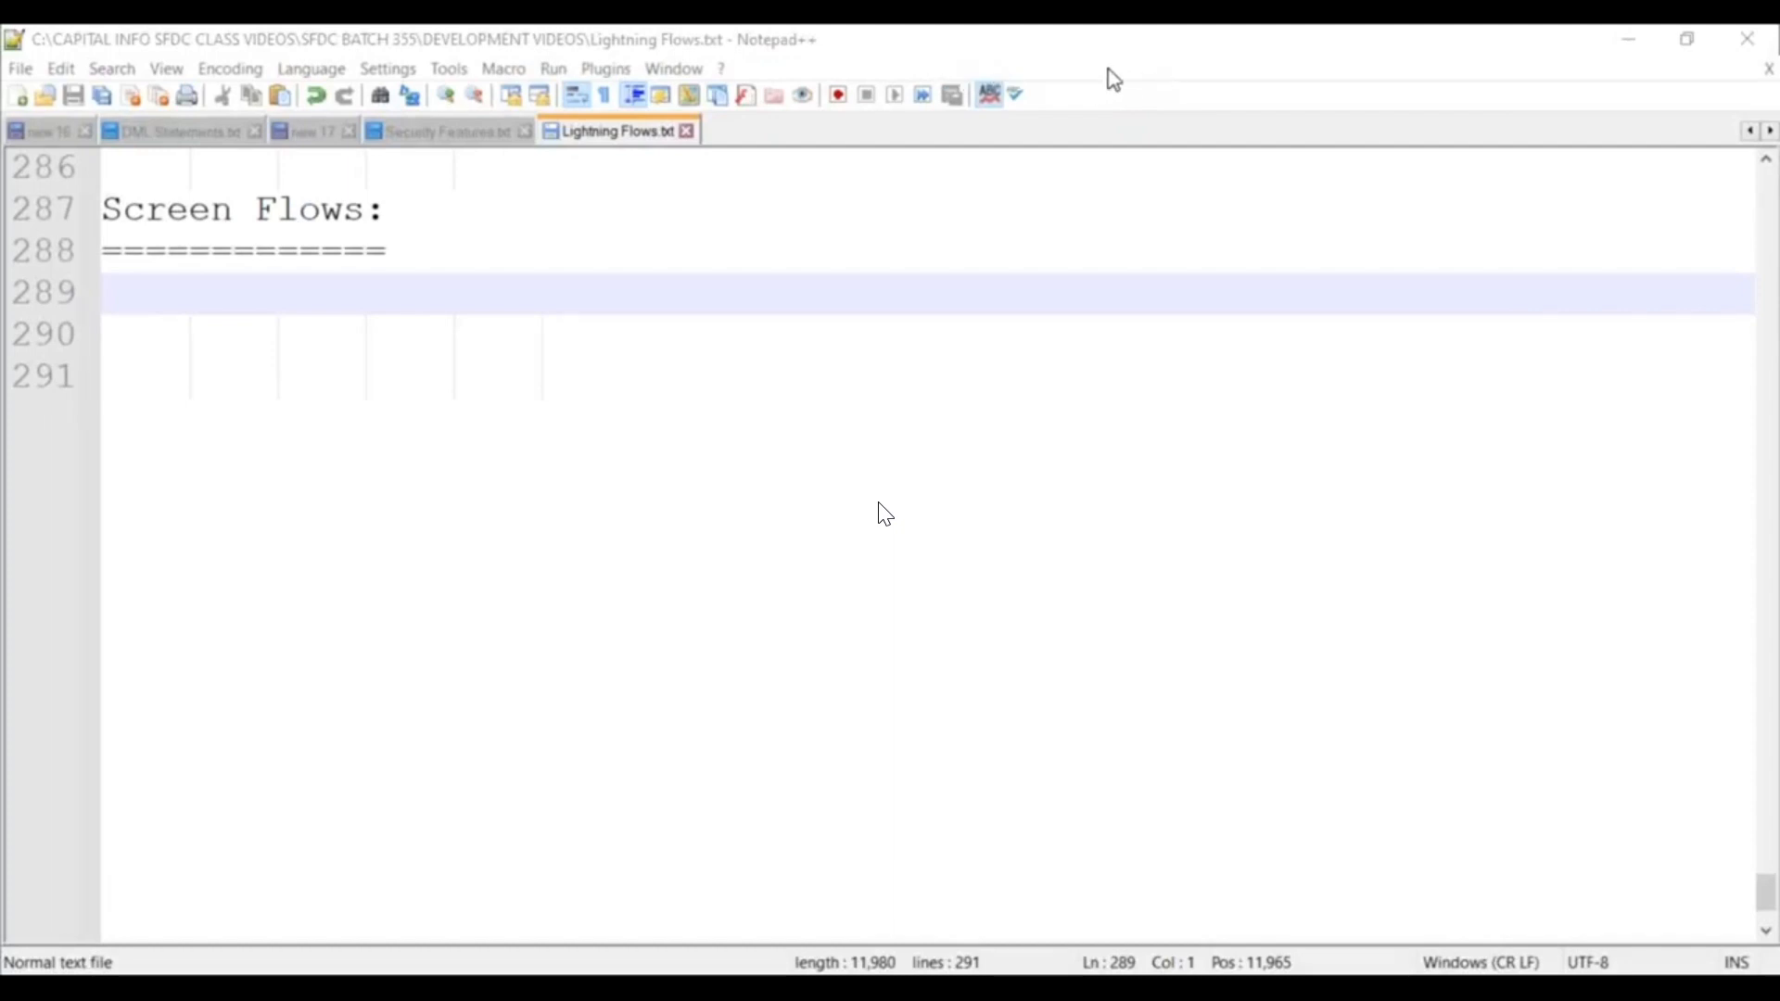
Indent the empty line under the Screen Flows heading and scroll up through the use cases.
key(Tab)
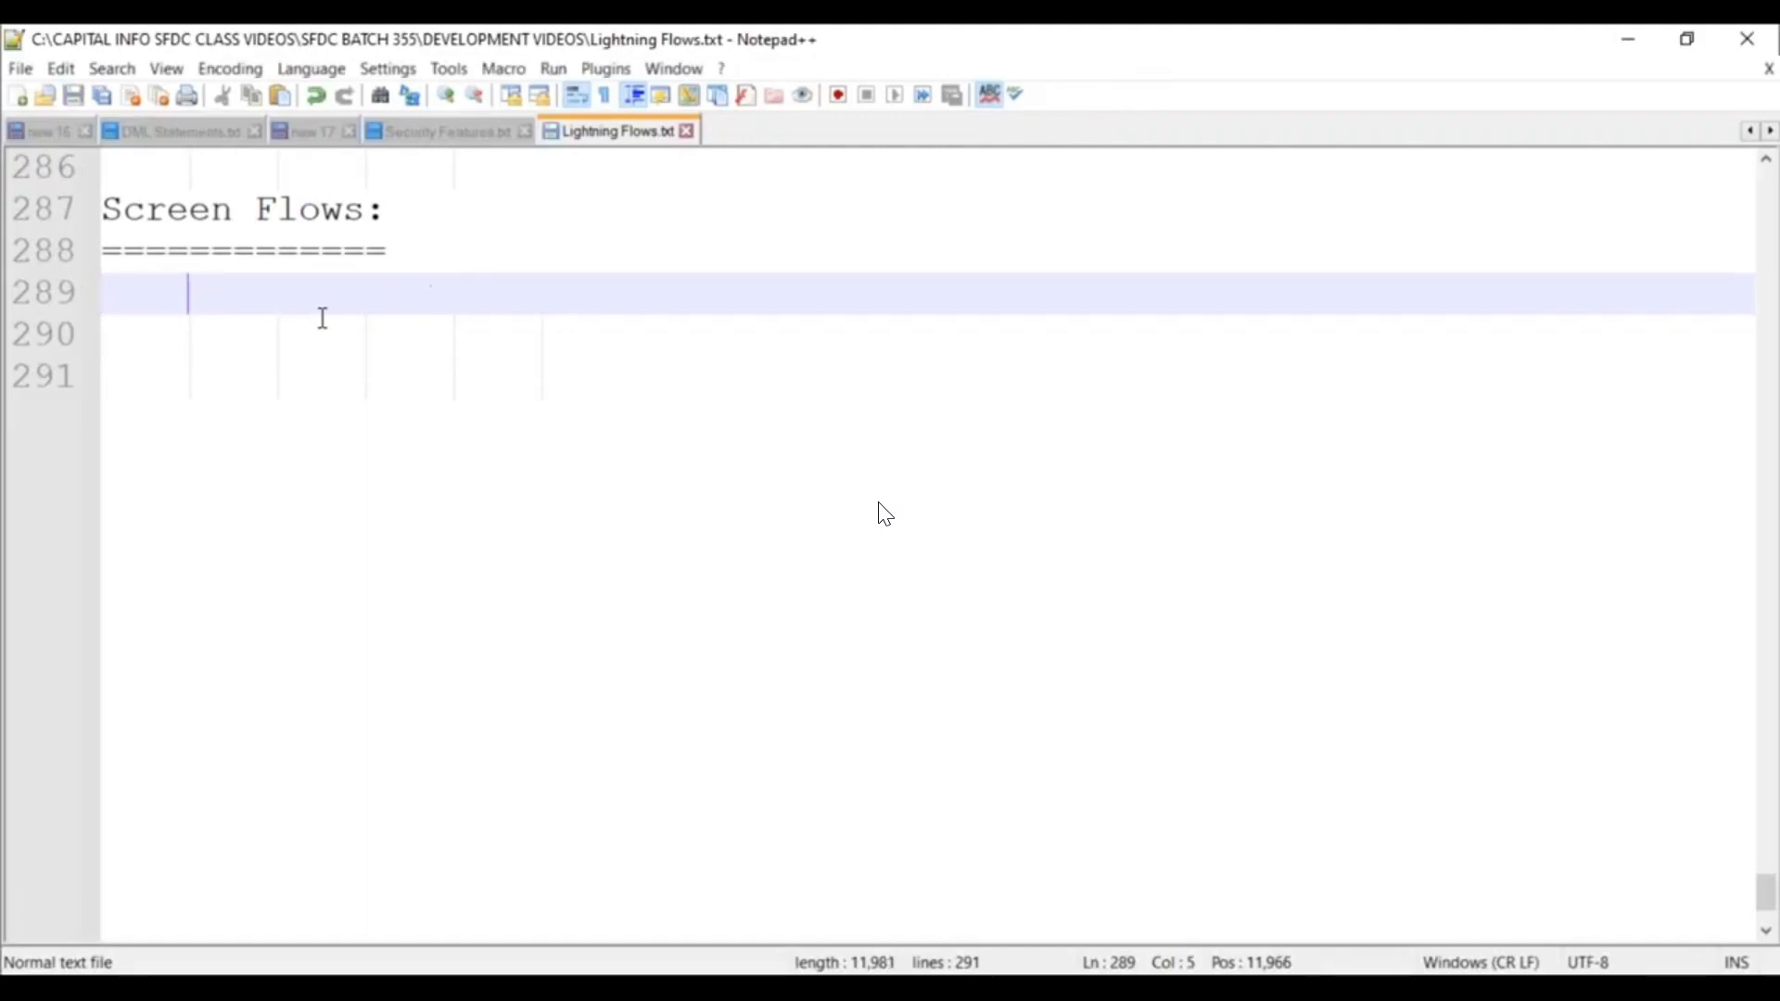
scroll(573, 372, up, 3)
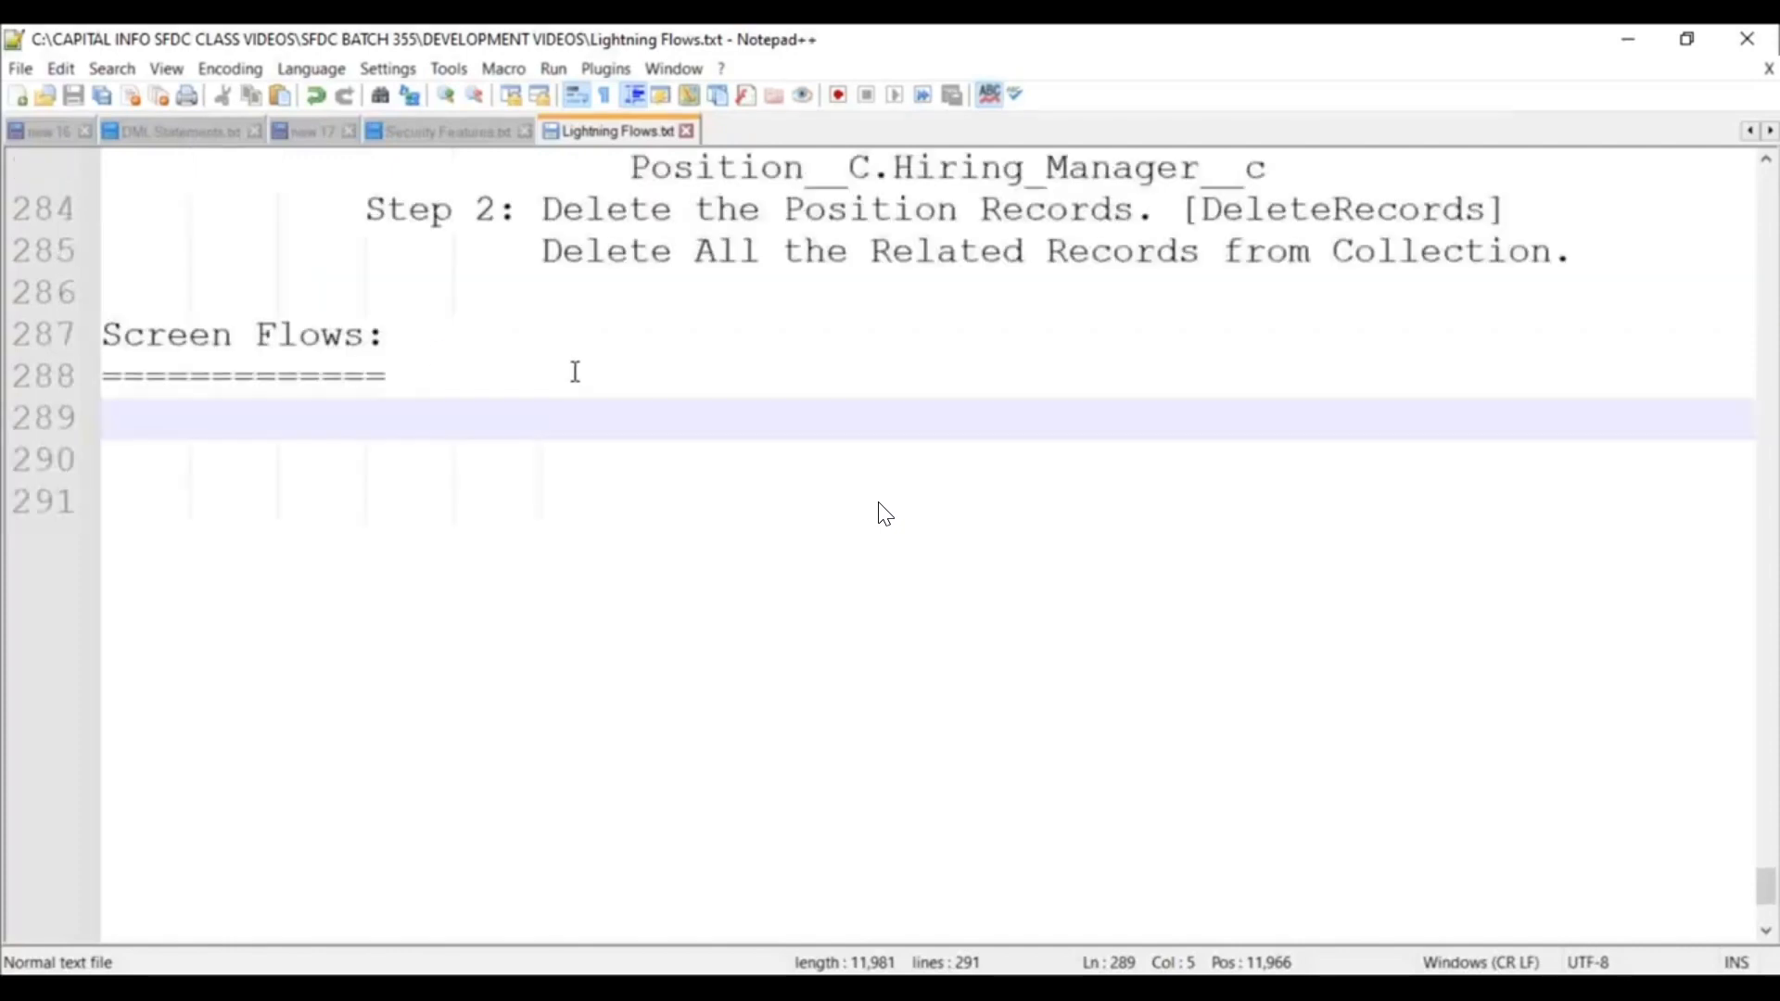
scroll(575, 370, up, 4)
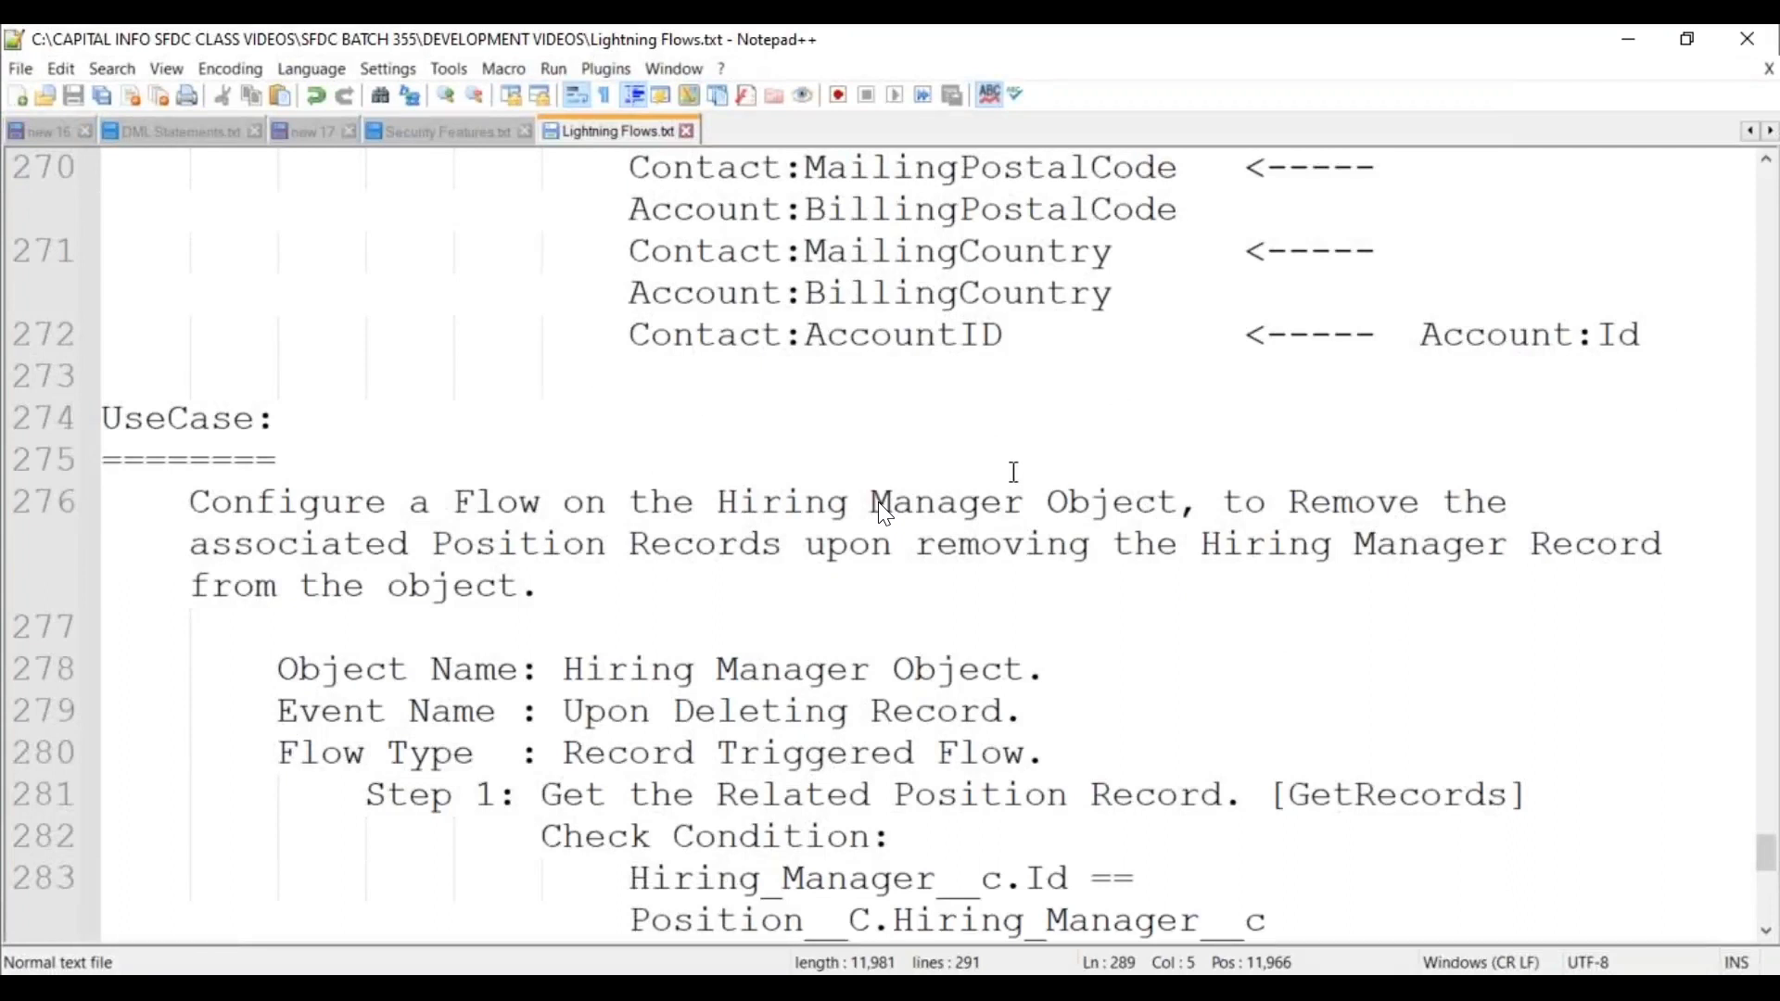
scroll(1014, 467, up, 1)
scroll(1014, 466, up, 6)
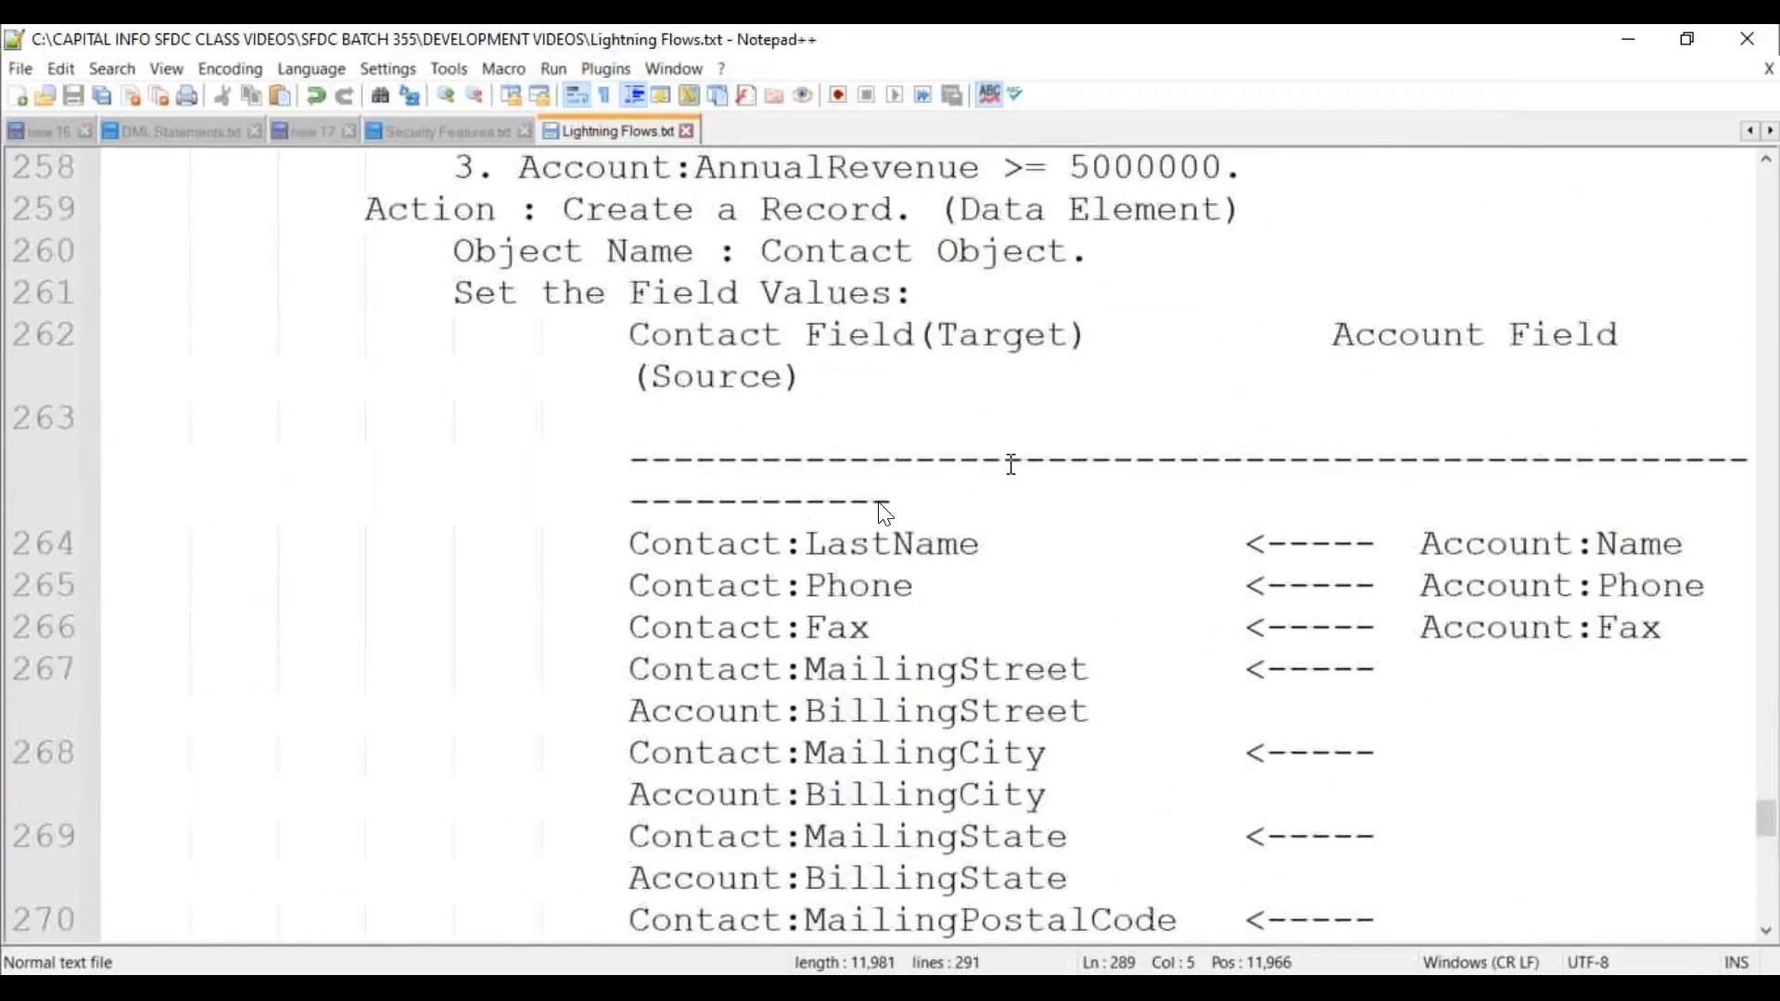
Zoom the editor out two levels and review the earlier flow use-case notes.
click(471, 94)
click(470, 94)
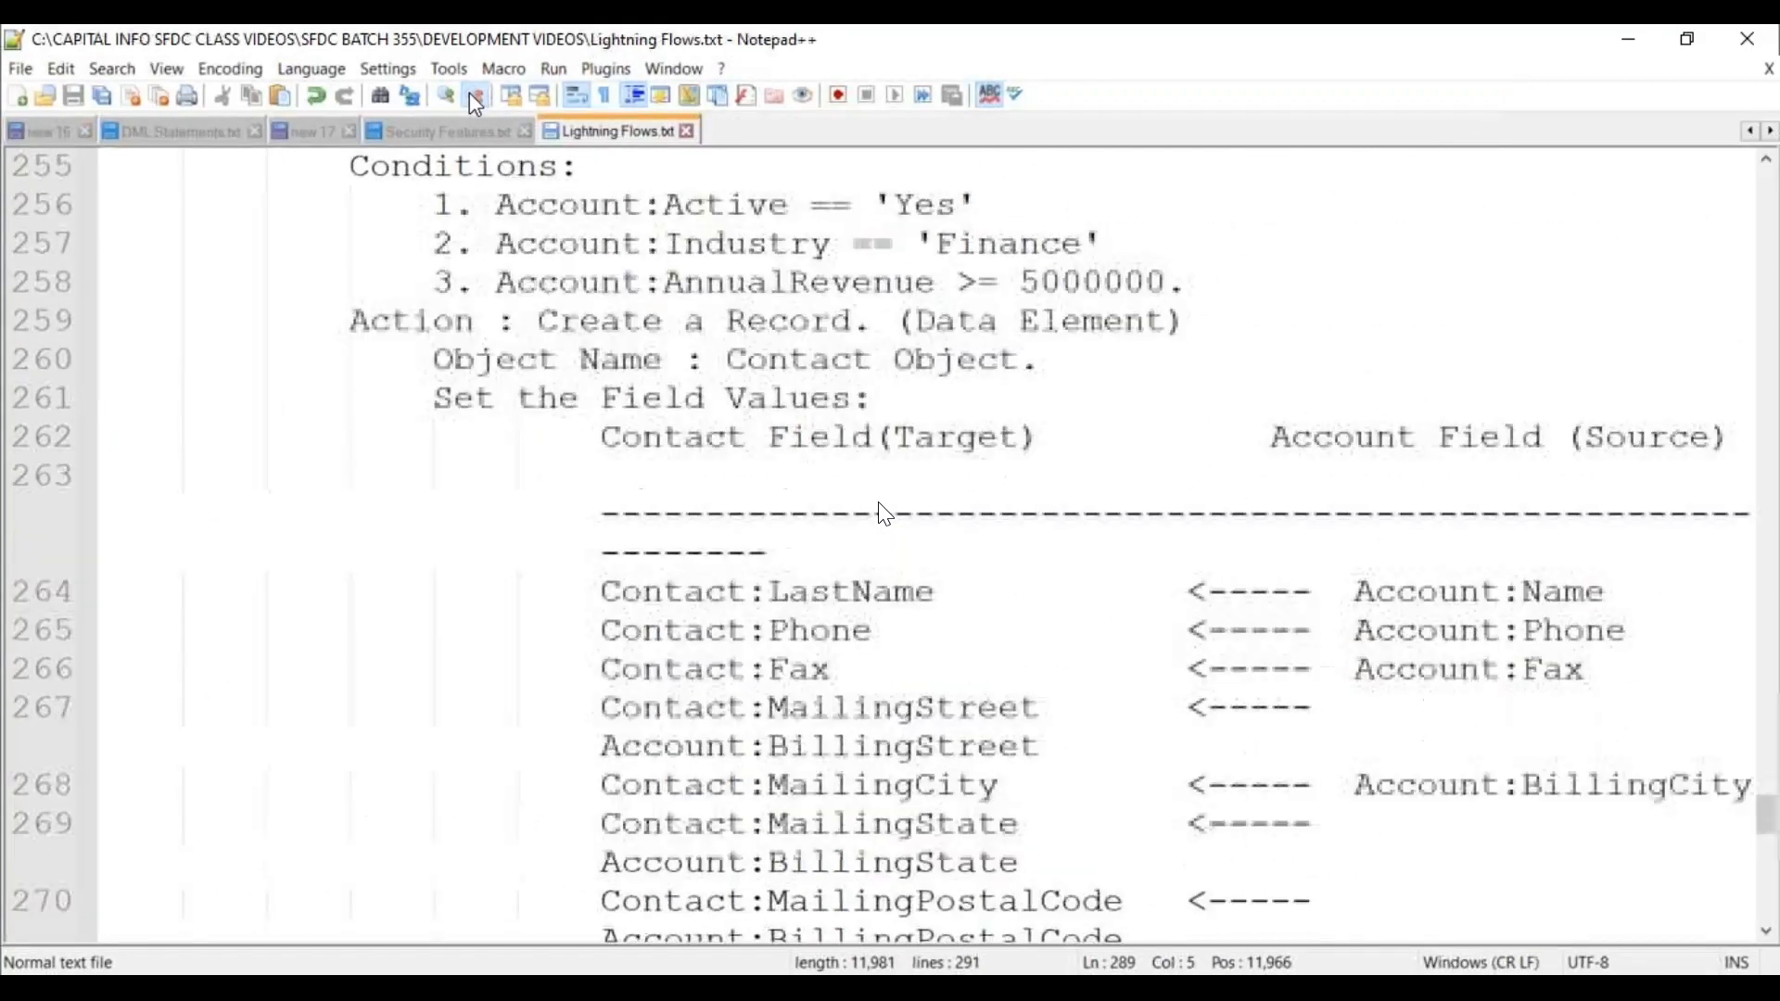
scroll(885, 519, down, 3)
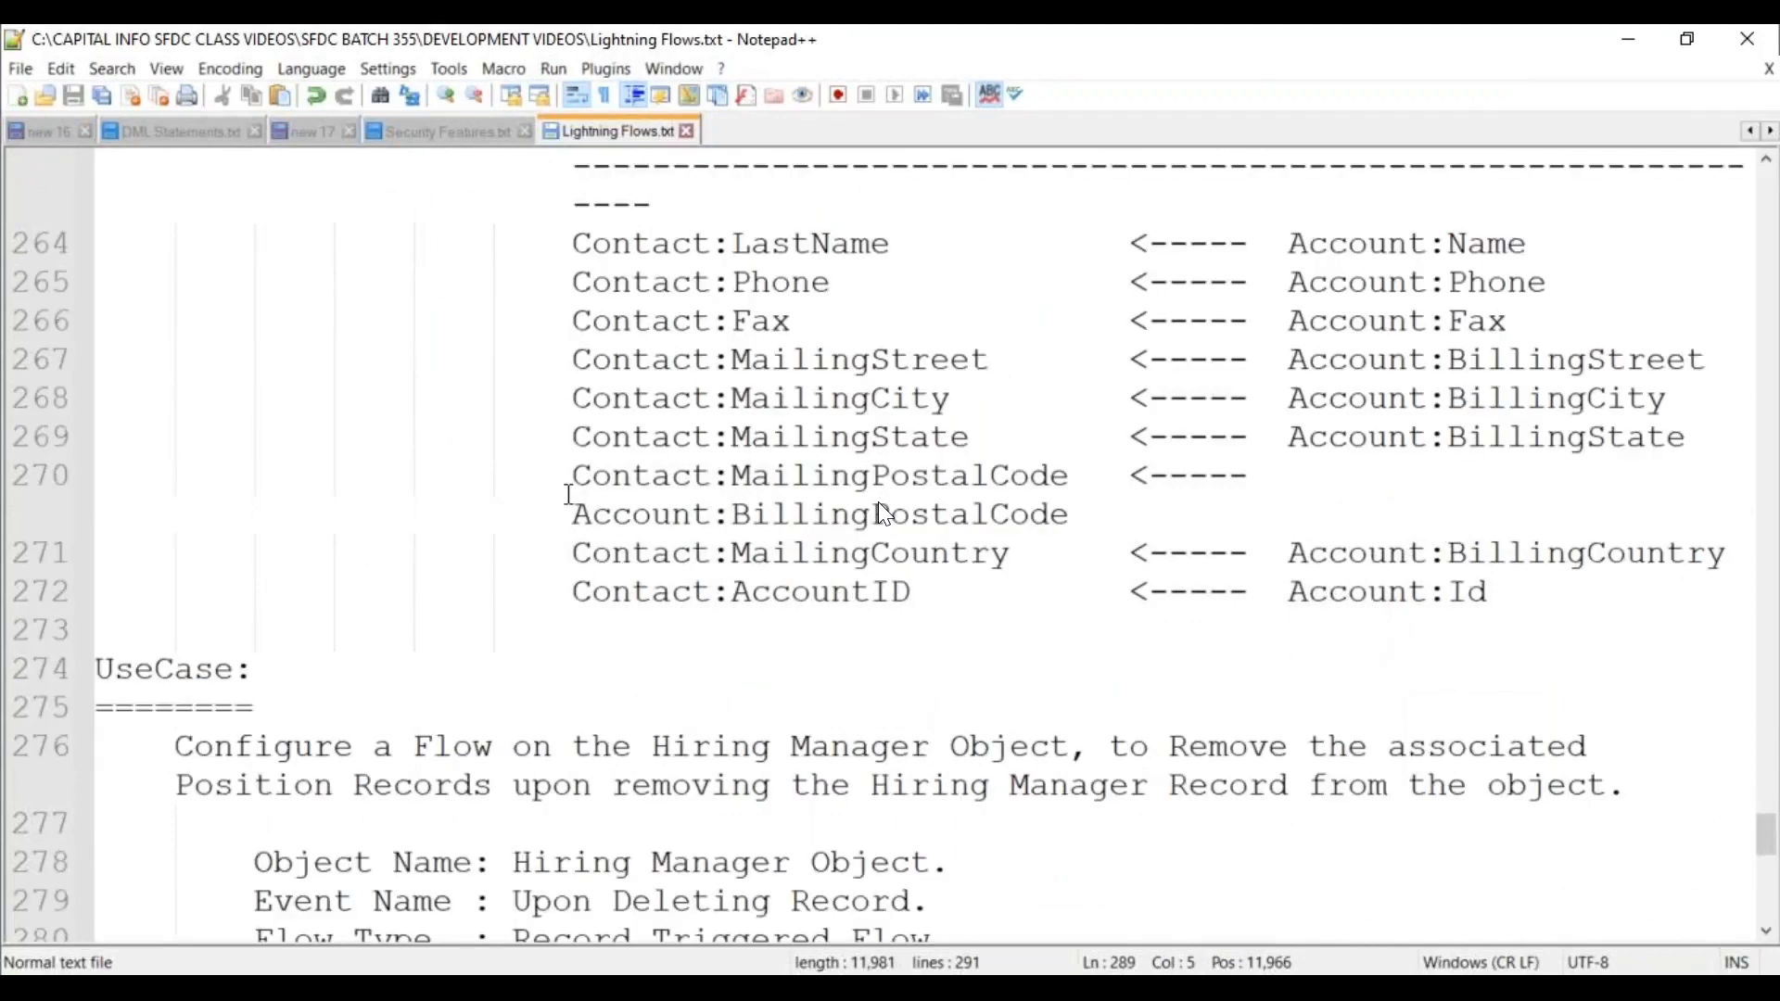
scroll(484, 435, up, 6)
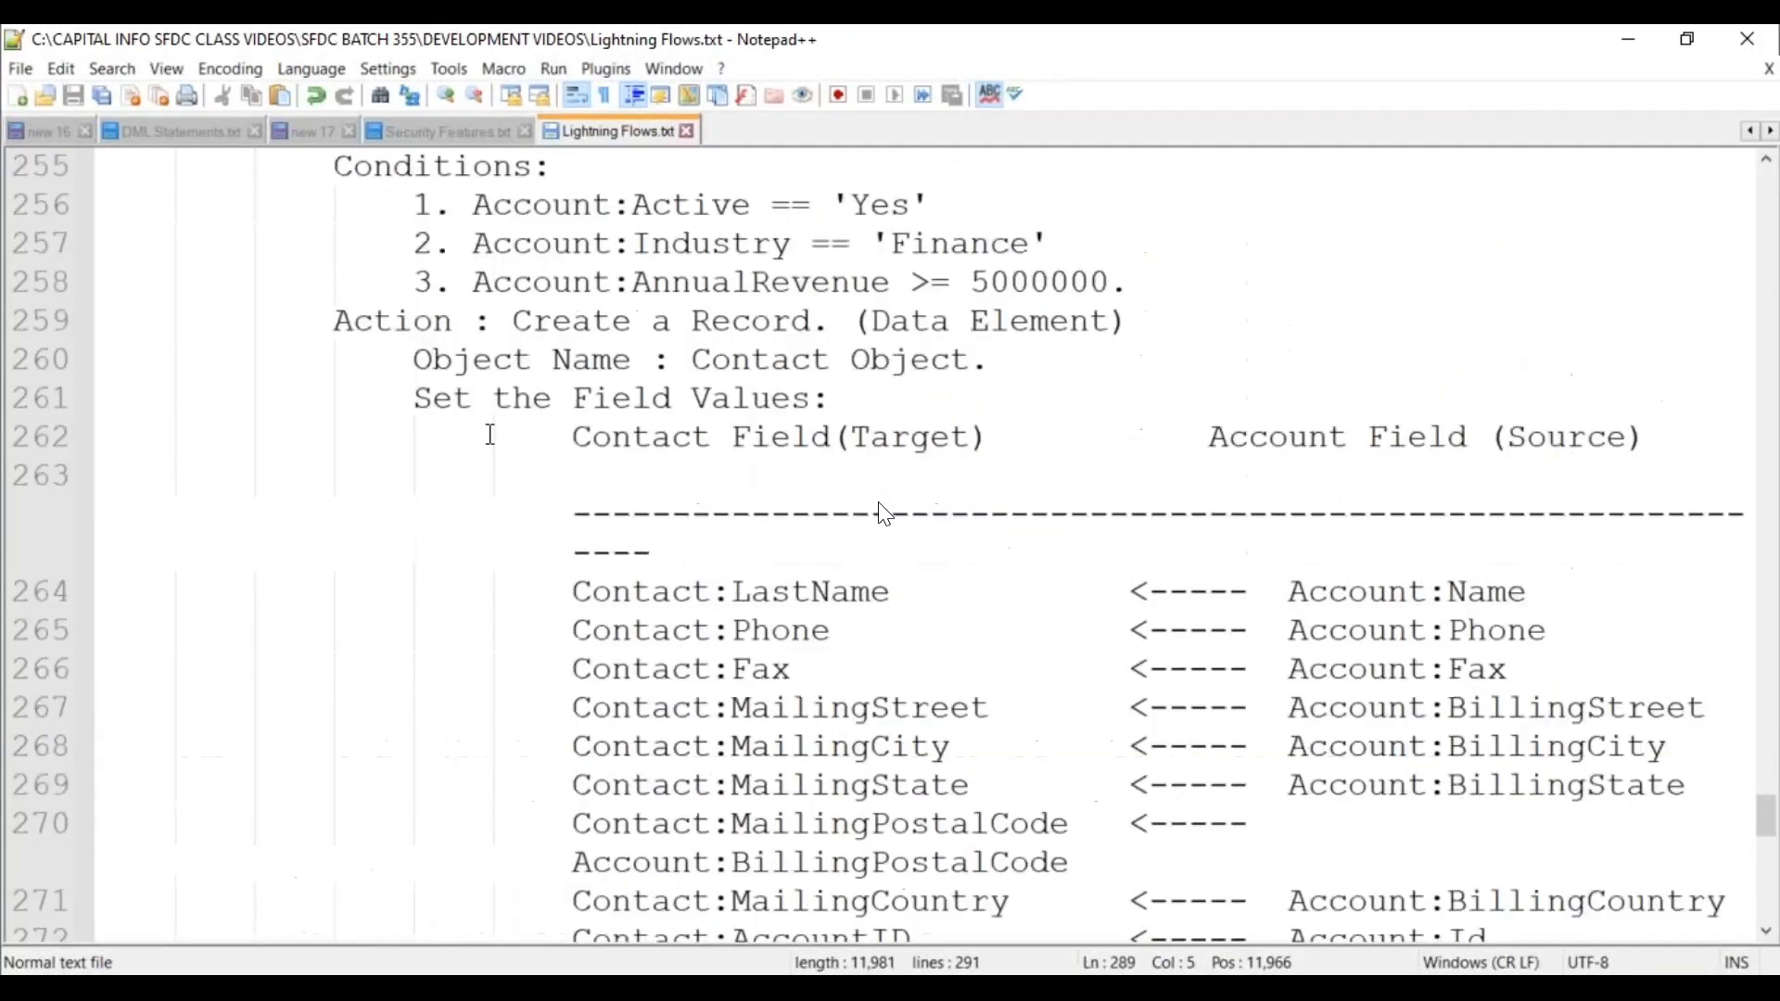
scroll(491, 436, up, 2)
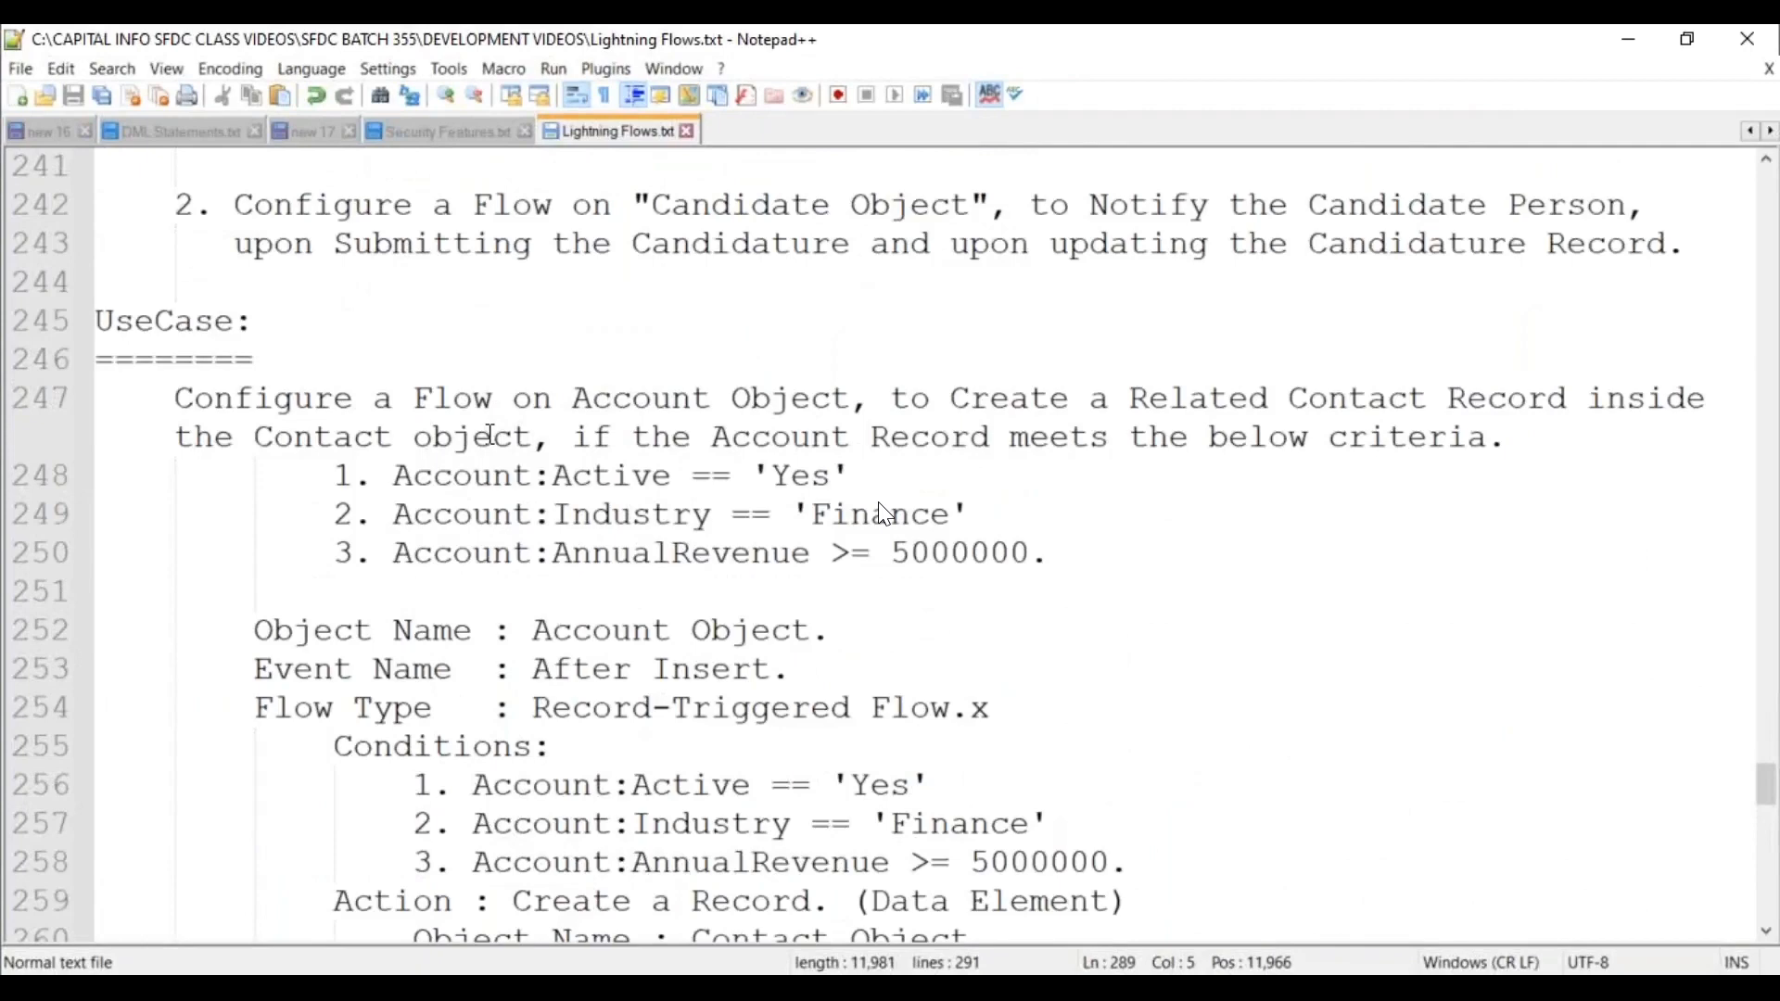
scroll(491, 435, up, 2)
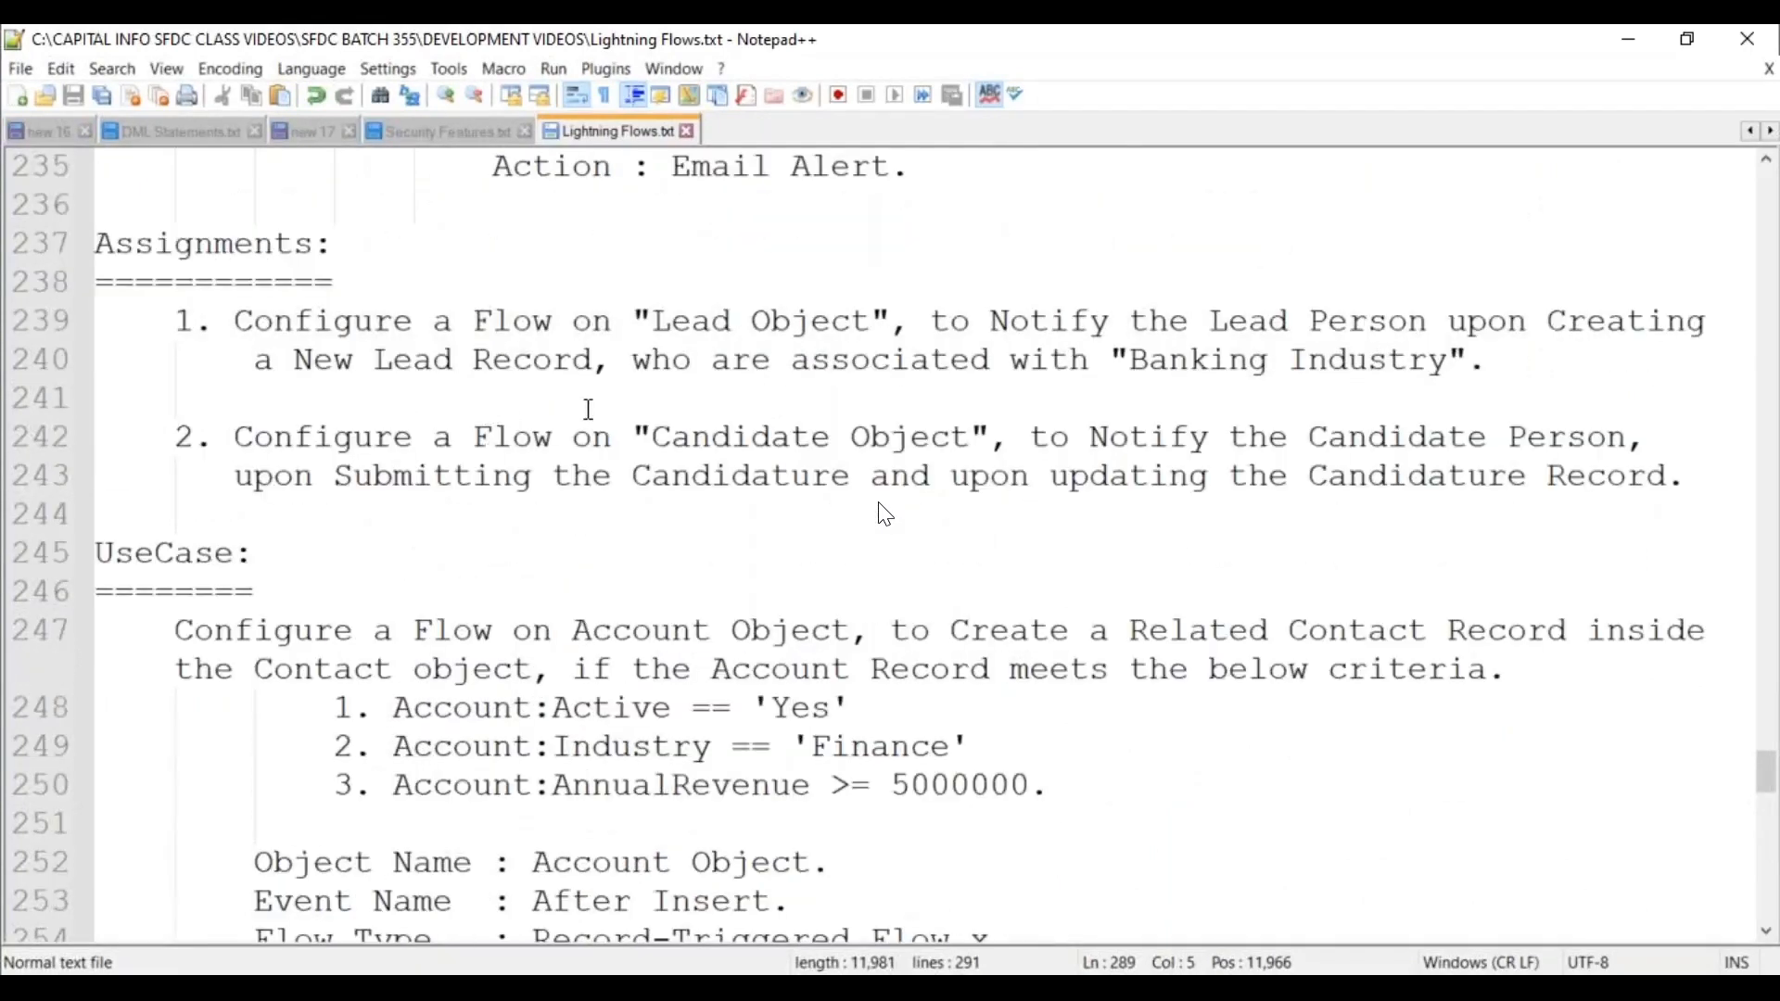
scroll(588, 409, down, 2)
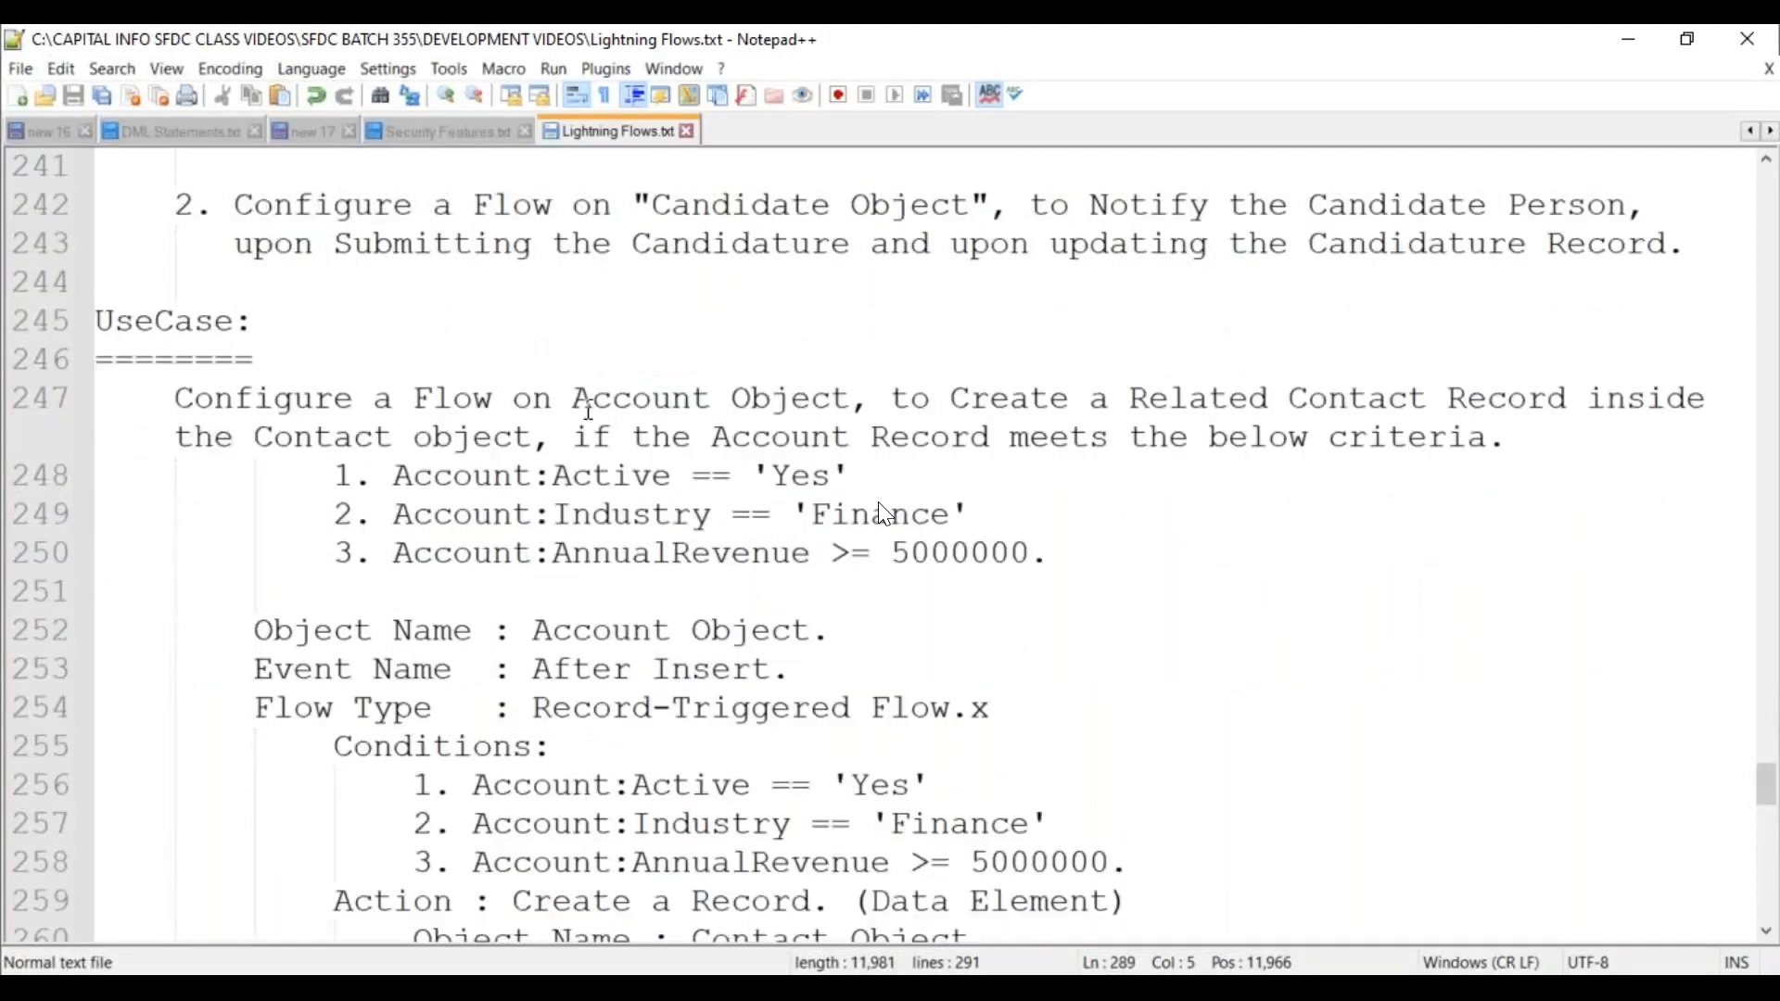
scroll(589, 409, down, 3)
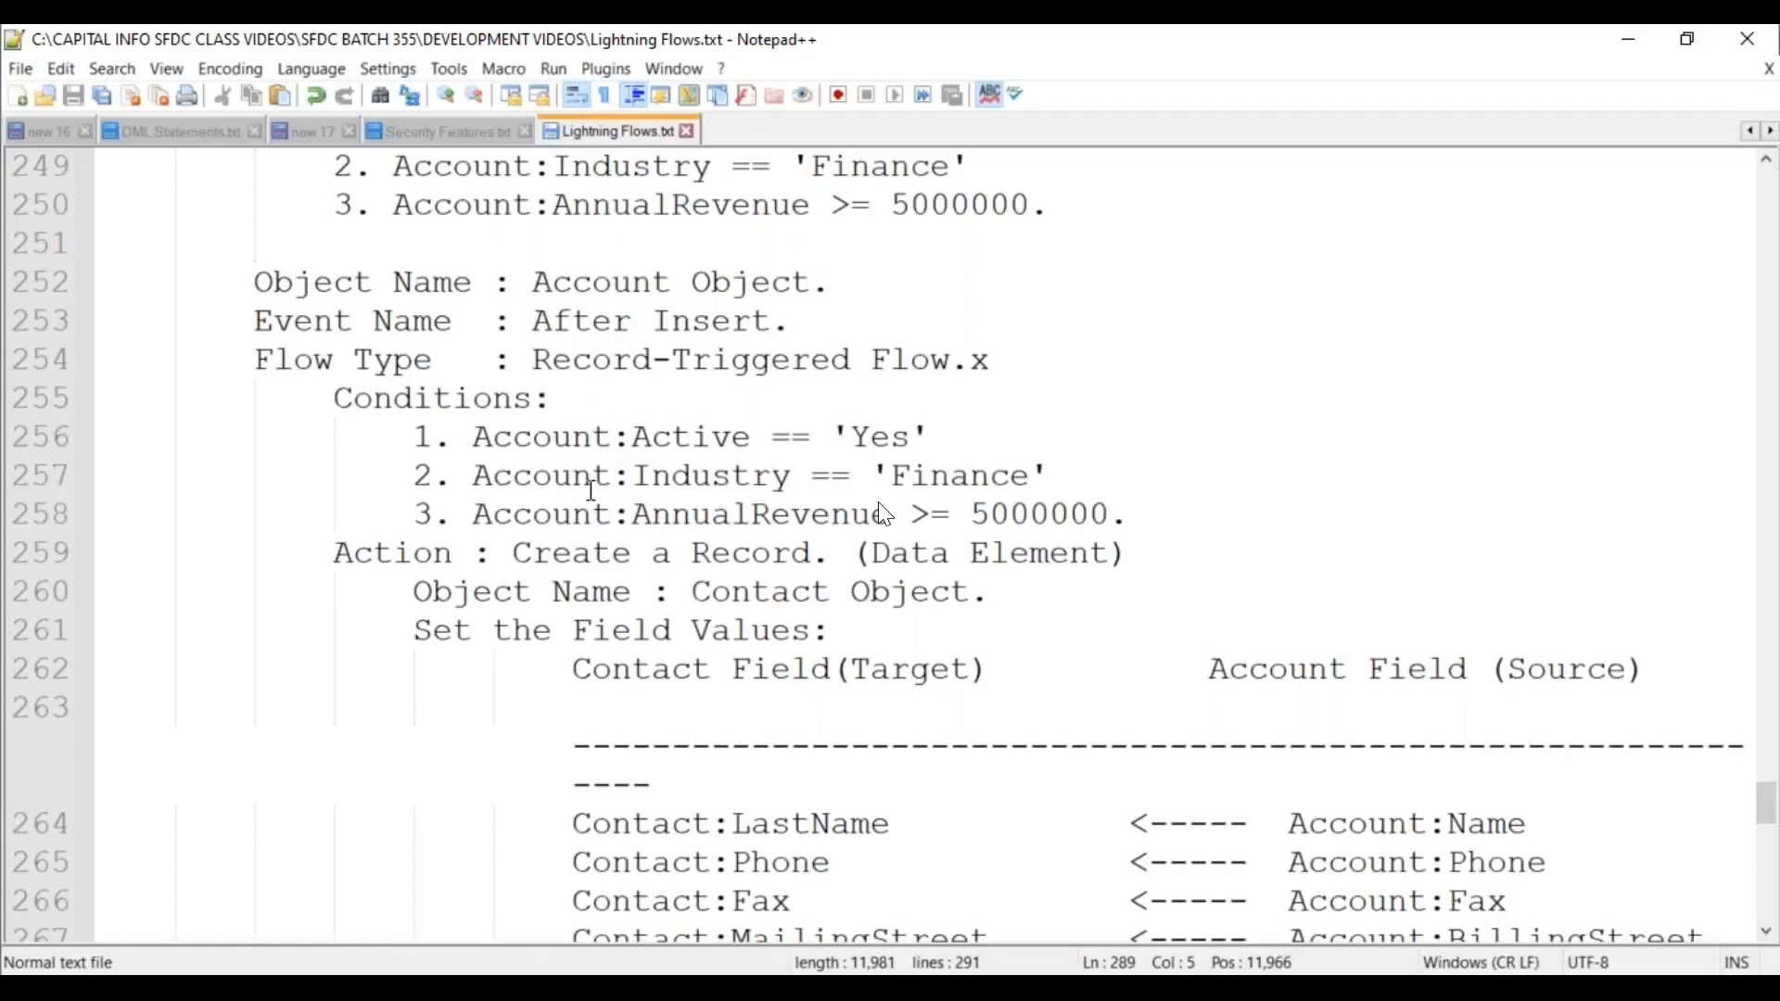
scroll(592, 490, down, 13)
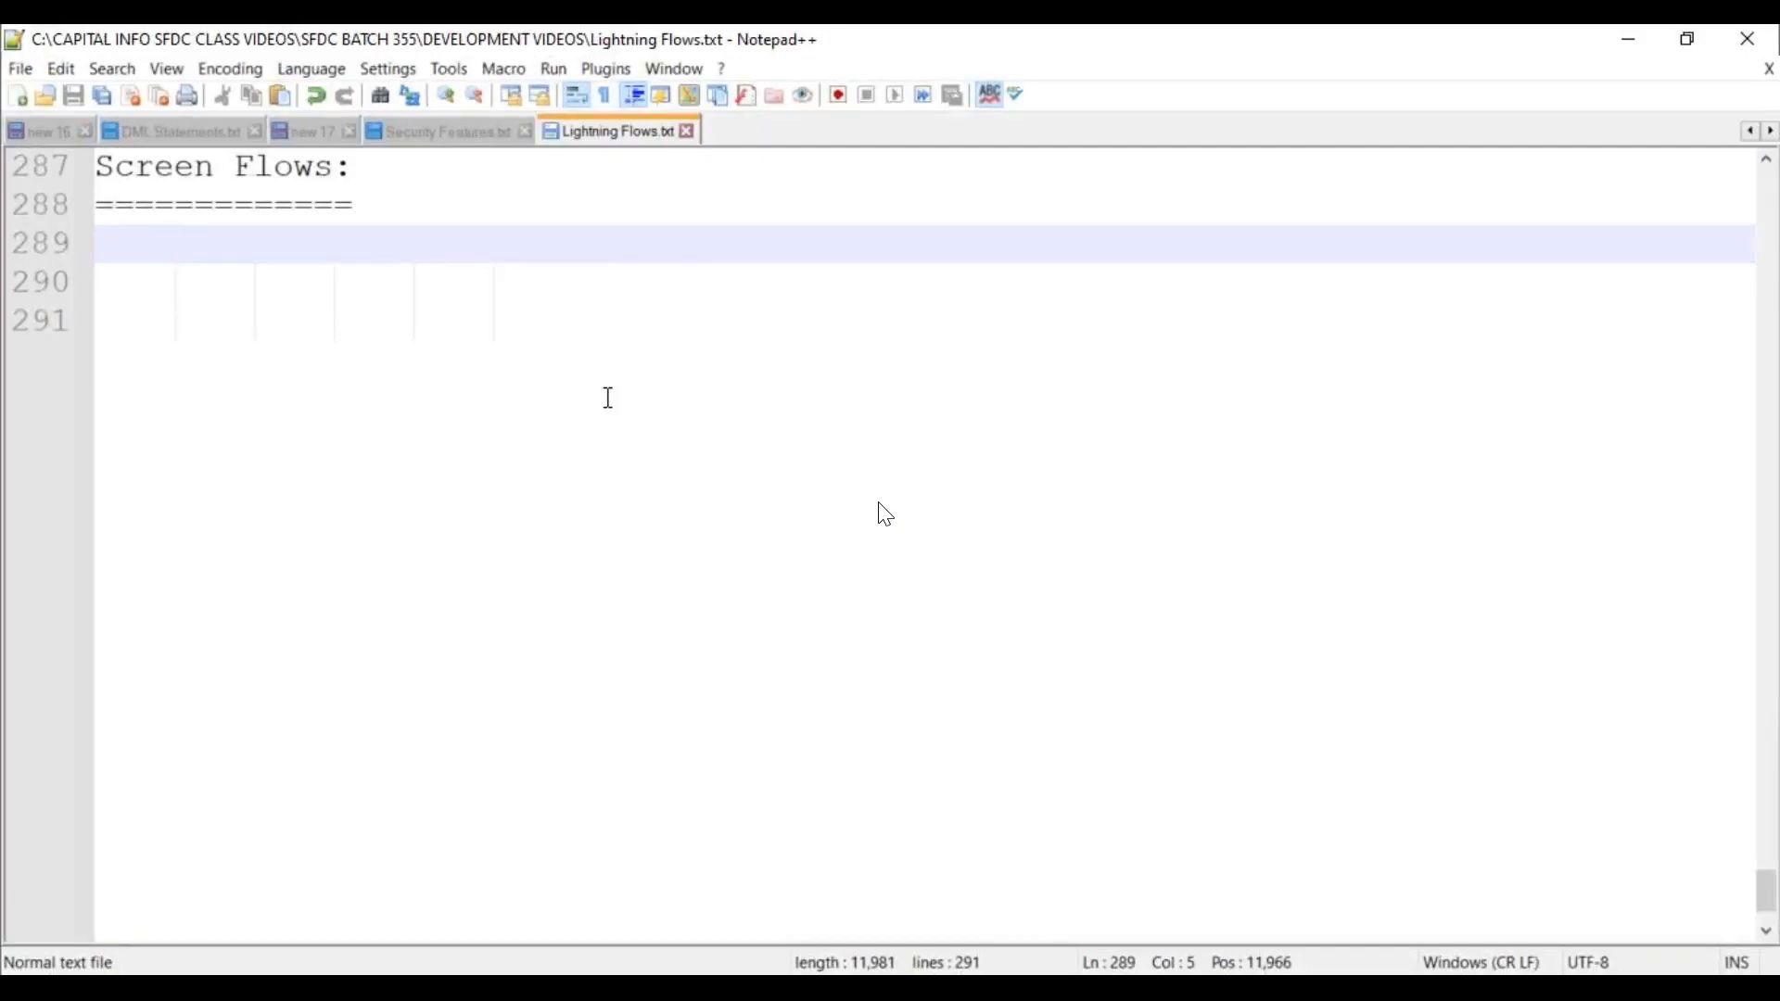
mouse_move(904, 567)
click(609, 397)
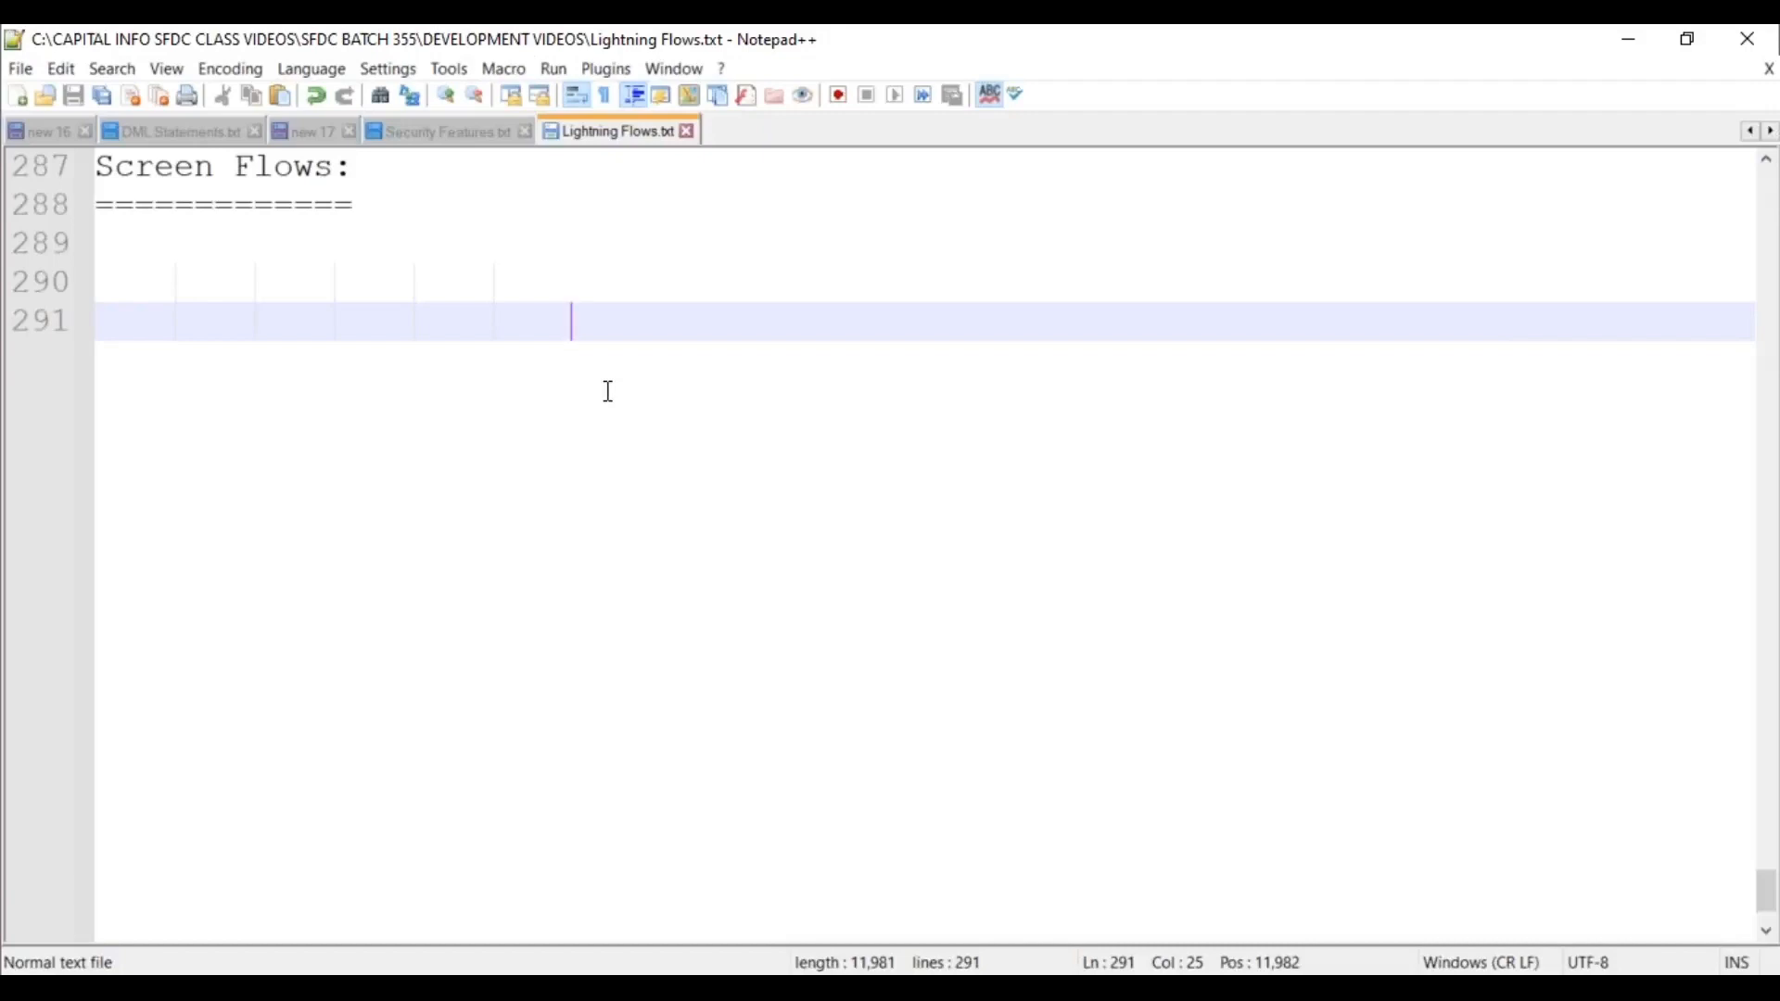
Write the definition: Screen Flows provide user interfaces whose fields supply runtime input values, and save.
click(1443, 874)
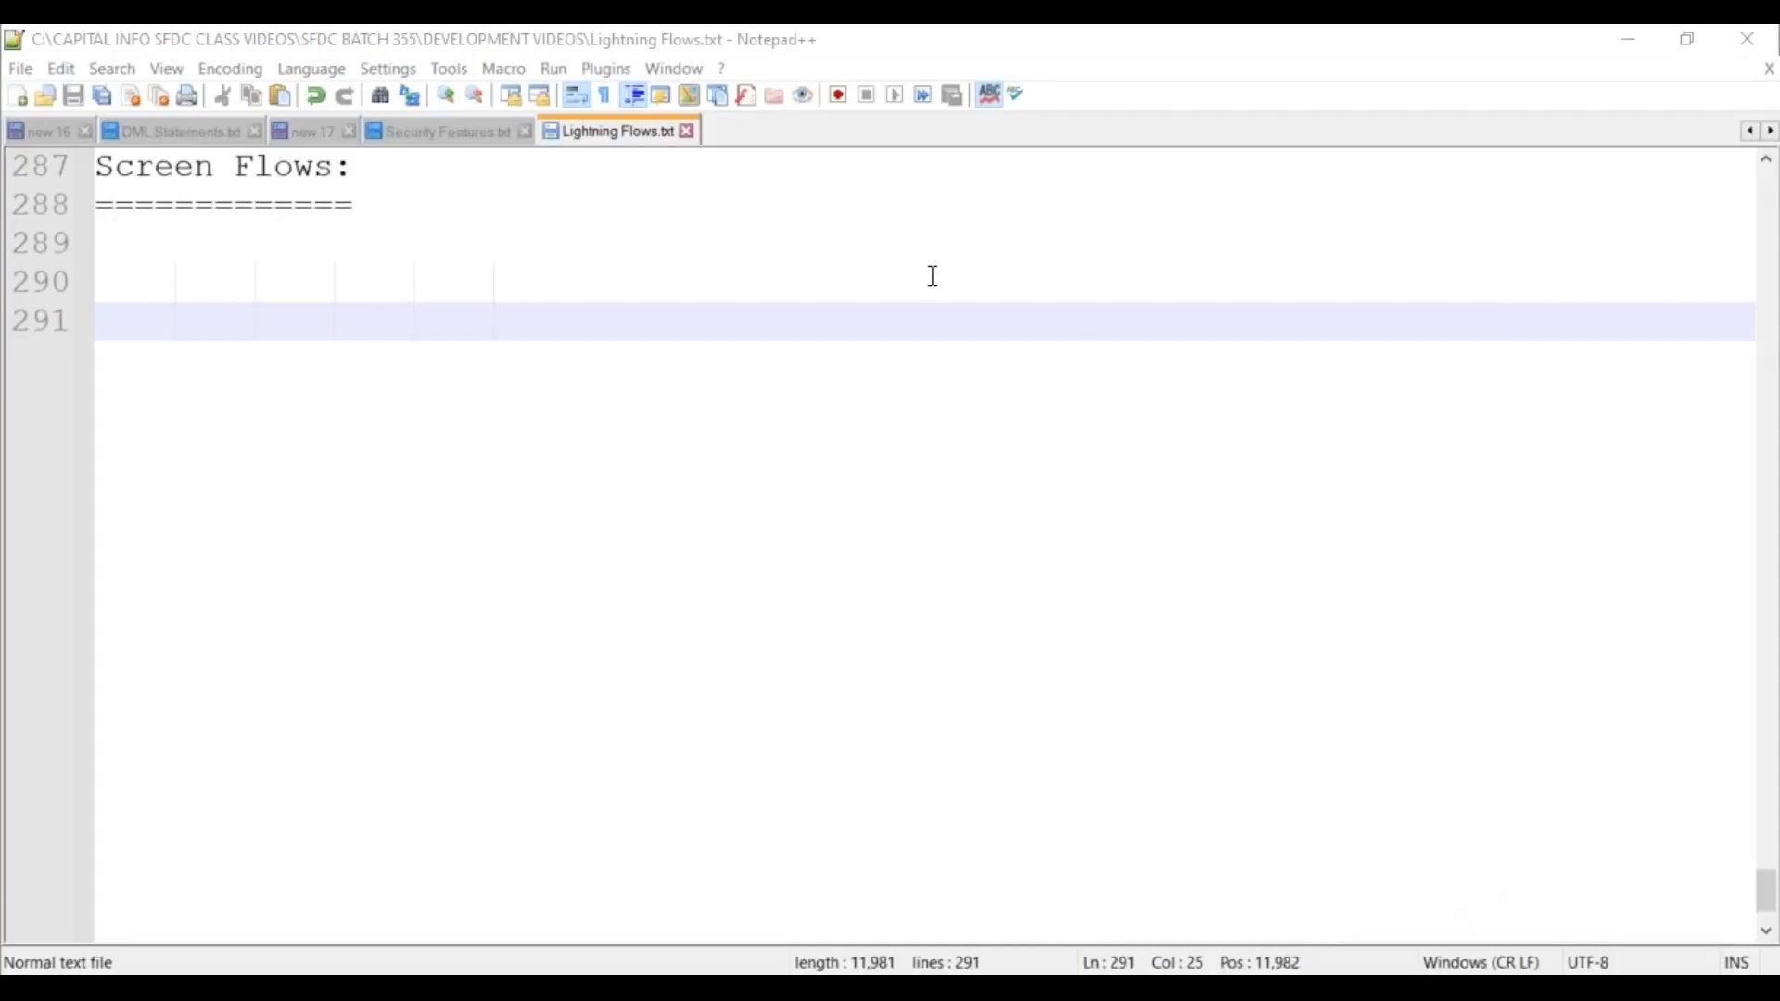
click(456, 212)
key(Return)
key(Tab)
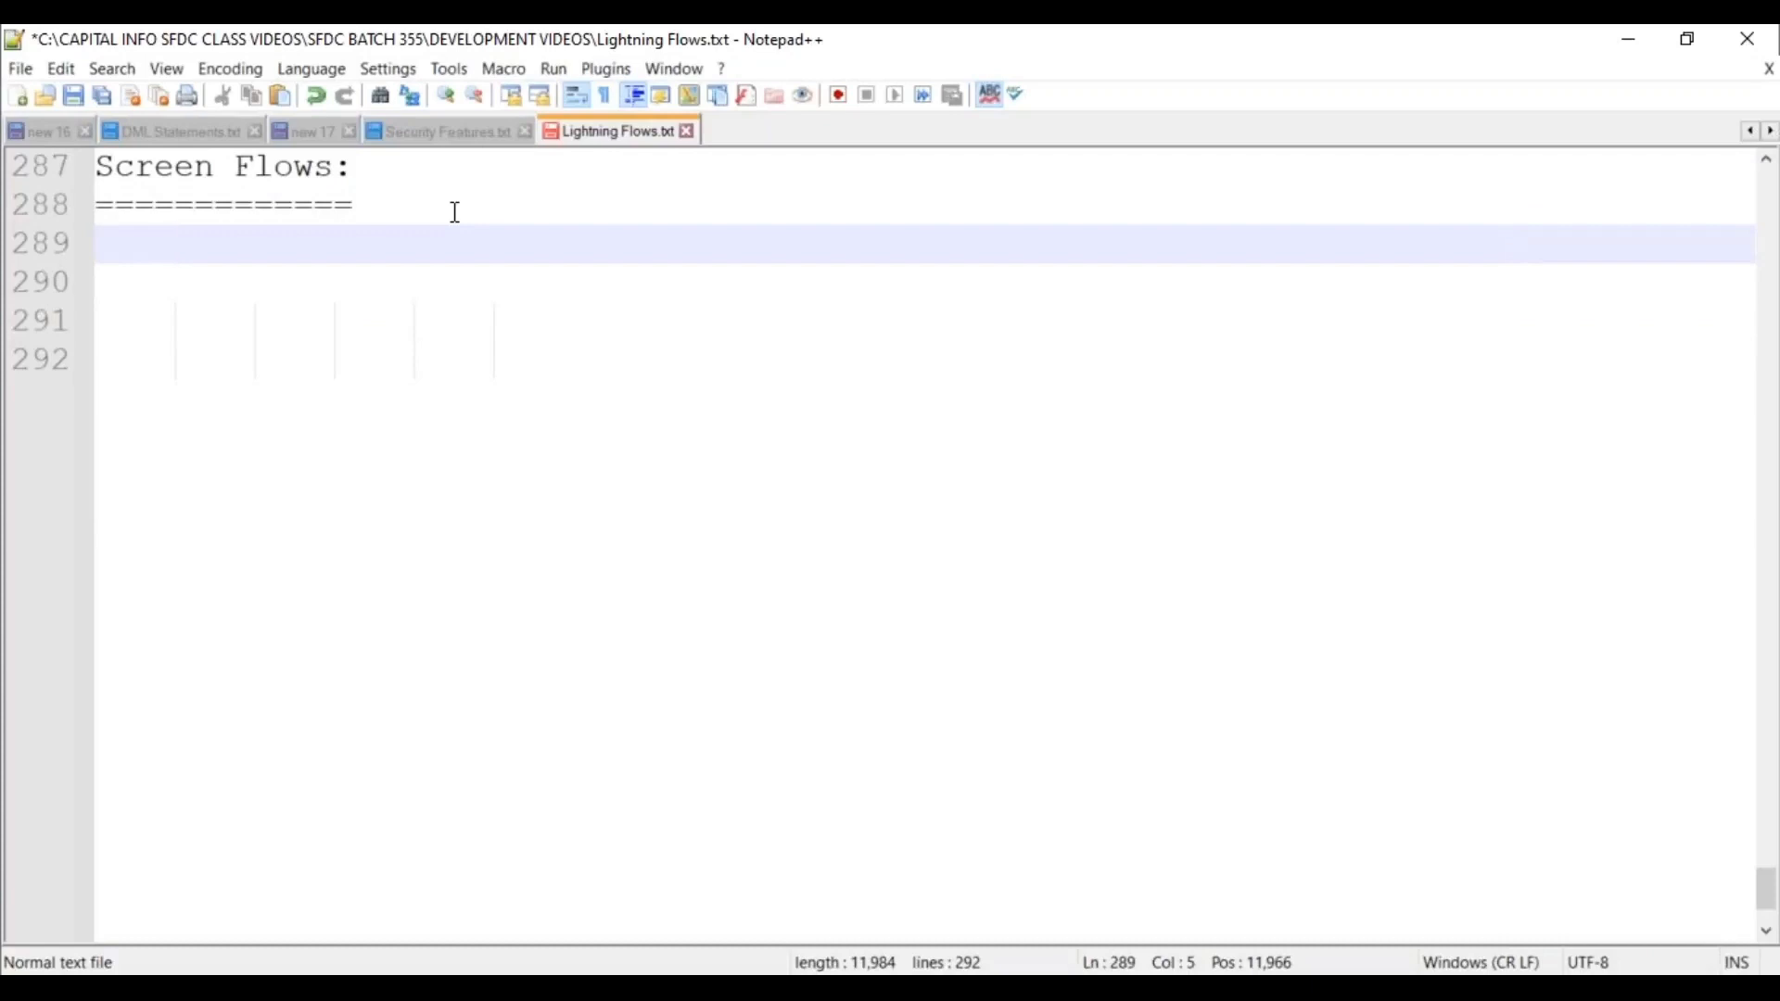
text(Scre)
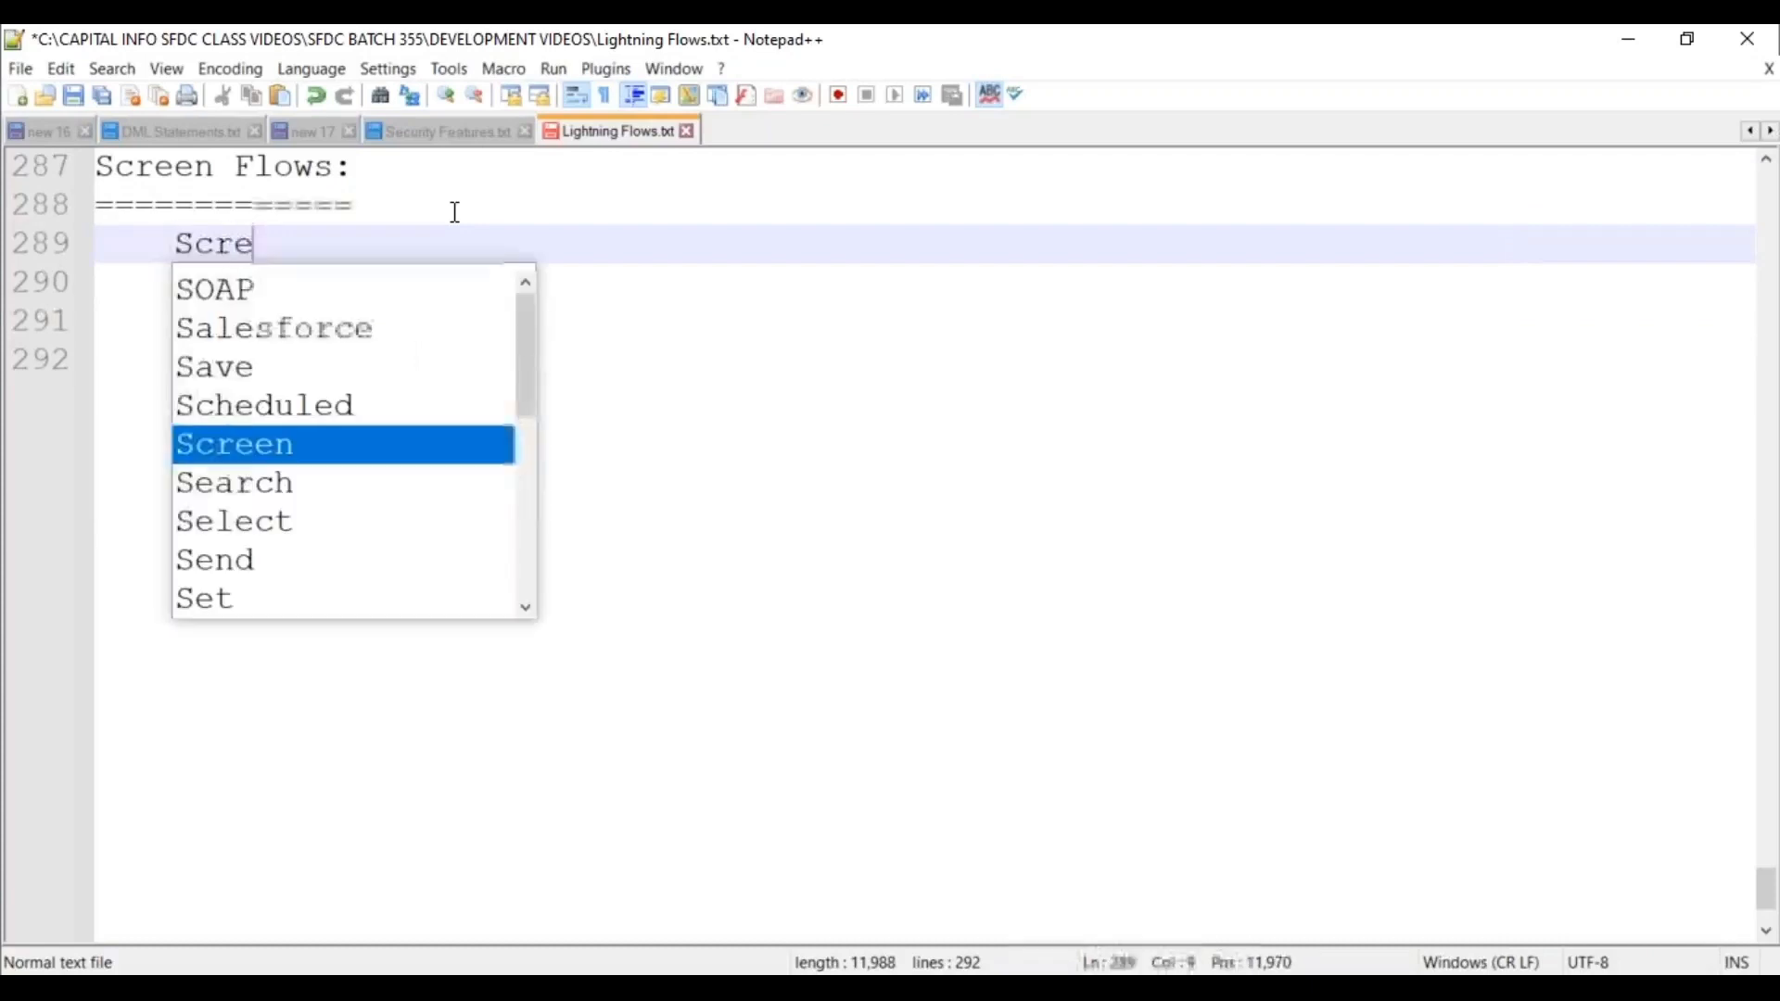
text(en Flows)
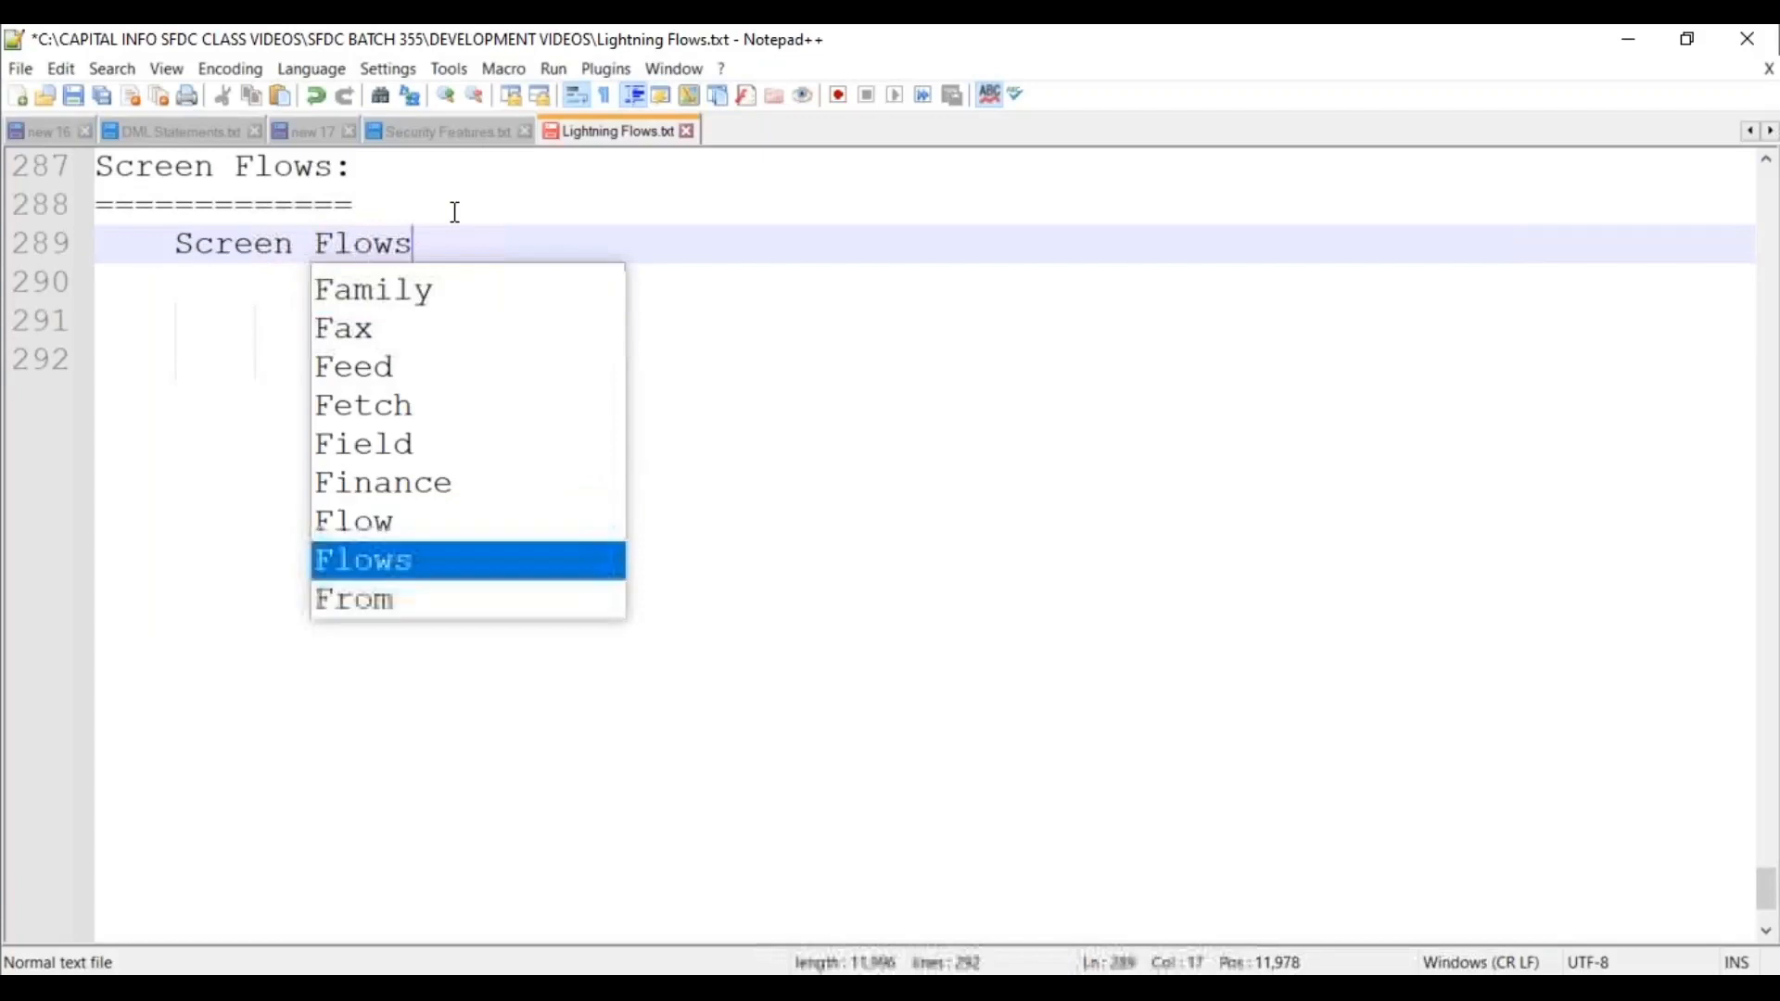
text( provides )
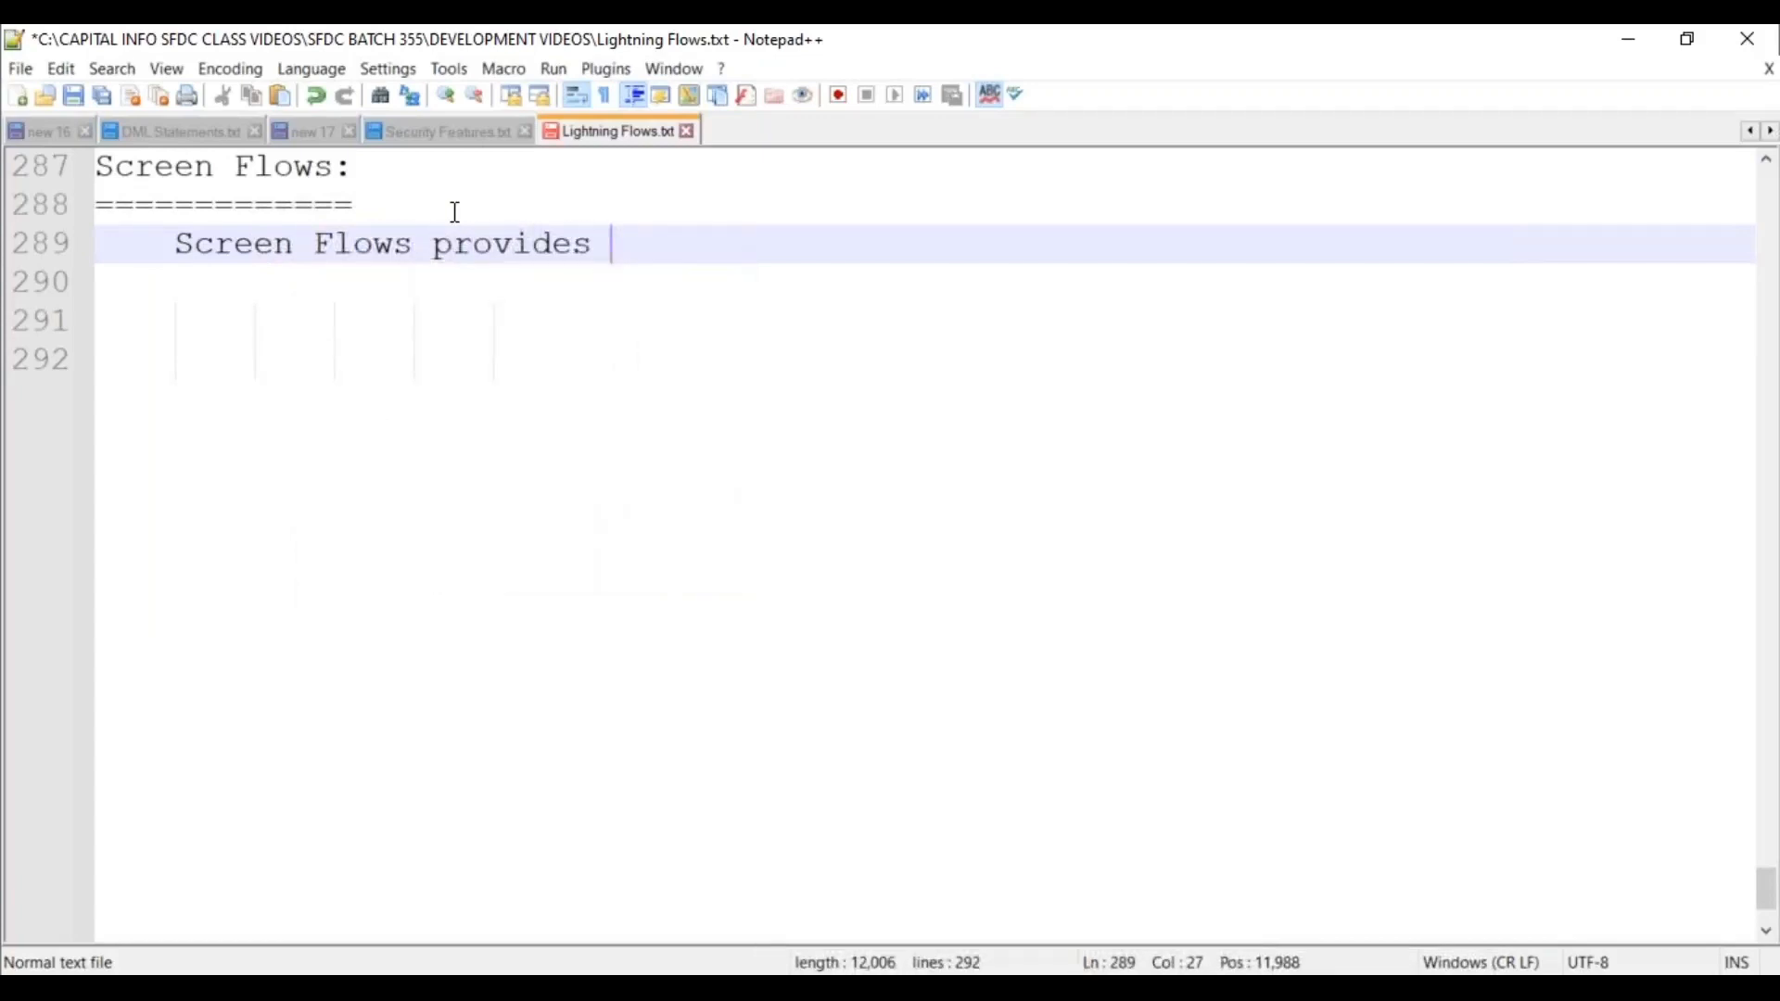
text(the User Interfaces)
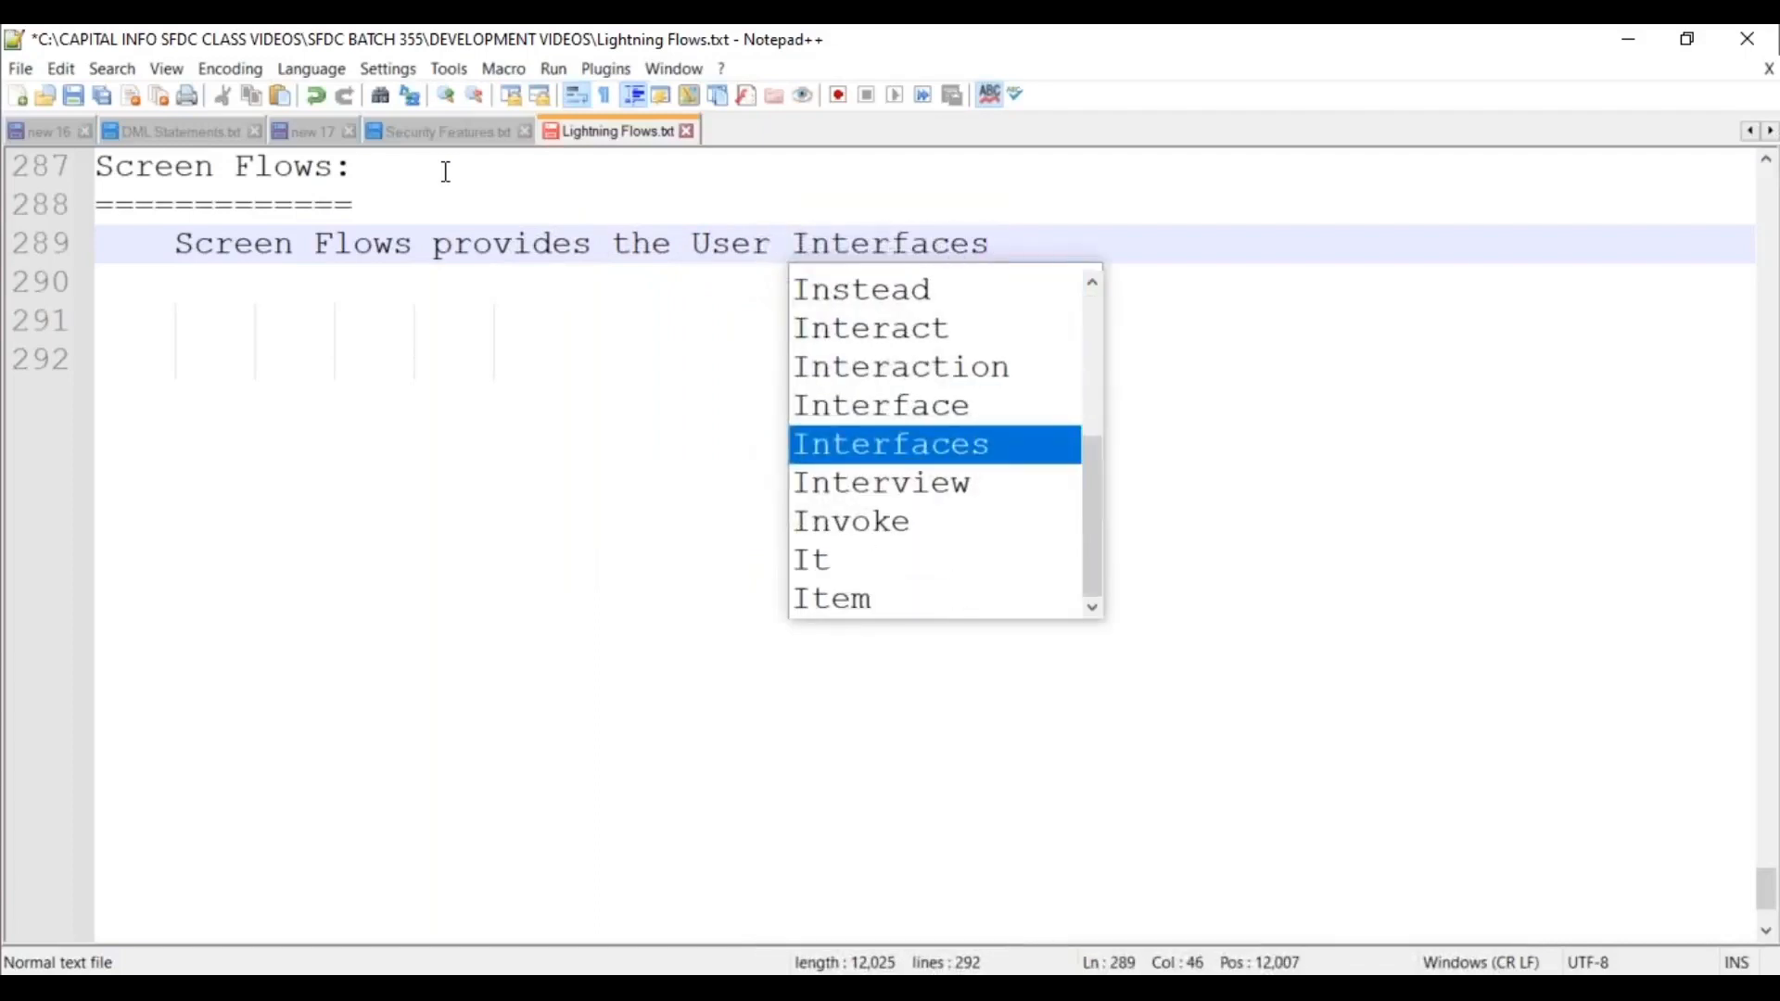
text( to)
key(BackSpace)
key(BackSpace)
key(BackSpace)
text(, w)
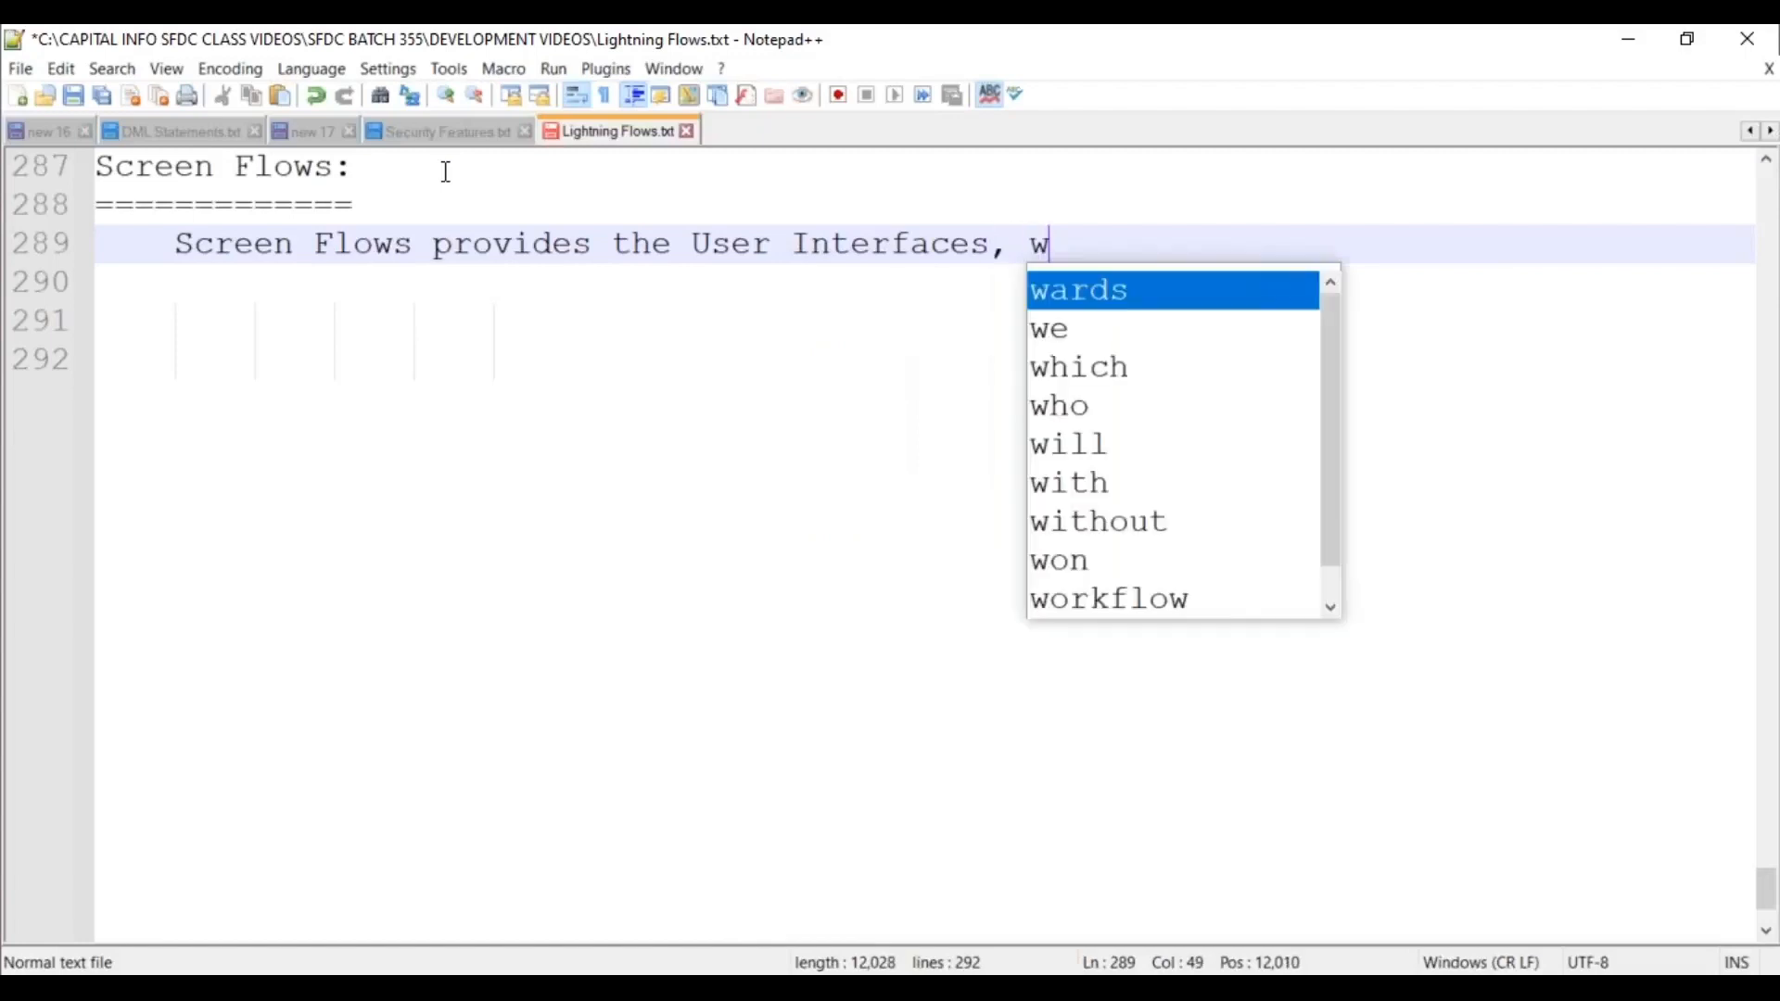
text(hich contains the)
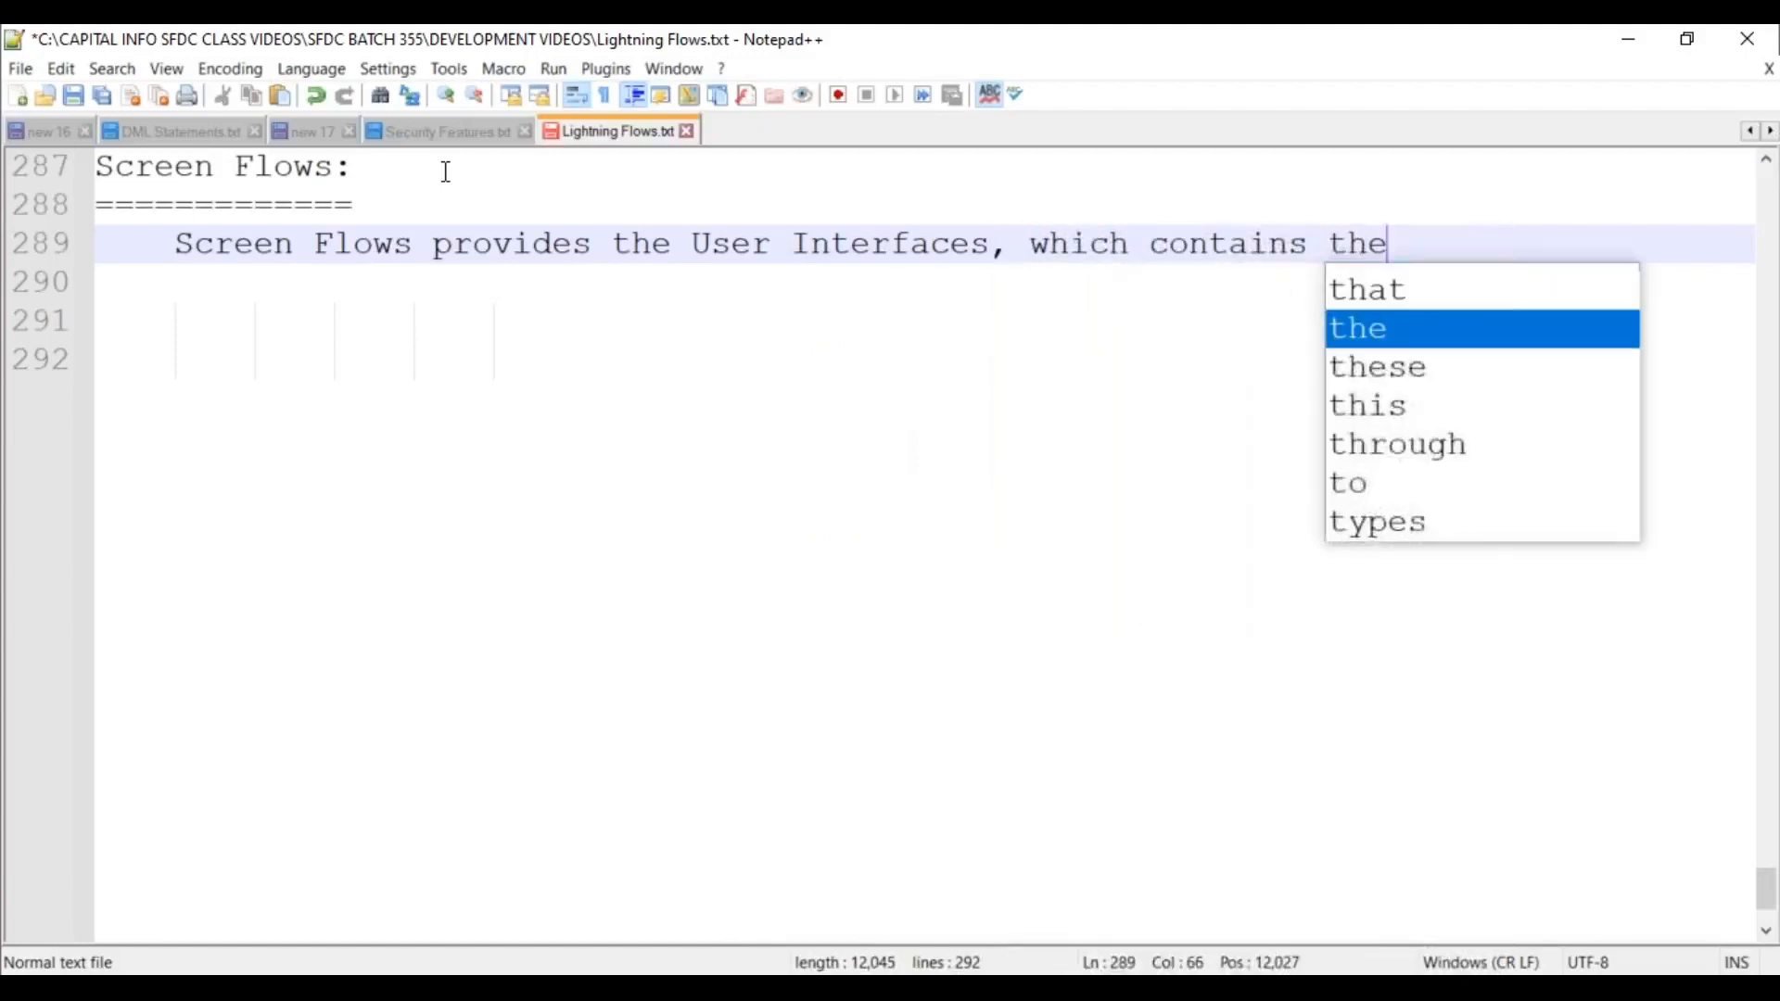
text( required fields inside )
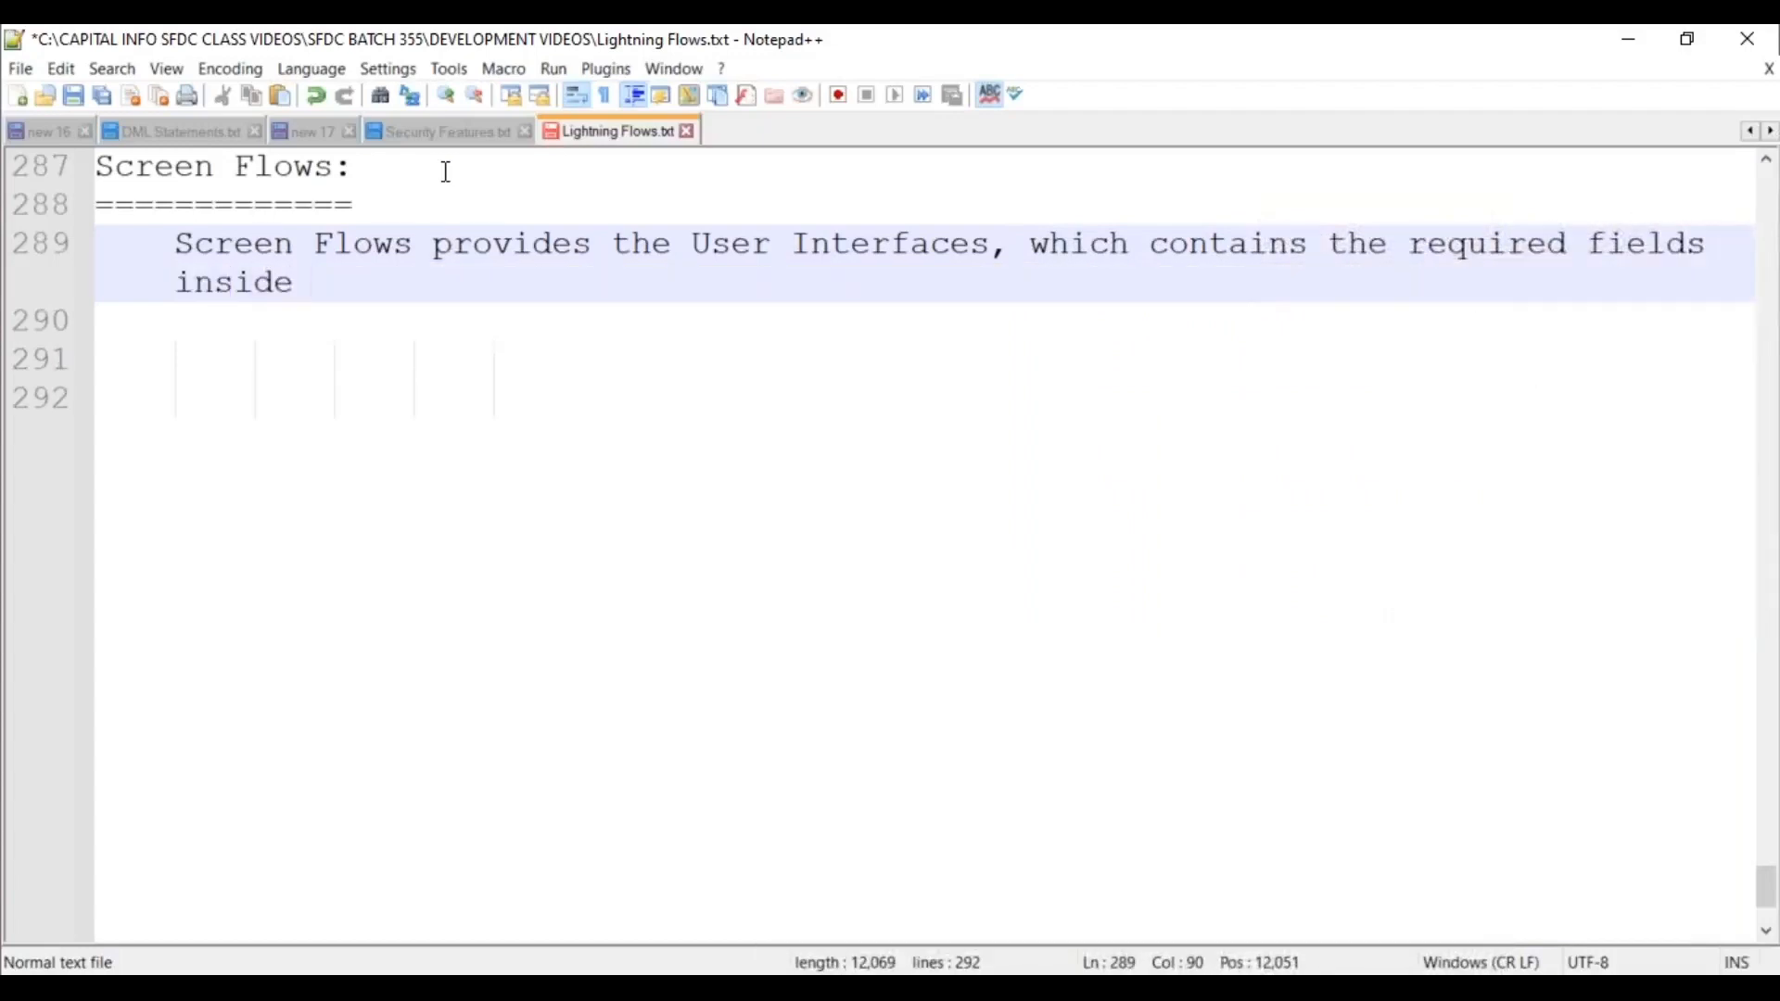
text(the screen)
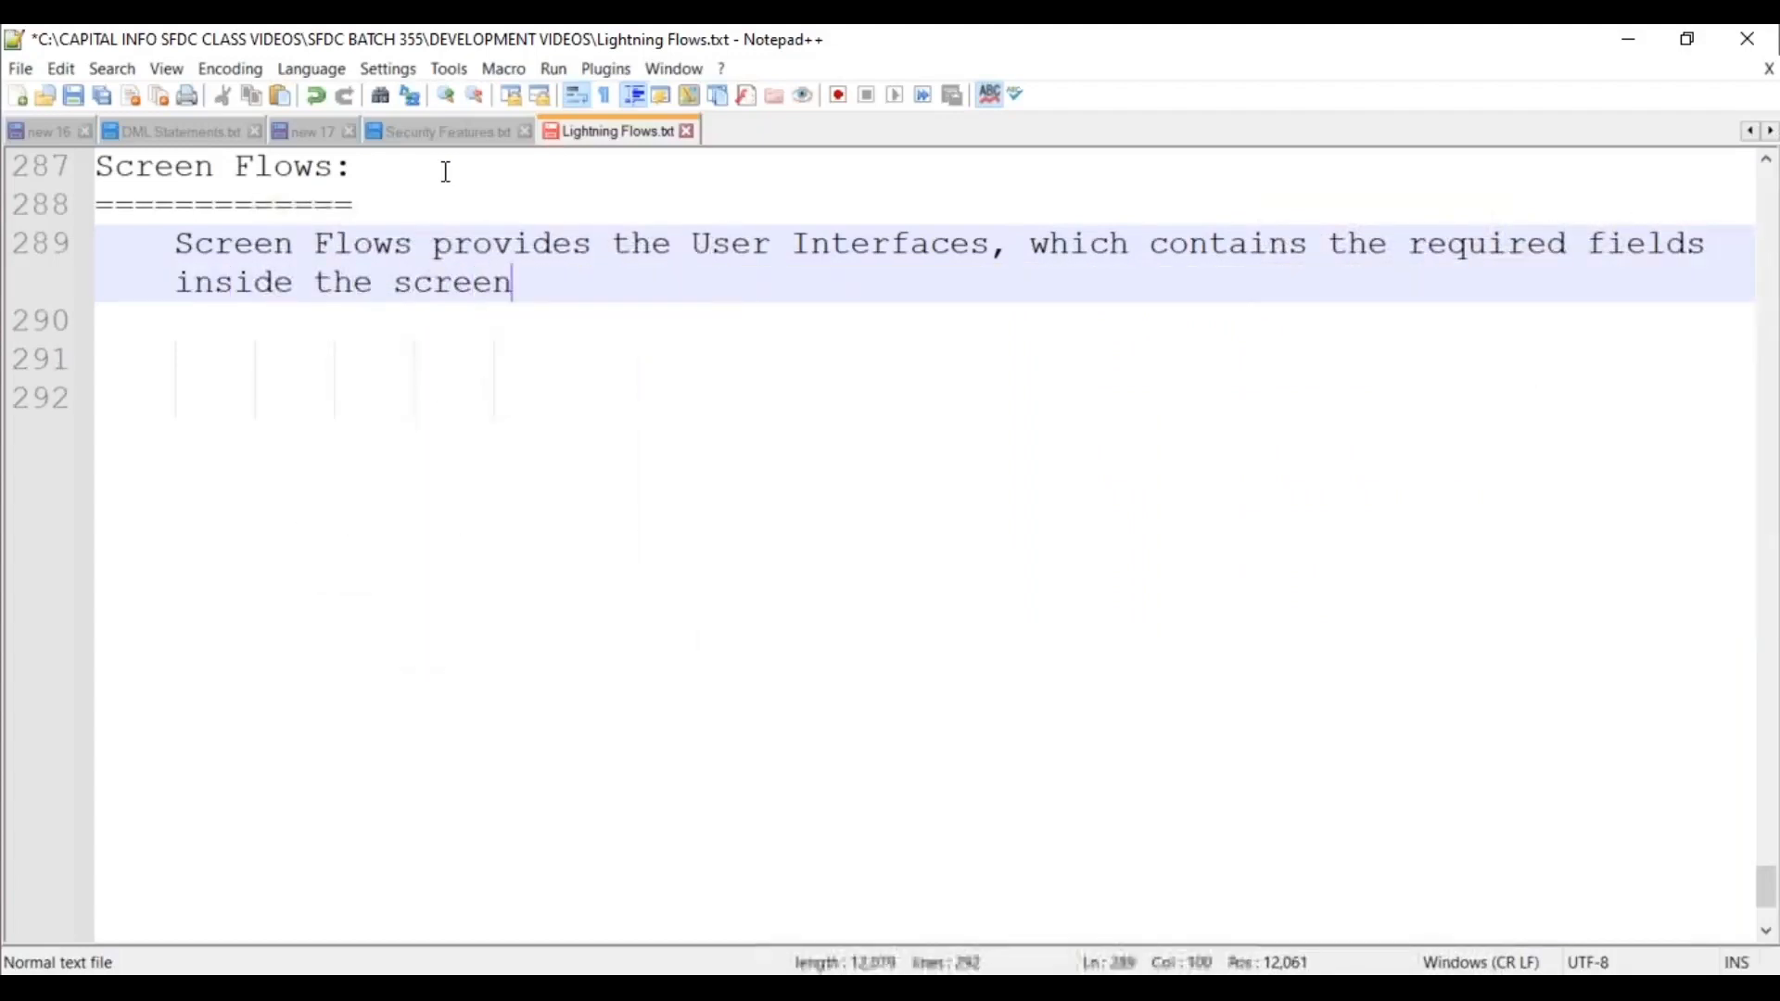
text(. )
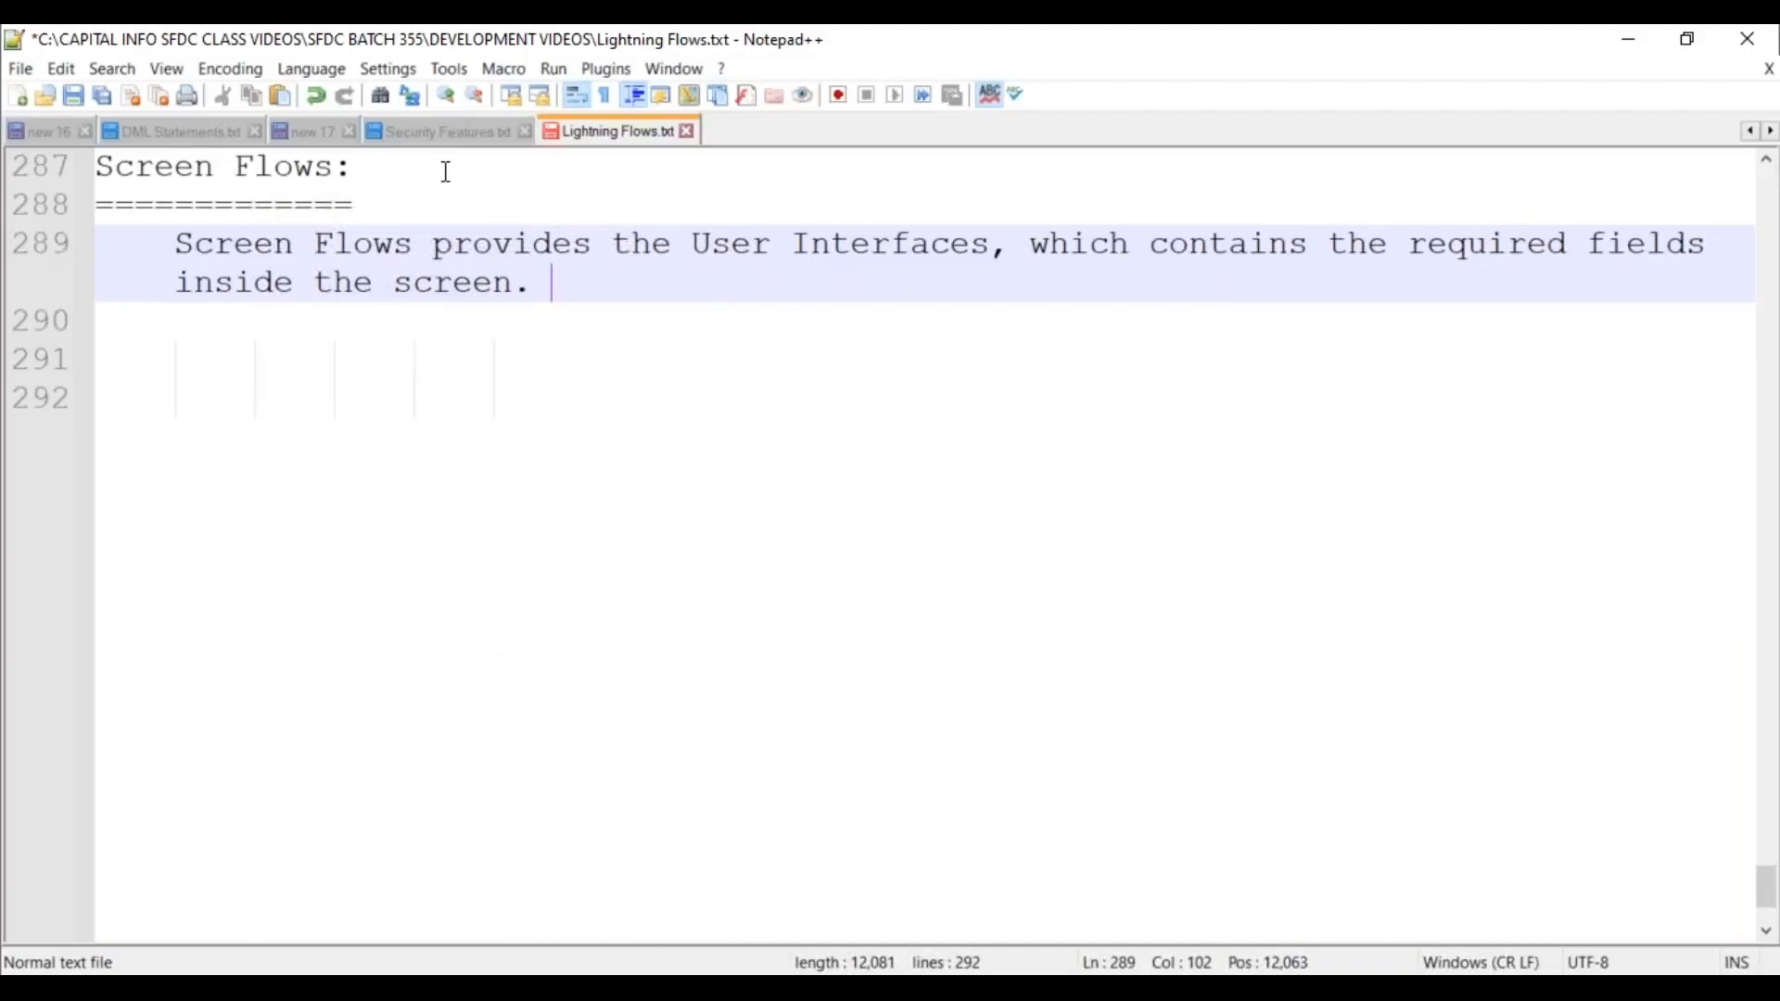
text(Which are use)
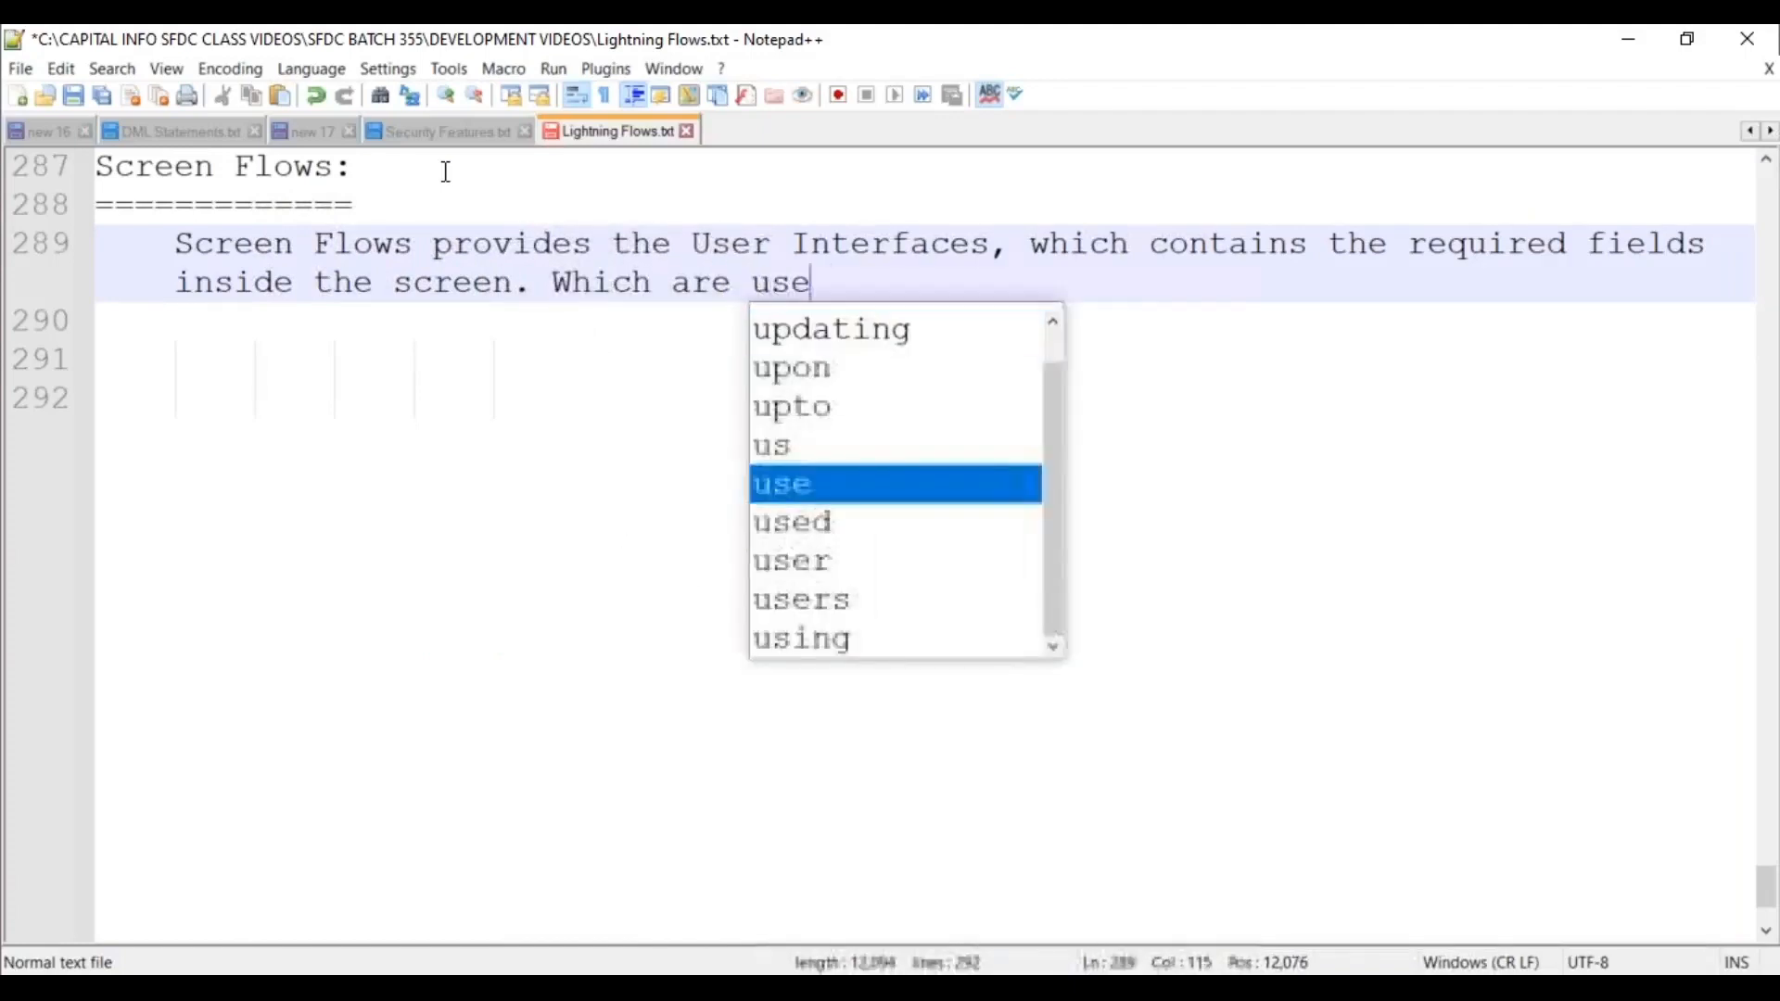
text(d to supply th)
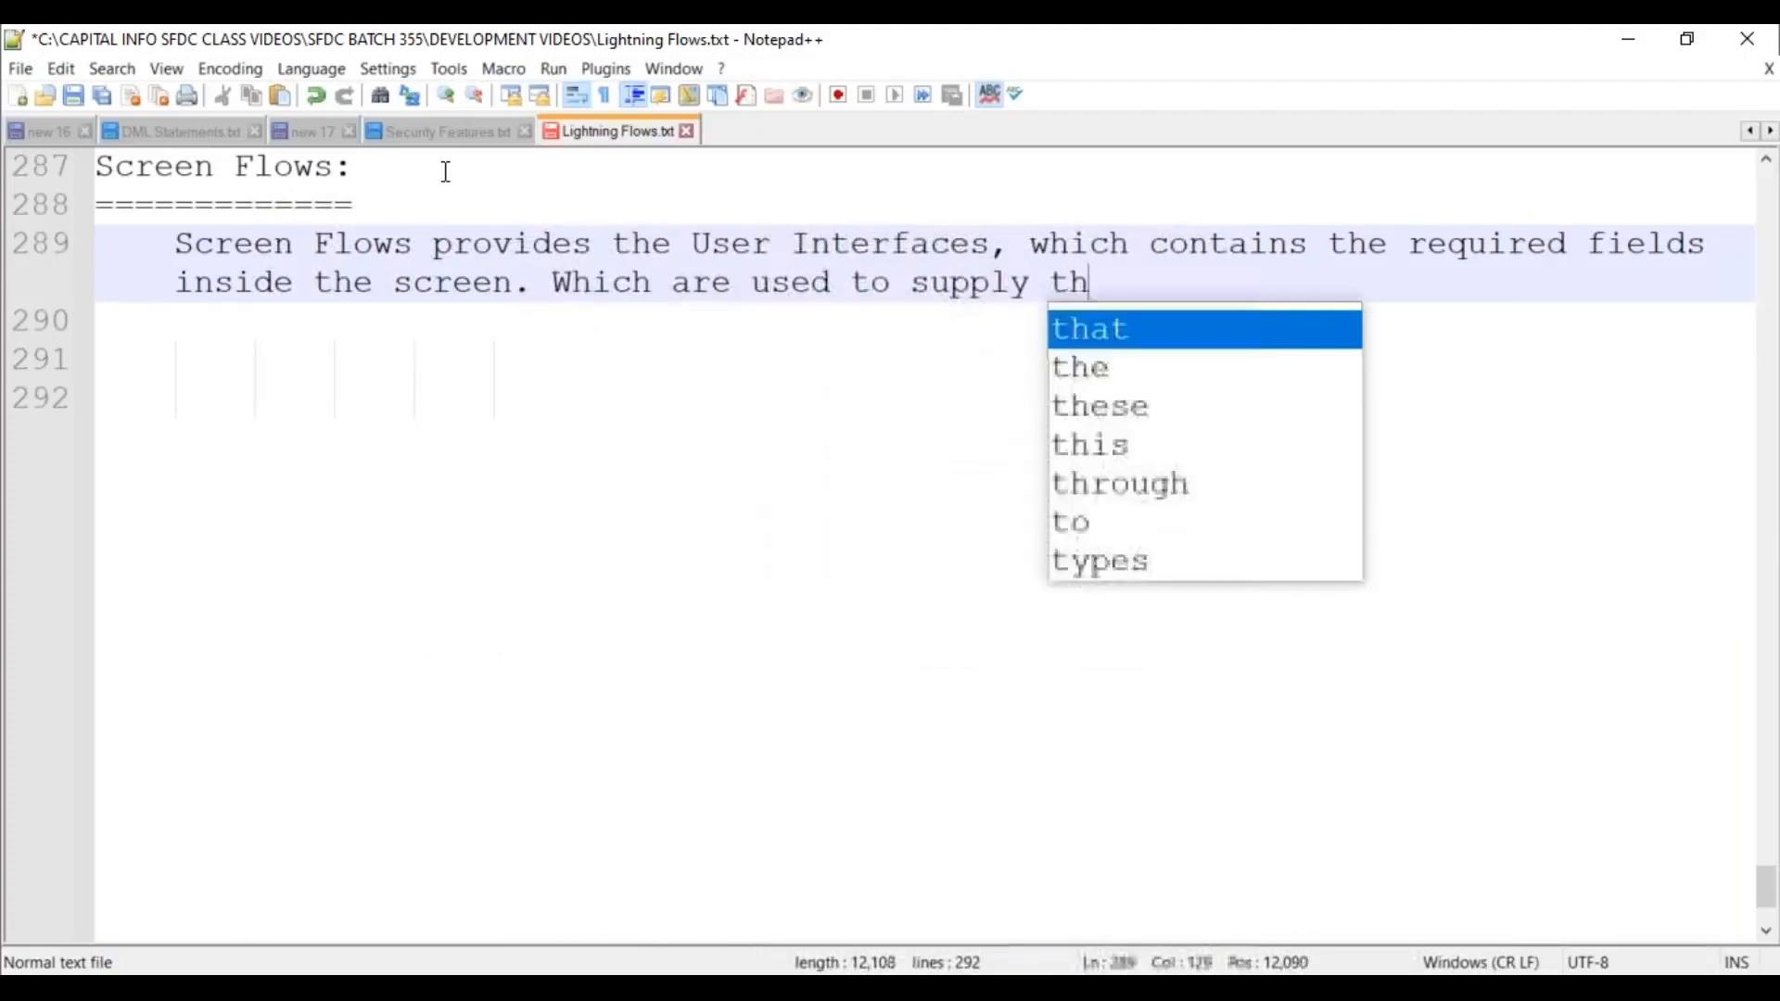
text(e input values)
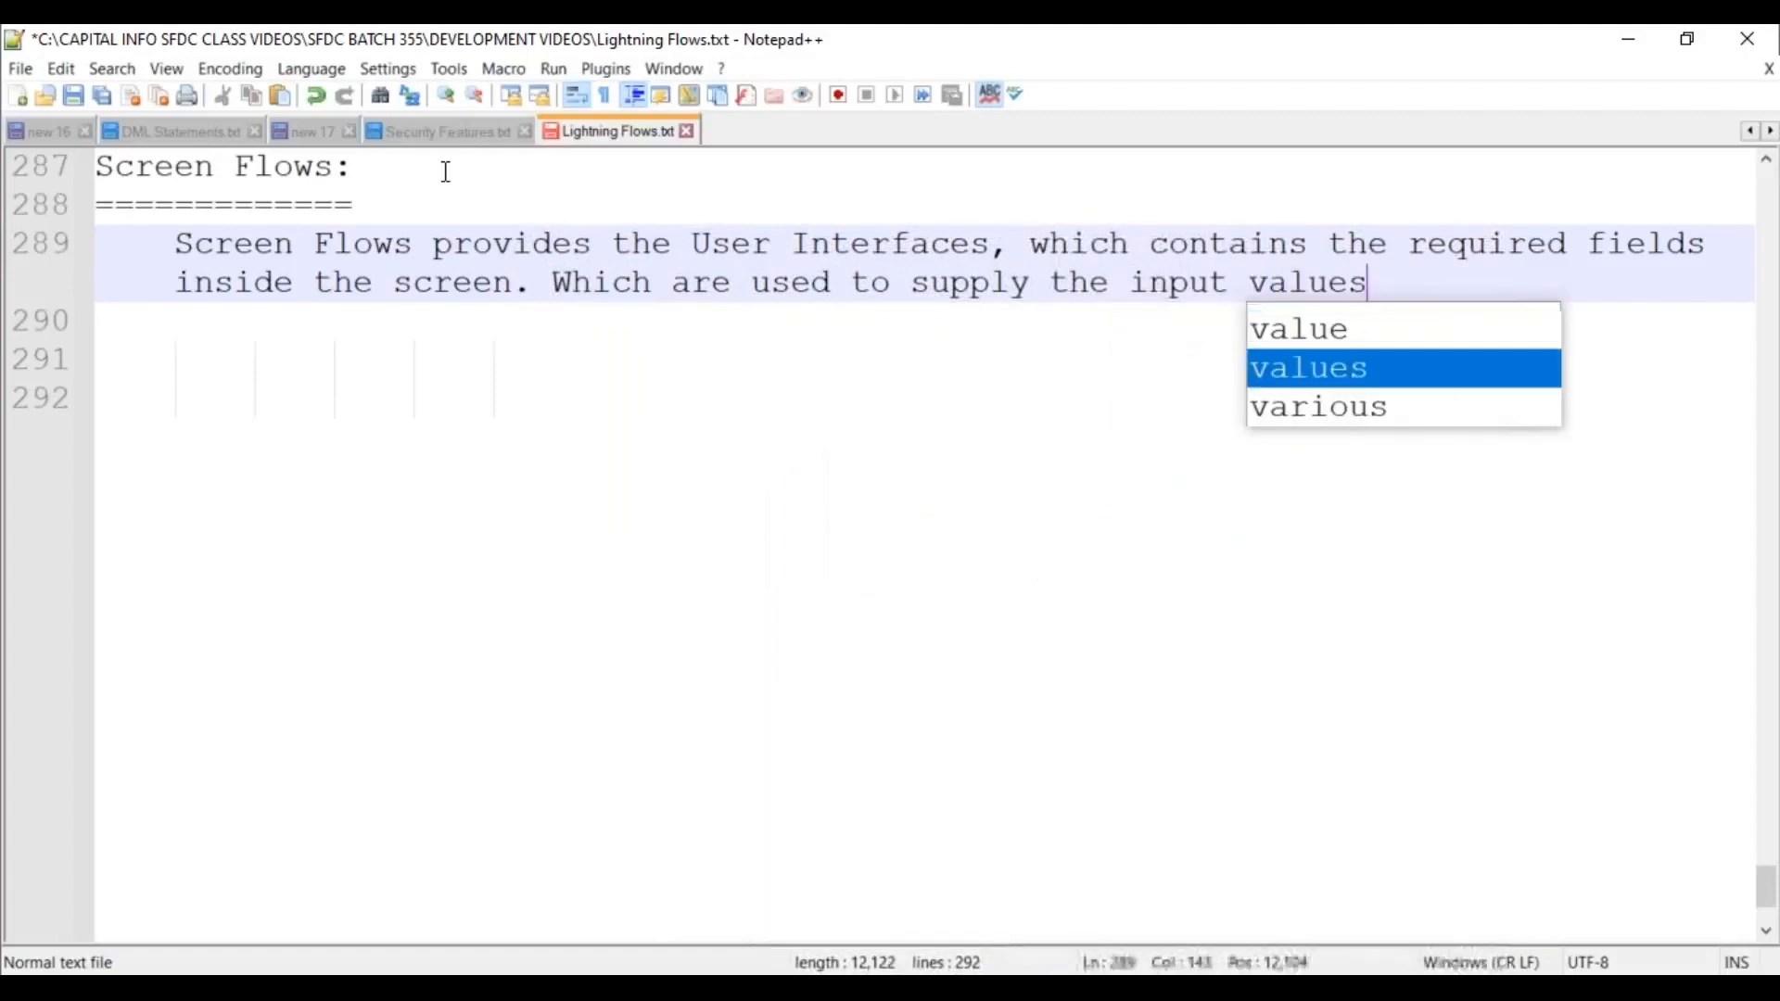
text( to the application)
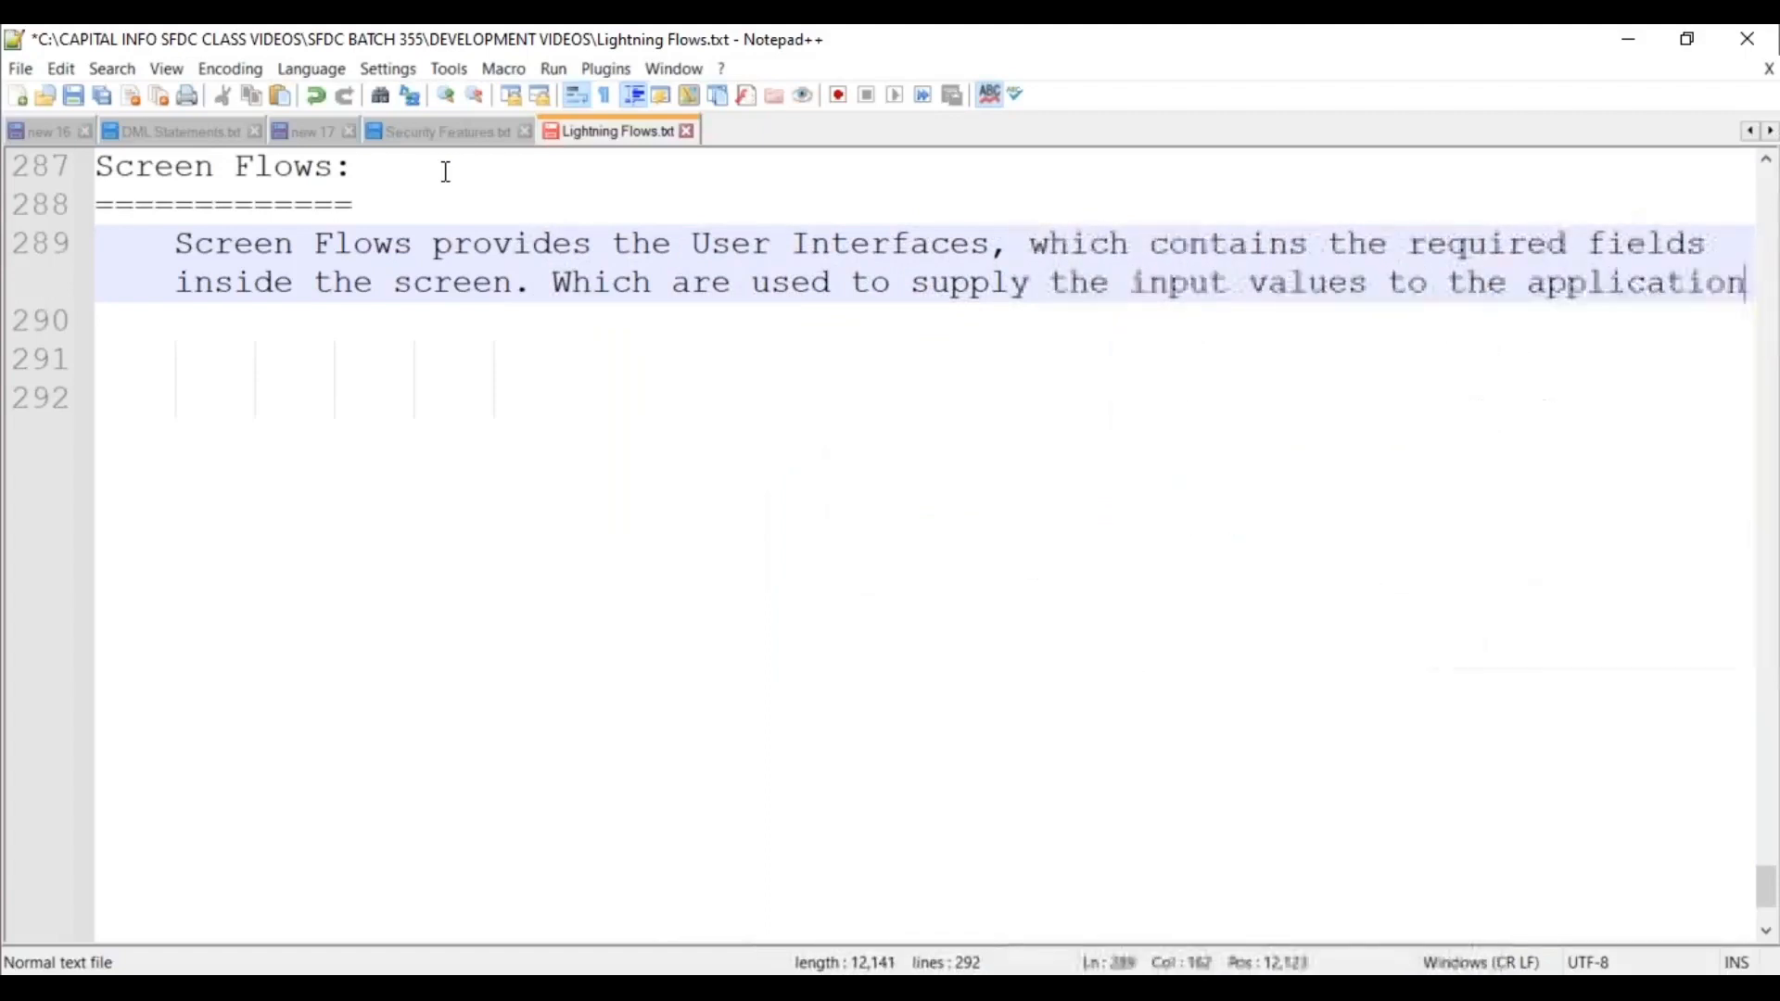
text( at runtime.)
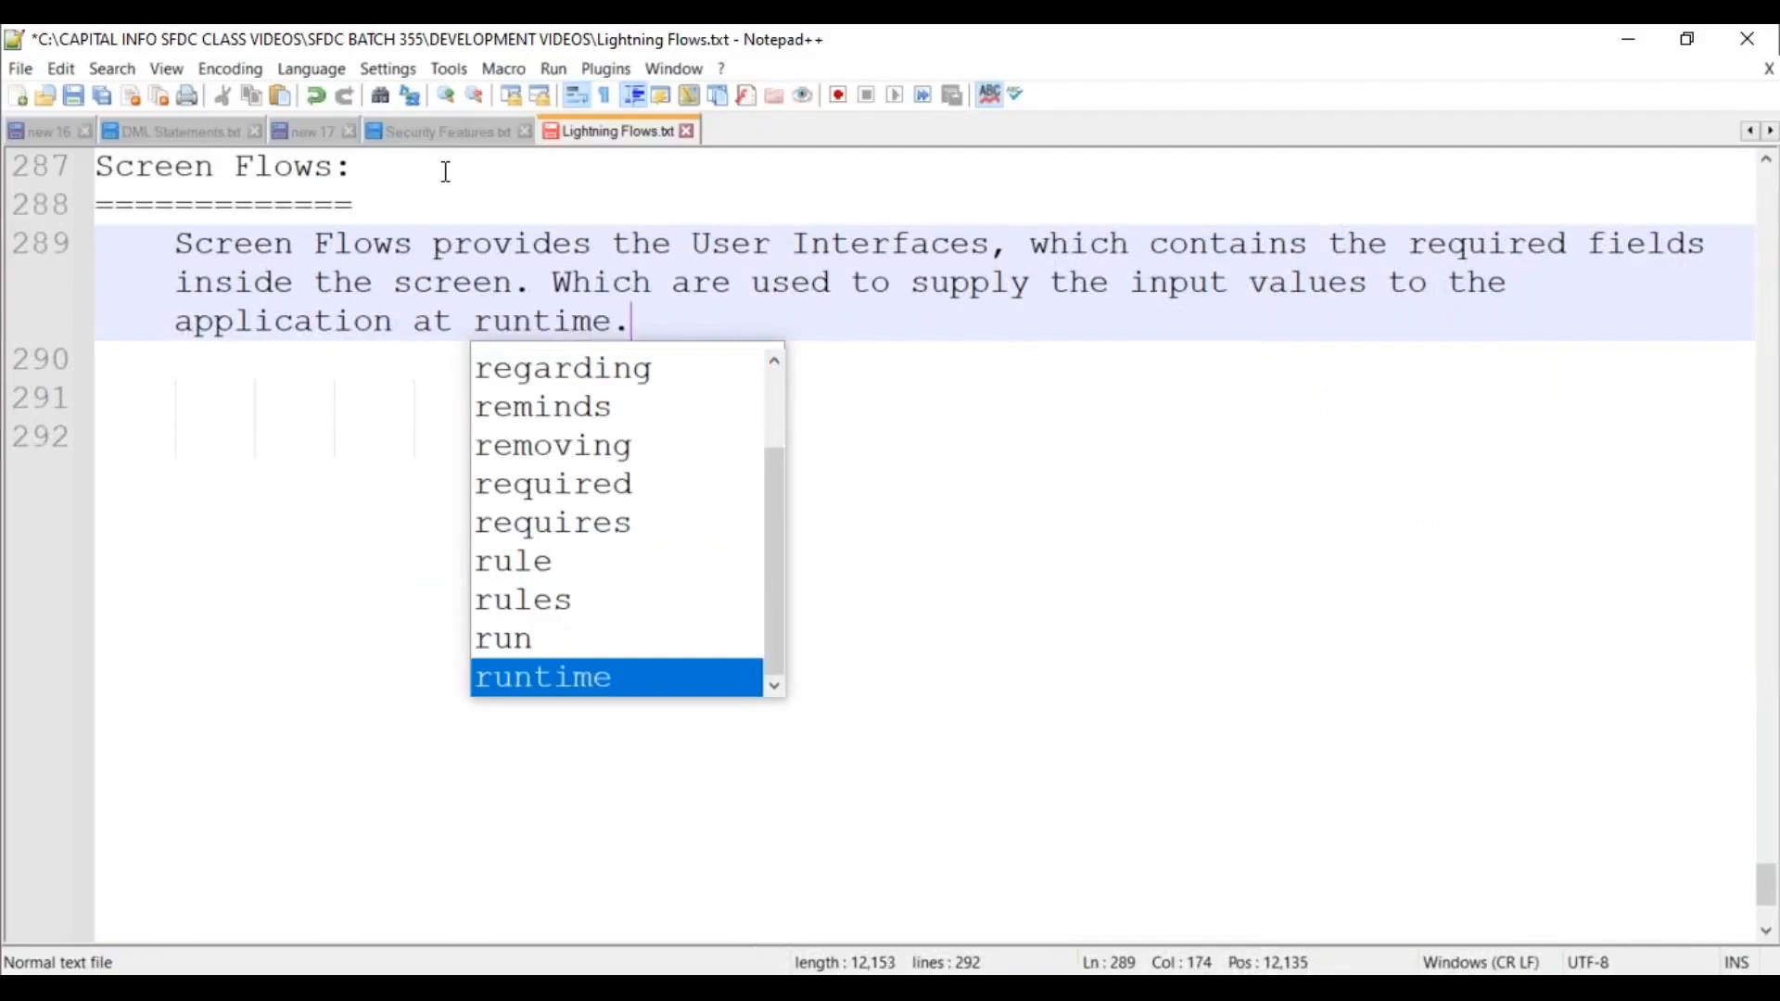
key(Escape)
key(Return)
key(Return)
key(ctrl+s)
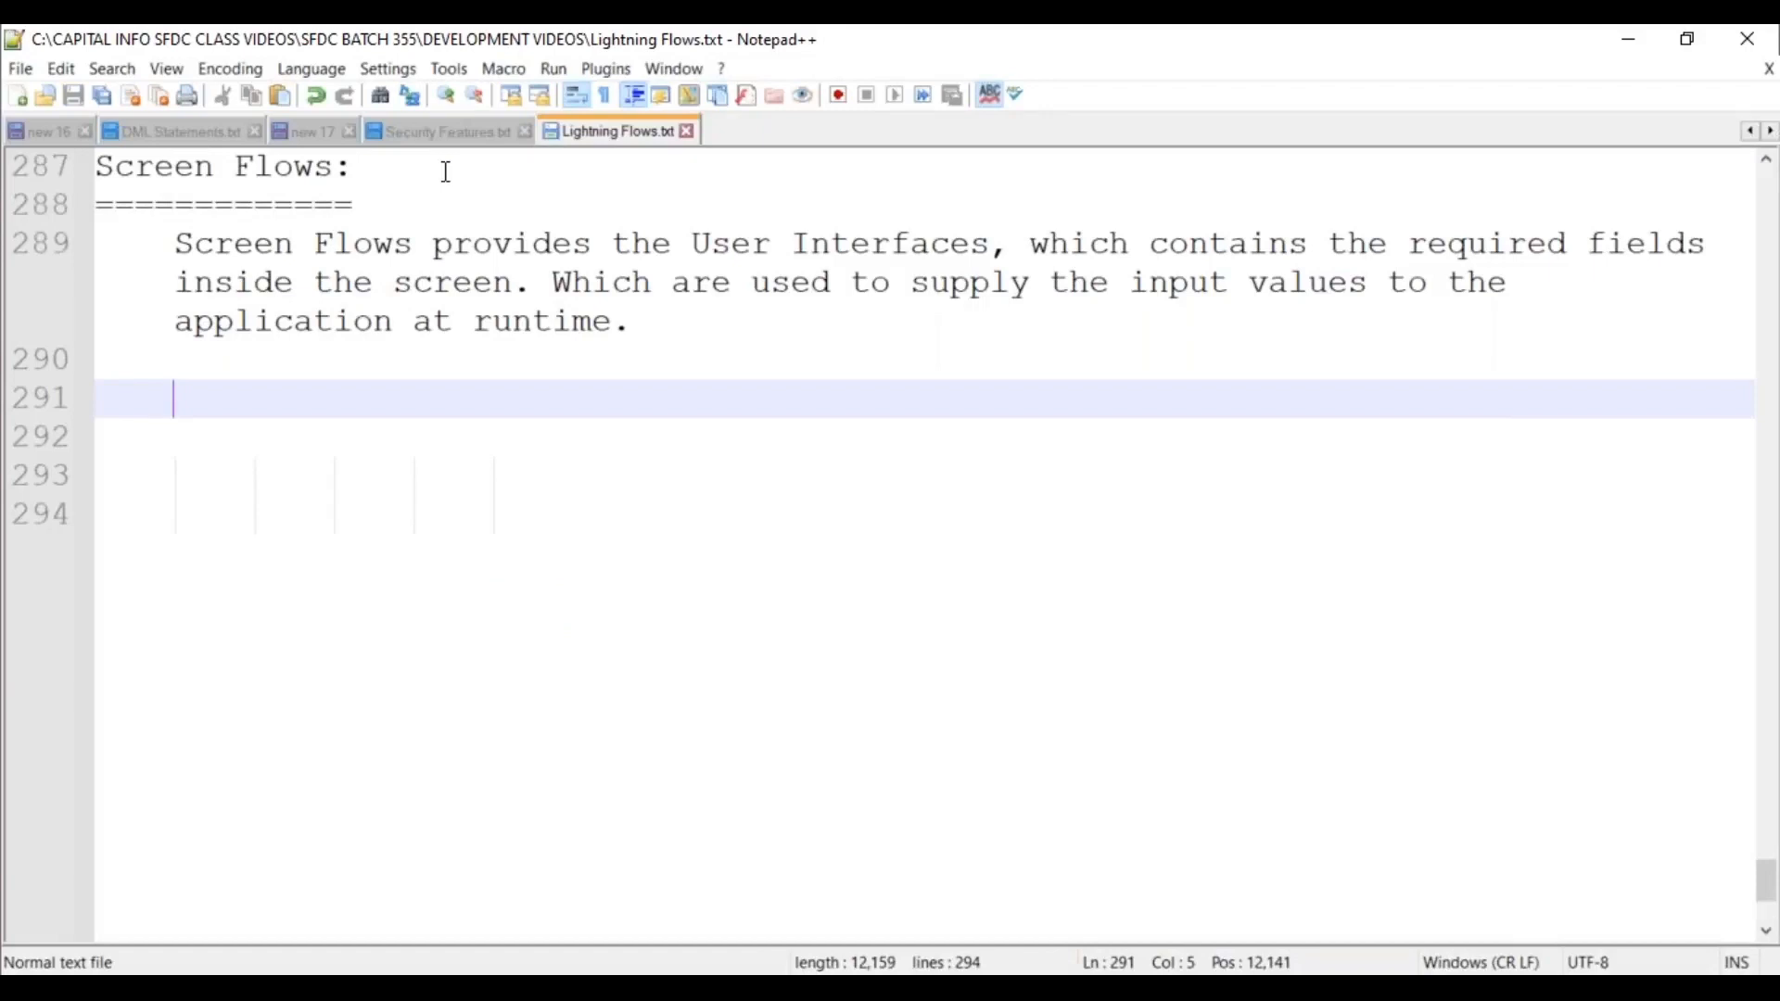
Write that required fields are placed on the Screen Elements and populated with values.
text(Based on)
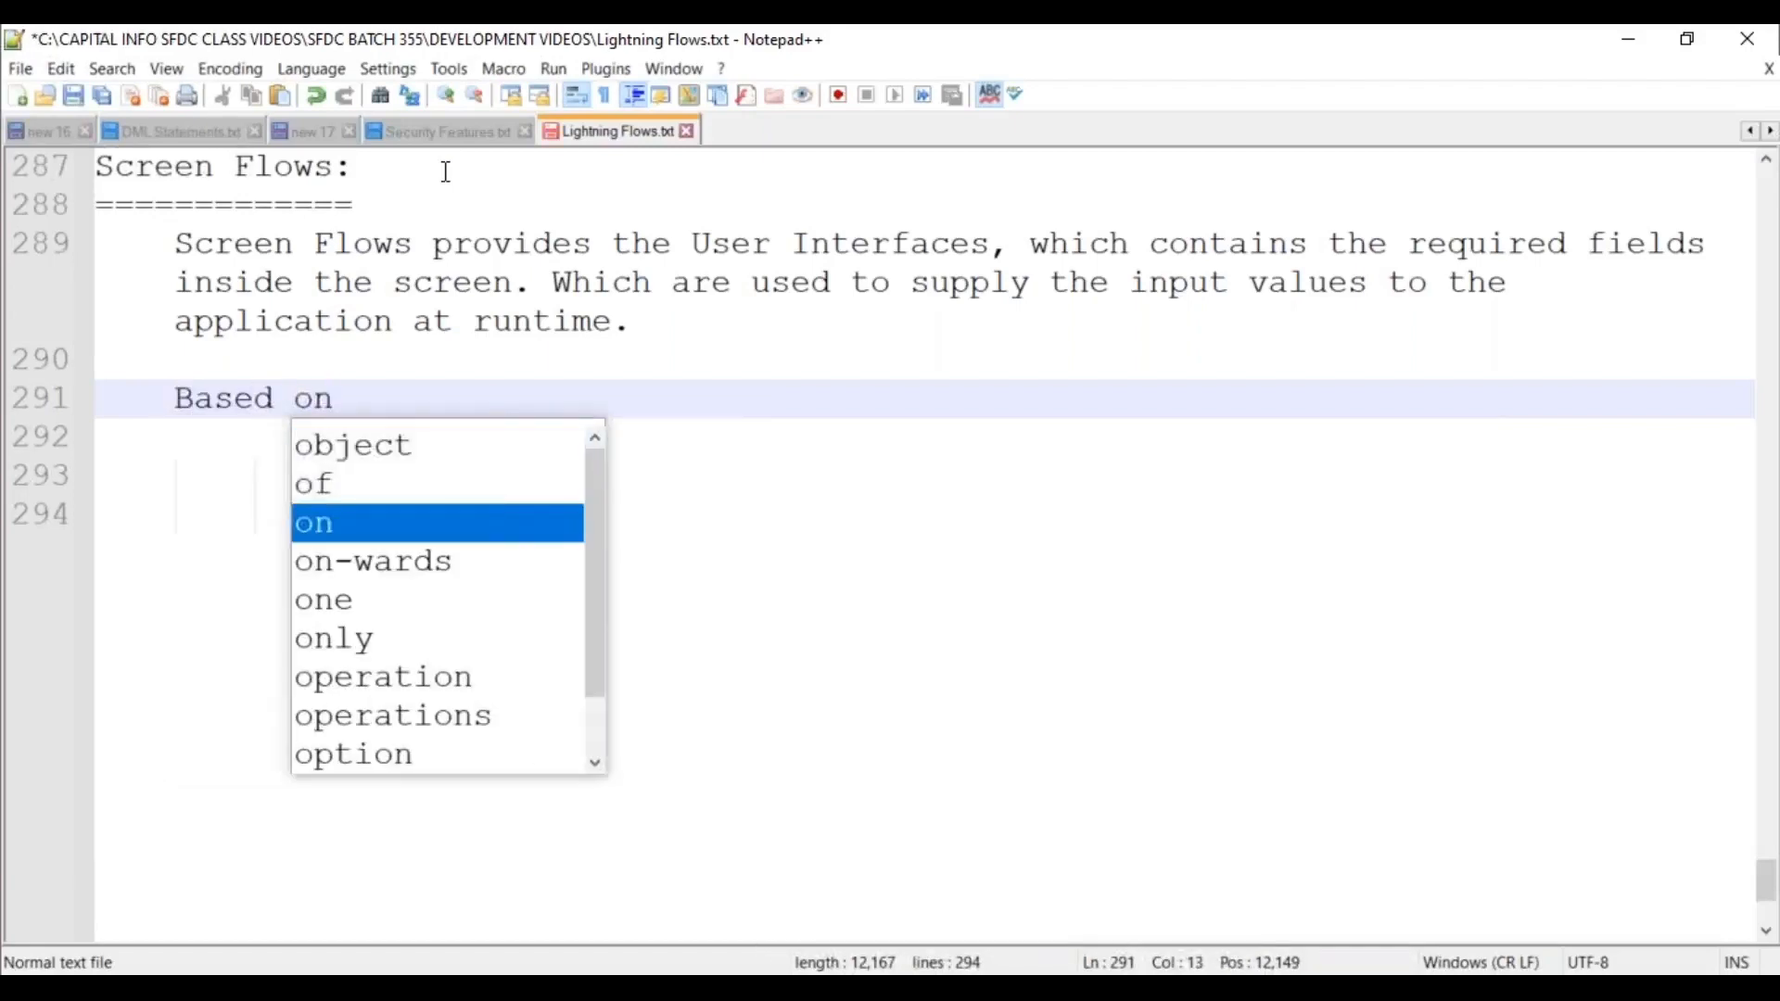
key(BackSpace)
key(BackSpace)
key(BackSpace)
key(BackSpace)
key(BackSpace)
key(BackSpace)
key(BackSpace)
key(BackSpace)
text(We )
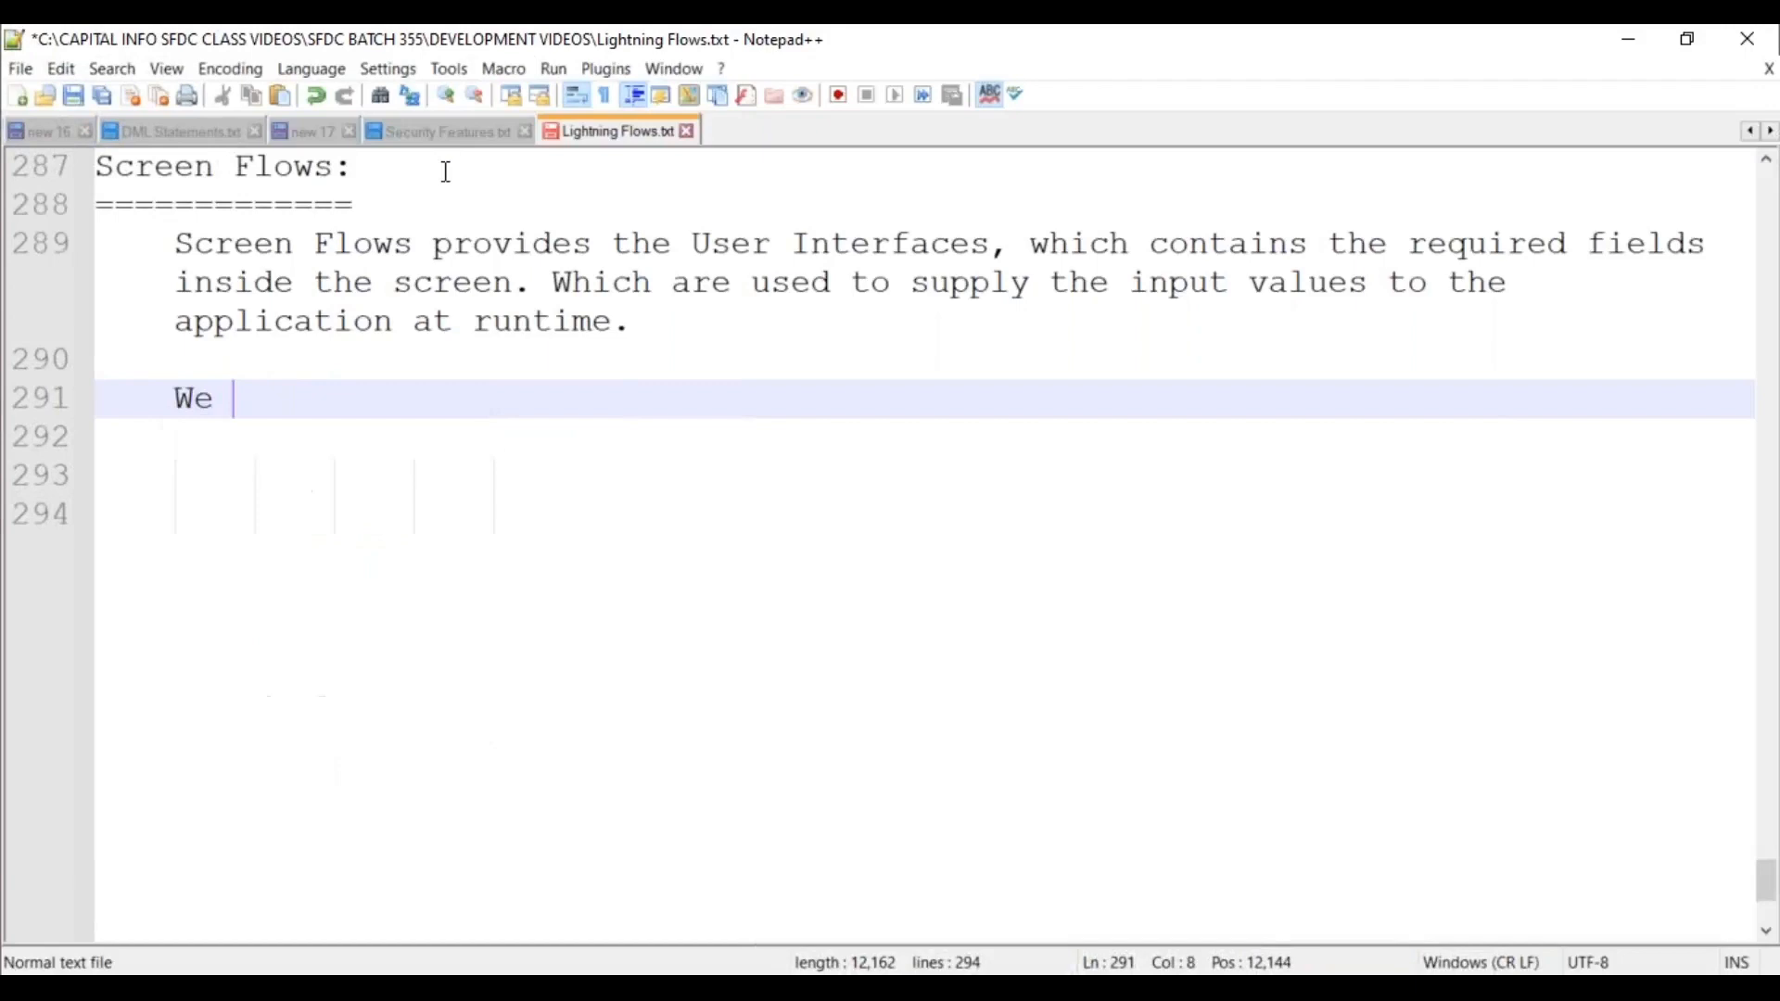
text(have to place )
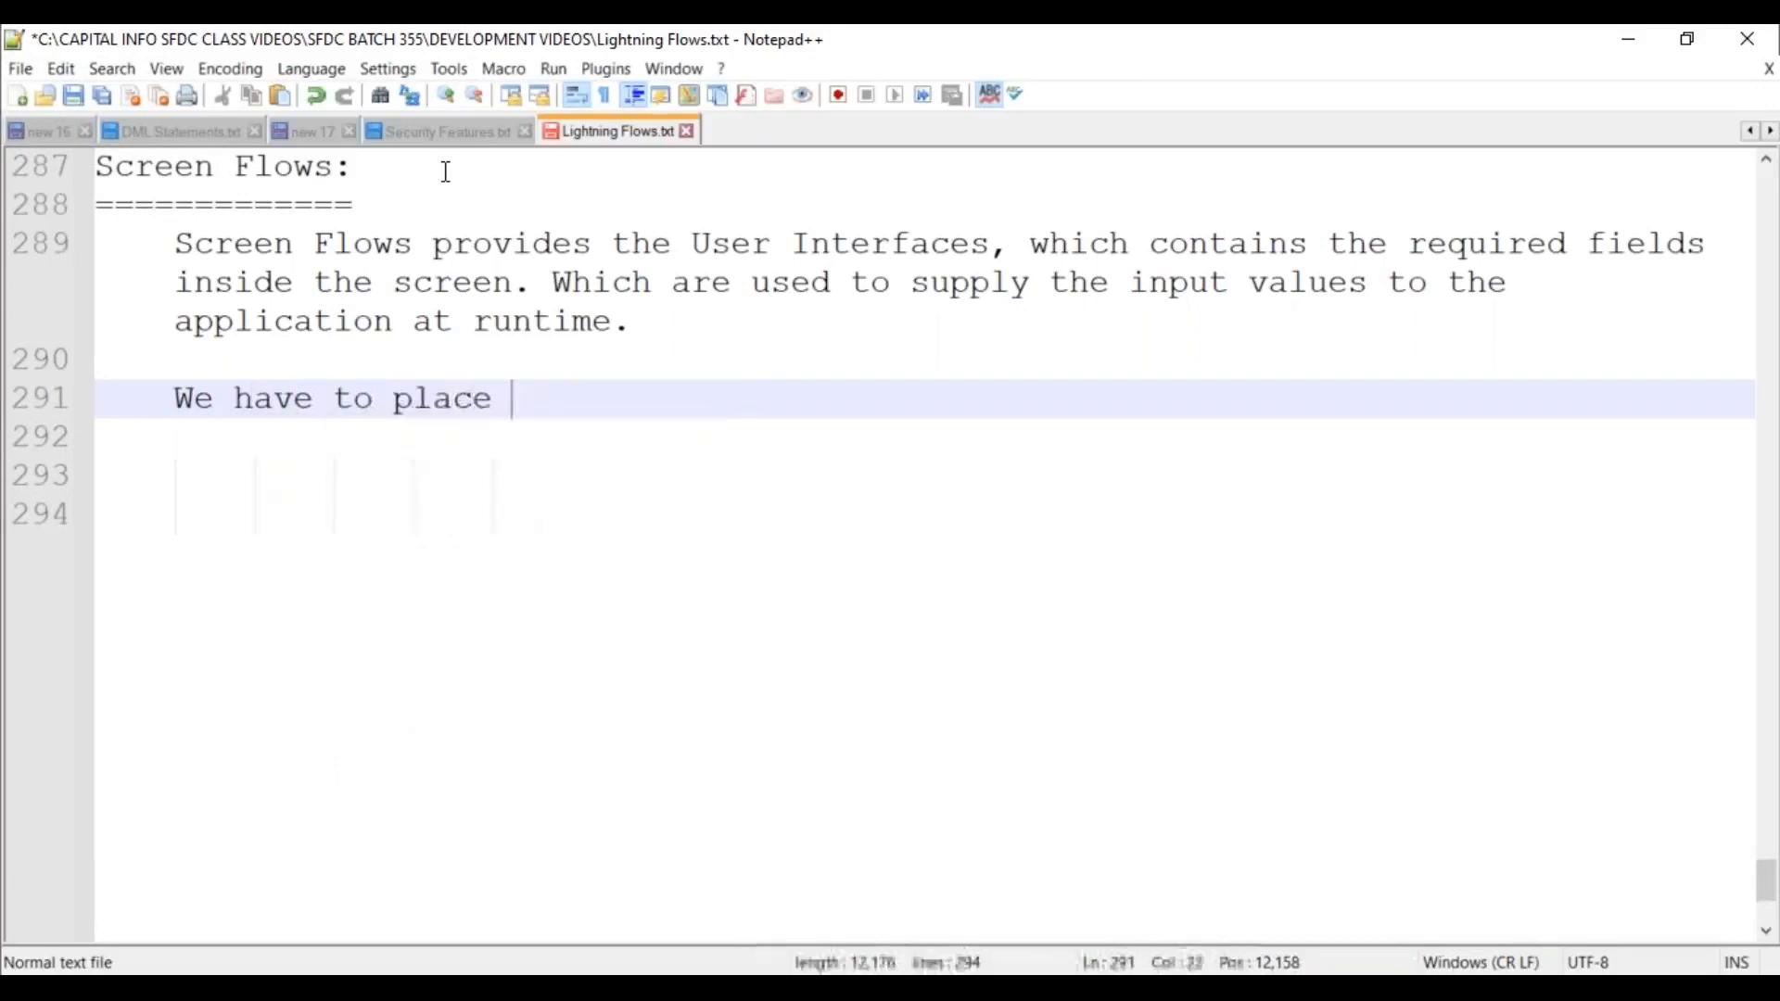
text(the required fiel)
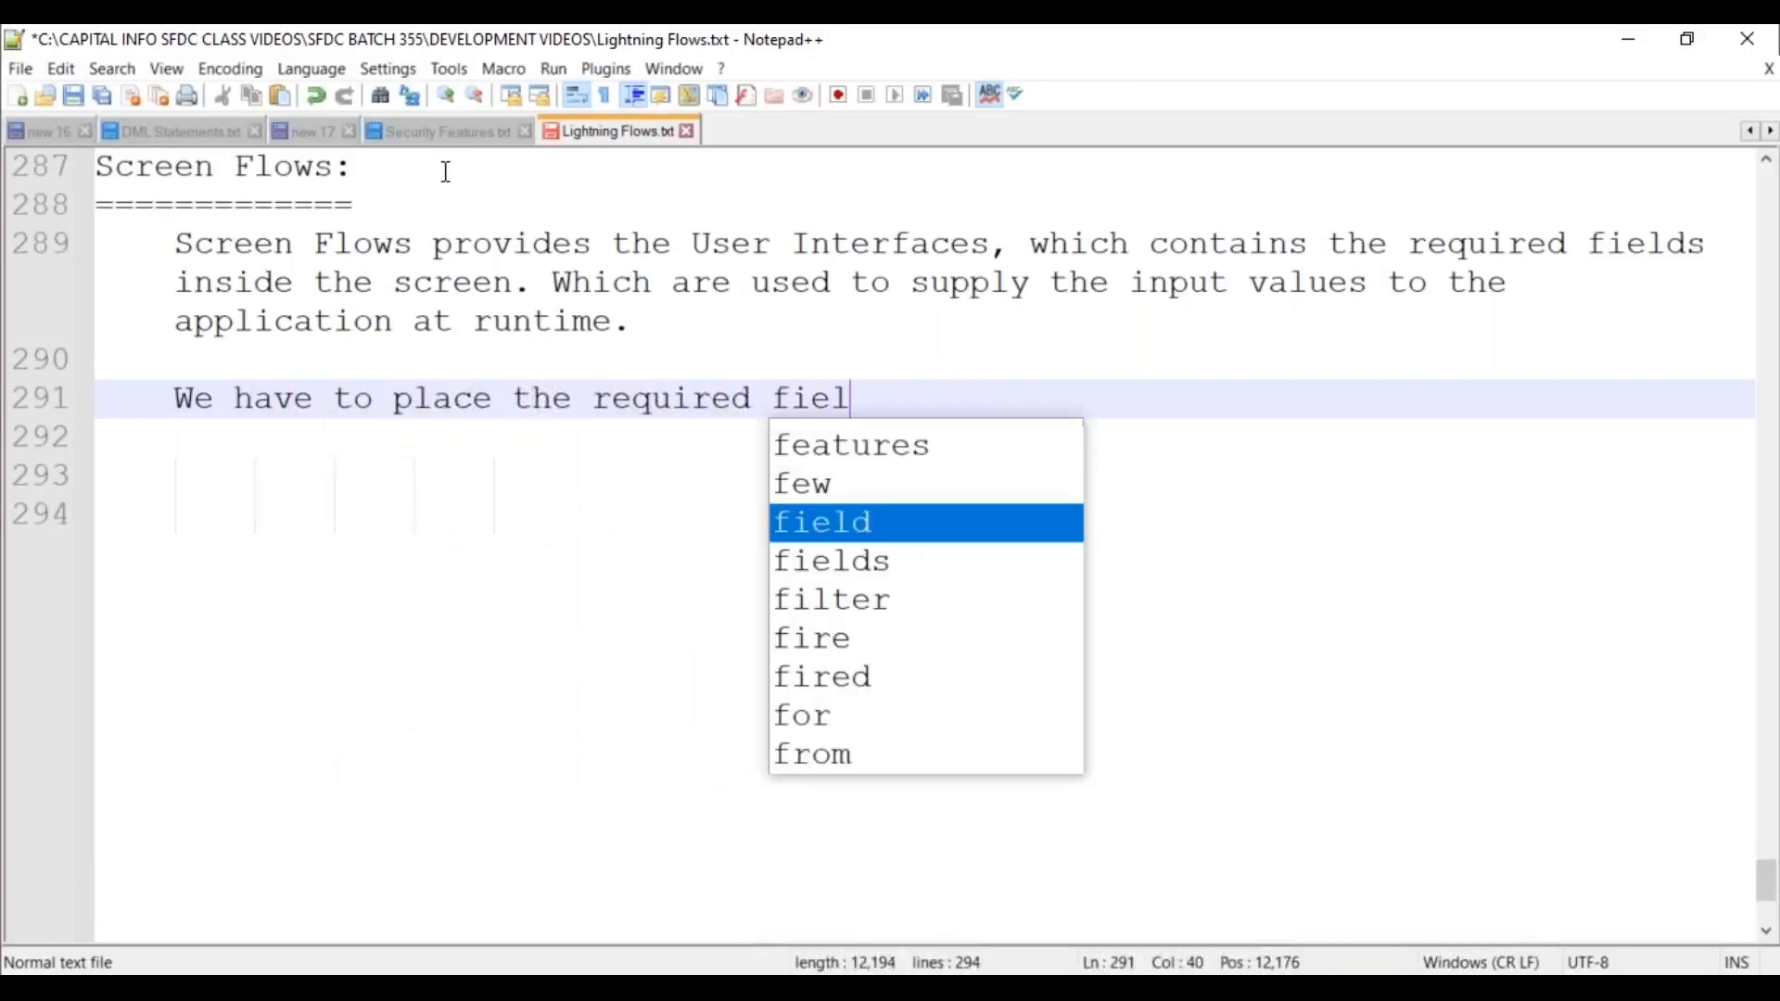
text(ds on the Scr)
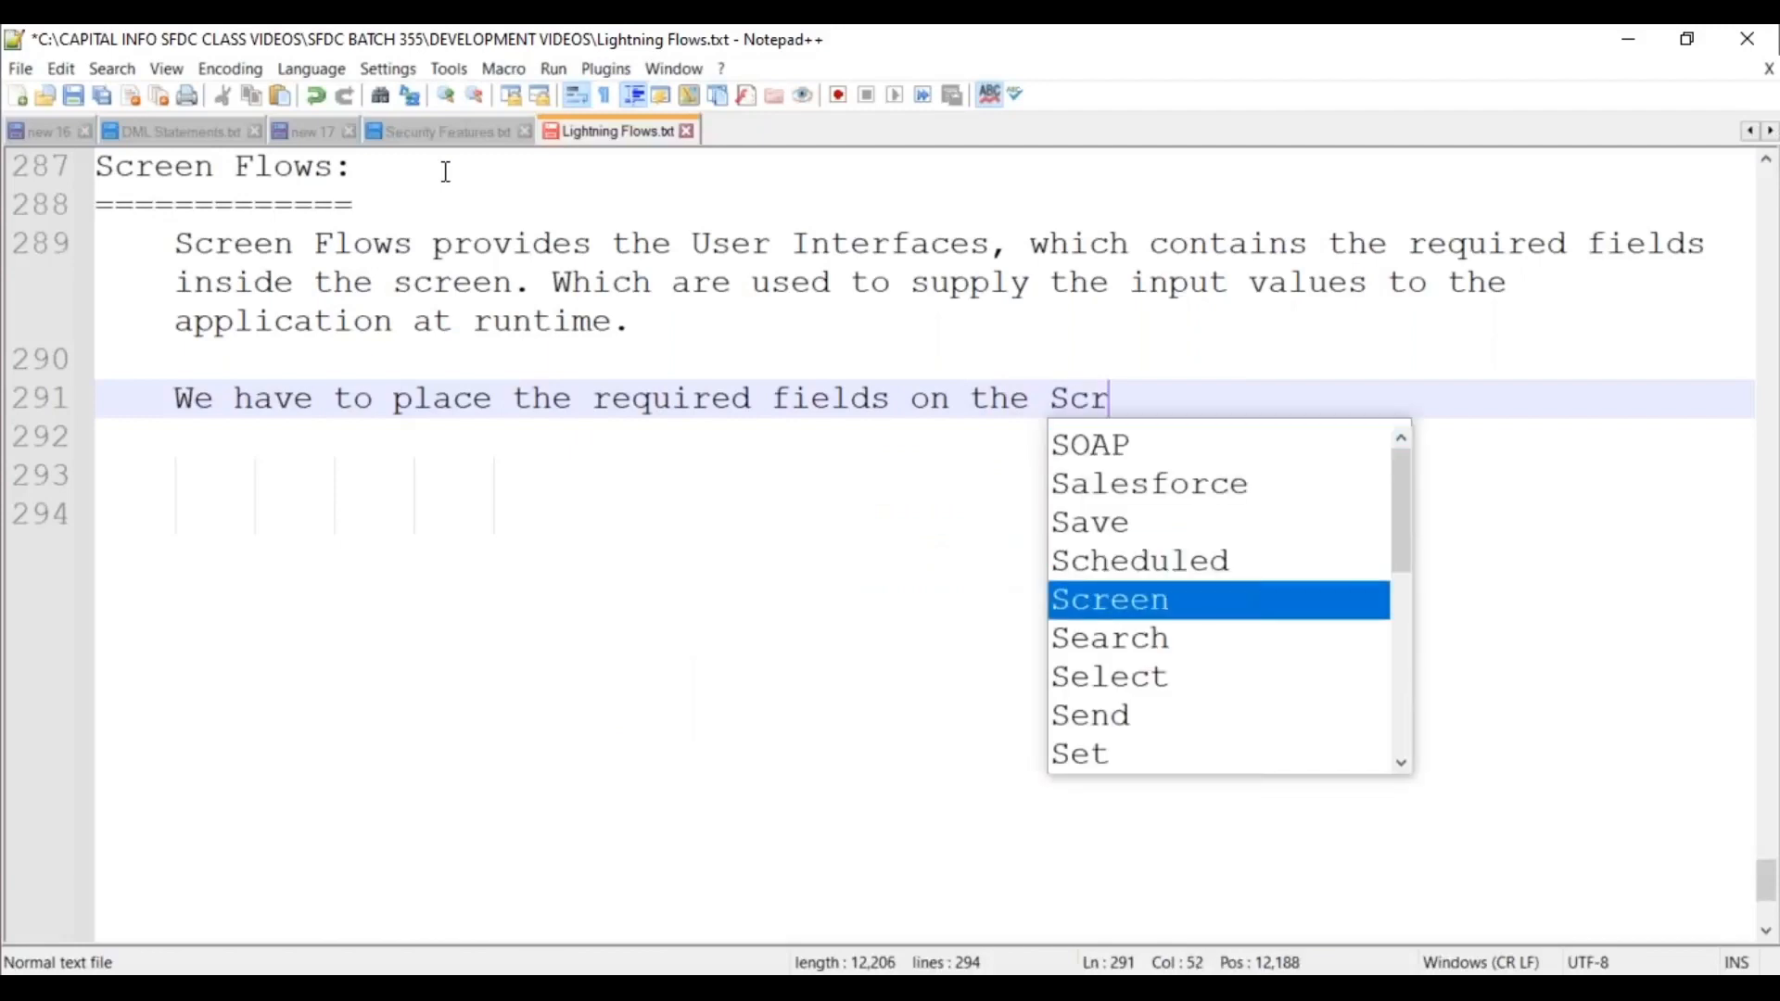
text(een Elements,)
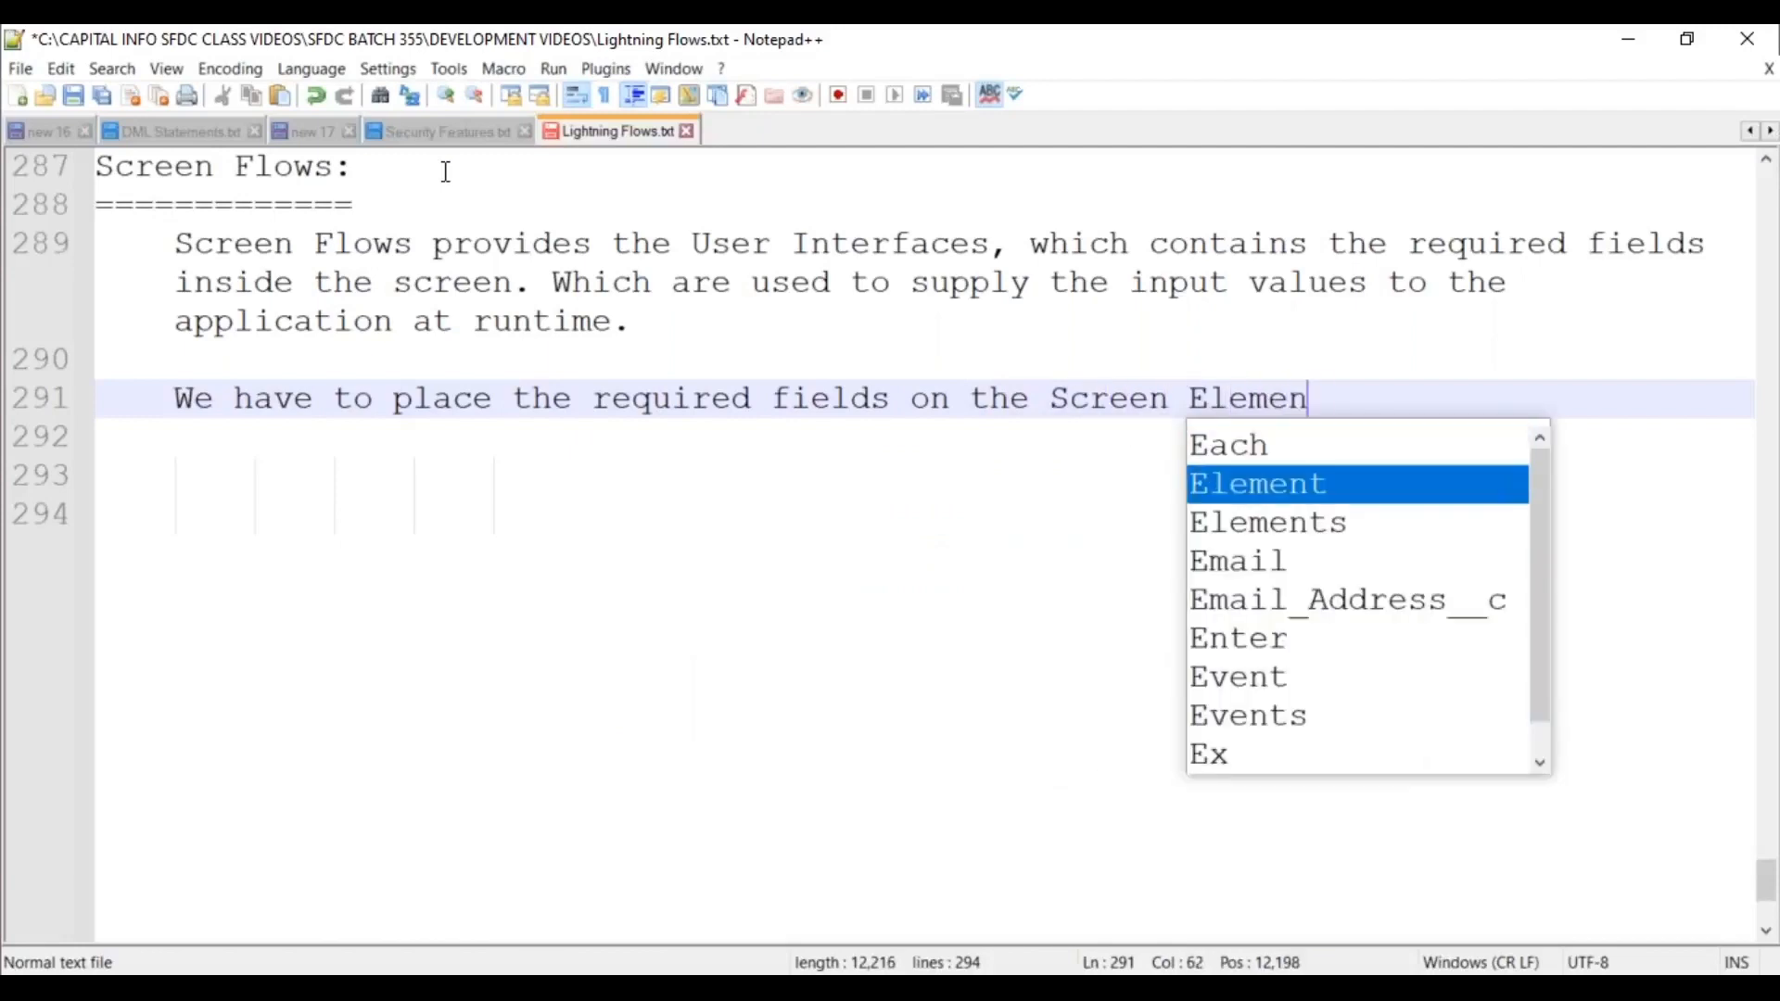
key(BackSpace)
key(BackSpace)
key(BackSpace)
text(,)
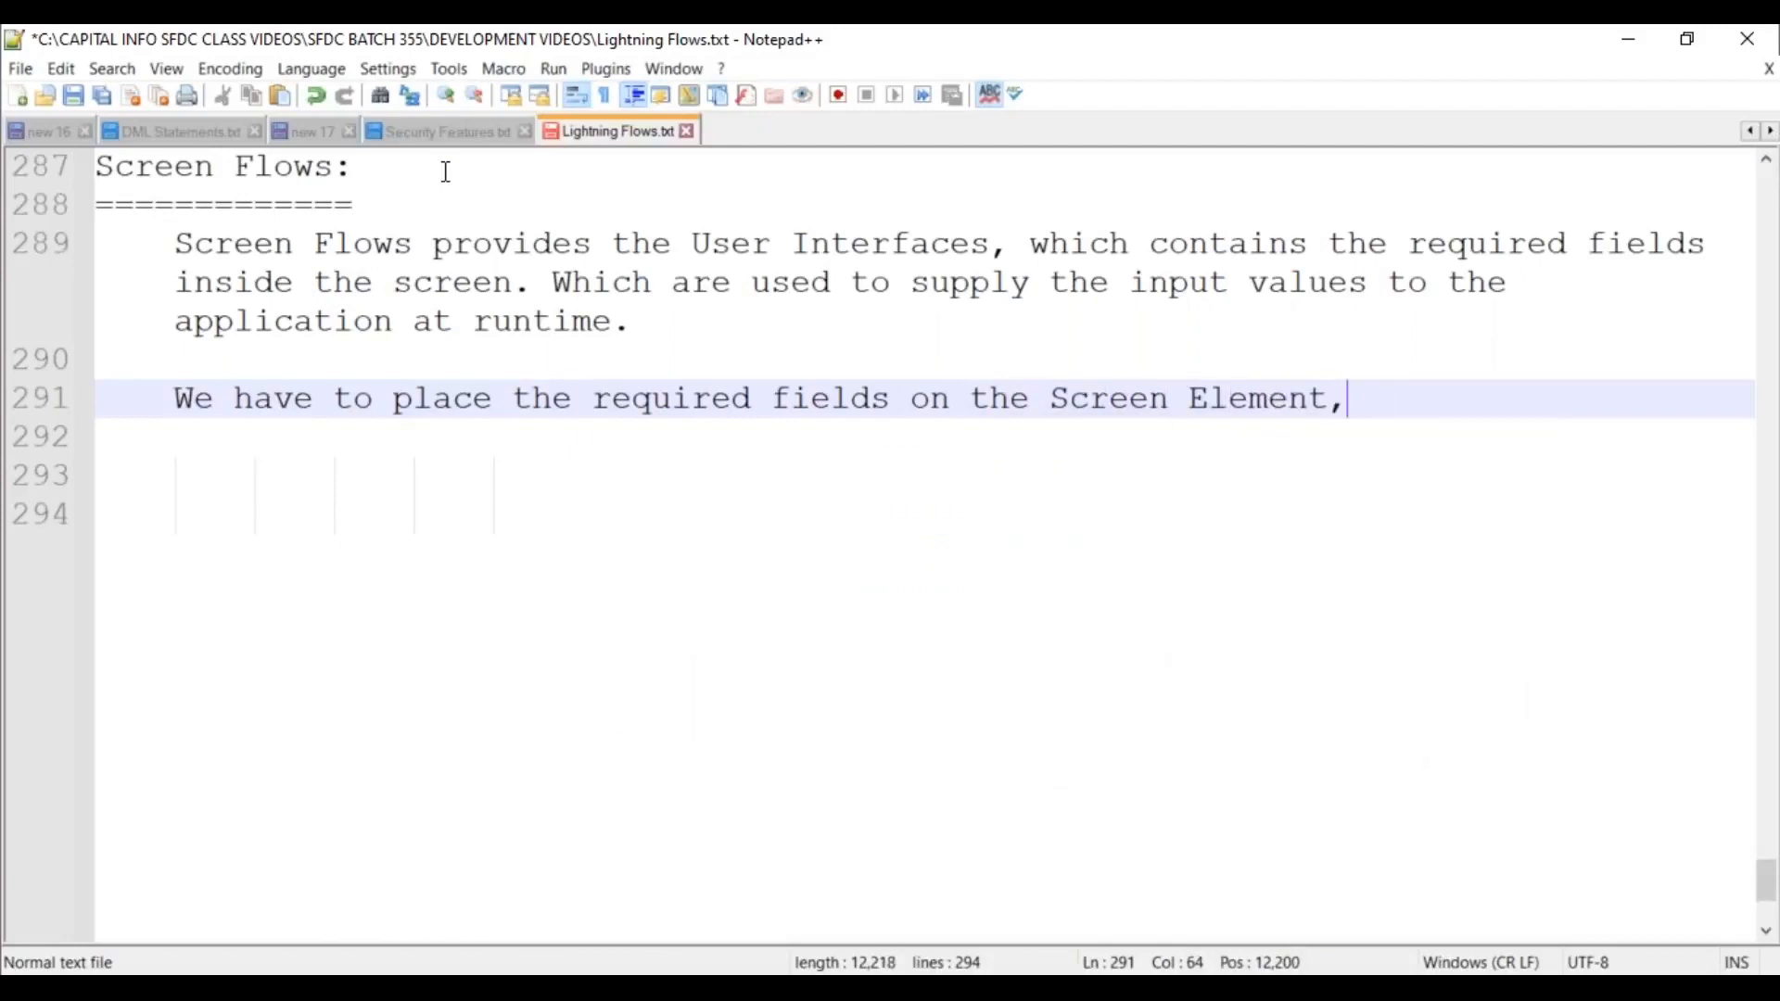
text( by popu;la)
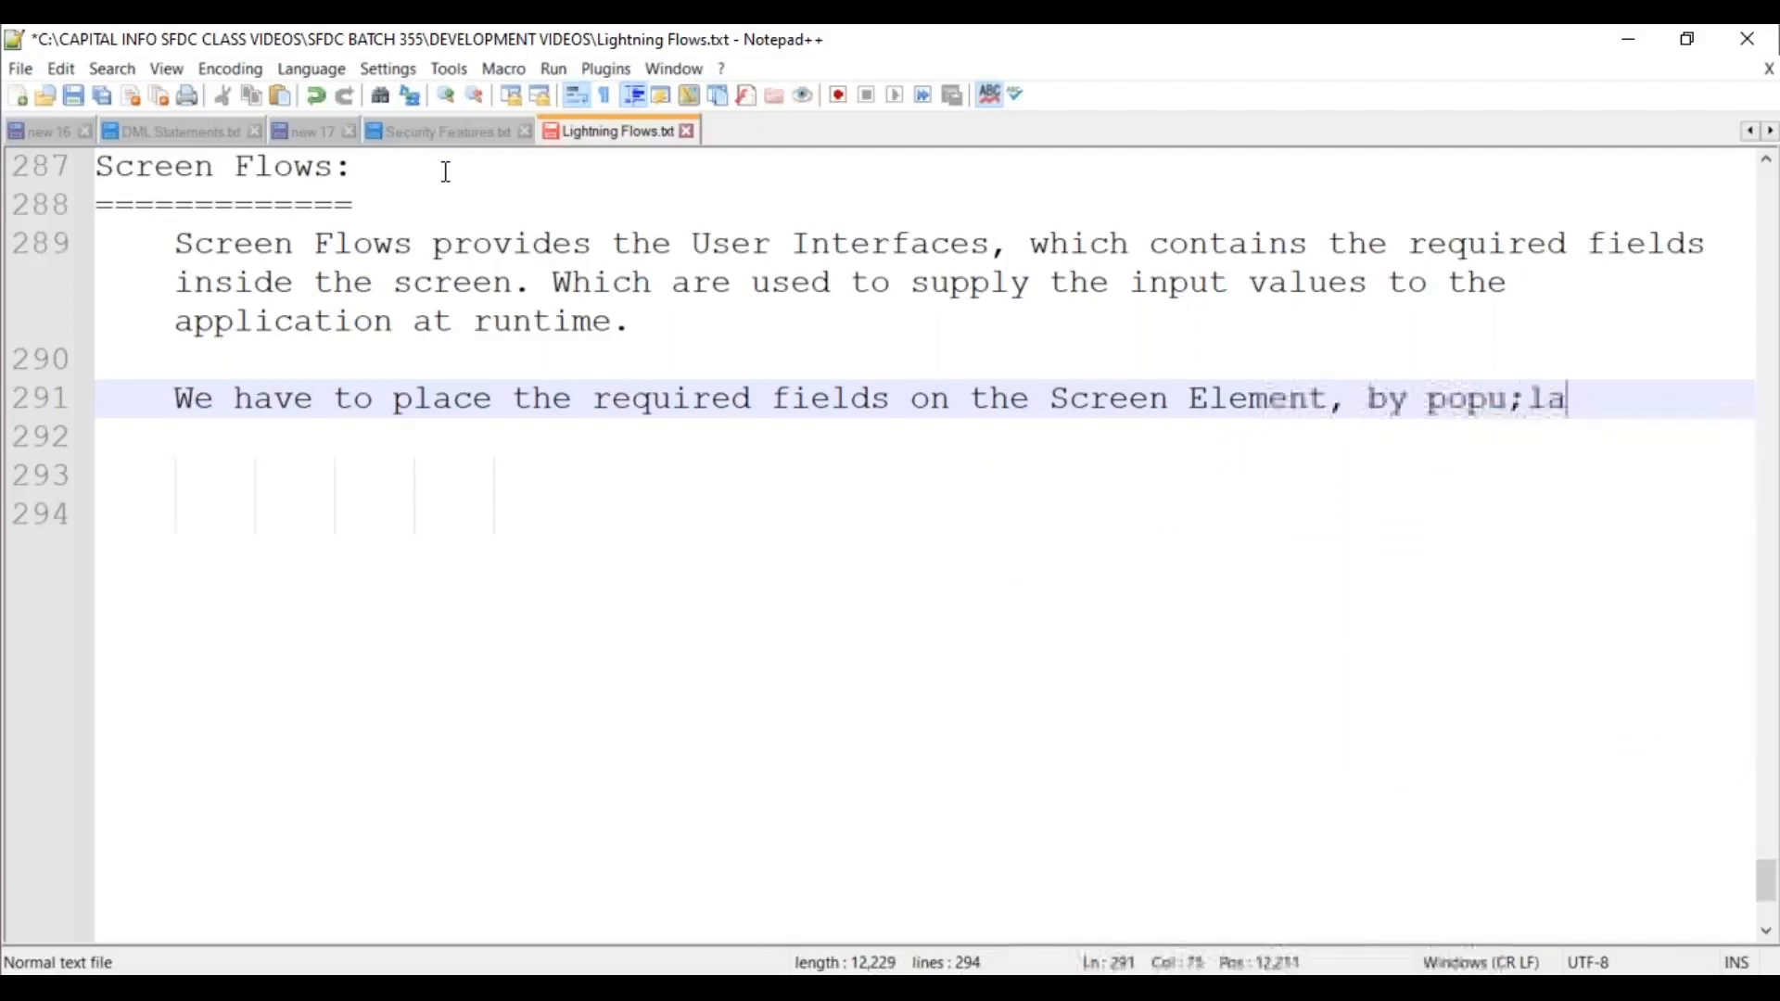
key(BackSpace)
key(BackSpace)
key(BackSpace)
text(lating the requir)
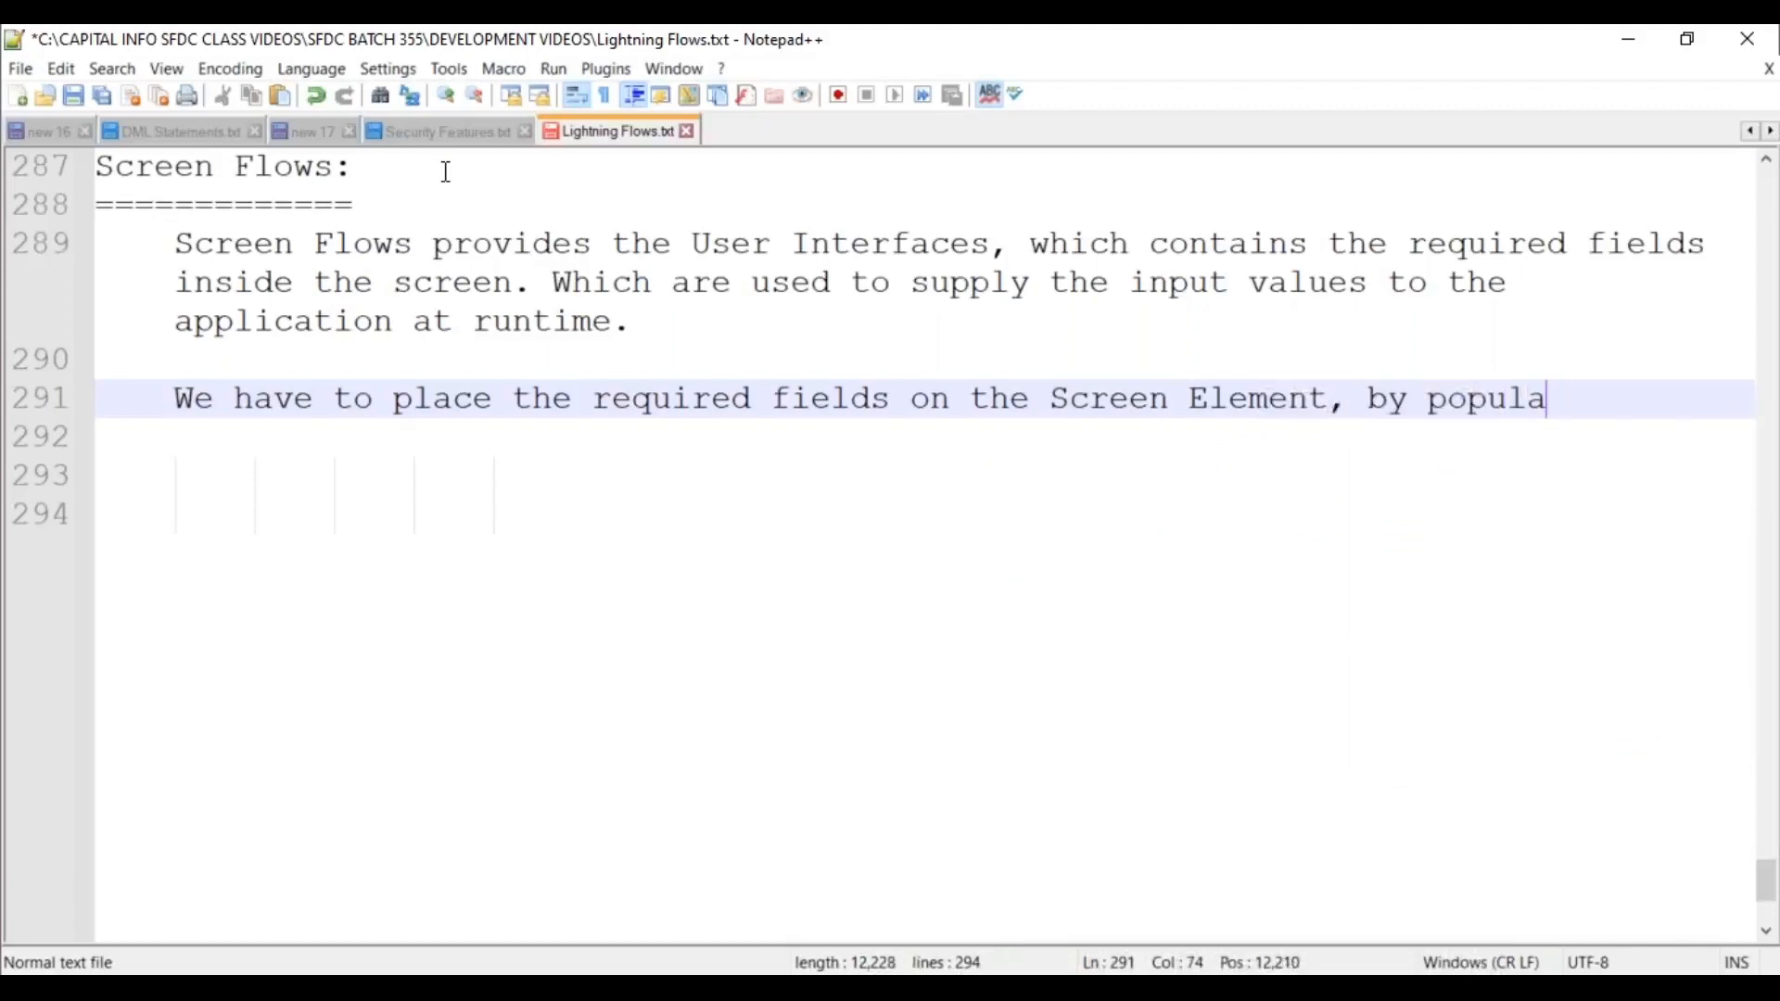
text(ed field)
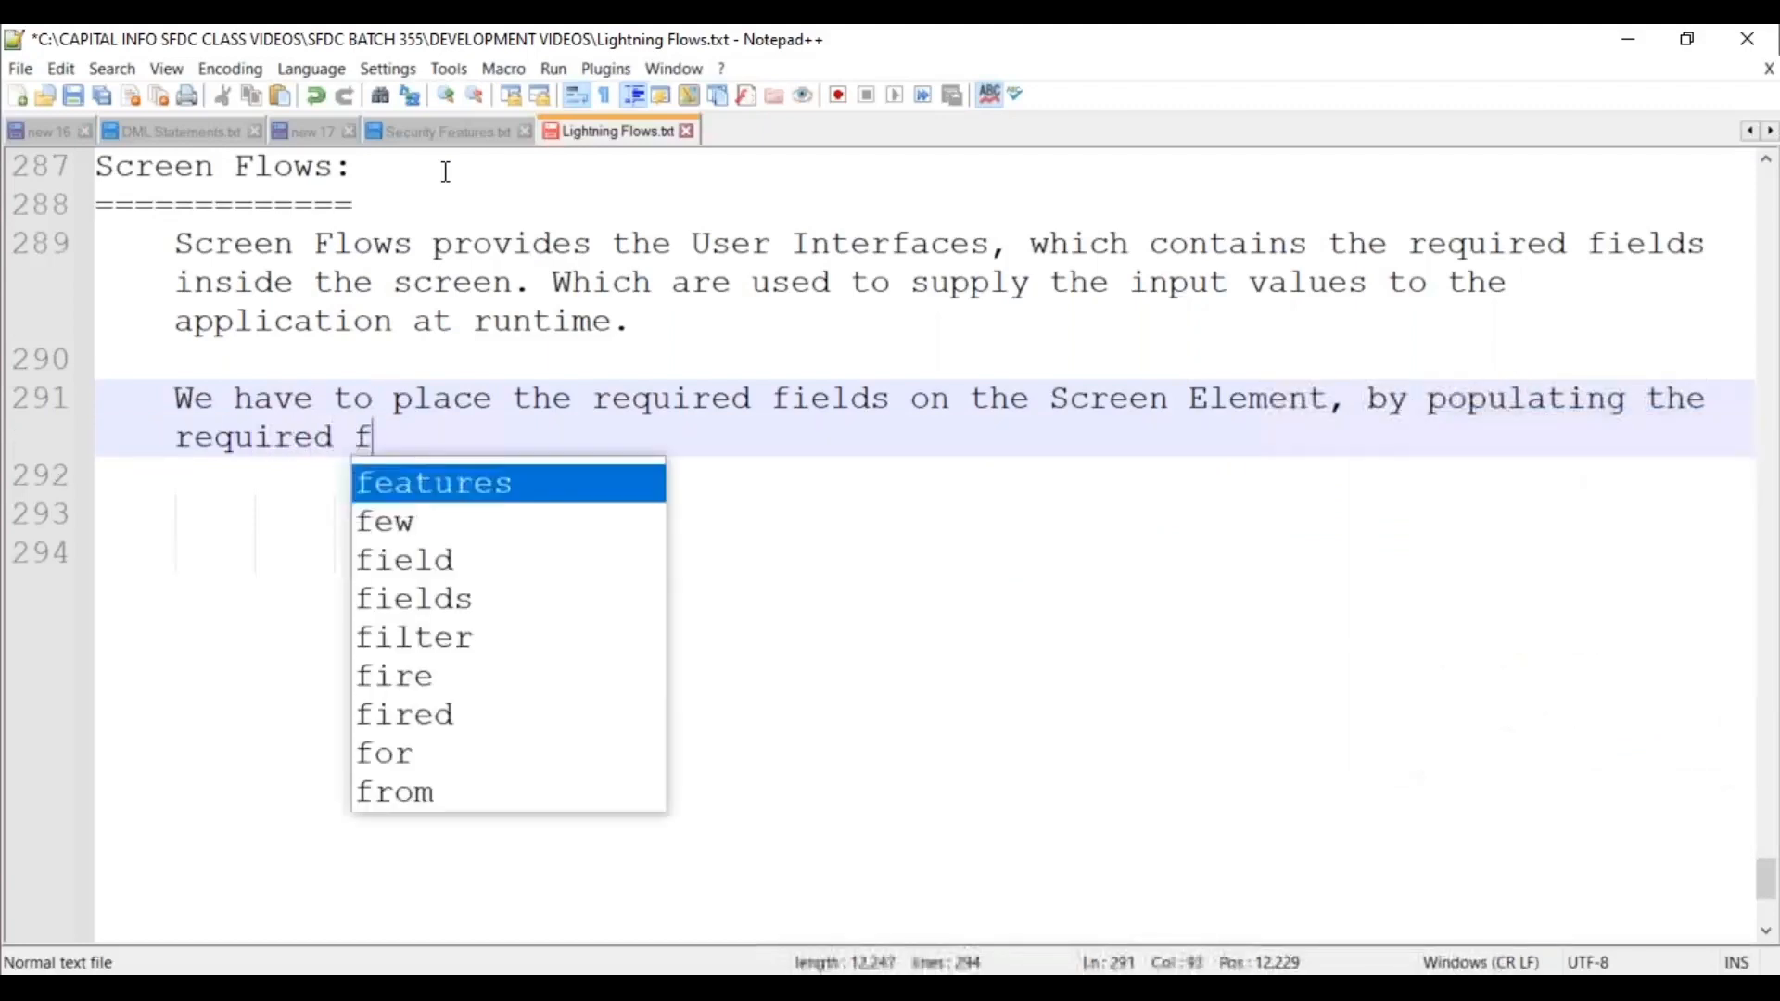
key(BackSpace)
key(BackSpace)
key(BackSpace)
key(BackSpace)
key(BackSpace)
text(value)
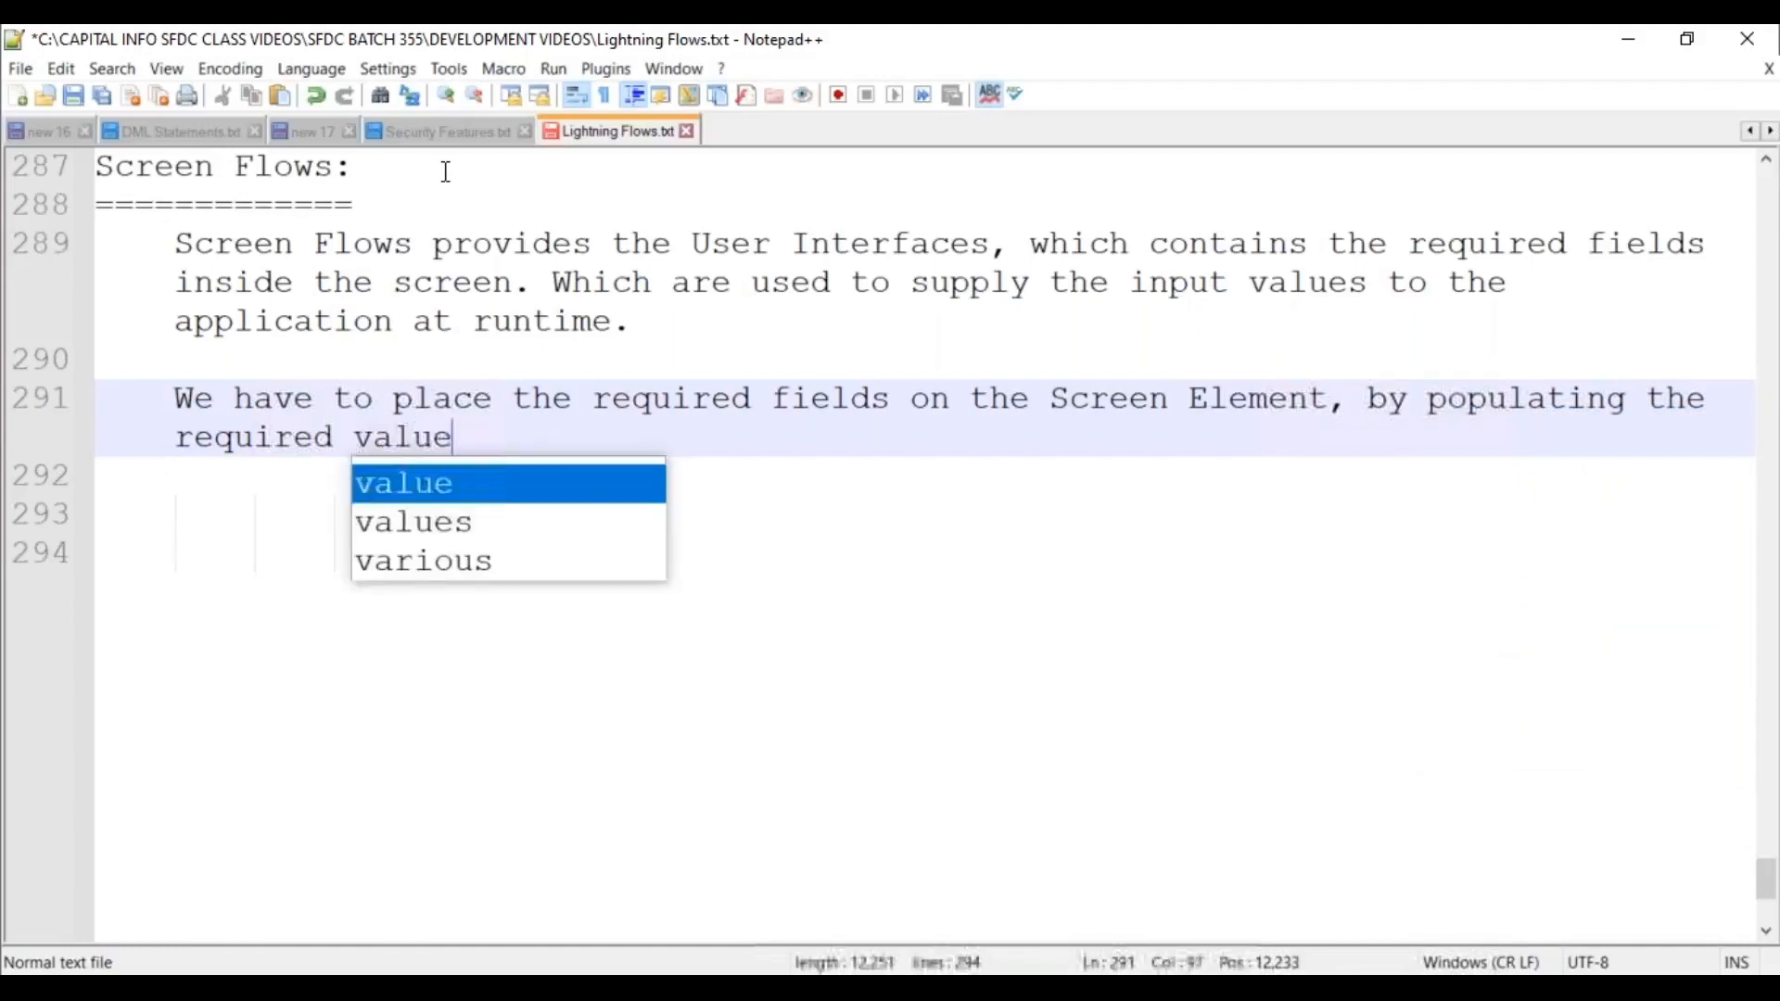
text(s in each field.)
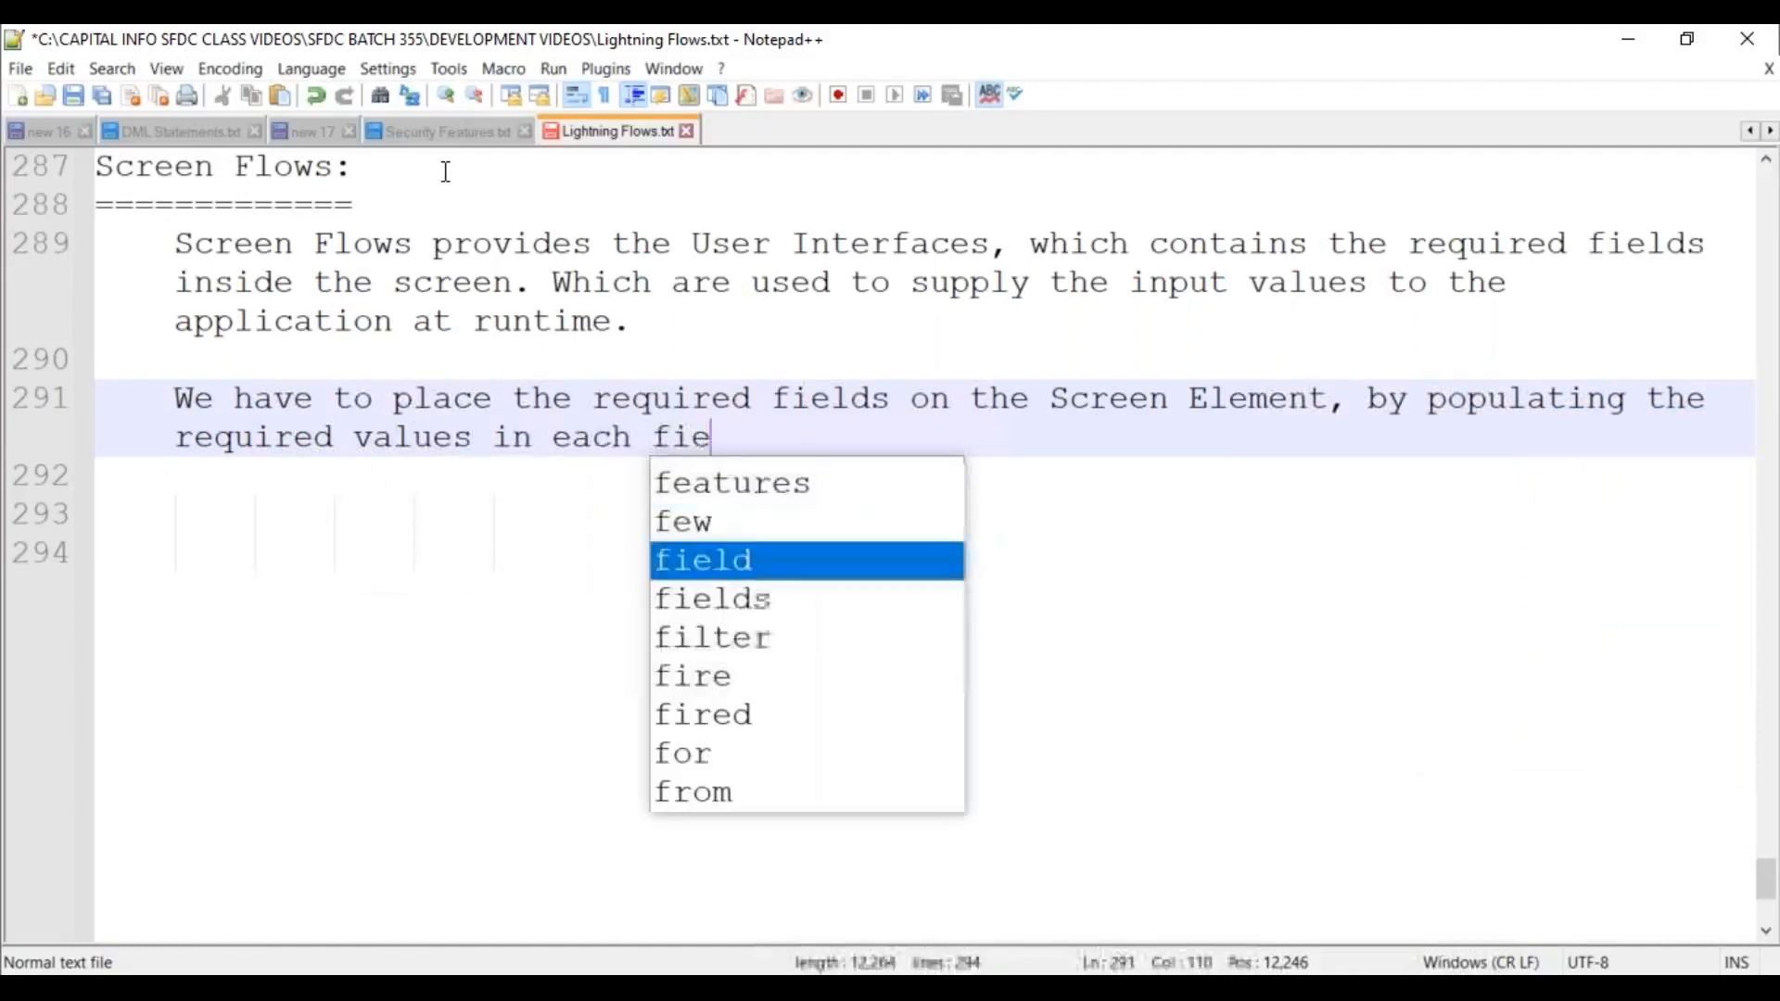
key(Return)
key(Return)
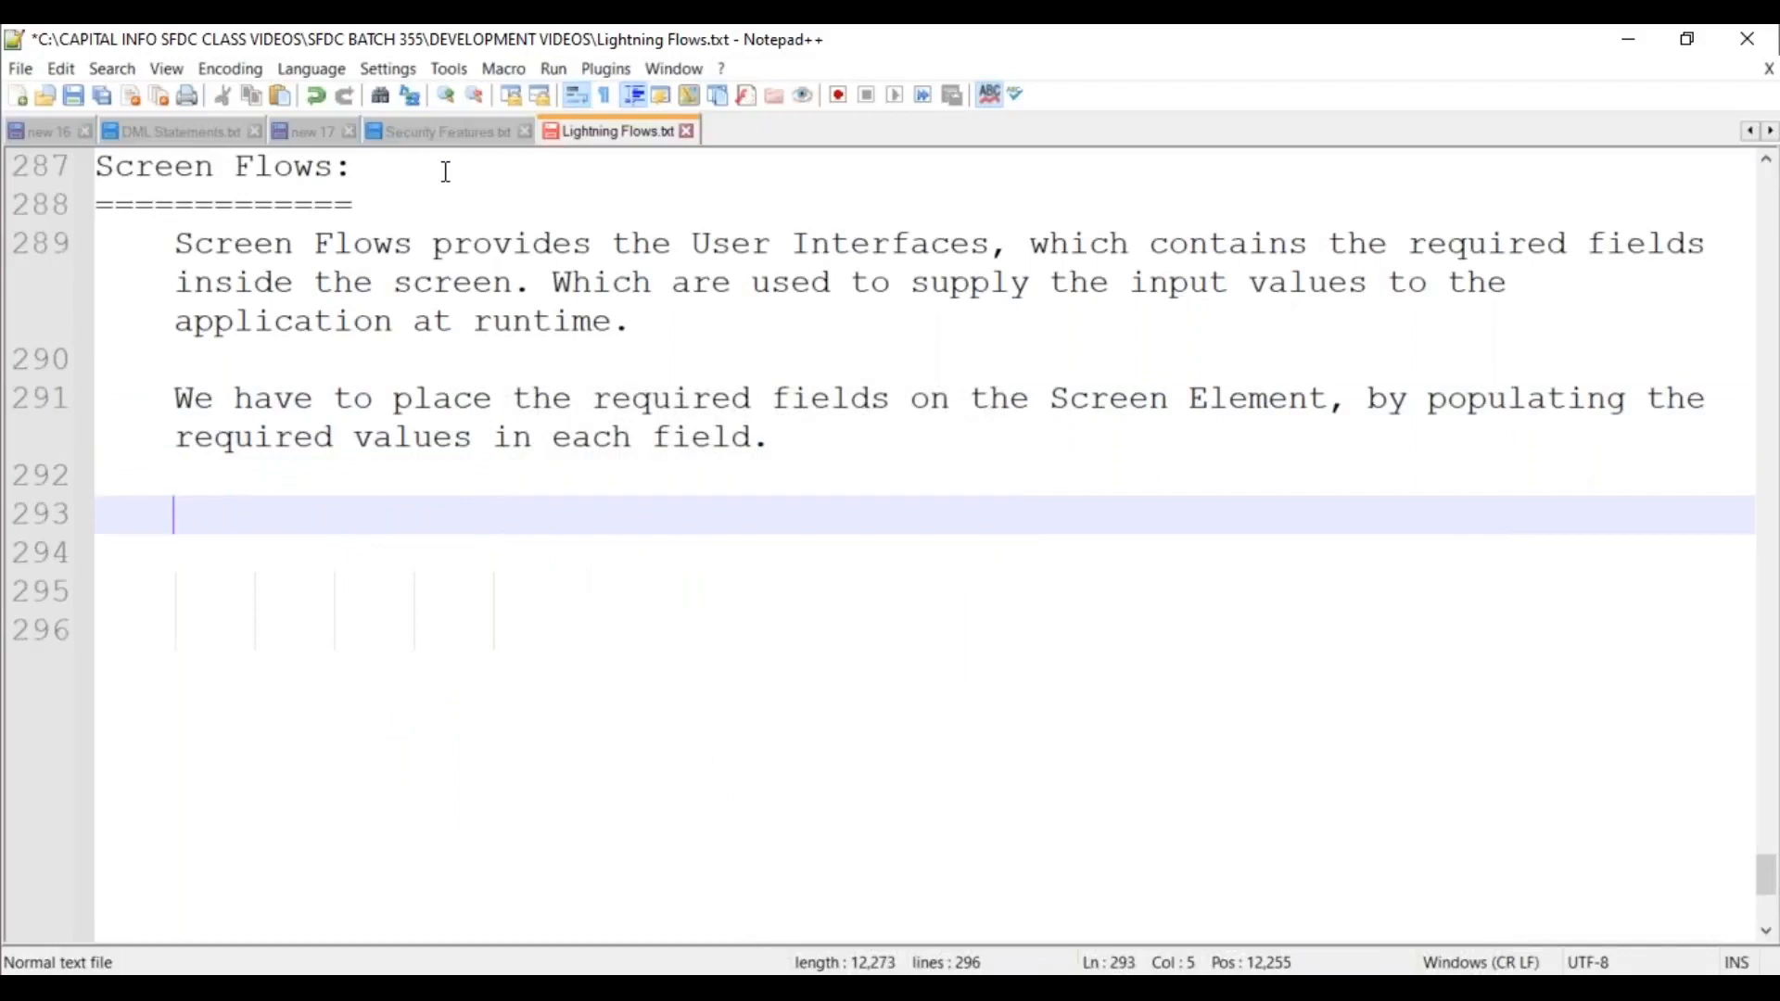
Append the examples '(Ex: Textboxes, Checkbox, Picklist,...etc.)' to that paragraph.
key(Up)
key(Up)
key(End)
text((Ex: Te)
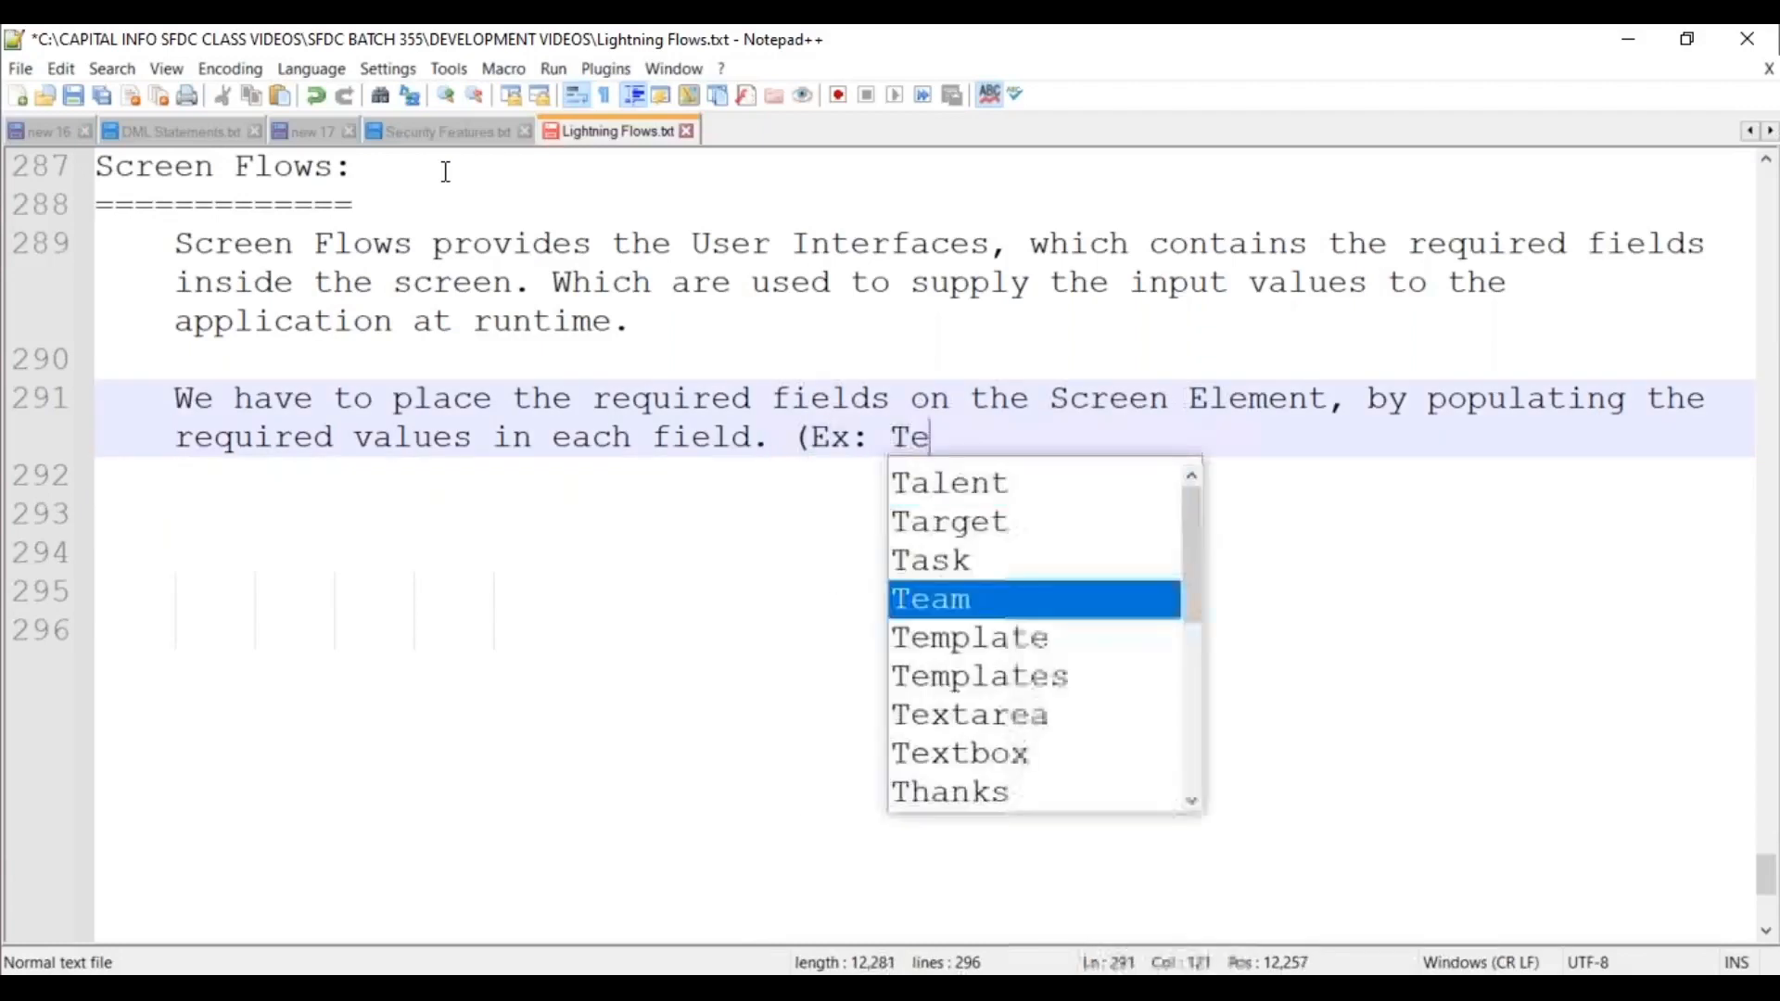
text(xtboxes)
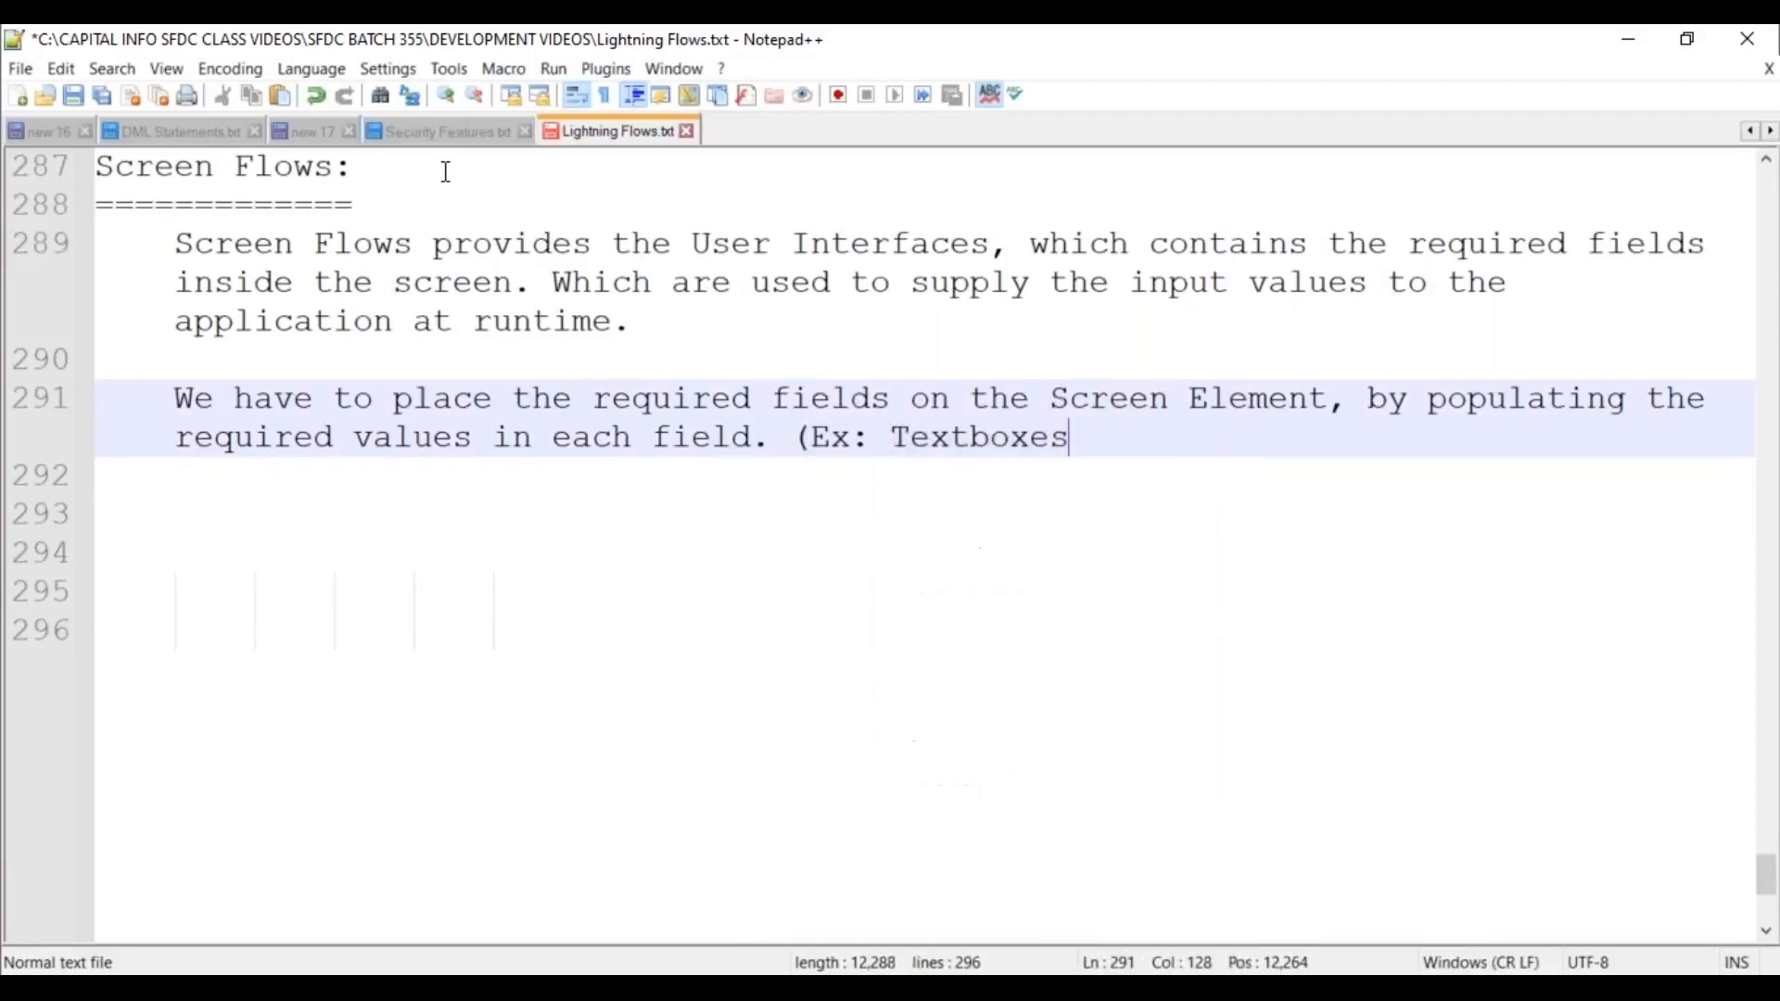
text(, Check)
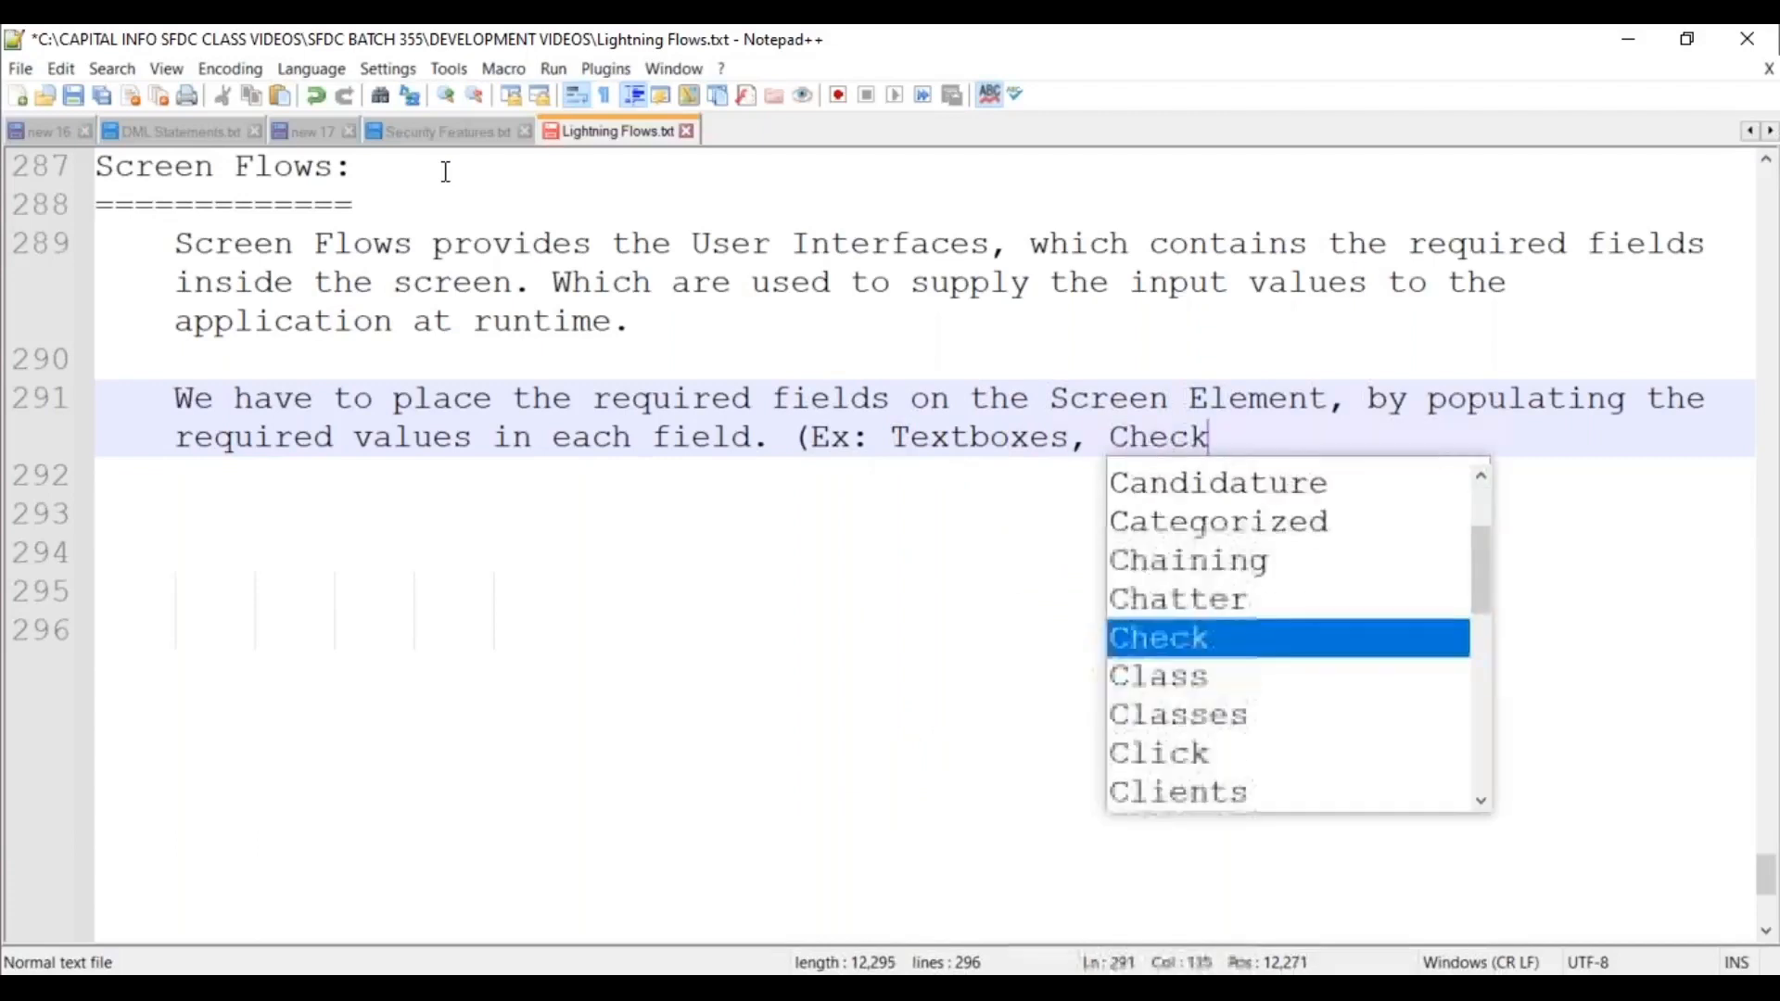
text(box,)
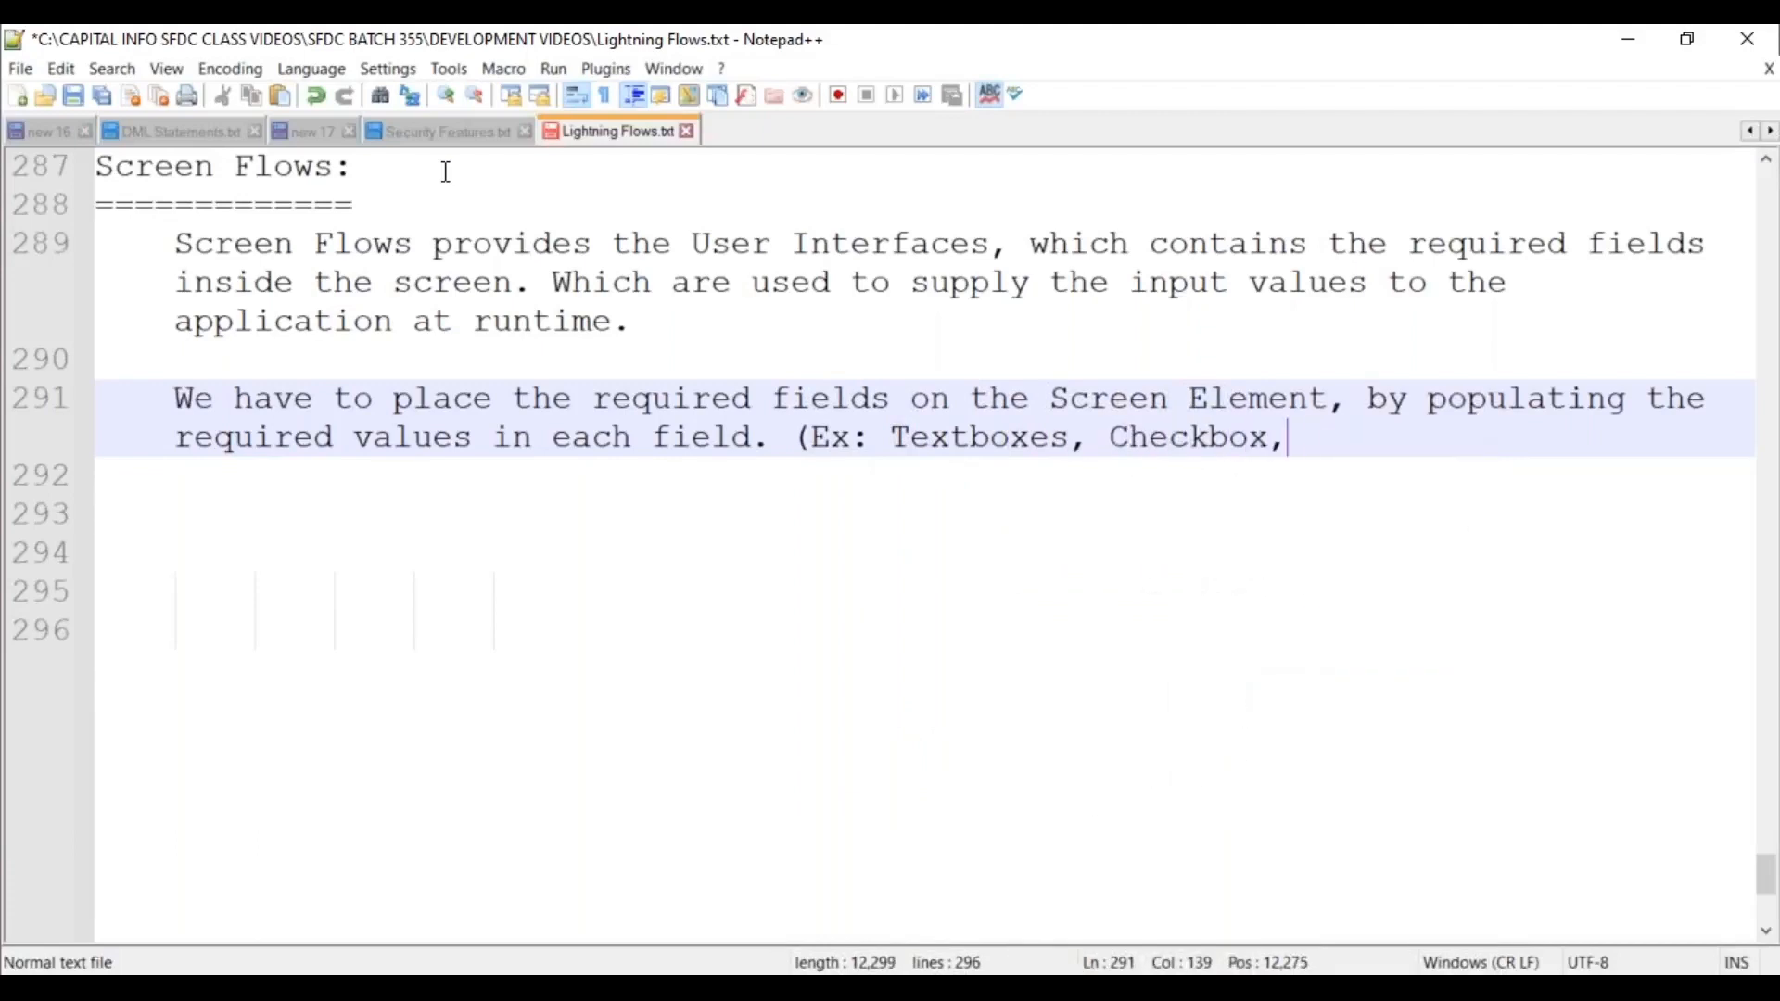
text( Picklis)
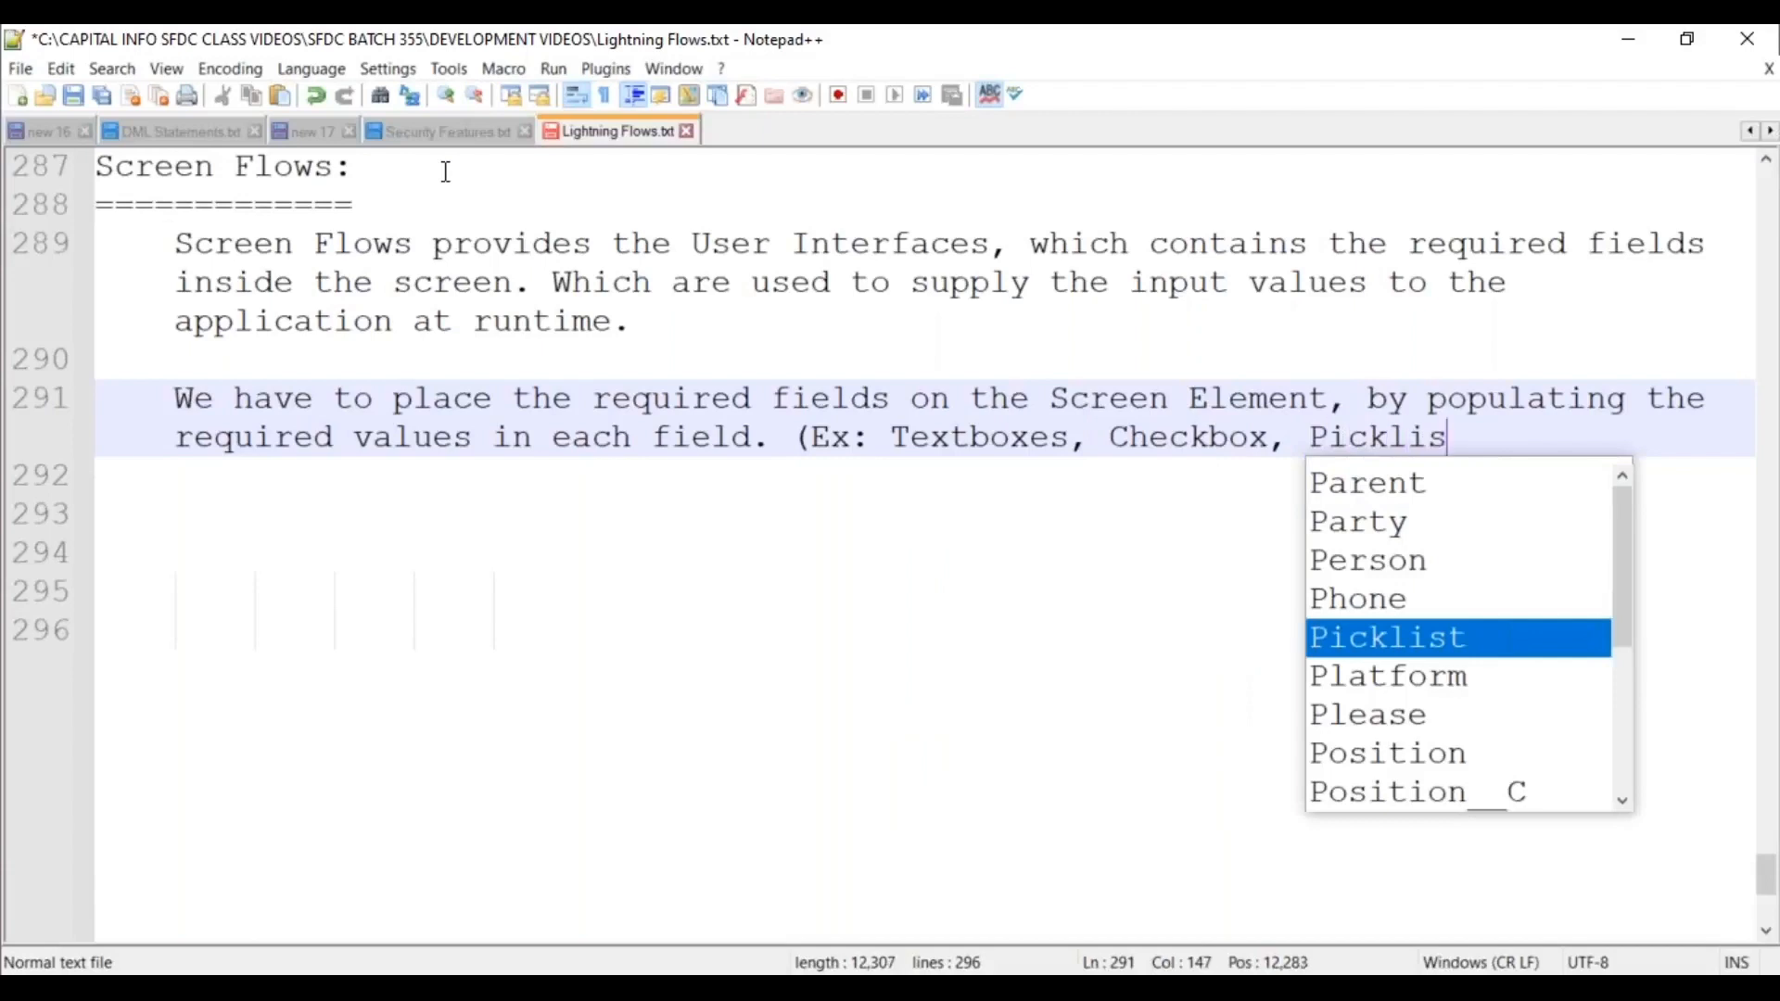
text(t,...etc.))
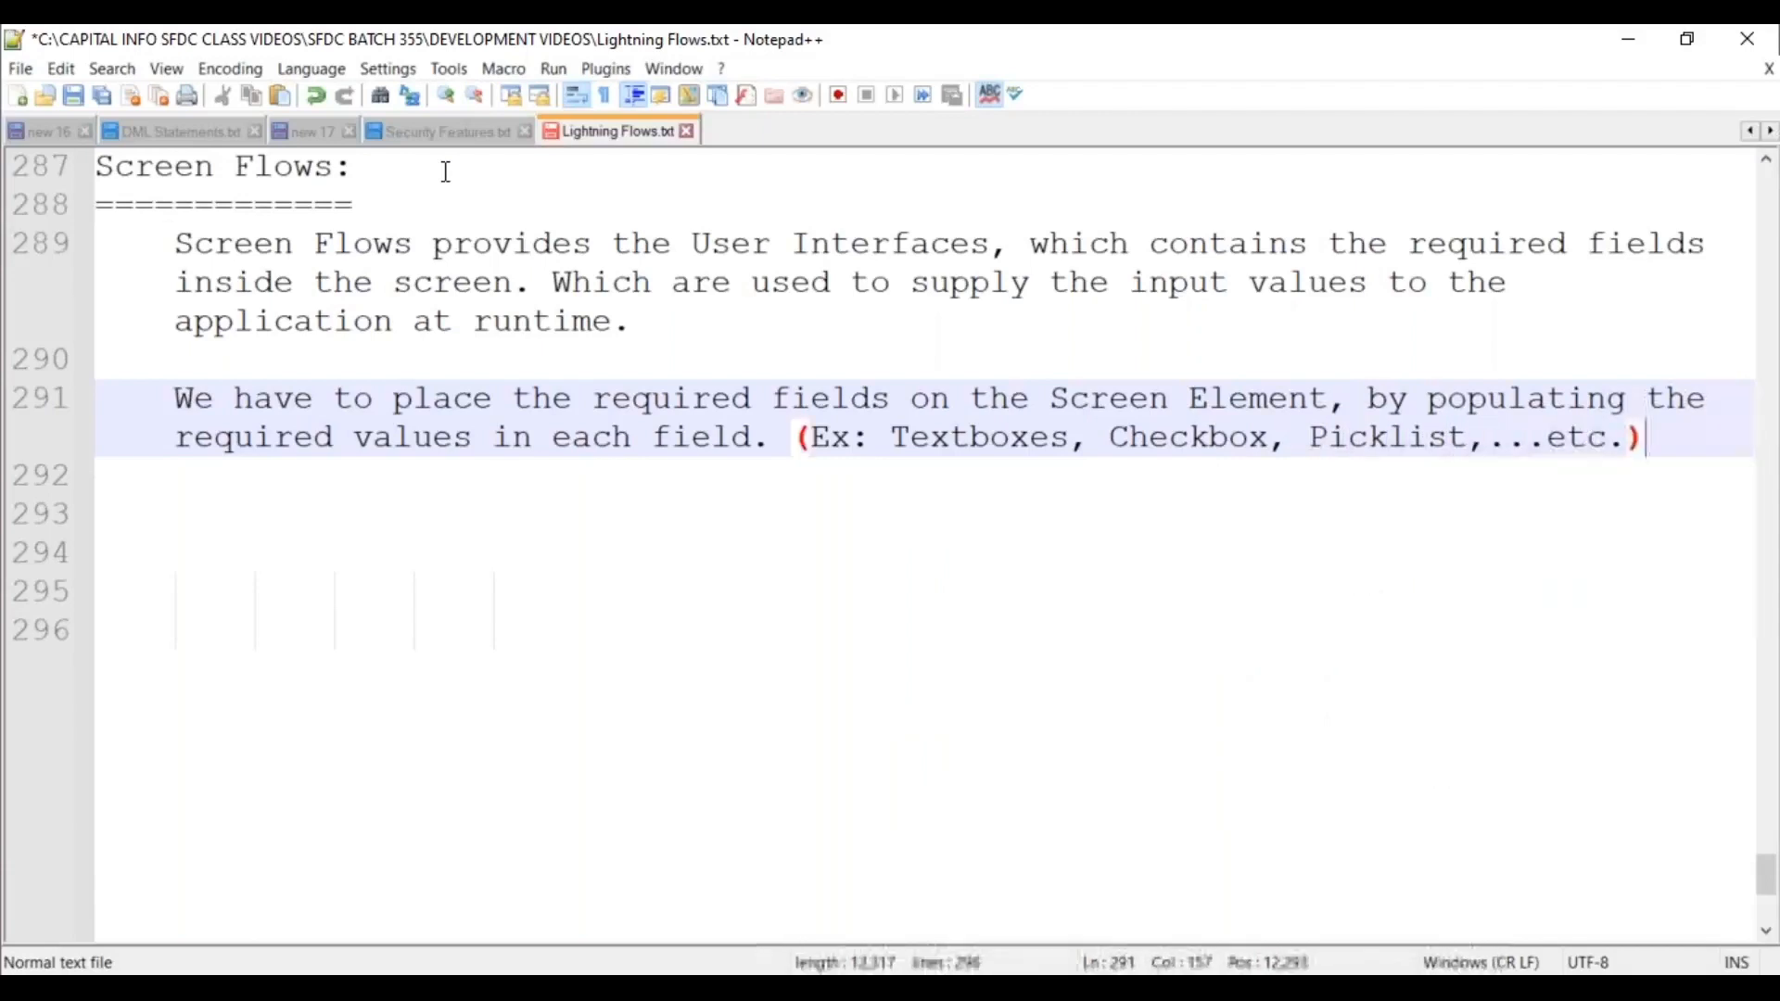
key(Return)
key(Return)
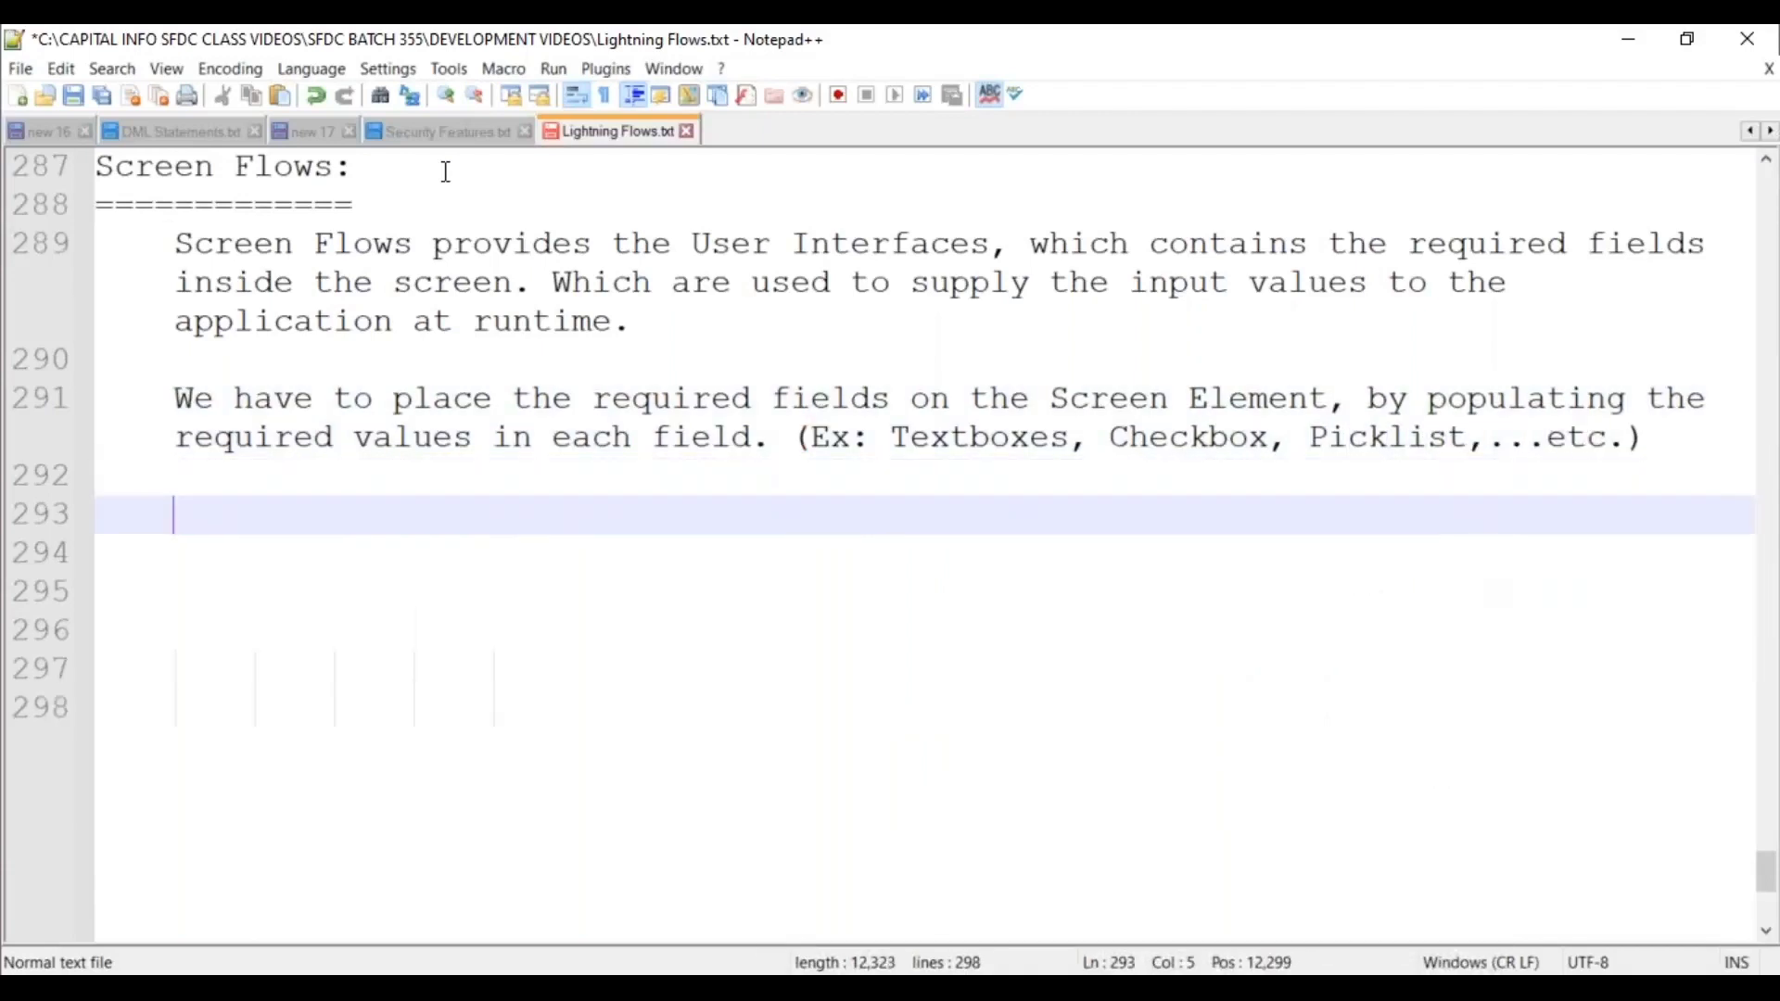
Write 'Based on the input values supplied by the user at runtime, it will perform the actions automatically'.
text(Basedo)
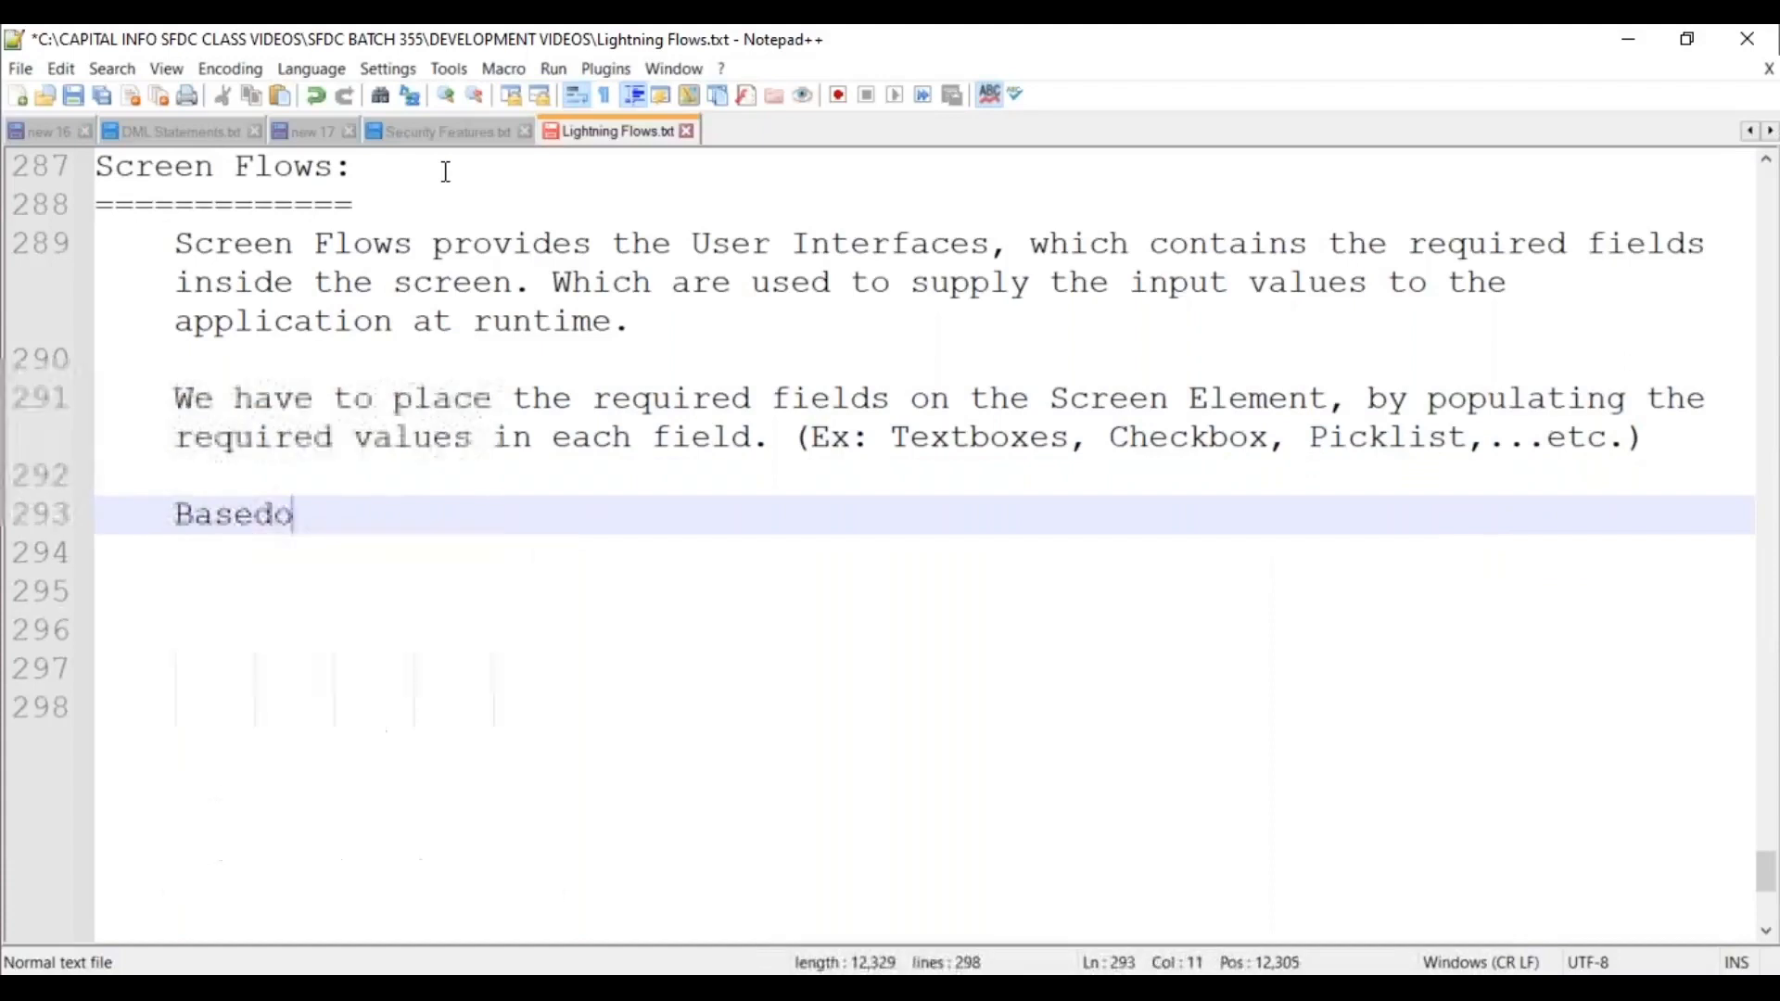
key(BackSpace)
text(on)
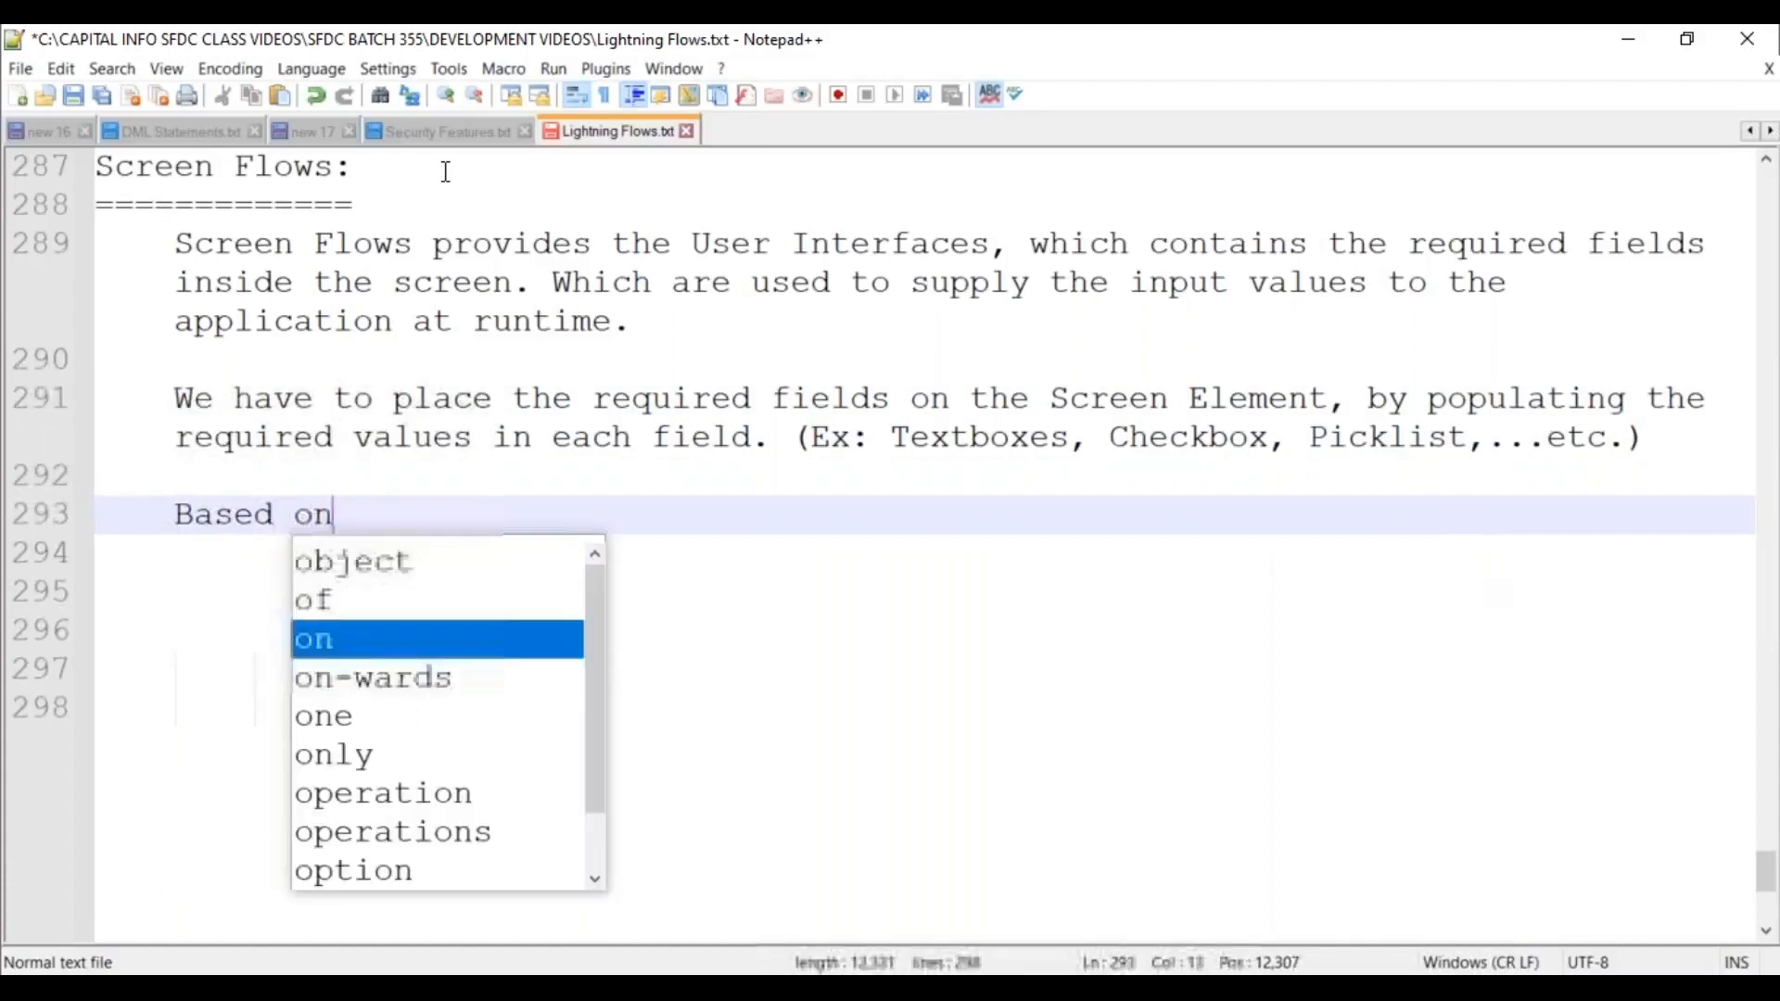
text( the input valud)
key(BackSpace)
text(es)
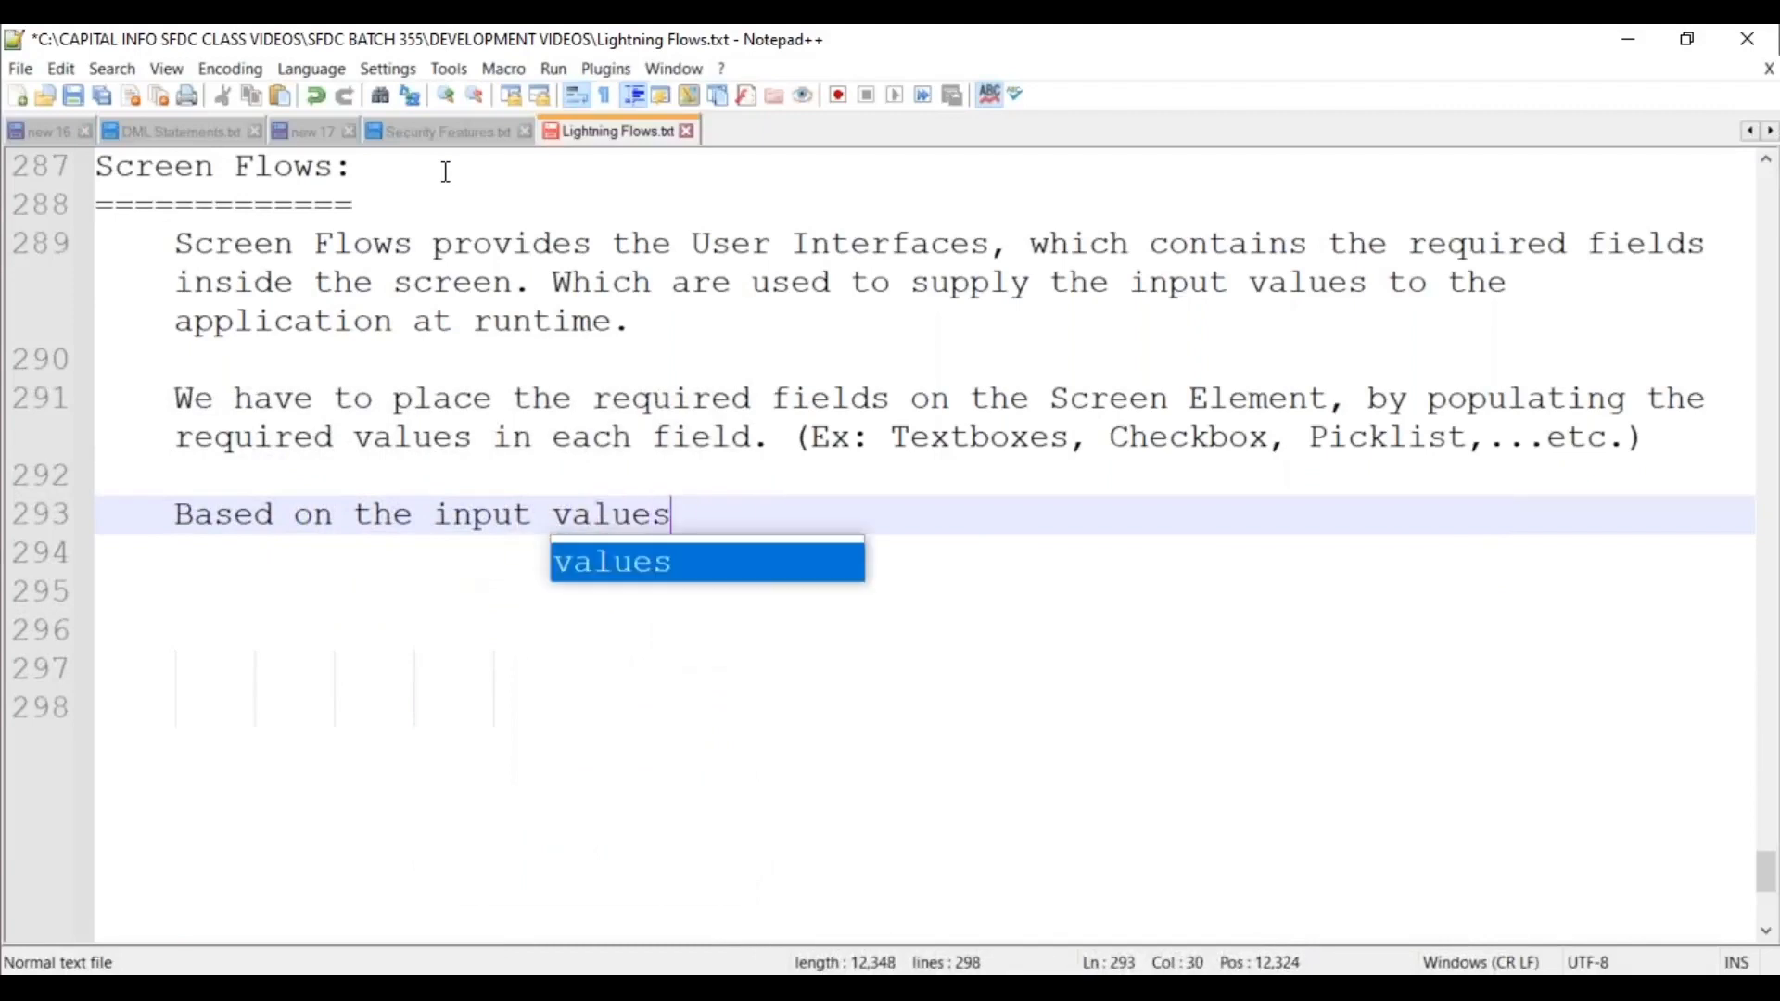
text( supplied by the ius)
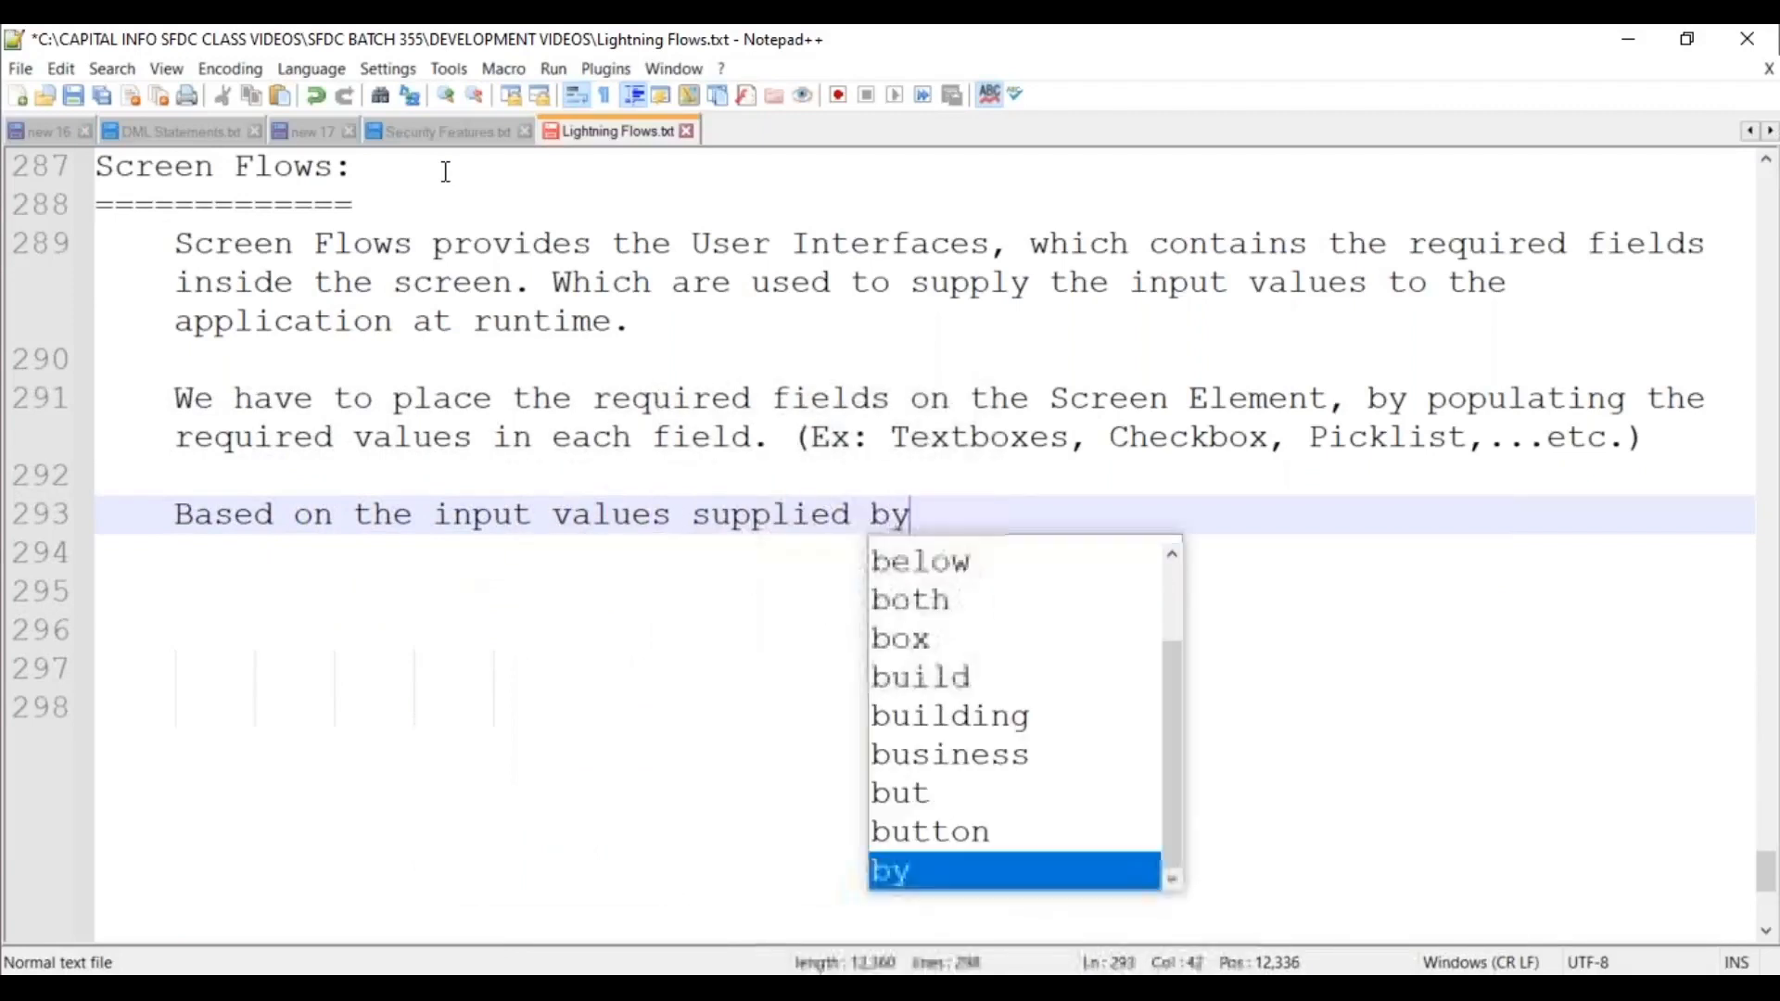
key(BackSpace)
key(BackSpace)
key(BackSpace)
text(ser)
key(BackSpace)
key(BackSpace)
key(BackSpace)
text(user)
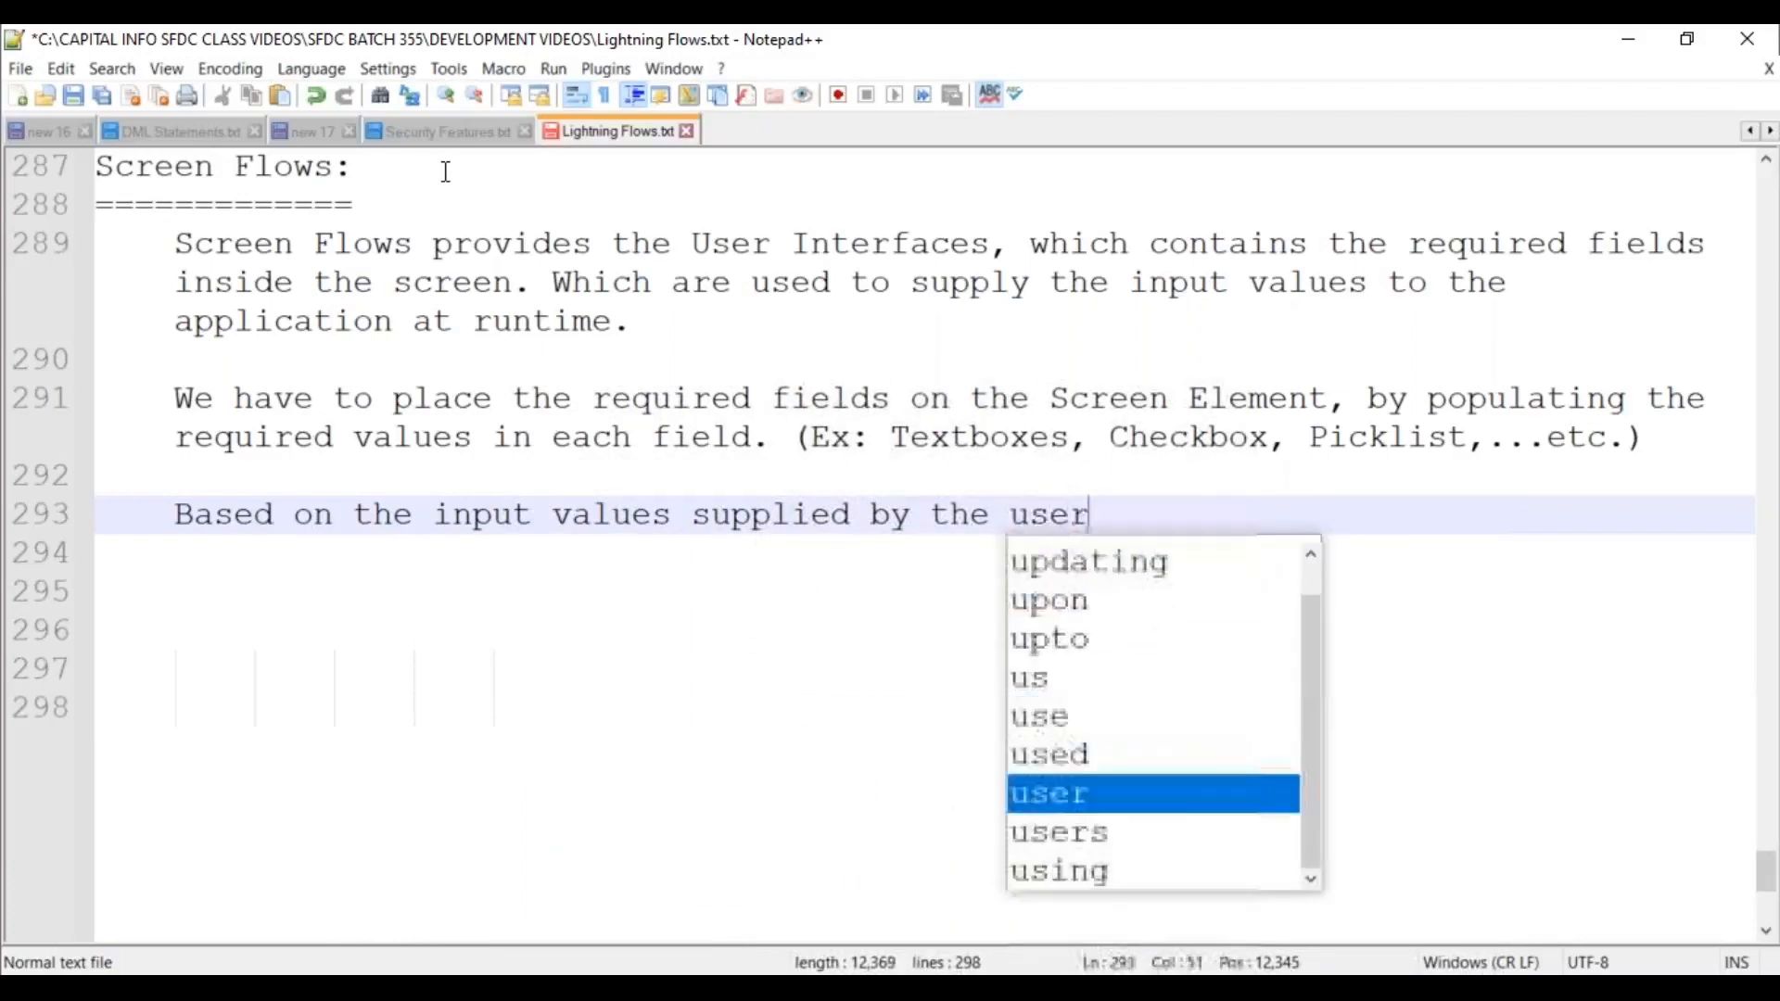
text( at runtime, it)
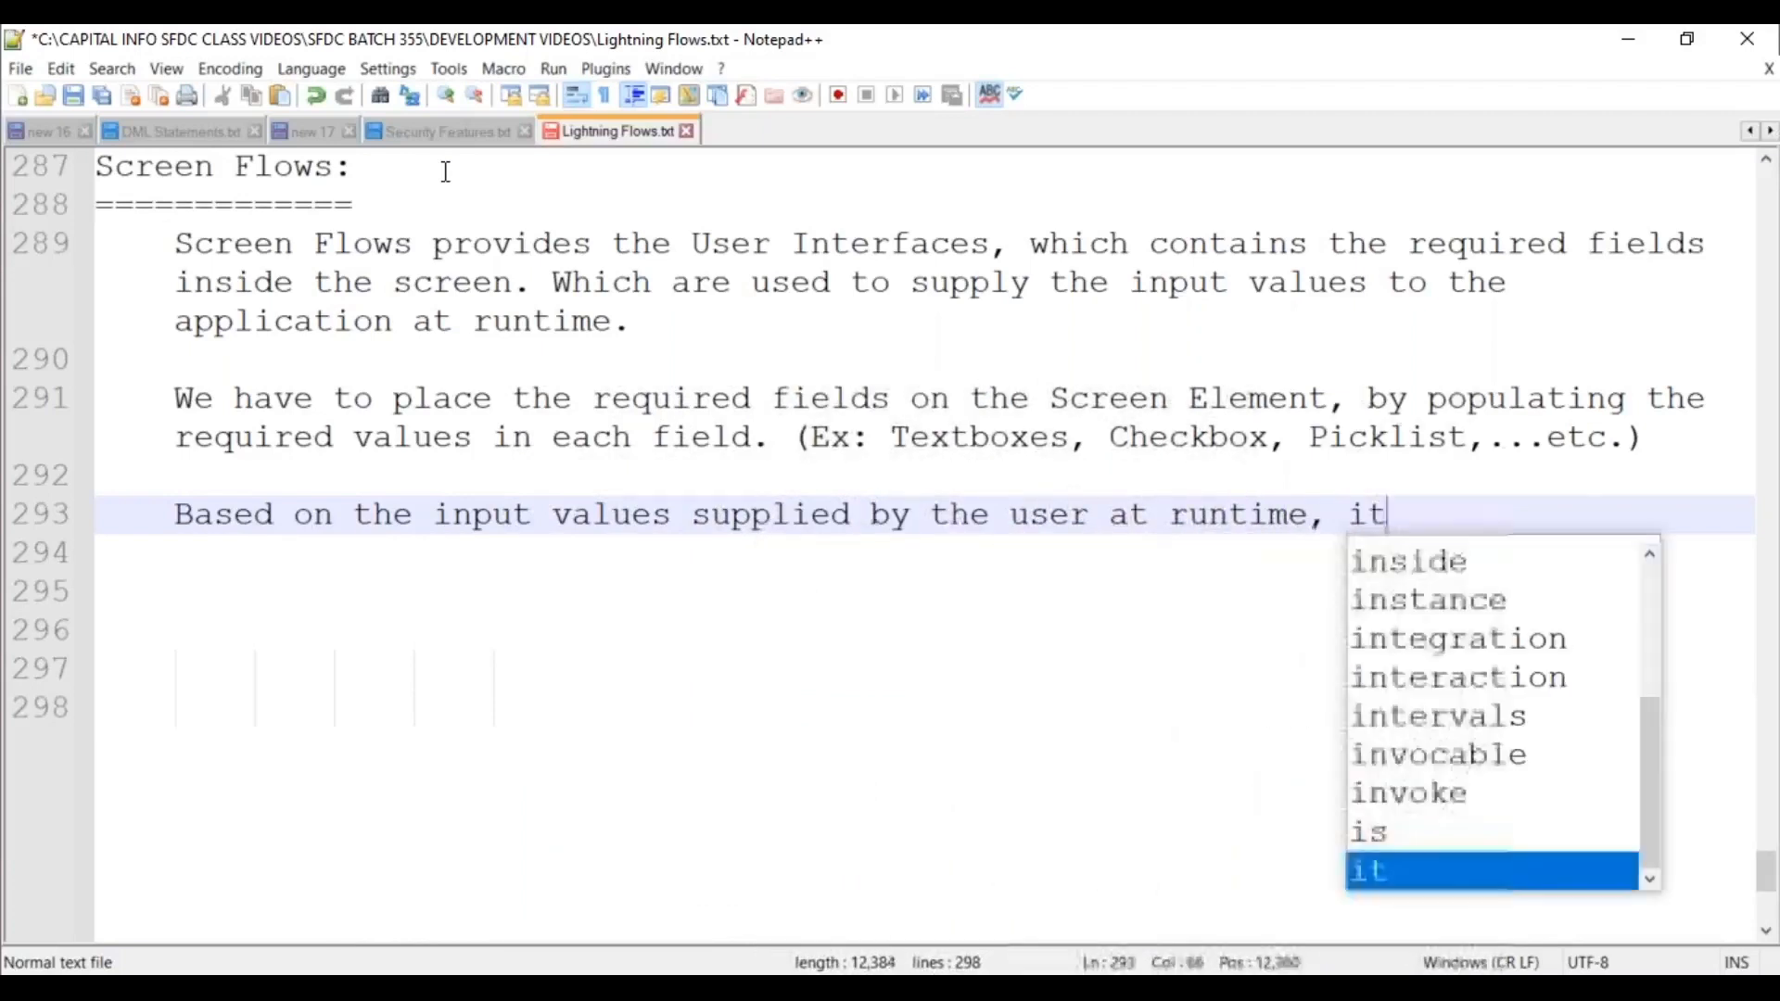
text( will perfo)
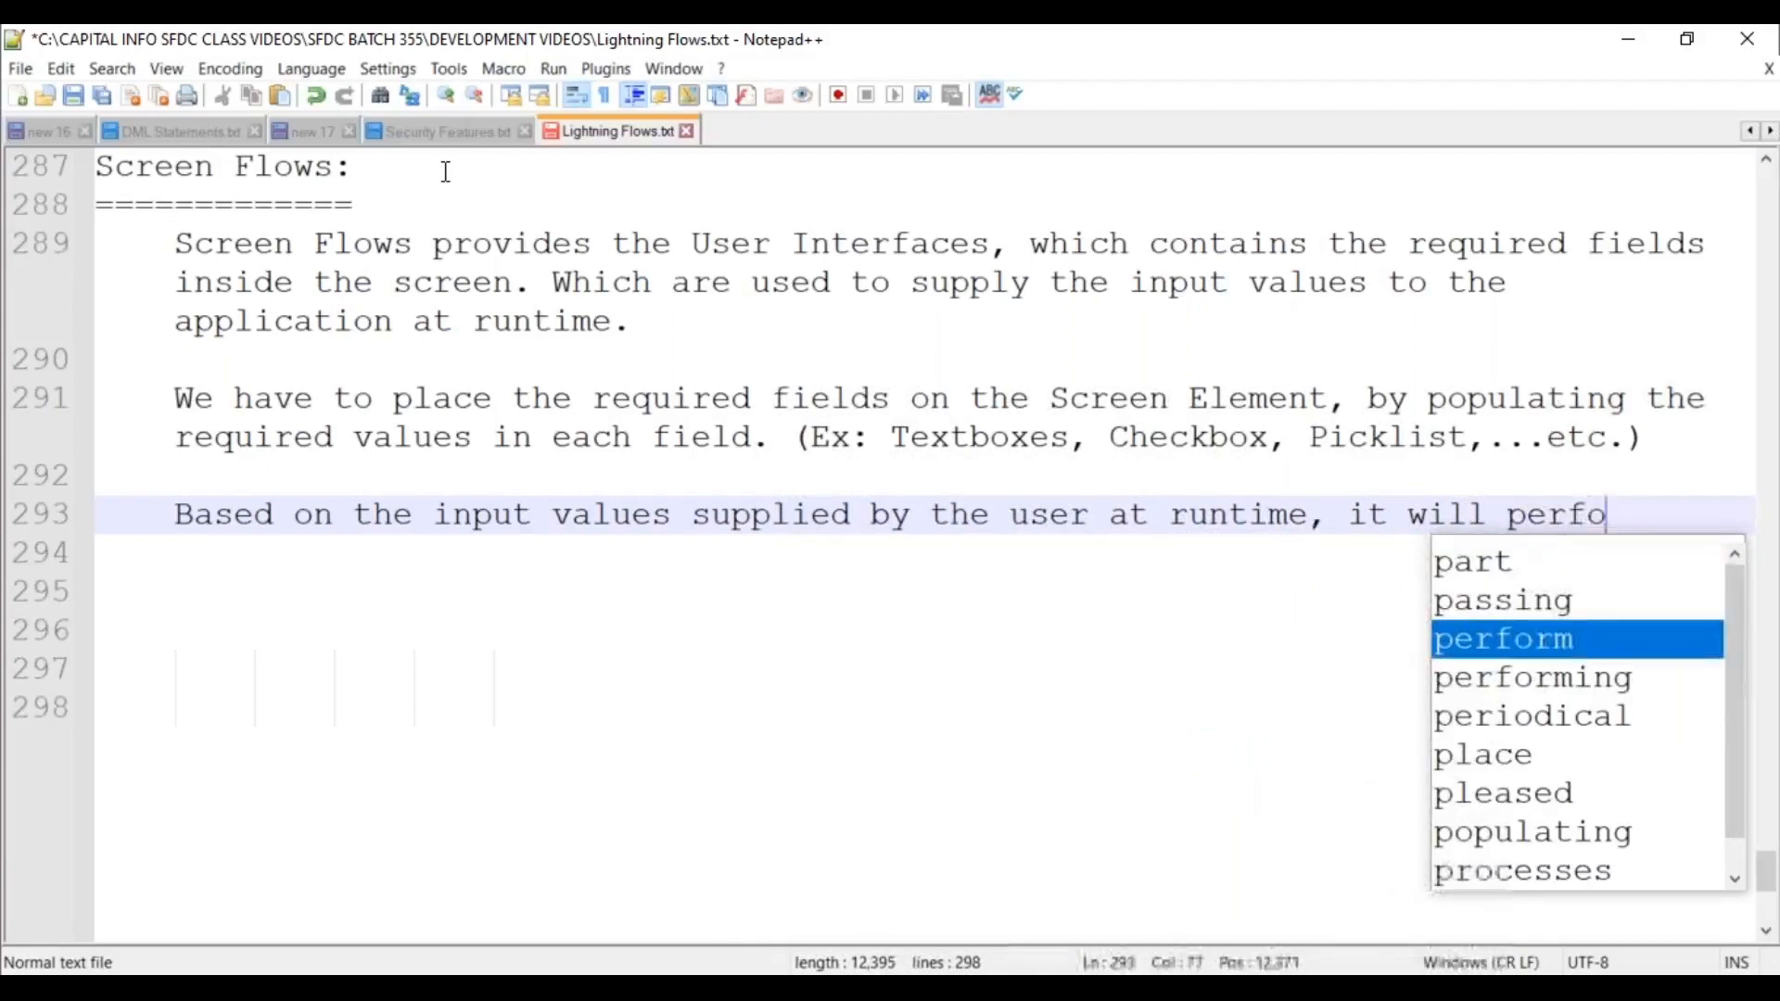
text(rm the actions)
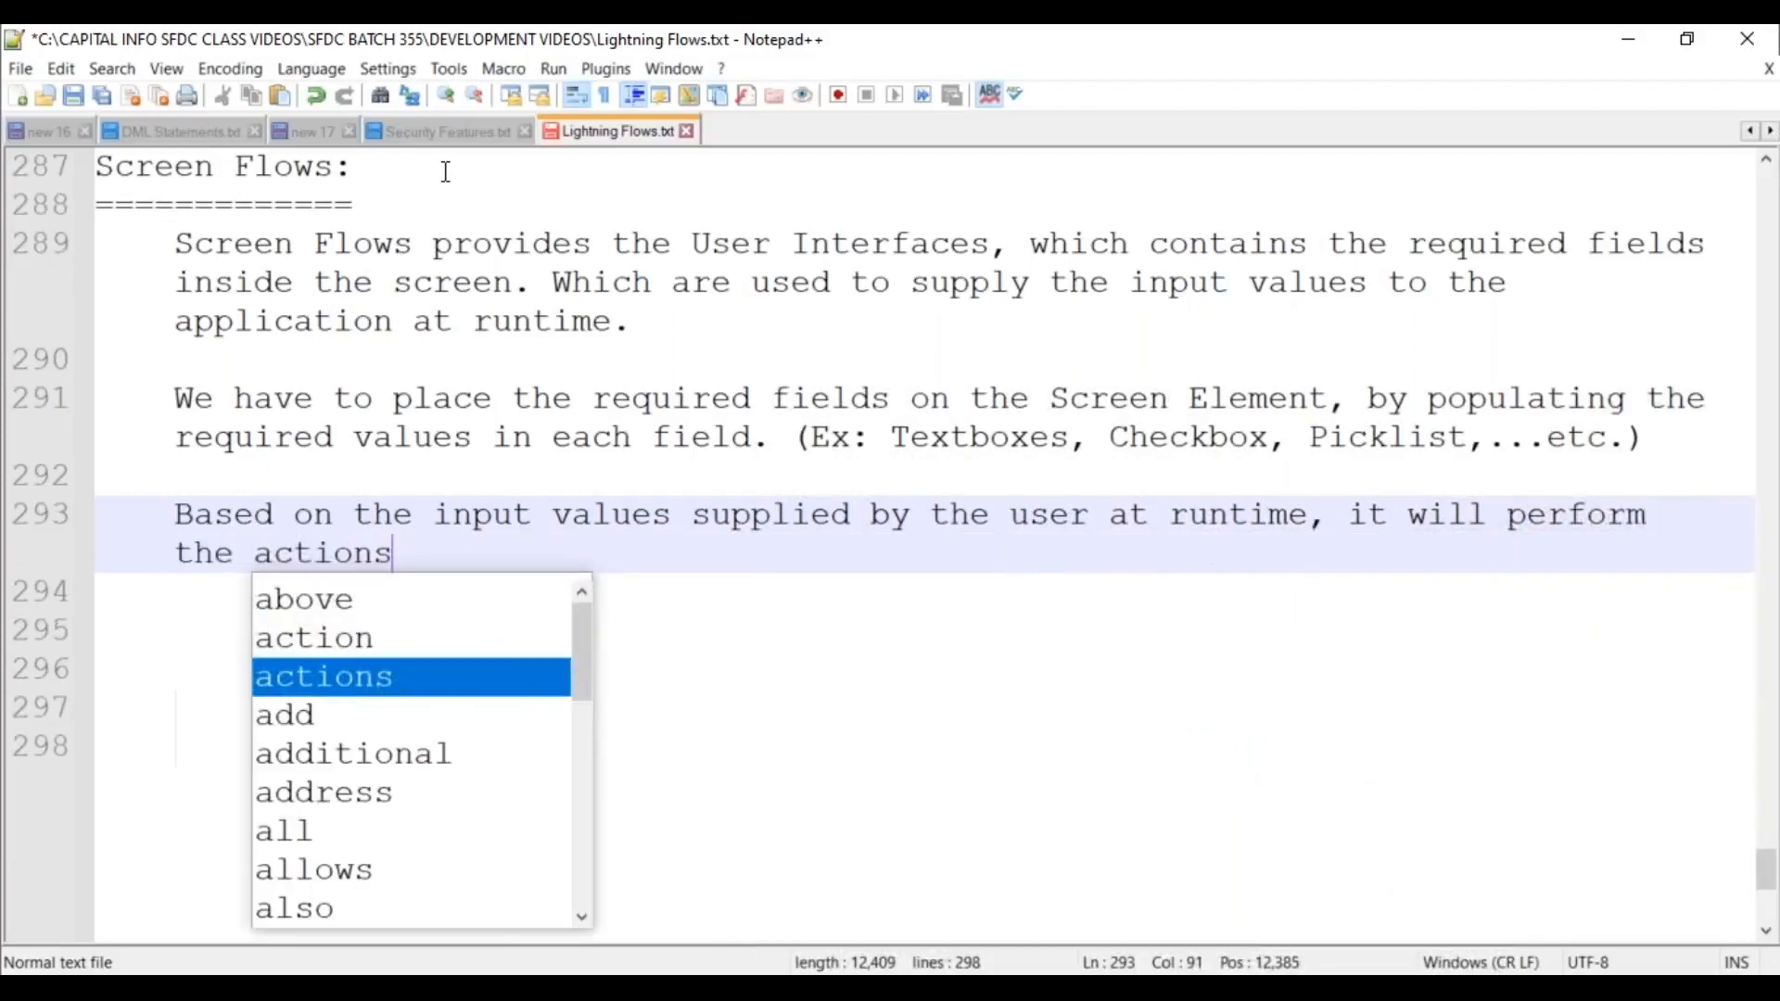
text( automatically)
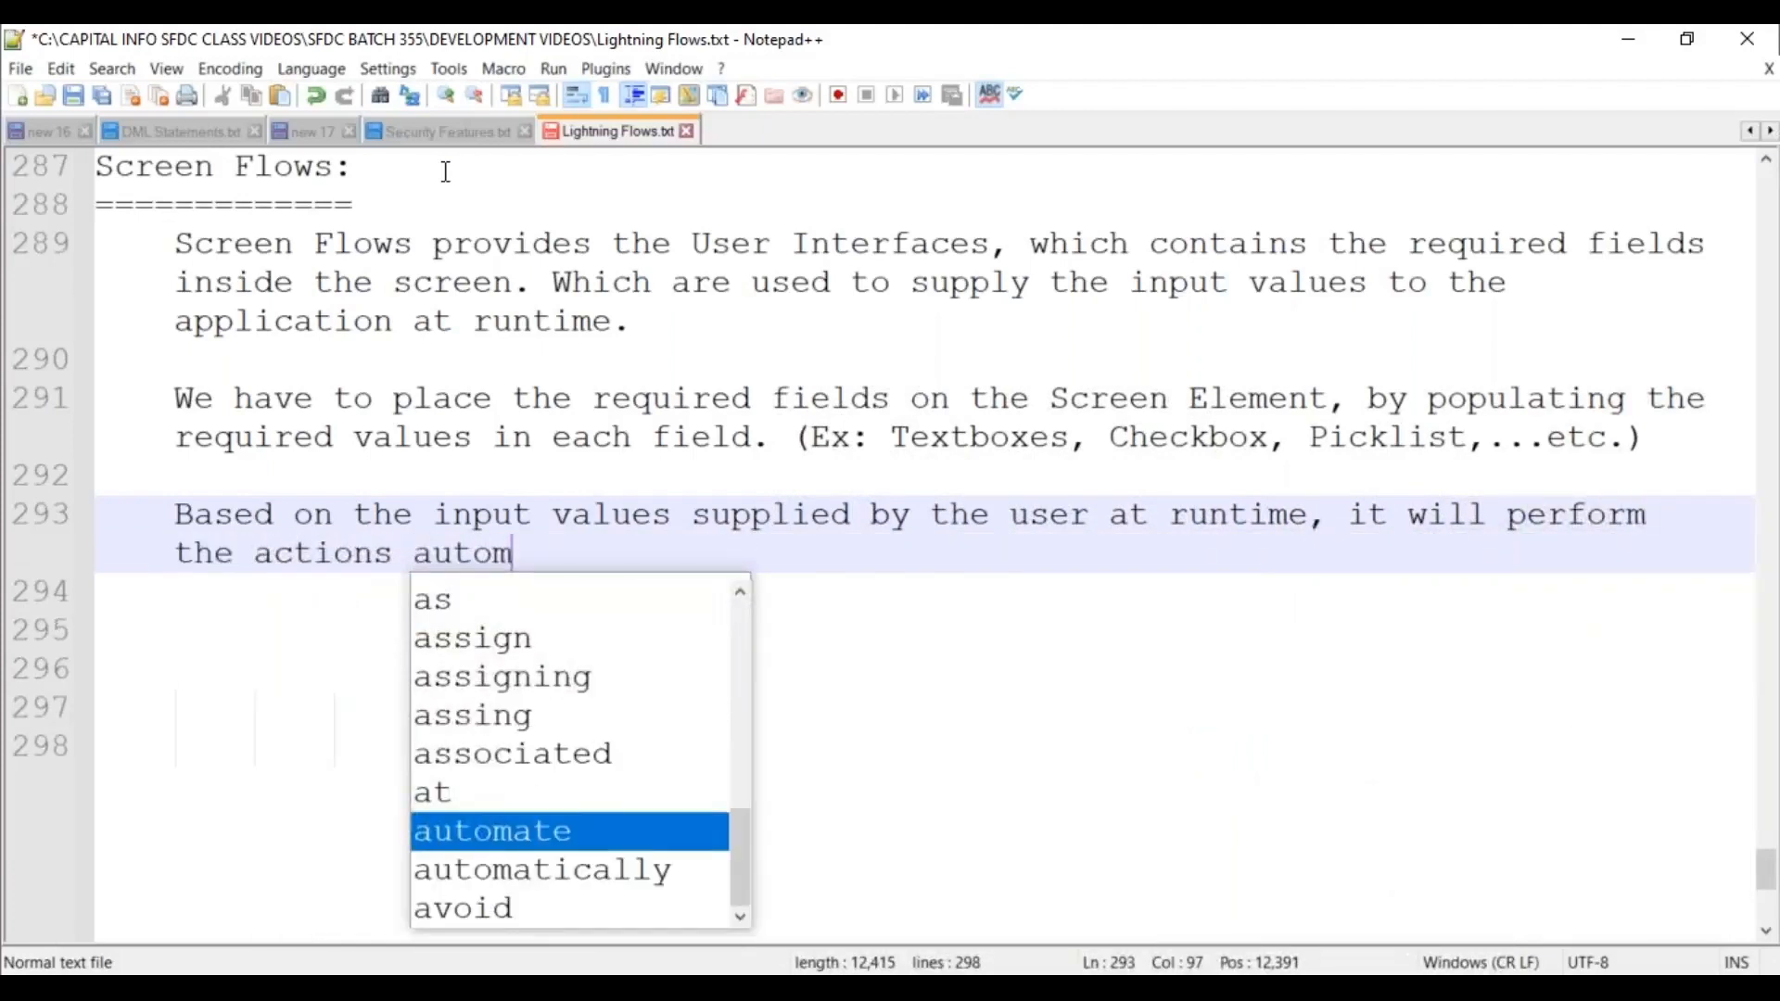
key(Down)
key(Return)
key(Return)
key(Return)
Type the note about invoking screen flows as a "Quick Action" or embedding them in Lightning Record Pages / Community Builder.
text(Note: E)
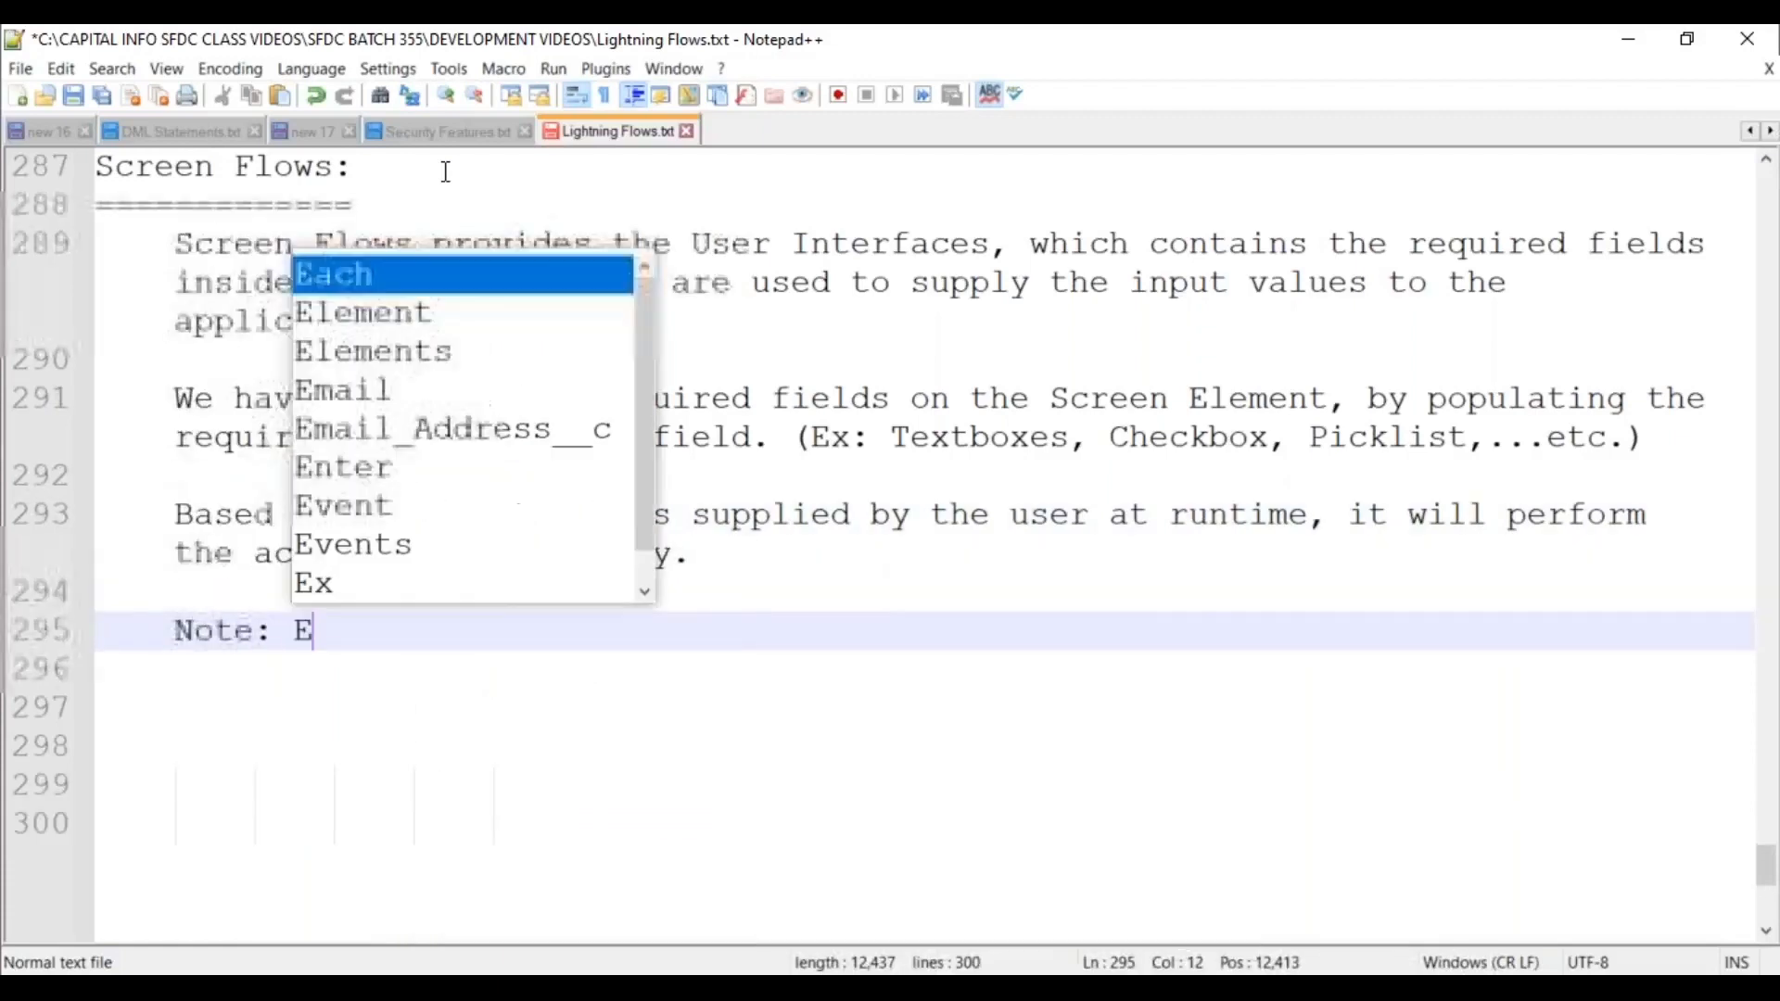
key(BackSpace)
text(We can )
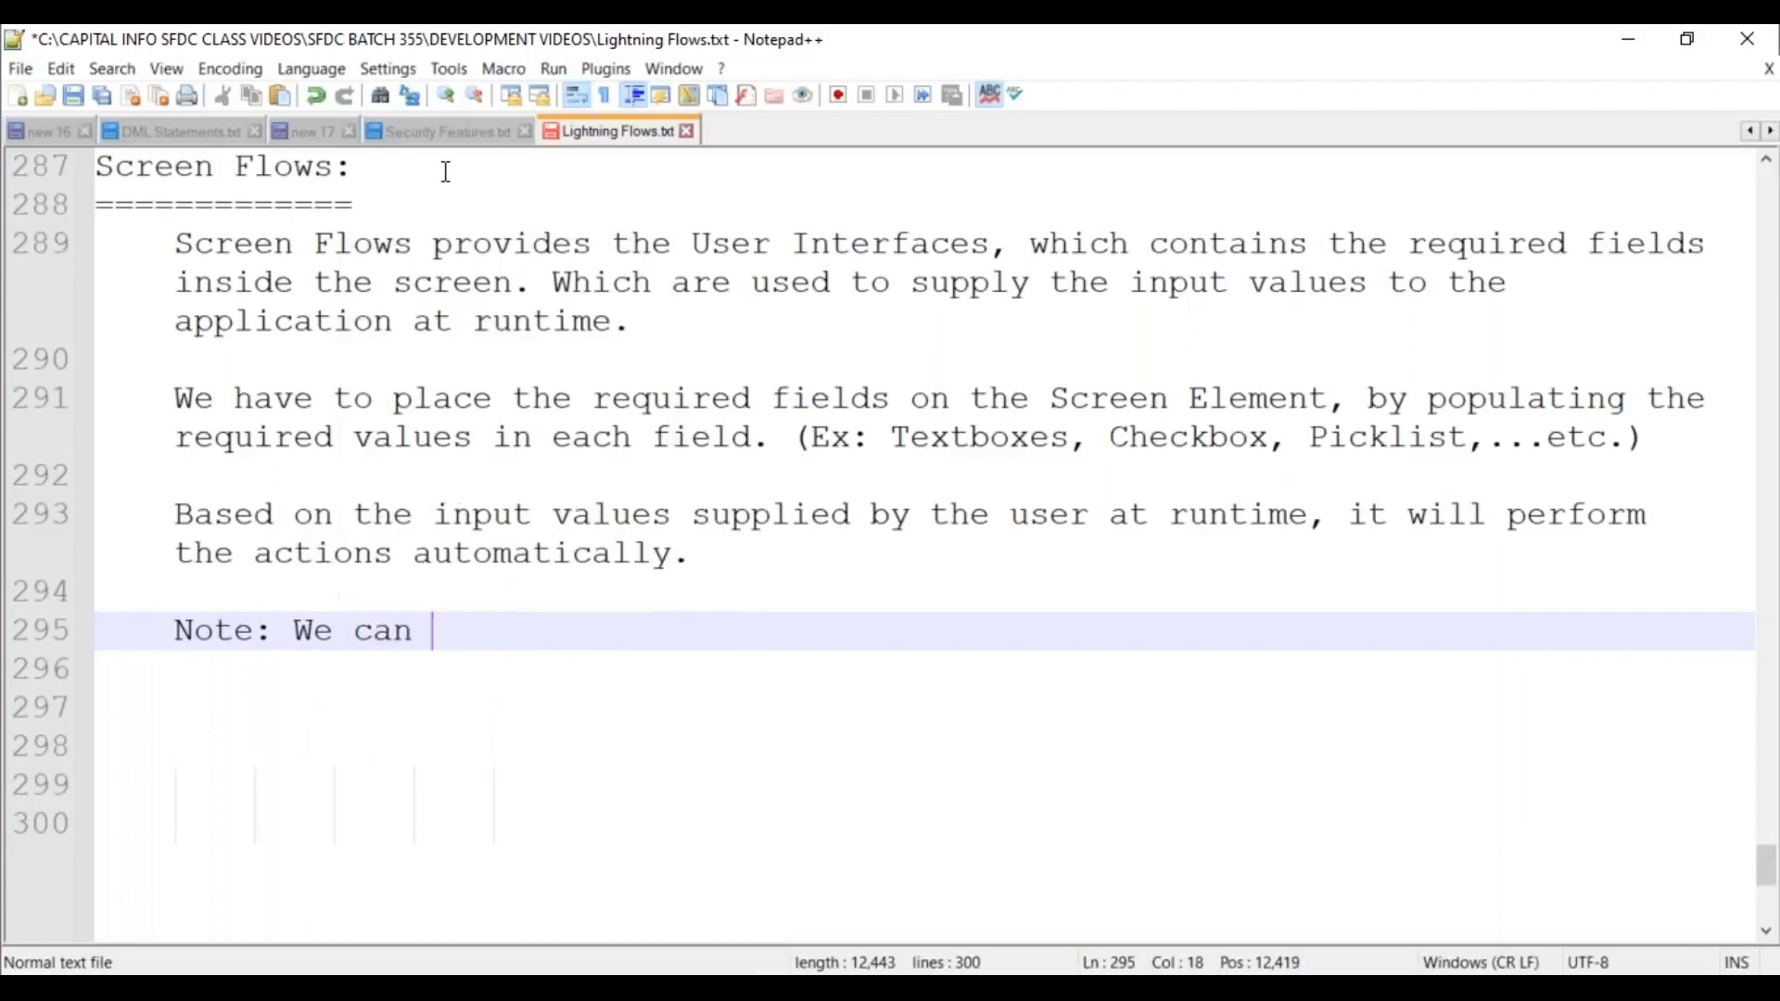
text(pl)
key(BackSpace)
key(BackSpace)
key(BackSpace)
key(BackSpace)
key(BackSpace)
key(BackSpace)
text(have)
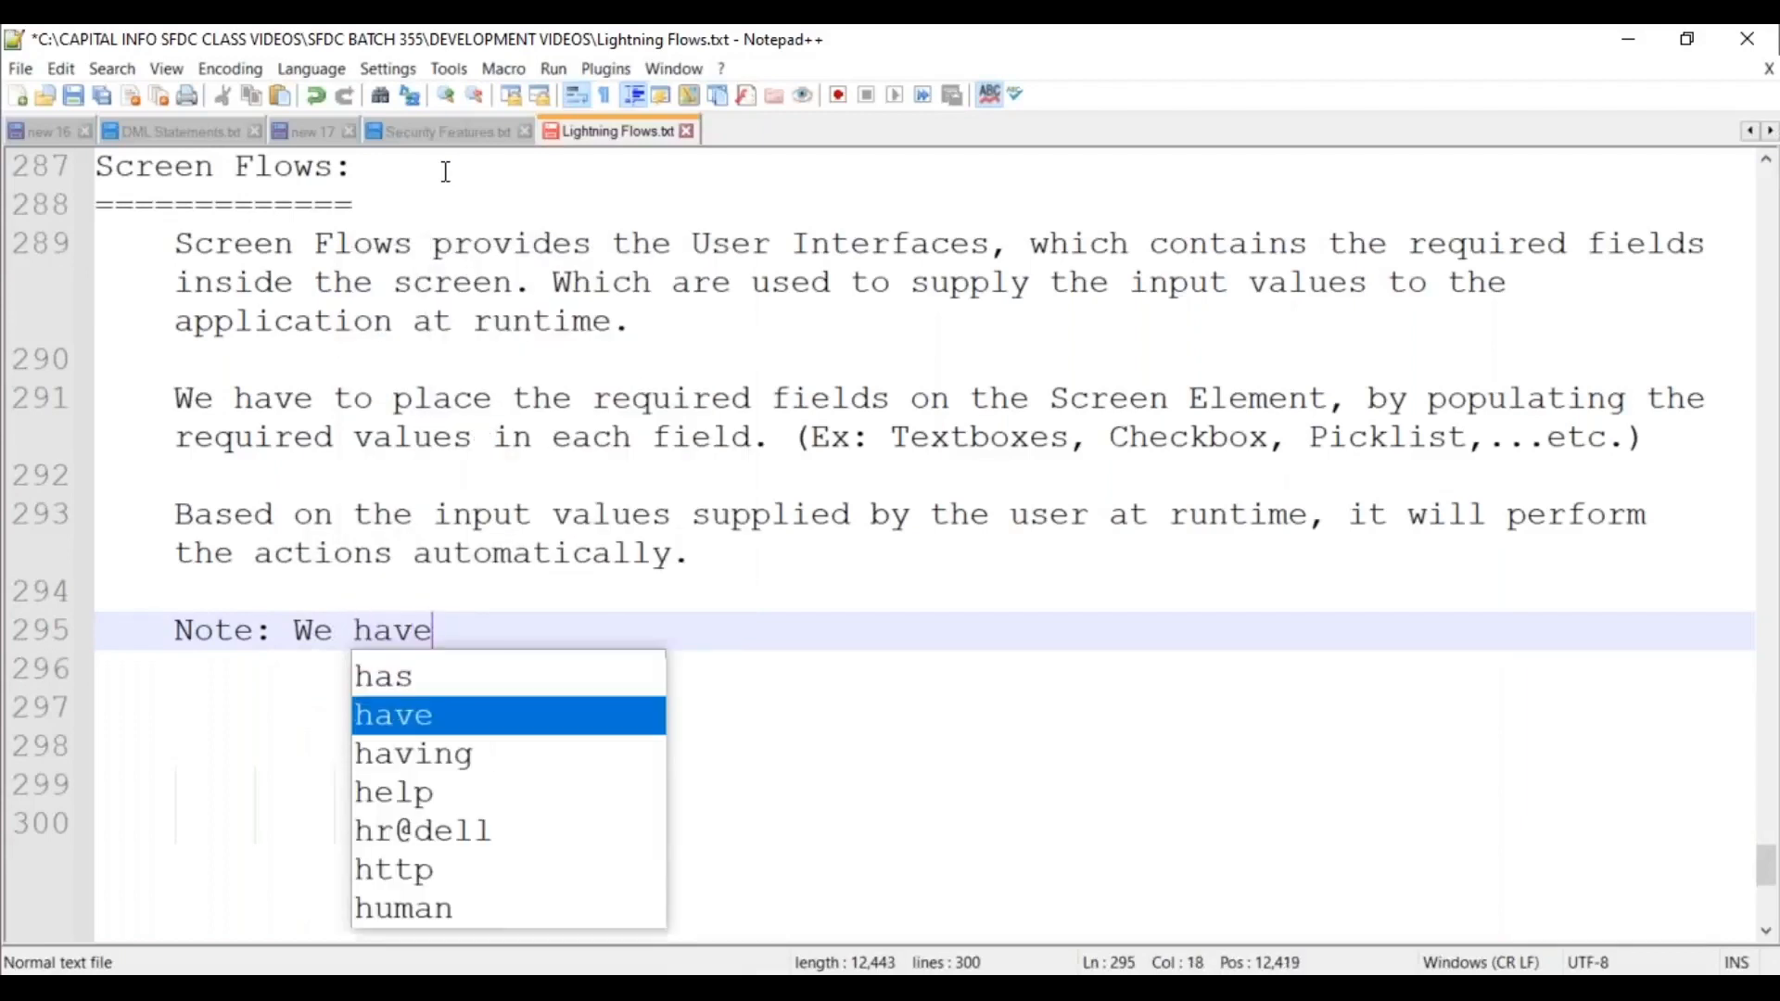
text( to invoke the)
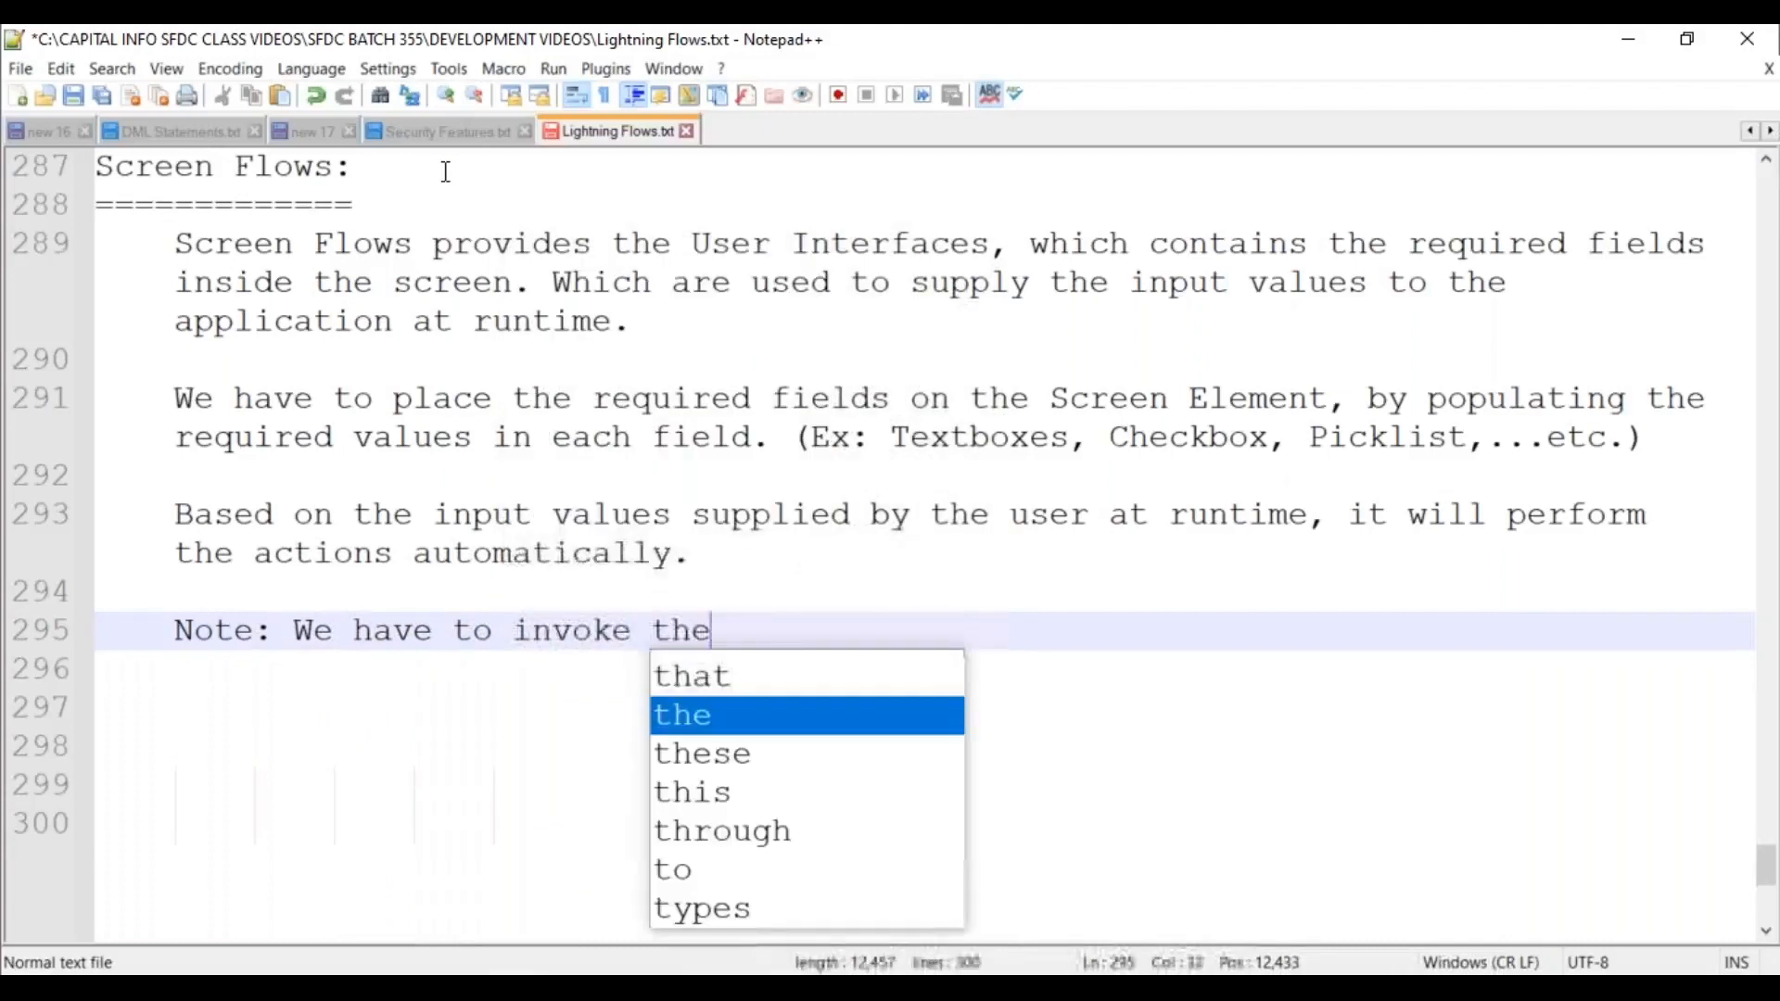
text( screen flow)
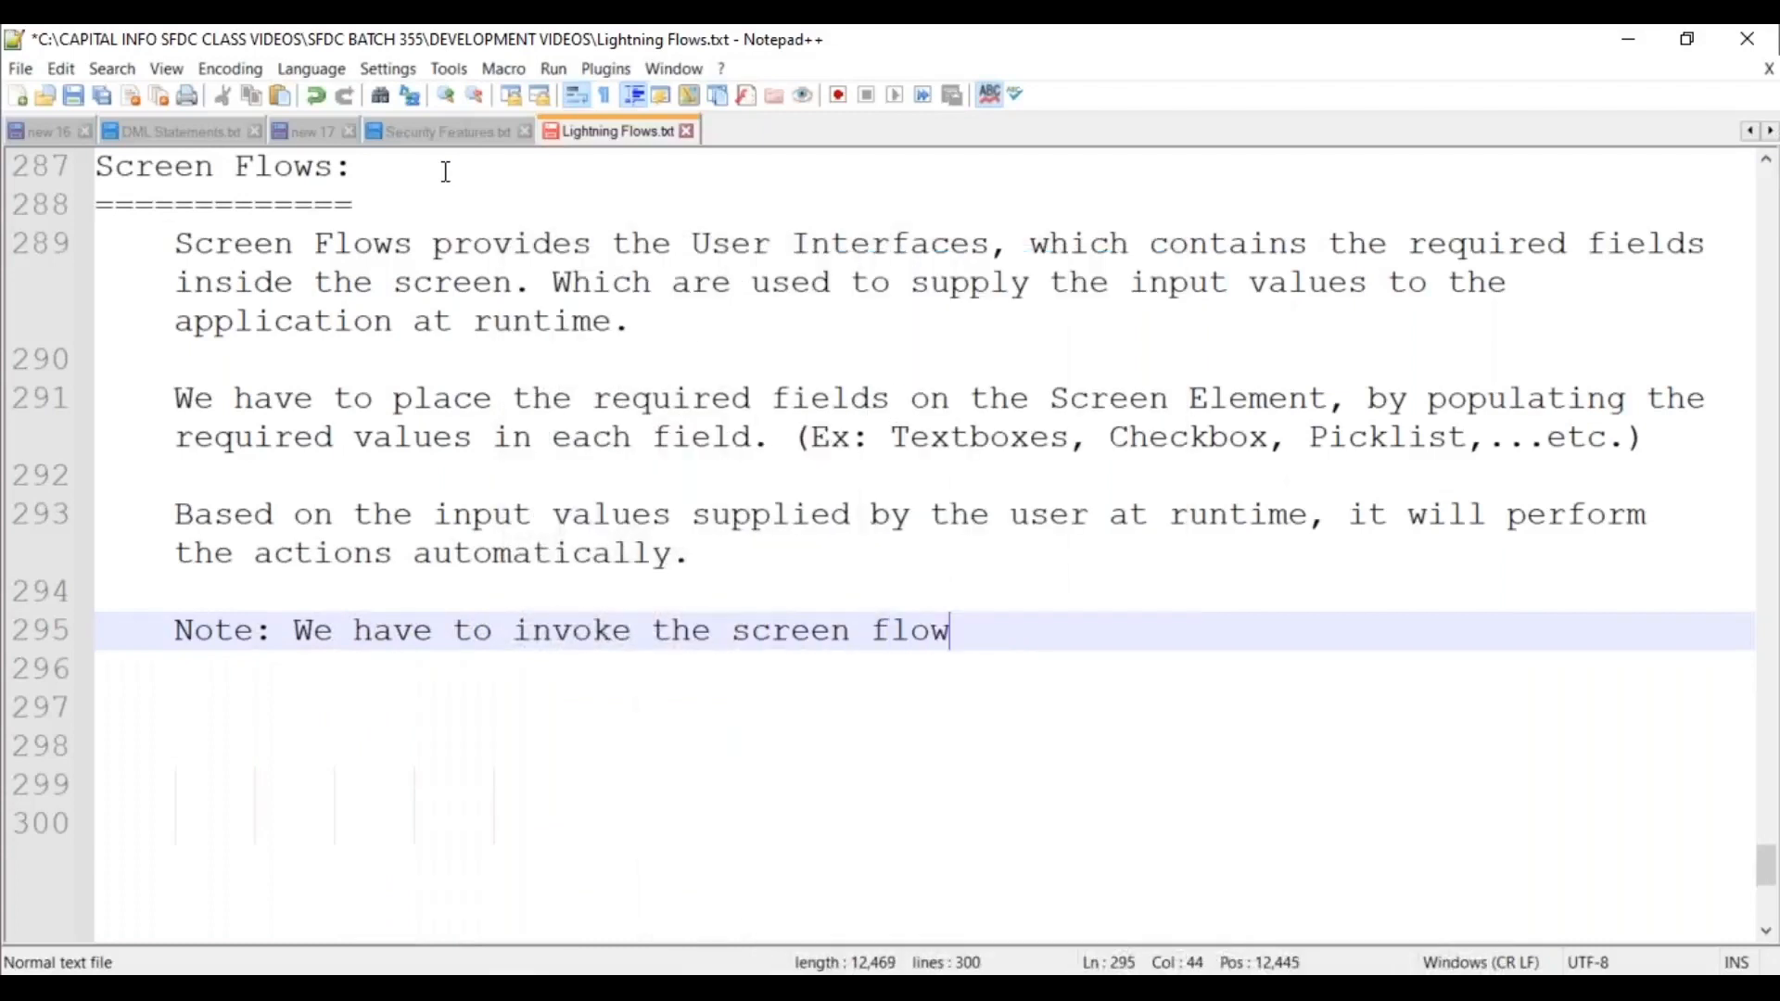
text(, by add)
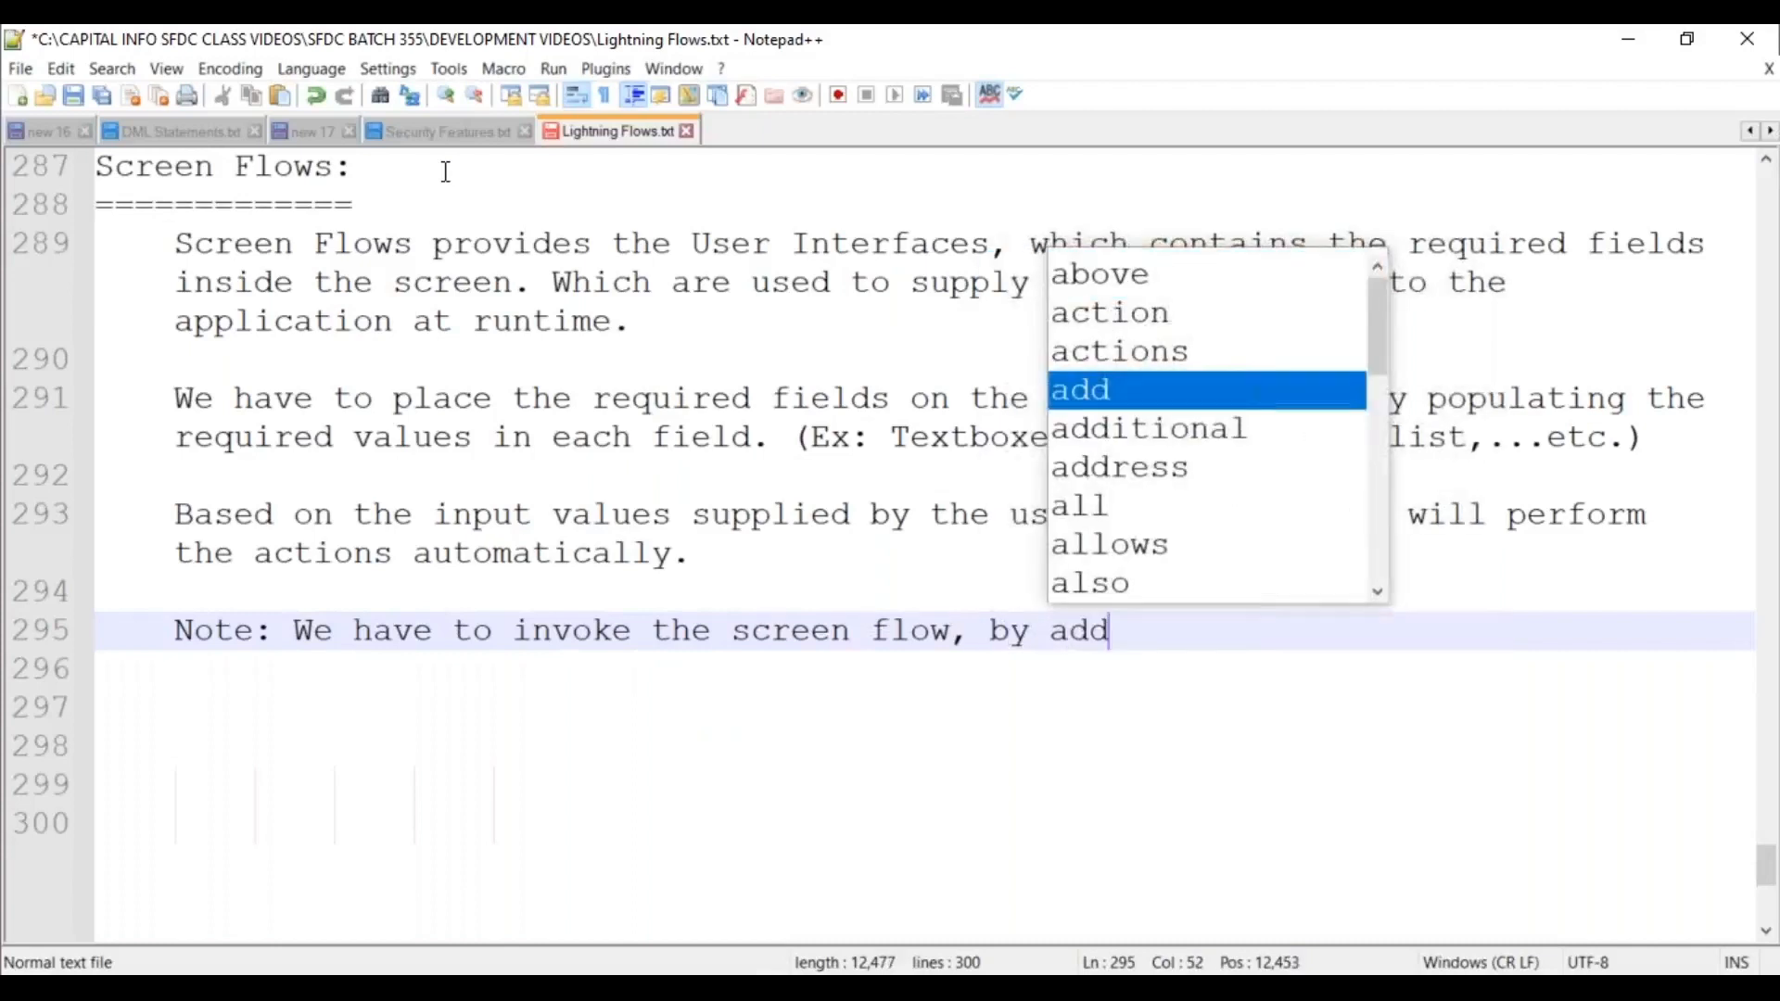
text(ing them as ")
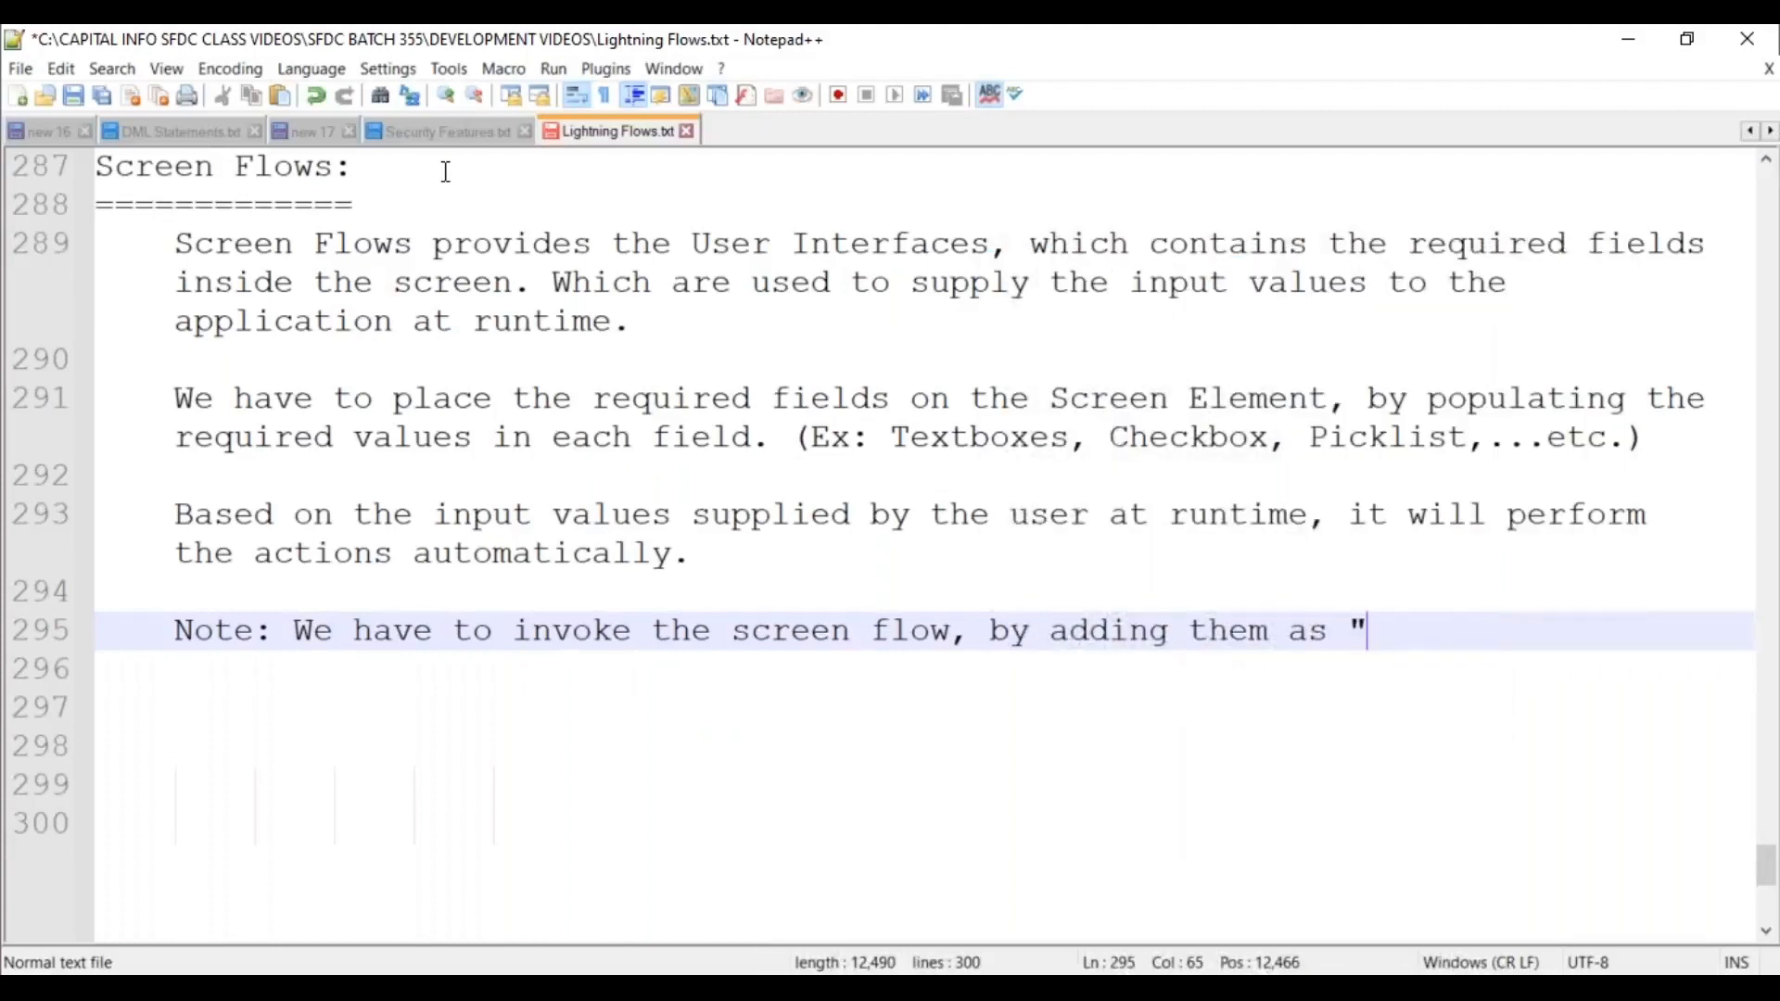
text(Quick Actioon)
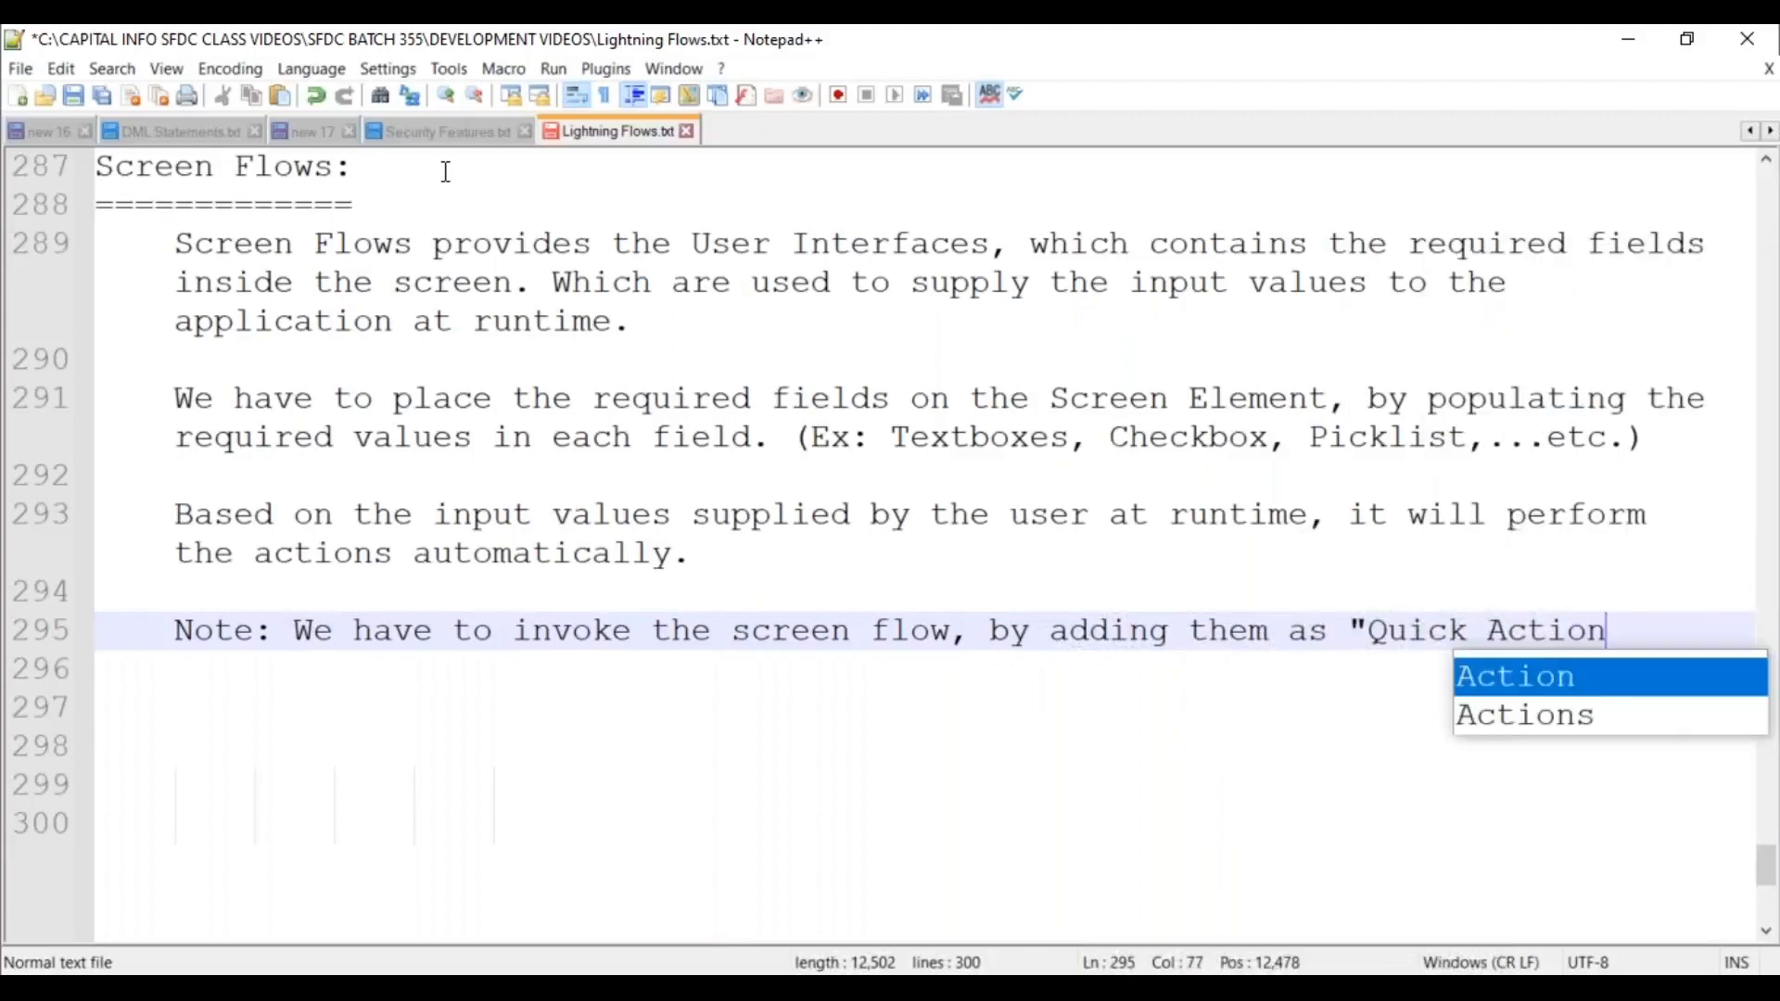
text(")
text(, )
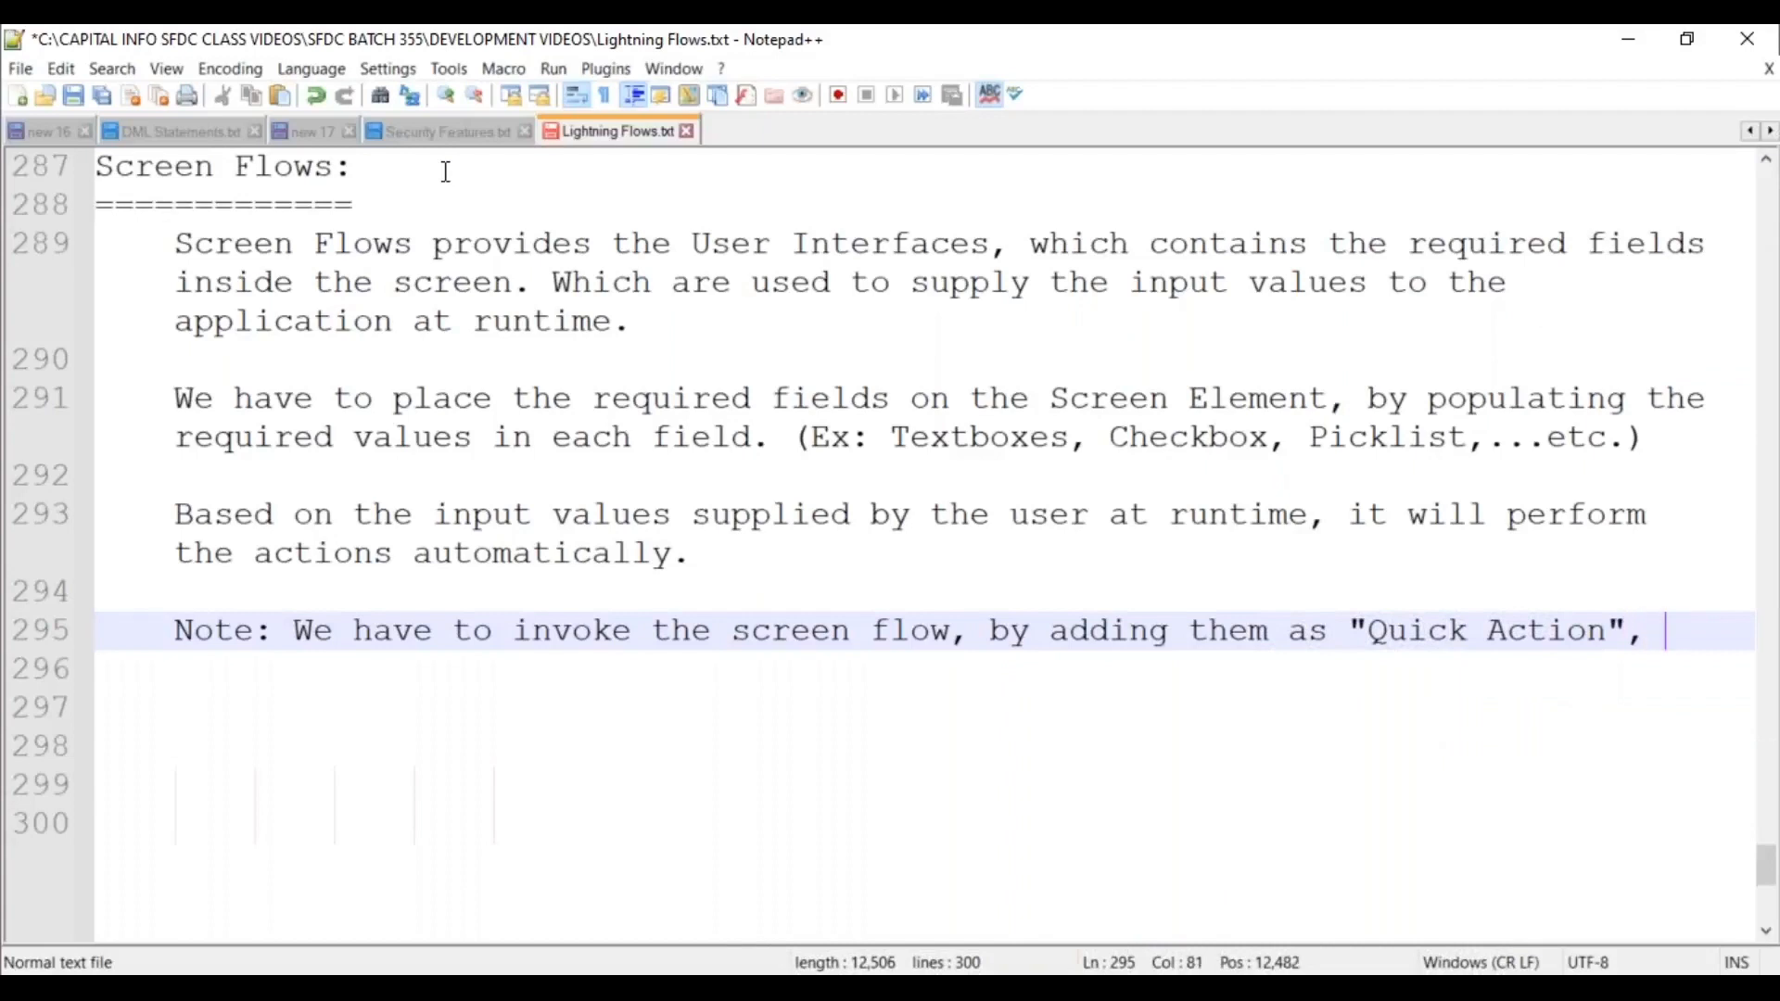
text(or we can embe)
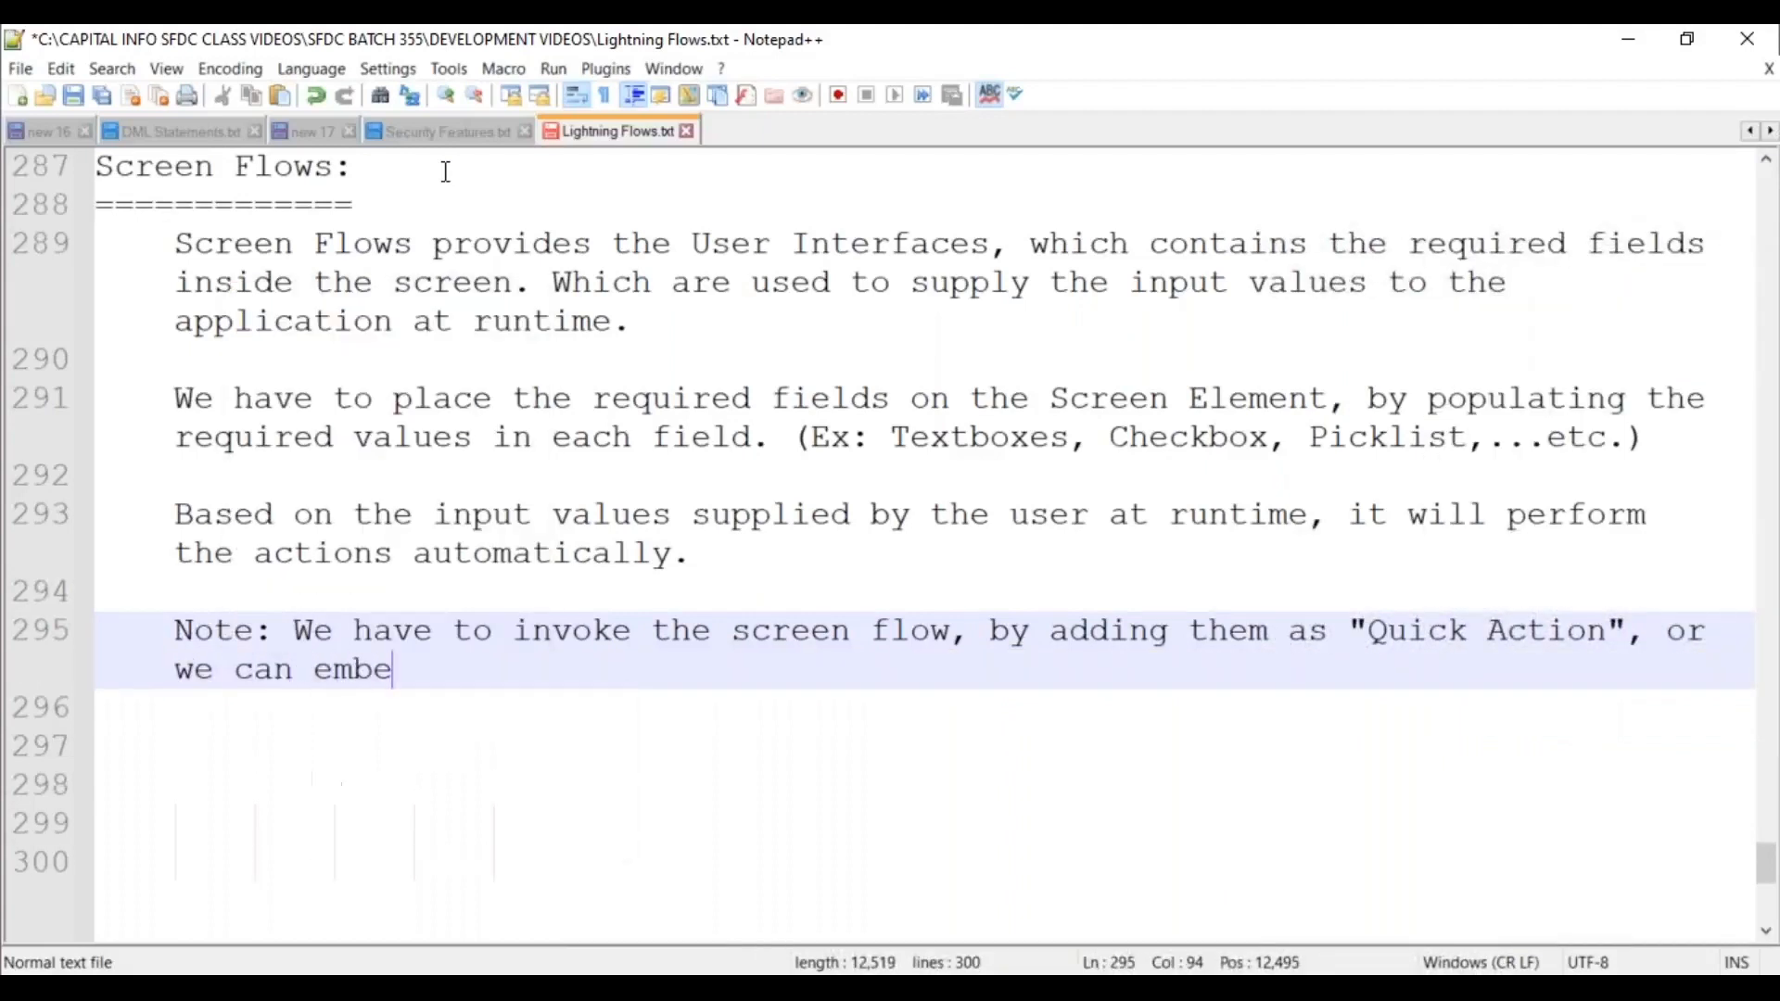
text(d the screen)
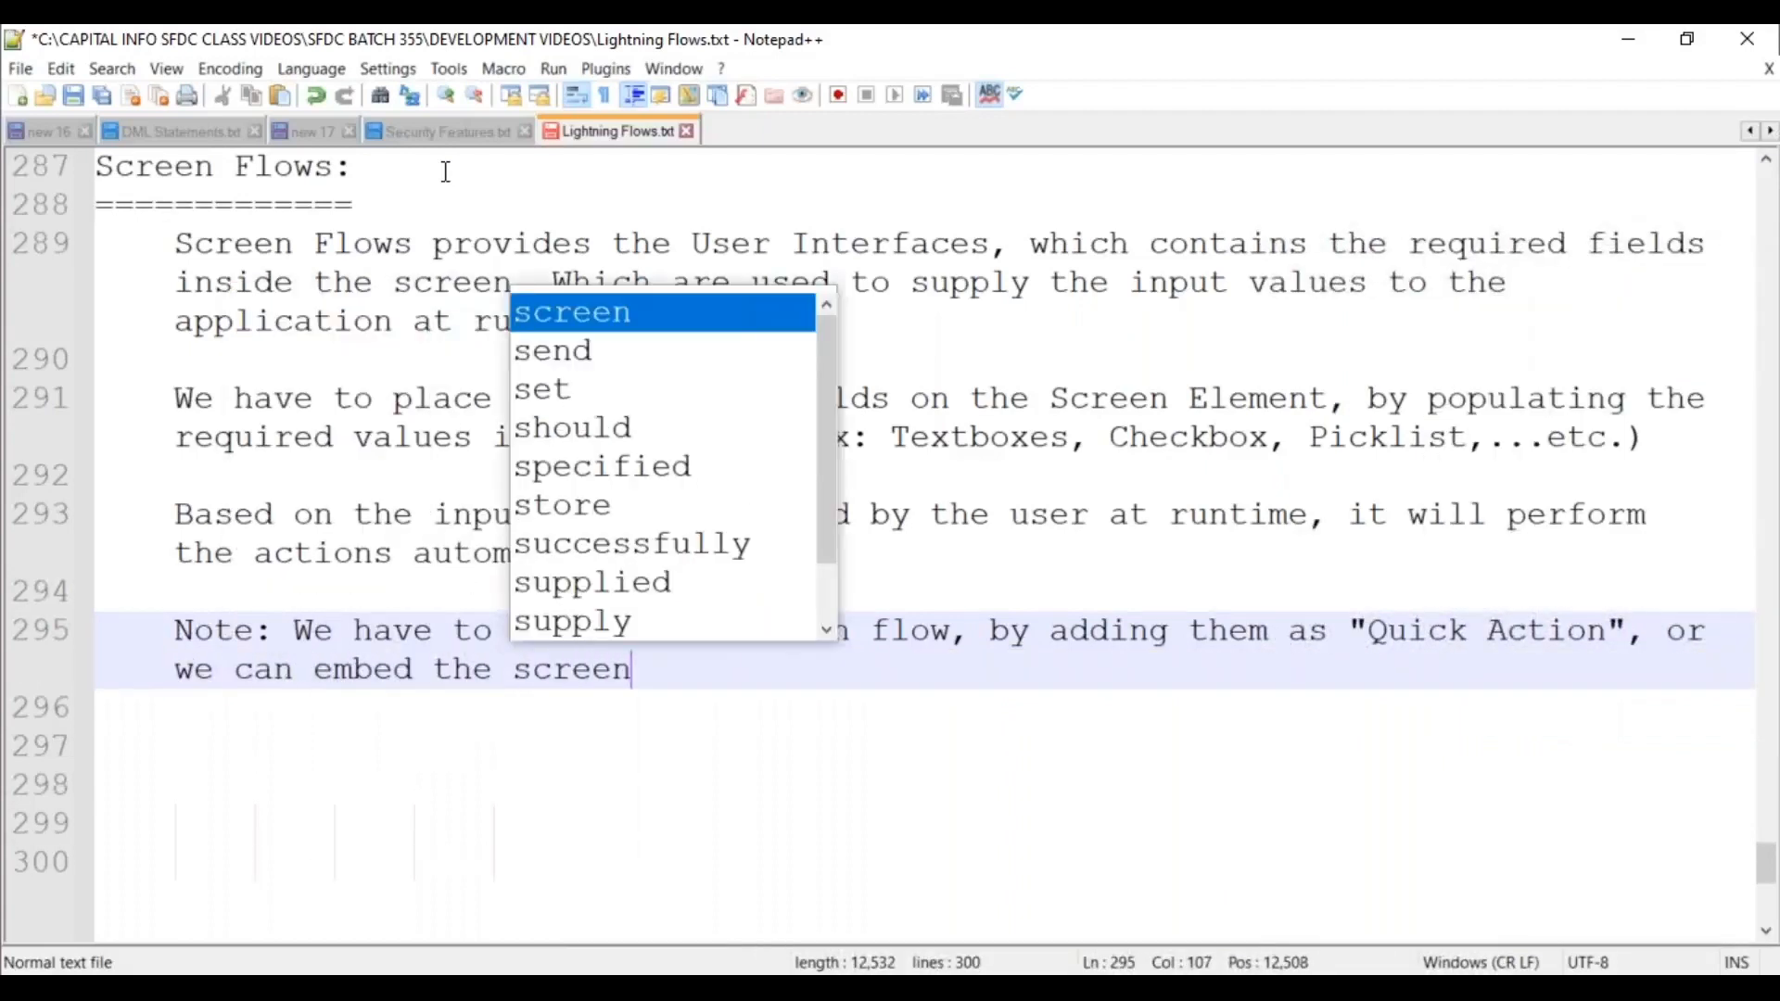
text( flow inside the )
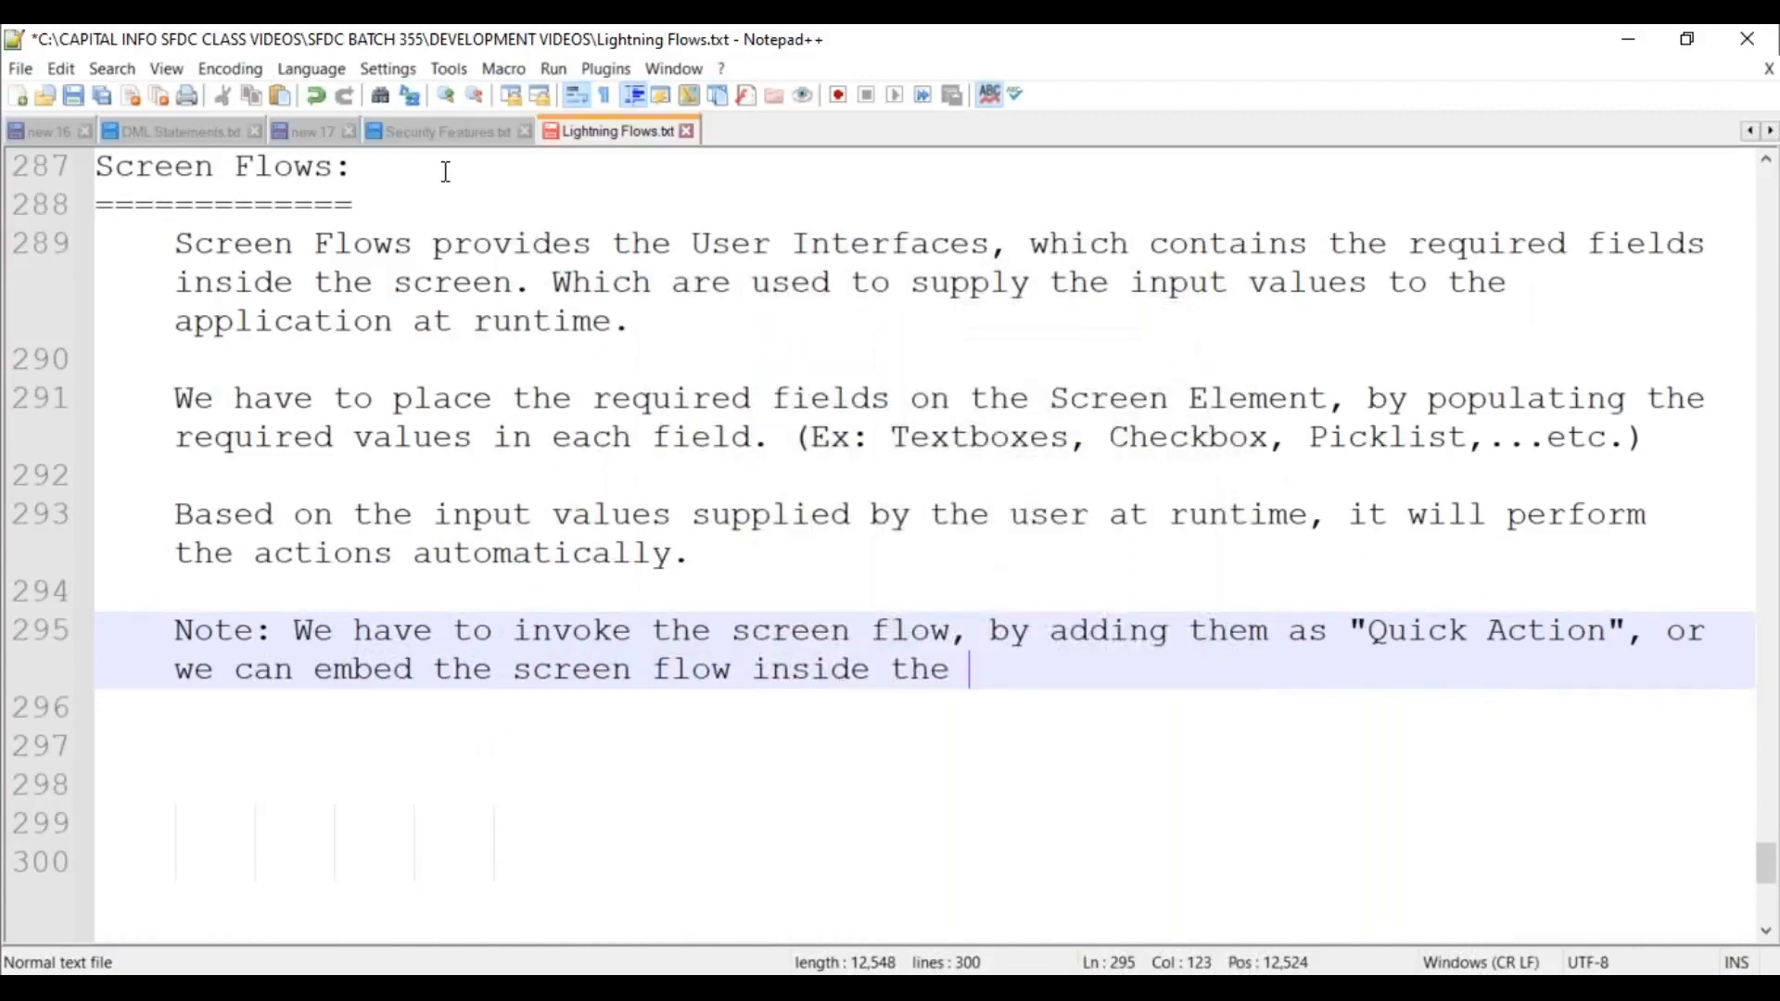
text(Lightning )
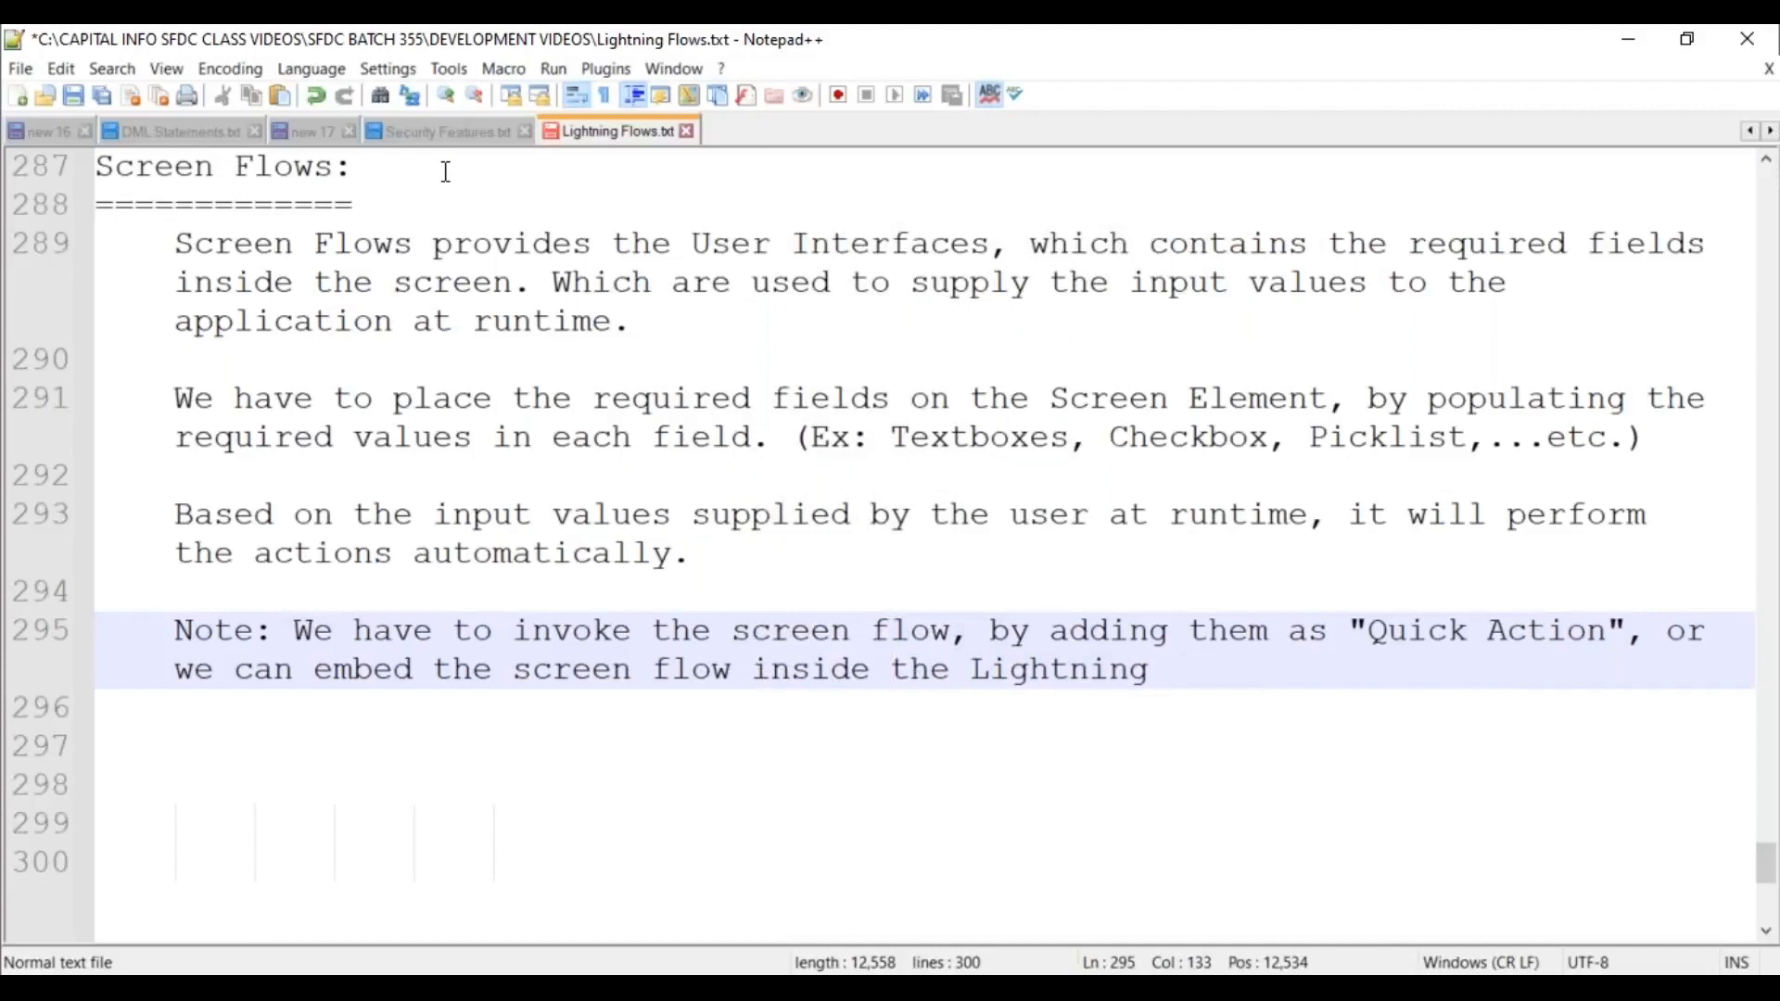
text(Record Page)
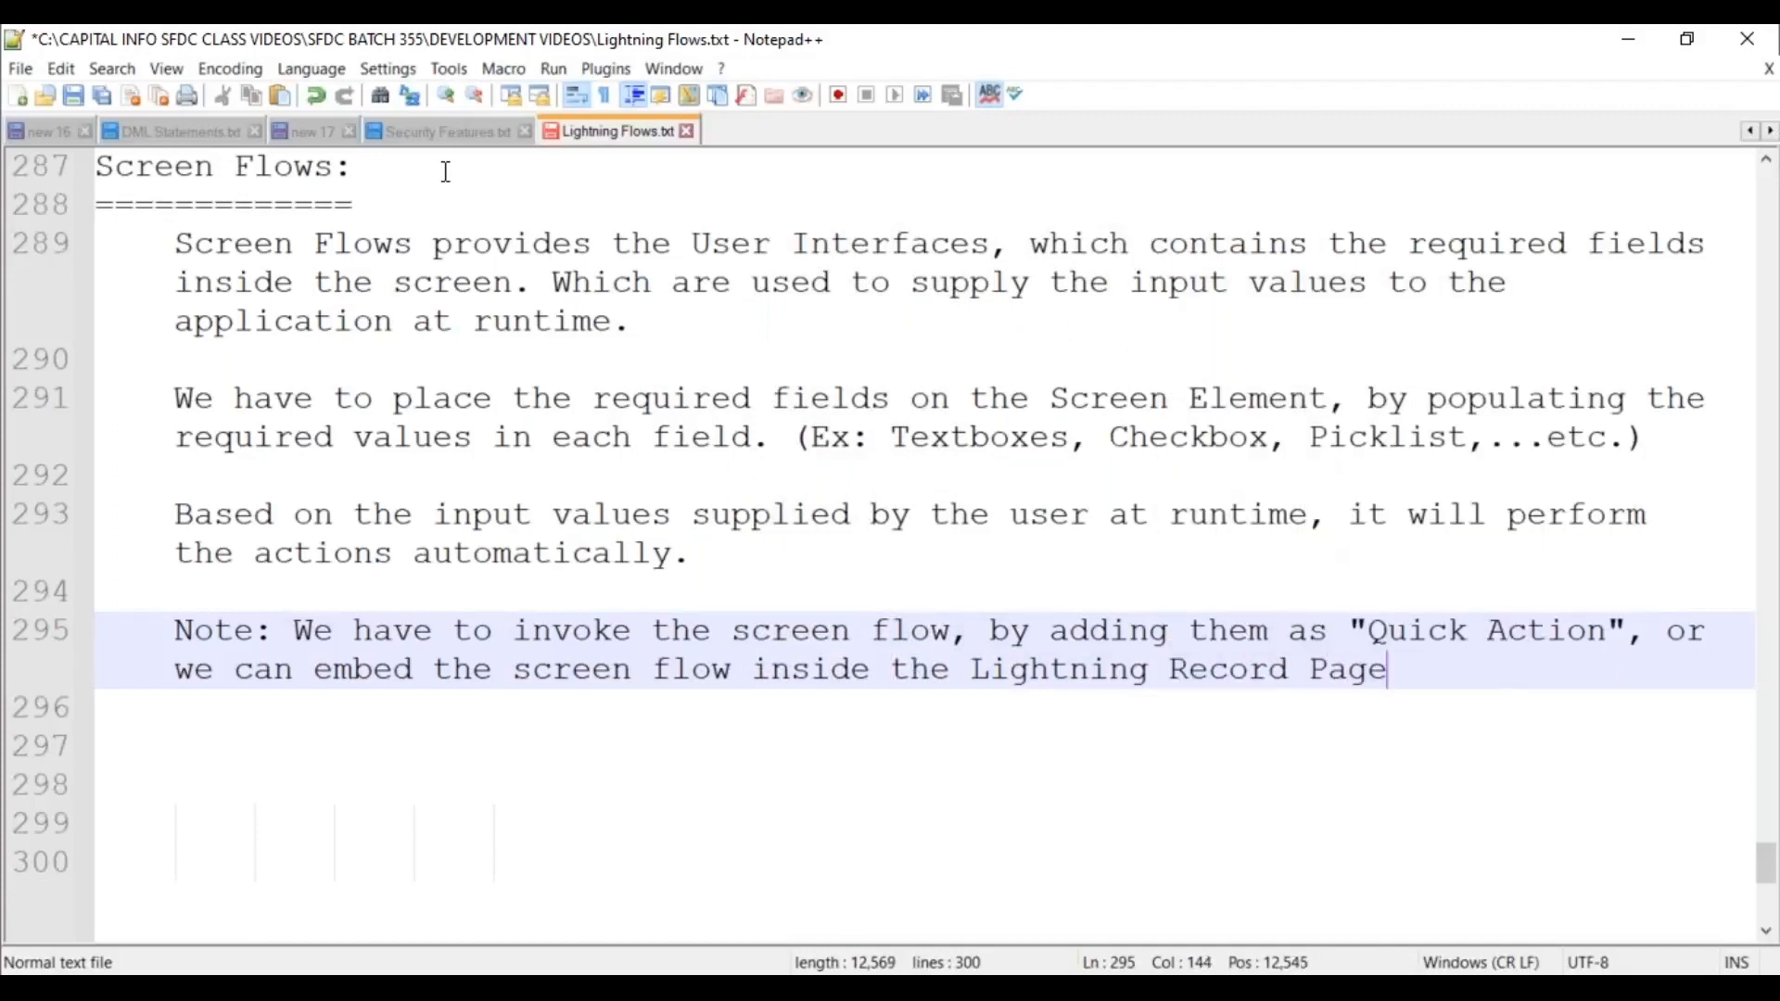
text(s / Comm)
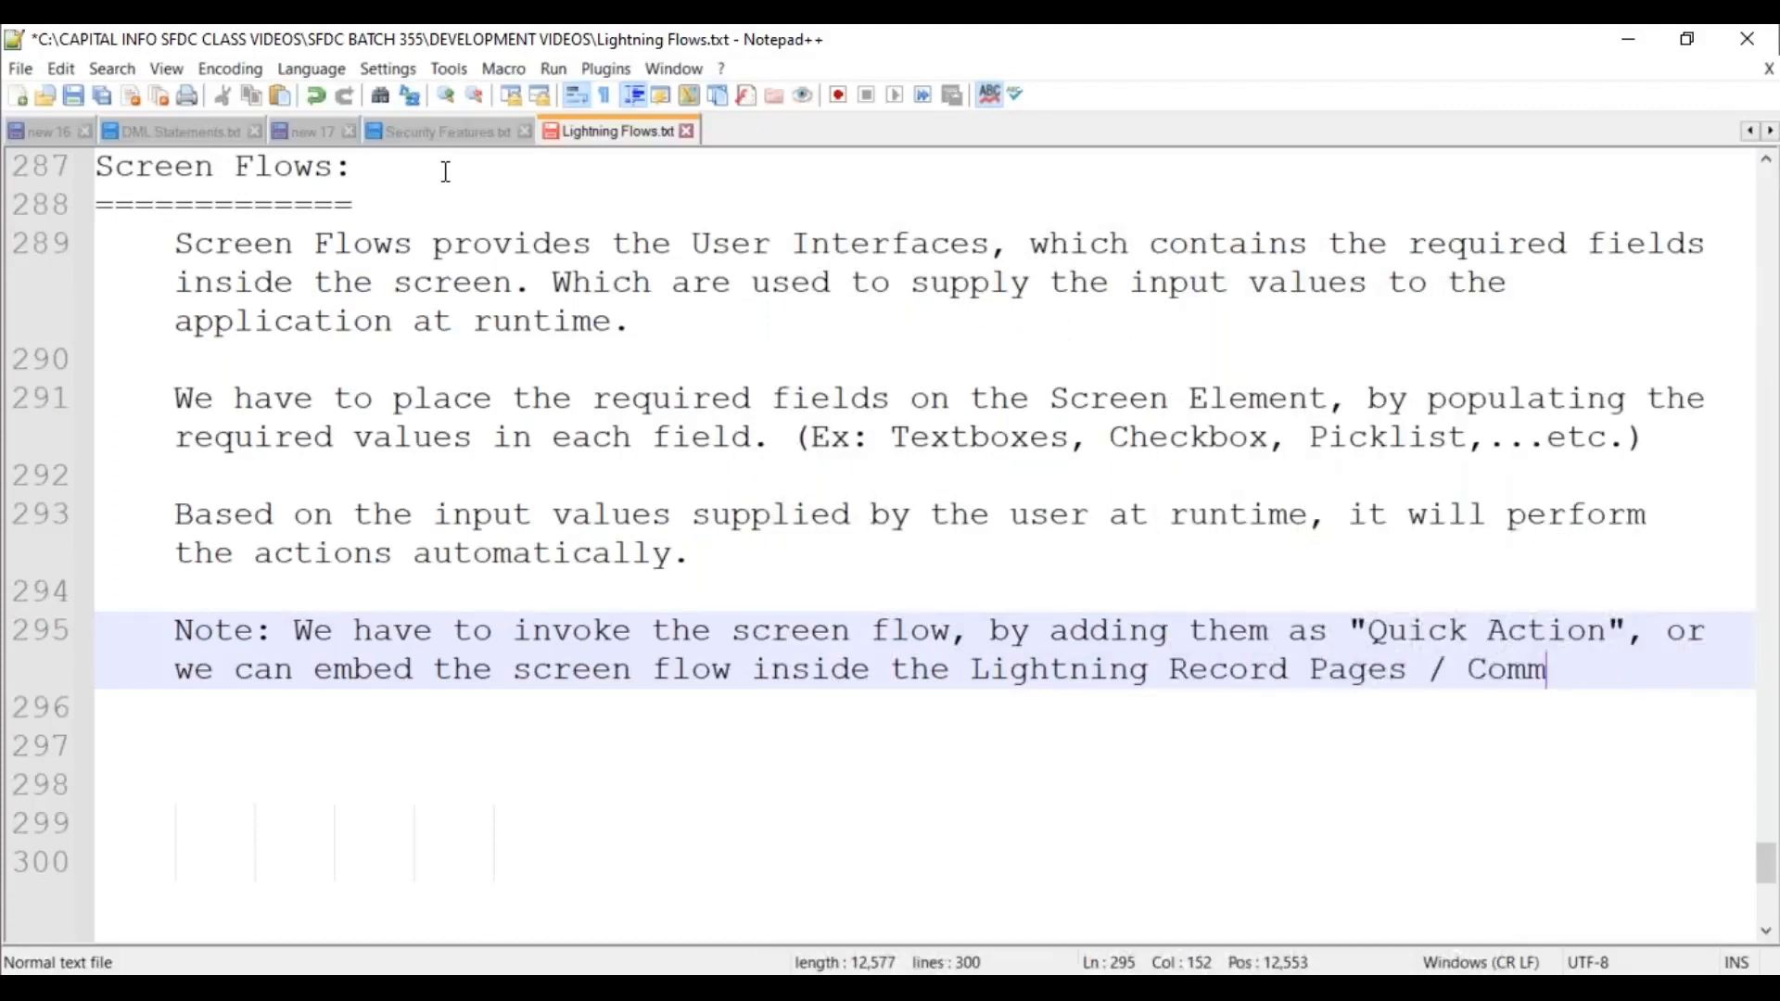
text(unity Bu)
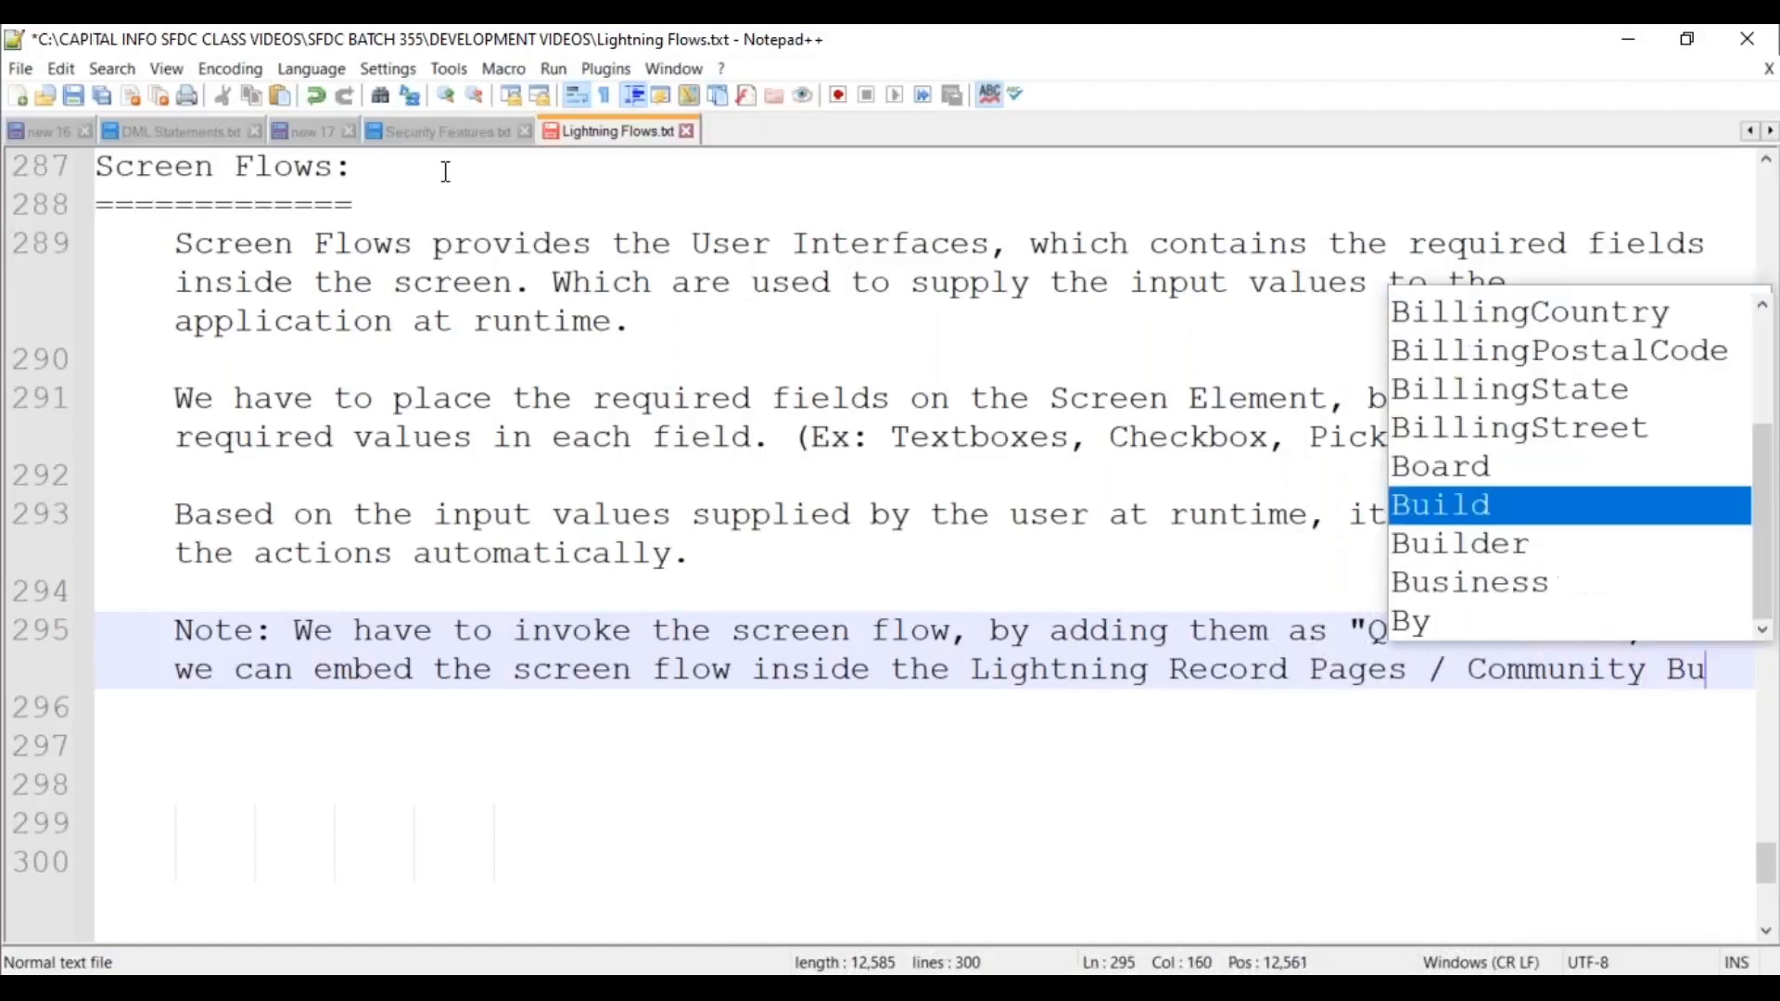
text(ilder sites )
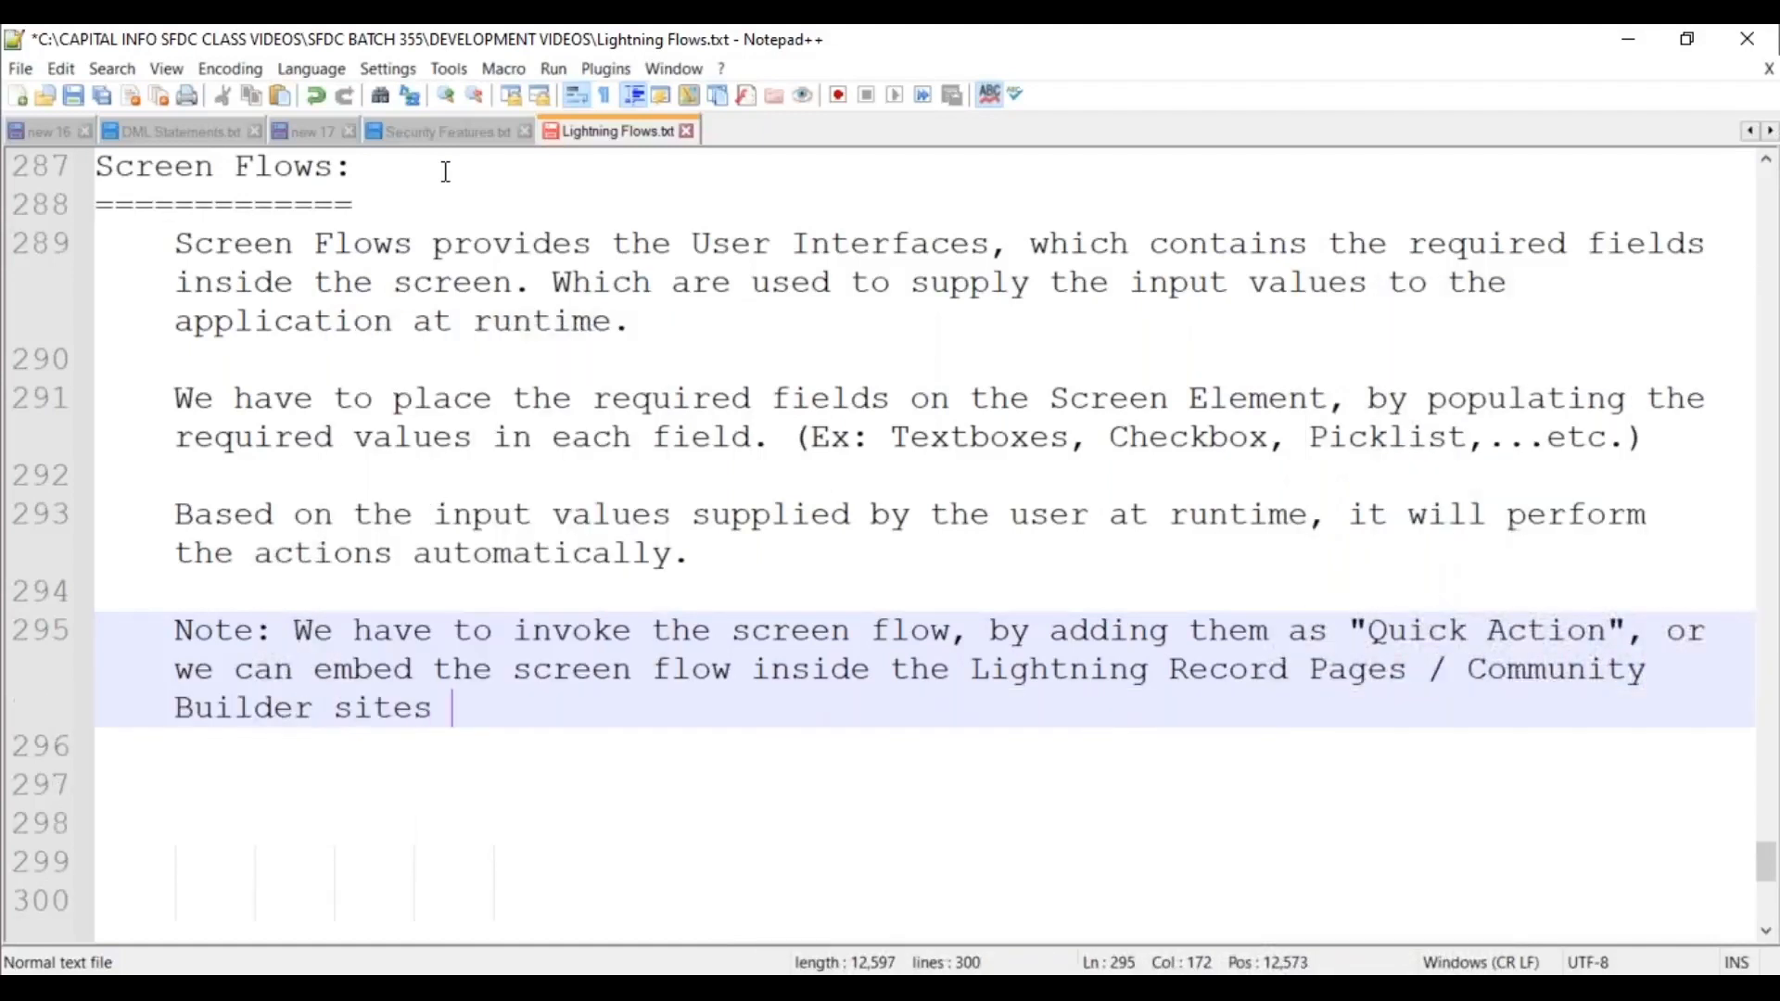
text(based on the need.)
Wrap the note after 'or' onto an indented continuation line and save the file.
key(Up)
key(Up)
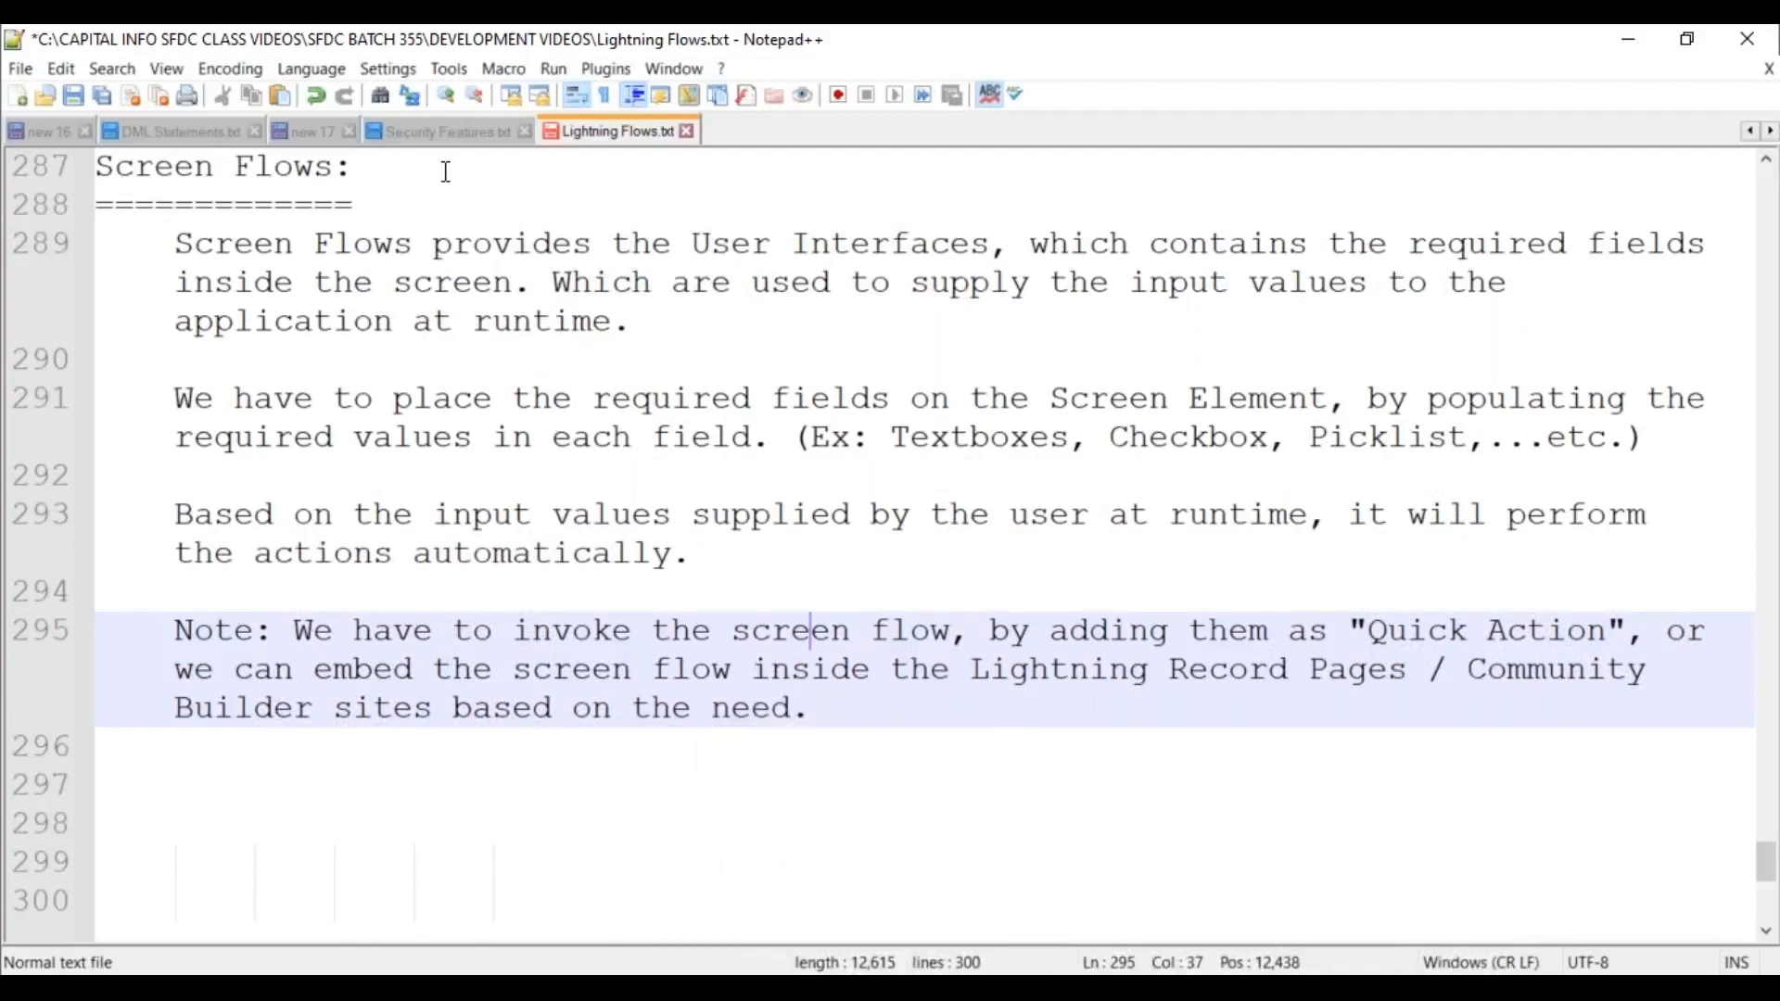
key(End)
key(Return)
key(Tab)
key(Tab)
key(BackSpace)
key(Down)
key(Down)
key(Down)
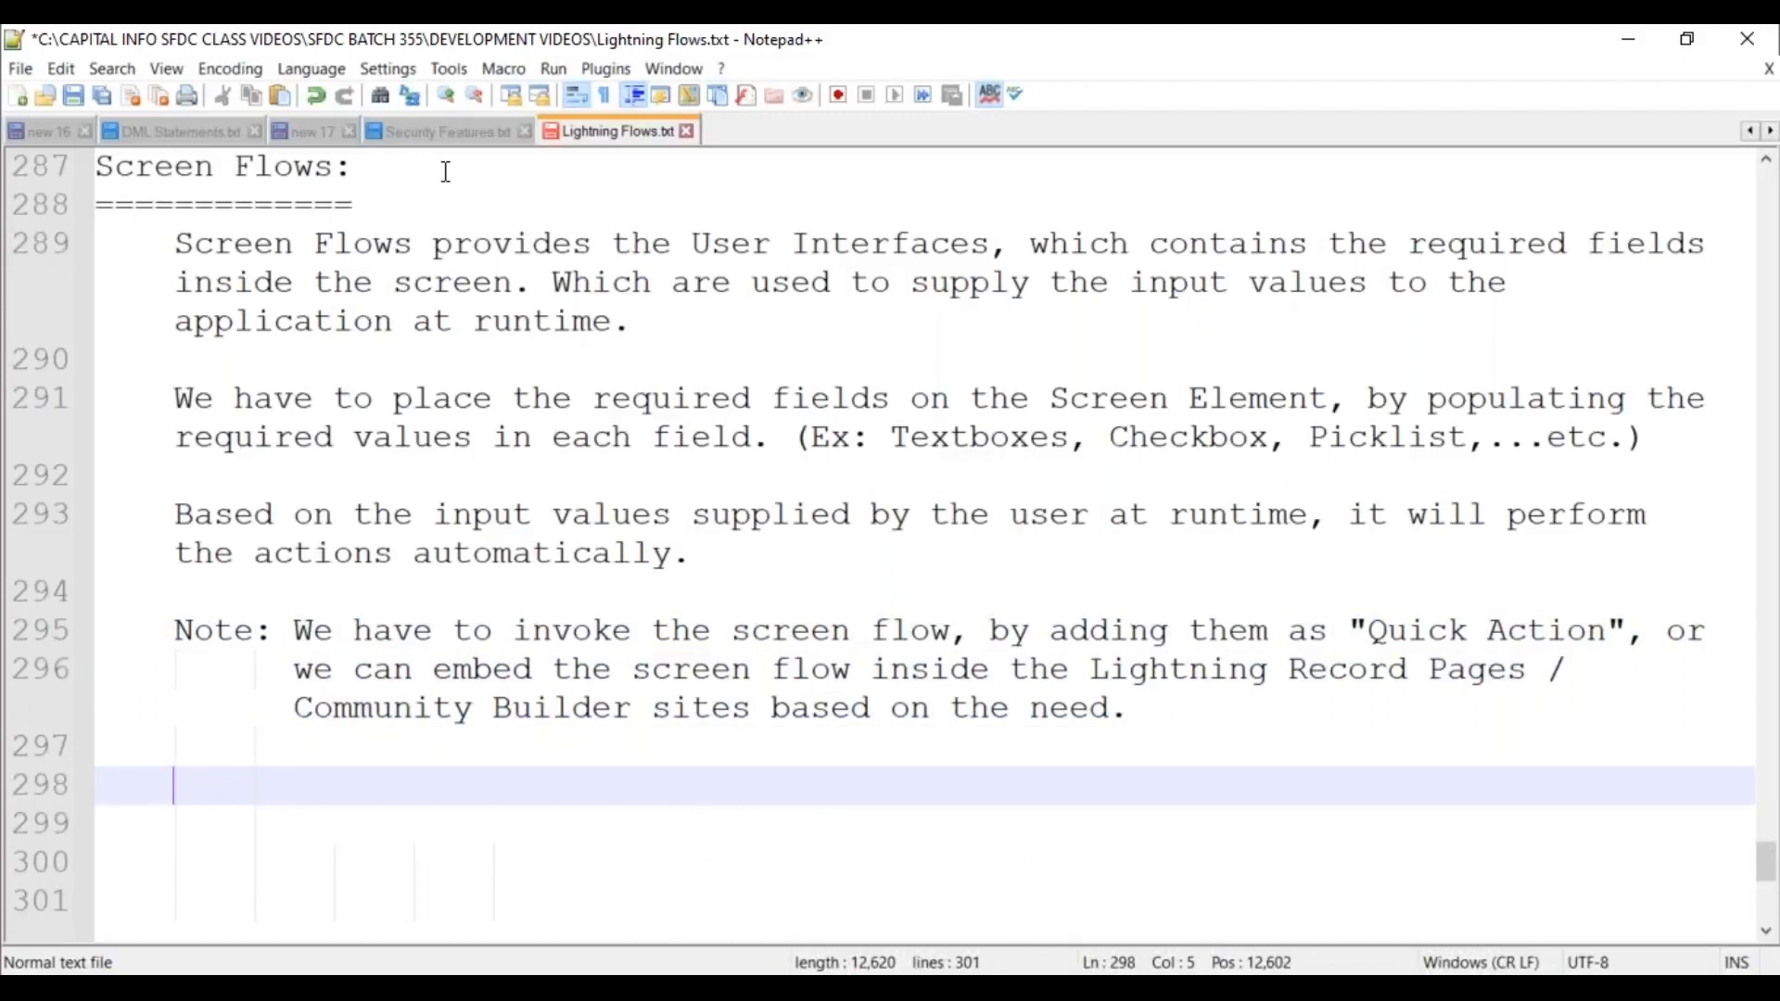
key(ctrl+s)
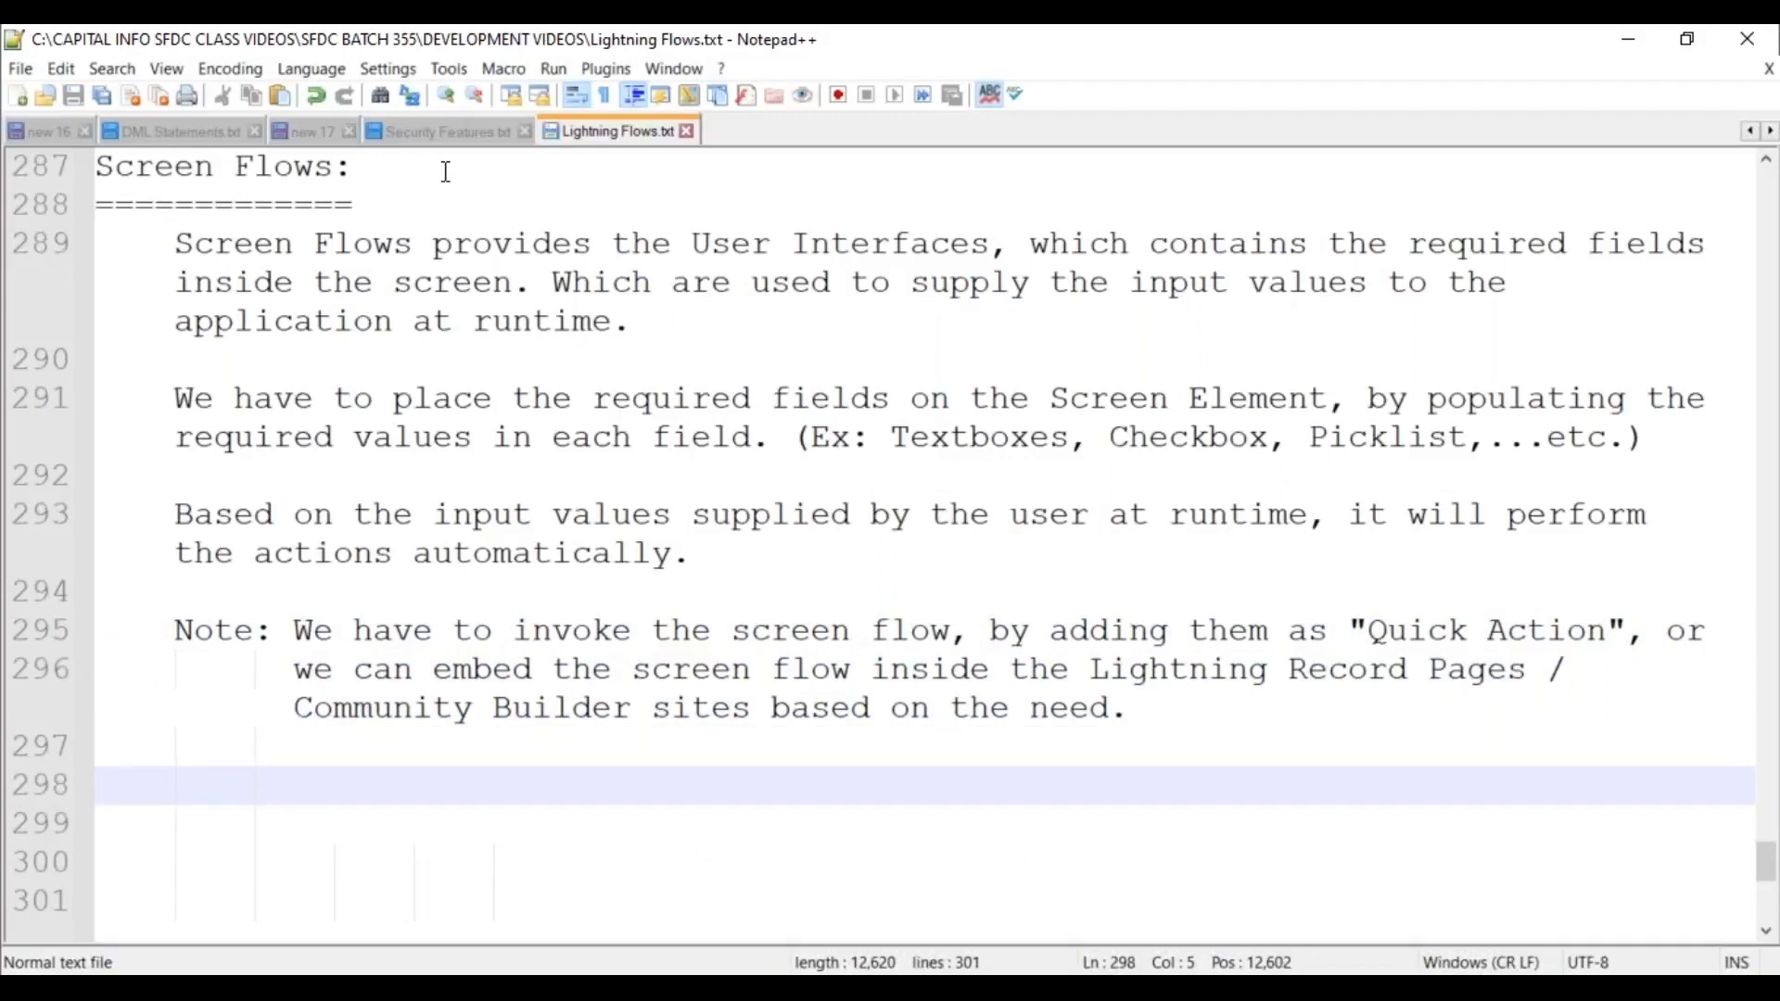
Type the note 'While building the Flow, we can use either a Single Screen / Multiple-Screens also.'.
key(BackSpace)
key(Tab)
text(Note: We ca)
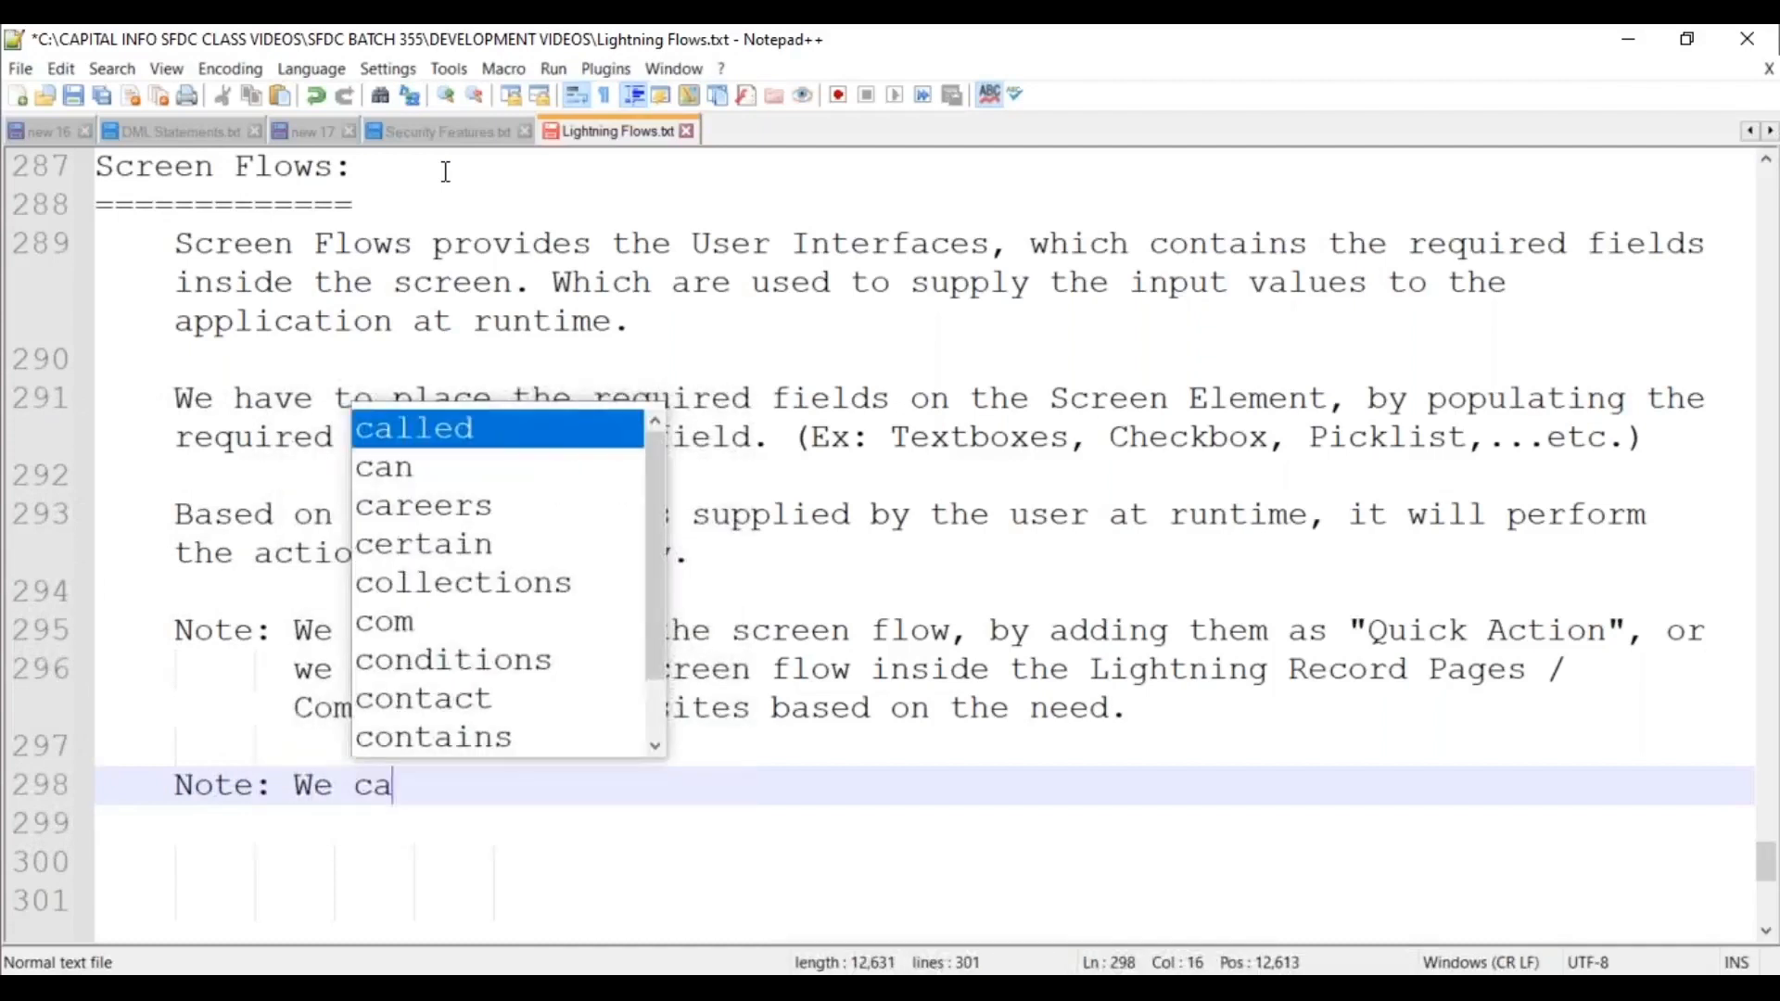
key(BackSpace)
key(BackSpace)
key(BackSpace)
key(BackSpace)
key(BackSpace)
text(While building the Flow)
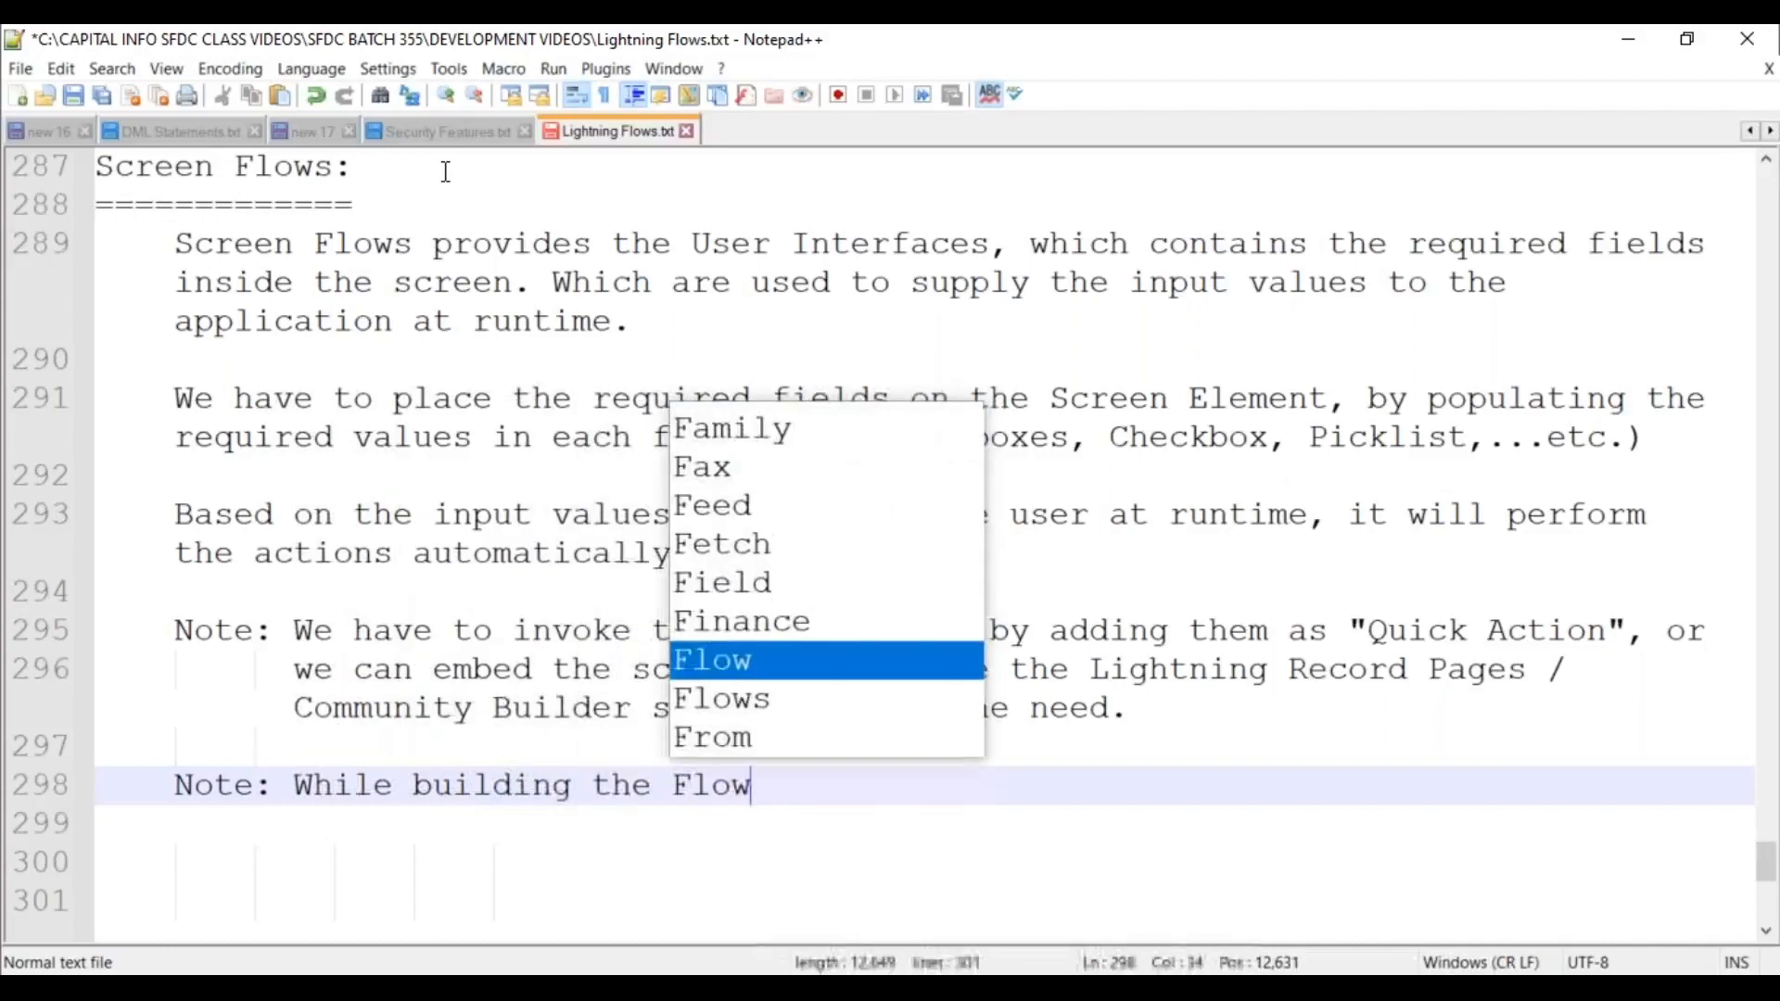
text(, we can use)
text( eitehr)
key(BackSpace)
key(BackSpace)
key(BackSpace)
key(BackSpace)
text(her a Single Screen)
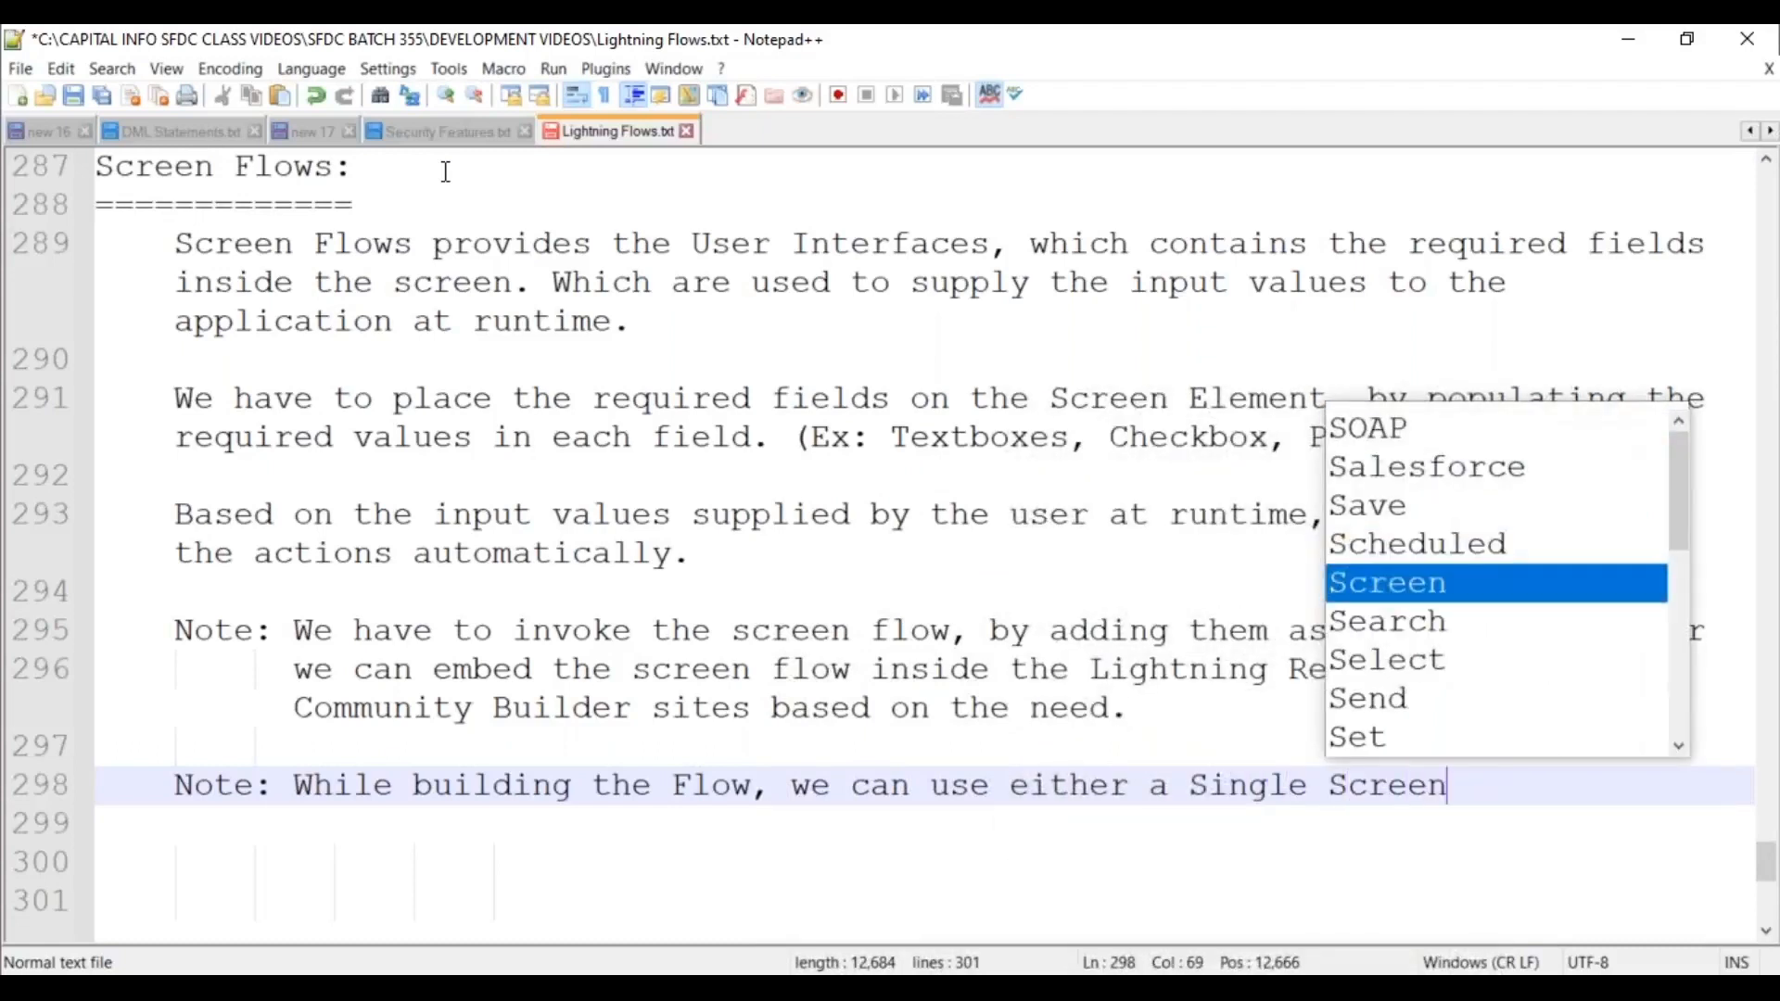
text( / Multi-Sc)
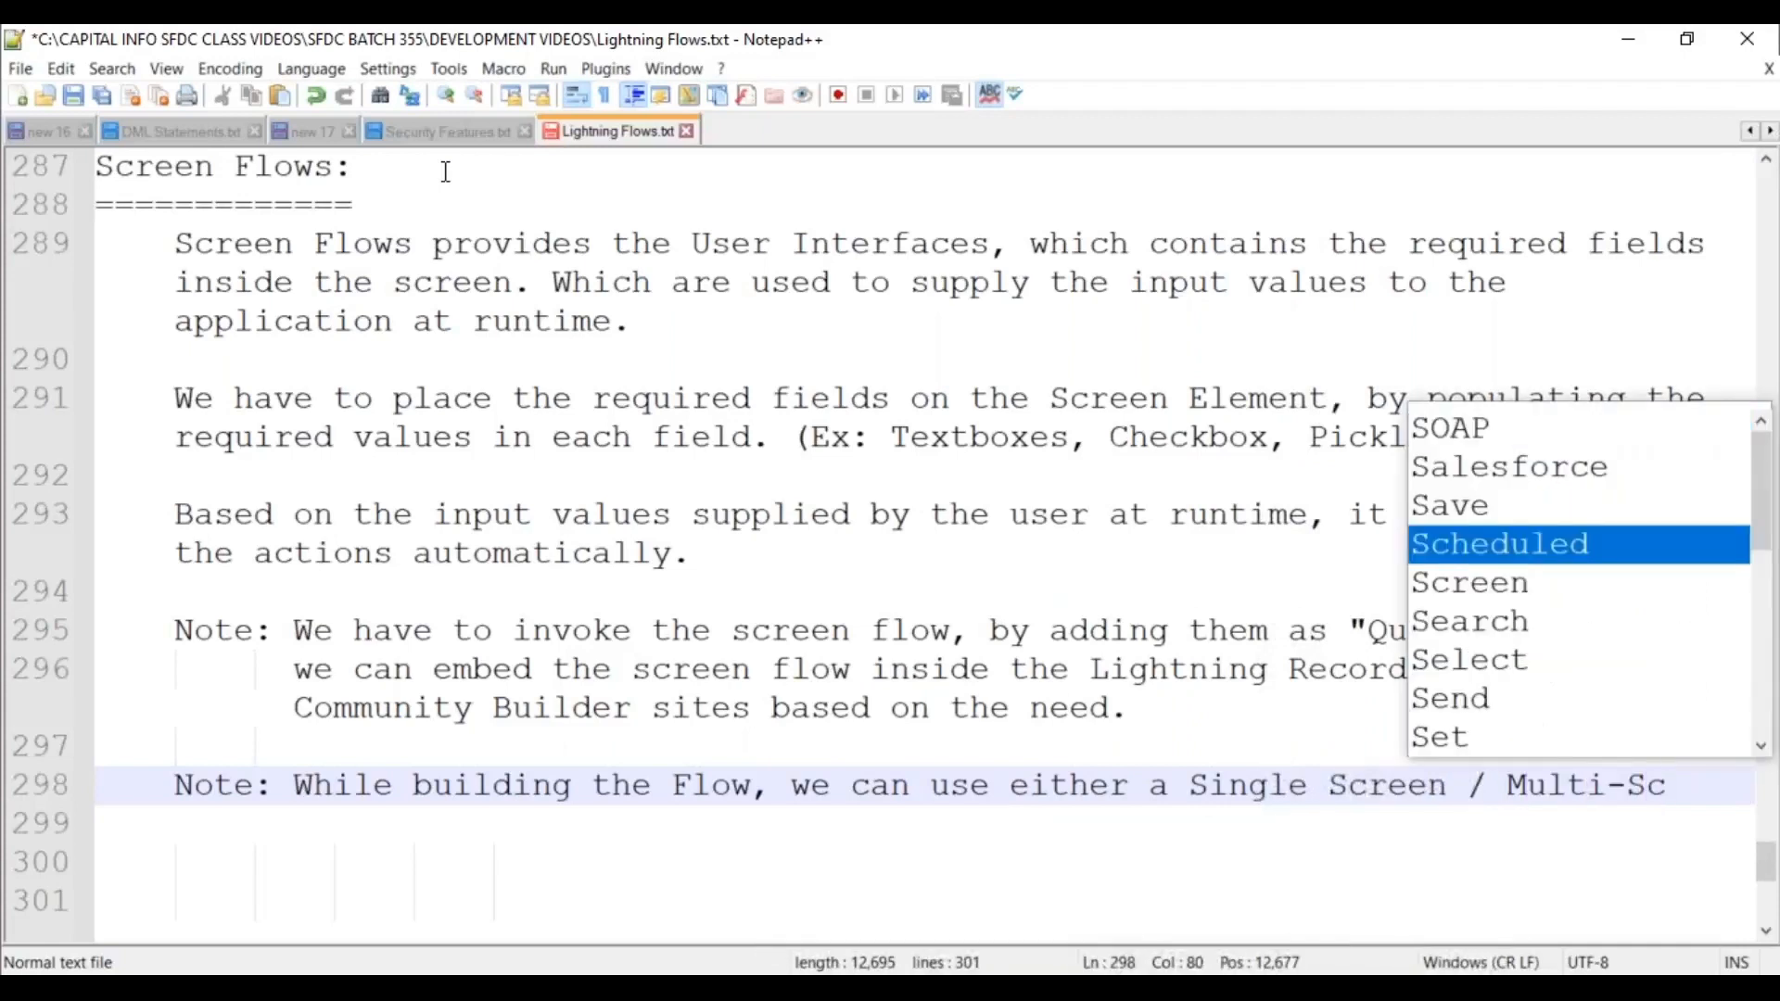
key(BackSpace)
key(BackSpace)
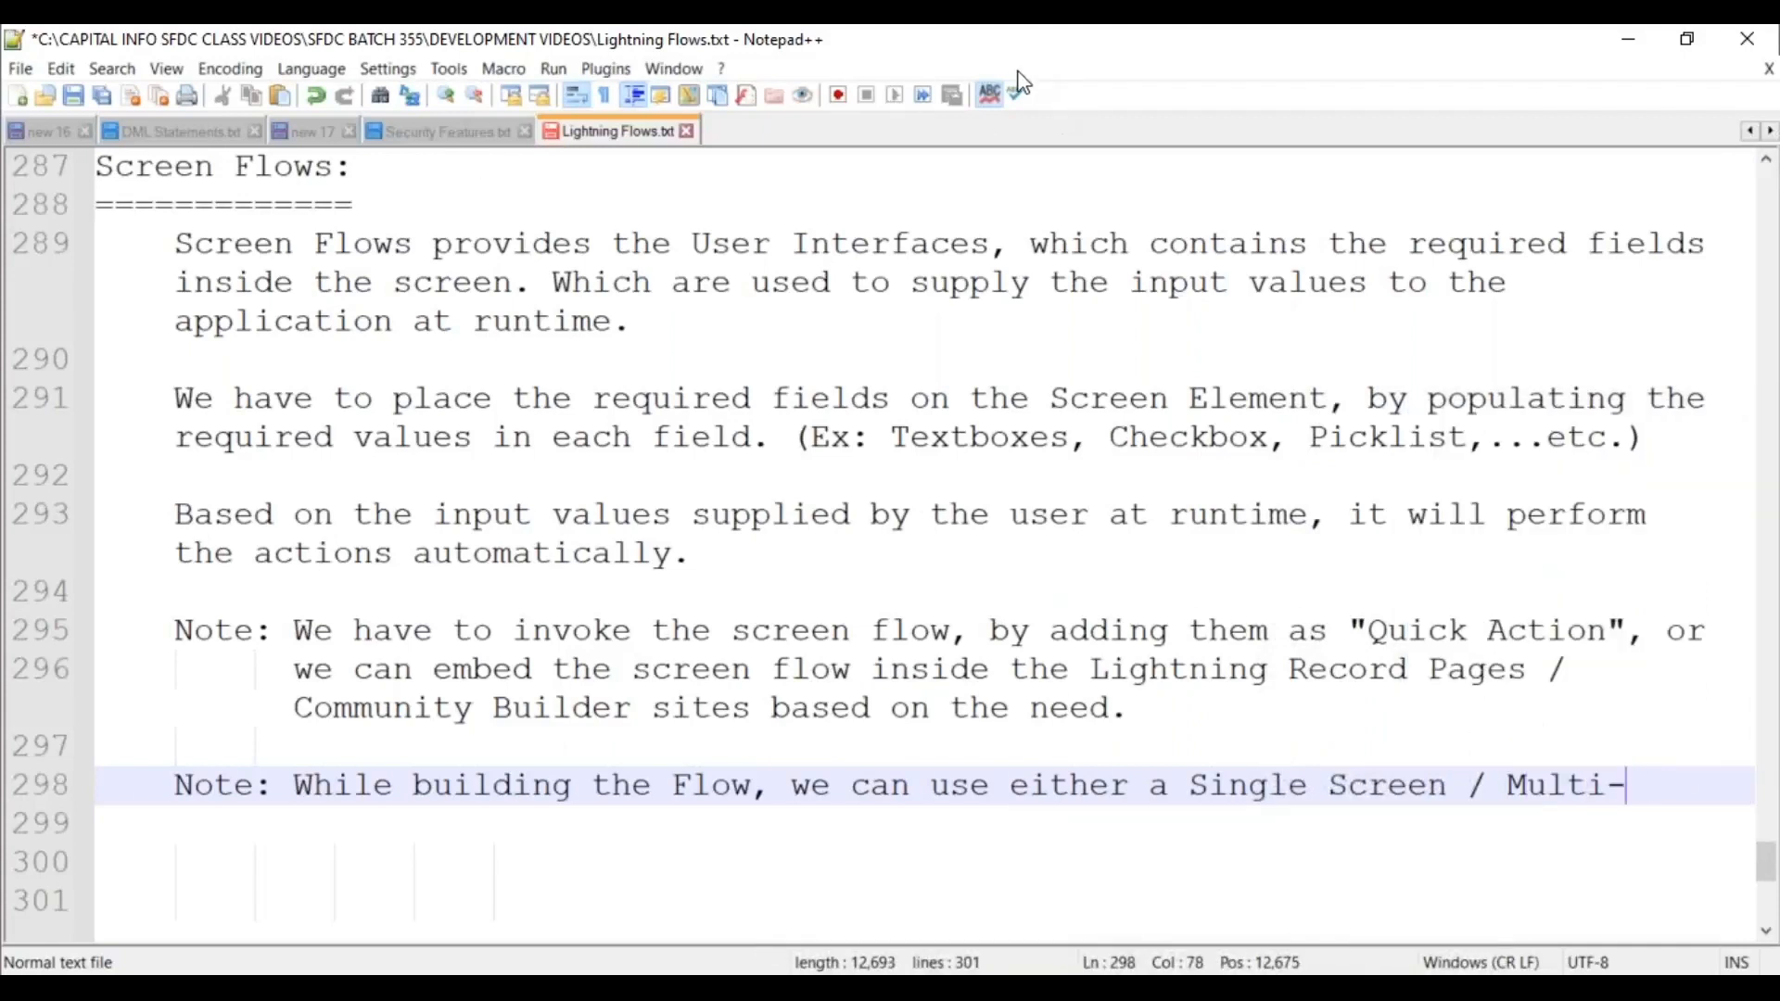
click(1611, 789)
text(ple)
key(End)
text(Screens also.)
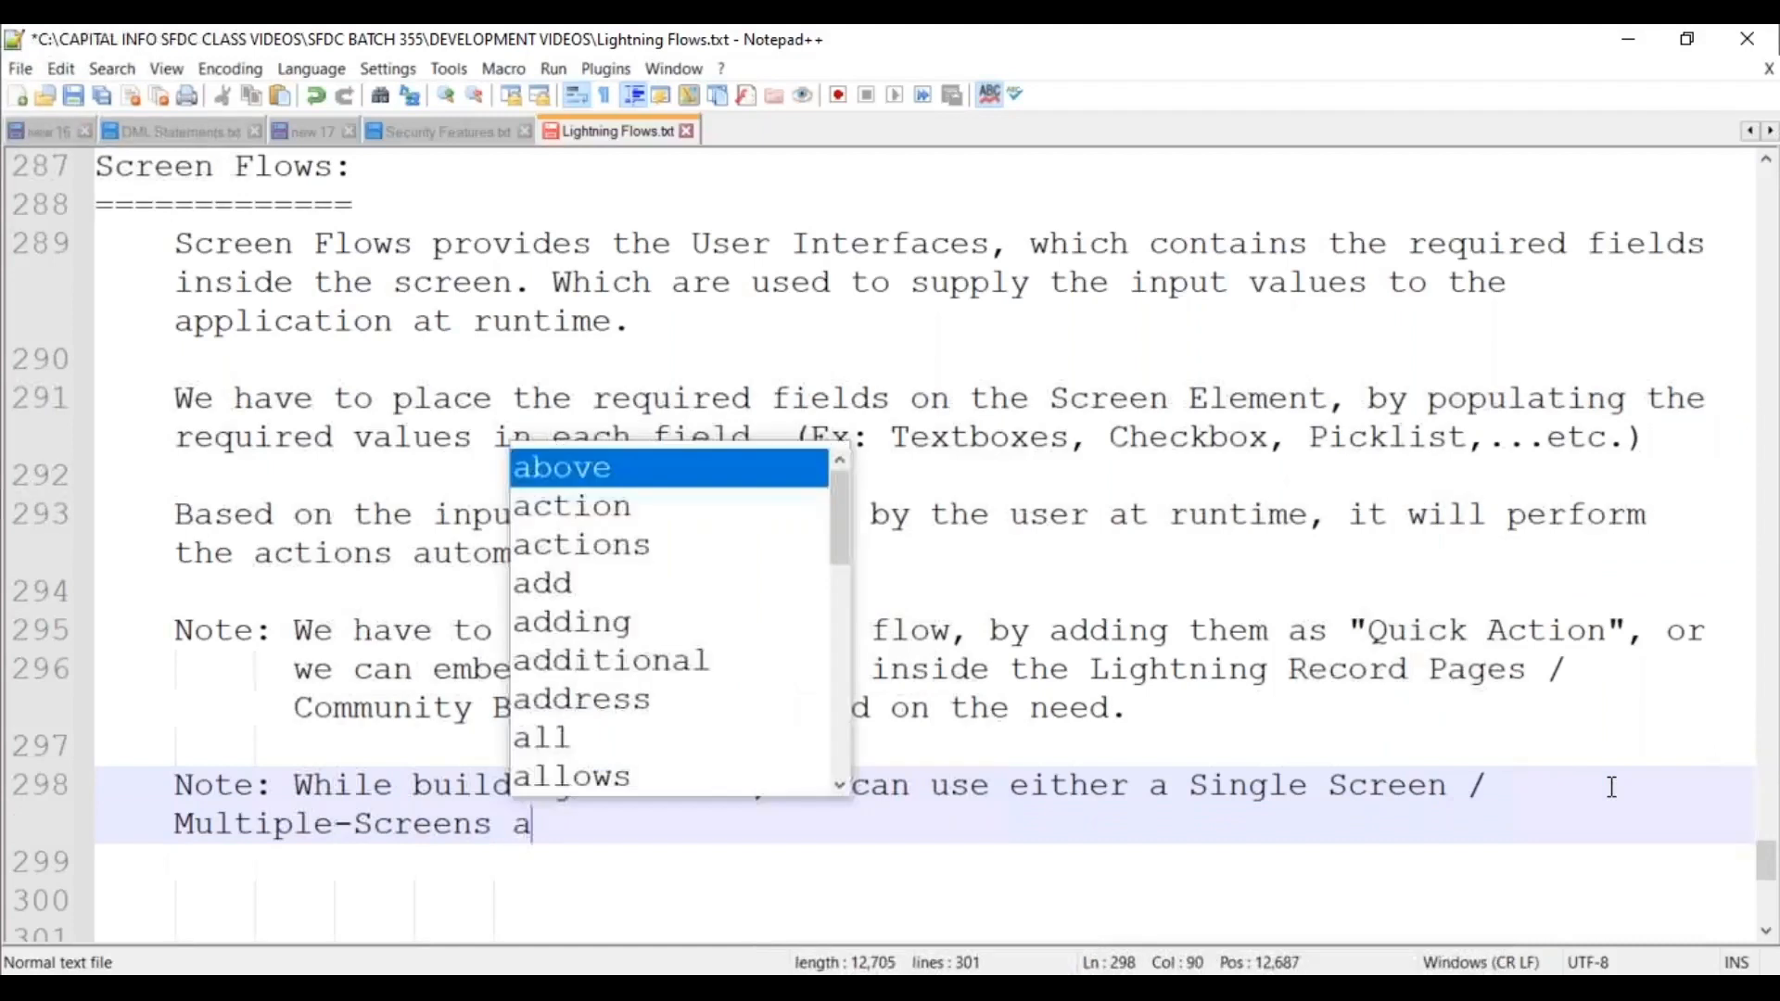
Move 'Multiple-Screens also.' onto an aligned continuation line and save.
key(Up)
key(End)
key(Return)
key(Tab)
key(Tab)
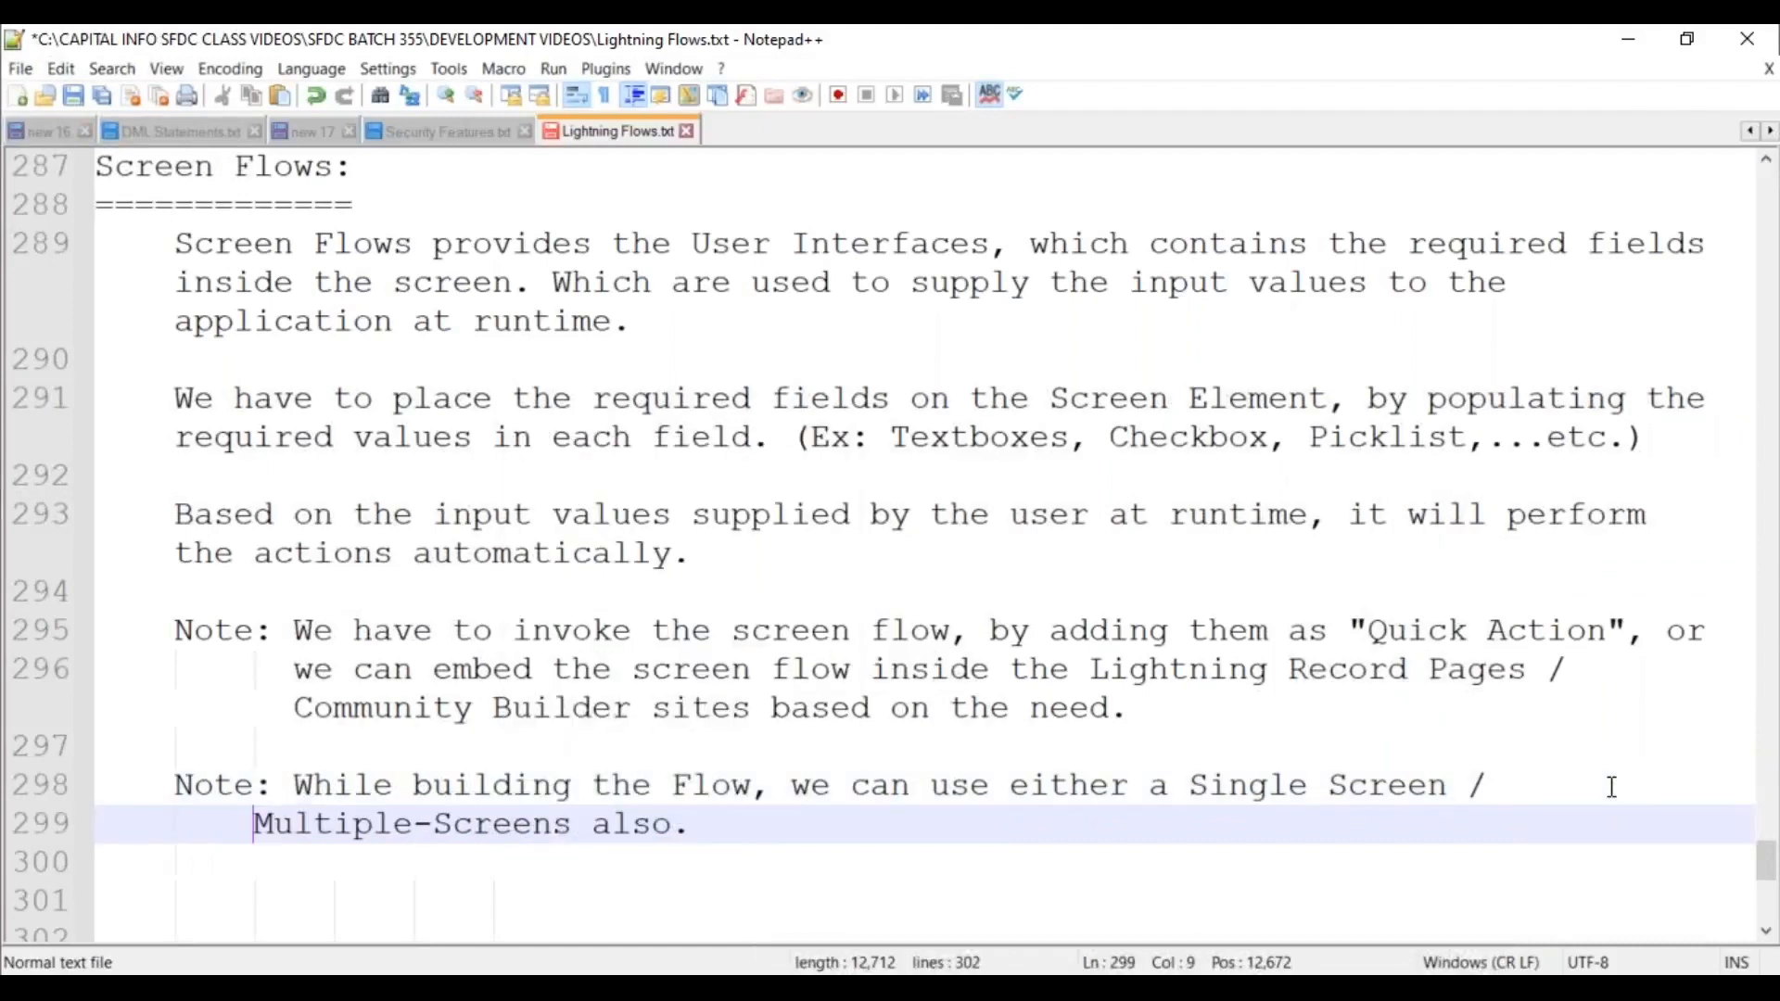
key(BackSpace)
key(End)
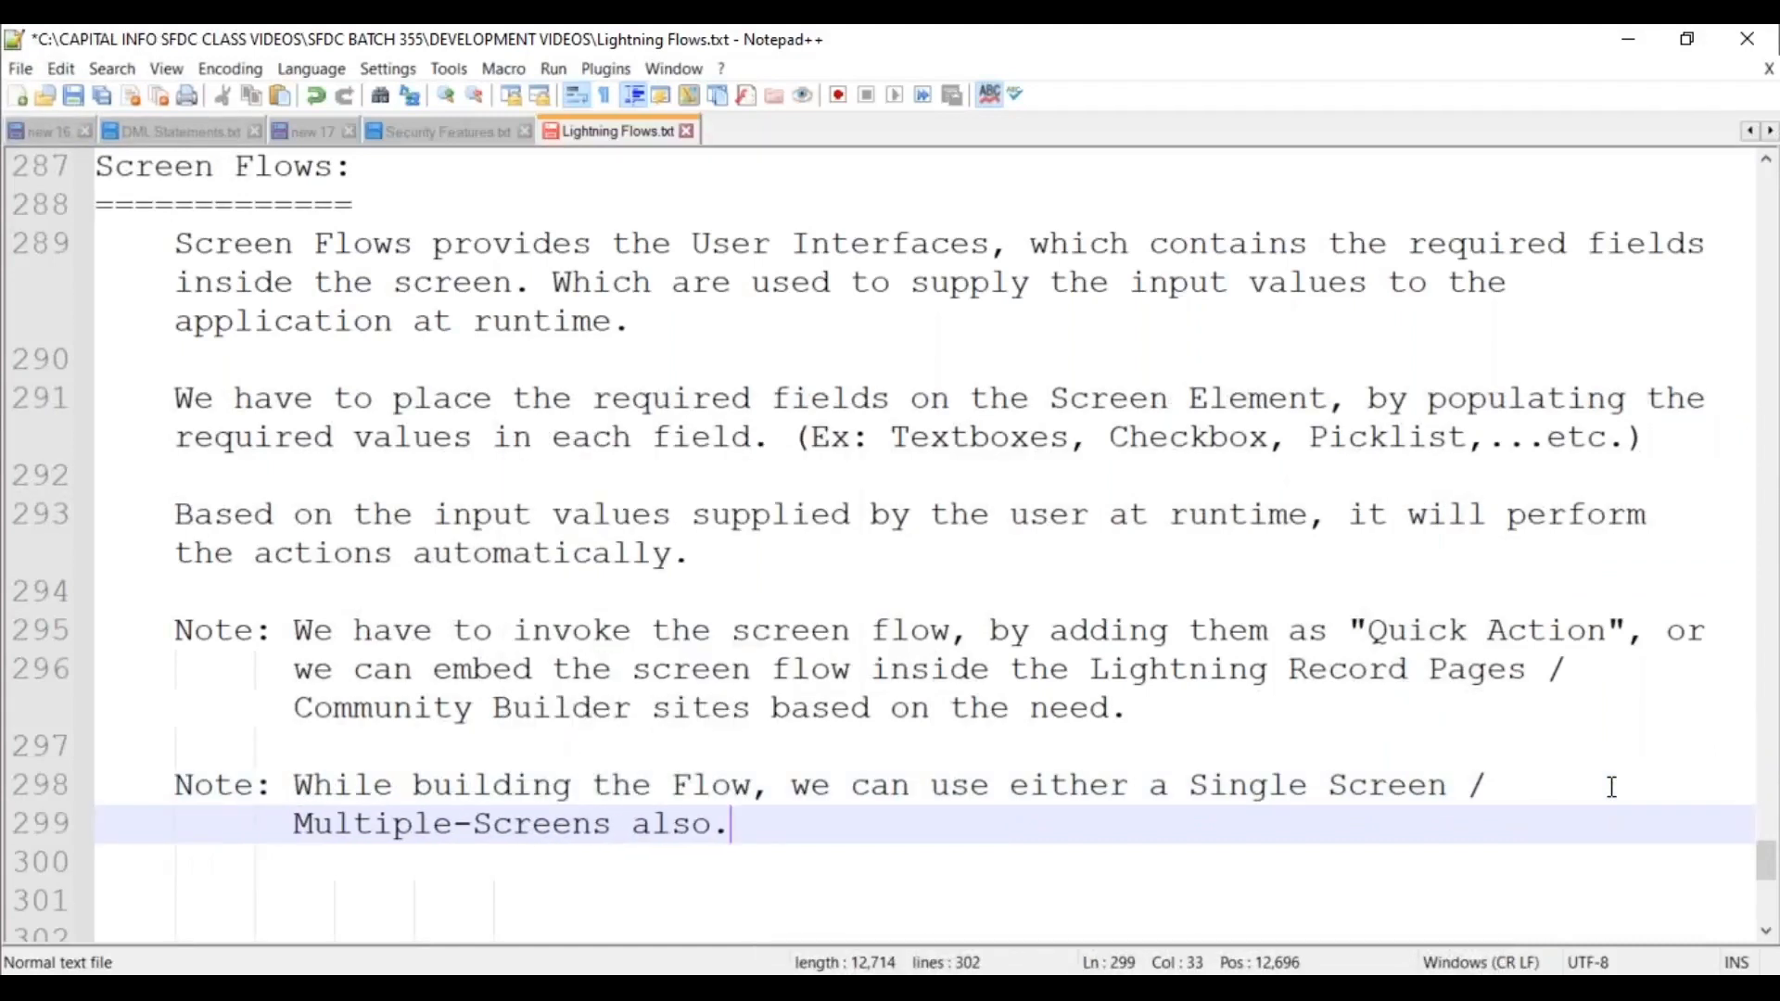
key(Return)
key(Return)
key(BackSpace)
key(BackSpace)
key(BackSpace)
key(ctrl+s)
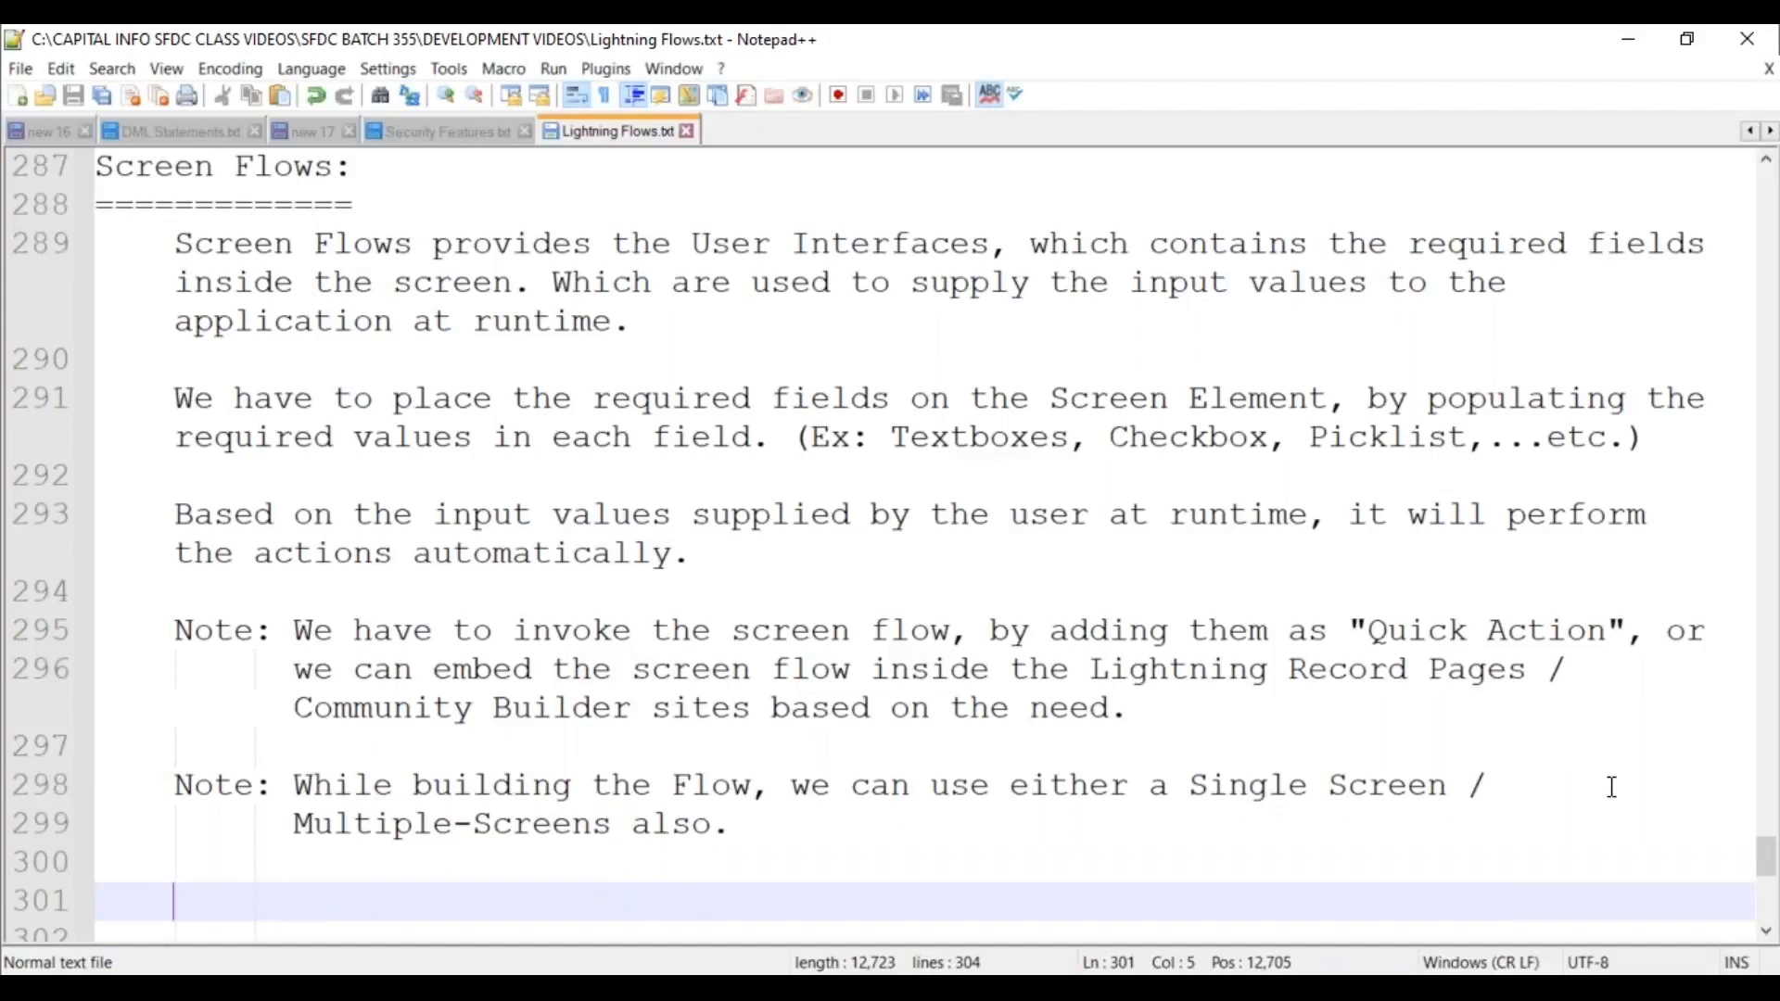
Change 'Multiple-Screens' to 'Multiple-Screen elements', add blank lines, and save.
click(608, 828)
key(BackSpace)
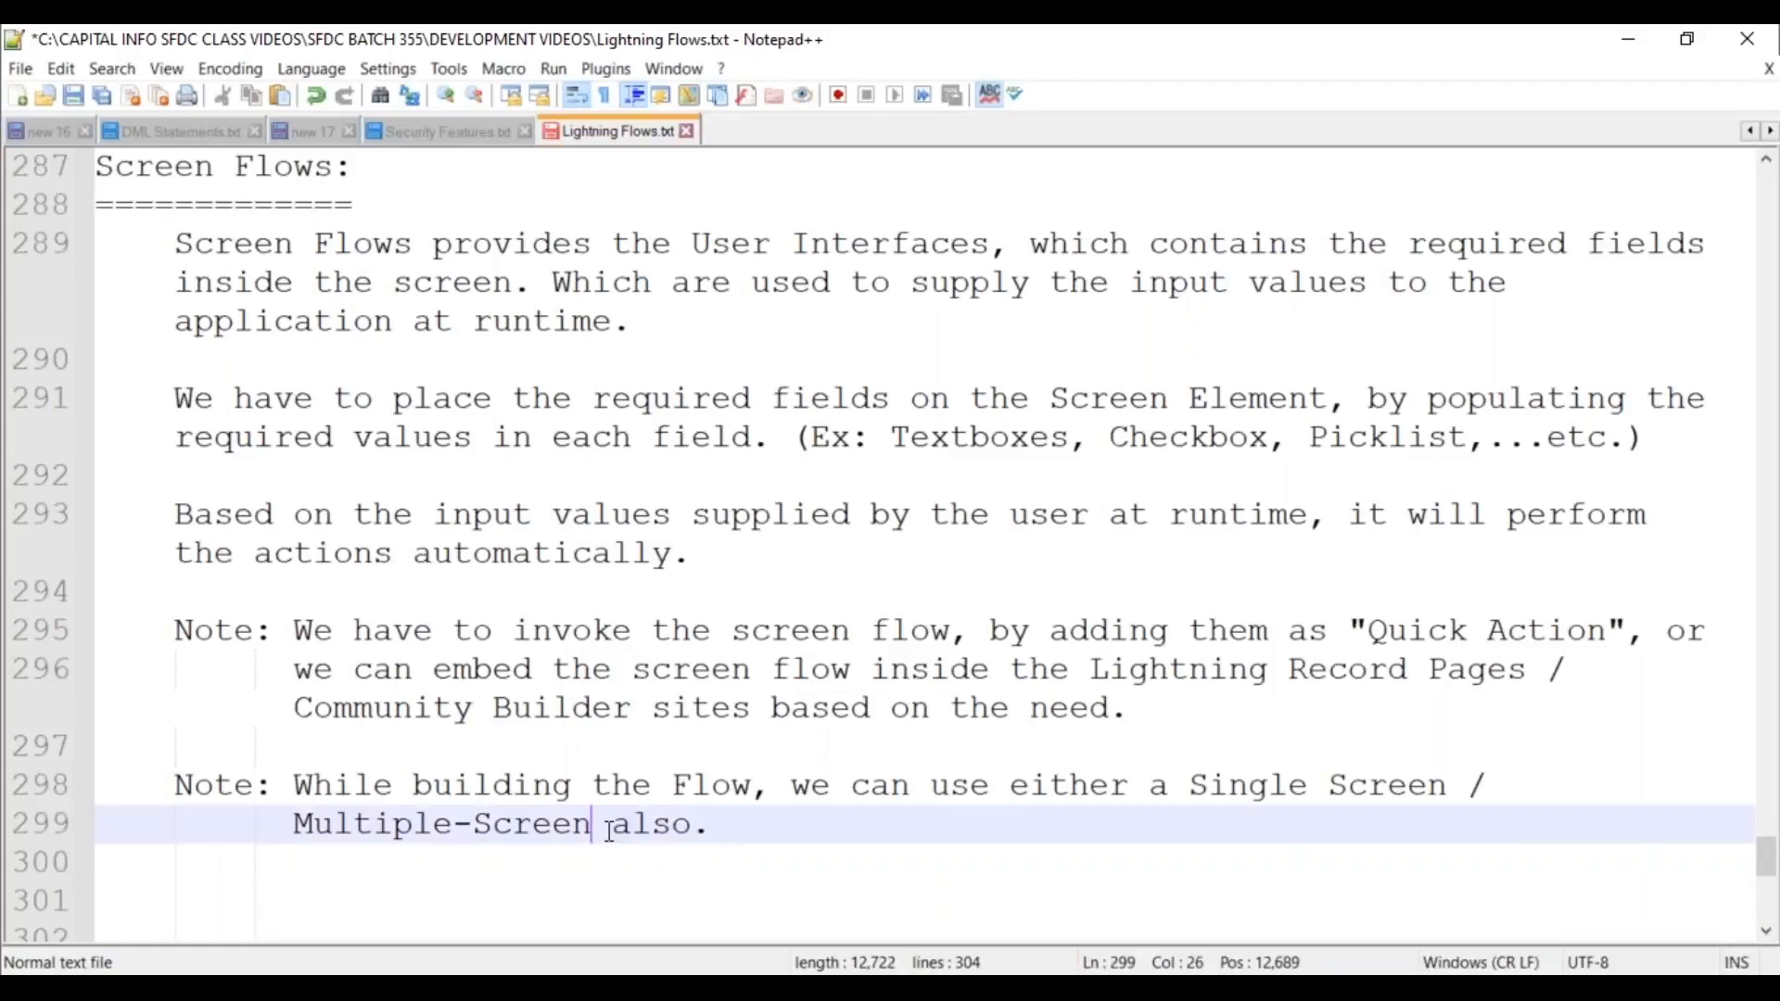
text(elem)
key(Return)
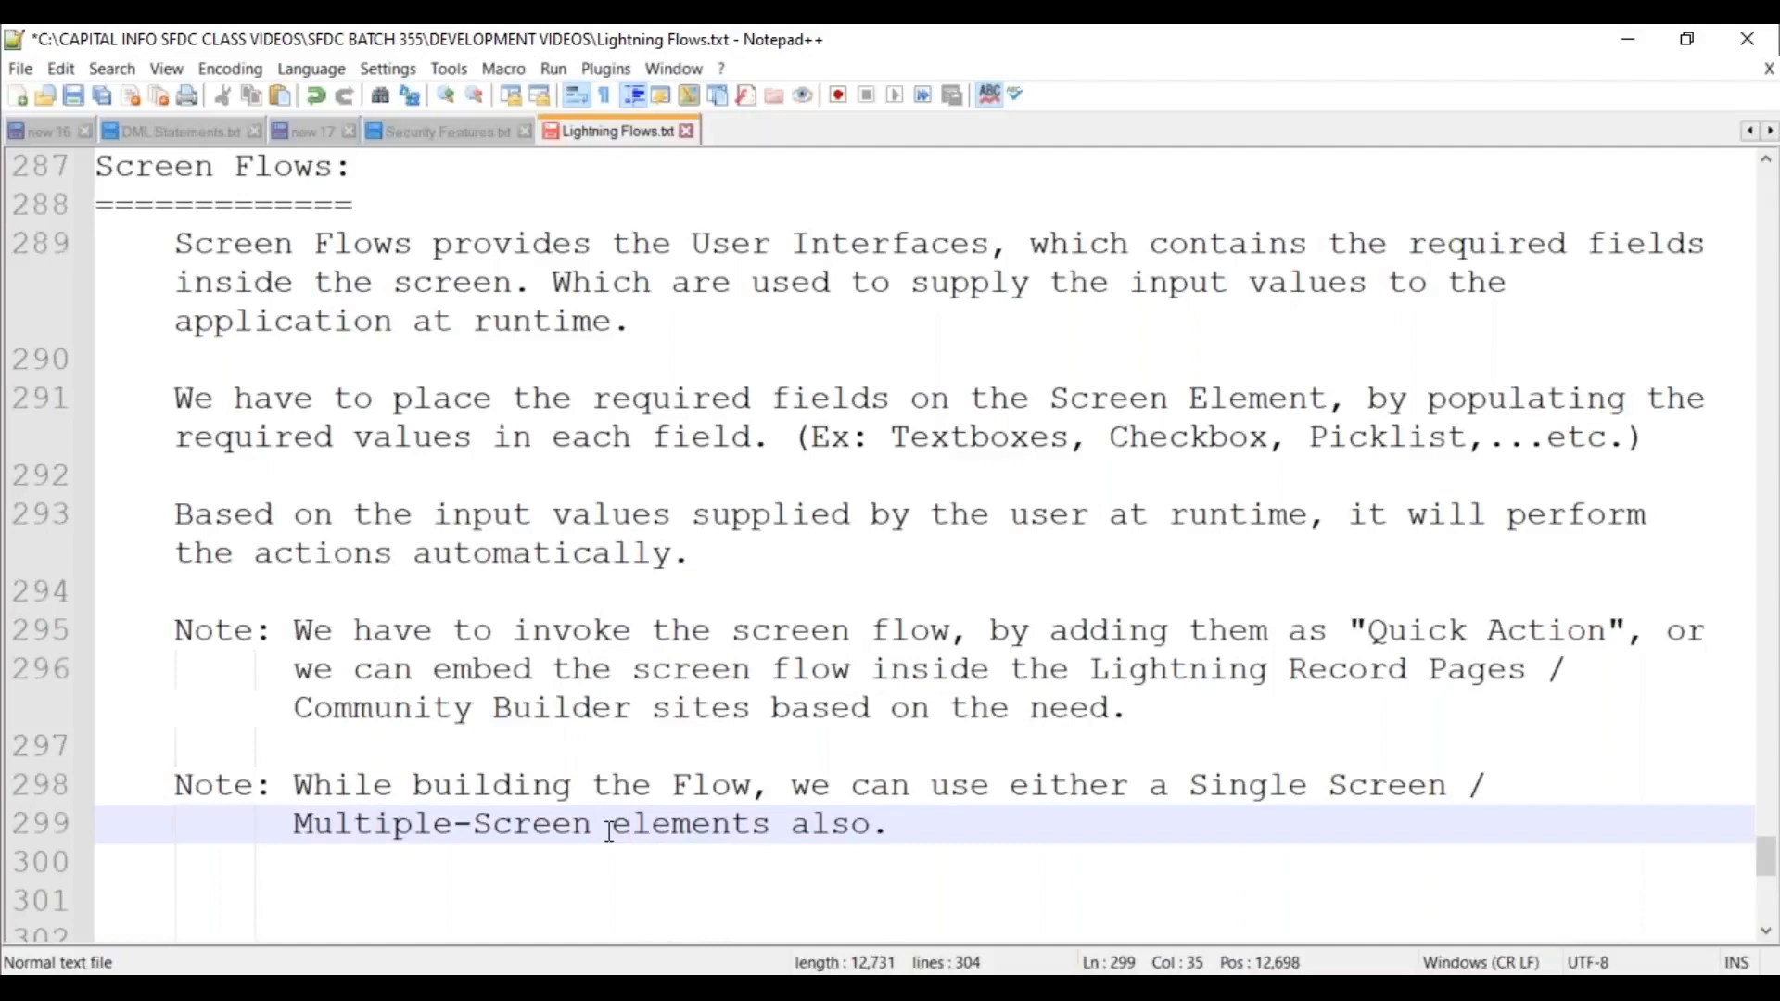
key(End)
key(Return)
key(Return)
key(BackSpace)
key(BackSpace)
key(ctrl+s)
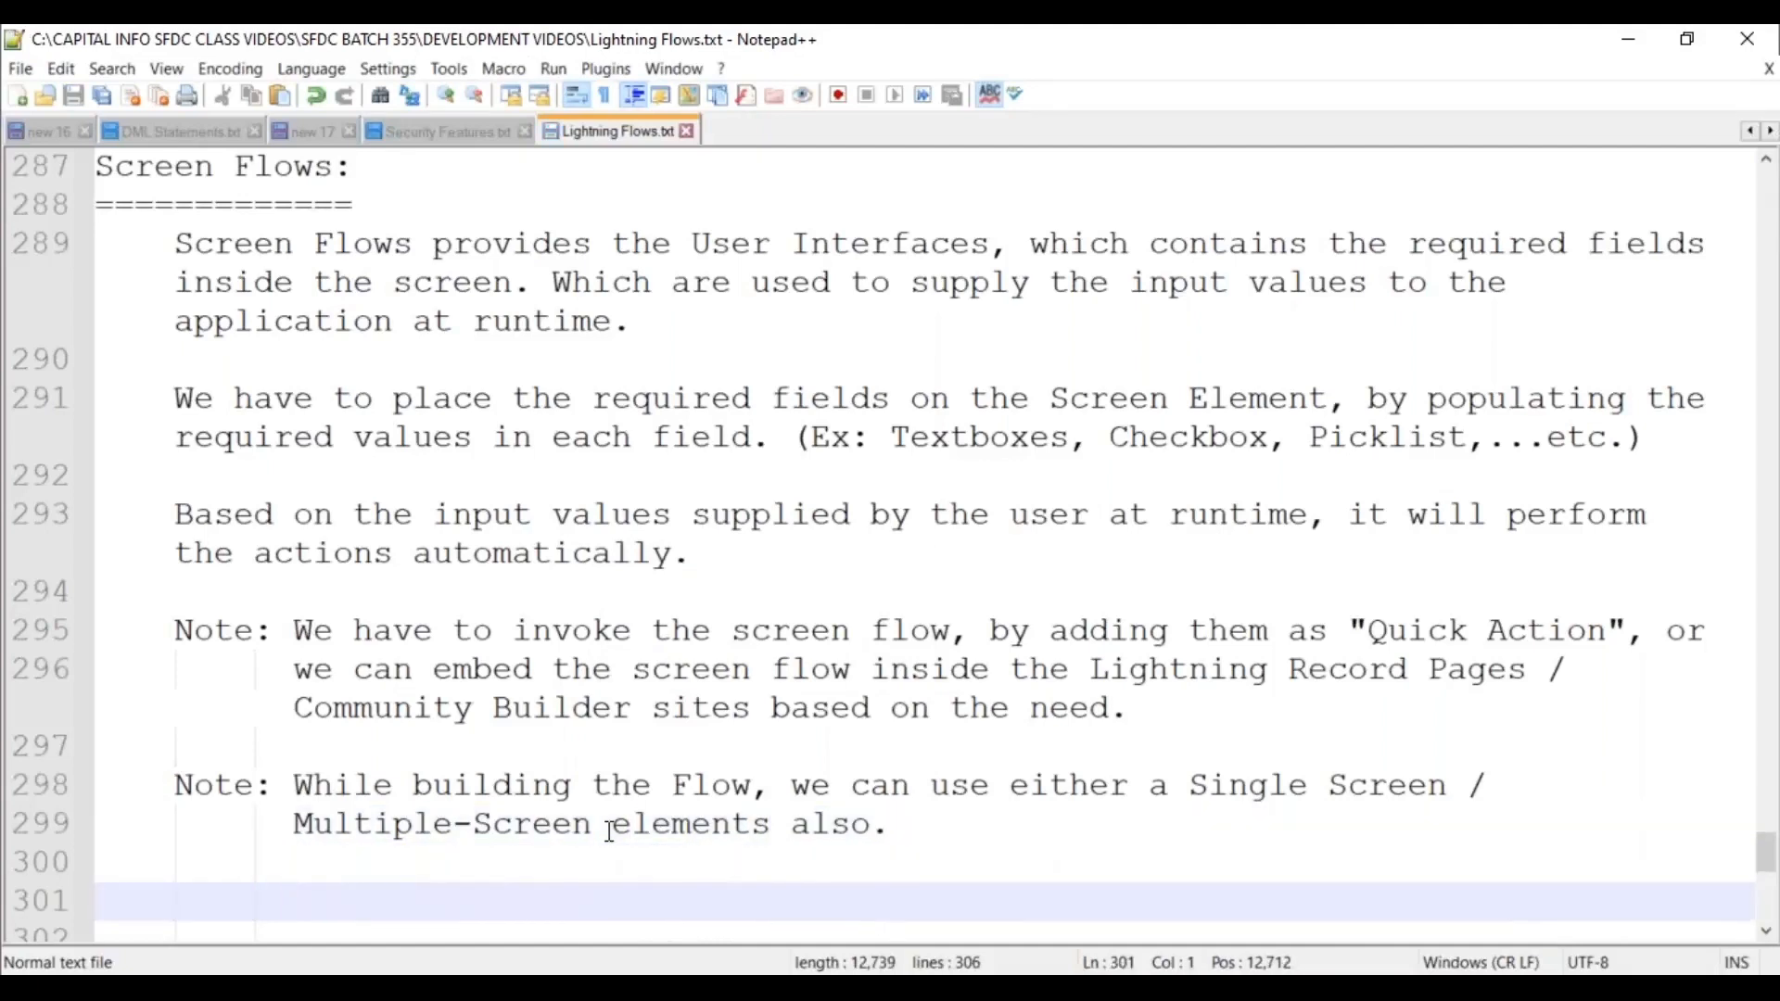
Type the 'UseCase:' heading with a dashed underline, start an indented line, and save.
text(UseCase:)
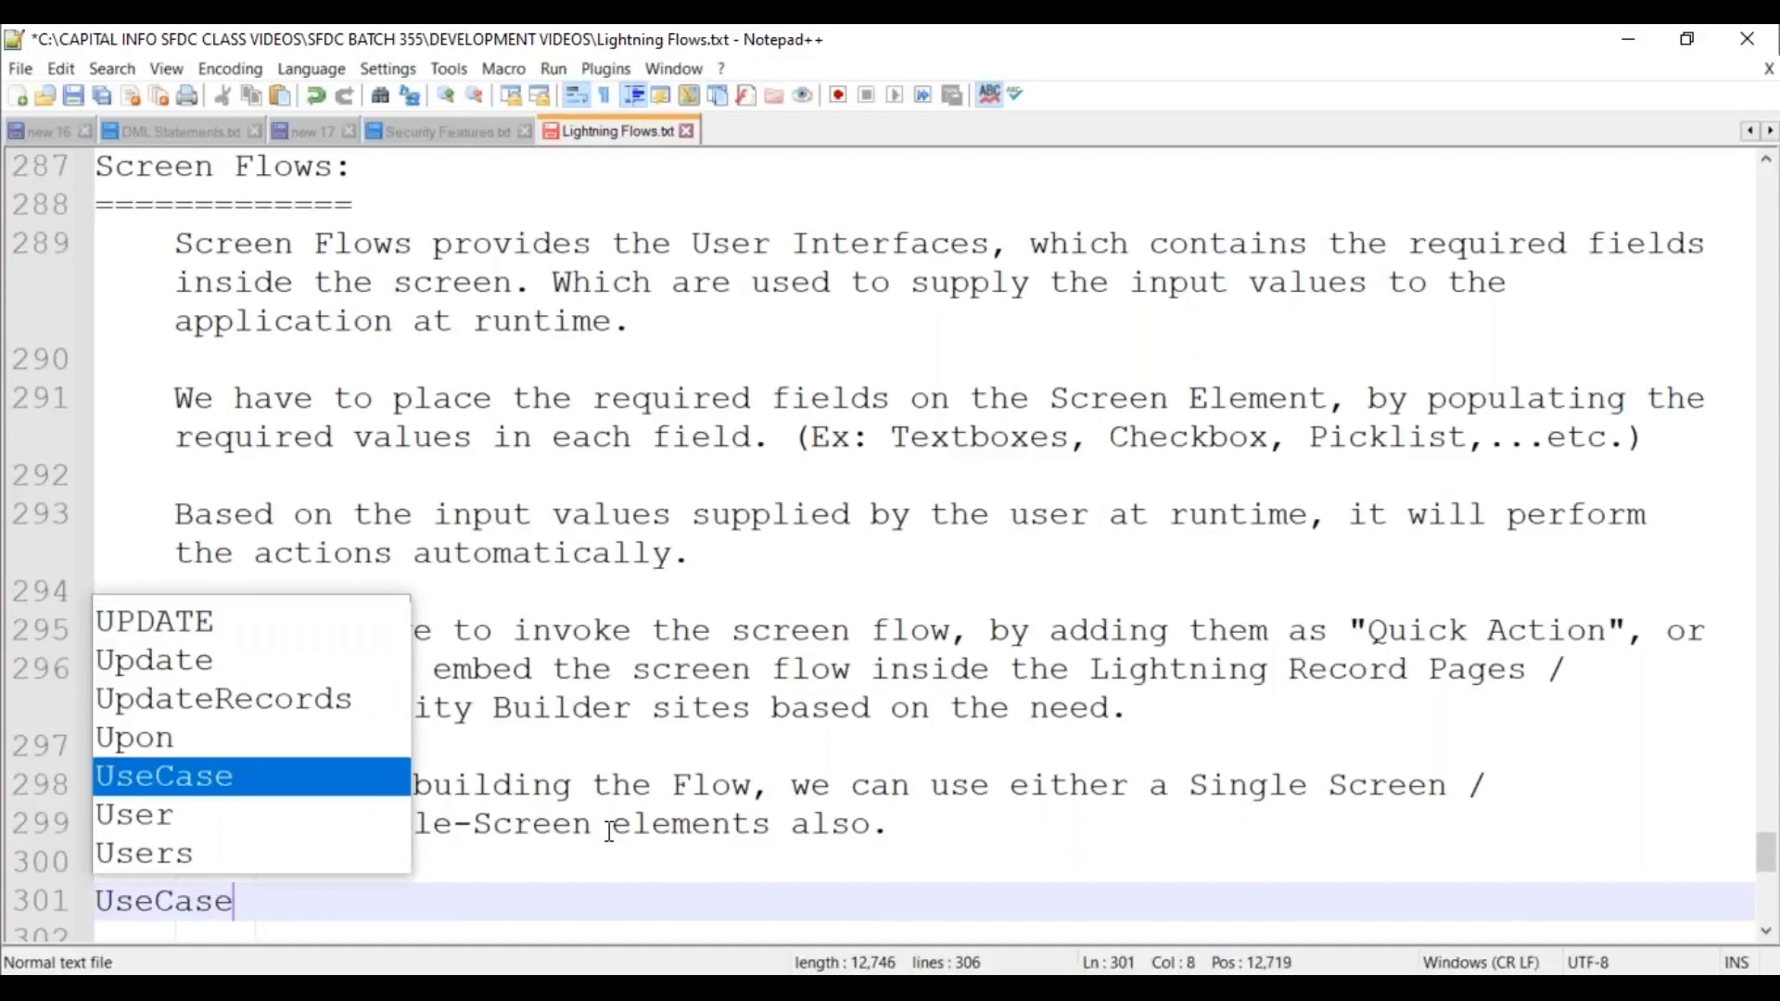
key(Return)
text(=====)
key(BackSpace)
key(BackSpace)
key(BackSpace)
key(BackSpace)
key(BackSpace)
text(--------)
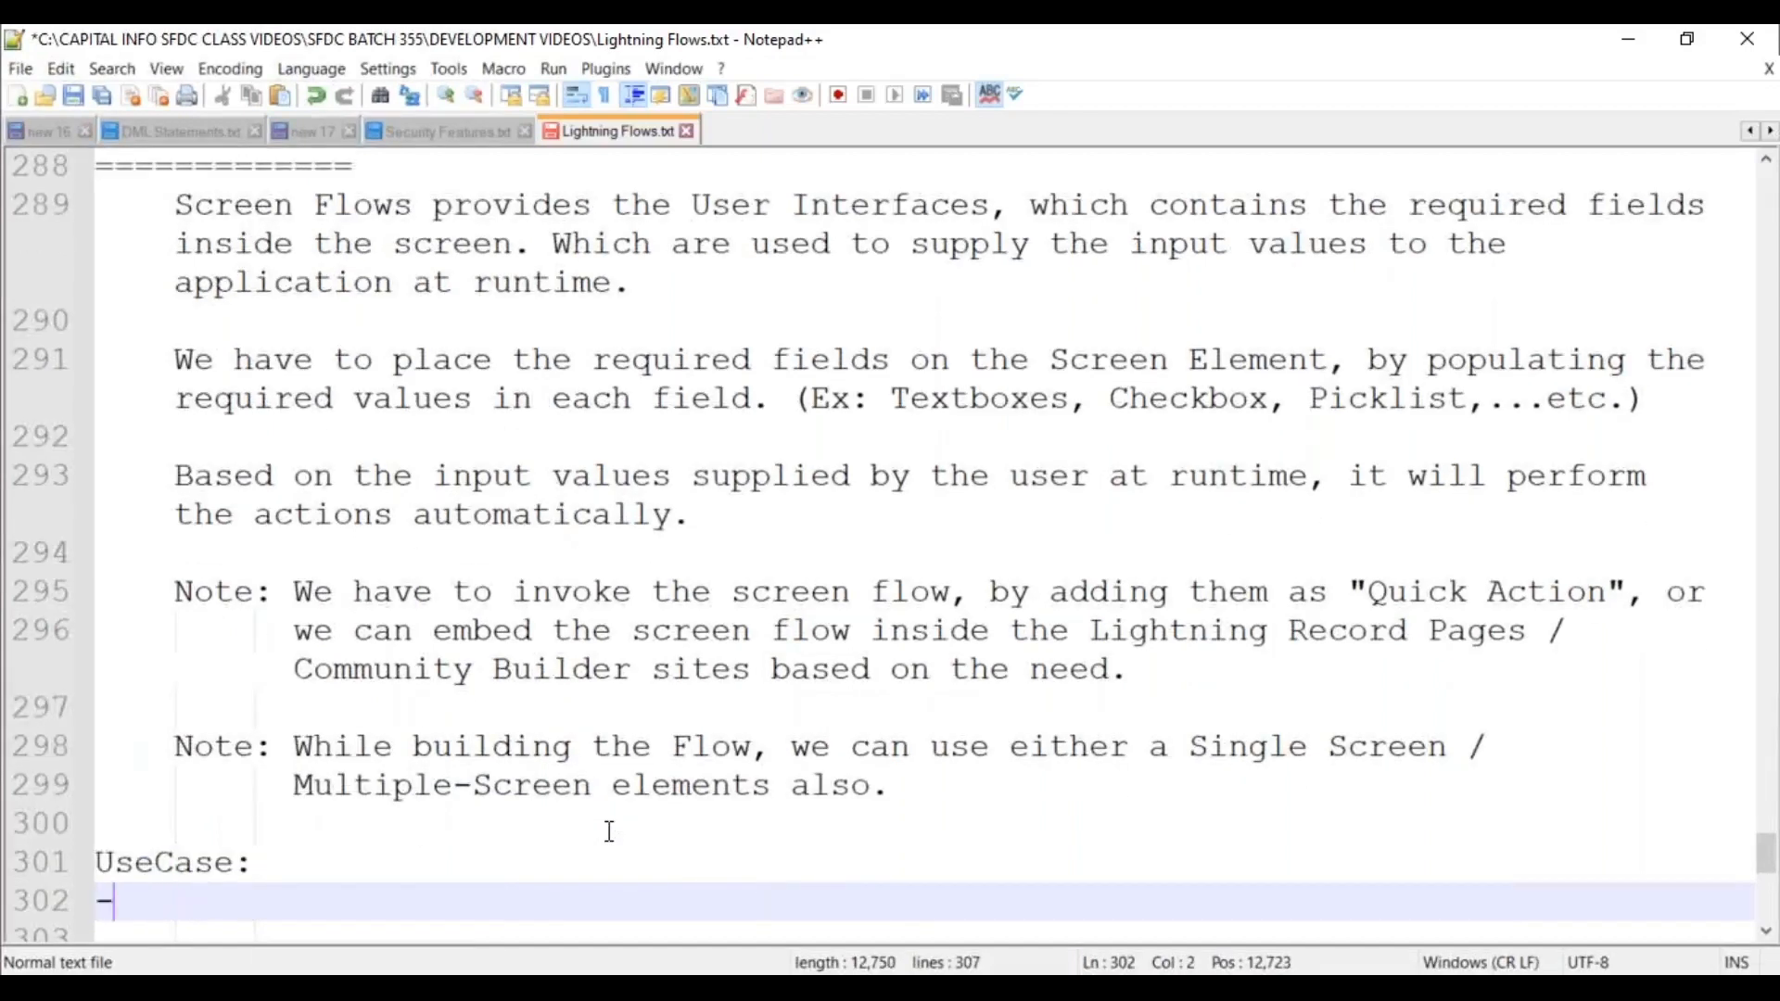
key(Return)
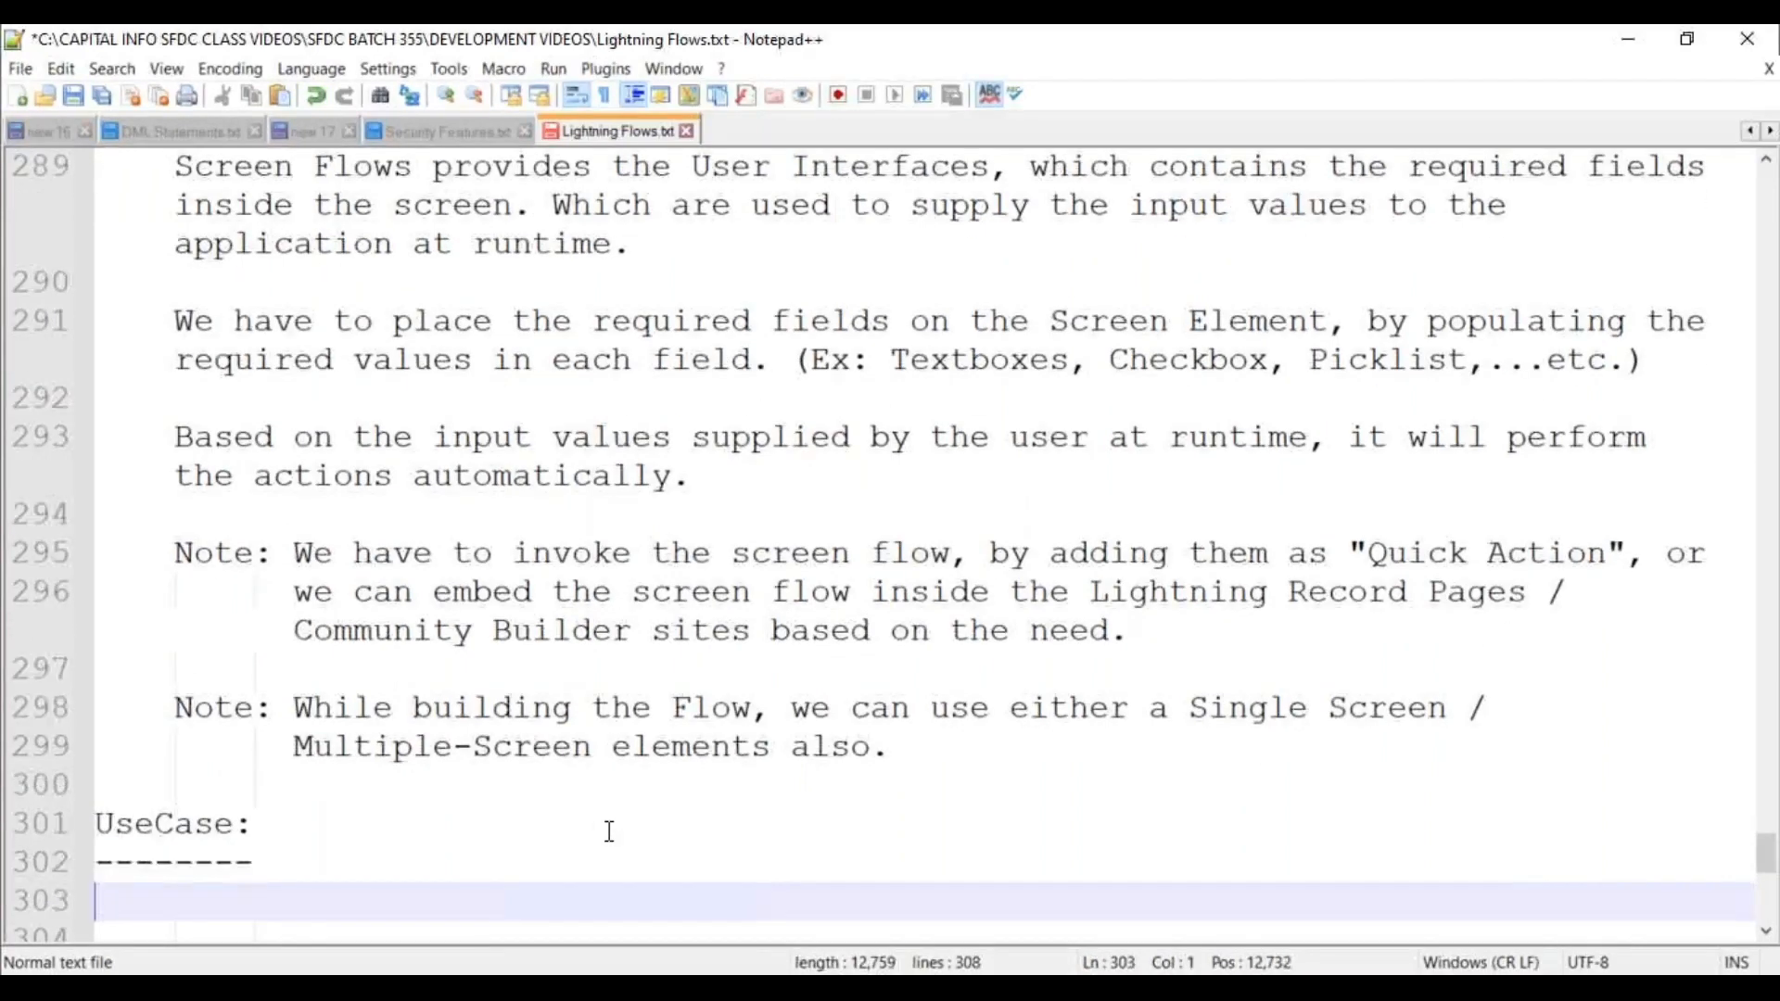
key(Tab)
key(ctrl+s)
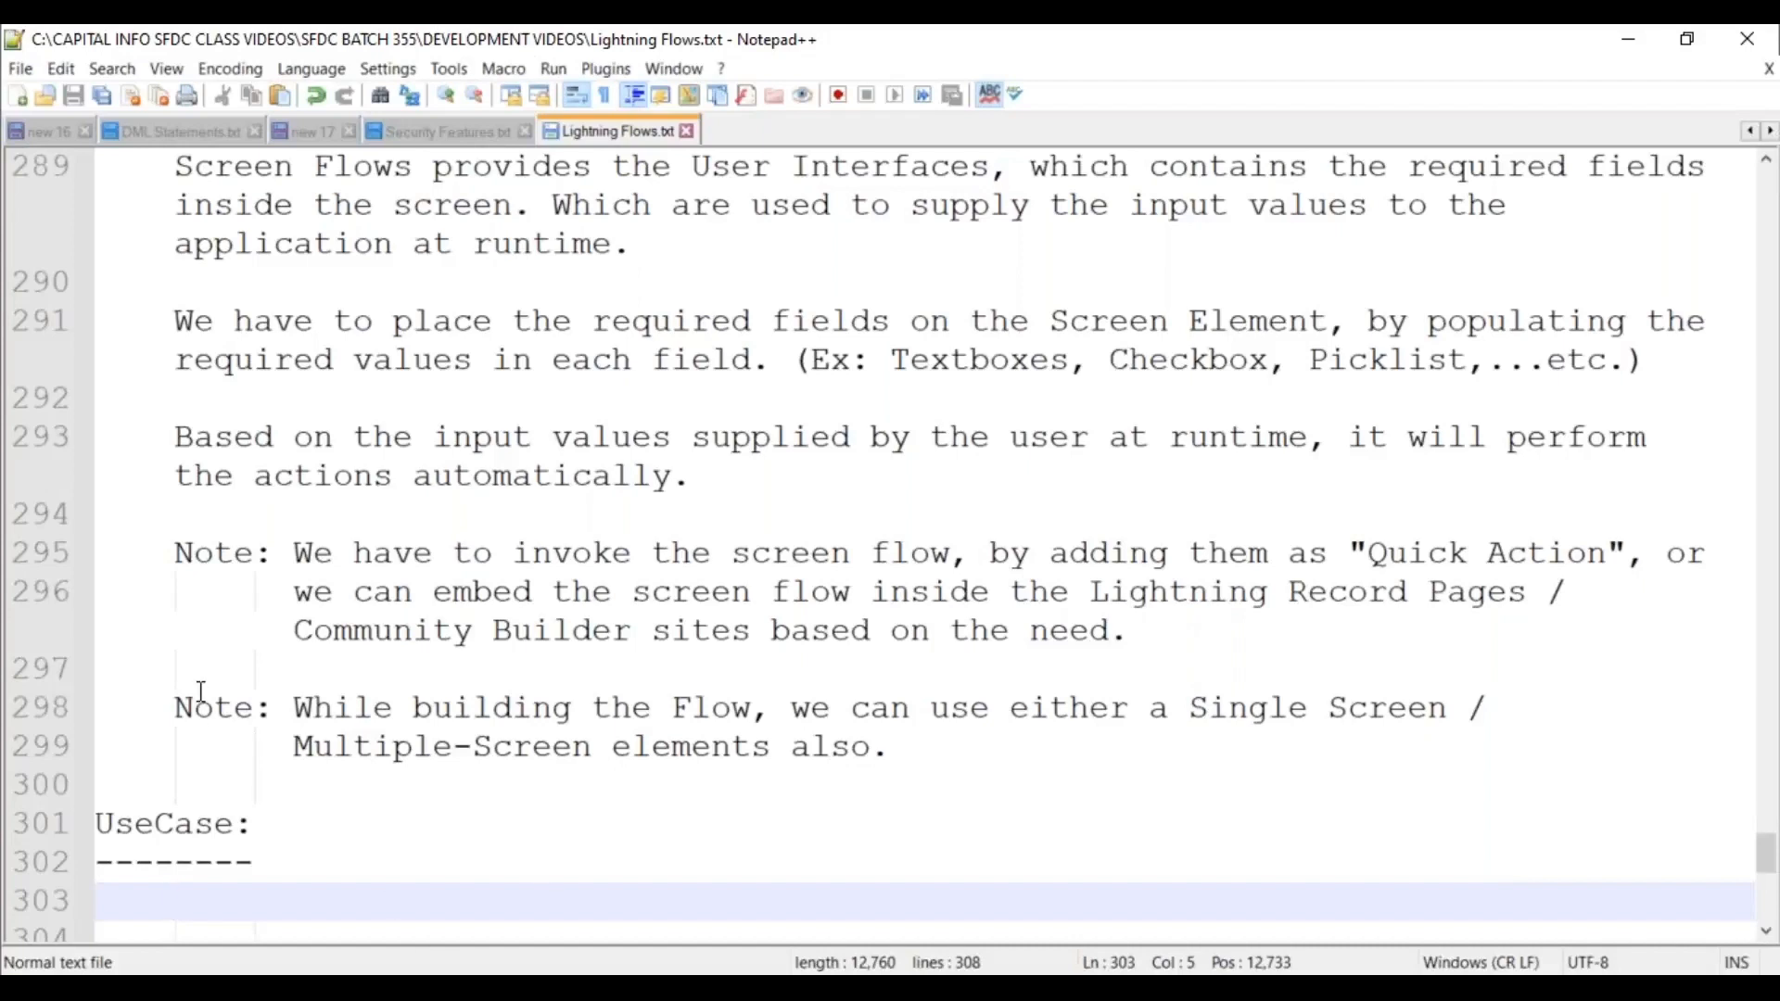
Scroll down to the empty lines below the UseCase heading.
scroll(201, 691, down, 3)
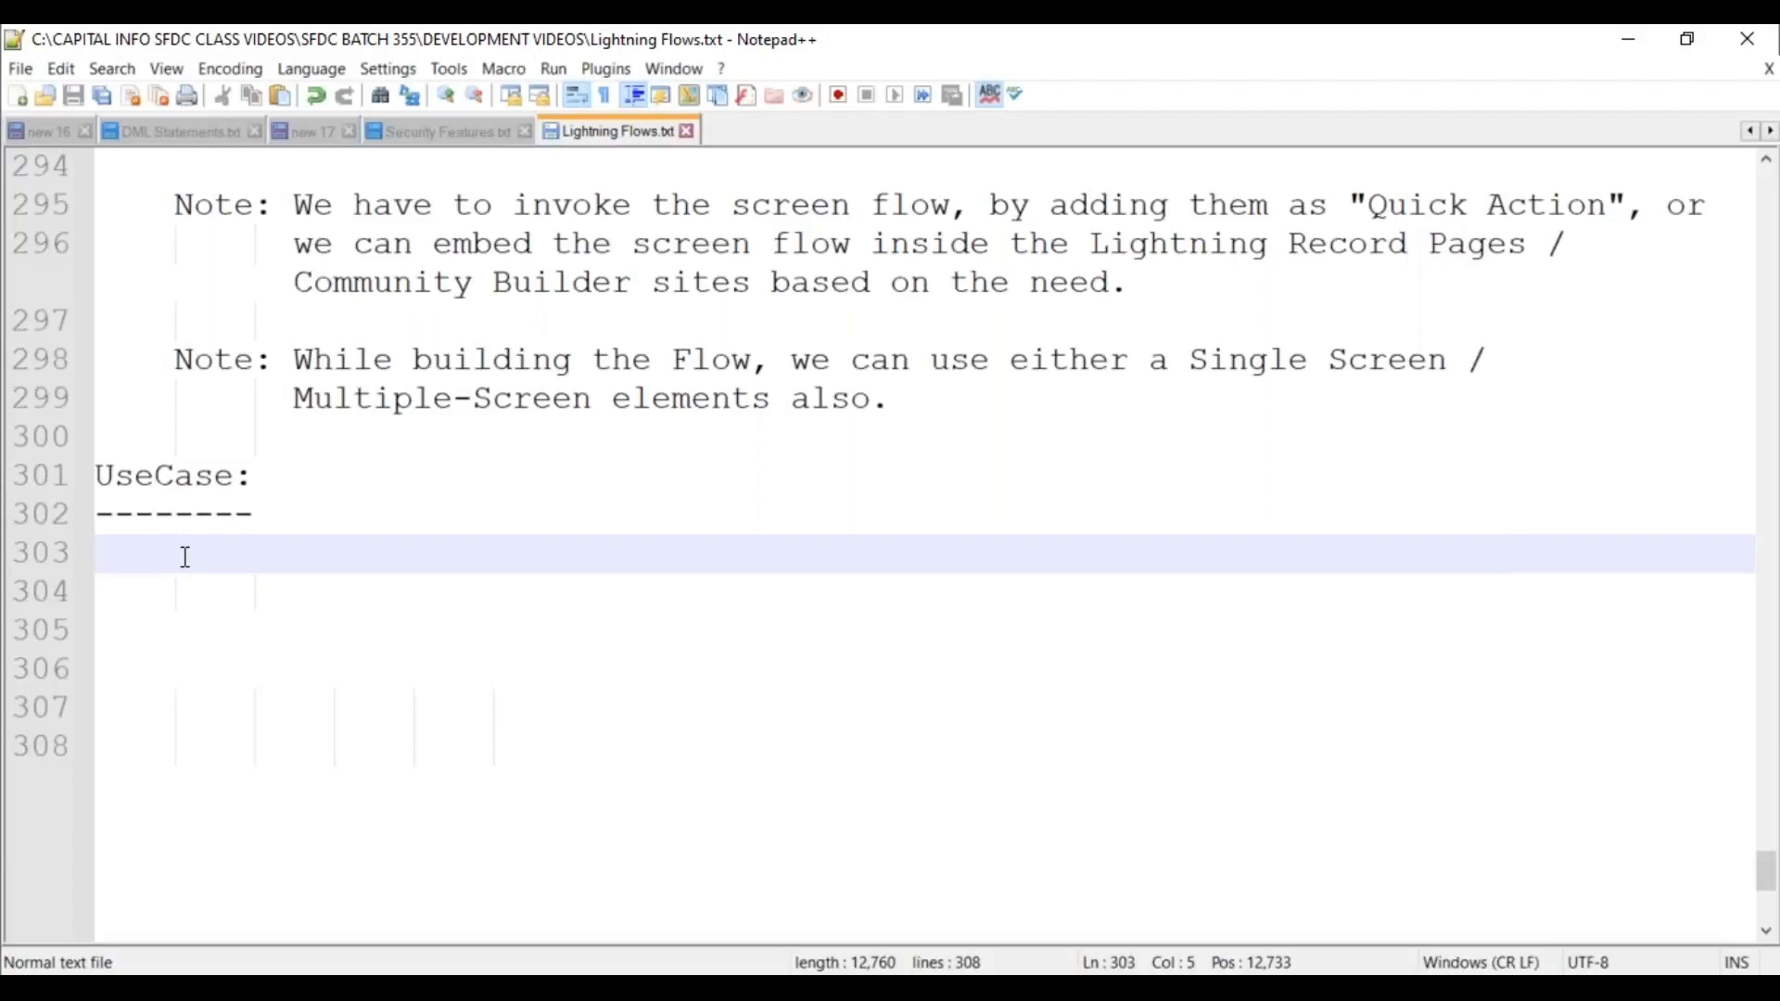
Write the use case for creating a Hiring Manager record and point 1 about representing its fields on the Screen.
scroll(246, 556, down, 2)
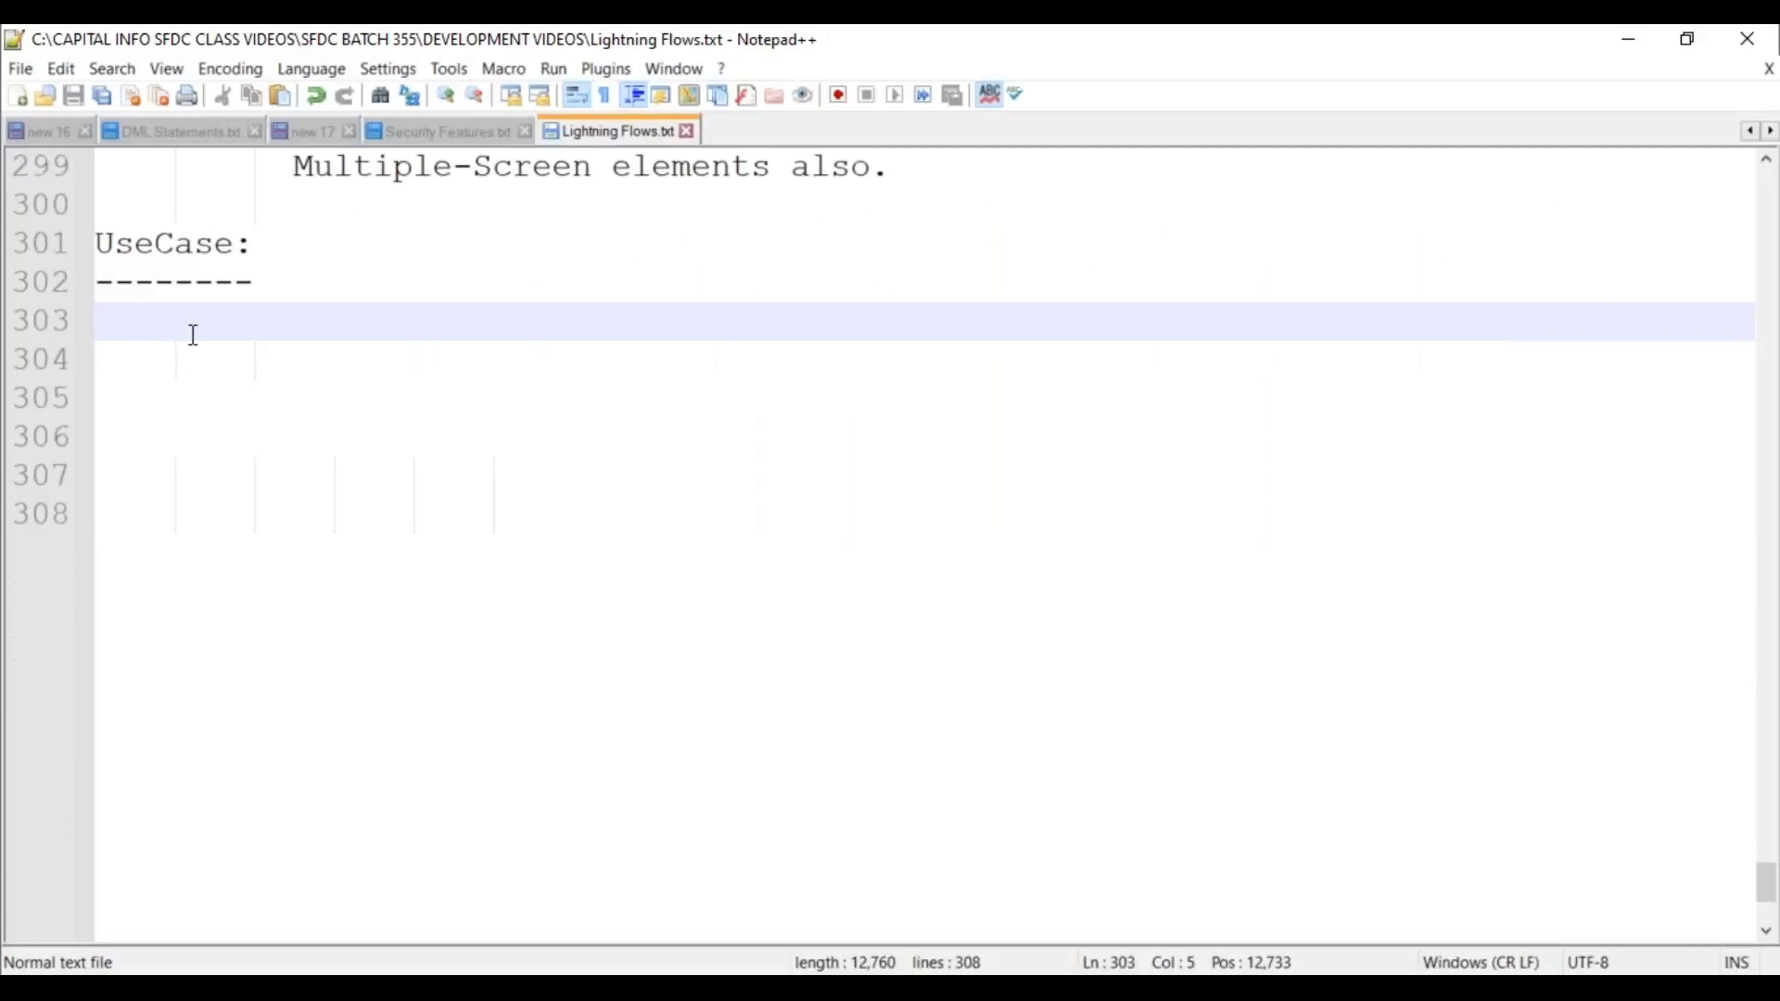
text(Confi)
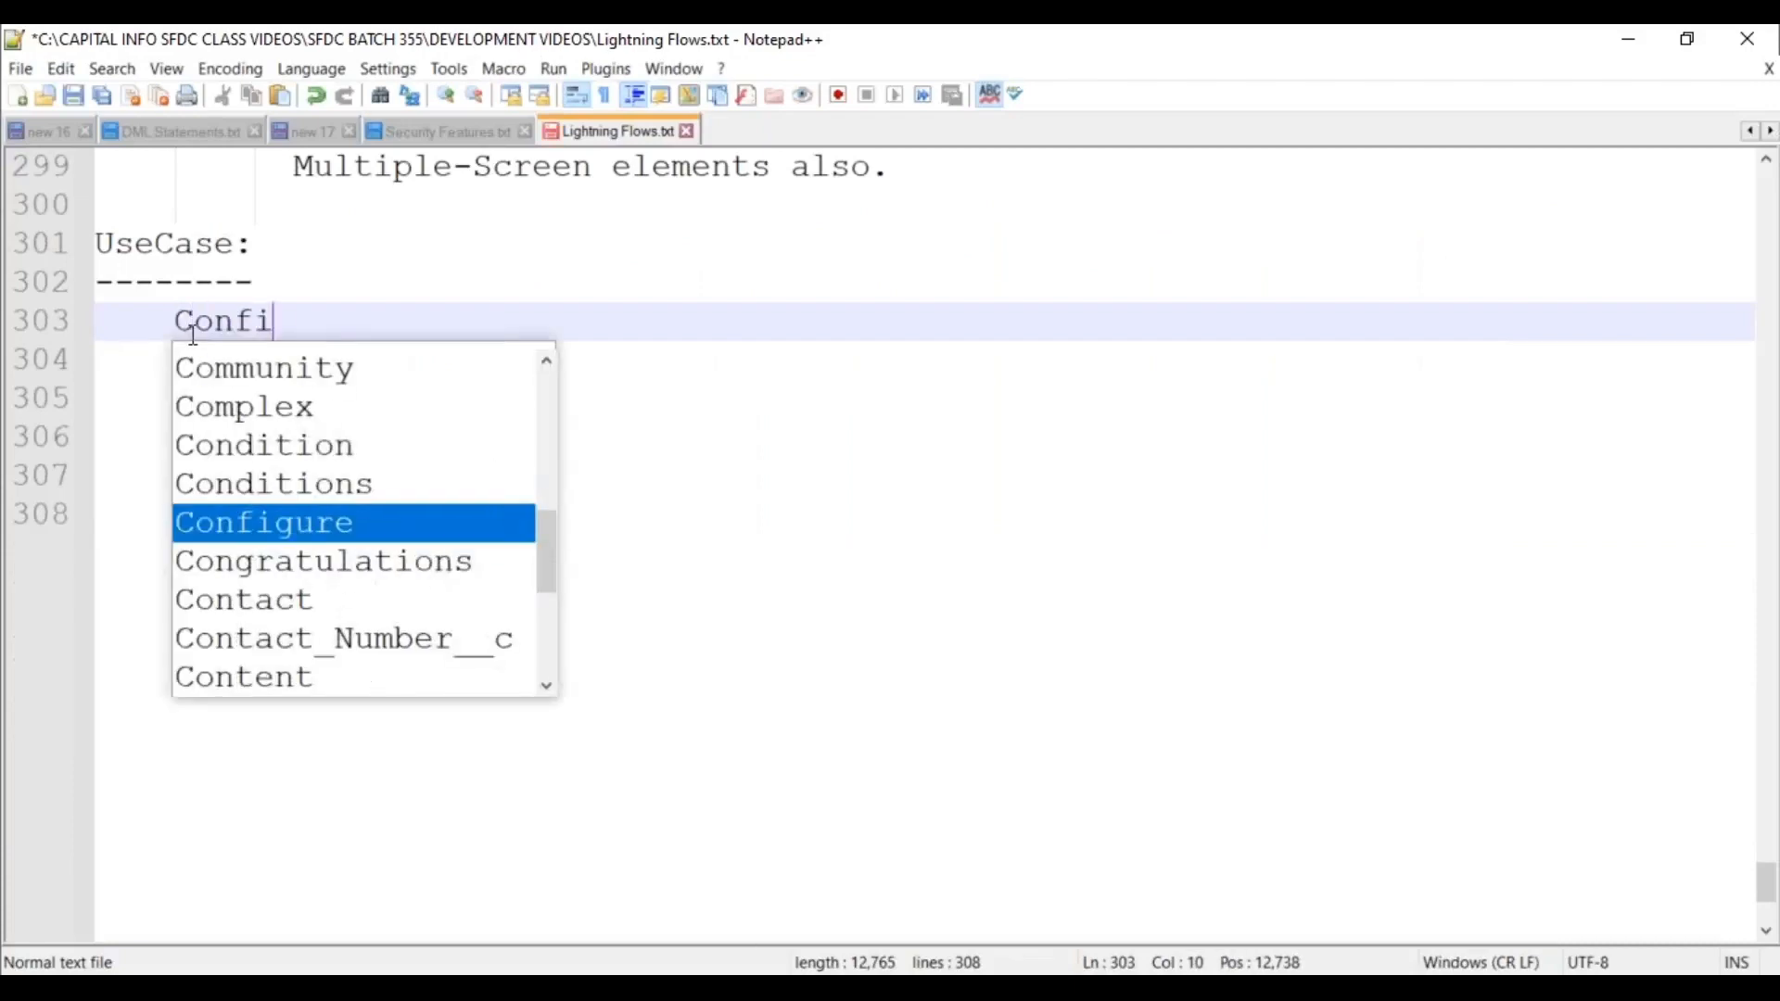
text(gure a Sc)
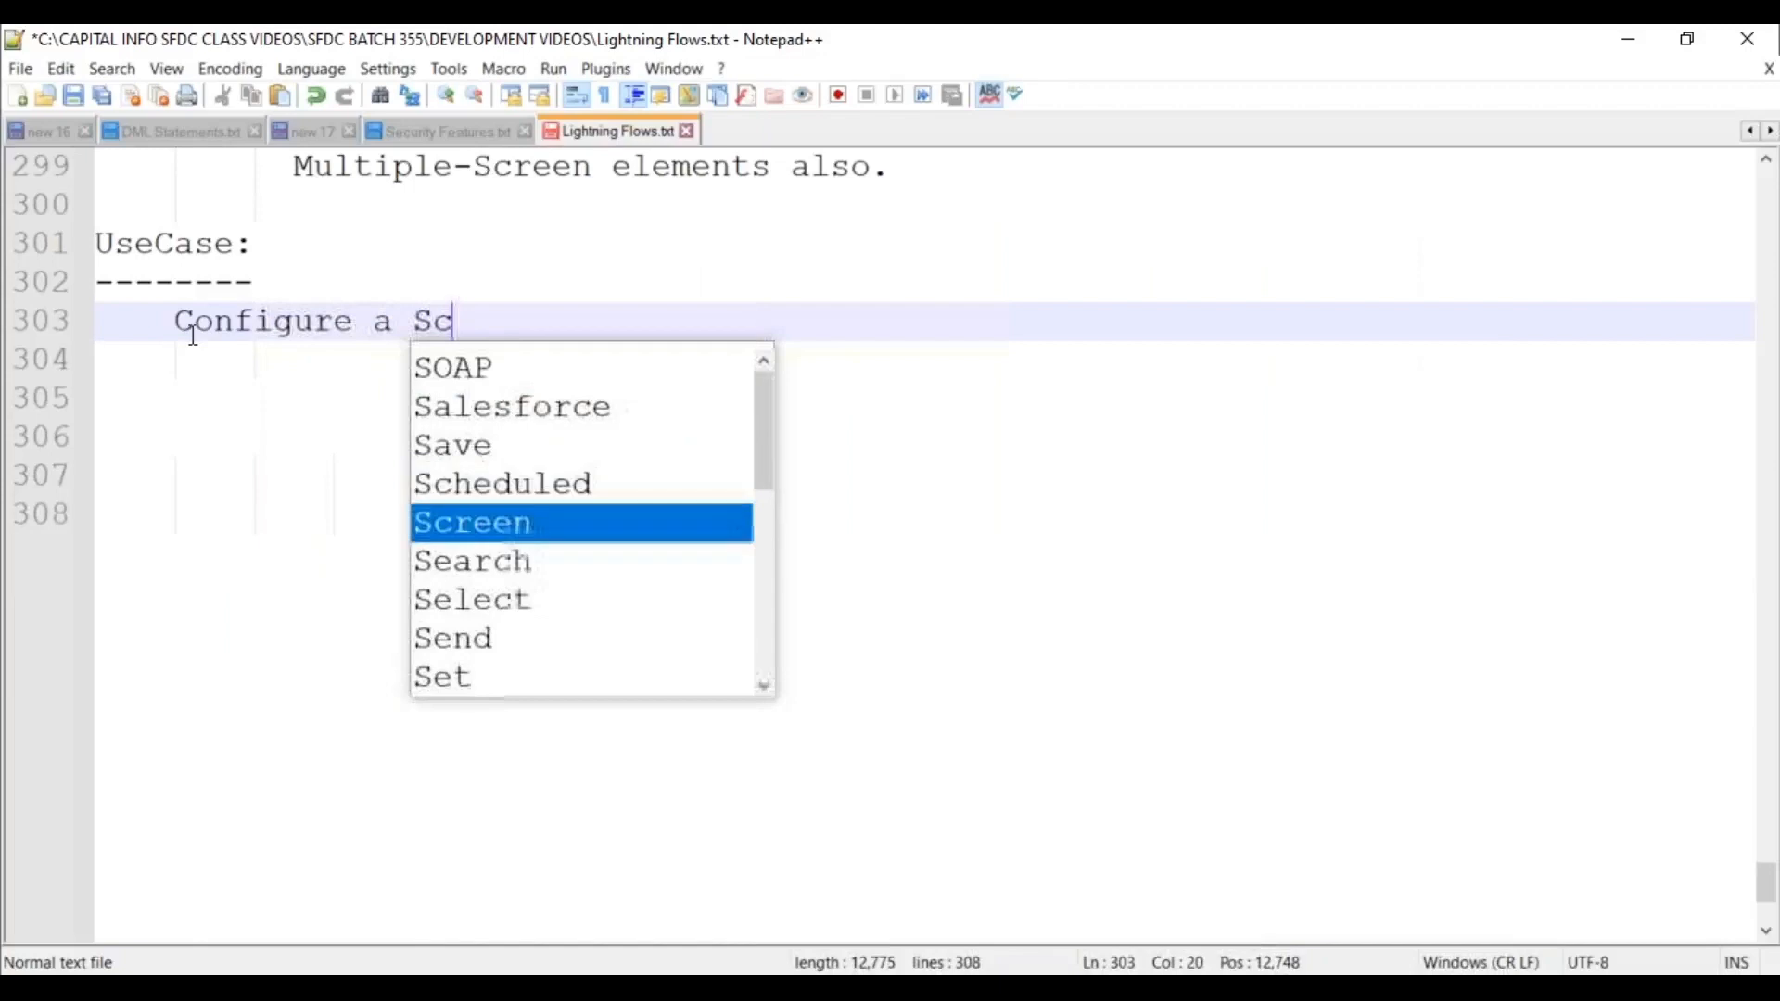
text(reen Flow)
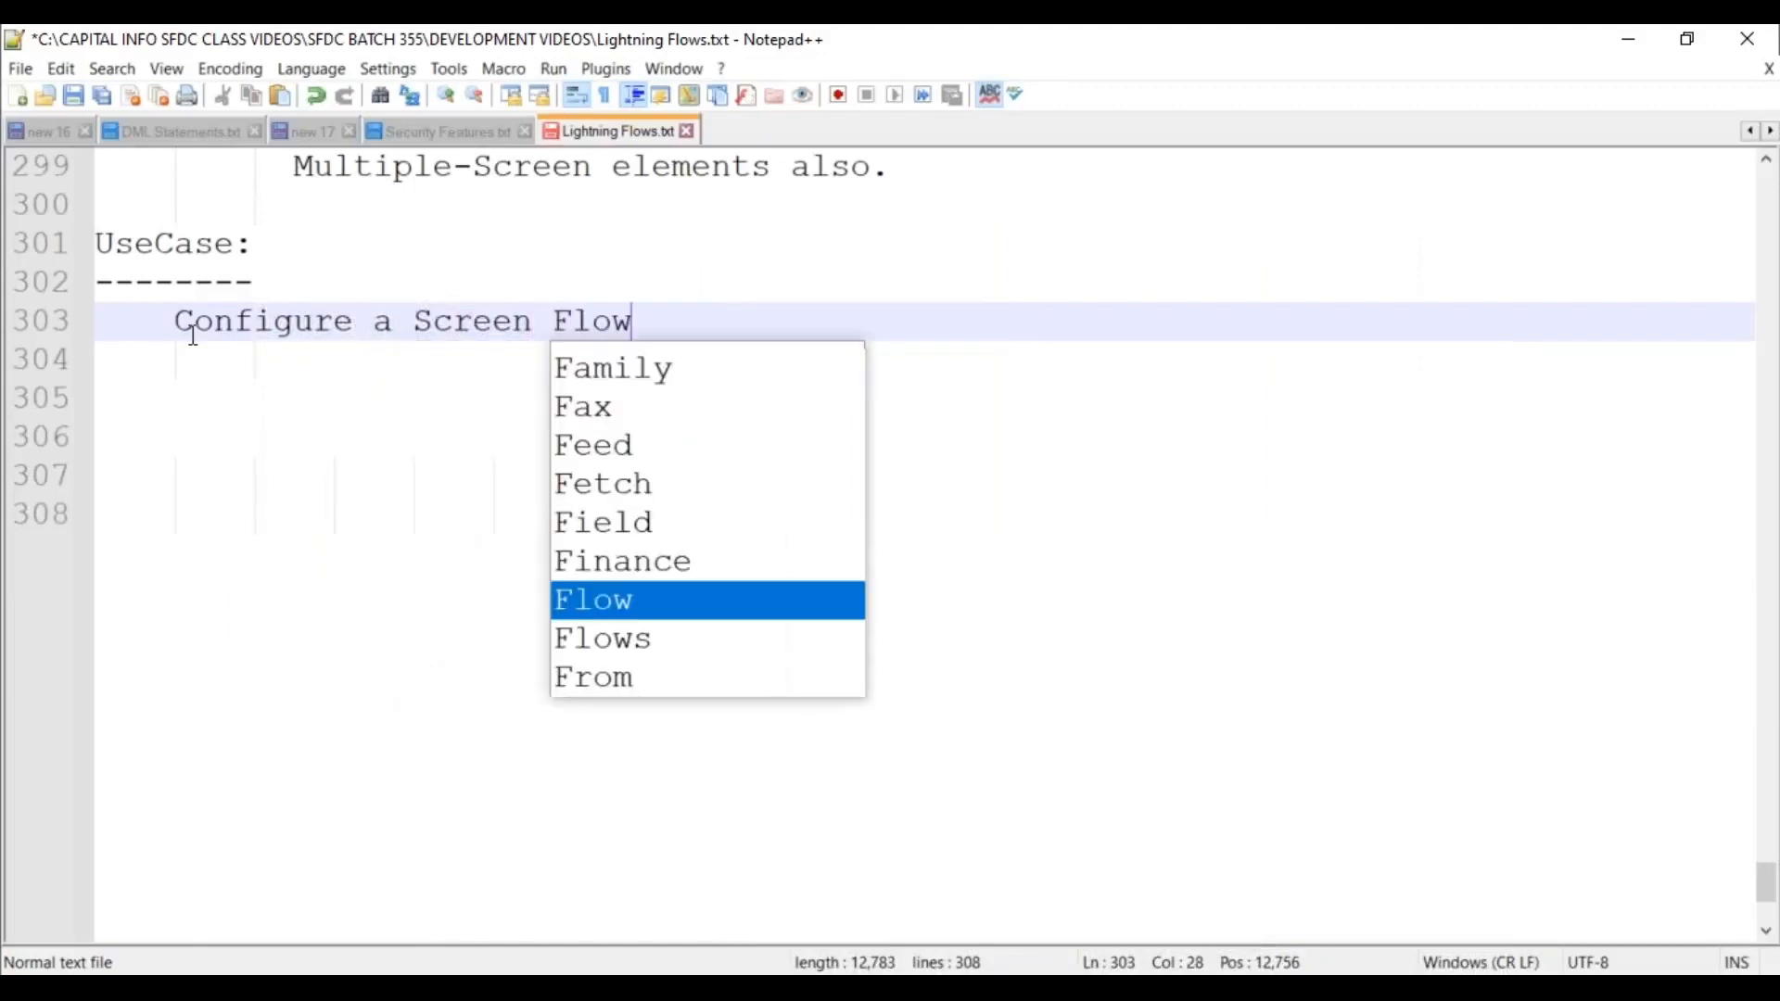
text(, to Create a New Hiring Manag)
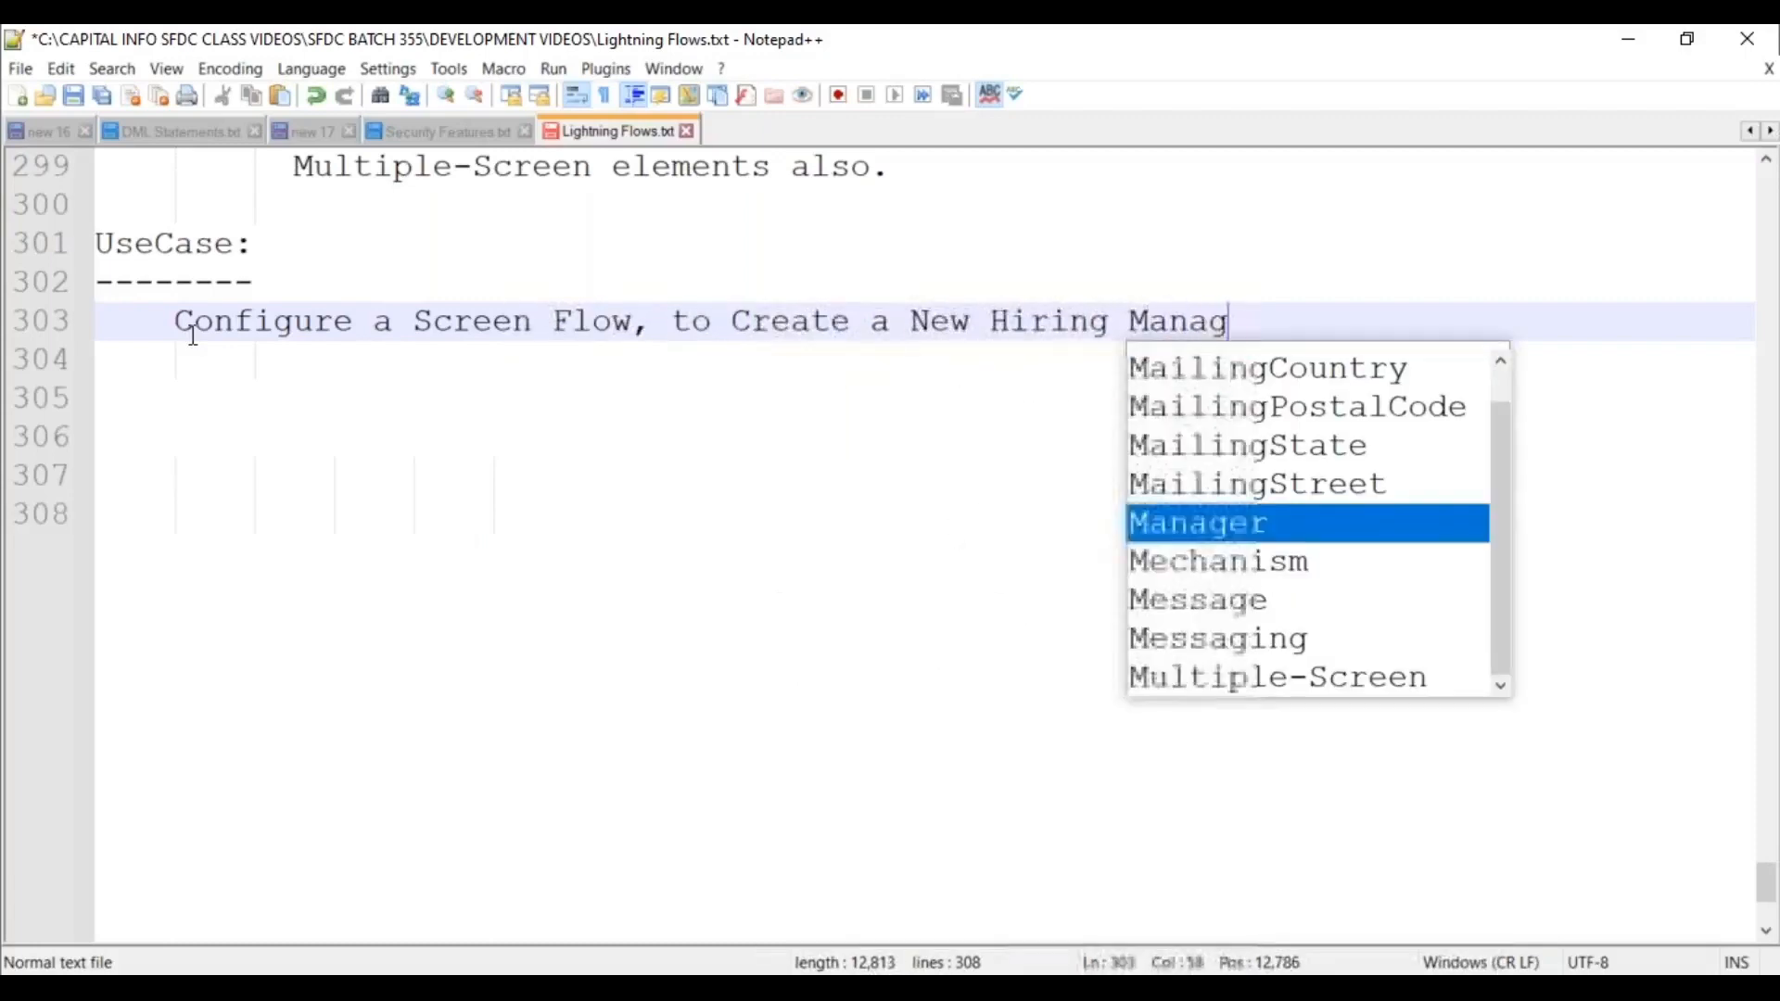
text(er Record inside the object. )
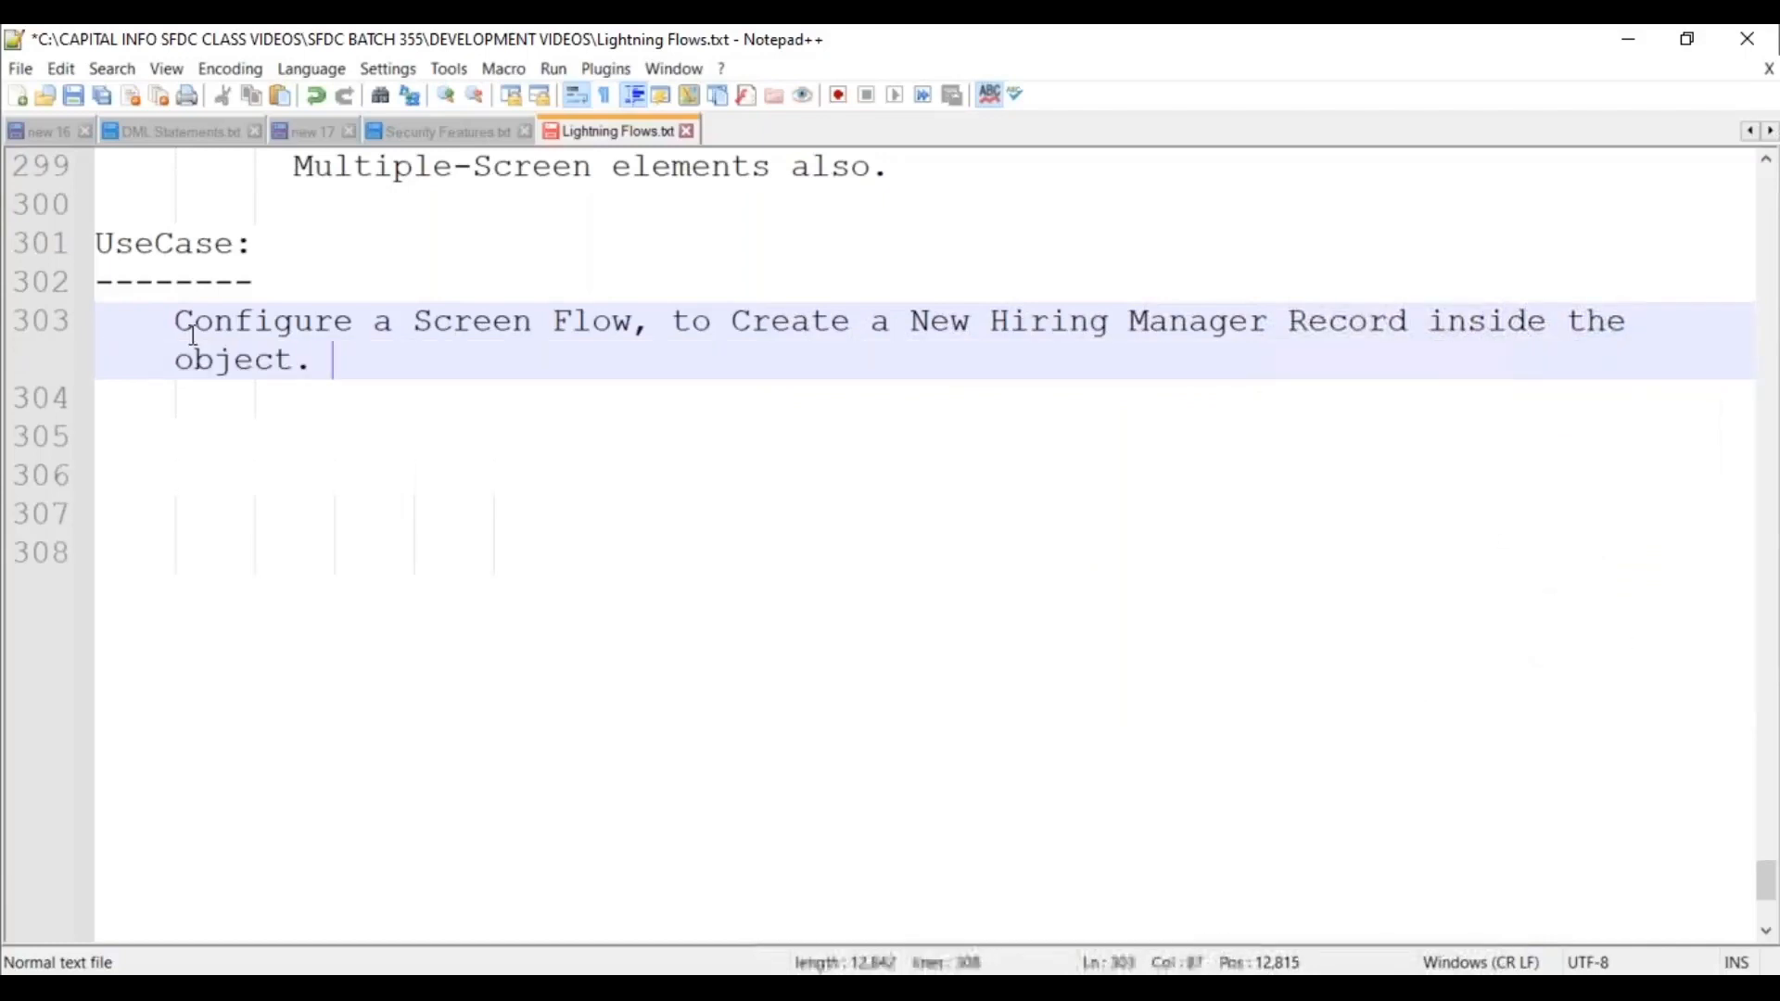
text(A)
key(BackSpace)
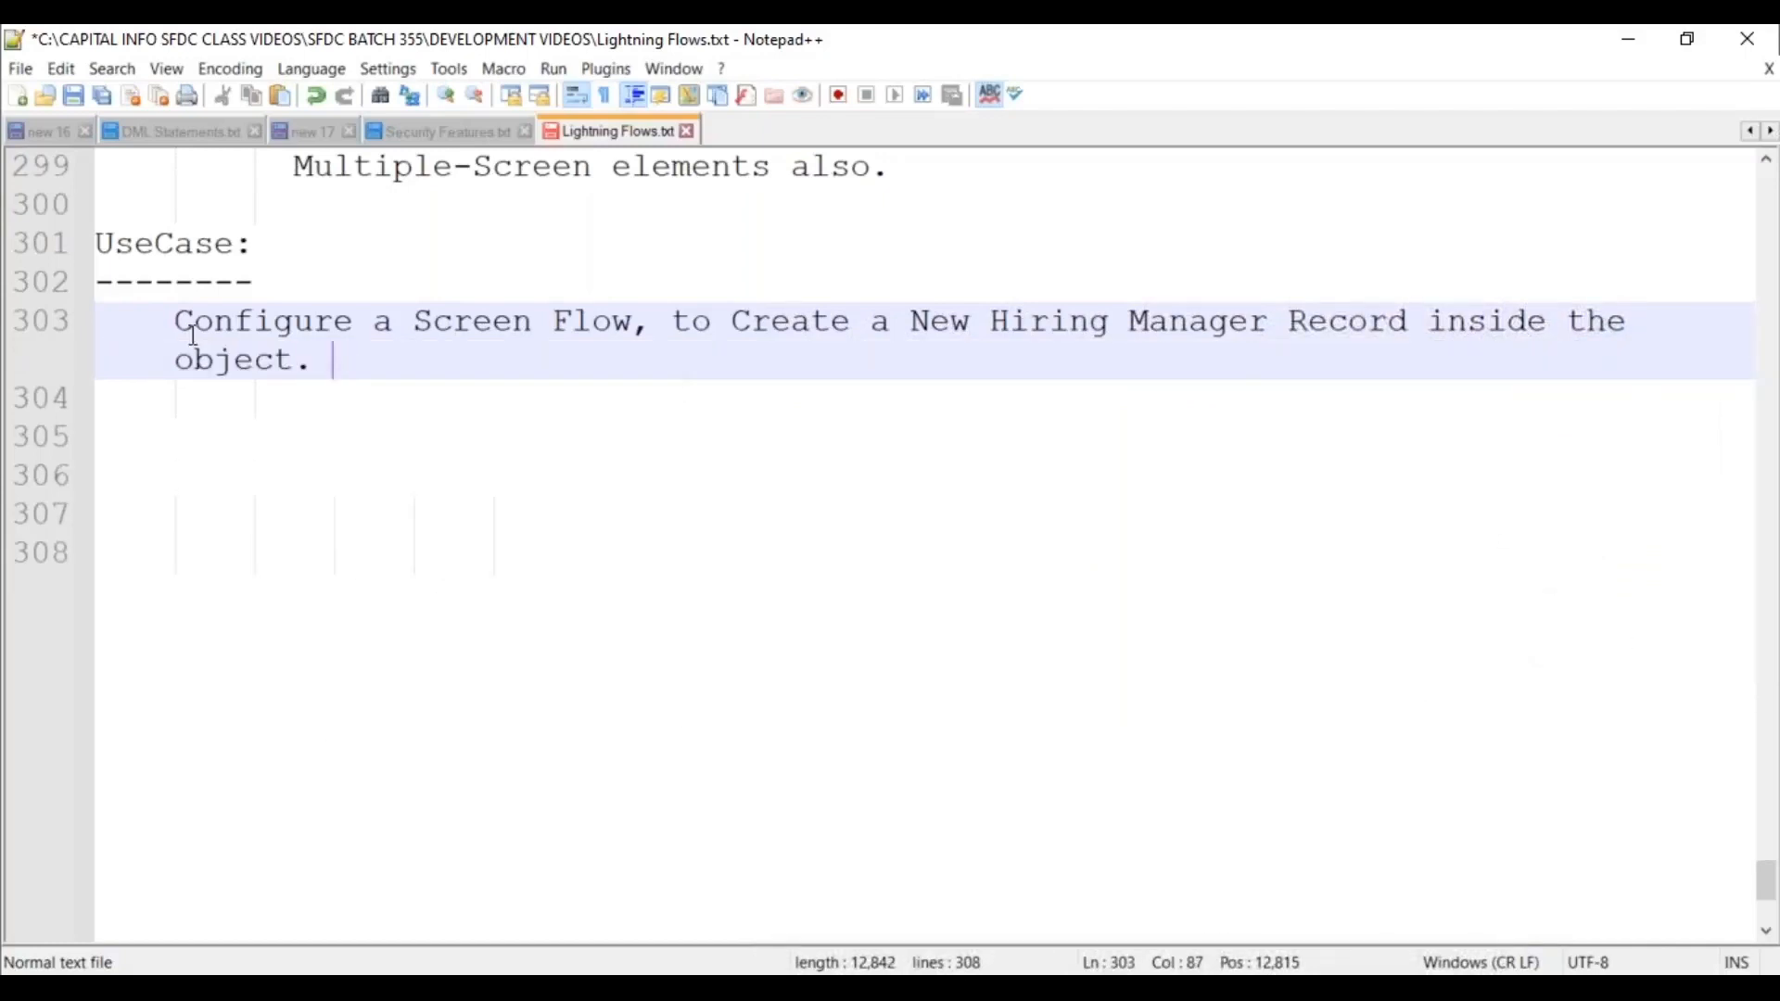
key(Return)
key(Tab)
text(1. Repres)
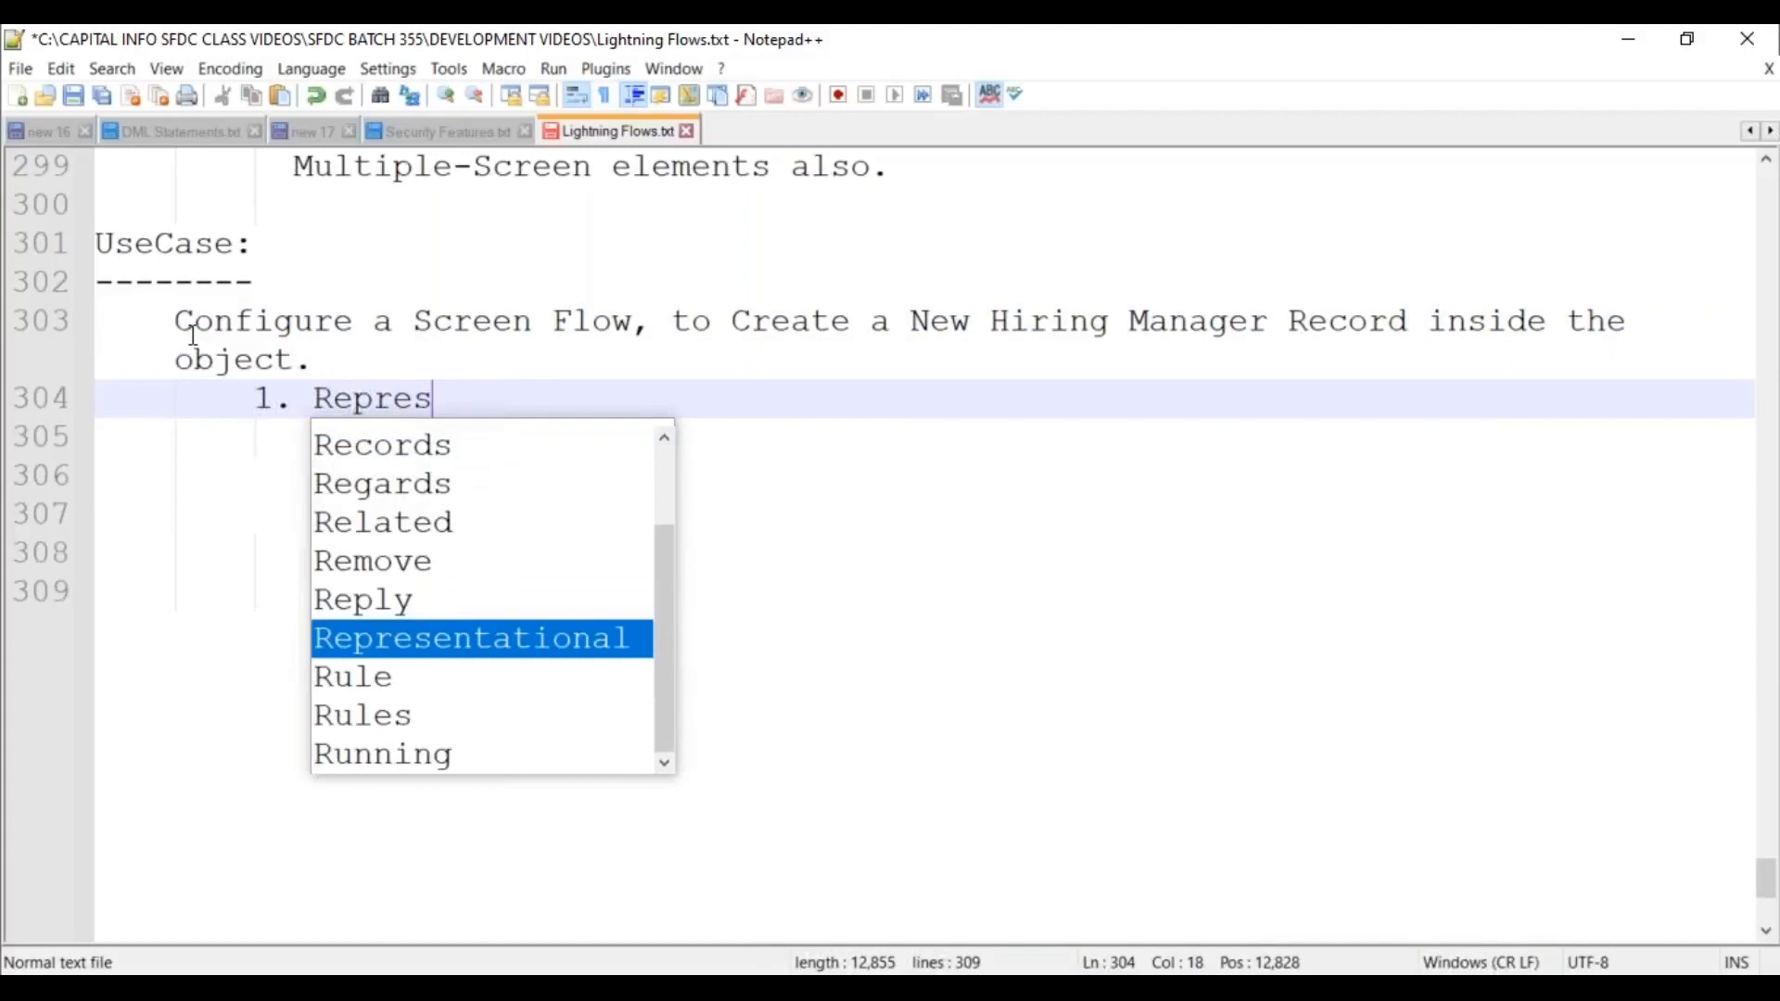
text(ent all)
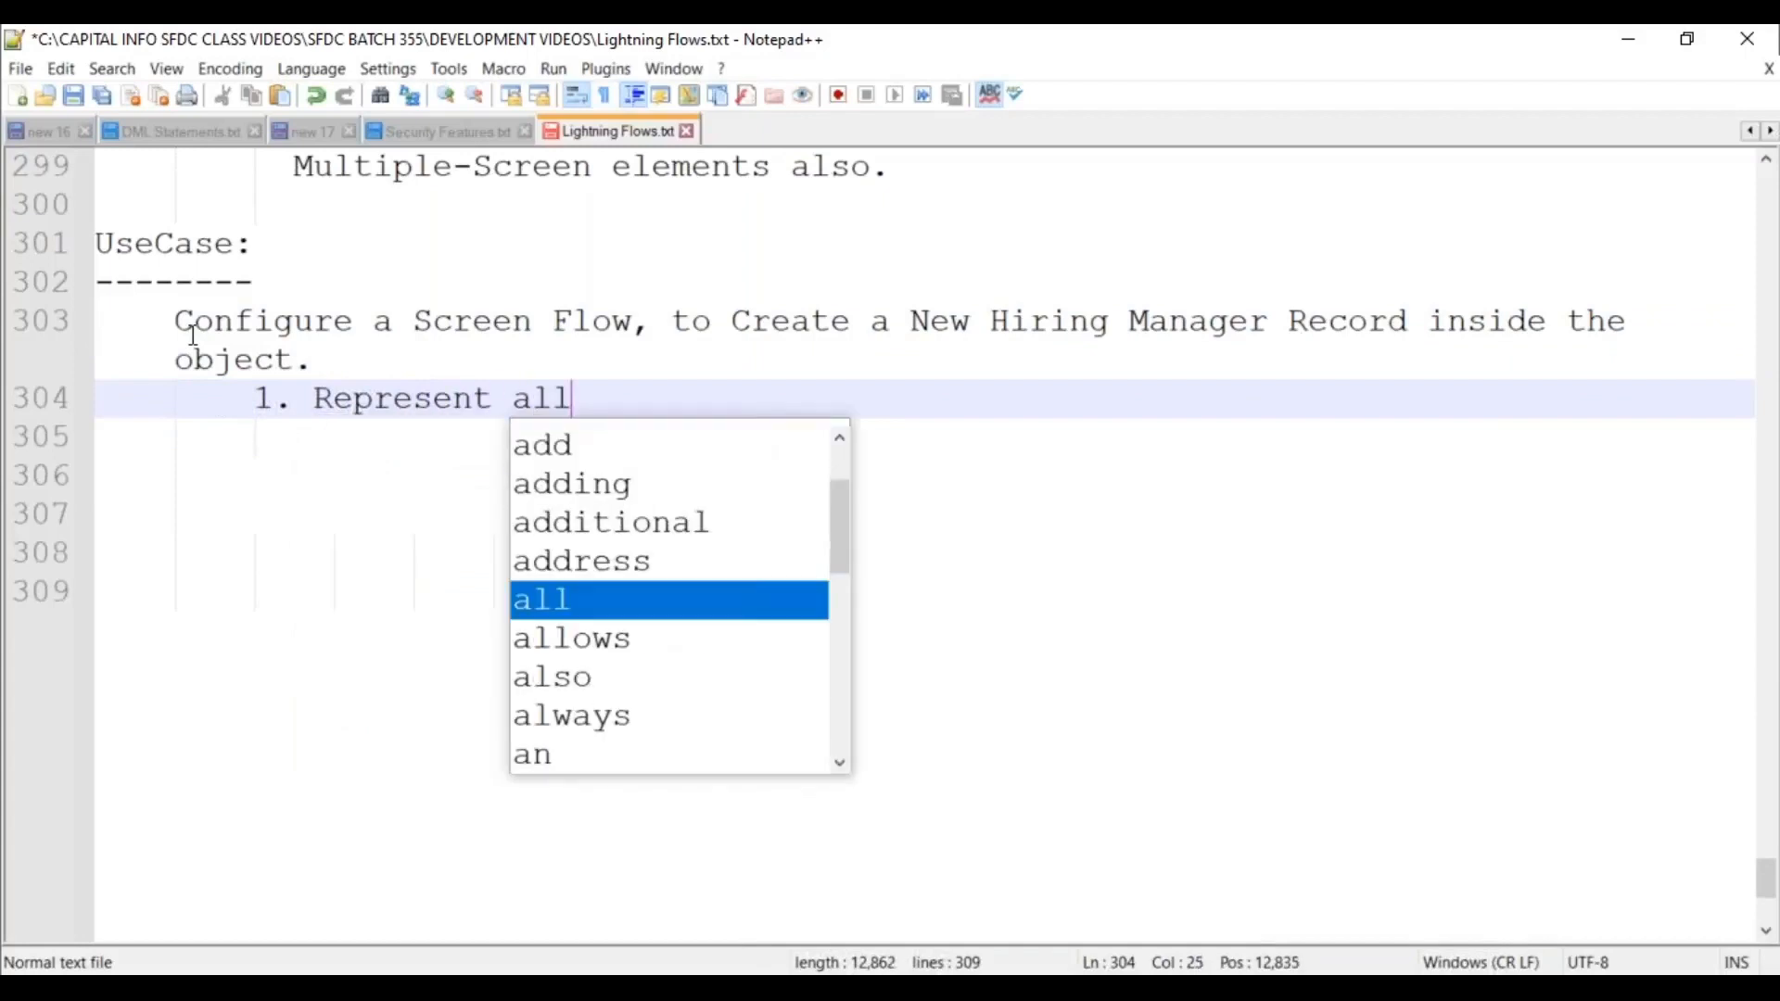
text( the Hiring )
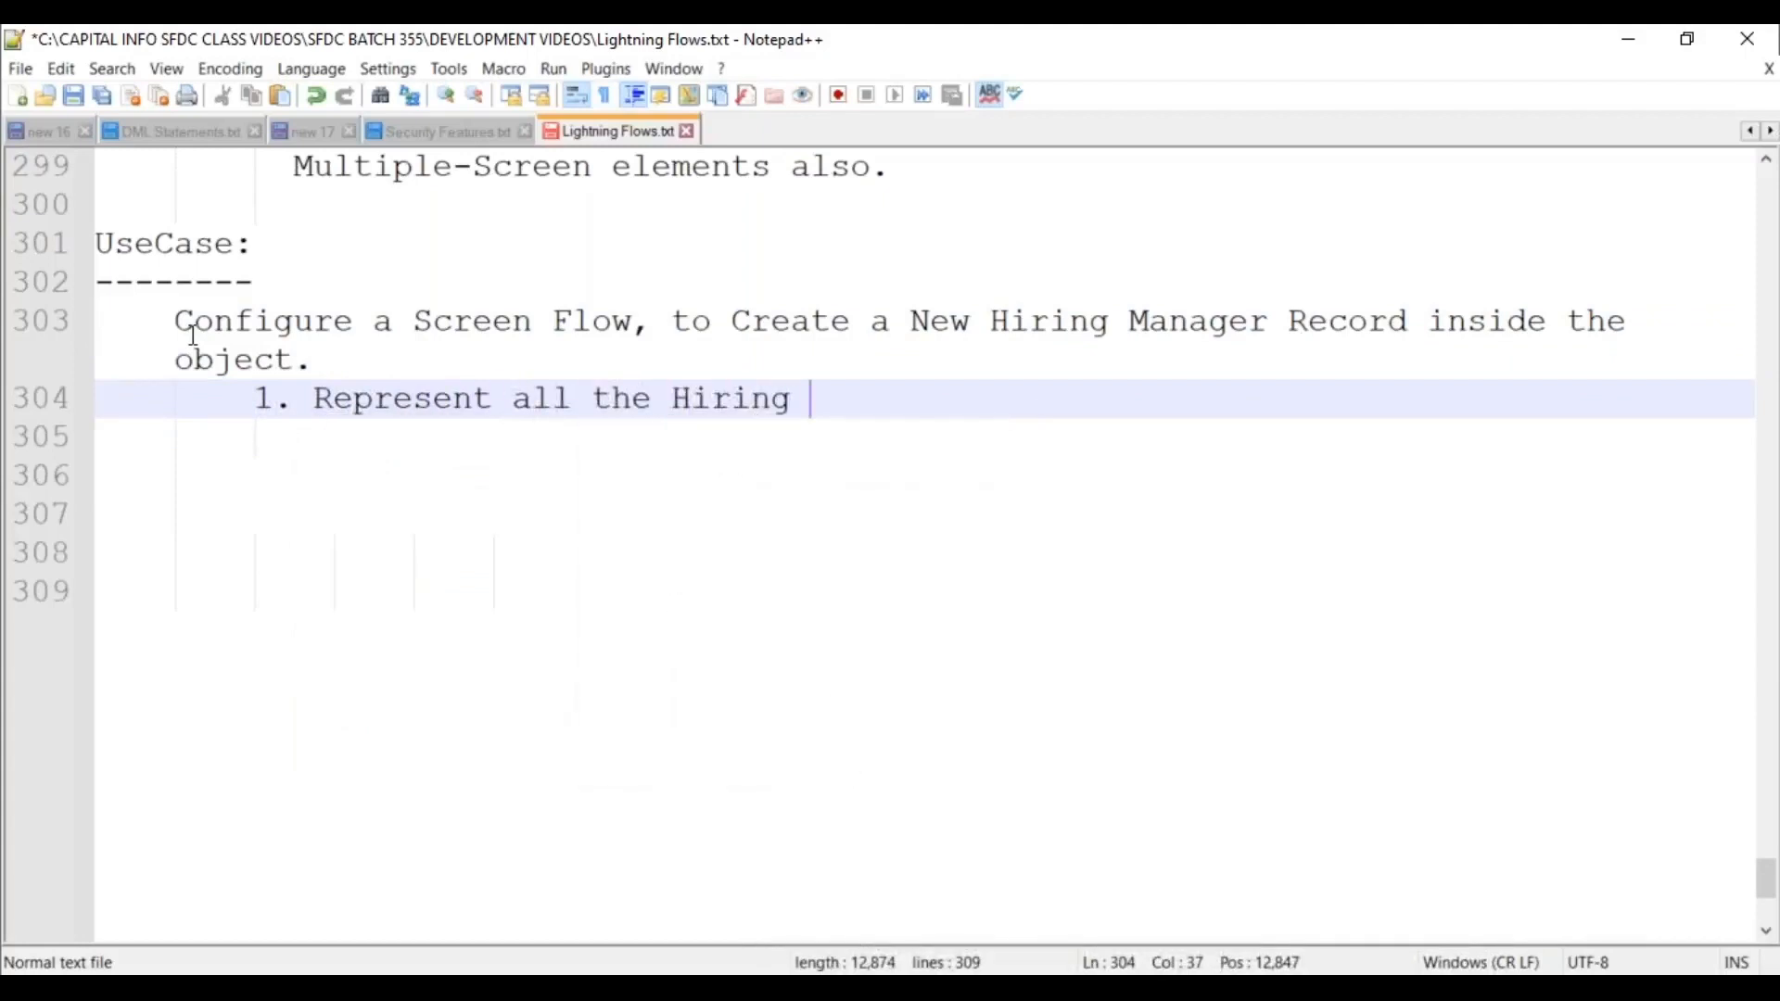
text(Manager fields )
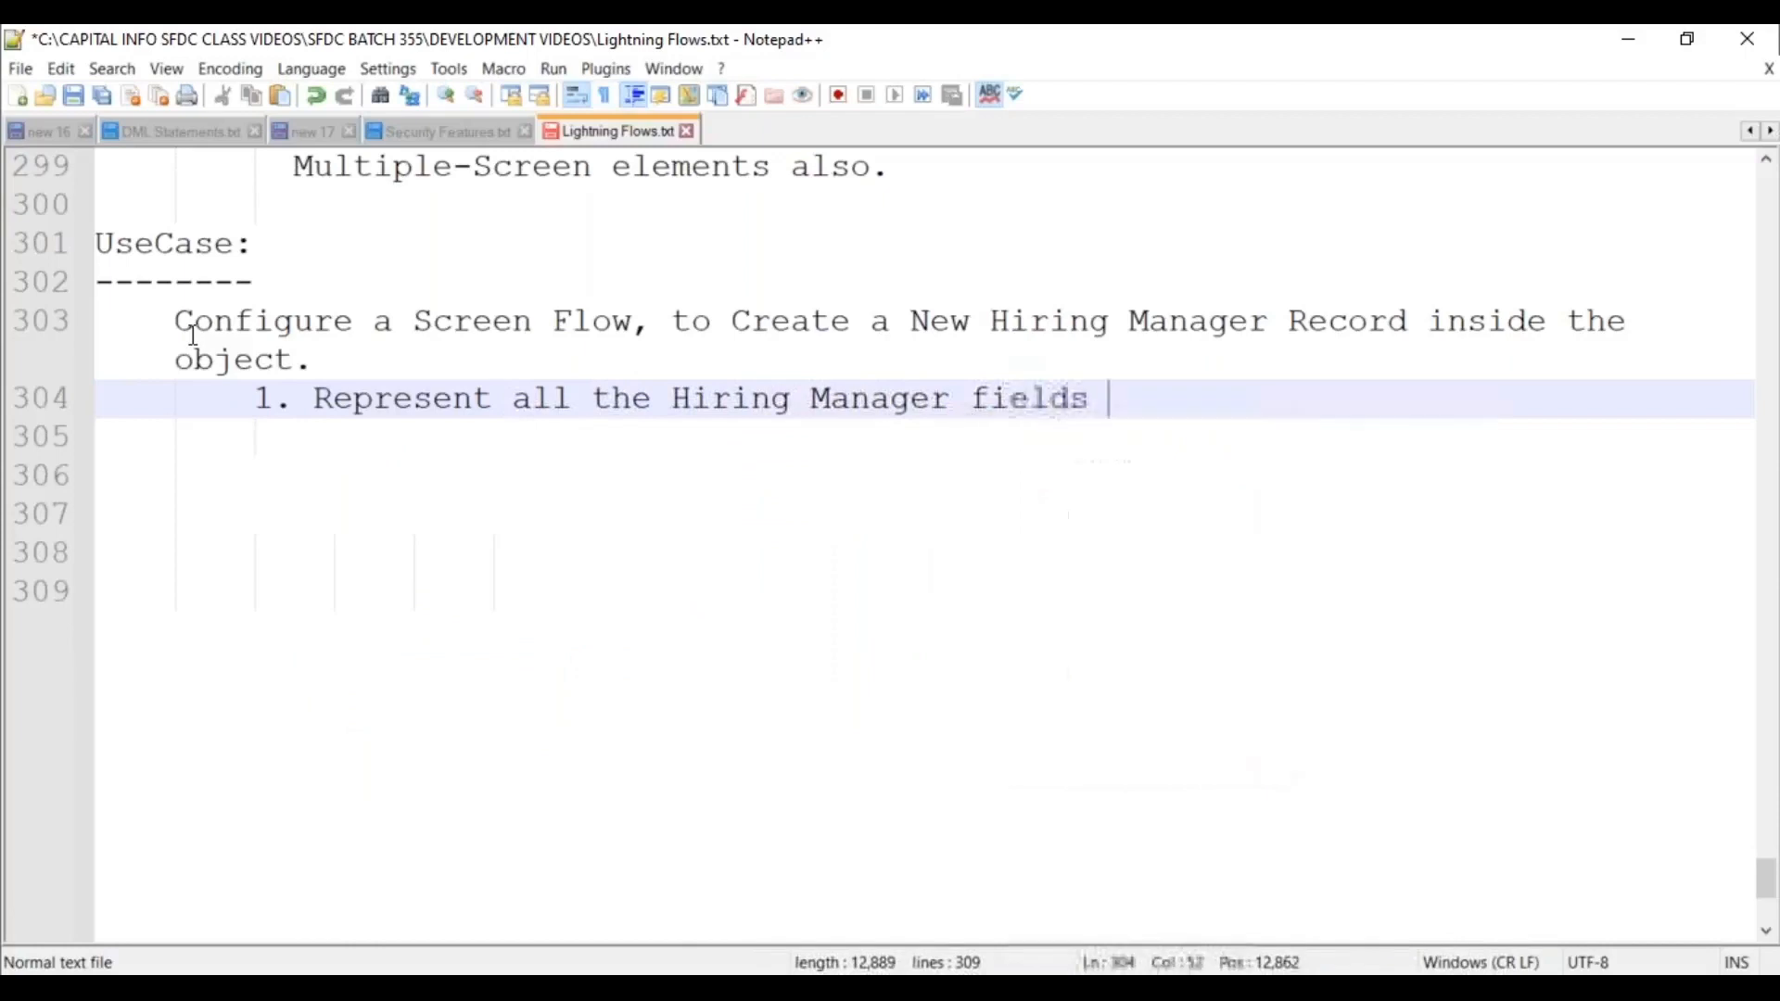
text(on the Screen.)
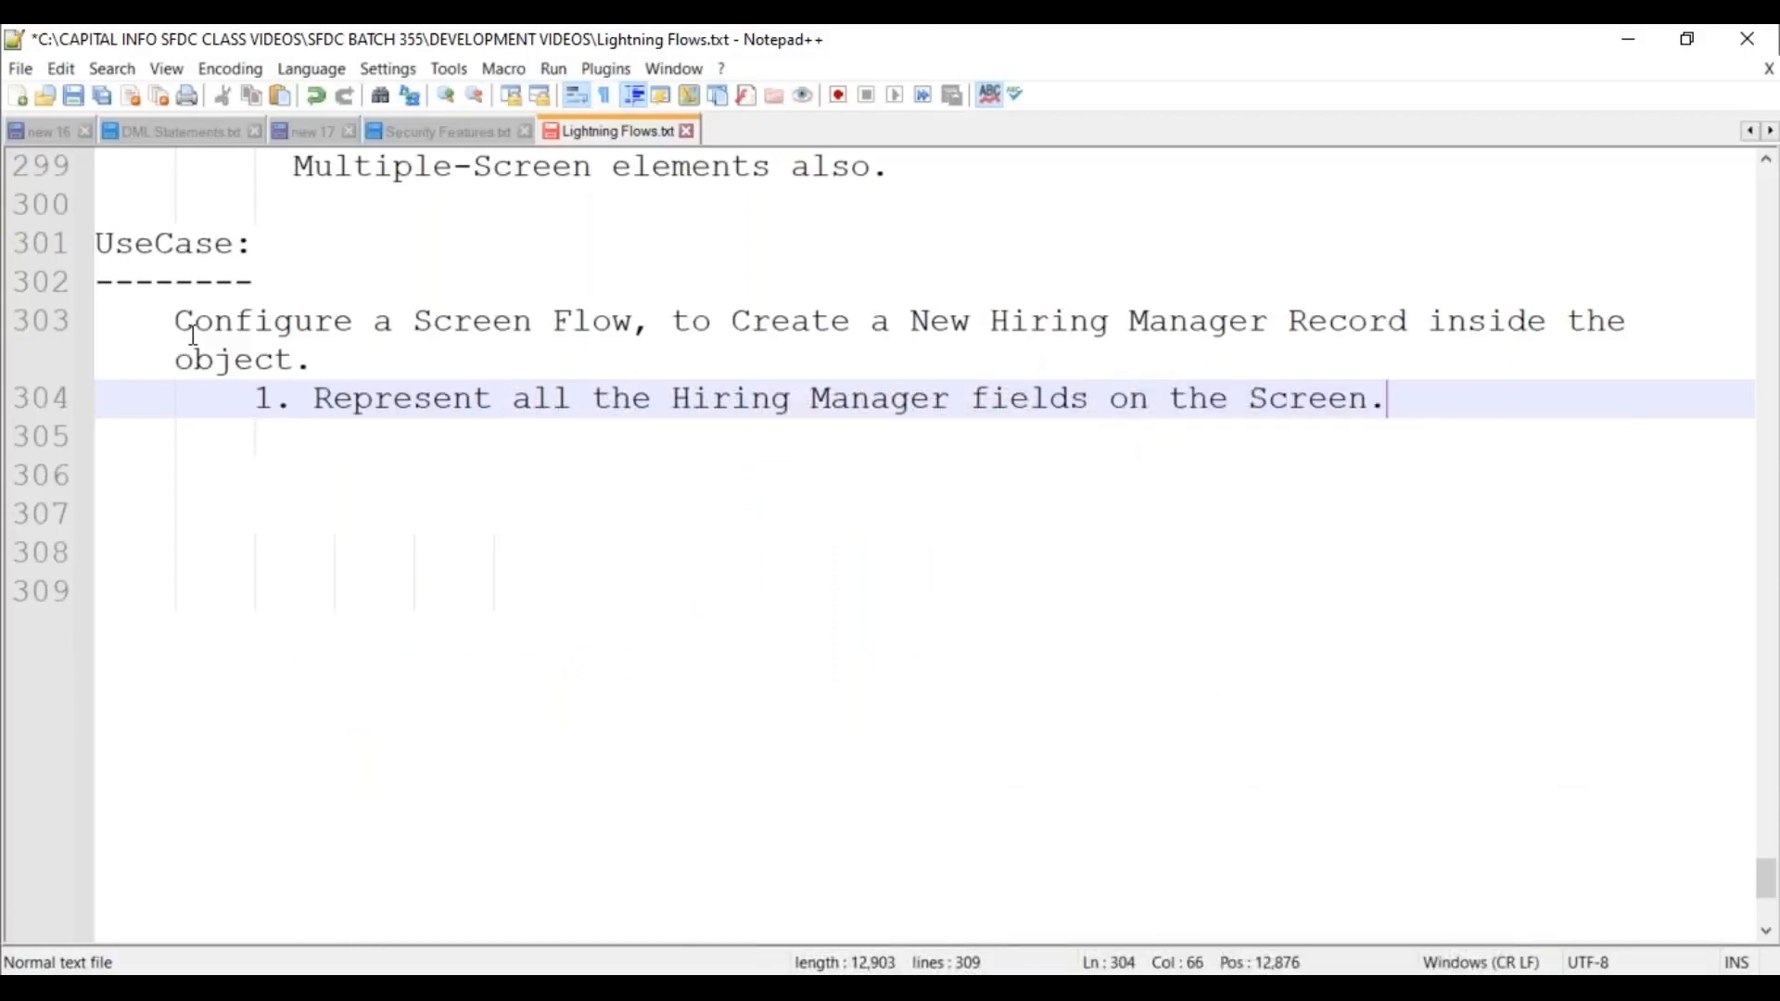
key(Return)
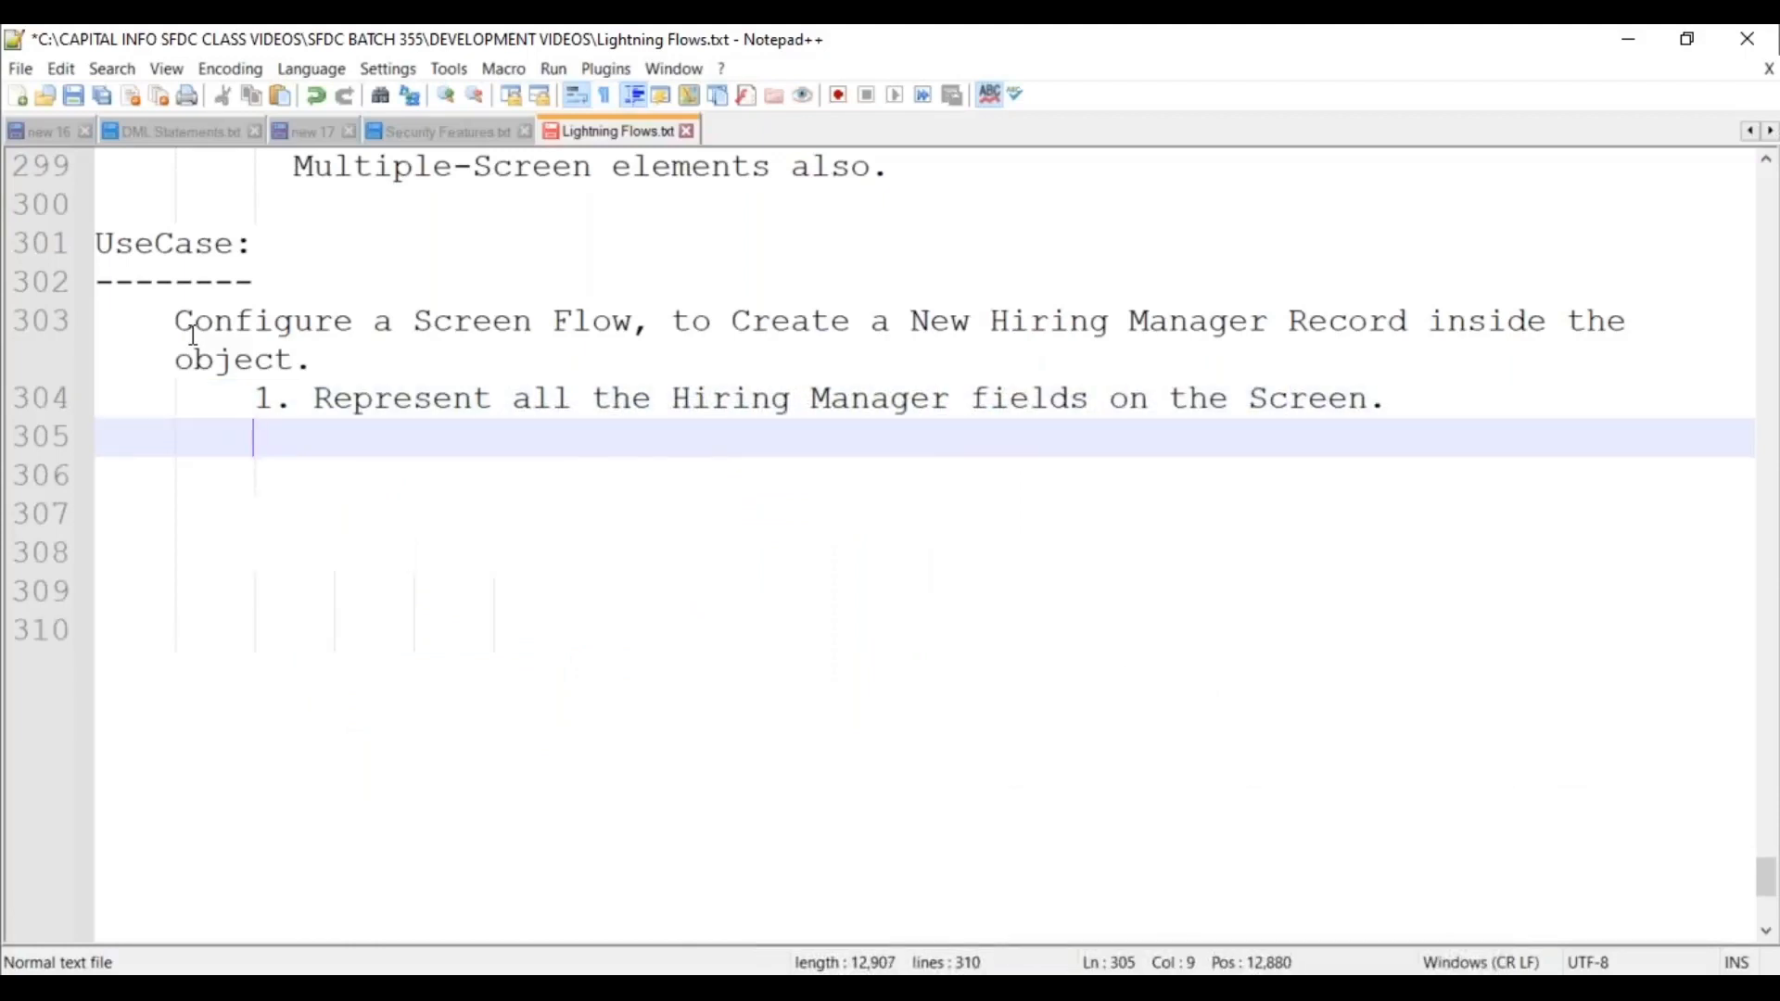
text(2.)
key(ctrl+s)
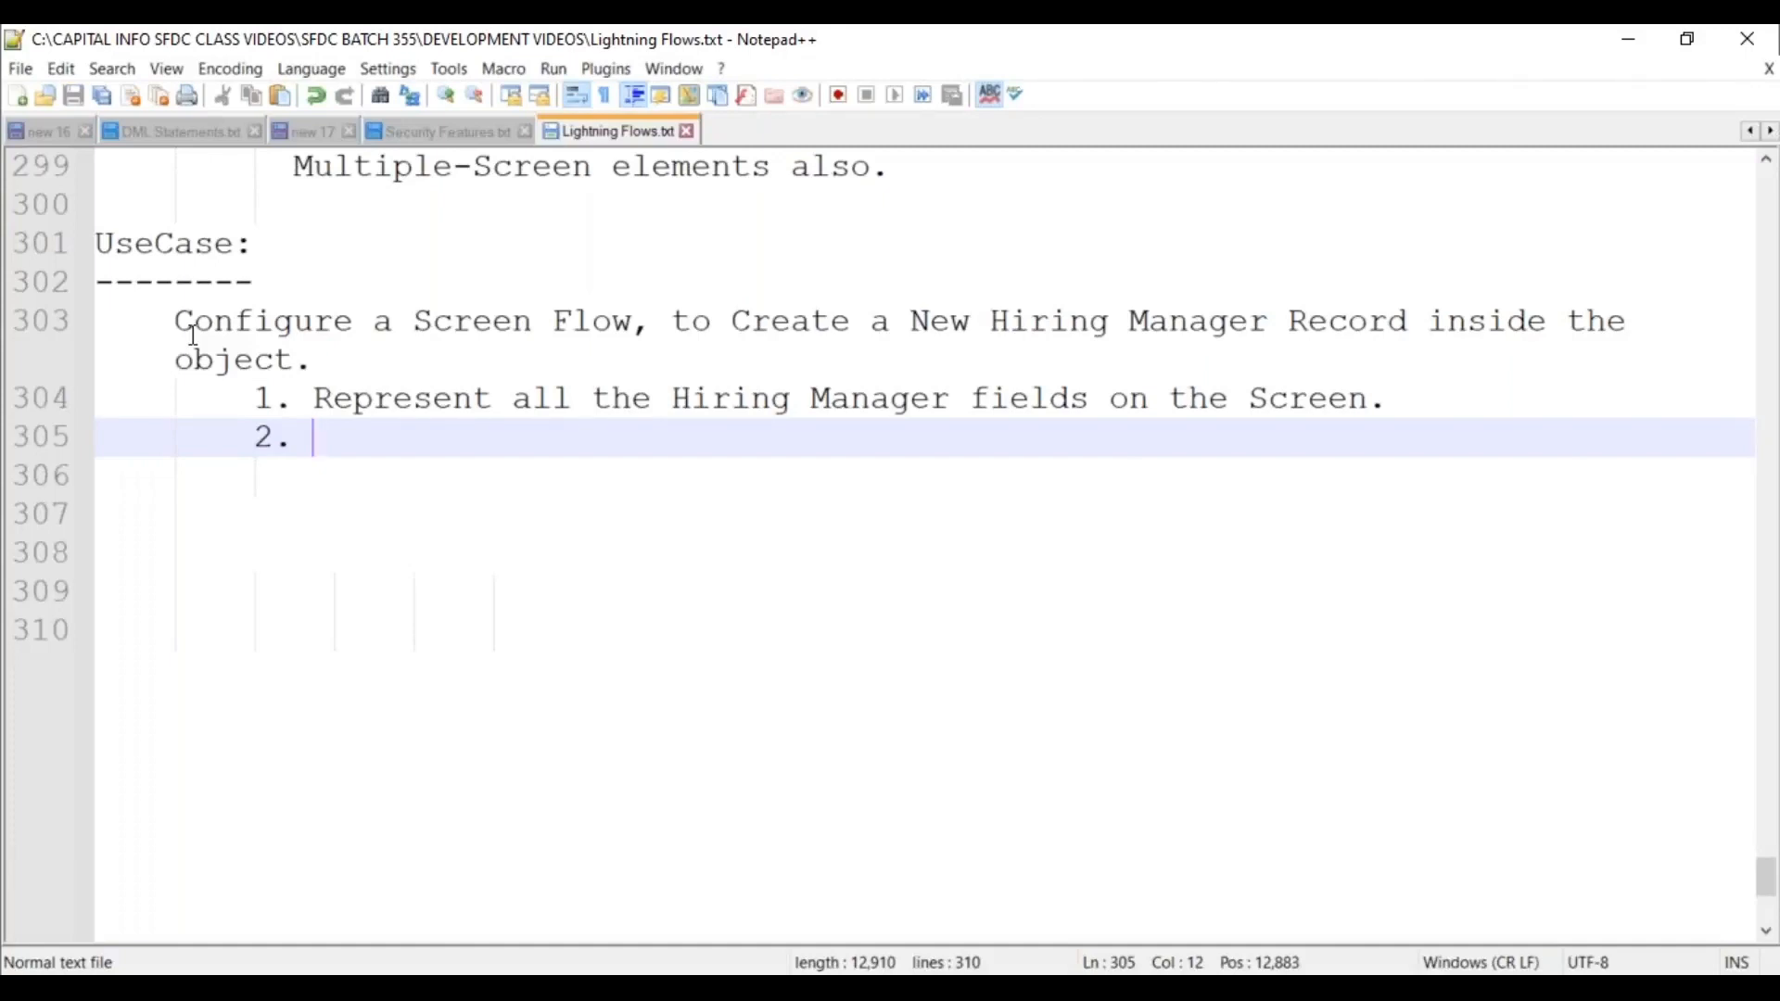
Add point 2: represent the Flow as a "Quick Action" on the Candidate Object, and save.
click(194, 336)
key(Down)
key(Down)
key(Down)
text(Represent the )
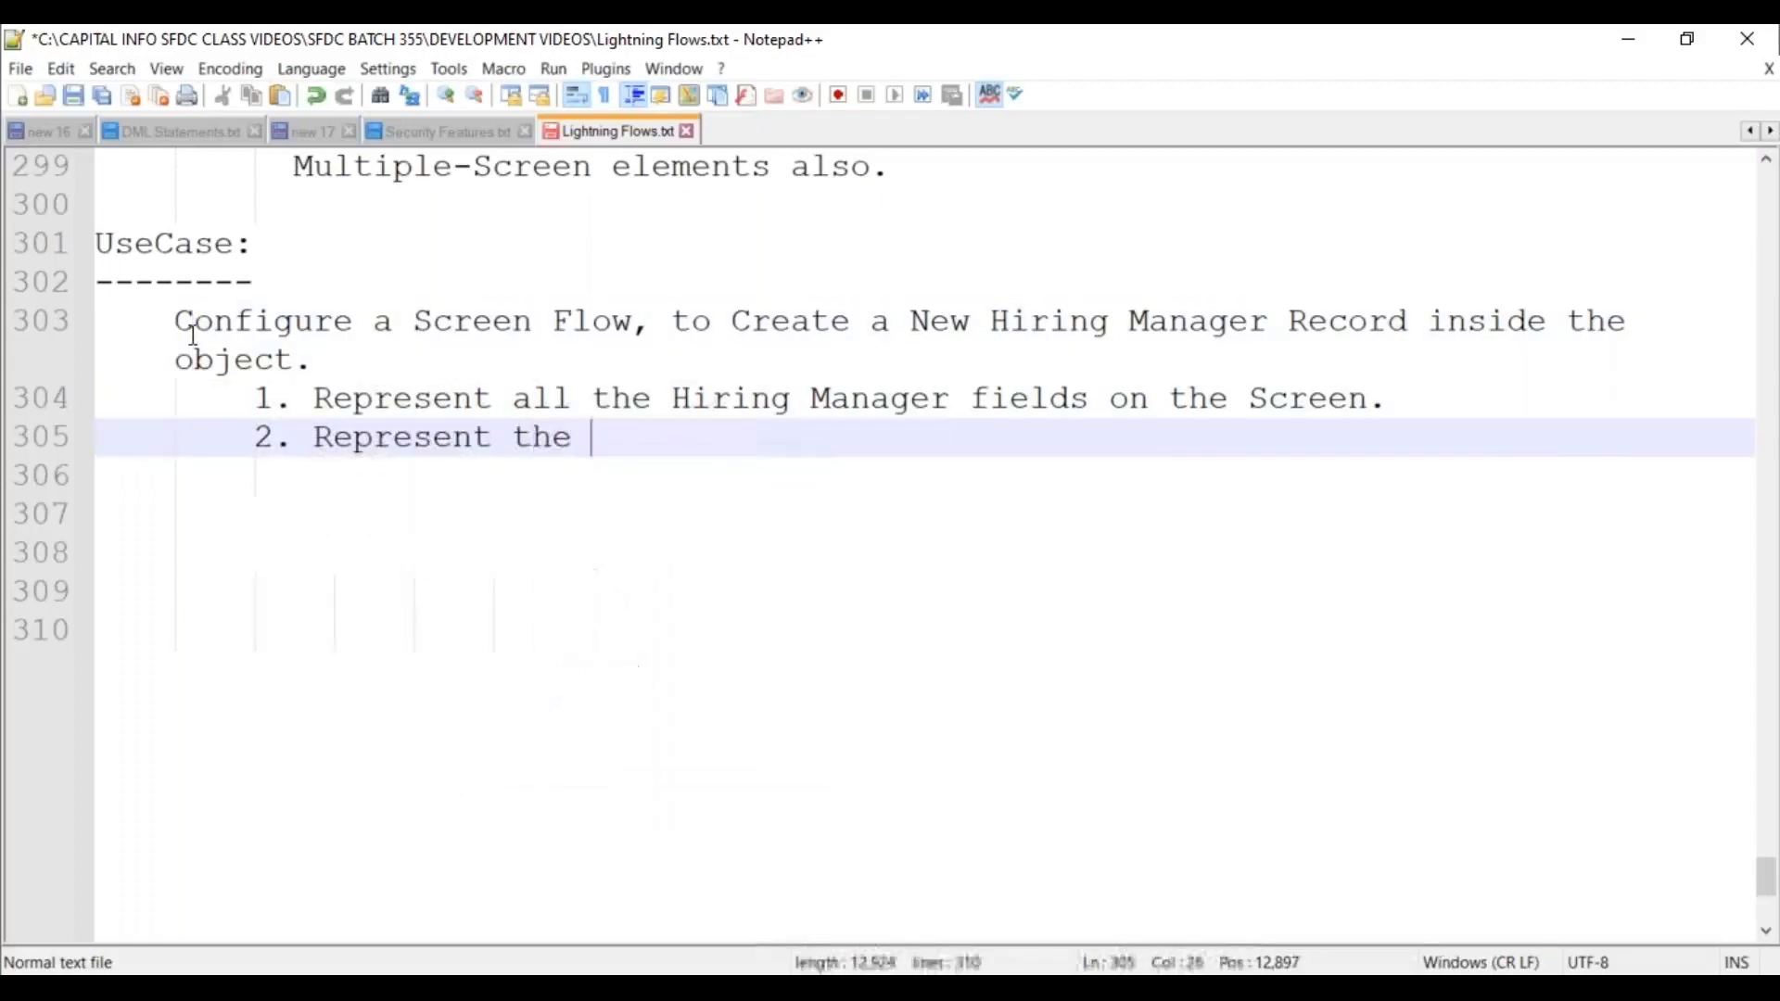
text(Flow as a "Quick)
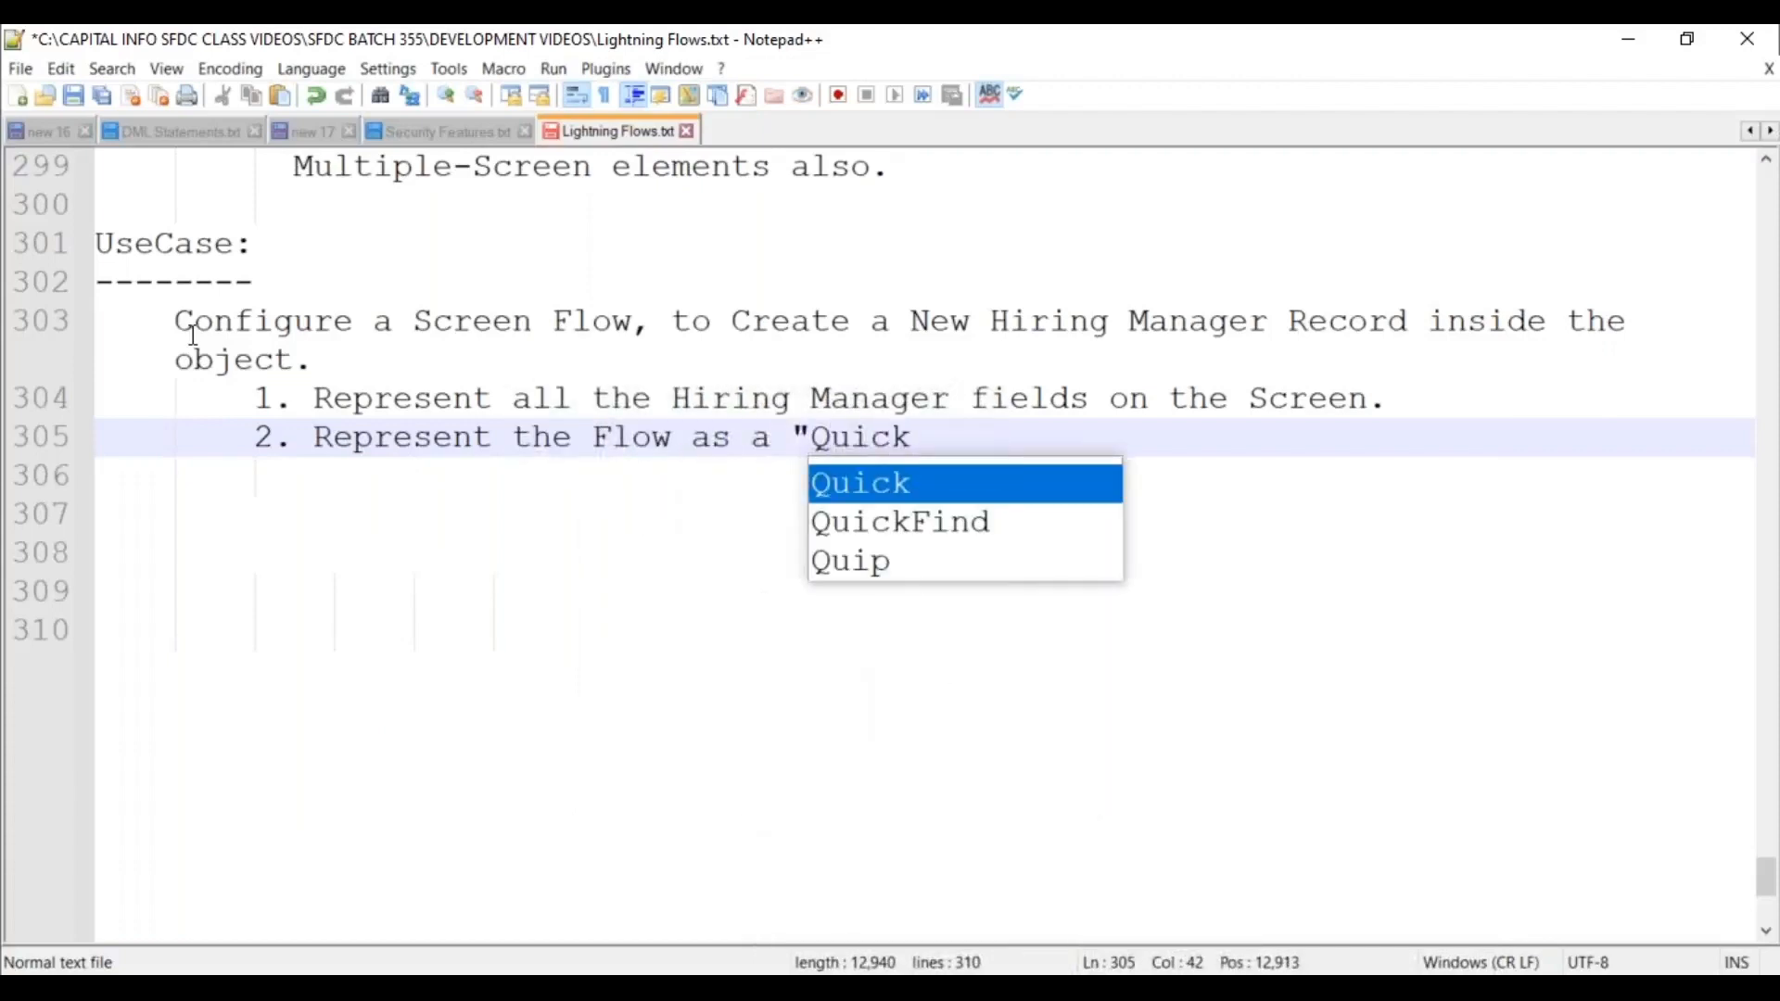
text( Action" o)
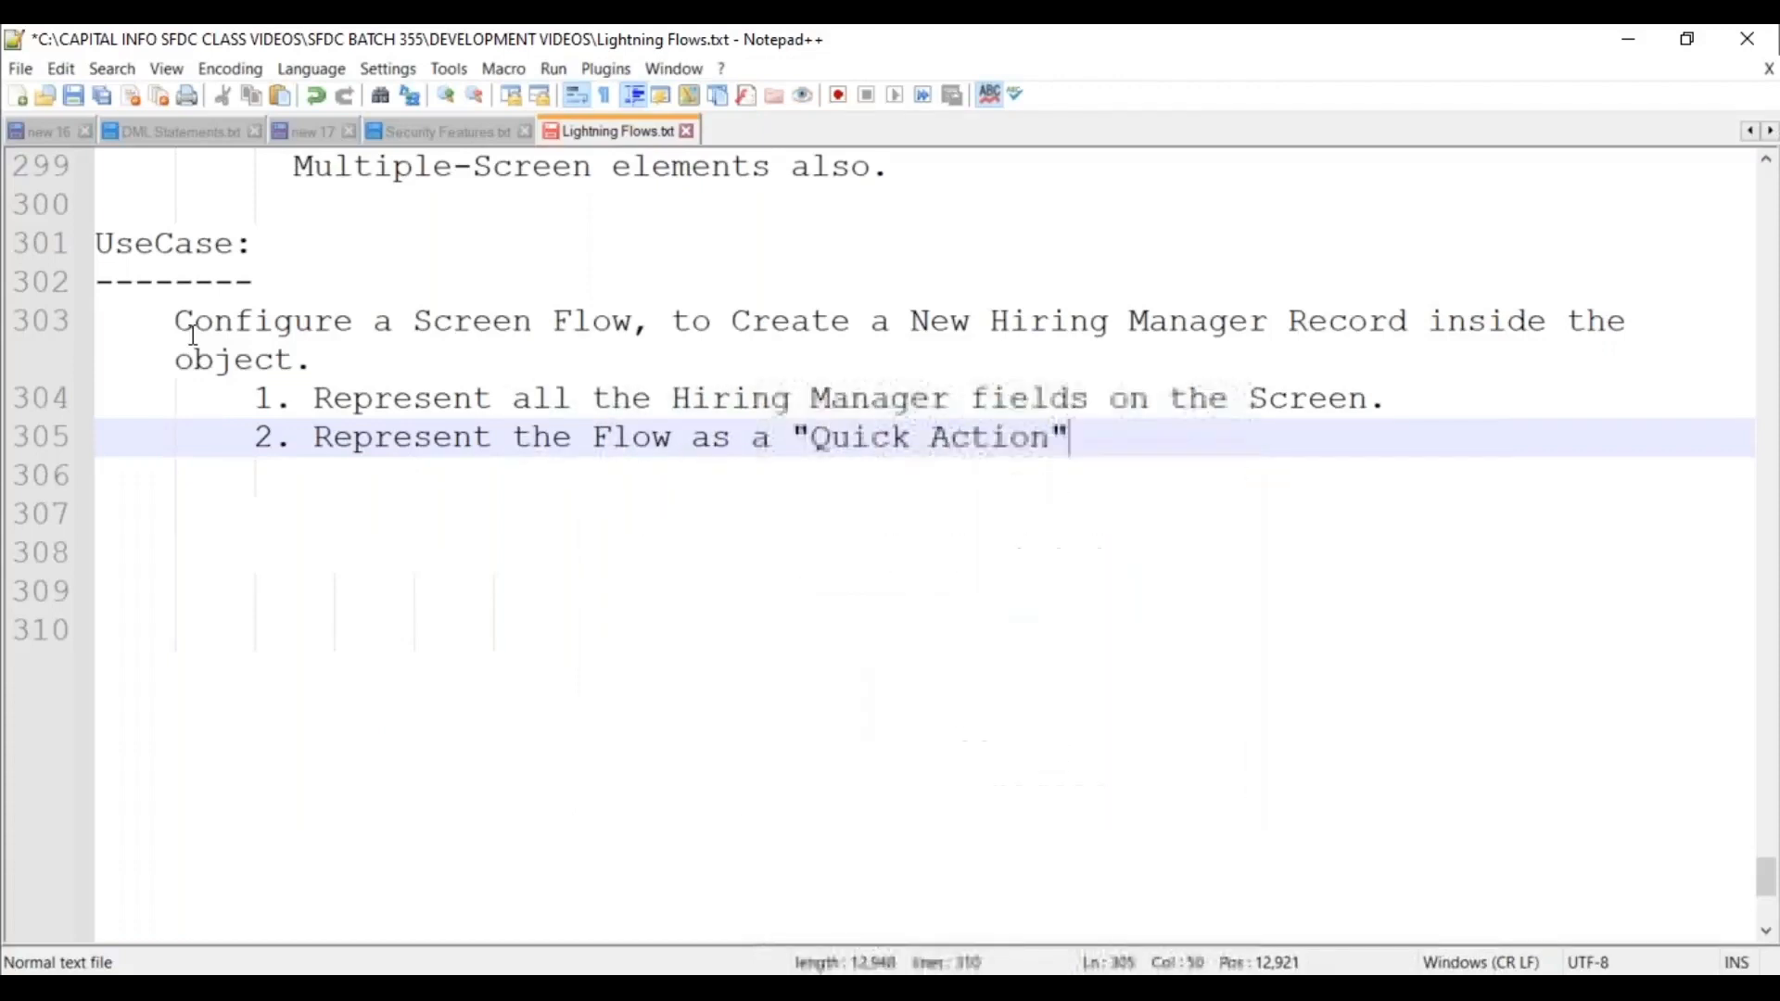
text(n the )
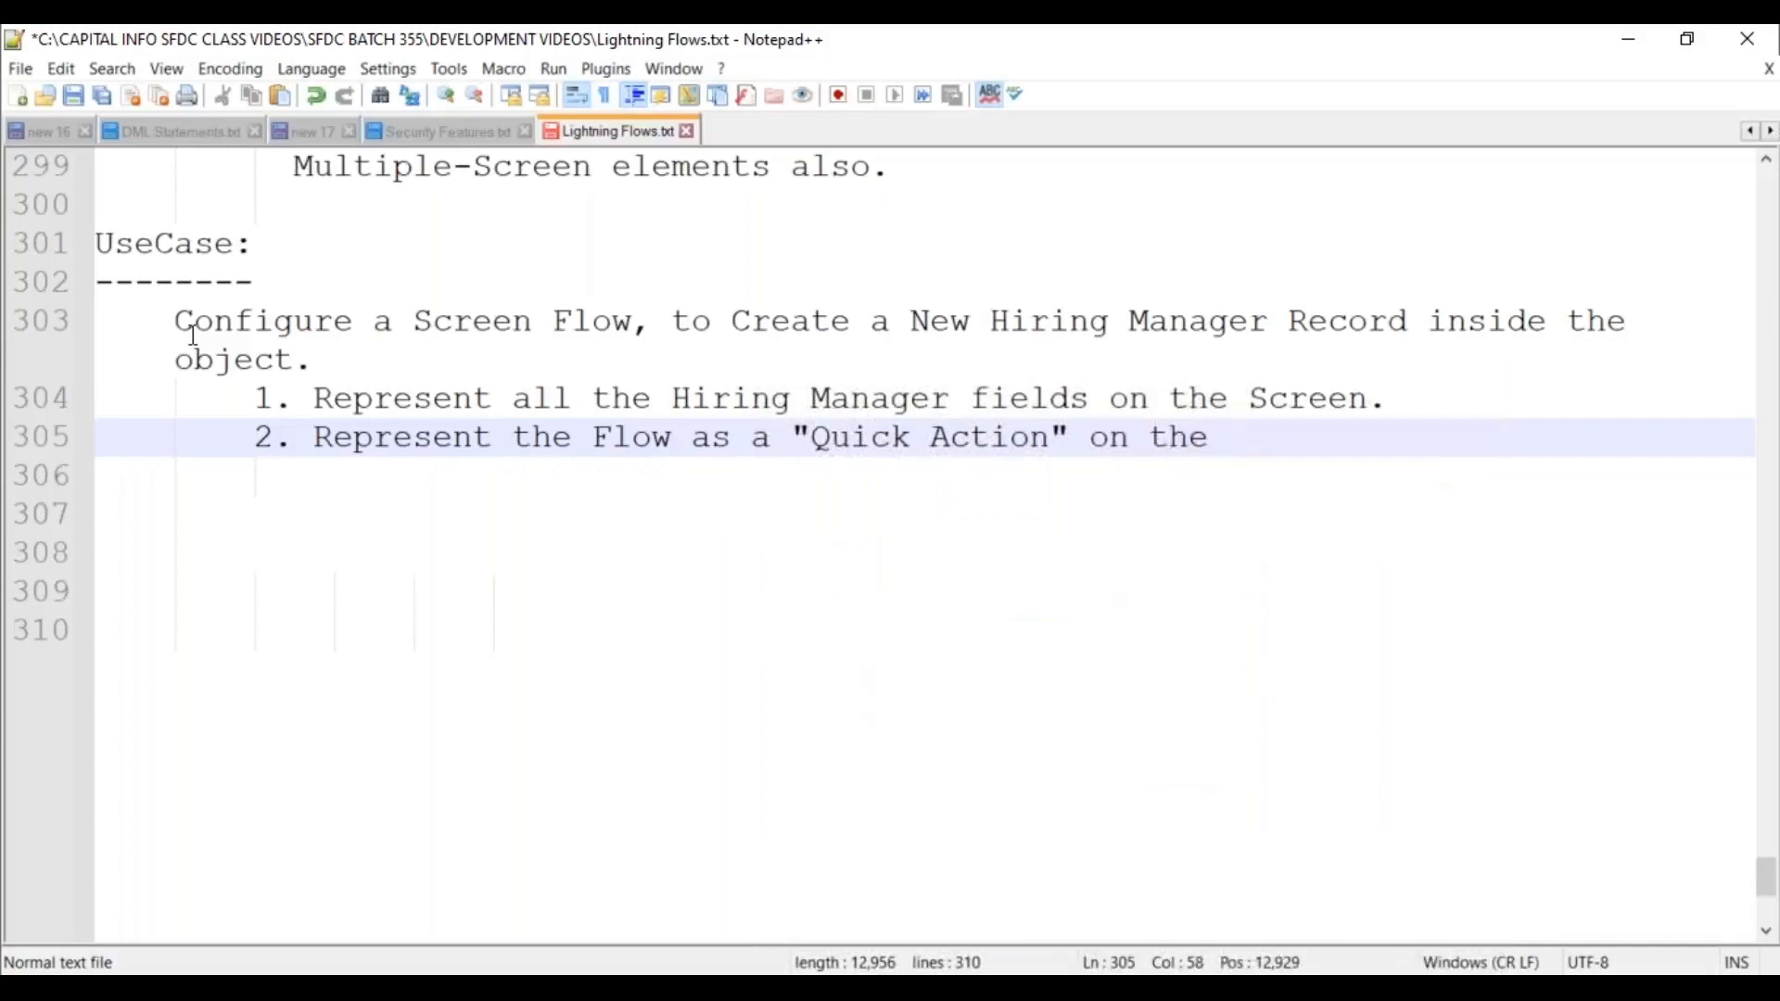
text(Candidate )
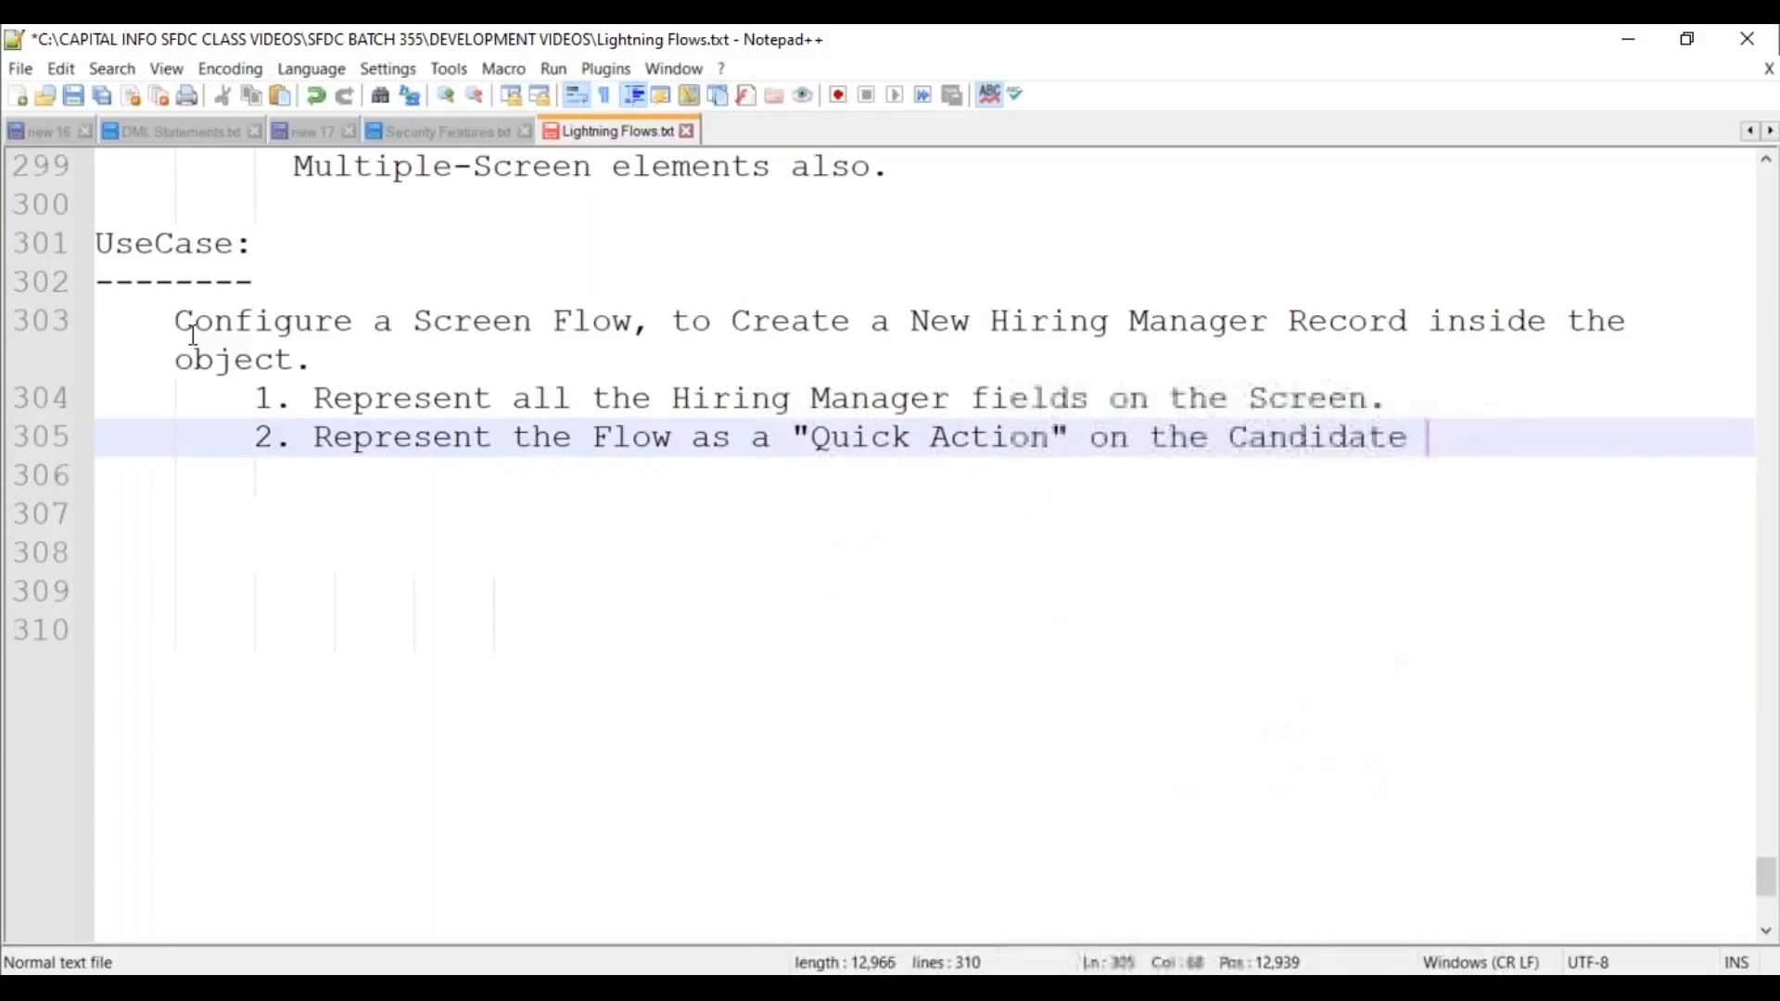
text(Object.)
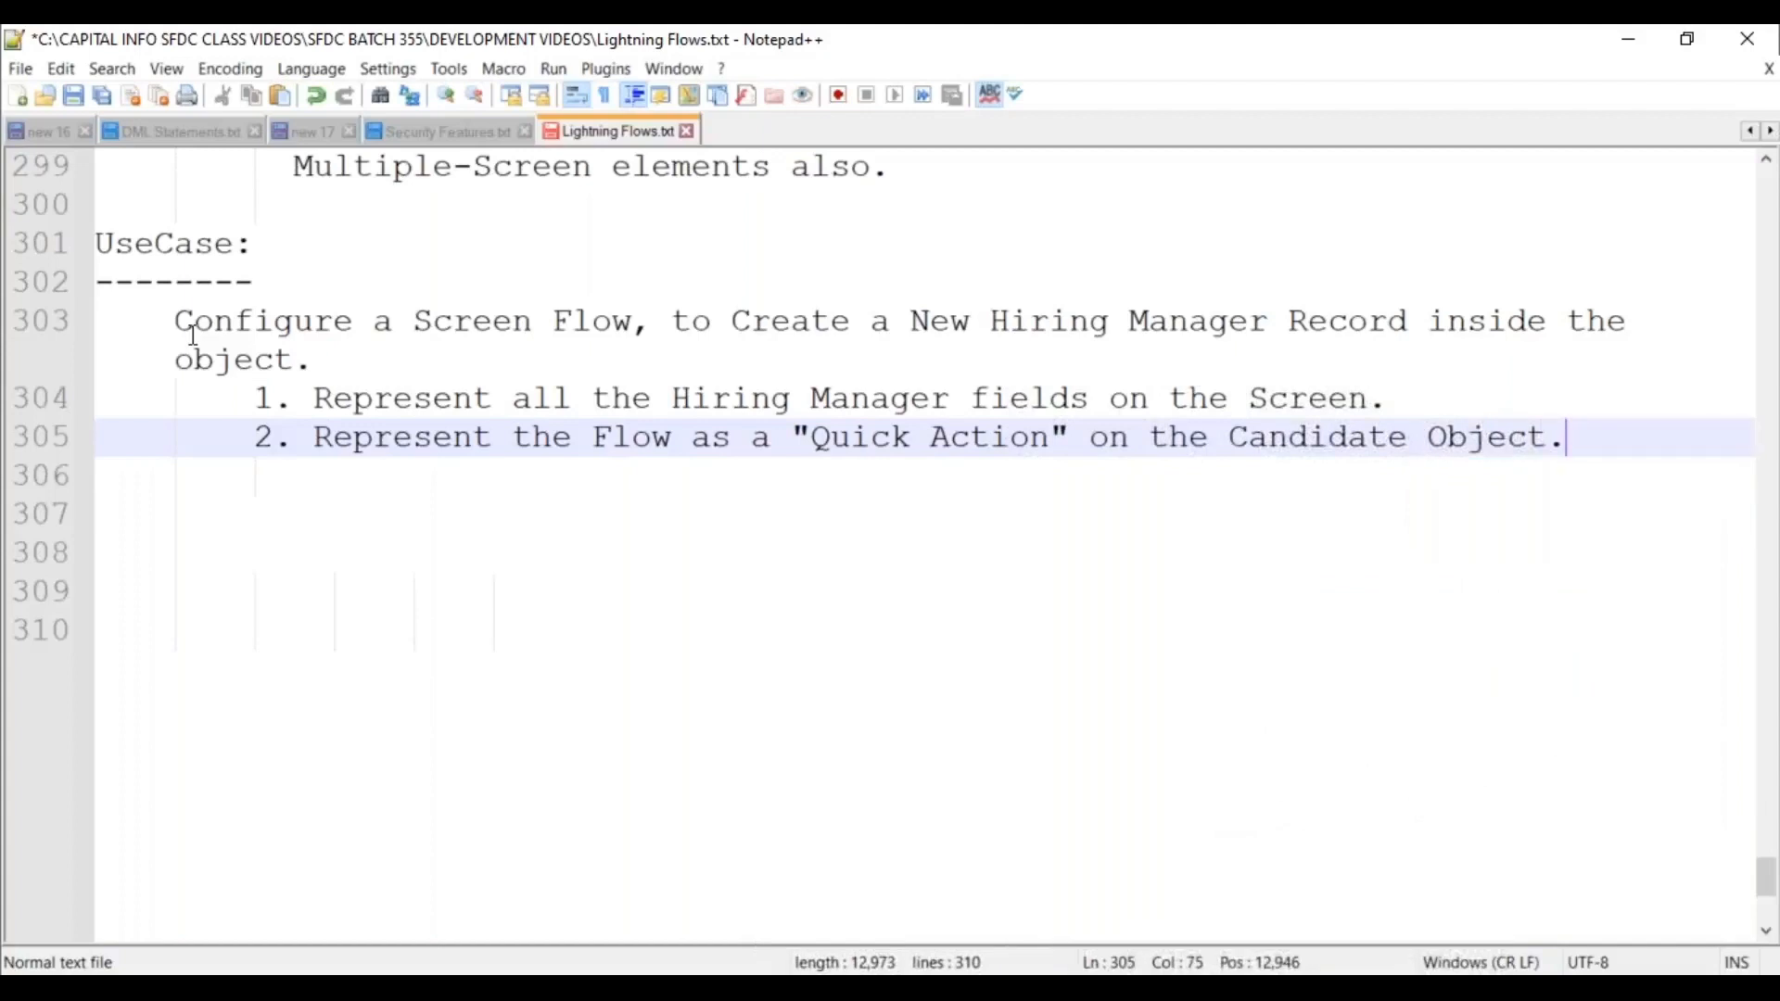
key(Return)
key(Return)
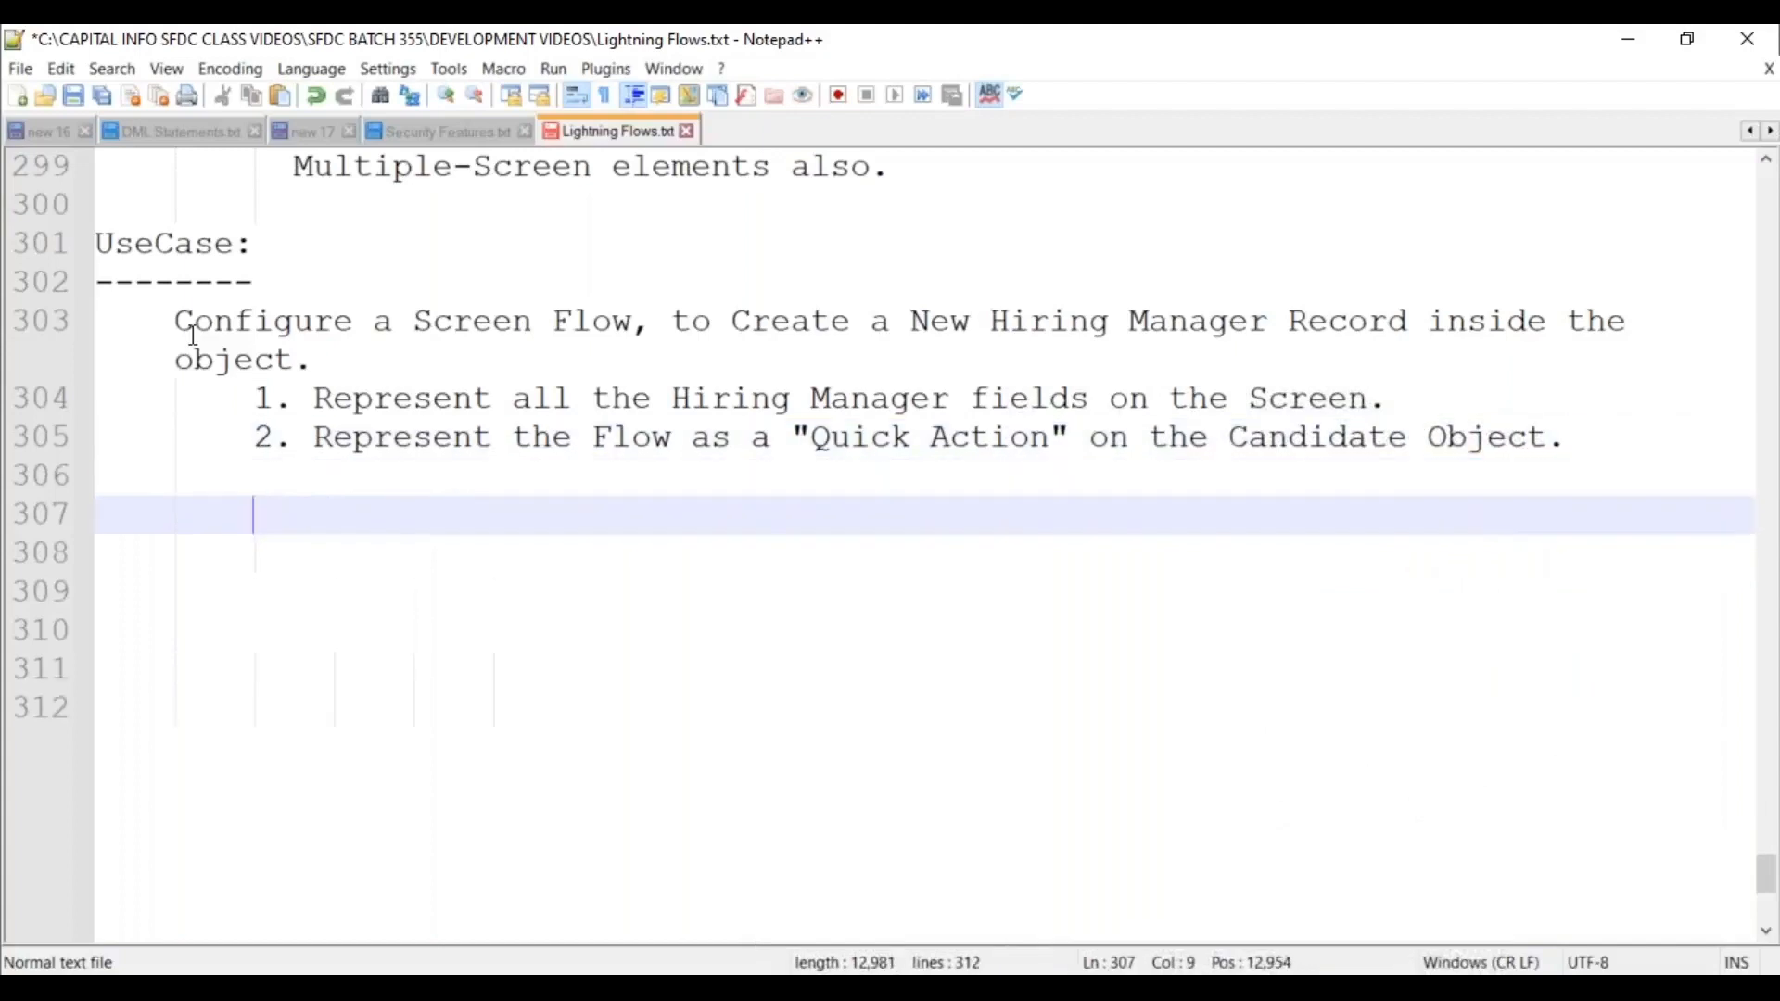
key(Tab)
key(ctrl+s)
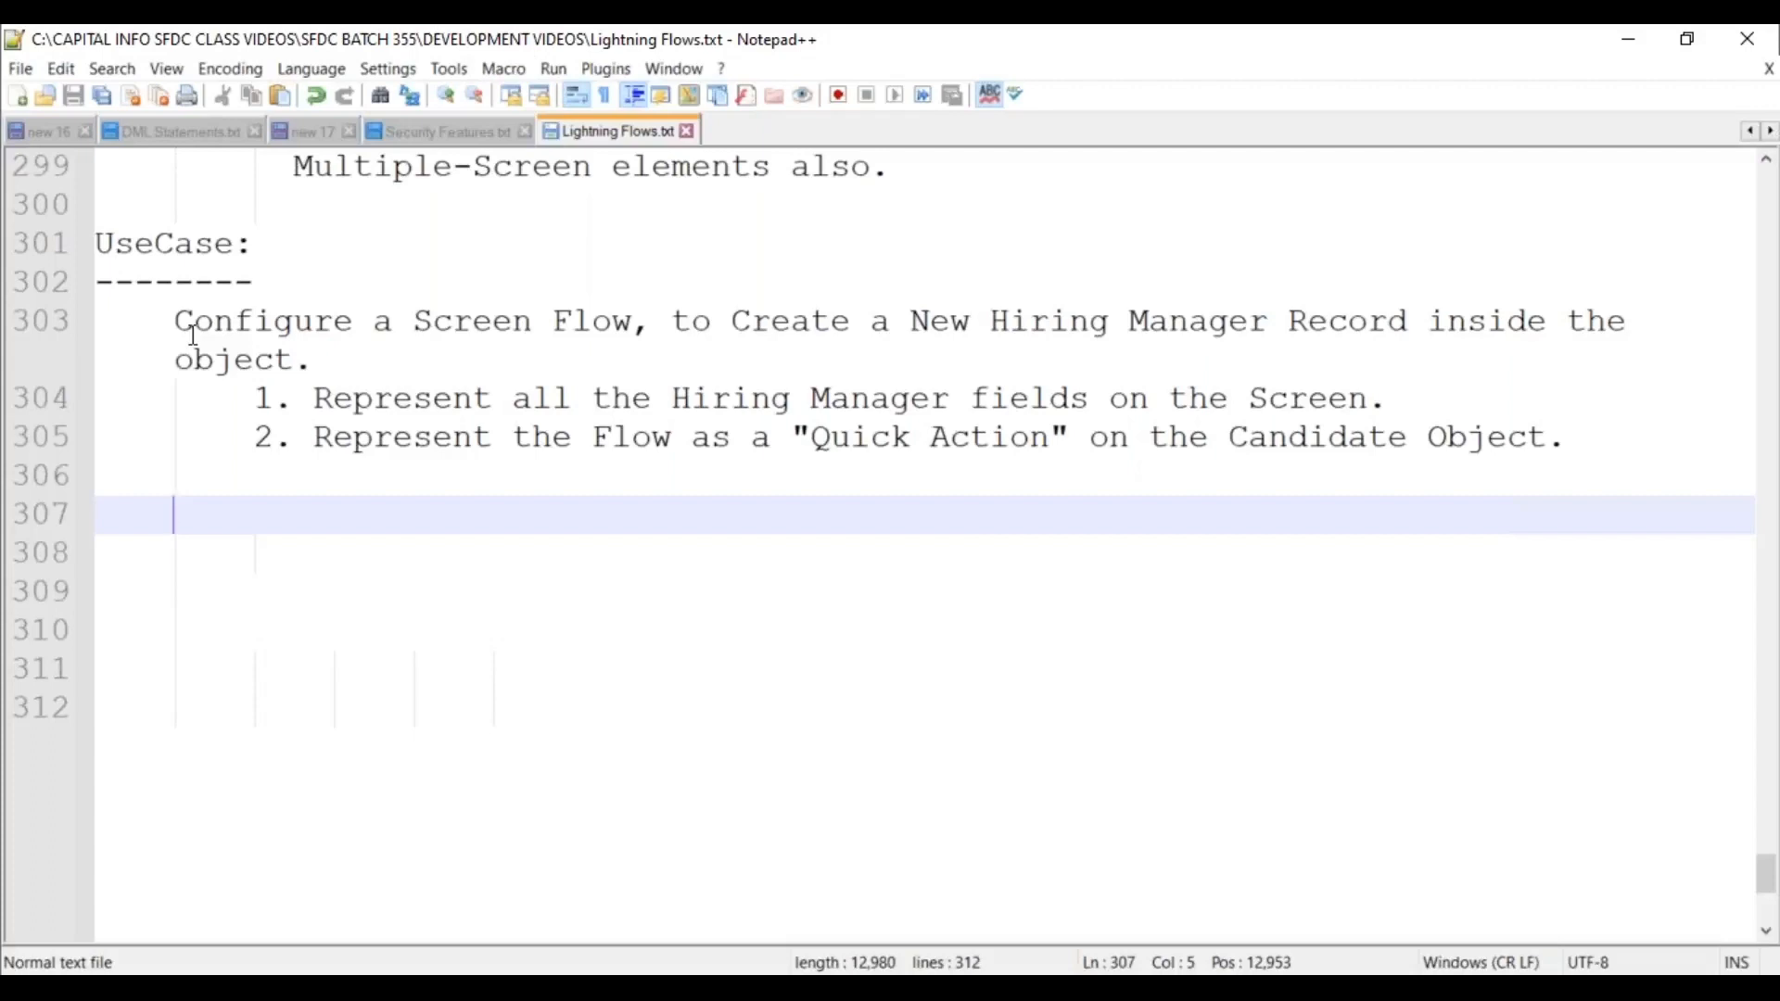
key(Right)
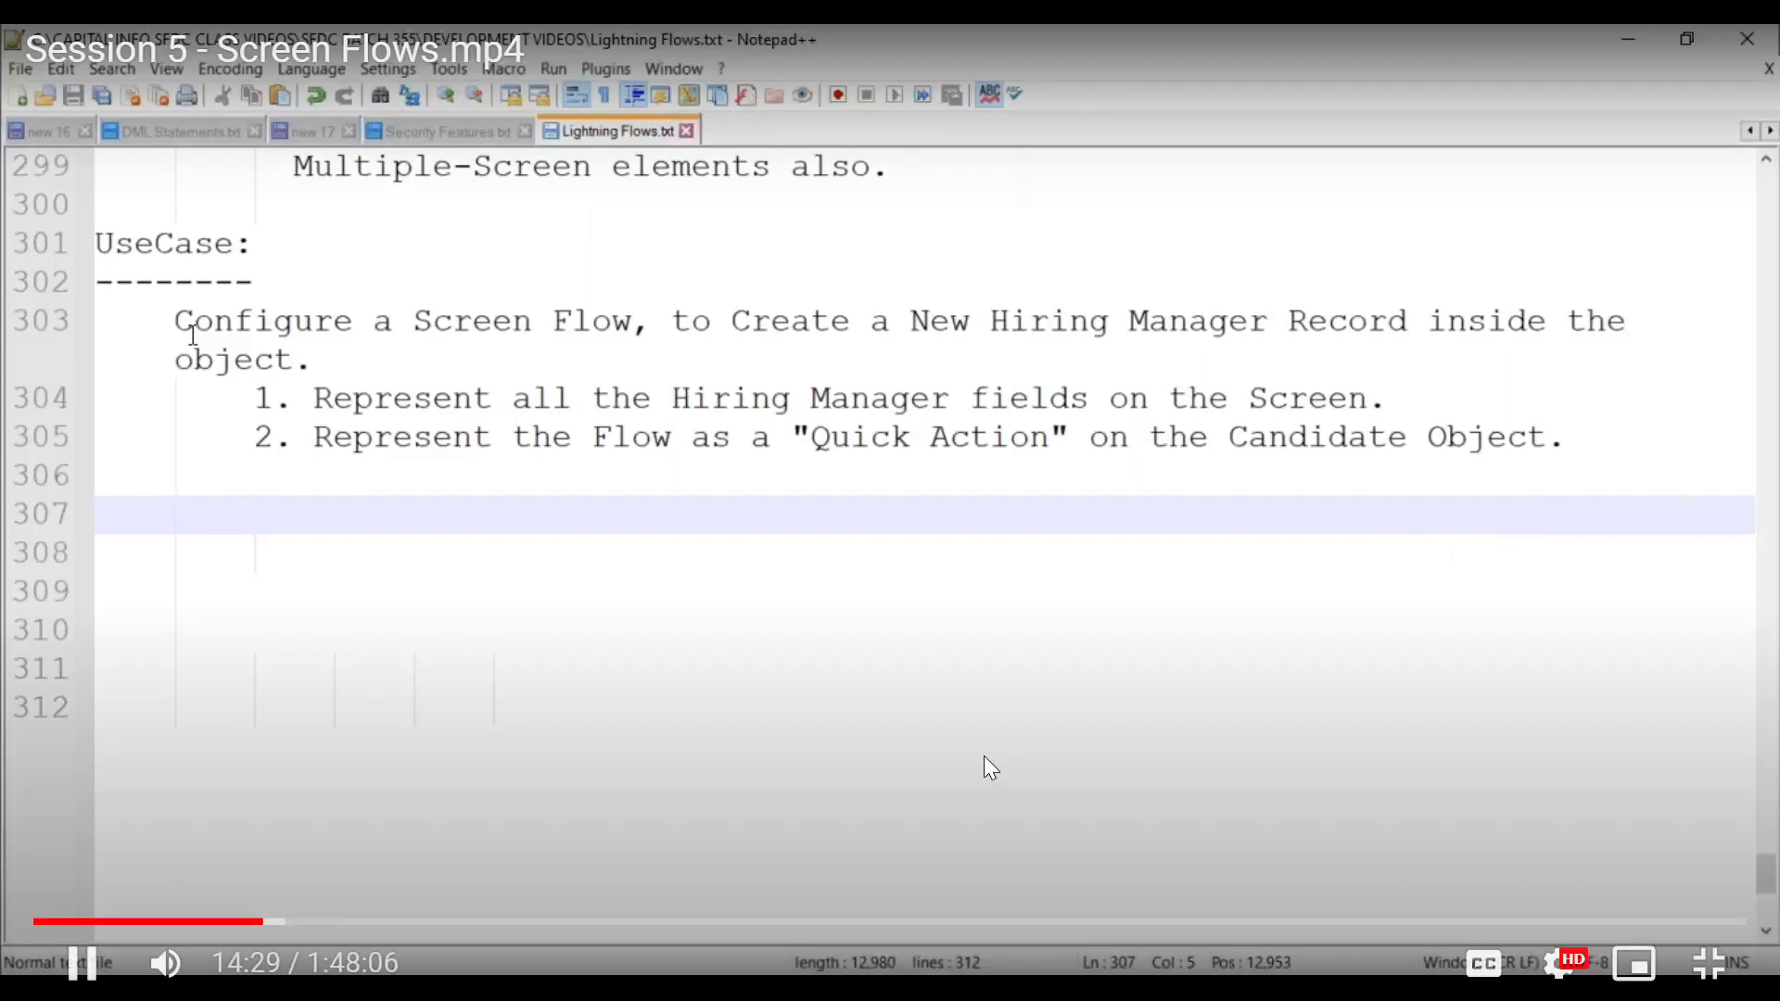
Log in with the account password, skip phone registration, and search Setup Quick Find for 'flows'.
key(Right)
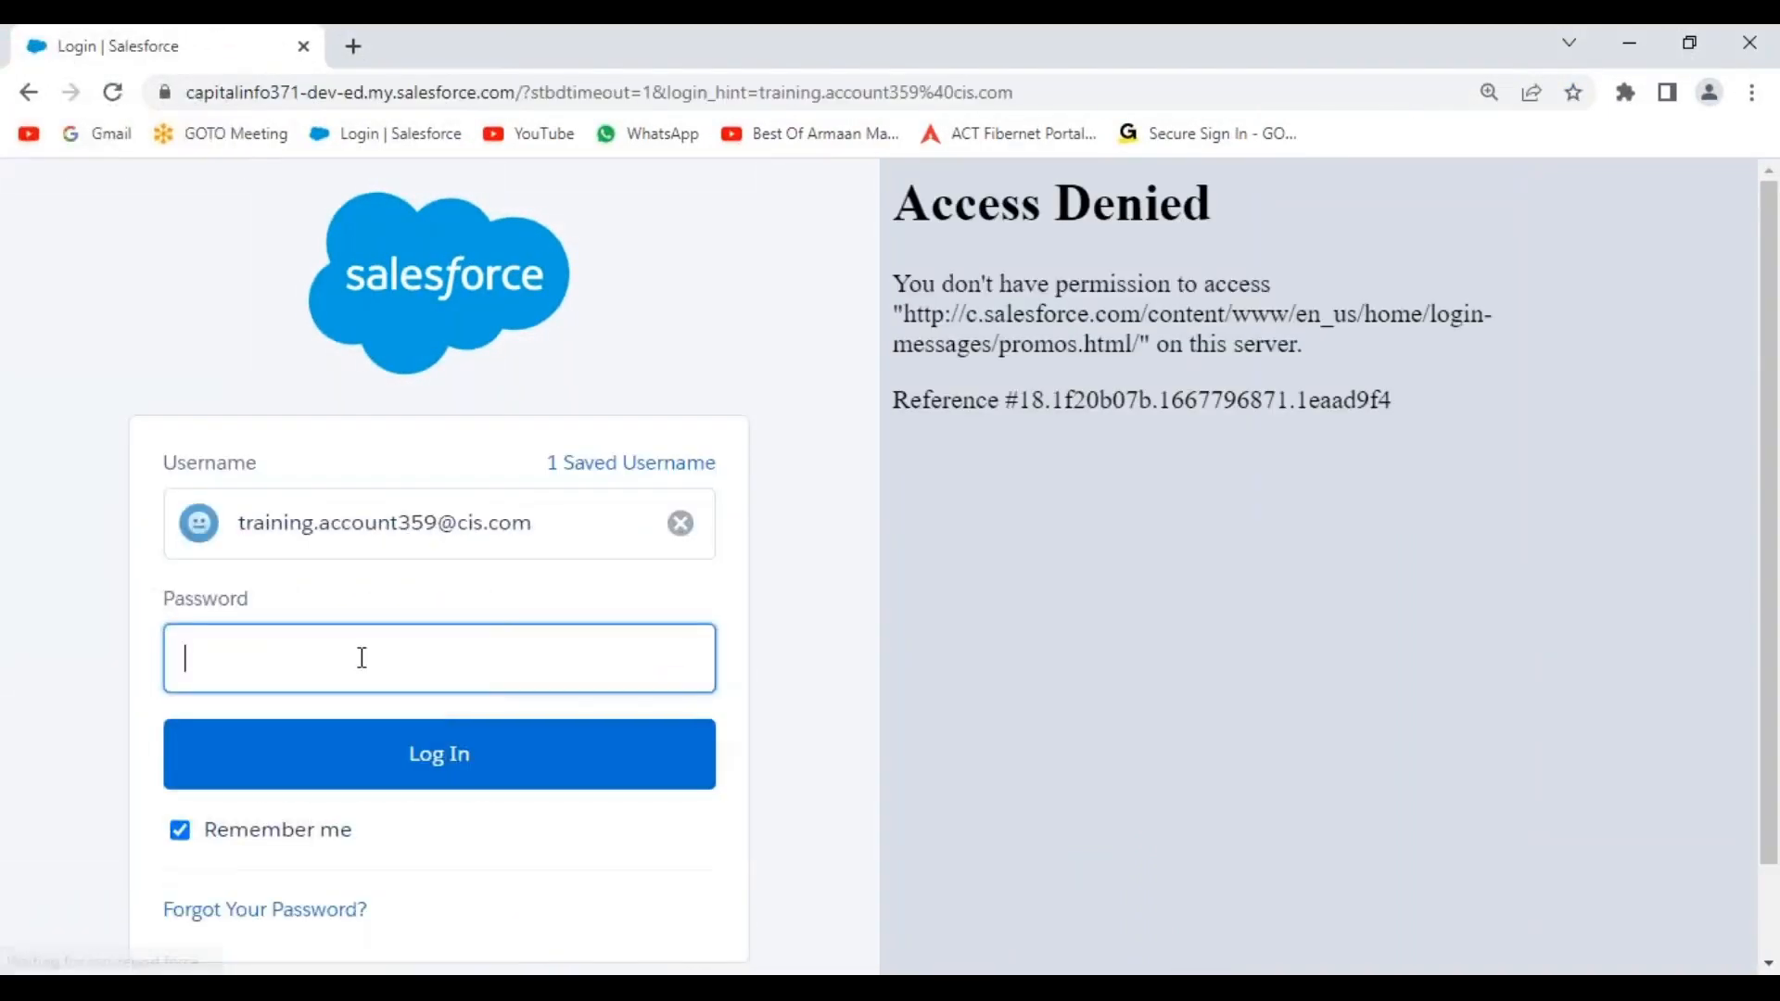
text(••••••••••)
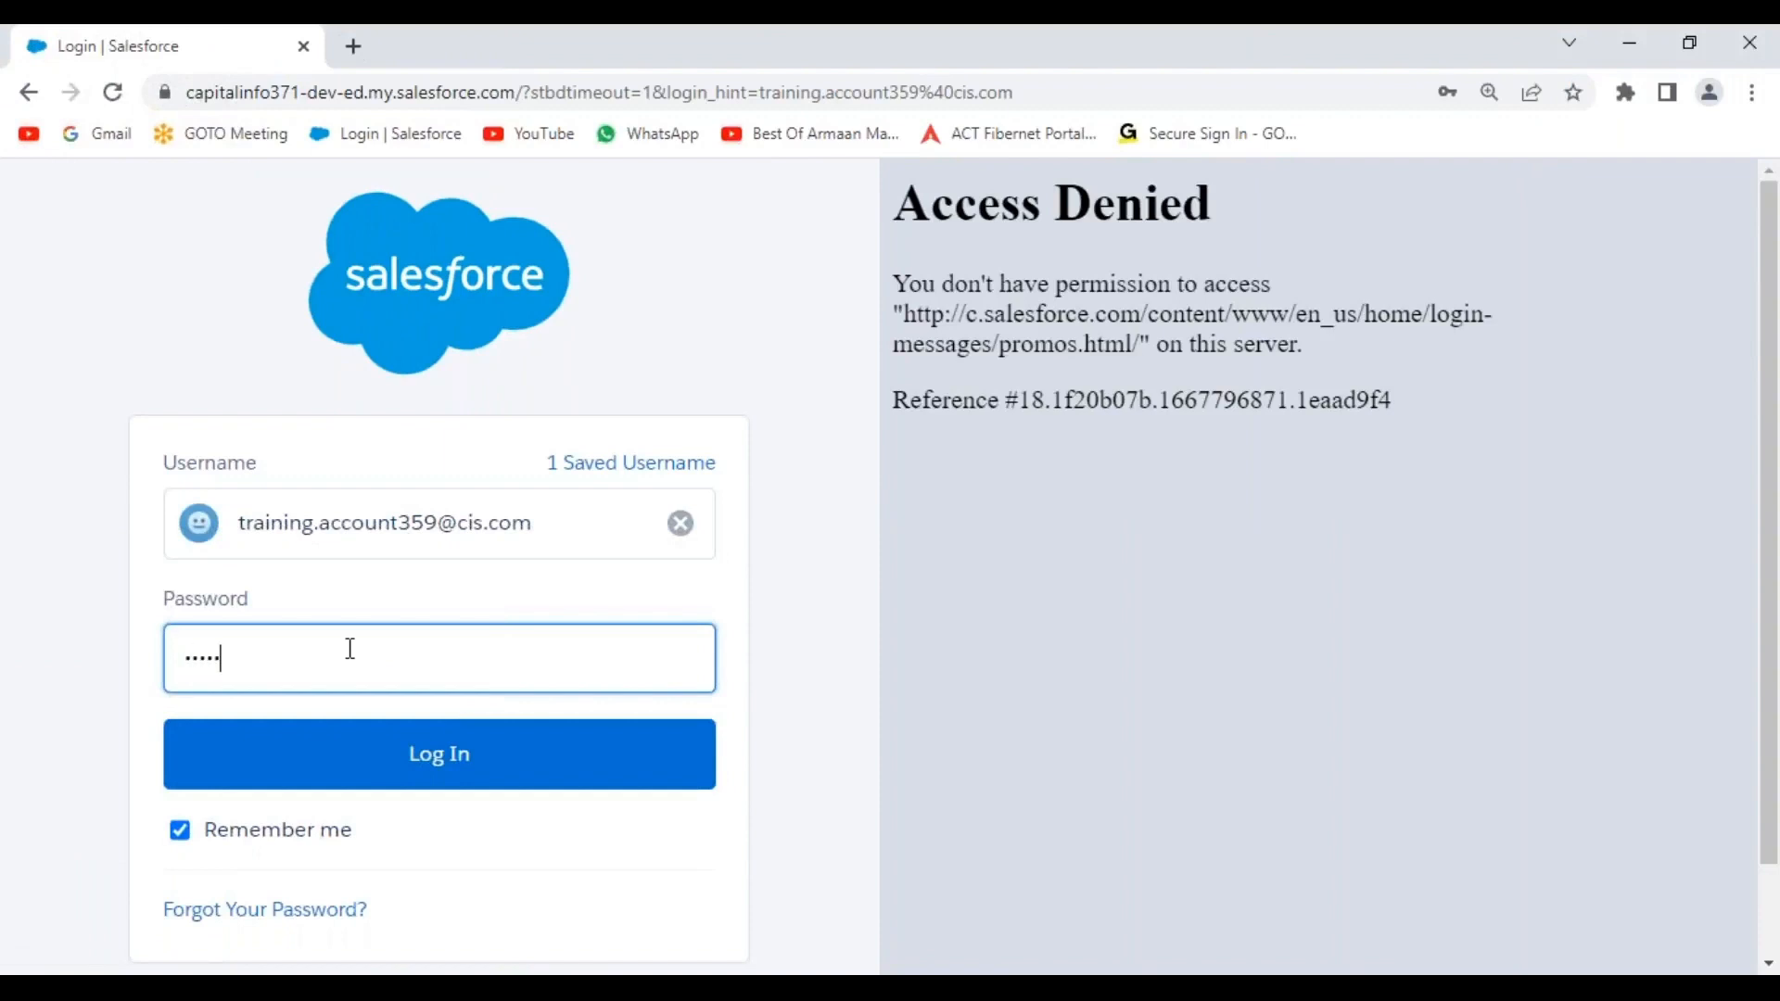
key(Return)
scroll(649, 681, down, 3)
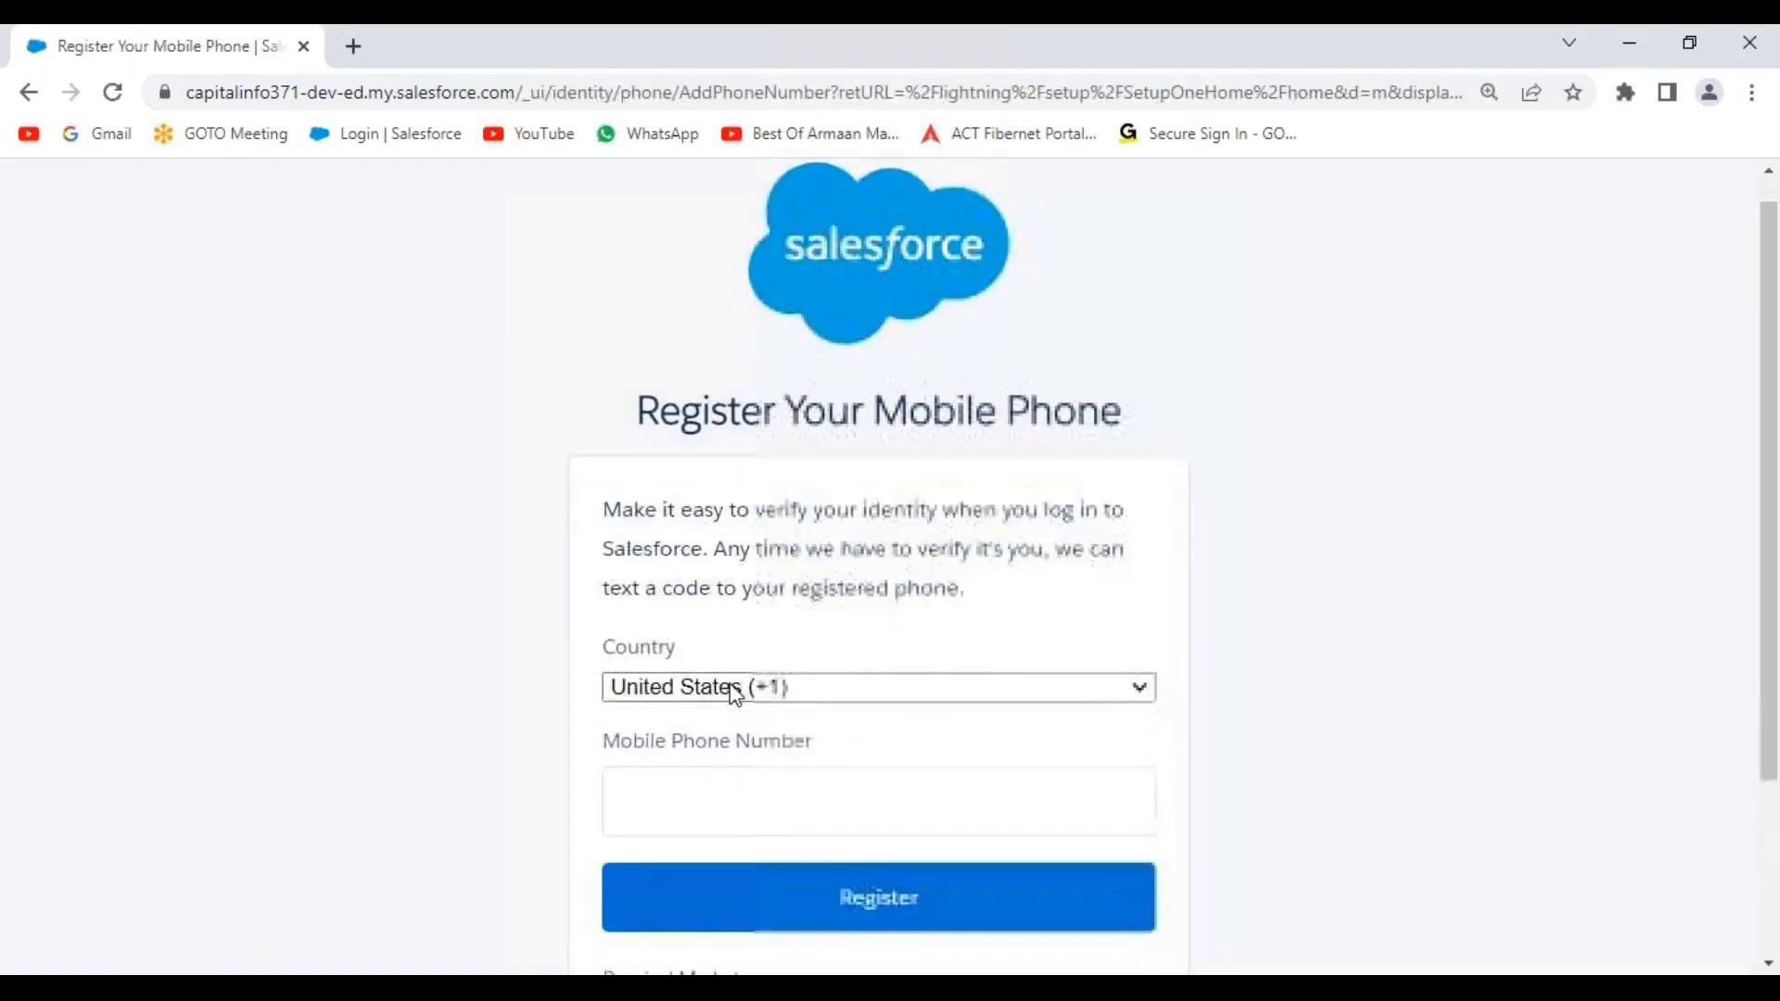
click(636, 735)
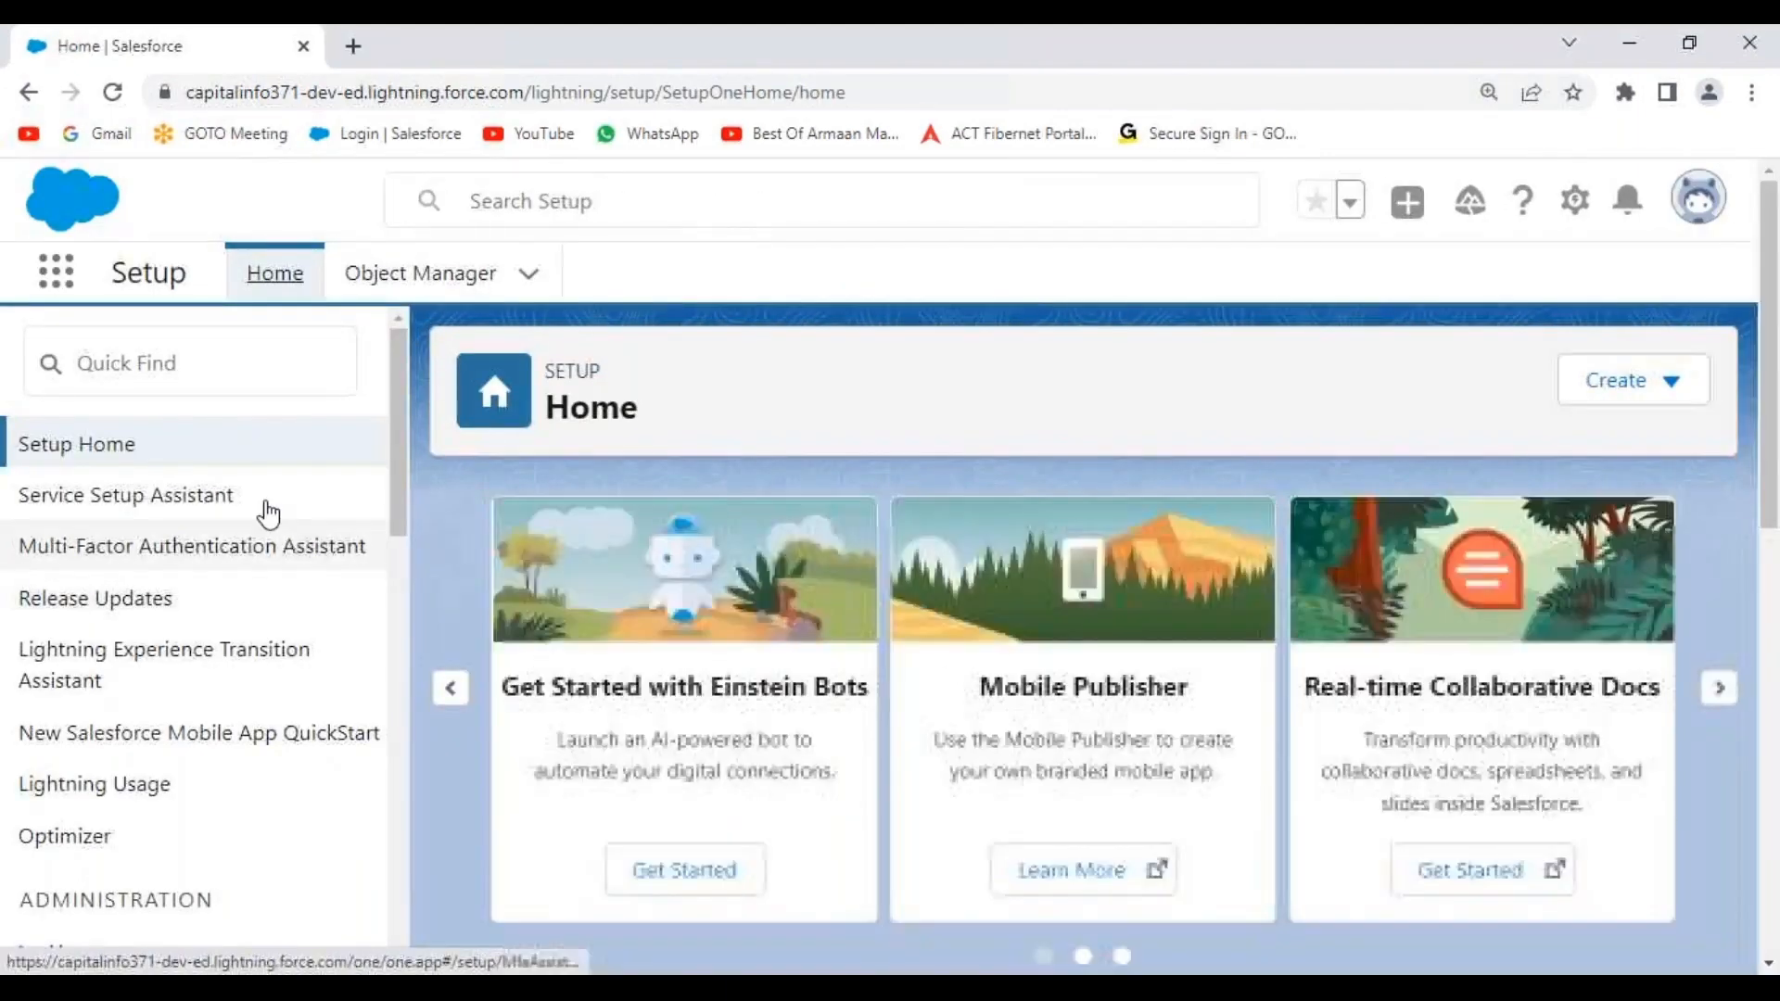
click(160, 365)
text(flows)
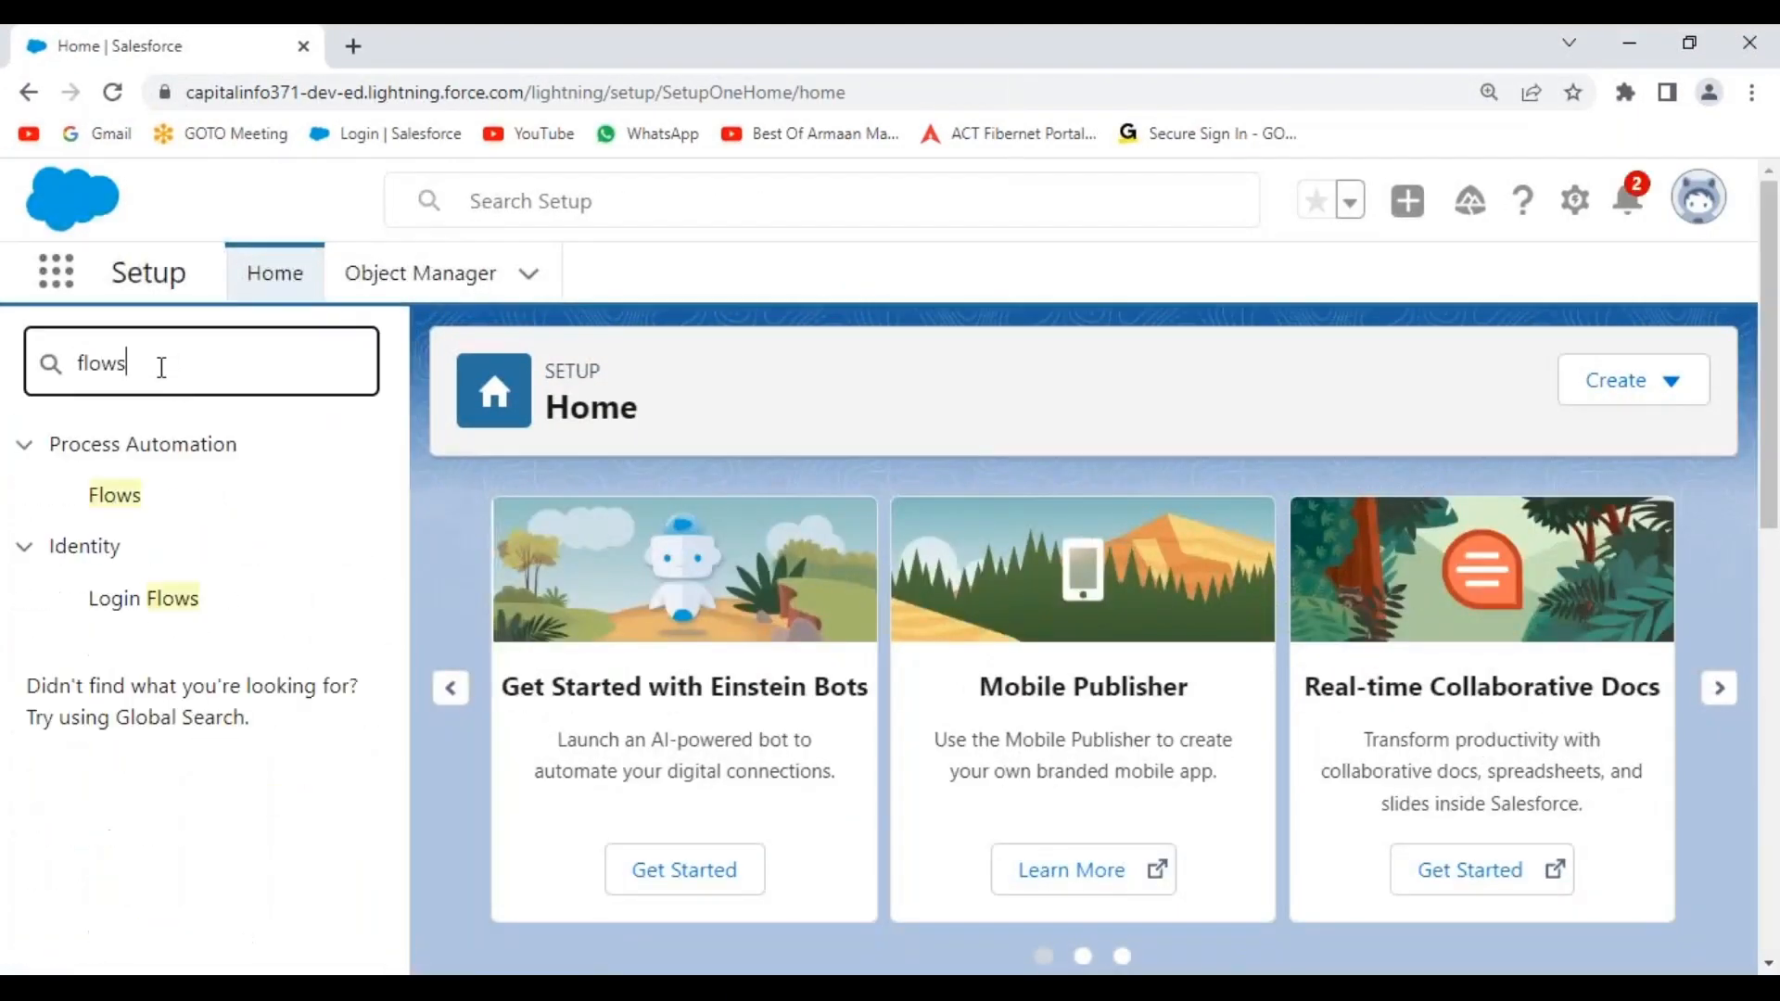
click(121, 496)
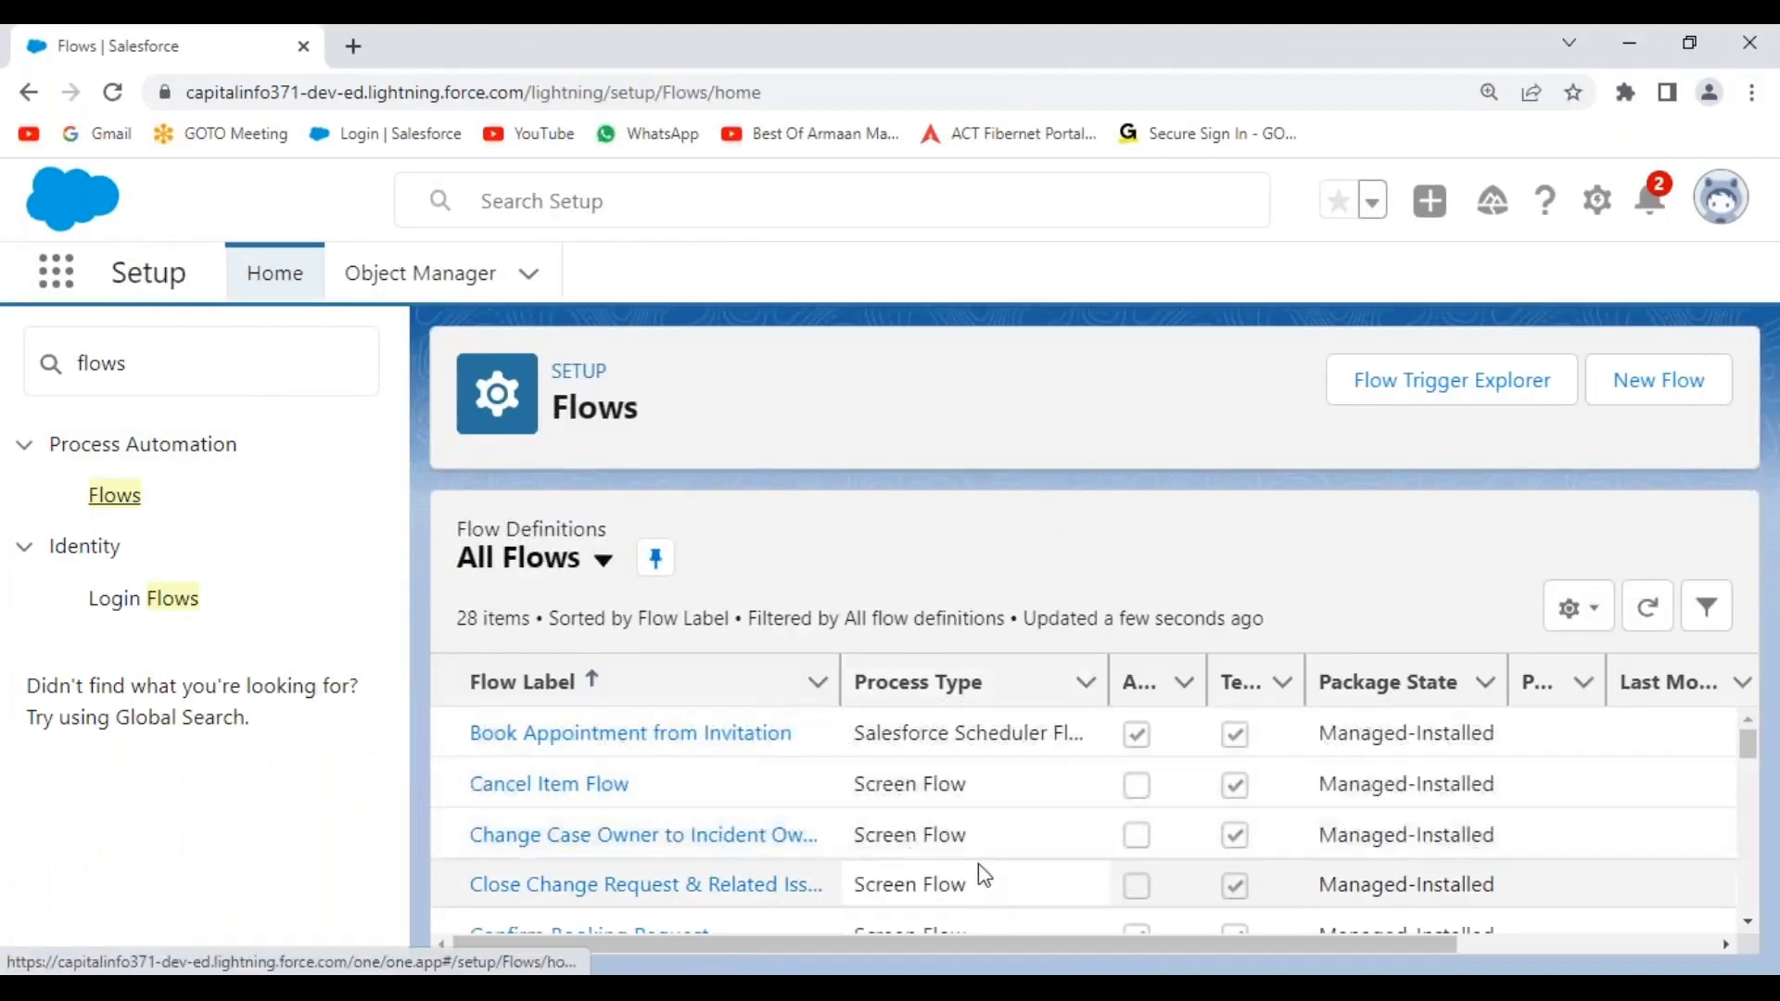
scroll(815, 811, down, 3)
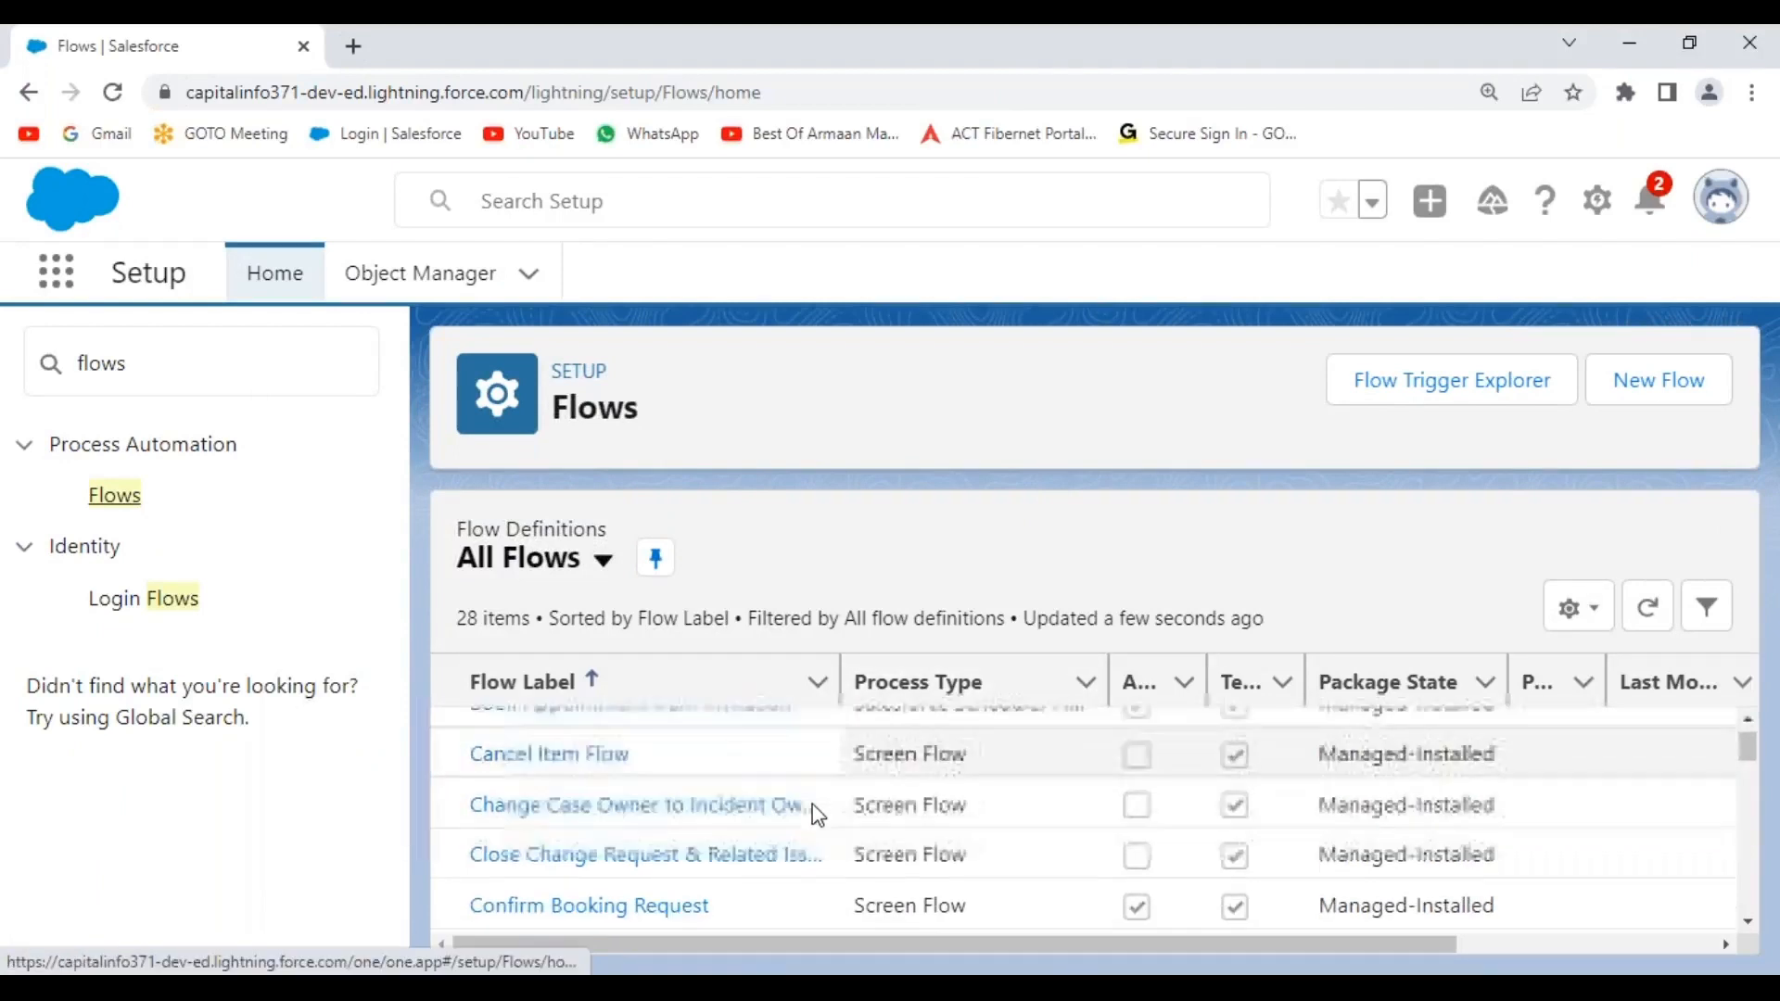
scroll(818, 816, down, 5)
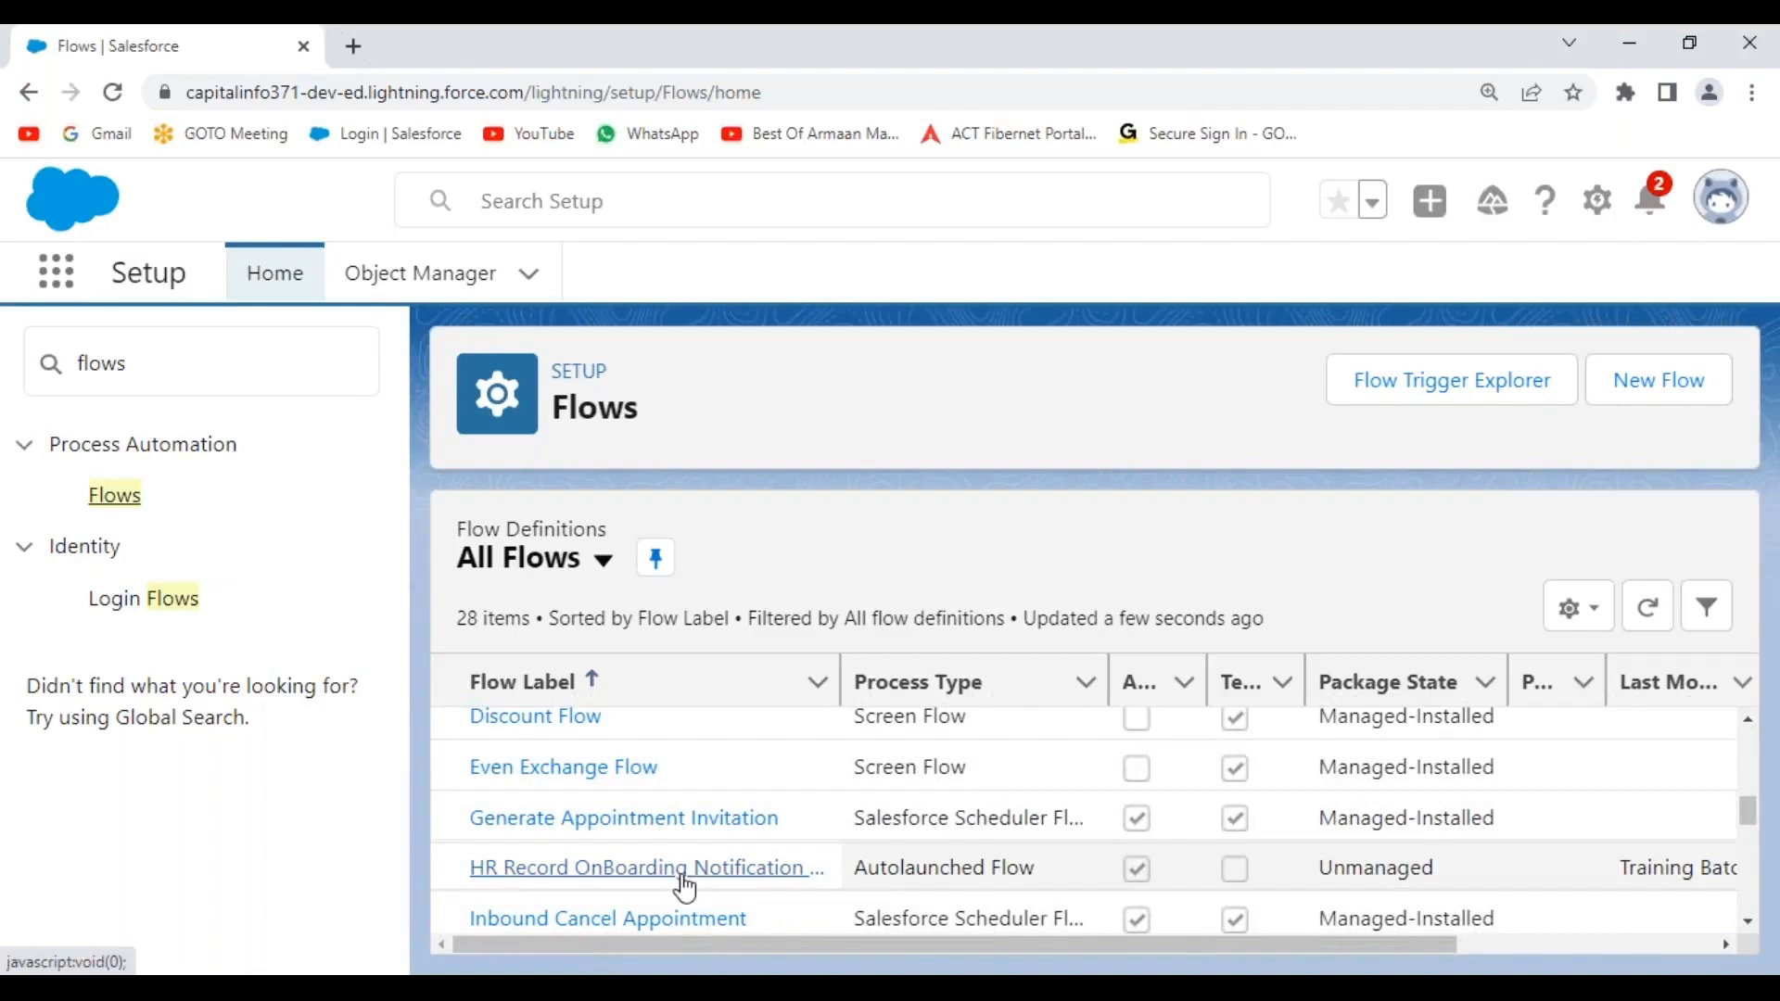
scroll(784, 881, down, 5)
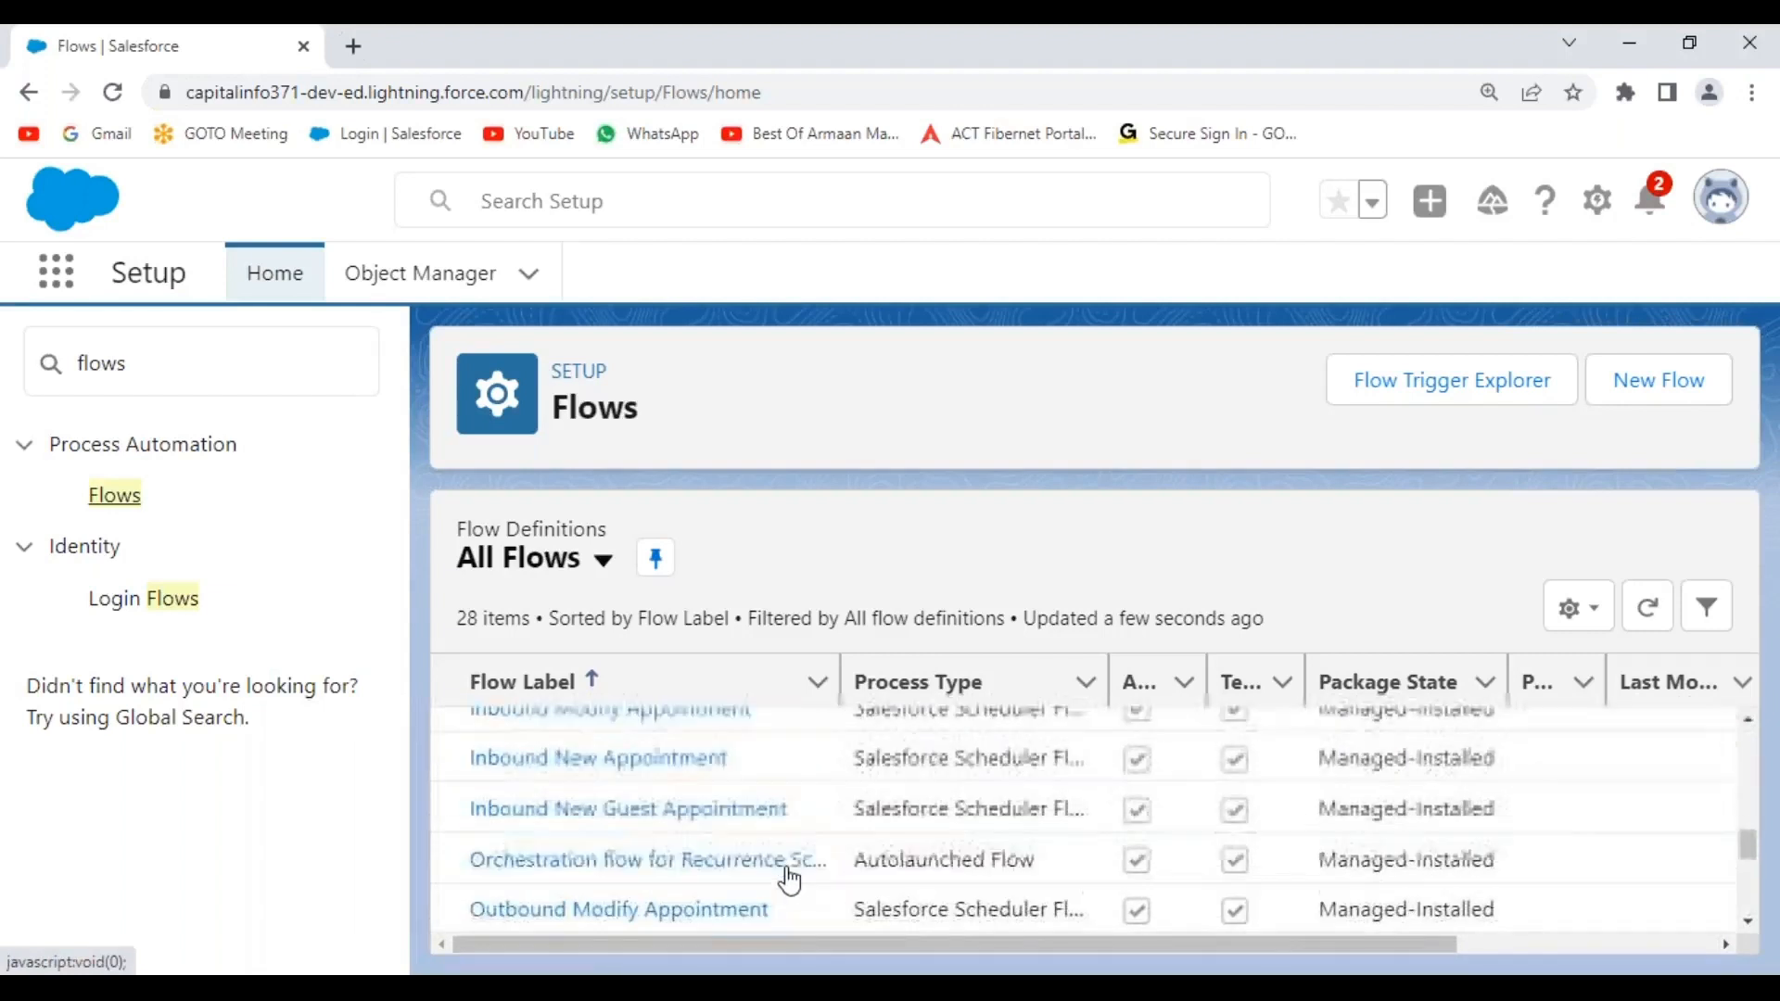
scroll(791, 881, down, 3)
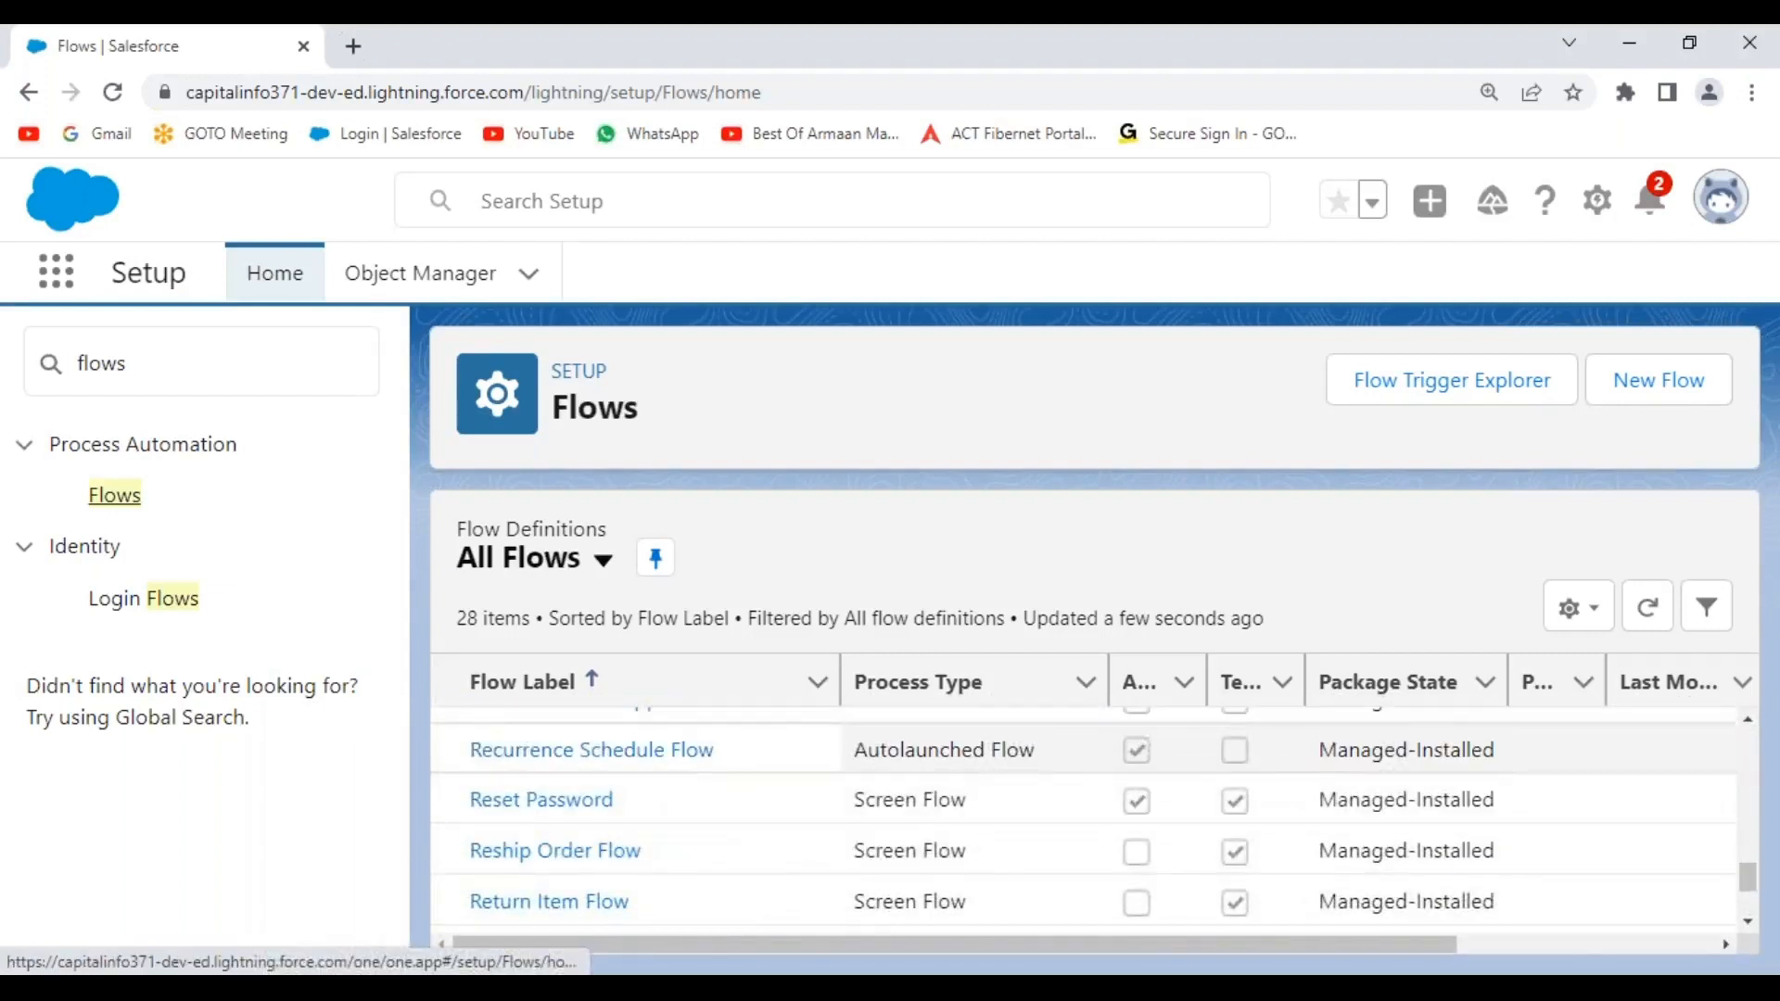
scroll(790, 881, down, 3)
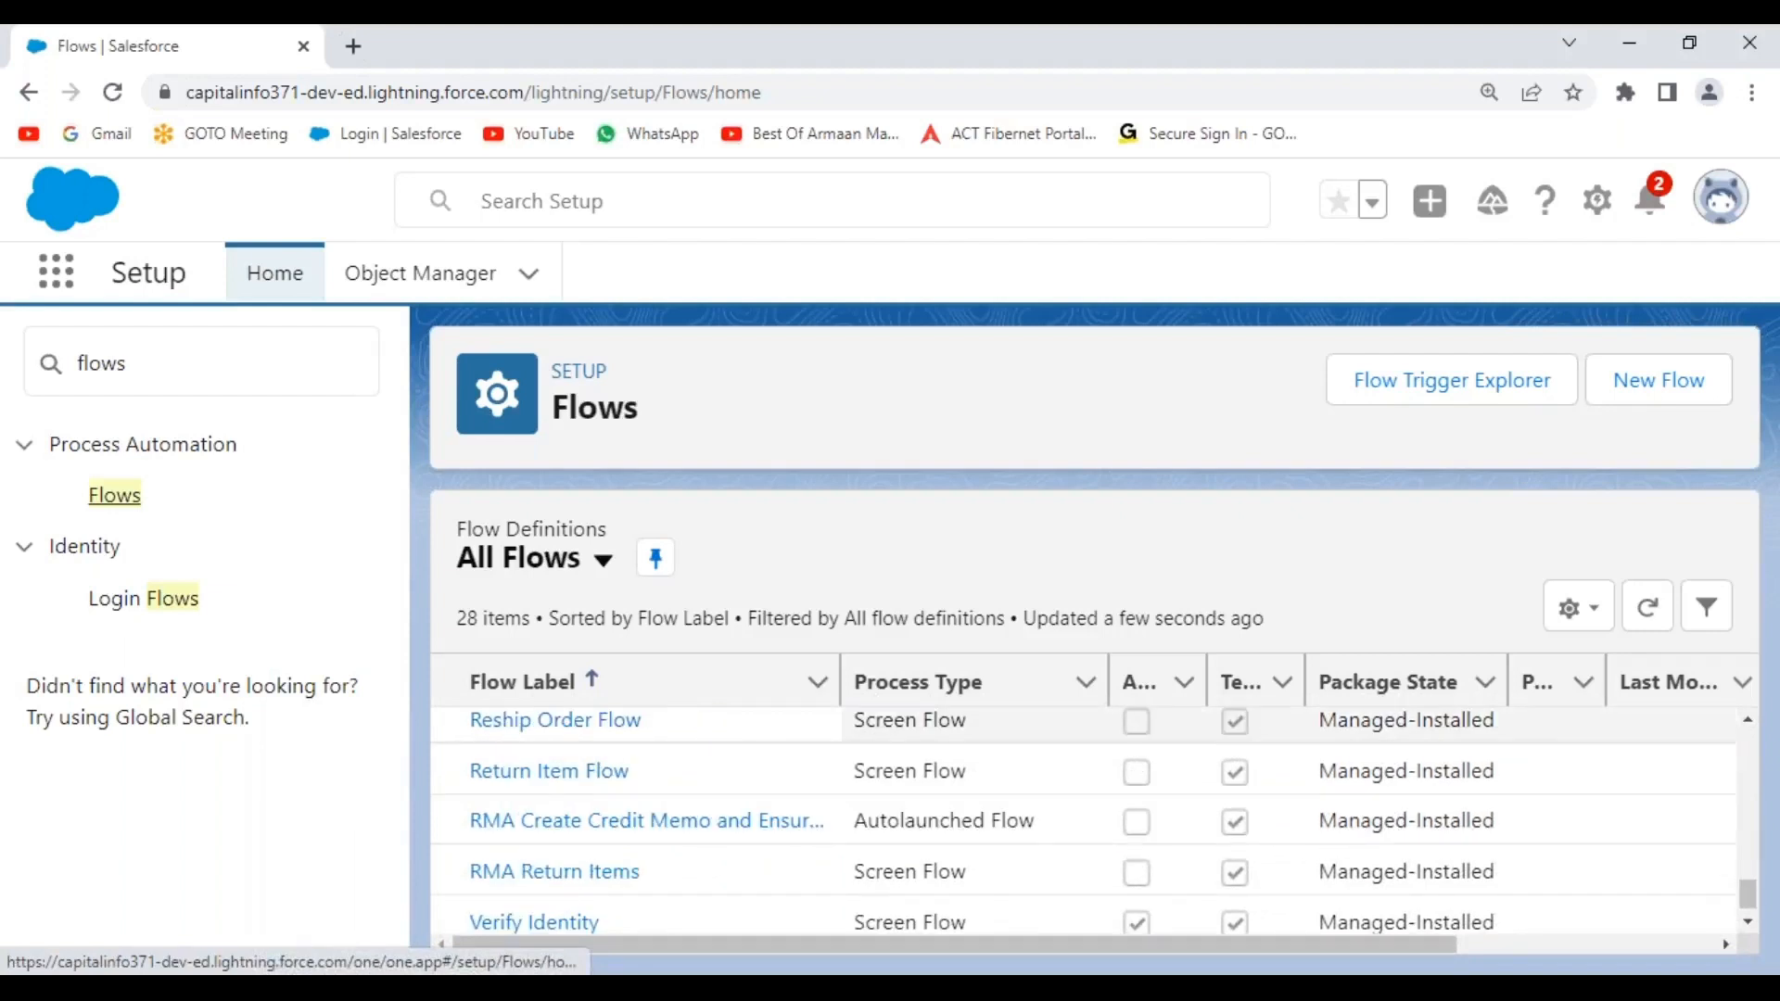
scroll(790, 881, up, 10)
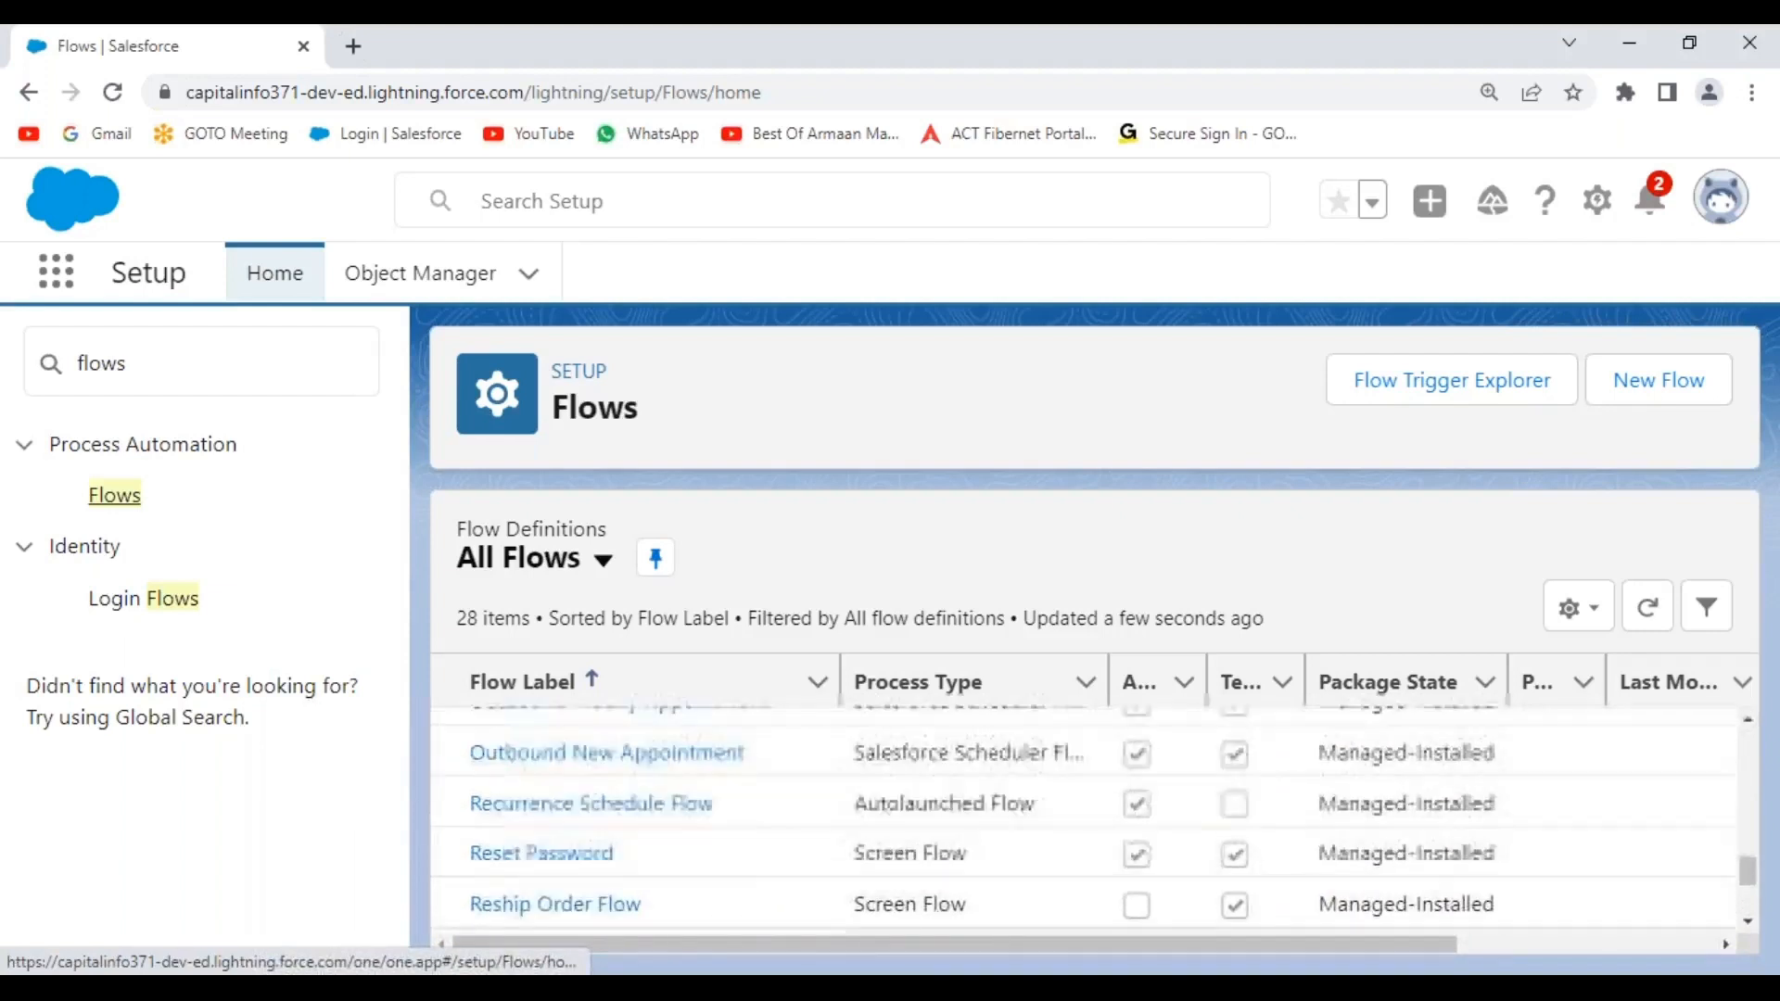
scroll(790, 881, up, 4)
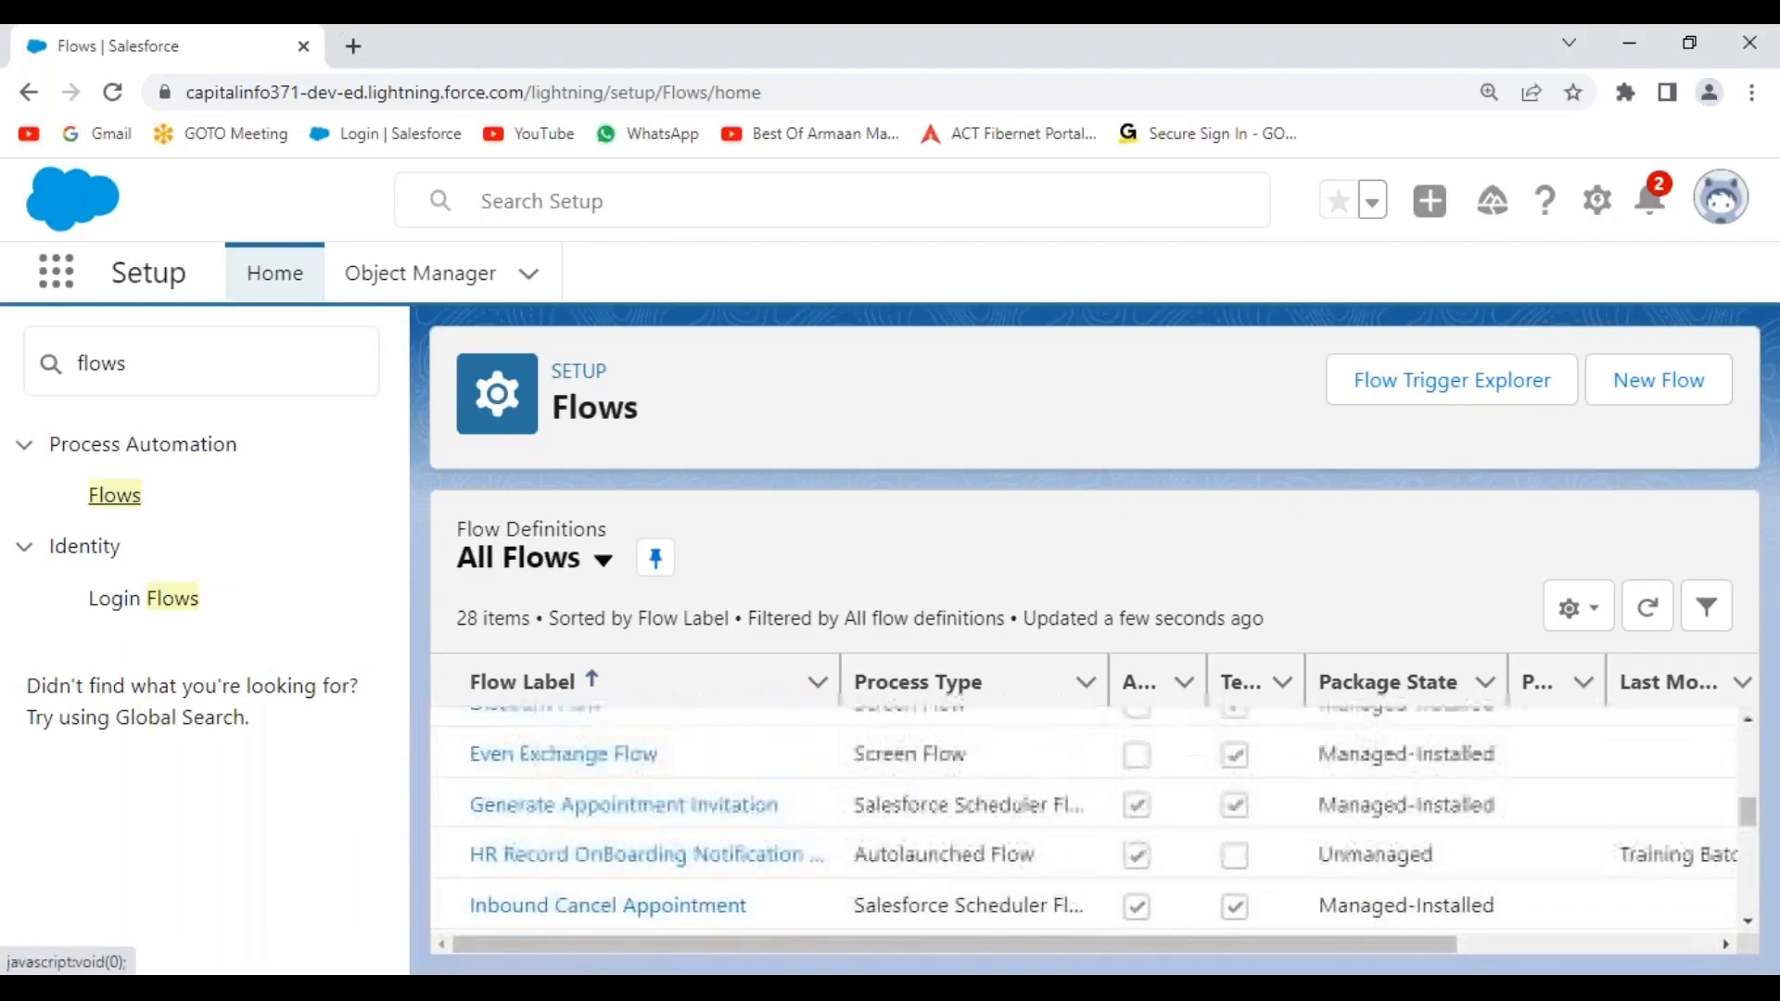
scroll(636, 875, up, 4)
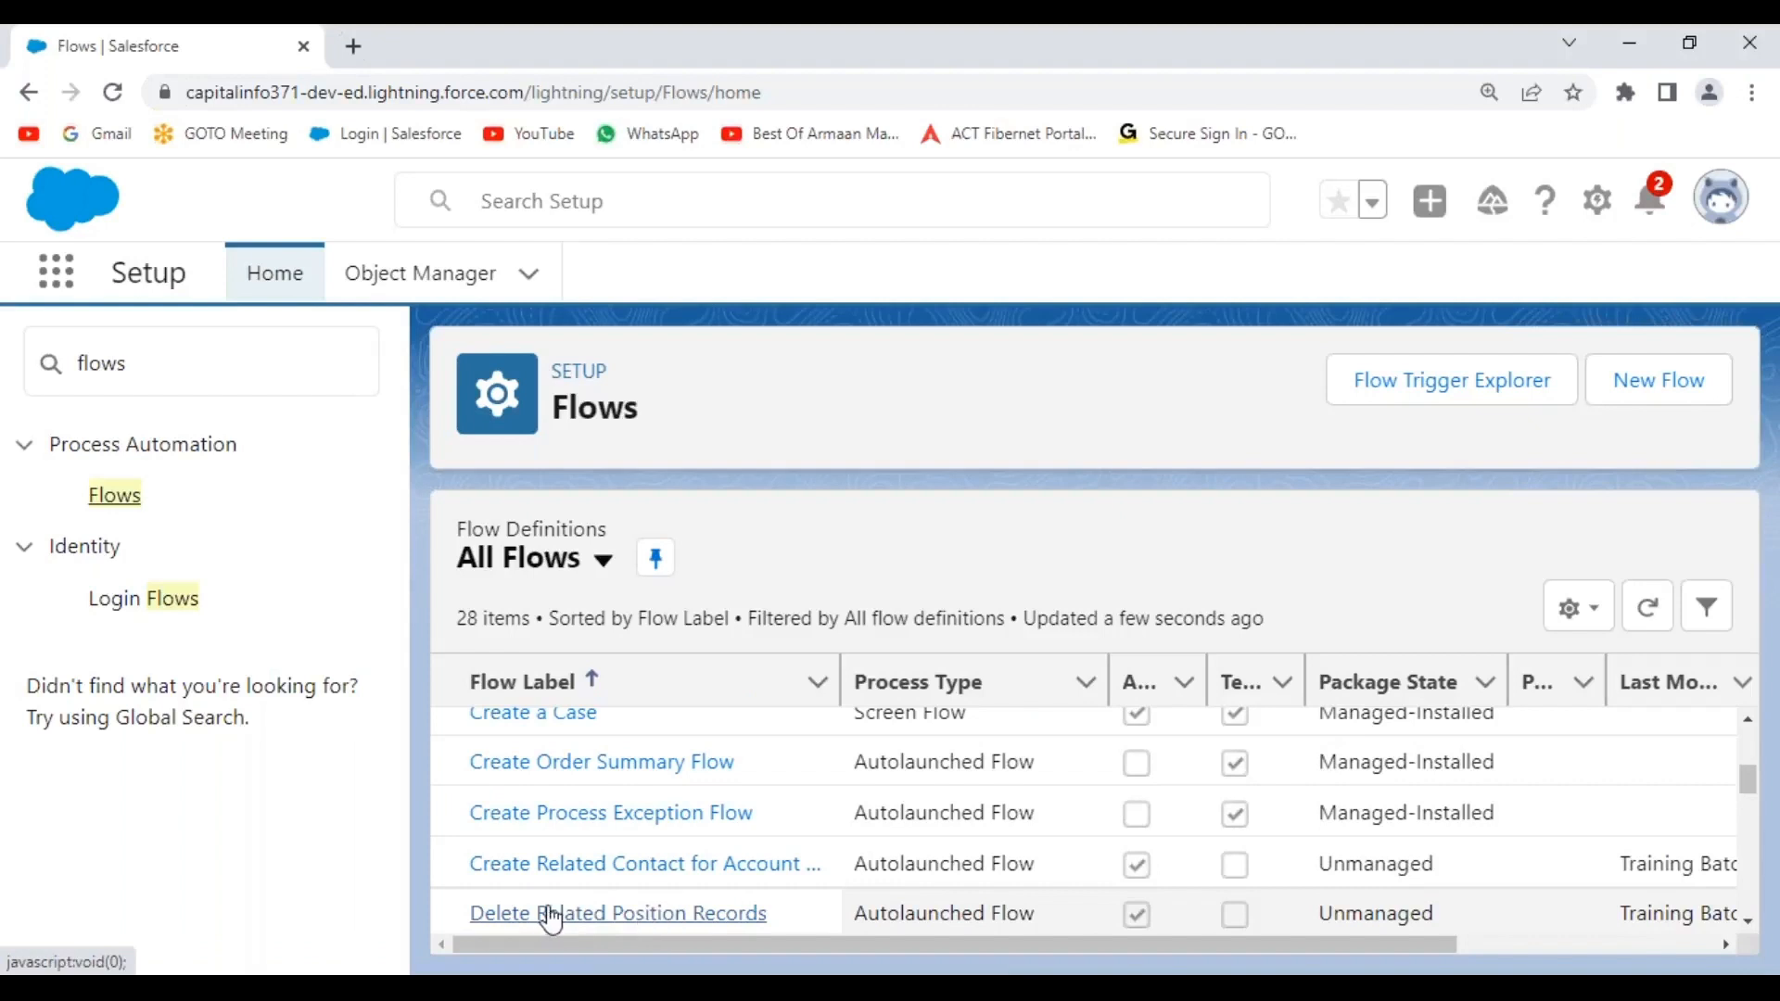
scroll(701, 924, down, 3)
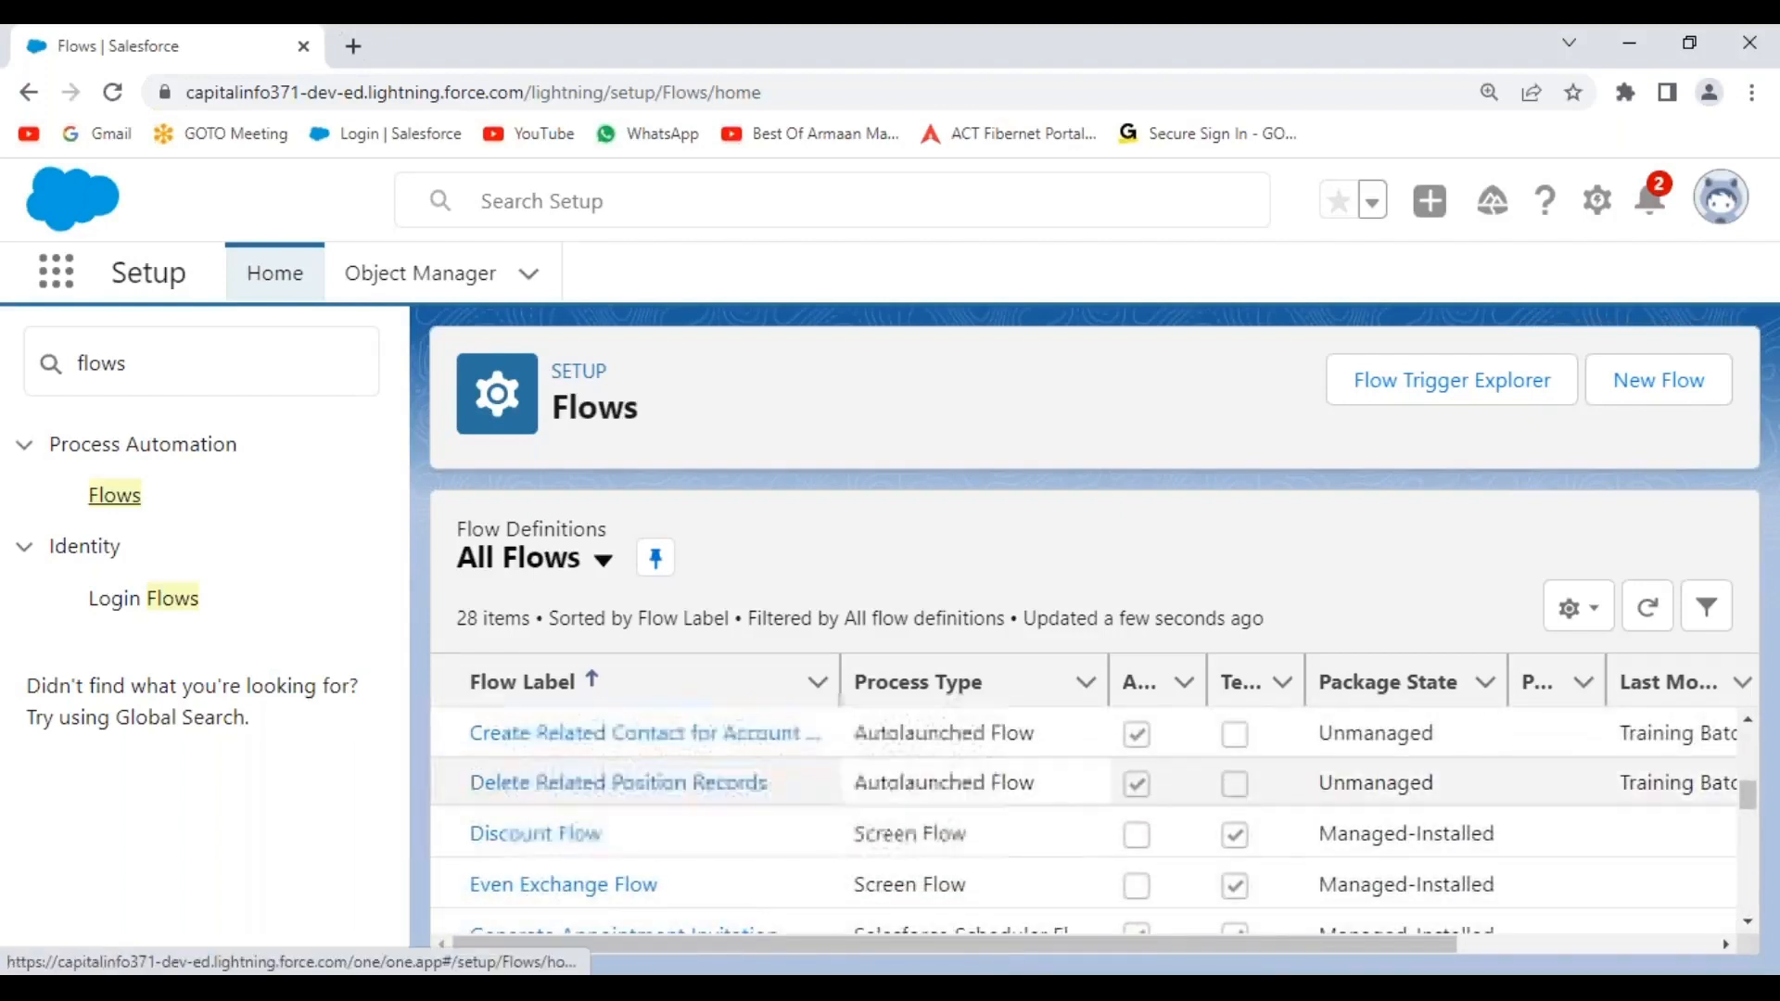
drag(1330, 666, 1317, 667)
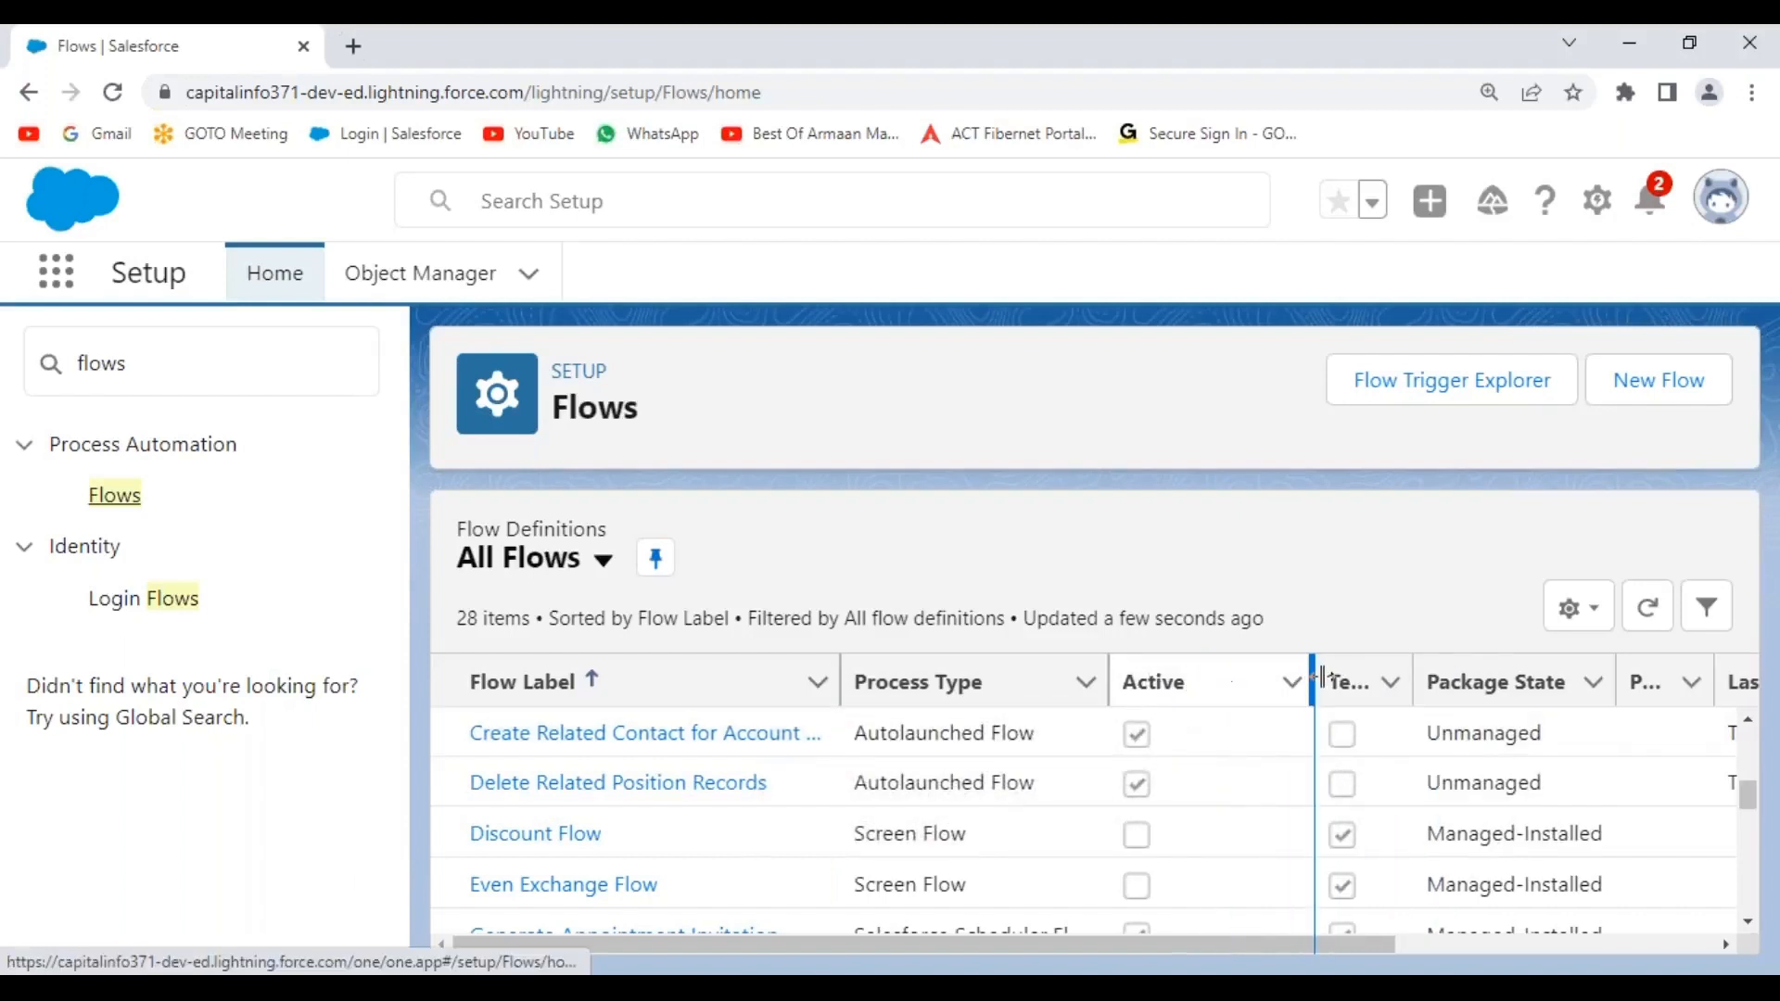
drag(1311, 682, 1207, 682)
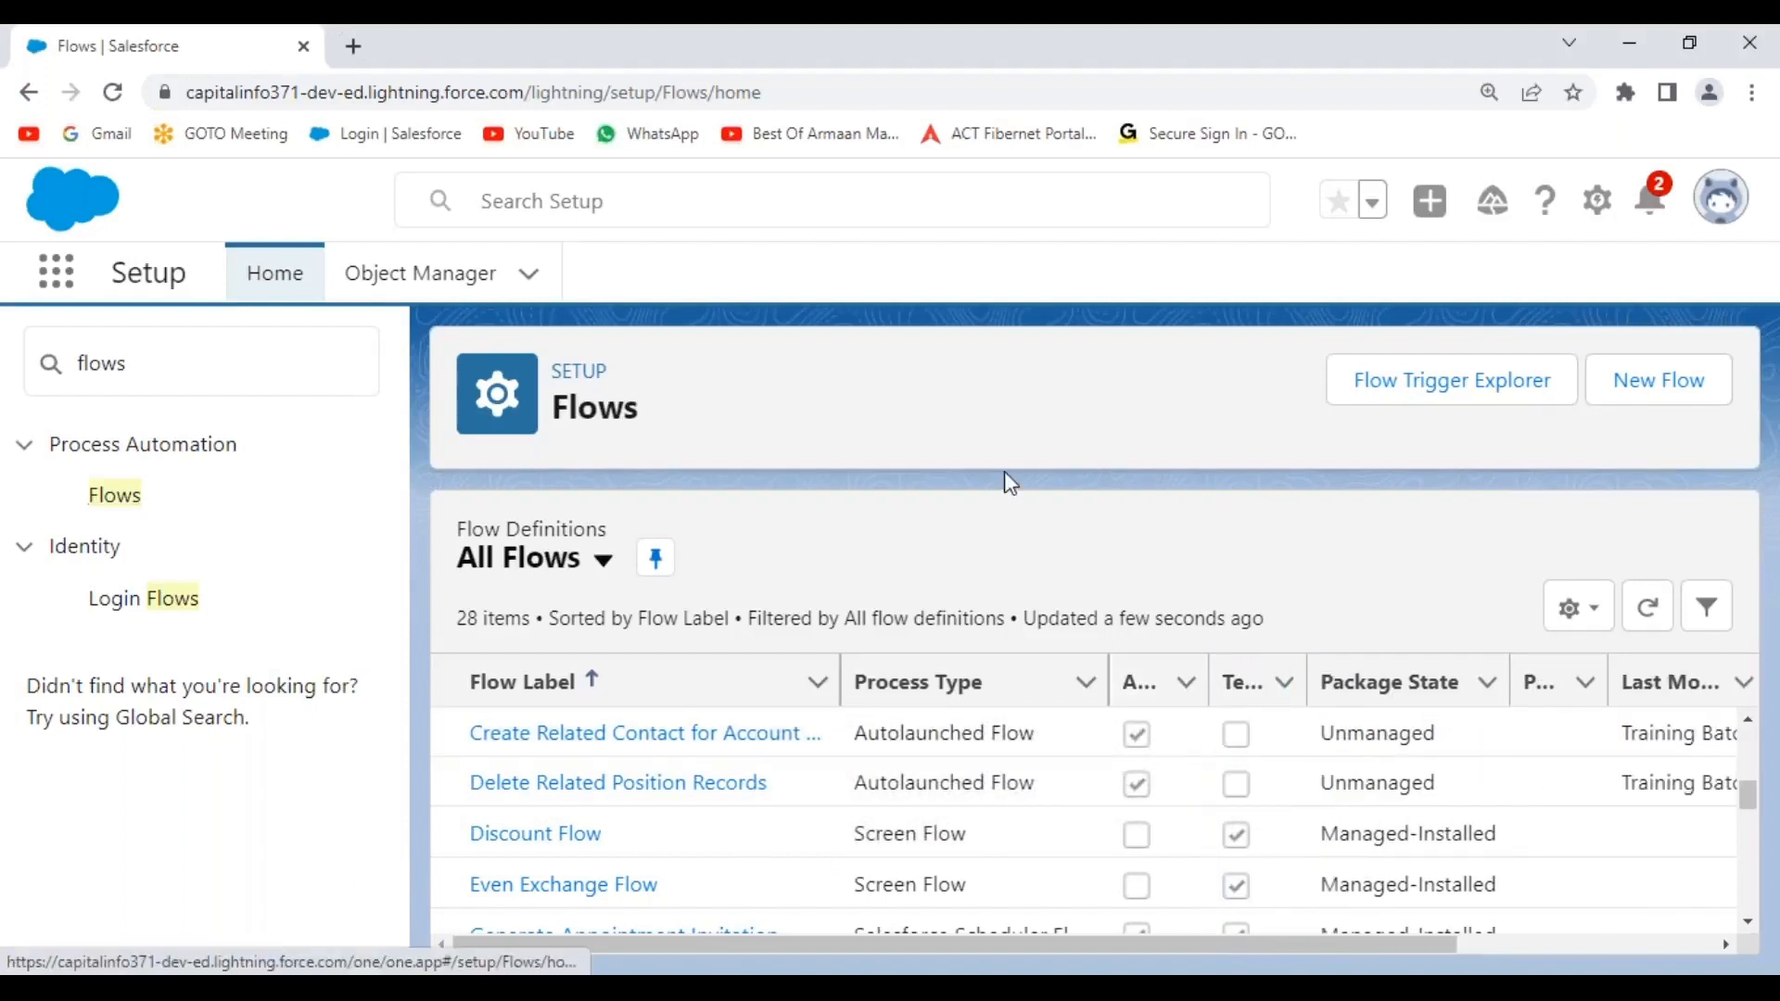
click(1659, 397)
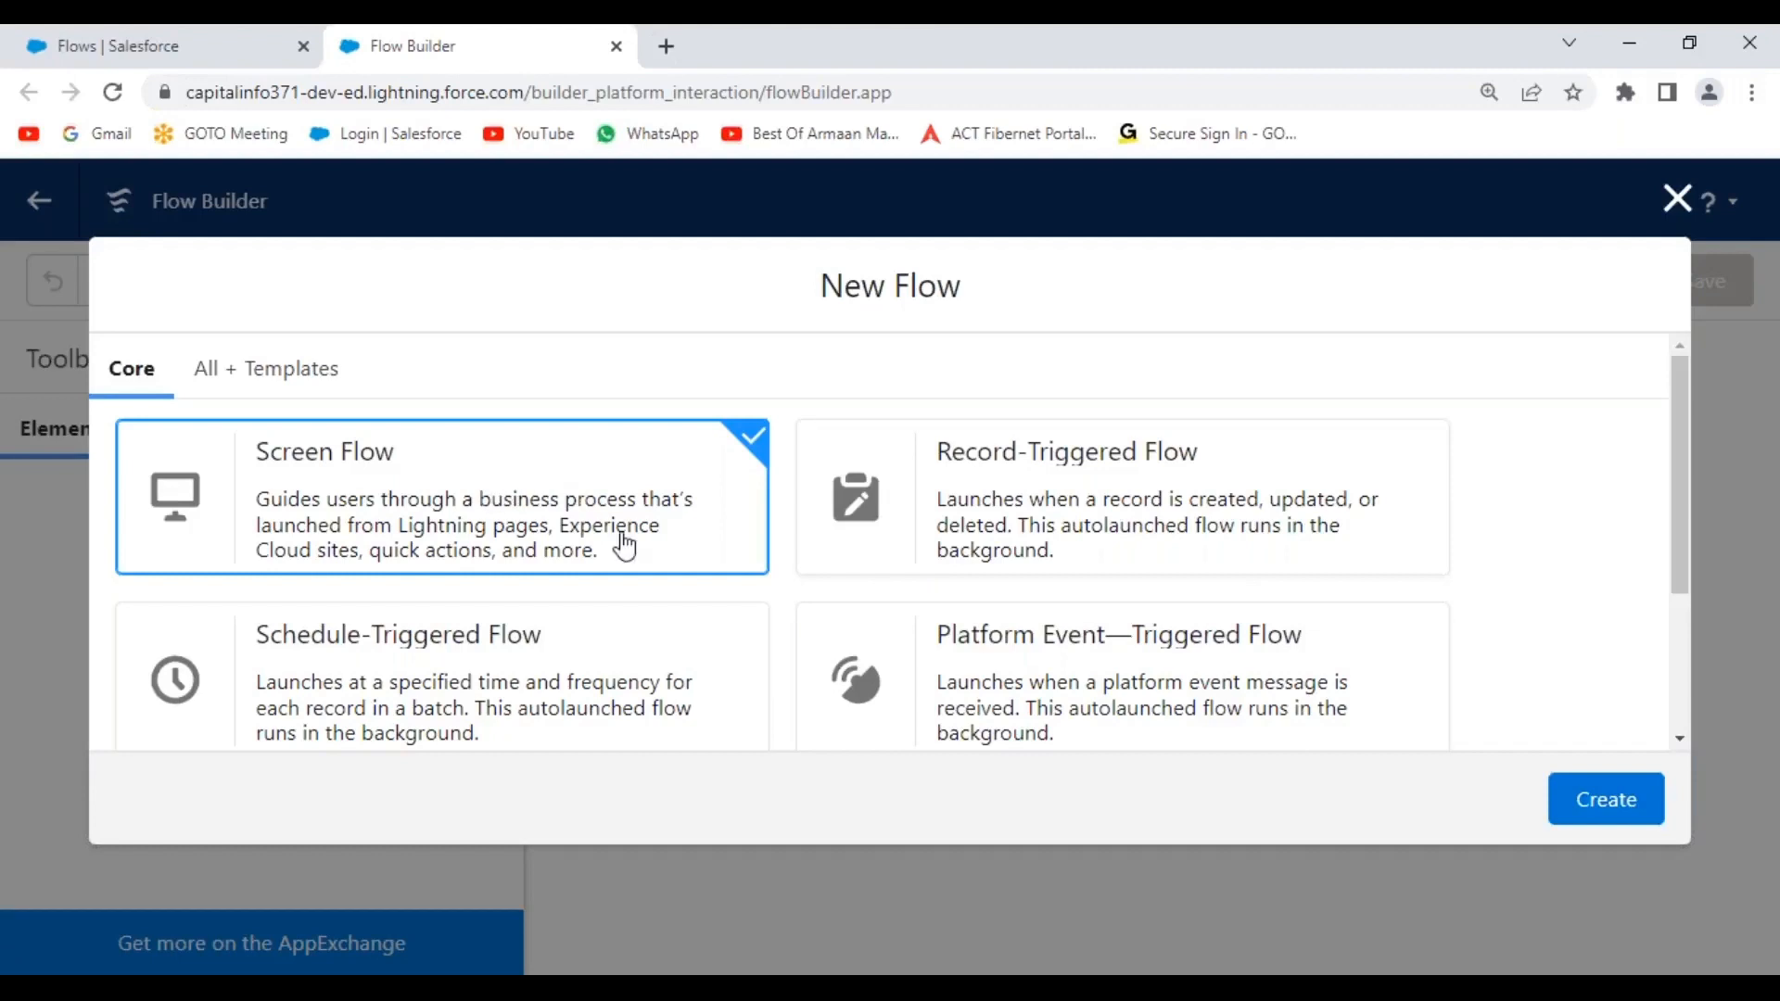
Create a new Screen Flow and switch its canvas from Auto-Layout to Free-Form.
click(1588, 810)
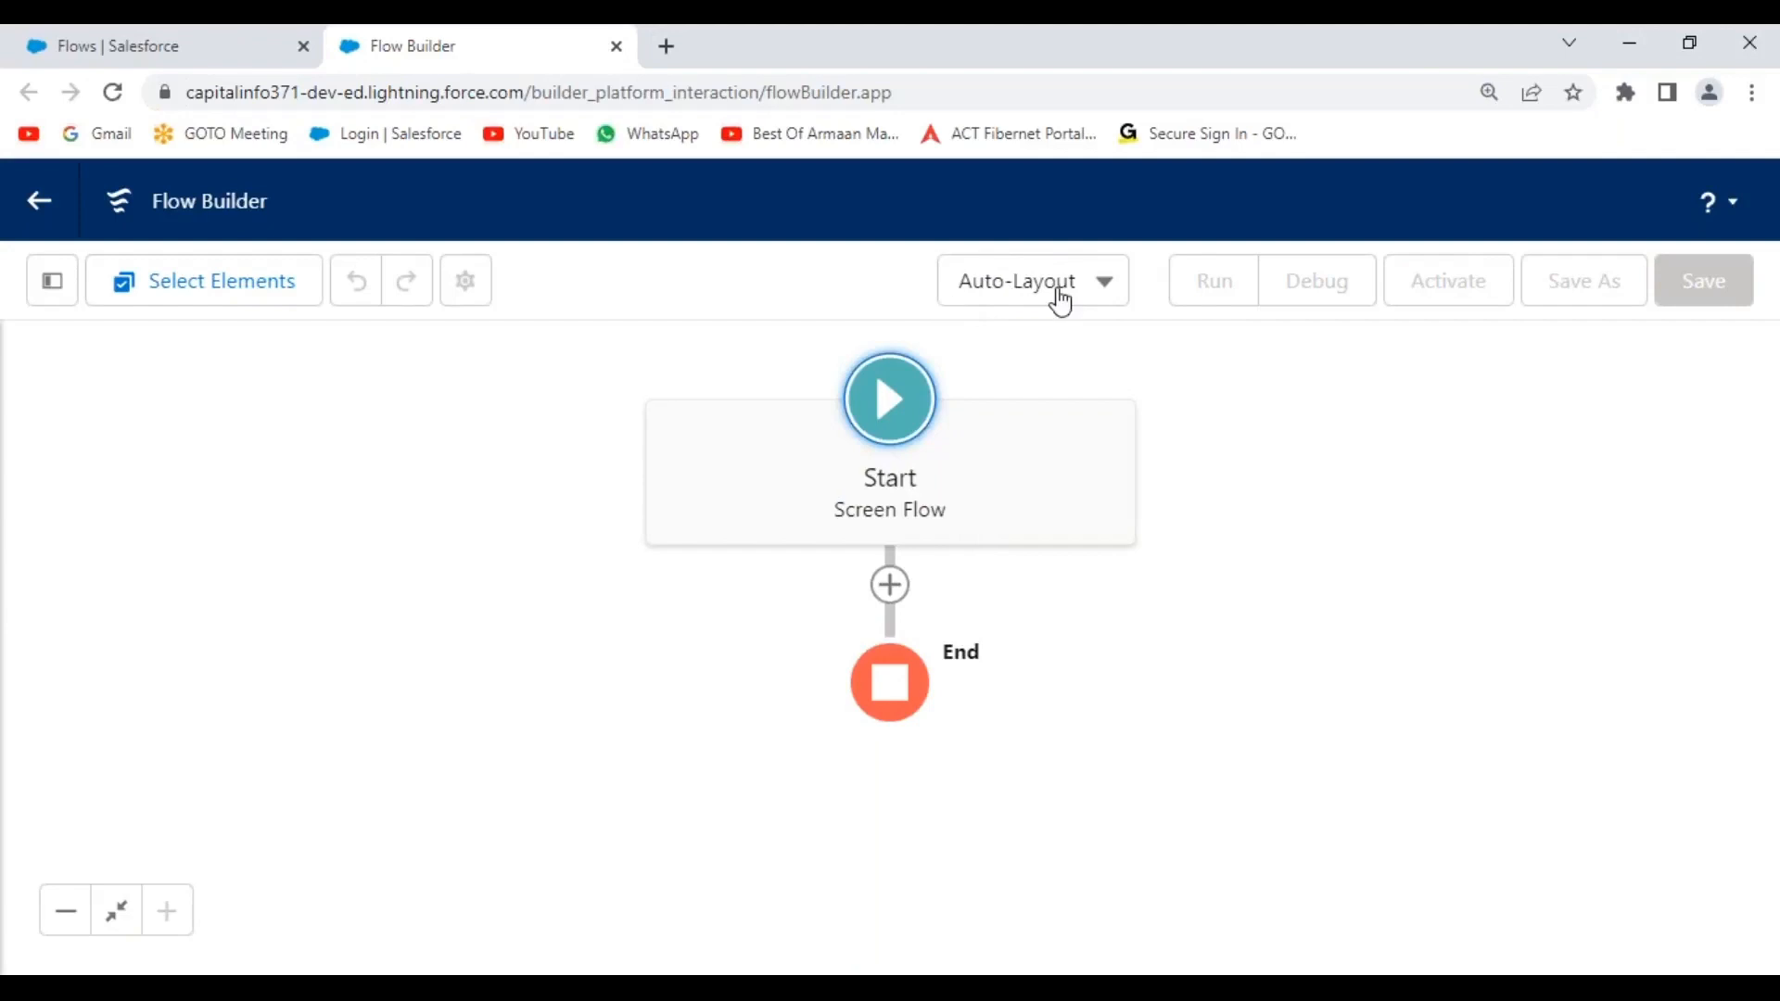
click(1101, 299)
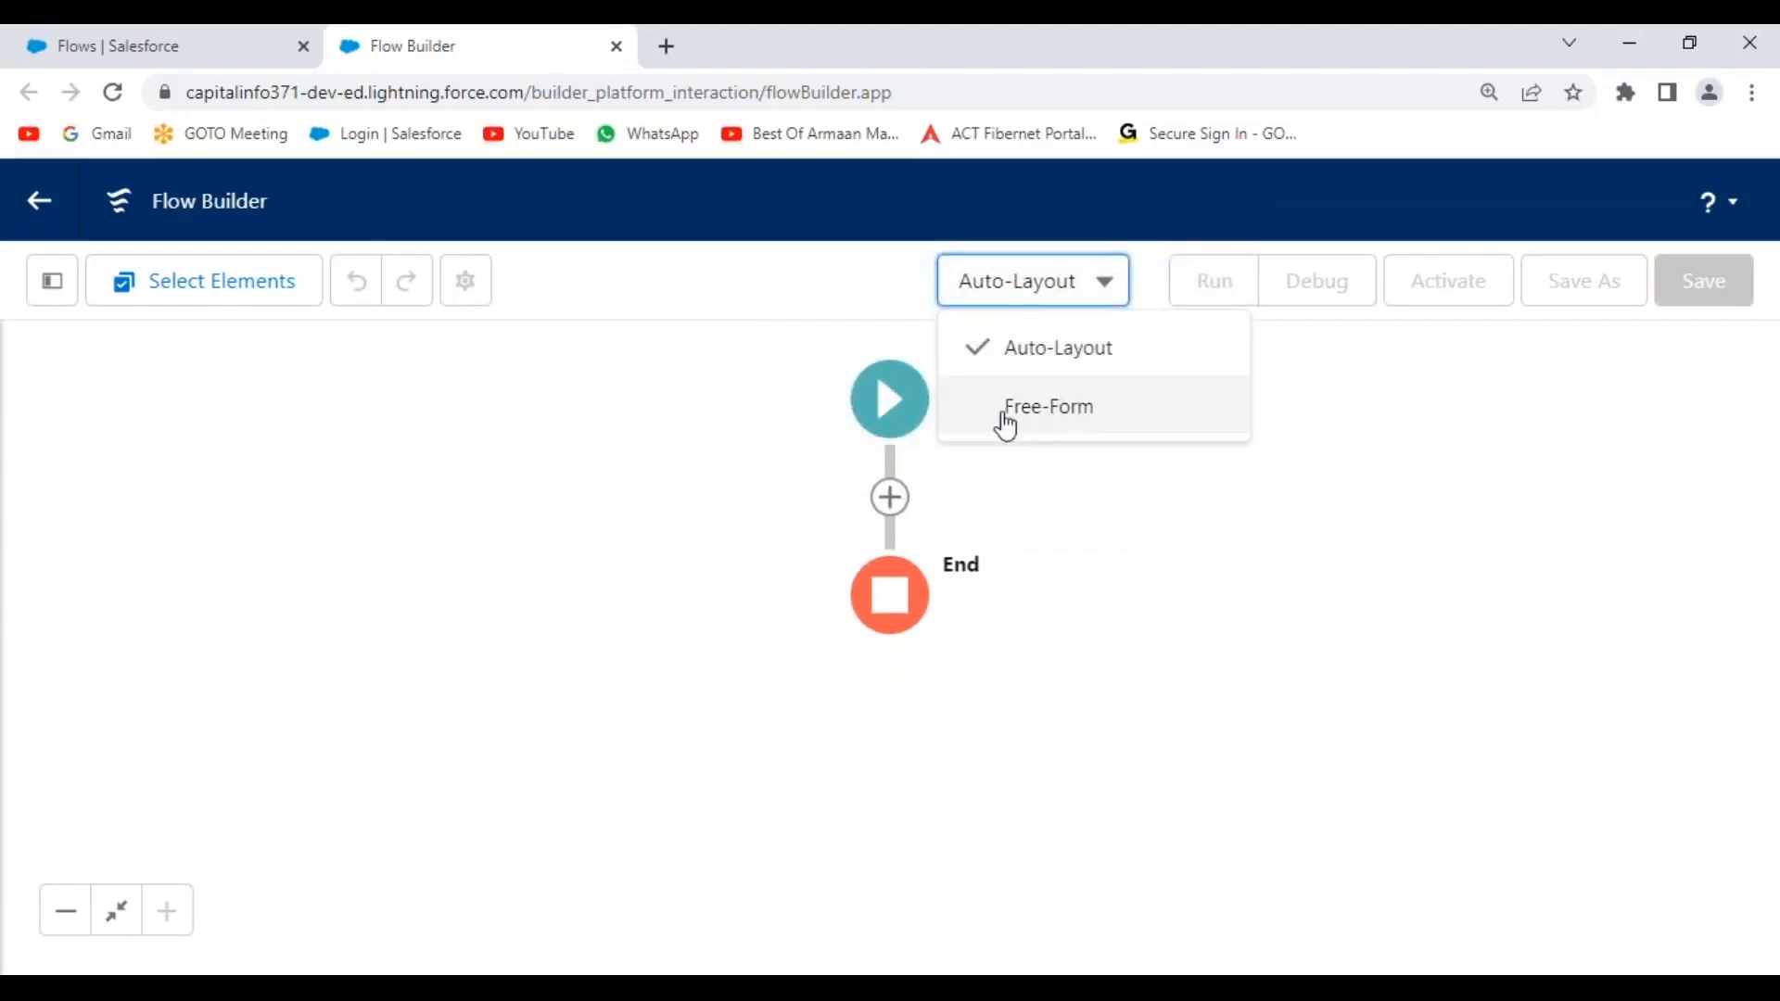
click(1092, 423)
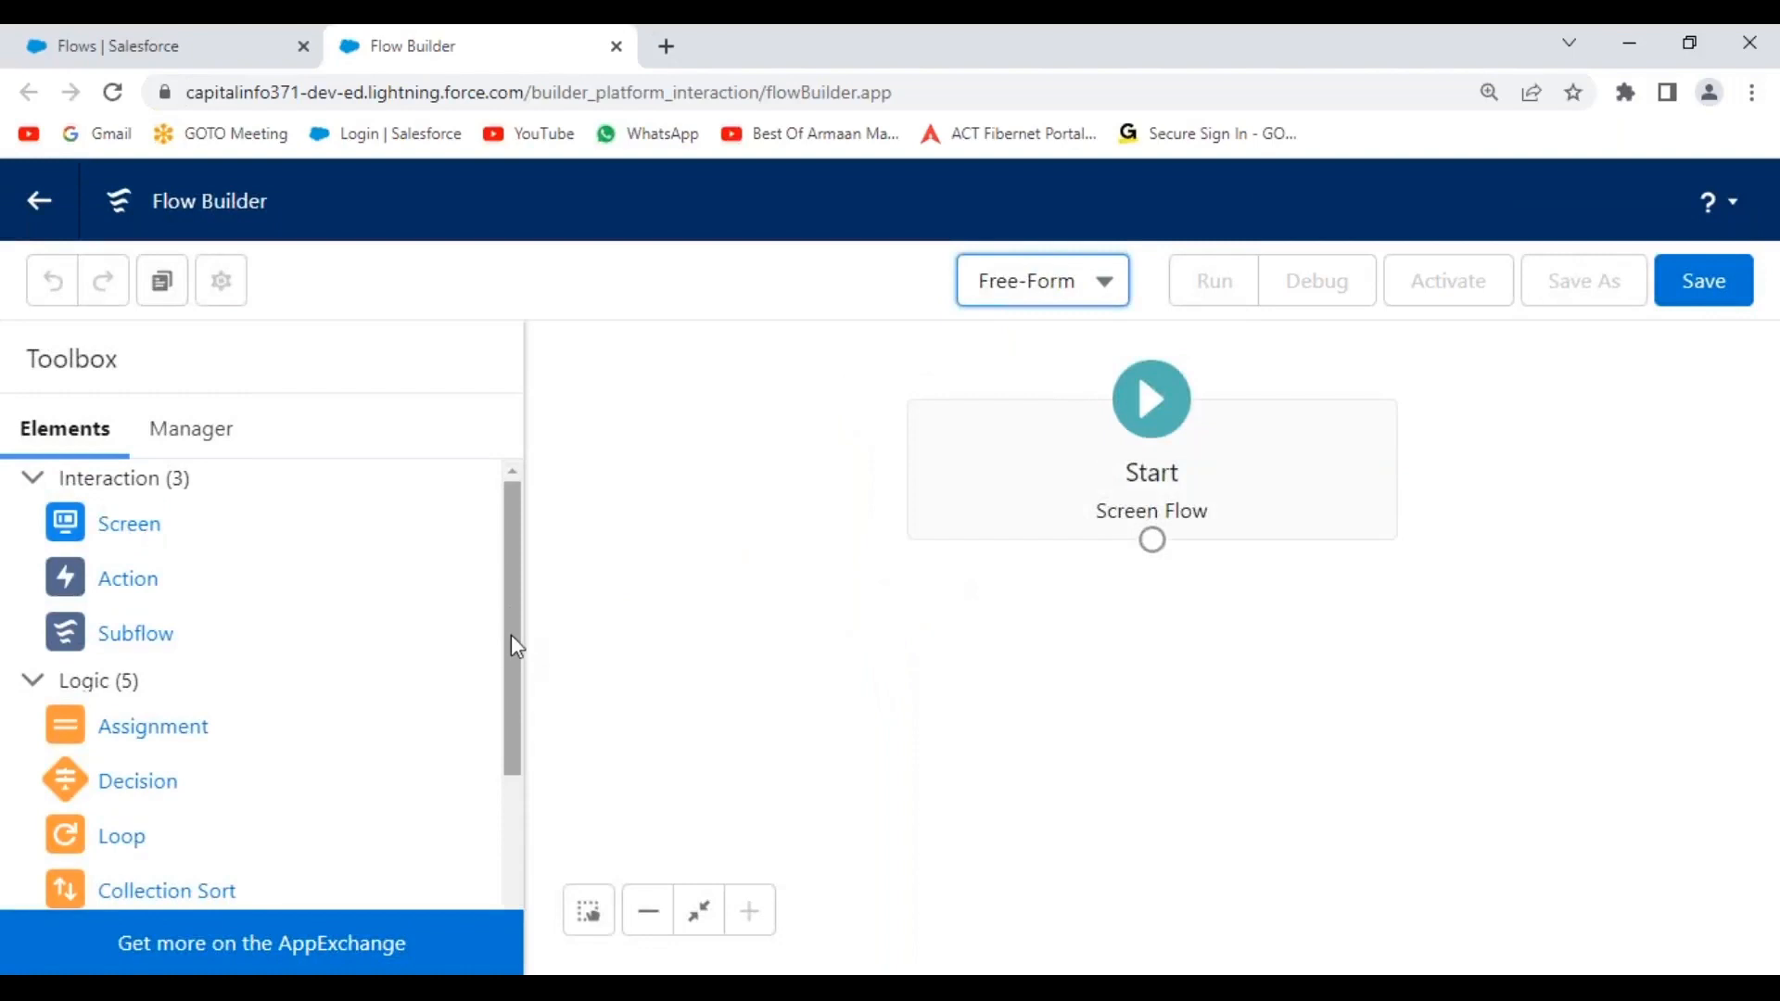
Move the Start element left and further down on the Free-Form canvas.
drag(999, 470, 676, 501)
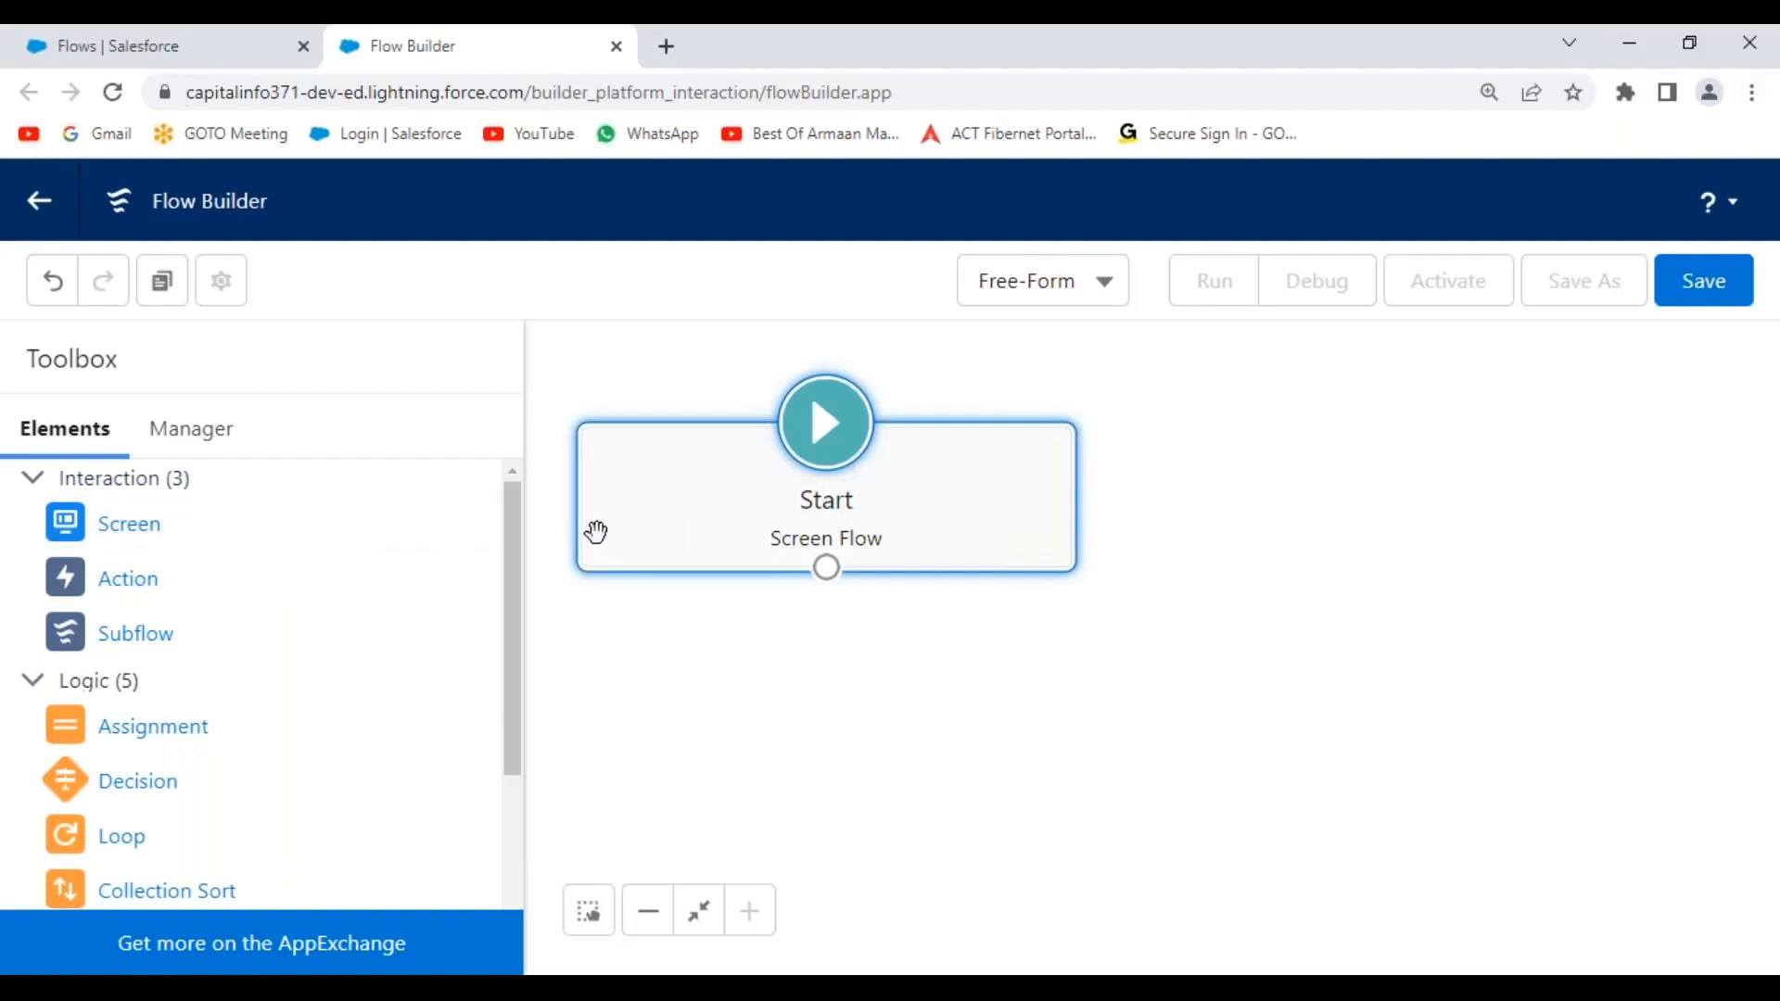
drag(691, 480, 676, 568)
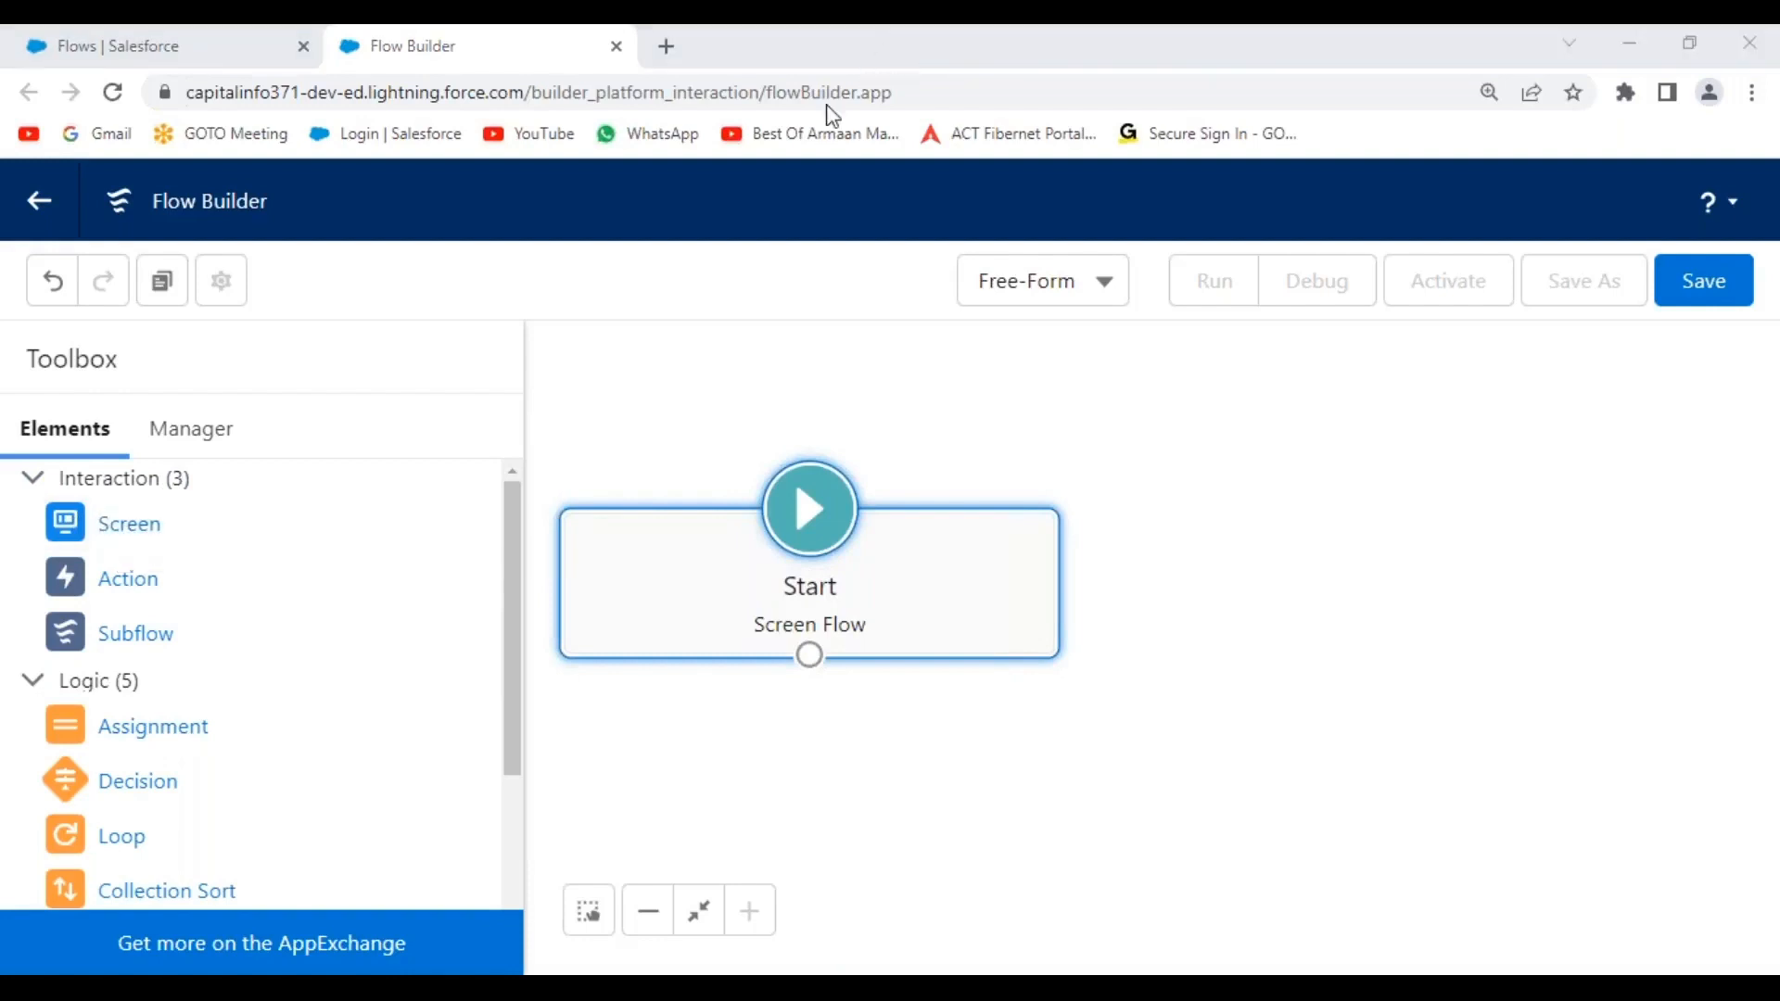
mouse_move(831, 443)
mouse_down()
mouse_move(756, 515)
mouse_move(888, 501)
mouse_move(815, 456)
mouse_up()
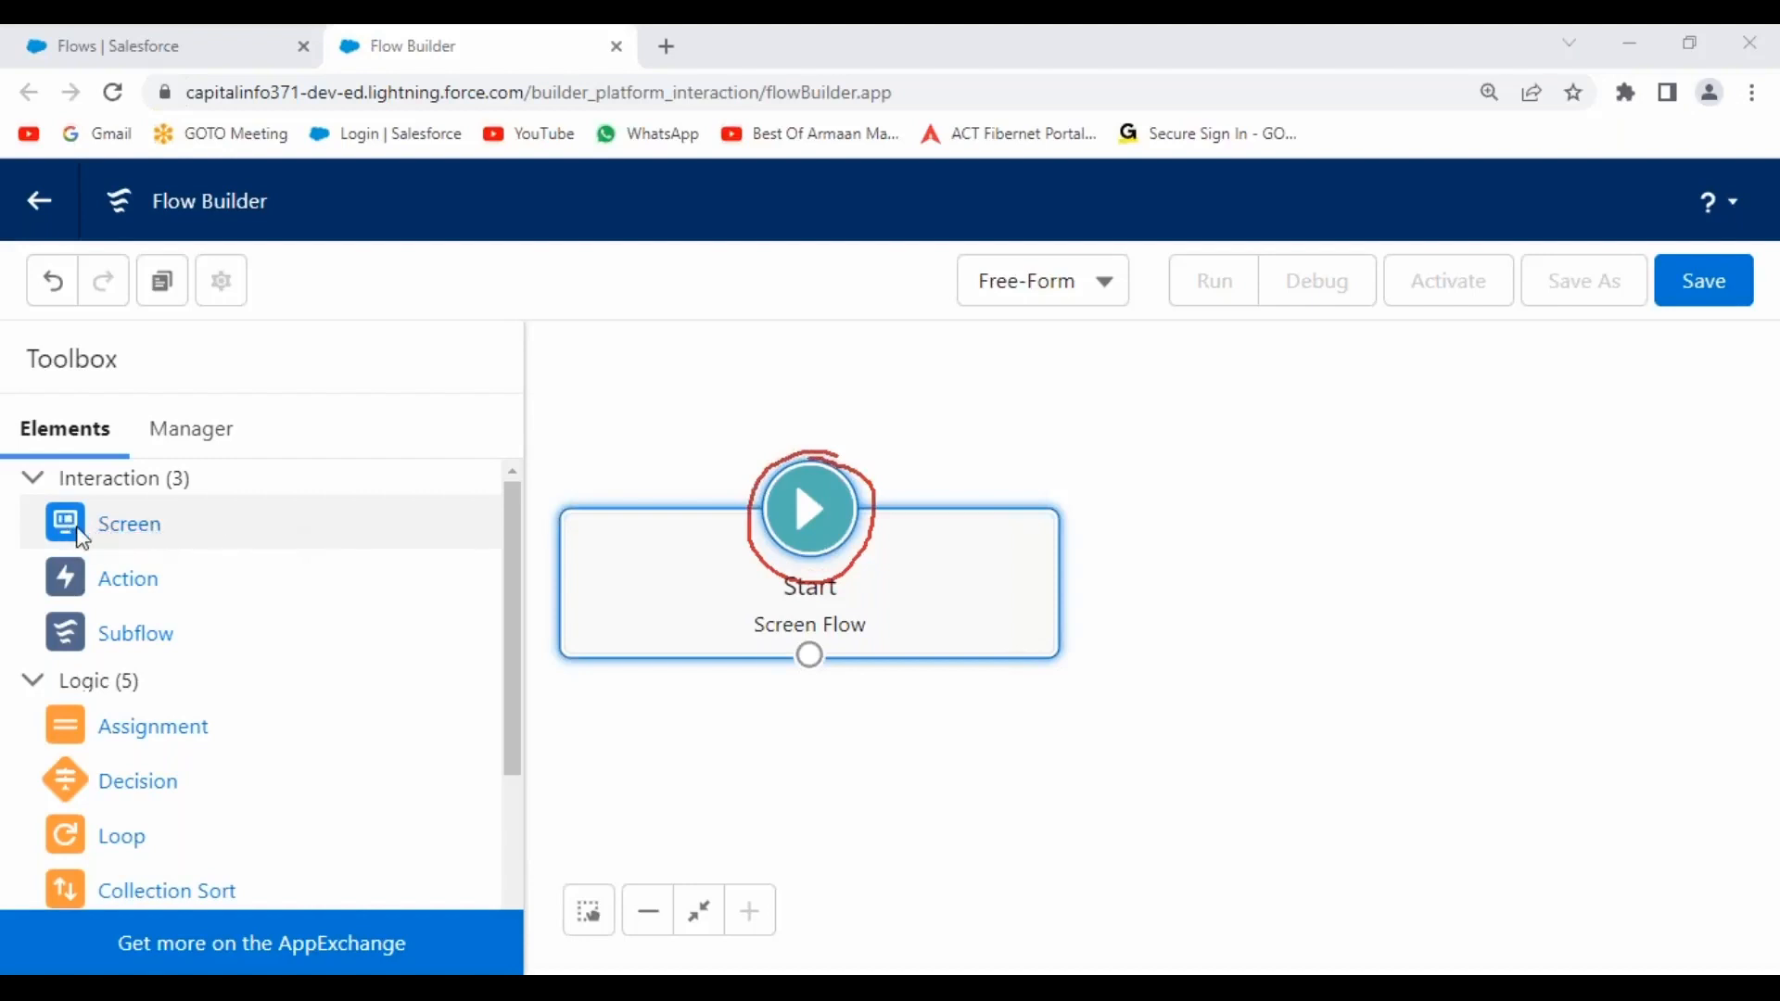
Drop a Screen element from the Toolbox onto the canvas, then switch to the Notepad++ notes.
drag(72, 535, 1305, 553)
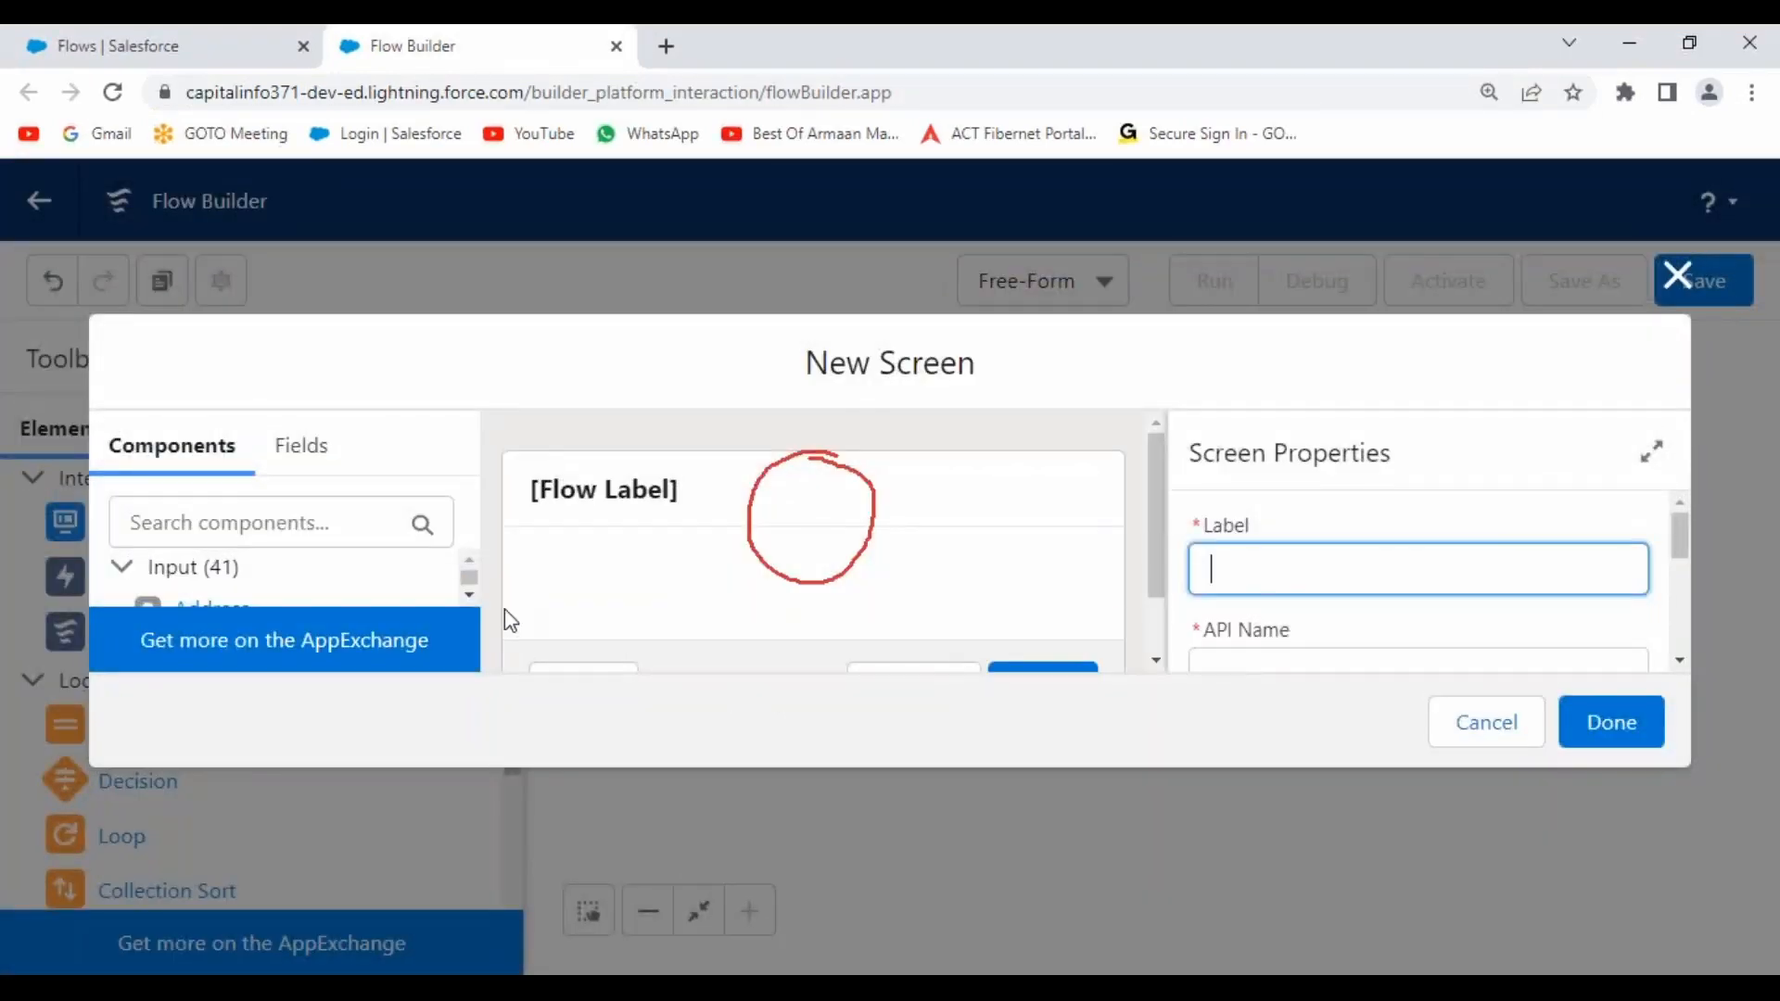
click(875, 54)
click(845, 257)
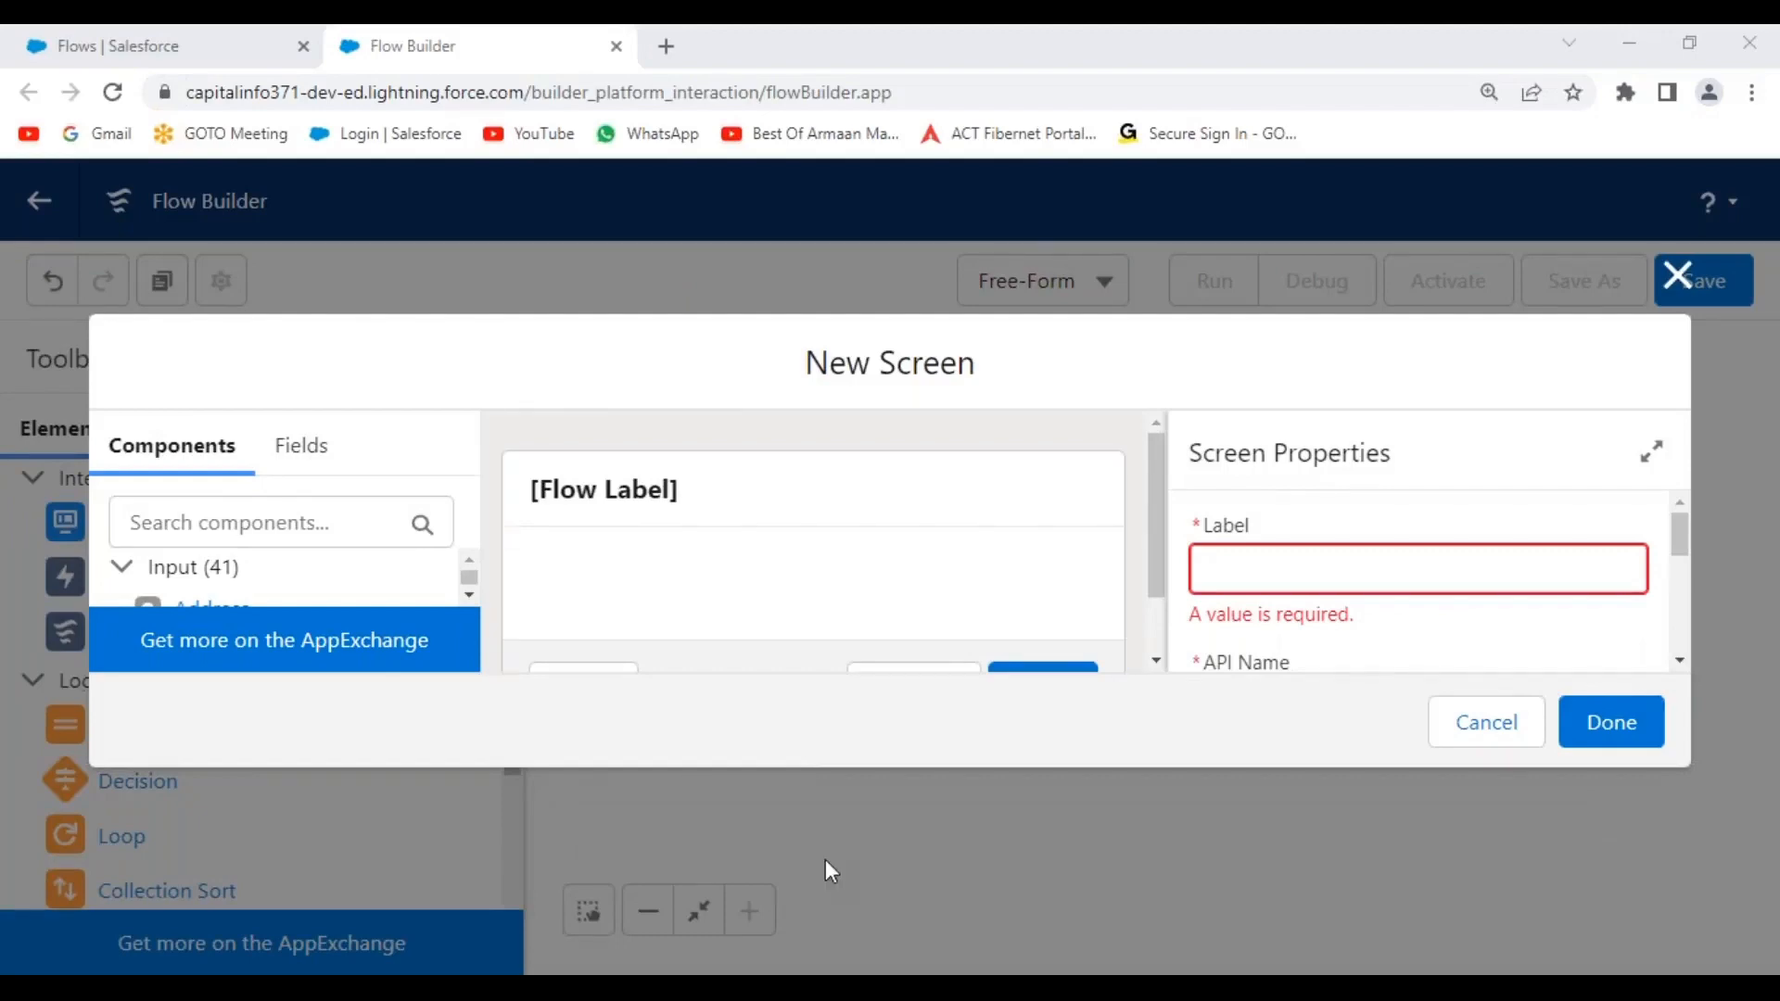
key(alt+Tab)
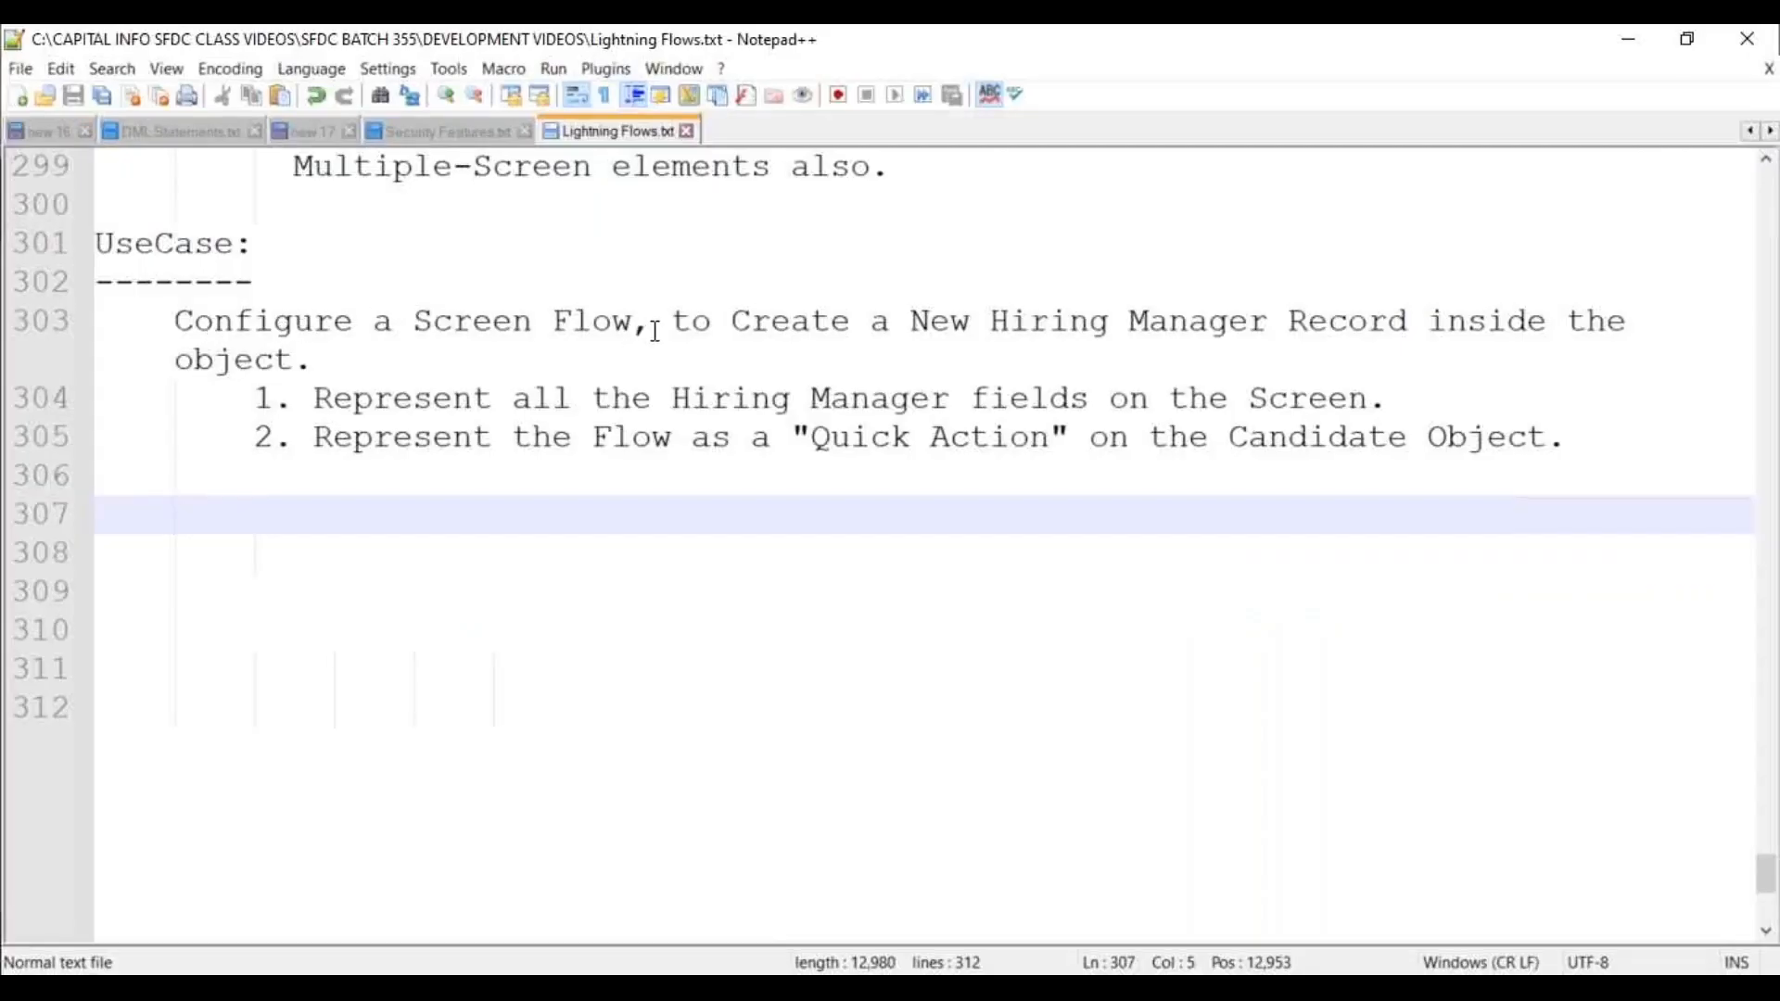
Select 'Create a New Hiring Manager Record' on line 303 of Lightning Flows.txt.
drag(751, 322, 1408, 333)
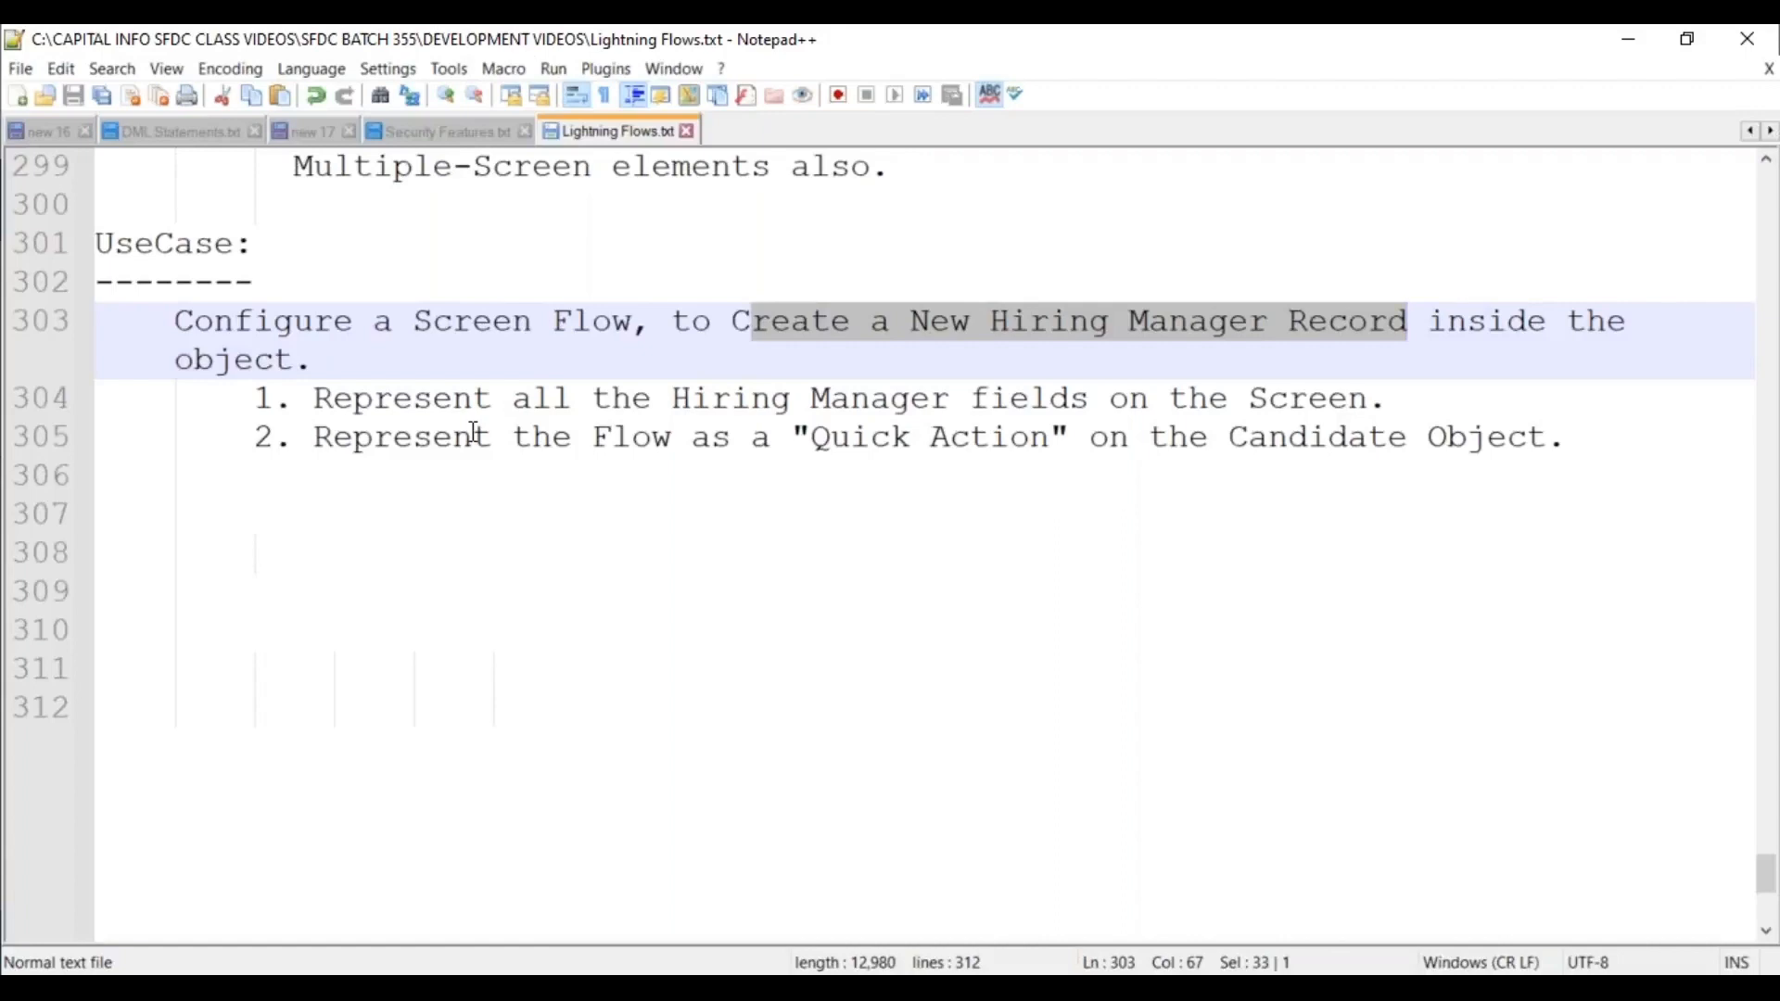
Return to Chrome and reduce the page zoom to 100% so the New Screen dialog fits.
key(alt+Tab)
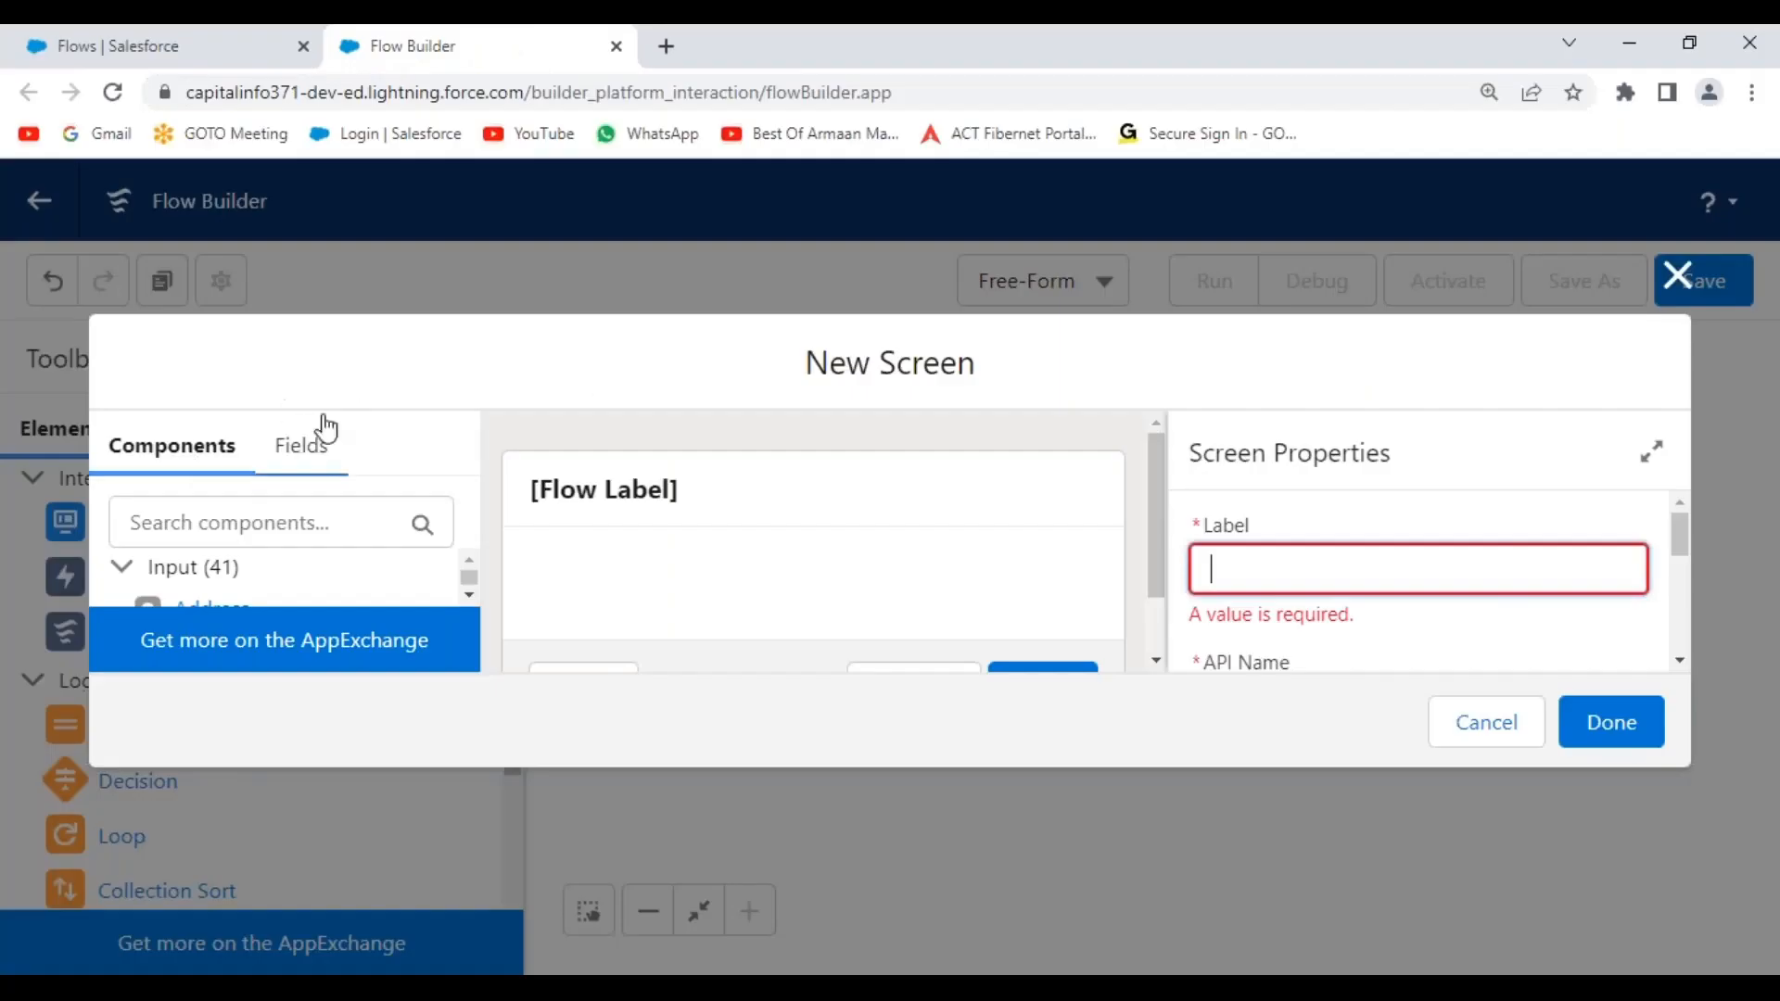
click(1752, 92)
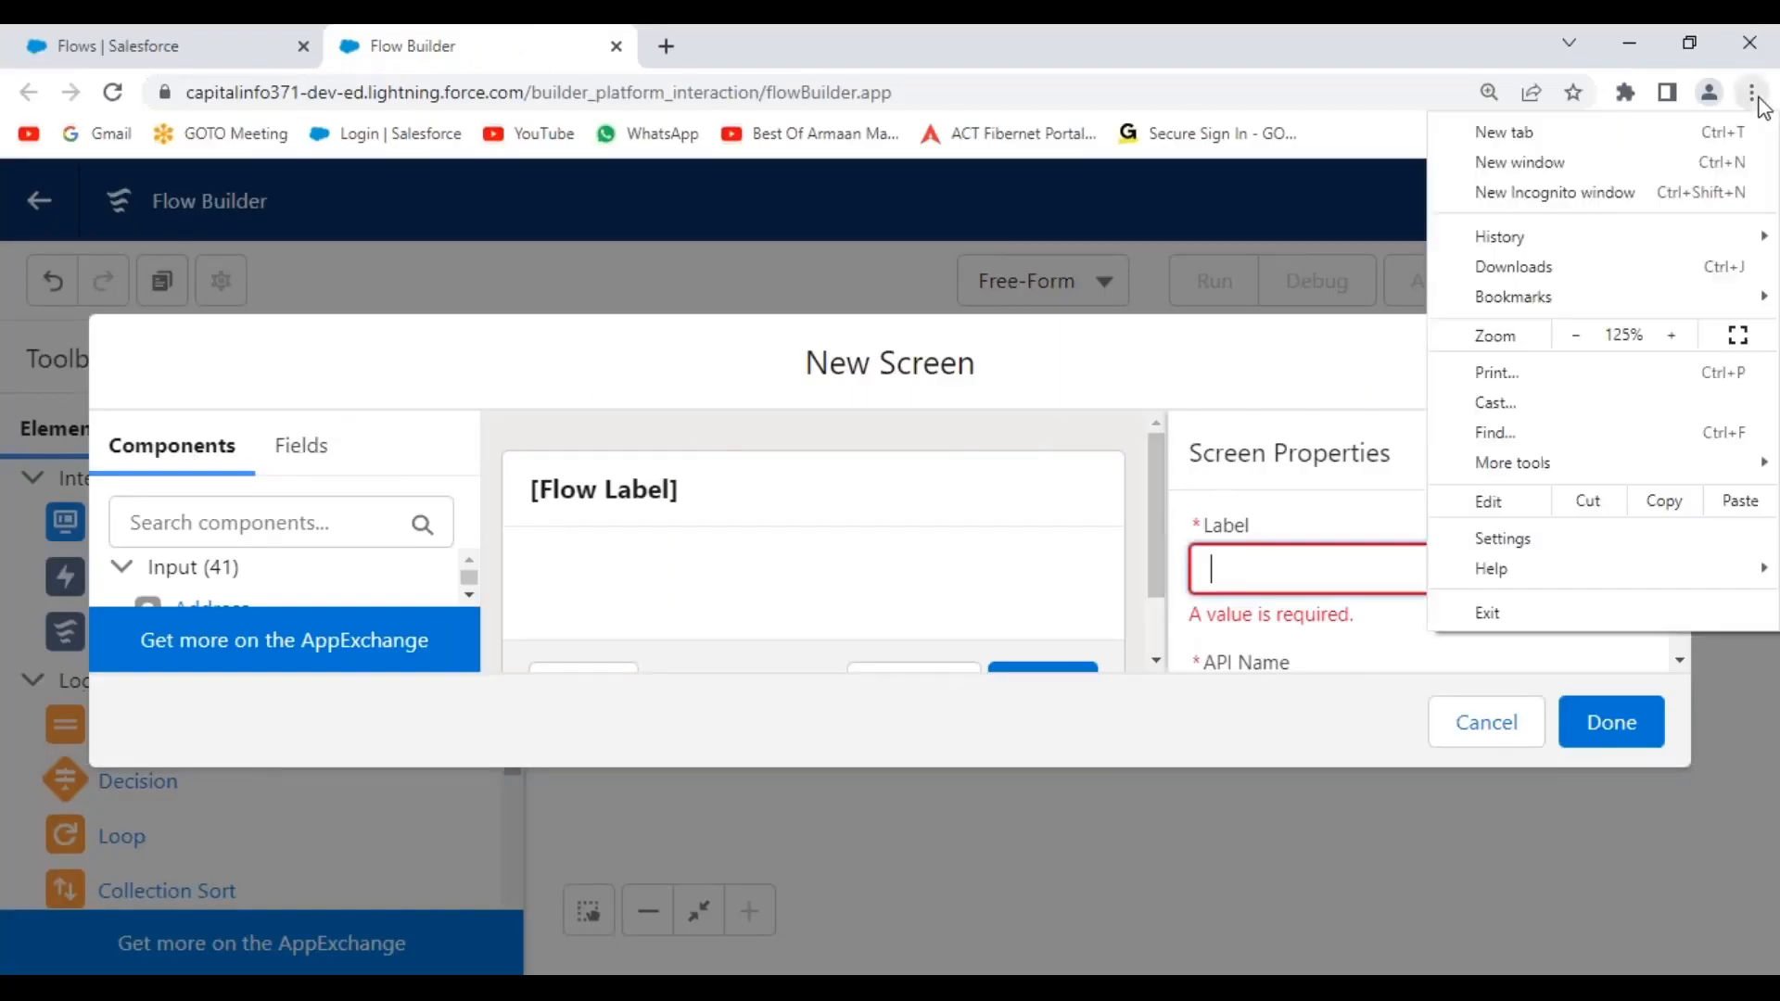
click(1576, 335)
click(1576, 334)
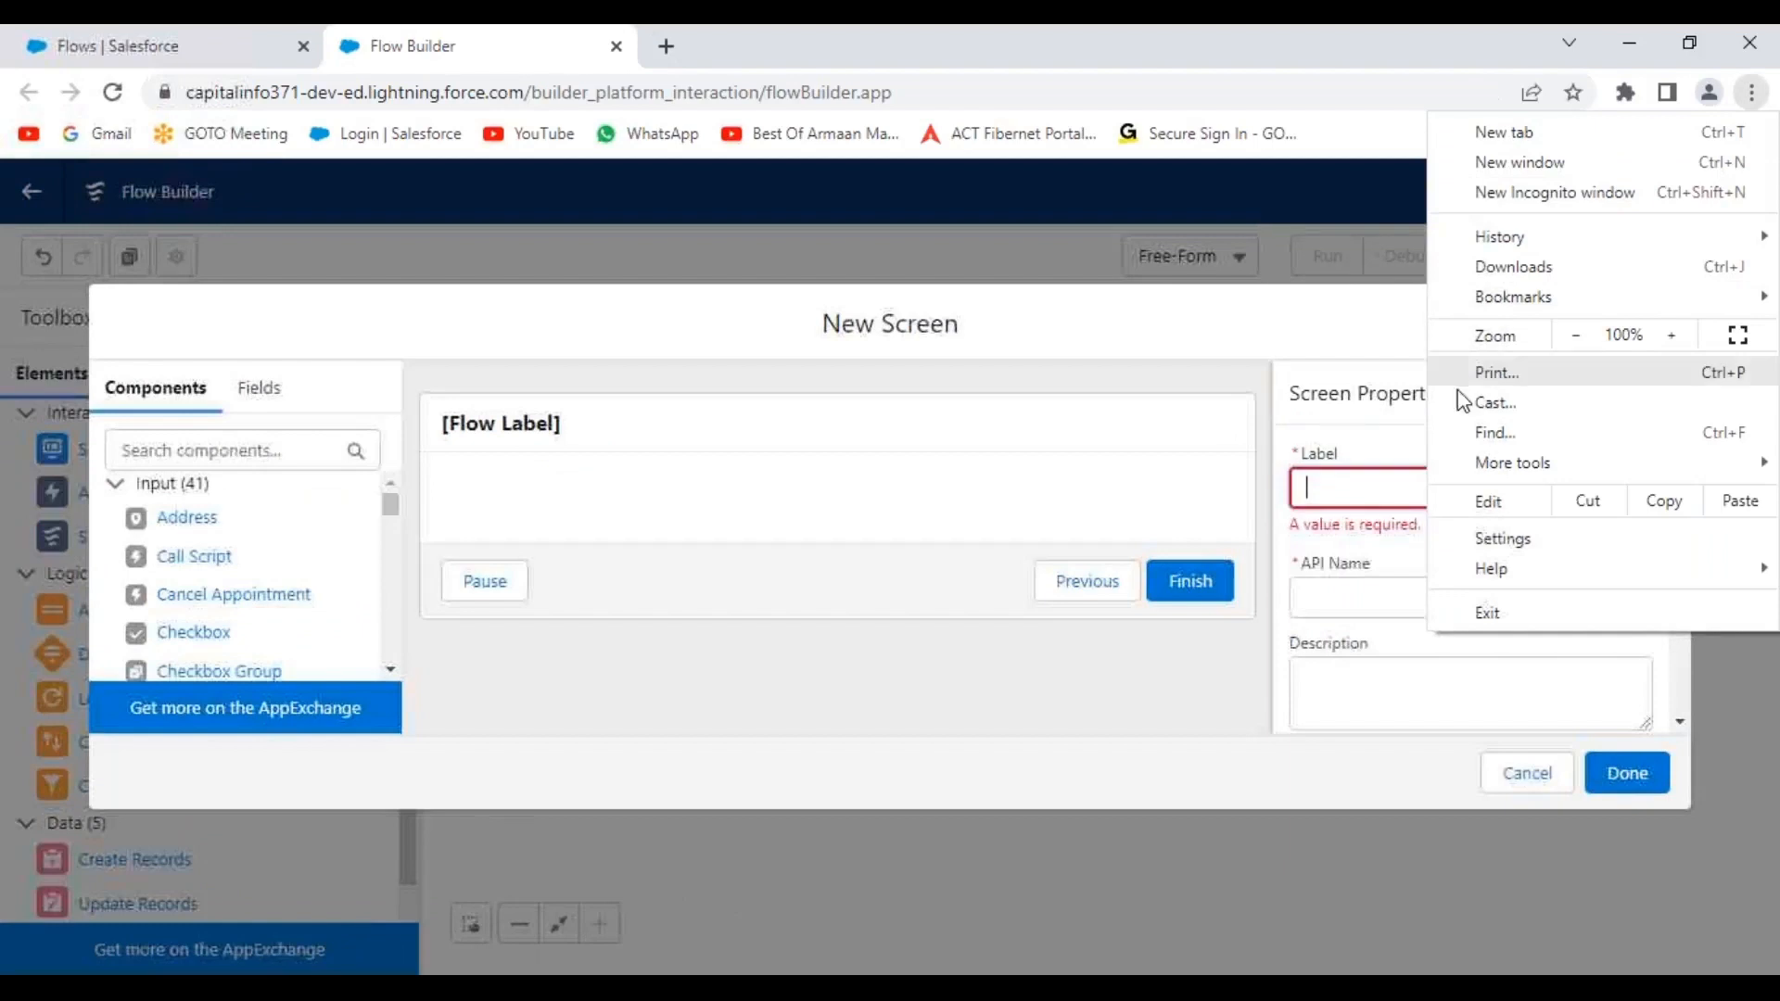
click(711, 353)
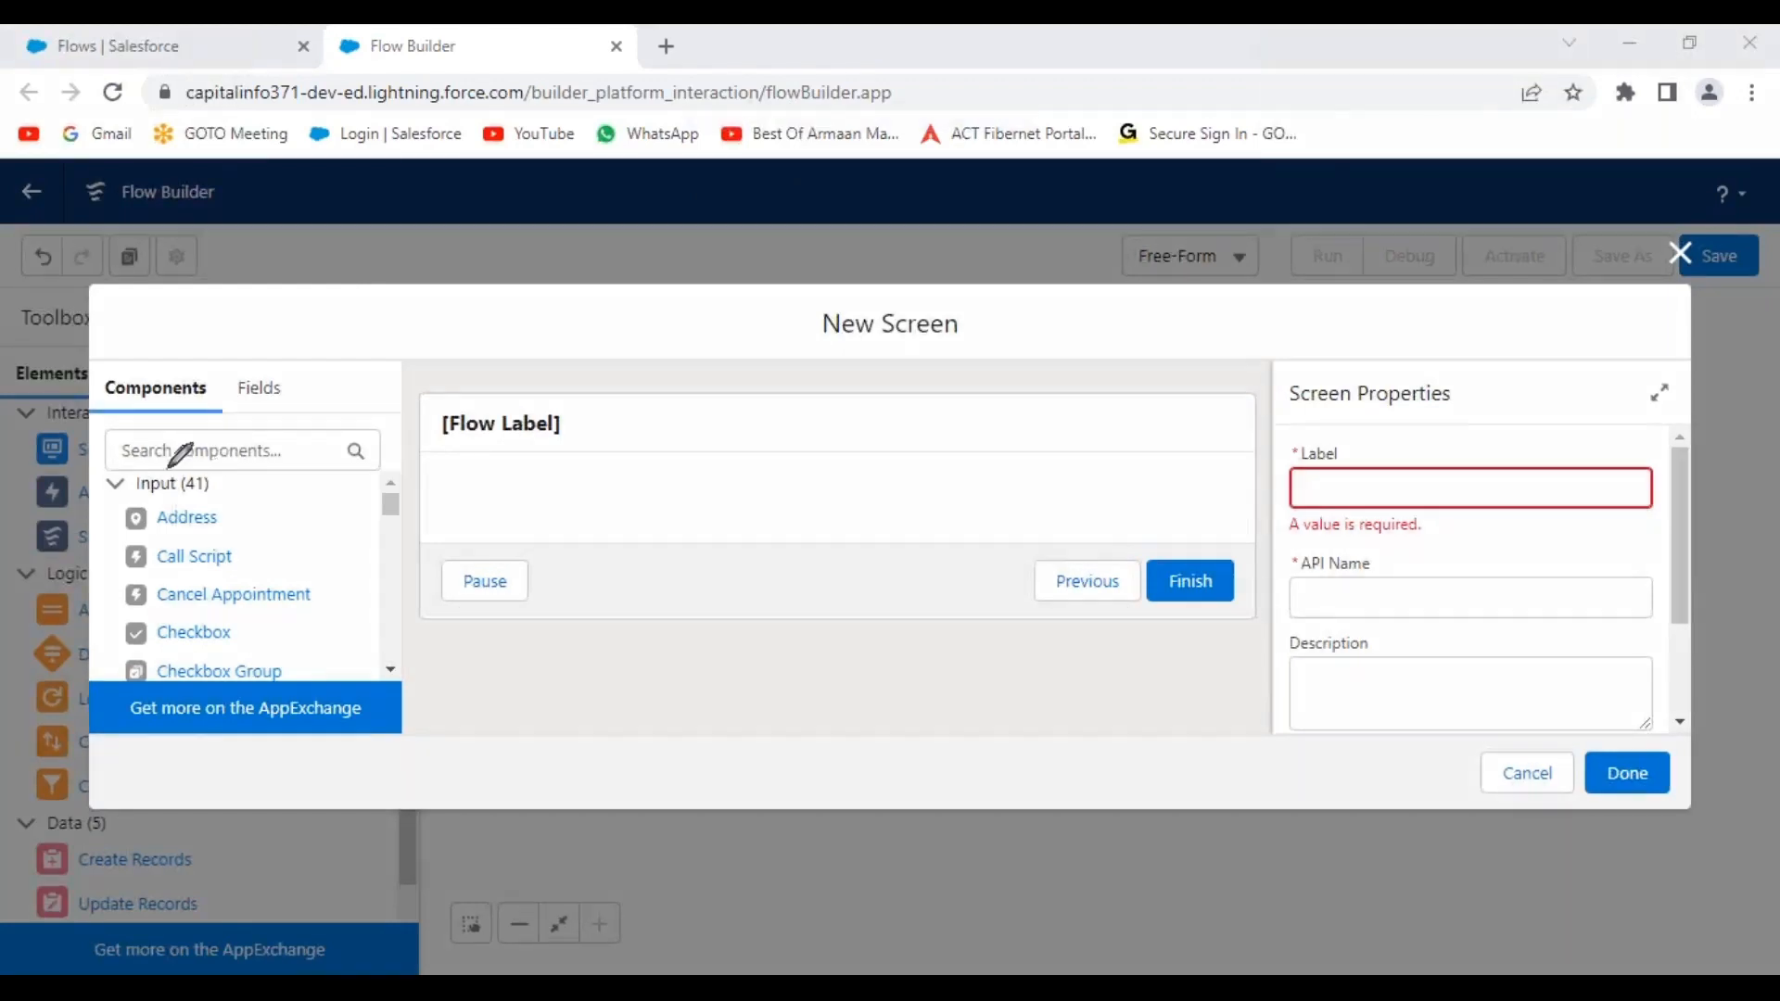
mouse_move(96, 369)
mouse_down()
mouse_move(455, 368)
mouse_move(422, 718)
mouse_move(334, 741)
mouse_move(102, 740)
mouse_move(111, 357)
mouse_up()
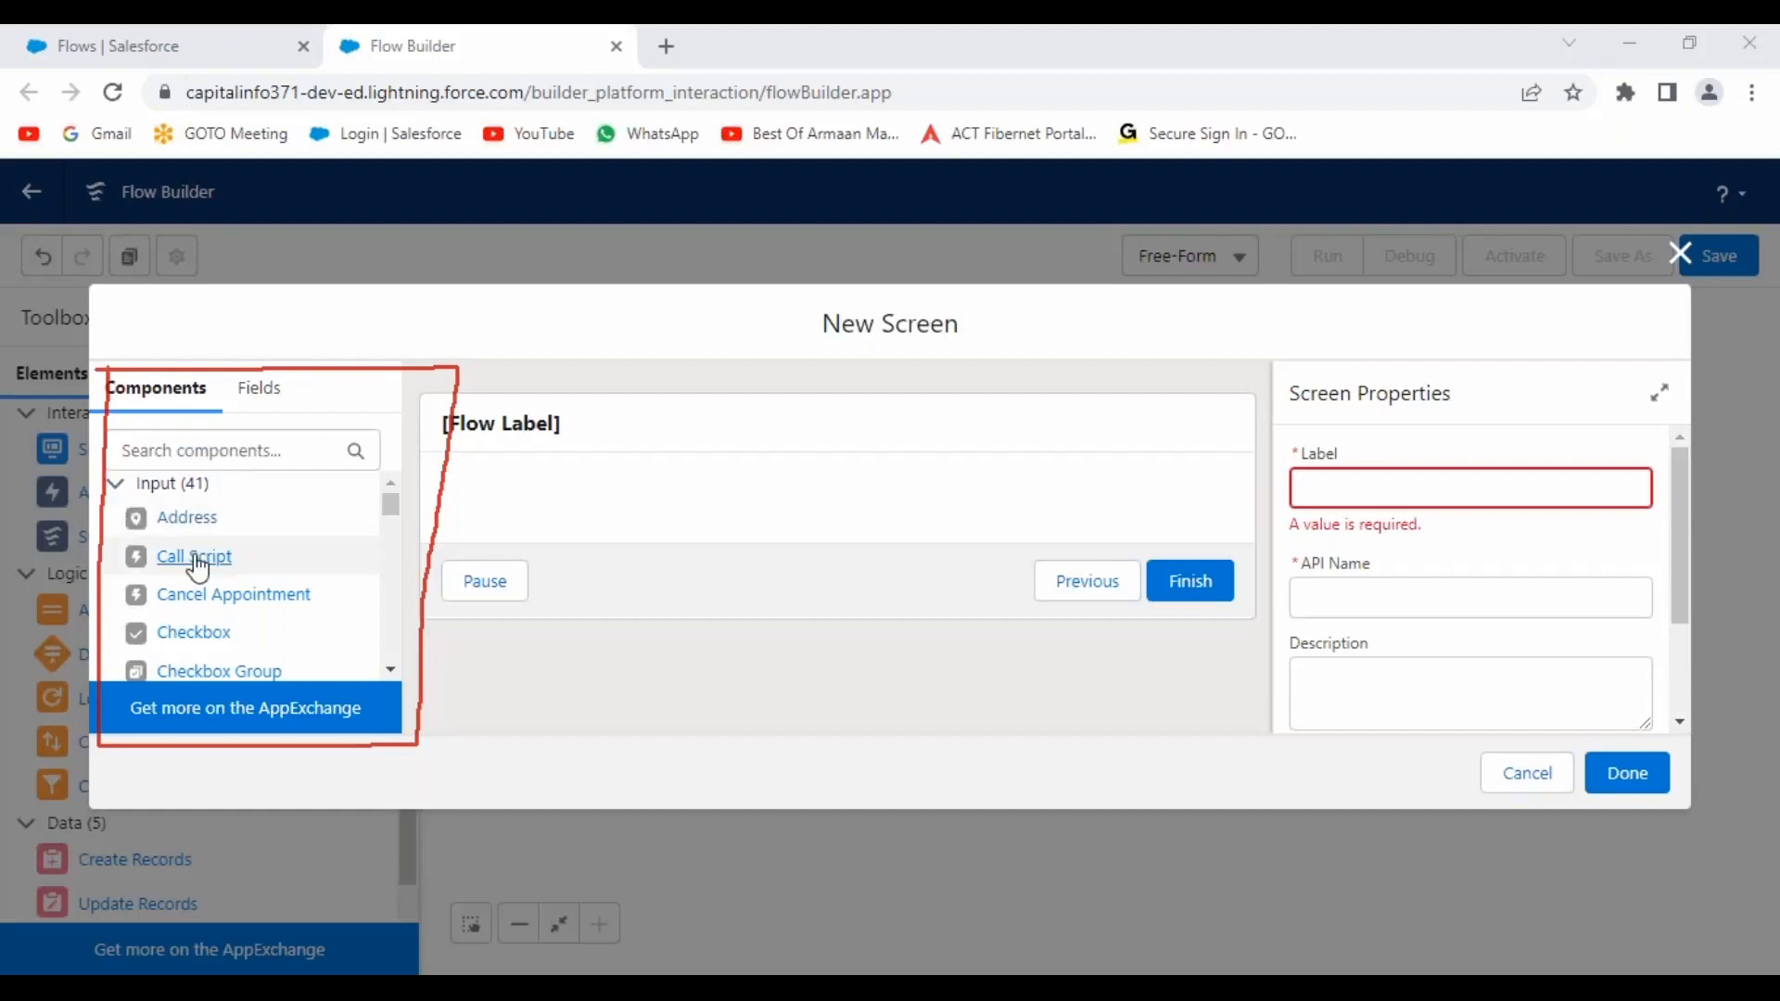
mouse_move(392, 507)
mouse_down()
mouse_move(390, 667)
mouse_move(400, 497)
mouse_up()
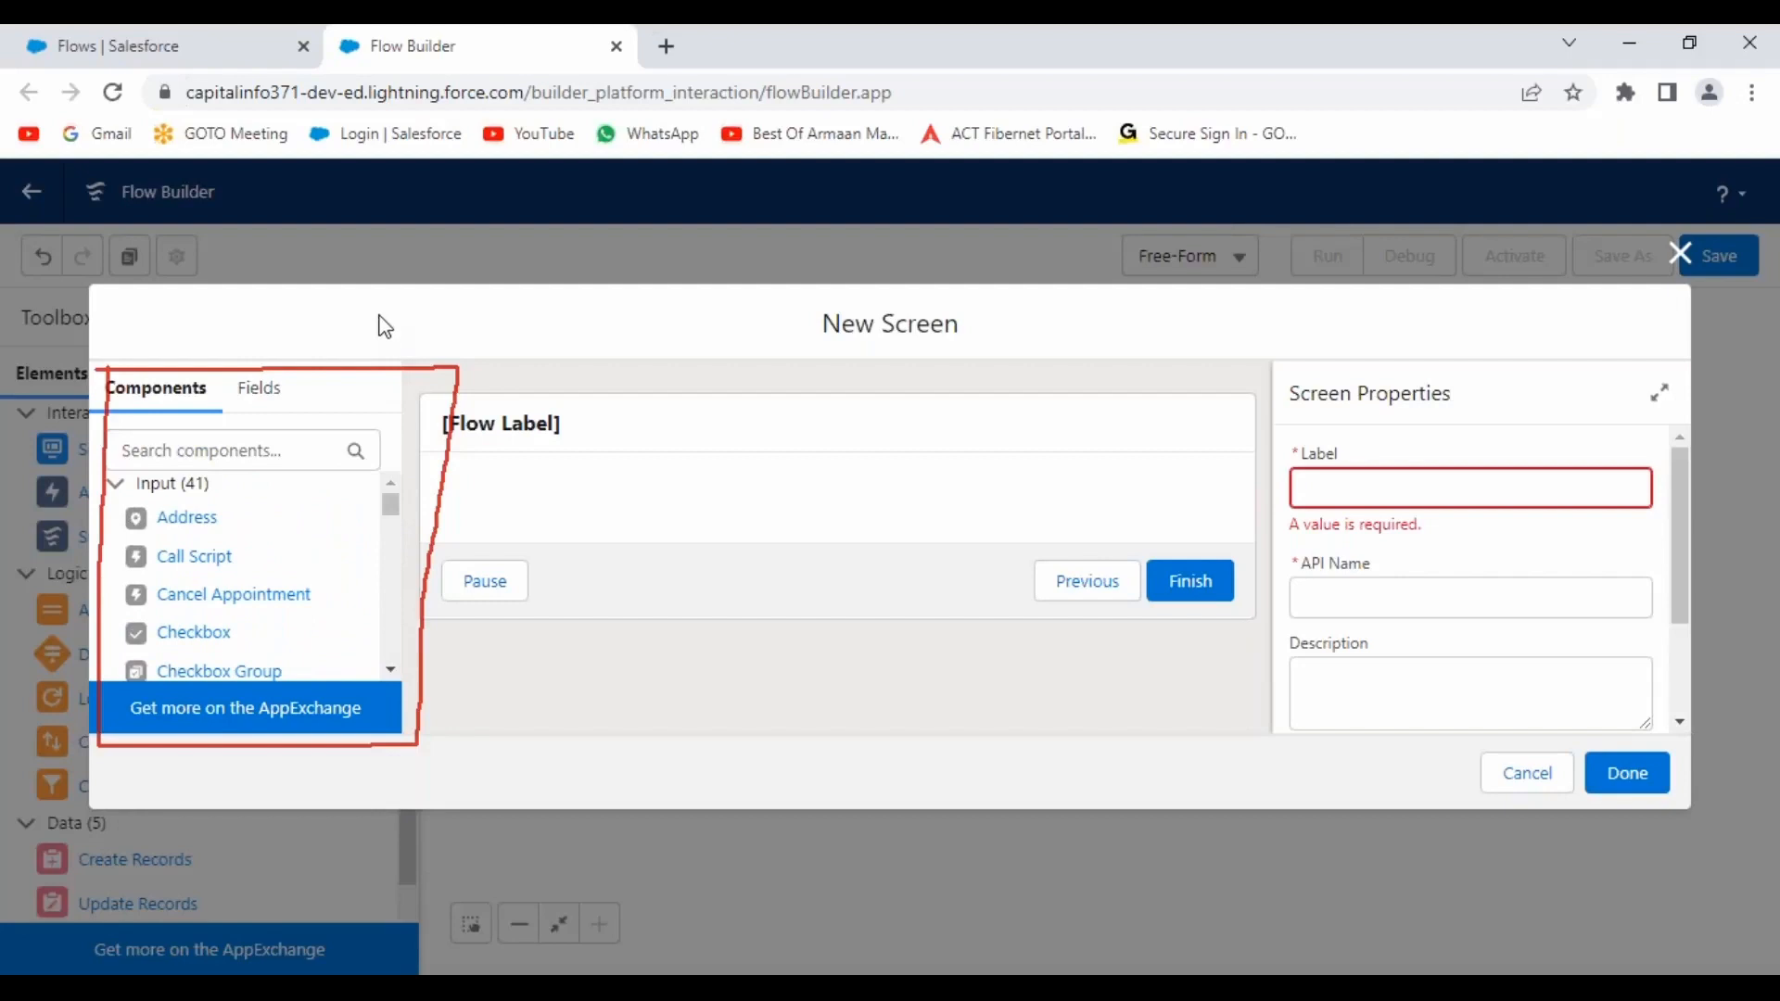
click(879, 49)
mouse_move(422, 383)
mouse_down()
mouse_move(1236, 390)
mouse_move(1235, 621)
mouse_move(429, 636)
mouse_move(425, 381)
mouse_up()
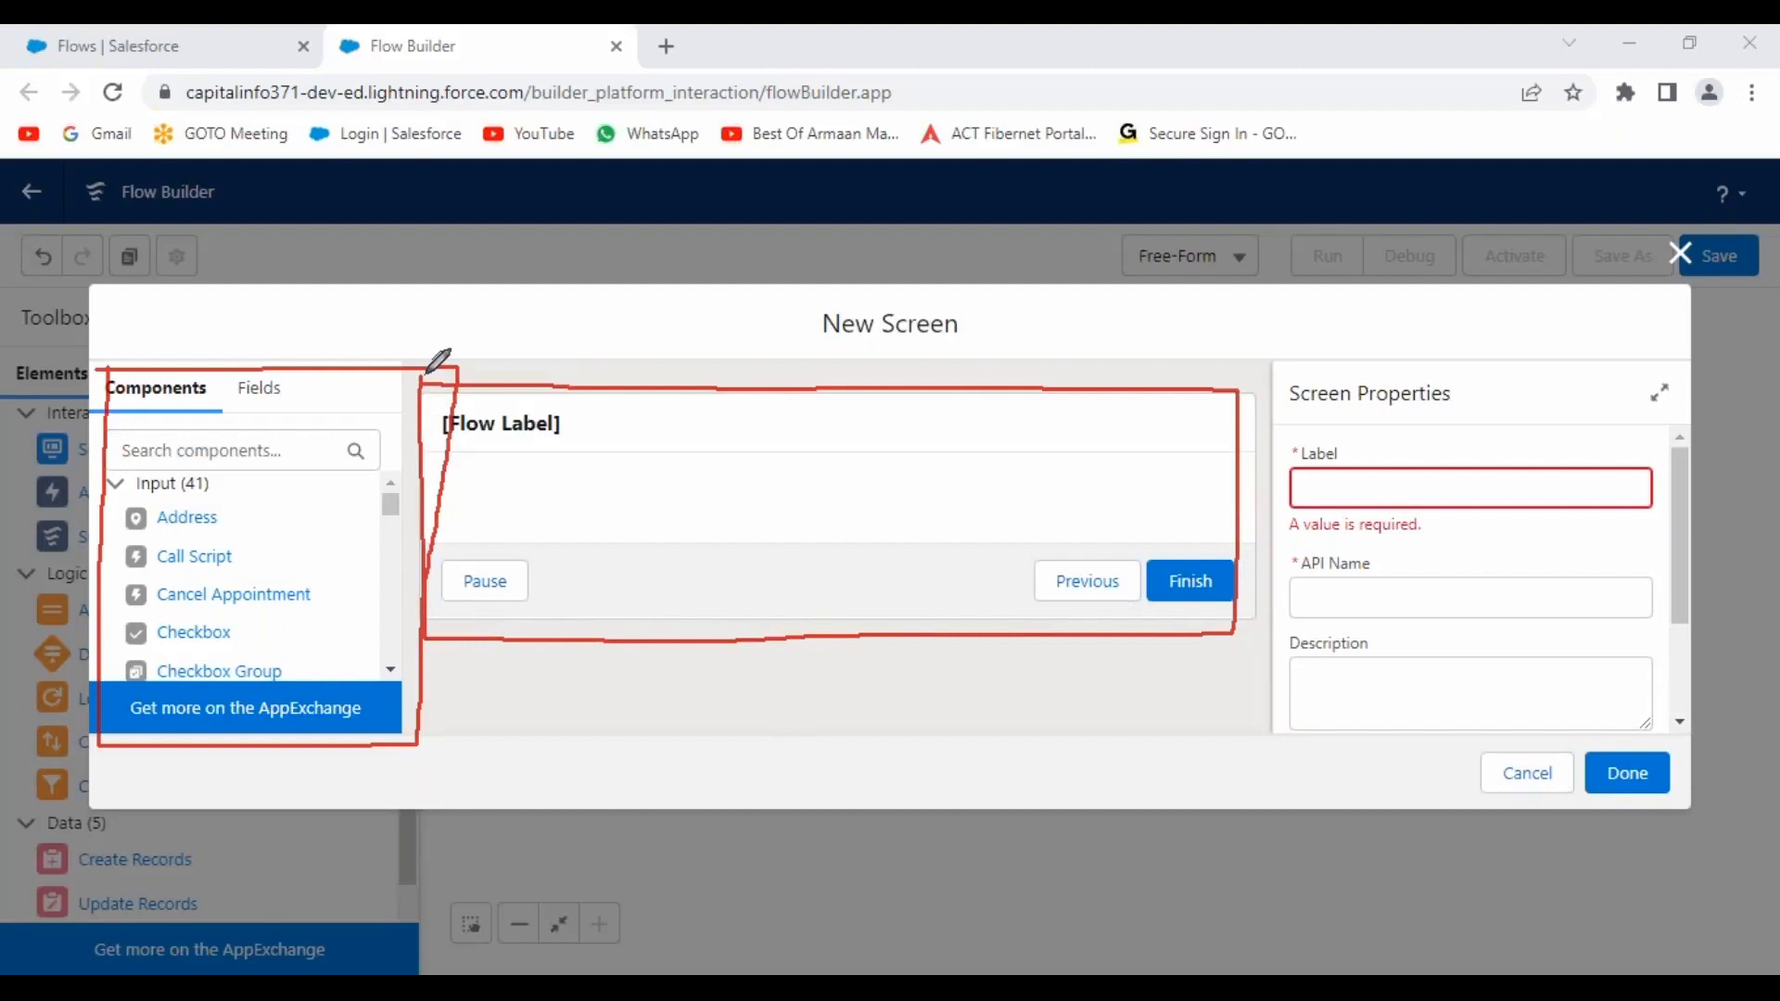
mouse_move(653, 391)
mouse_down()
mouse_move(501, 371)
mouse_move(394, 413)
mouse_move(715, 445)
mouse_move(1189, 443)
mouse_move(1256, 389)
mouse_move(859, 376)
mouse_up()
mouse_move(913, 464)
mouse_down()
mouse_move(612, 447)
mouse_move(434, 475)
mouse_move(475, 525)
mouse_move(821, 549)
mouse_move(1155, 533)
mouse_move(1238, 505)
mouse_move(839, 469)
mouse_up()
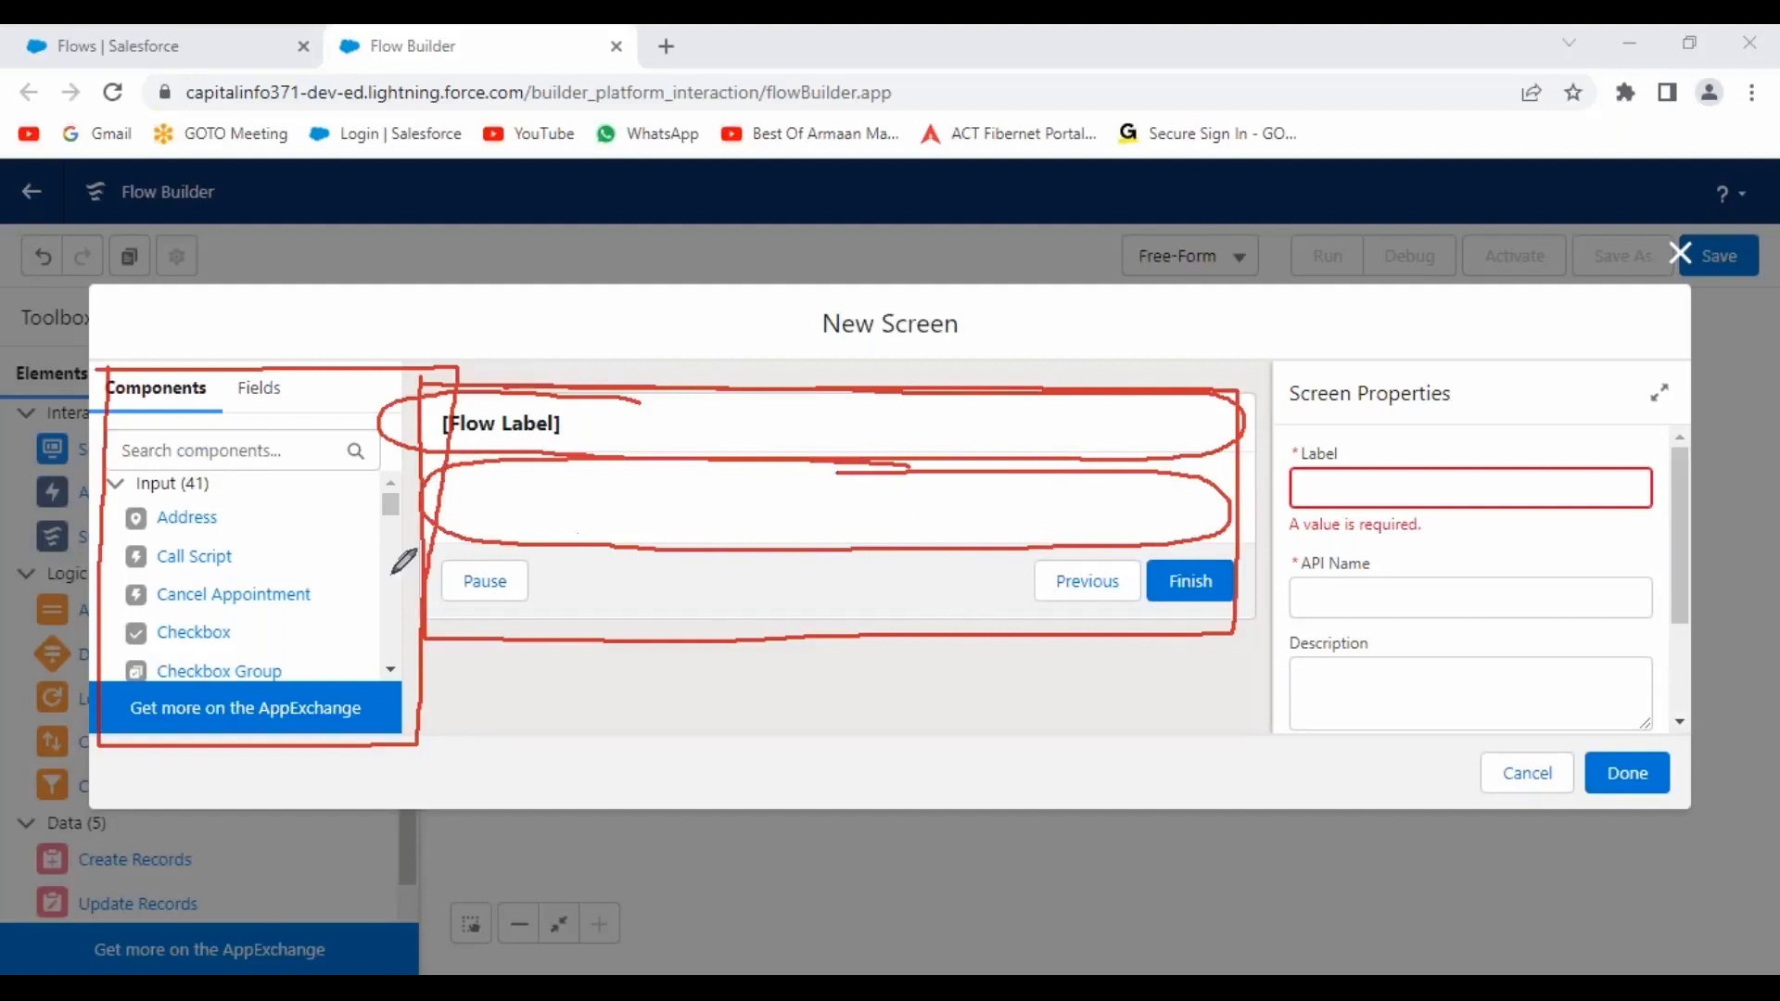
drag(191, 567, 651, 516)
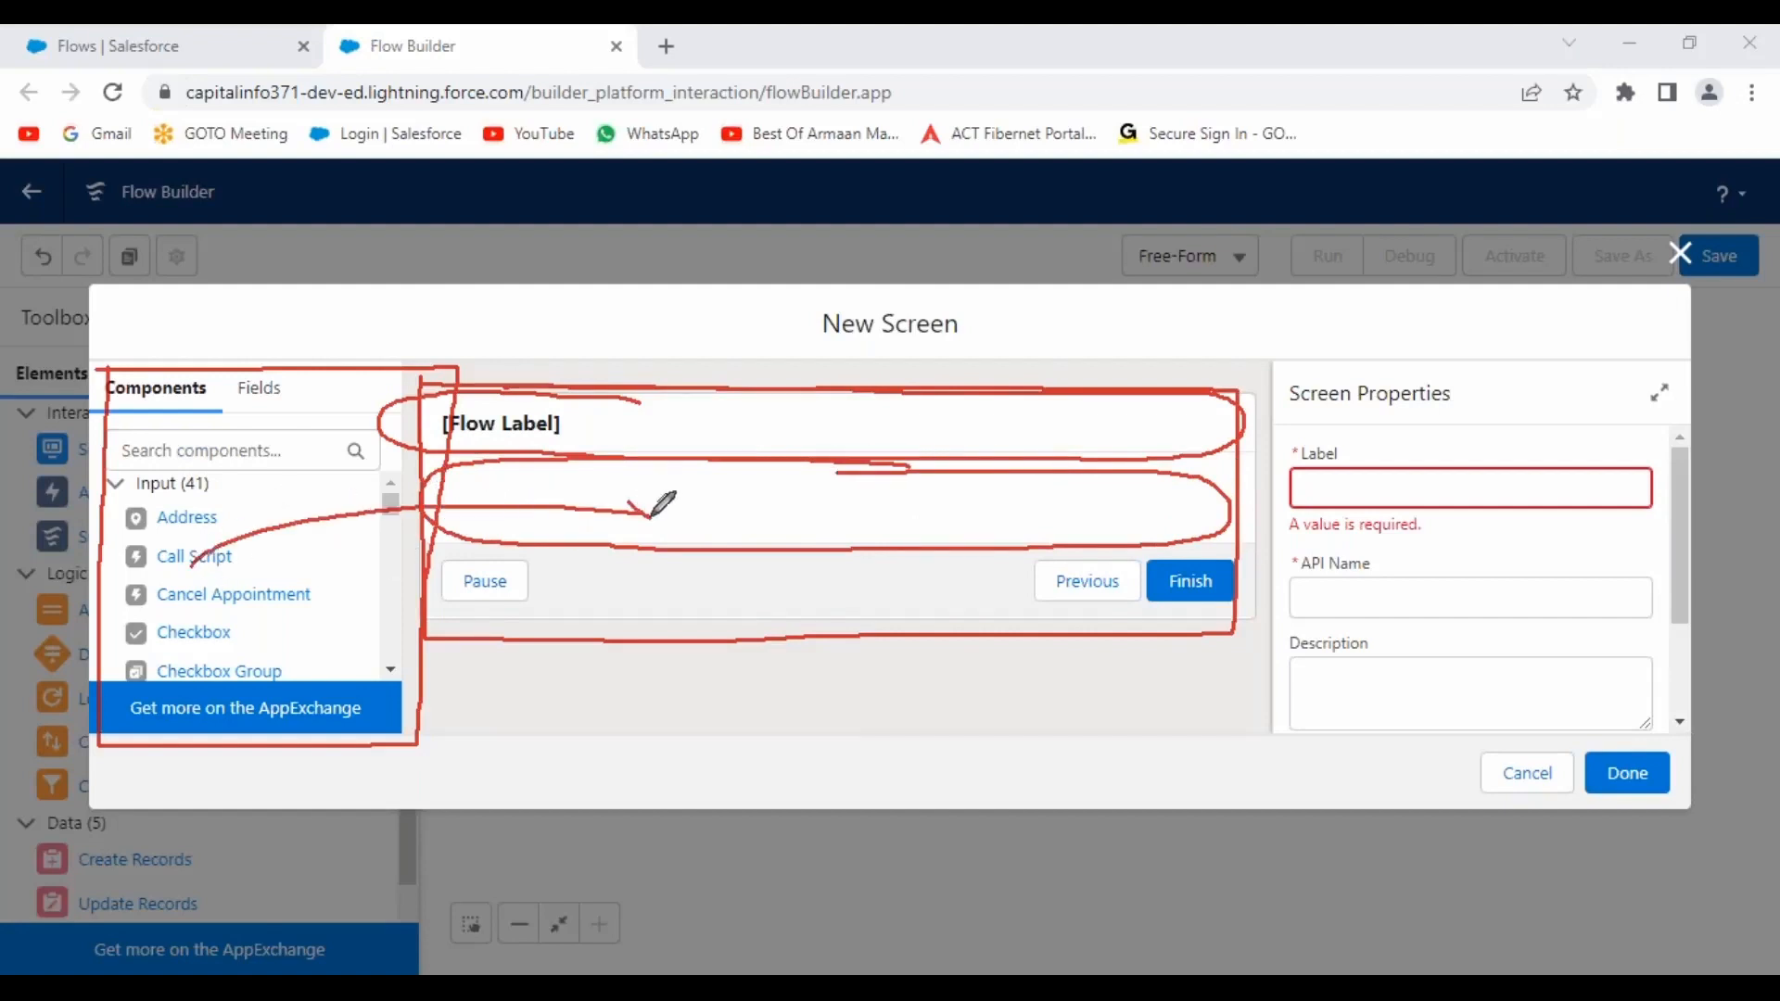
mouse_move(202, 614)
mouse_down()
mouse_move(465, 504)
mouse_move(649, 511)
mouse_up()
drag(603, 487, 649, 510)
mouse_move(649, 513)
mouse_down()
mouse_move(589, 543)
mouse_move(603, 552)
mouse_up()
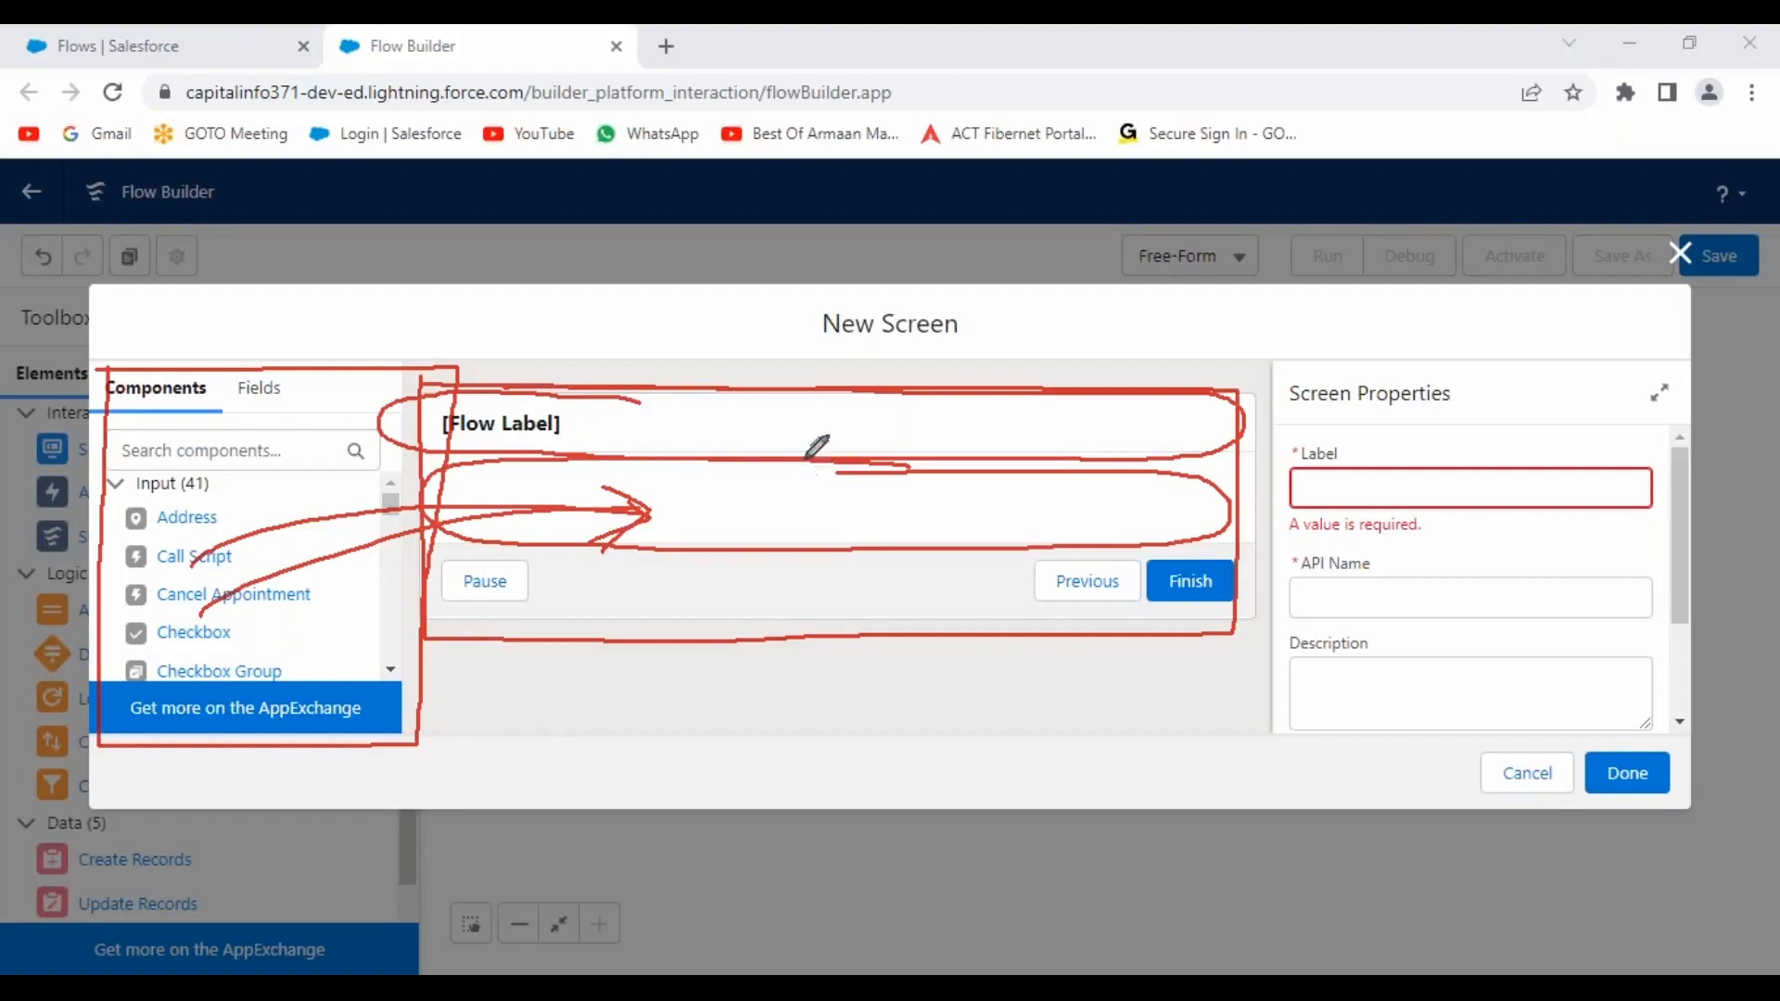
mouse_move(443, 538)
mouse_down()
mouse_move(1252, 556)
mouse_move(1196, 617)
mouse_move(612, 614)
mouse_move(426, 580)
mouse_move(443, 539)
mouse_up()
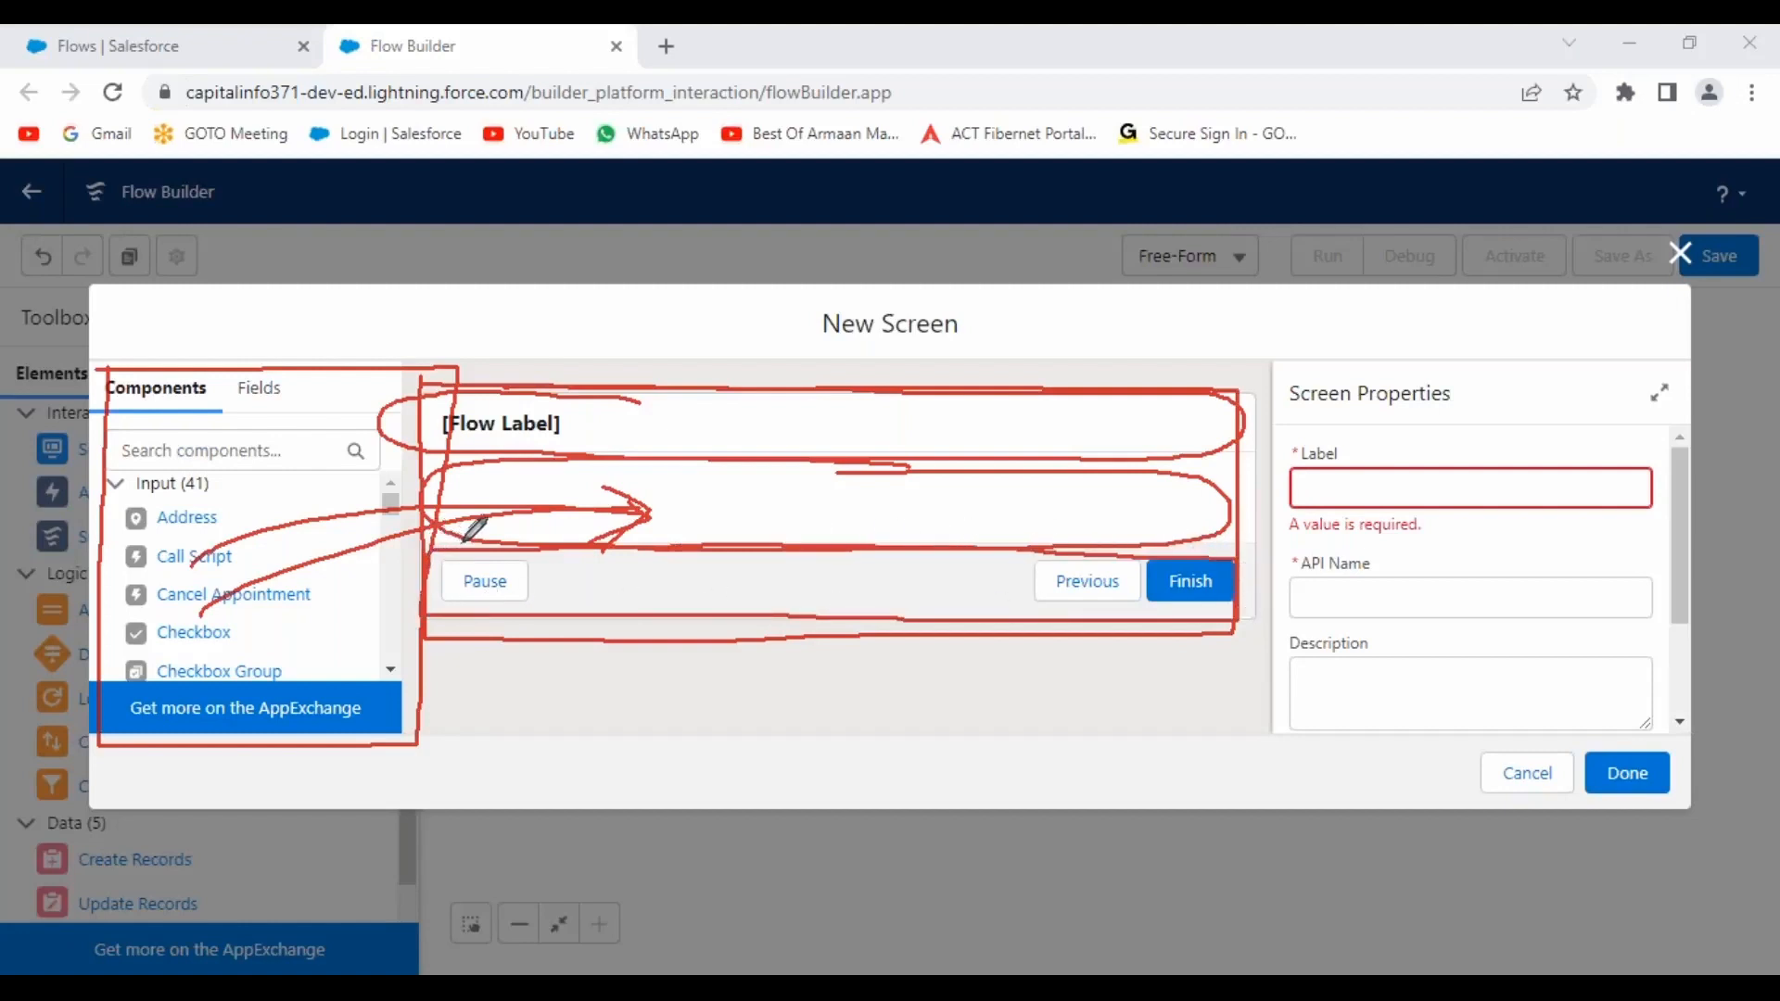
mouse_move(1108, 540)
mouse_down()
mouse_move(1026, 571)
mouse_move(1131, 599)
mouse_move(1108, 533)
mouse_up()
mouse_move(1234, 557)
mouse_down()
mouse_move(1159, 557)
mouse_move(1240, 564)
mouse_up()
mouse_move(561, 552)
mouse_down()
mouse_move(482, 542)
mouse_move(557, 576)
mouse_move(542, 551)
mouse_up()
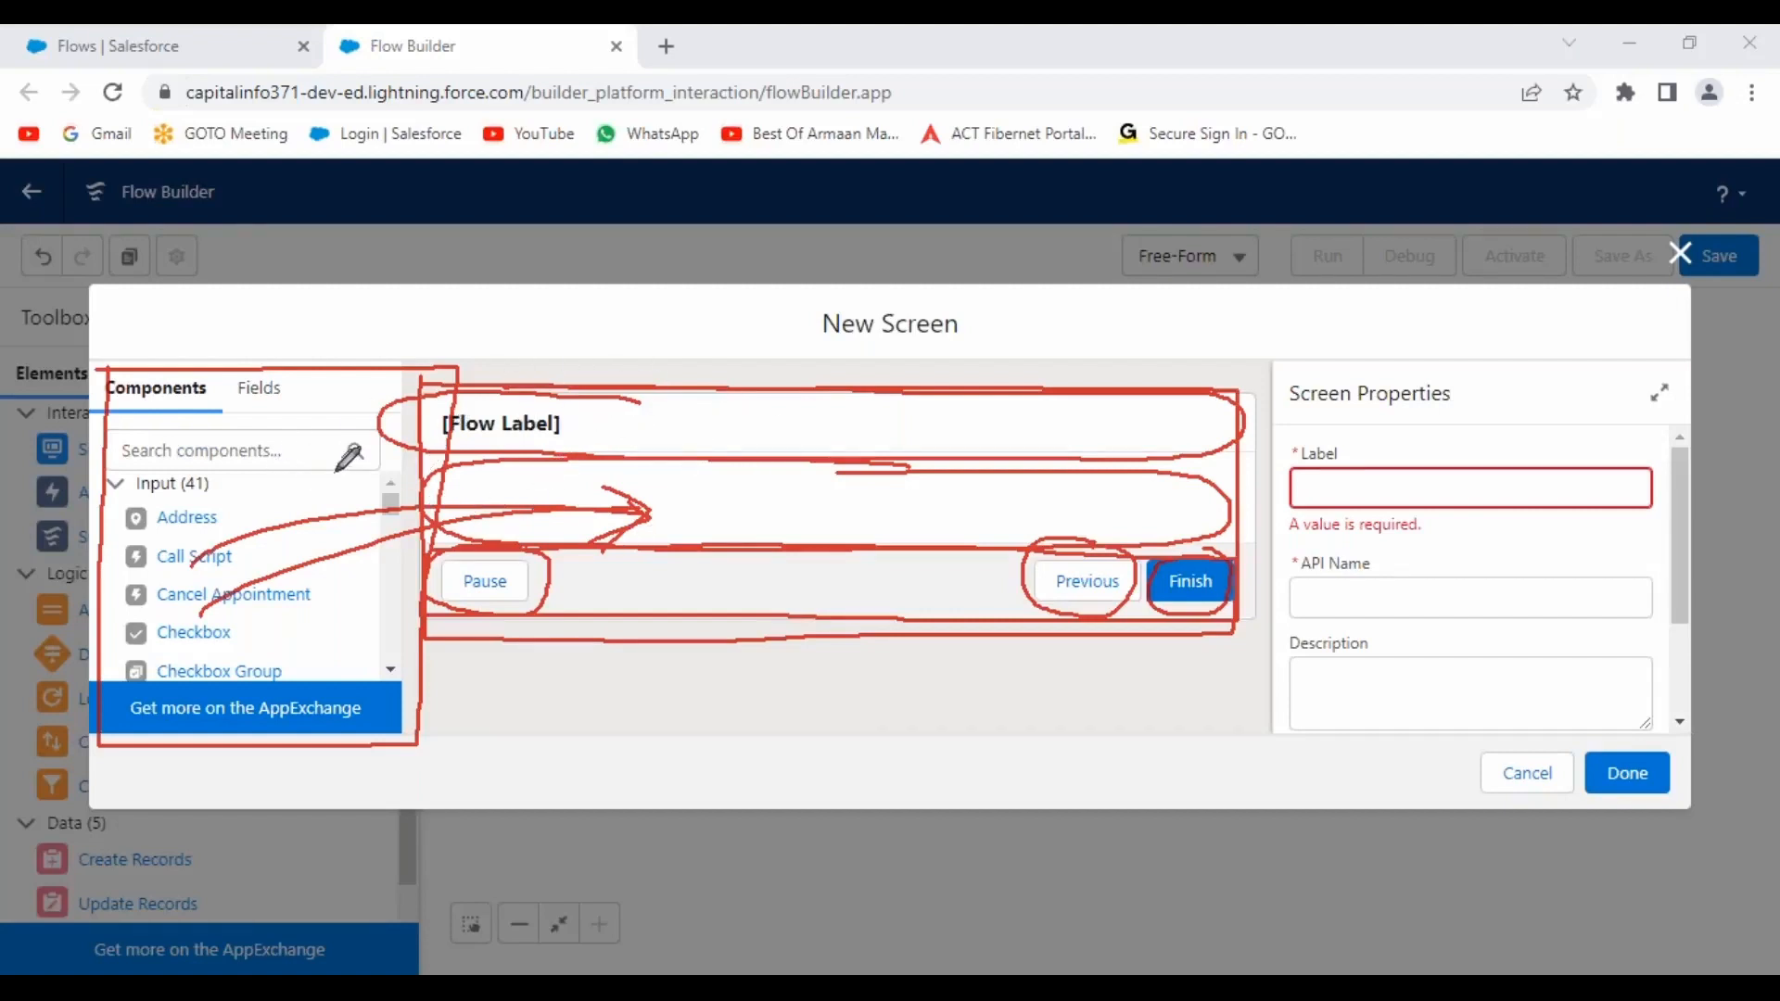
mouse_move(1270, 361)
mouse_down()
mouse_move(1666, 354)
mouse_move(1646, 737)
mouse_move(1289, 740)
mouse_move(1284, 363)
mouse_up()
drag(1402, 533, 1453, 491)
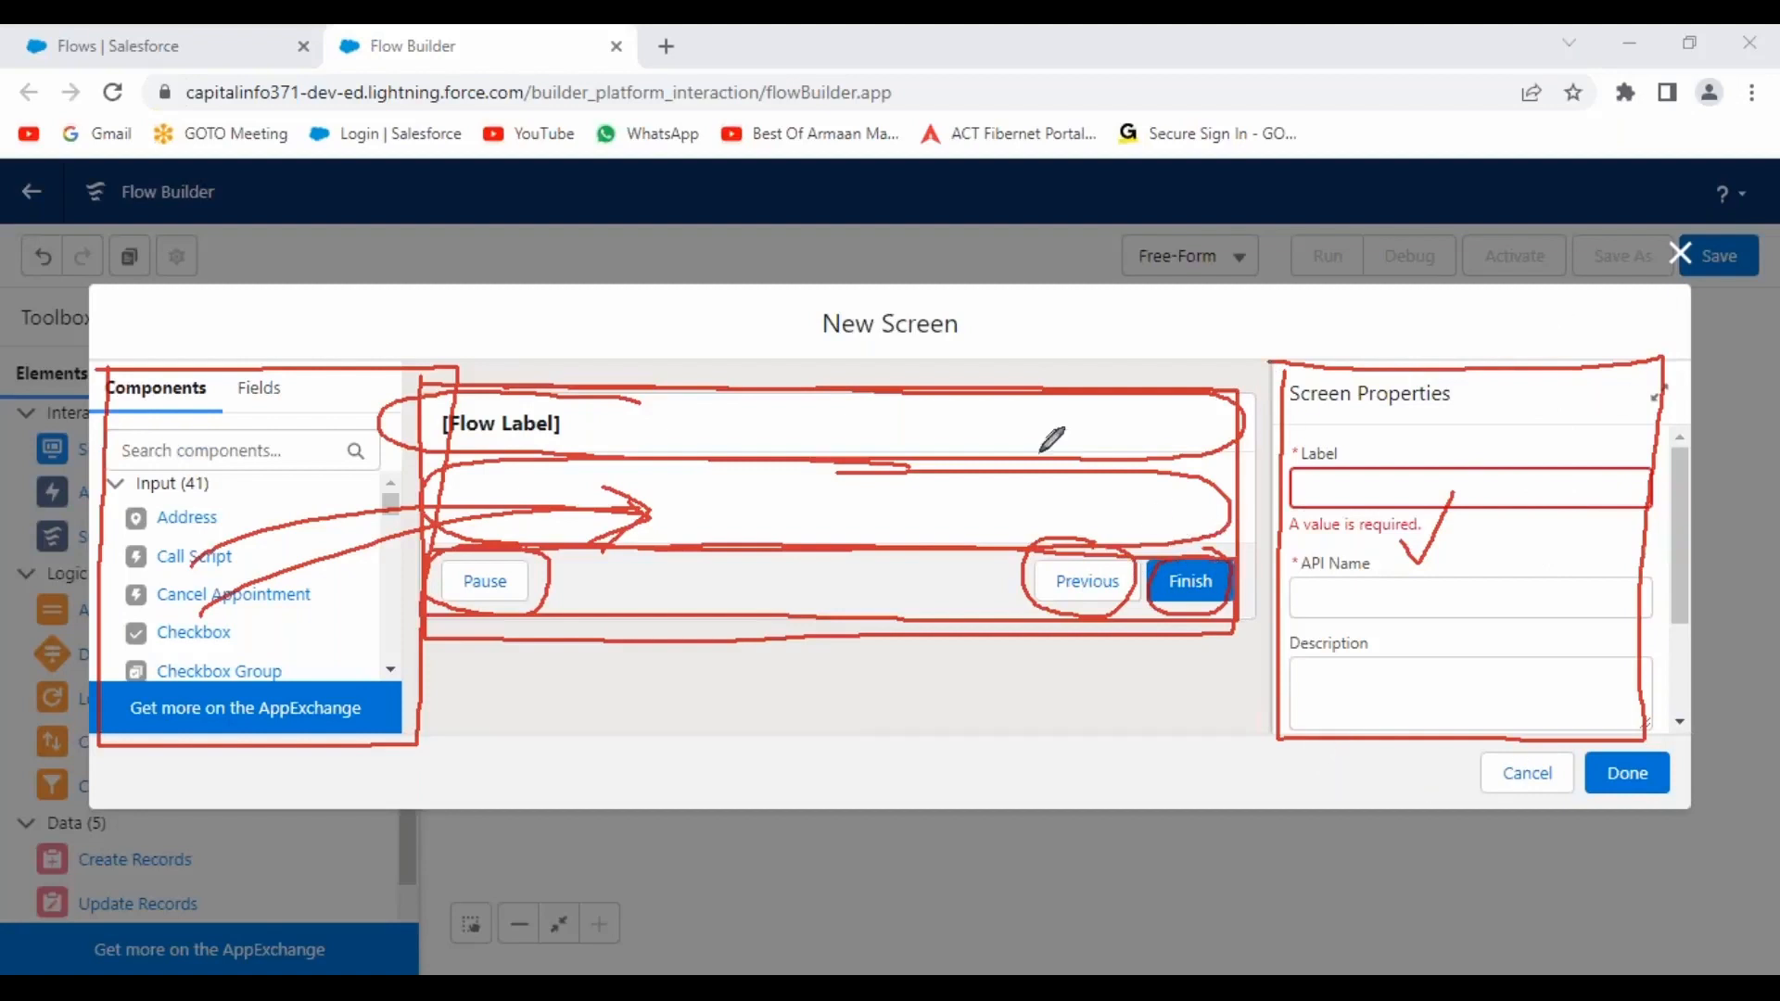
drag(832, 415, 932, 334)
drag(793, 591, 828, 553)
mouse_move(577, 476)
mouse_down()
mouse_move(601, 502)
mouse_move(628, 461)
mouse_up()
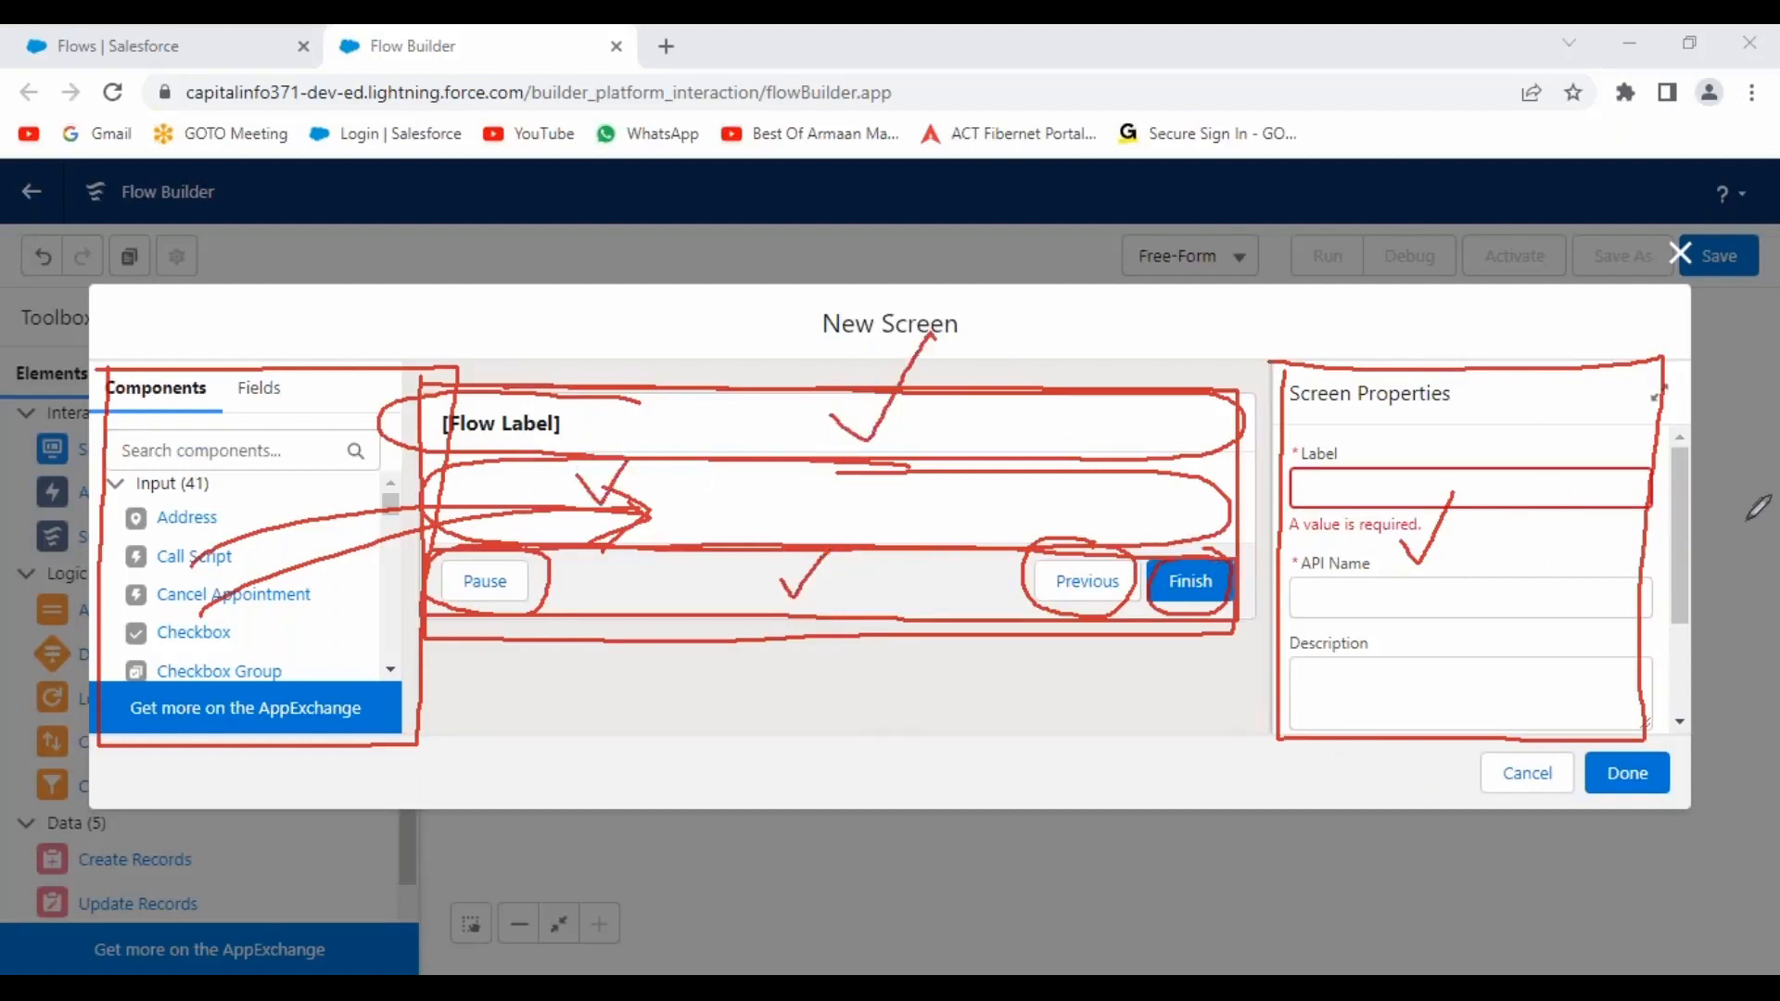
mouse_move(1484, 357)
mouse_down()
mouse_move(1296, 659)
mouse_move(1661, 660)
mouse_move(1428, 365)
mouse_up()
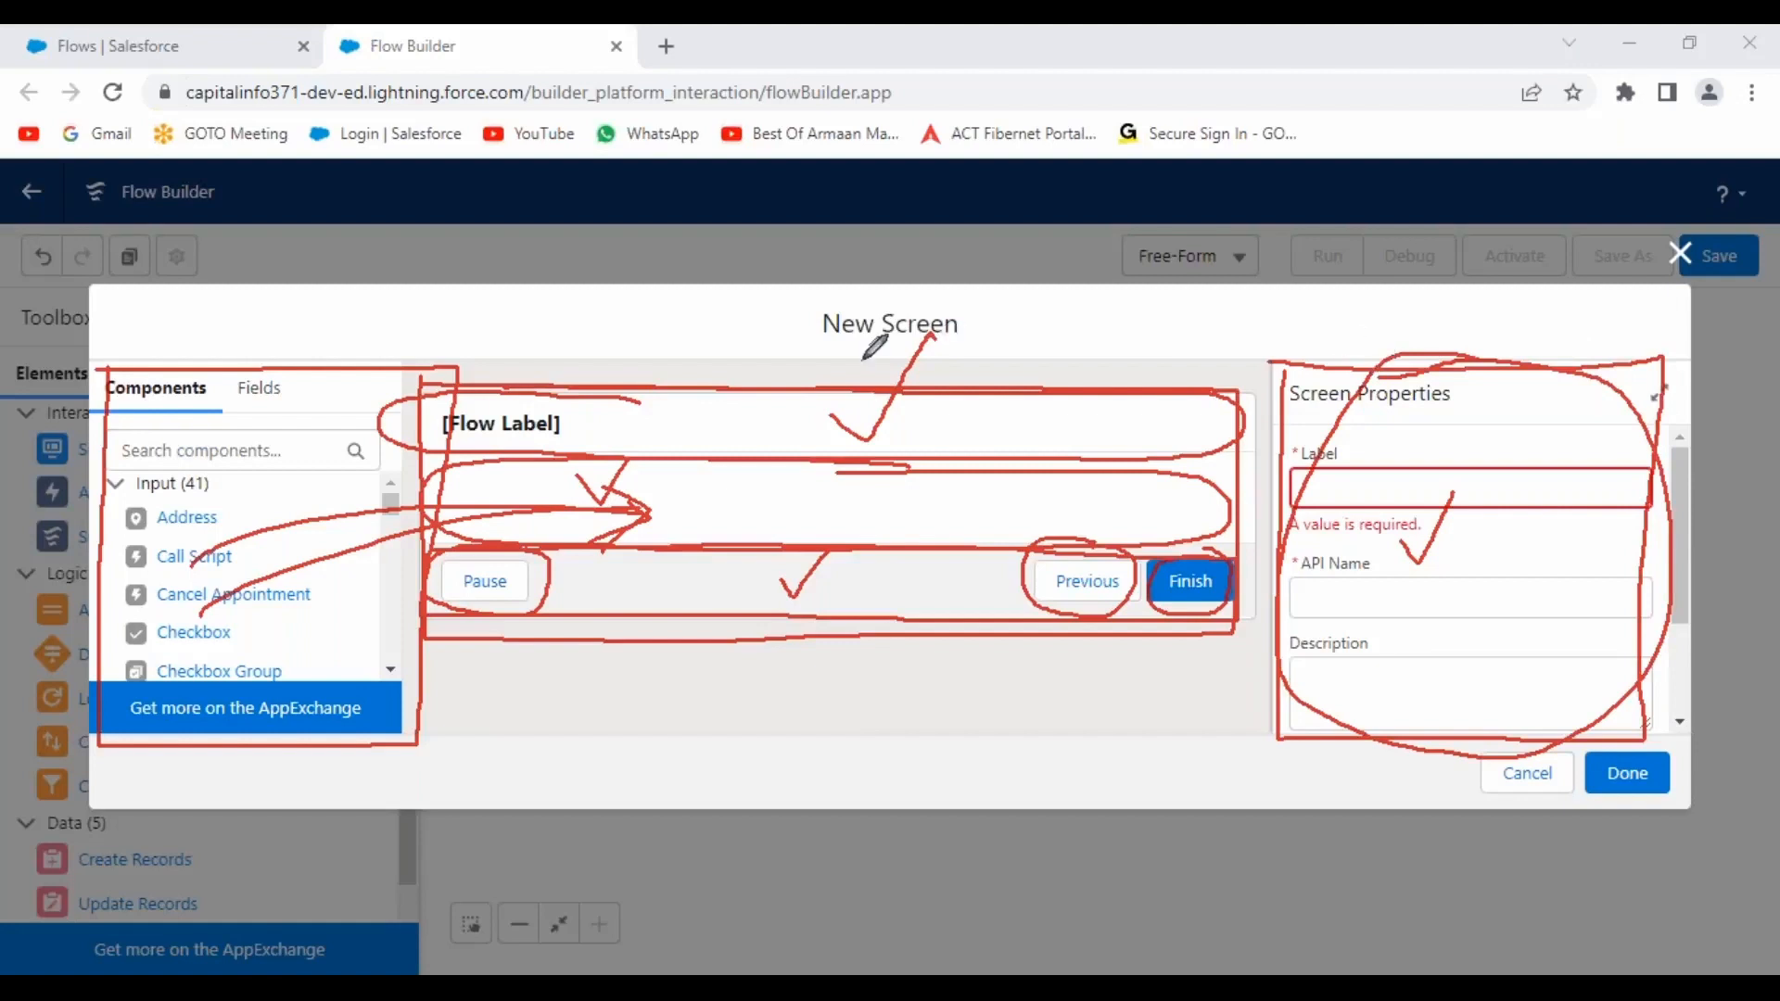
drag(230, 350, 313, 290)
drag(784, 379, 824, 360)
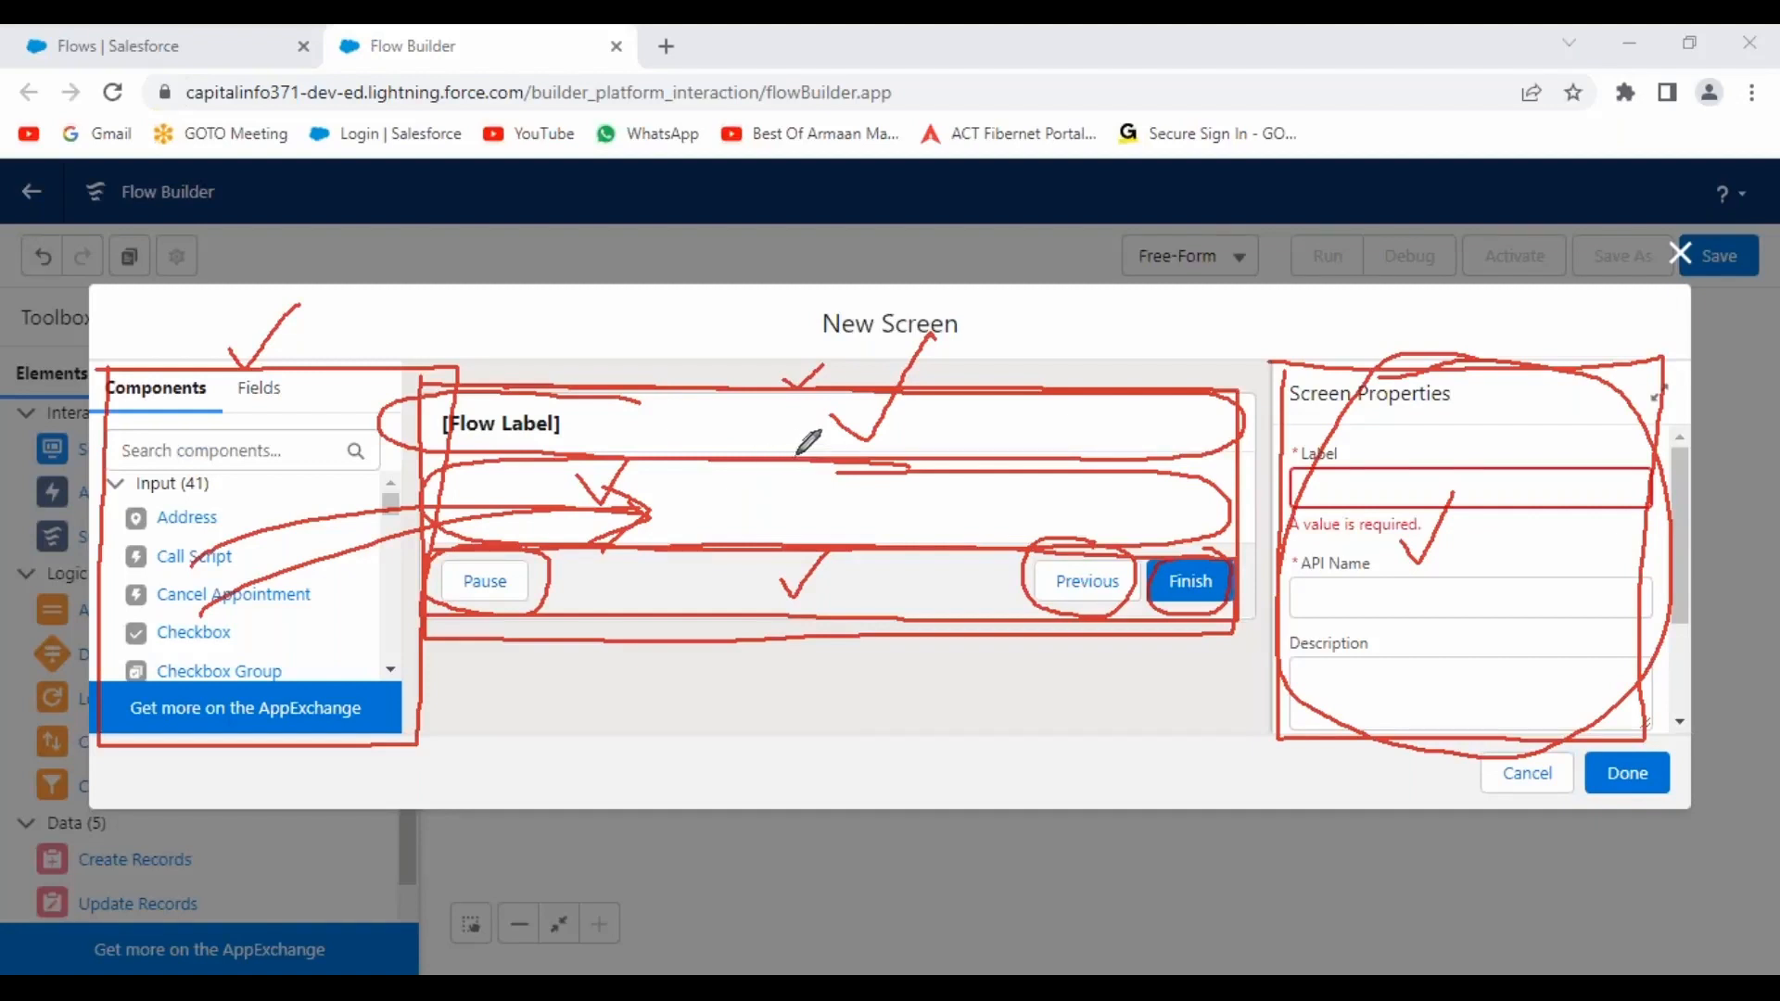
mouse_move(1527, 345)
mouse_down()
mouse_move(1488, 343)
mouse_move(1291, 524)
mouse_move(1447, 709)
mouse_move(1609, 399)
mouse_move(1470, 355)
mouse_up()
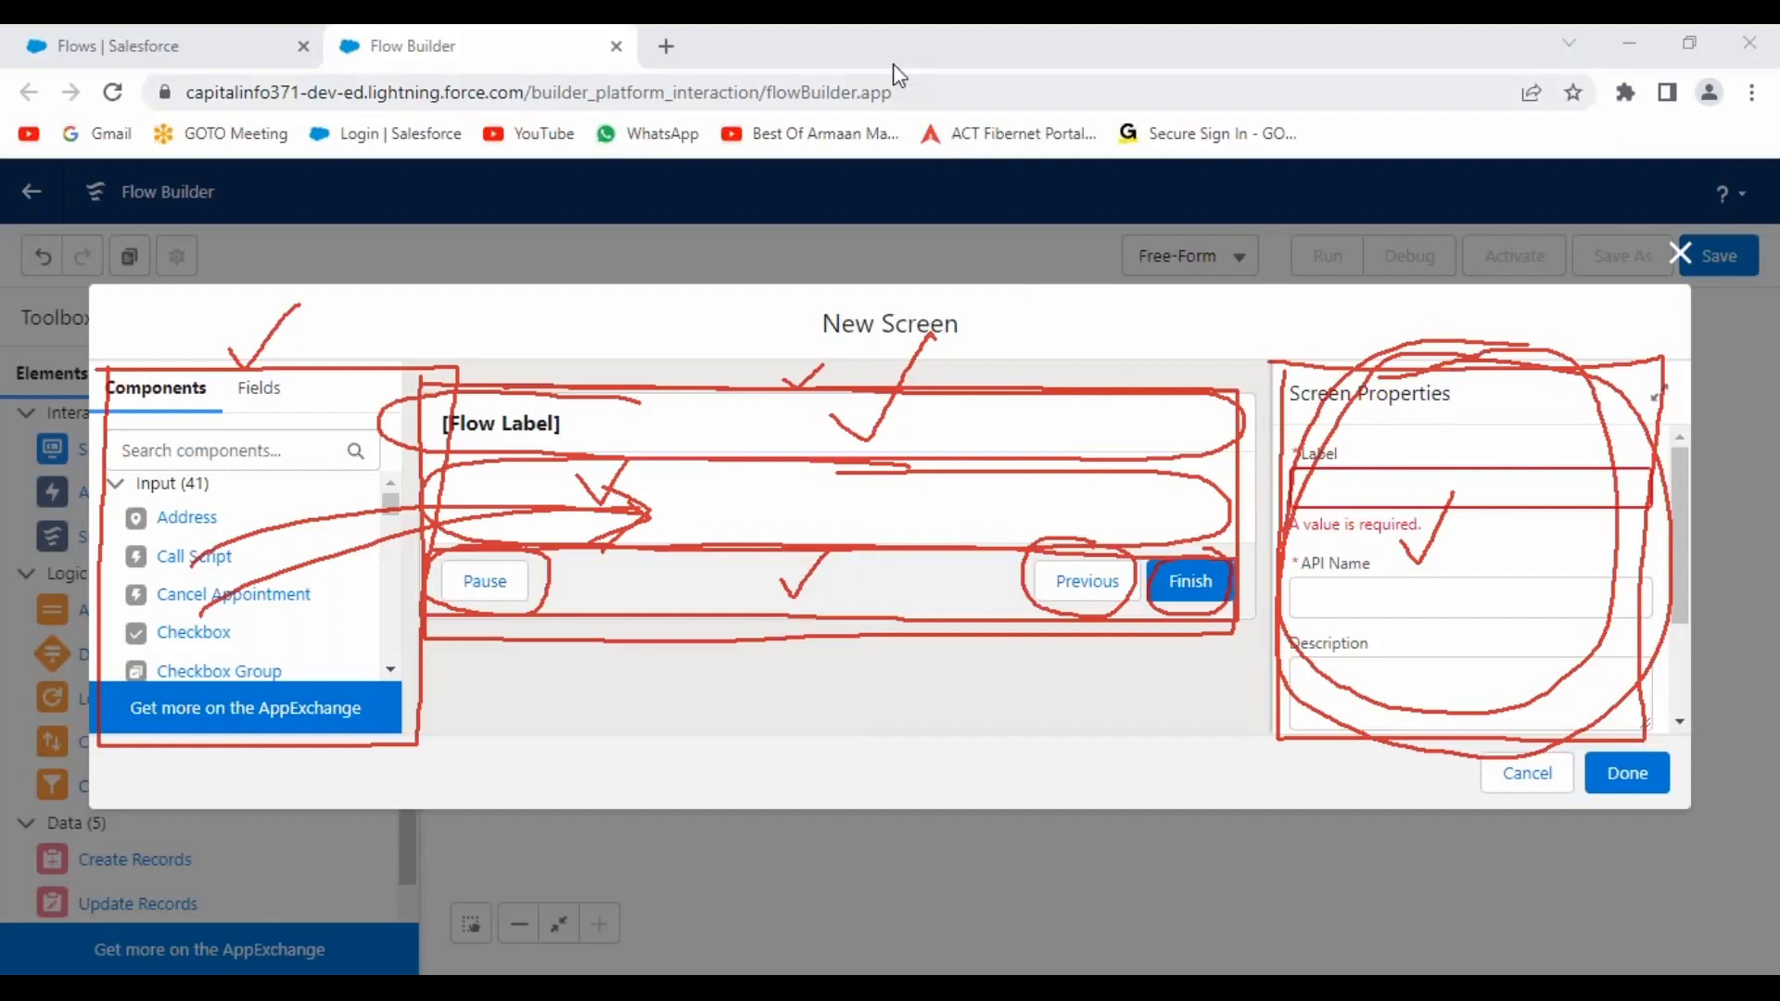
Label the screen 'New Hiring Manager Record' so the API name auto-fills.
click(877, 263)
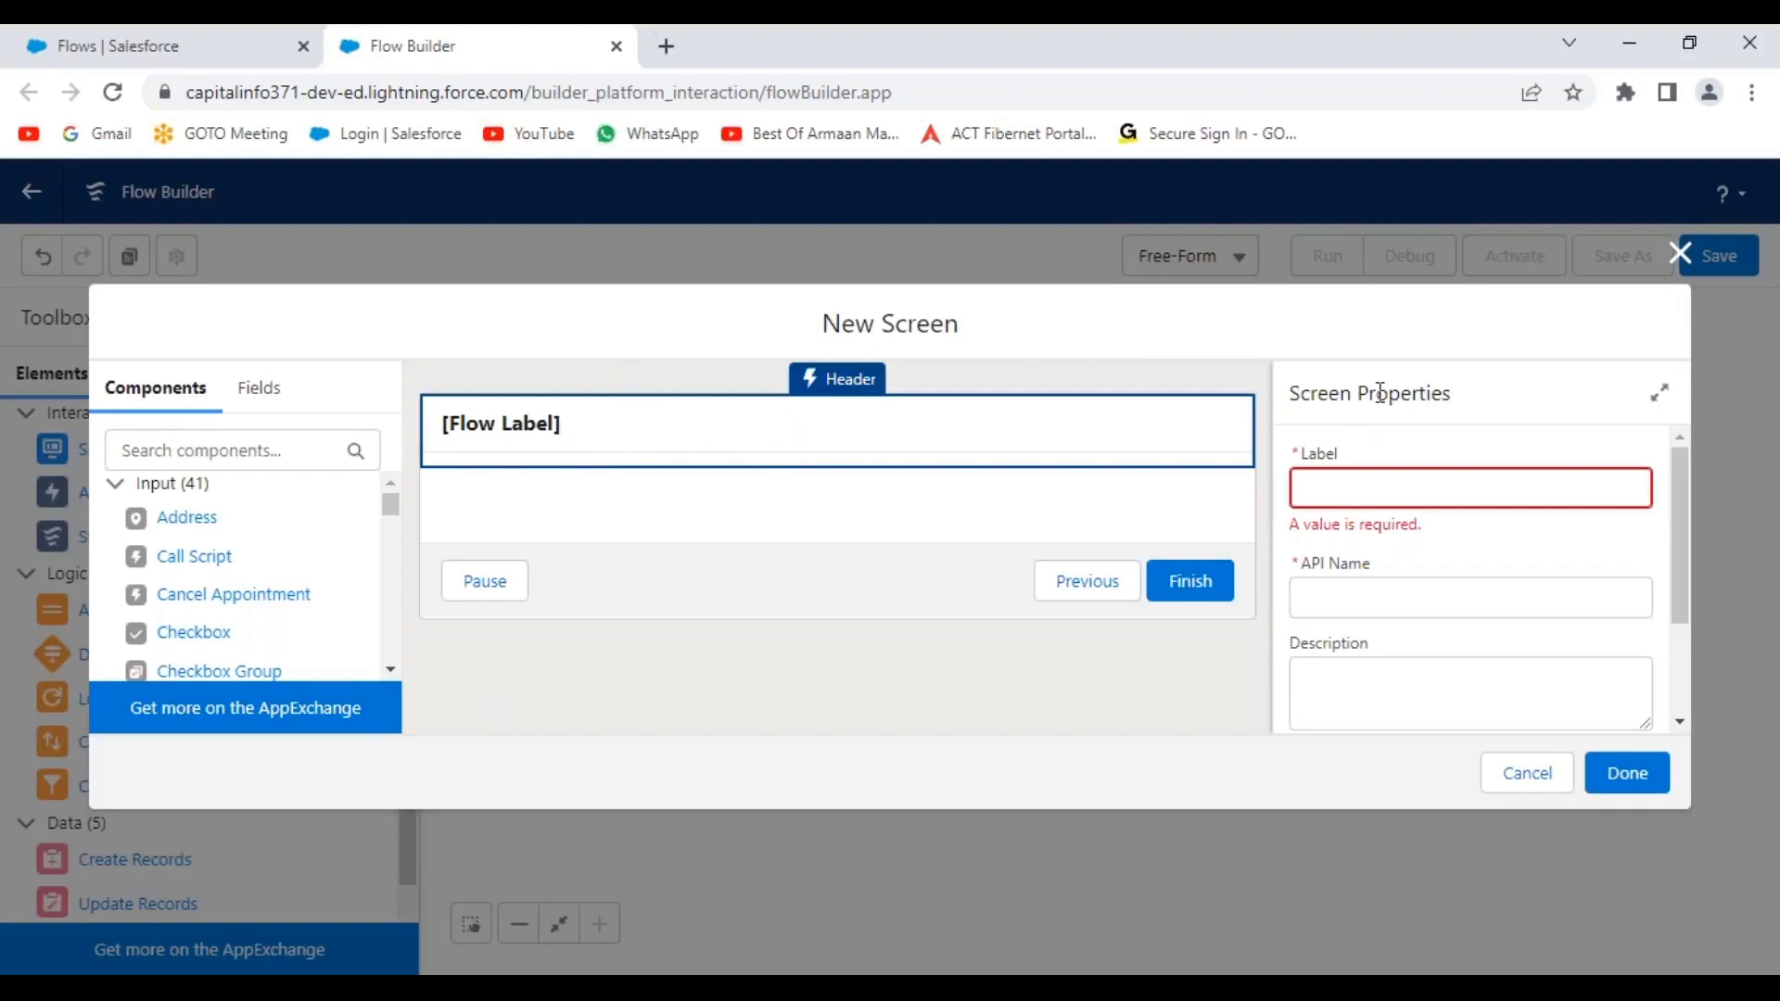
mouse_move(1685, 485)
mouse_down()
mouse_move(1688, 608)
mouse_move(1700, 460)
mouse_up()
click(1342, 499)
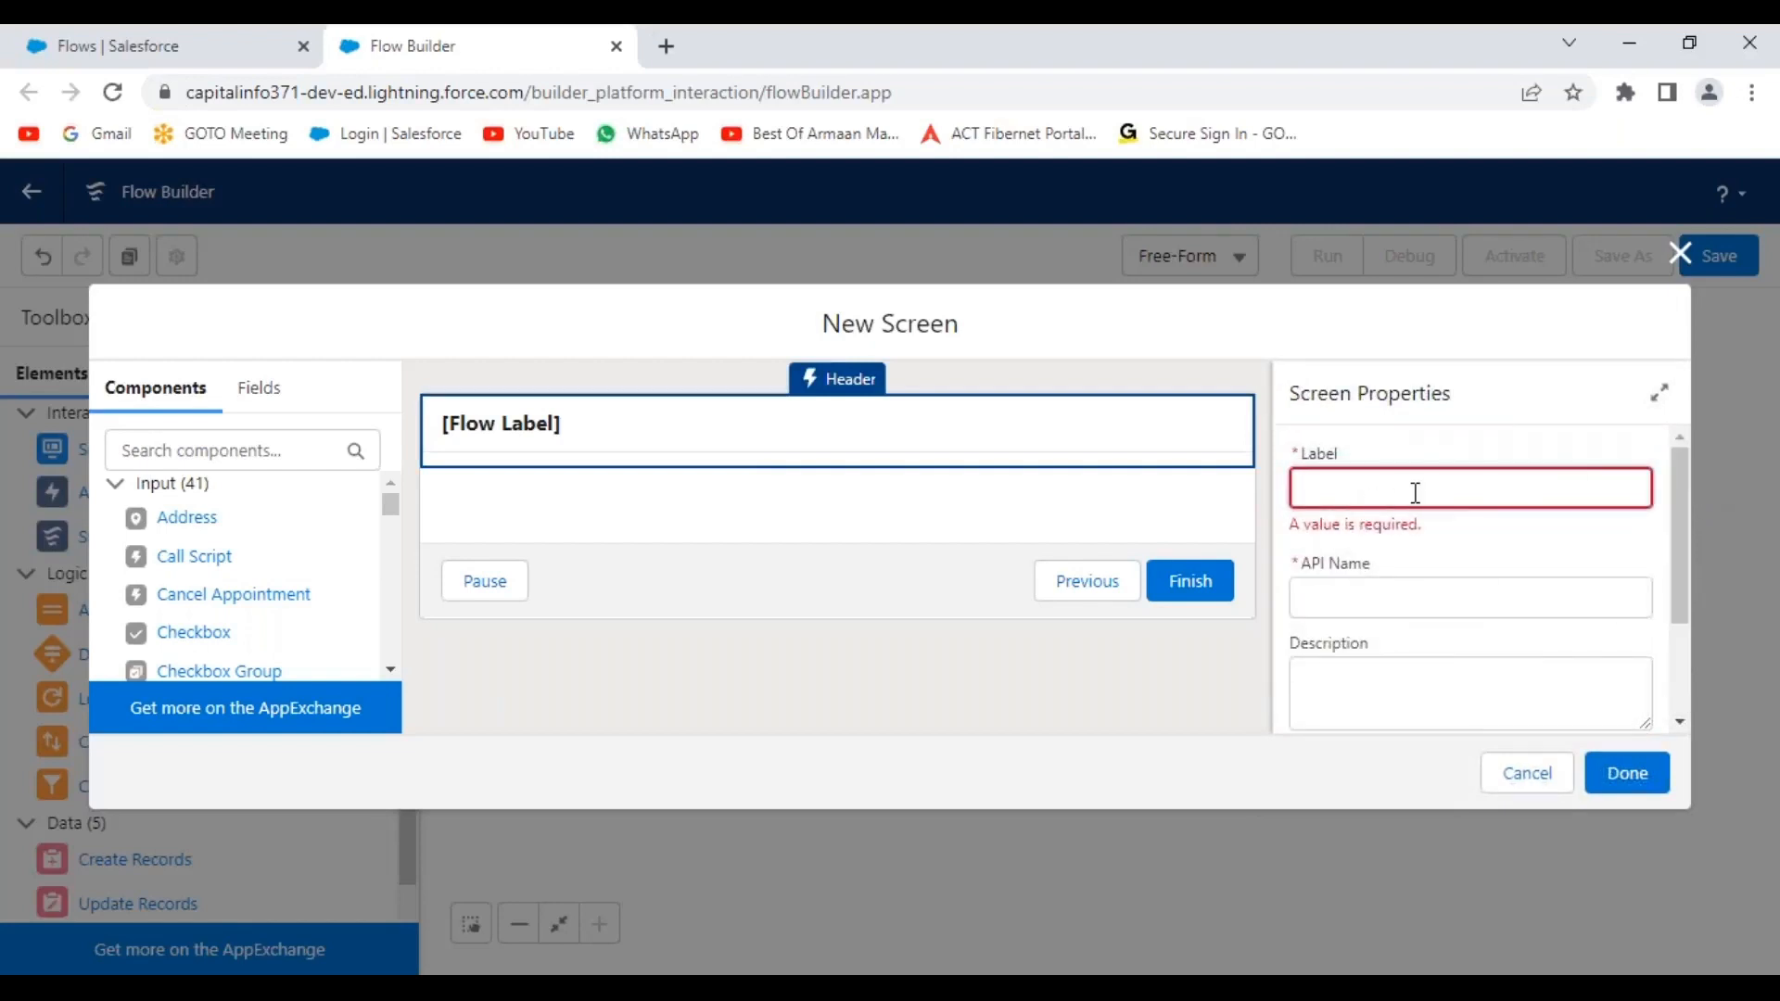
text(New Hiring Manager Record)
click(1521, 535)
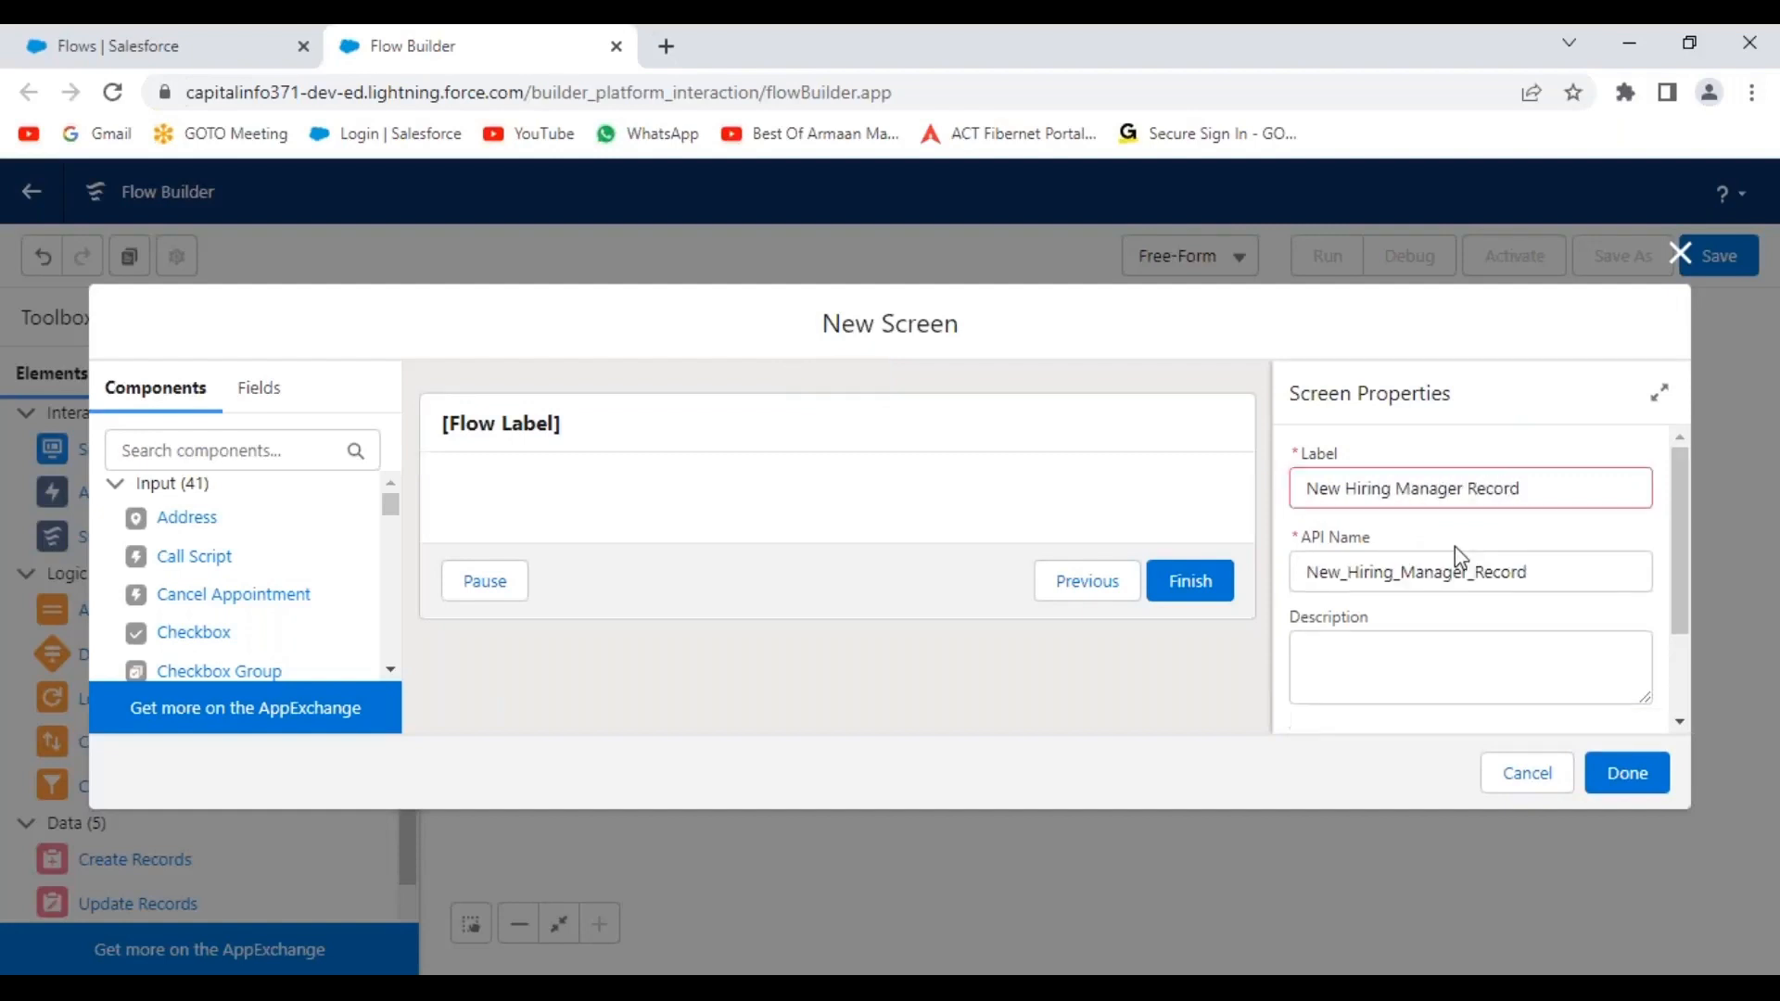
Copy the label into the screen's Description field.
drag(1557, 489, 1266, 505)
key(ctrl+c)
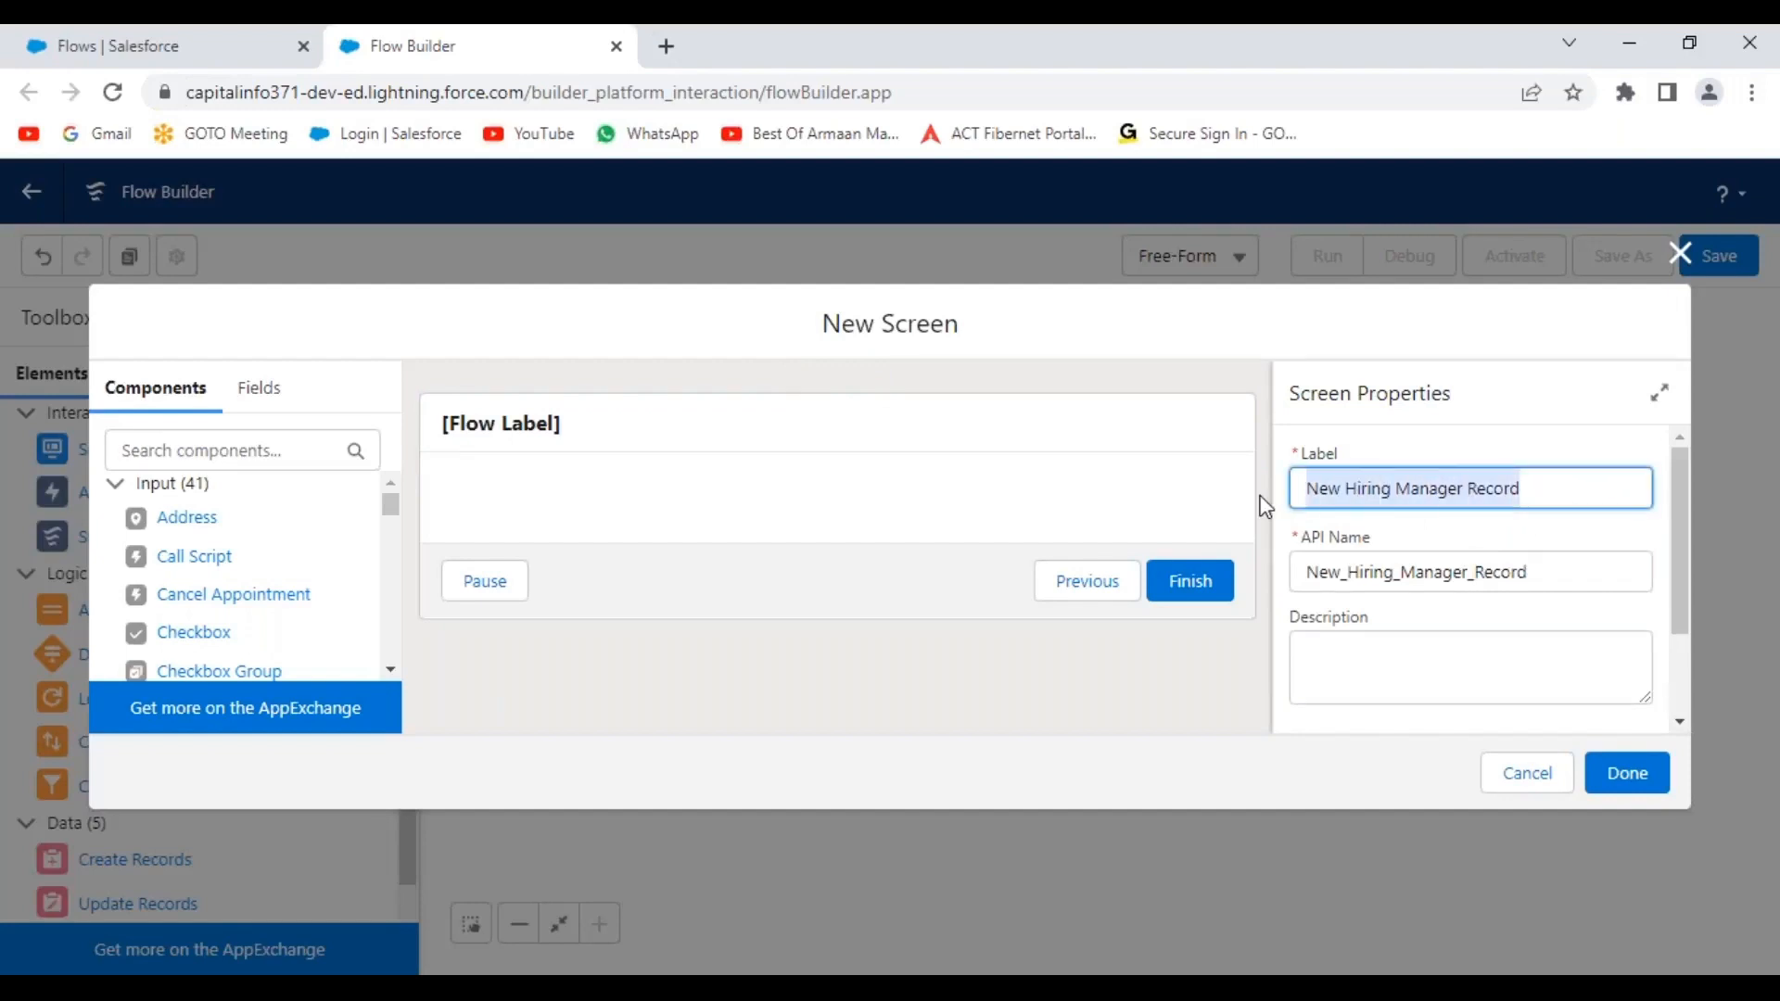
click(1429, 674)
key(ctrl+v)
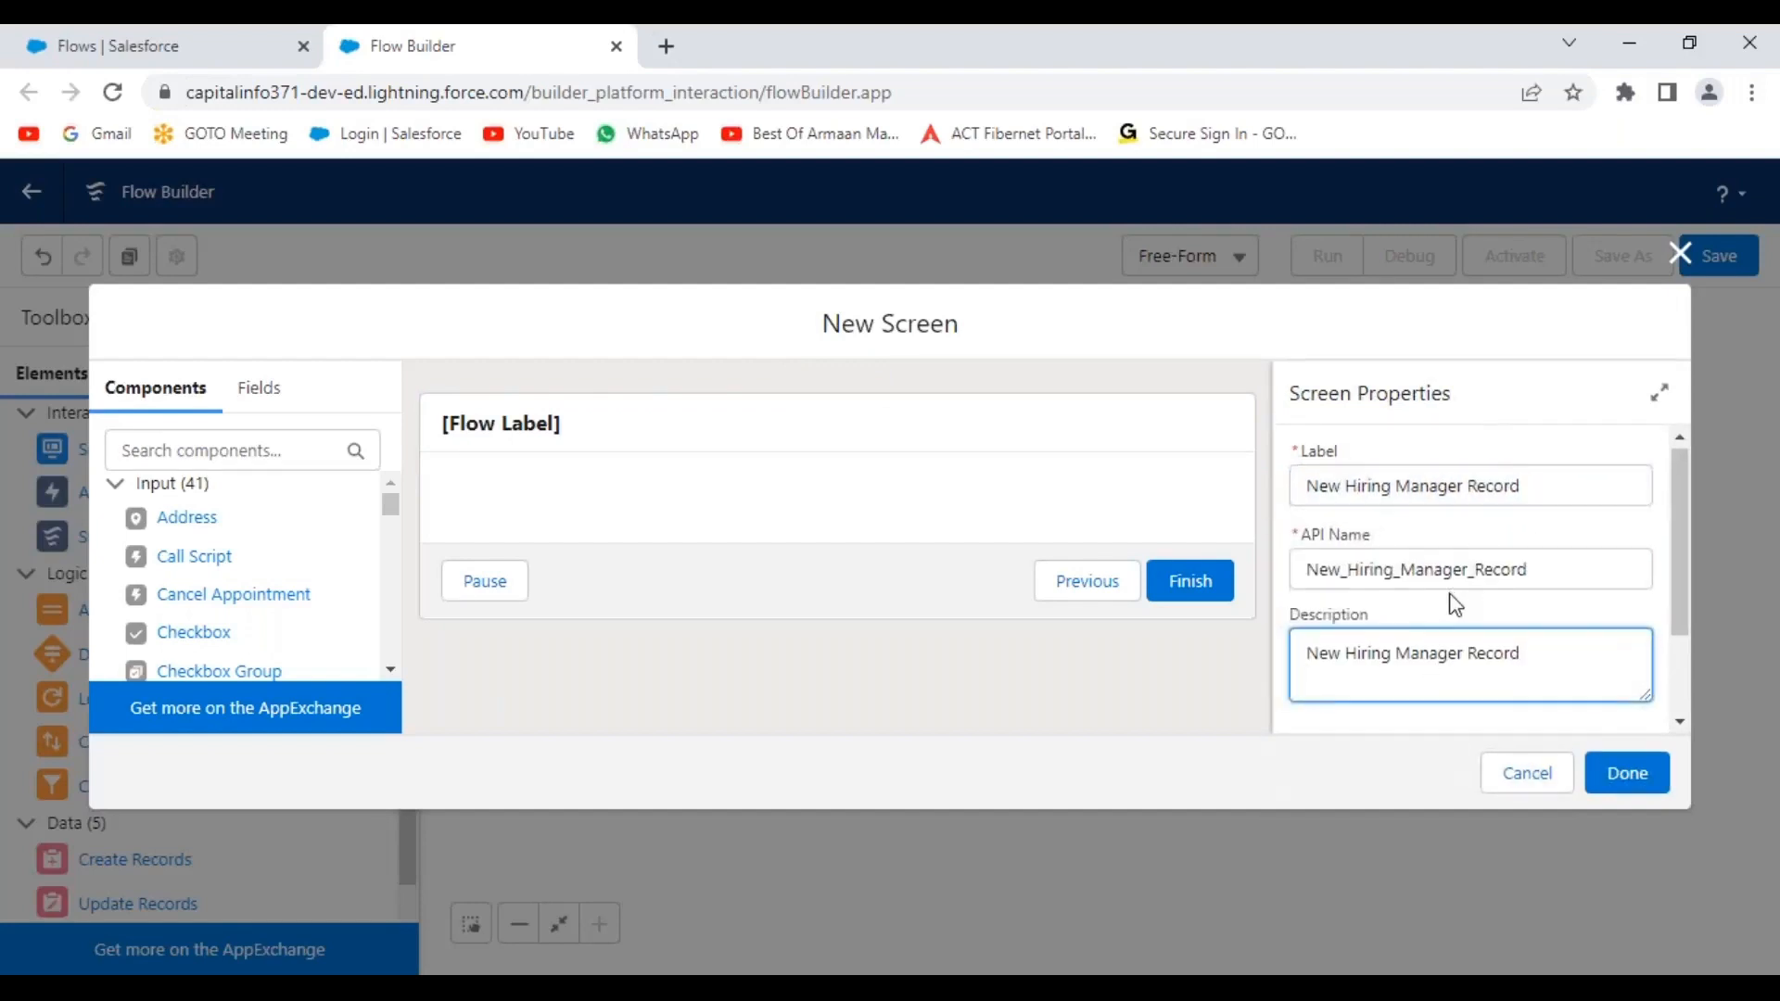
scroll(1454, 603, down, 2)
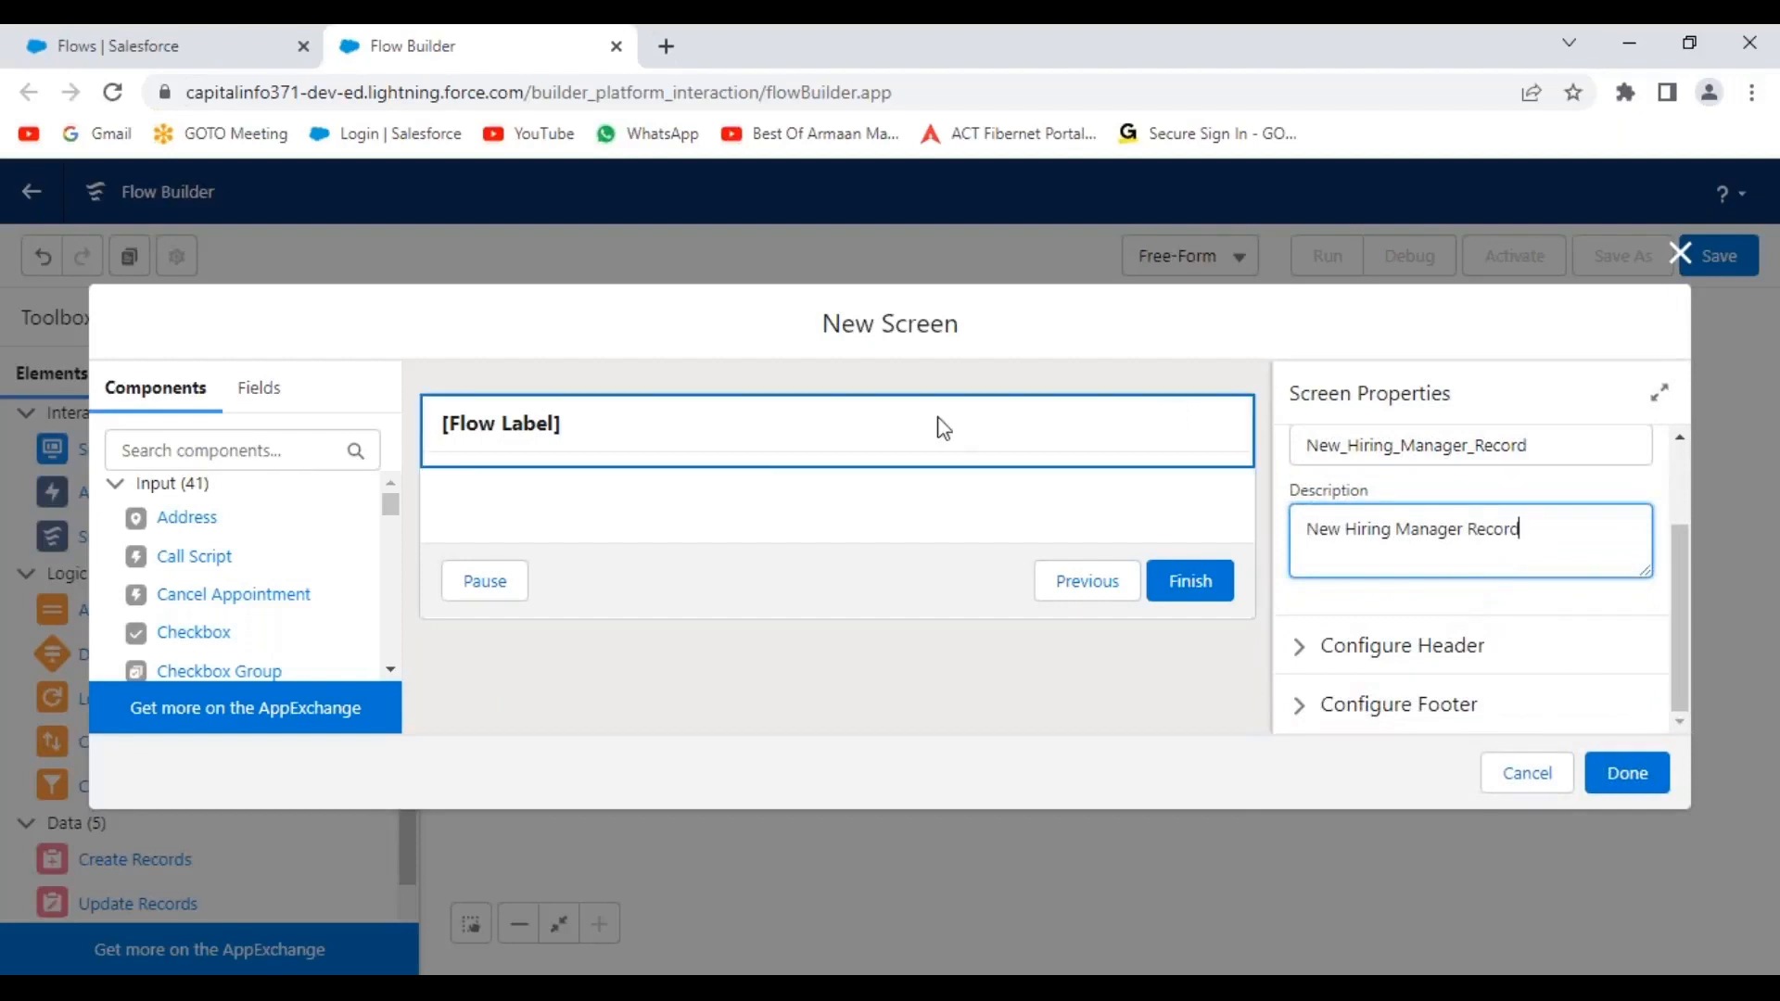
scroll(1339, 437, up, 2)
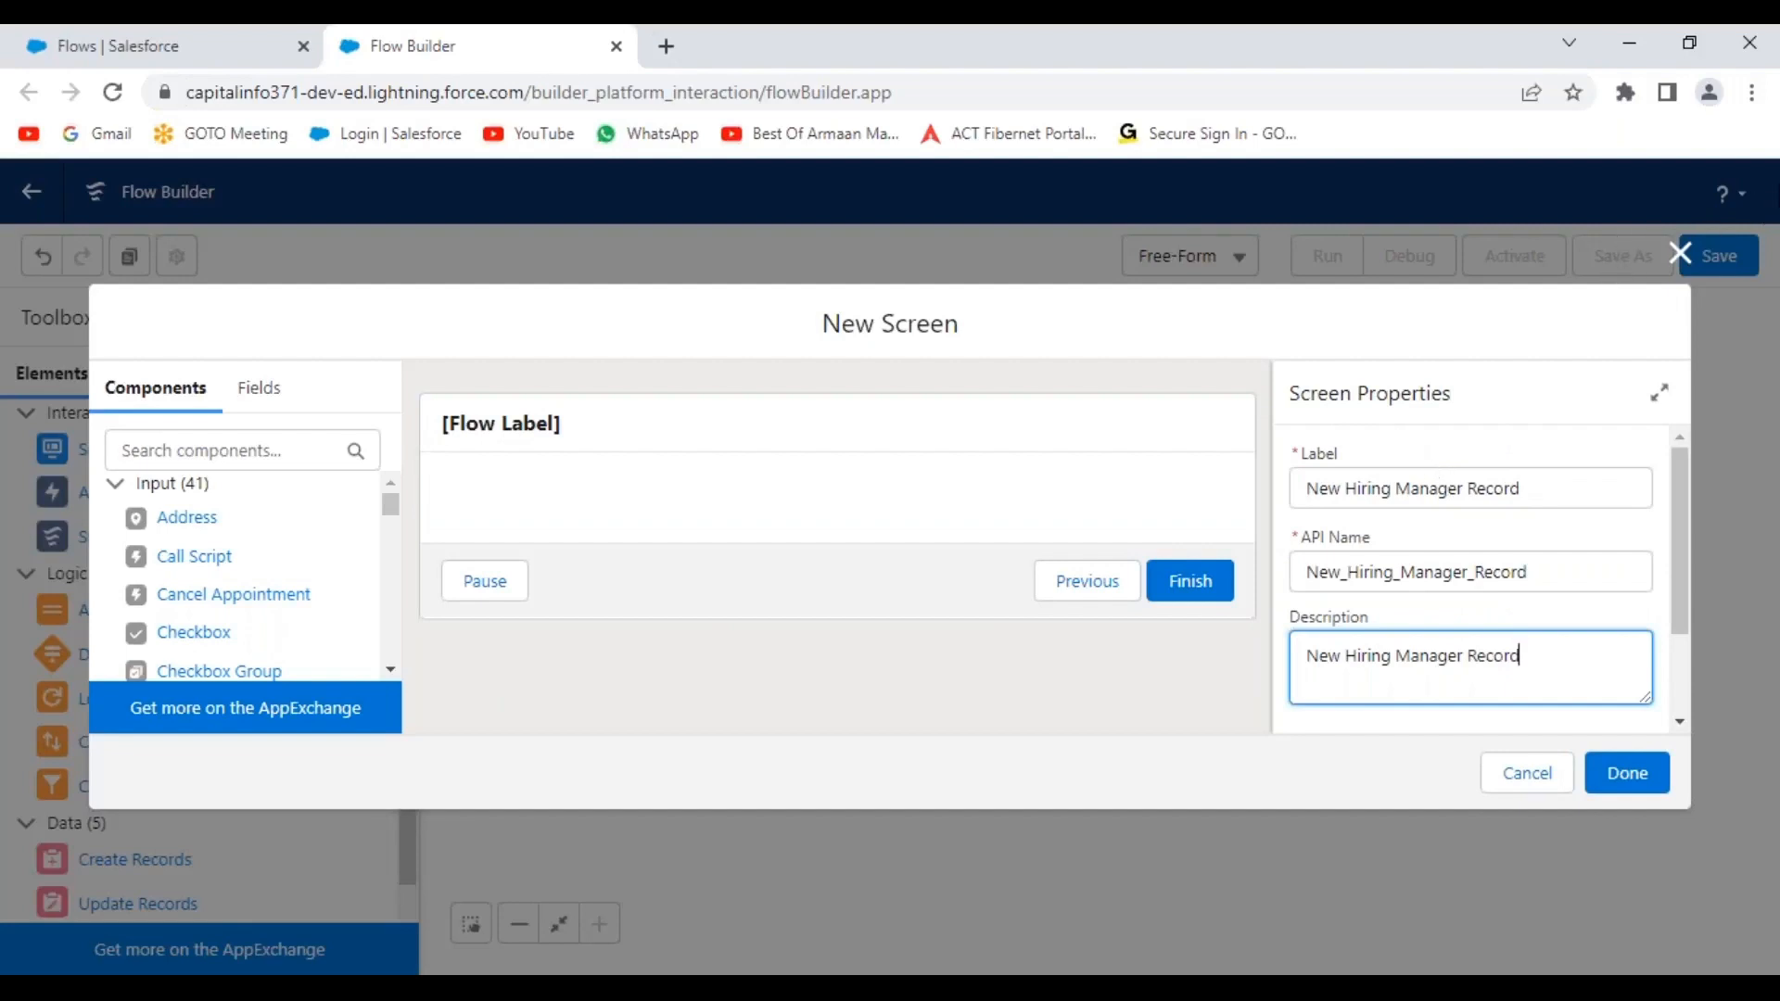
click(1755, 95)
click(1118, 341)
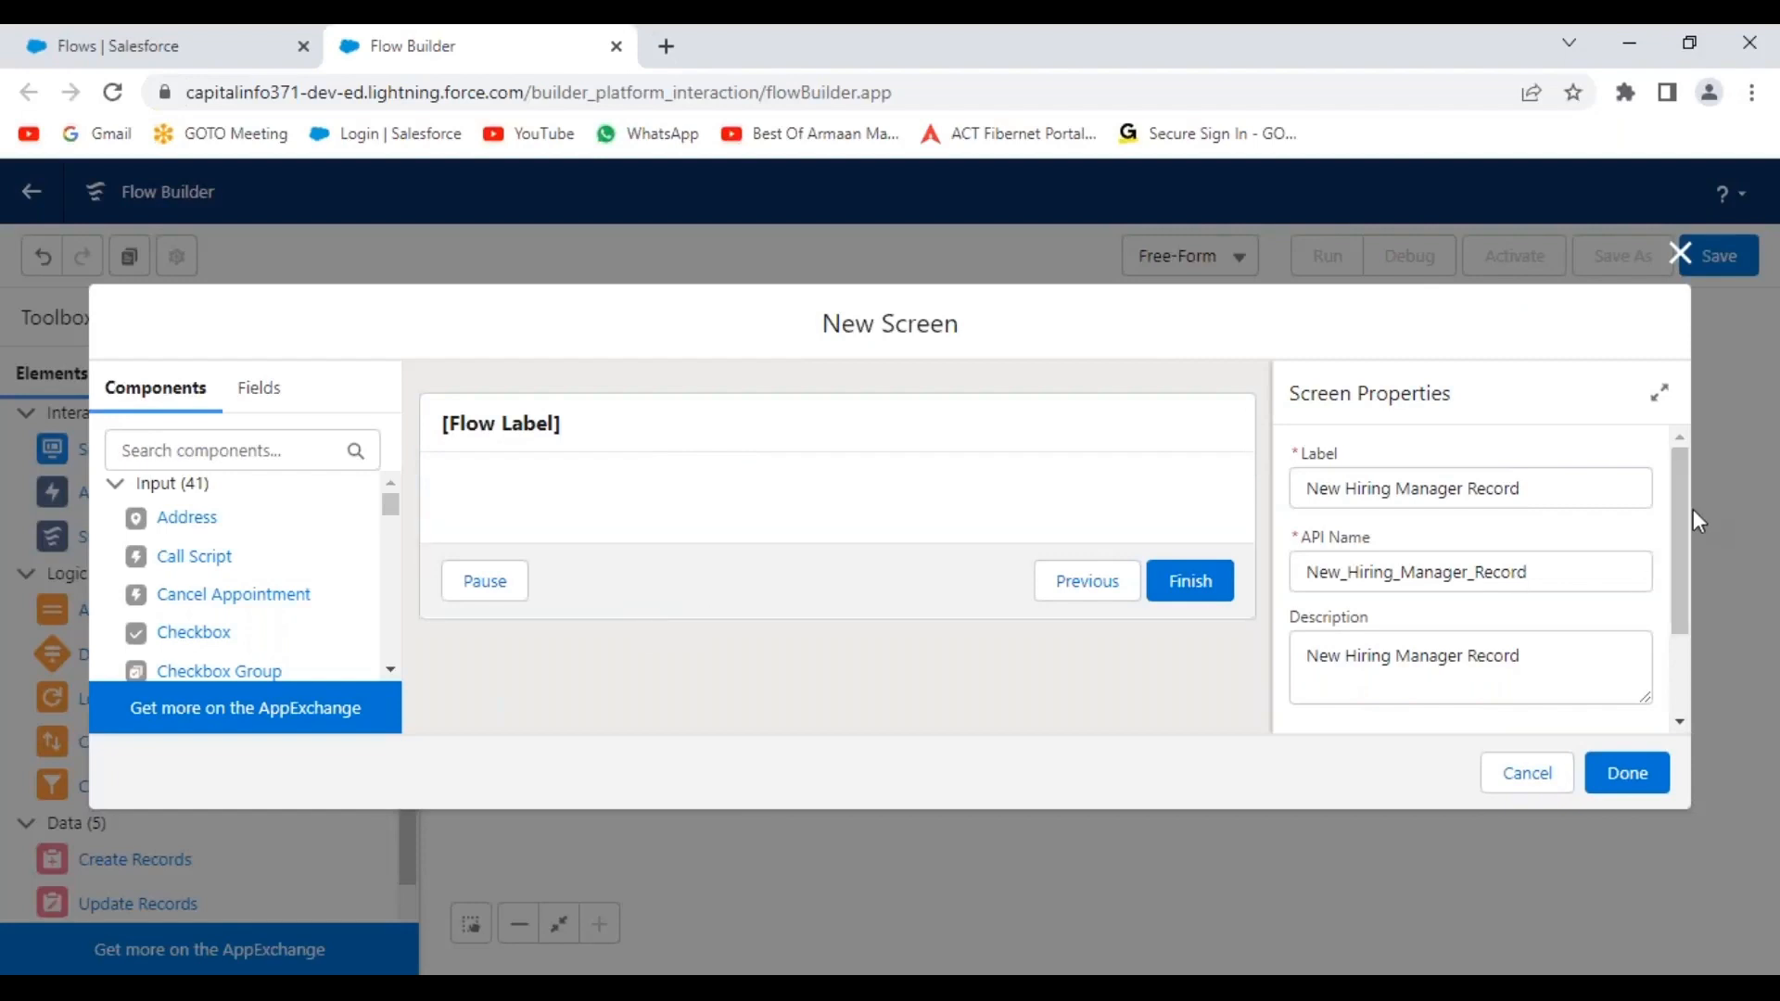
drag(1687, 501, 1685, 600)
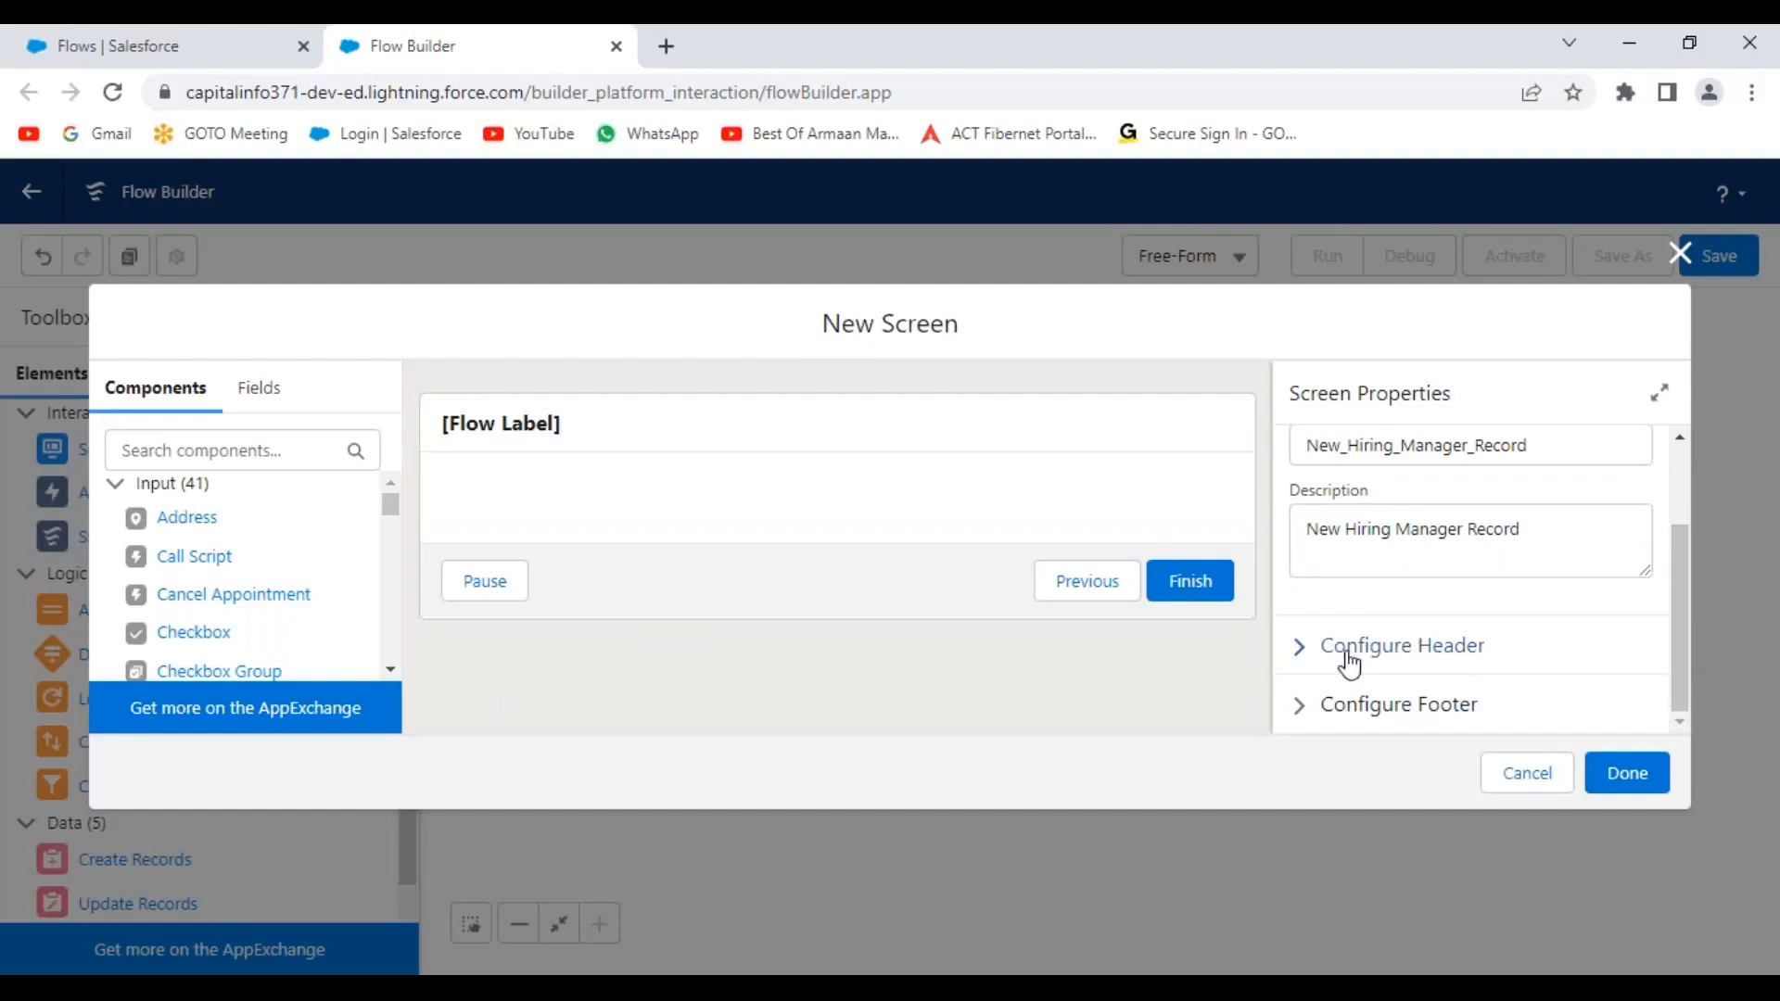
click(1308, 660)
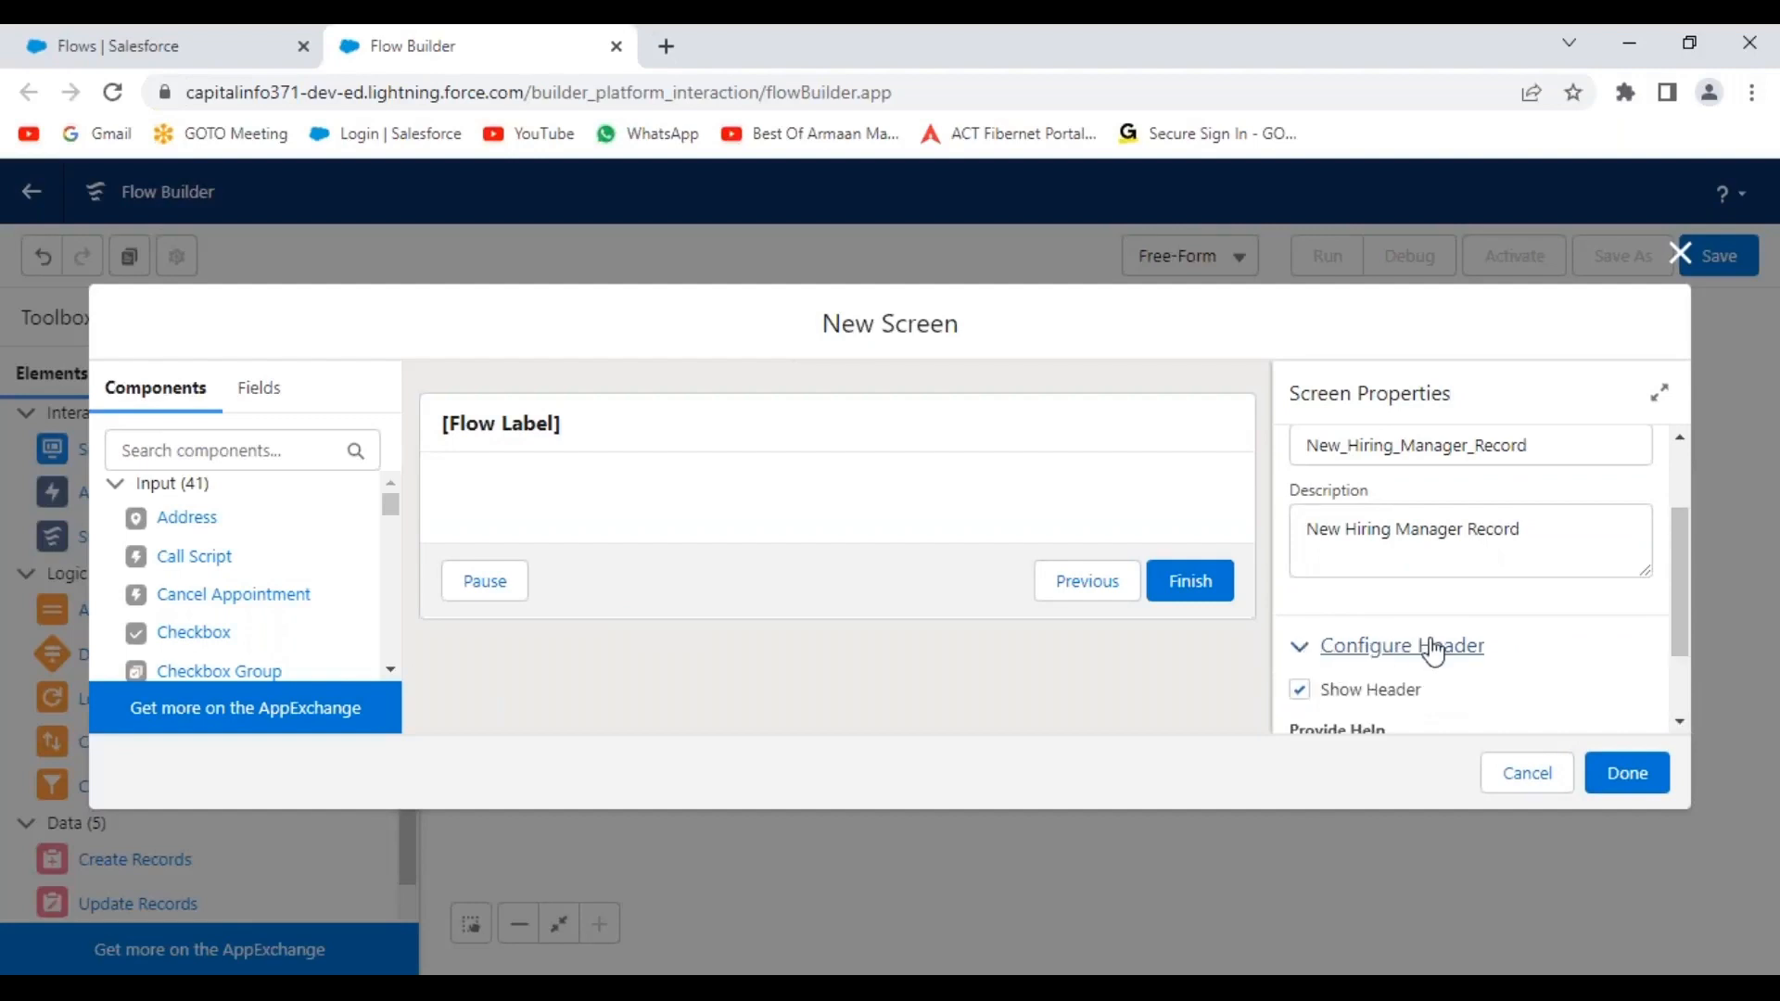
scroll(1475, 642, down, 1)
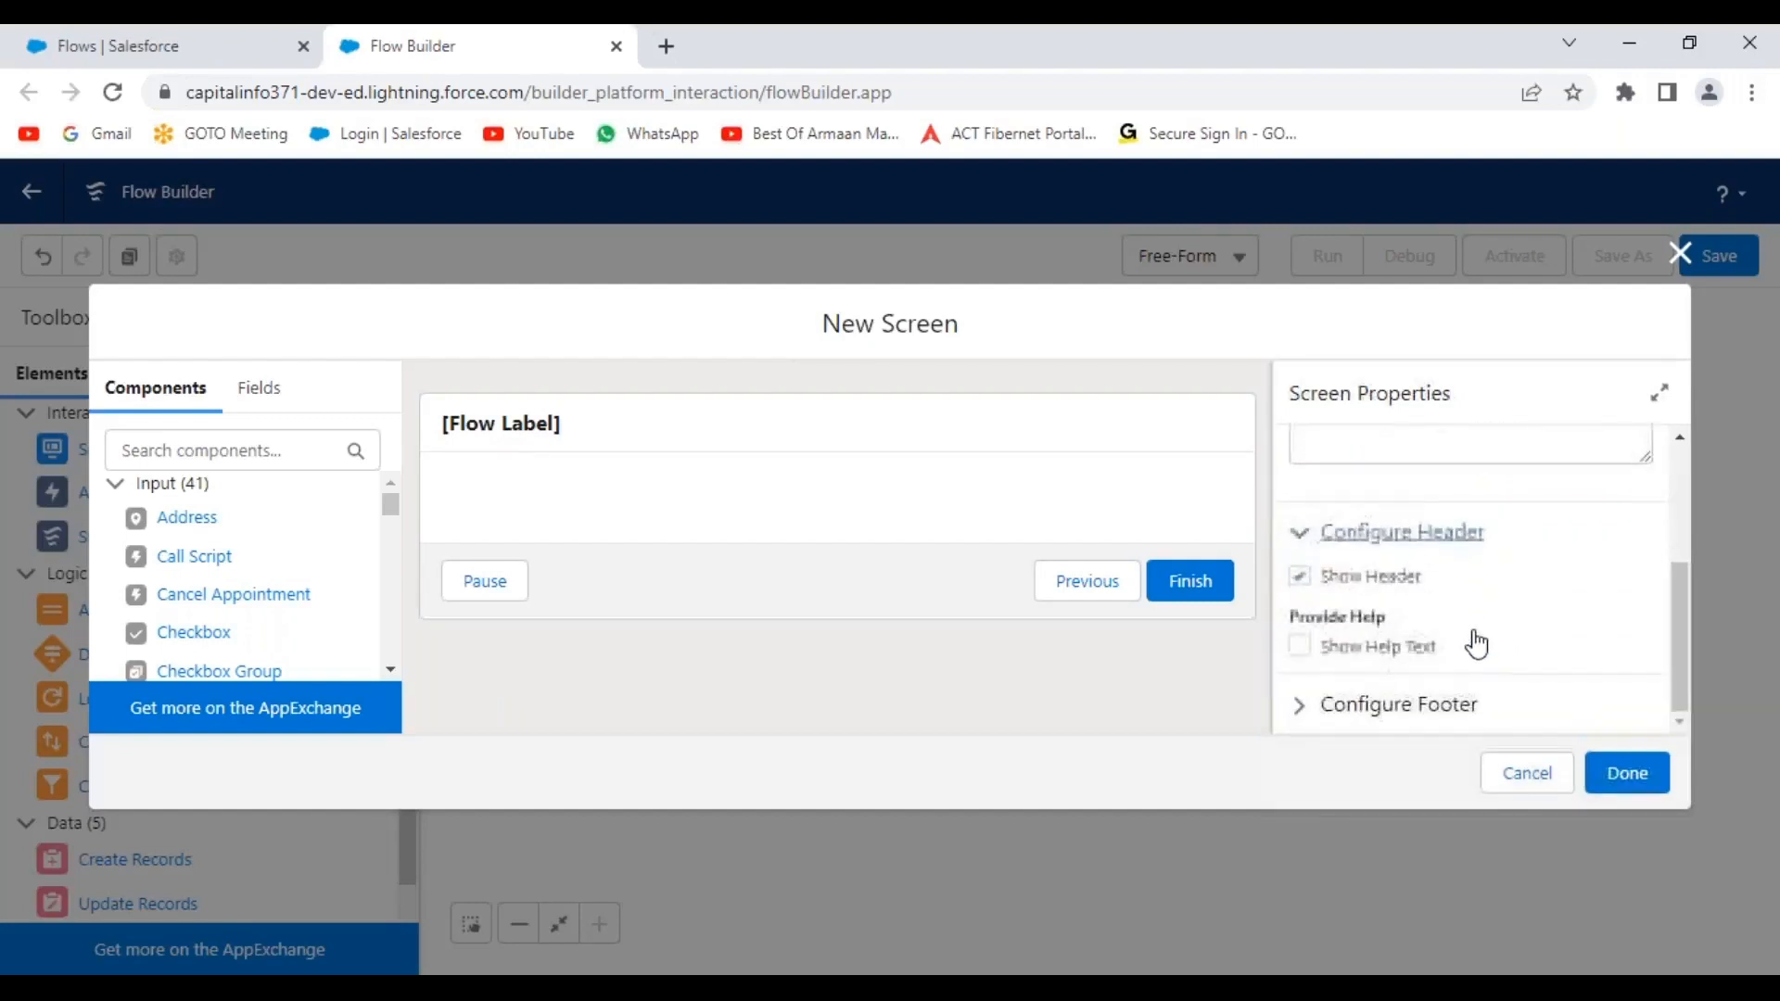
click(1302, 578)
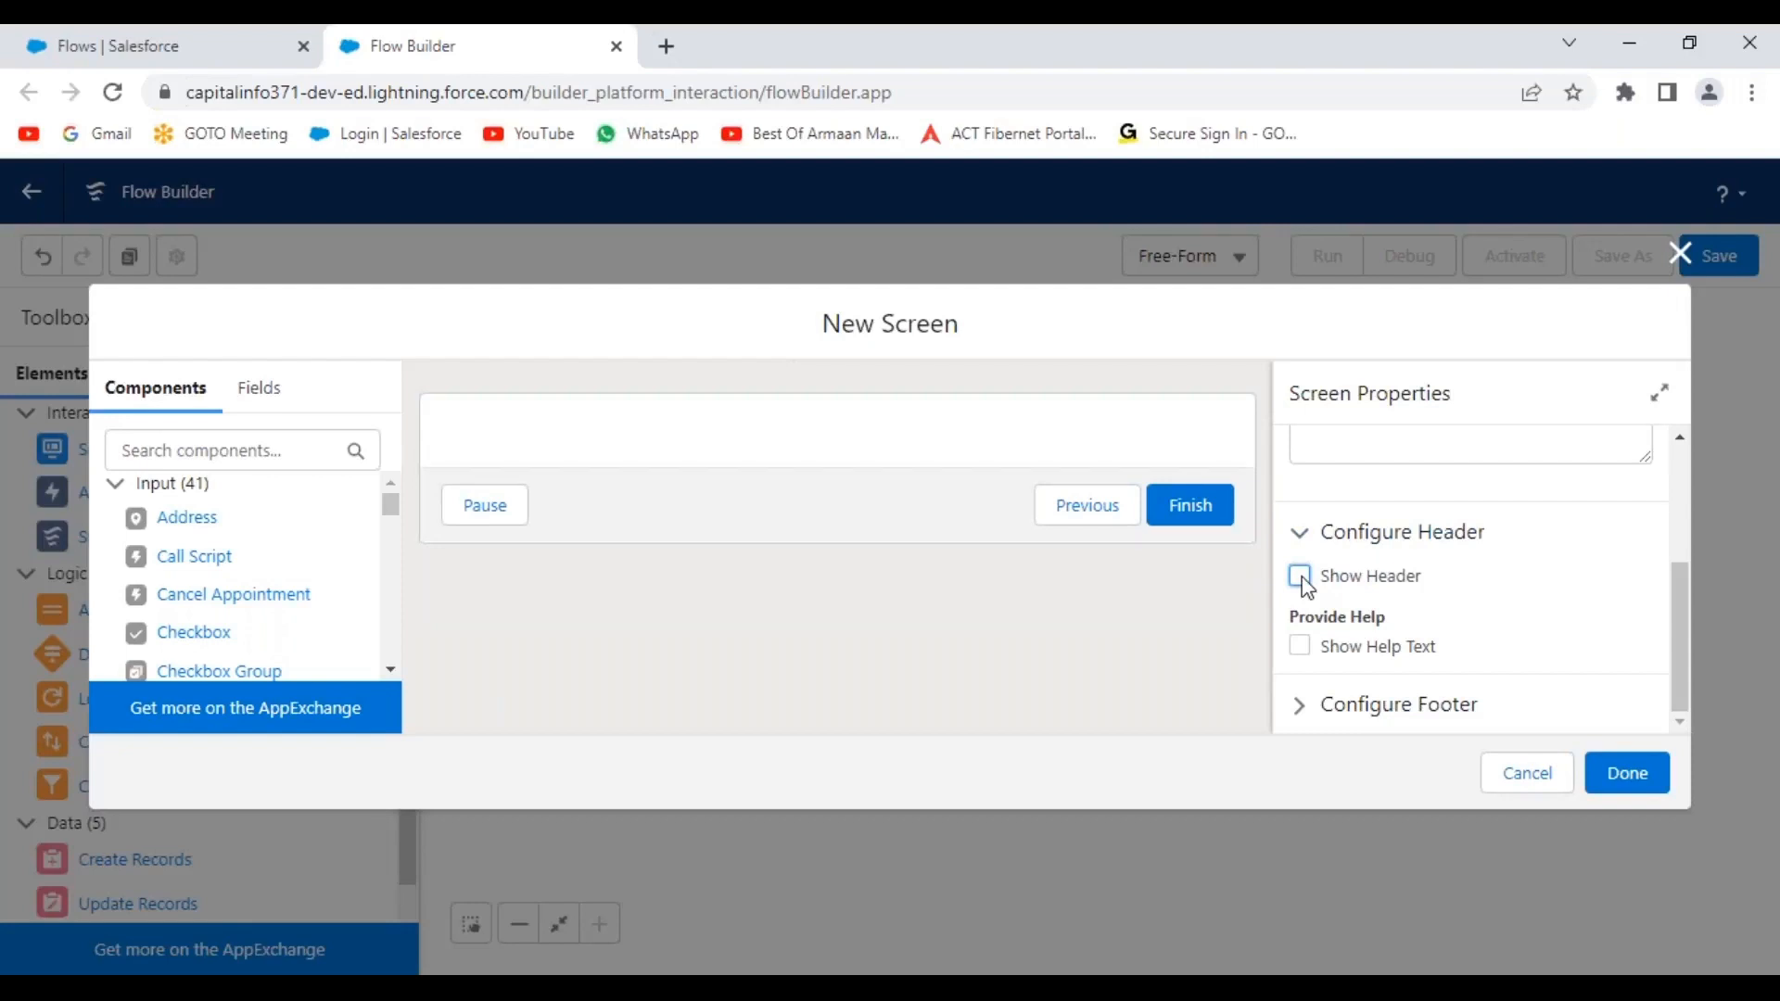
click(1301, 578)
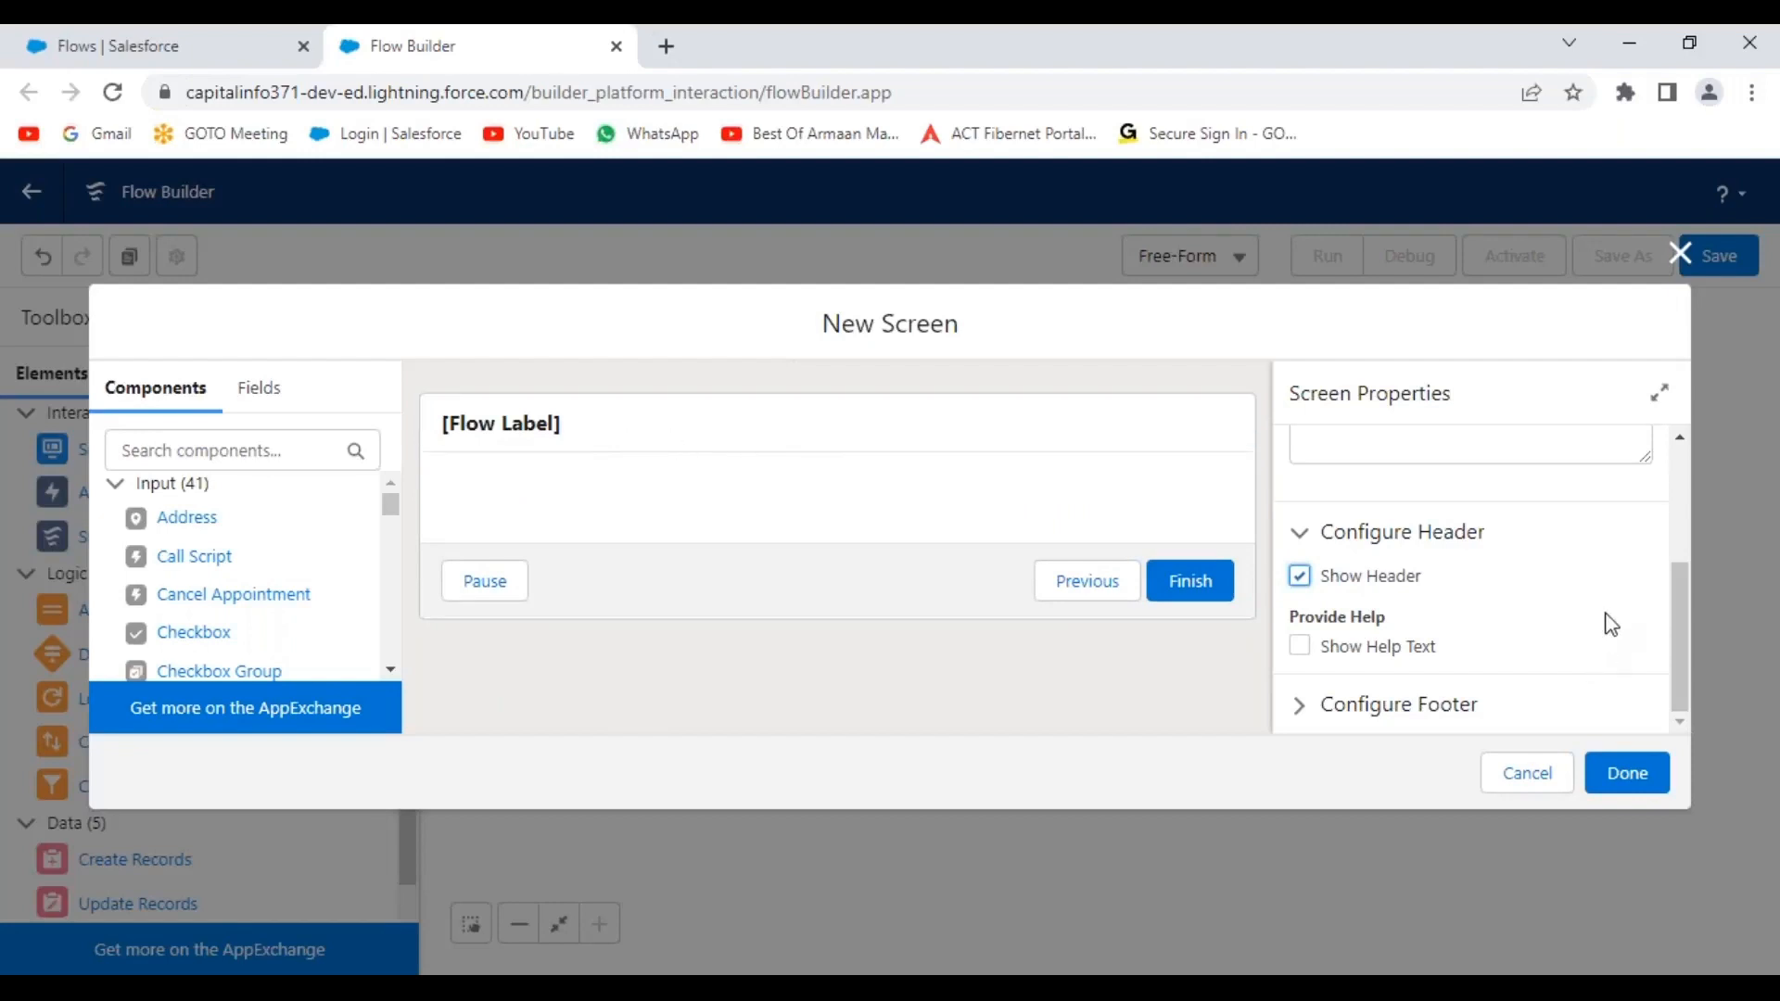
click(1303, 545)
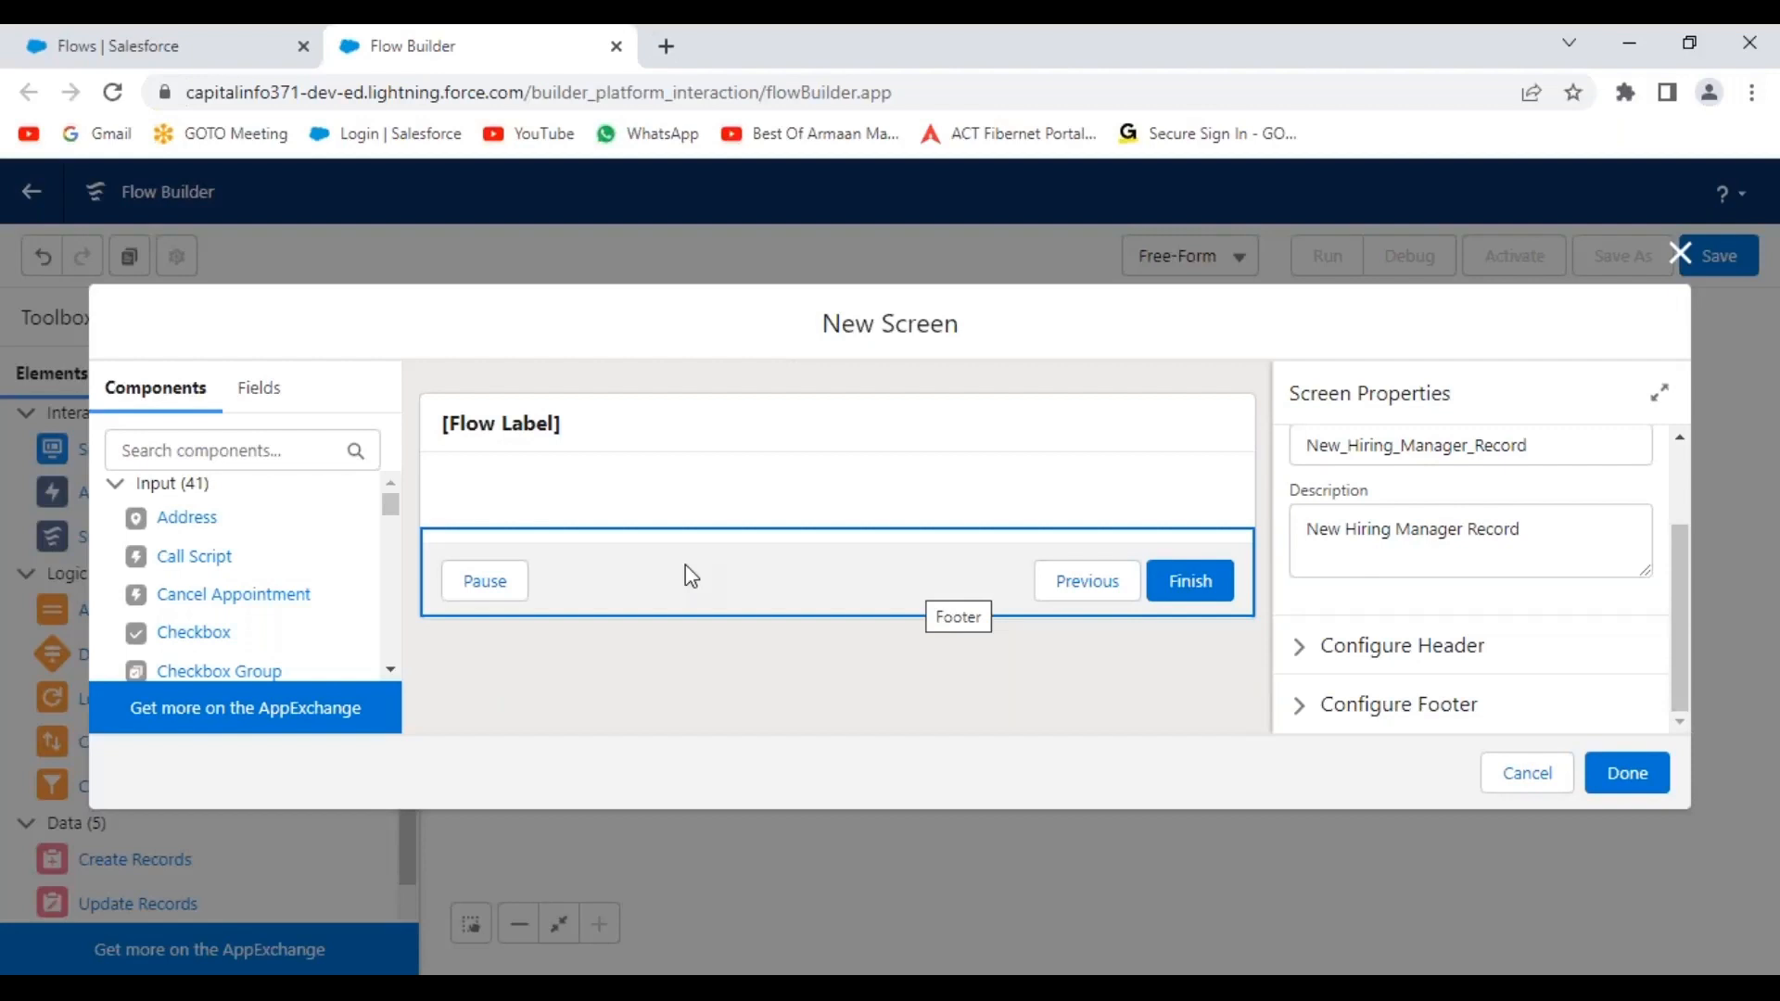
Expand the screen footer settings and review the Next or Finish button label options.
click(1312, 716)
drag(1680, 527, 1671, 583)
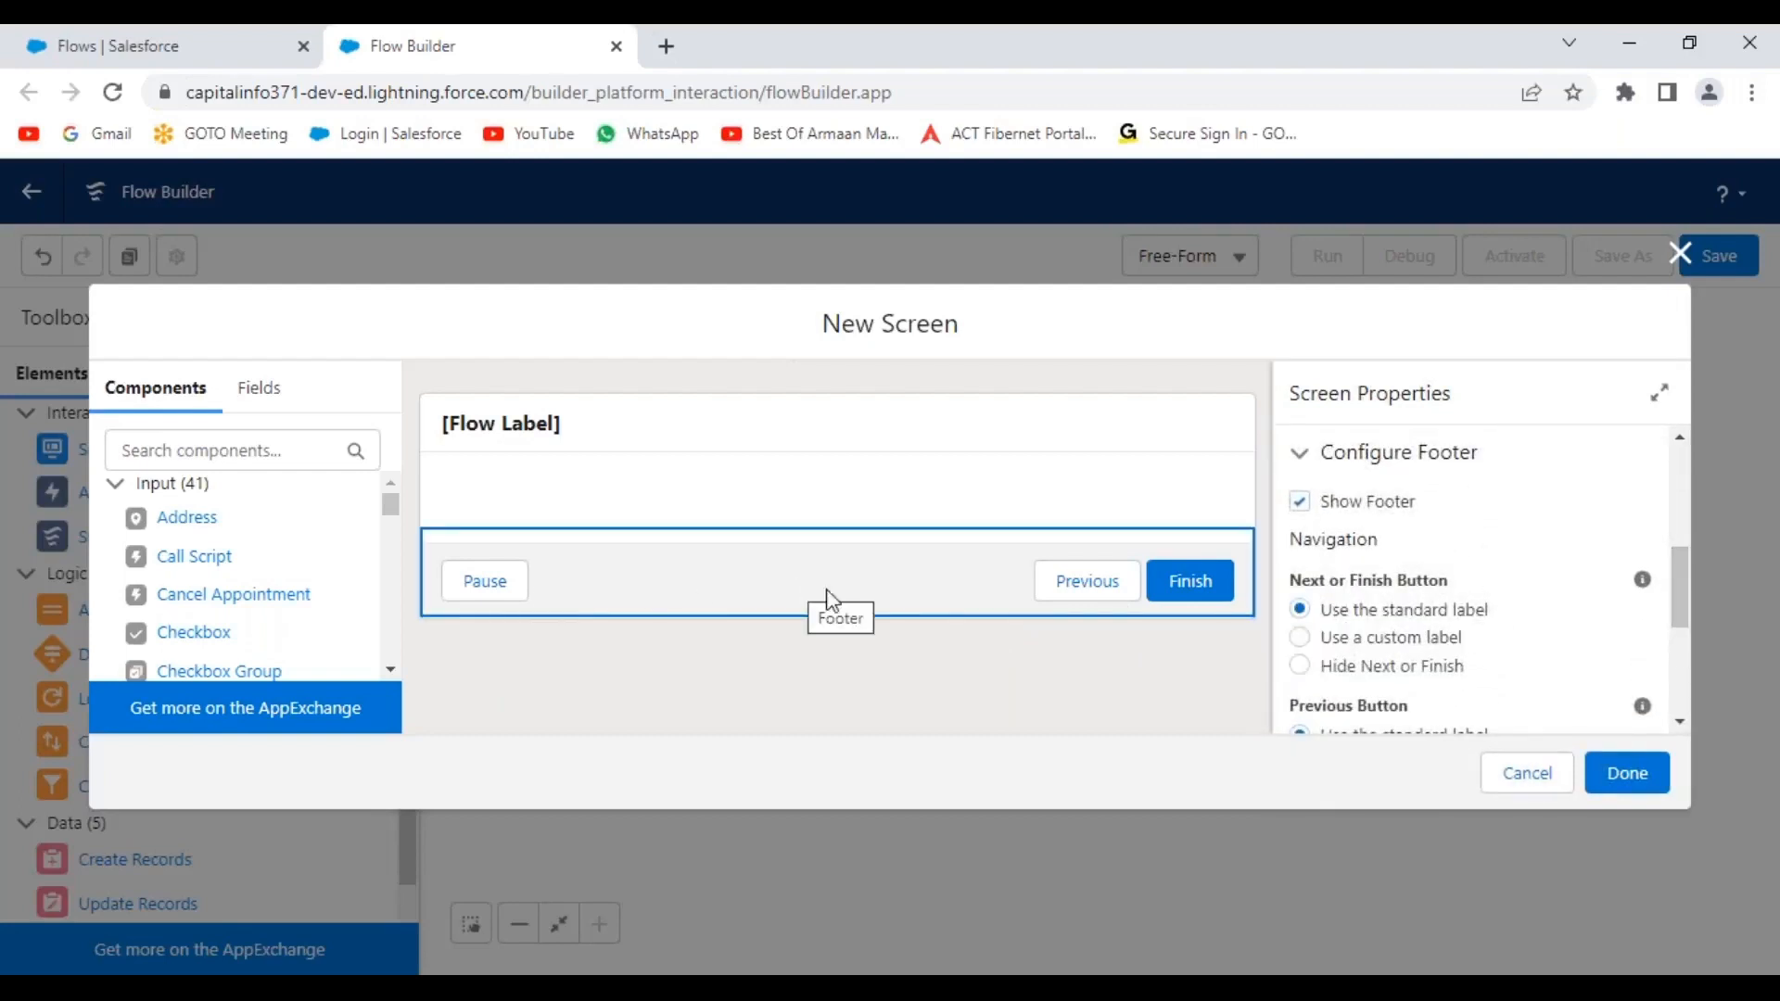
click(1301, 502)
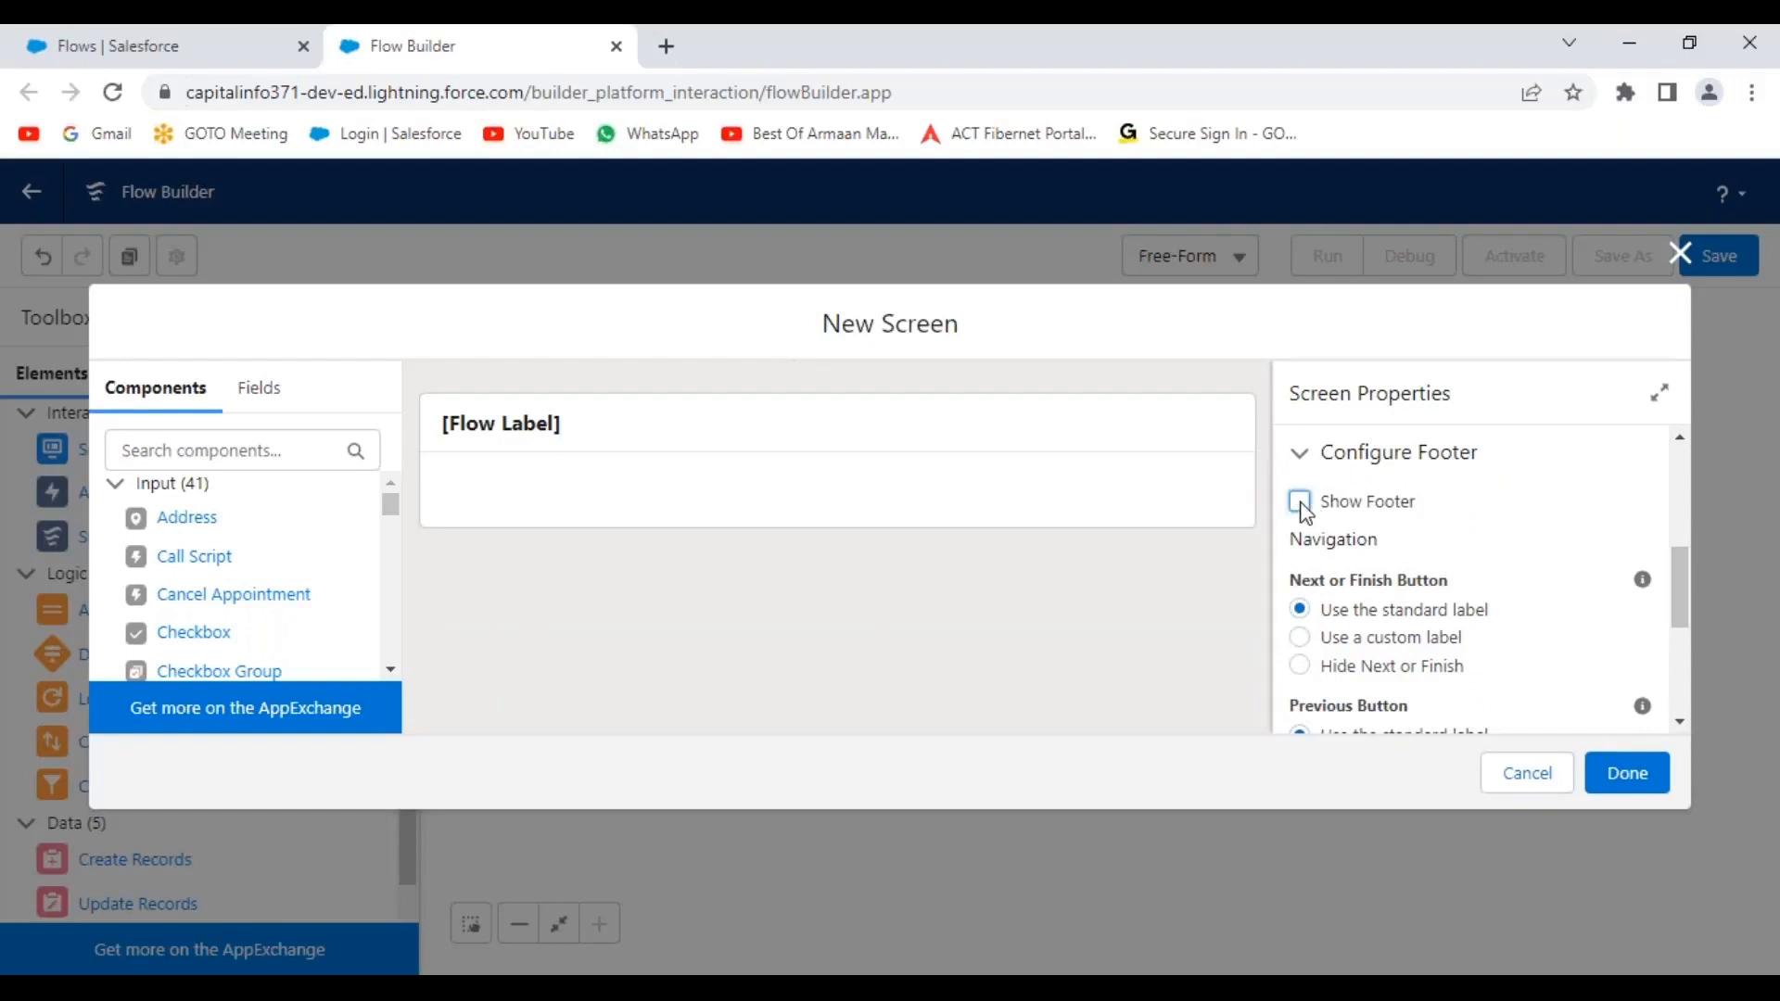
click(1301, 503)
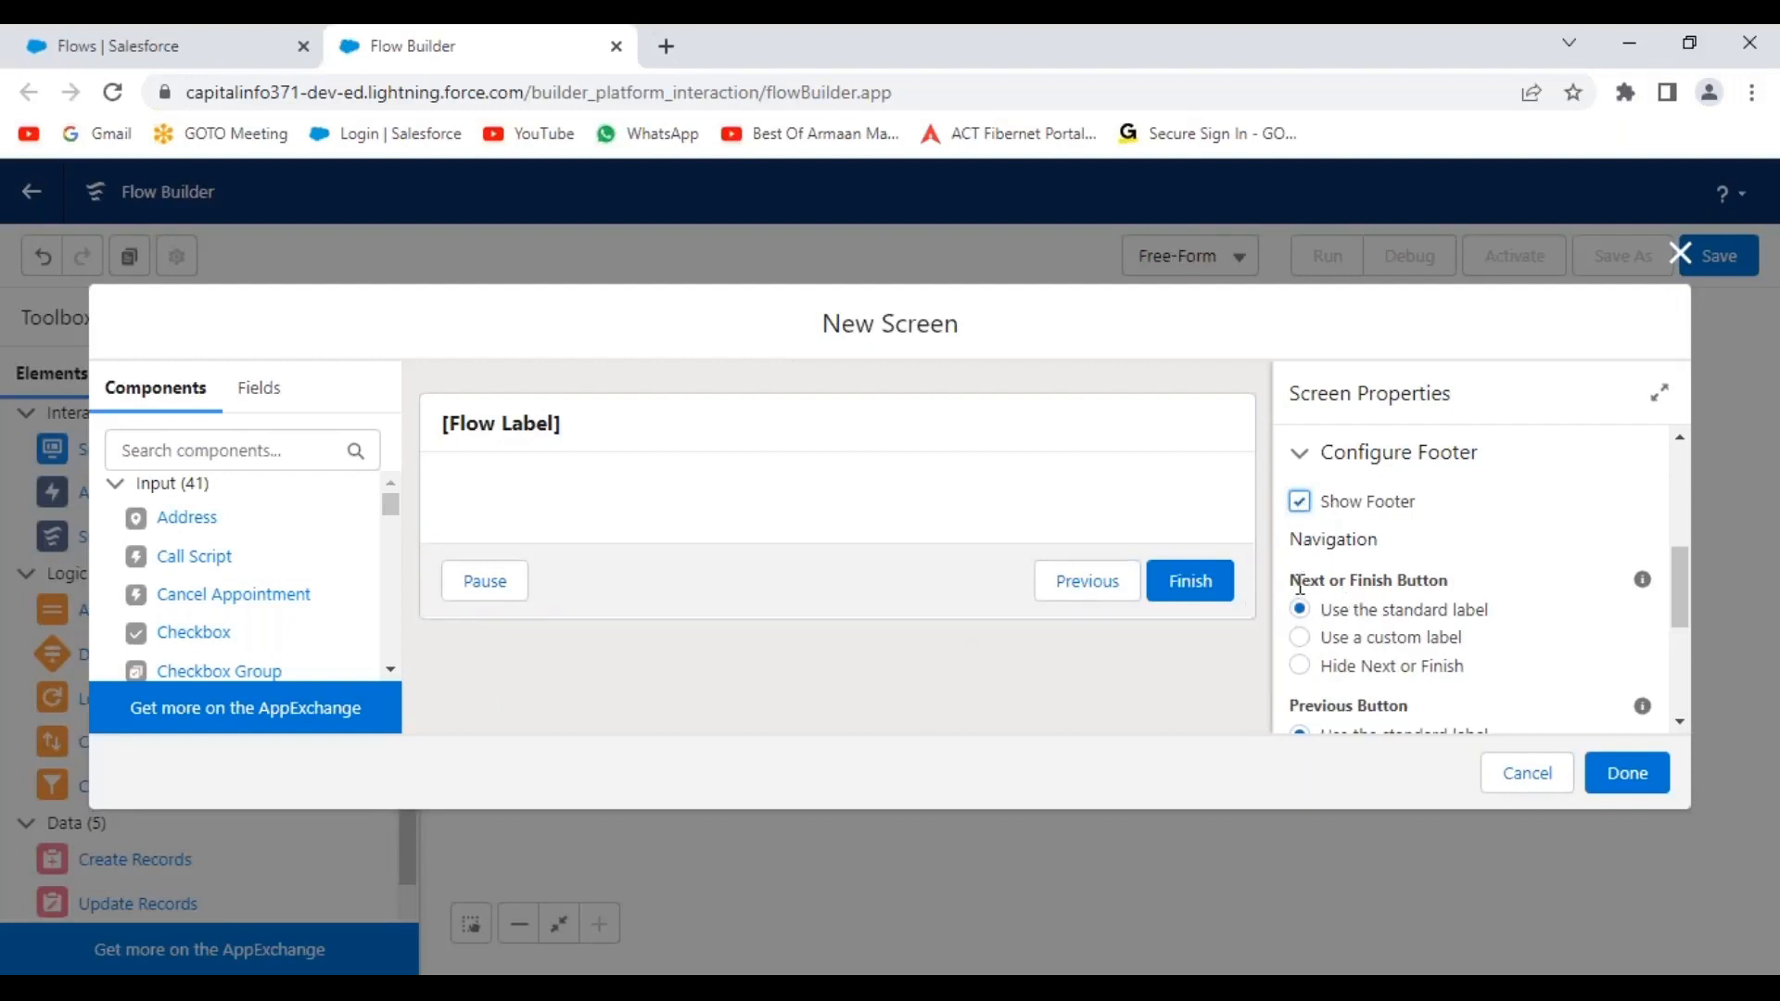
drag(1291, 580, 1484, 610)
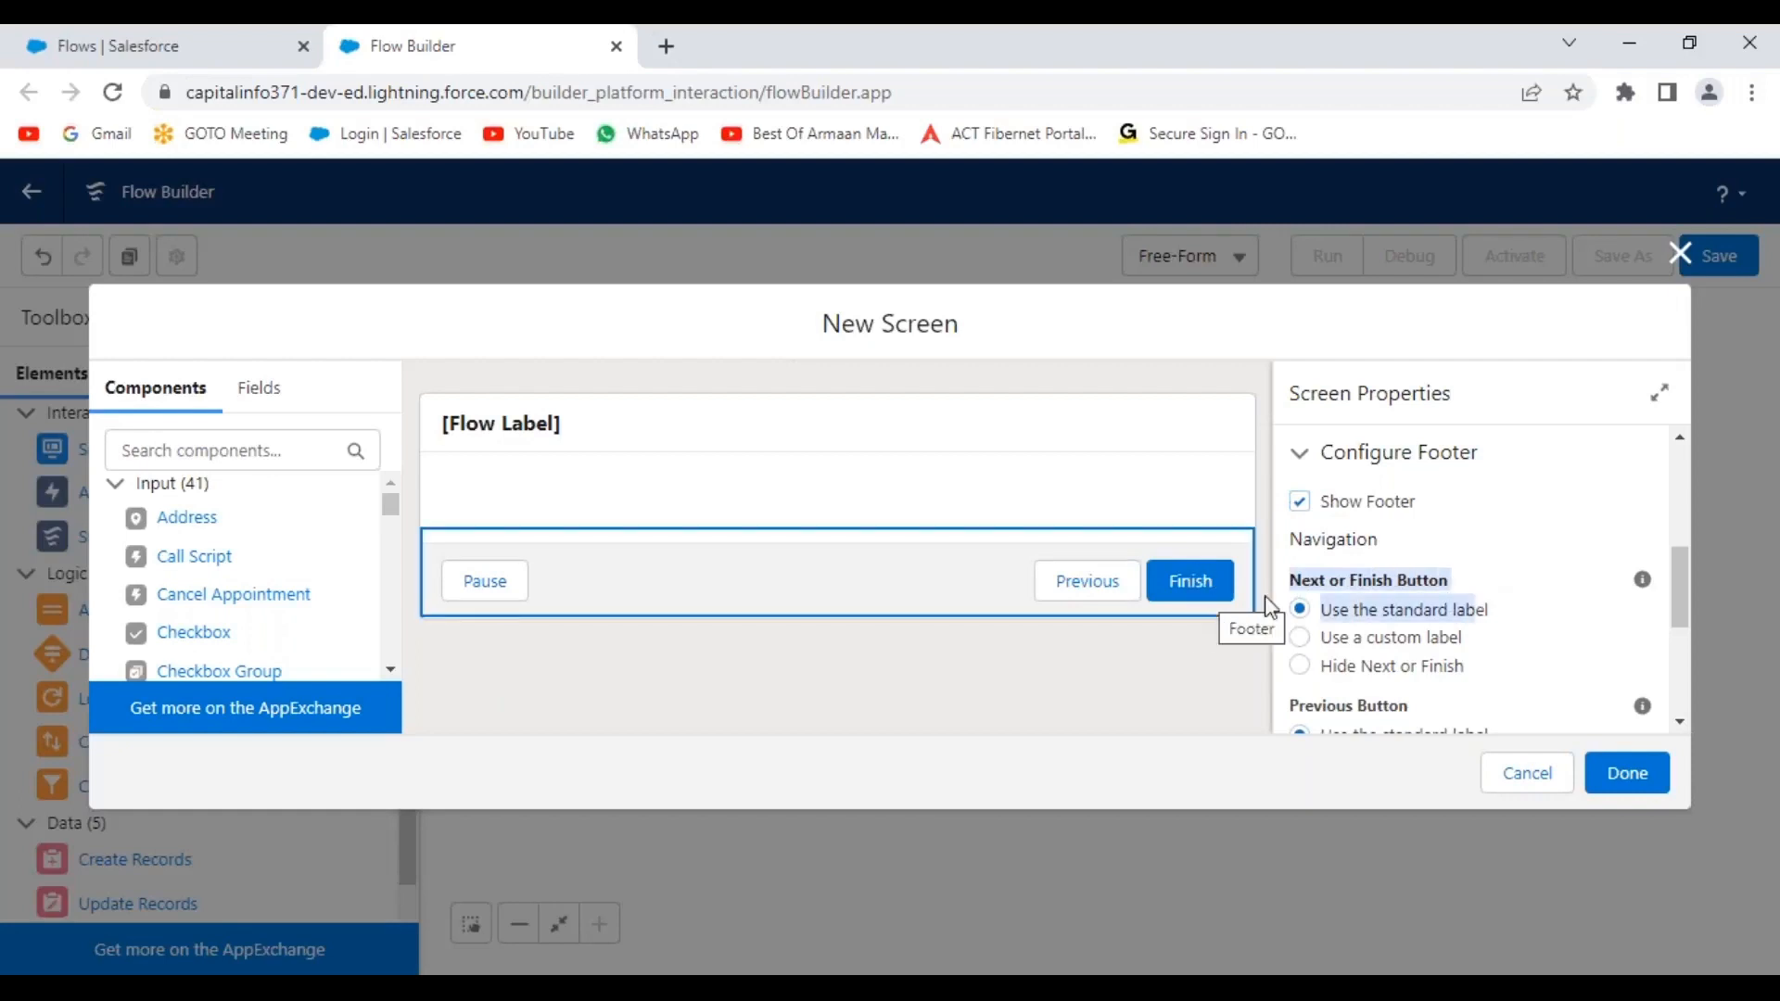
scroll(1680, 595, down, 1)
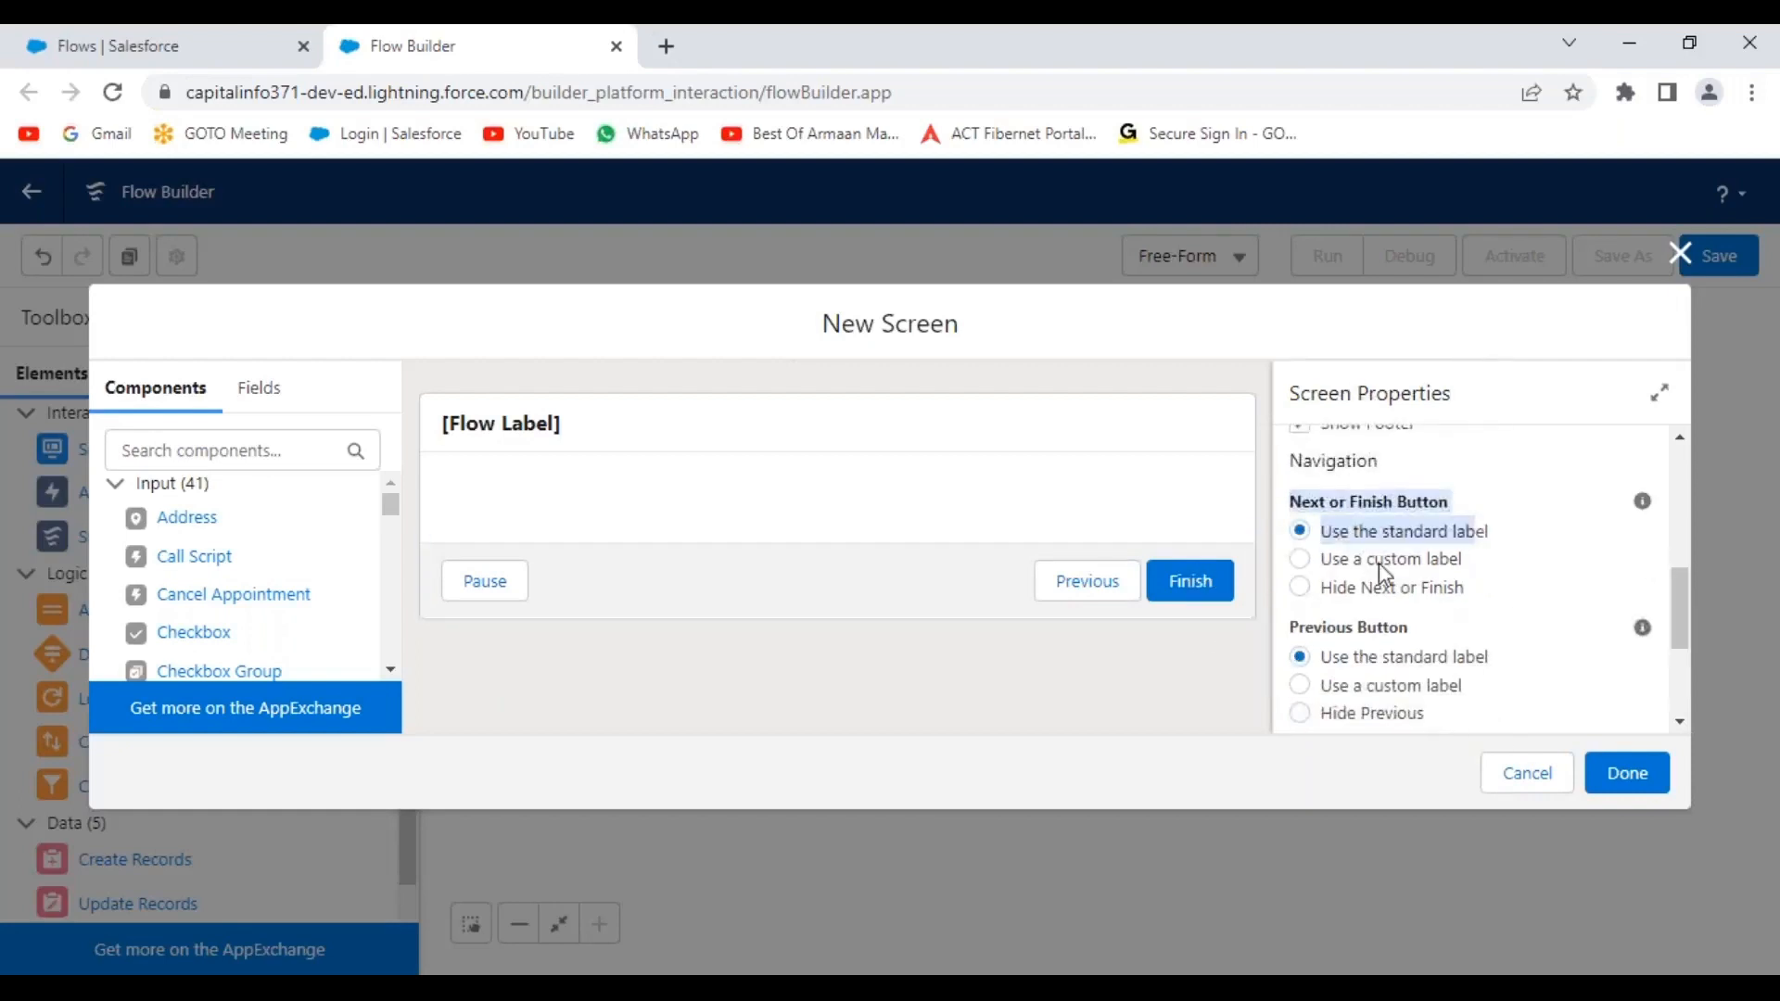
click(955, 582)
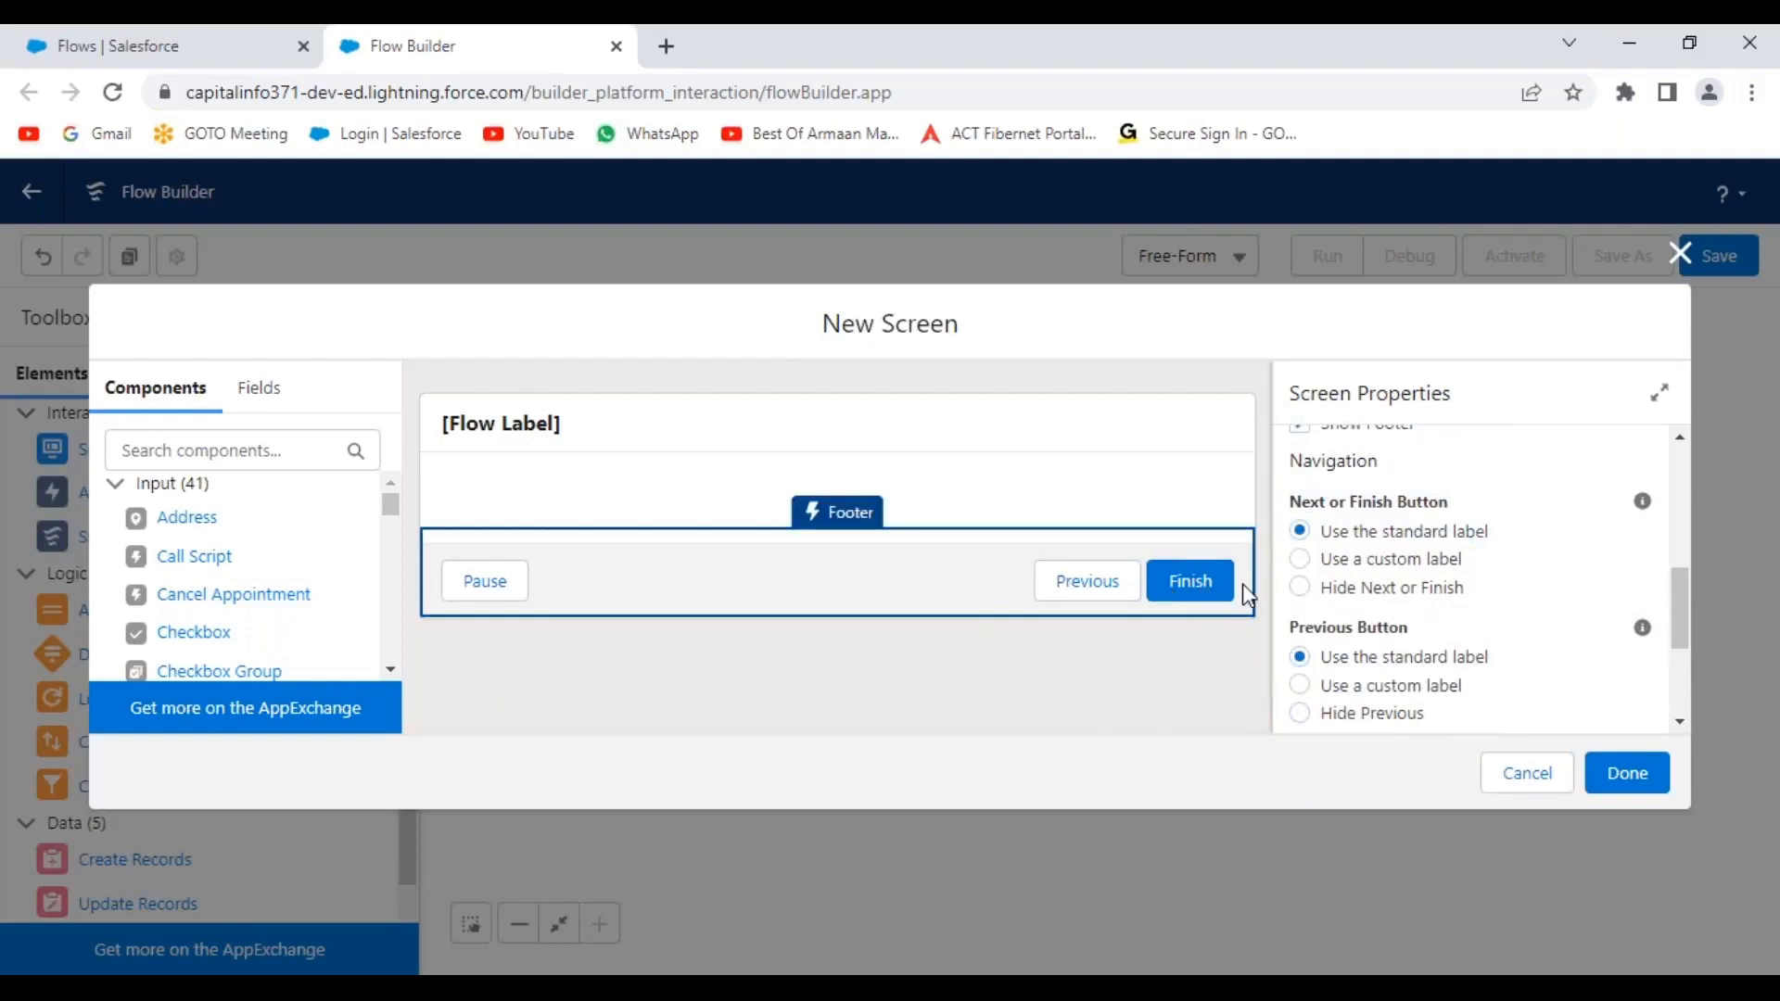
drag(1320, 529, 1506, 532)
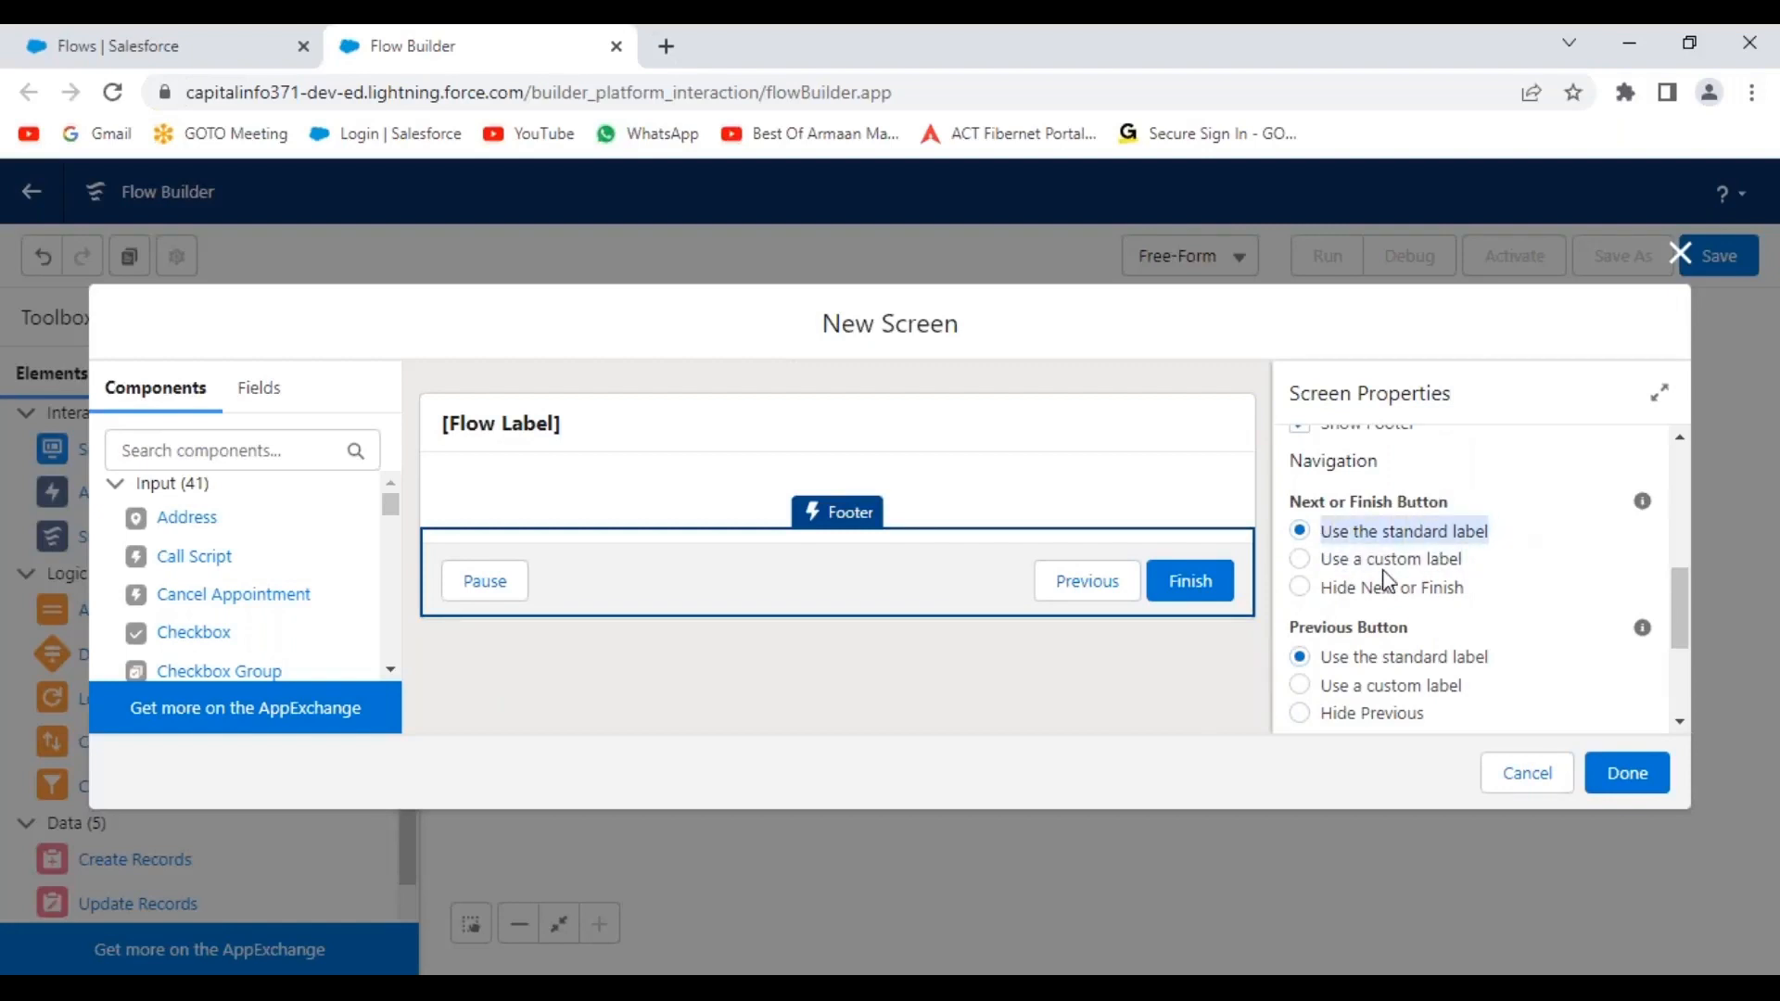
drag(1320, 562, 1479, 573)
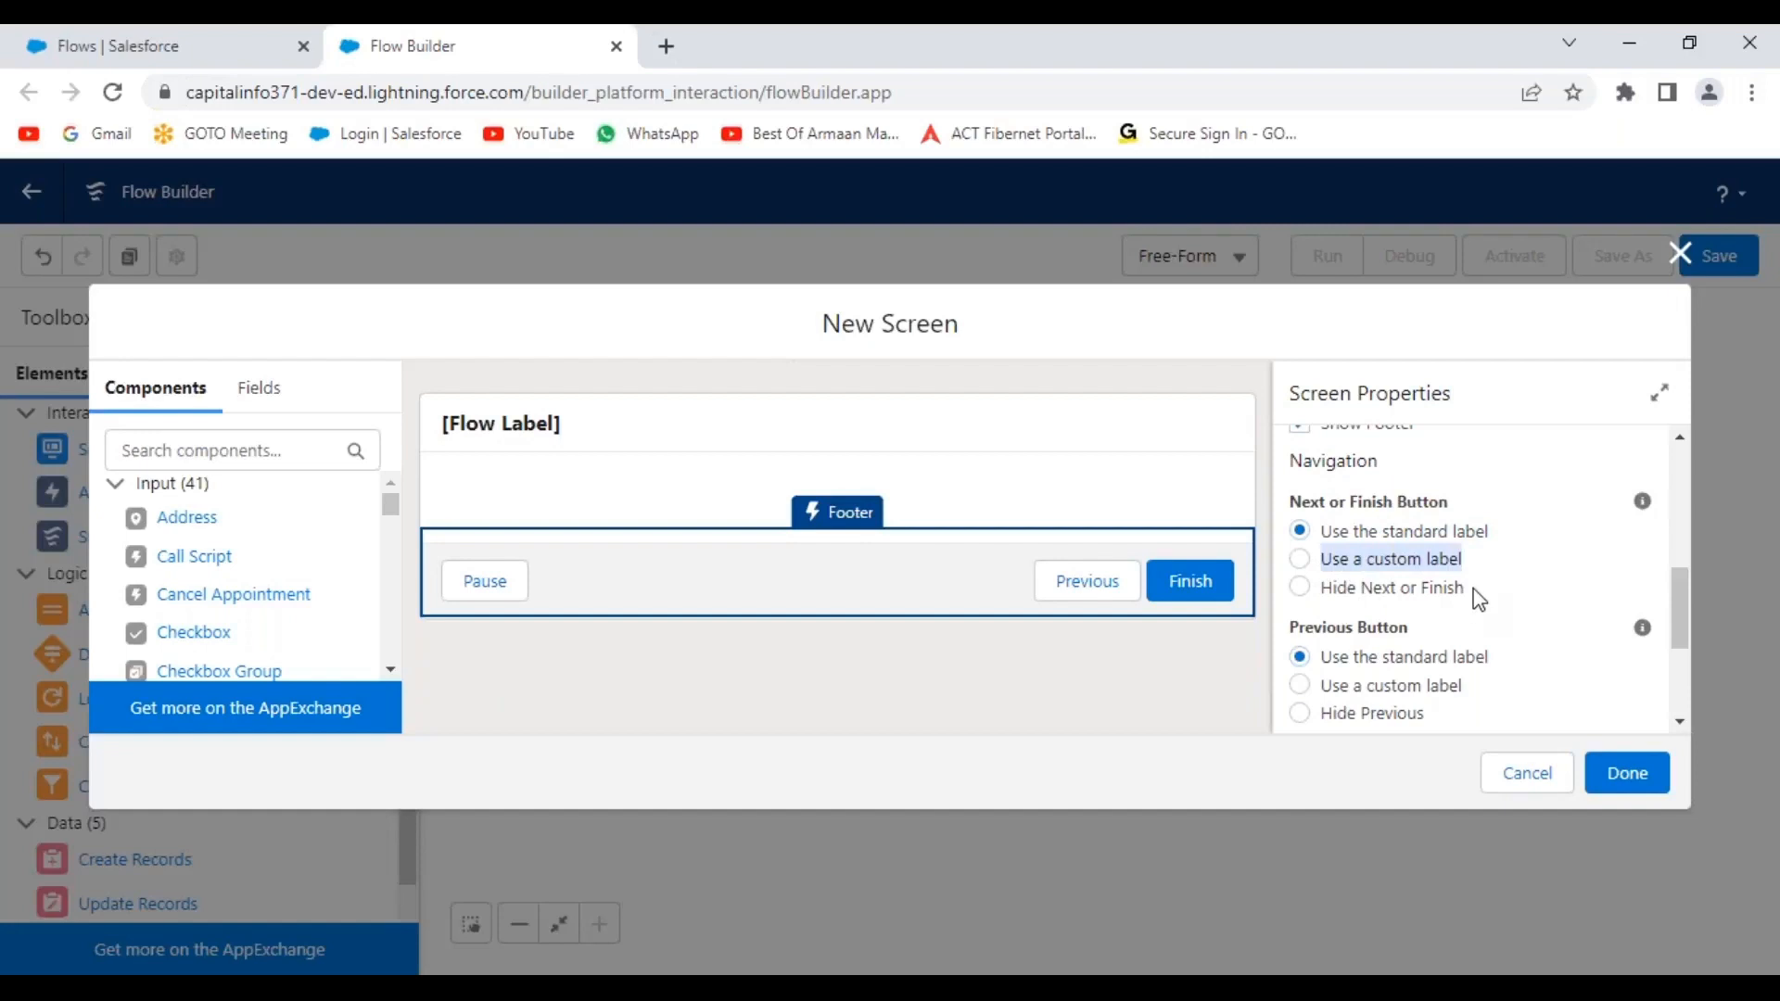
Give the Next or Finish button the custom label 'Save Record'.
click(1301, 587)
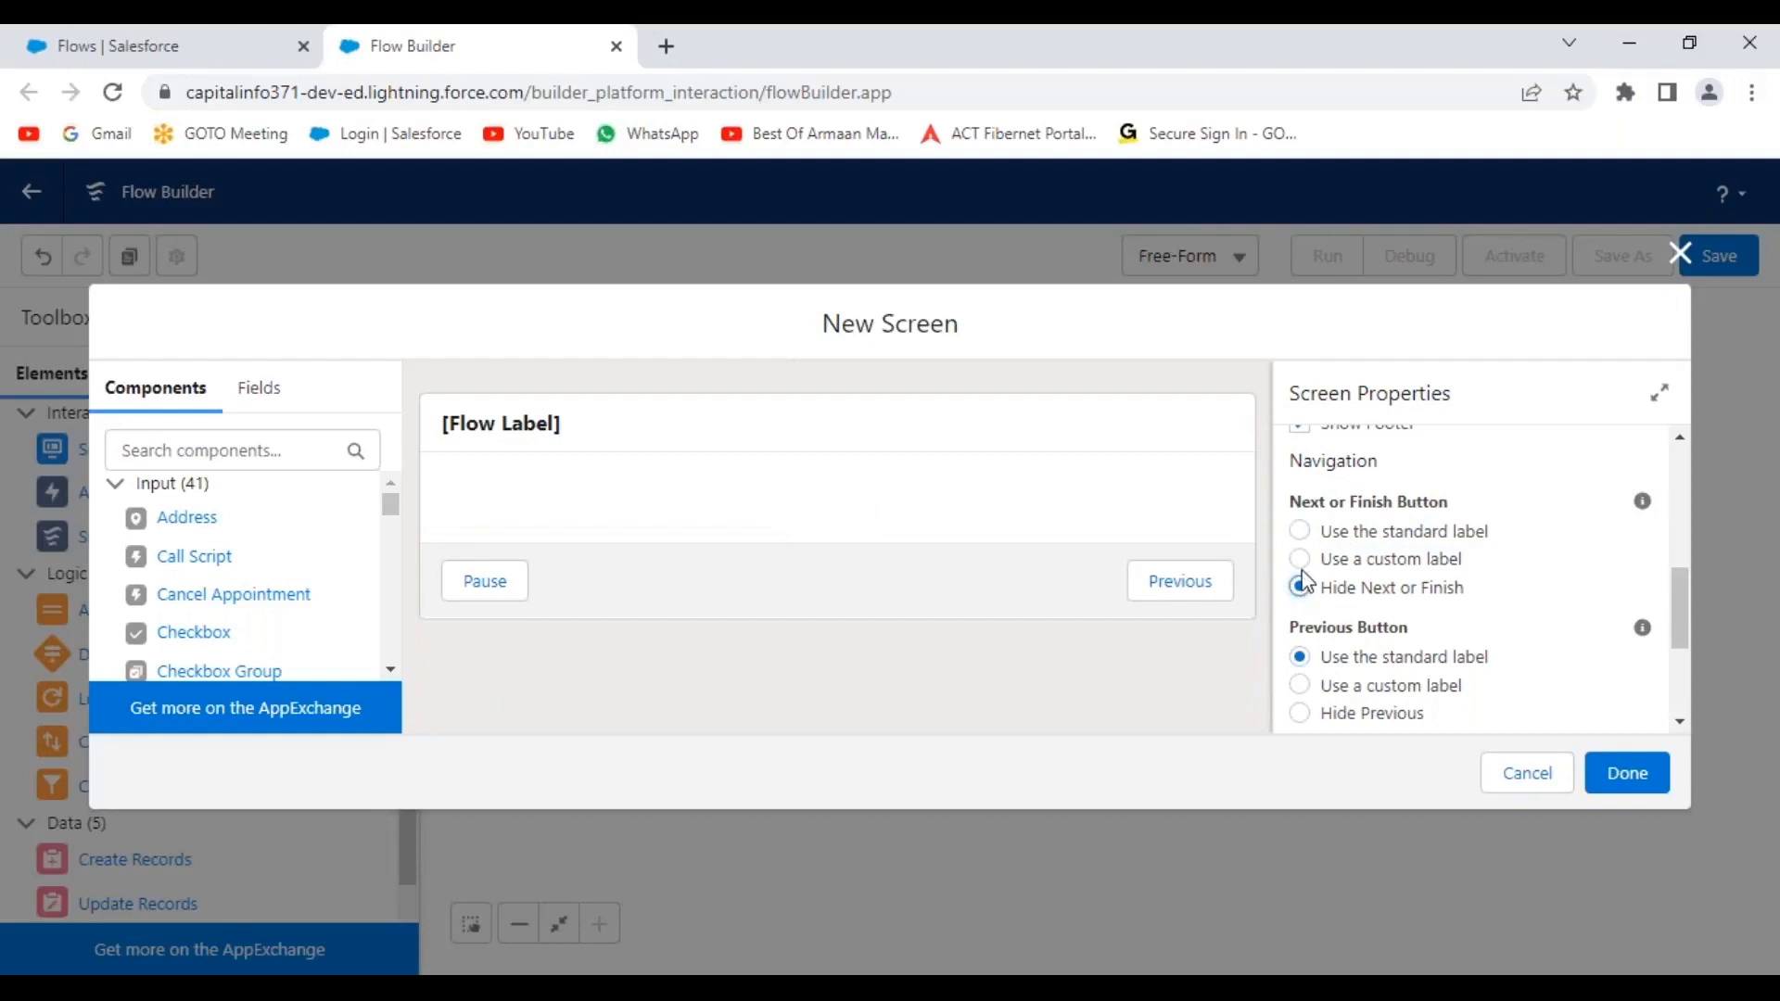
click(1302, 531)
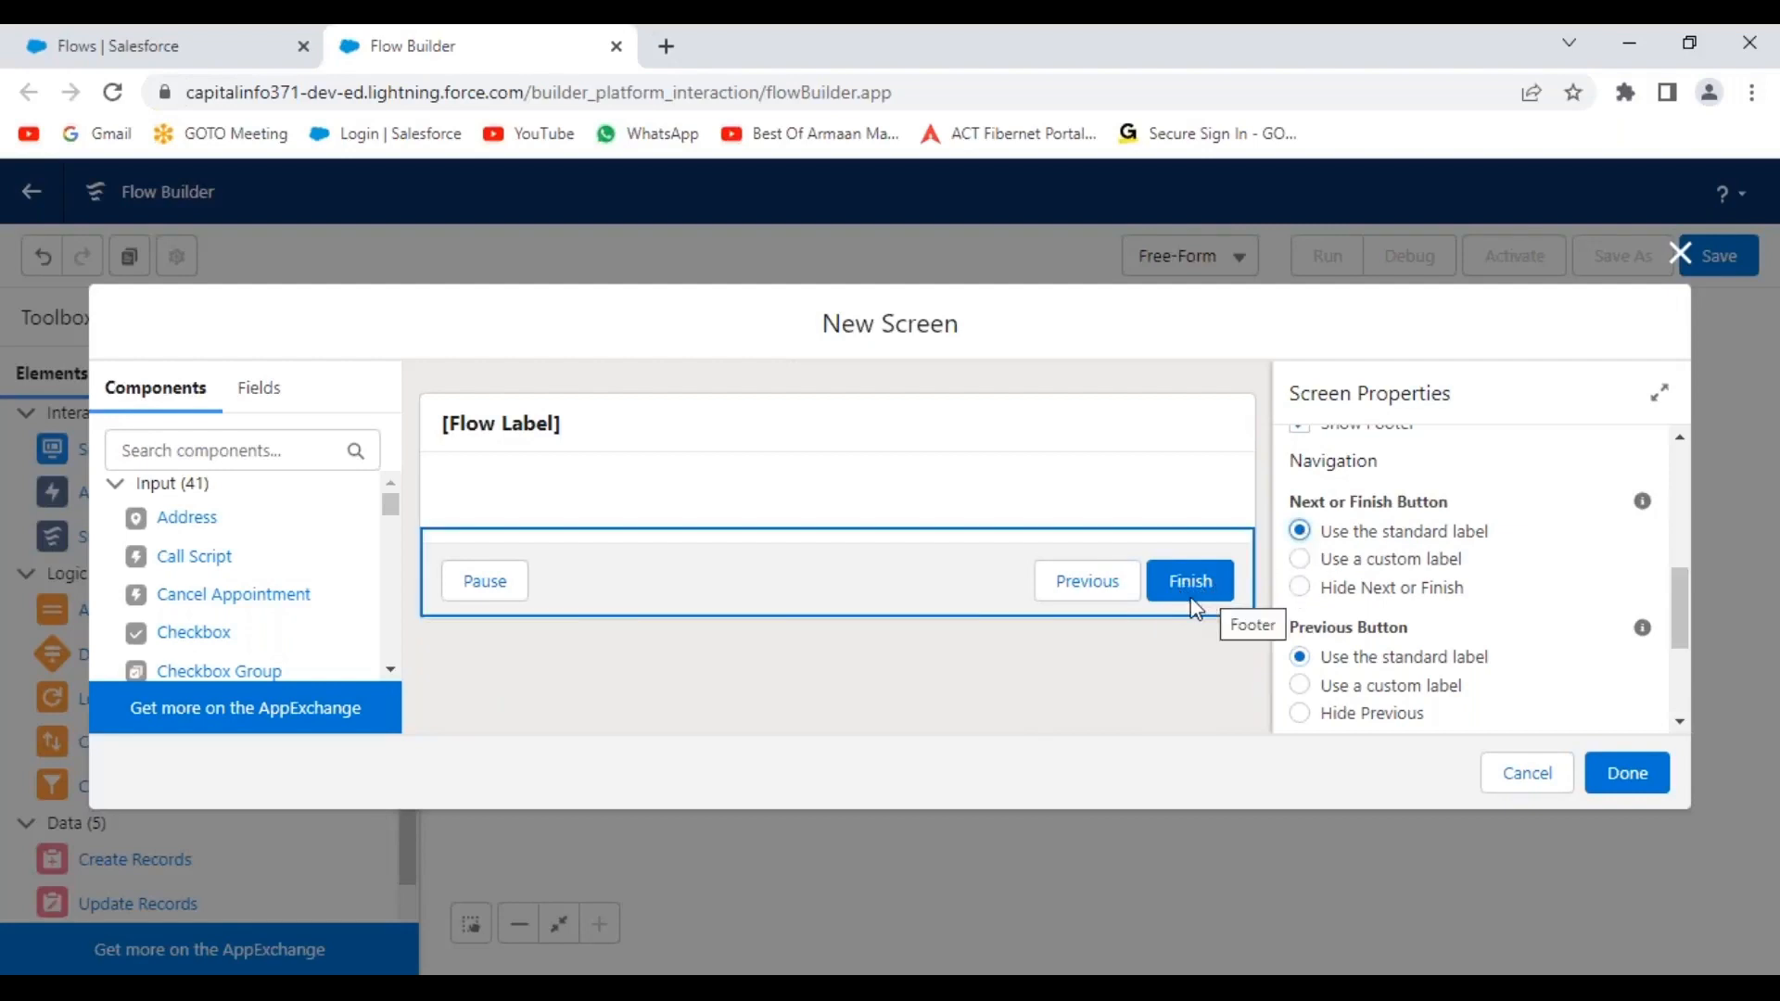
drag(1325, 563, 1425, 586)
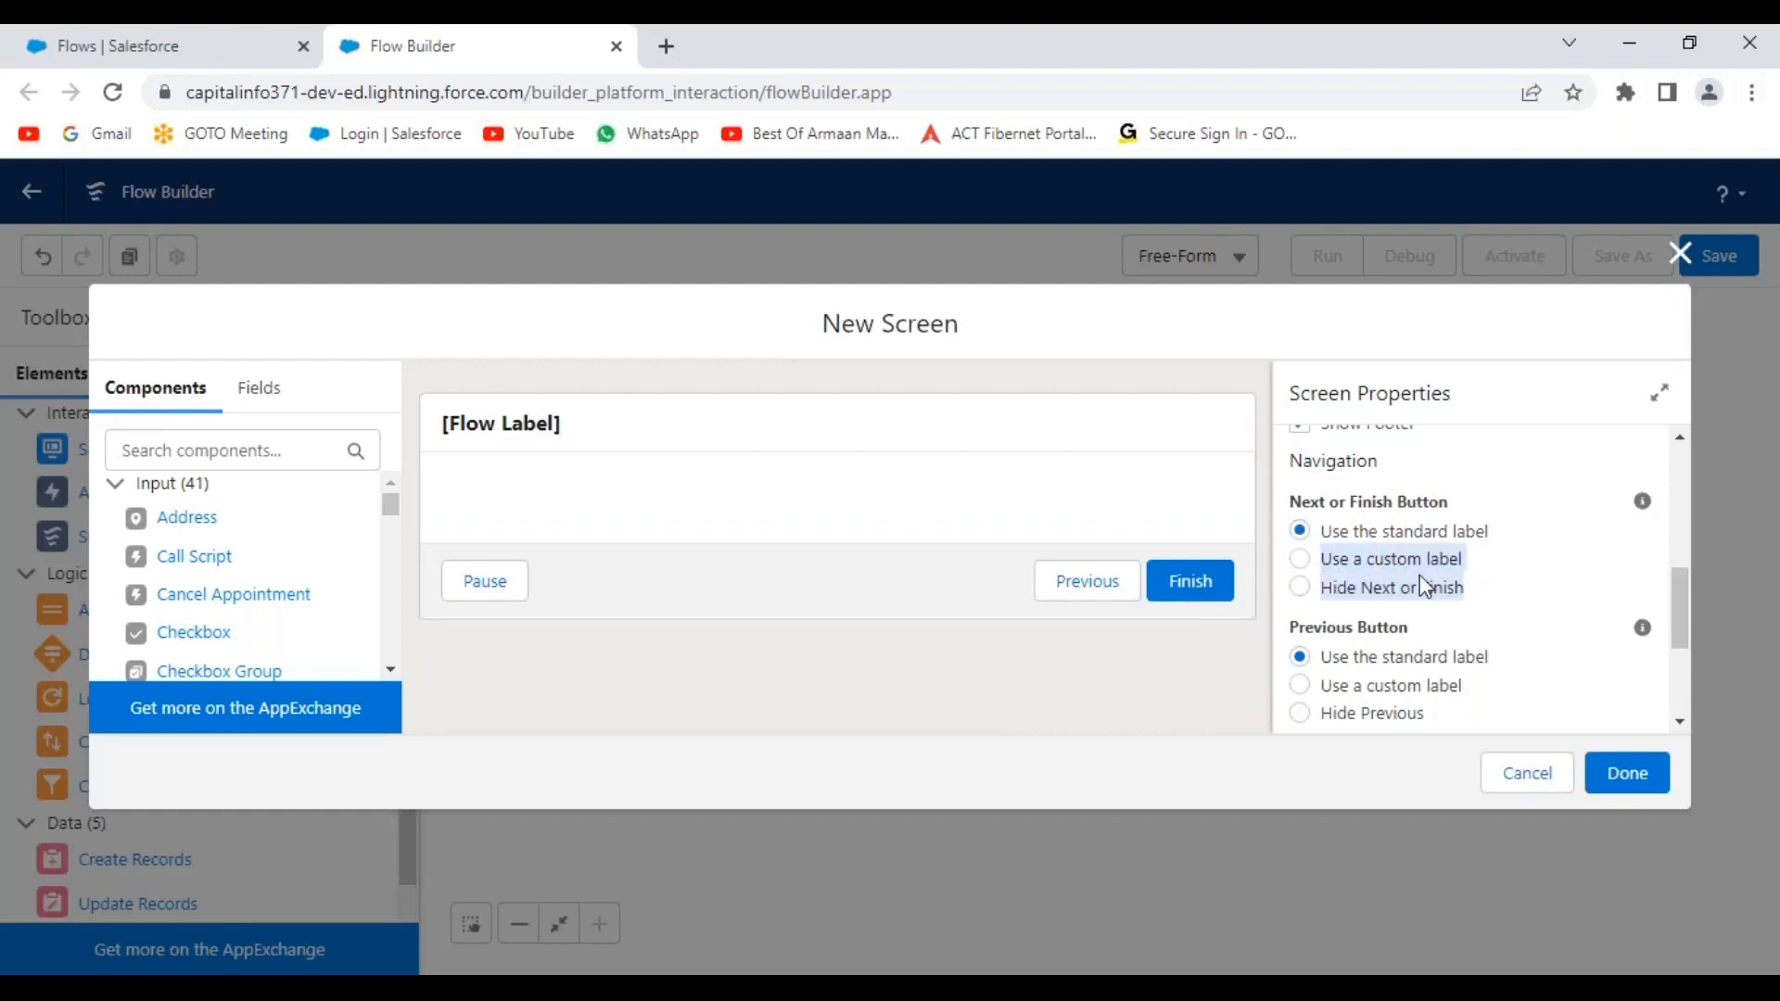
click(1306, 562)
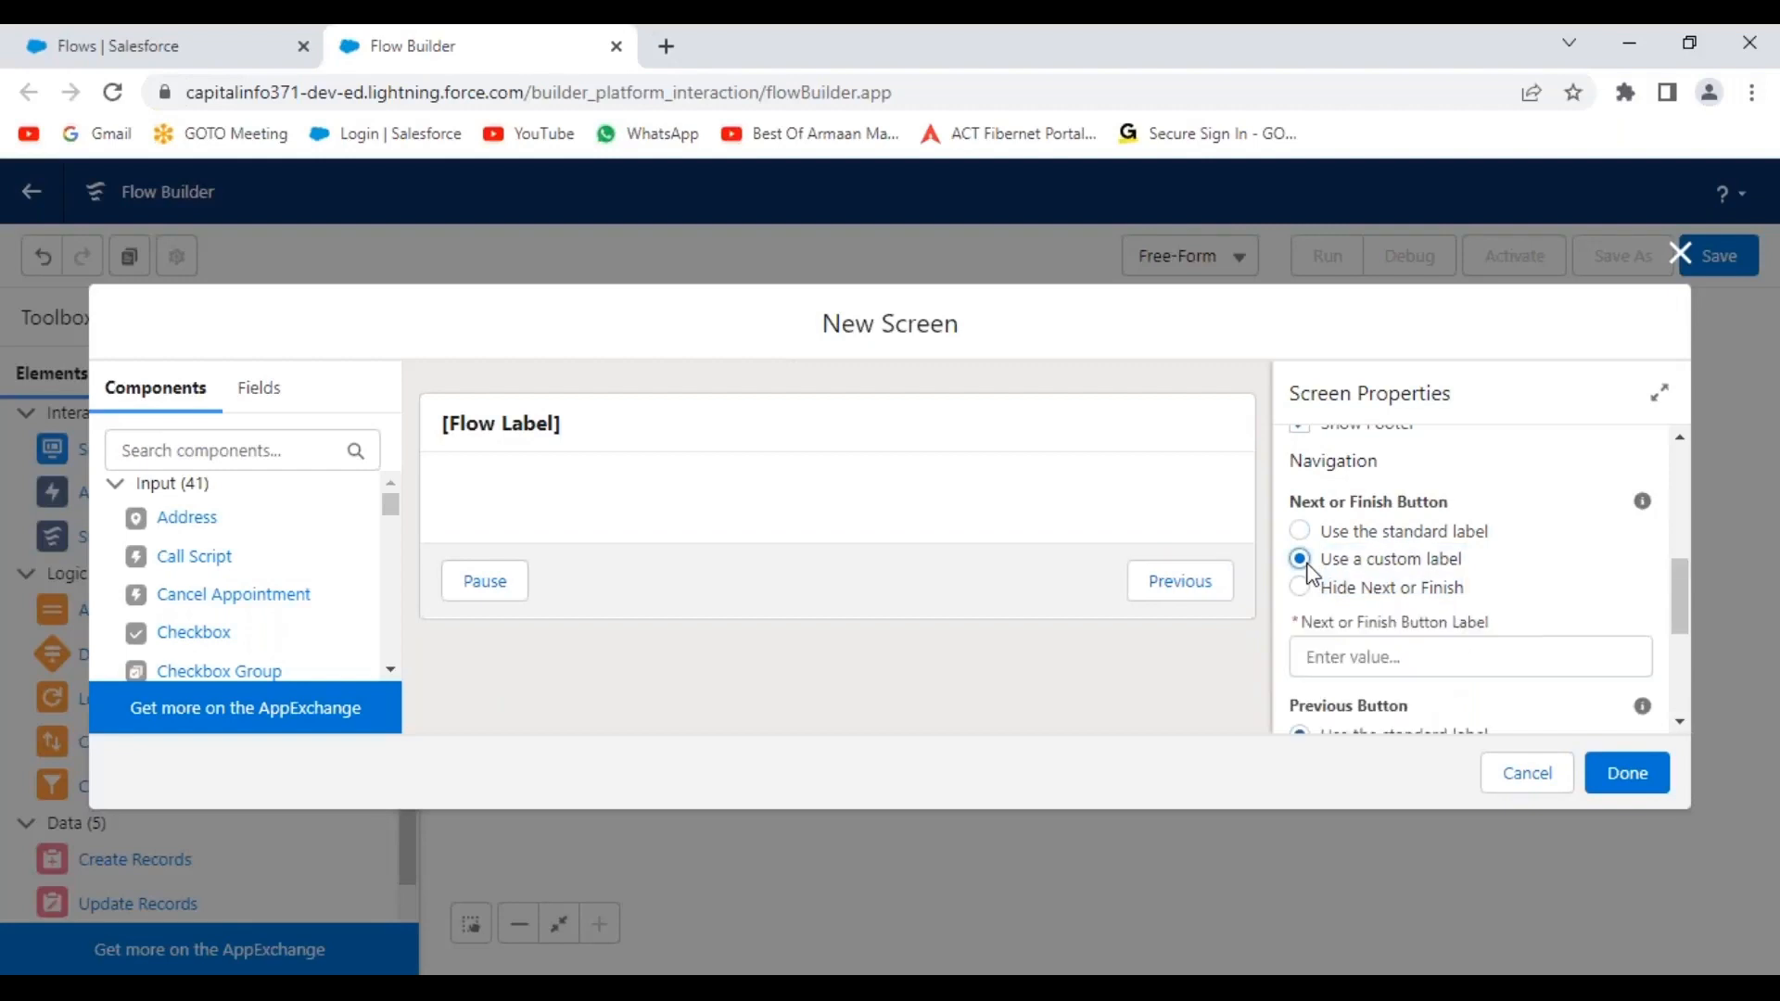
click(1351, 660)
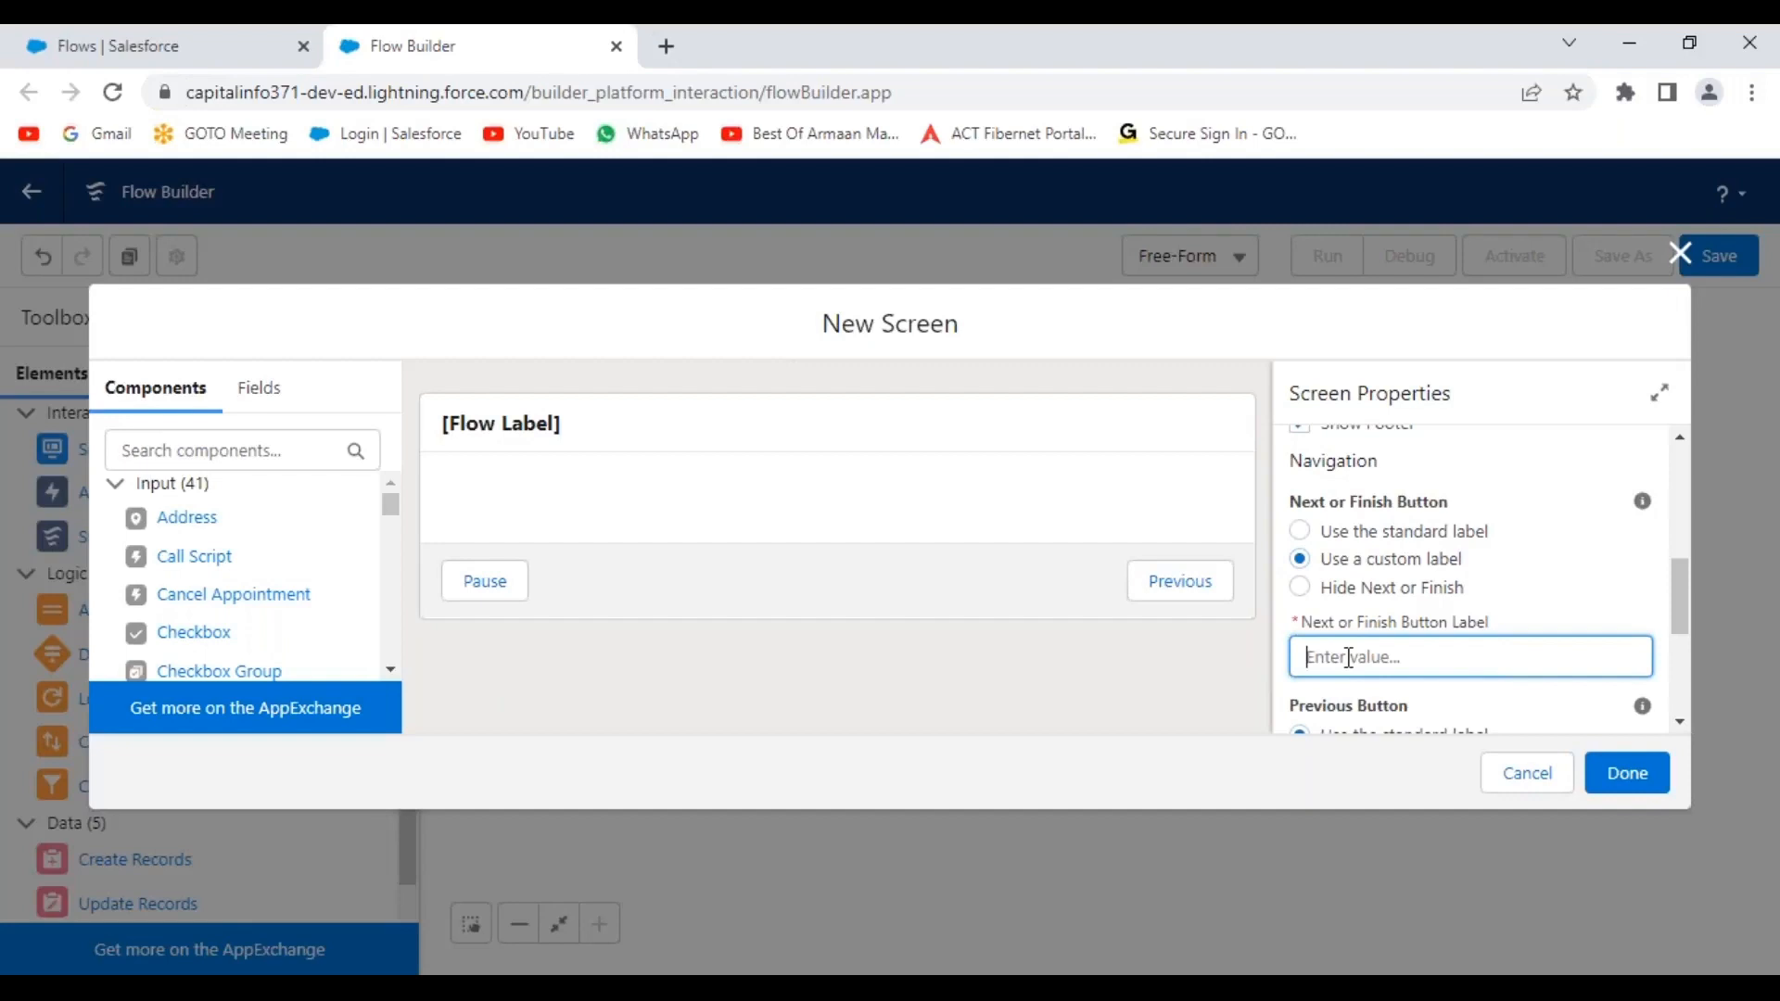
text(Save Record)
click(1584, 586)
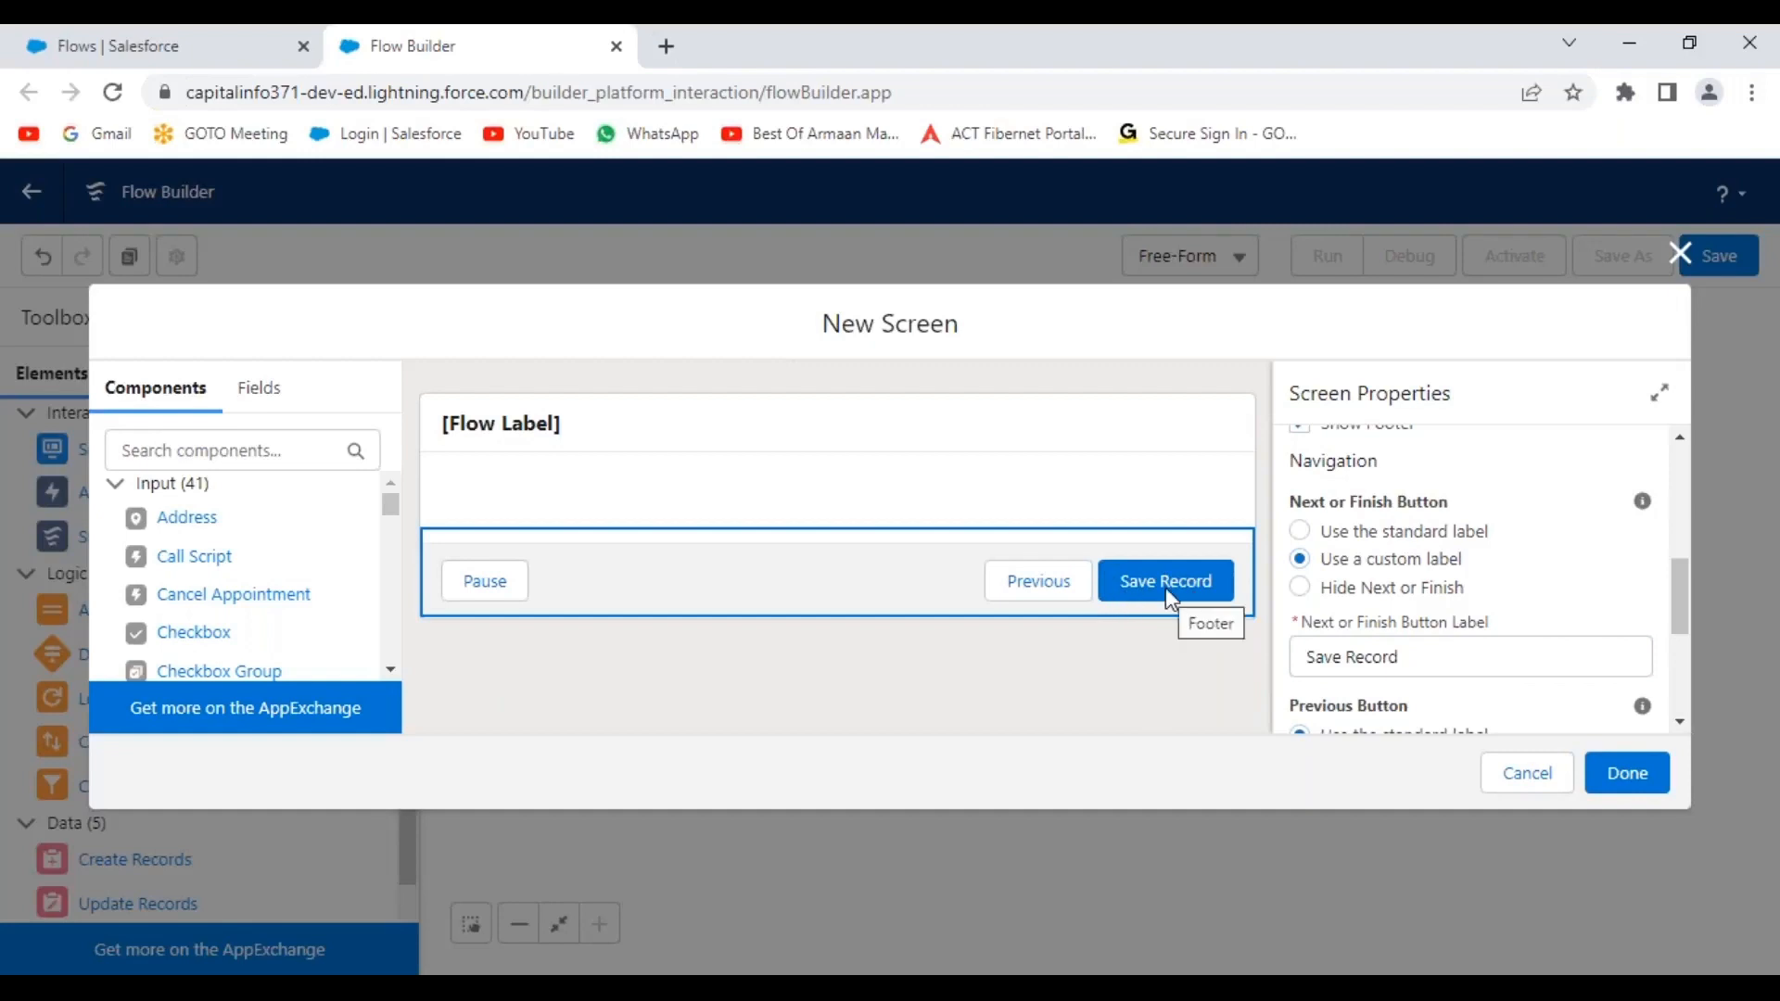
Hide the Previous and Pause buttons from the screen footer.
scroll(1491, 594, down, 2)
scroll(1449, 569, down, 1)
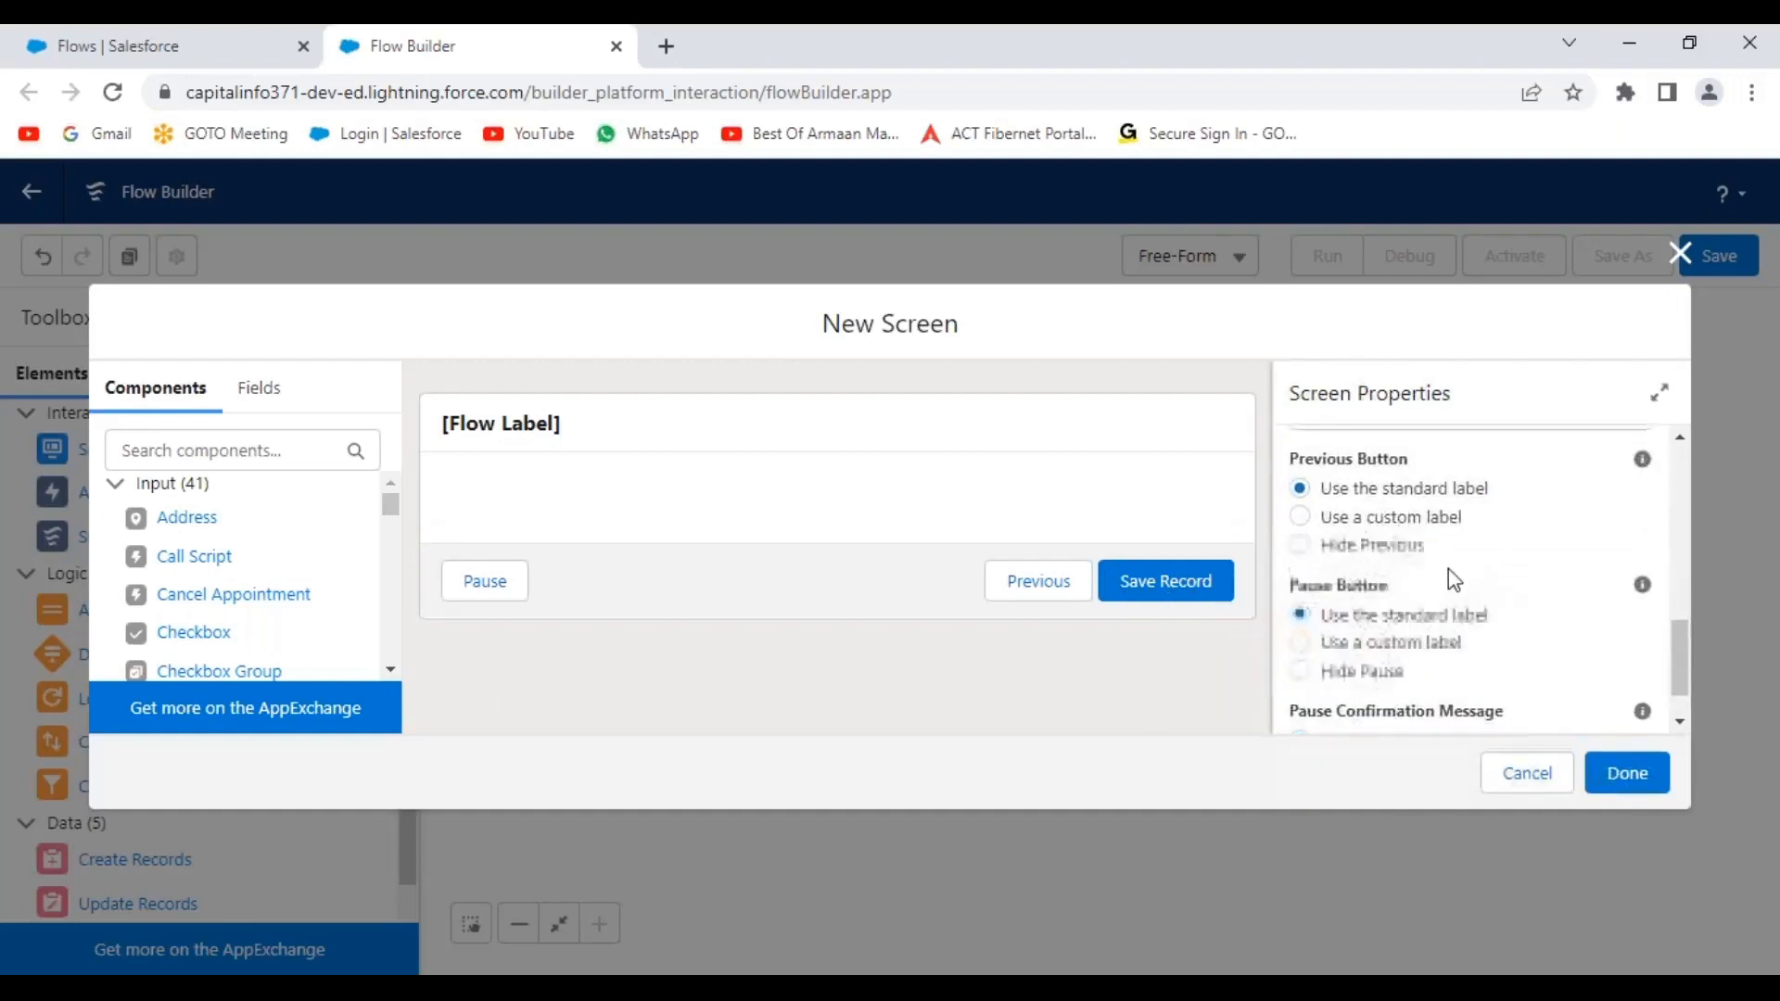
scroll(1449, 569, up, 1)
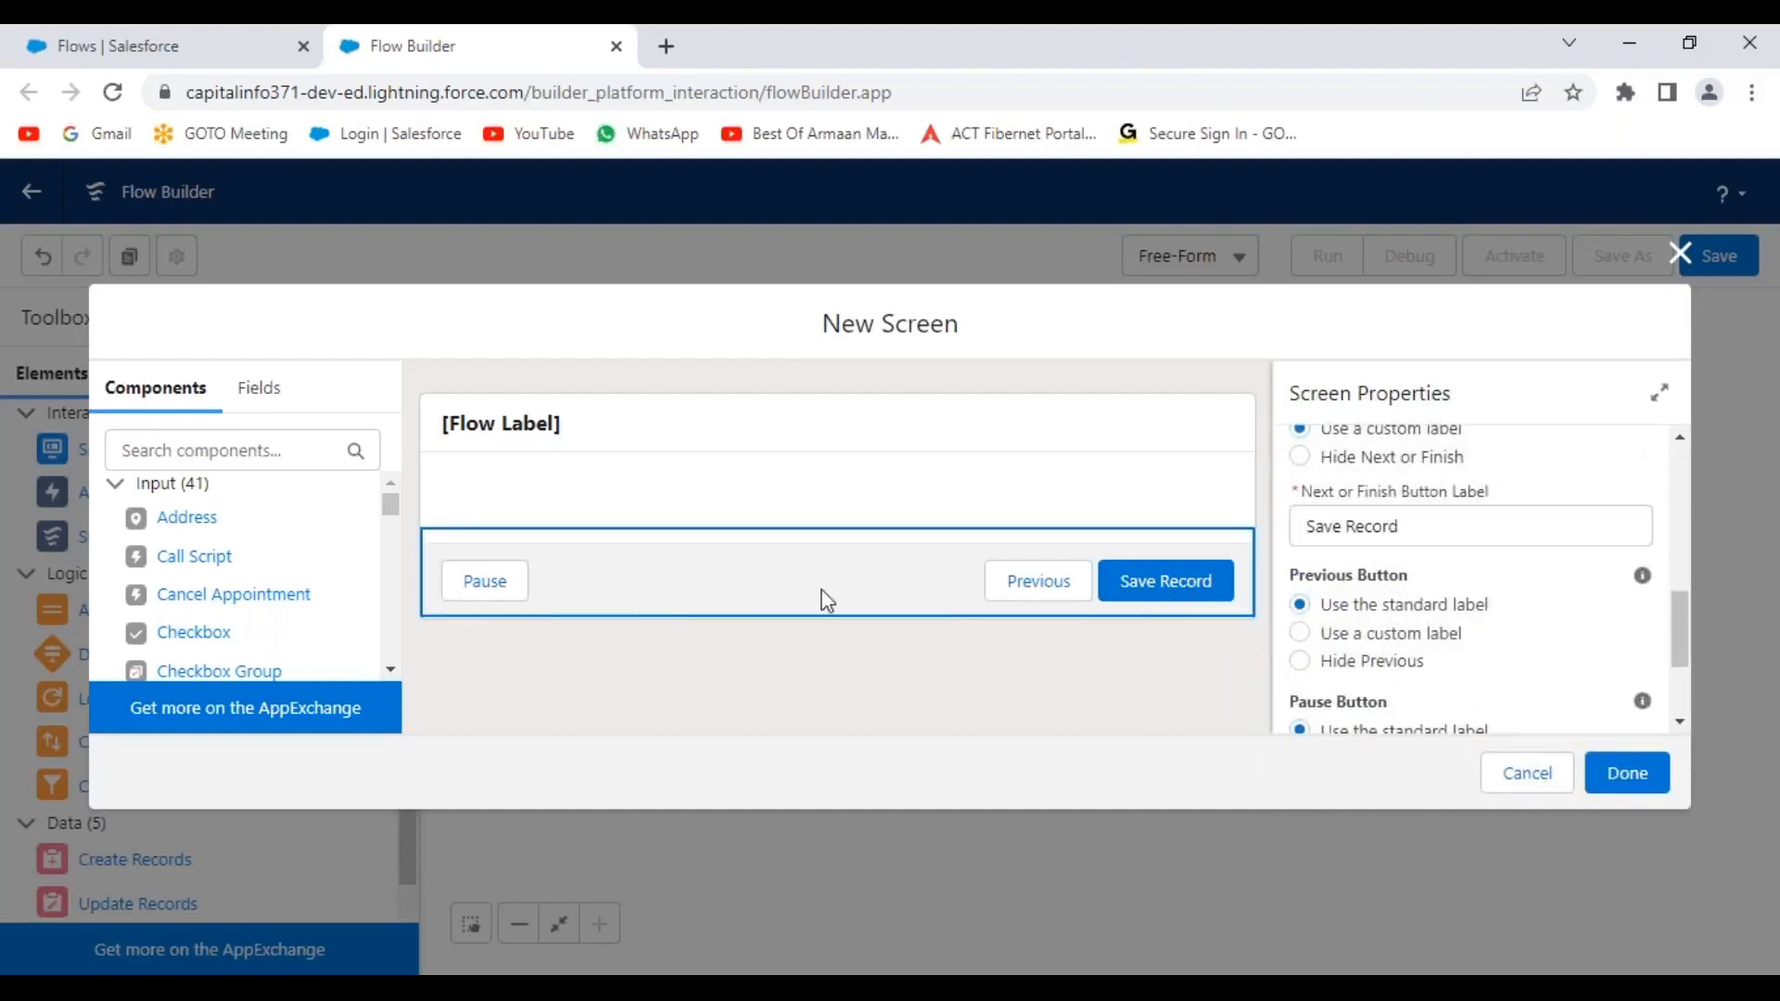
click(1299, 661)
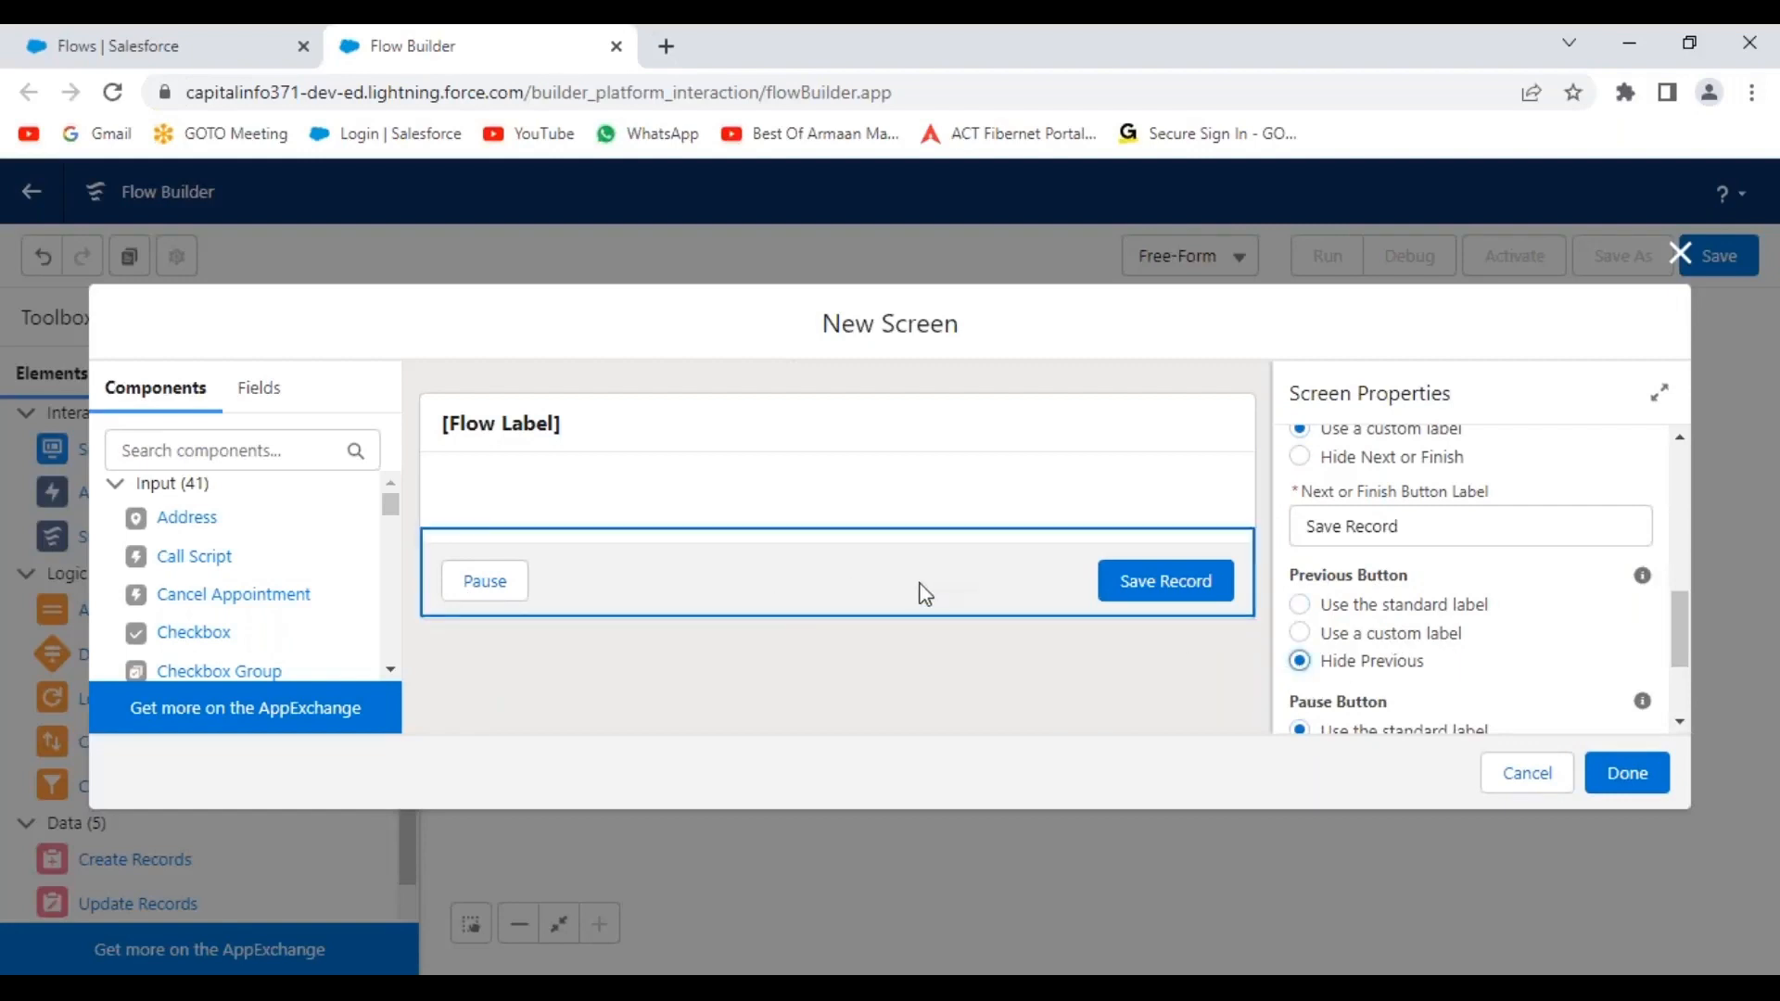
scroll(1422, 626, down, 2)
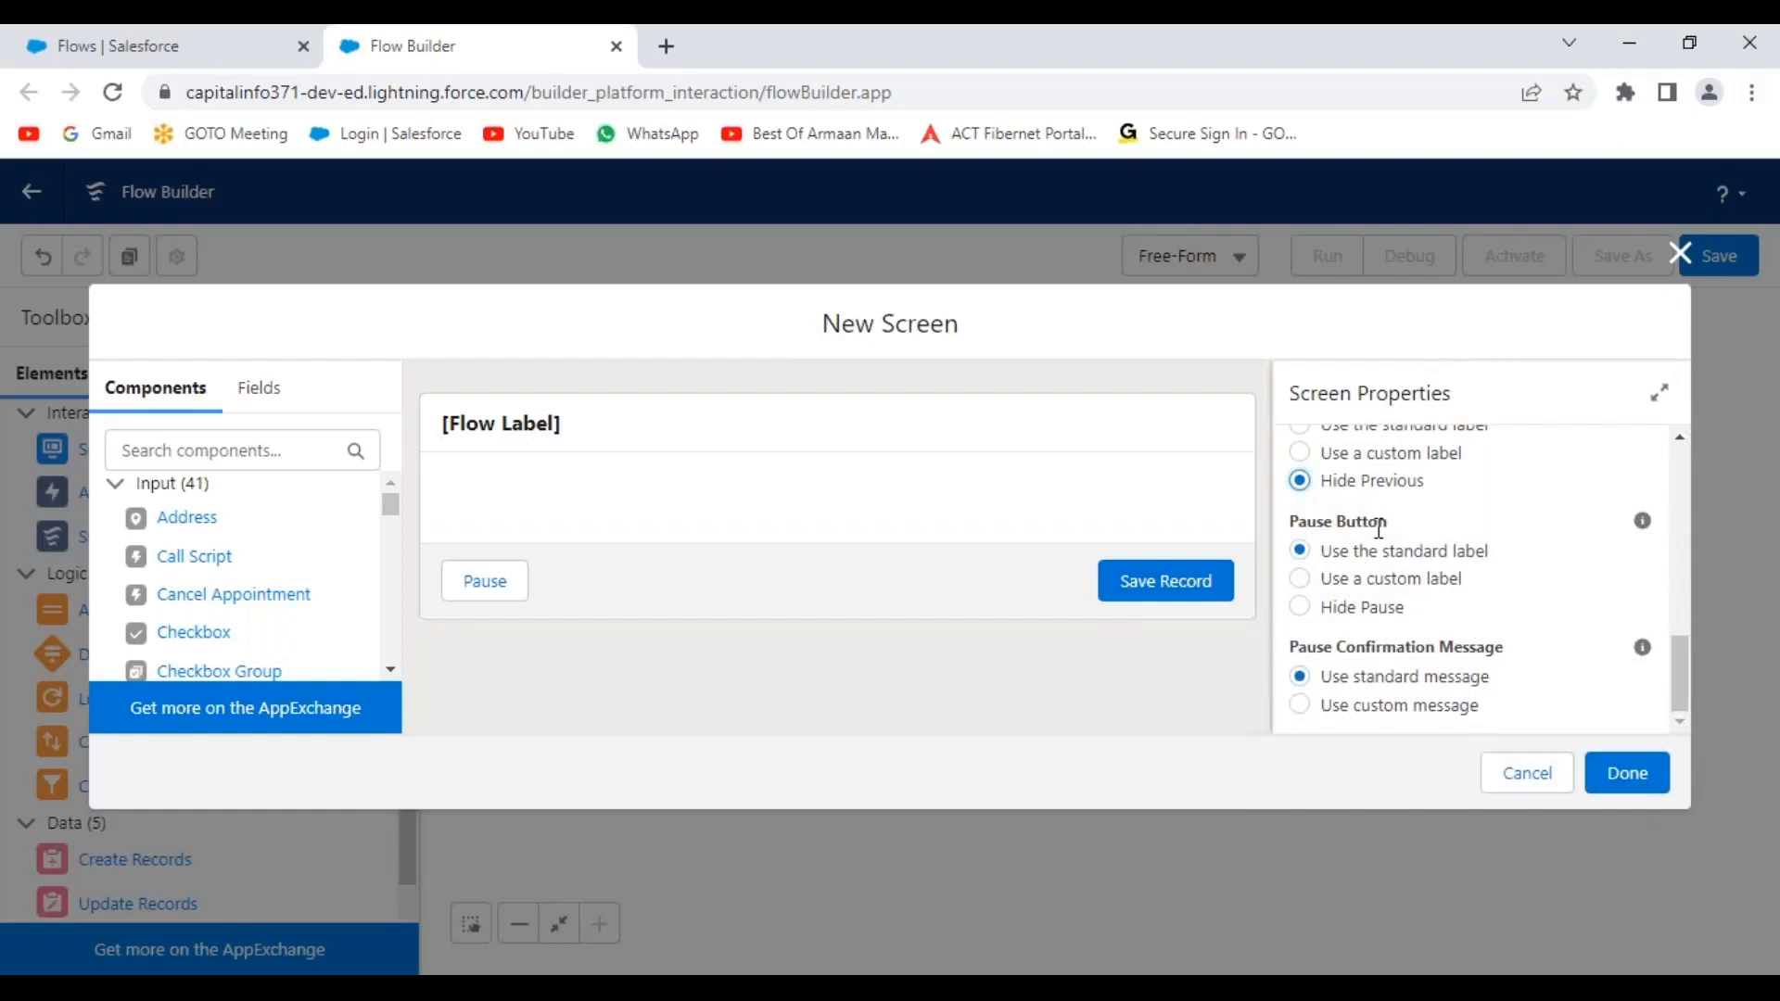
click(1300, 609)
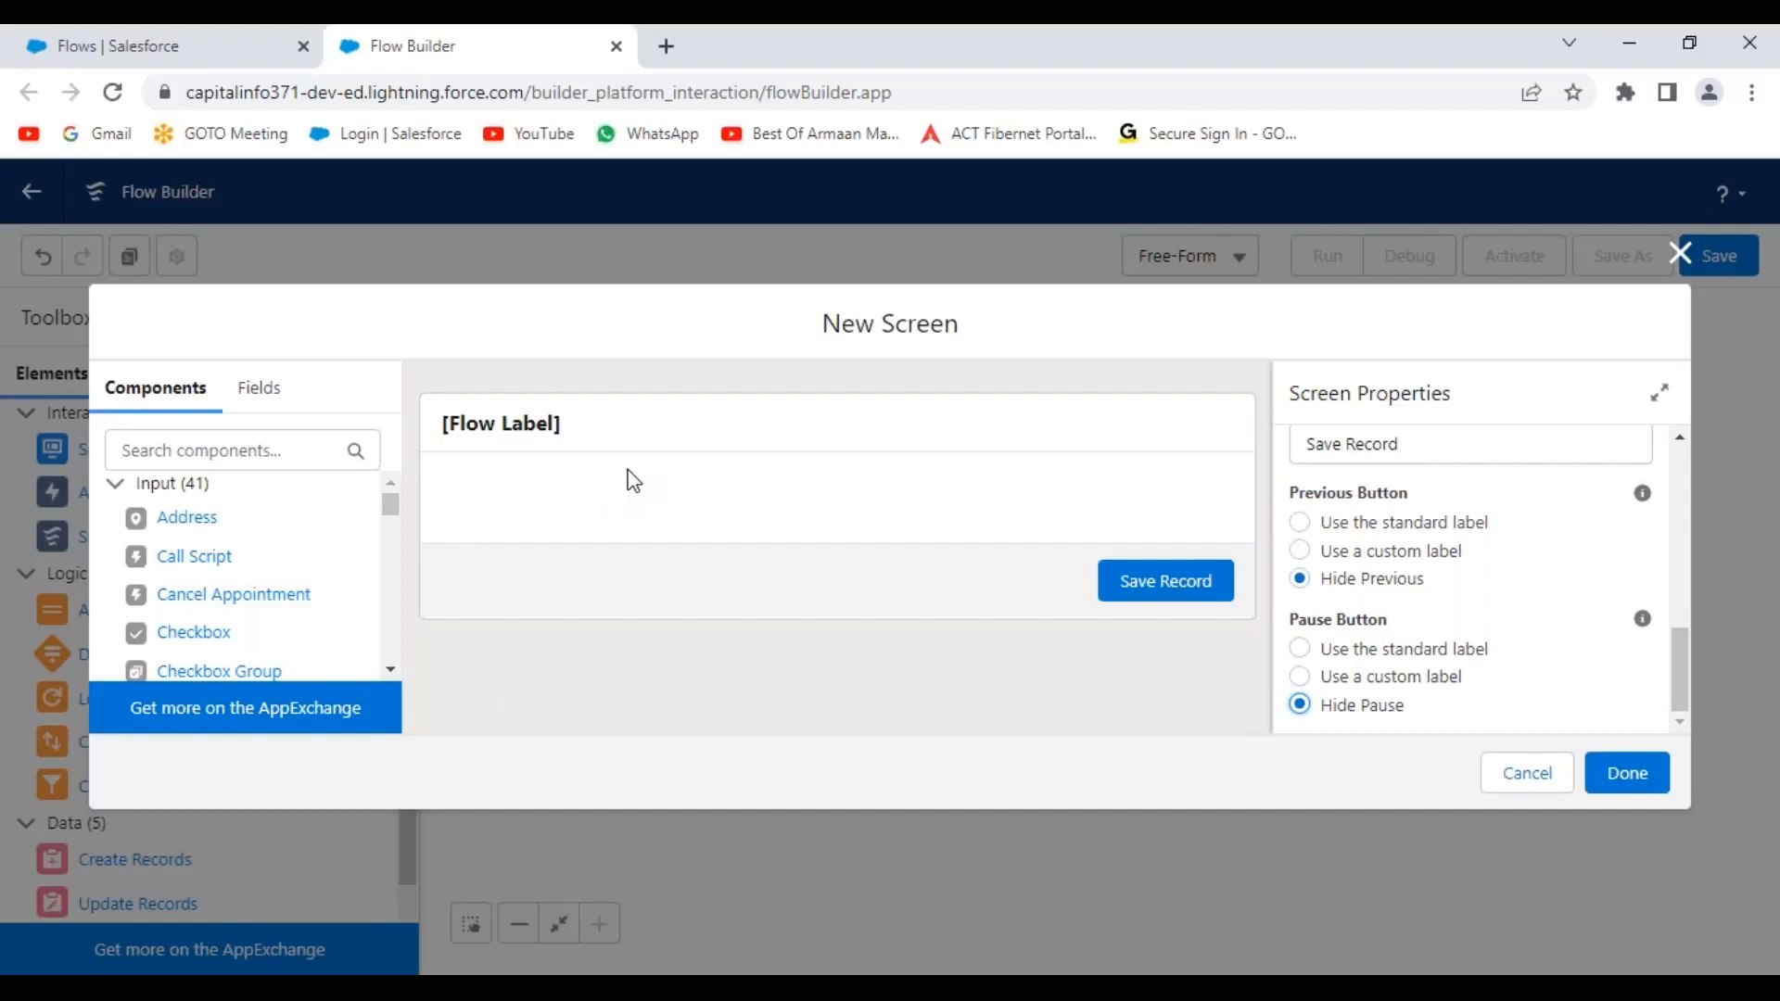
Search components for 'text' and place a Text input in the empty screen body.
click(241, 453)
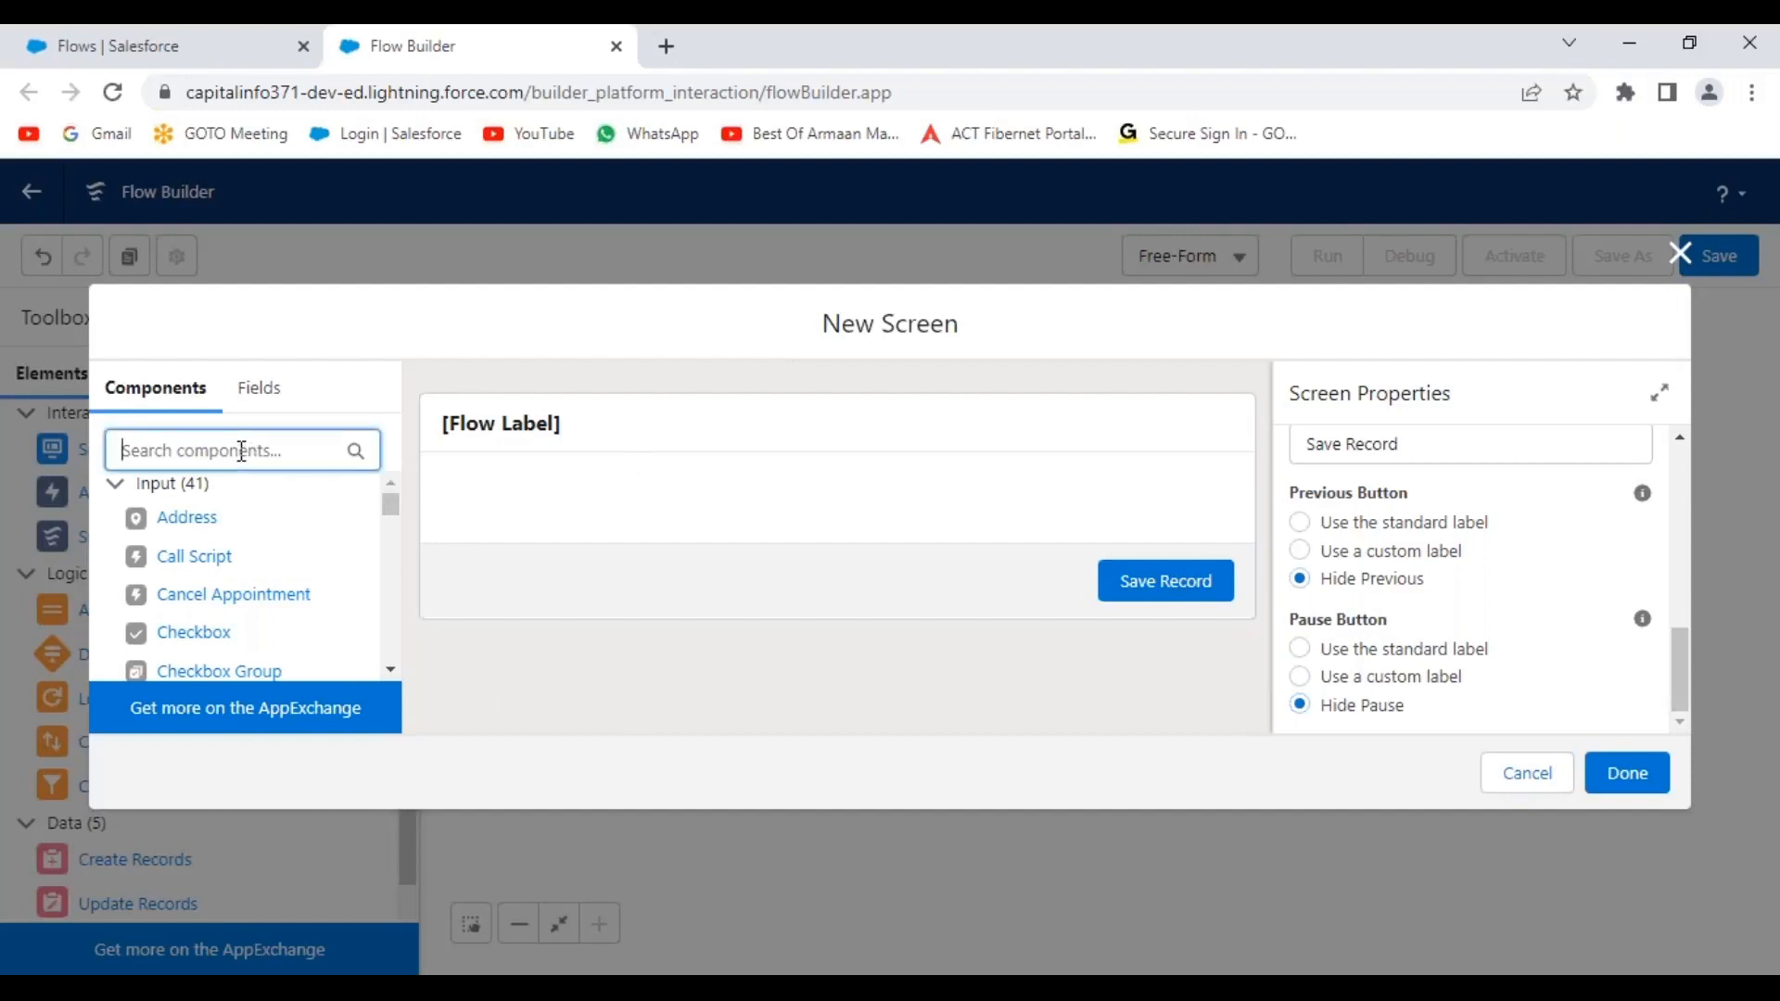
text(text)
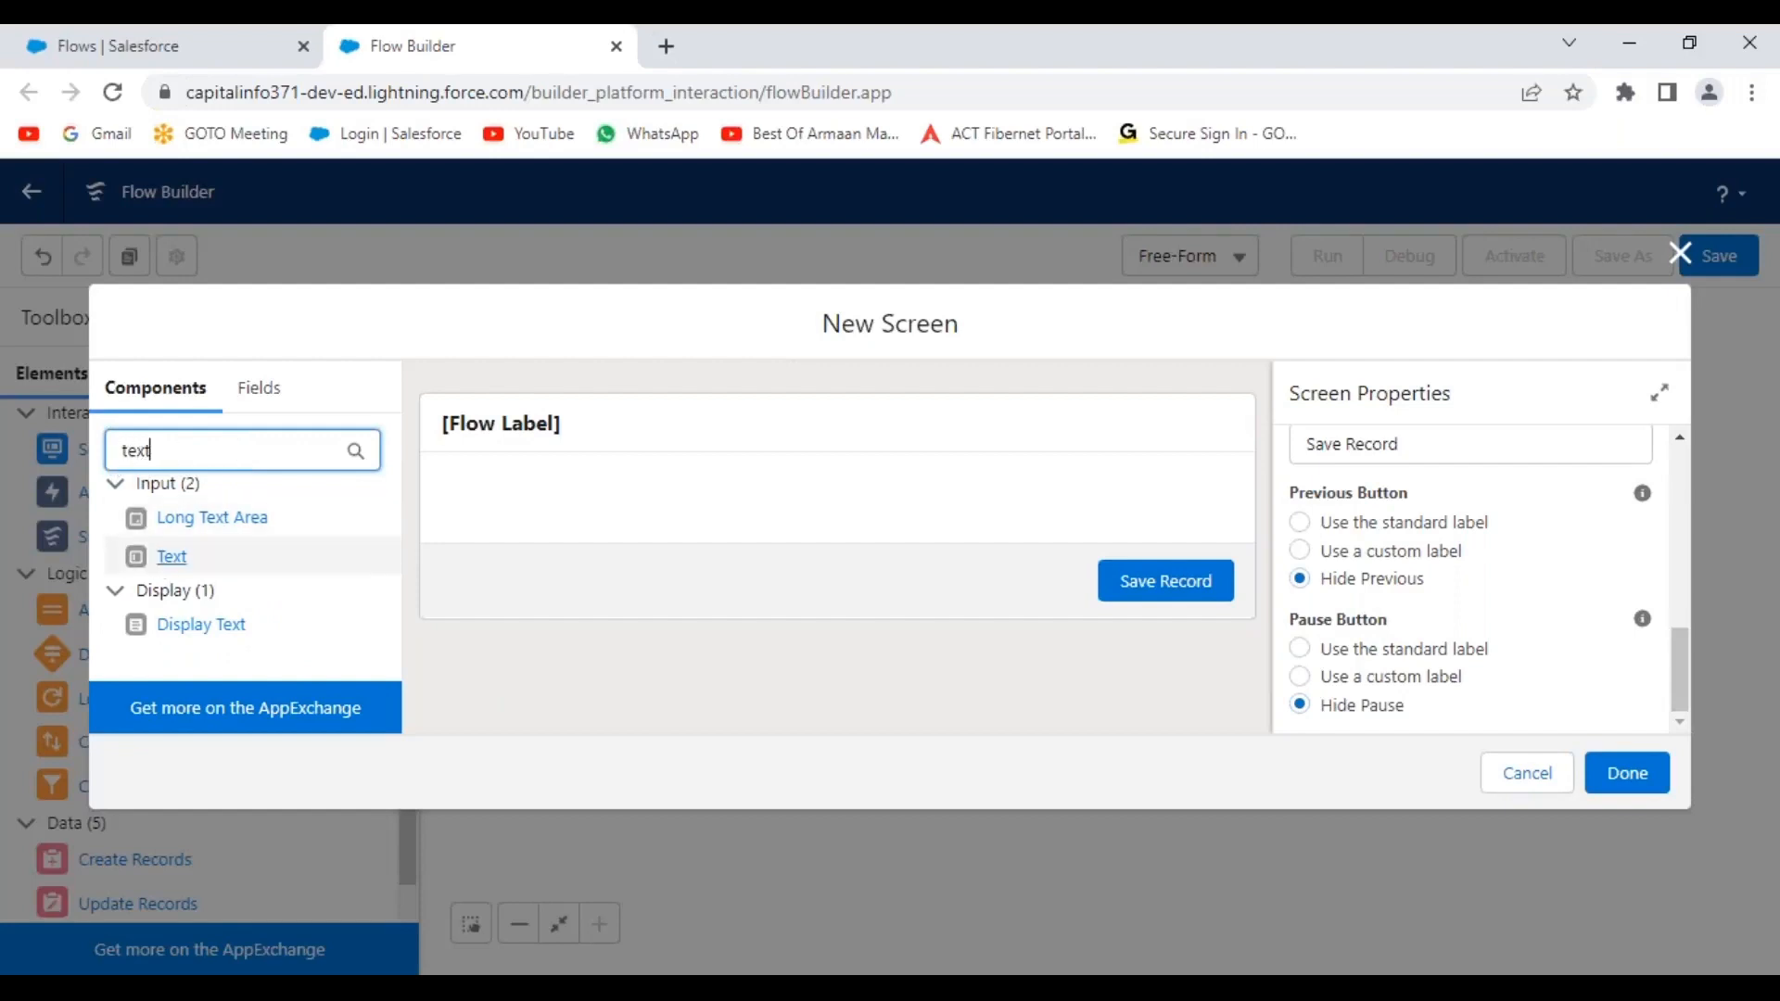
drag(130, 567, 566, 492)
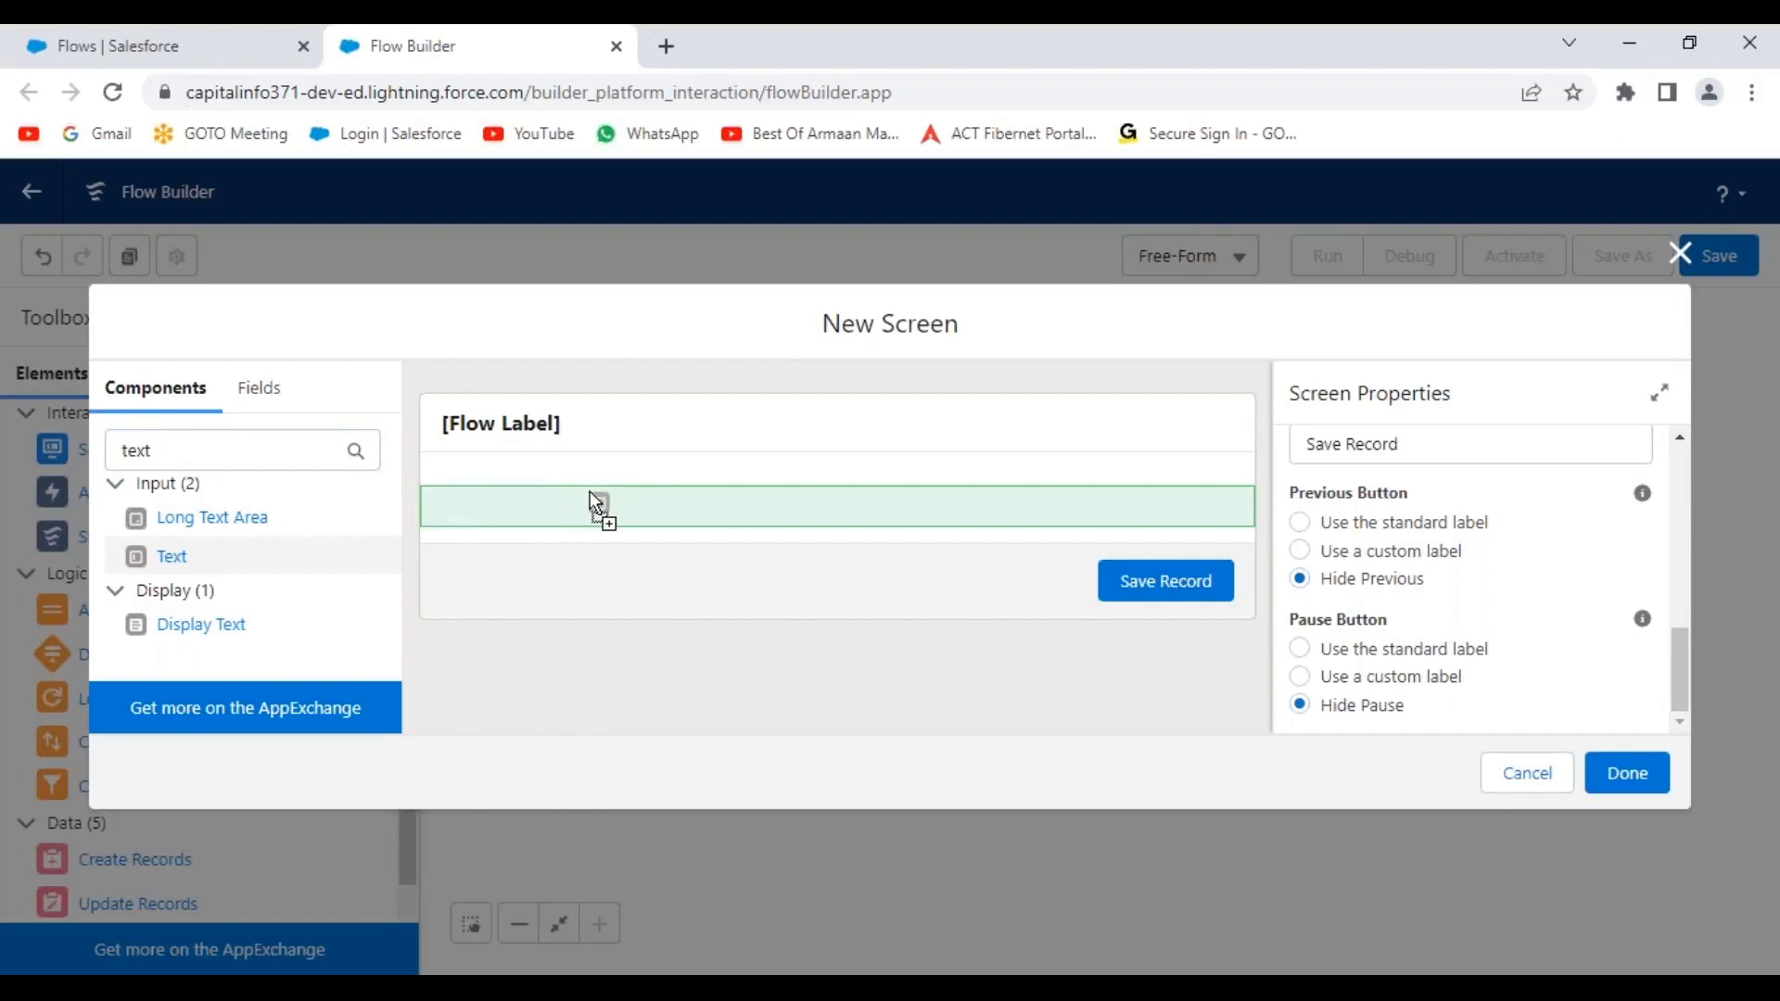
drag(590, 493, 590, 493)
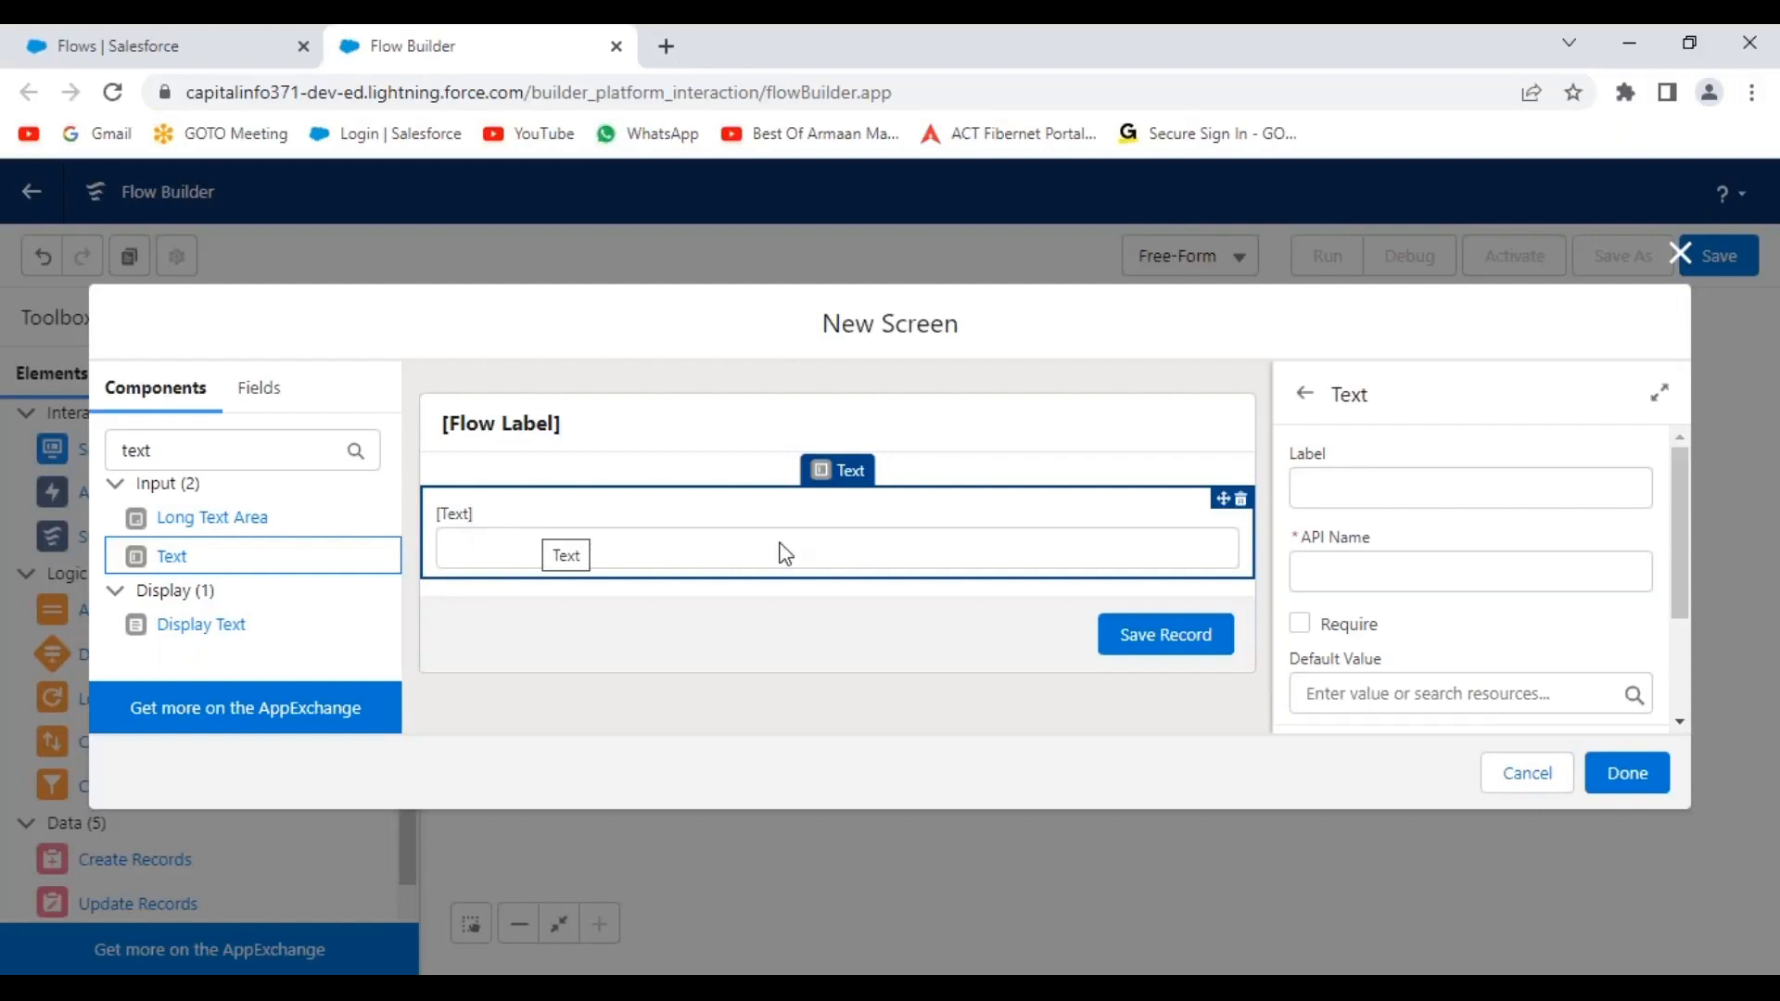
Label the input 'Enter Hiring Manager Name', make it required, and expand Validate Input.
click(1349, 490)
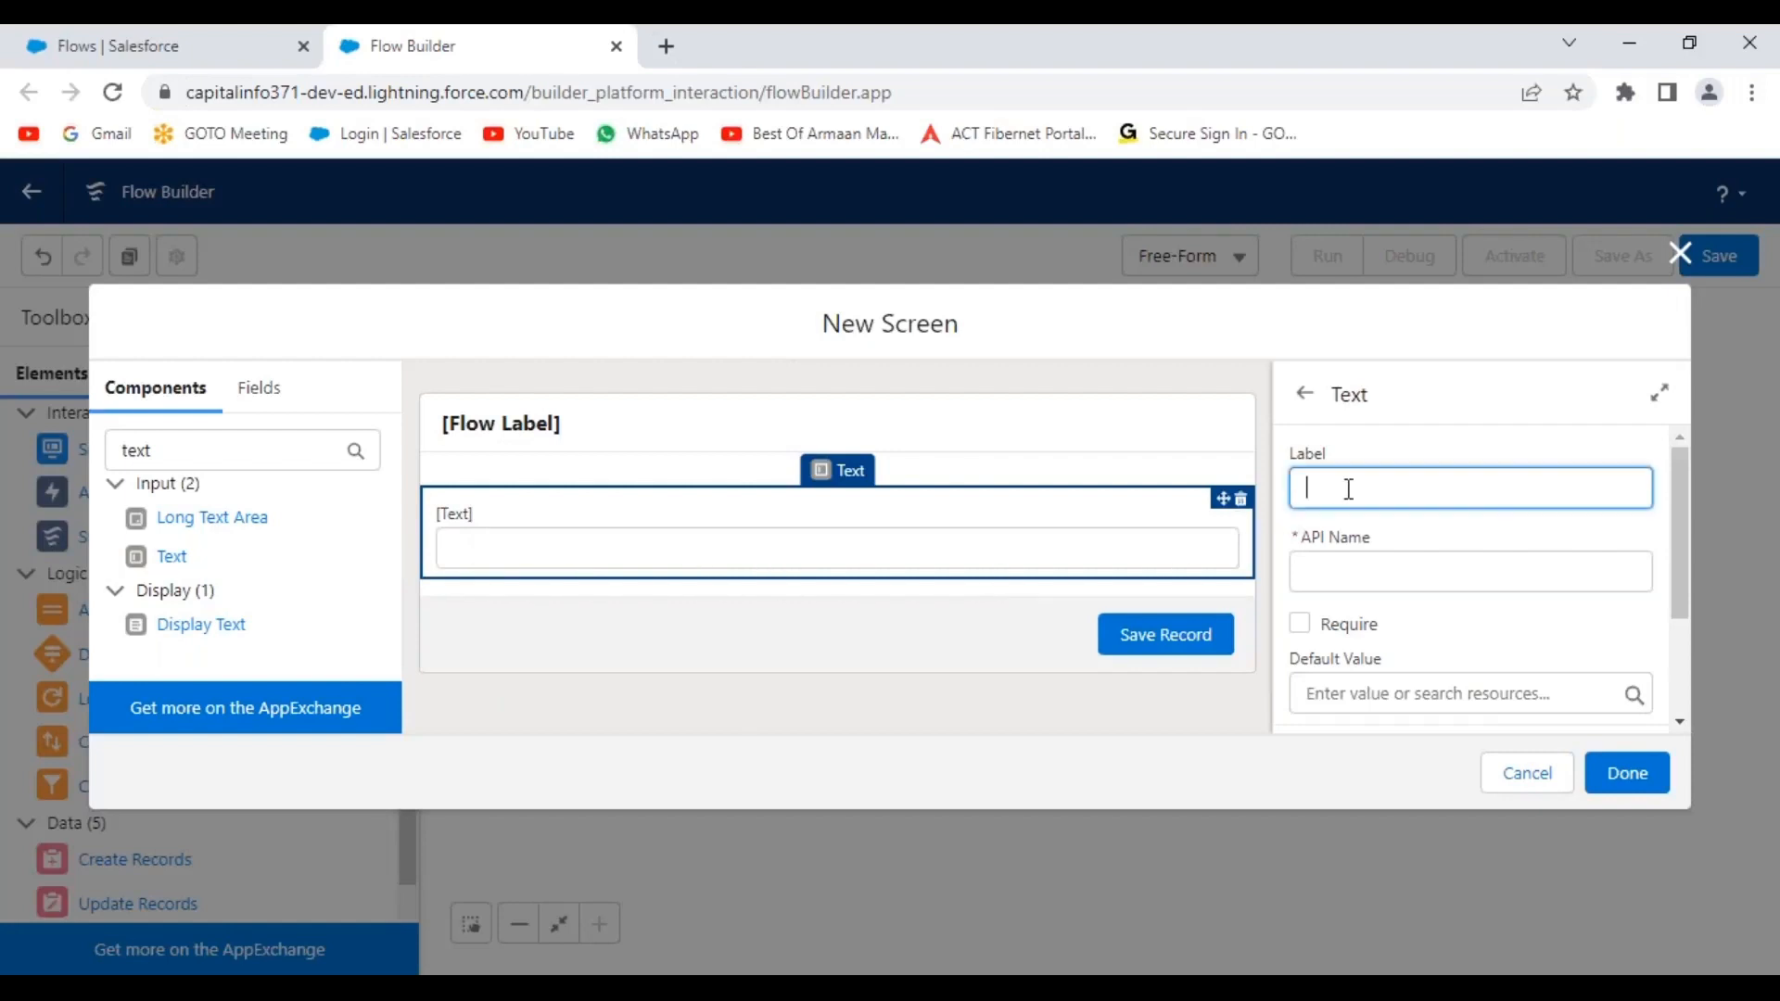
text(Enter Hiring Manager Nane)
key(BackSpace)
key(BackSpace)
text(me)
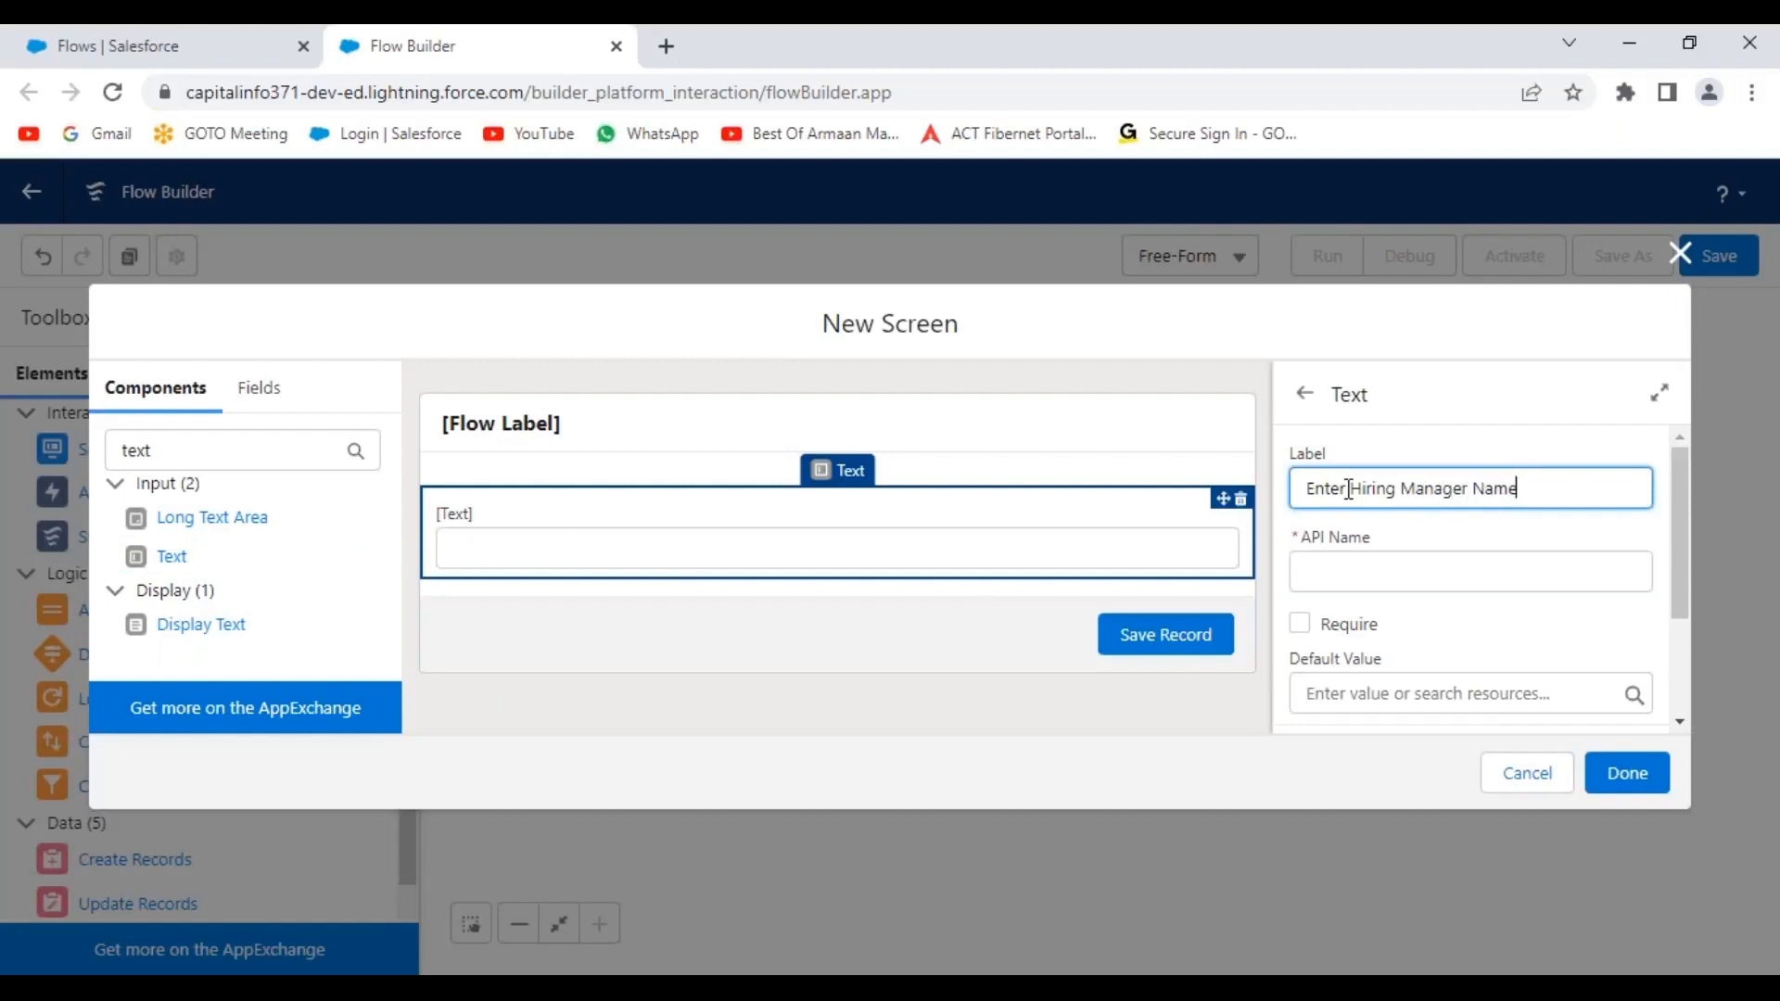
click(1456, 408)
scroll(1442, 584, down, 1)
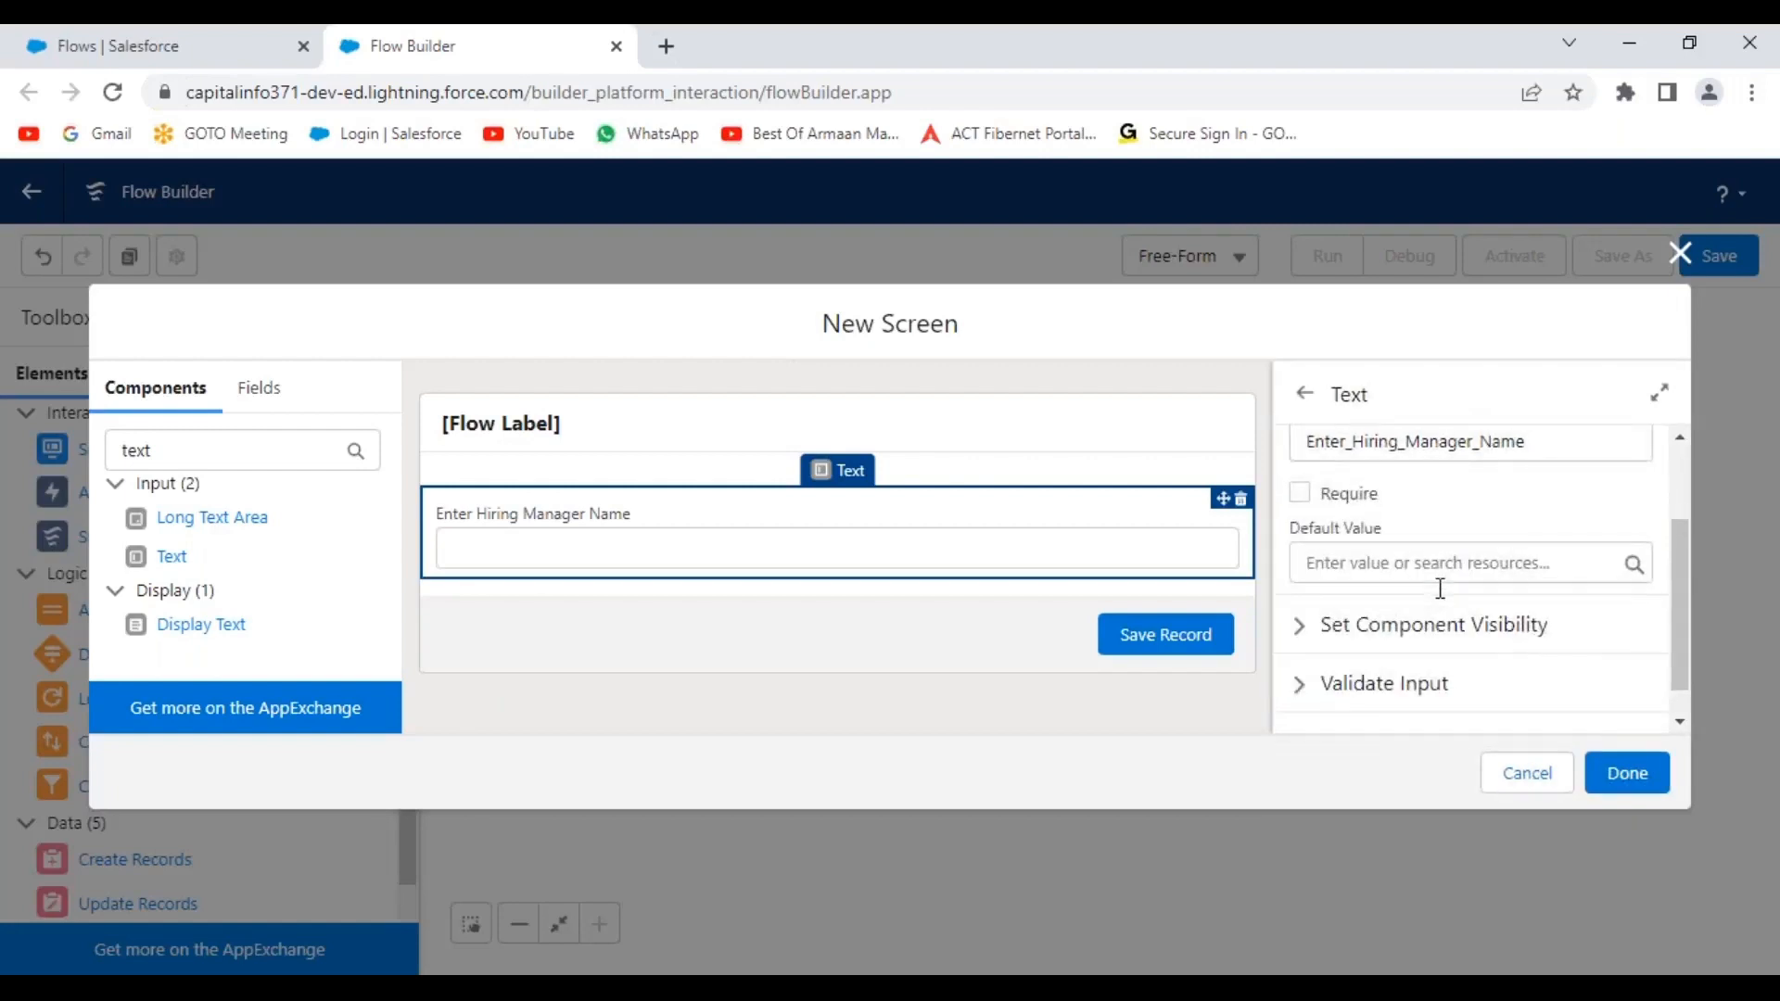
scroll(1438, 584, up, 1)
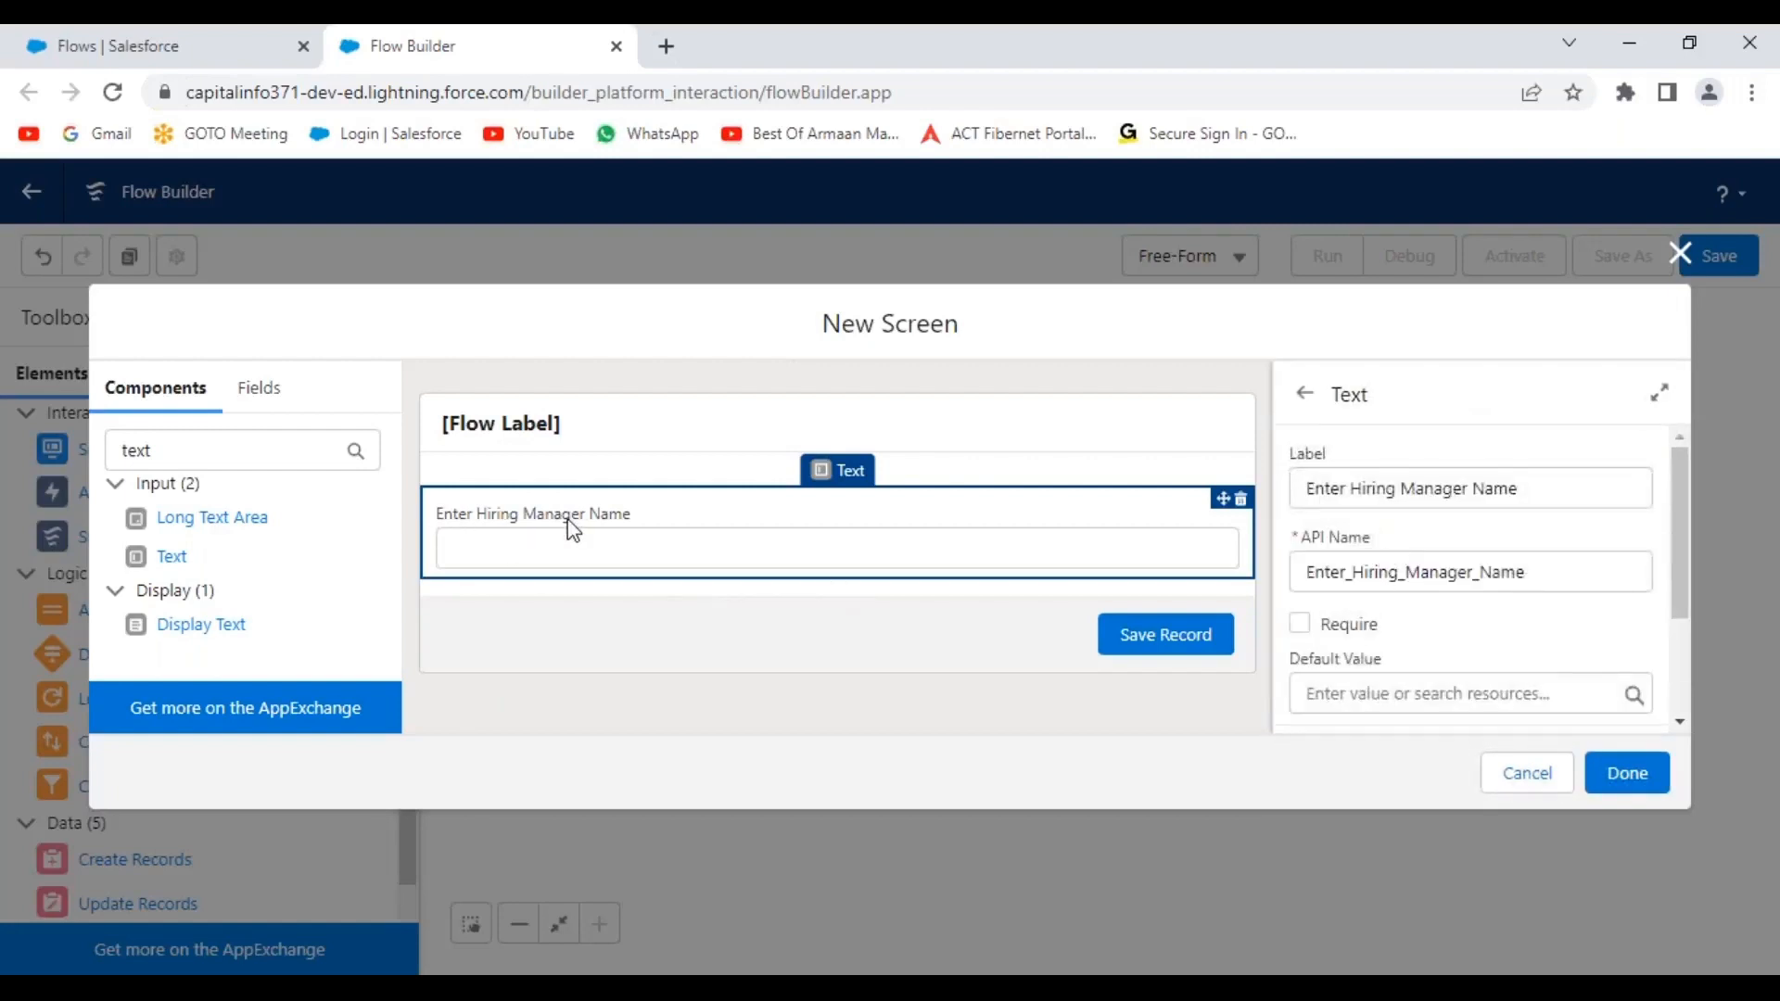
click(1300, 630)
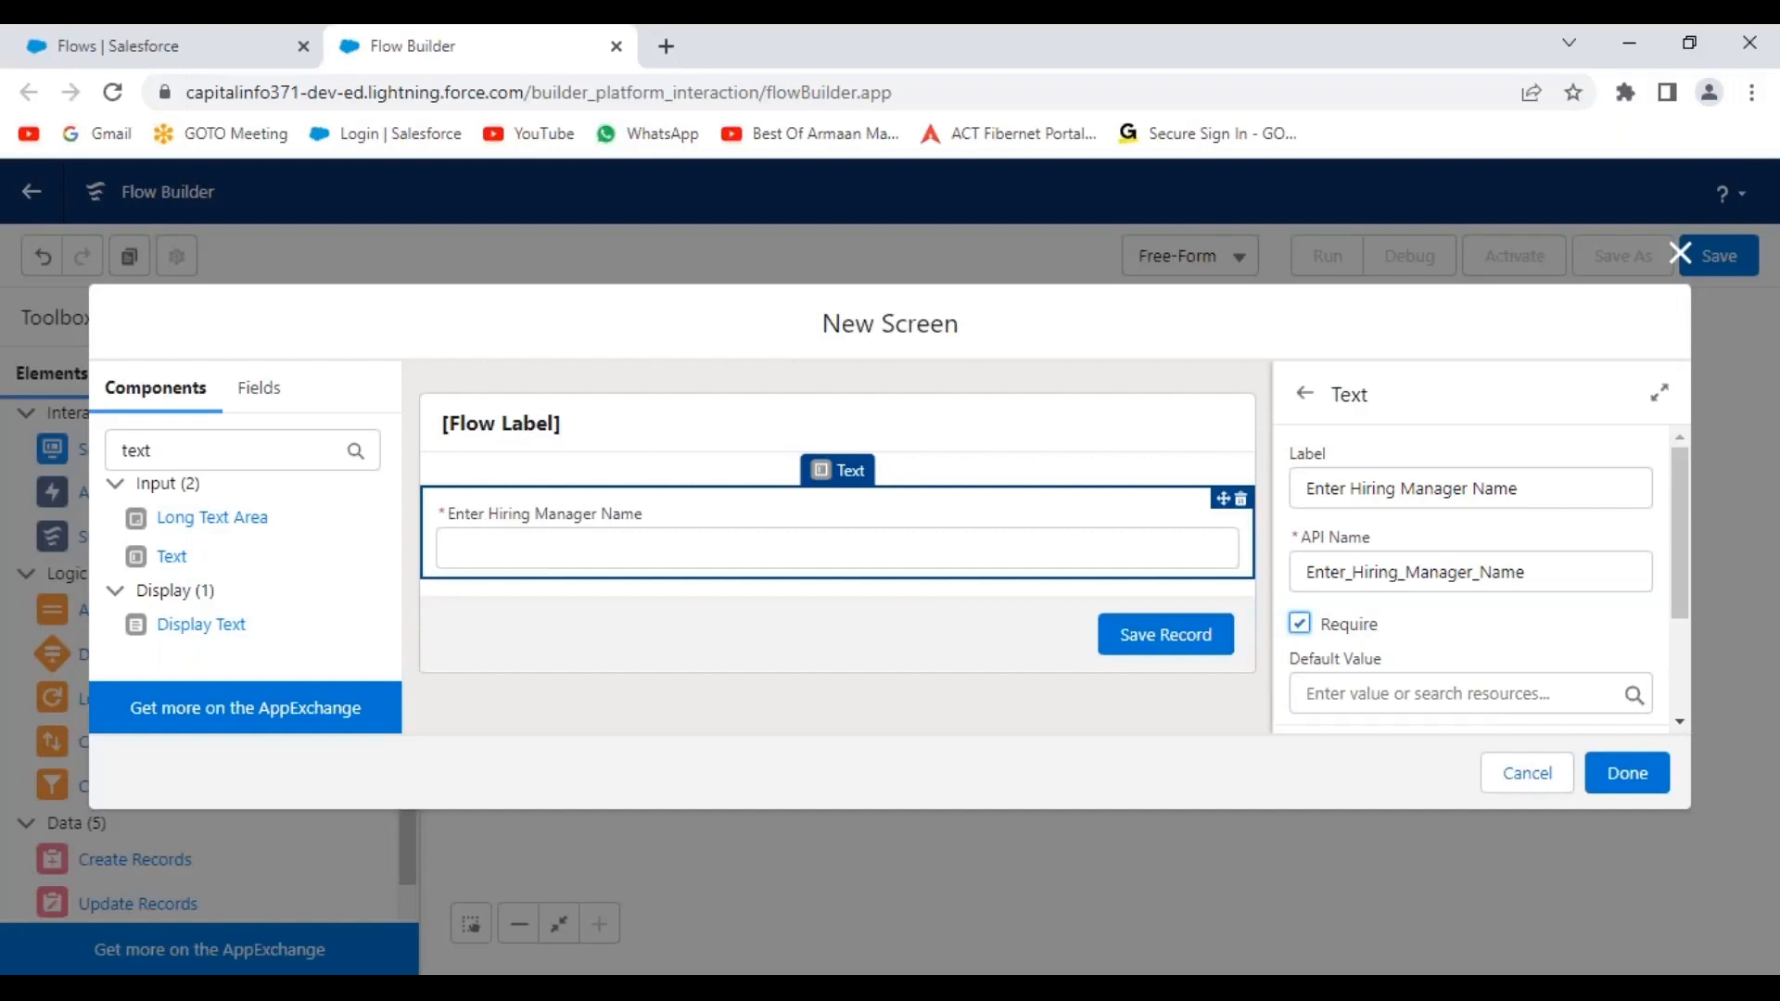
scroll(1526, 616, down, 3)
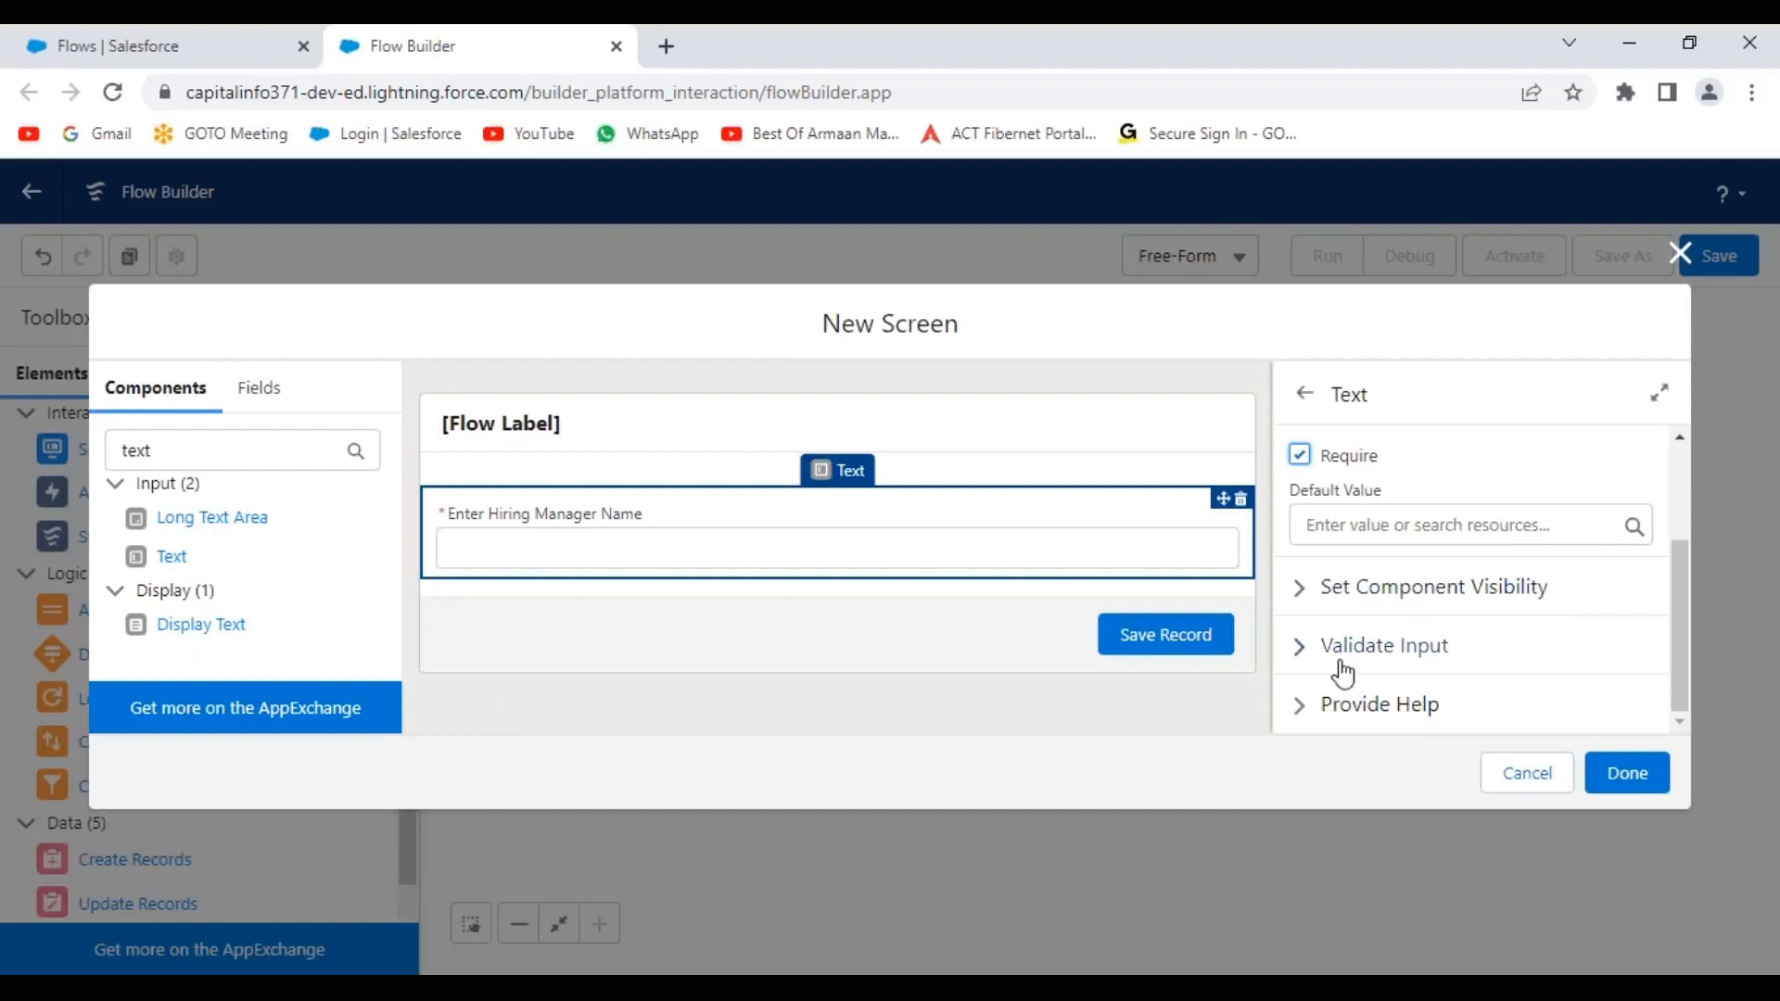
click(1302, 649)
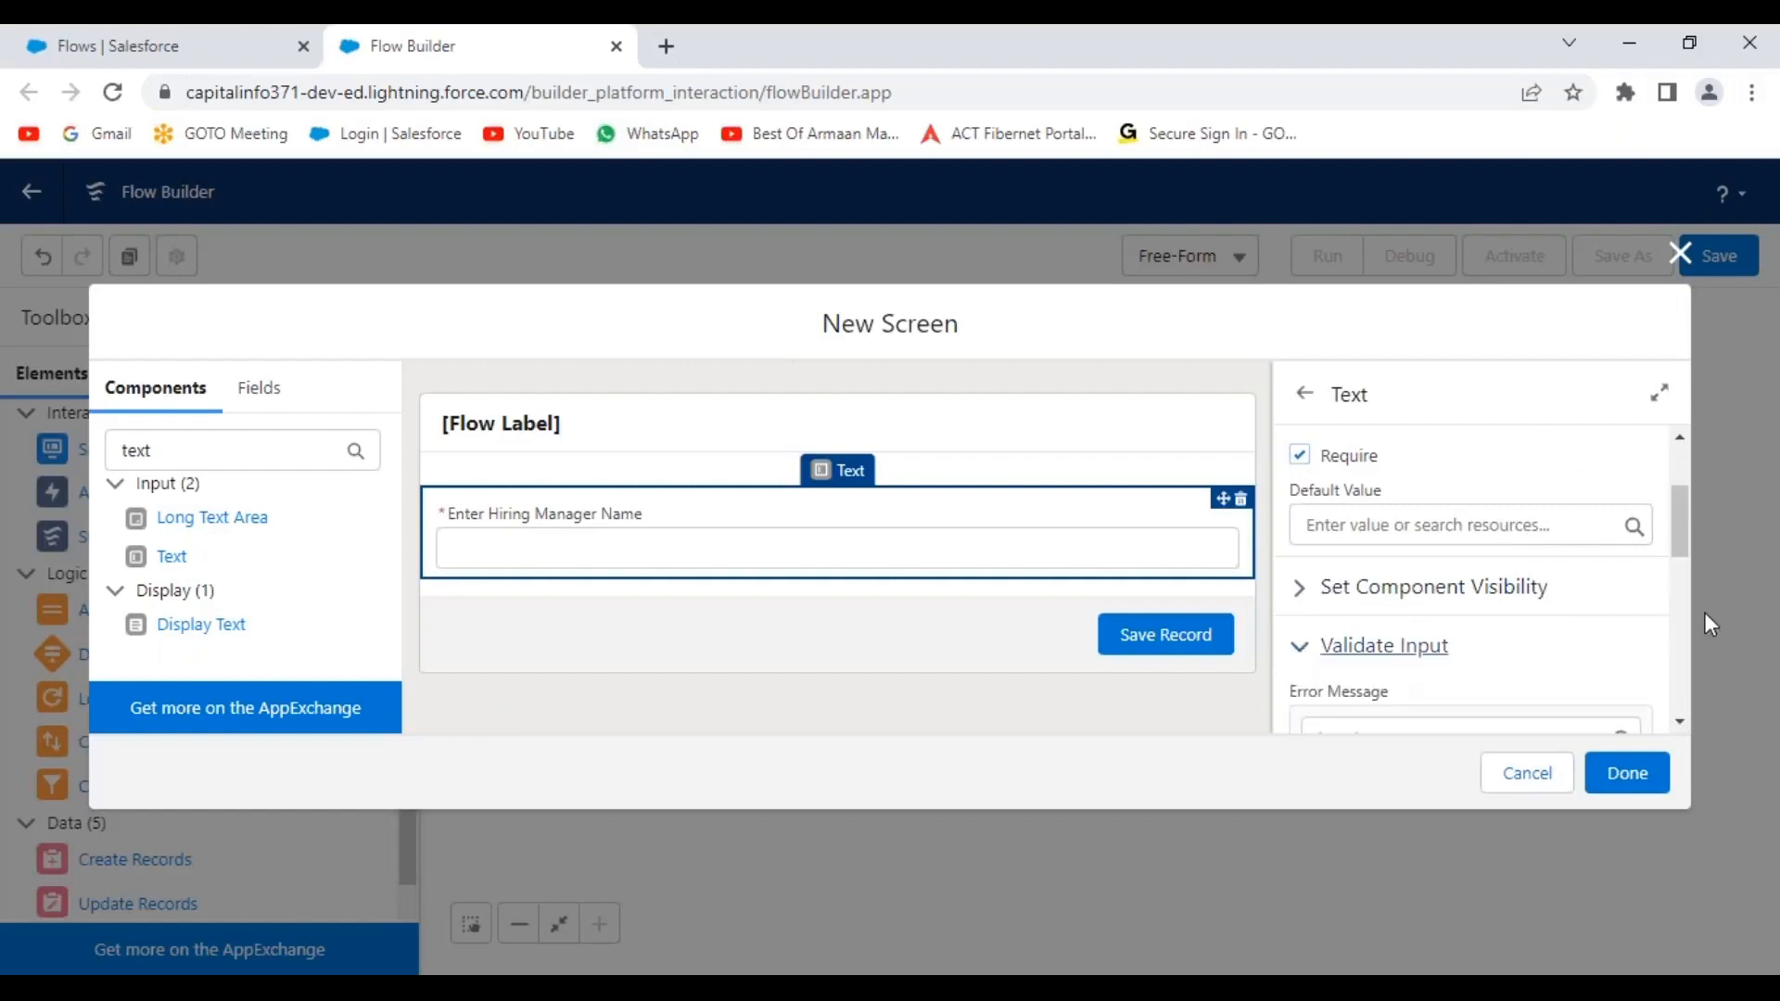
drag(1686, 516, 1683, 470)
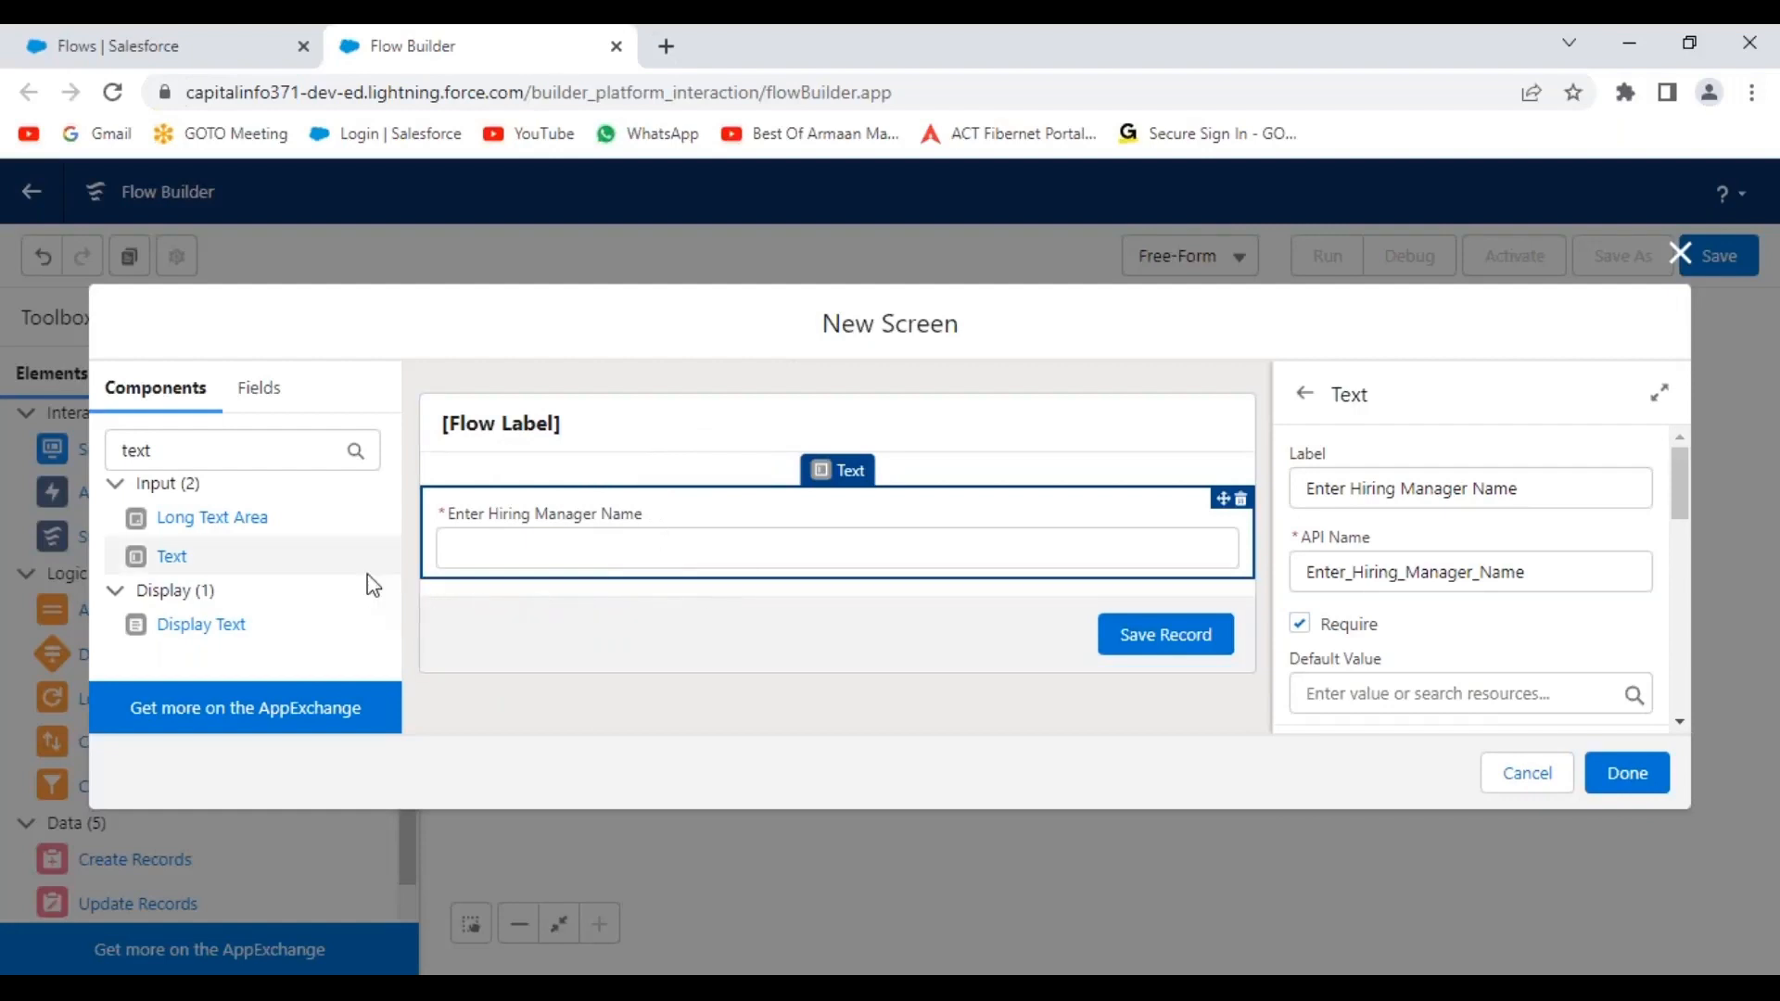
Search components for 'picklist' and add a Picklist below the hiring manager field.
double_click(122, 451)
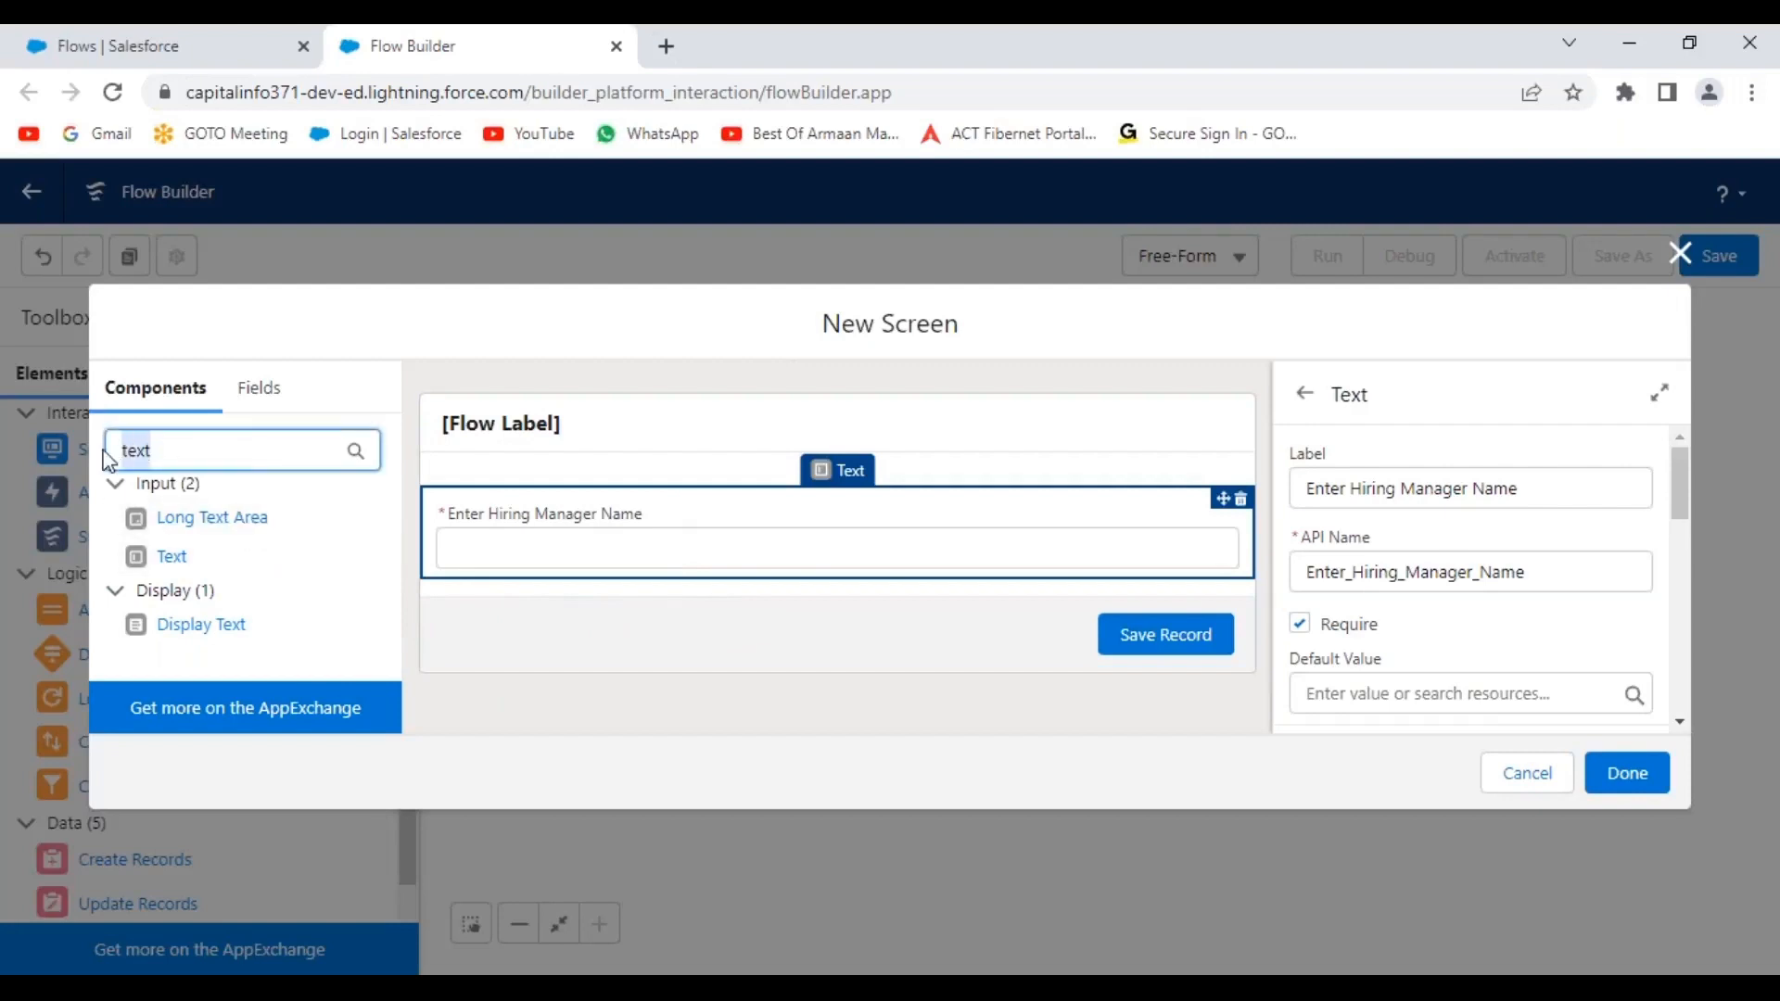
key(BackSpace)
text(pick)
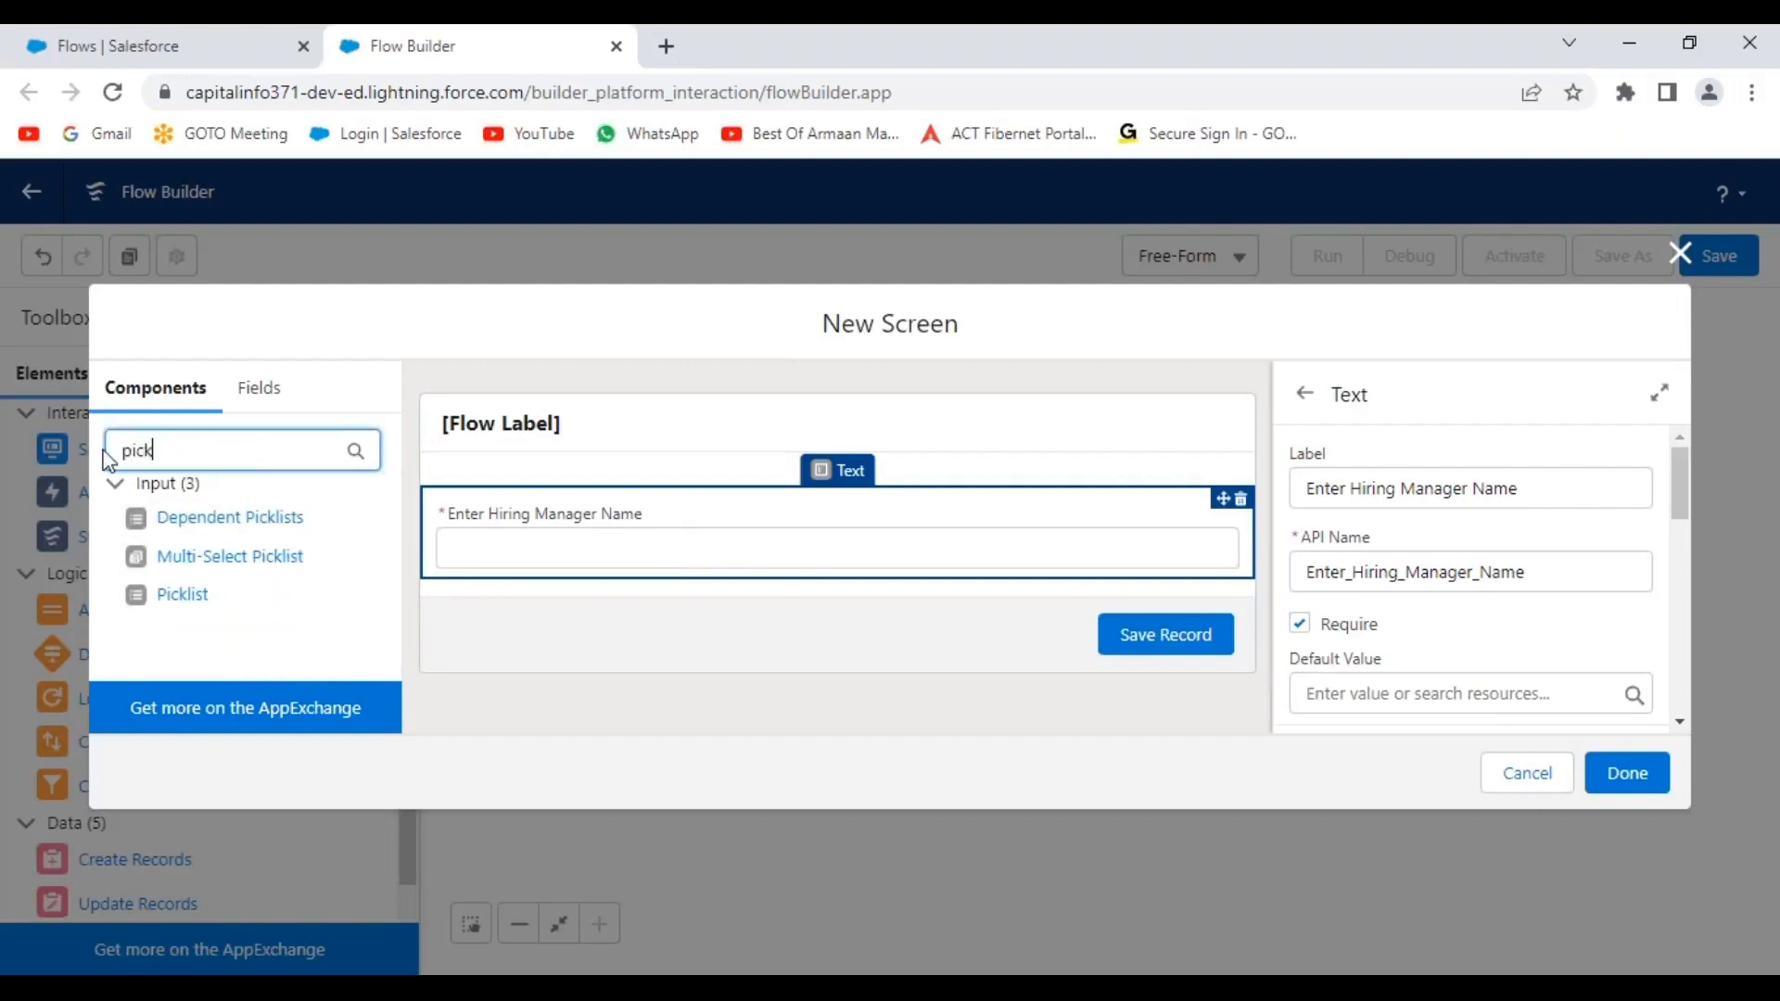
text(list)
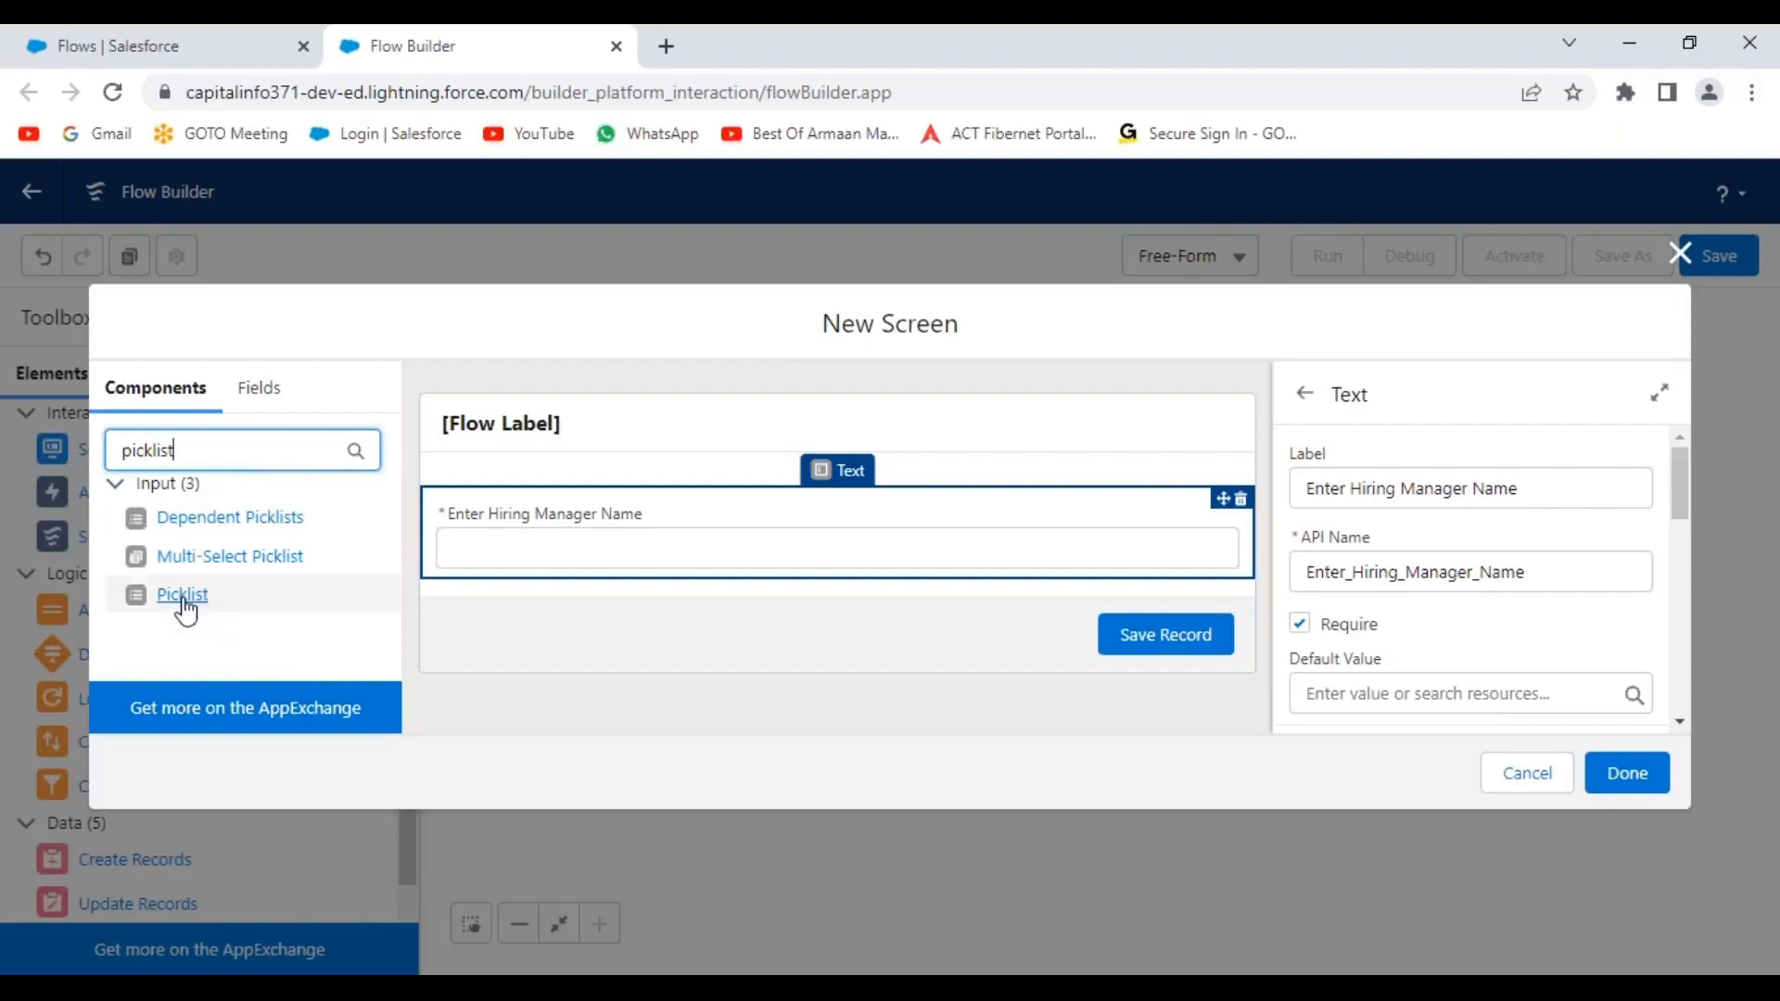
drag(181, 596, 708, 560)
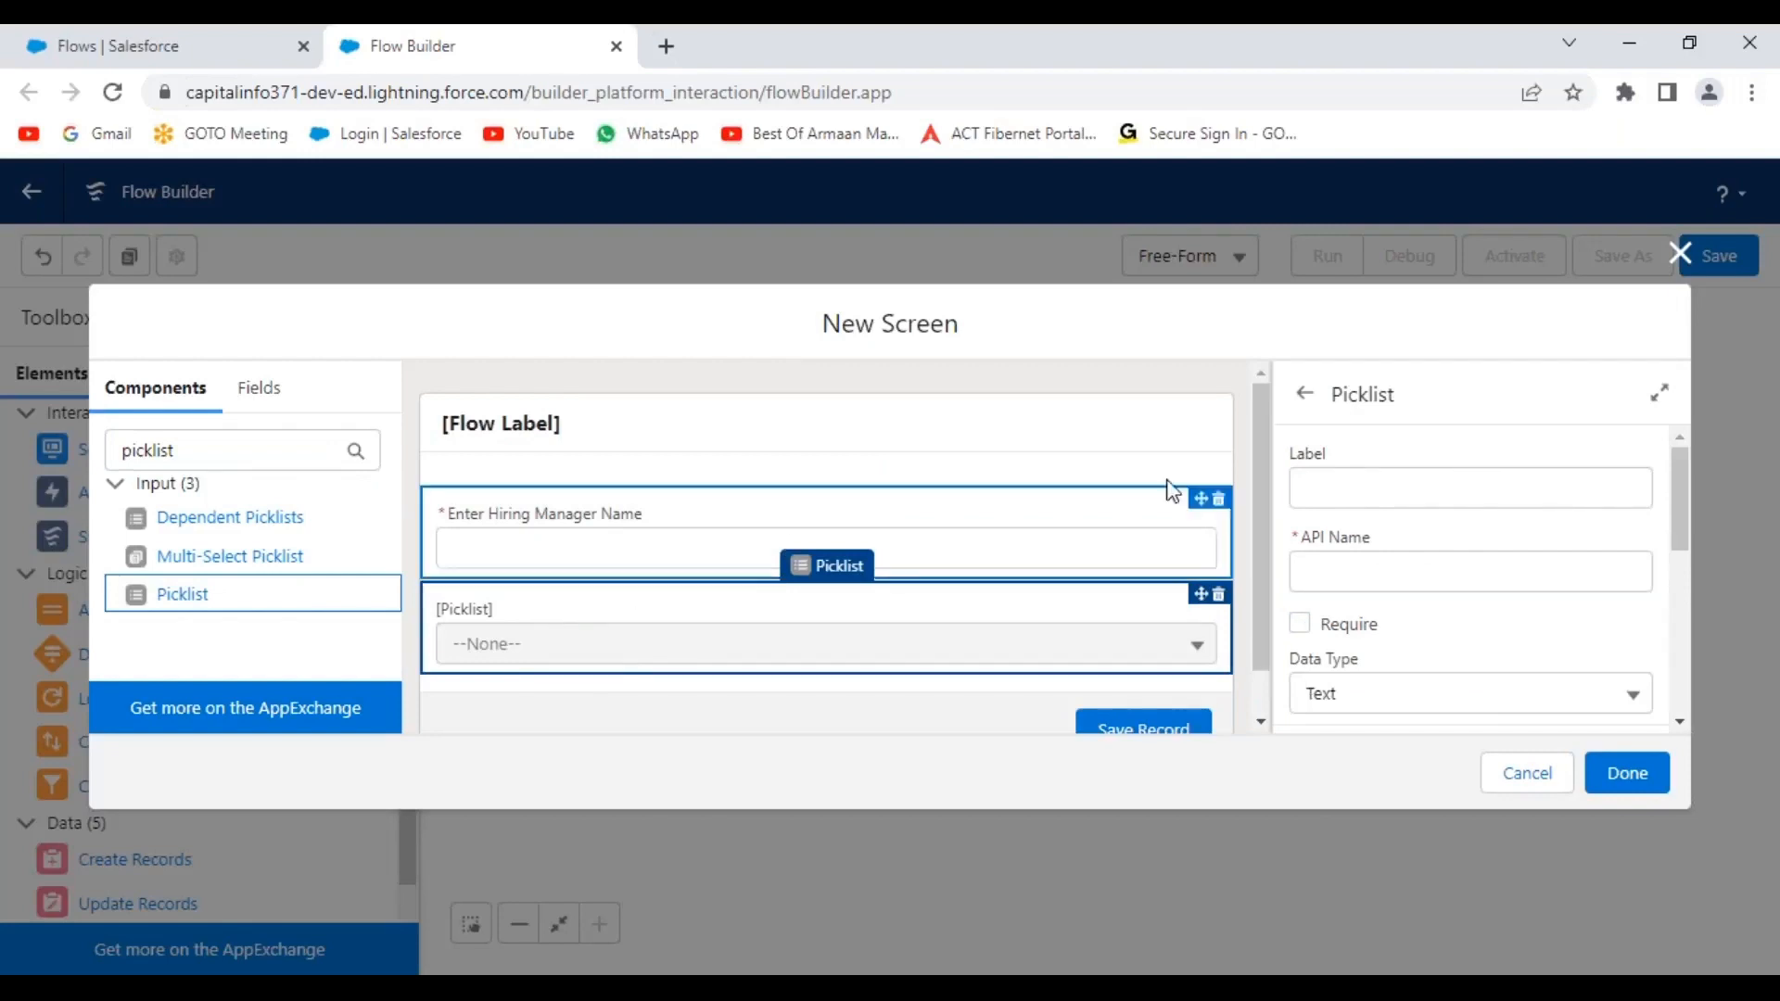
Label the picklist 'Select the Location Name' and make it required.
click(1346, 487)
text(Sel)
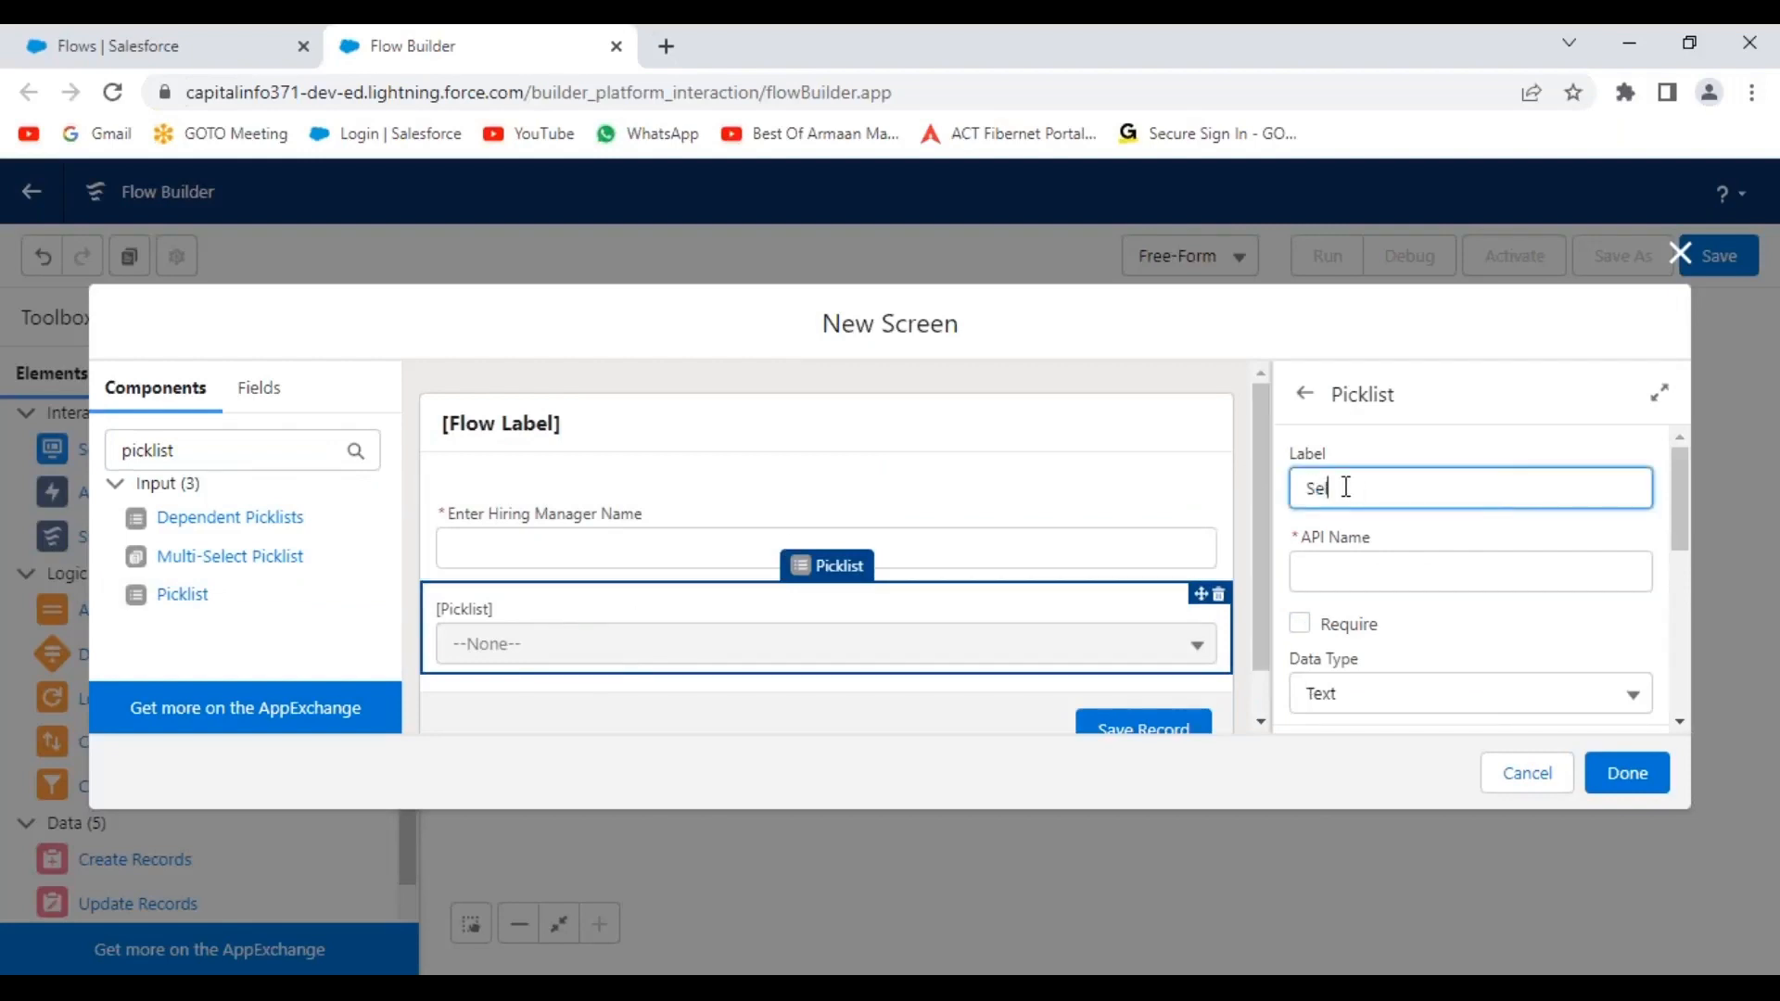
text(ect the Location Name)
click(1533, 626)
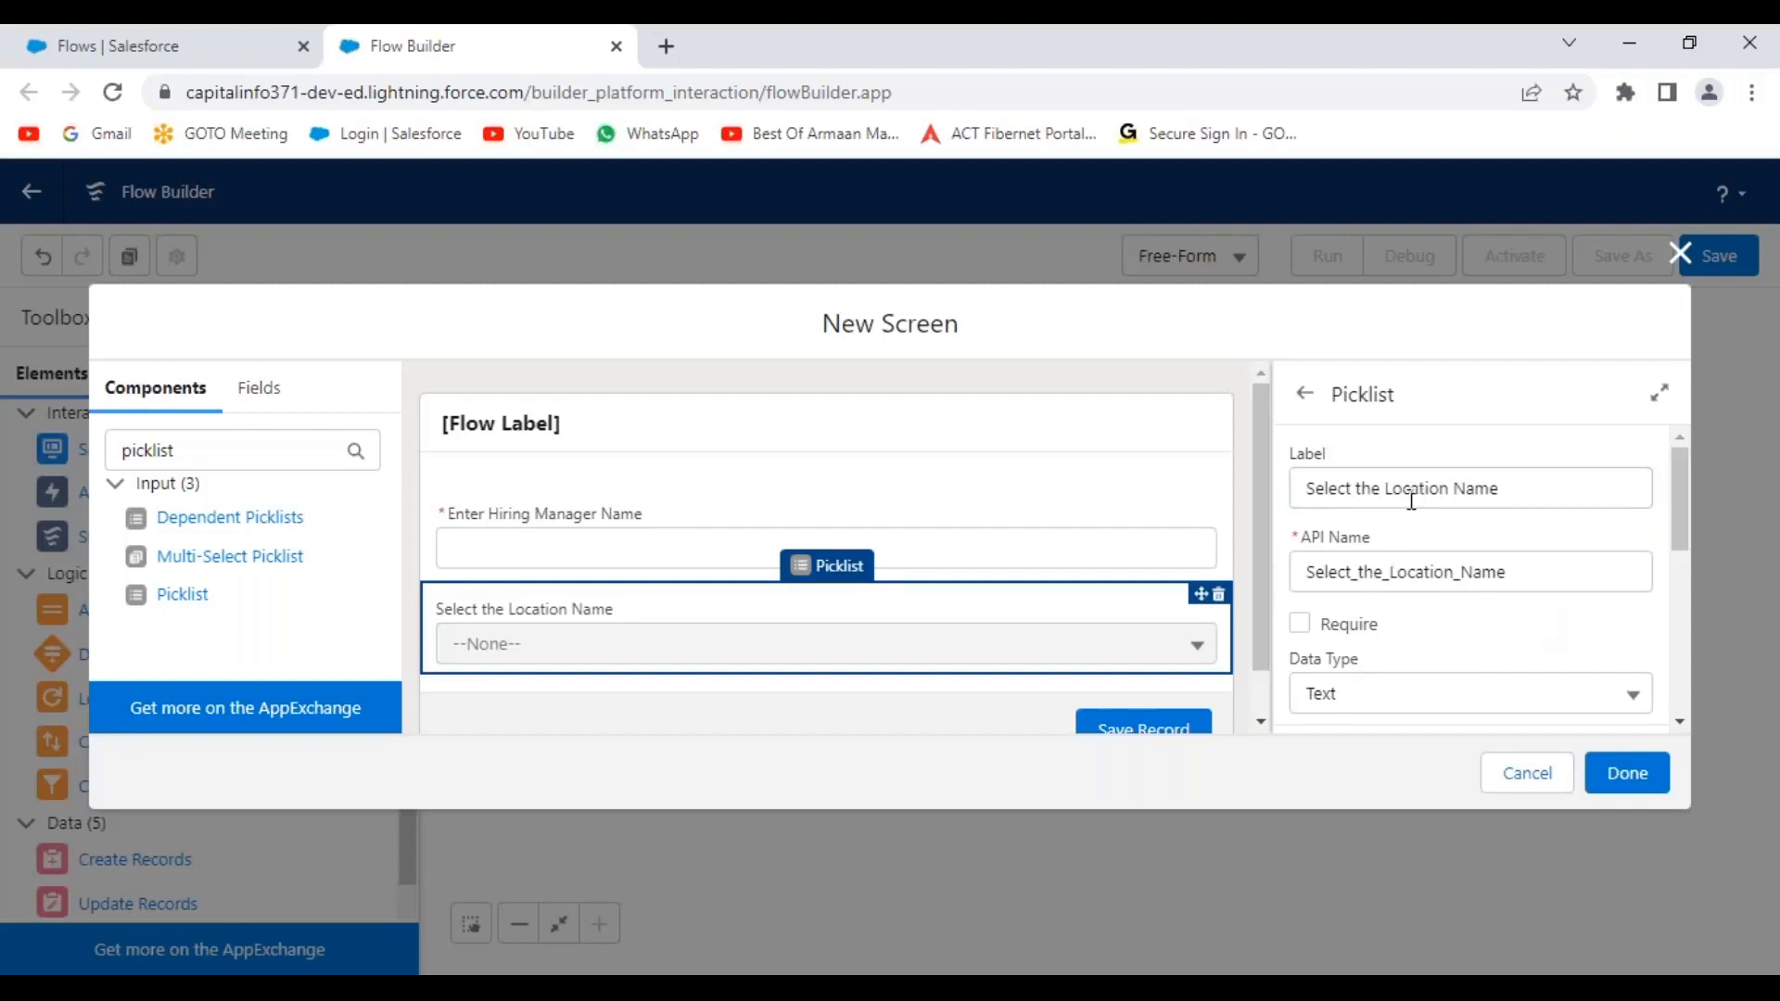
scroll(1397, 557, down, 3)
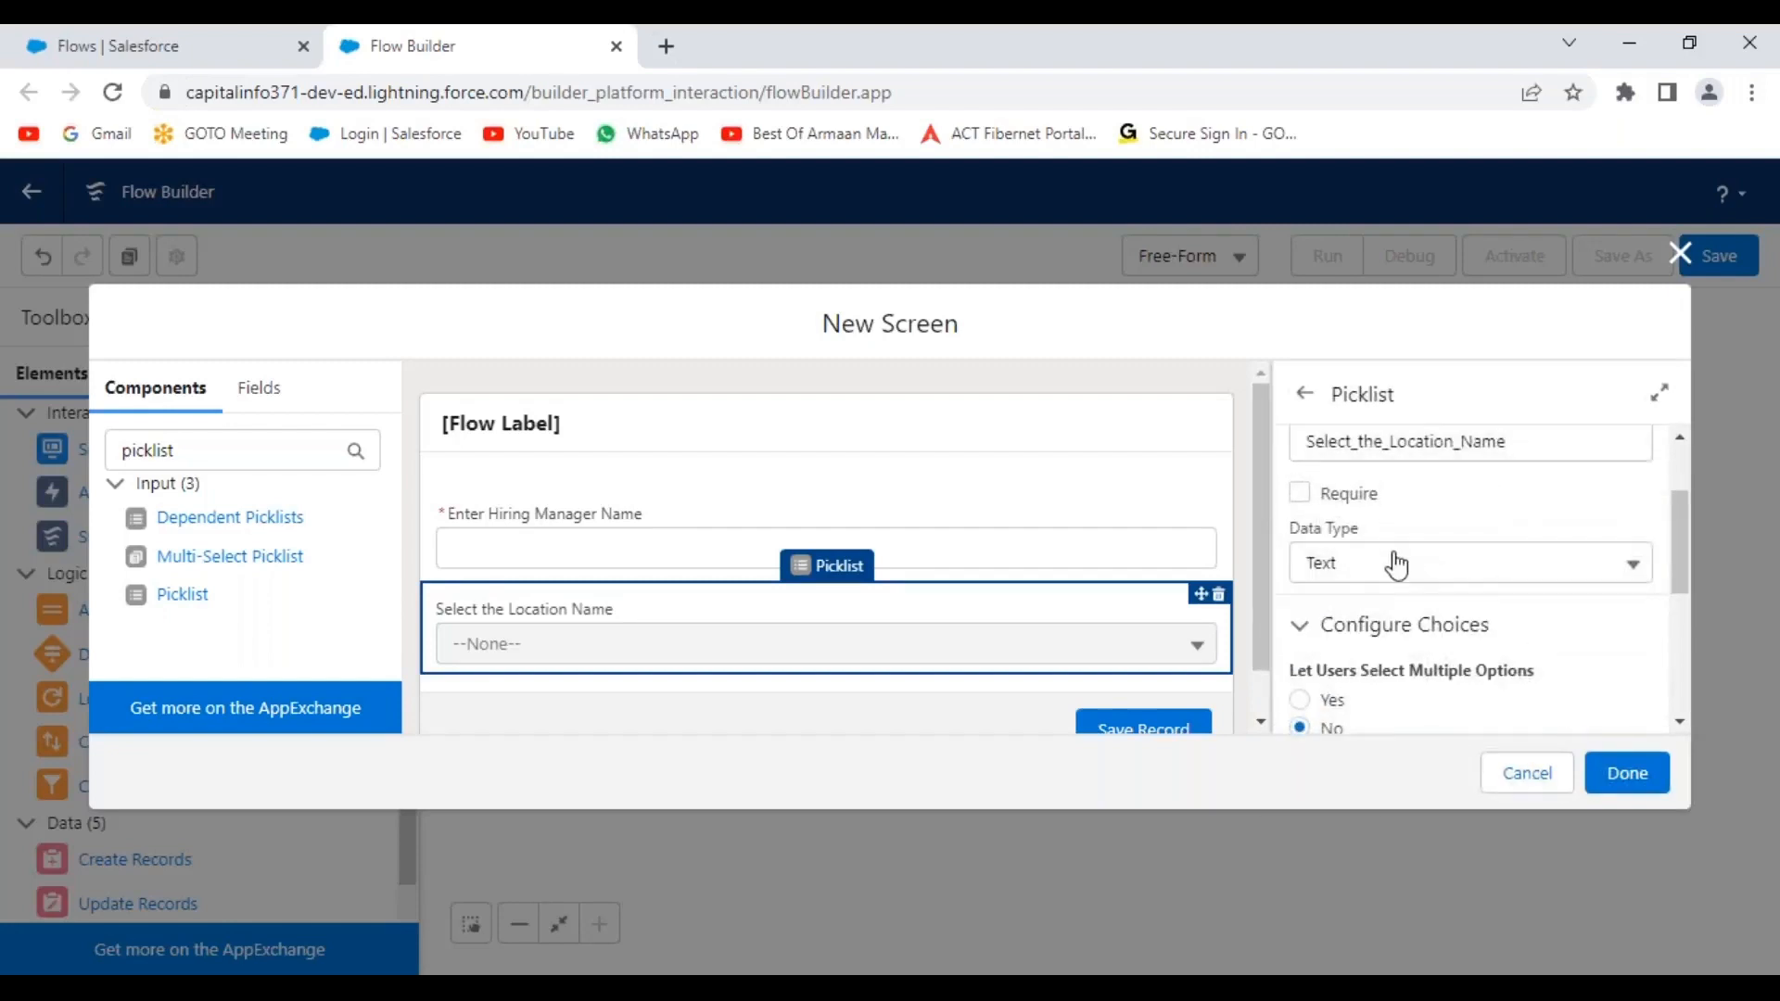
click(1300, 494)
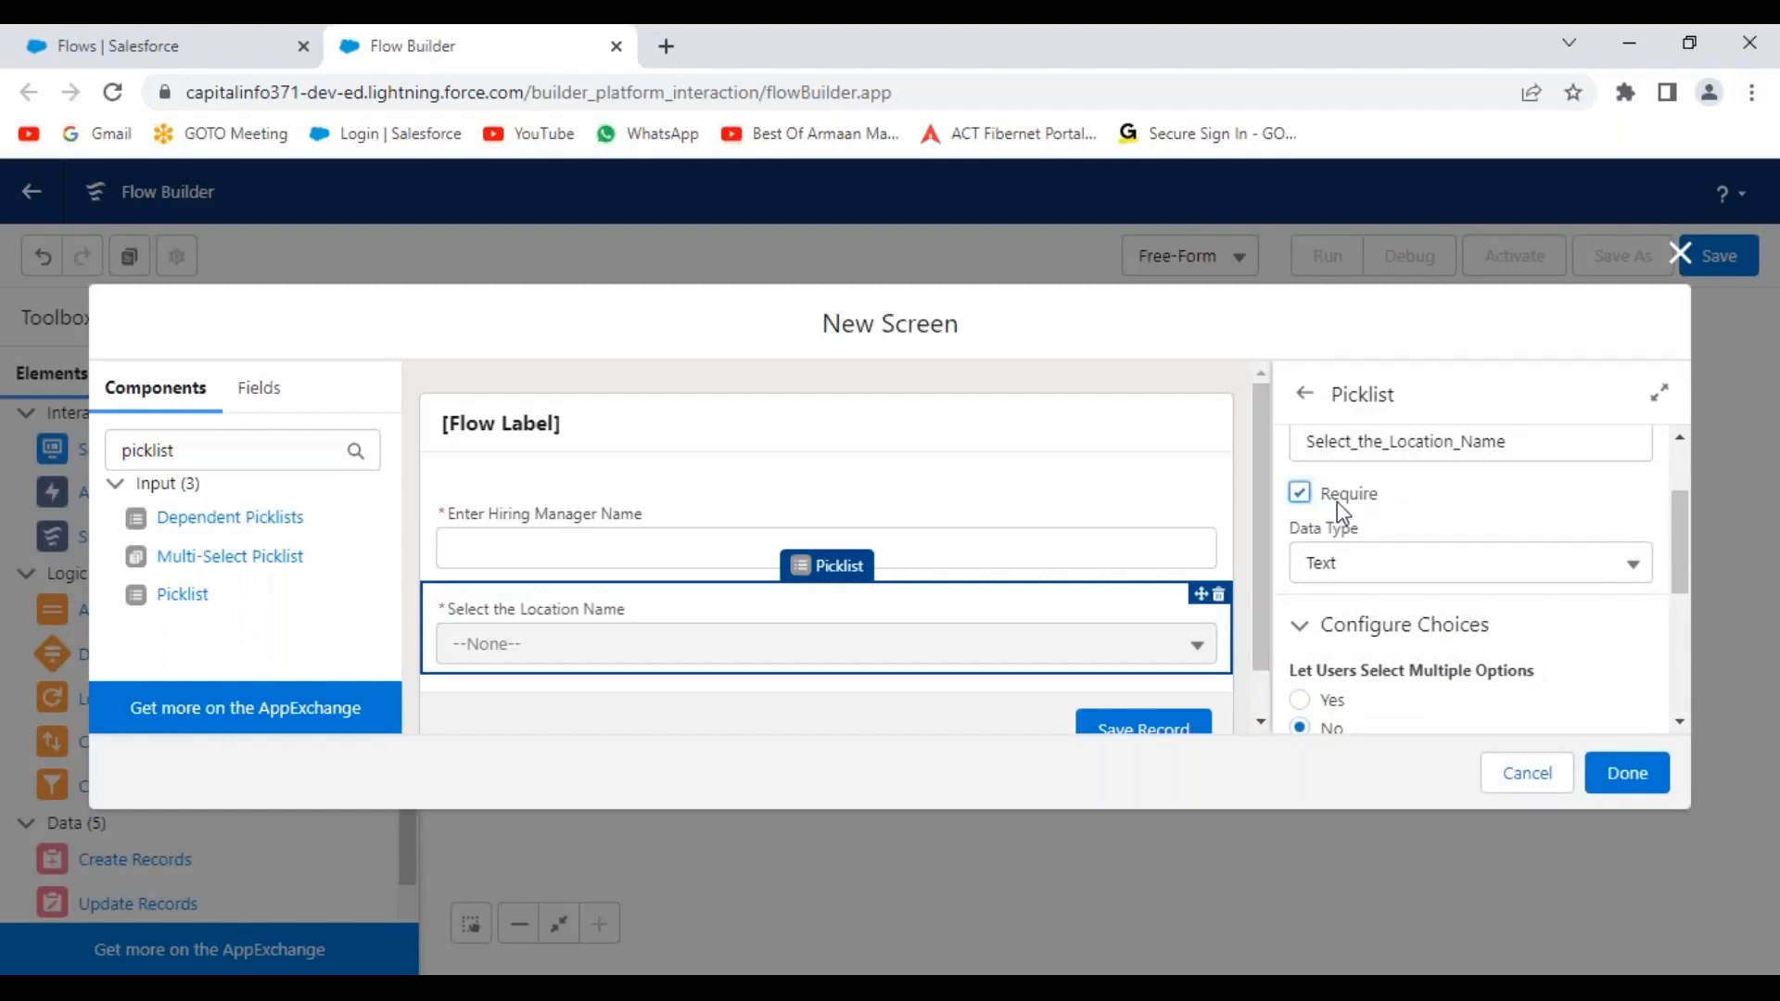
Review the picklist's multiple-selection setting, leaving it single-selection only.
scroll(1507, 620, down, 3)
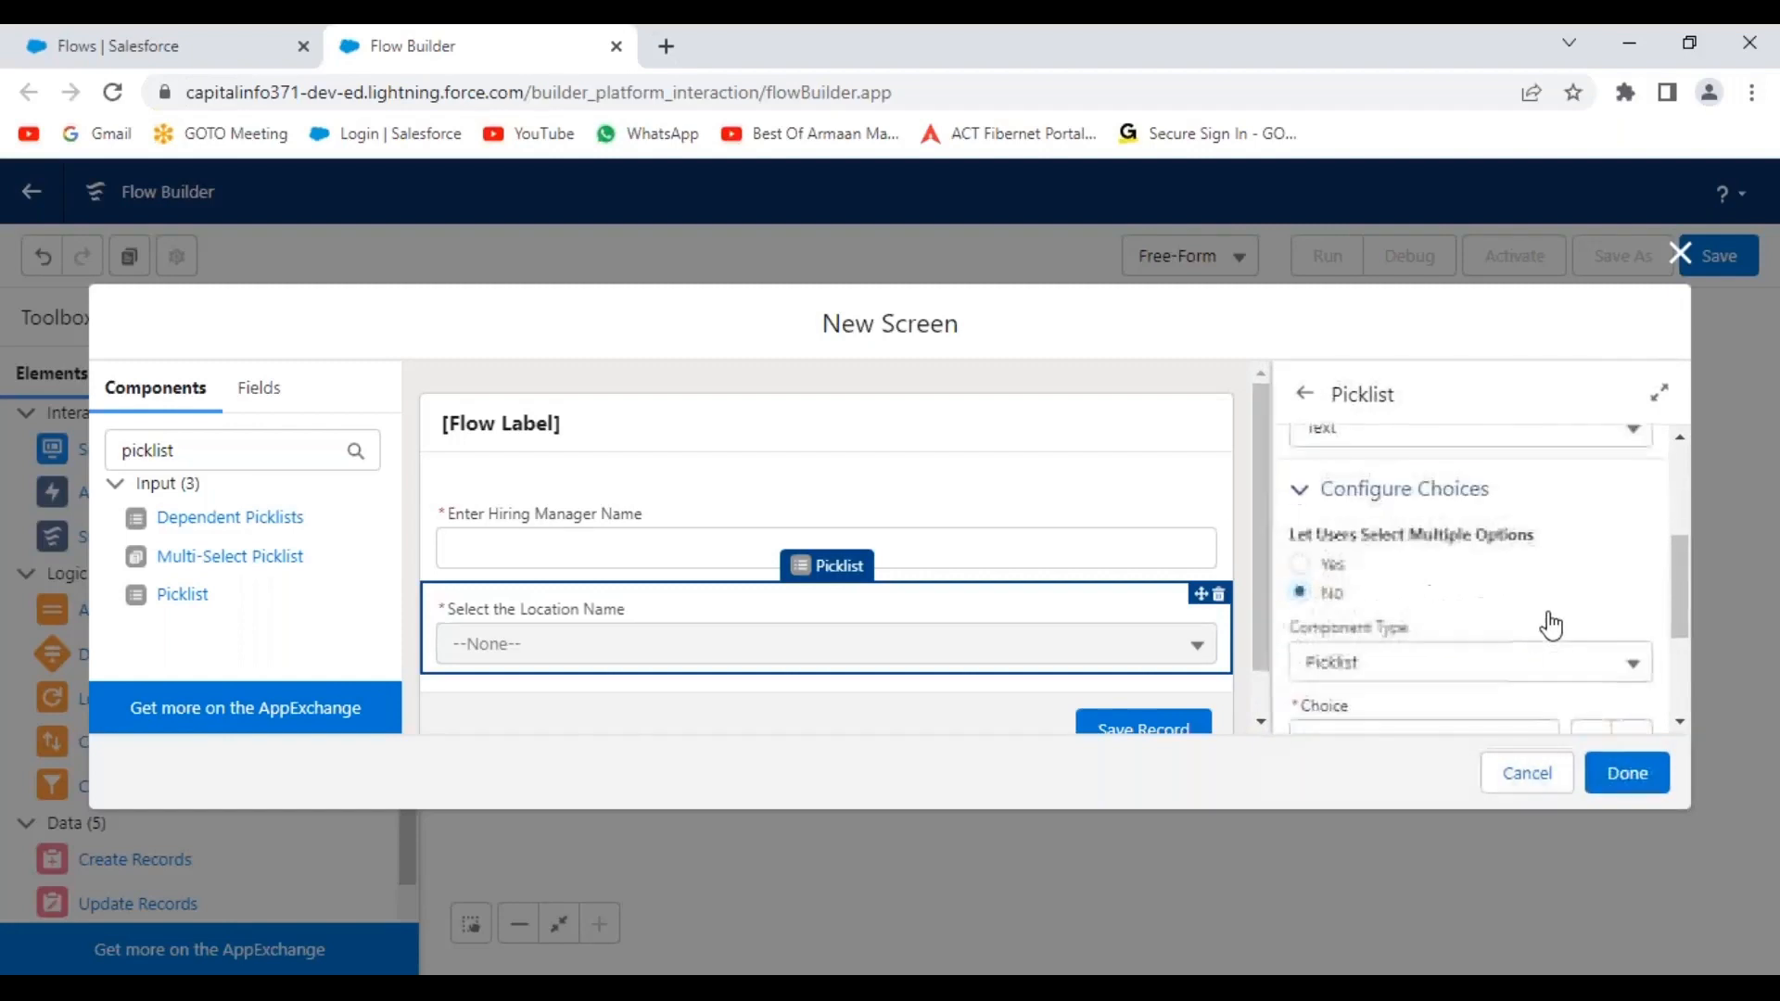
scroll(1493, 603, up, 1)
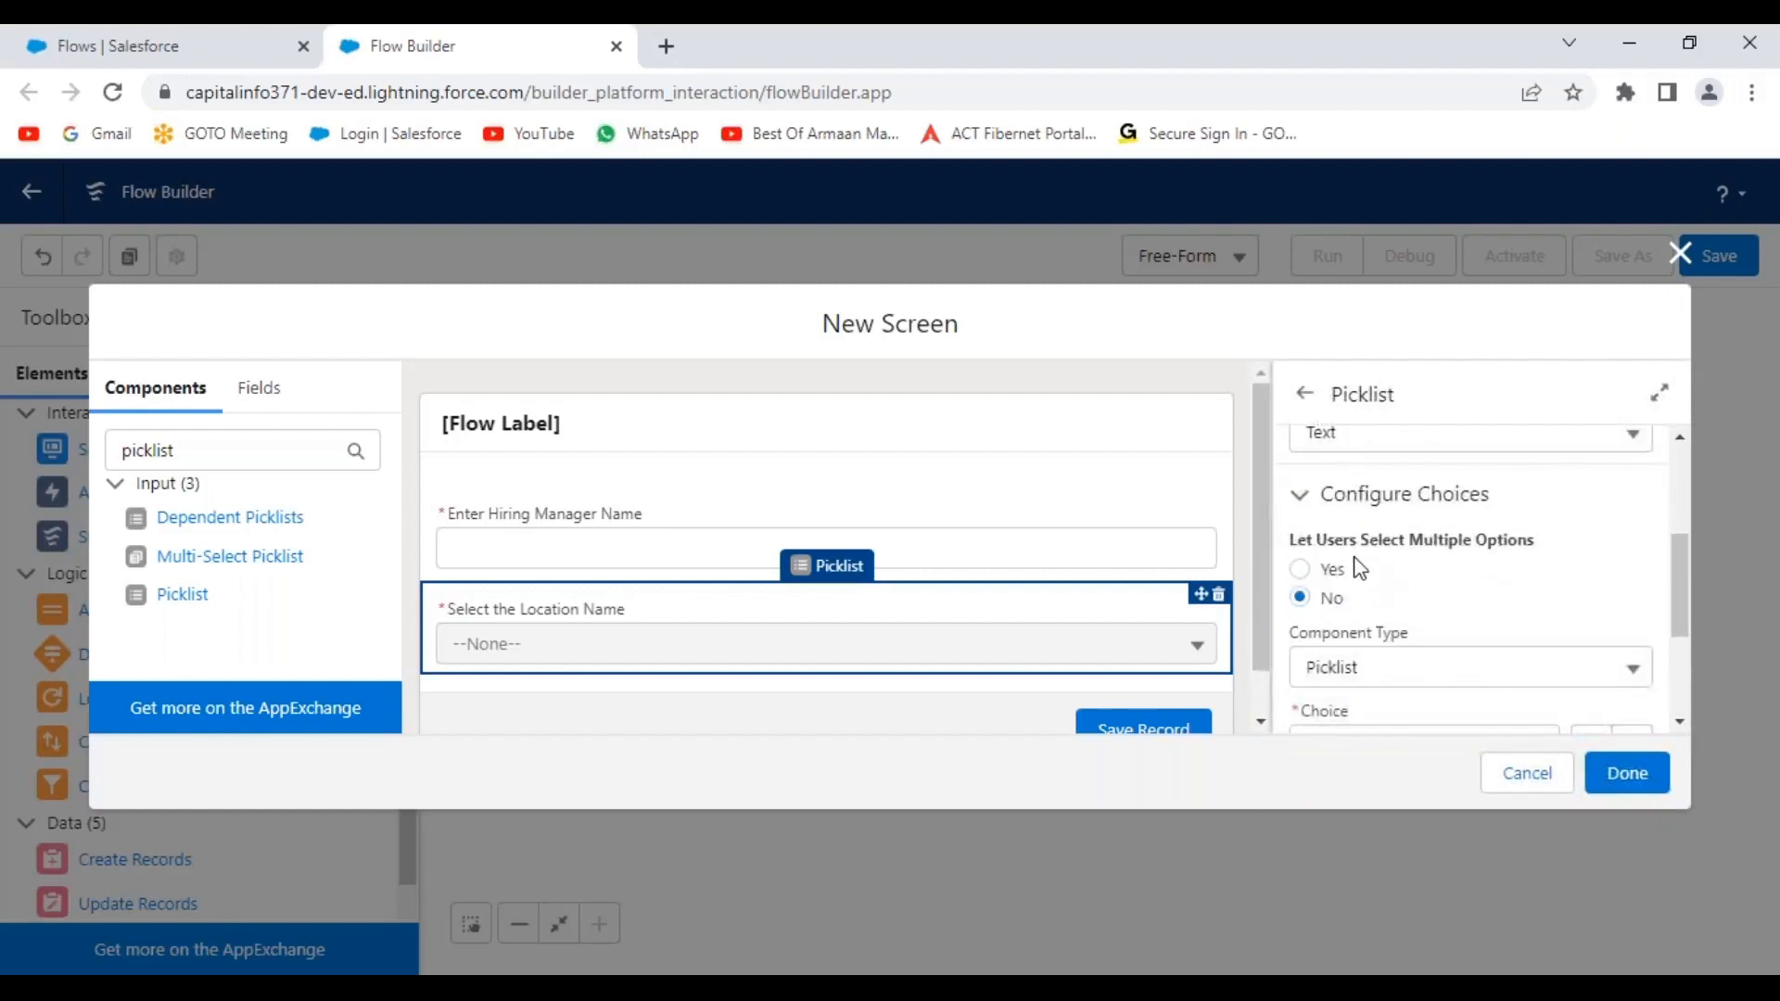
drag(1291, 538, 1544, 551)
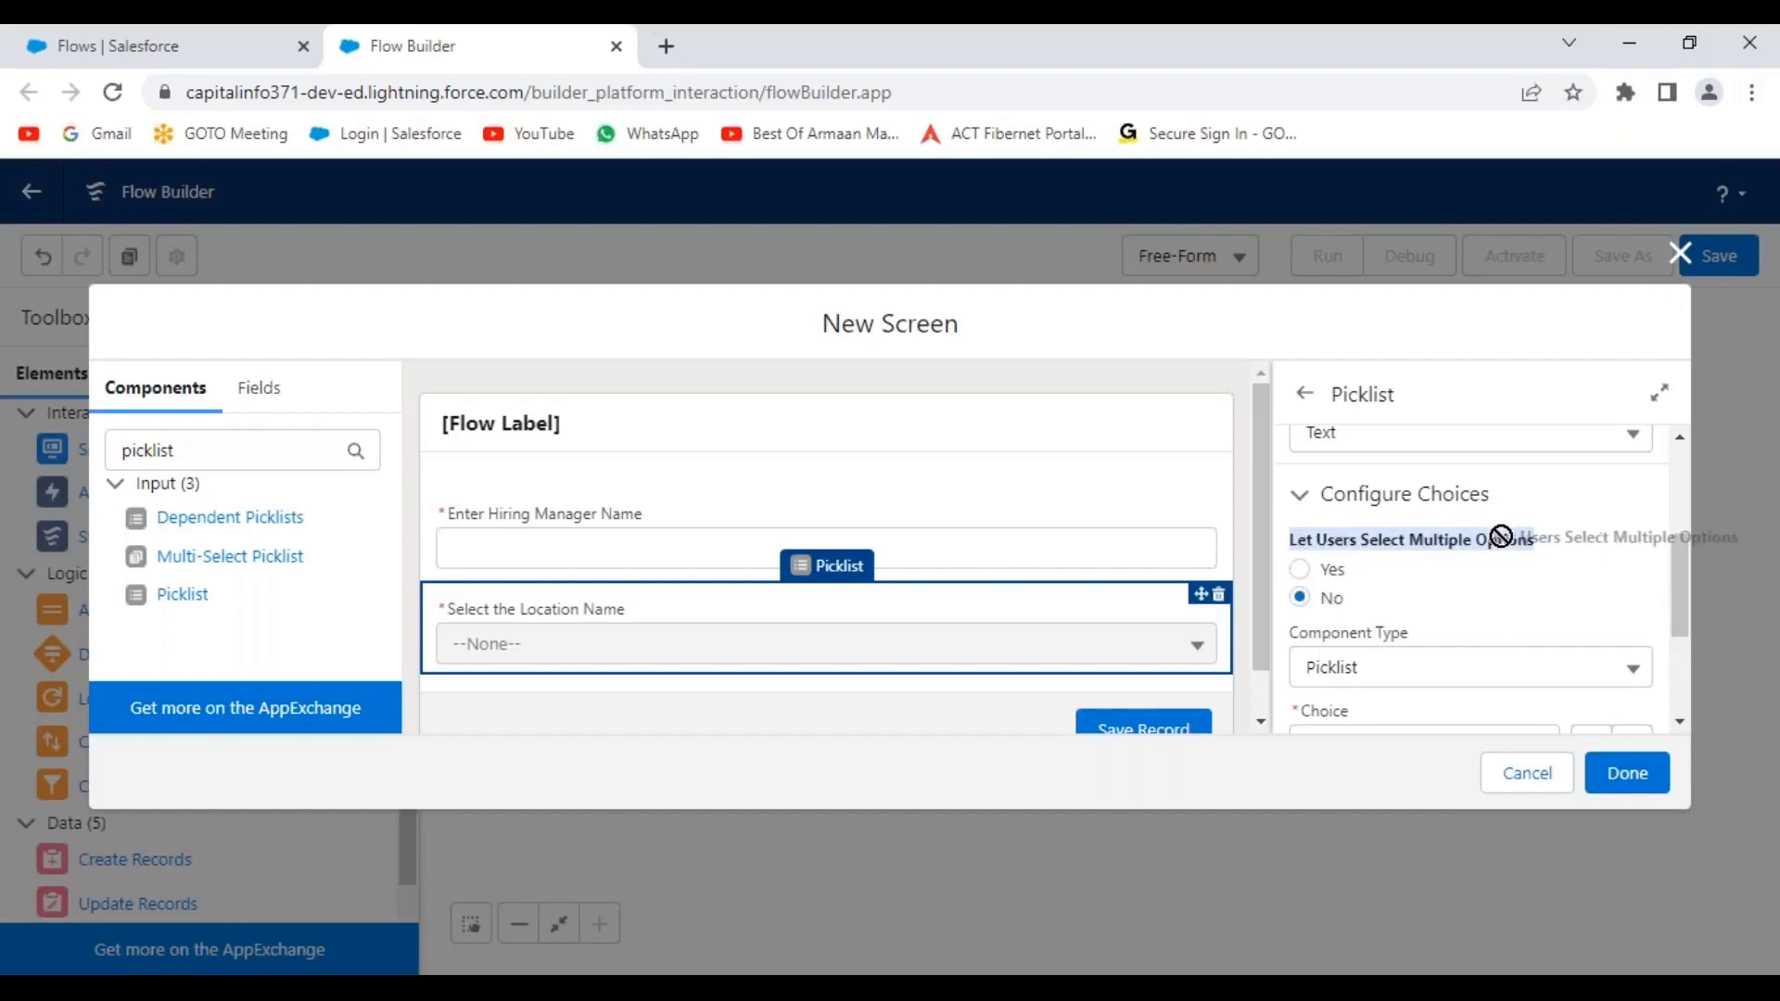
click(1382, 538)
double_click(1382, 538)
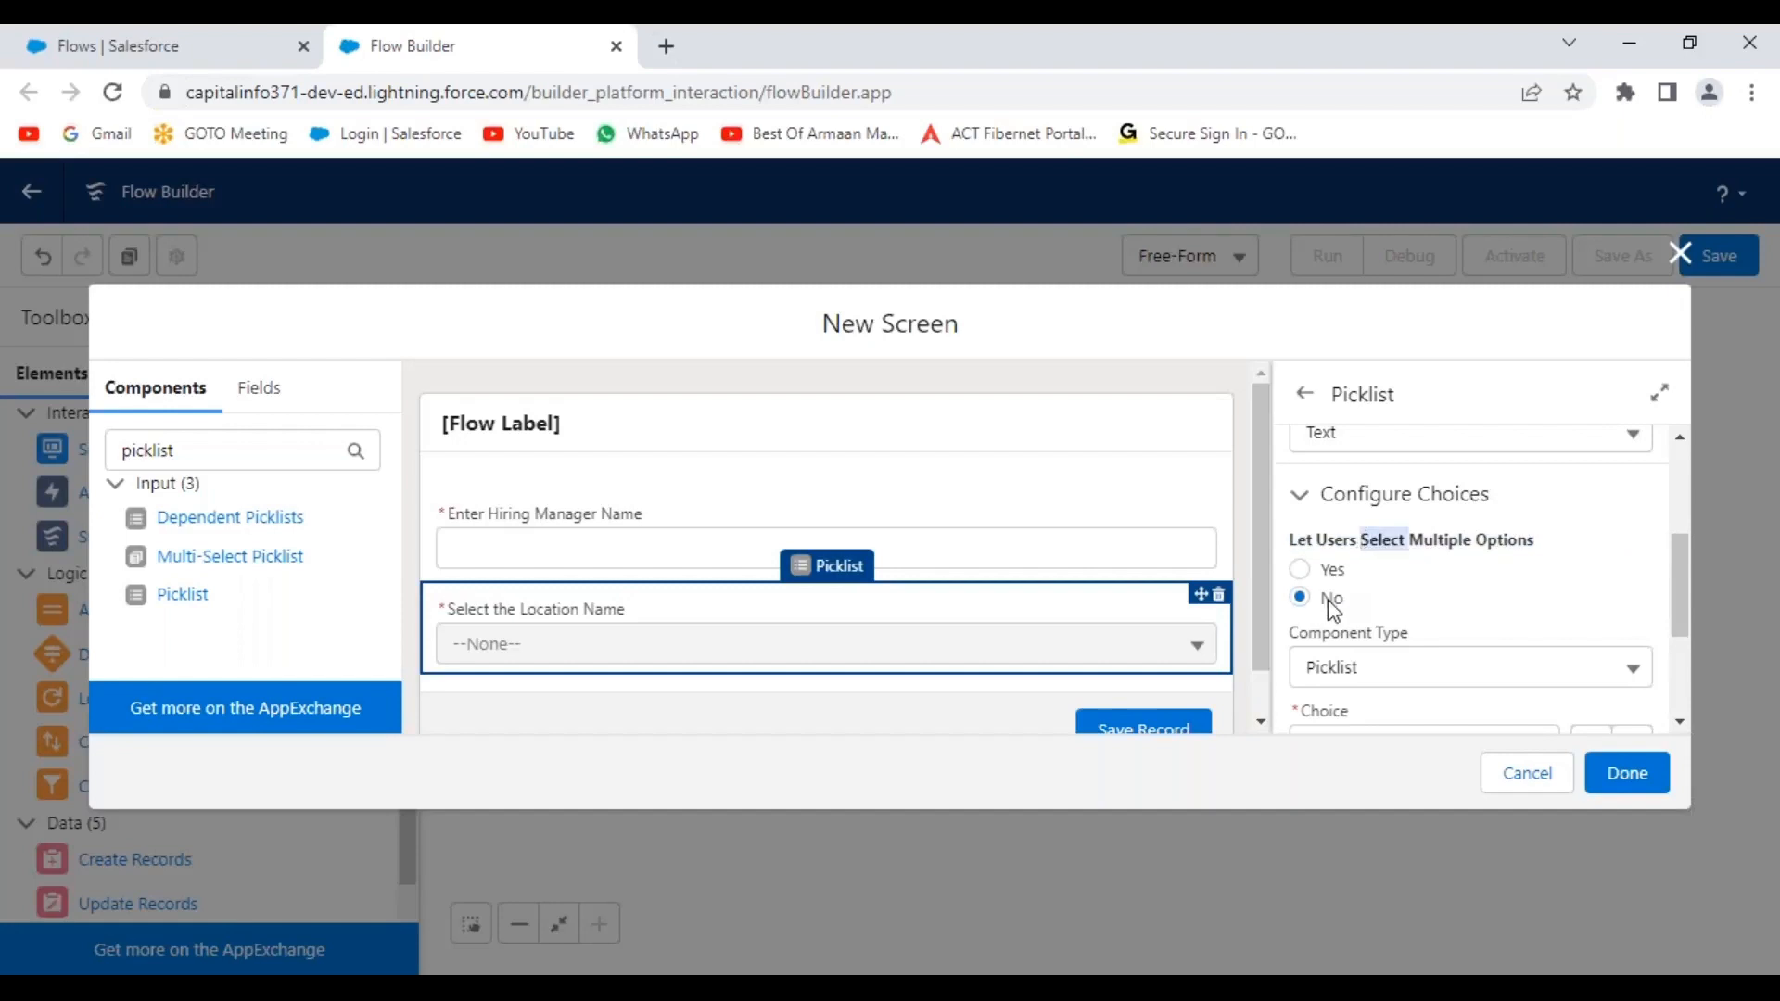
scroll(1558, 589, down, 2)
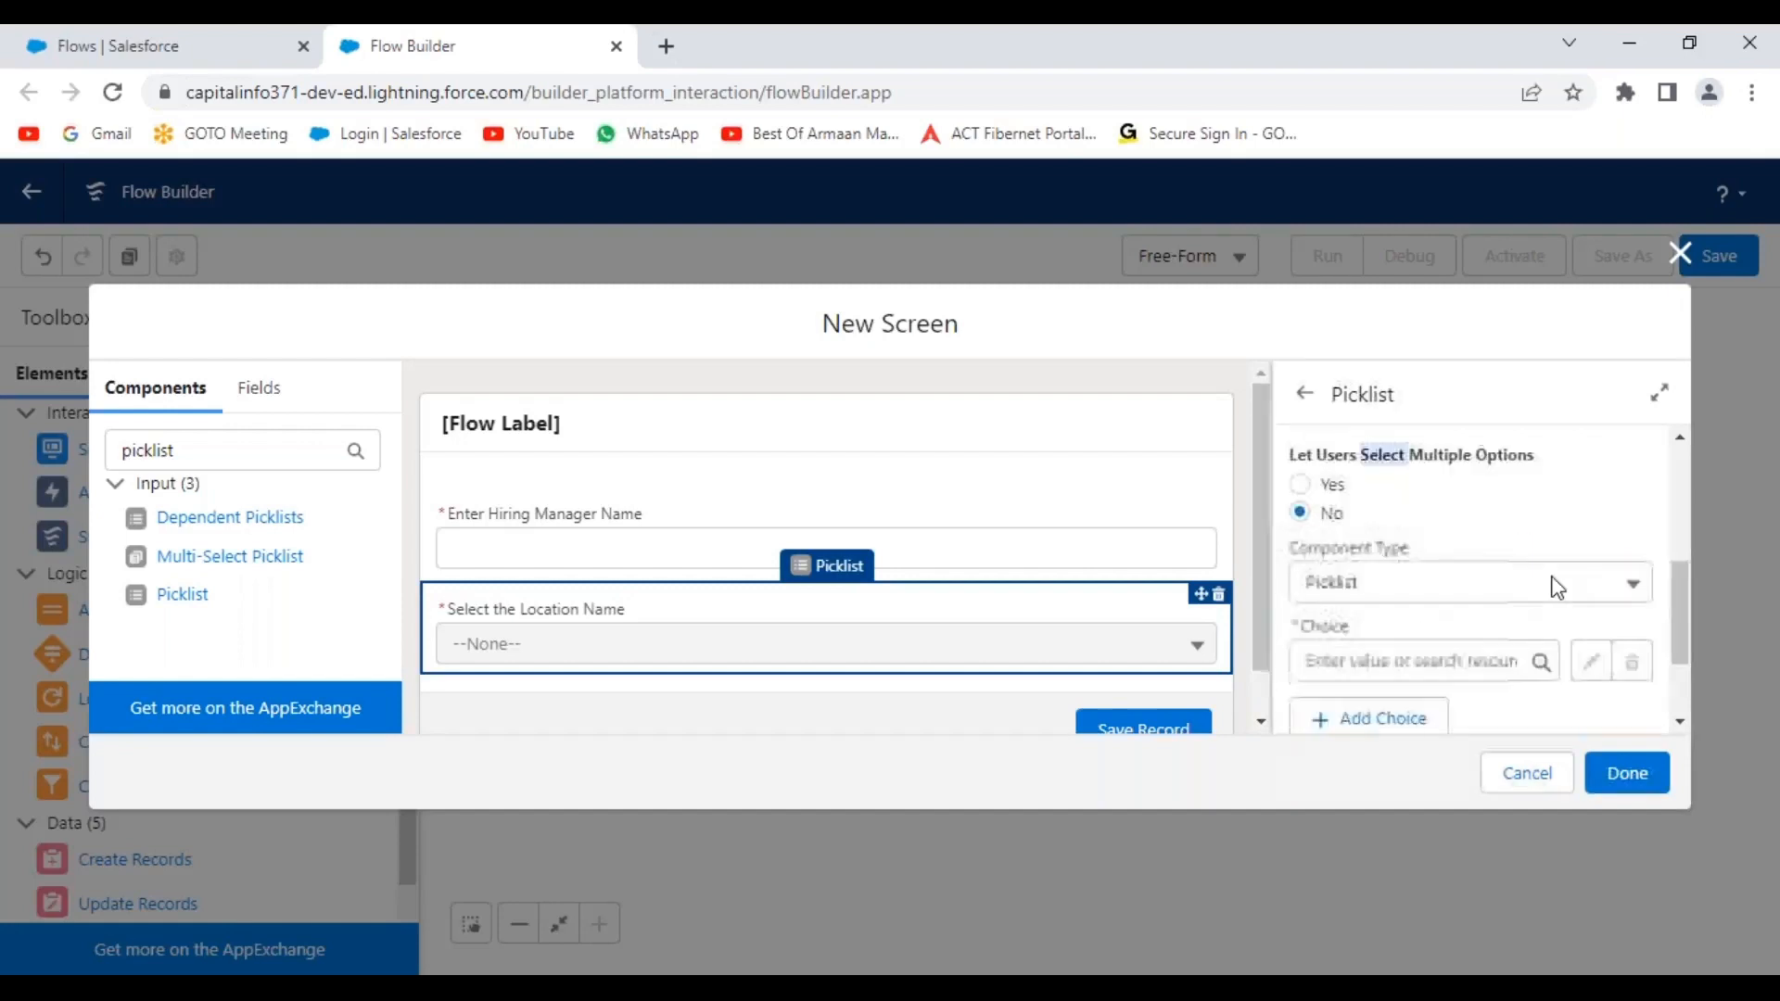
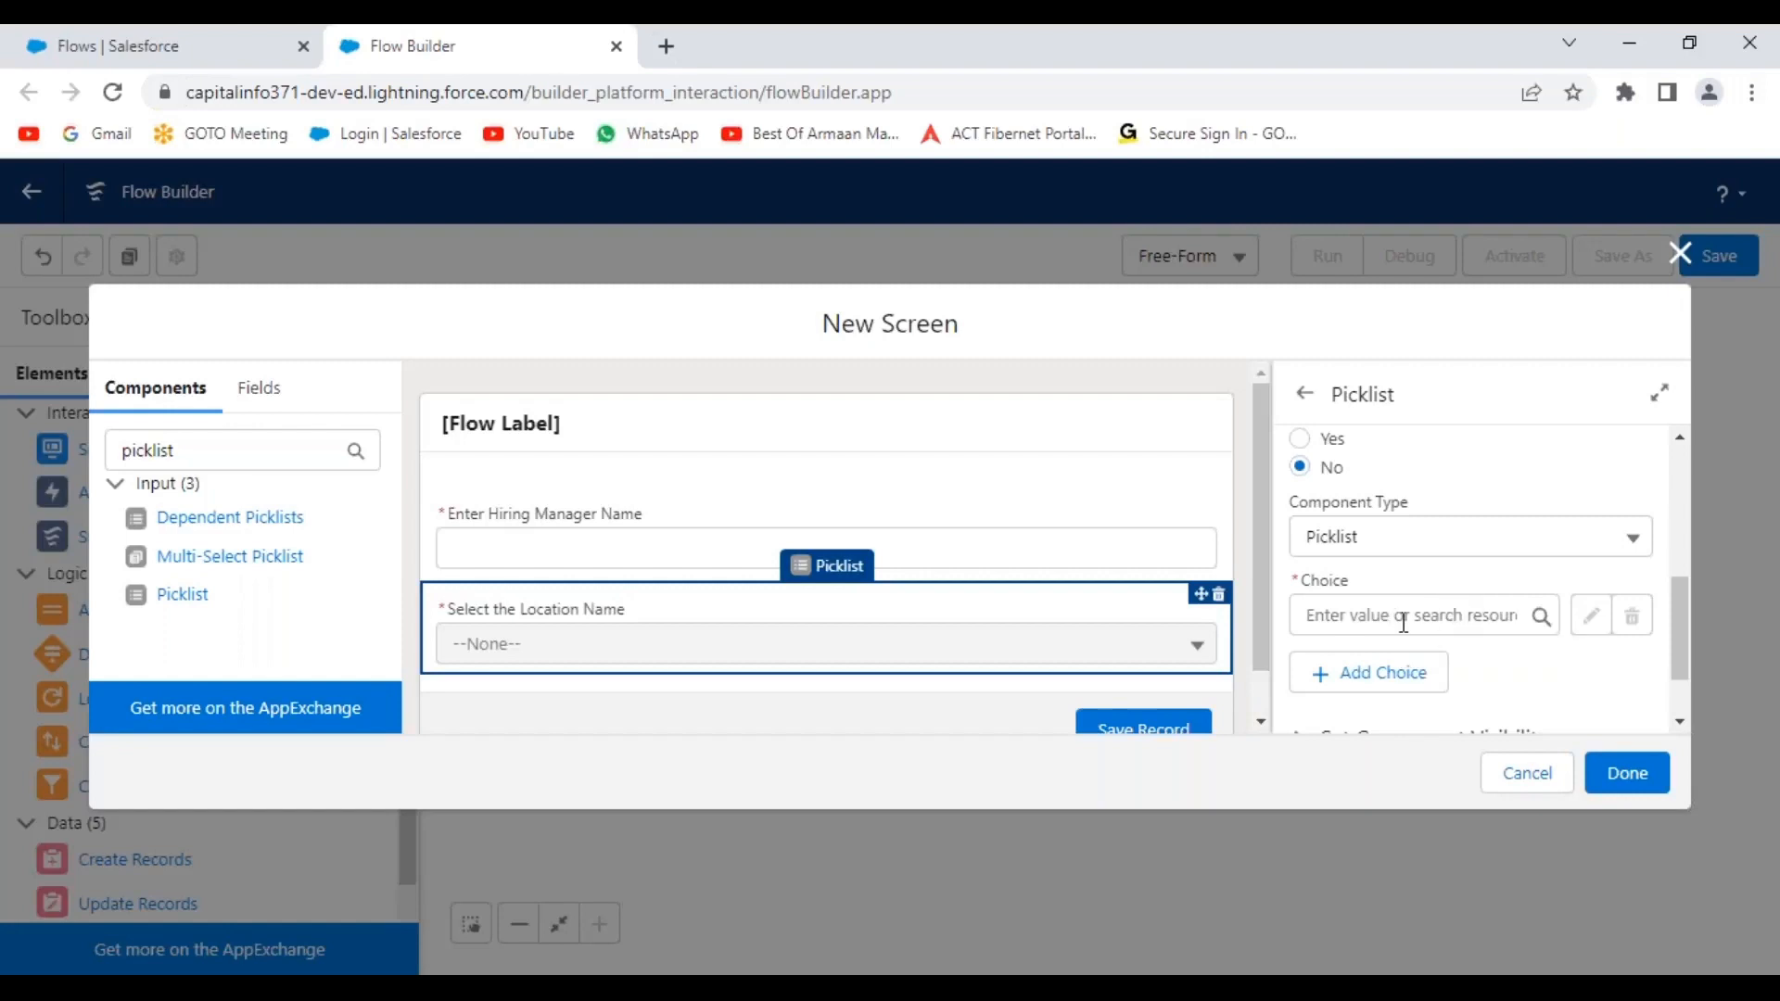
Start a new choice resource from the 'Select the Location Name' picklist's Choice field.
click(1464, 614)
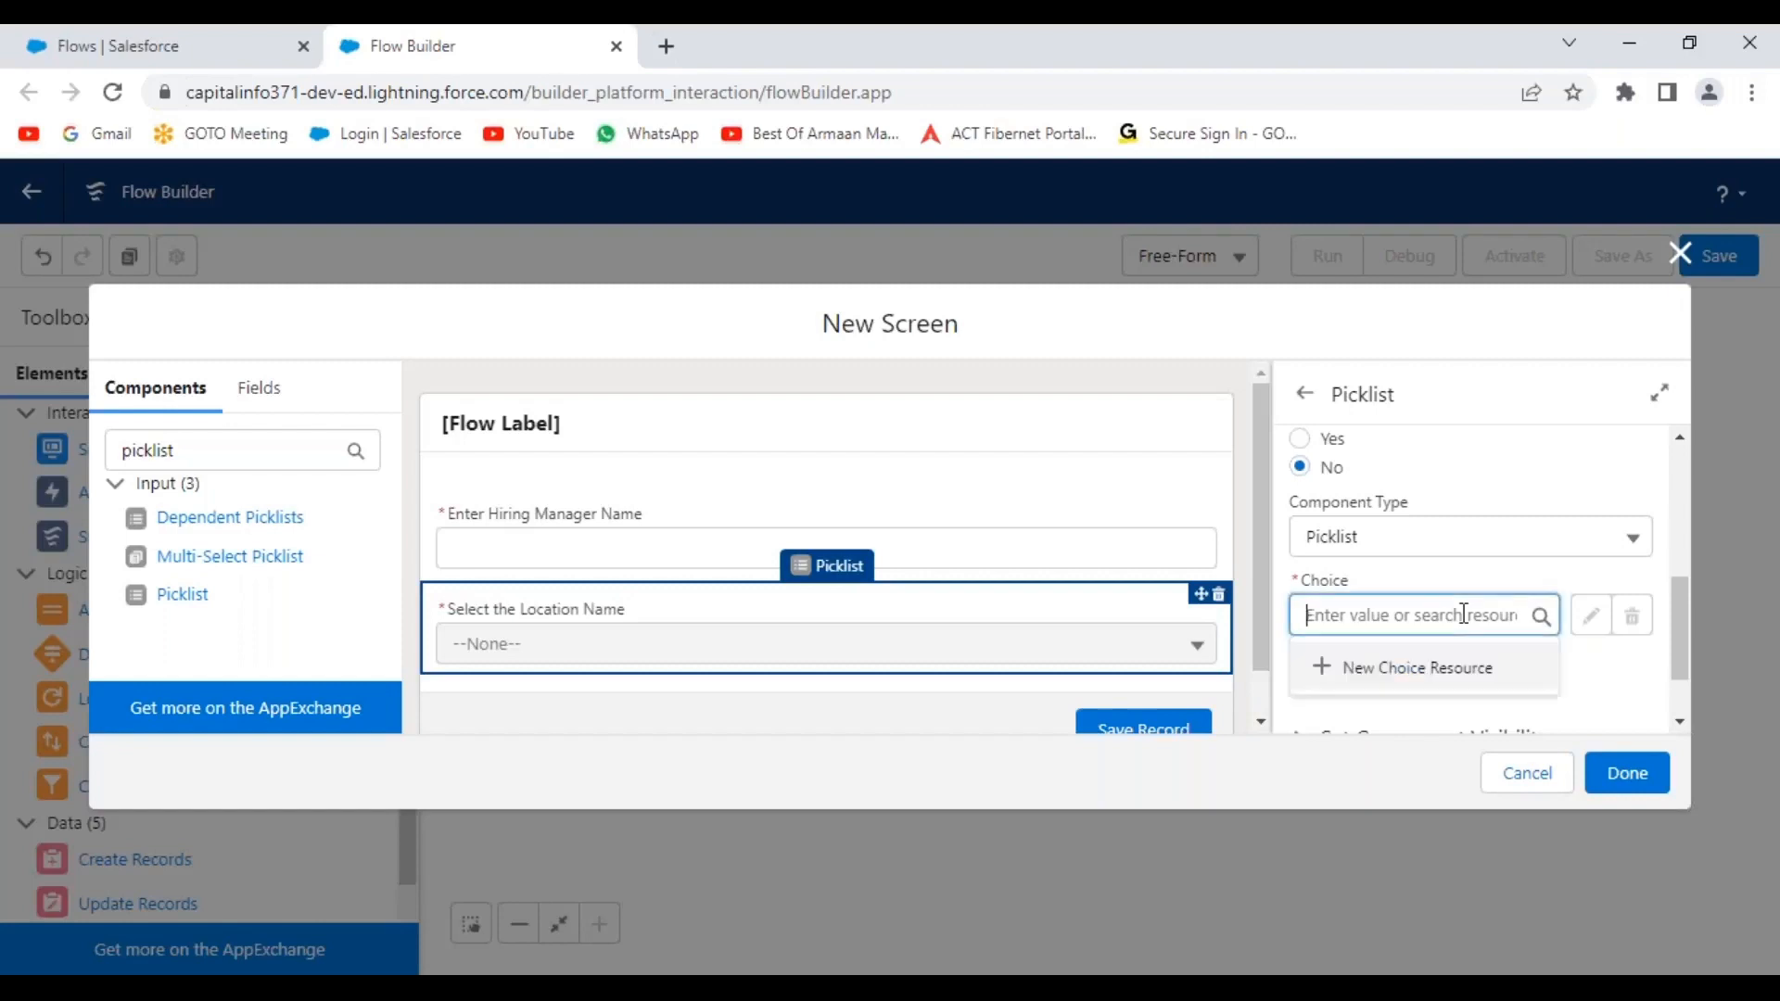
click(1379, 682)
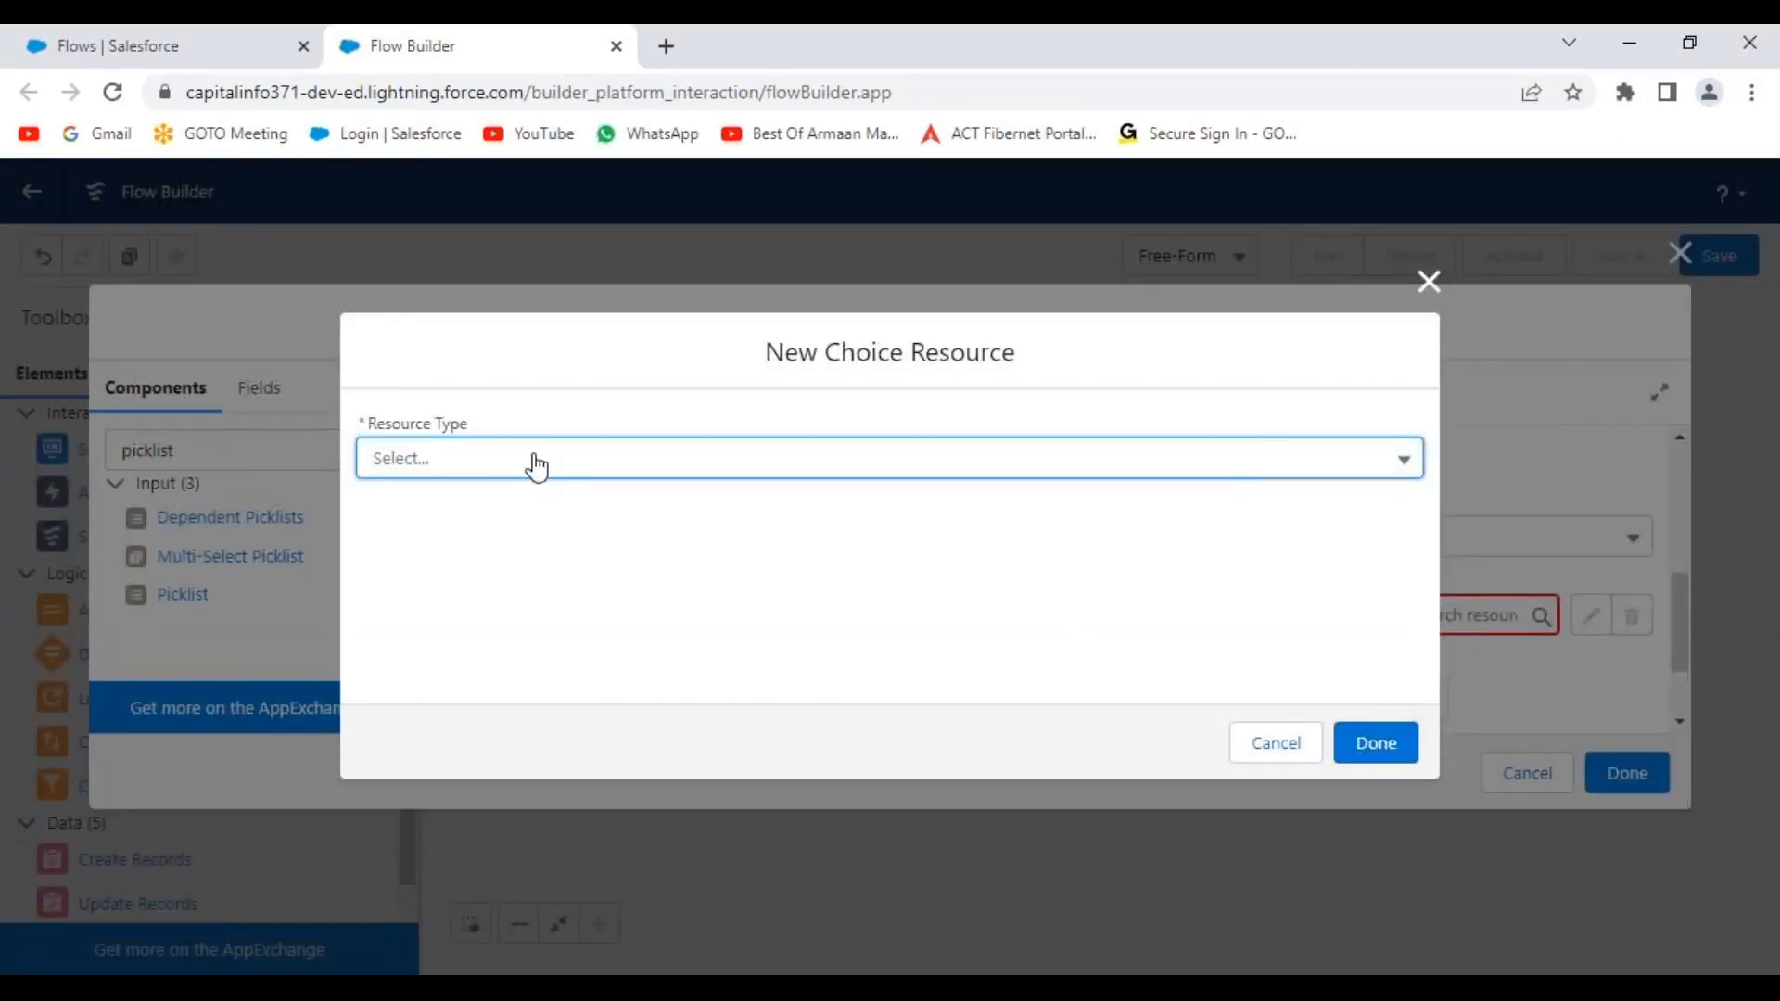
Make the resource a Picklist Choice Set with API name LocationName.
click(537, 467)
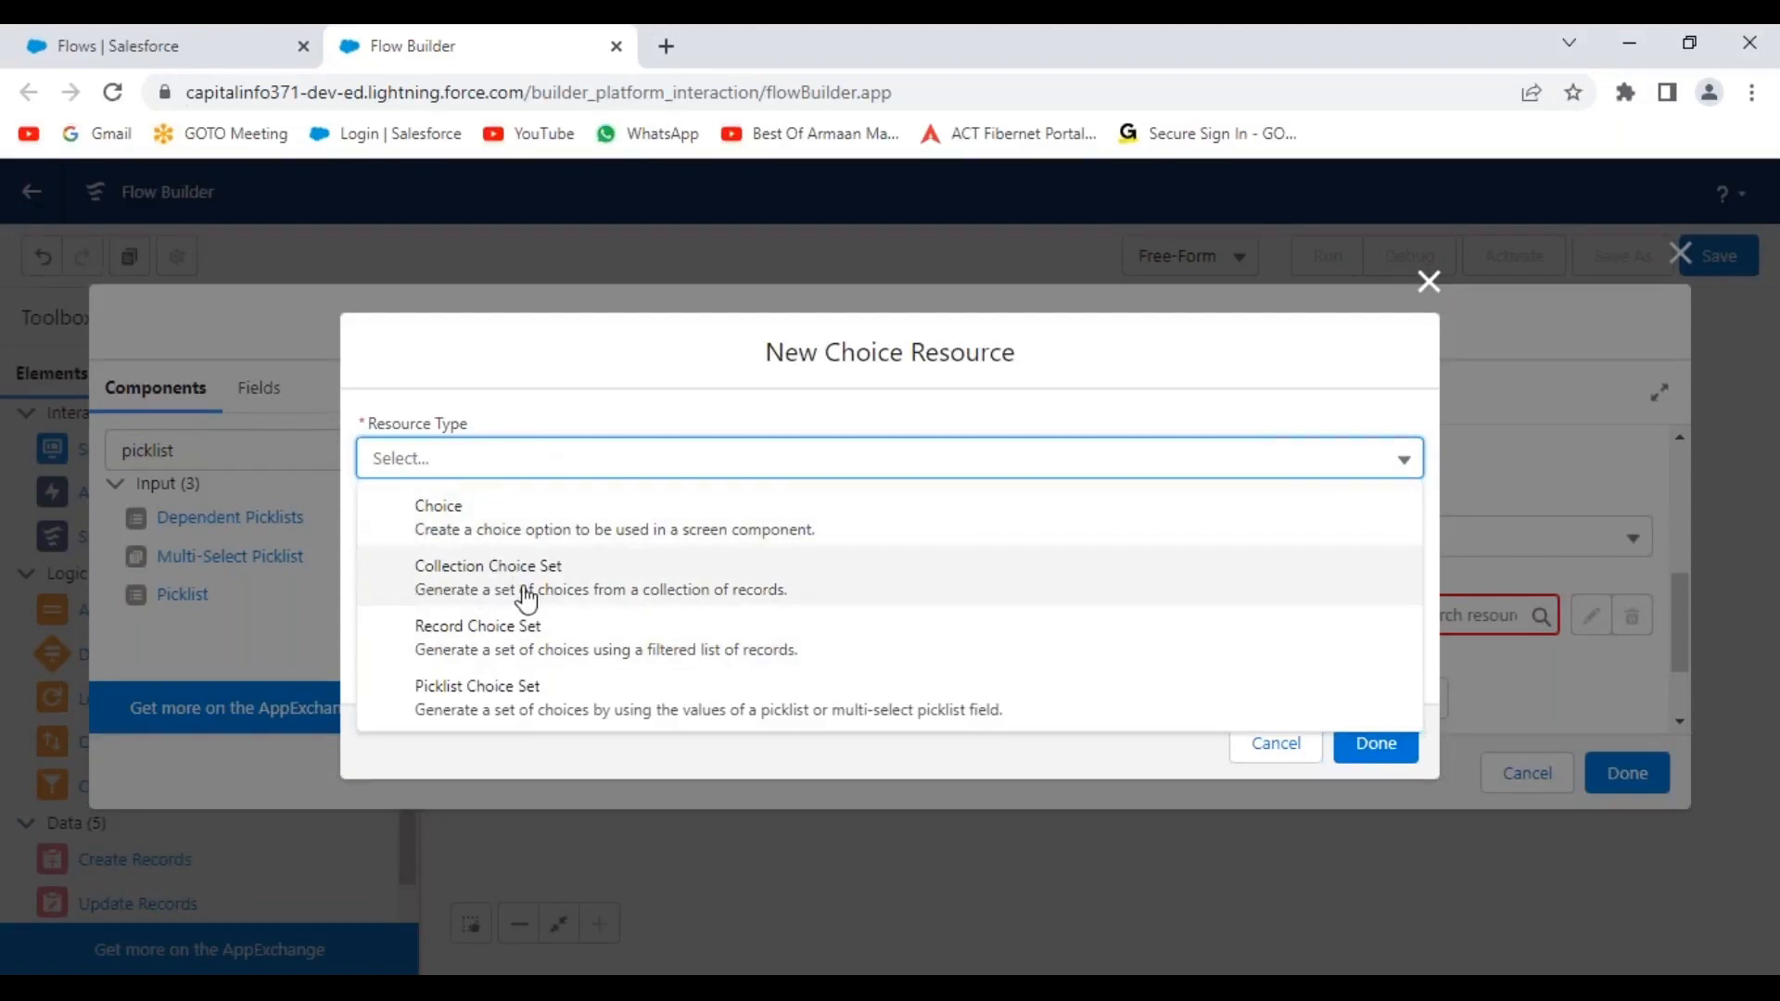
click(456, 711)
click(420, 521)
text(L)
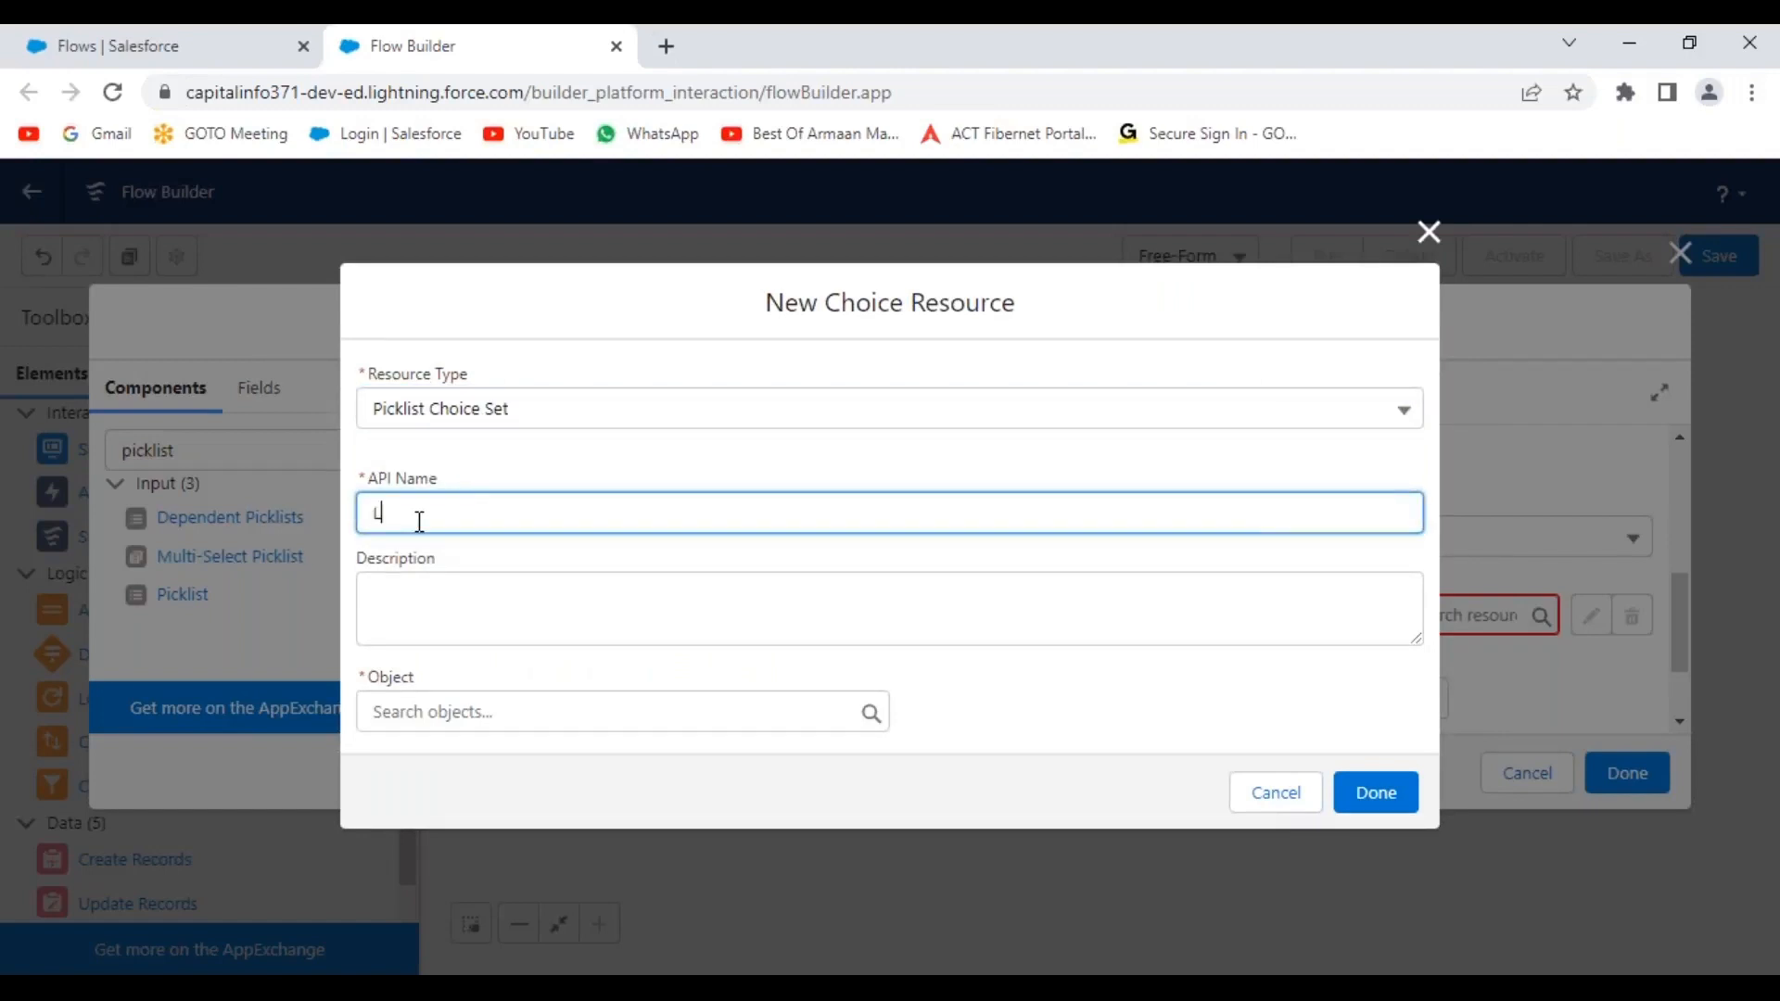
text(ocation Name)
click(1046, 711)
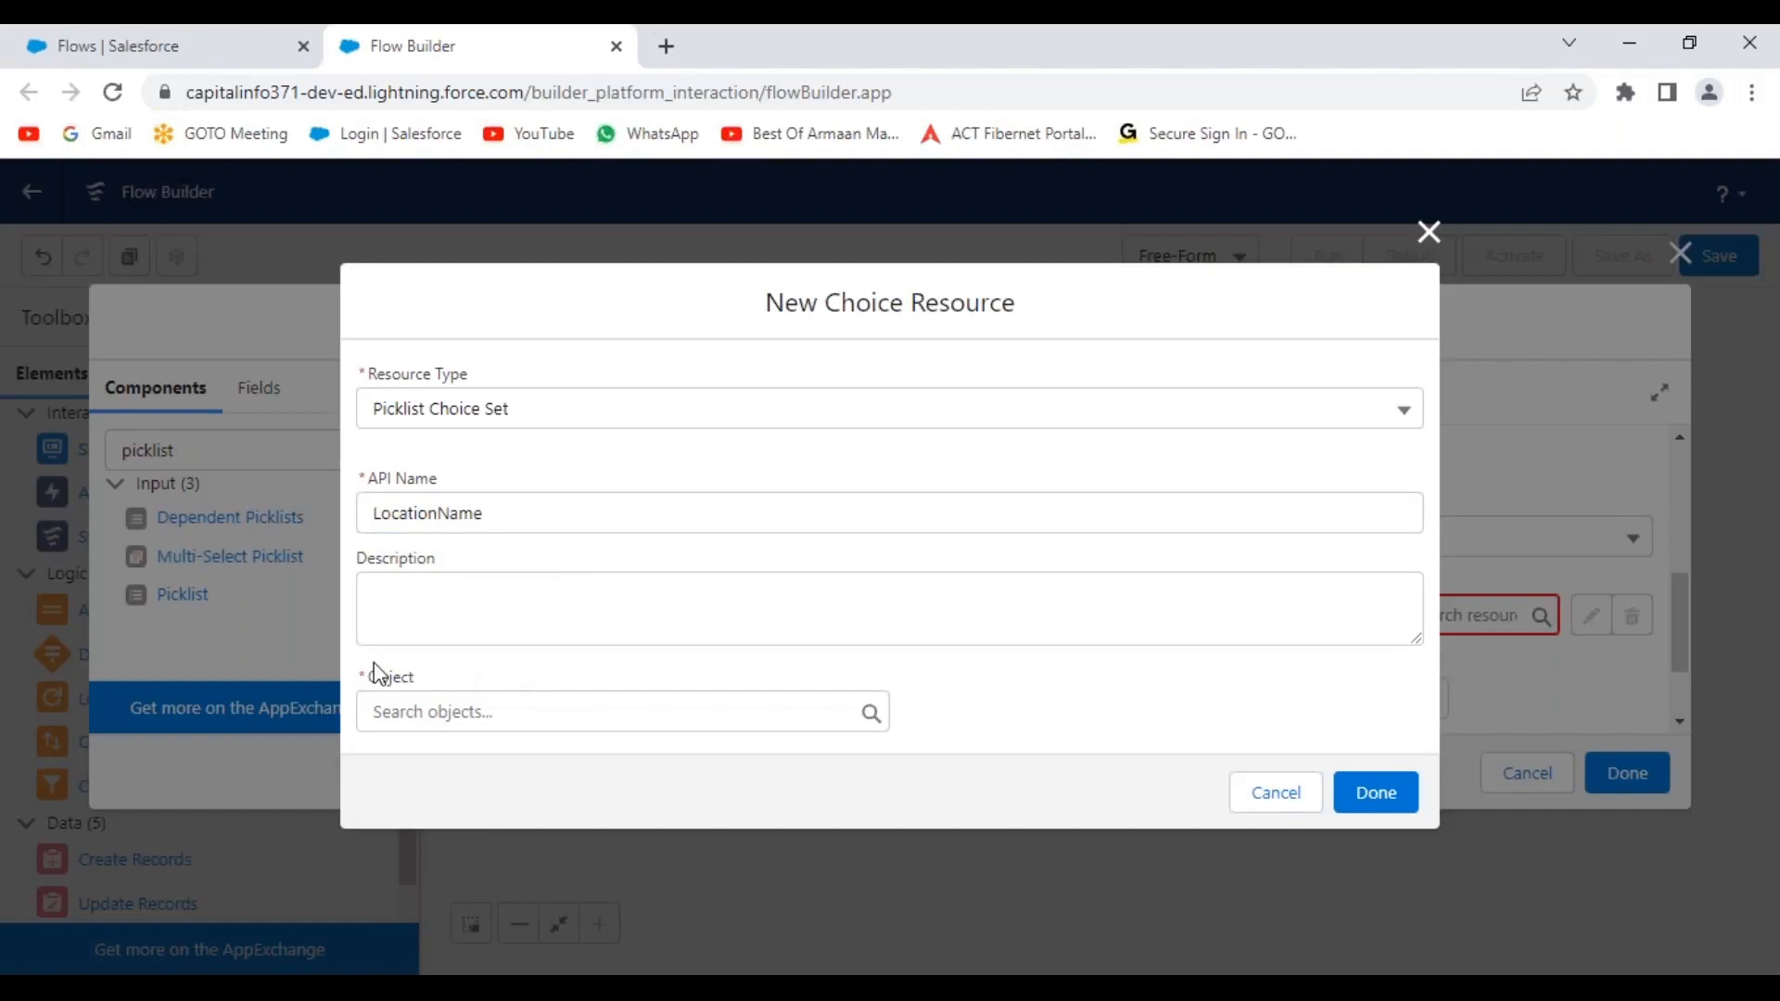
Point the choice set at the Hiring Manager object, Picklist data type, field Location__c.
click(439, 719)
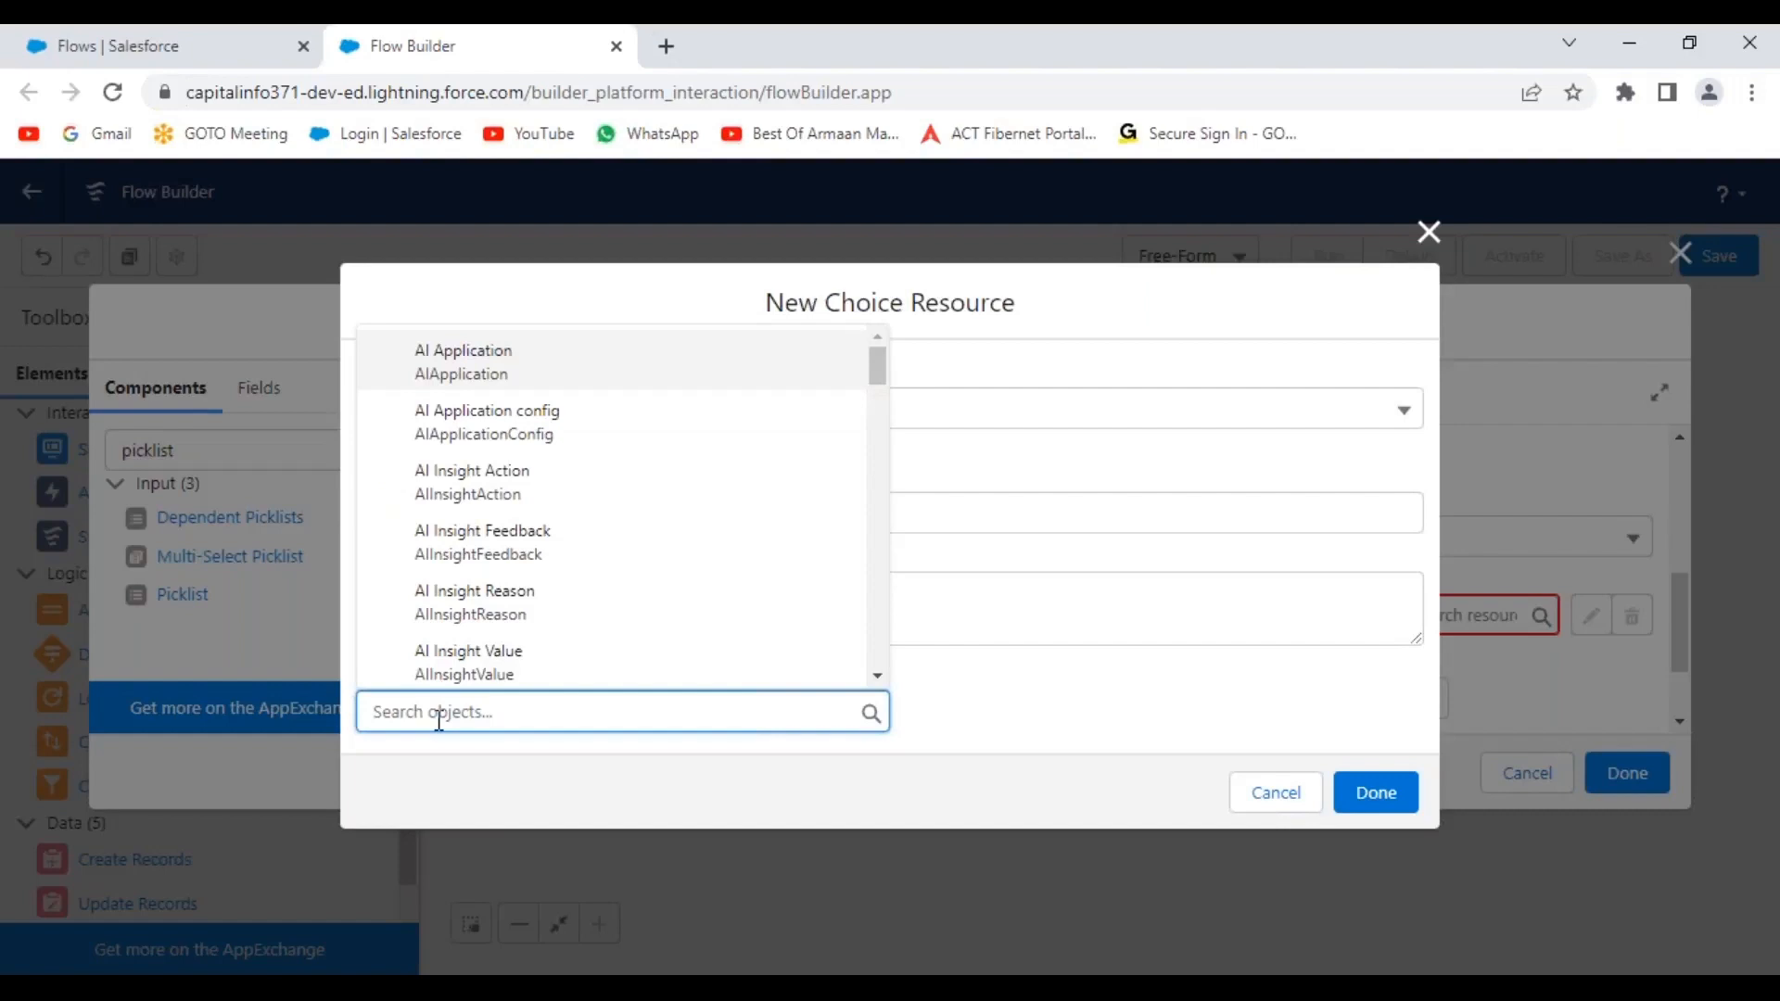
text(hiring)
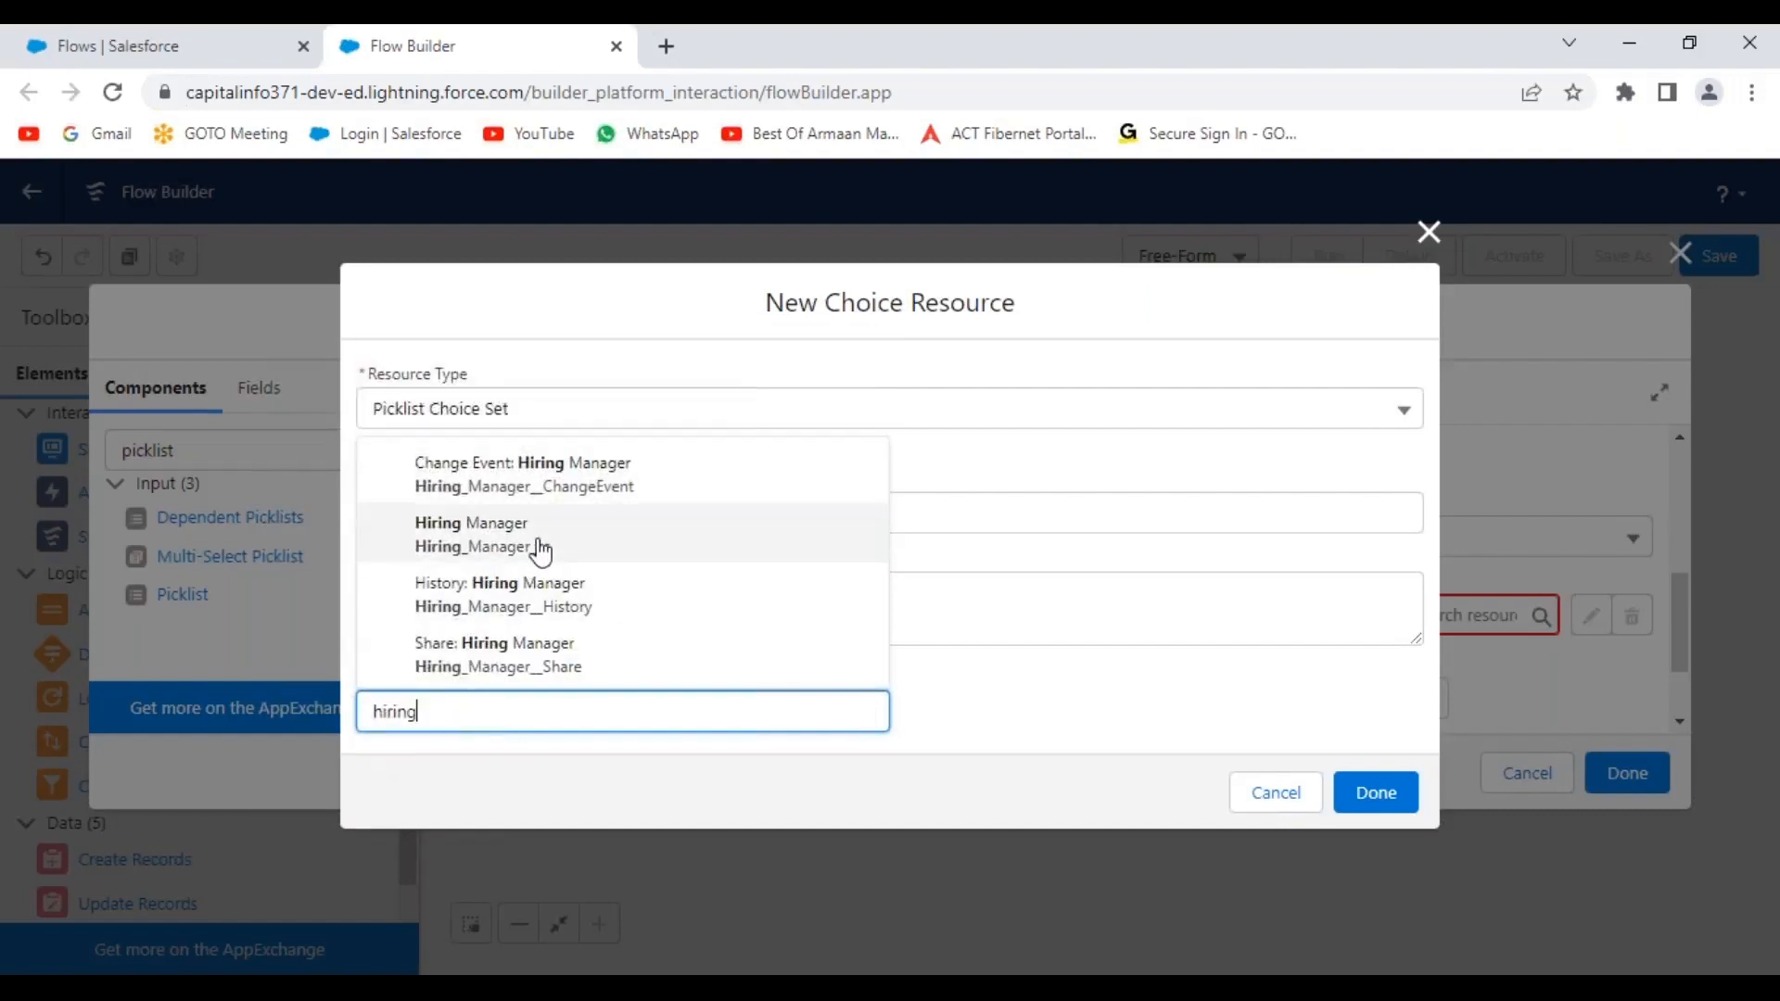
click(541, 553)
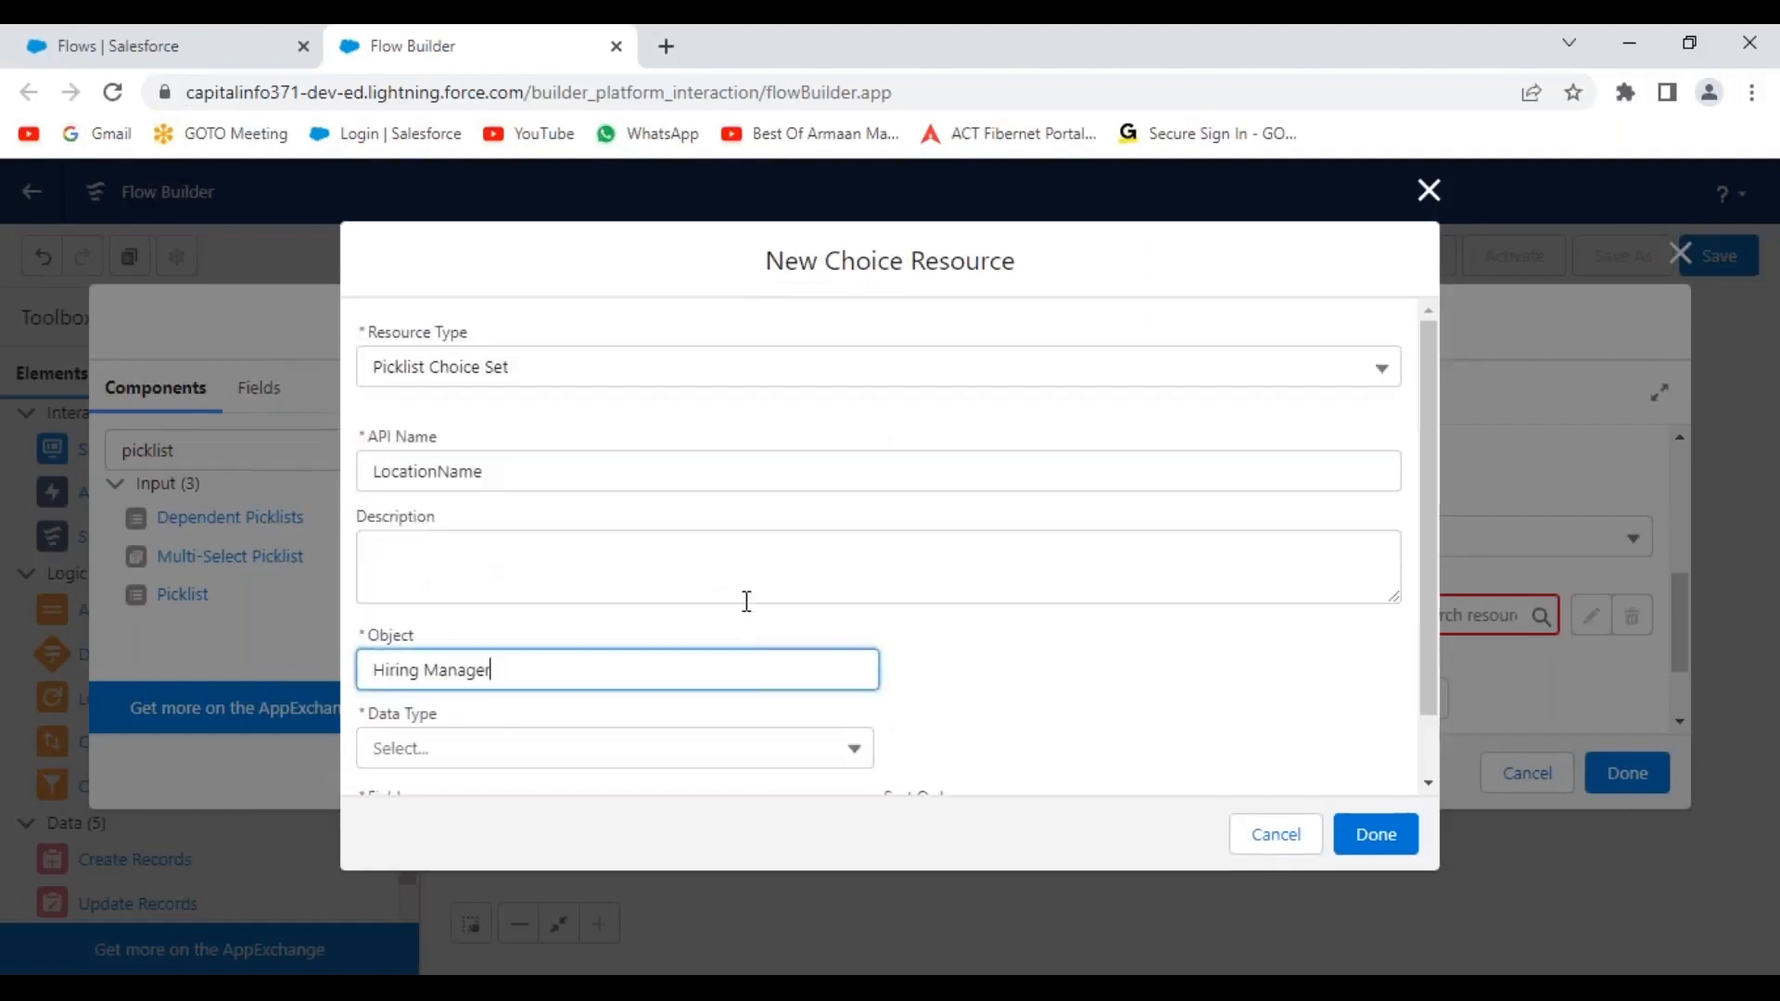
scroll(1120, 710, down, 2)
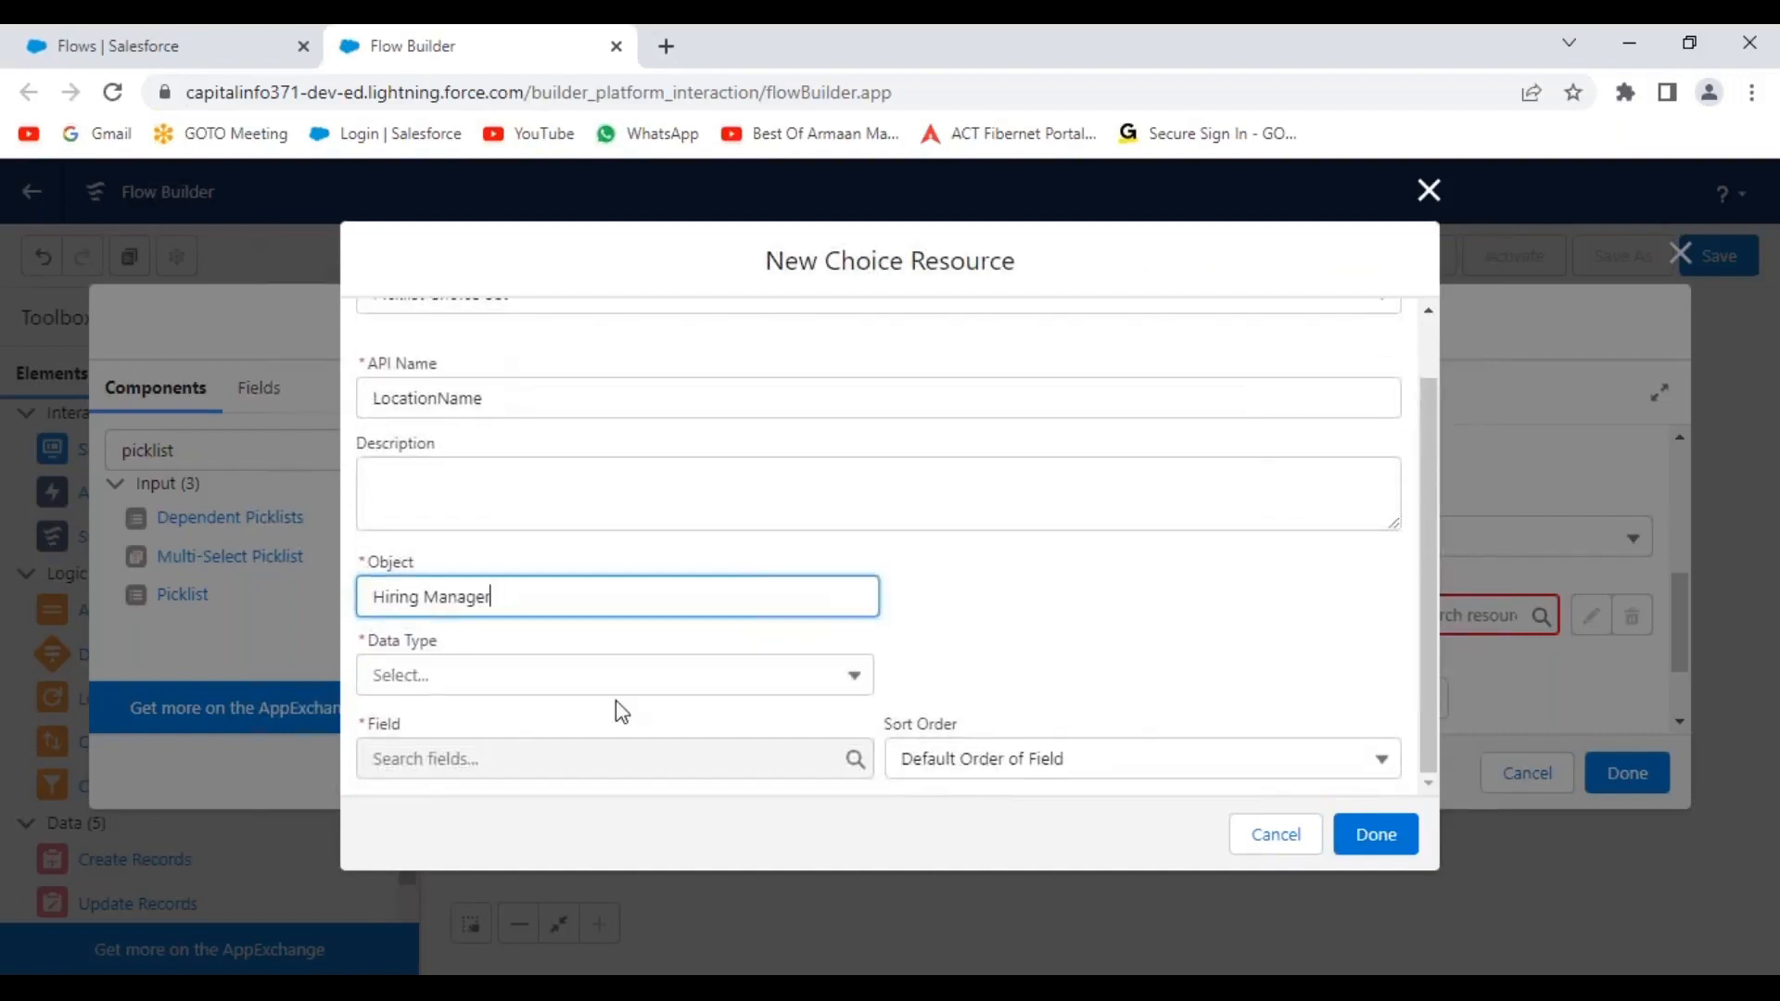
click(575, 676)
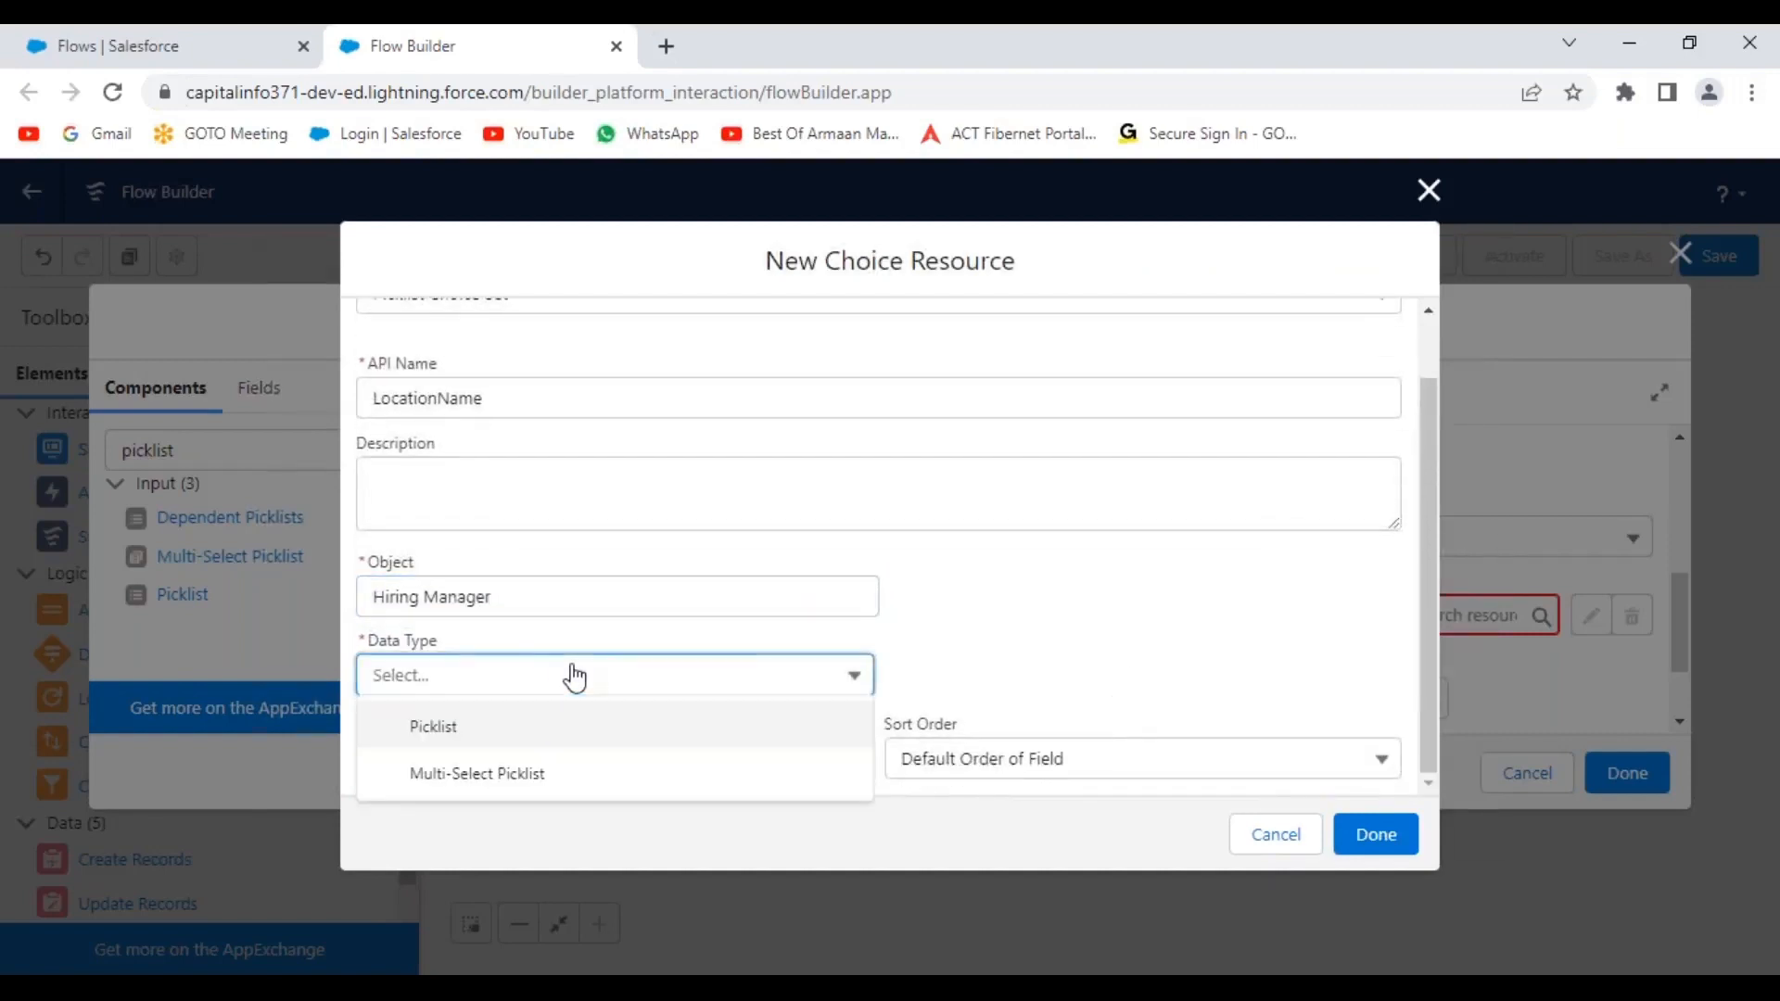
click(465, 731)
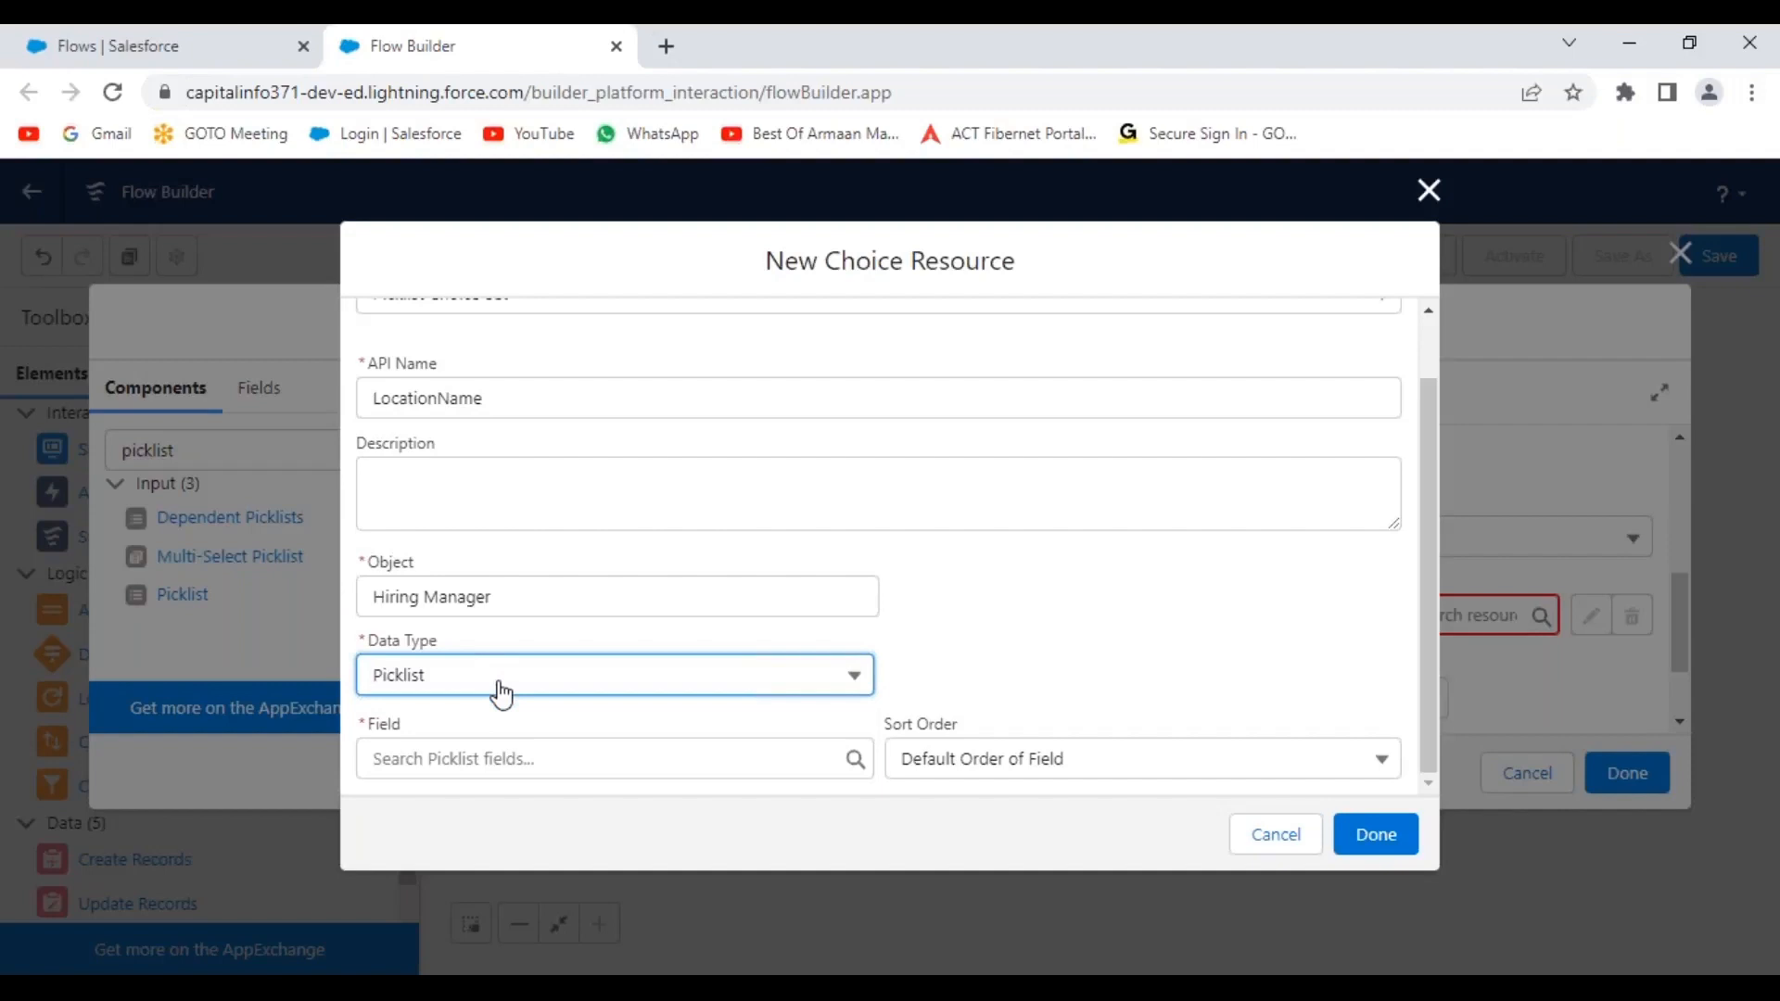
click(560, 757)
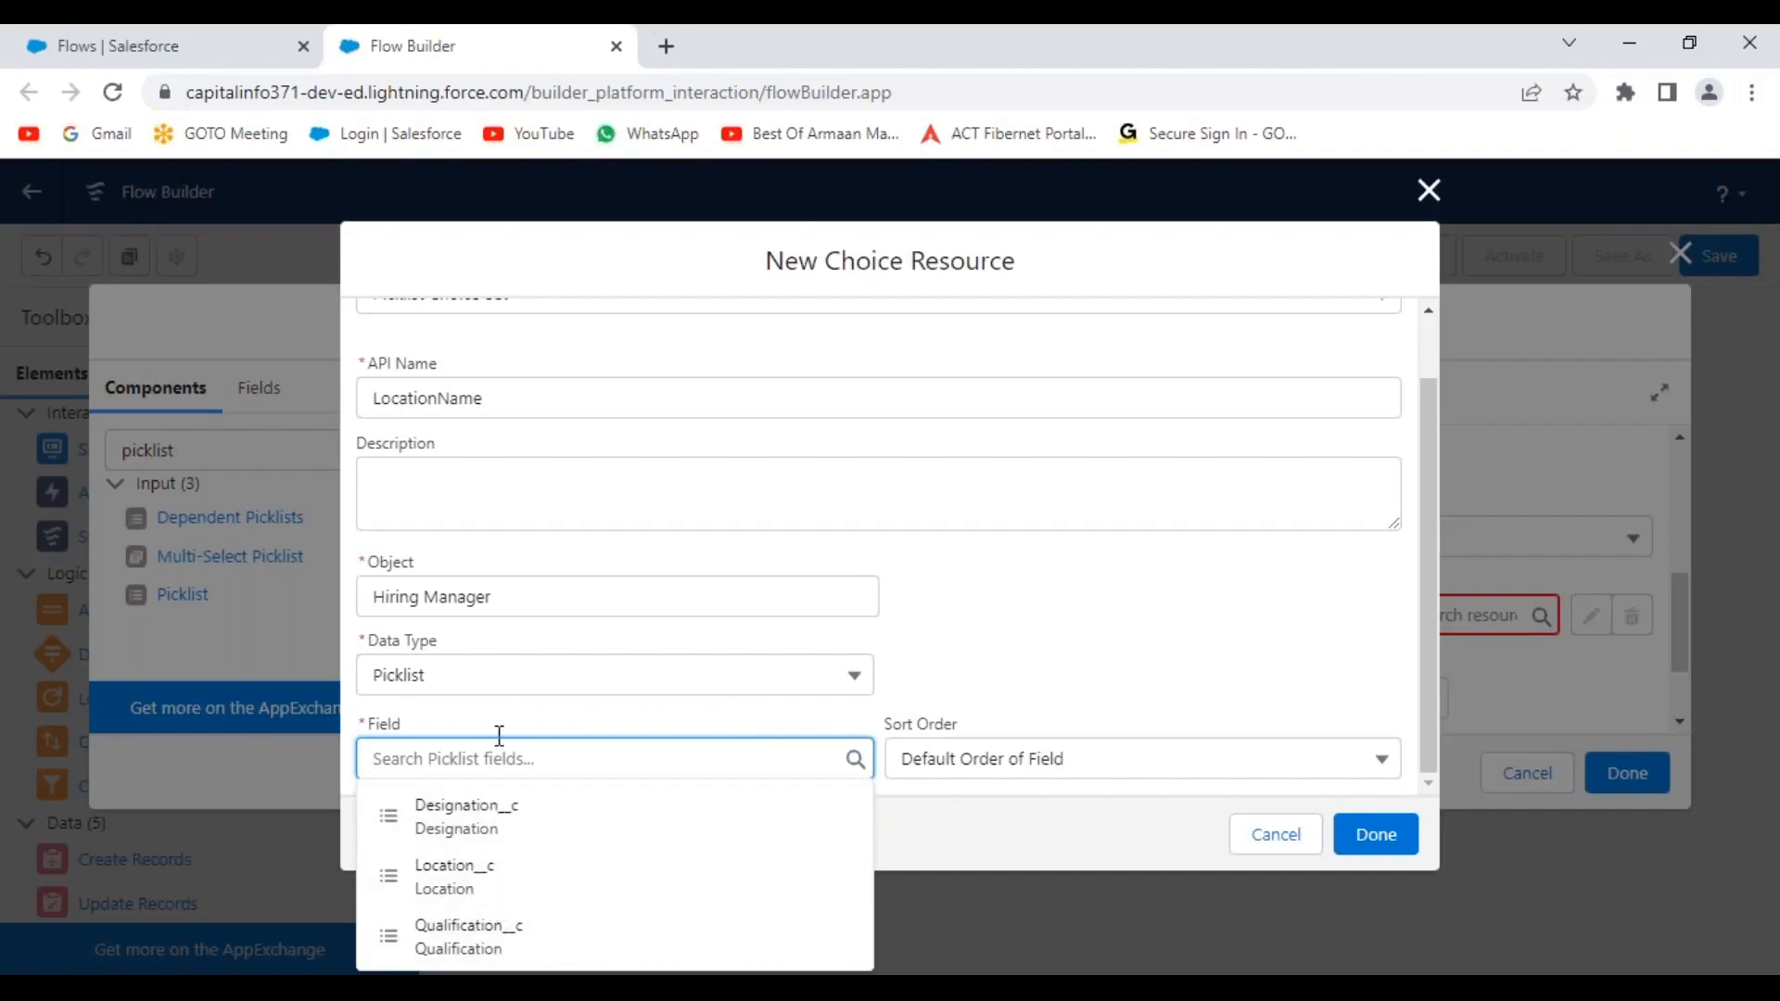
click(484, 890)
click(1220, 621)
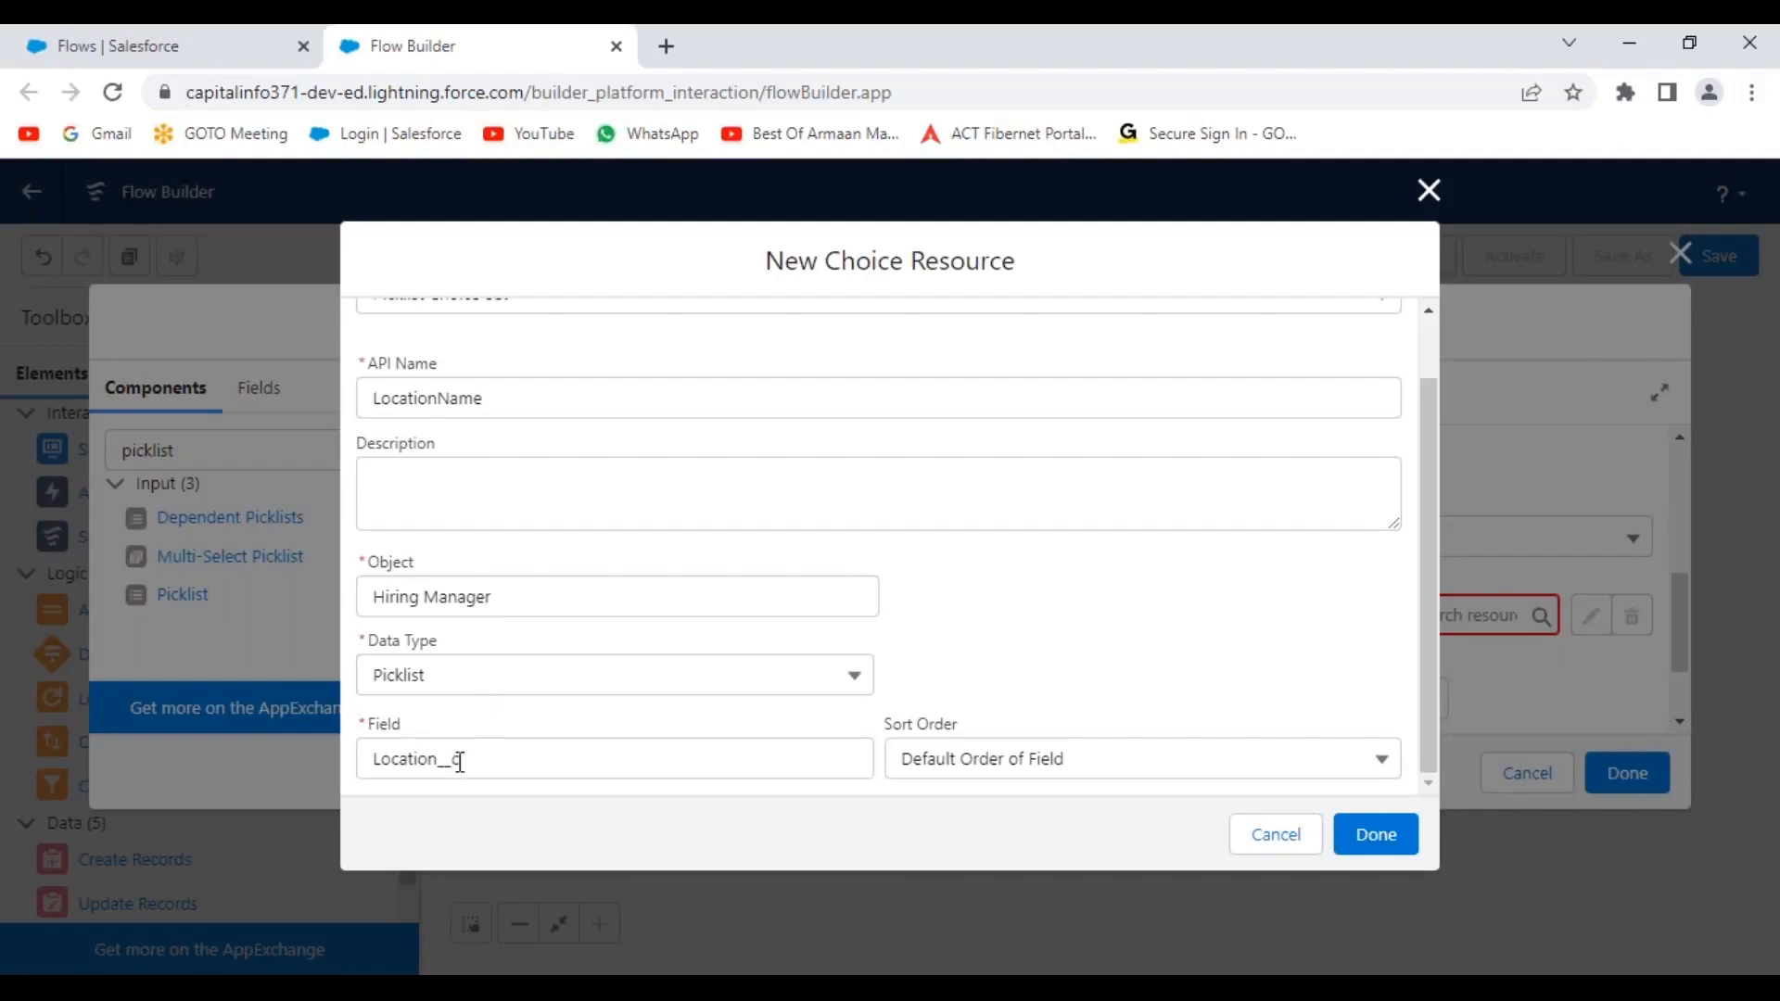
scroll(493, 513, up, 2)
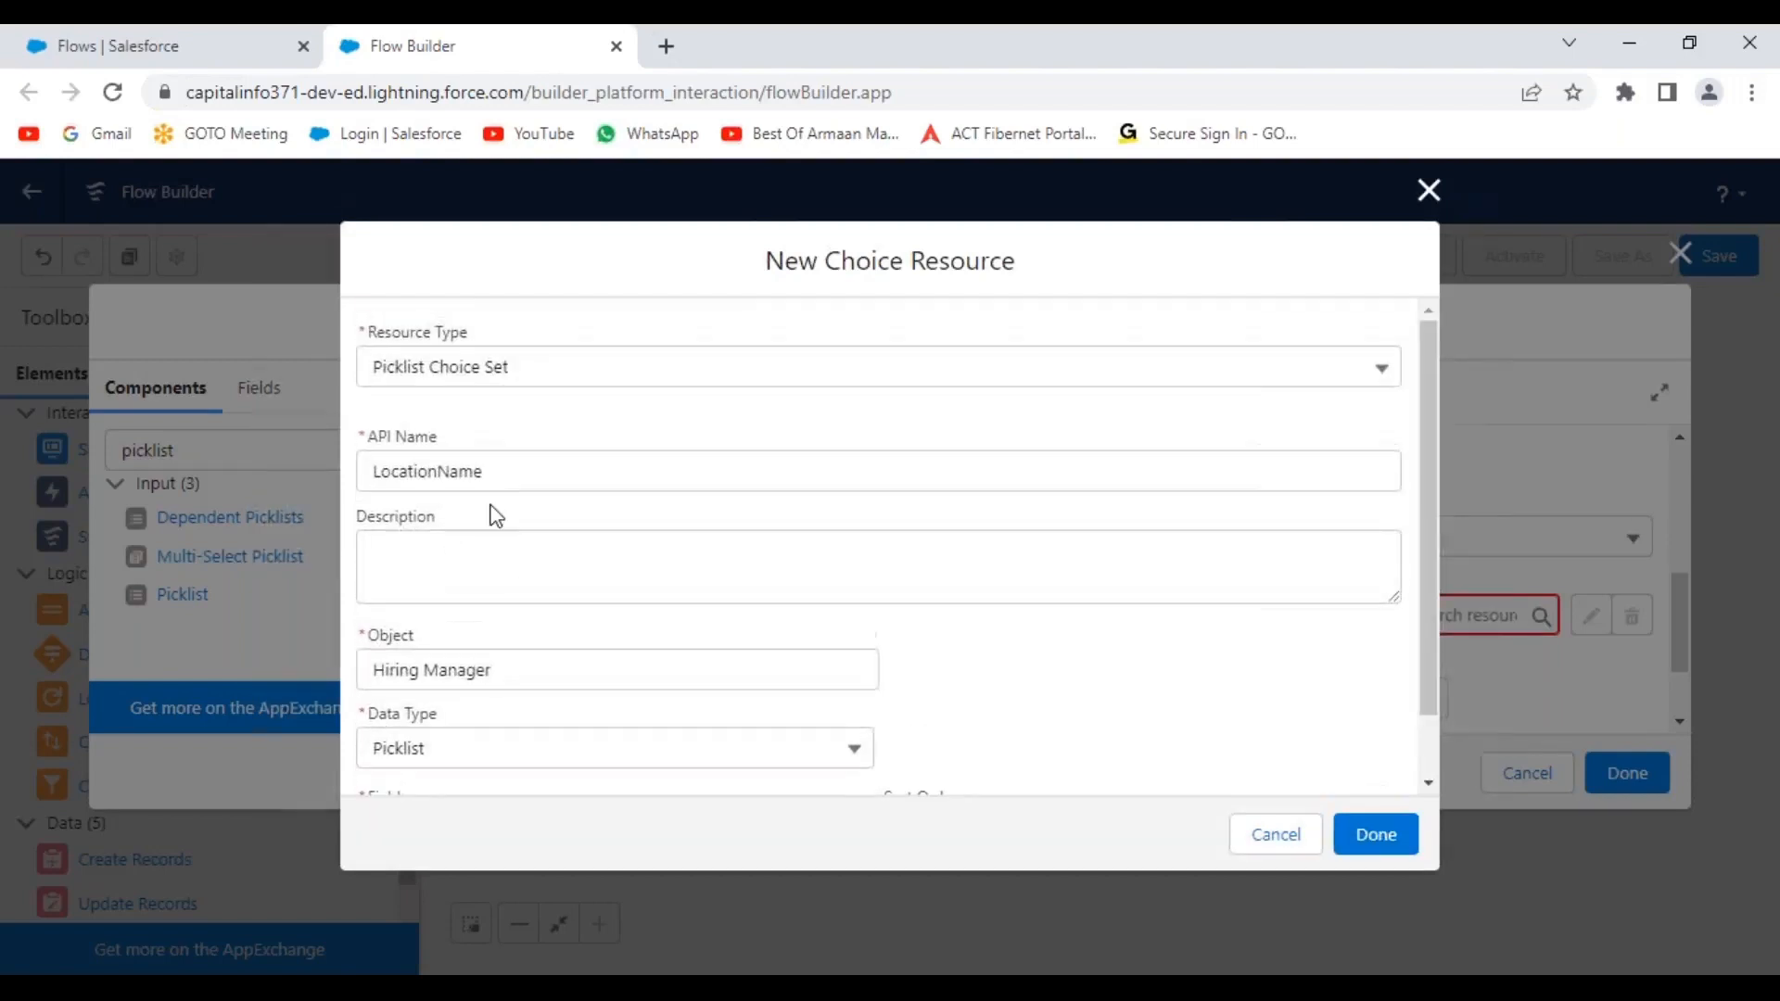
Review the LocationName API name, keep Default Order of Field sorting, and save the resource.
click(489, 468)
drag(489, 468, 365, 468)
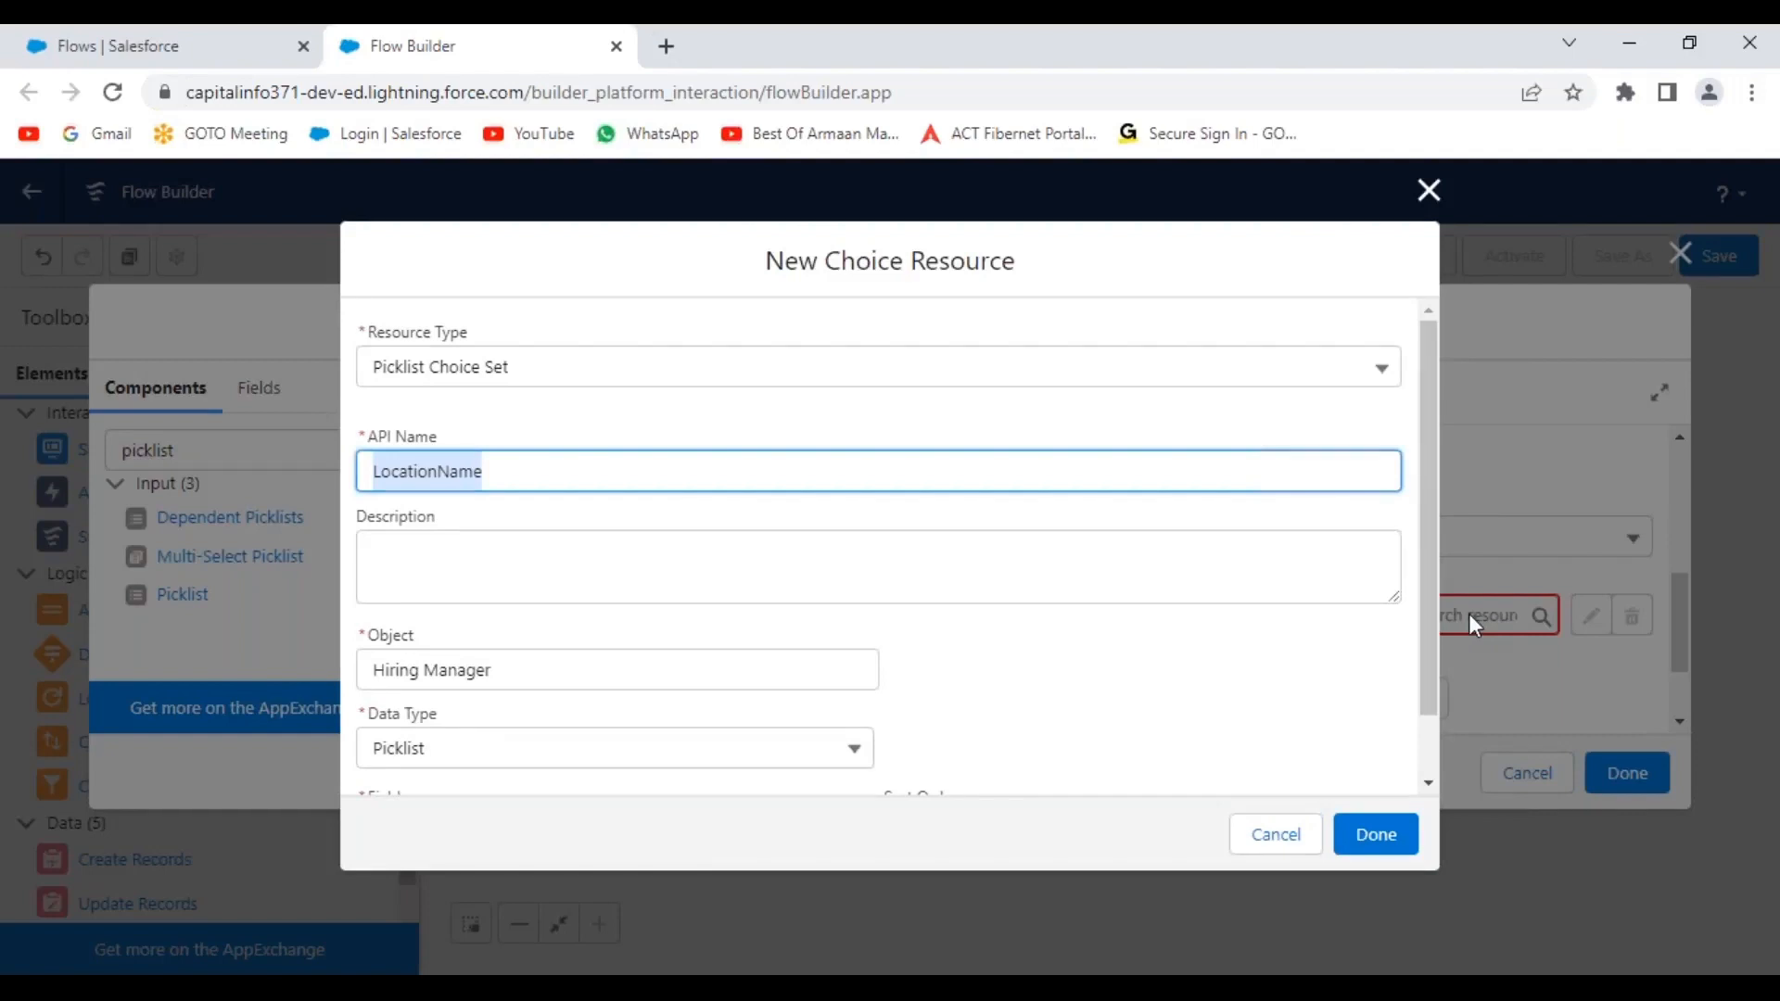
click(657, 278)
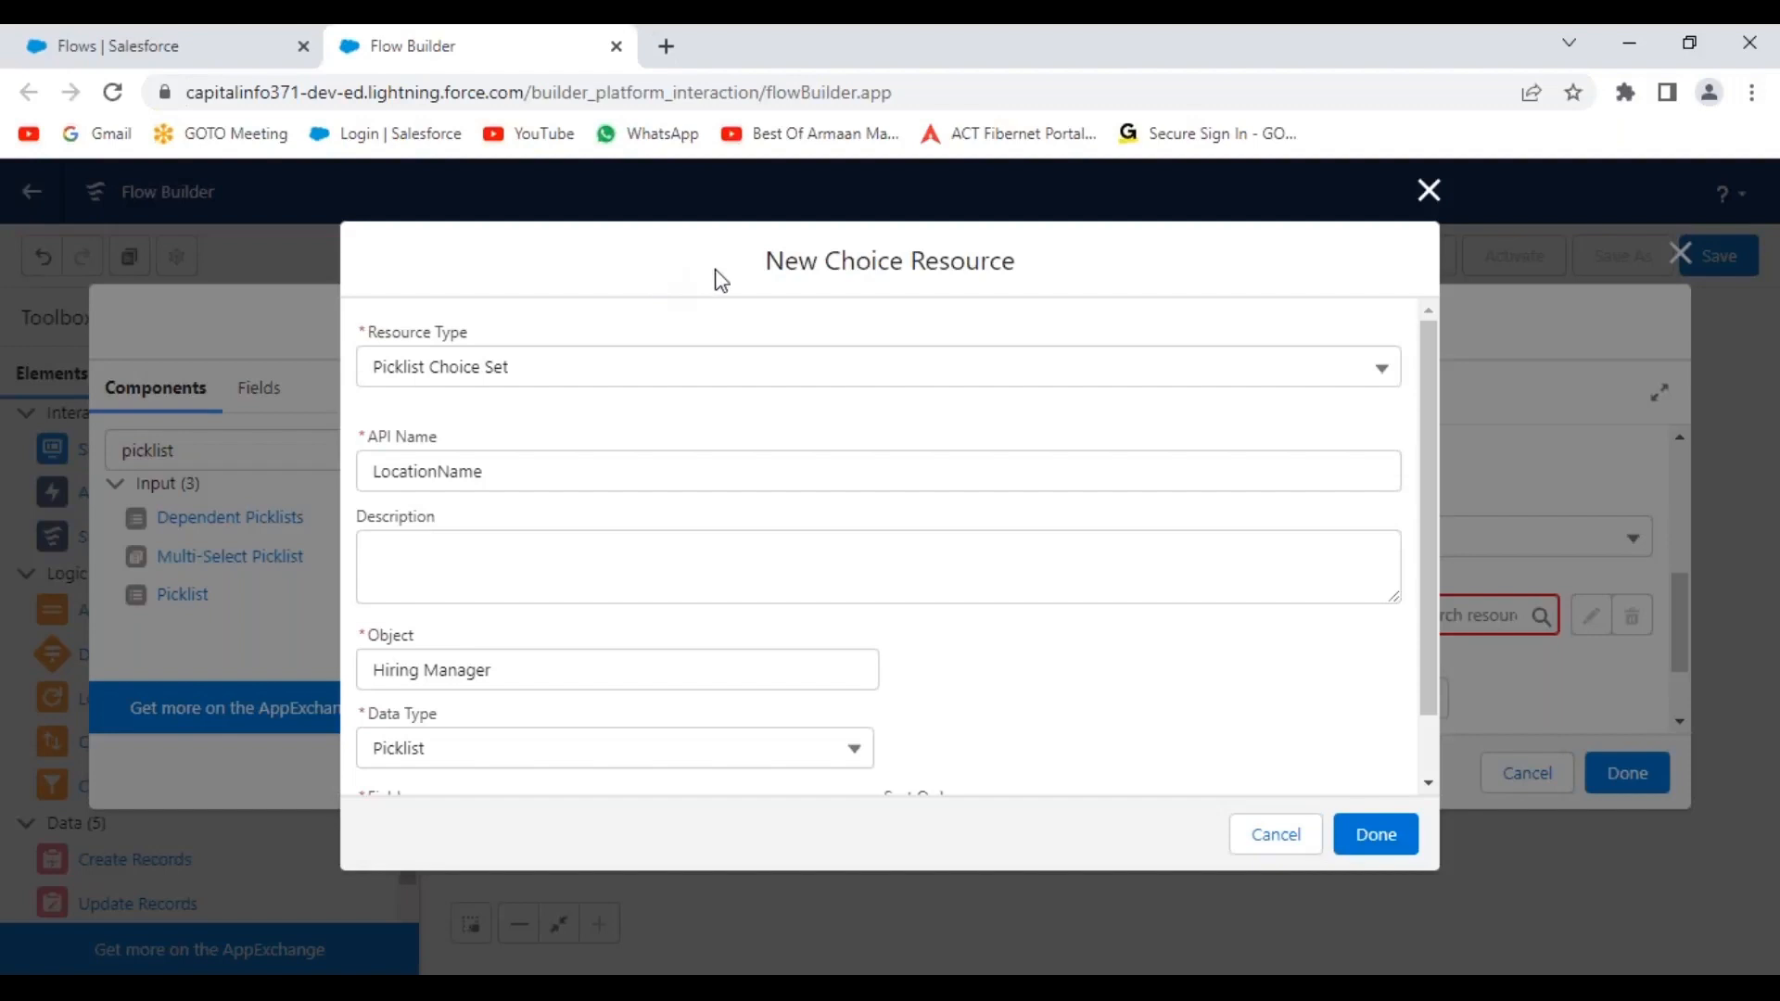
scroll(1160, 500, down, 1)
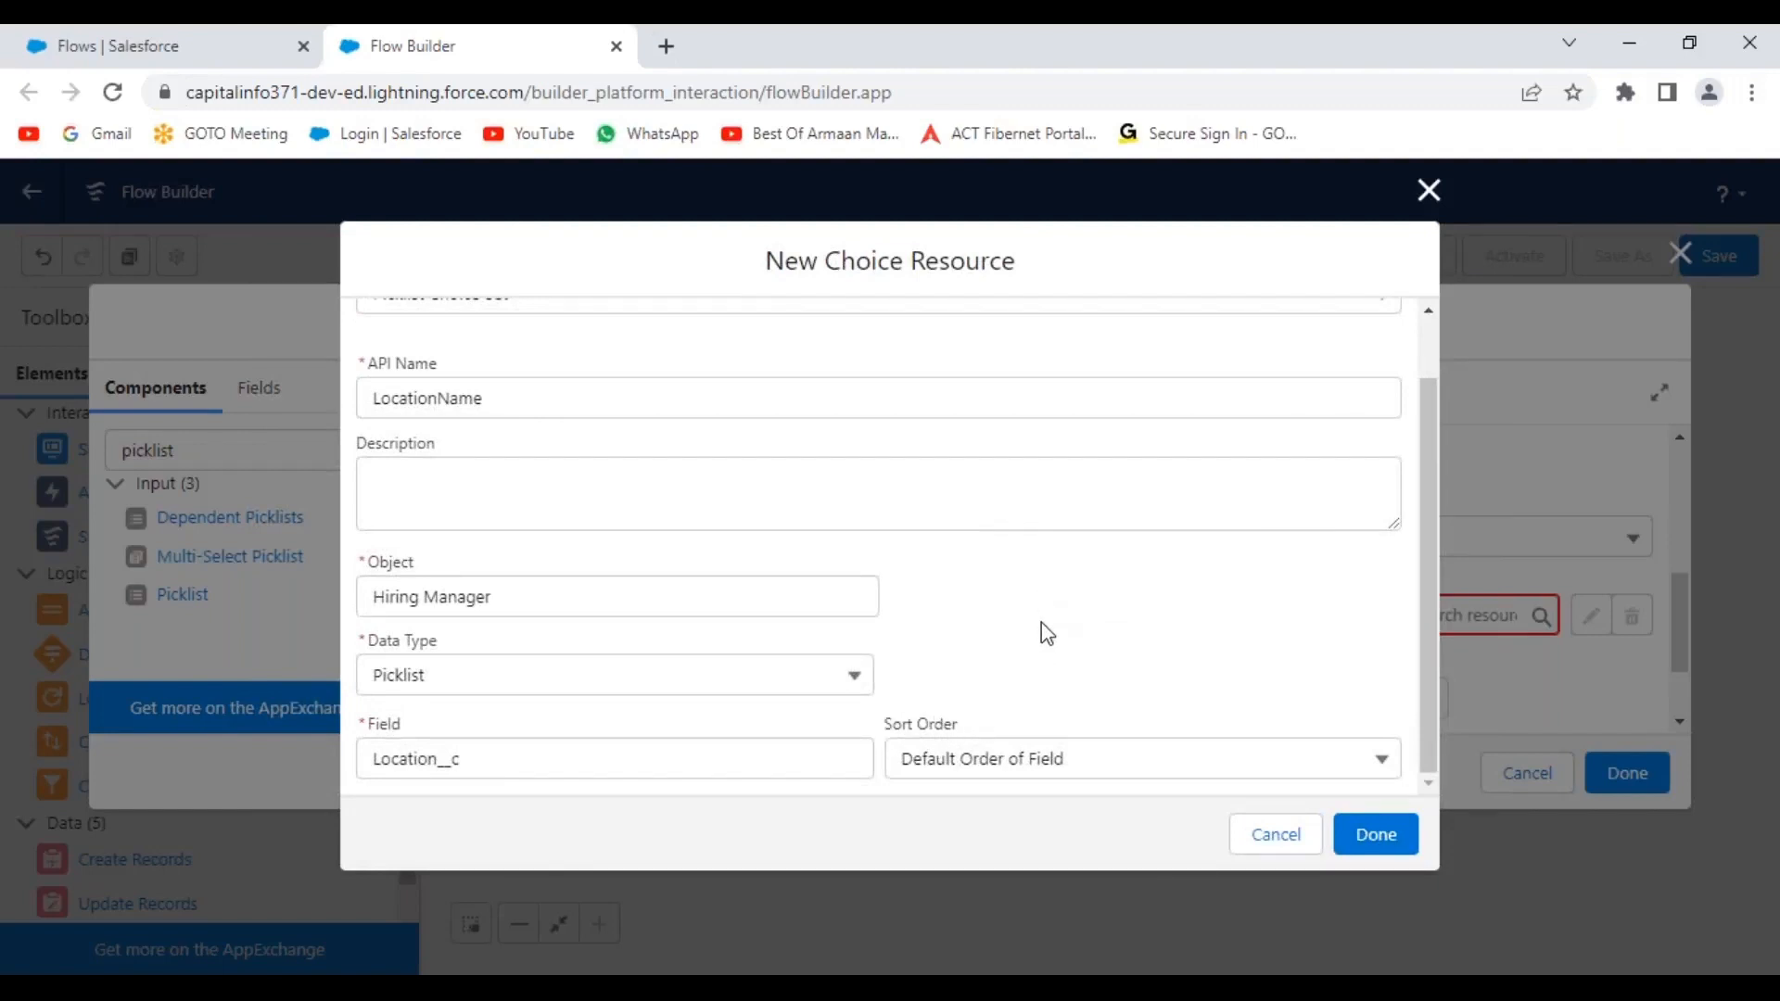
click(1134, 777)
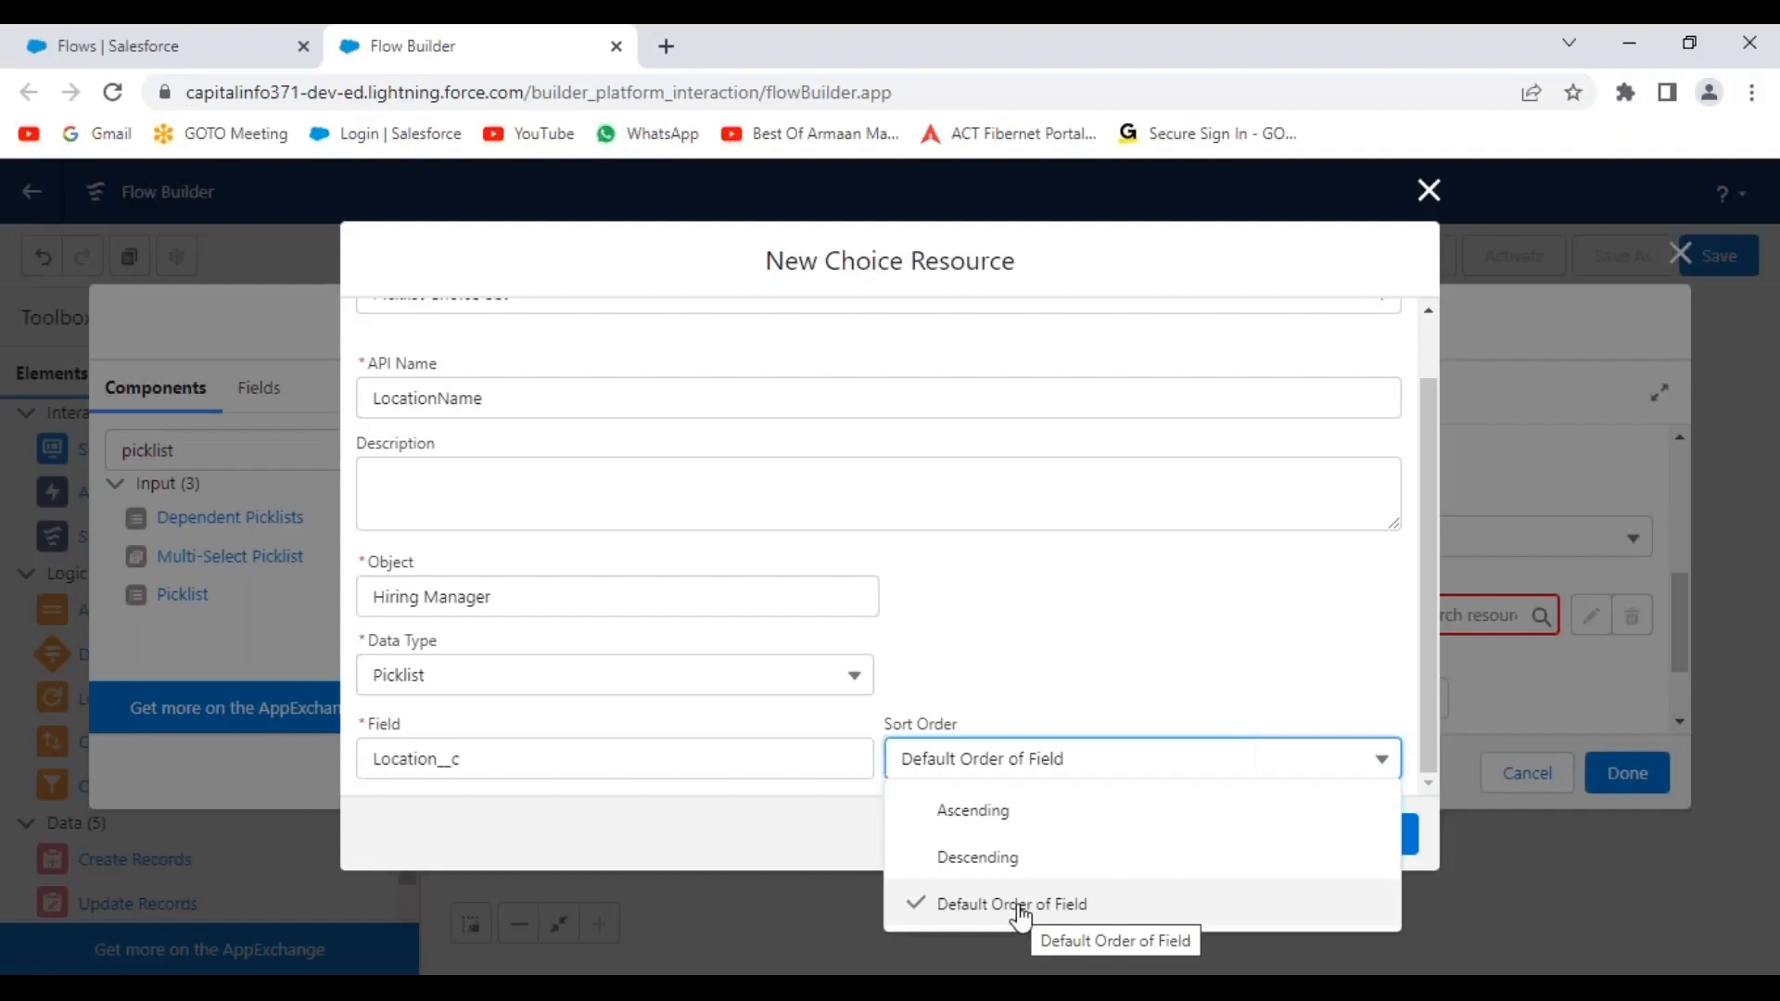
click(1075, 670)
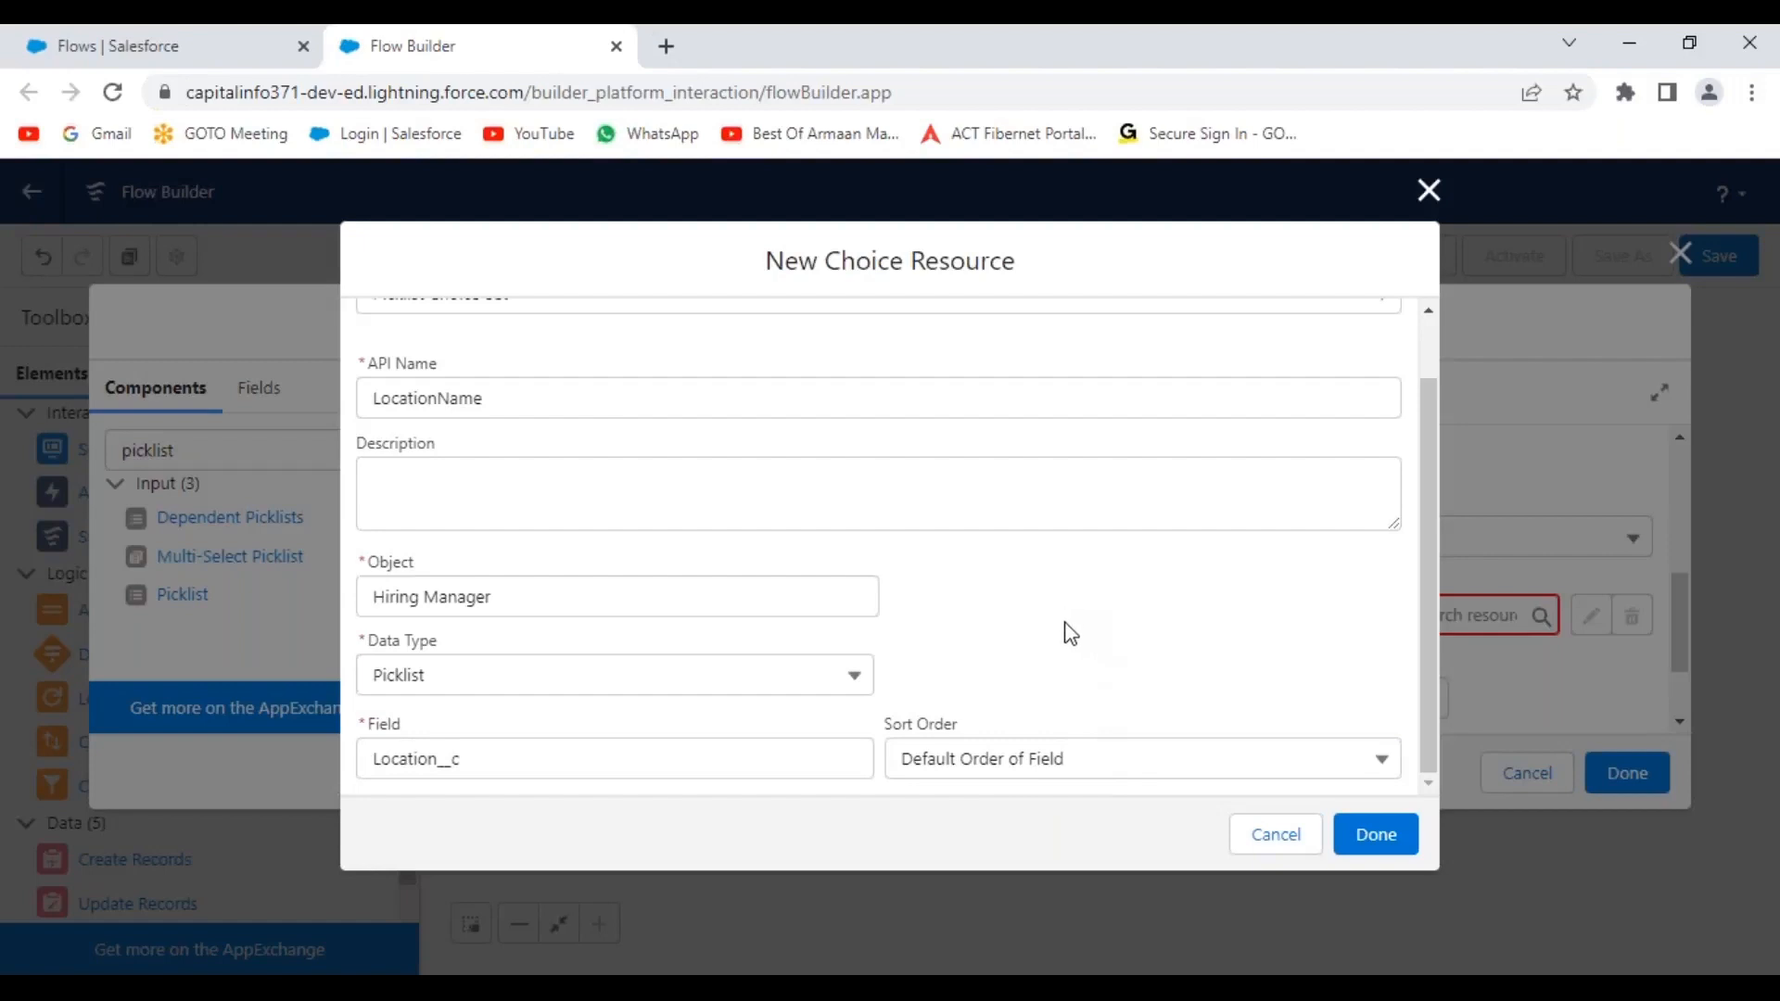
click(1380, 842)
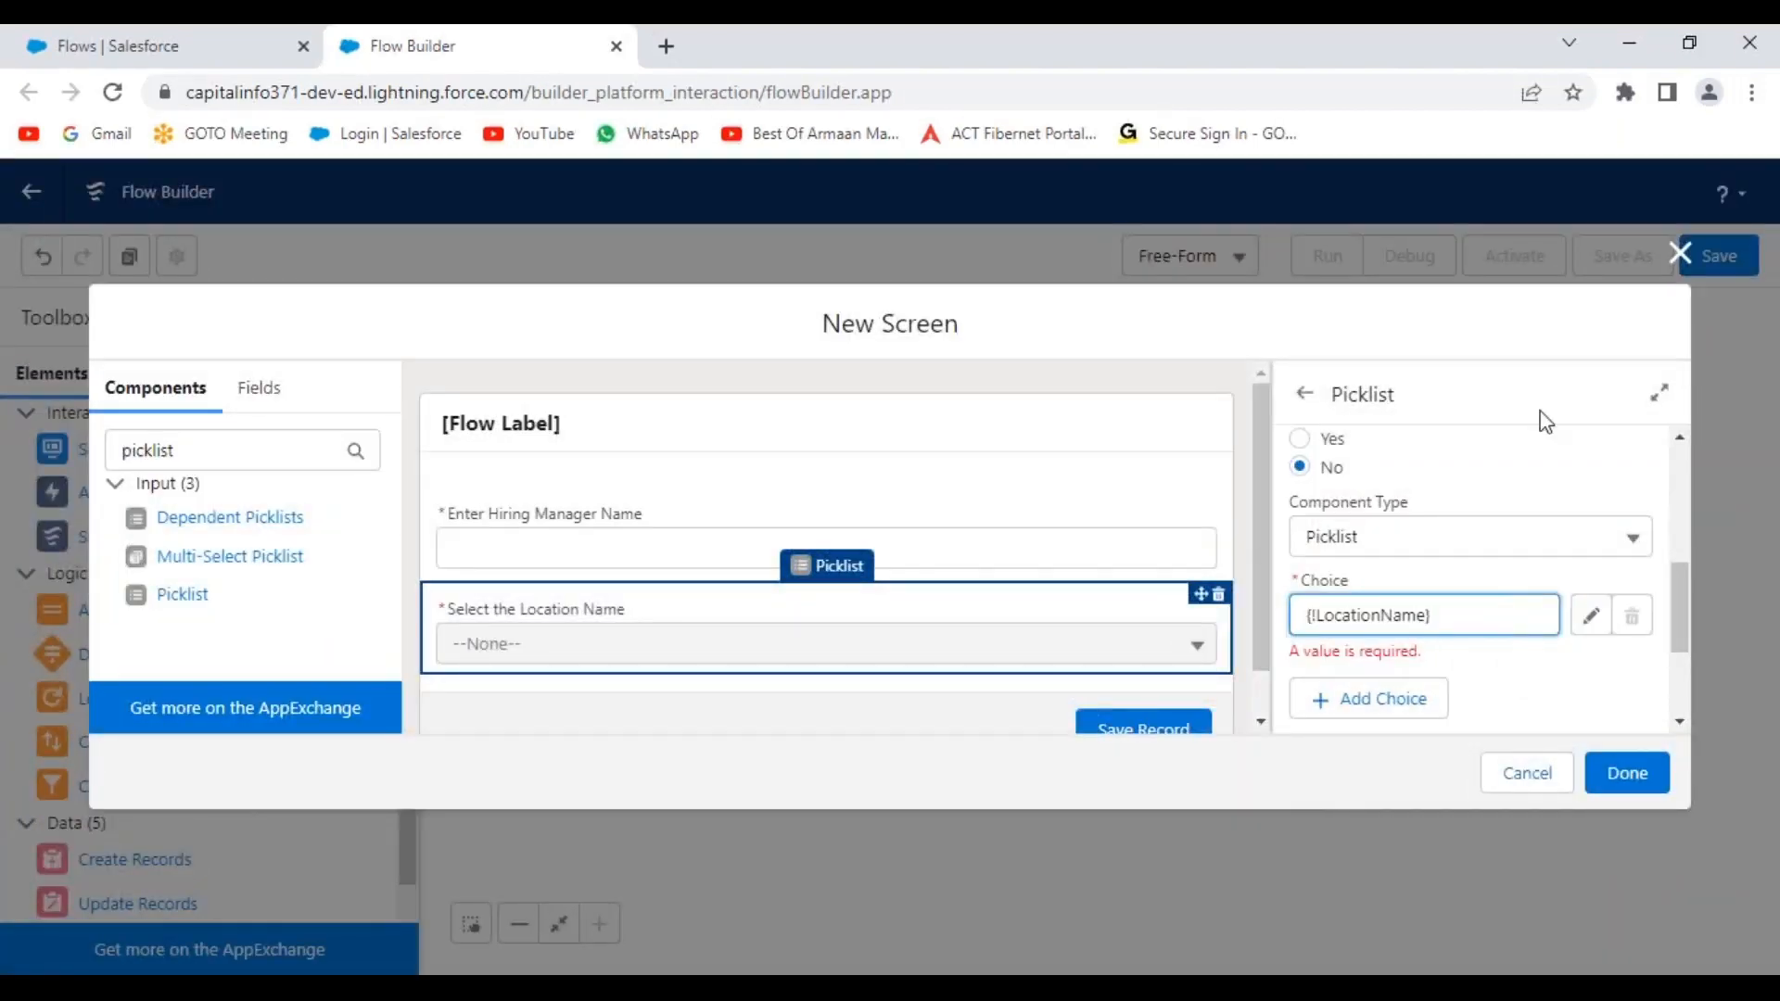
Confirm {!LocationName} as the picklist's choice and clear 'picklist' from the component search.
click(1521, 459)
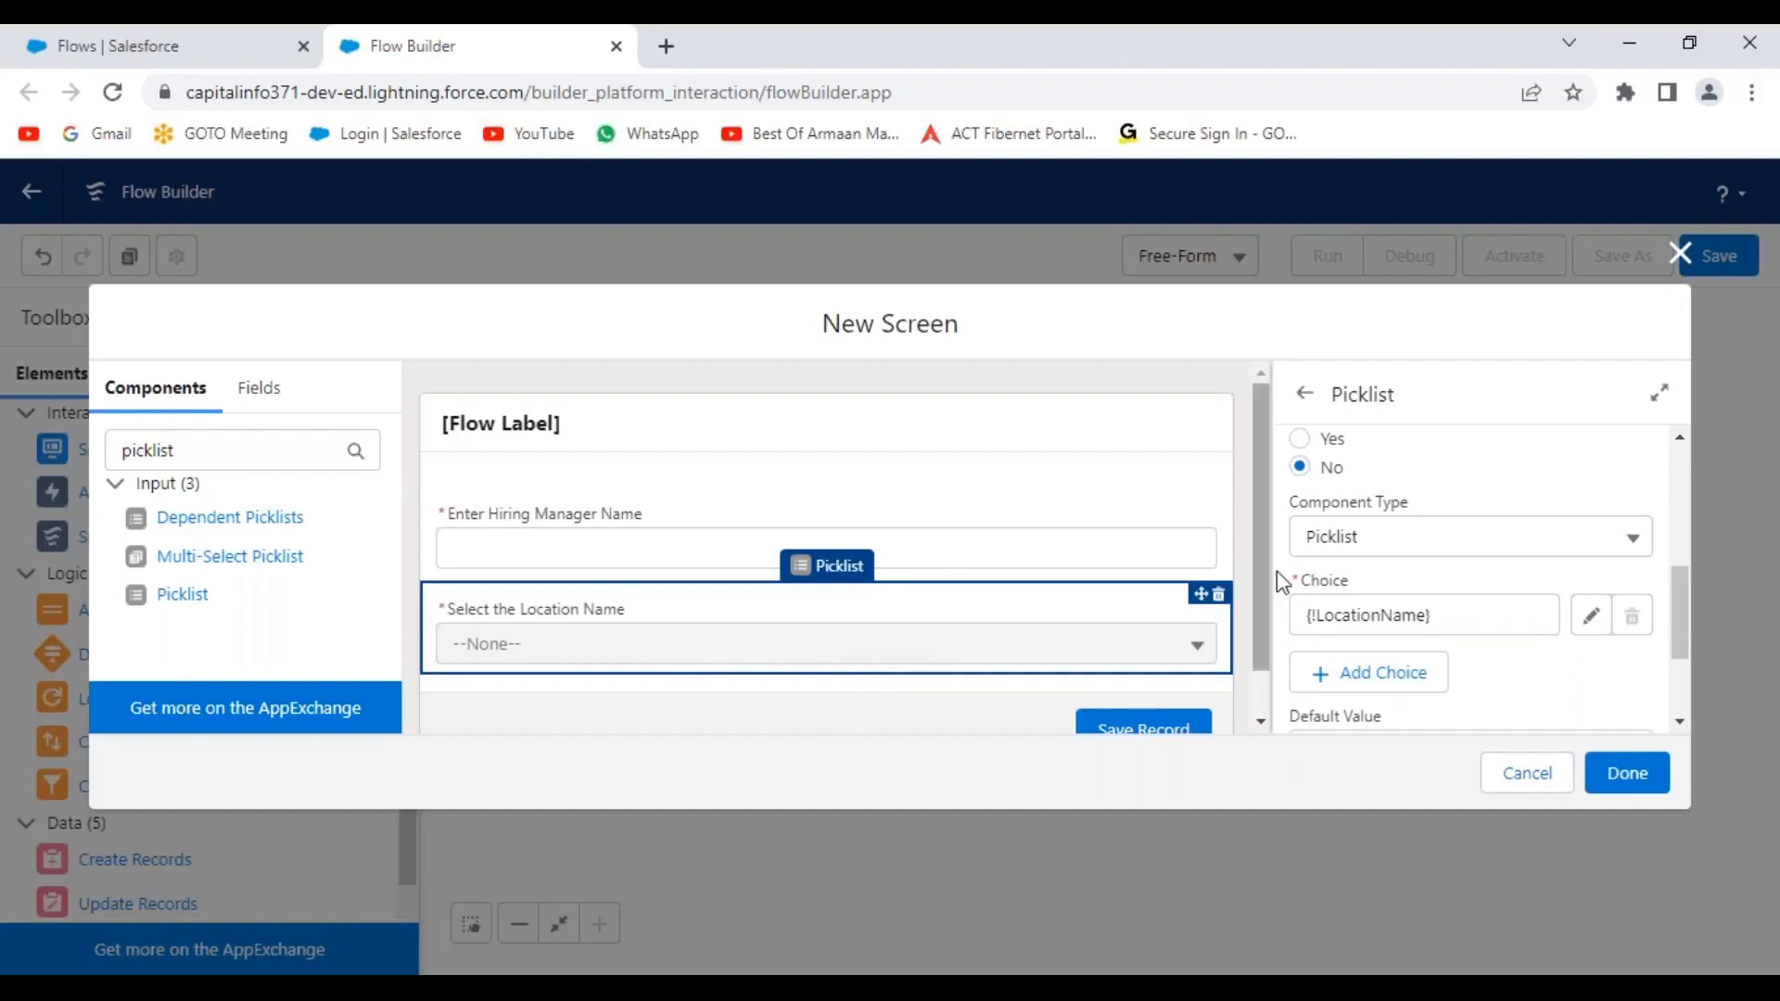
scroll(1261, 499, down, 2)
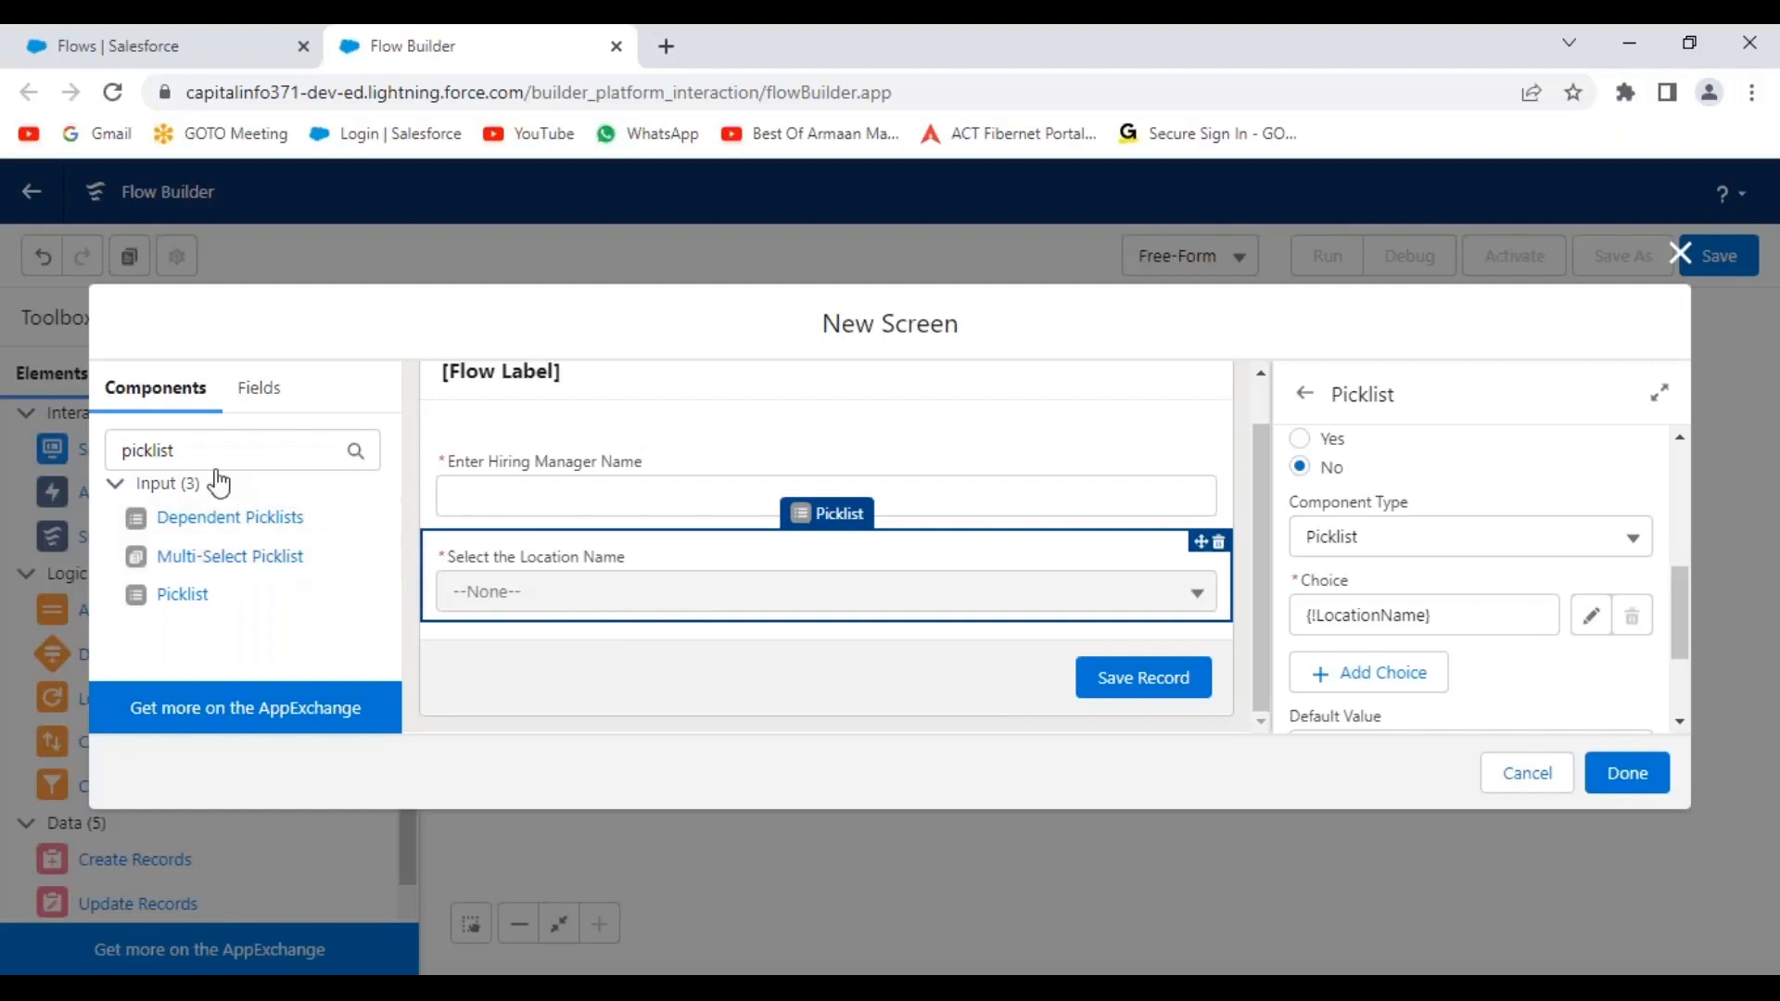
drag(215, 450, 65, 447)
key(BackSpace)
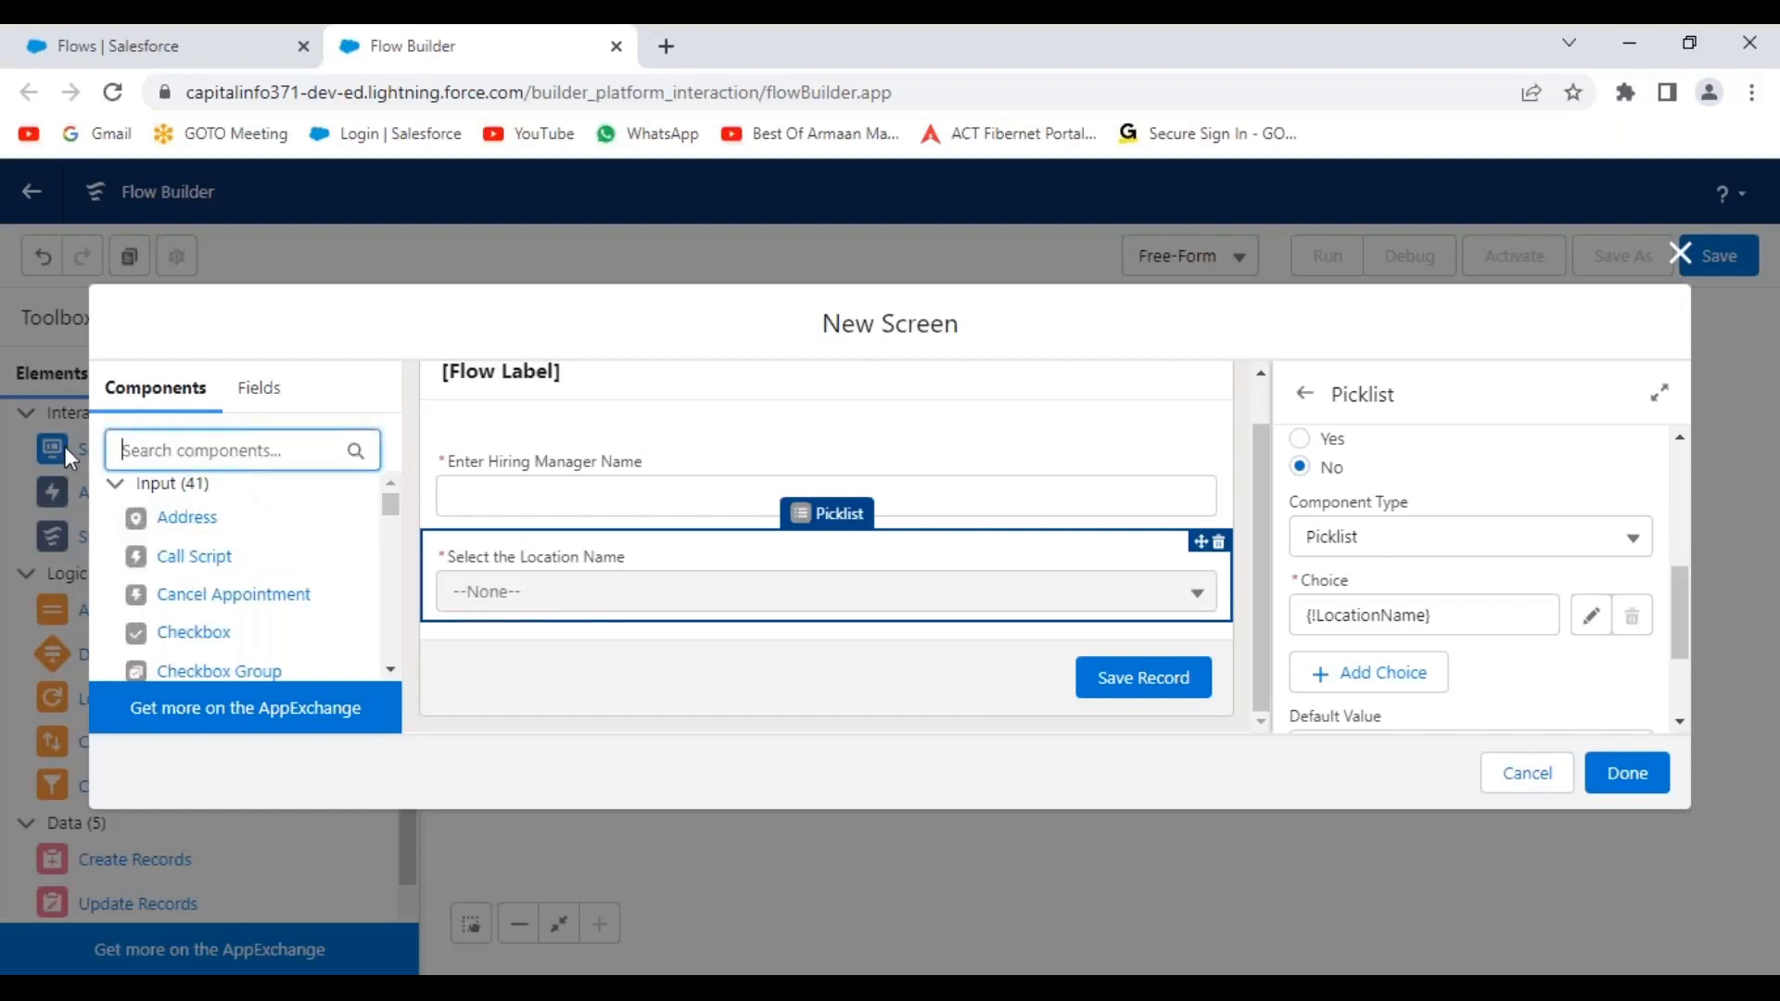
Add a Phone input below the picklist with API name ContactNumber and label 'Enter Contact Number'.
text(phon)
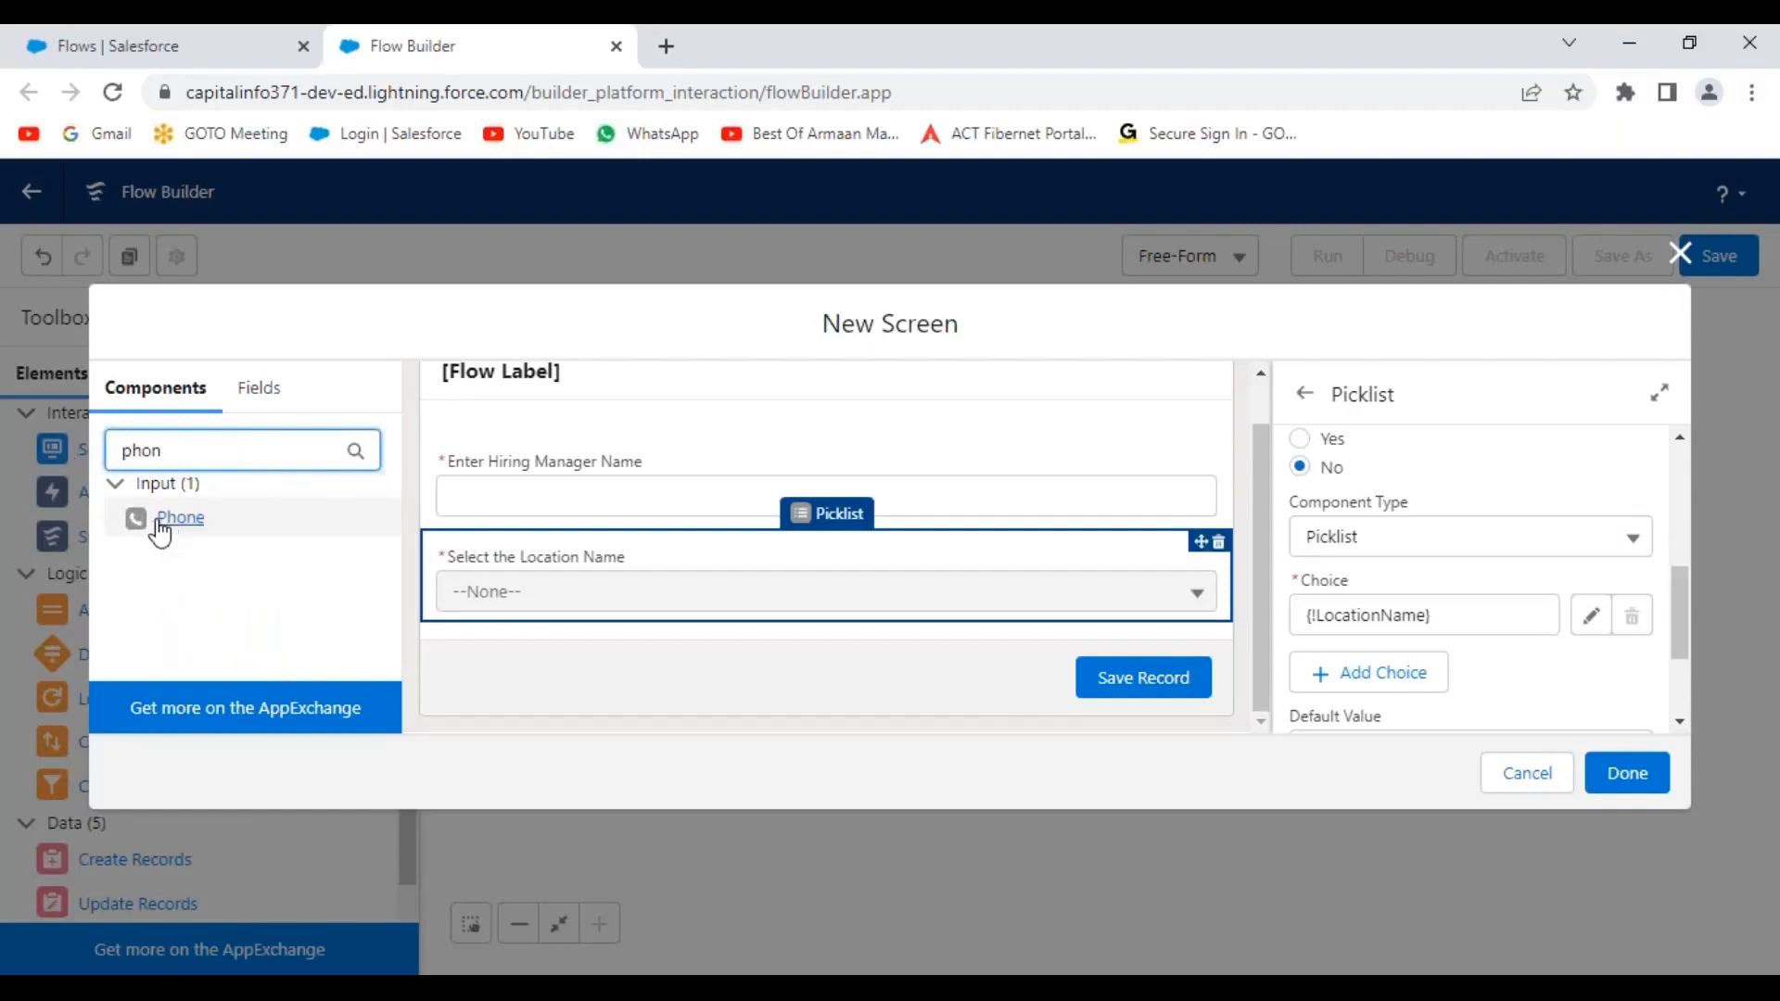
drag(147, 517, 725, 599)
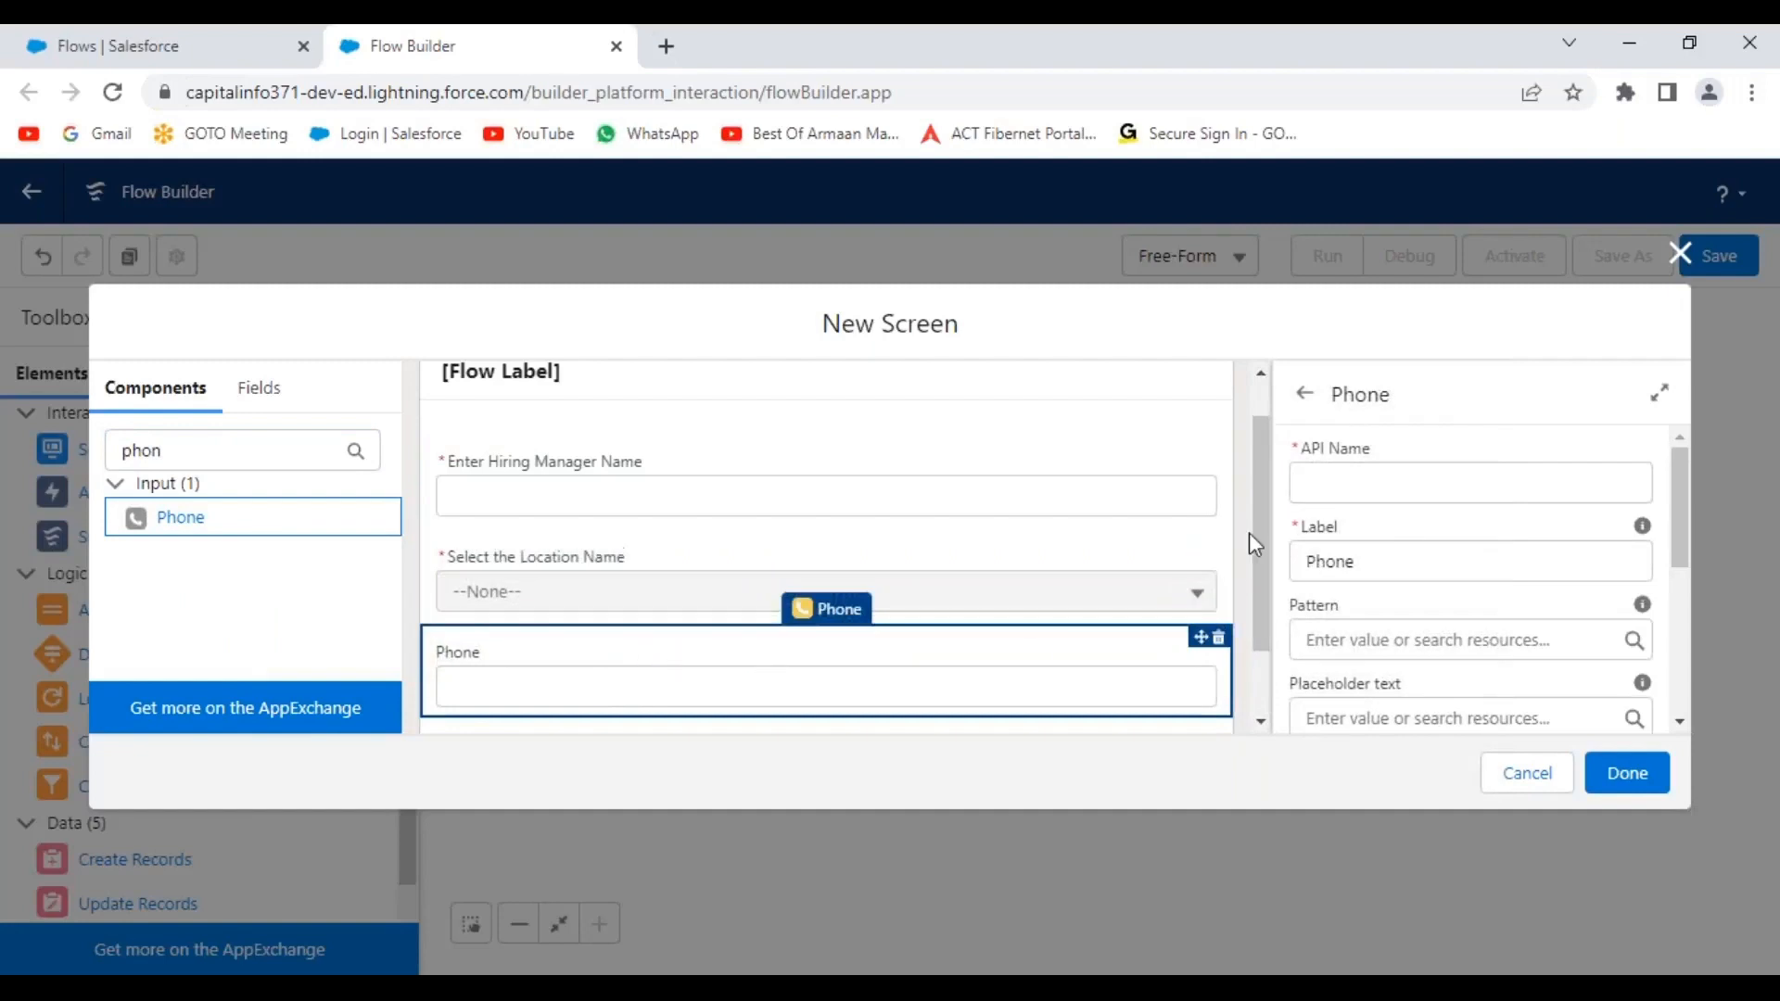
scroll(1250, 566, down, 2)
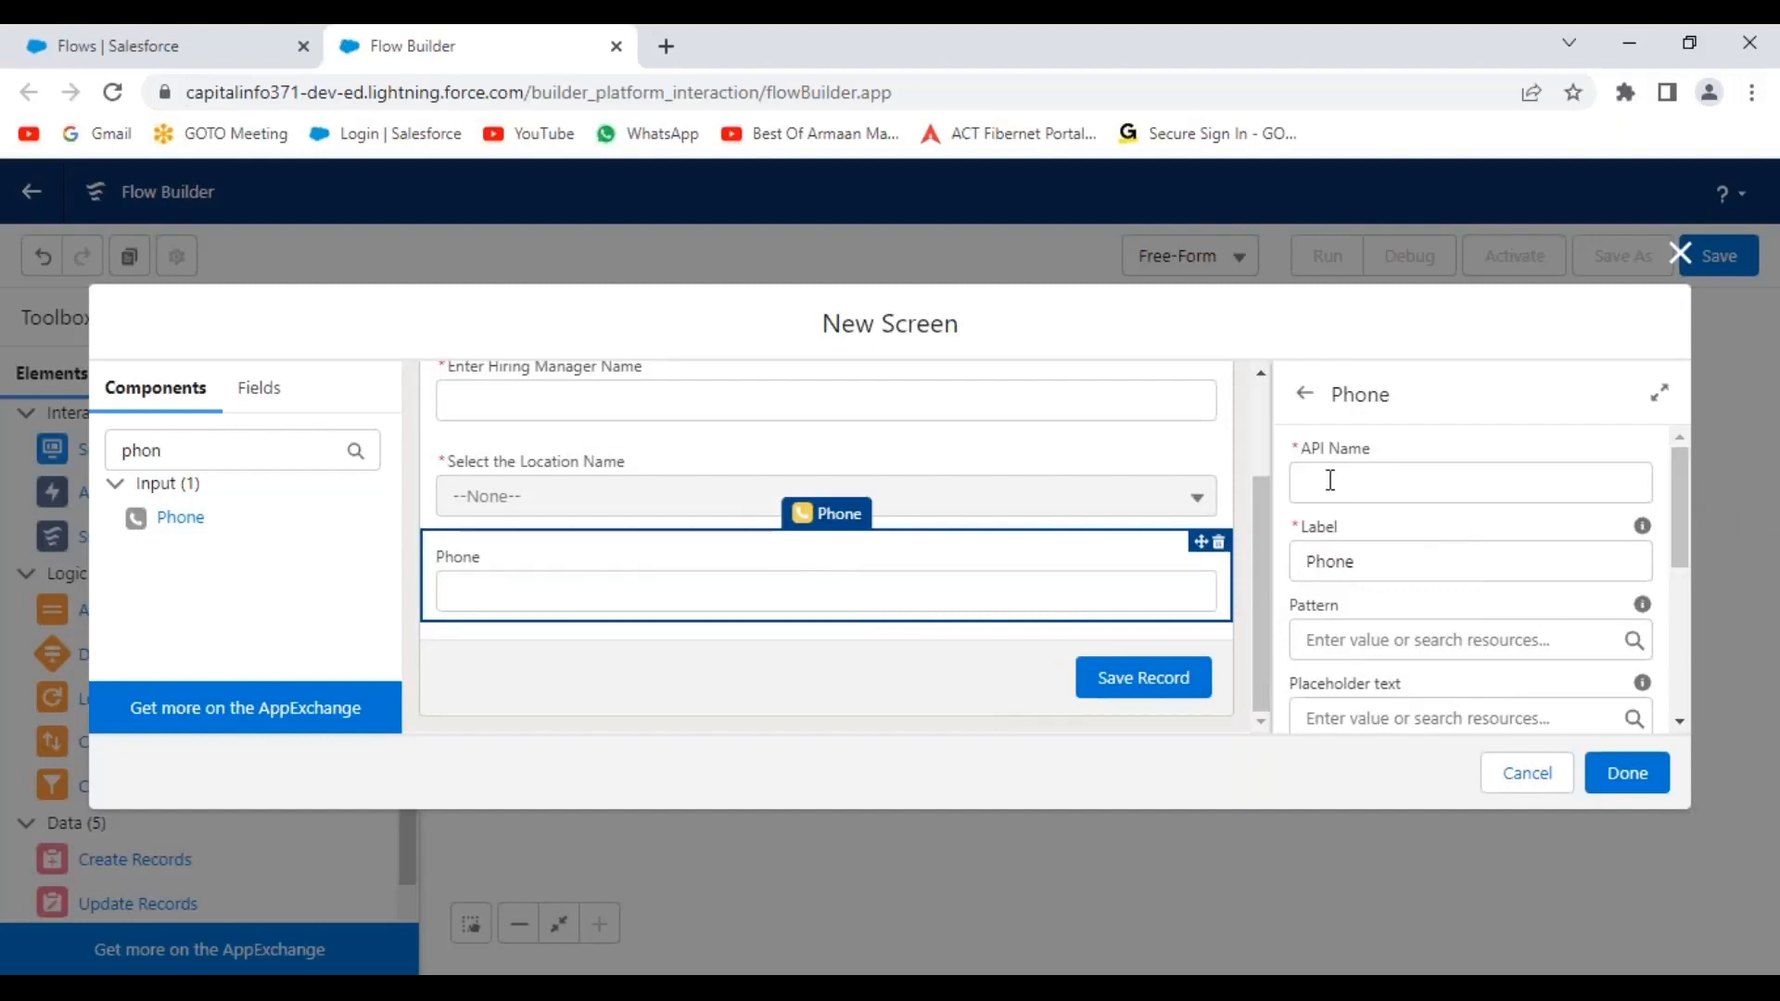
click(1368, 483)
text(Contac)
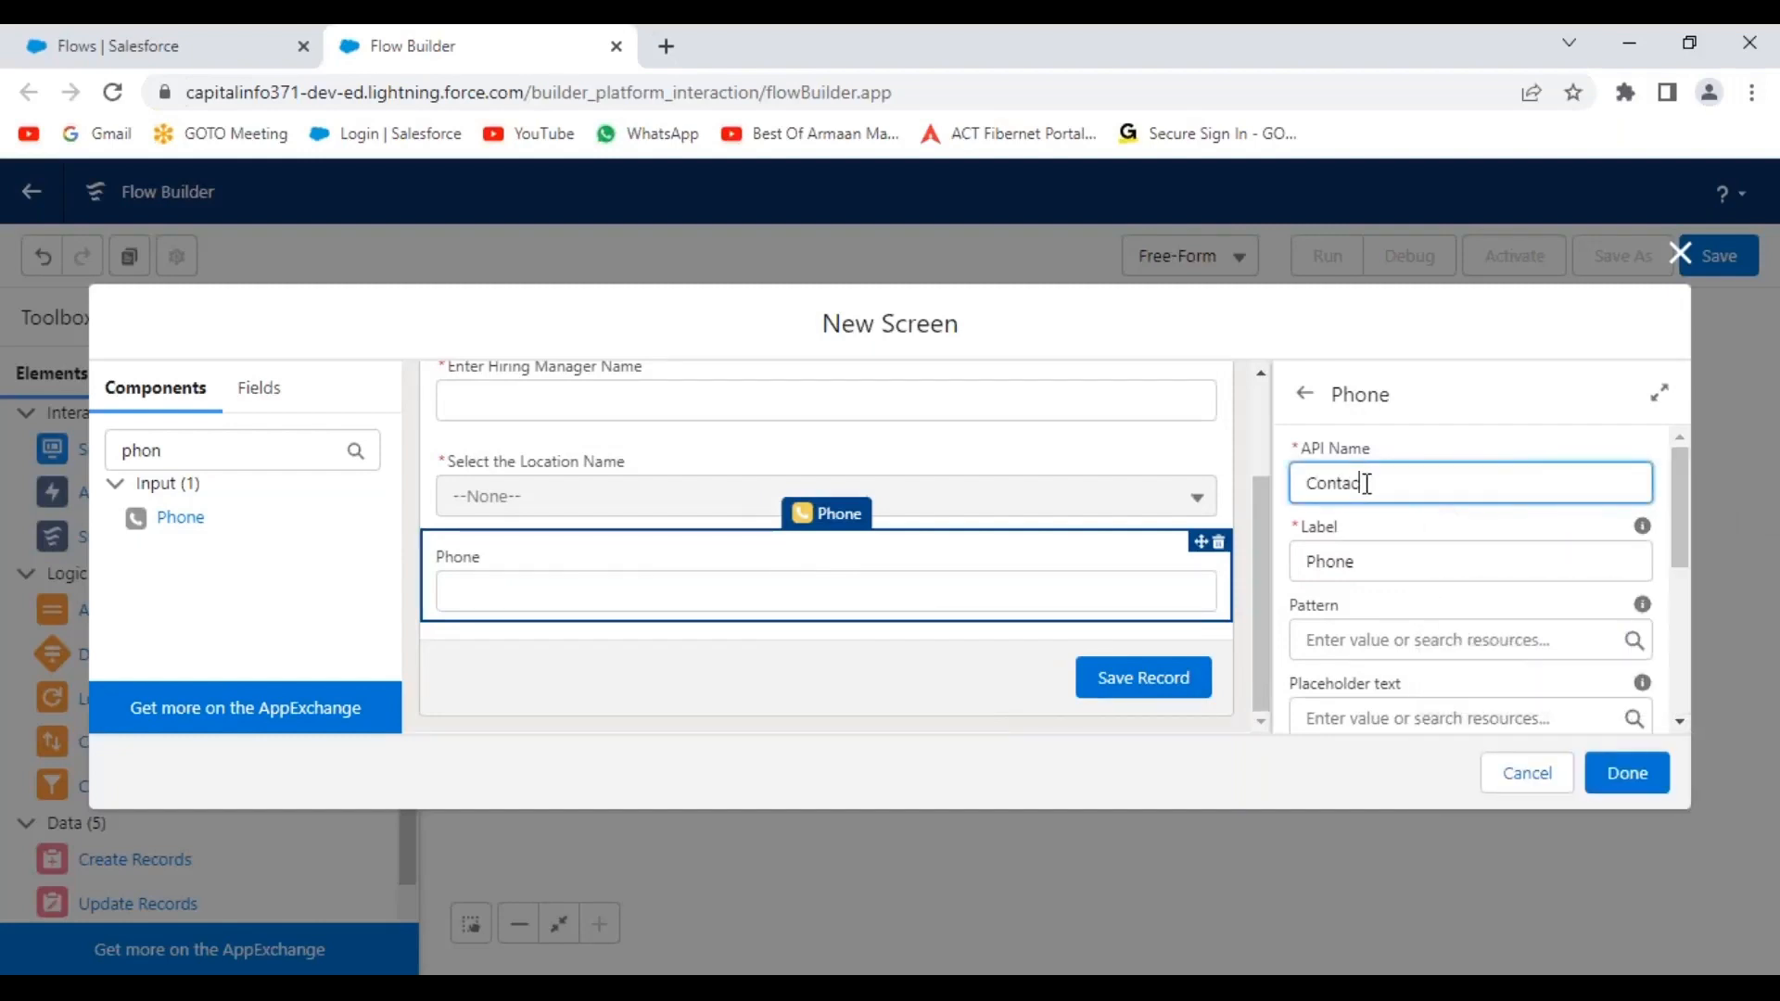
text(tNumber)
drag(1459, 485, 1236, 493)
key(ctrl+c)
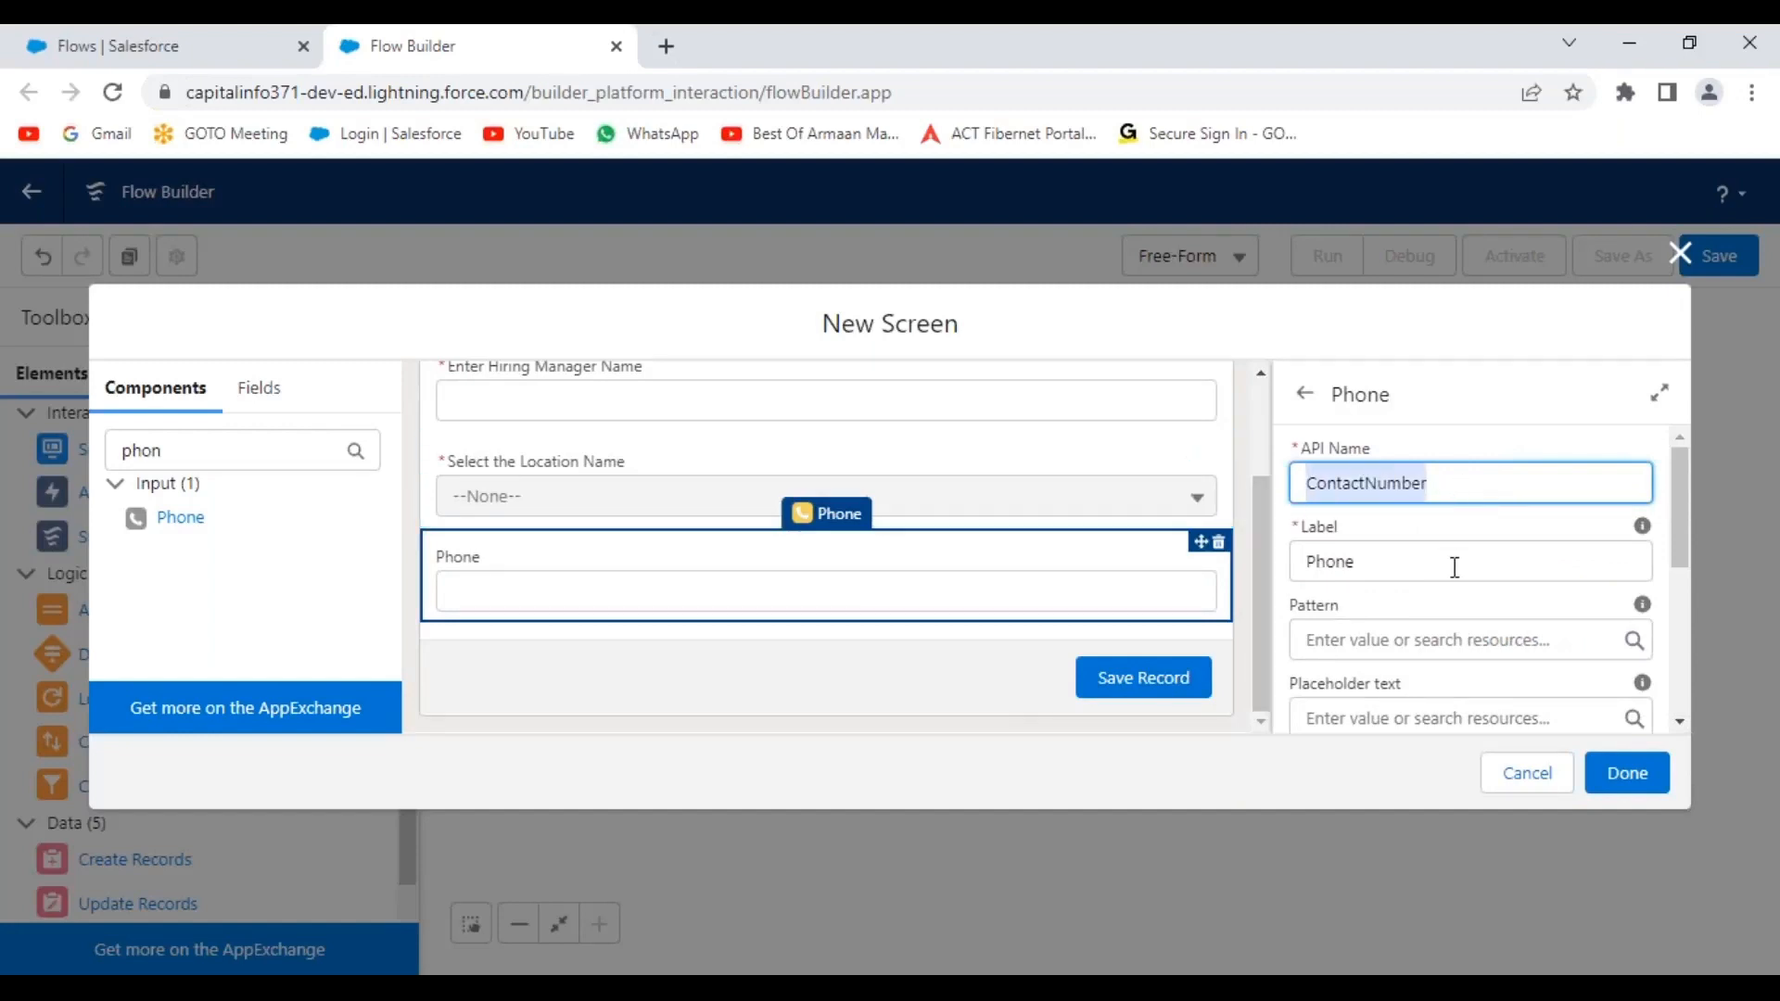
drag(1455, 567, 1227, 579)
key(ctrl+v)
click(1308, 561)
text(Enter)
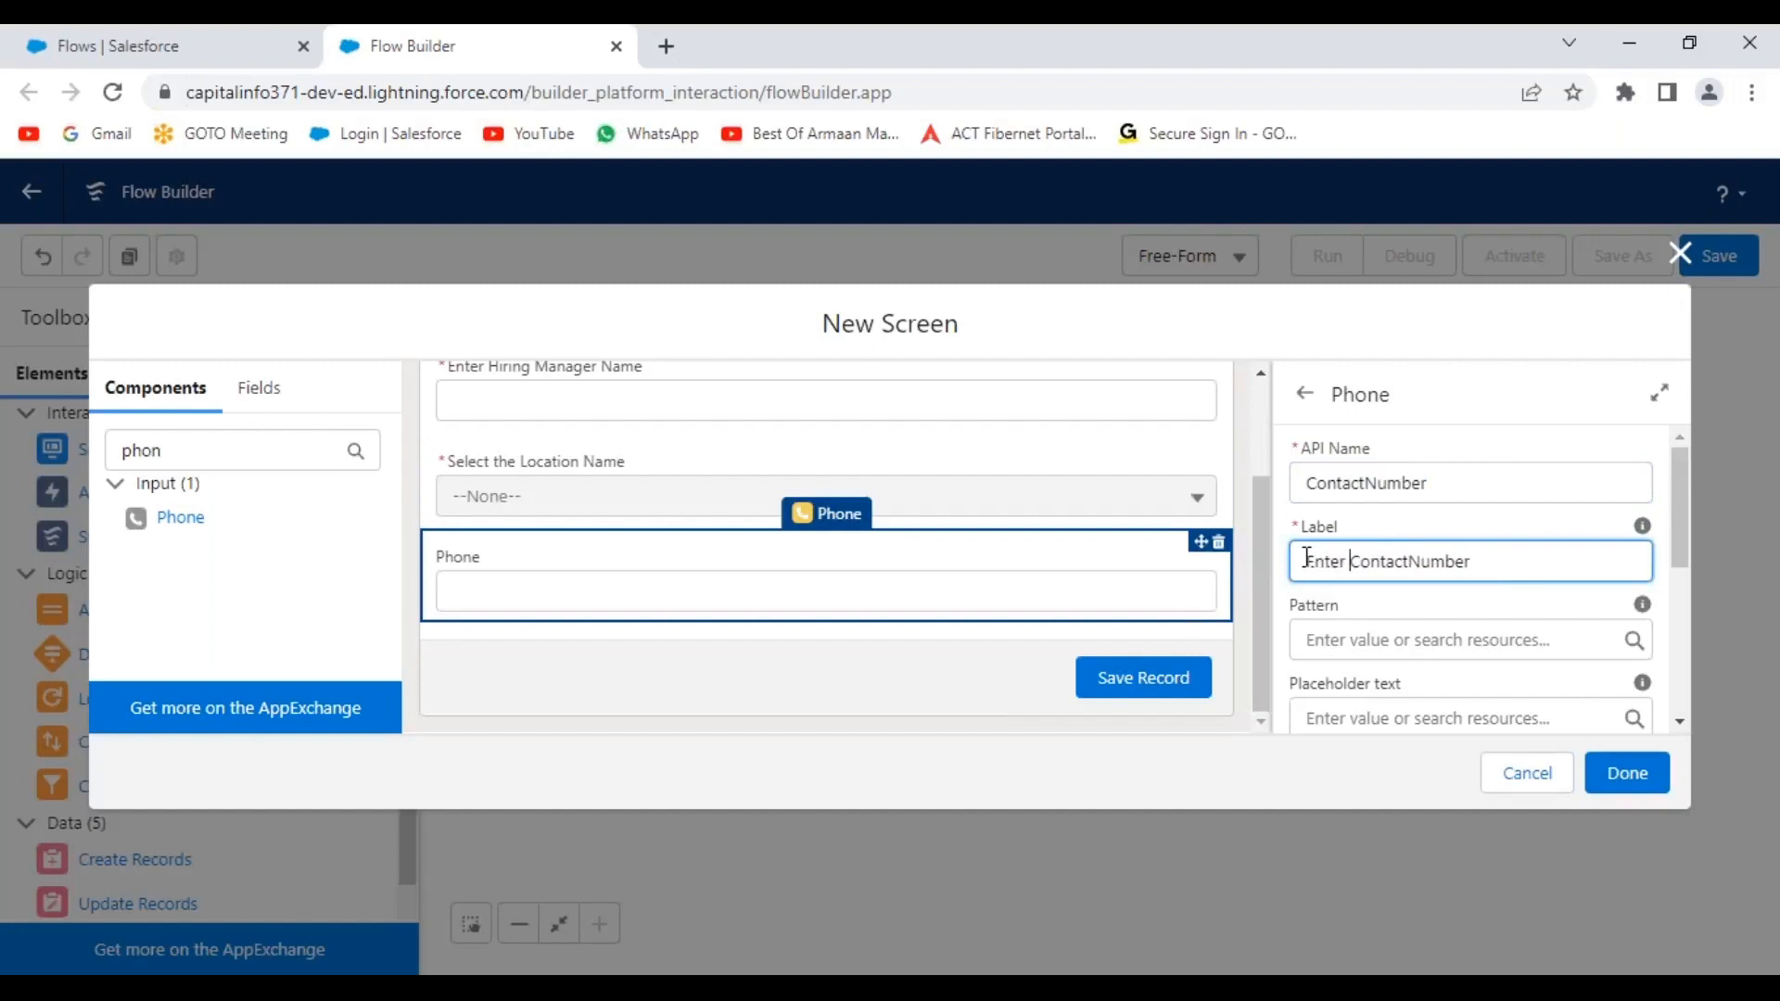
click(1413, 561)
click(1375, 640)
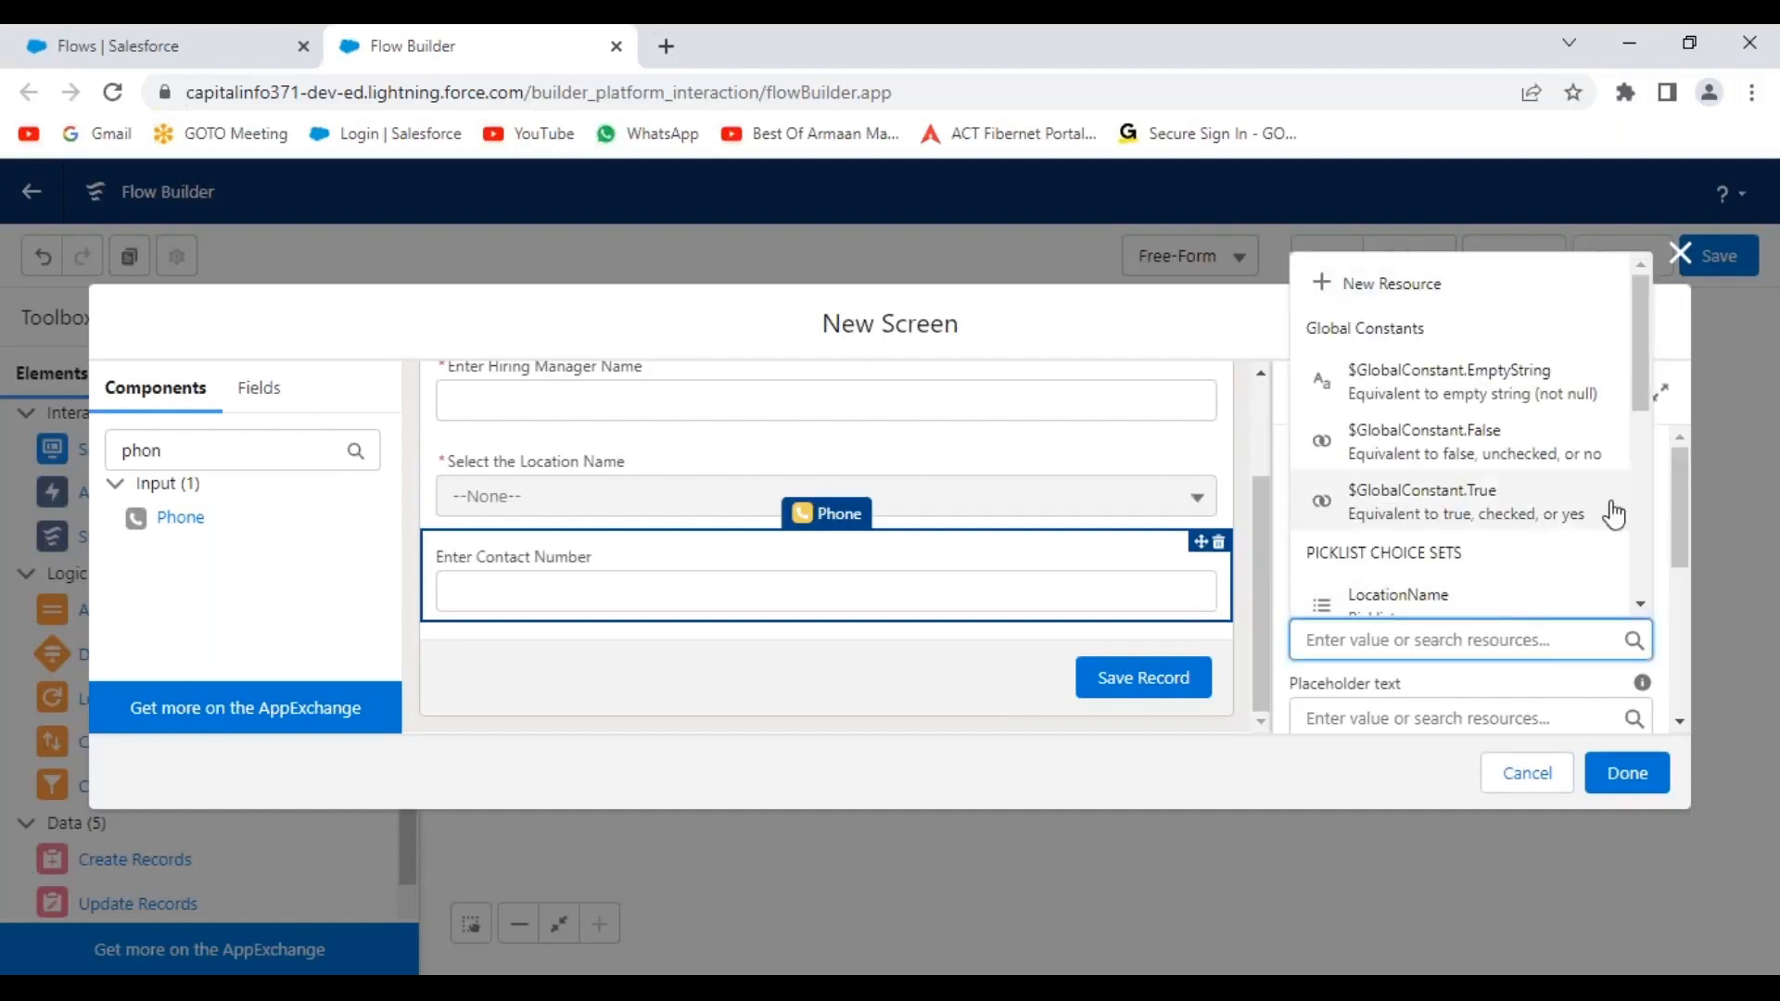
Set the phone field's placeholder text to 'Enter Contact Number'.
click(1683, 333)
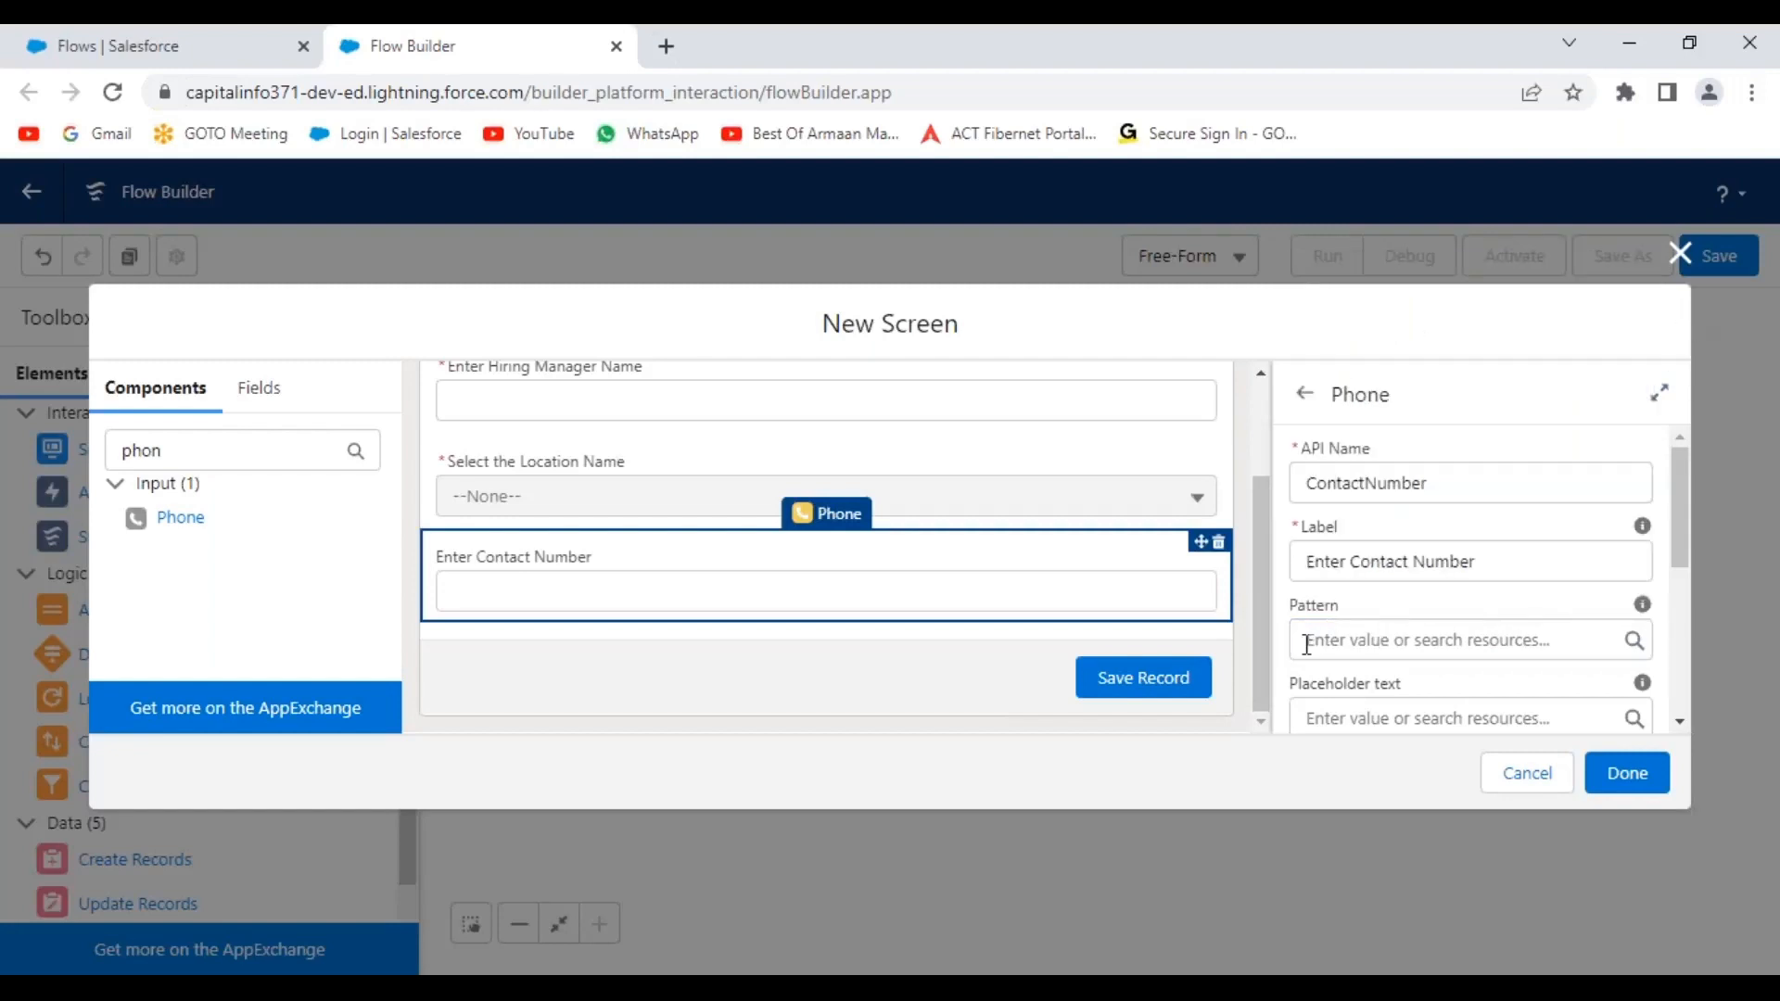
scroll(1387, 636, down, 2)
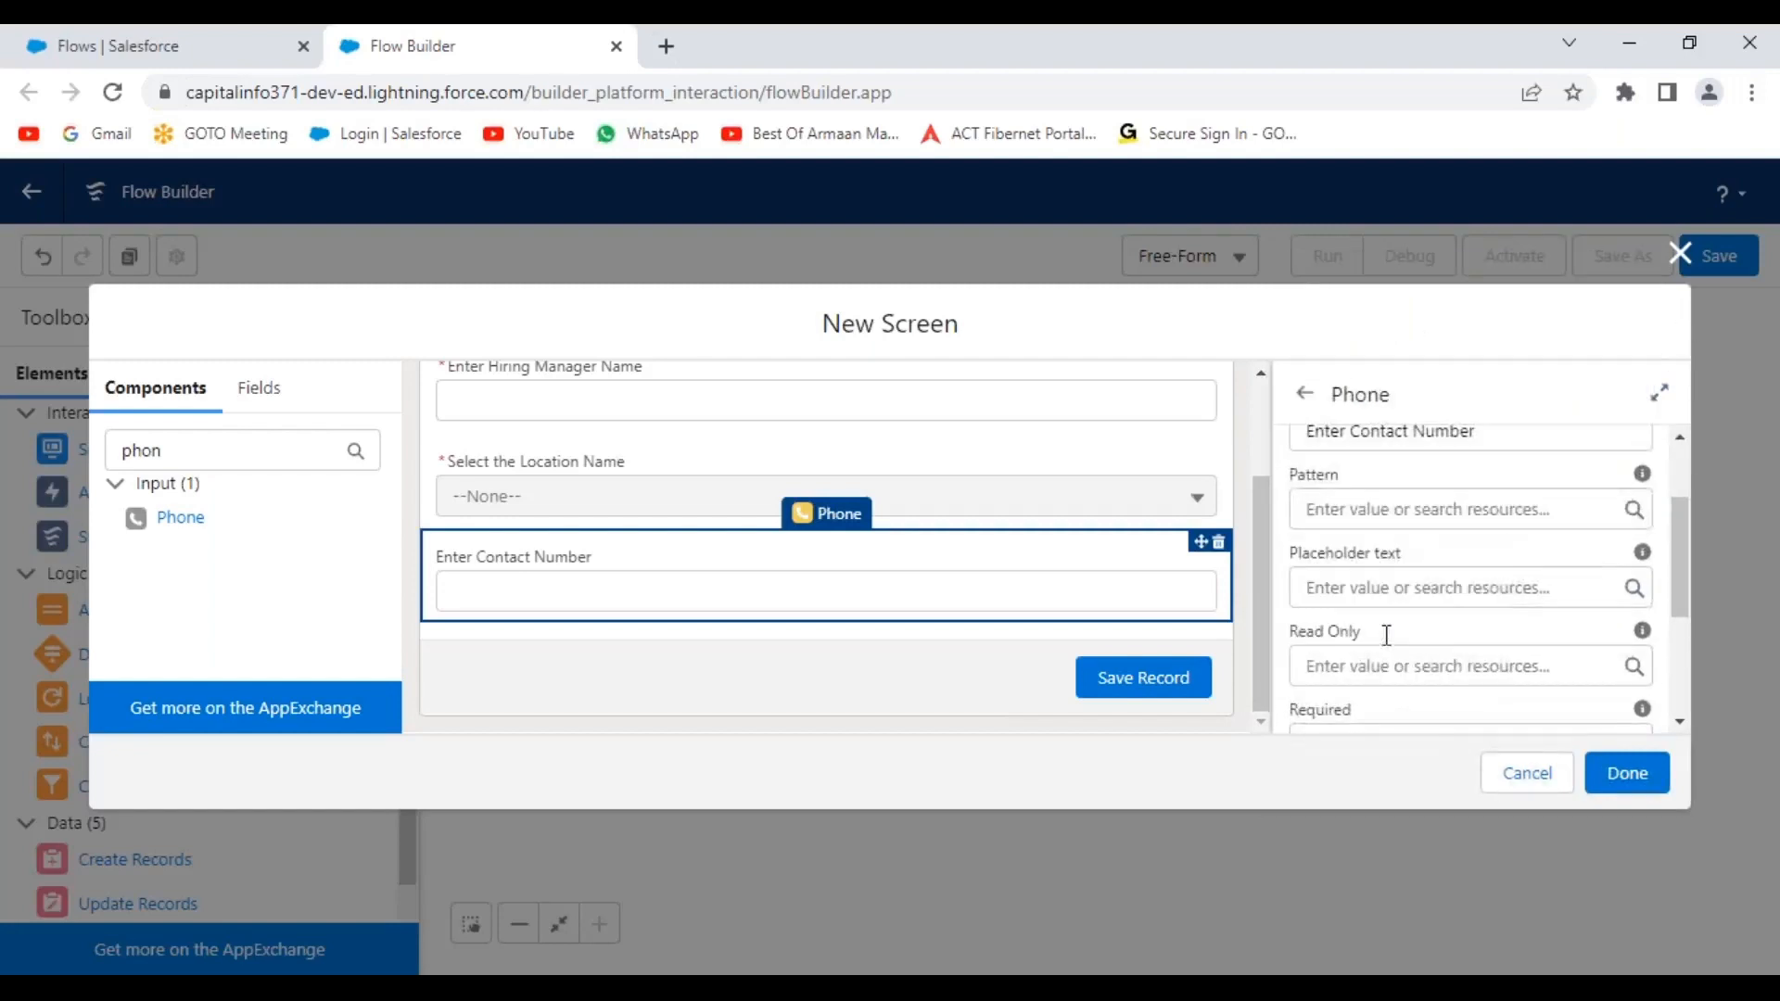
click(1341, 588)
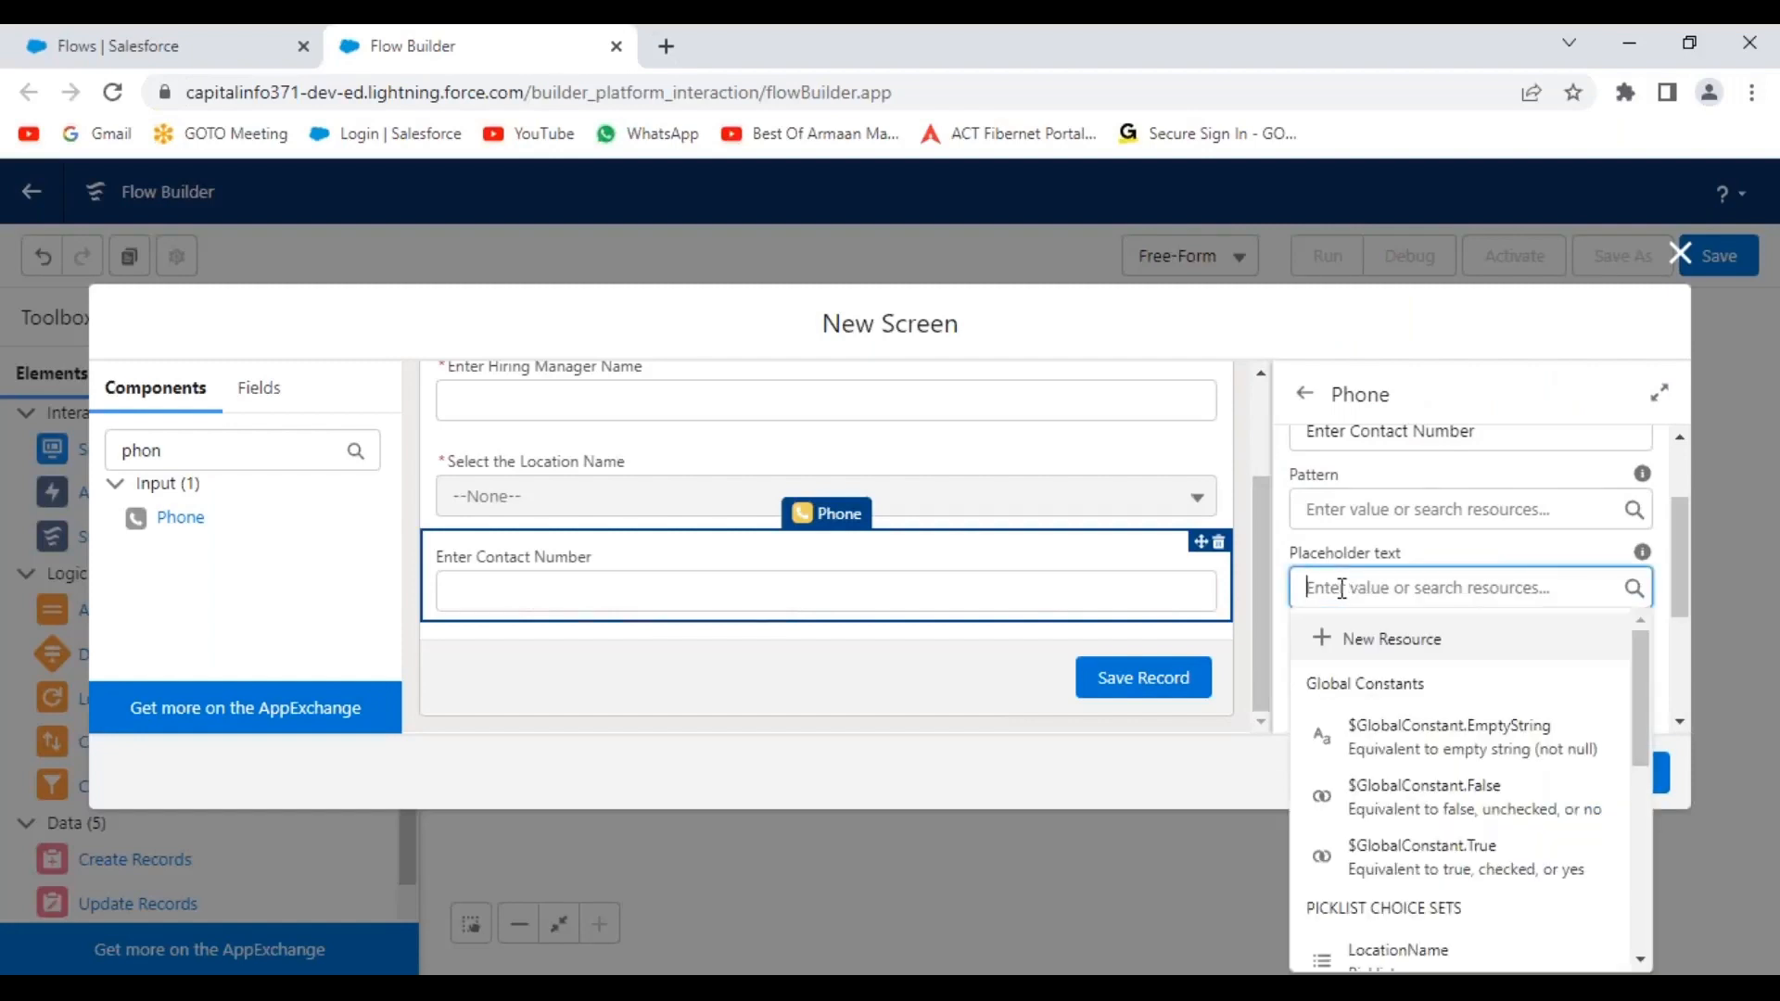
text(Enter Co)
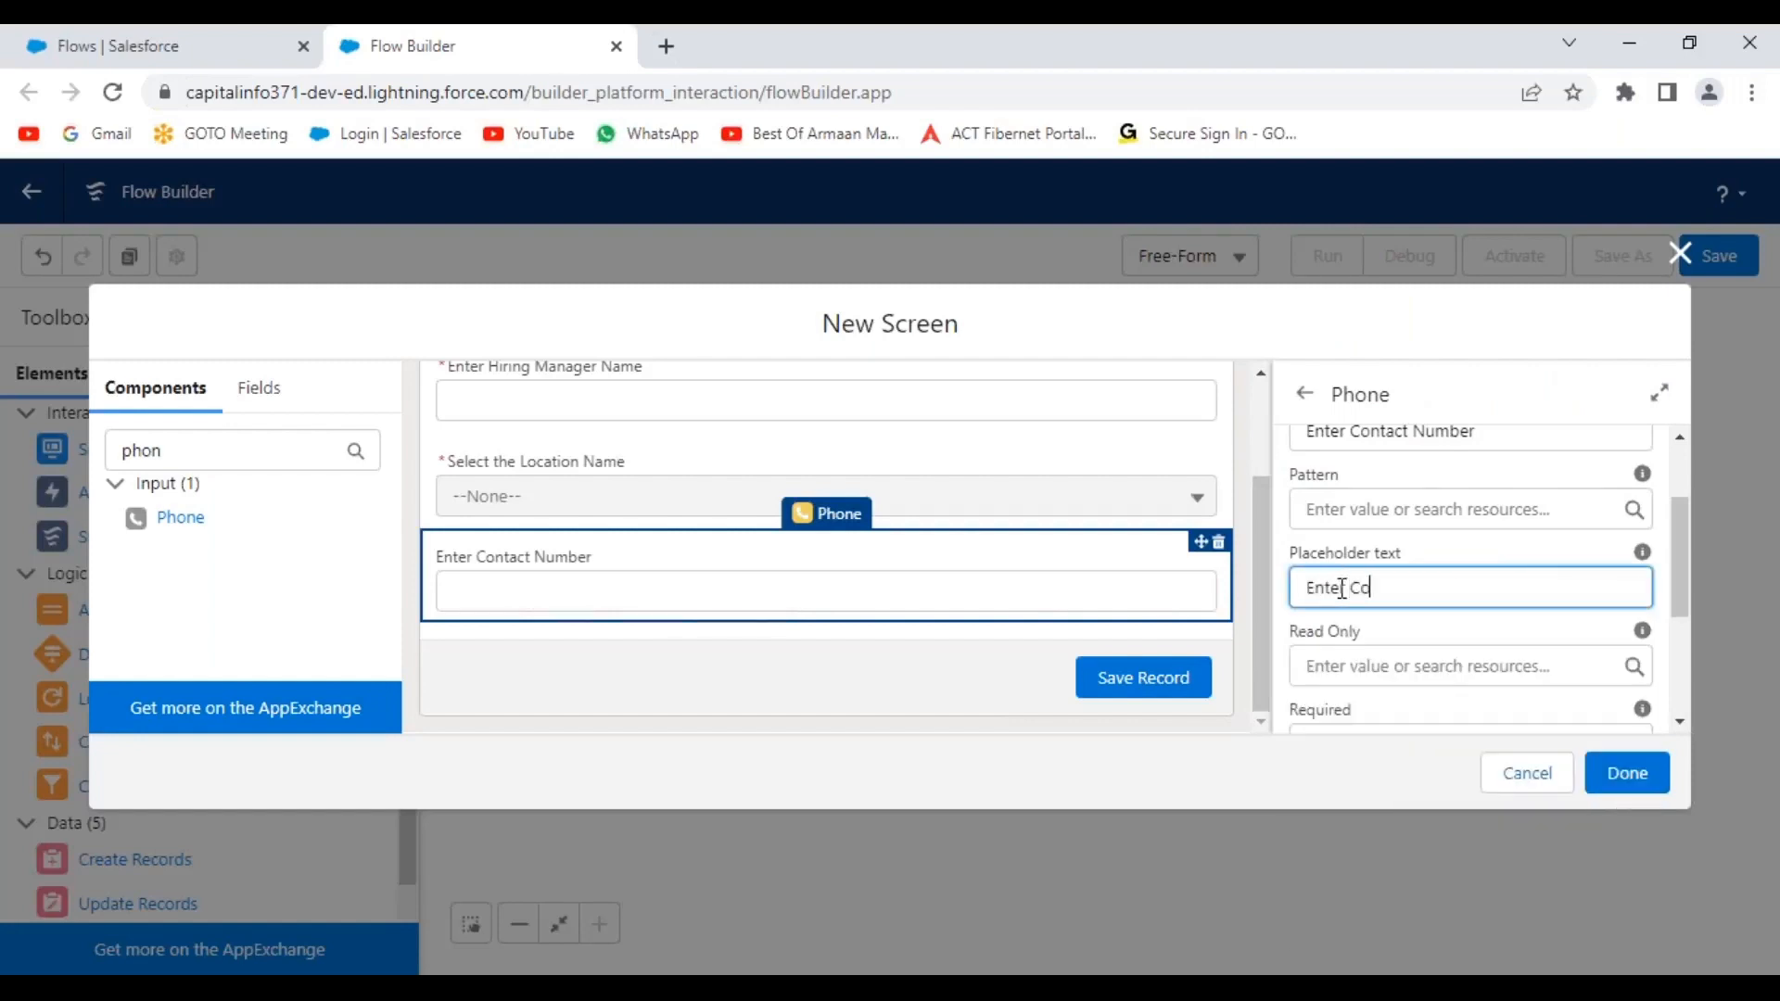
text(ntact Number)
click(1470, 625)
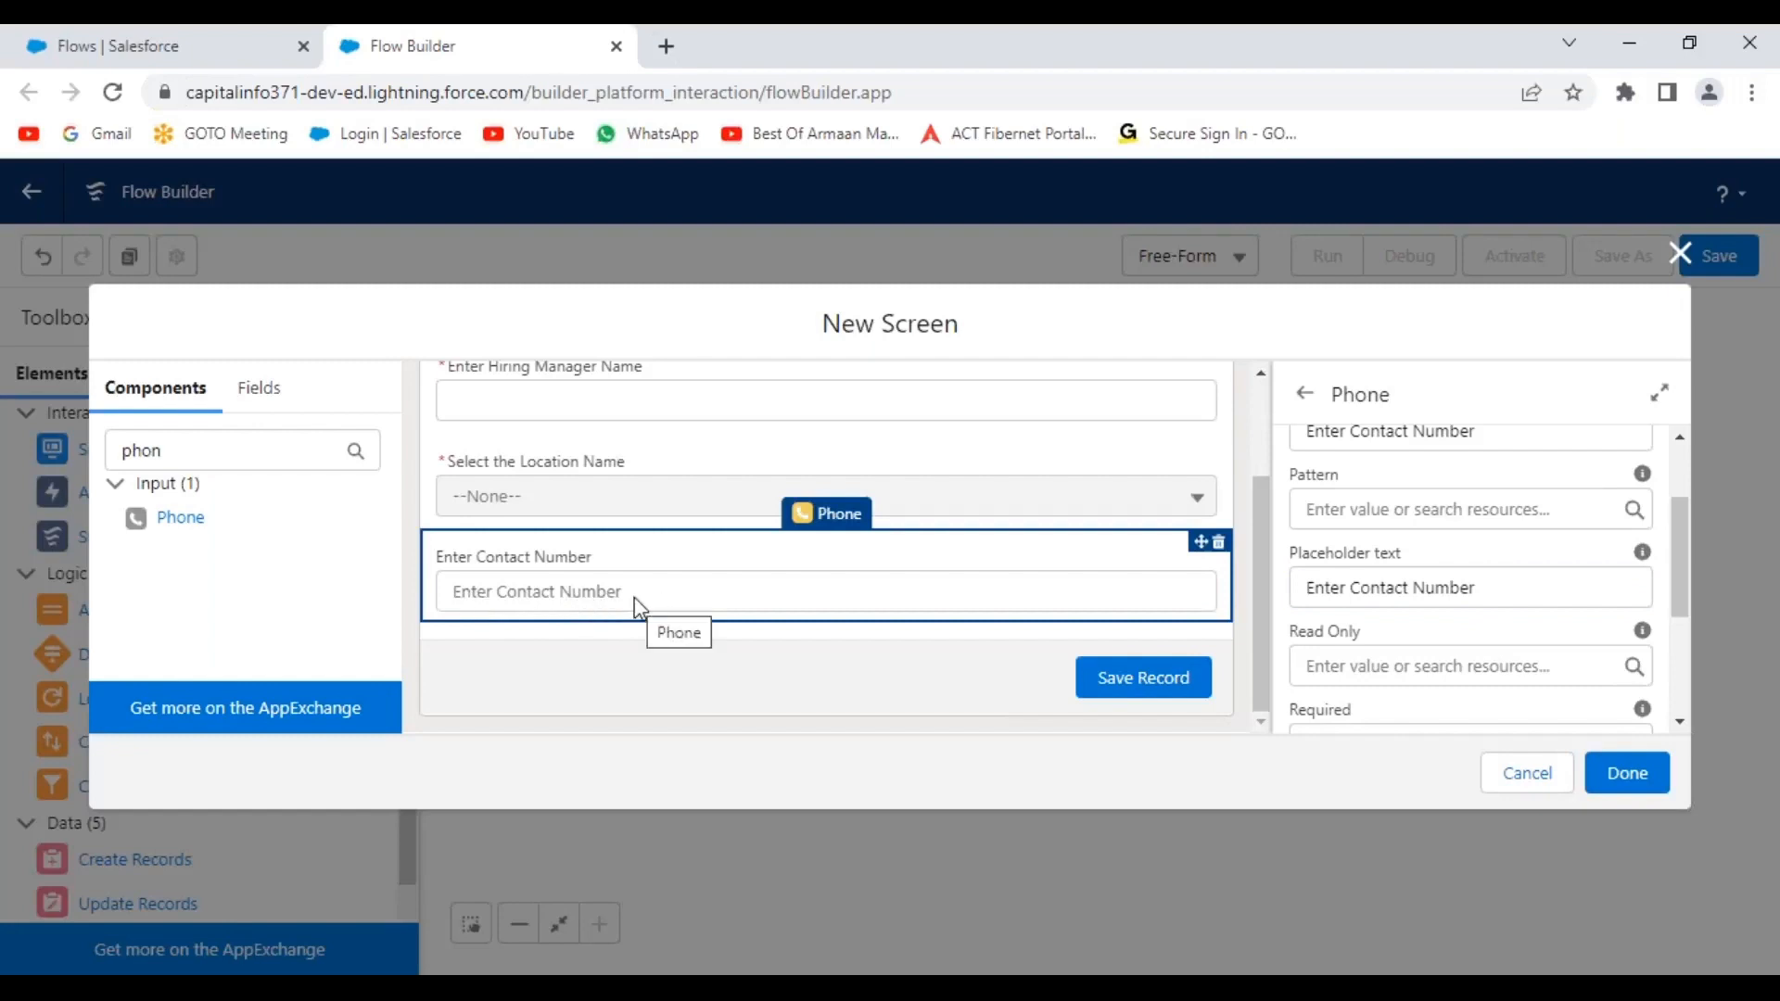
Set the phone field's Required to {!$GlobalConstant.True}.
scroll(1493, 631, down, 3)
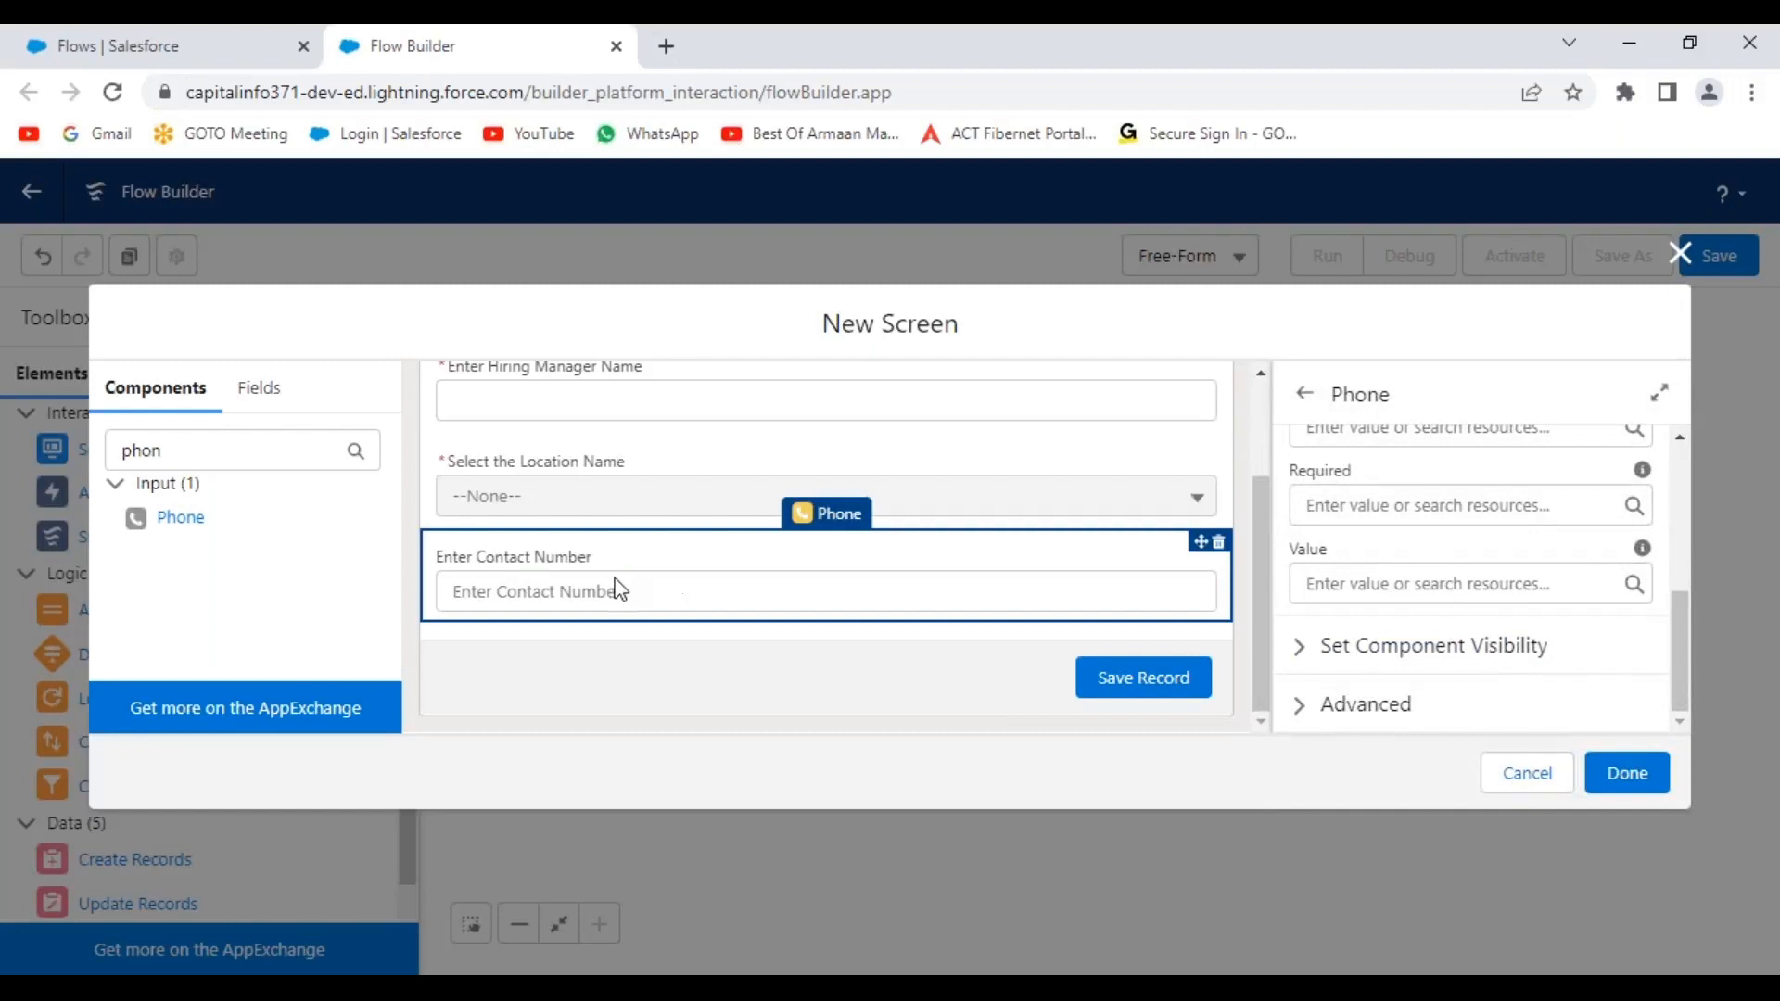
click(1635, 509)
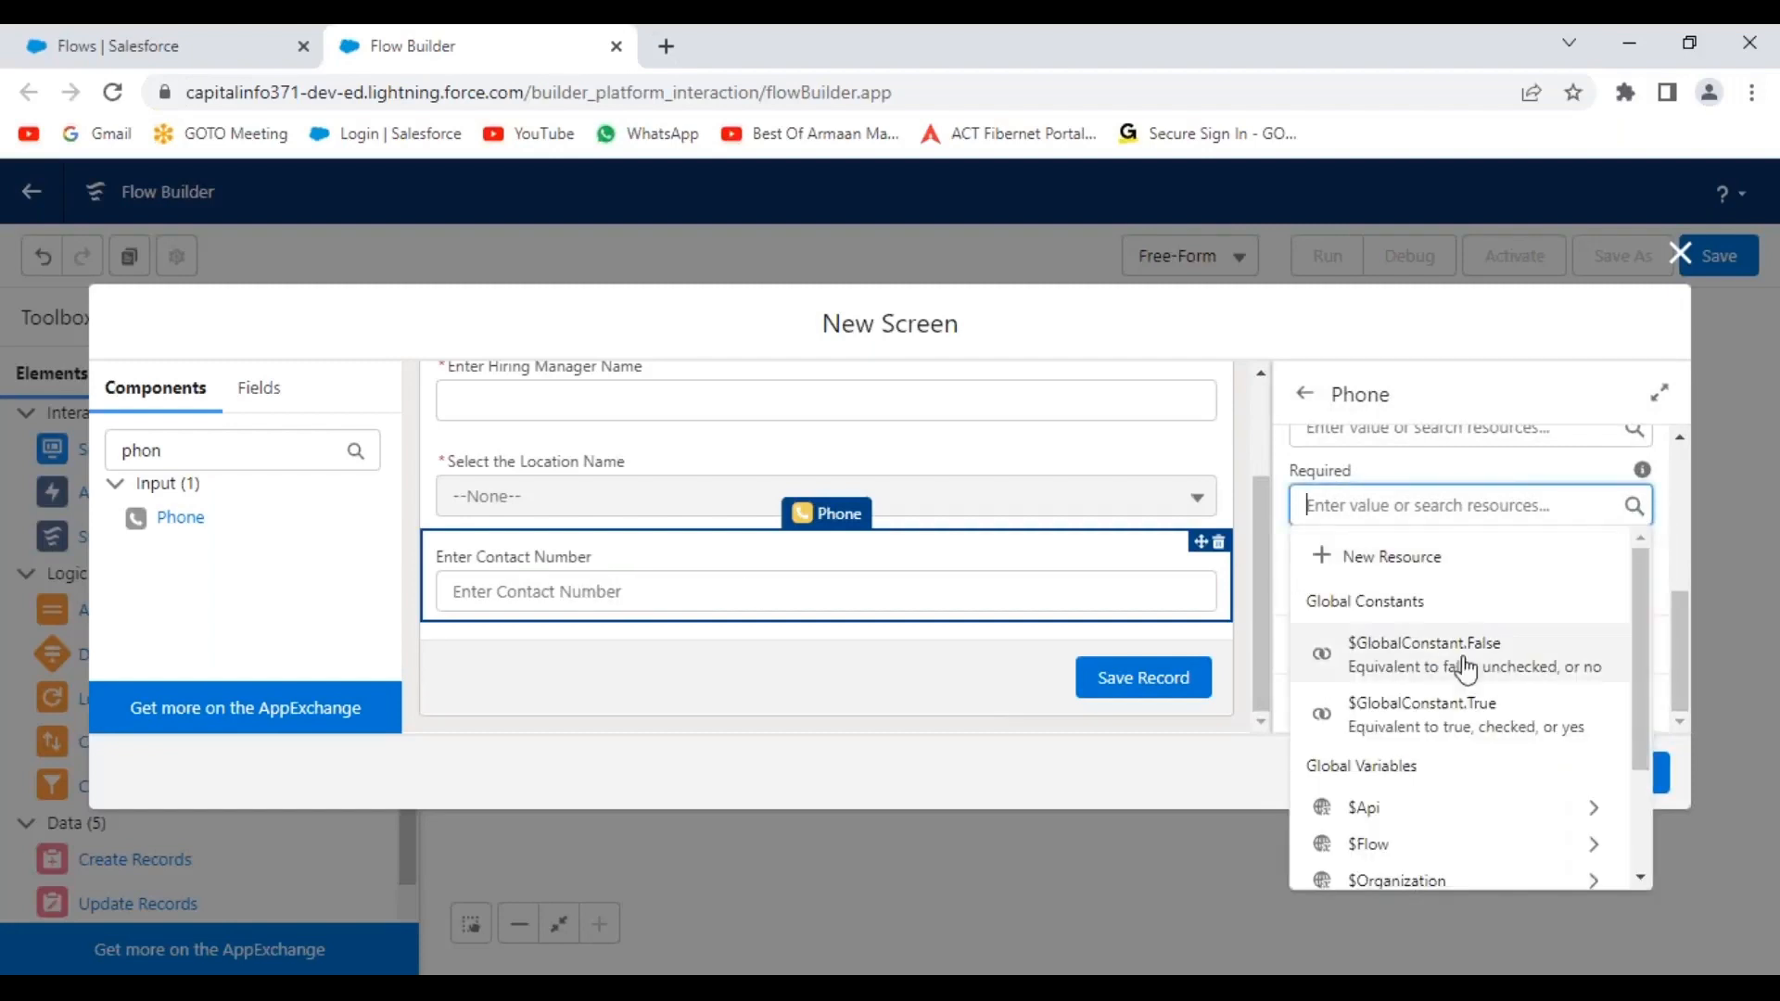
click(1414, 720)
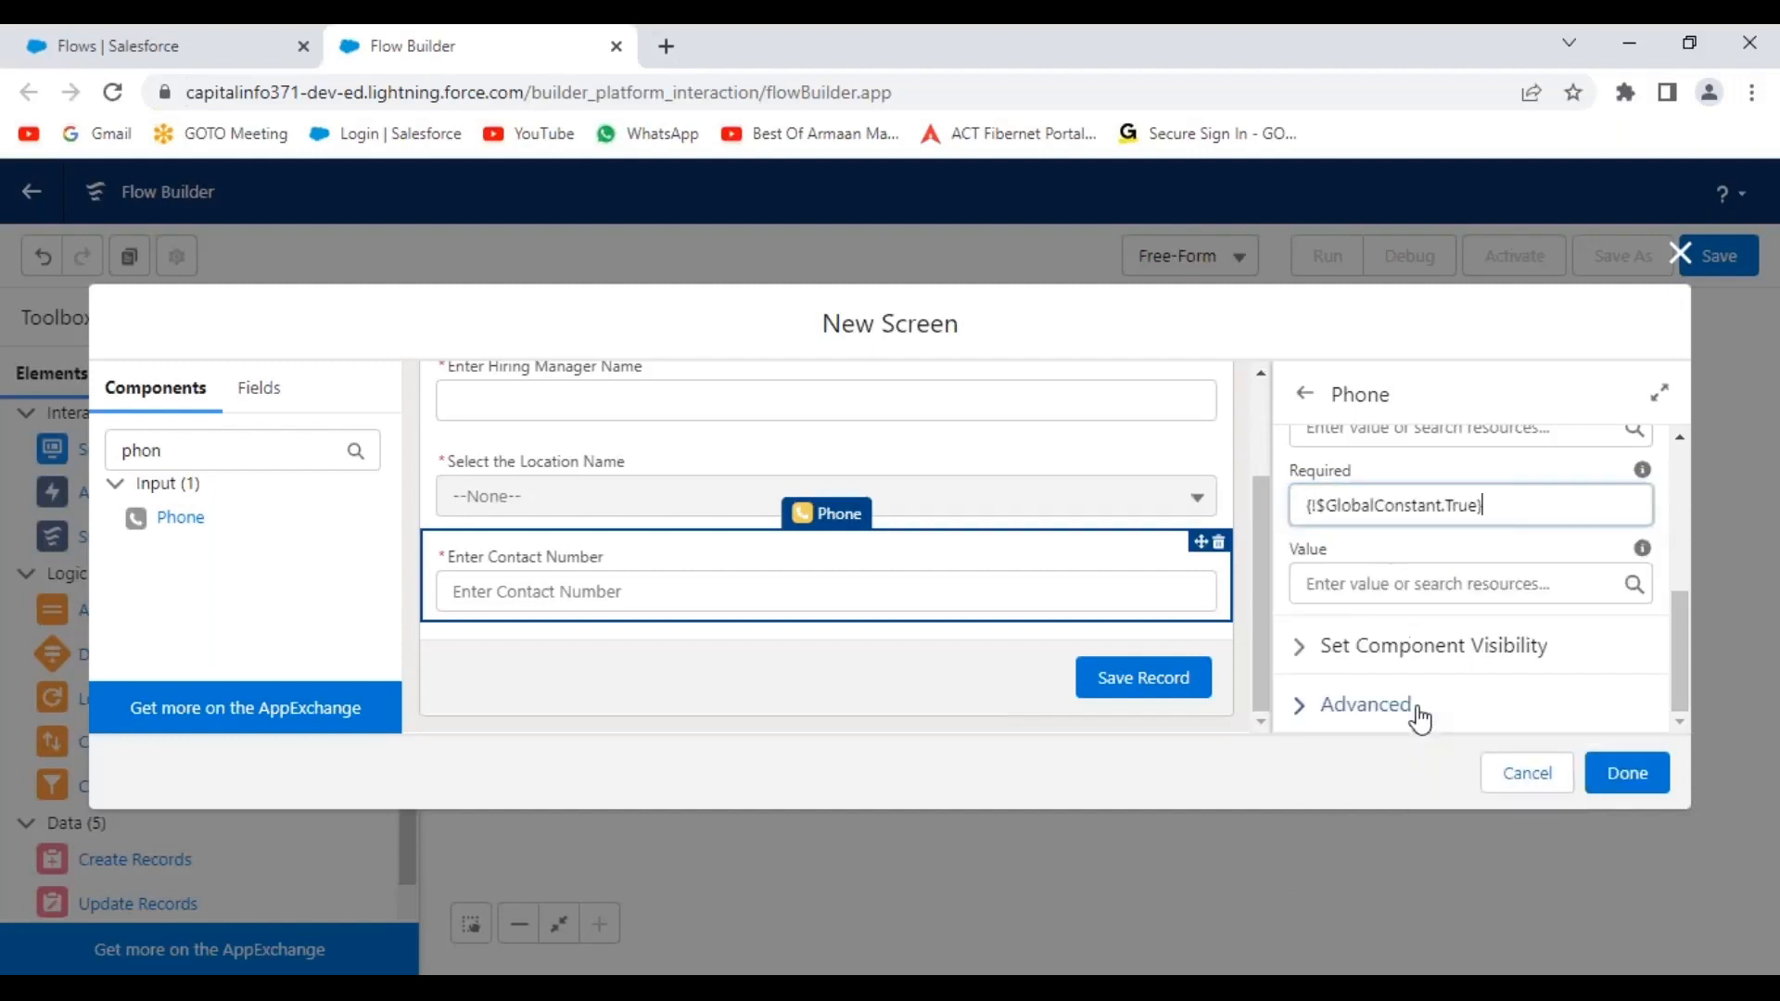
click(1501, 473)
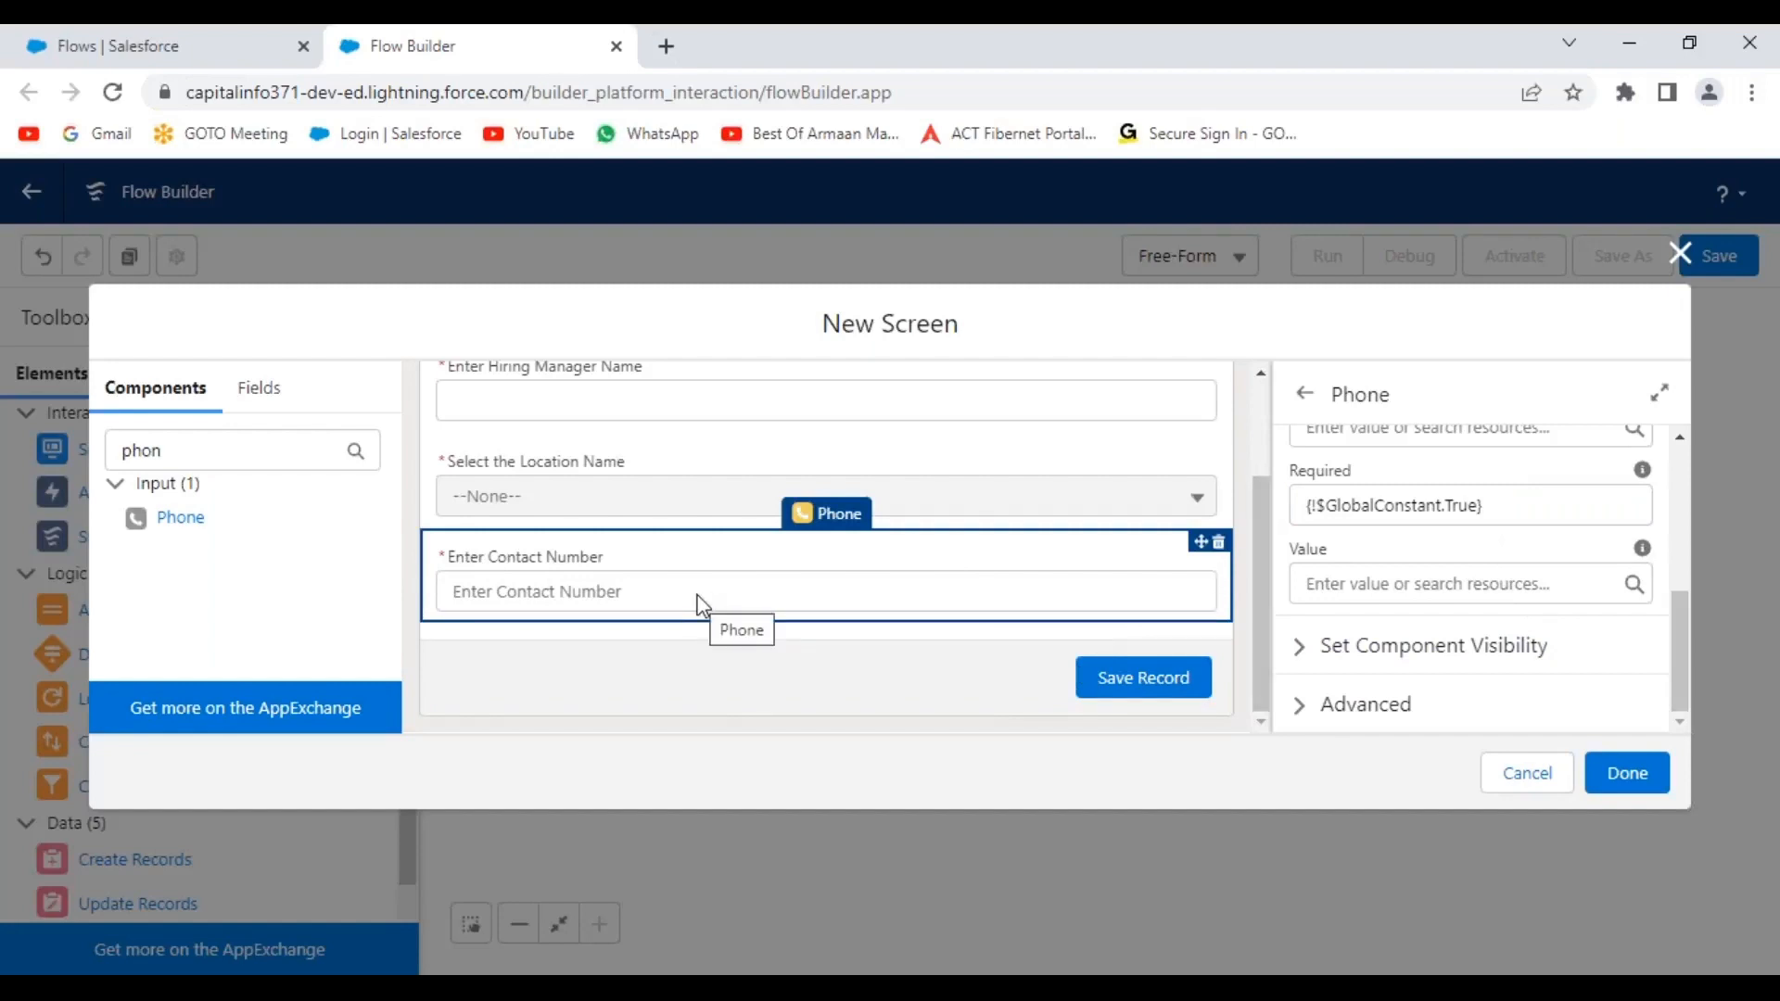
Search components for 'email' and add an Email input below the contact number field.
click(278, 450)
drag(278, 450, 130, 448)
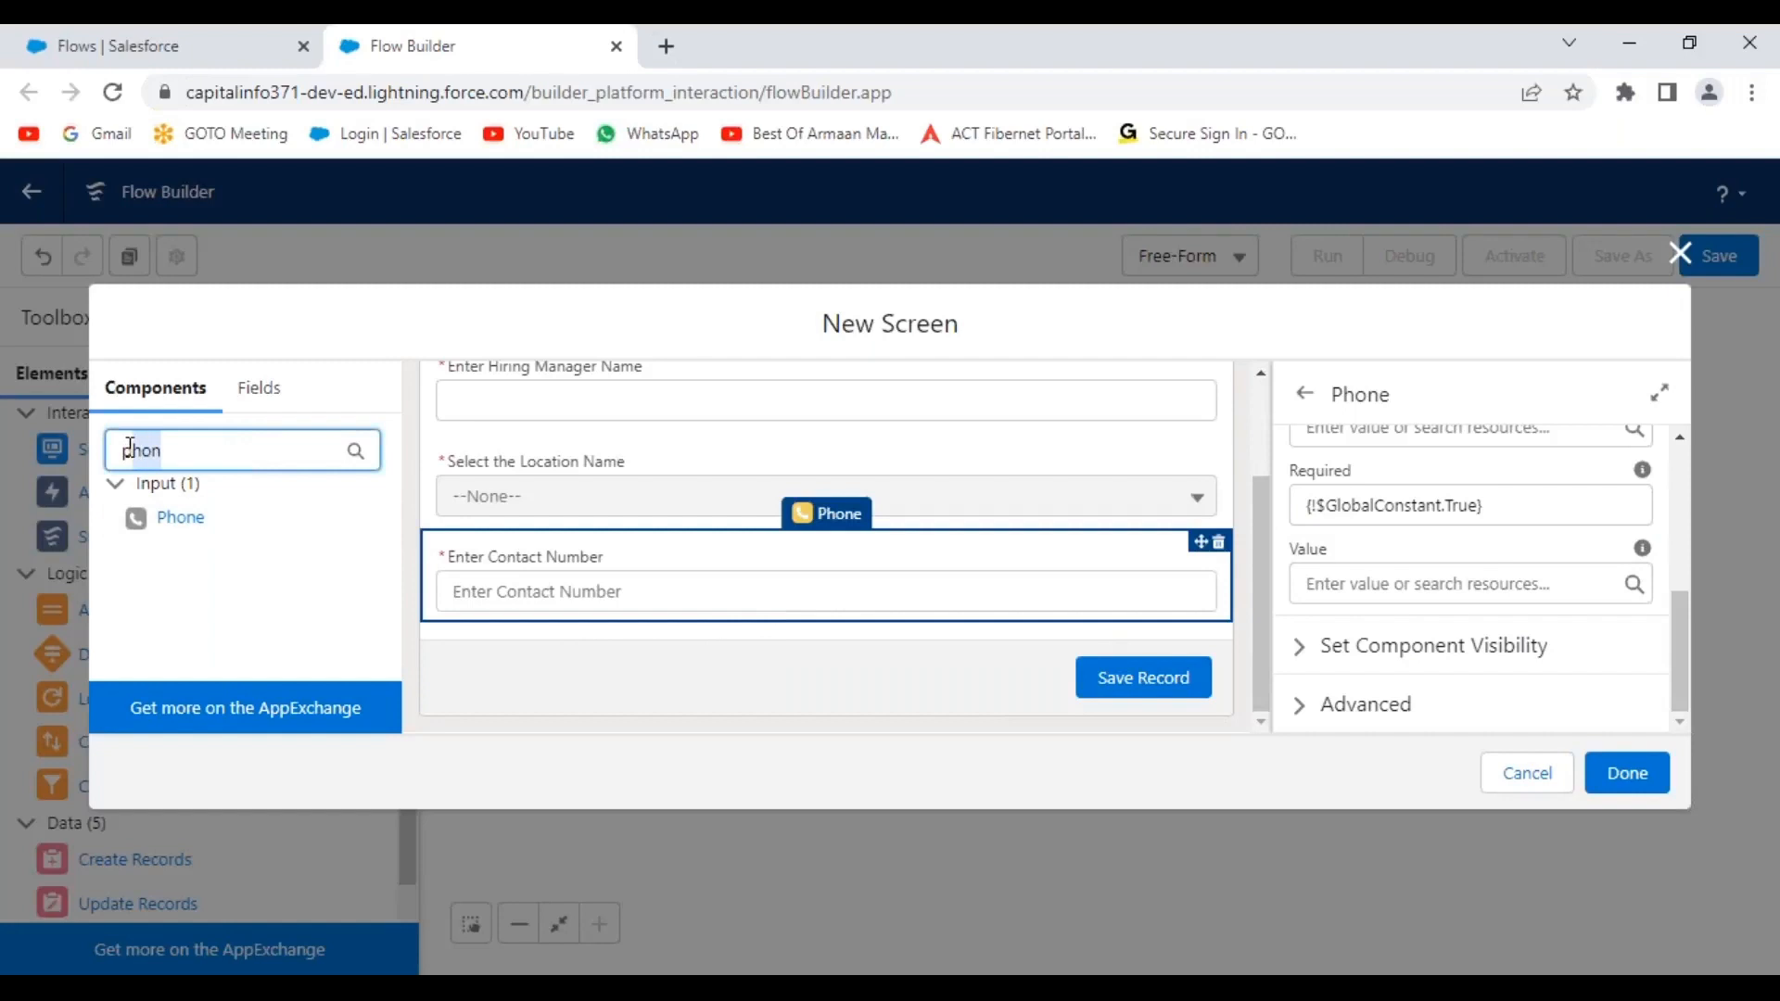
key(BackSpace)
text(email)
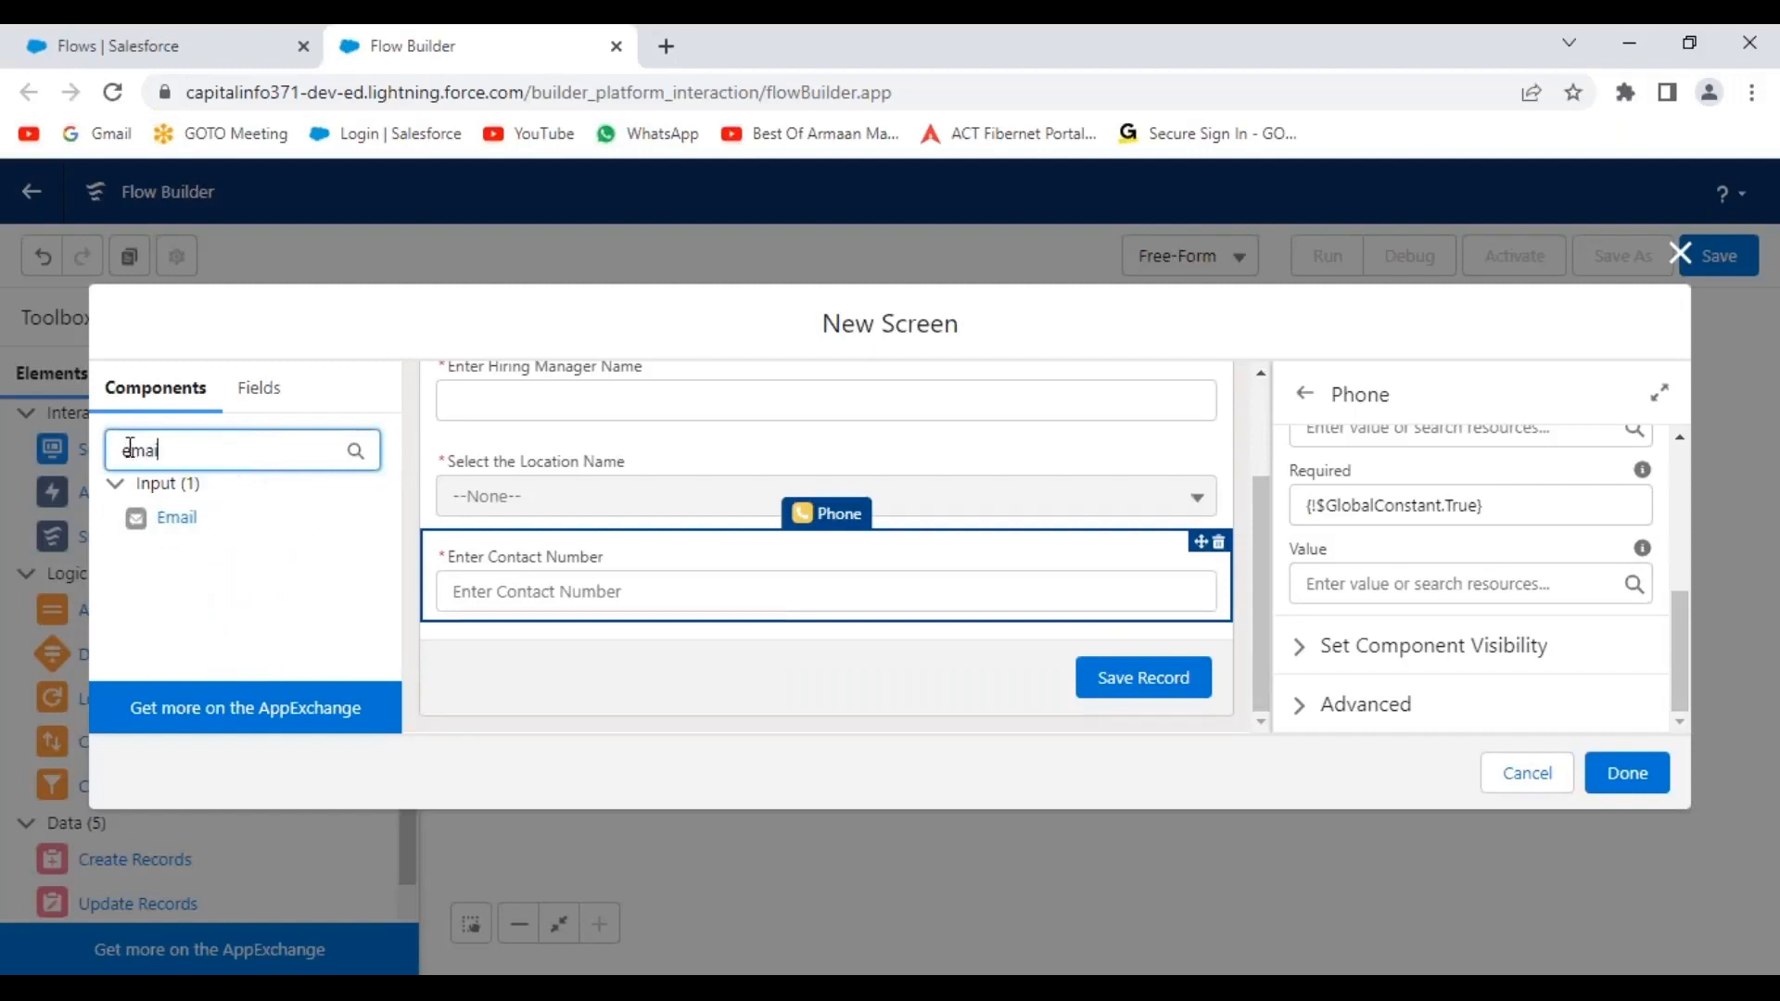
drag(169, 519, 801, 595)
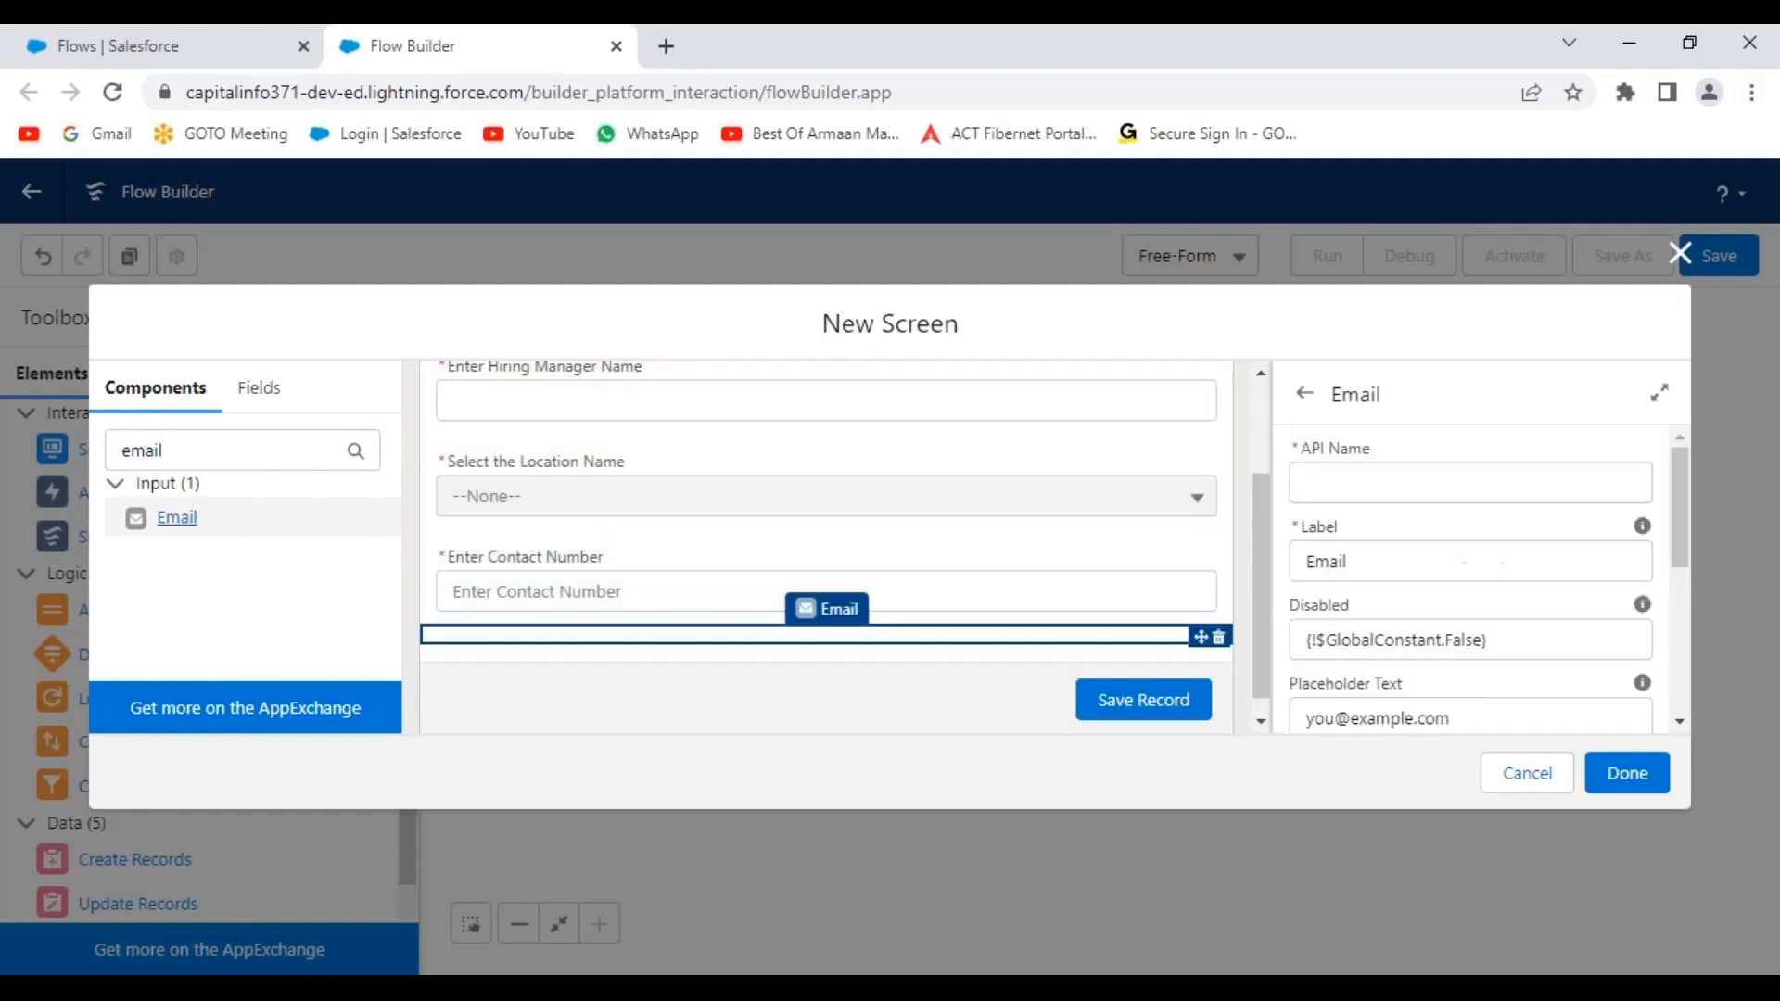
Give the Email field an email-address API name and the label 'Enter Email Address'.
scroll(1206, 607, down, 1)
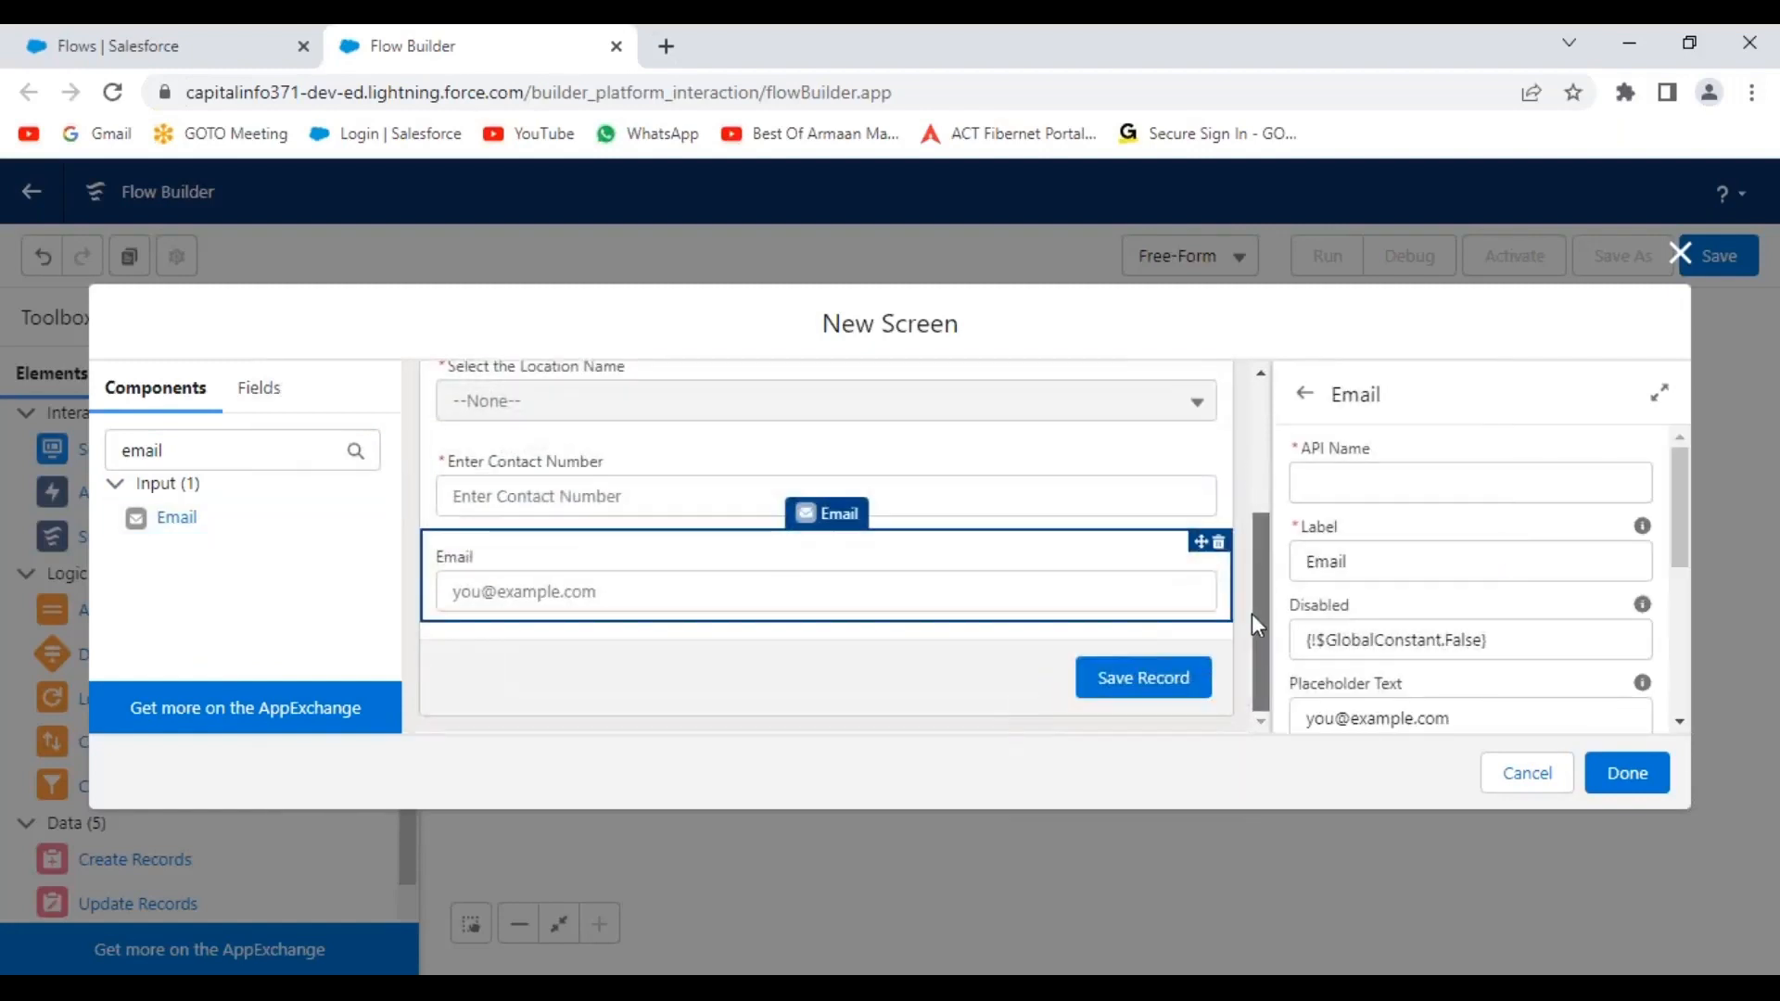
click(1338, 481)
text(EmailA)
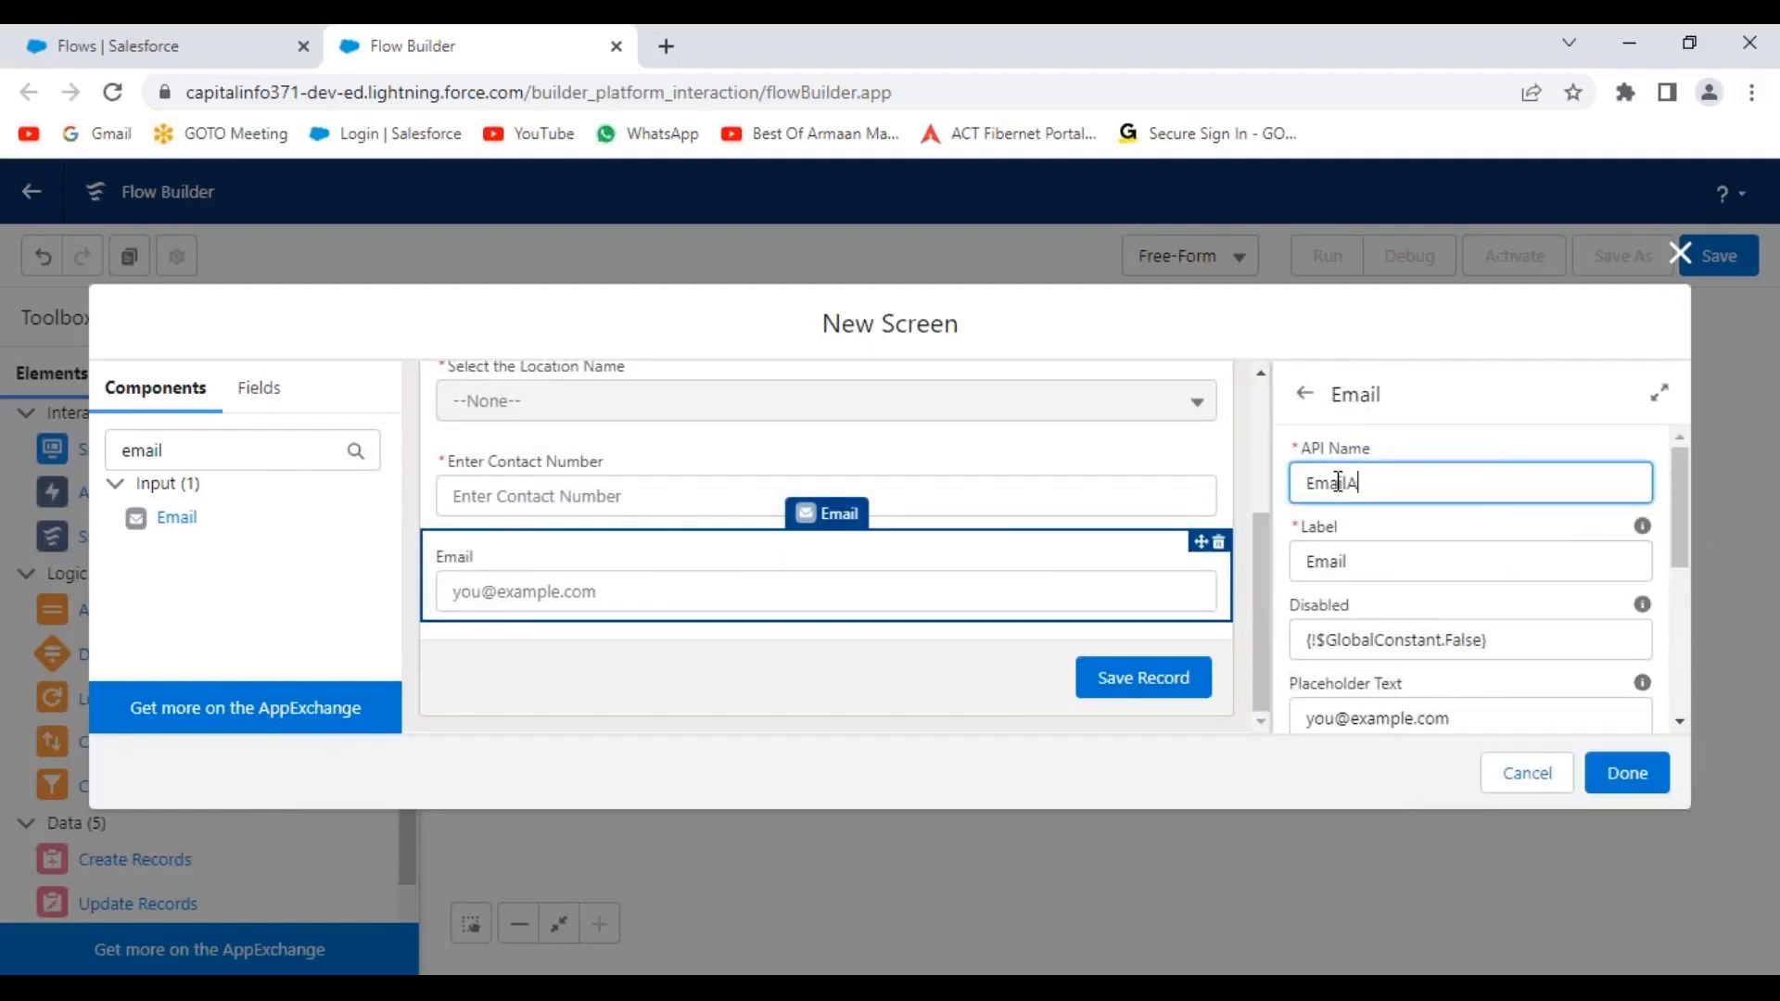
text(ddress)
key(Tab)
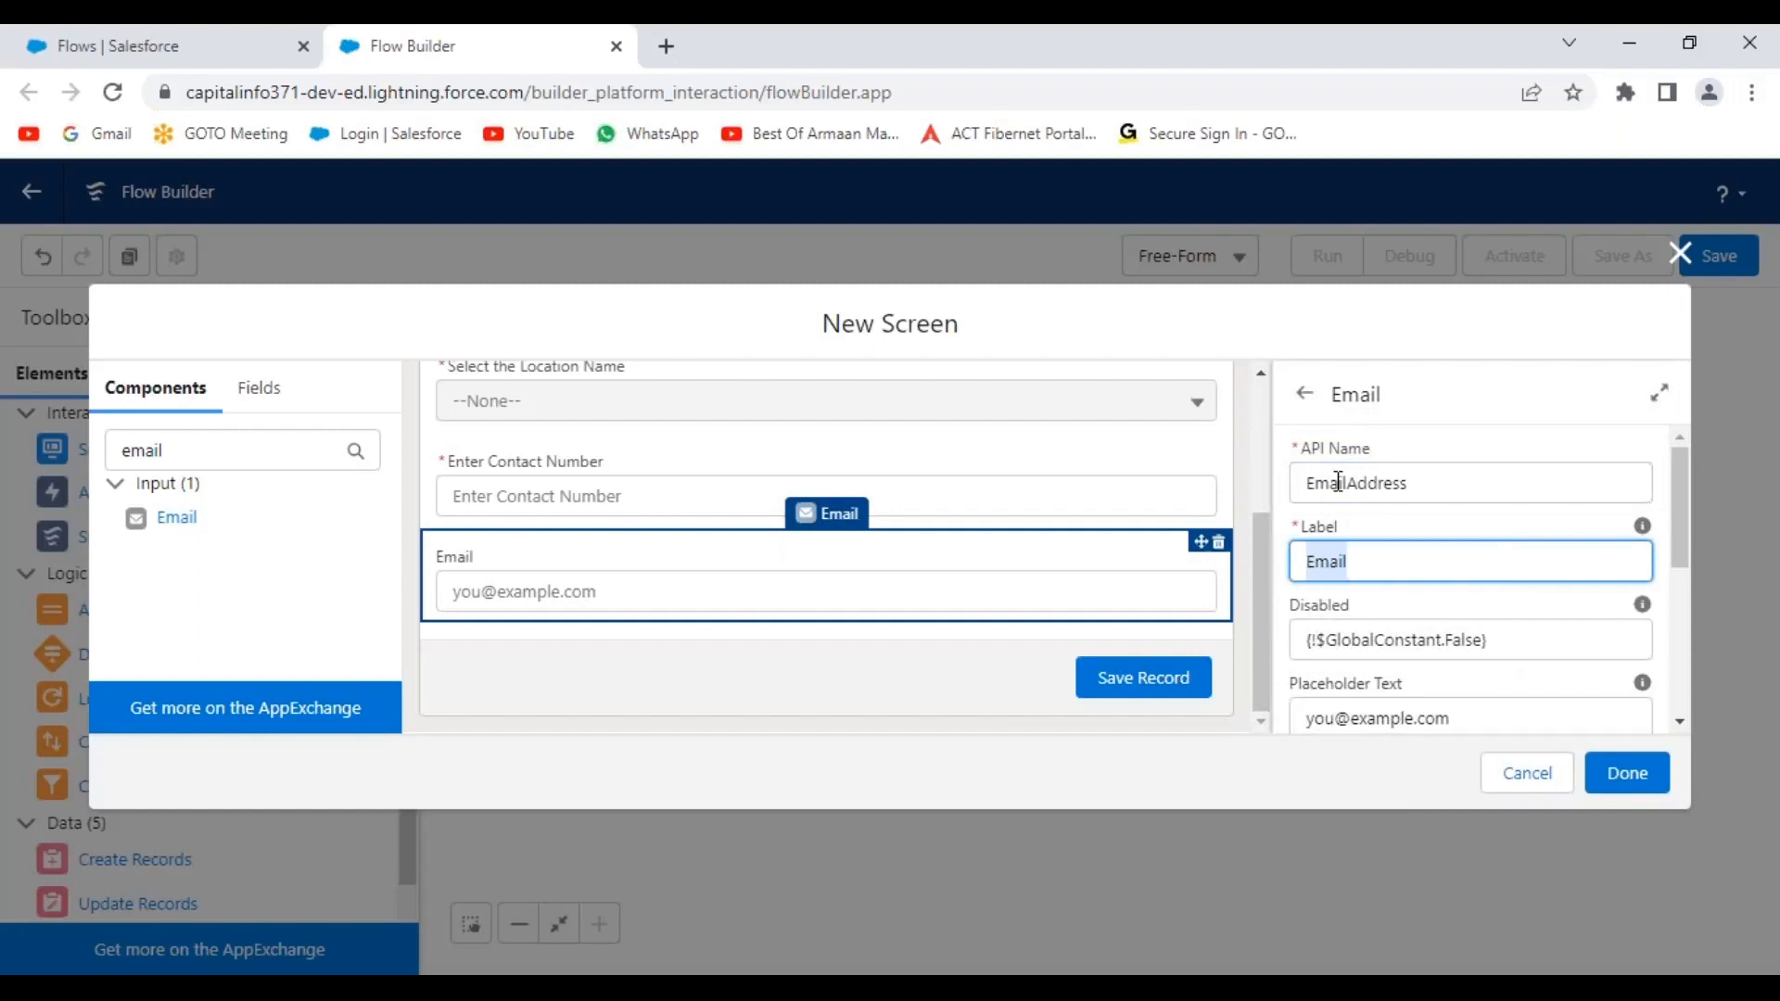
text(Enter E)
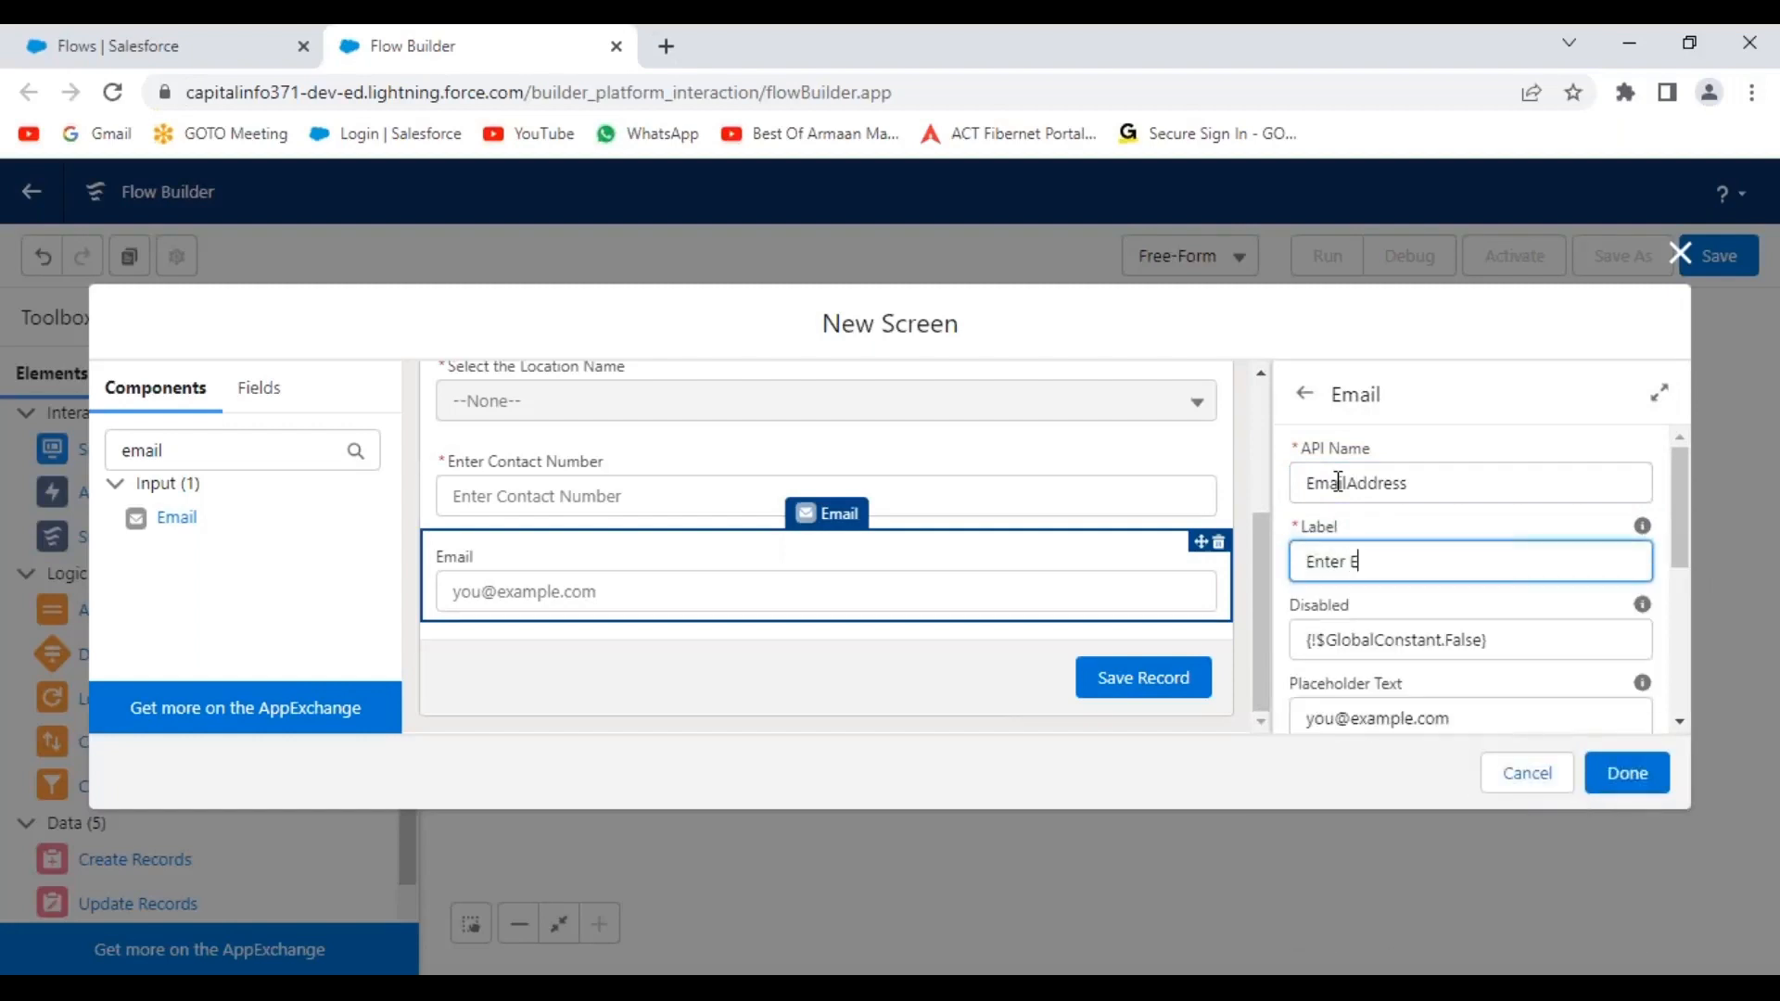
text(mail Address)
click(1506, 599)
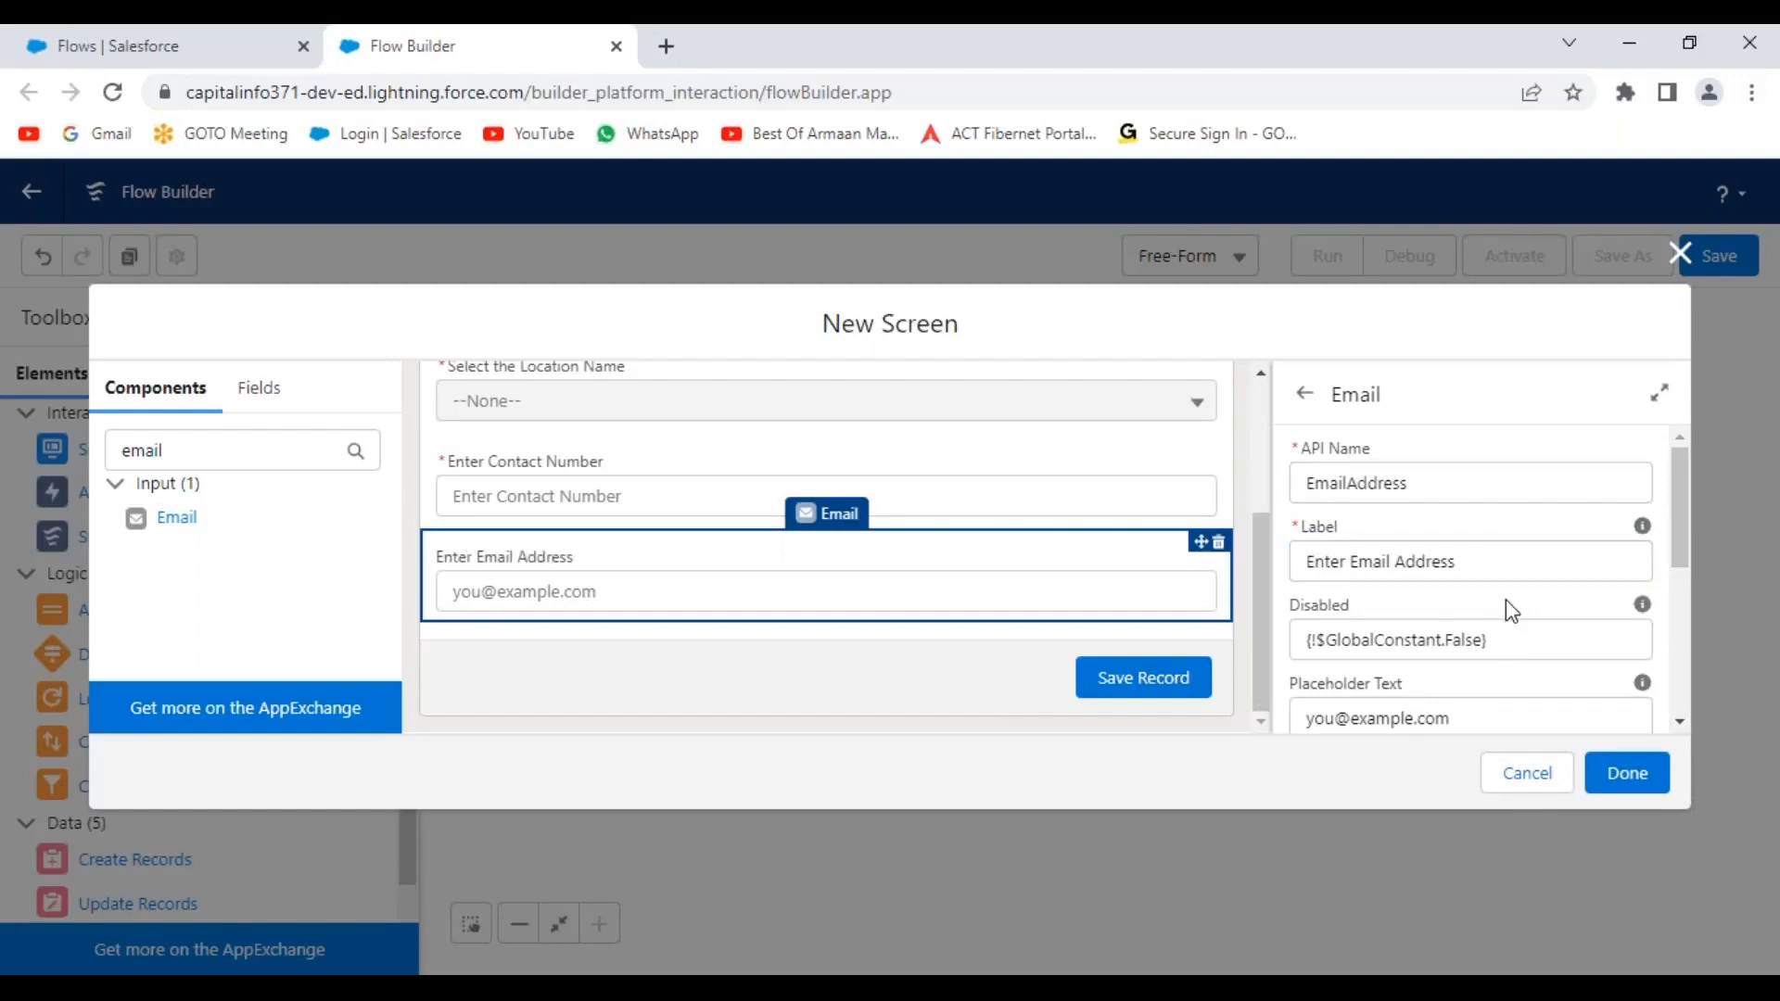
scroll(1506, 599, down, 3)
scroll(1351, 557, up, 2)
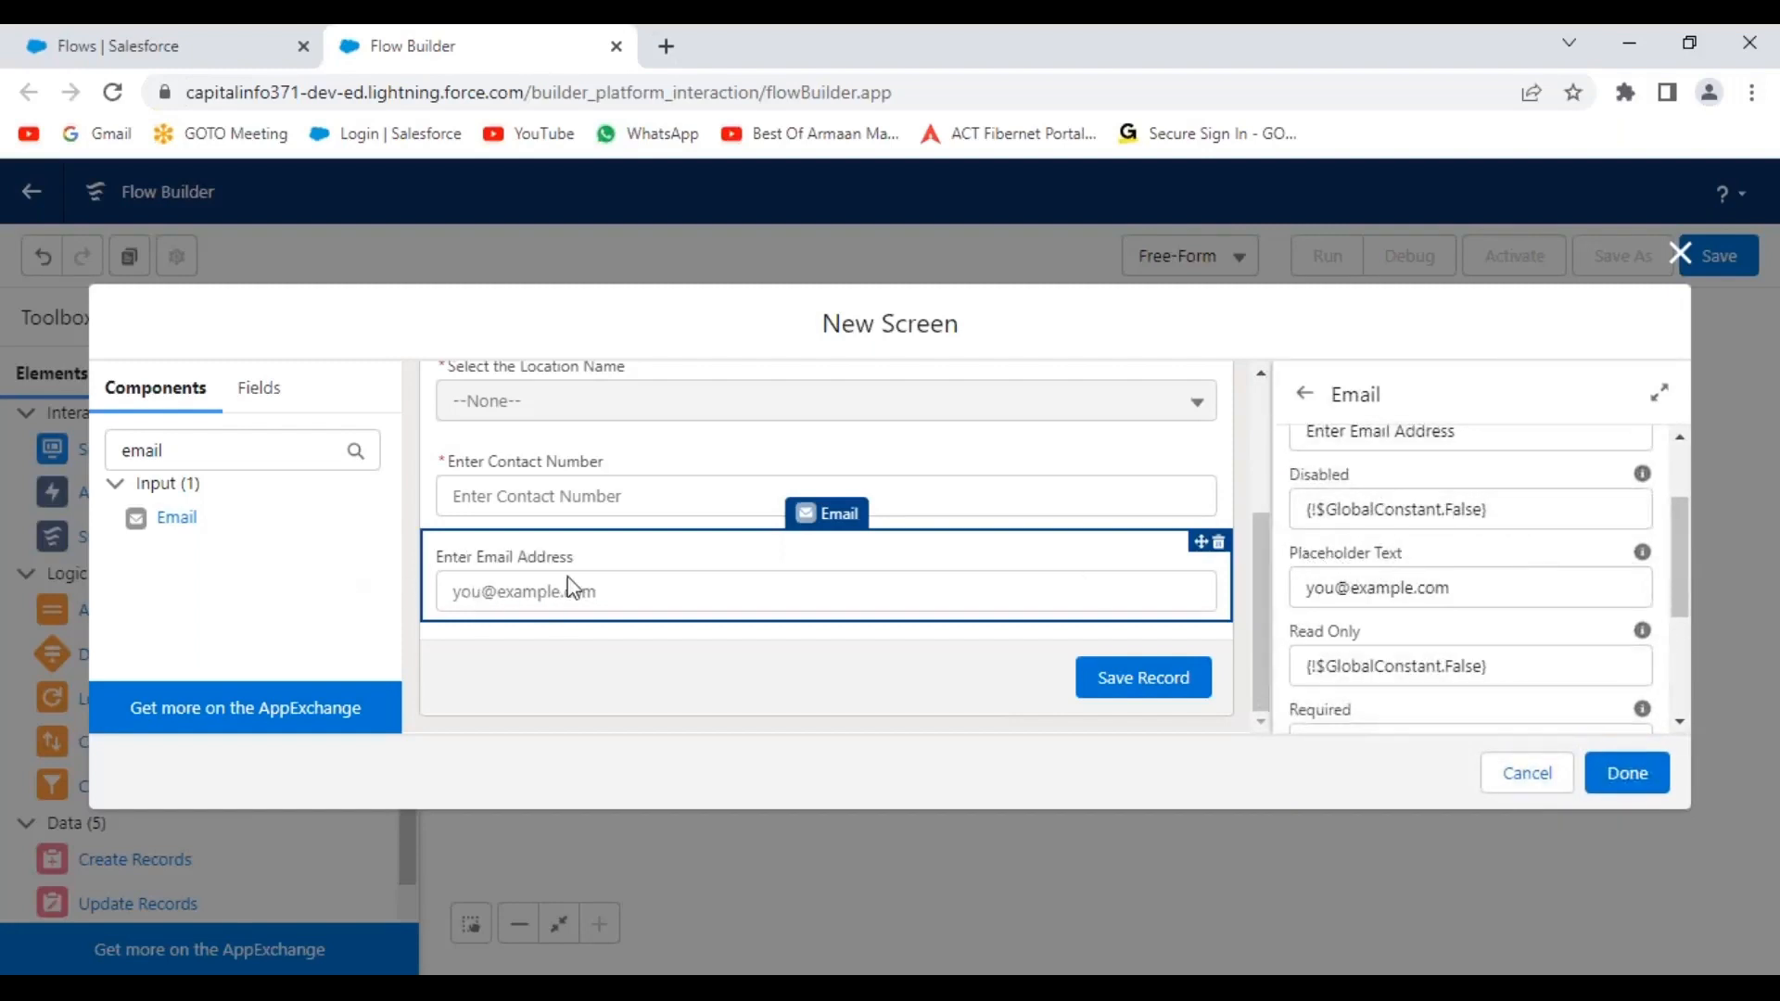
triple_click(1499, 587)
key(BackSpace)
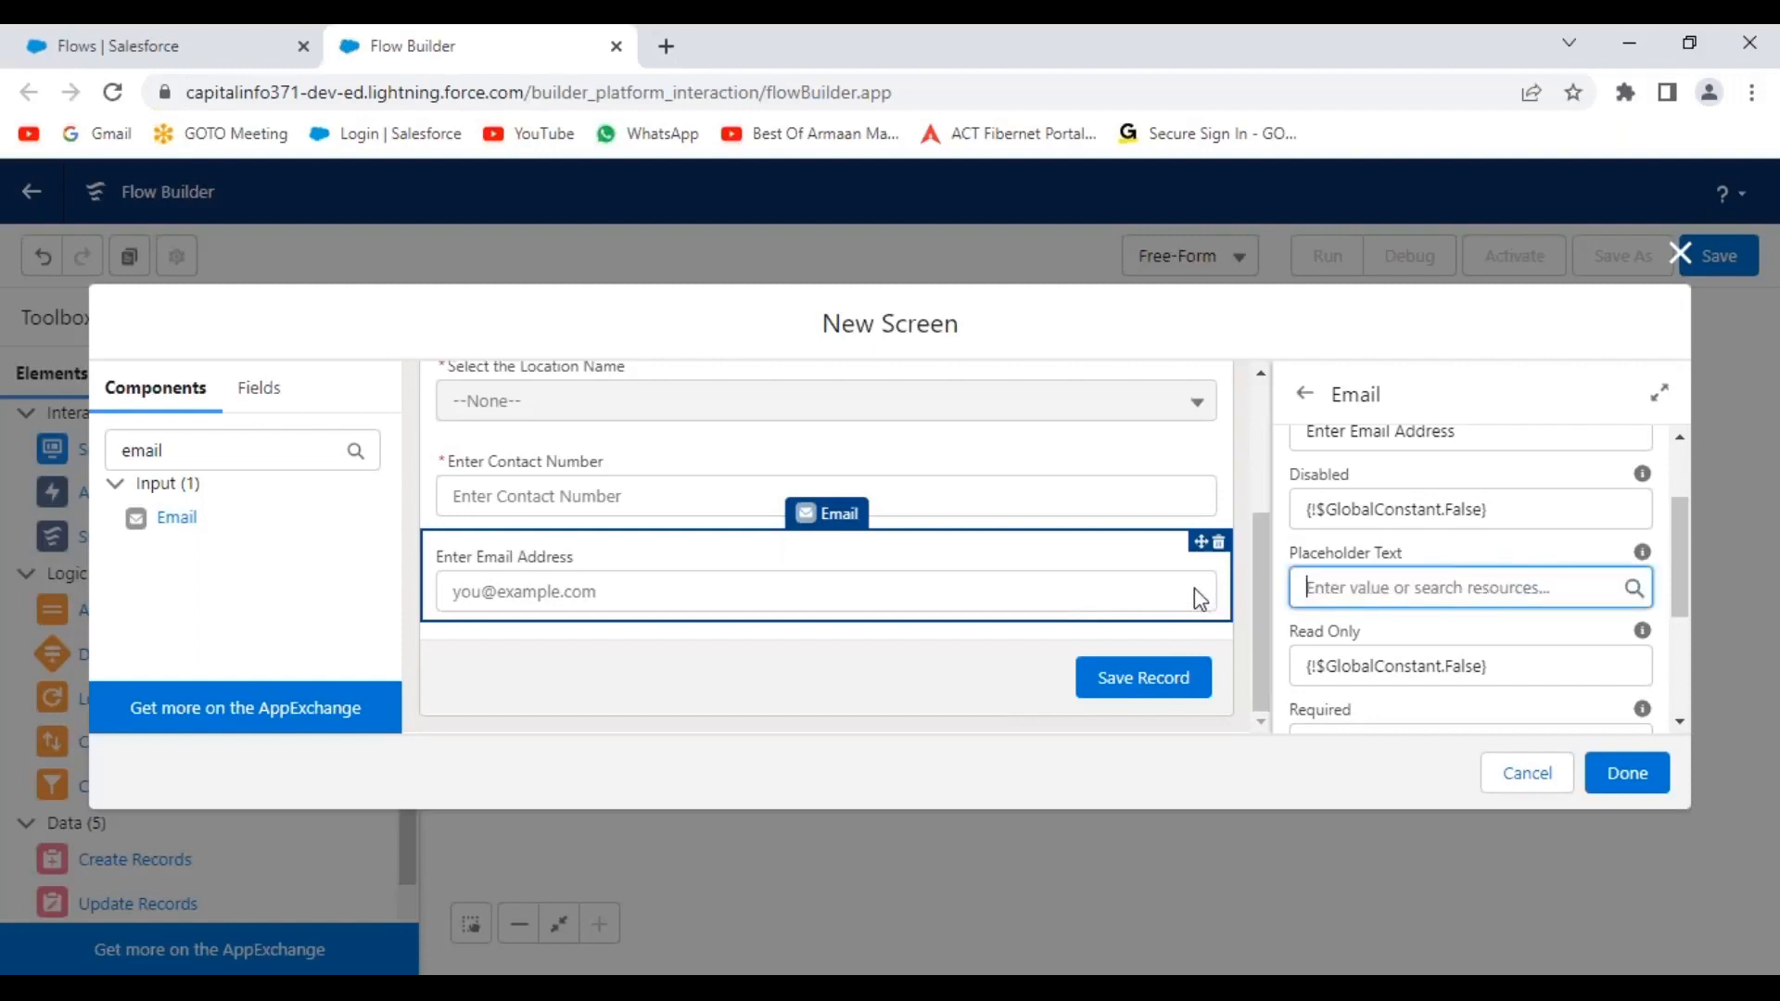
click(1380, 554)
click(1370, 553)
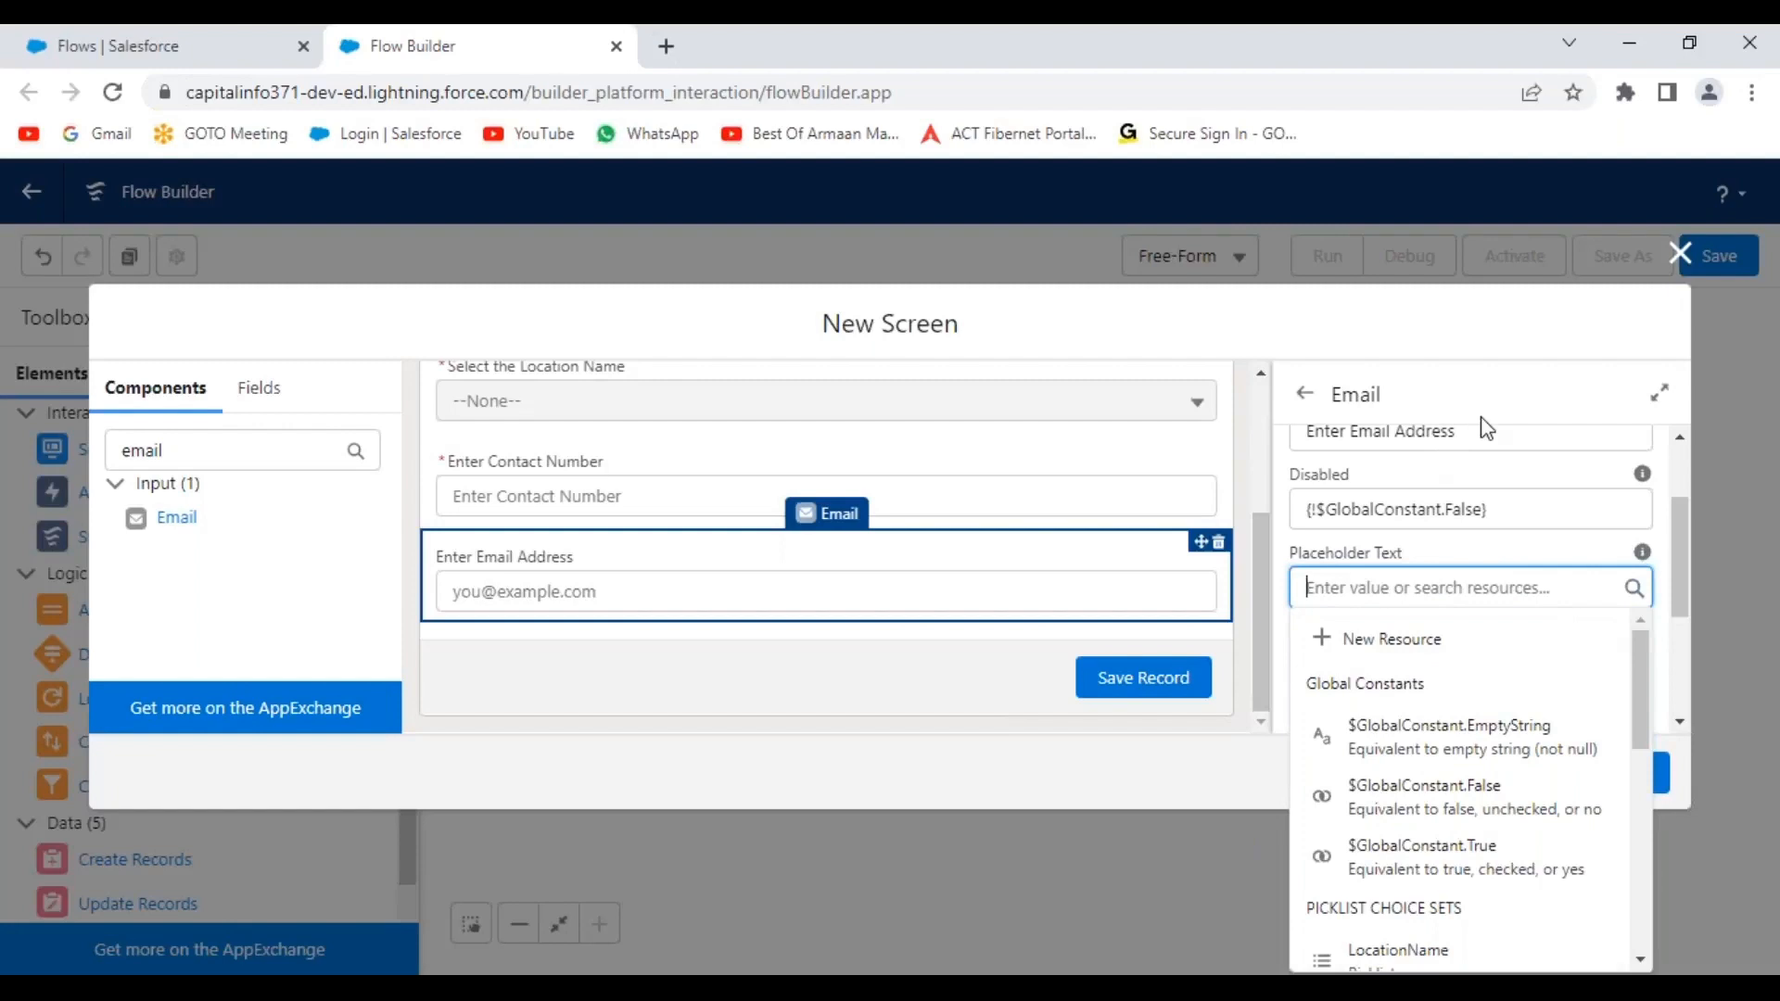
click(1506, 427)
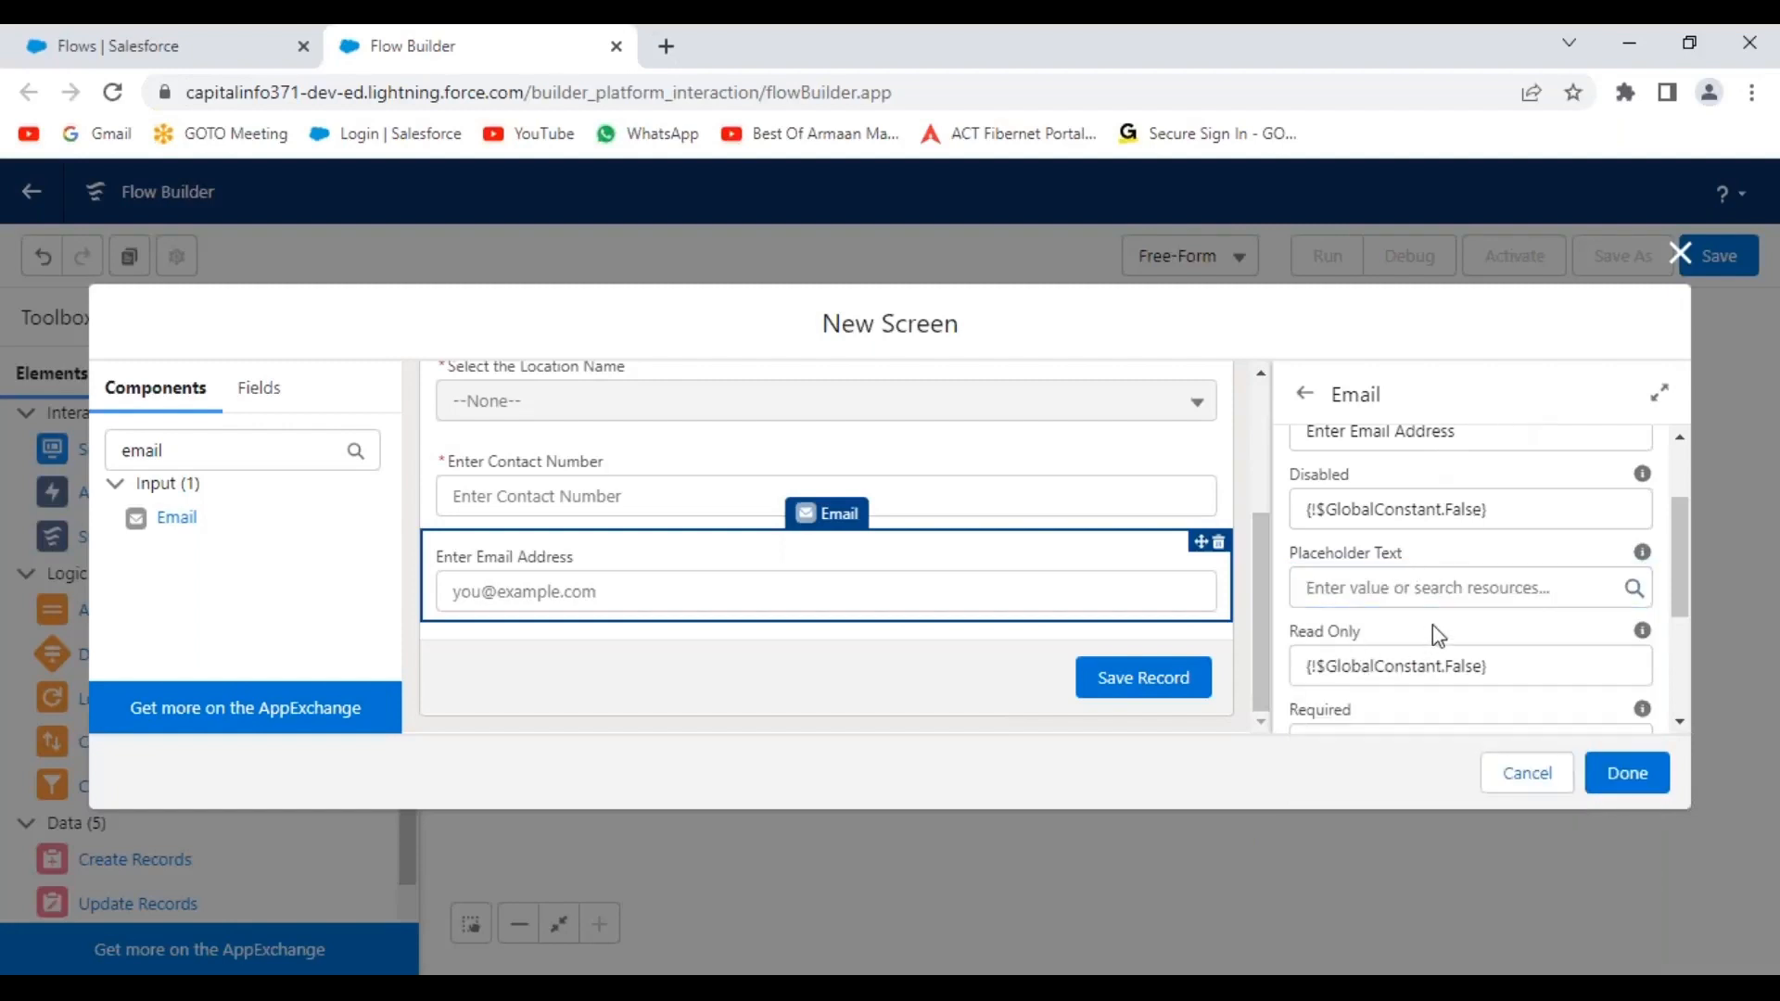
Change the email field's Required from False to True, then deselect it.
scroll(1440, 661, down, 1)
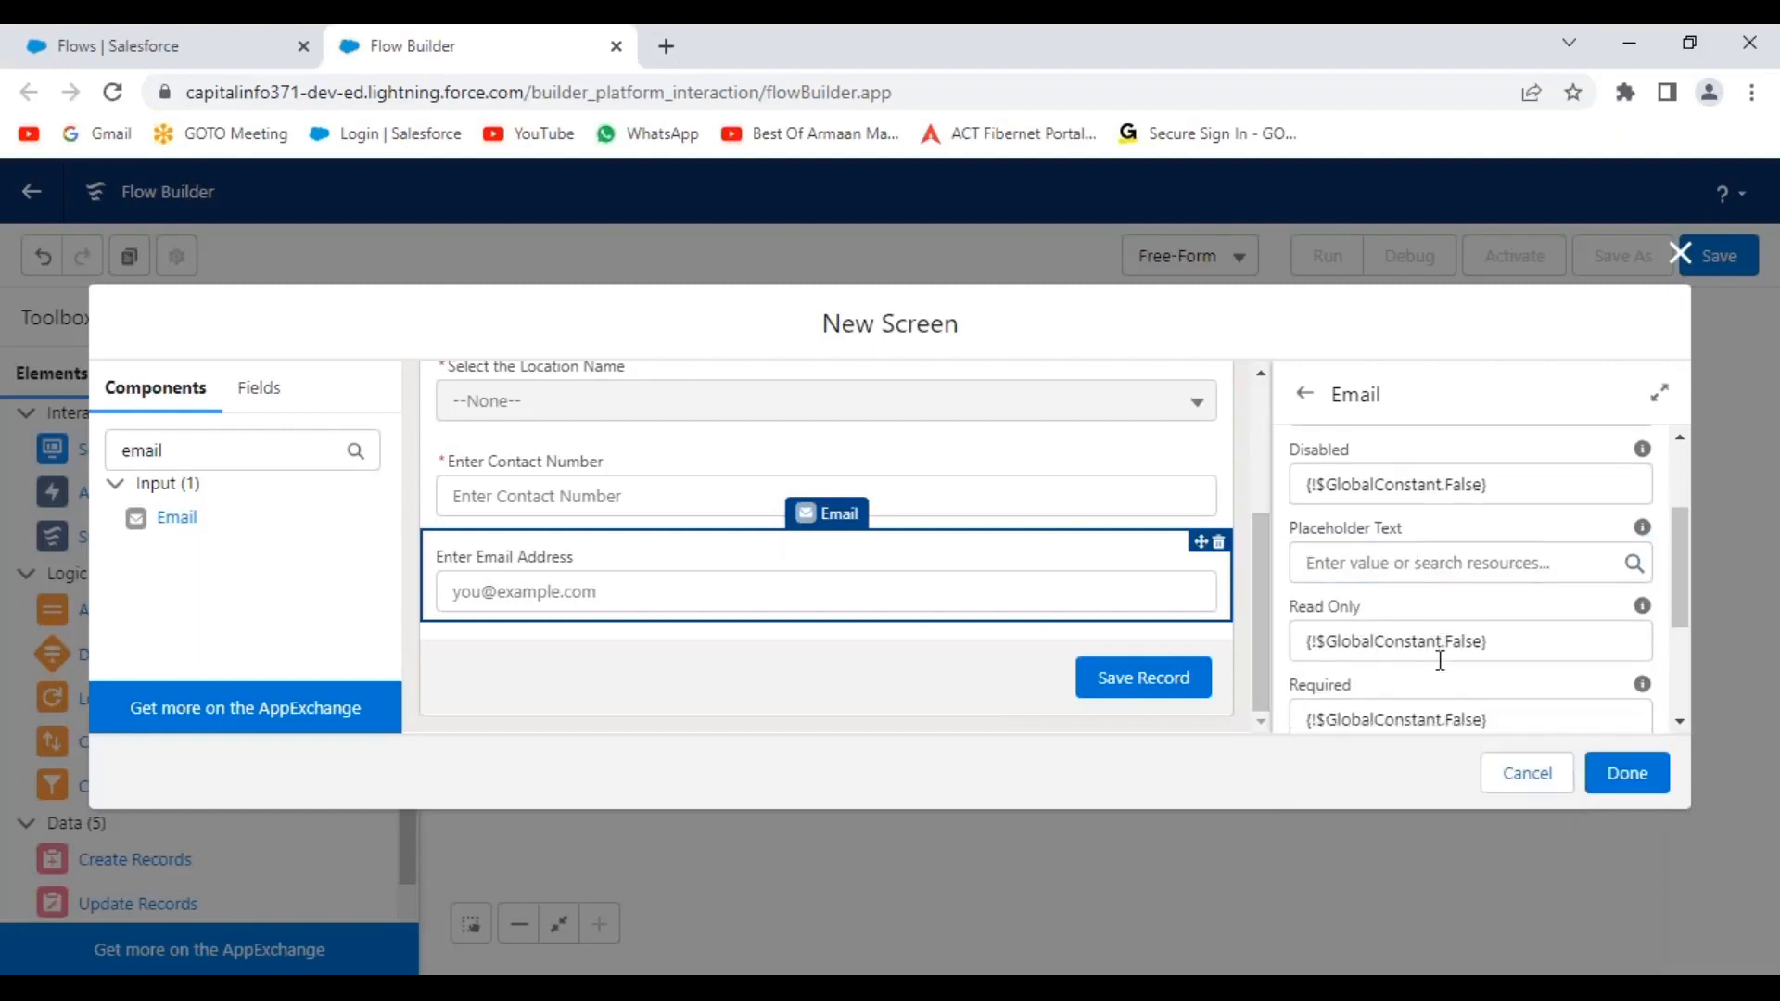
scroll(1440, 660, down, 1)
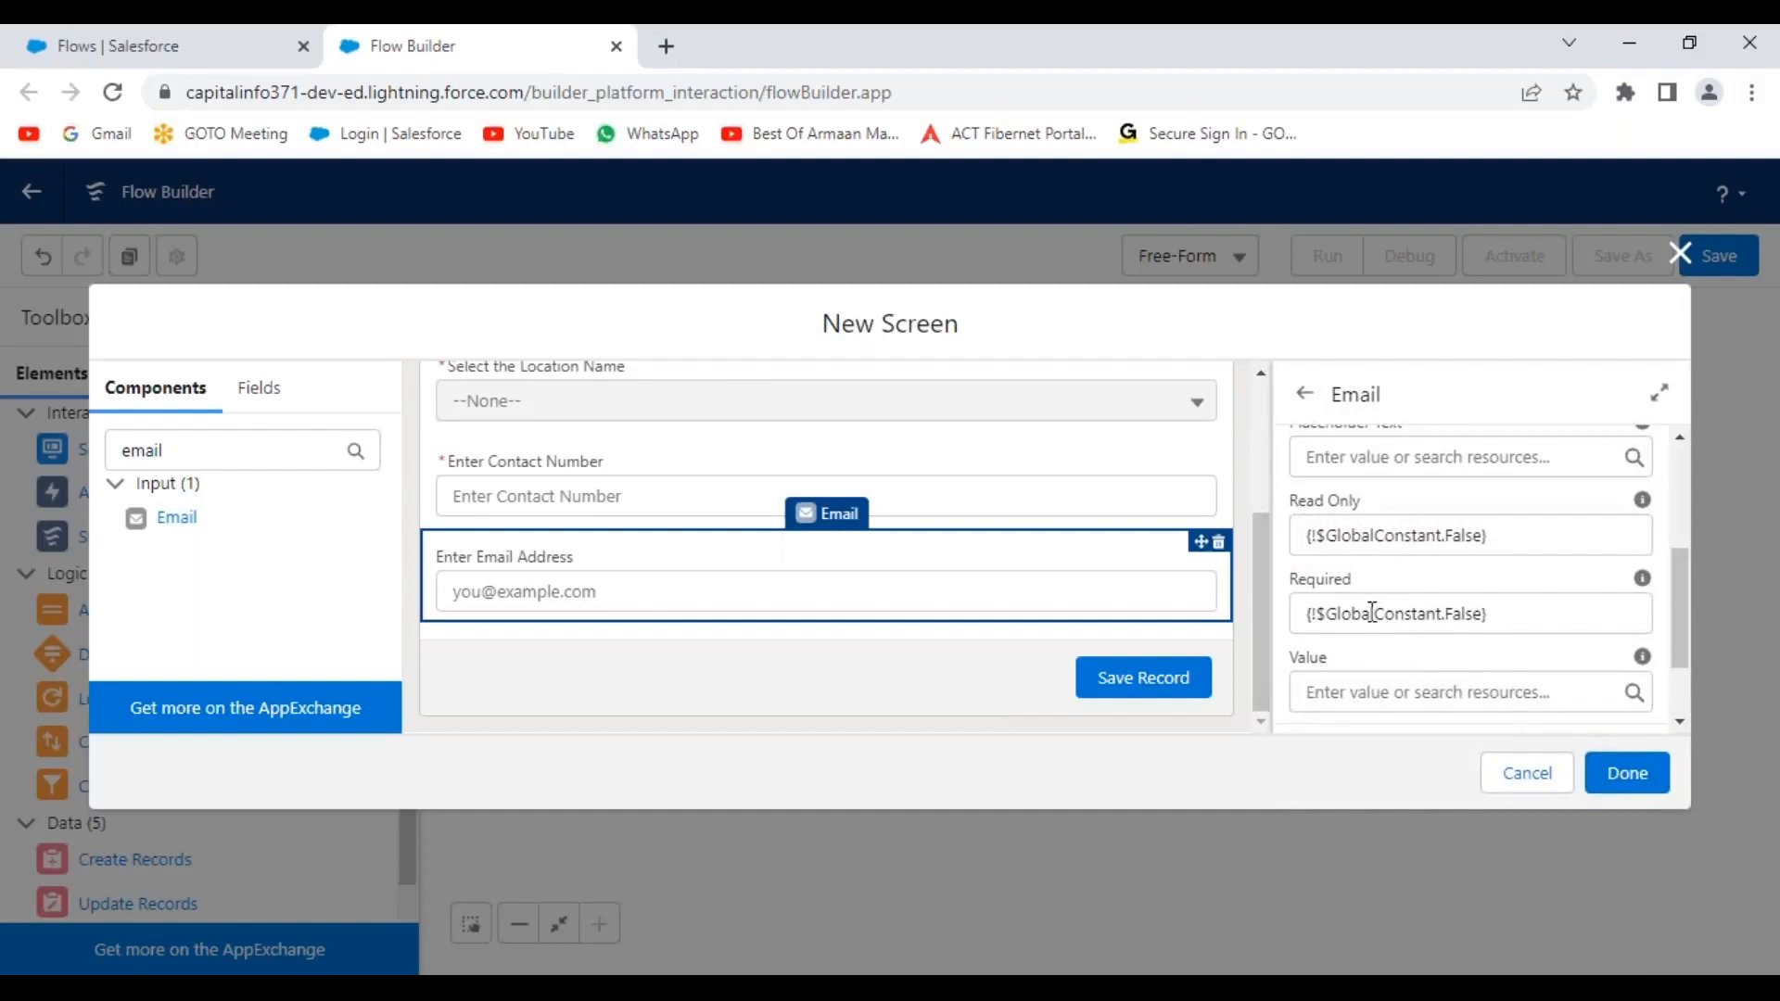
click(1481, 614)
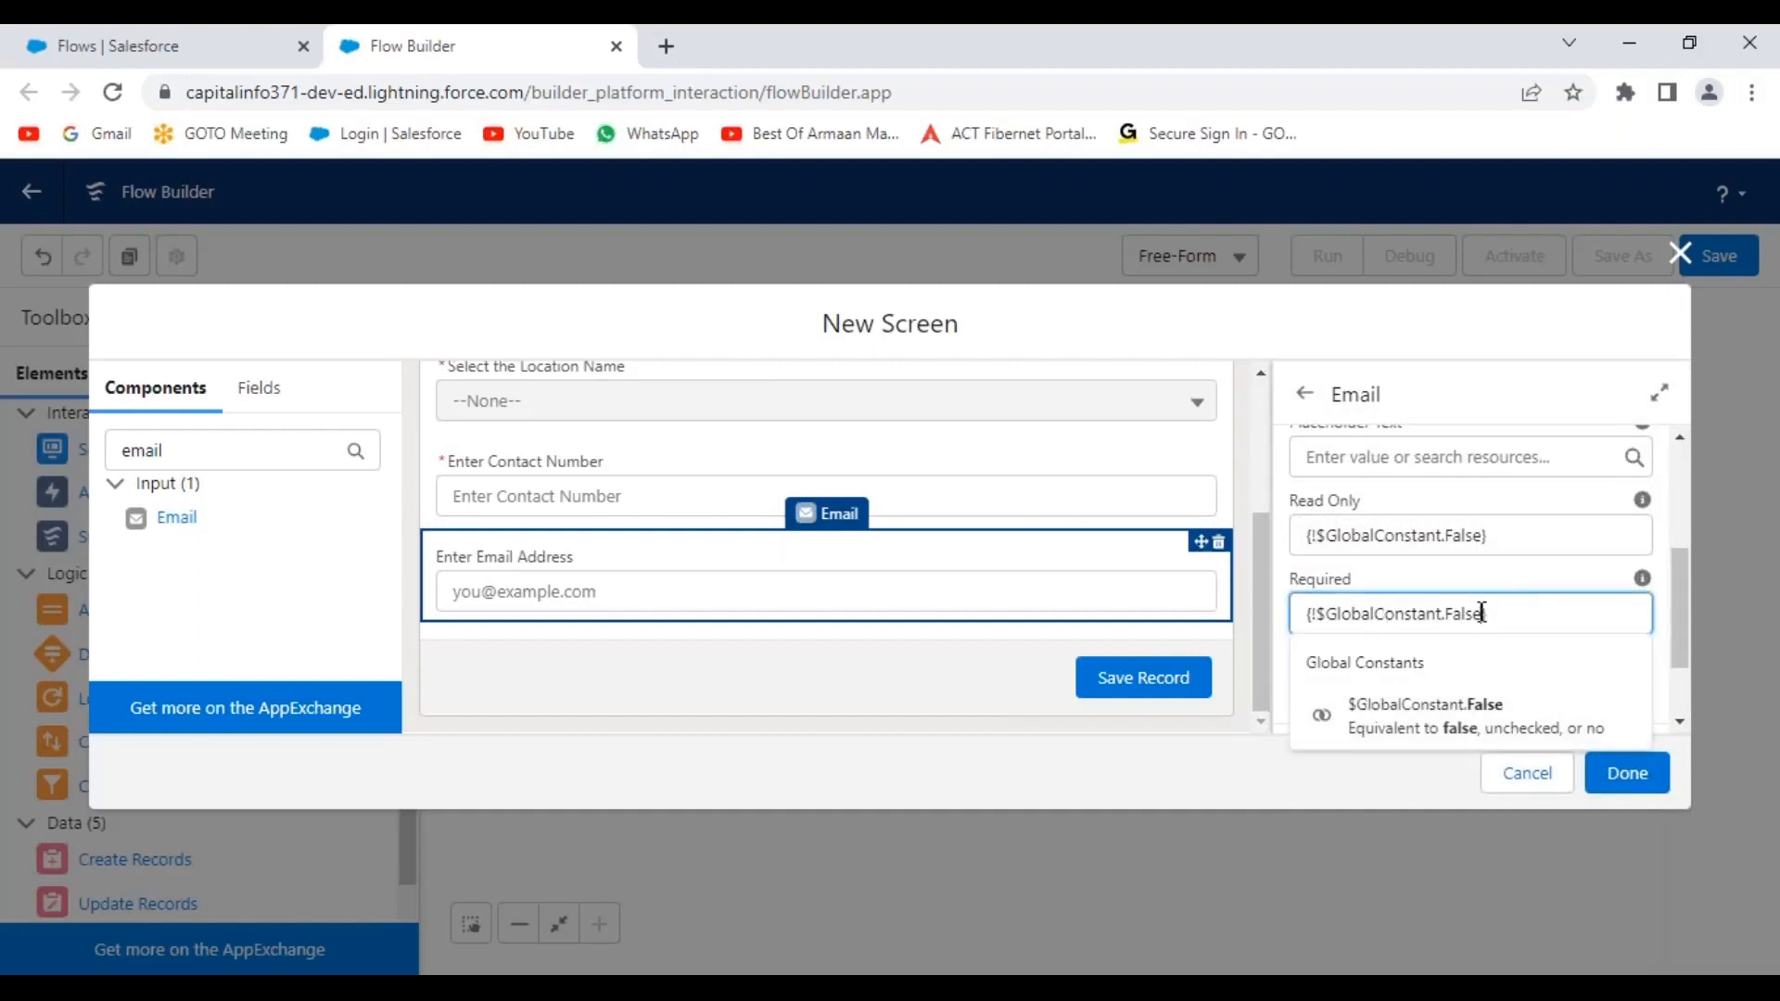
key(BackSpace)
key(BackSpace)
key(BackSpace)
key(BackSpace)
key(BackSpace)
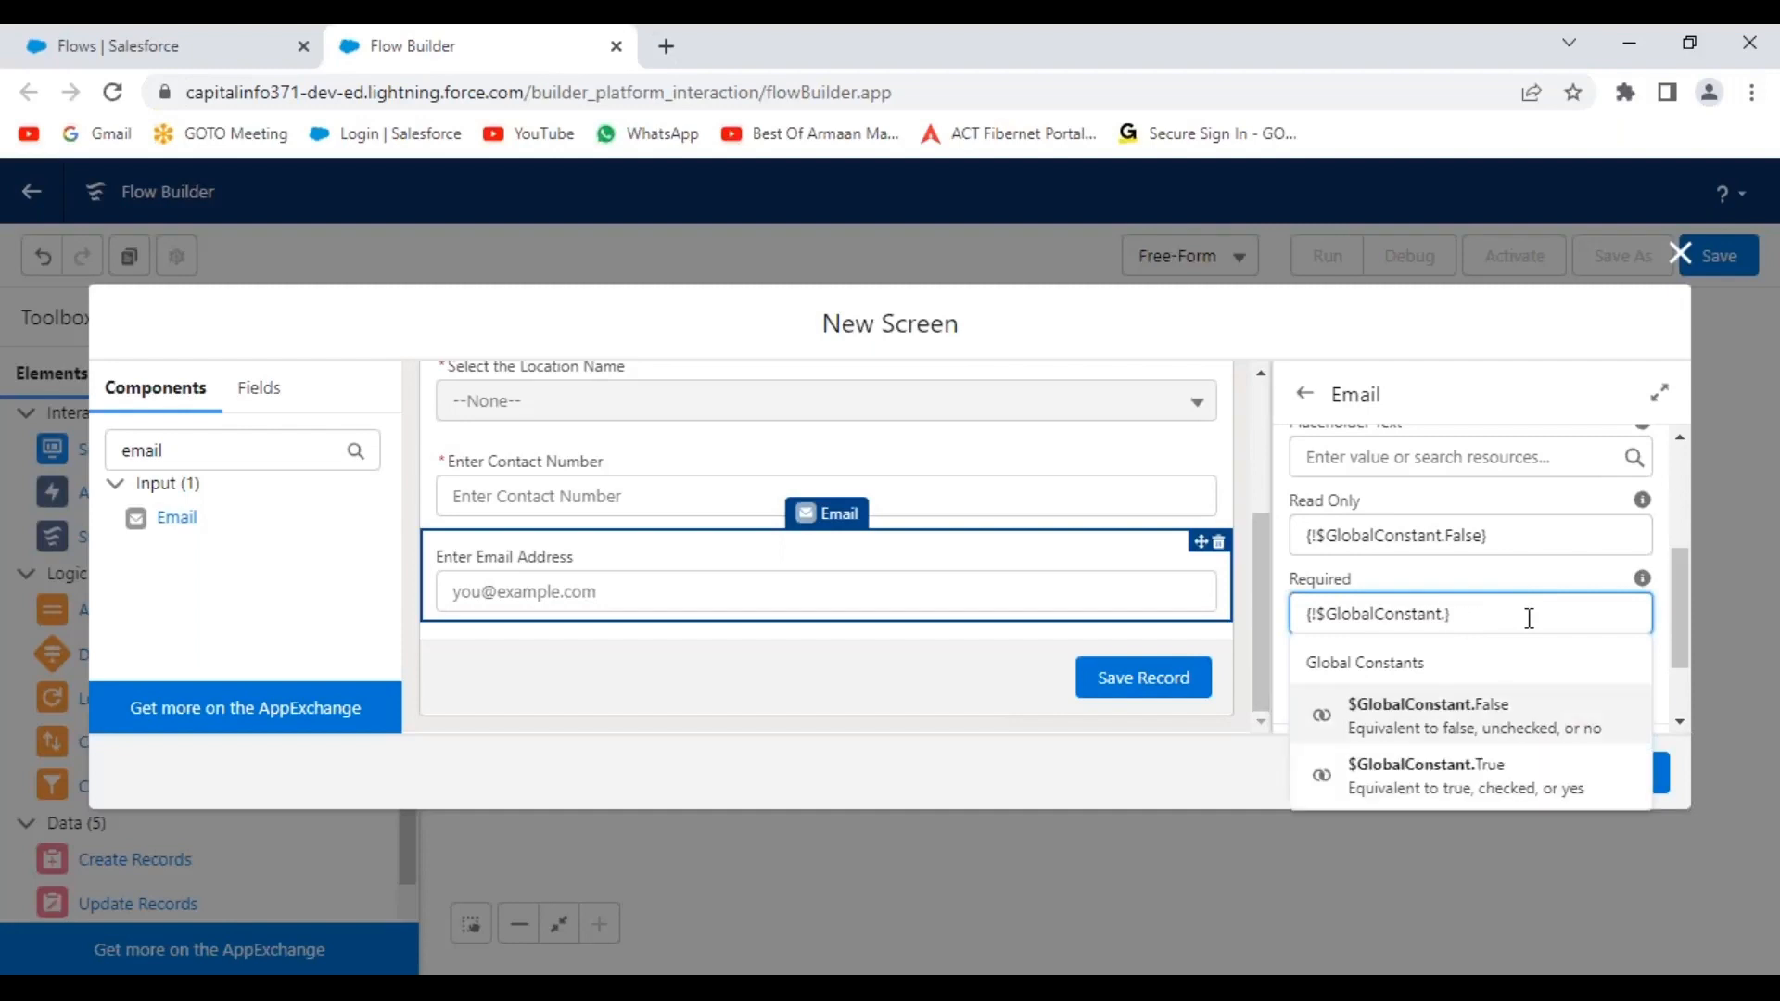
click(1469, 775)
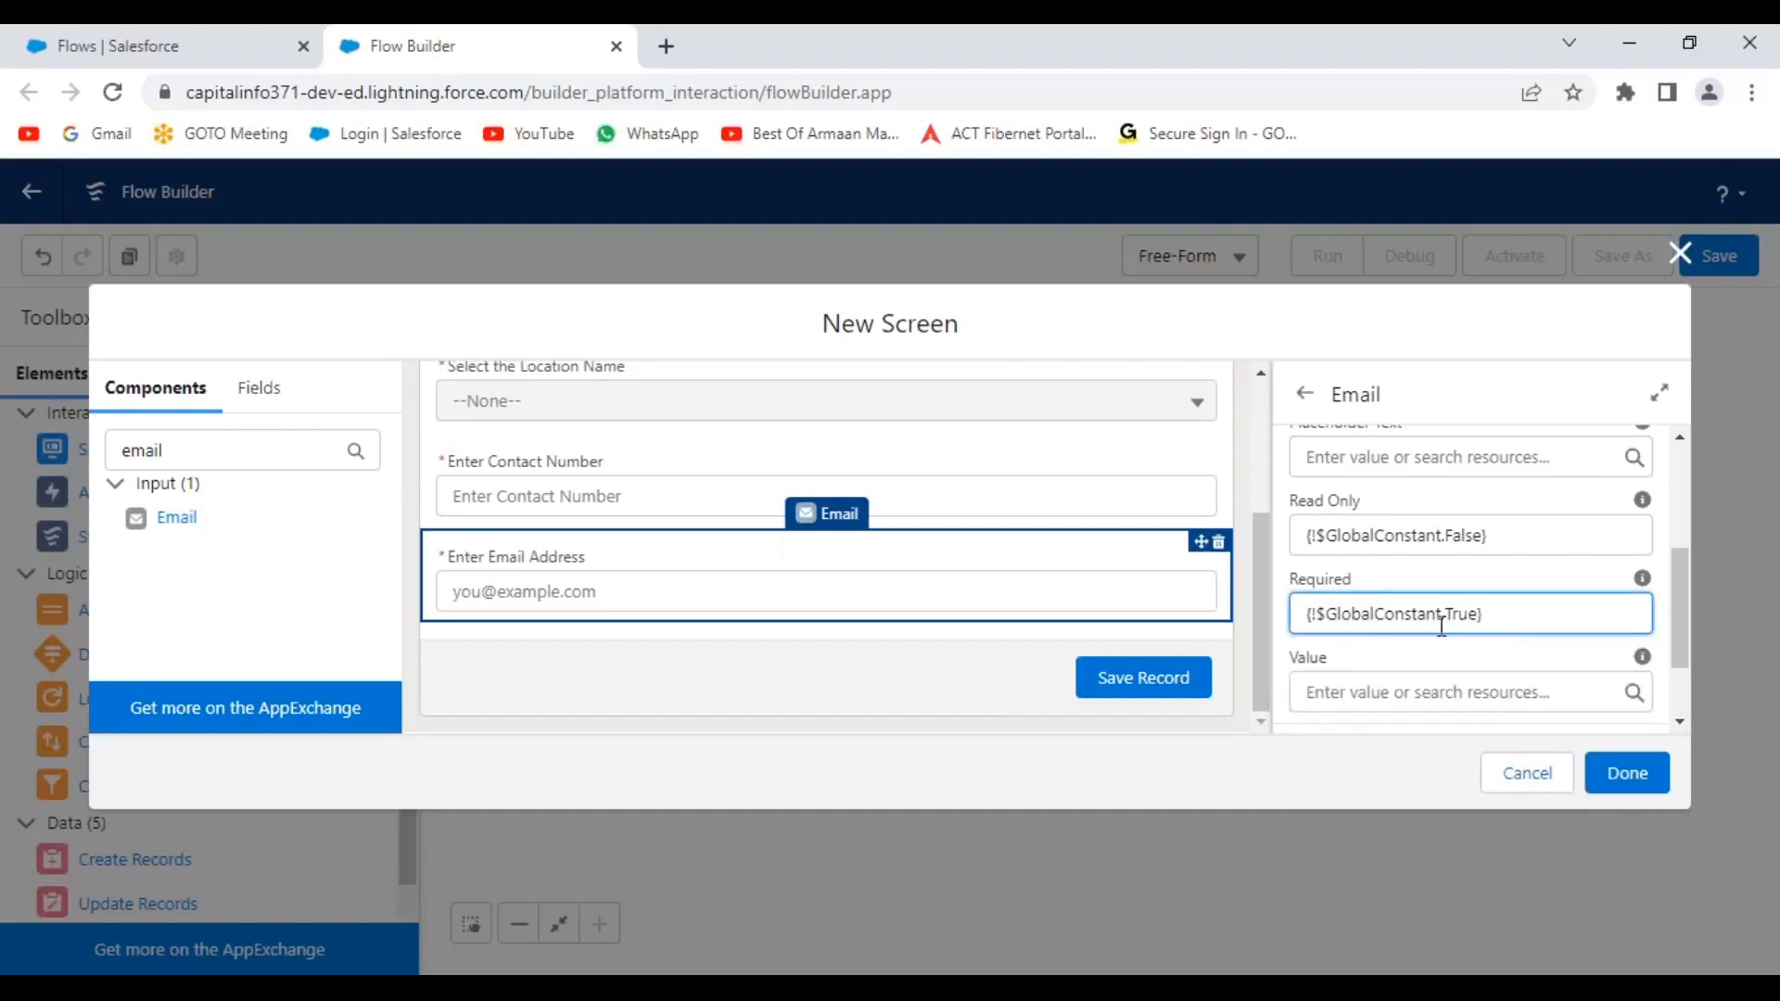
scroll(1501, 670, down, 1)
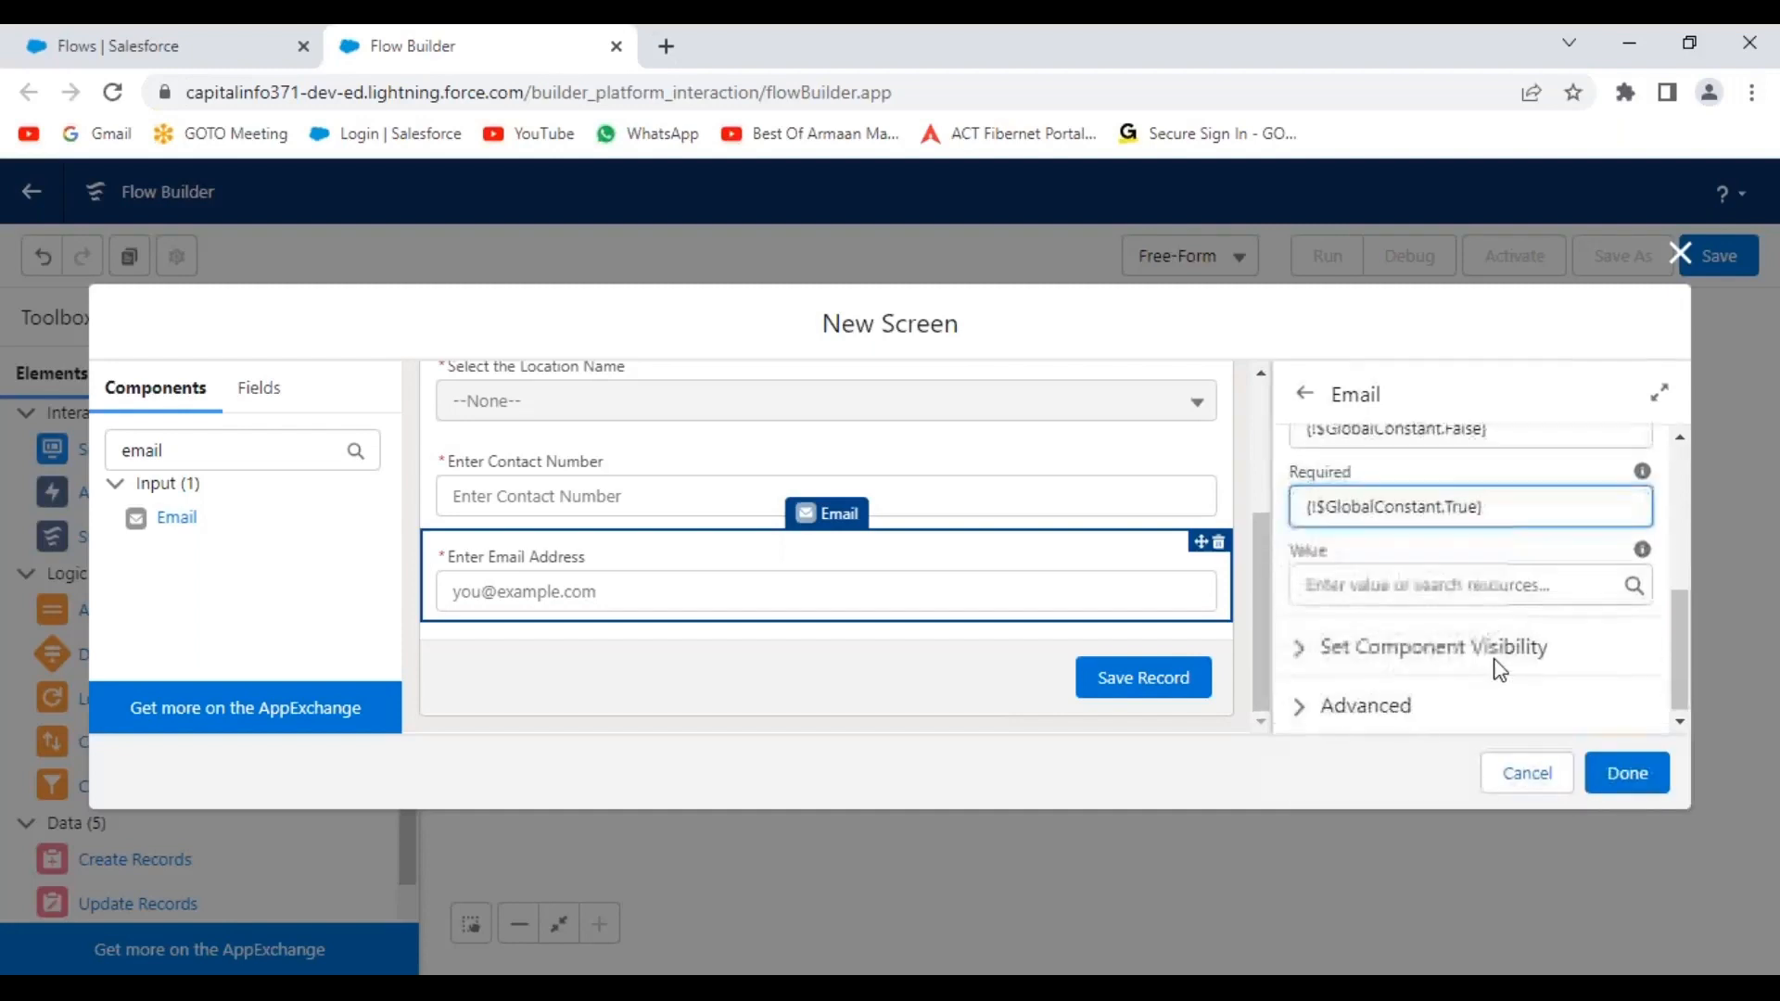
click(1257, 563)
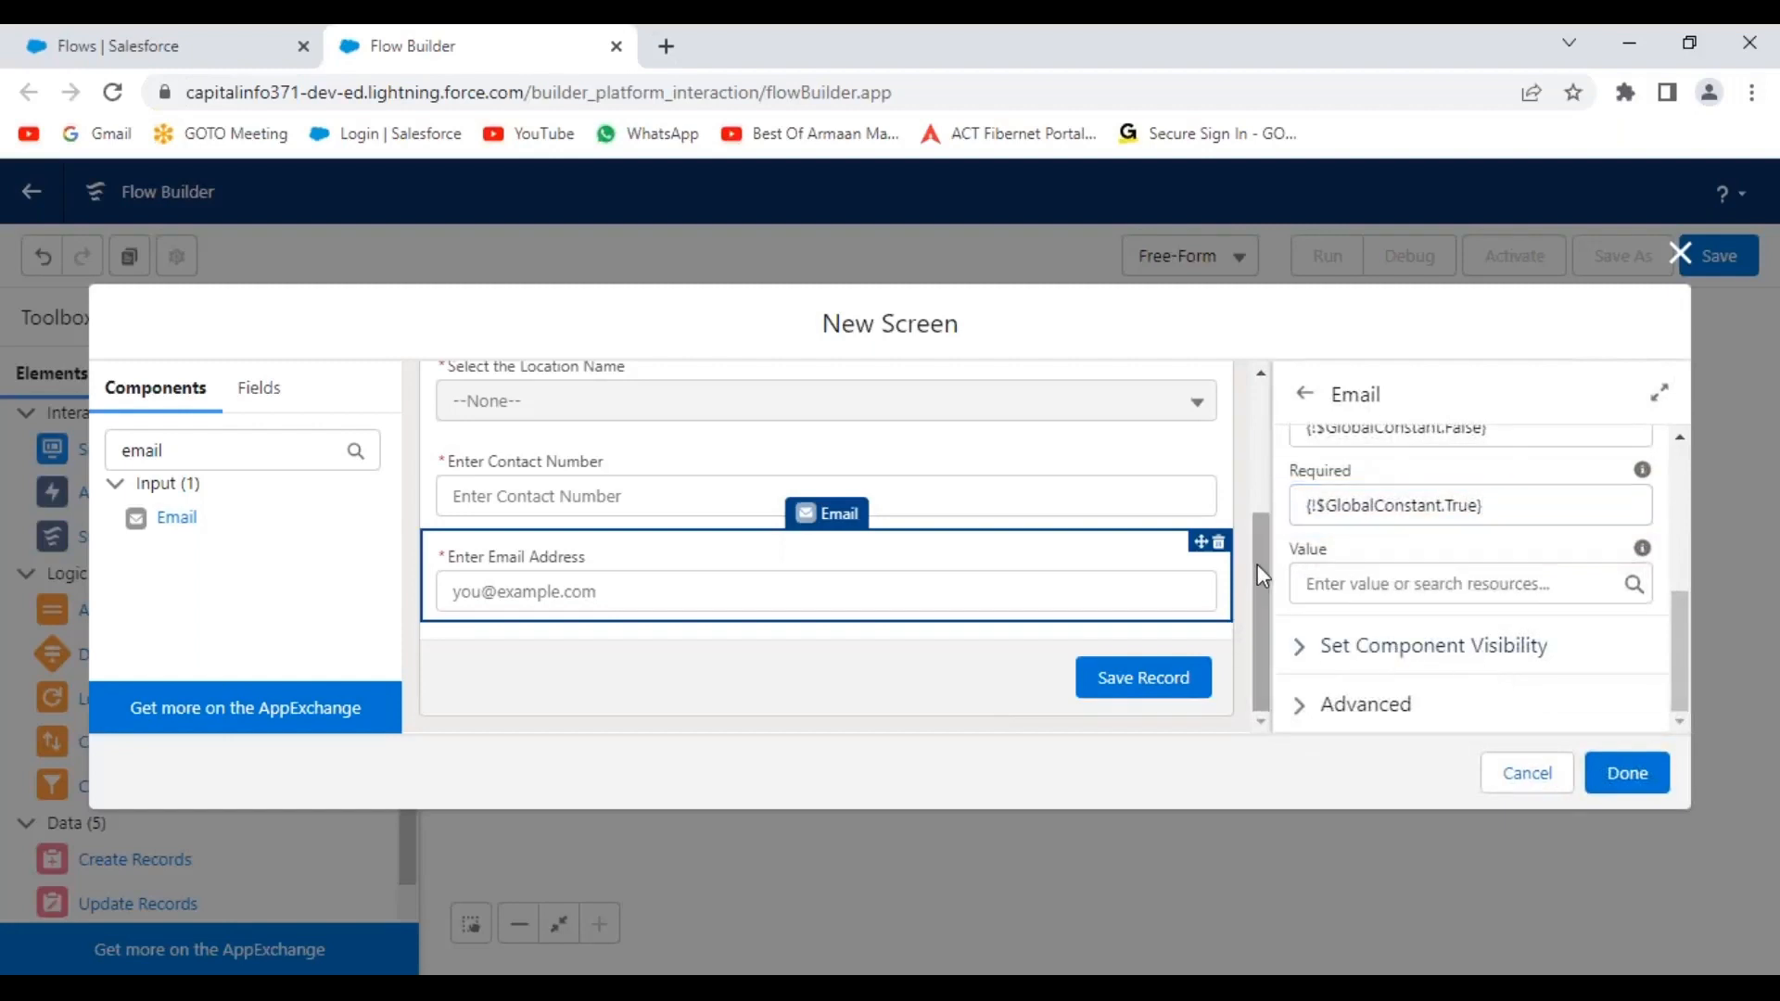
click(1249, 477)
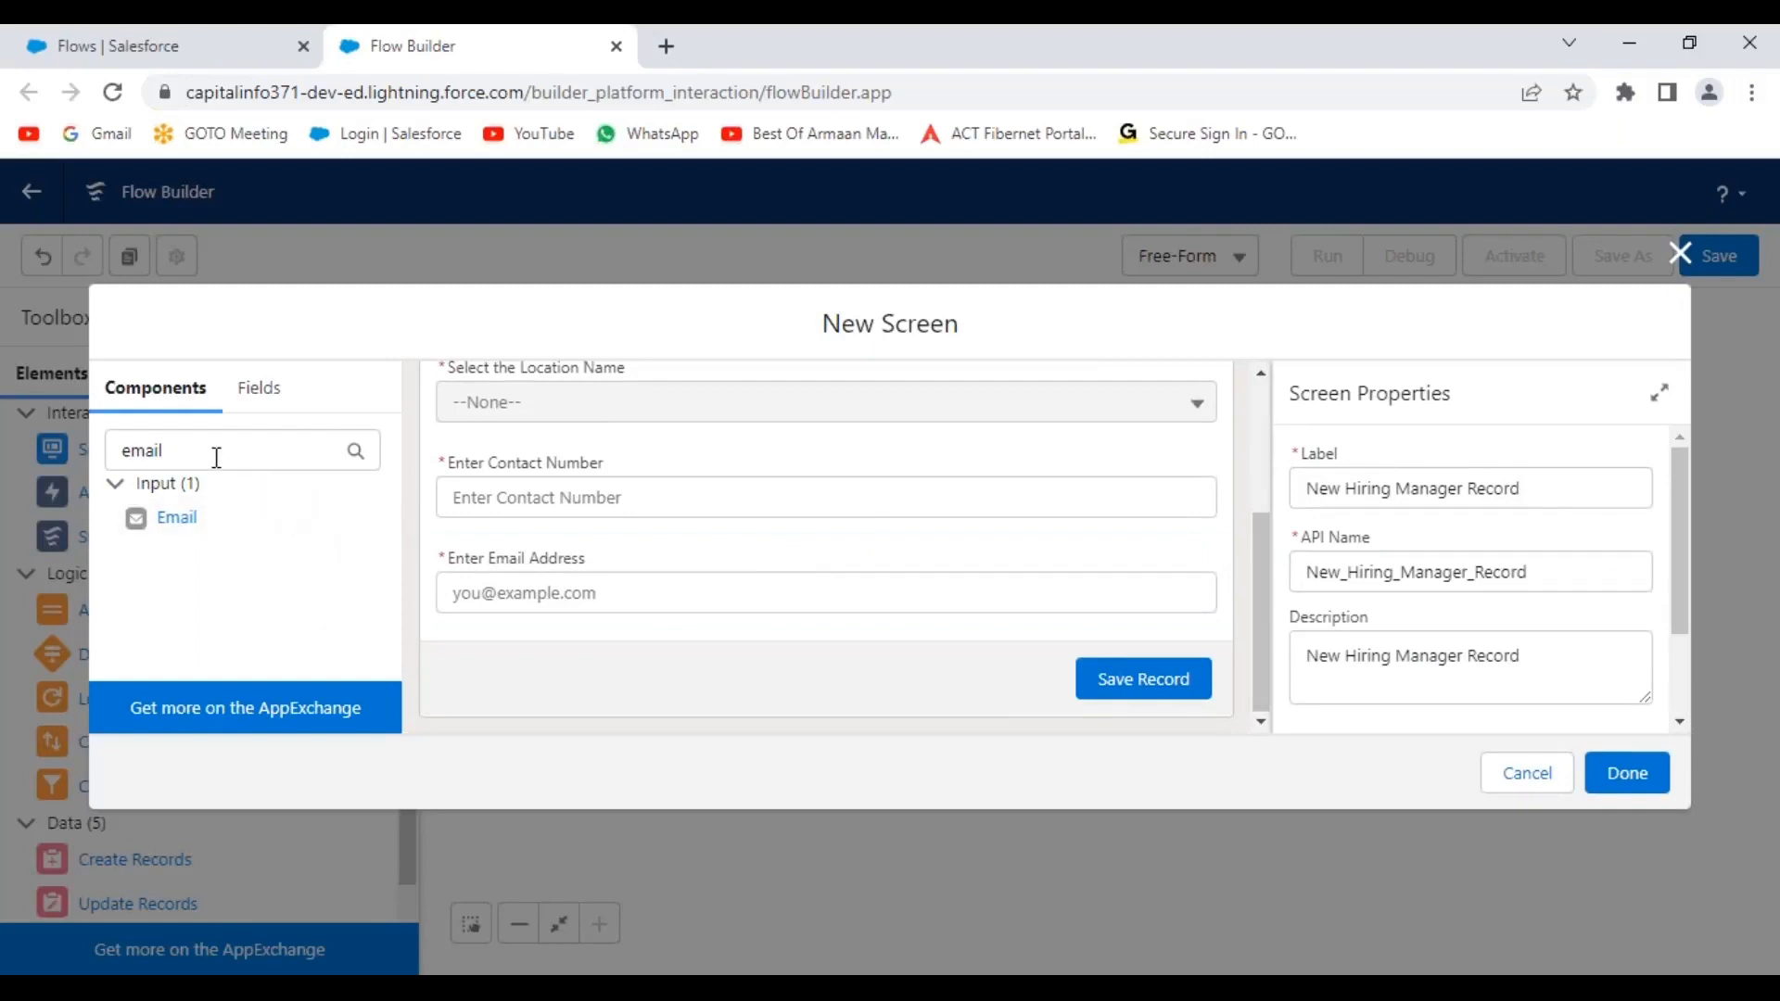
Search 'pi' and add a Picklist labelled 'Enter Designation' below the email field.
drag(214, 453, 102, 471)
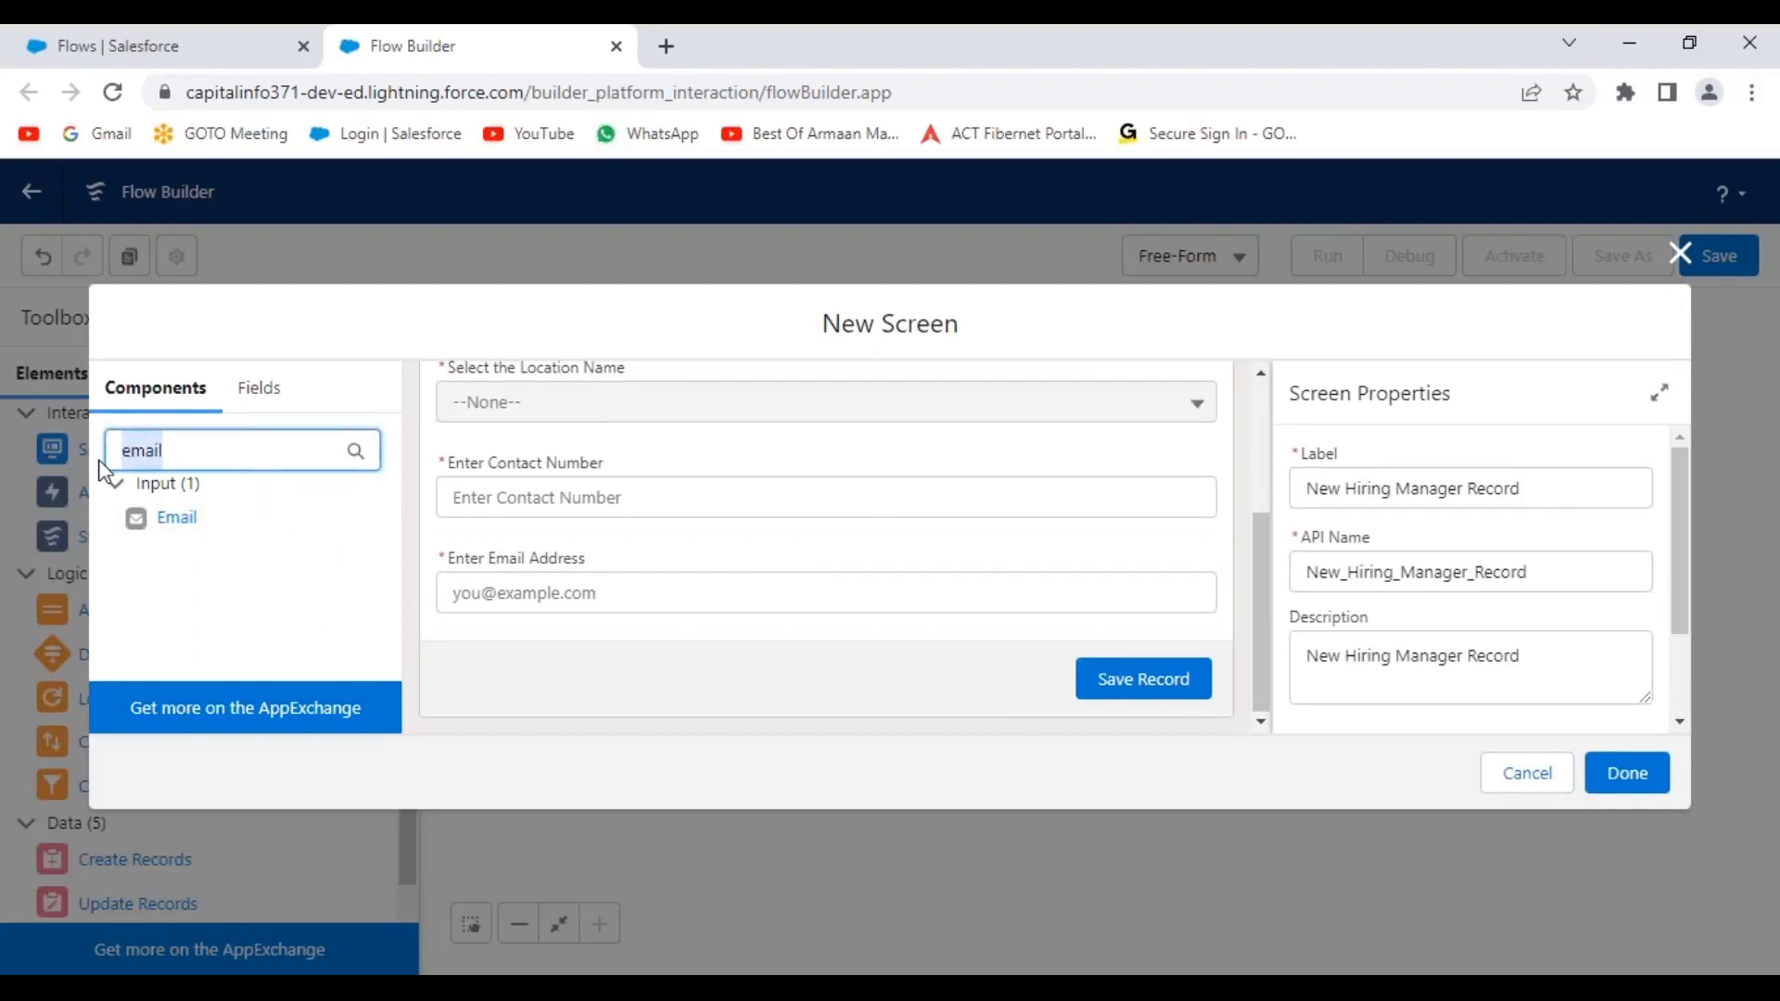
text(pick)
drag(184, 598, 730, 607)
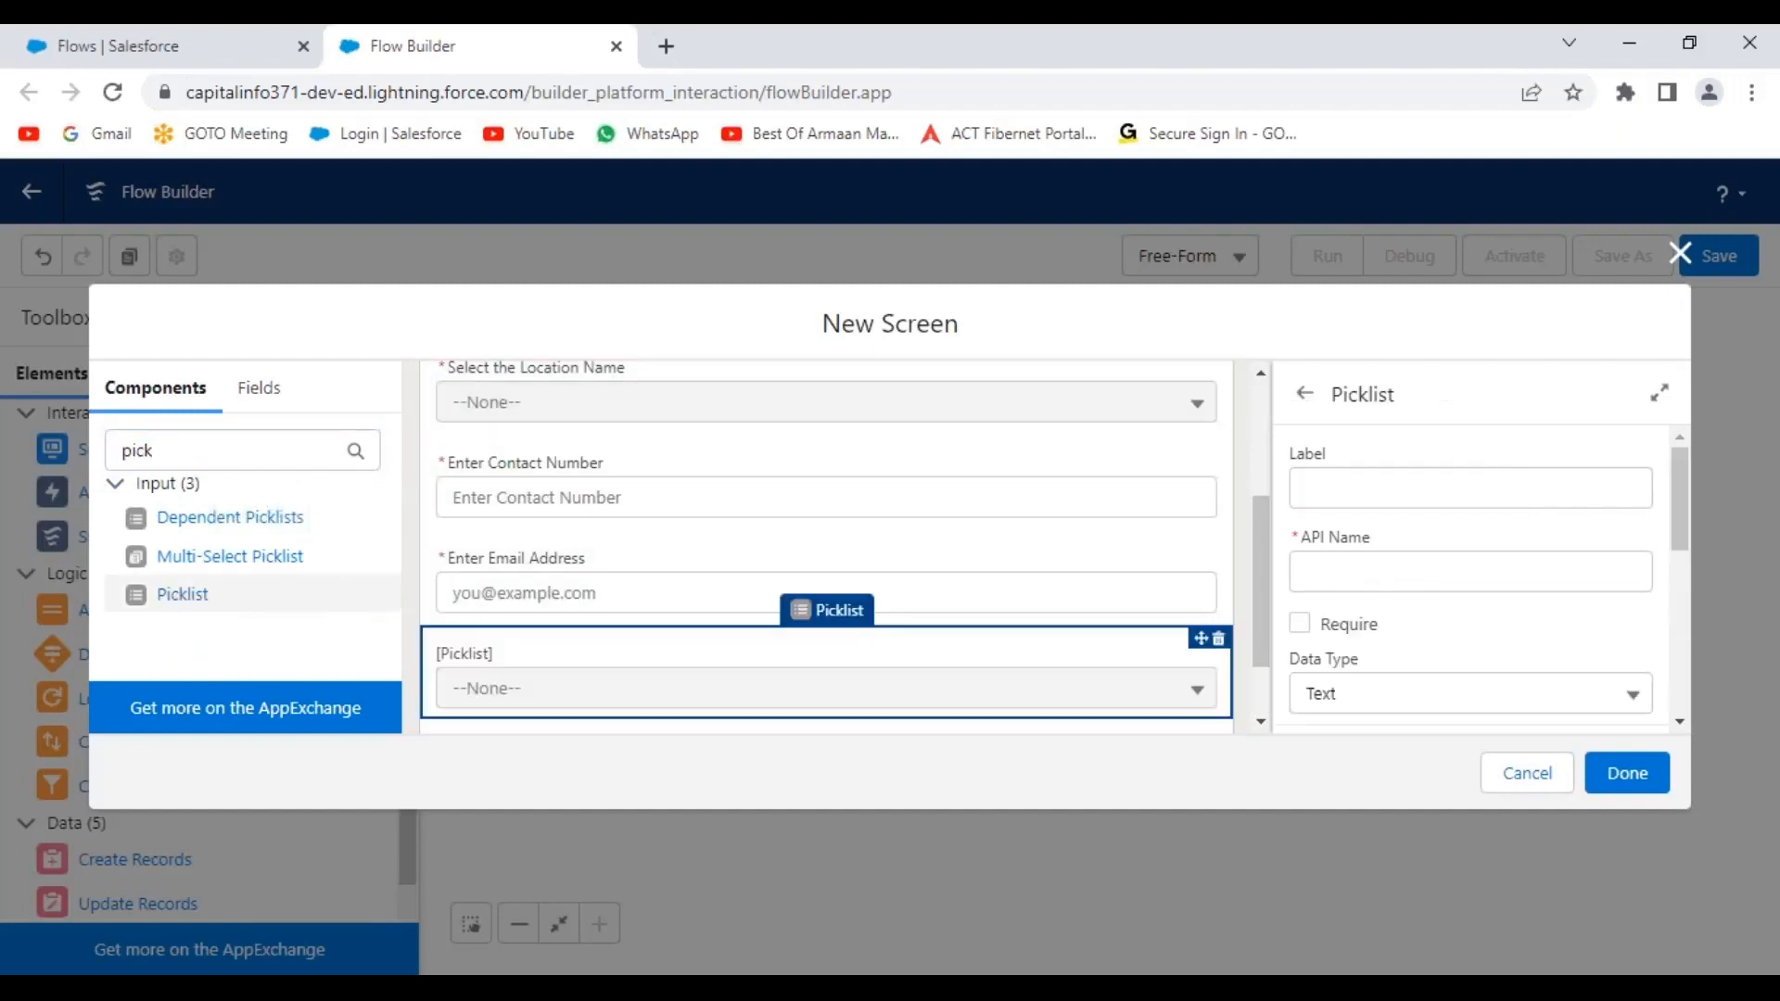
scroll(1245, 637, down, 2)
click(1352, 491)
text(Ent)
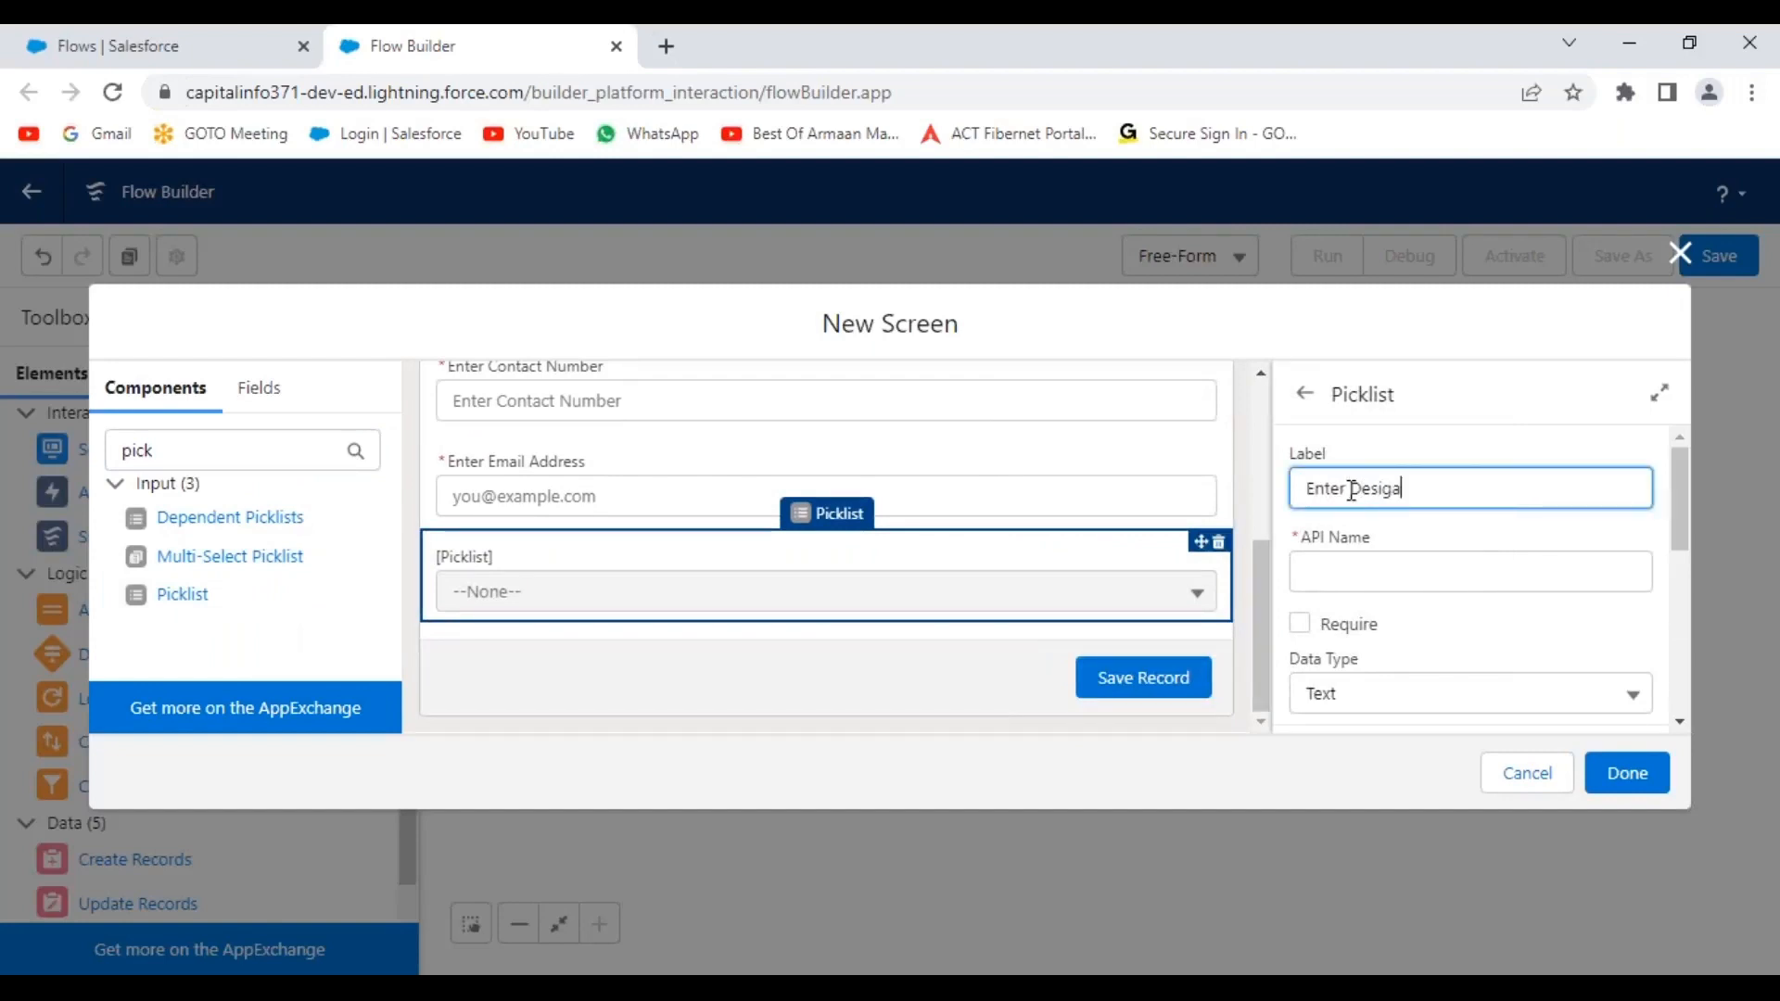
text(er Designation)
click(1487, 624)
Start a new choice resource from the Enter Designation picklist's Choice field.
scroll(1459, 625, down, 3)
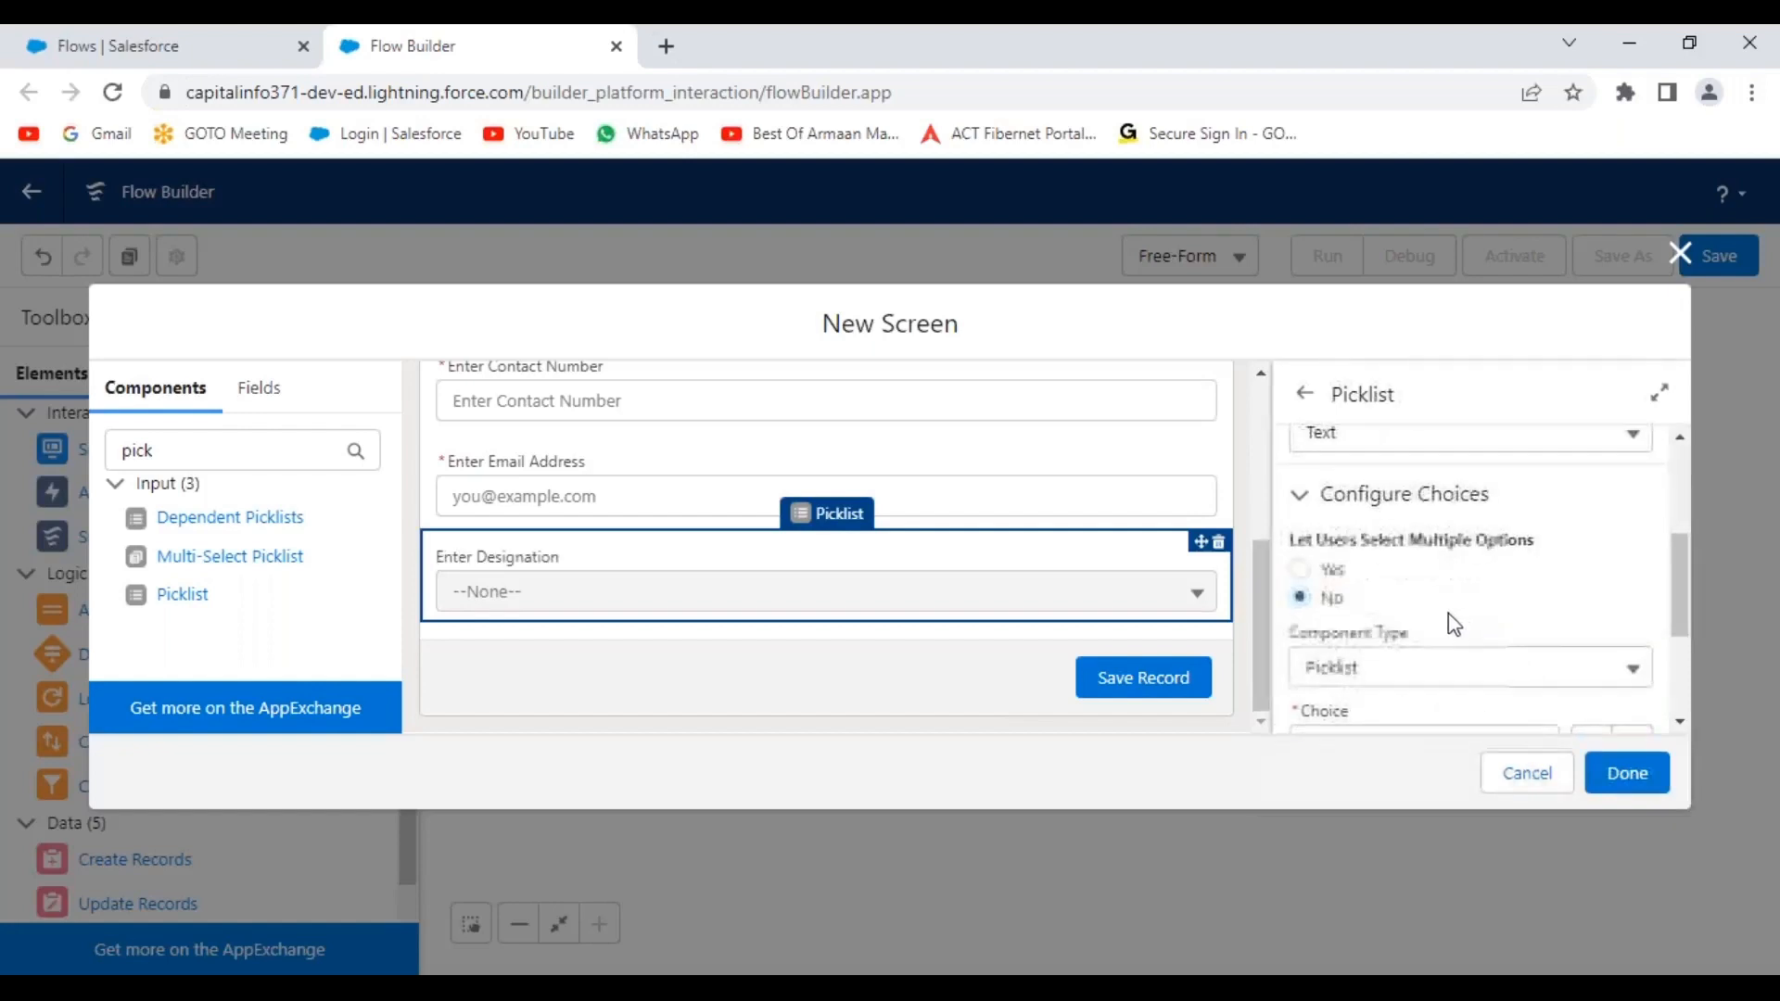
scroll(1448, 616, up, 1)
scroll(1517, 598, down, 1)
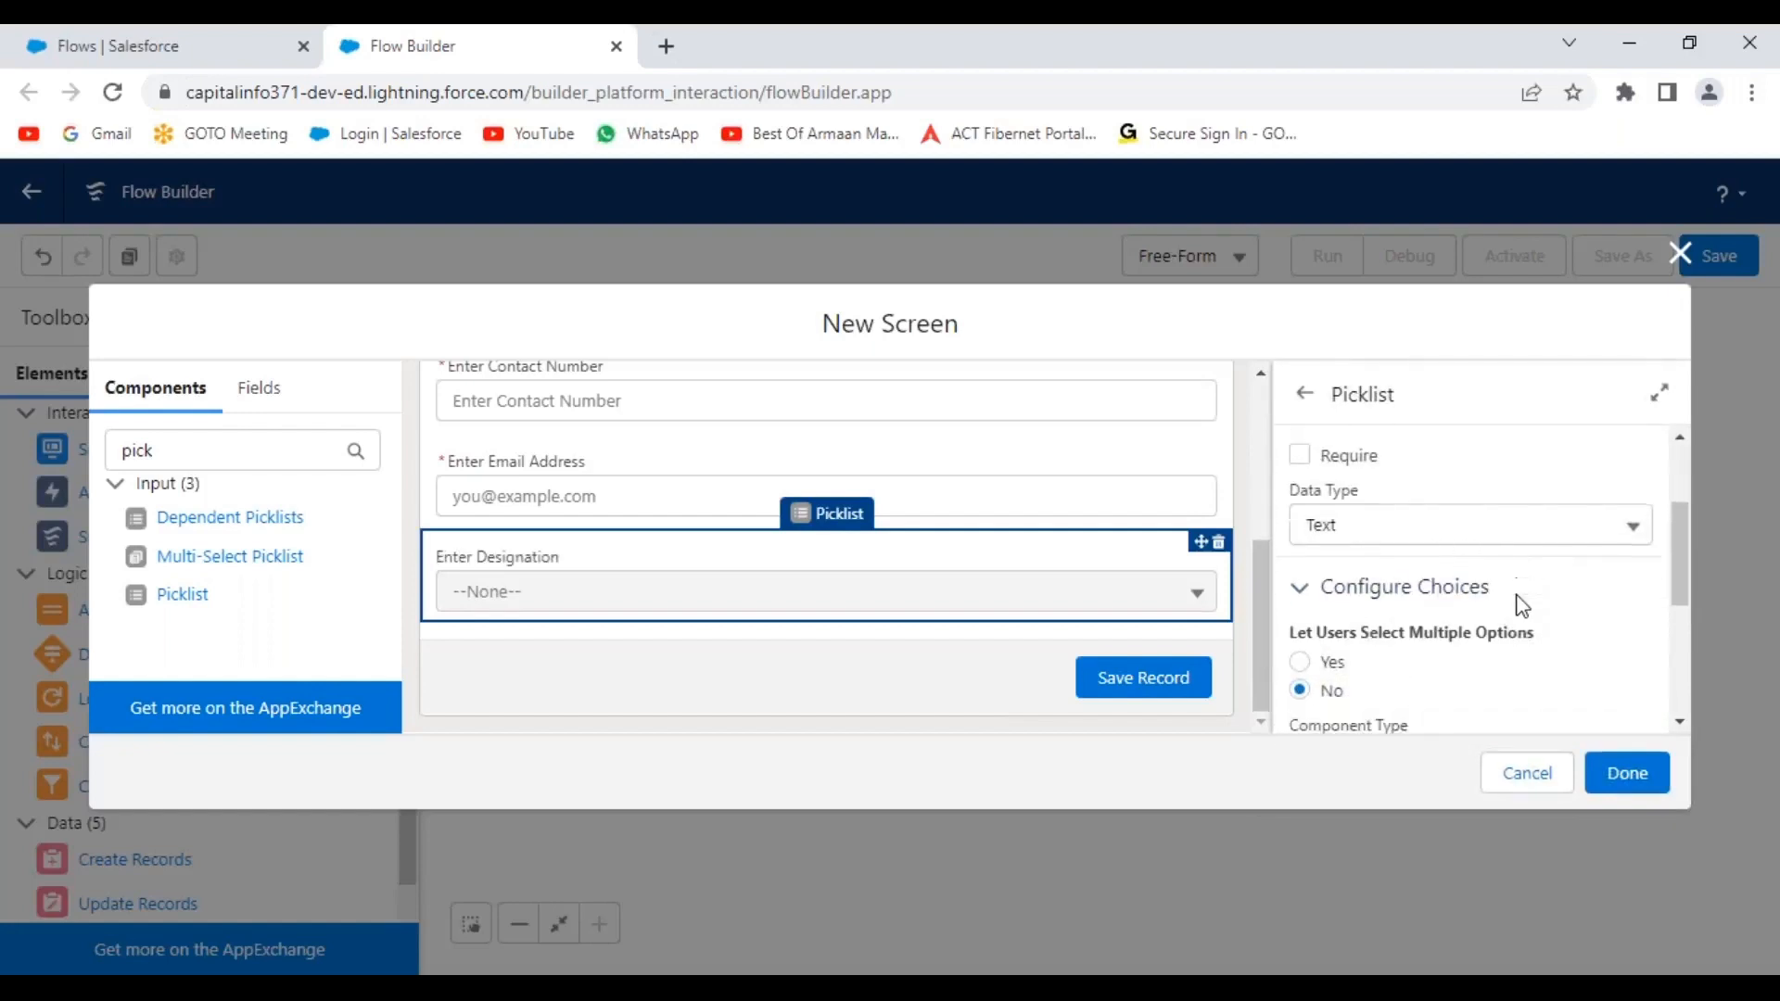
scroll(1517, 603, down, 1)
scroll(1391, 592, down, 2)
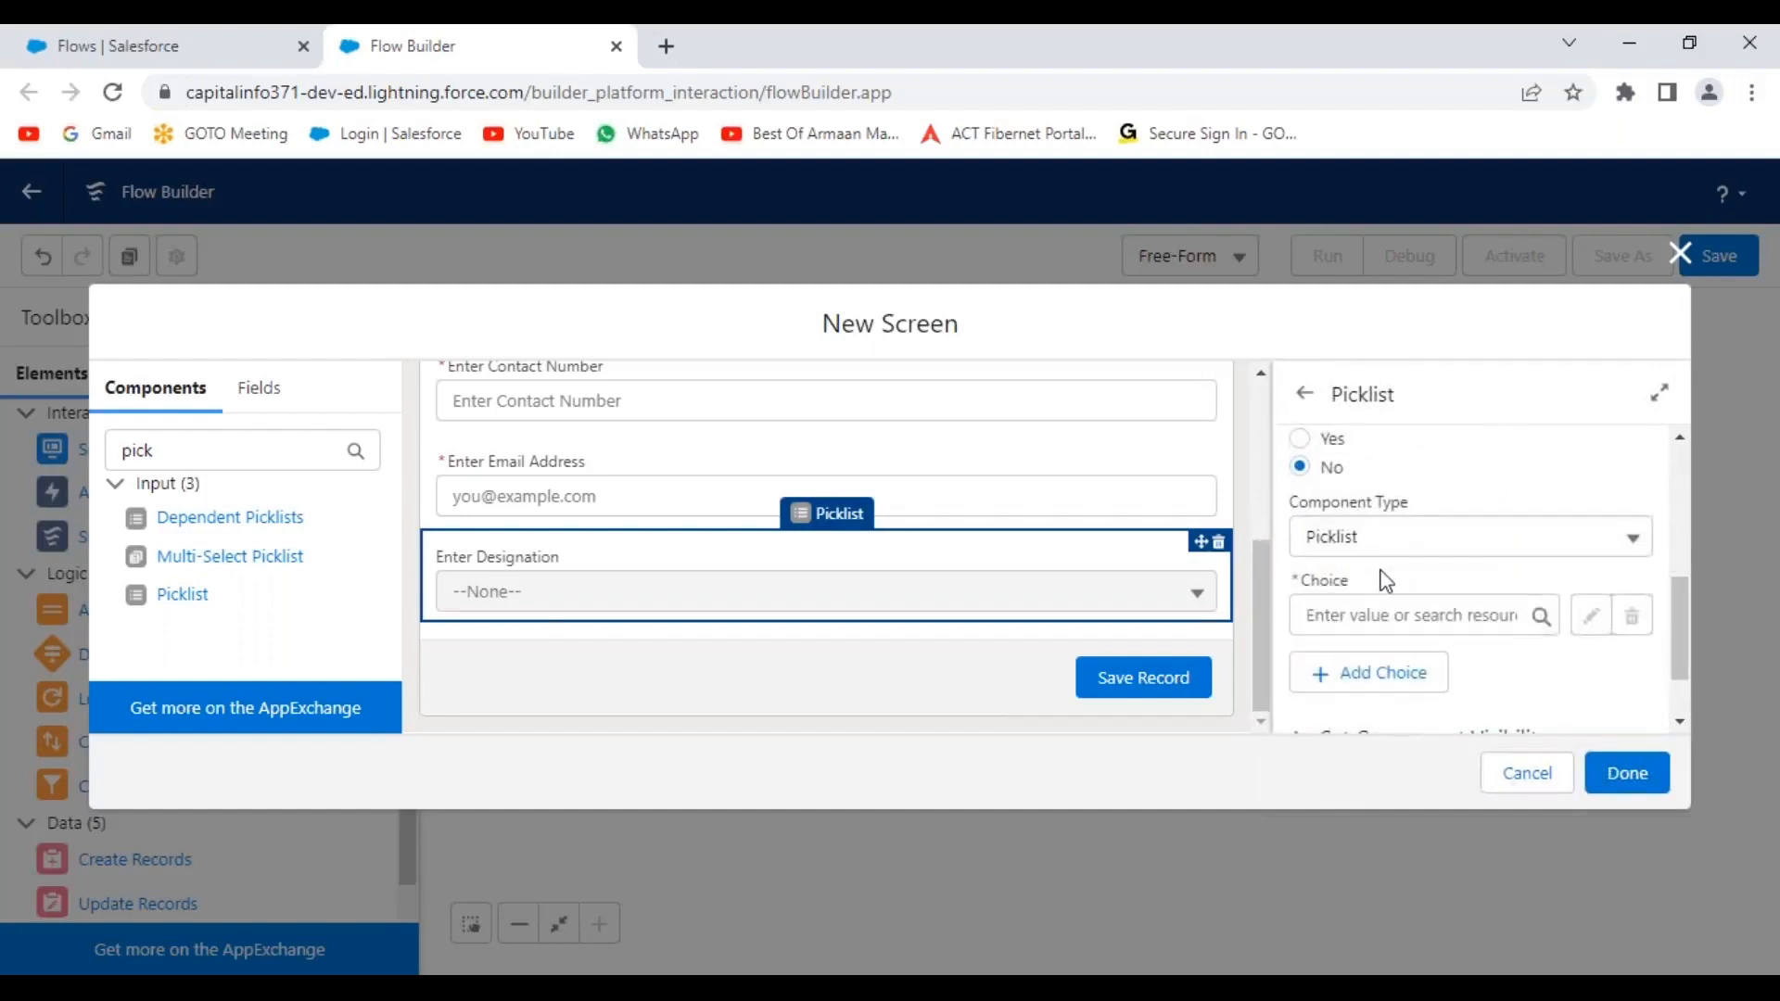
click(1453, 620)
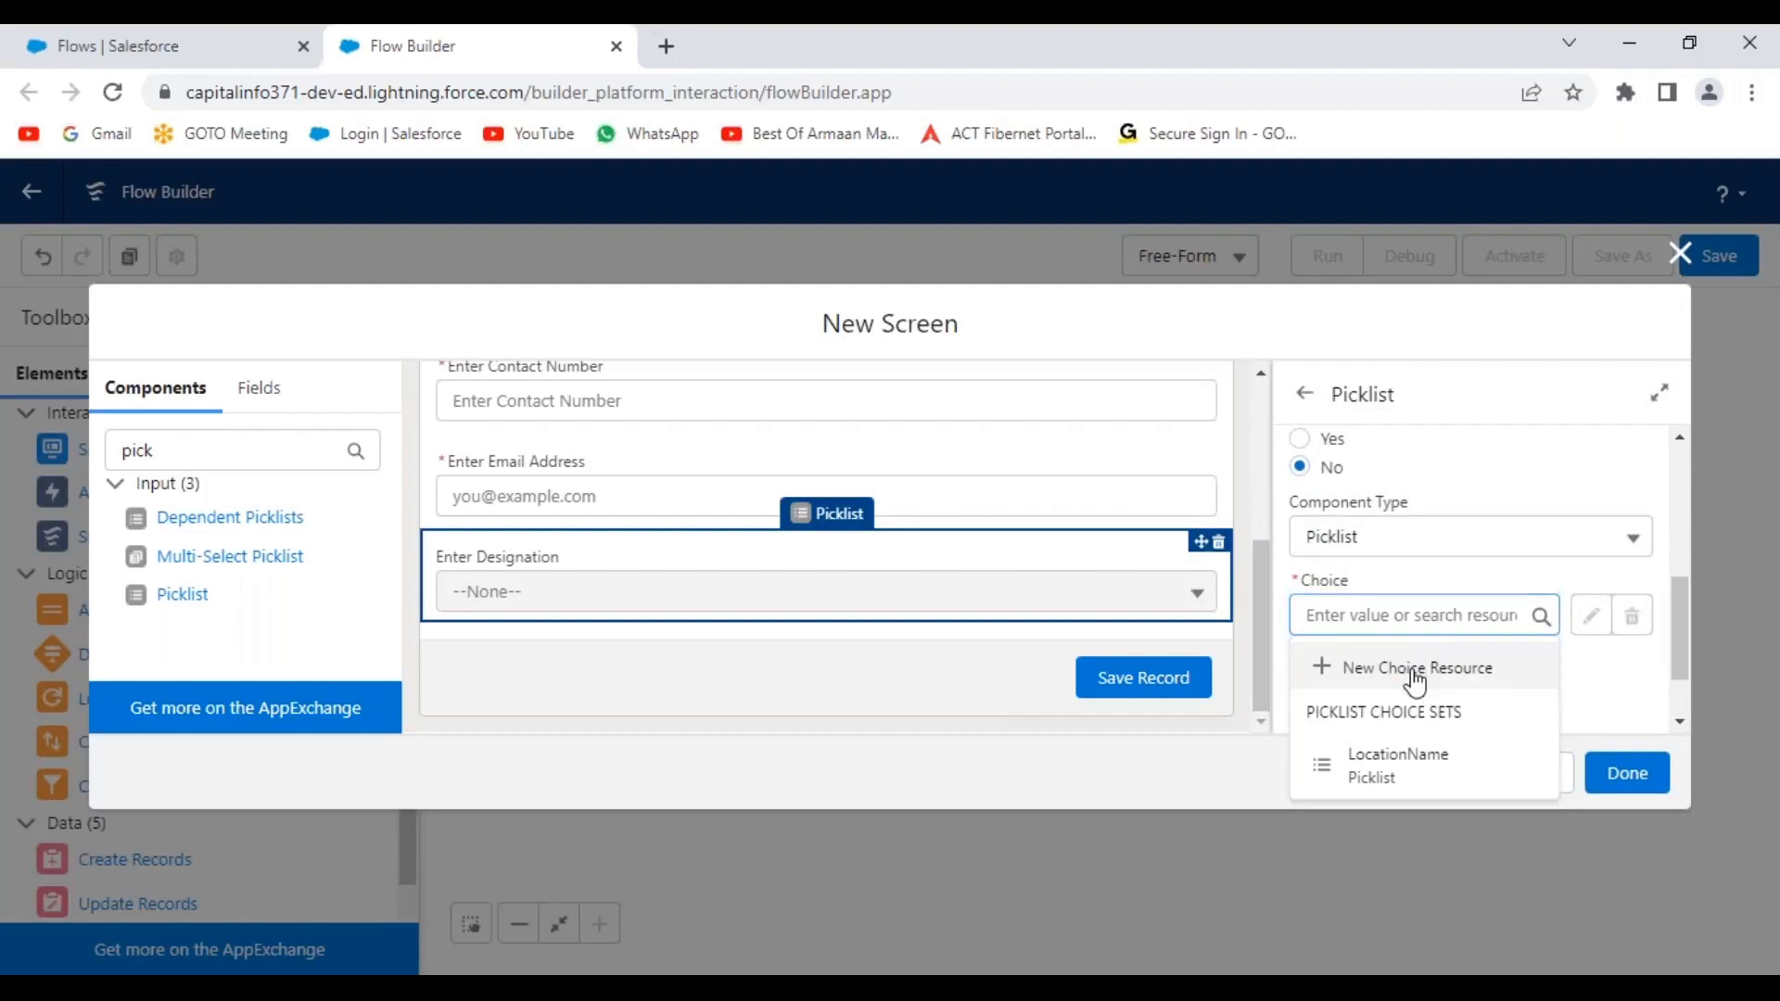
click(1414, 674)
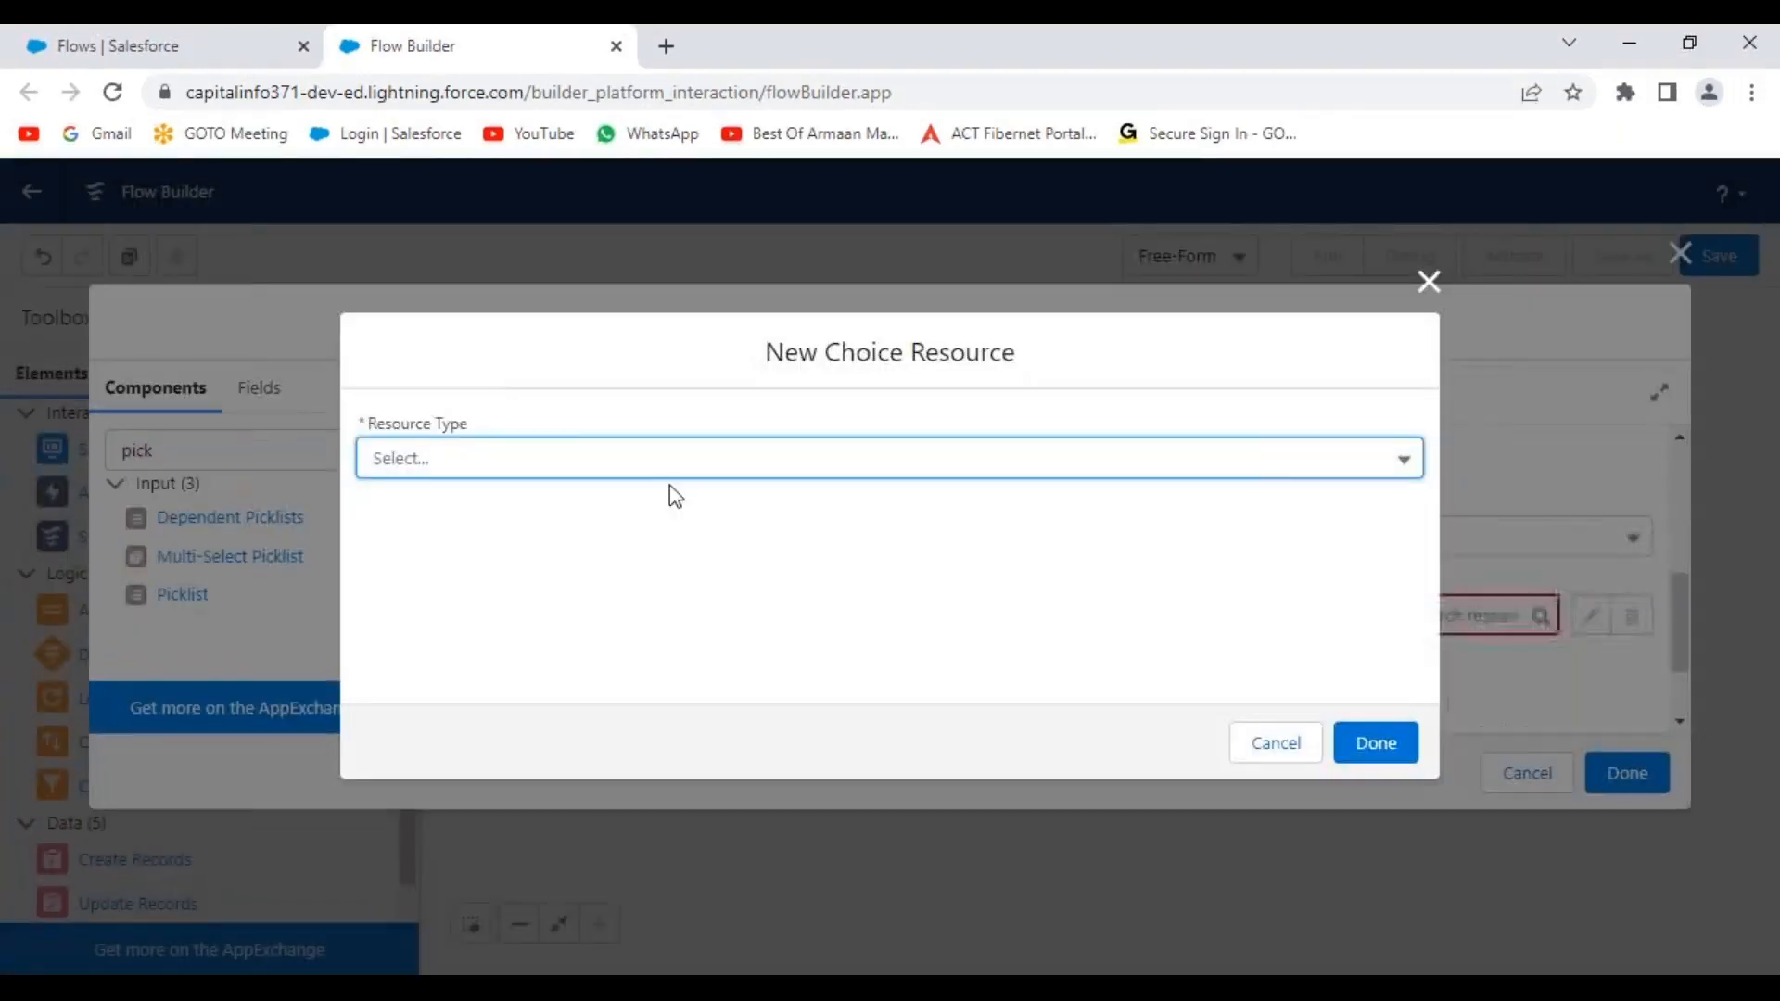
Make the resource a Picklist Choice Set with API name Designations.
click(596, 463)
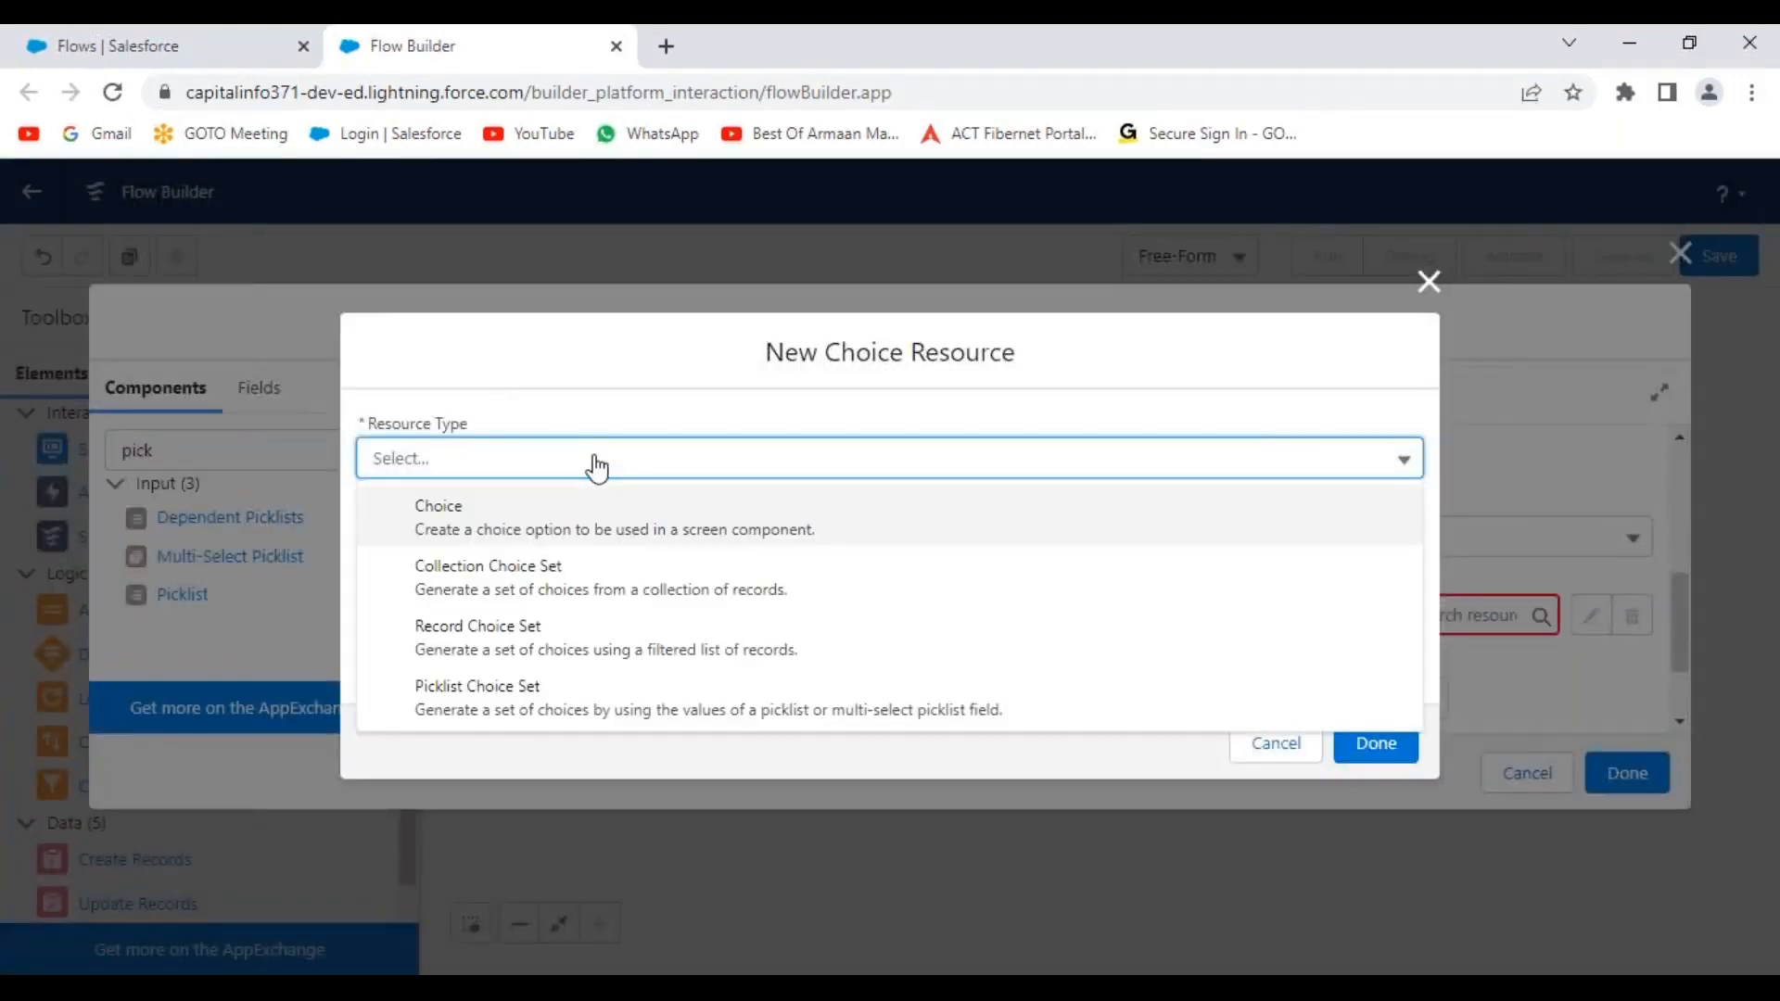
click(538, 709)
click(419, 516)
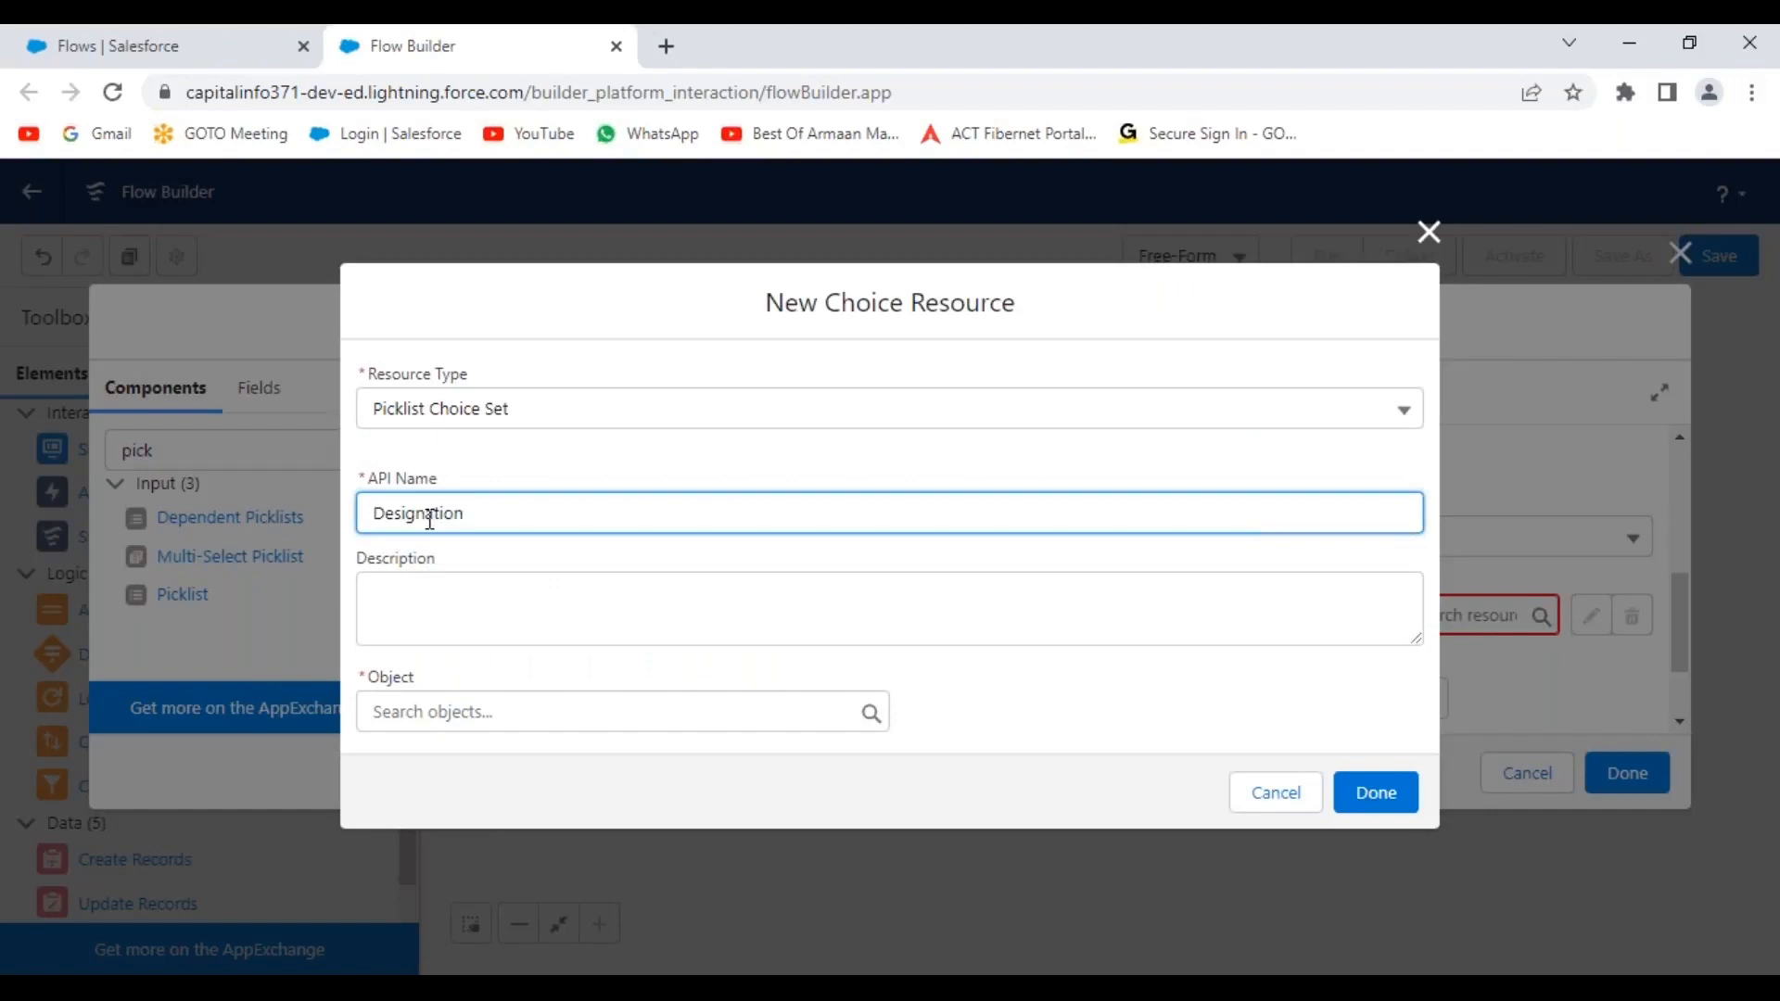
click(1038, 697)
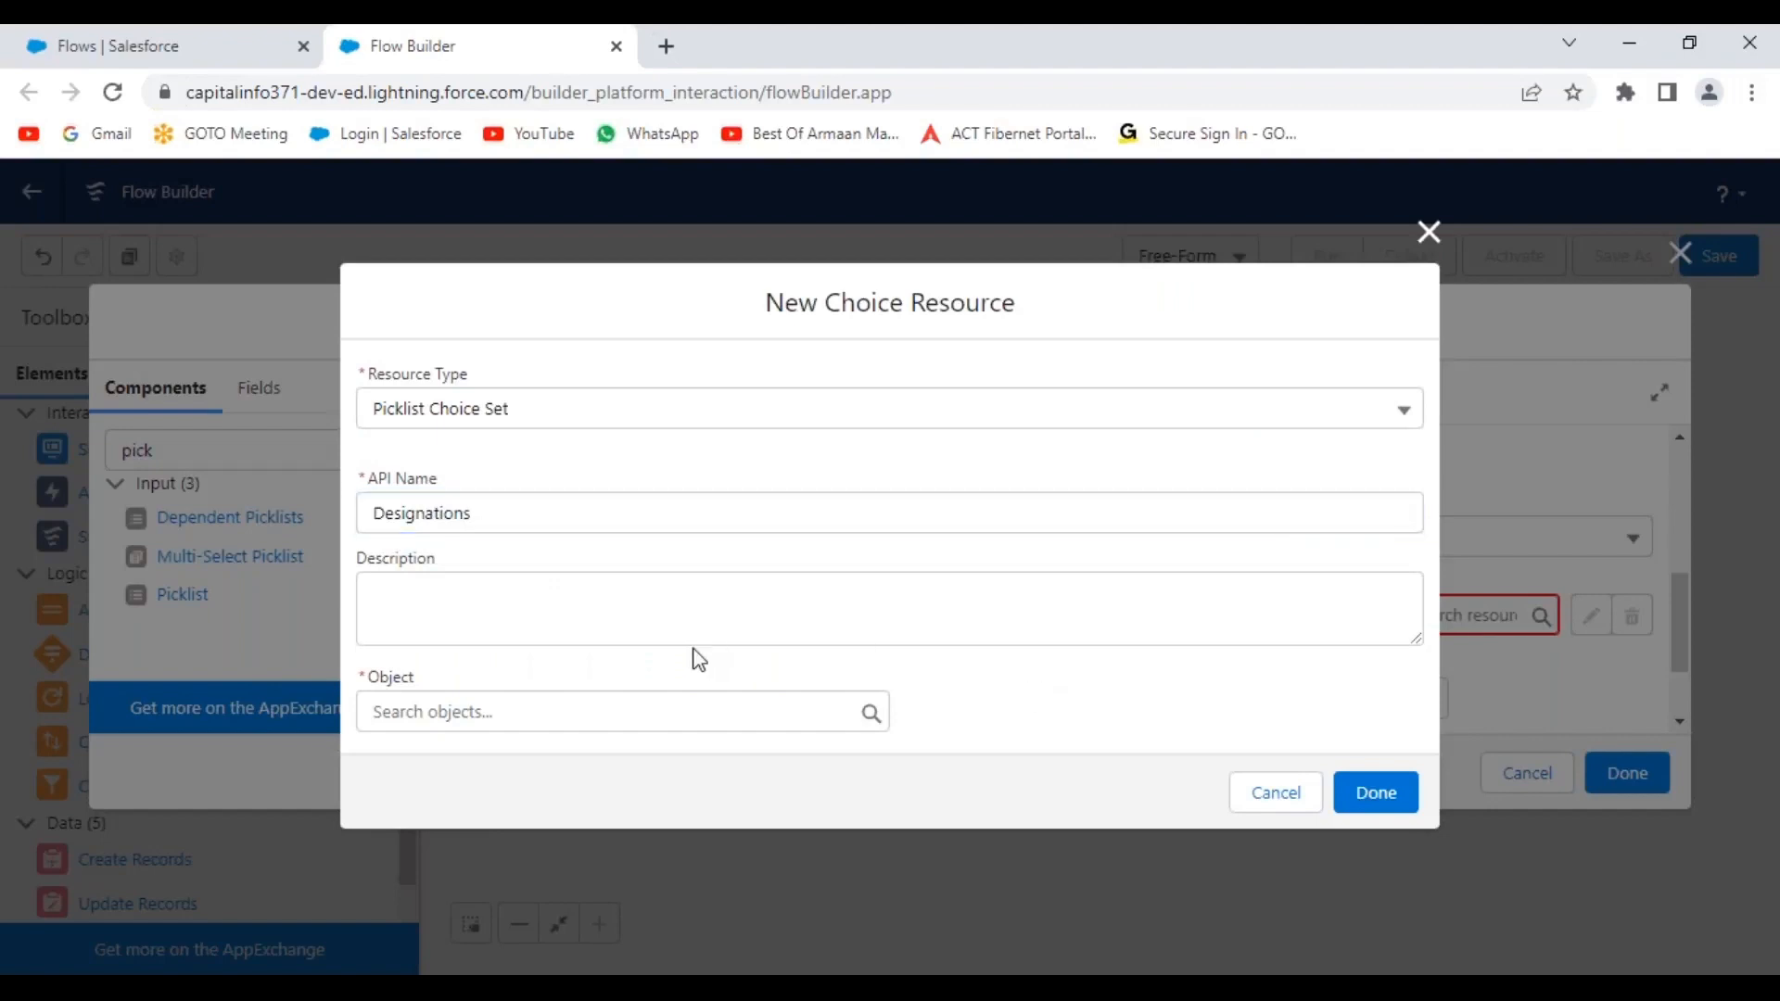
Base it on Hiring Manager, Picklist data type, field Designation__c, and save it.
click(587, 713)
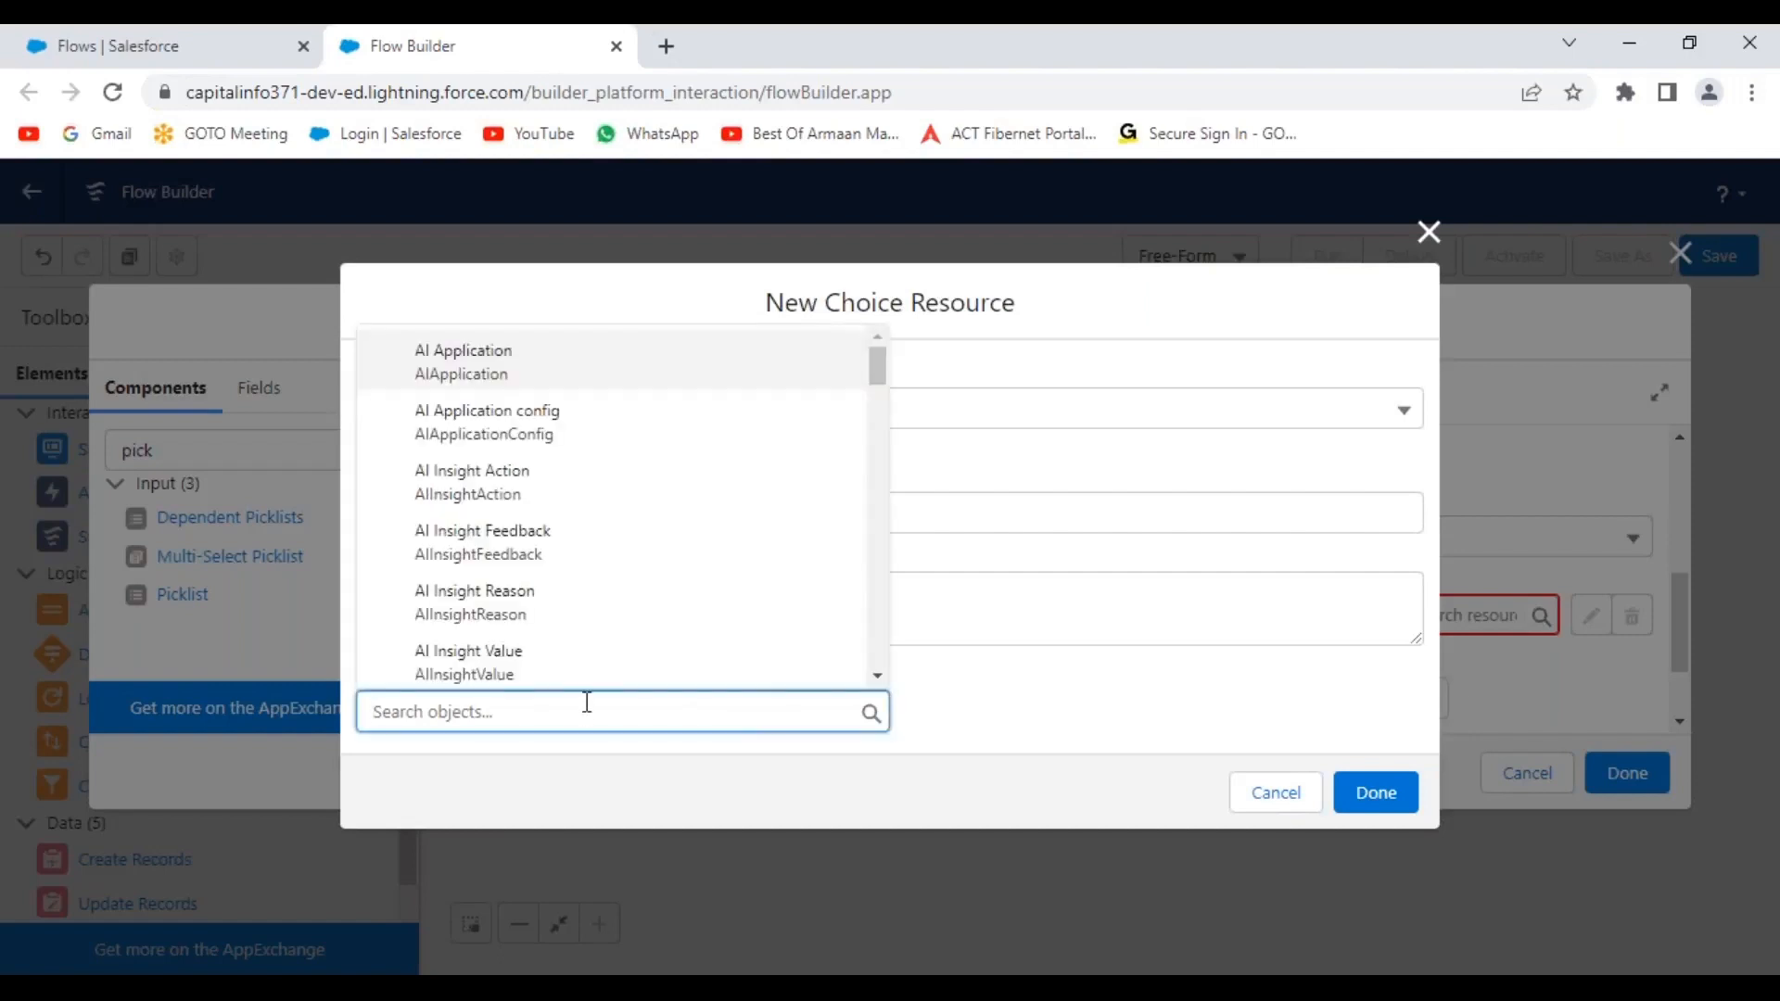
text(hiring)
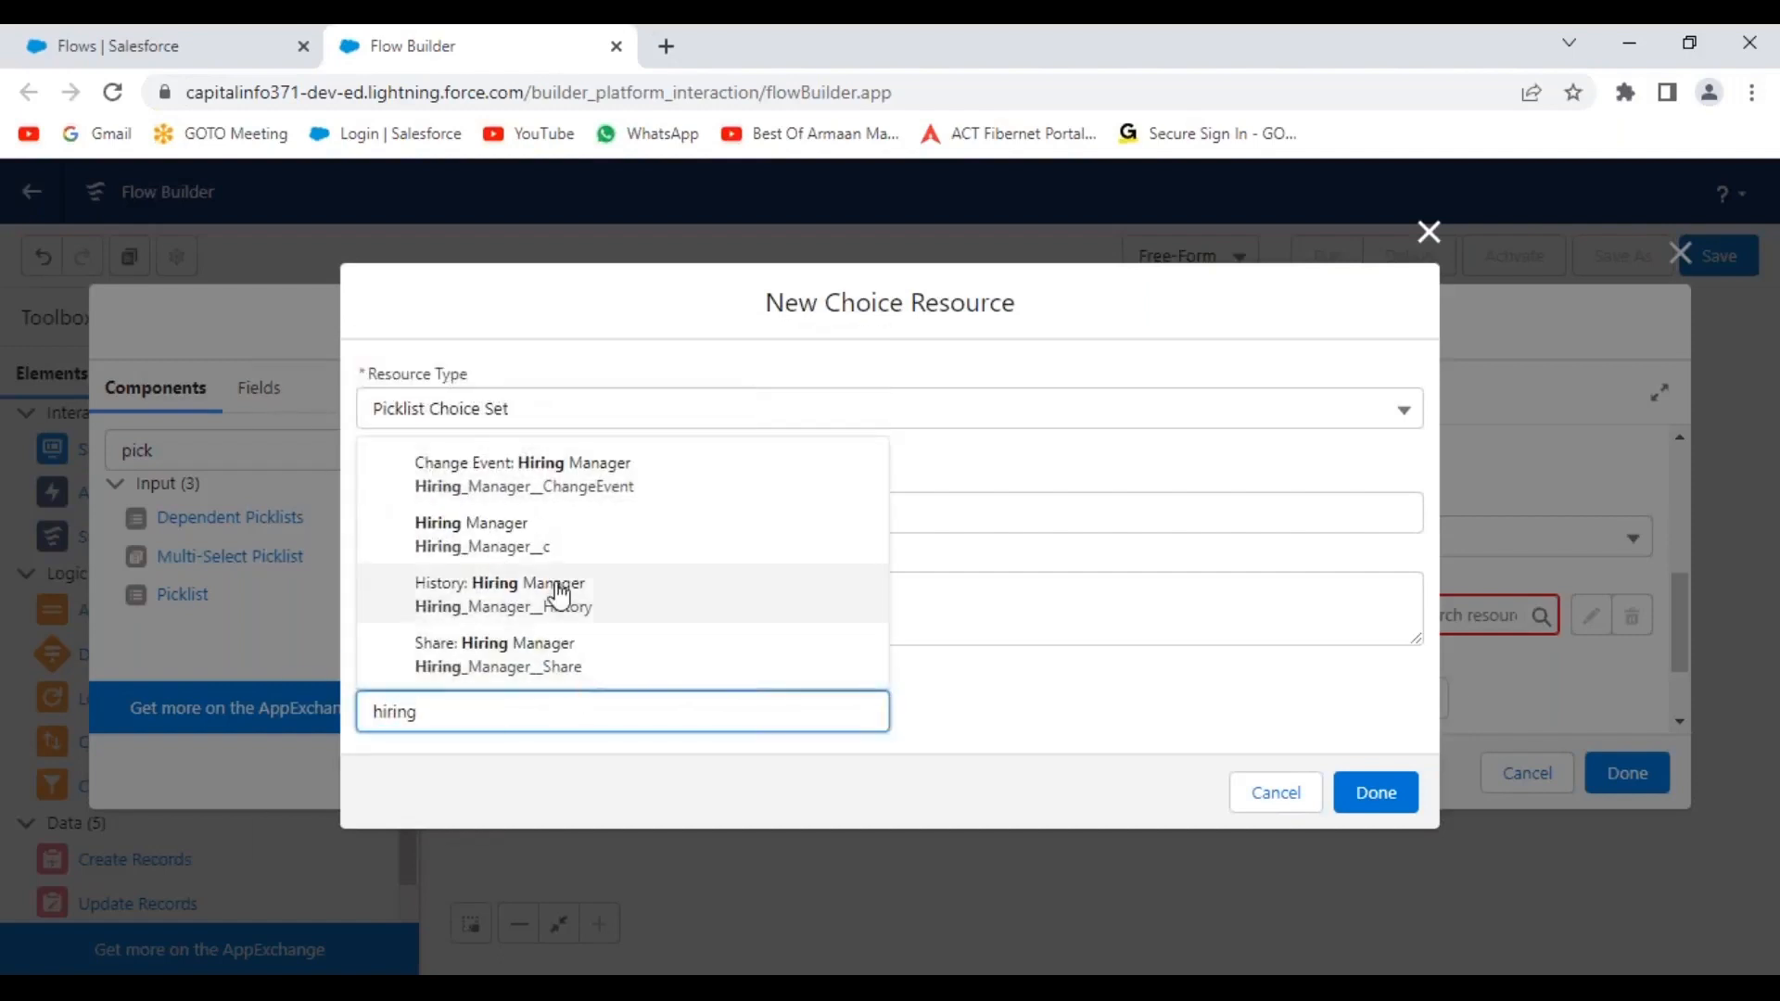
click(555, 536)
click(747, 693)
click(557, 726)
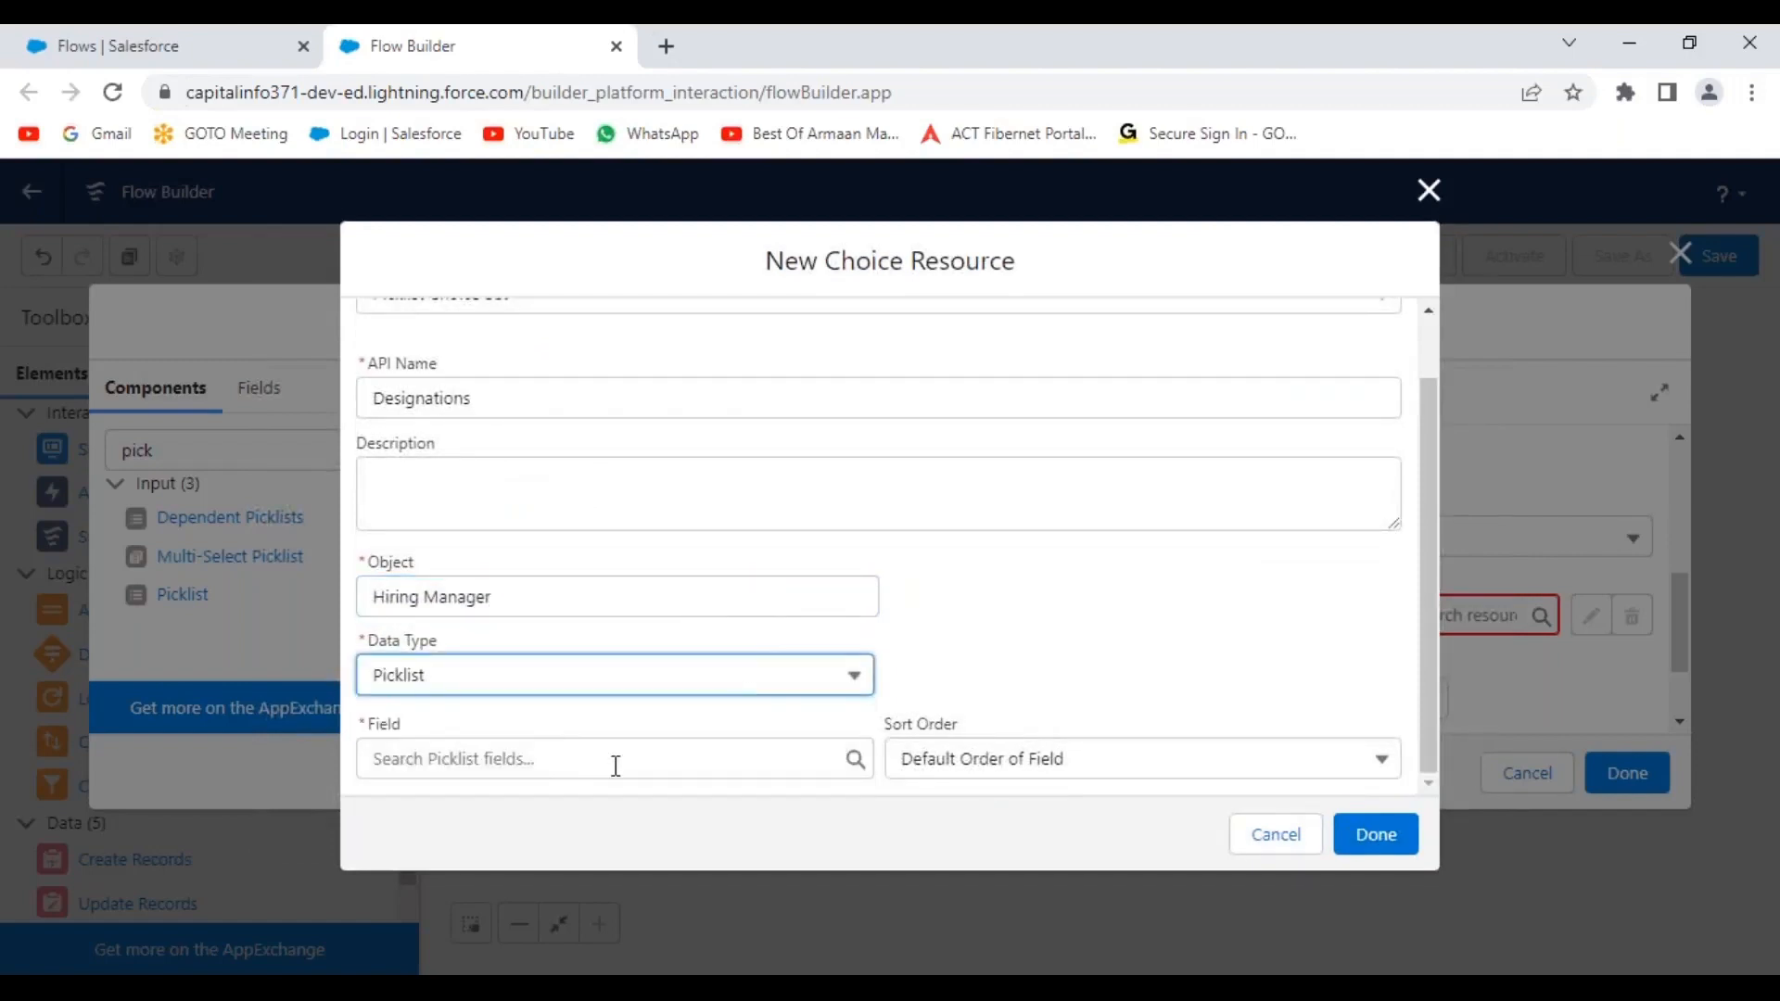
click(615, 763)
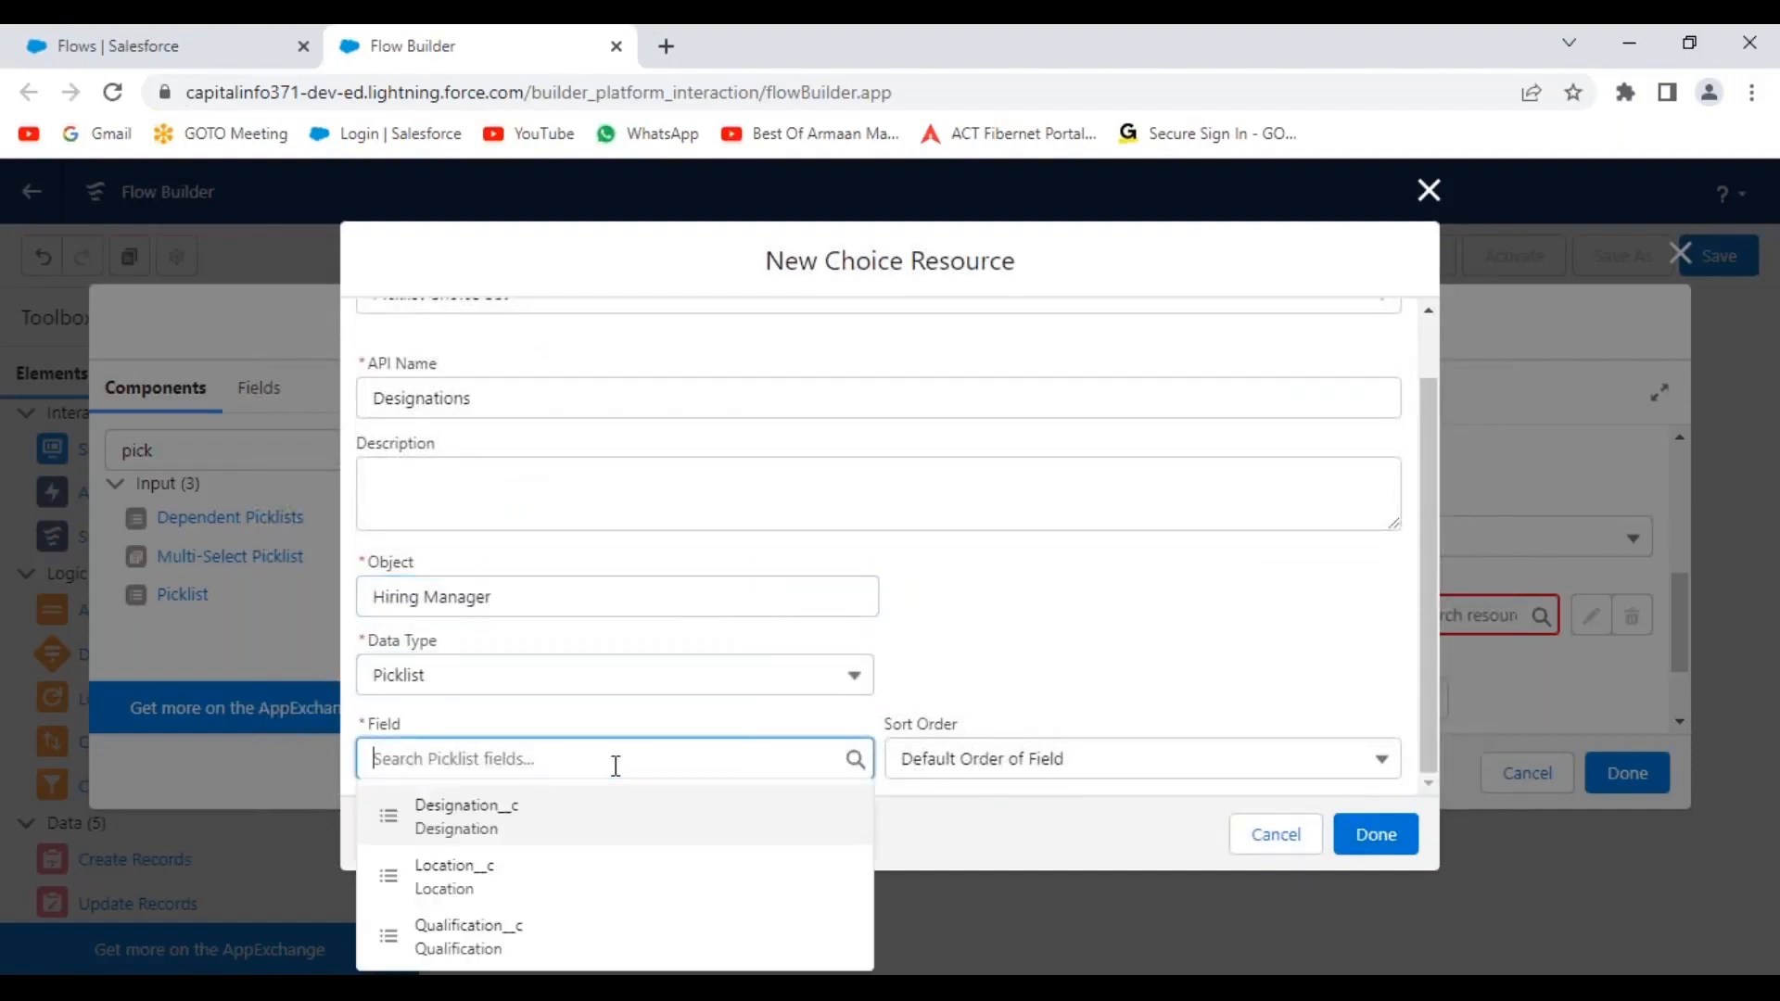
click(493, 831)
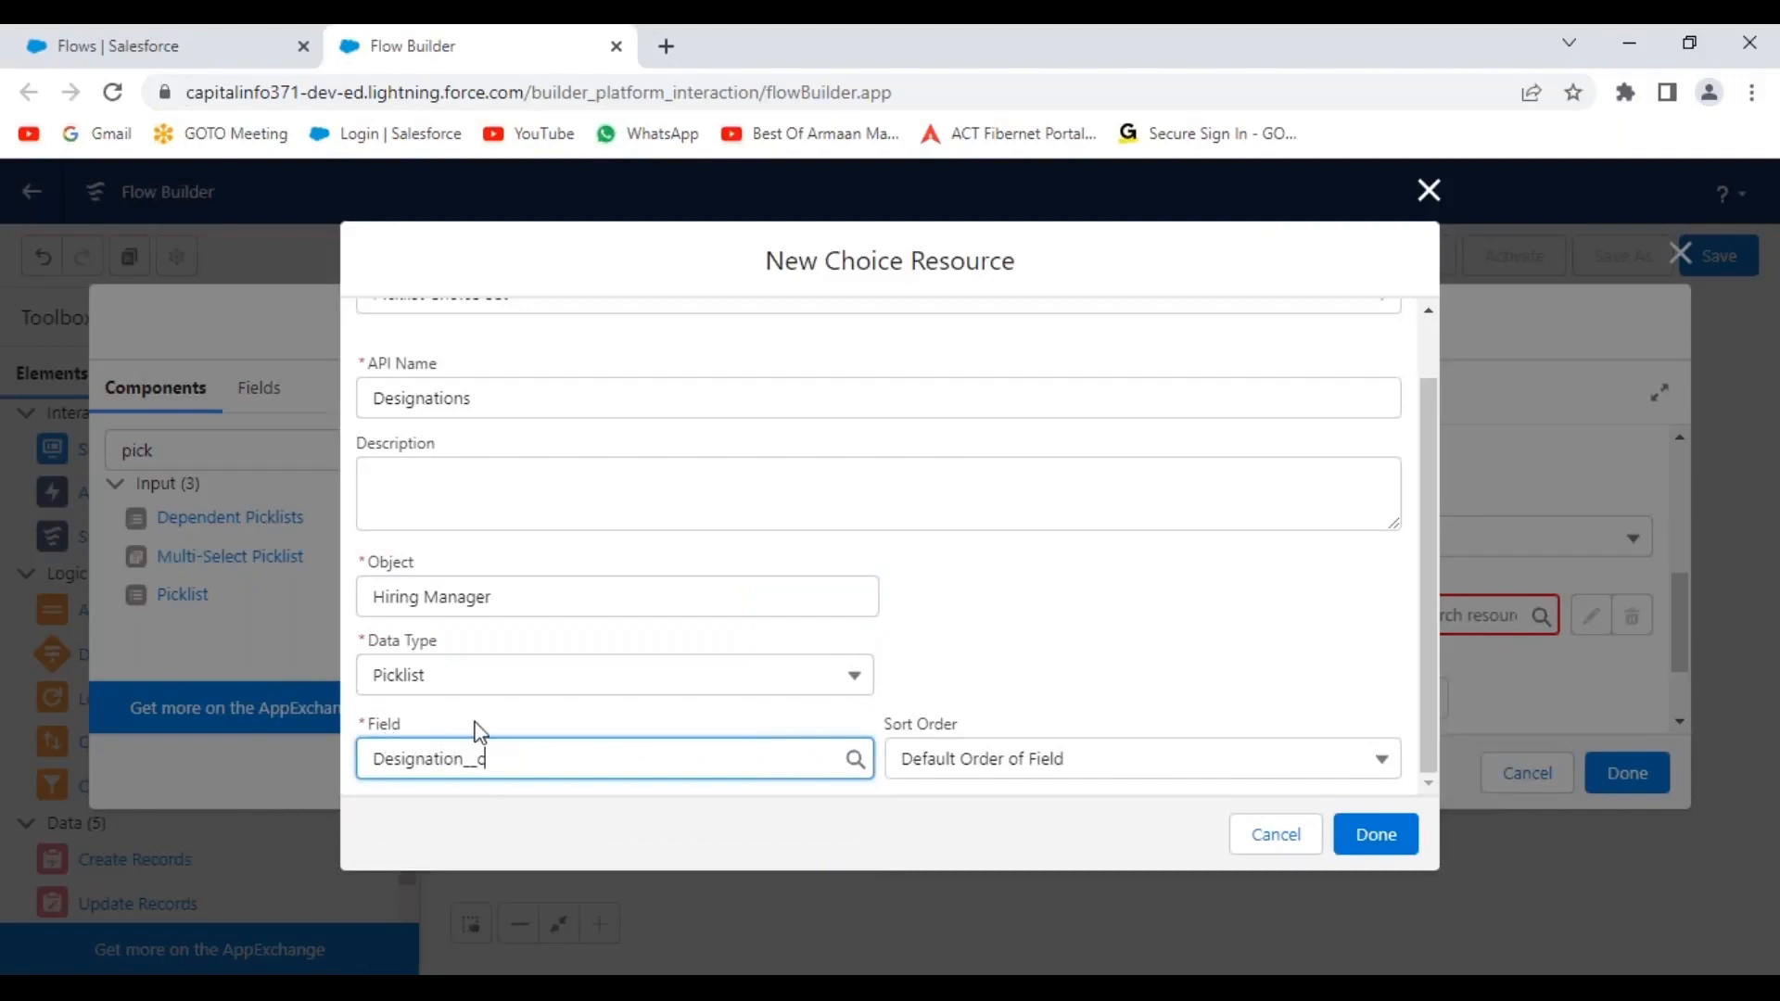
click(1147, 623)
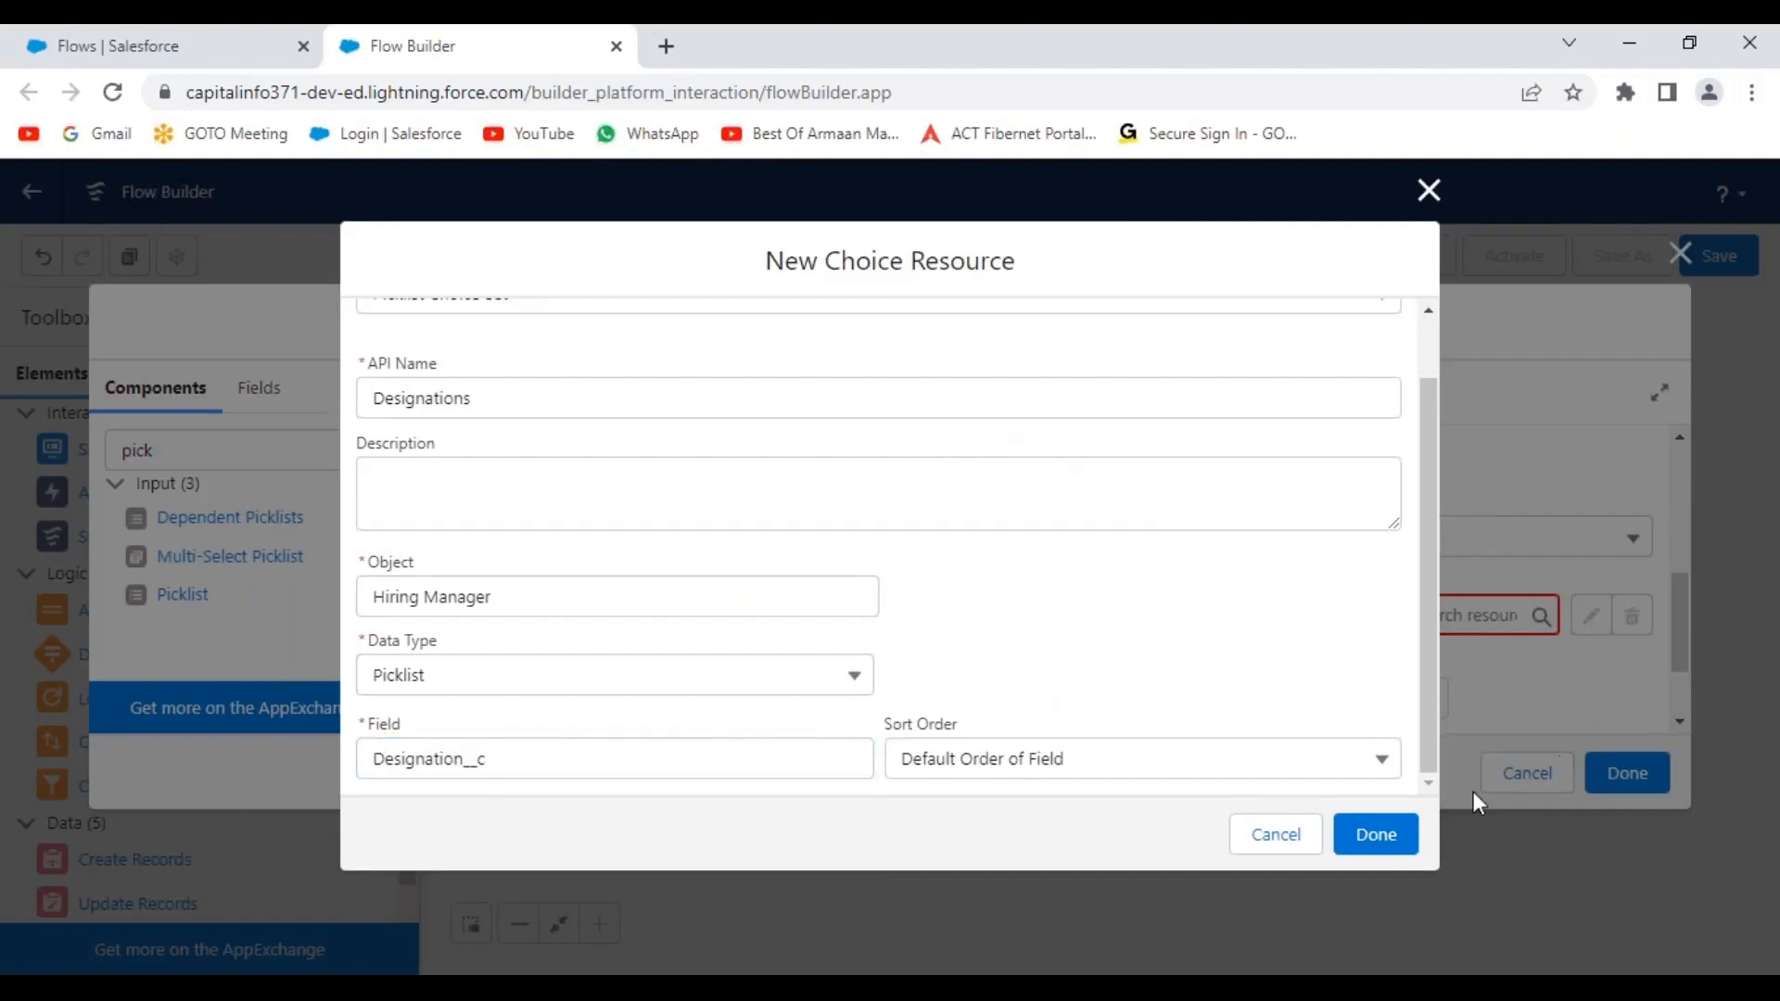
click(1380, 836)
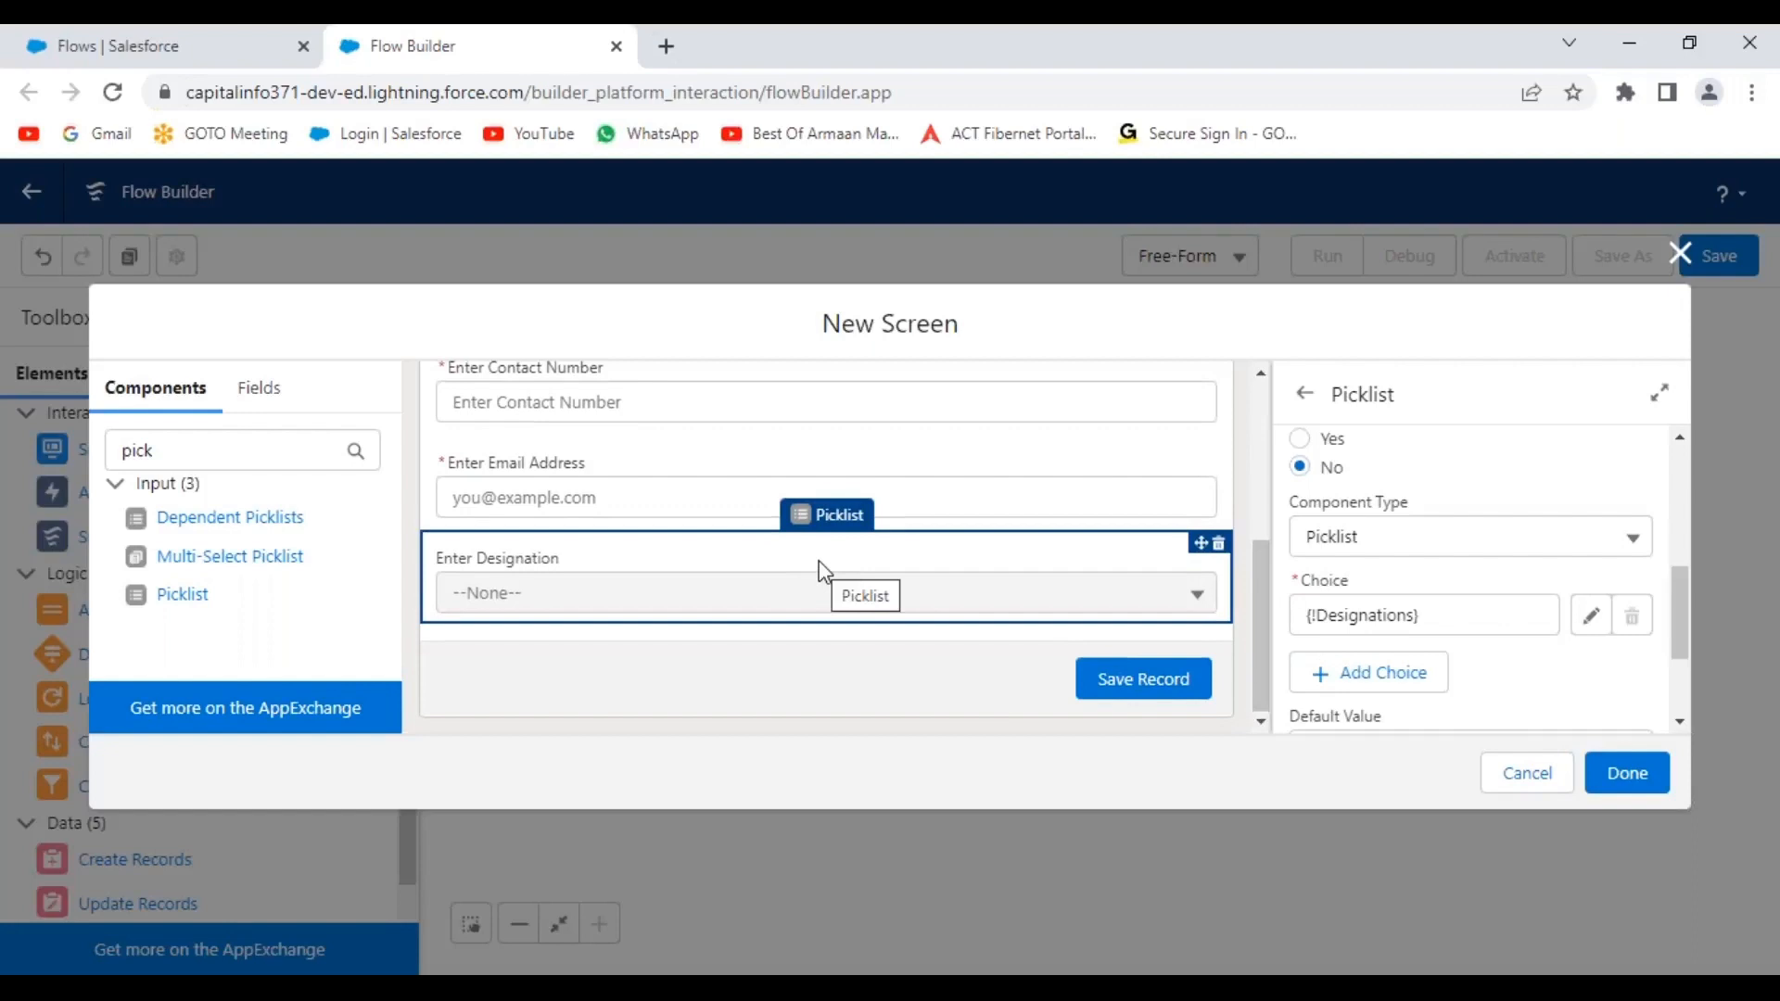
Search 'curre', drop a Currency input below Enter Designation, and label it 'Enter Current CTC'.
click(243, 461)
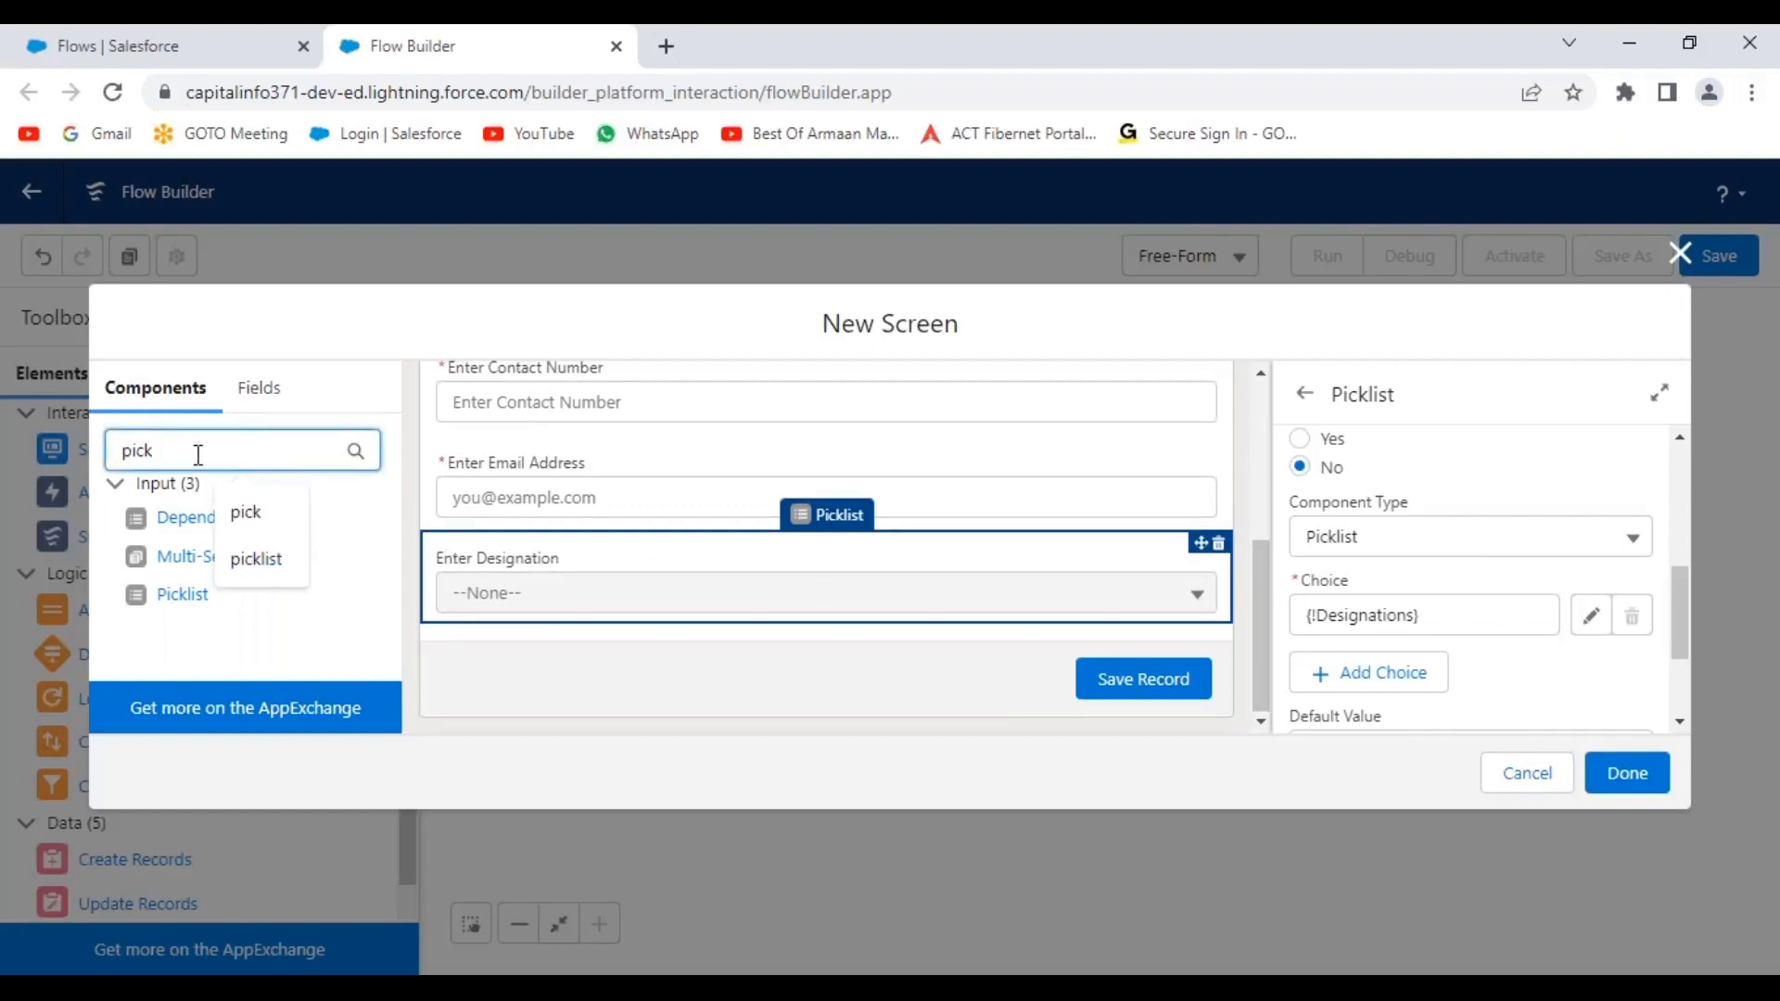
drag(254, 451, 57, 454)
text(curren)
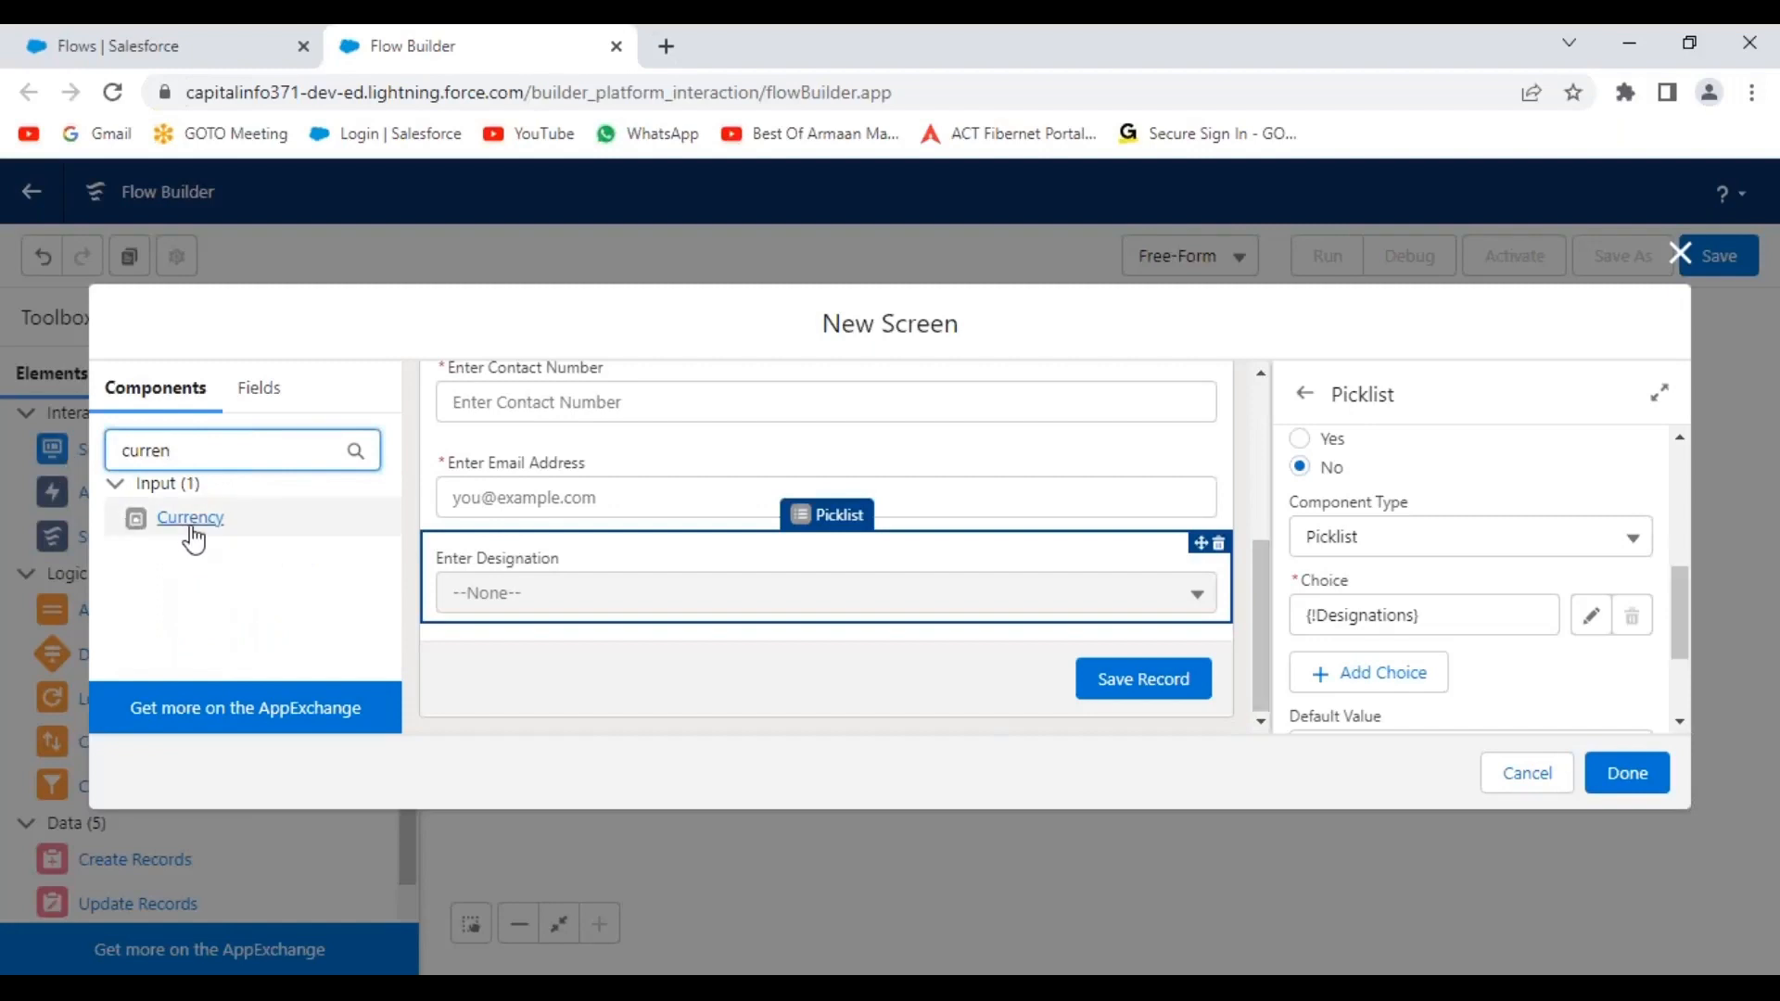
drag(193, 540, 775, 598)
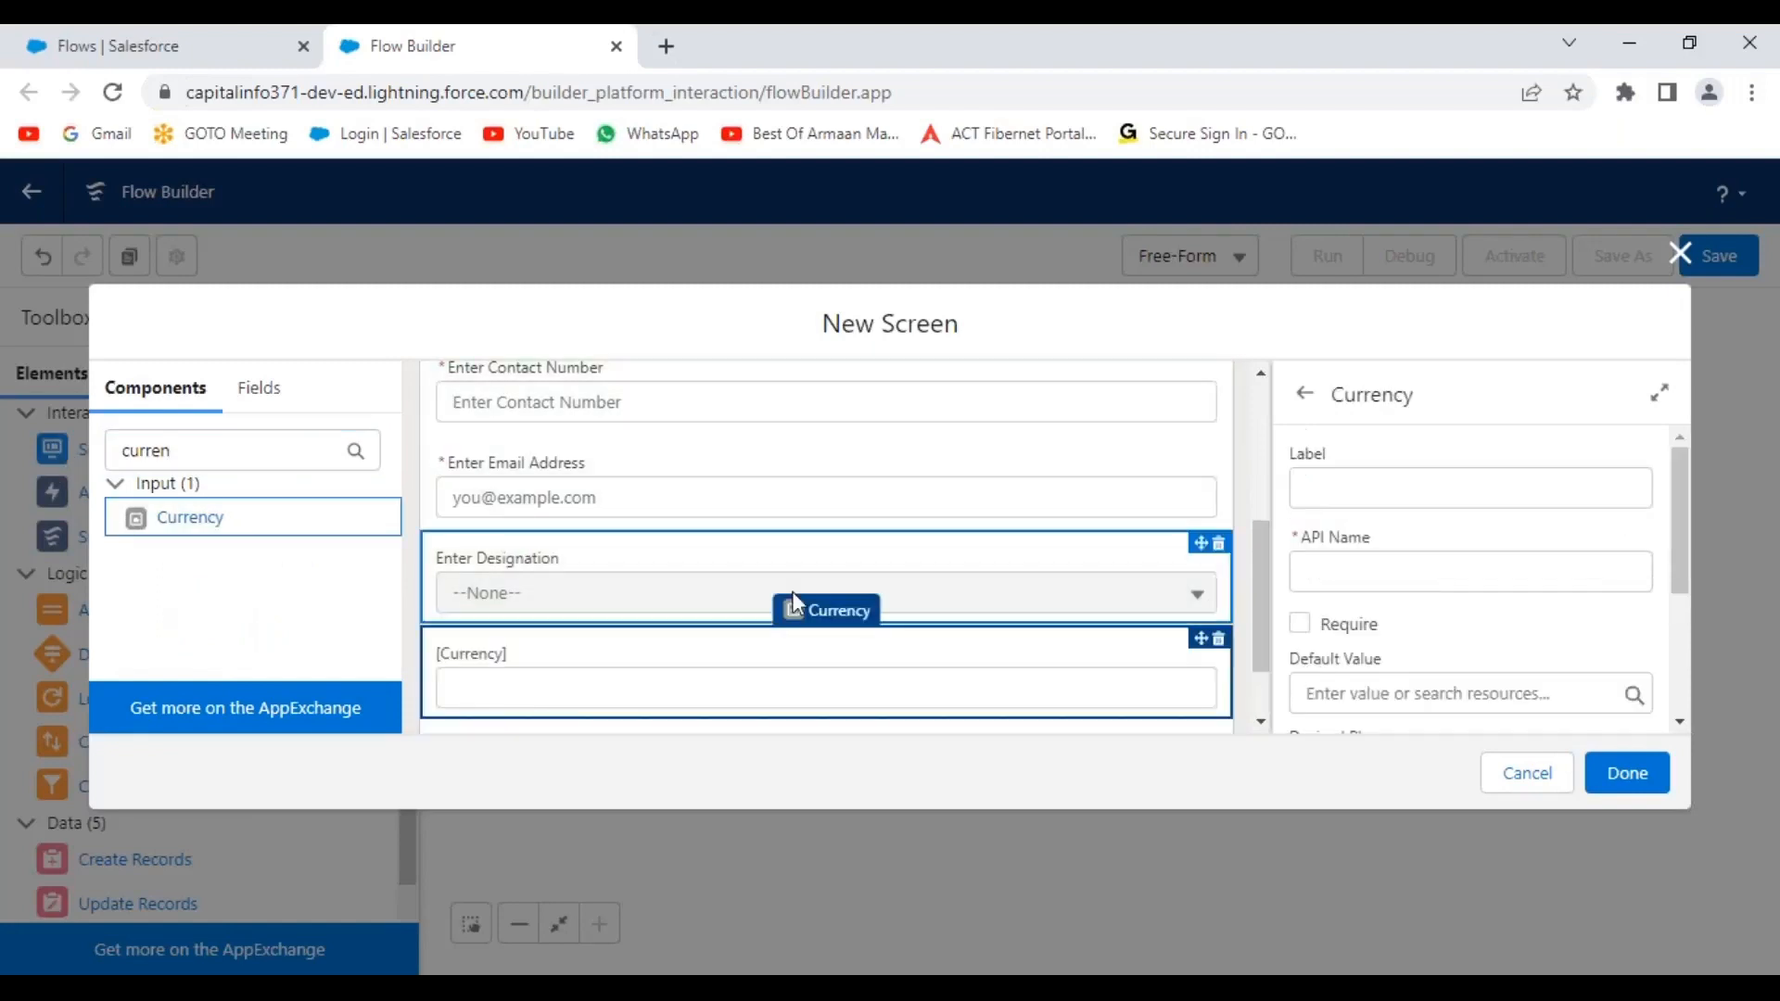
scroll(1261, 555, down, 1)
click(1336, 490)
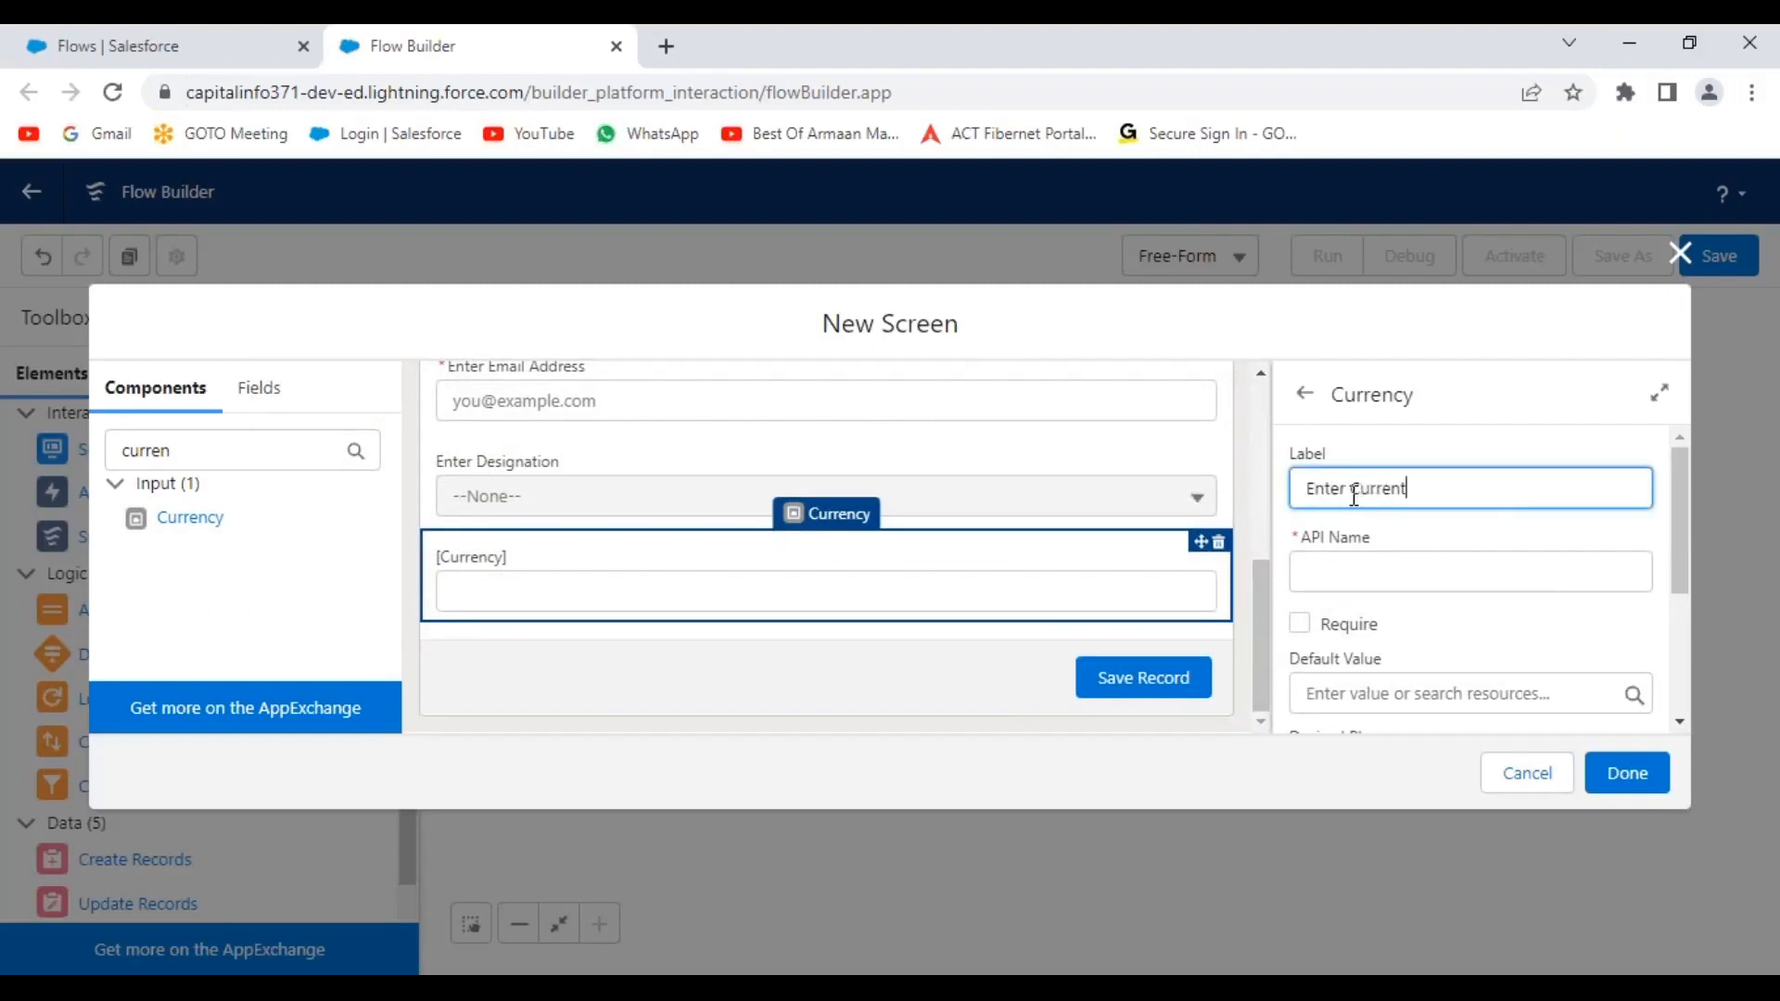
text(Enter Current CTC)
click(1513, 626)
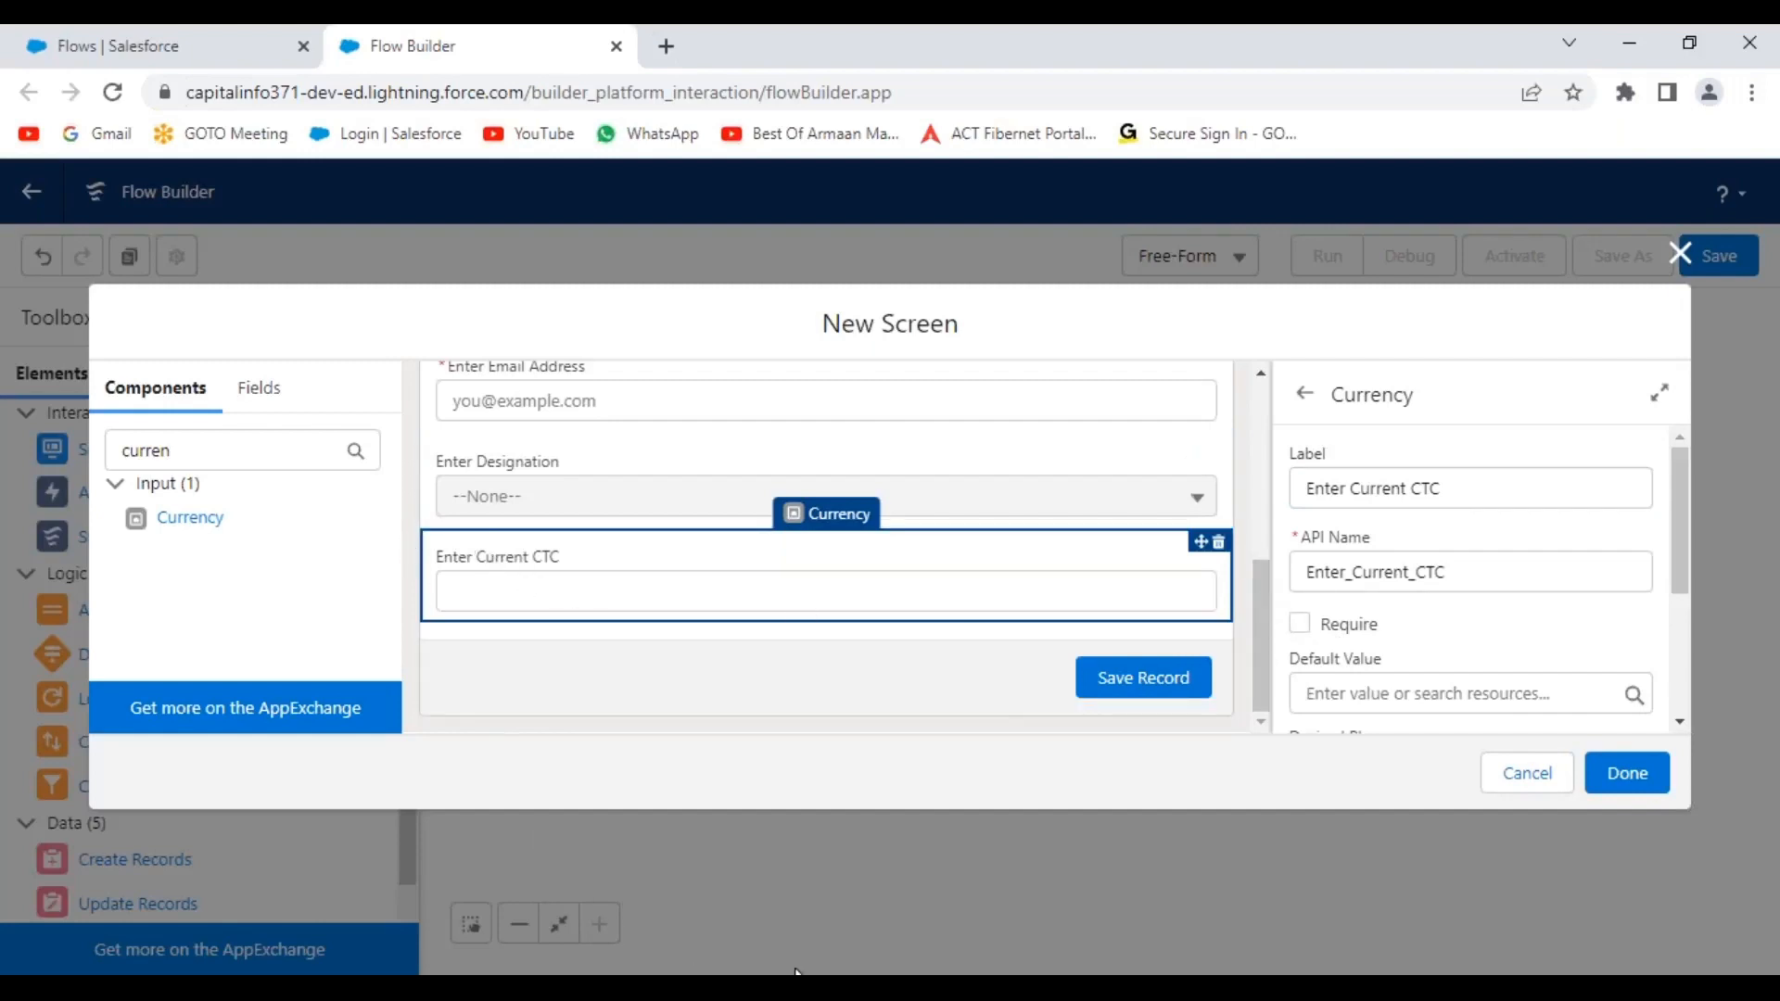
mouse_move(794, 971)
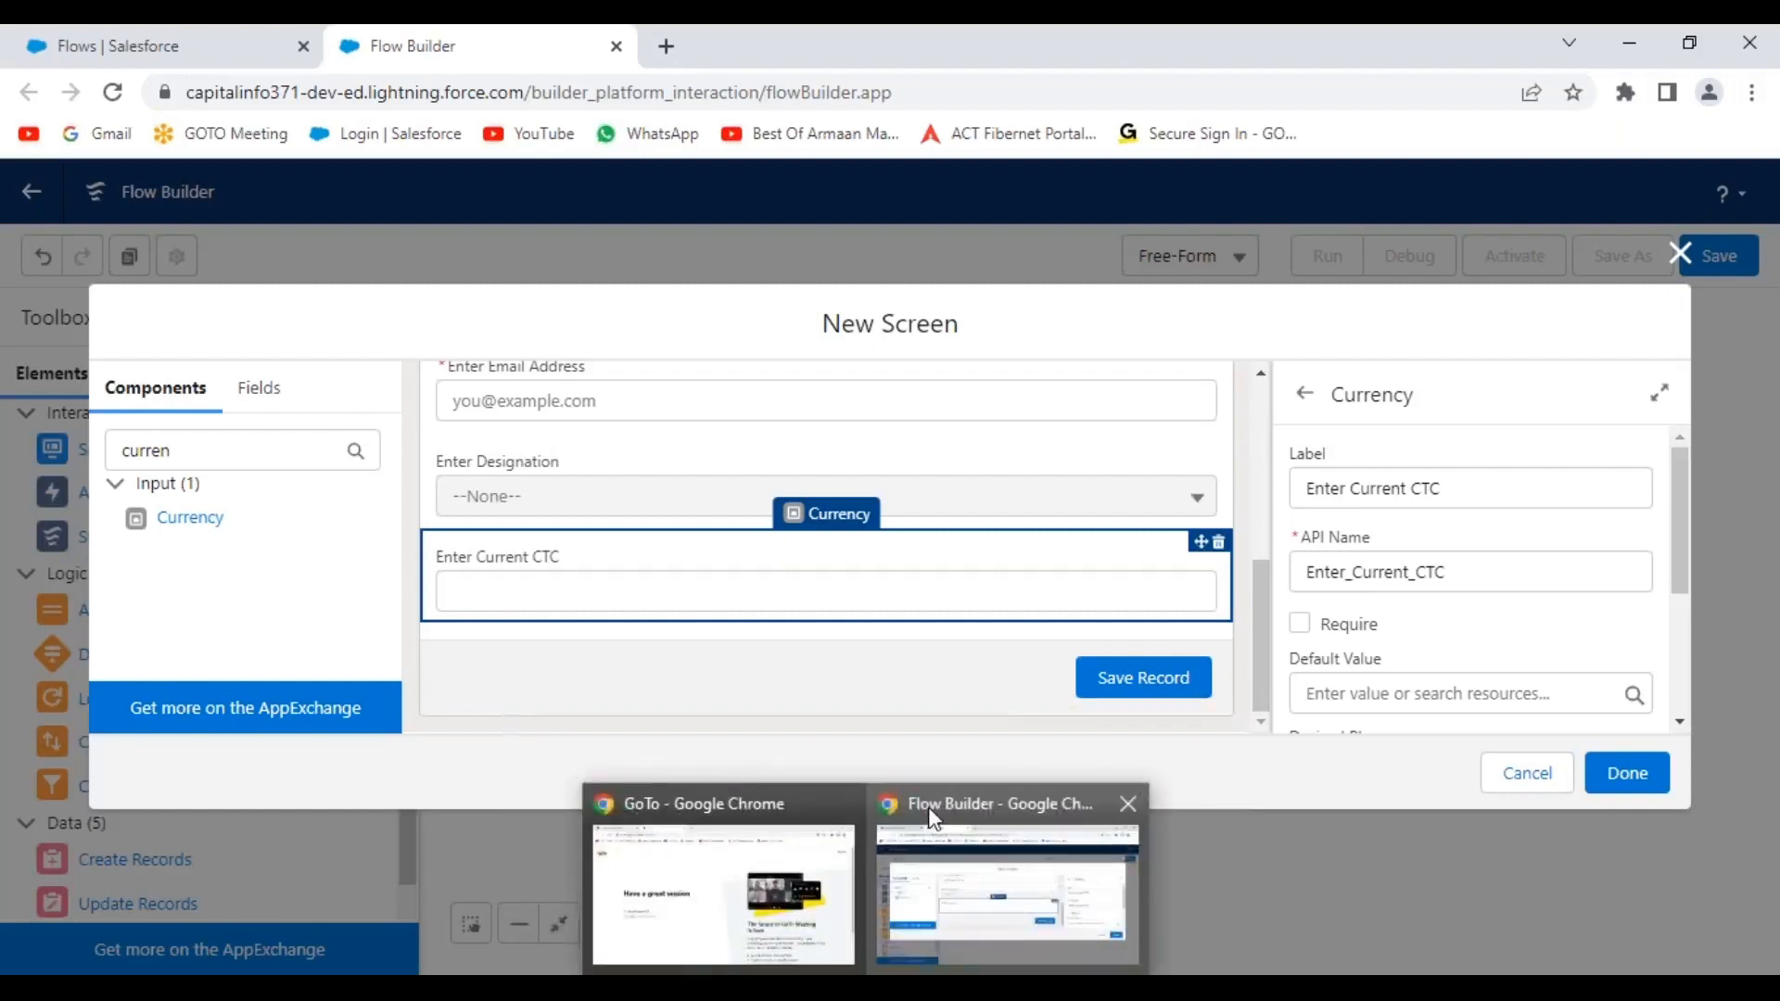
click(928, 806)
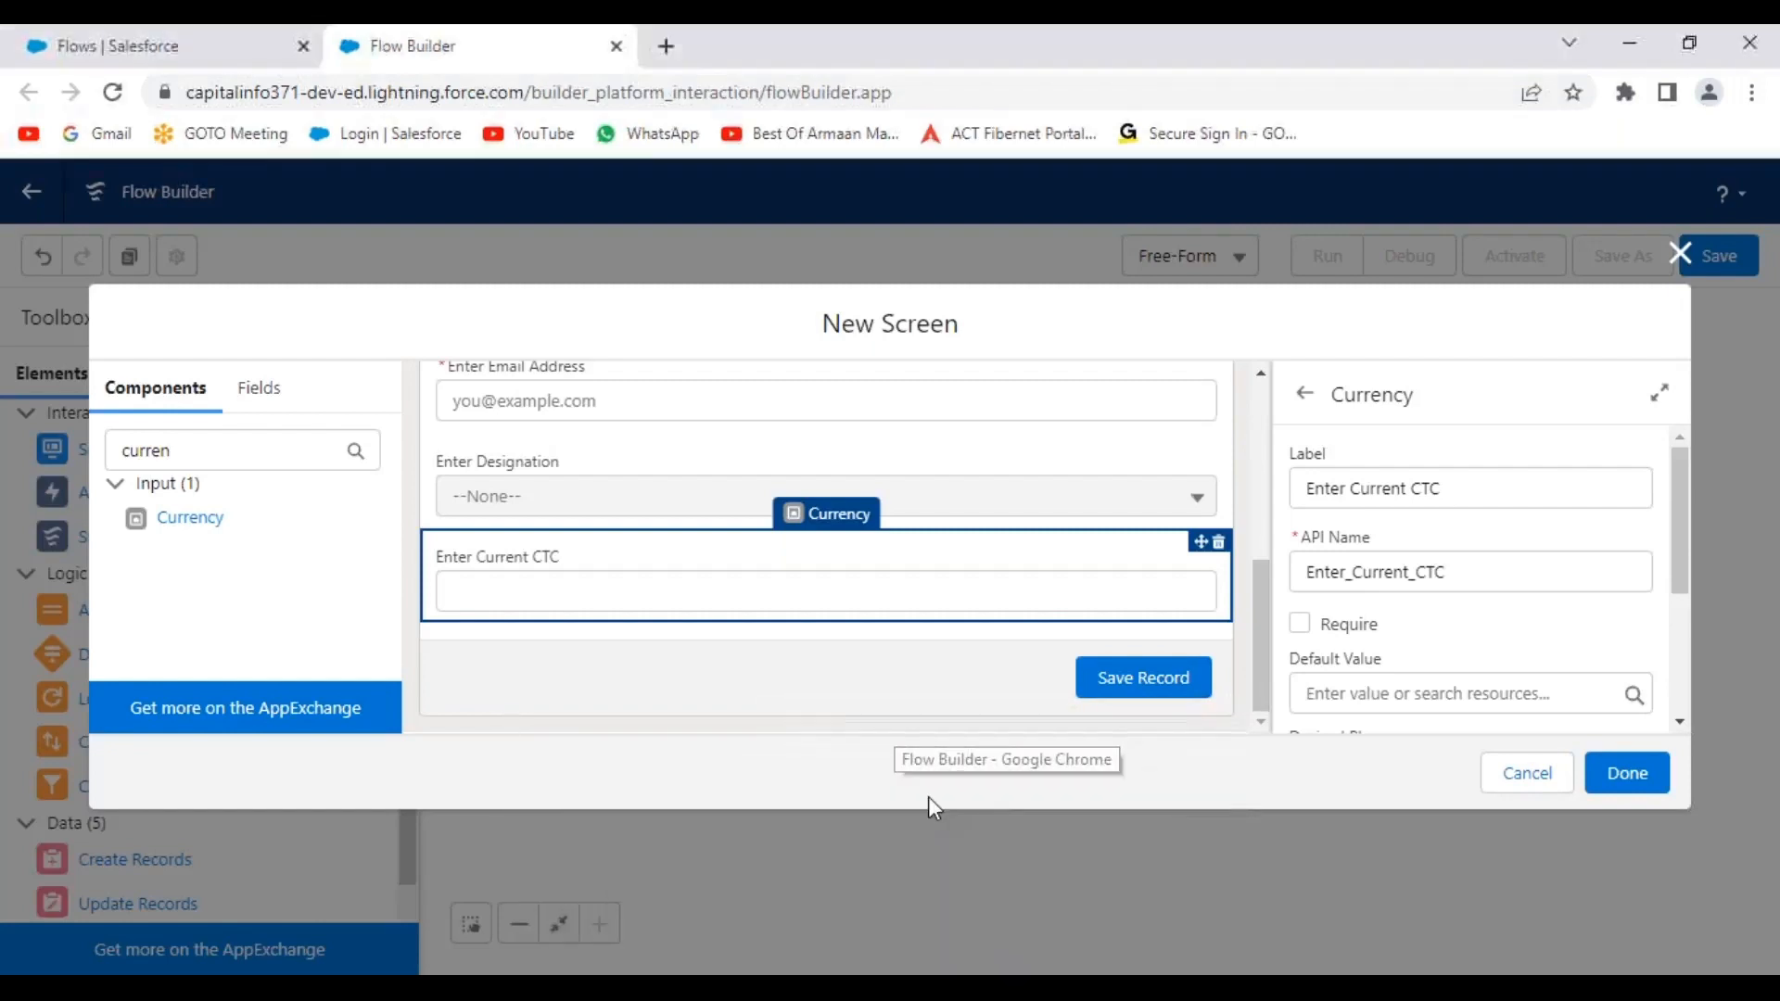
Open Setup's Object Manager in a new browser tab.
click(221, 57)
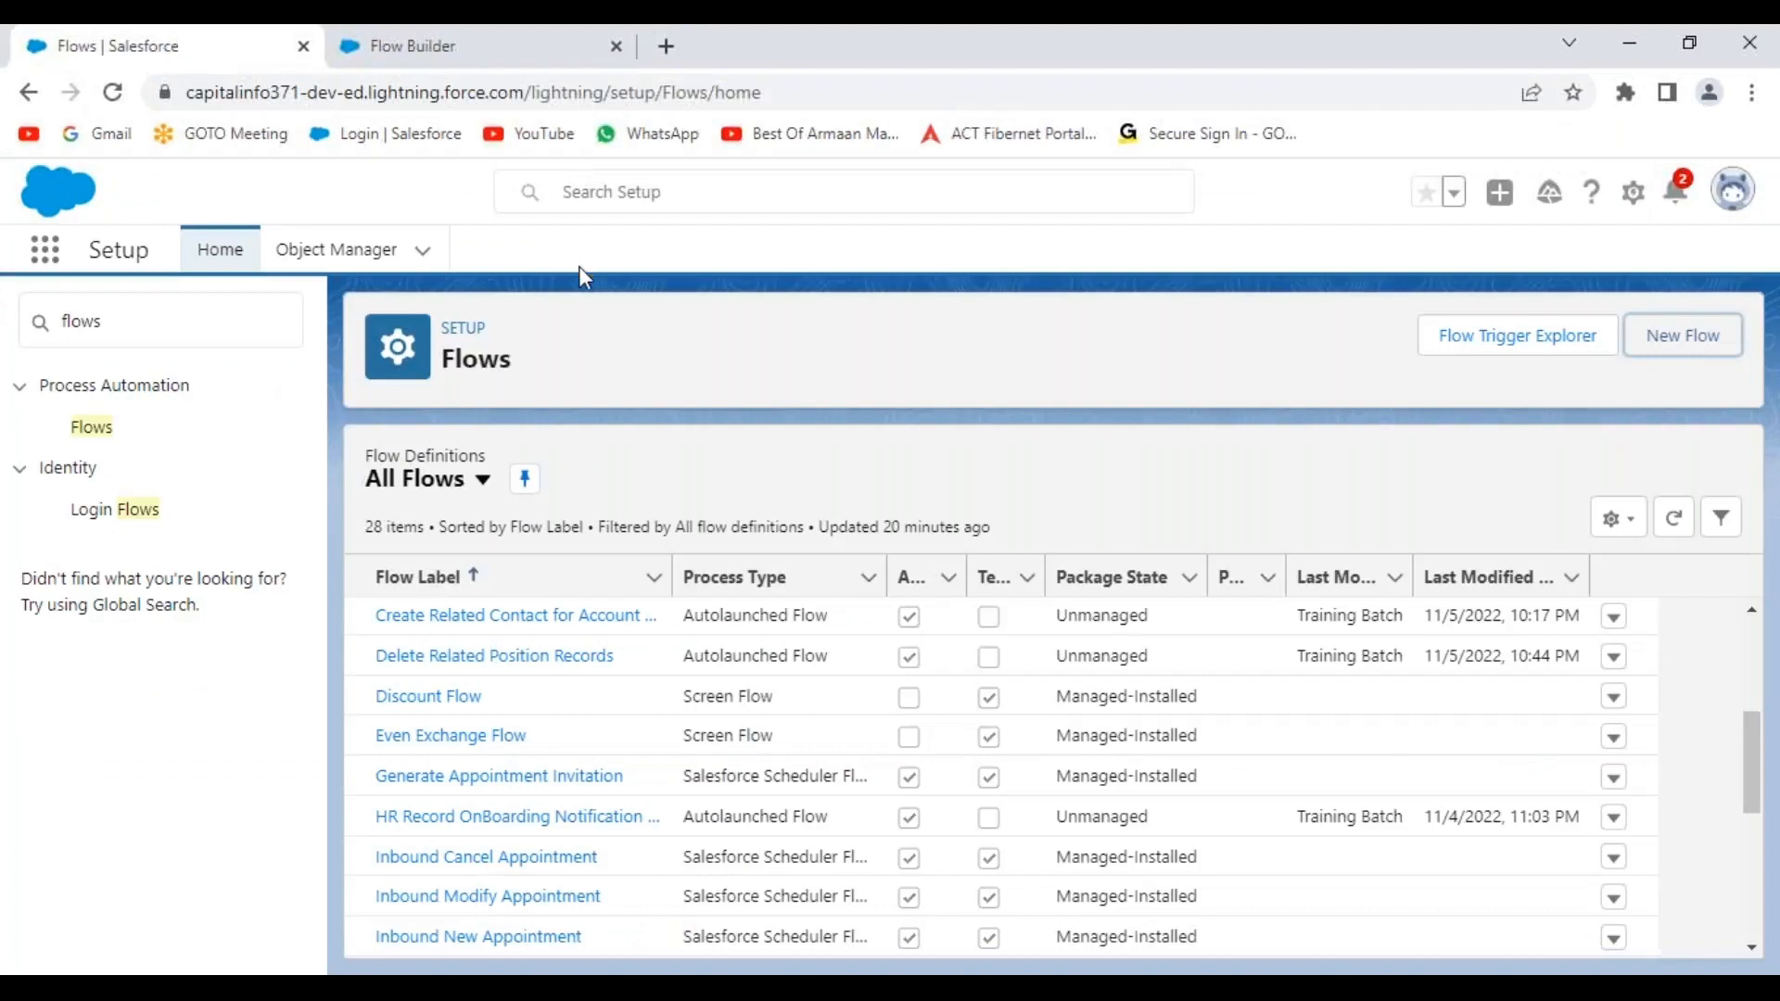
right_click(327, 263)
click(404, 270)
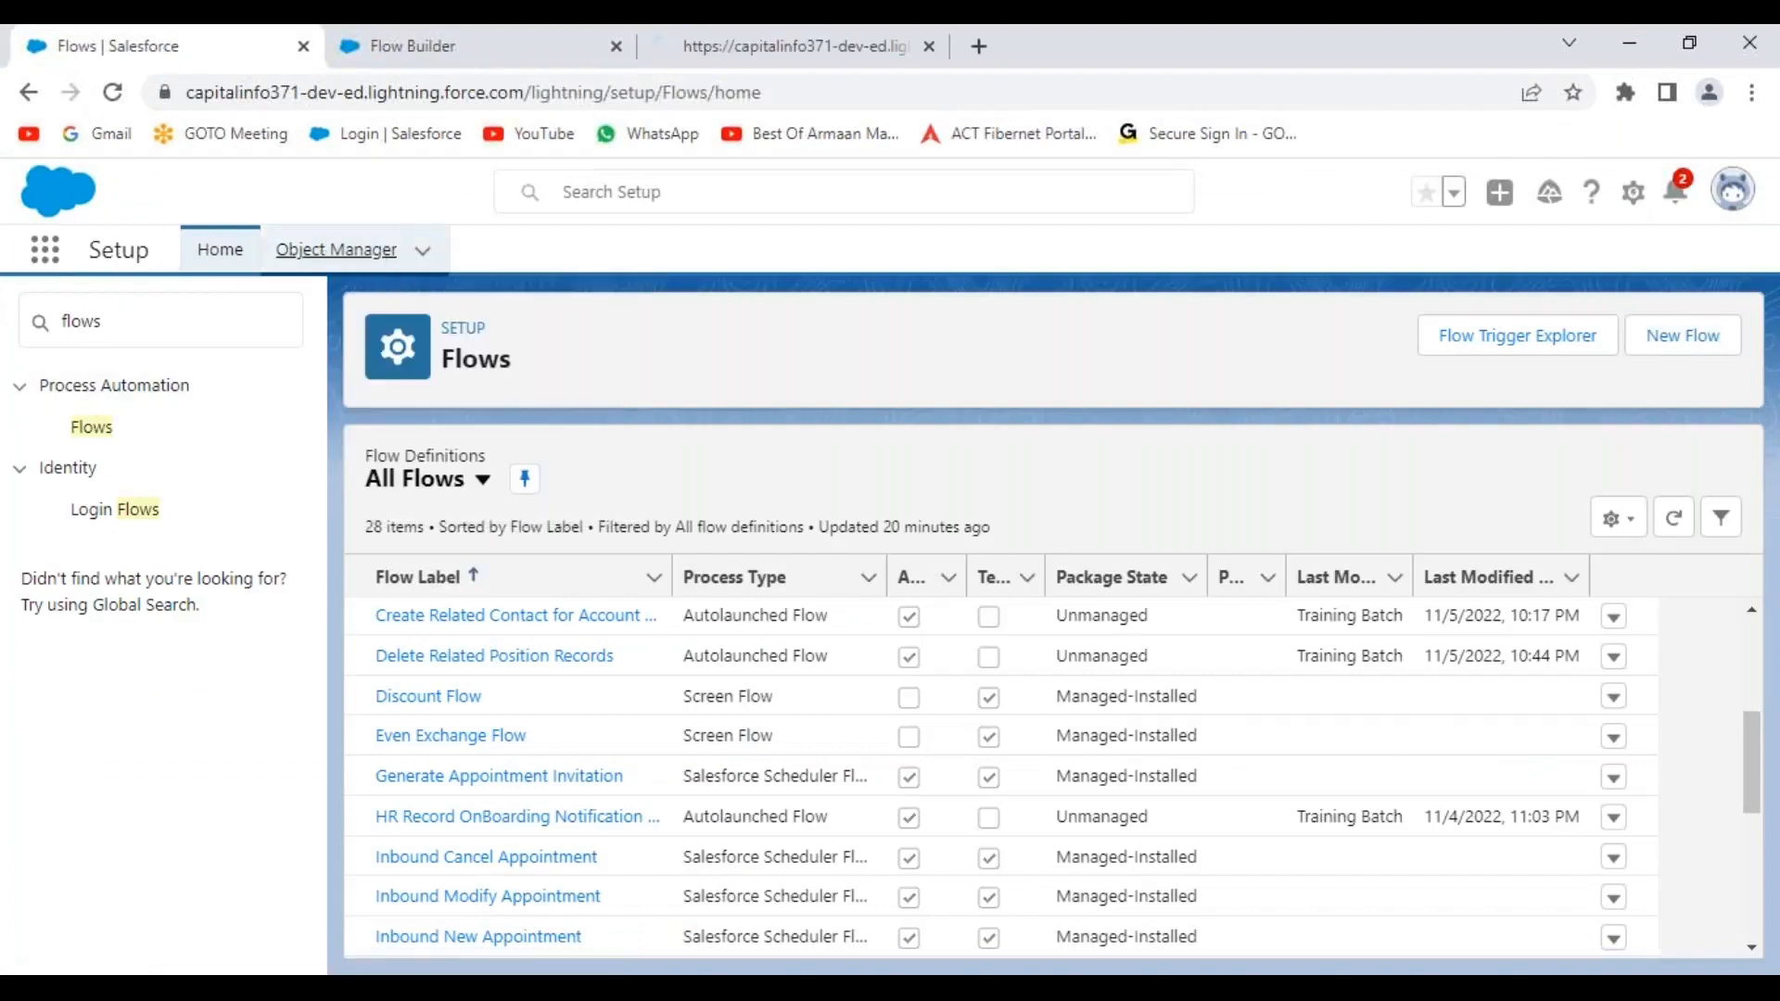
click(904, 55)
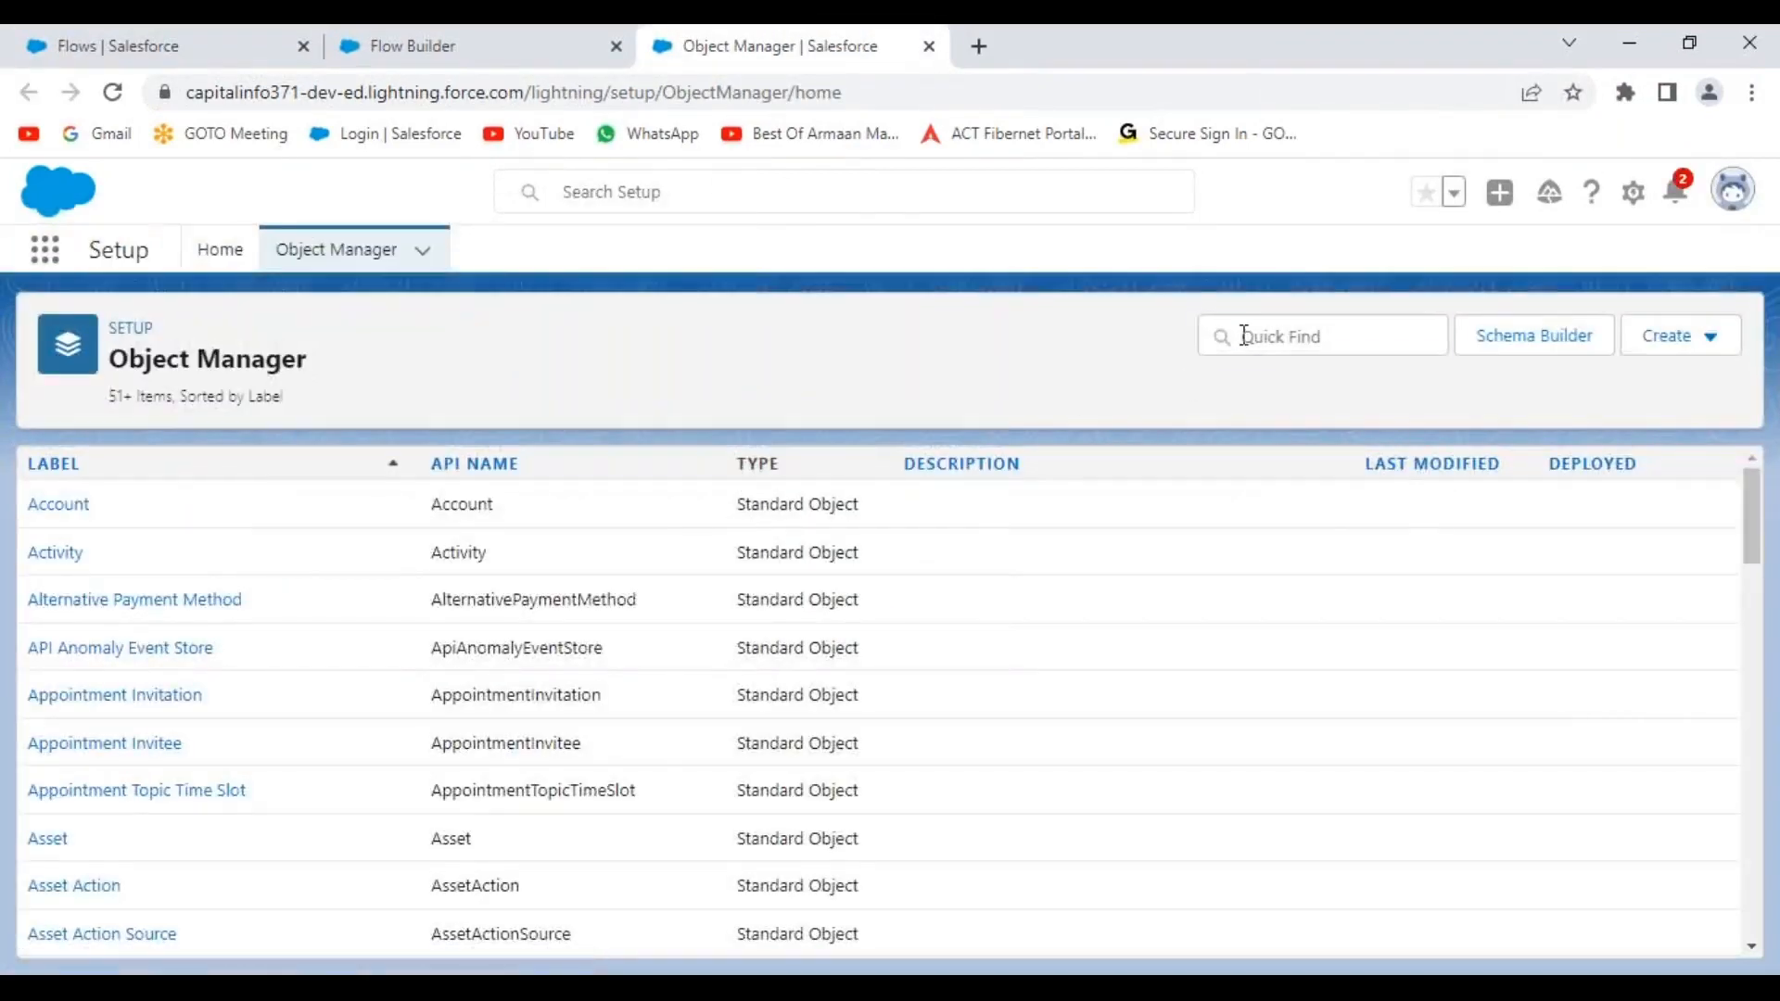
Filter objects by 'hi' and review the Hiring Manager object's Fields & Relationships.
click(1225, 335)
text(hiring)
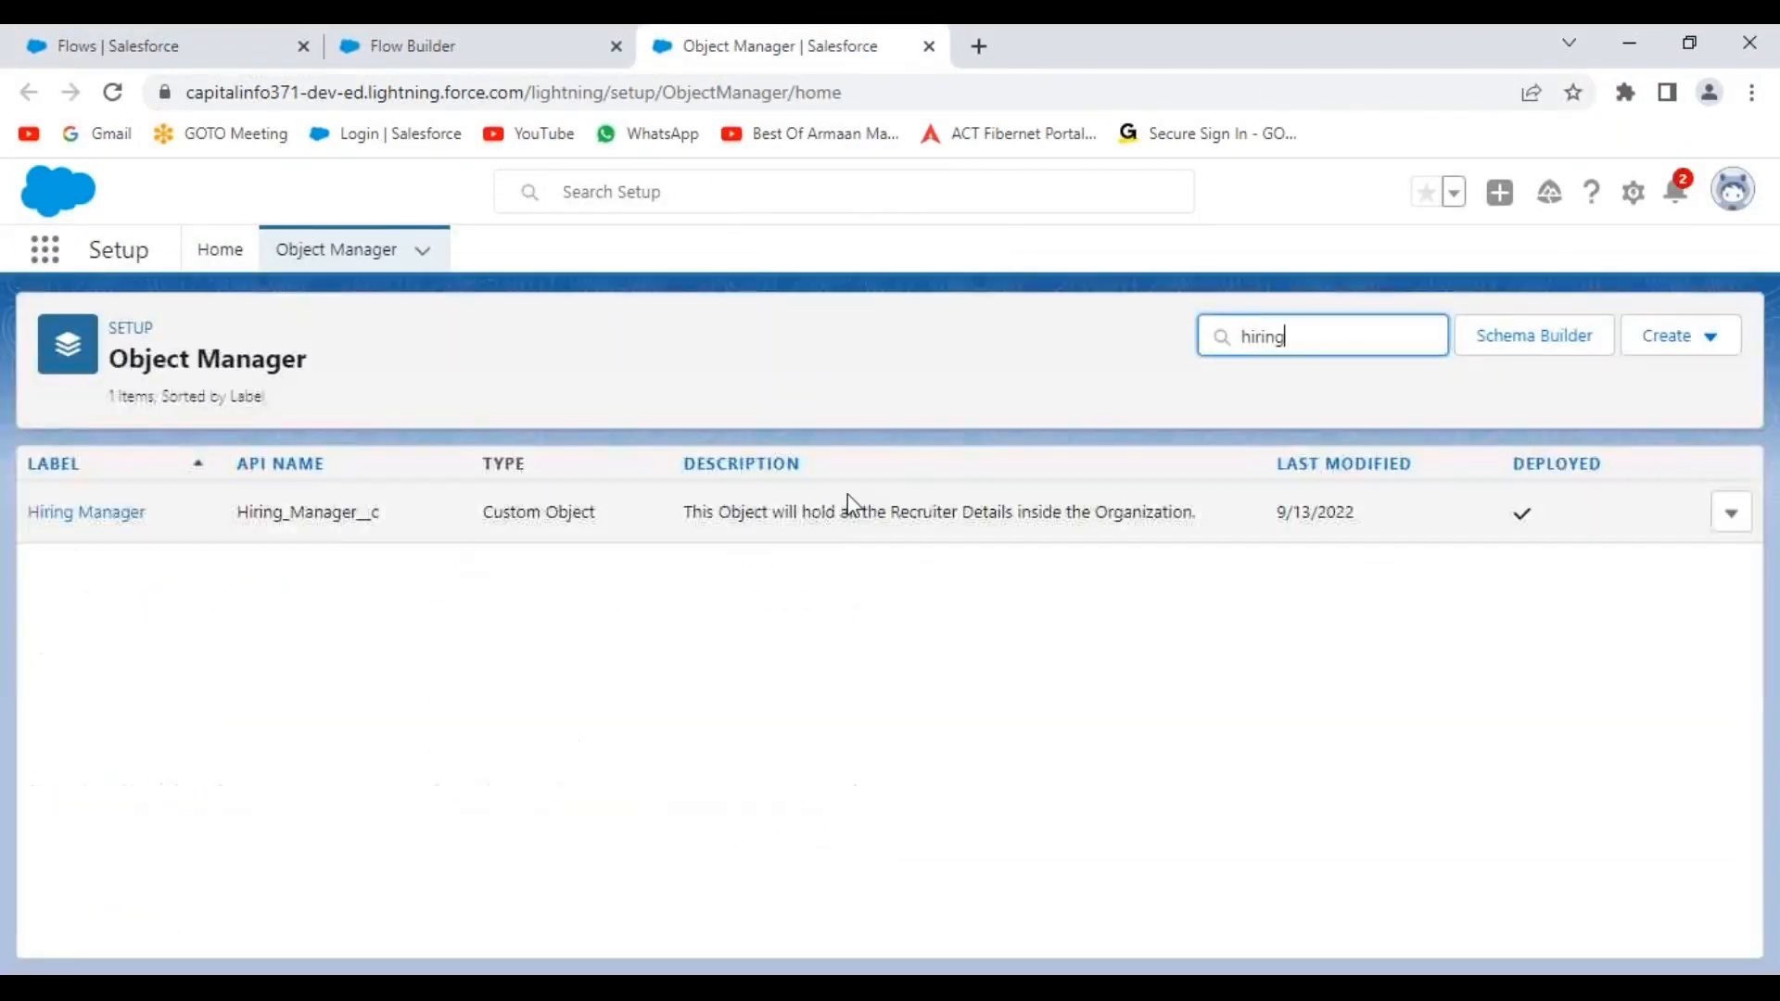
click(86, 513)
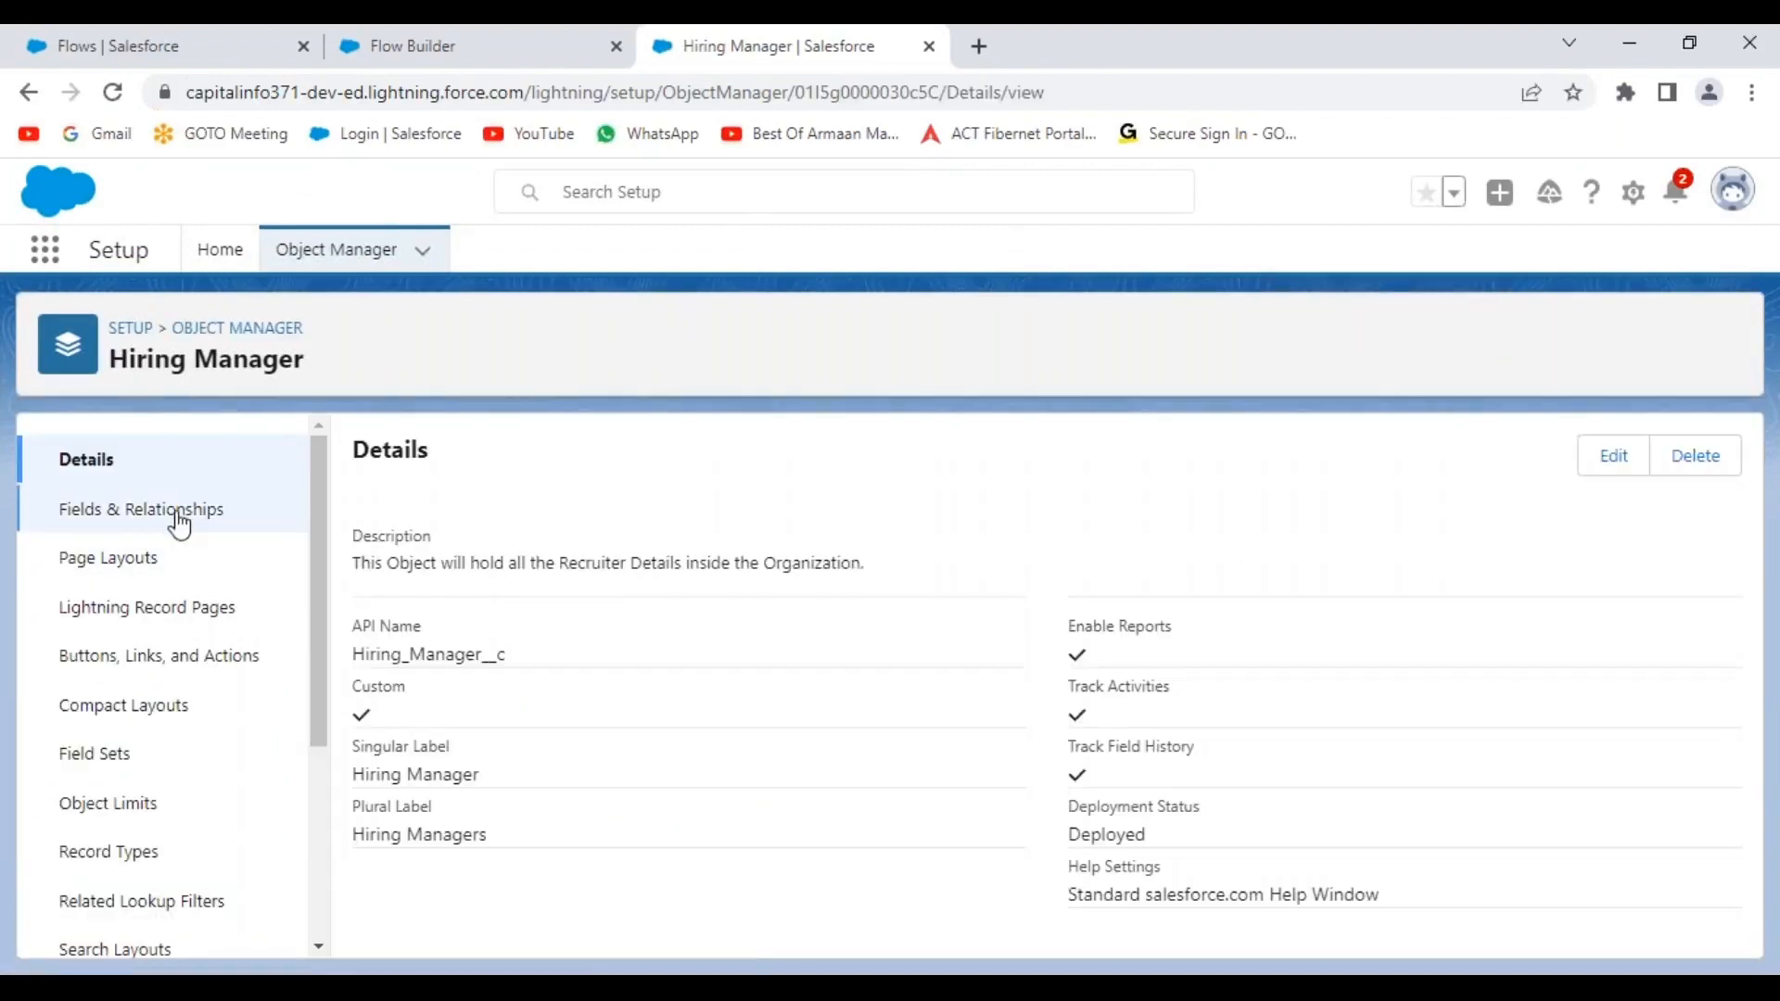
click(120, 510)
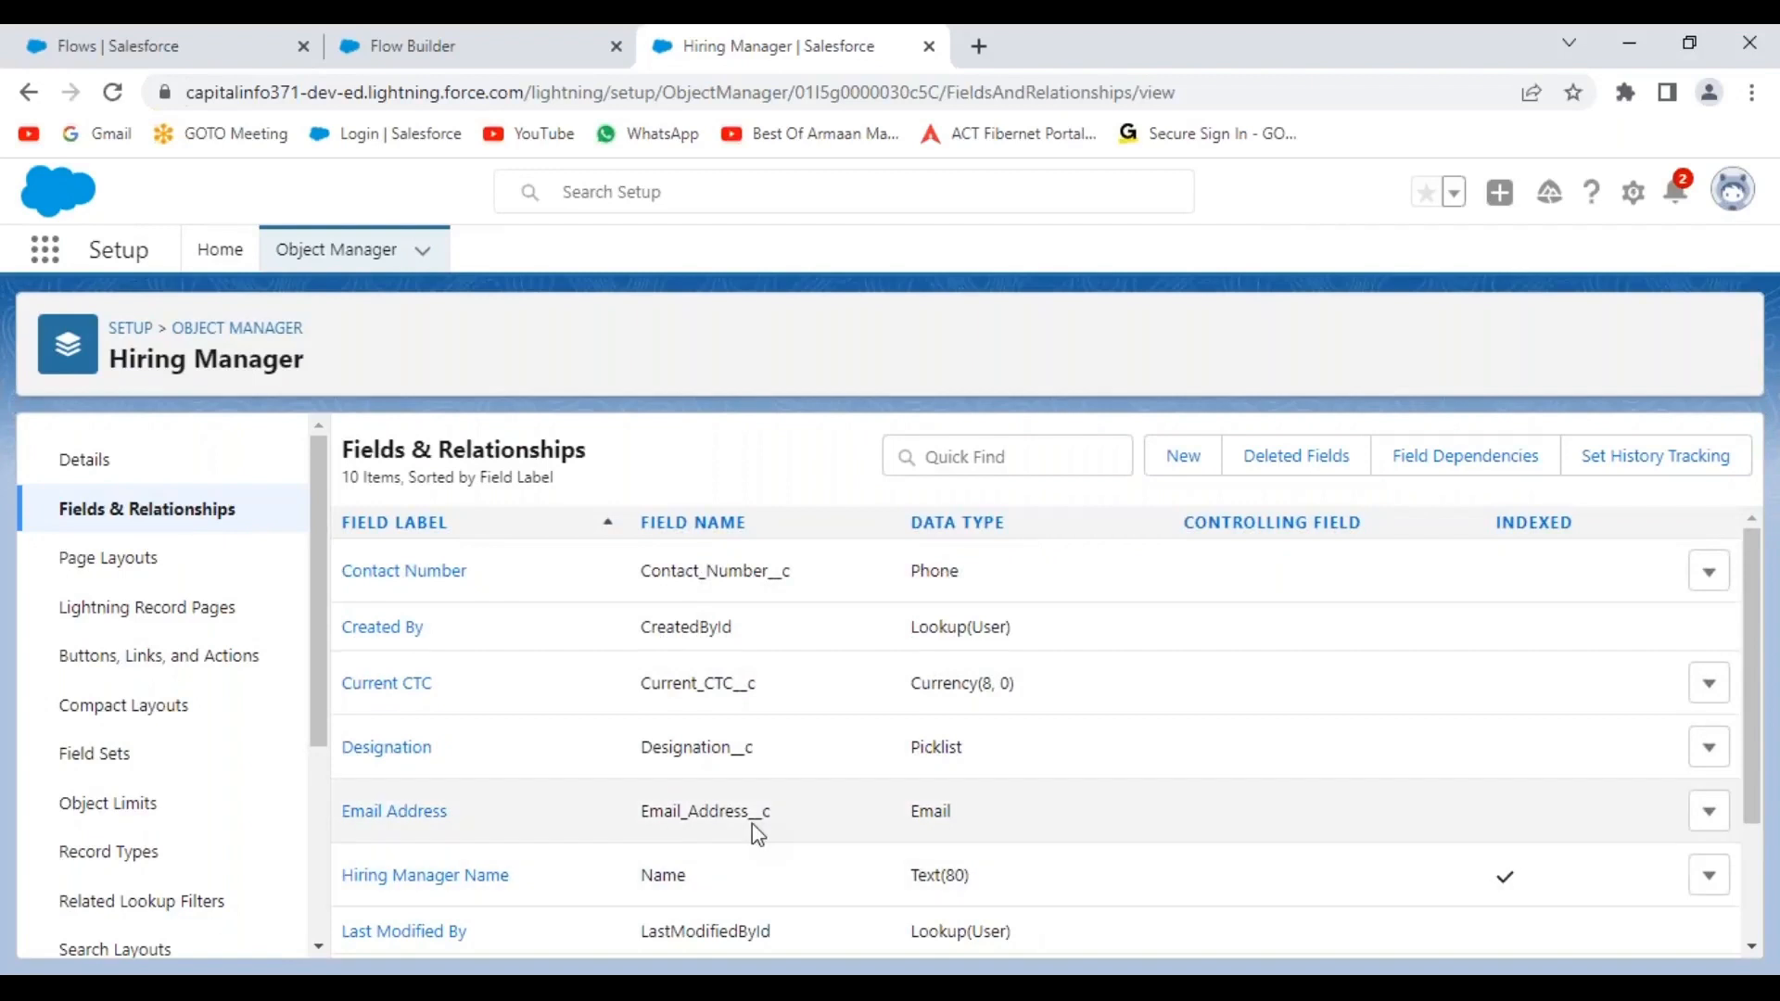
scroll(753, 825, down, 2)
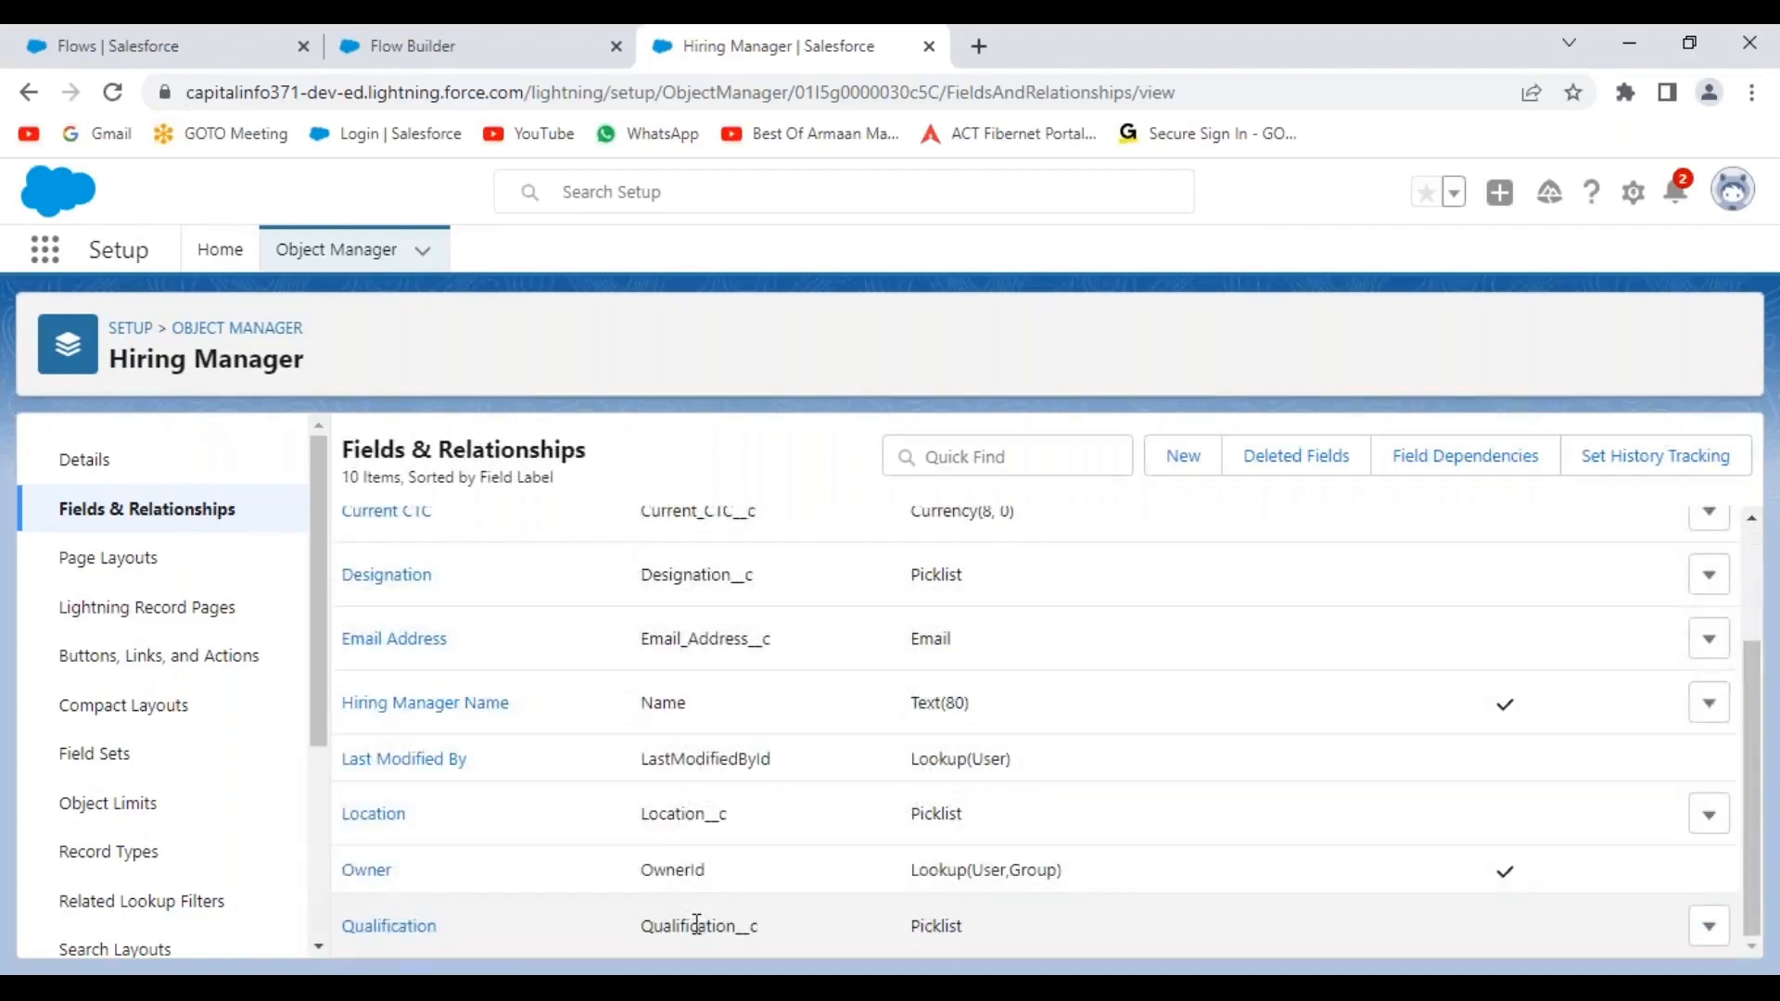
scroll(767, 543, up, 3)
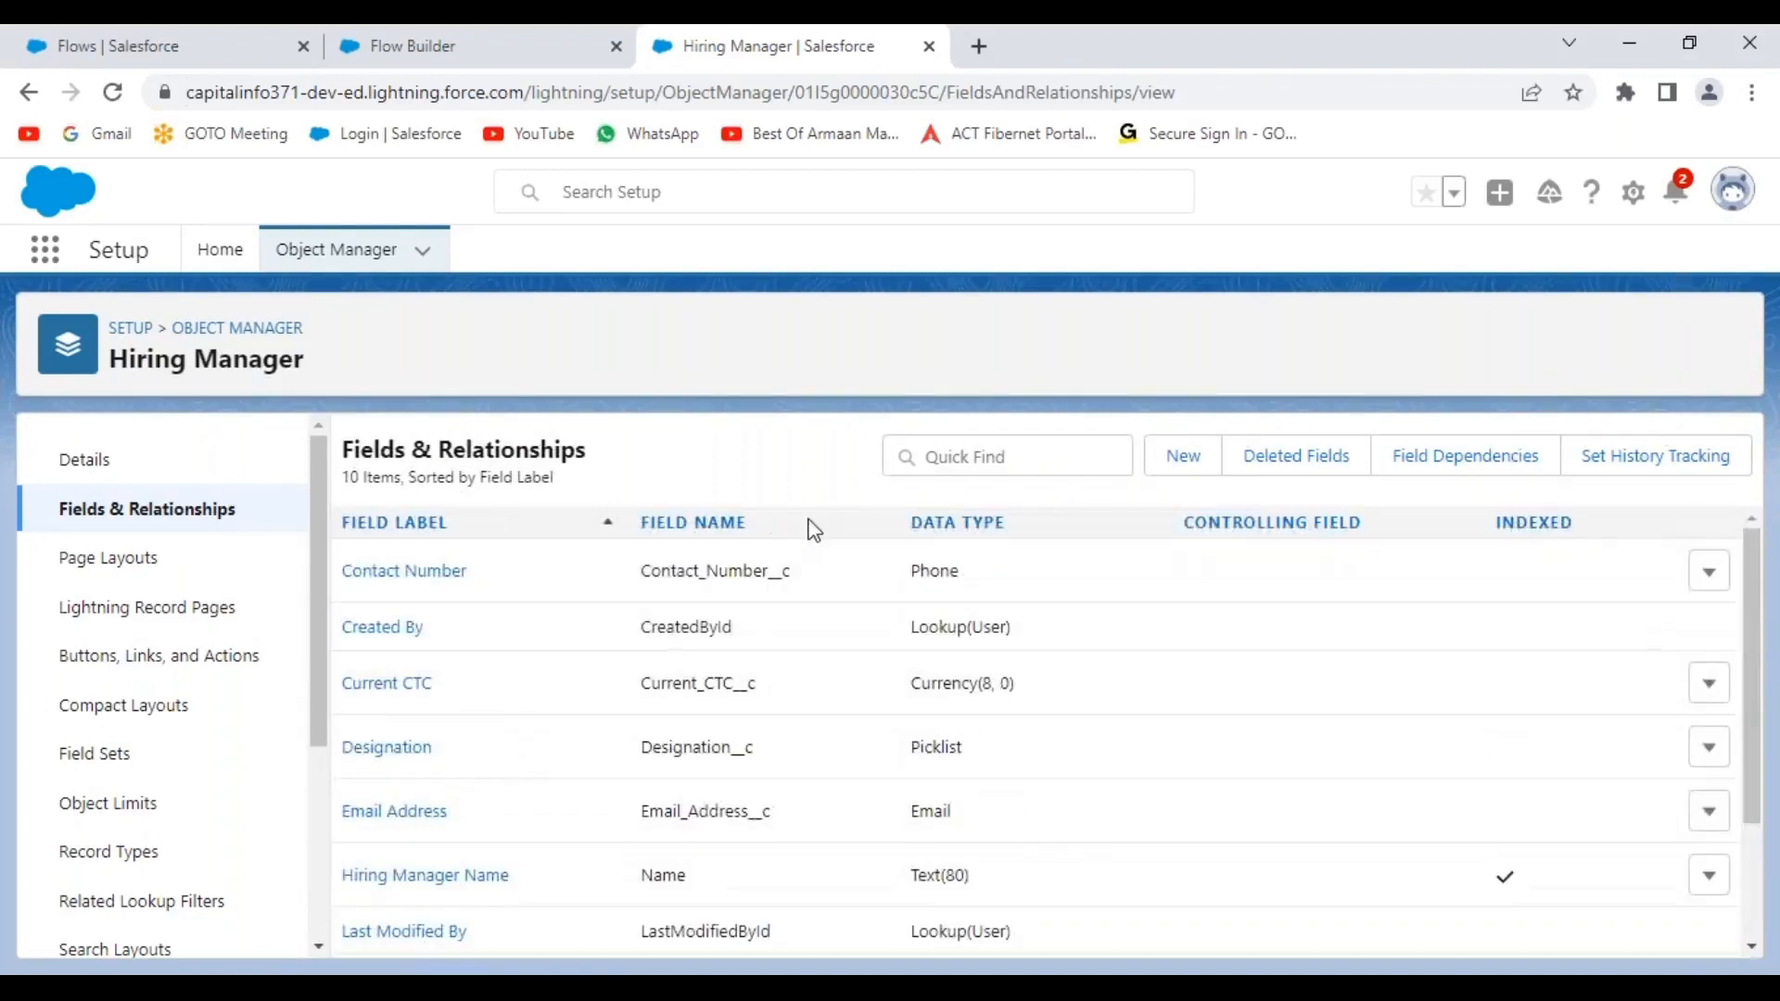
Return to the Flow Builder tab and select the old component search text.
key(alt)
click(559, 64)
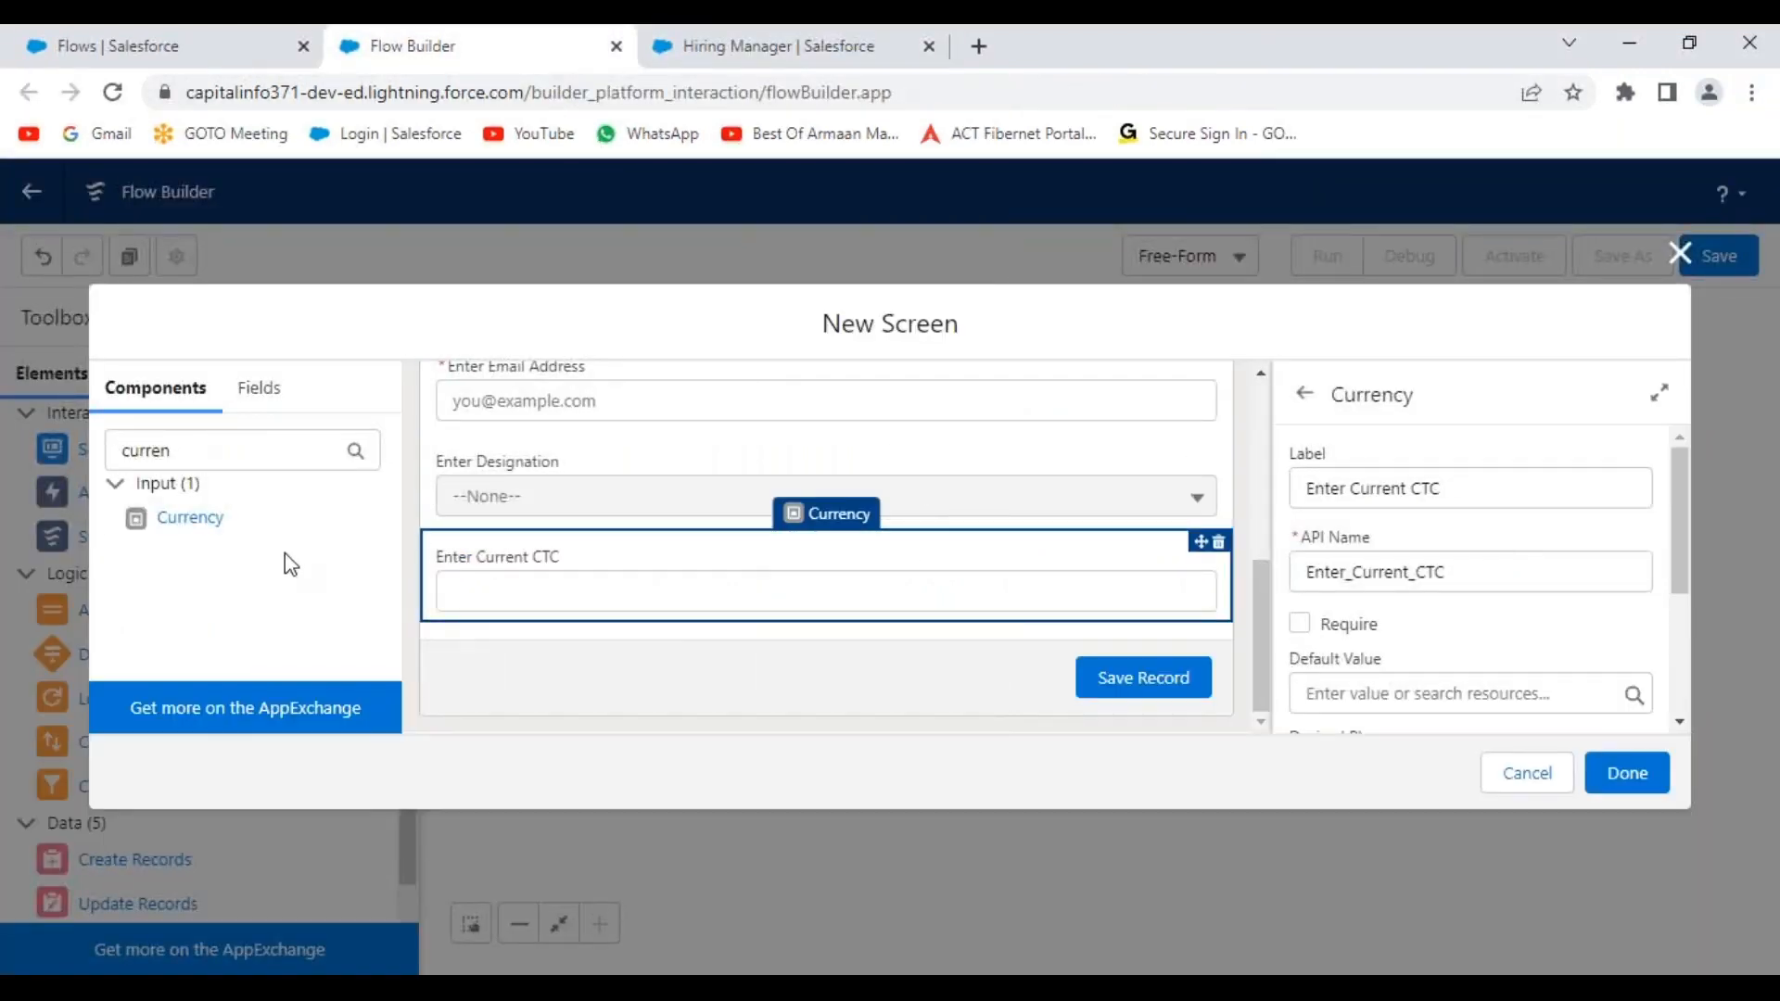
drag(226, 453, 109, 457)
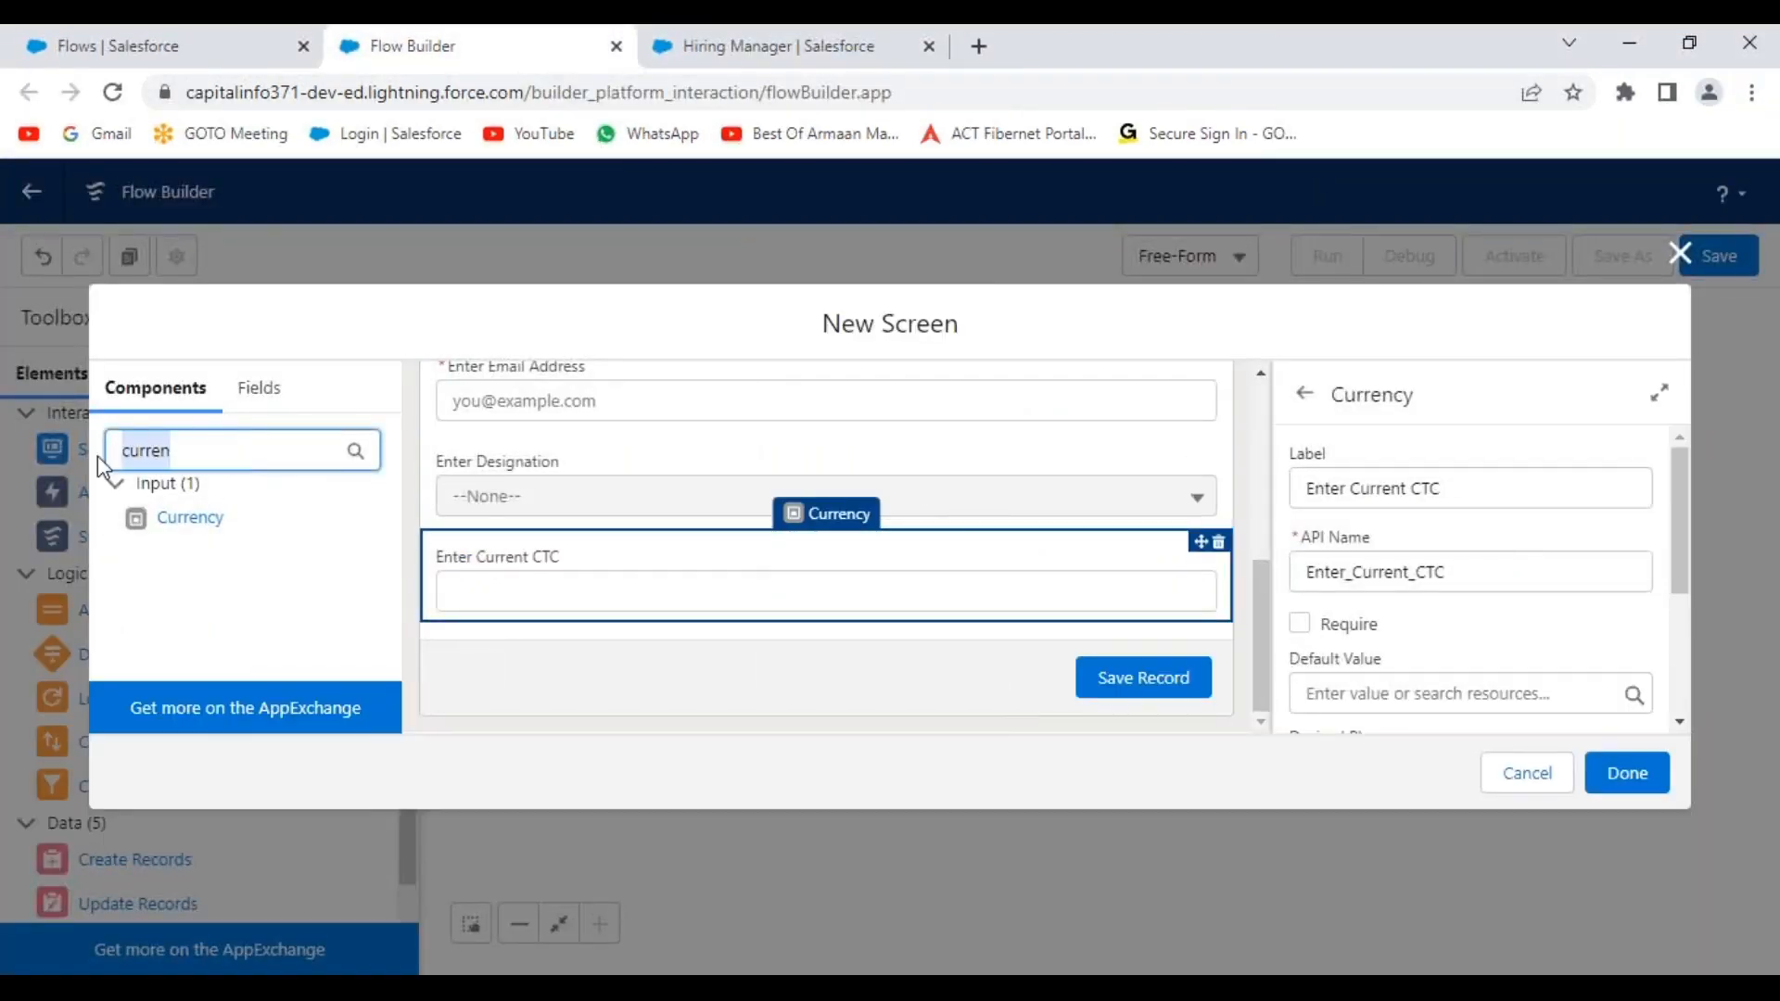
Search components for 'pickli' and place a Picklist below Enter Current CTC.
key(BackSpace)
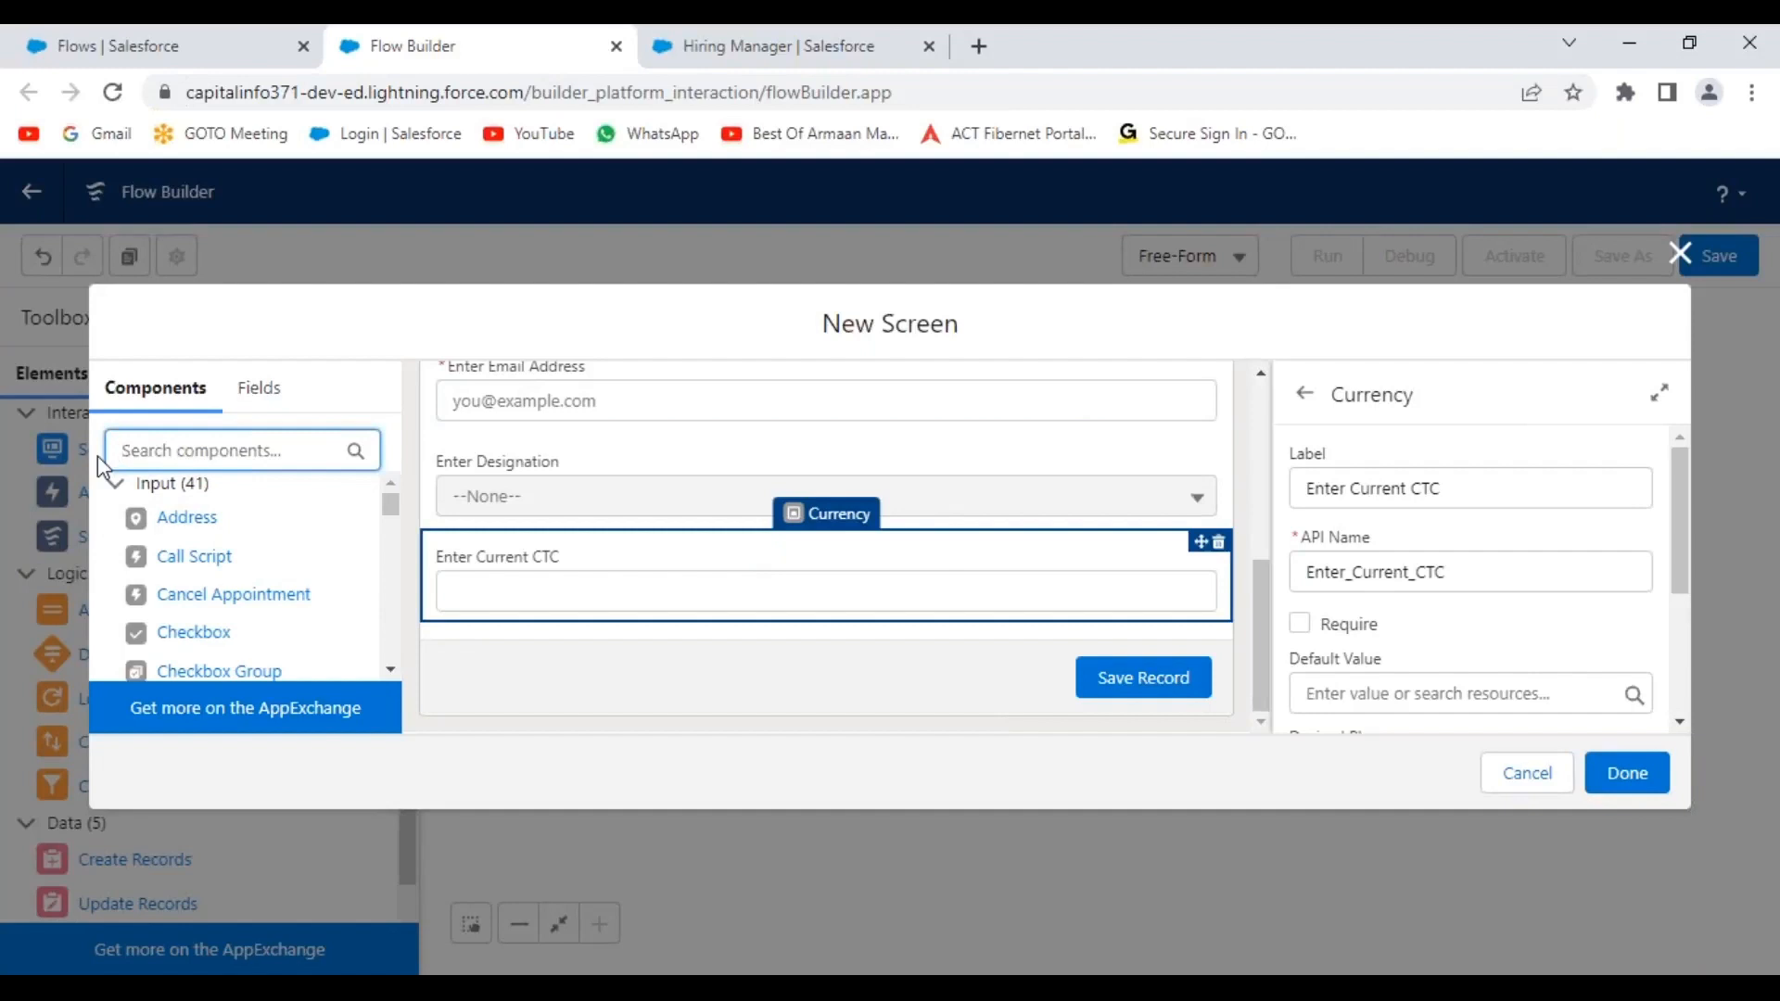
text(pickli)
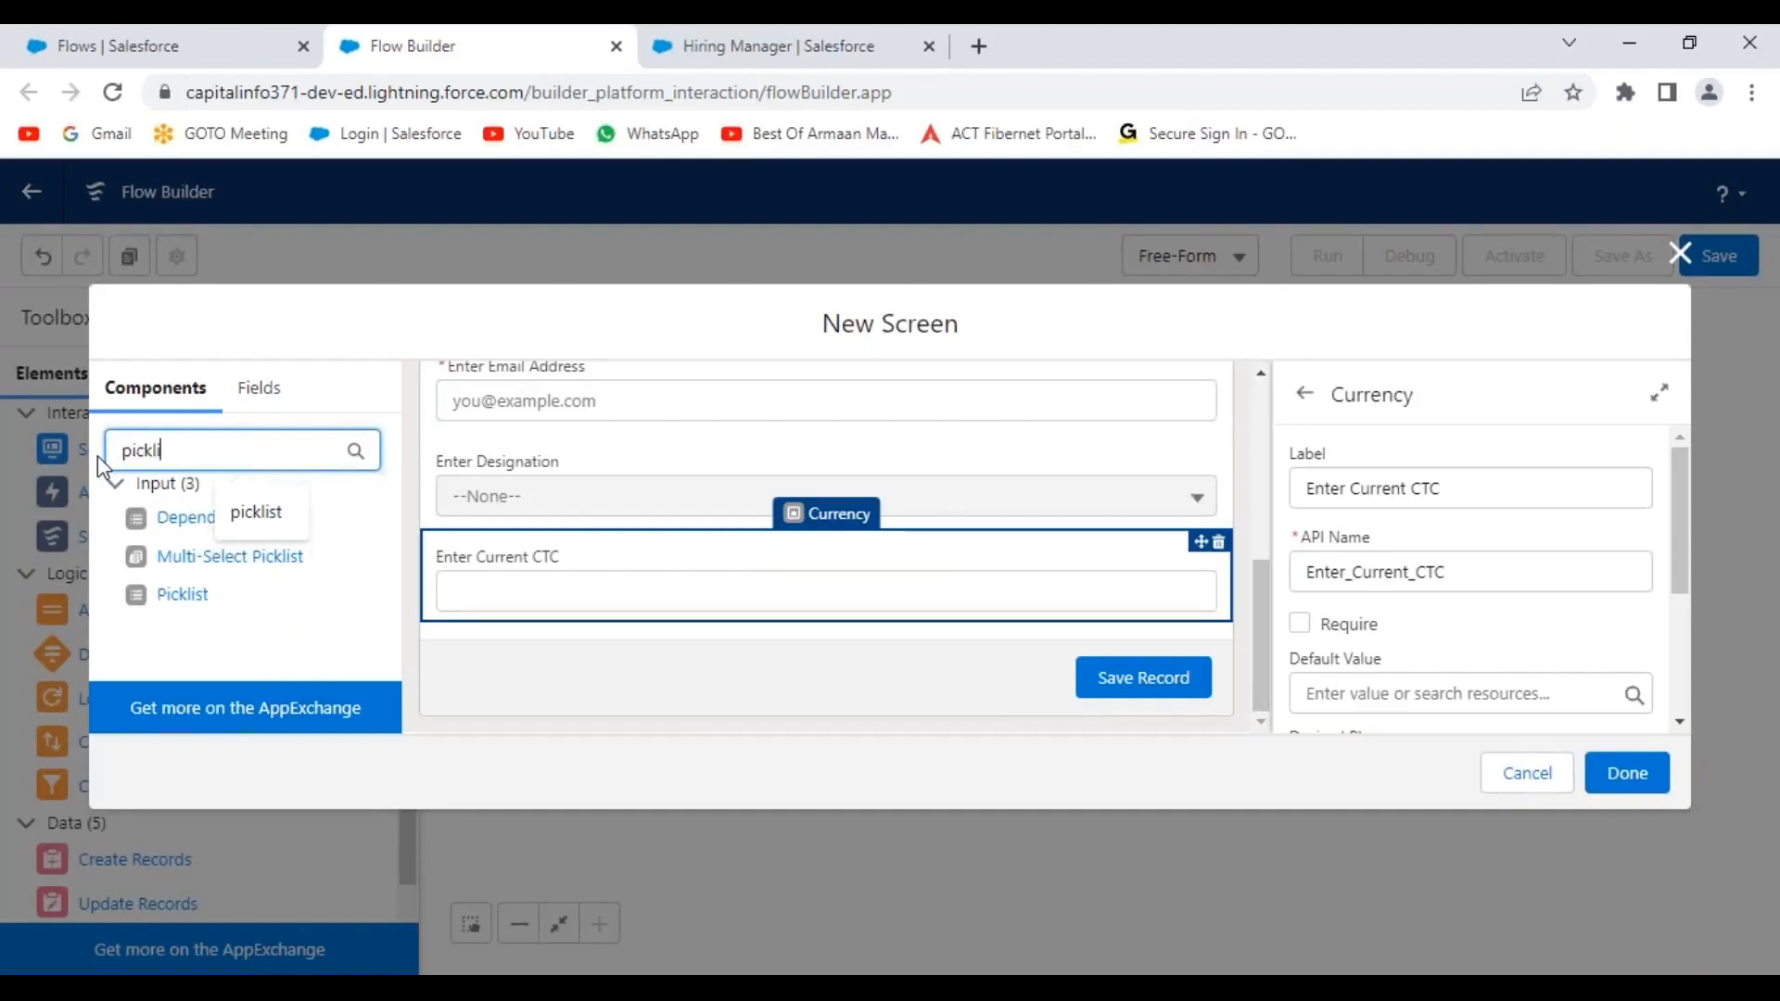
drag(163, 598, 870, 599)
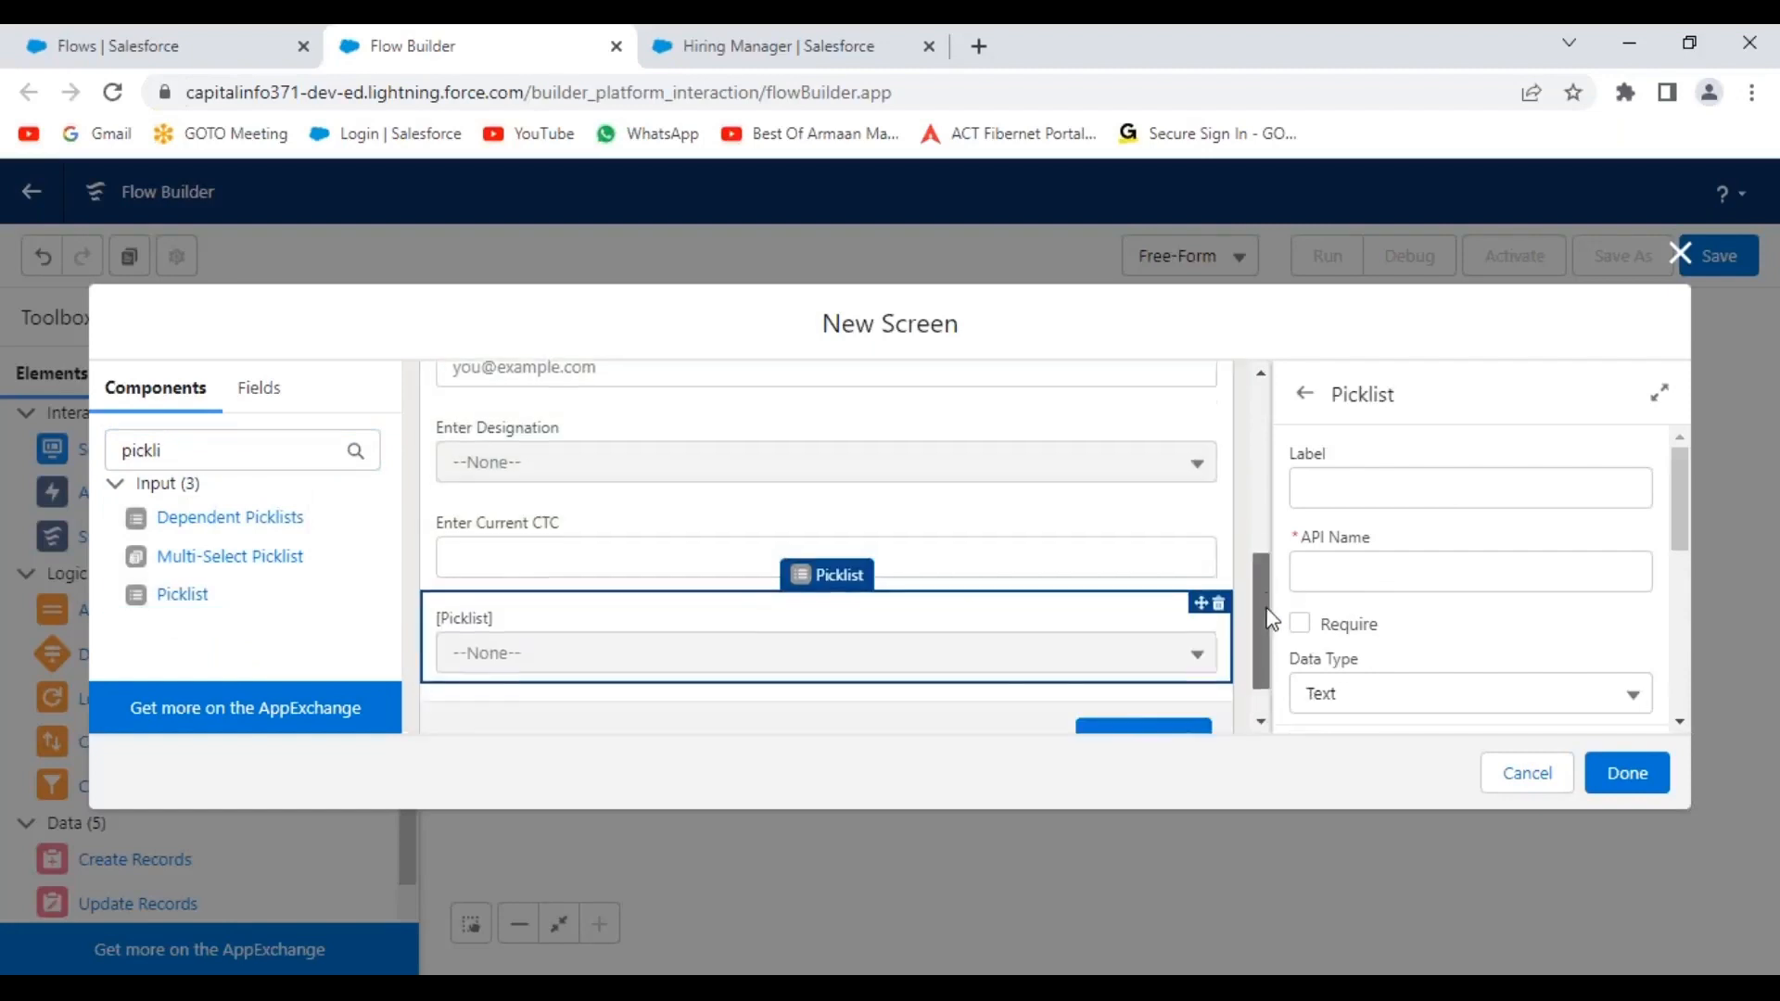
drag(1267, 609, 1265, 636)
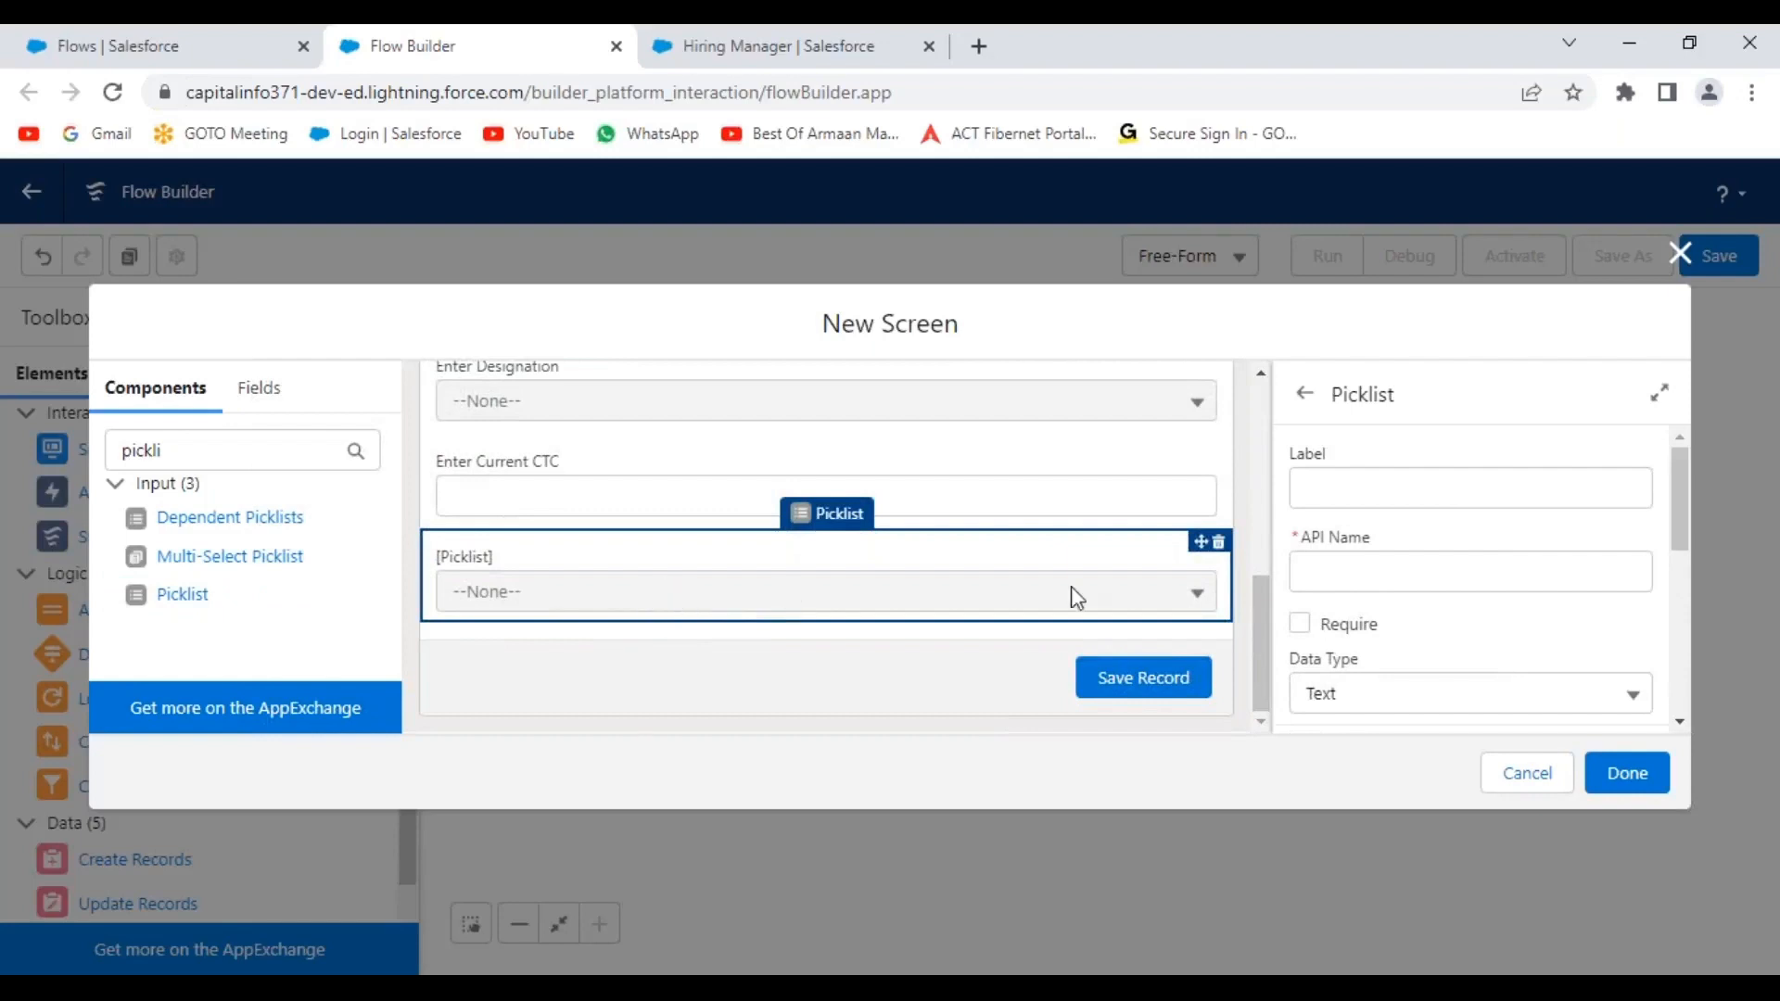
Label the picklist 'Enter Qualification' and start a new choice resource for it.
click(1350, 497)
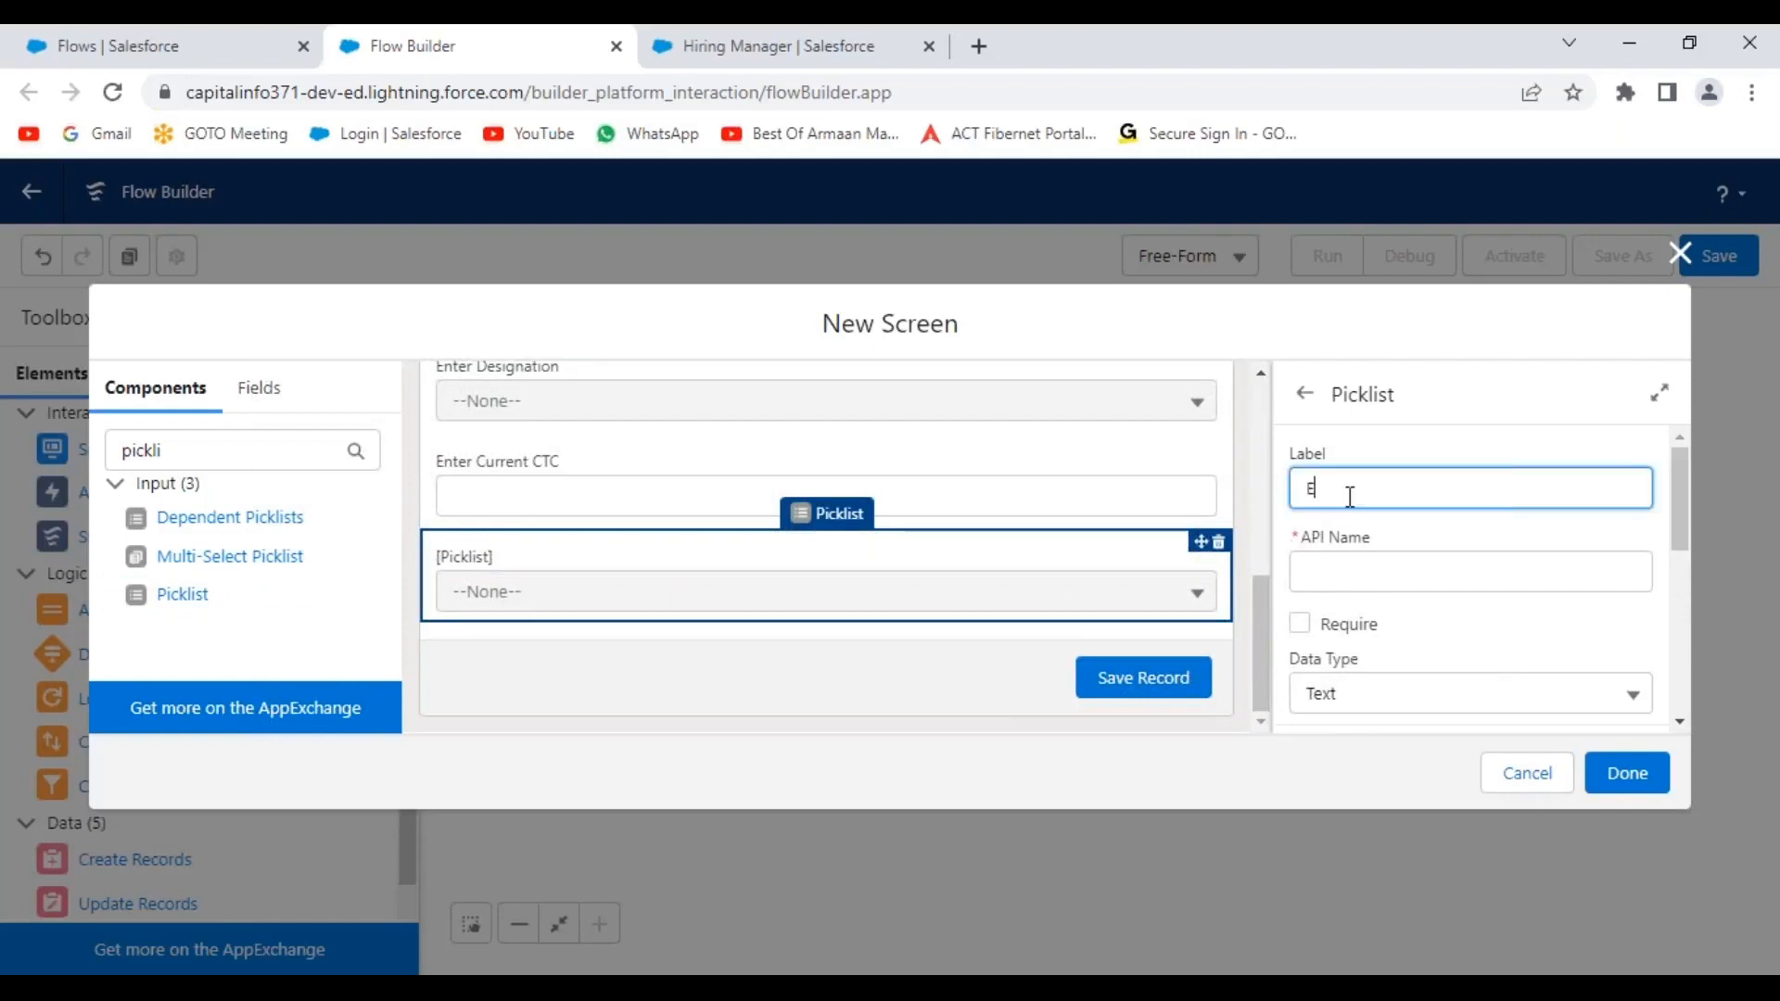
text(Enter Qualification)
click(1506, 621)
scroll(1504, 616, down, 3)
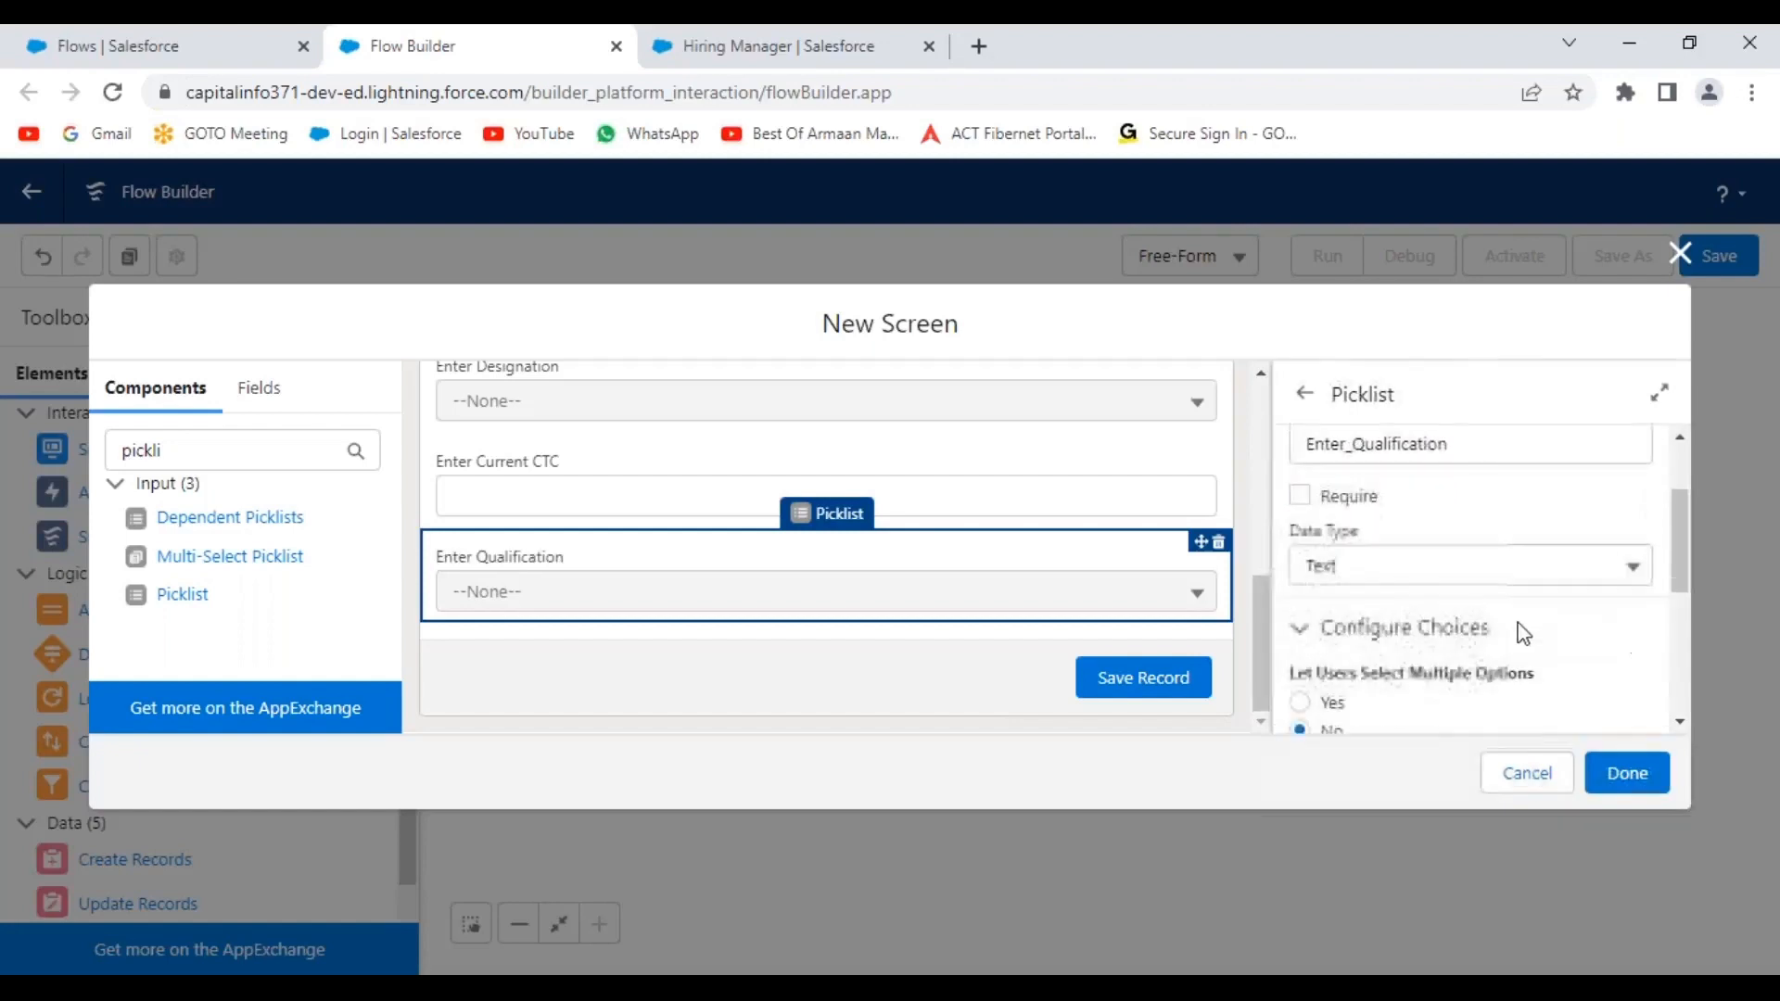
scroll(1463, 603, down, 3)
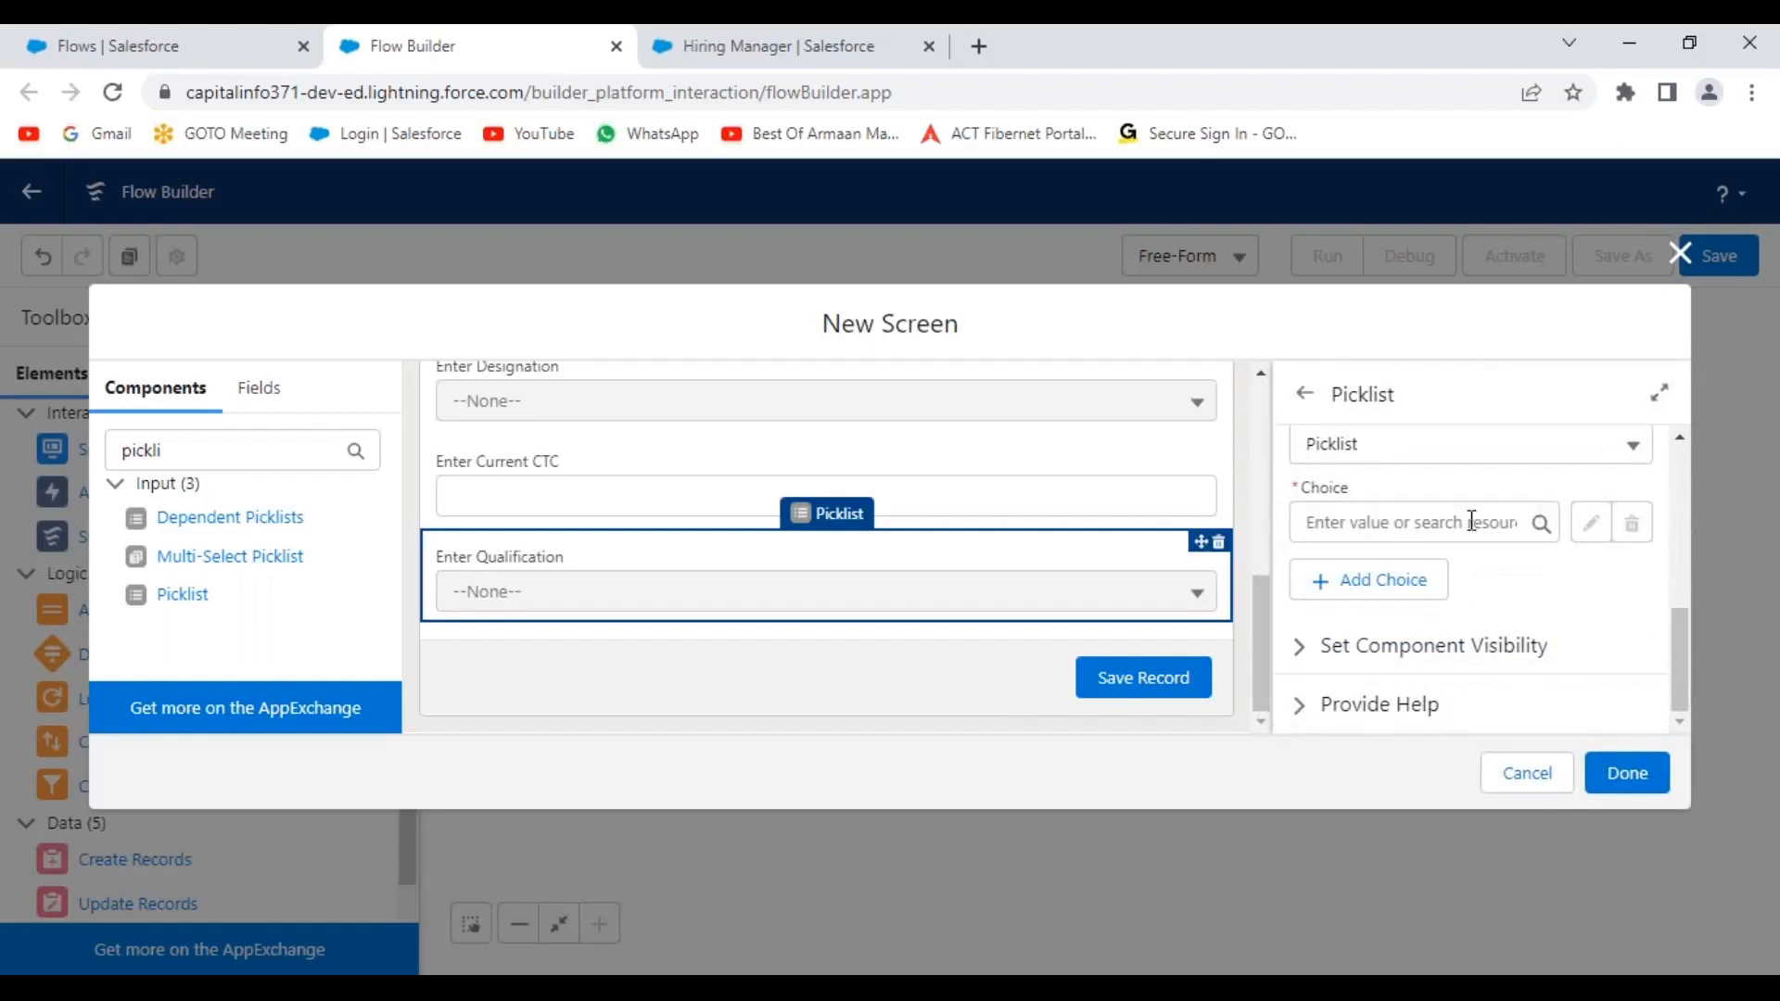
click(1513, 524)
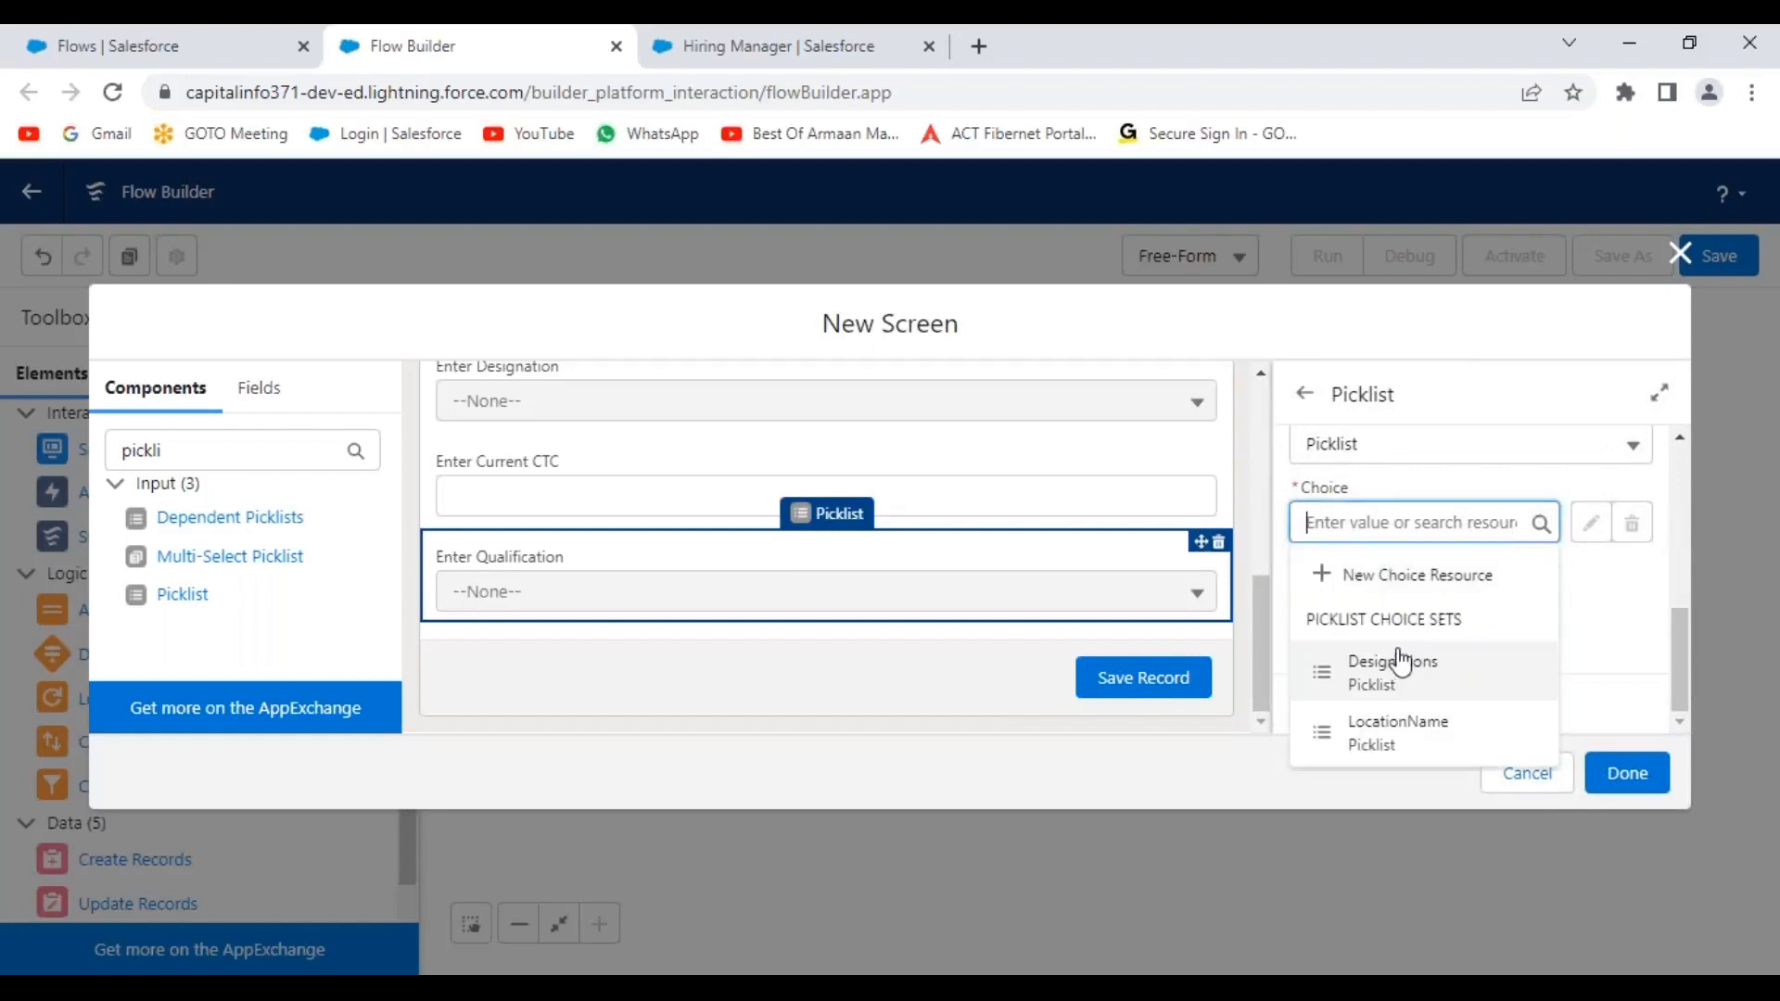
click(1419, 579)
Create a Picklist Choice Set resource with API name Qualifications.
click(490, 462)
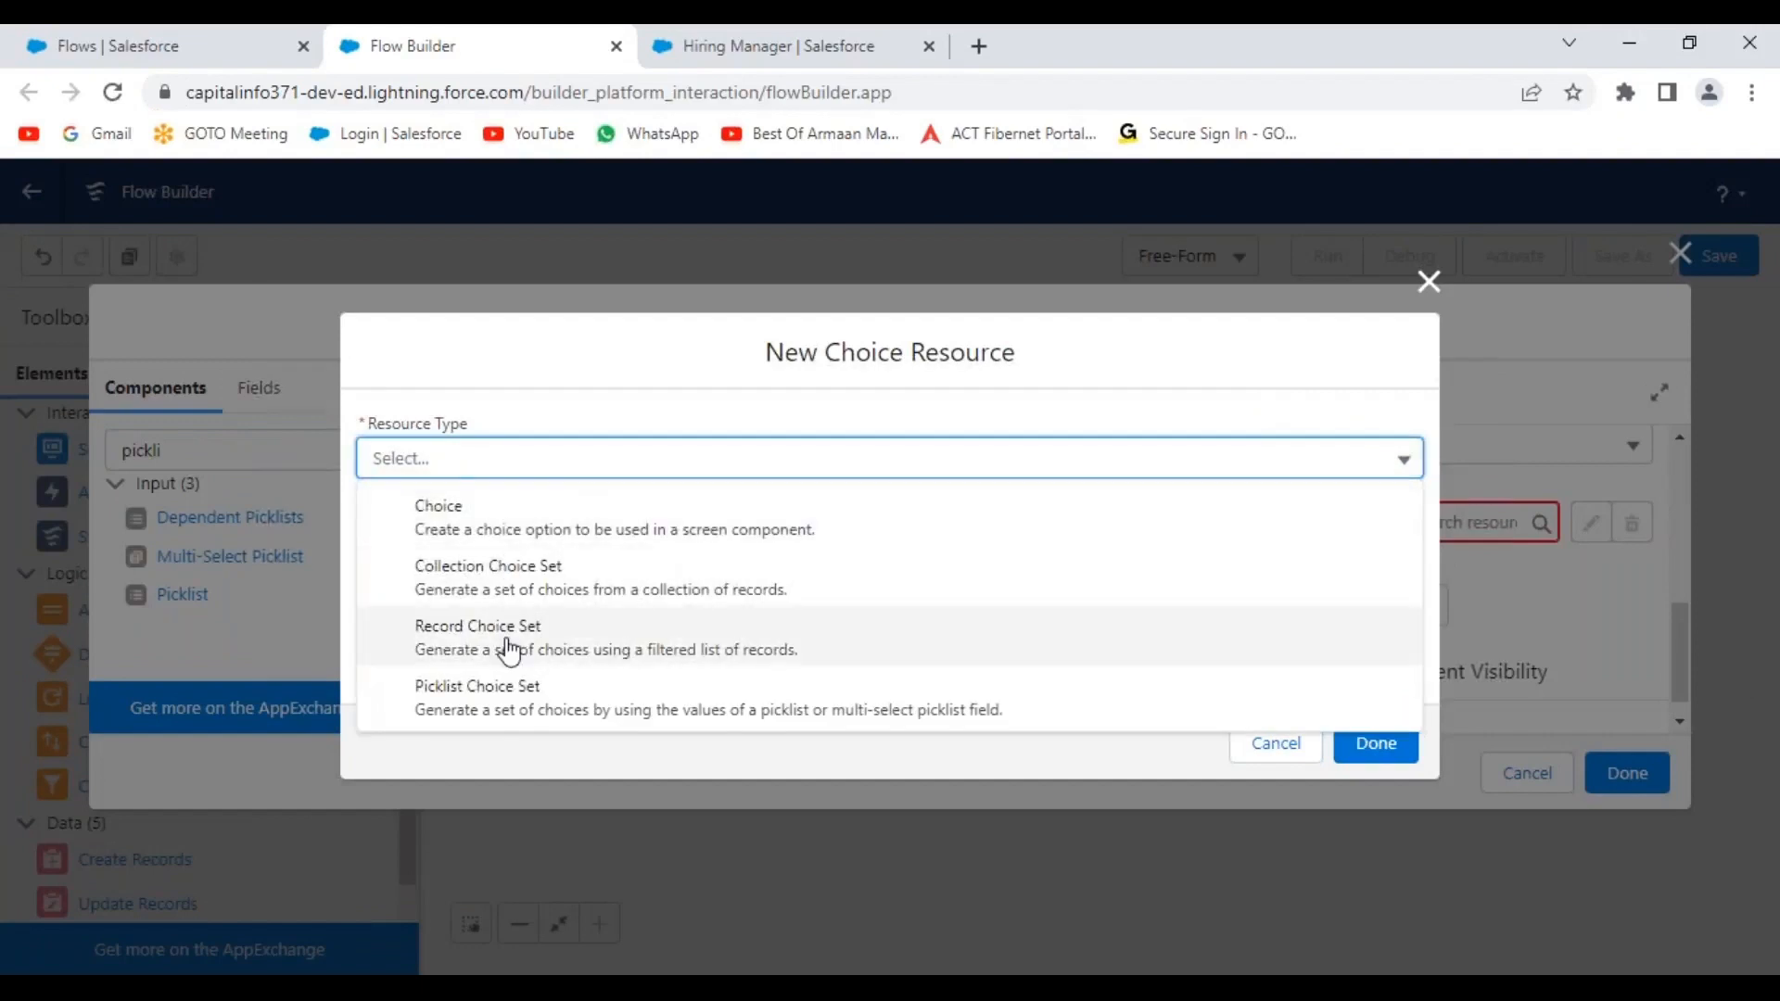
click(523, 713)
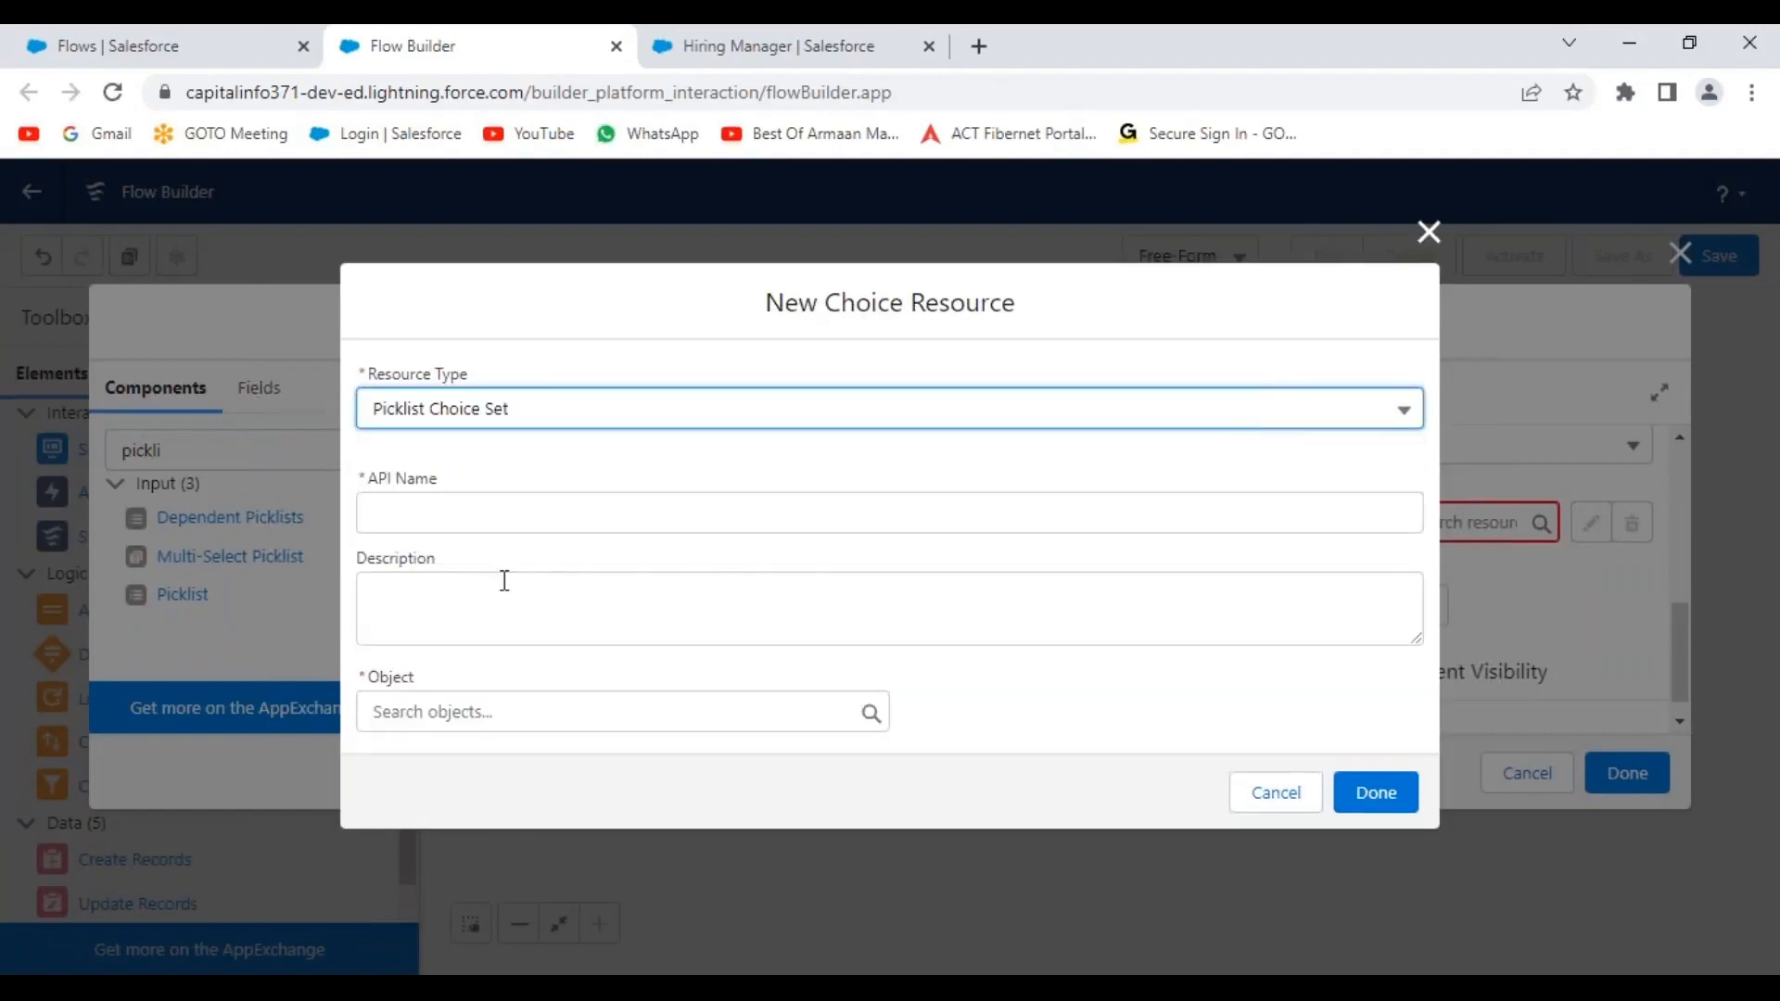
click(434, 506)
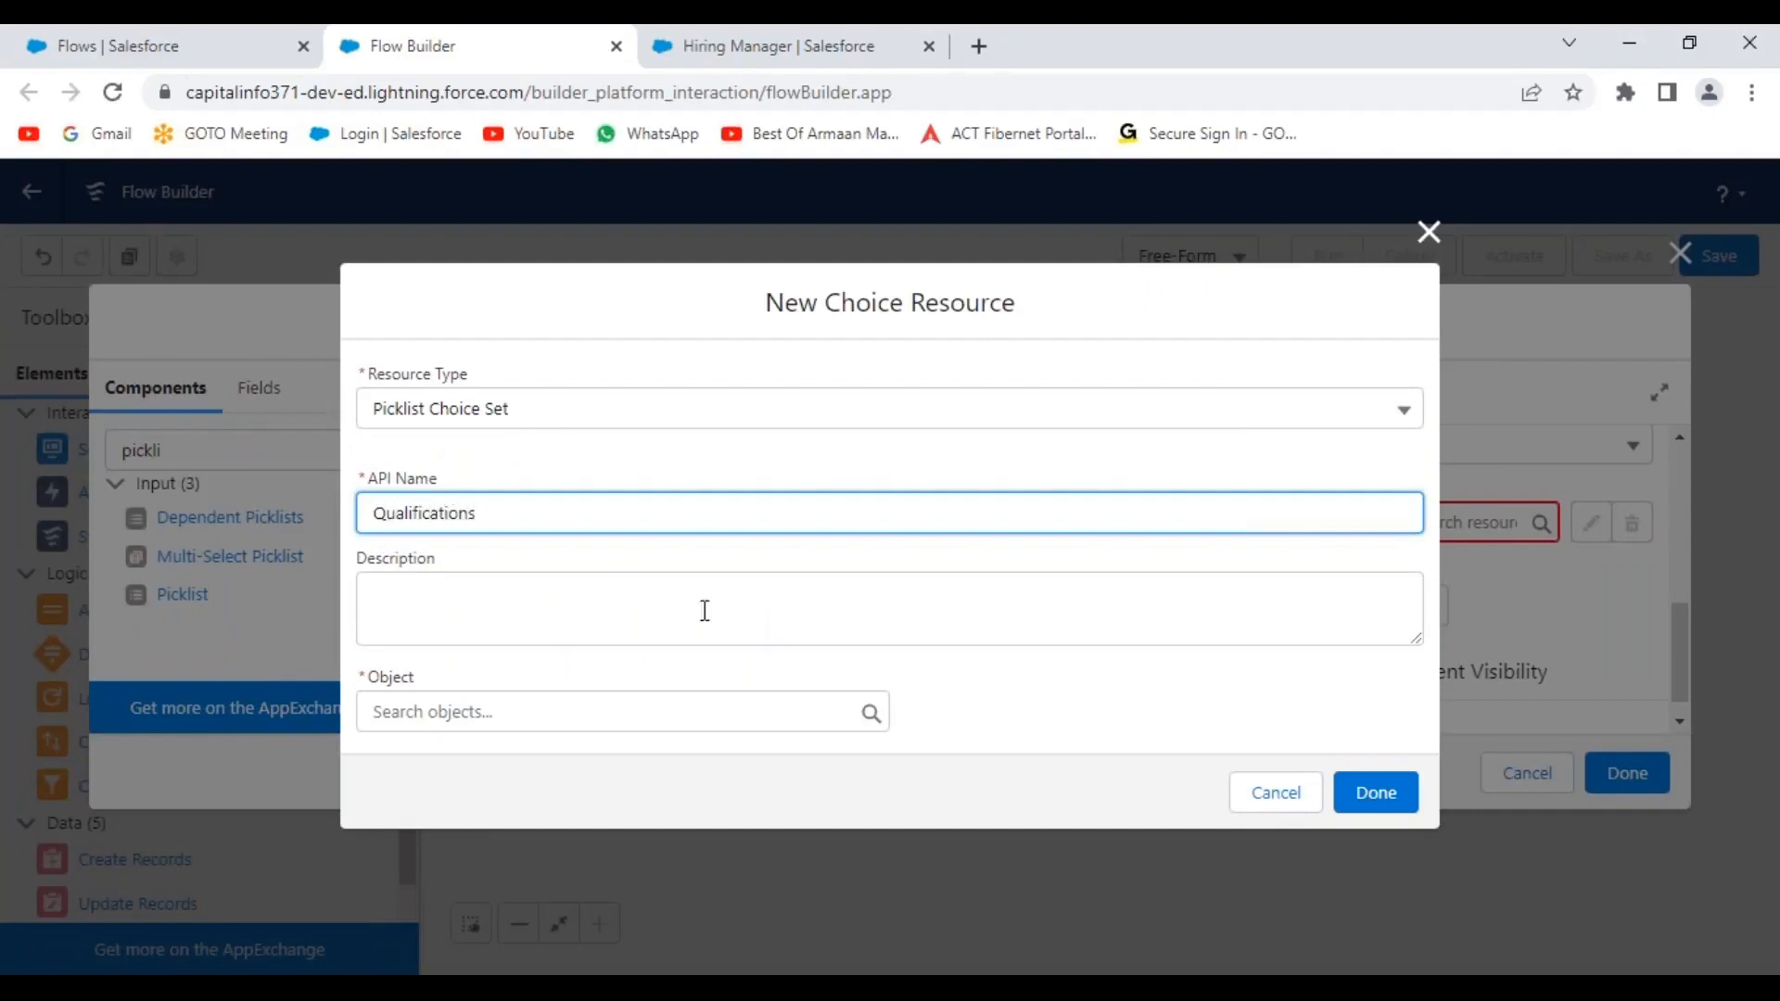
click(955, 693)
Source the choices from Hiring Manager's Qualification__c picklist field and save the resource.
click(514, 715)
text(hiring)
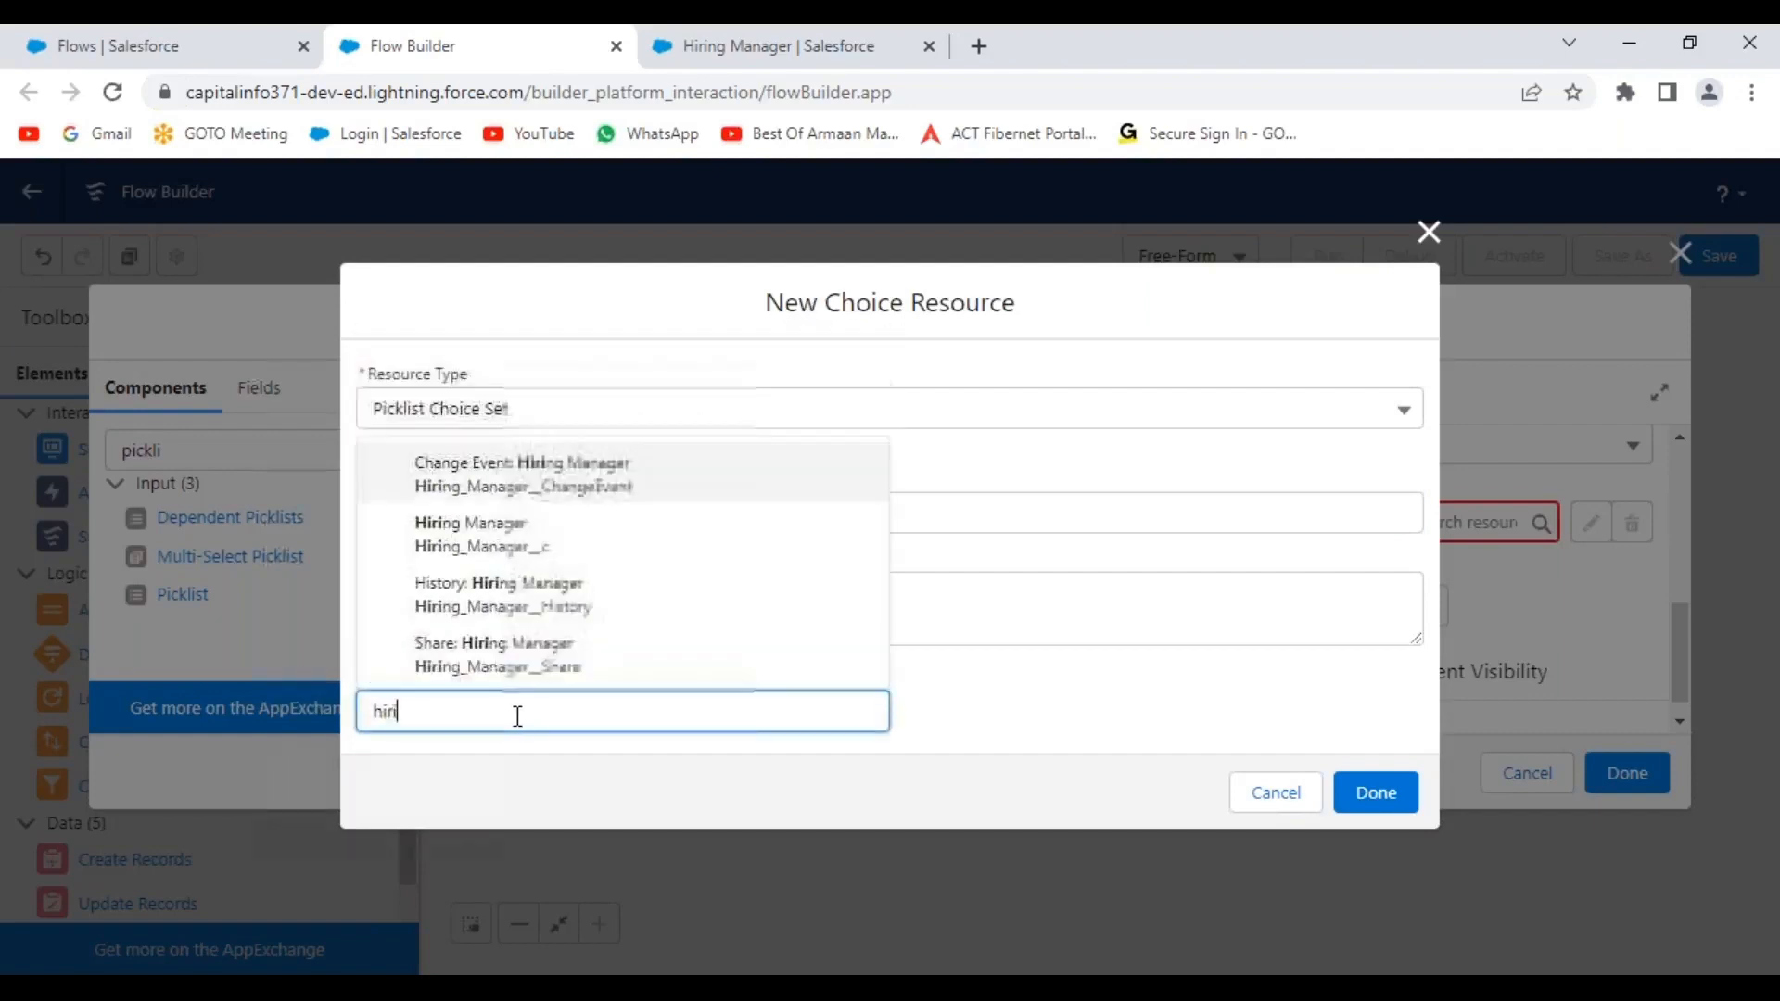
click(533, 543)
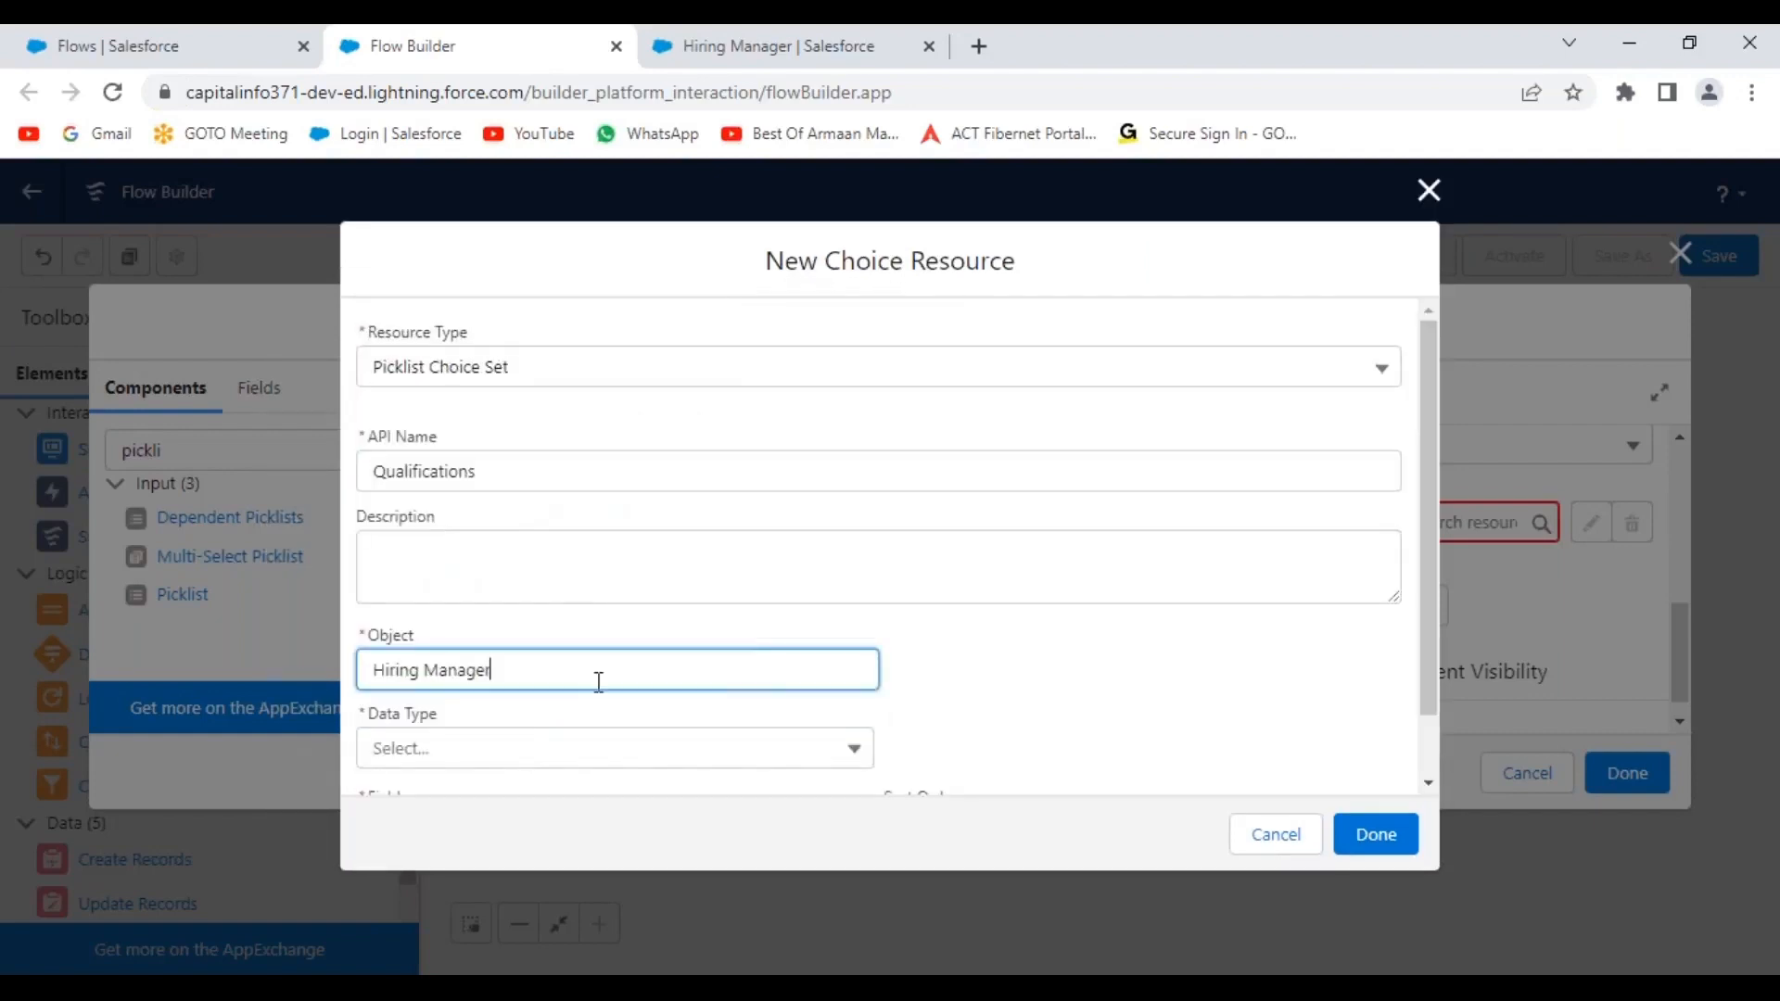
scroll(508, 715, down, 2)
click(513, 685)
click(505, 728)
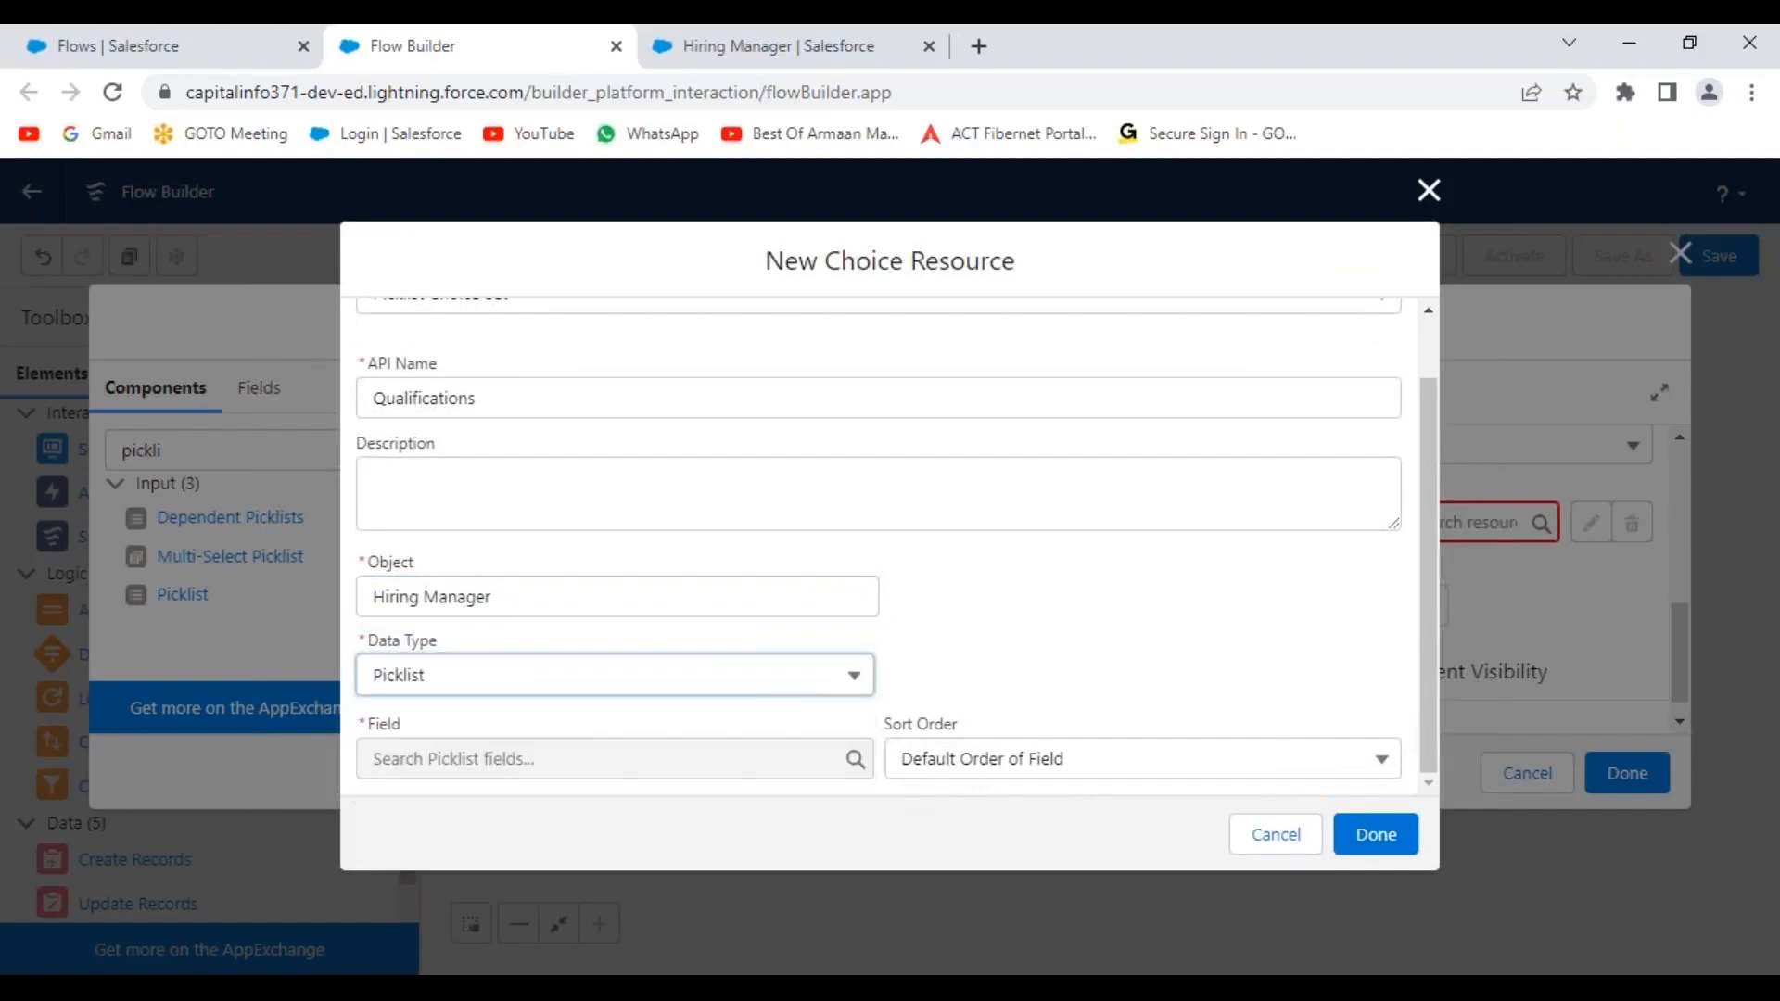
click(530, 758)
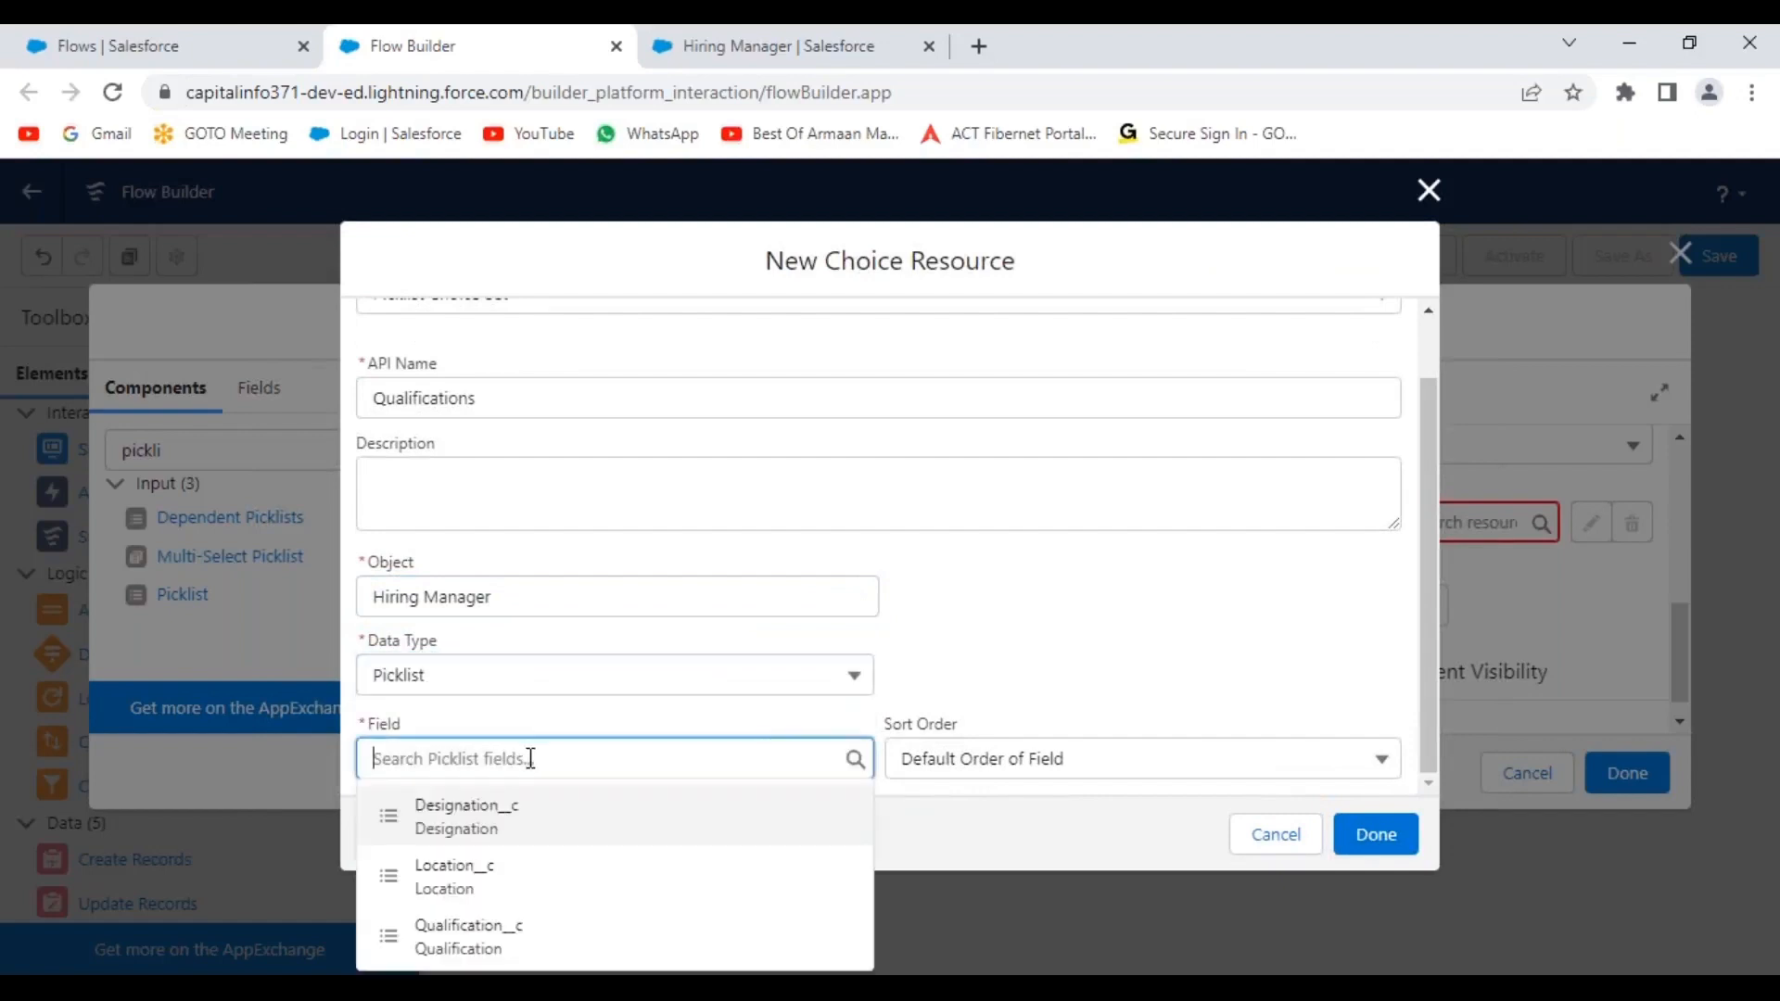
click(481, 934)
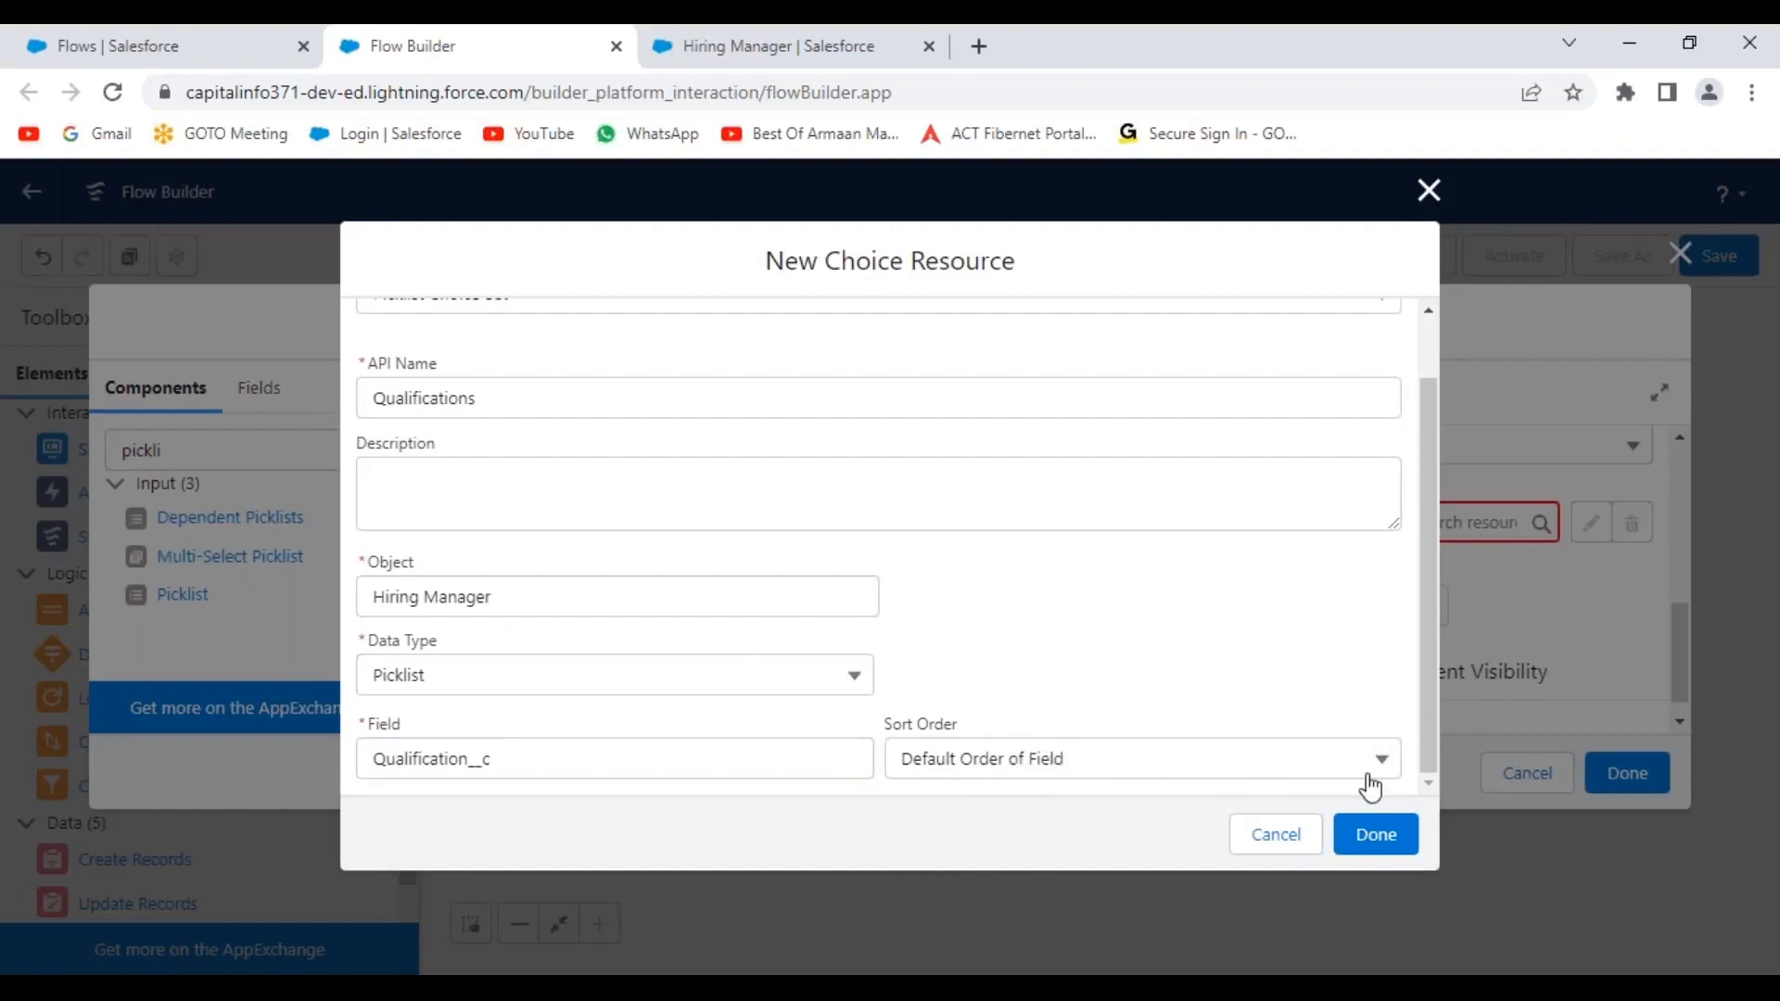
click(1376, 837)
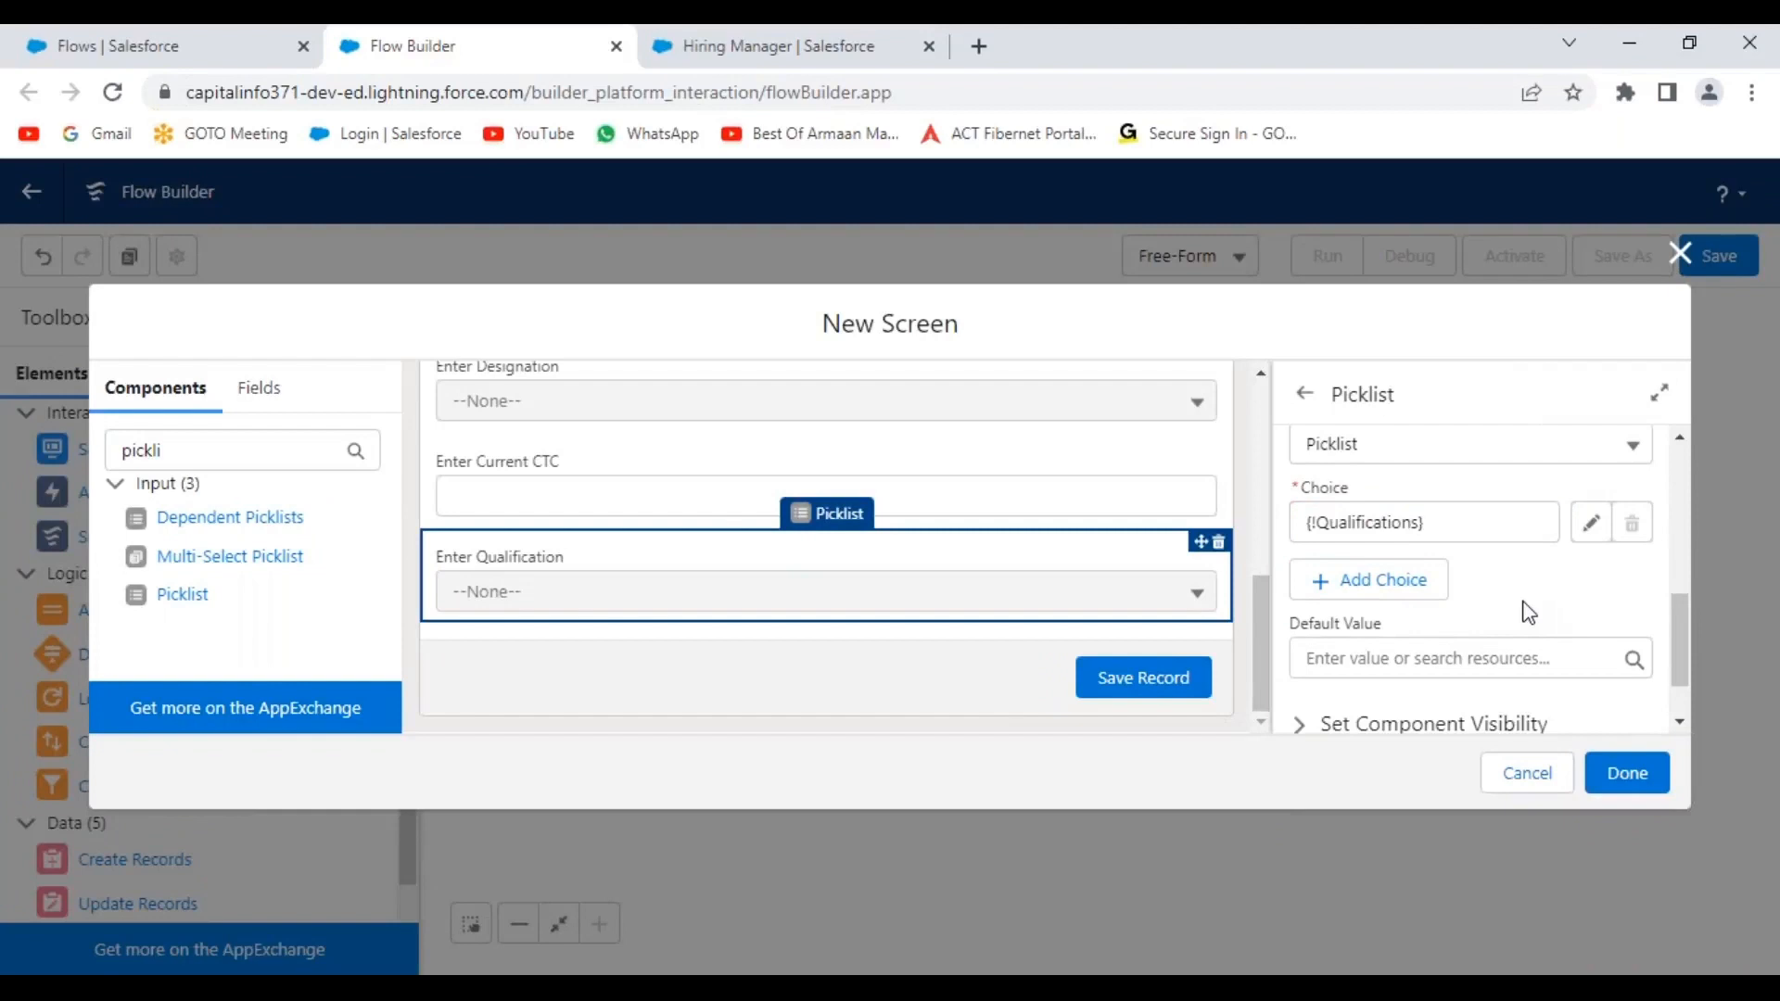
Close the finished New Hiring Manager Record screen and nudge its element upward on the canvas.
scroll(1038, 590, up, 6)
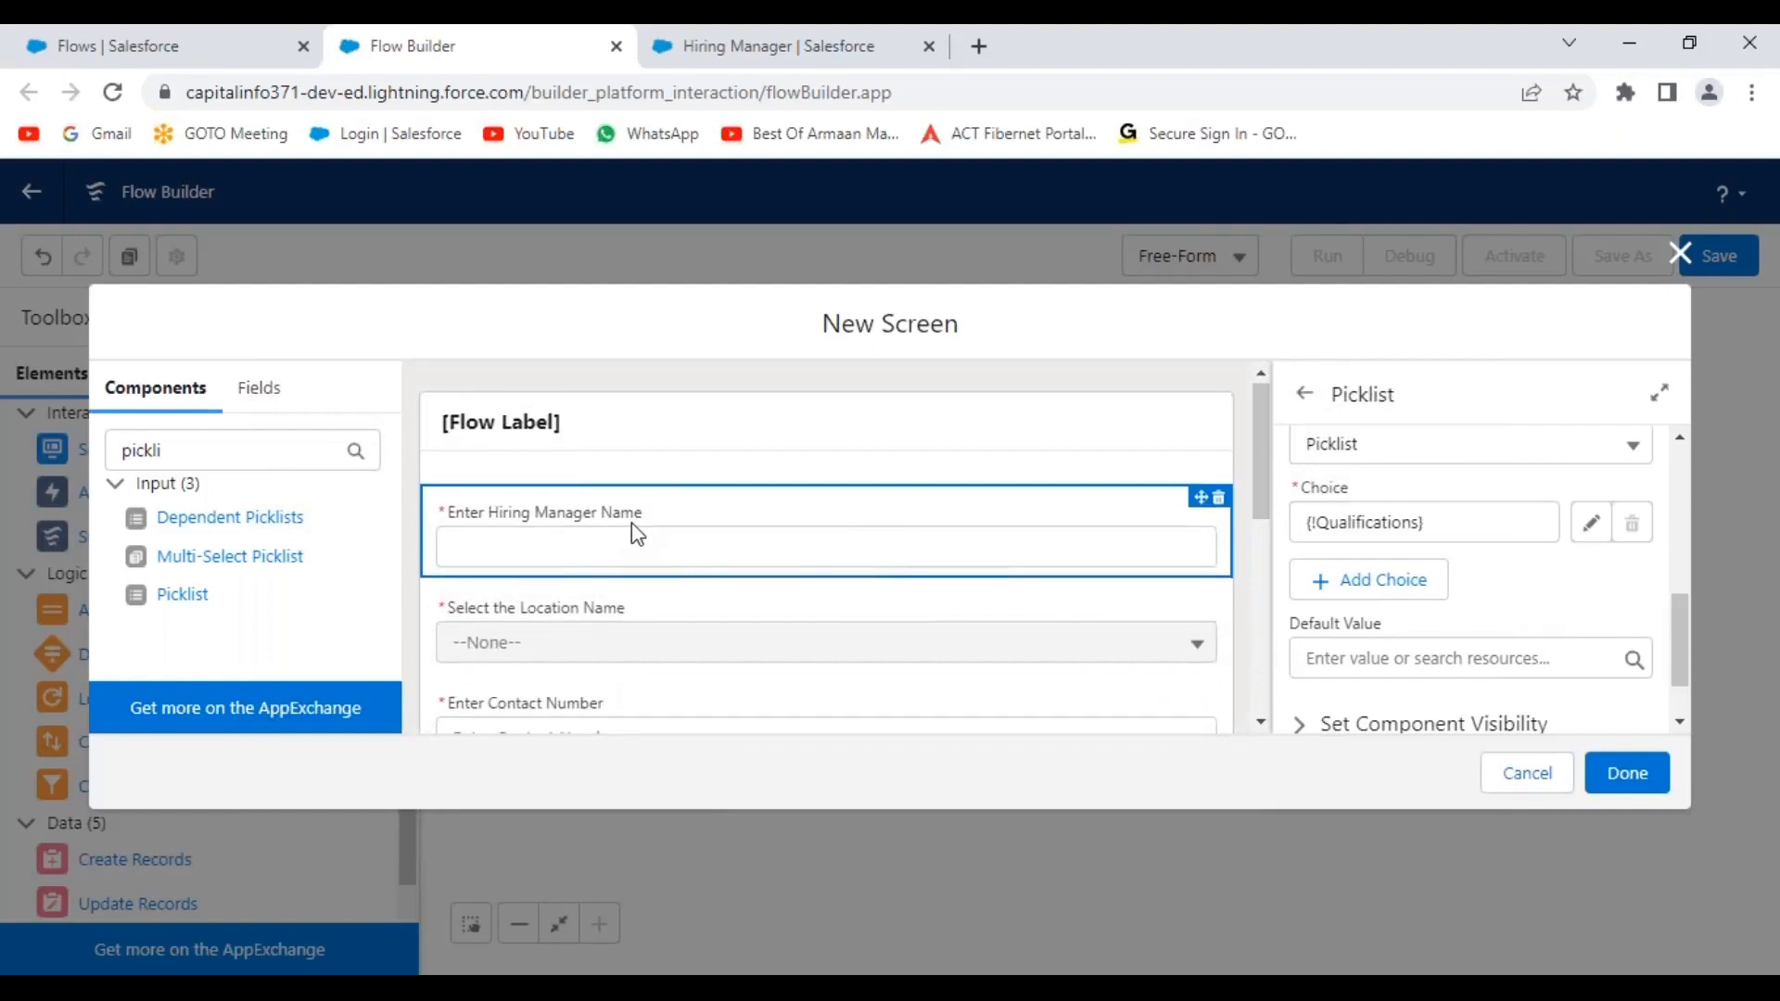
scroll(637, 534, down, 3)
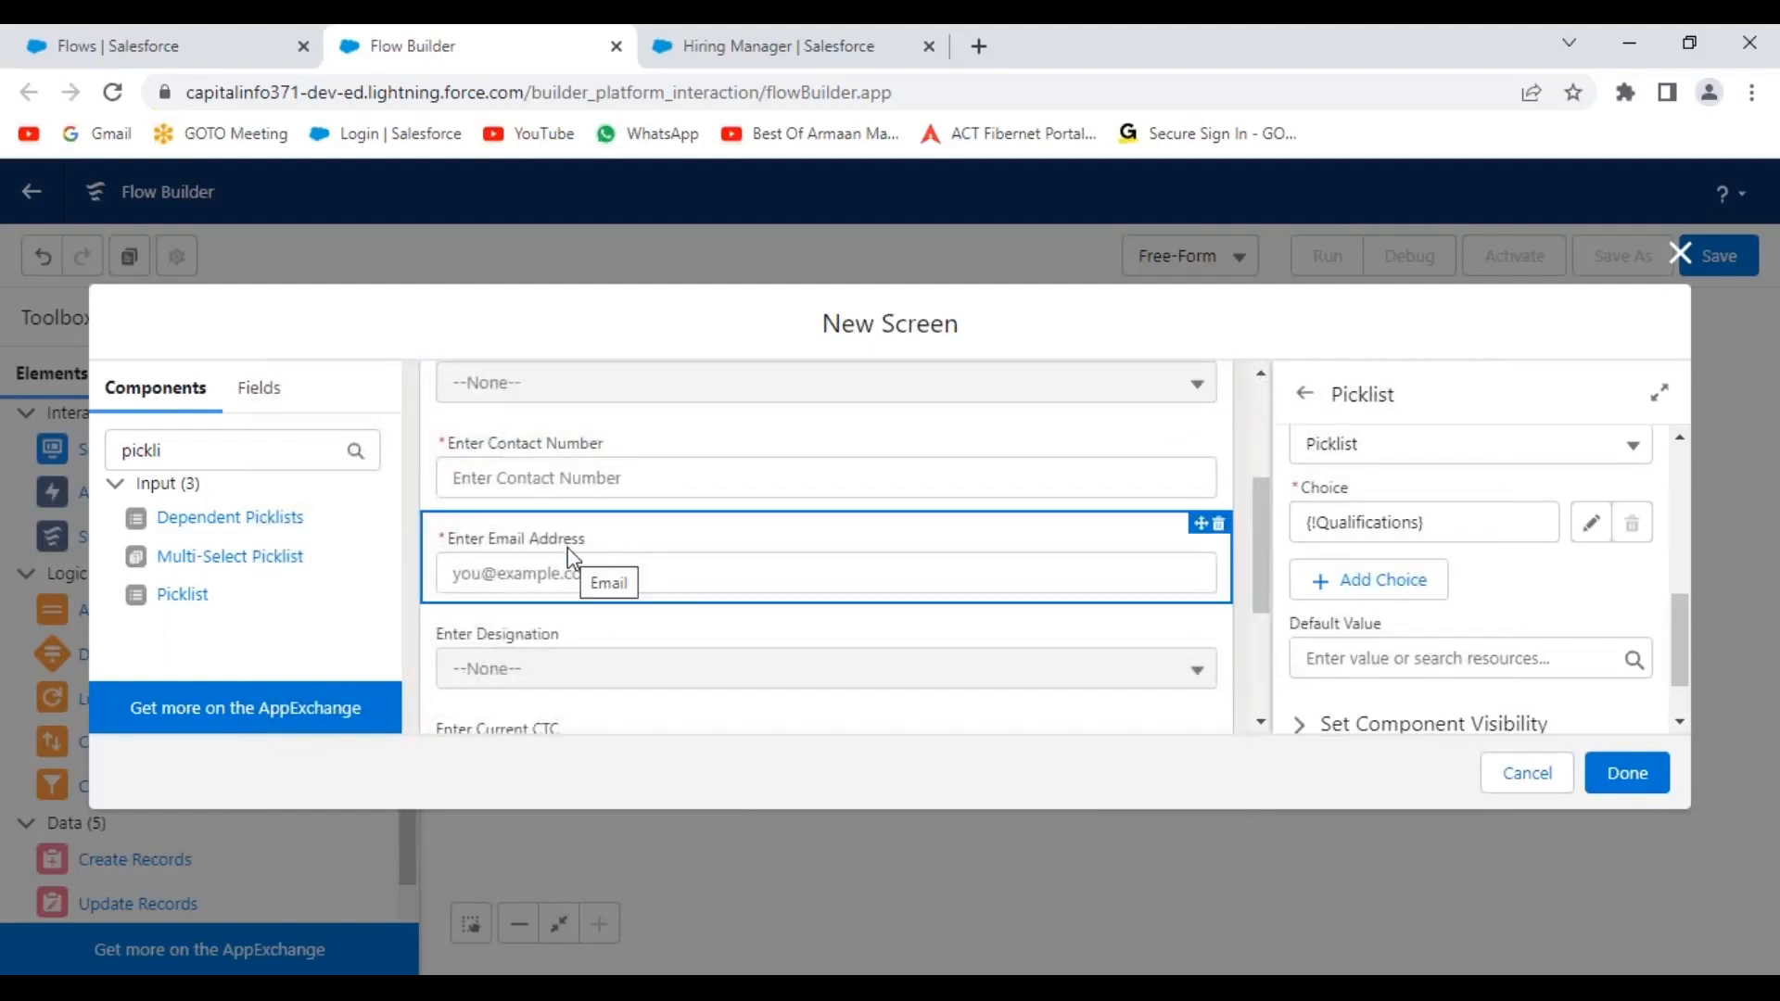
drag(568, 652, 826, 586)
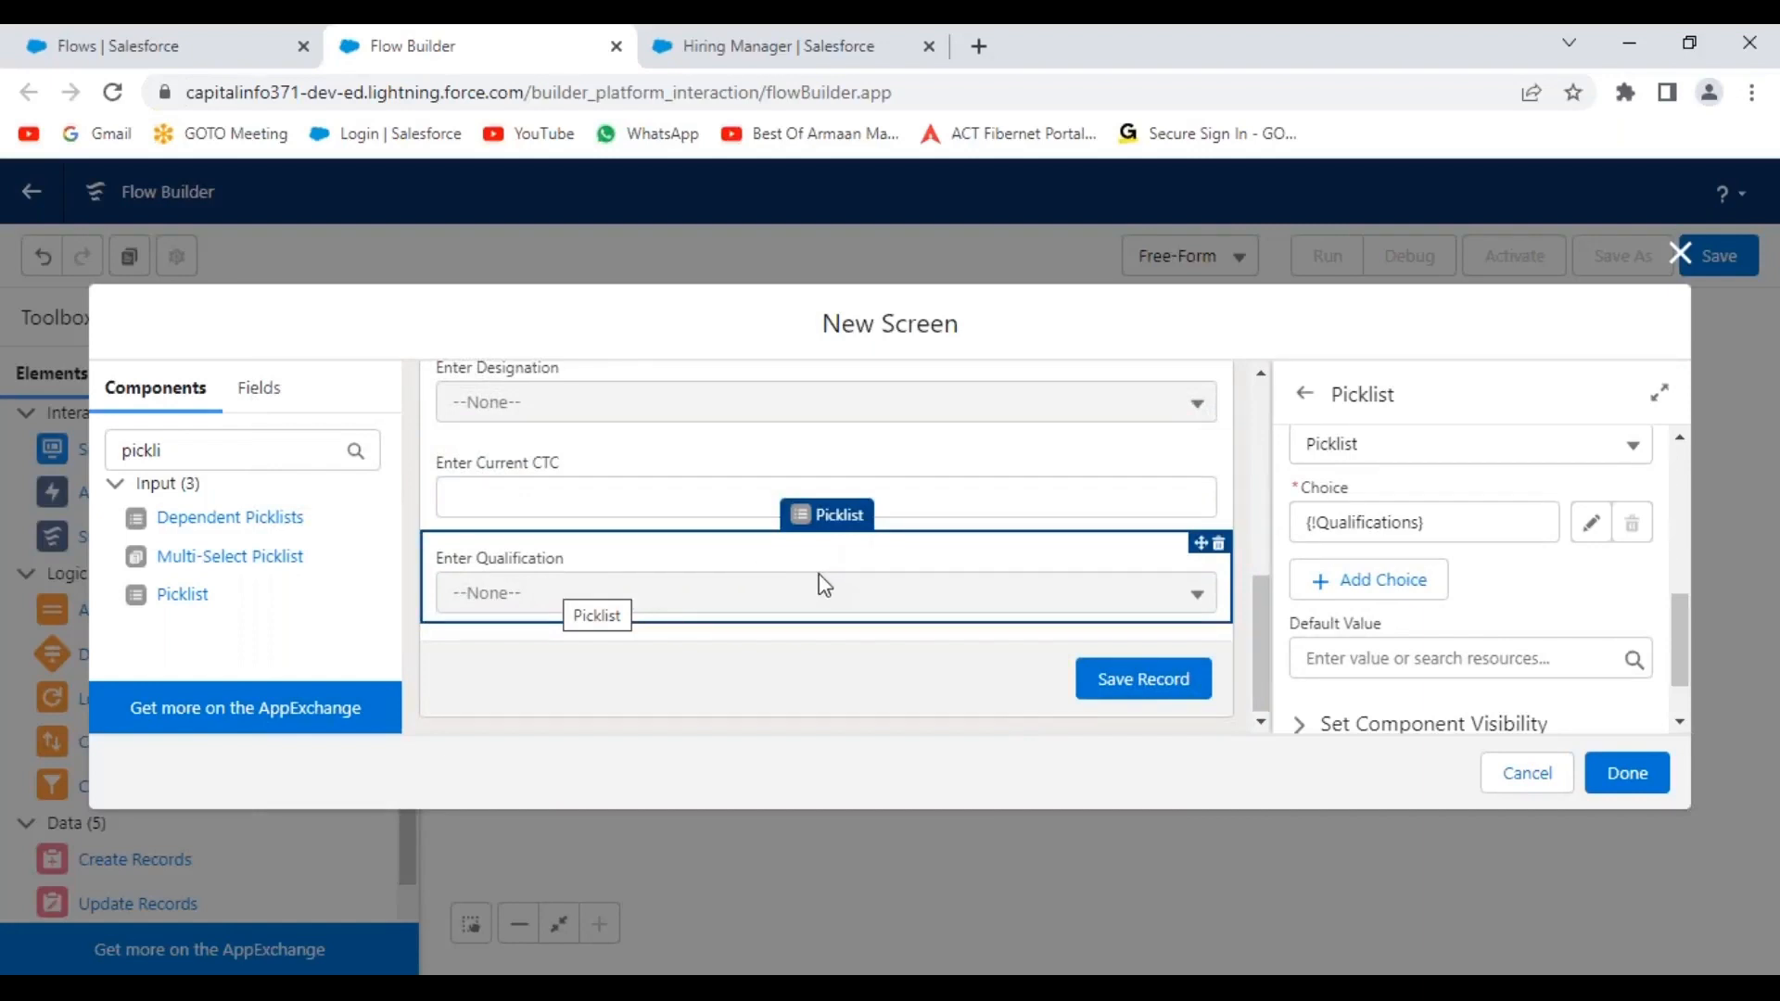
scroll(825, 582, up, 5)
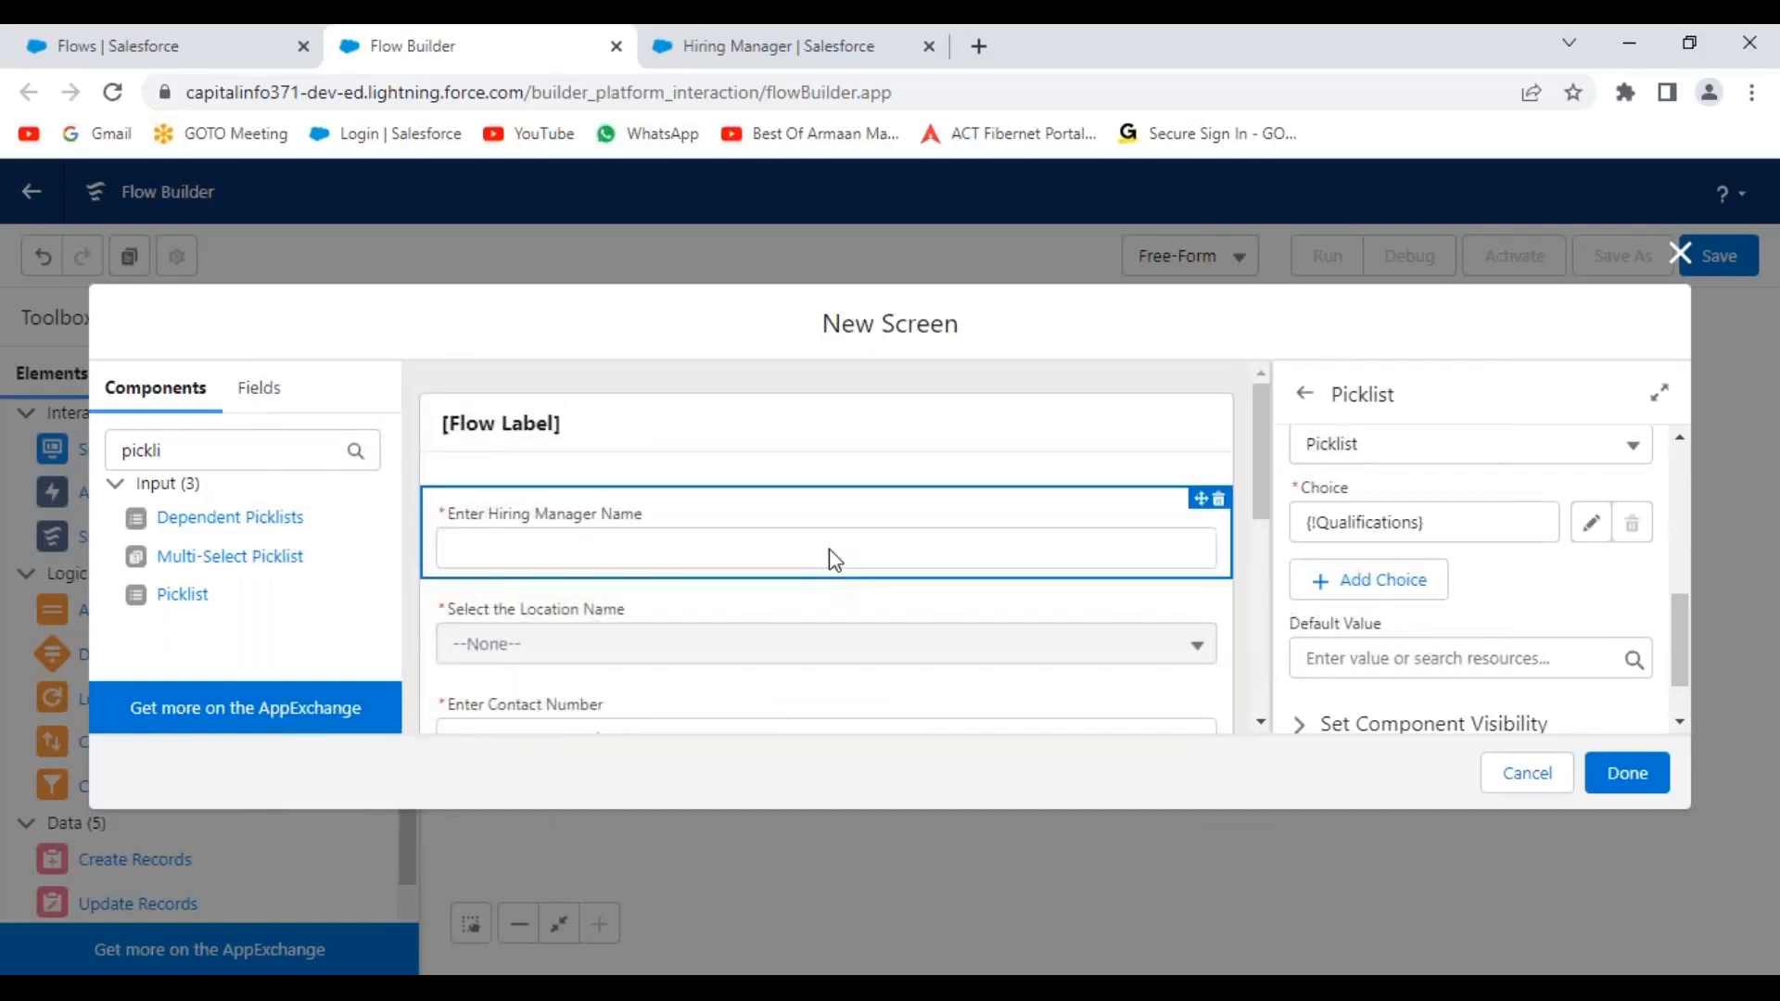
click(1628, 775)
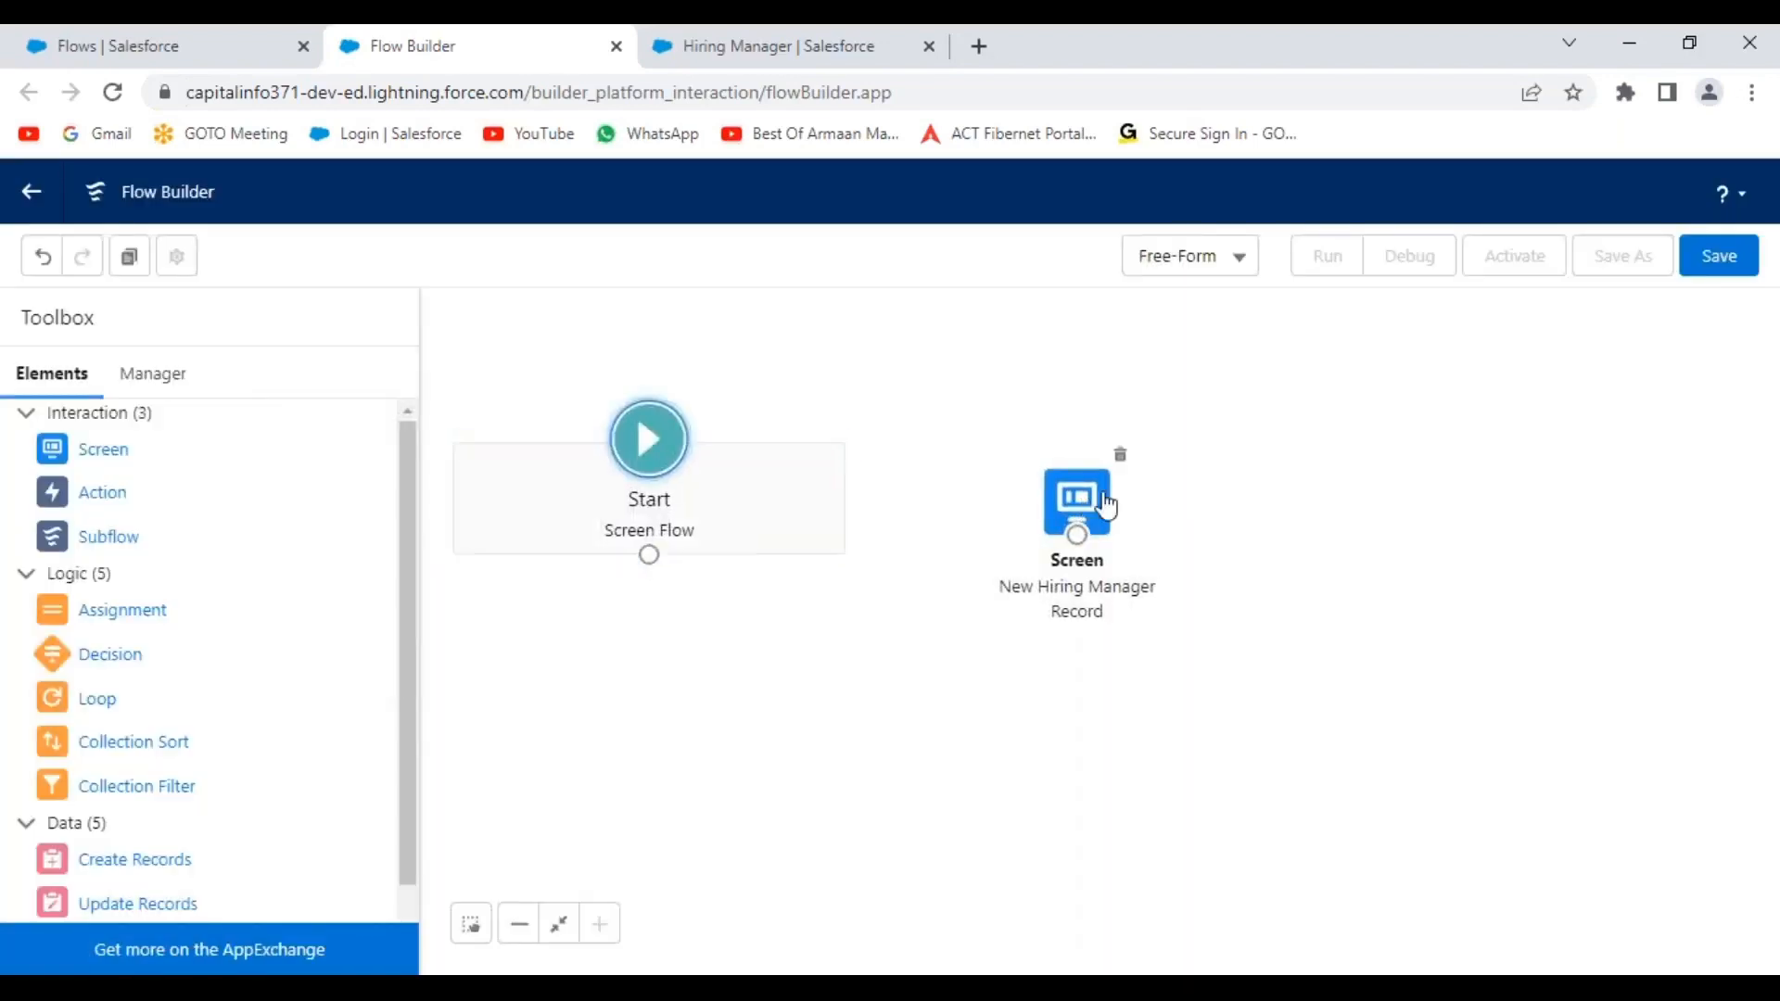
mouse_move(1106, 505)
mouse_down()
mouse_move(1146, 482)
mouse_move(1109, 480)
mouse_up()
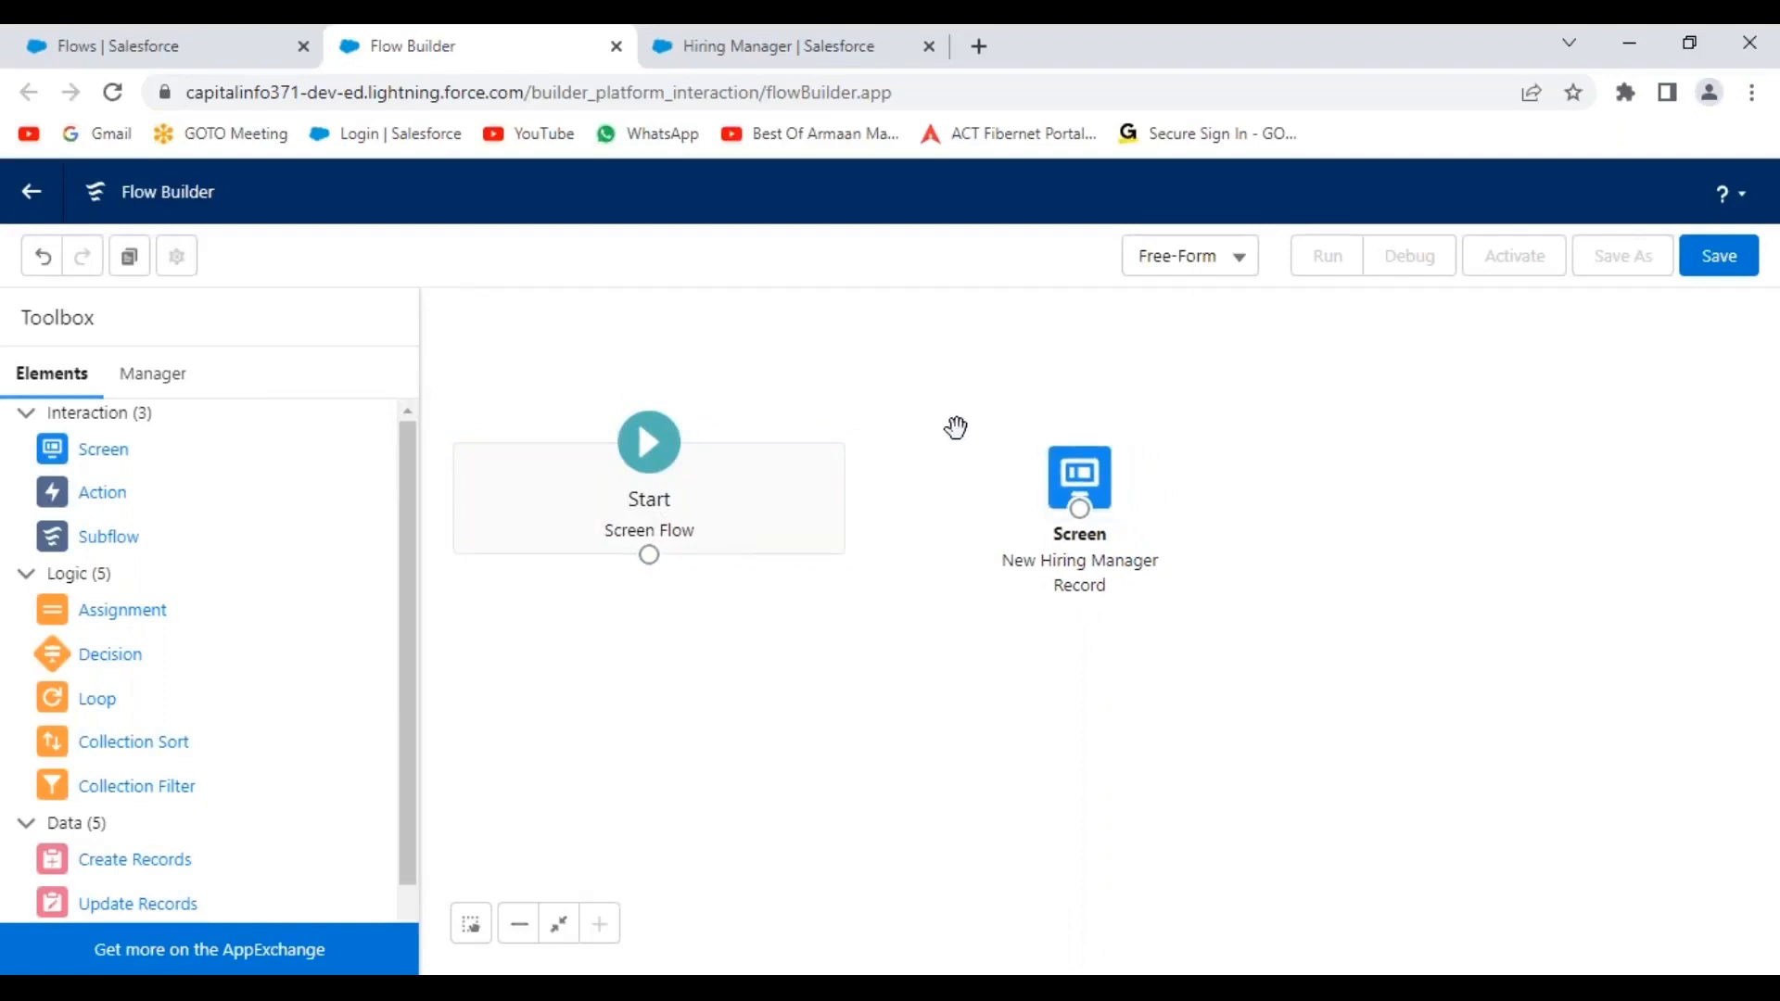
Link Start to the New Hiring Manager Record screen and drop in a Create Records element.
drag(1094, 485, 1061, 626)
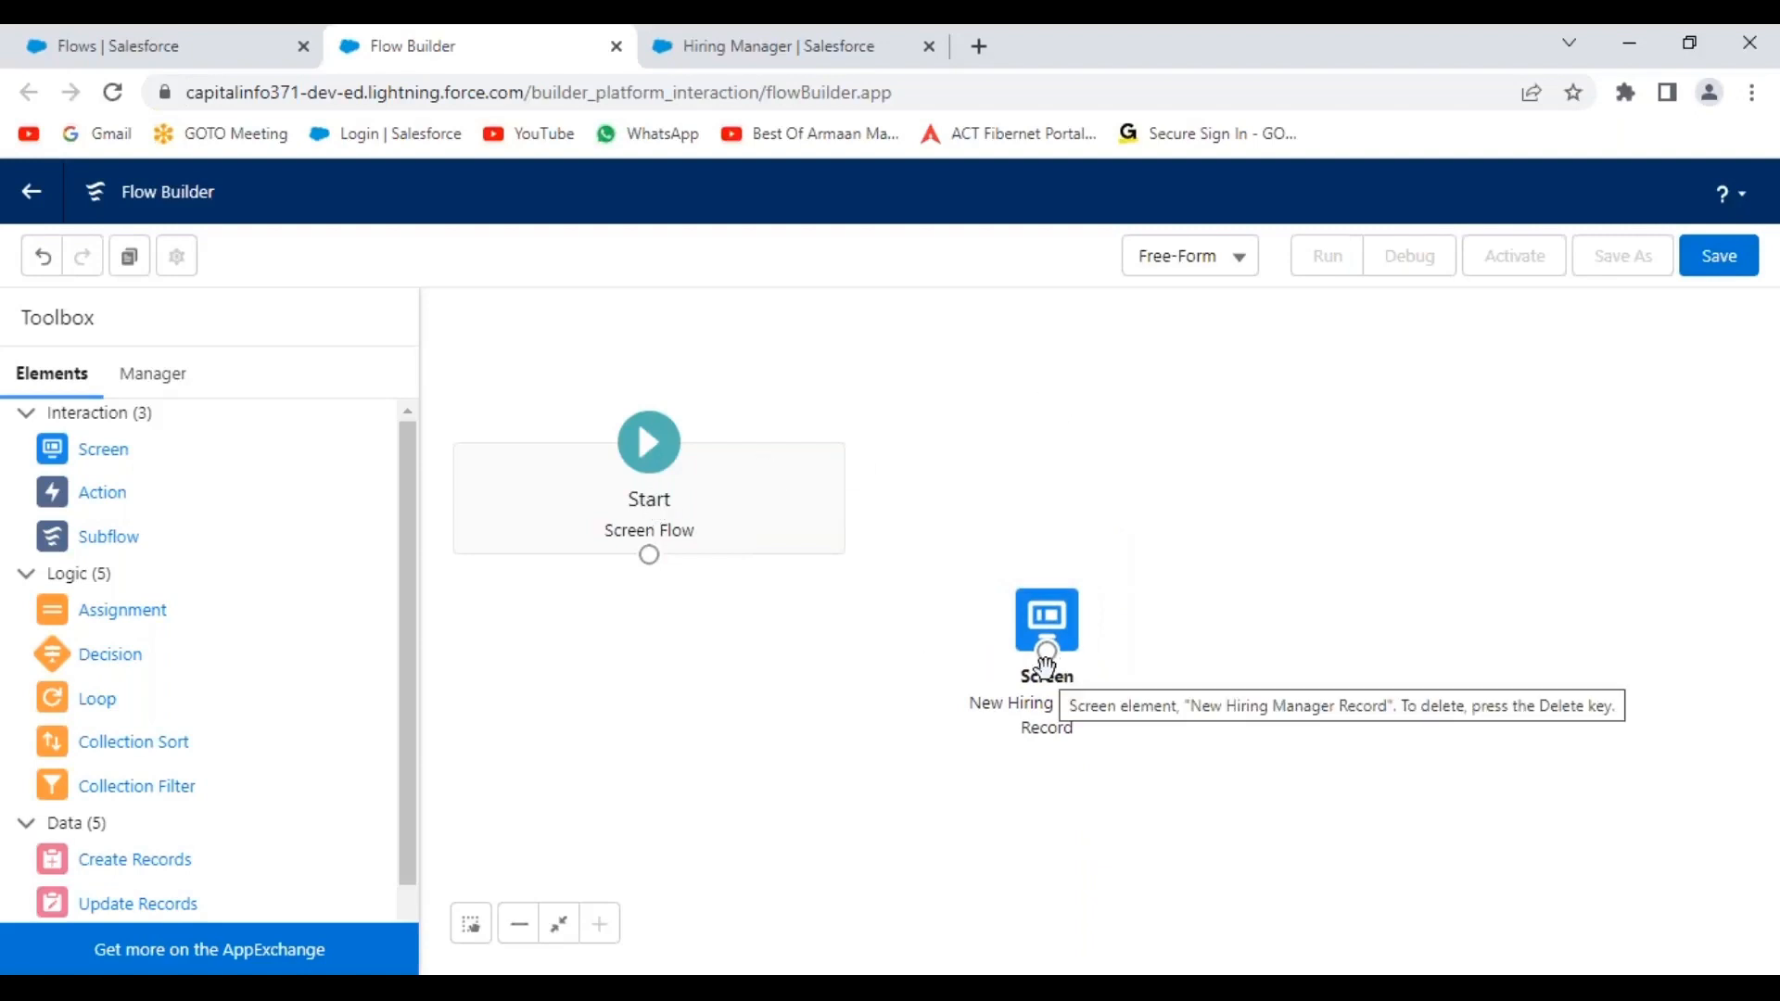
drag(653, 562, 1049, 650)
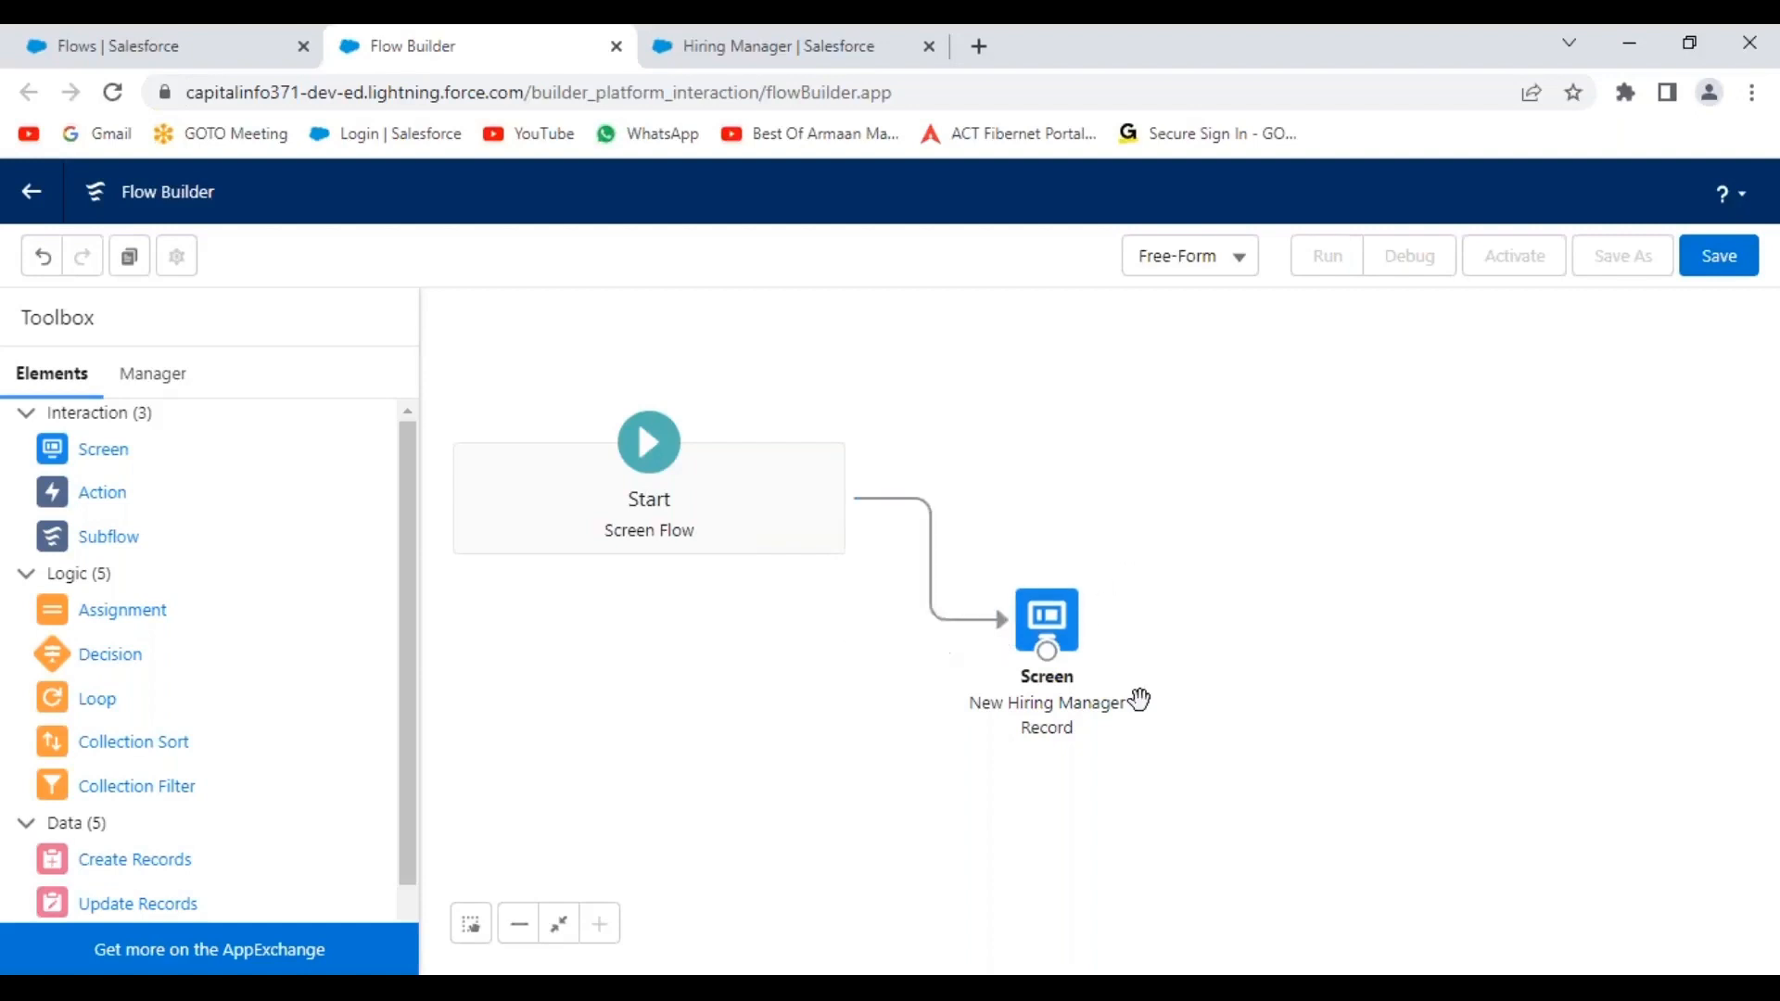
scroll(413, 604, down, 1)
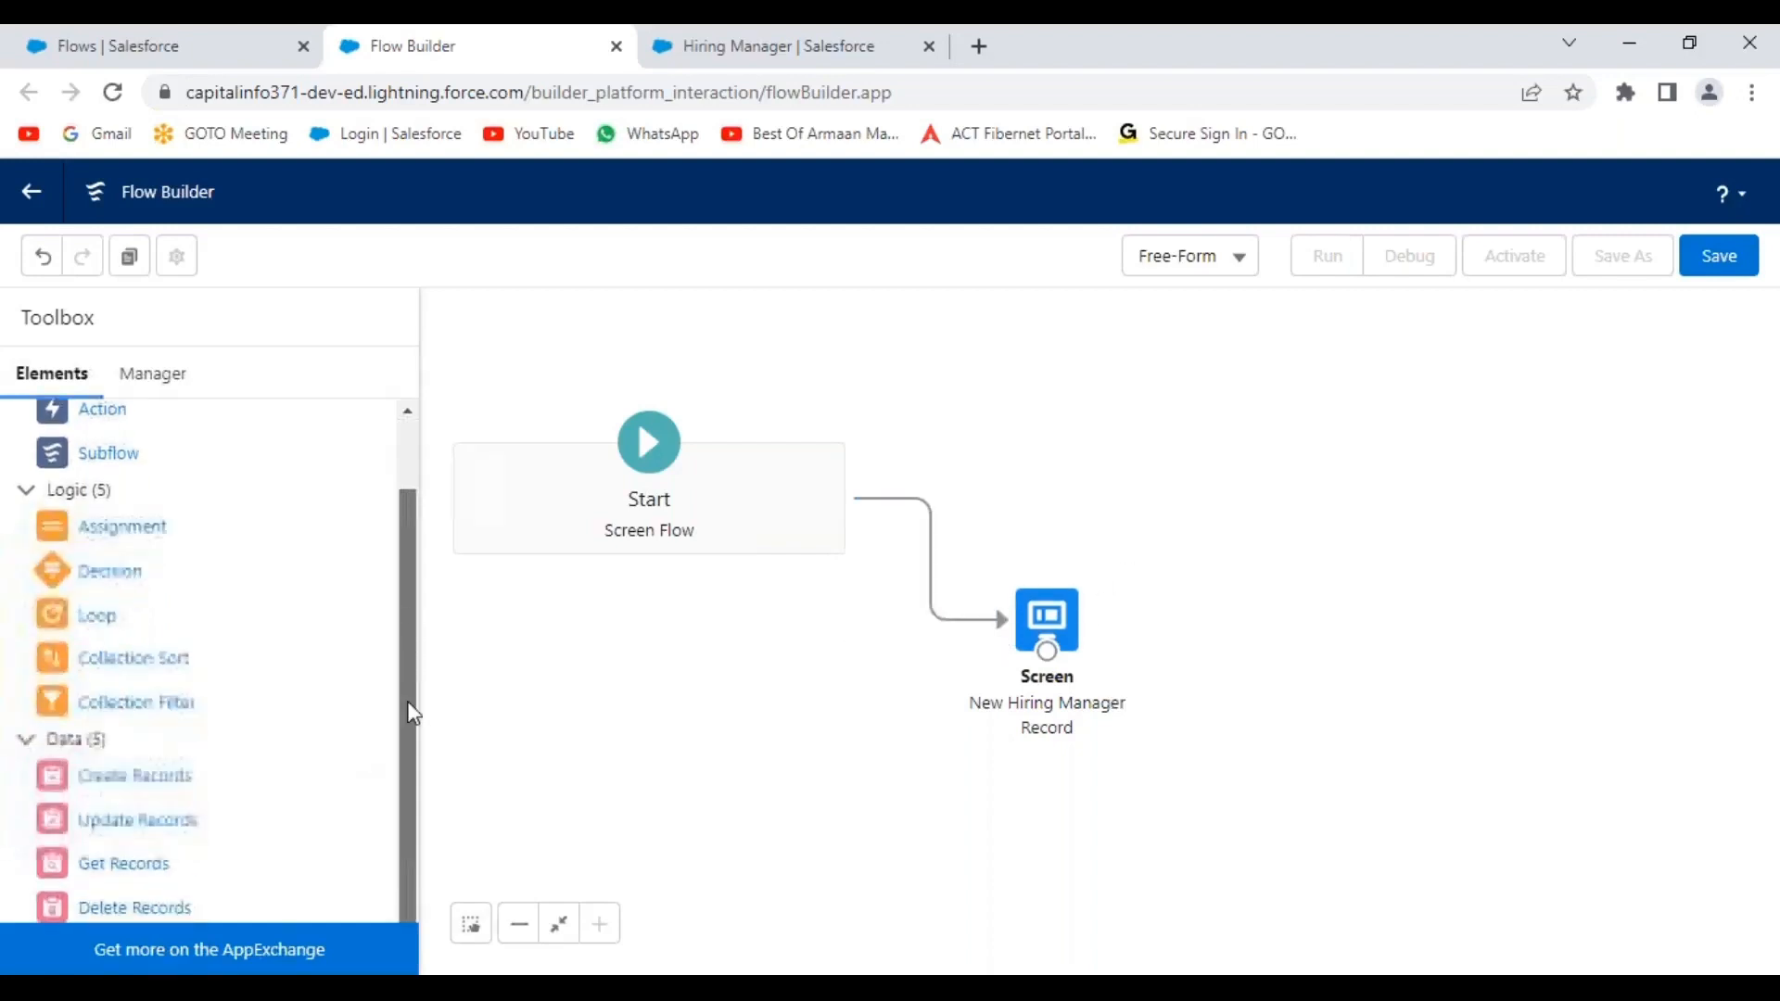
drag(128, 786, 1393, 693)
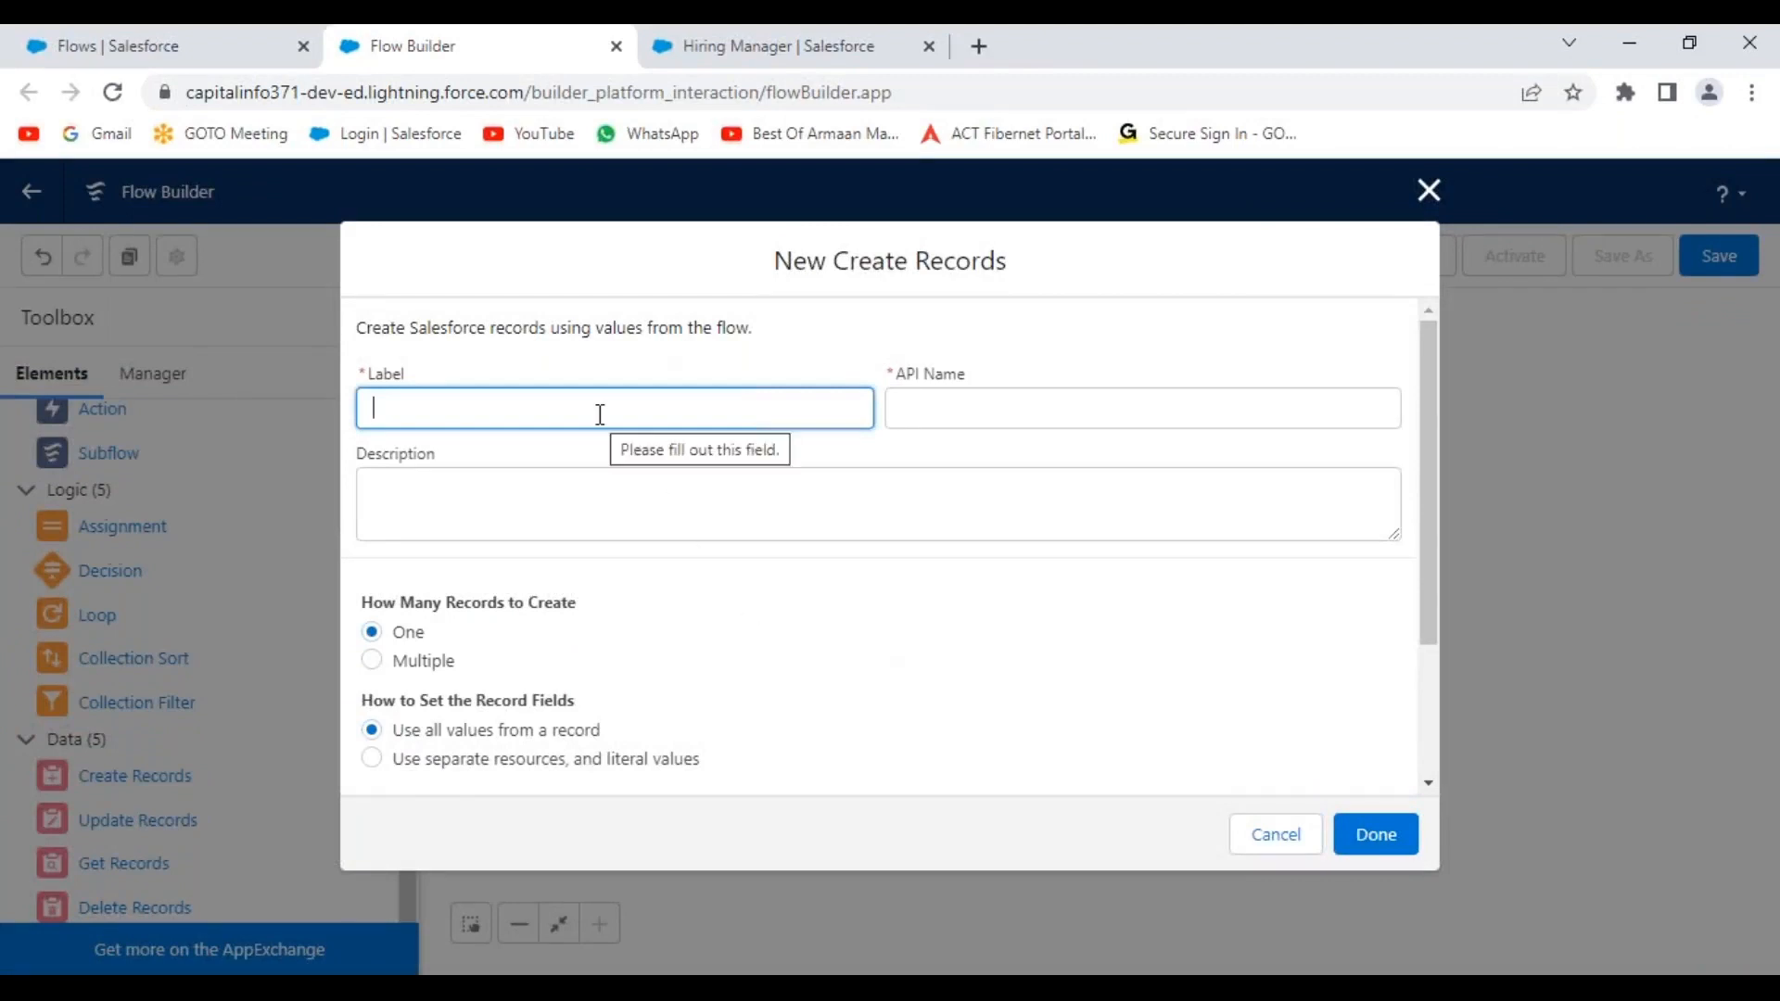
Label the Create Records element 'Create New HR Record' and use the same text as its description.
text(Create New HR Record)
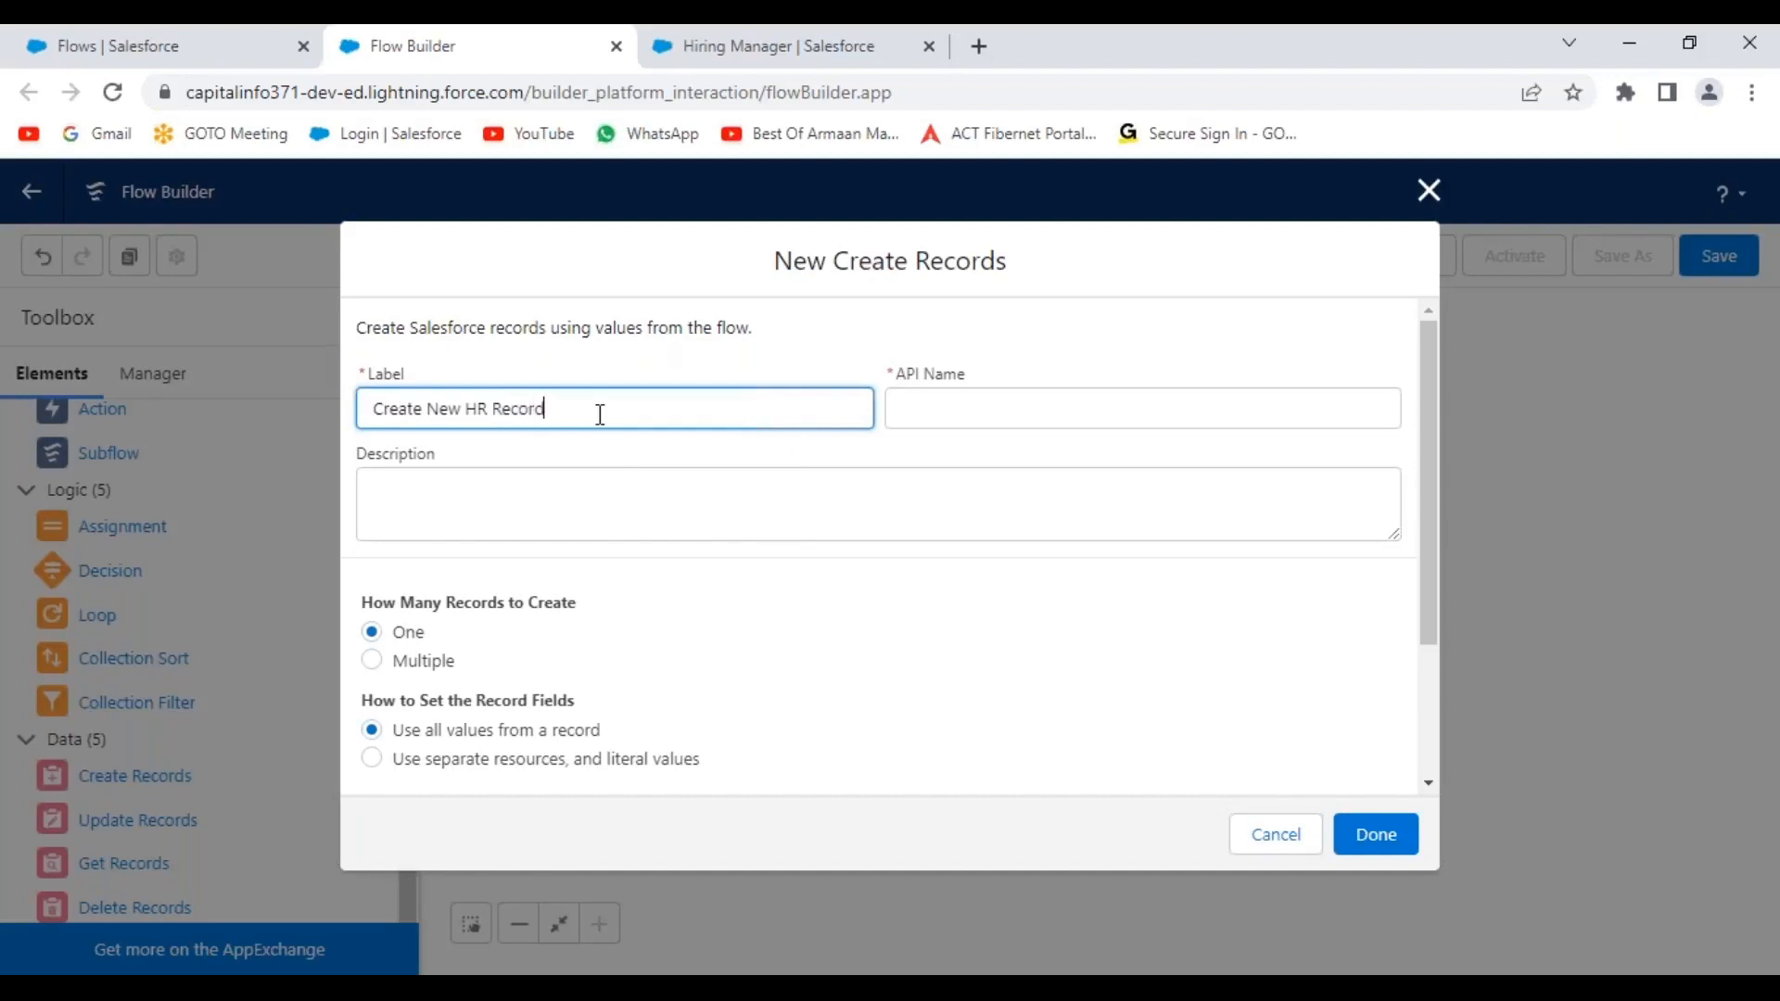
click(860, 322)
drag(547, 408, 350, 408)
key(ctrl+c)
click(554, 517)
key(ctrl+v)
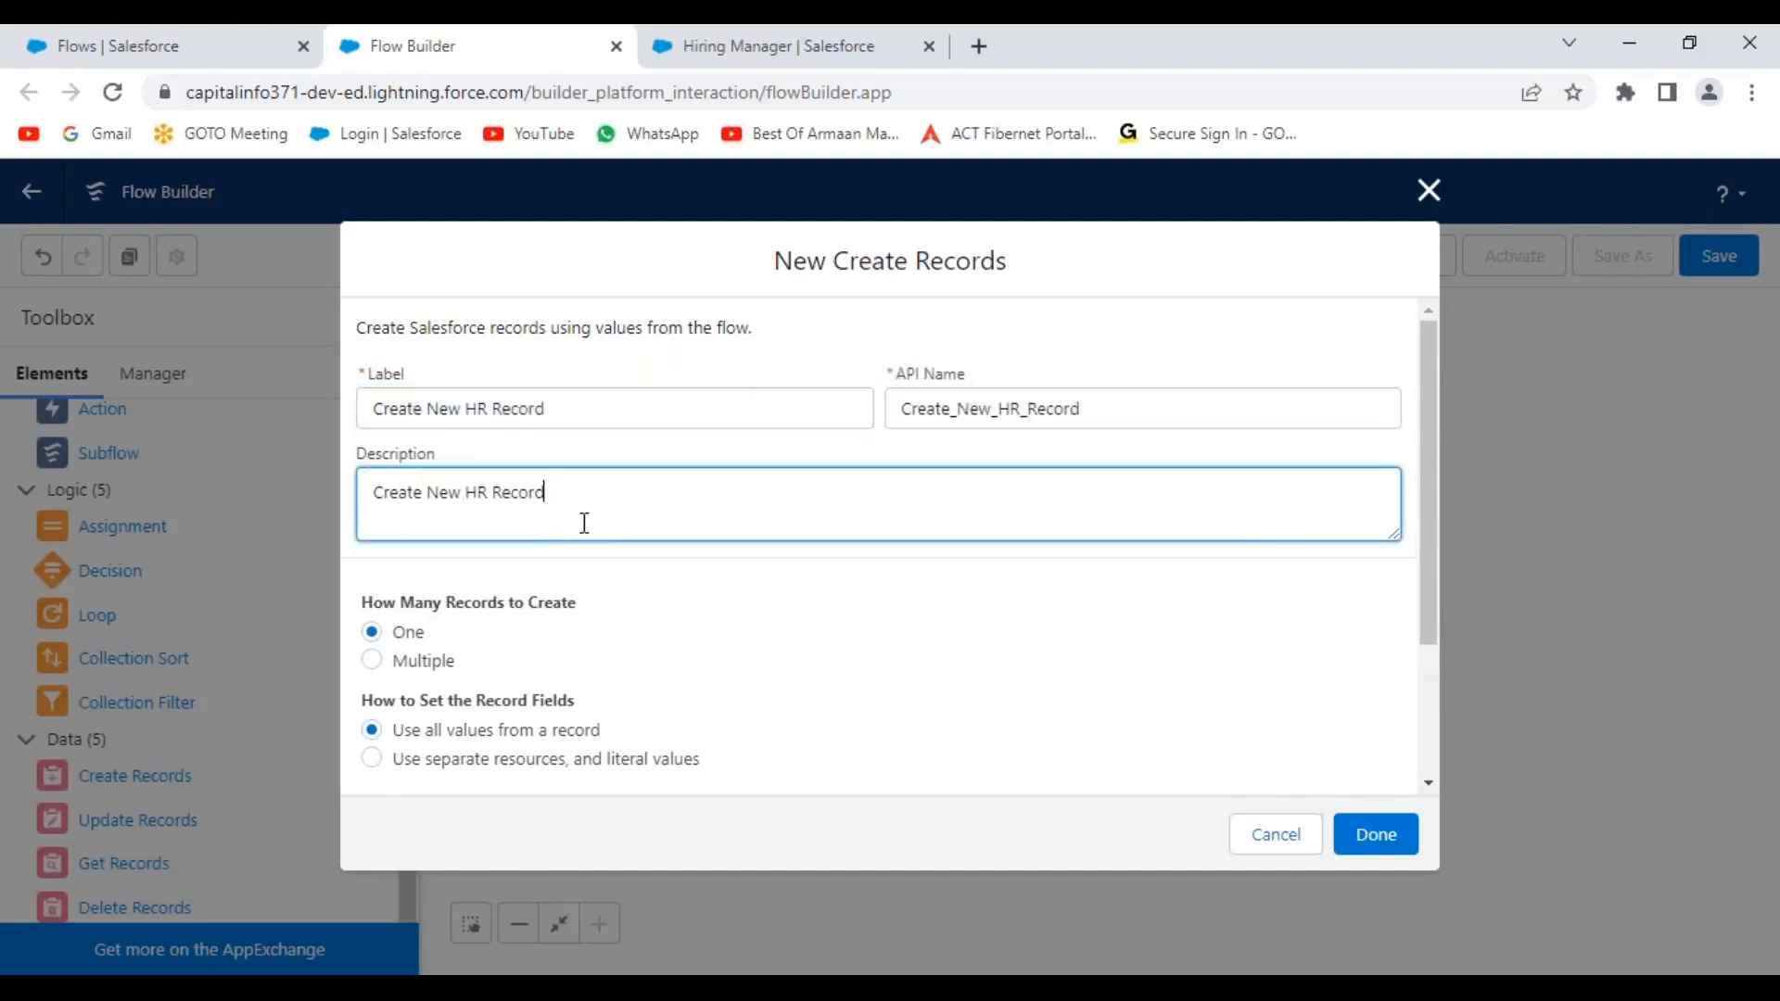
Zoom the browser to 110% and choose 'Use separate resources, and literal values'.
scroll(795, 608, down, 2)
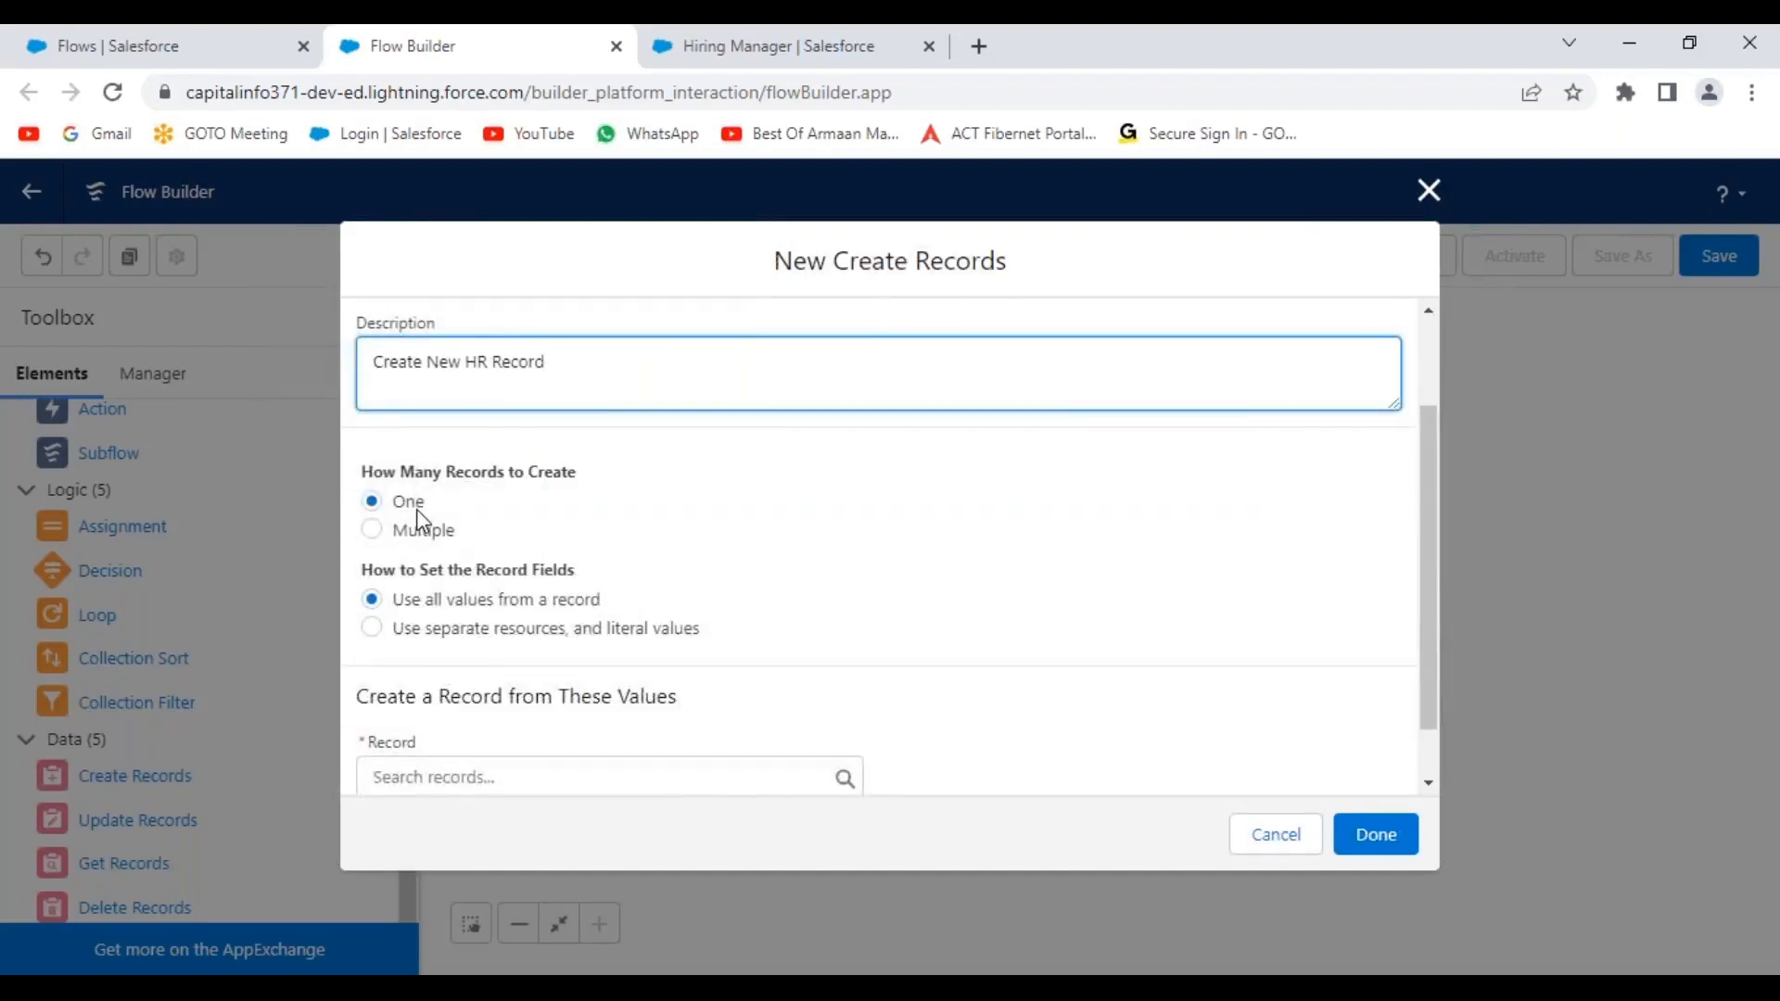
click(1752, 92)
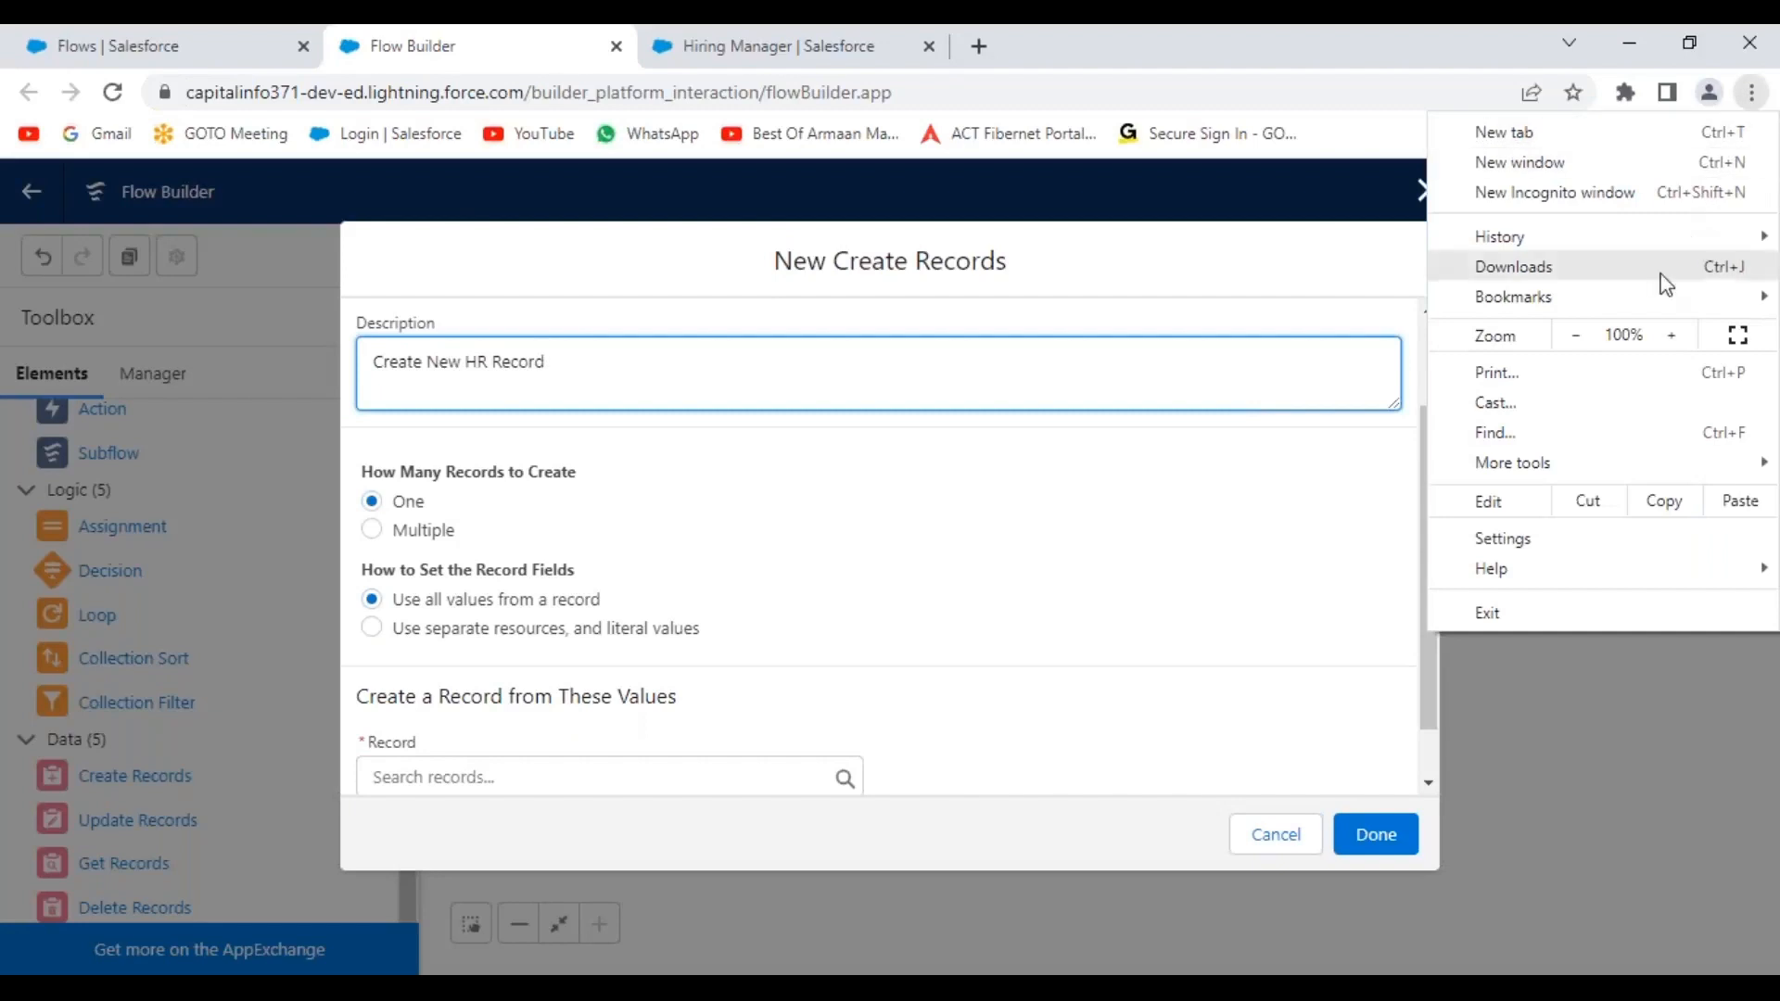
click(1672, 334)
click(965, 543)
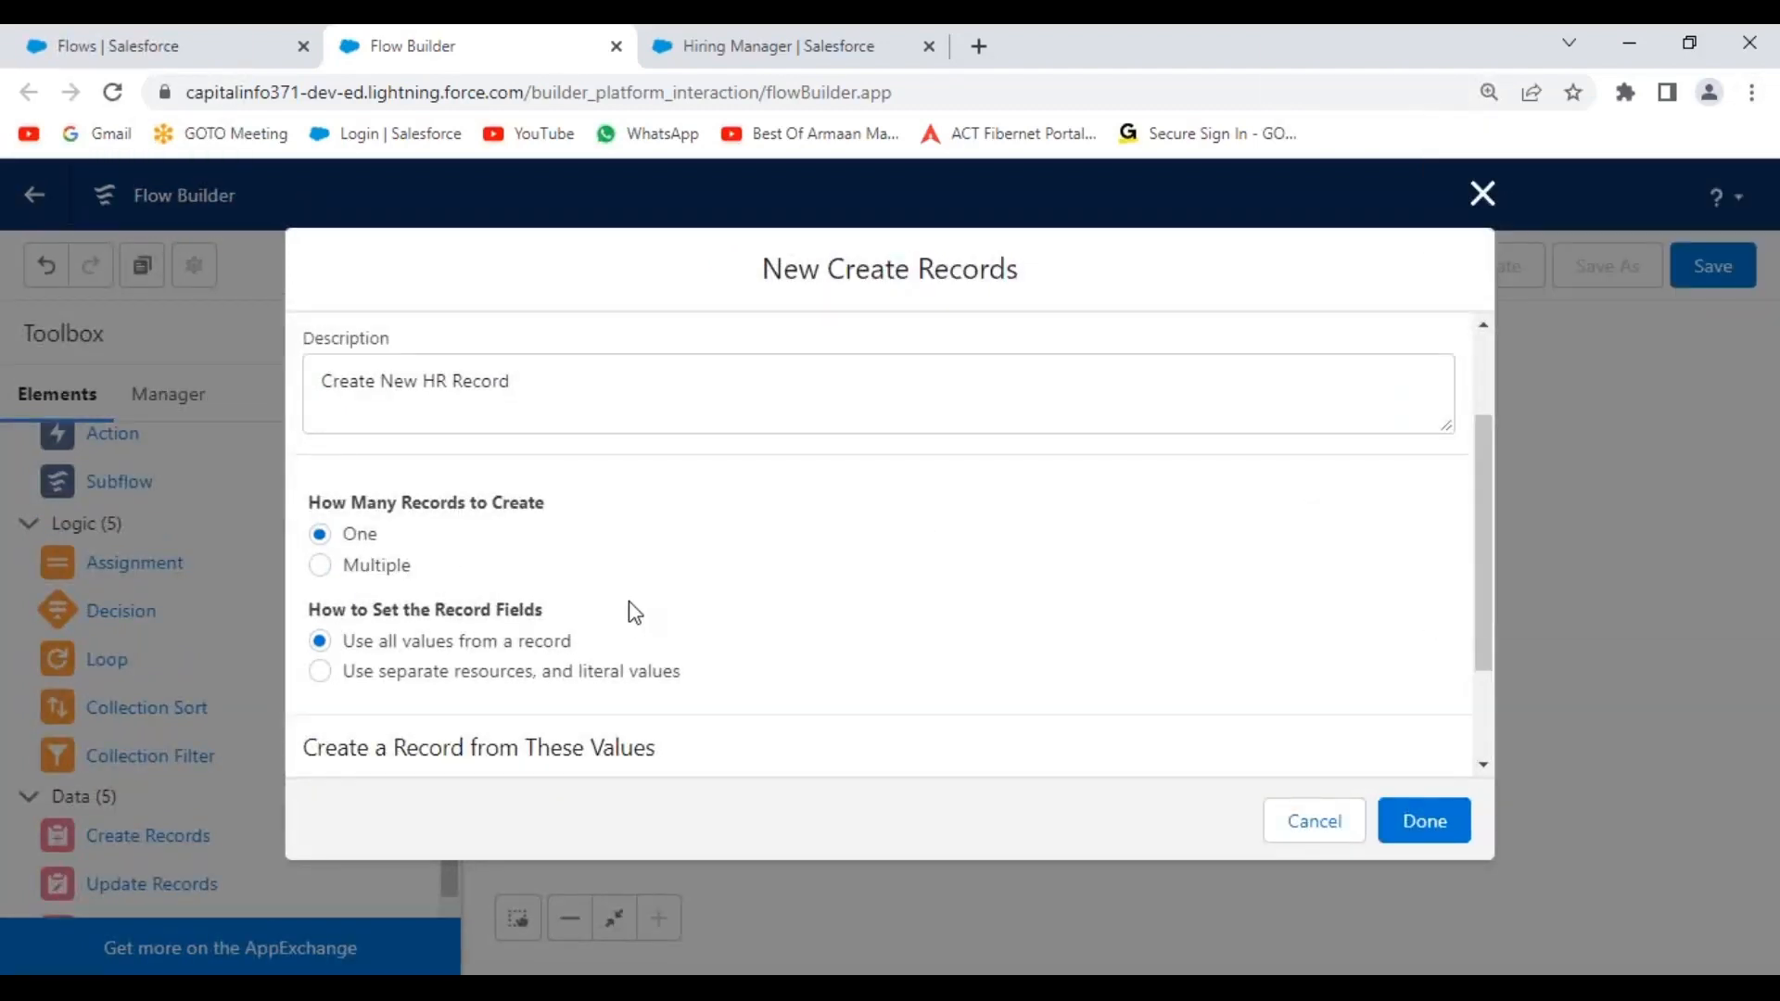
scroll(628, 608, down, 2)
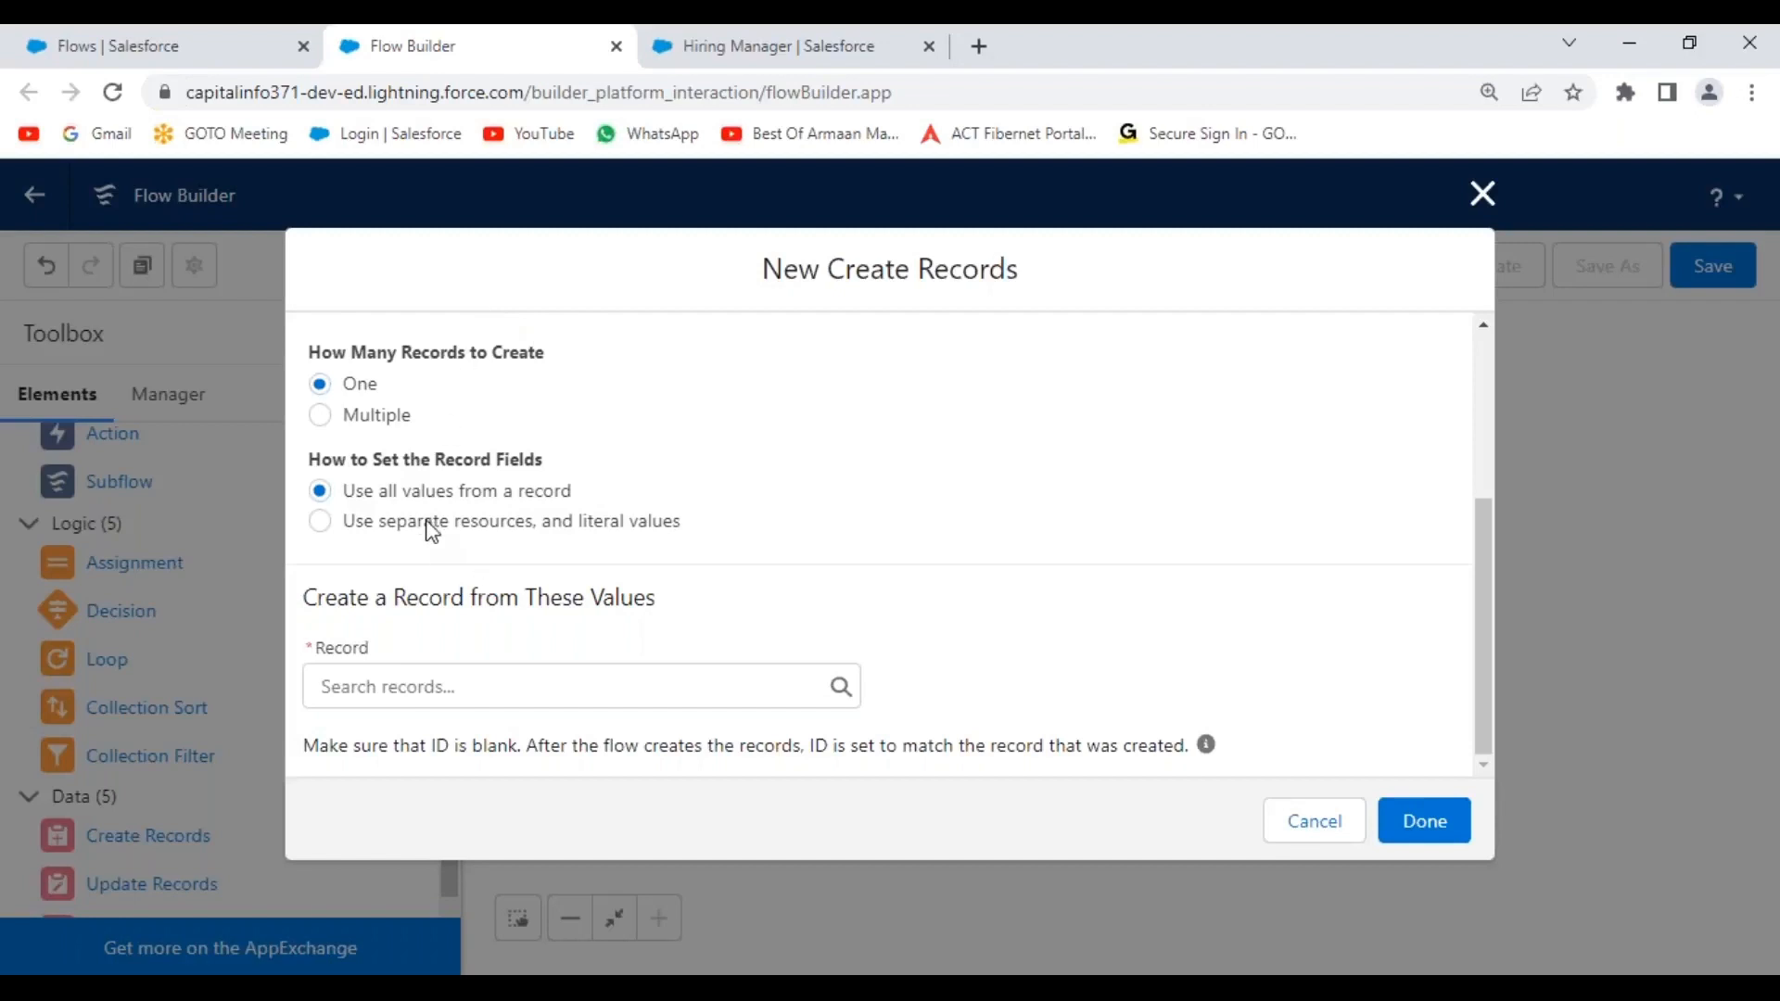
click(323, 530)
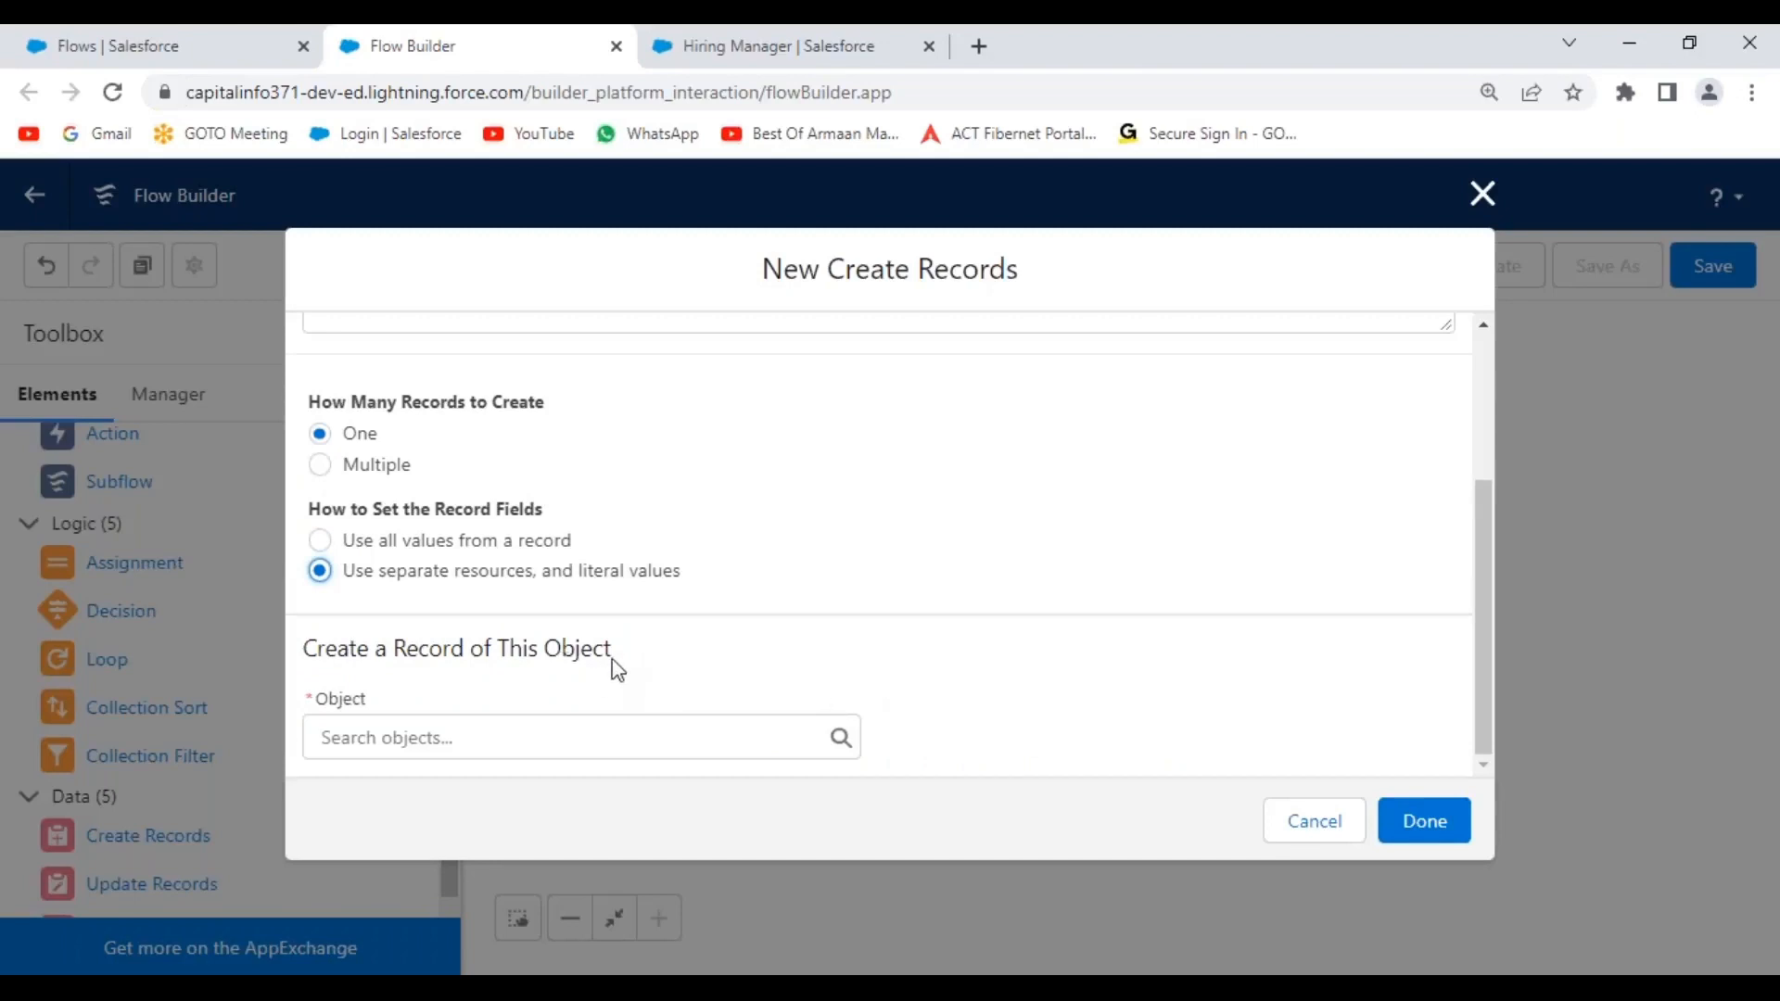
Search objects for 'hiring' and pick Hiring Manager as the record to create.
drag(344, 575, 704, 579)
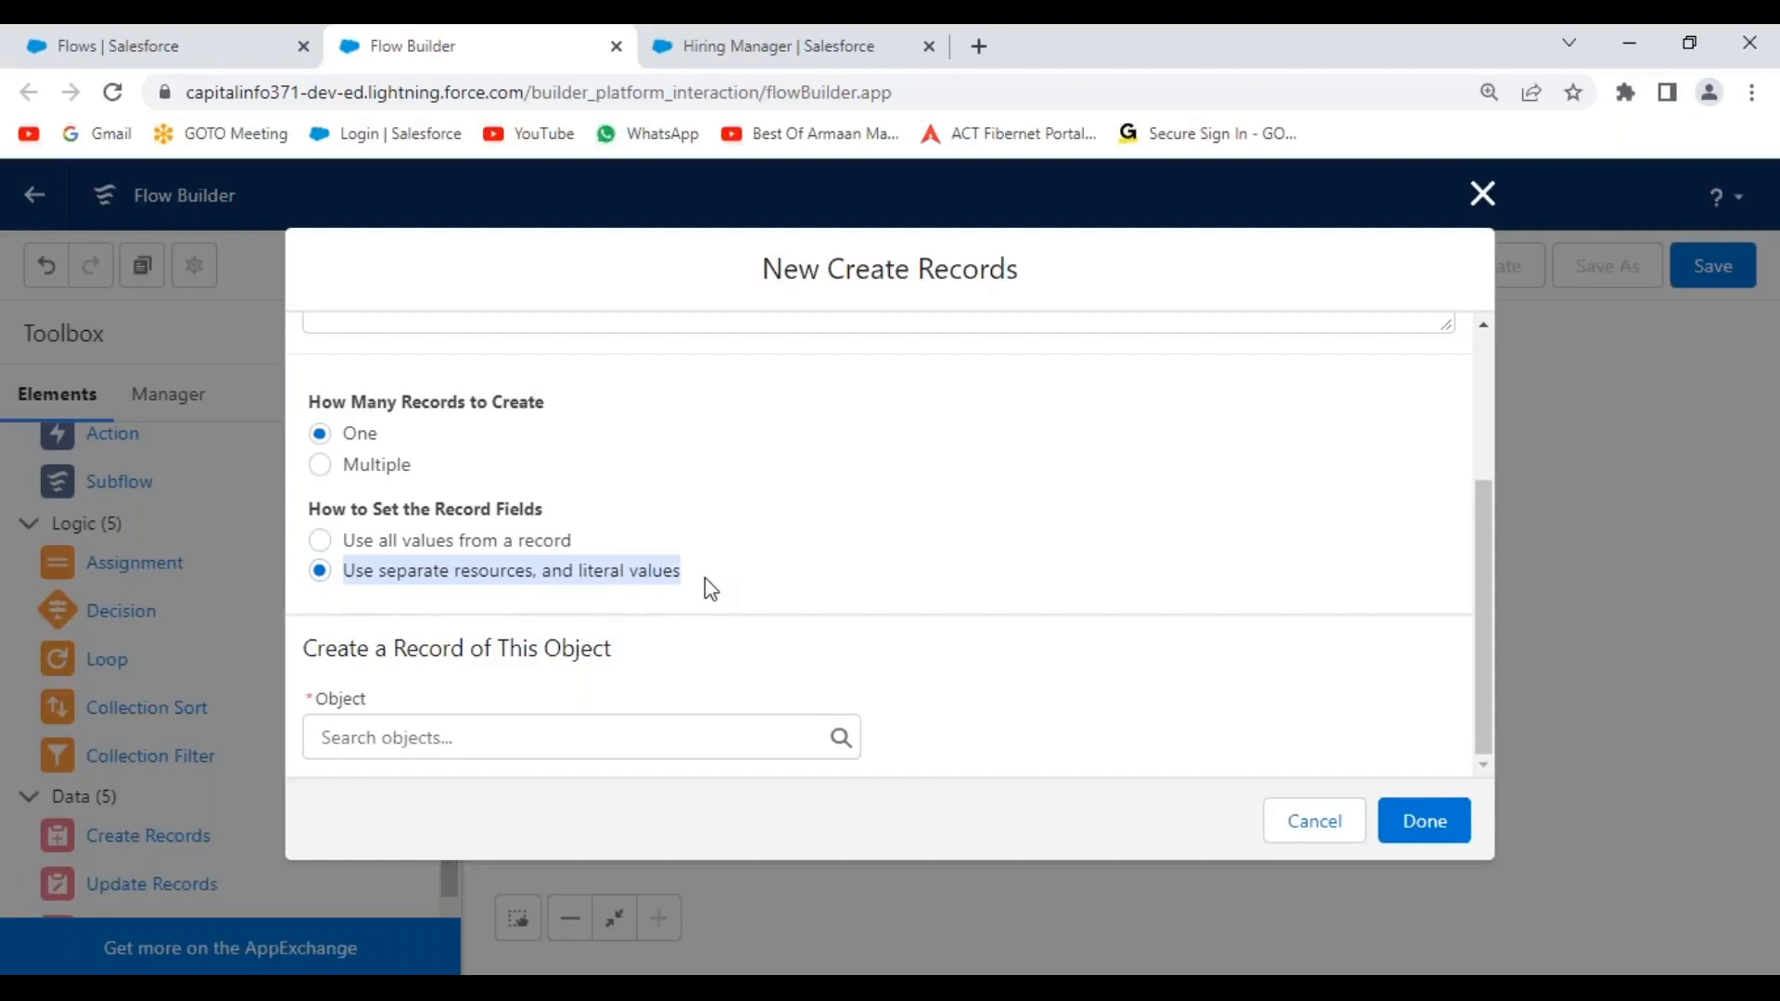
click(747, 691)
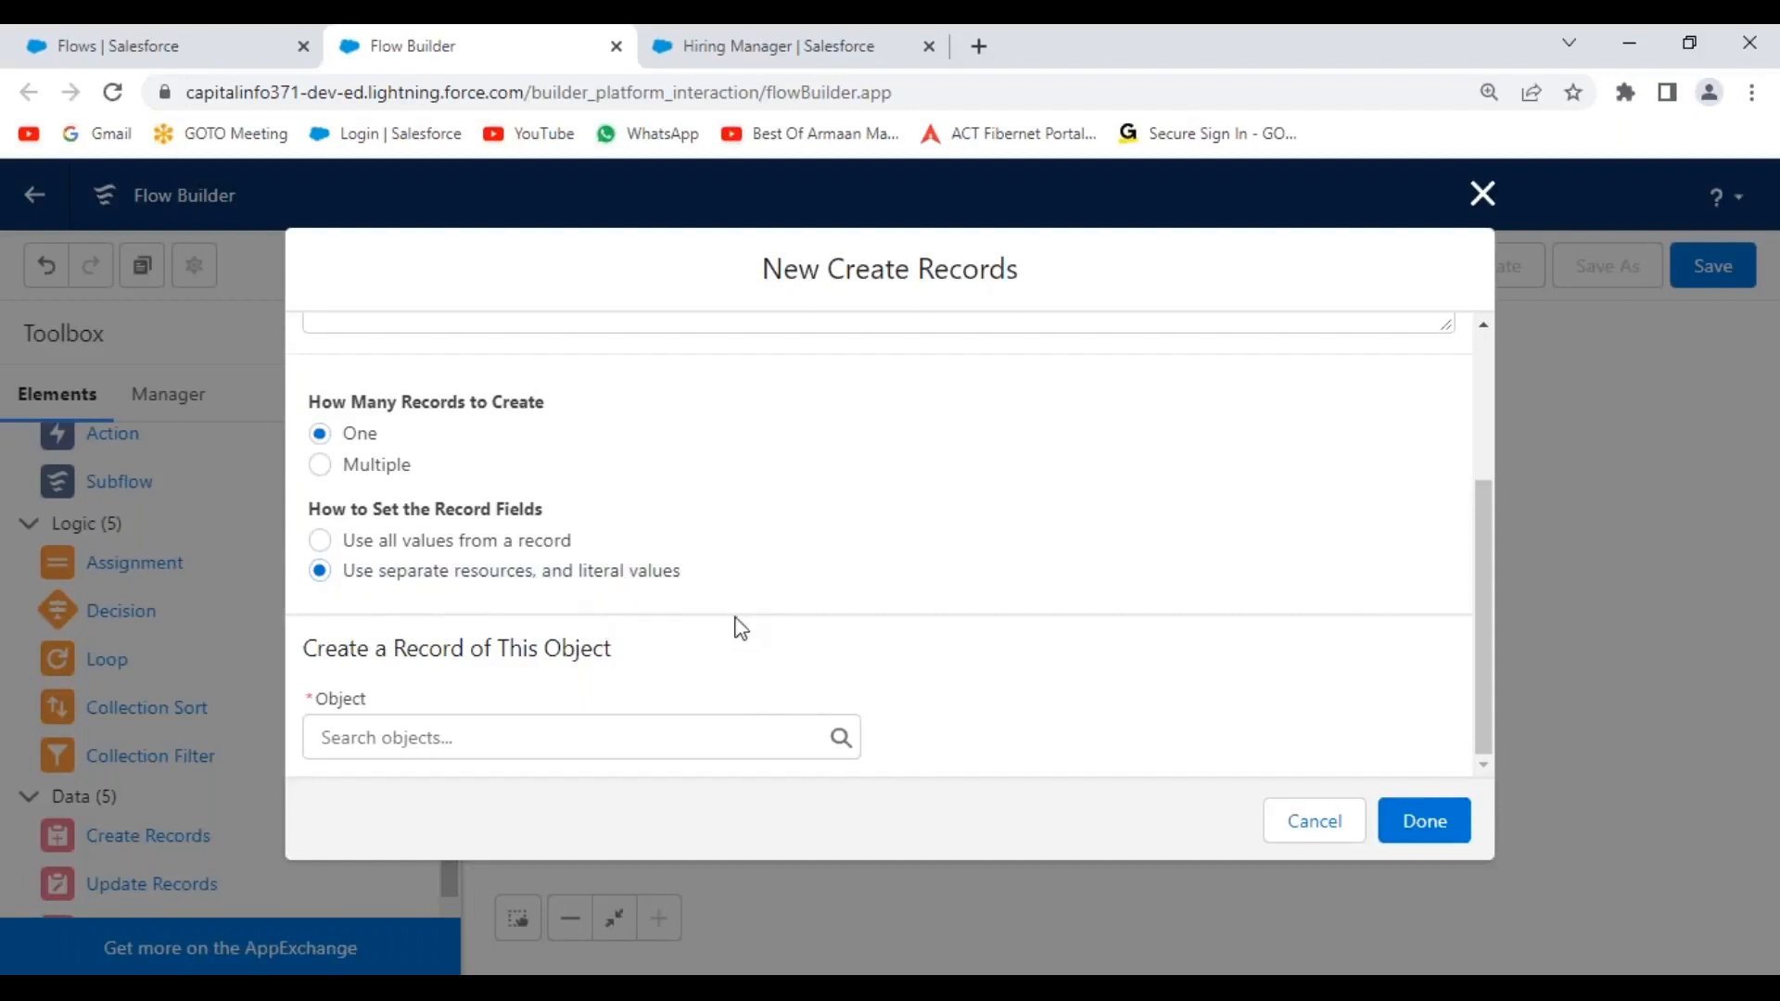
click(447, 735)
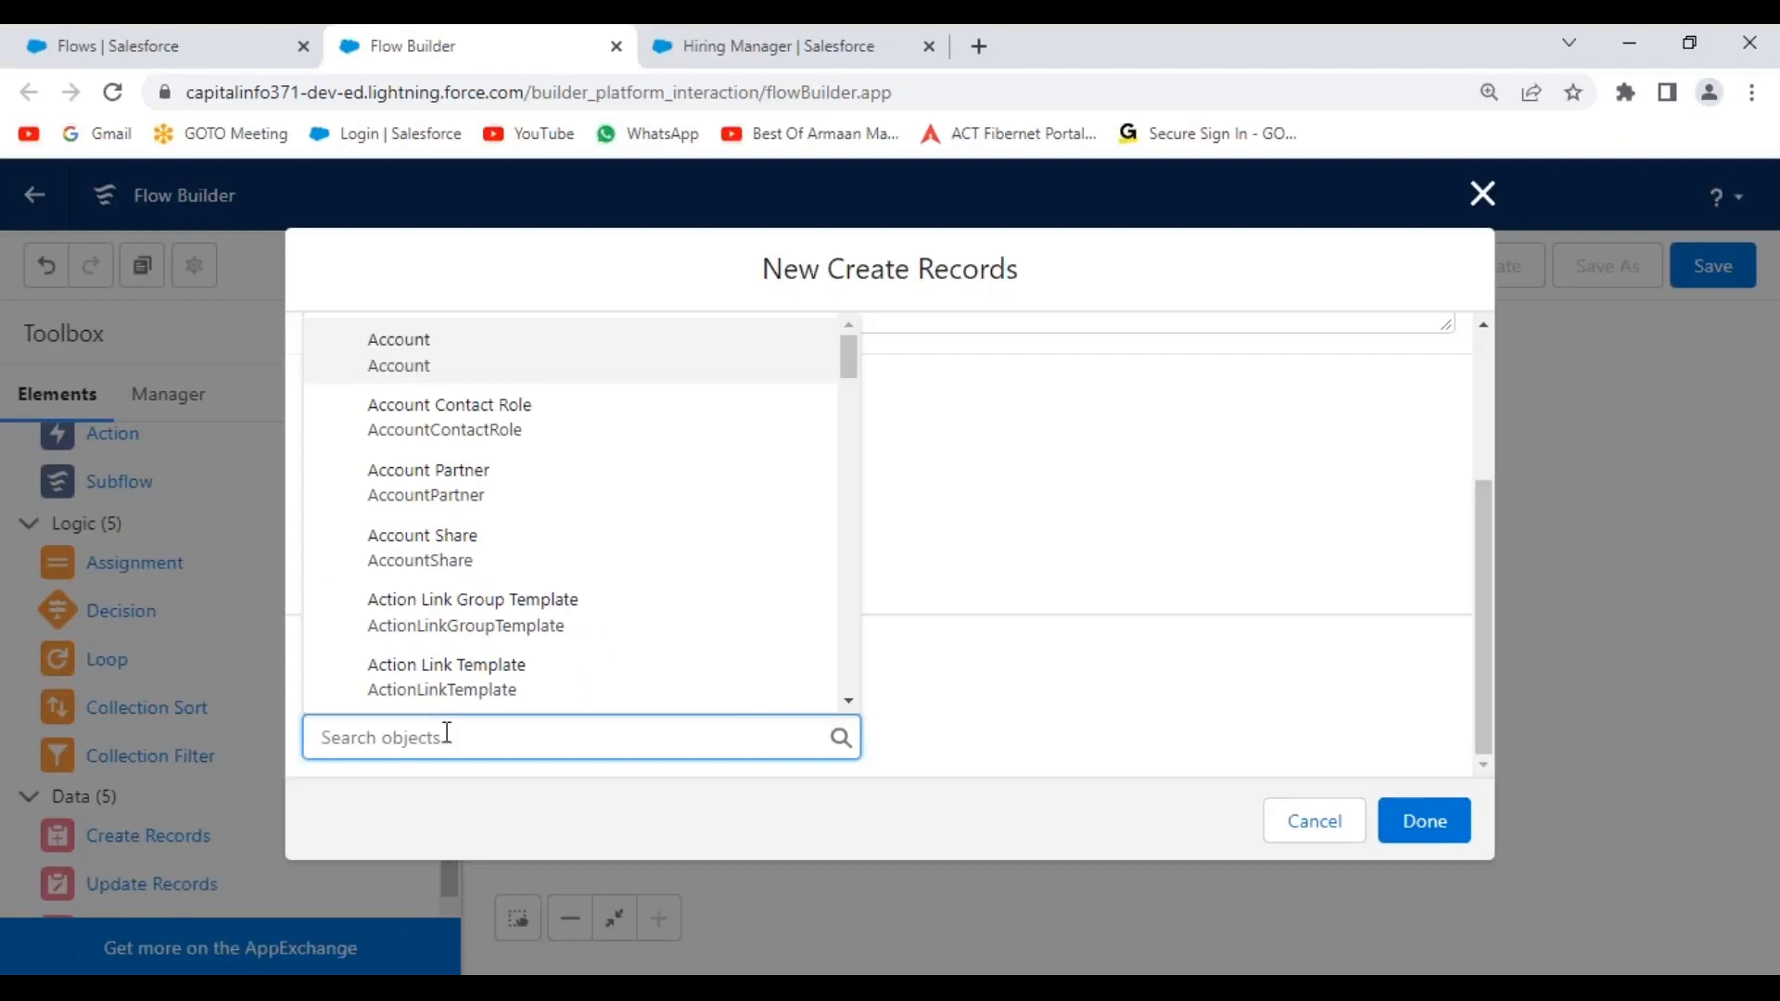
text(hiring)
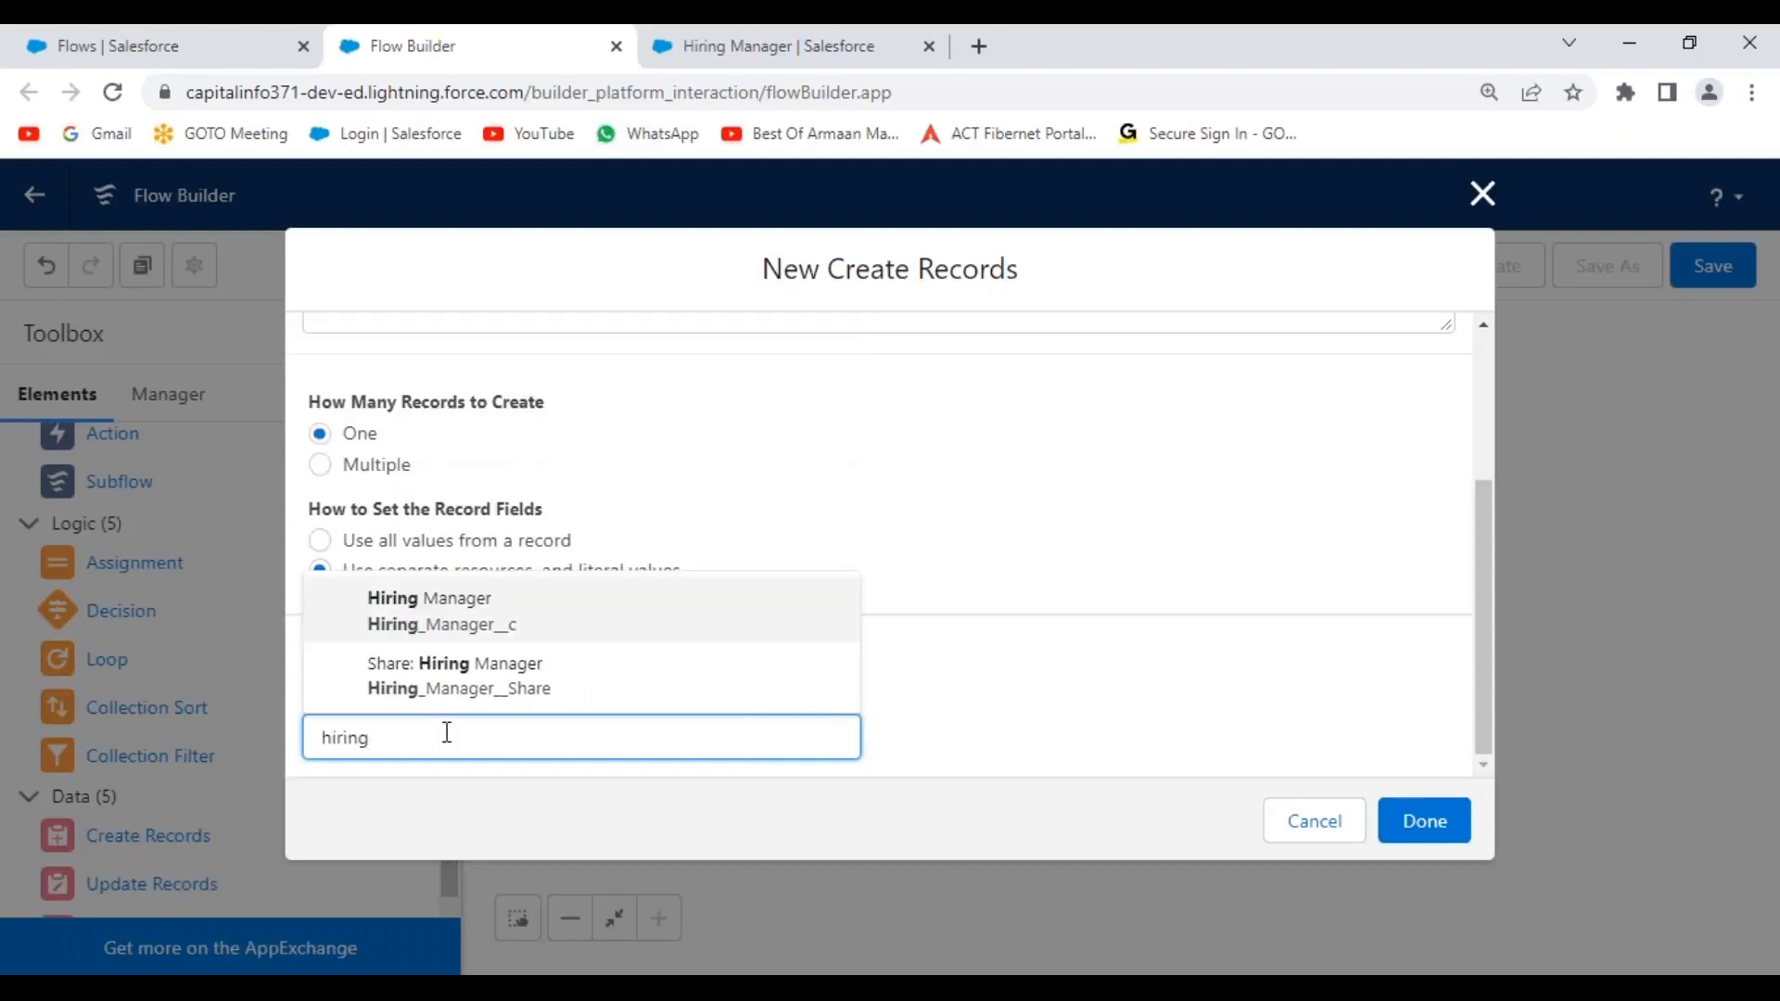
click(521, 621)
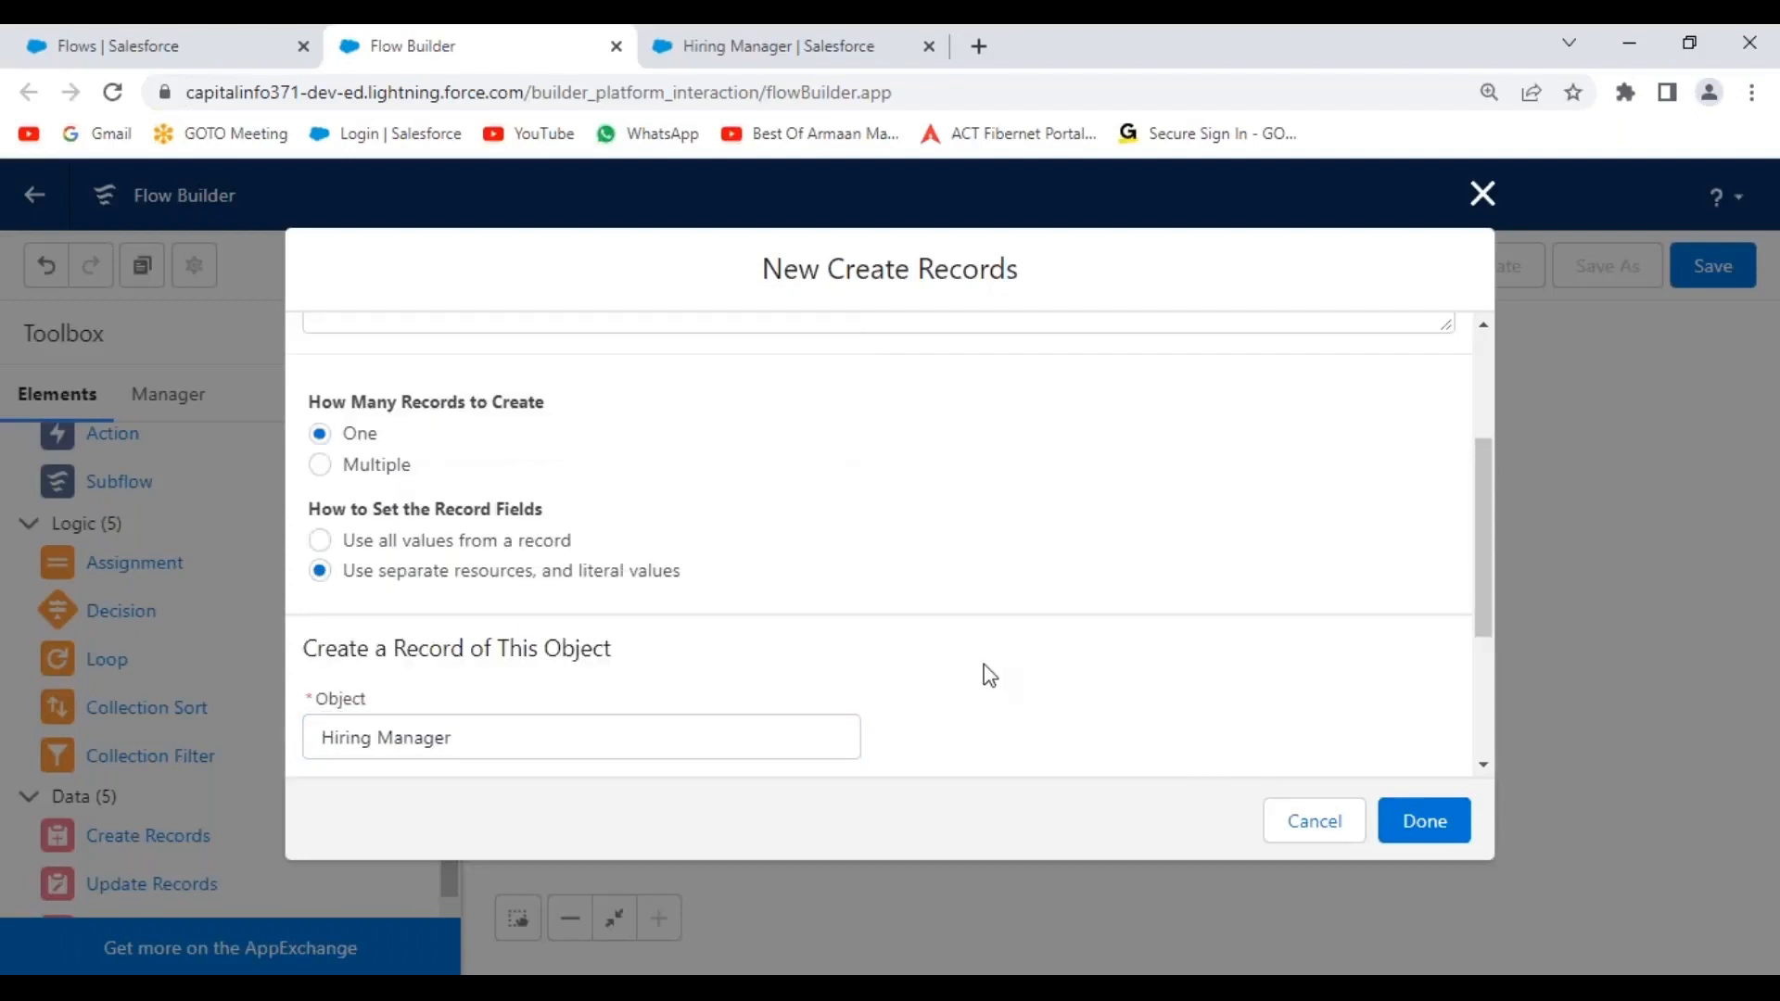
scroll(990, 675, down, 3)
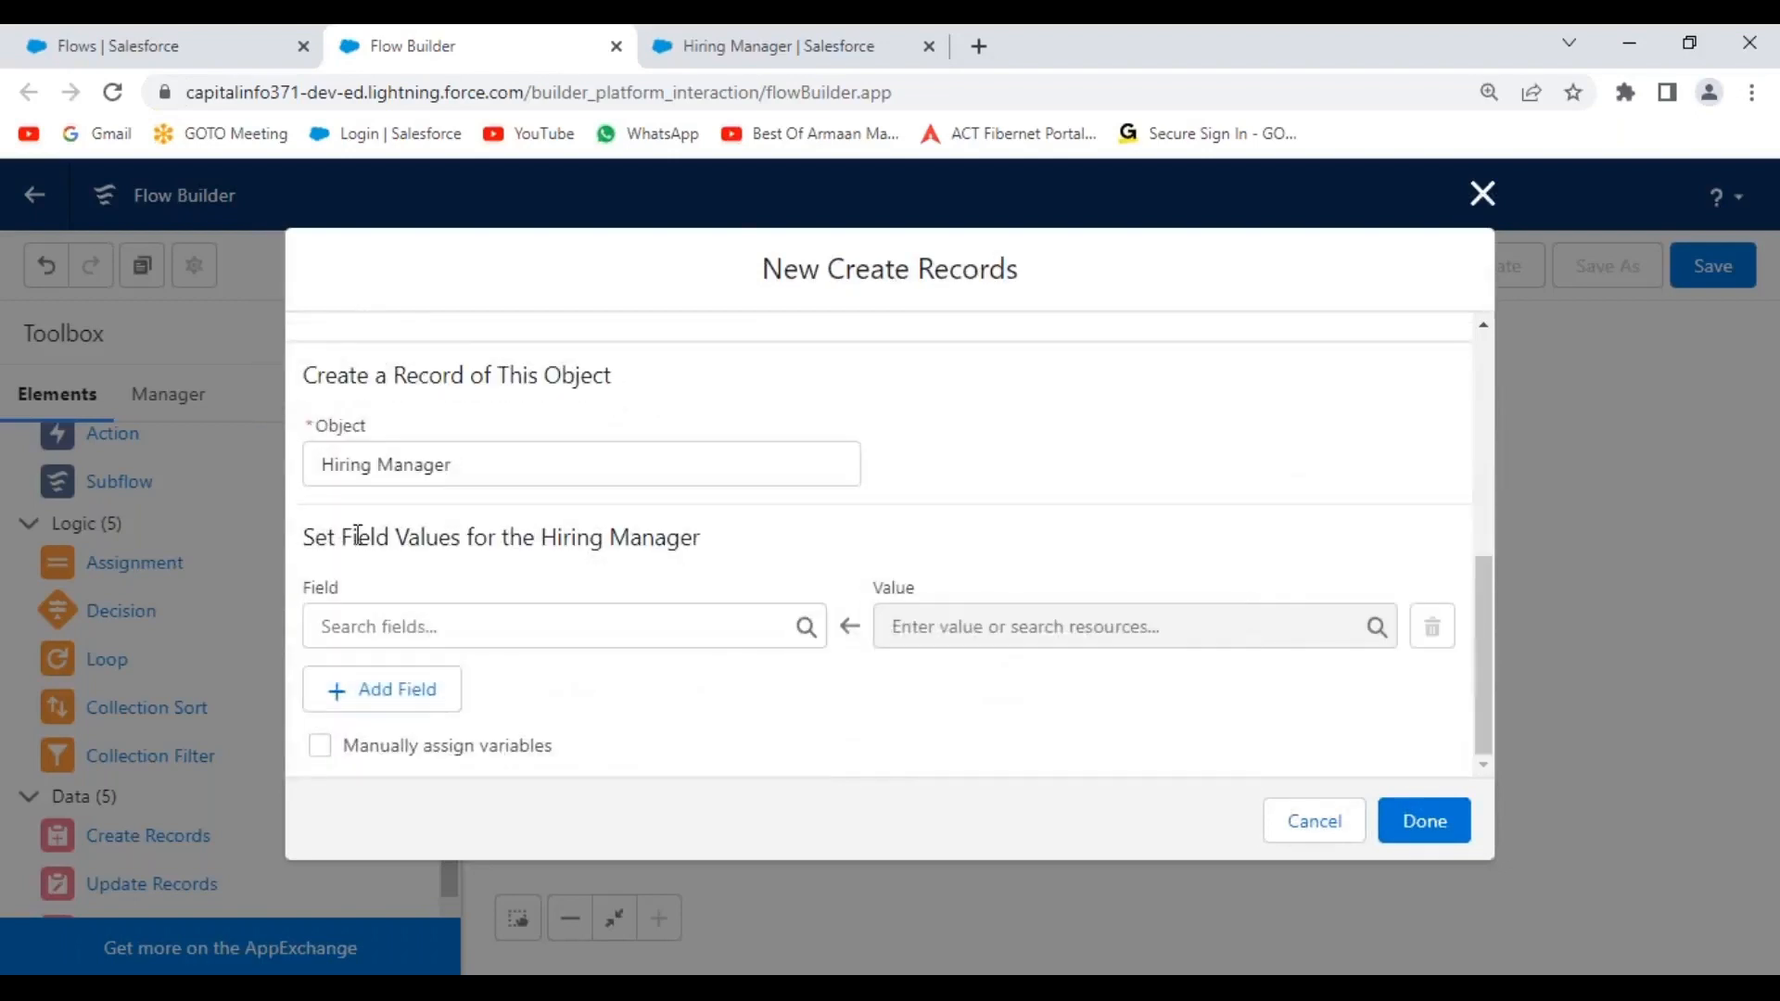
Set the Name field from the Enter_Hiring_Manager_Name screen component, then switch to File Explorer.
click(529, 634)
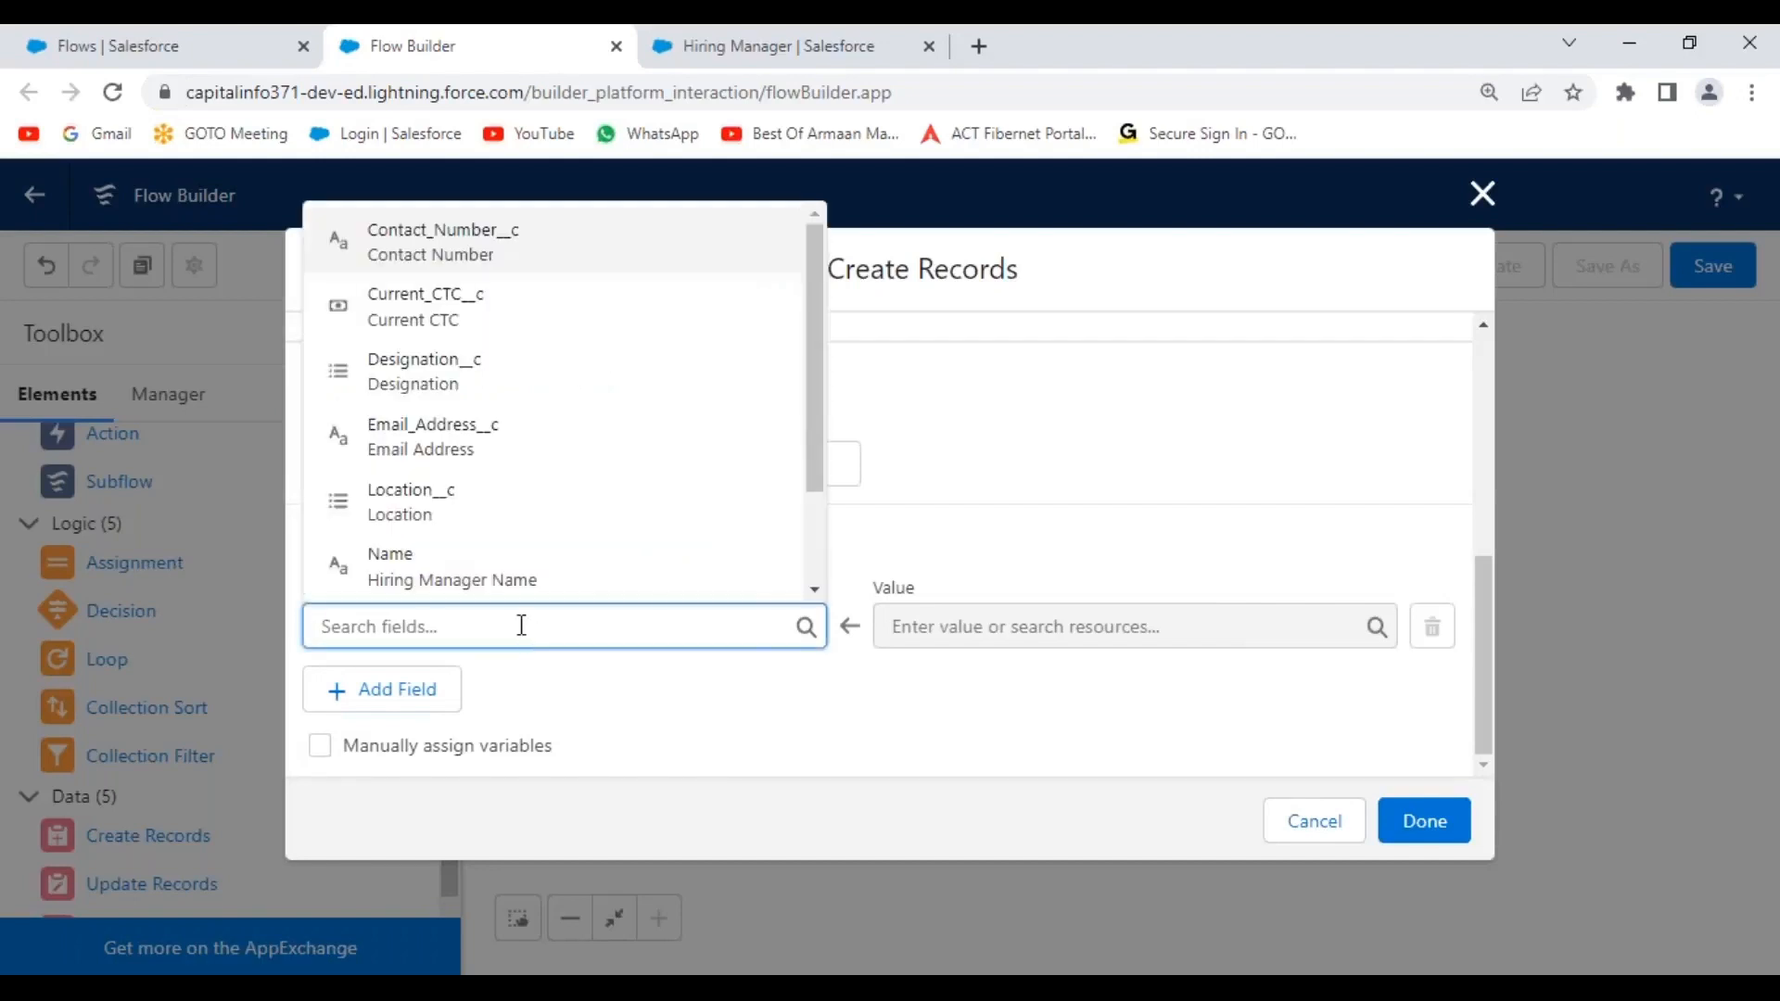
click(425, 576)
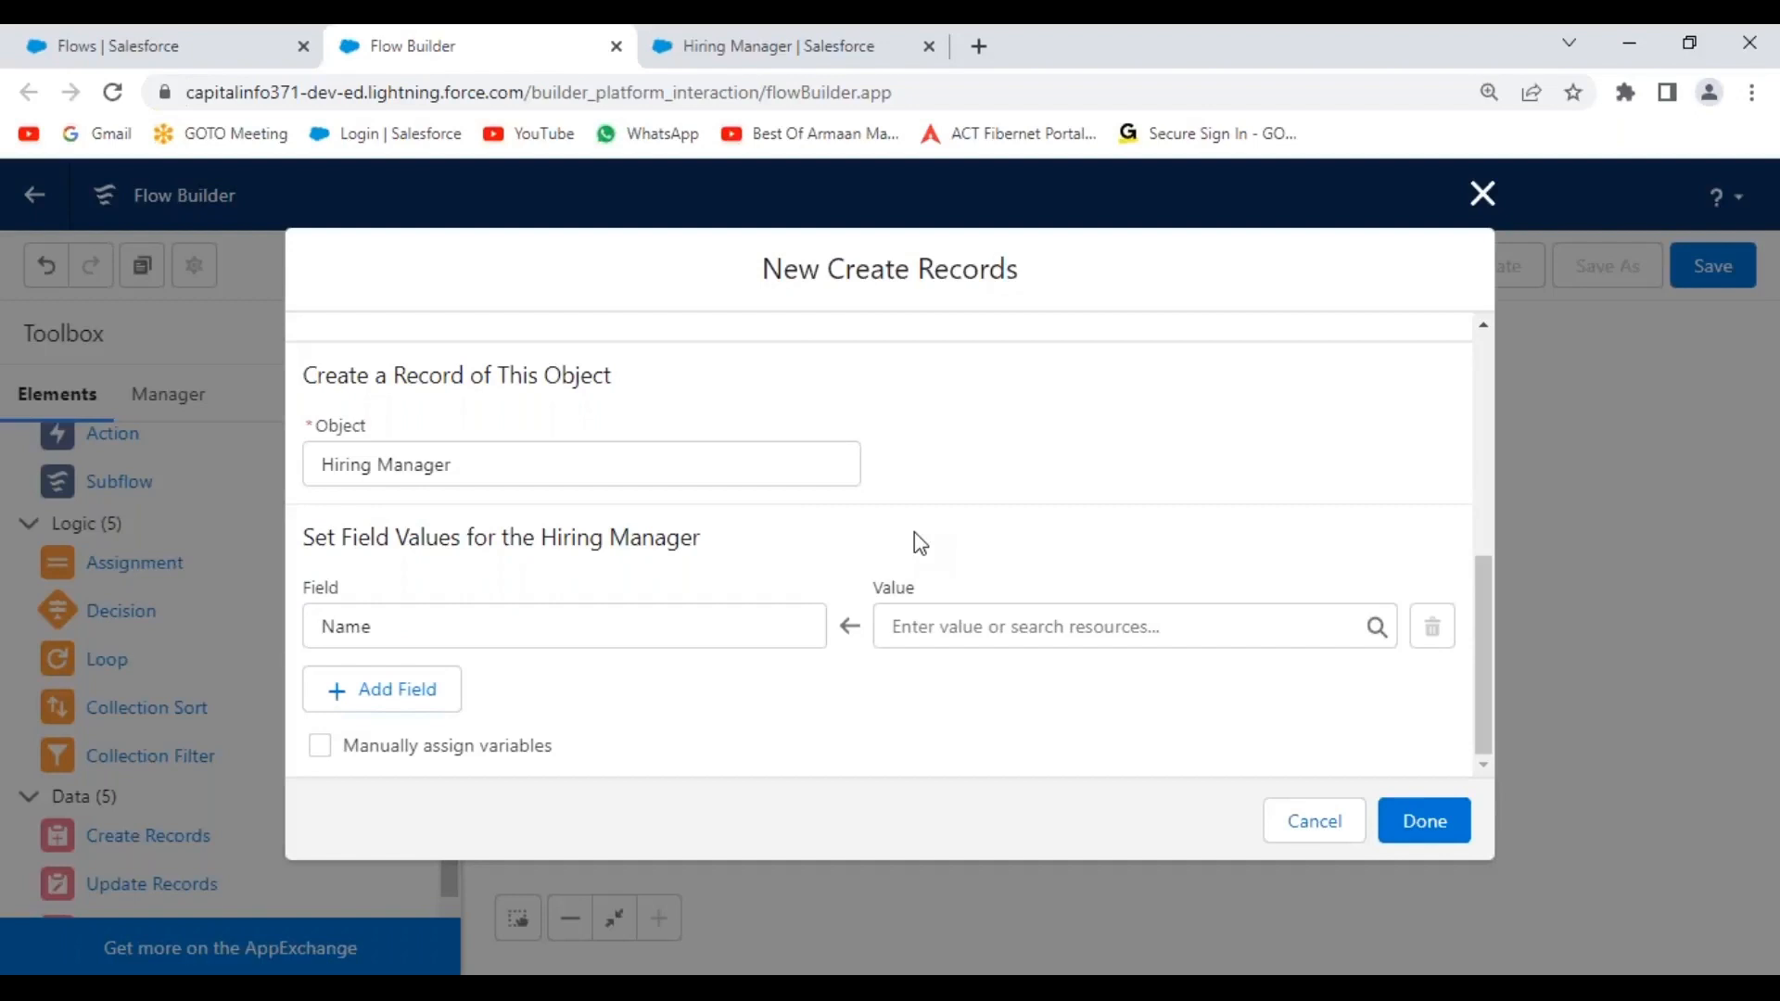
click(964, 630)
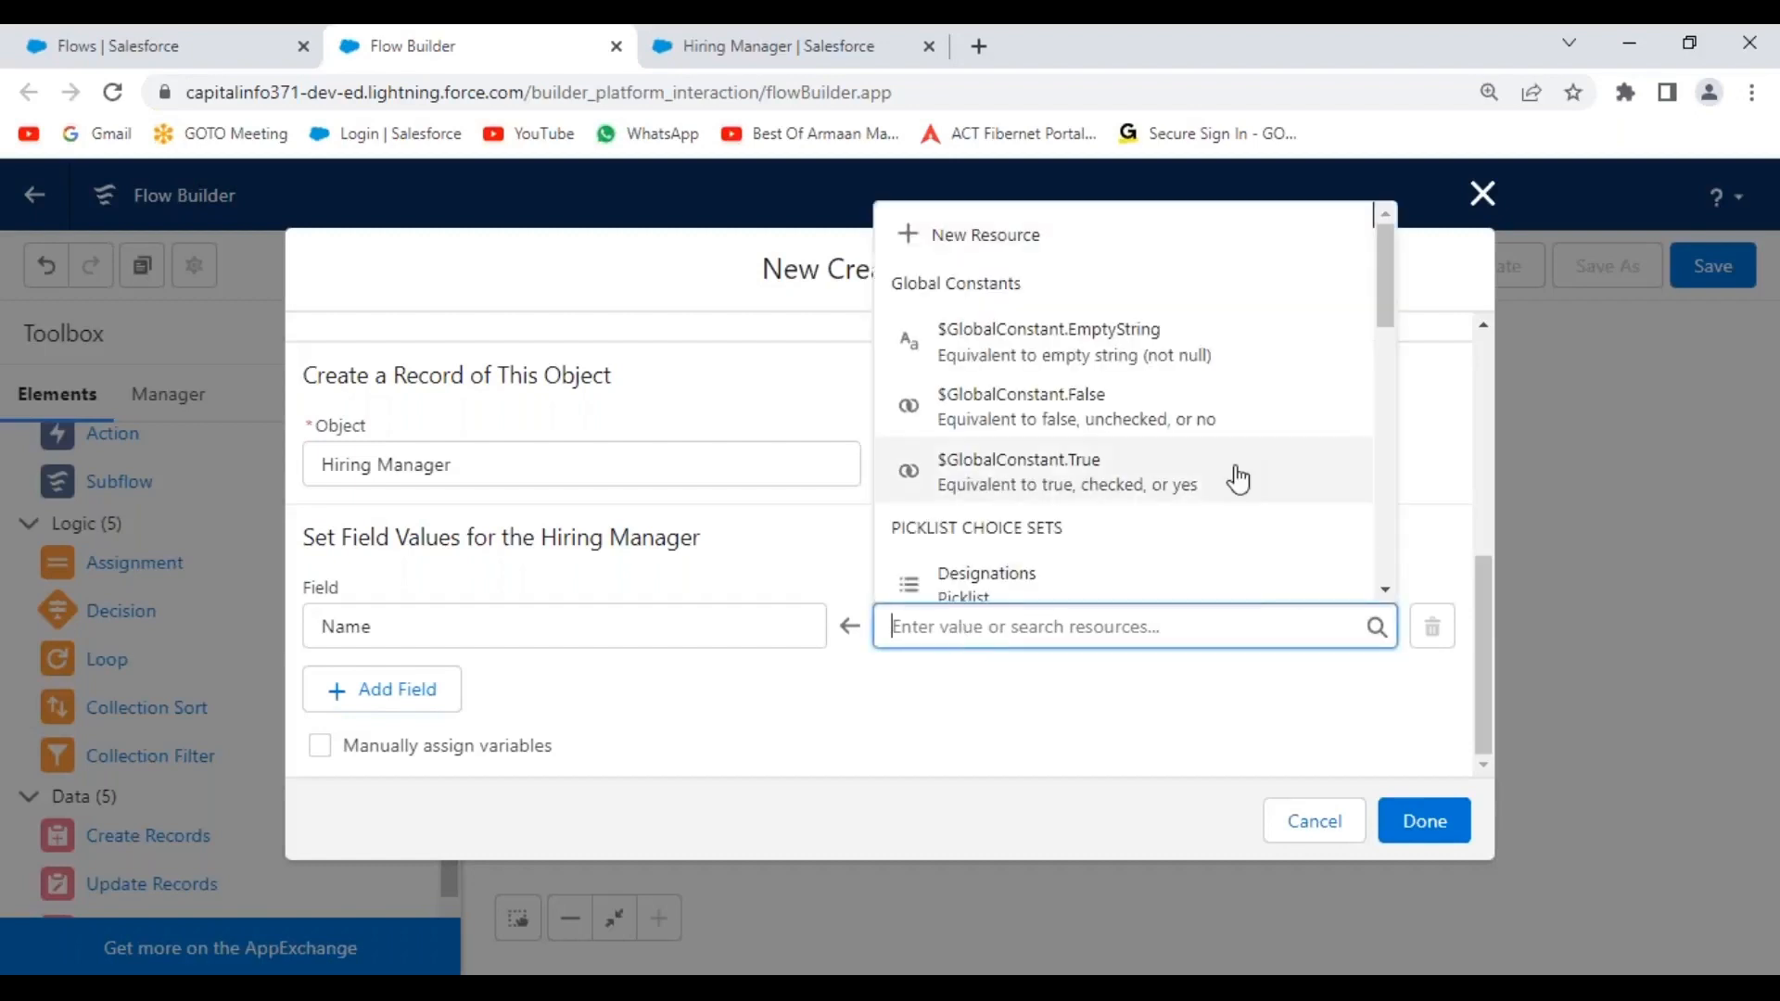
drag(1393, 283, 1393, 408)
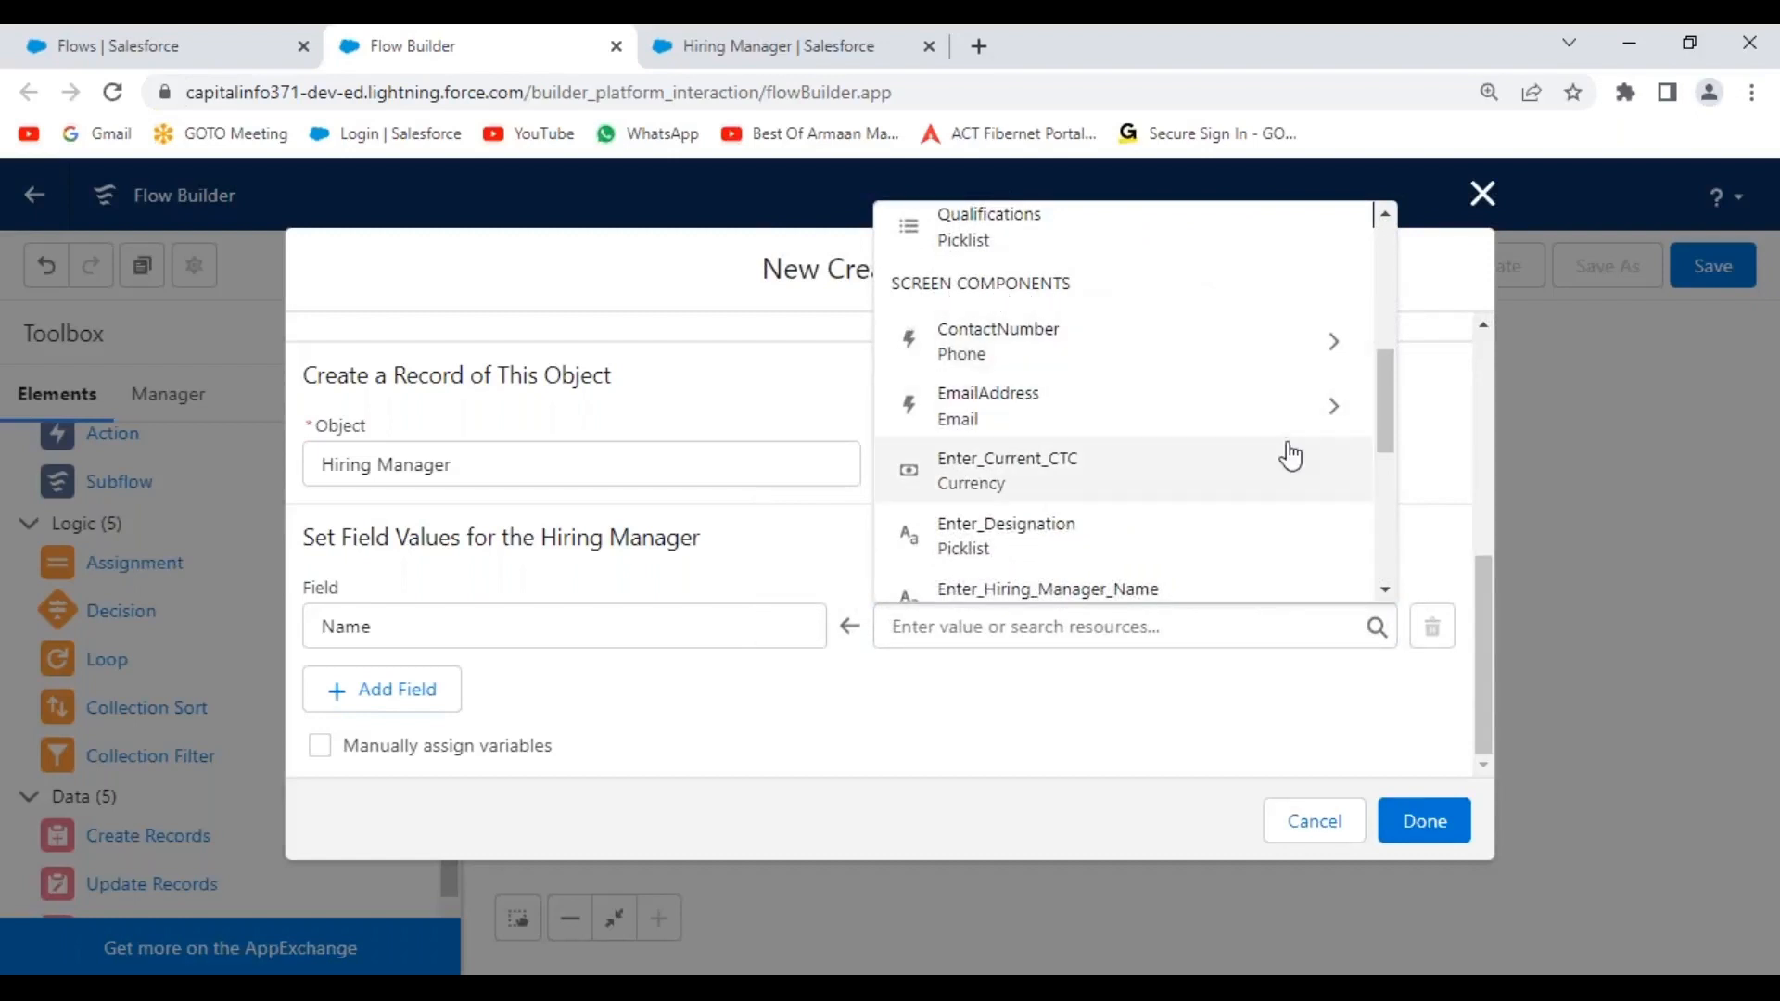
click(1399, 401)
click(1363, 638)
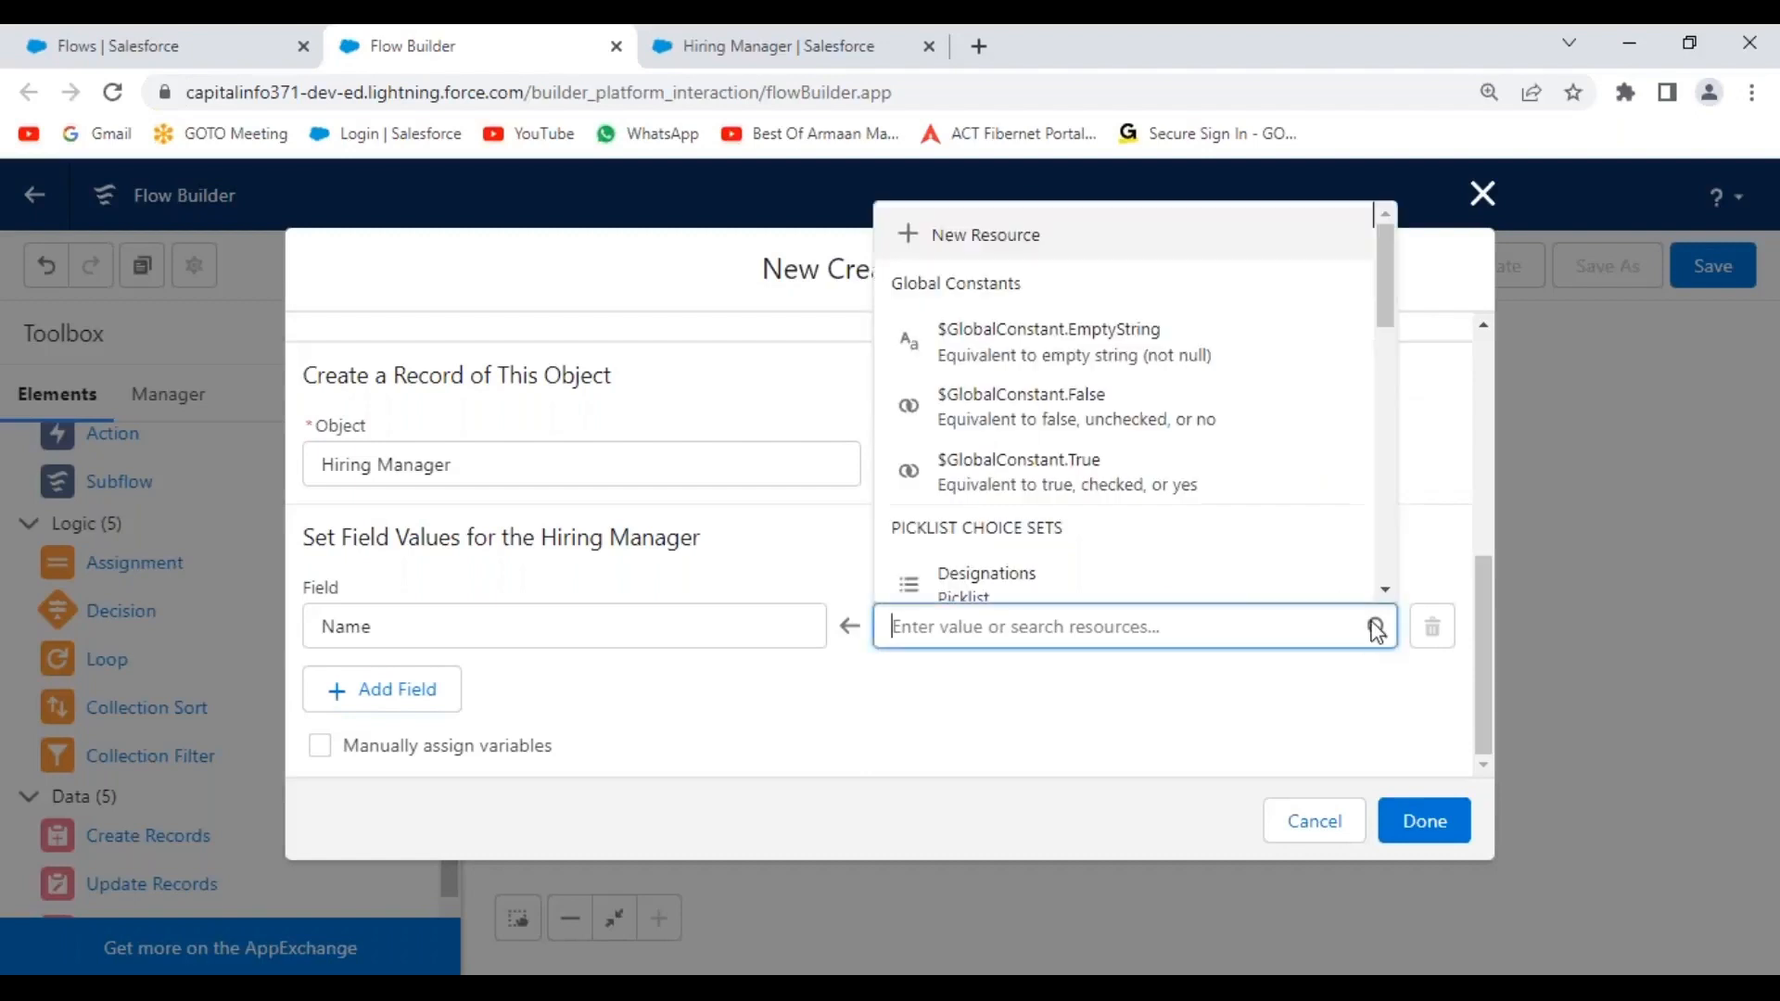
drag(1387, 292, 1377, 447)
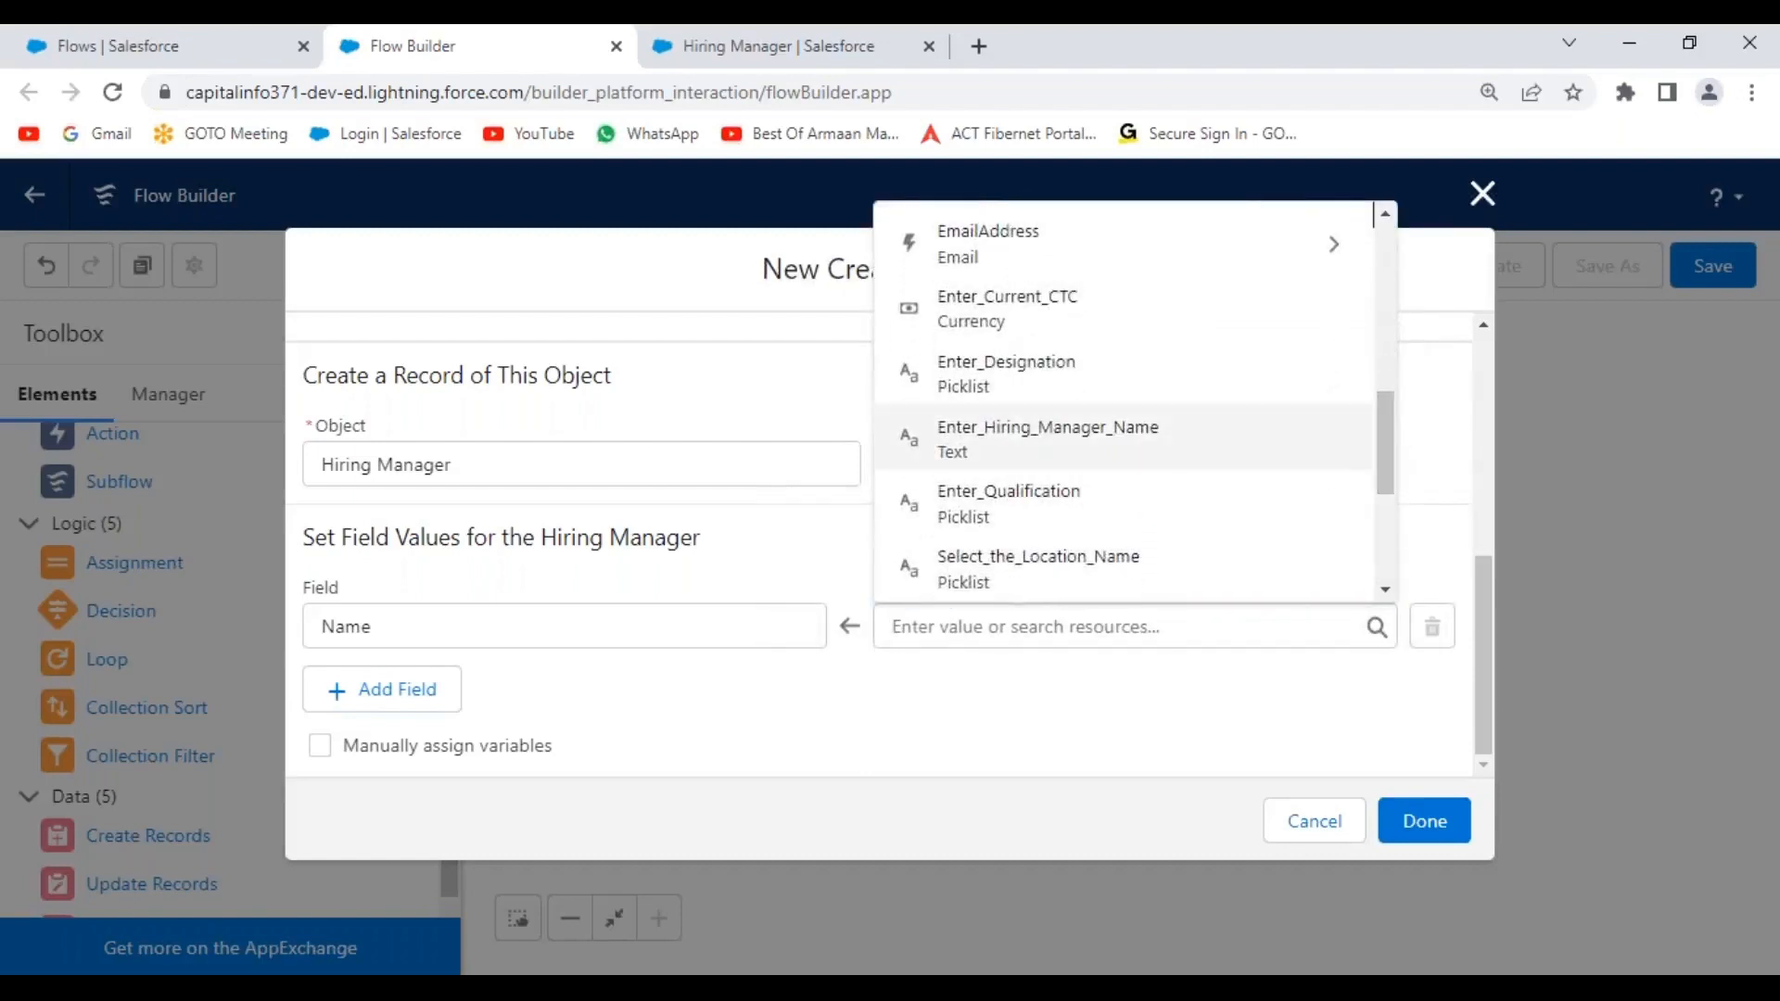
click(1000, 452)
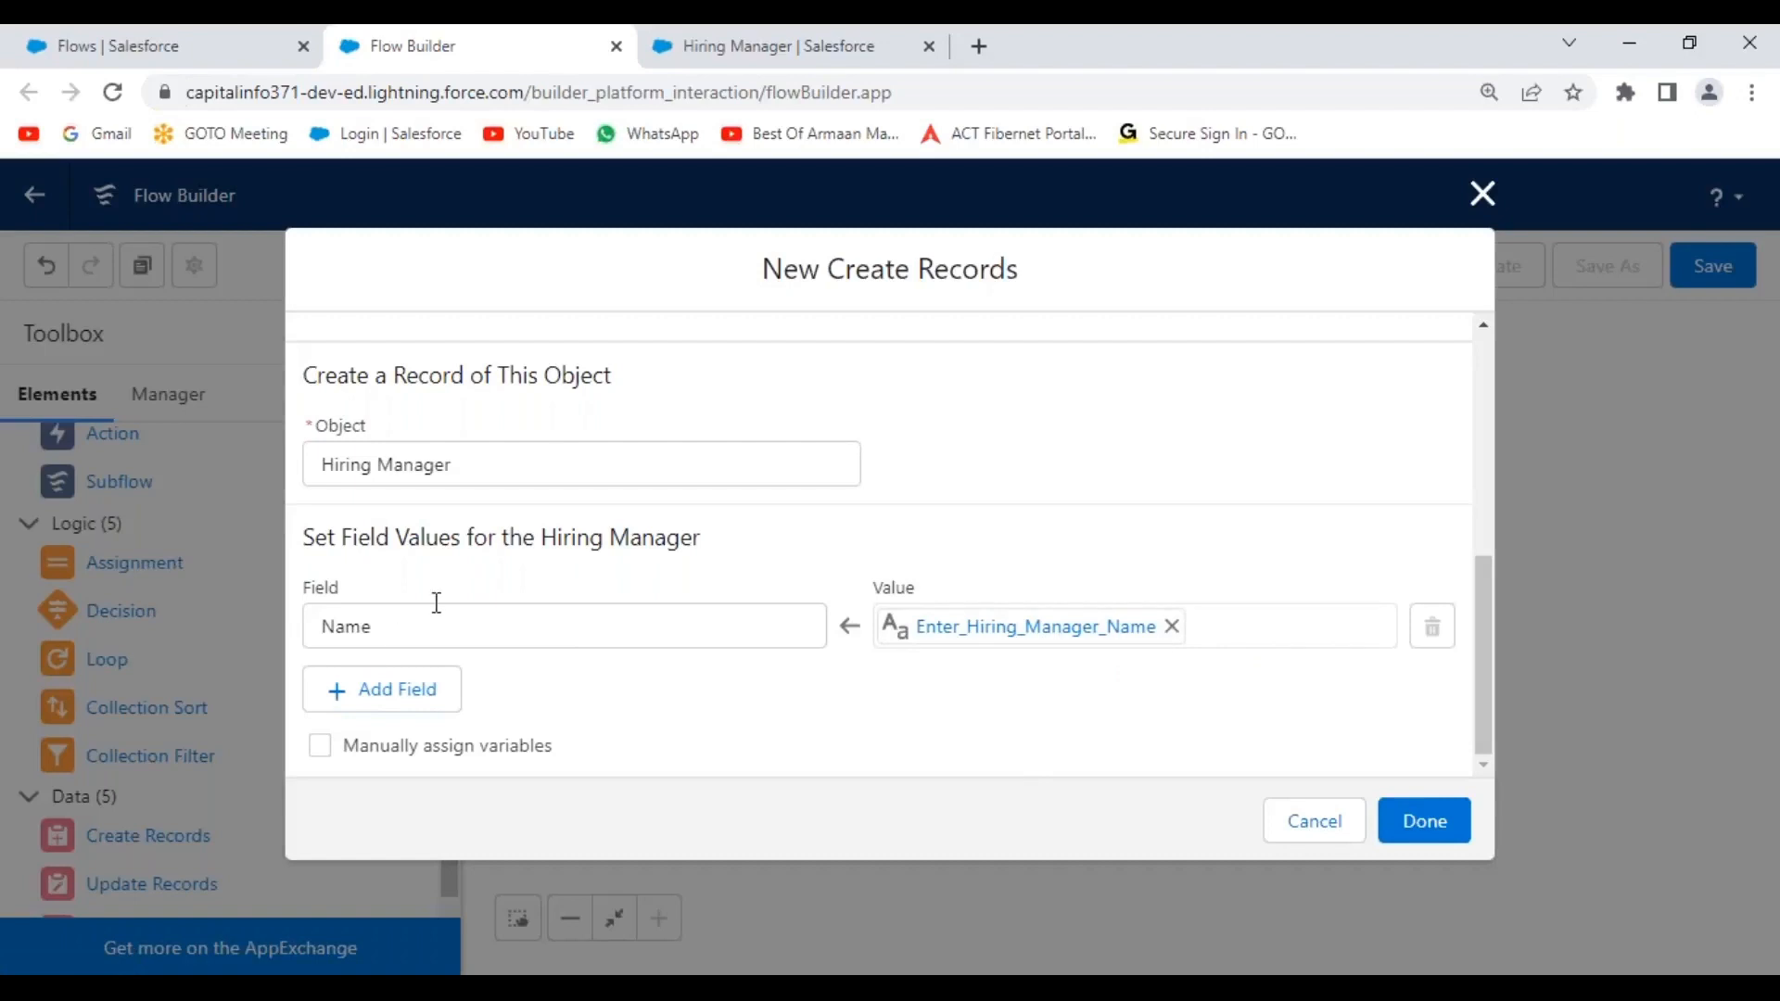
click(742, 988)
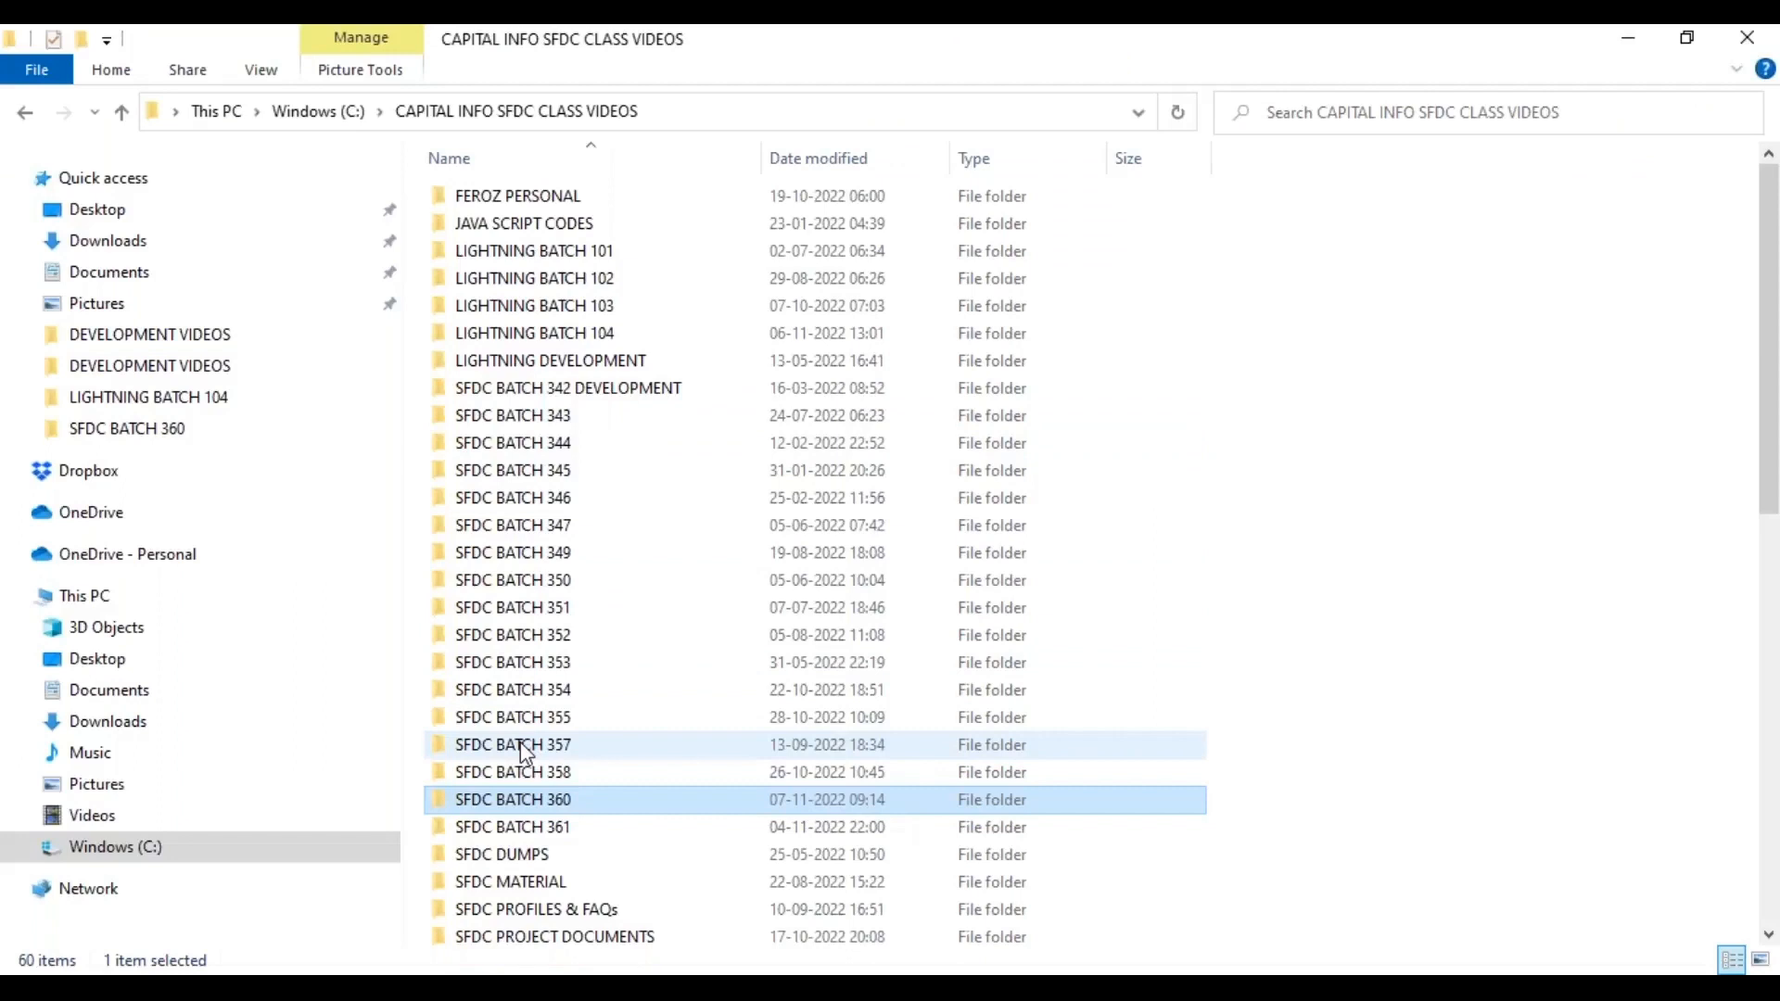
Open the SFDC BATCH 355 folder and then its DEVELOPMENT VIDEOS subfolder.
double_click(520, 720)
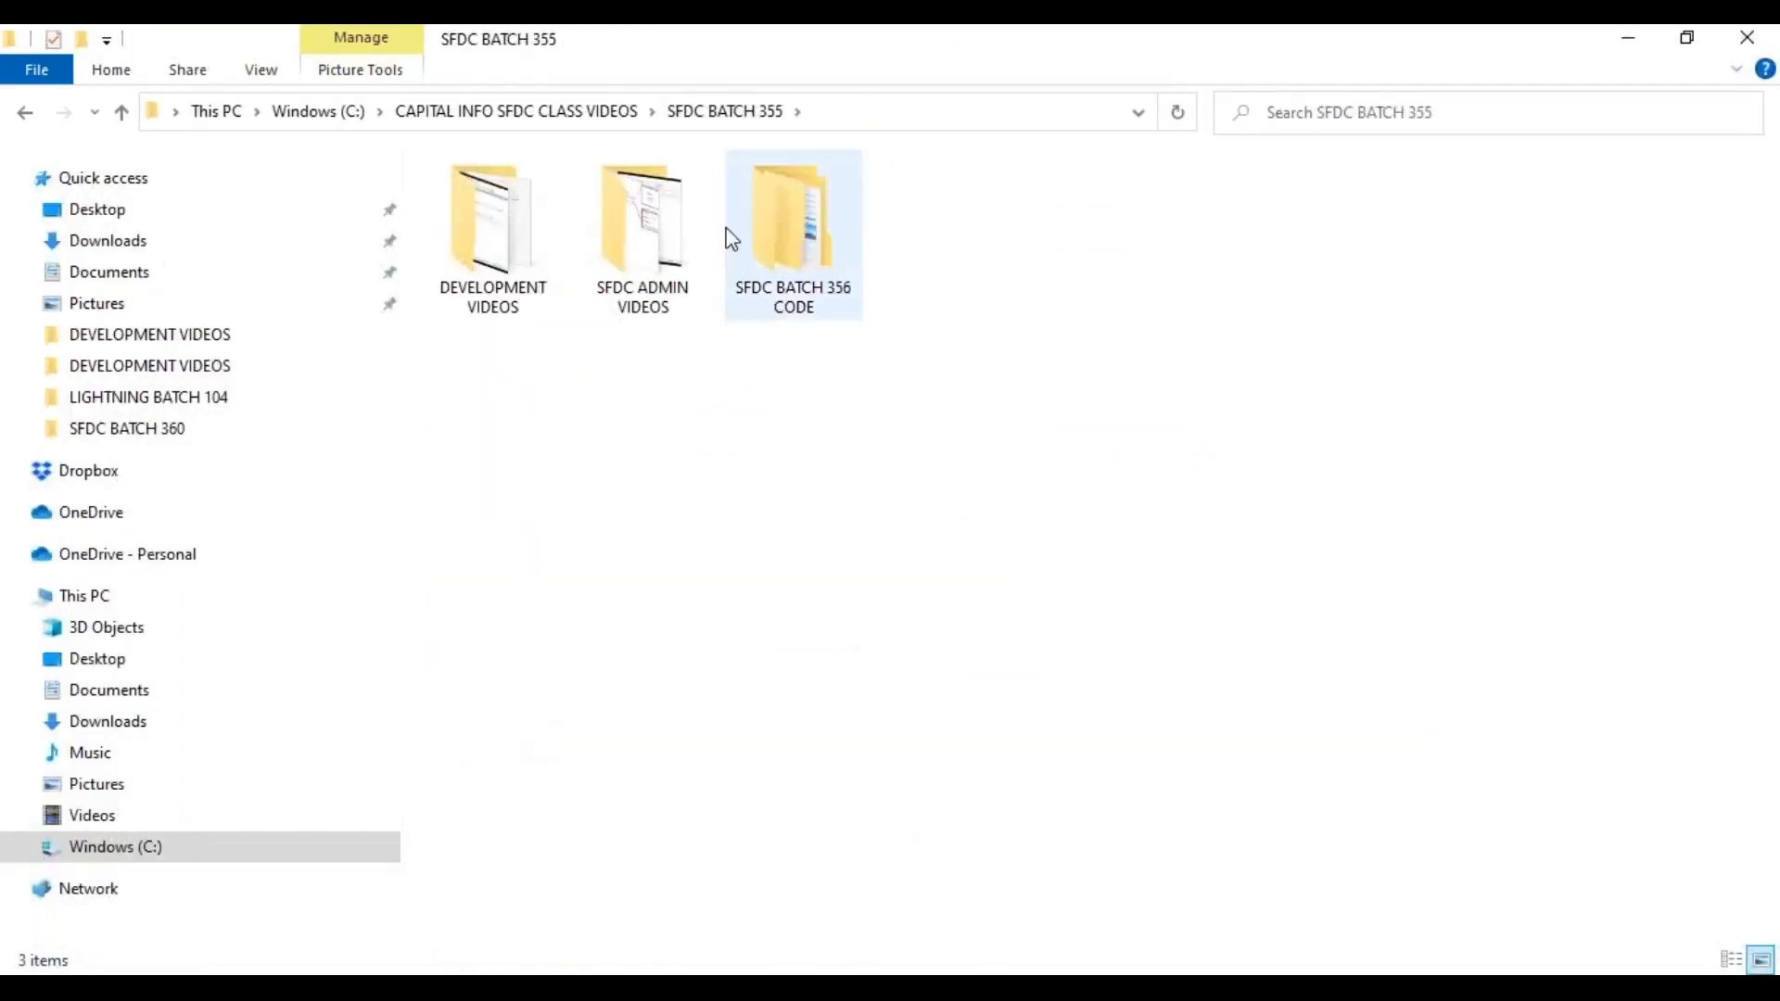
double_click(495, 238)
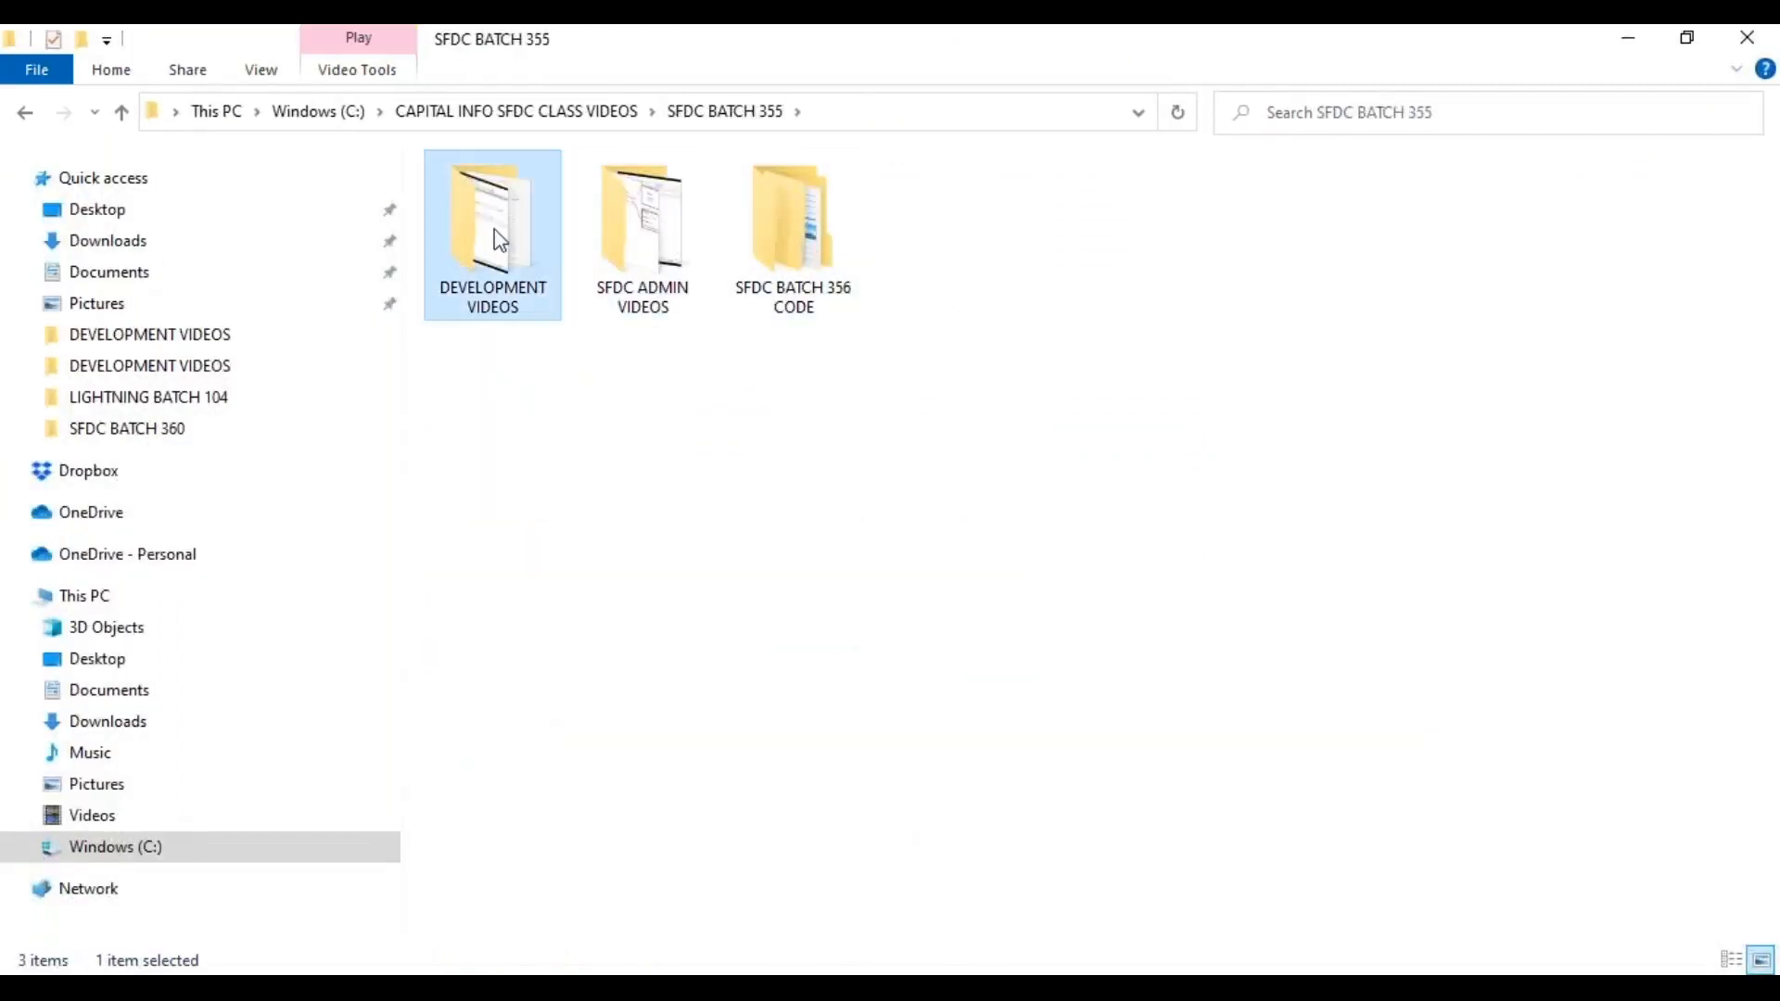
scroll(948, 565, down, 10)
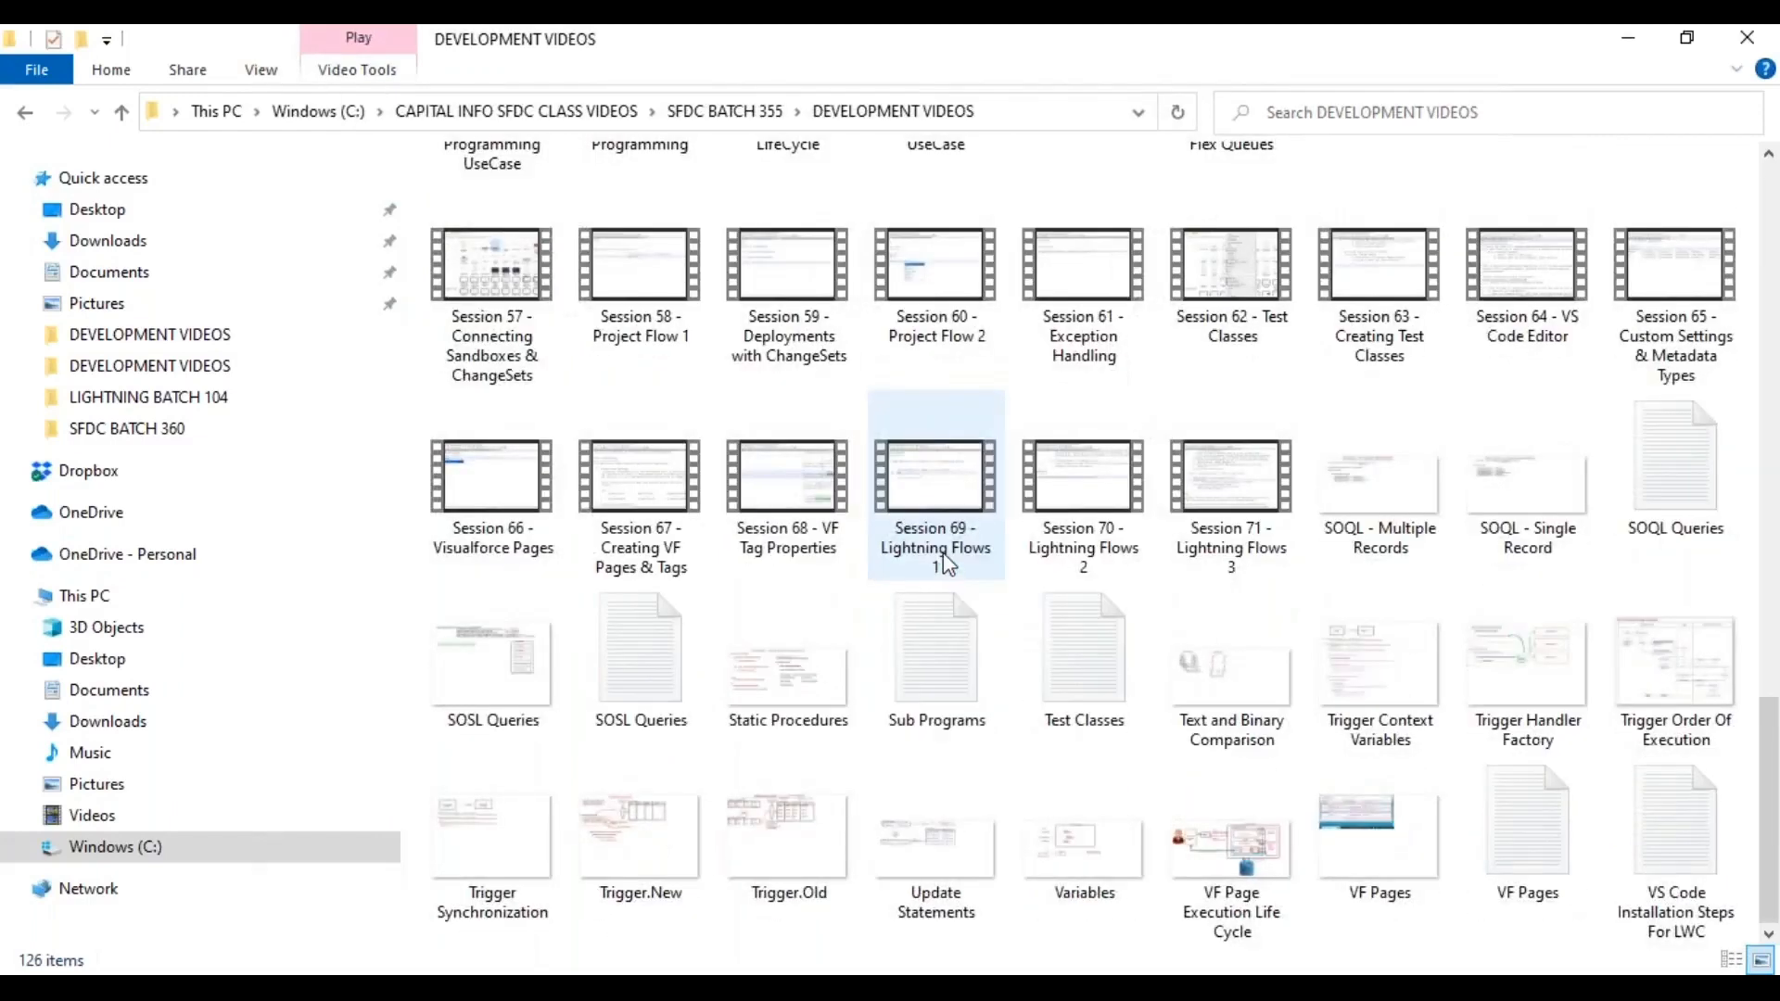
scroll(946, 563, up, 10)
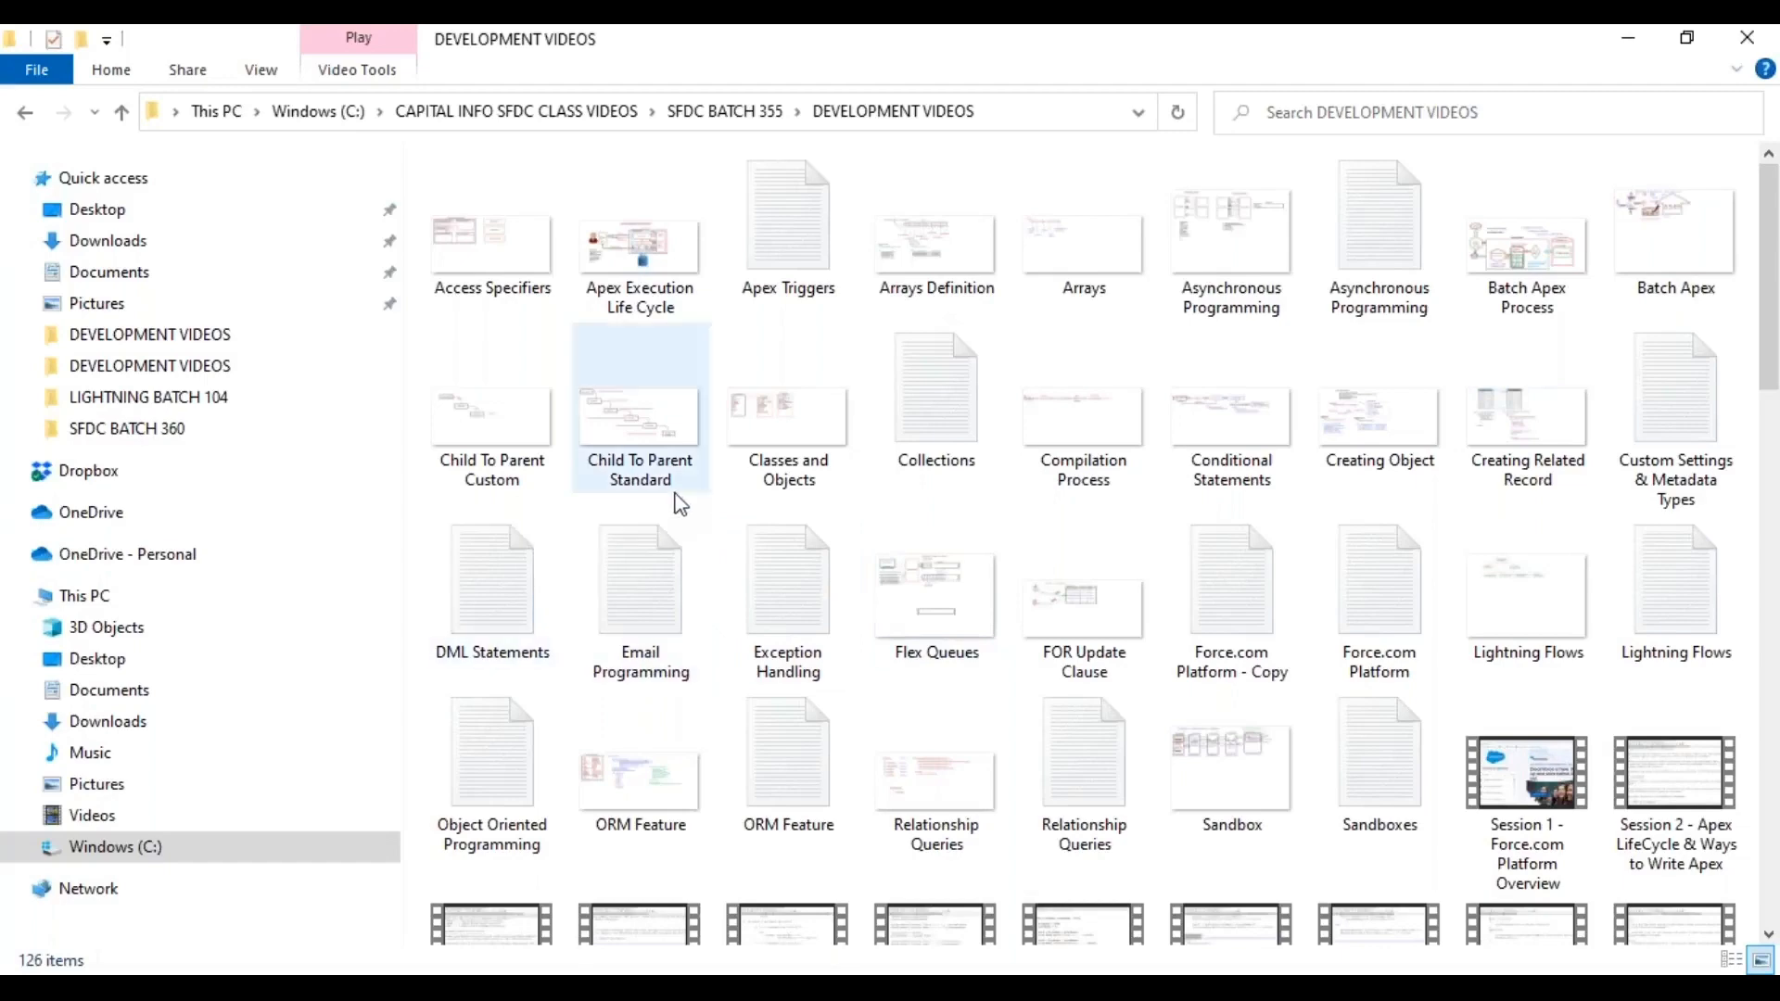
scroll(1172, 701, down, 10)
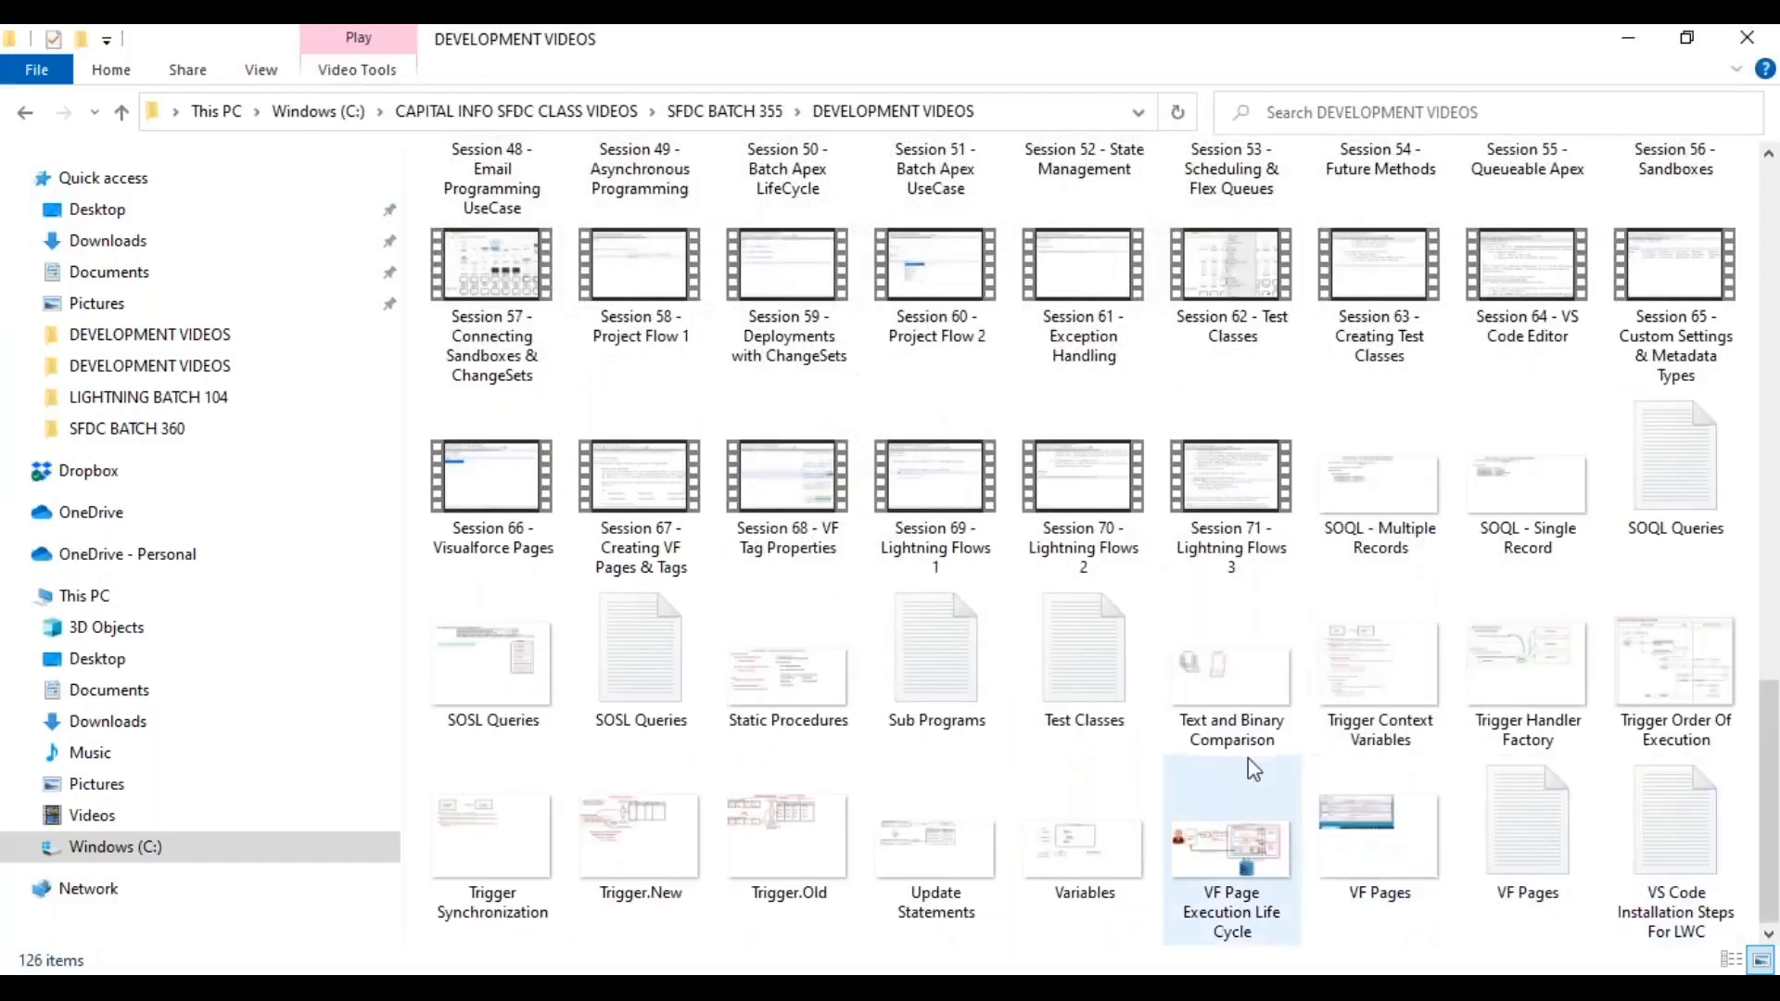
Open the Sub Programs file with Edit with Notepad++.
click(909, 662)
right_click(909, 662)
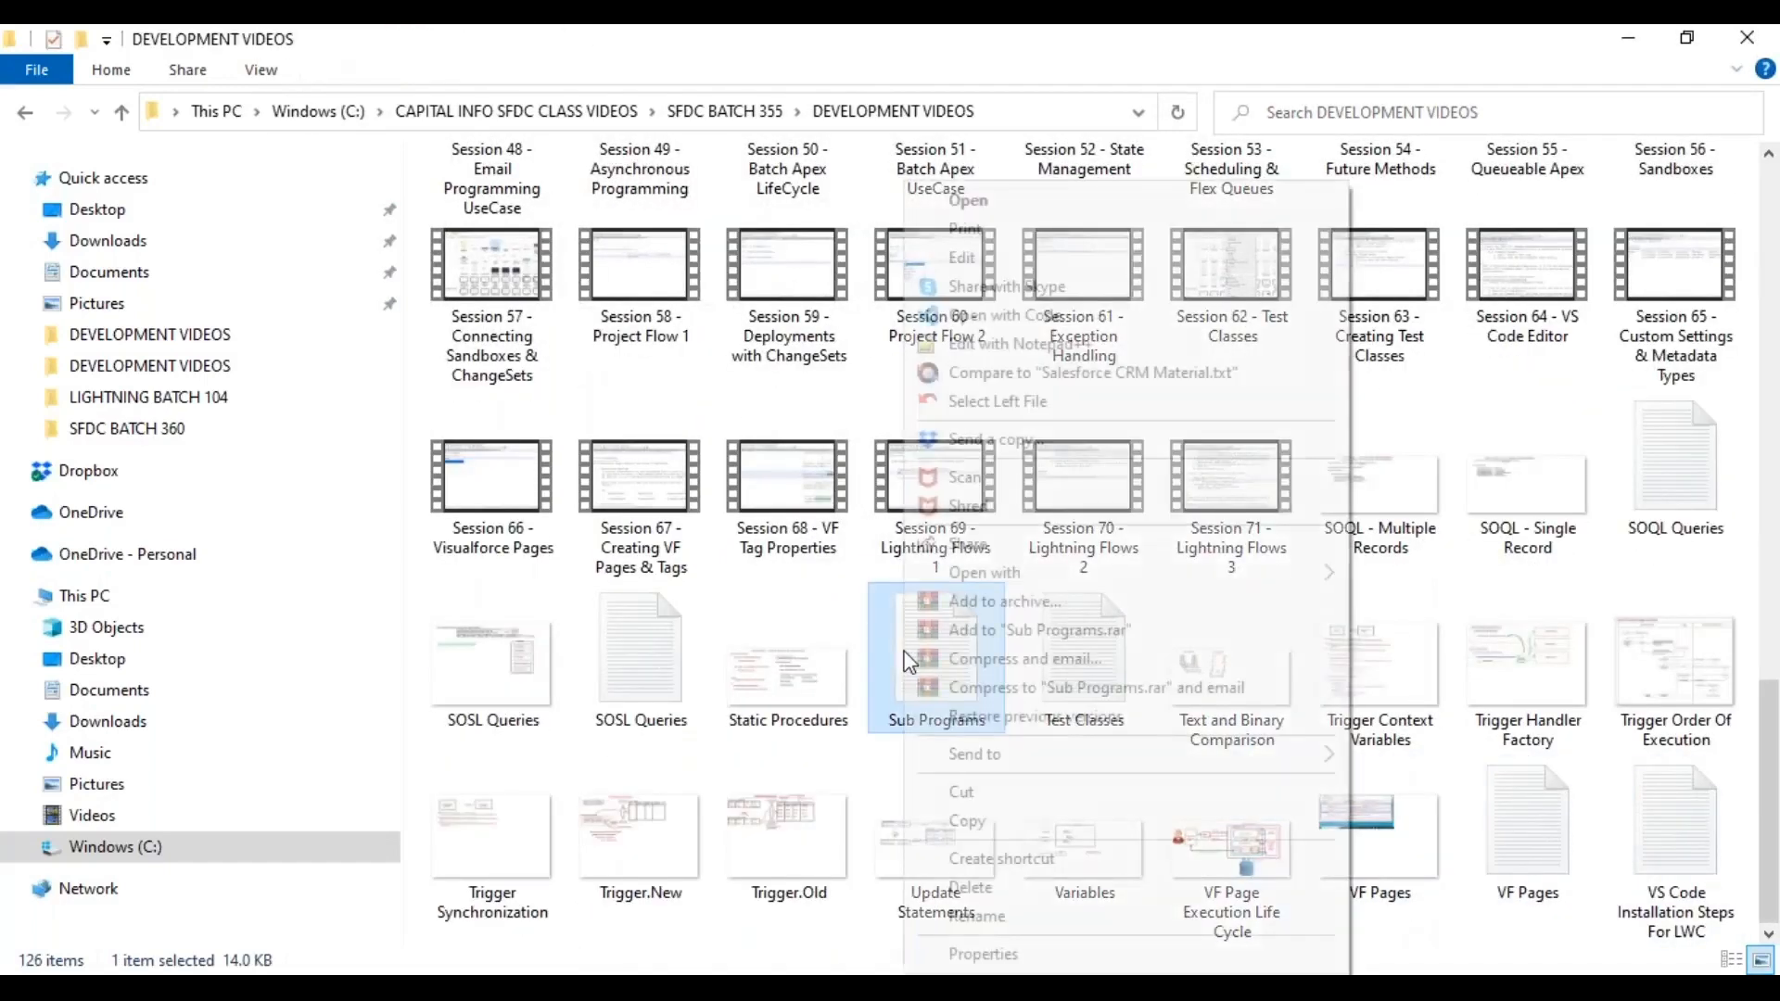
click(1020, 344)
drag(1766, 179, 1771, 836)
Scroll through the code and highlight fNumber and the parameter list in FindBiggest.
scroll(1139, 709, down, 8)
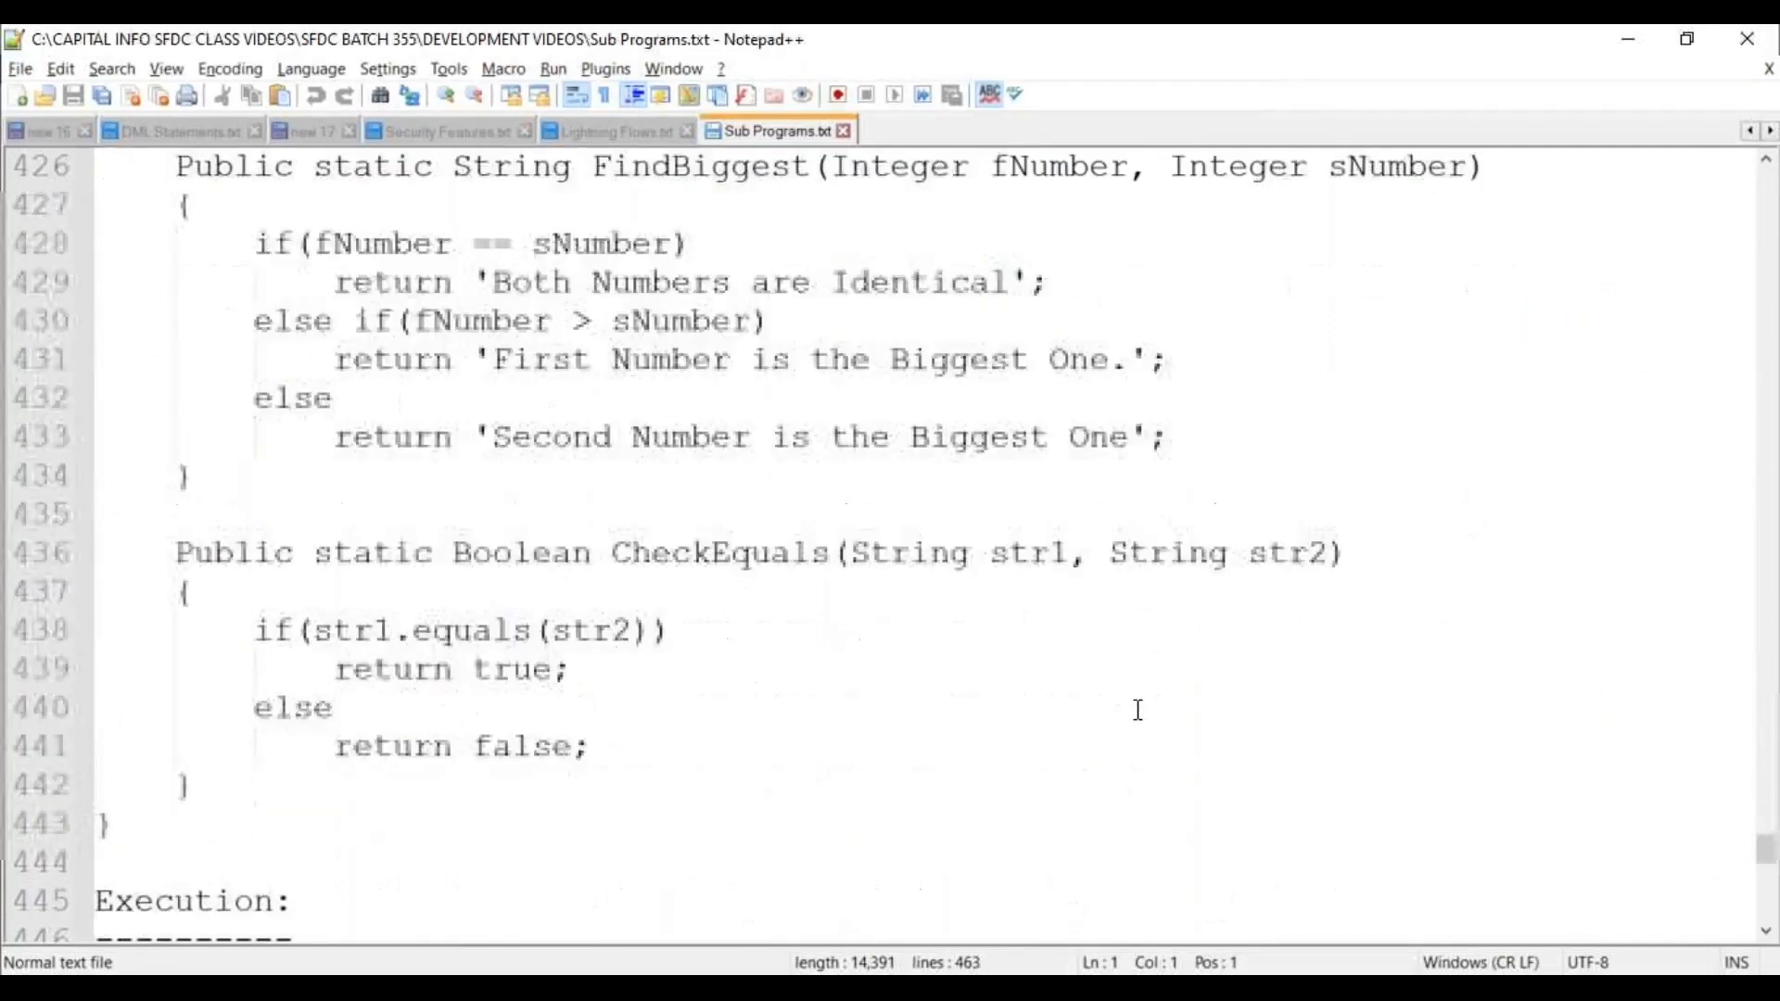
scroll(1143, 709, down, 5)
scroll(1147, 707, up, 8)
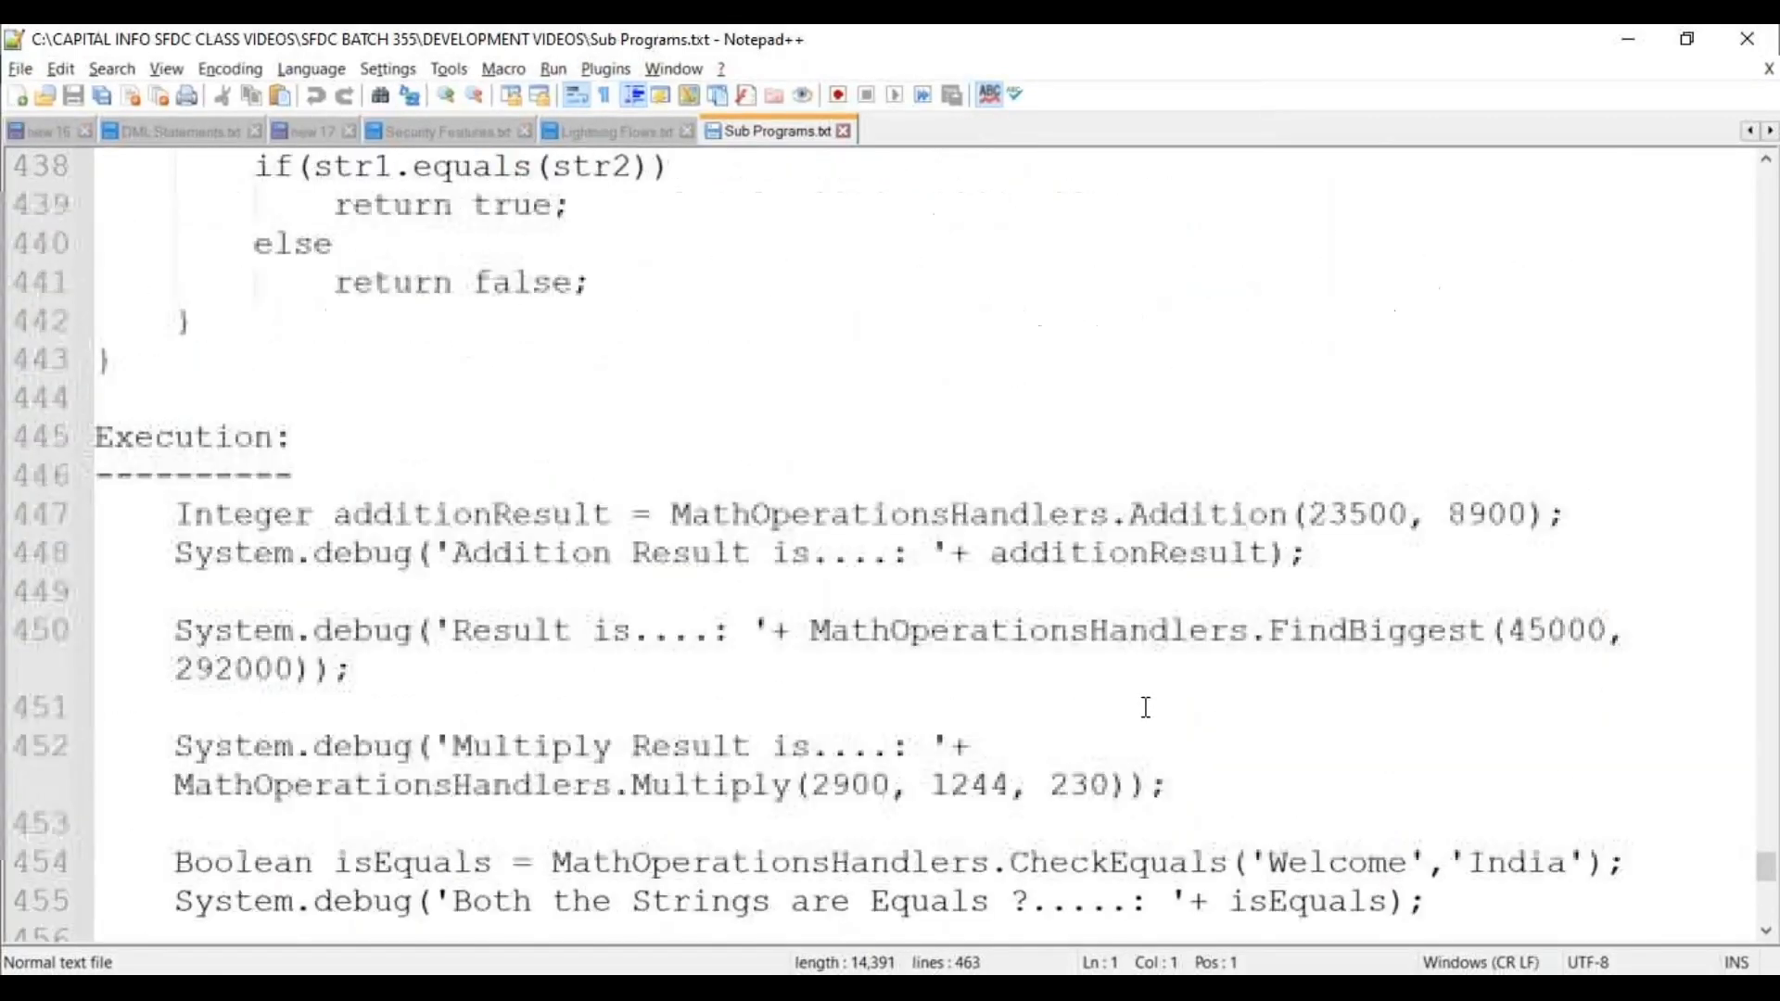
scroll(843, 660, up, 4)
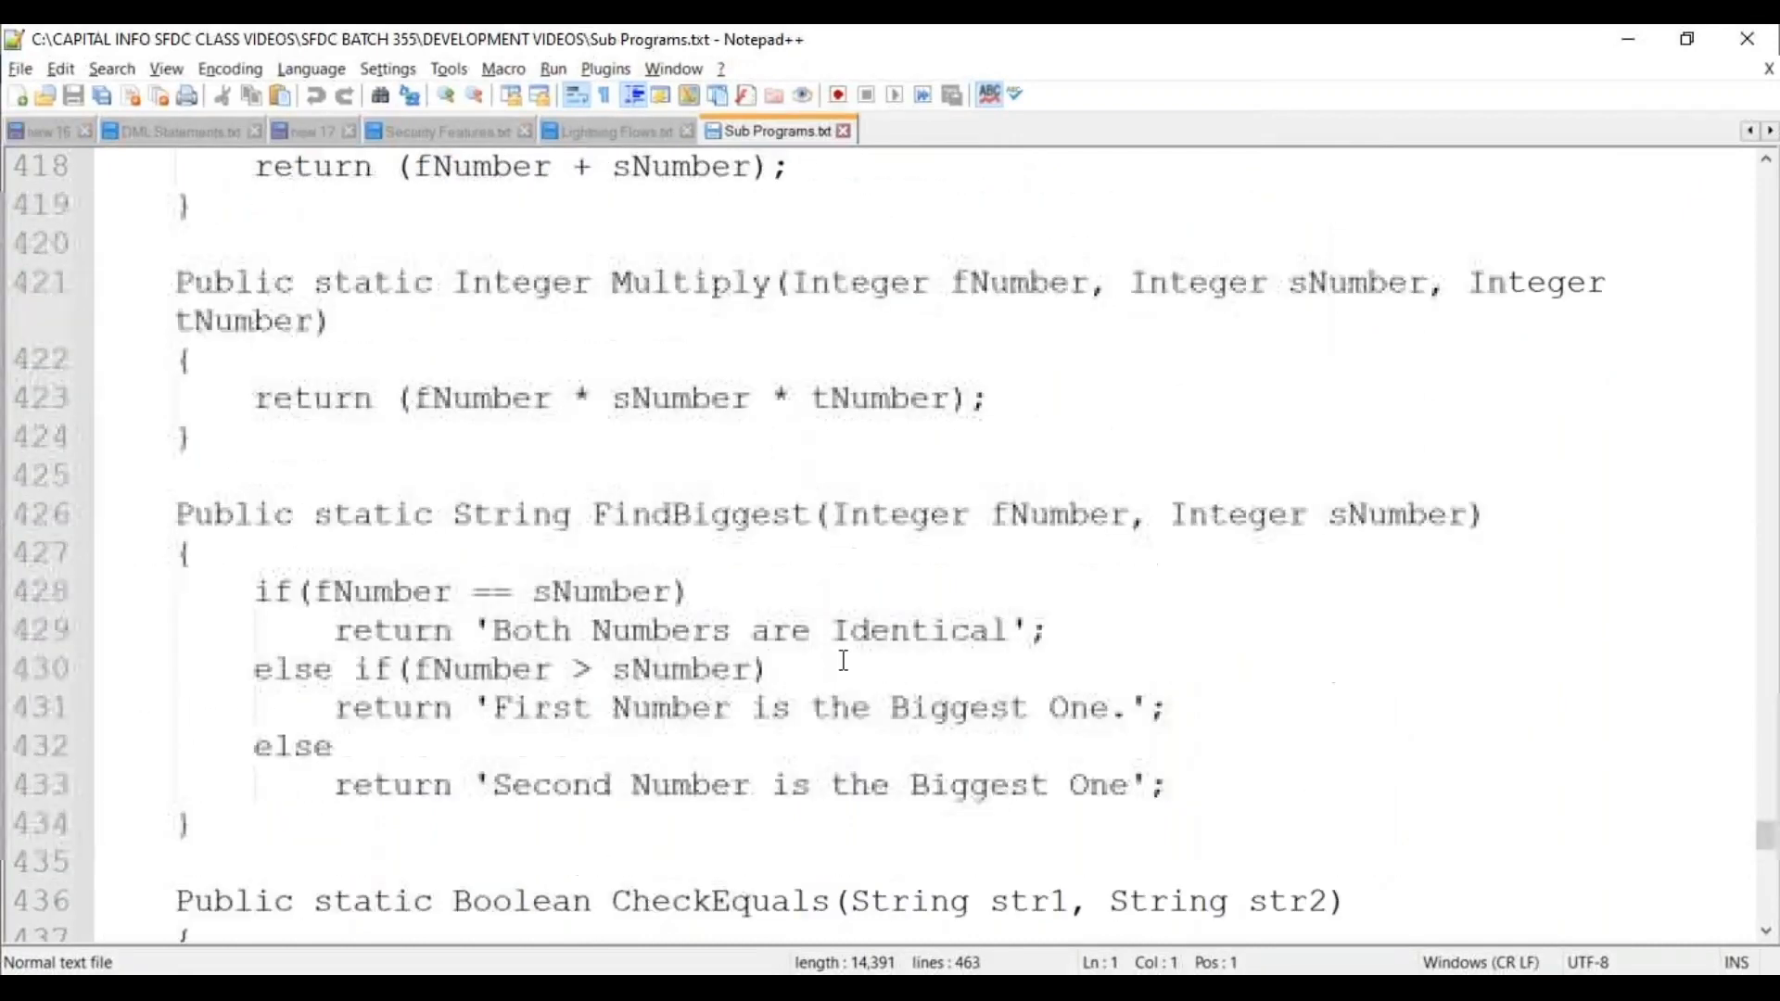
click(894, 513)
double_click(893, 513)
double_click(1082, 518)
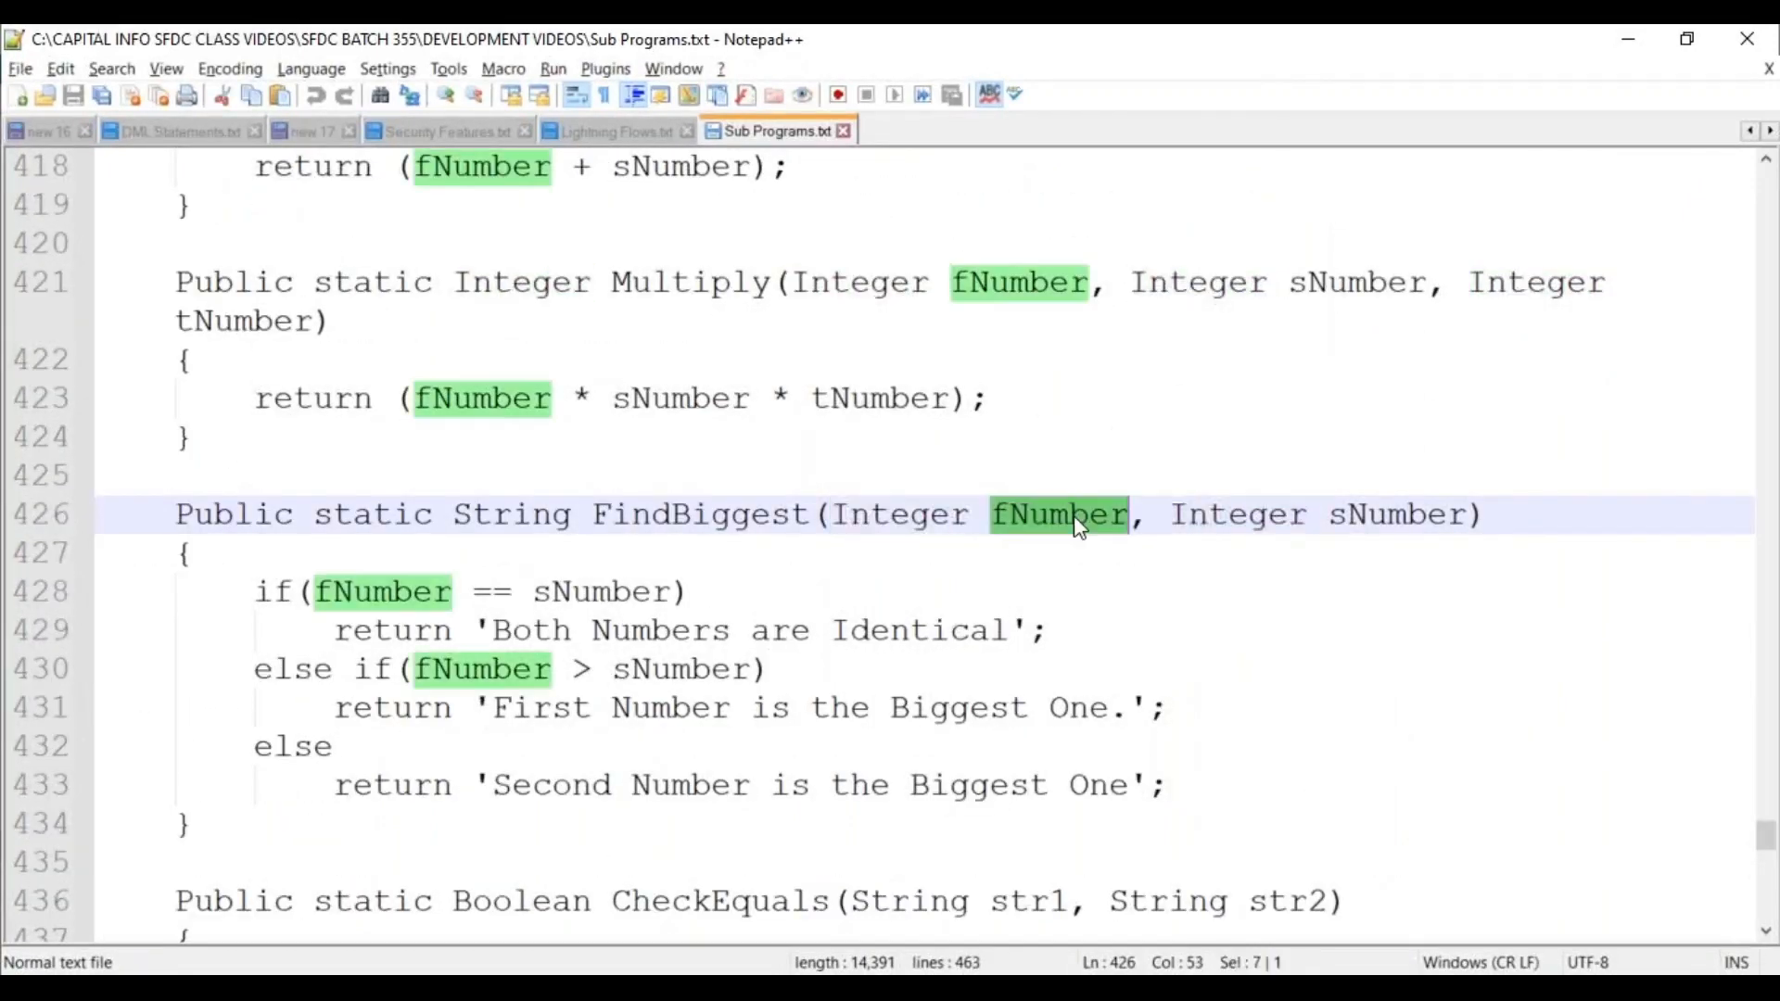
double_click(420, 595)
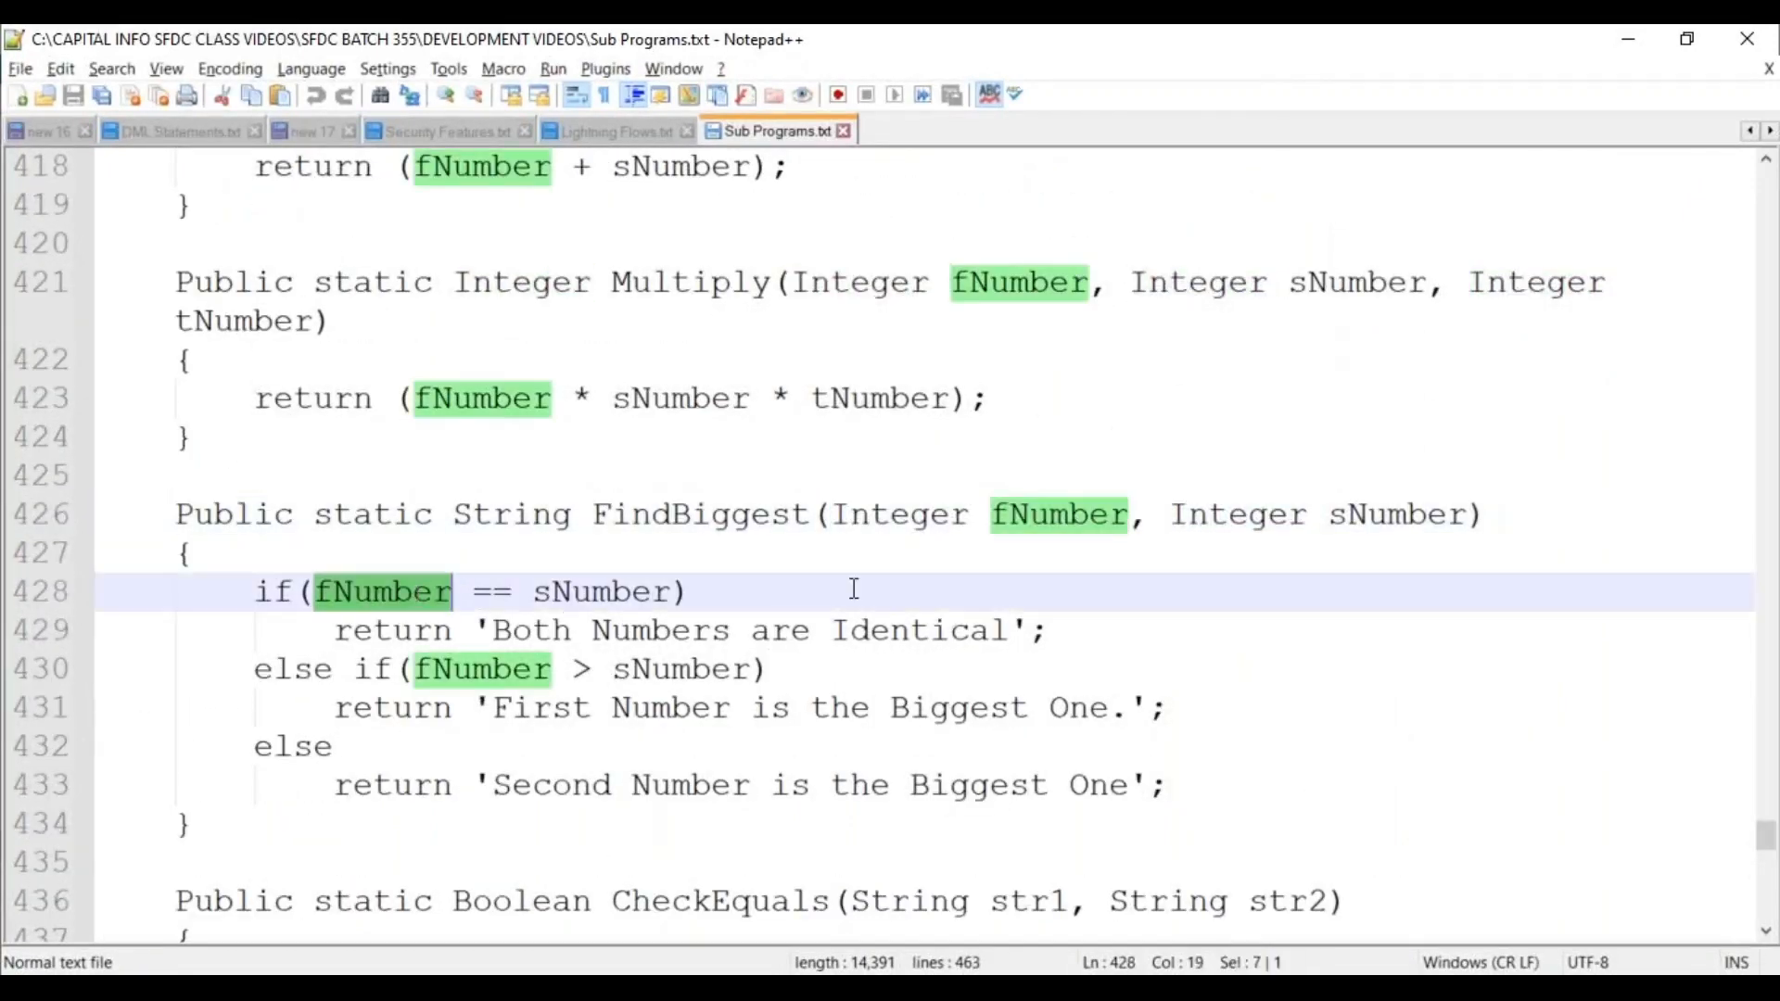
drag(833, 516, 1411, 510)
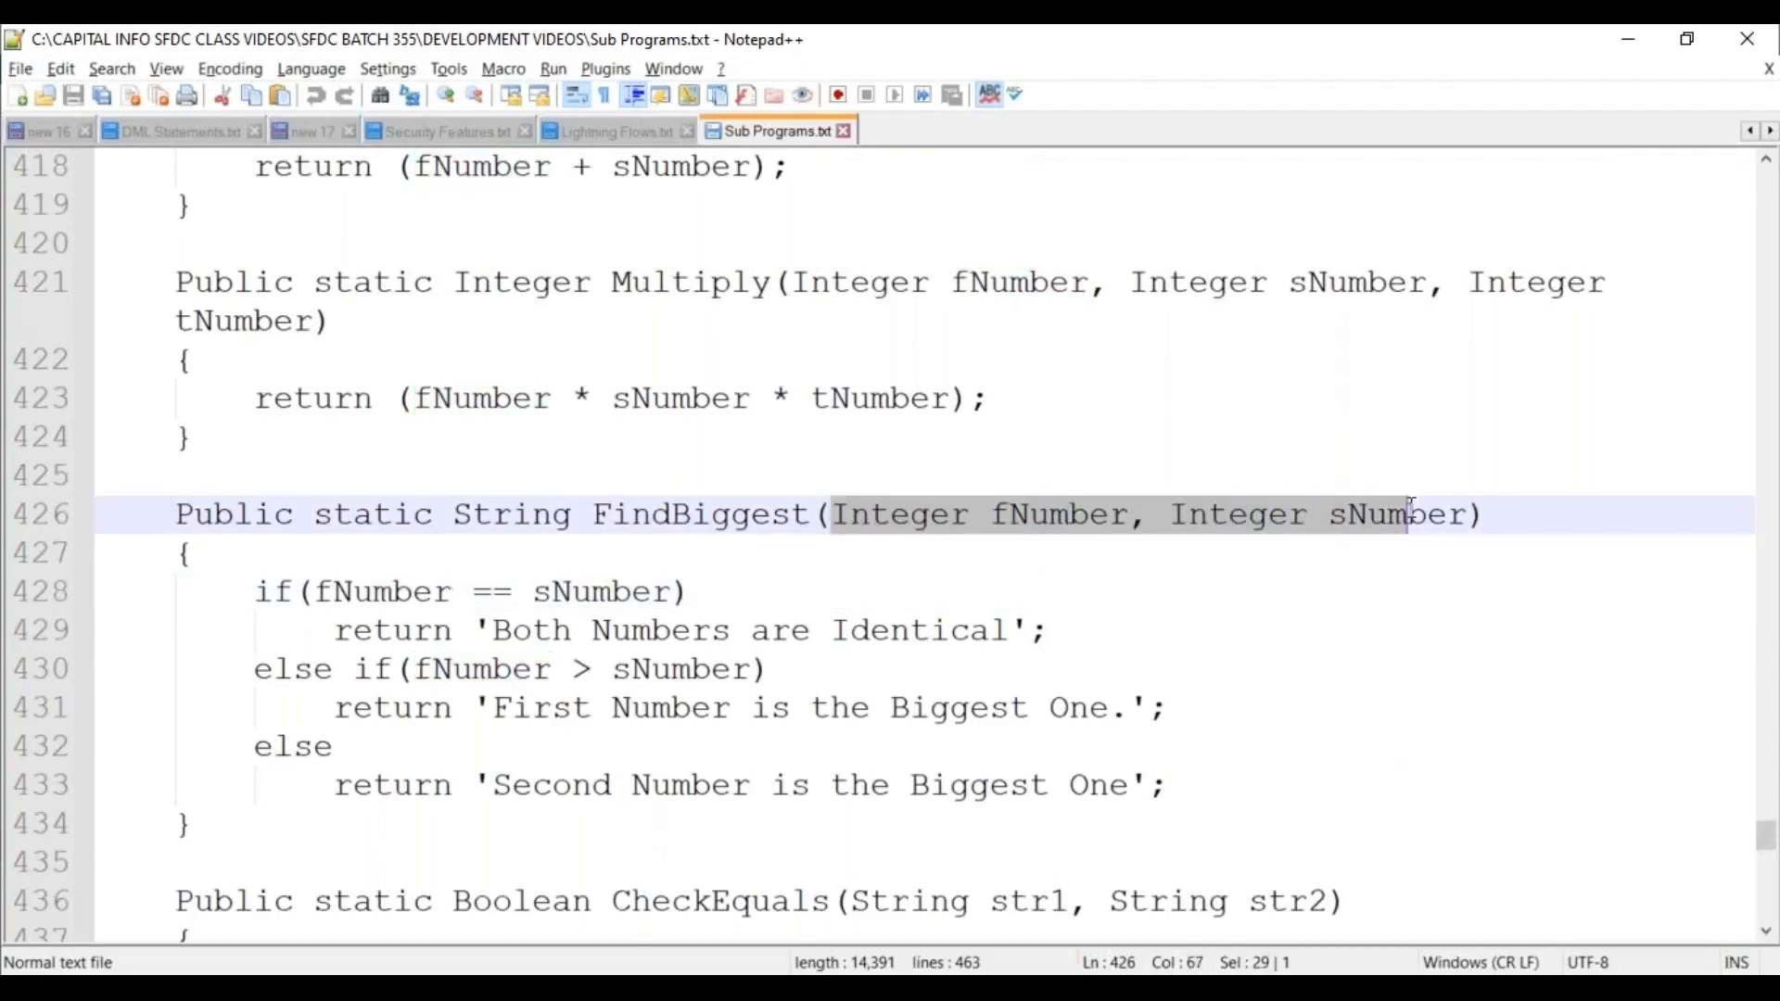
double_click(397, 592)
Scroll back up and bring the DEVELOPMENT VIDEOS folder to the front.
scroll(672, 718, up, 13)
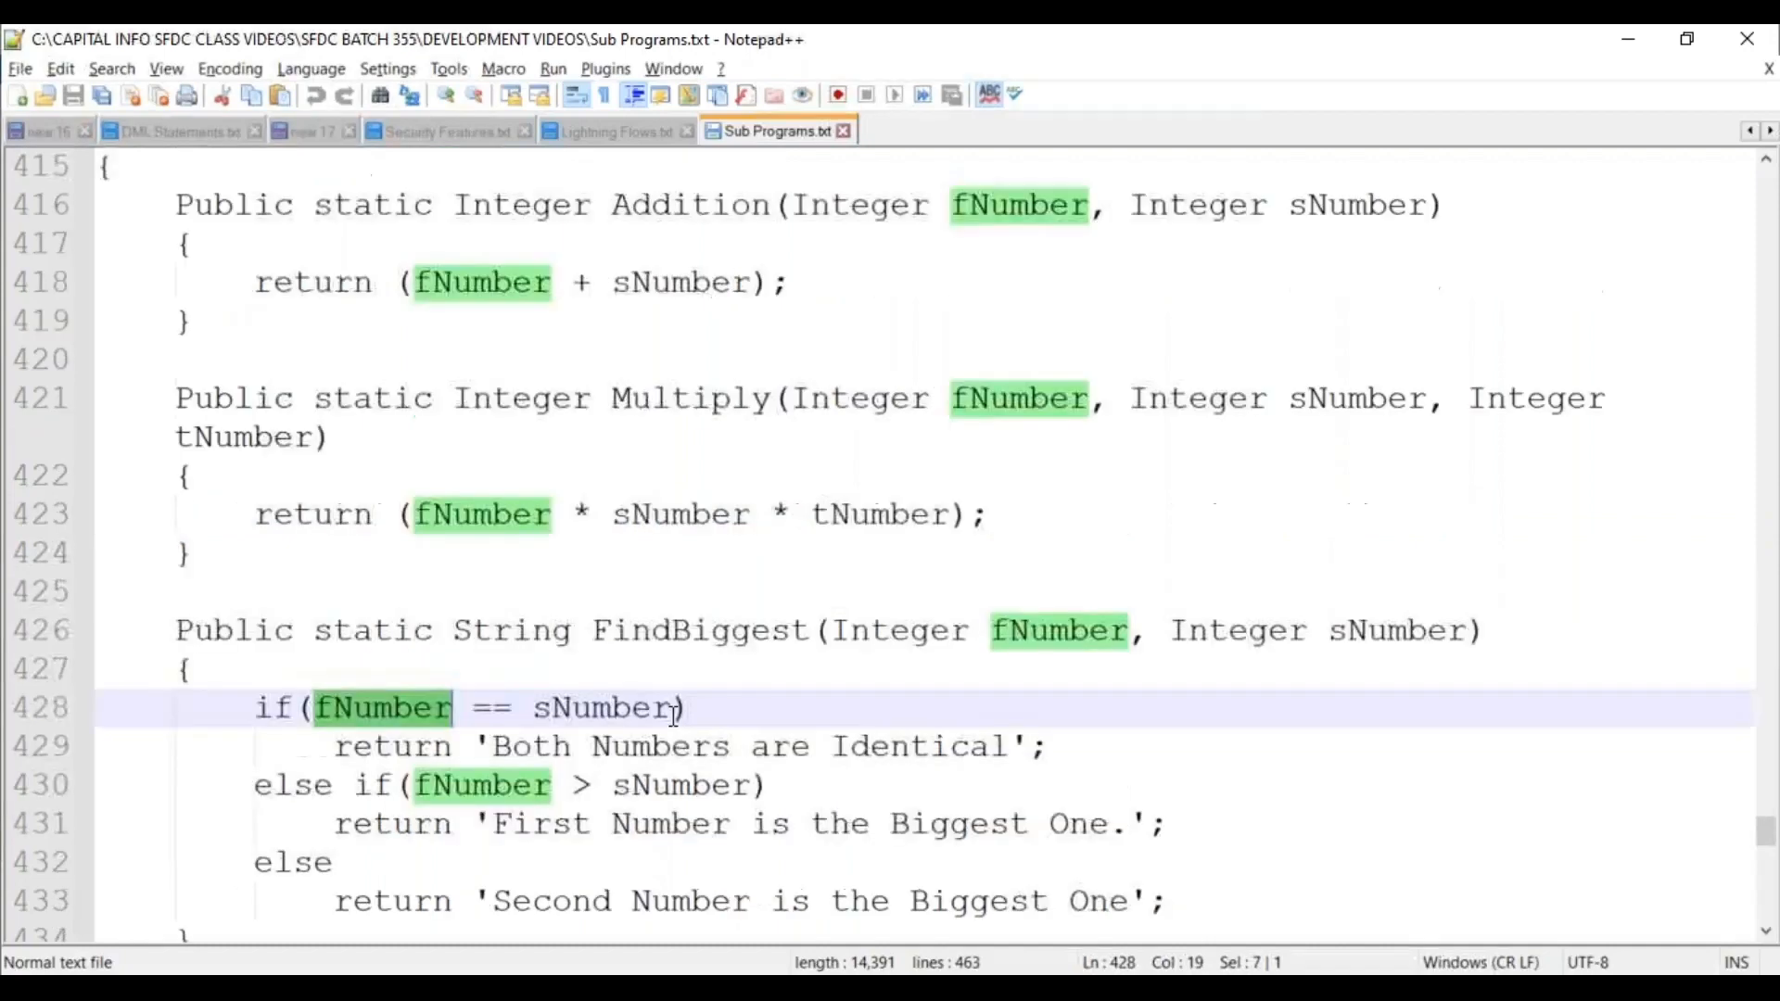
scroll(670, 719, up, 12)
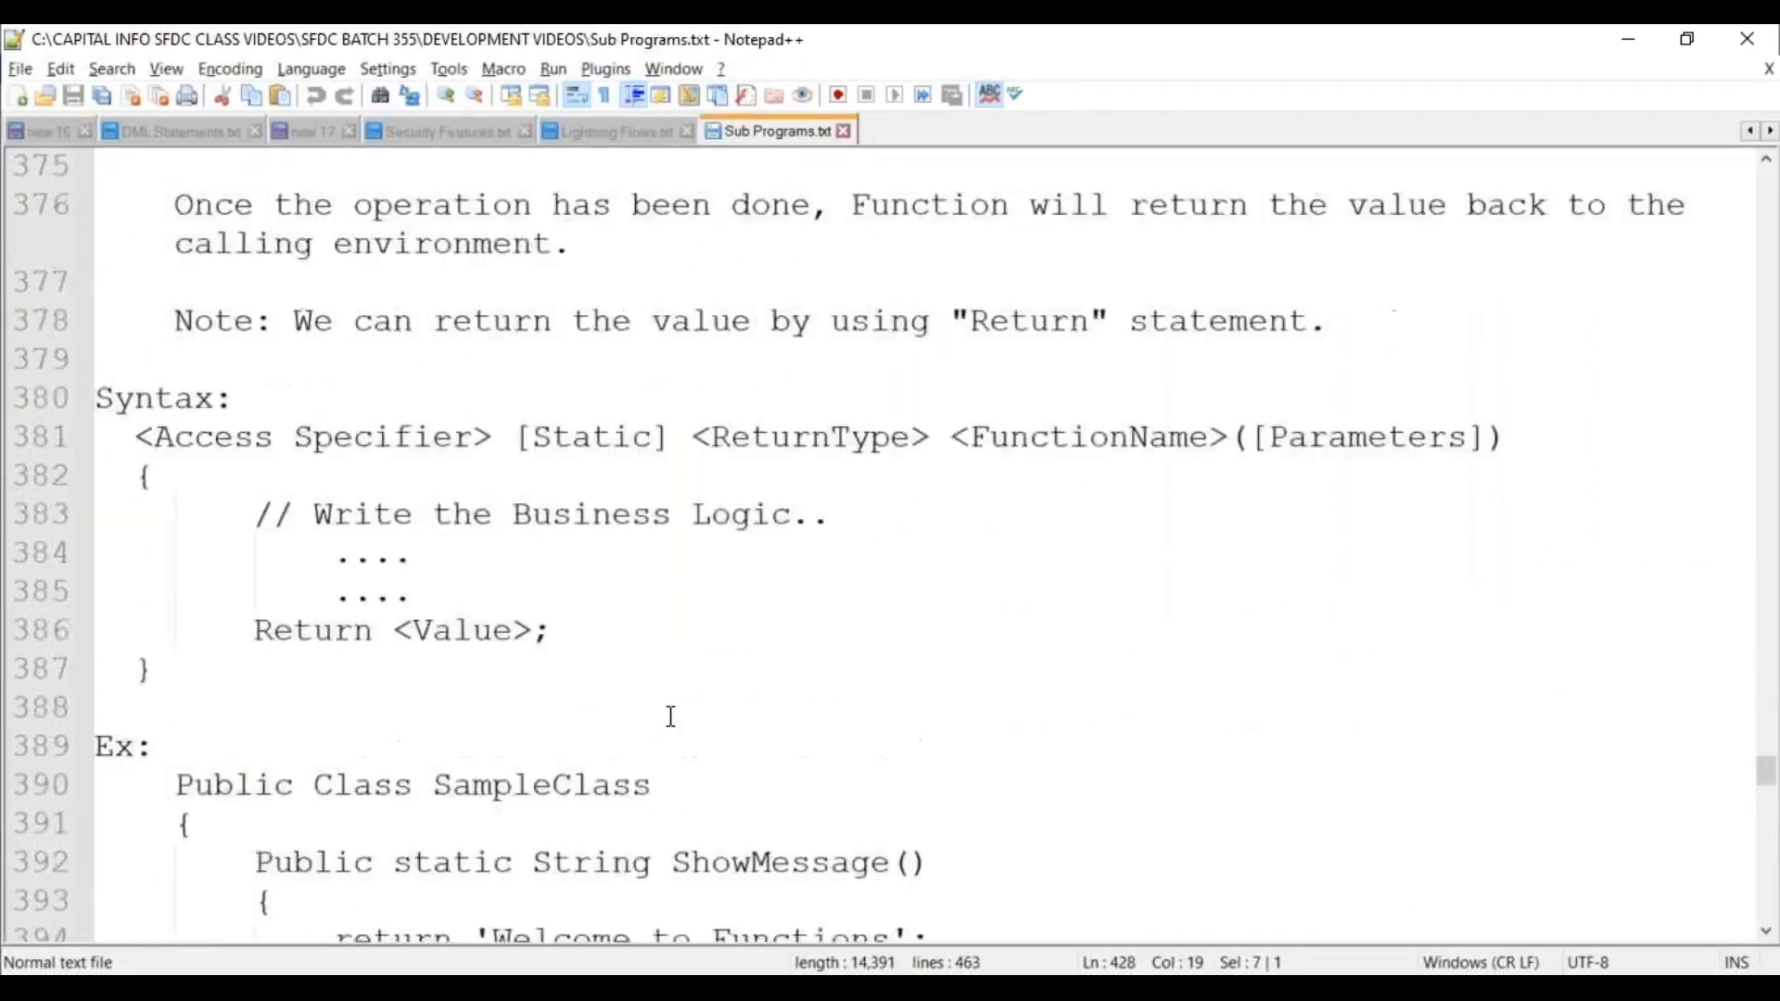
scroll(667, 706, up, 4)
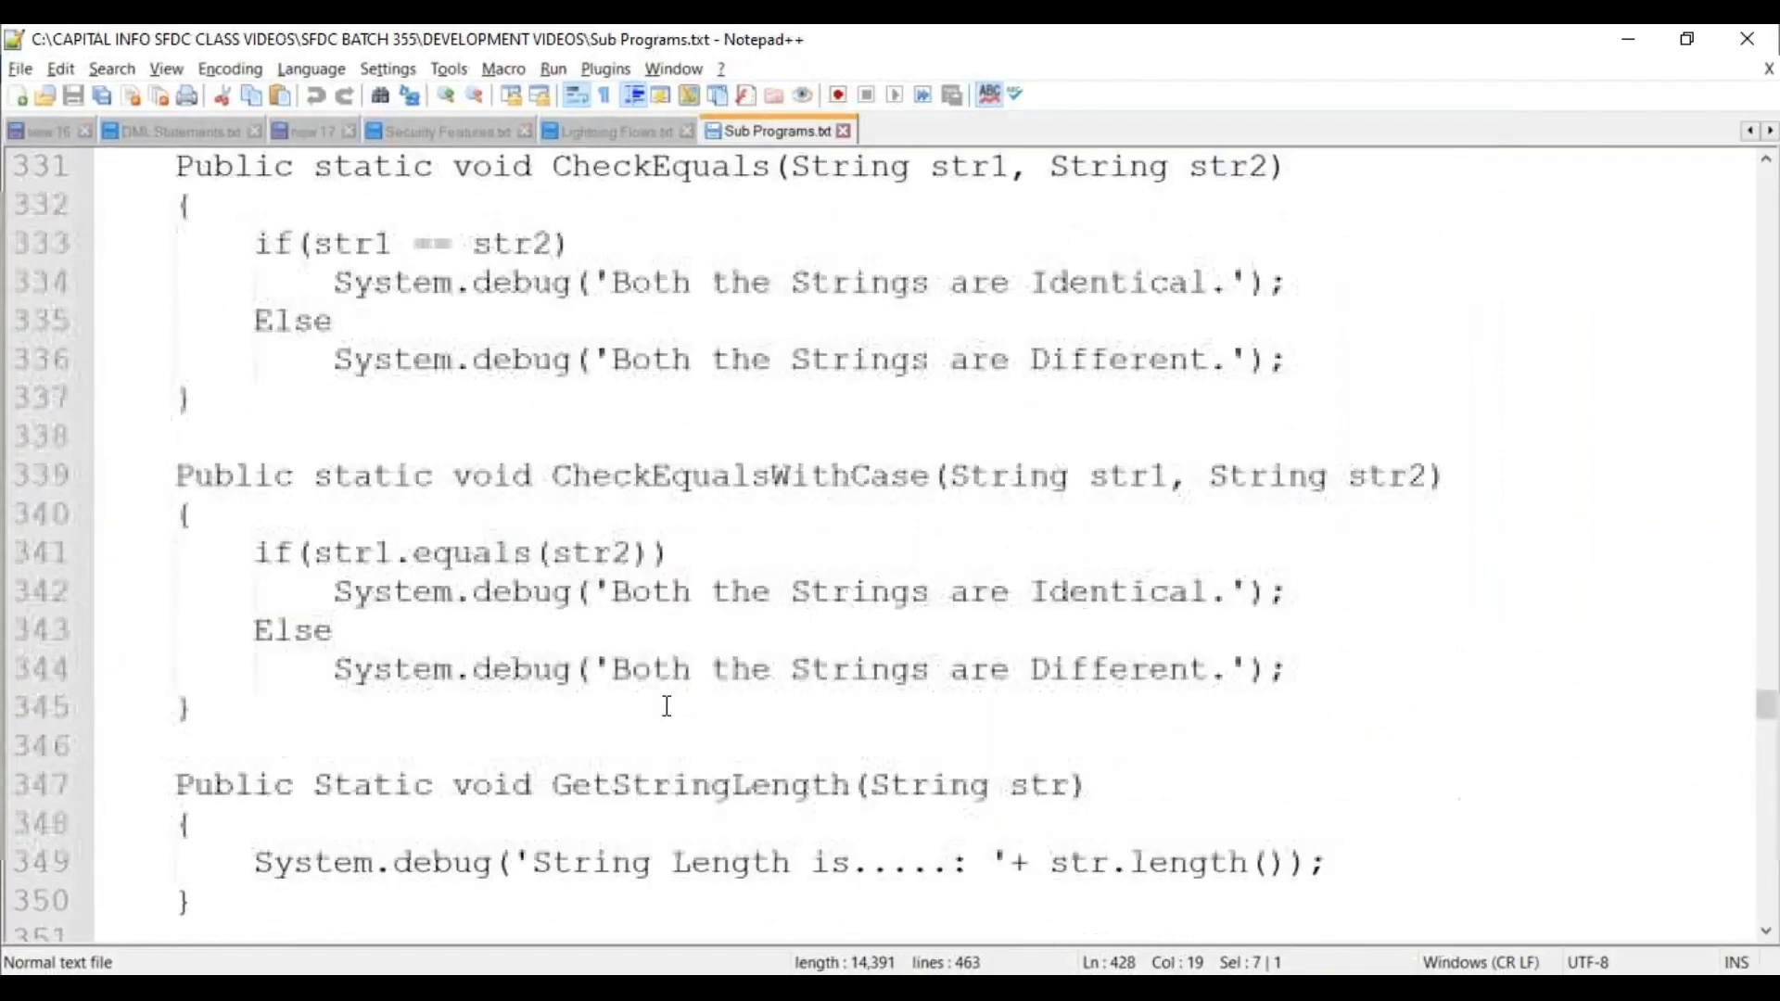
click(737, 987)
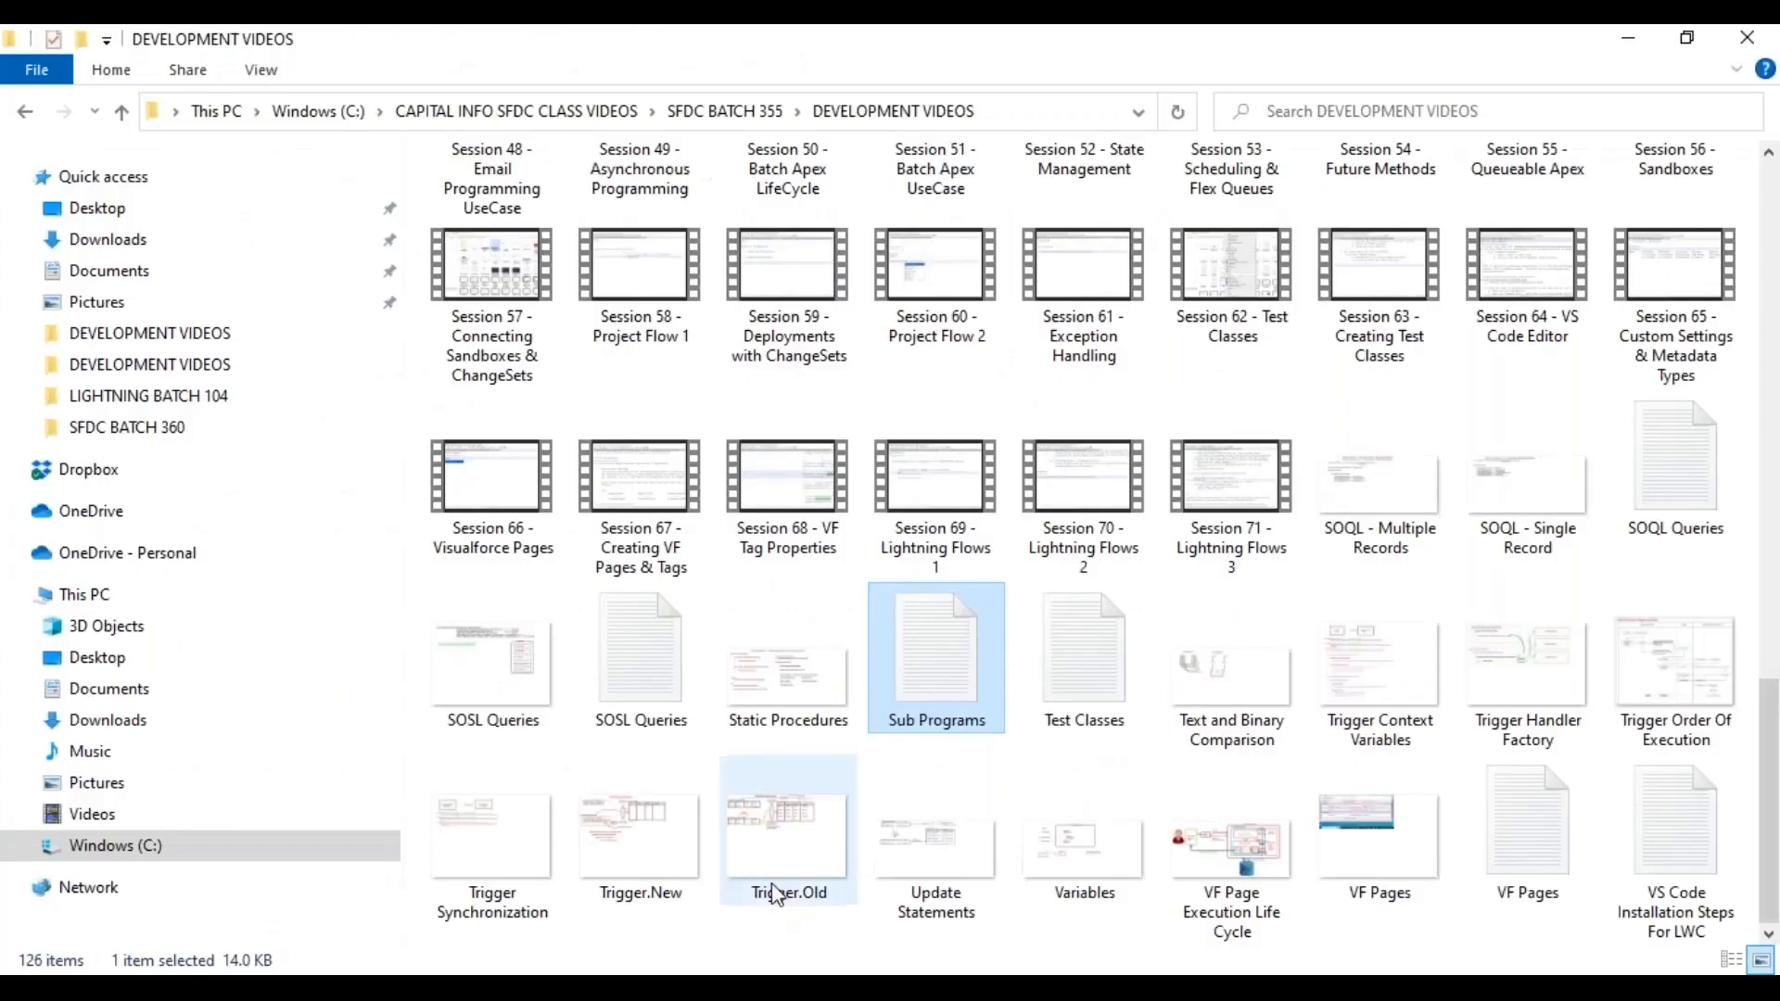
Open the second ORM Feature text file from DEVELOPMENT VIDEOS with Edit with Notepad++.
scroll(893, 524, up, 3)
scroll(893, 524, up, 10)
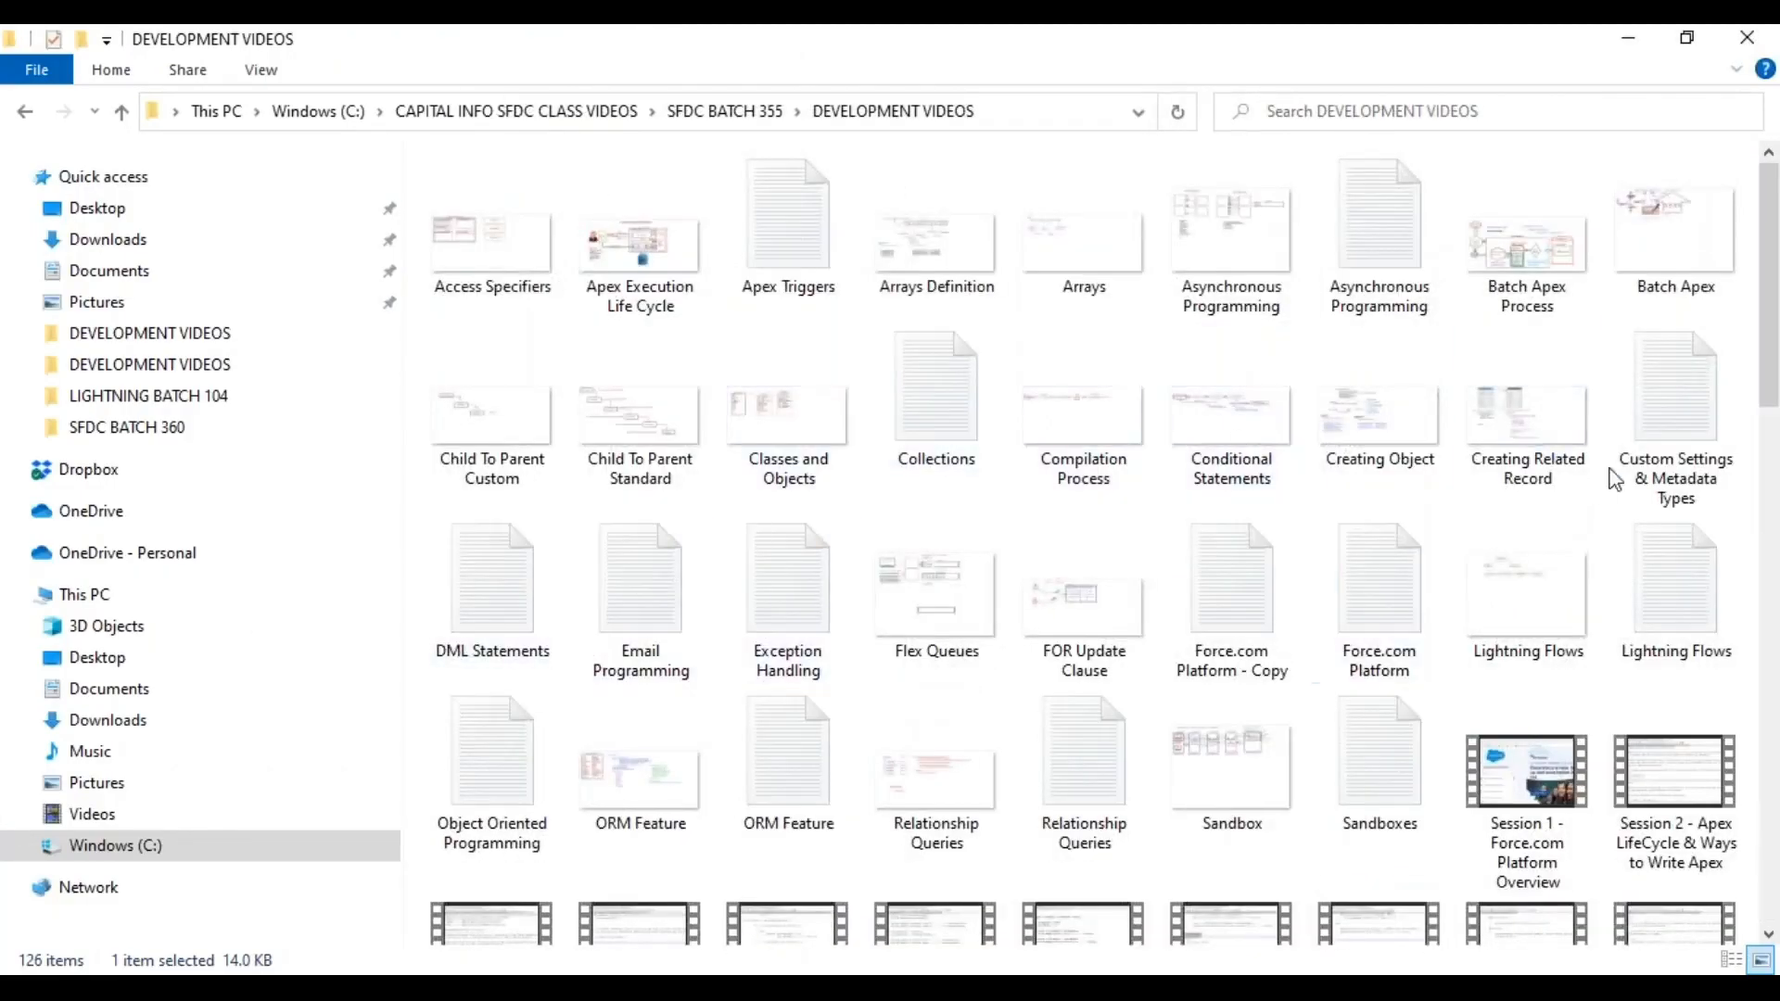
click(937, 390)
click(492, 760)
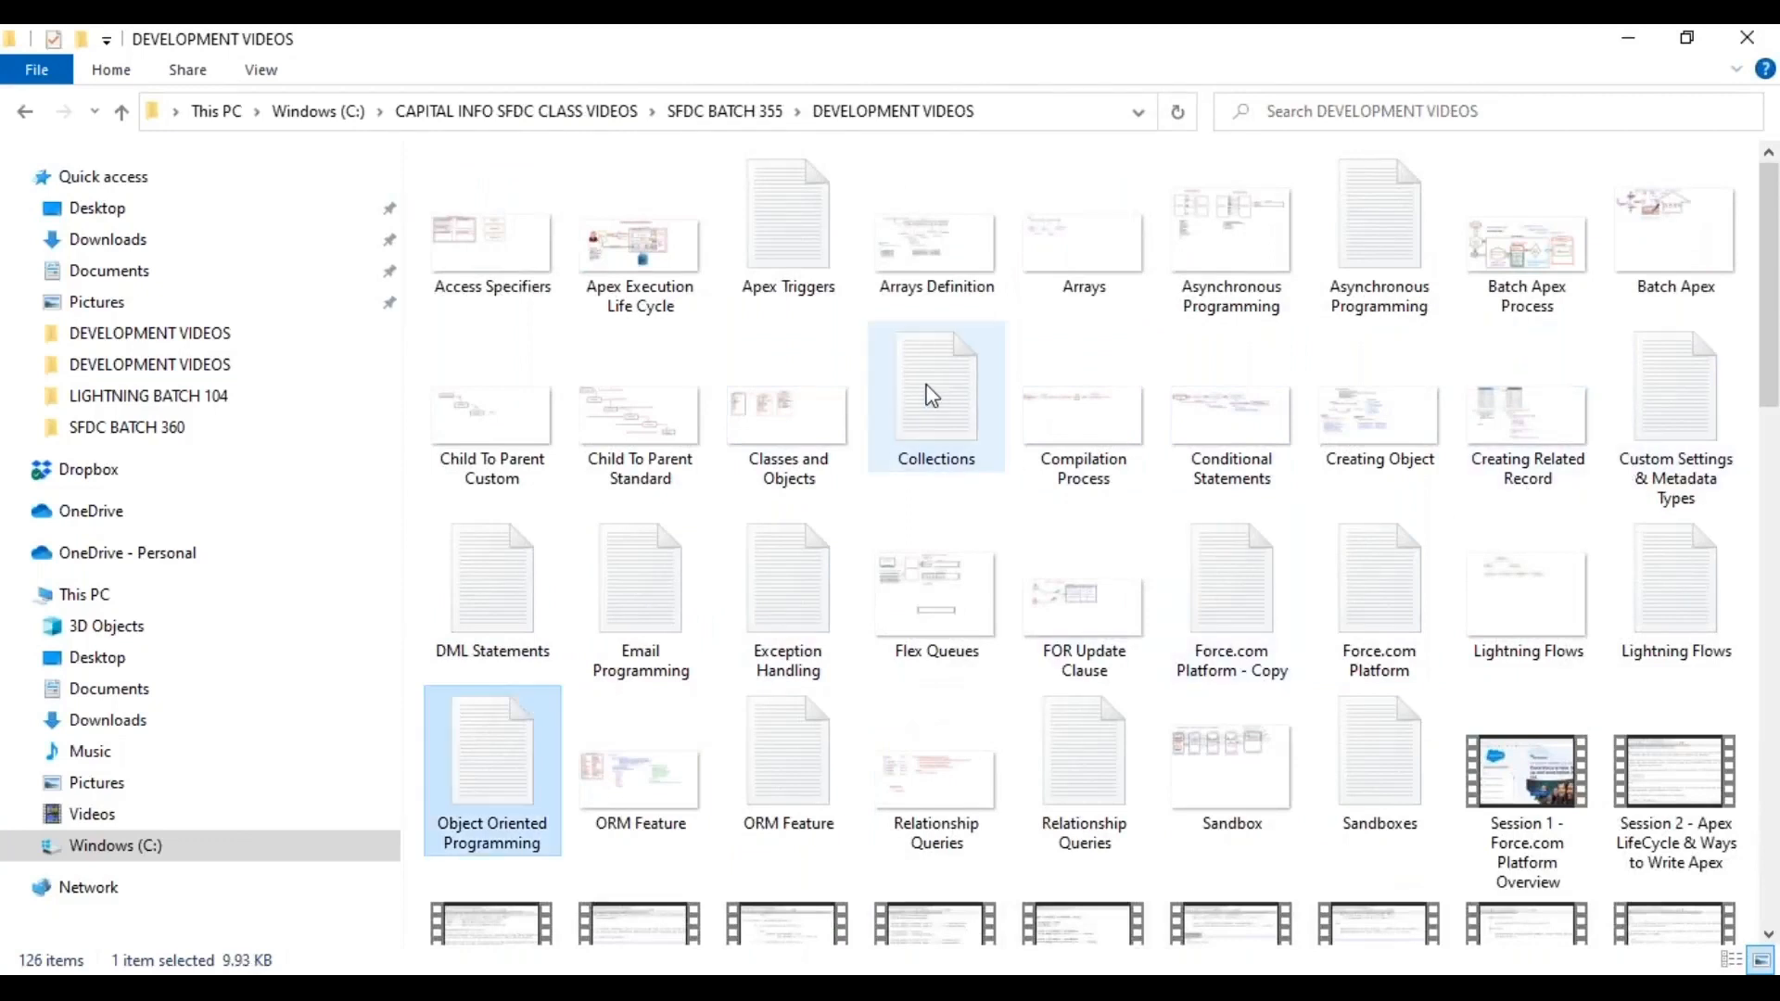
click(788, 759)
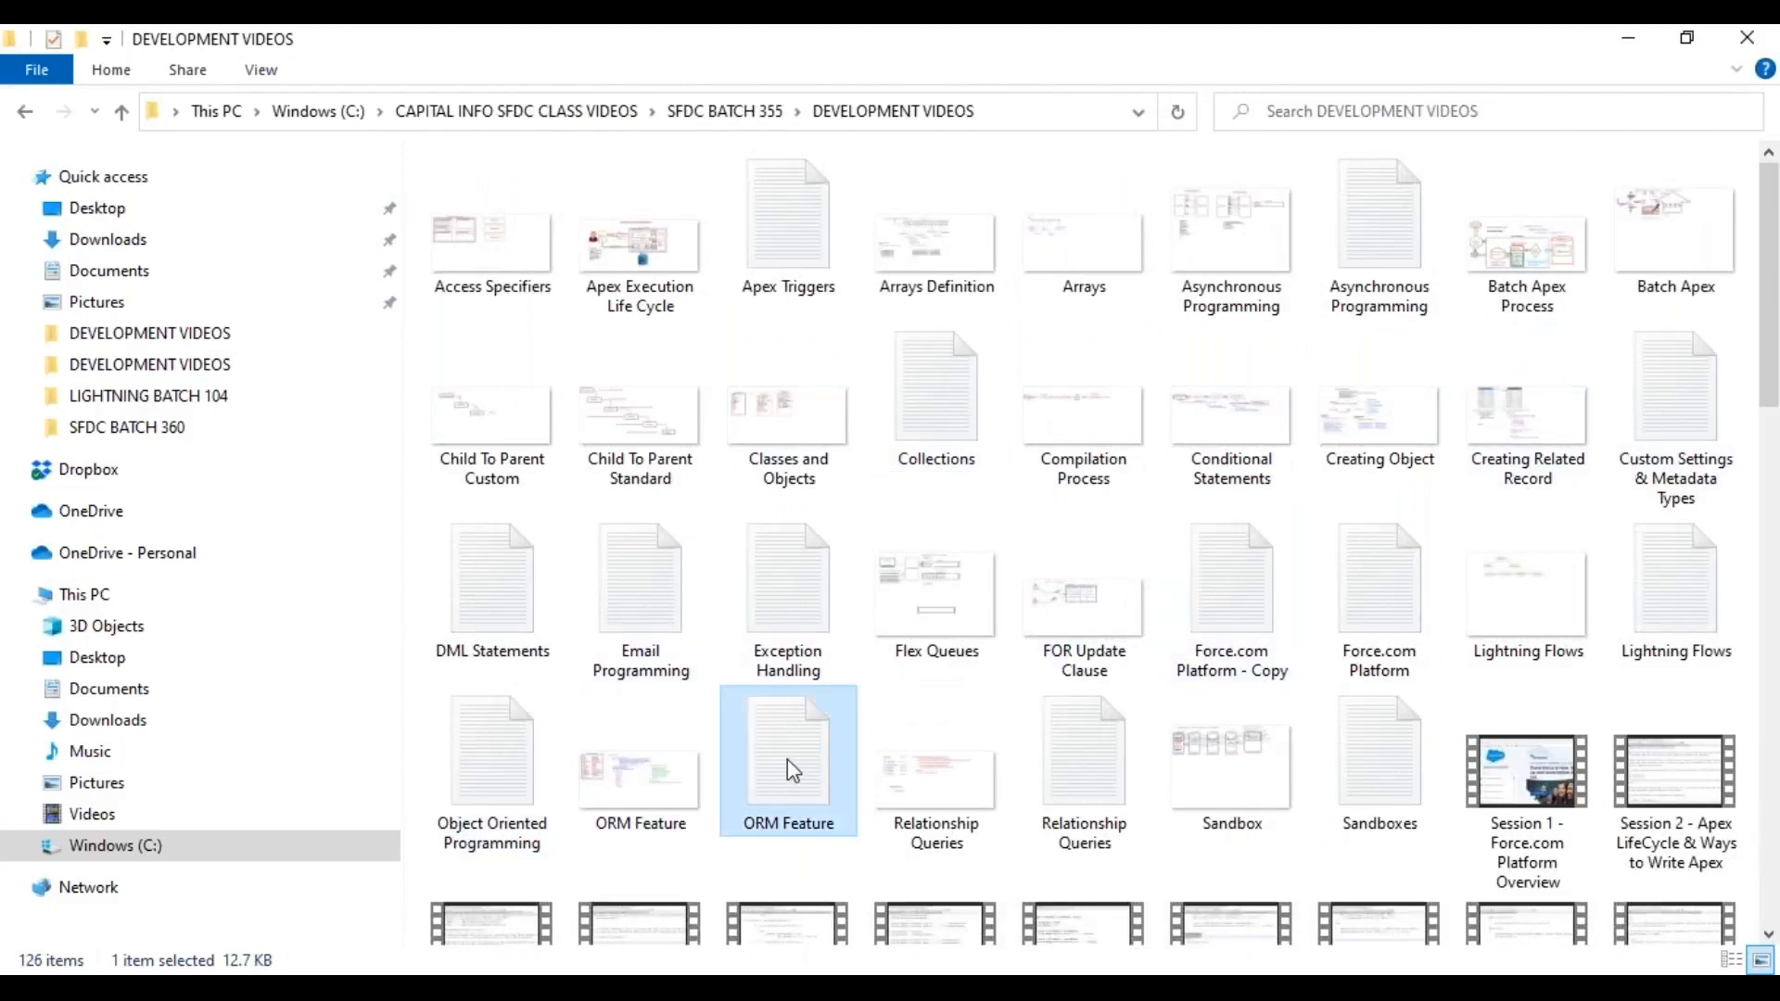
right_click(787, 759)
mouse_move(1020, 572)
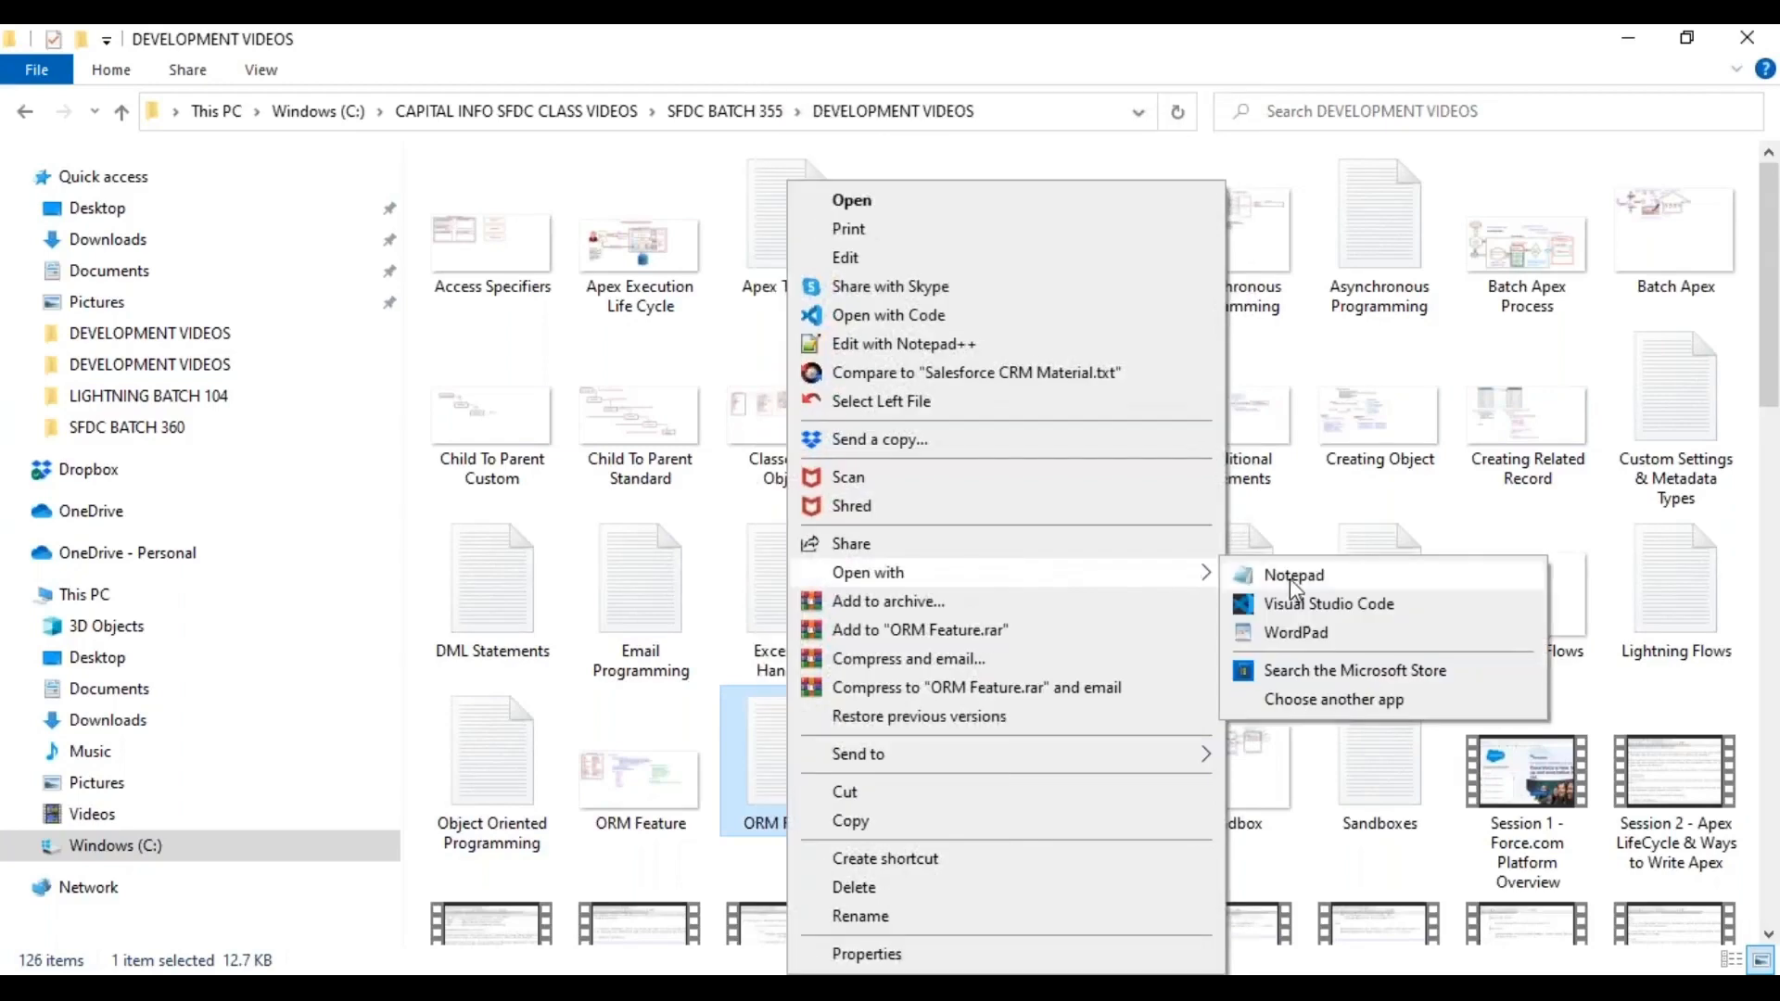
click(775, 779)
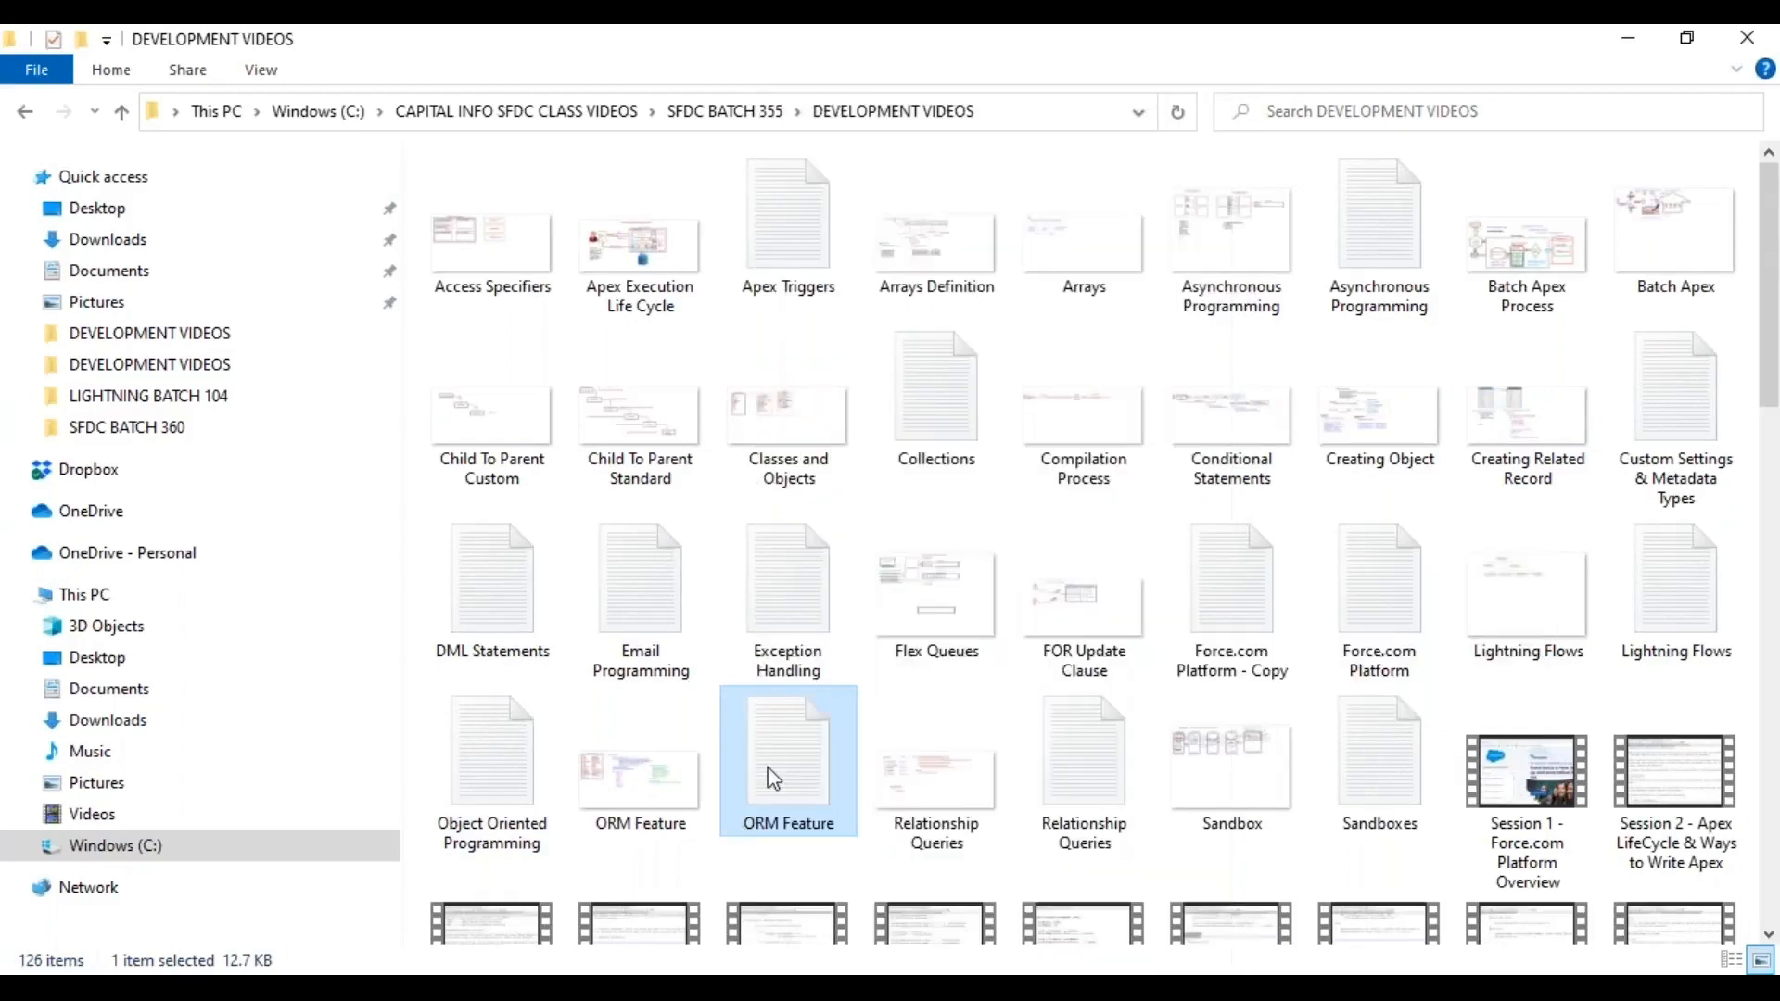
right_click(774, 779)
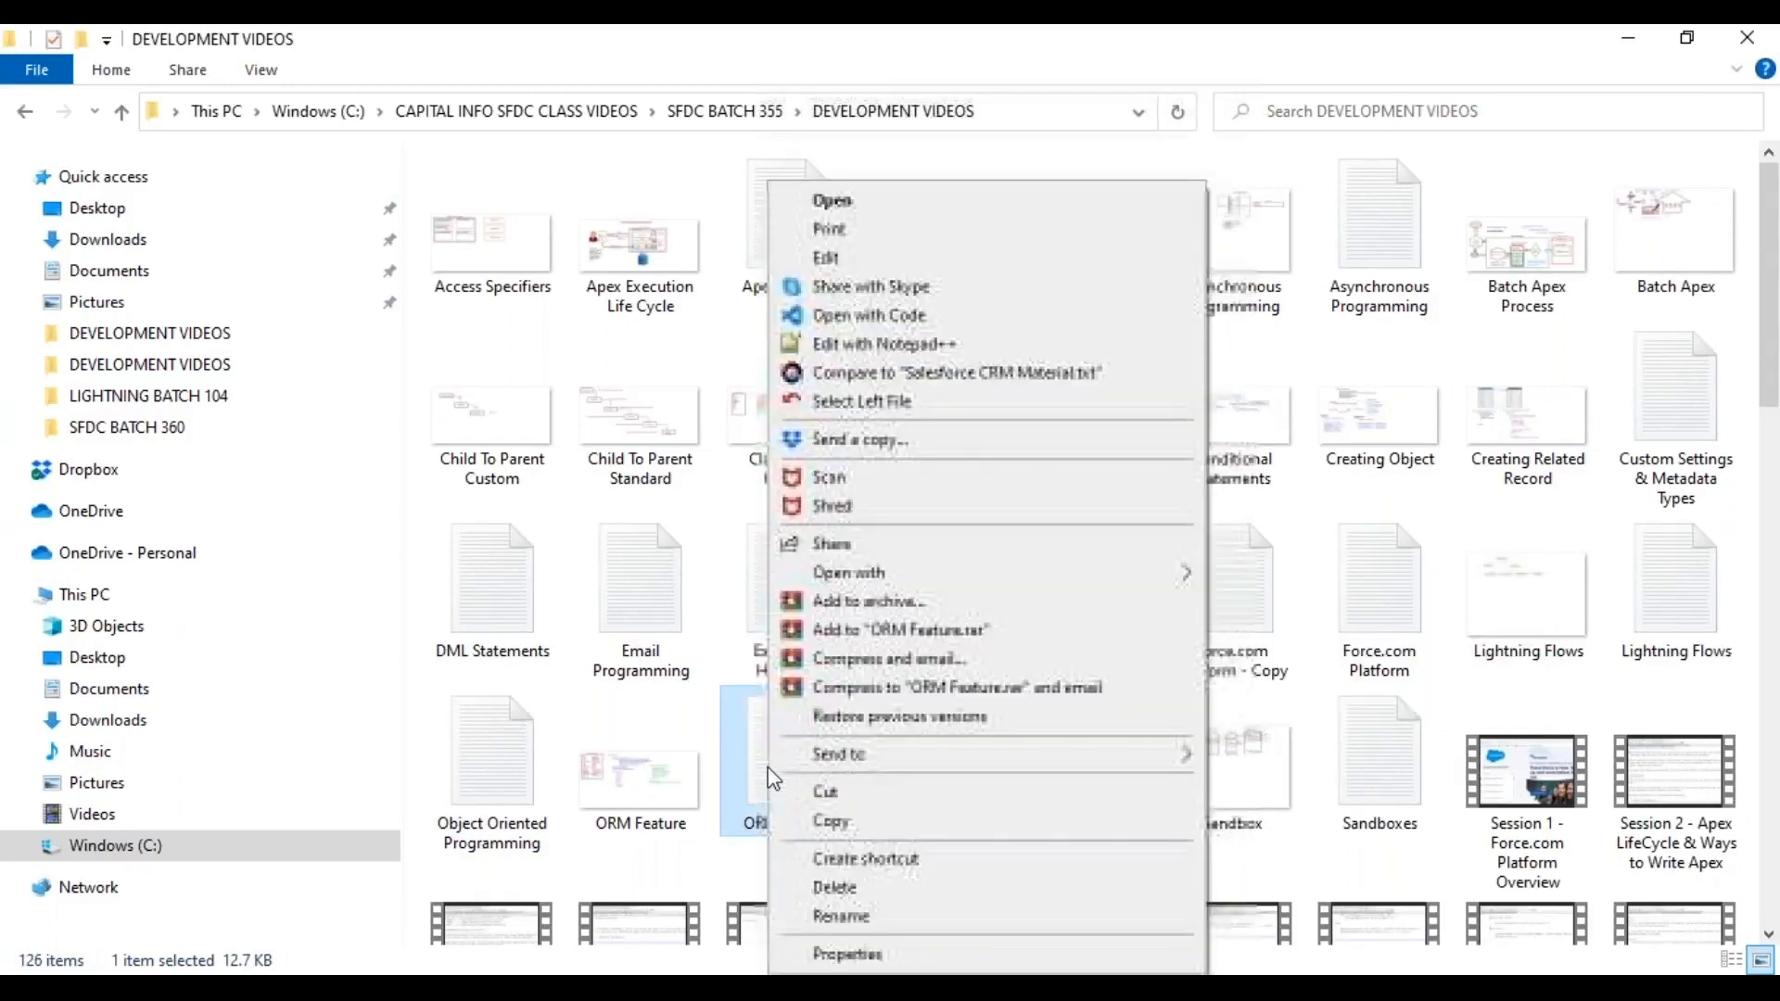
click(965, 350)
Skim through ORM Feature.txt and close it in Notepad++.
scroll(1248, 438, down, 17)
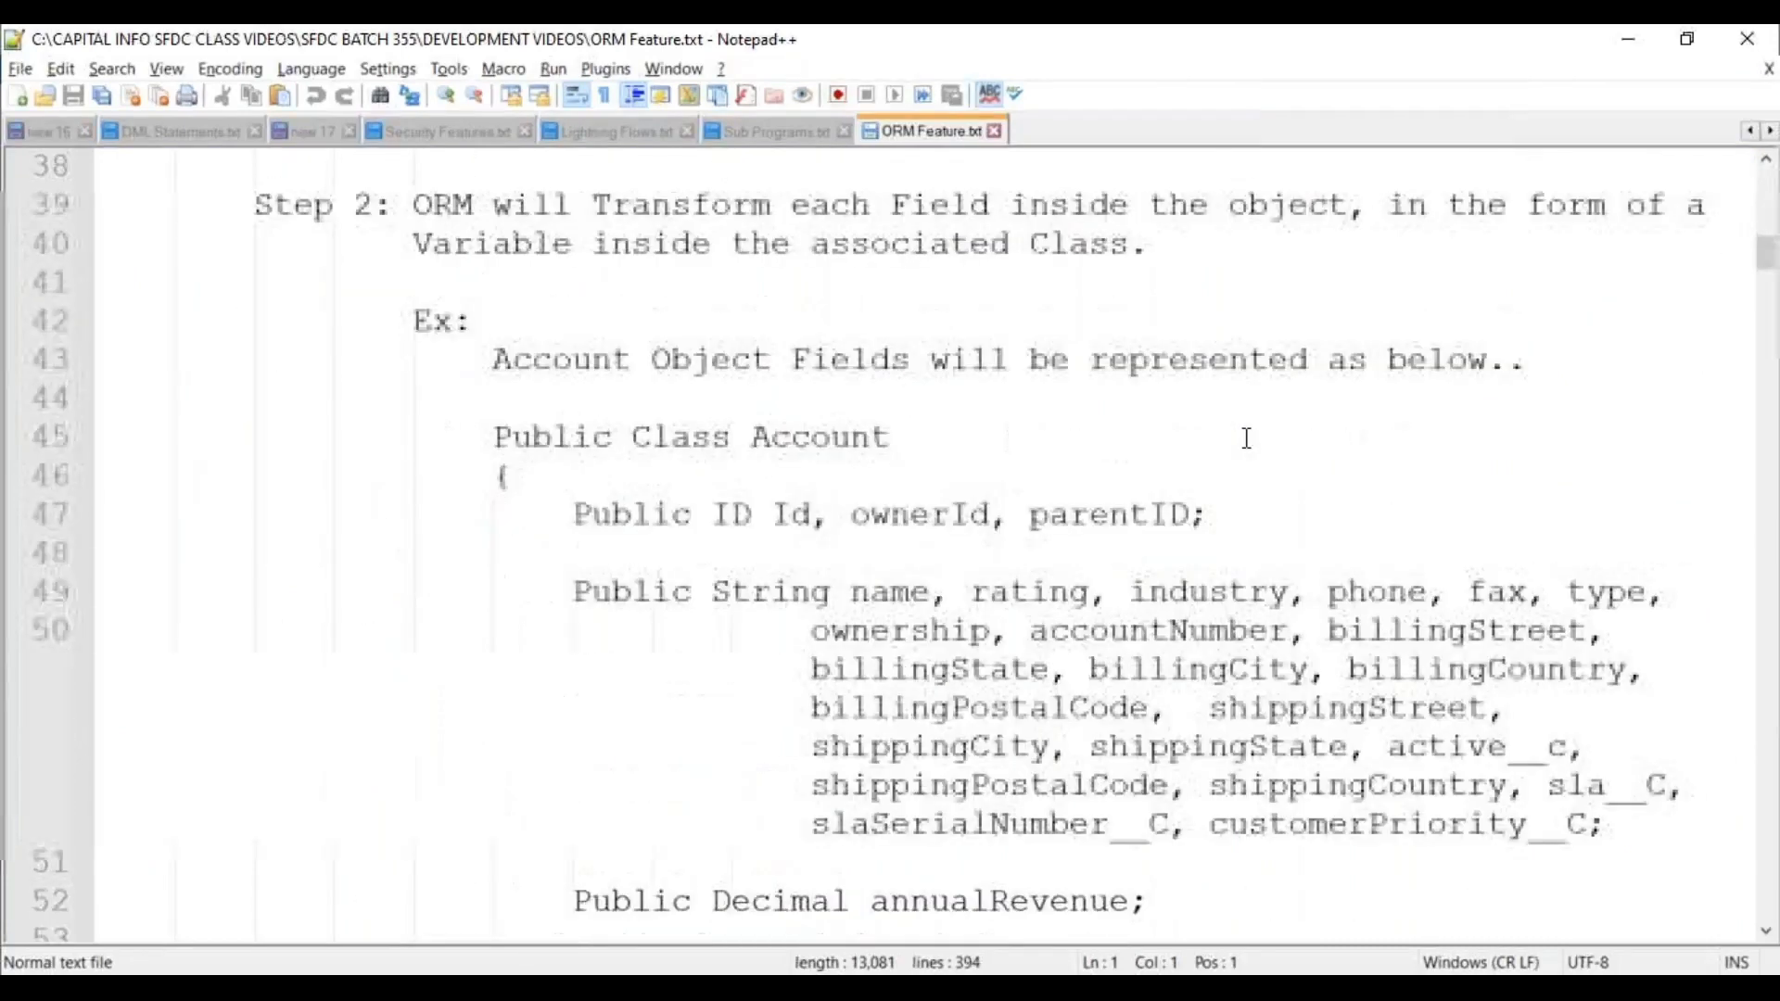
scroll(1248, 439, down, 20)
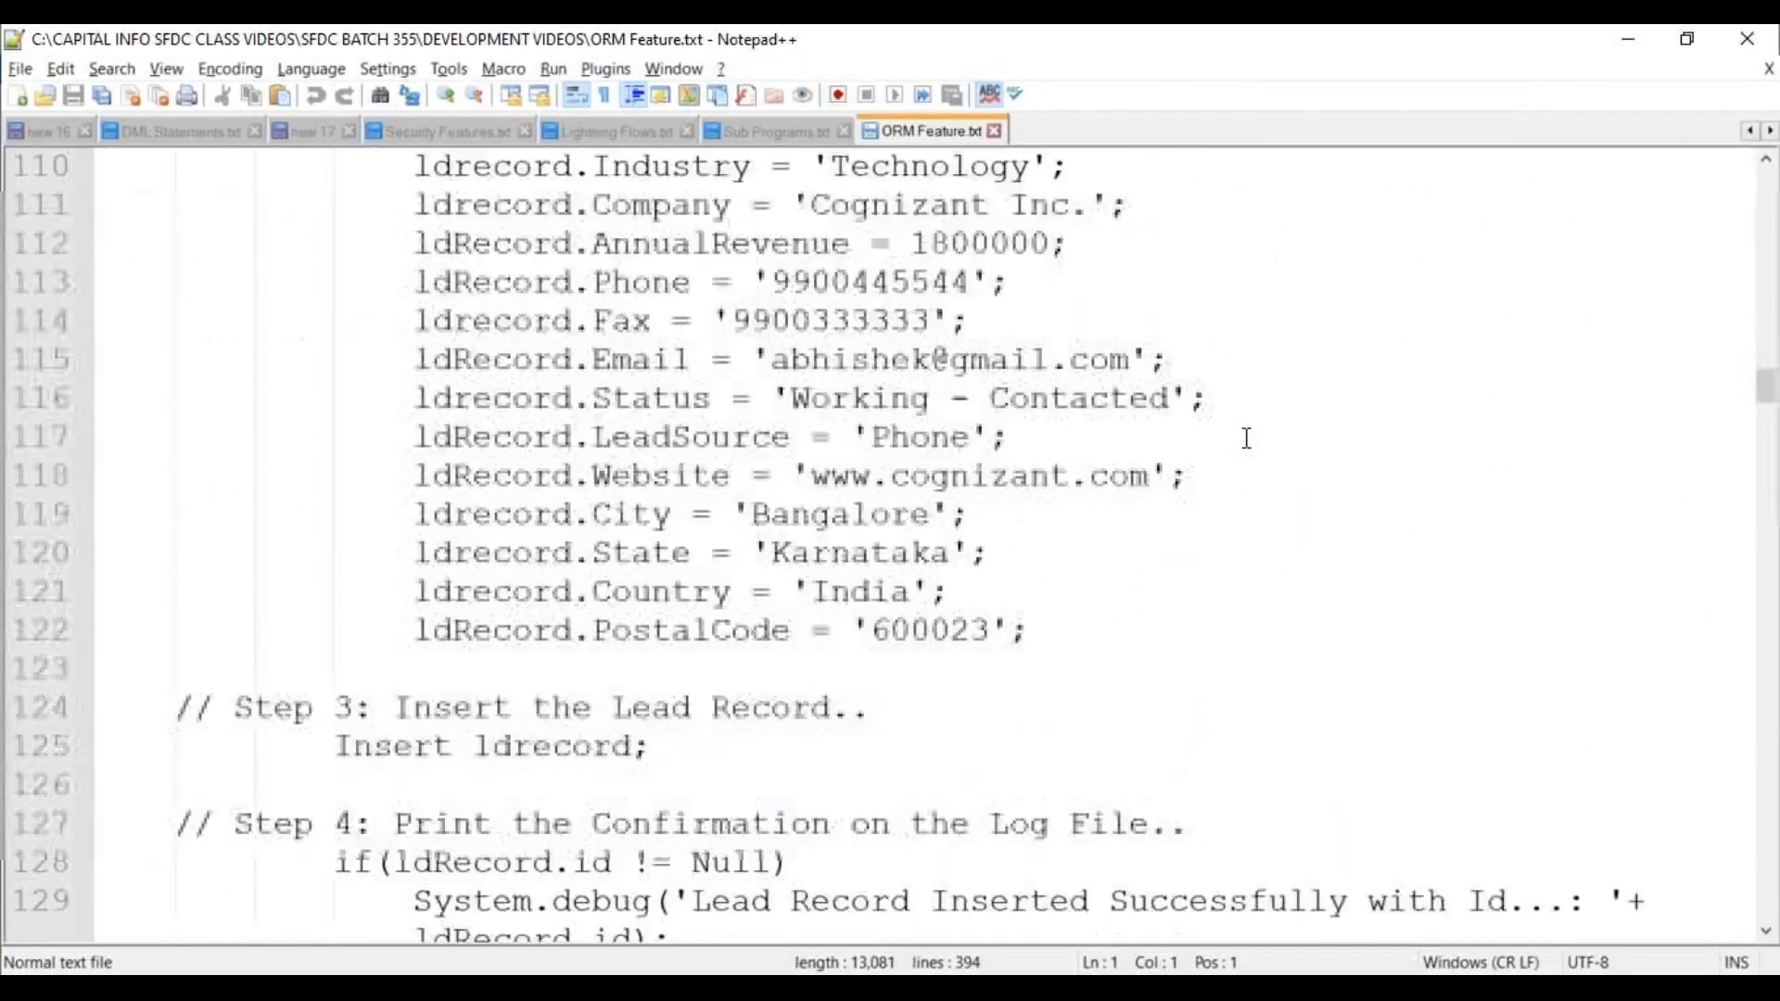
scroll(1248, 438, down, 7)
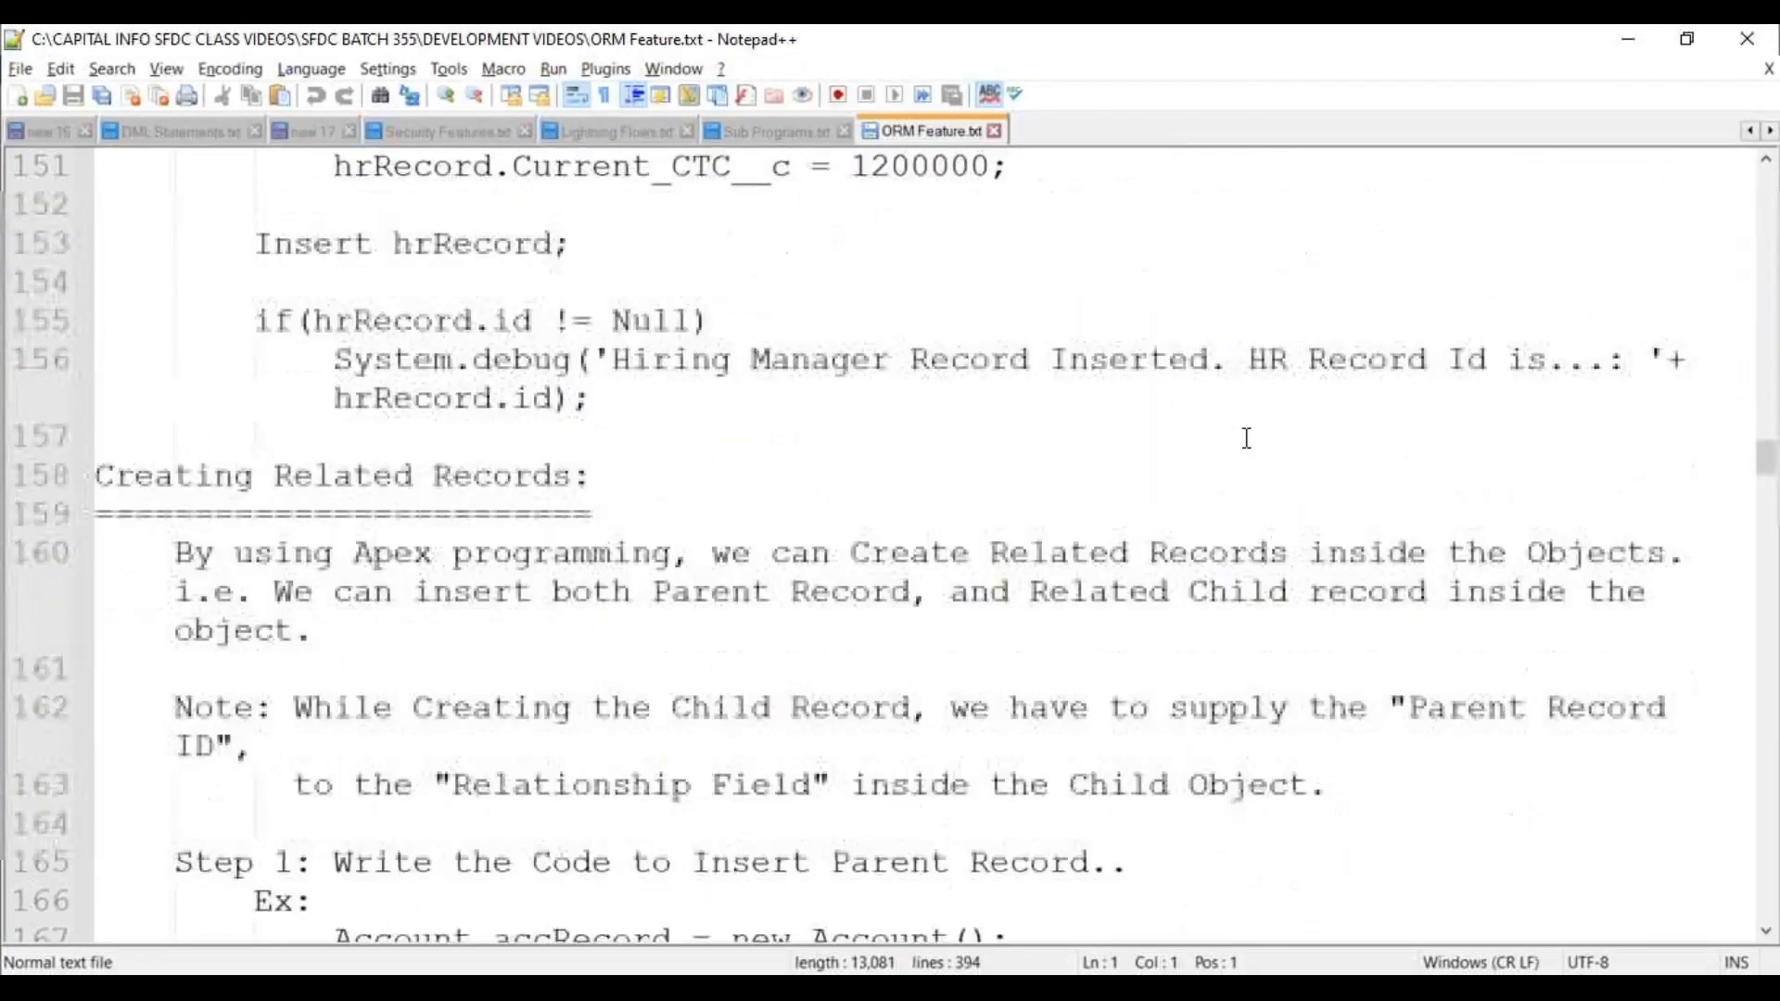
scroll(1248, 439, down, 10)
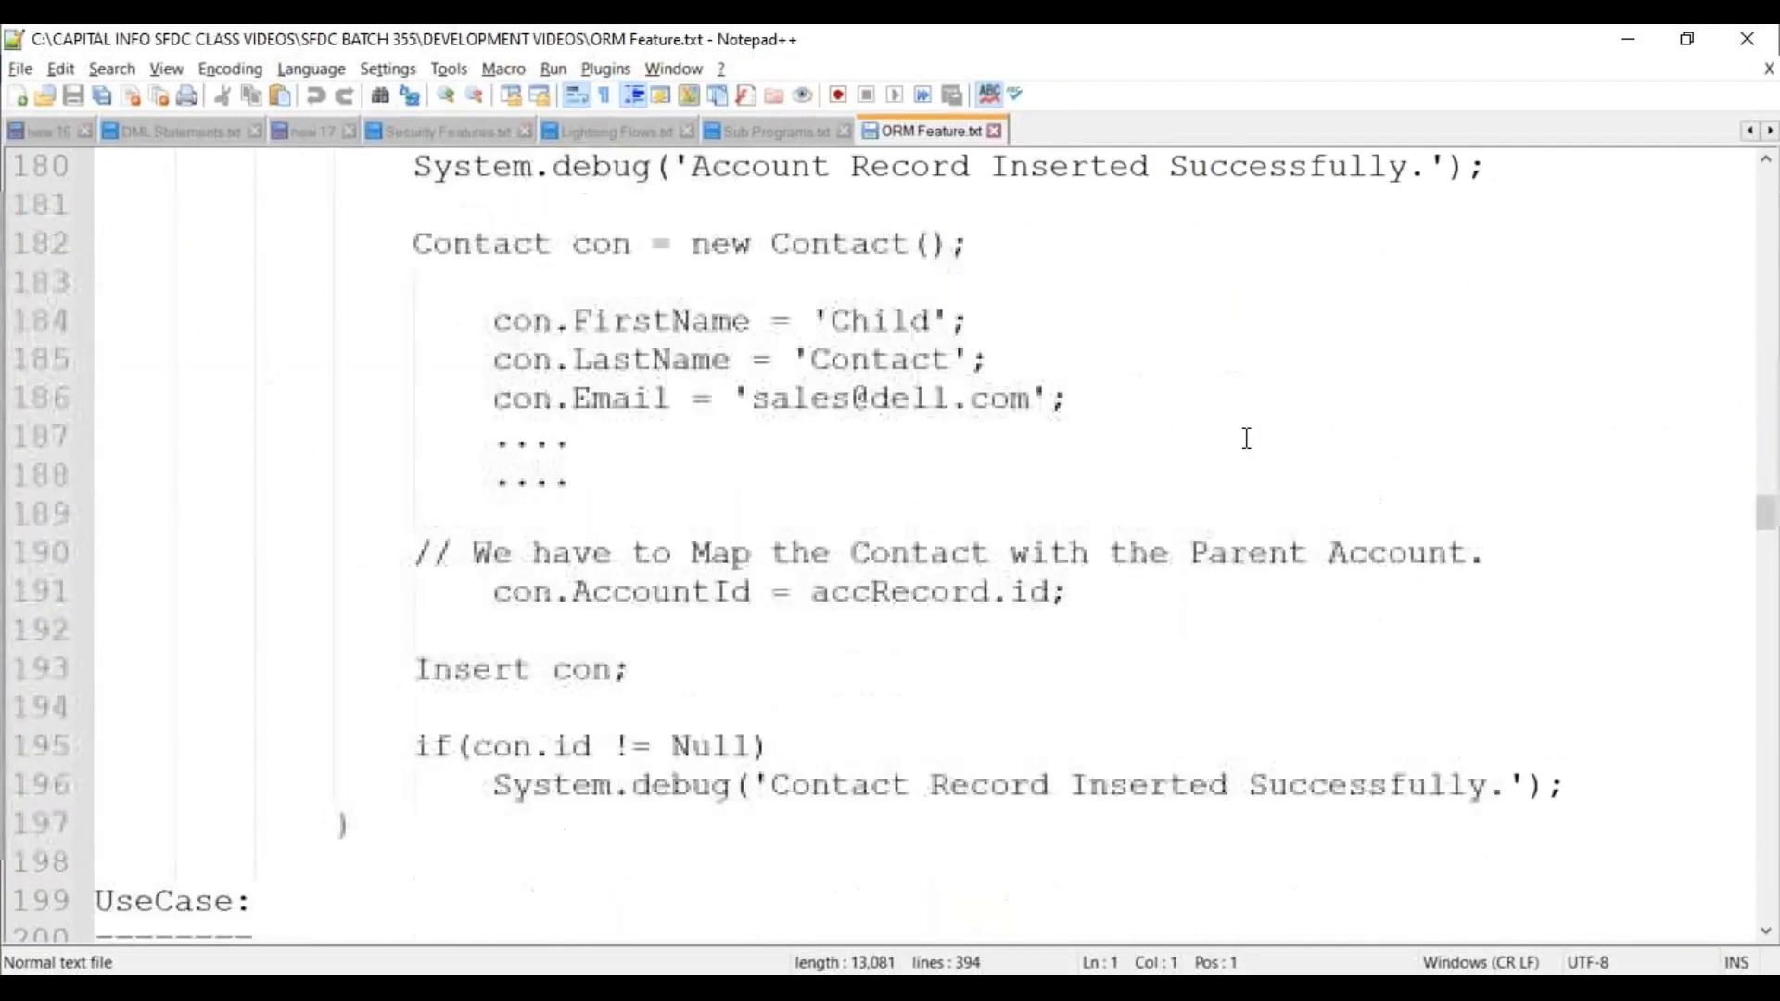
scroll(1247, 439, up, 6)
click(995, 131)
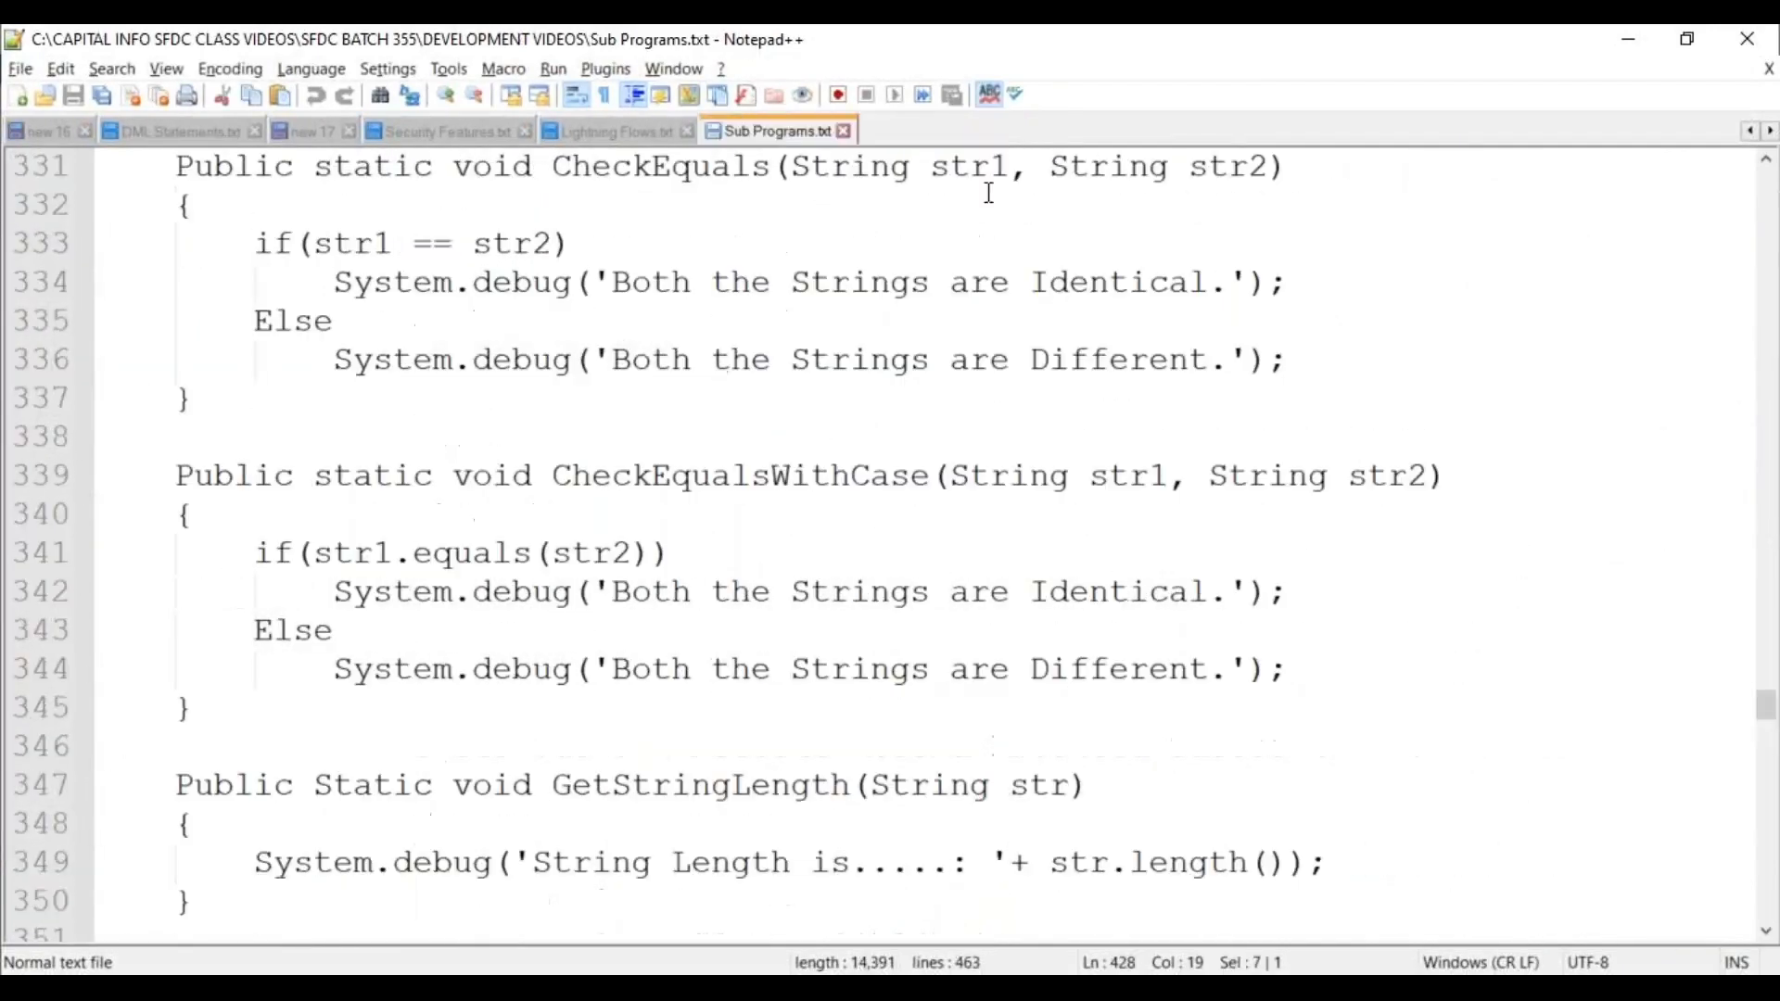
Bring the DEVELOPMENT VIDEOS File Explorer window back to the front.
mouse_move(867, 992)
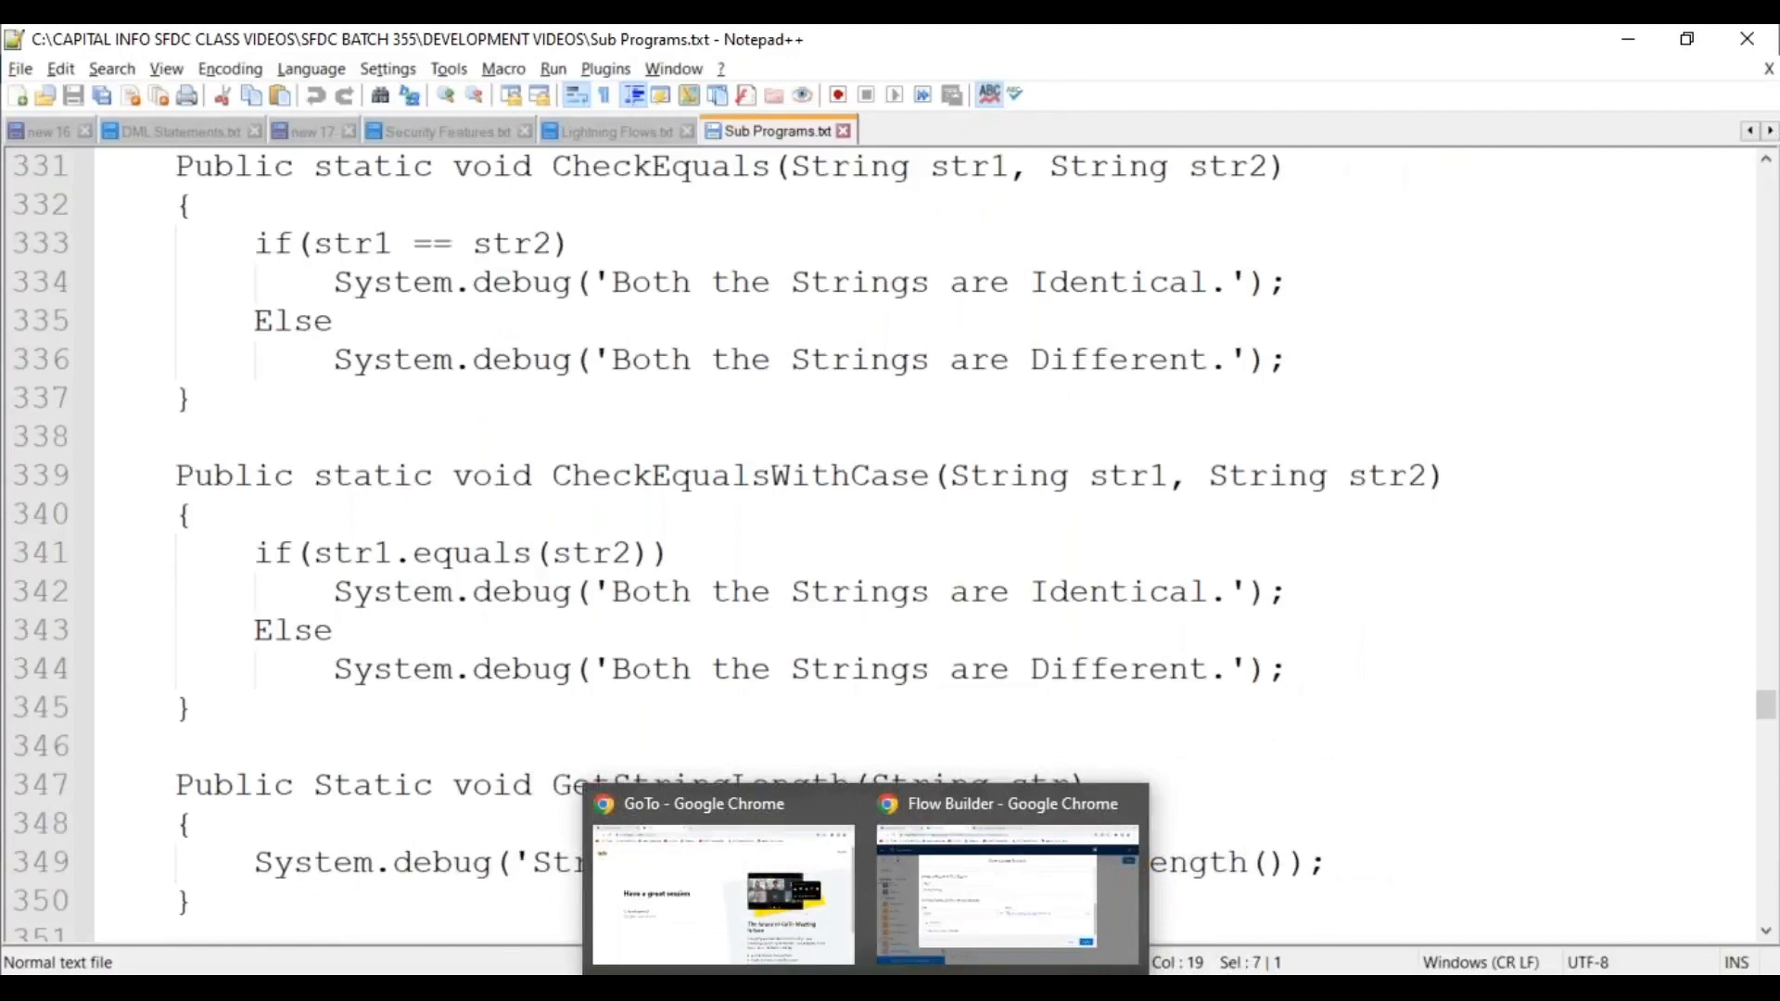
mouse_move(737, 992)
click(779, 823)
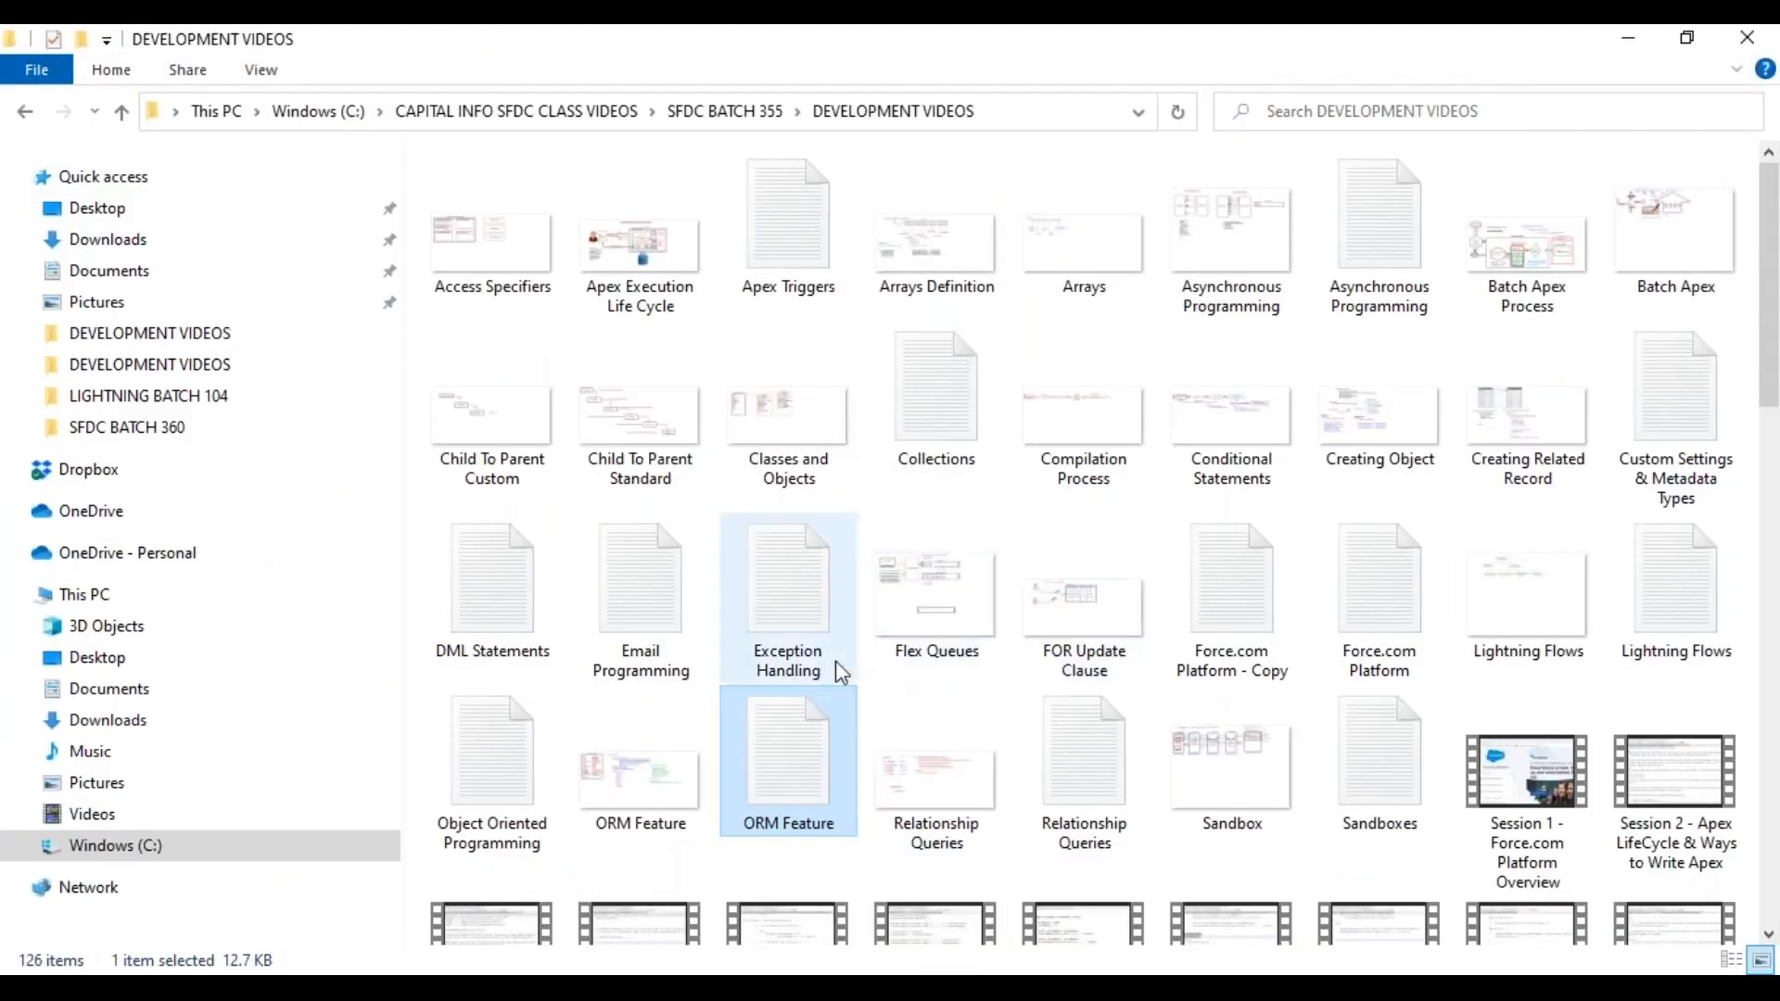
Open Sub Programs.txt from DEVELOPMENT VIDEOS with Edit with Notepad++.
mouse_move(813, 649)
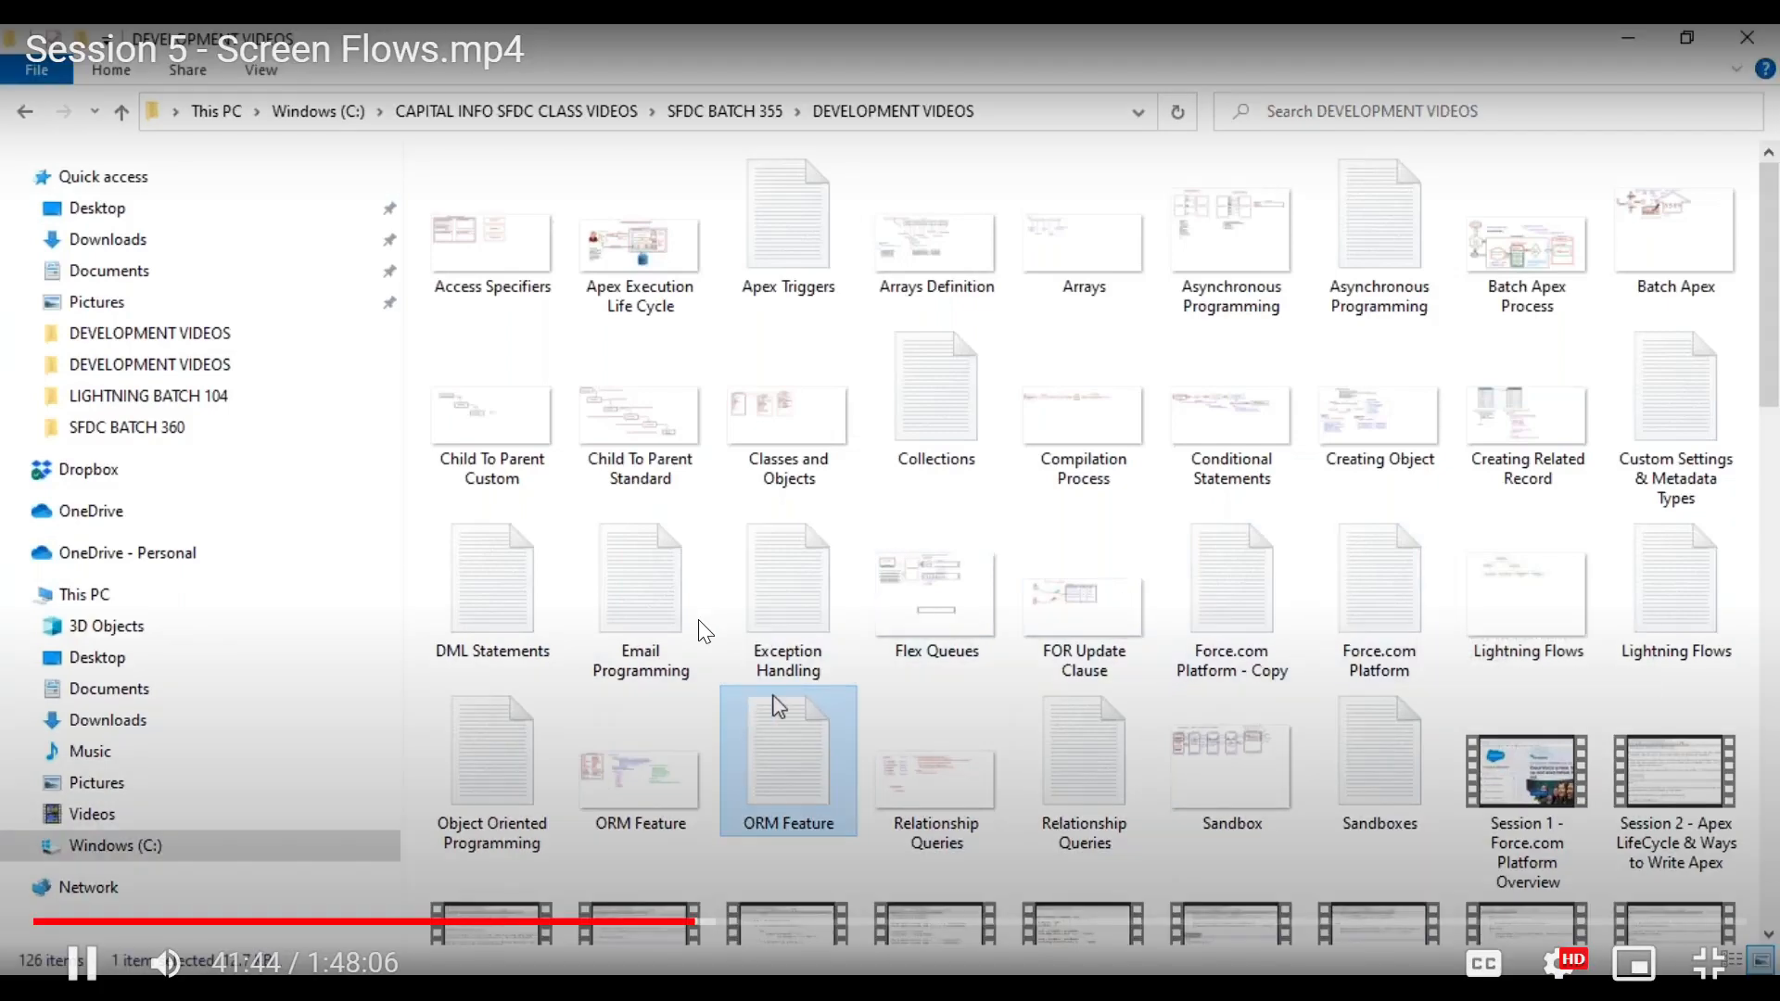
scroll(779, 707, down, 10)
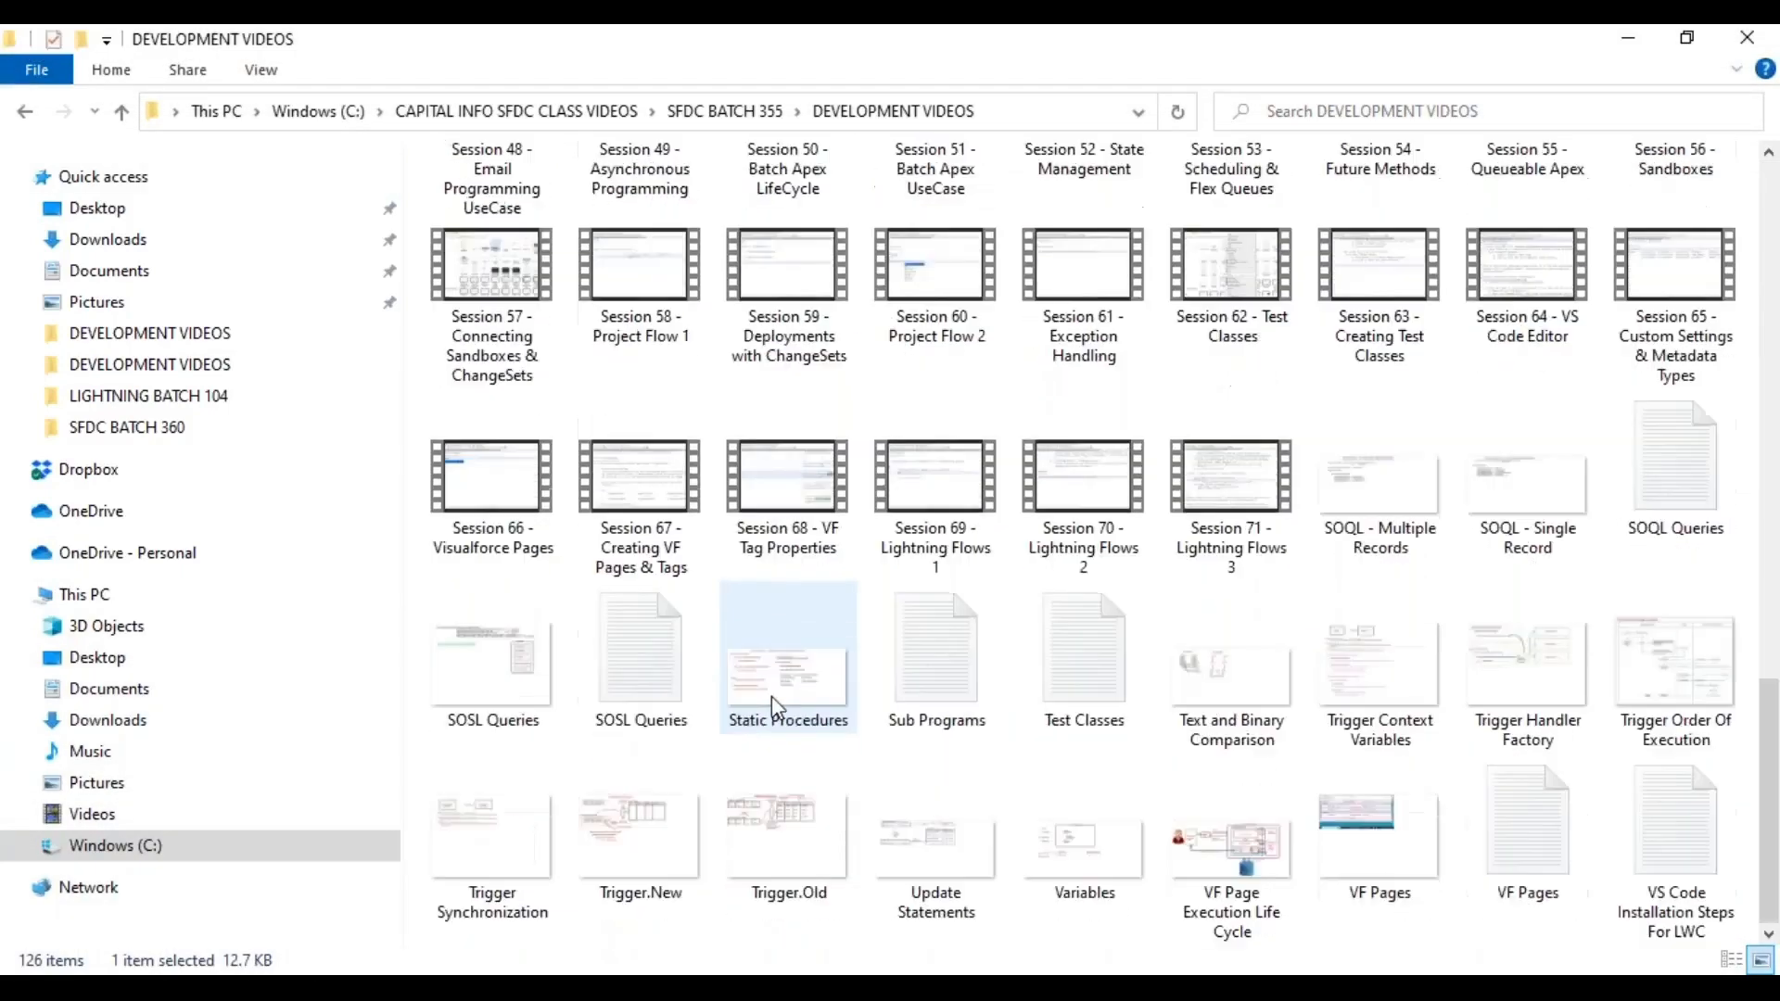
click(950, 661)
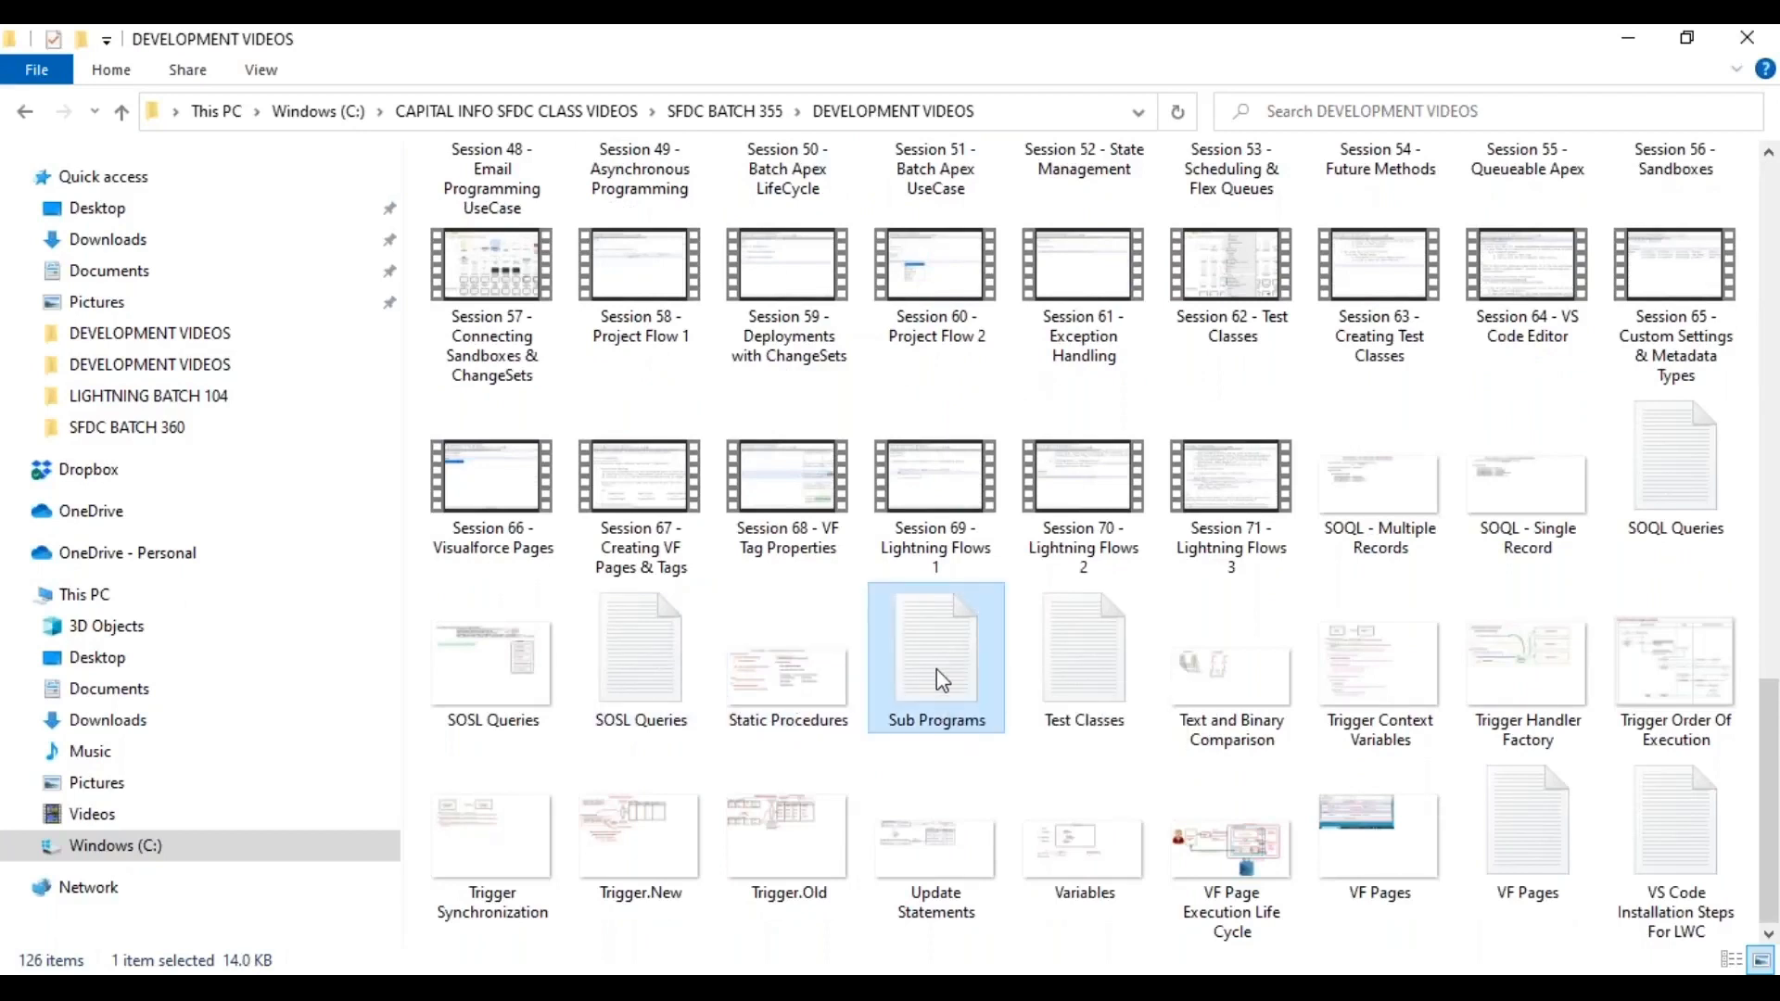
right_click(936, 670)
click(1112, 348)
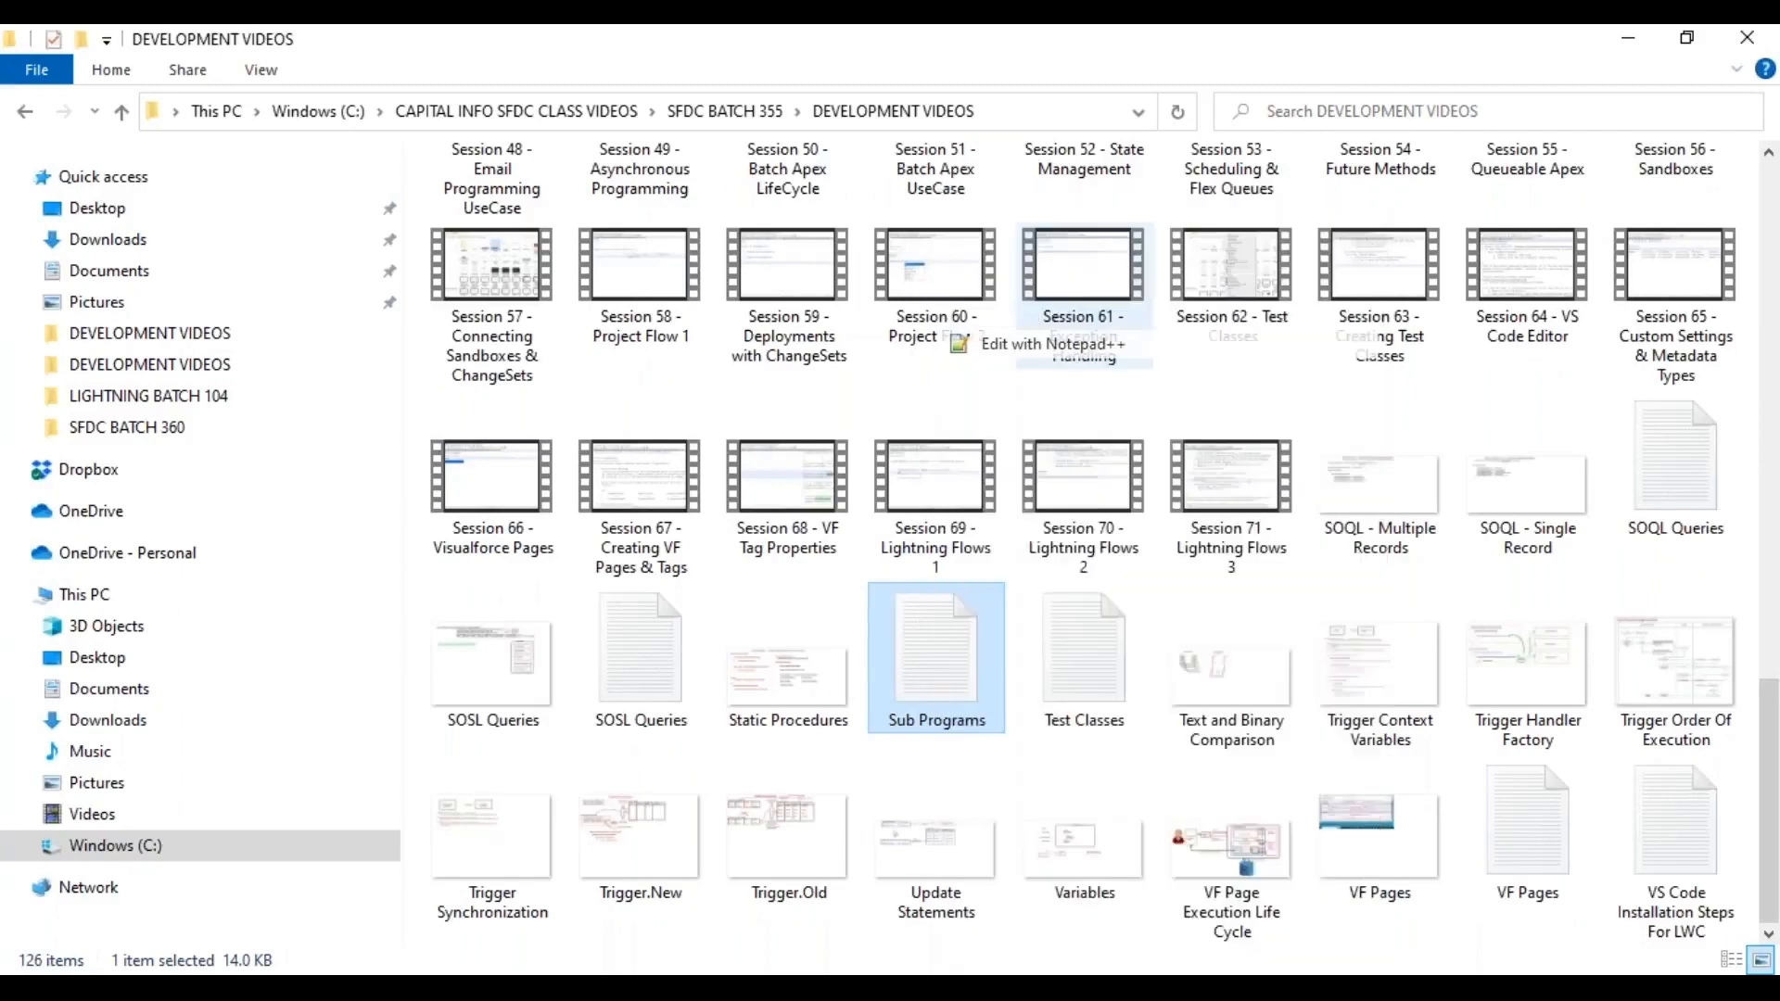
scroll(968, 358, down, 2)
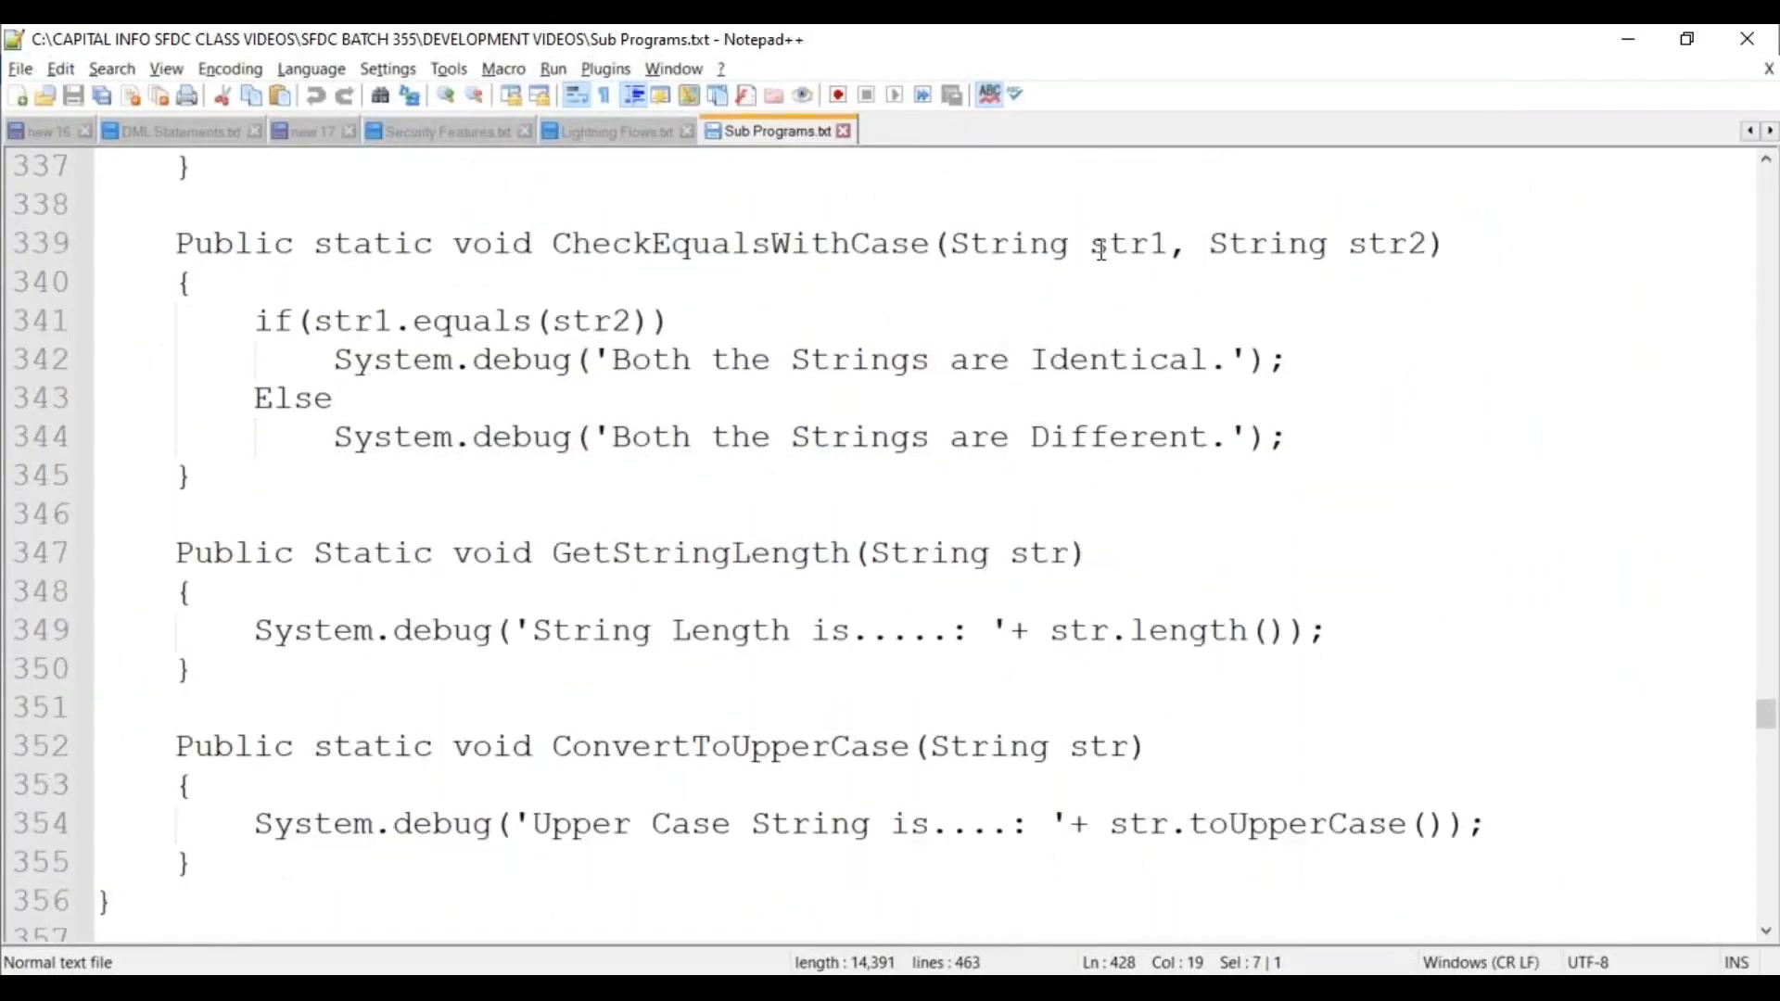
Inspect the str1/str2 parameters and CheckEquals method in Sub Programs.txt, then return to Flow Builder.
double_click(1115, 244)
double_click(1388, 239)
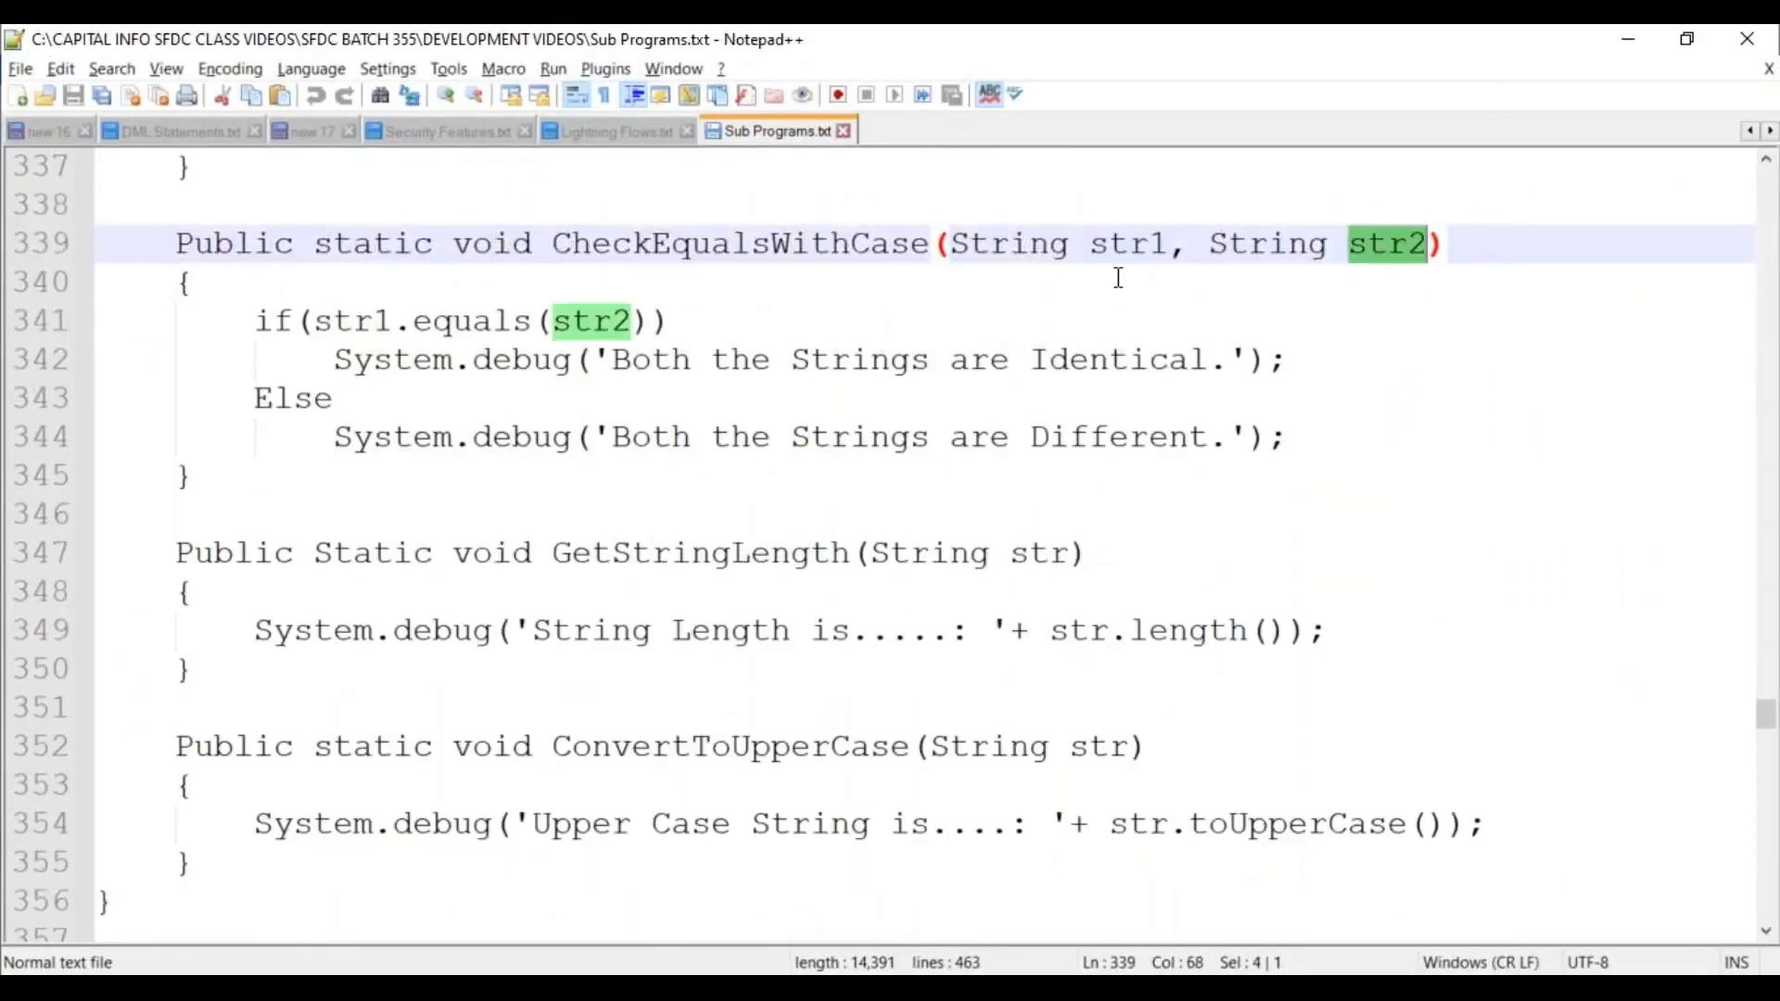
scroll(1080, 577, down, 1)
scroll(1081, 577, down, 14)
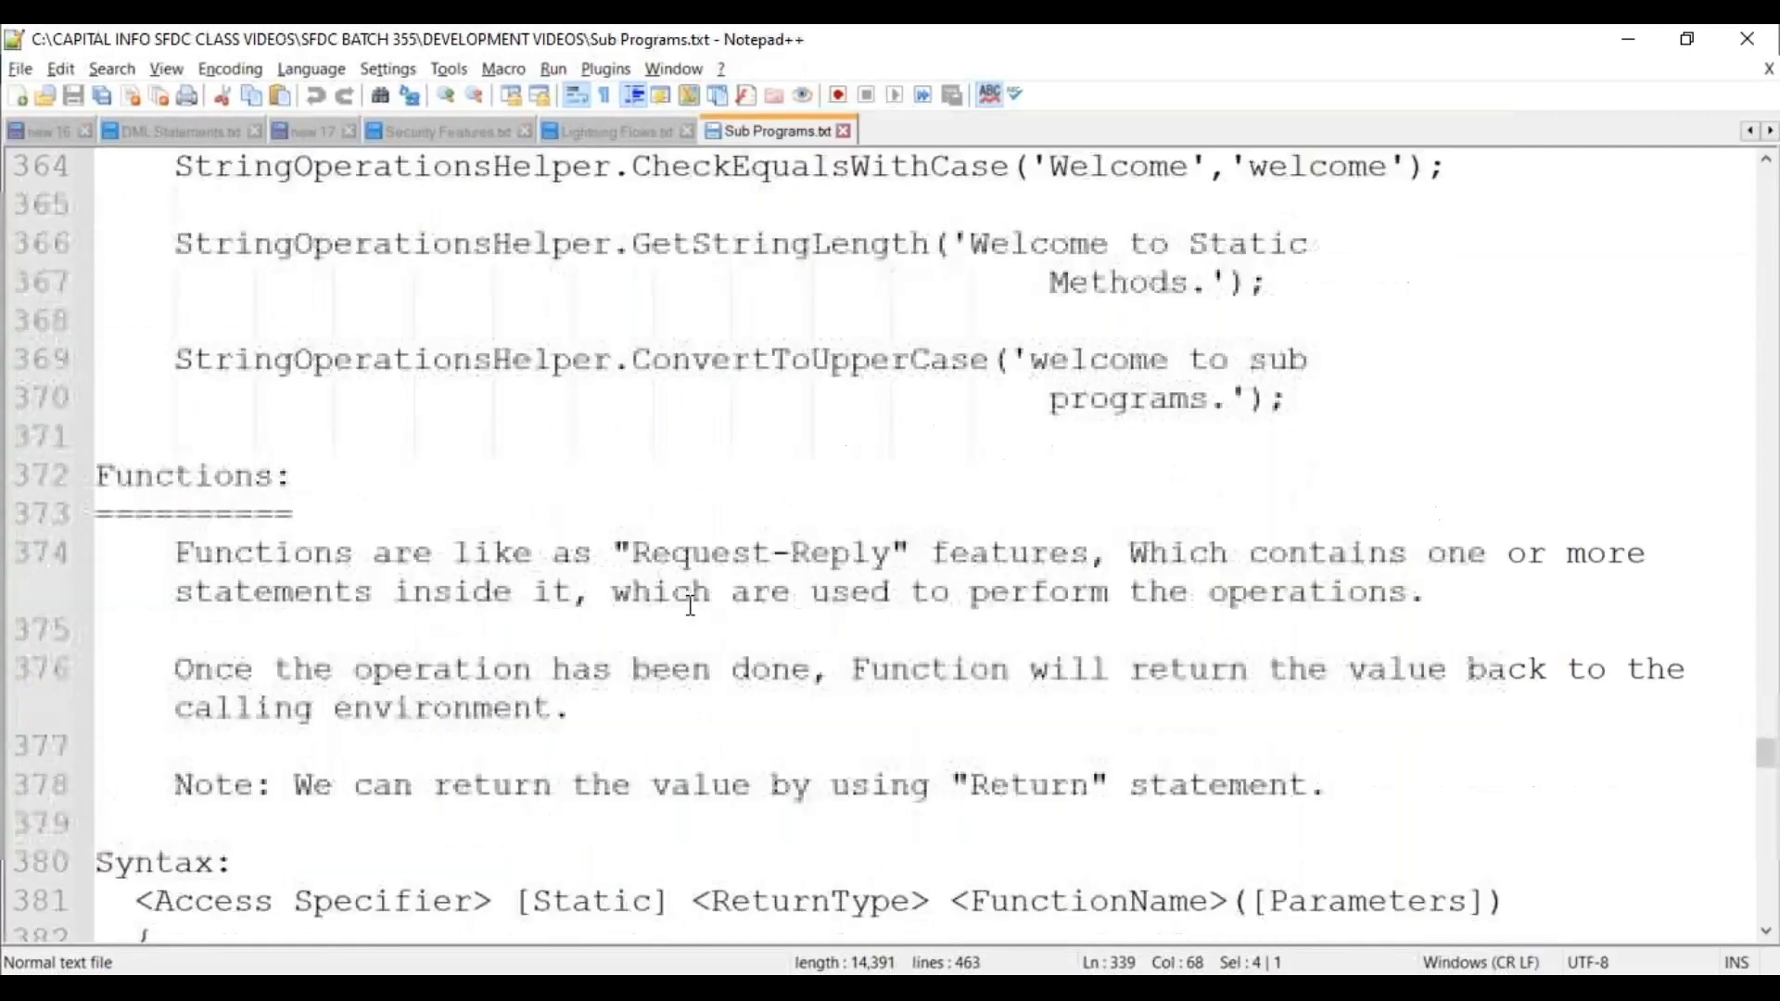
scroll(690, 604, down, 11)
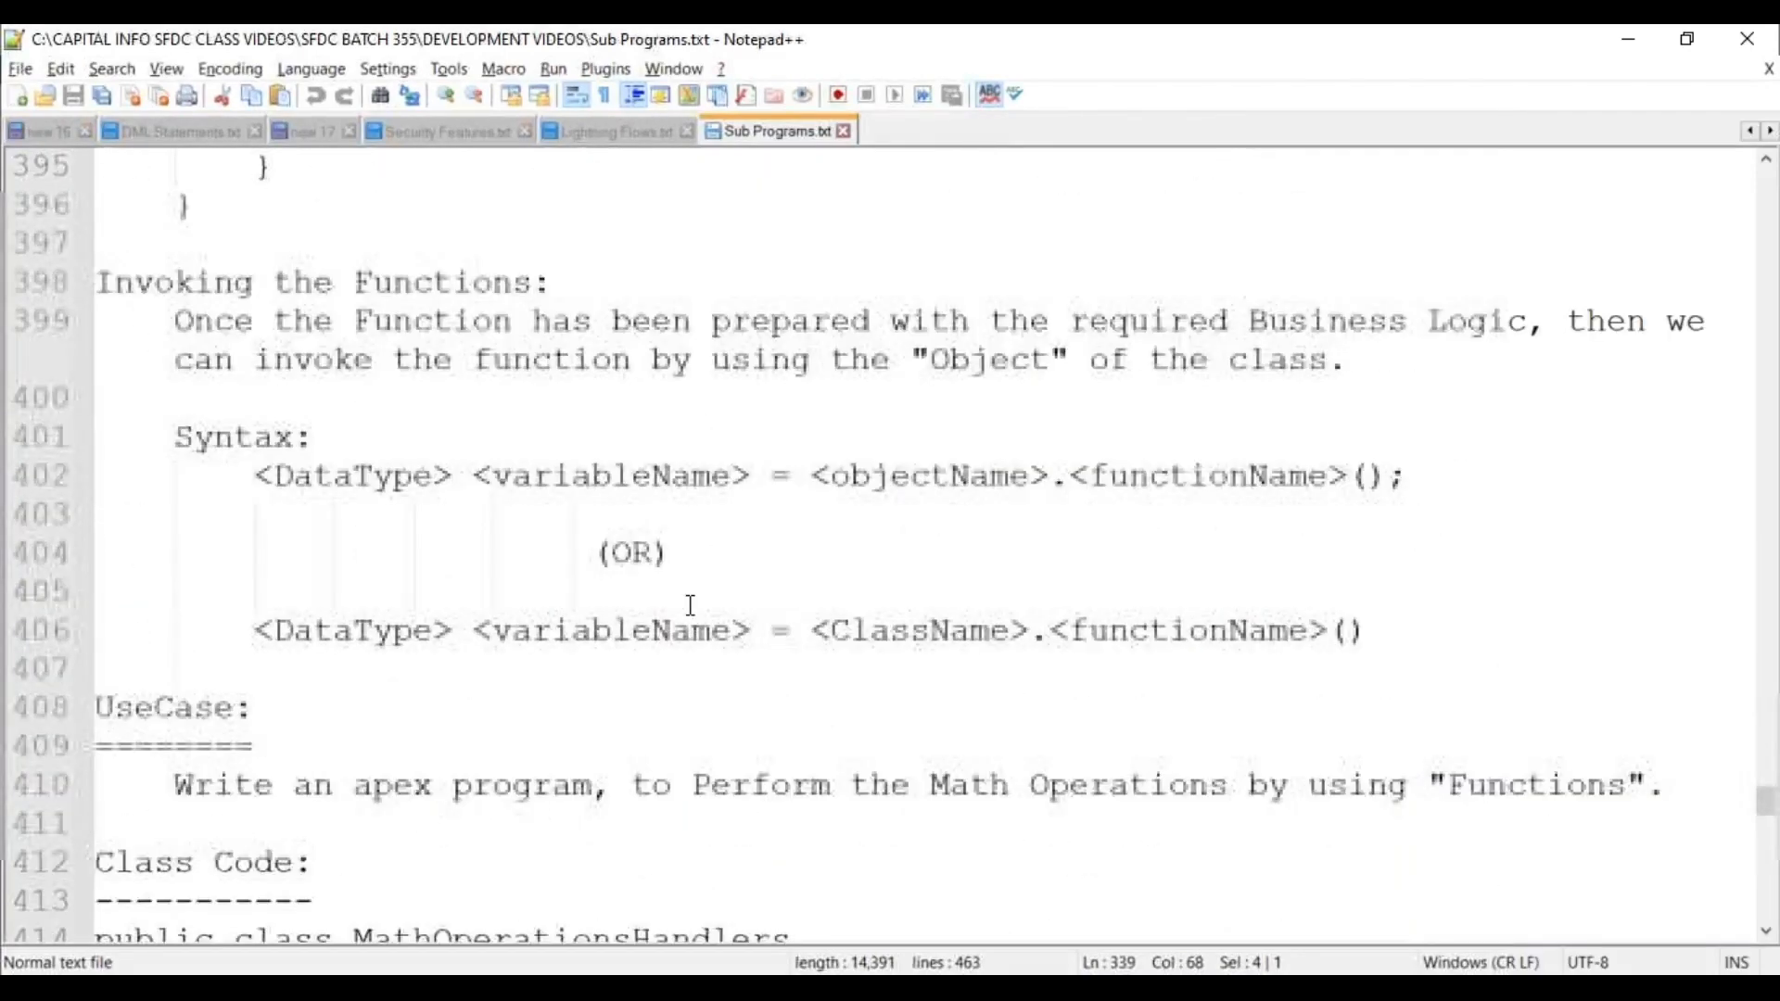
scroll(689, 604, down, 3)
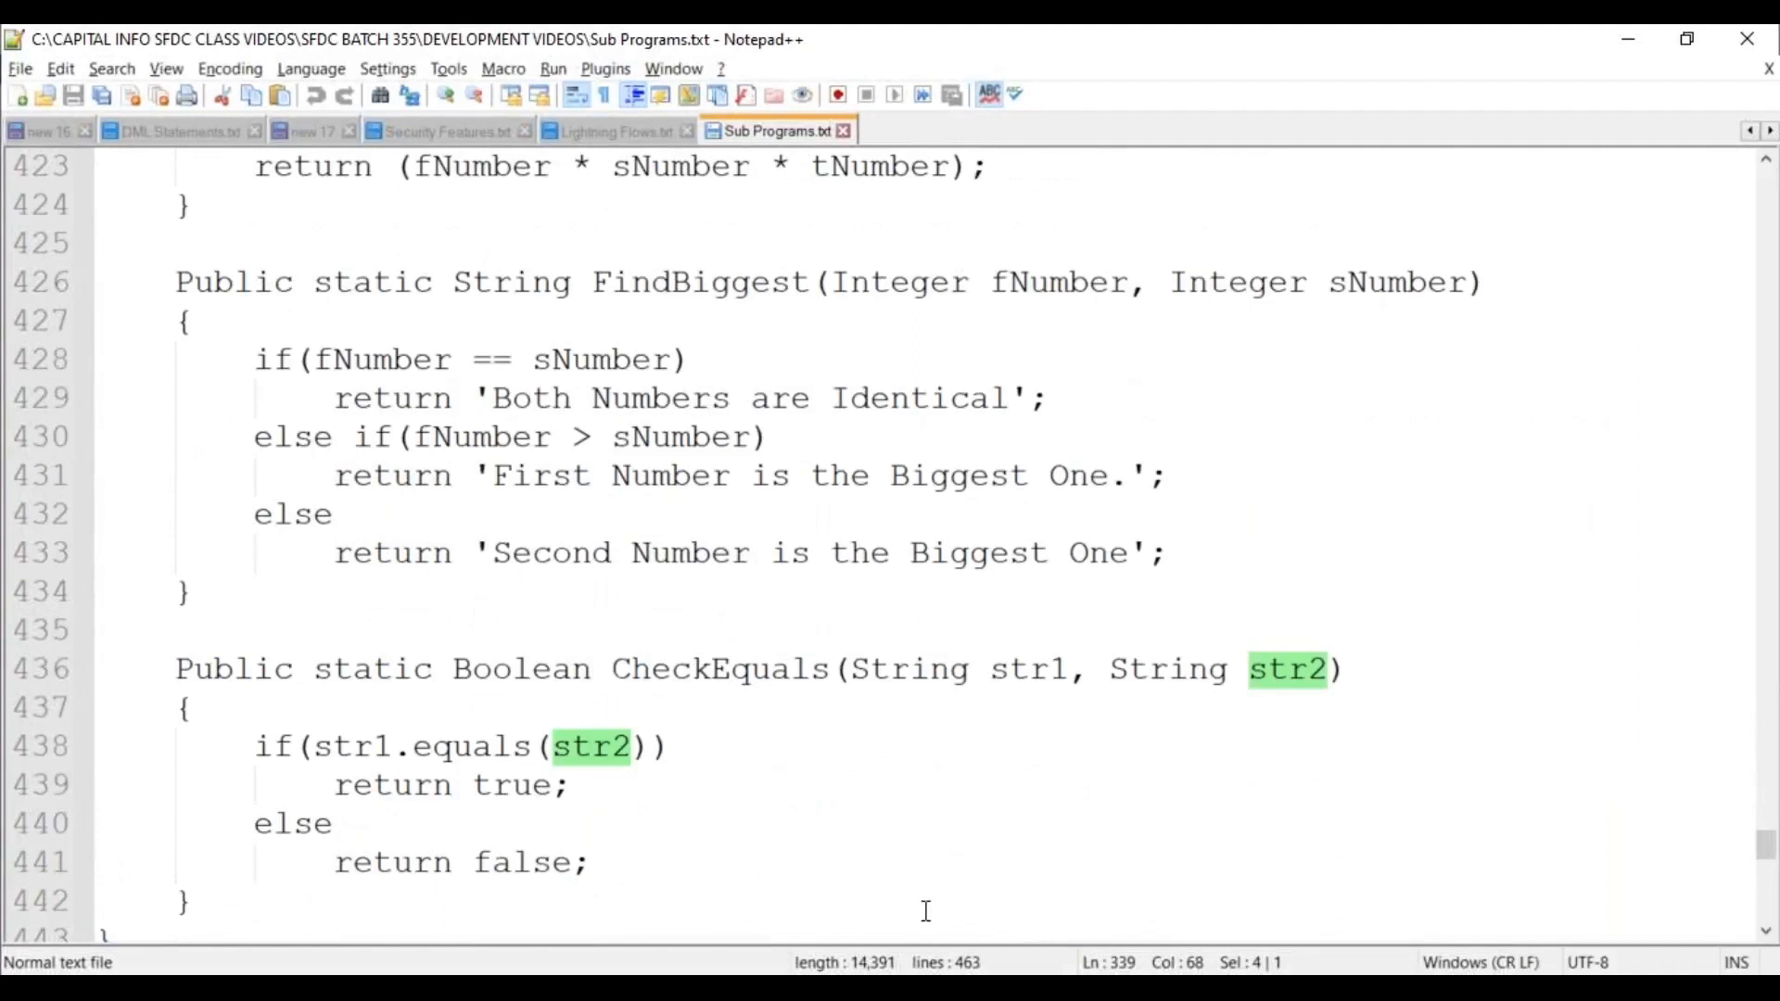
mouse_move(976, 871)
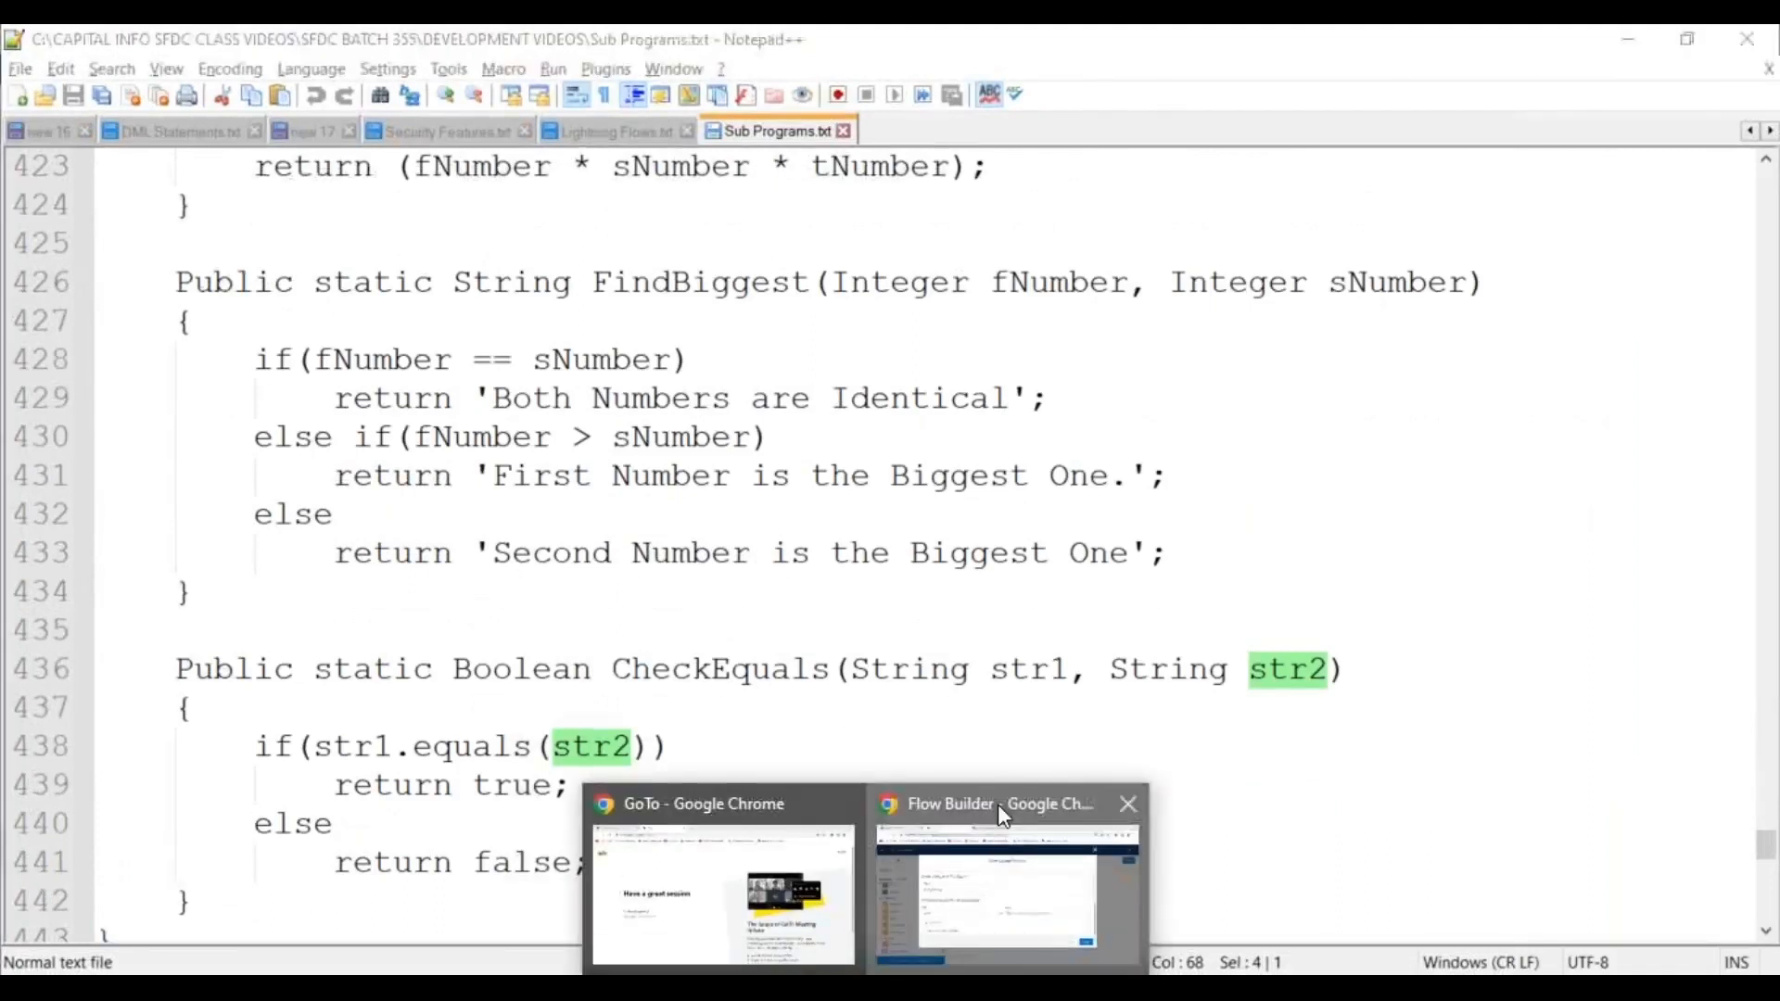
click(1000, 806)
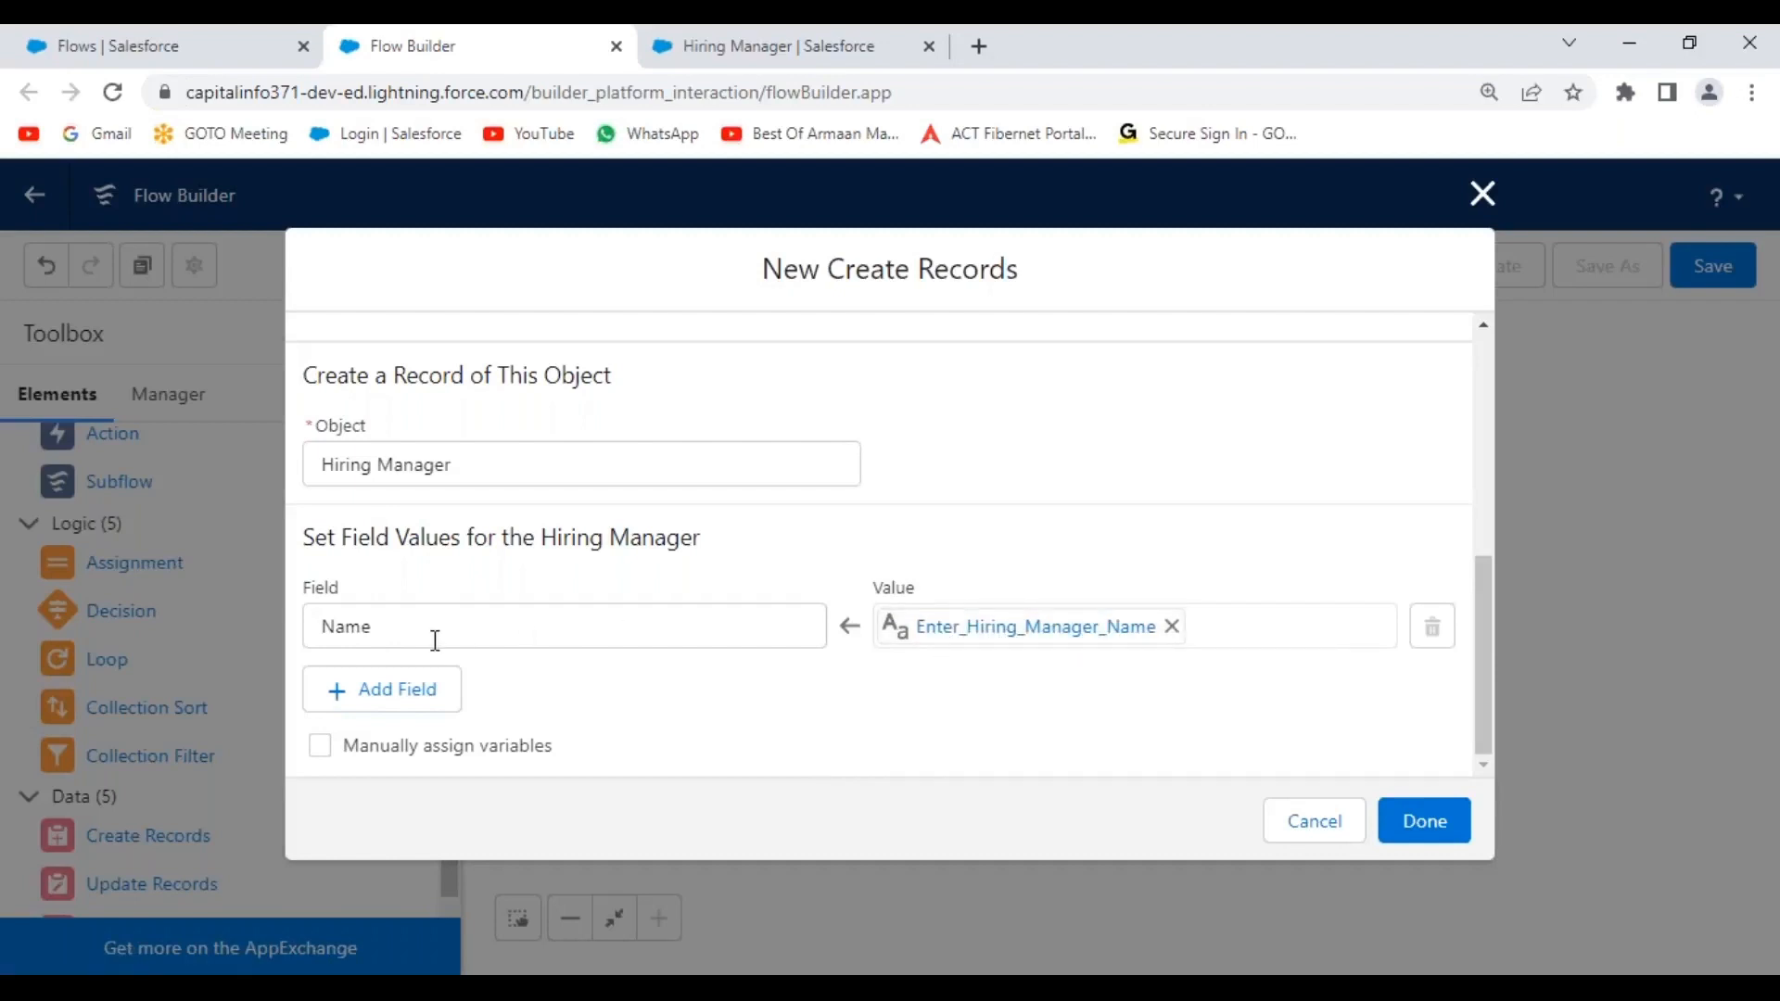
Add a Location__c field row set to the Select_the_Location_Name screen input.
click(387, 706)
scroll(665, 671, down, 1)
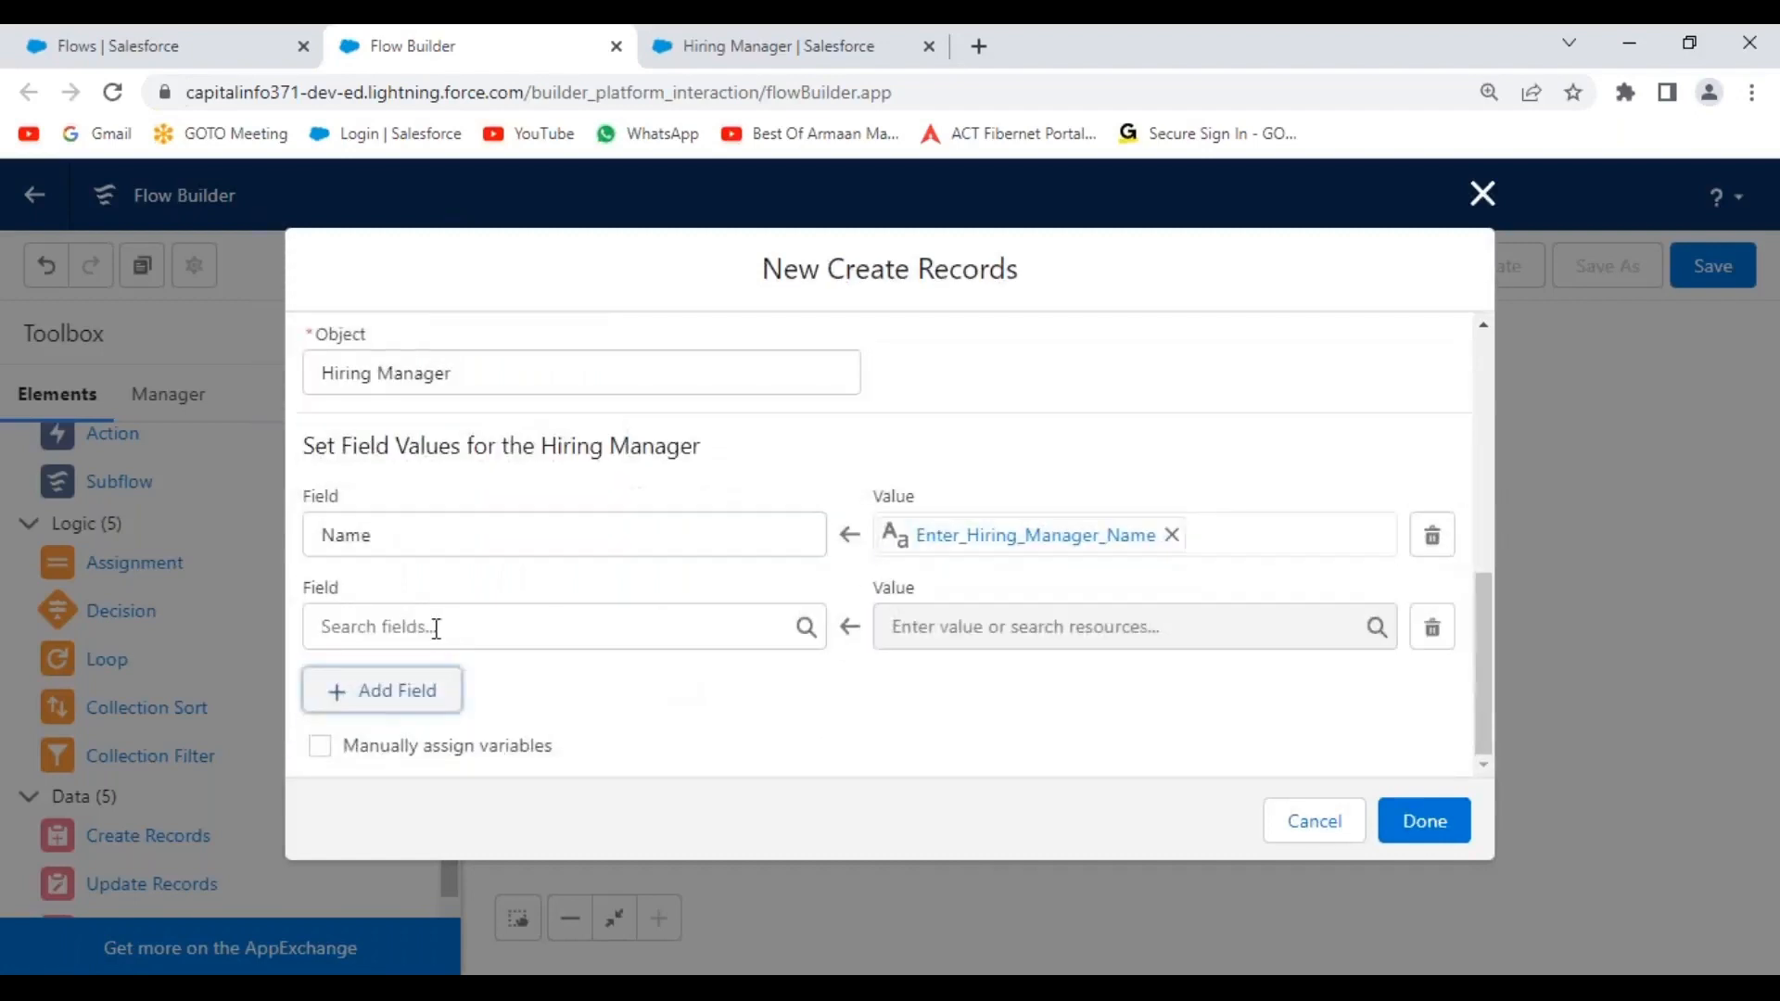
click(432, 630)
click(436, 501)
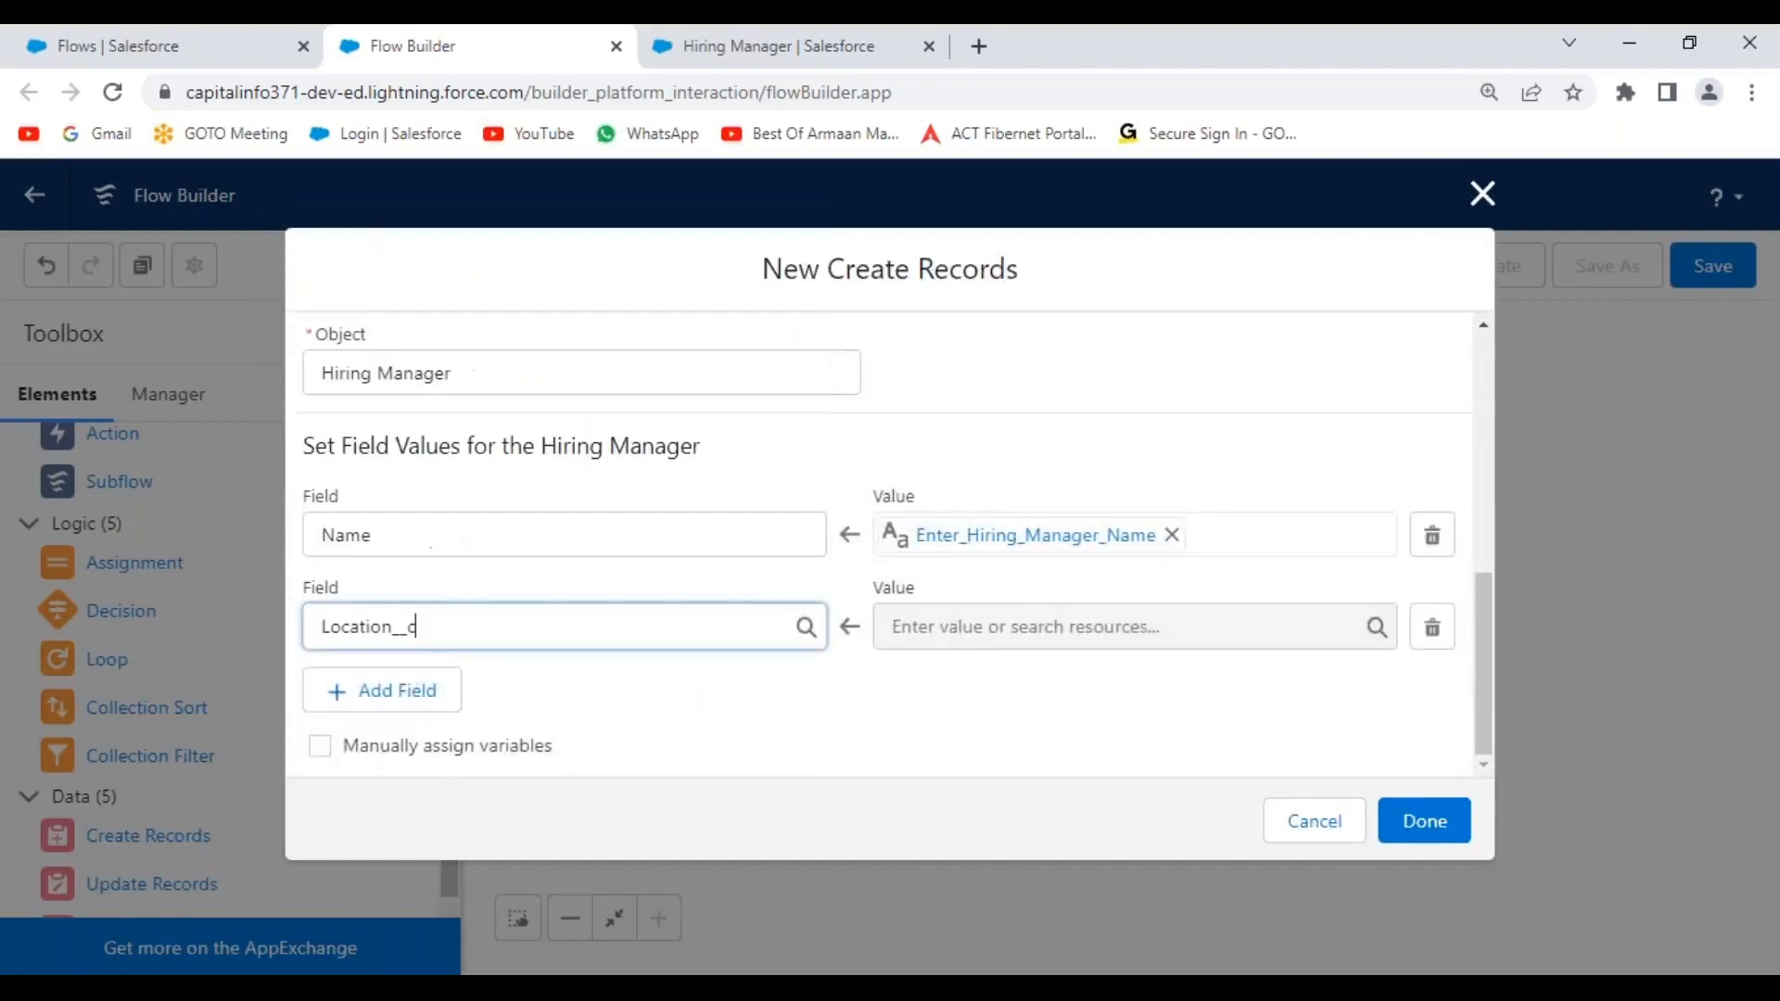
click(930, 455)
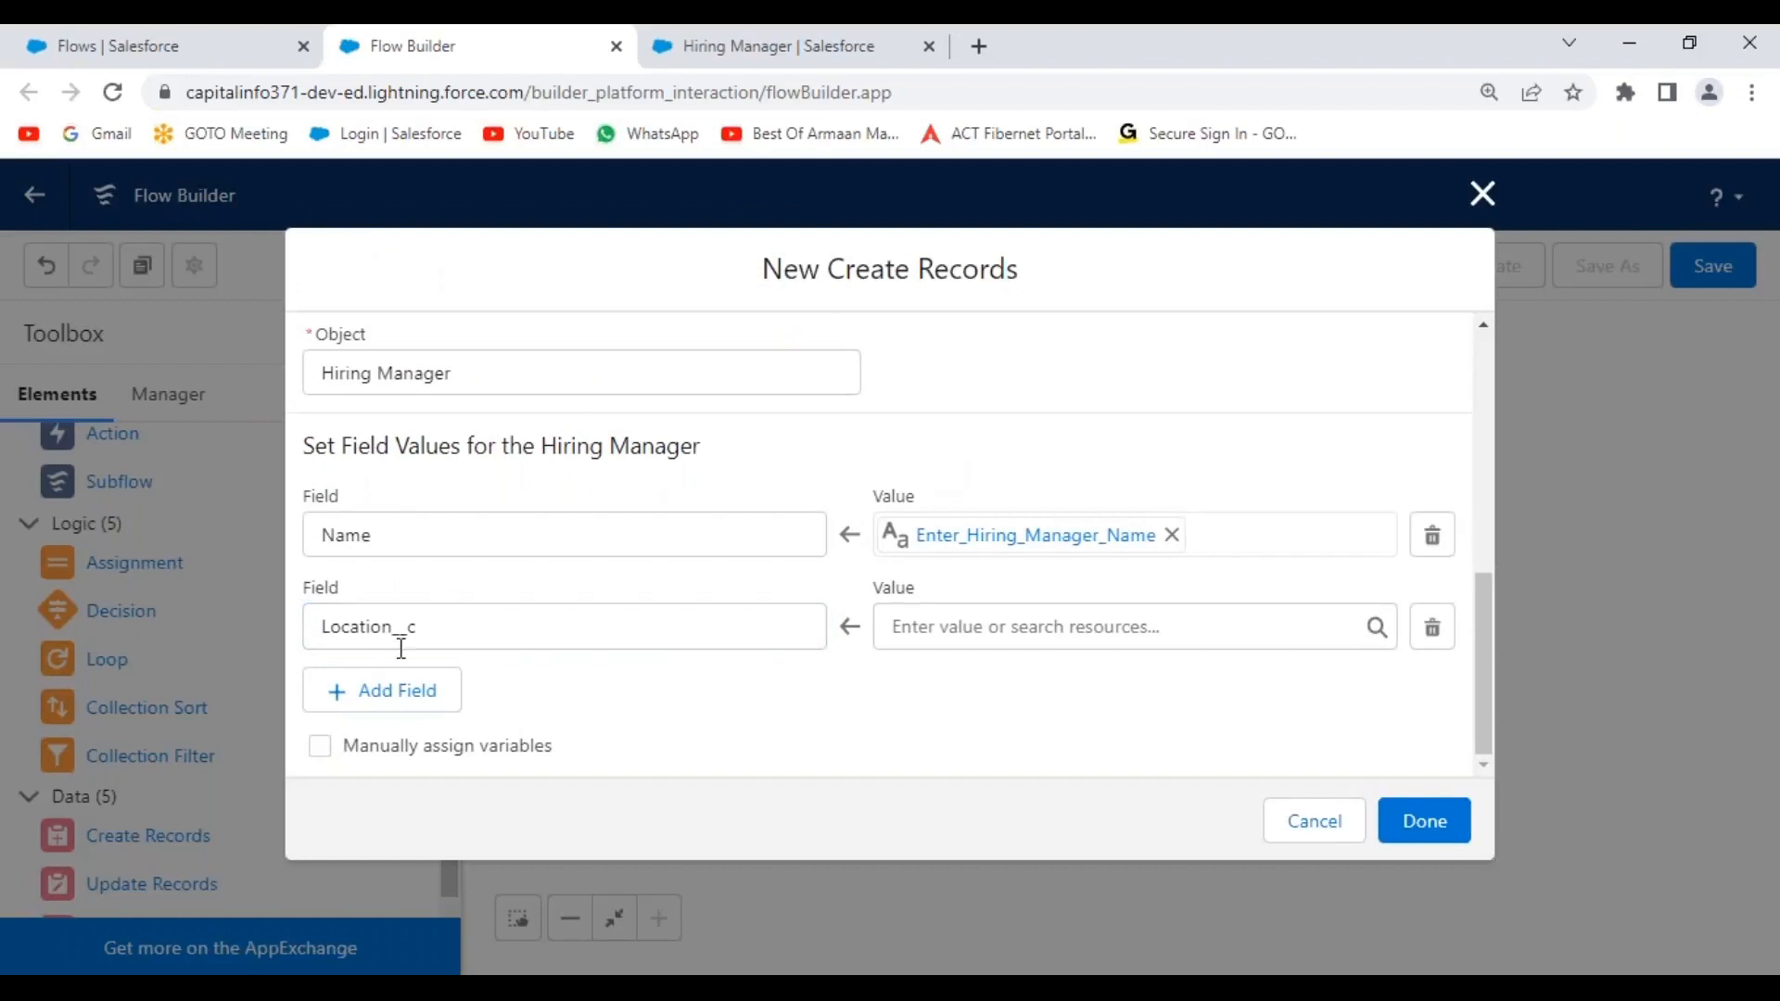
click(1025, 629)
drag(1383, 252, 1372, 499)
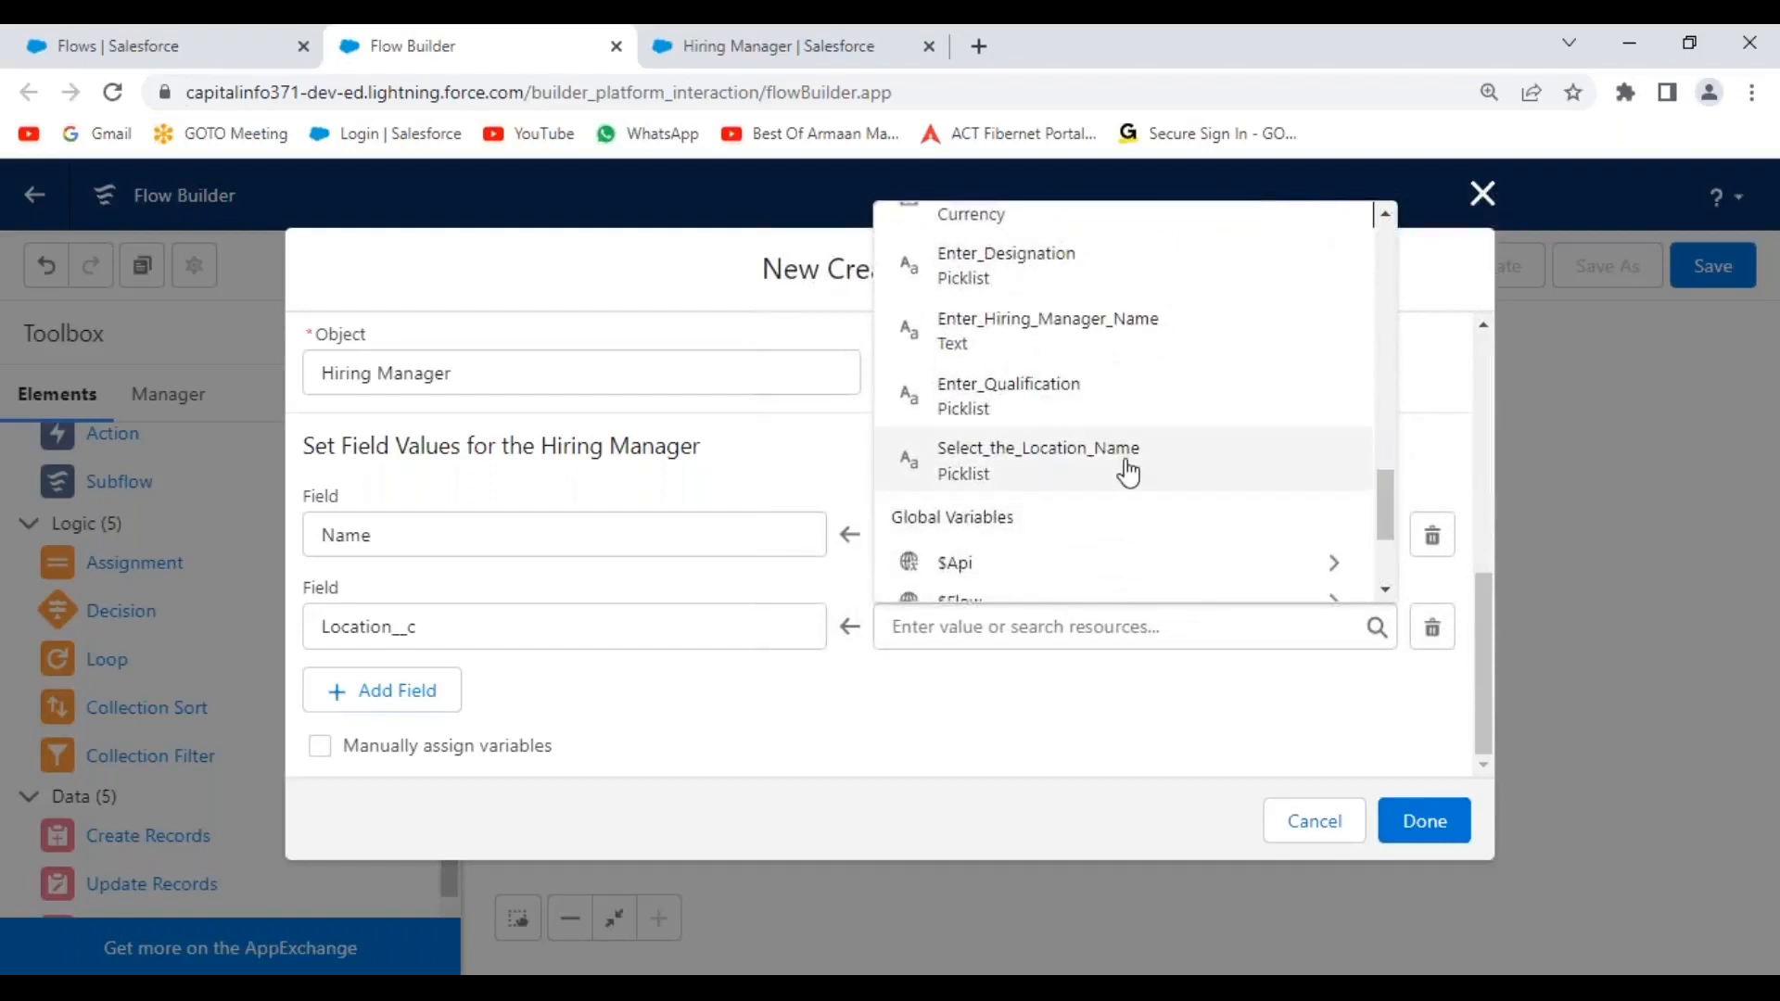
click(1040, 463)
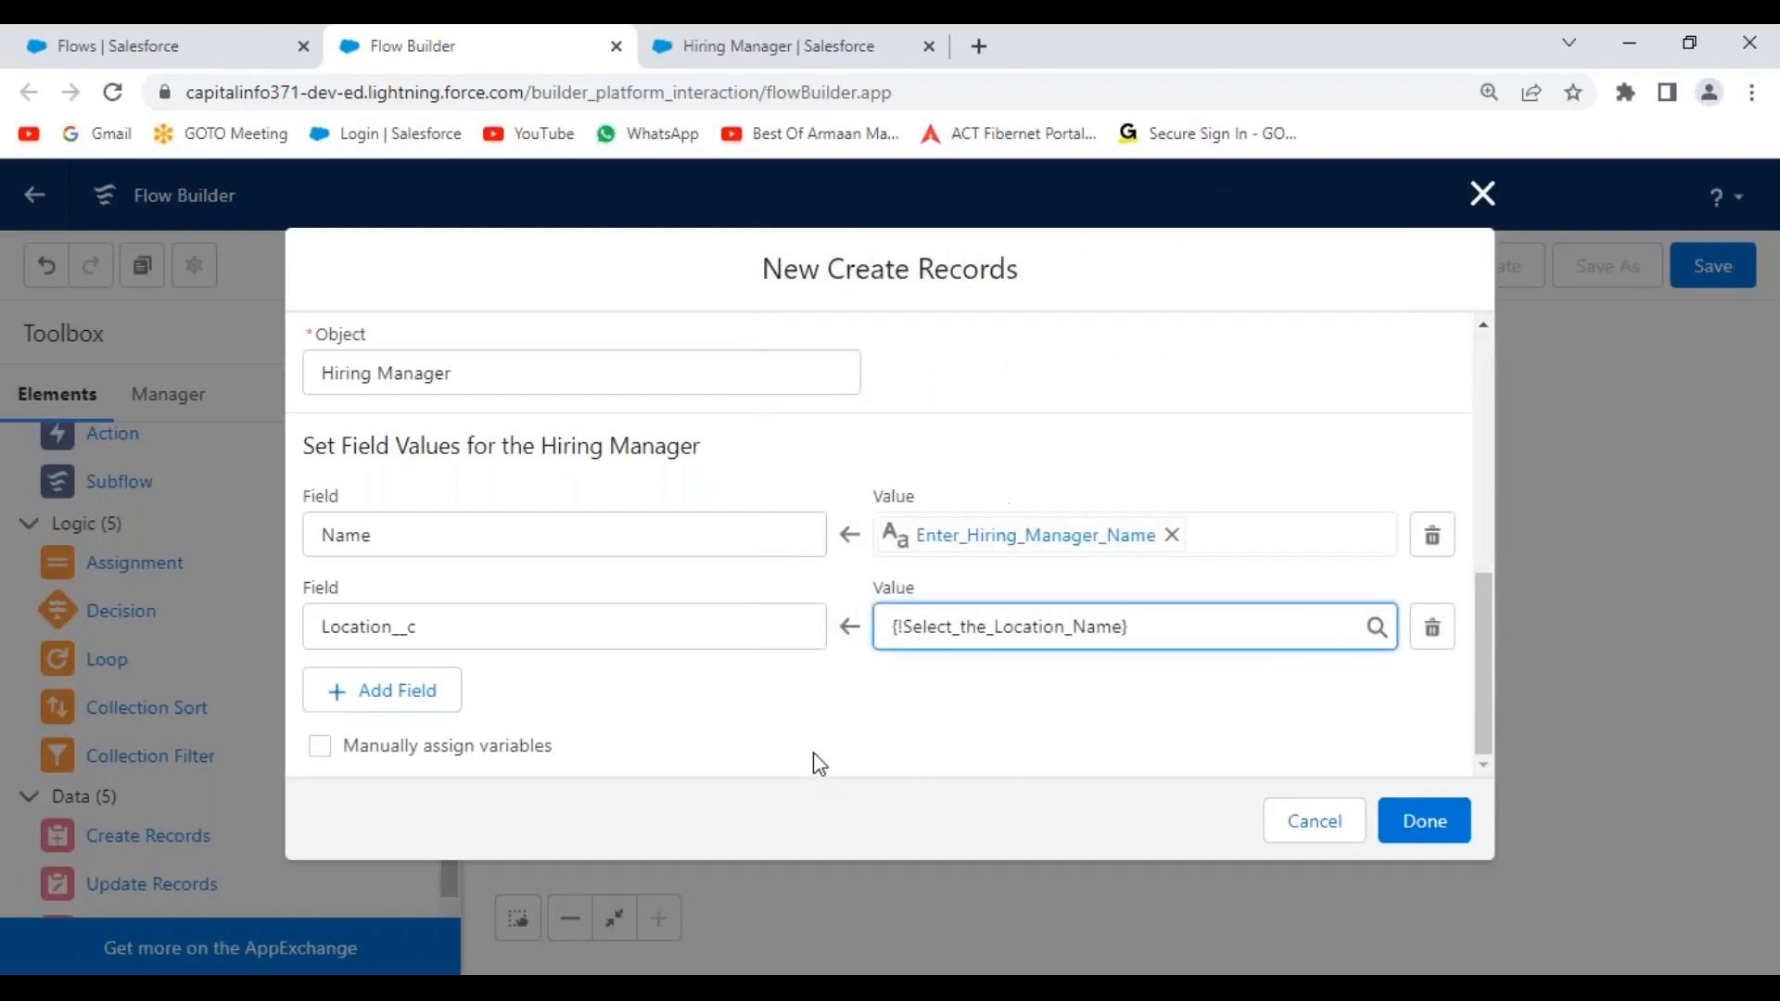
click(853, 701)
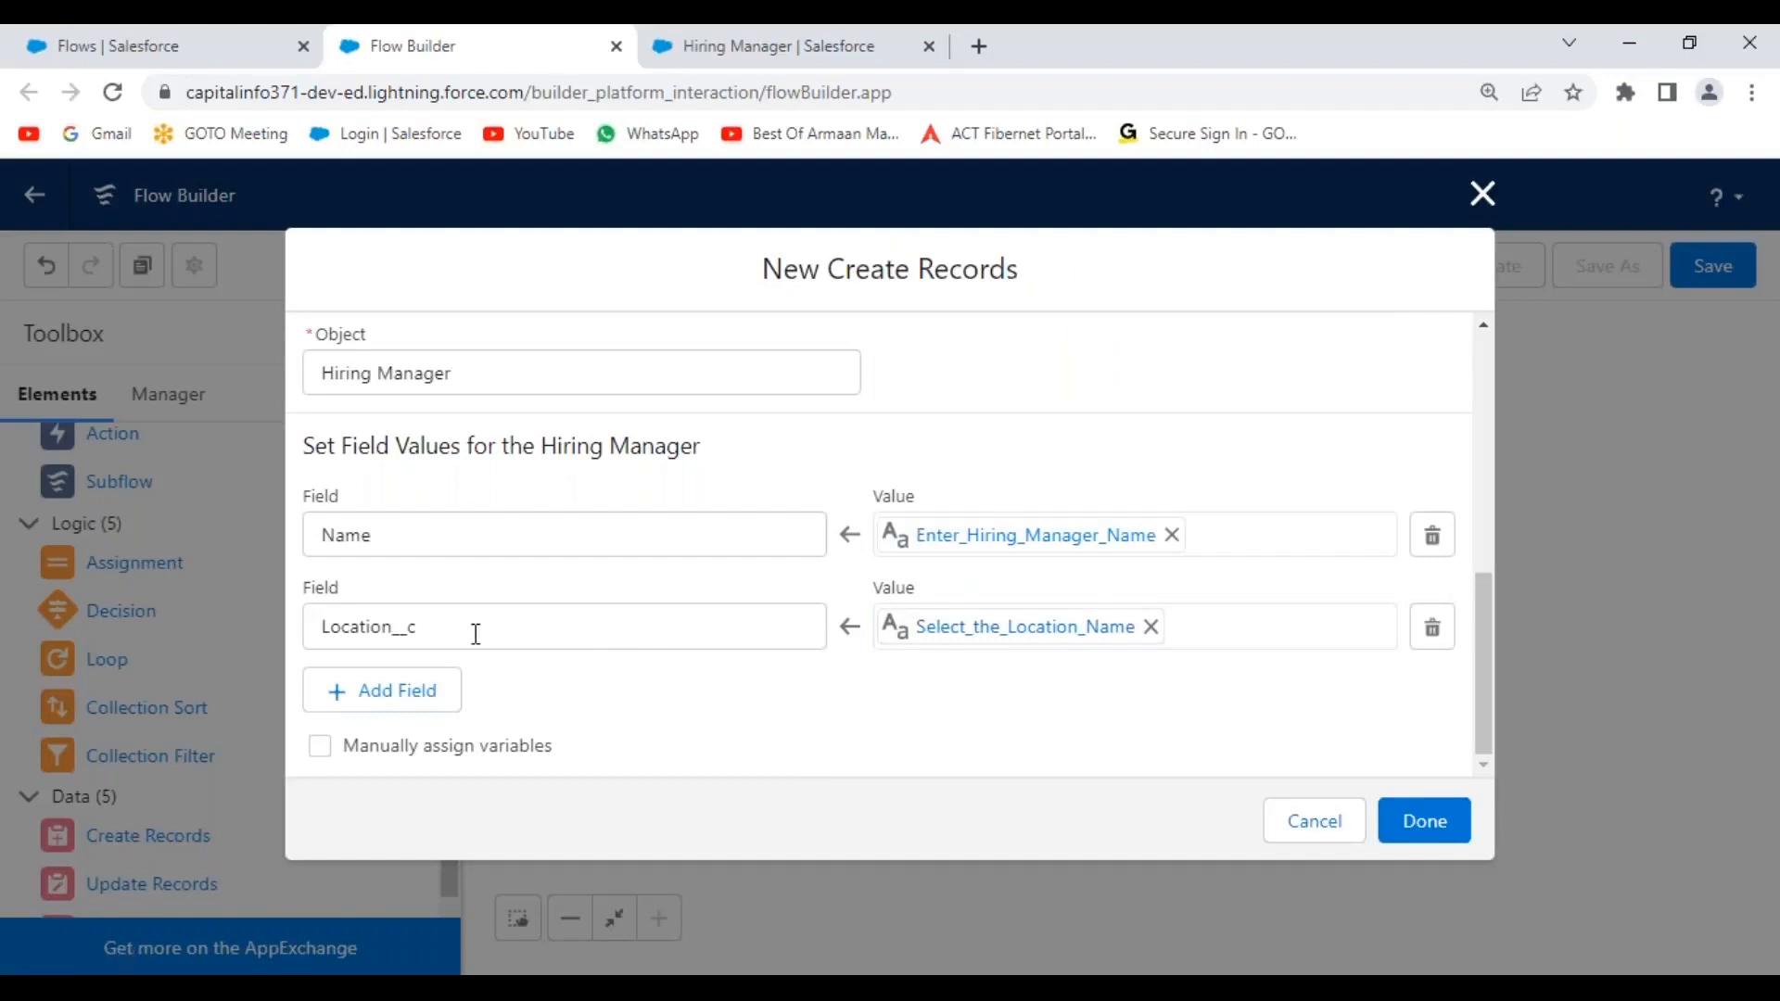
Add a Designation__c field row set to the Enter_Designation input.
click(380, 691)
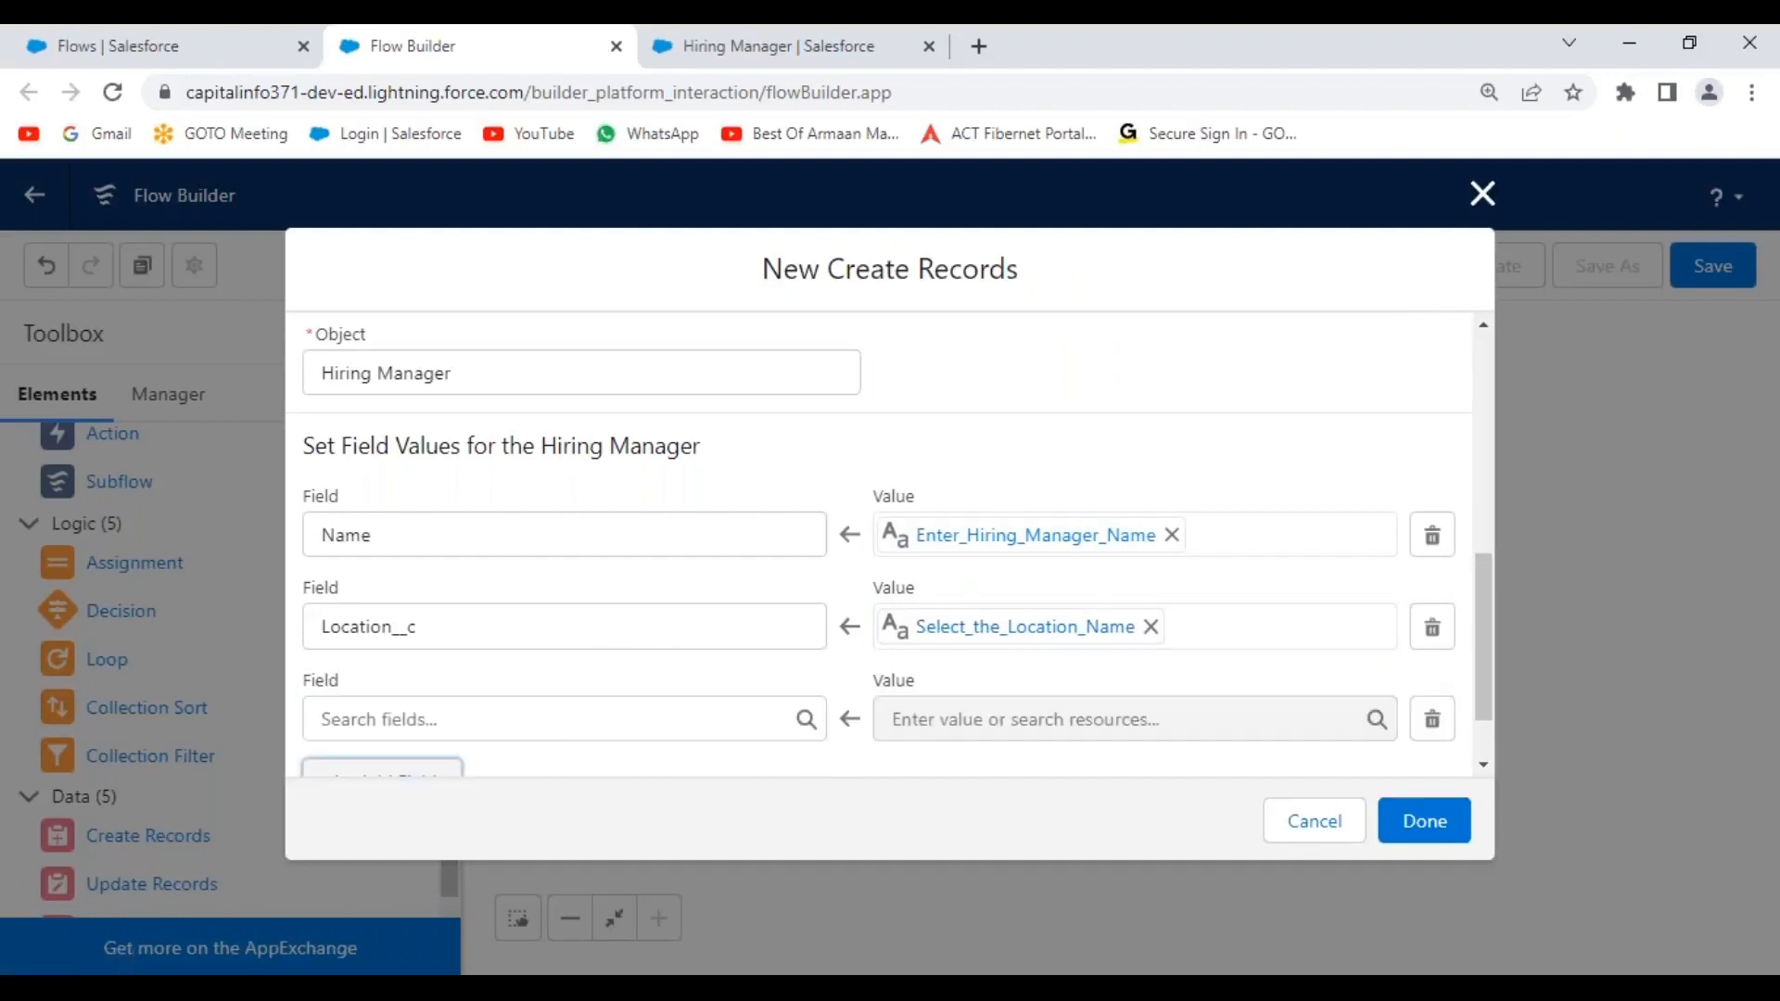
click(600, 711)
click(469, 464)
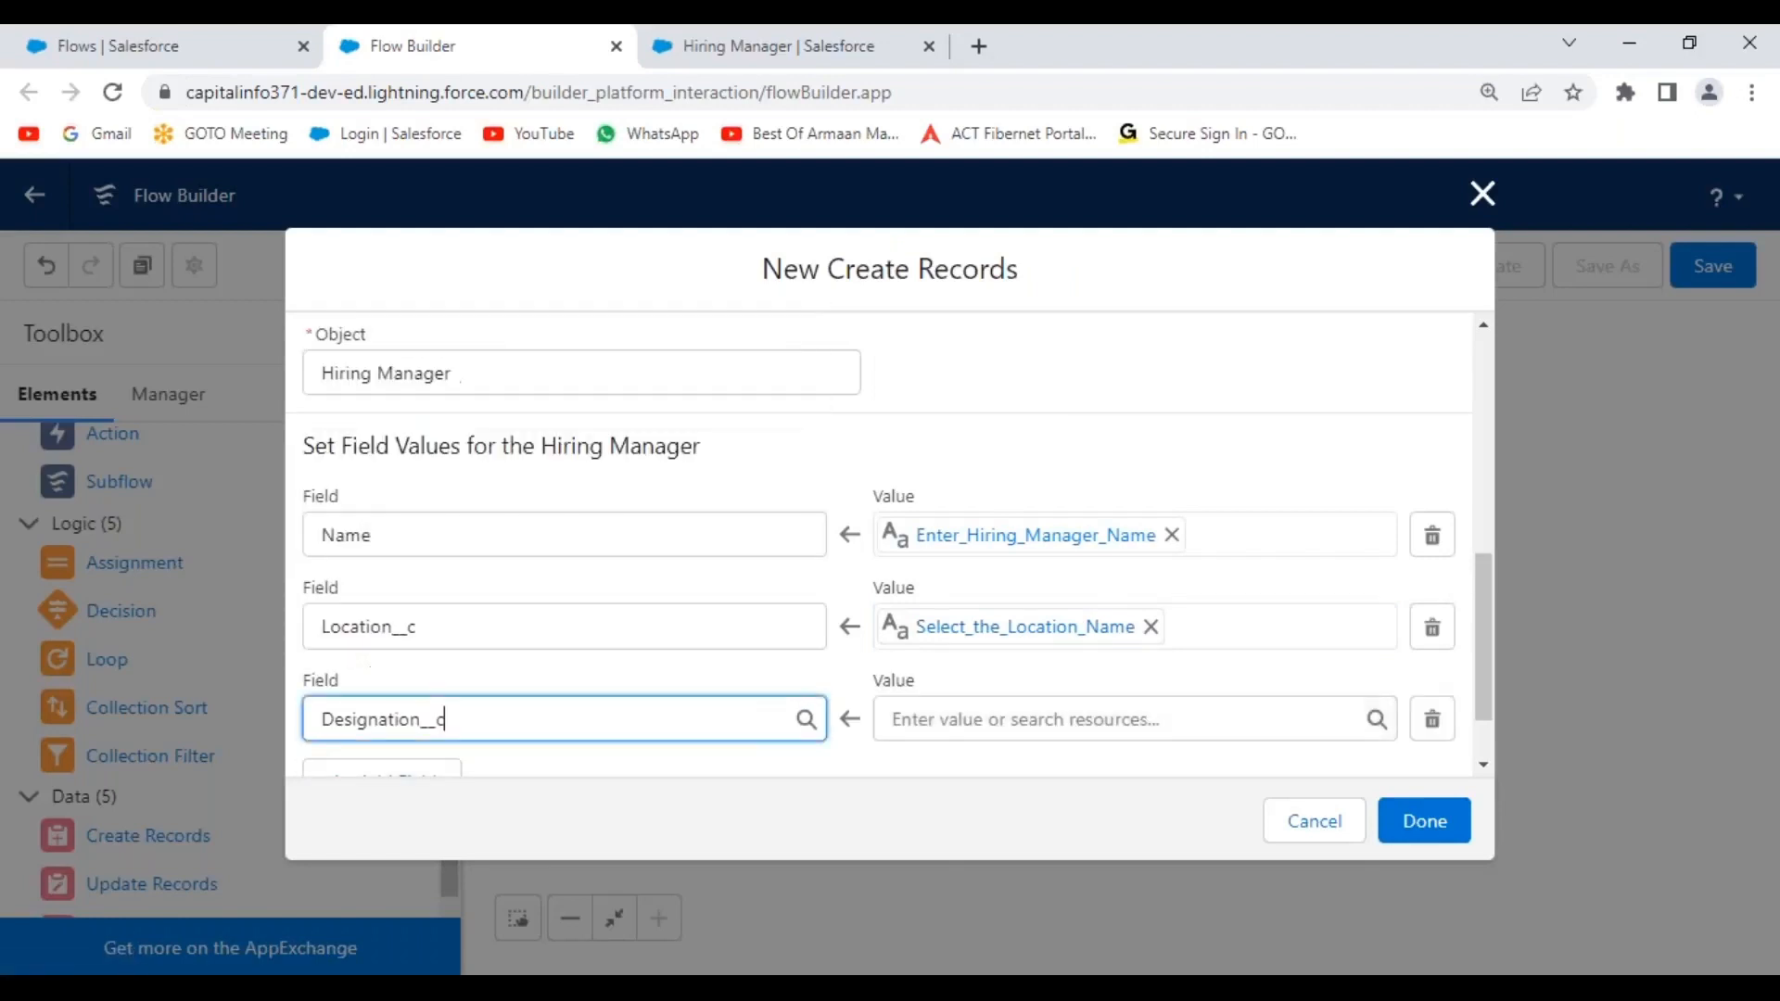
scroll(914, 764, down, 1)
click(1017, 625)
drag(1389, 274, 1366, 430)
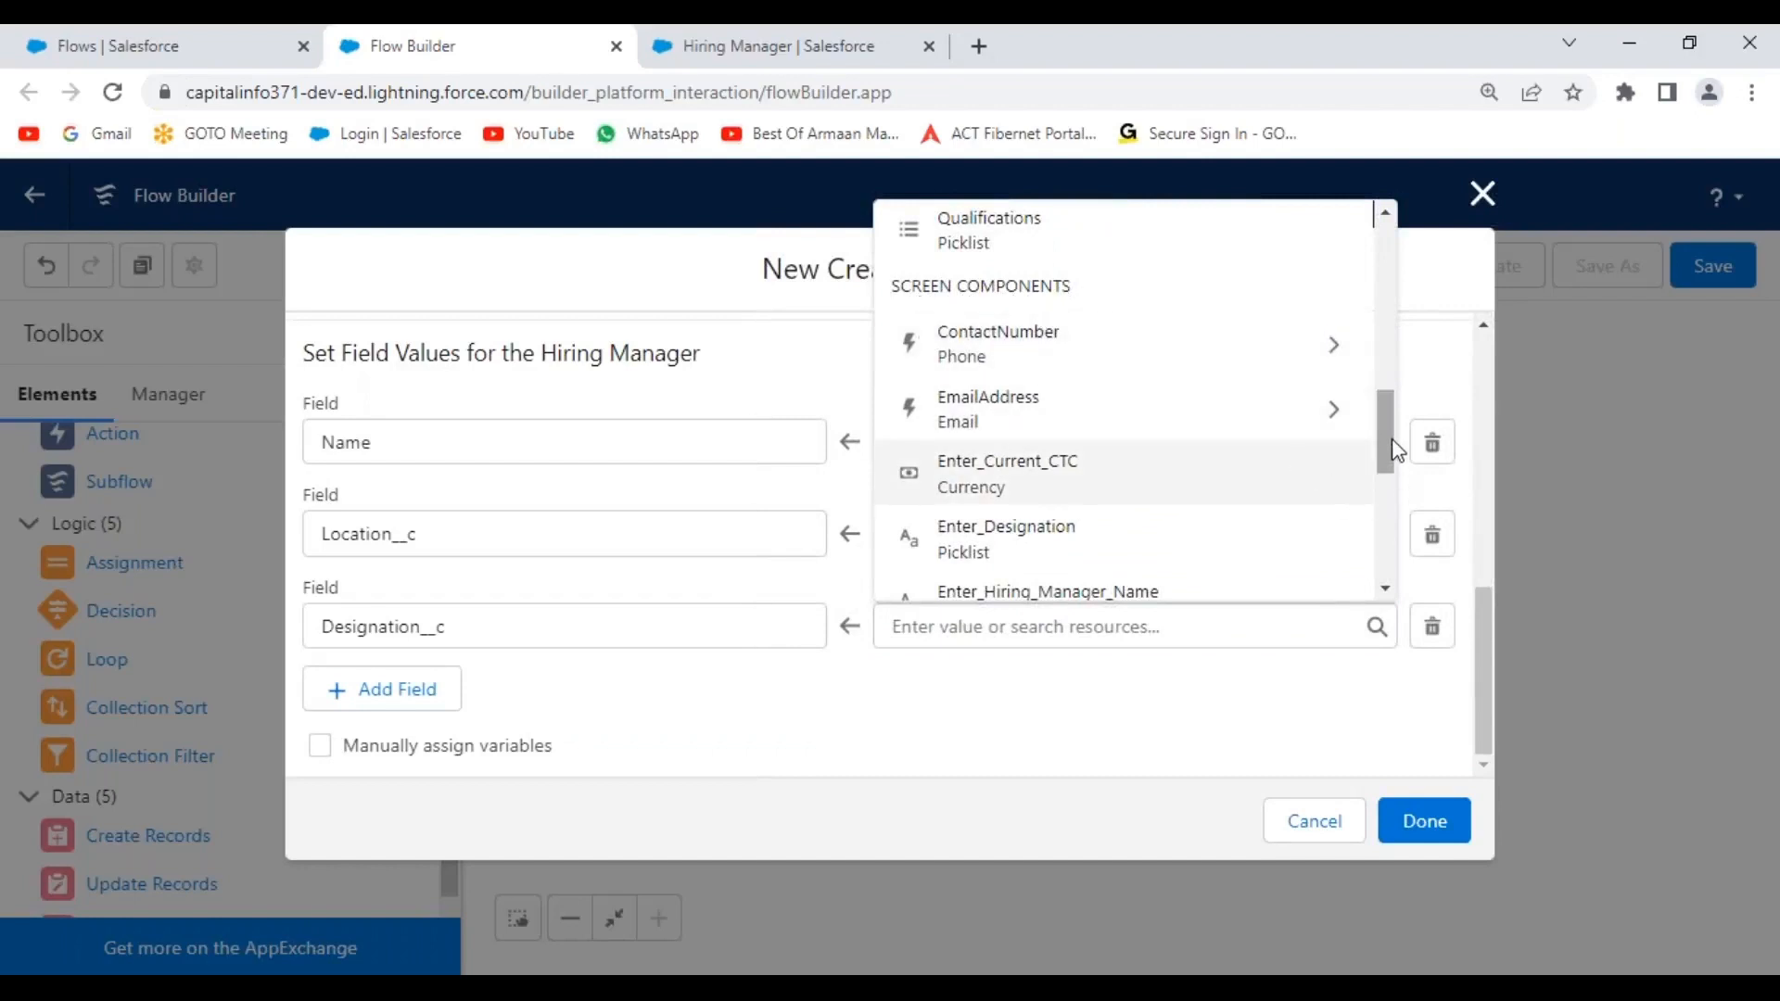
drag(1396, 448, 1379, 478)
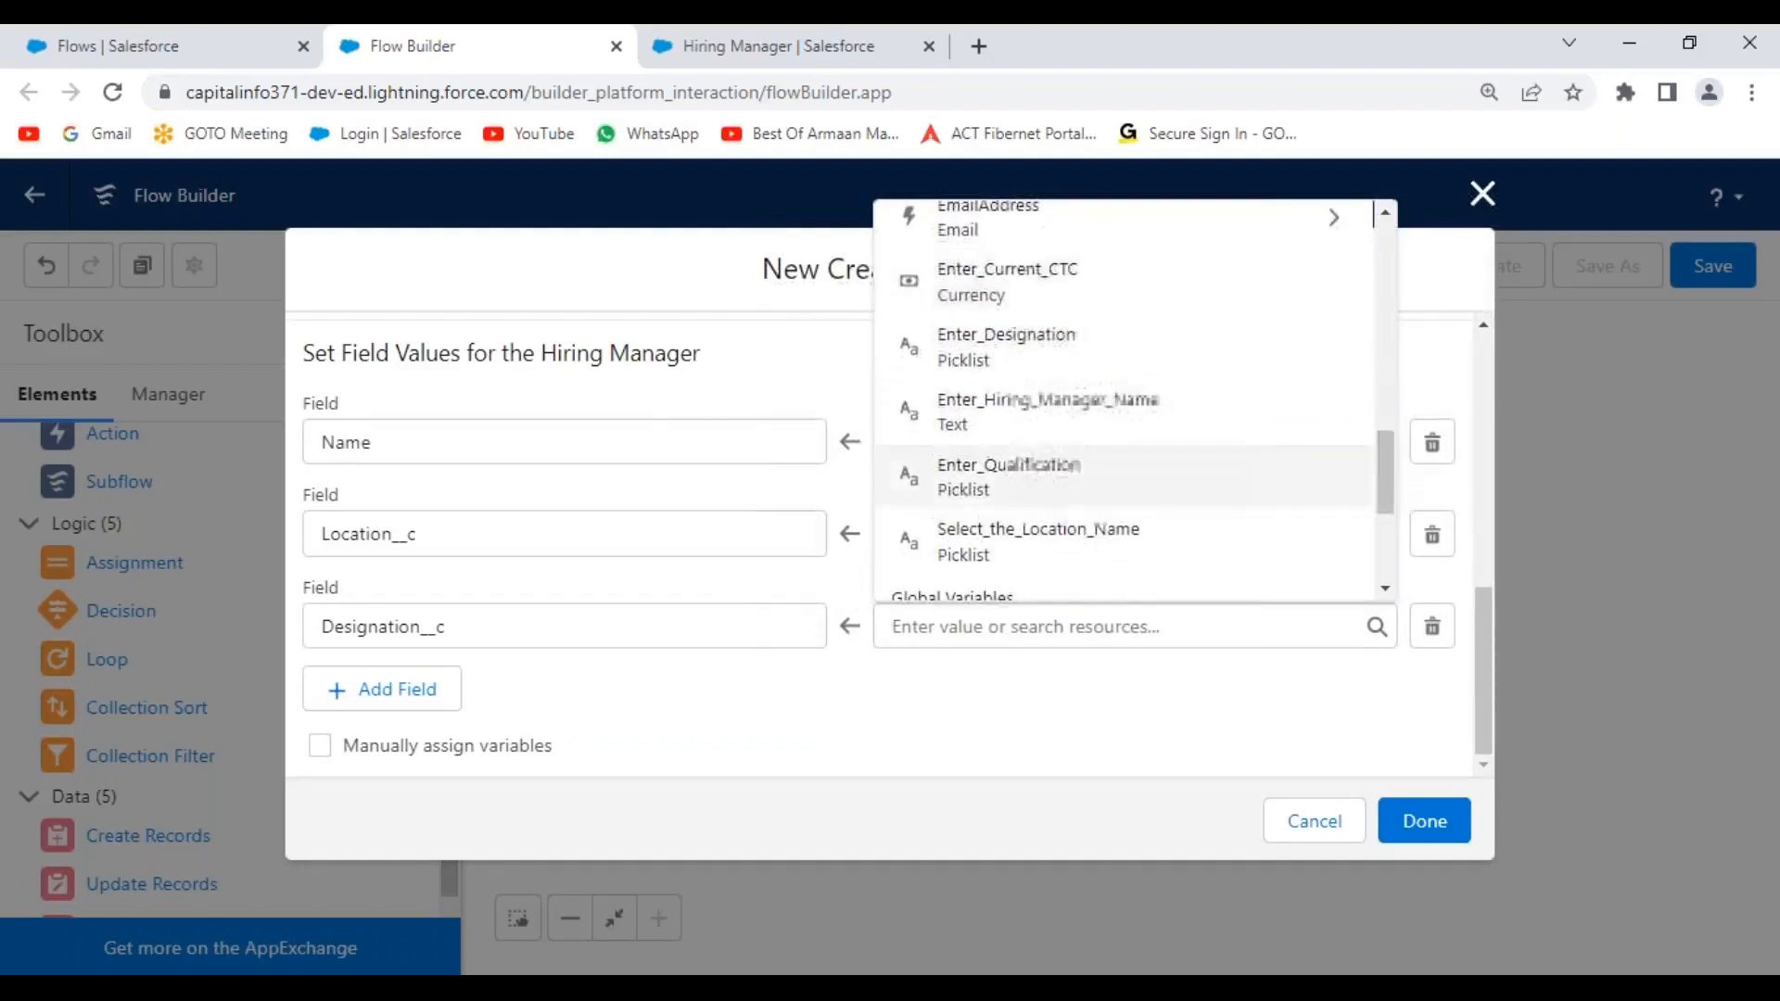
click(1027, 353)
click(800, 684)
Add a Qualification__c field row set to the Enter_Qualification input.
click(397, 691)
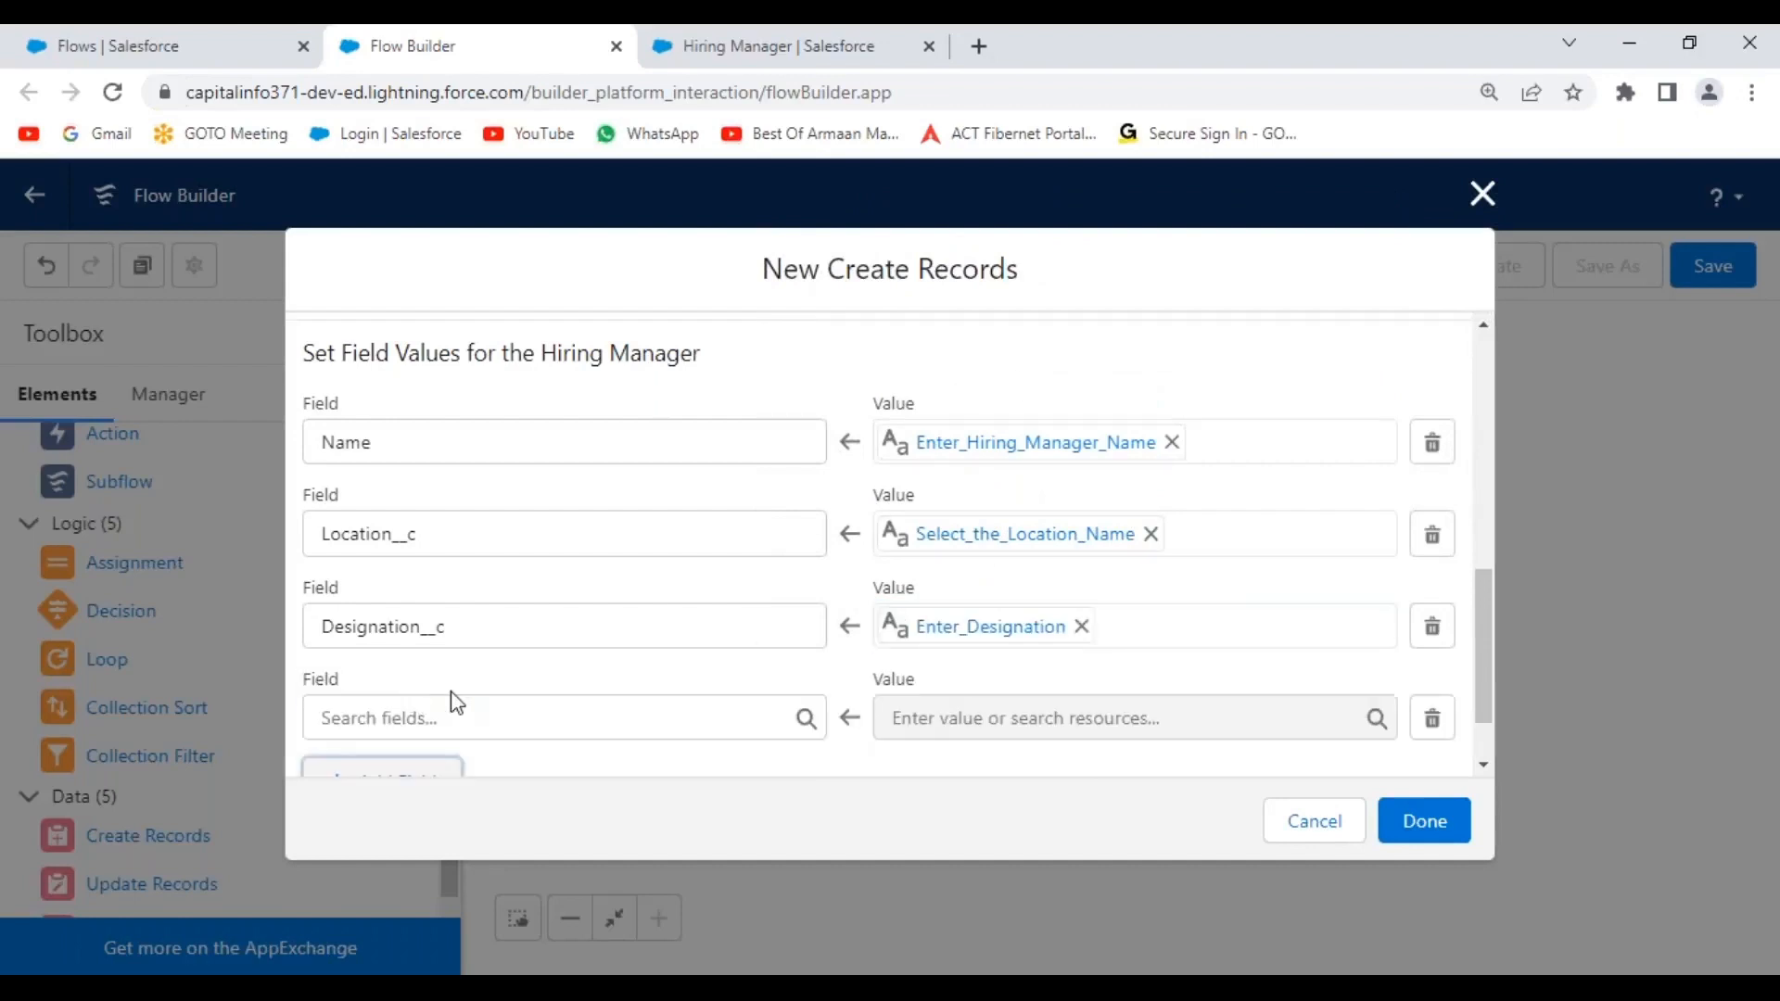
scroll(531, 625, down, 1)
click(529, 626)
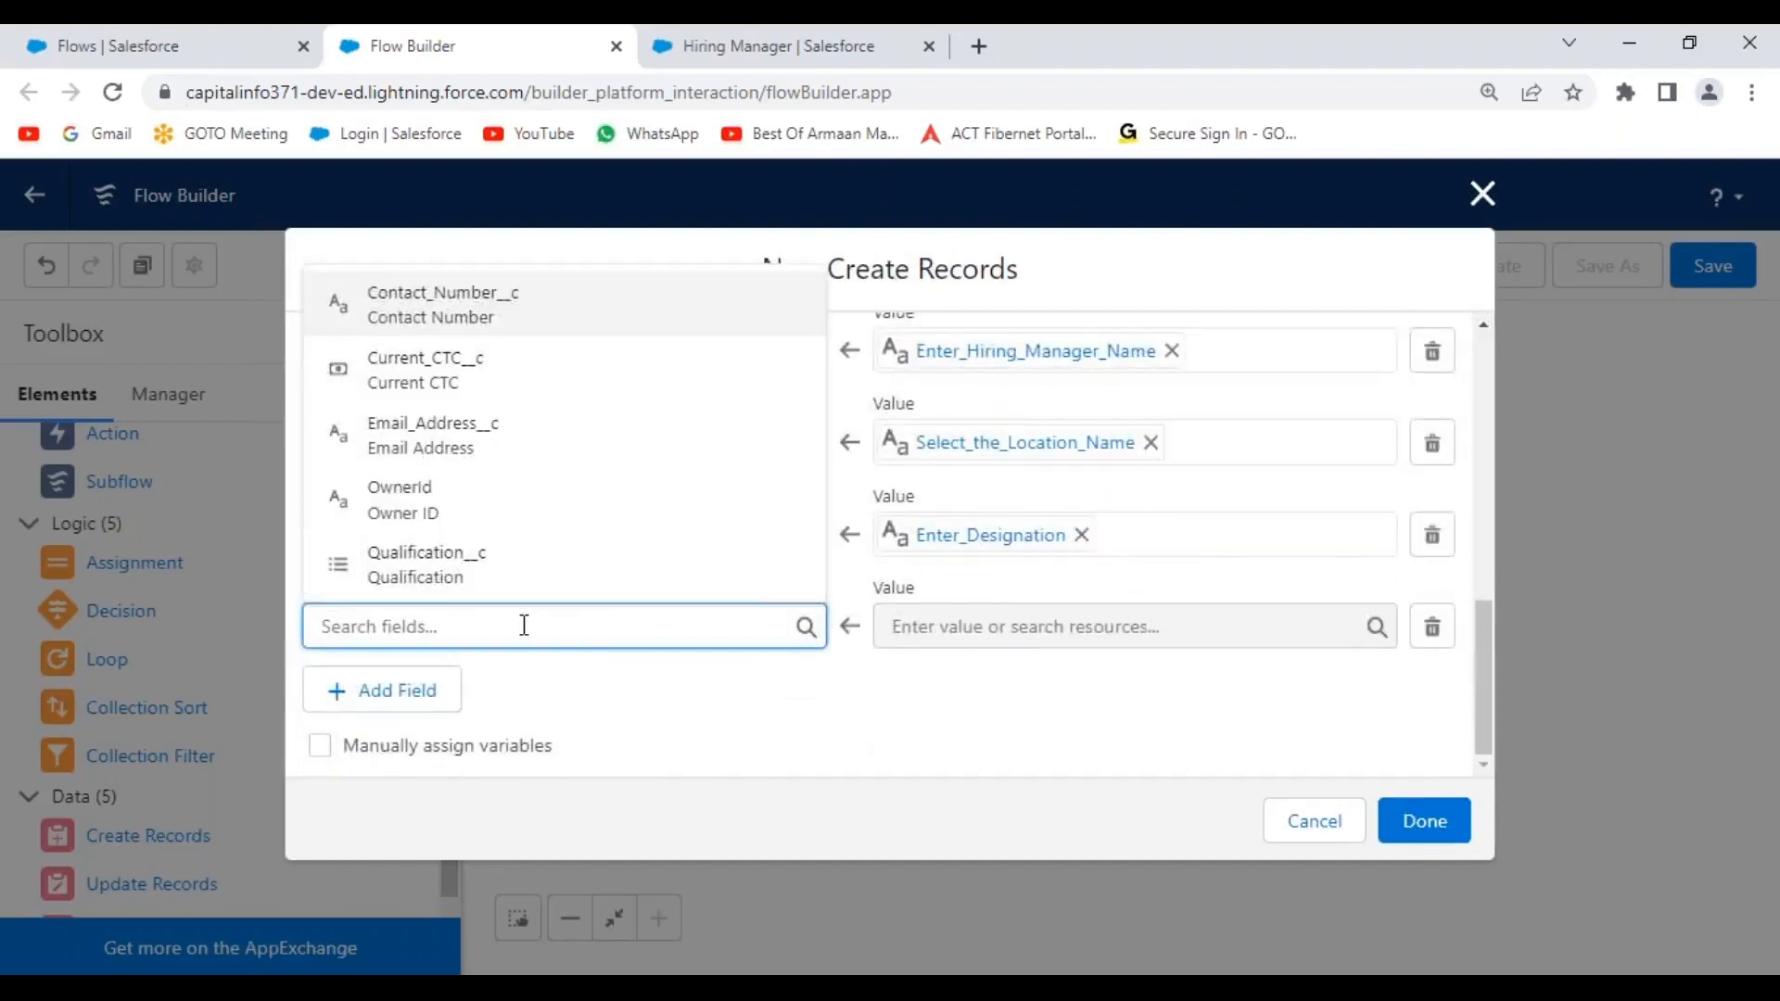
click(454, 575)
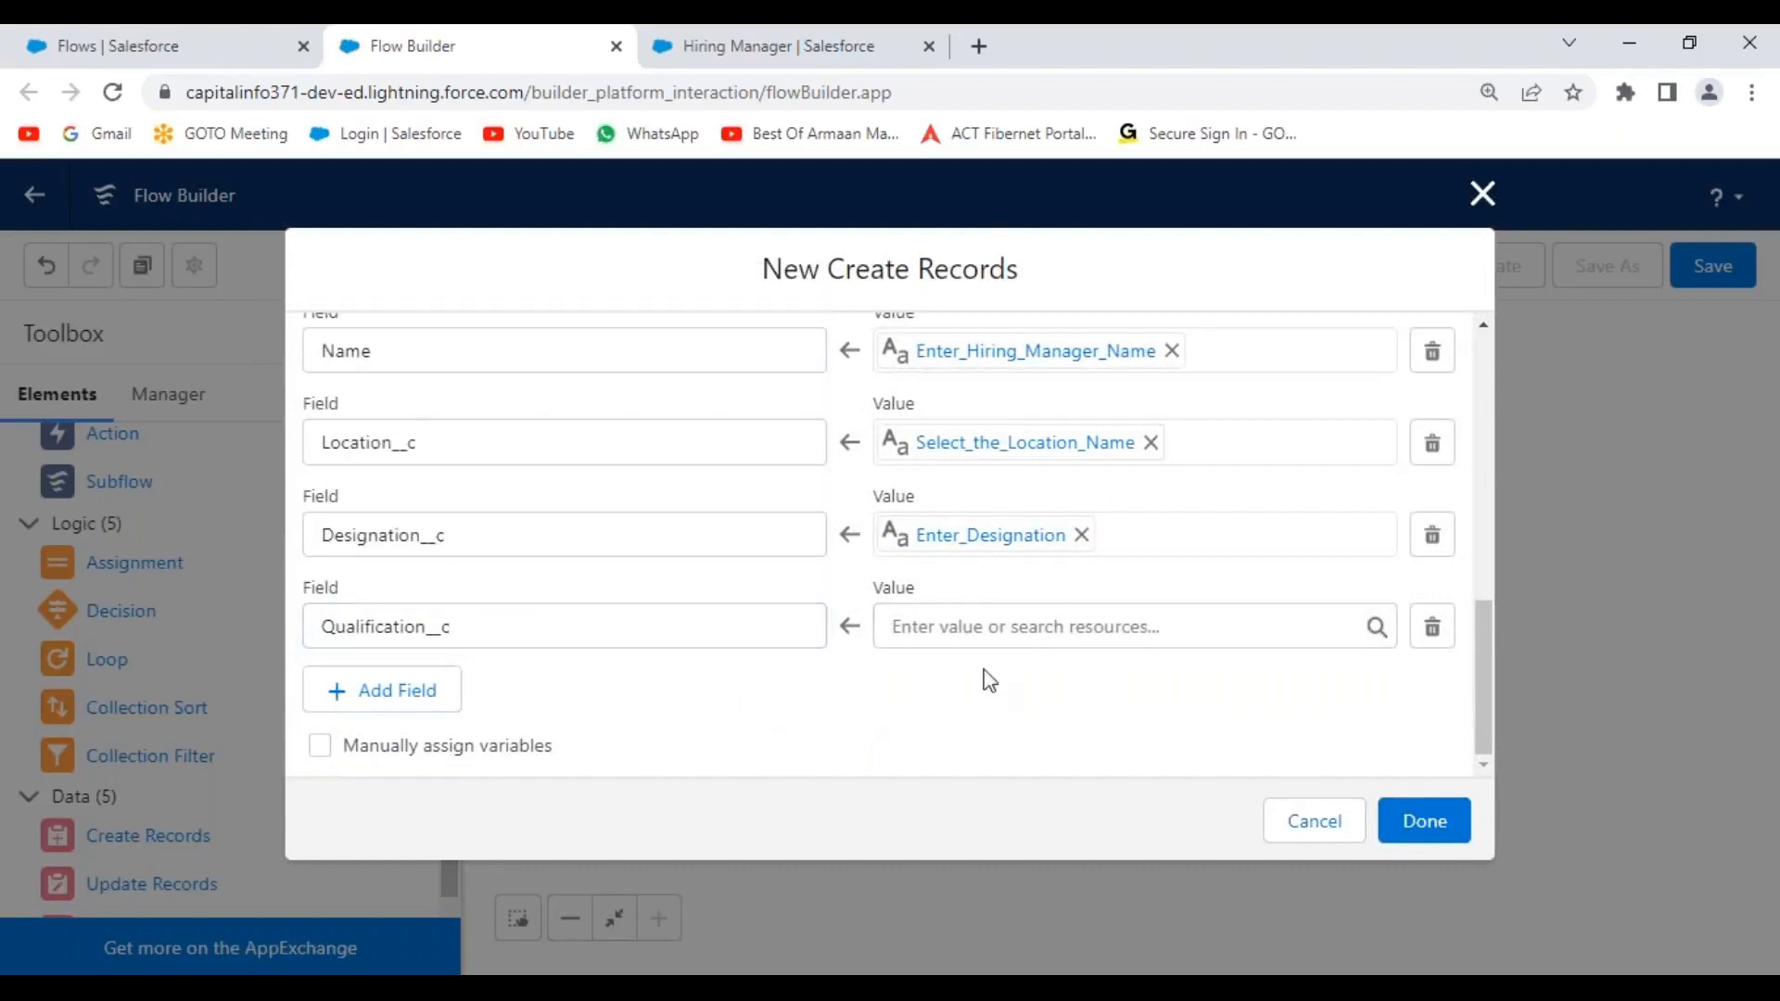
click(1011, 626)
drag(1396, 248, 1351, 492)
click(1005, 443)
click(759, 718)
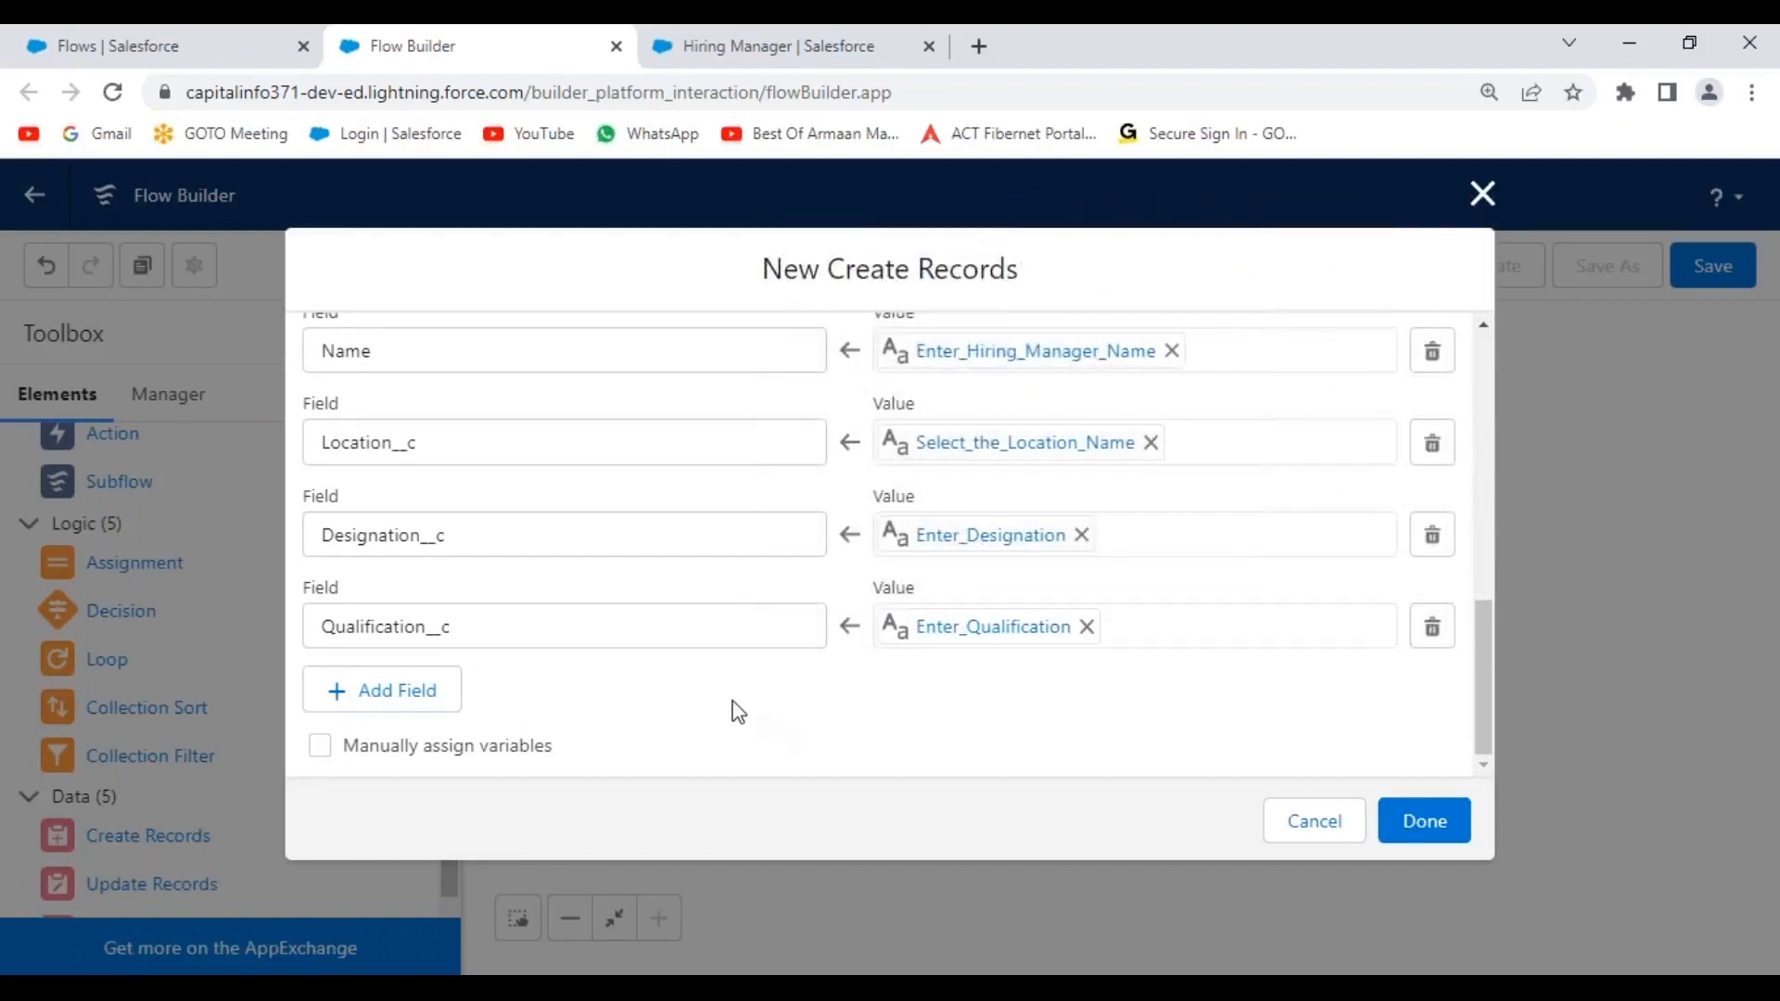
Add a Current_CTC__c field row set to the Enter_Current_CTC input.
click(399, 693)
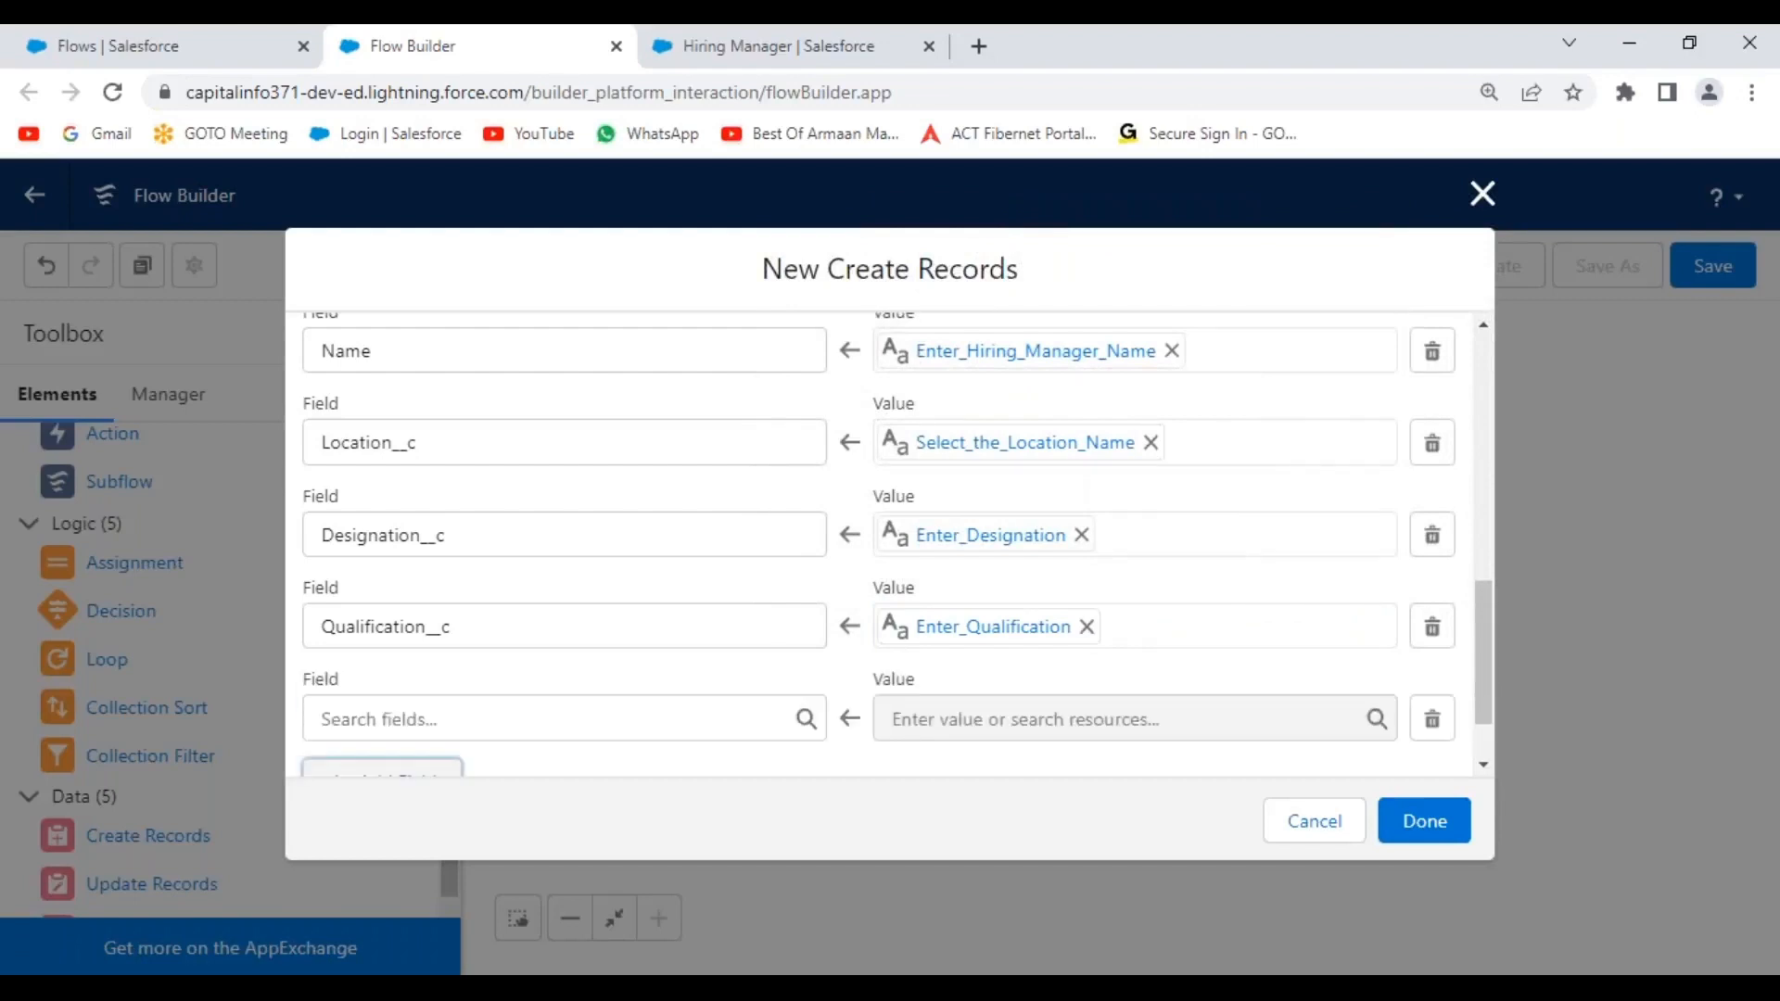
click(484, 734)
click(488, 549)
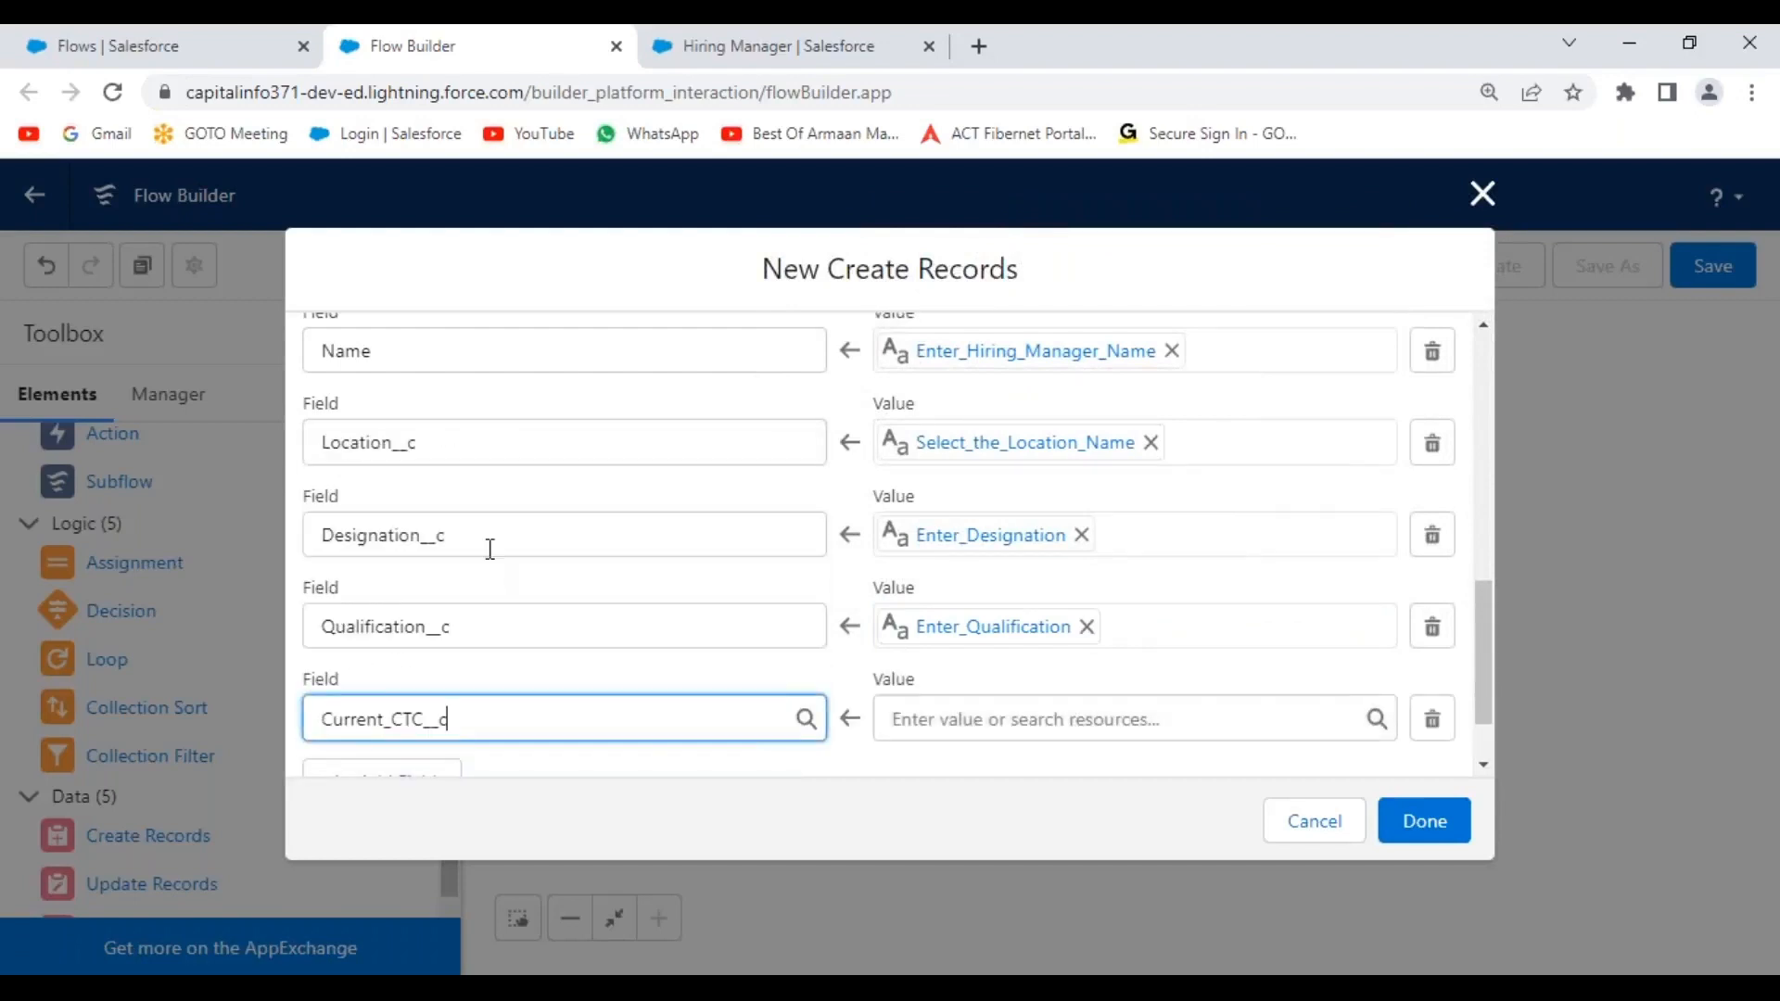
click(993, 719)
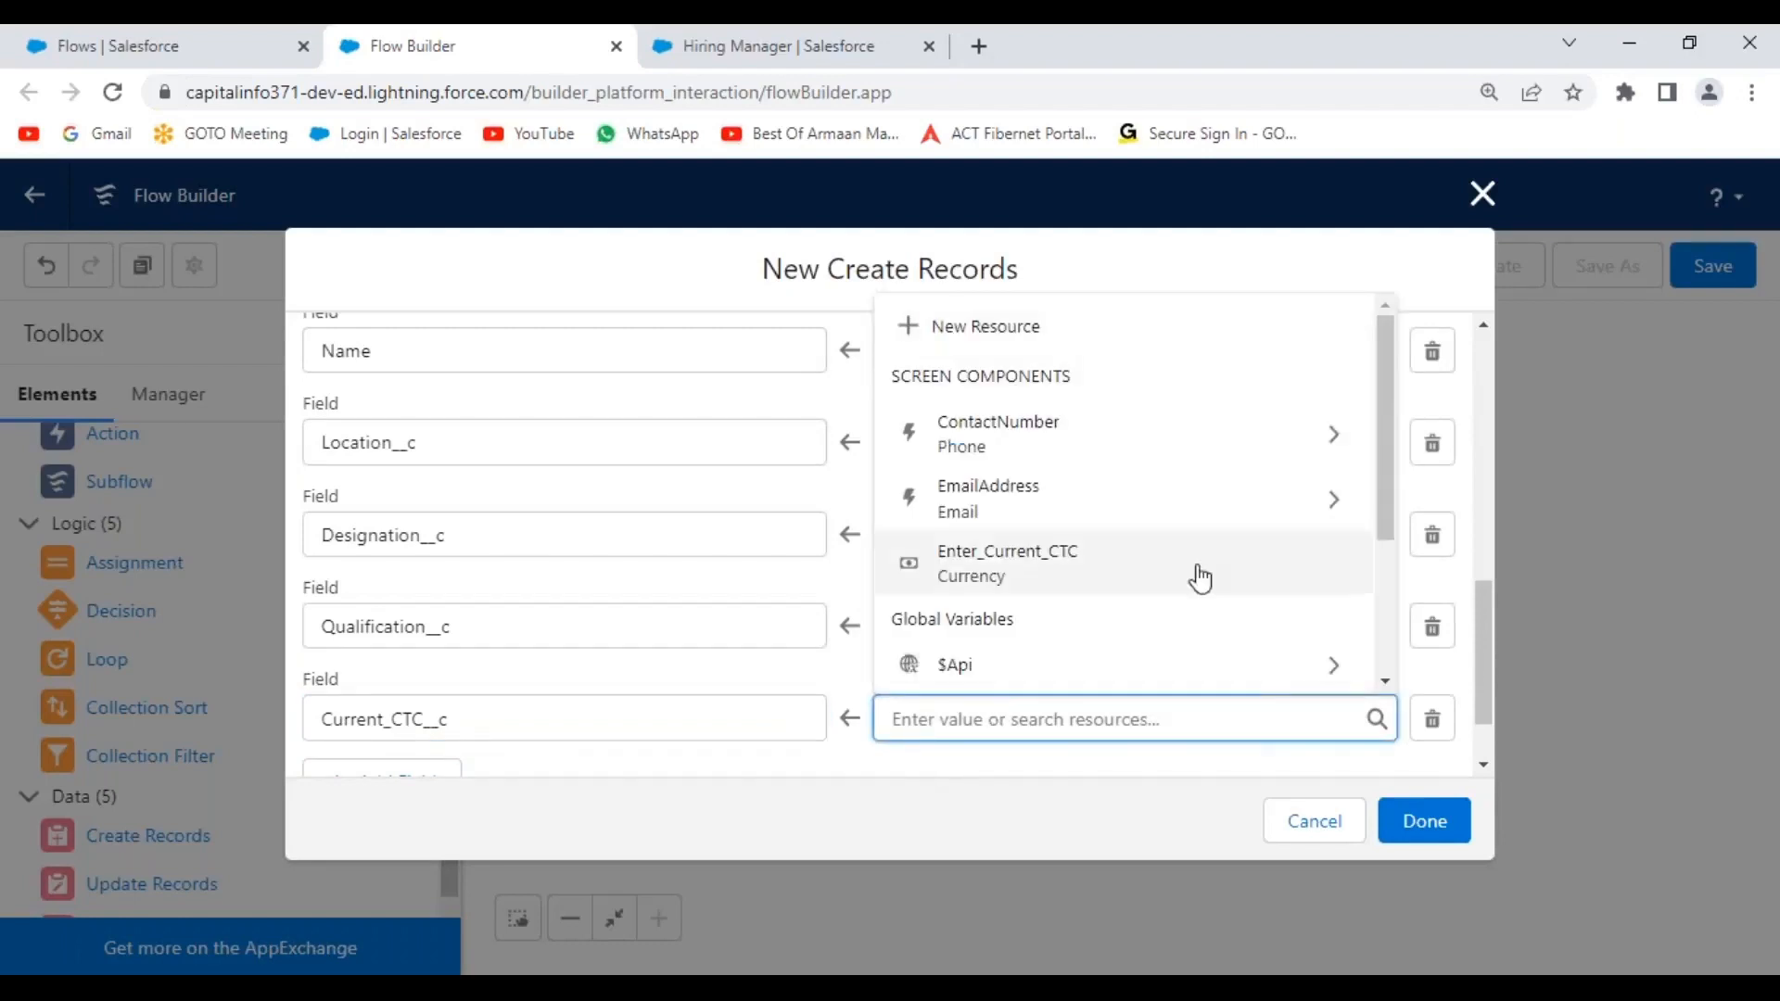
drag(1388, 390, 1390, 394)
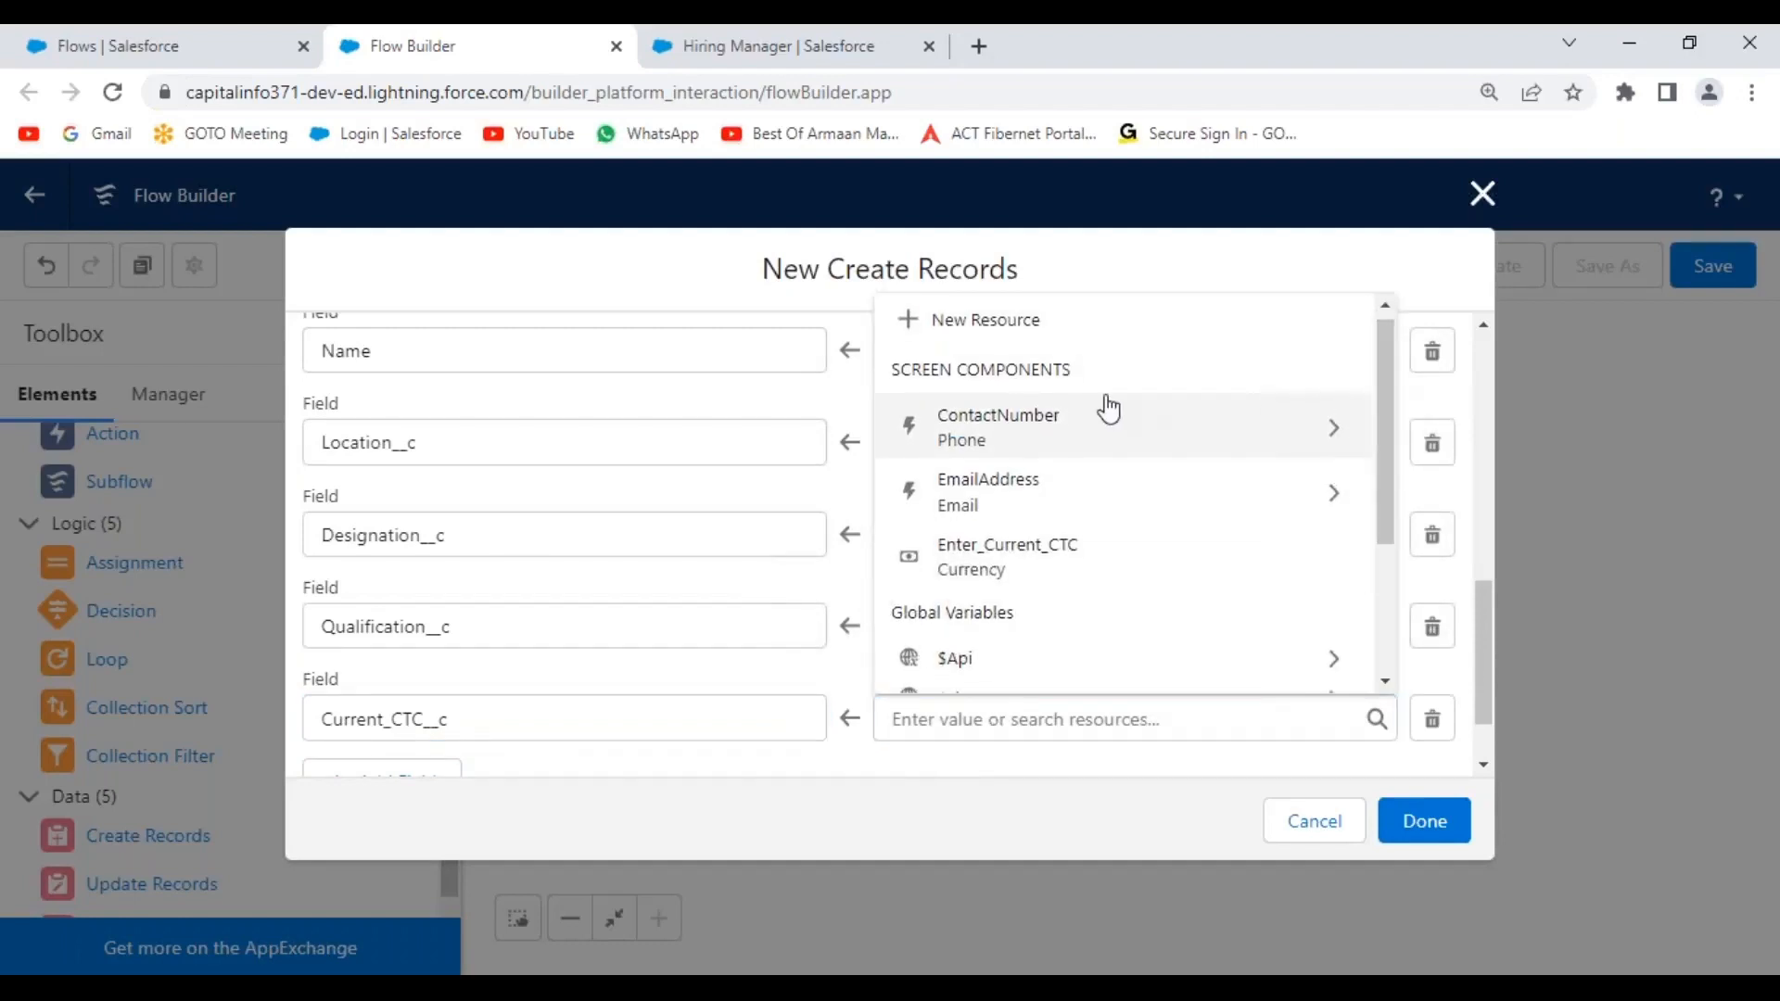
click(1019, 568)
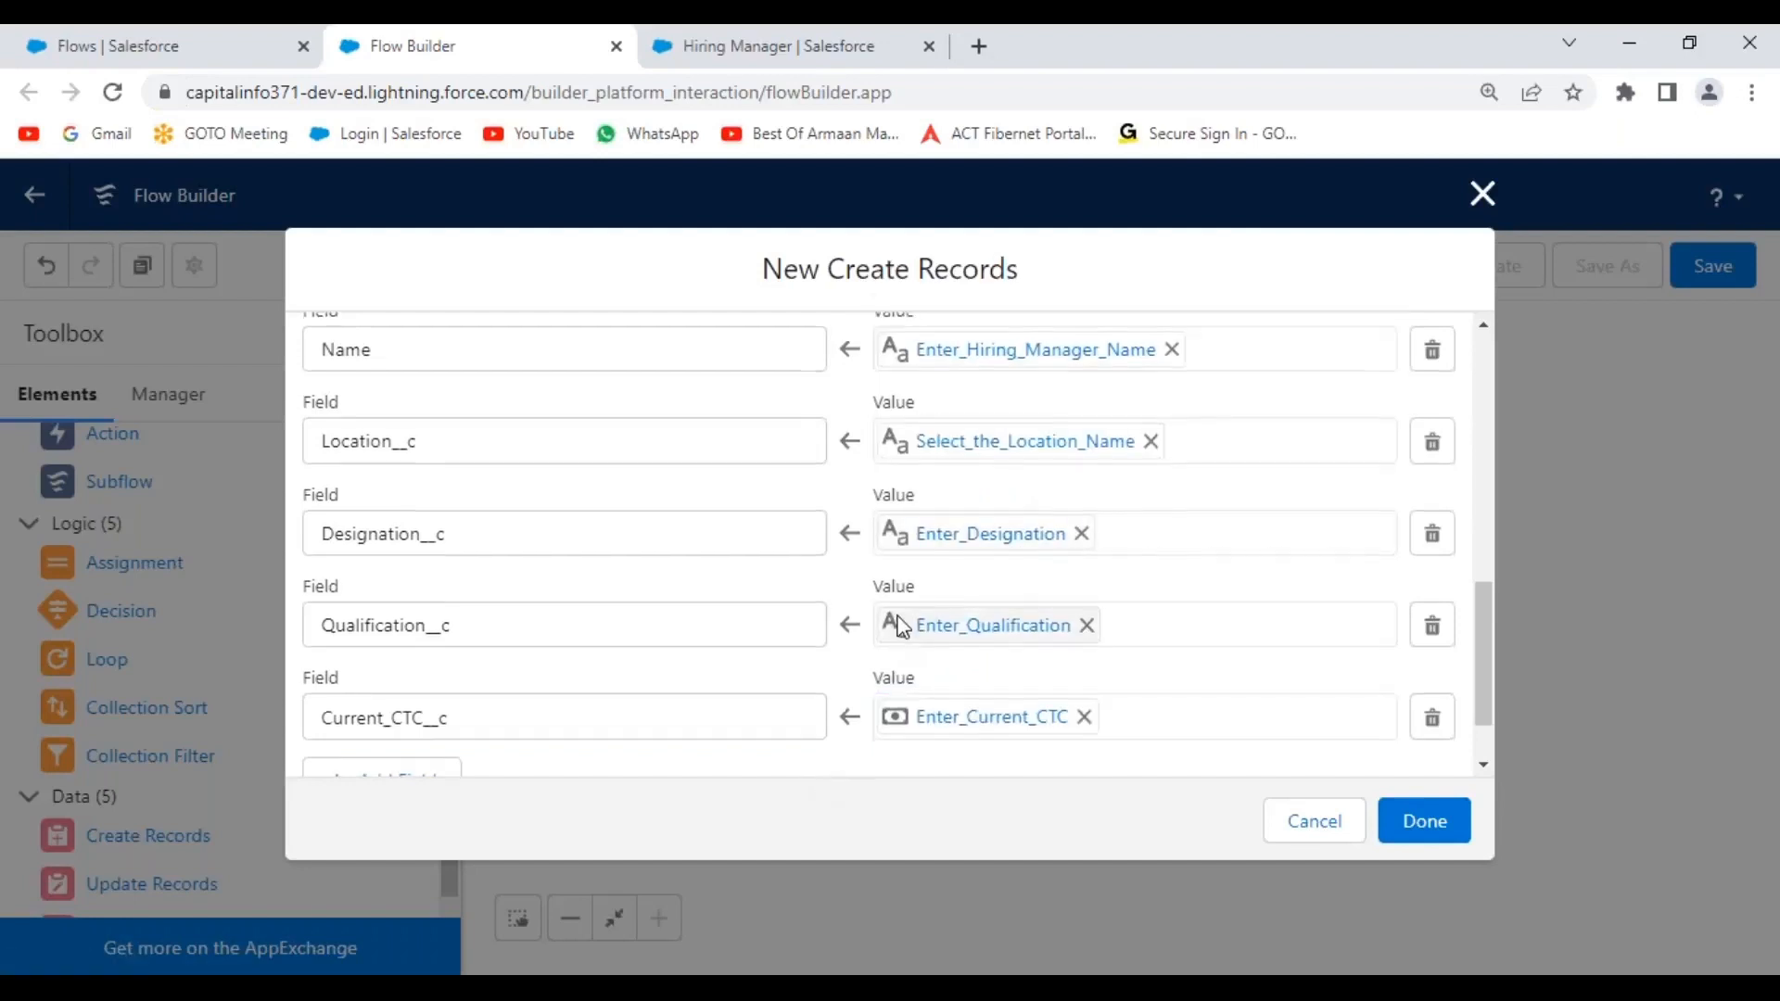
scroll(903, 628, down, 1)
click(371, 687)
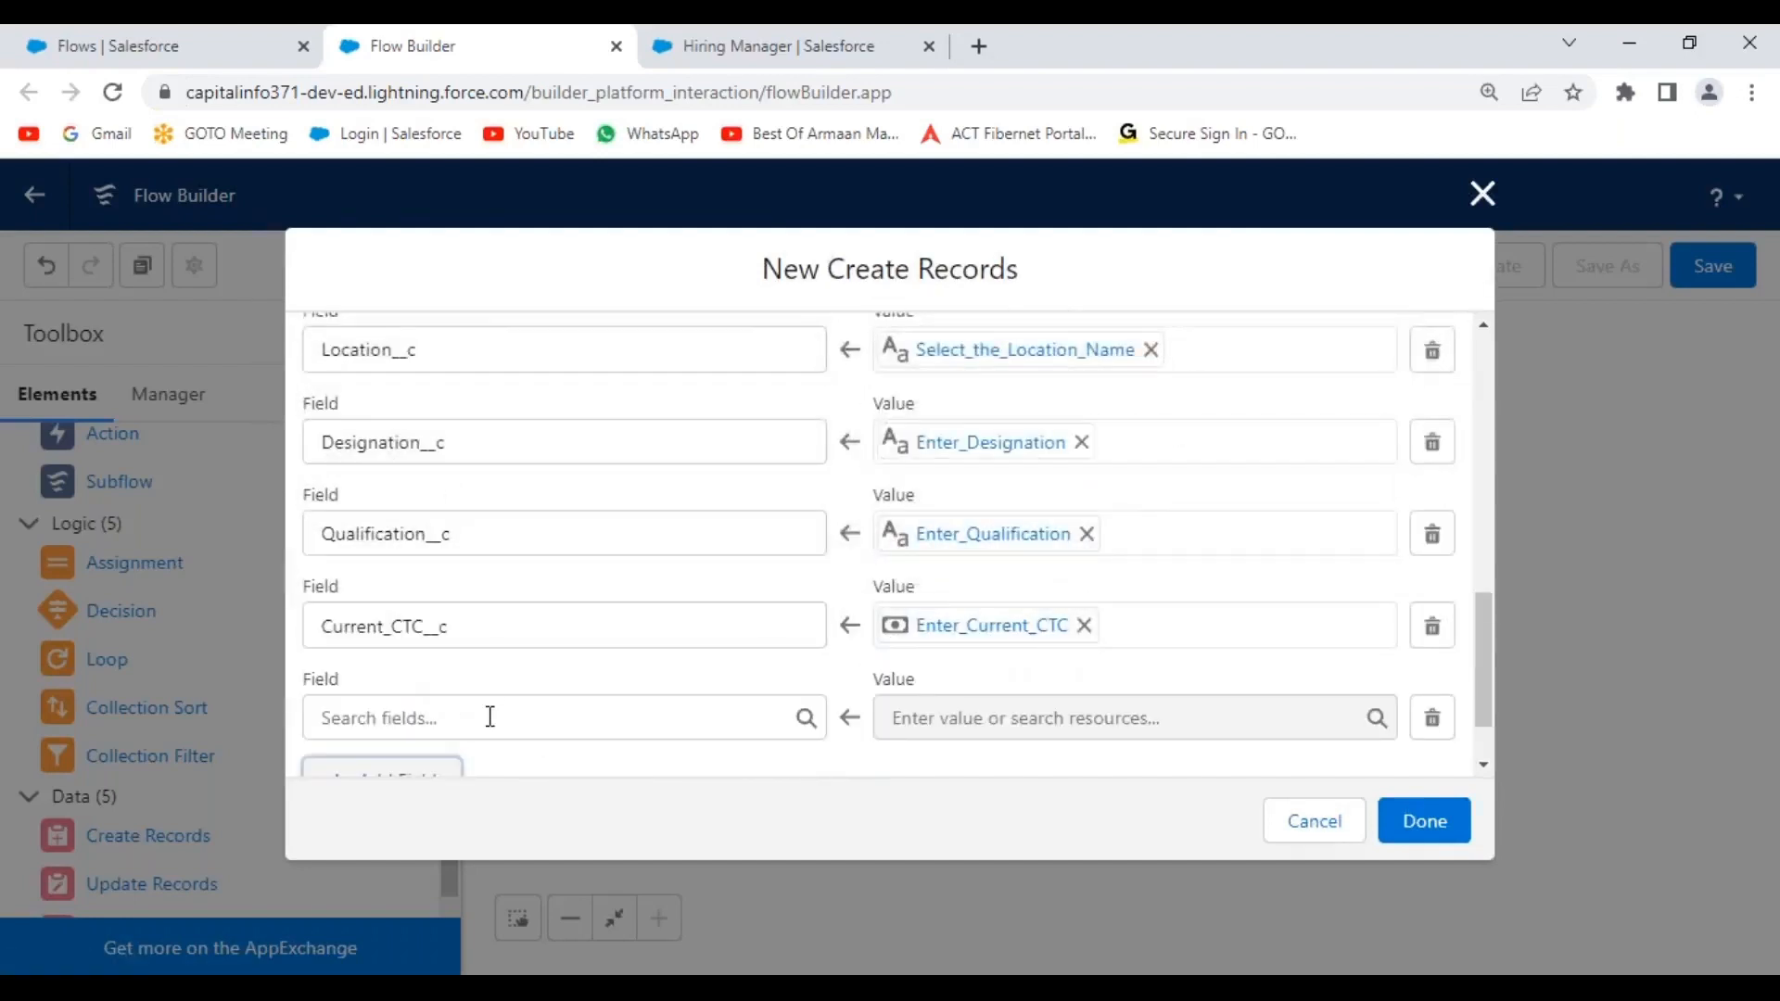
Set the new row to Contact_Number__c with value {!ContactNumber.value}.
click(491, 717)
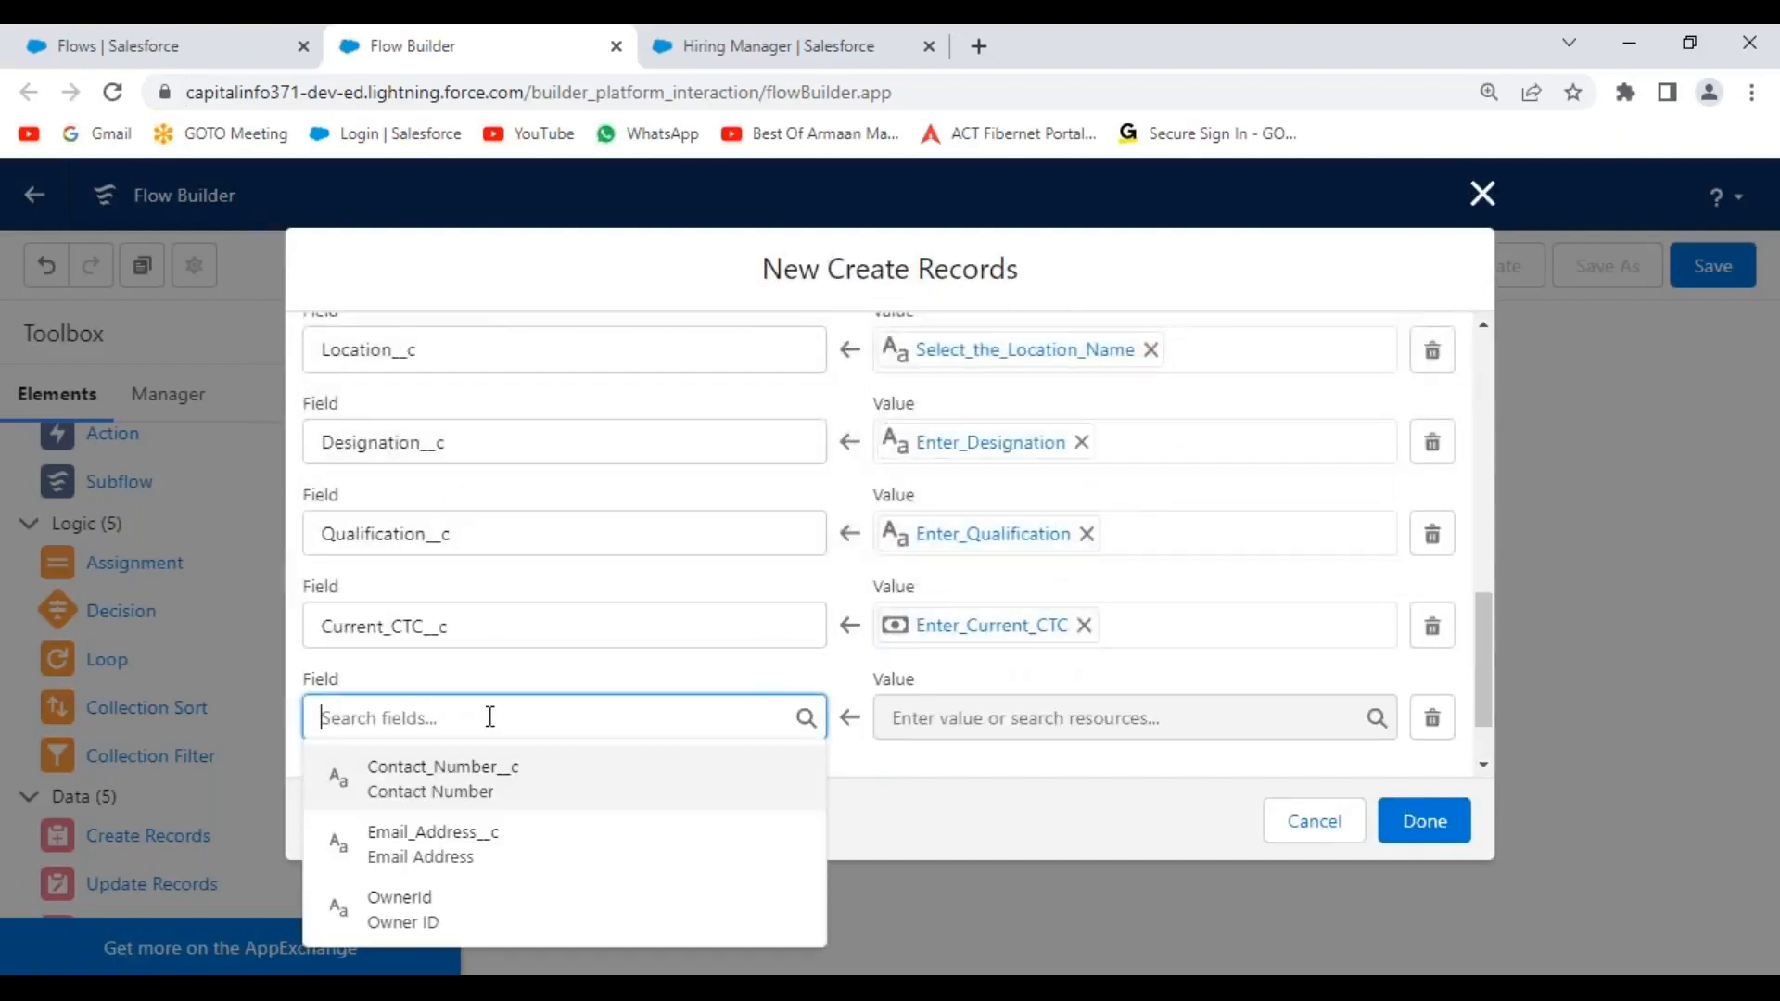
click(490, 789)
scroll(989, 647, down, 1)
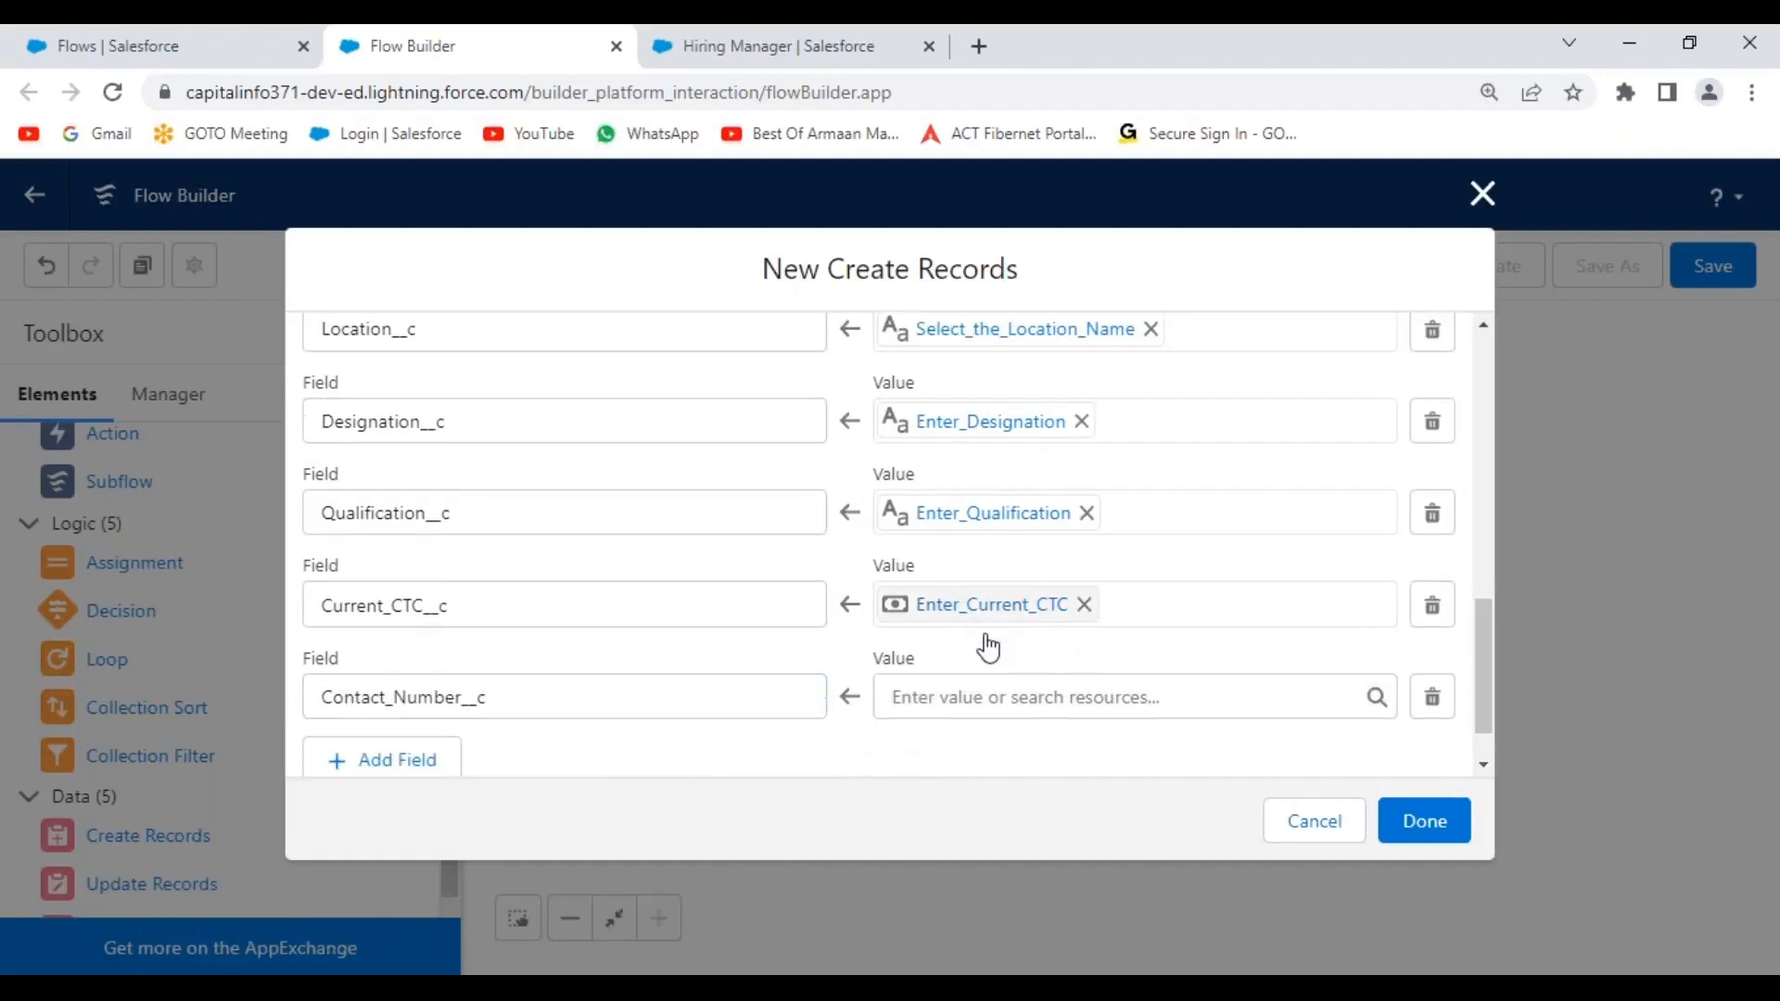
scroll(989, 647, down, 1)
click(989, 628)
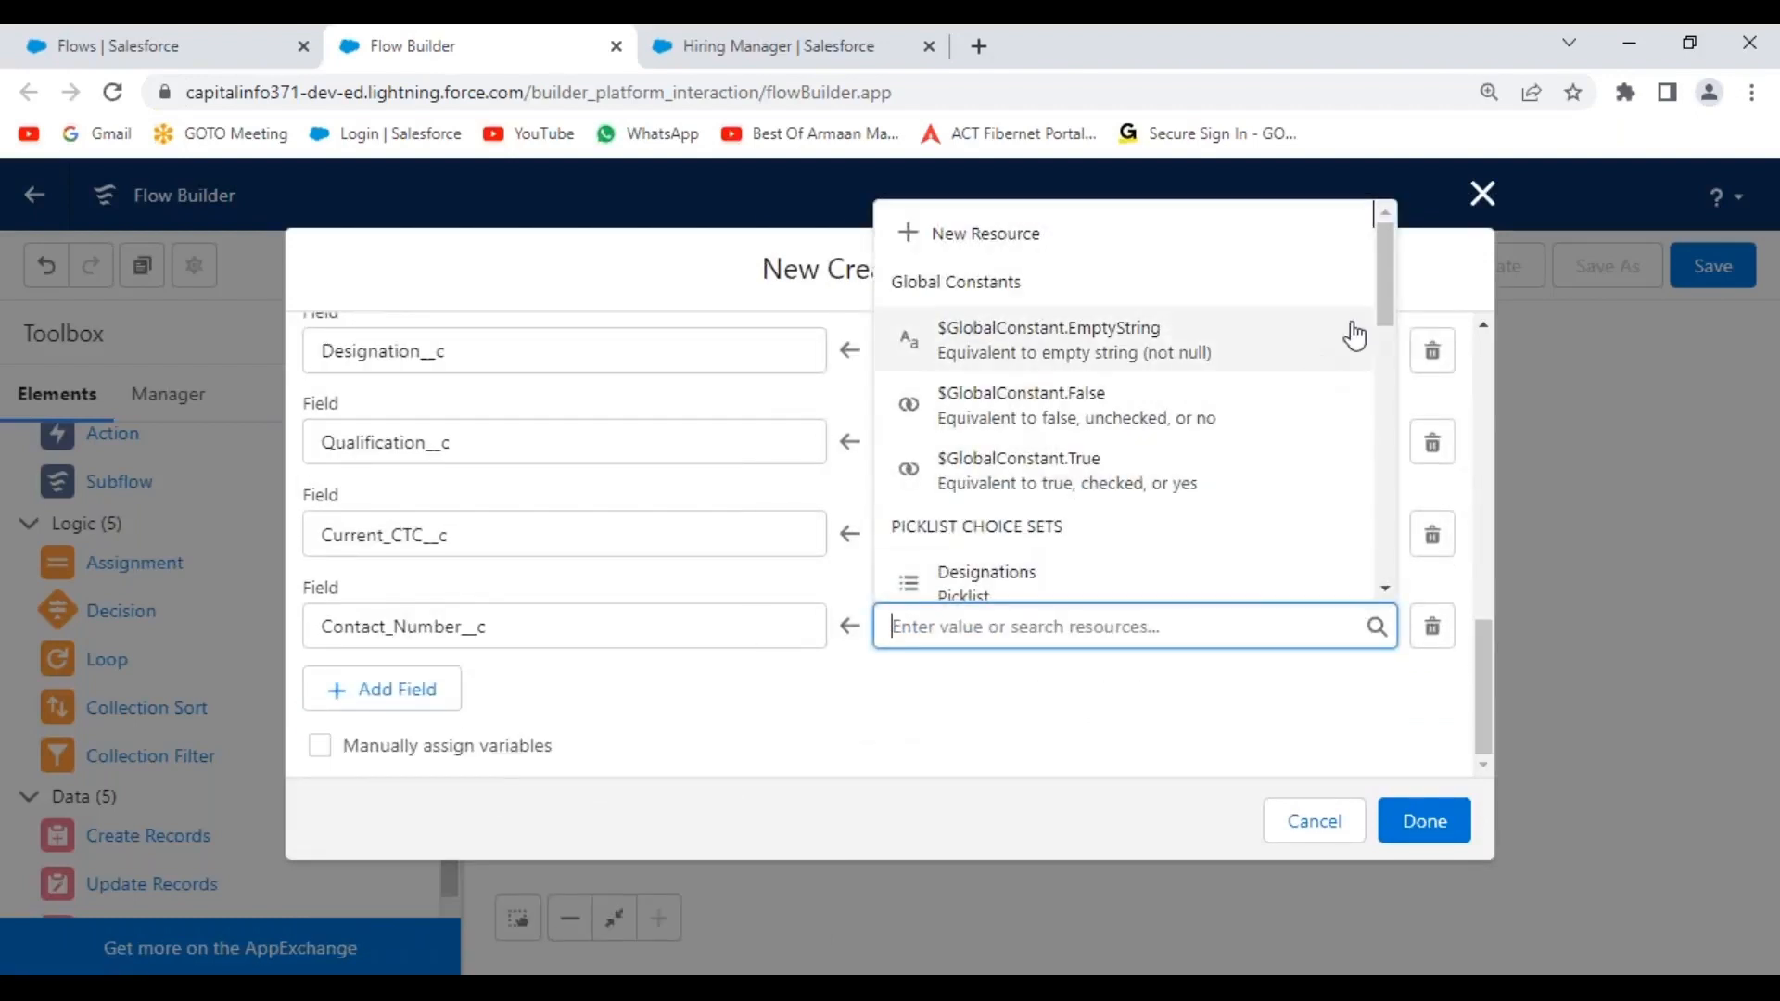
drag(1389, 282, 1366, 390)
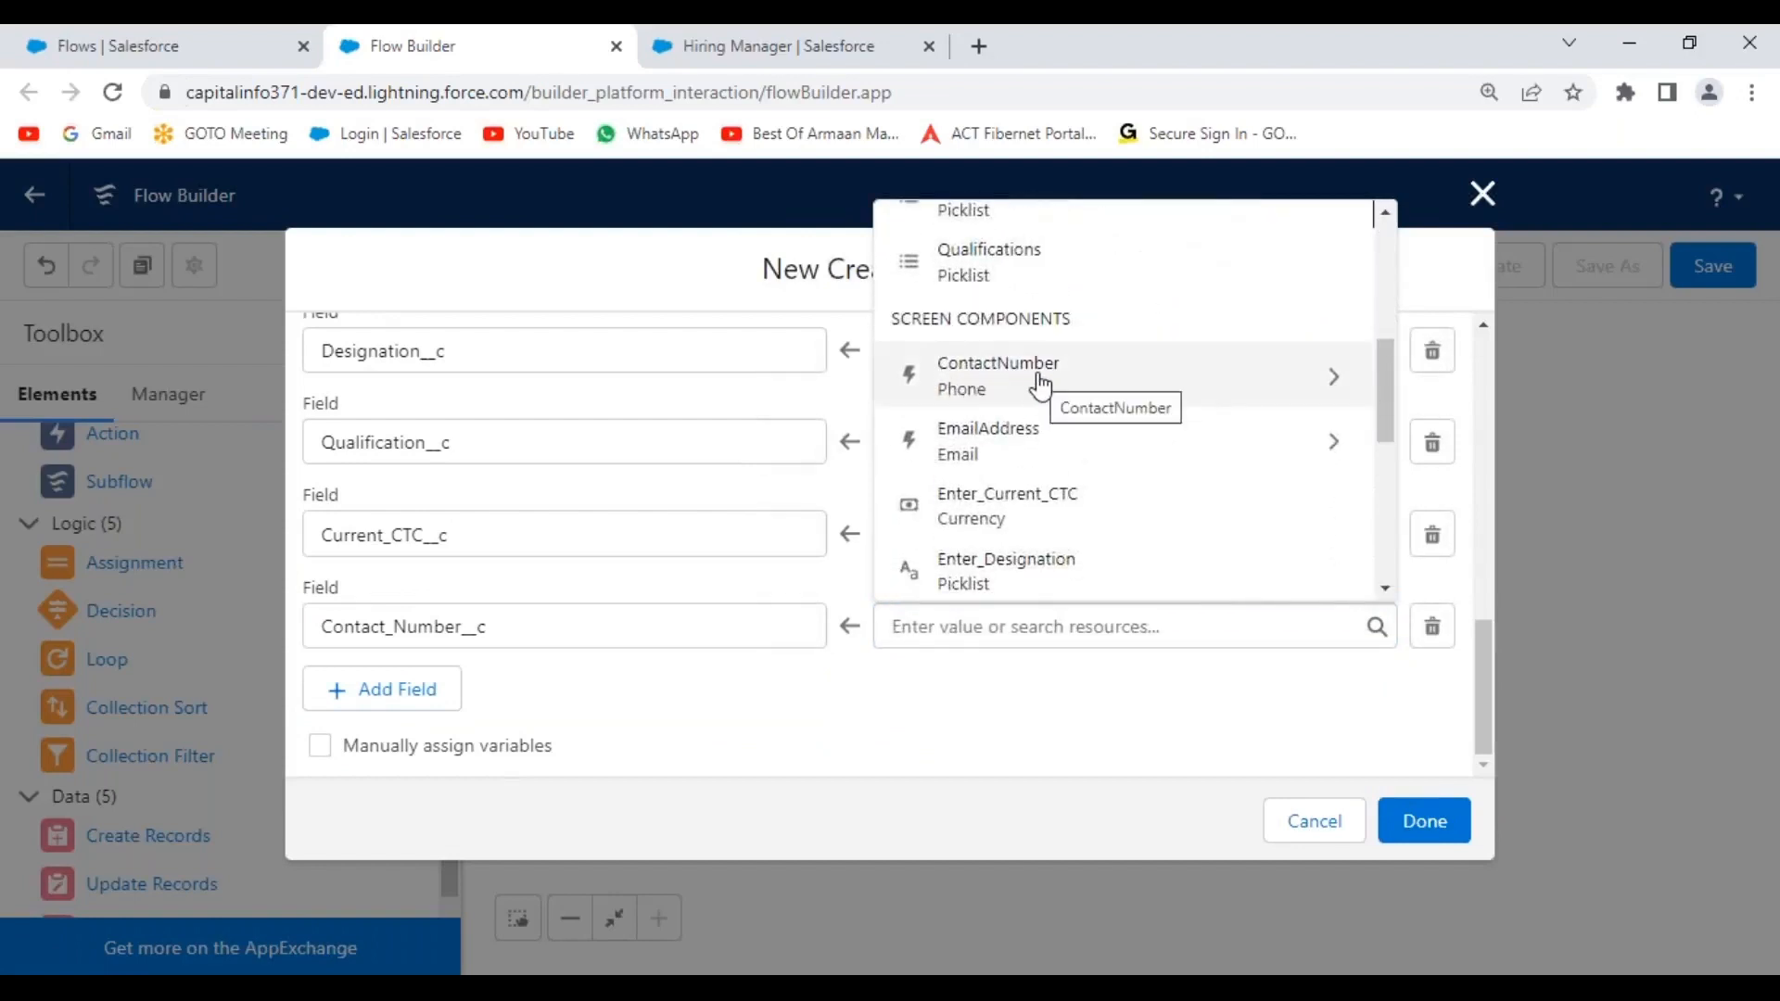
text(.val)
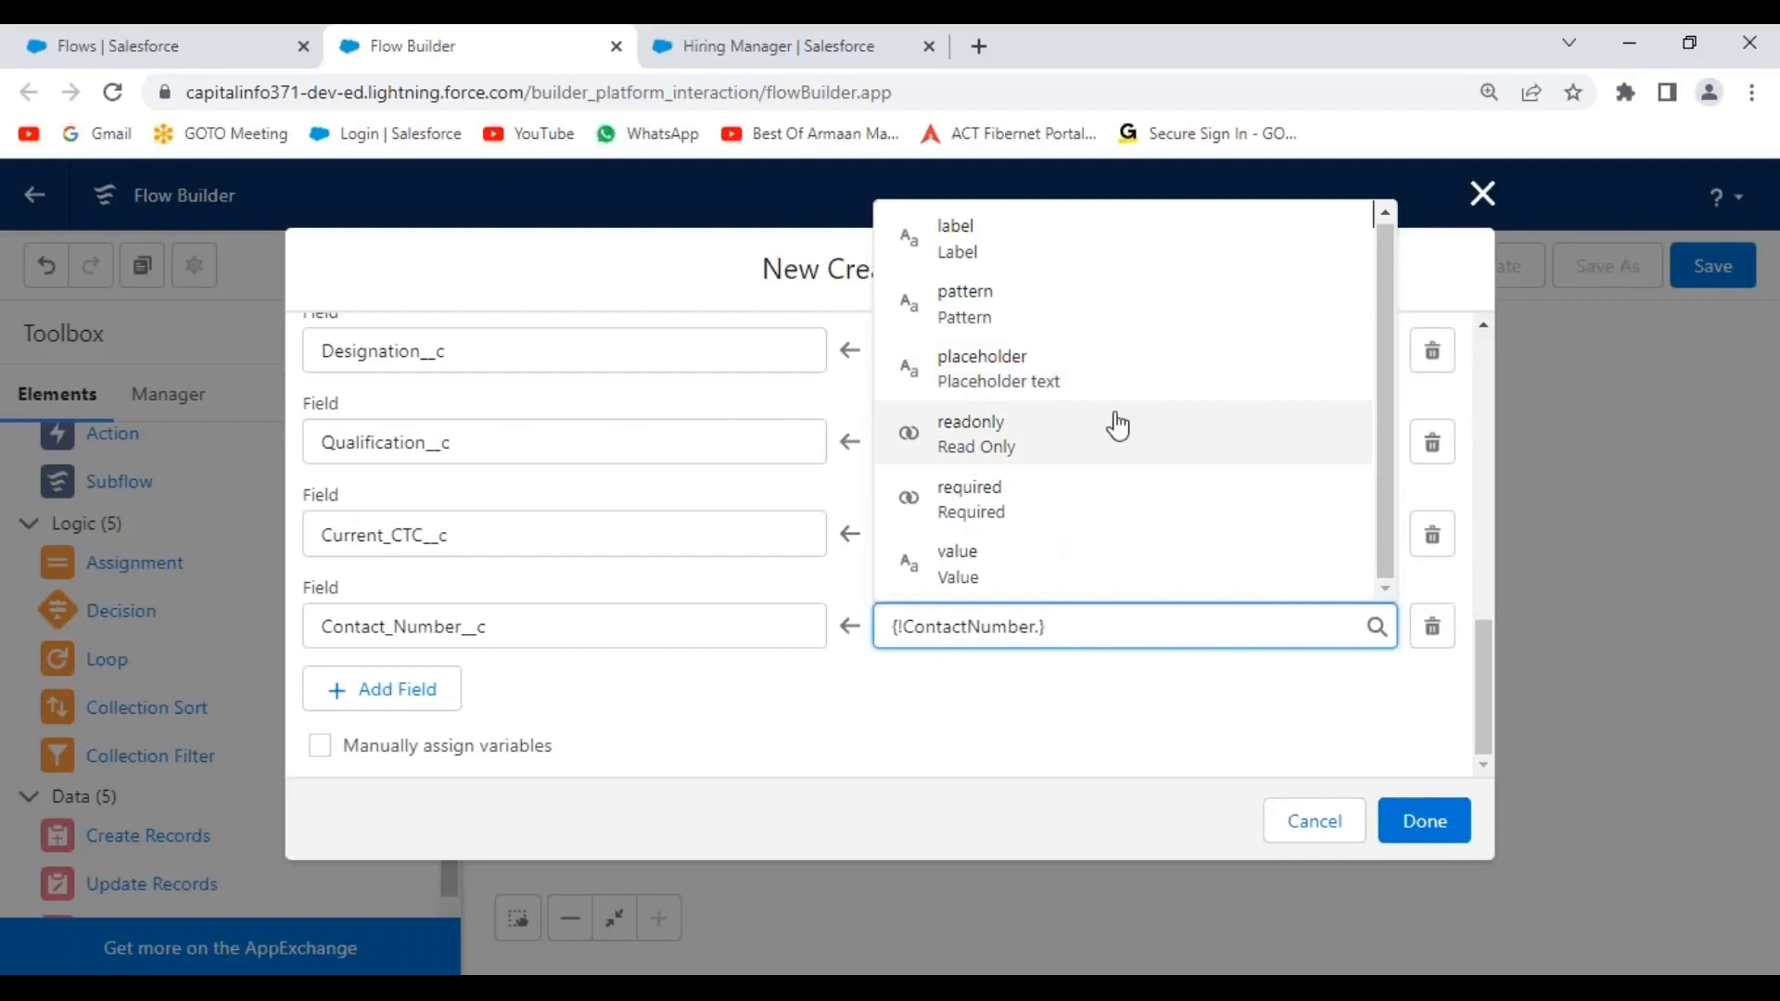
text(ue)
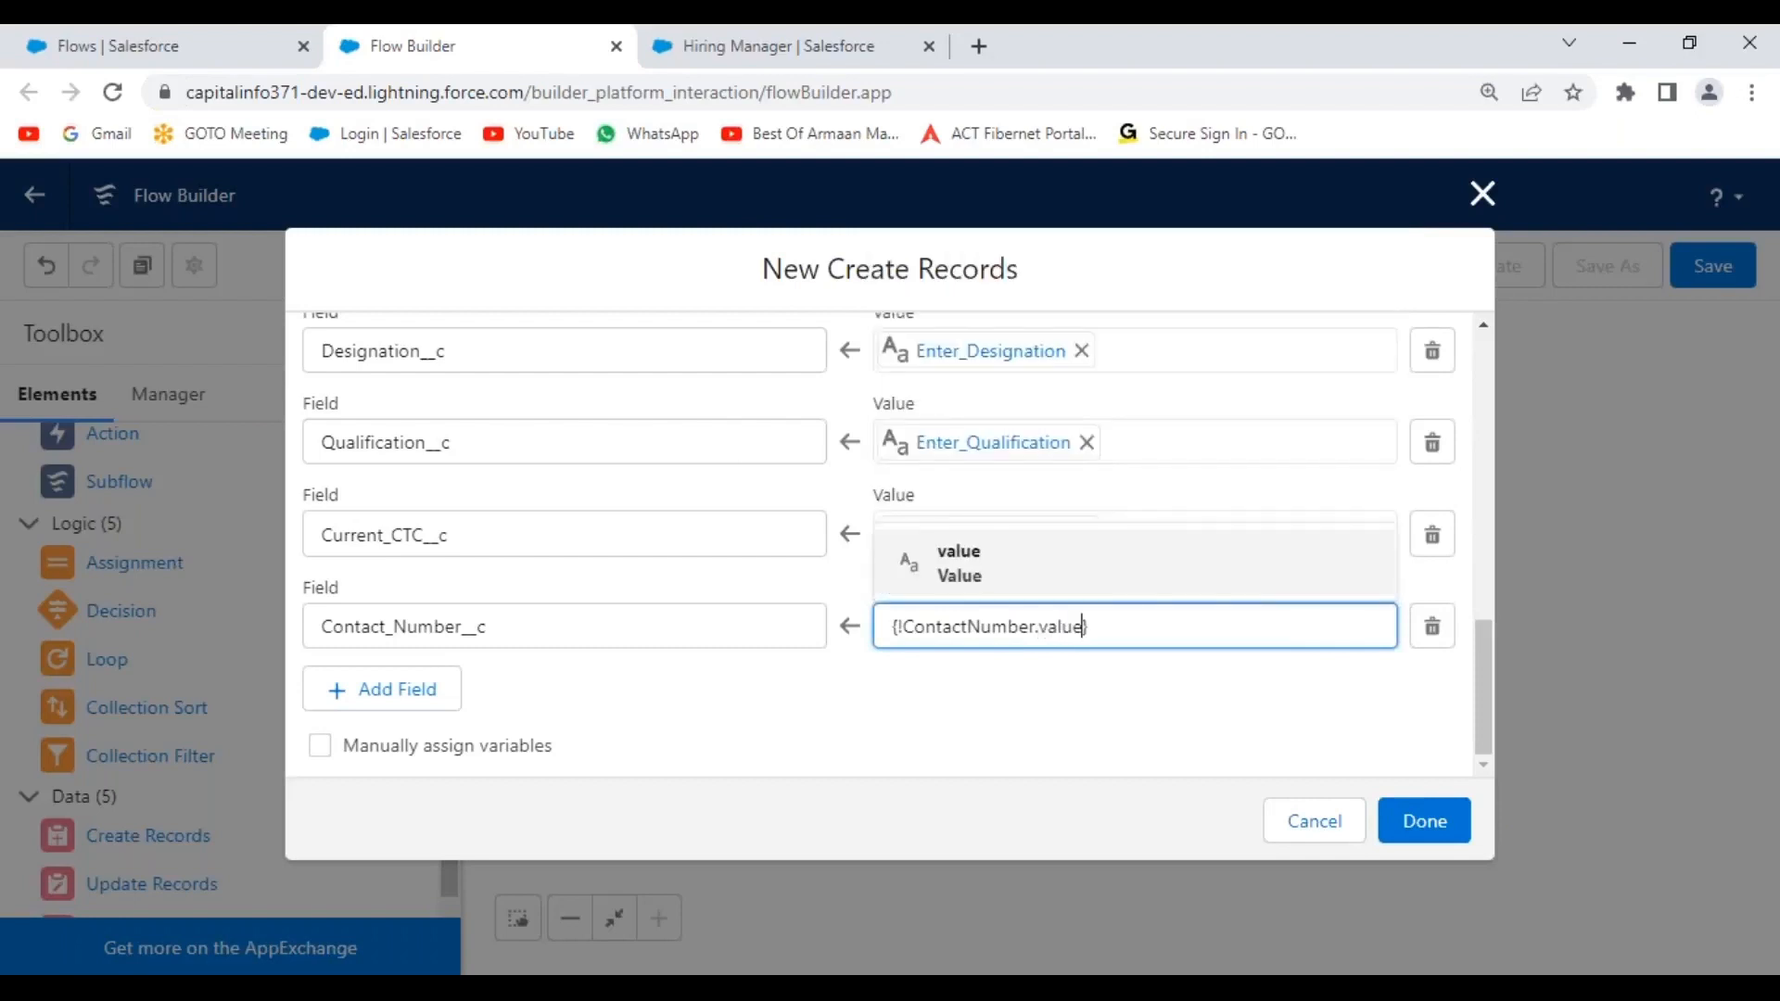
click(969, 560)
click(977, 683)
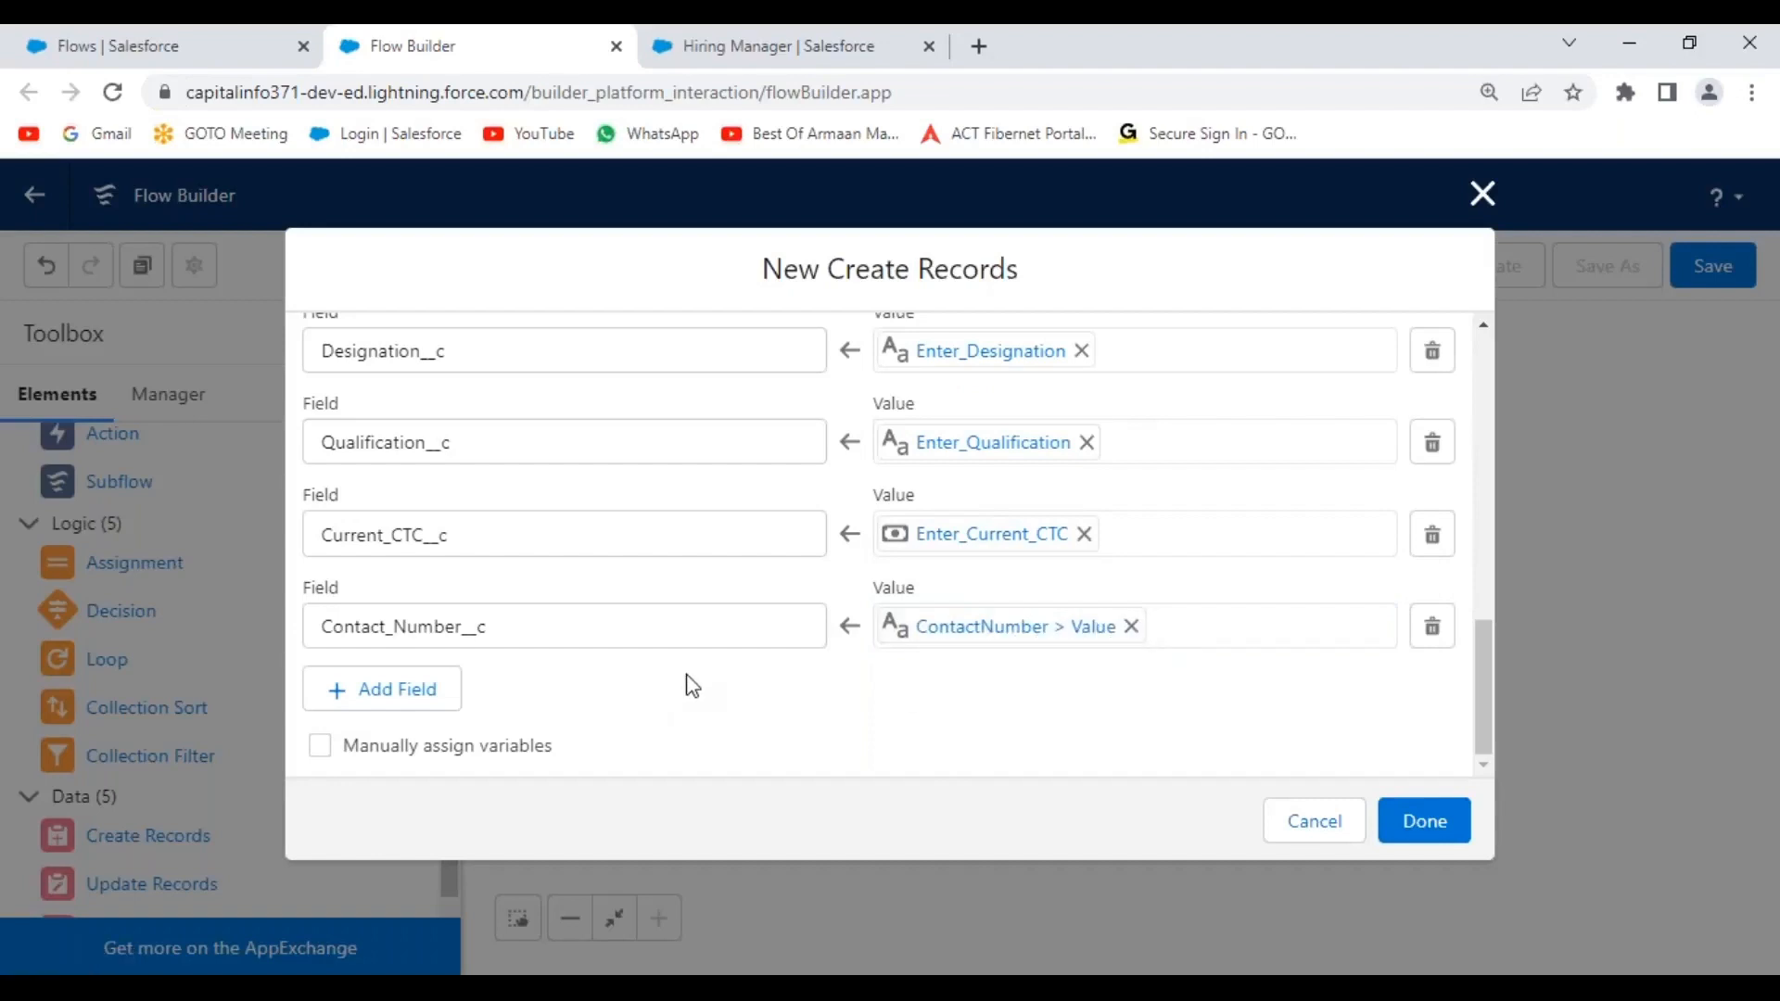
Add an Email_Address__c row set to {!EmailAddress.value} and review all mappings.
click(394, 698)
click(464, 712)
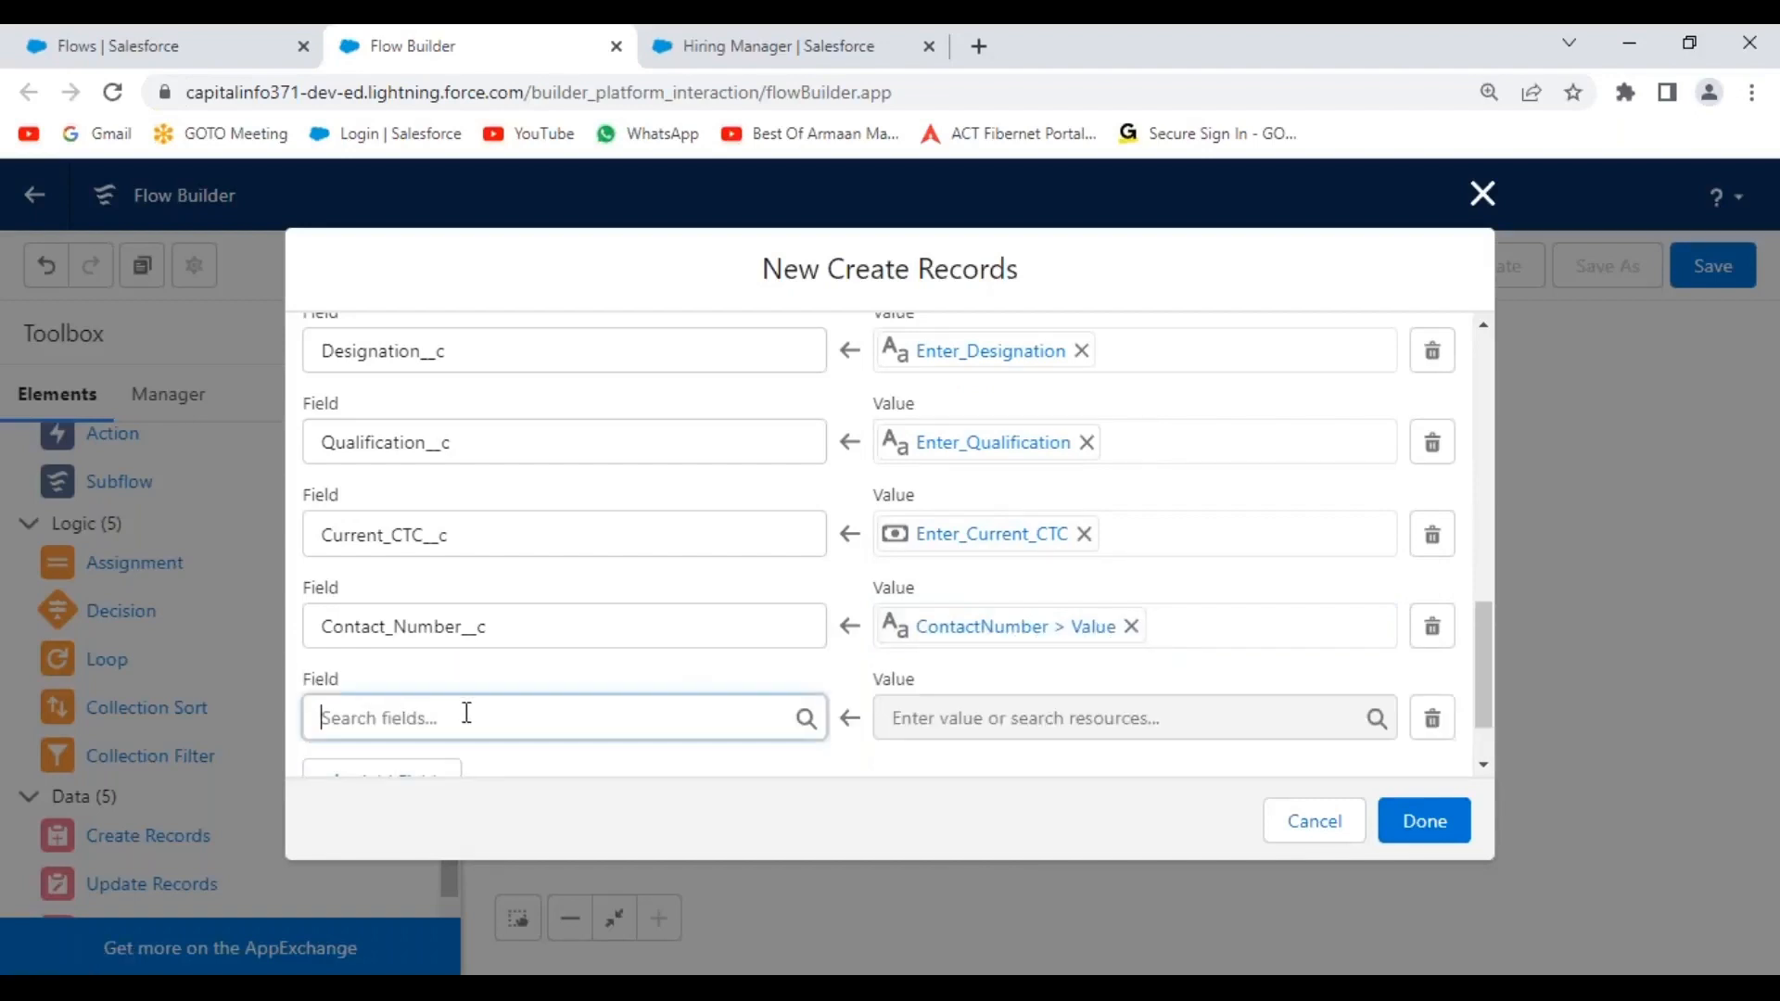
text(em)
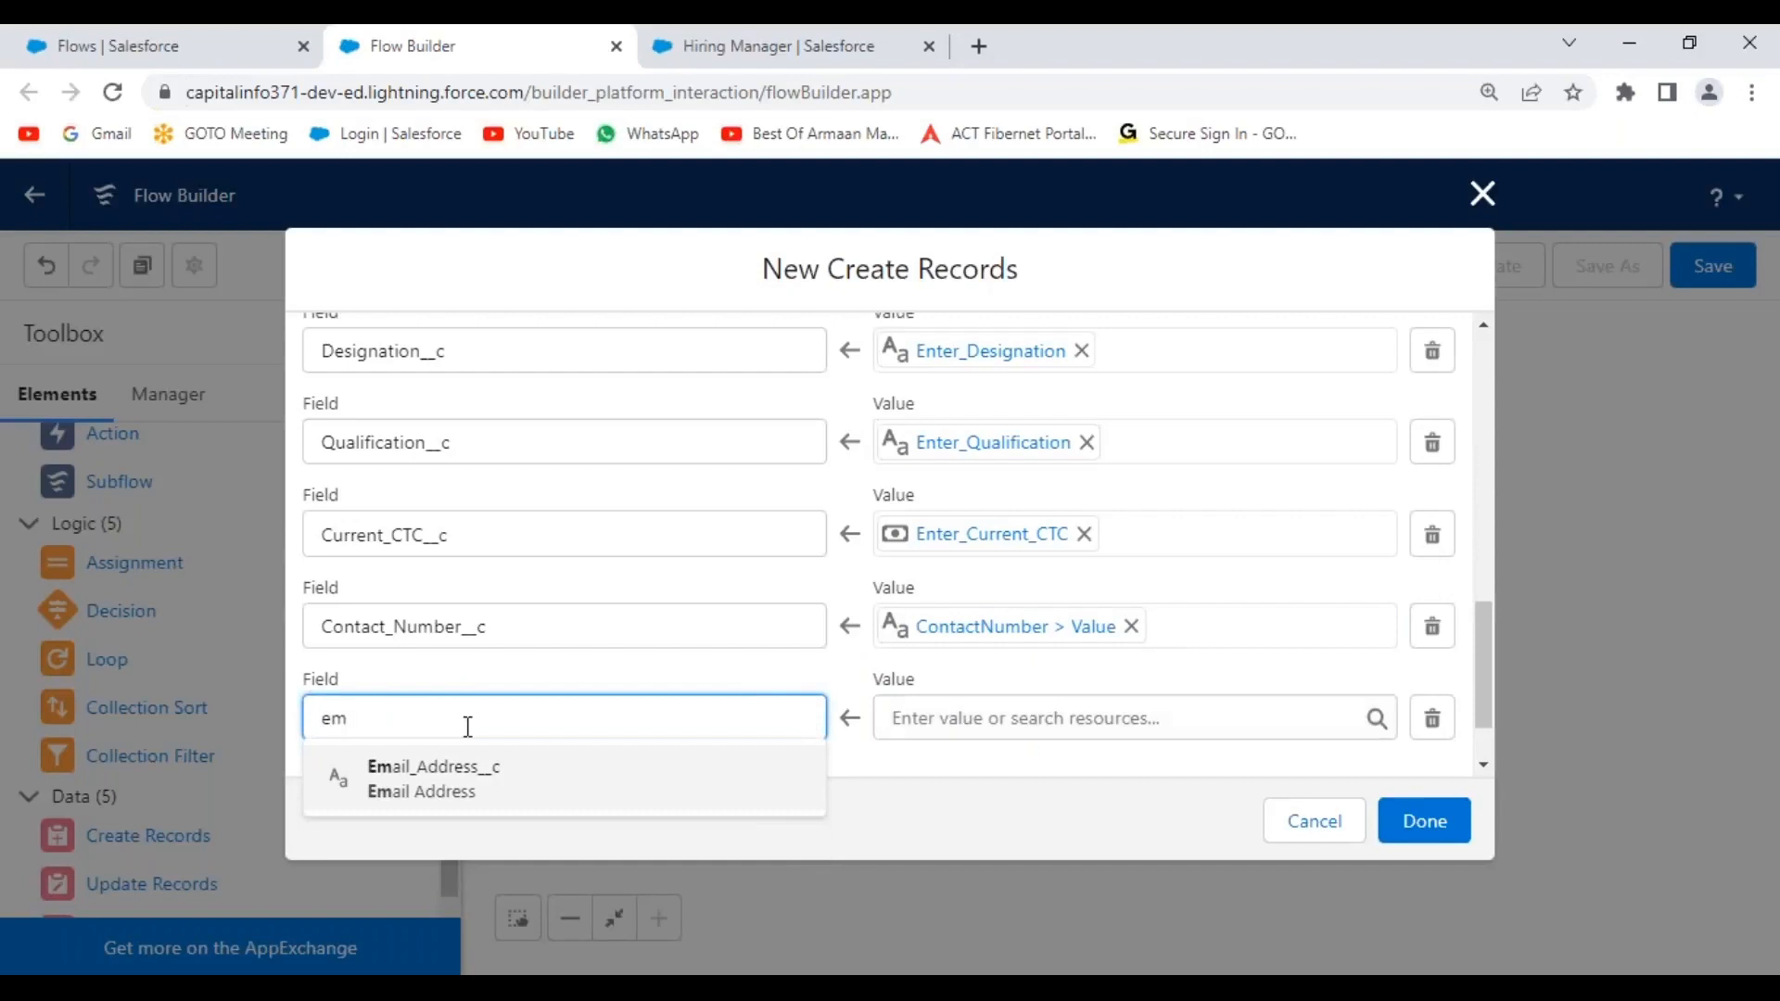
click(469, 790)
click(955, 720)
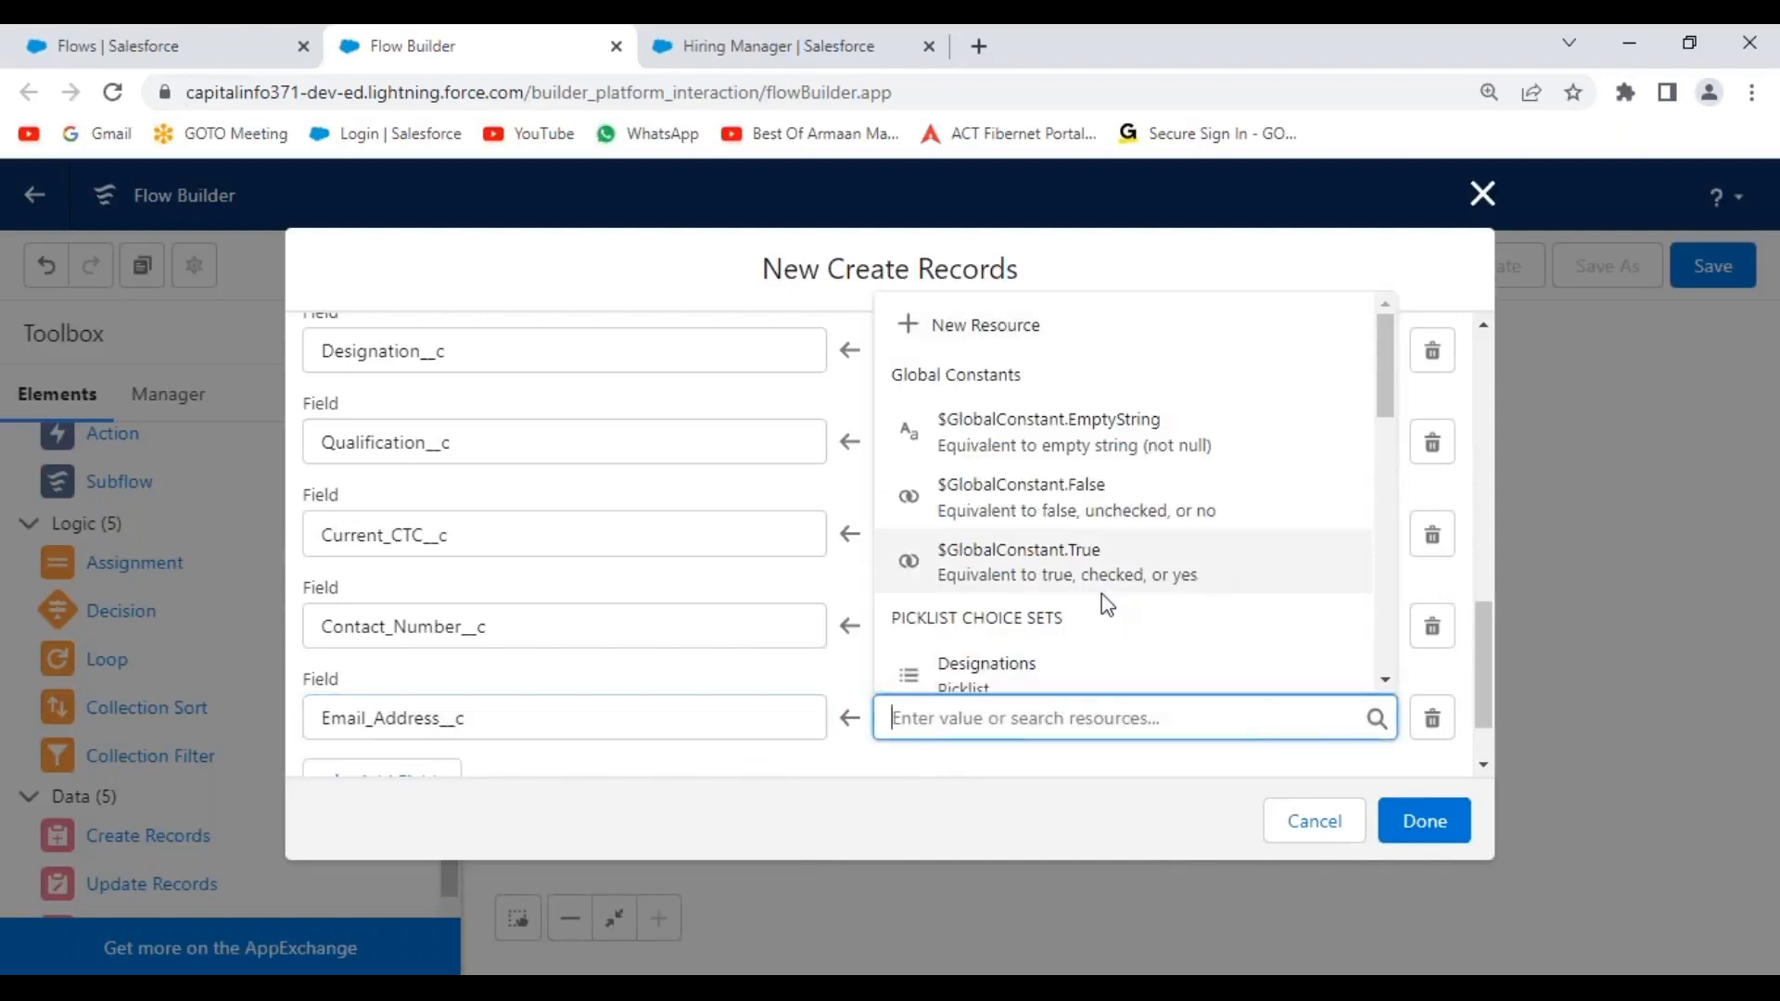
drag(1380, 379, 1371, 487)
click(1049, 471)
text(.value)
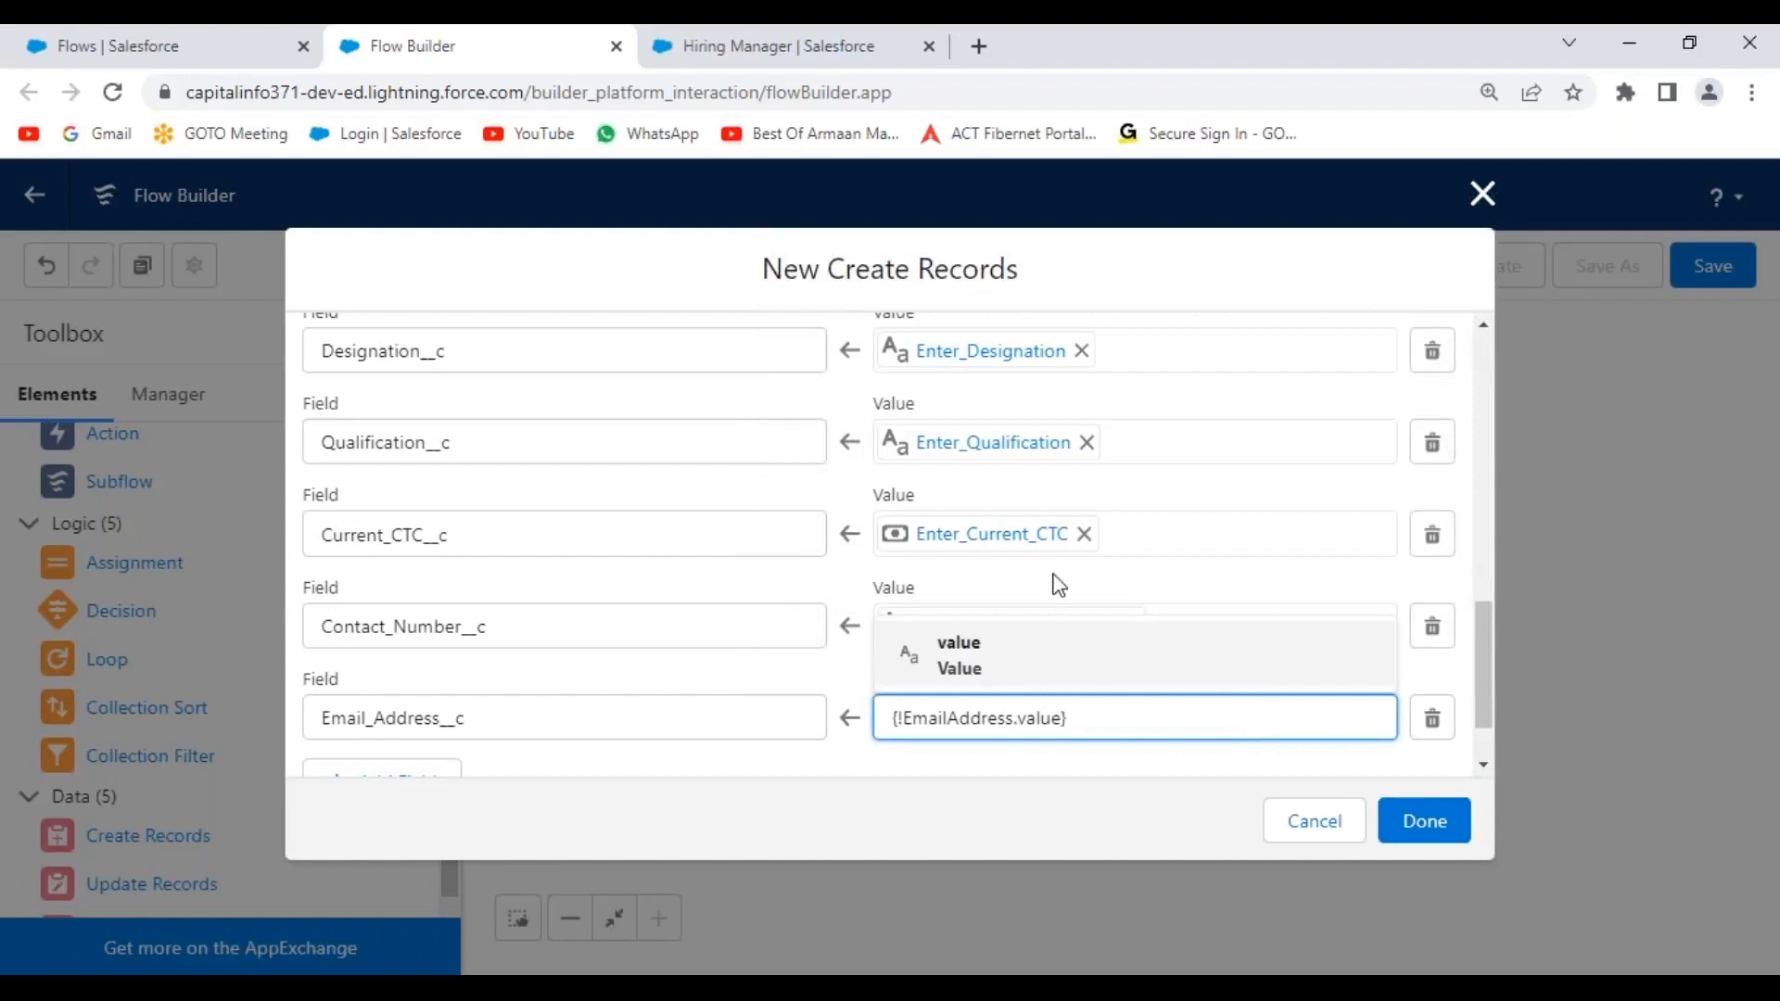
click(993, 656)
click(876, 766)
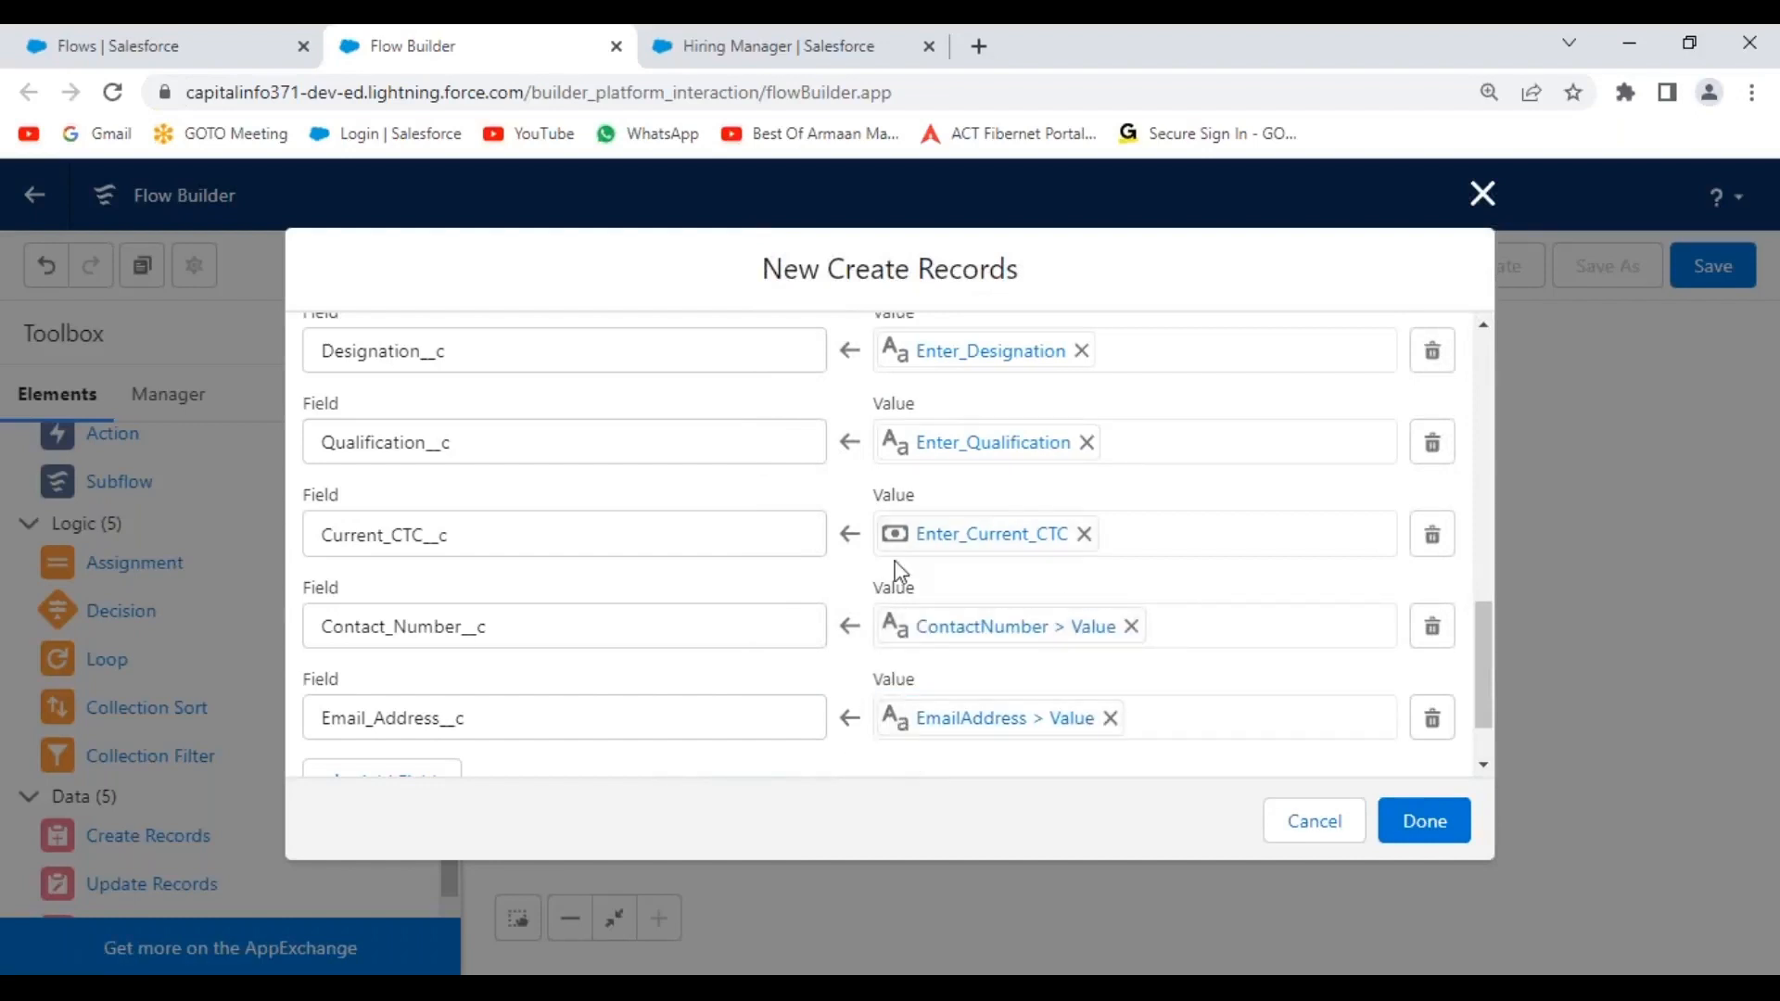
scroll(900, 570, up, 4)
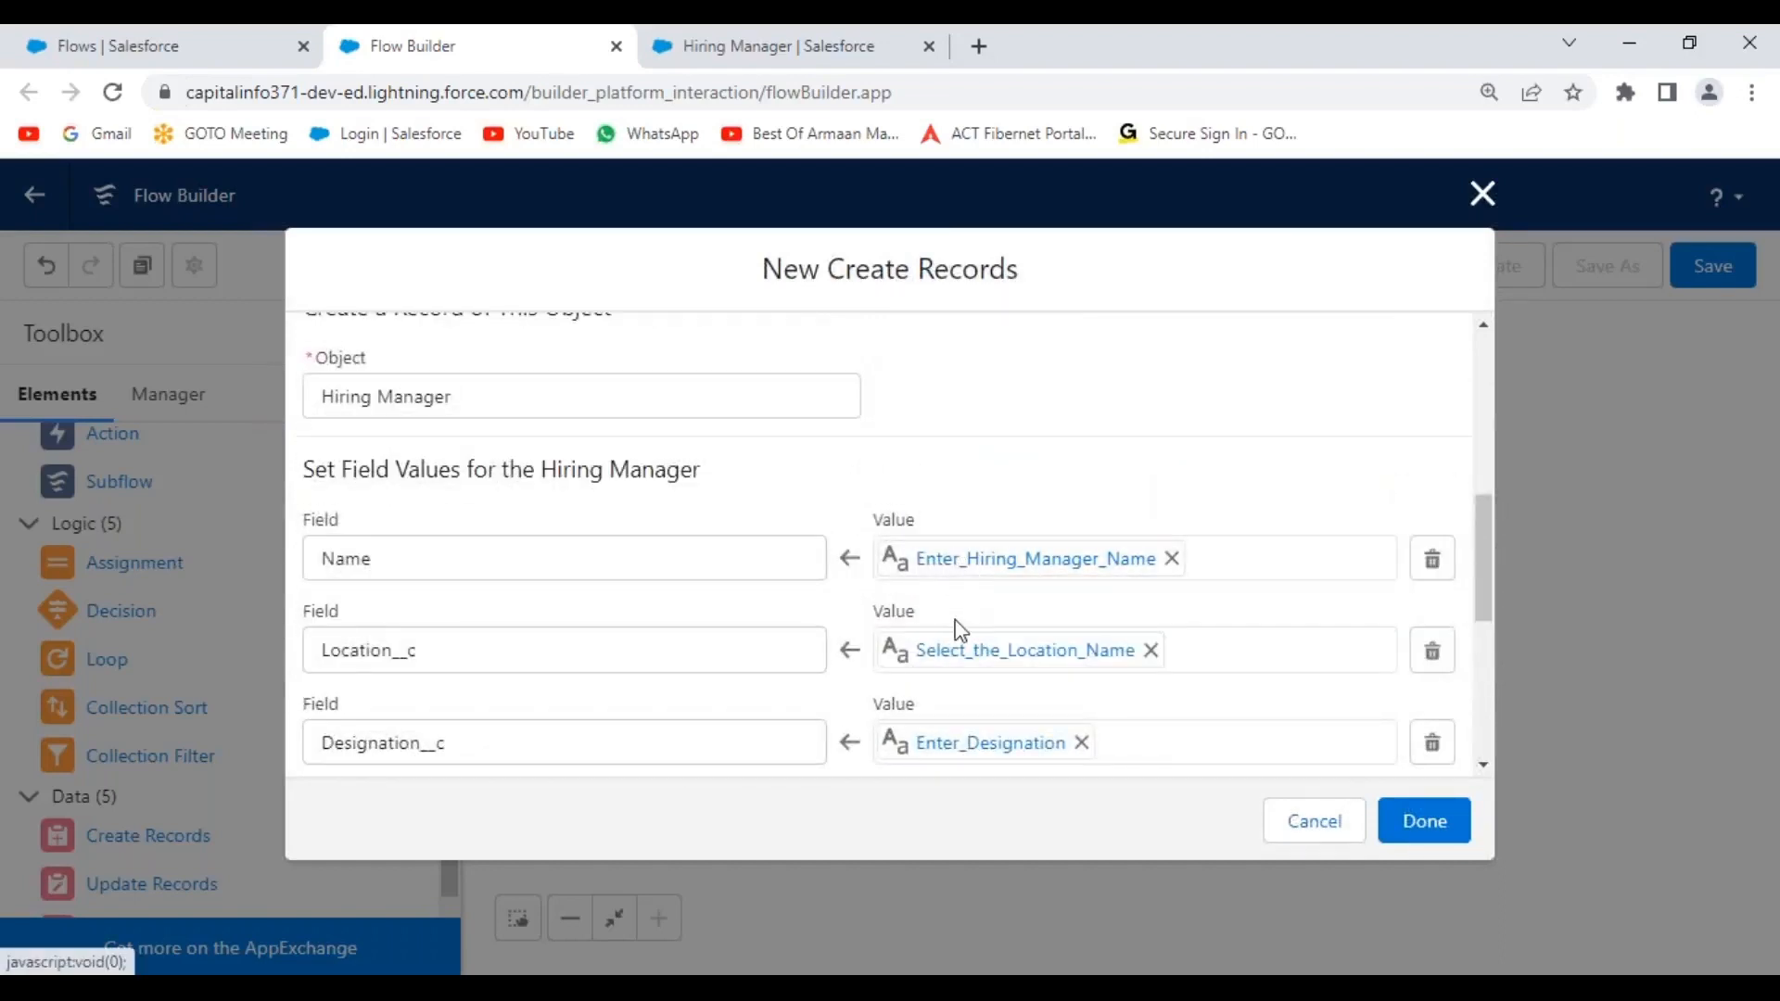
scroll(1020, 584, down, 1)
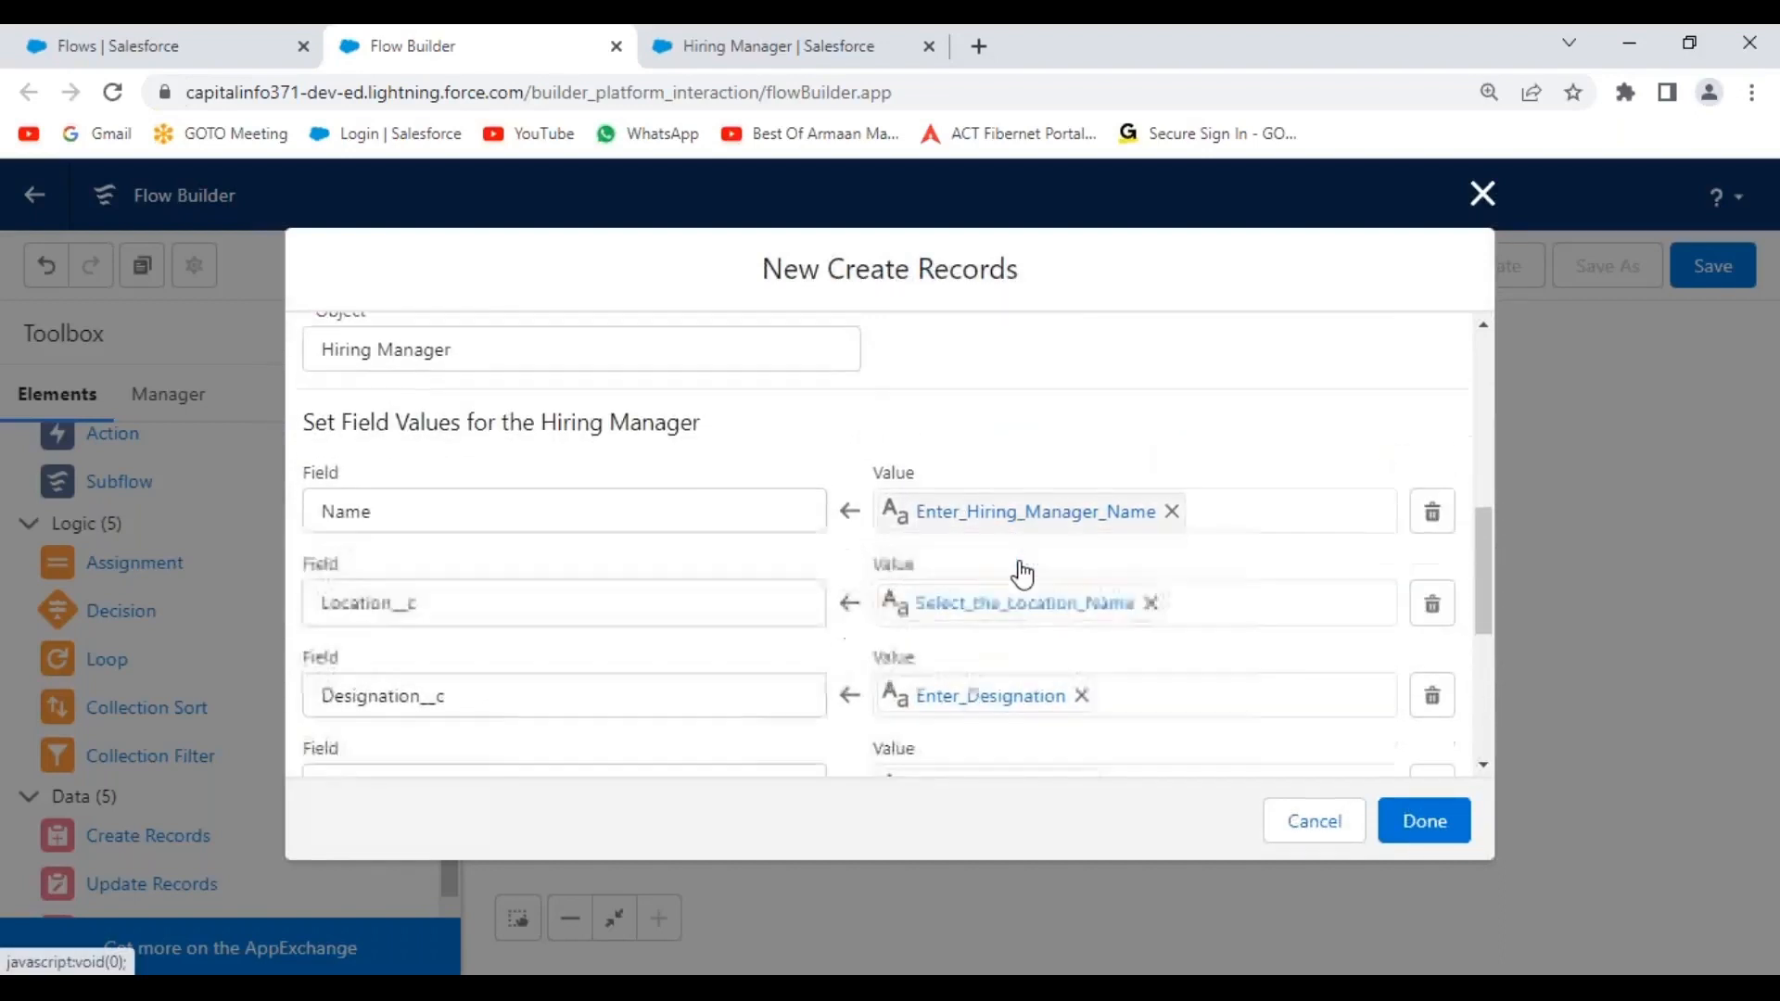
scroll(1023, 575, down, 3)
scroll(1021, 569, up, 4)
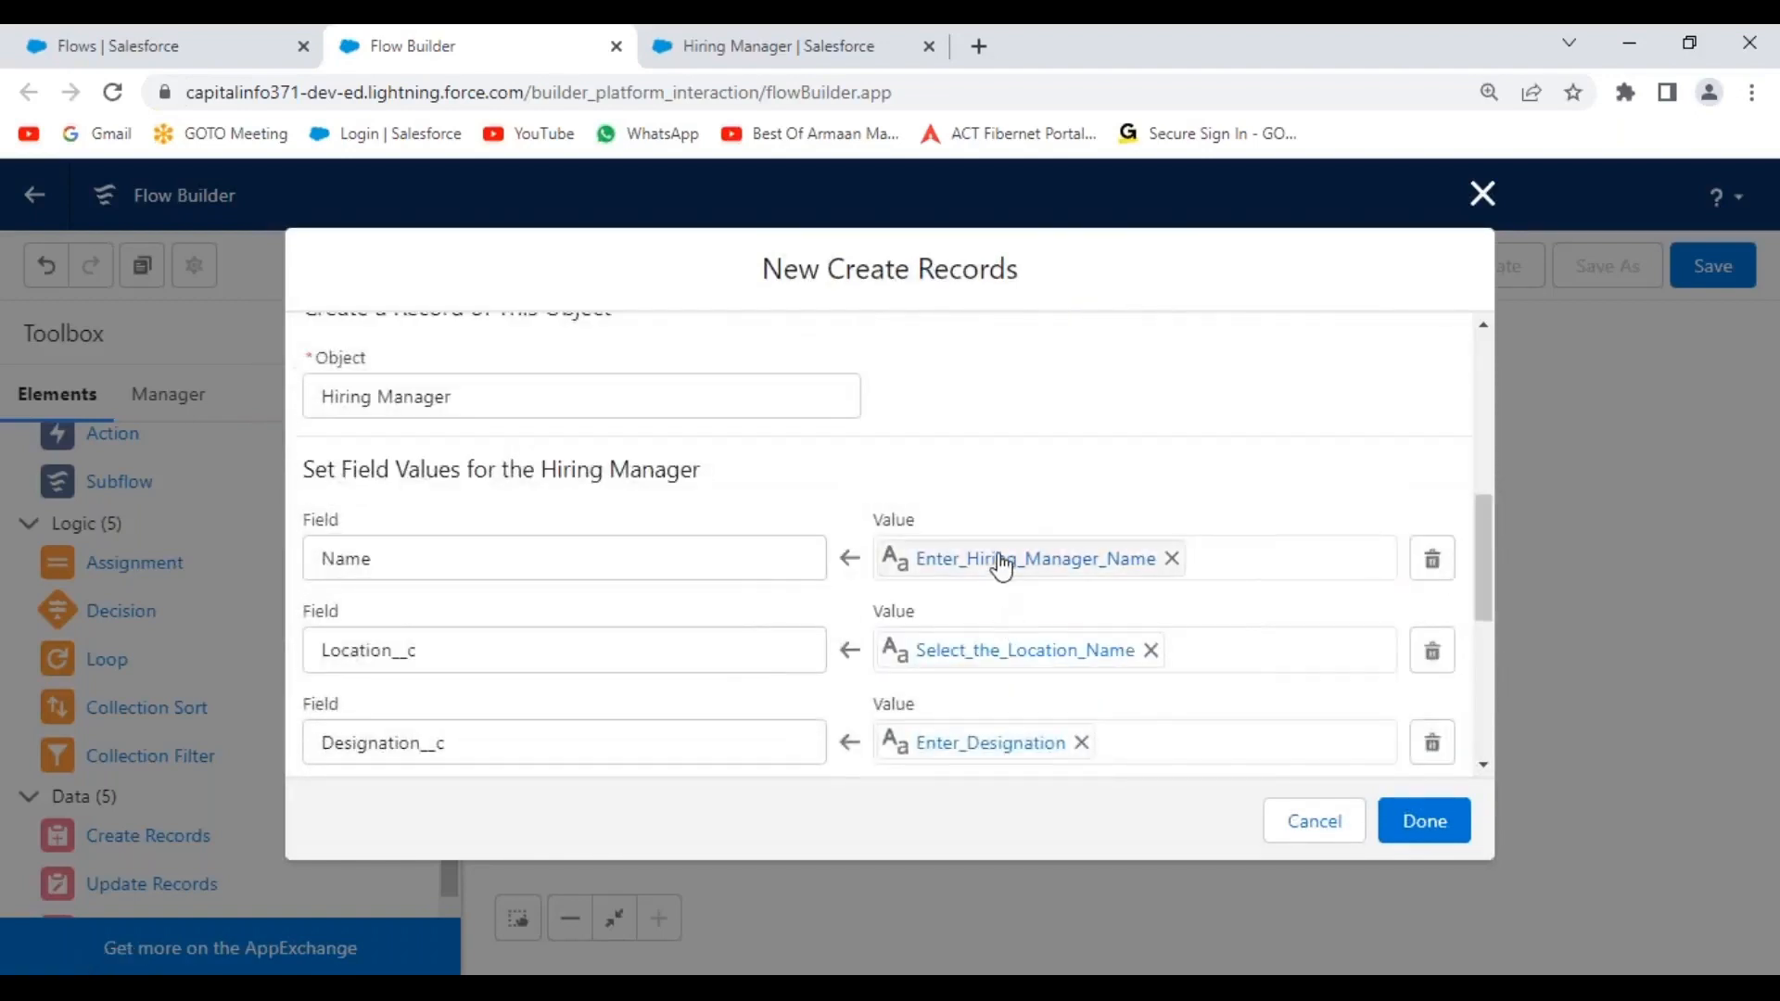
scroll(993, 739, down, 3)
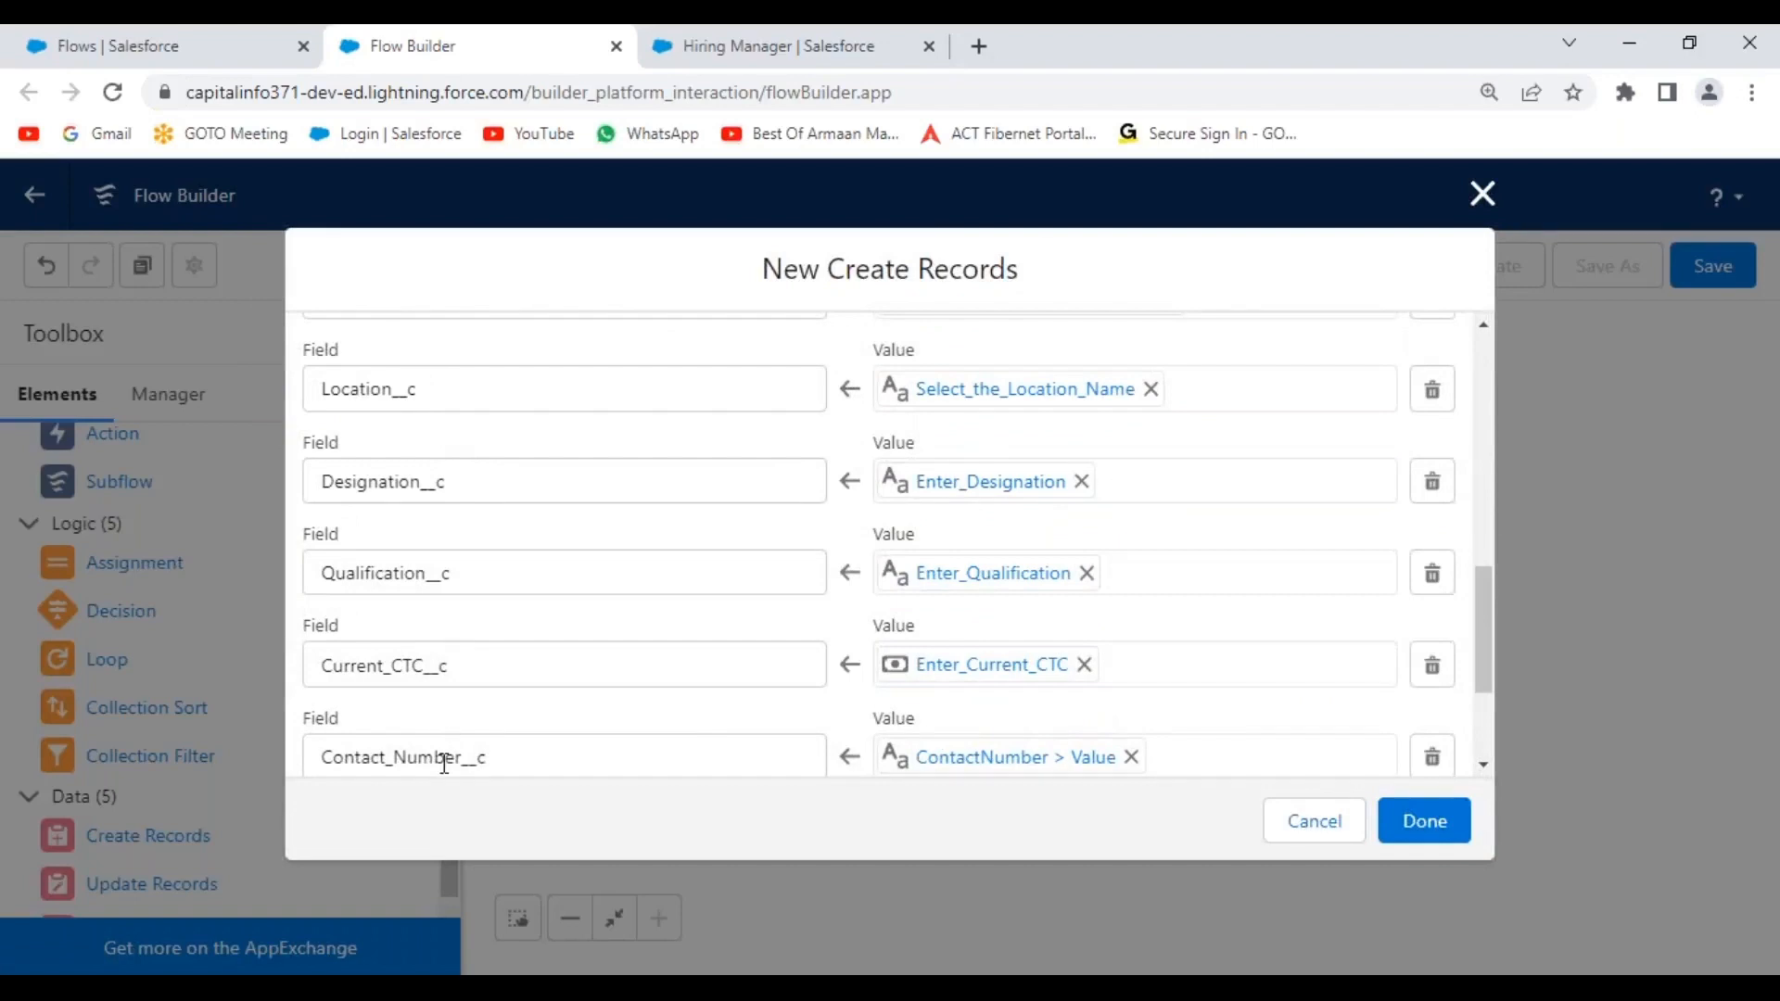
scroll(563, 712, down, 1)
scroll(563, 712, down, 2)
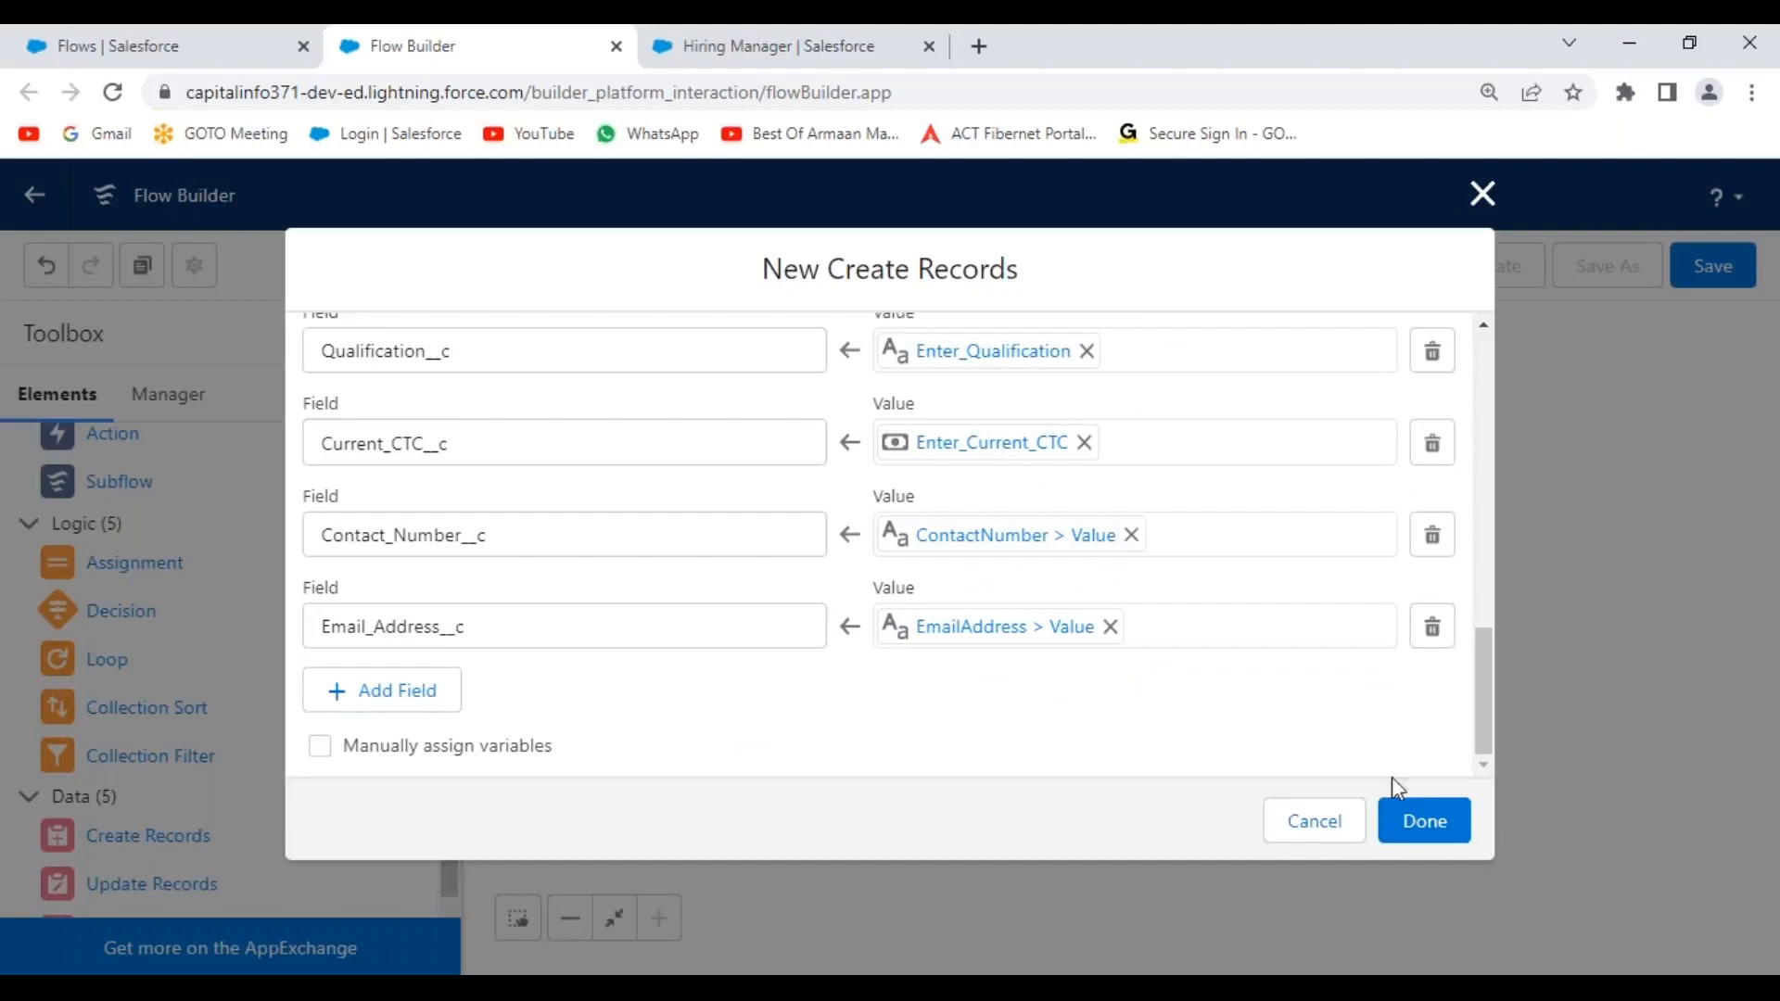
Close Create Records, tidy the canvas, and connect the Screen element to Create Records.
click(1425, 837)
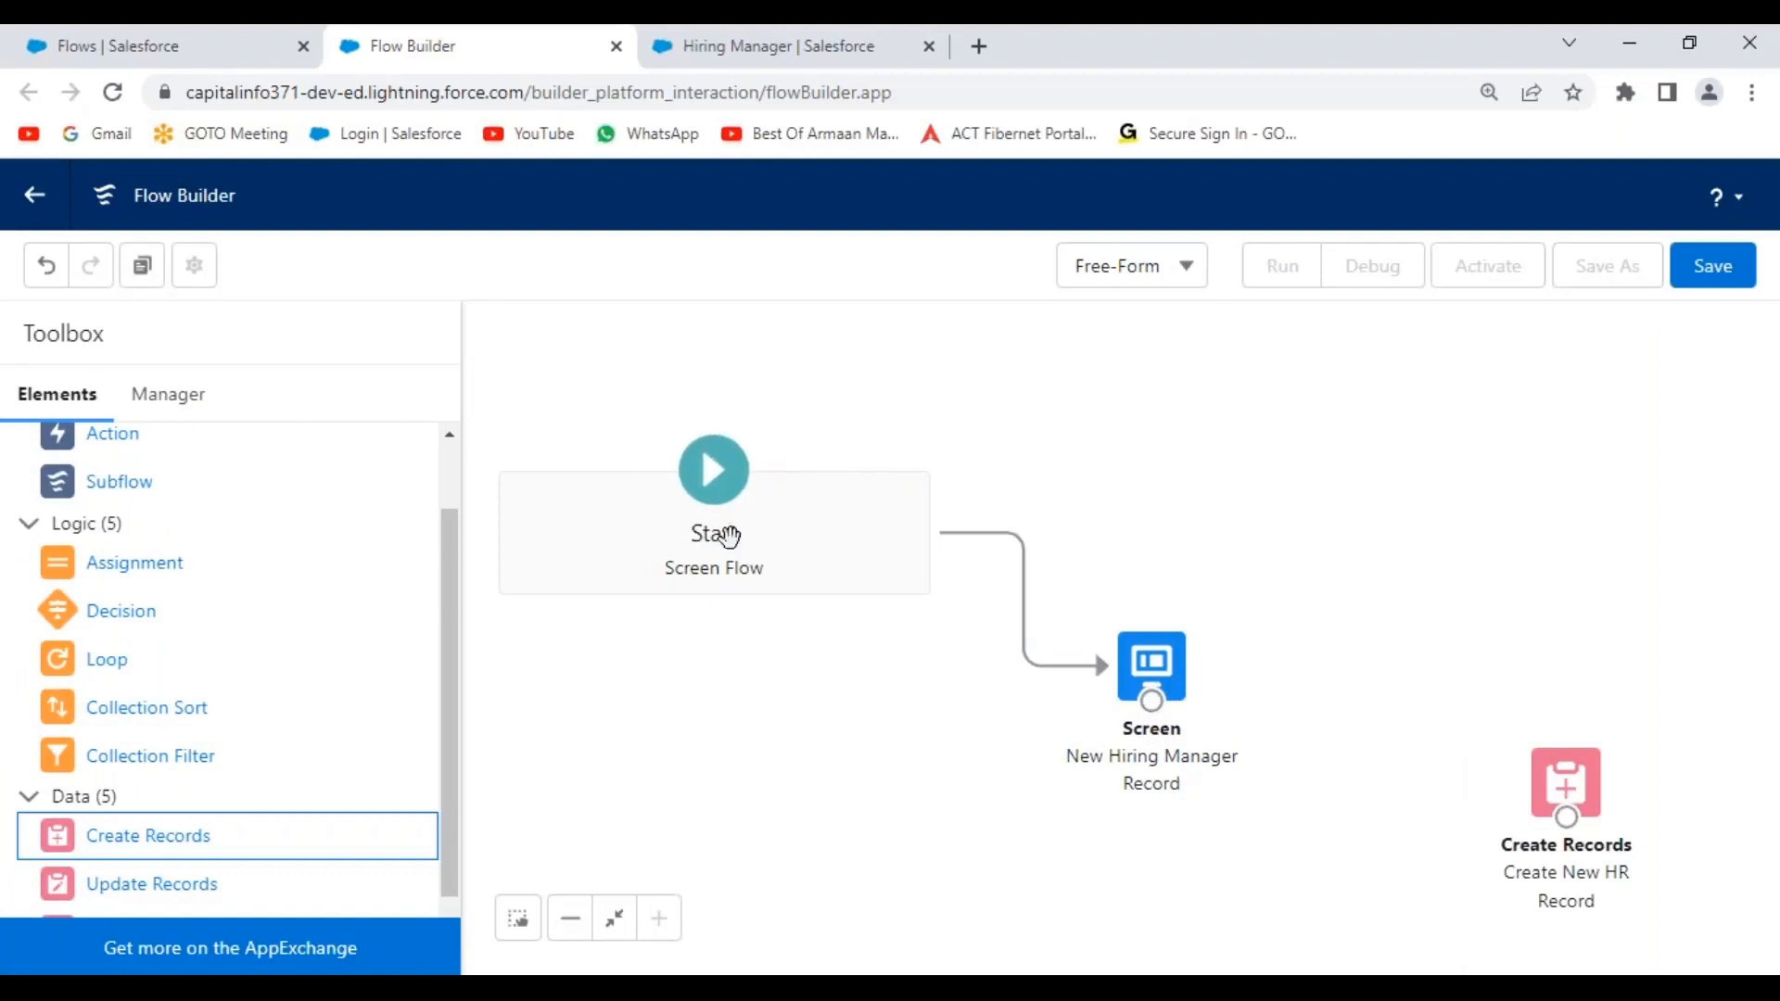
drag(1170, 665, 1101, 660)
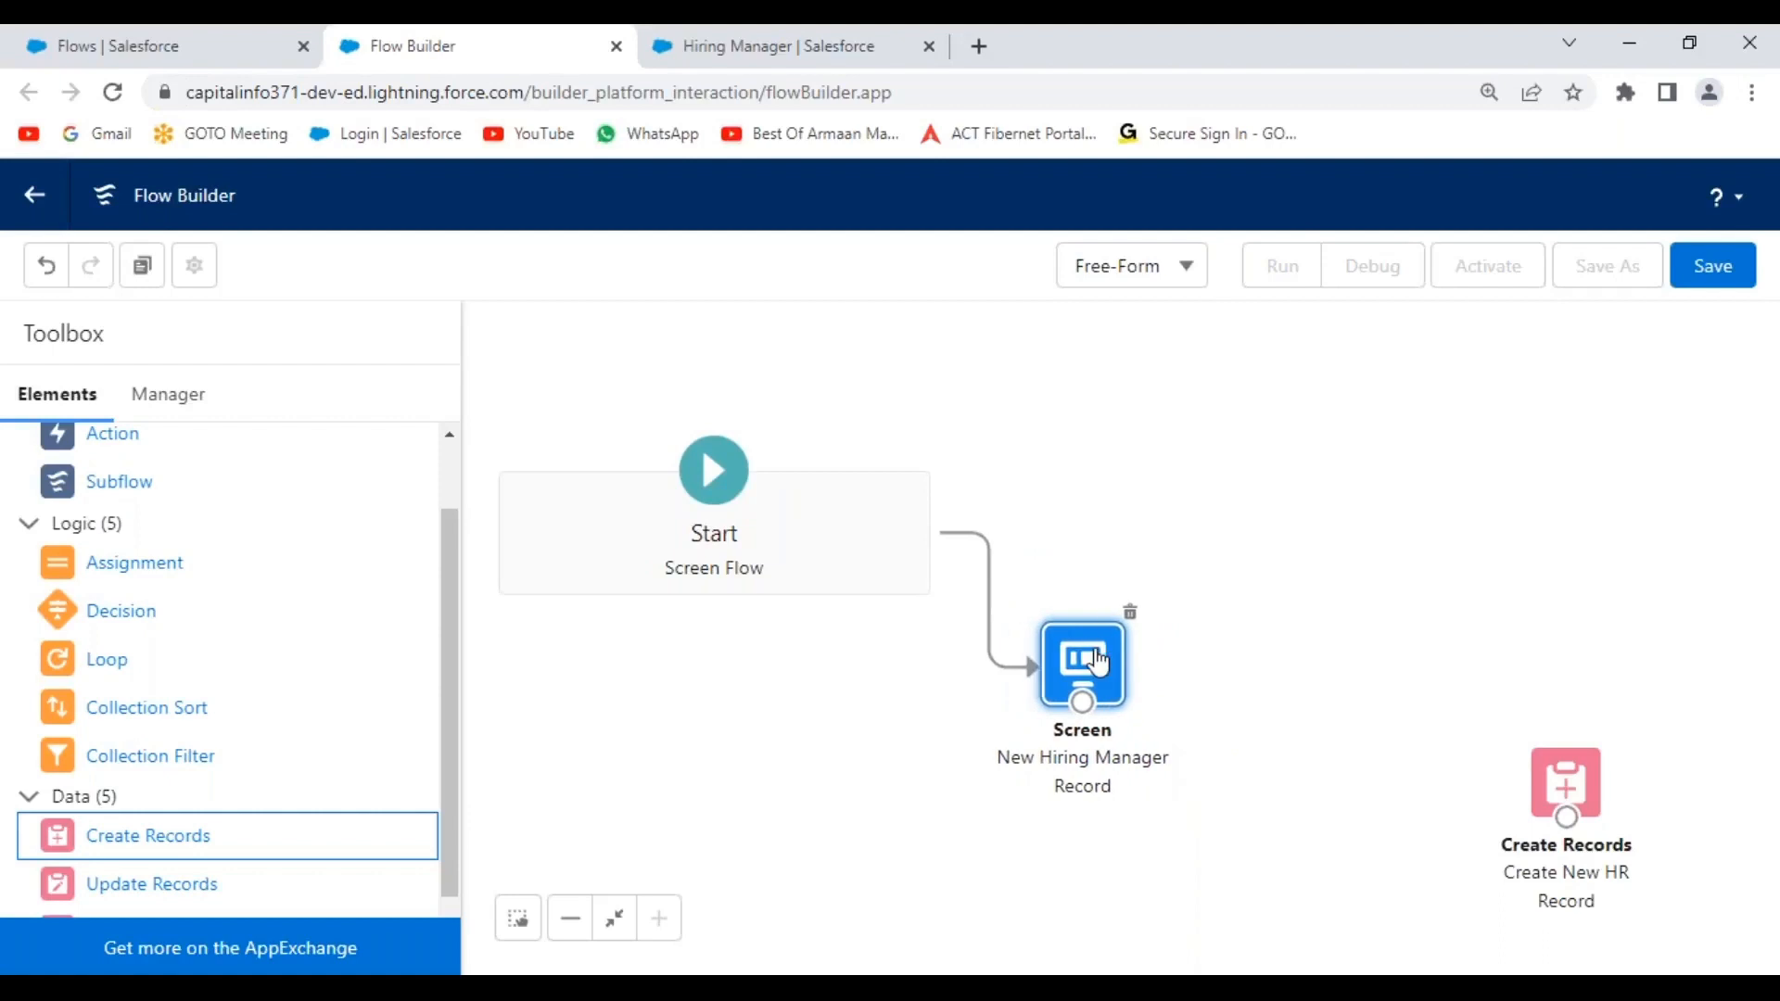
drag(1582, 782, 1521, 790)
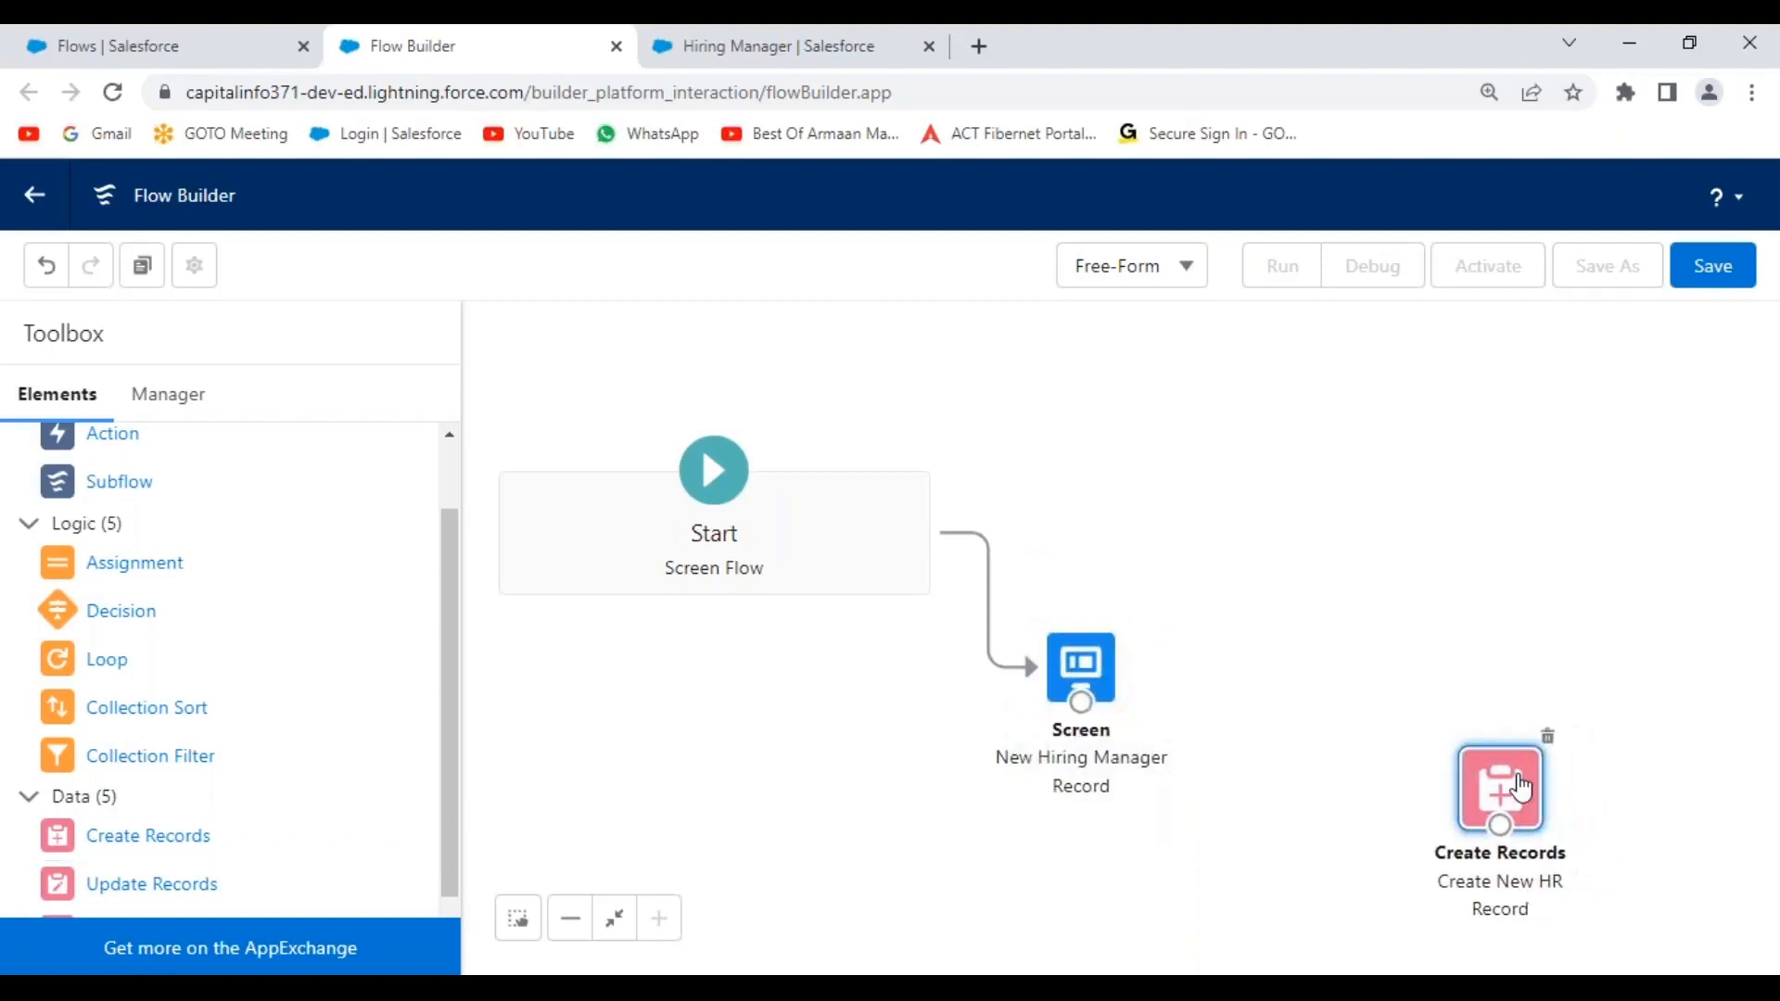
click(1208, 574)
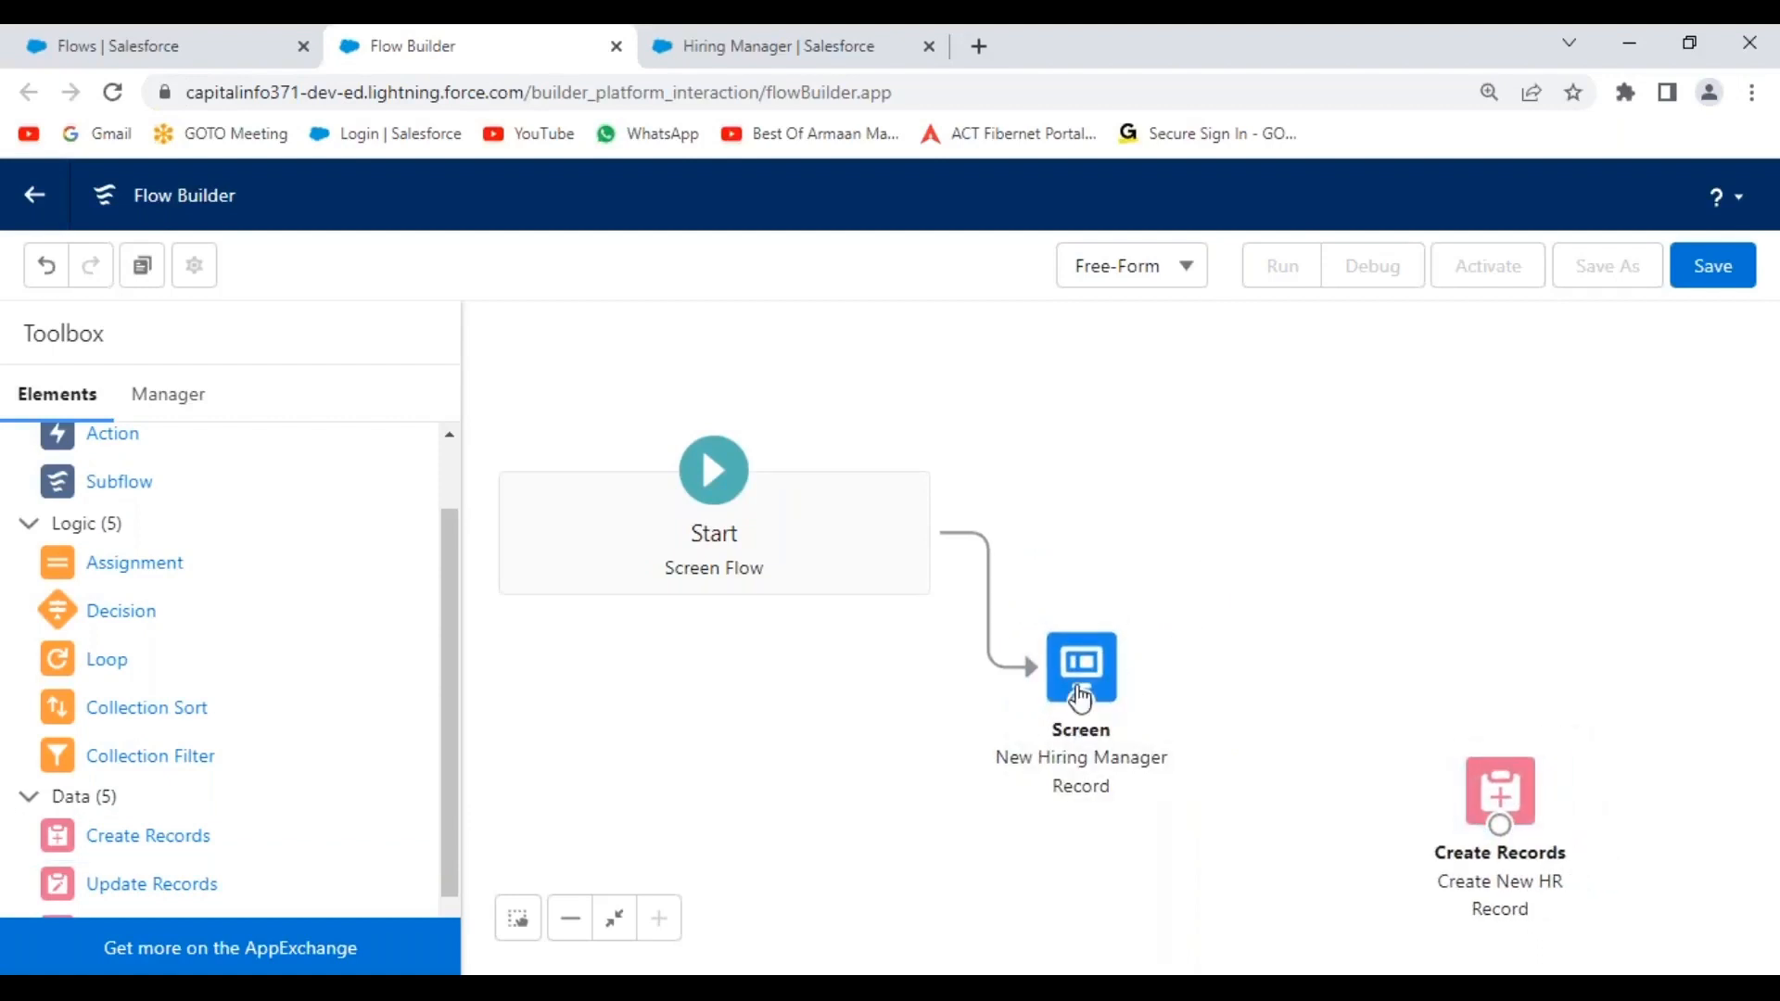
drag(1080, 707, 1504, 837)
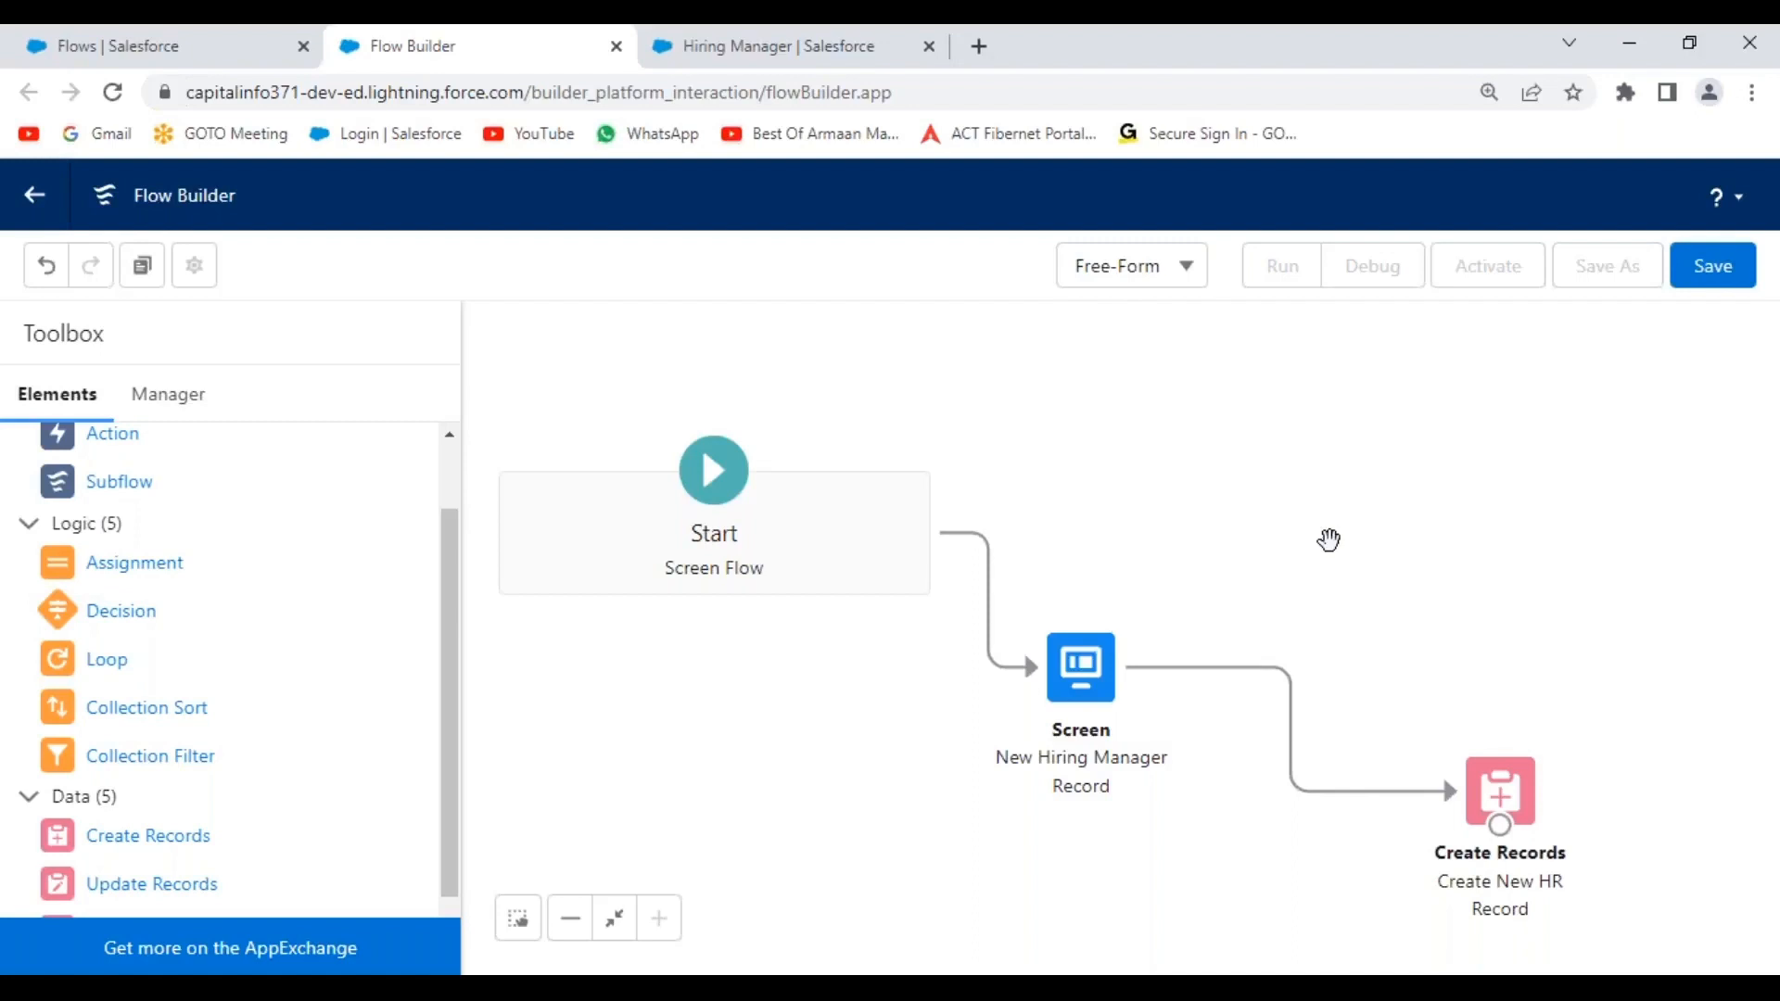
click(1726, 269)
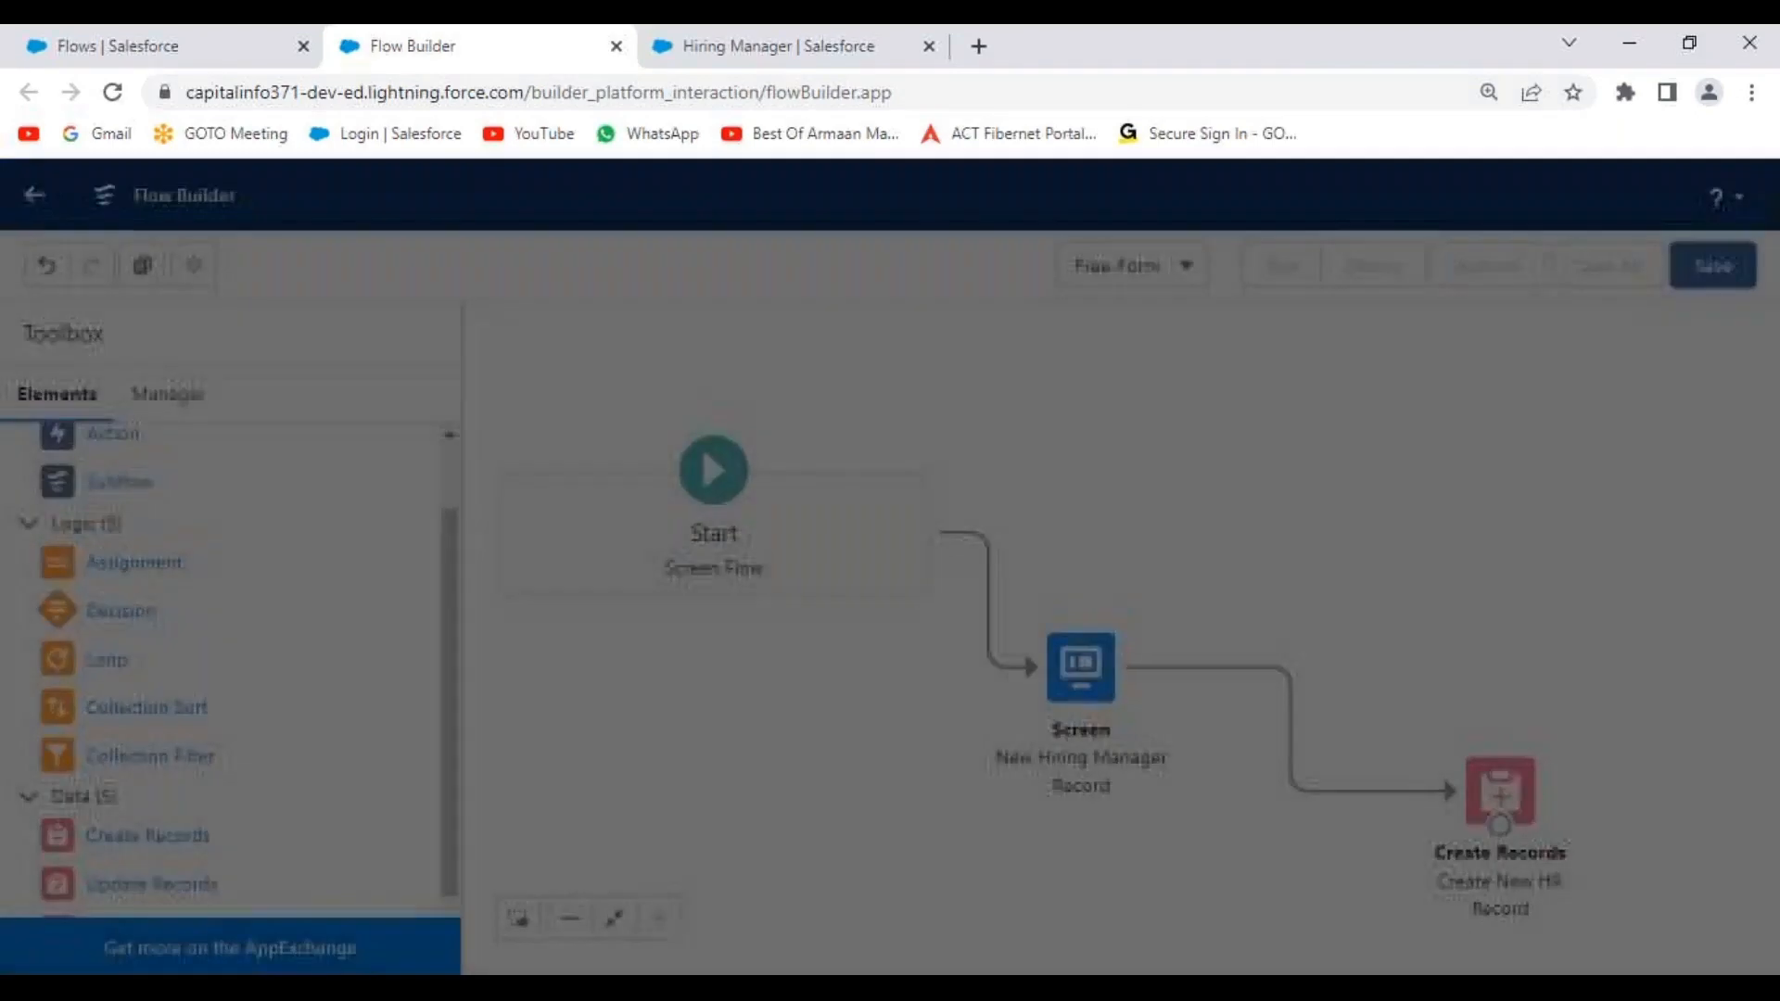
Enter 'Create HR Record Flow' as the flow label and copy it into the description.
click(405, 467)
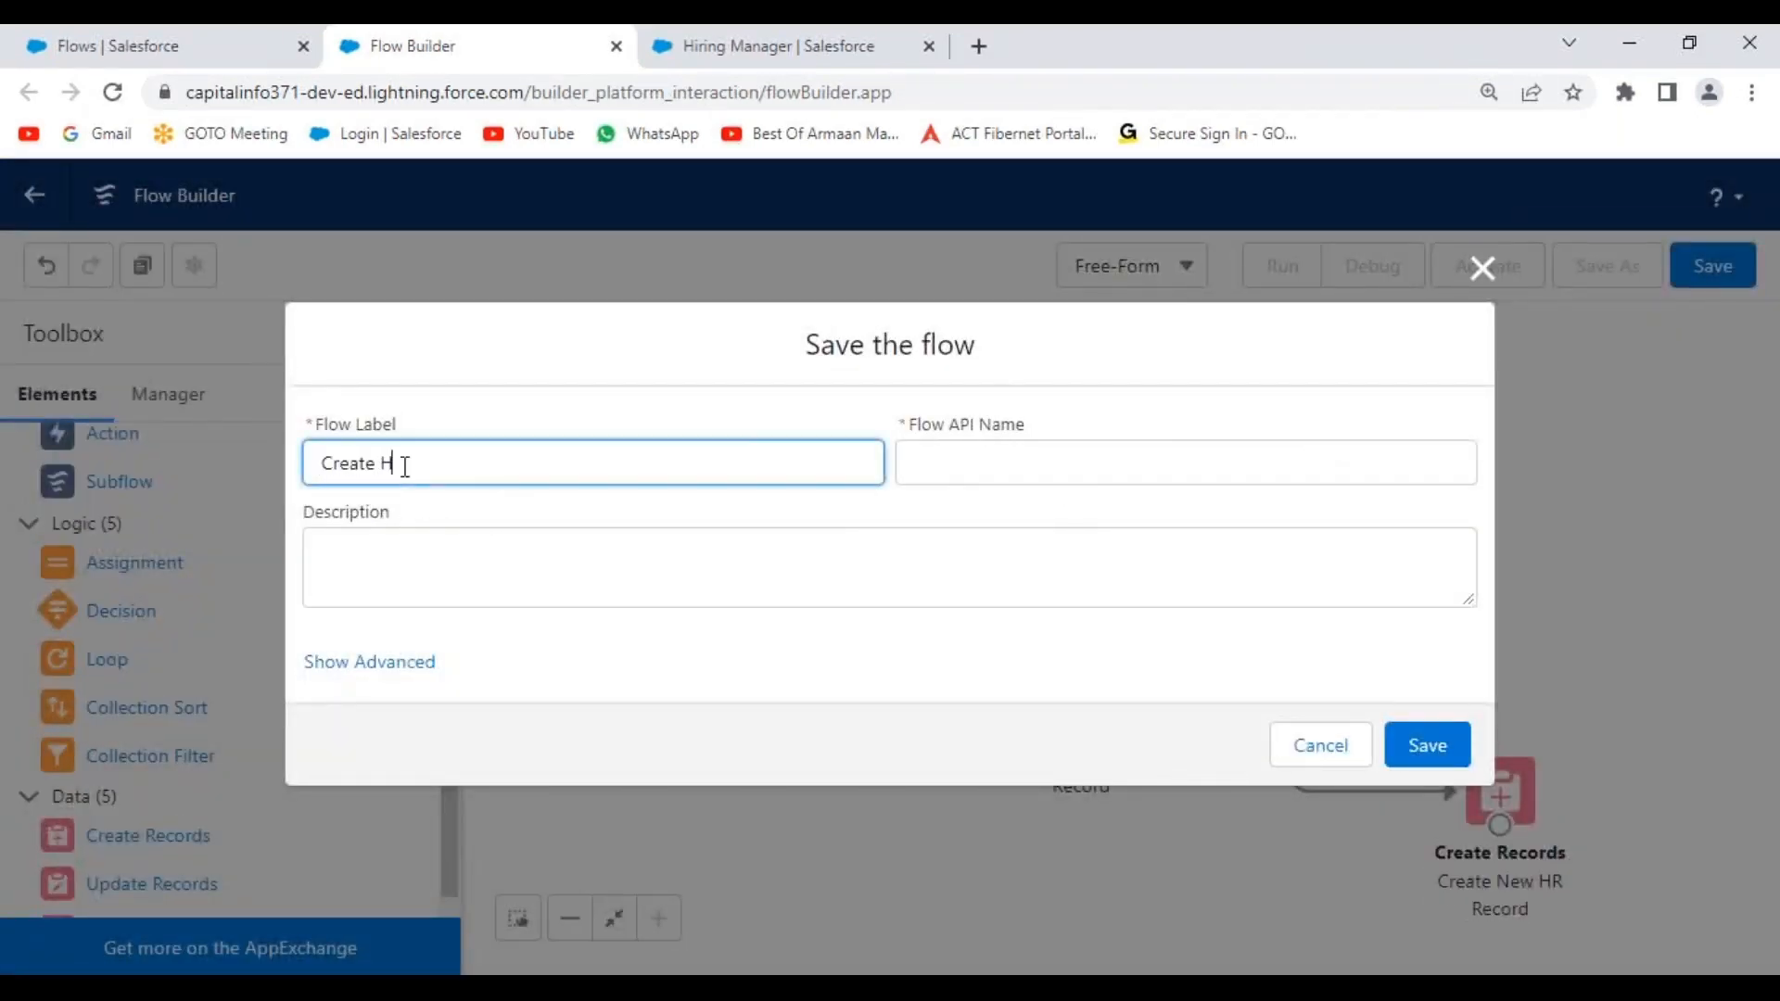
text(Create HR Record Flow)
click(689, 422)
drag(532, 474, 315, 465)
key(ctrl+c)
click(415, 549)
key(ctrl+v)
Change label and description to 'Create New HR Record Flow', save, and activate the flow.
click(393, 467)
text(New)
click(389, 553)
text(New)
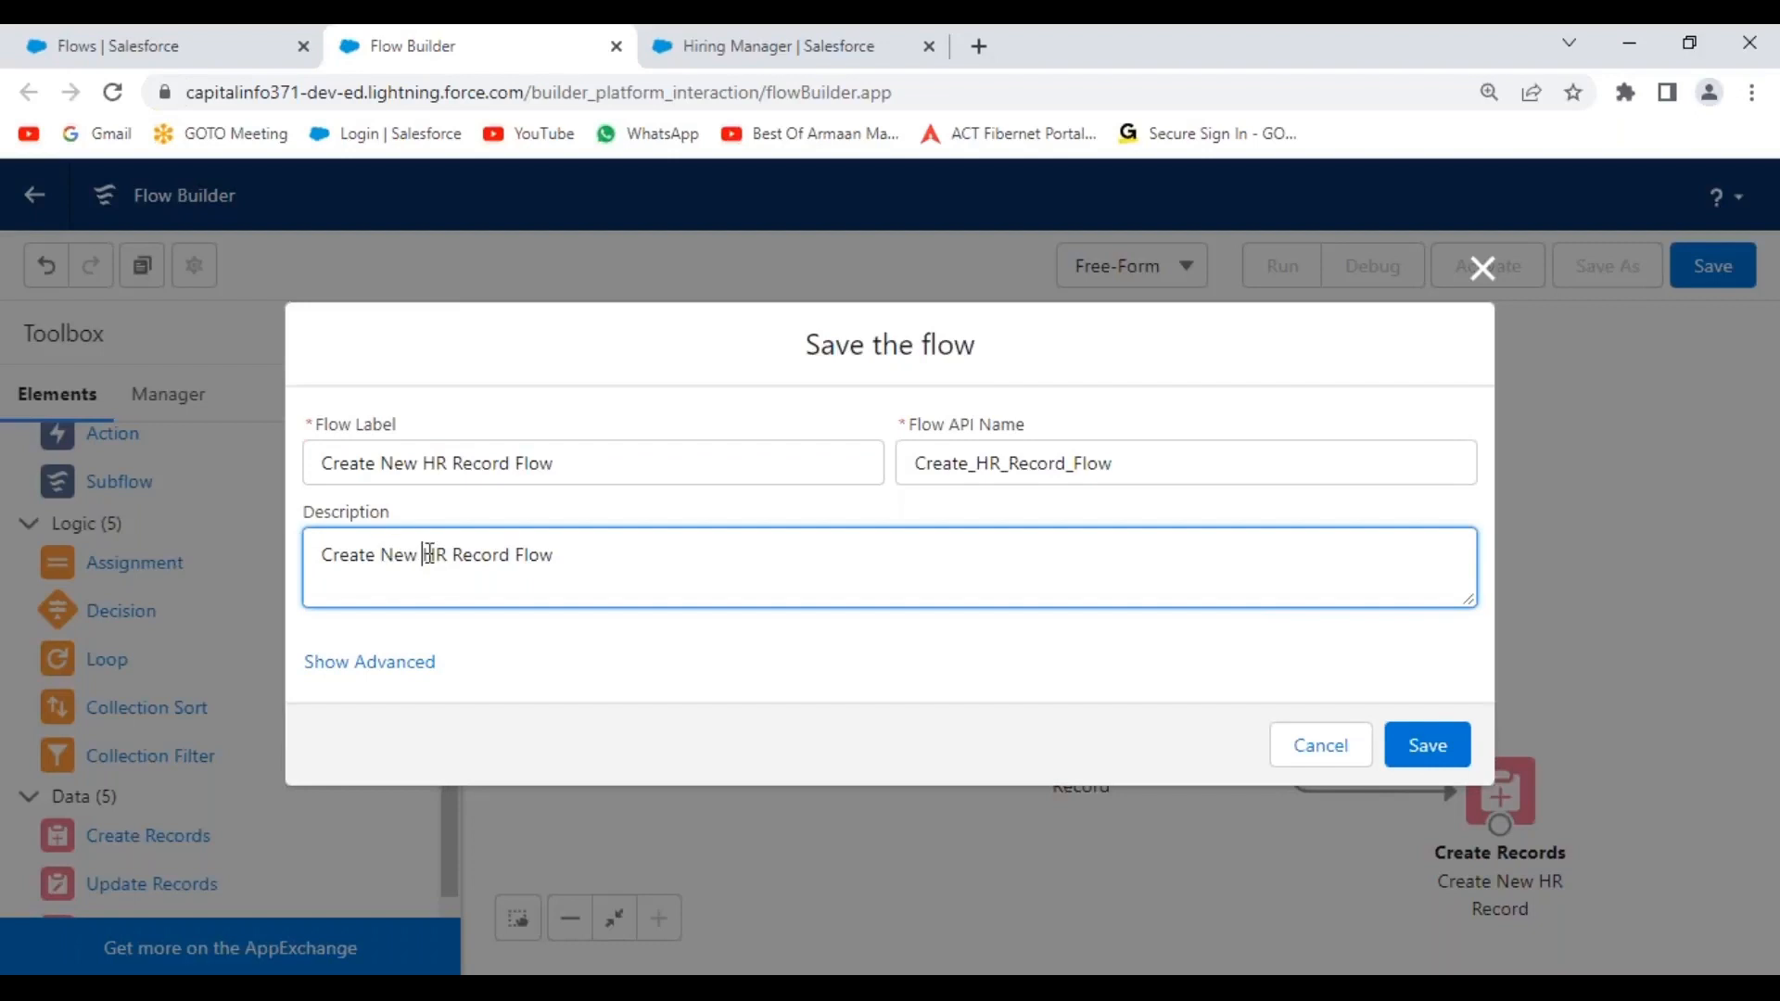
click(612, 677)
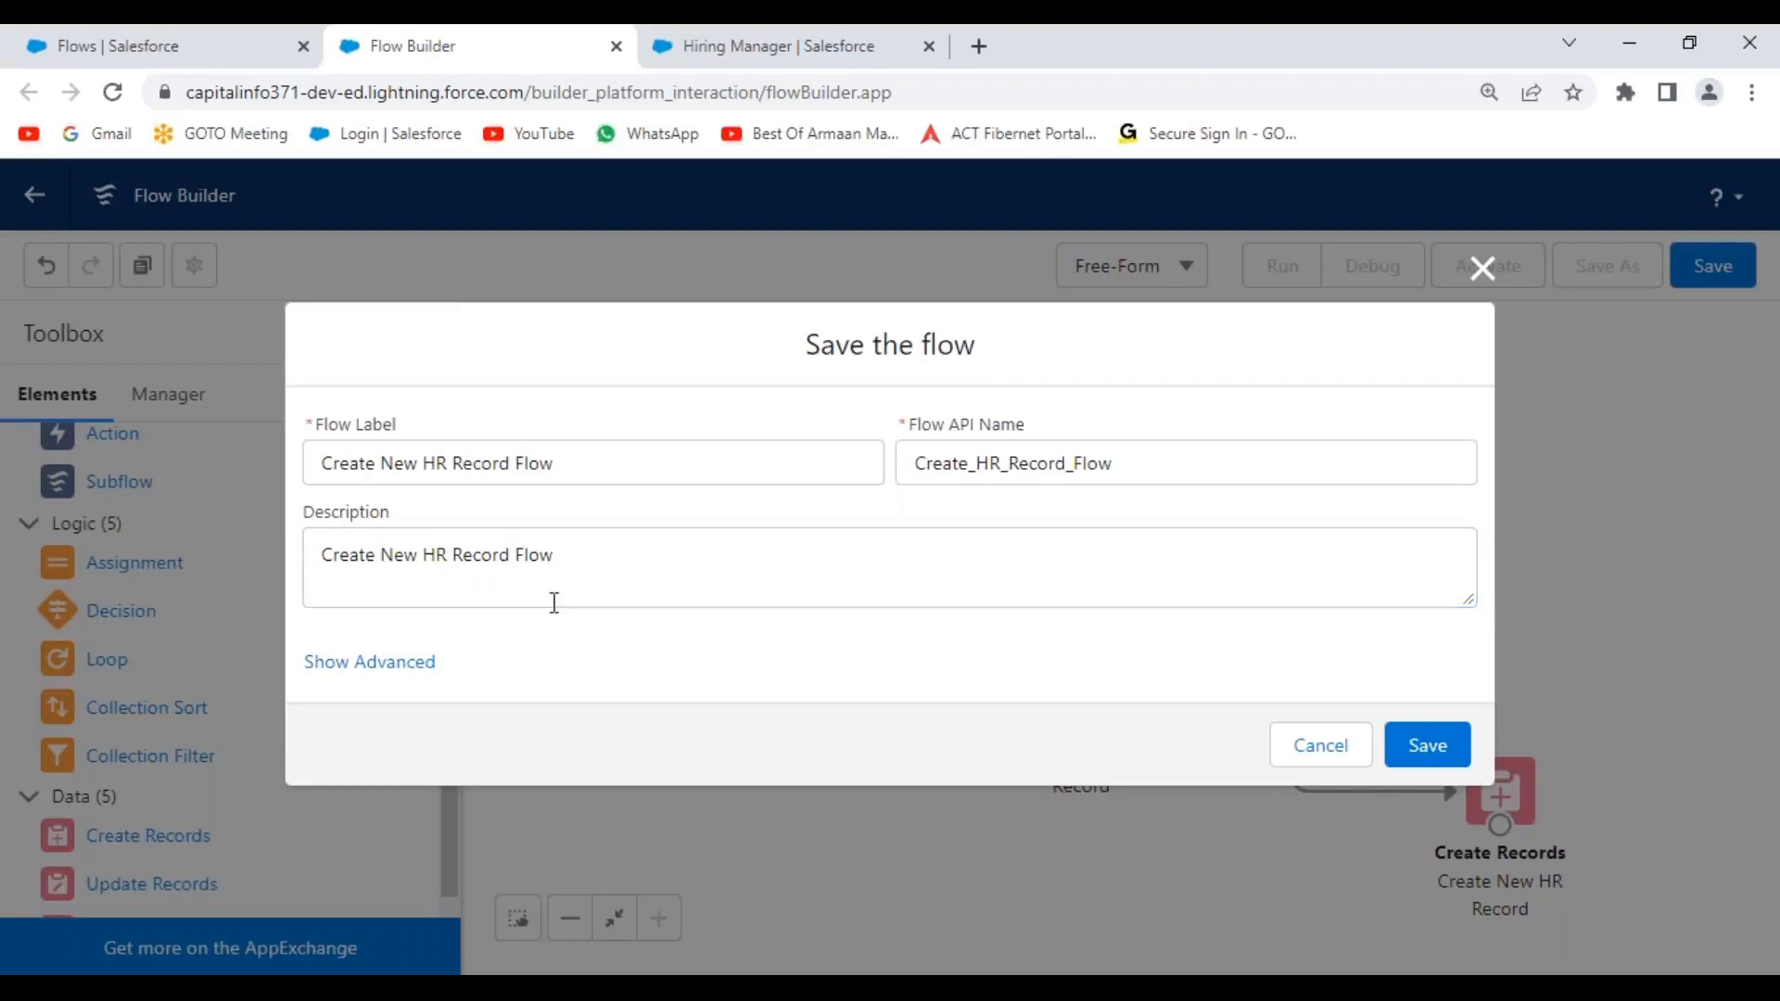
click(1436, 742)
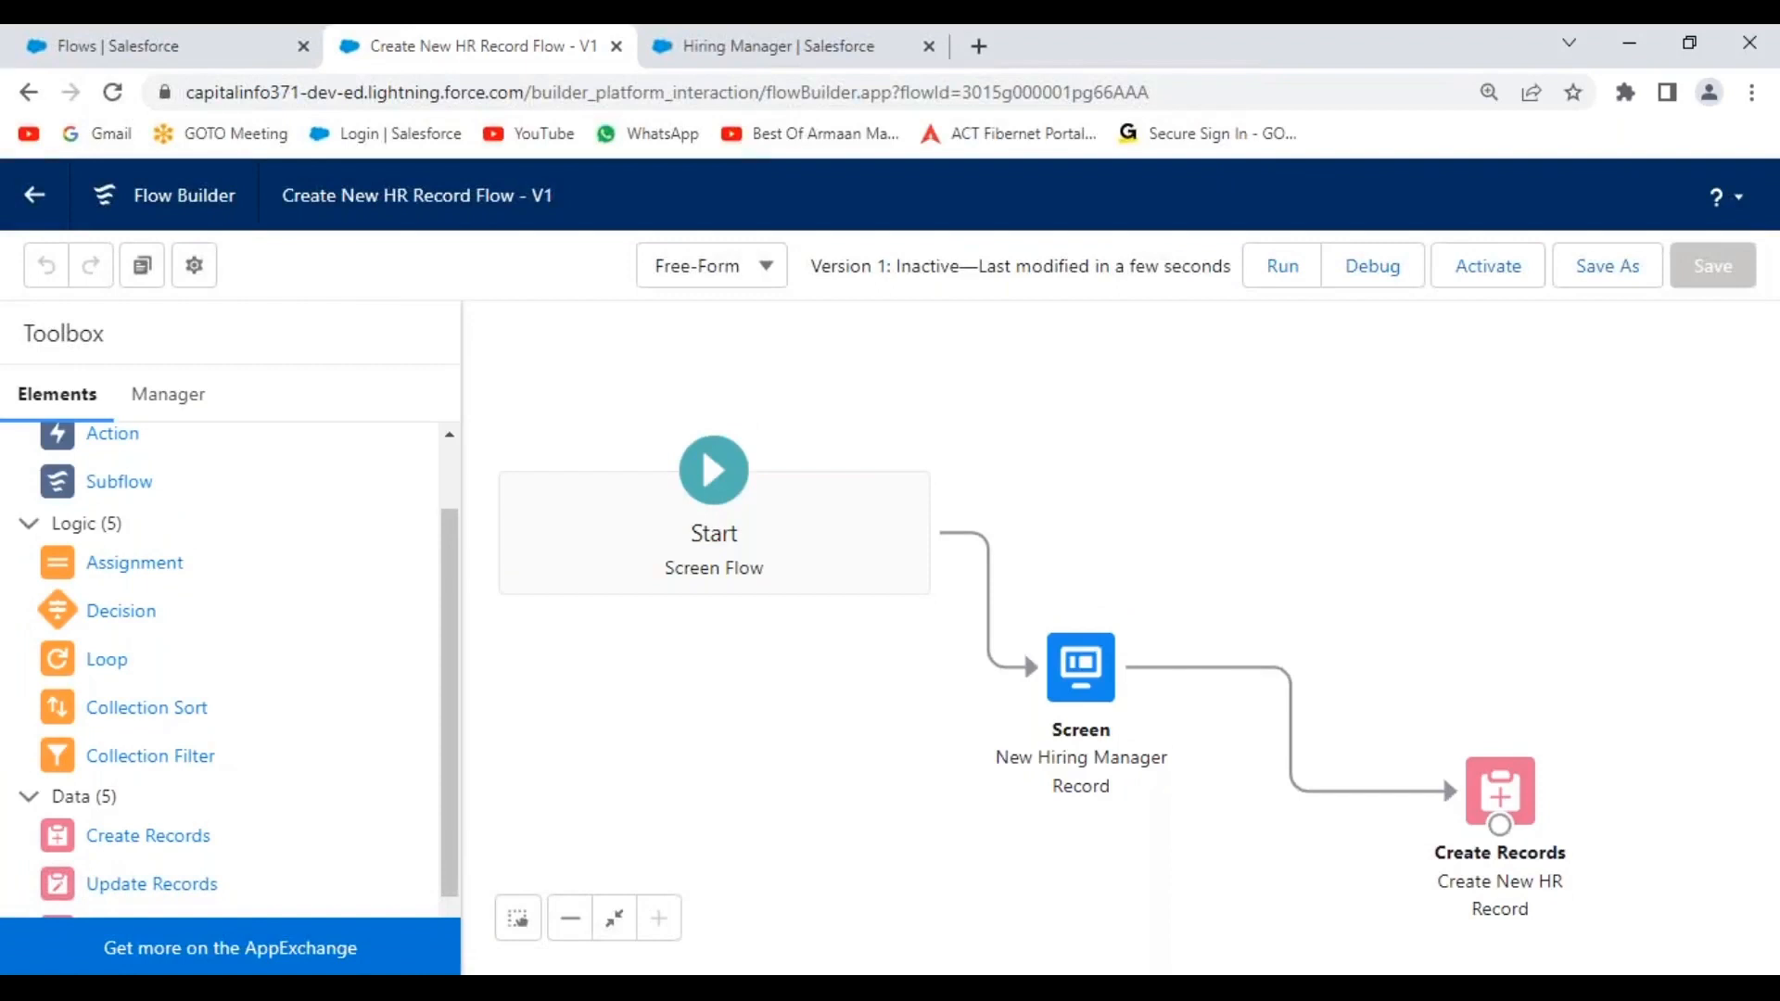
click(1489, 278)
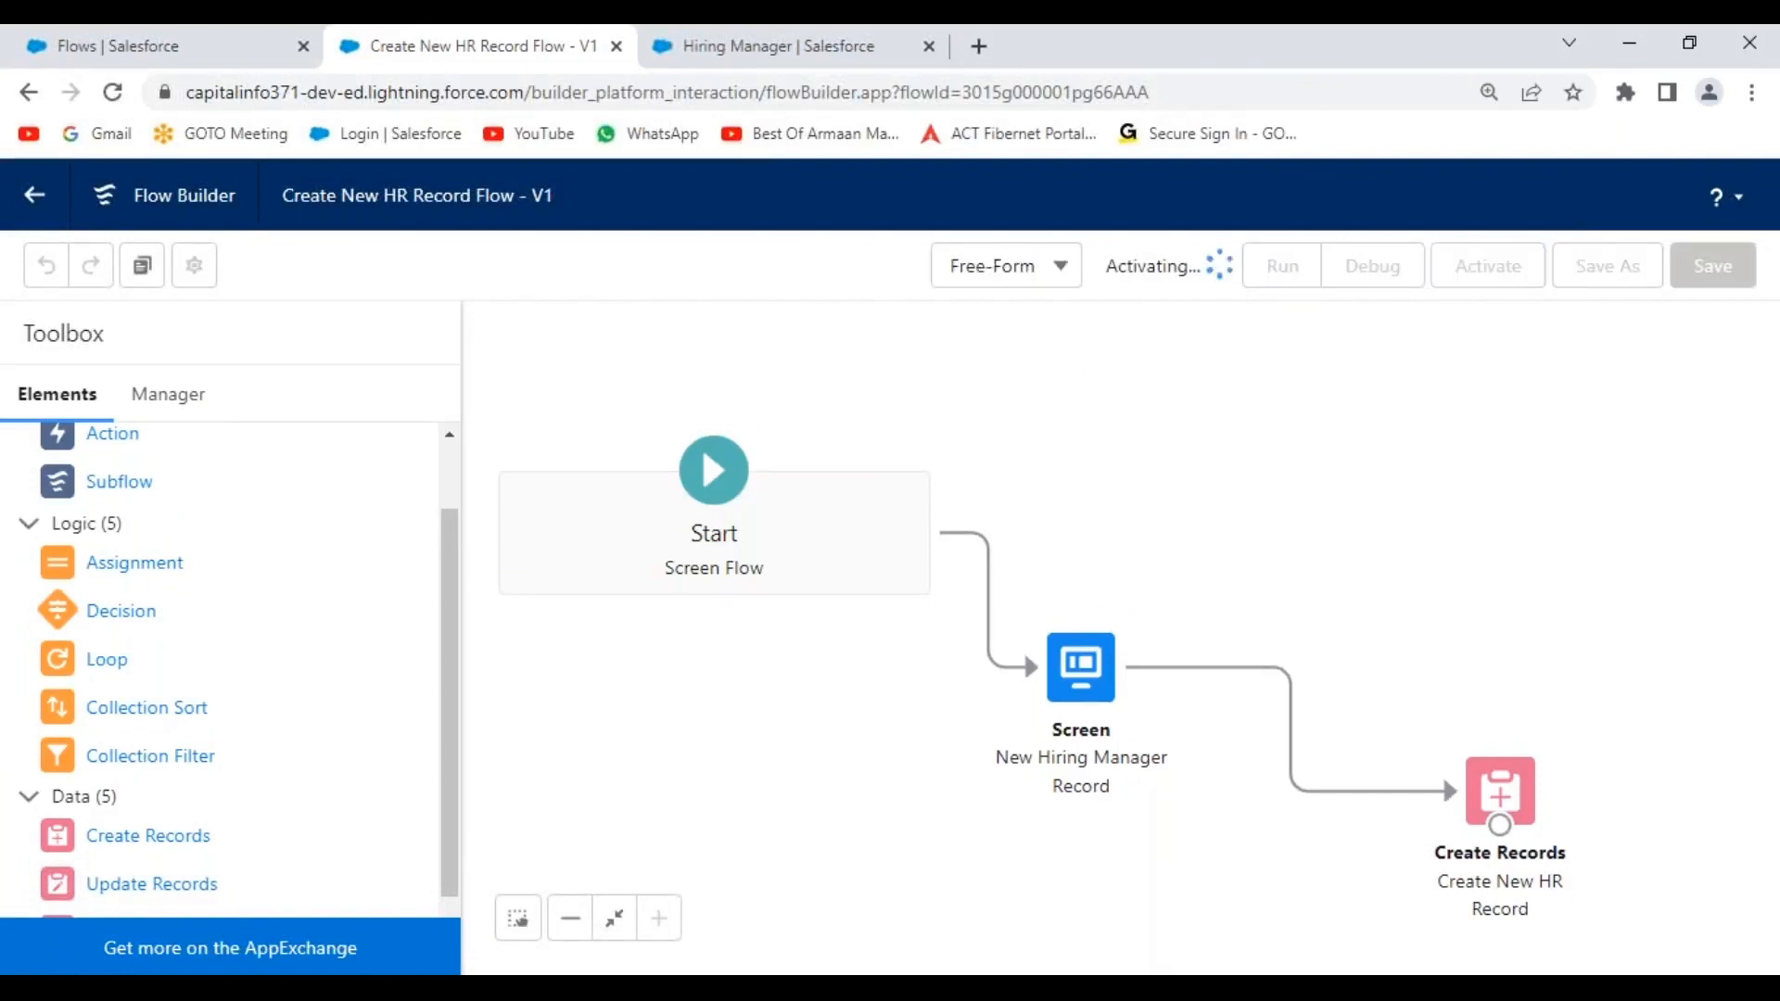
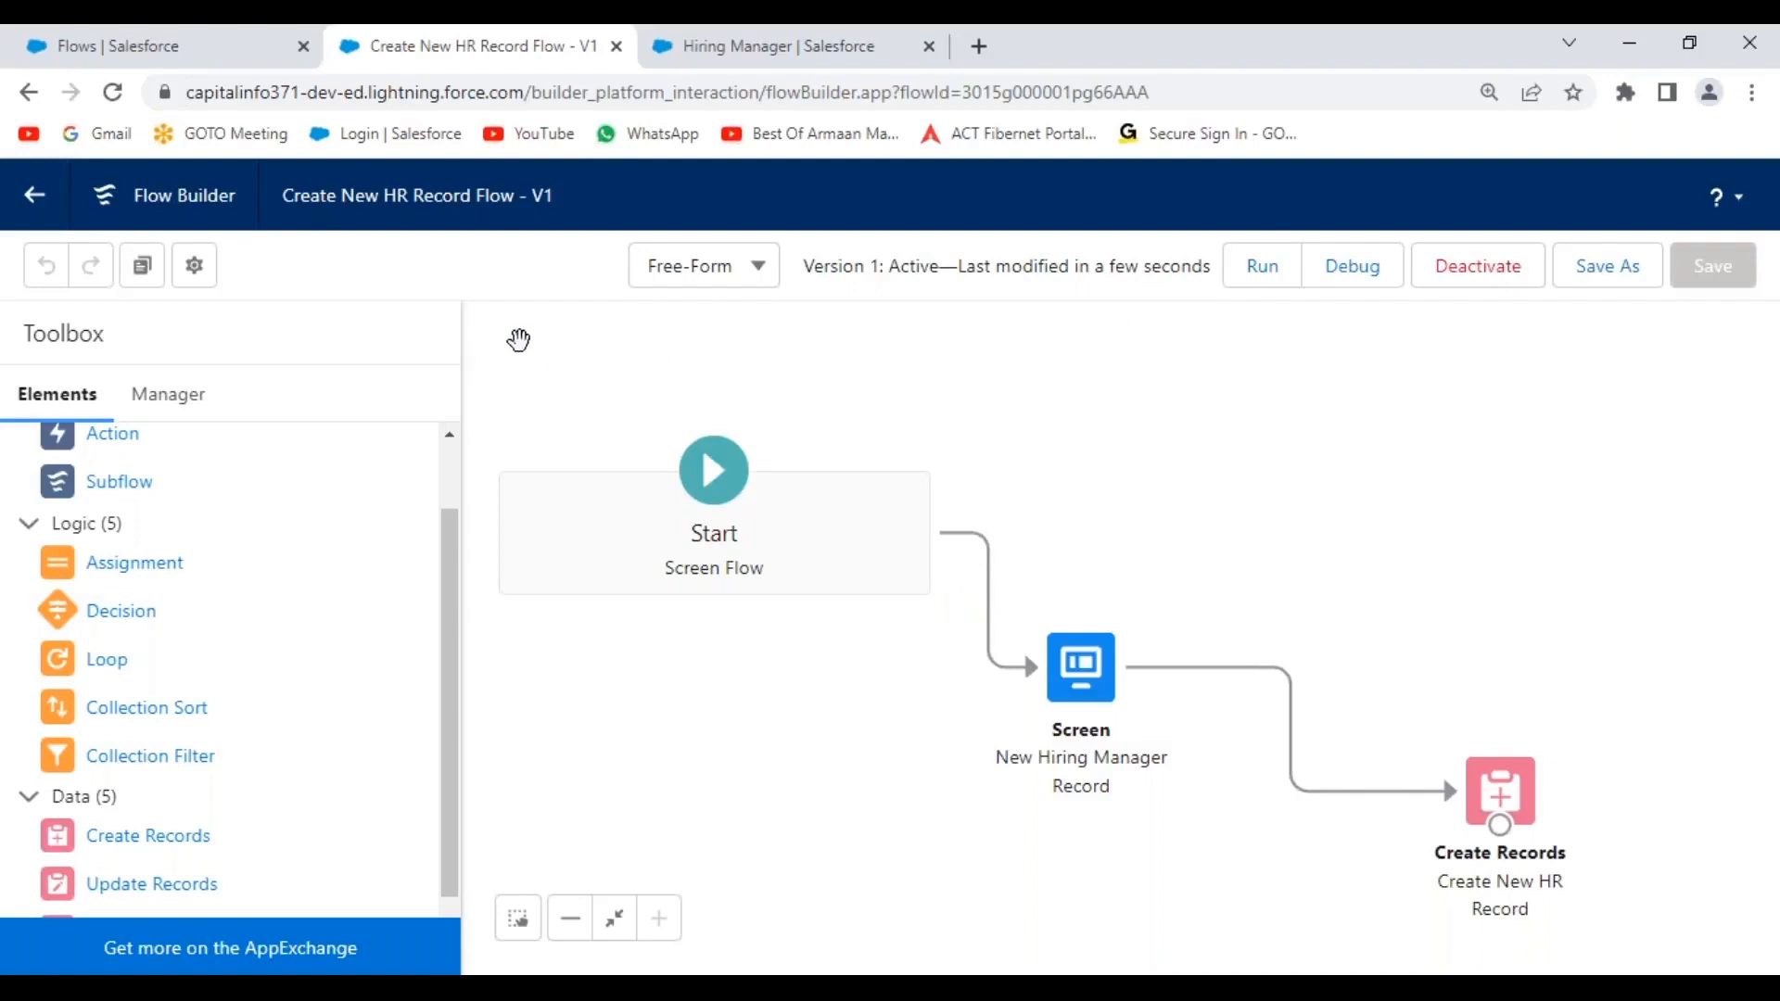
Return from the flow builder to the Flows list and zoom the browser to 125%.
click(33, 202)
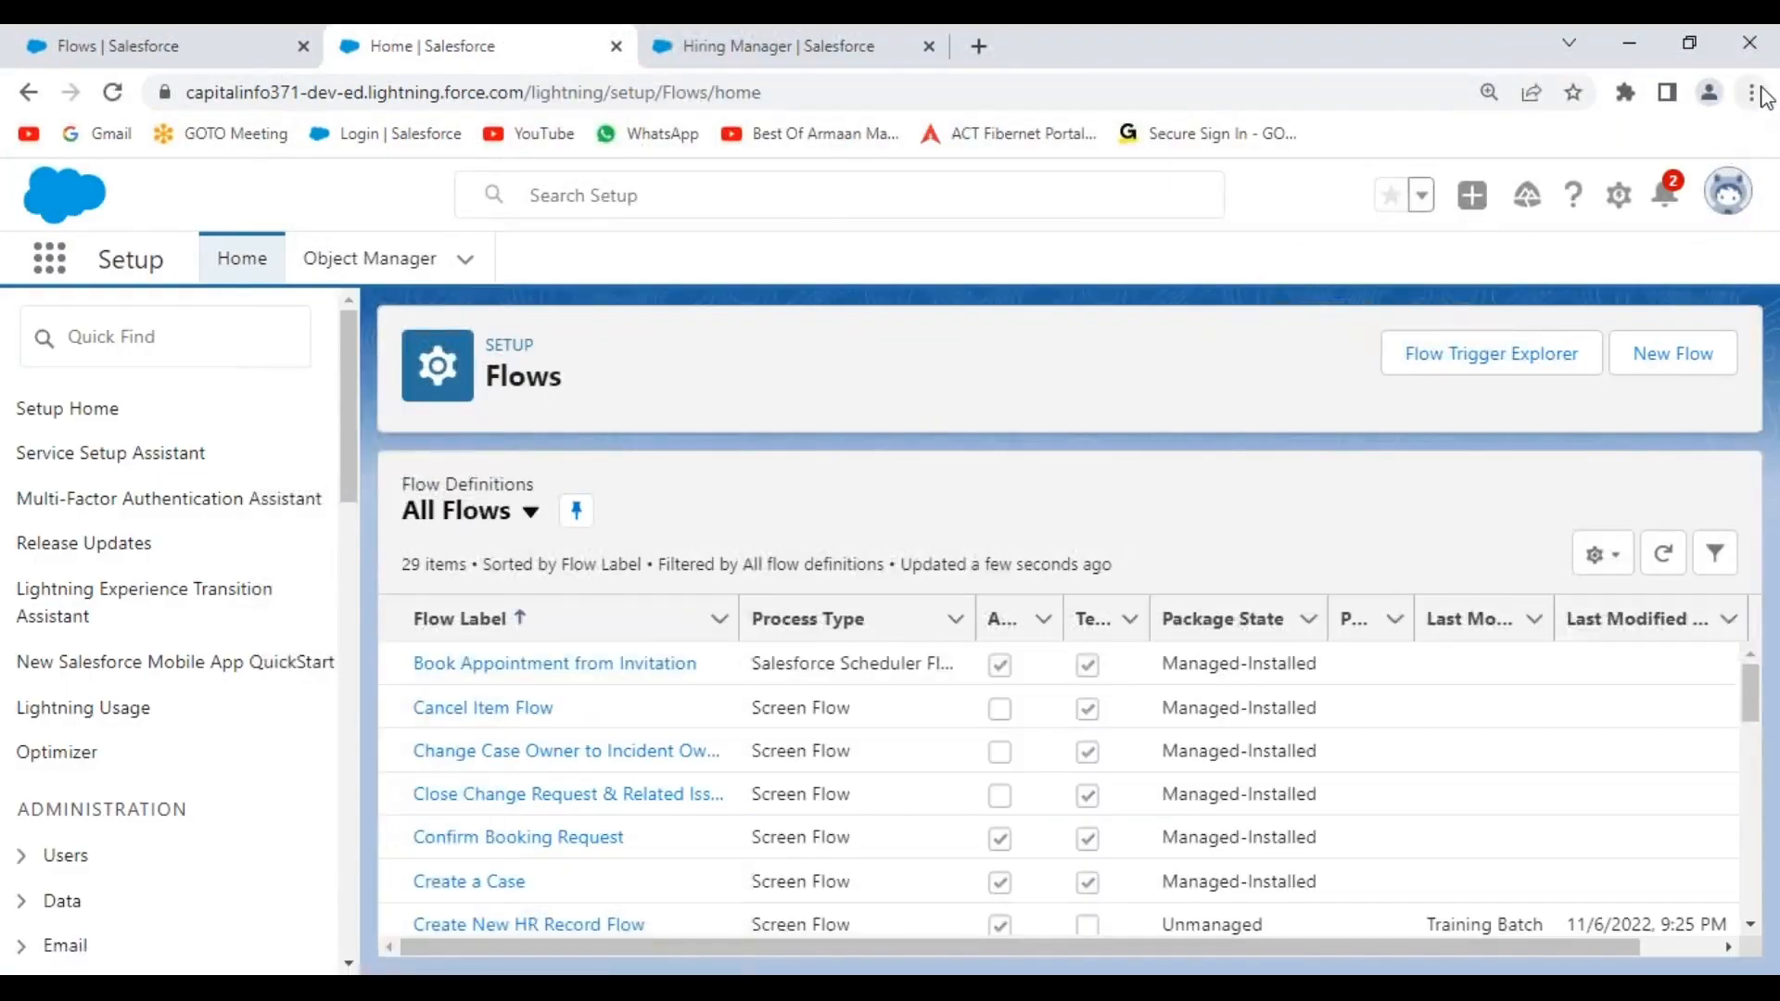
click(1755, 92)
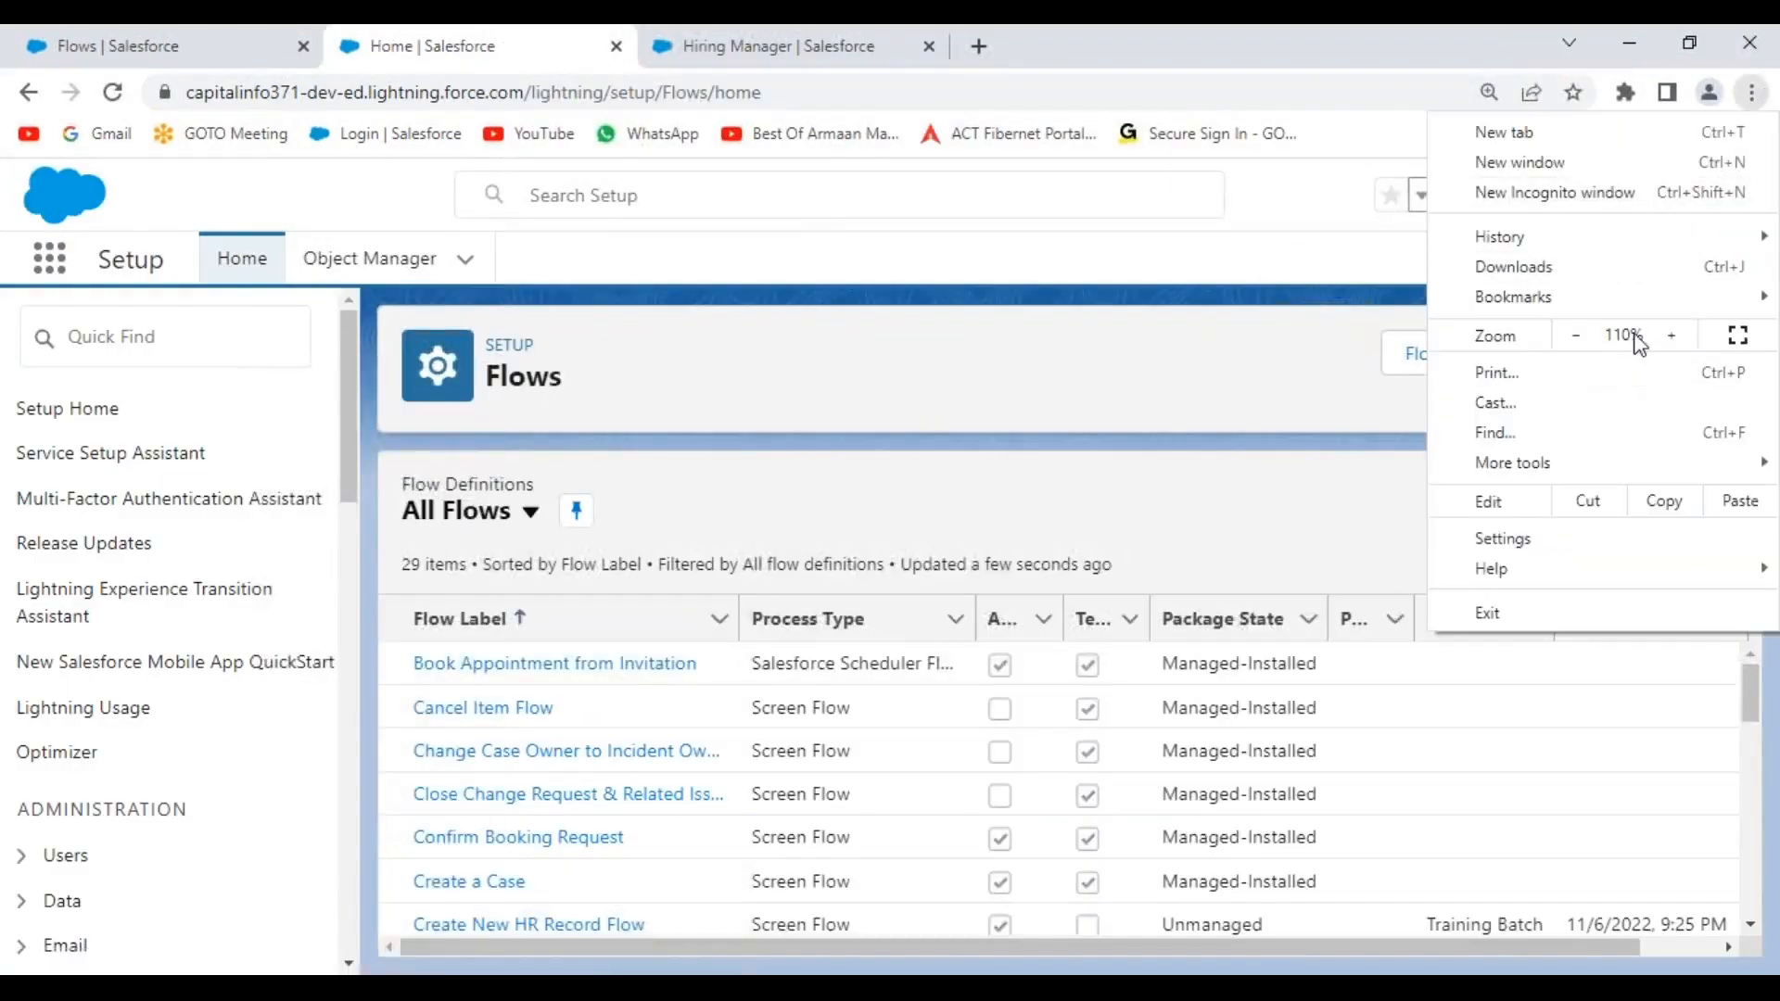
click(1670, 337)
click(254, 213)
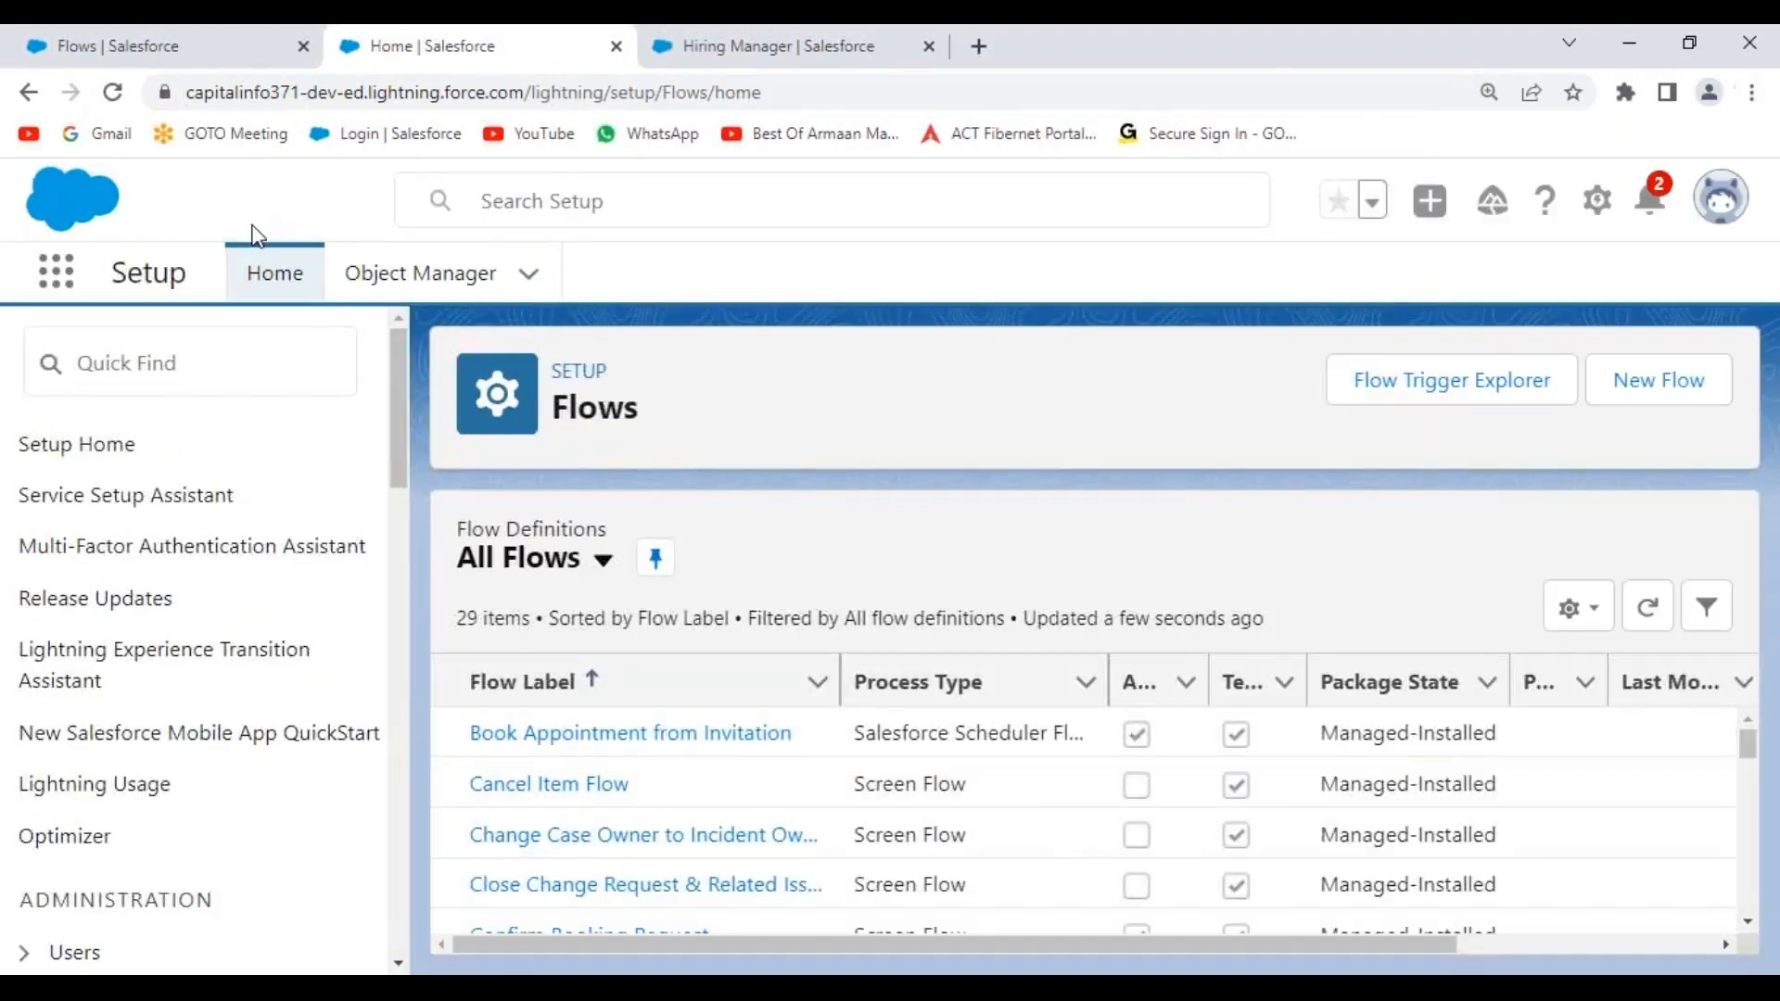
Switch to the Tesla Sales app and open Candidates from the More menu.
click(51, 283)
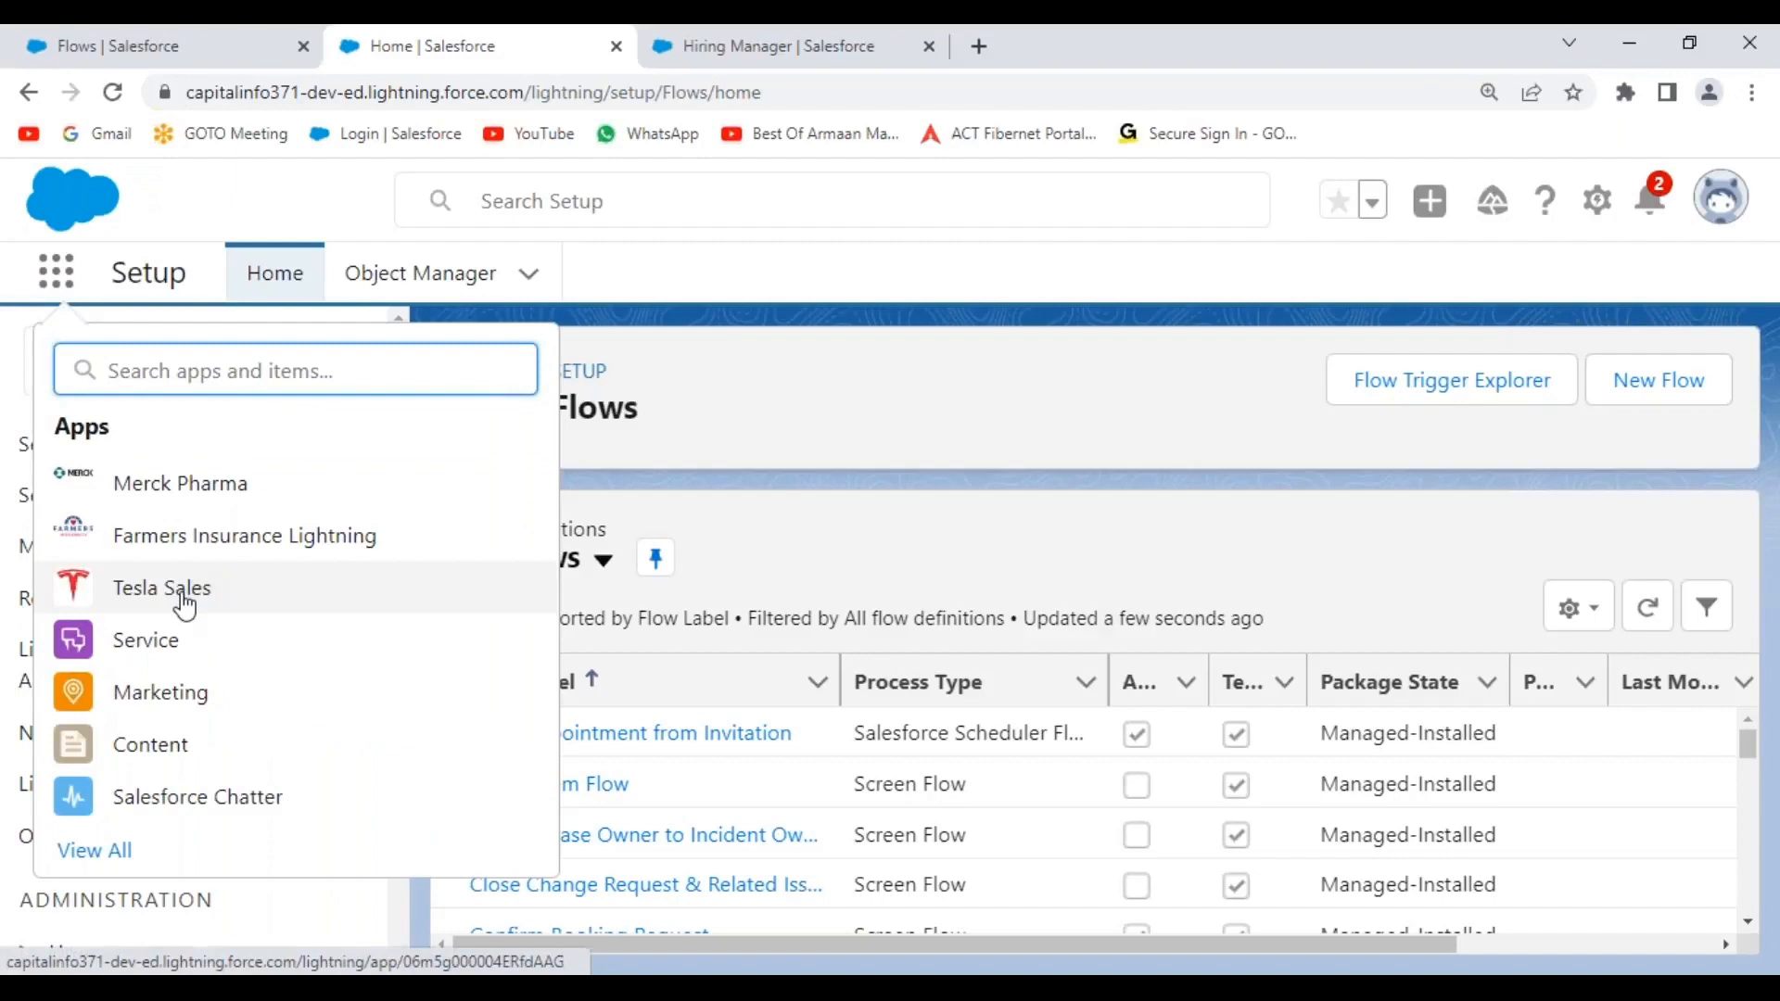
click(396, 596)
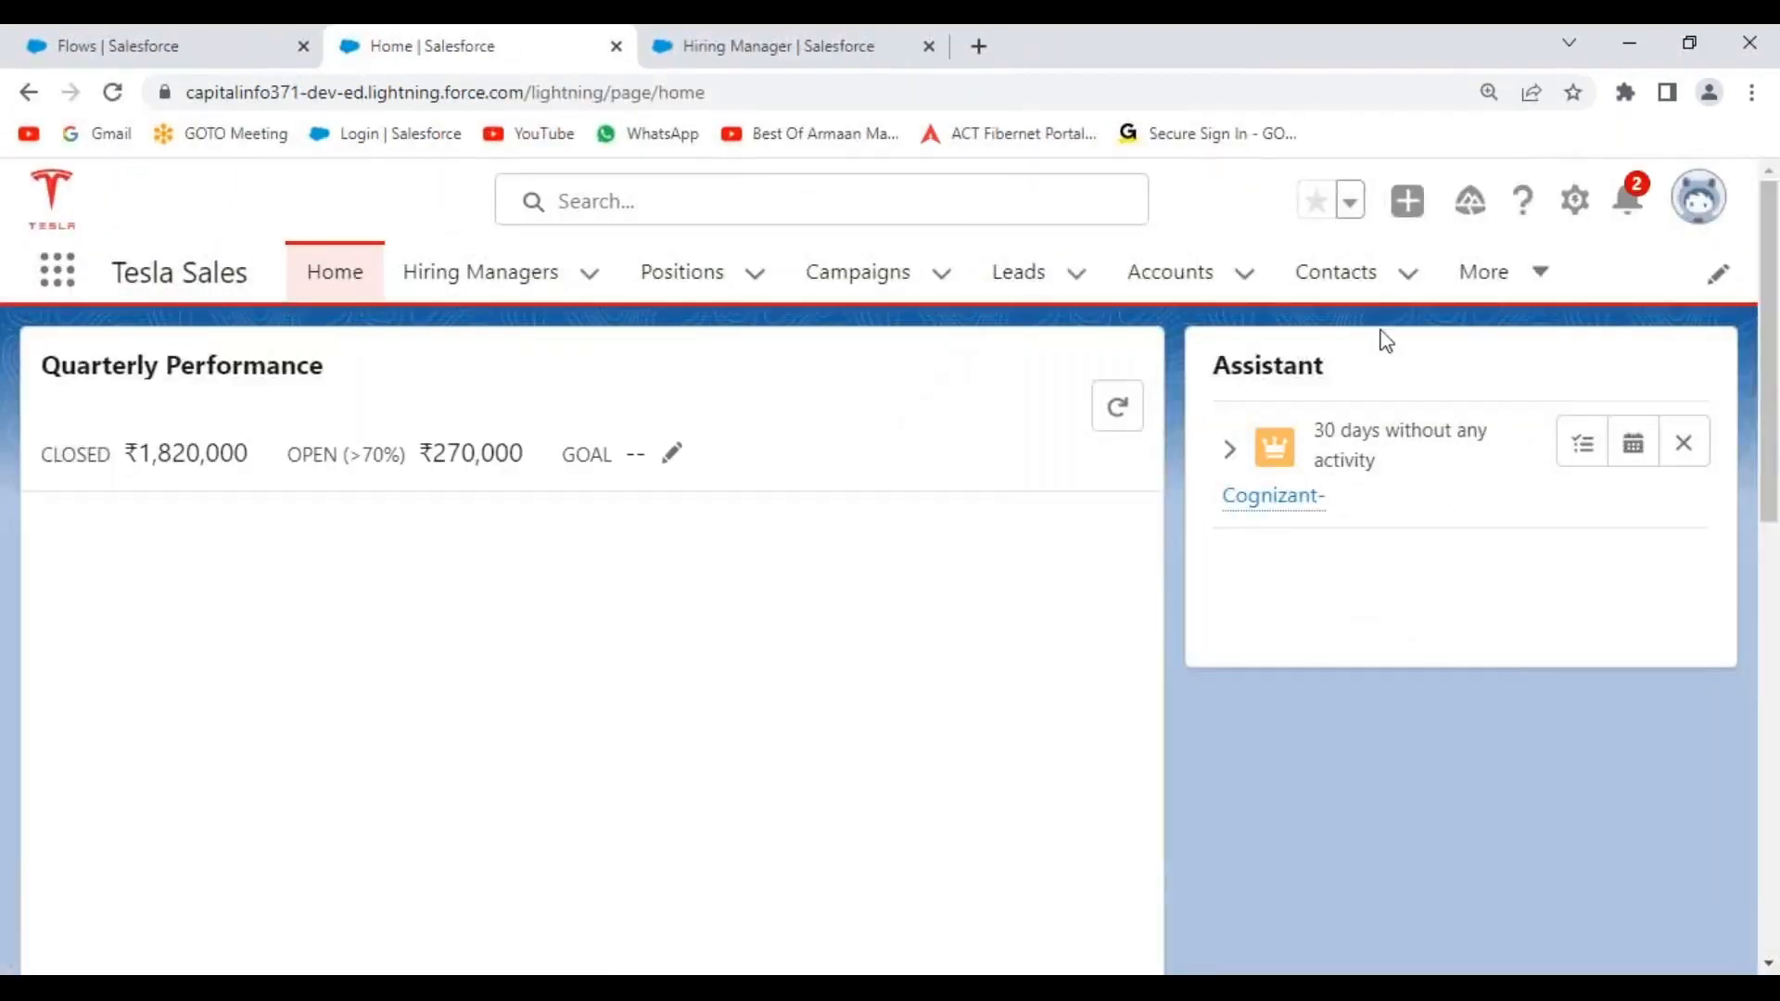
click(1539, 282)
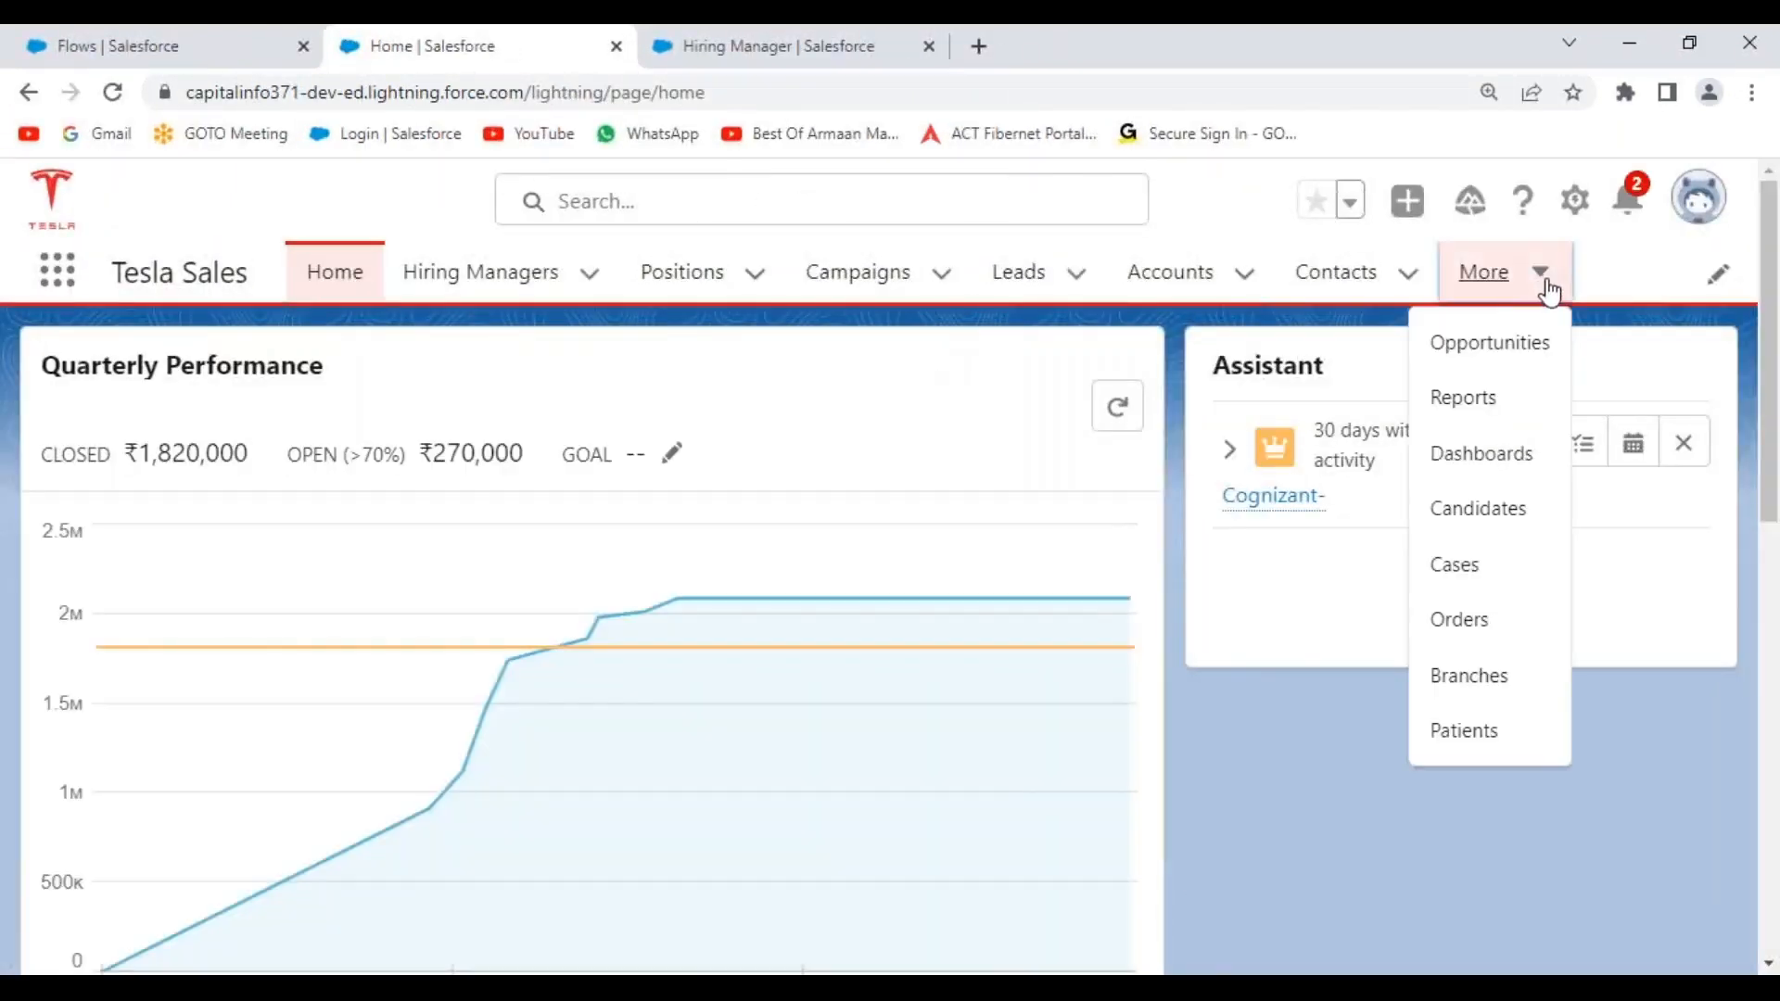
click(1493, 525)
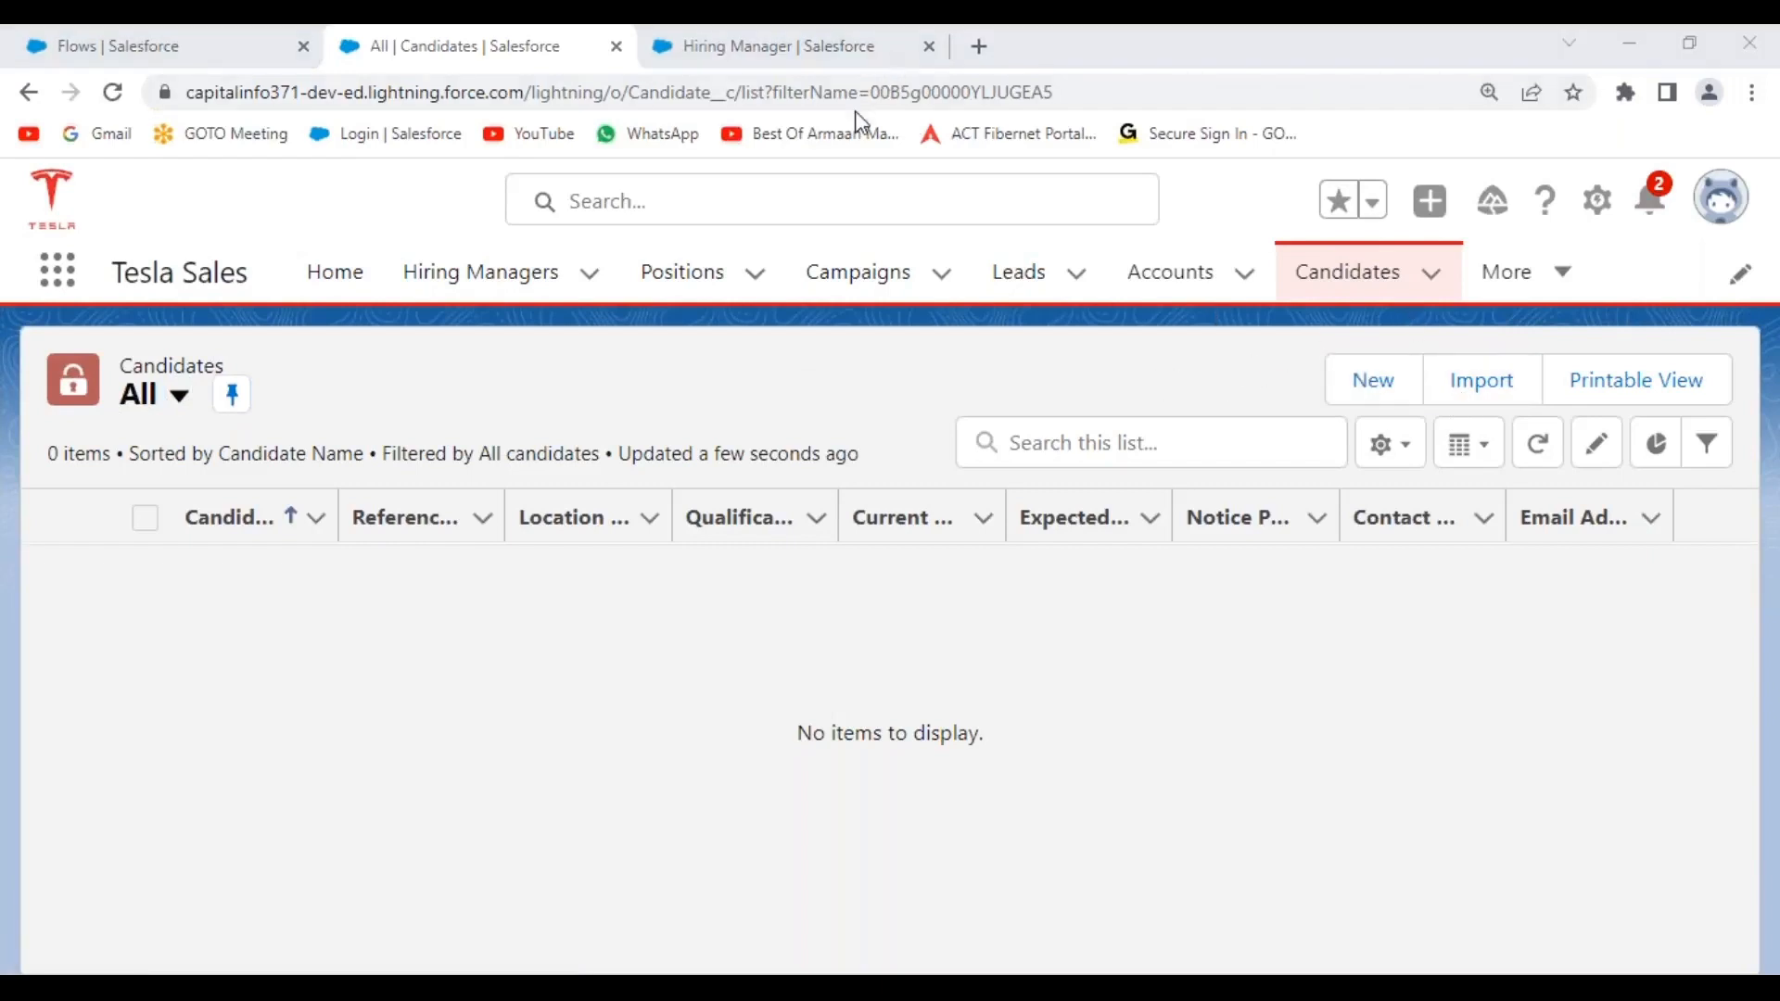
mouse_move(1412, 348)
mouse_down()
mouse_move(1374, 332)
mouse_move(1403, 402)
mouse_move(1419, 350)
mouse_move(1442, 394)
mouse_move(1525, 345)
mouse_up()
mouse_move(1704, 358)
mouse_down()
mouse_move(1622, 408)
mouse_move(1620, 347)
mouse_up()
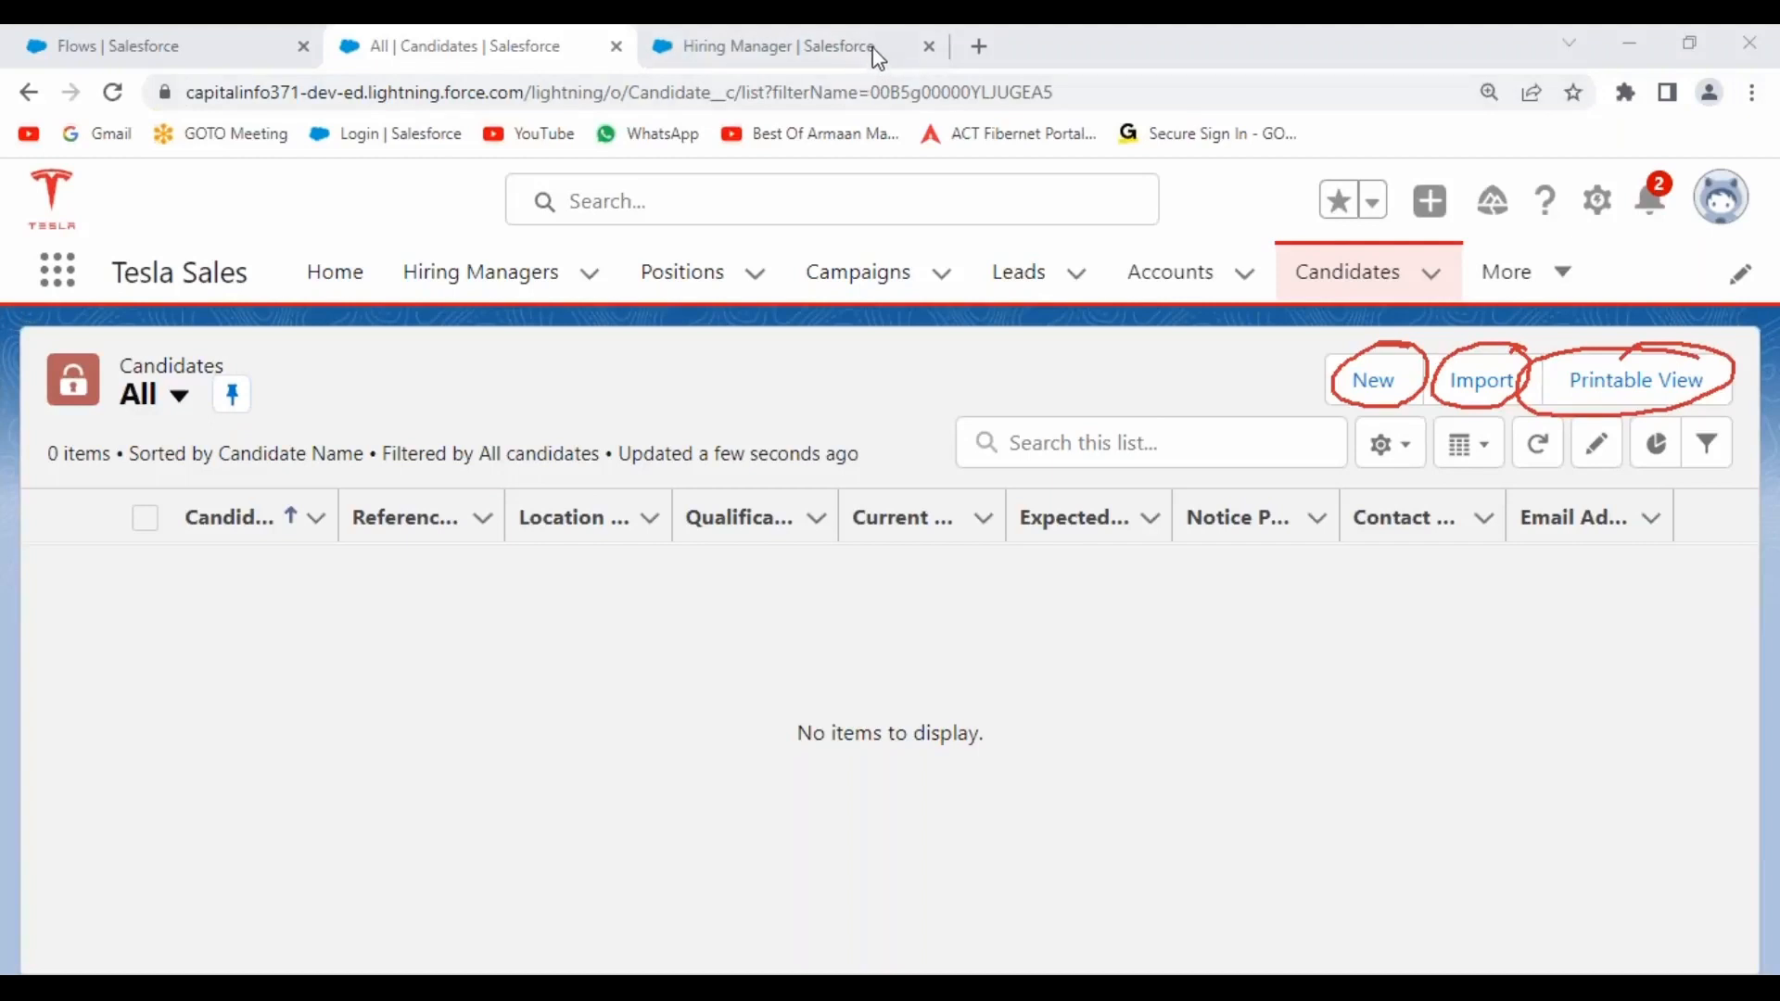
mouse_move(1057, 365)
mouse_down()
mouse_move(1298, 365)
mouse_move(1305, 408)
mouse_move(1108, 409)
mouse_move(1057, 365)
mouse_move(1110, 397)
mouse_move(1244, 372)
mouse_up()
drag(1256, 369, 1285, 405)
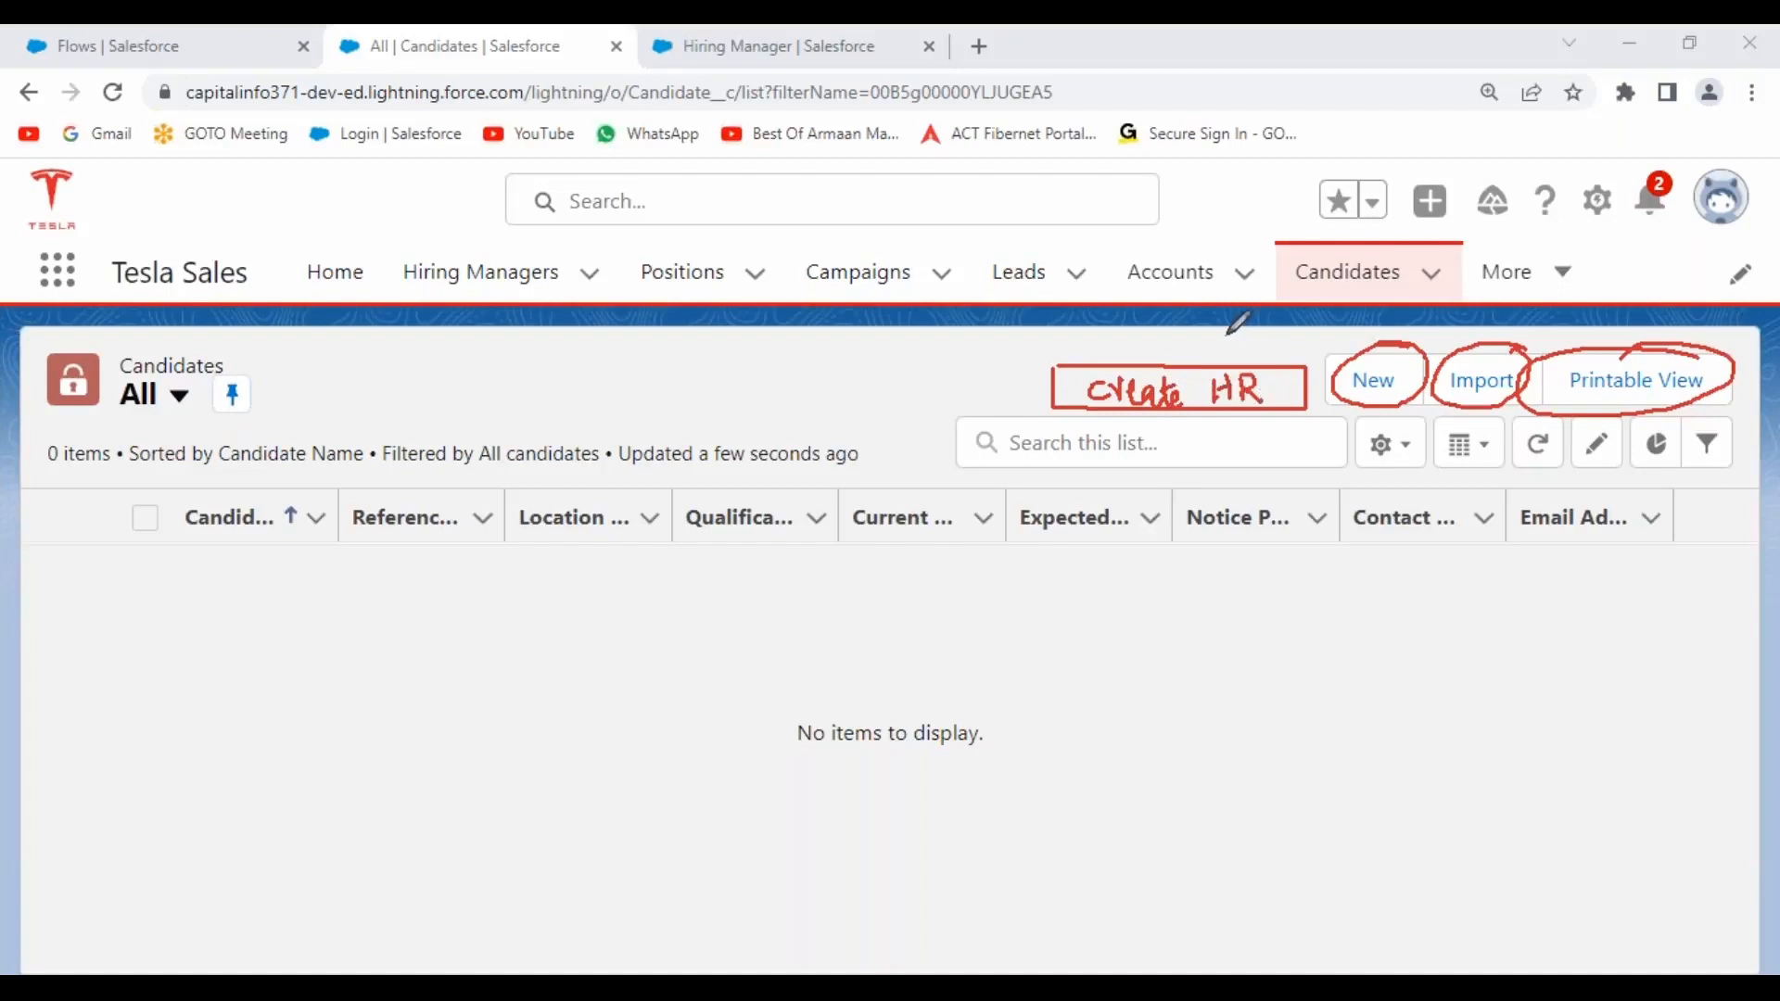
drag(1169, 341, 1236, 288)
mouse_move(604, 299)
mouse_down()
mouse_move(598, 755)
mouse_move(850, 911)
mouse_move(1071, 623)
mouse_move(1070, 306)
mouse_move(584, 306)
mouse_up()
drag(690, 419, 839, 416)
drag(678, 483, 840, 481)
drag(702, 557, 826, 555)
drag(698, 624, 821, 619)
mouse_move(695, 685)
mouse_down()
mouse_move(820, 680)
mouse_move(827, 722)
mouse_up()
drag(660, 749, 808, 748)
mouse_move(879, 830)
mouse_down()
mouse_move(880, 874)
mouse_move(1009, 809)
mouse_move(892, 835)
mouse_up()
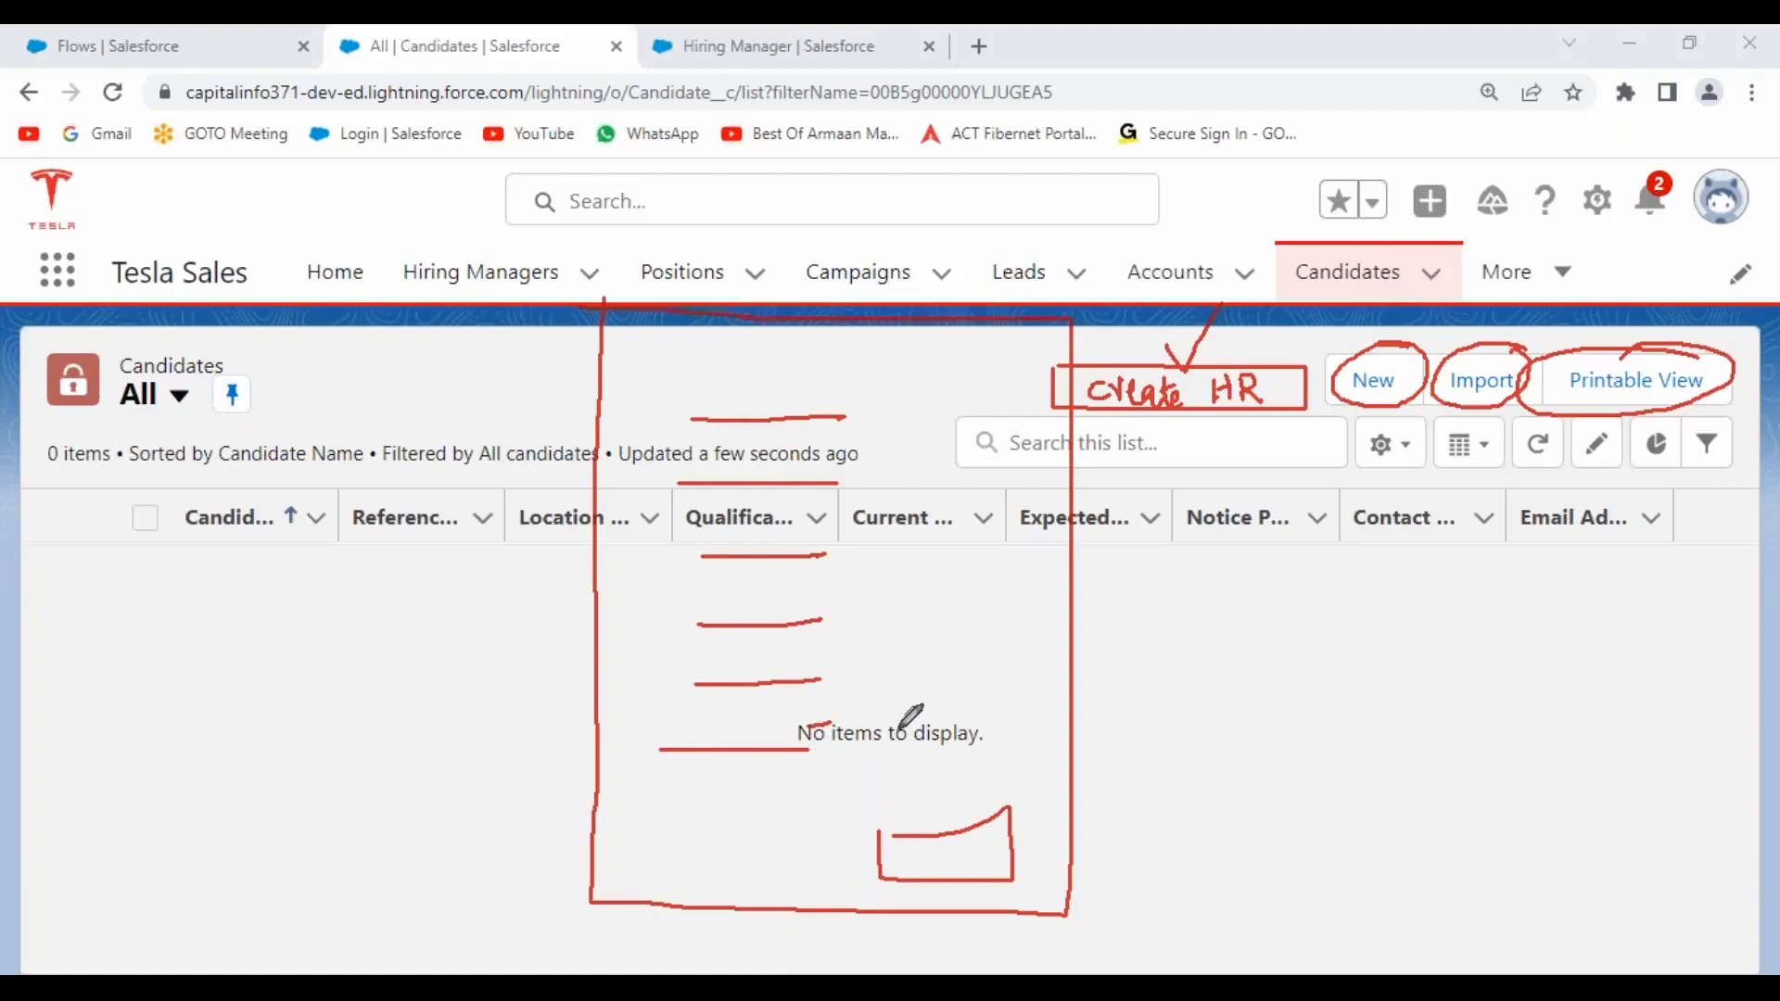
click(467, 365)
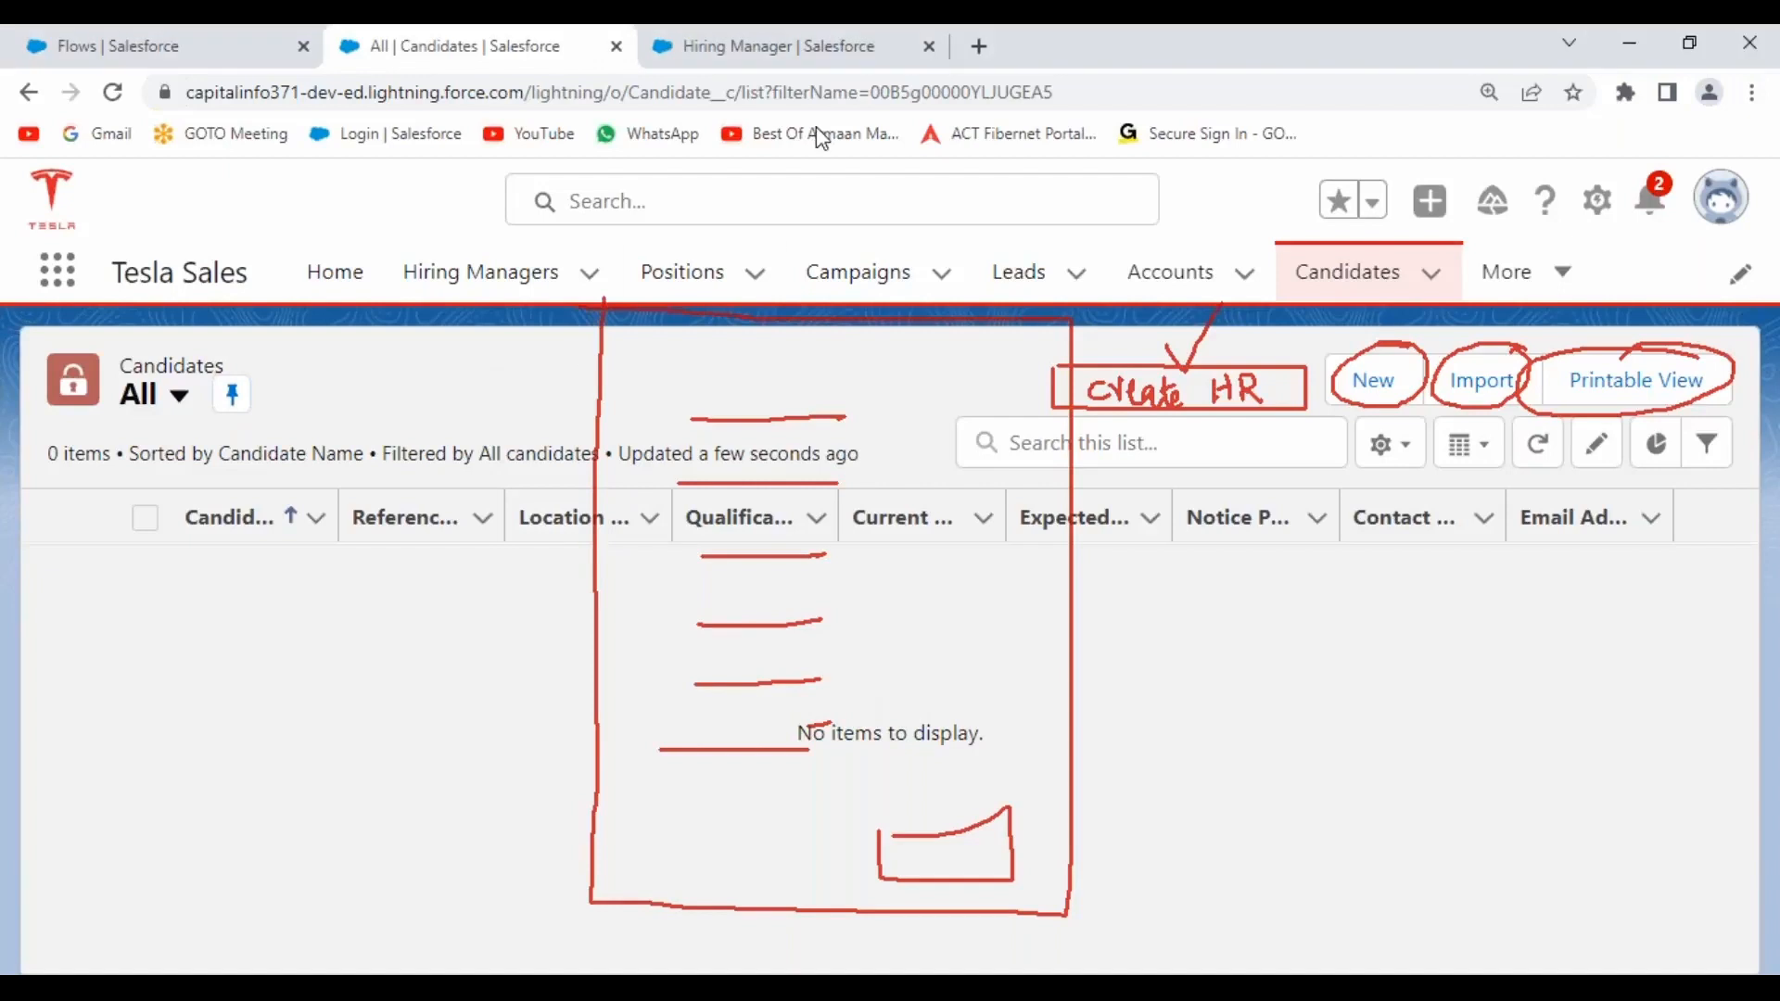
click(875, 52)
click(815, 263)
click(696, 363)
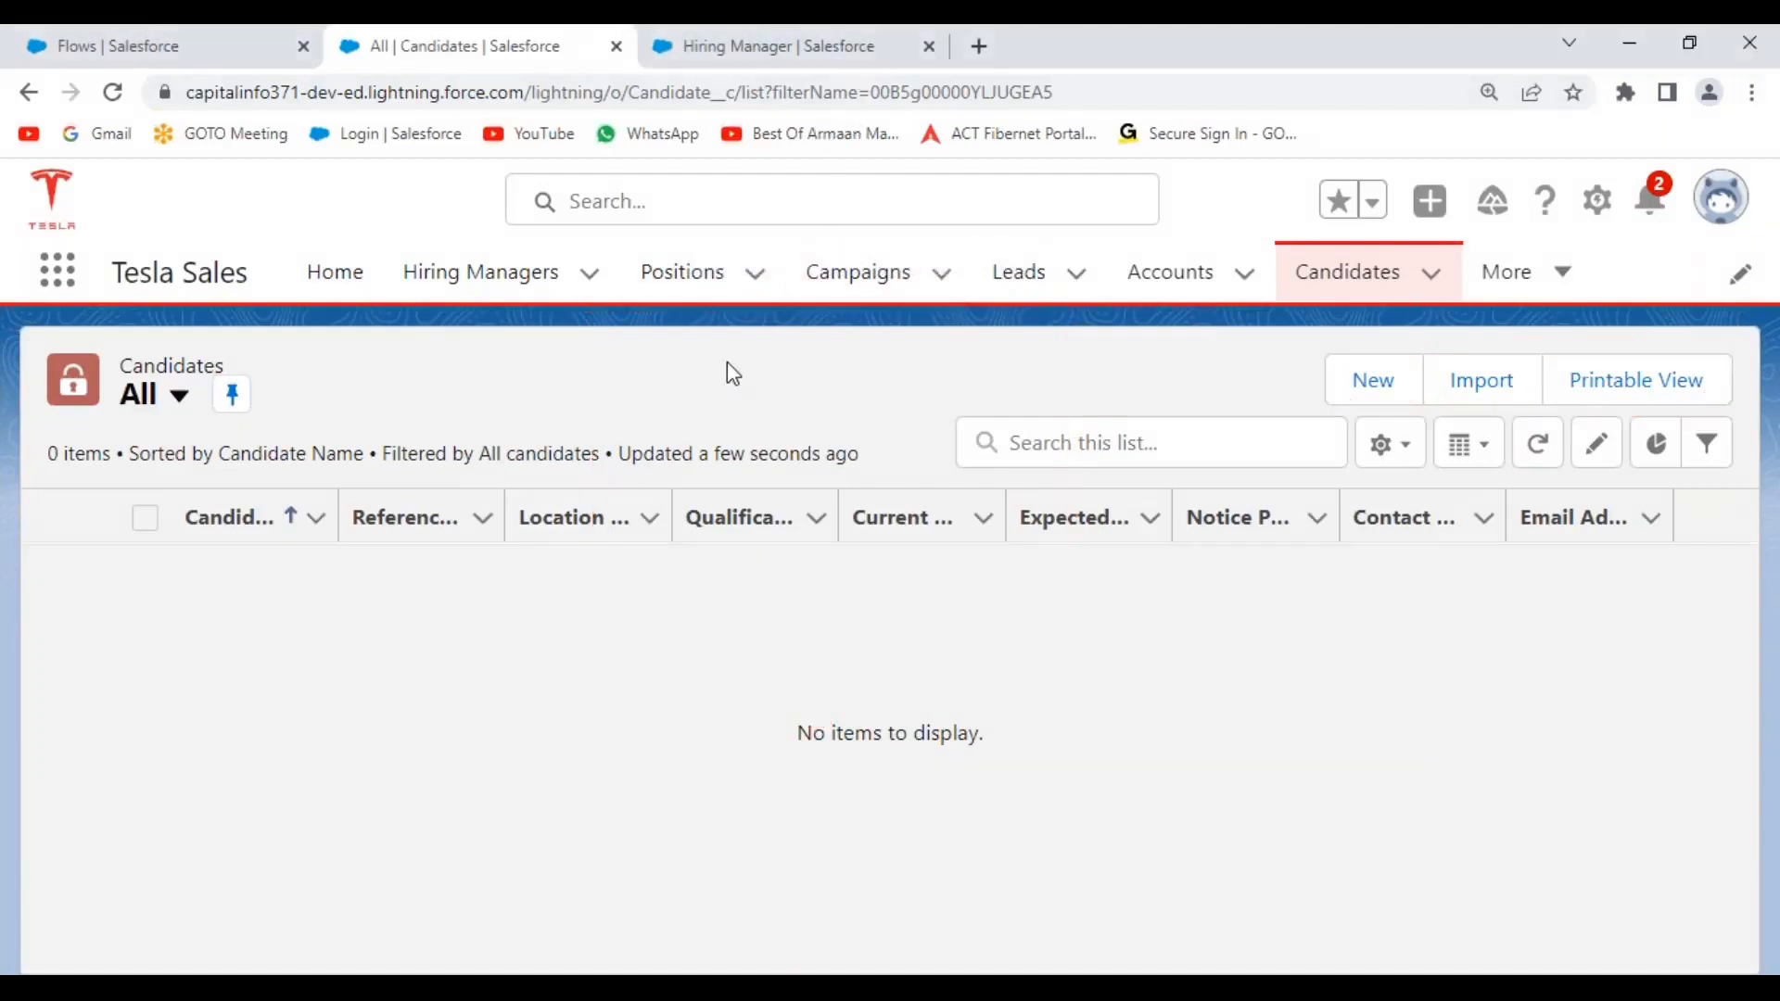
click(1339, 290)
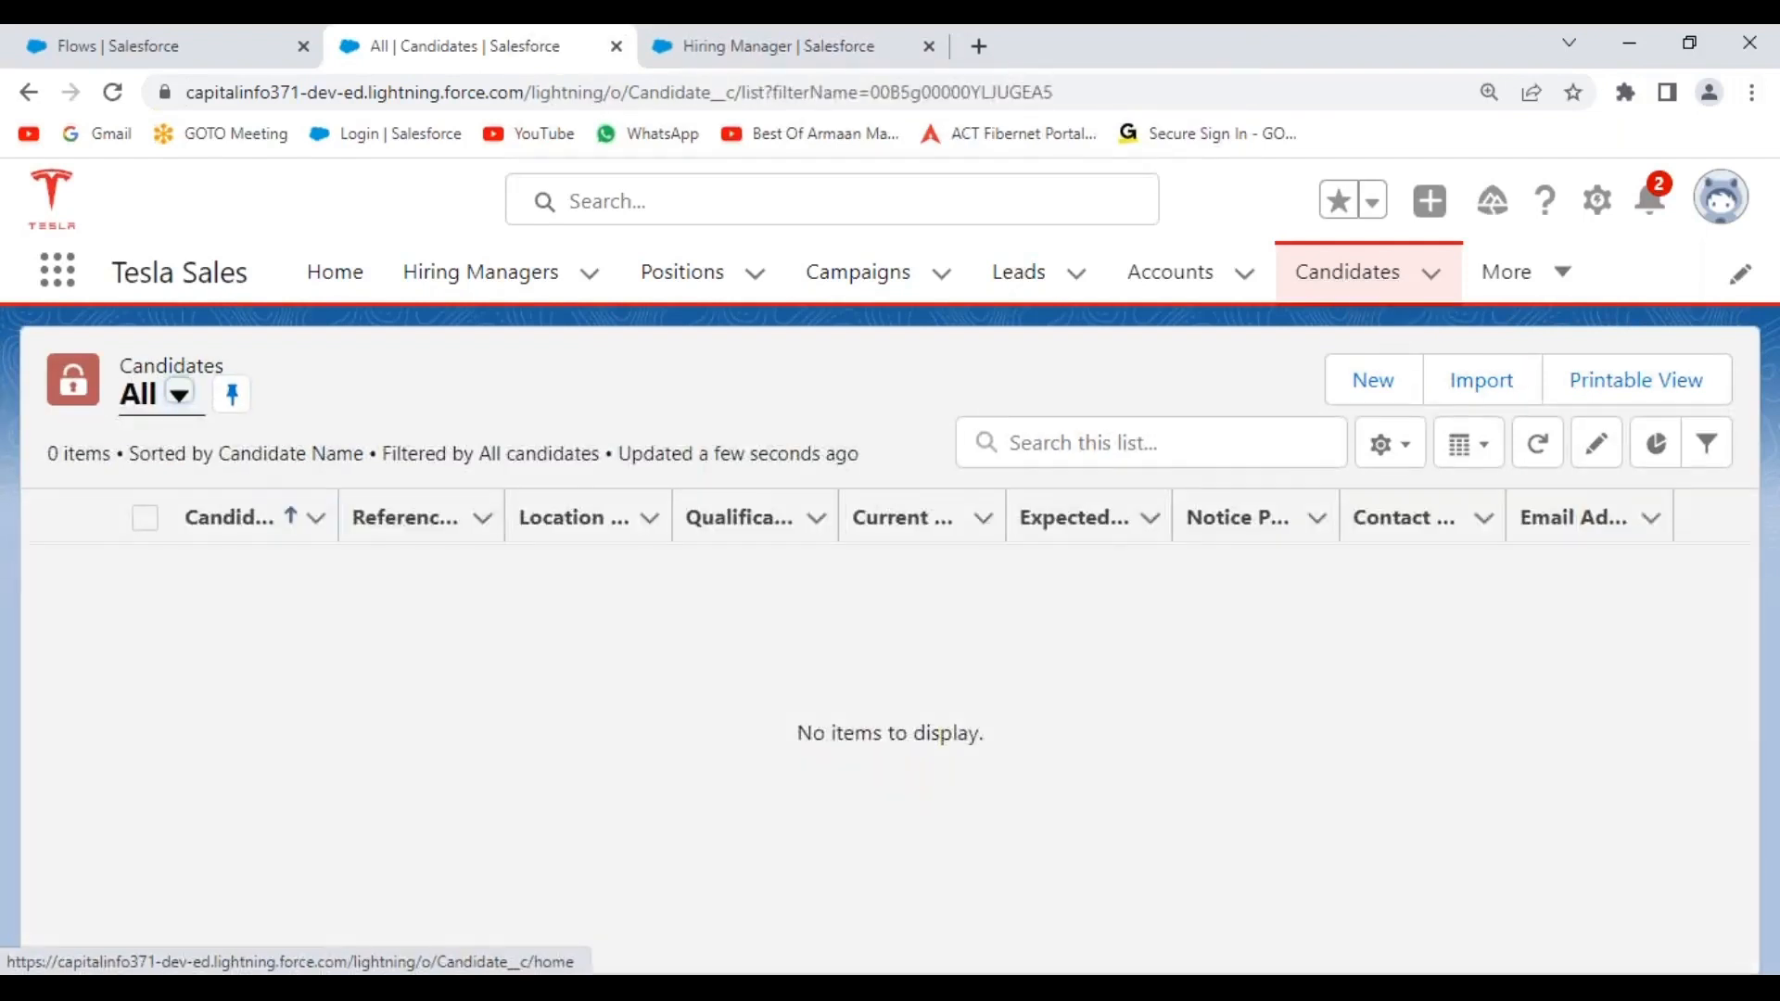
Use gear > Edit Object to reach Candidate's Buttons, Links, and Actions in Object Manager.
click(1598, 205)
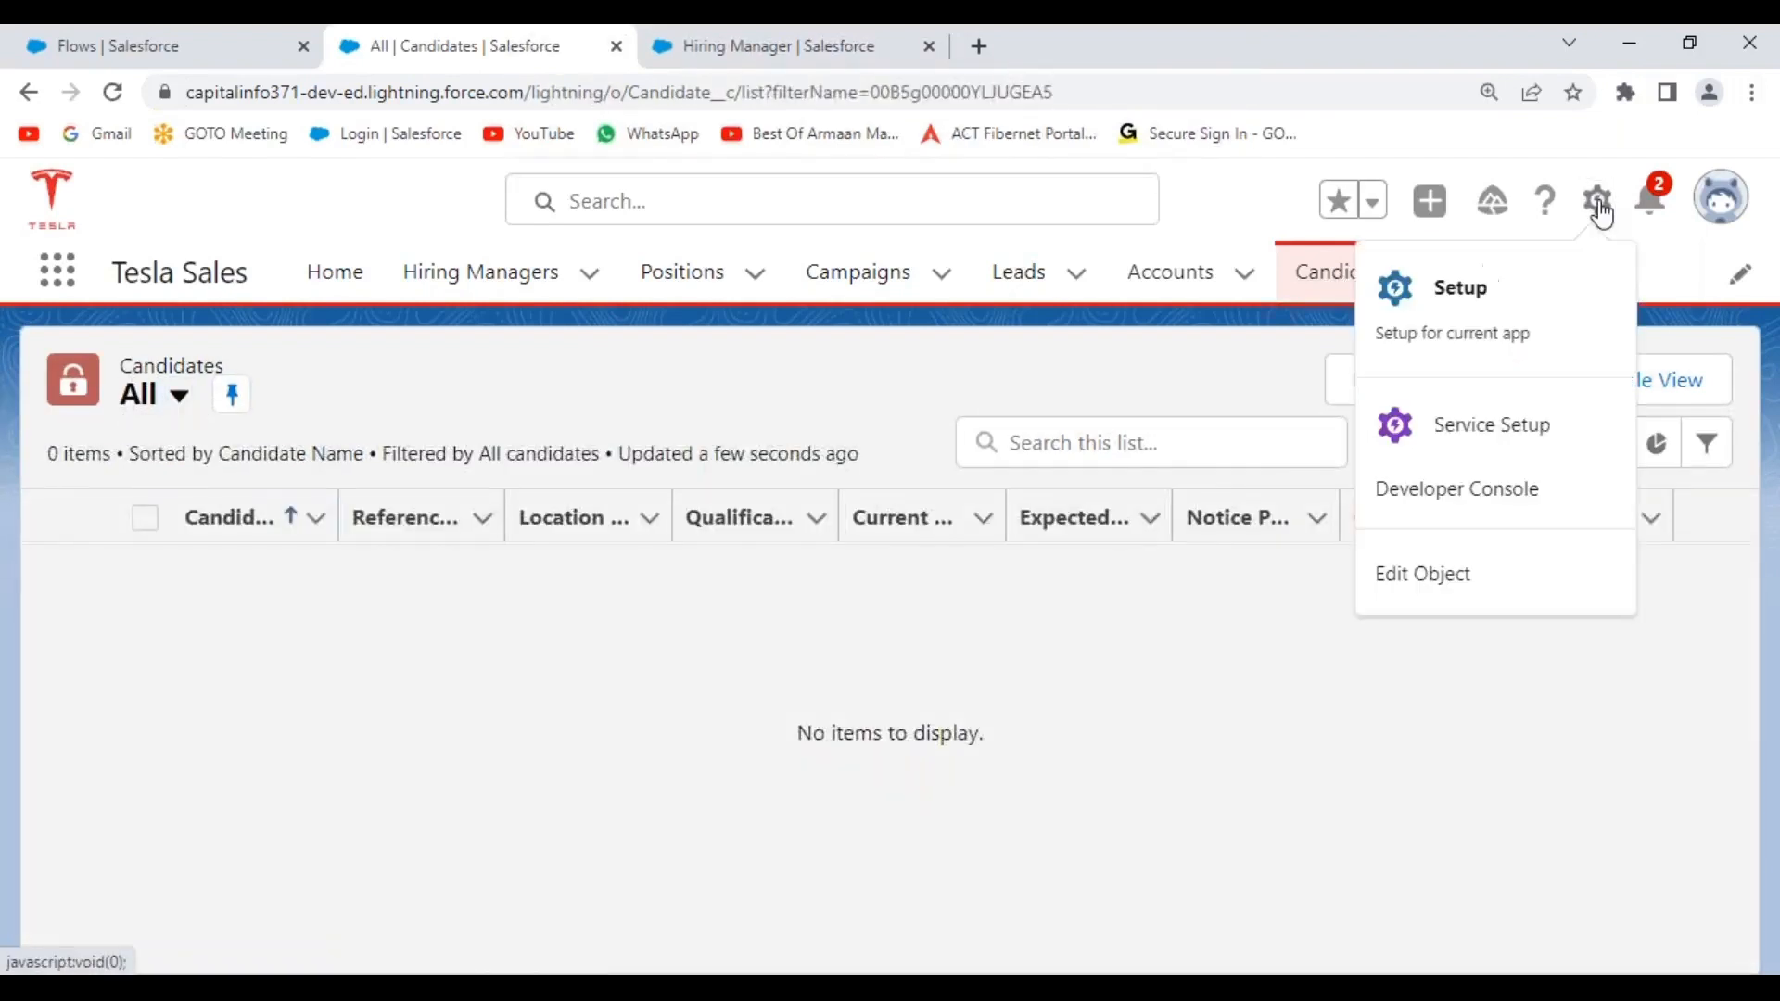
click(1453, 580)
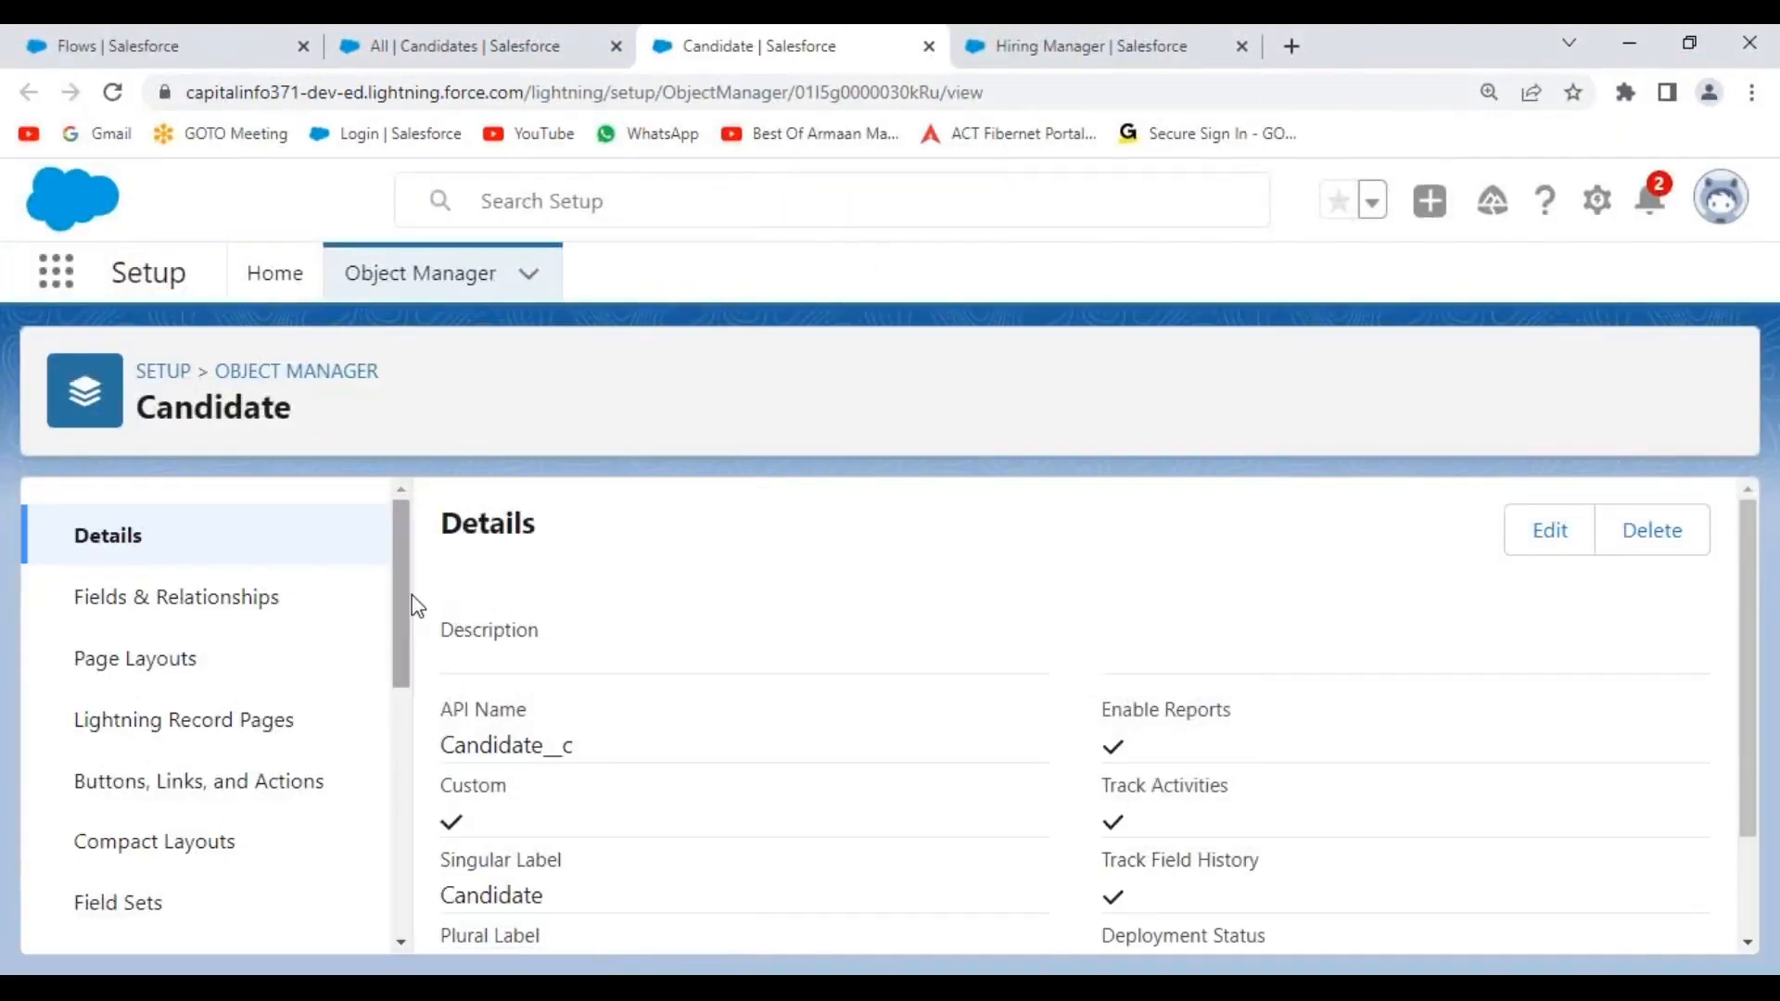
scroll(401, 575, down, 2)
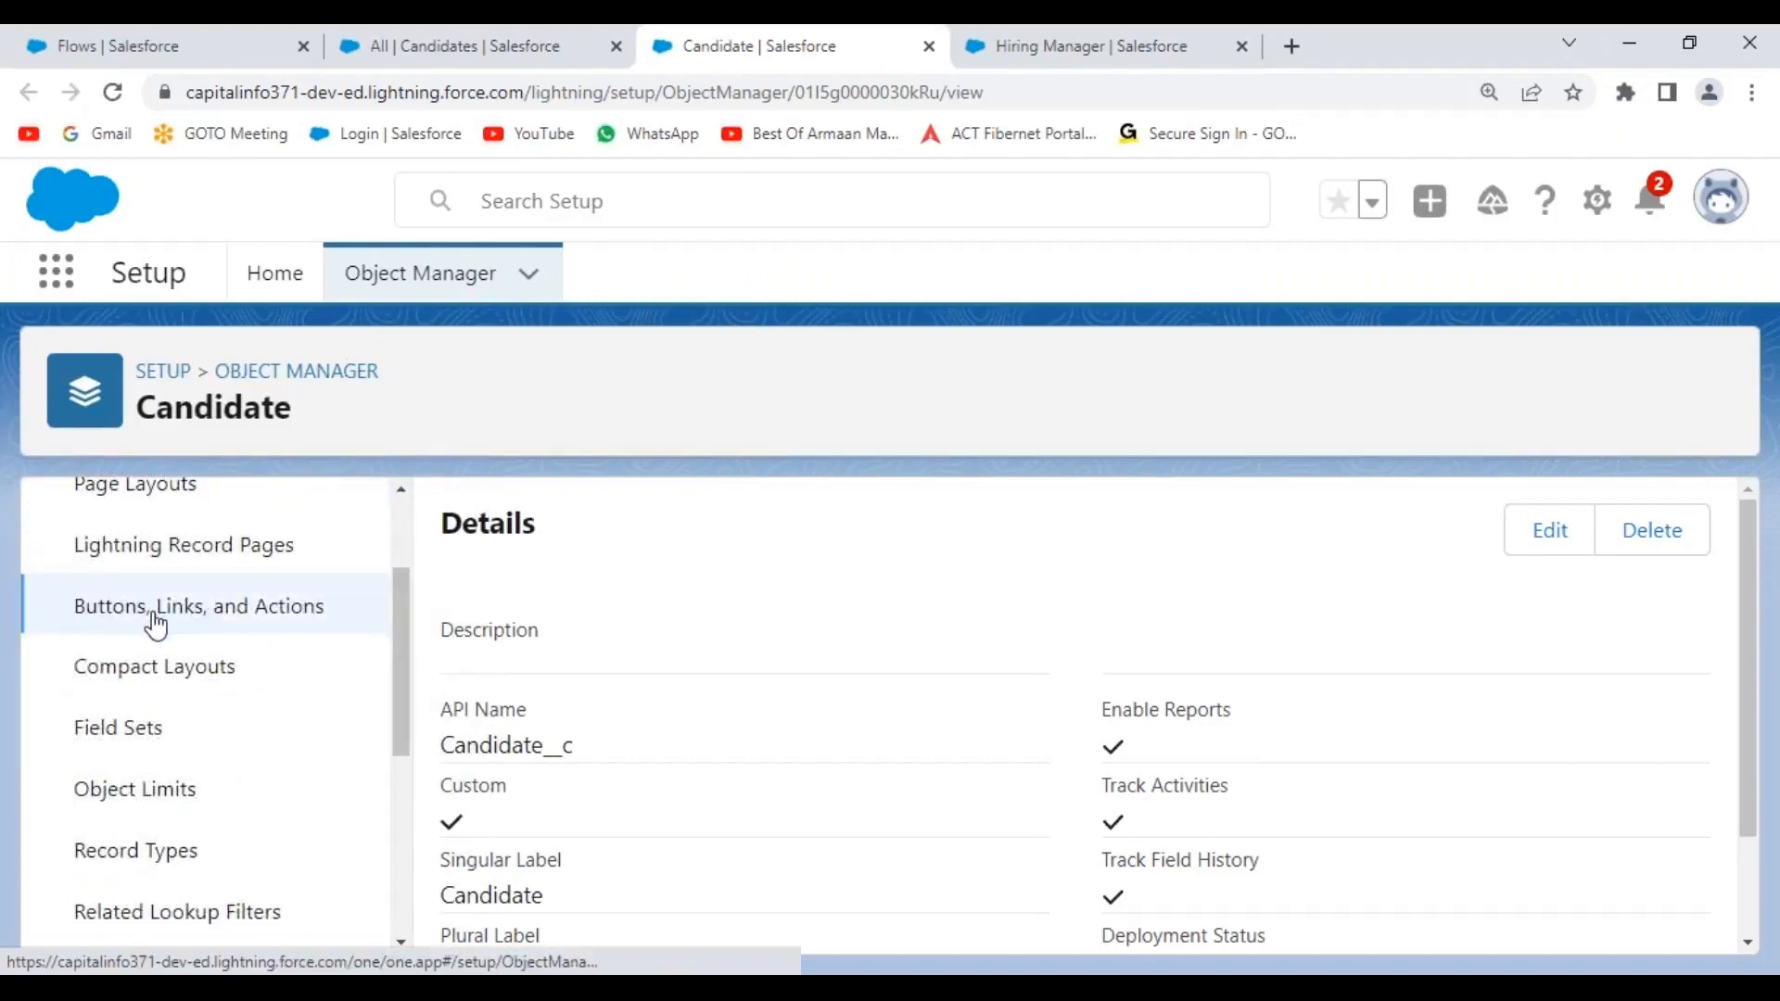
click(154, 620)
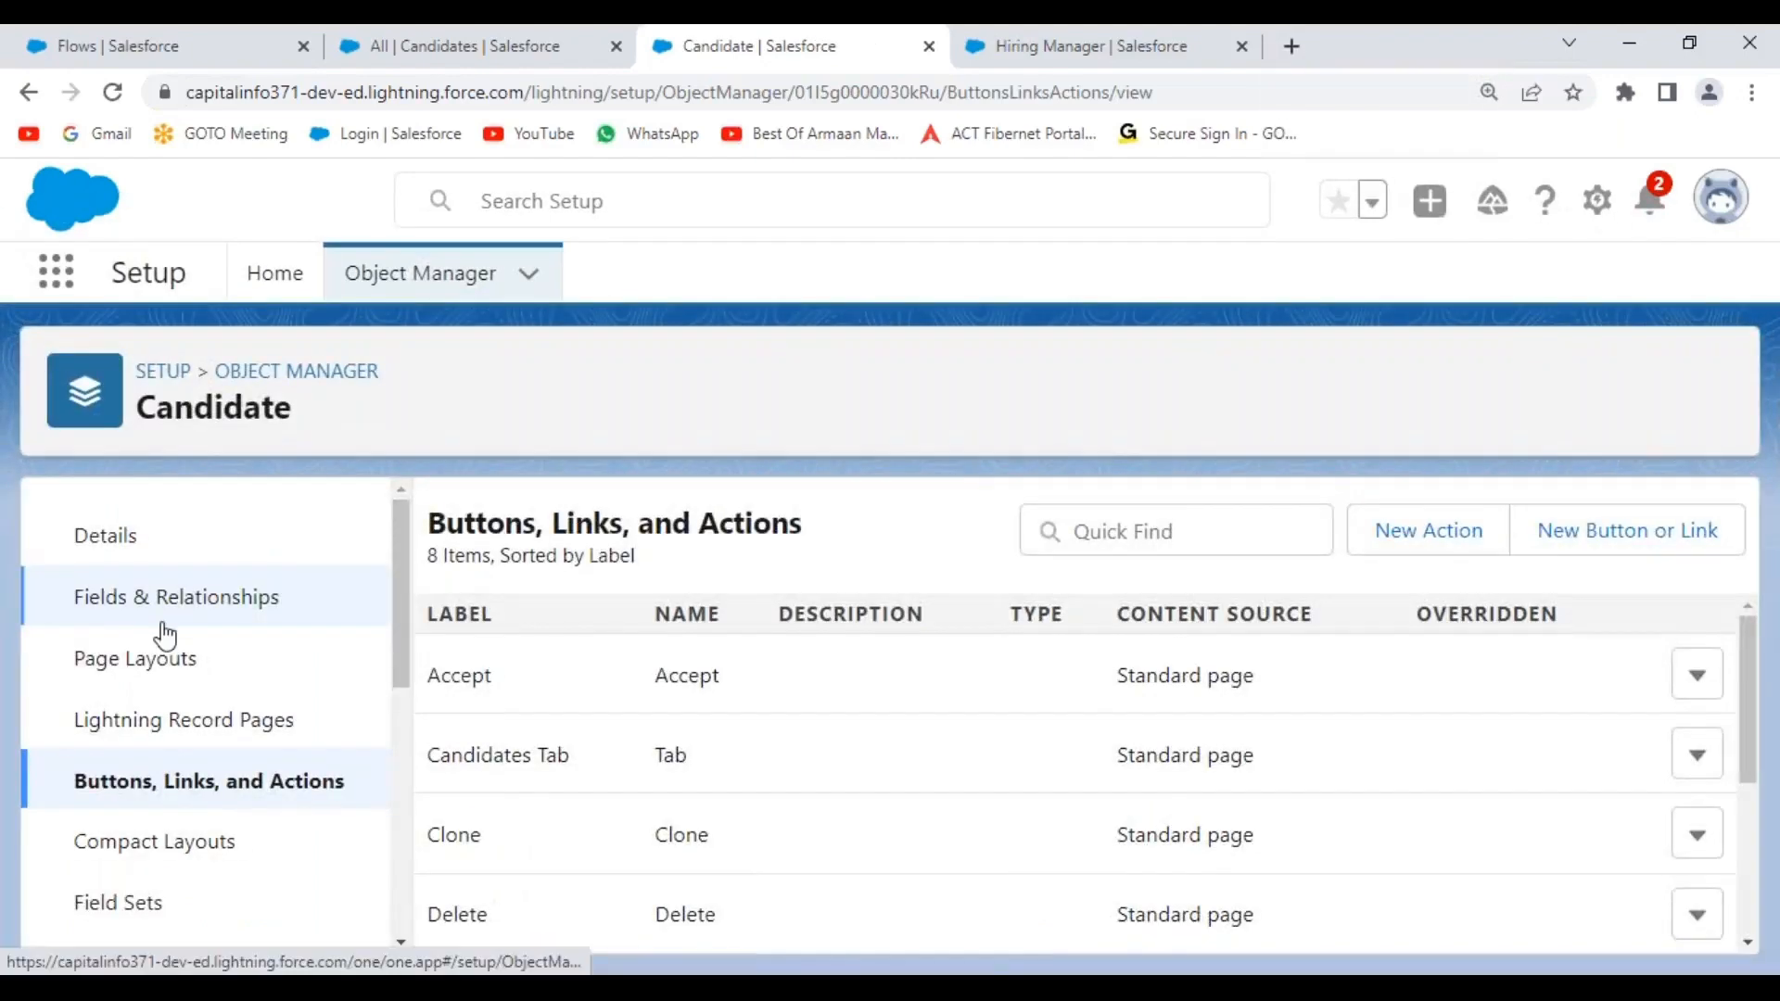
Circle the New Action and New Button or Link options with the annotation tool.
click(875, 43)
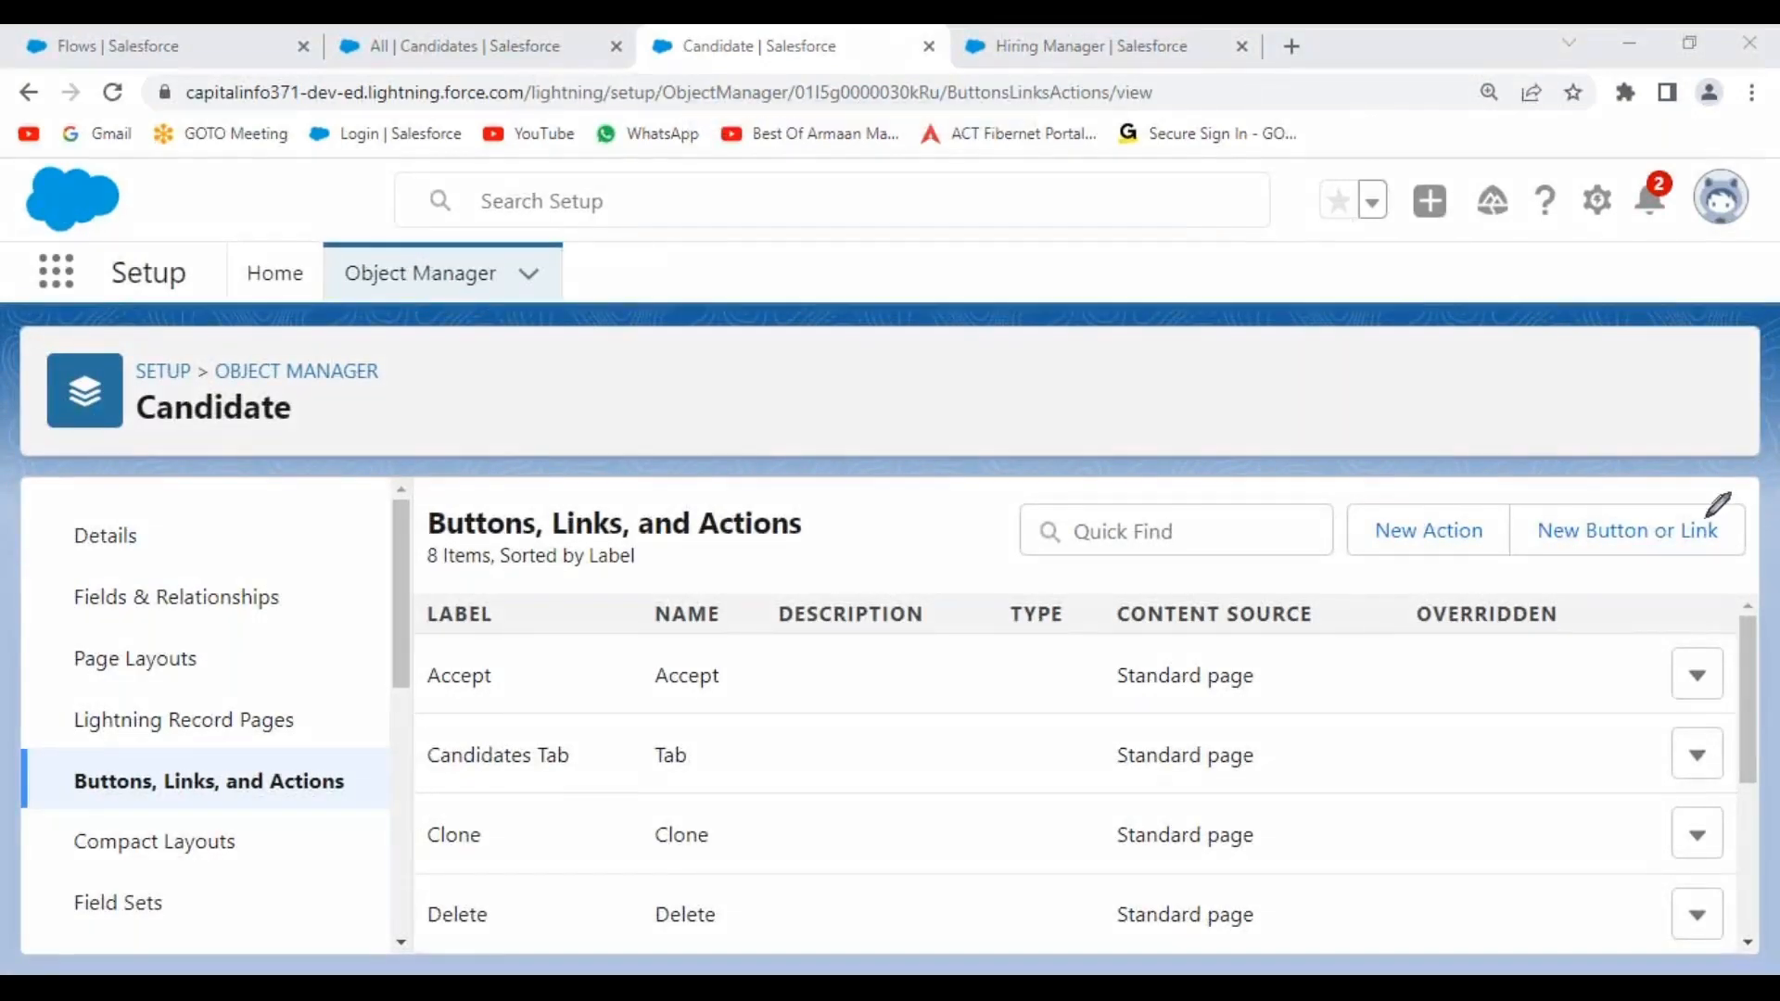
mouse_move(1493, 502)
mouse_down()
mouse_move(1356, 531)
mouse_move(1500, 533)
mouse_up()
mouse_move(1714, 506)
mouse_down()
mouse_move(1647, 499)
mouse_move(1542, 546)
mouse_move(1731, 503)
mouse_up()
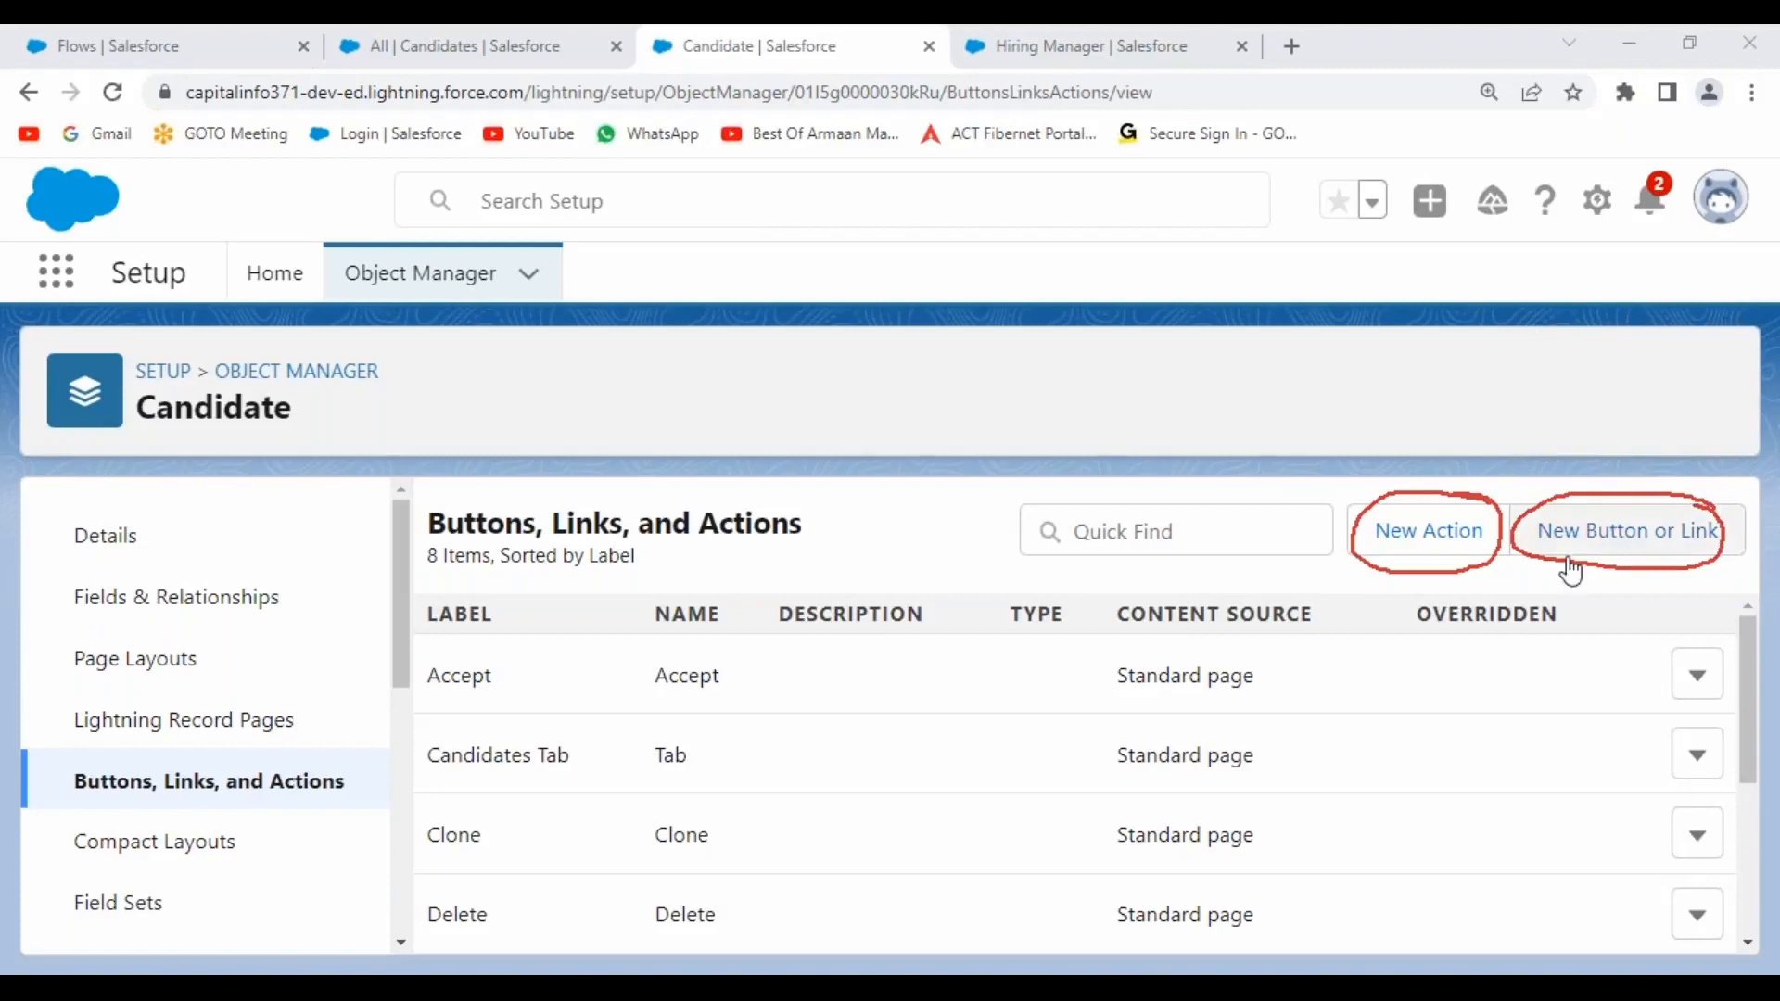
Start a new Candidate action of type Flow using Create New HR Record Flow.
click(1424, 543)
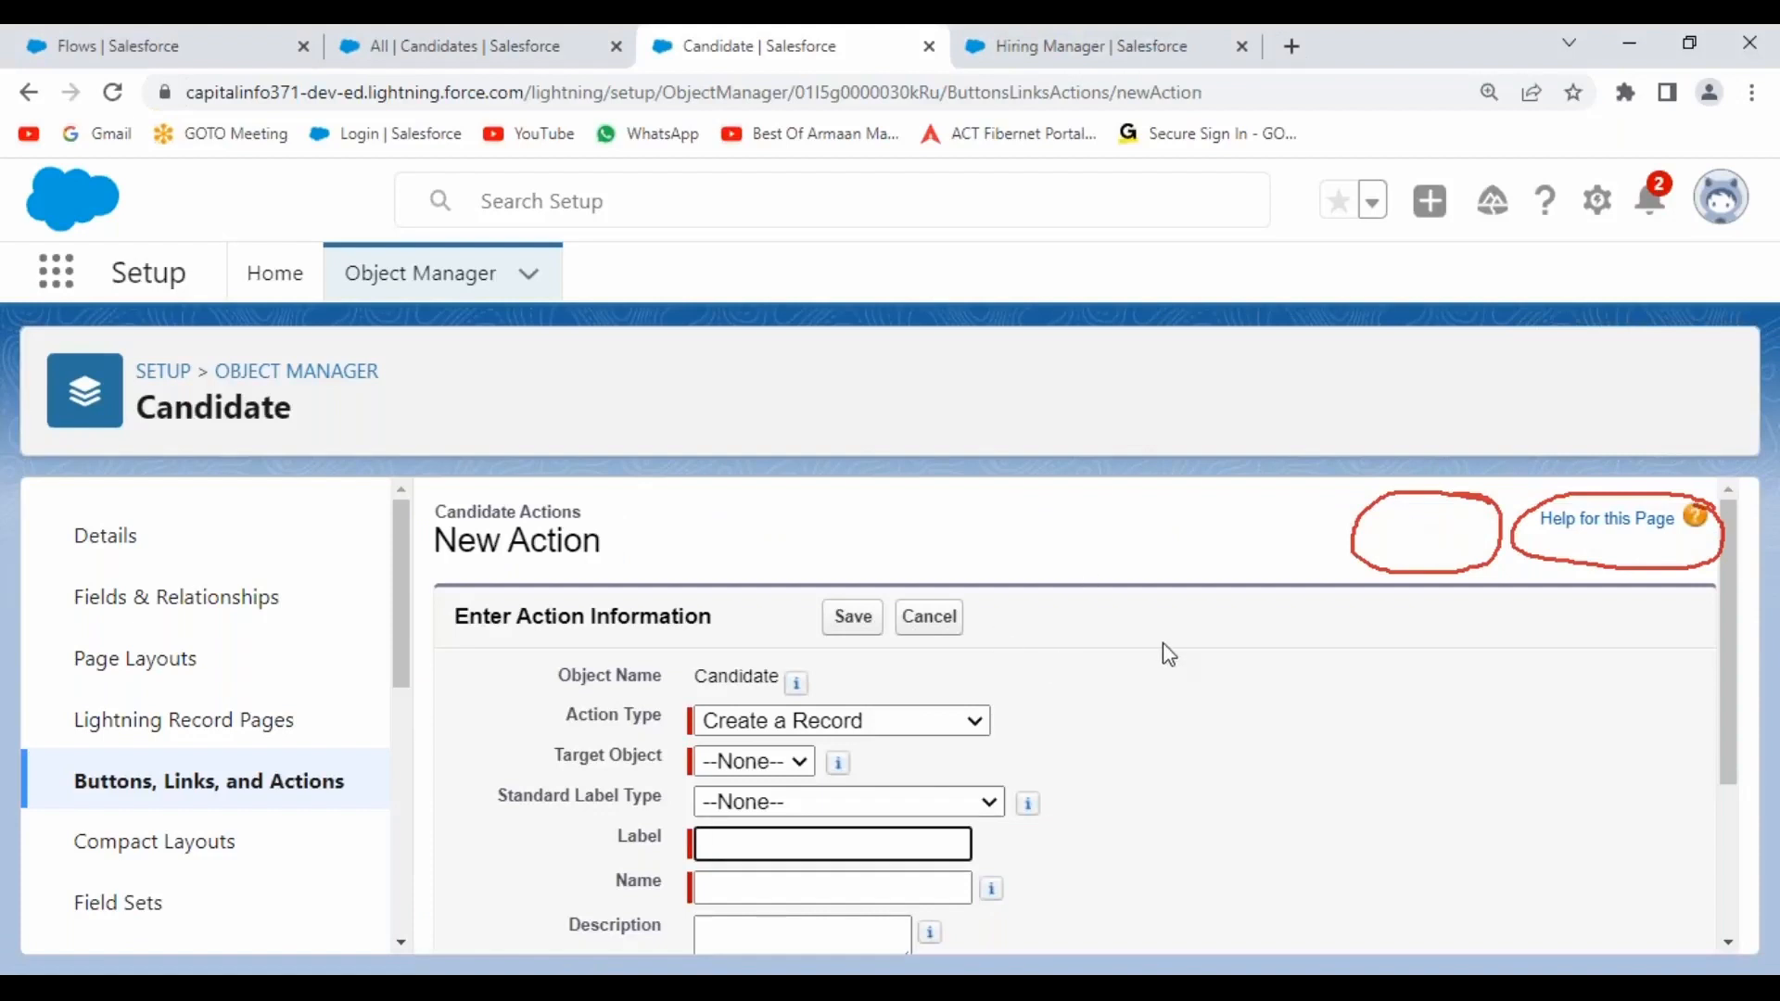
scroll(1167, 649, down, 1)
scroll(1020, 649, down, 2)
scroll(878, 640, up, 1)
drag(568, 601, 669, 619)
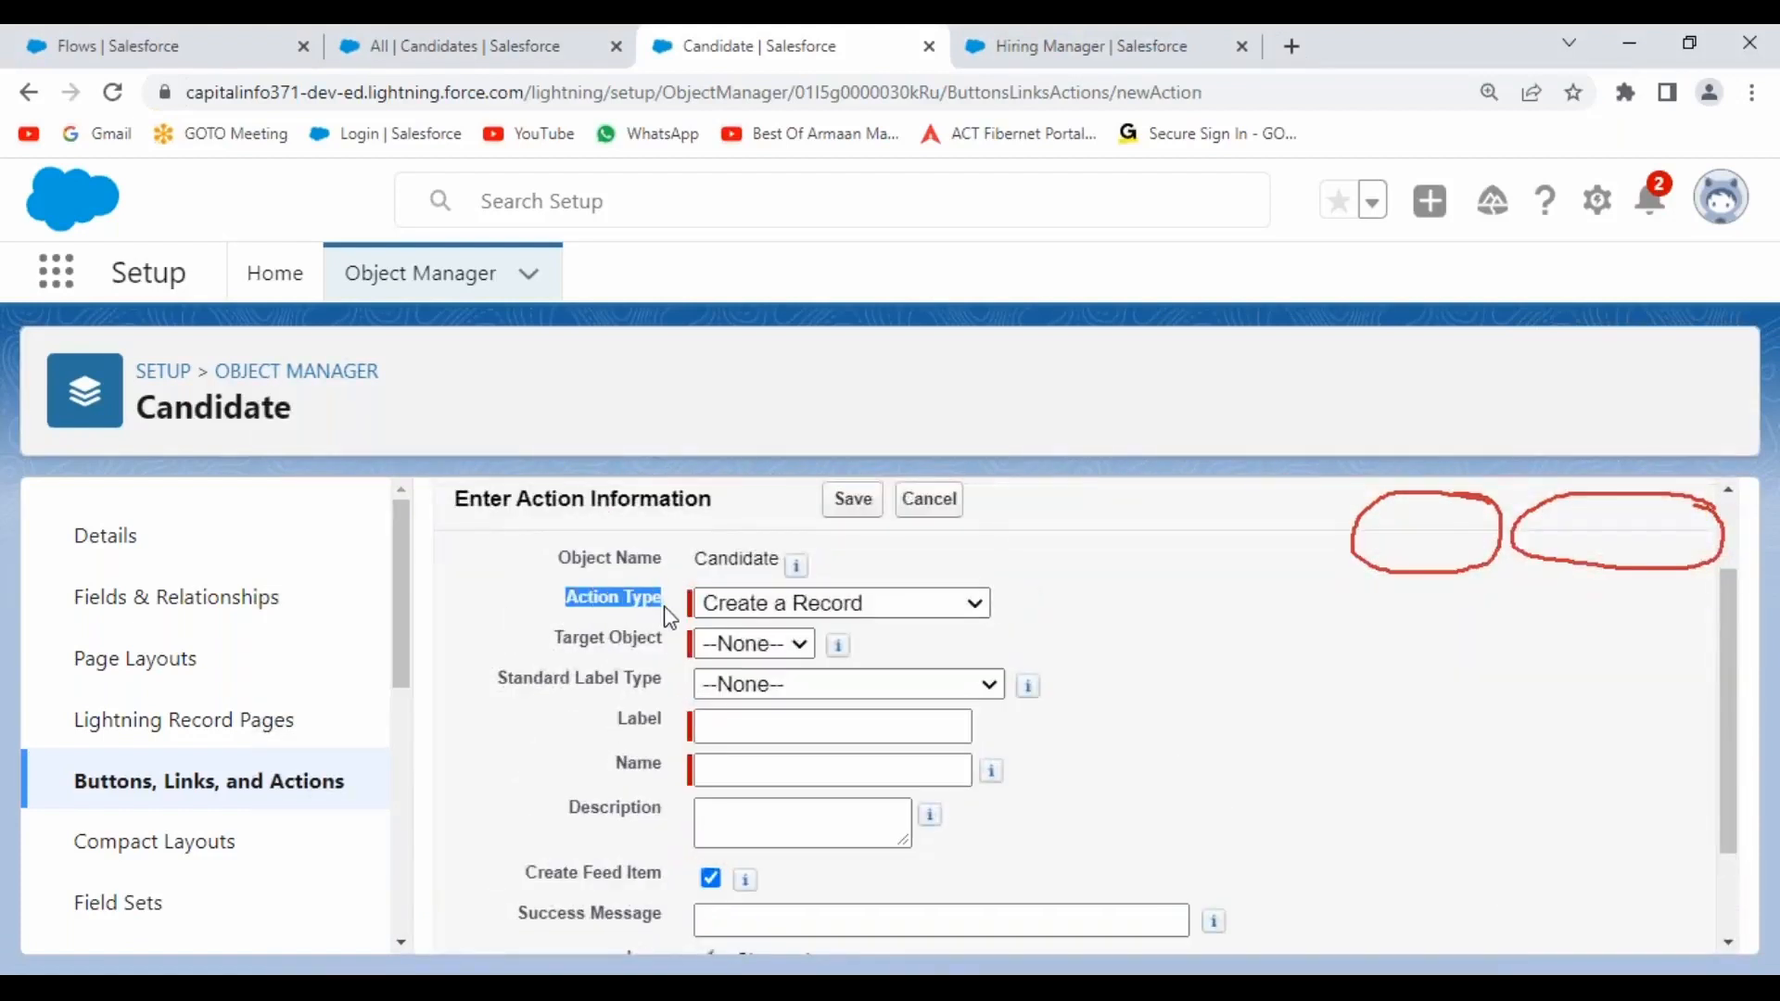
click(964, 613)
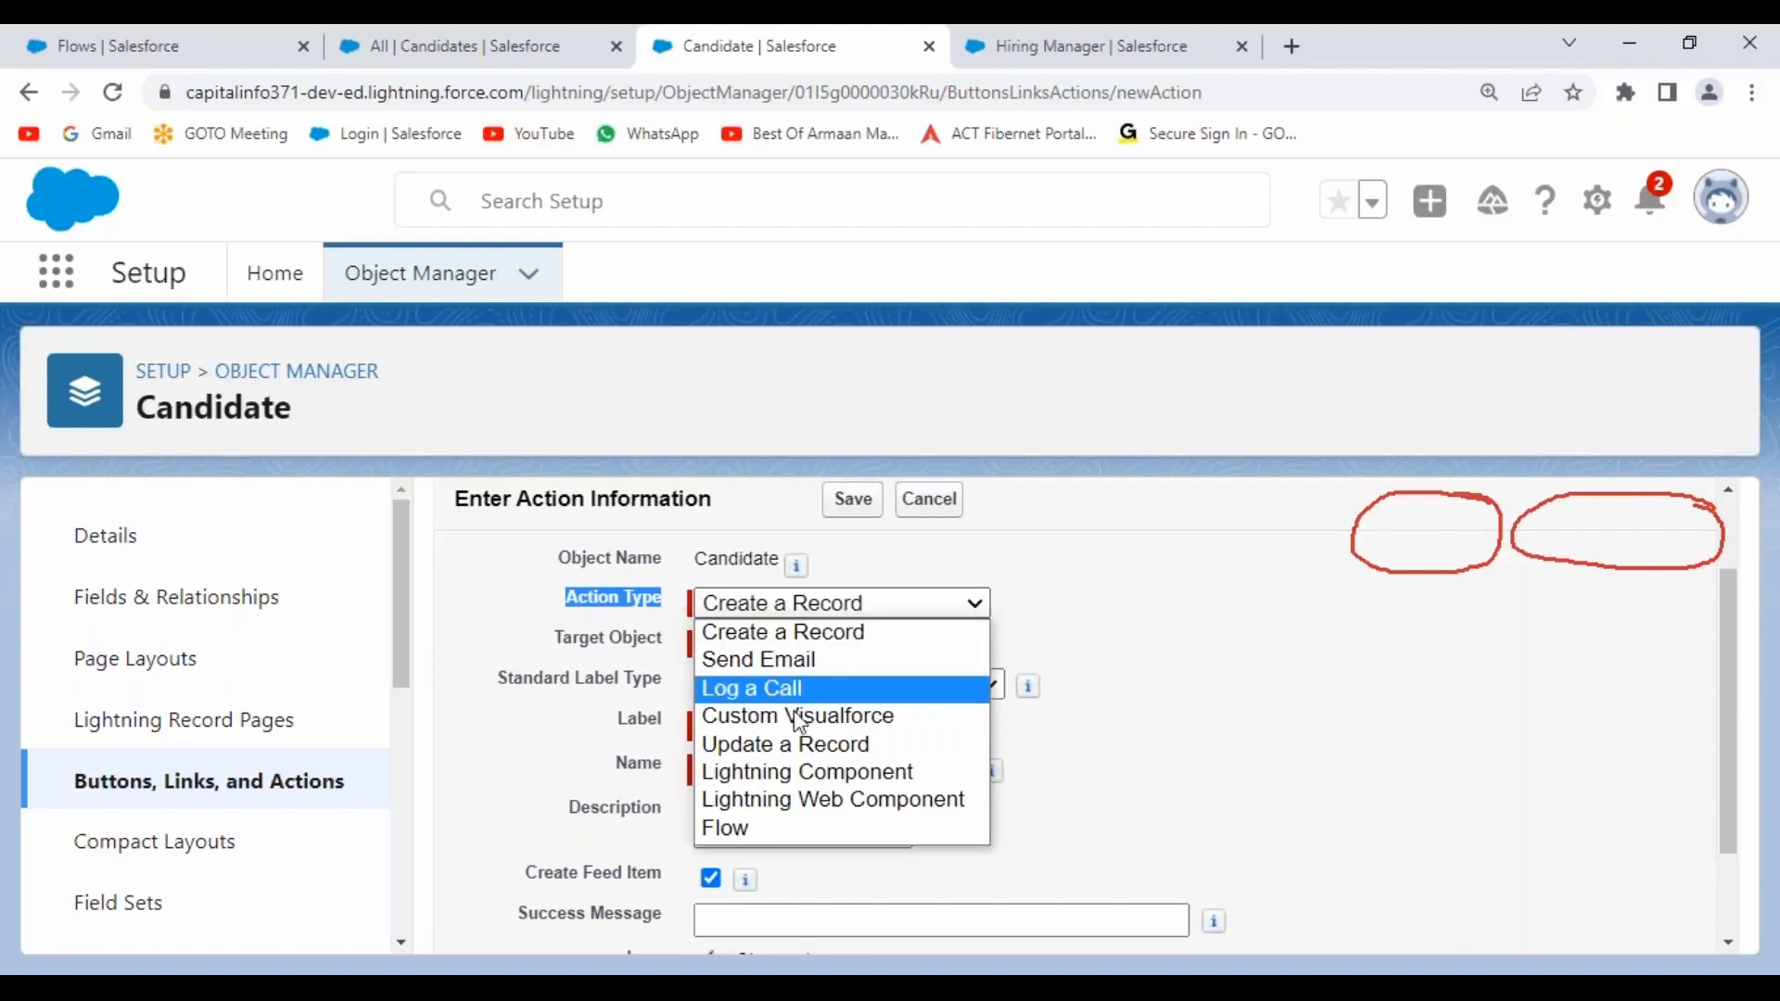
click(798, 830)
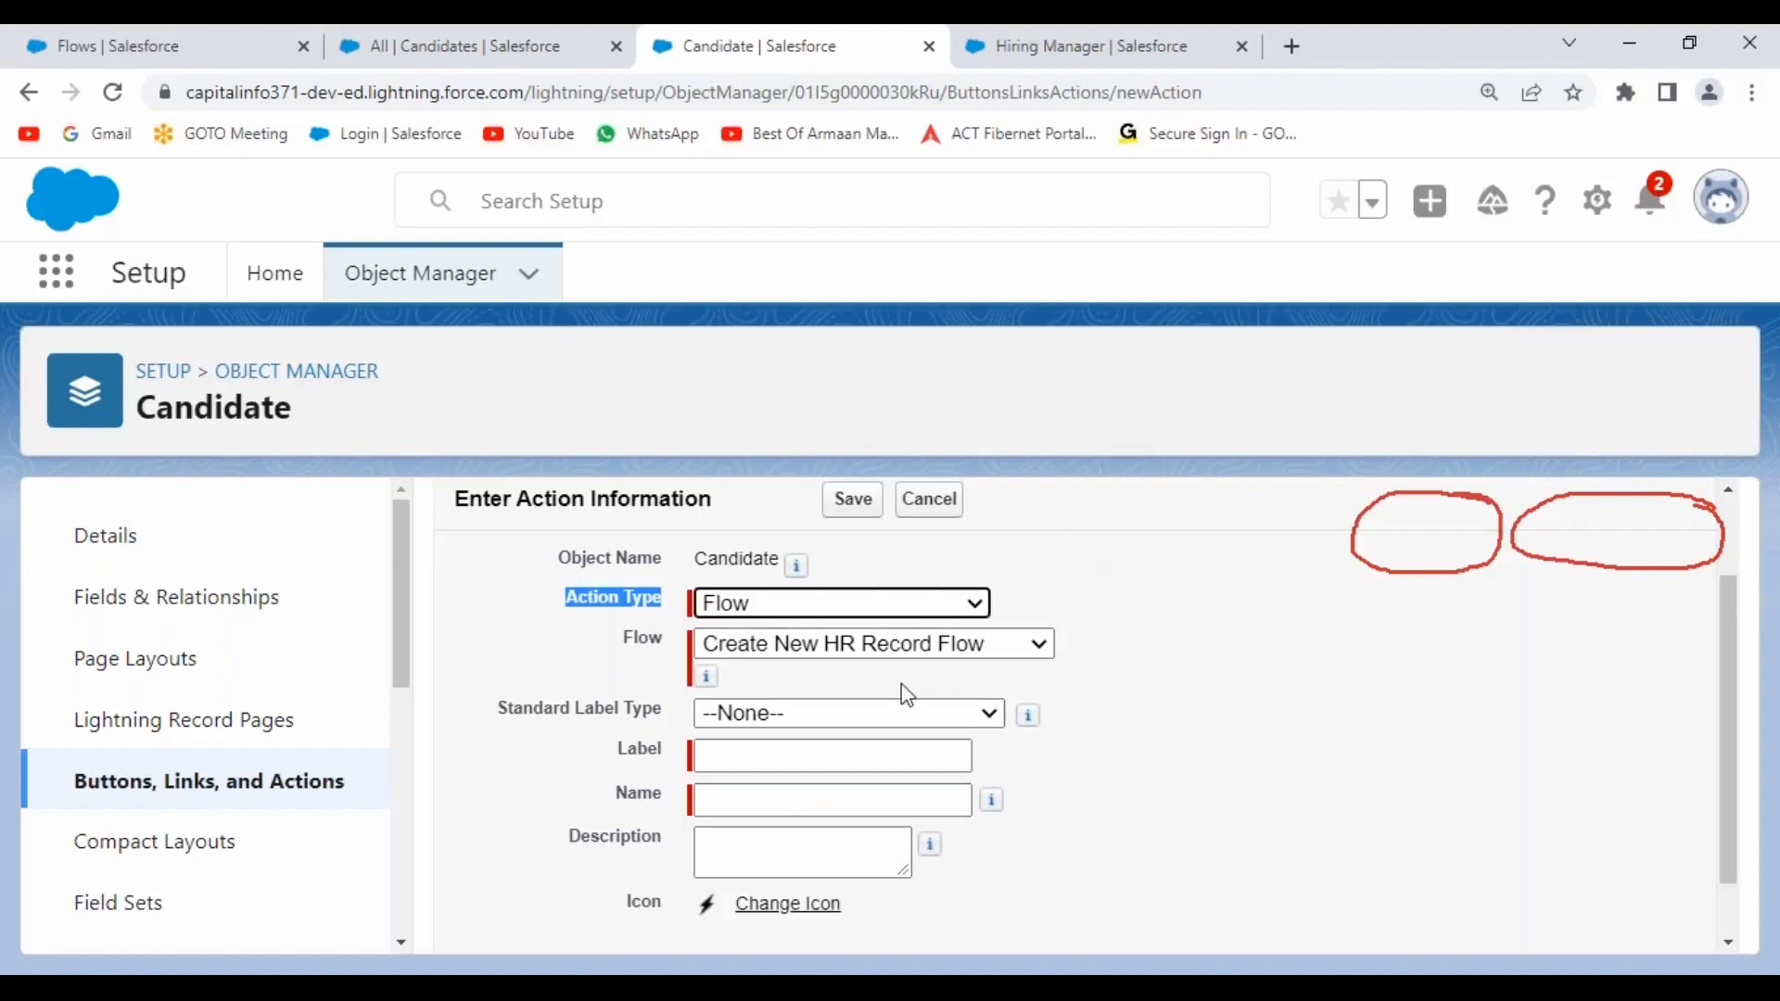
click(1039, 644)
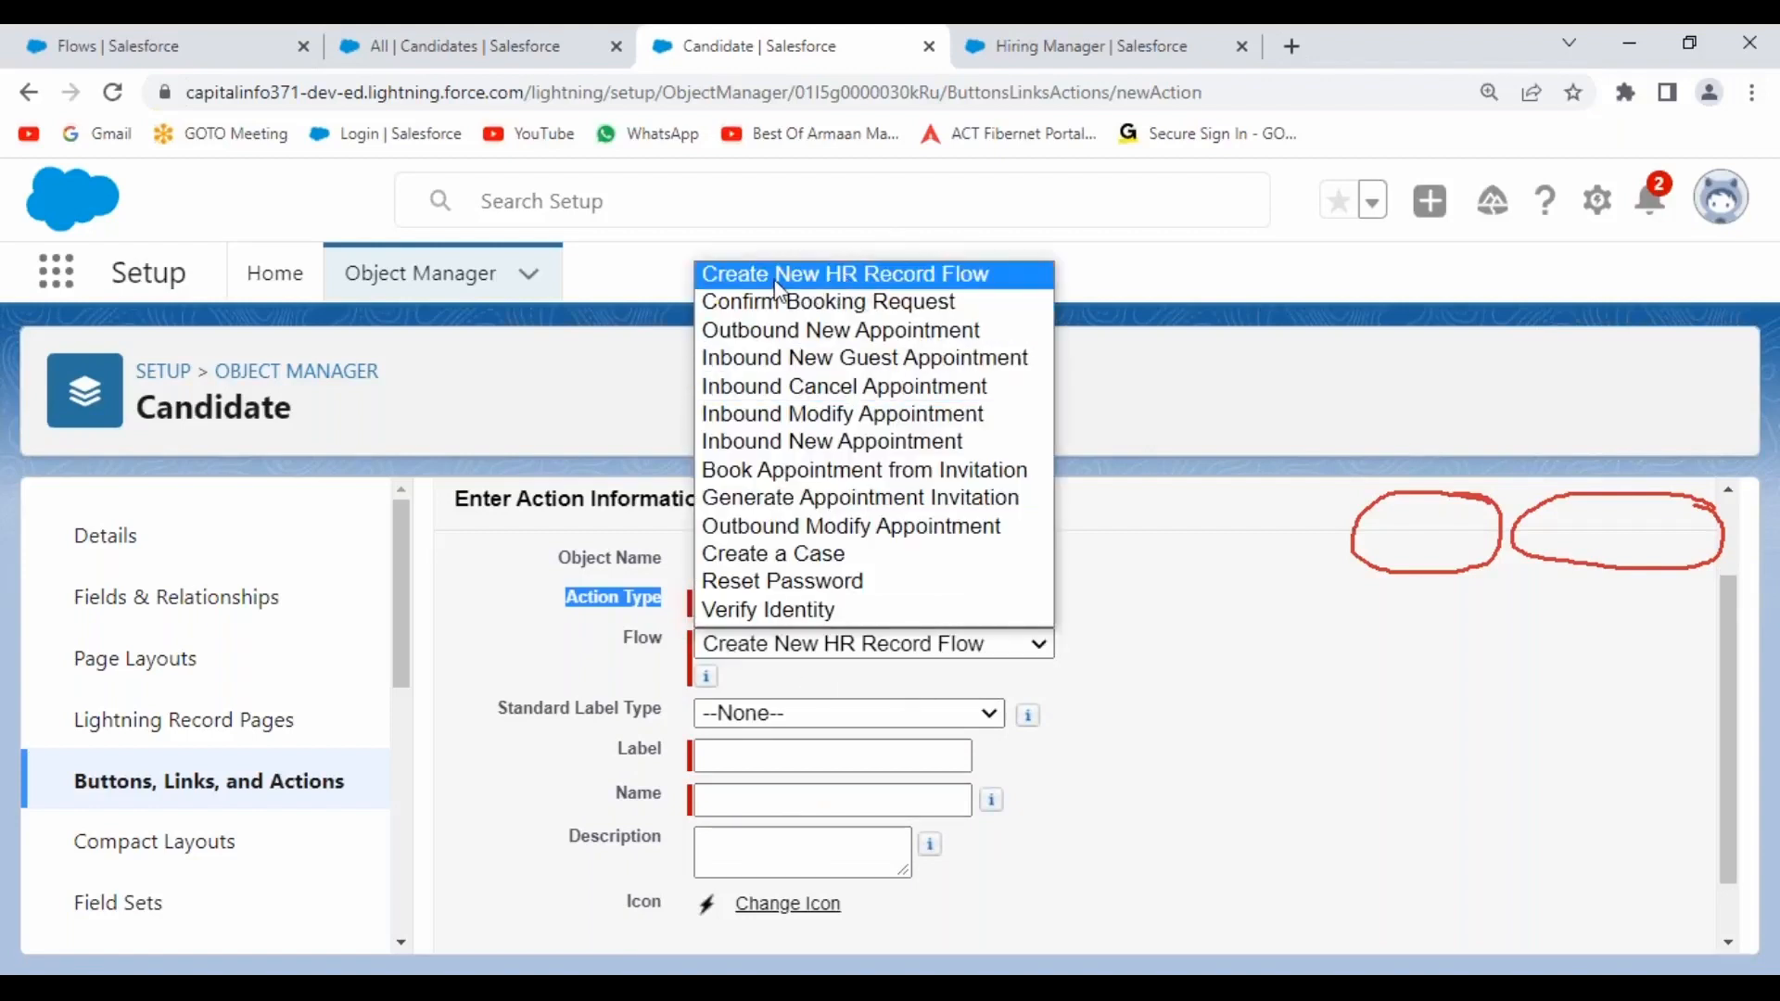
click(875, 285)
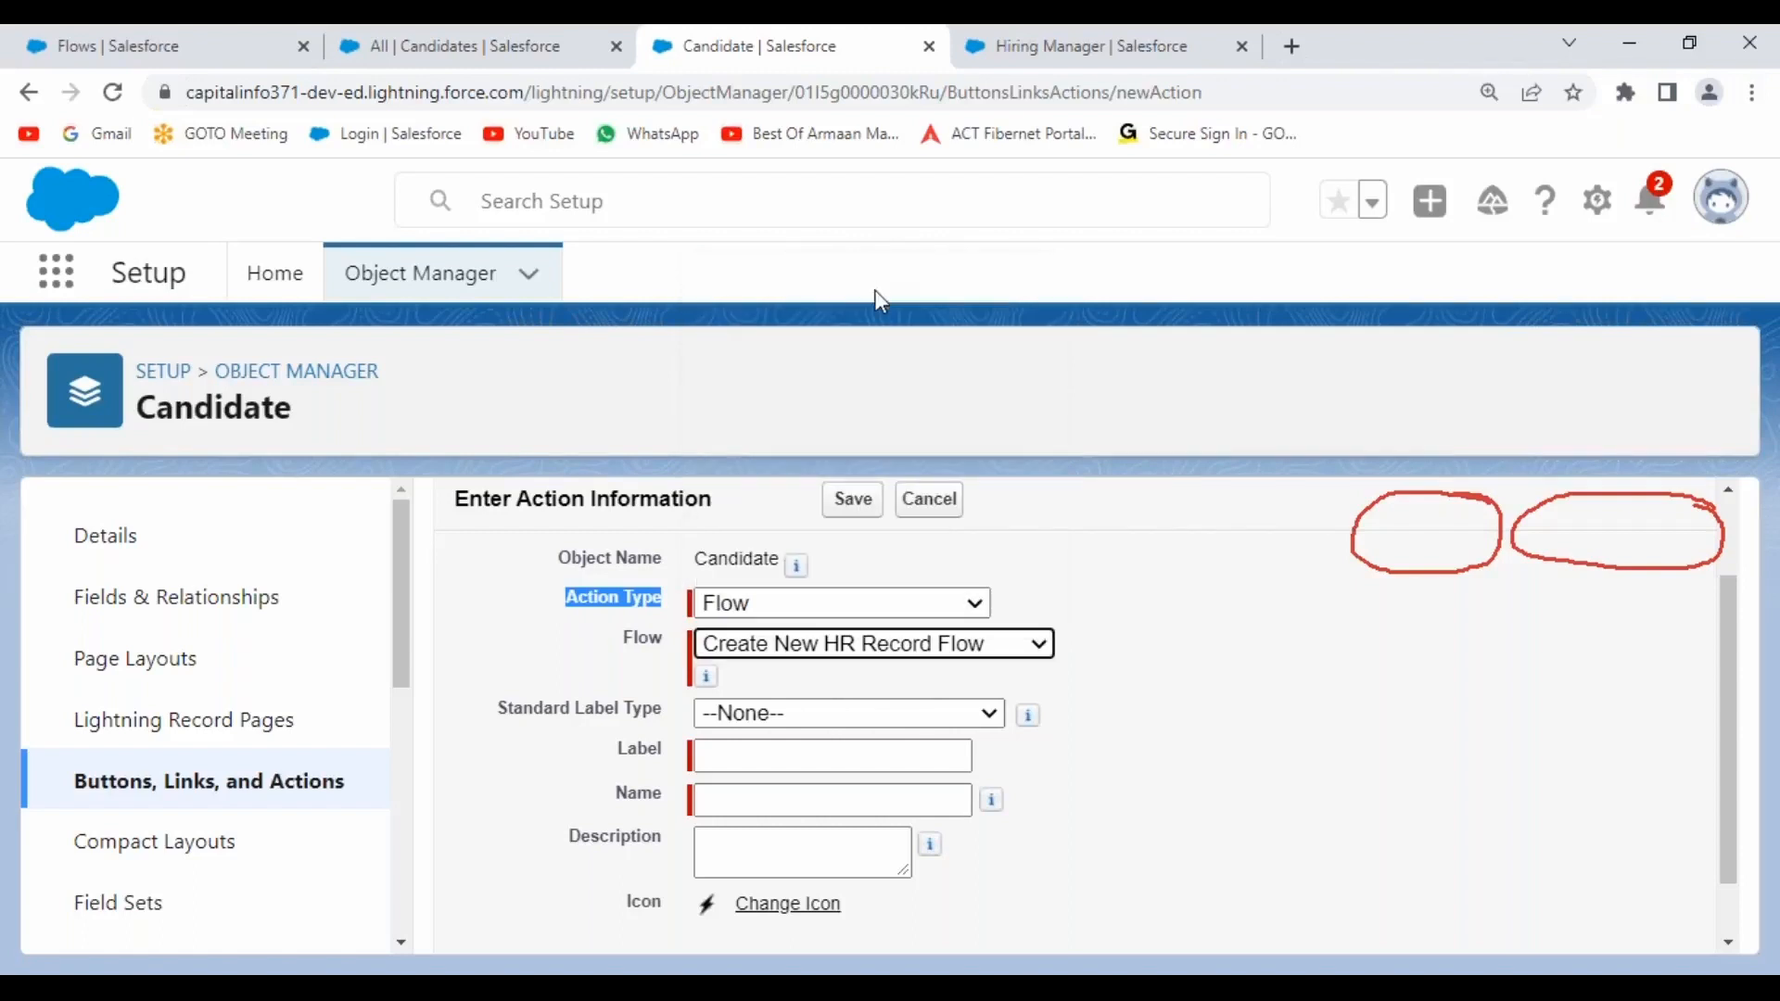
click(1133, 558)
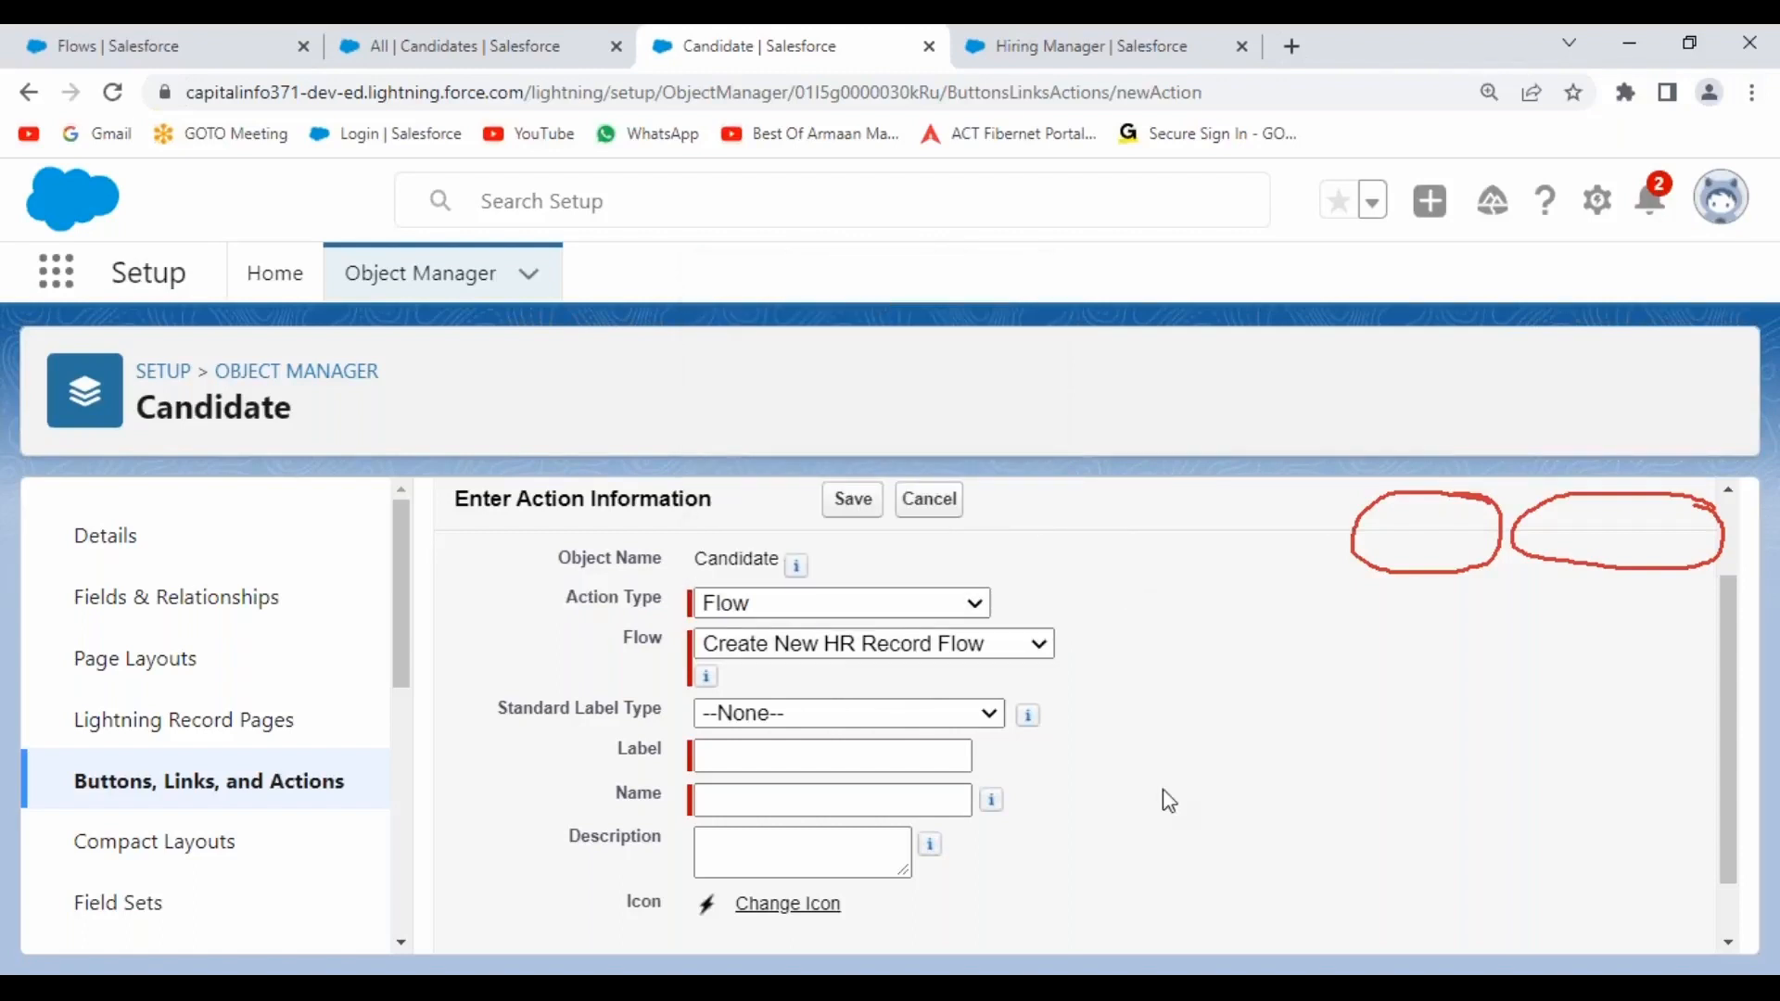
Label the action 'Create HR Record' and copy the label into its Description.
click(768, 761)
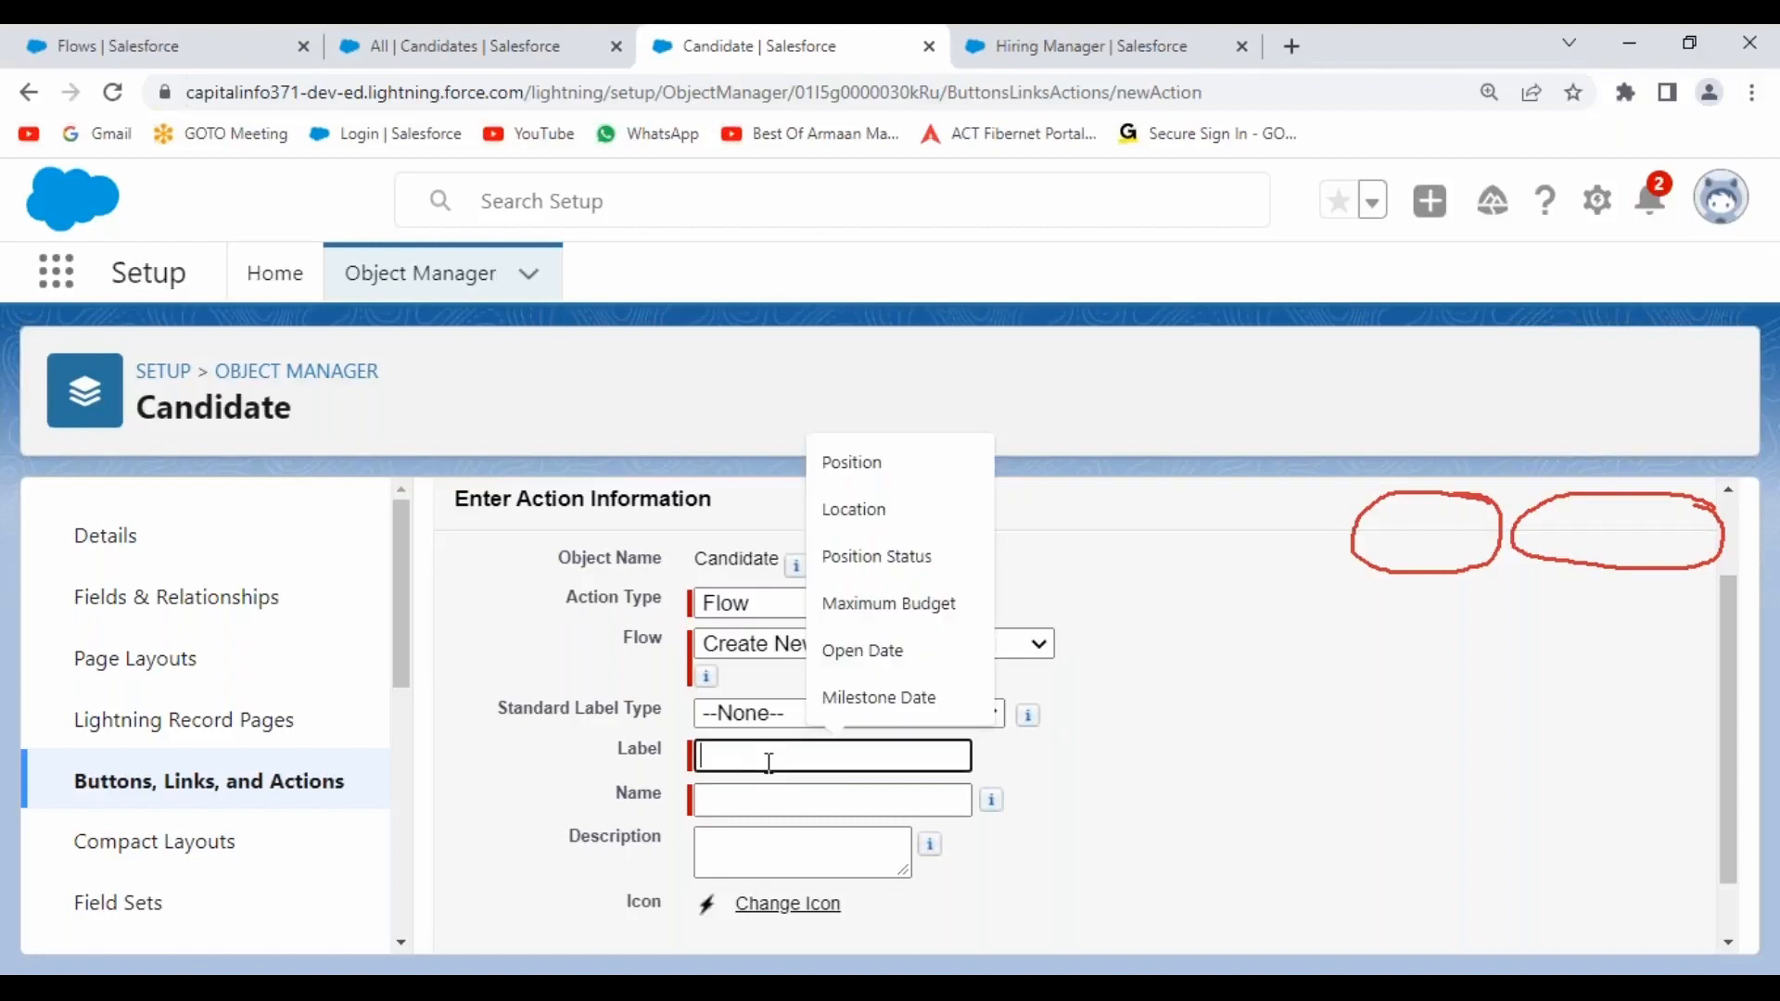
text(Create New)
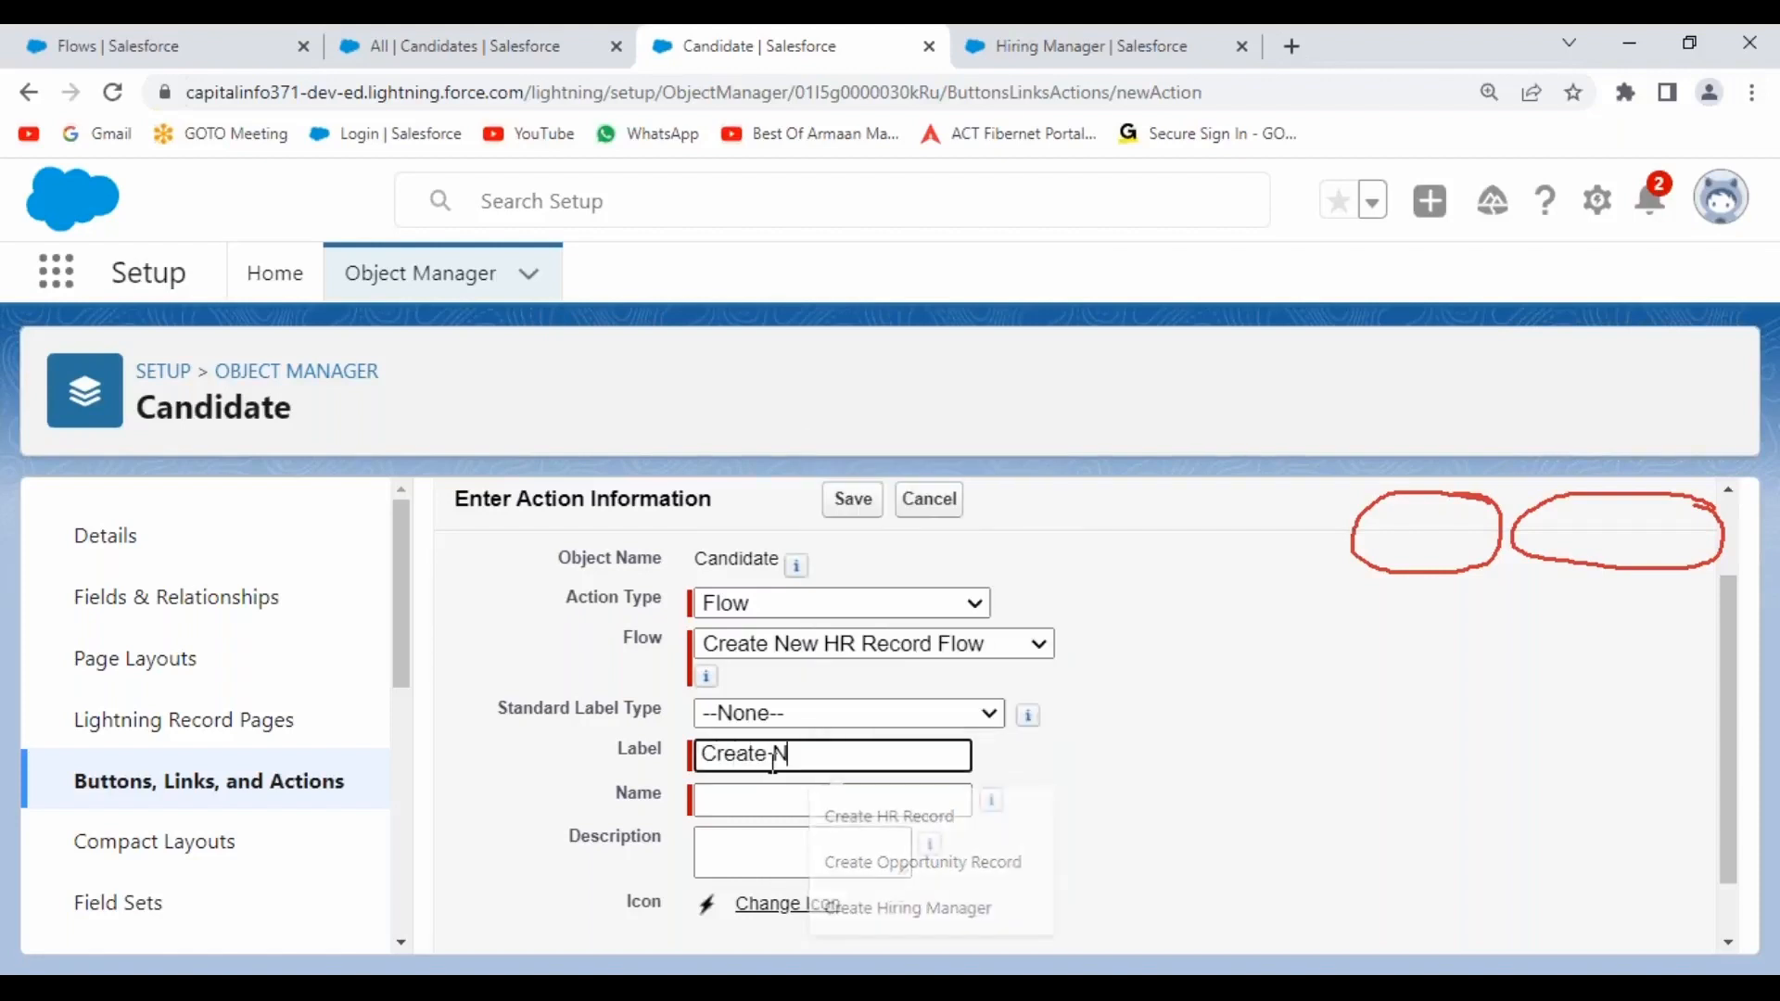
key(BackSpace)
key(BackSpace)
key(BackSpace)
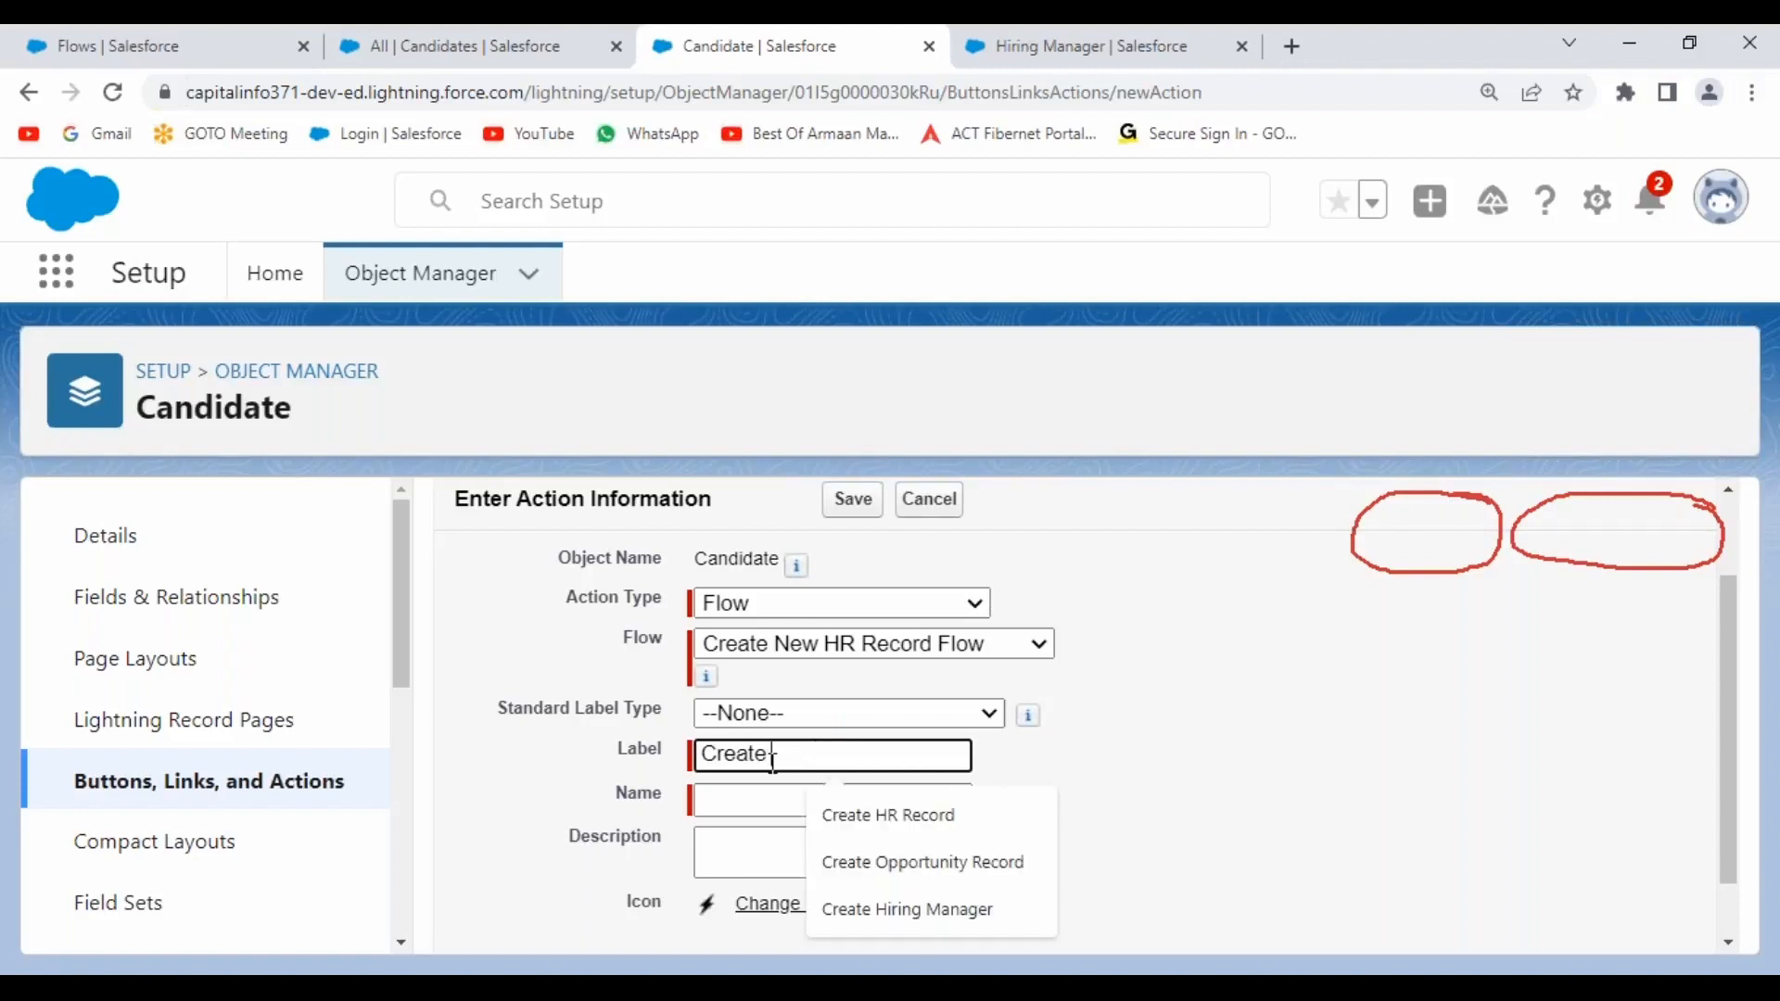
text(HR Record)
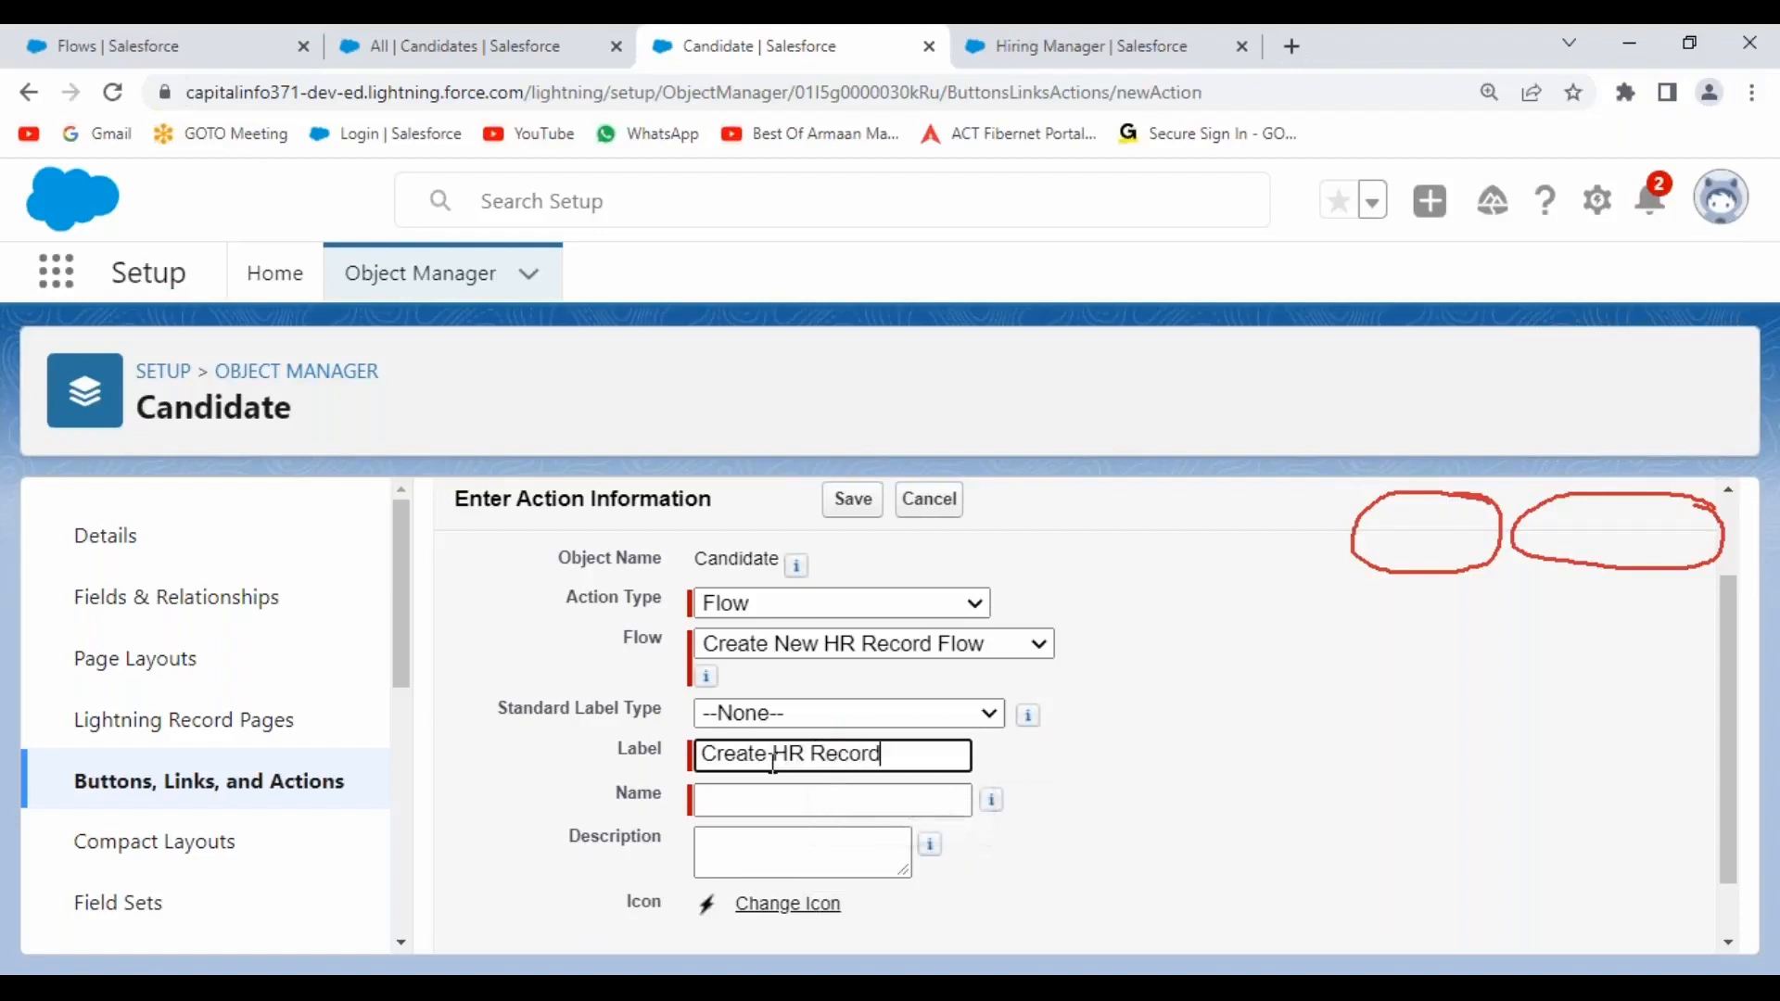
click(1231, 742)
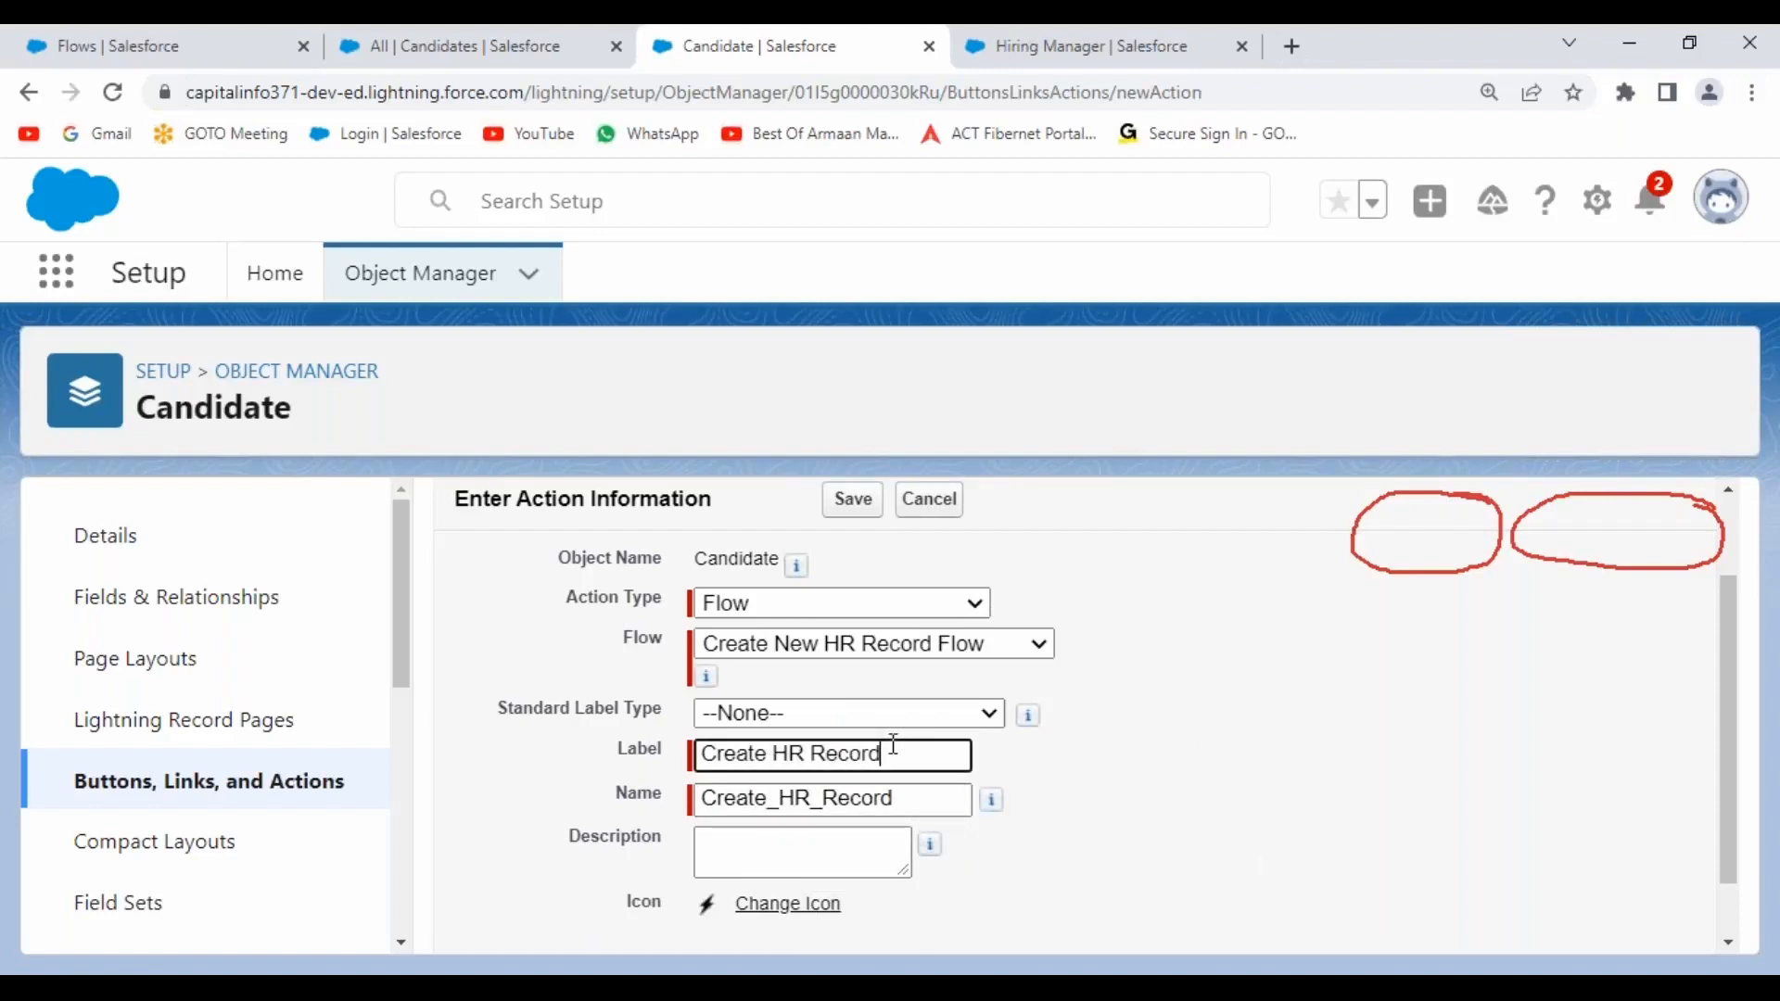
drag(892, 753, 692, 755)
key(ctrl+c)
click(768, 858)
key(ctrl+v)
click(1141, 853)
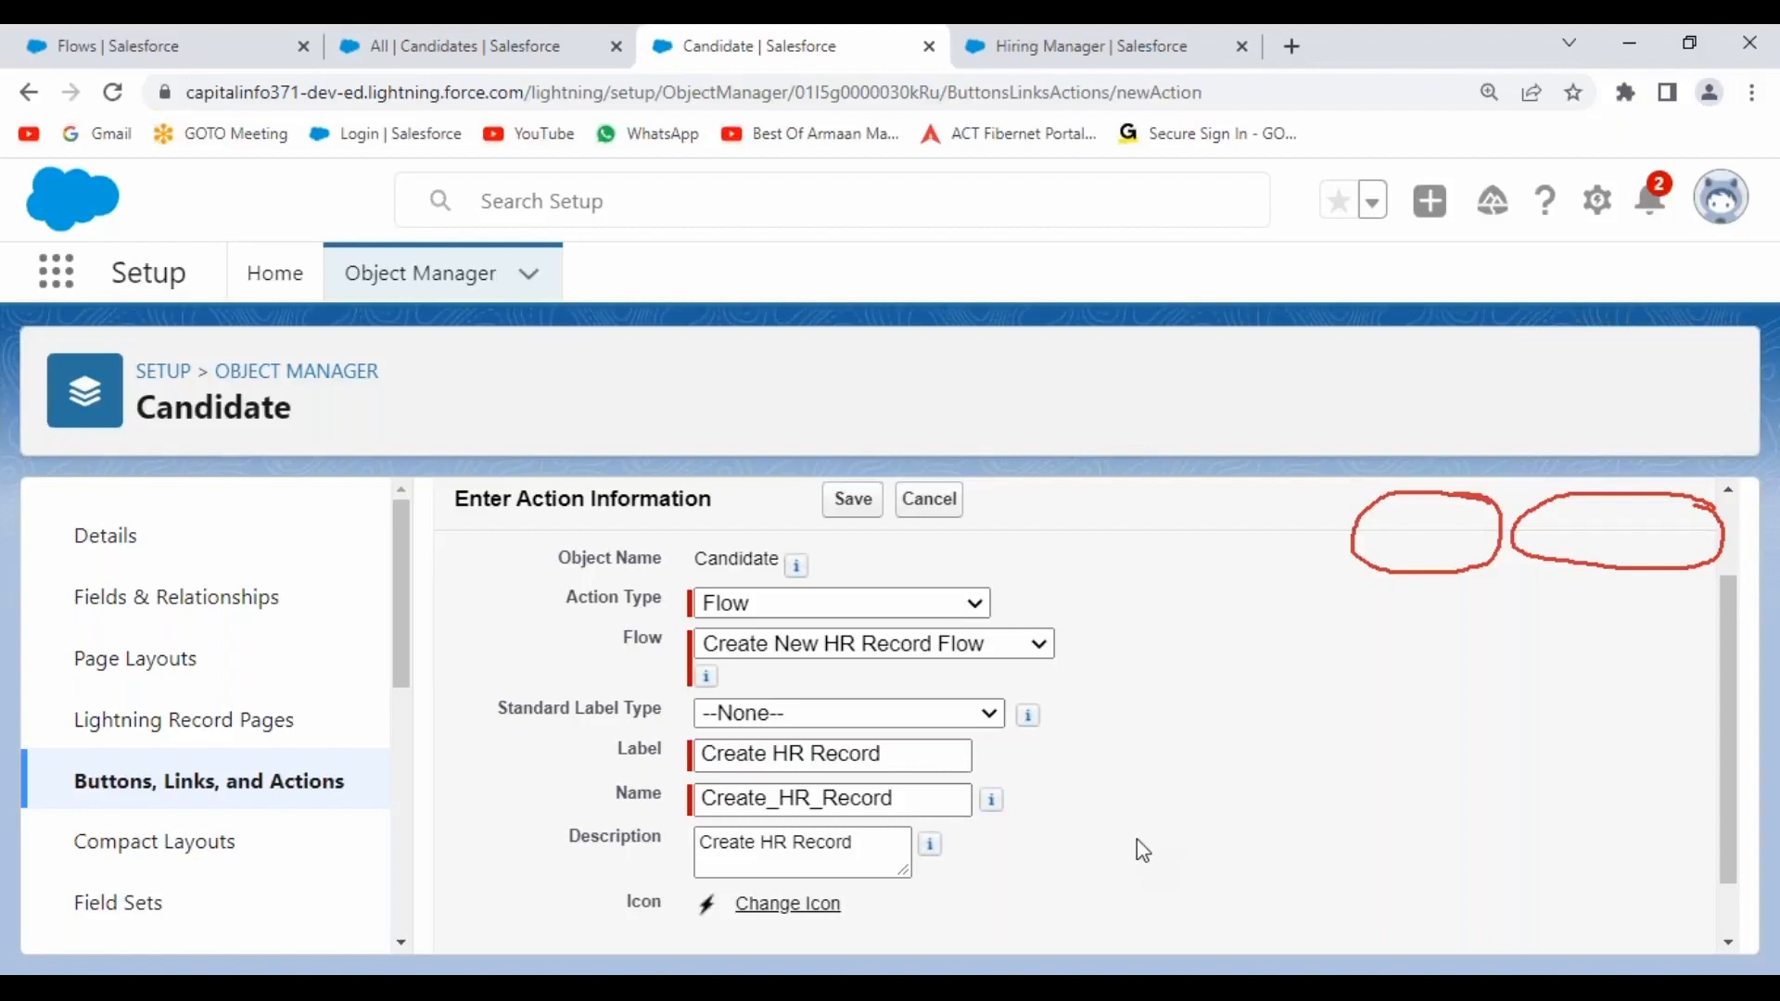
scroll(1120, 795, down, 1)
scroll(816, 768, up, 2)
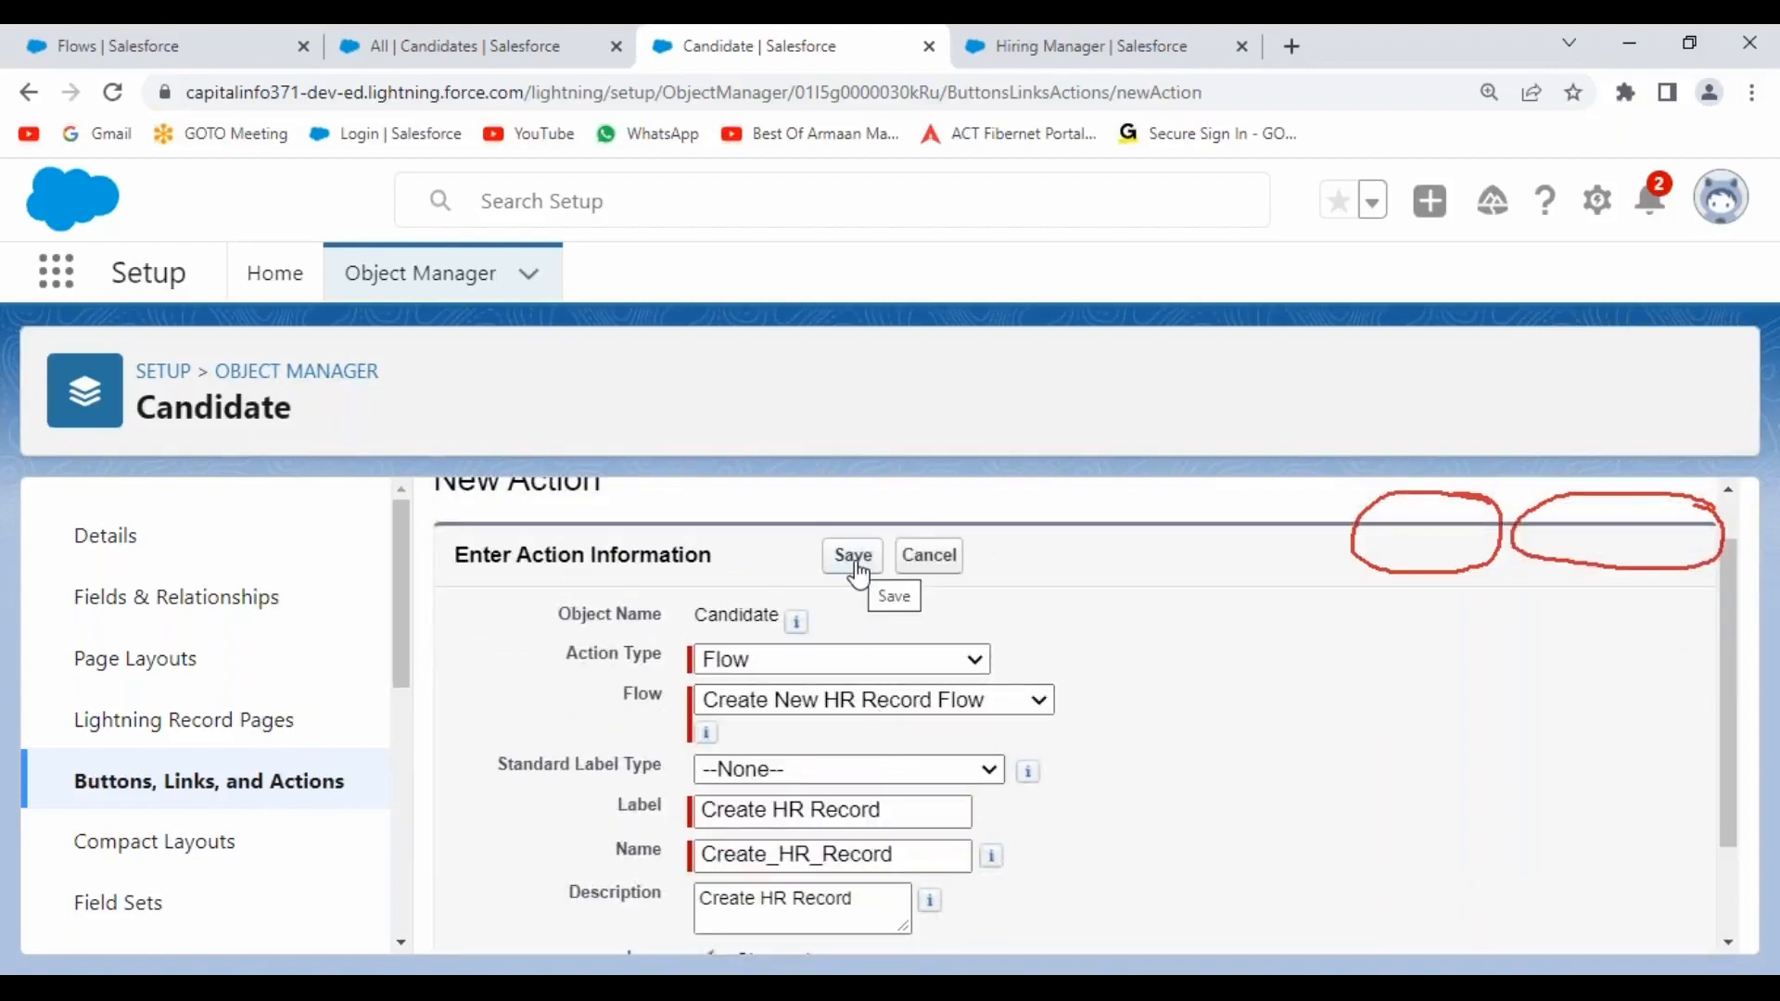
Select the 'Create HR Record' label text, then save the new Flow action.
click(709, 810)
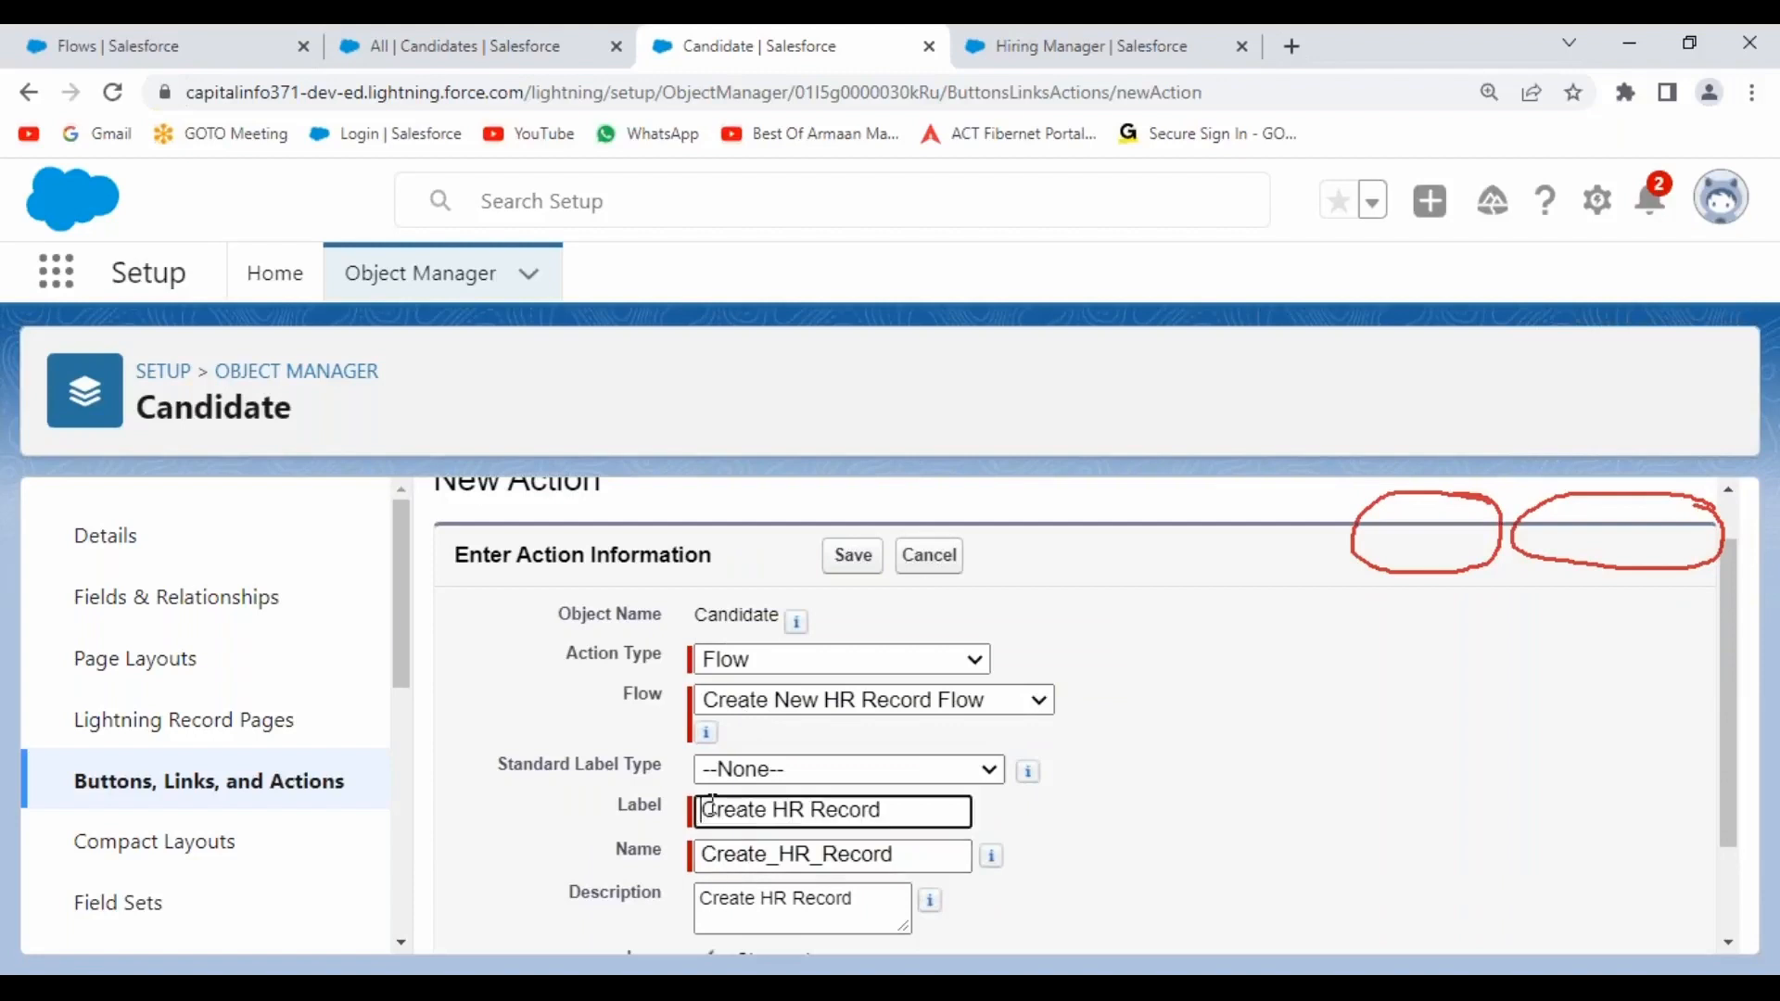
drag(710, 809, 888, 810)
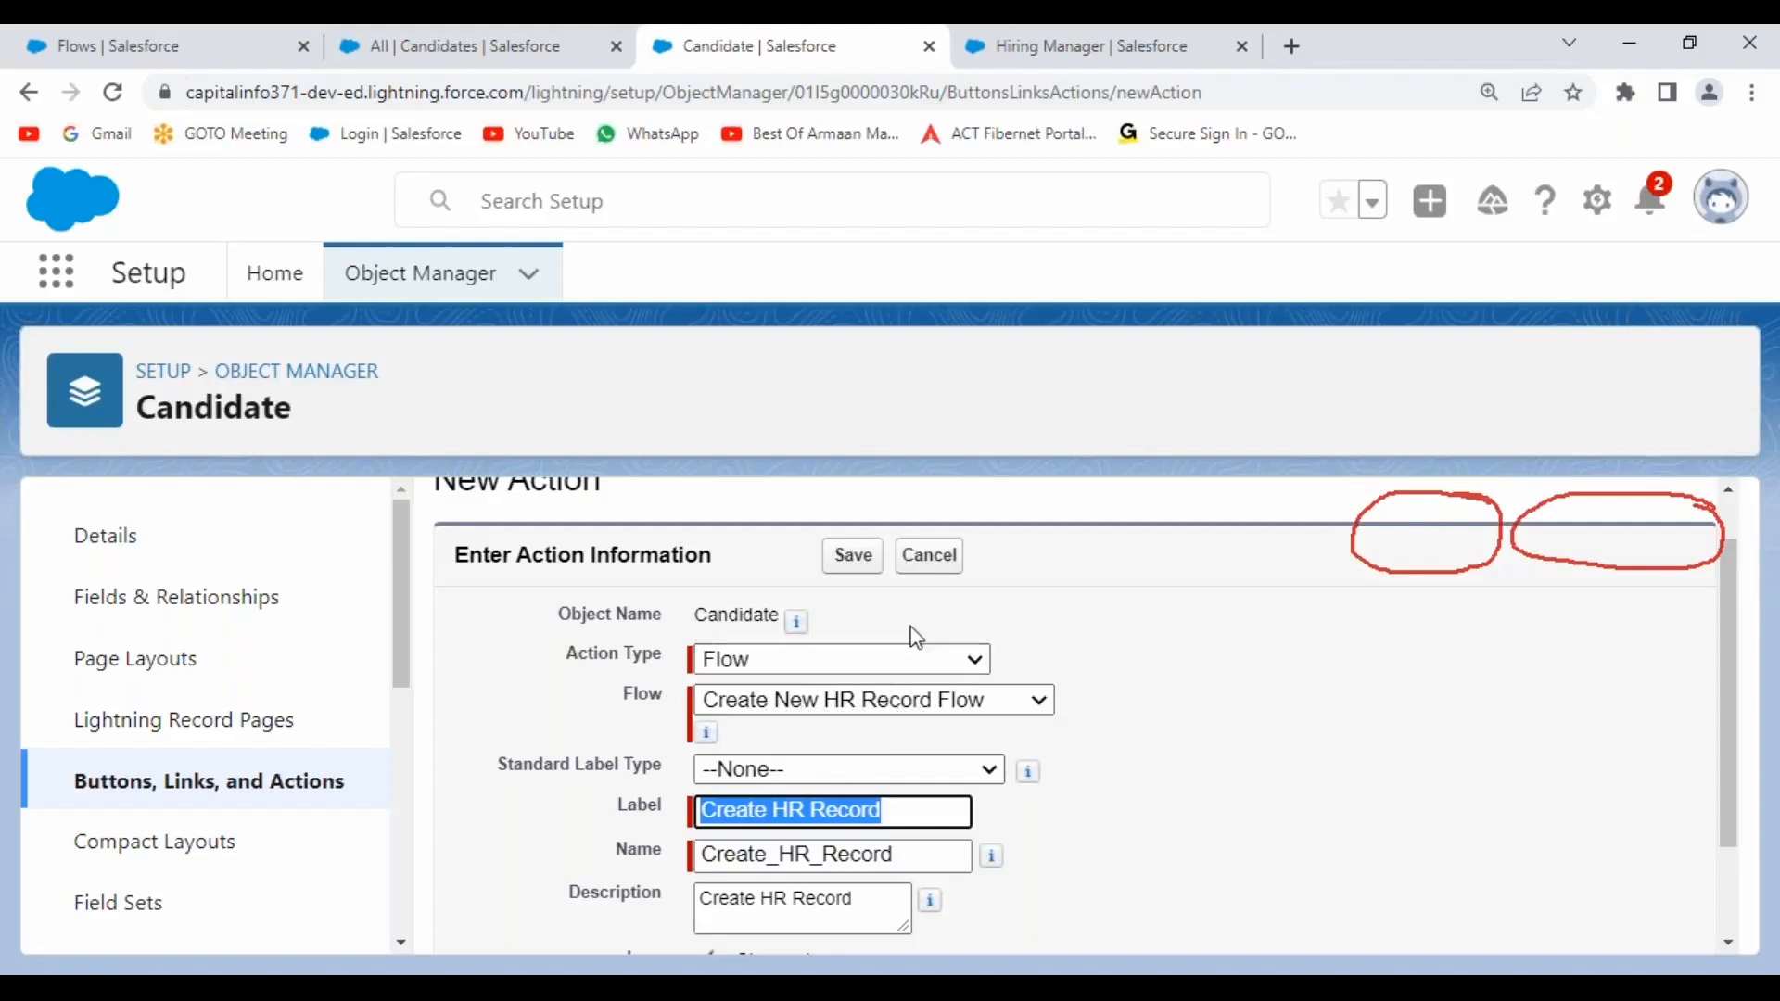
click(853, 555)
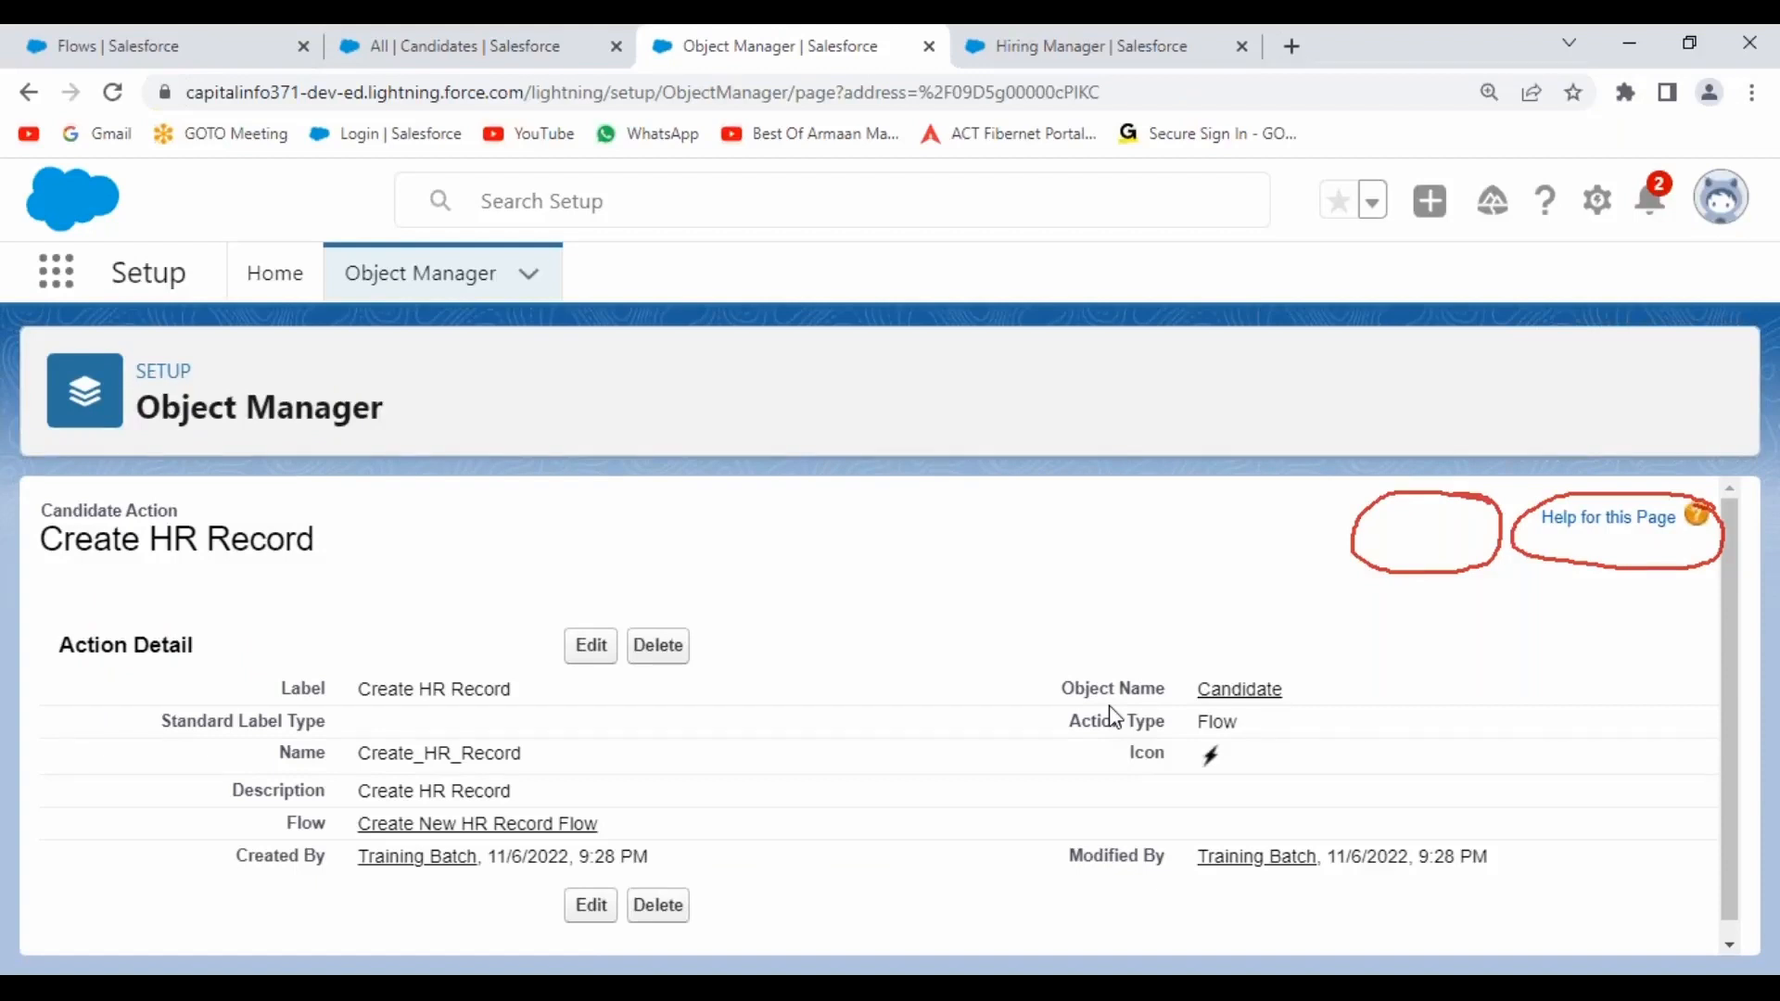
Switch to Tesla Sales, open Candidates from More, and check its List Views dropdown.
click(56, 275)
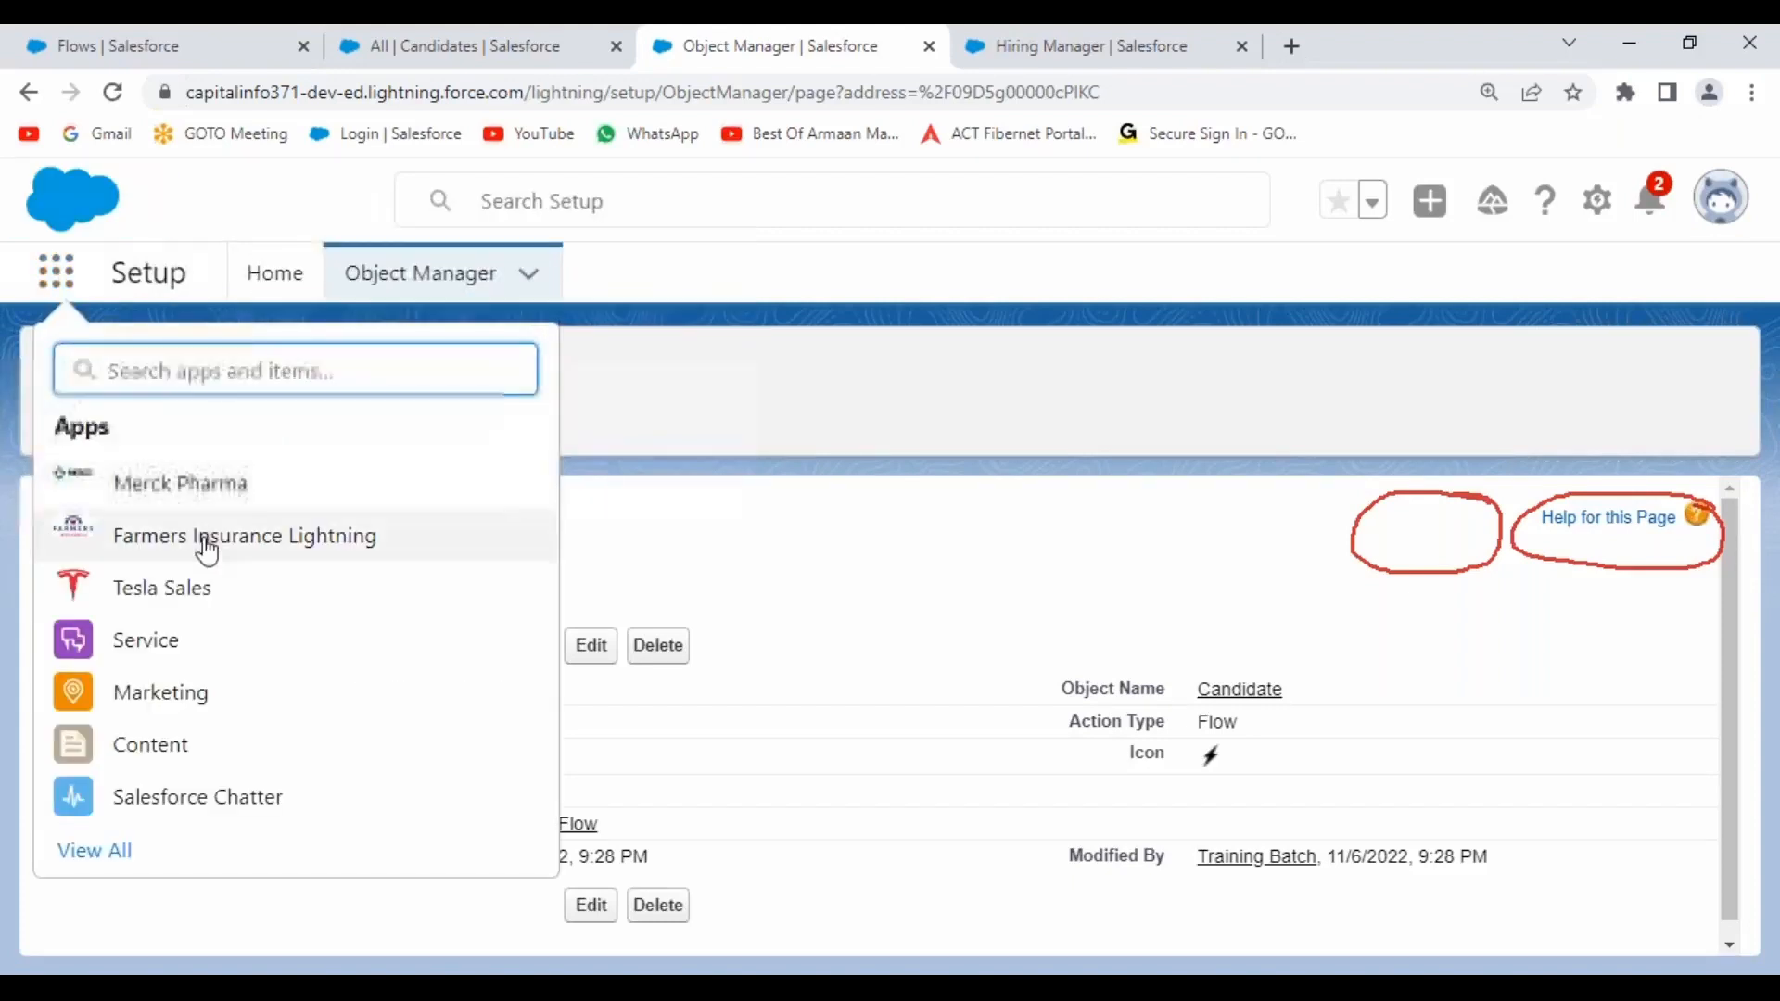
click(182, 596)
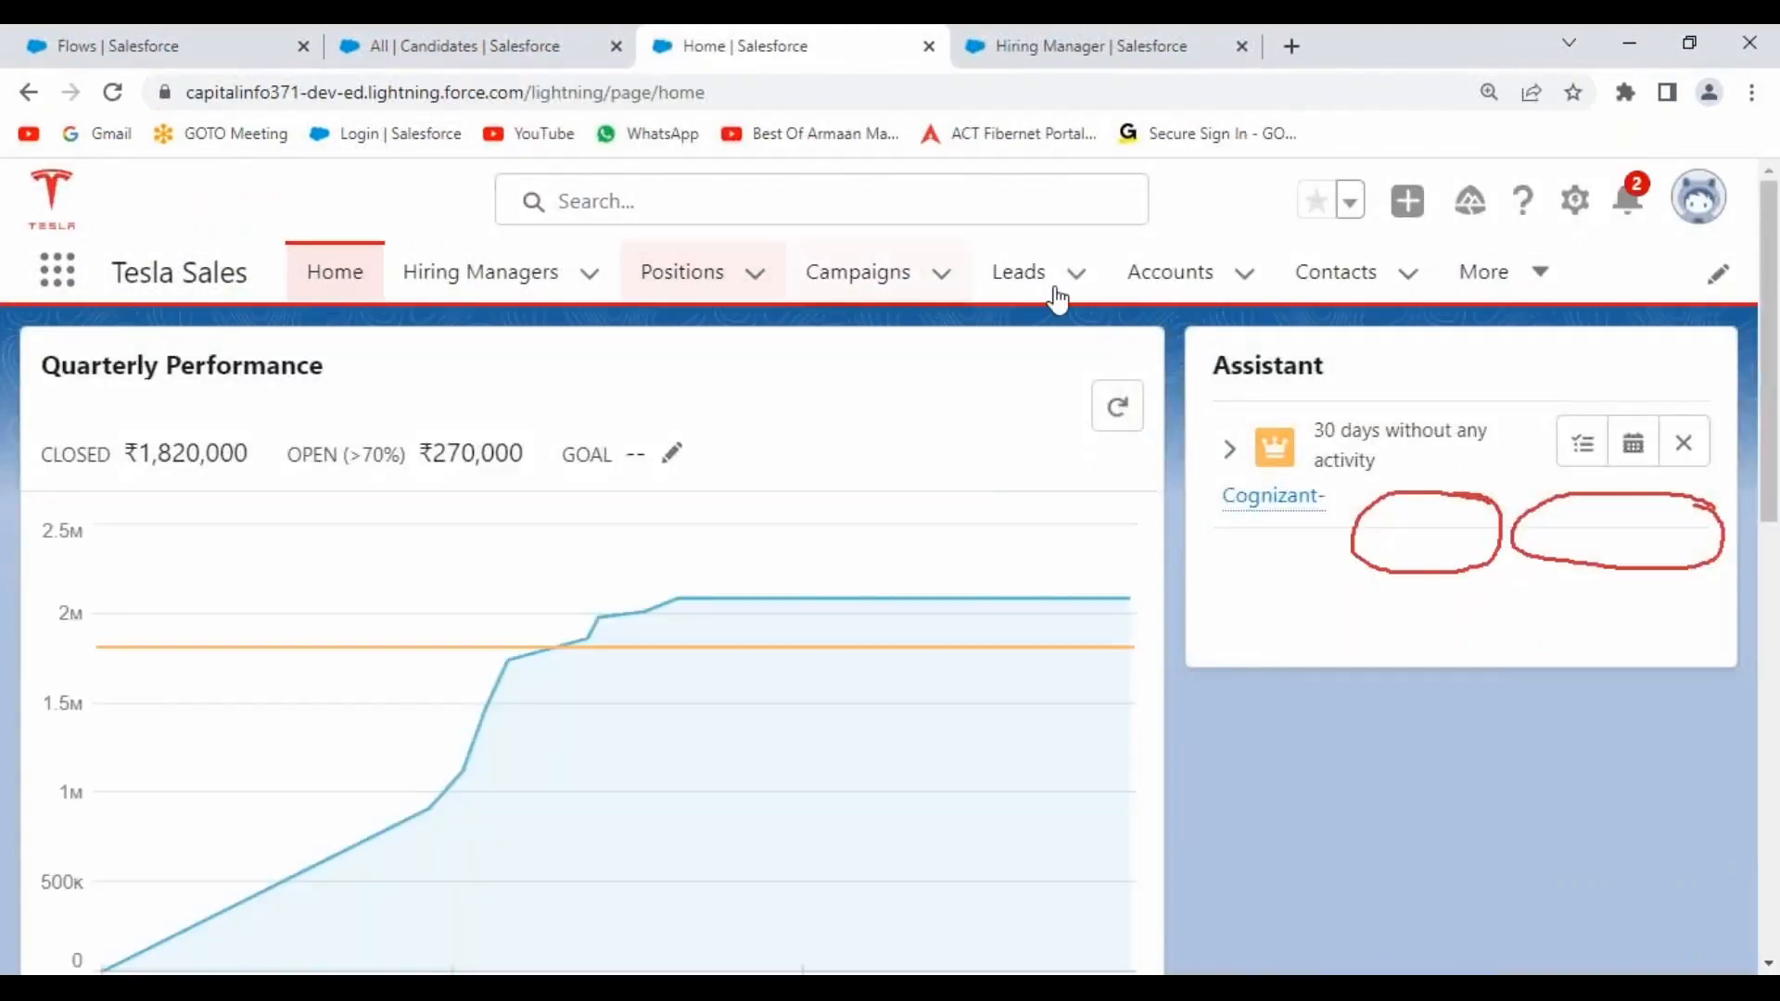
click(1511, 283)
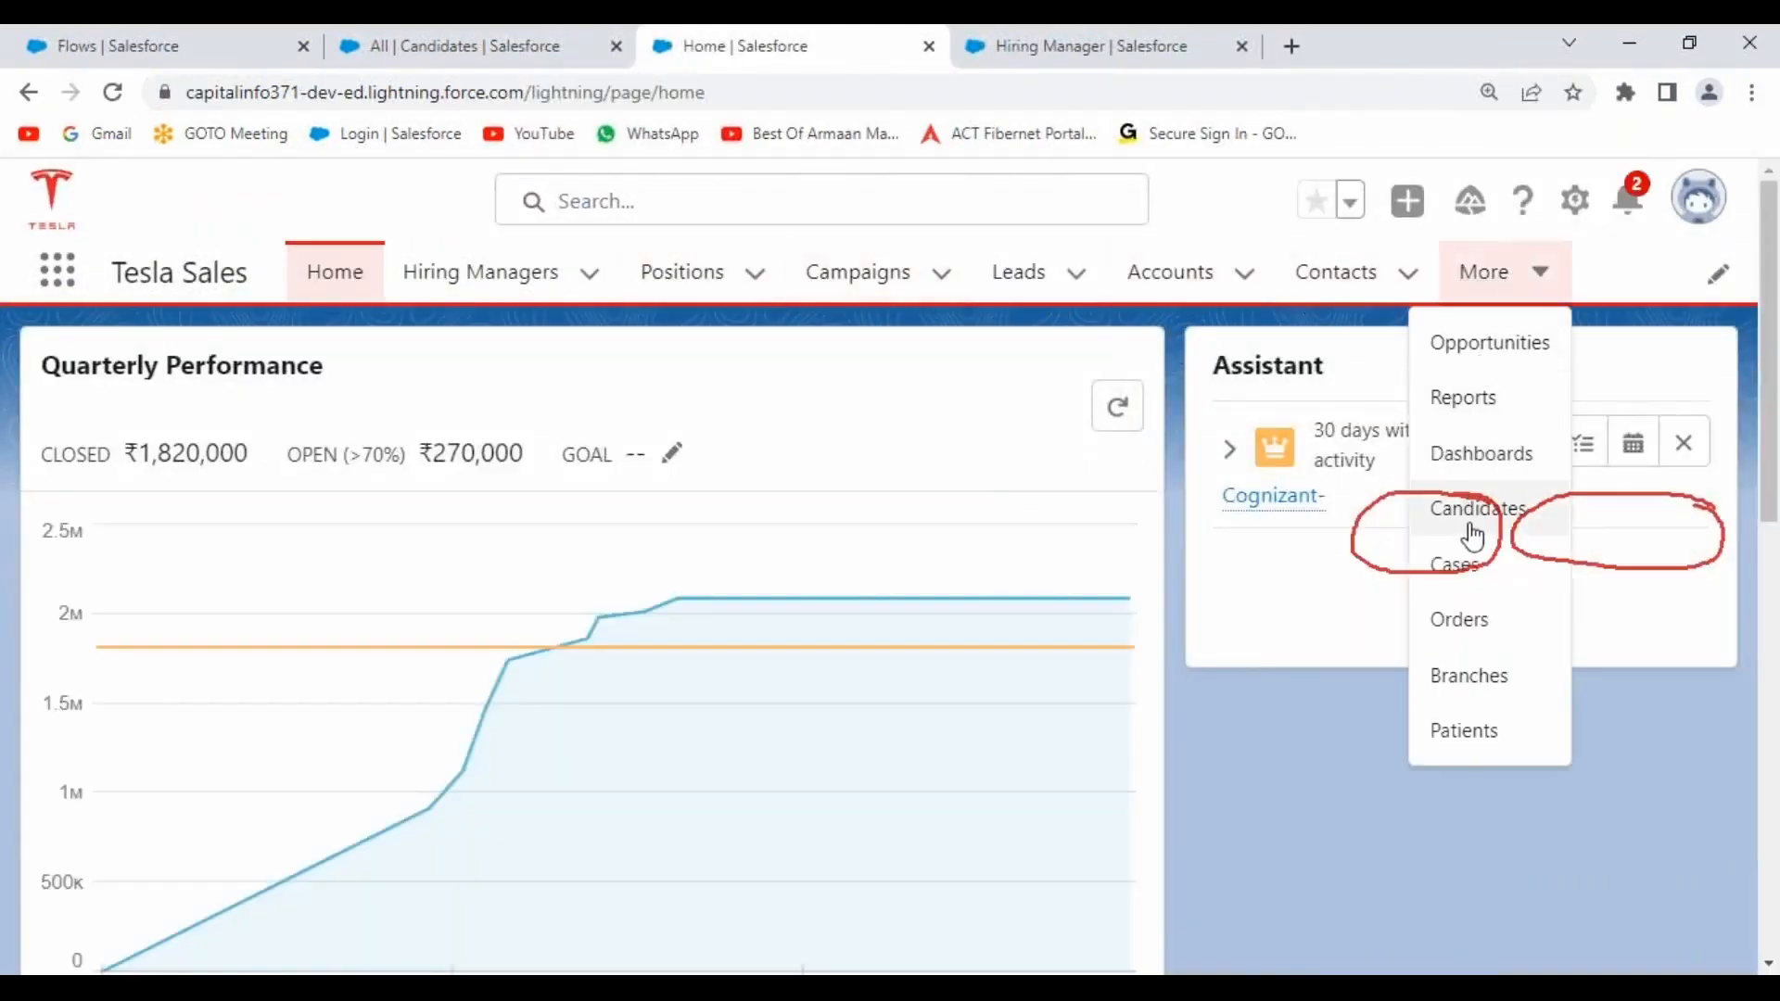
click(1472, 530)
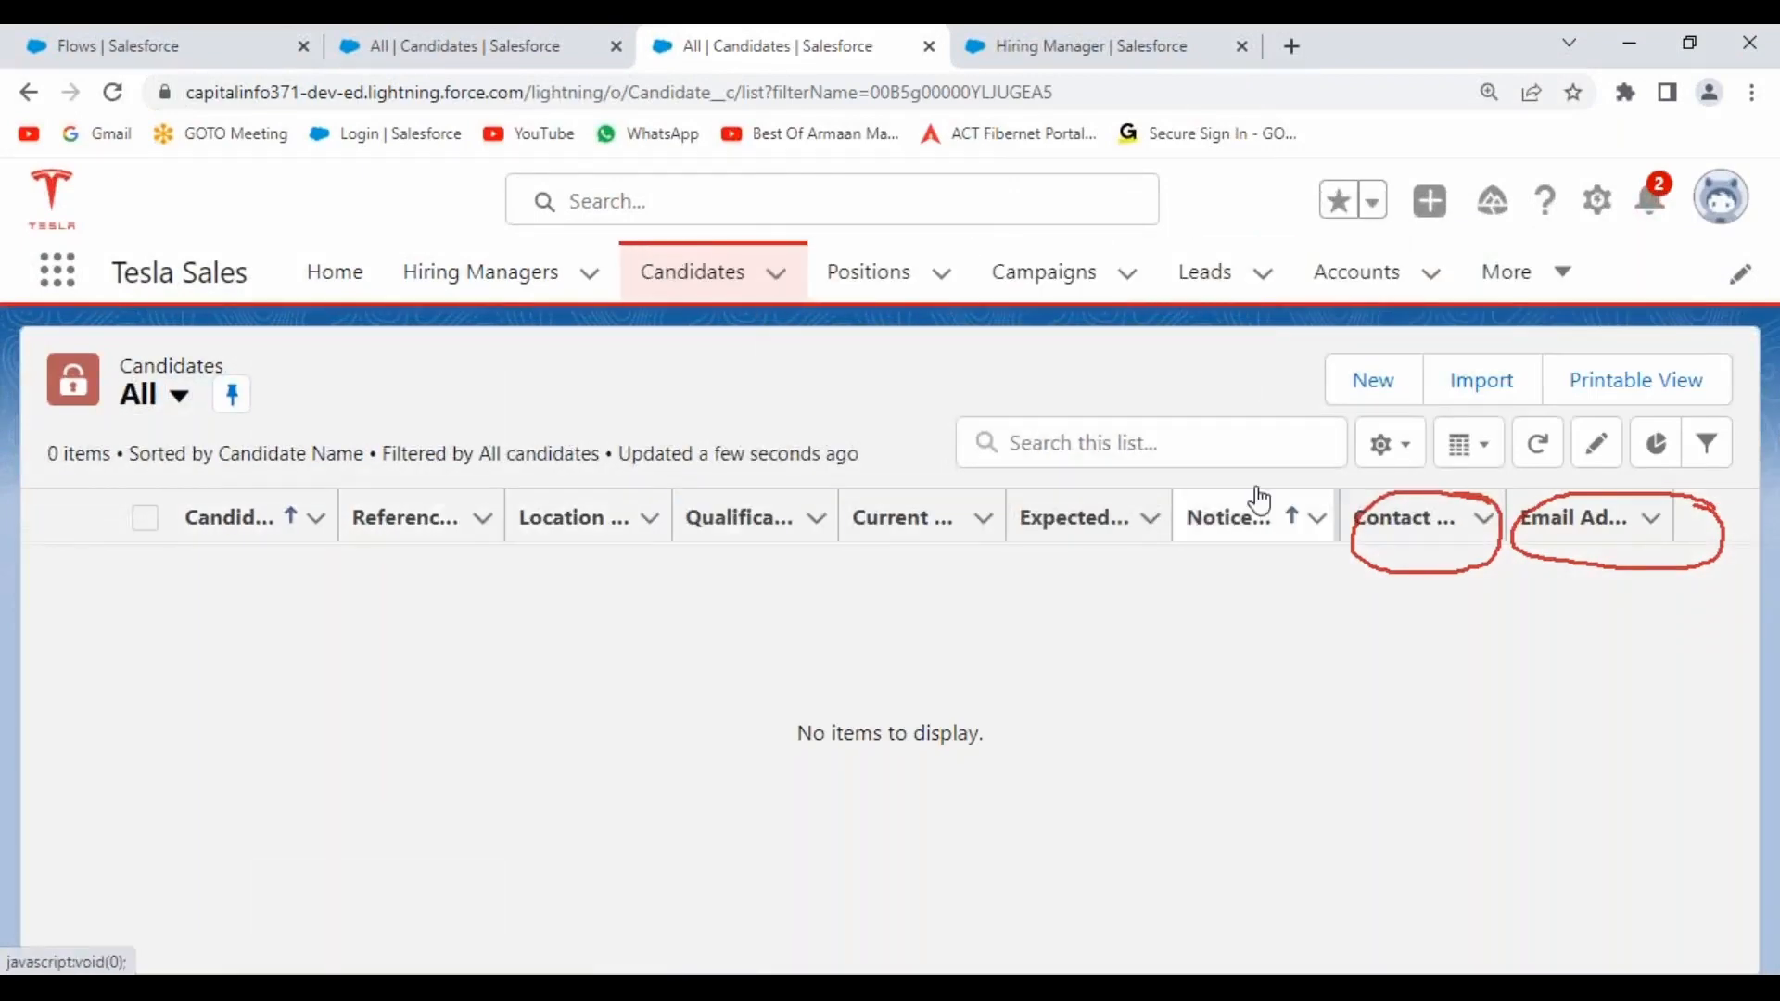
click(180, 397)
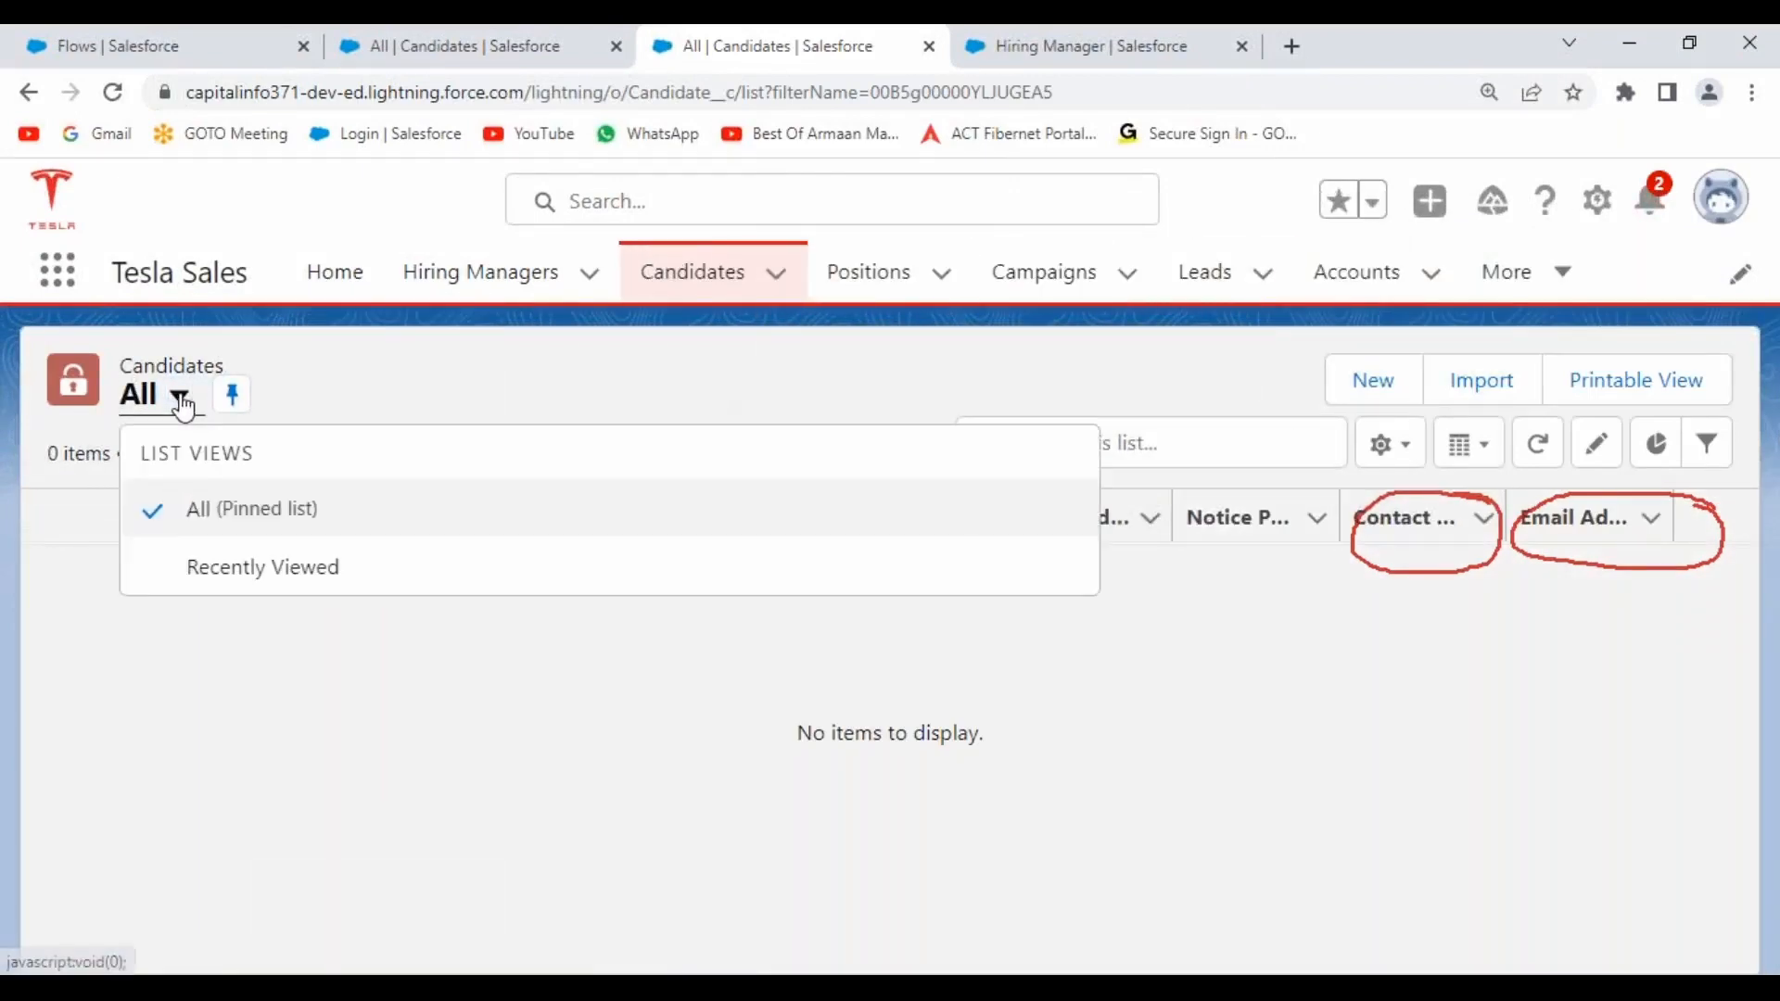
click(445, 385)
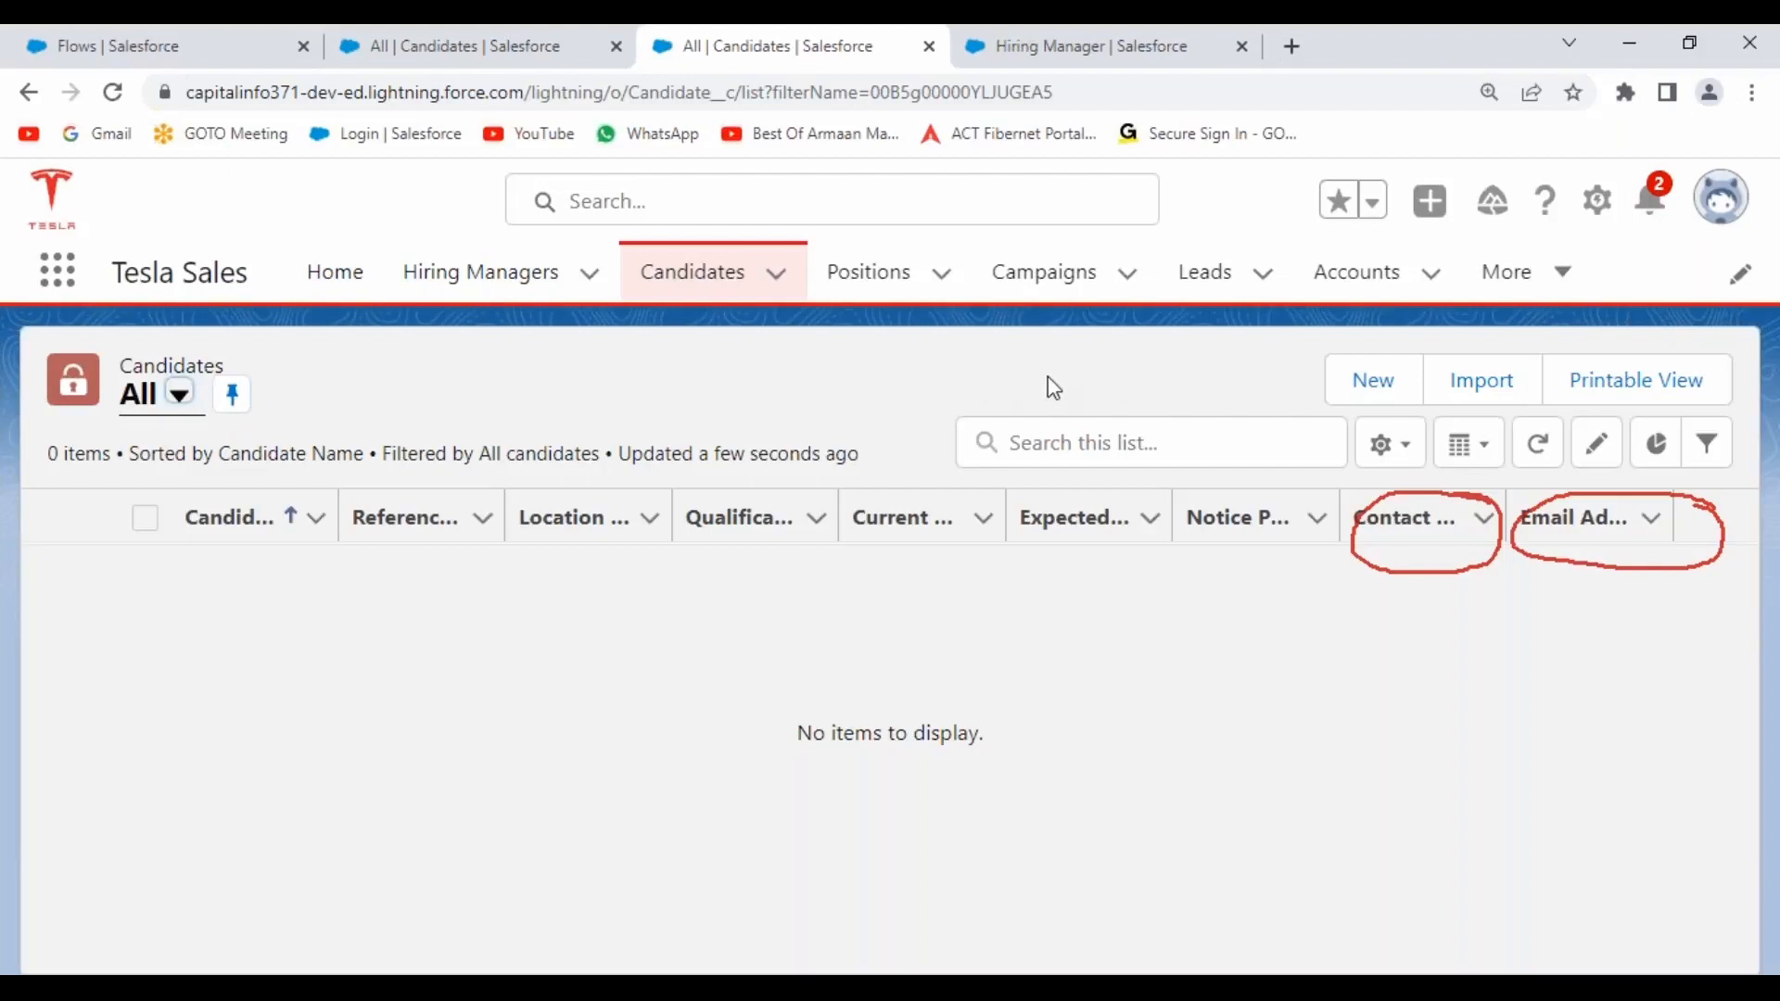
click(664, 405)
click(1598, 204)
Open the Candidate Layout from the Candidate object's Page Layouts.
click(1443, 572)
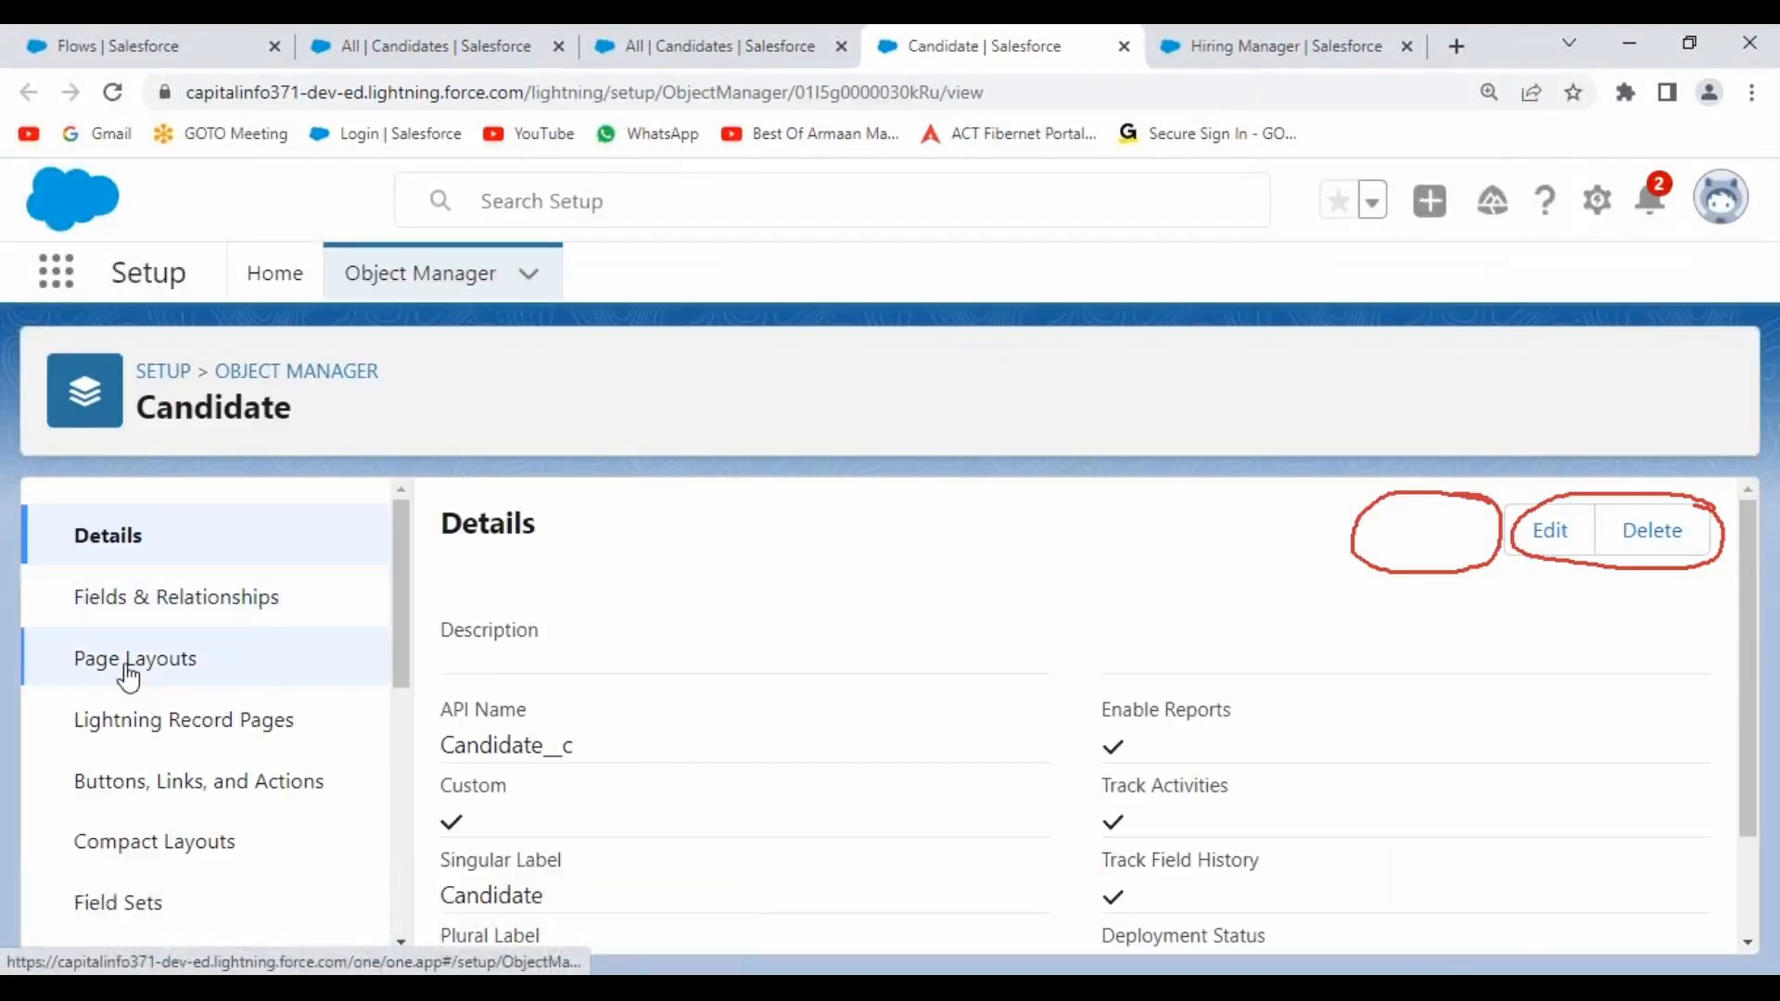
click(130, 660)
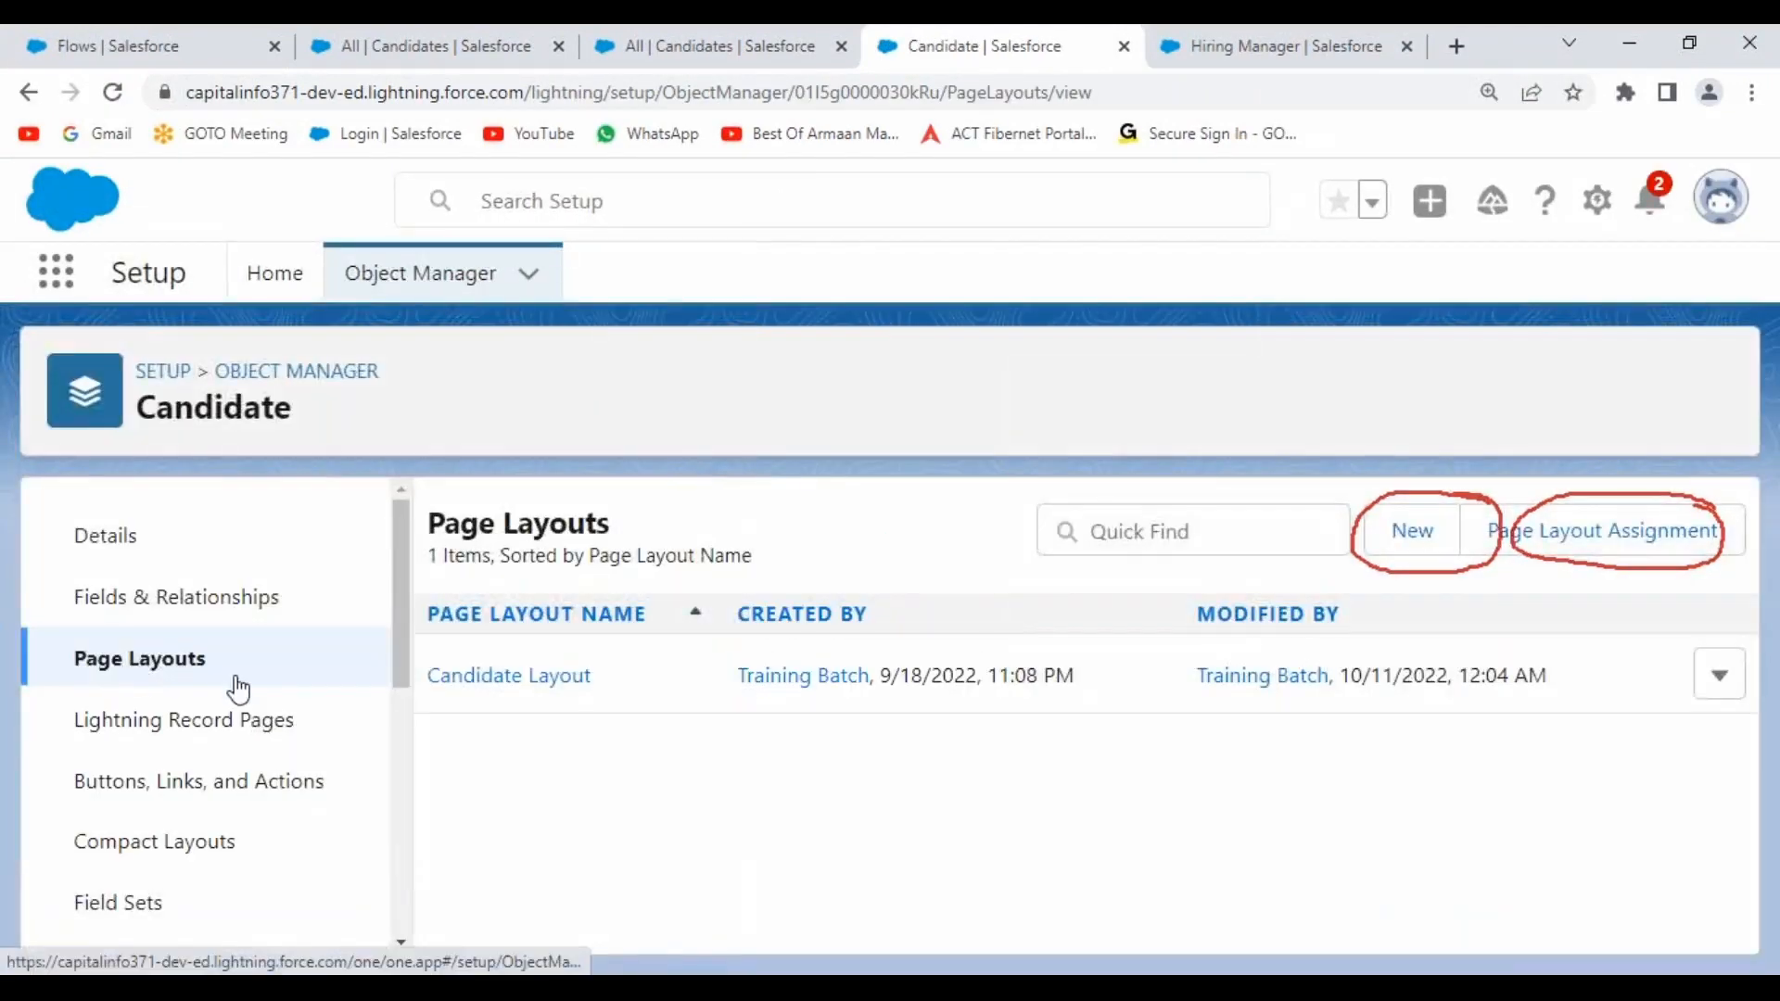
click(508, 679)
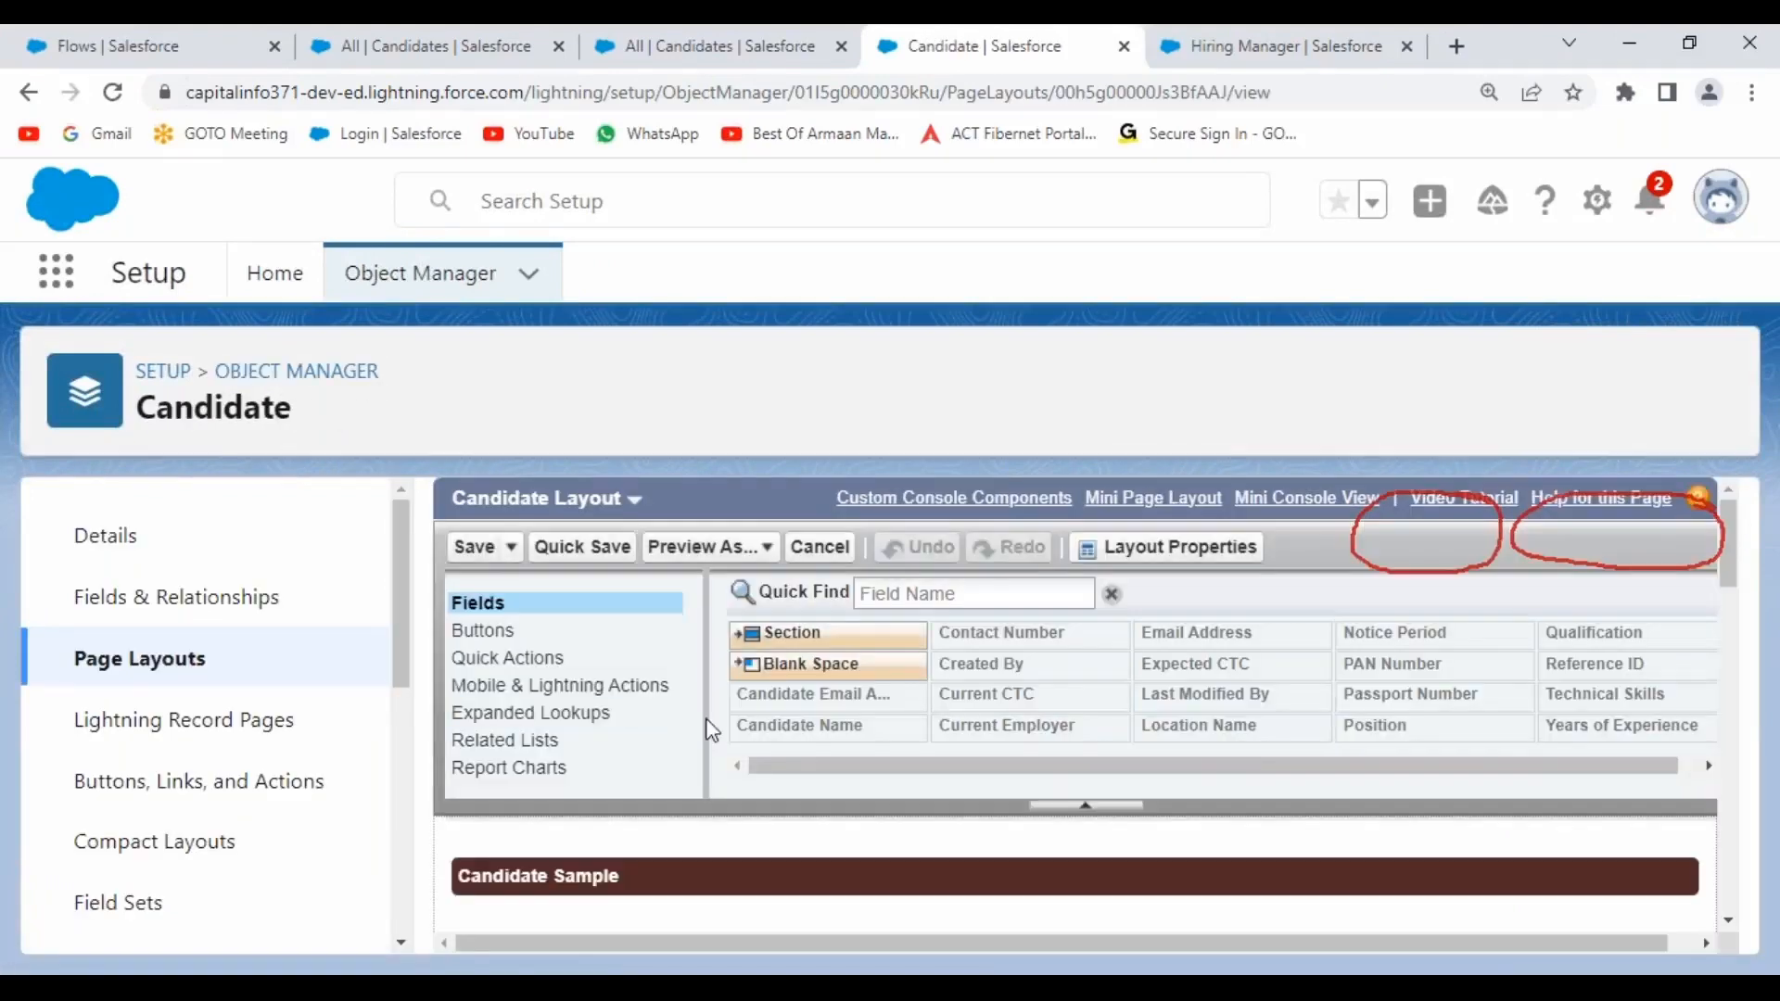
Override the layout's predefined Mobile and Lightning Experience Actions and re-expand the palette.
scroll(1136, 835, down, 5)
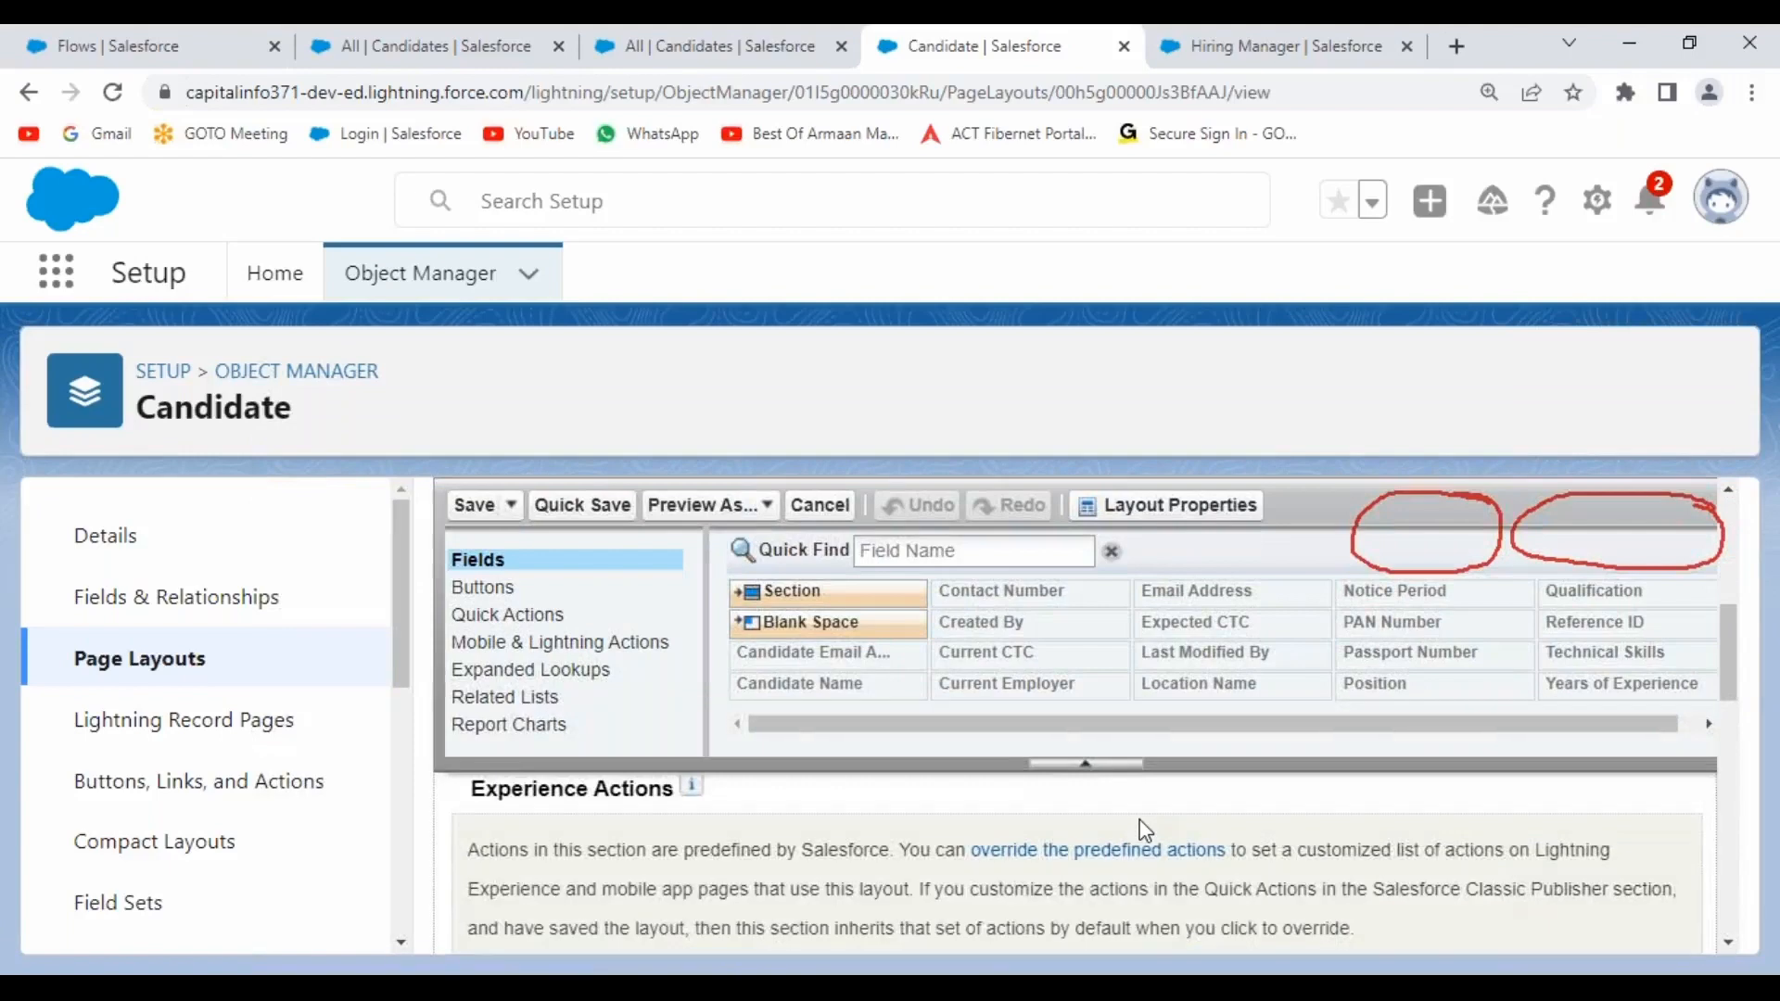
scroll(1148, 832, up, 2)
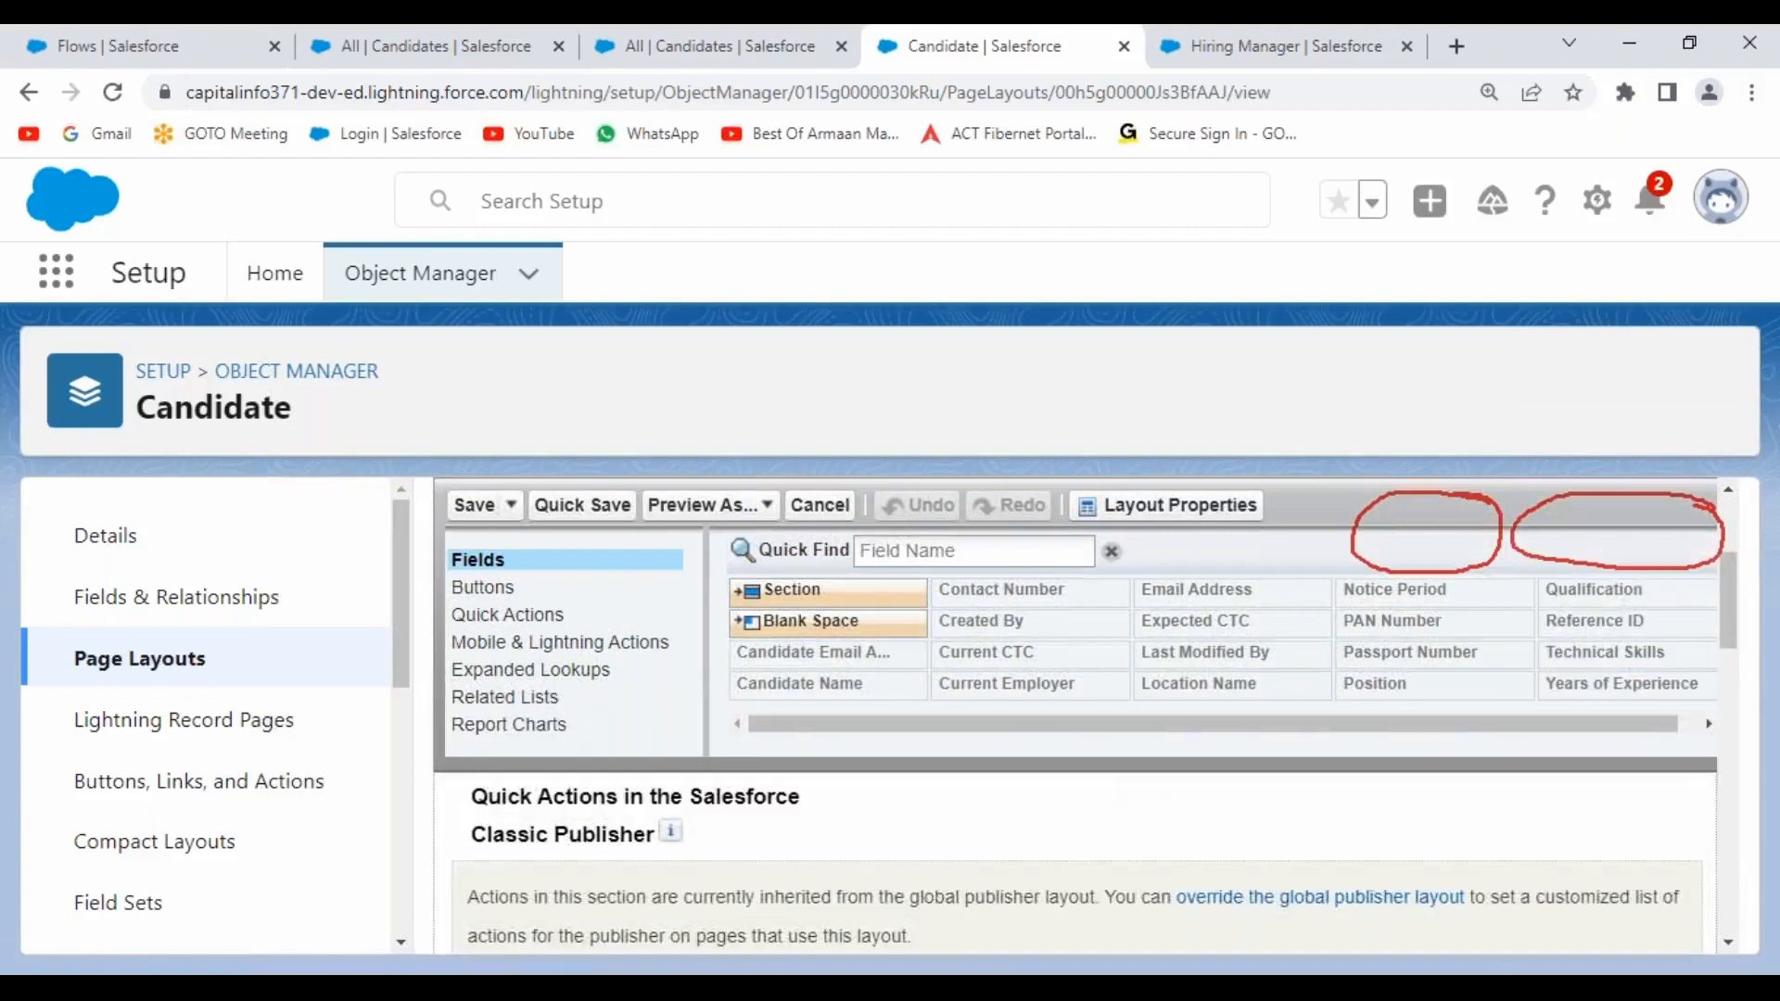
click(1086, 765)
scroll(959, 730, down, 4)
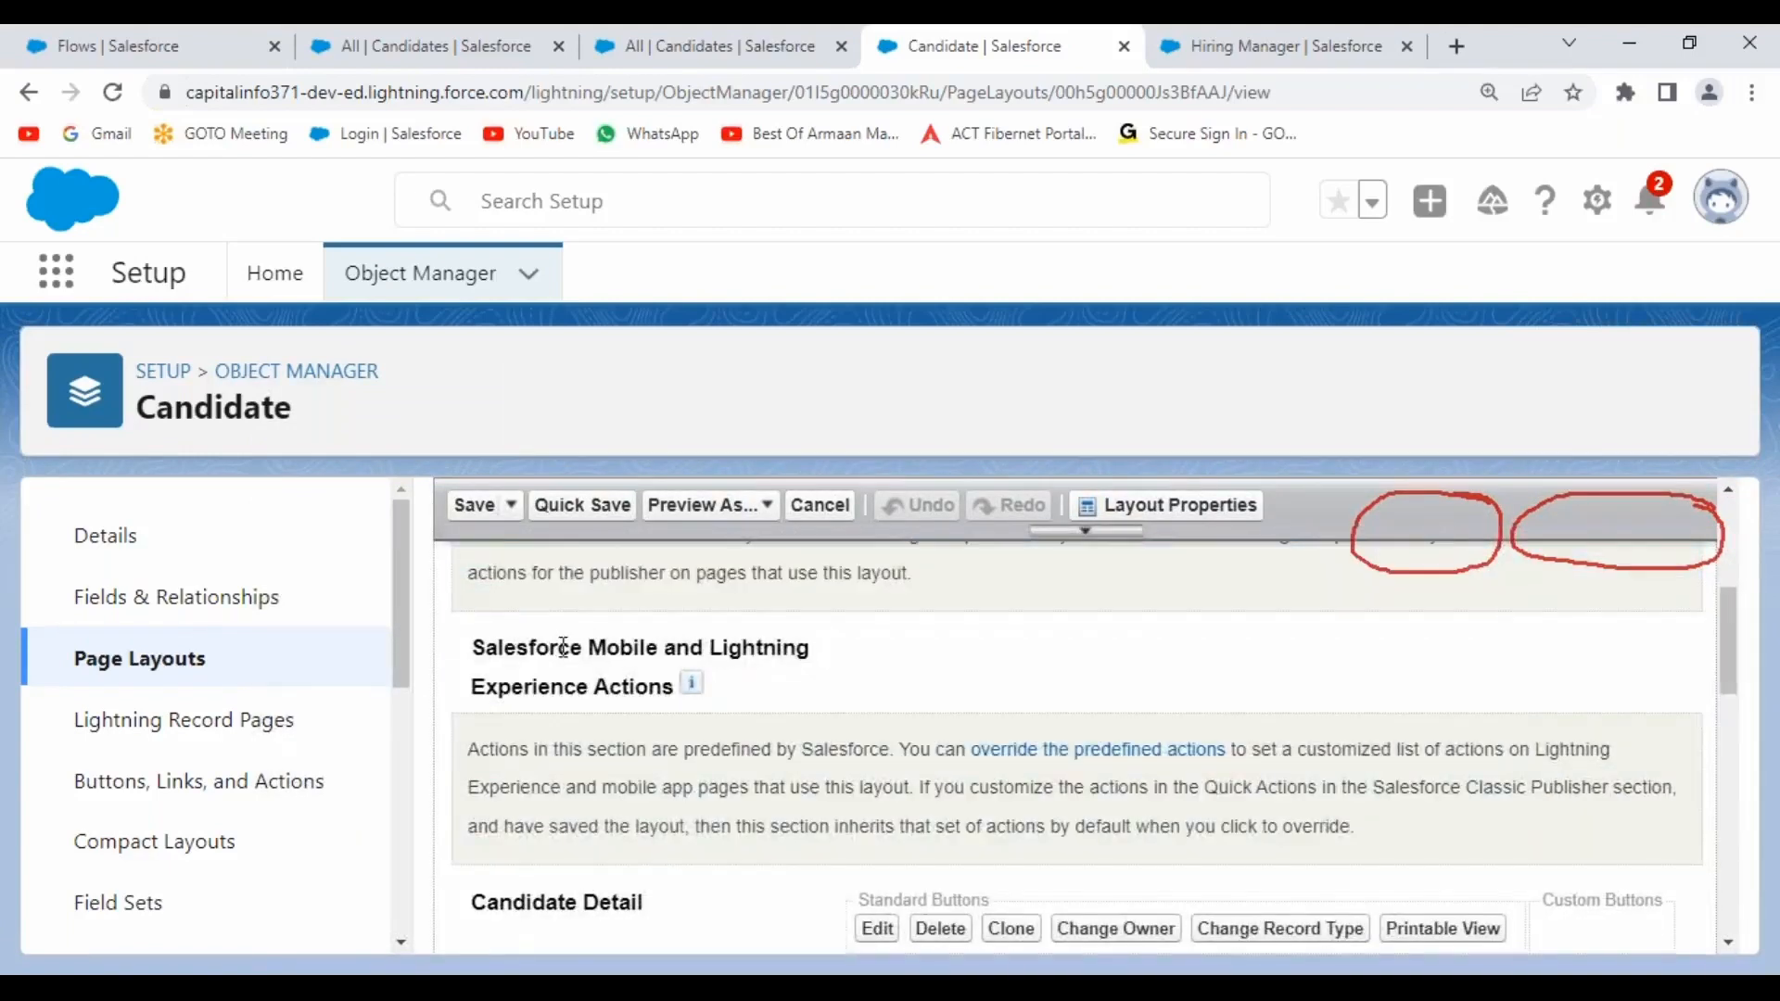
scroll(753, 729, up, 3)
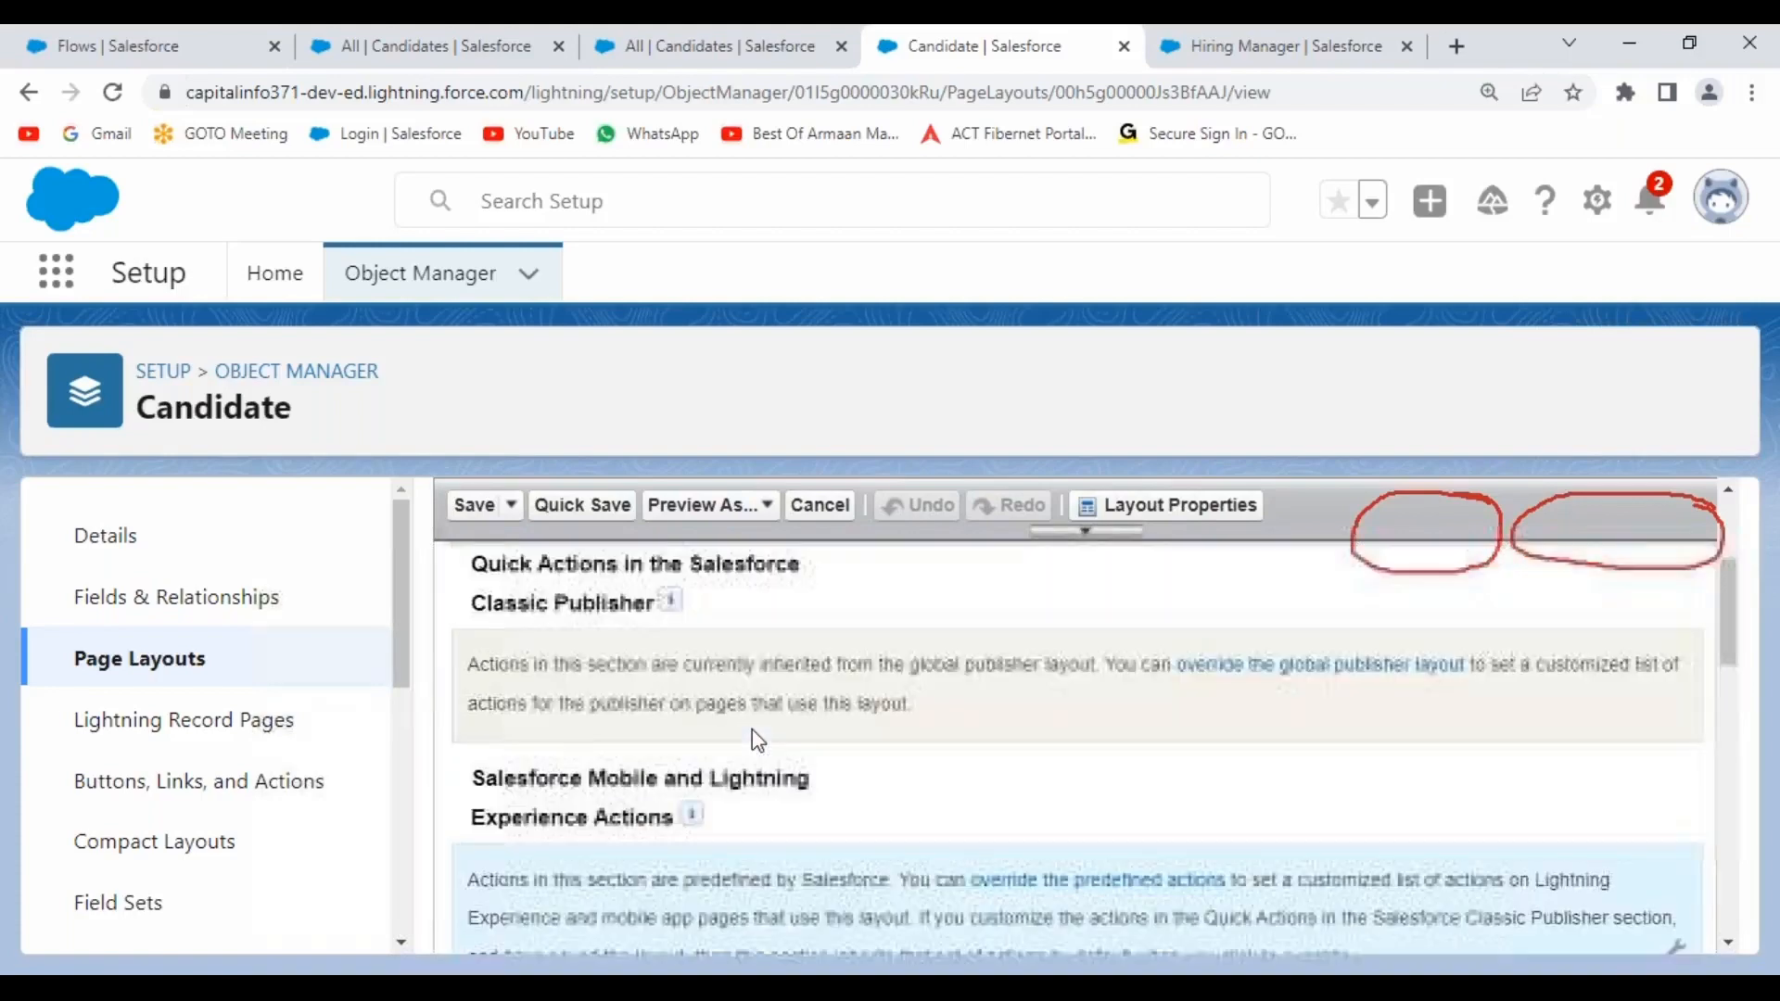
scroll(753, 739, down, 4)
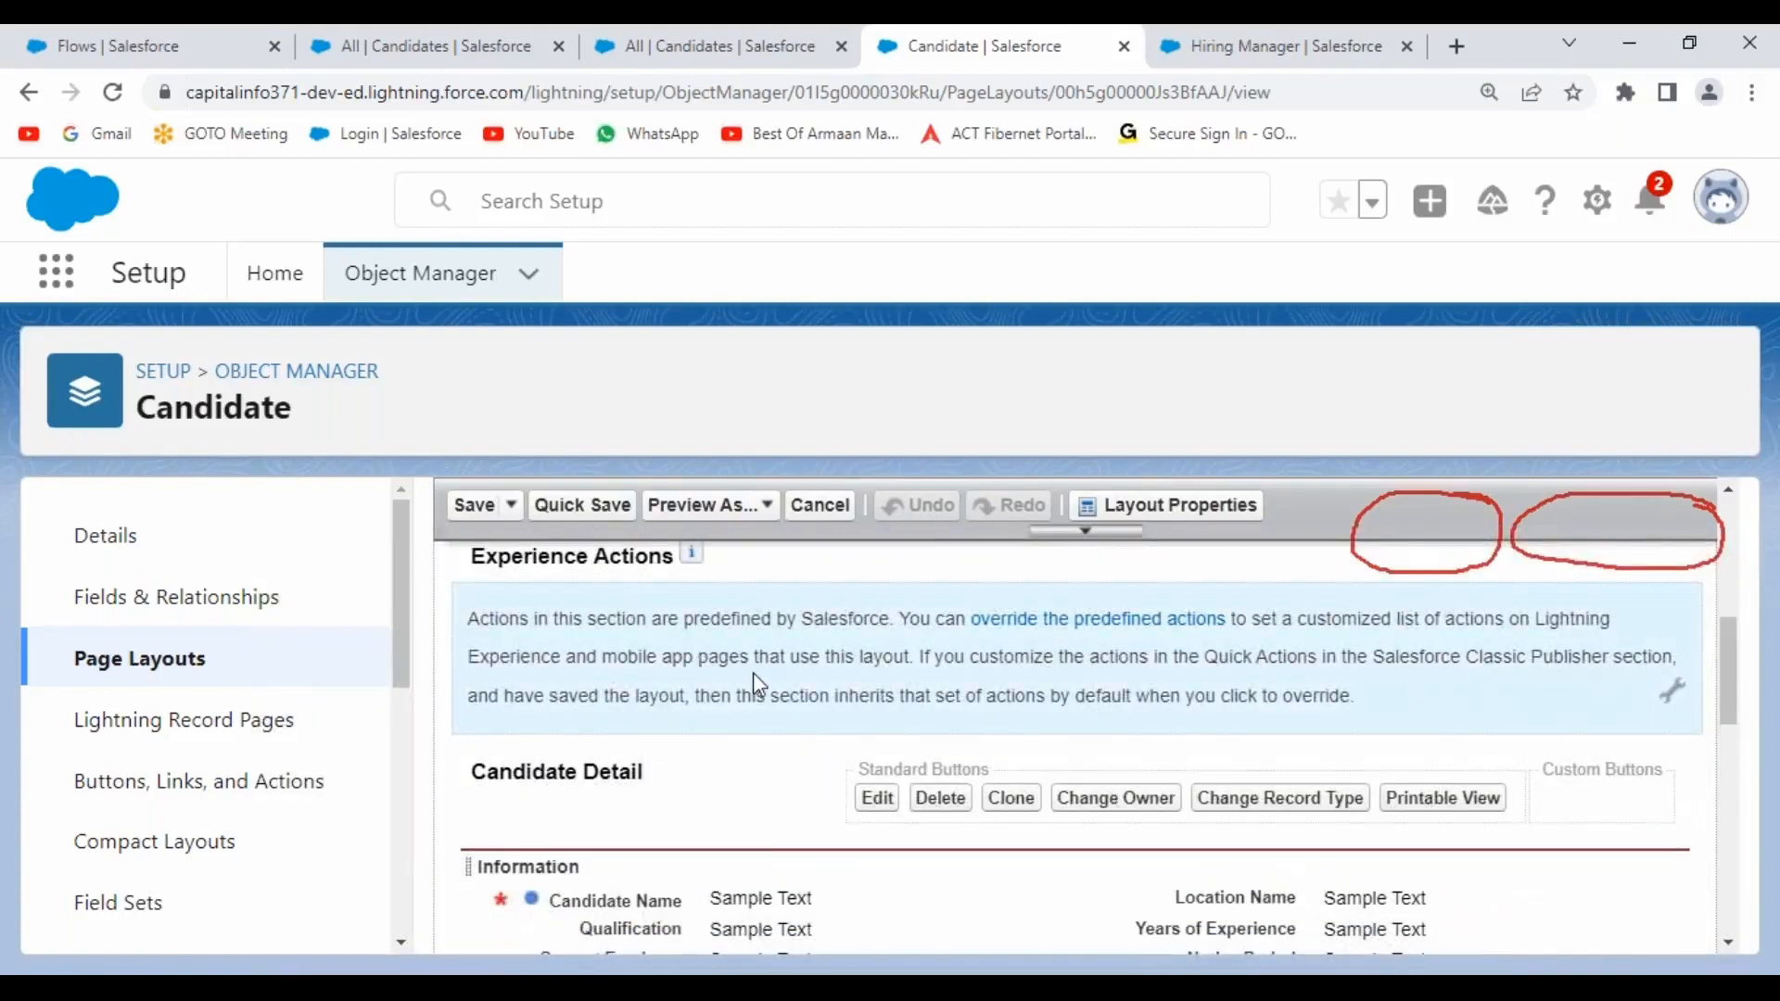
scroll(776, 695, up, 1)
mouse_move(1672, 828)
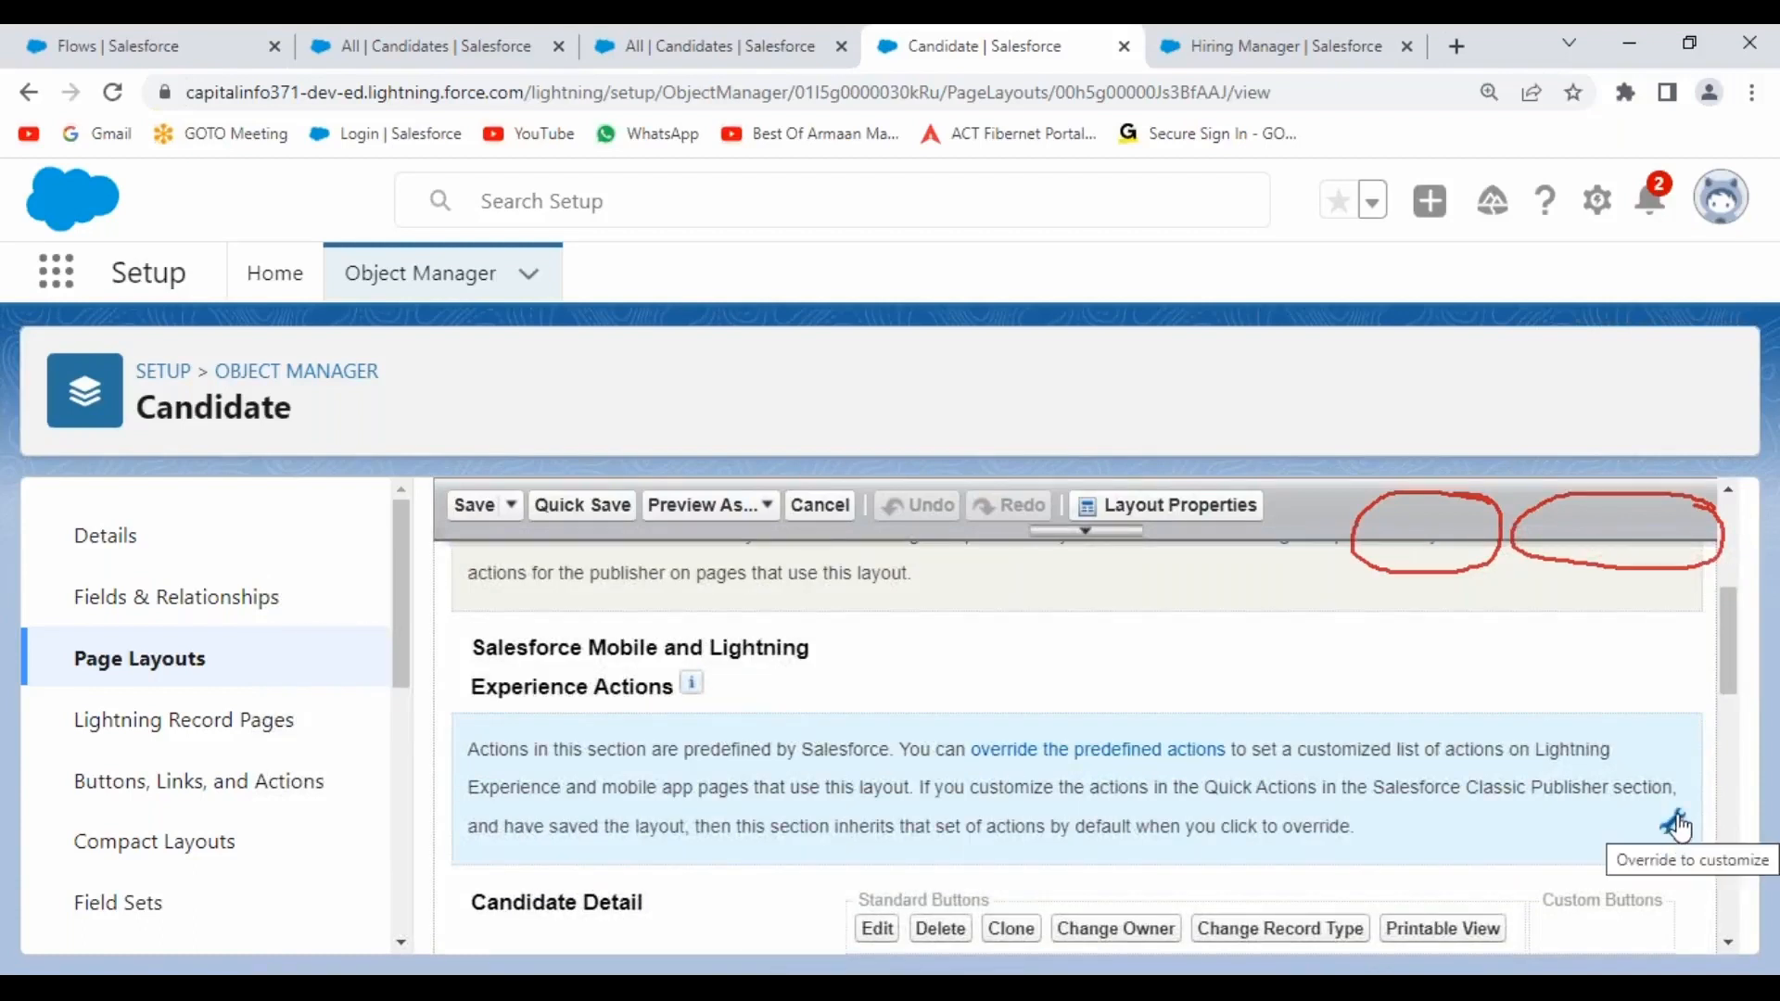
click(1673, 828)
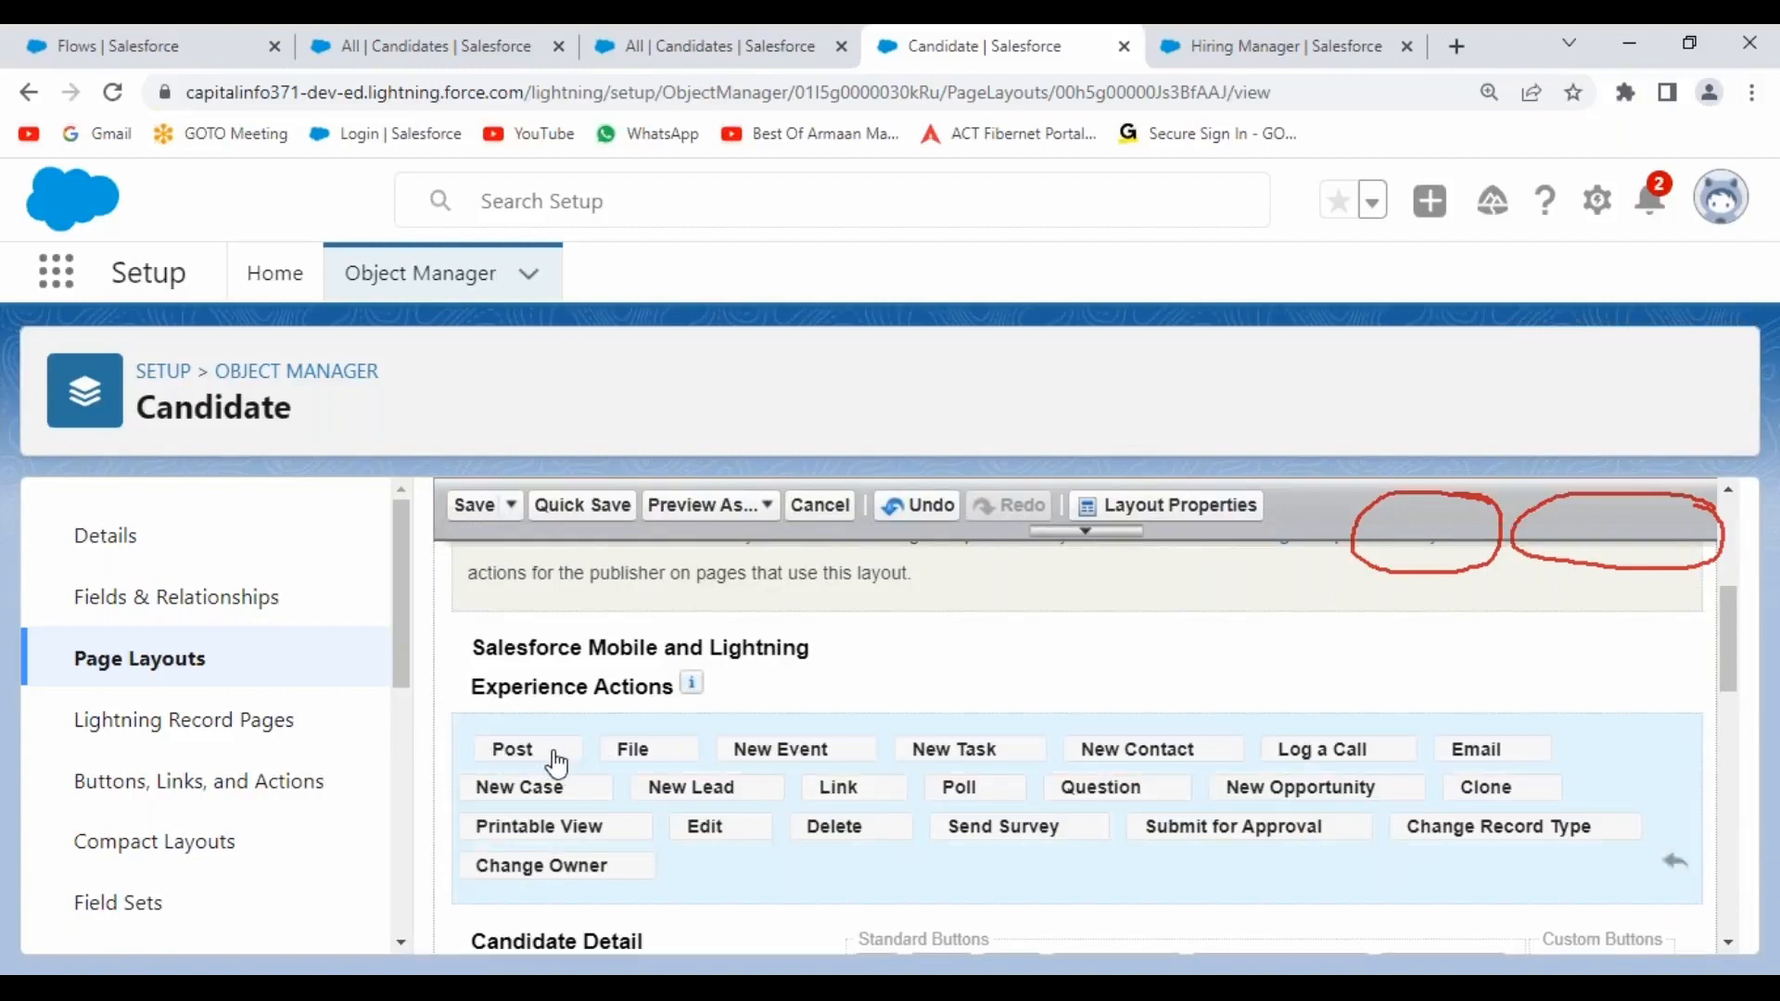
click(1079, 536)
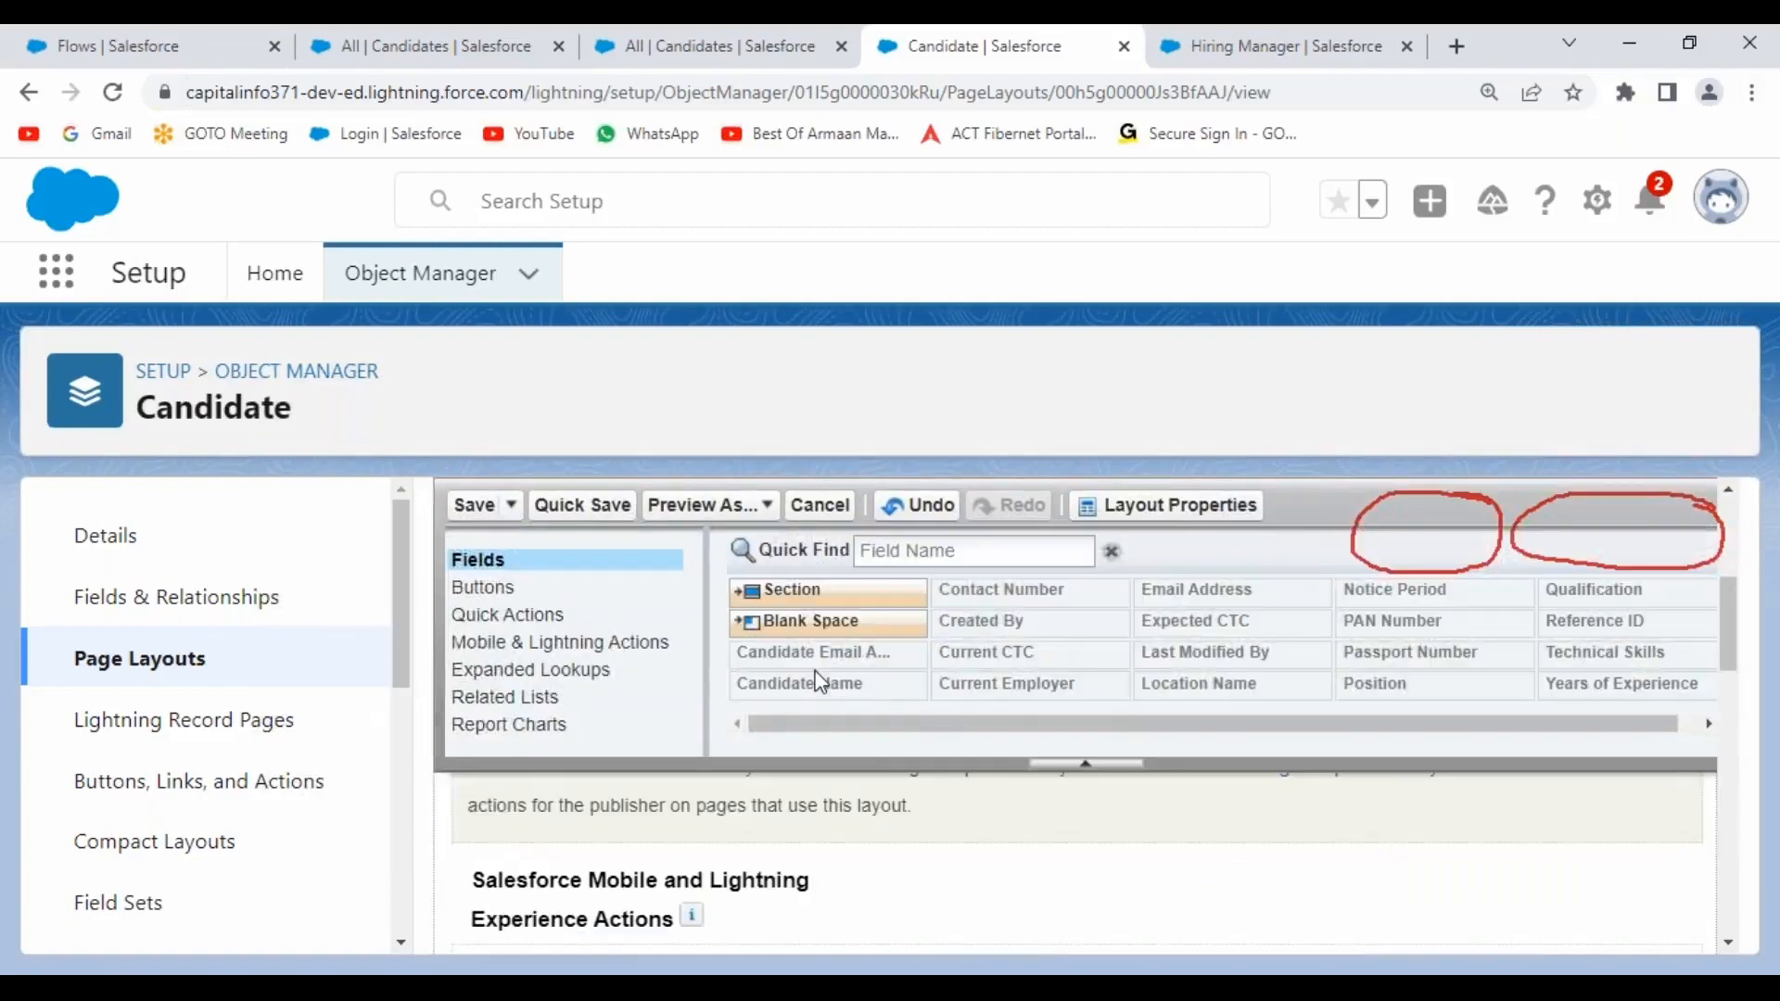
Drag Create HR Record ahead of Post among the Mobile & Lightning actions and save the layout.
click(497, 660)
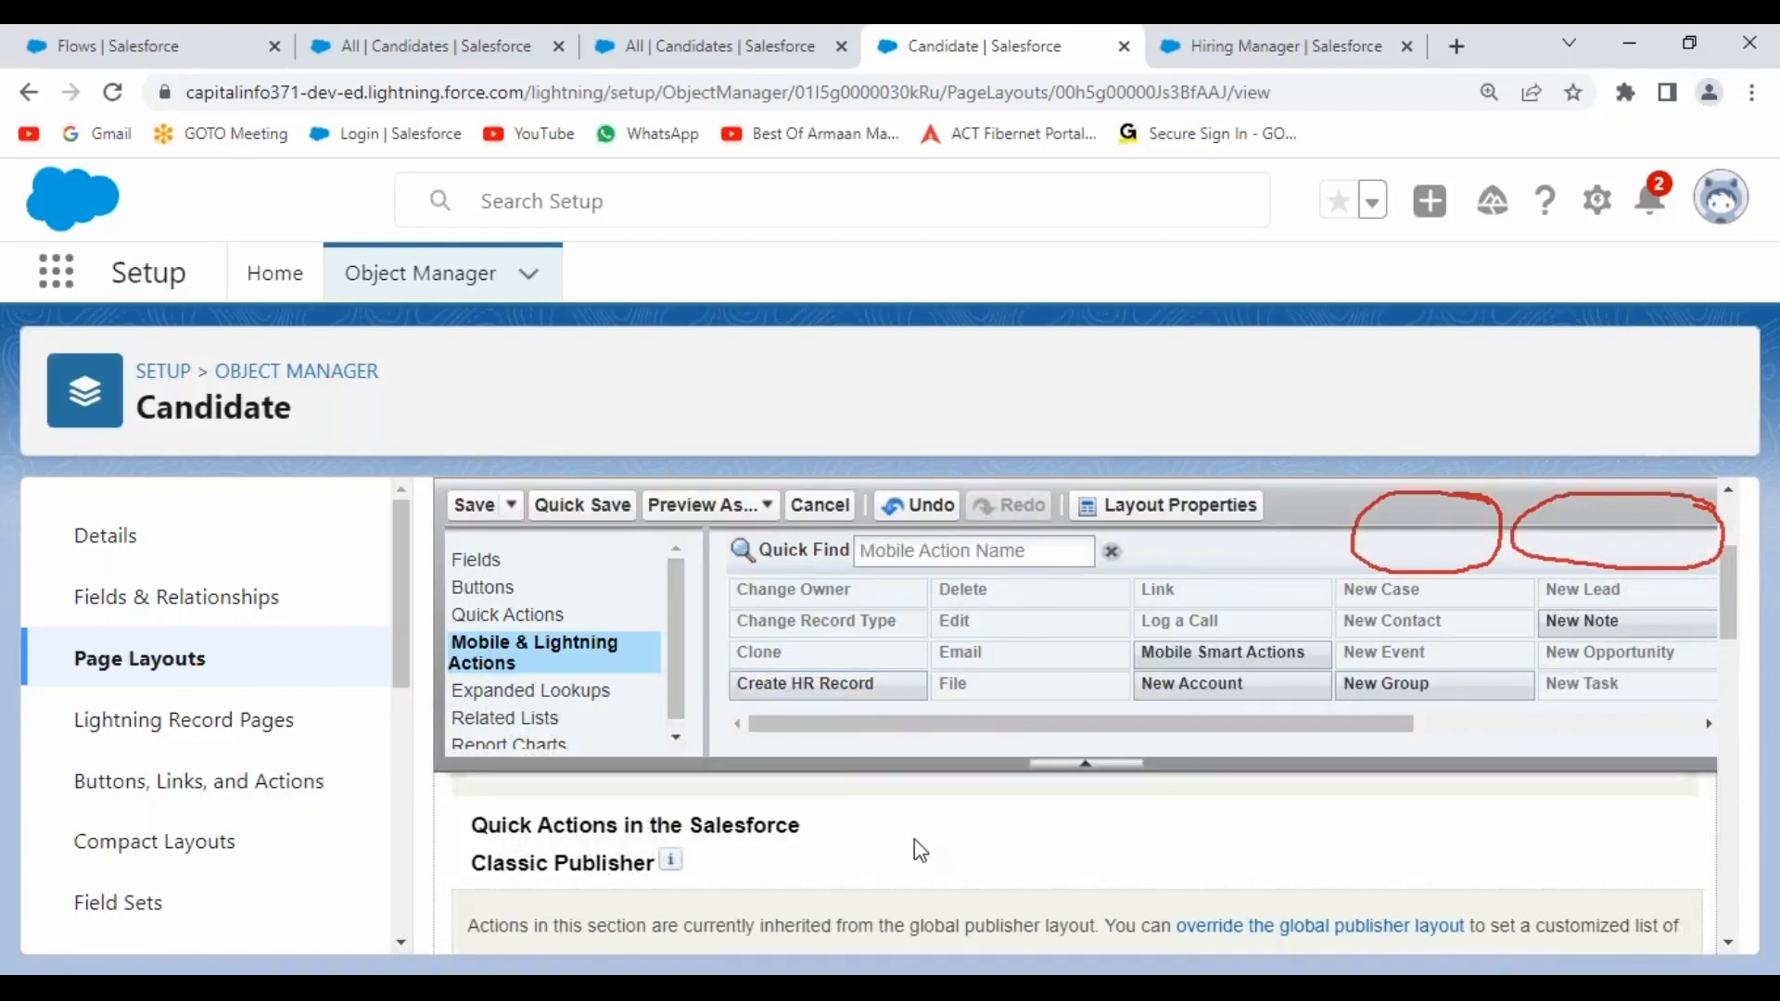
scroll(921, 851, down, 5)
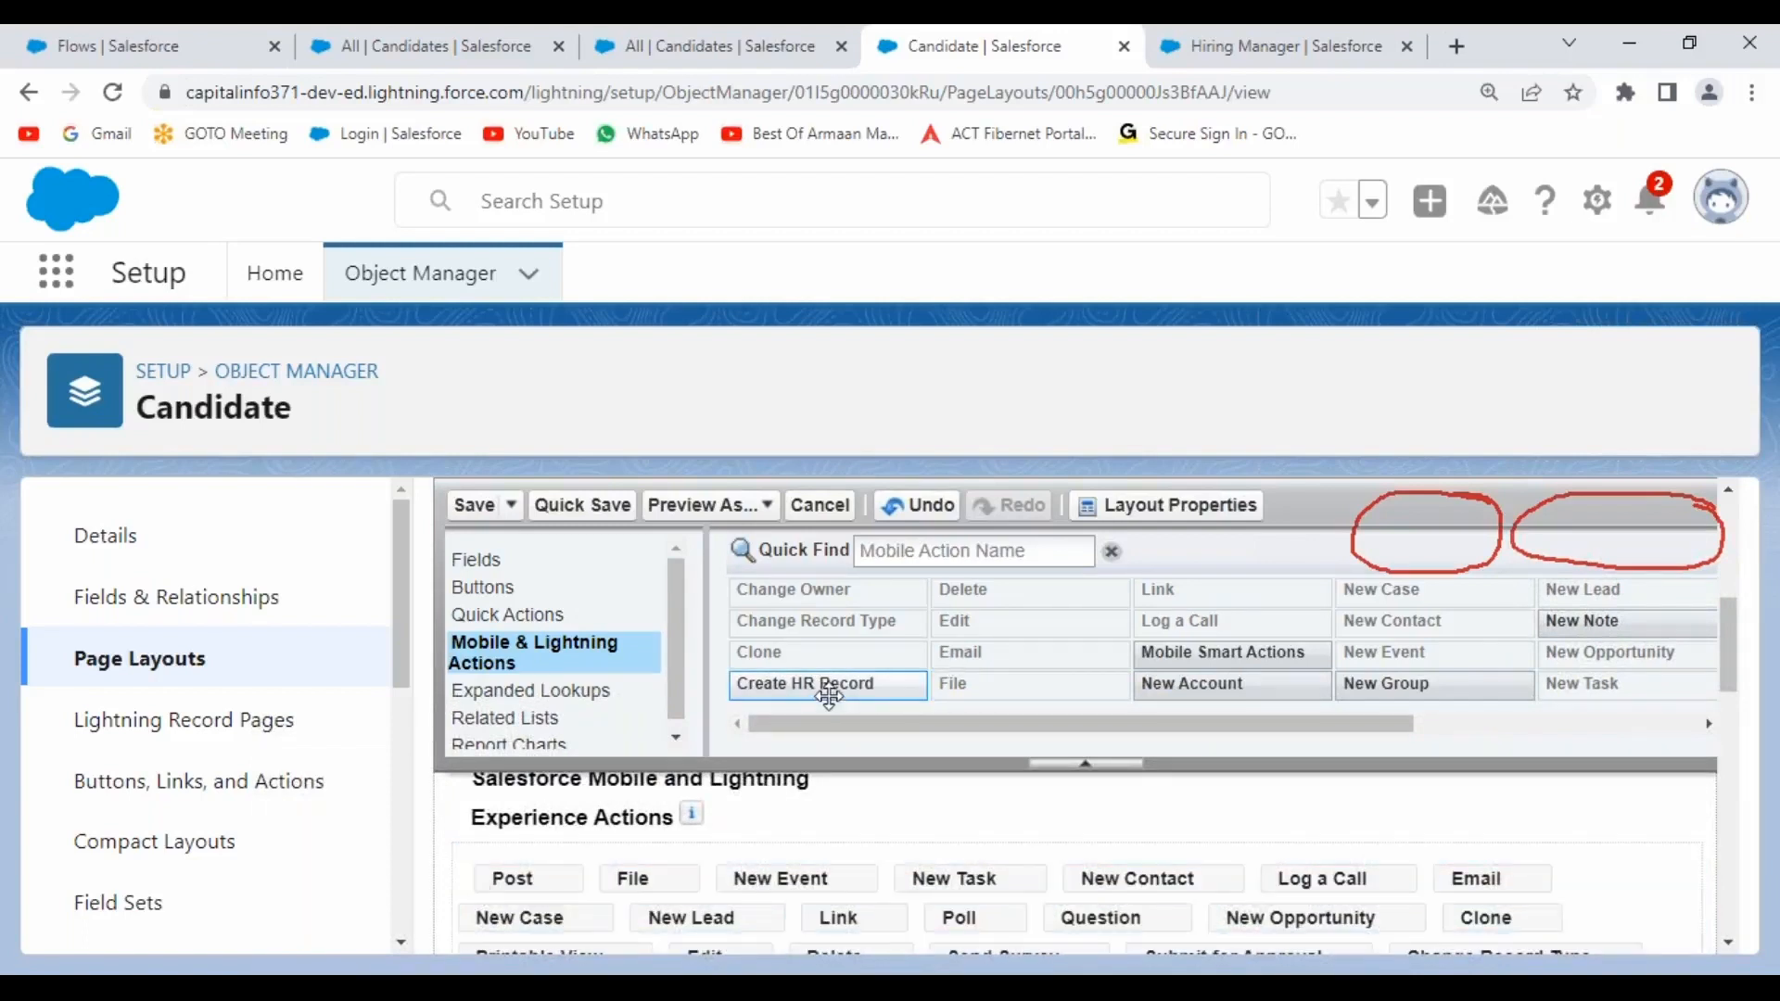
mouse_move(837, 686)
drag(590, 822, 481, 892)
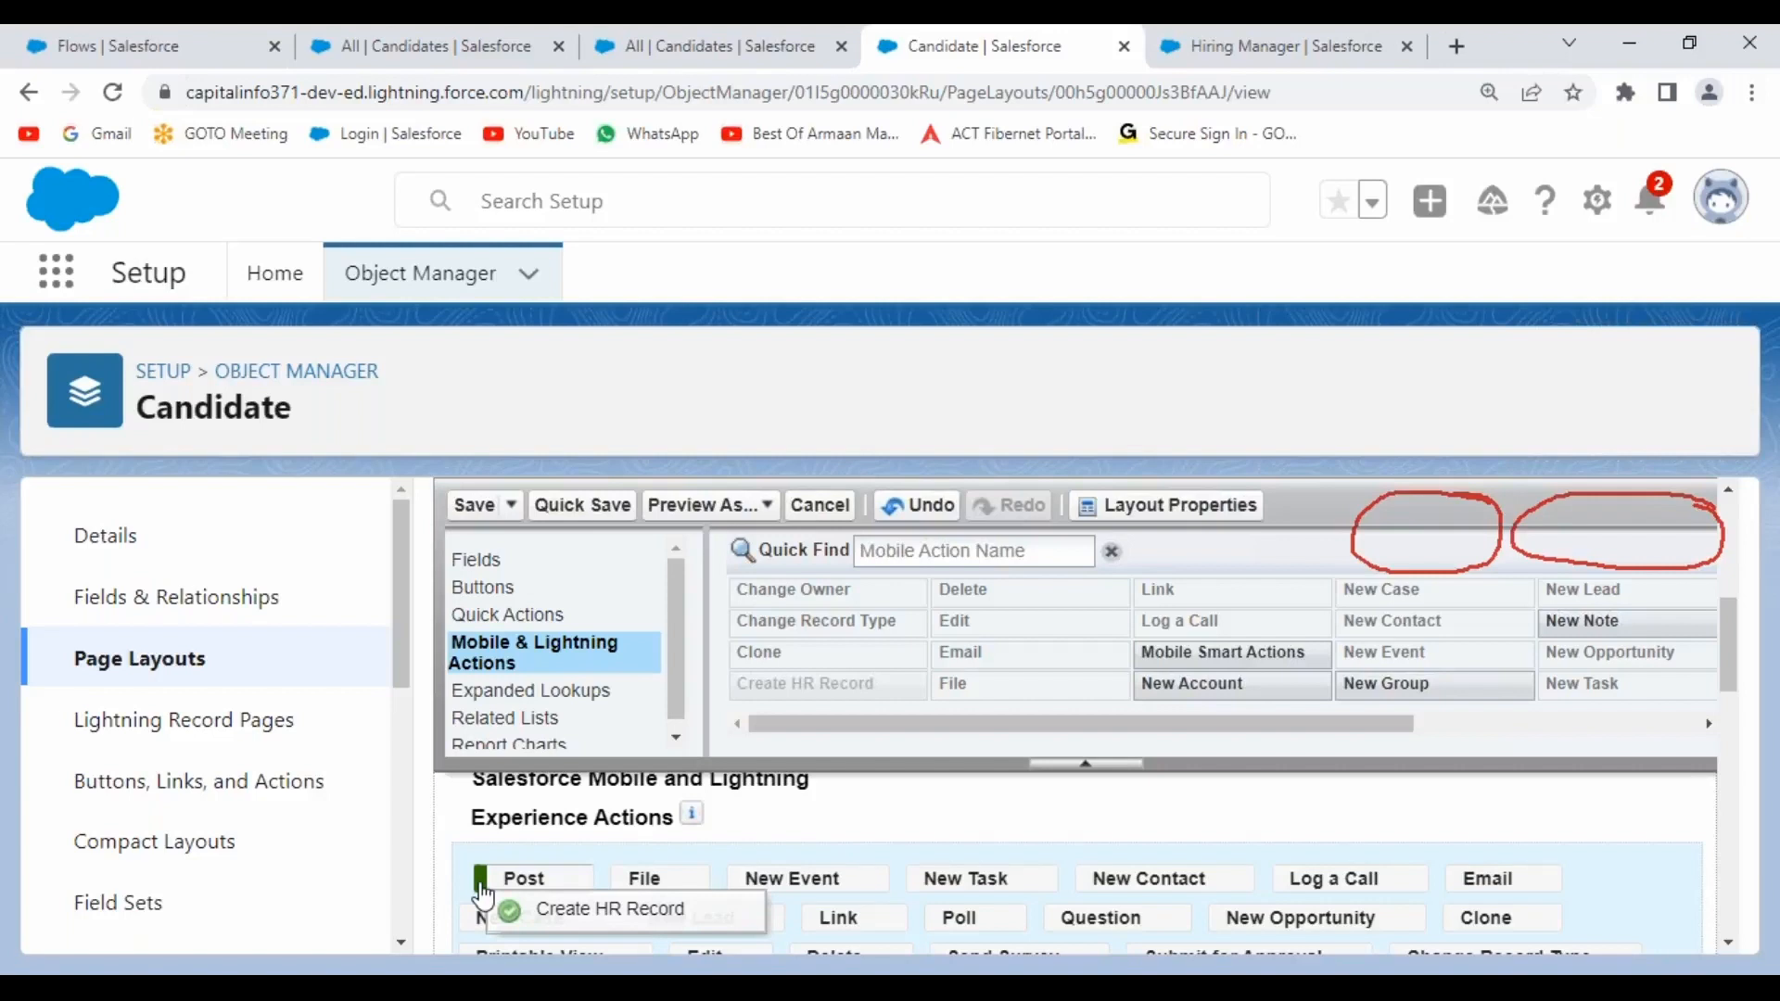
drag(480, 887, 480, 889)
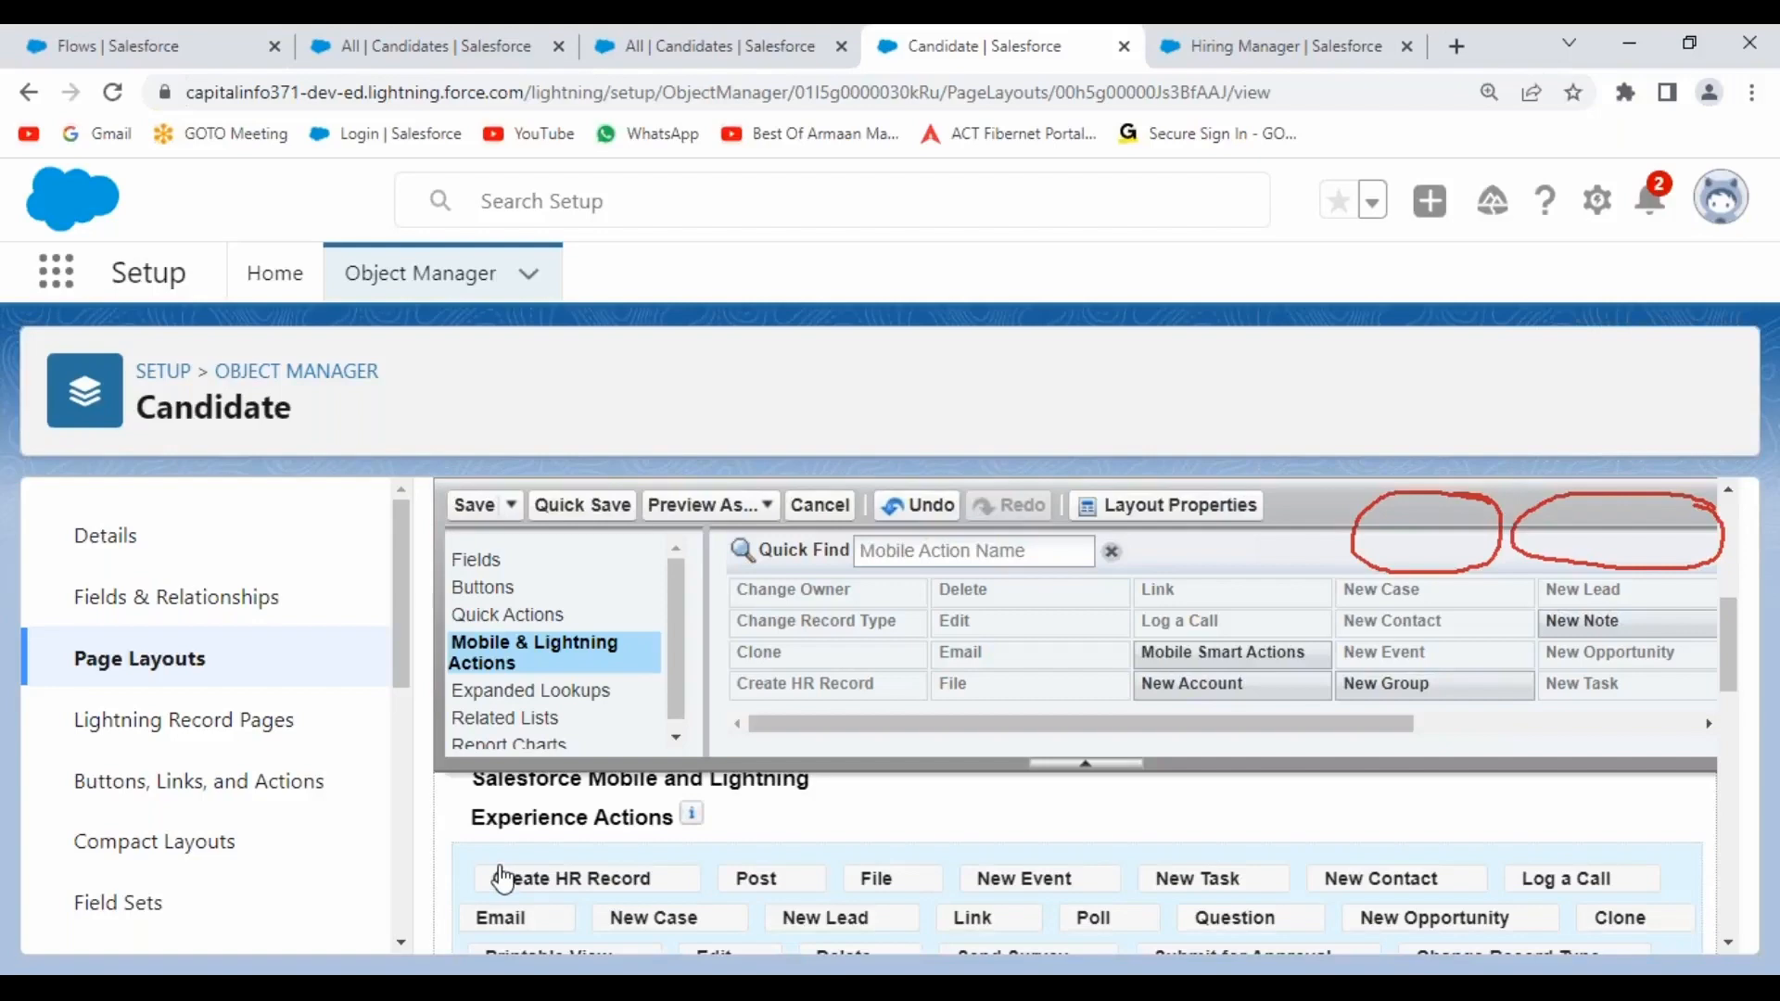
click(1091, 766)
scroll(1108, 785, up, 5)
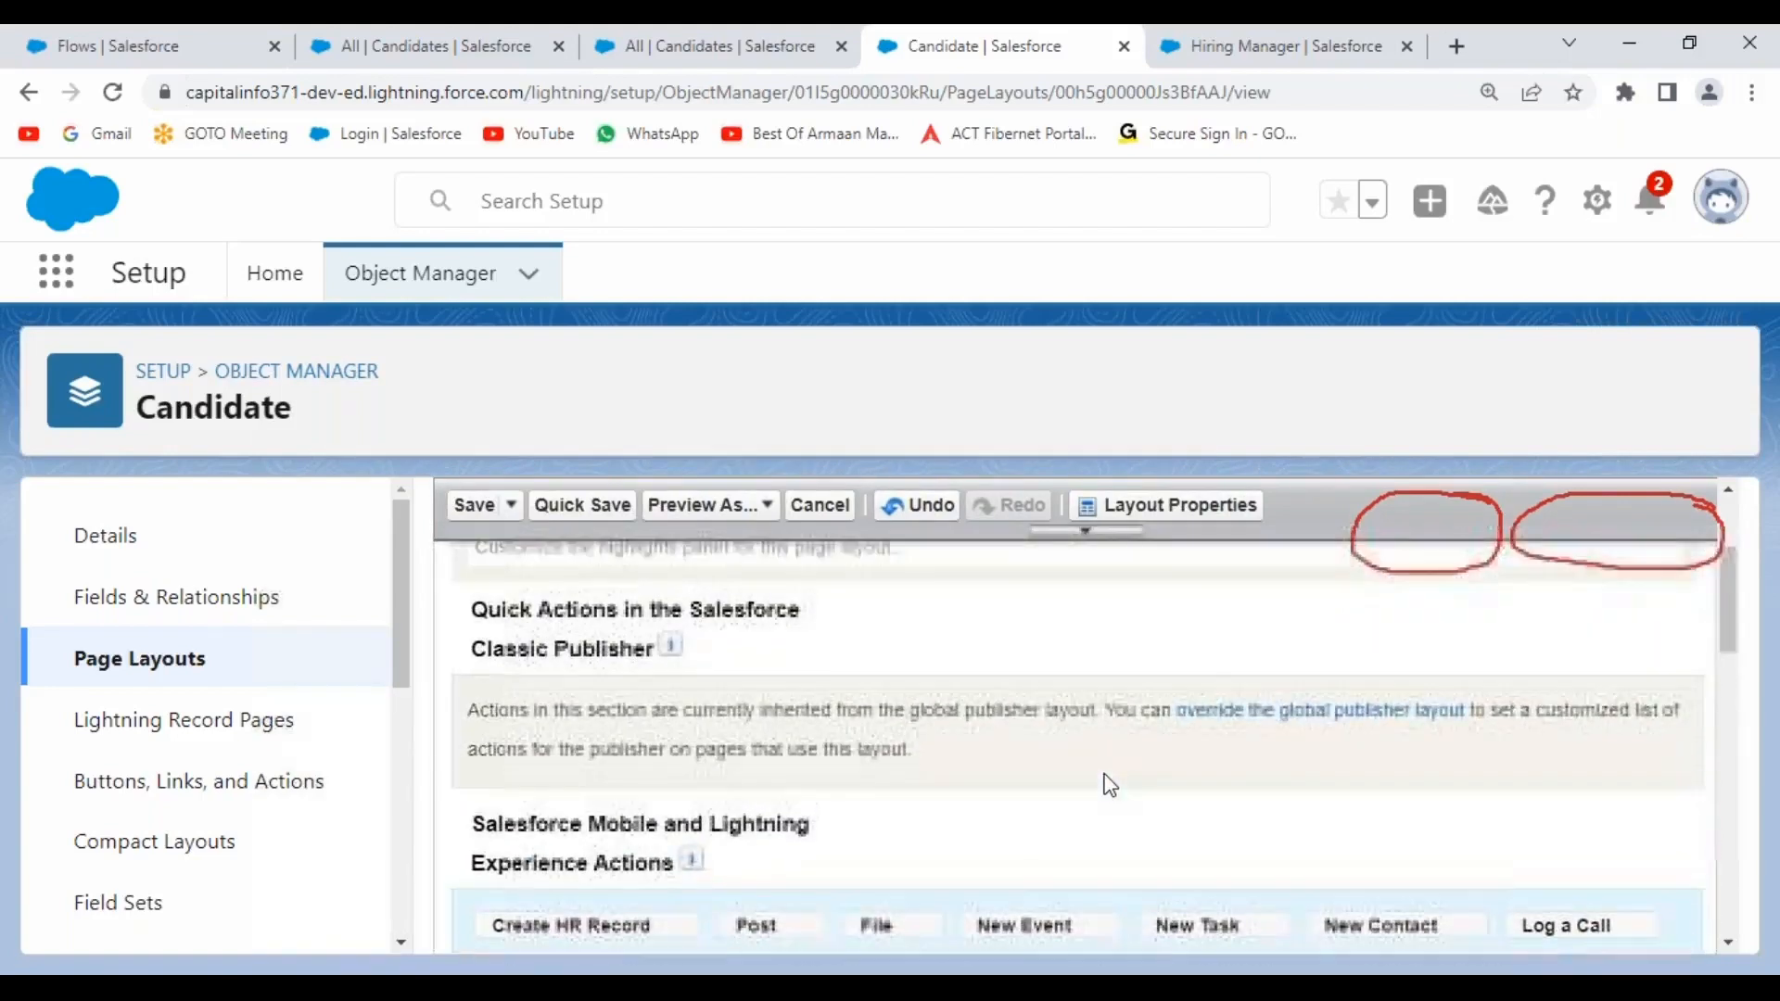
click(478, 553)
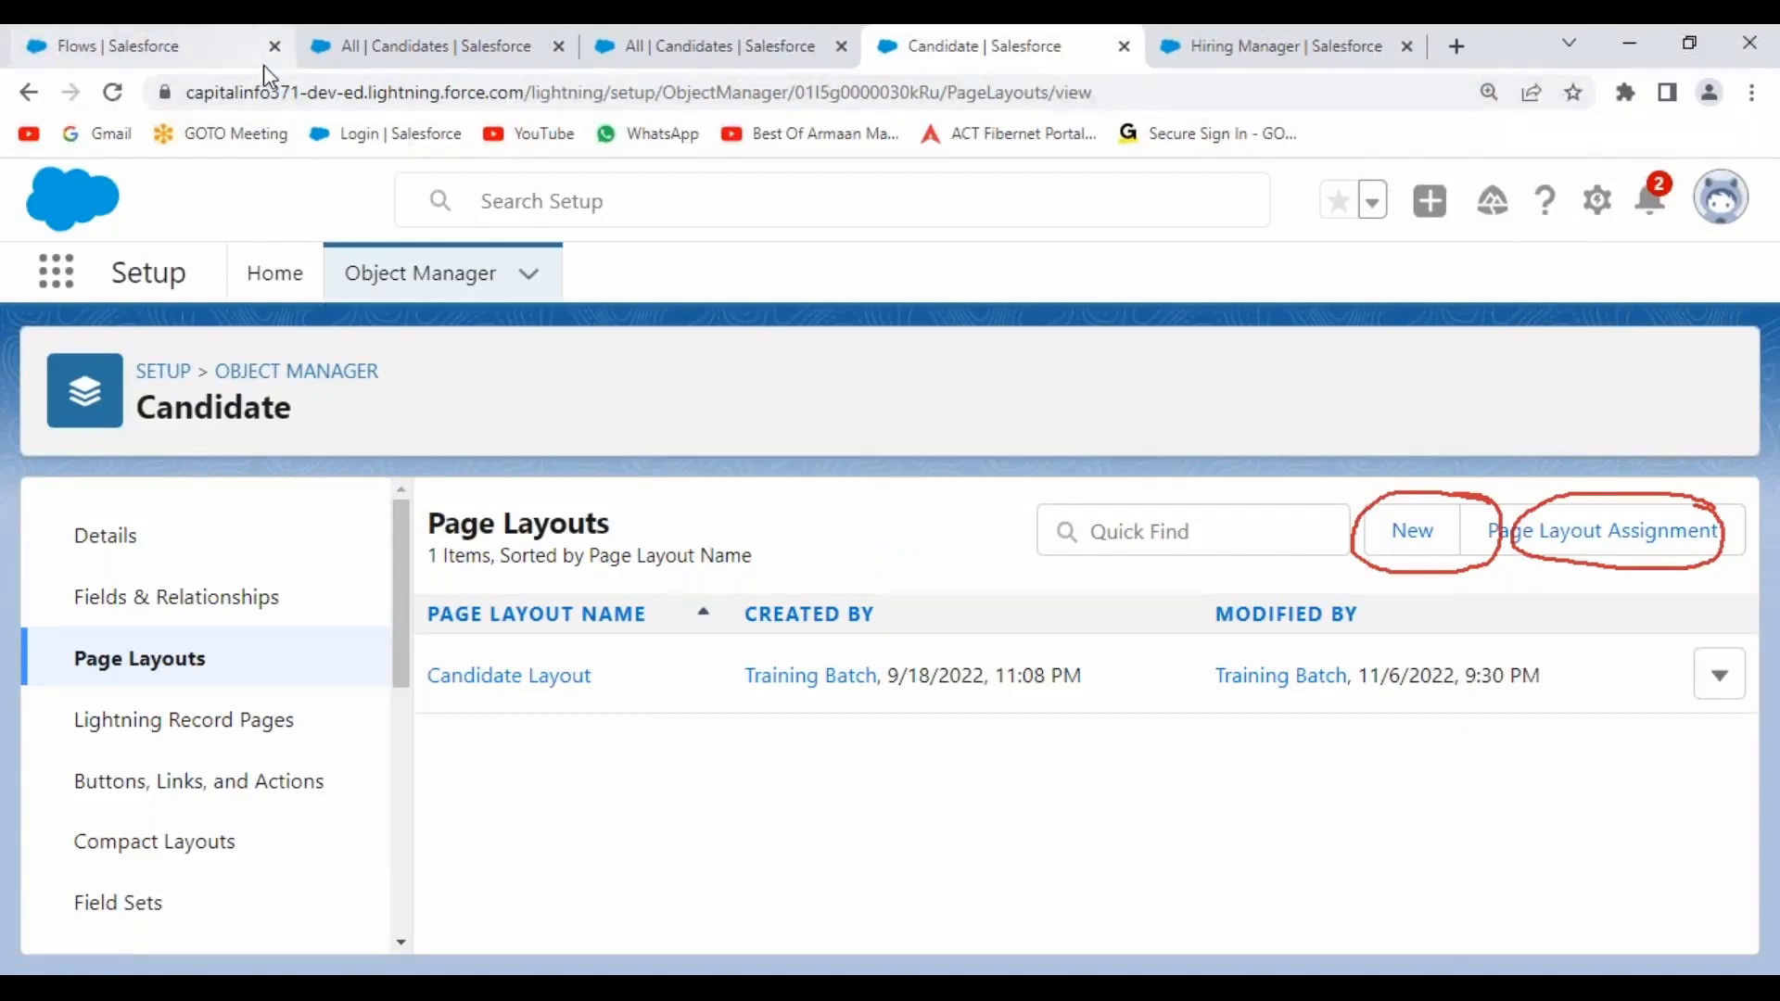
Switch back to the All Candidates list tab and reload it; it still shows 0 records.
click(186, 46)
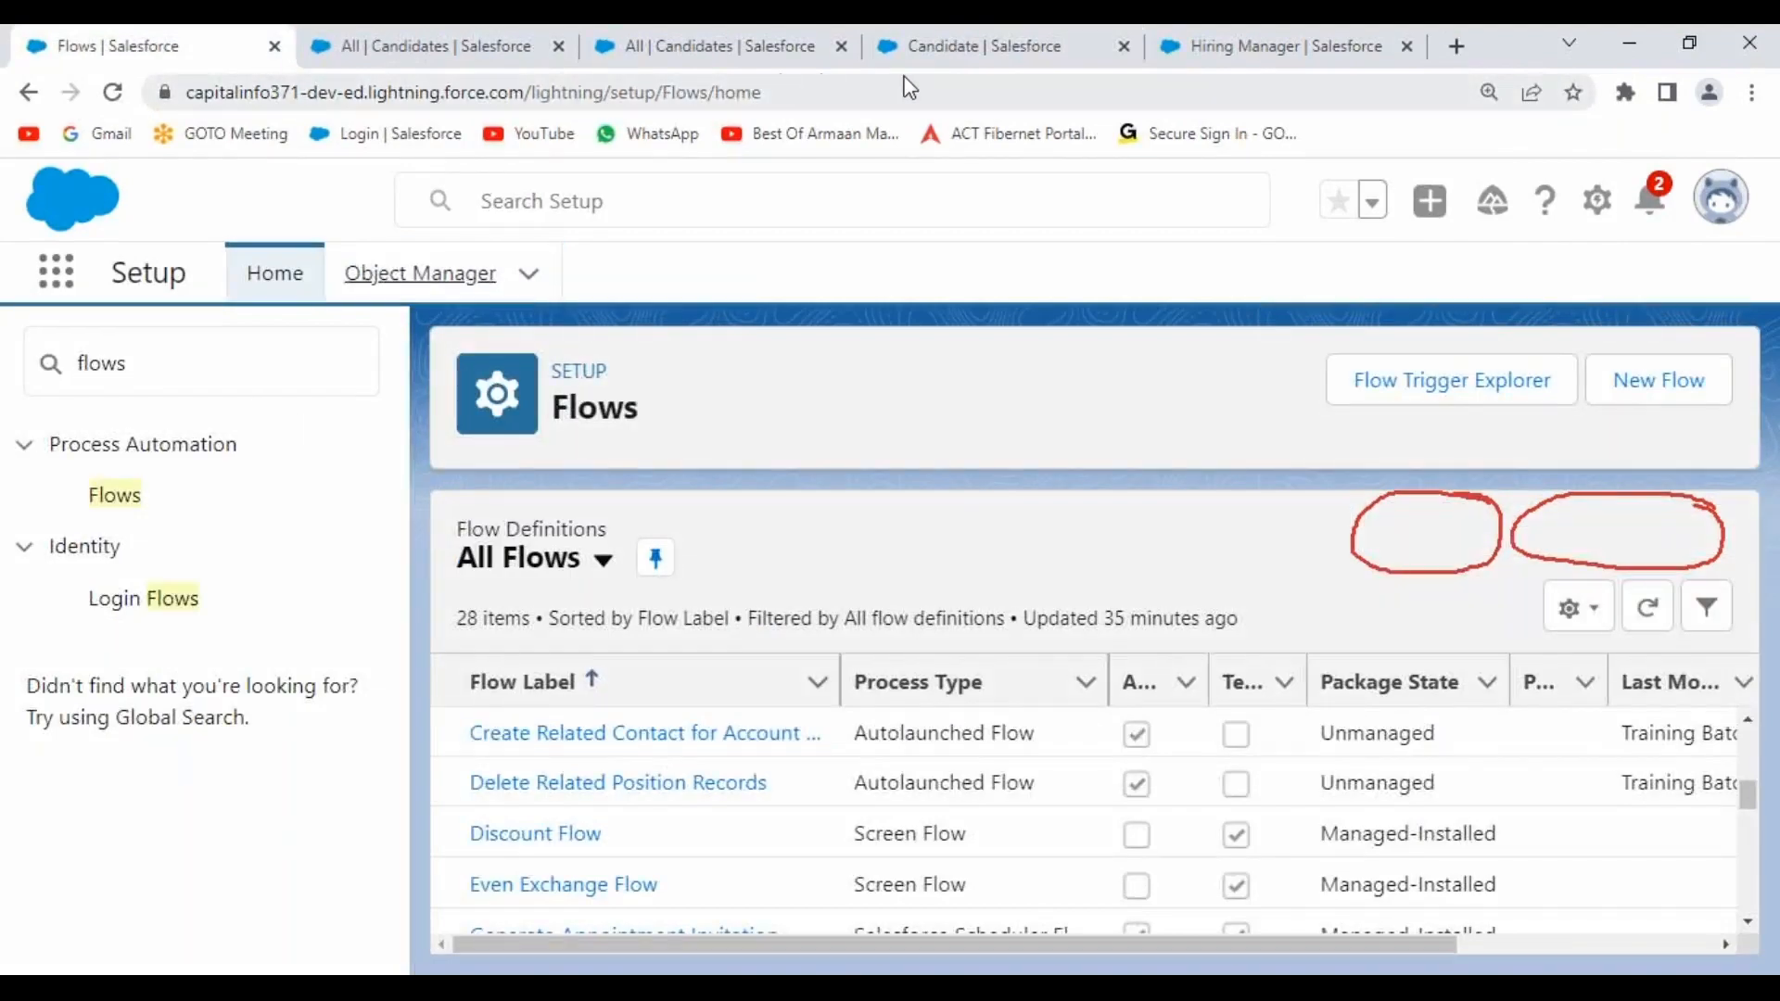
click(937, 55)
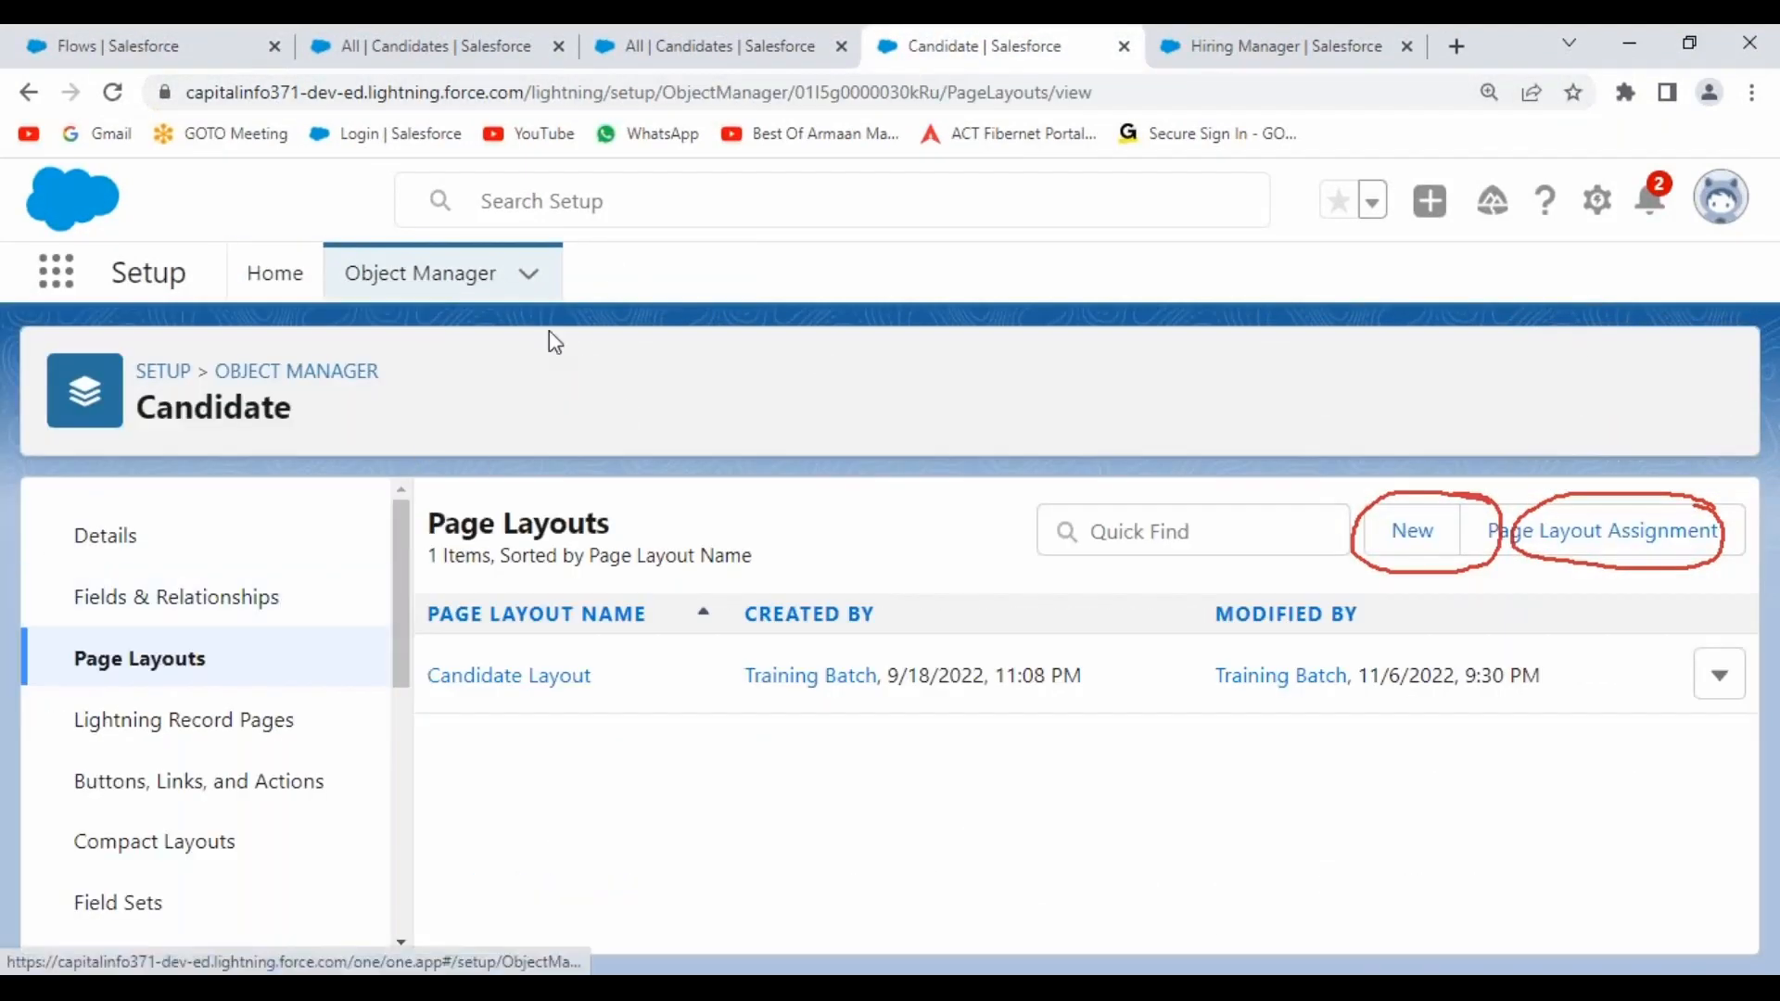
click(735, 67)
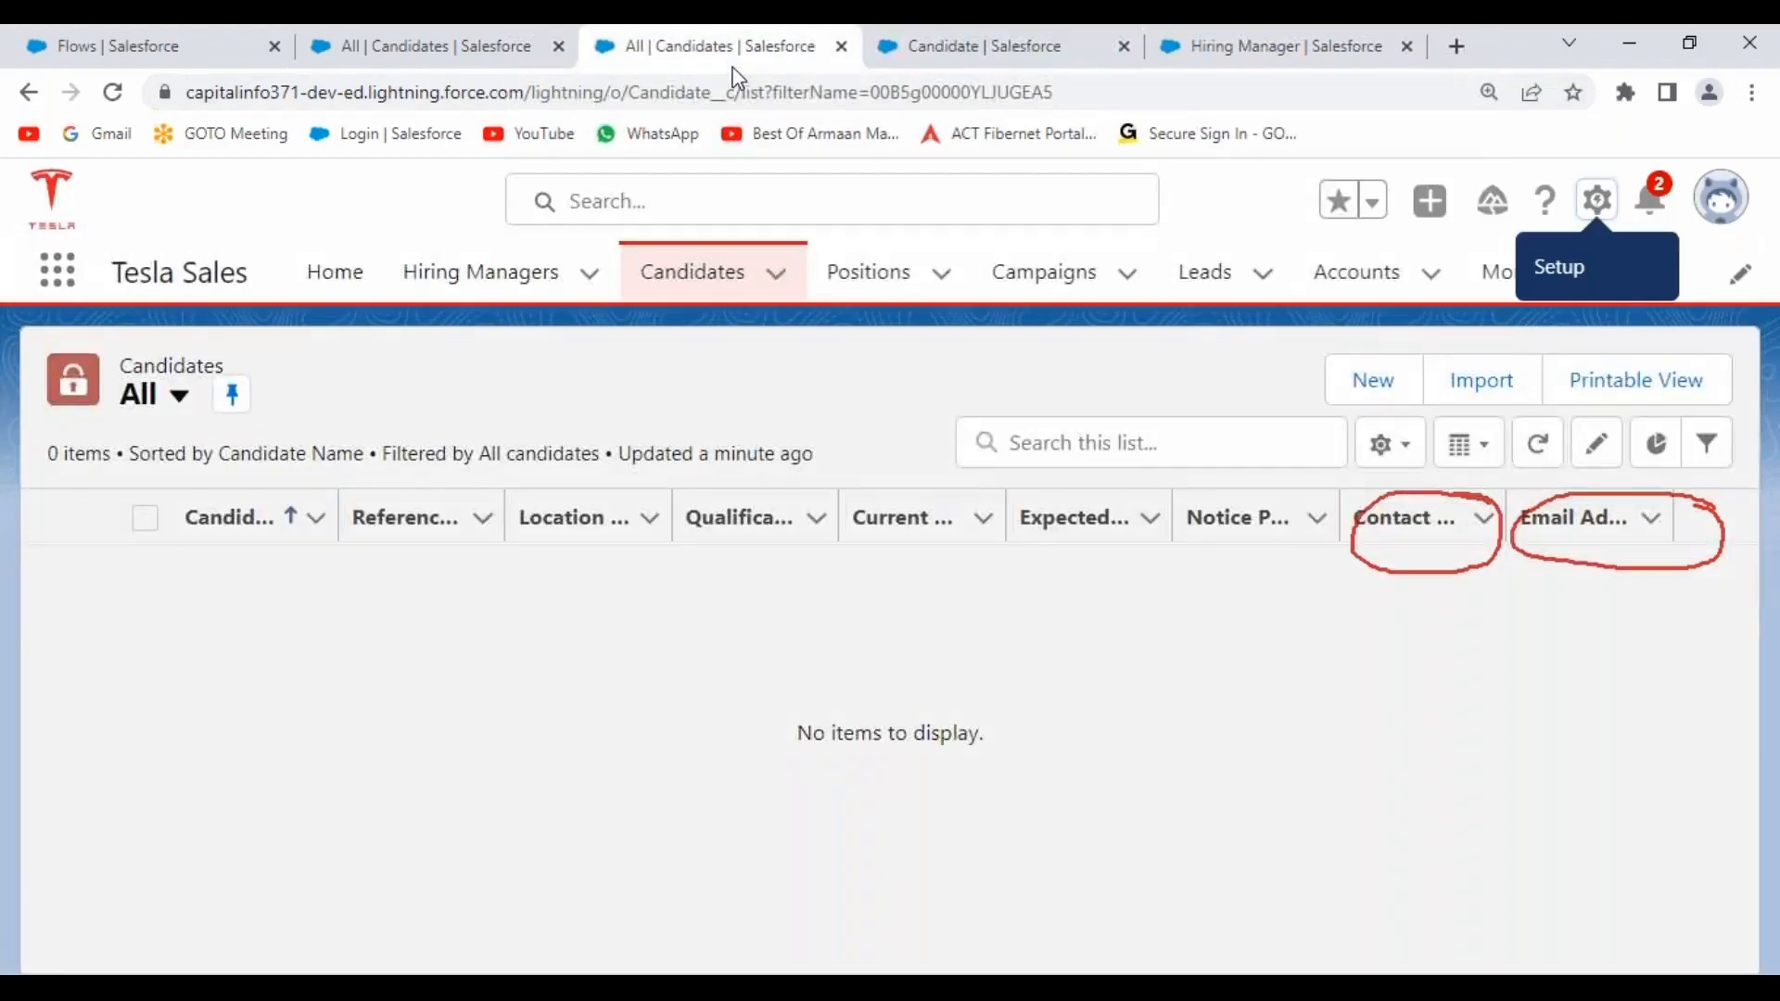
click(112, 92)
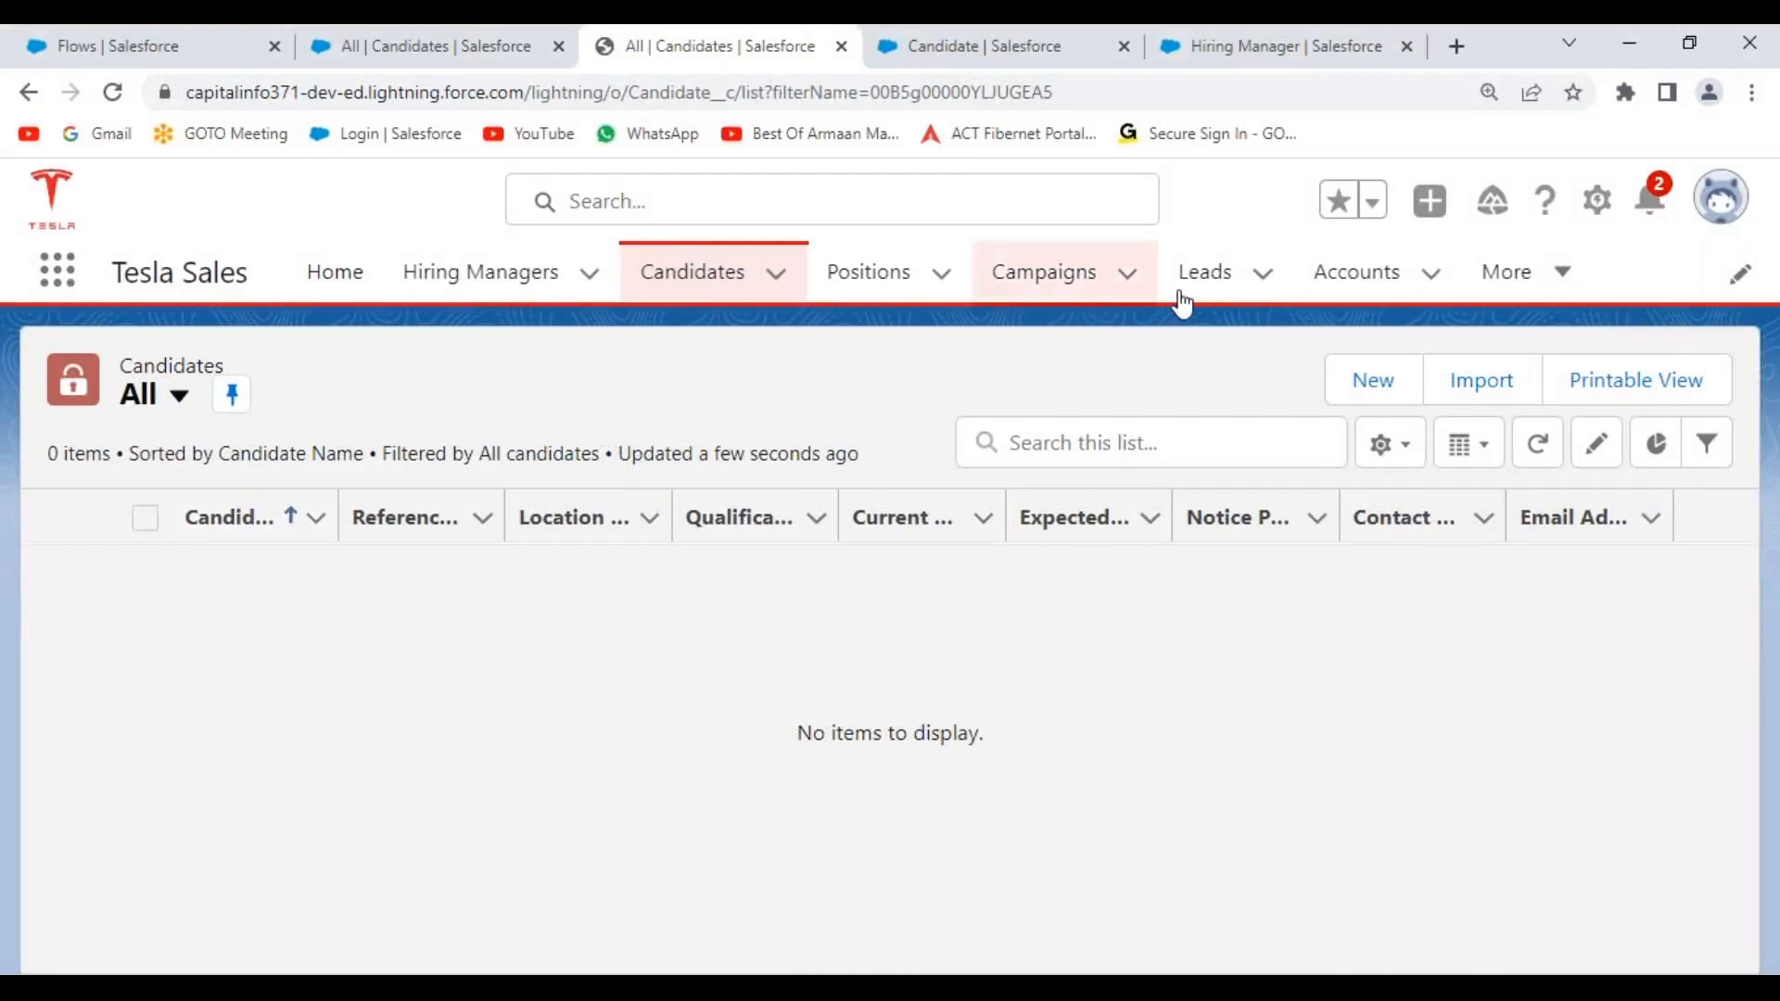
Find the Recycle Bin via 'recy', tick the four deleted records, restore them, and close it.
click(68, 278)
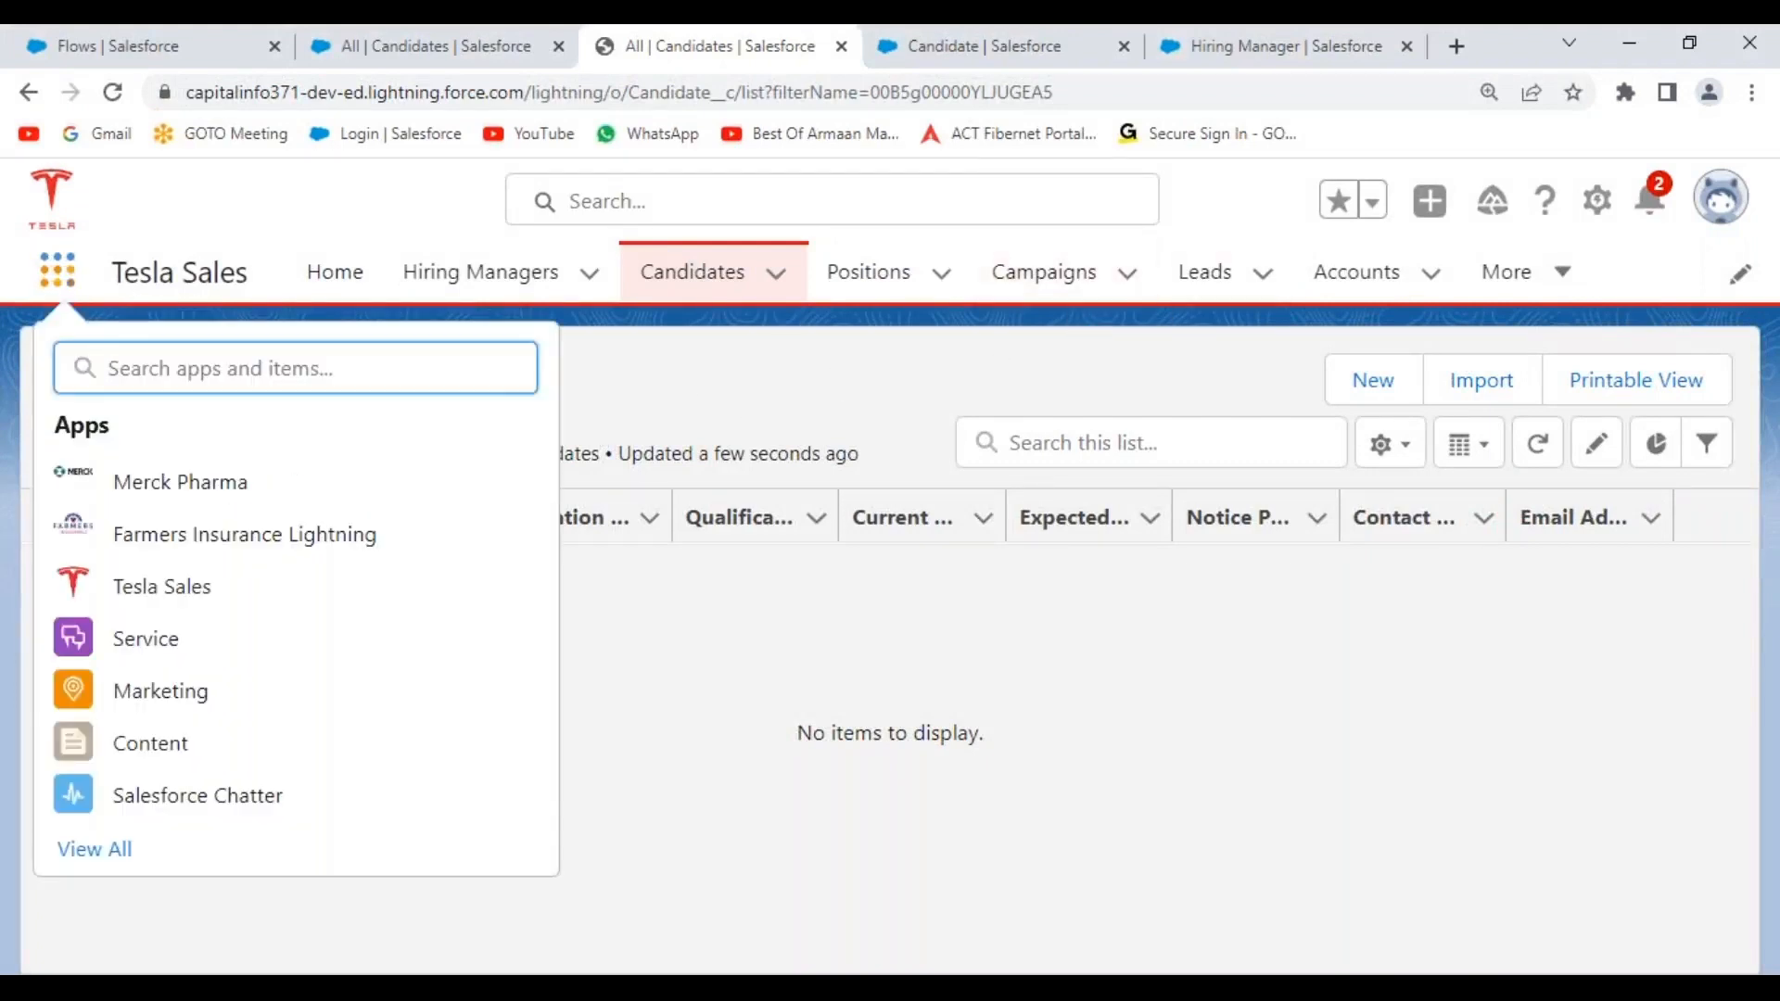
text(recy)
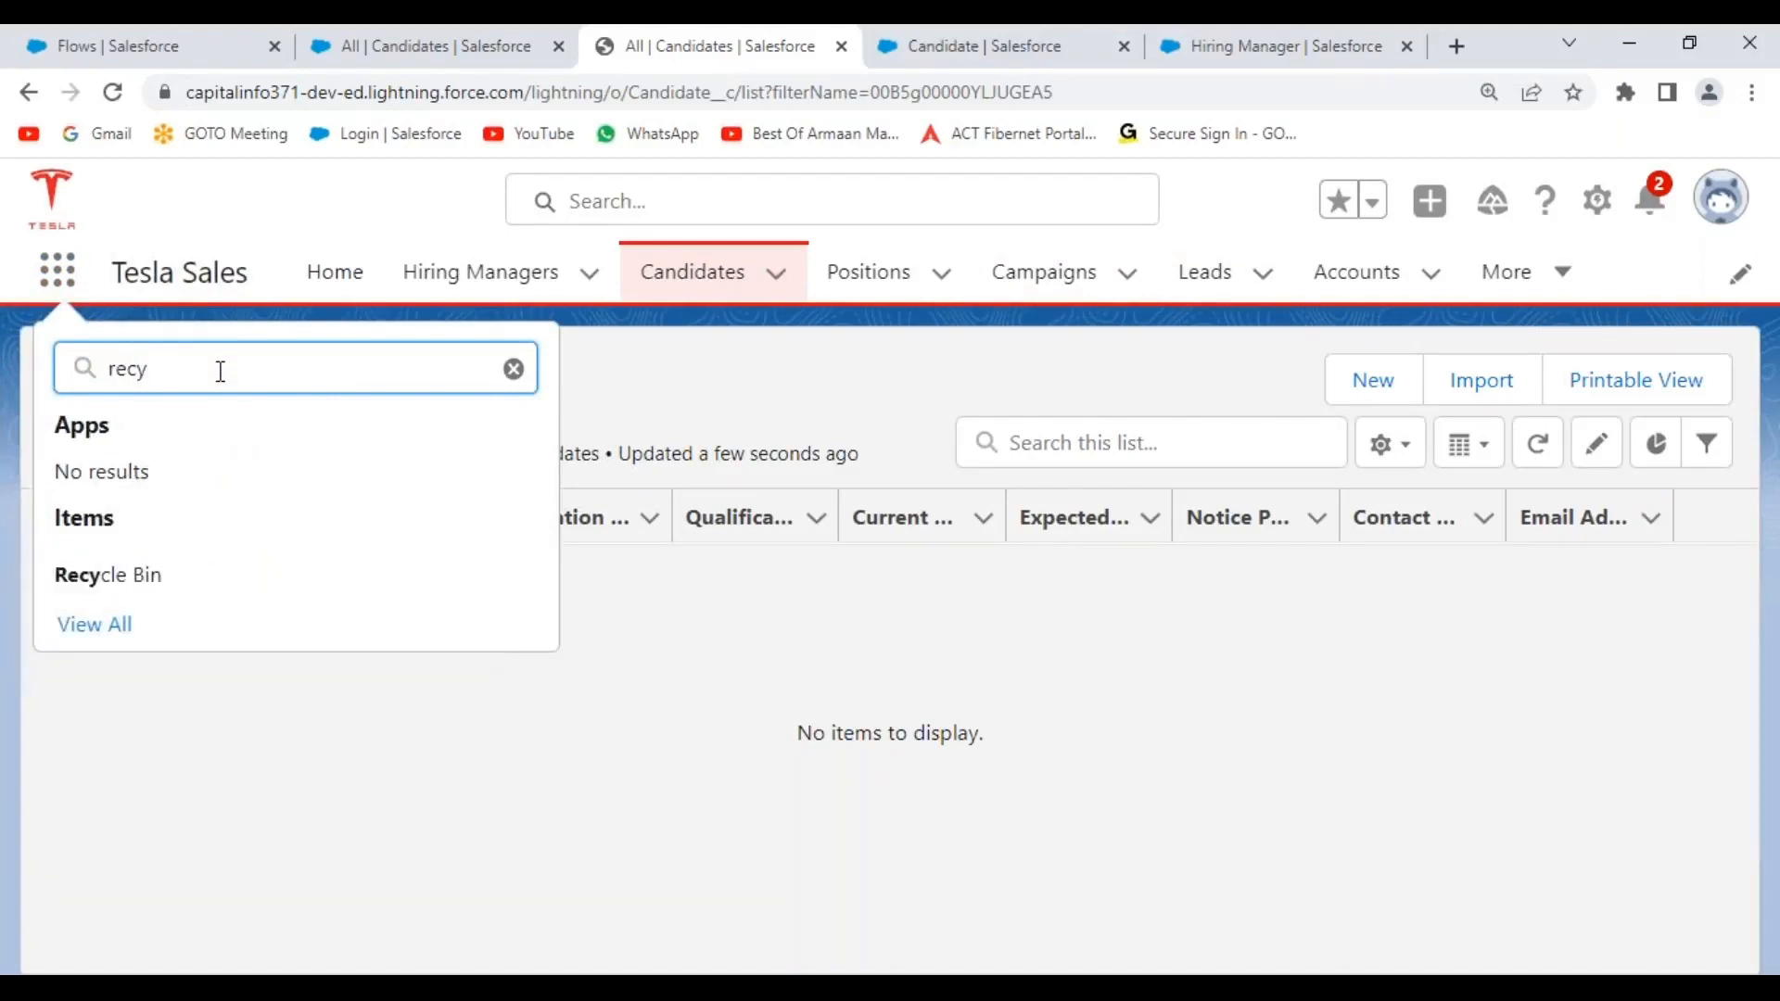
click(119, 576)
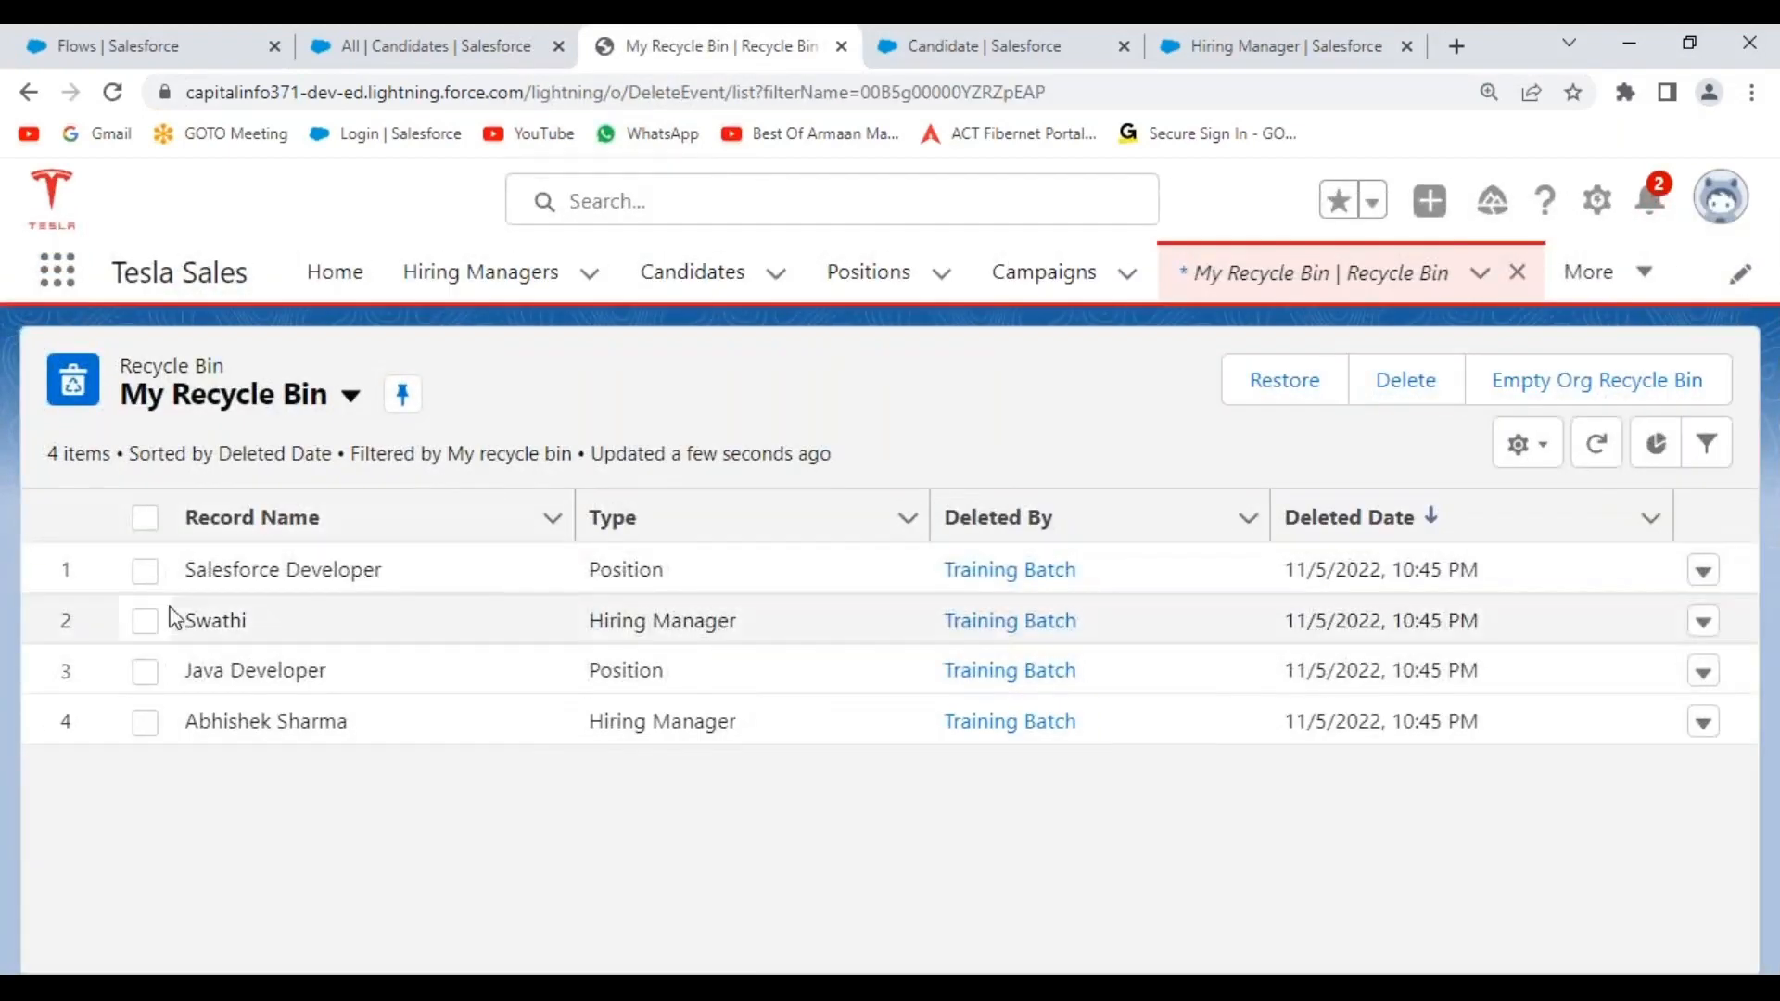
click(147, 573)
click(146, 622)
click(145, 672)
click(145, 722)
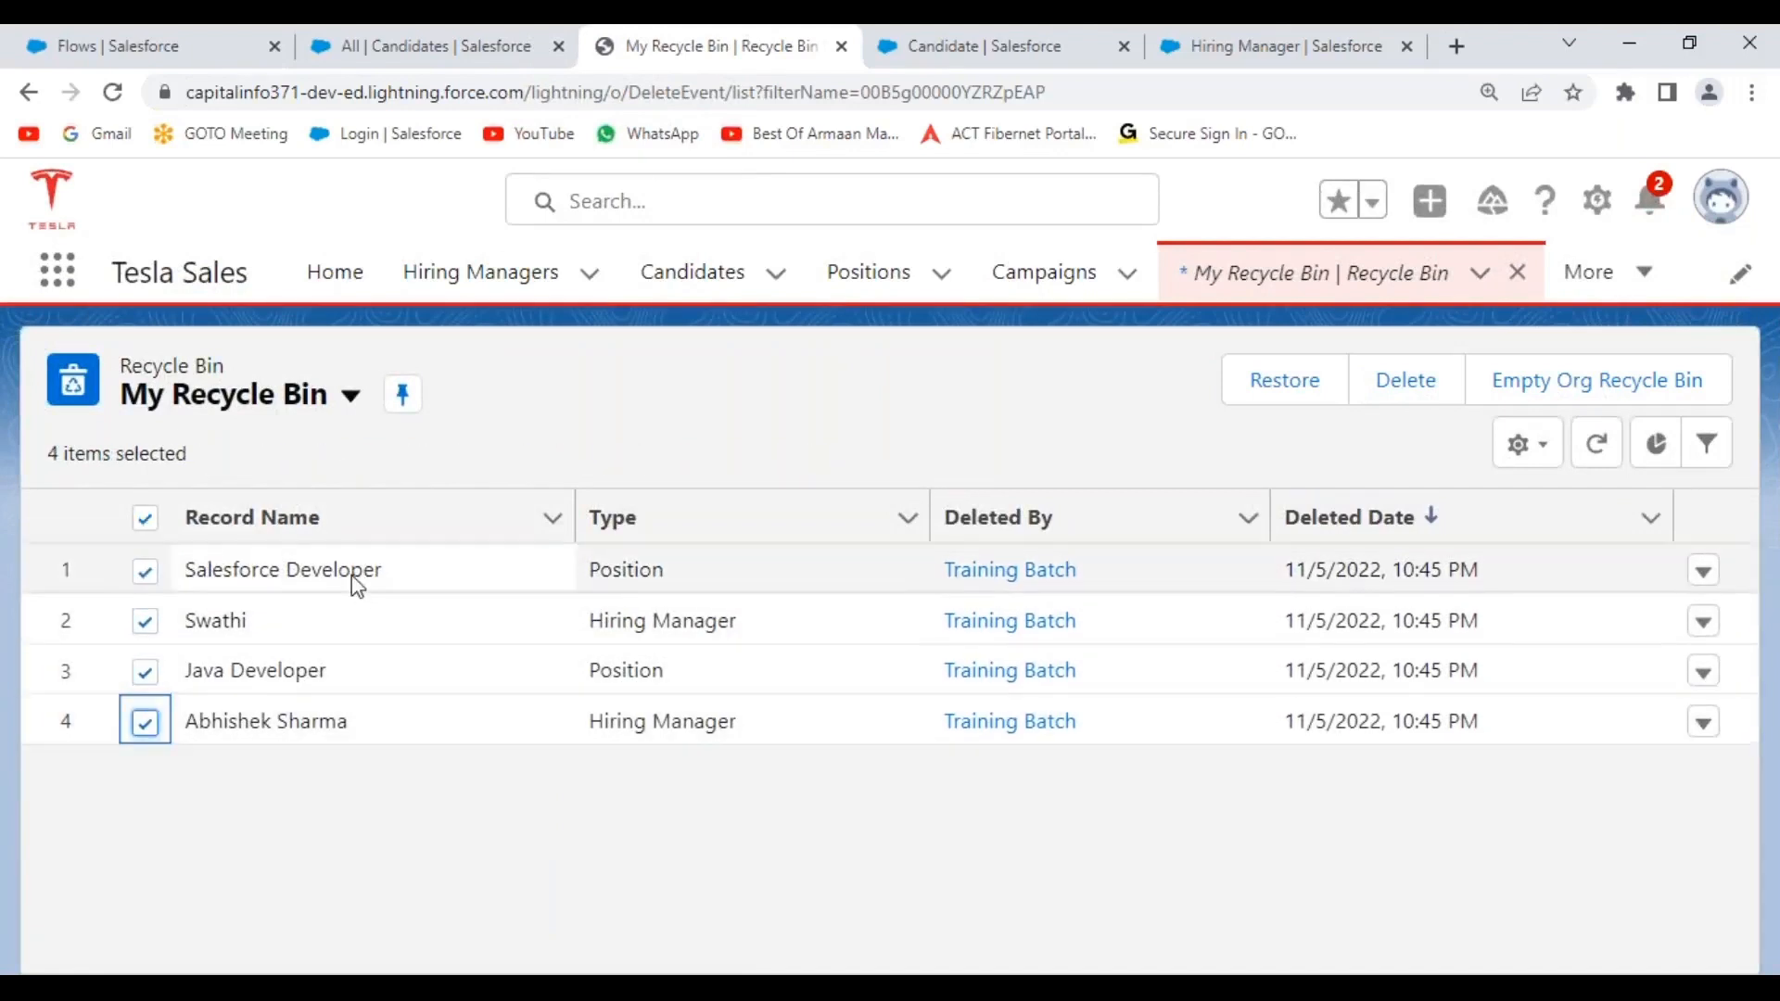
click(1307, 400)
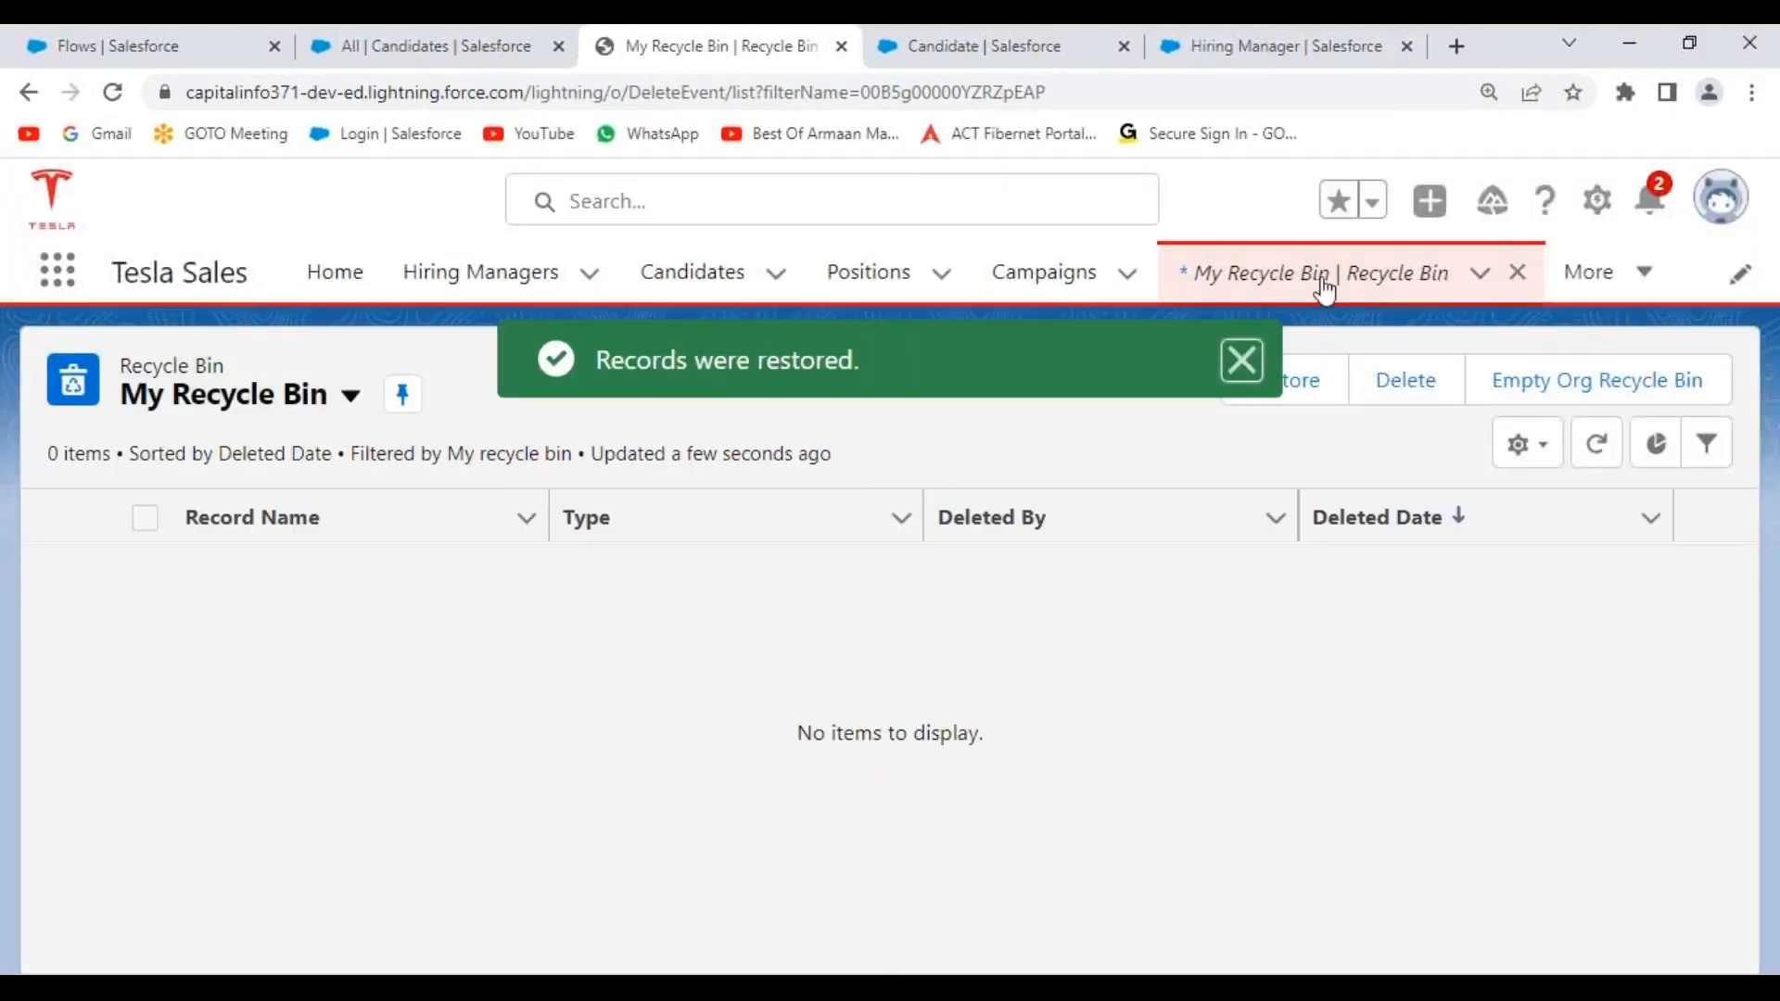
click(1519, 275)
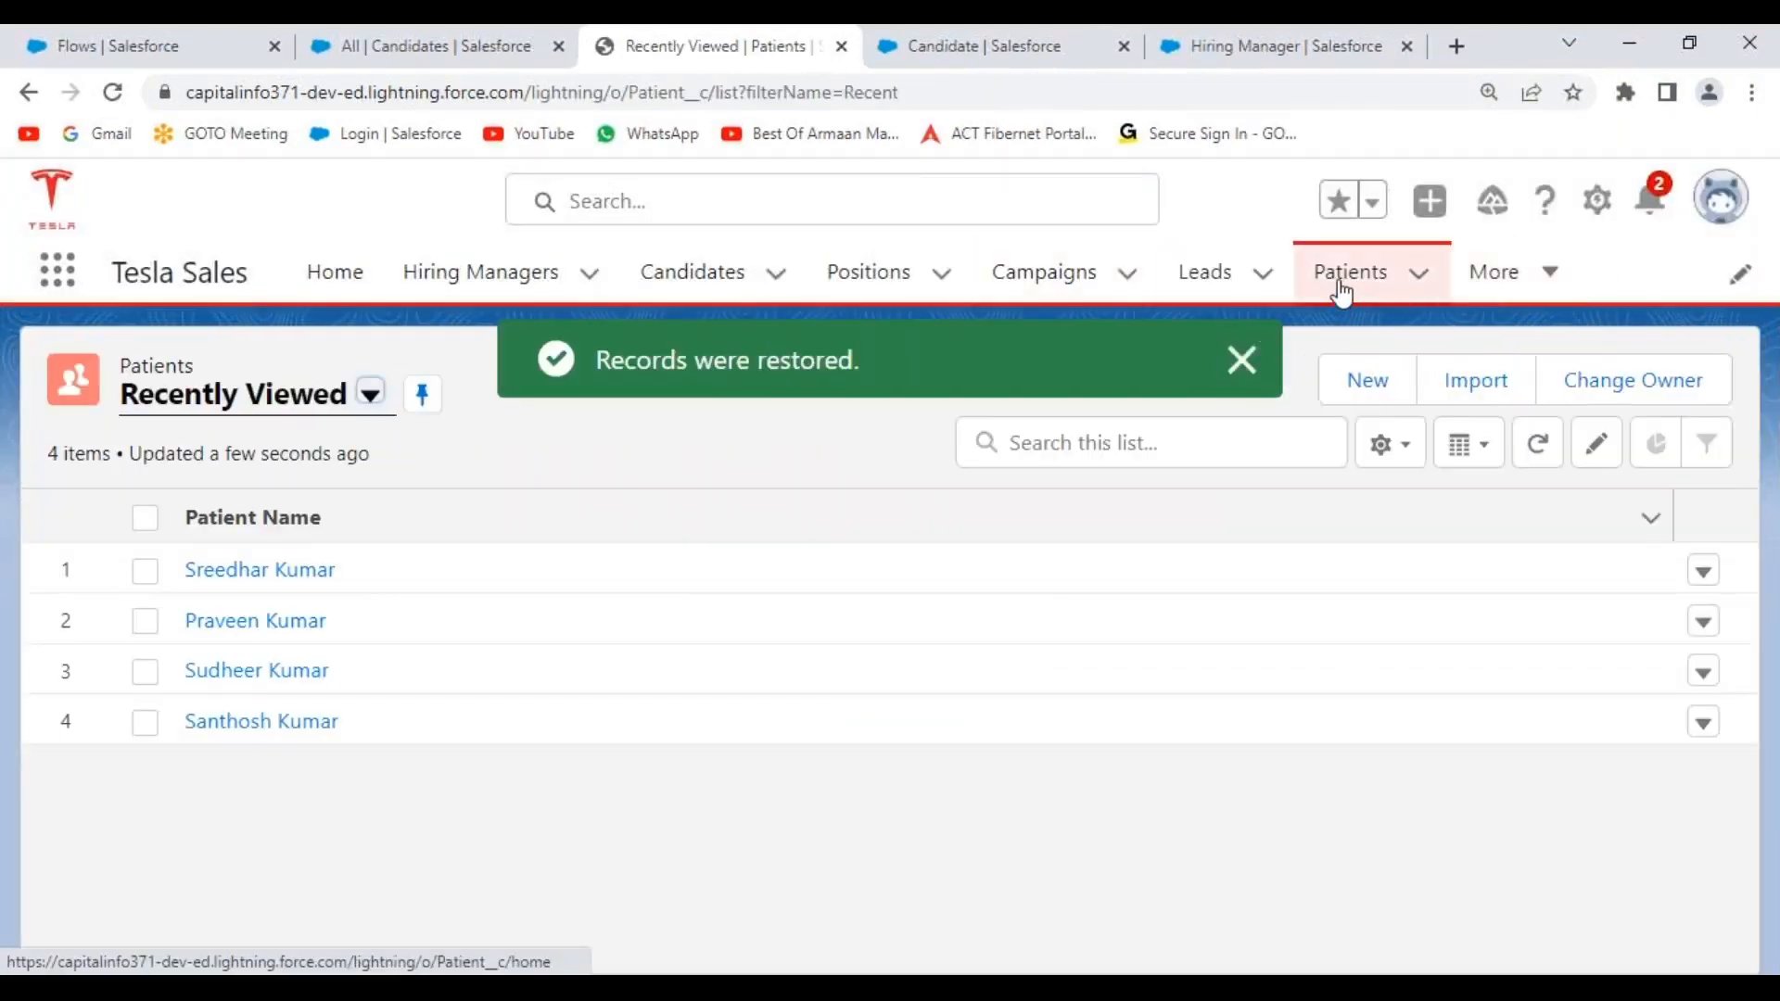
Widen the Candidate Name column, open the first candidate, and launch Create HR Record.
click(1243, 361)
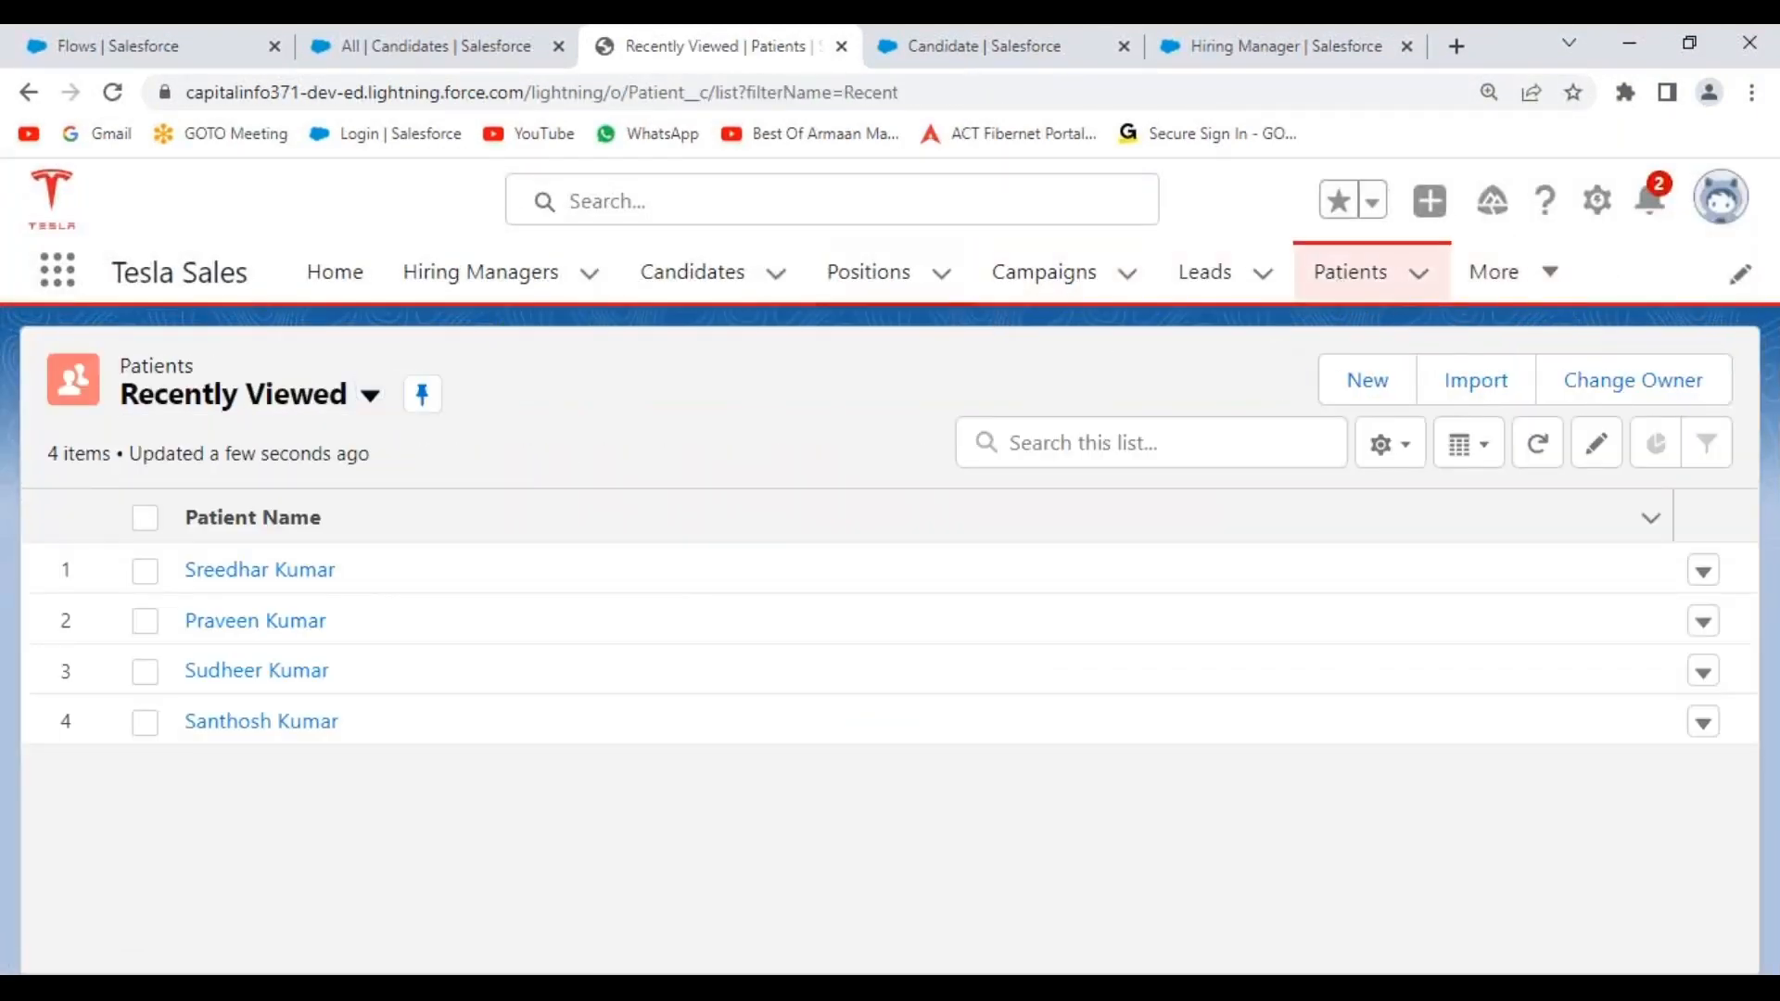
click(687, 272)
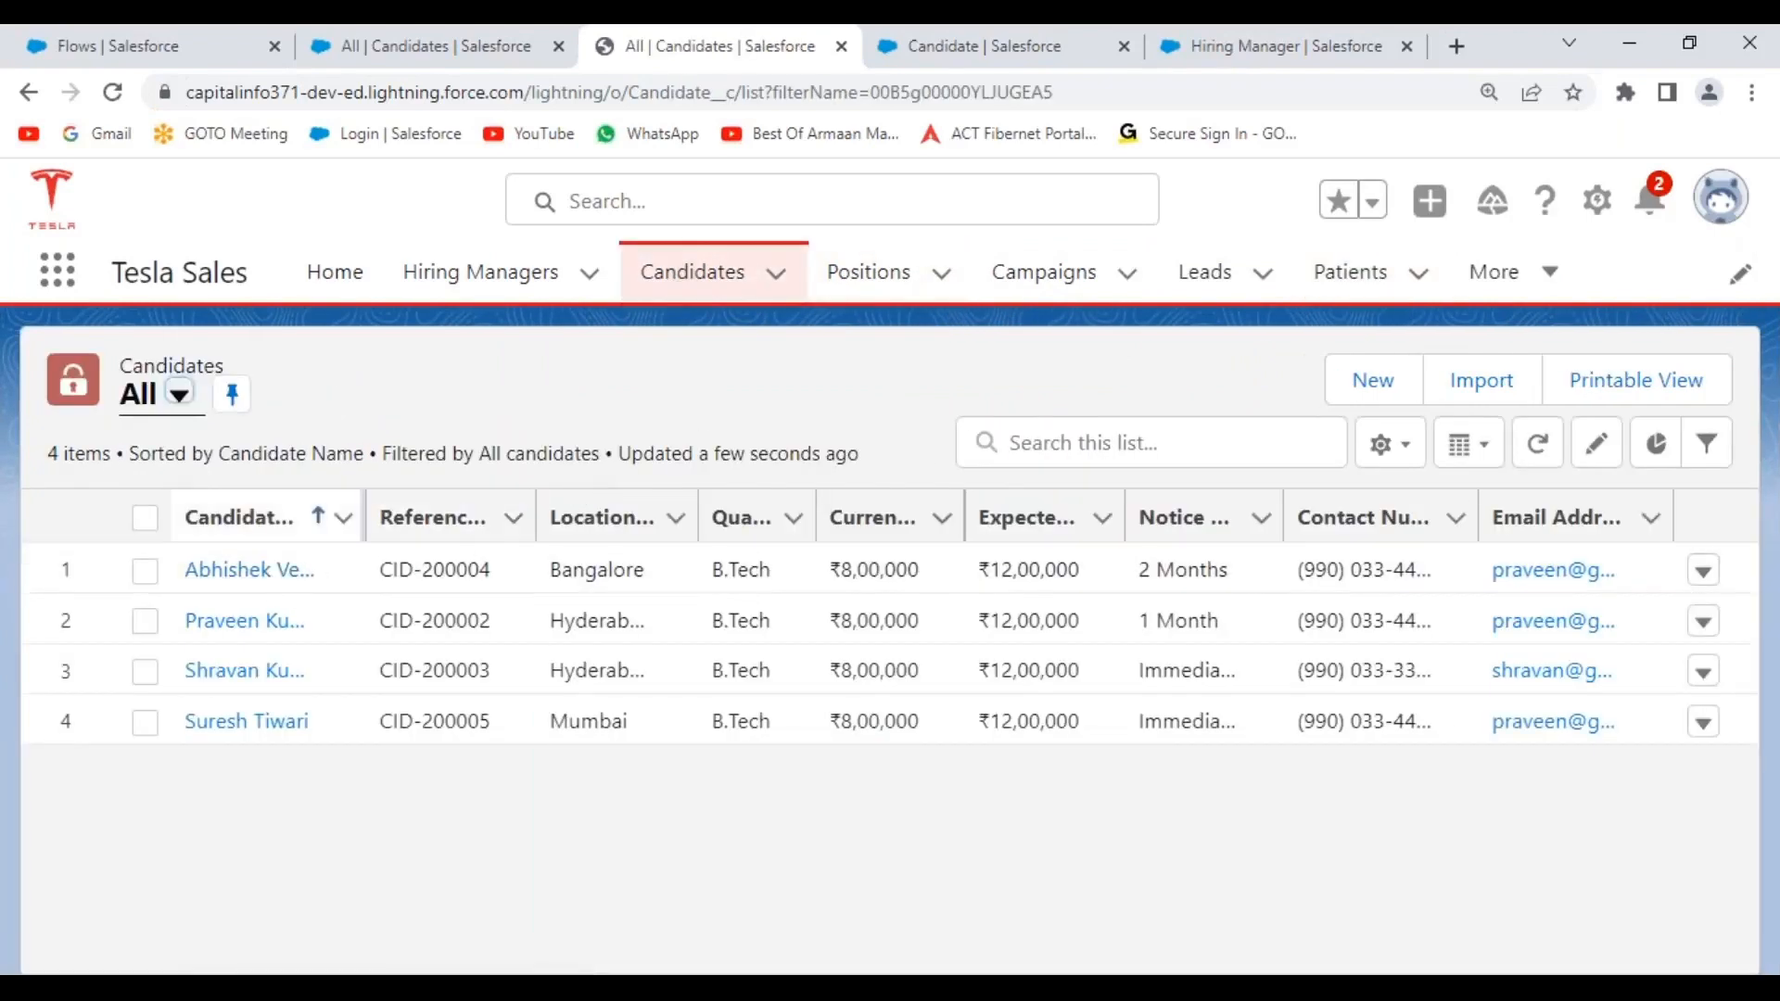
drag(522, 505, 516, 505)
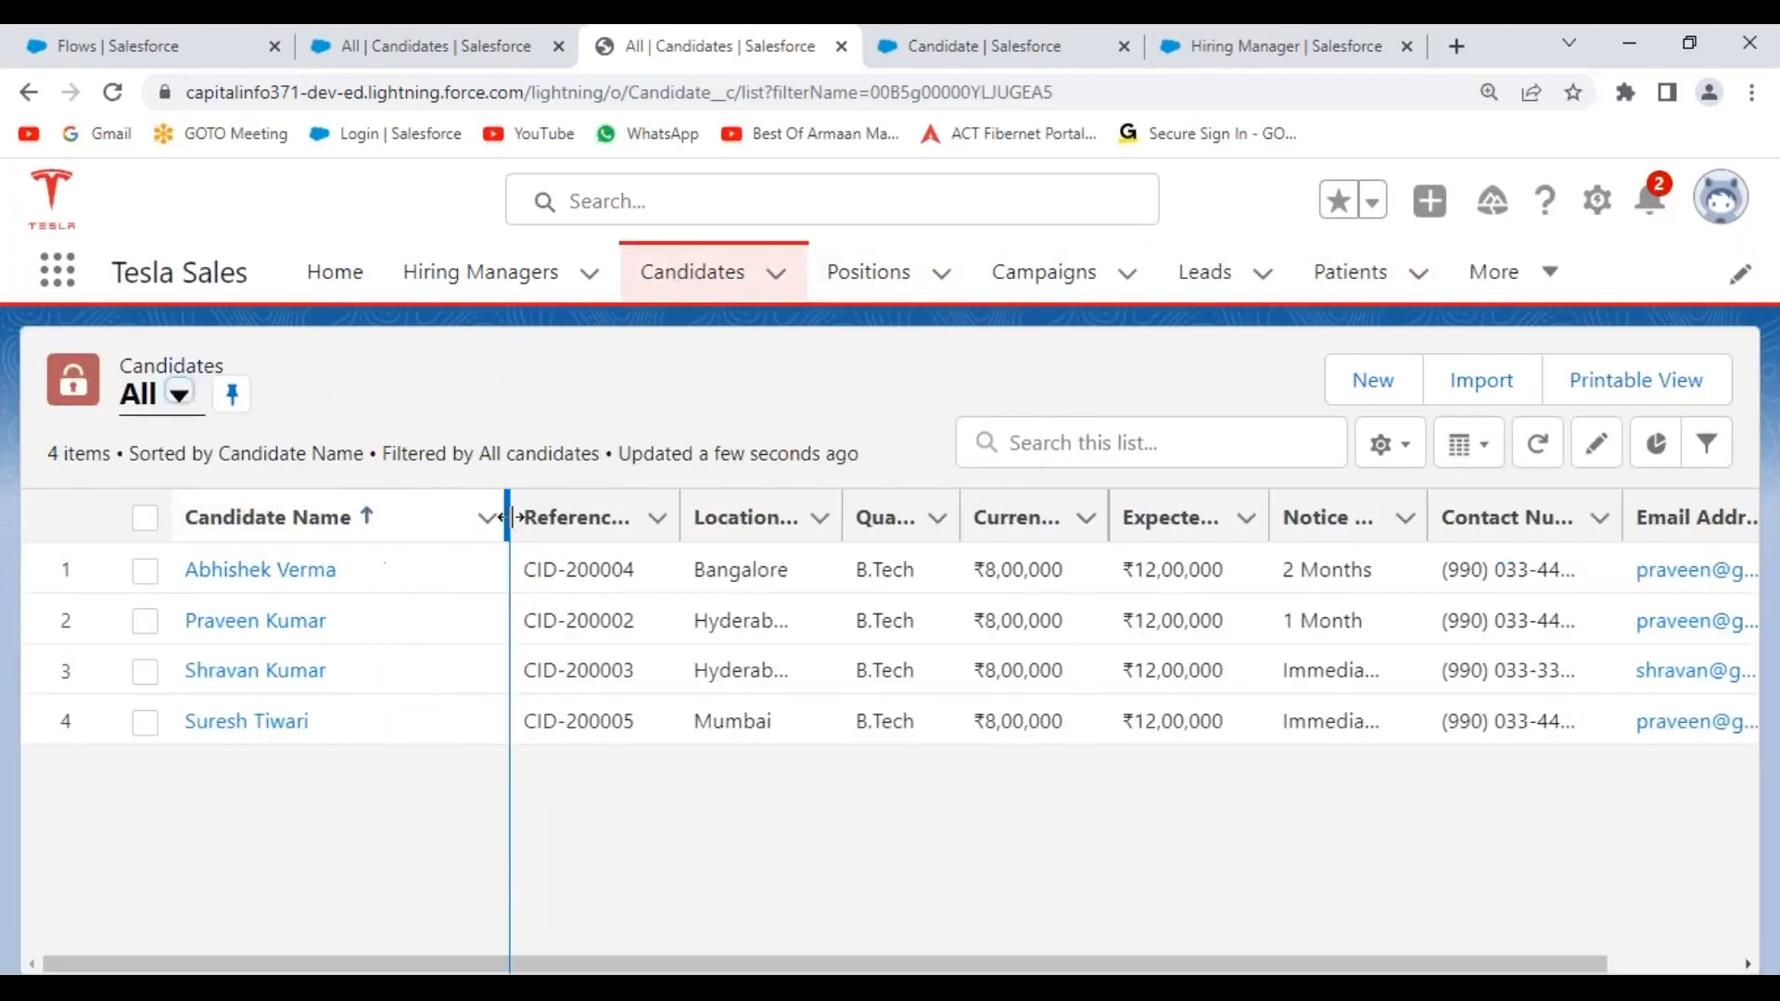
click(278, 571)
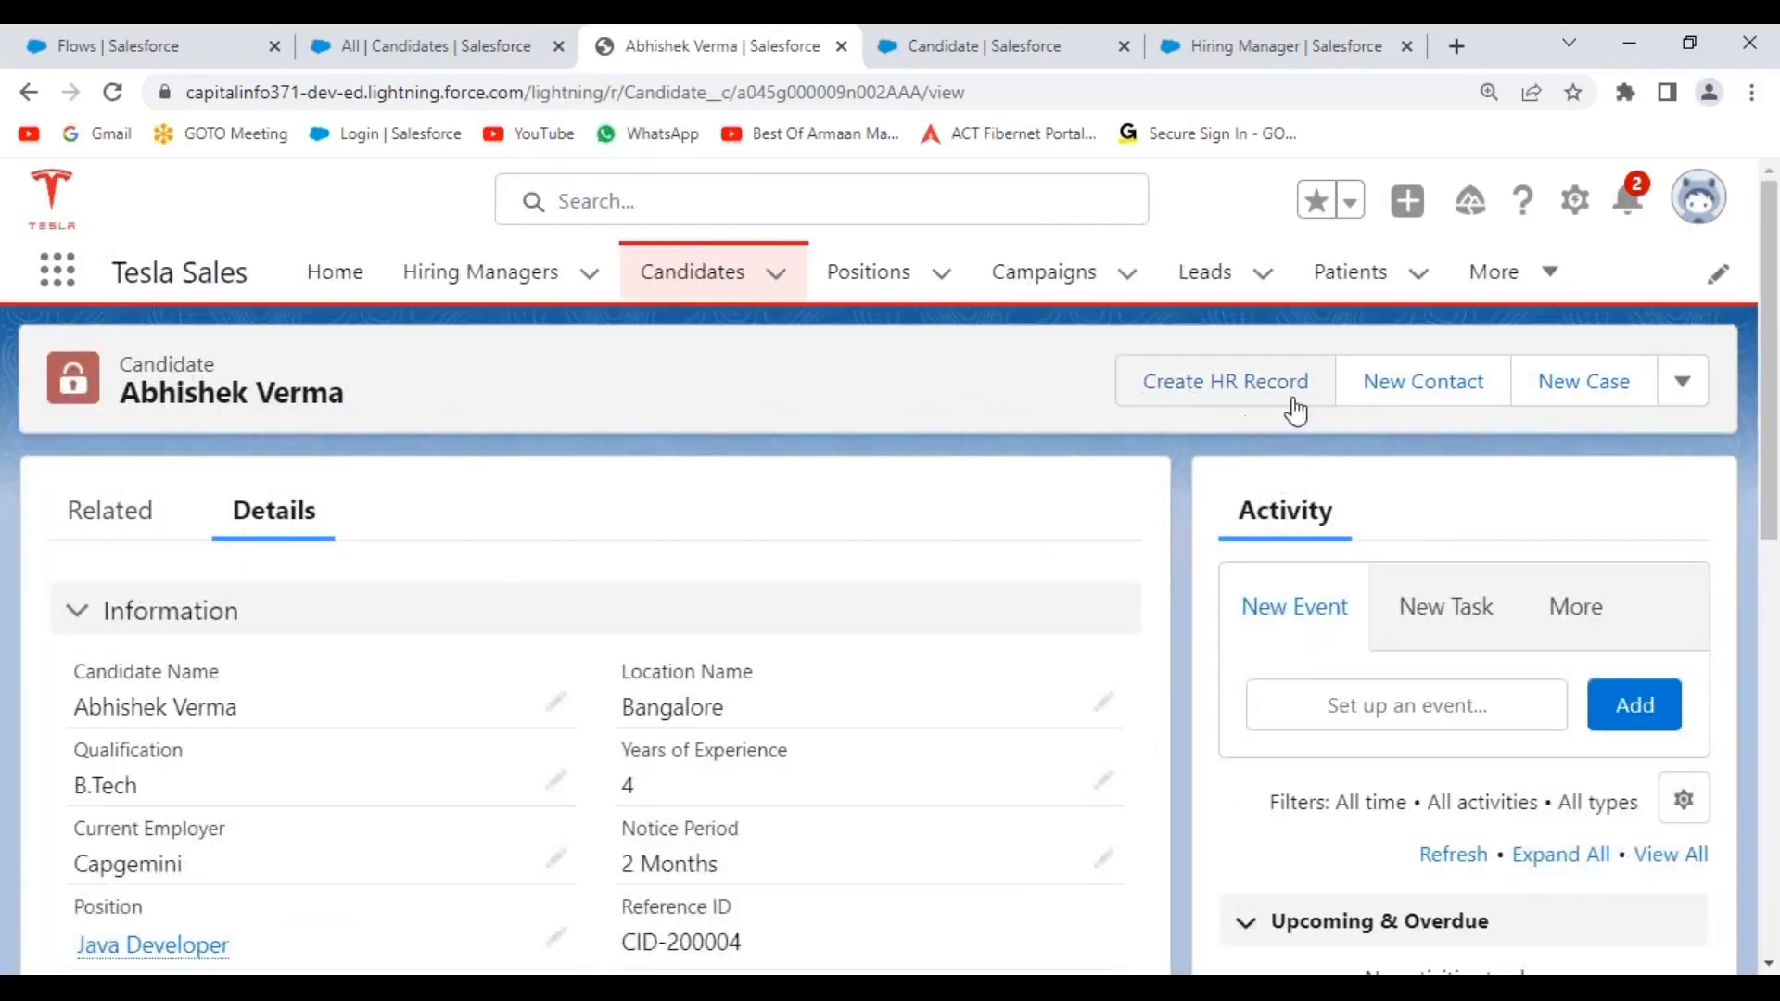
click(1224, 397)
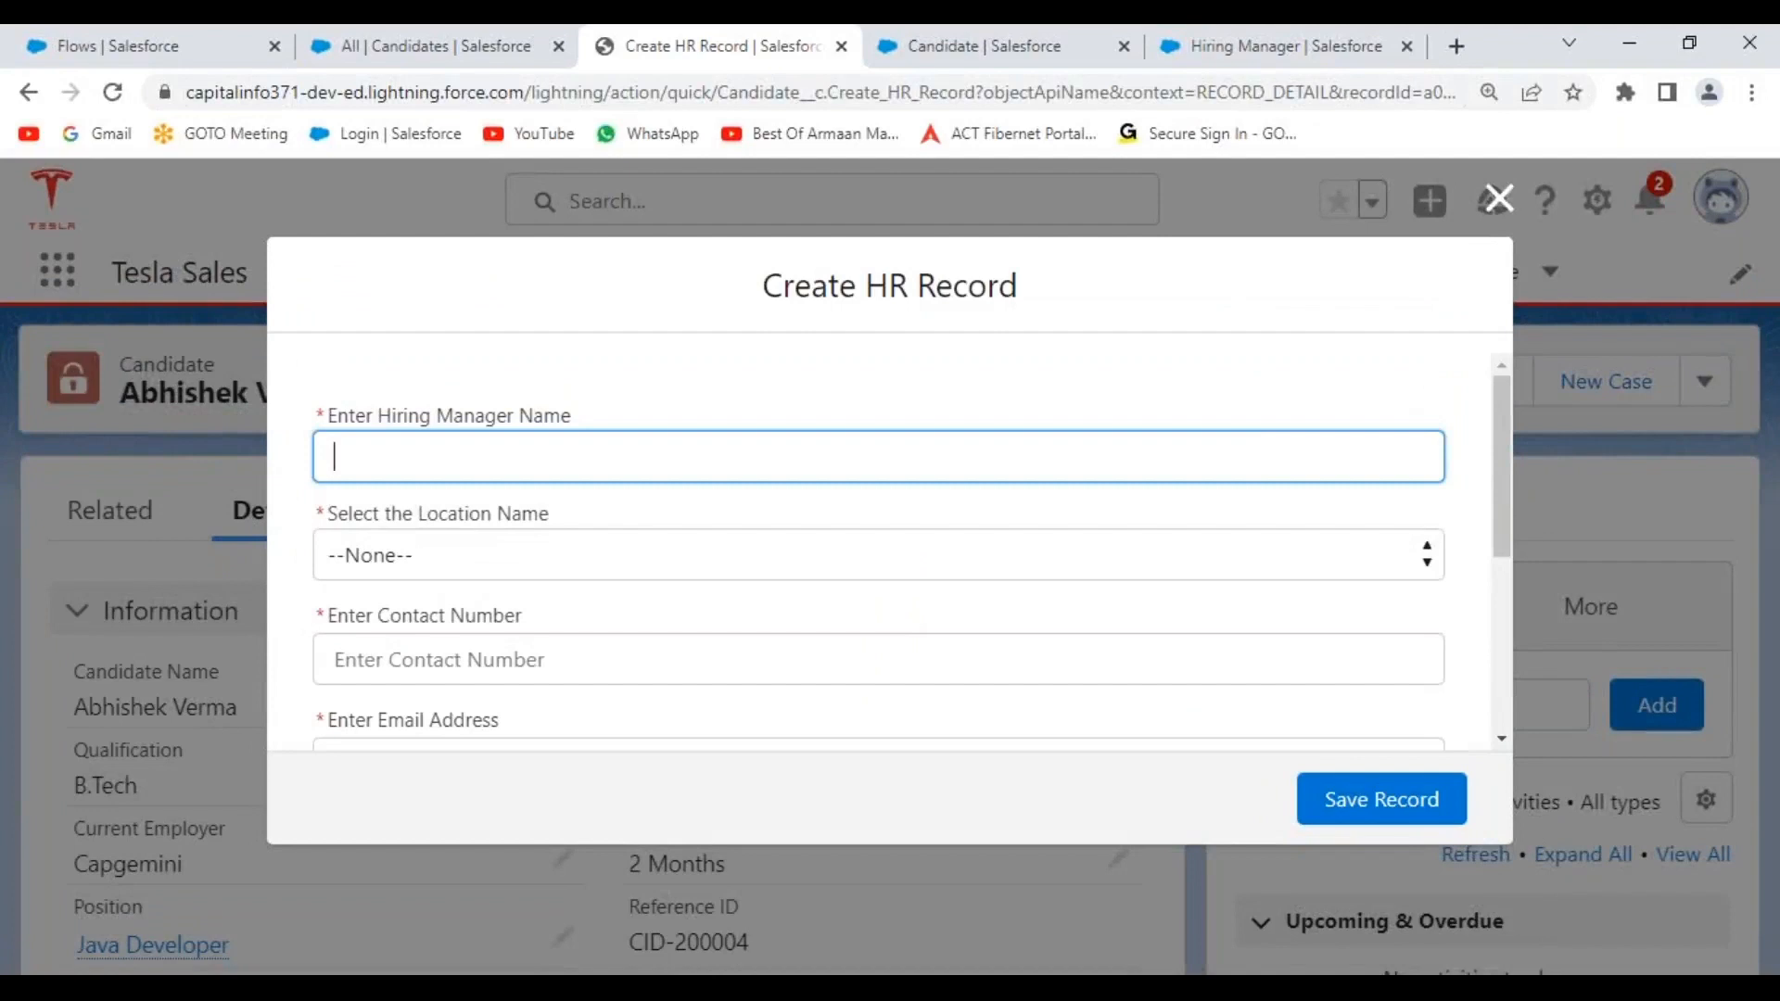
Check the Location, Designation and Qualification picklists without choosing, then start the Hiring Manager Name field.
scroll(899, 471, down, 2)
scroll(899, 472, down, 3)
scroll(899, 471, up, 5)
scroll(564, 517, down, 2)
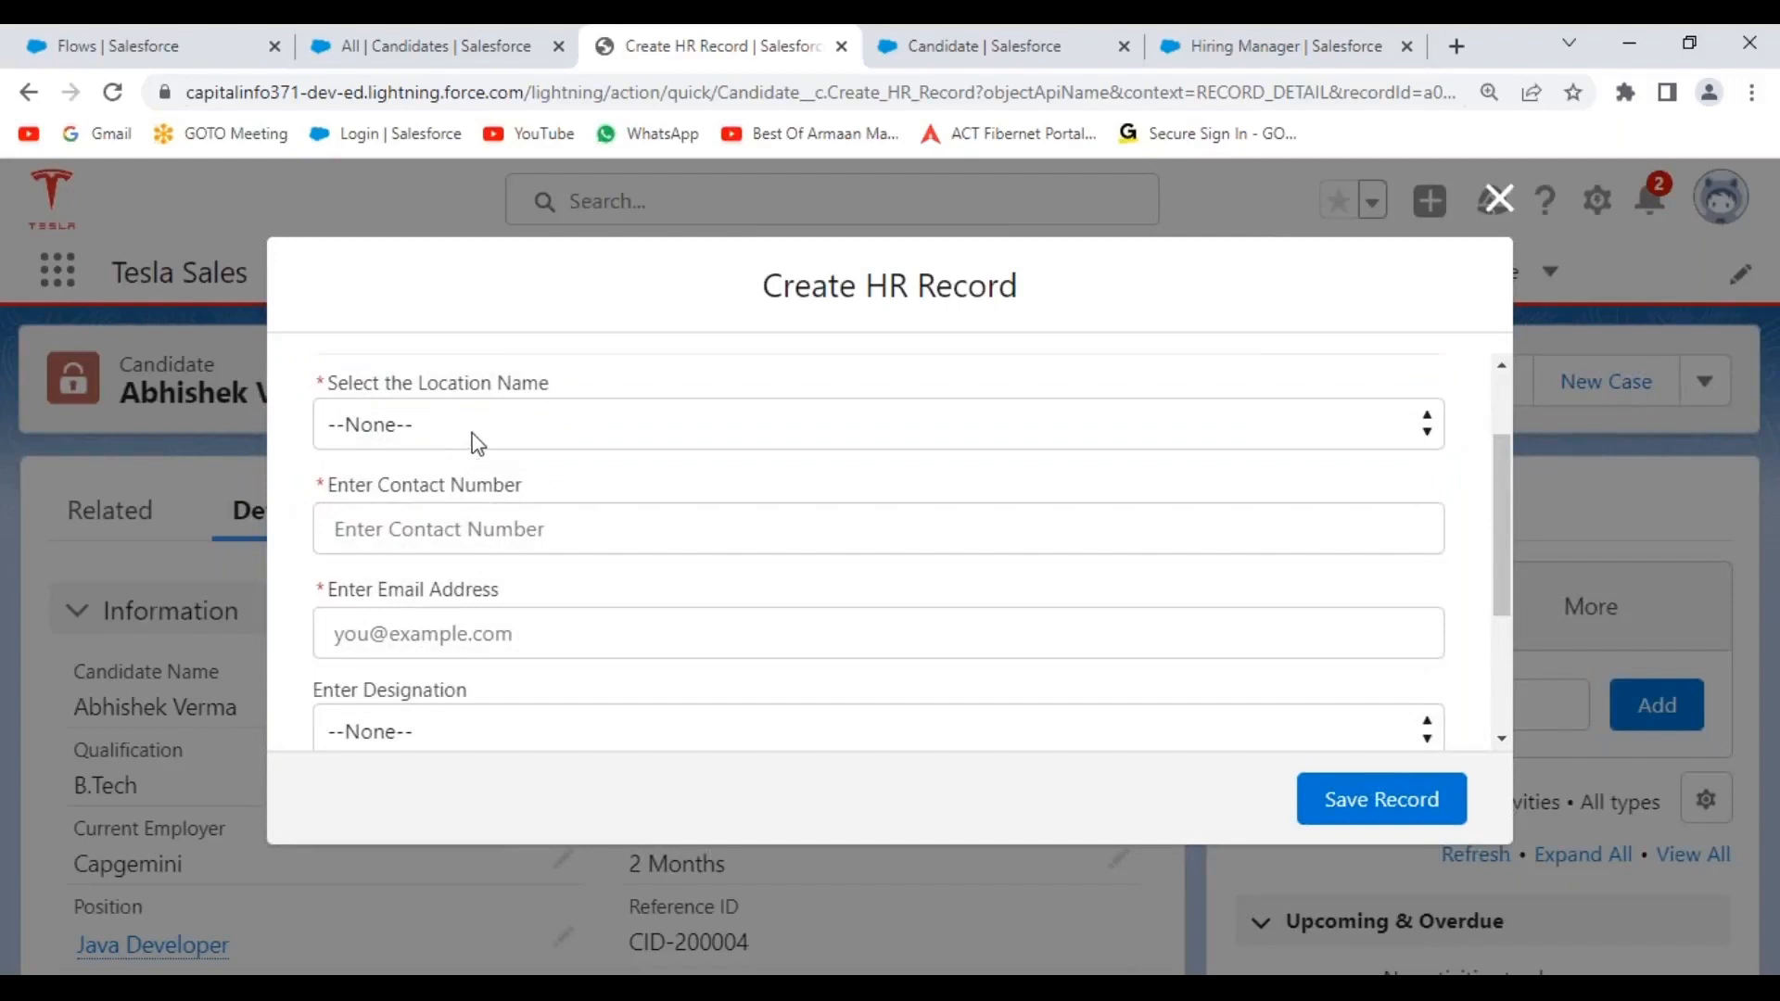
click(475, 438)
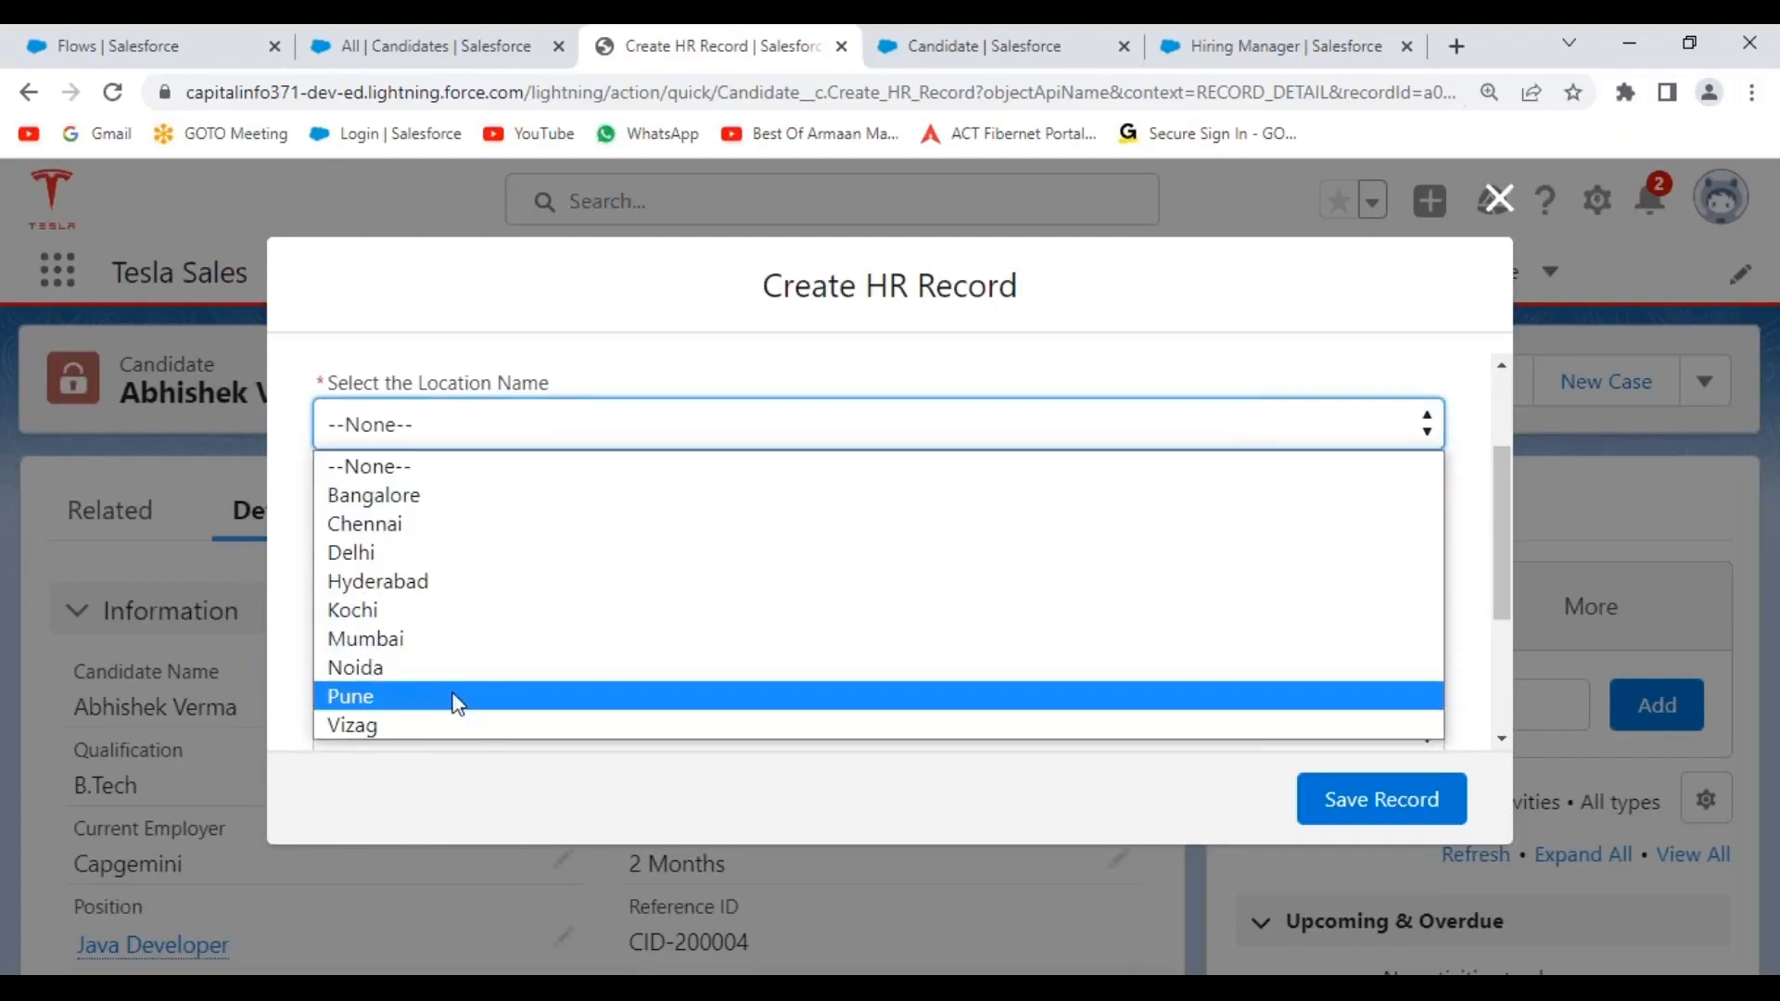
click(521, 787)
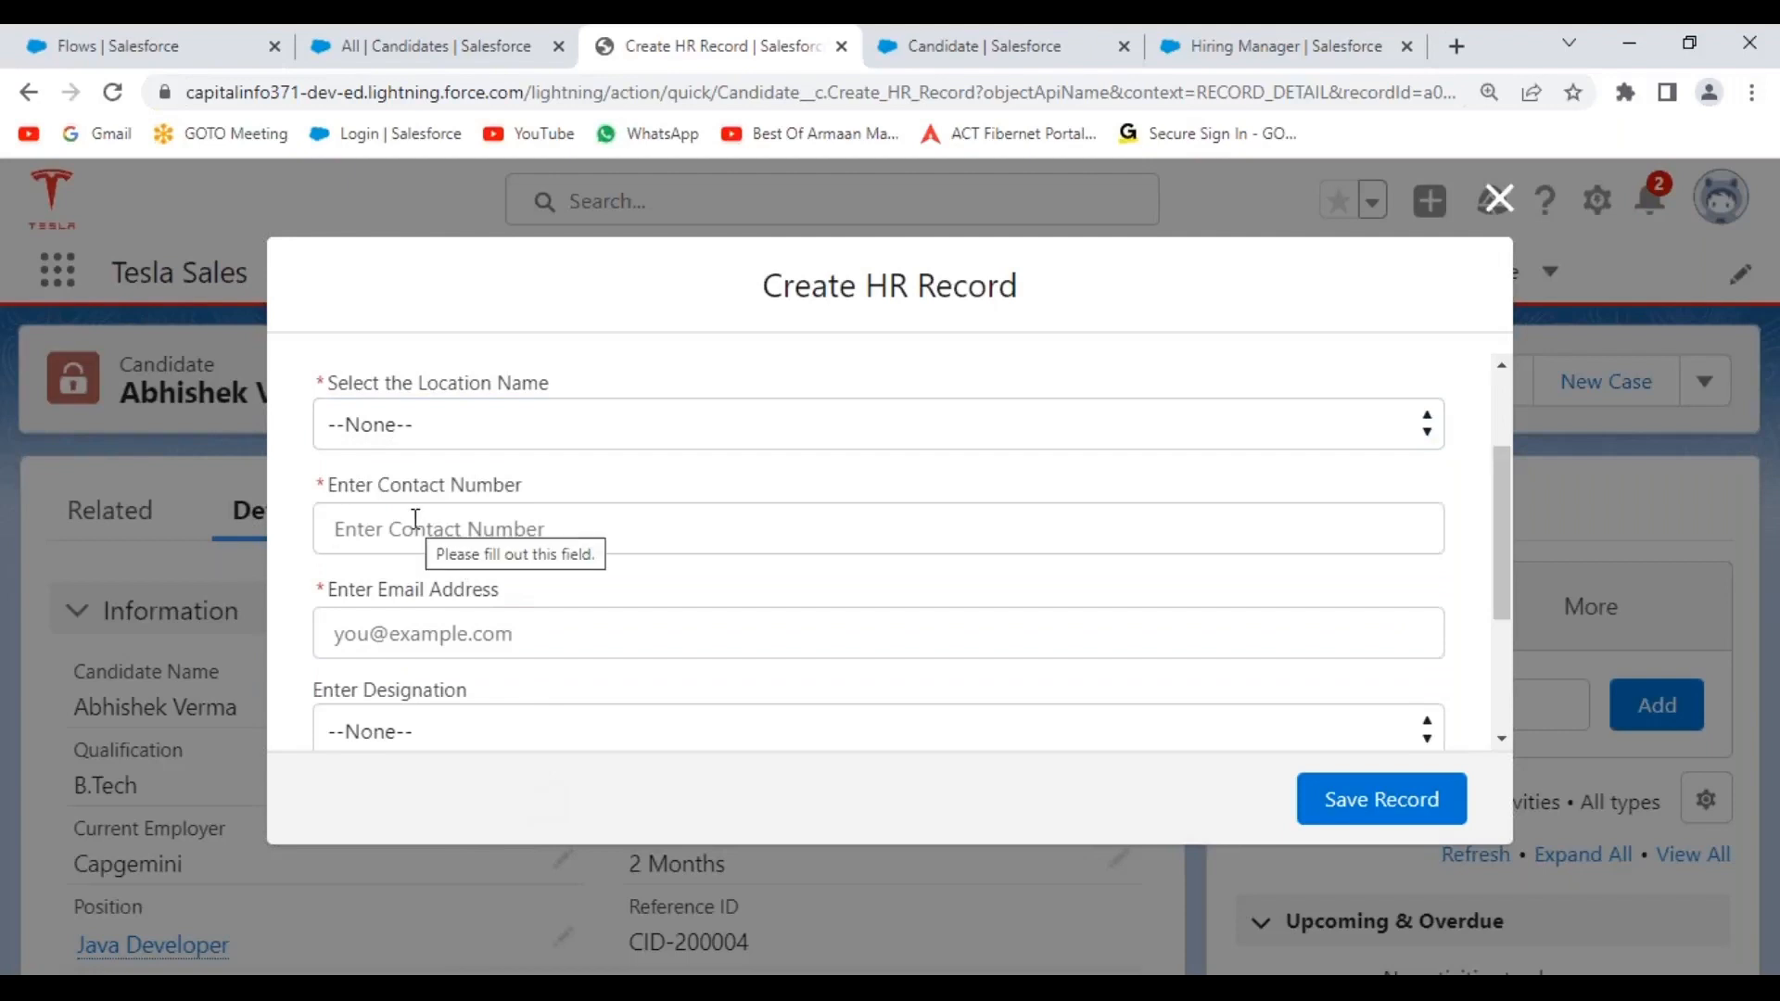
scroll(585, 547, down, 3)
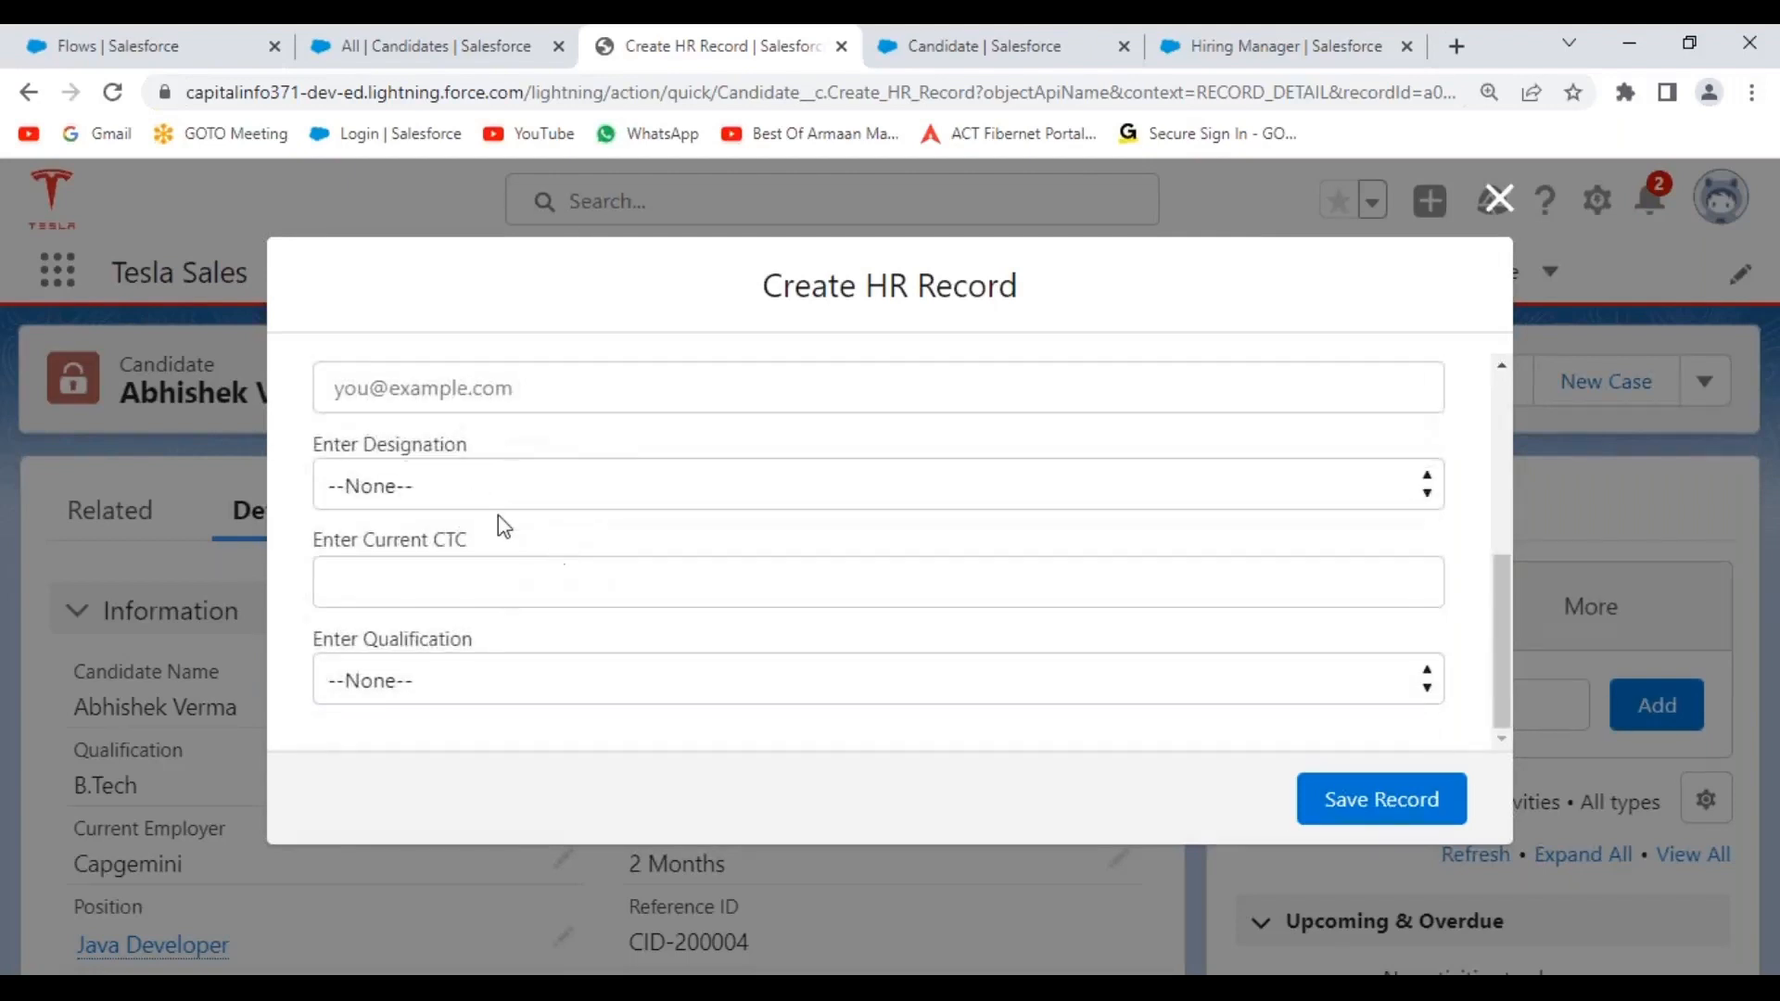
click(498, 502)
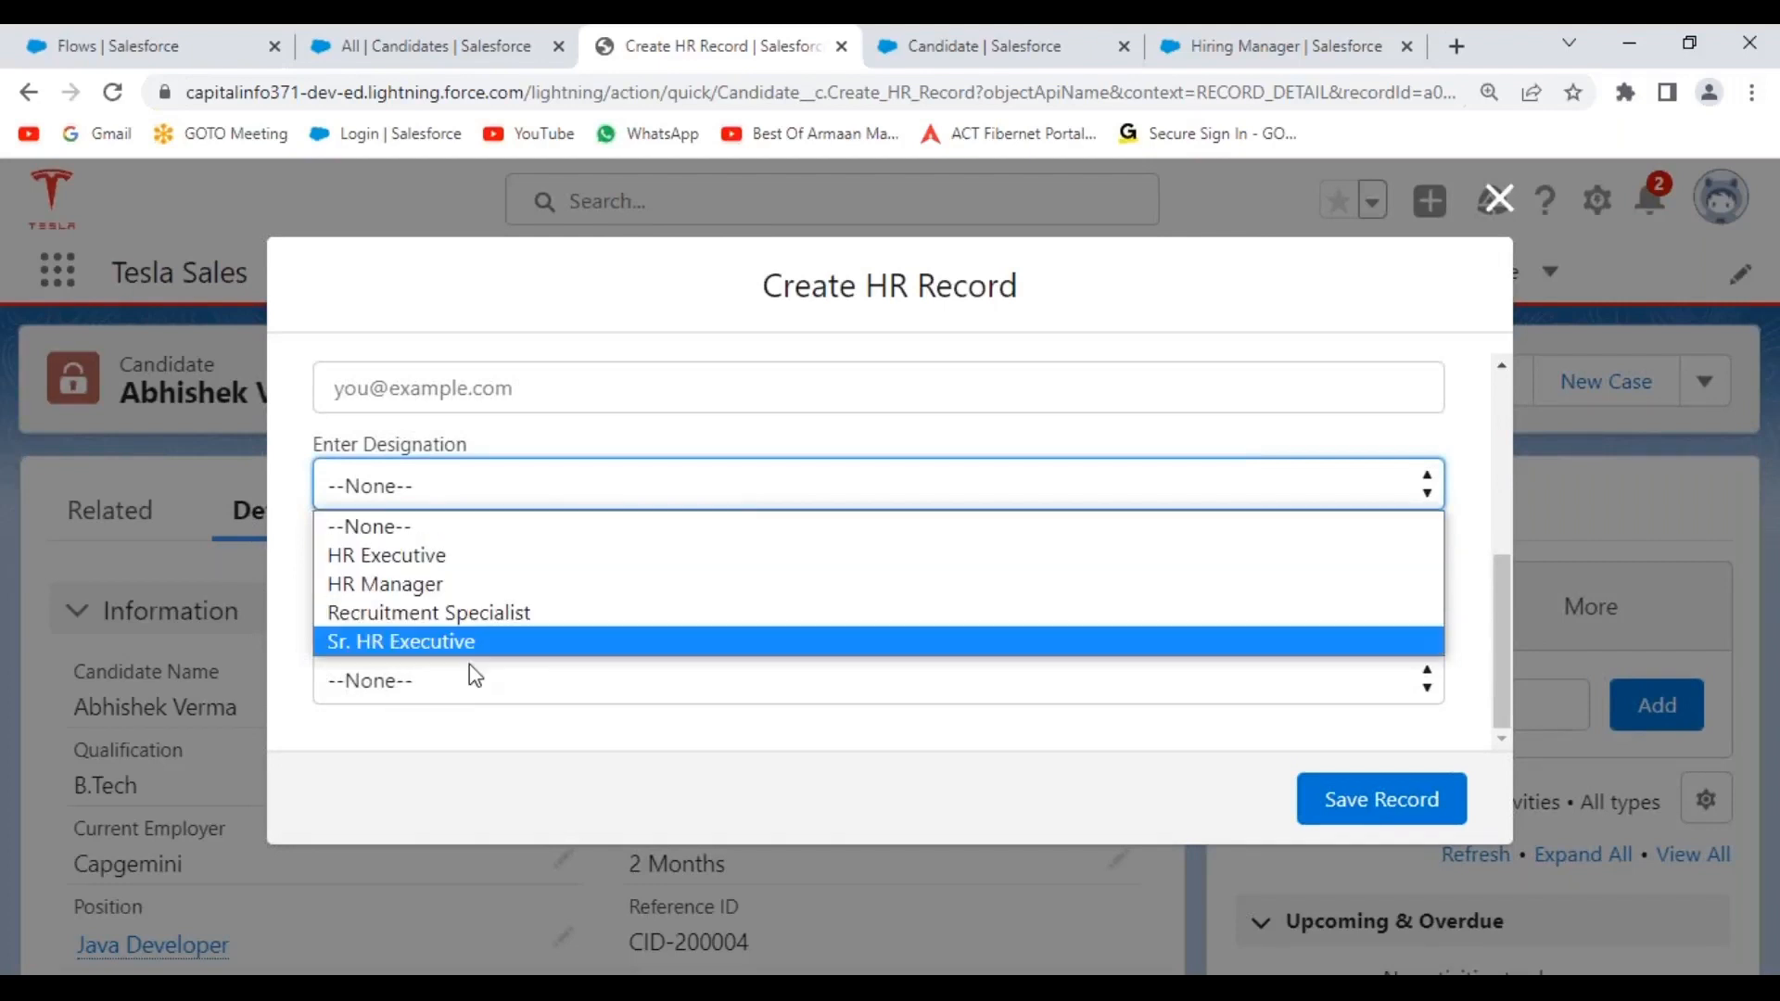
click(526, 798)
click(476, 693)
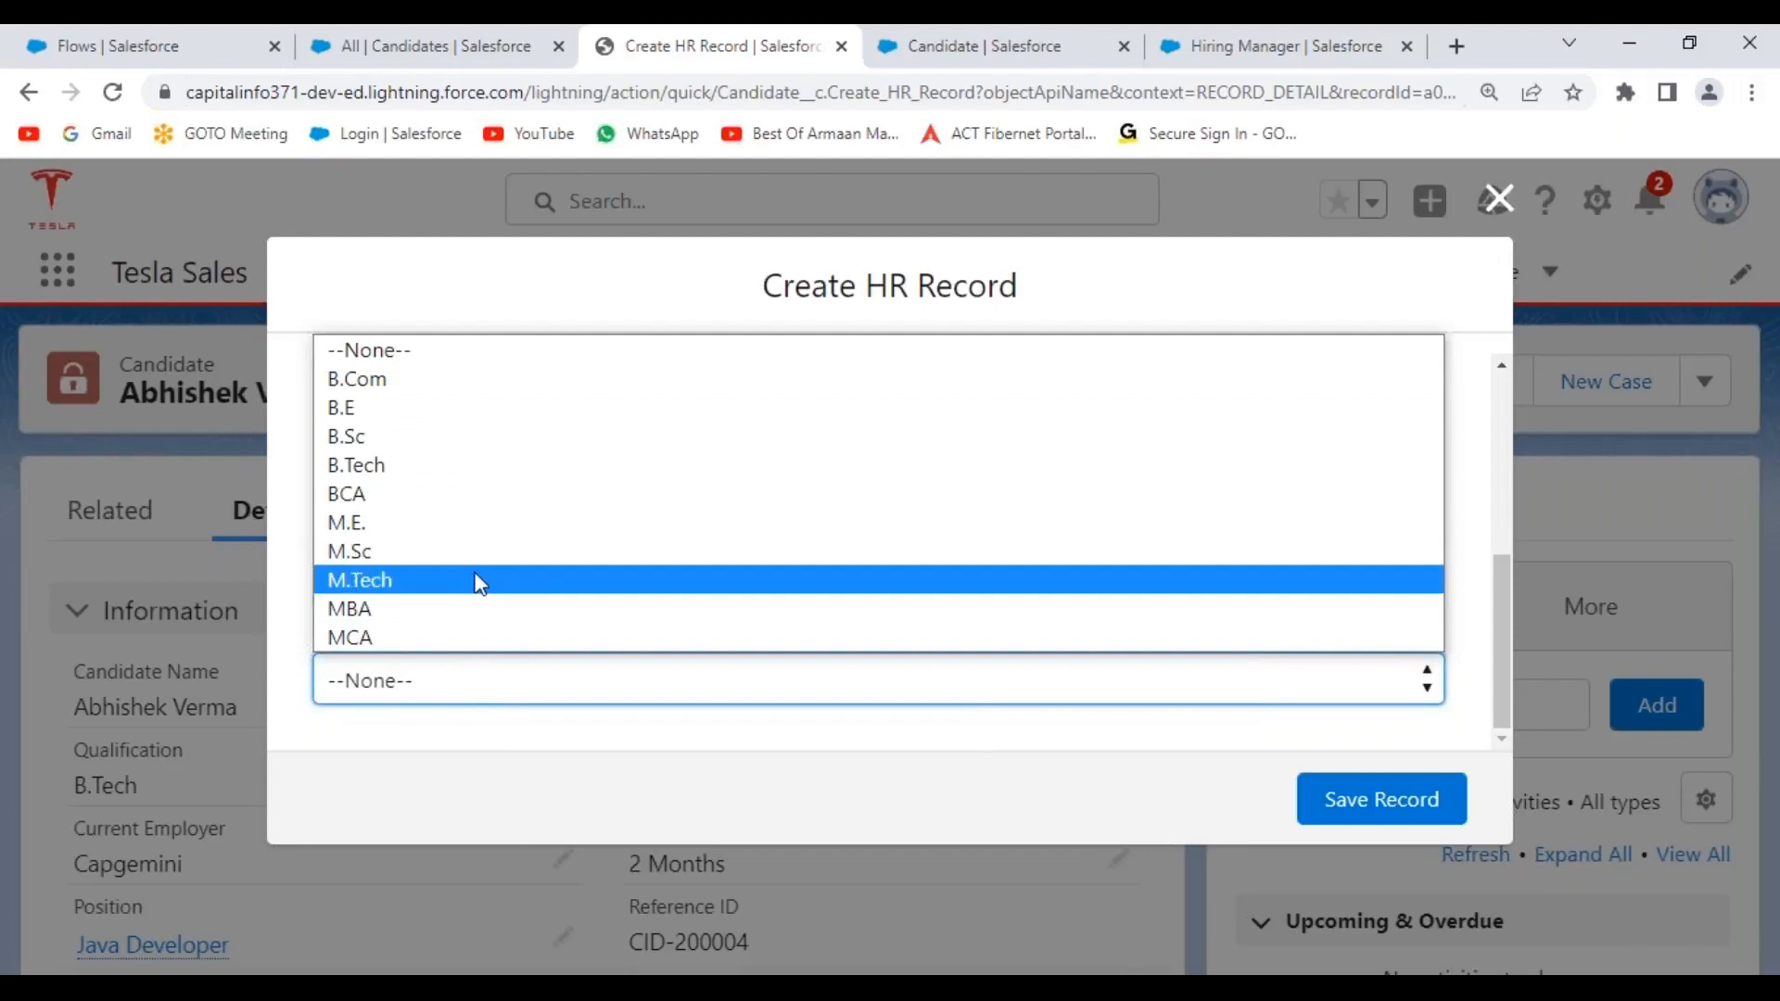
click(541, 781)
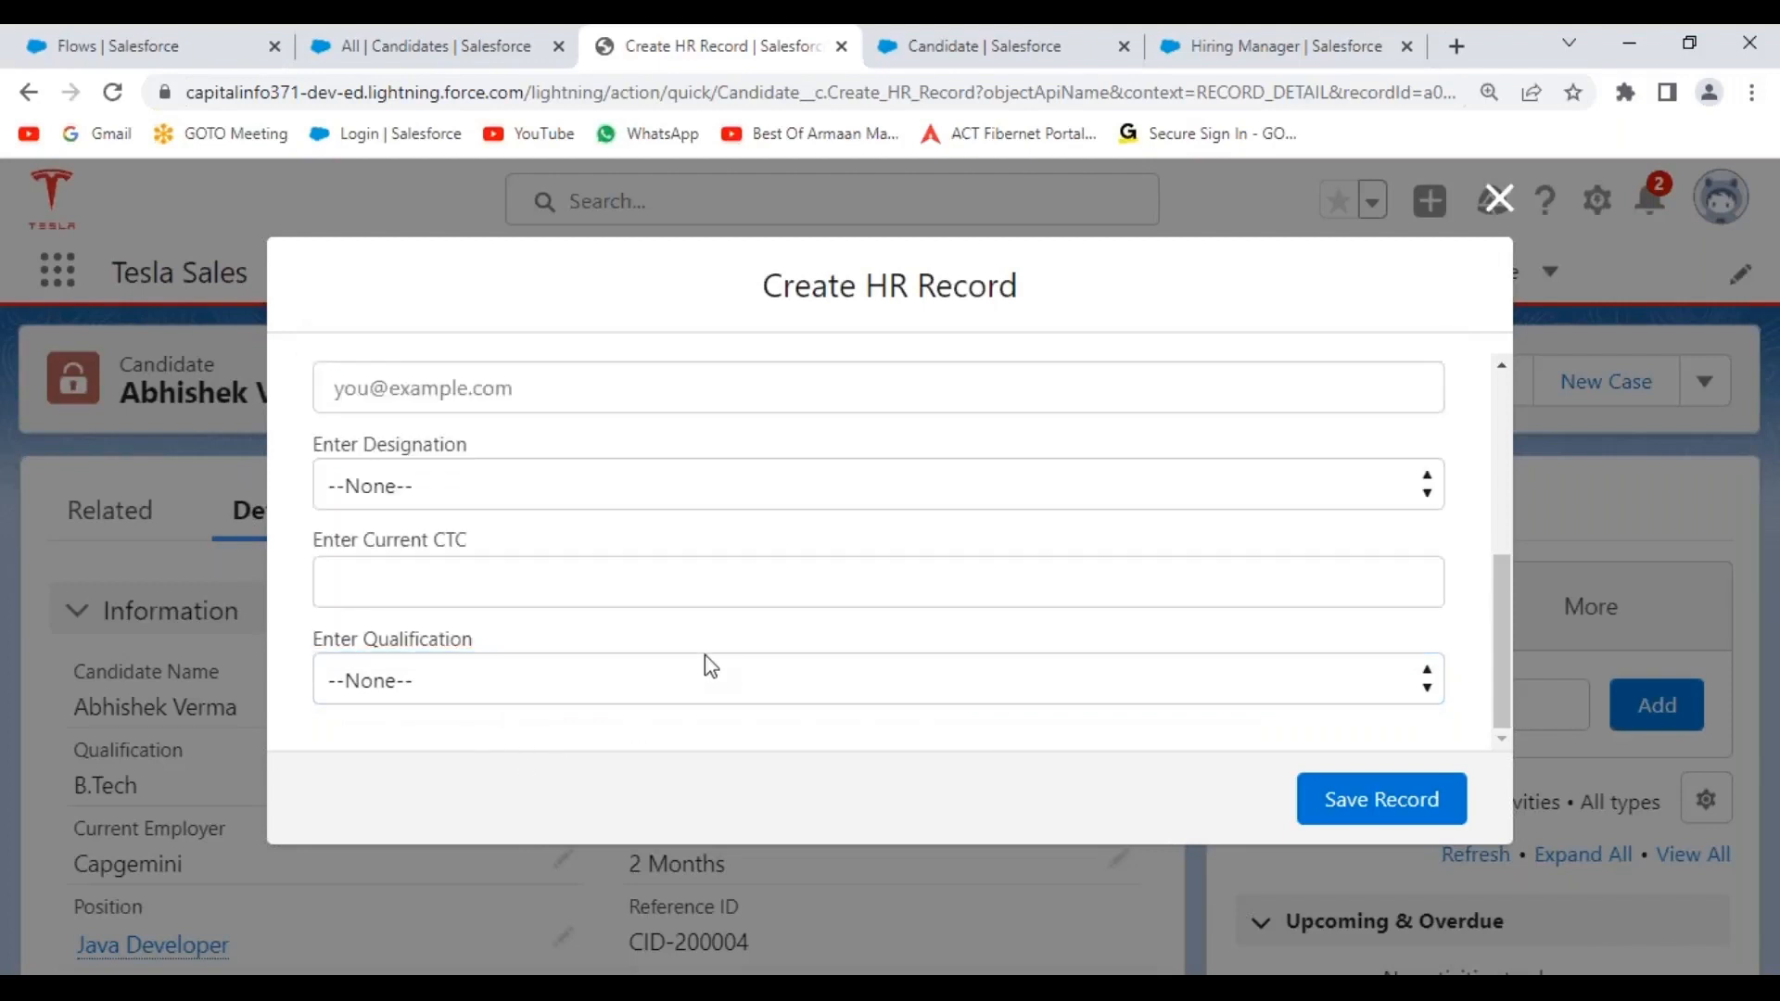
scroll(705, 654, up, 5)
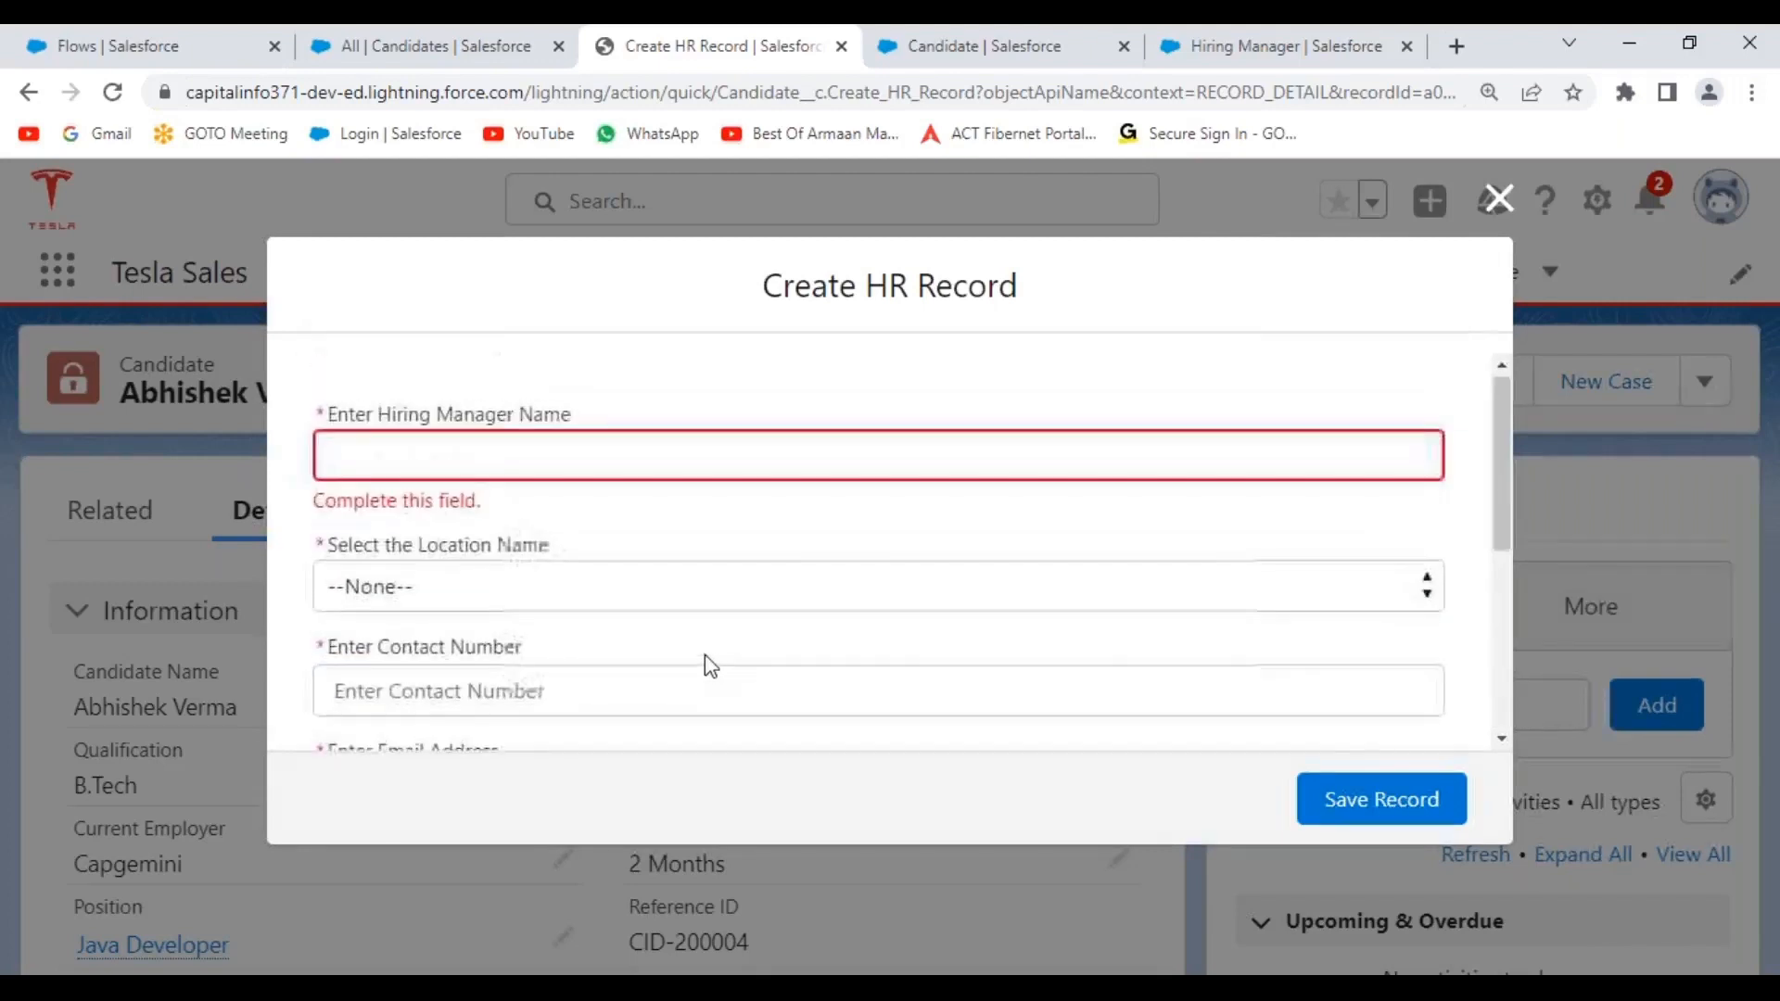
click(431, 457)
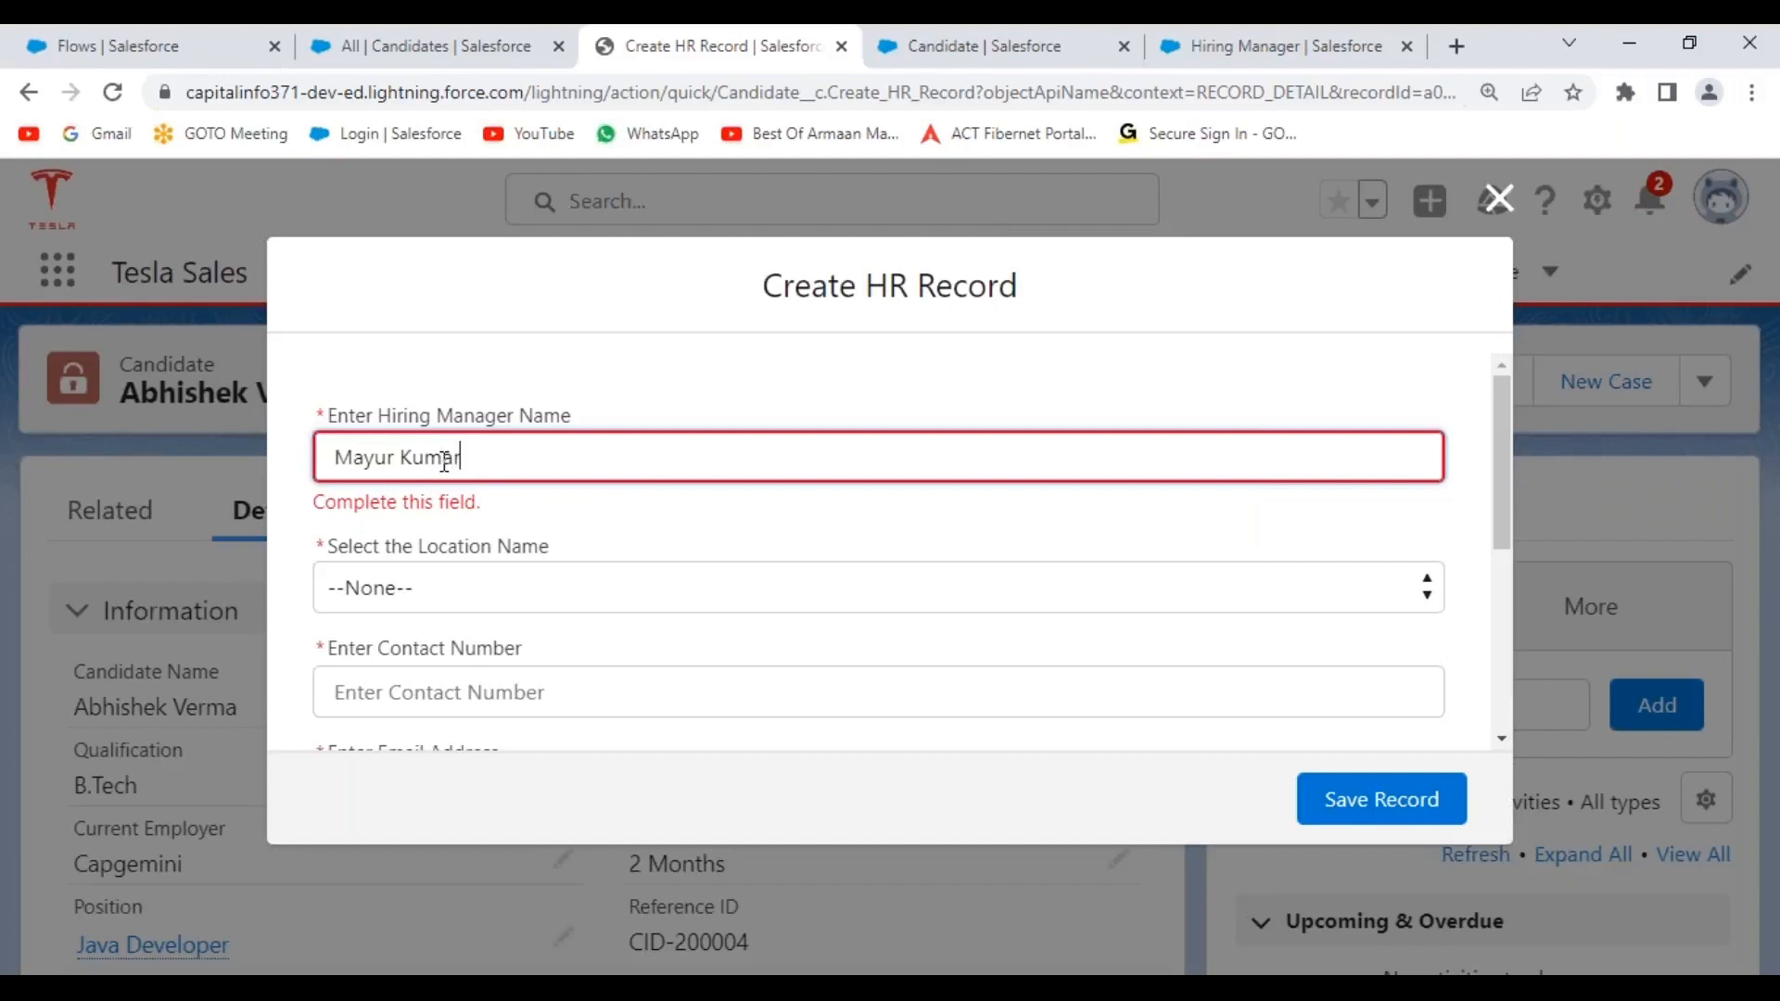
Set the location to Mumbai and enter the candidate's contact number and e-mail address.
click(607, 547)
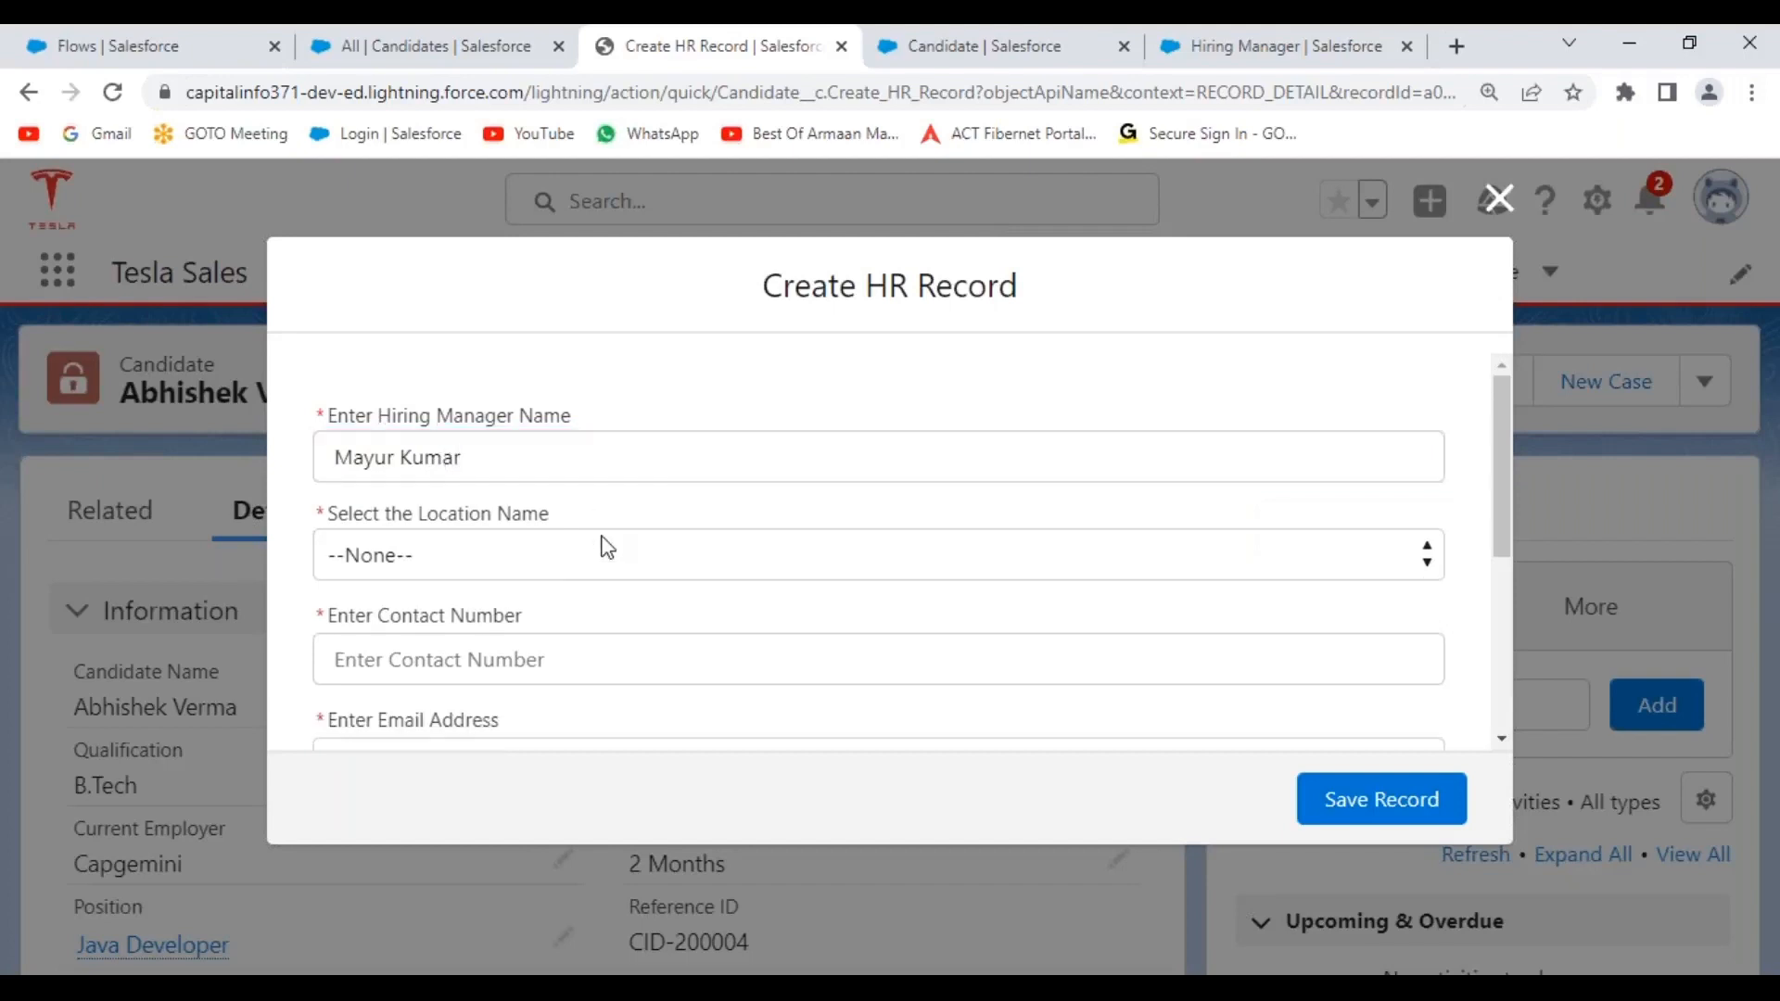
click(480, 561)
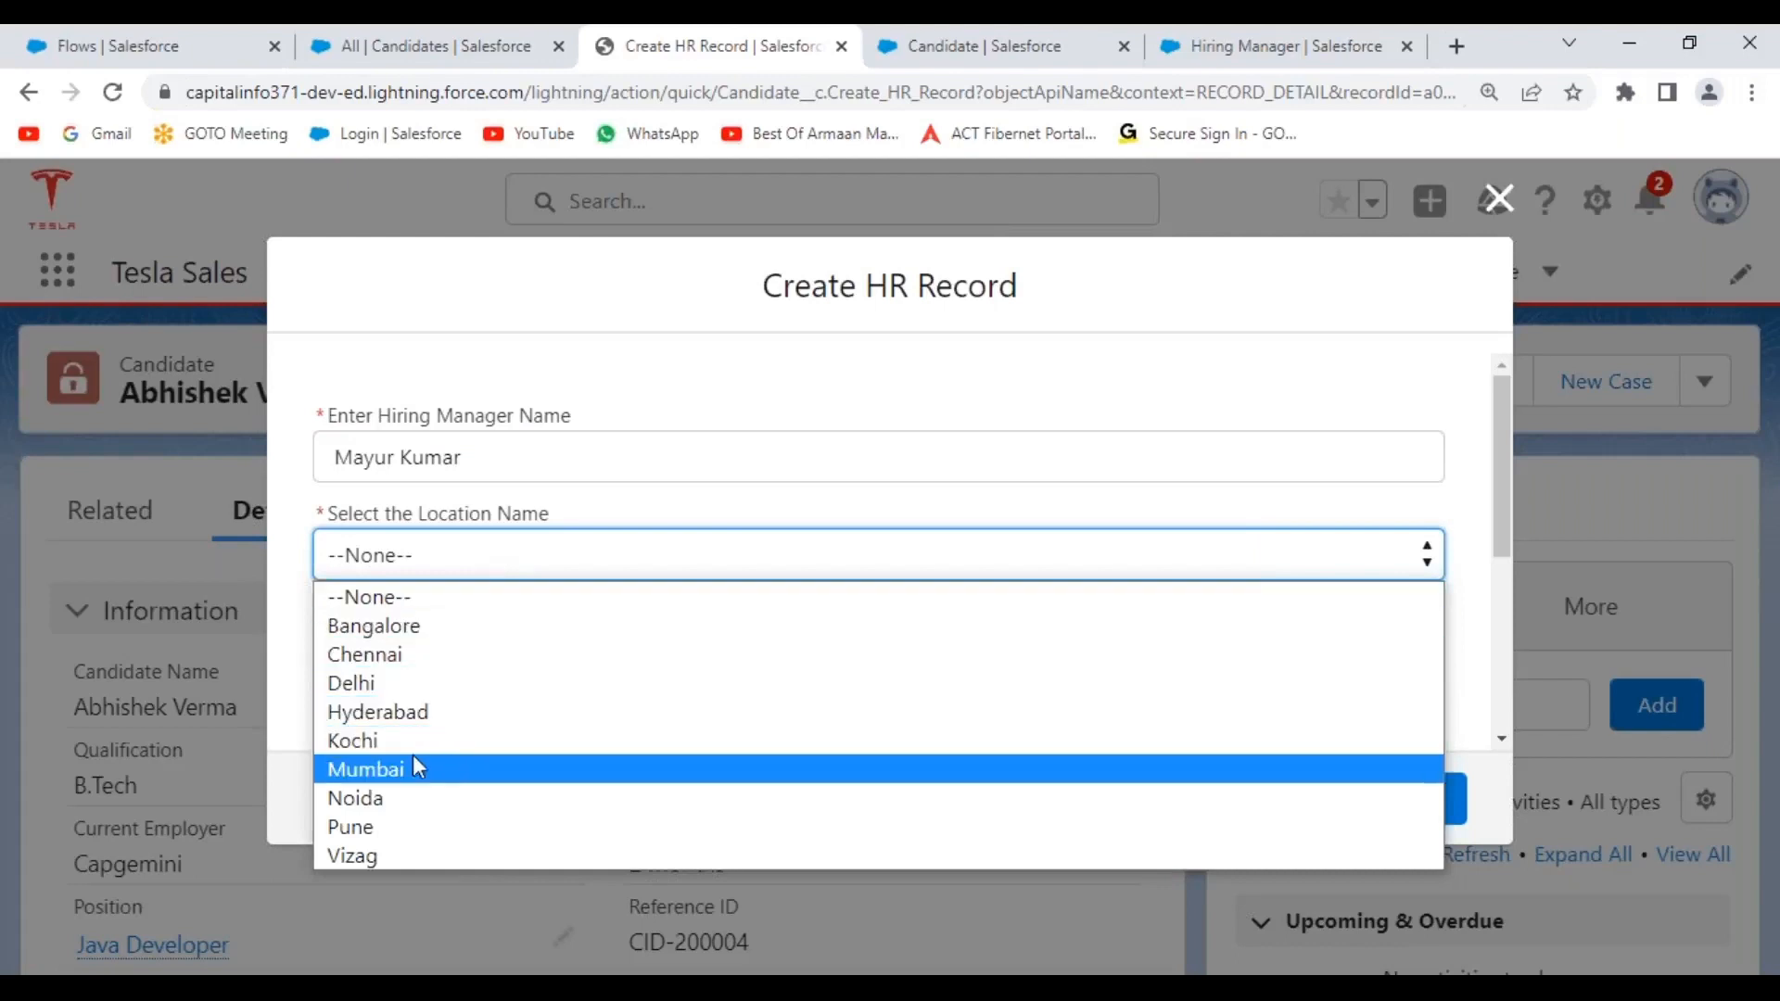
click(414, 779)
click(452, 656)
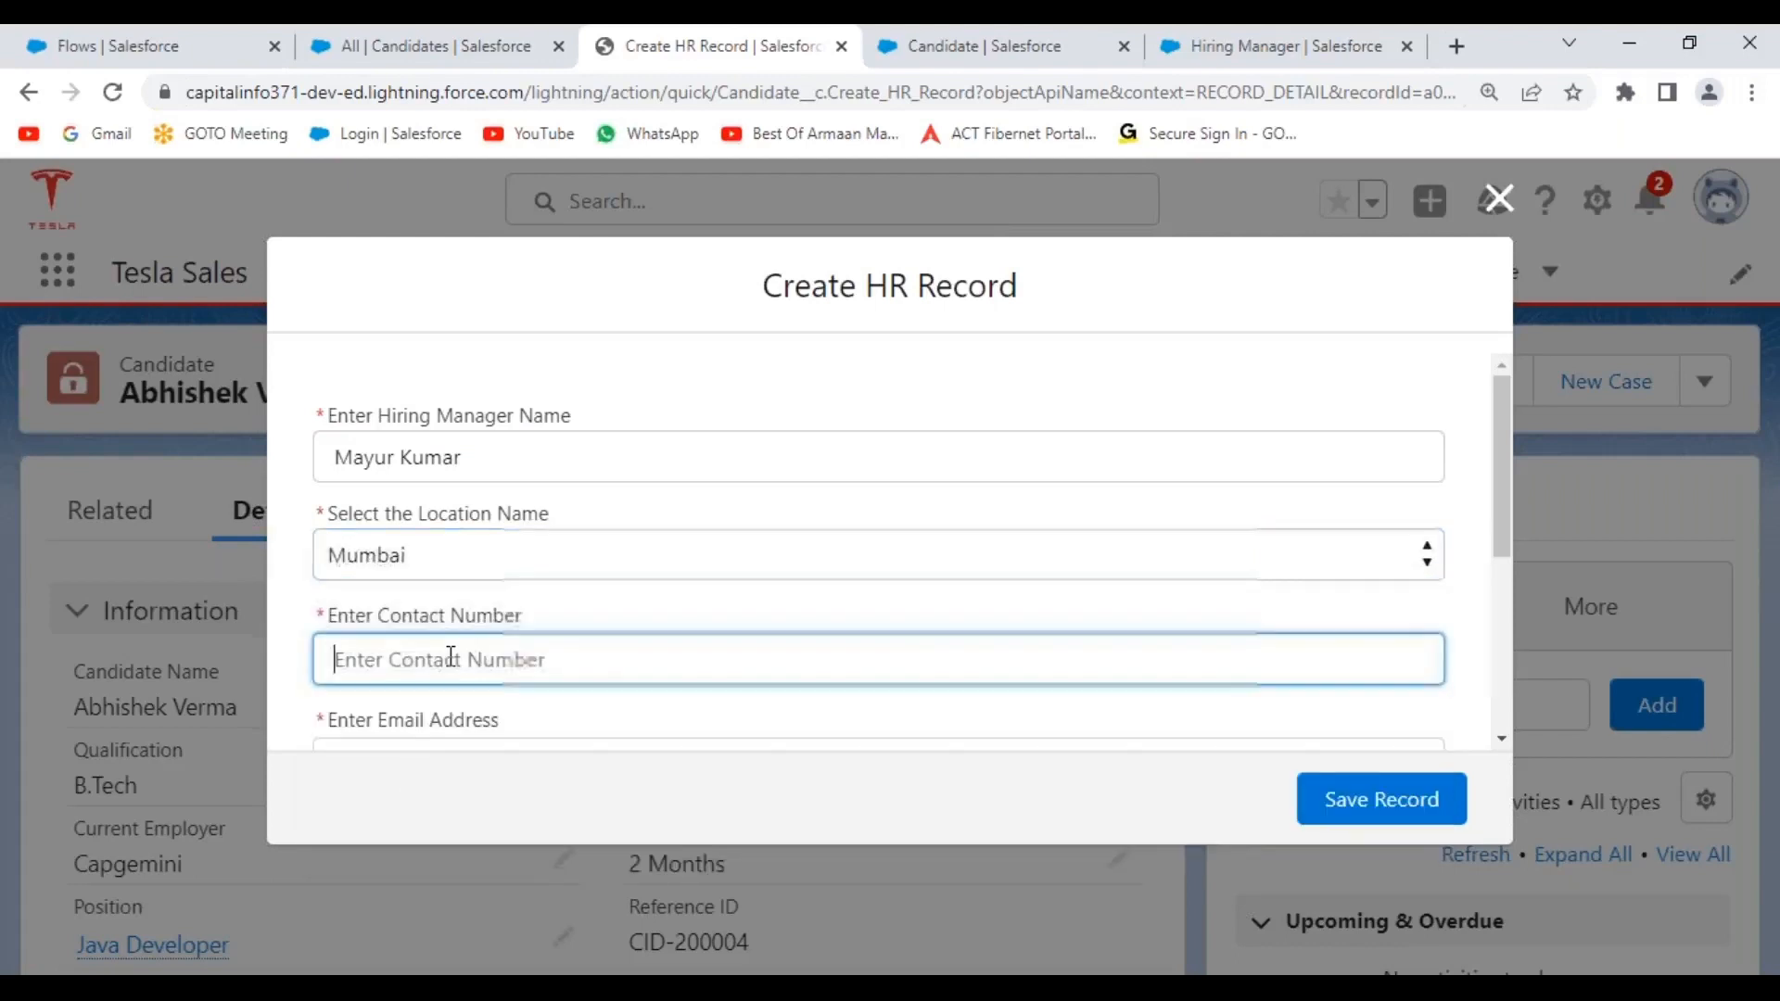
scroll(469, 557, down, 3)
click(437, 501)
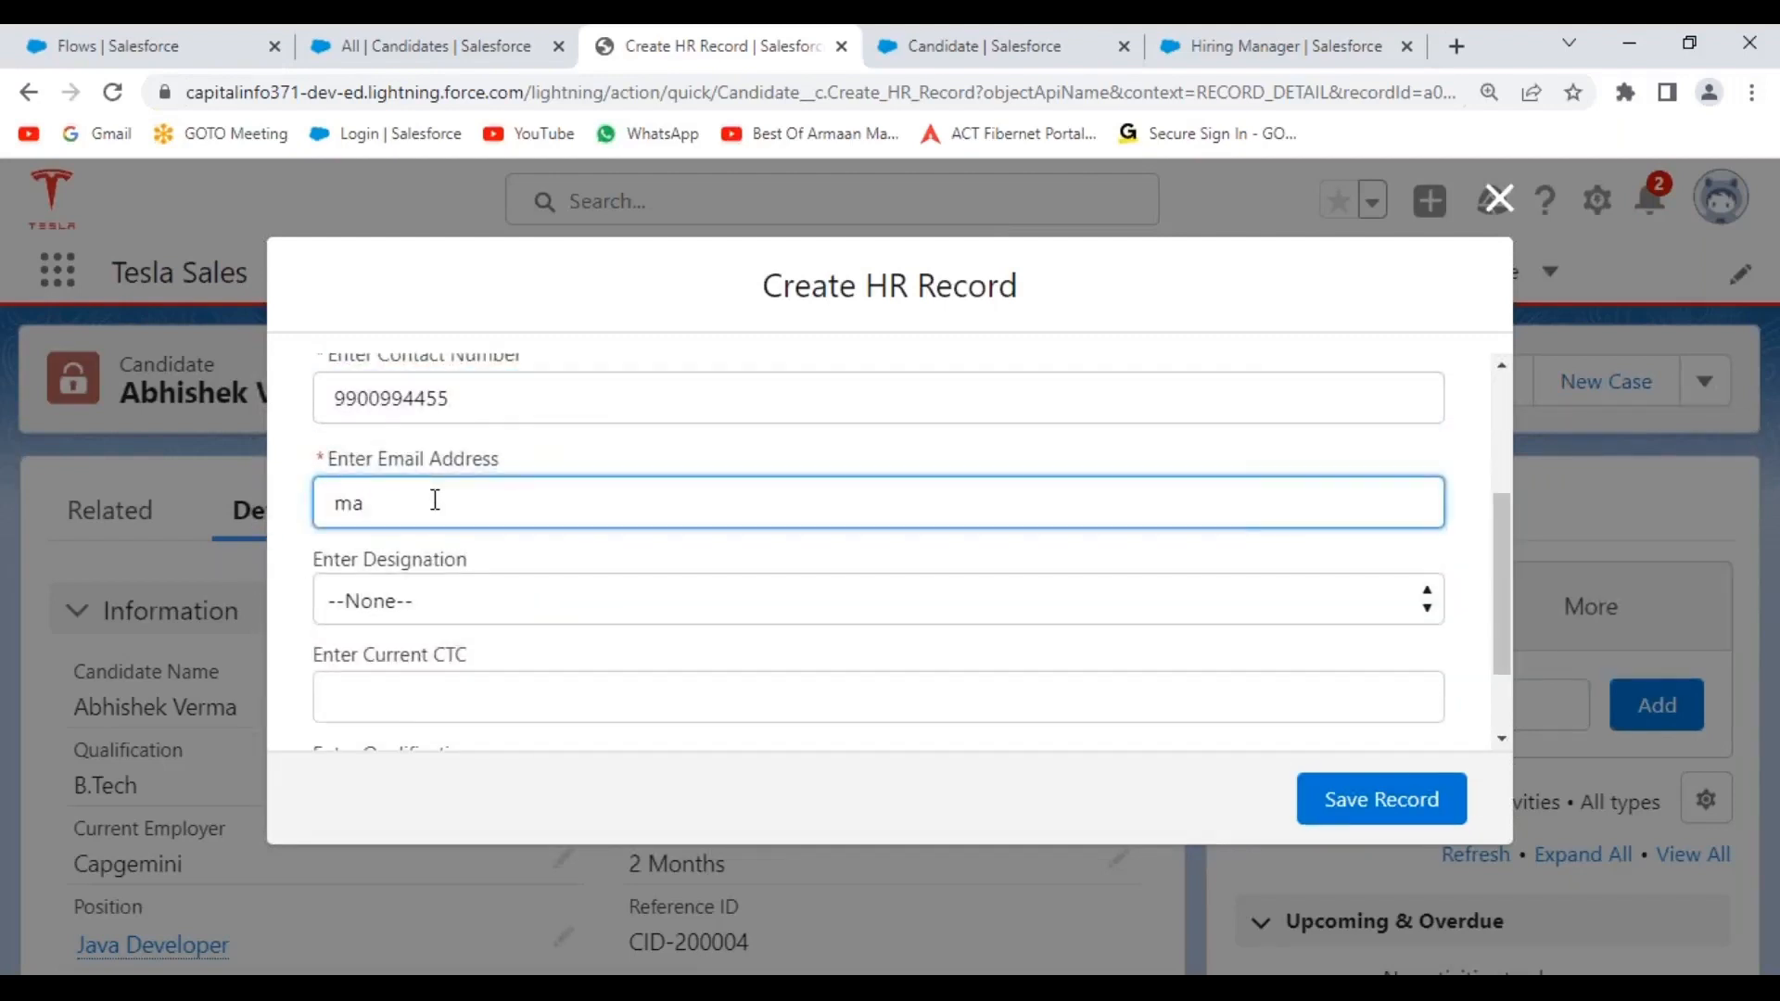
Set designation HR Manager, current CTC 1500000 and qualification MBA.
scroll(517, 506, down, 1)
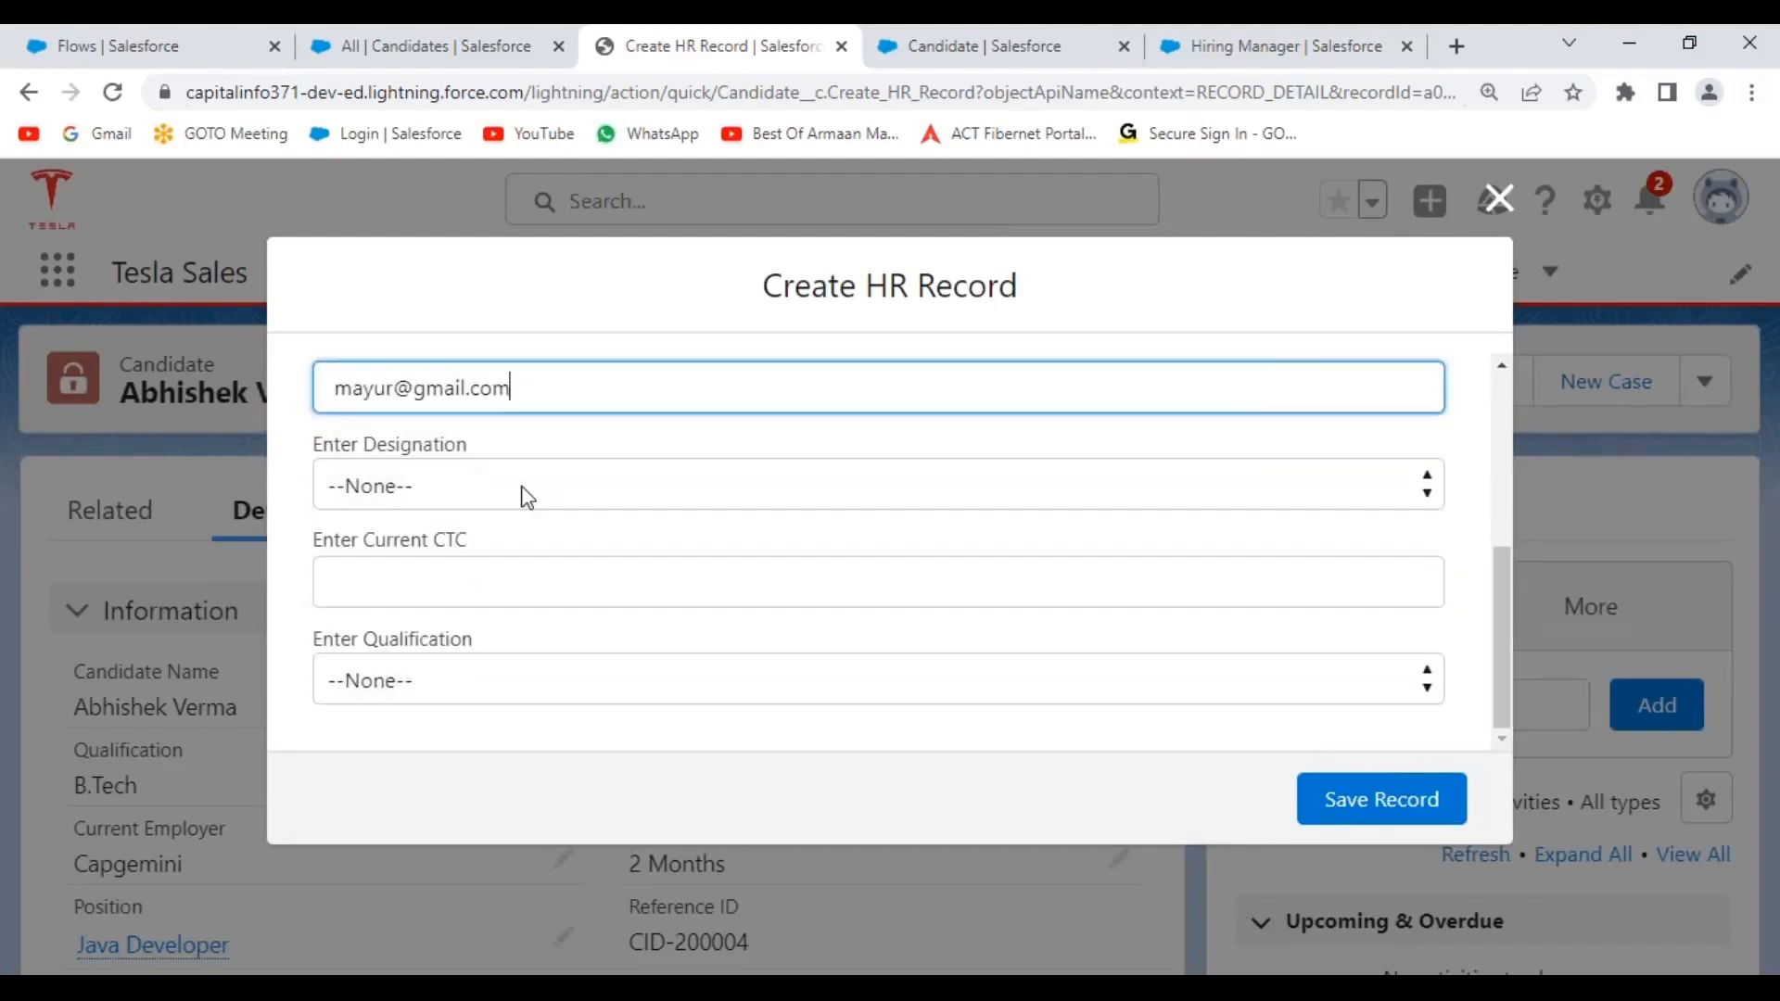
click(521, 487)
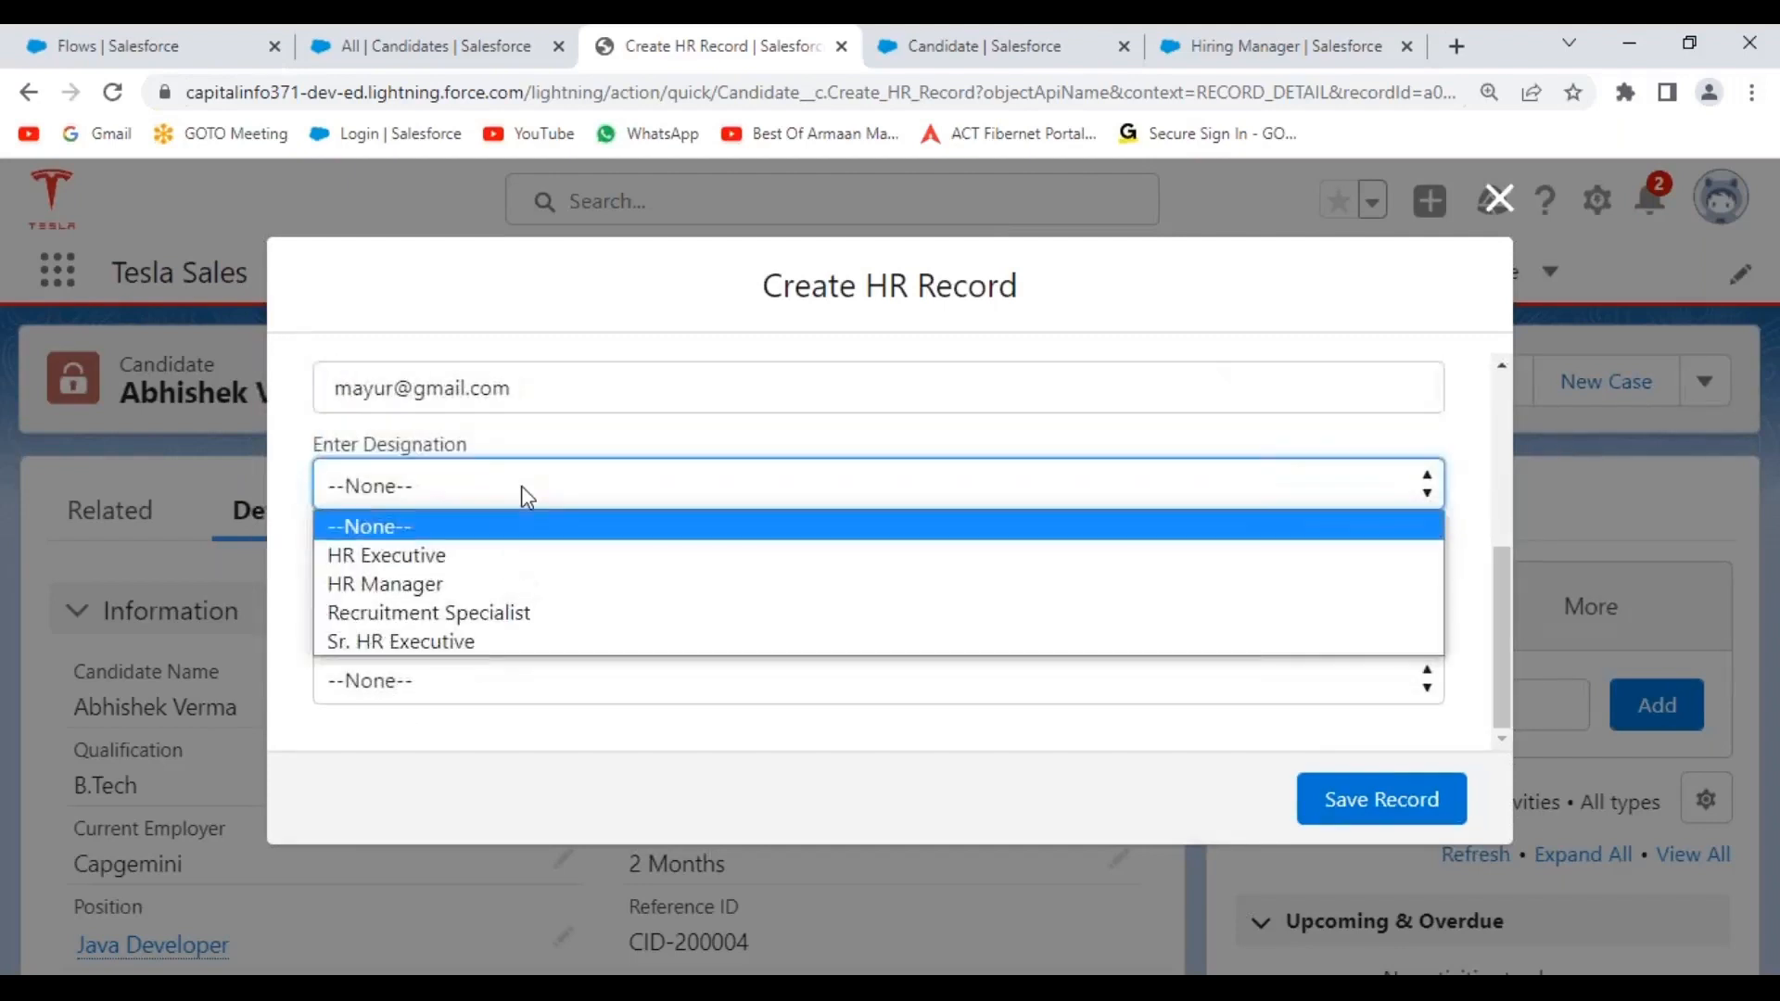
click(426, 585)
click(396, 593)
text(1500000)
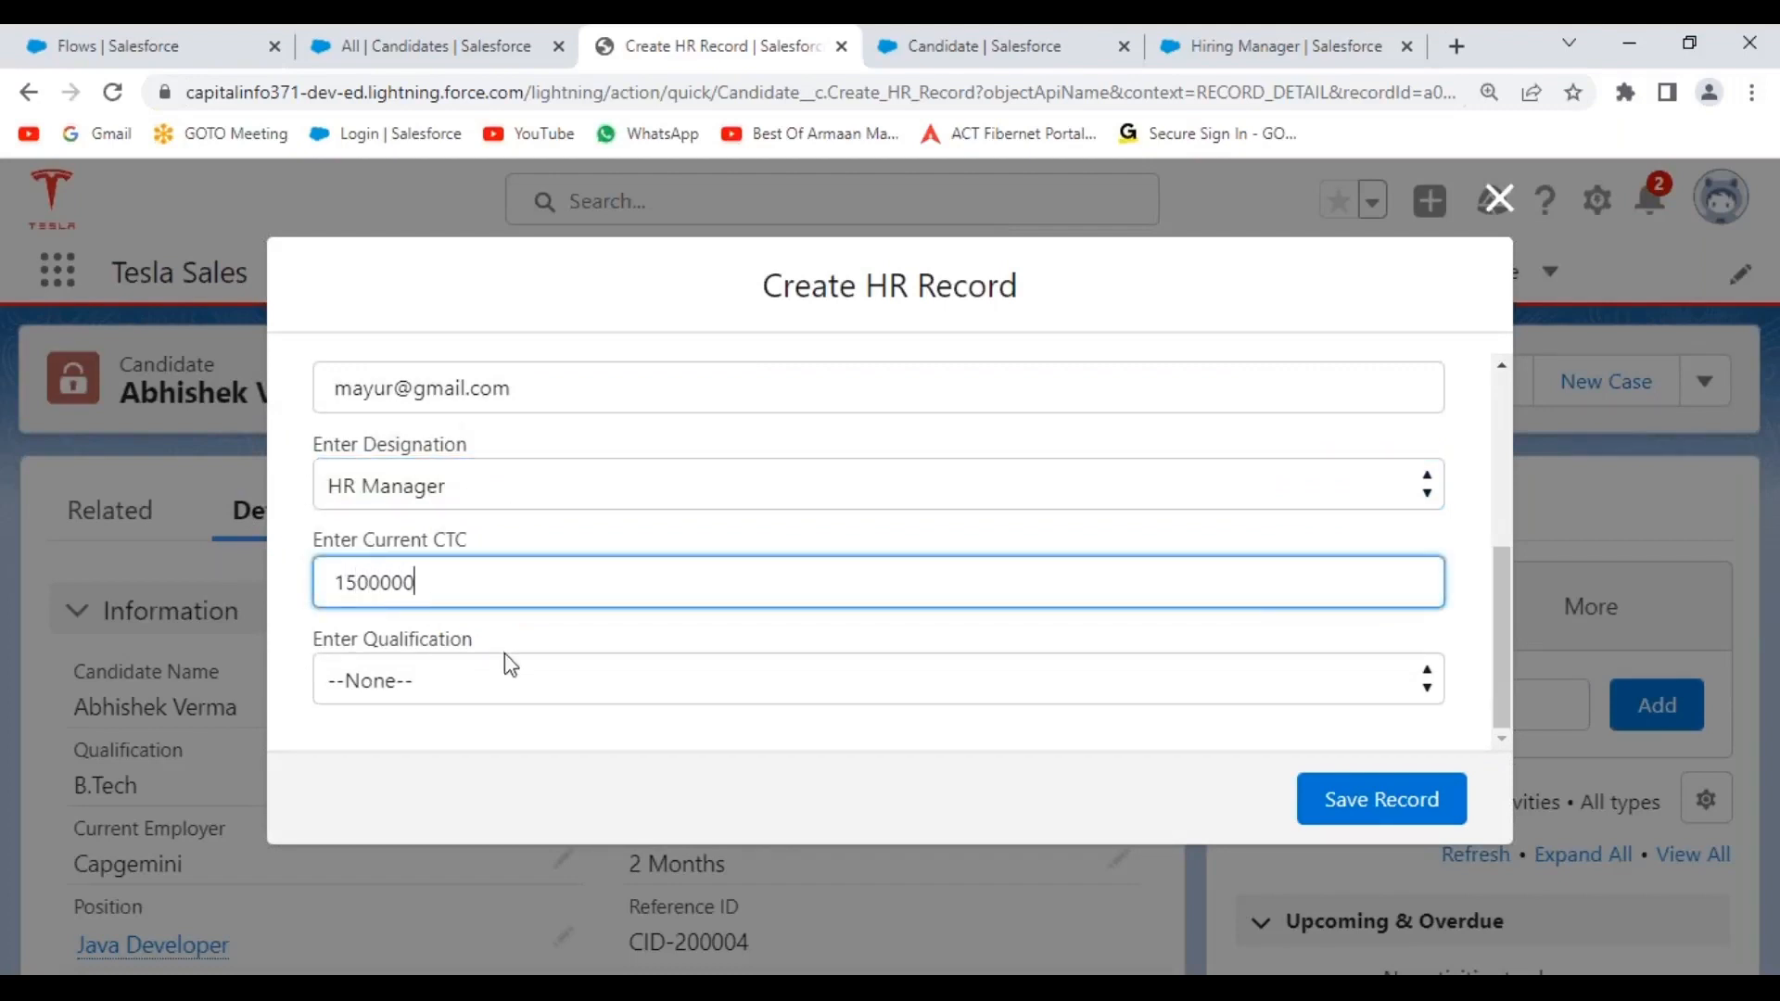
click(586, 697)
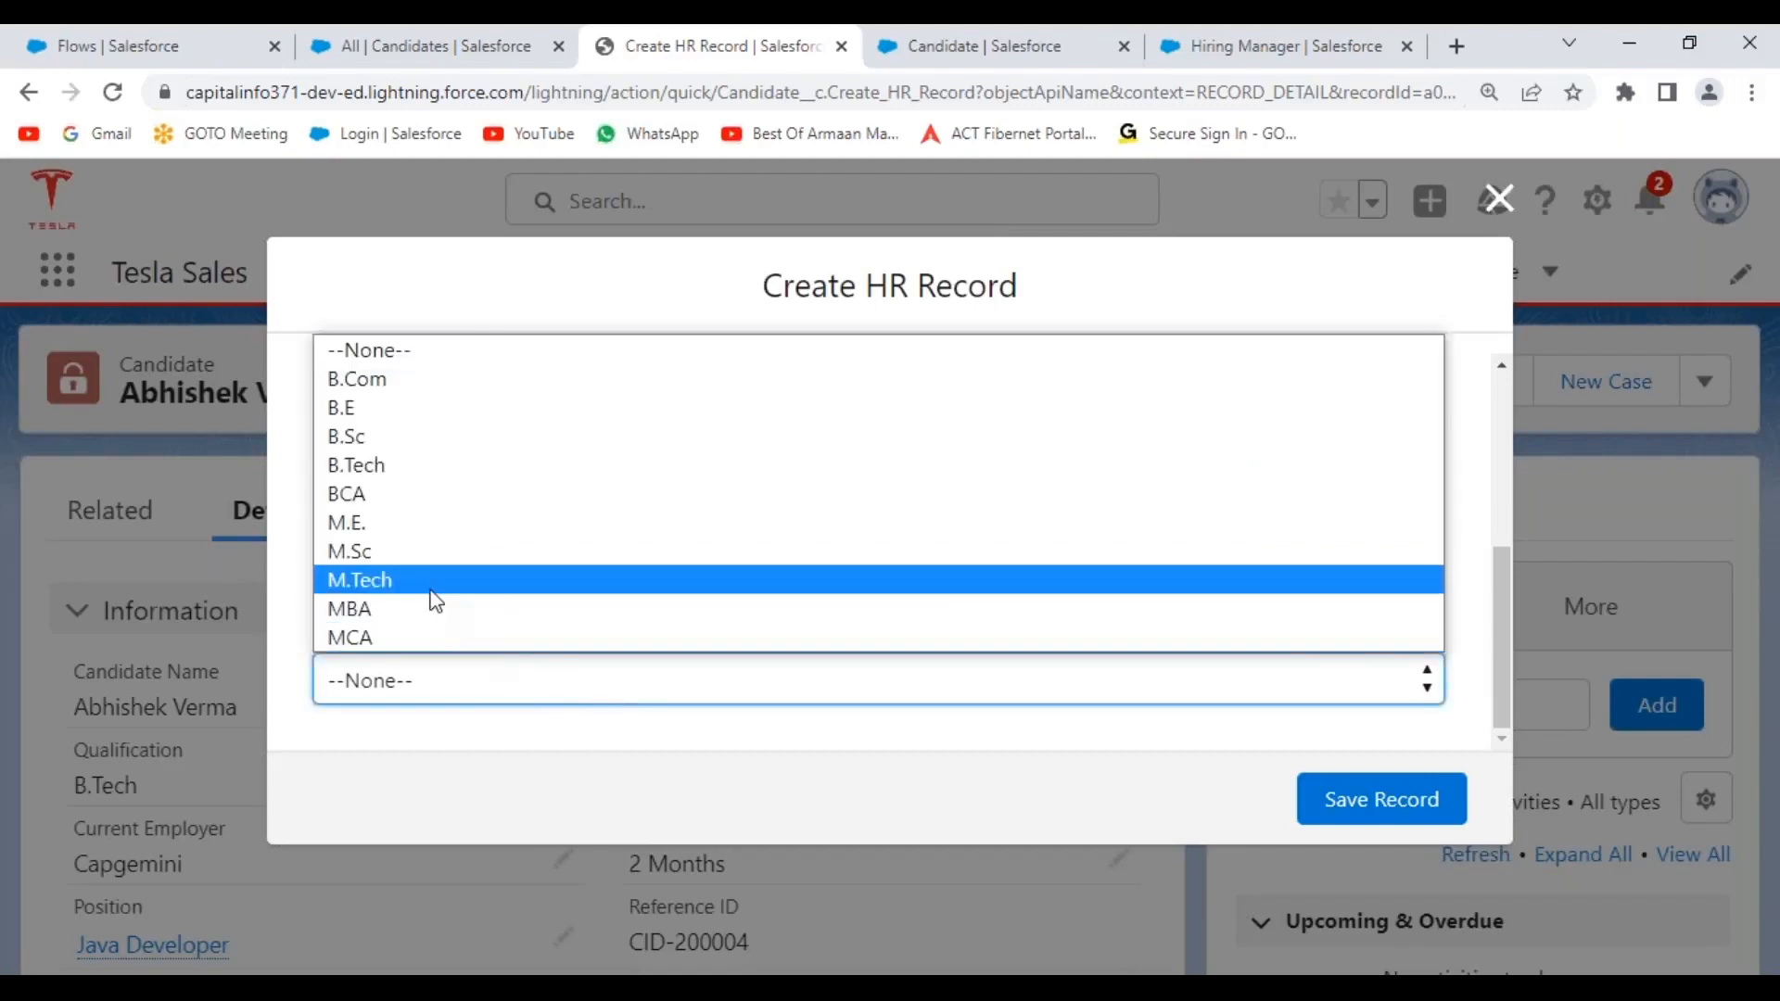
click(394, 609)
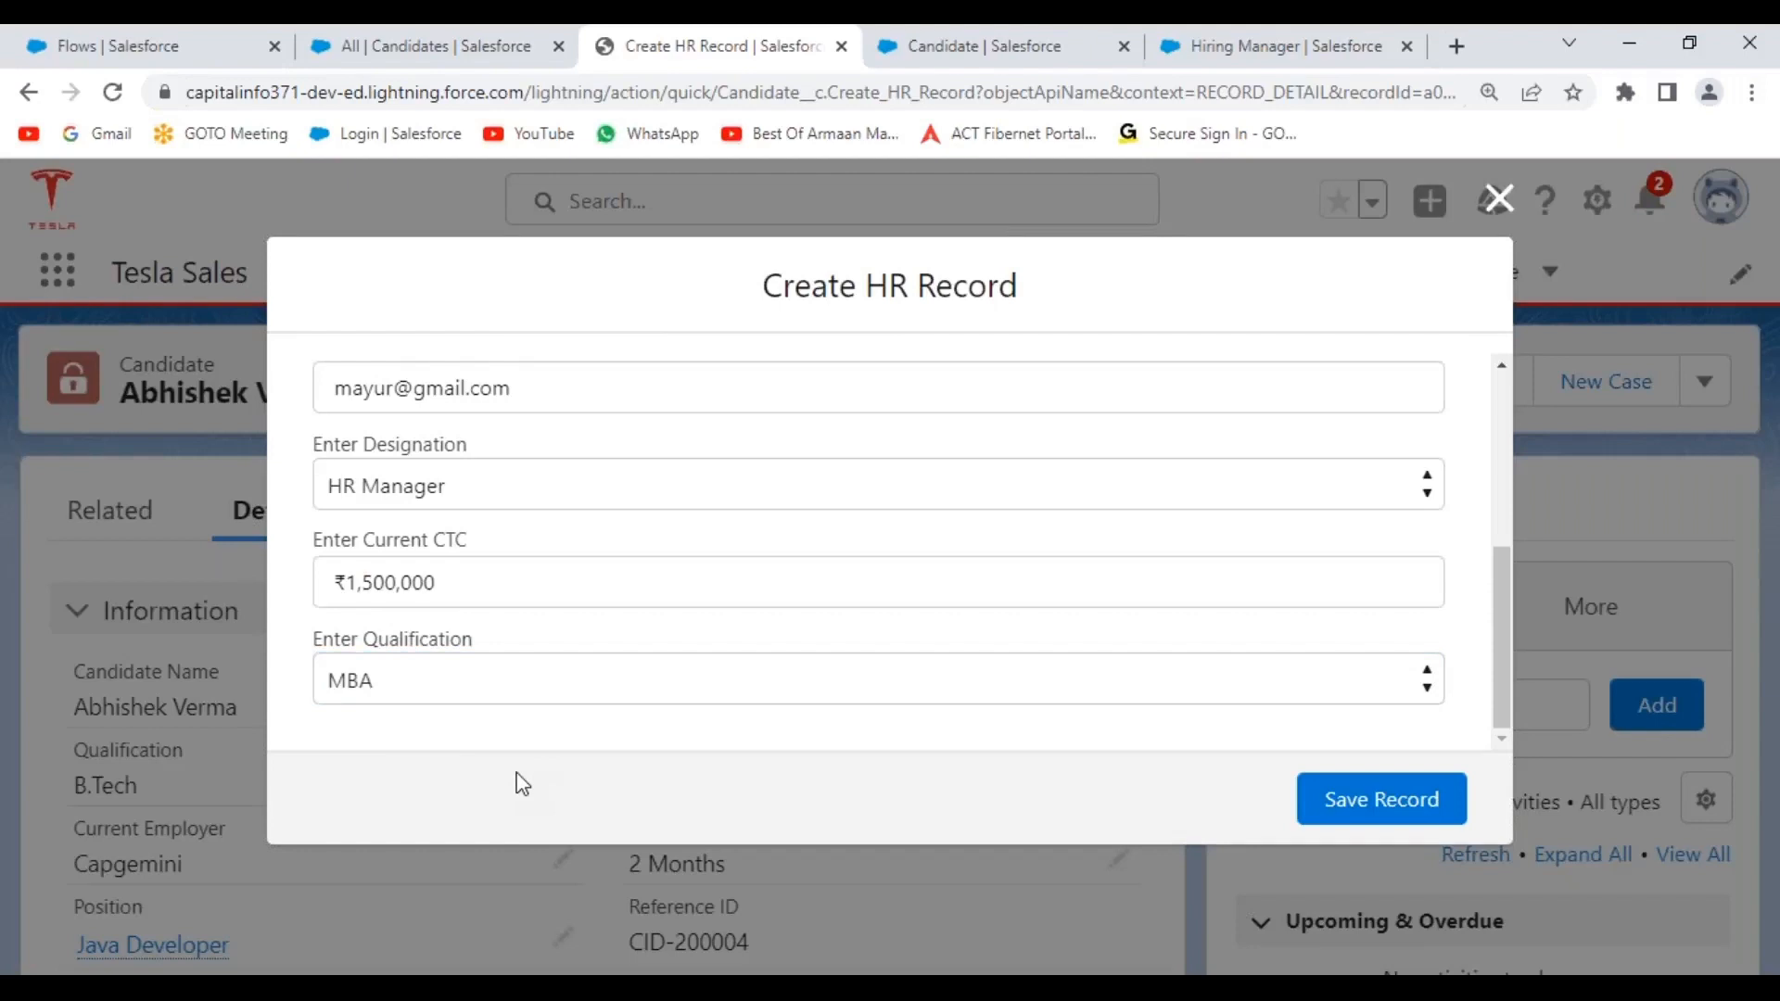
Save the HR record, glance at the record actions menu, then go to Hiring Managers.
click(1402, 803)
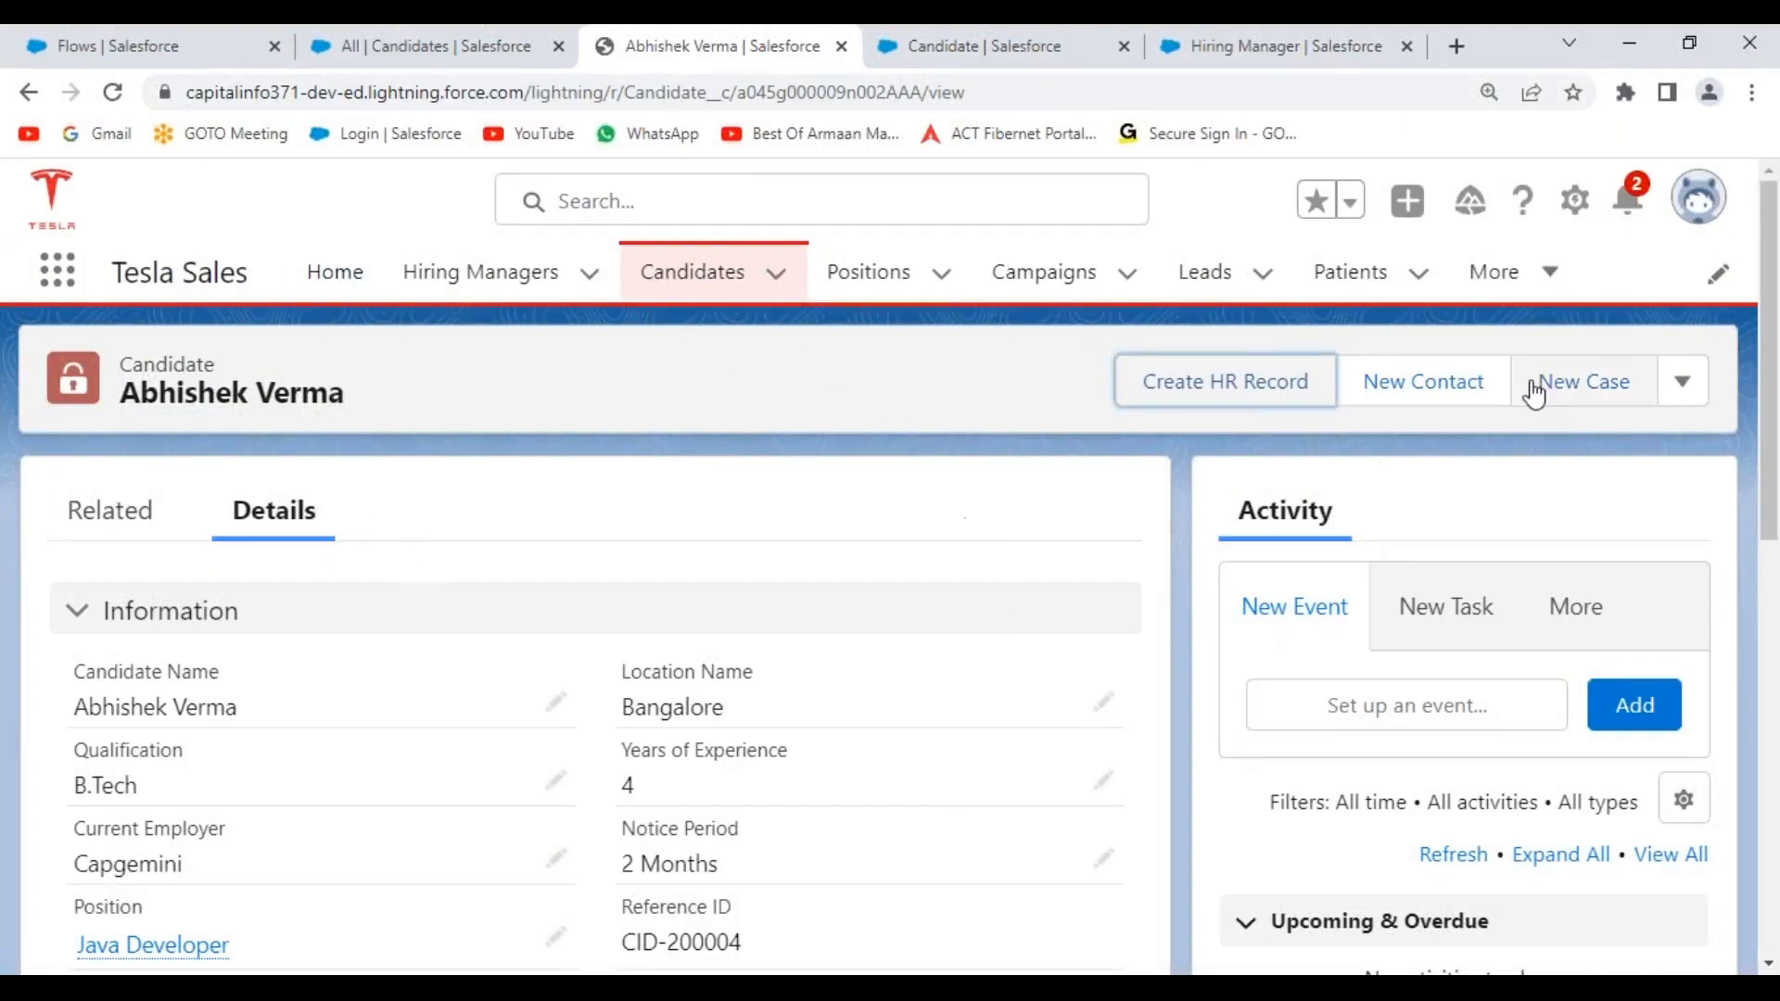
click(1690, 397)
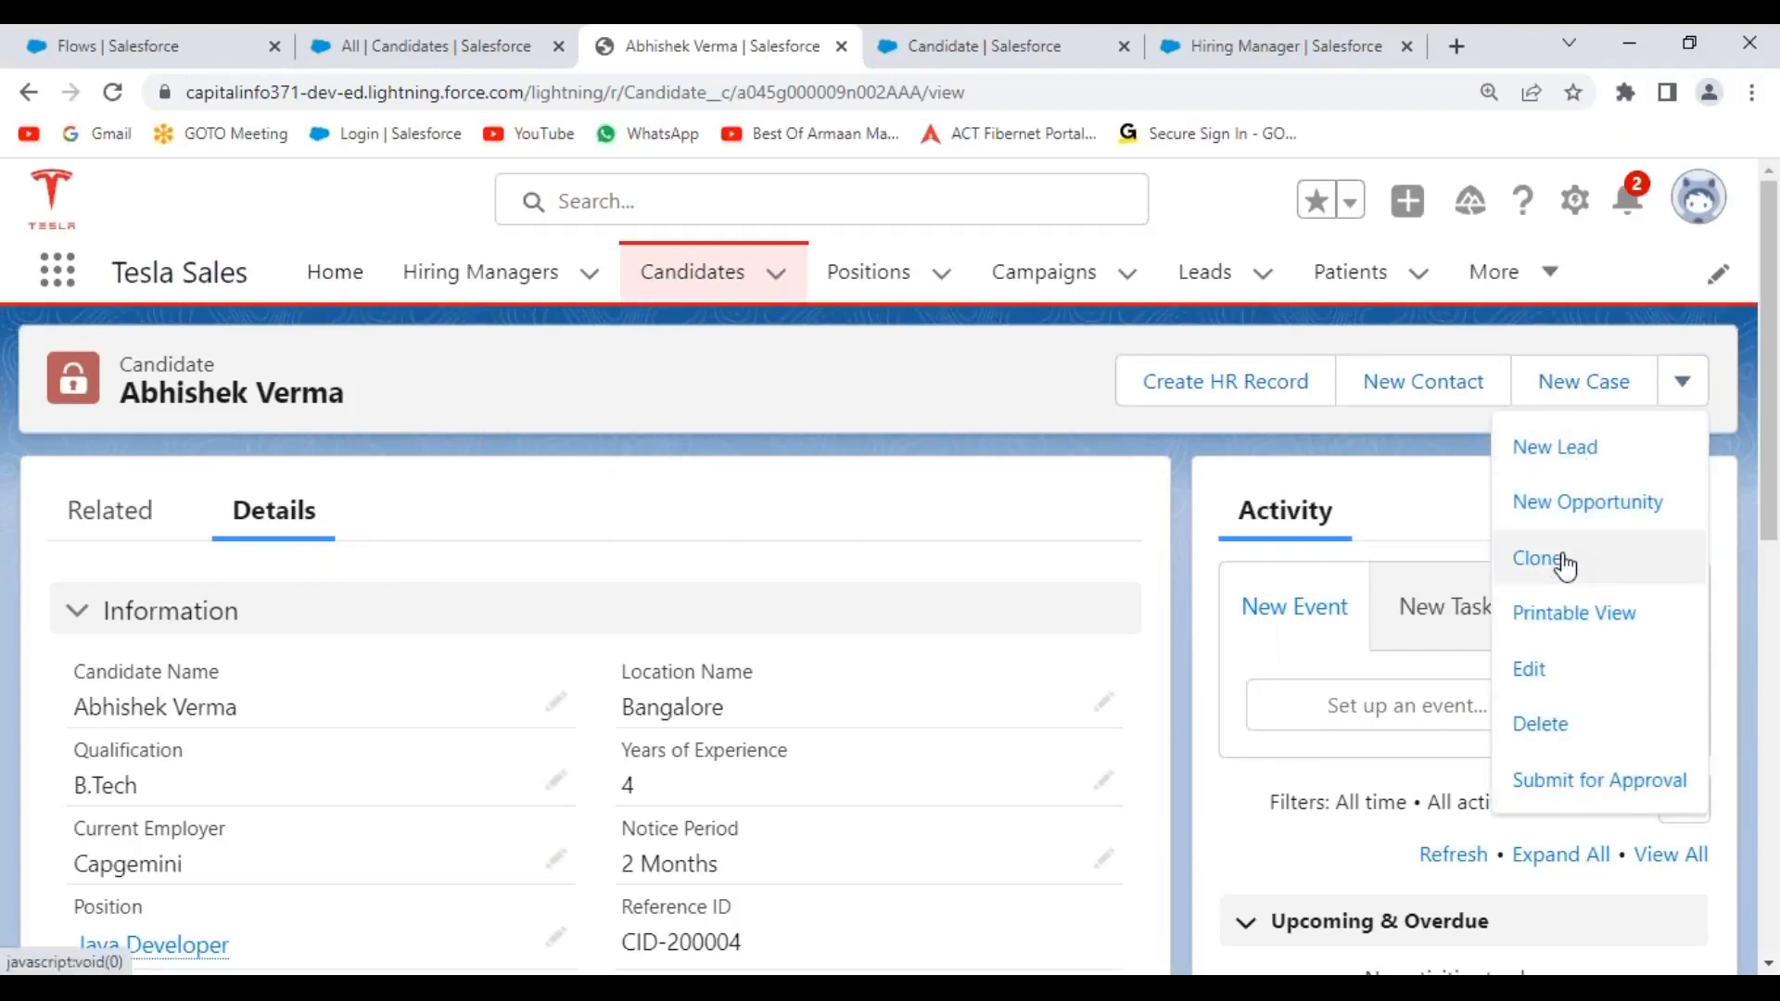
click(928, 358)
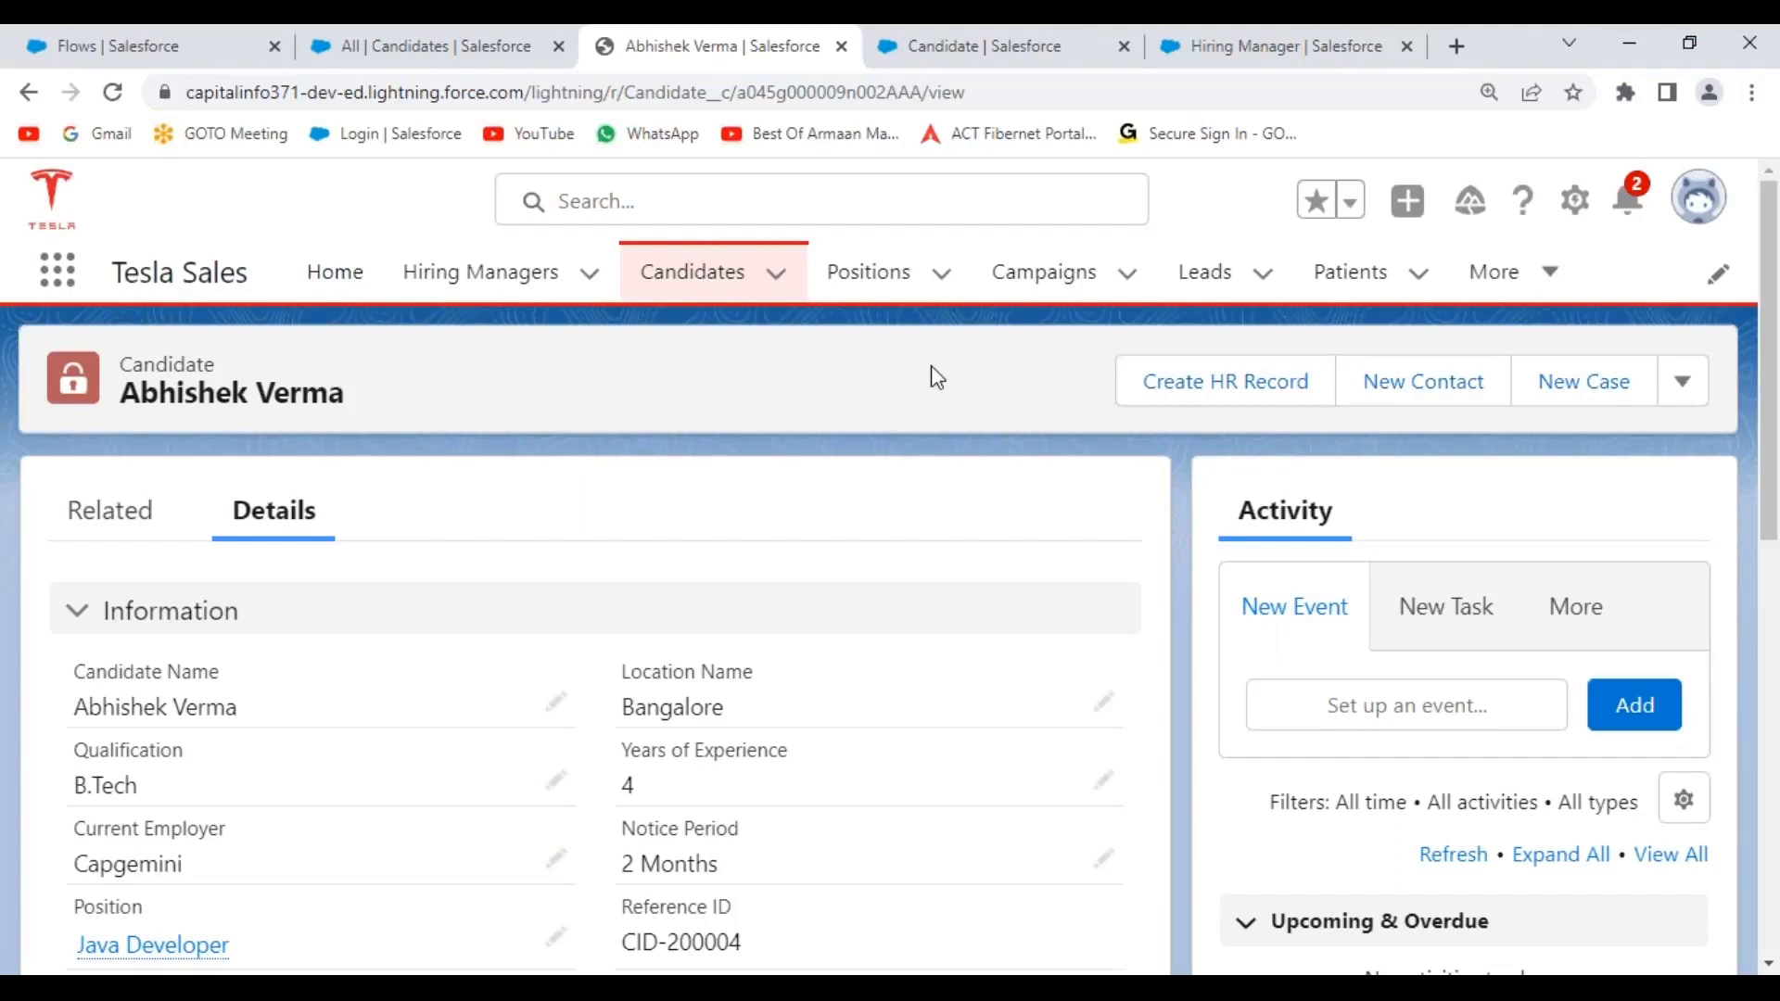
click(480, 286)
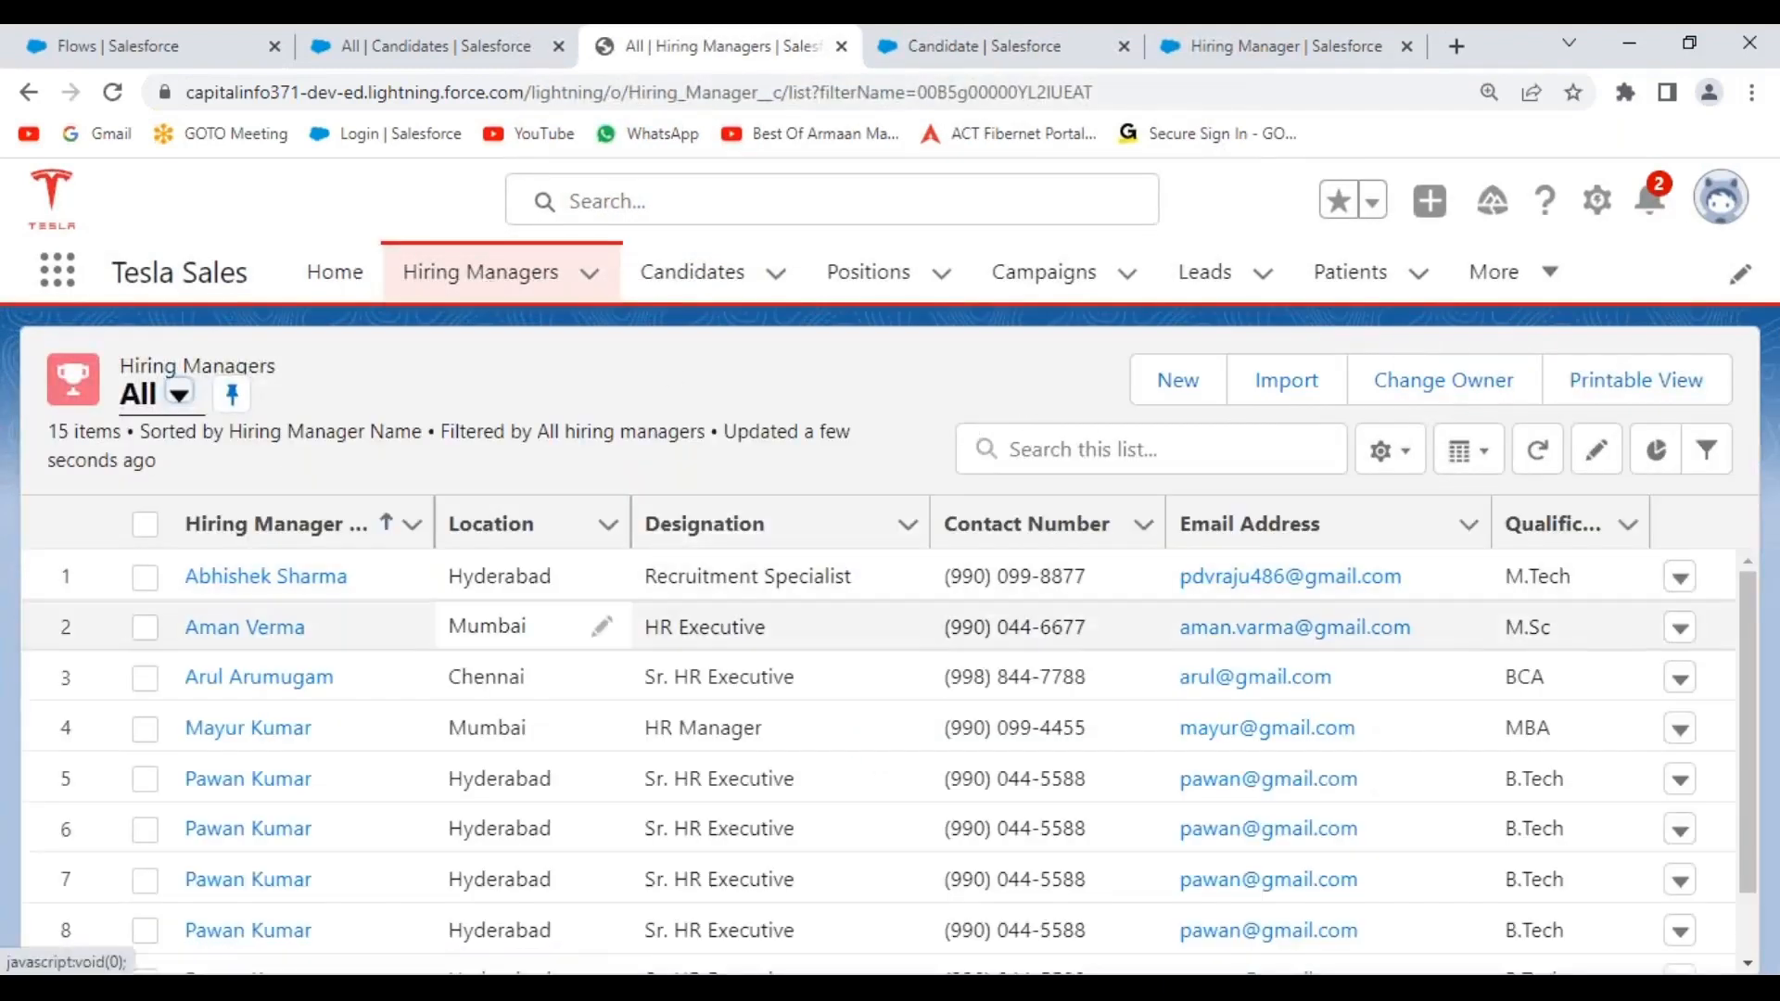
Open the new Mumbai HR Manager record and scroll through its Details tab.
click(250, 729)
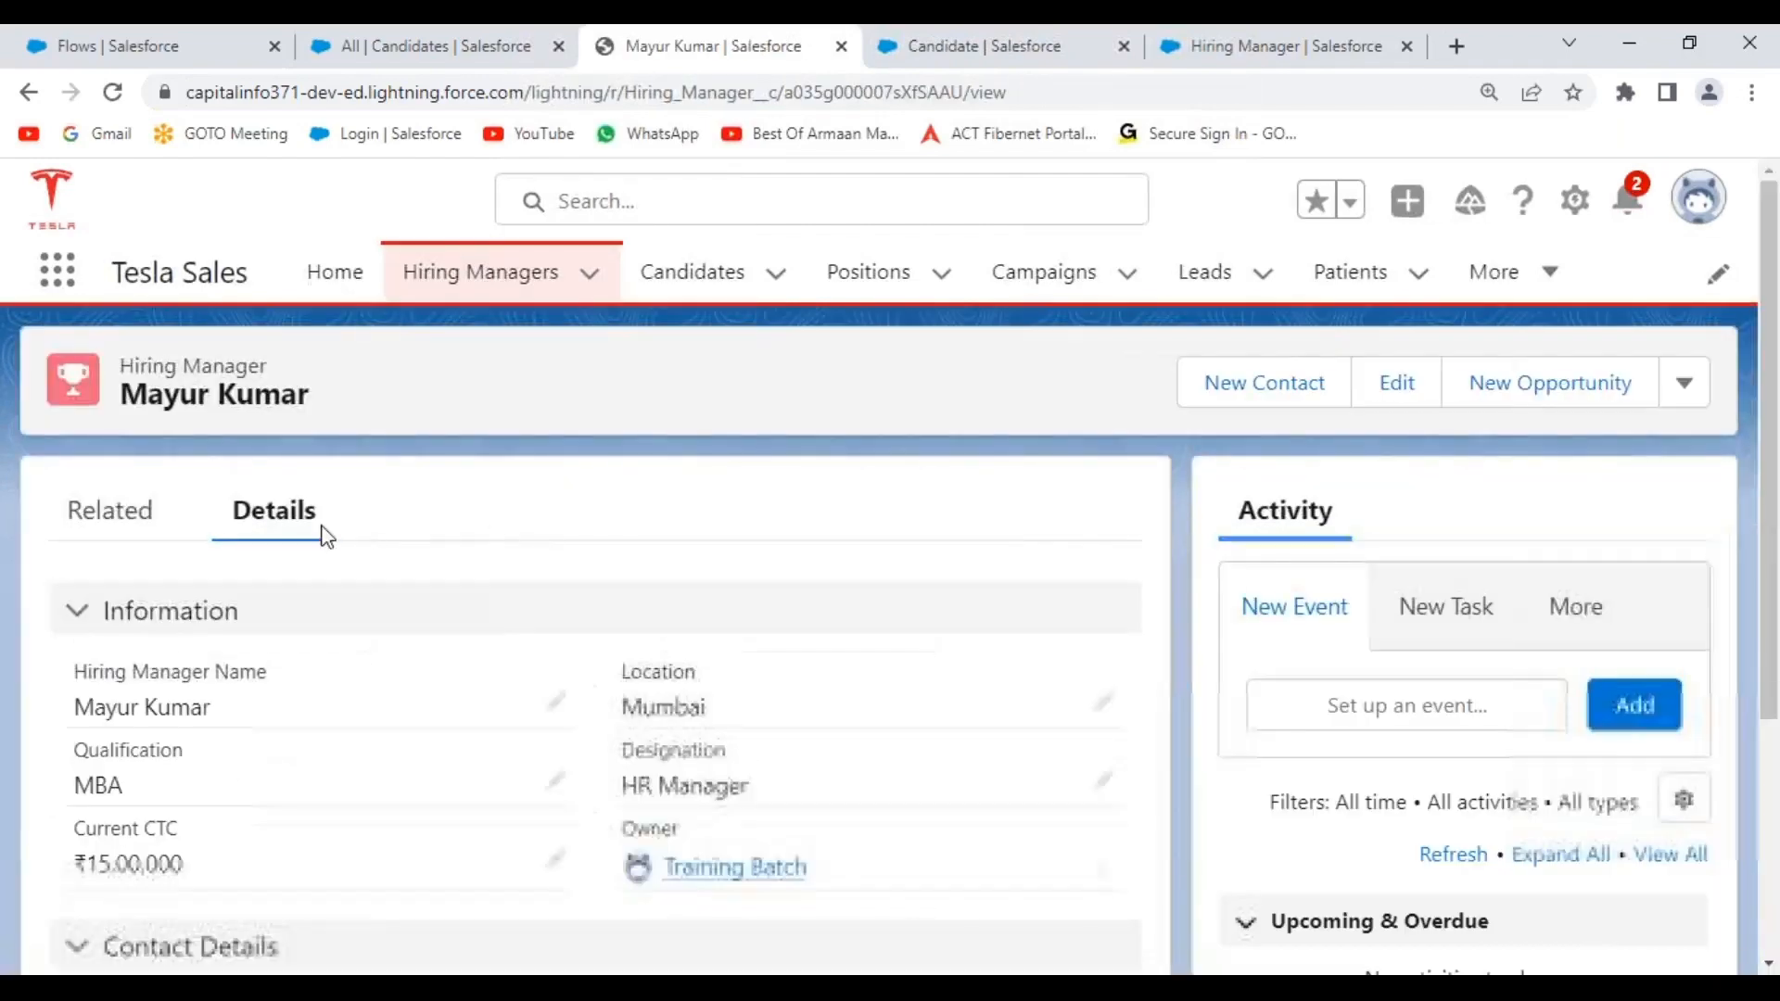
scroll(338, 516, down, 3)
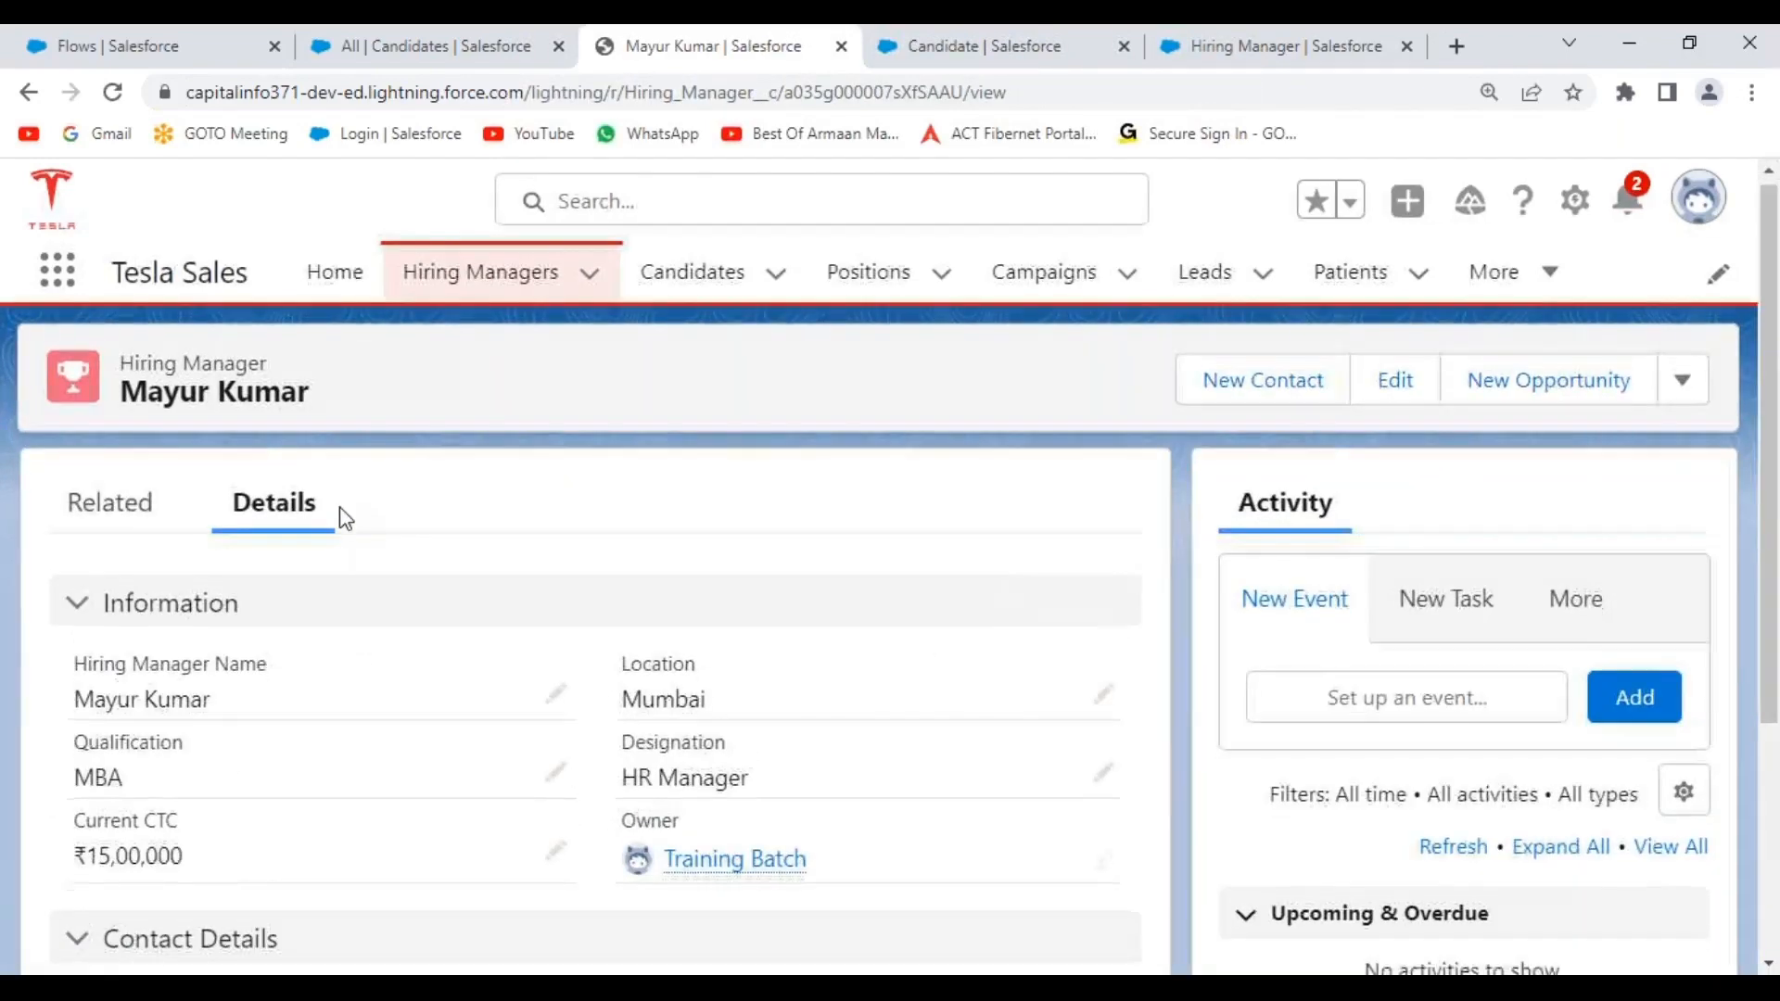
scroll(419, 588, down, 2)
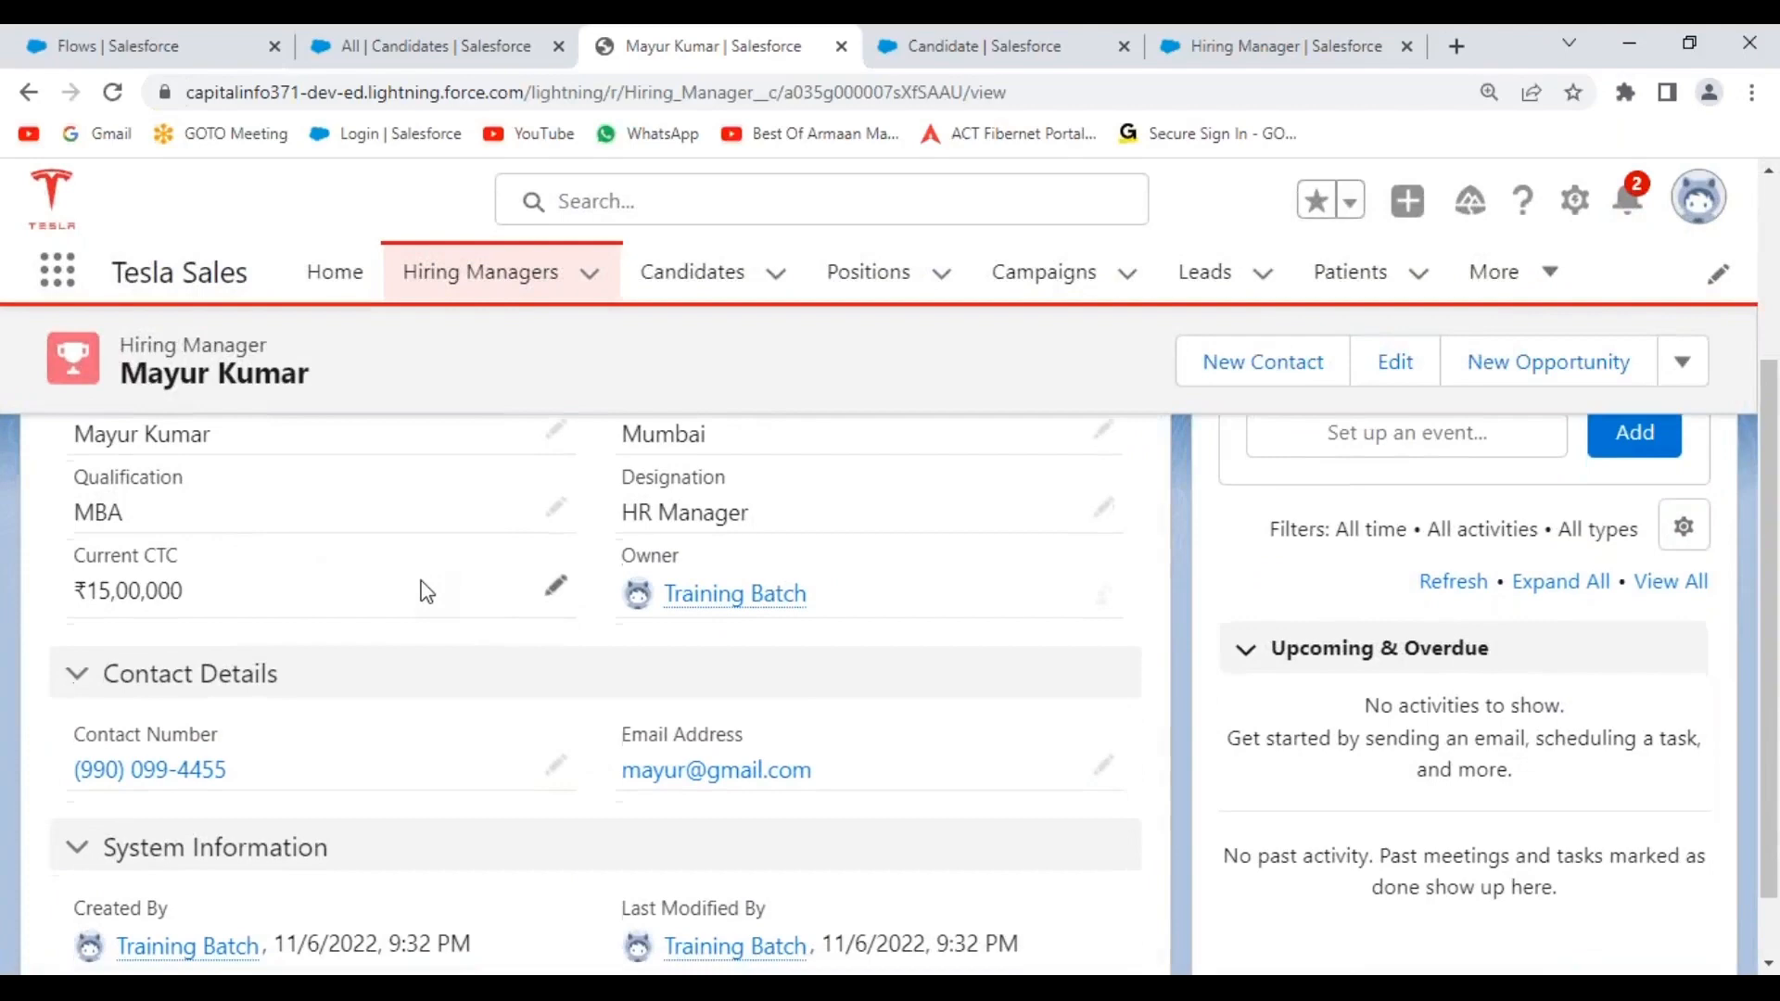
scroll(419, 588, up, 4)
scroll(419, 588, down, 4)
scroll(594, 649, up, 4)
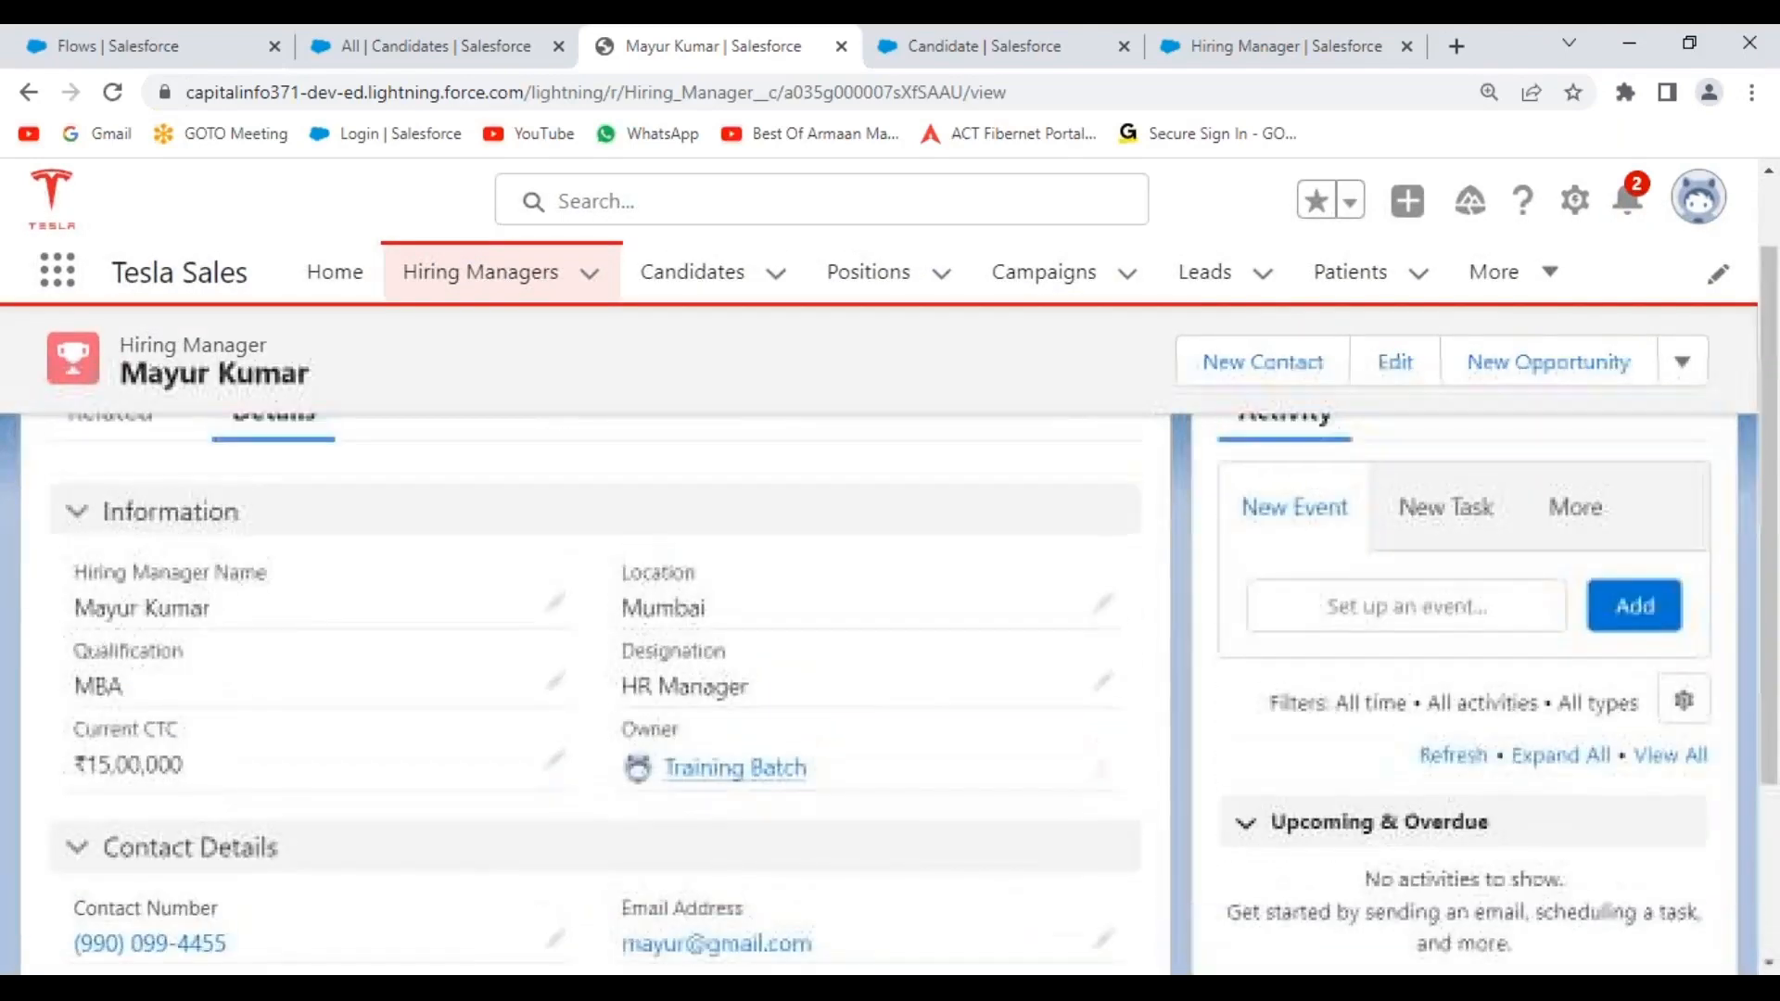
scroll(442, 378, down, 4)
scroll(442, 378, up, 4)
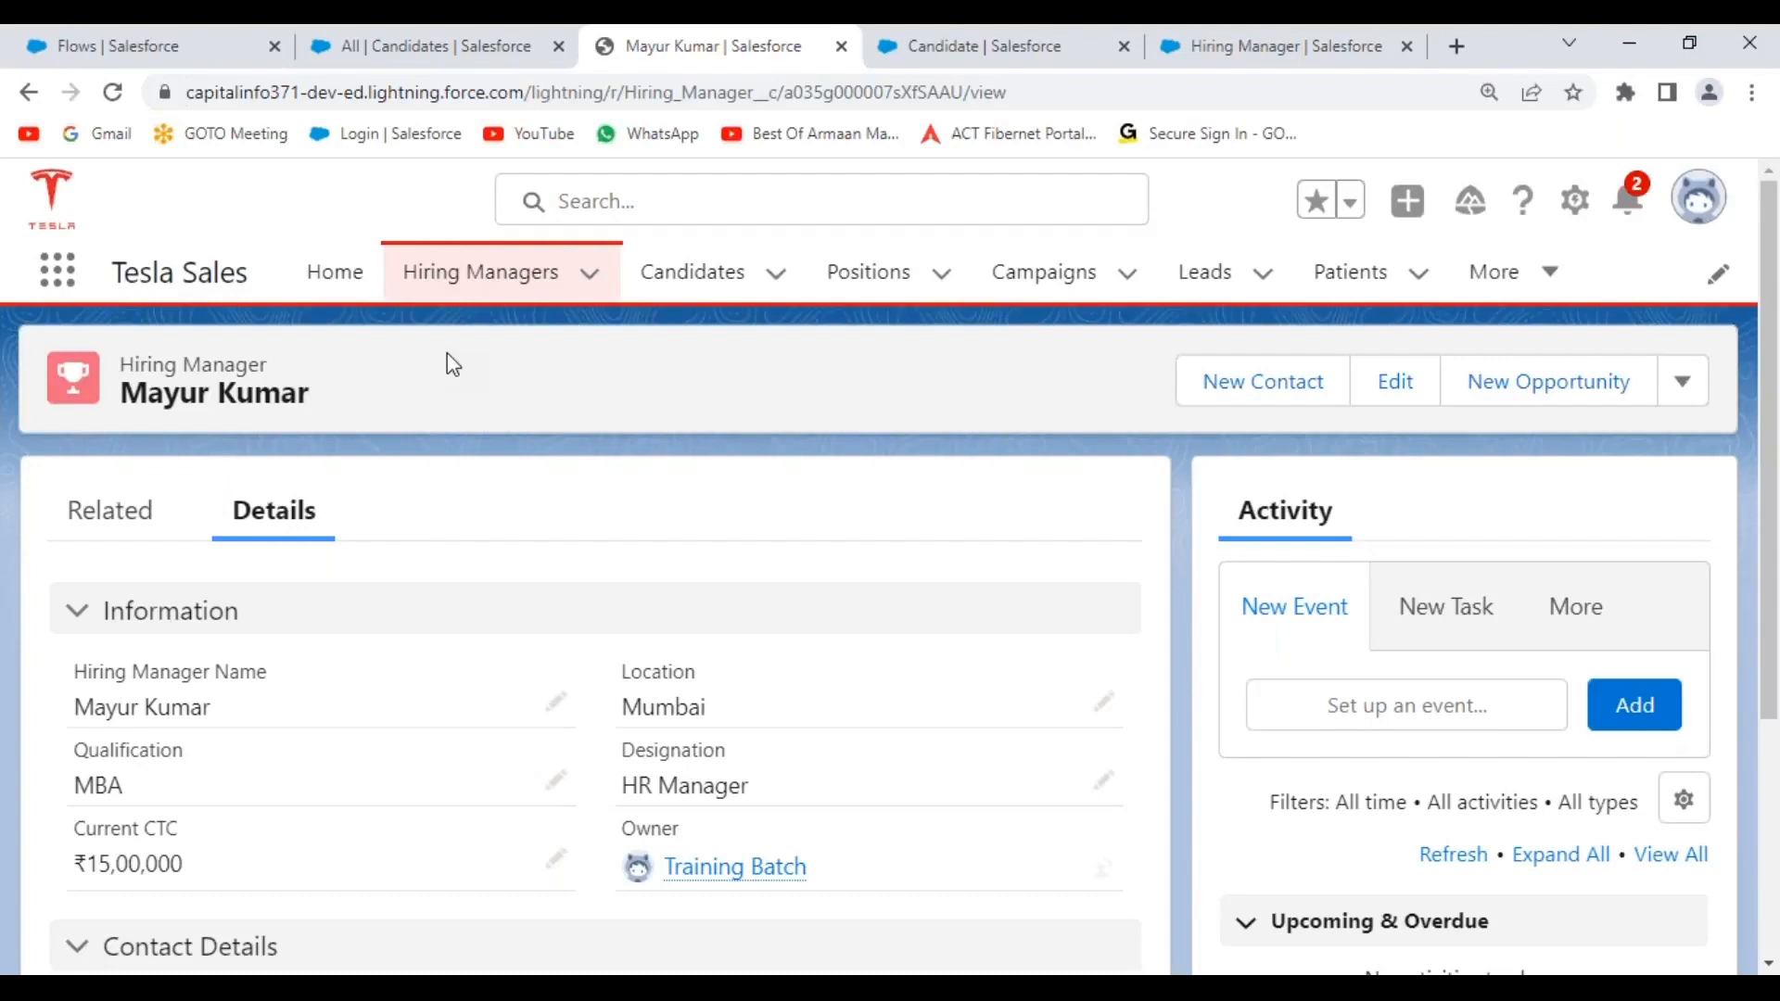
mouse_move(866, 989)
click(922, 804)
Open a new Chrome window and reach the Gmail sign-in page, briefly trying another account.
key(ctrl+n)
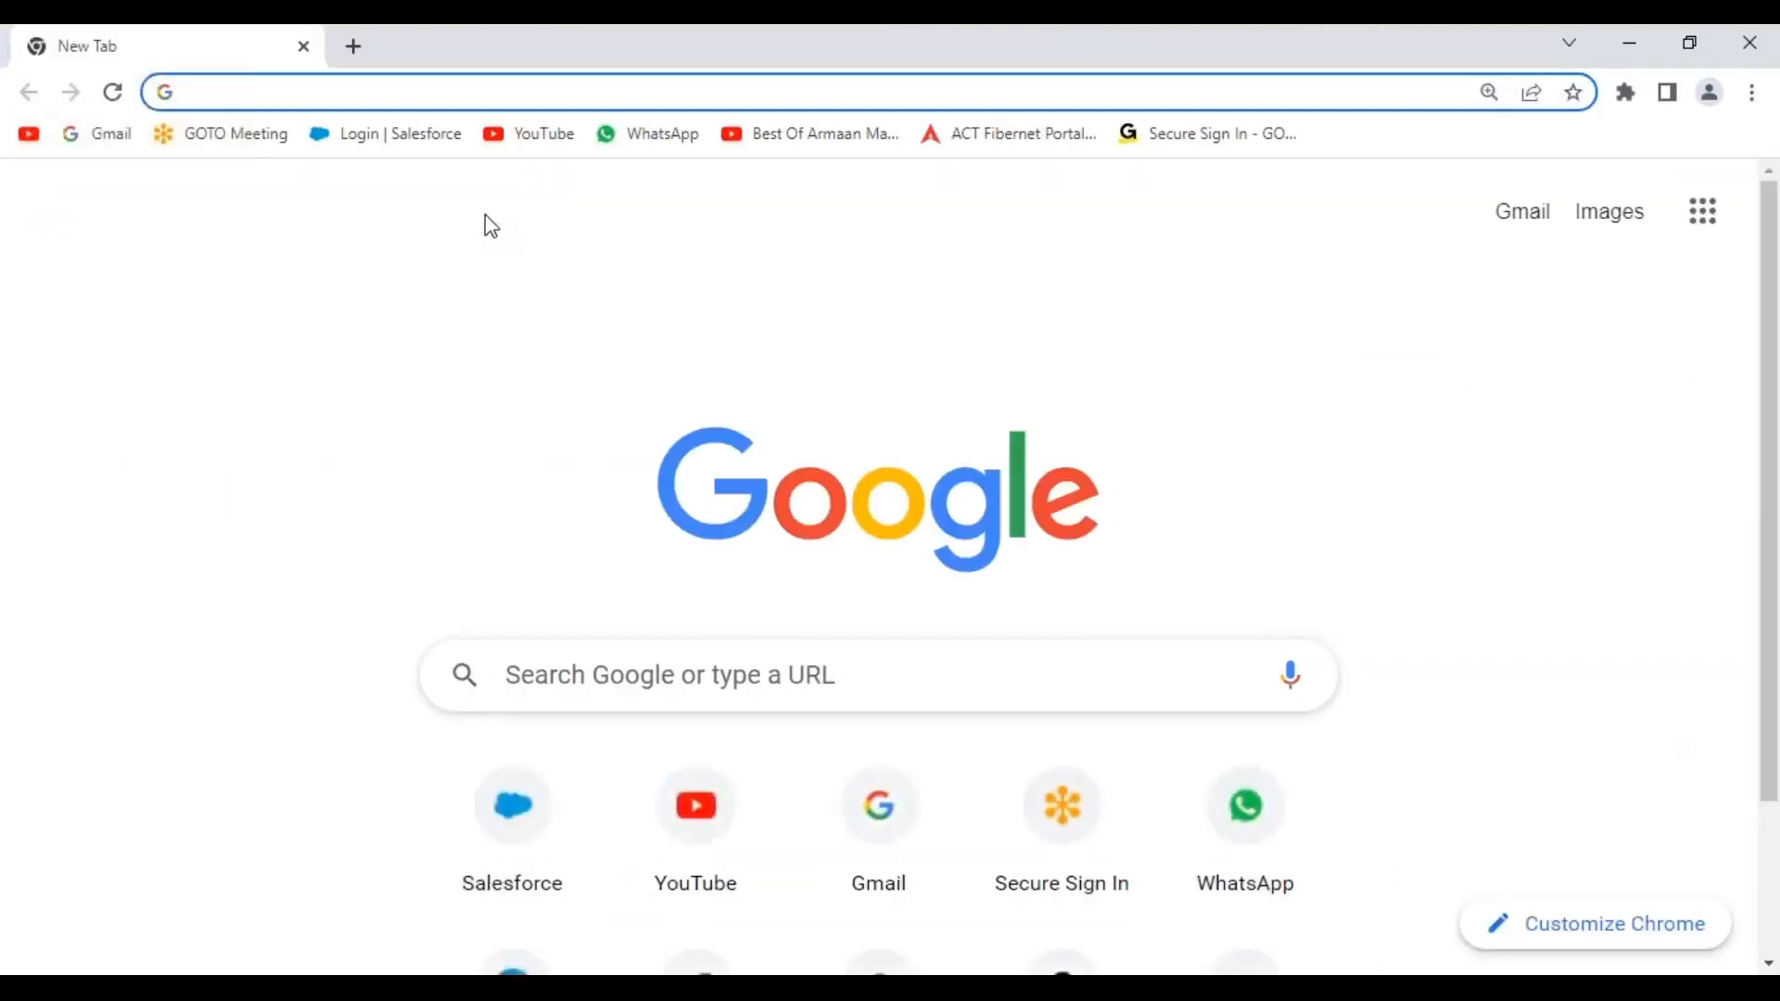
click(109, 136)
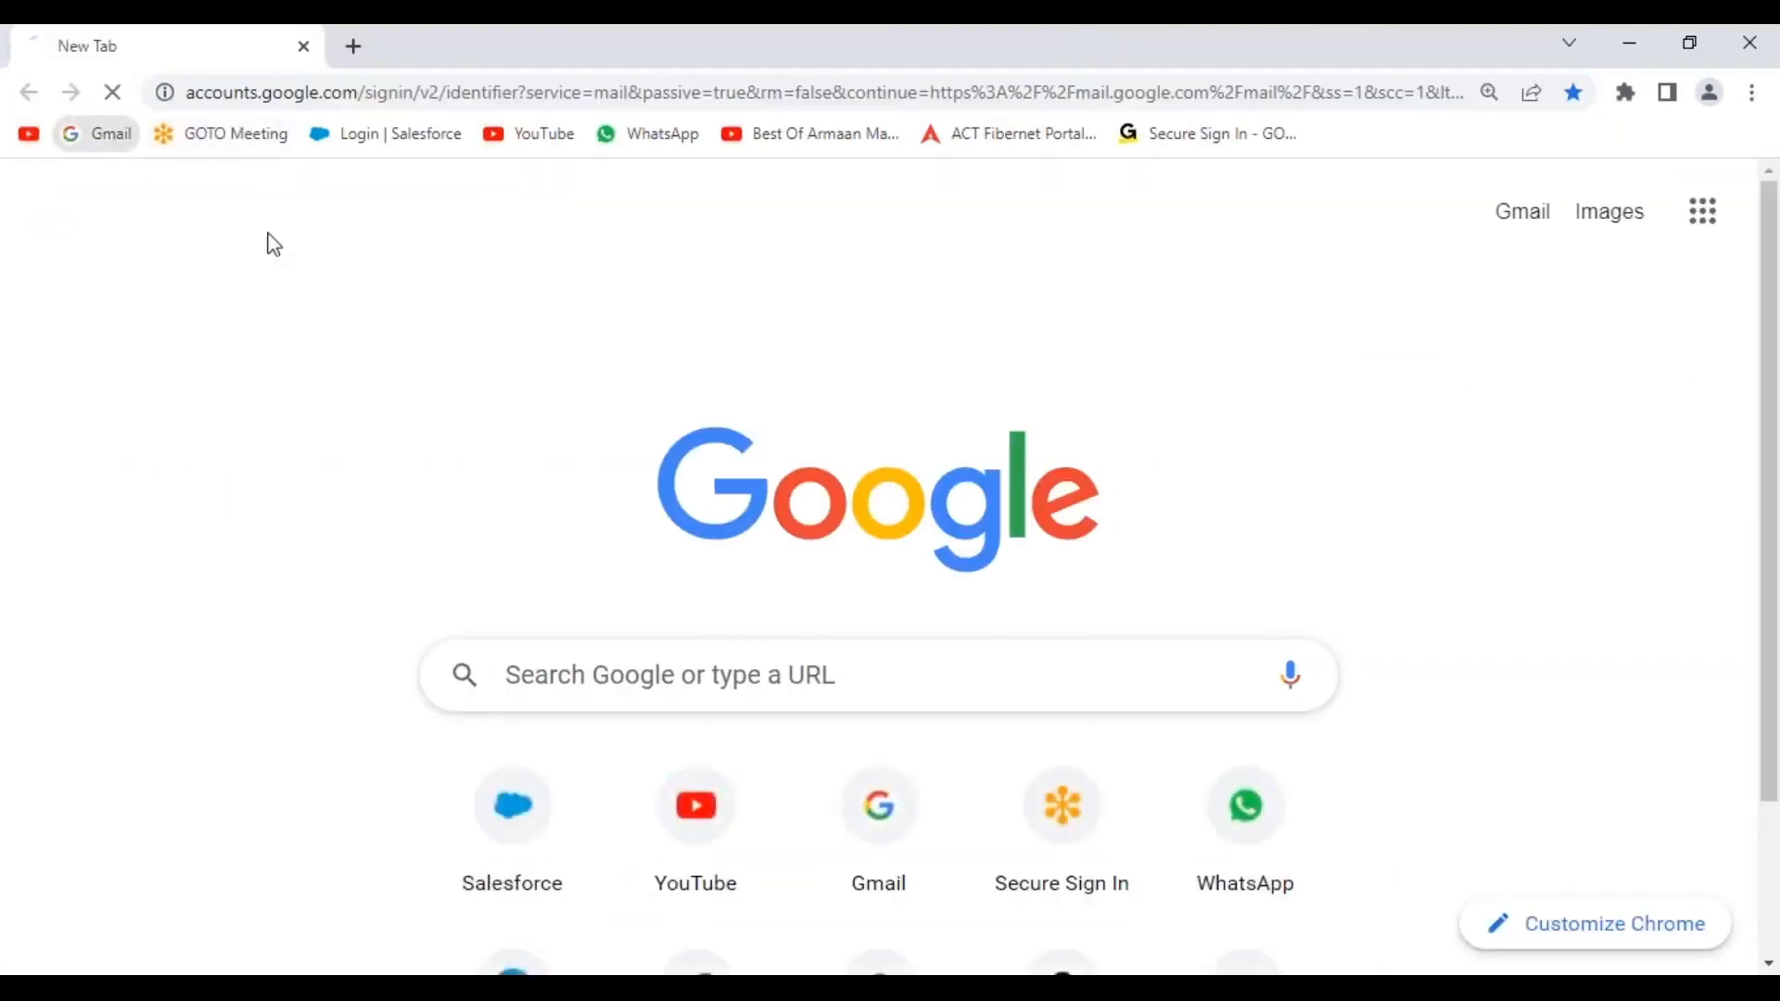
scroll(838, 816, down, 5)
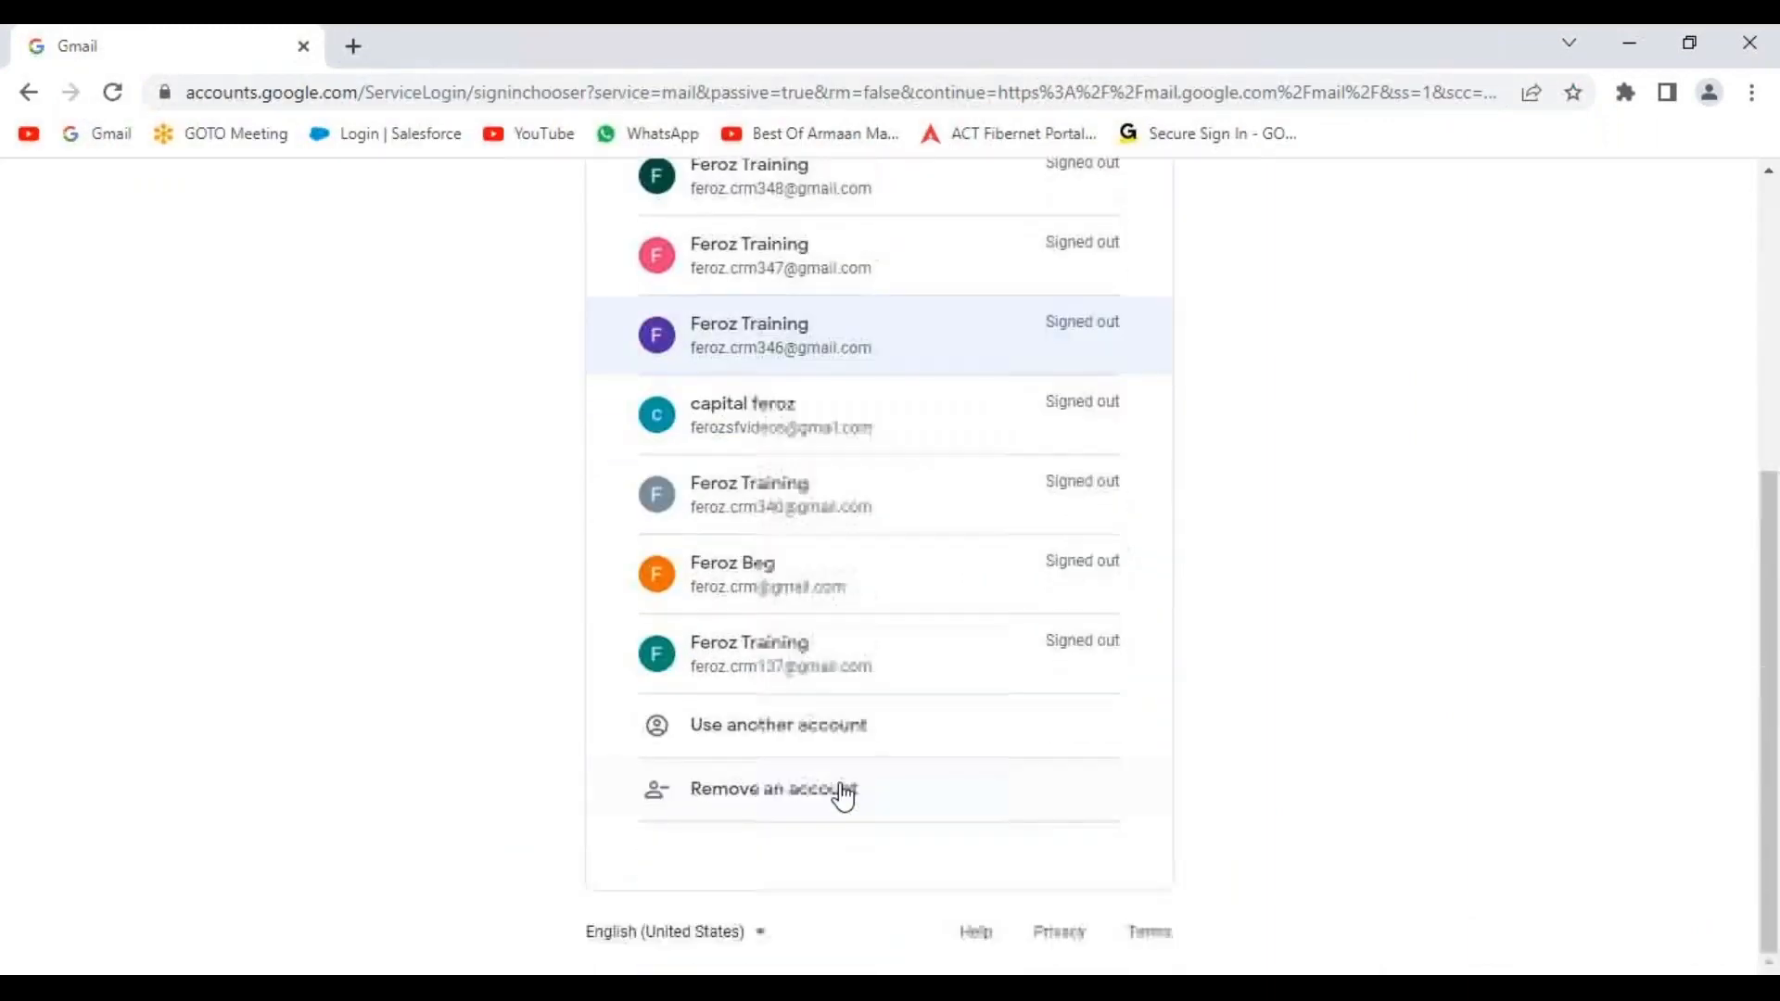
click(864, 737)
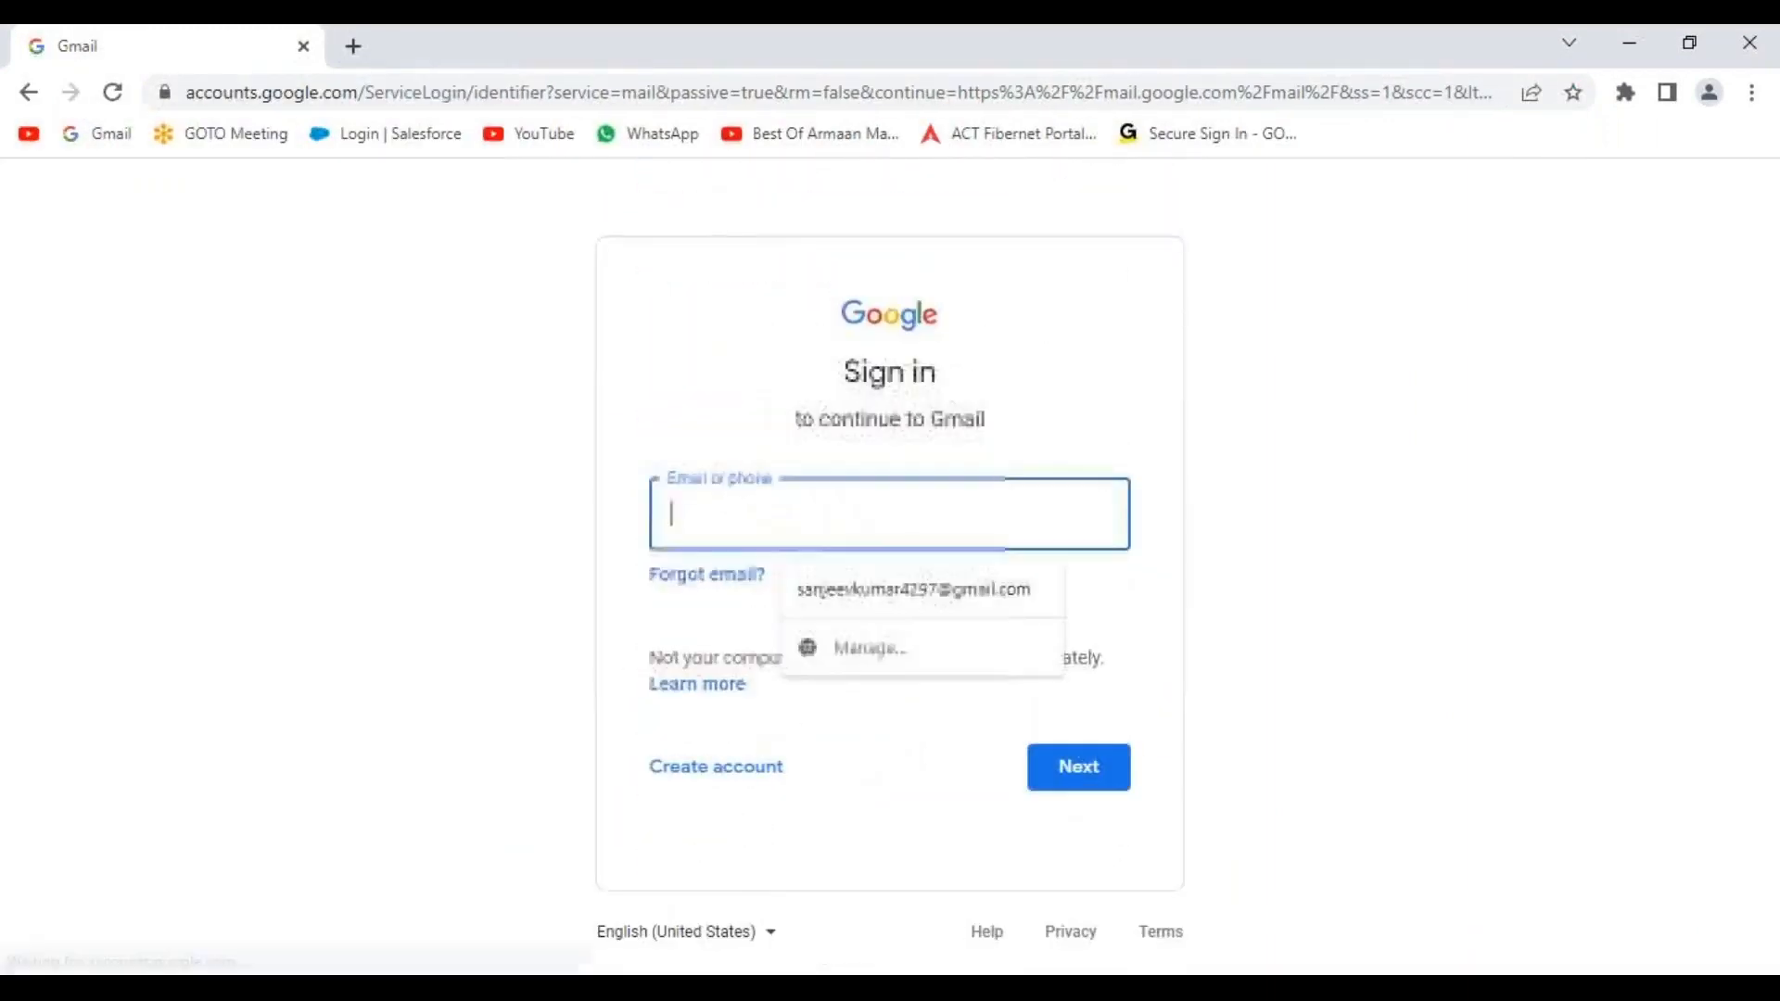
text(fero)
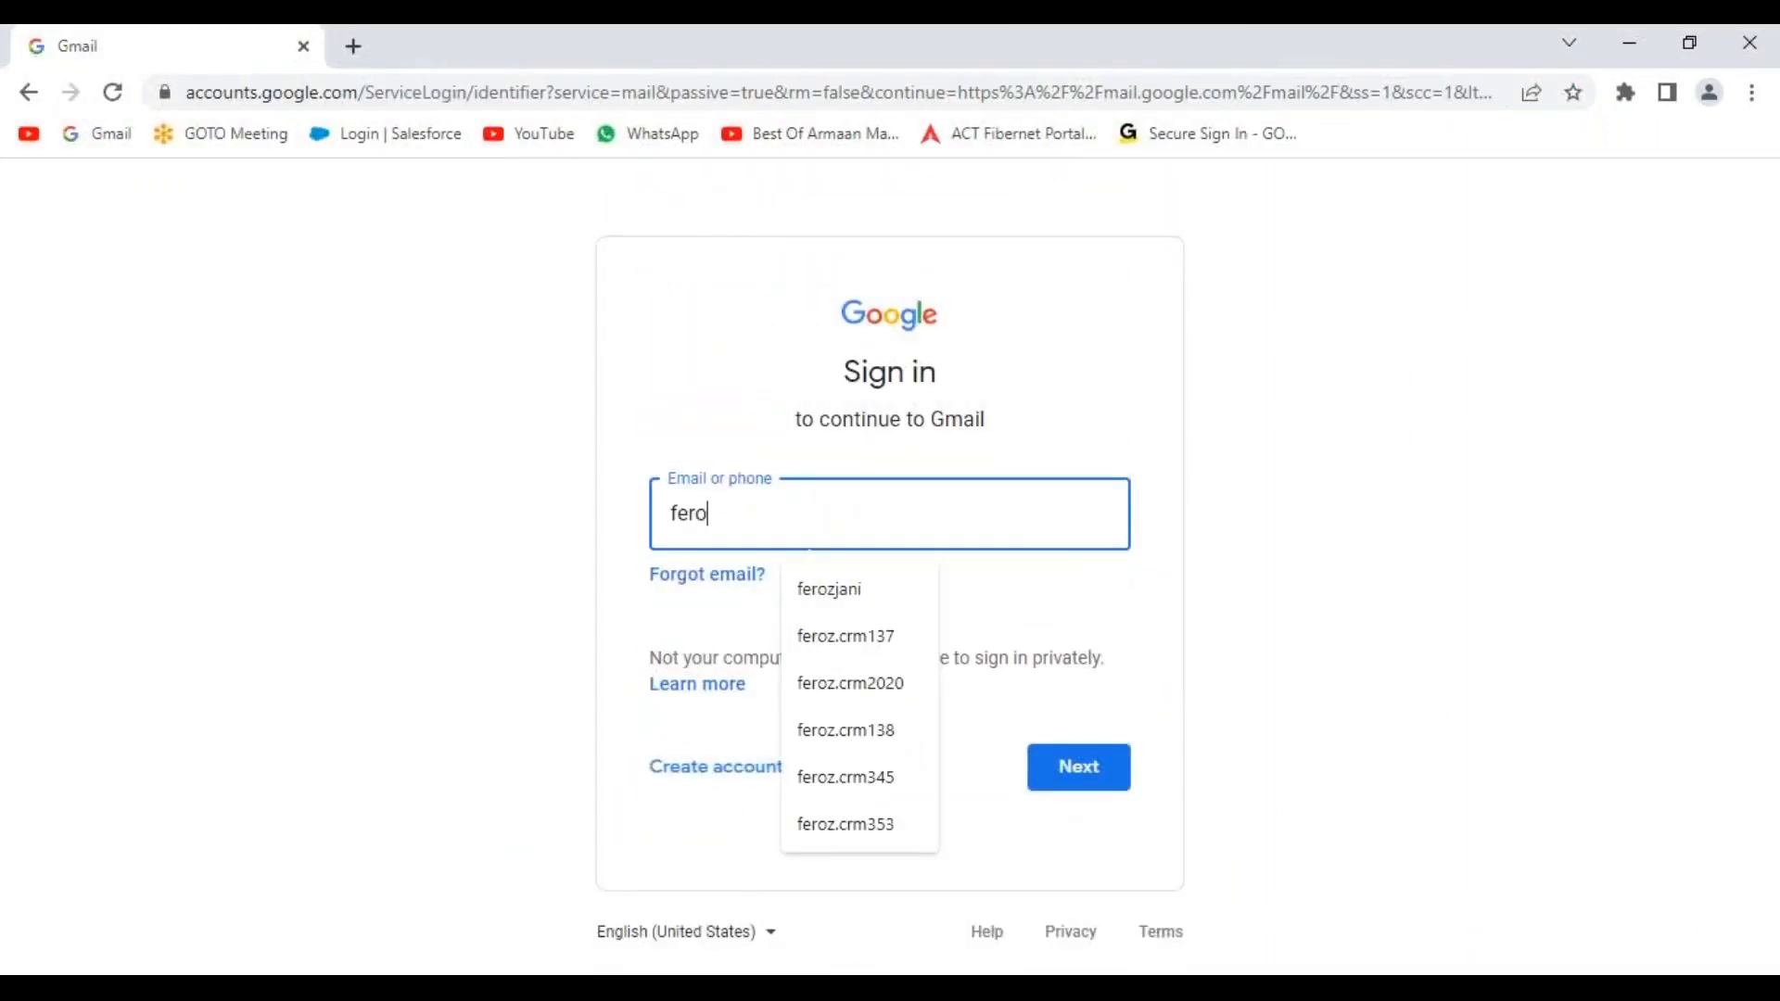
key(BackSpace)
key(BackSpace)
key(BackSpace)
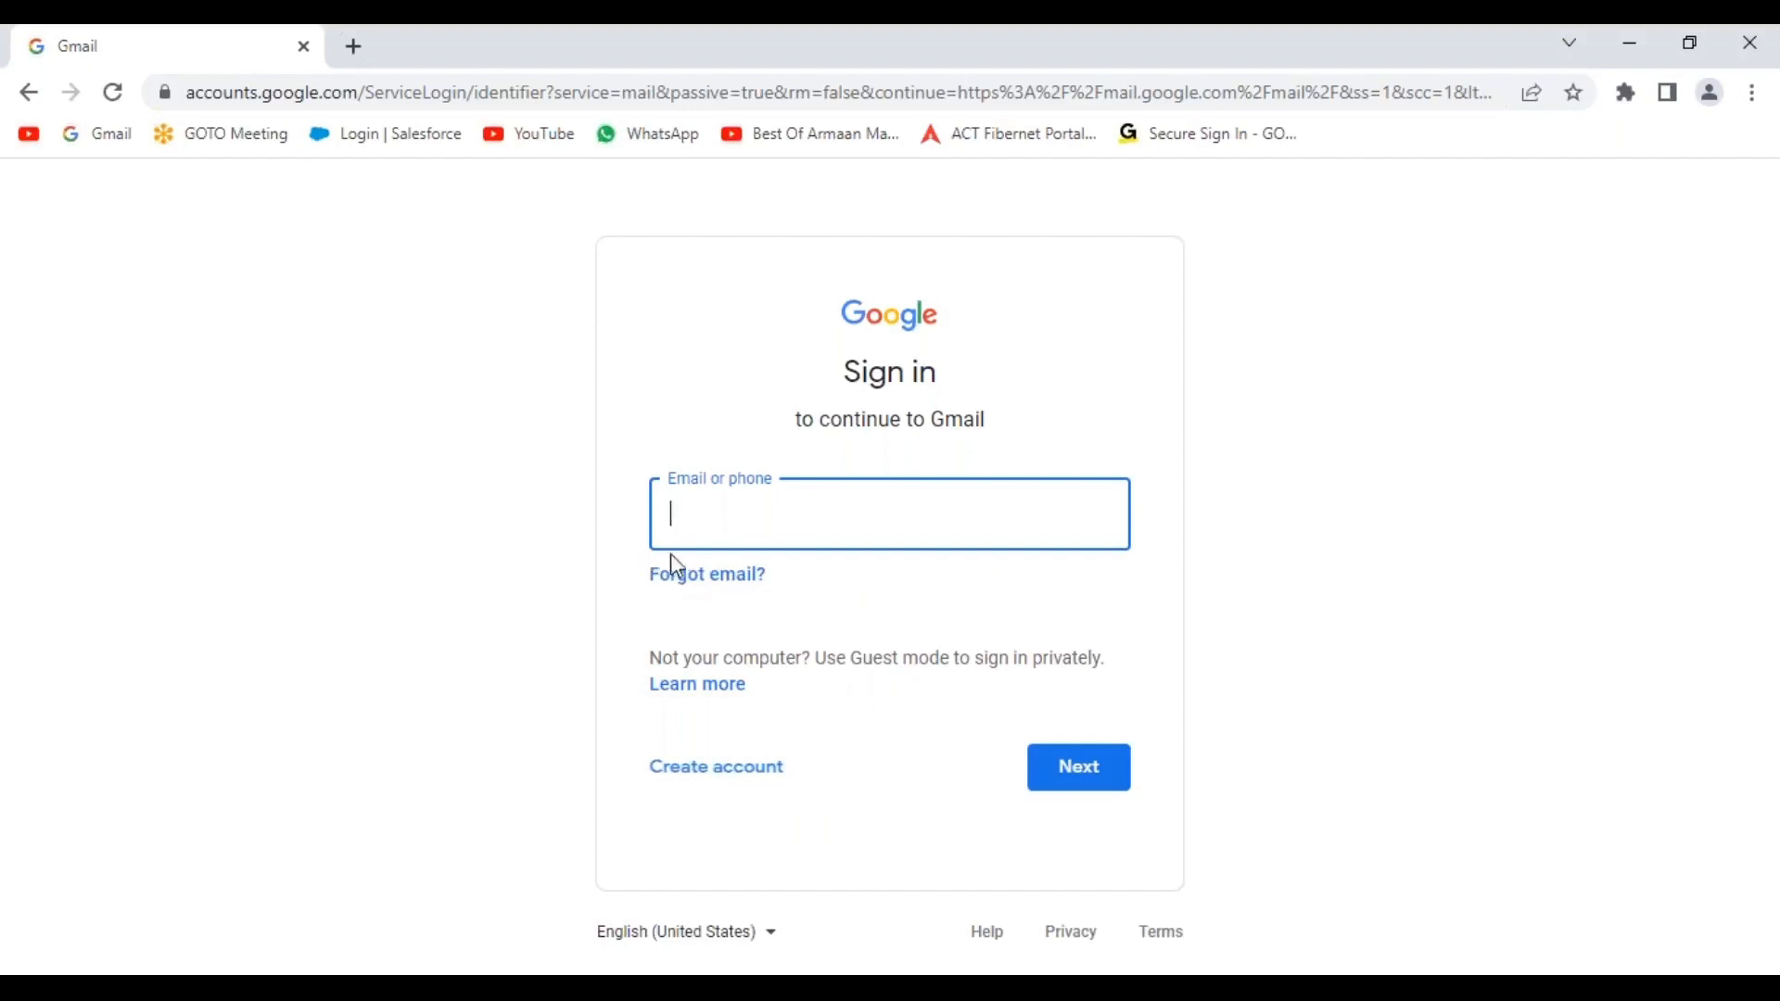
click(718, 492)
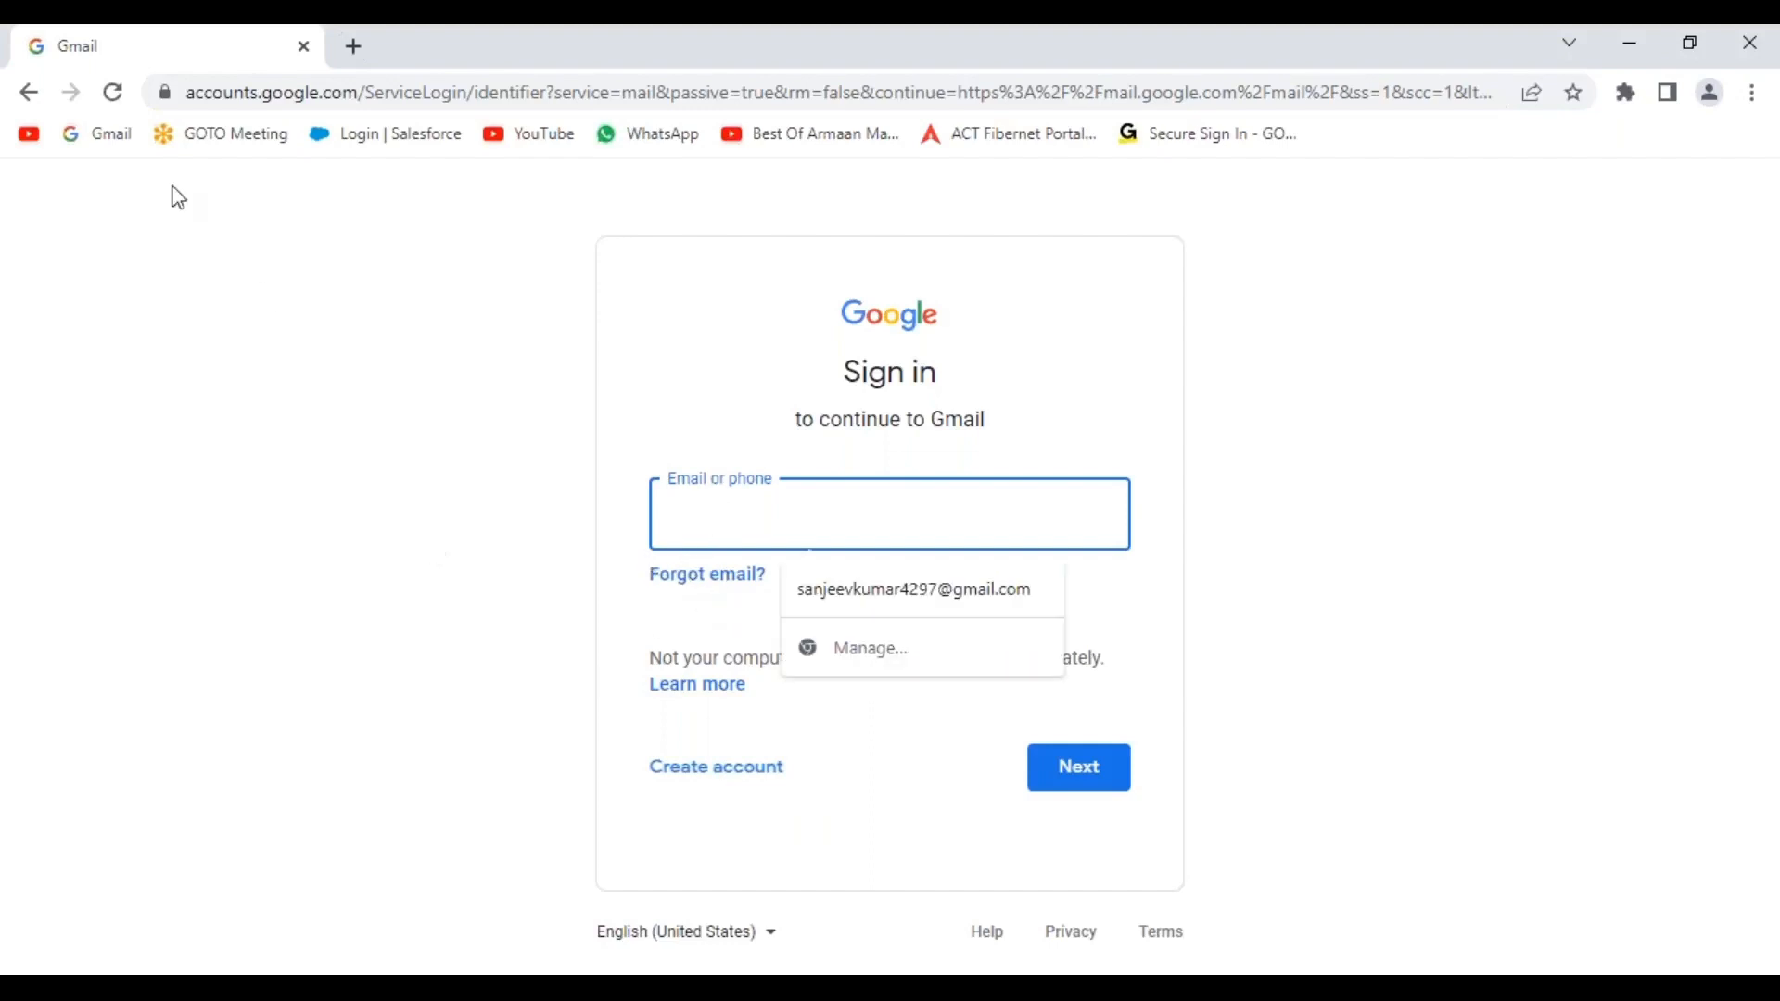
click(29, 92)
Pick the saved training account and sign in with its password.
scroll(817, 786, down, 5)
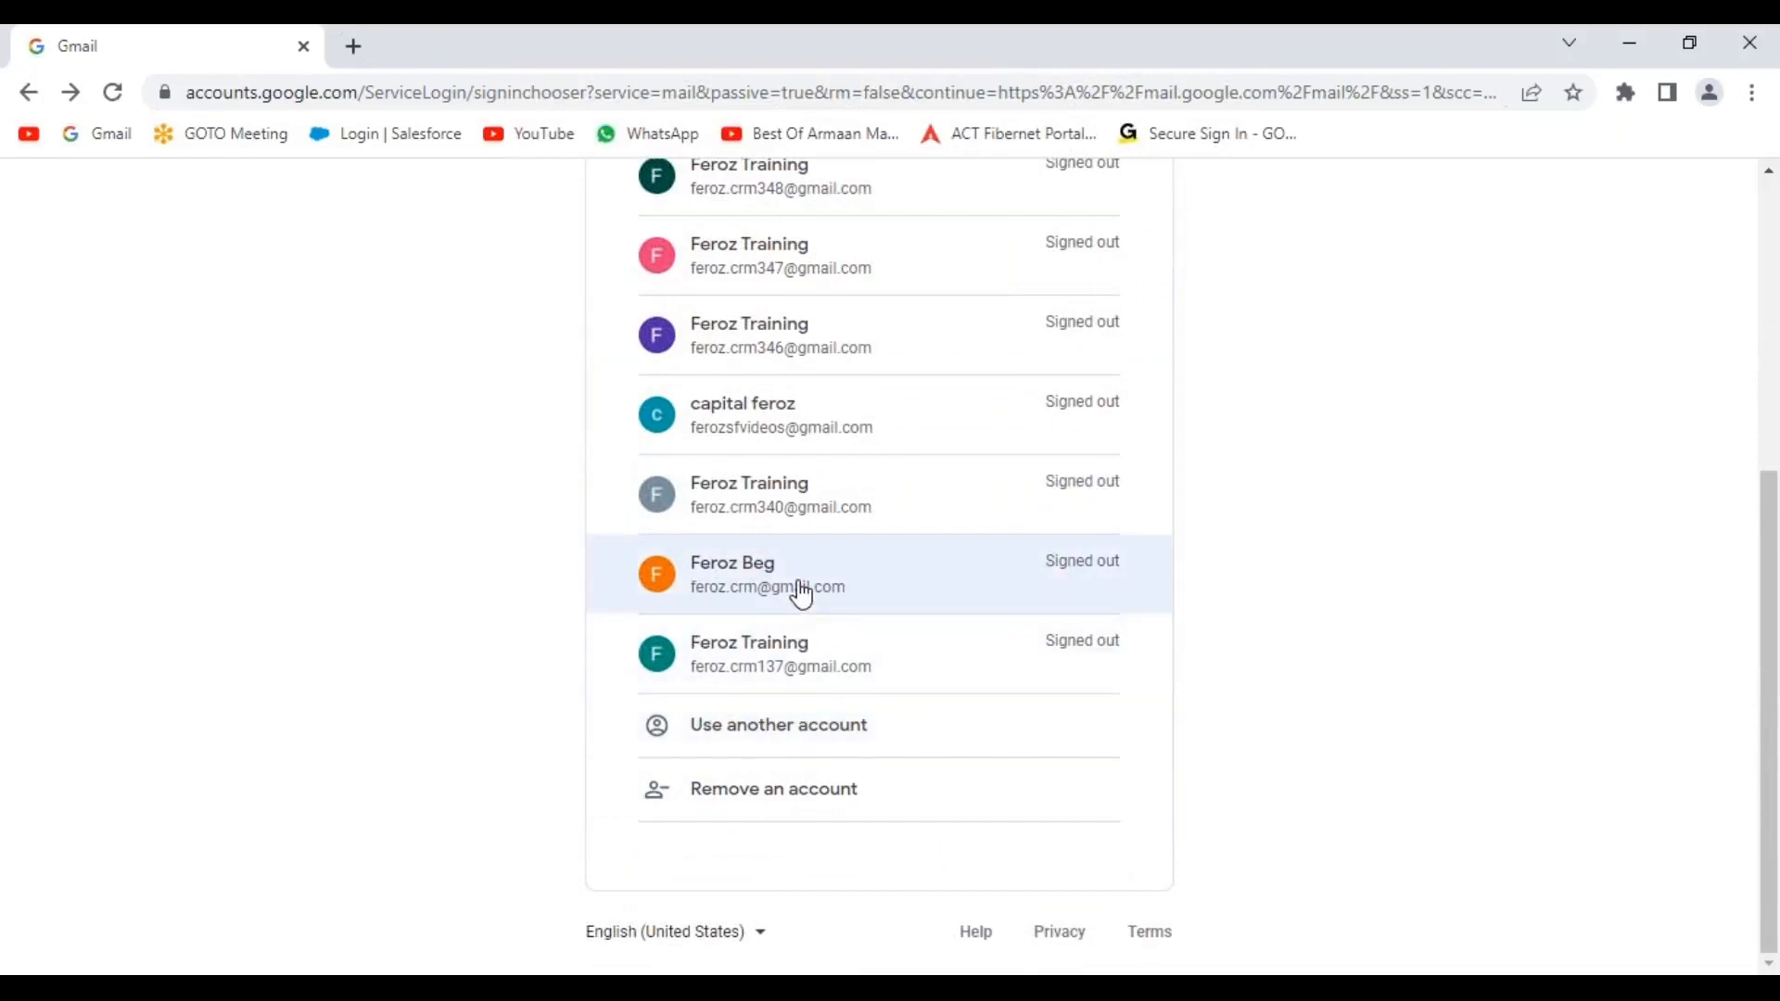
click(798, 596)
text(***********)
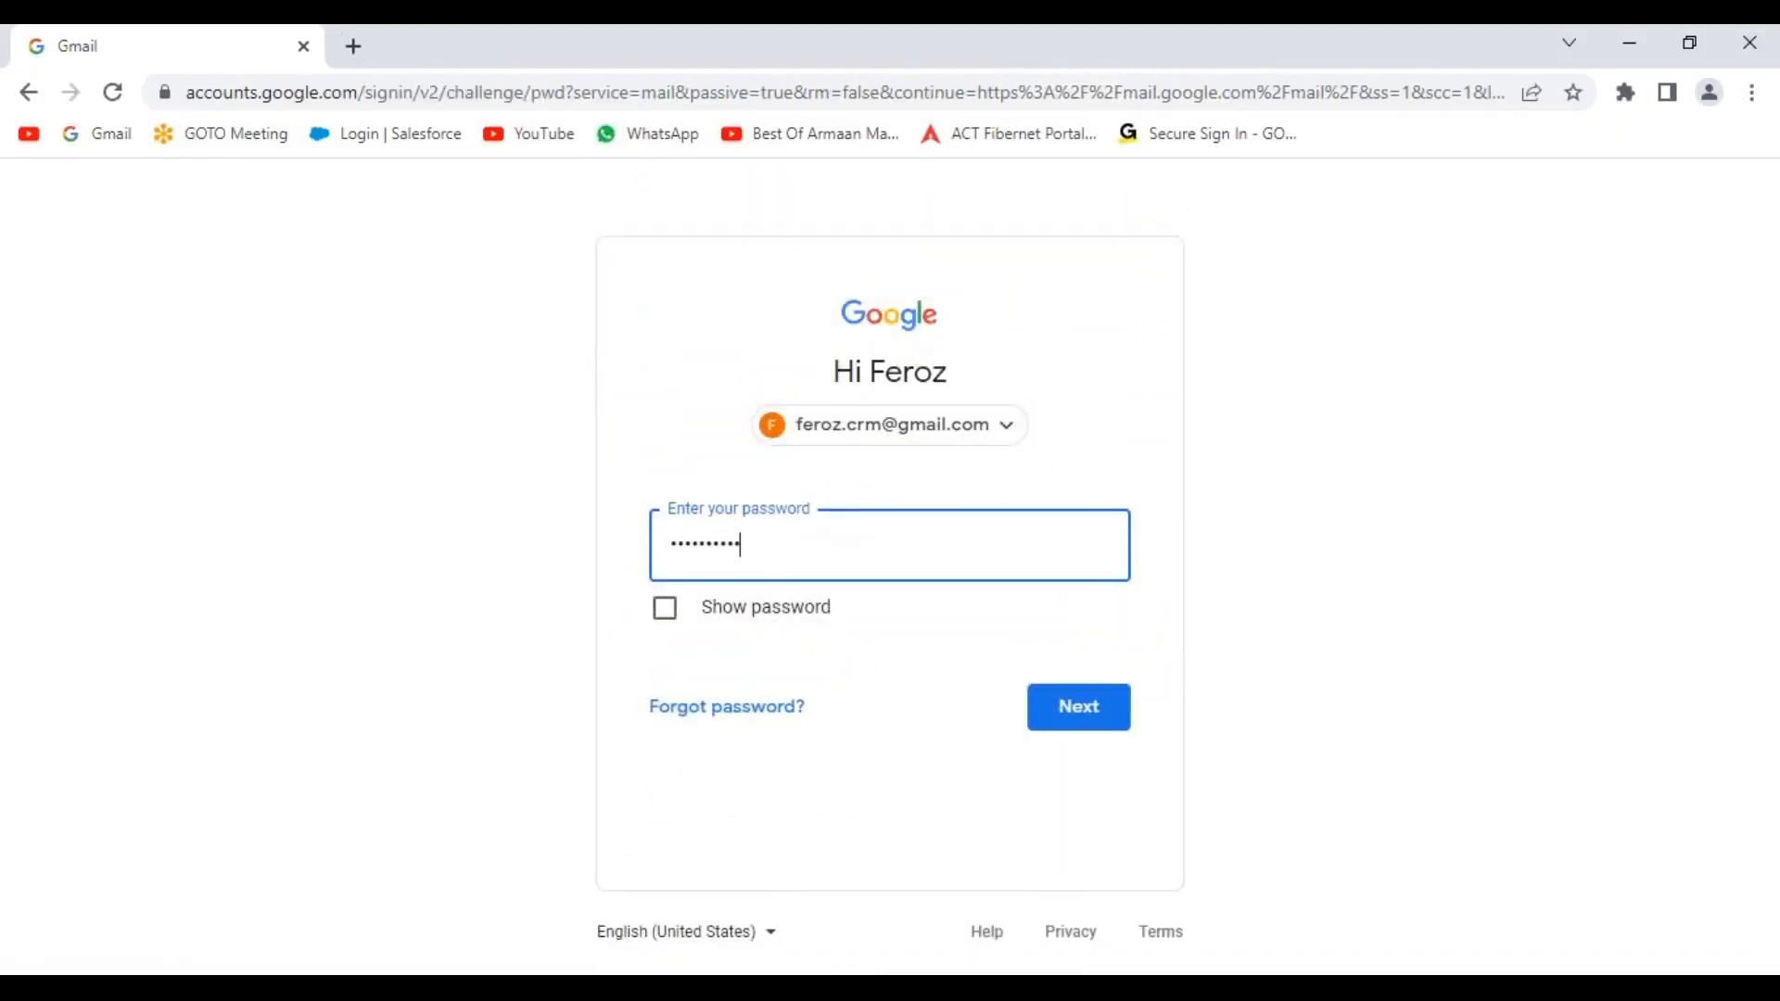
key(Return)
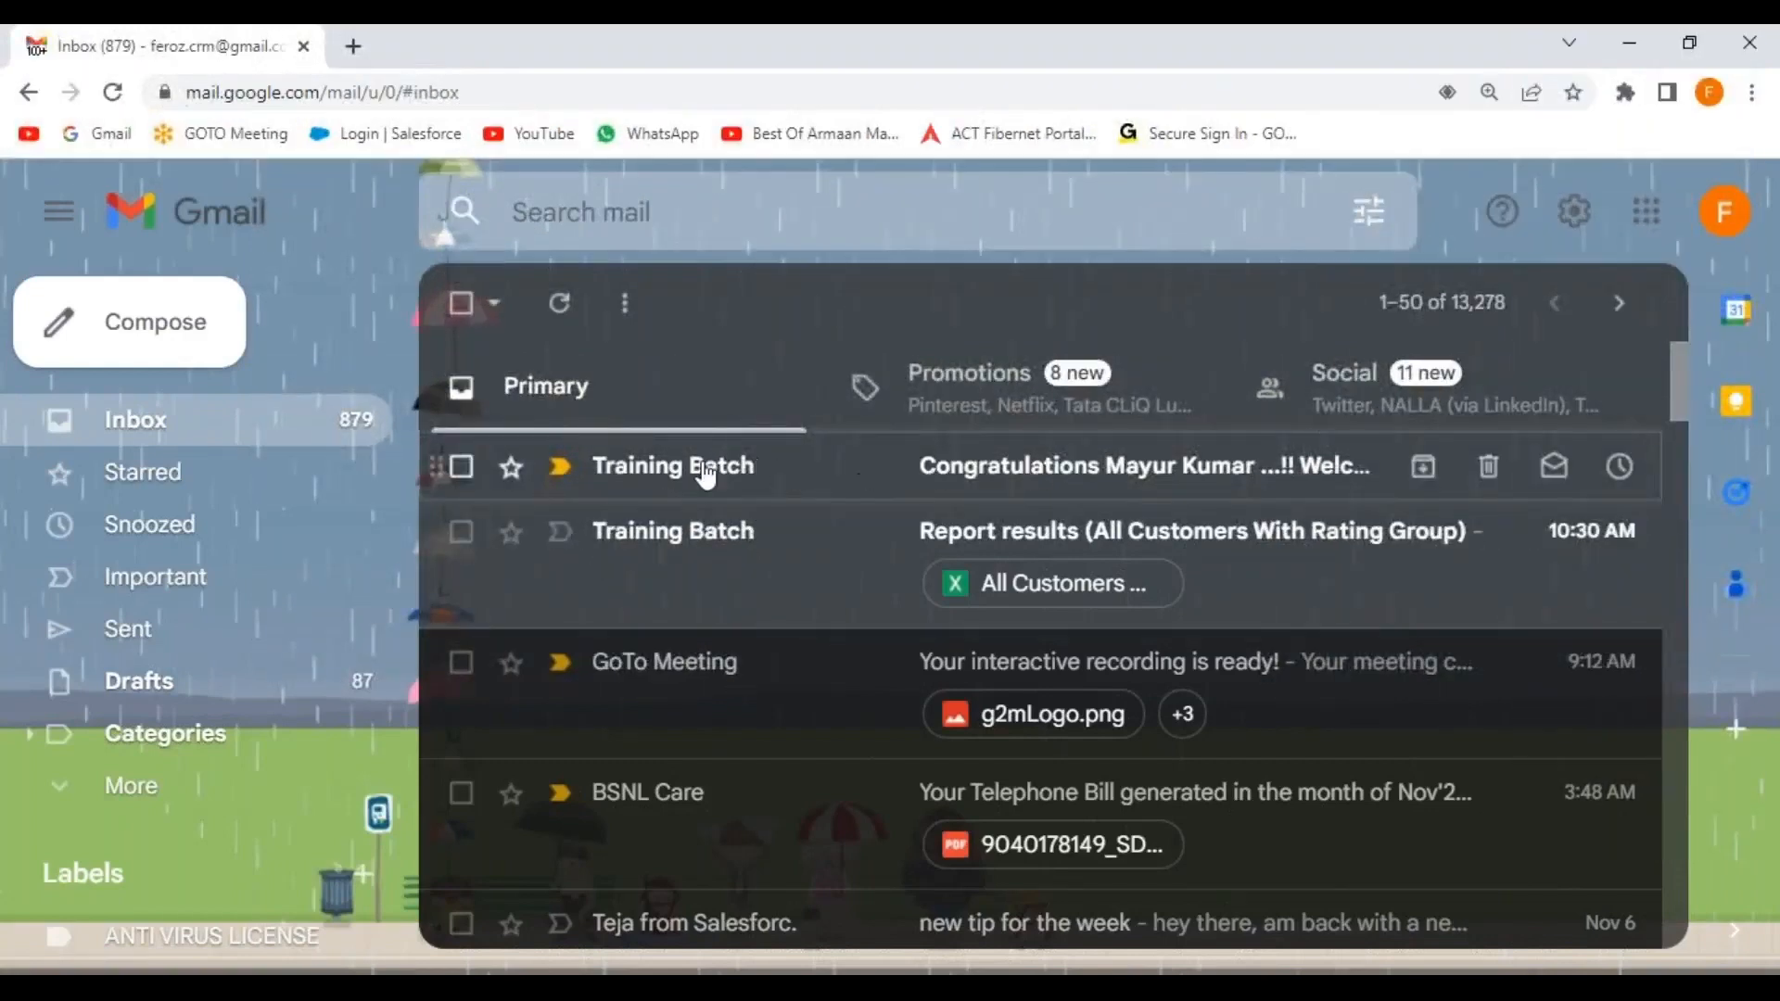
Open the Training Batch Welcome On-Board email, scroll through its details, and go back to Inbox.
click(1005, 479)
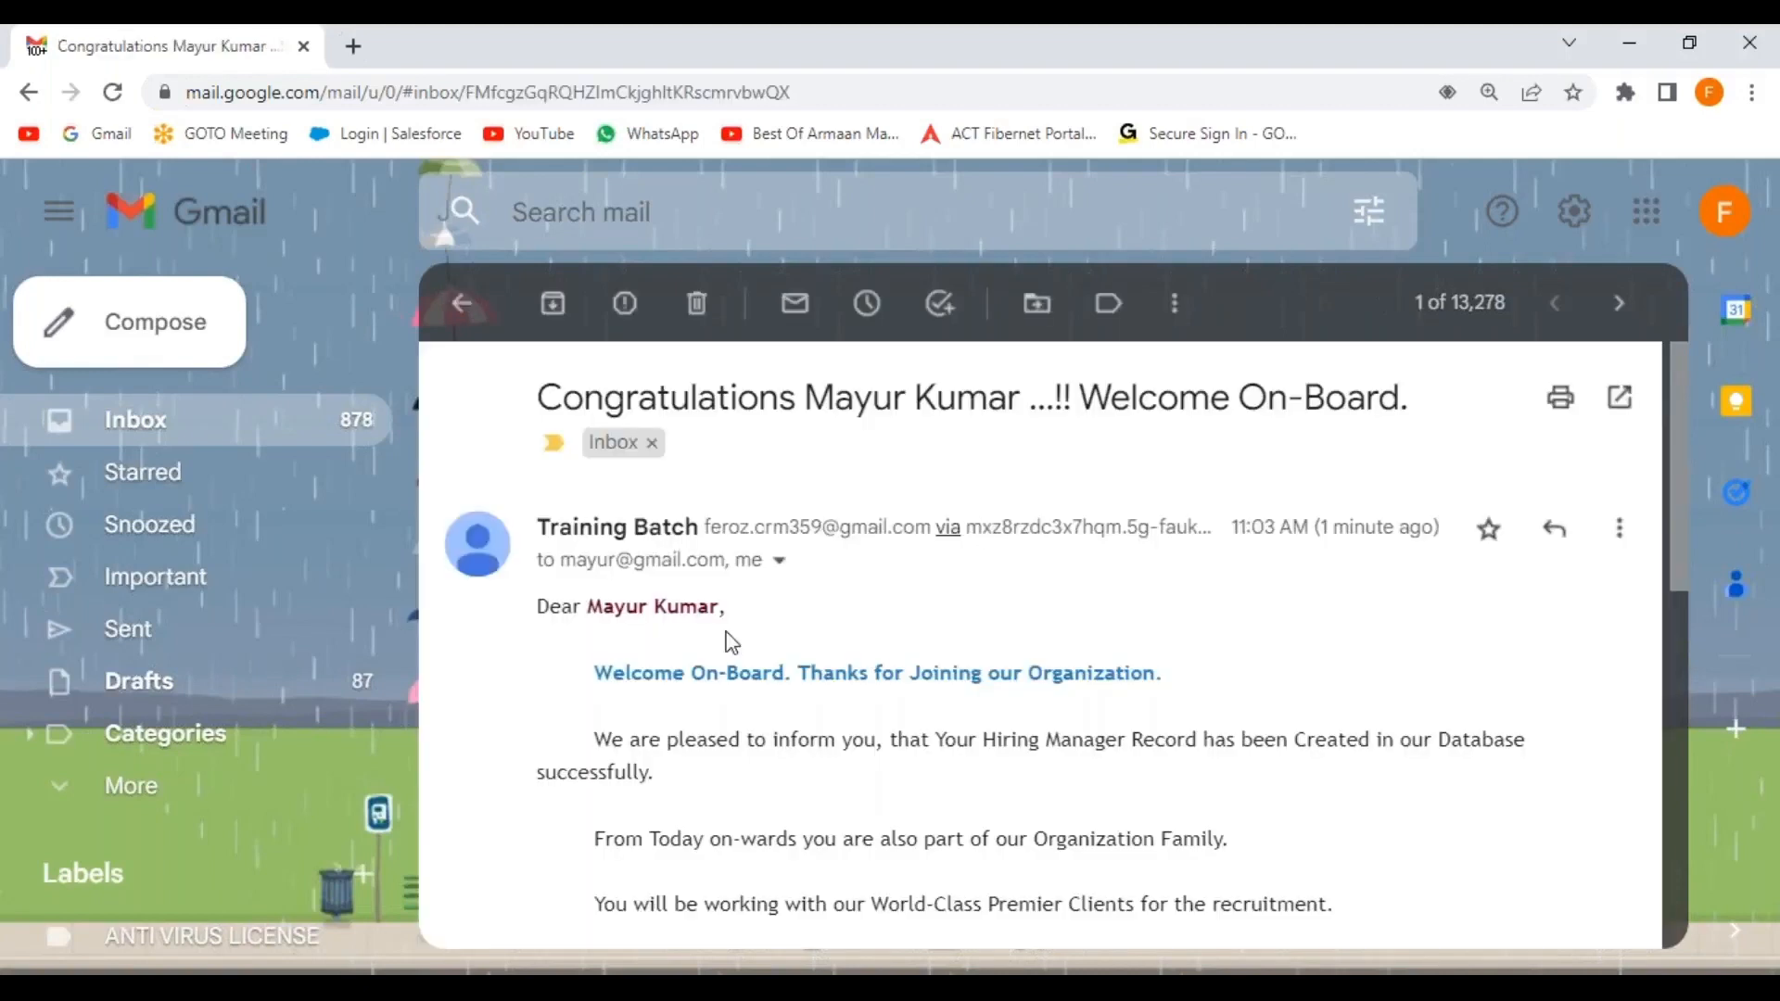
drag(596, 674, 1170, 677)
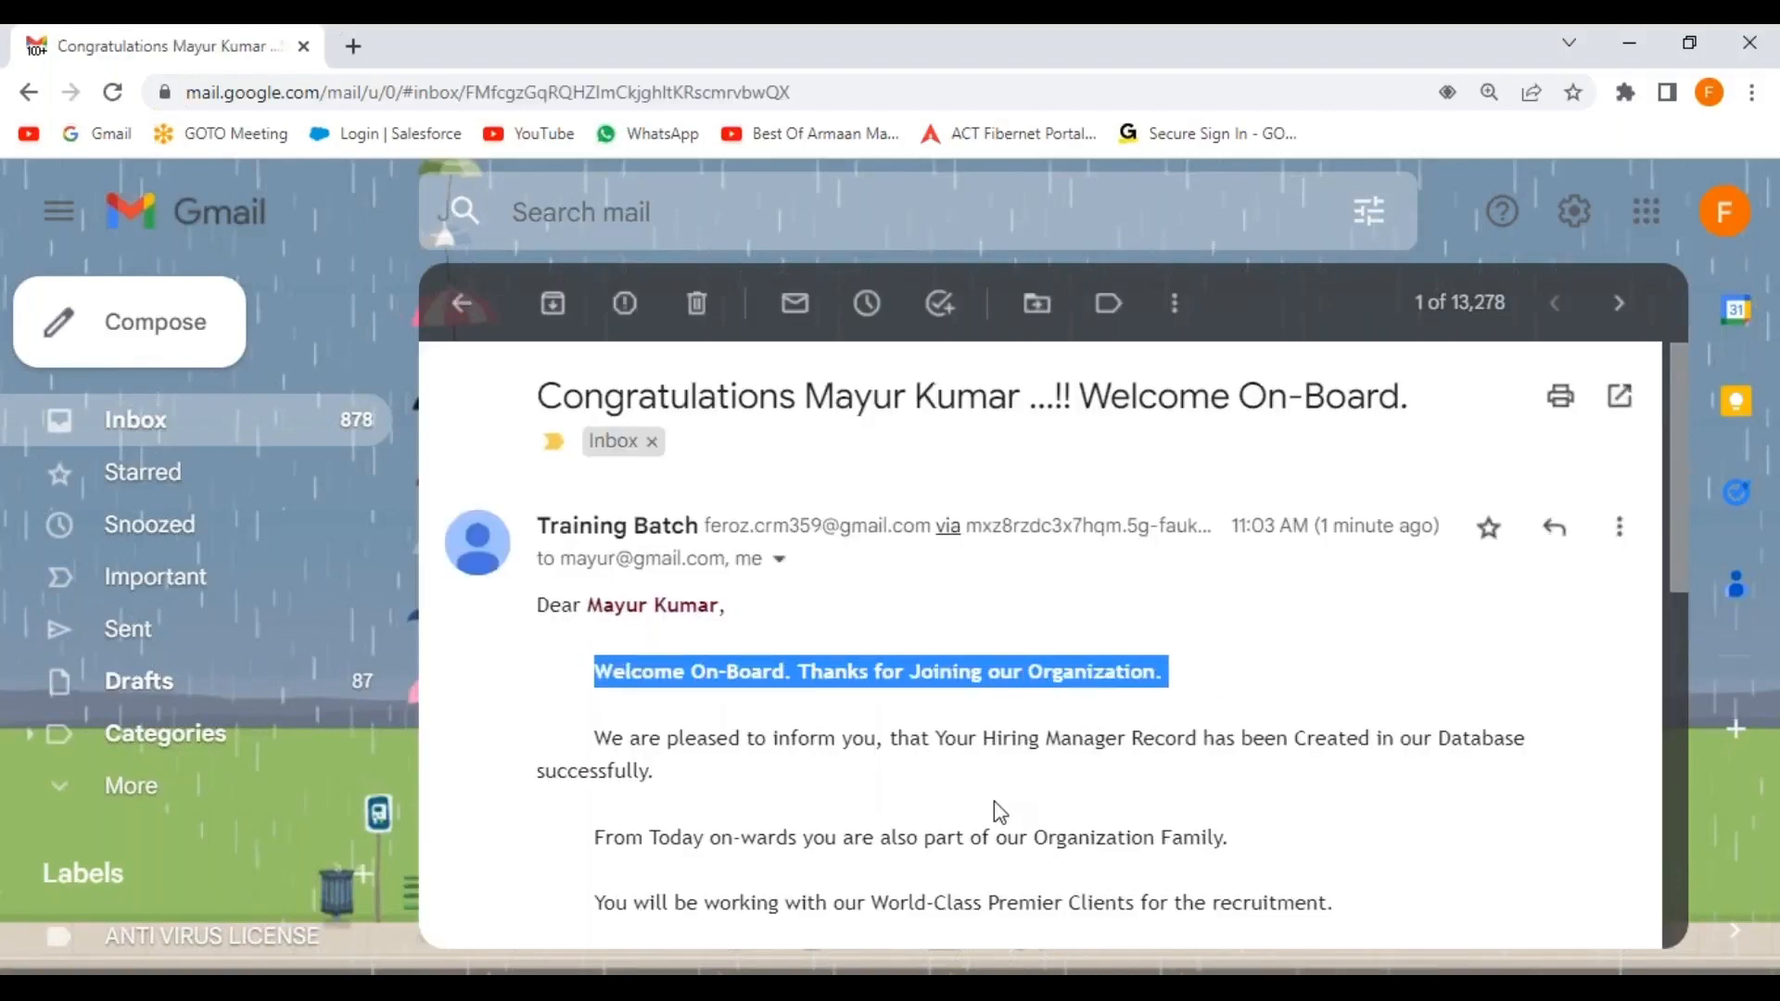
scroll(994, 801, down, 5)
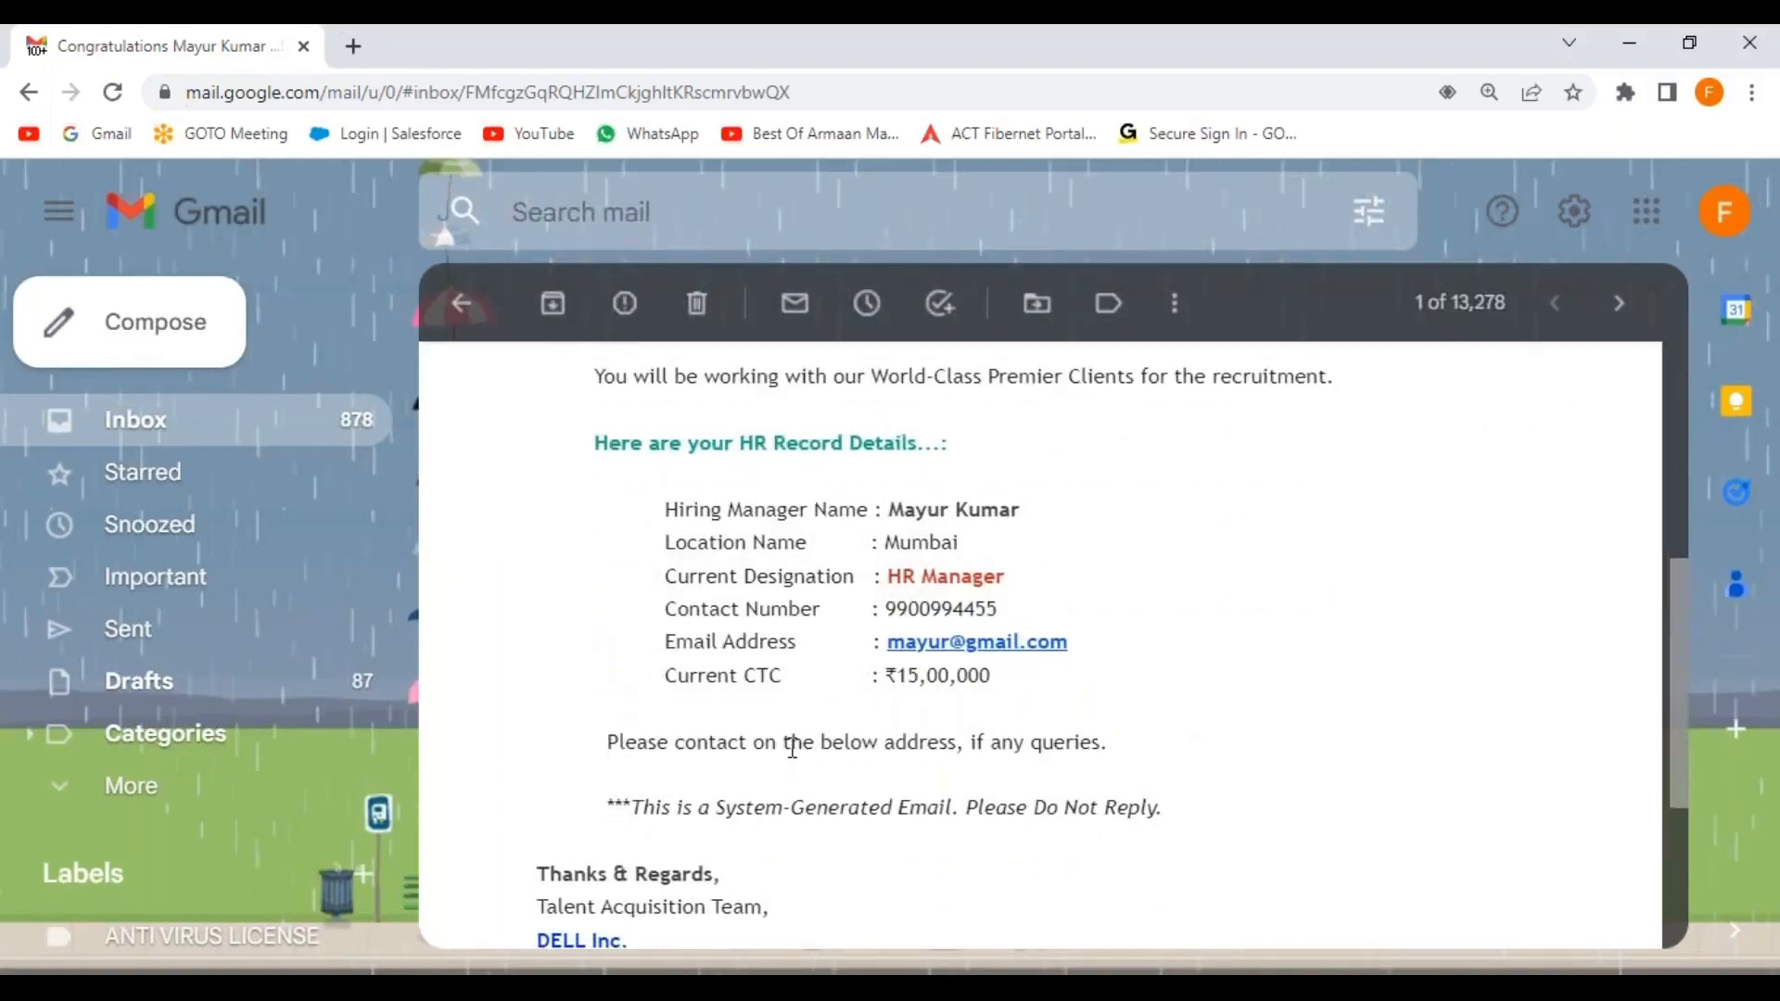
scroll(791, 749, down, 3)
scroll(946, 697, up, 5)
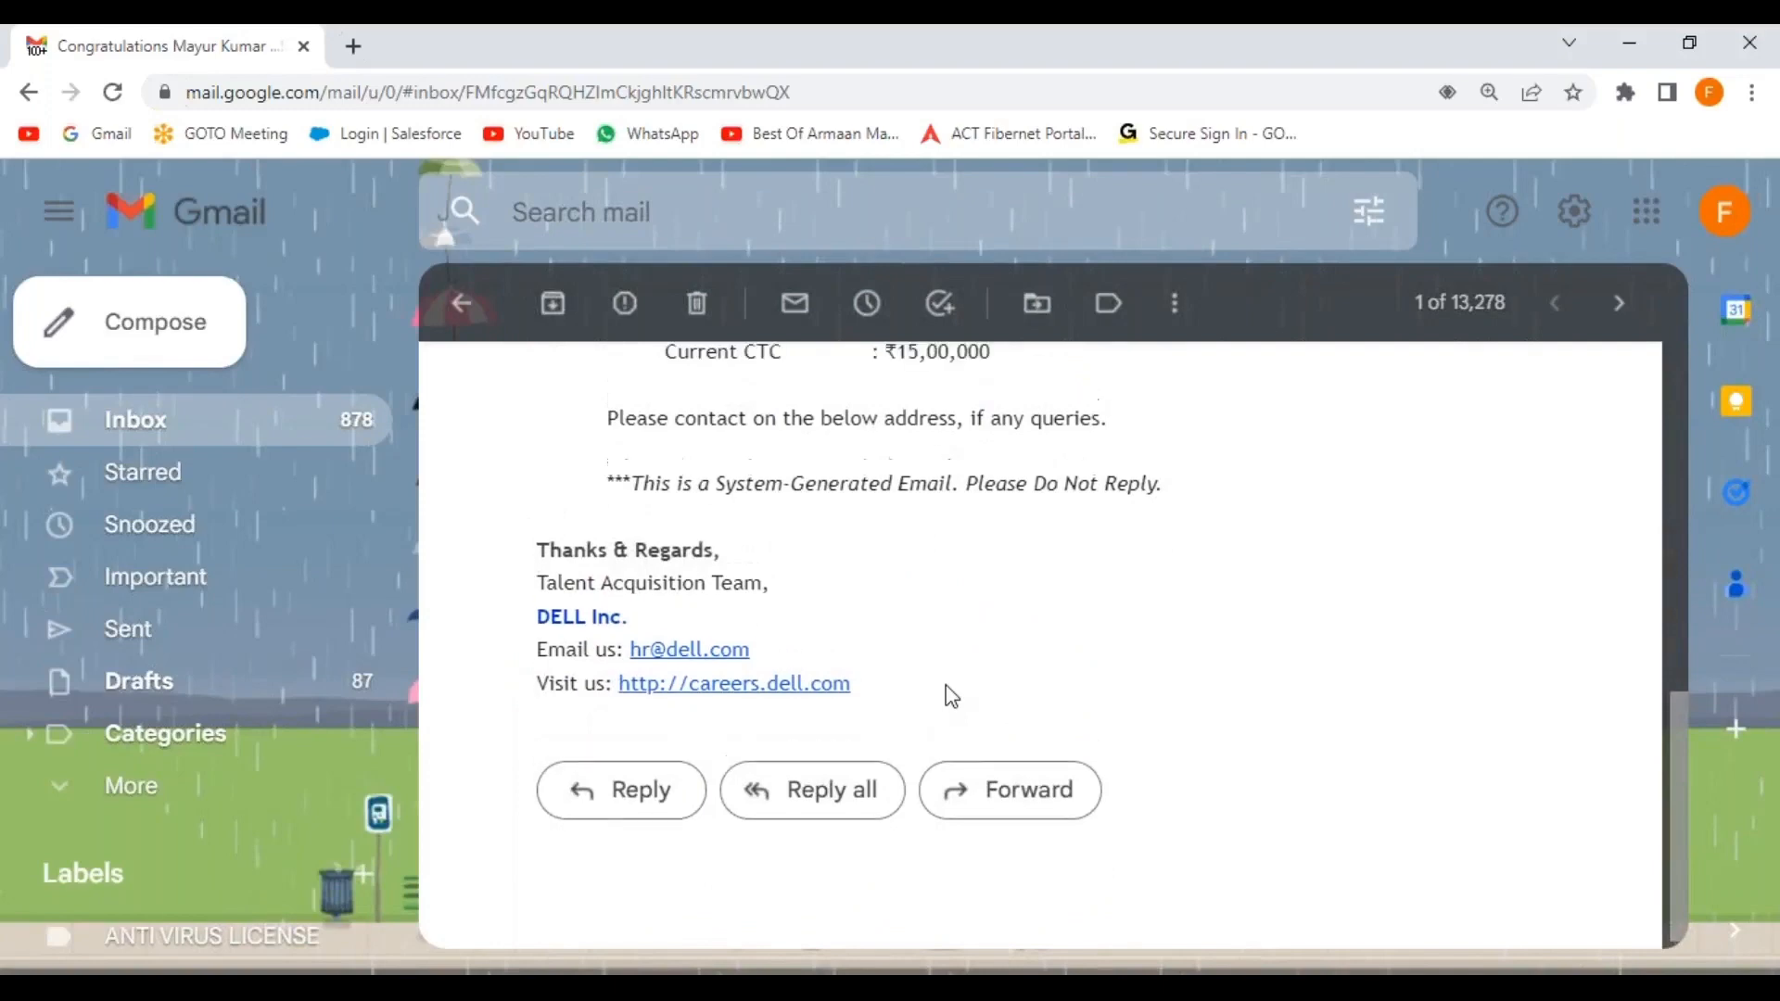
scroll(952, 698, up, 3)
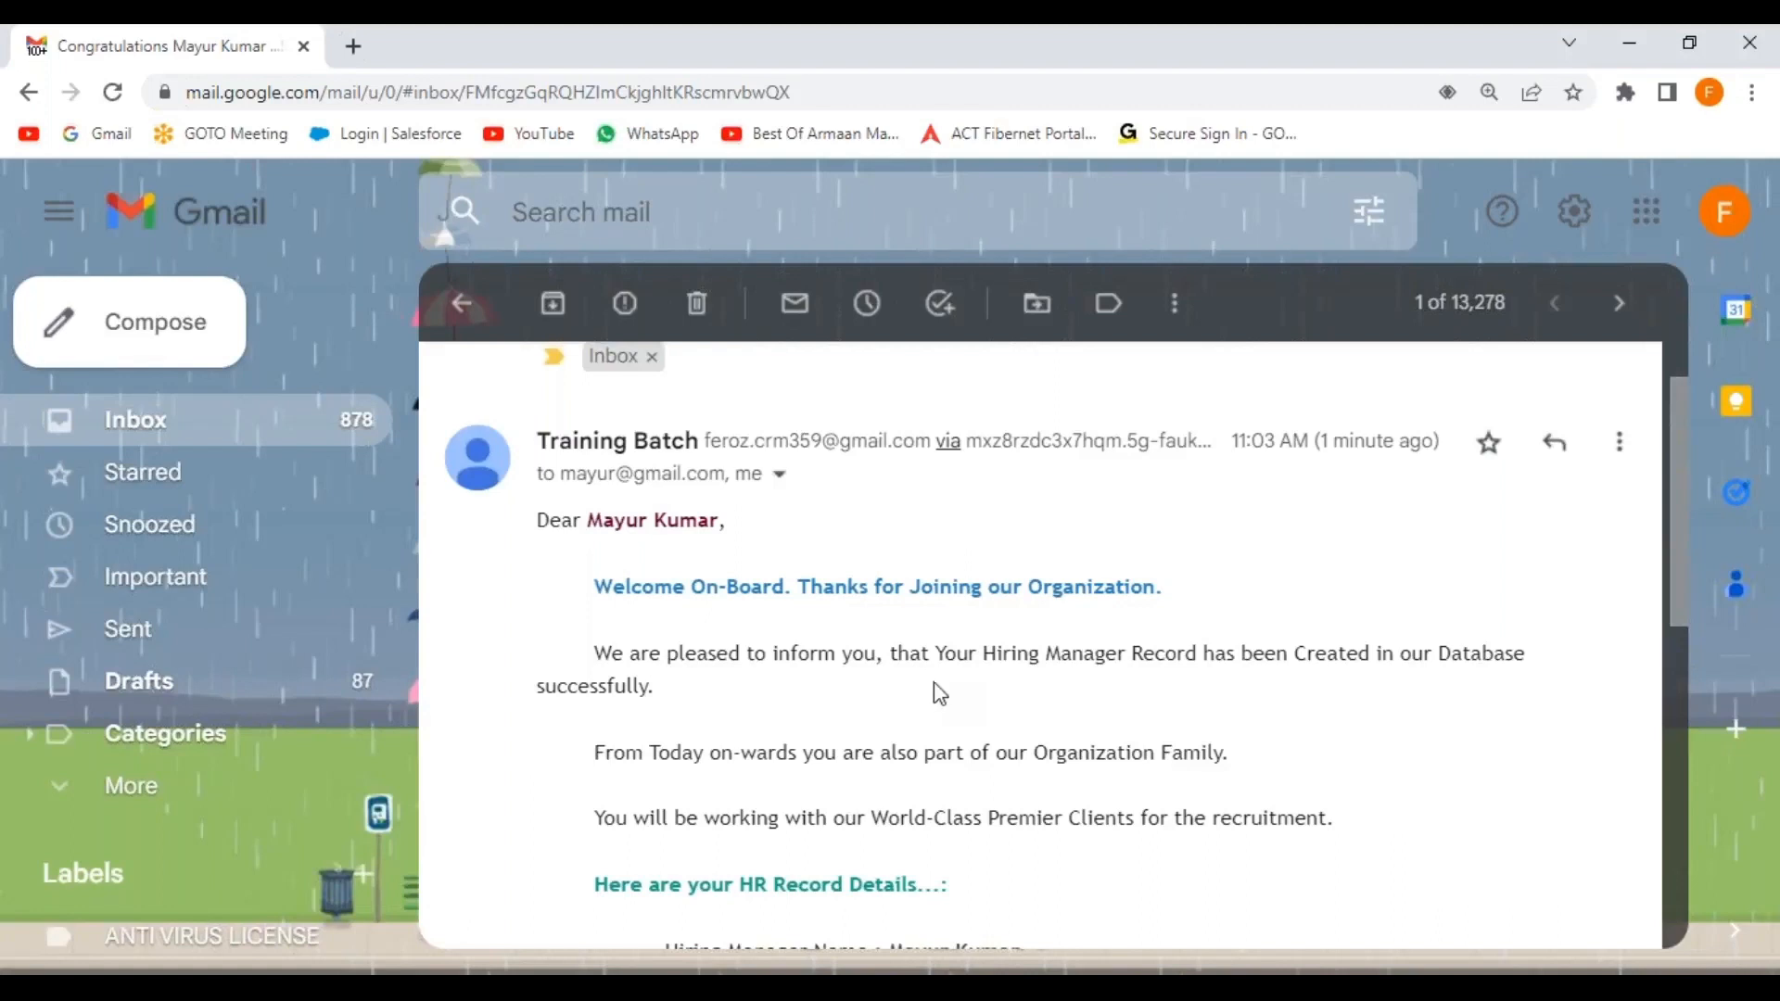
click(460, 303)
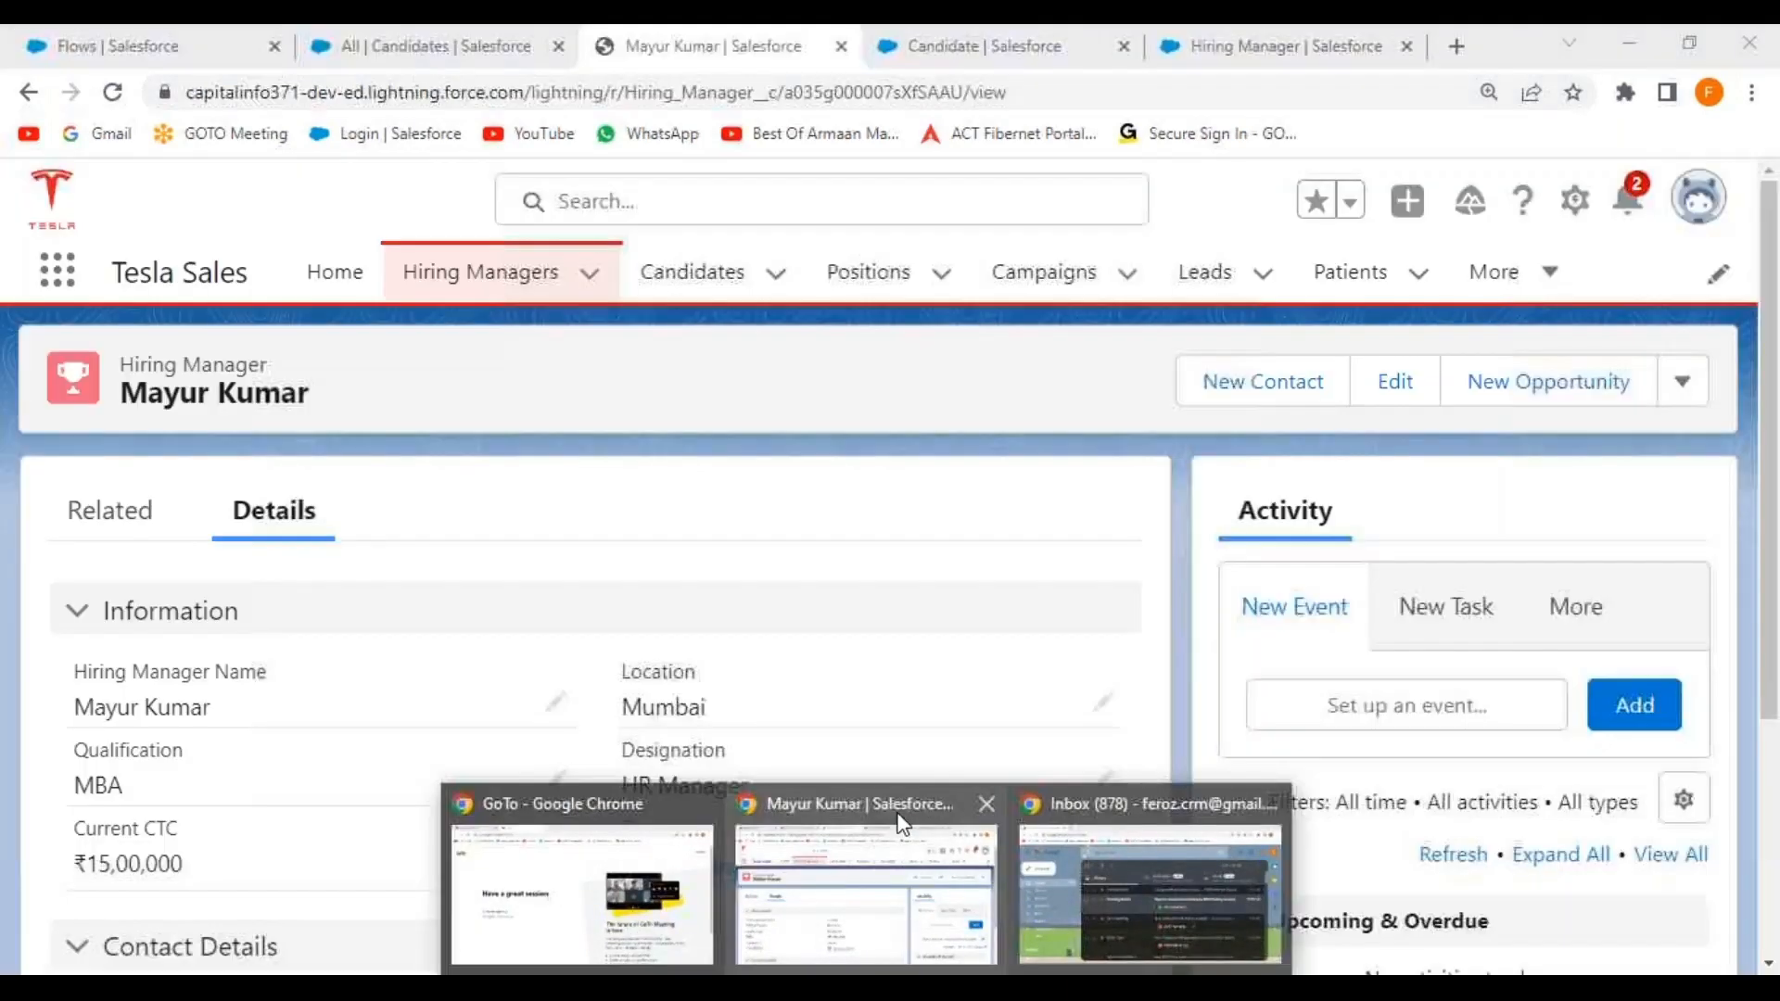
click(902, 824)
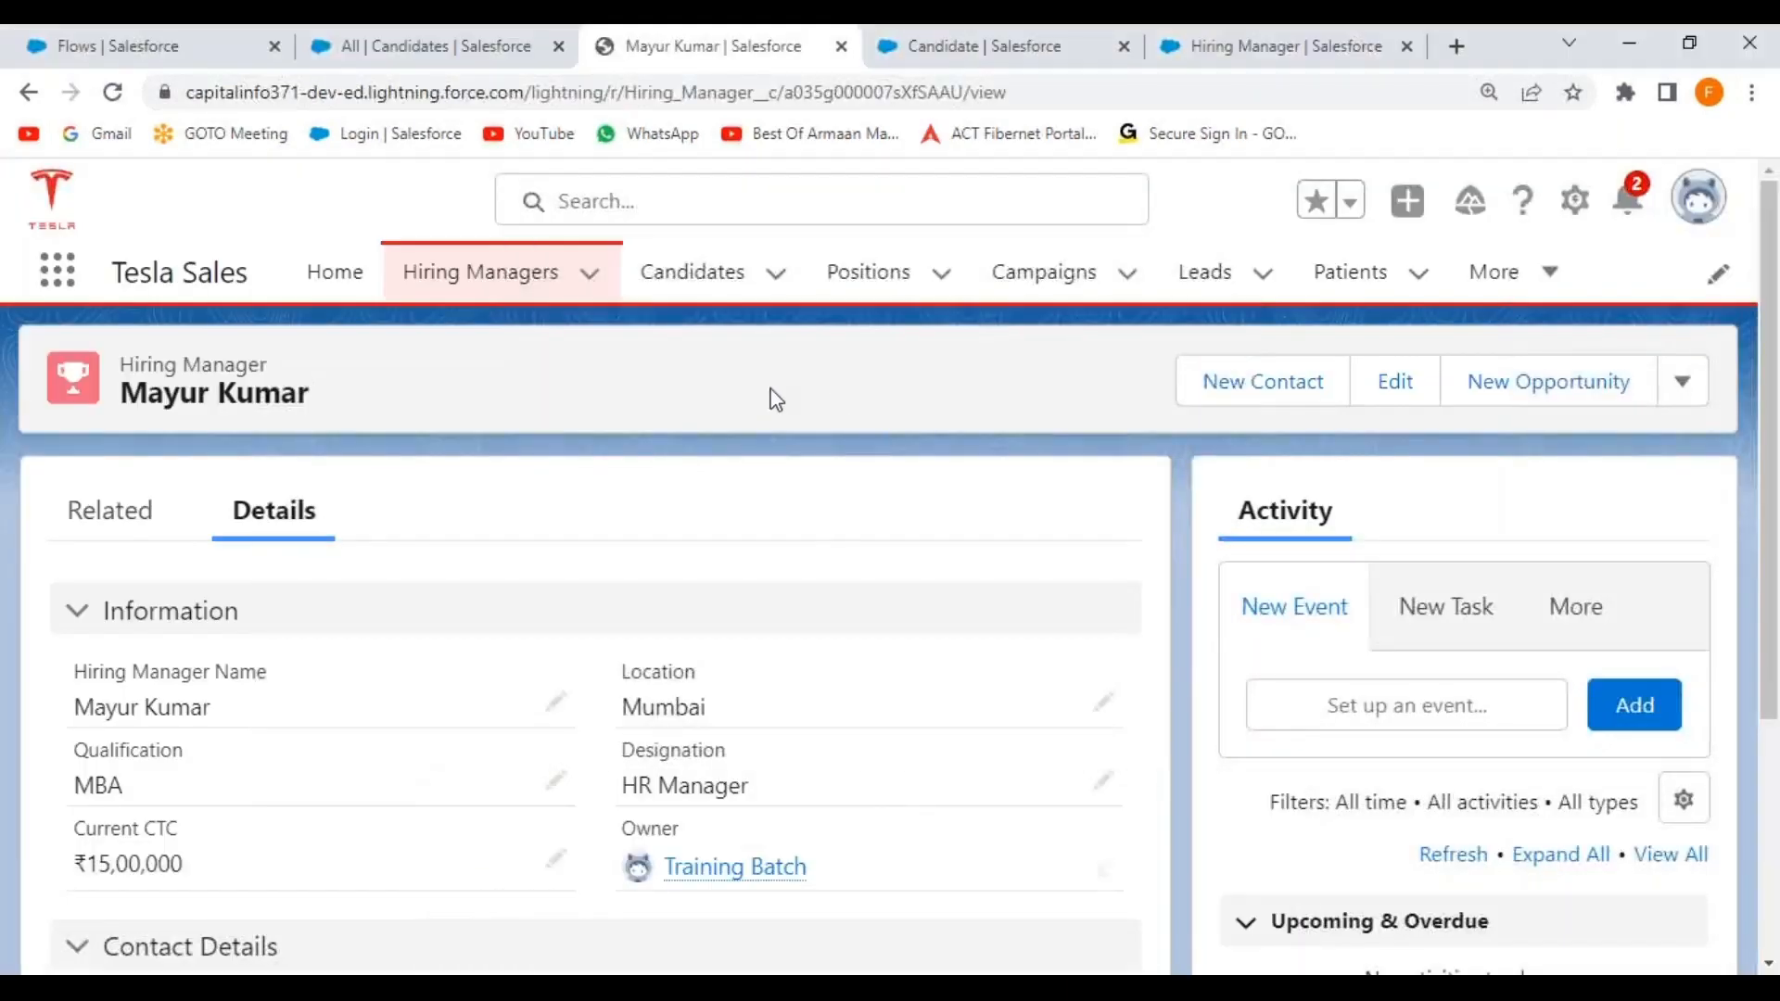
click(502, 283)
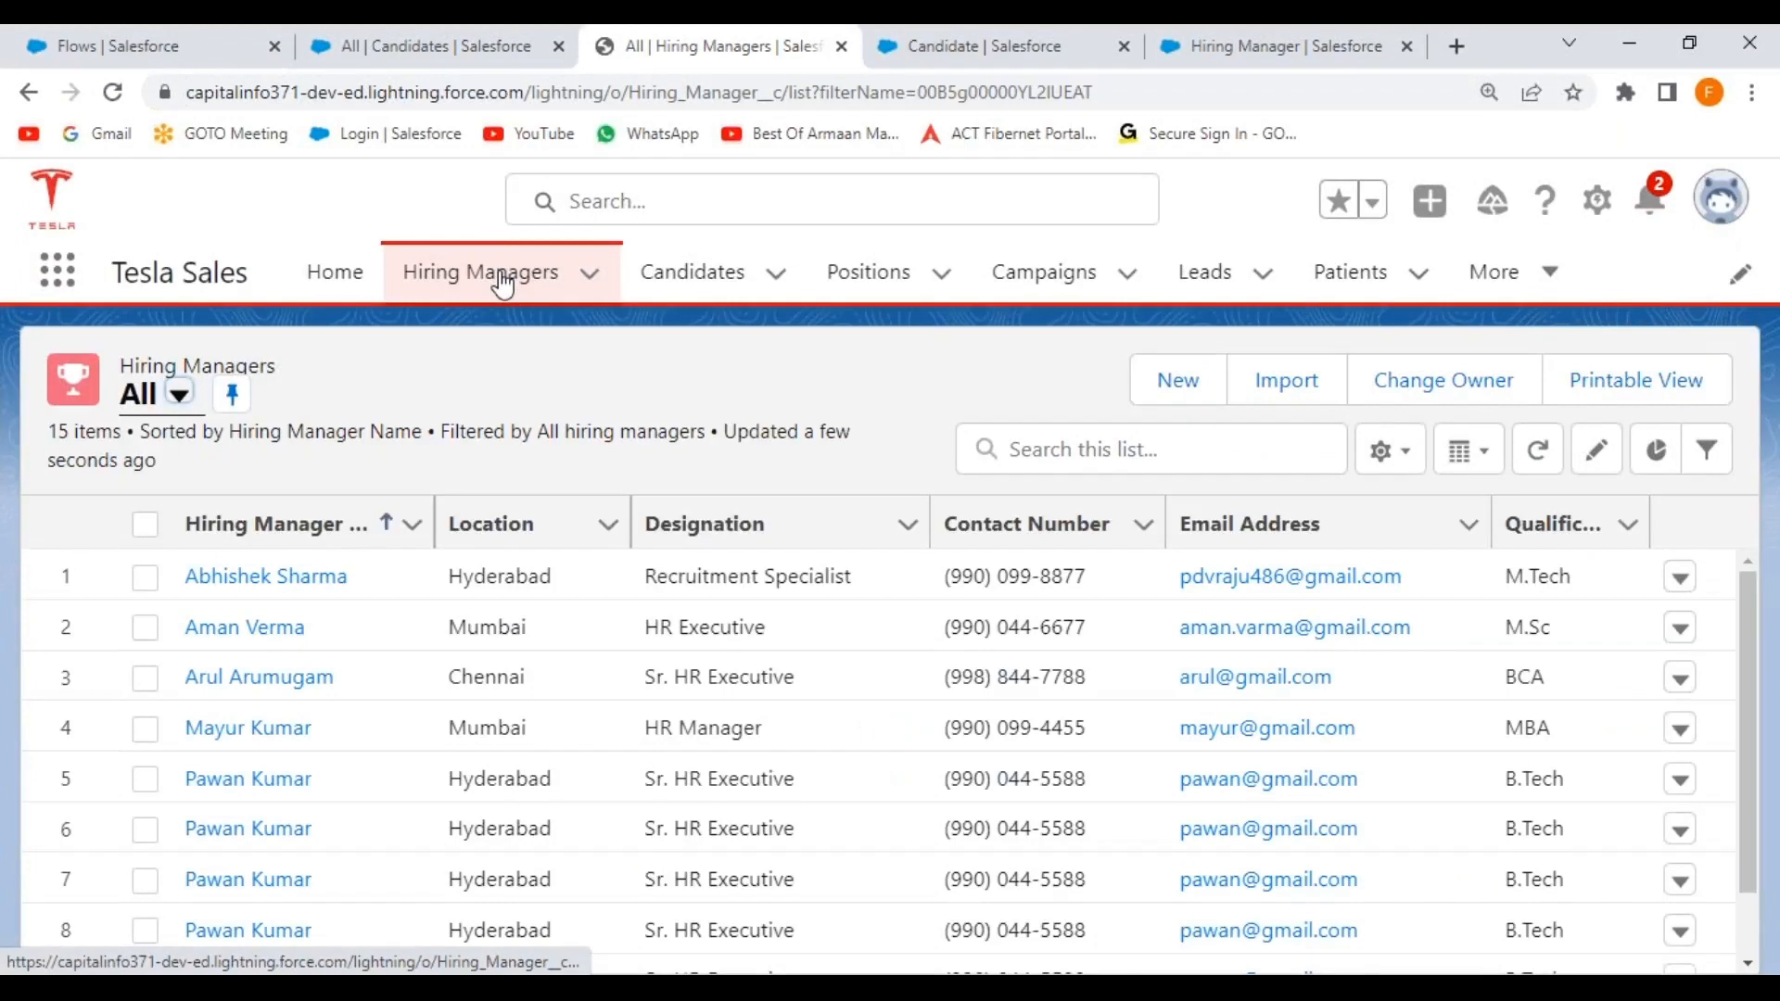
click(278, 580)
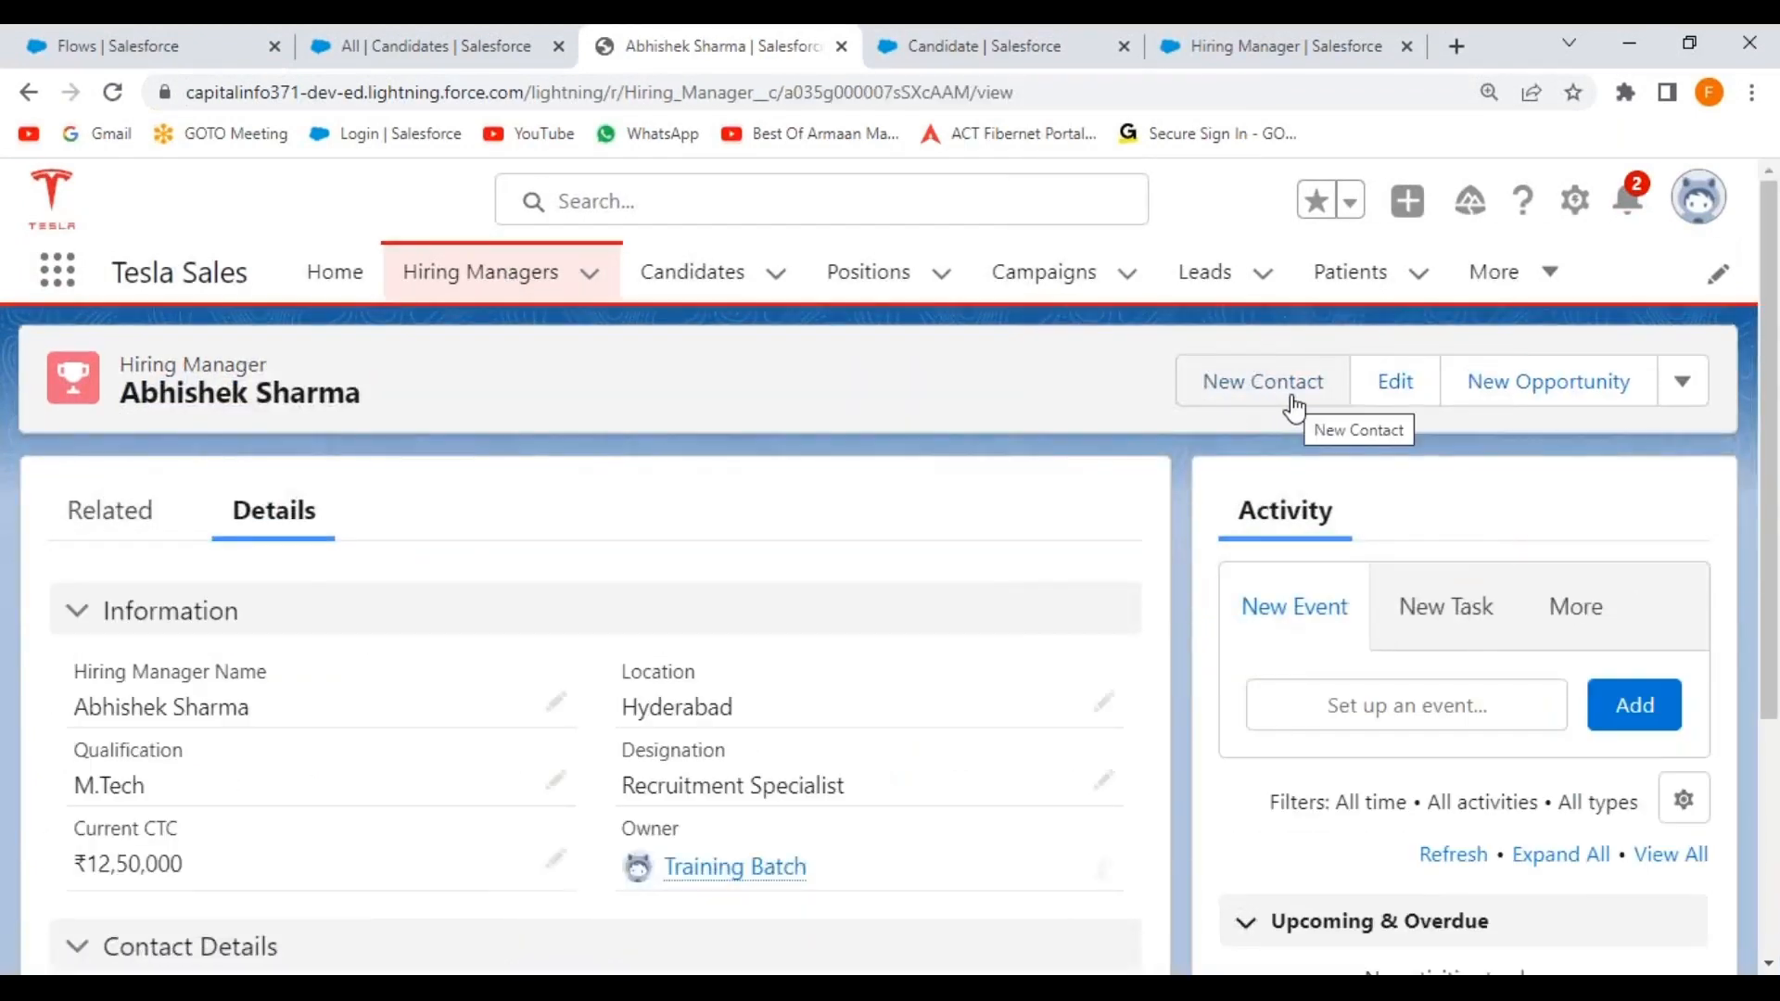
click(1257, 389)
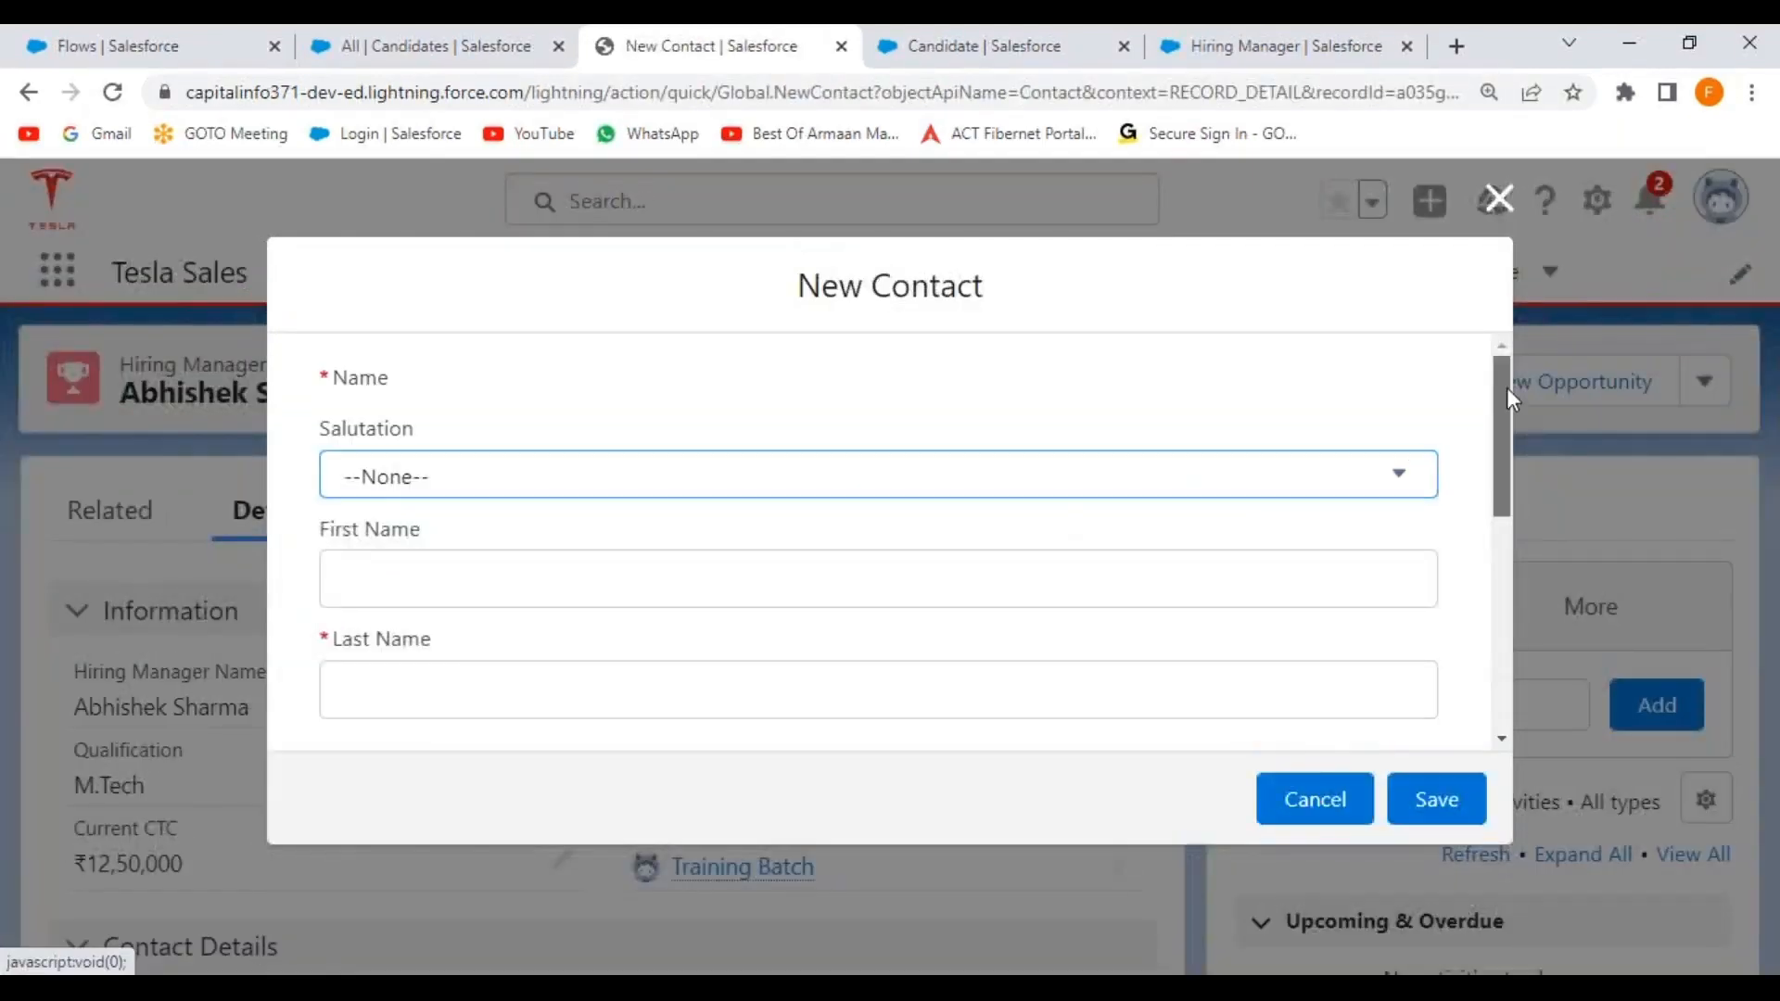
mouse_move(1504, 388)
mouse_down()
mouse_move(1489, 686)
mouse_move(1504, 369)
mouse_up()
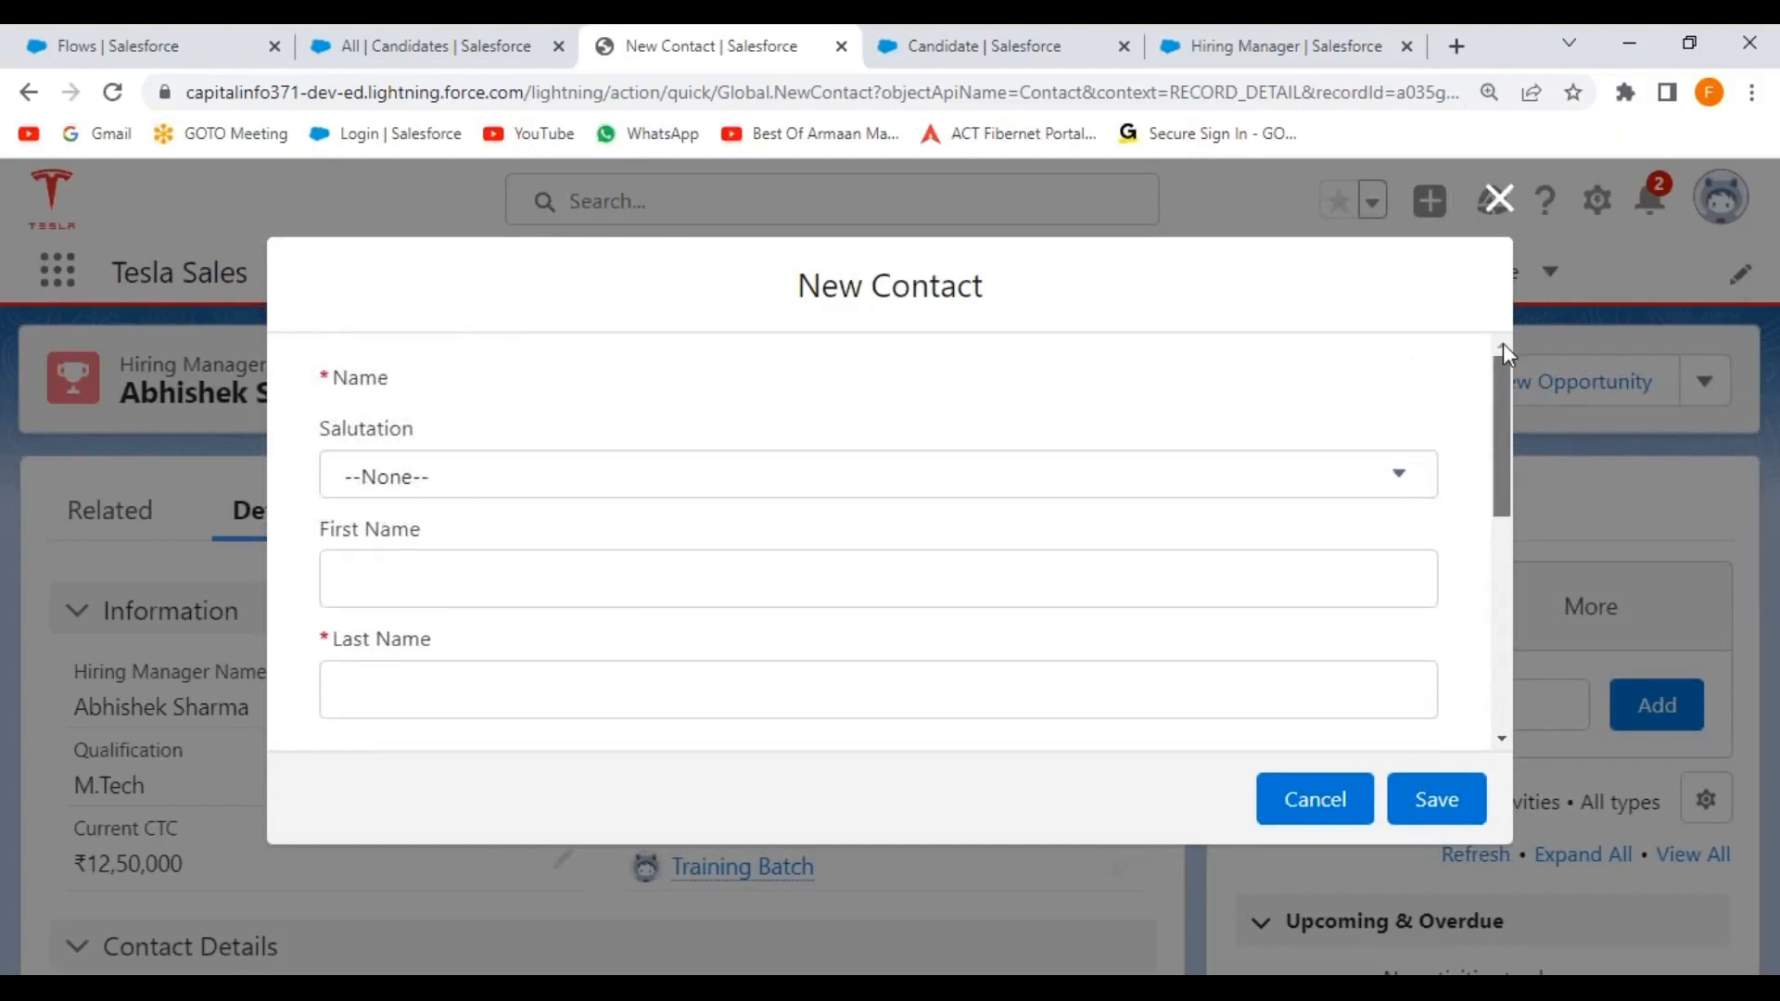
click(1496, 198)
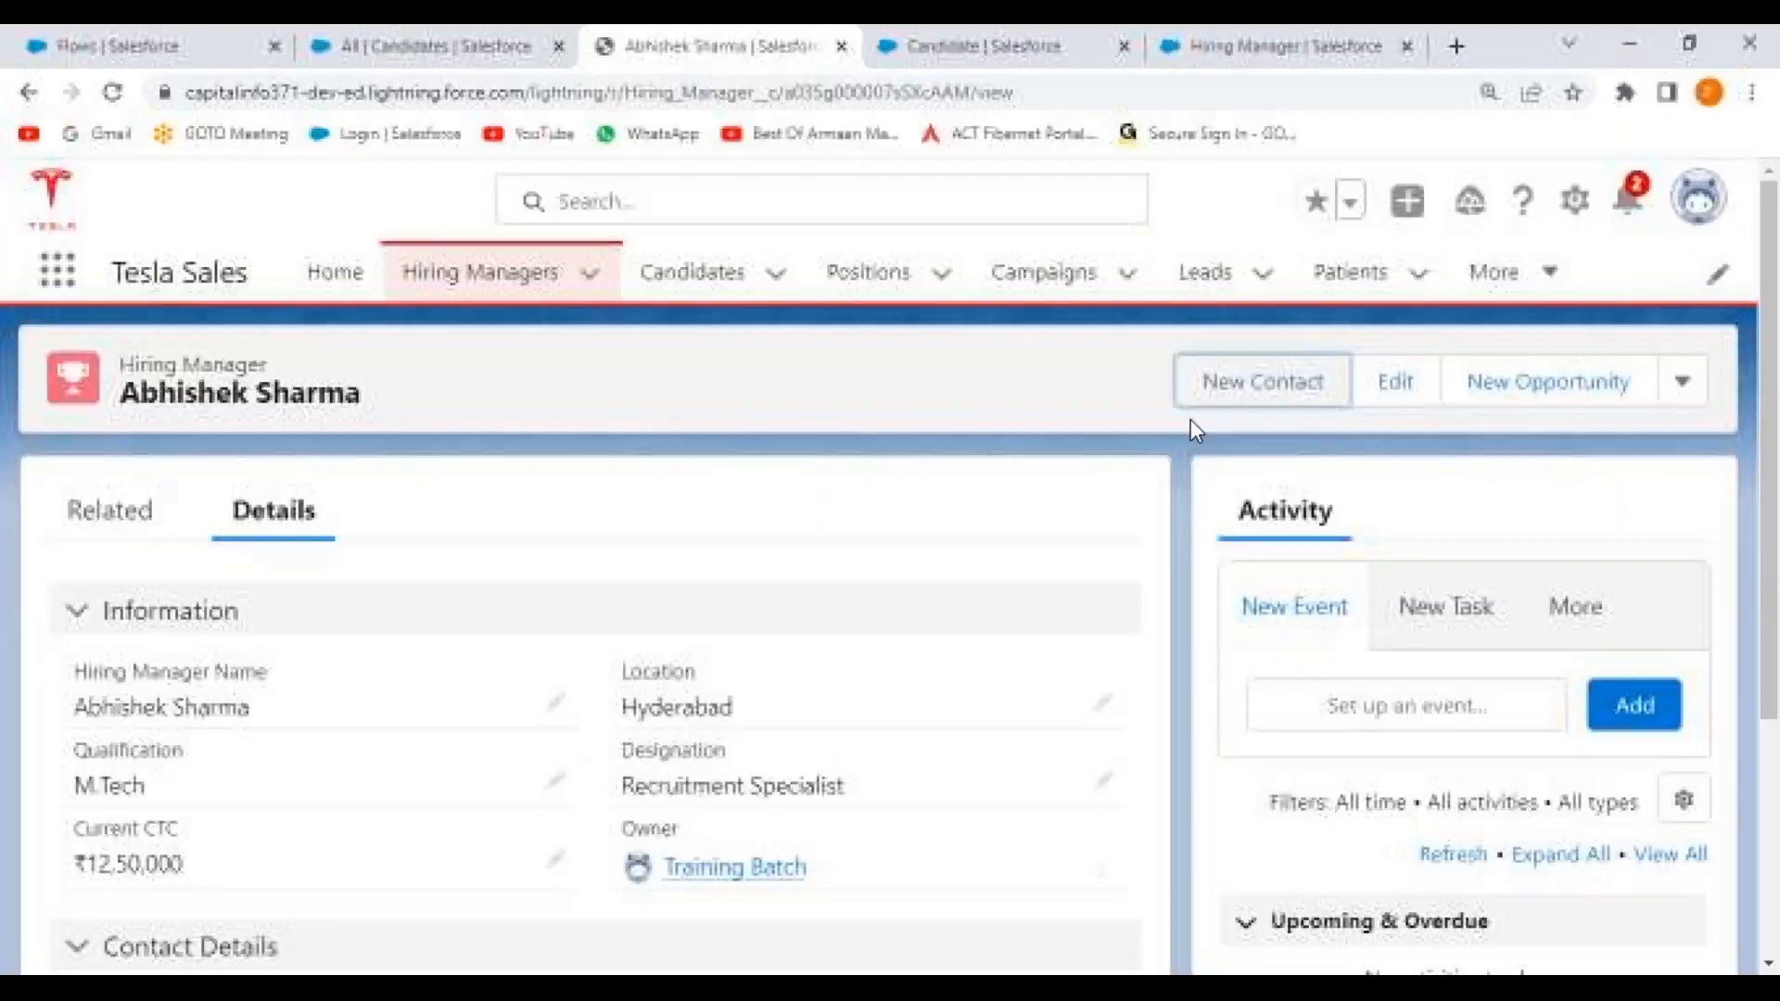
click(1531, 397)
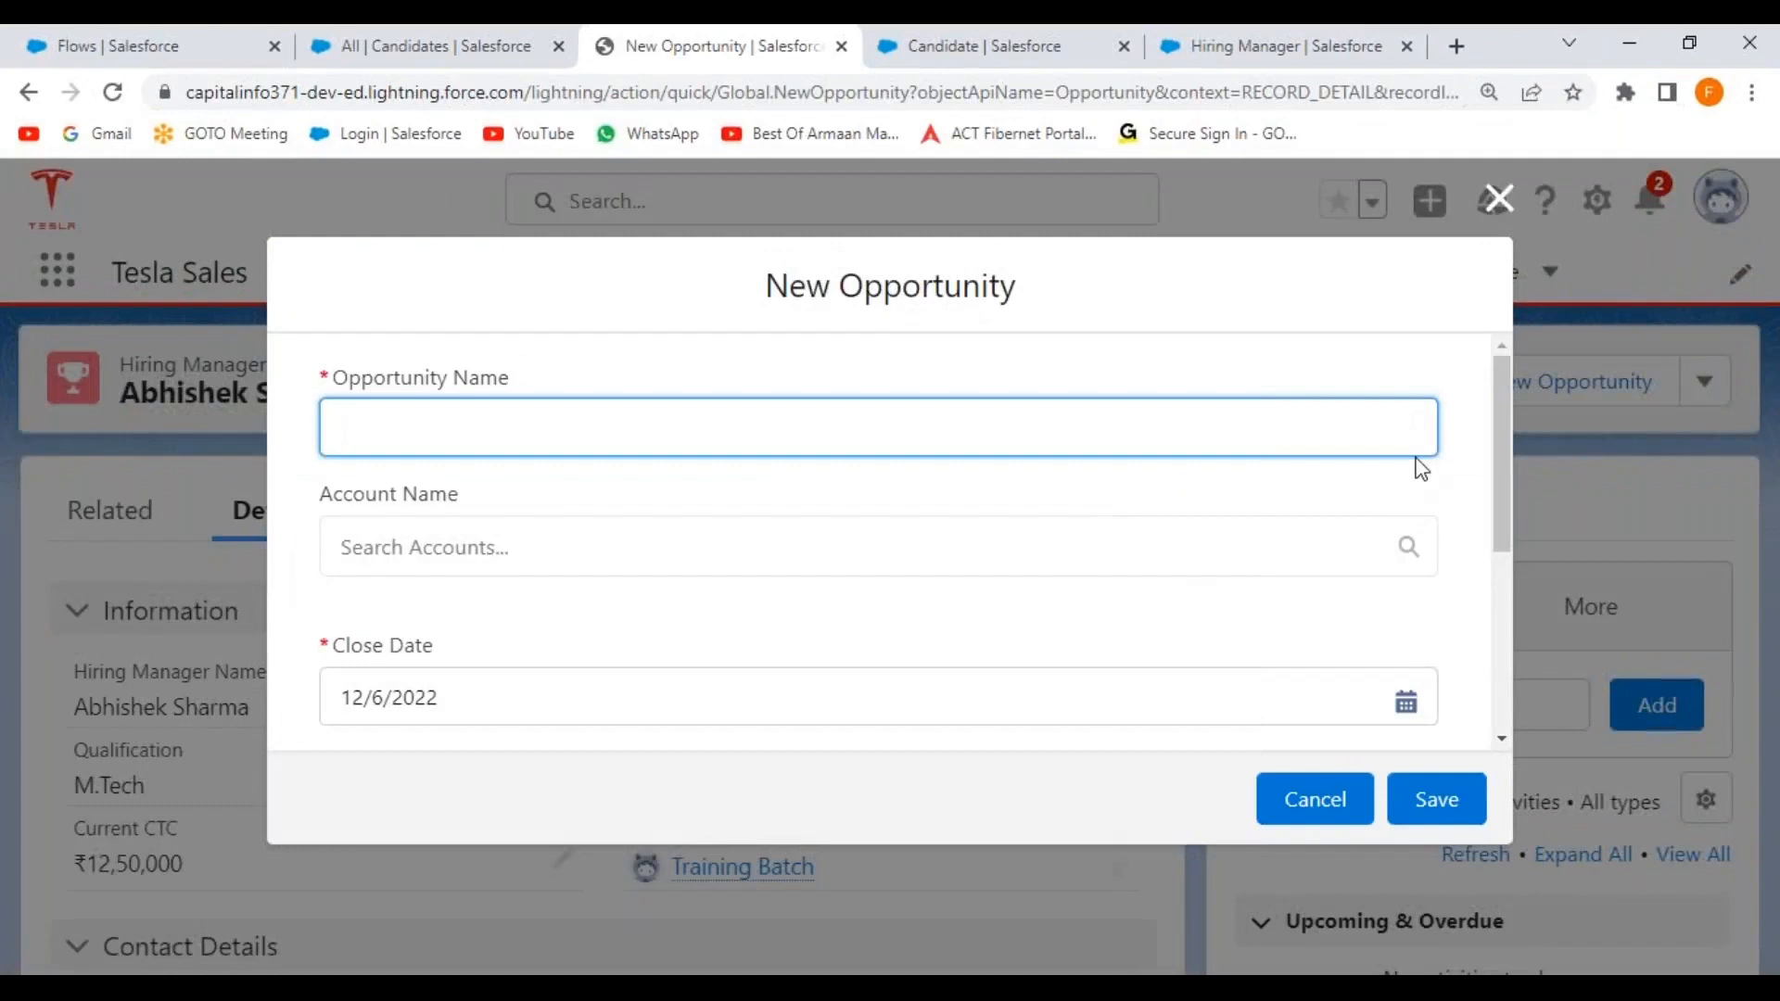
drag(1504, 406, 1496, 339)
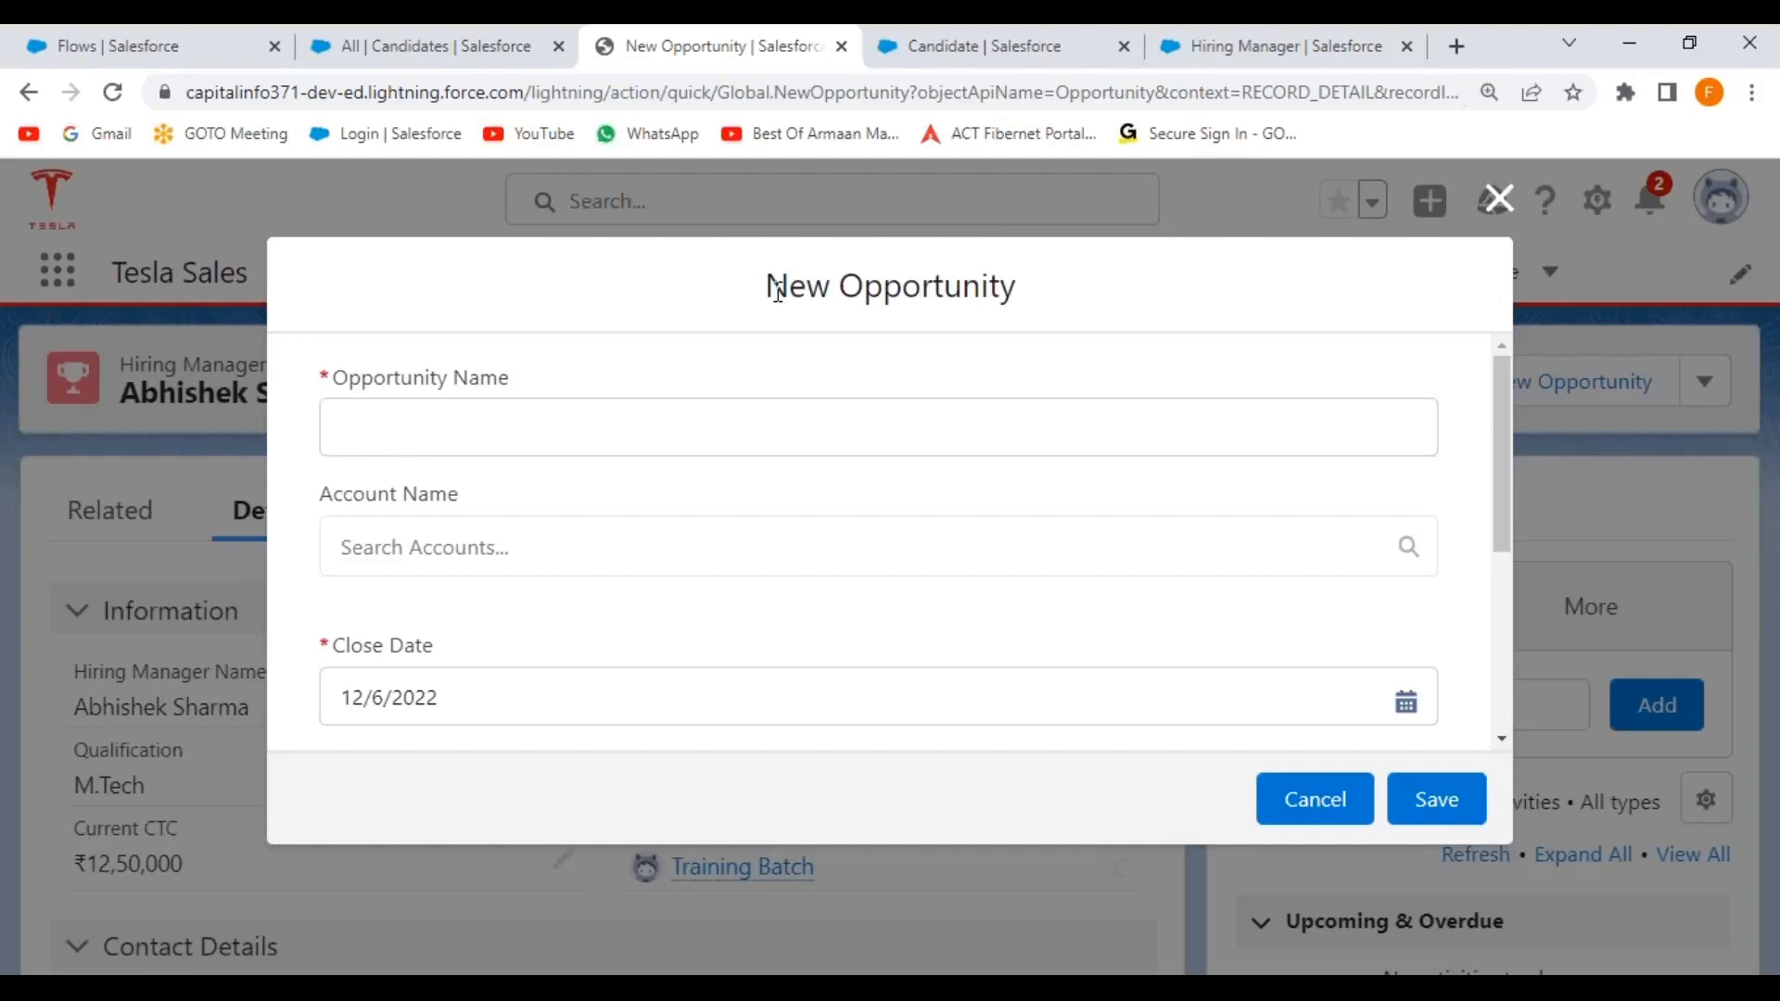
click(1498, 199)
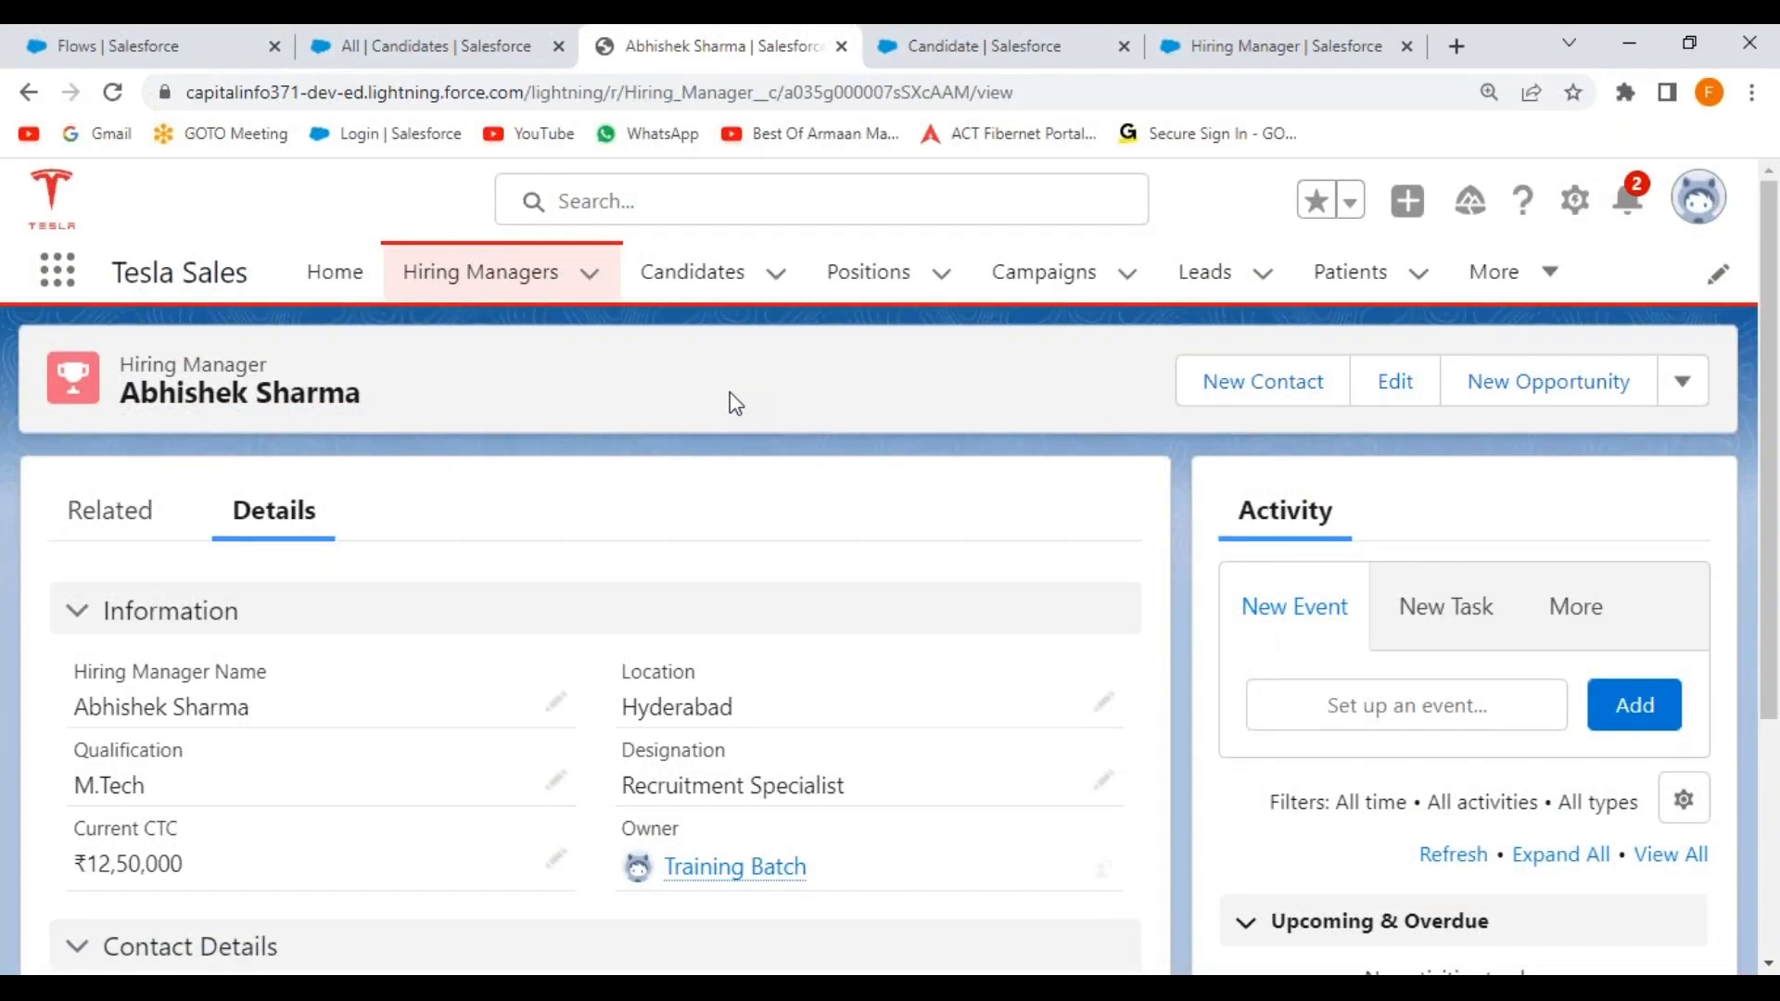
key(alt+Tab)
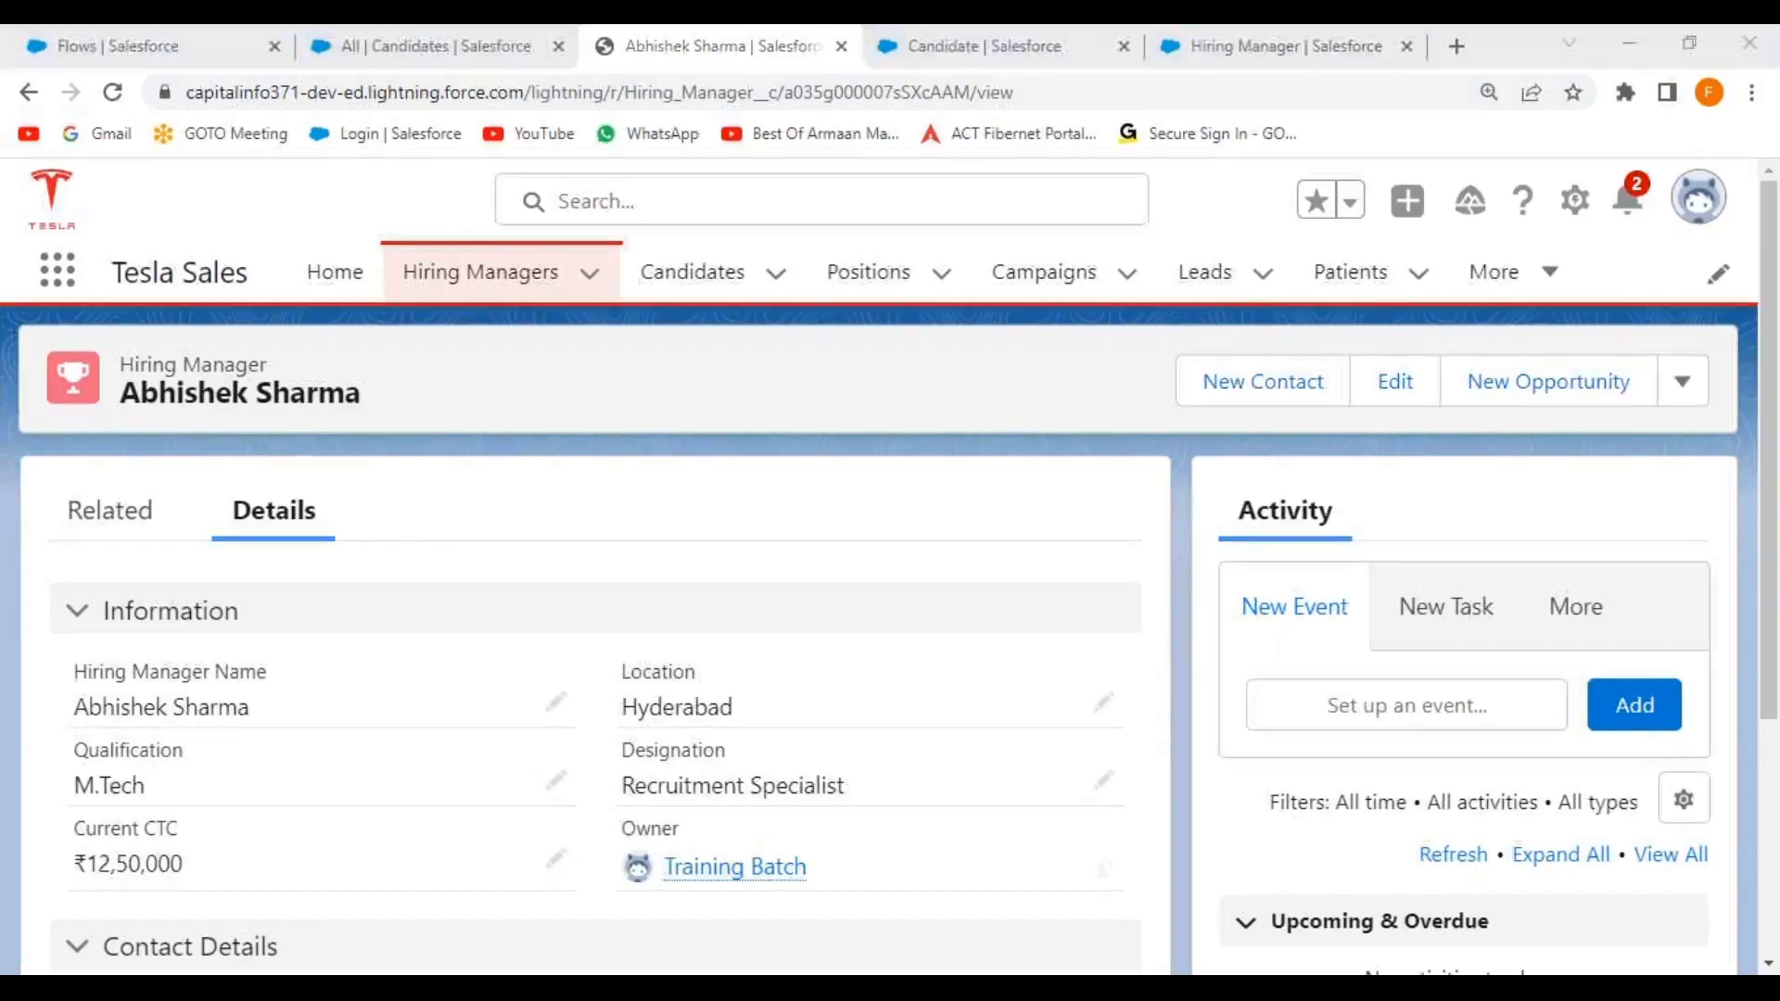
On line 308 of Lightning Flows.txt, type 'Step 1: Create a Screen Flow, by adding the required Fields onto the Screen.'.
click(648, 137)
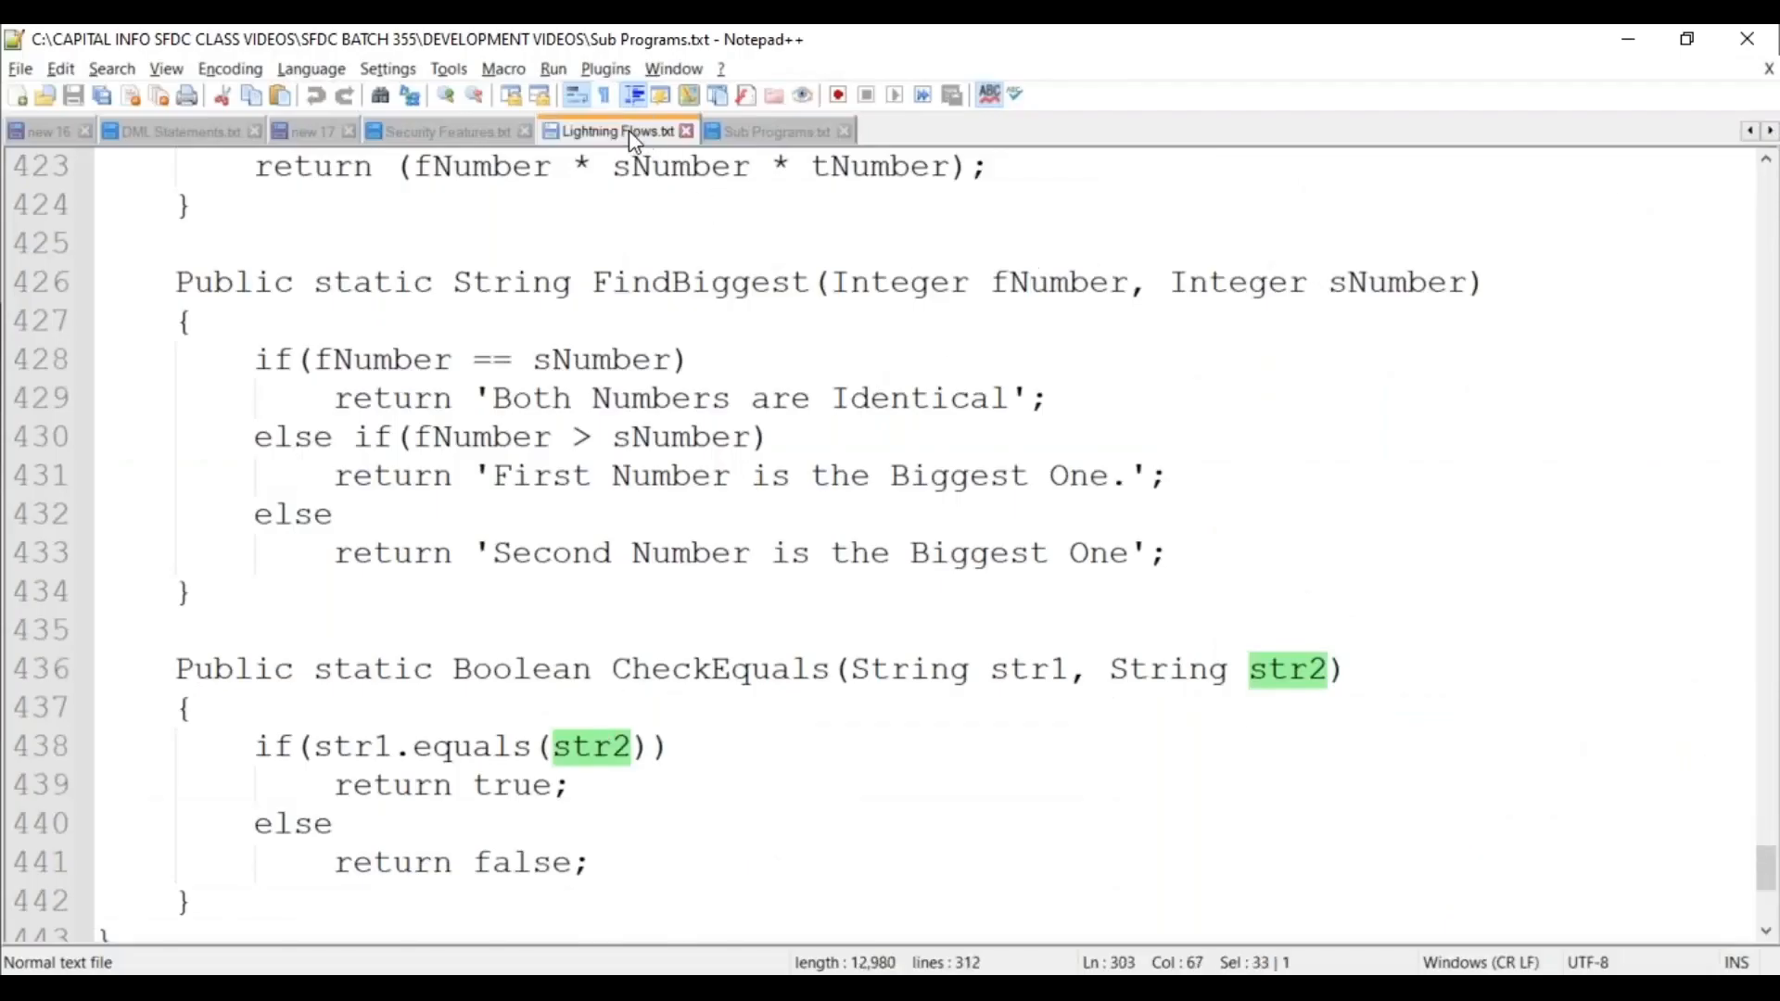
click(259, 540)
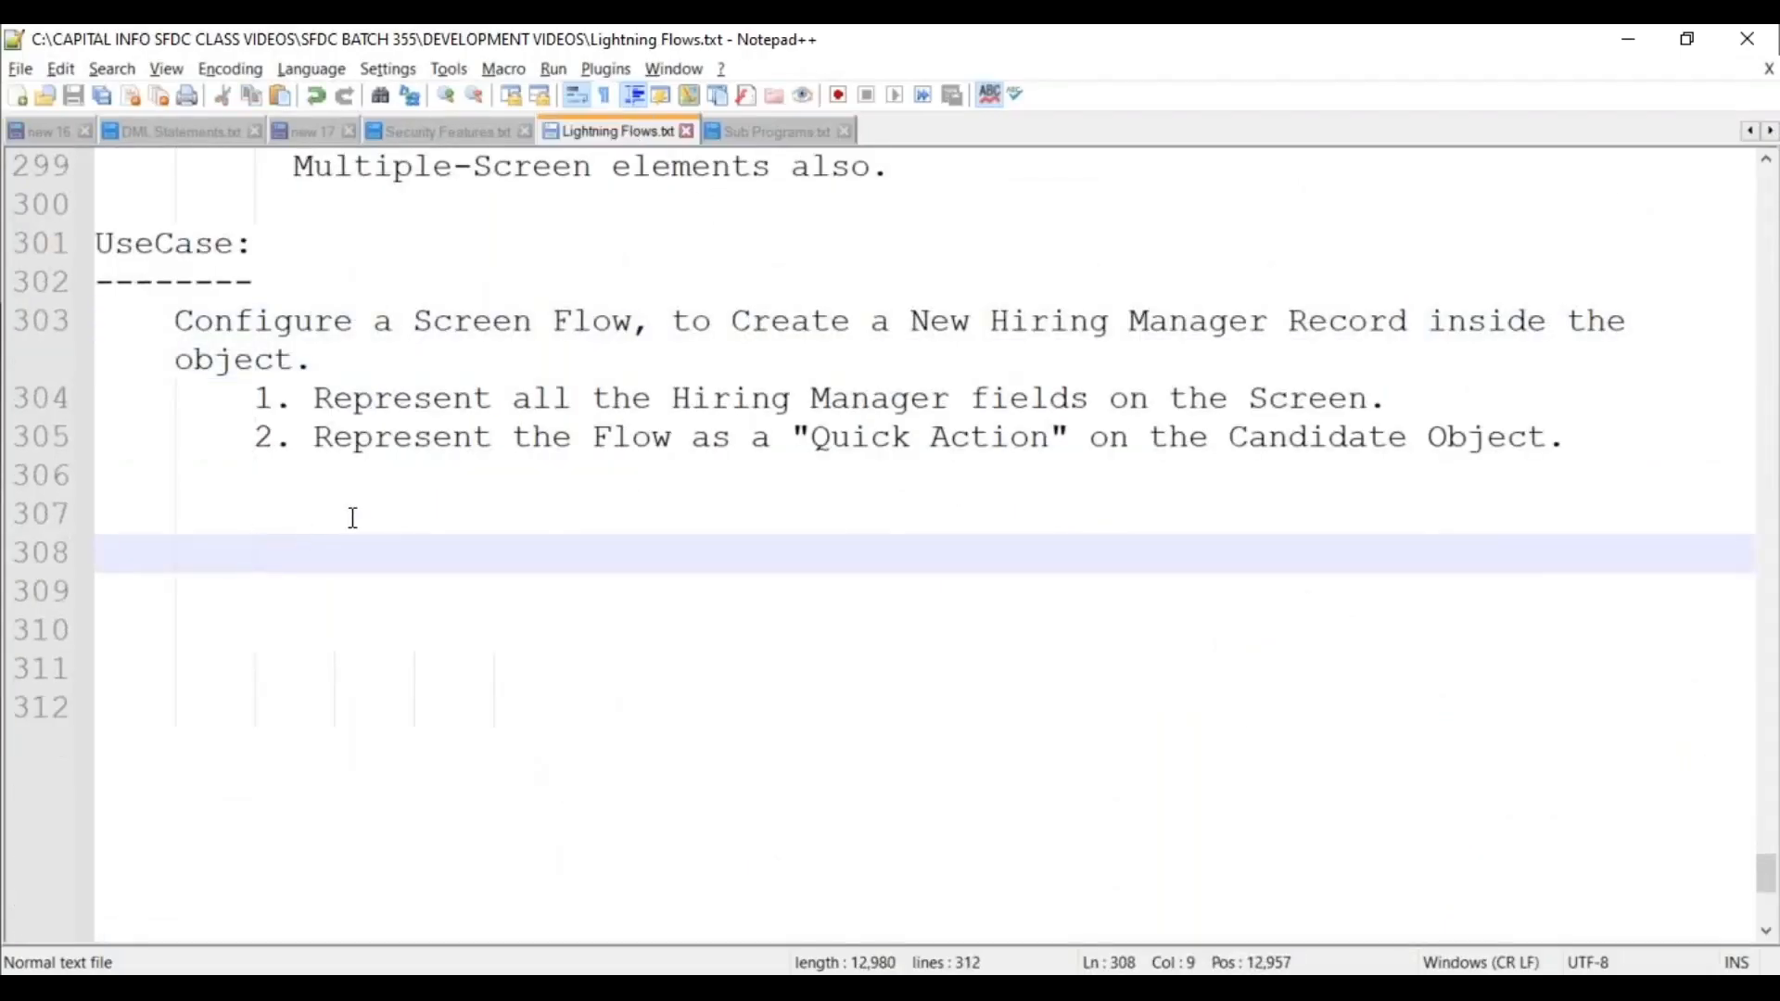
key(BackSpace)
key(Right)
key(BackSpace)
key(Right)
key(BackSpace)
text(Step 1)
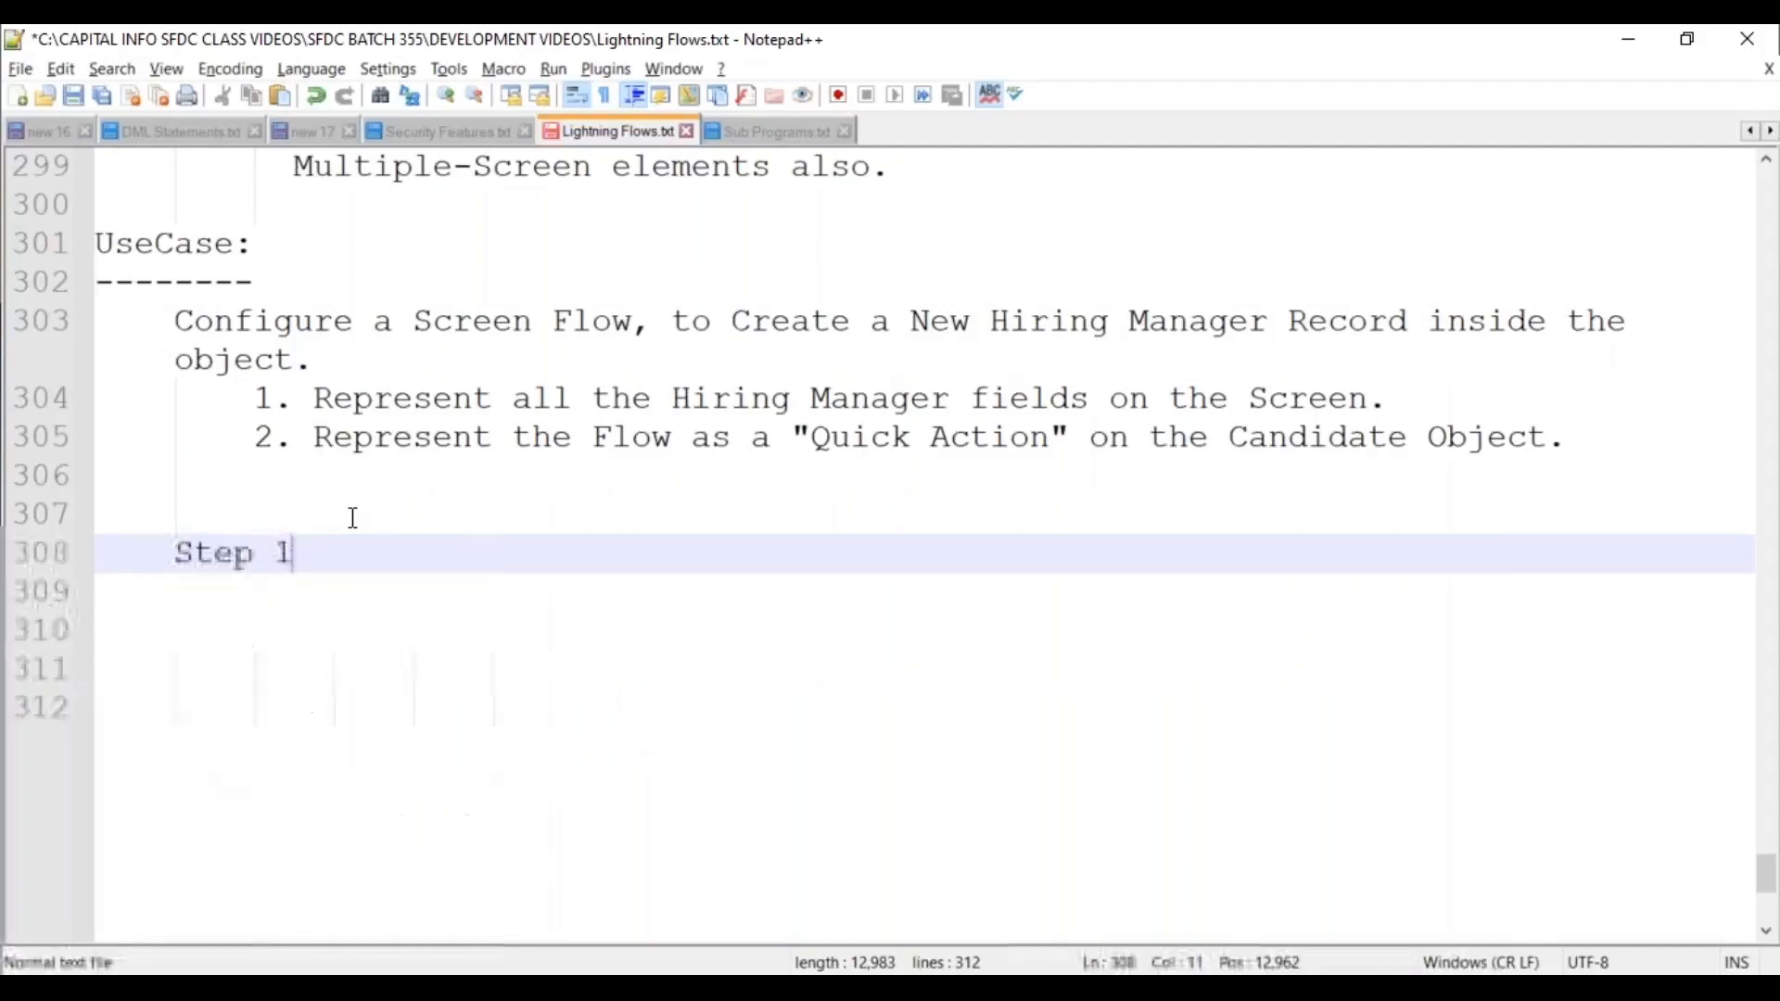
text(: Crea)
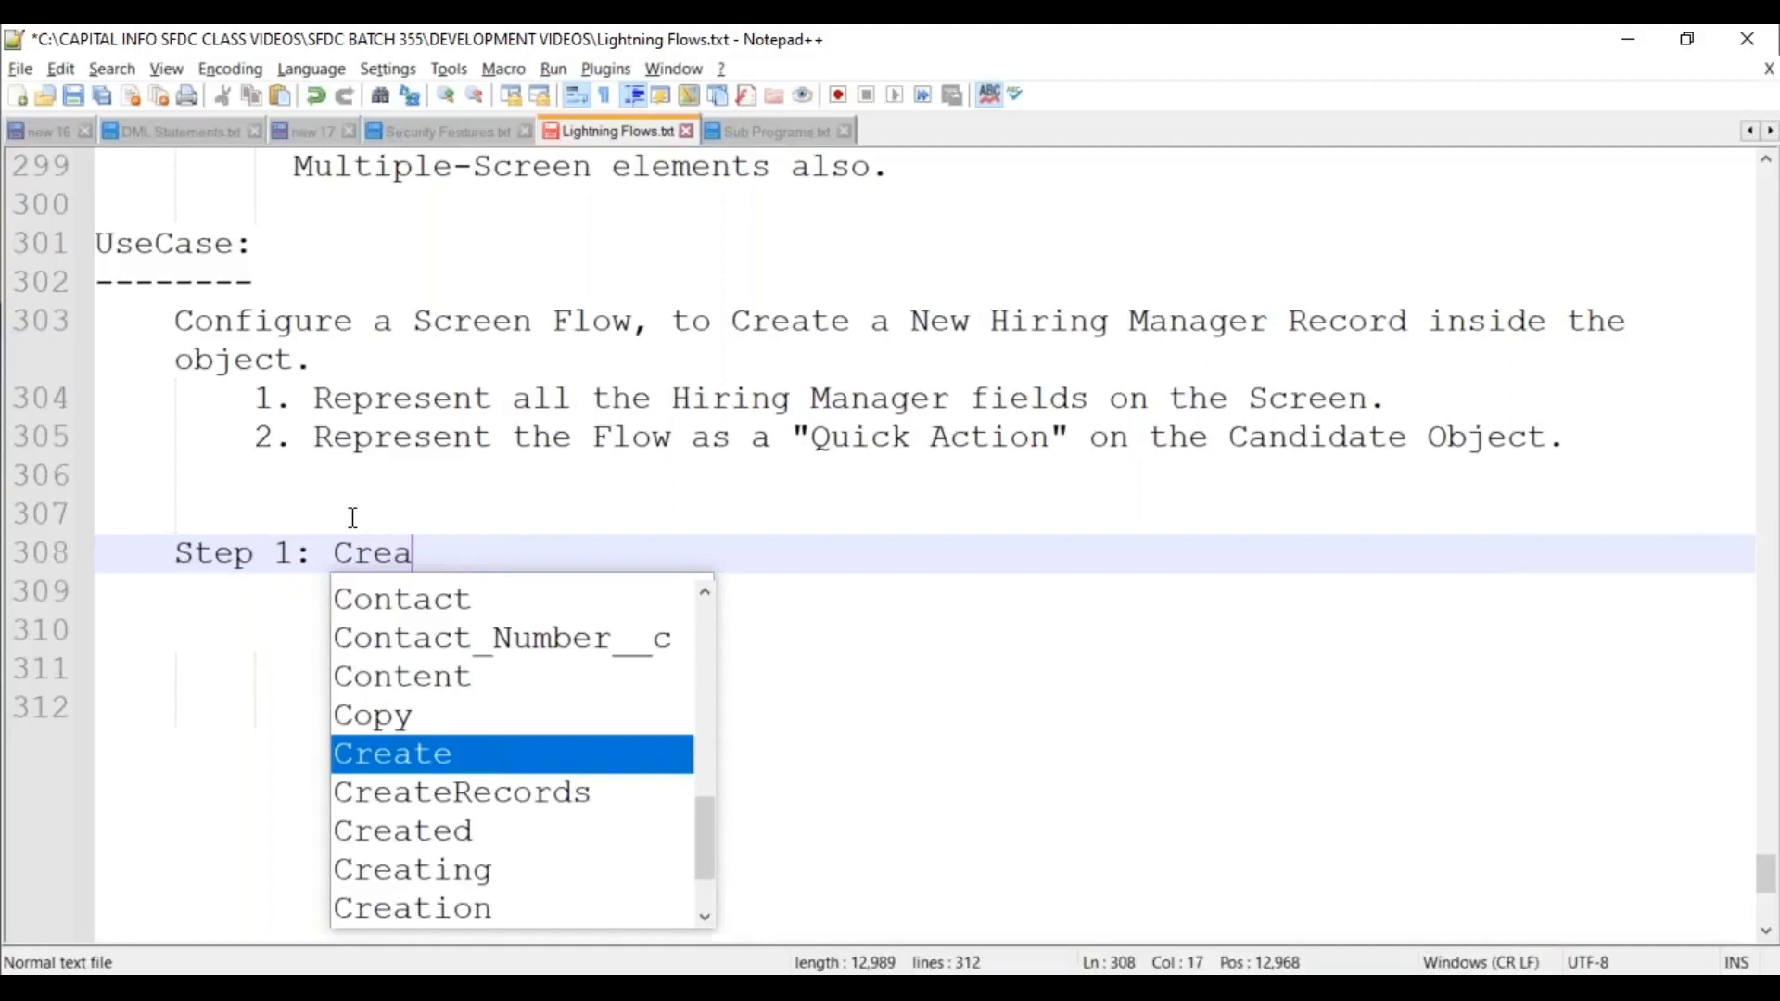
text(te a Scr)
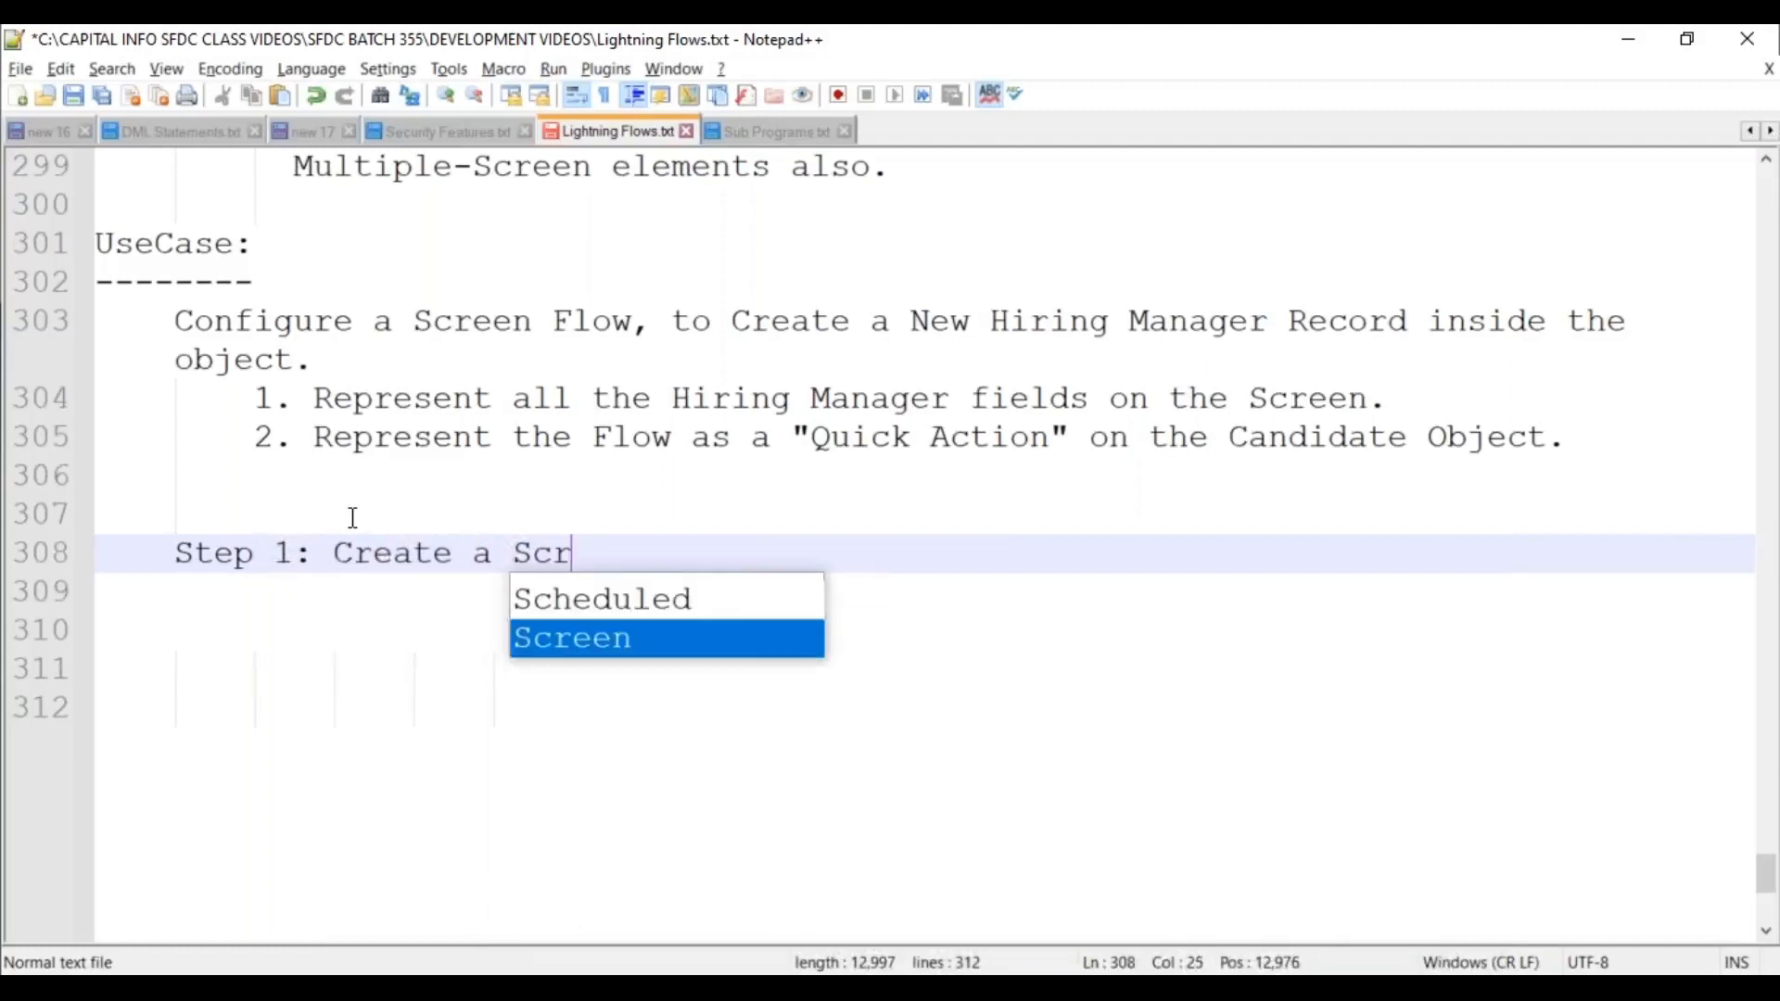
text(een Flow, )
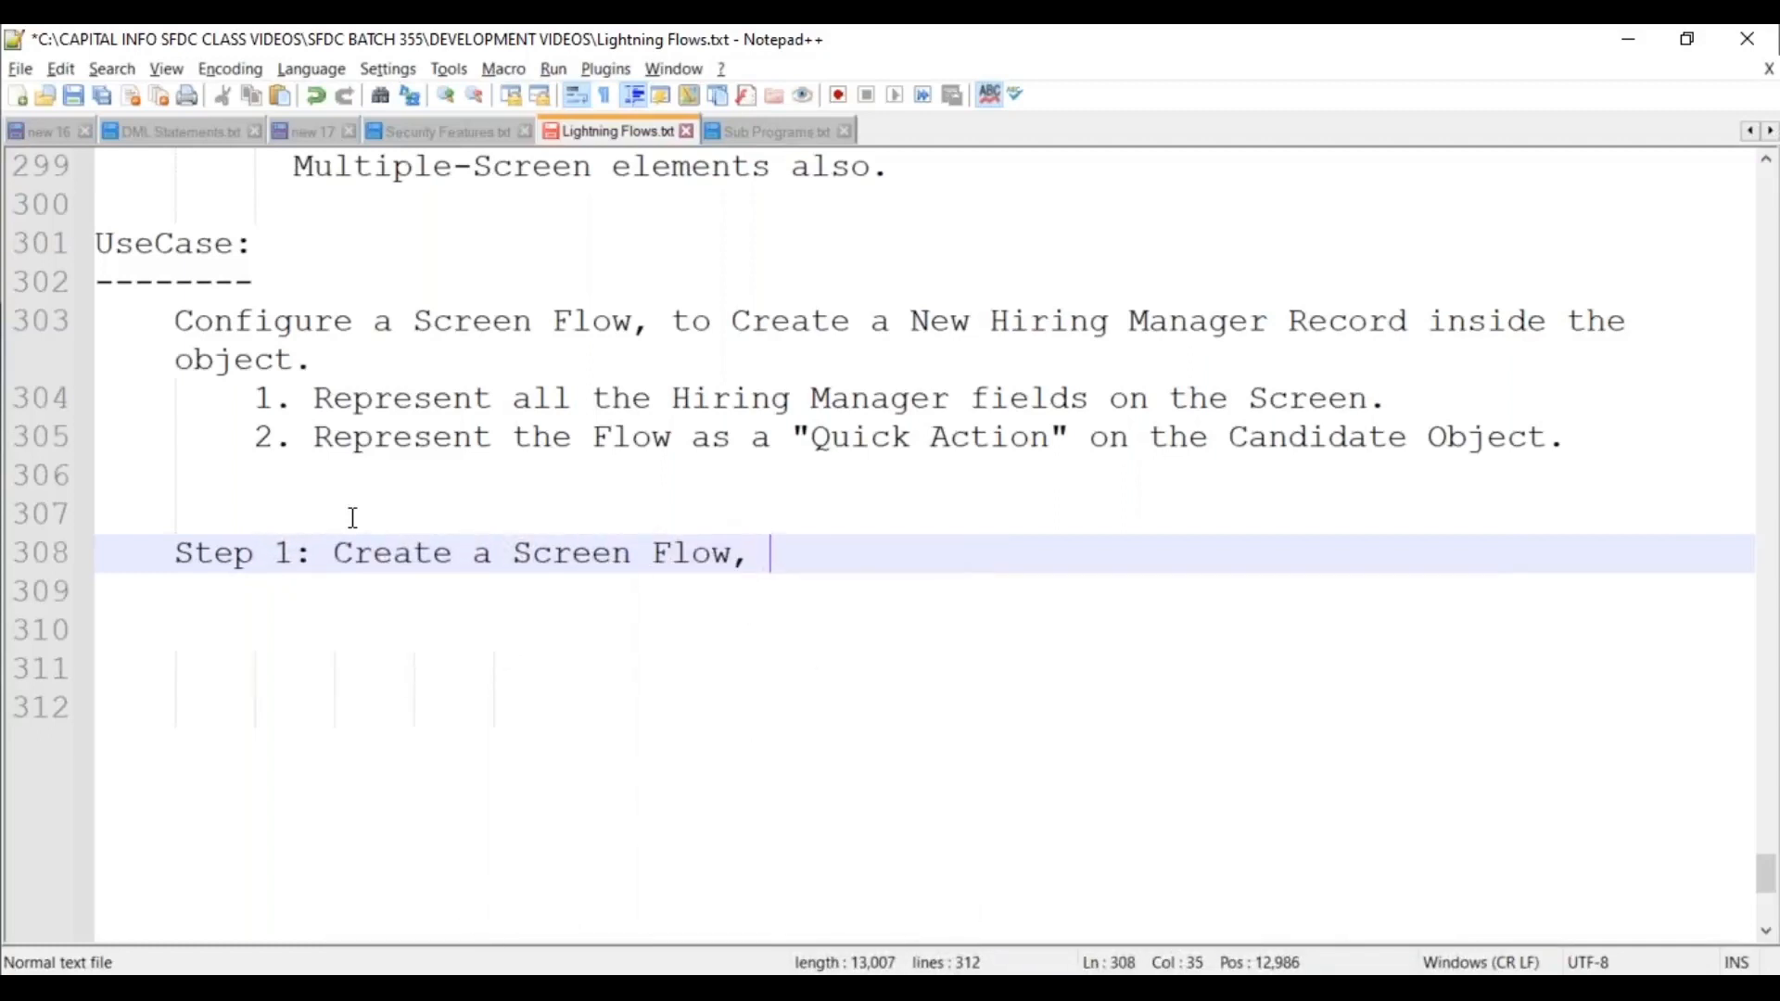
text(by adding the )
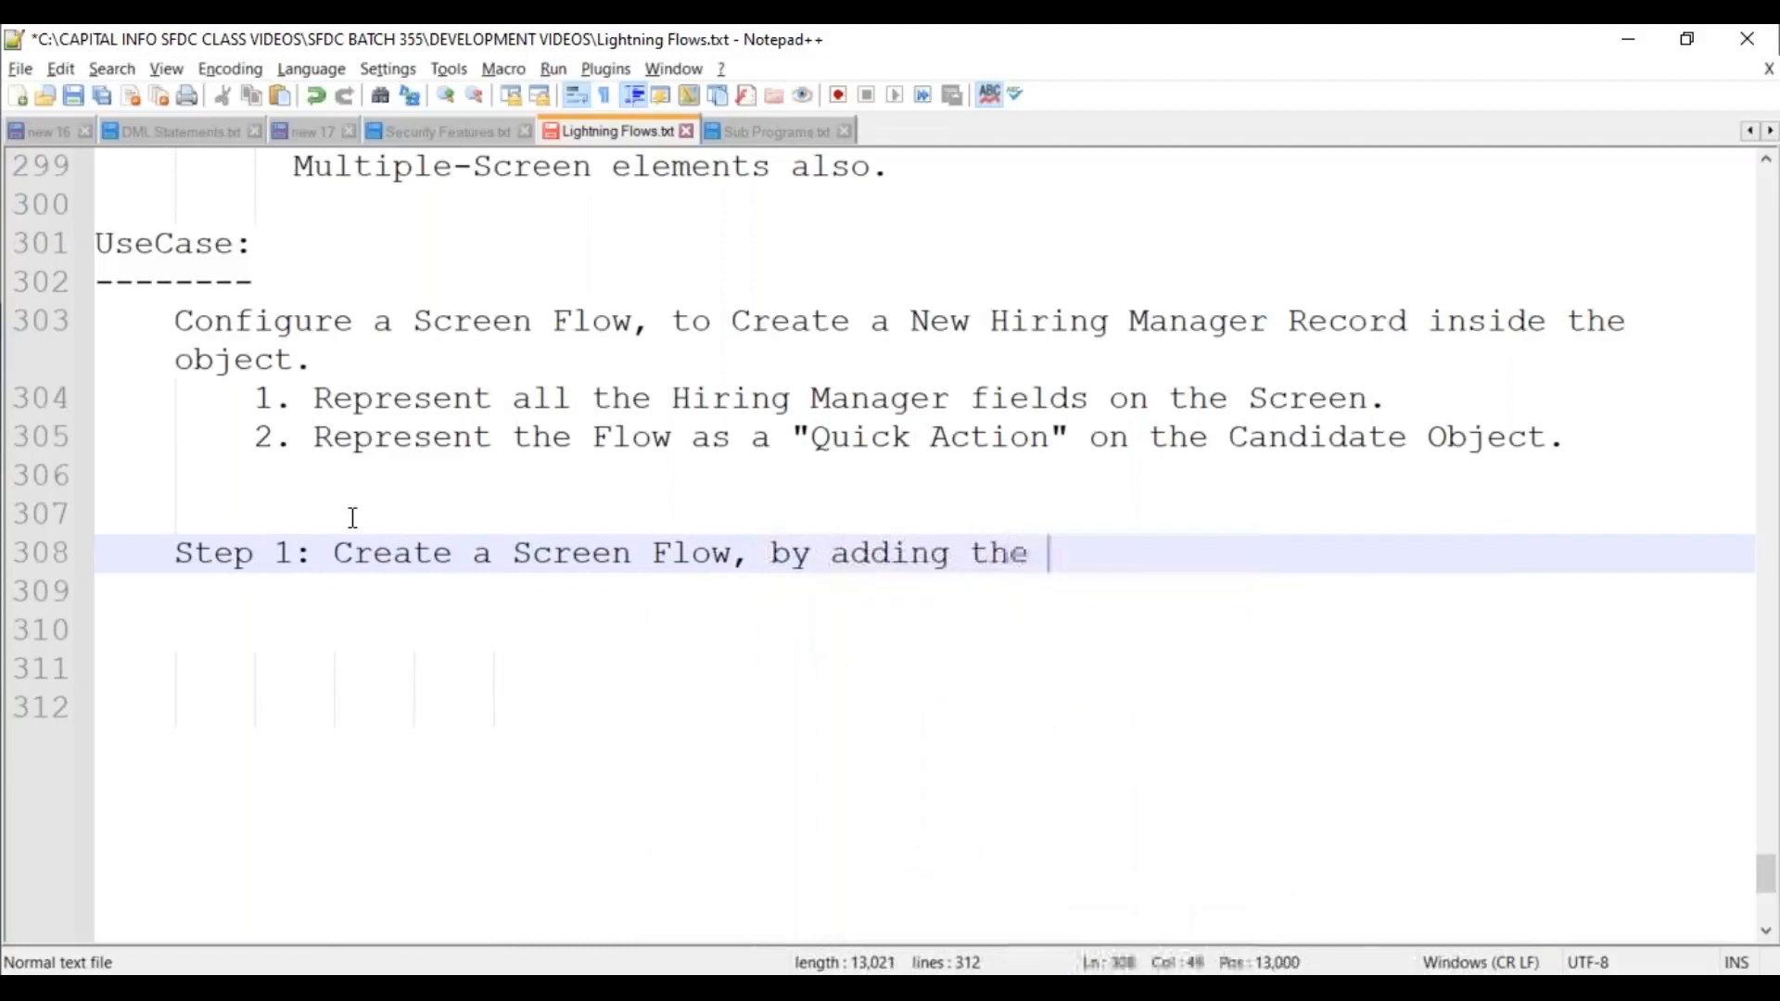
text(required F)
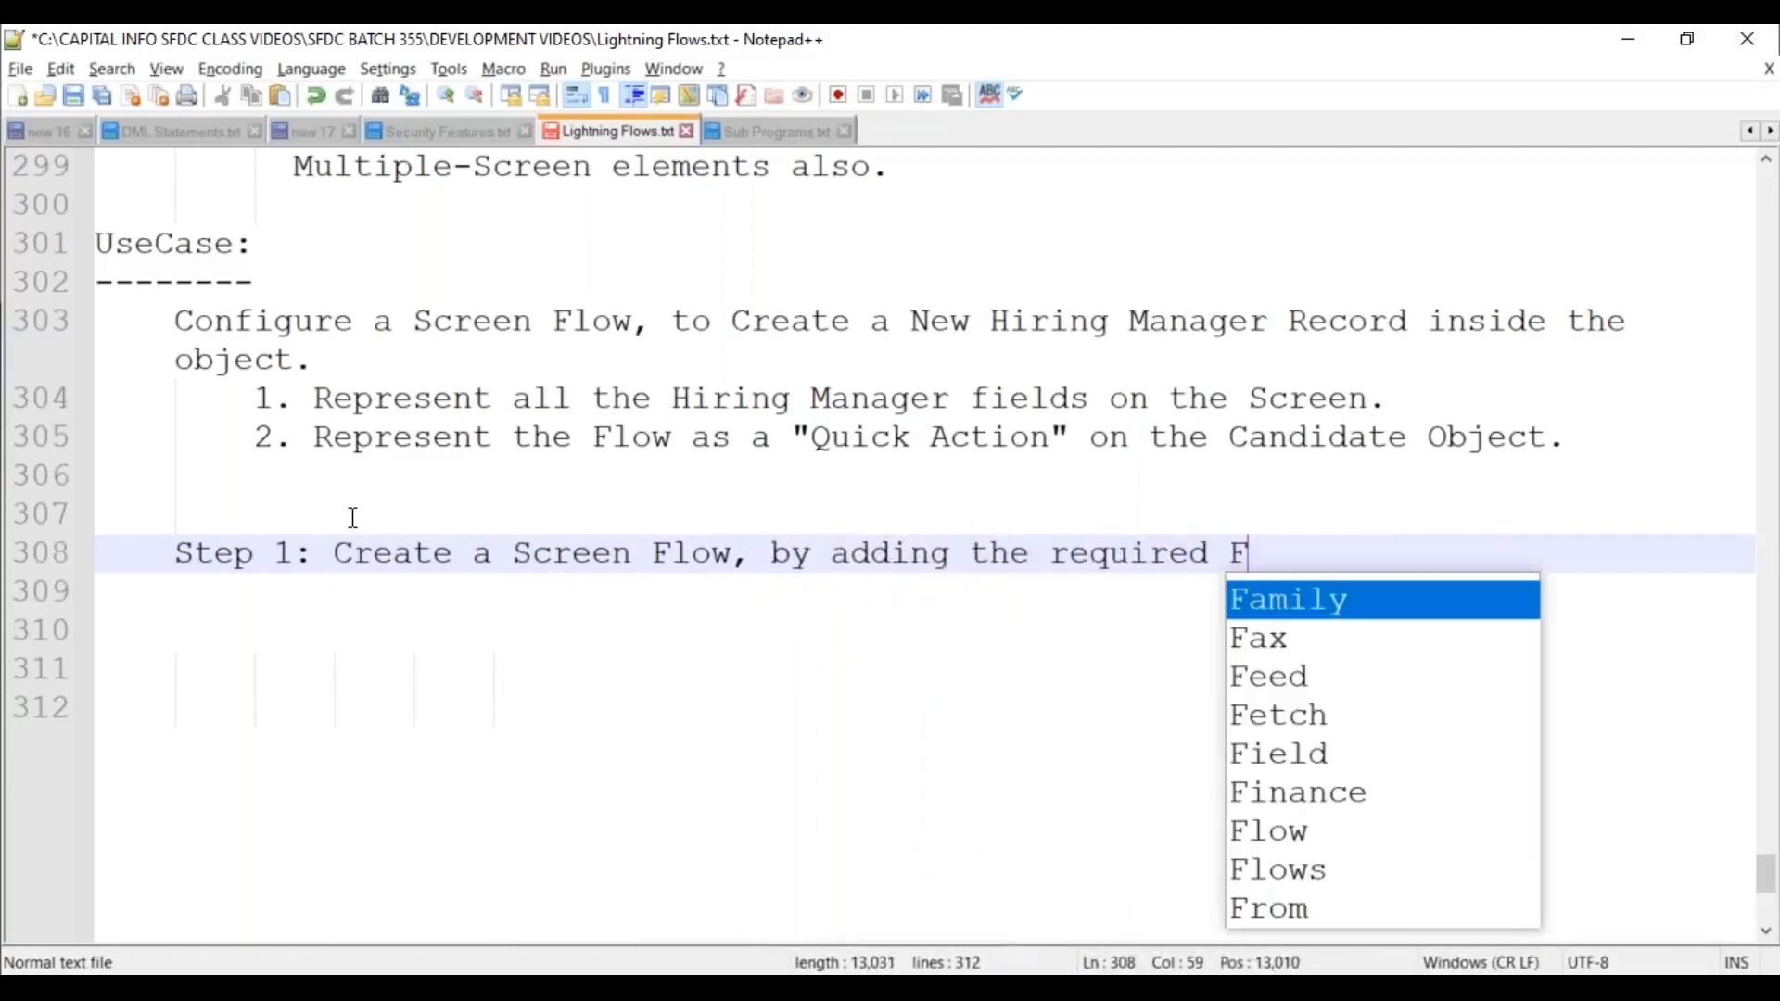
text(ields on)
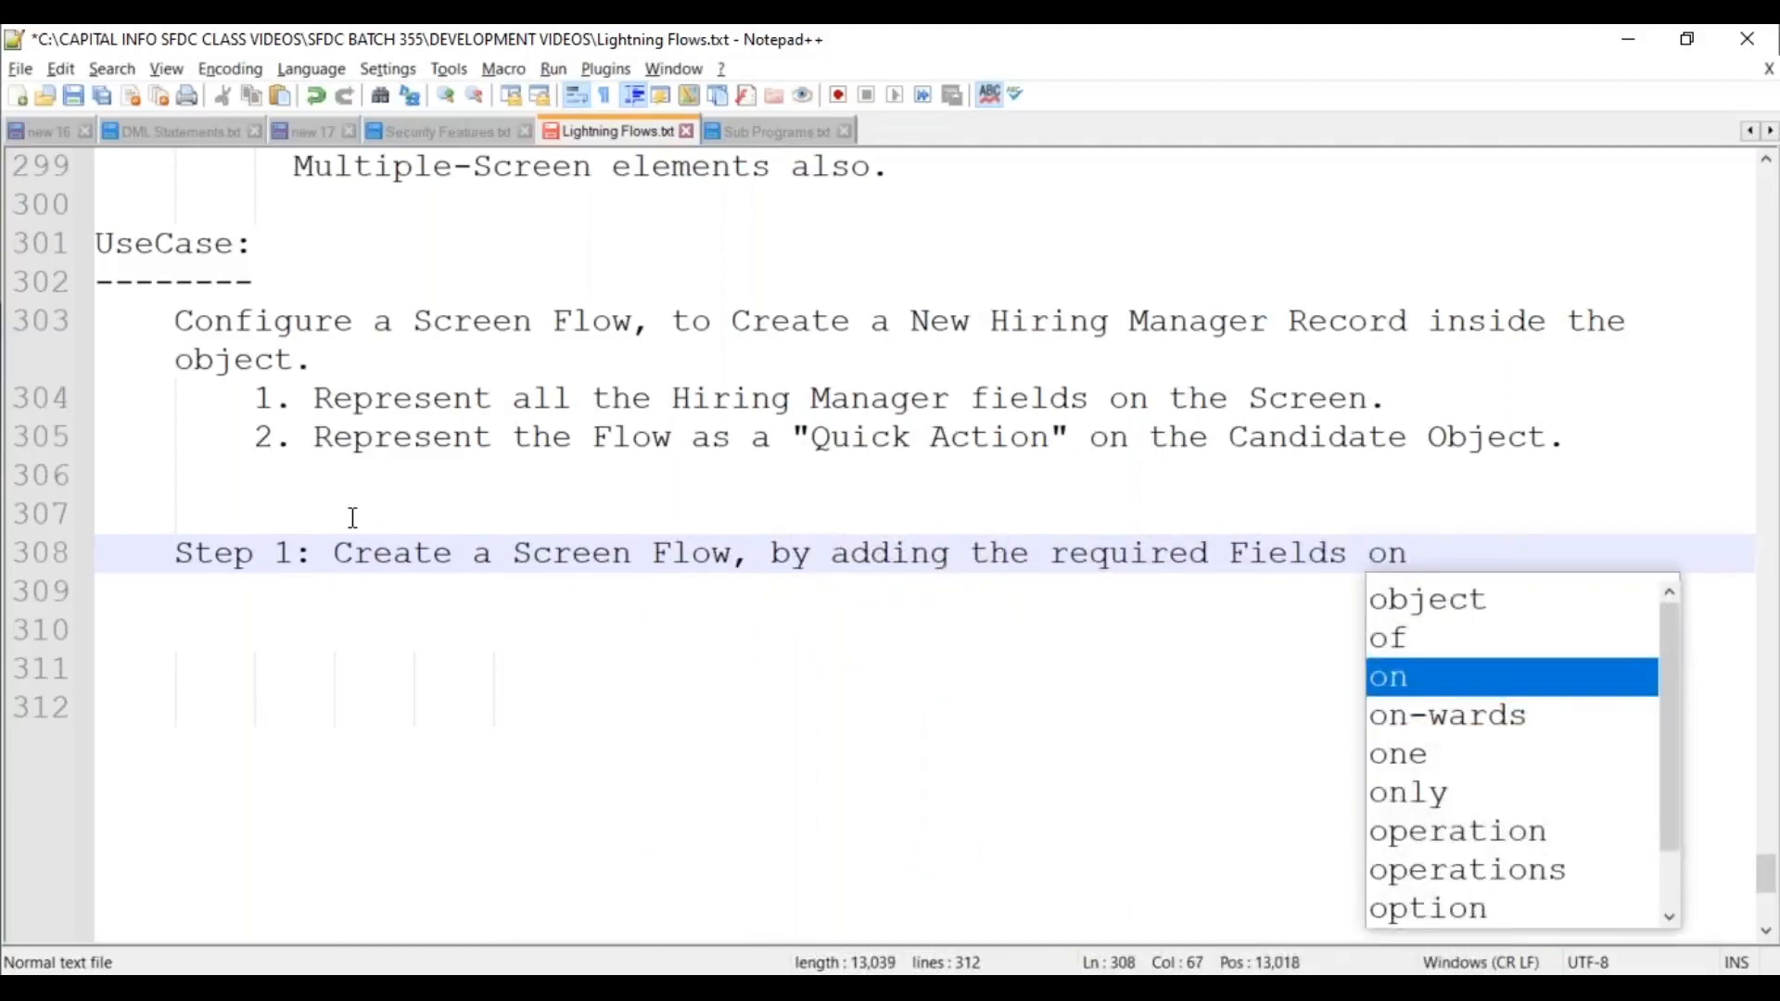
text(to the Screen.)
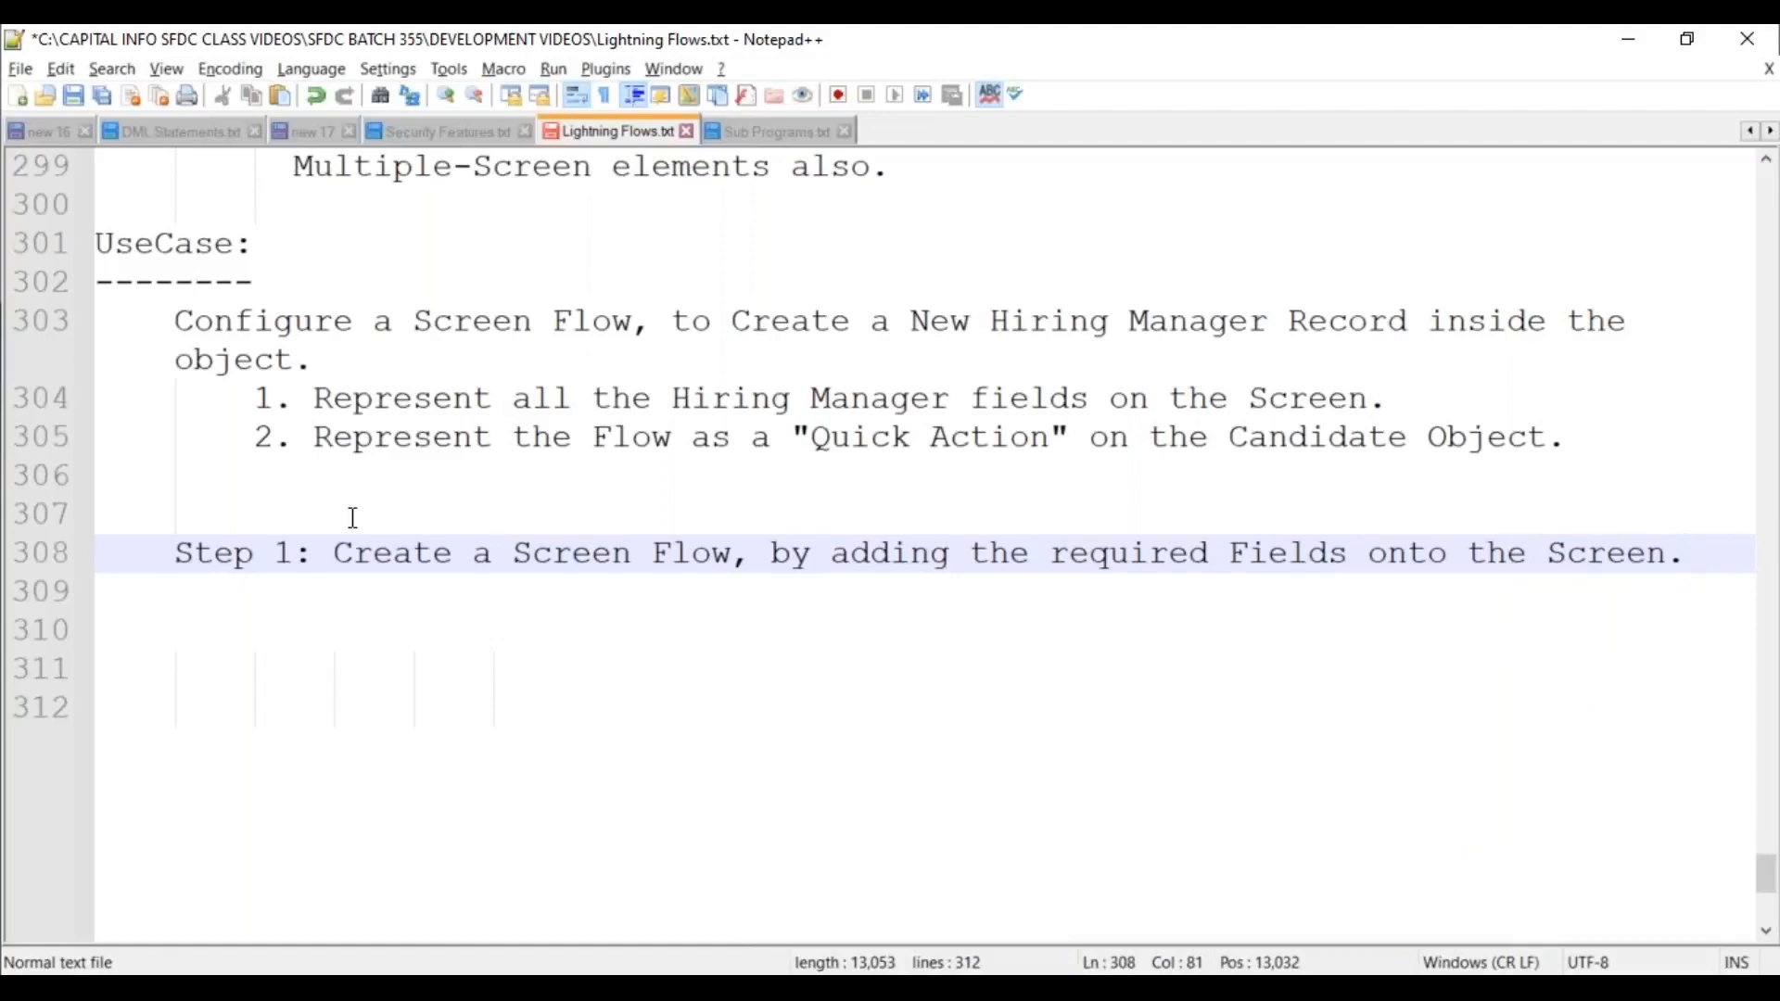
Add 'Step 2 Create a Quick Action, by referencing the Screen Flow.' below it.
key(Return)
key(Return)
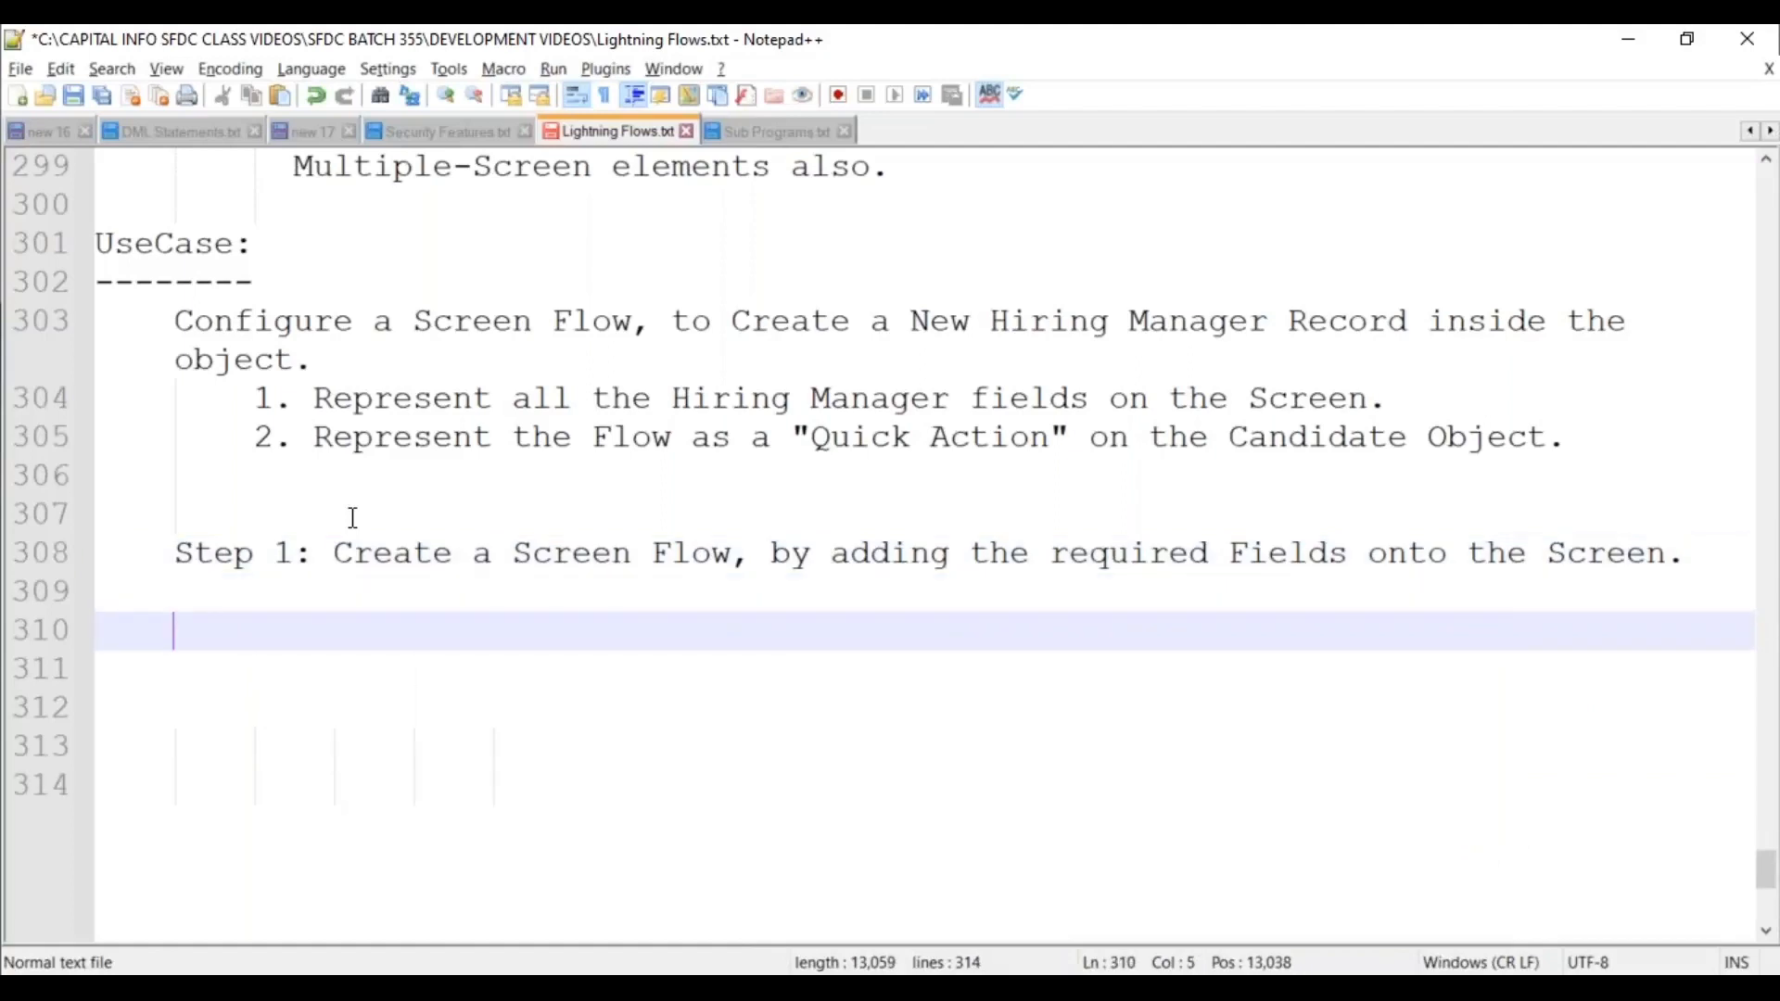
text(Step 2:)
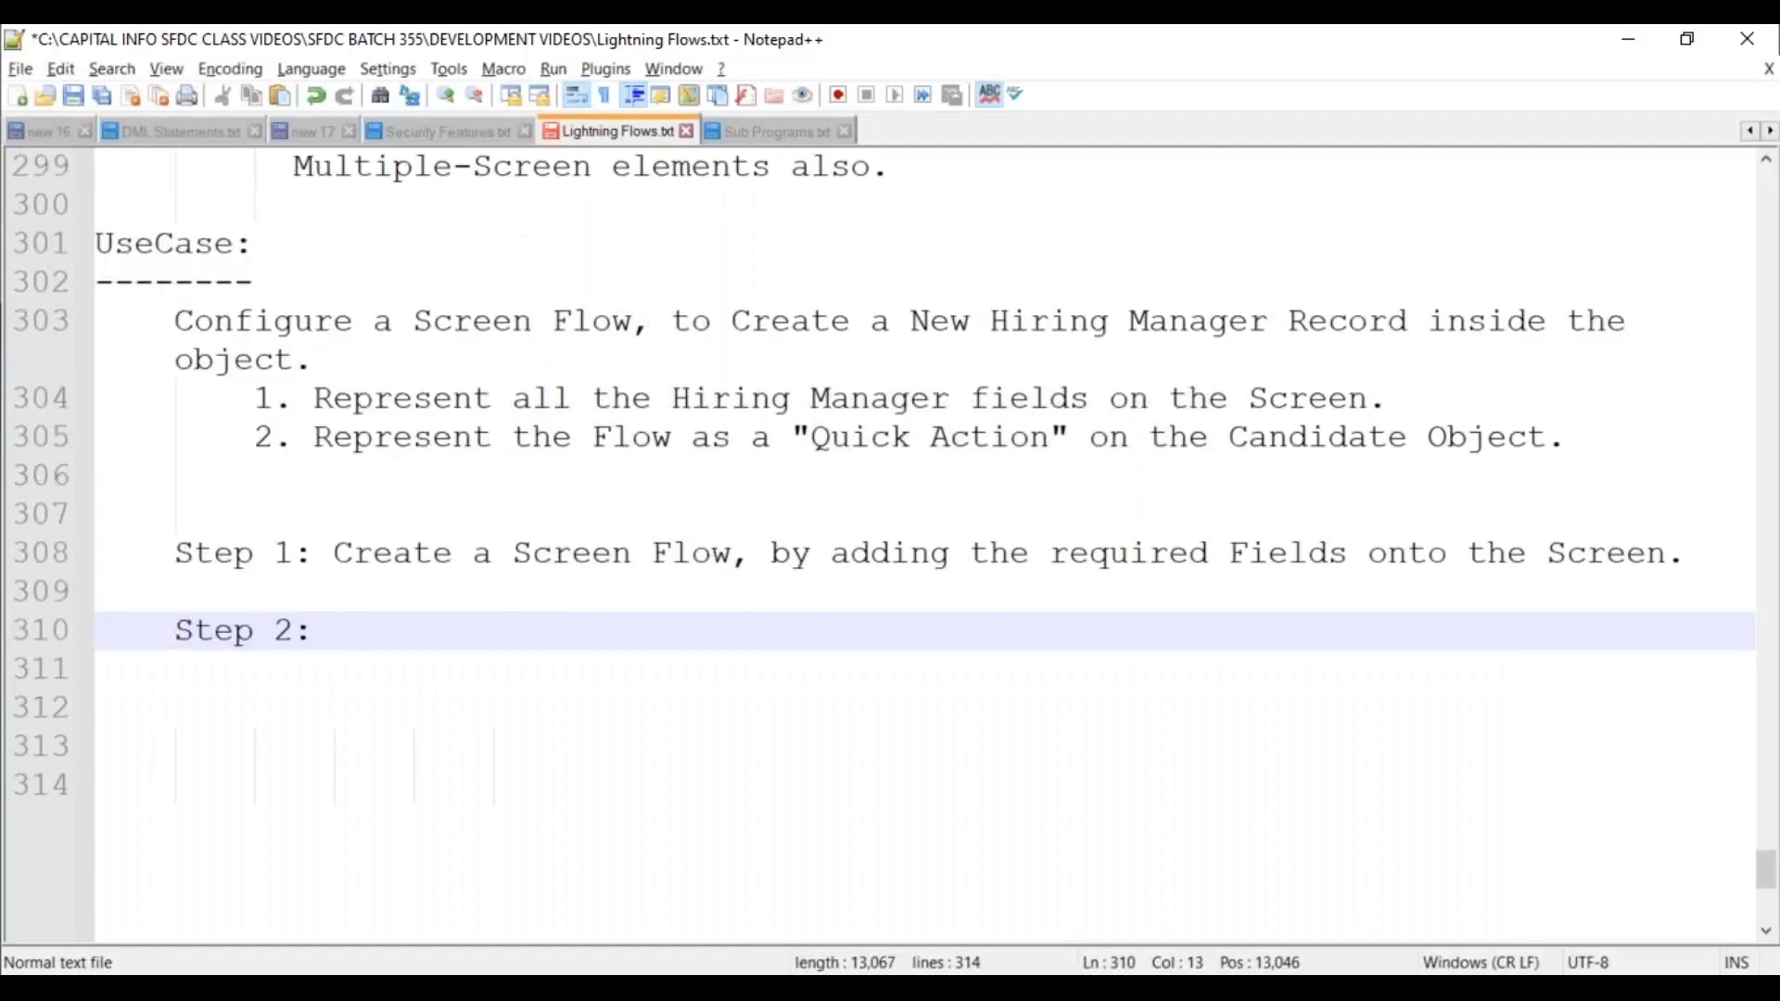
text(Create a Quick ?Ac)
key(BackSpace)
key(BackSpace)
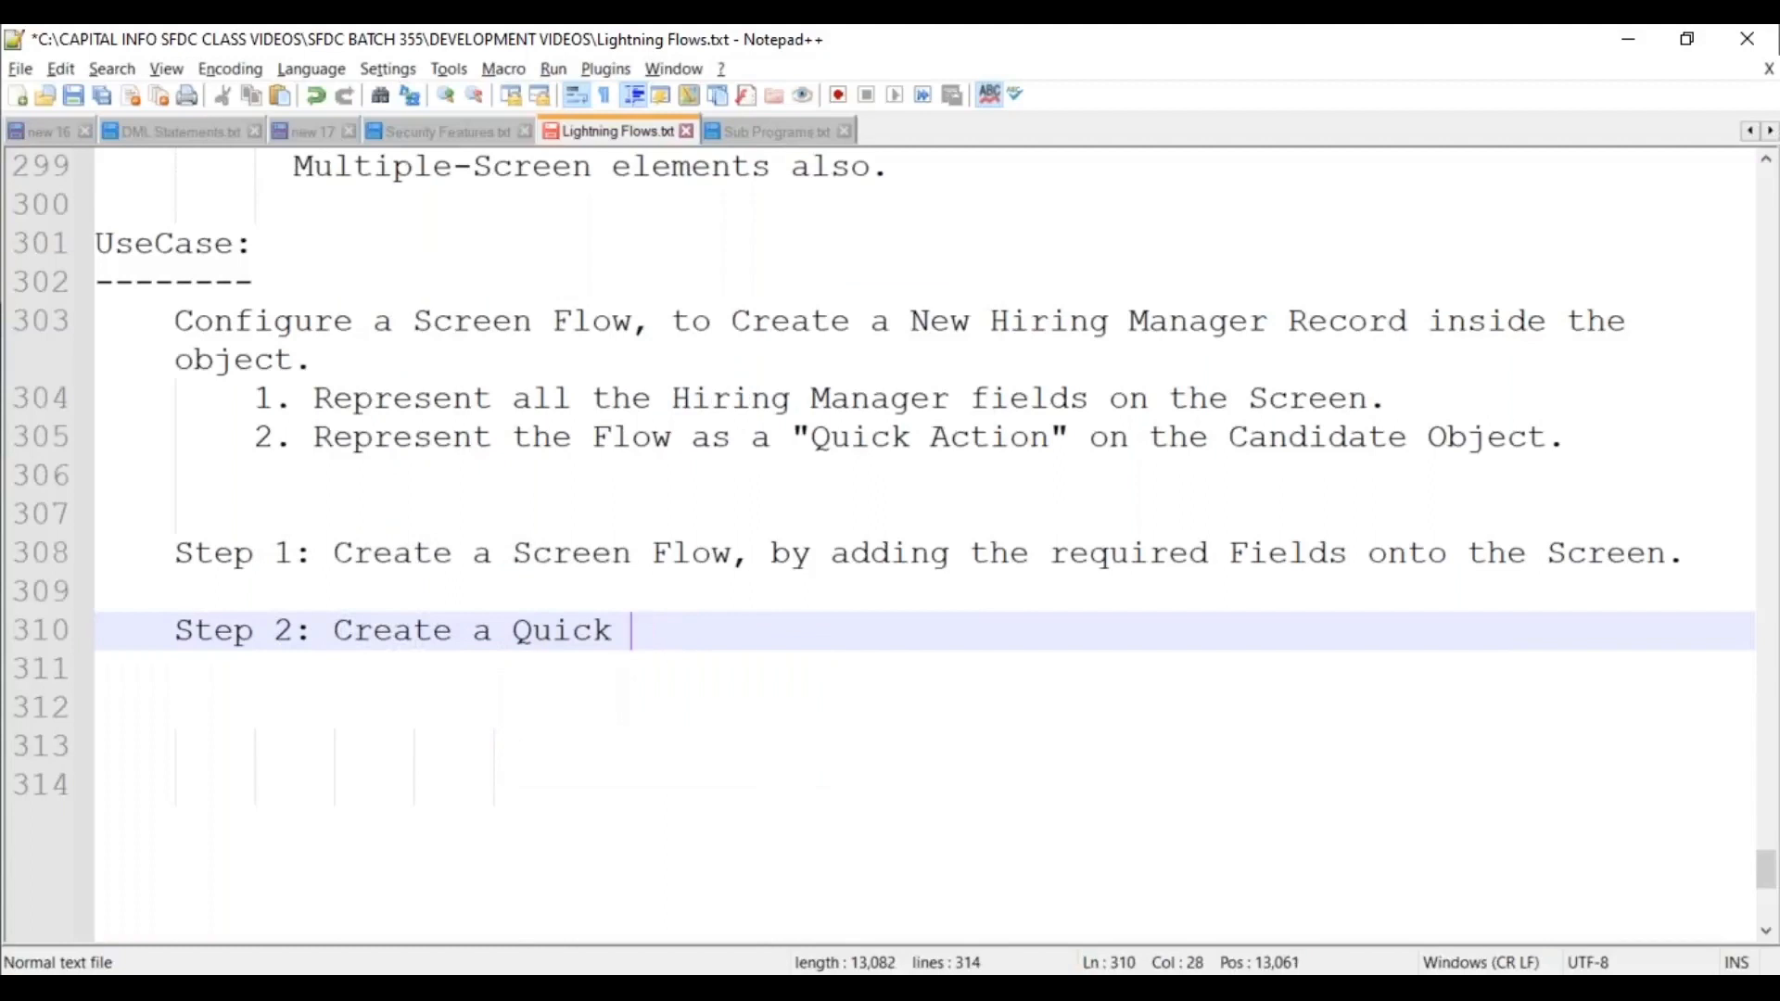
key(BackSpace)
text(Action)
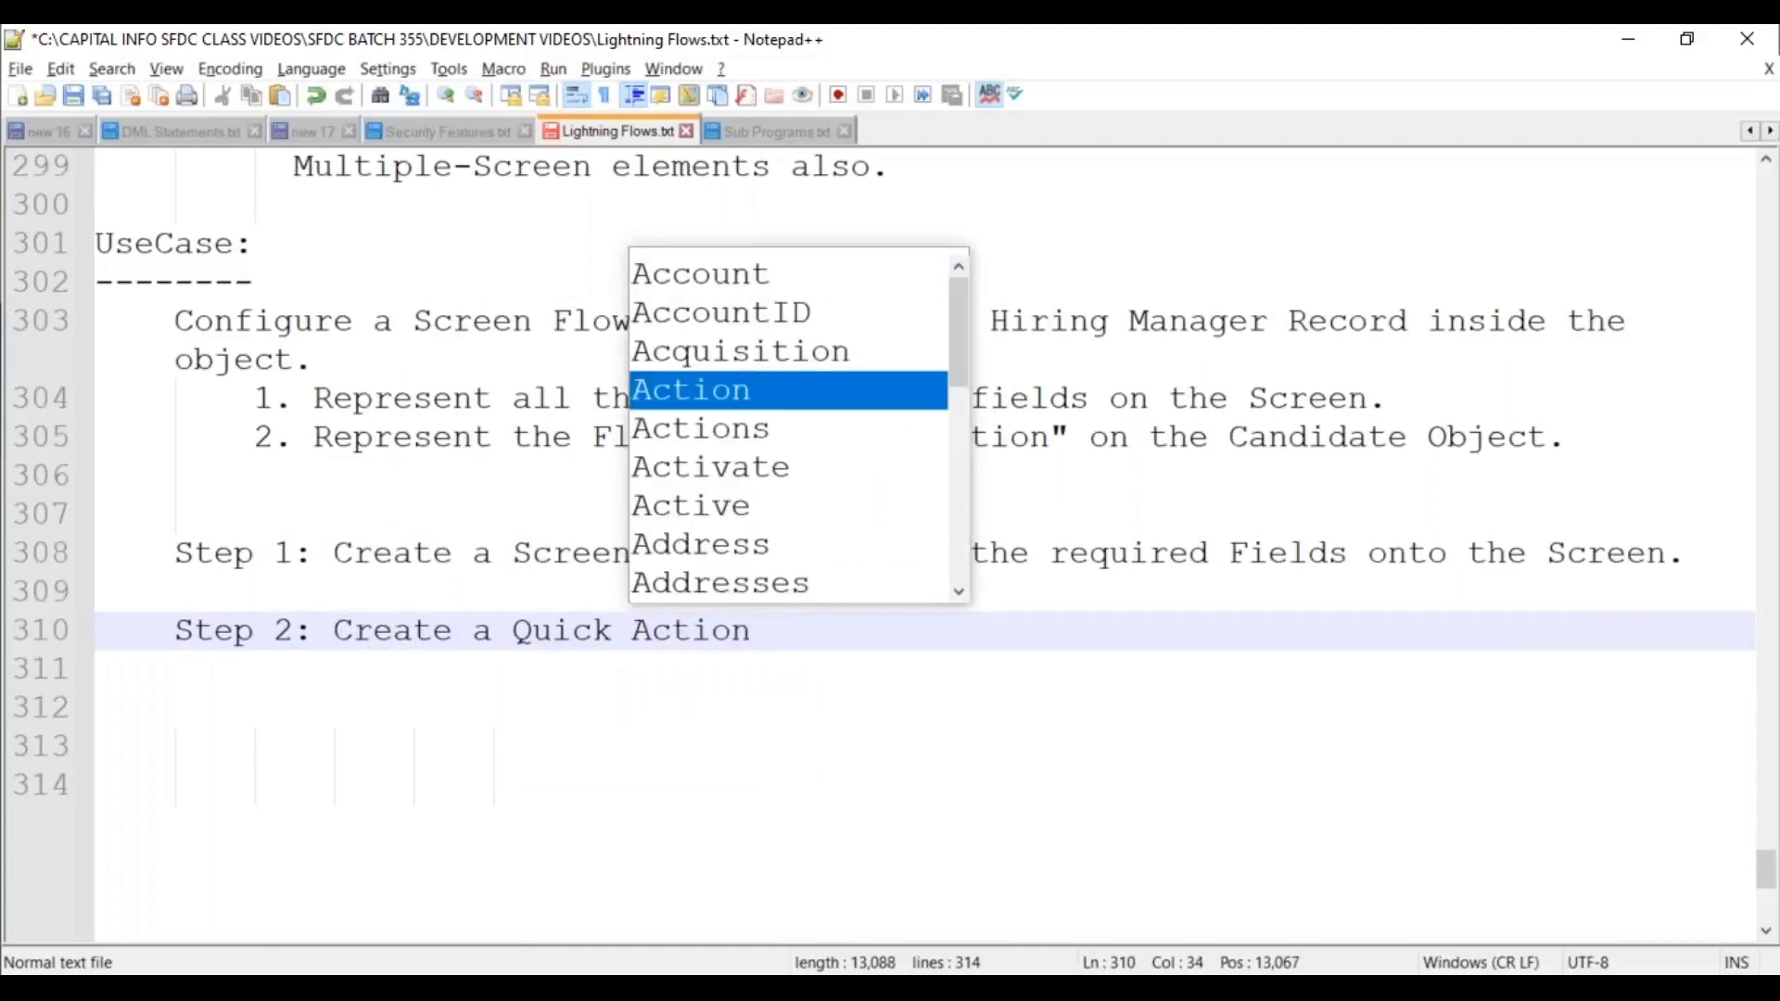
text(,)
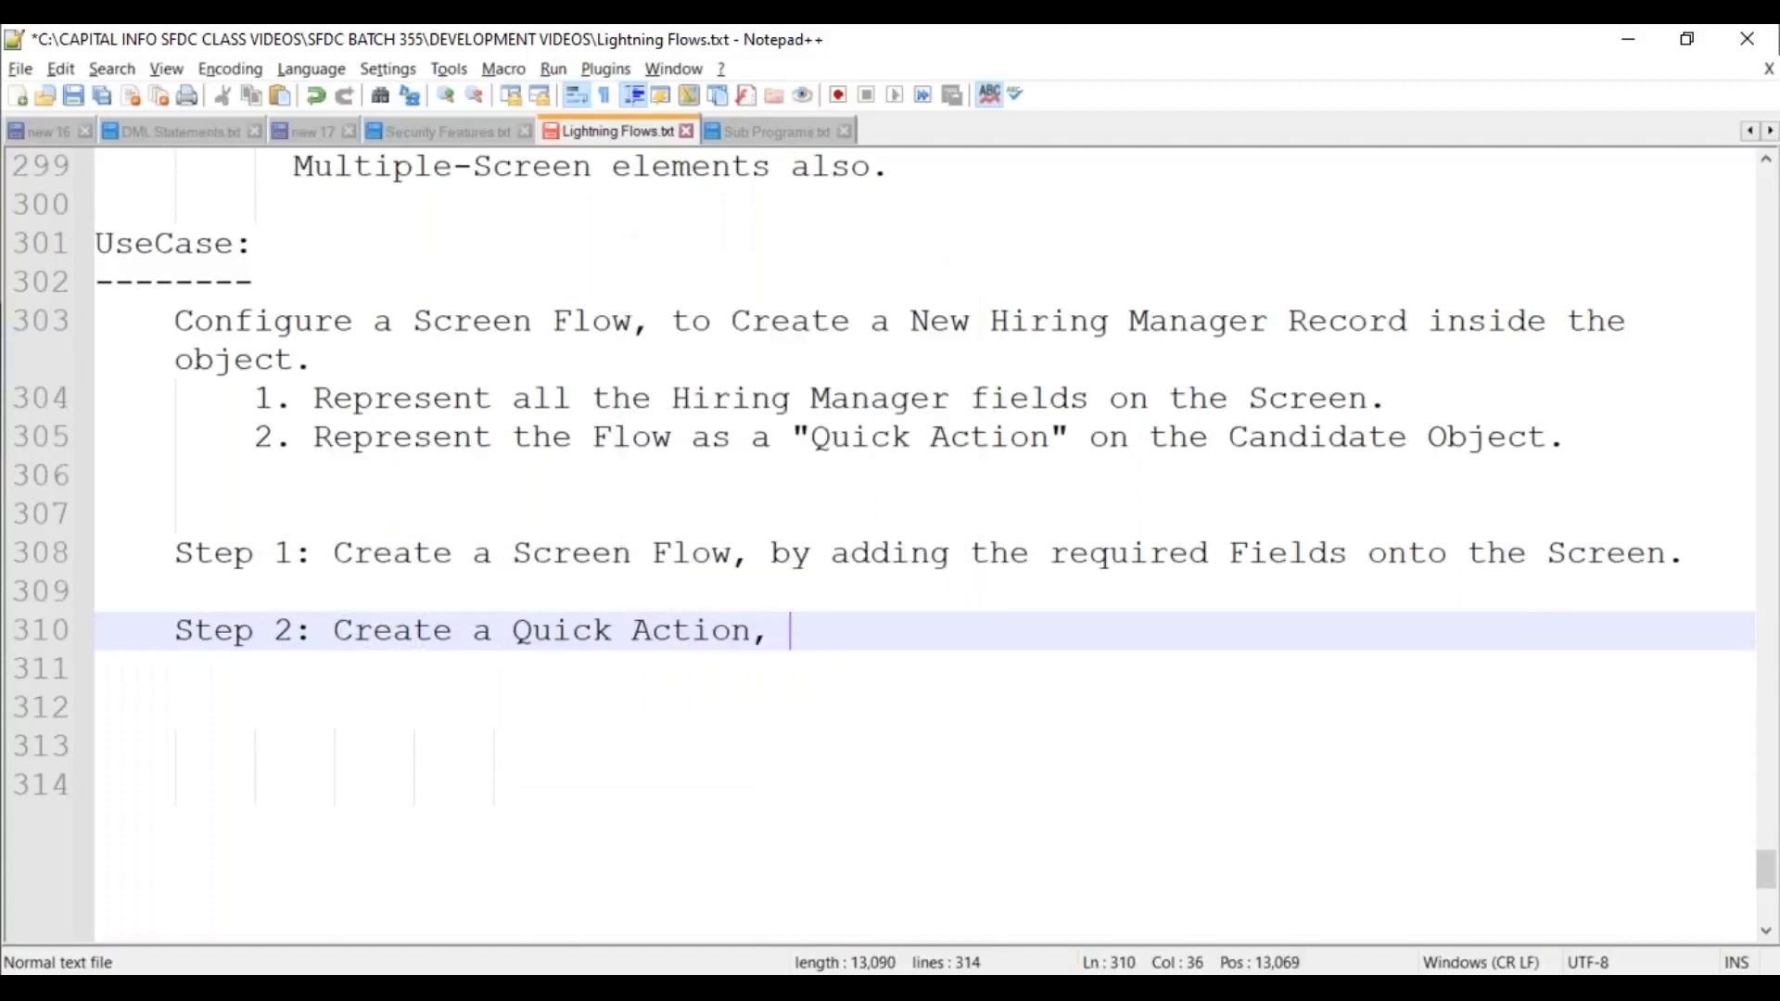
text( by refe)
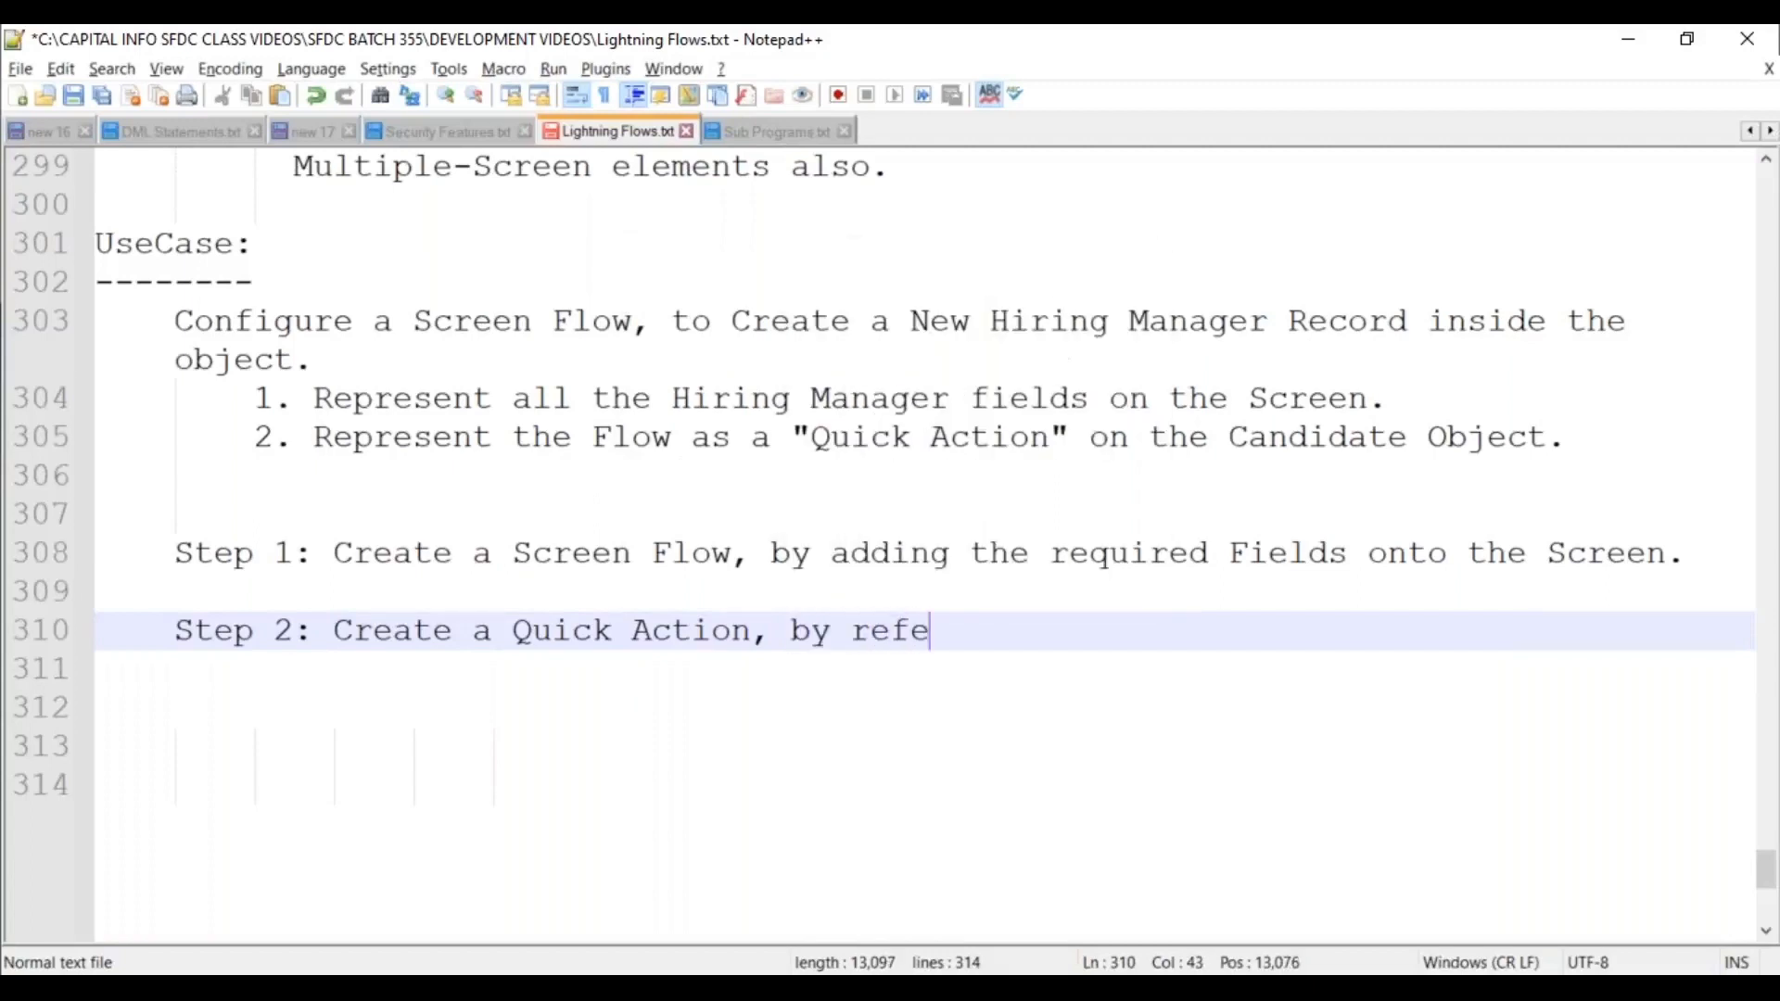
text(rencing the F)
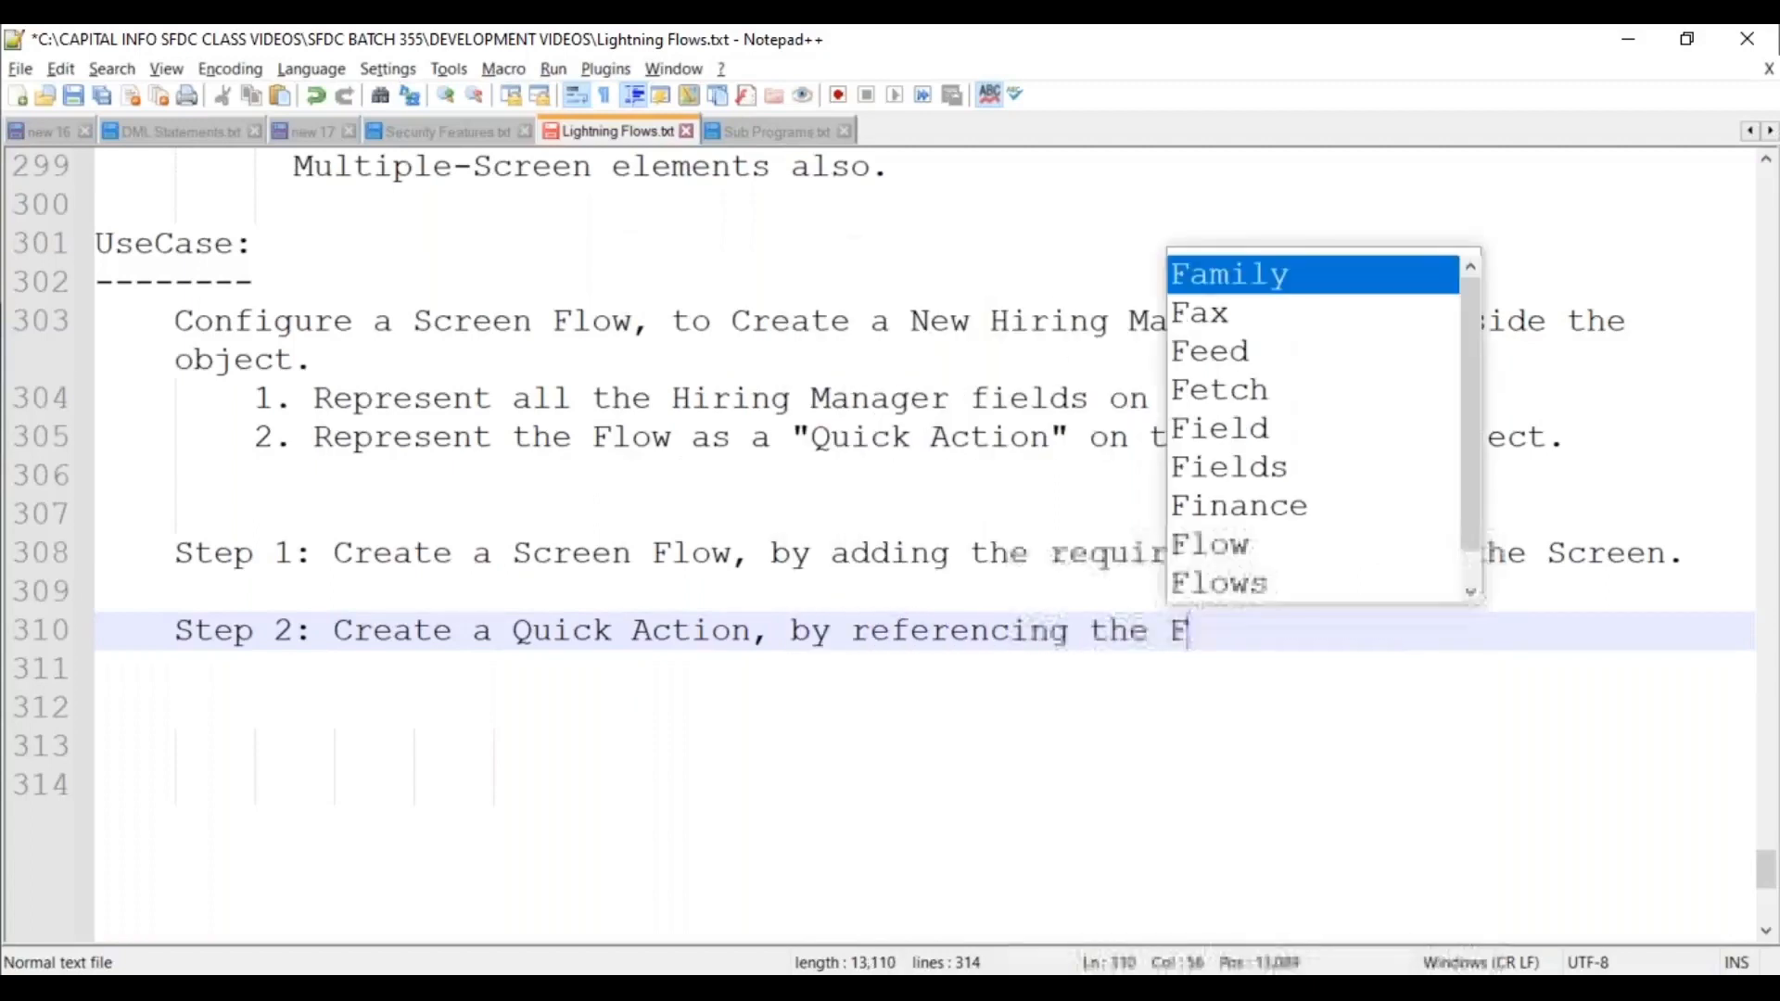
text(low.)
key(BackSpace)
key(BackSpace)
key(BackSpace)
key(BackSpace)
key(BackSpace)
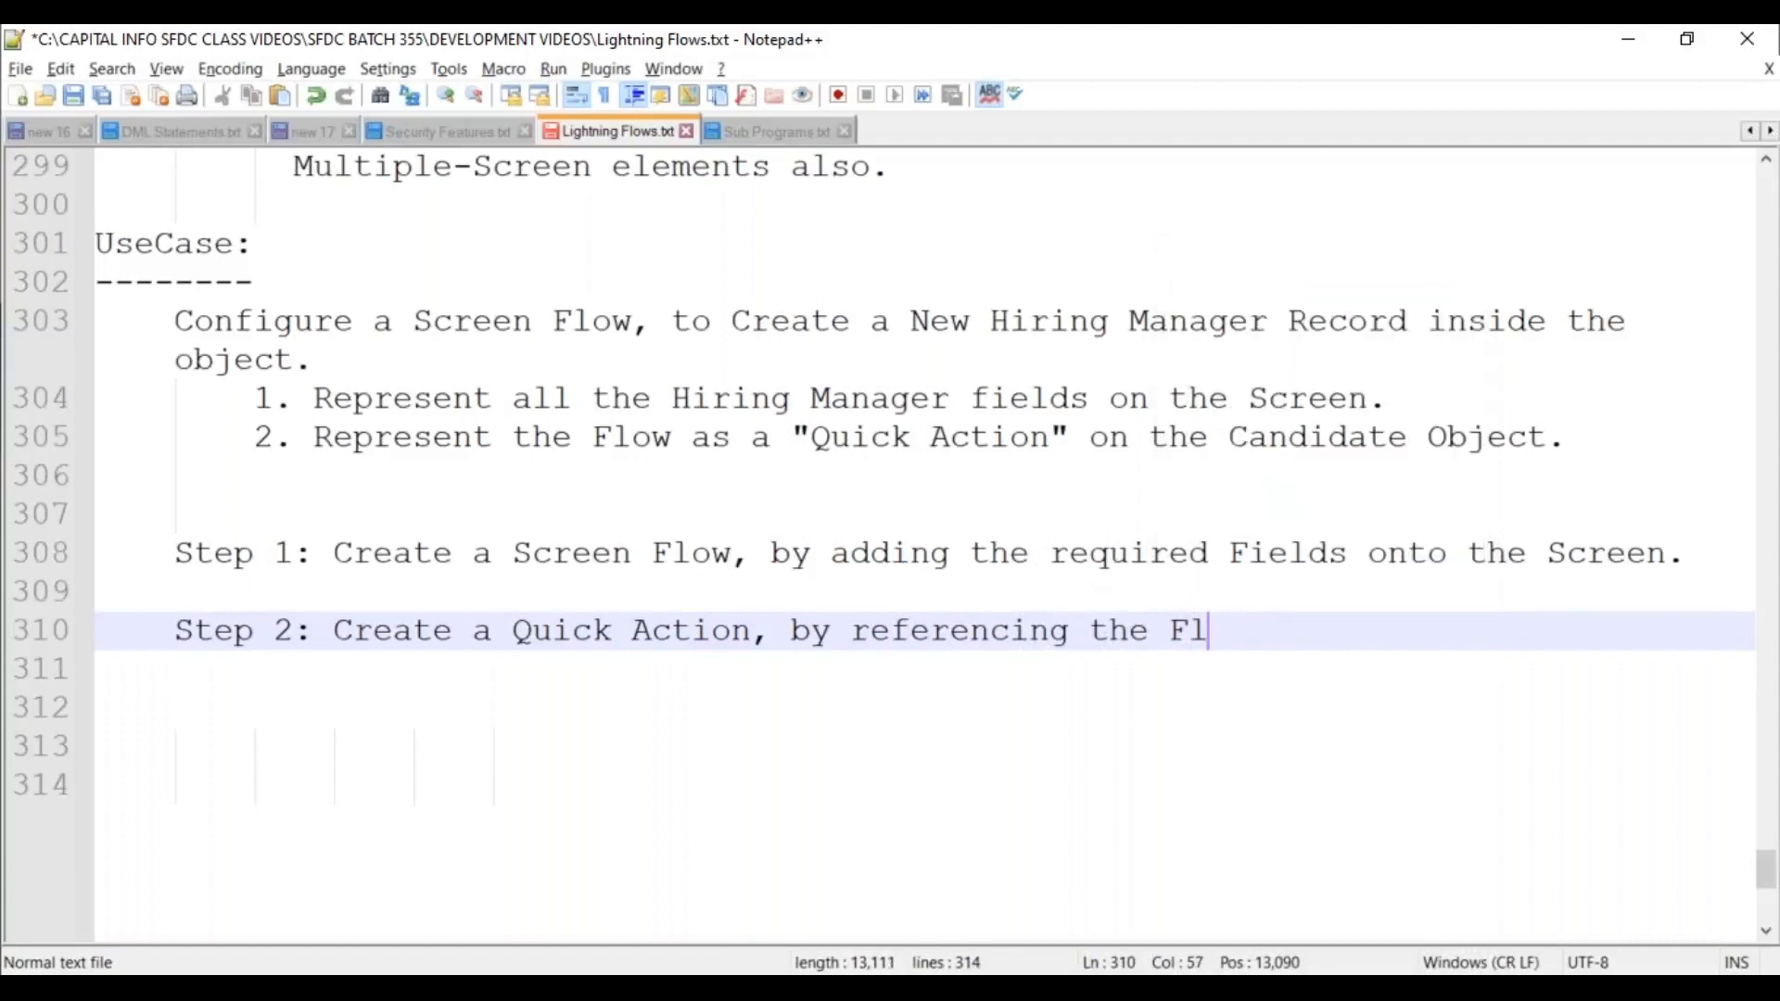
text(Screen)
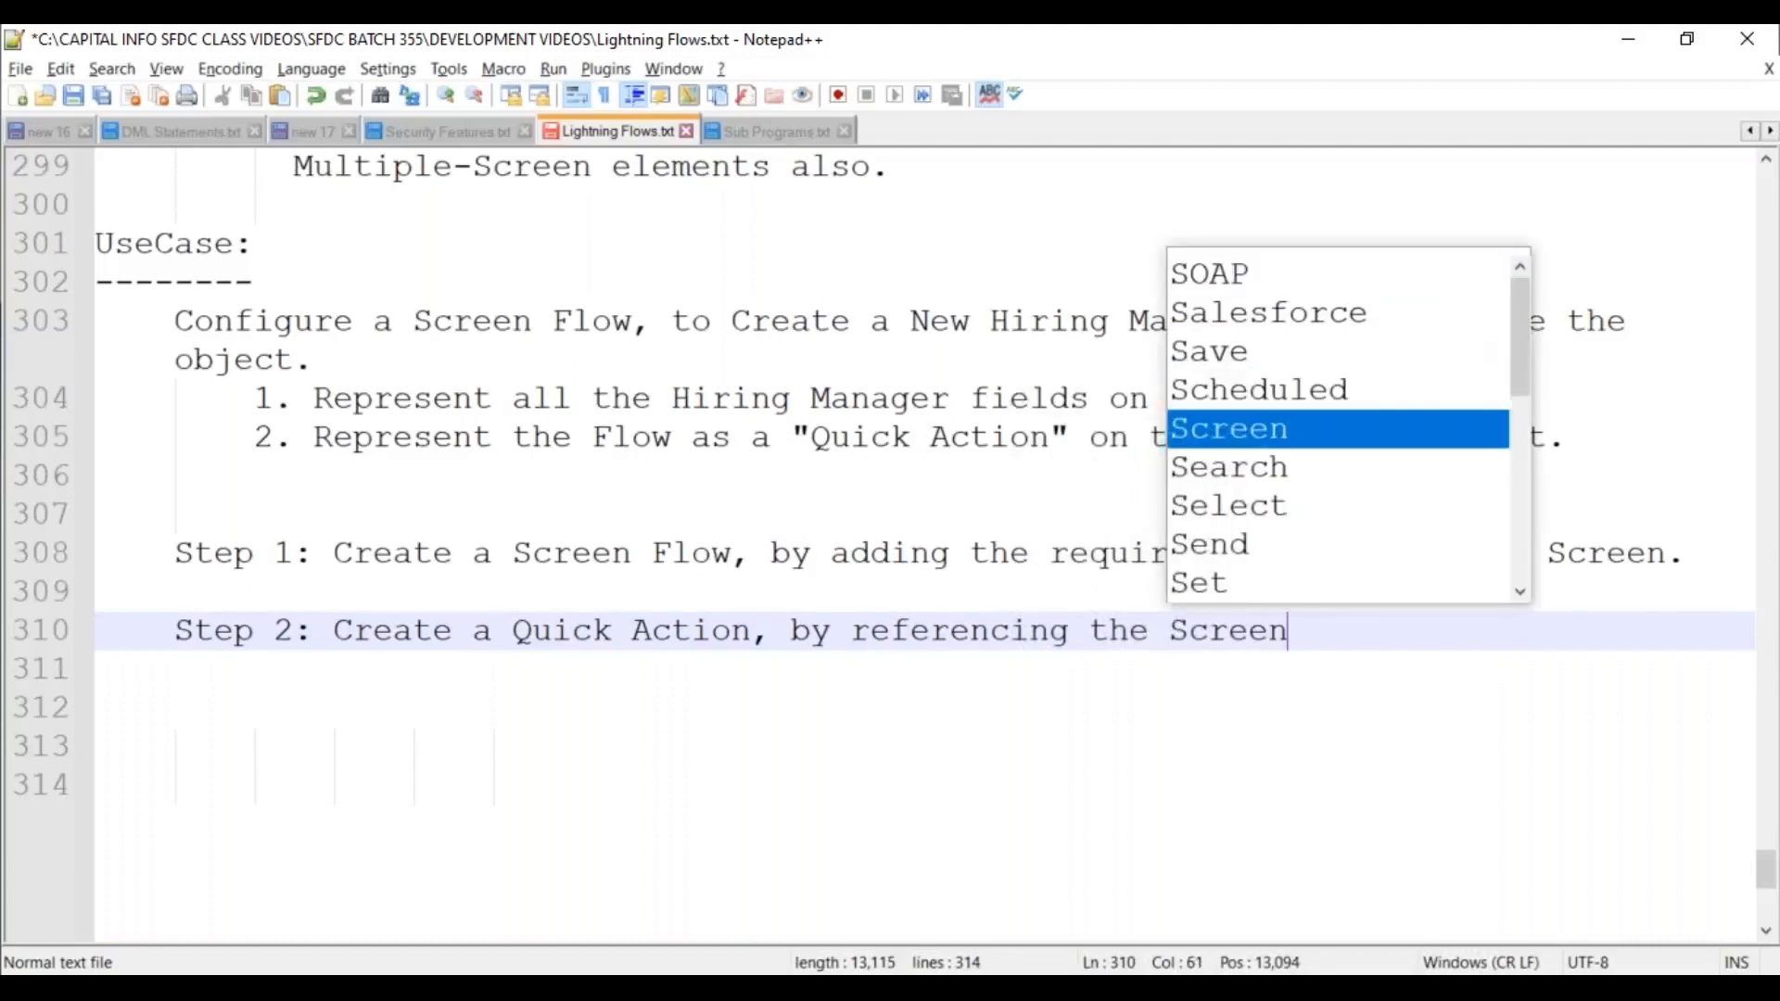
text( Flow.)
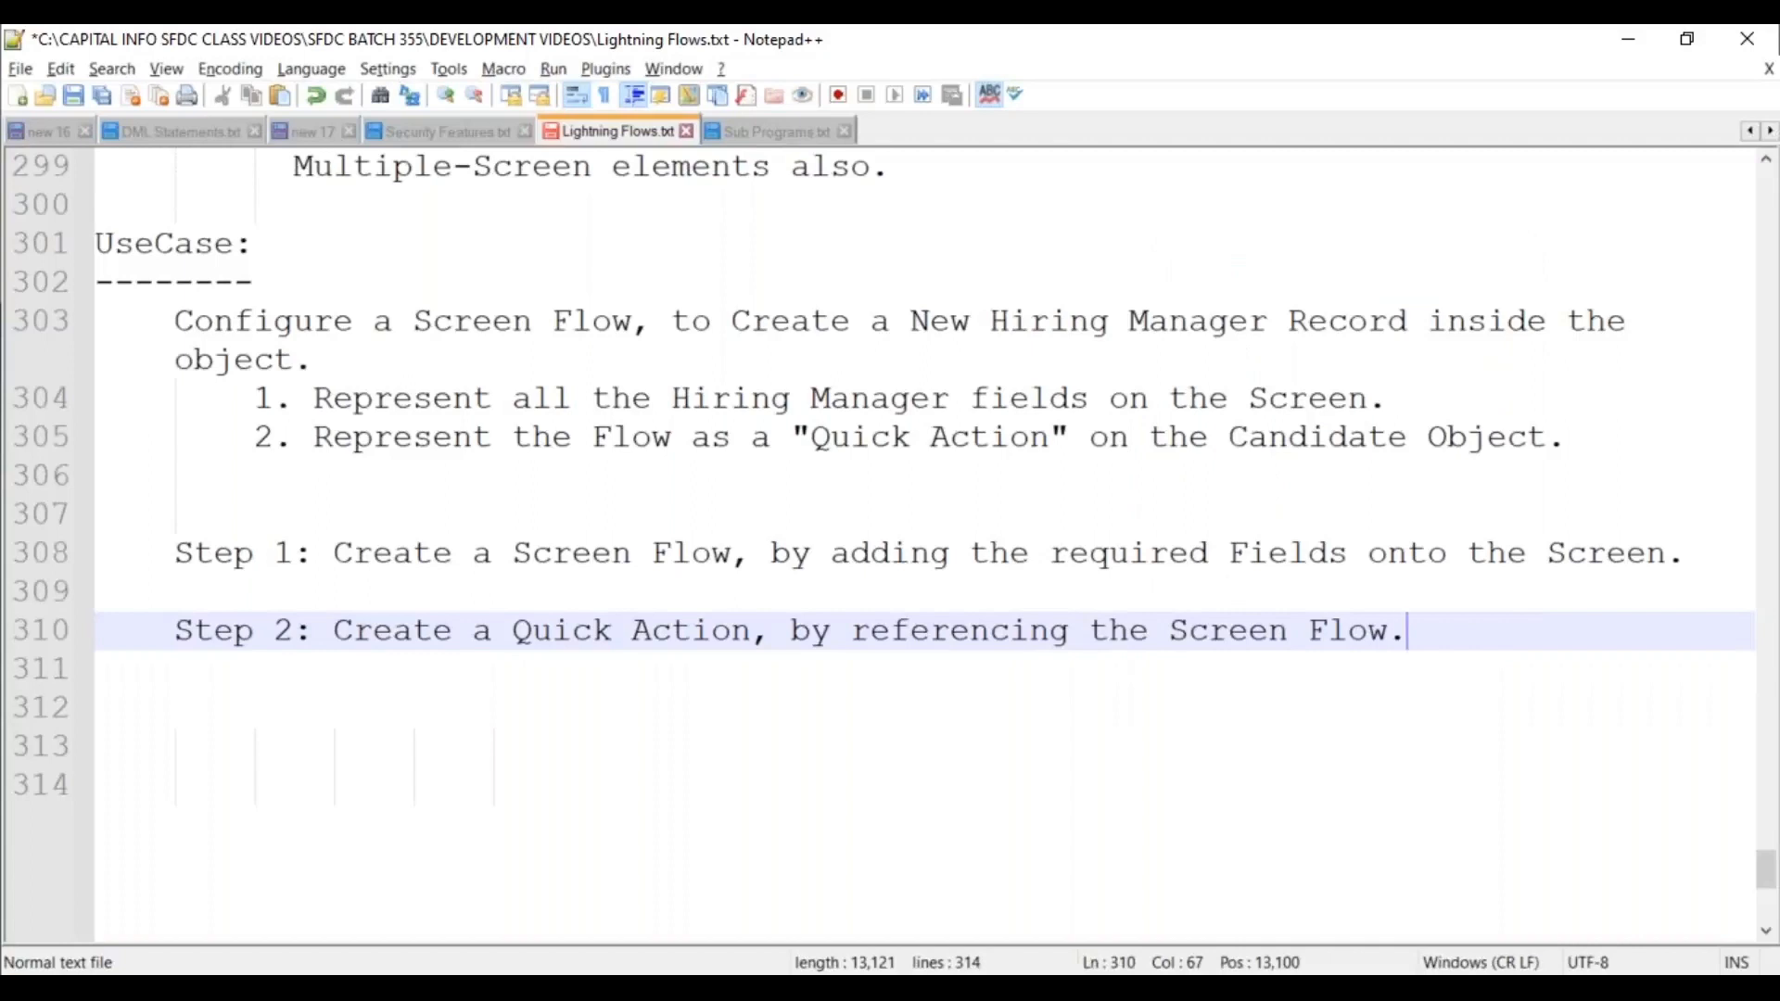
key(Return)
key(Return)
key(Tab)
key(Tab)
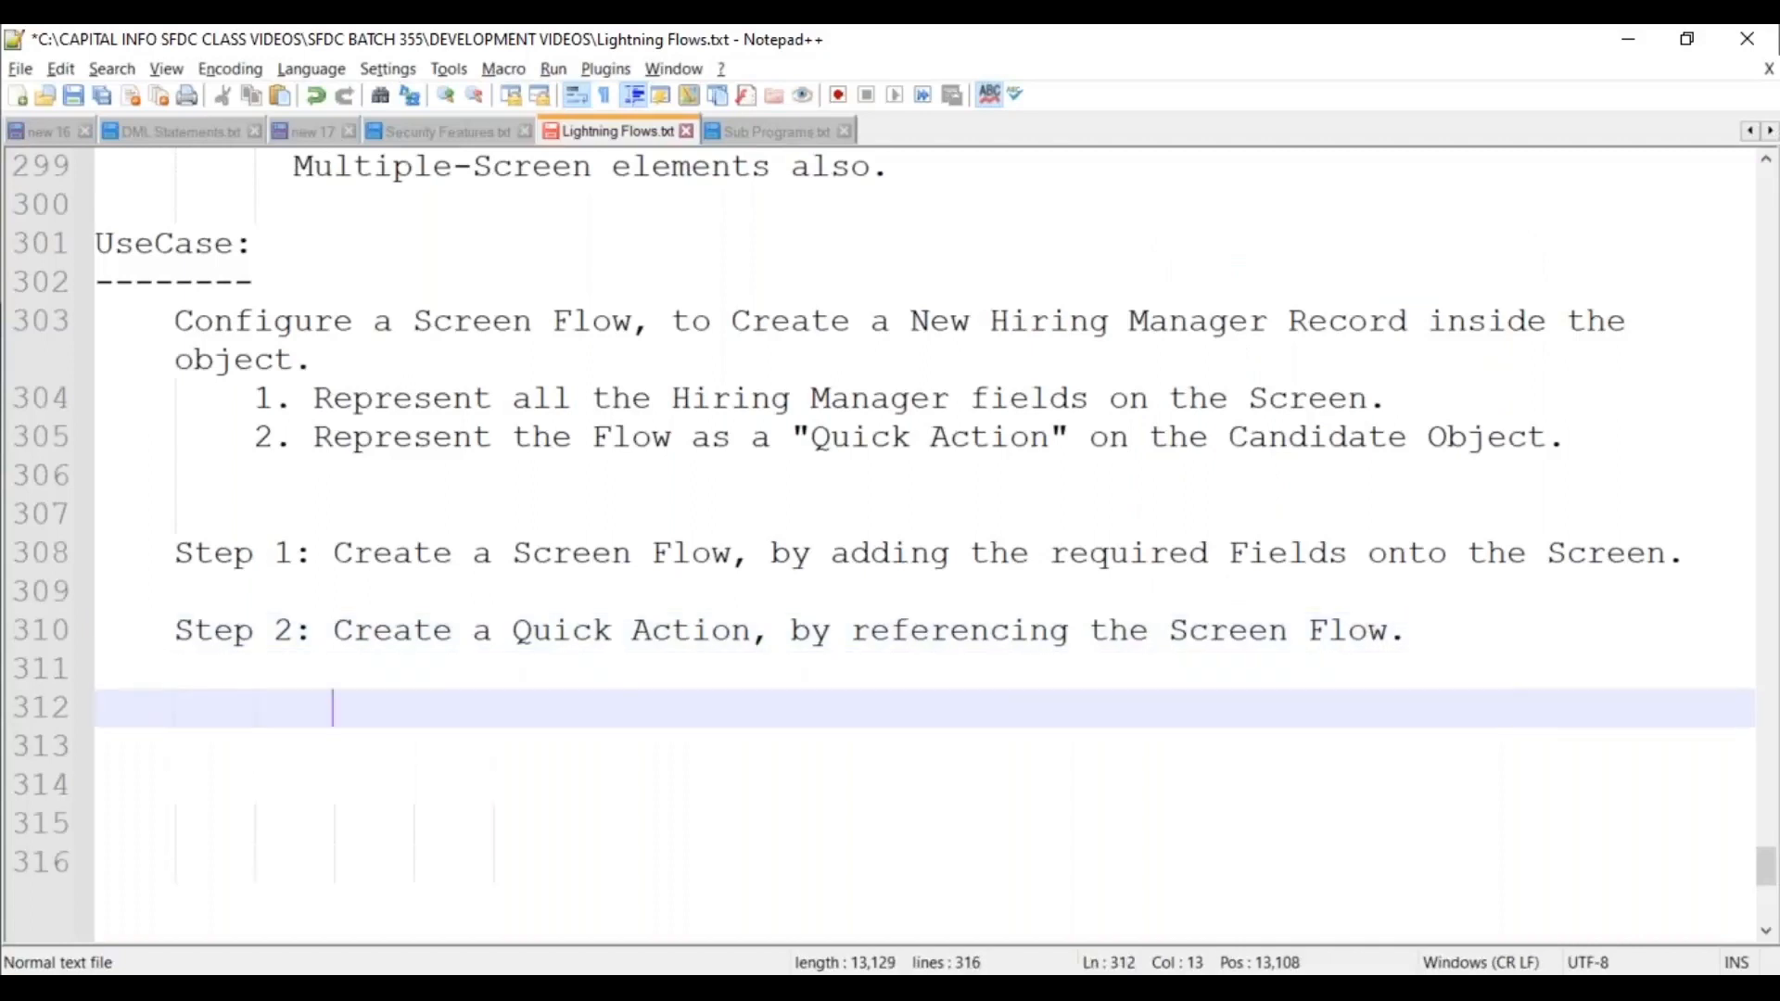
scroll(351, 516, down, 2)
Type the Candidates tab line and item '1. Click on "Setup ---> Edit Object" link.'.
text(Clic)
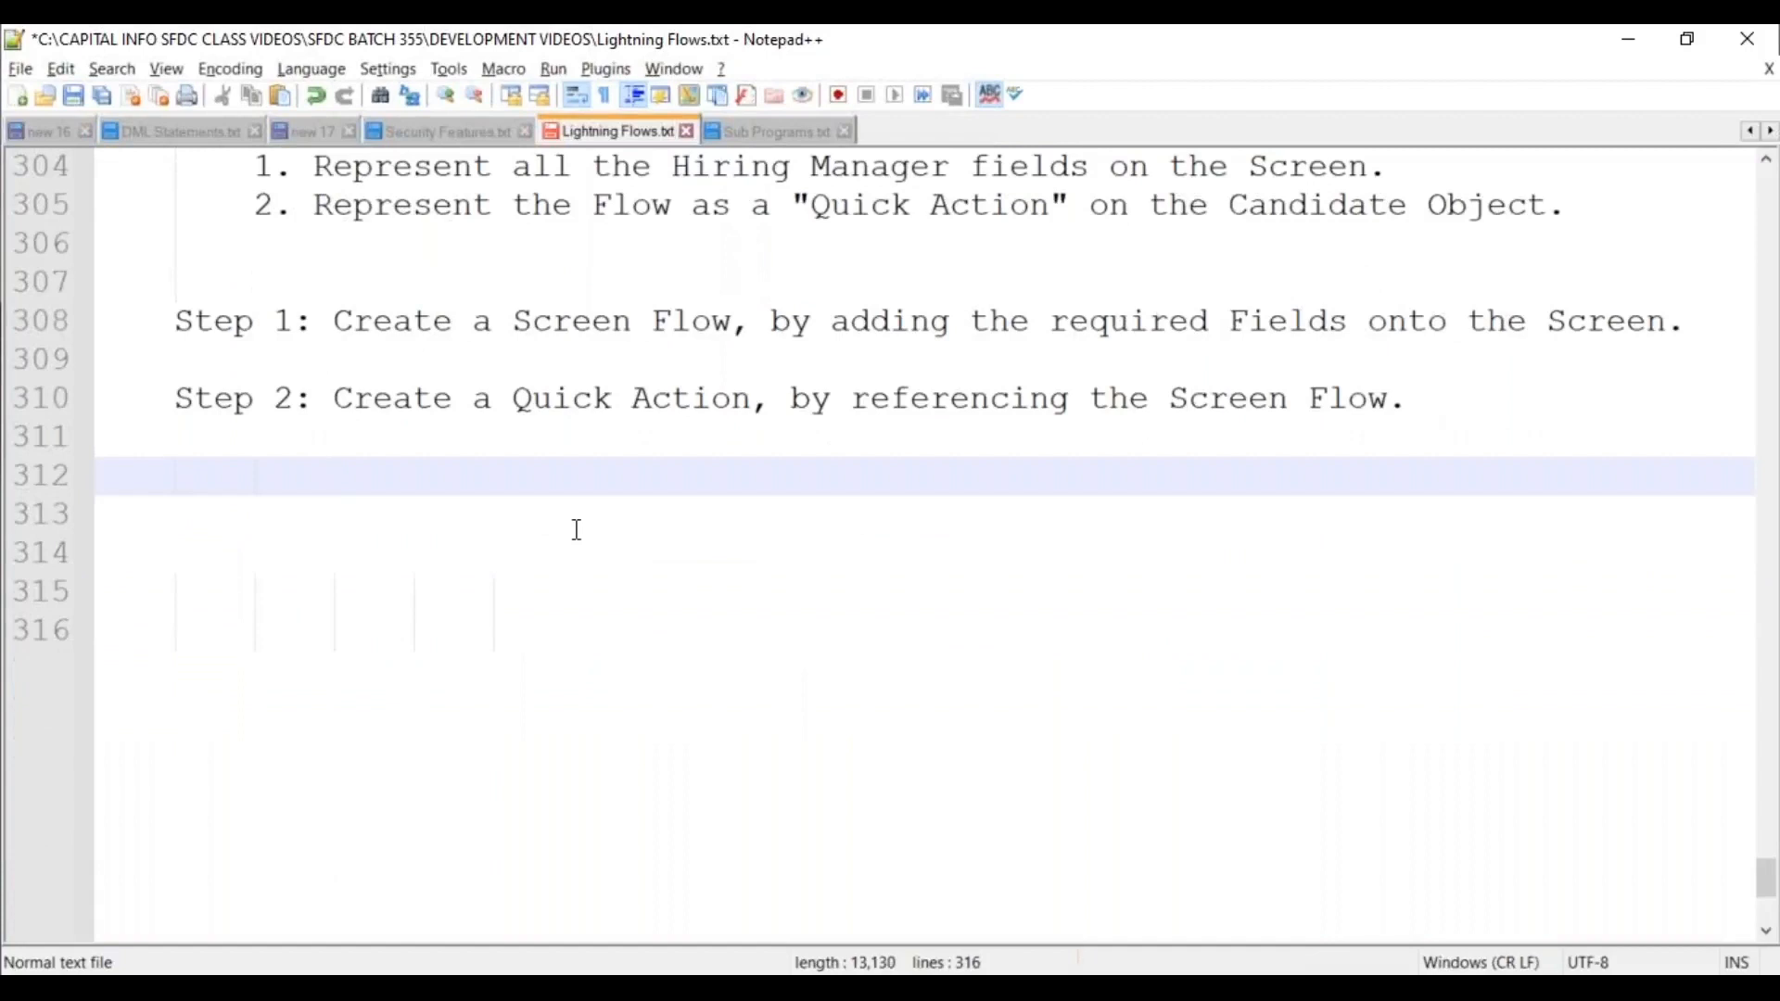
text(k on ")
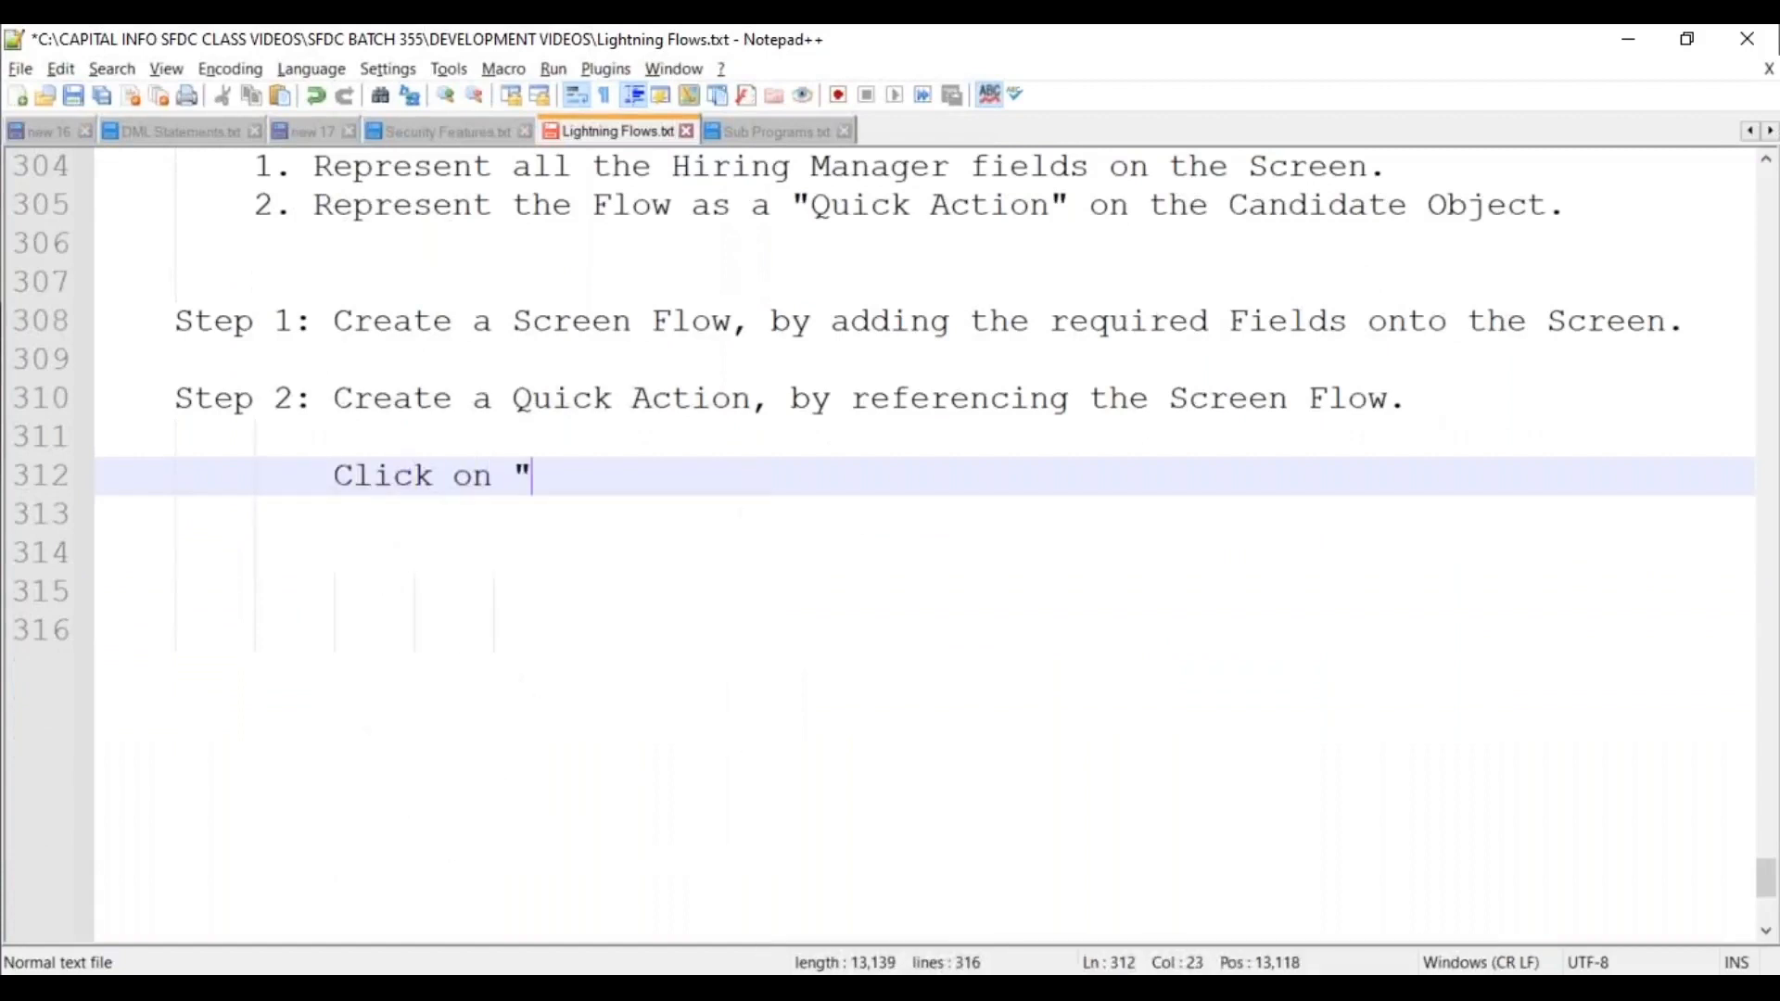
text(C)
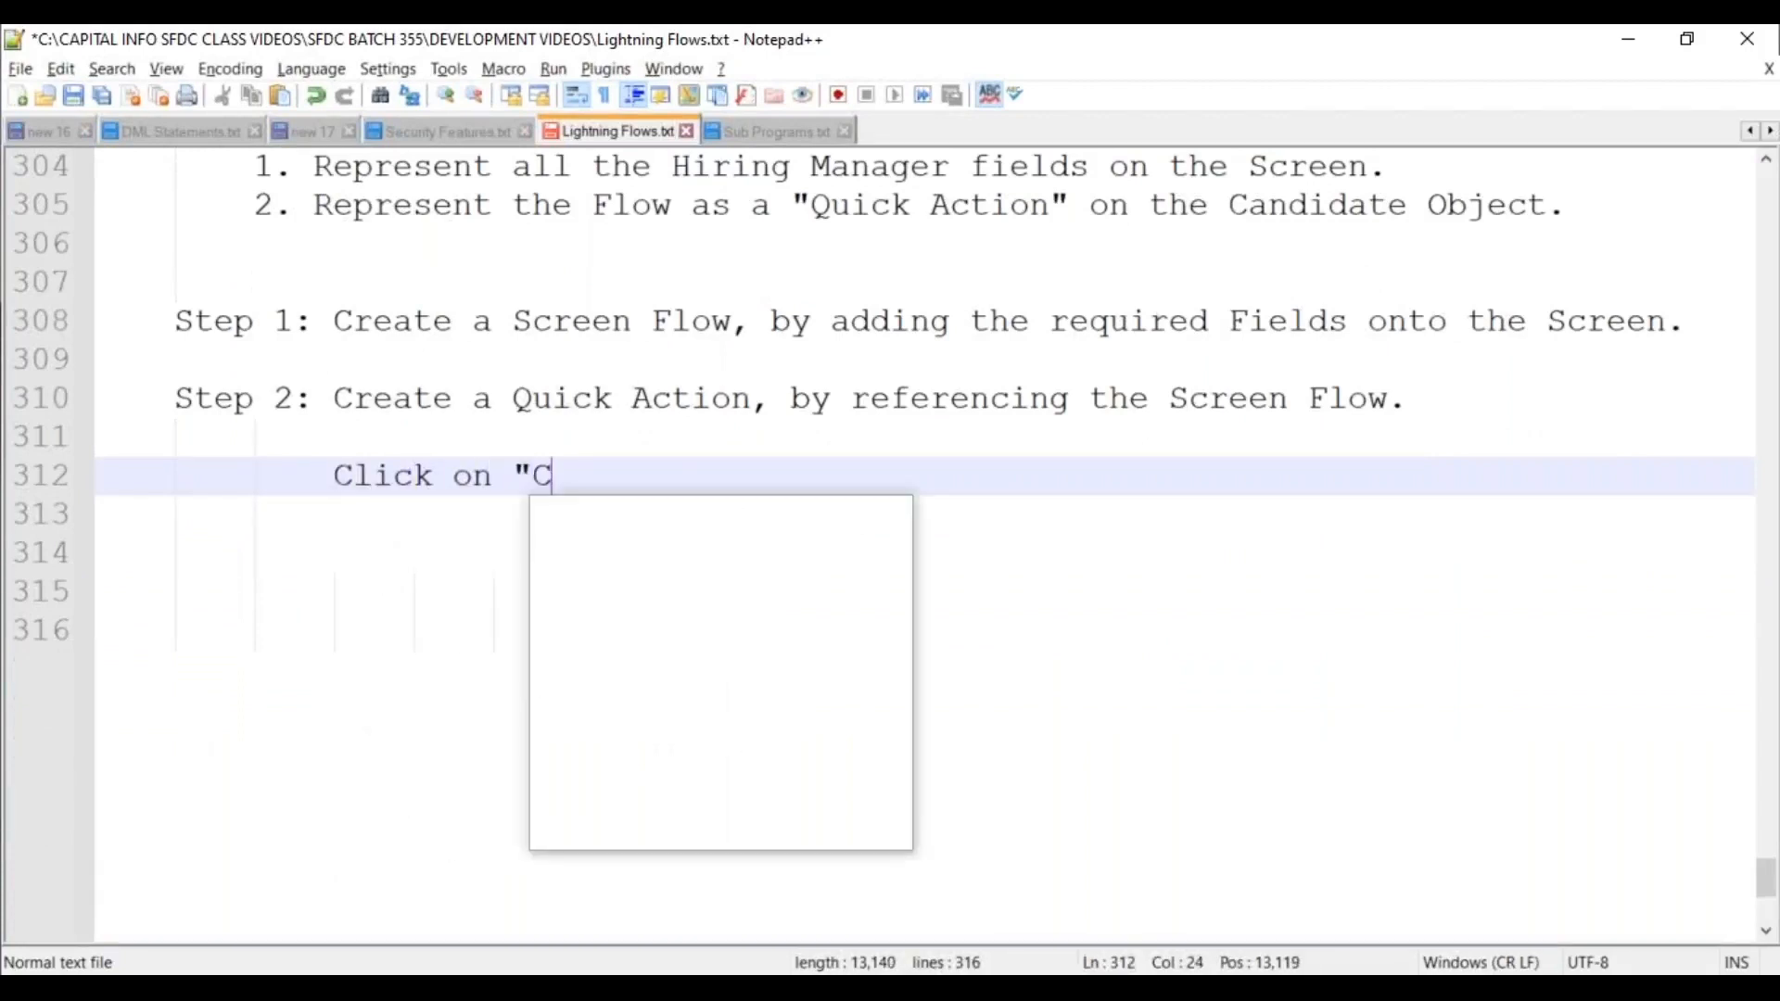
text(andidated " Tab/)
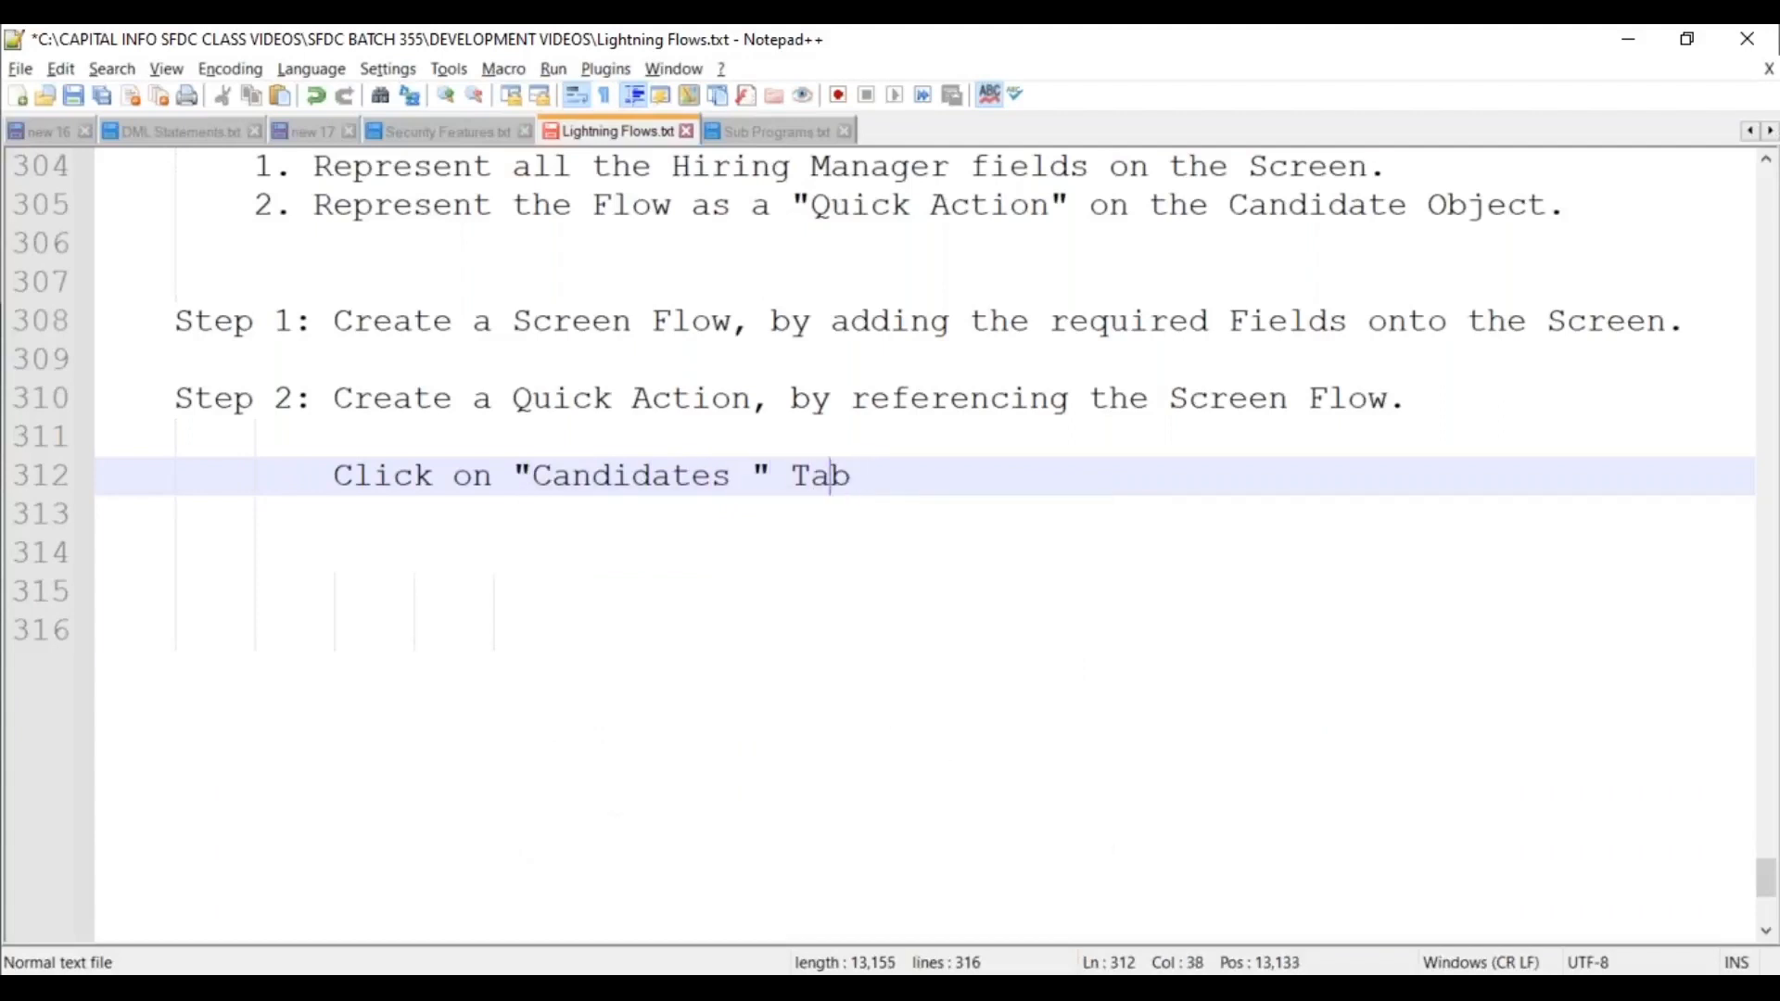
key(Left)
key(Left)
key(Left)
key(BackSpace)
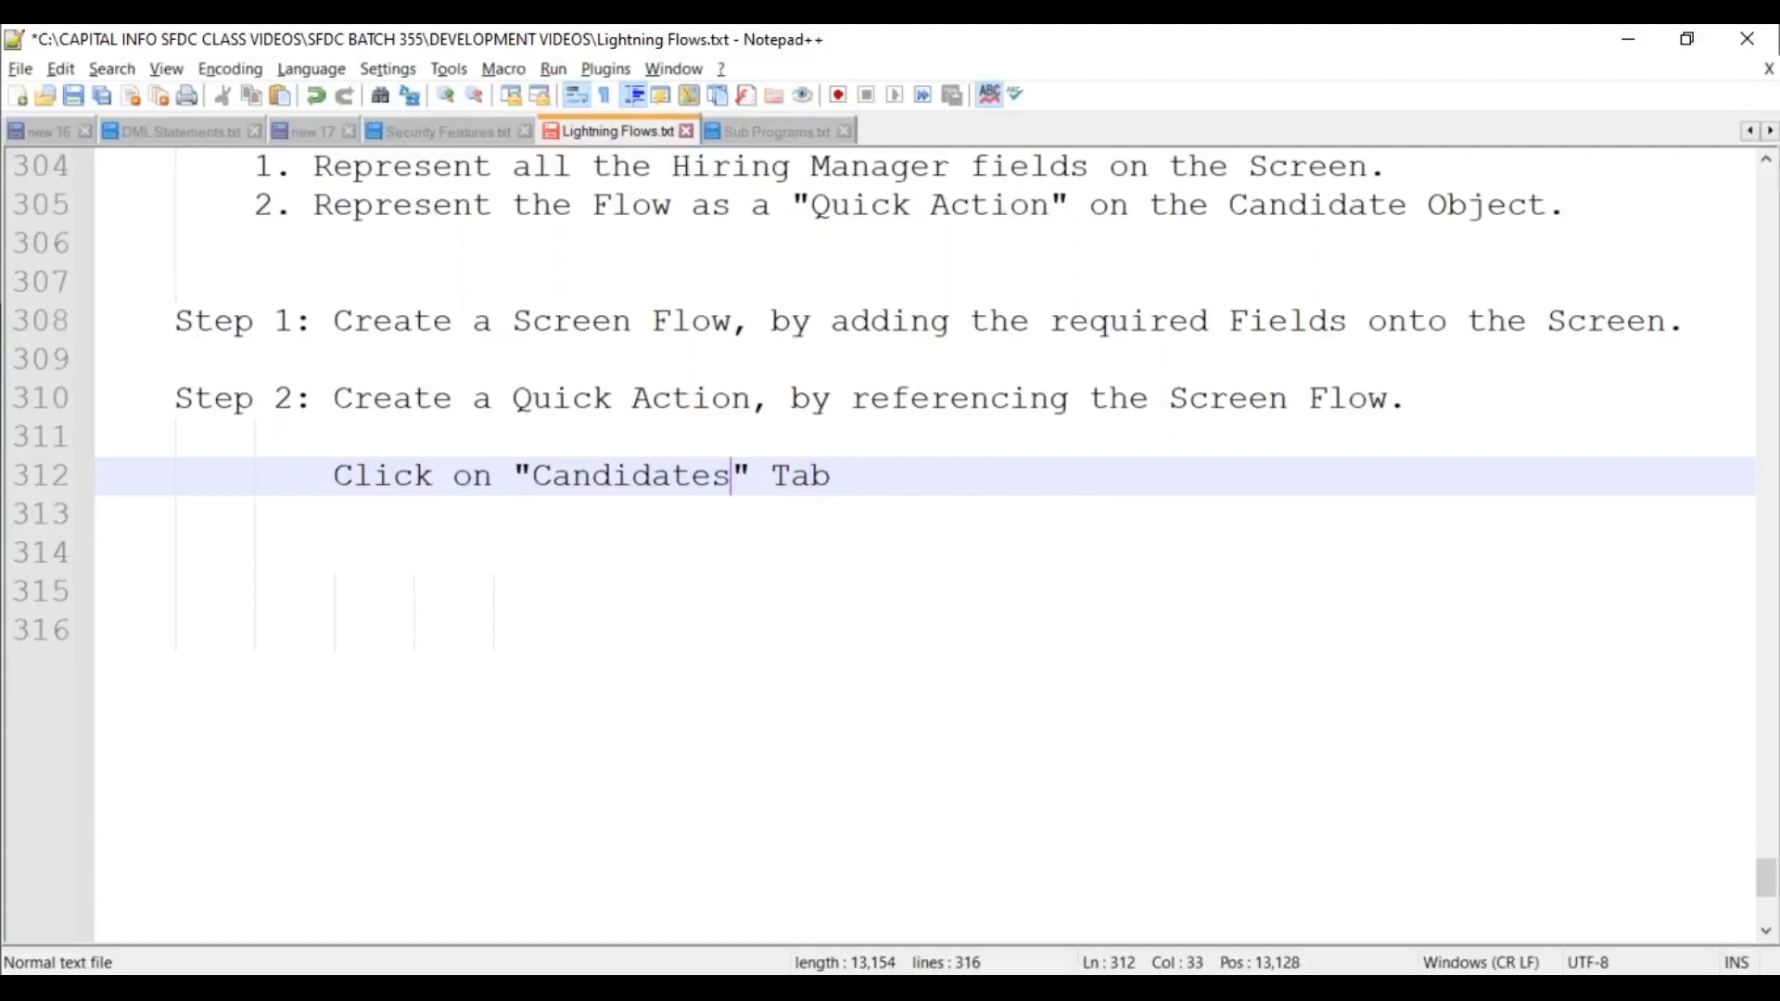
key(Return)
key(Tab)
text(1. C)
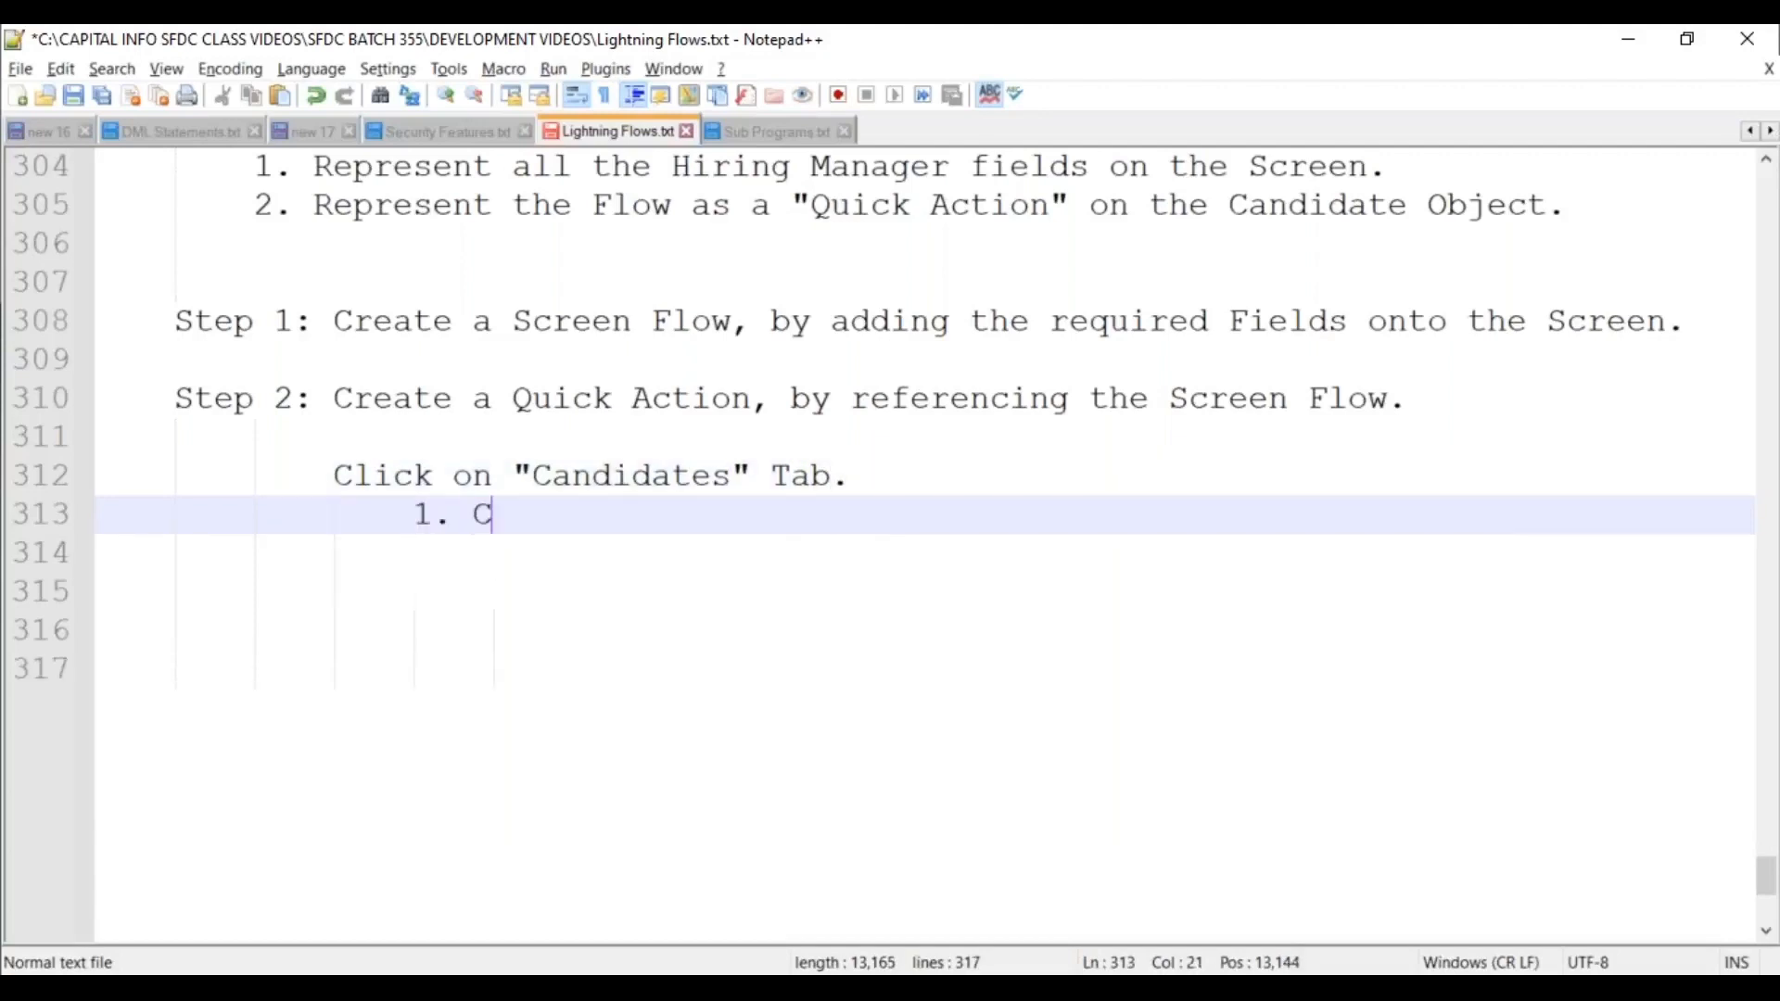
text(lick on "S)
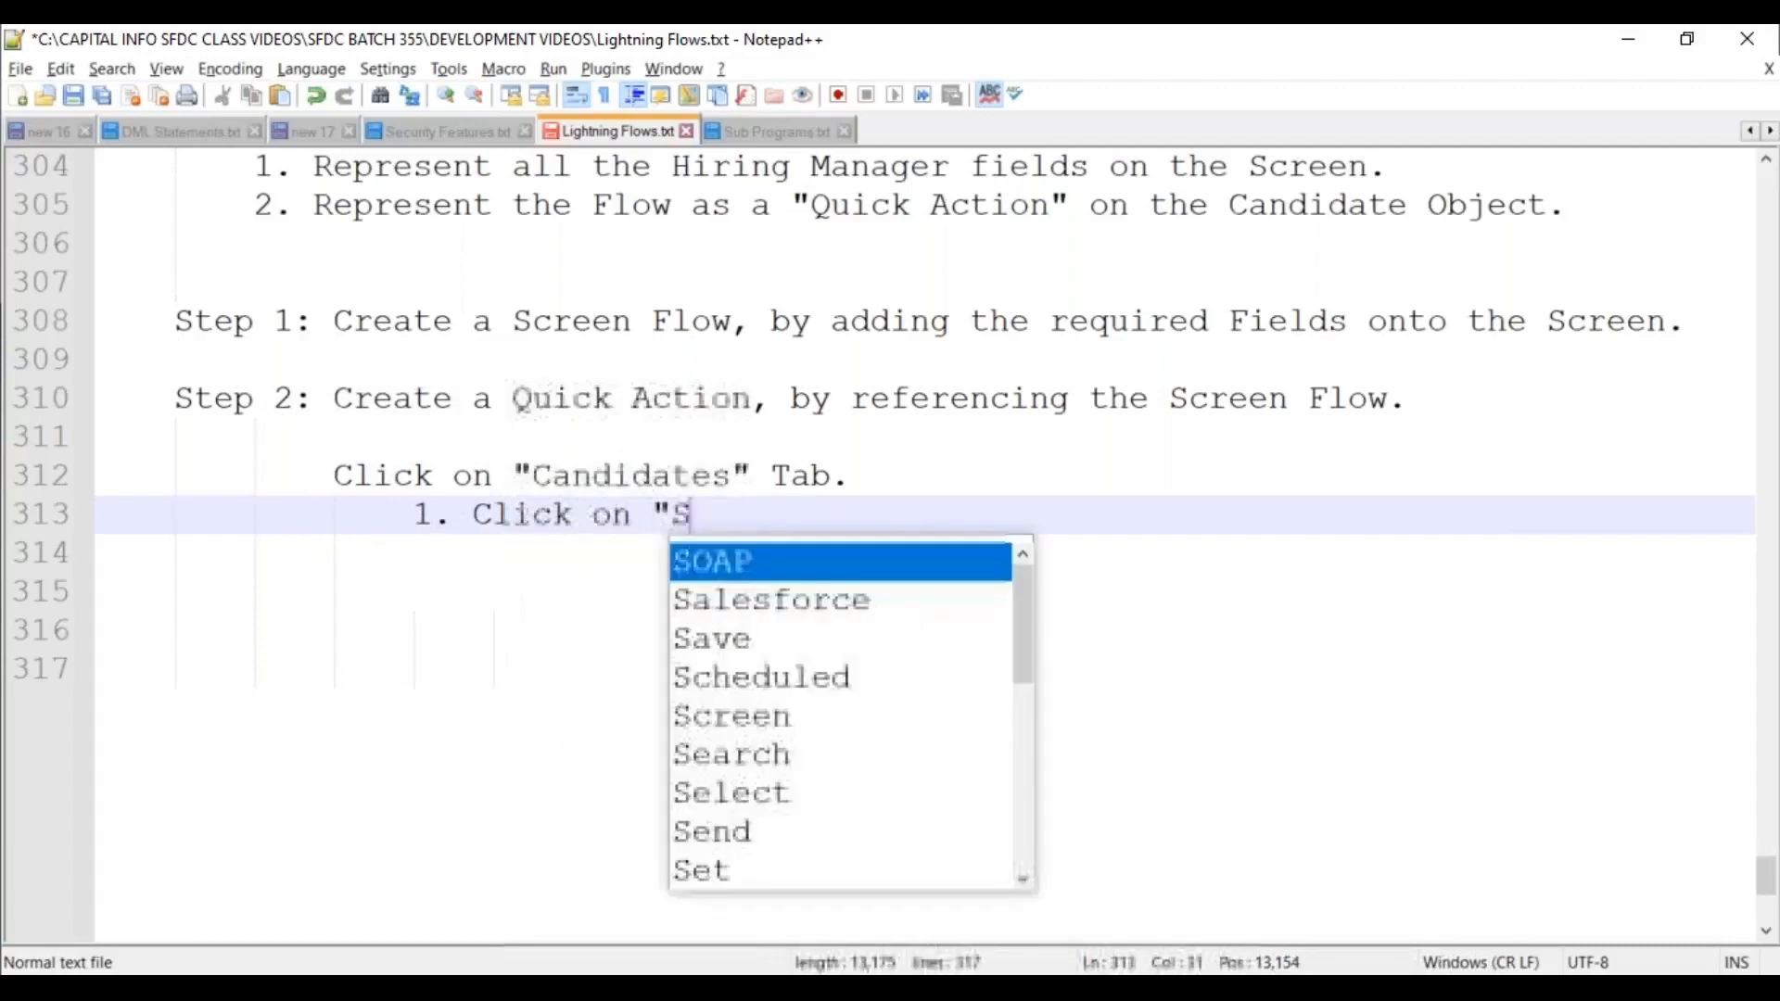
text(etup ---> E)
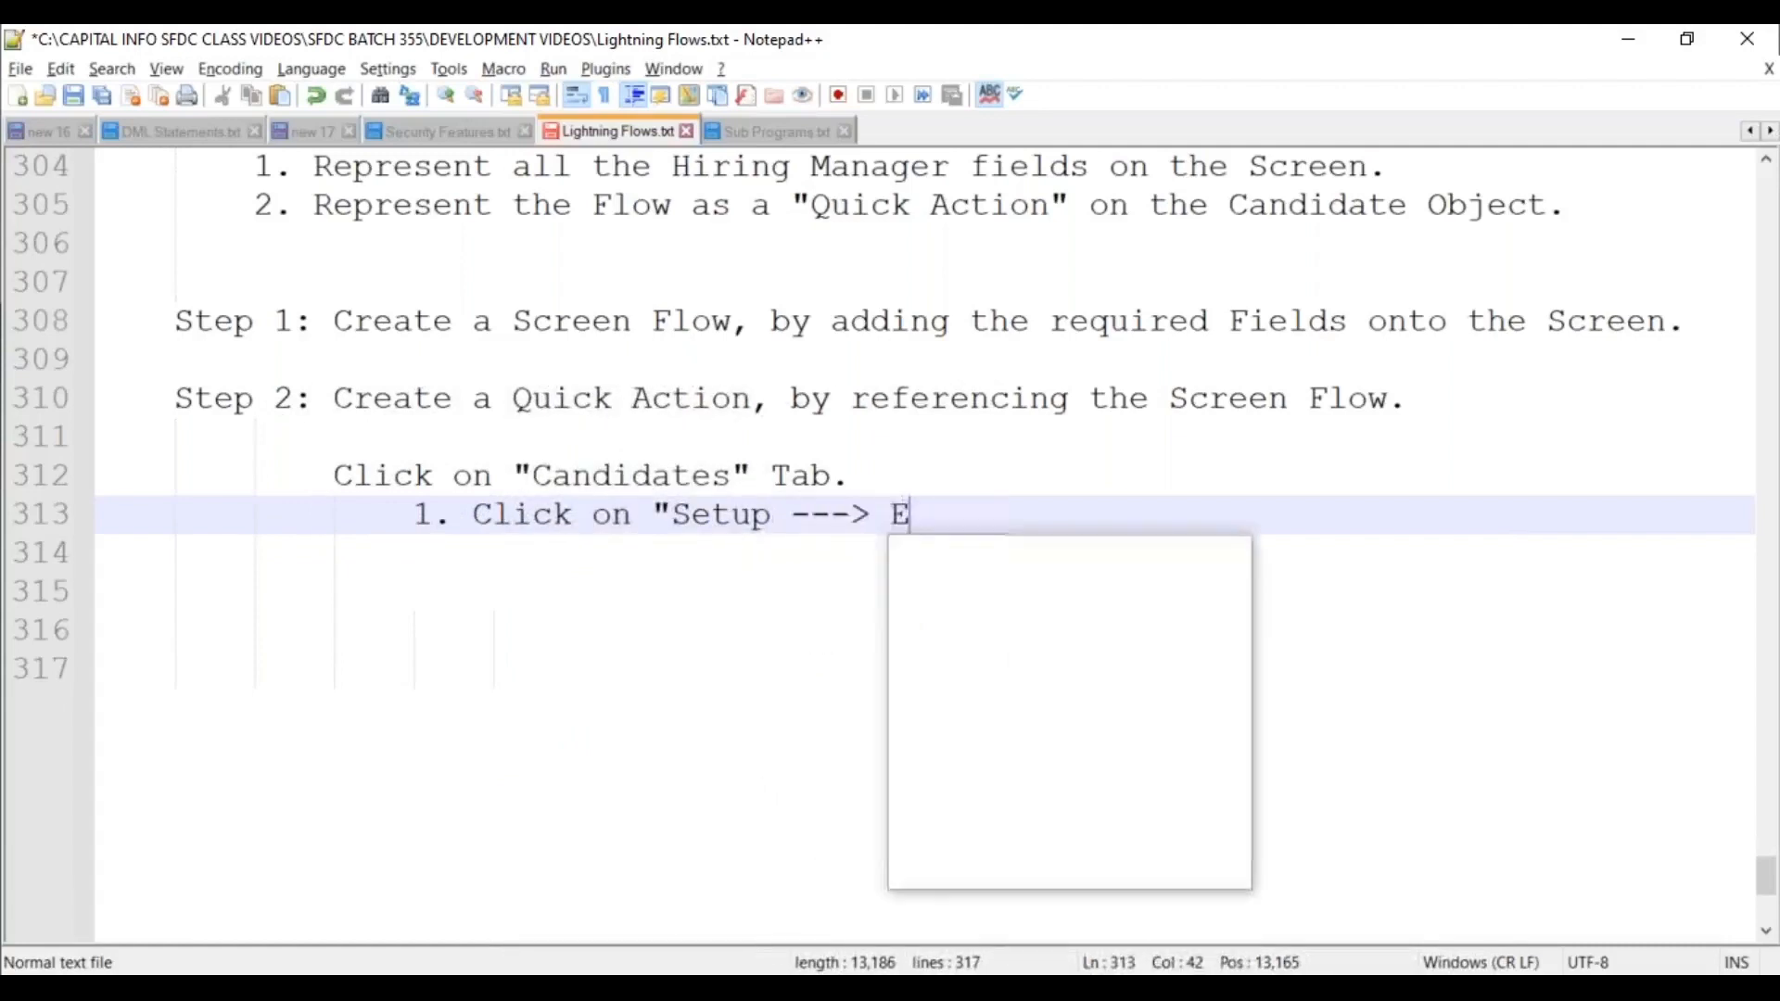
text(dit Object)
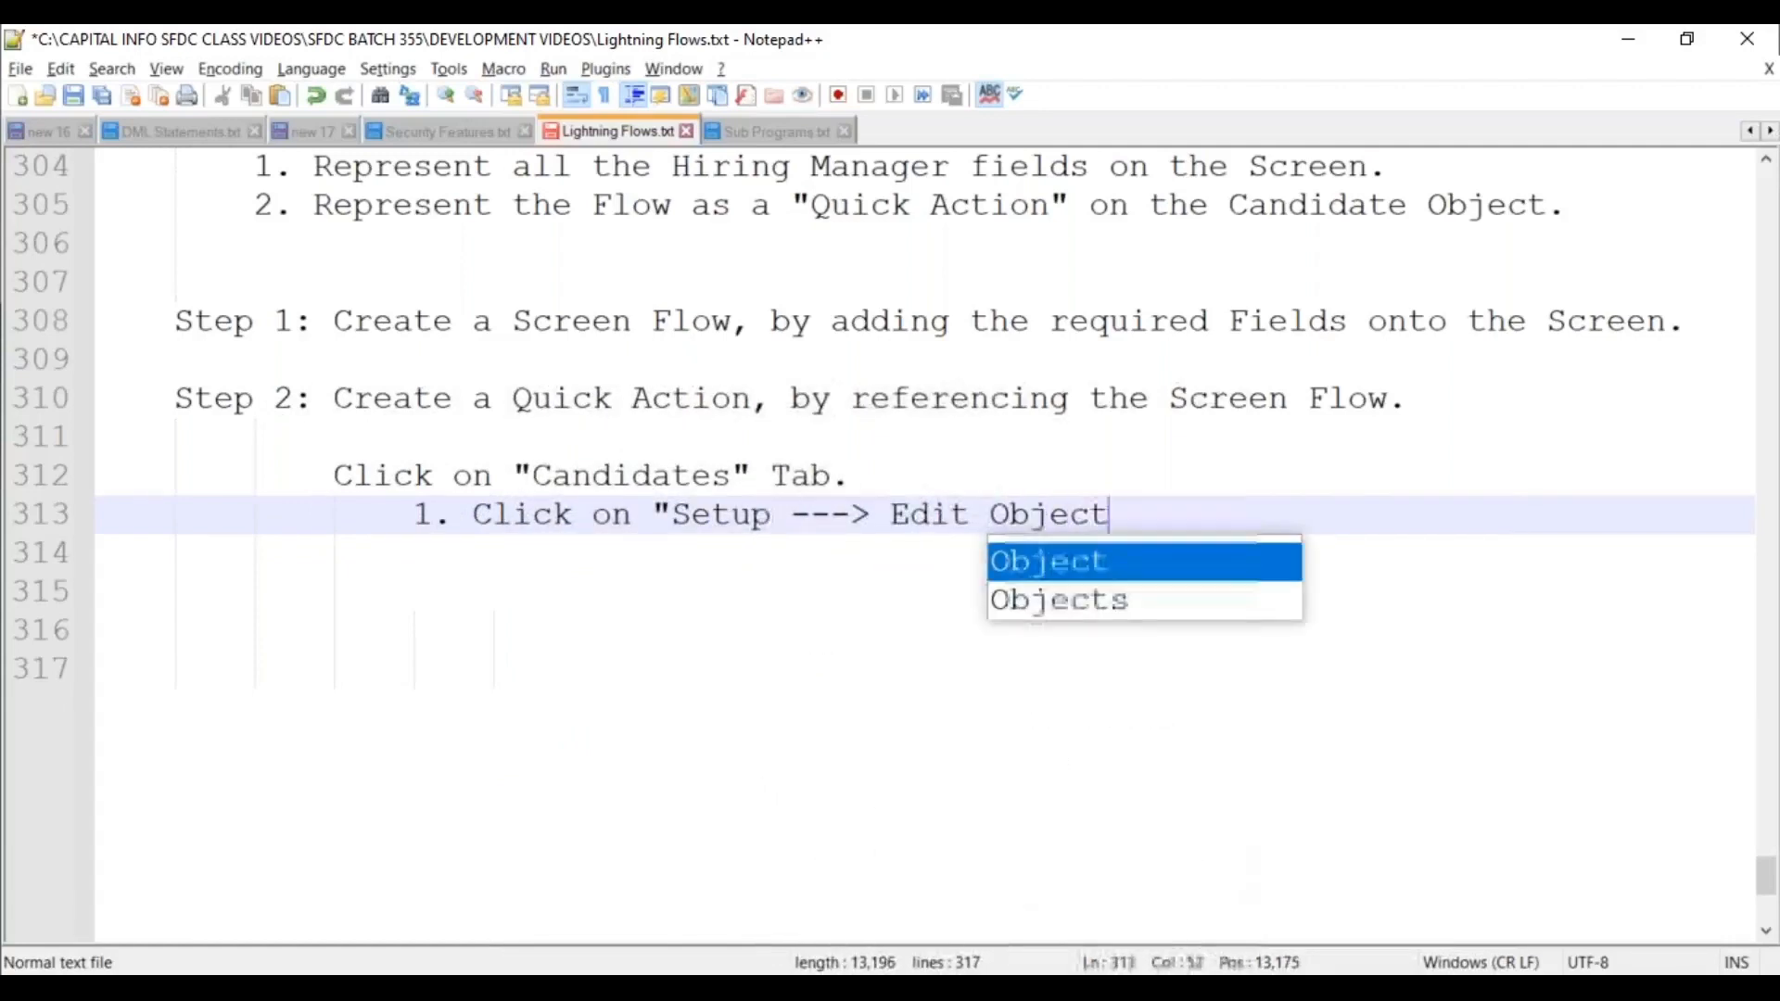
text(" link.)
Add items 2 (Buttons, Links and Actions section) and 3 (New Action button).
key(Return)
text(2.)
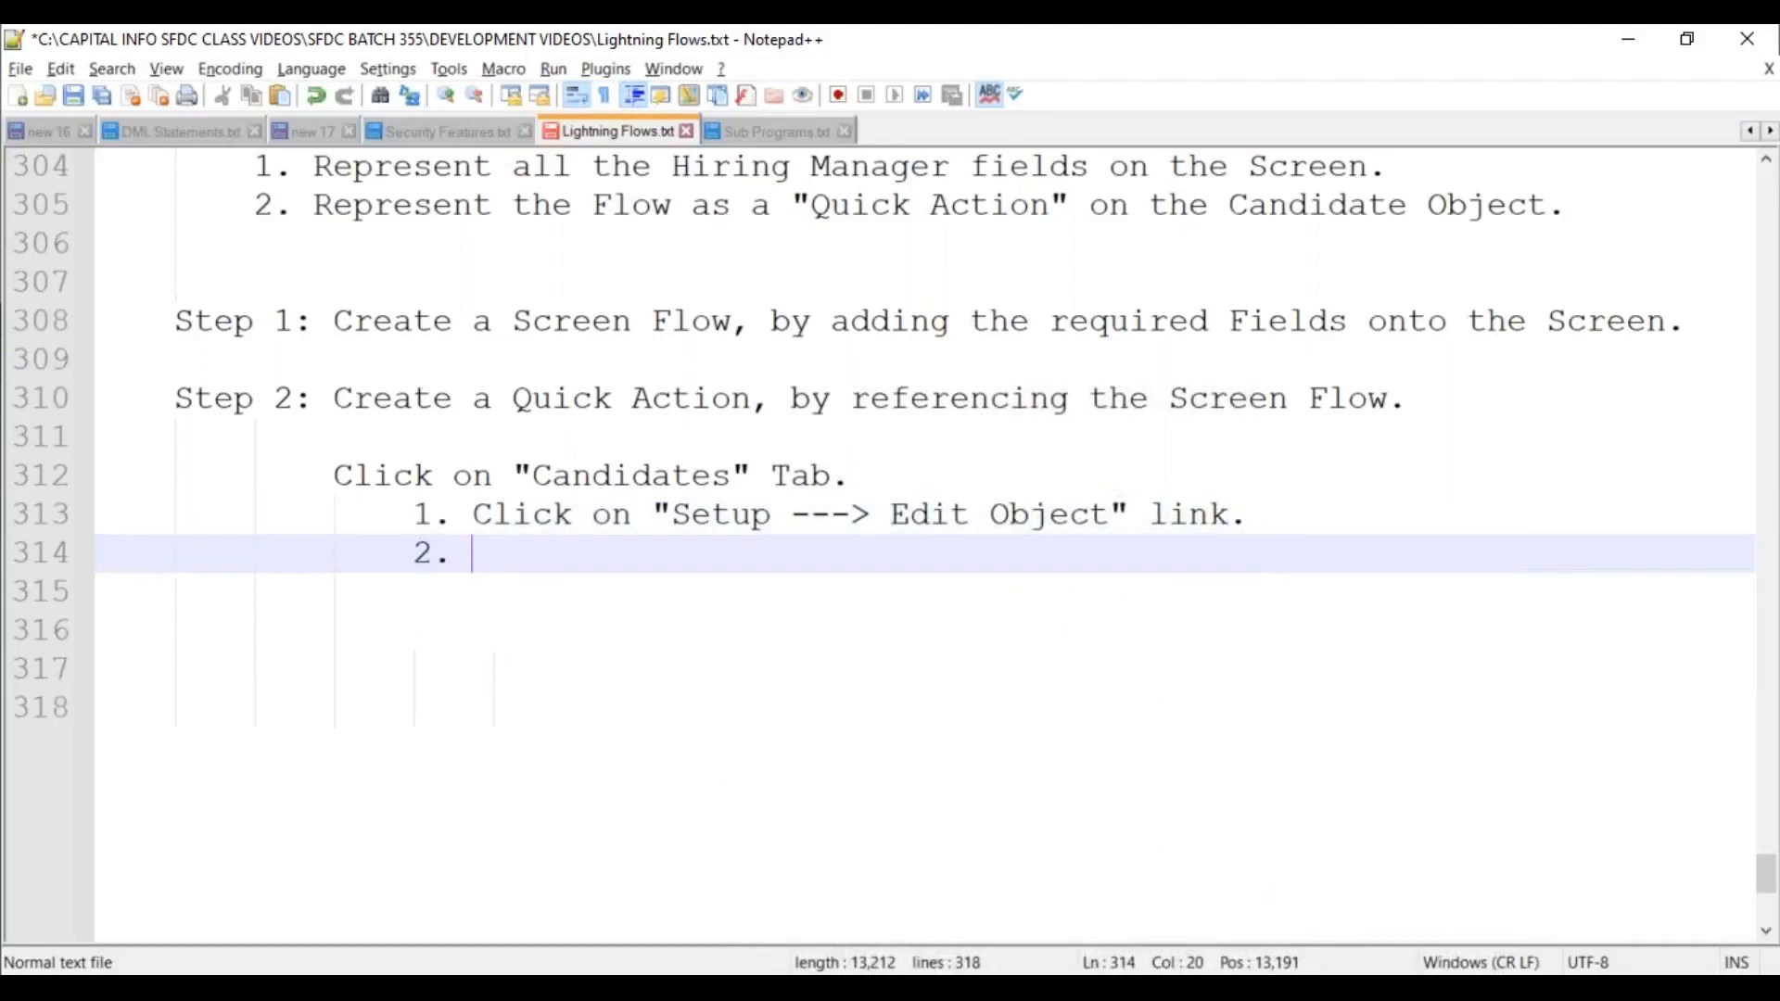
text(Click)
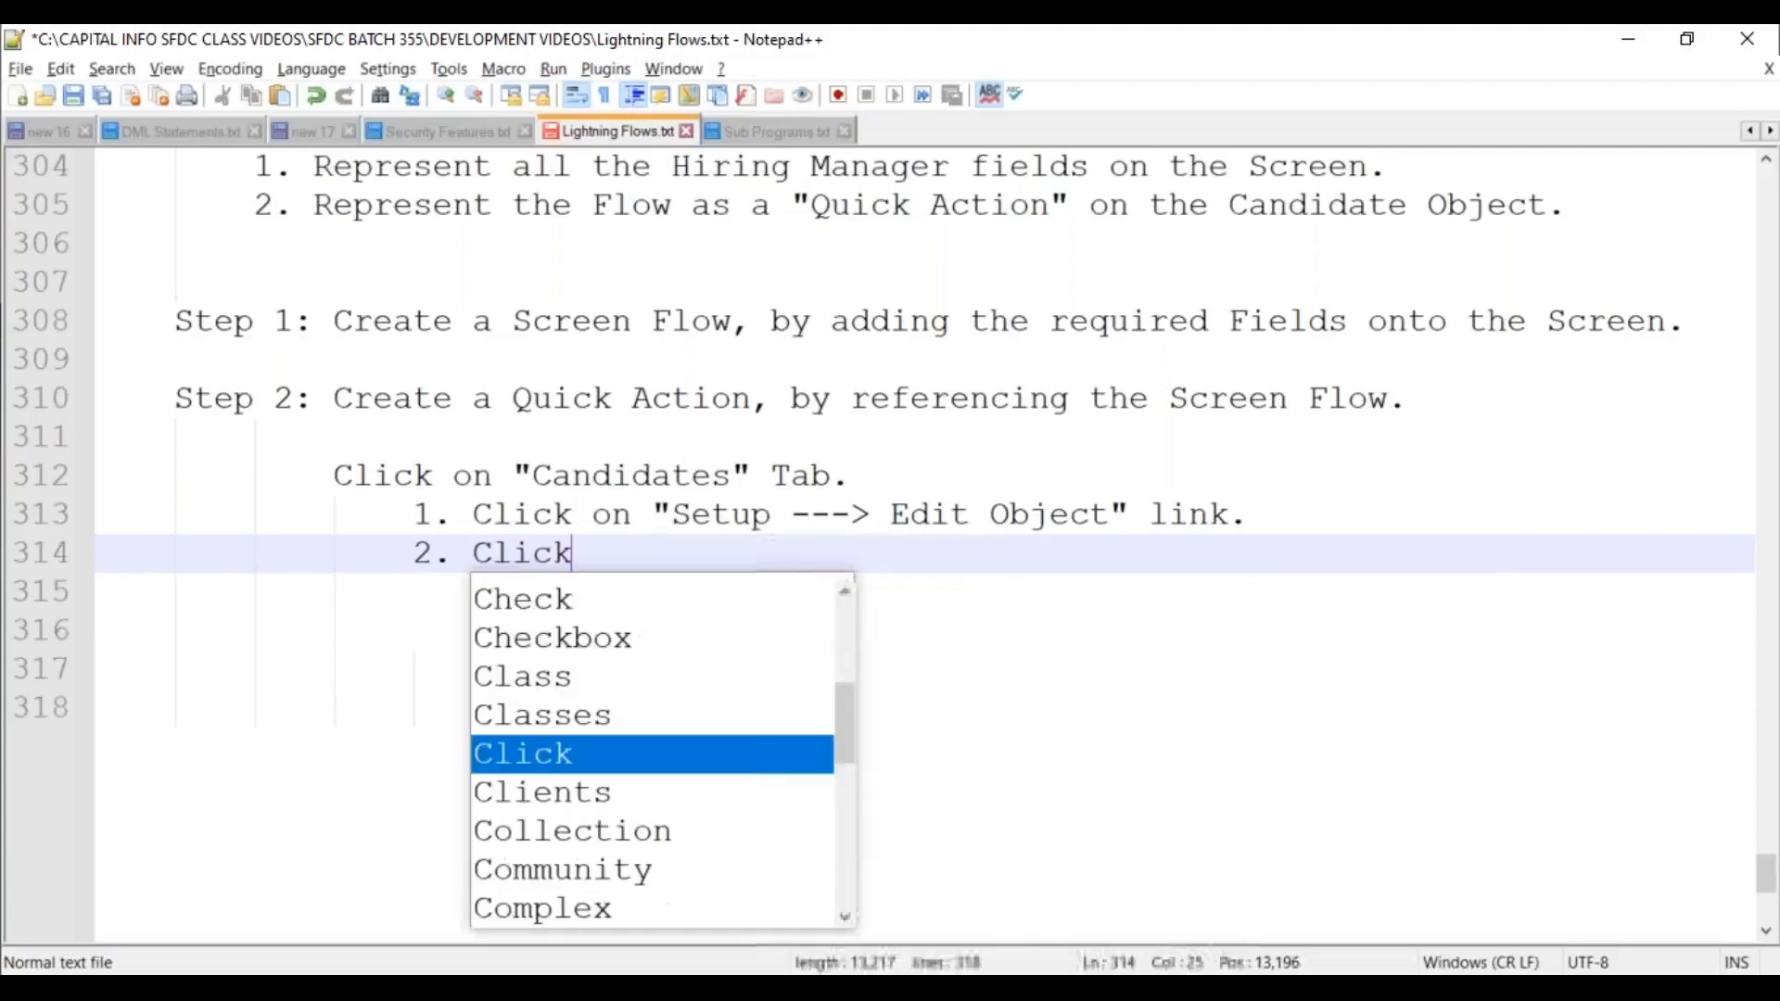
text( on "B)
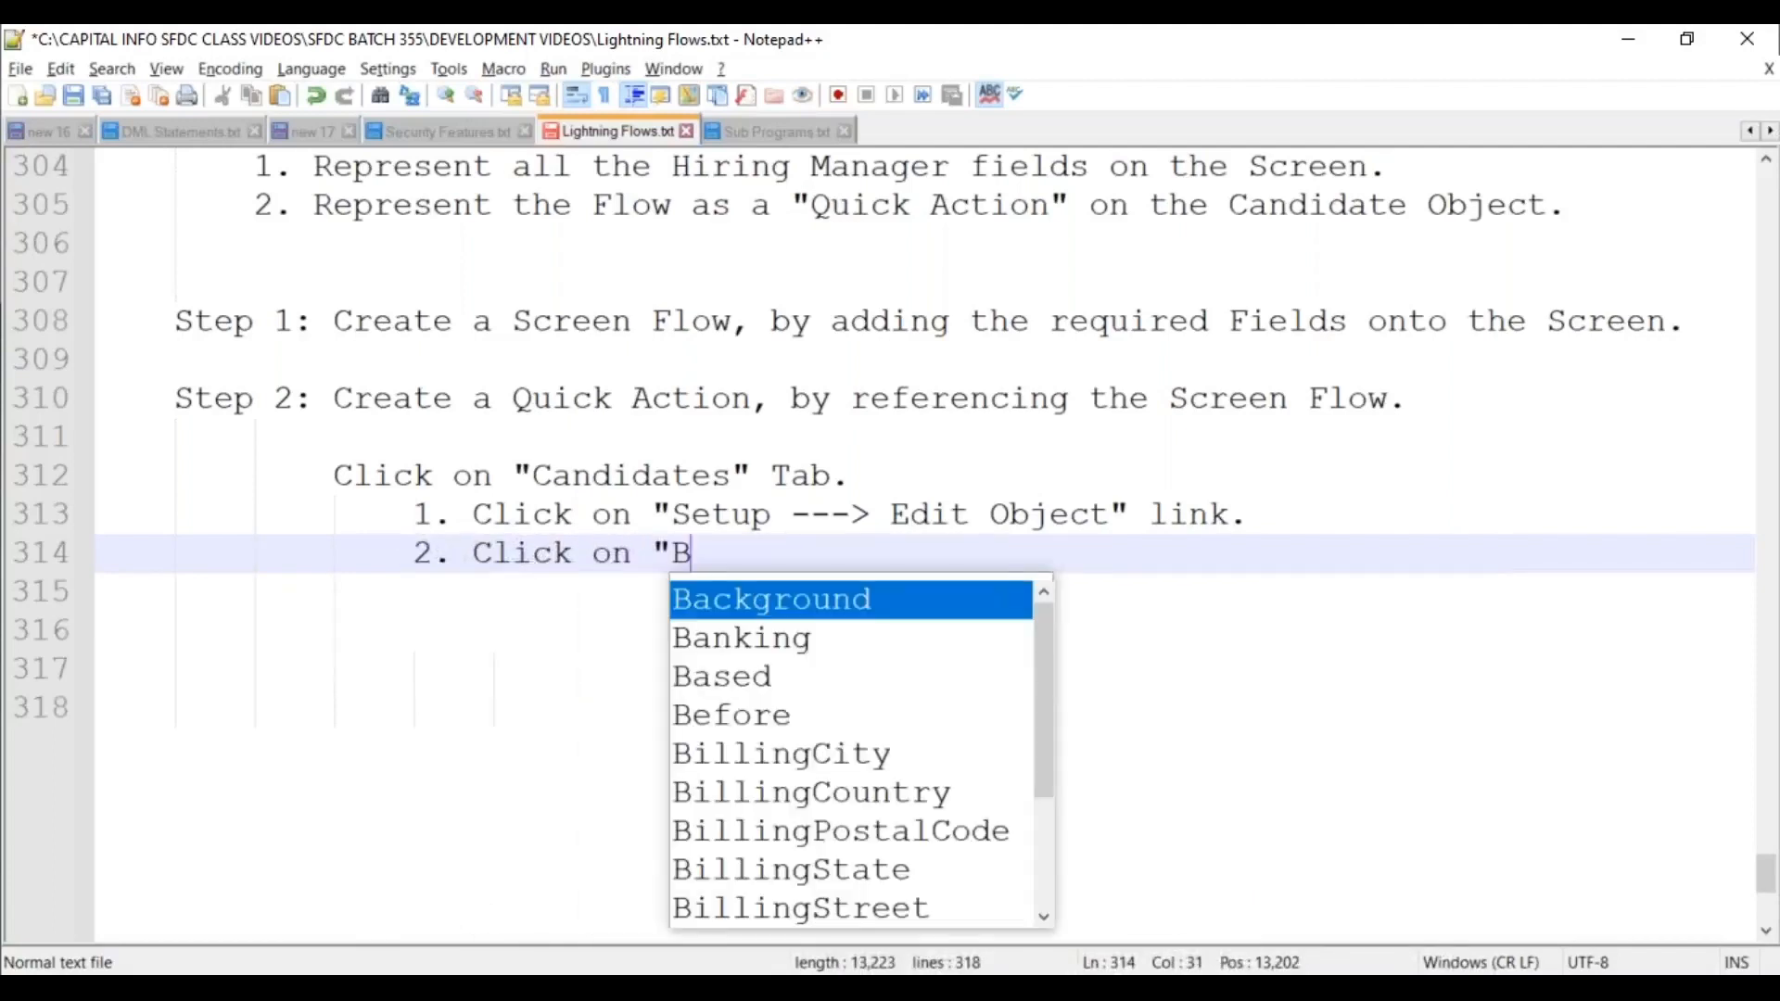
text(uttons, Links)
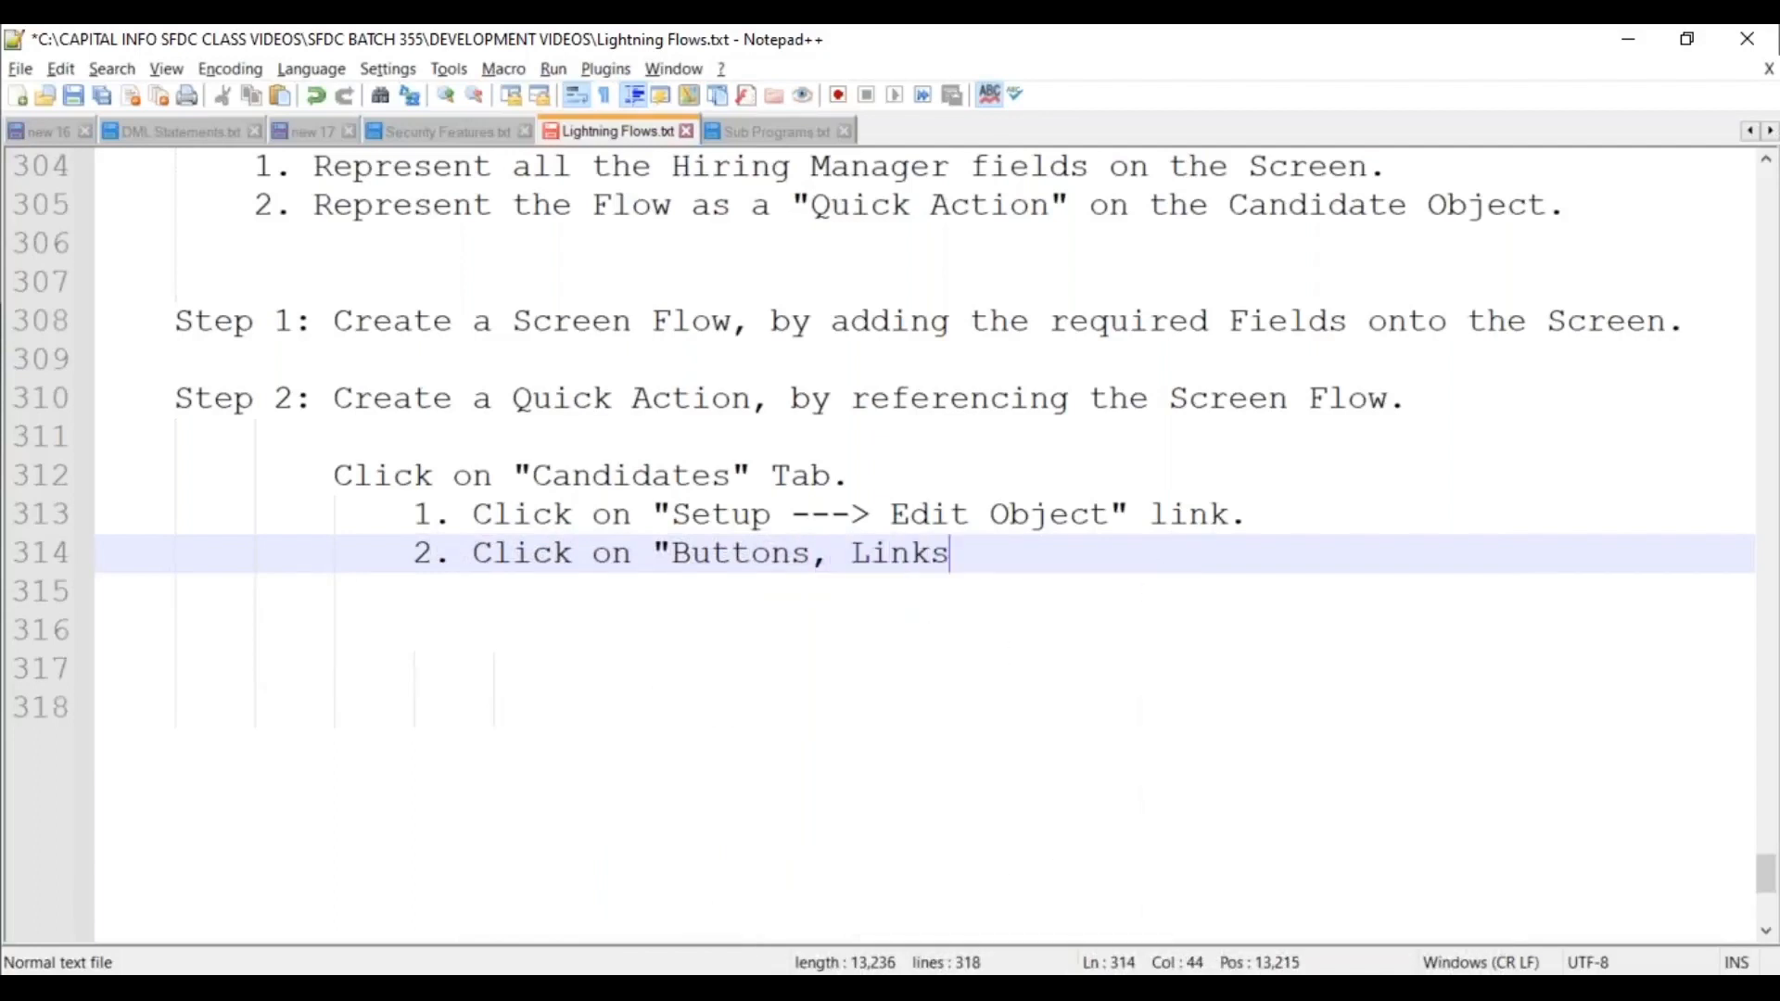
text( and actio)
key(BackSpace)
key(BackSpace)
key(BackSpace)
key(BackSpace)
key(BackSpace)
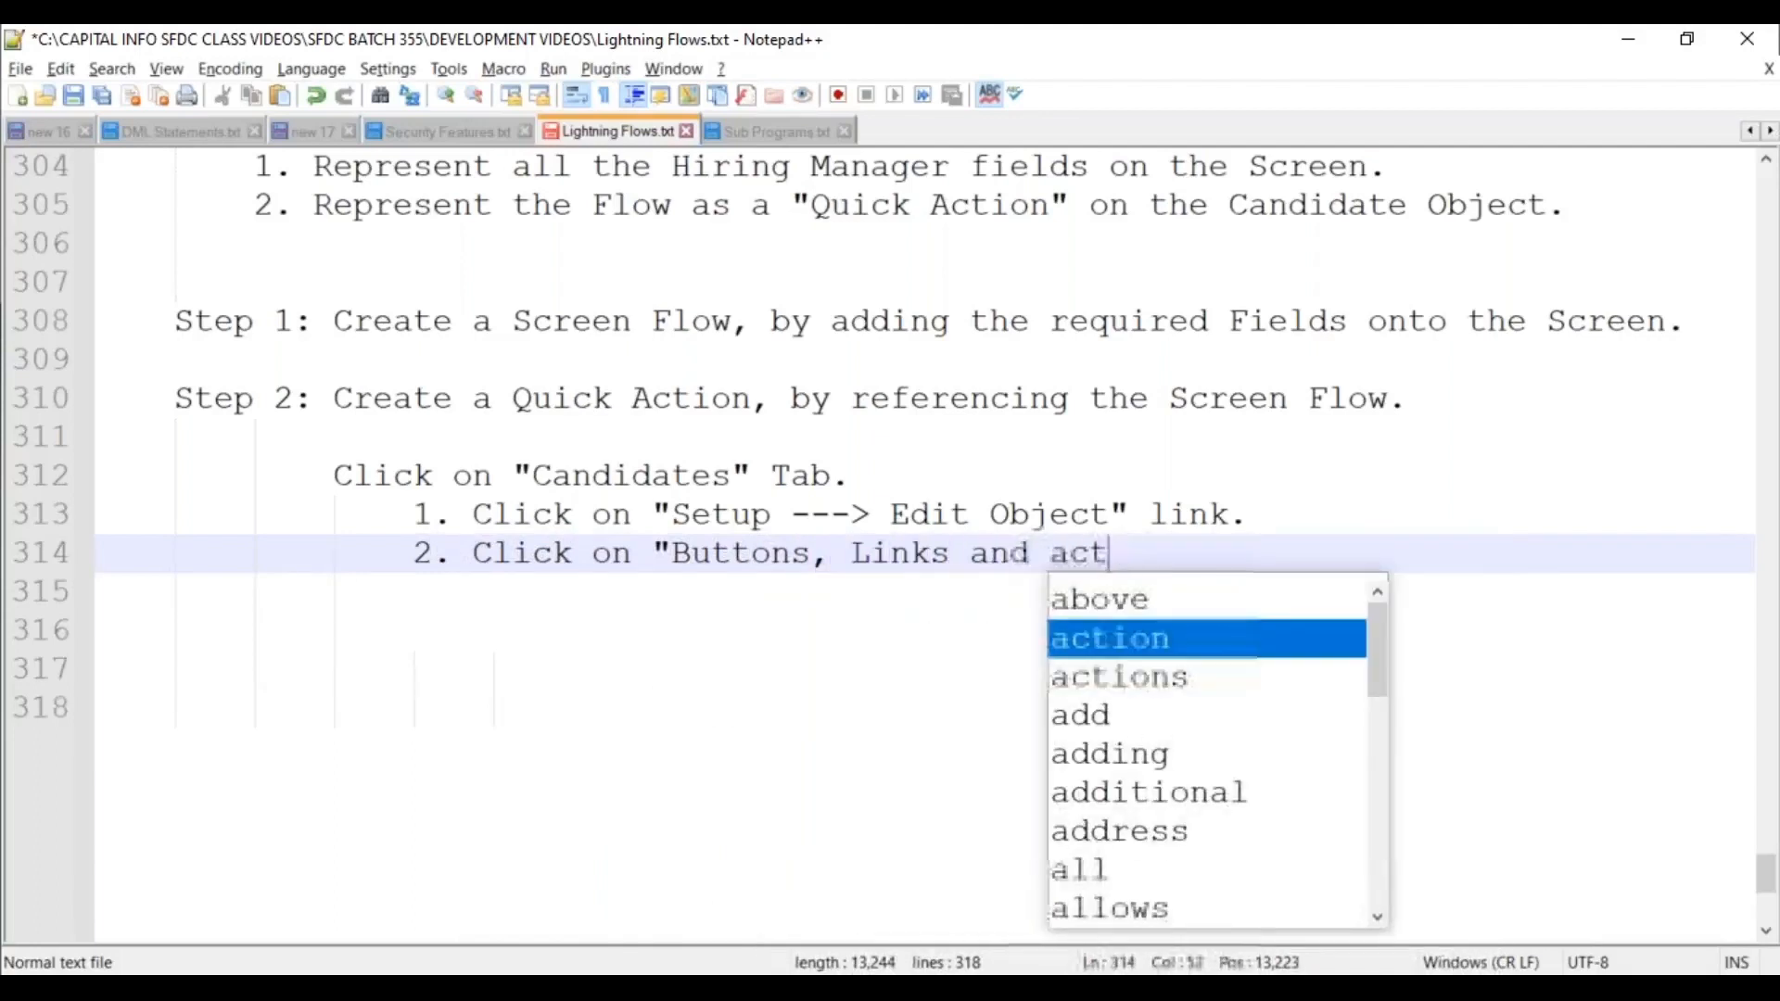
text(Actions")
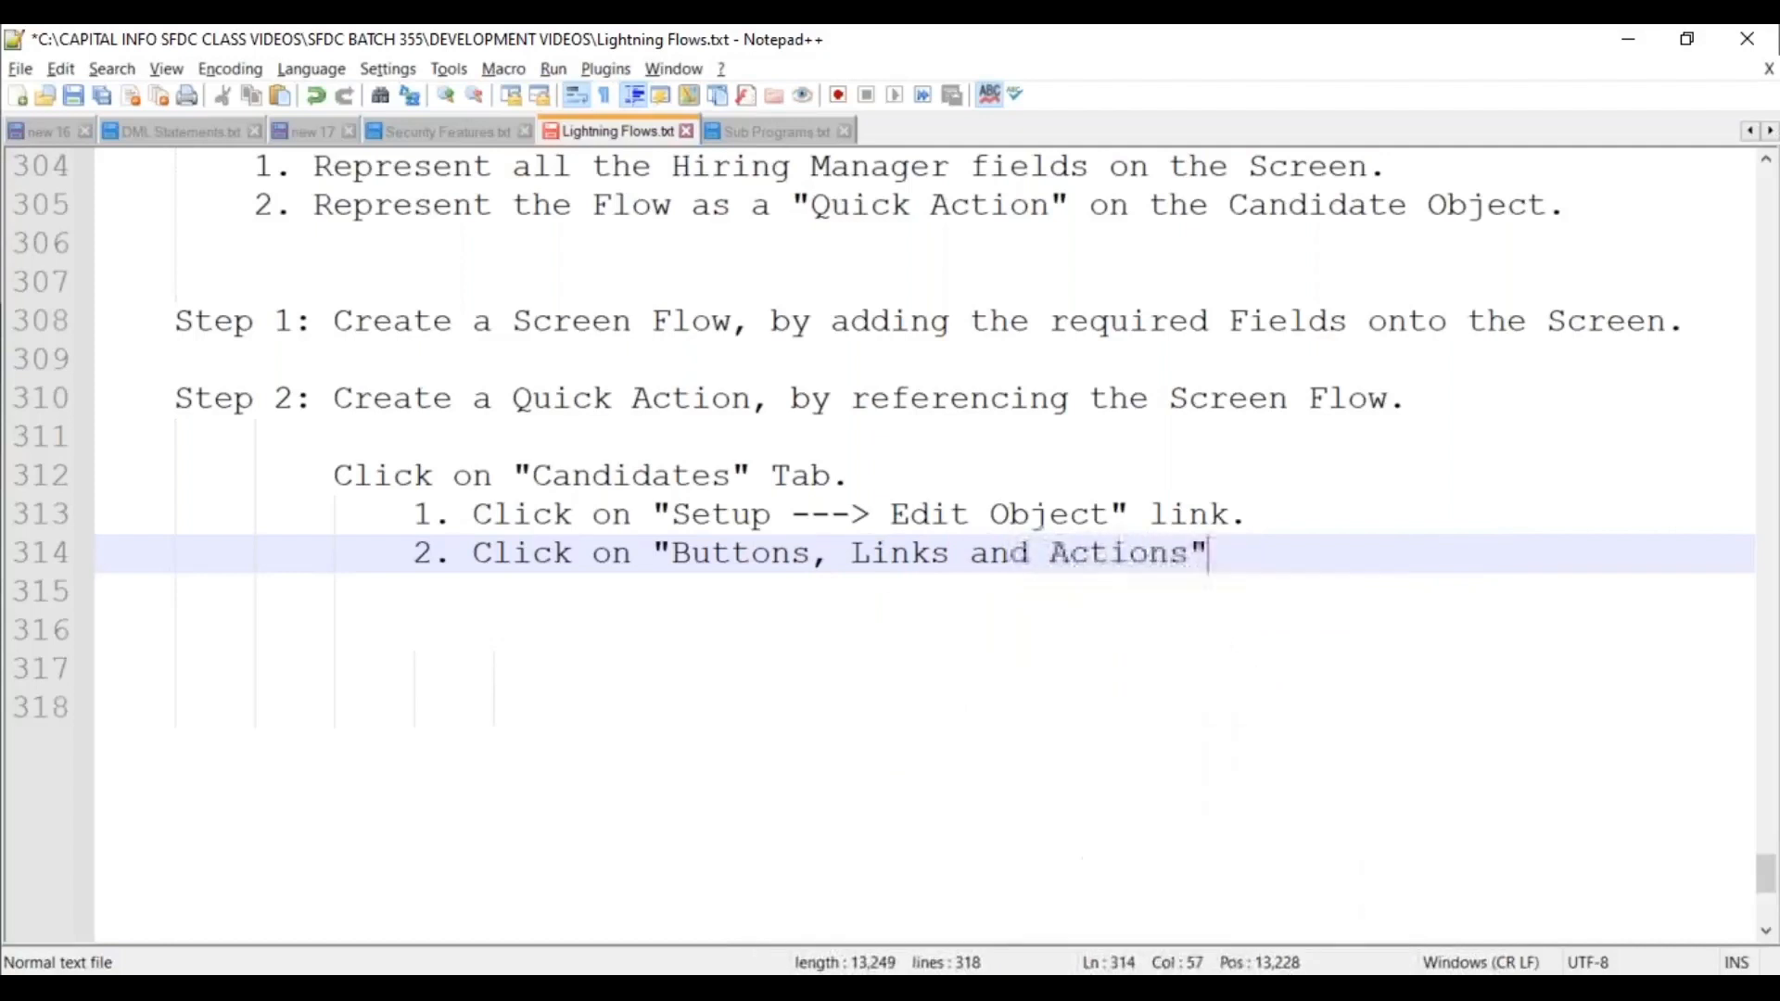
text( section.)
key(Return)
text(3.)
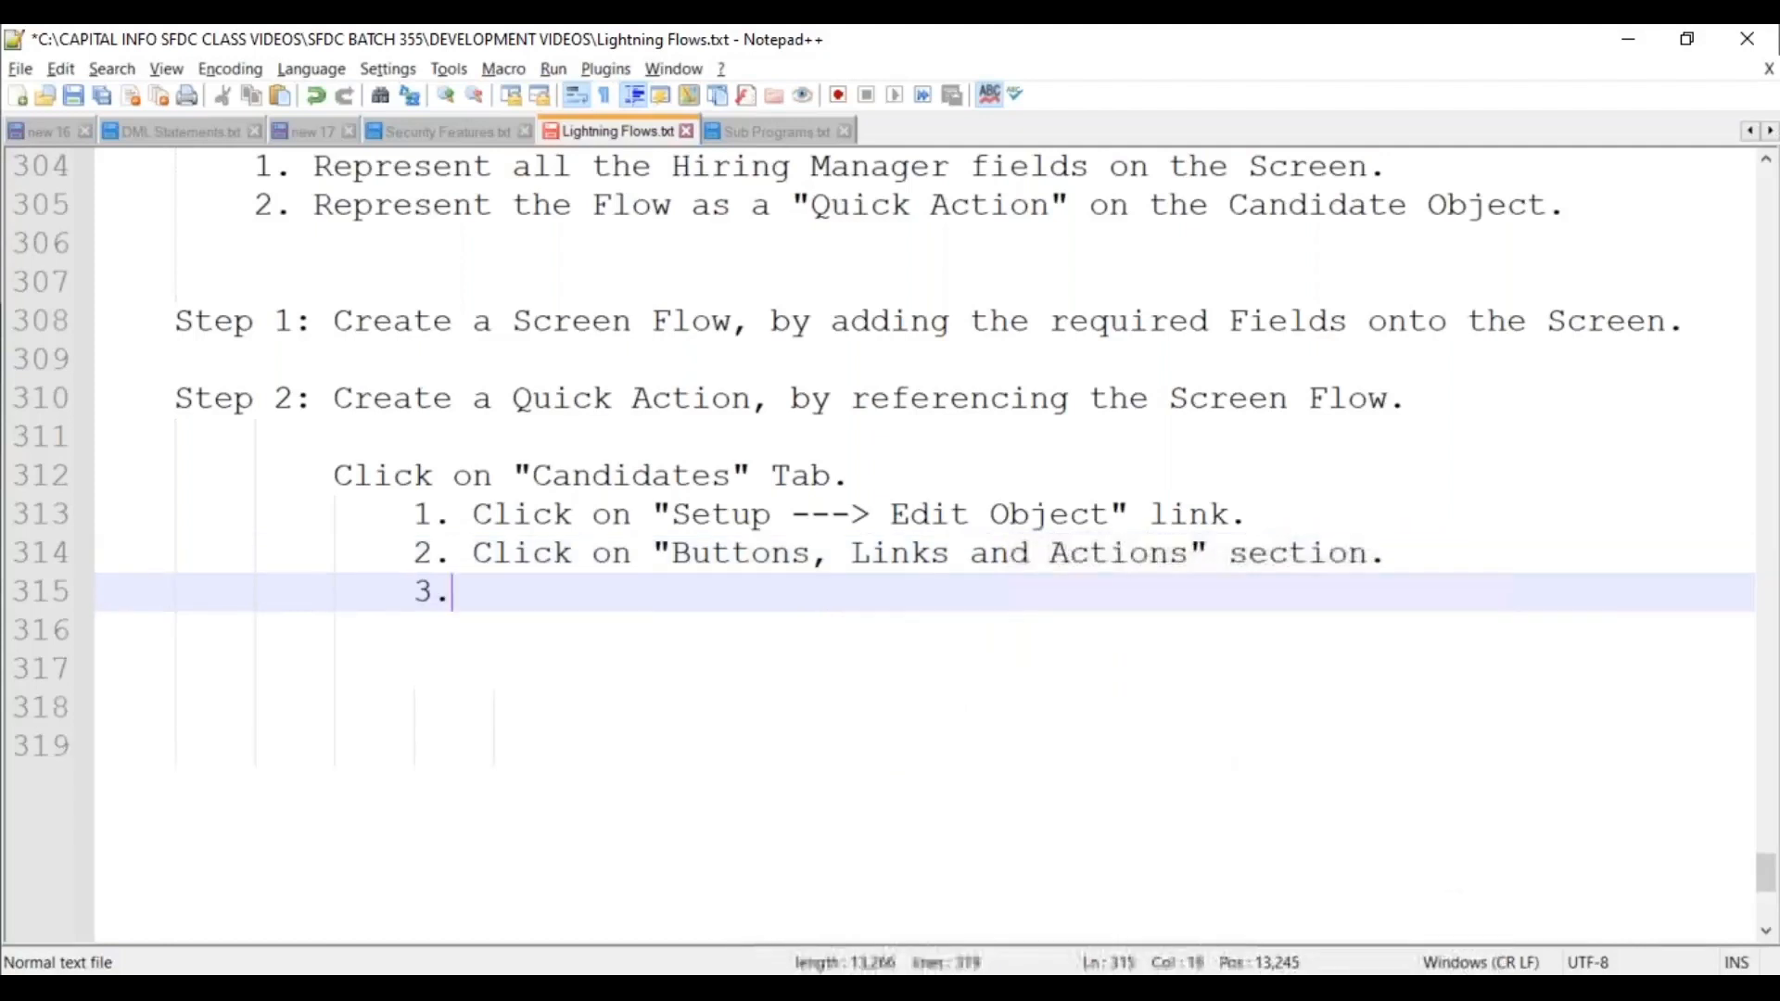
text( Click)
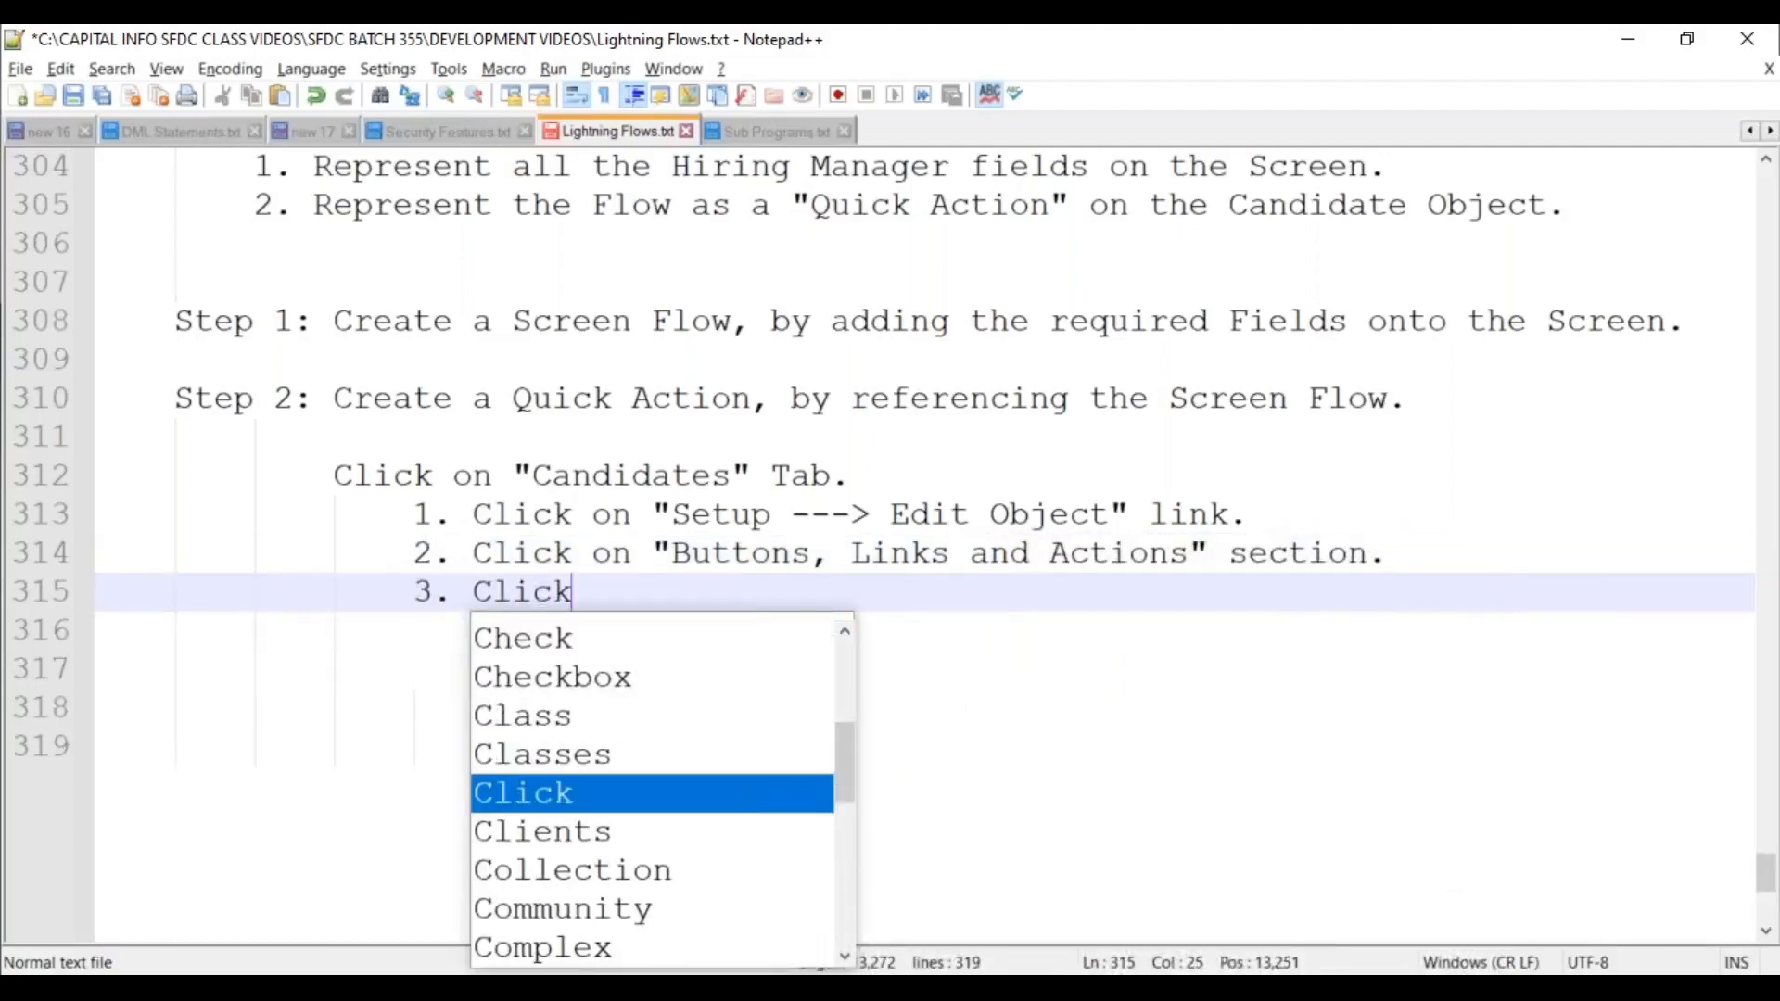
text( on "New )
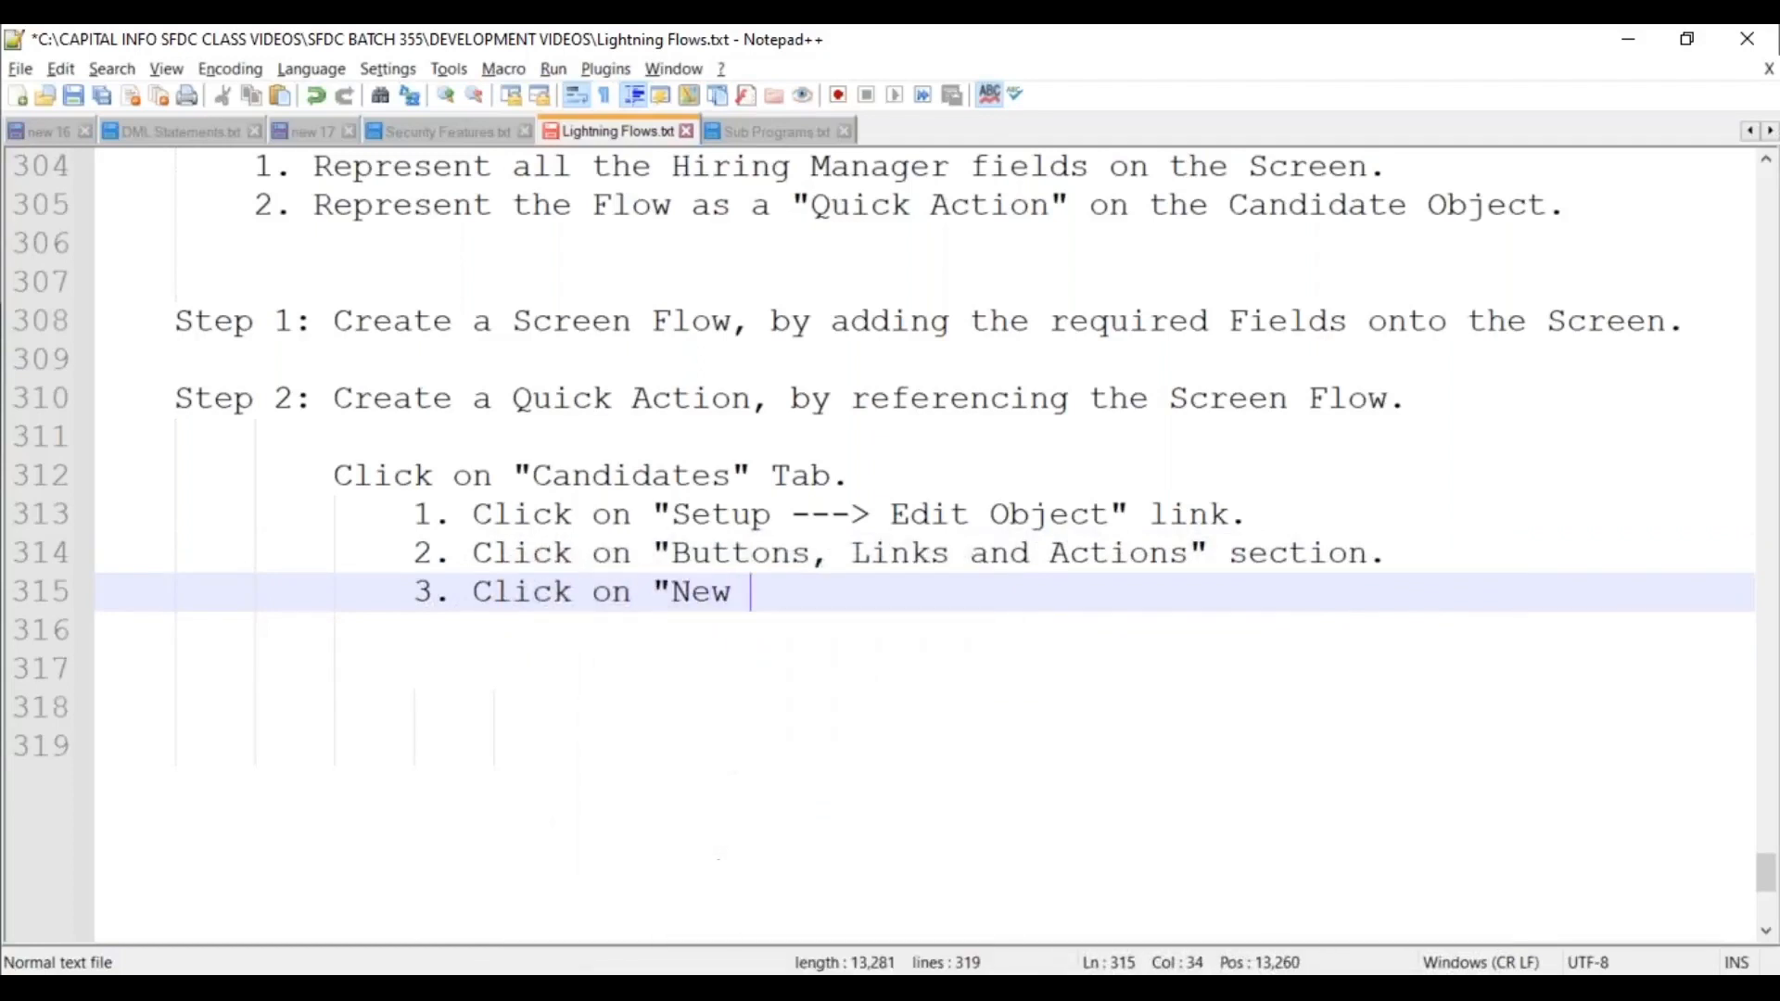
text(Action" )
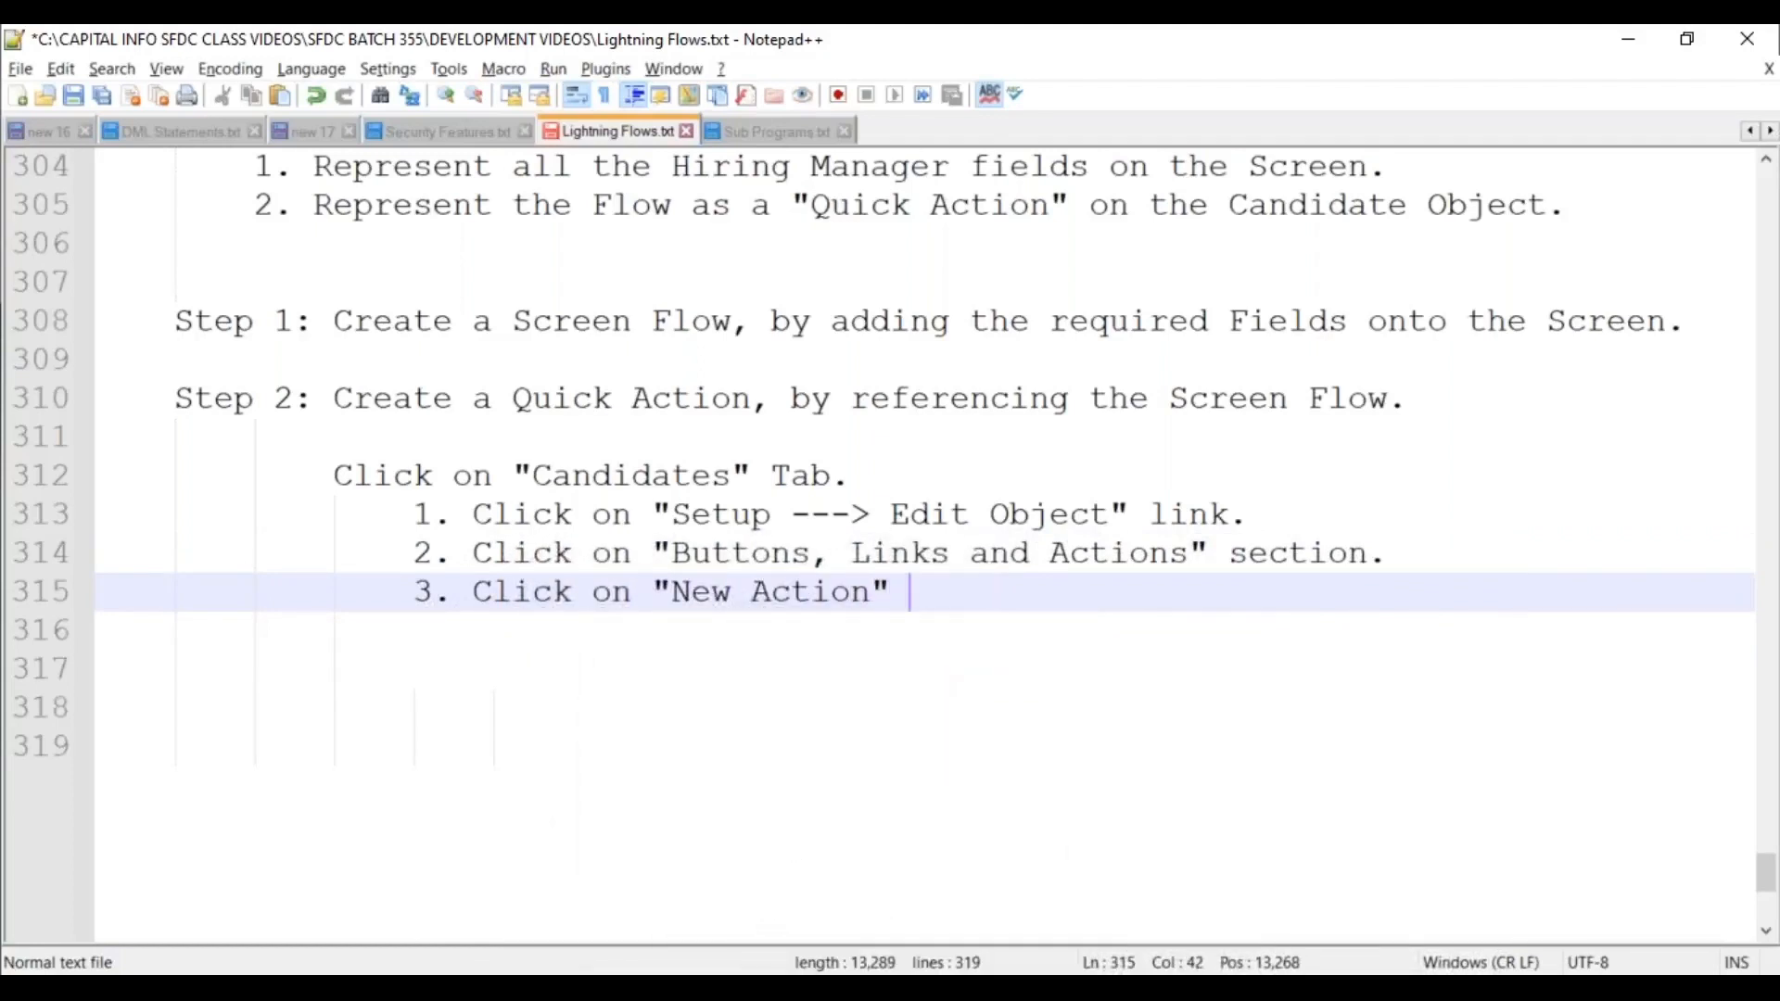
text(button.)
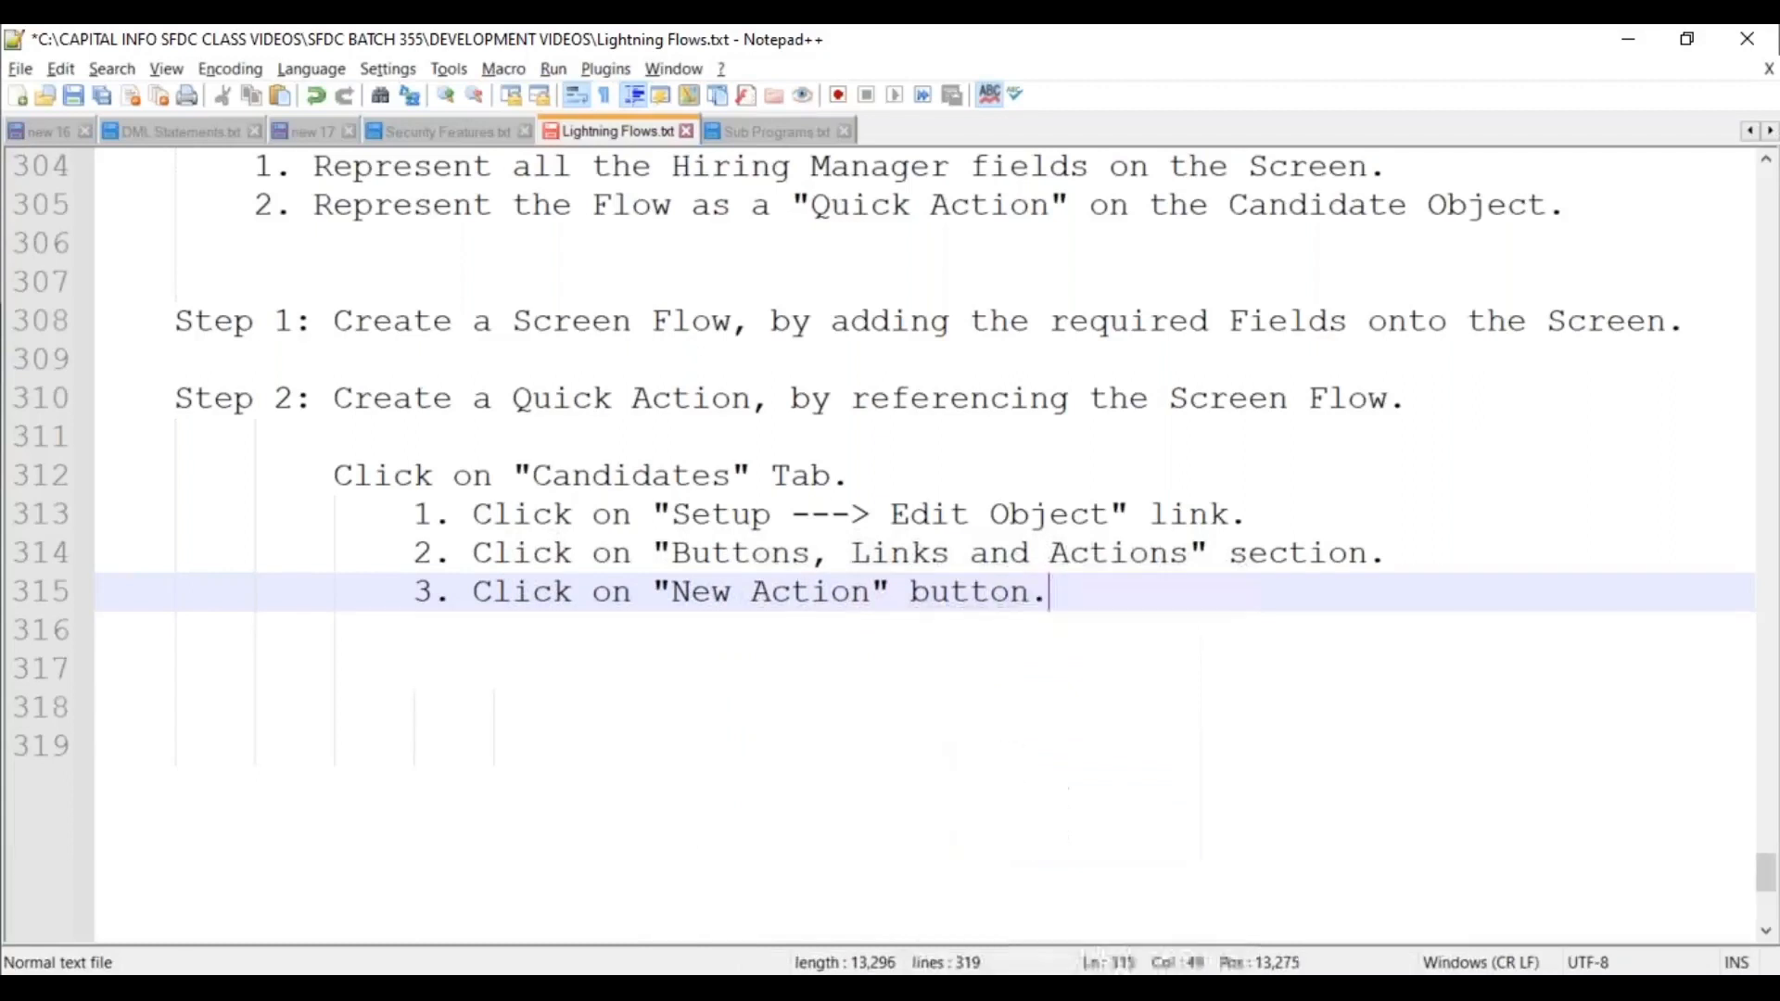
Add item 4 (select Action Type "Flow") and item 5 (select "Screen Flow Name").
key(Return)
text(4. Enter)
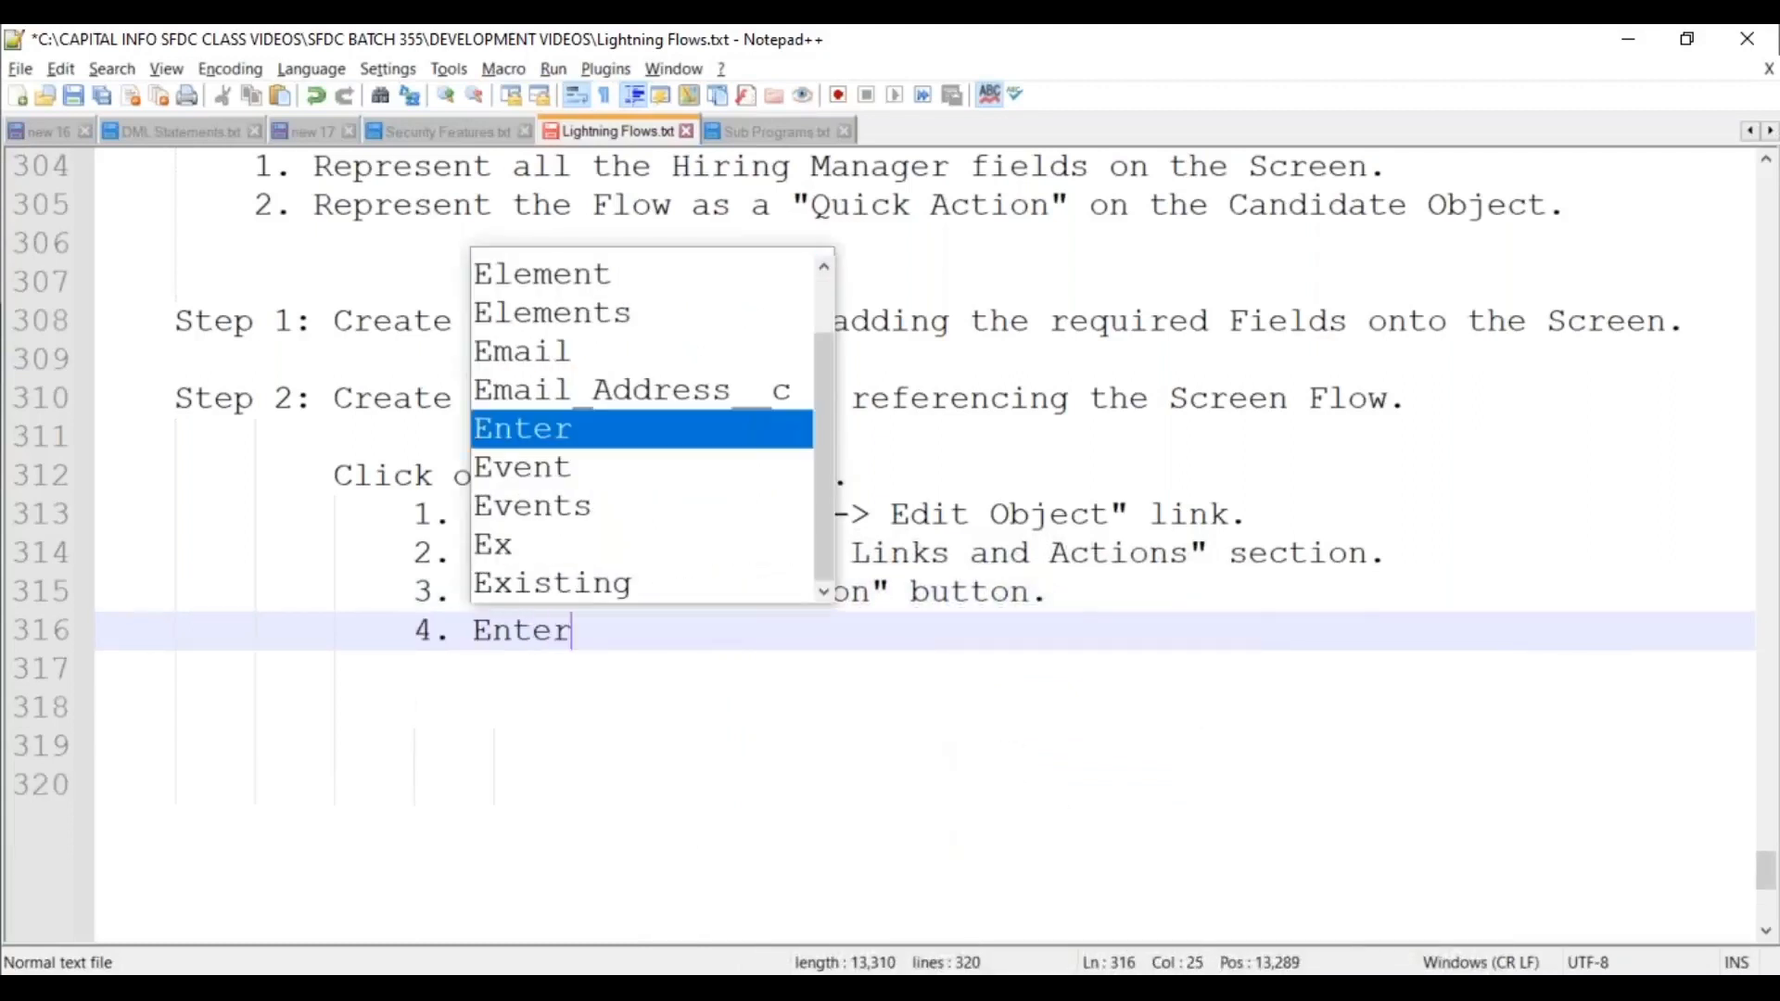
key(BackSpace)
key(BackSpace)
key(BackSpace)
key(BackSpace)
key(BackSpace)
key(BackSpace)
text(Sel)
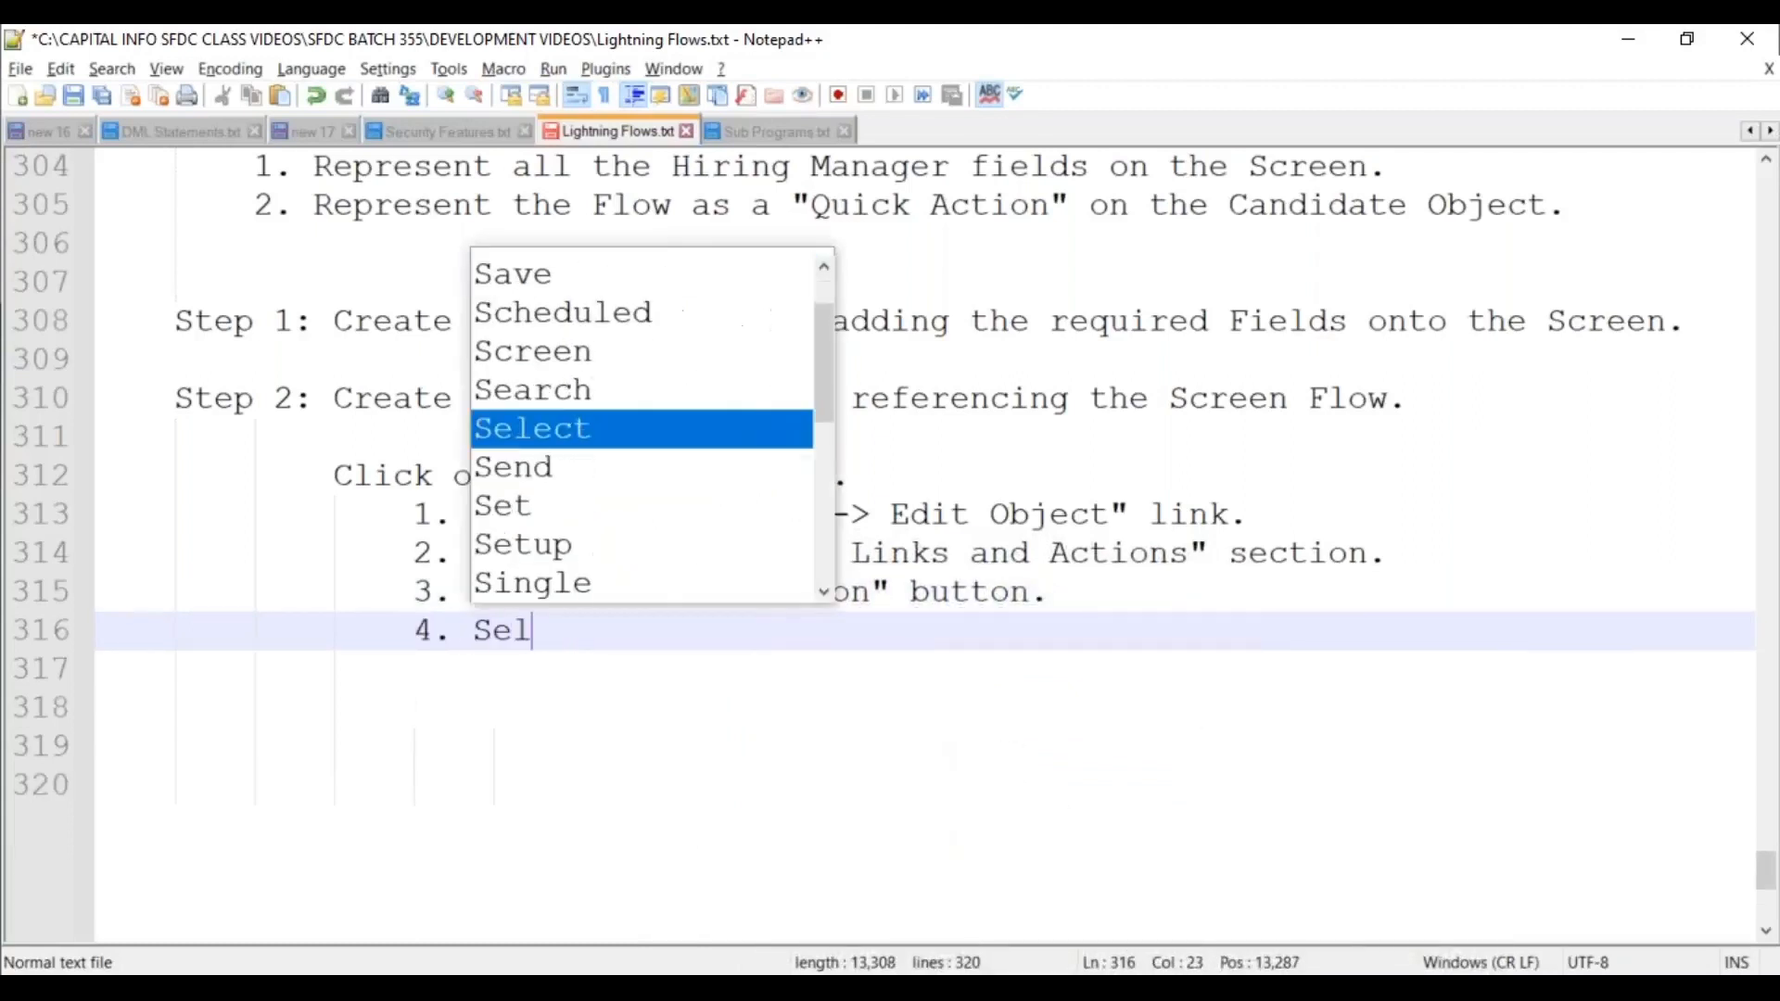
text(ect the A)
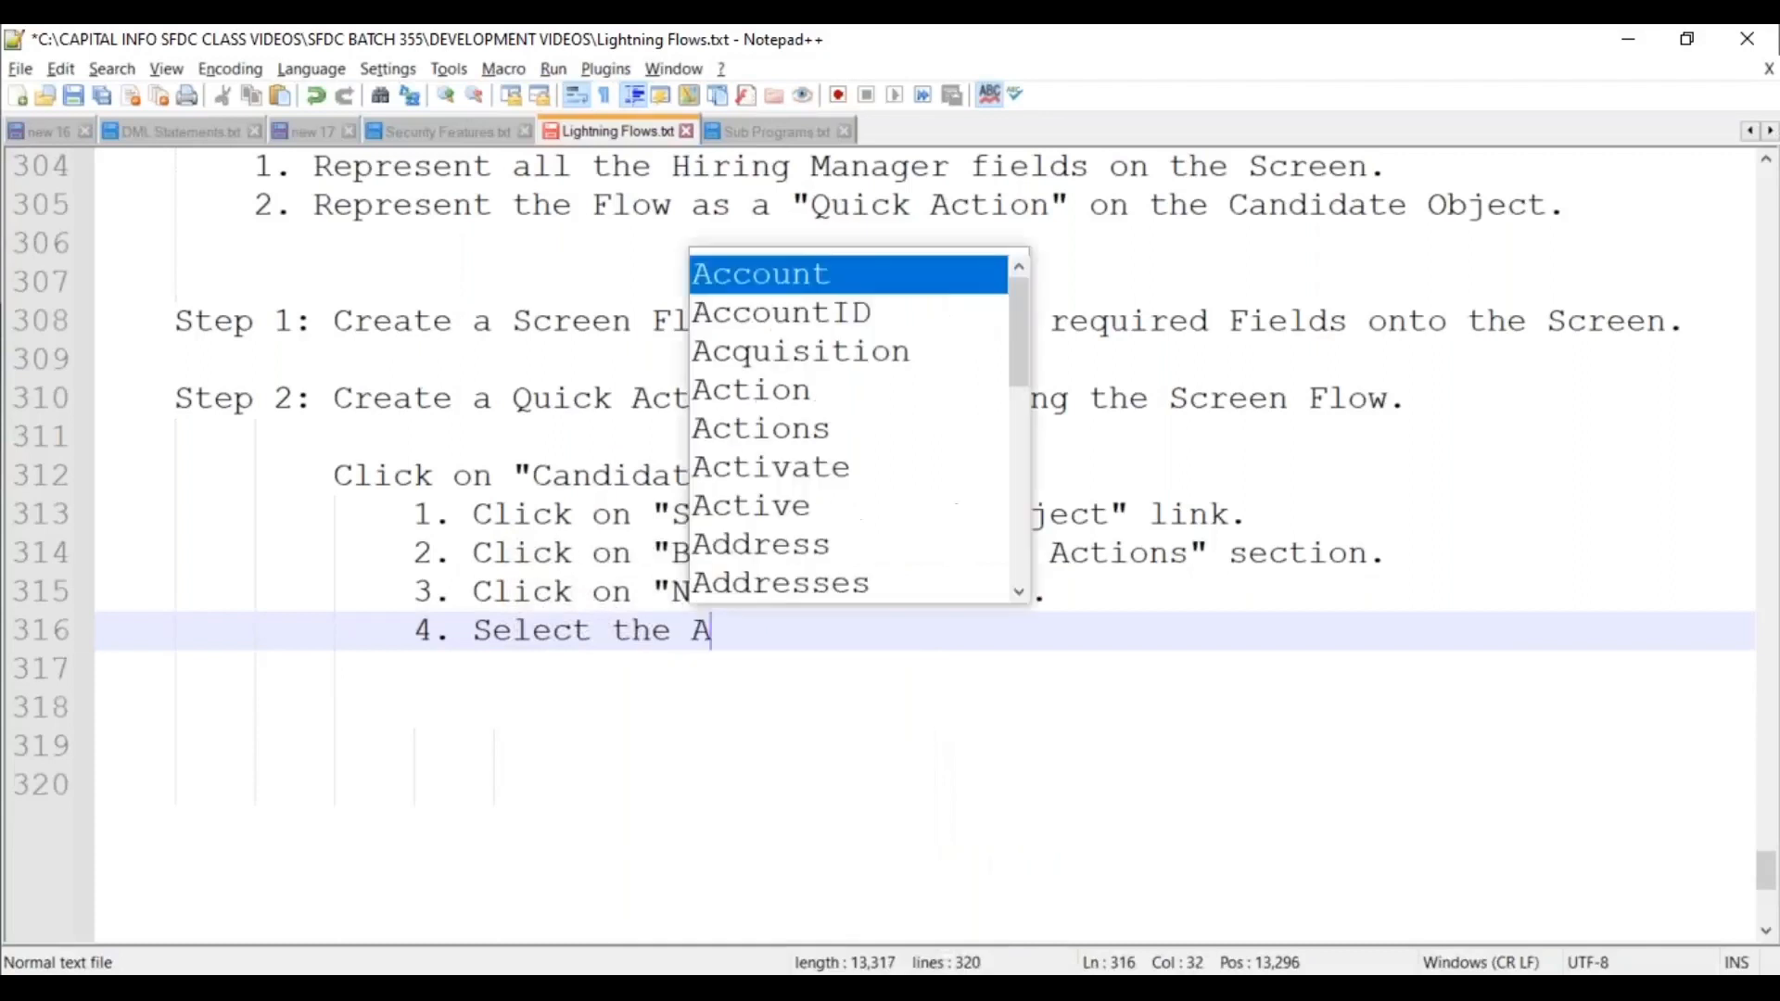
text(ction Type )
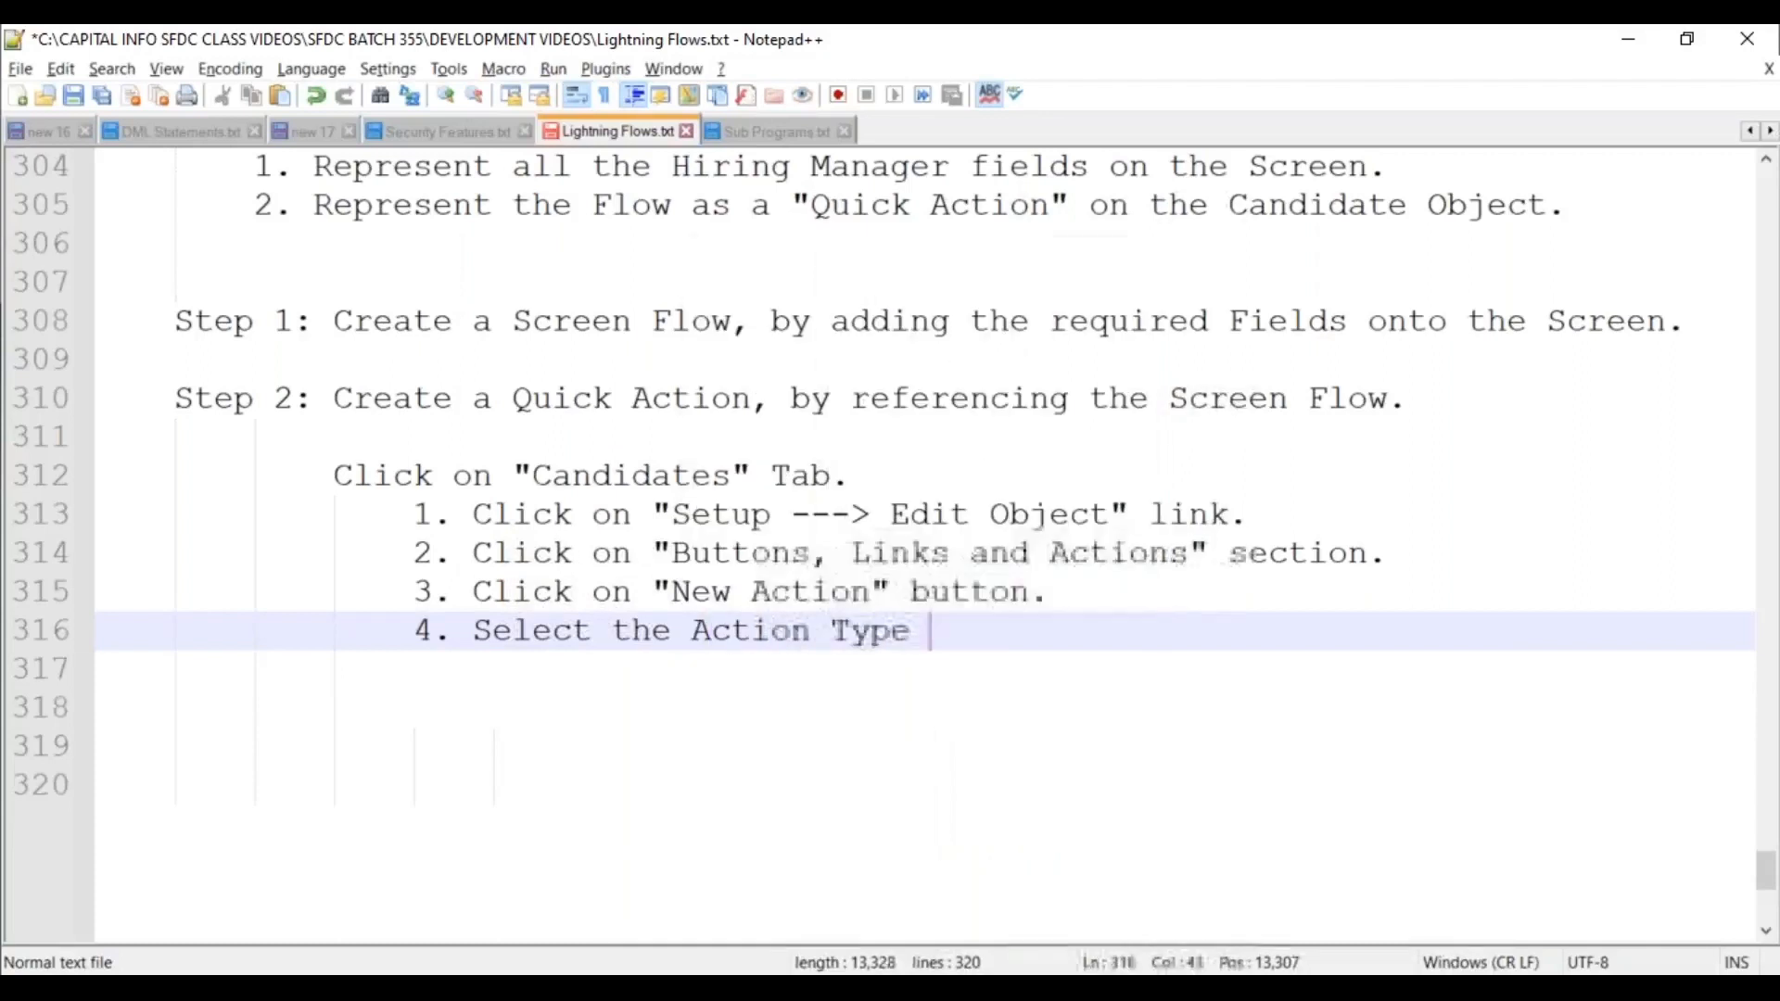
text(as "Flo)
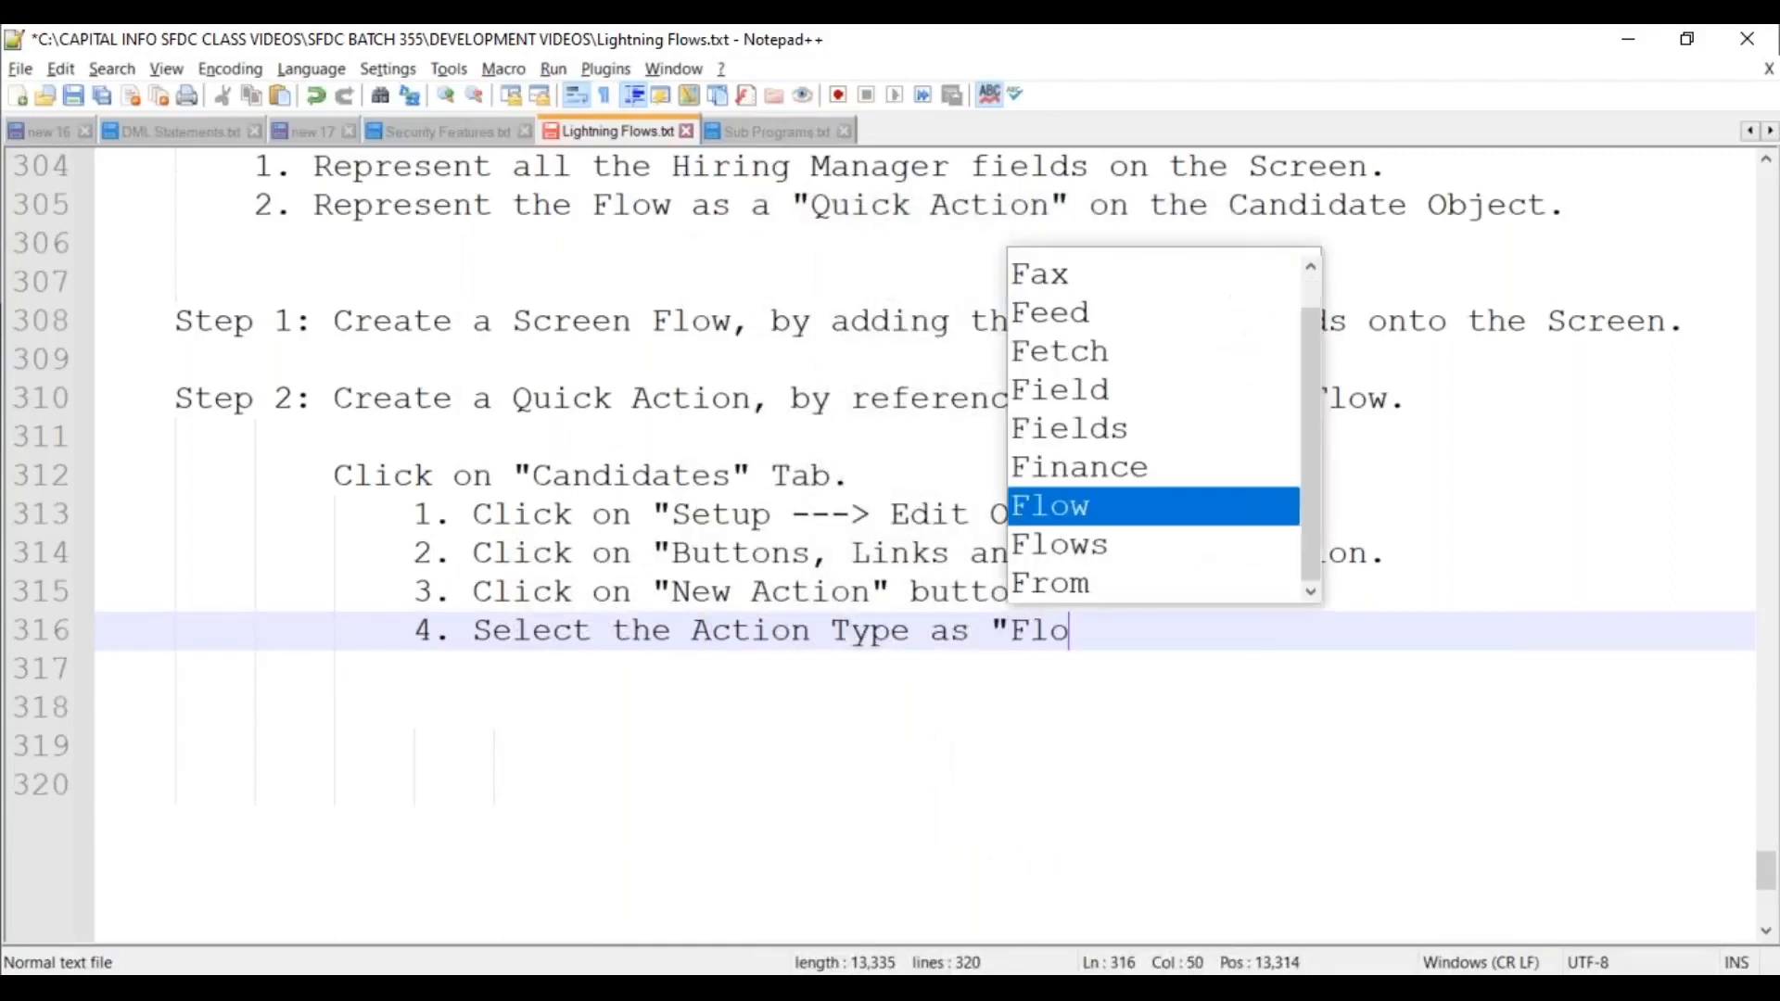
text(w" from the Picklist.)
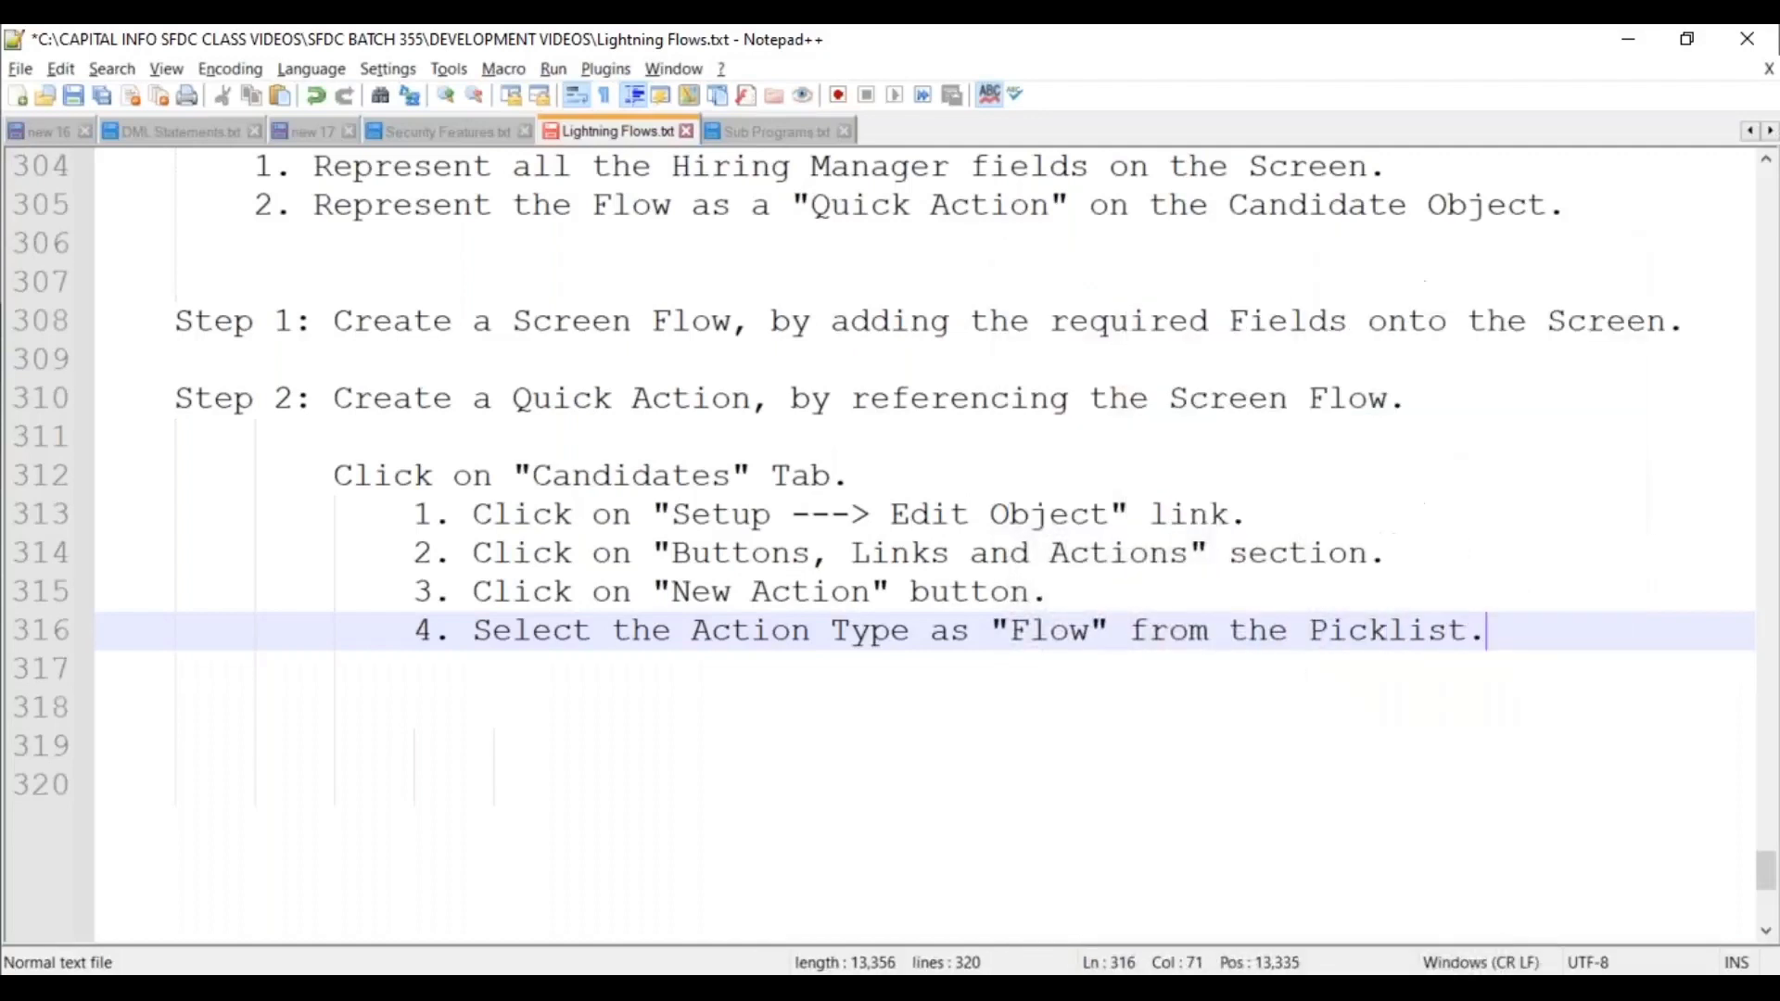
key(Return)
text(5)
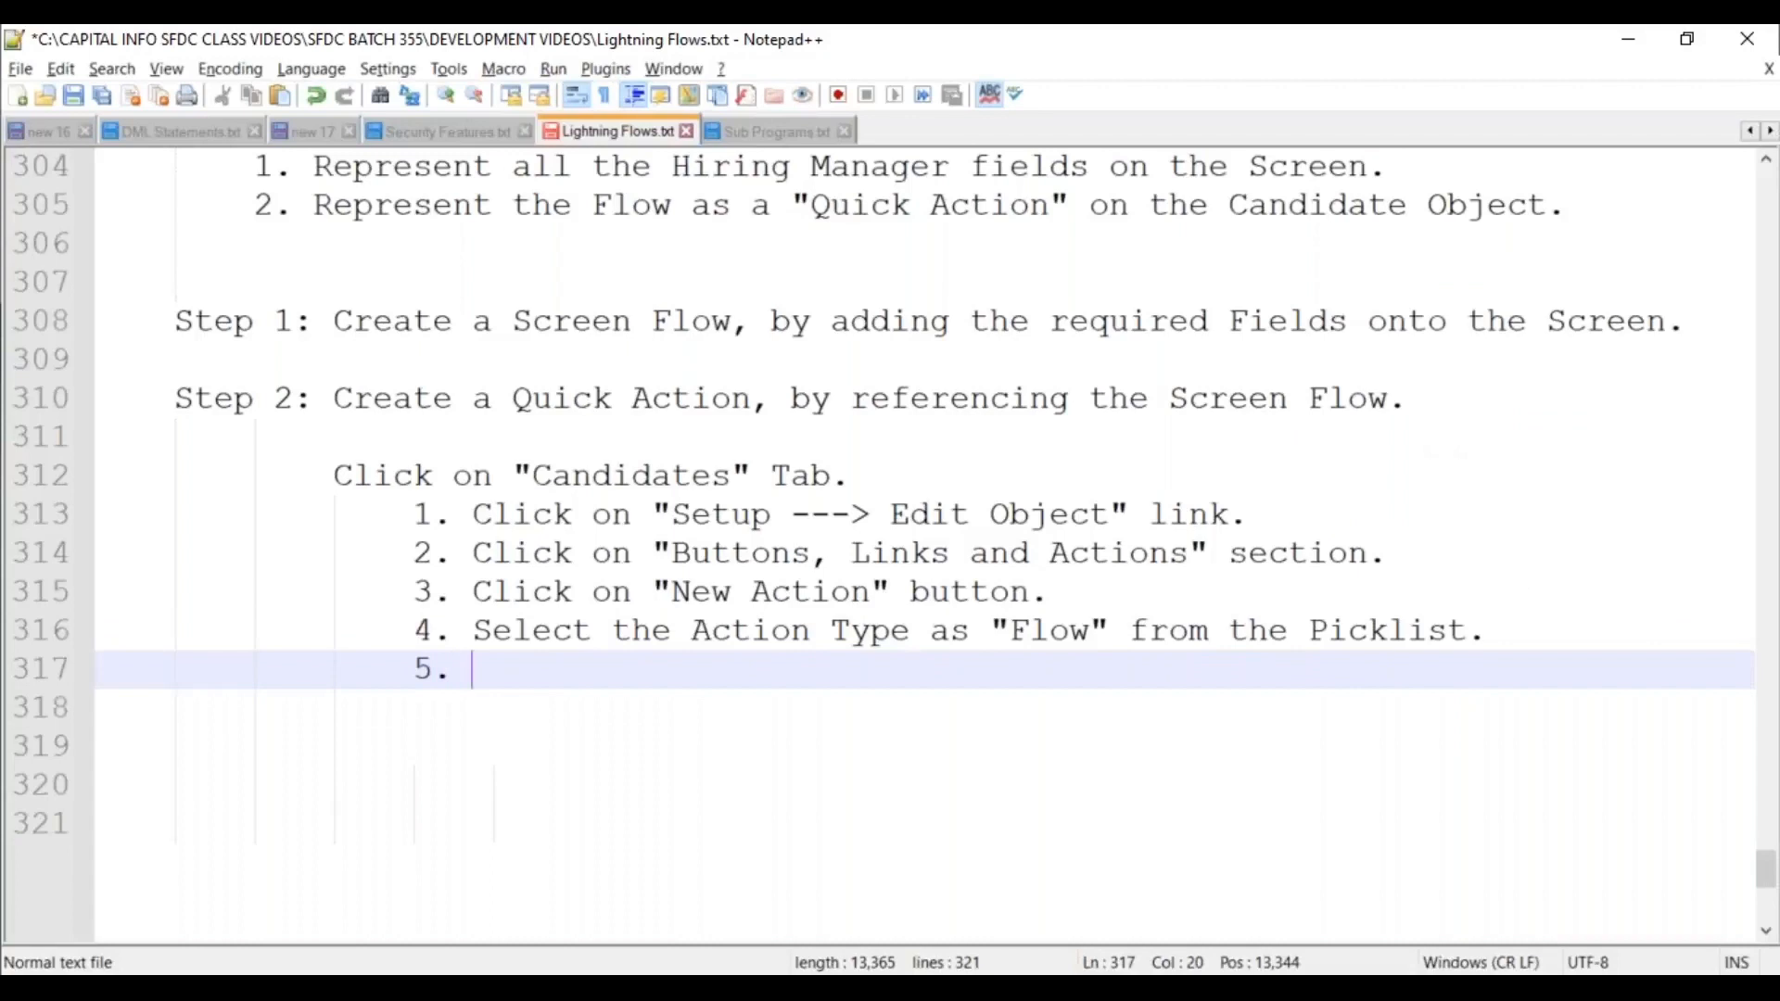
text(. Sele)
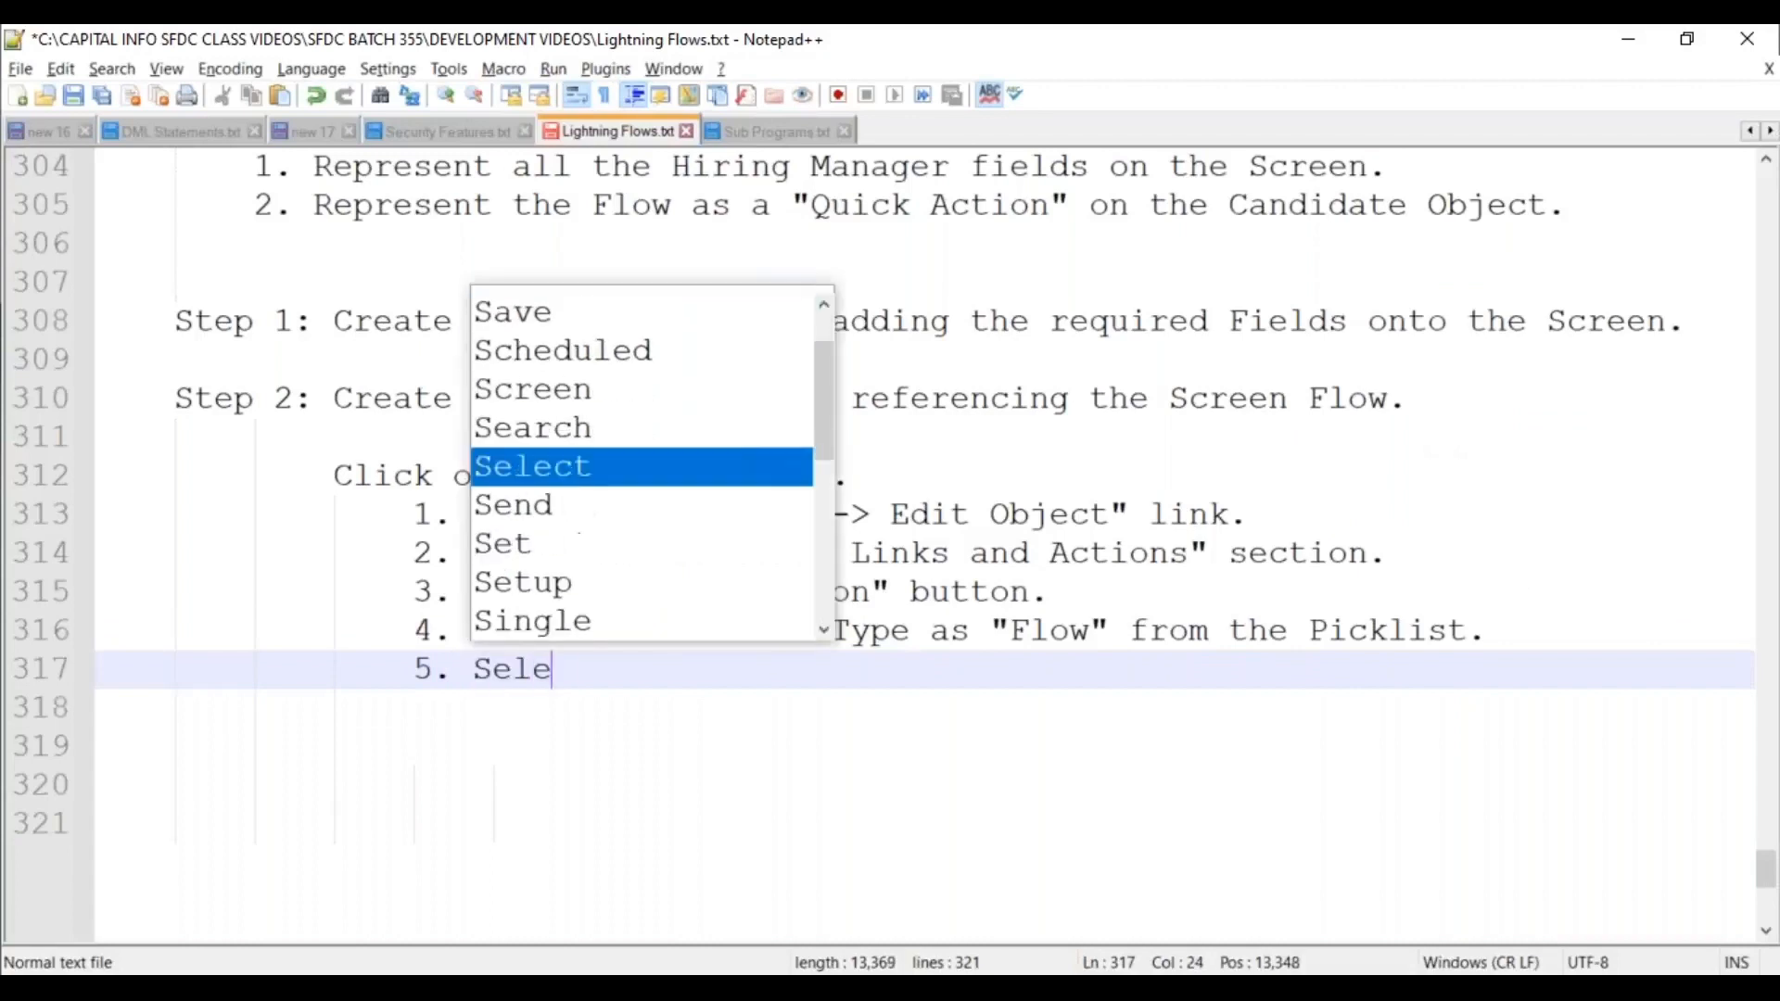
text(ct the "Scr)
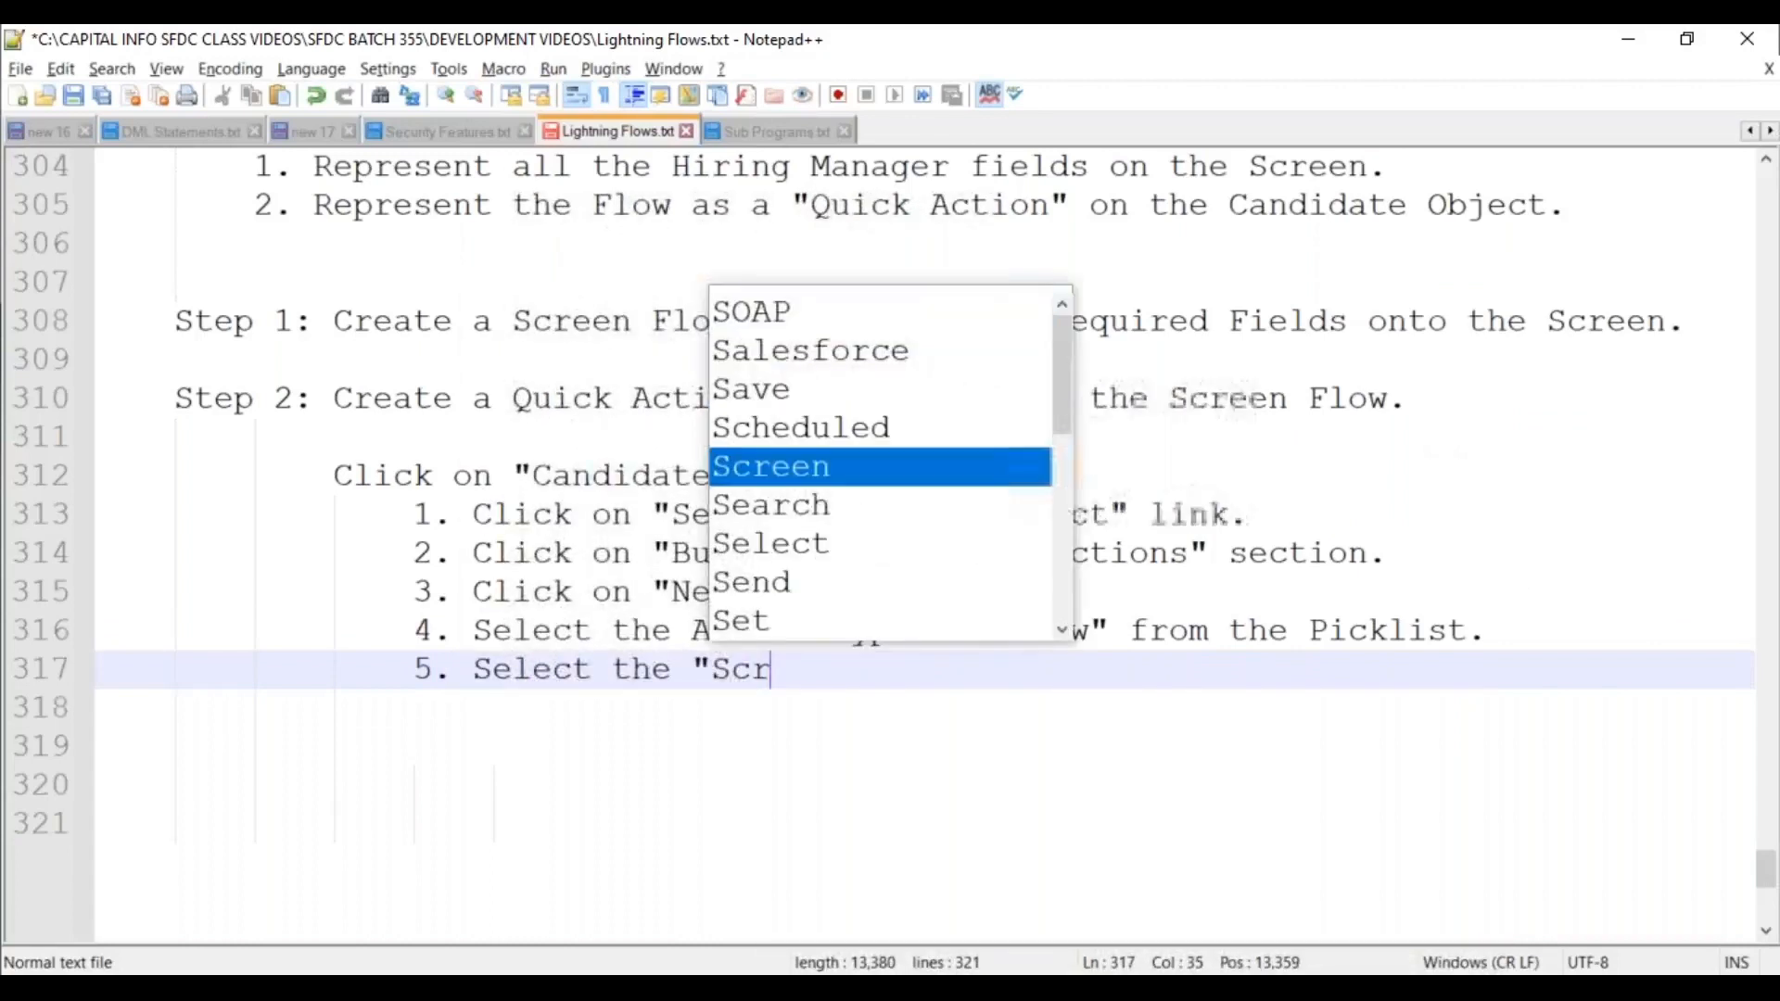
text(een Flow Na)
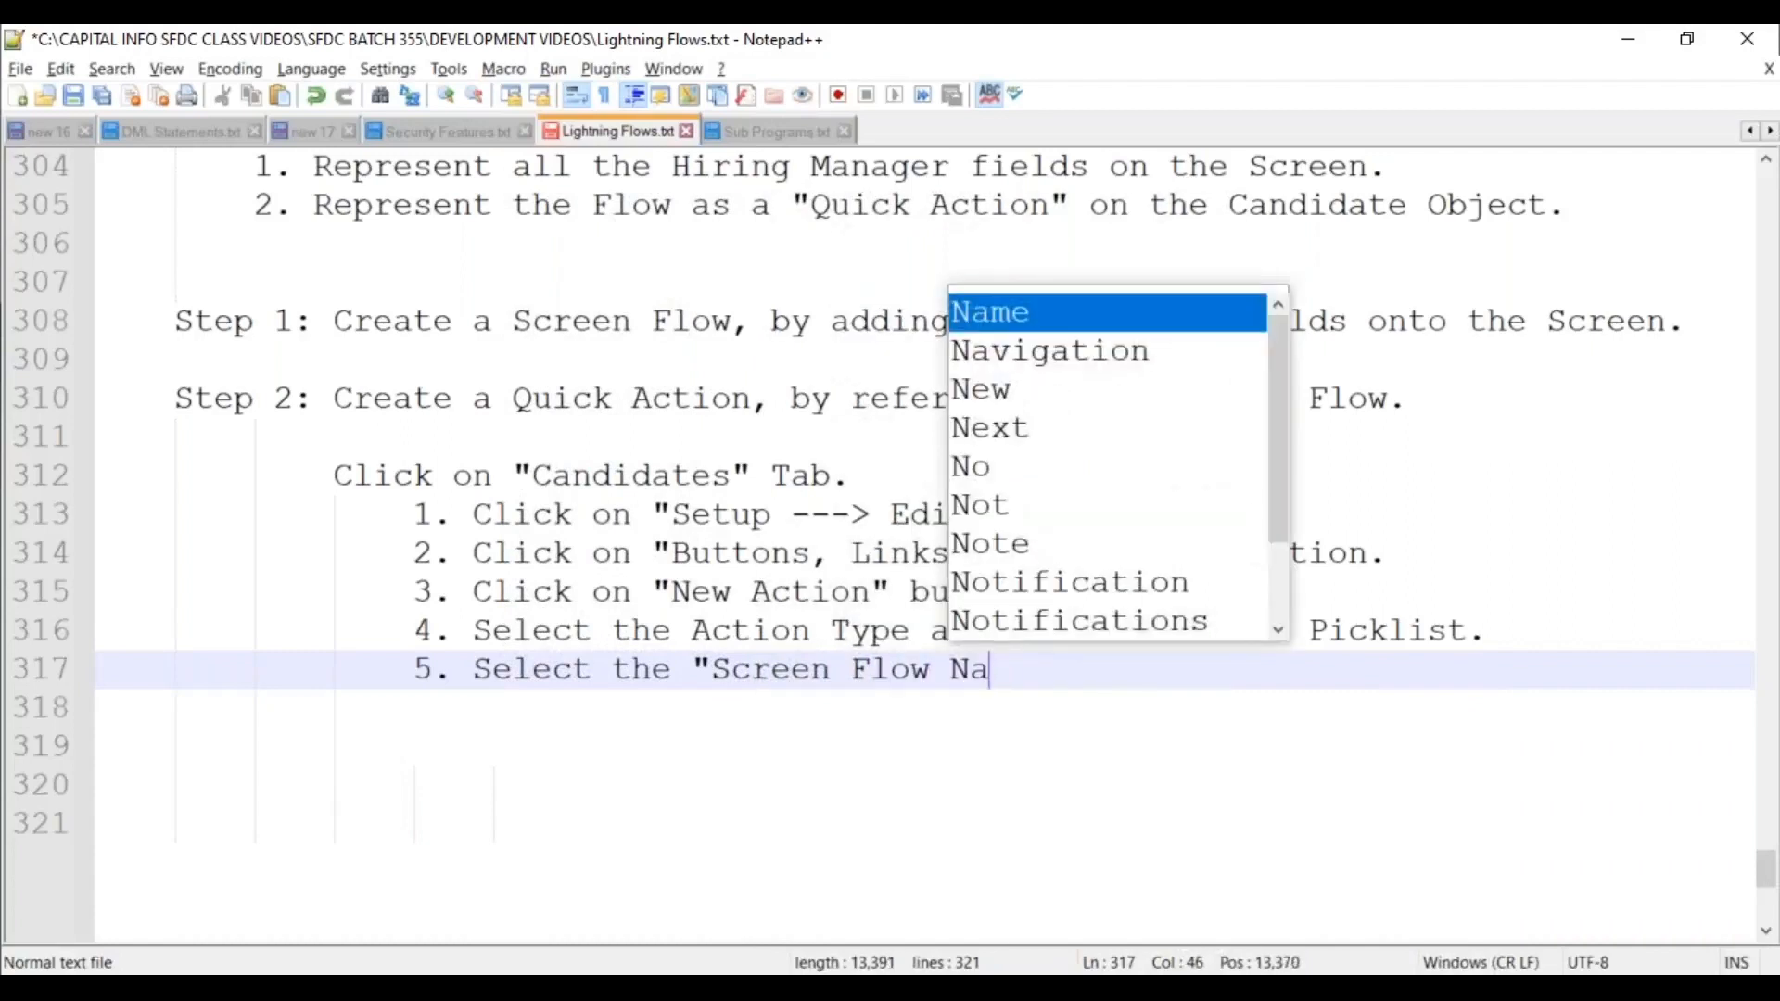
text(me" from the )
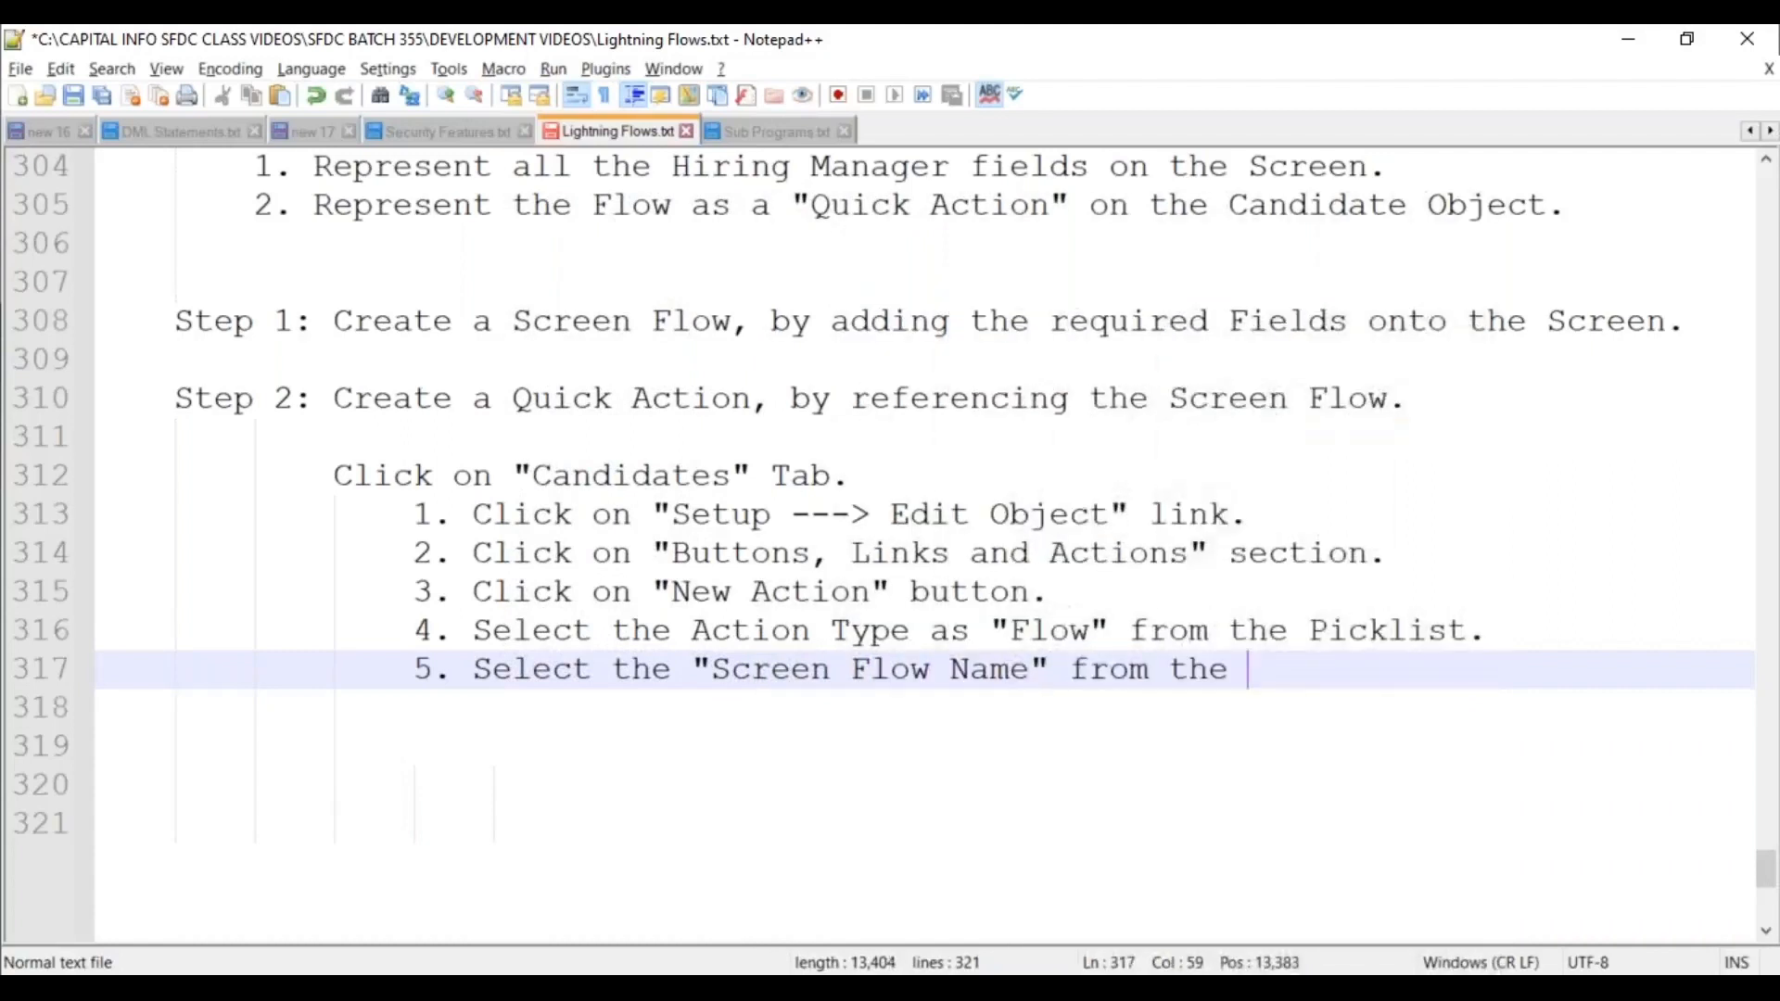
text(Picklist.)
Add item 6 (enter Action Label, Name, and Description) and item 7 (click "Save" button).
key(Return)
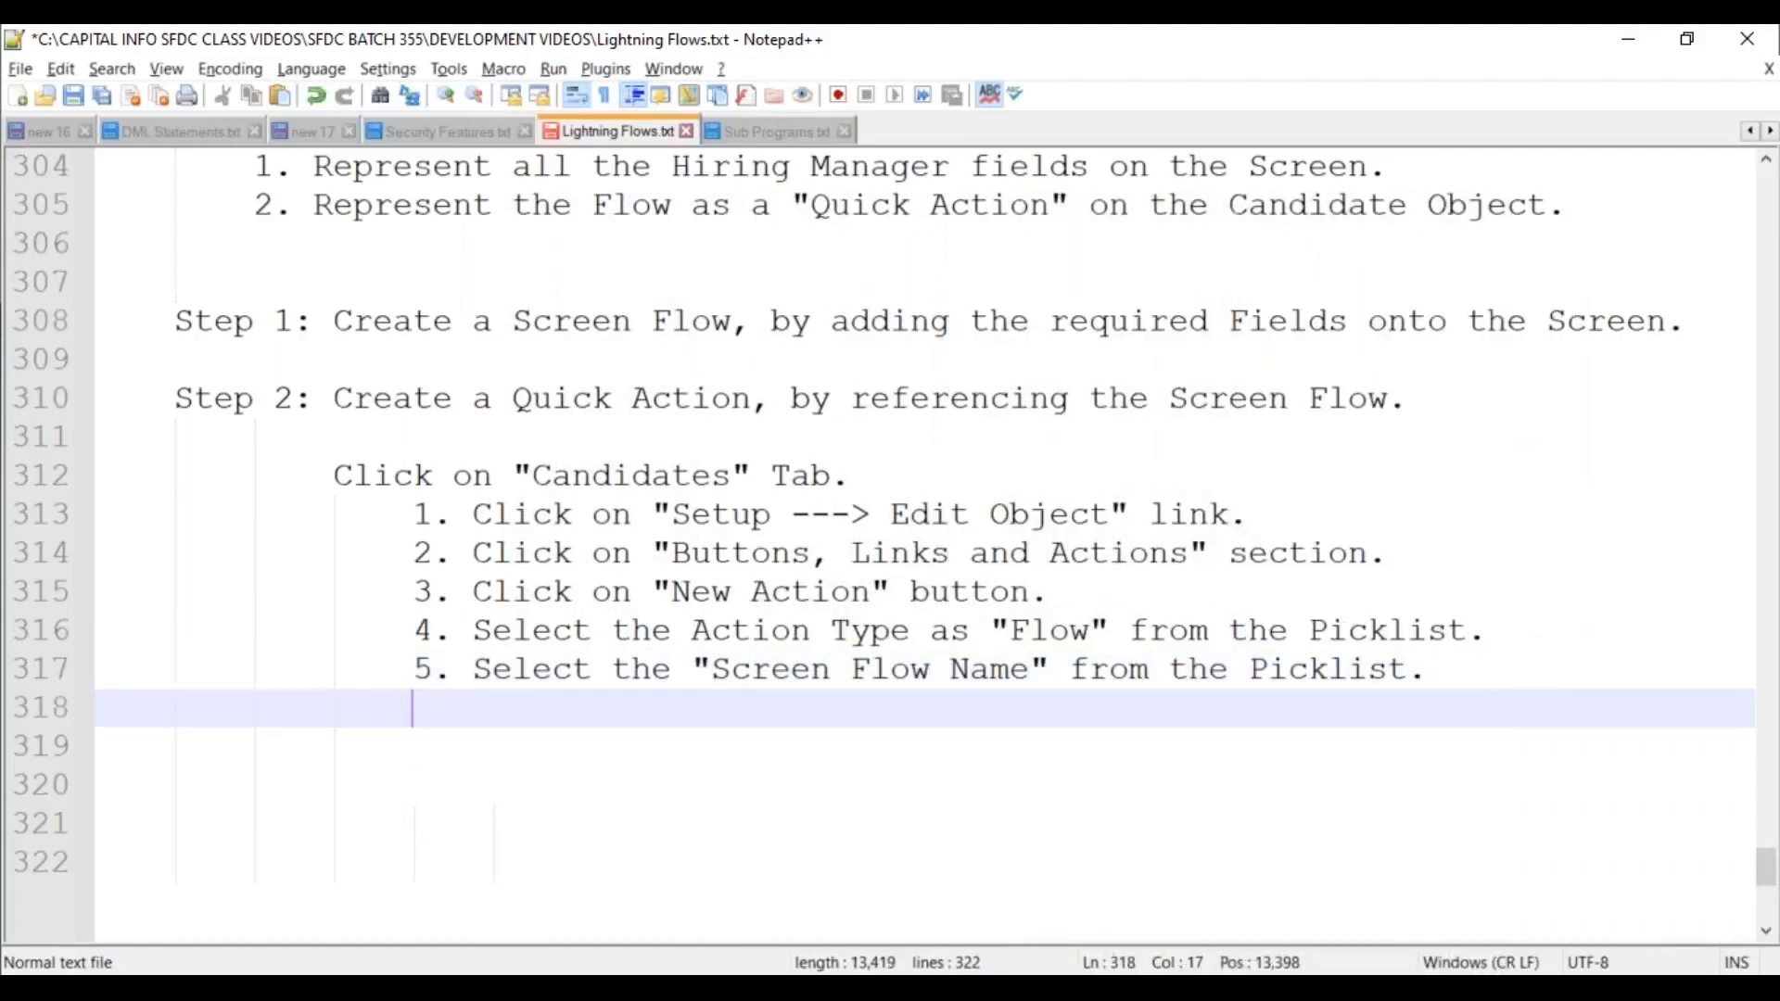
text(5)
key(BackSpace)
text(6. E)
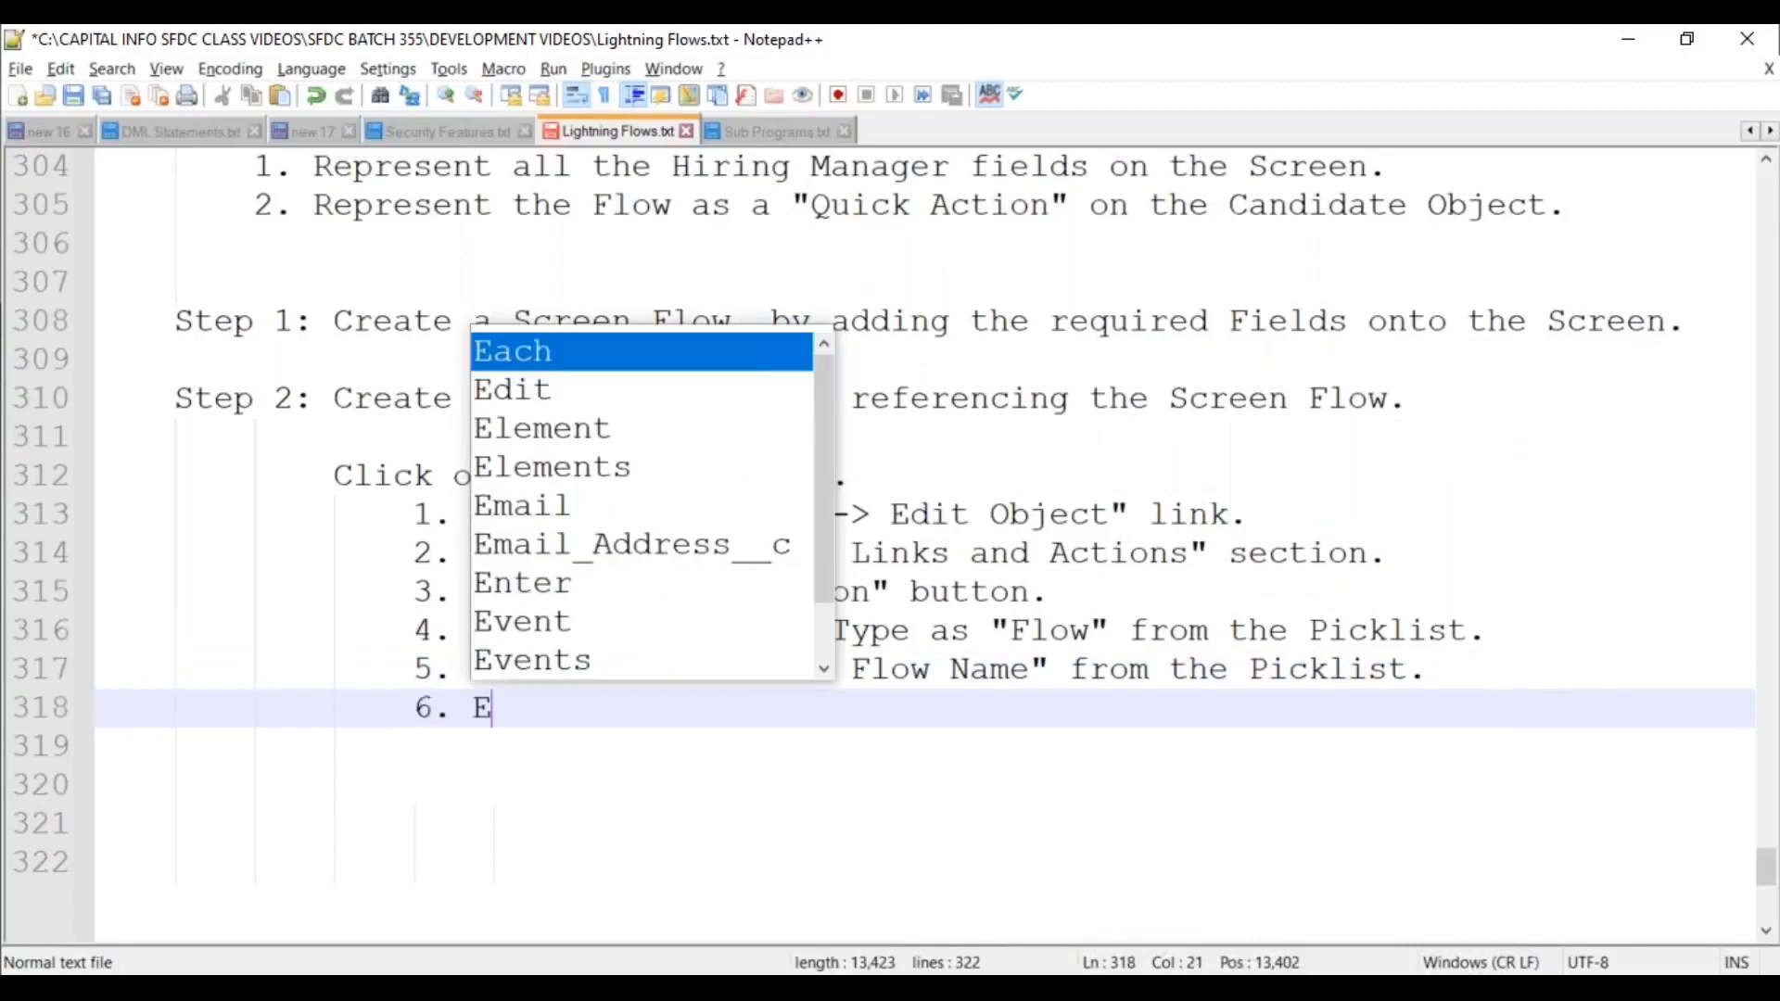
text(nter the A)
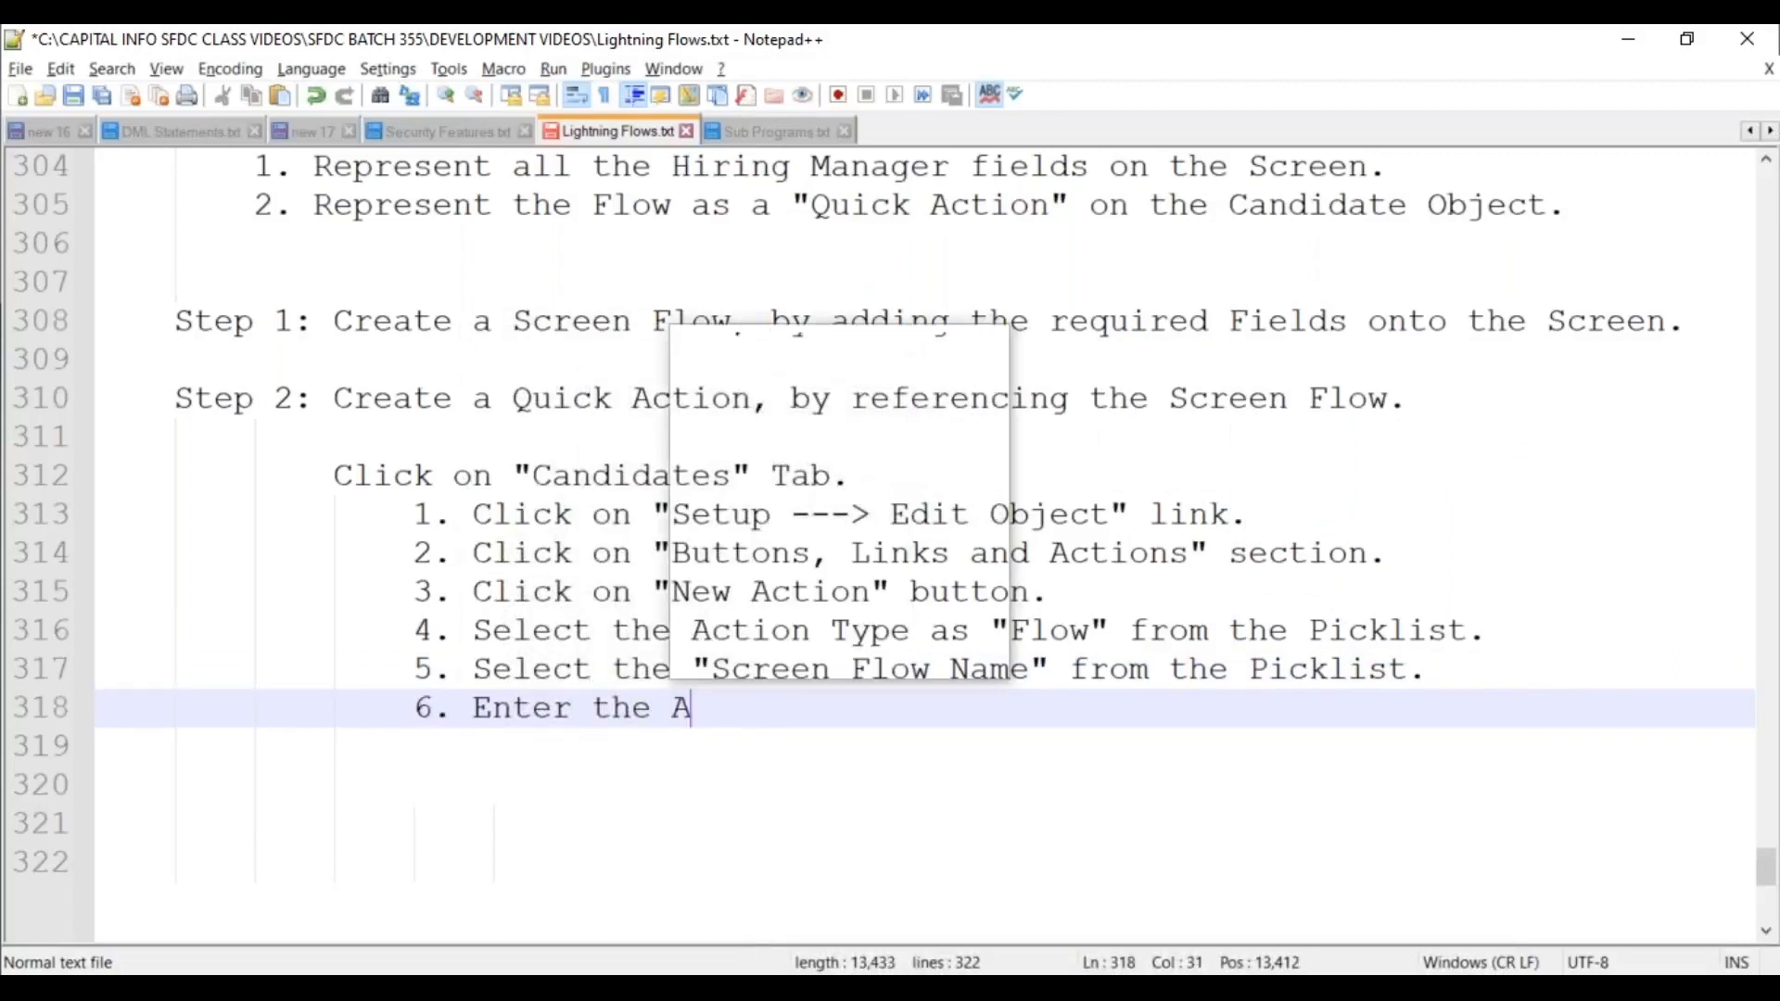
text(ction Lab)
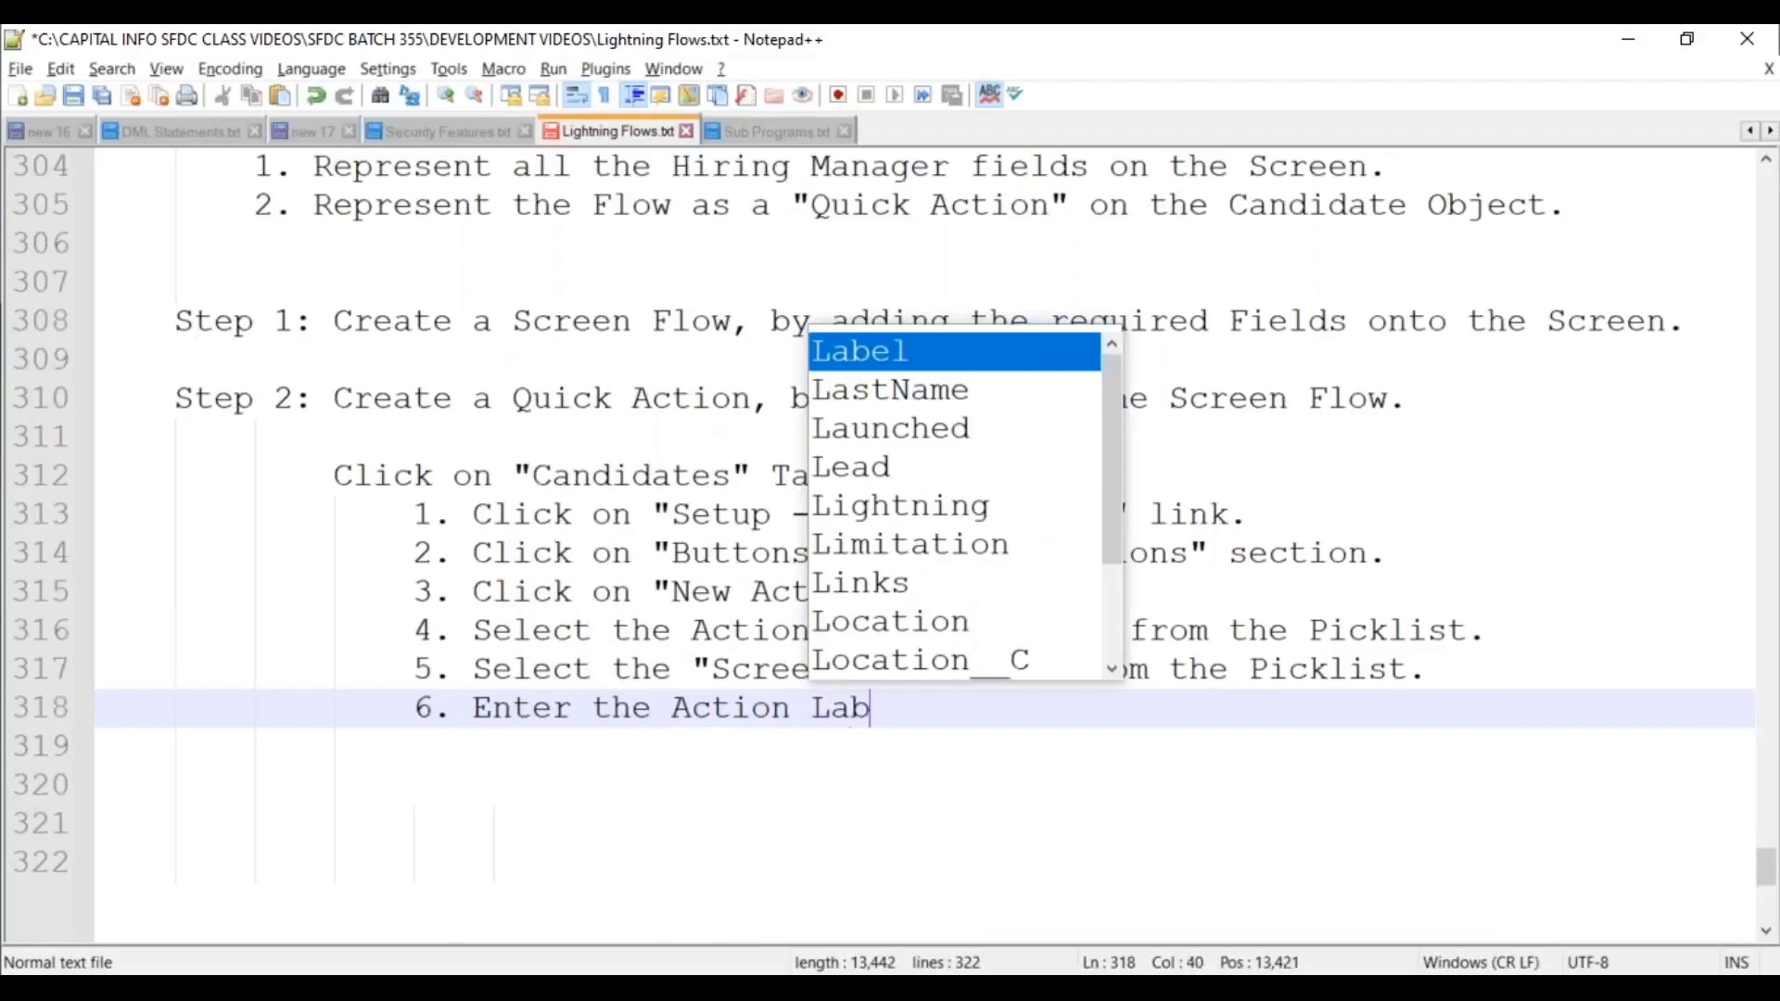
text(el, Name, an)
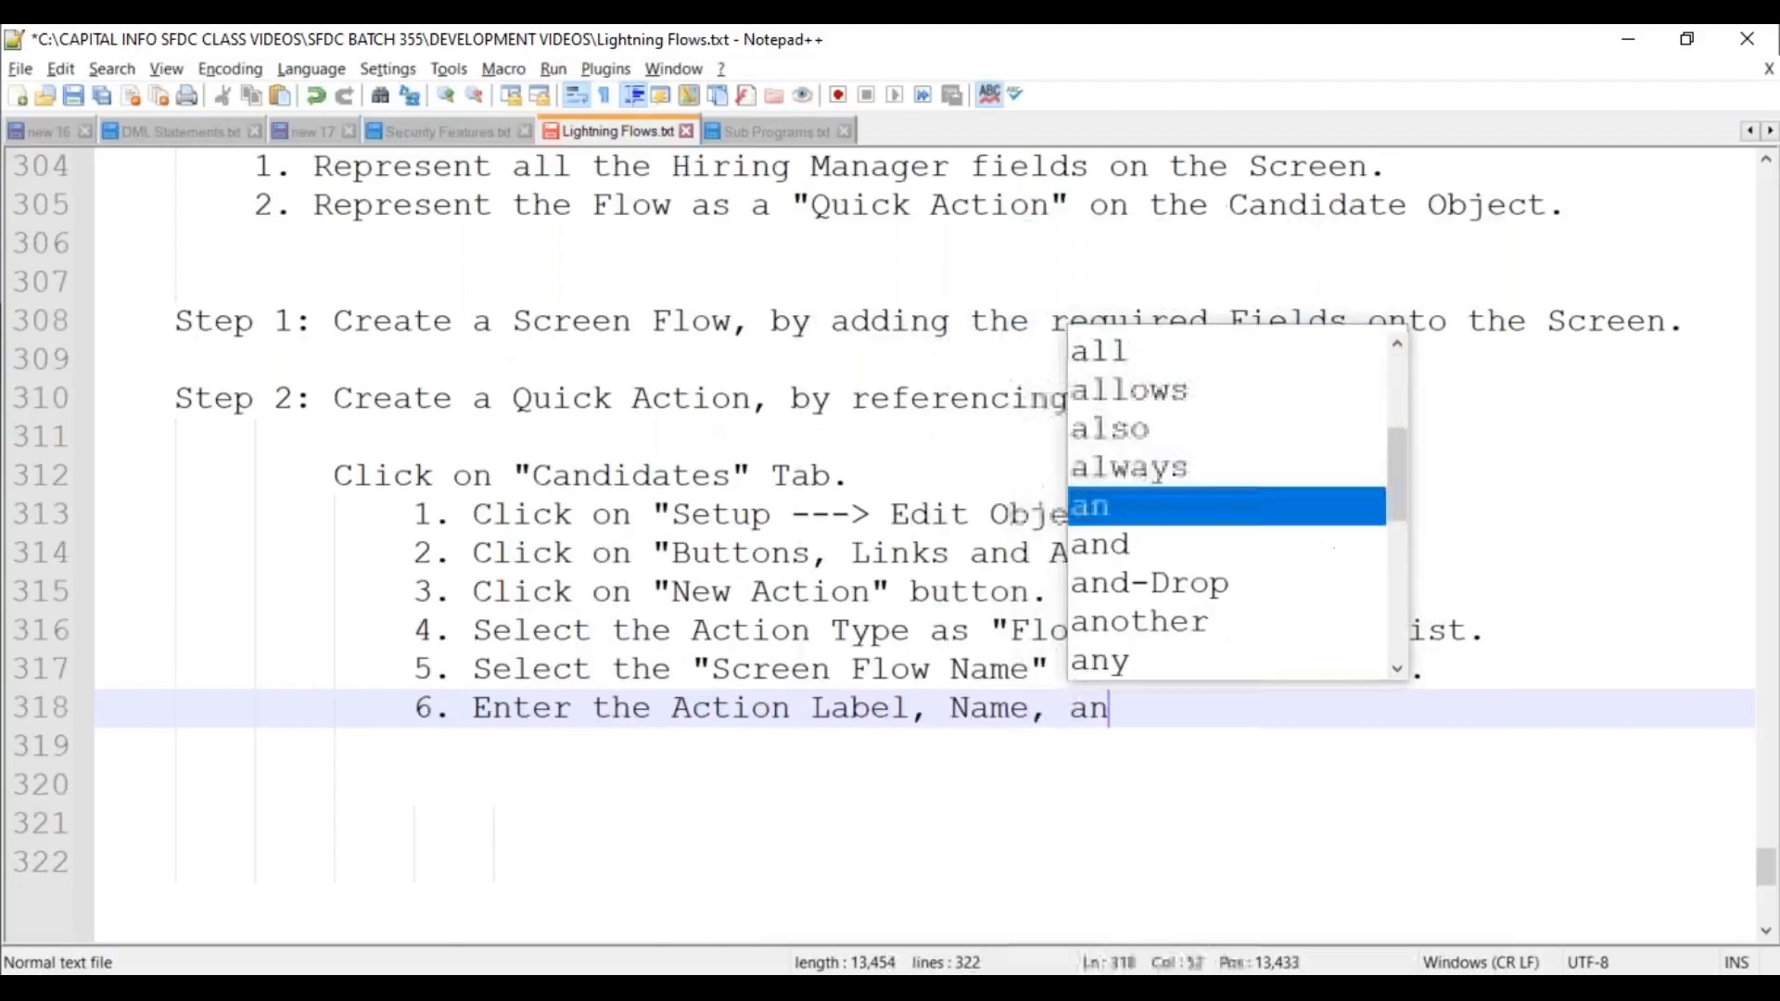
text(d Description.)
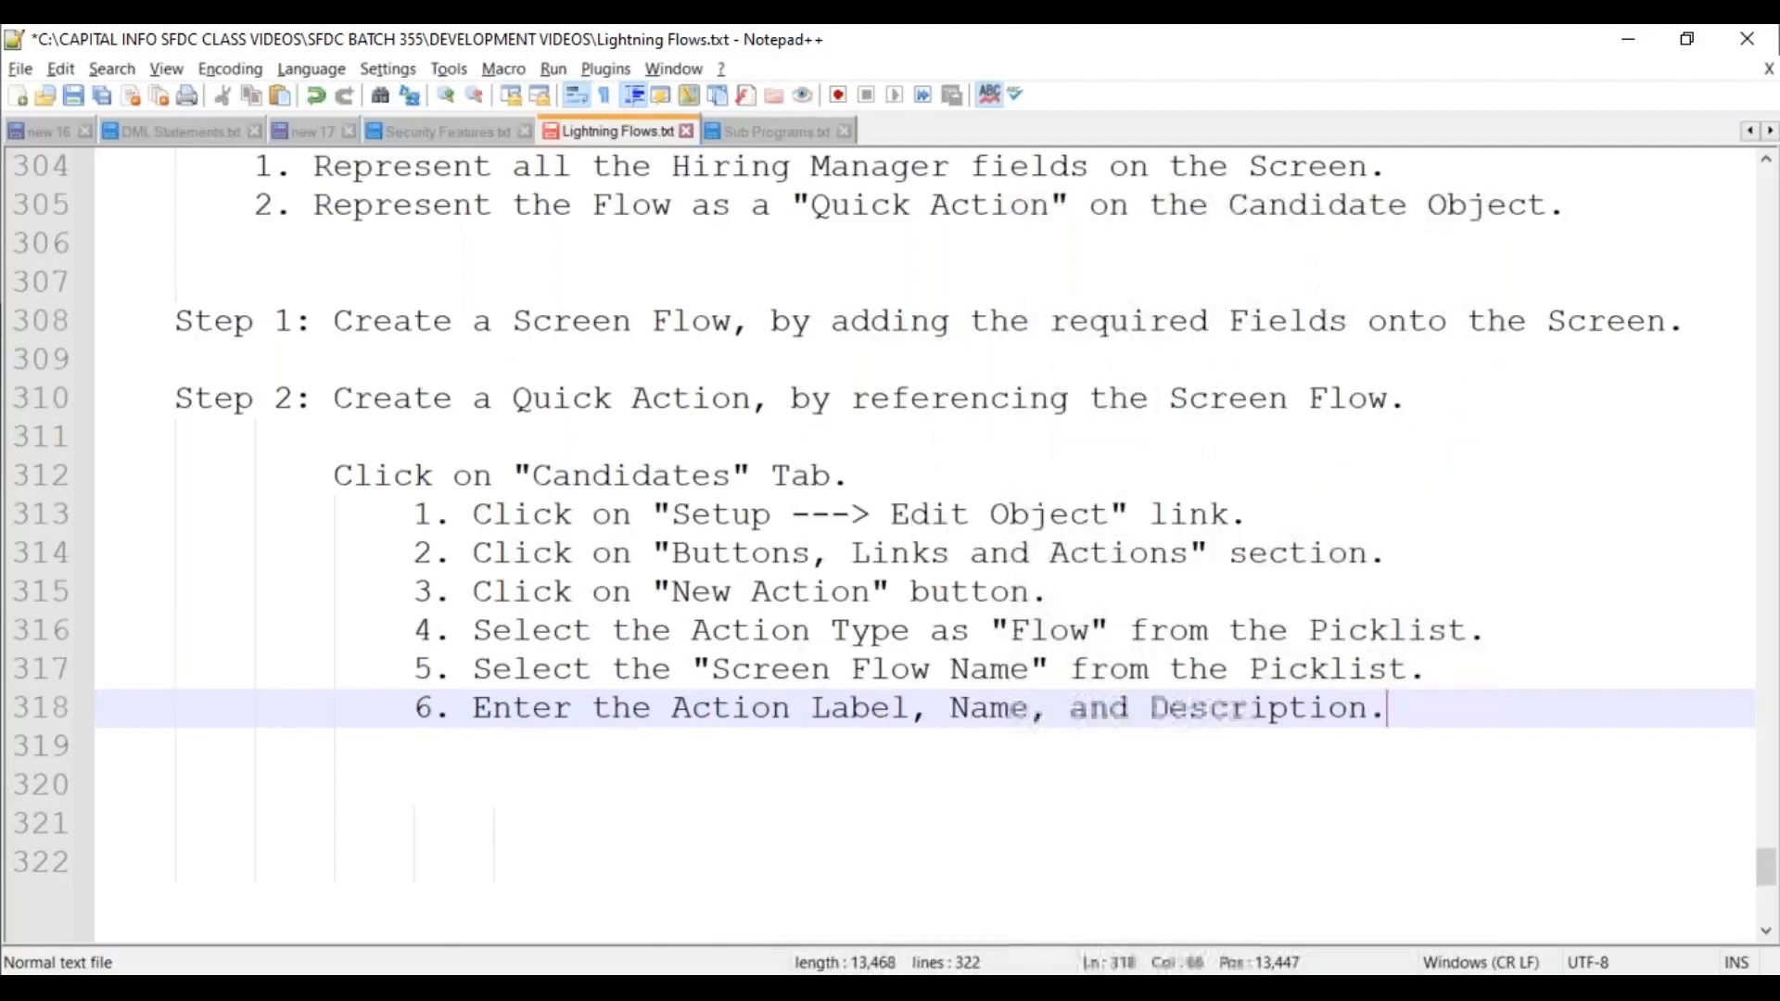
key(Return)
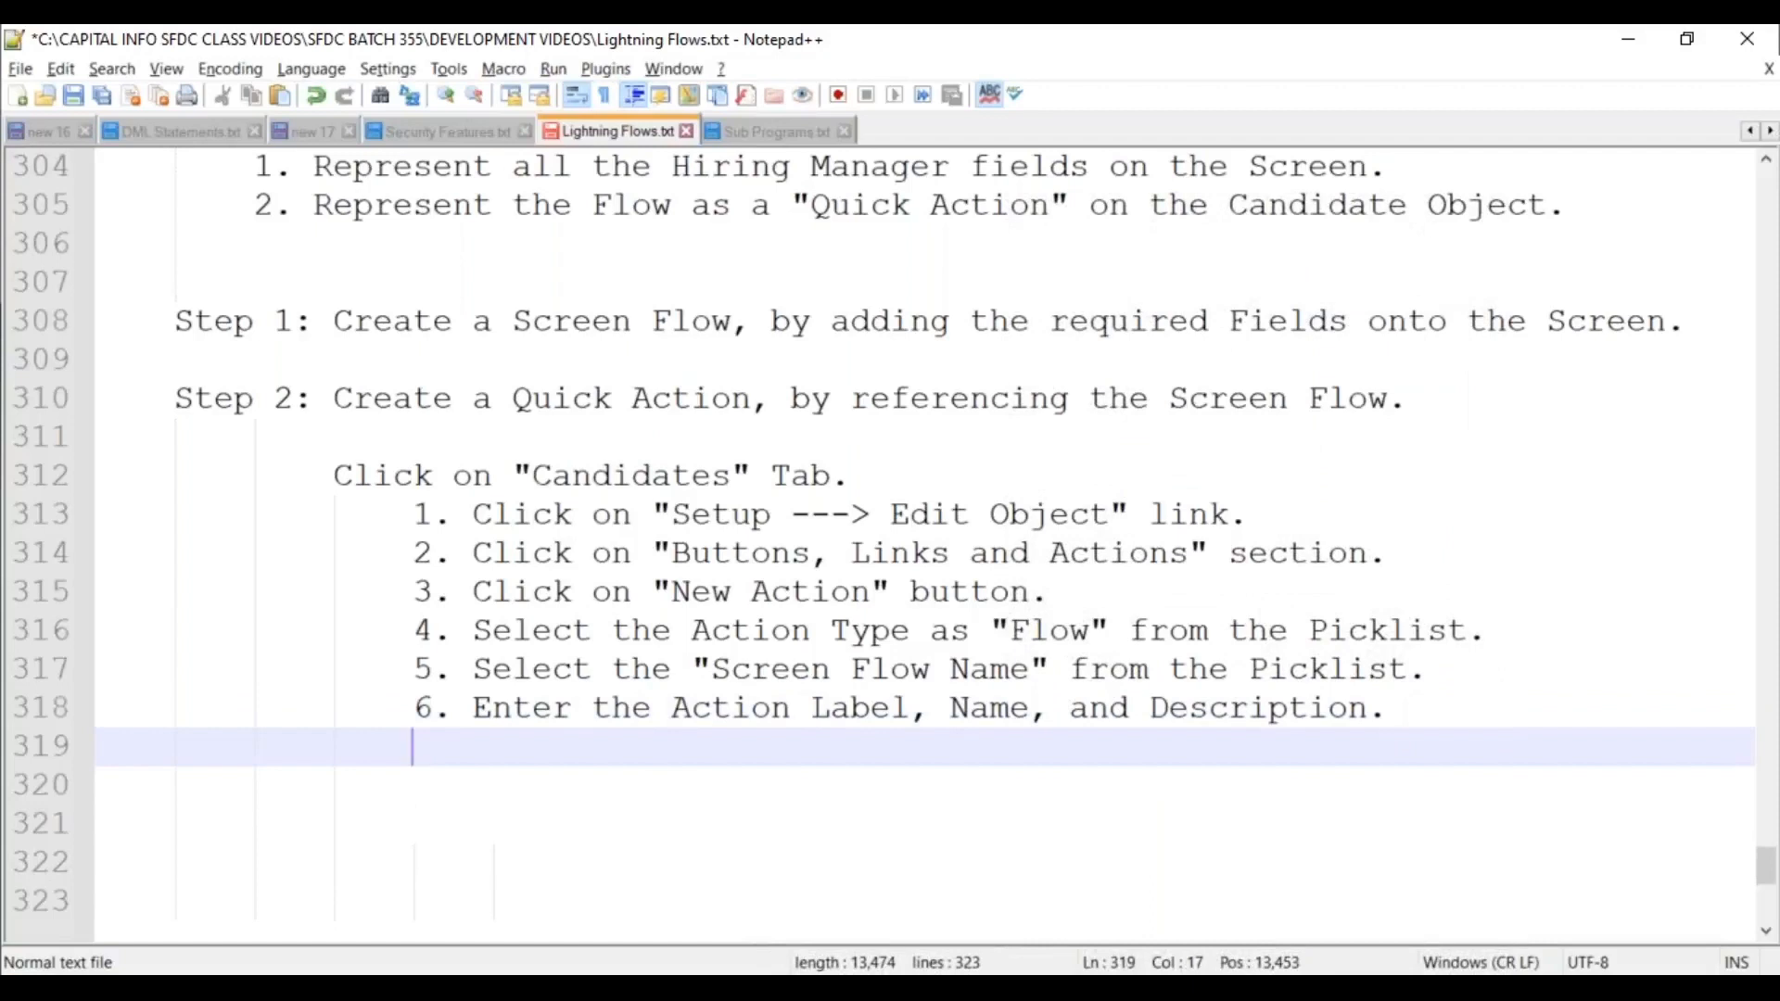
text(7. Click on "Sav)
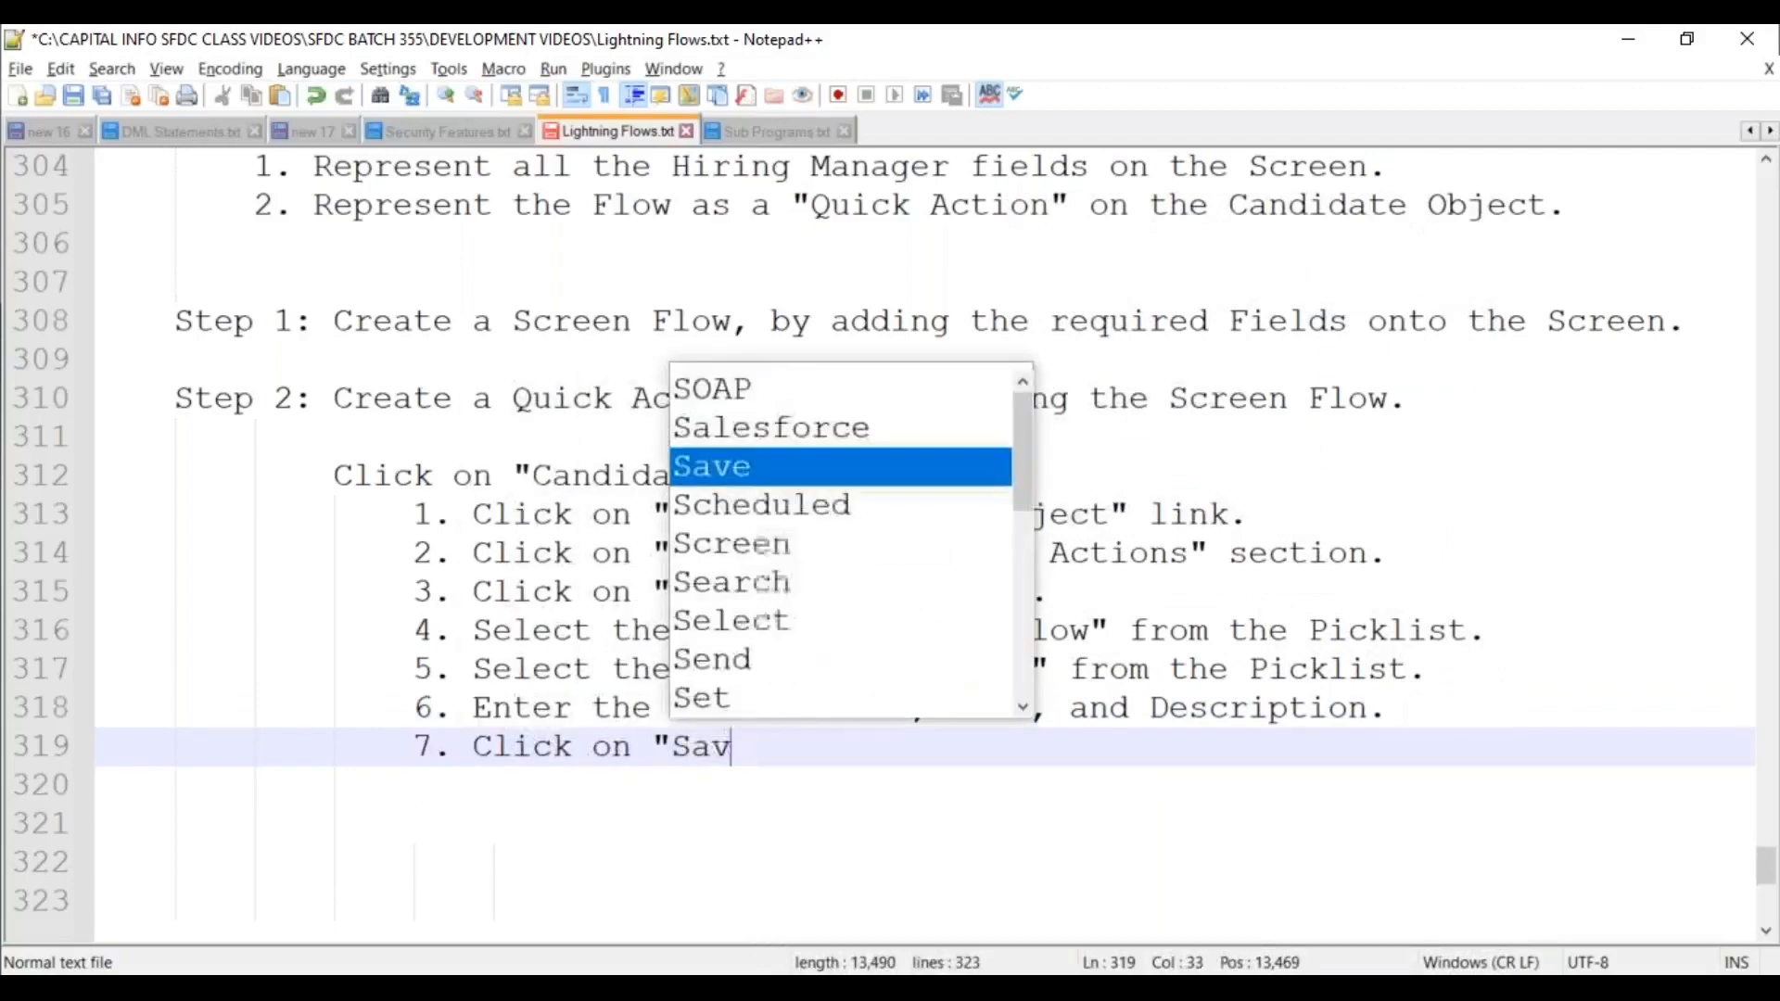
text(e" button.)
Save the notes and type the heading 'Step 3: Place the Quick Action onto the Page Layout.'.
key(Return)
key(Return)
key(BackSpace)
key(BackSpace)
key(BackSpace)
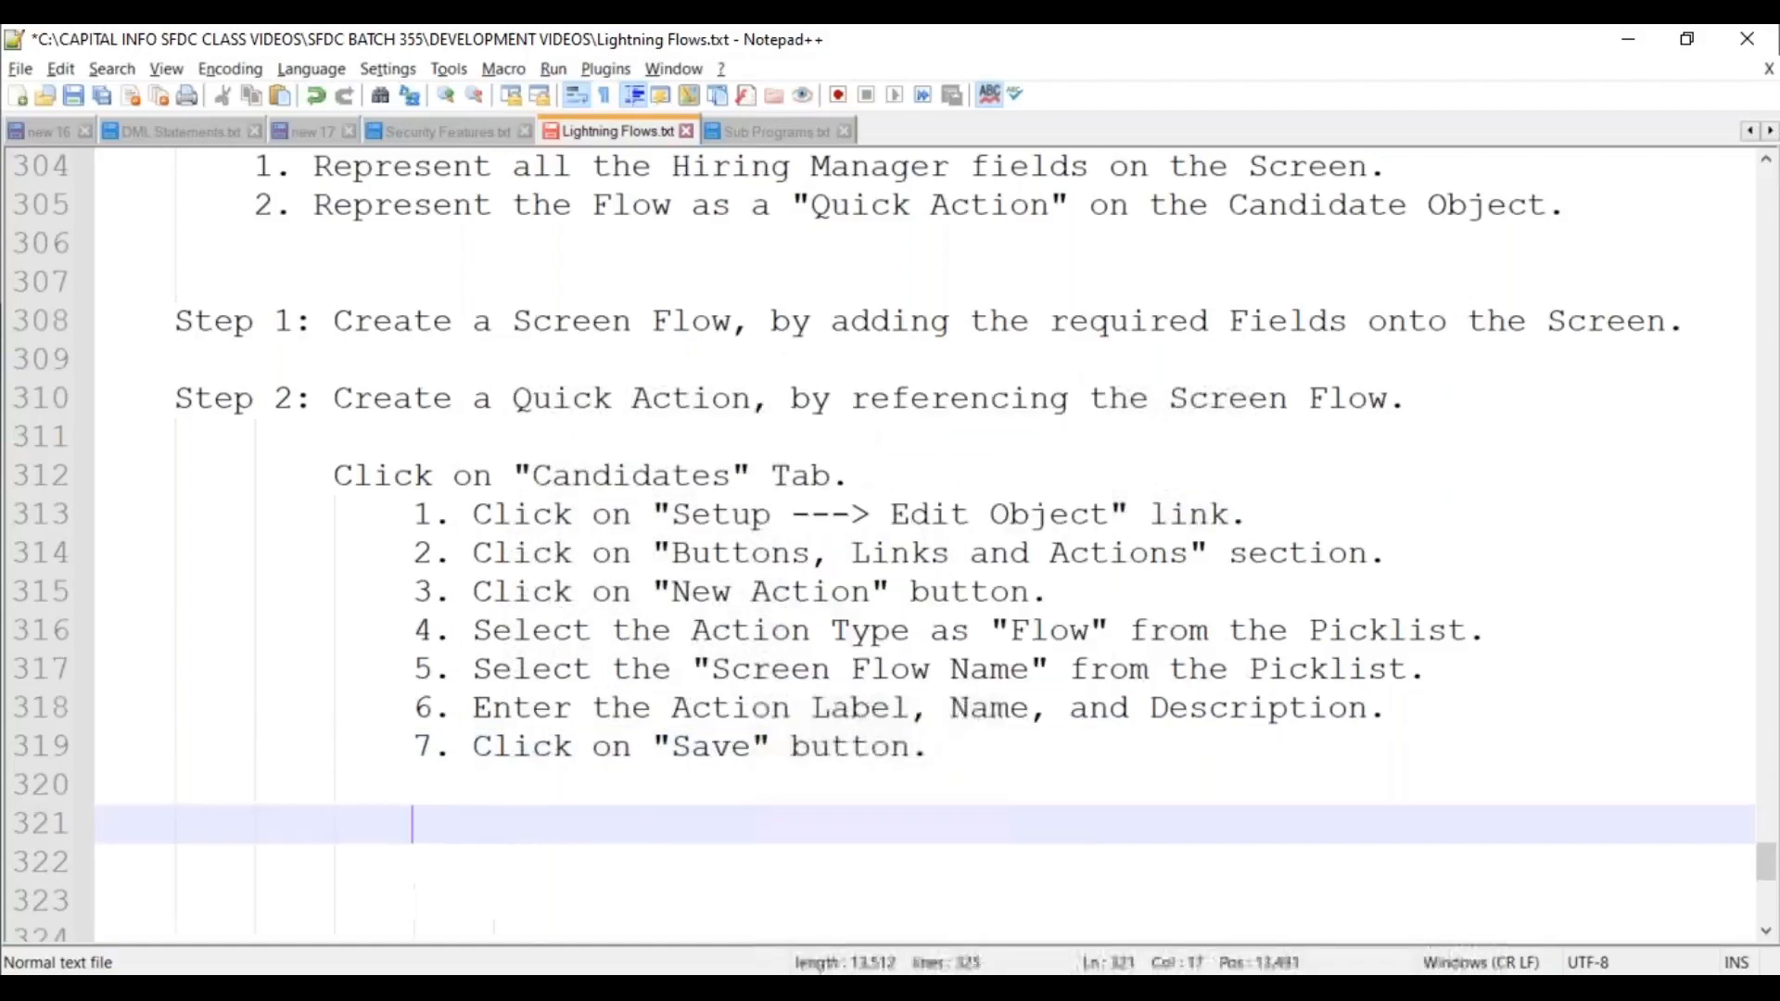
key(ctrl+s)
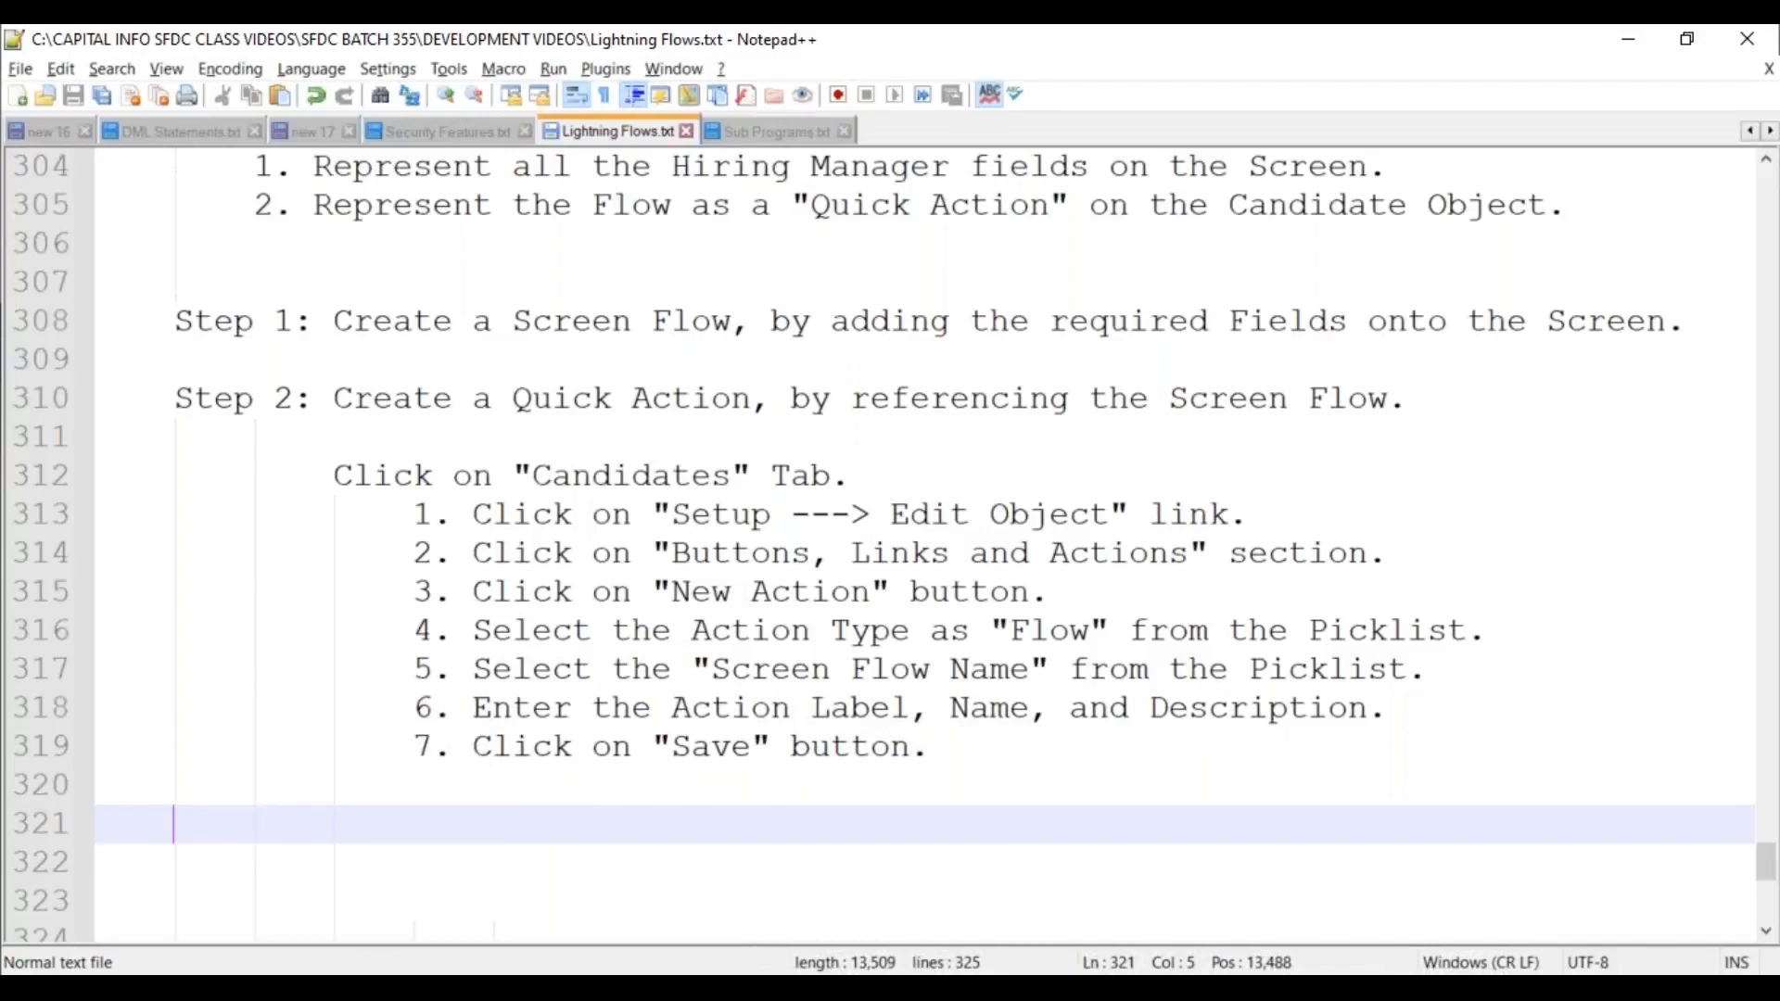
text(Step 3:)
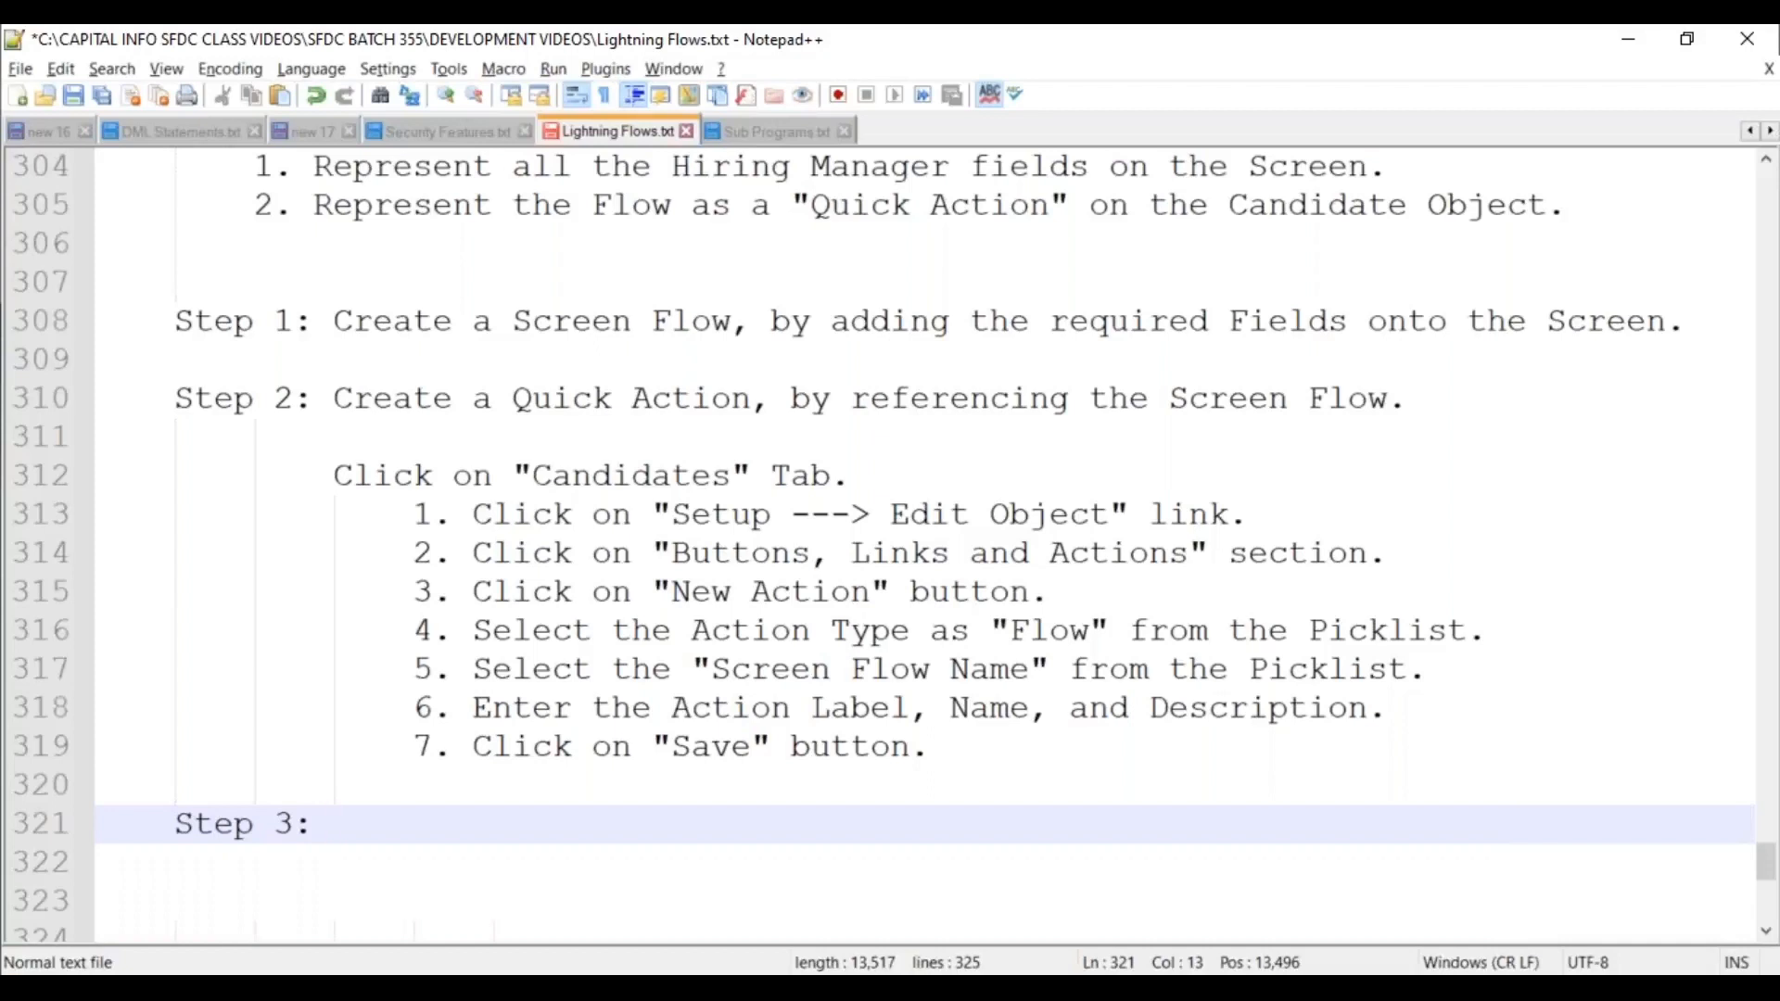
text(Place the Quick)
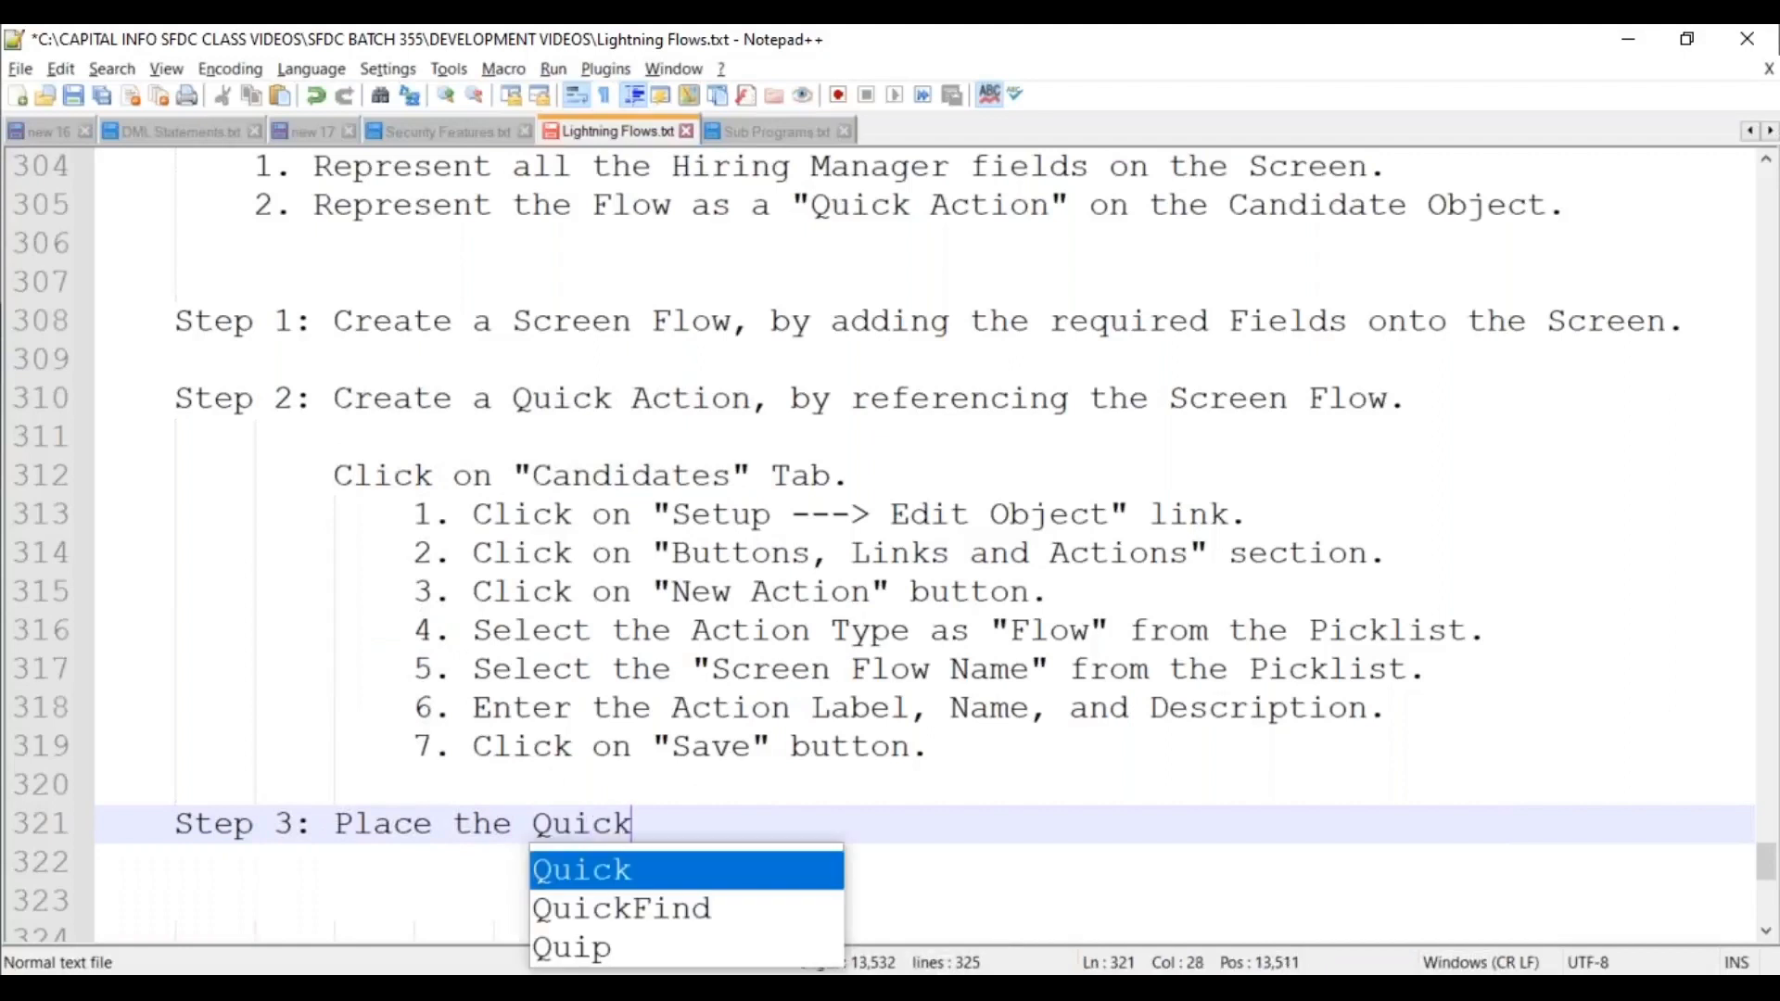
text( Action n)
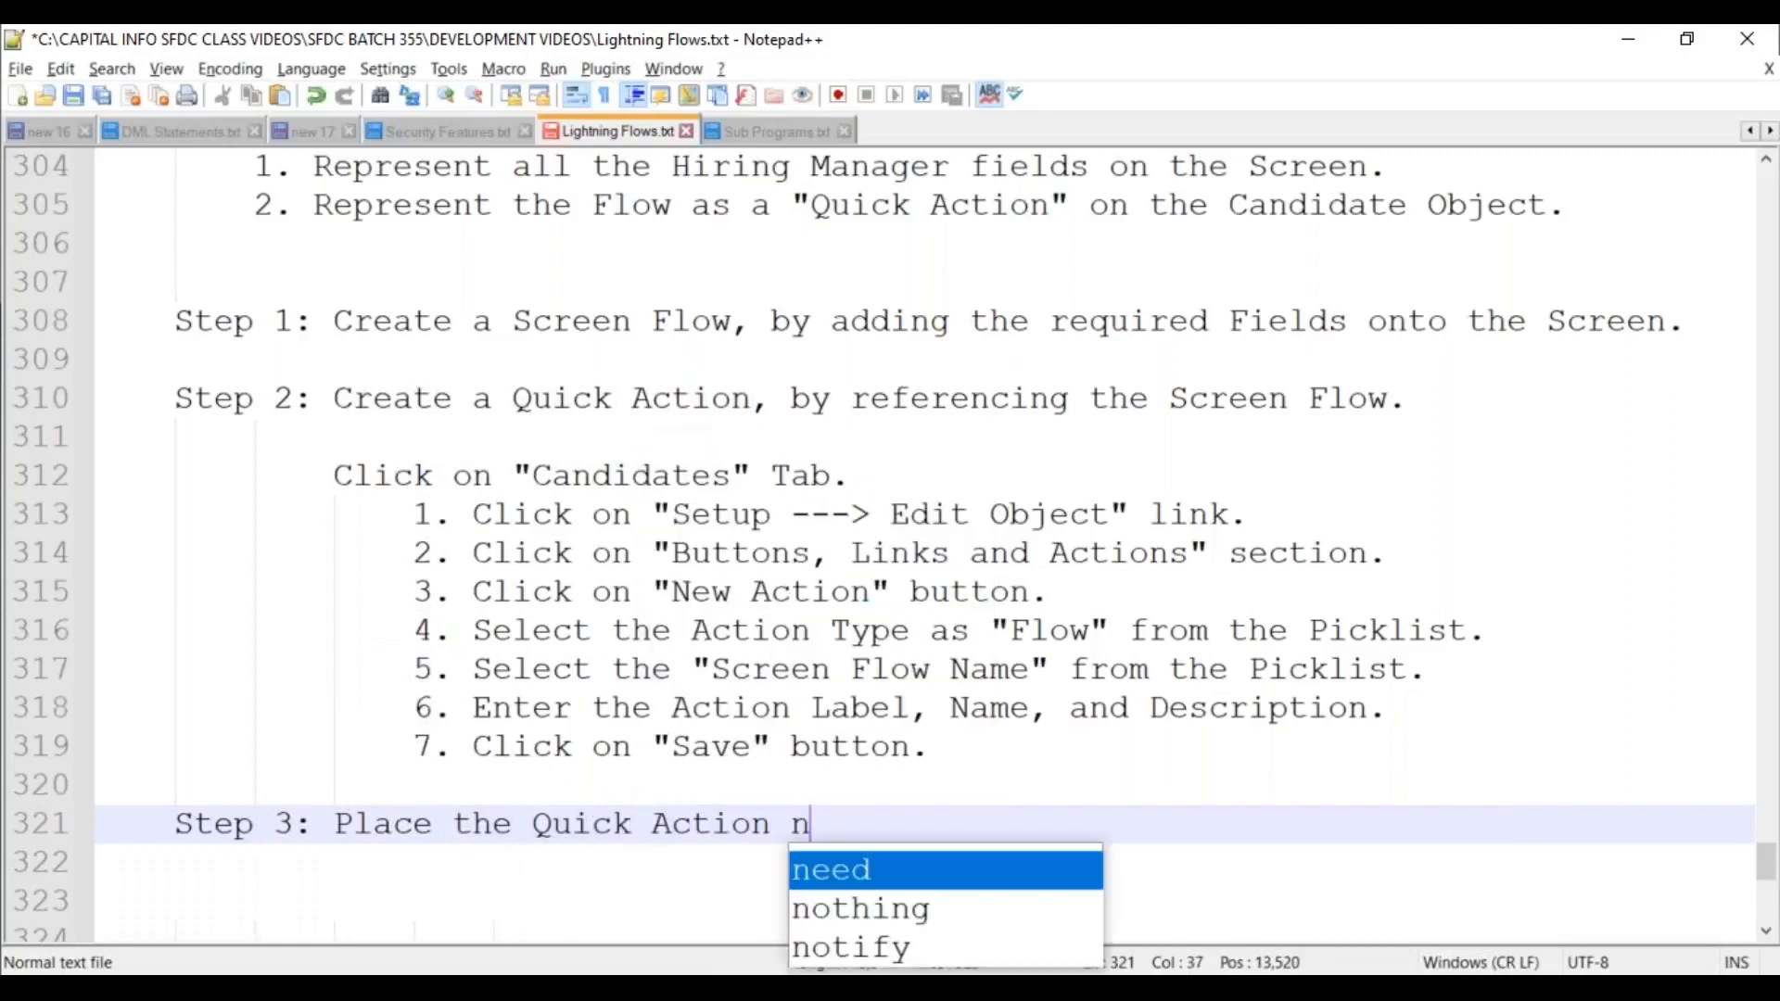
key(BackSpace)
text(i)
key(BackSpace)
text(on)
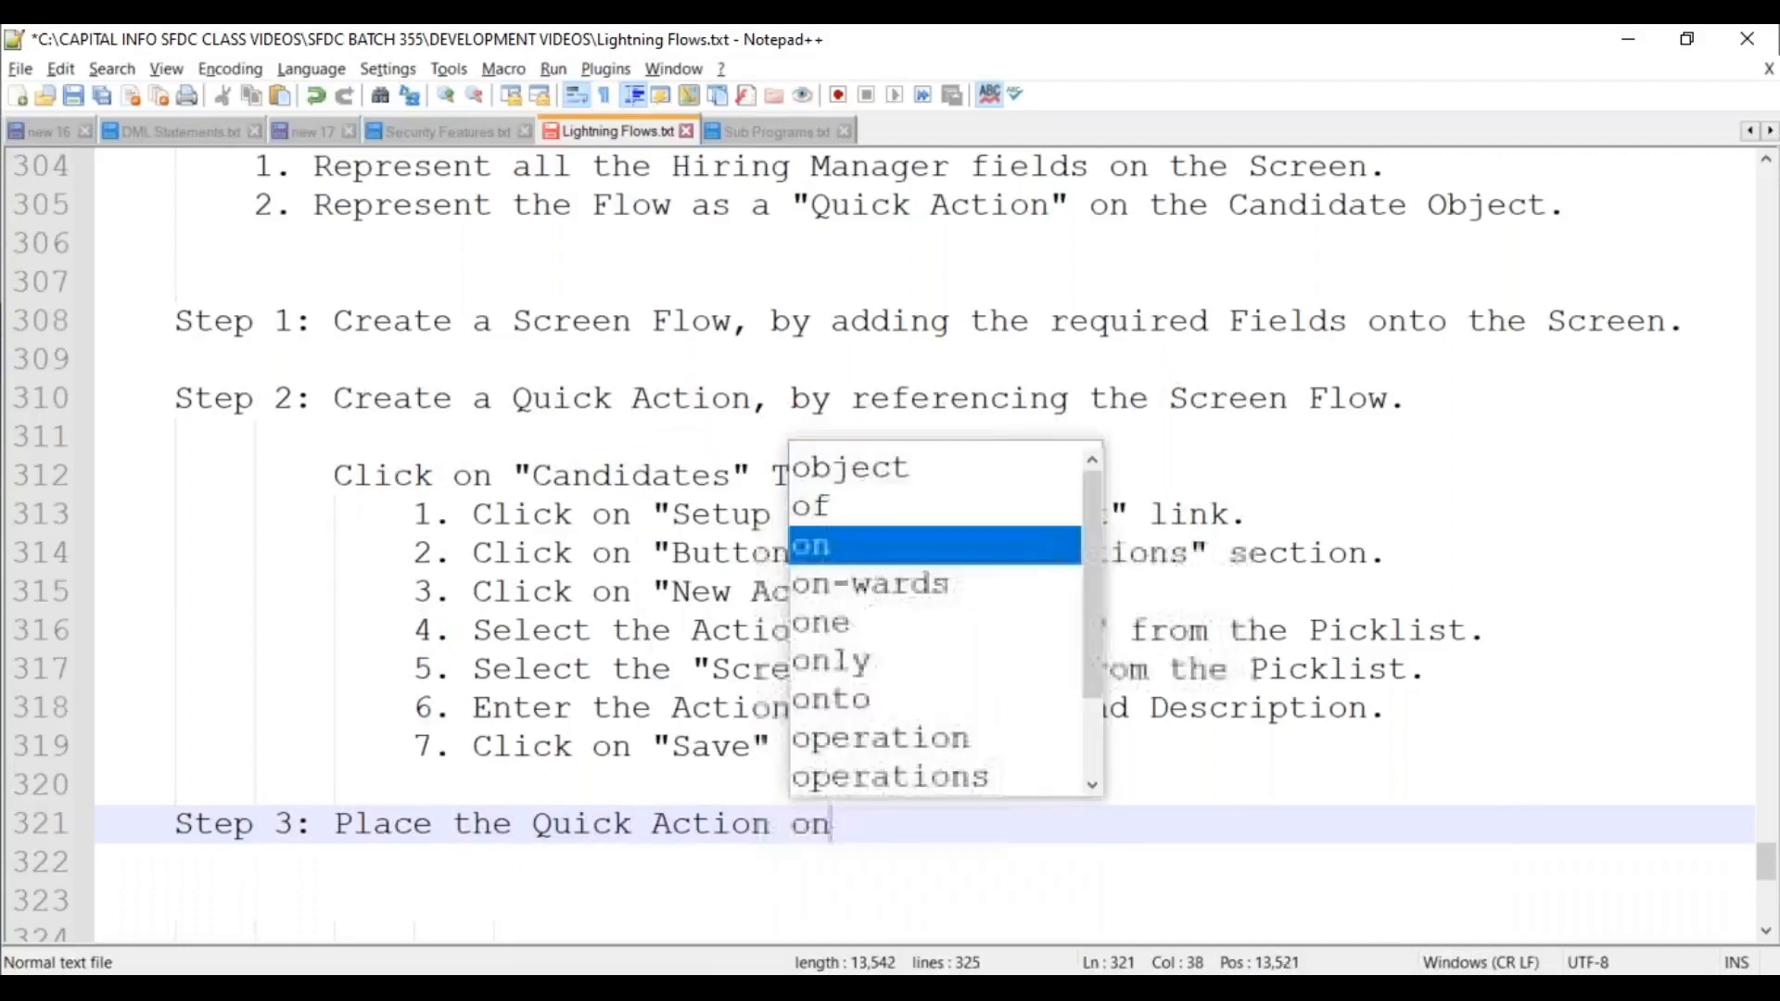
text(to the Page )
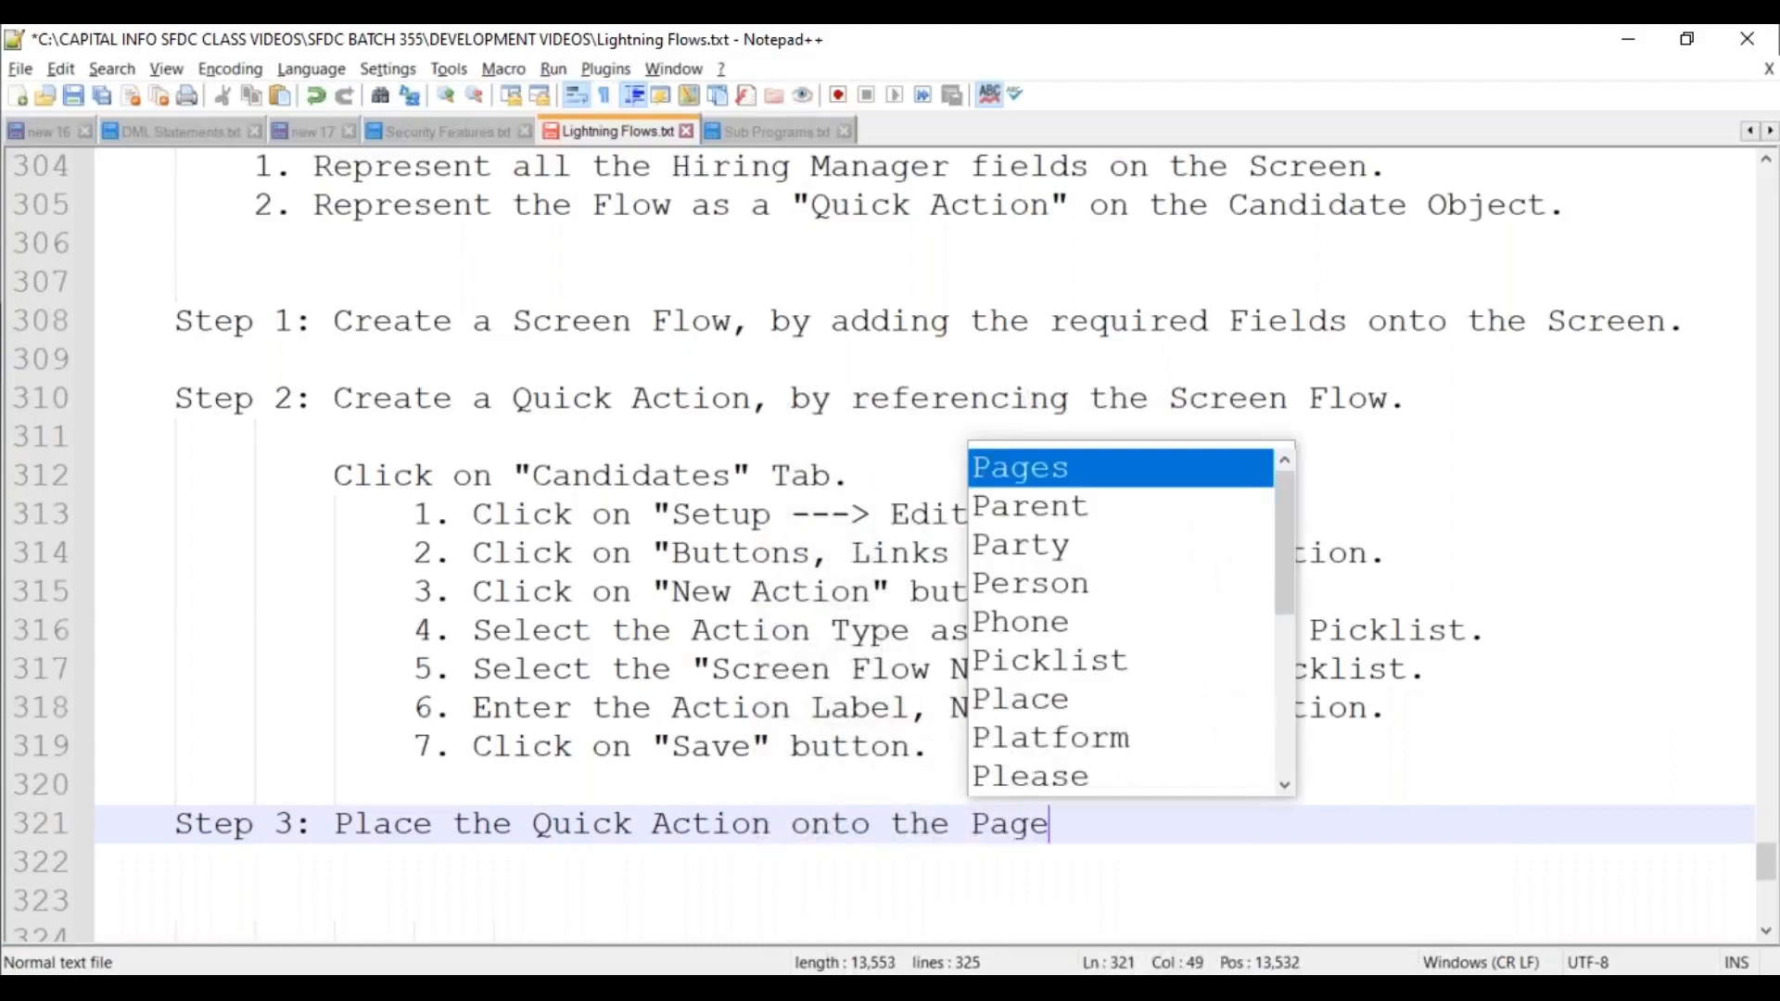
text(Layout.)
Under Step 3, add the Candidates tab line, then items 1 (Setup ---> Edit Object) and 2 (Page Layouts link).
key(Return)
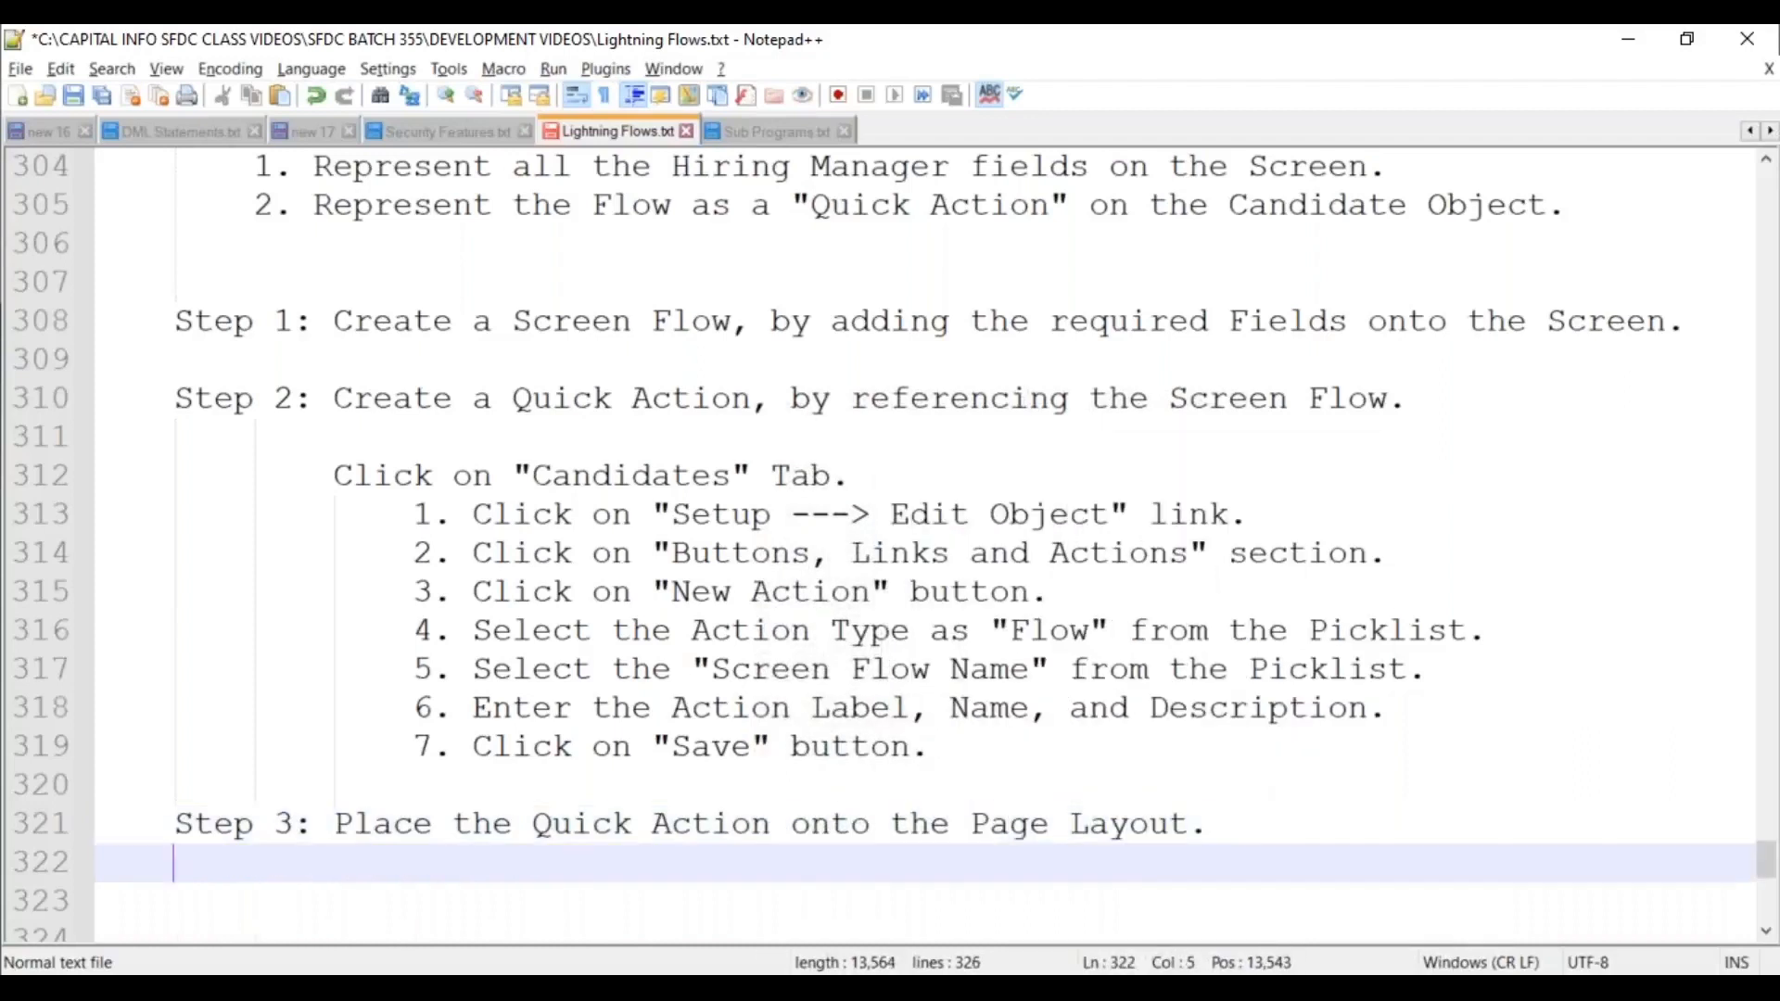
key(Tab)
text(Click o)
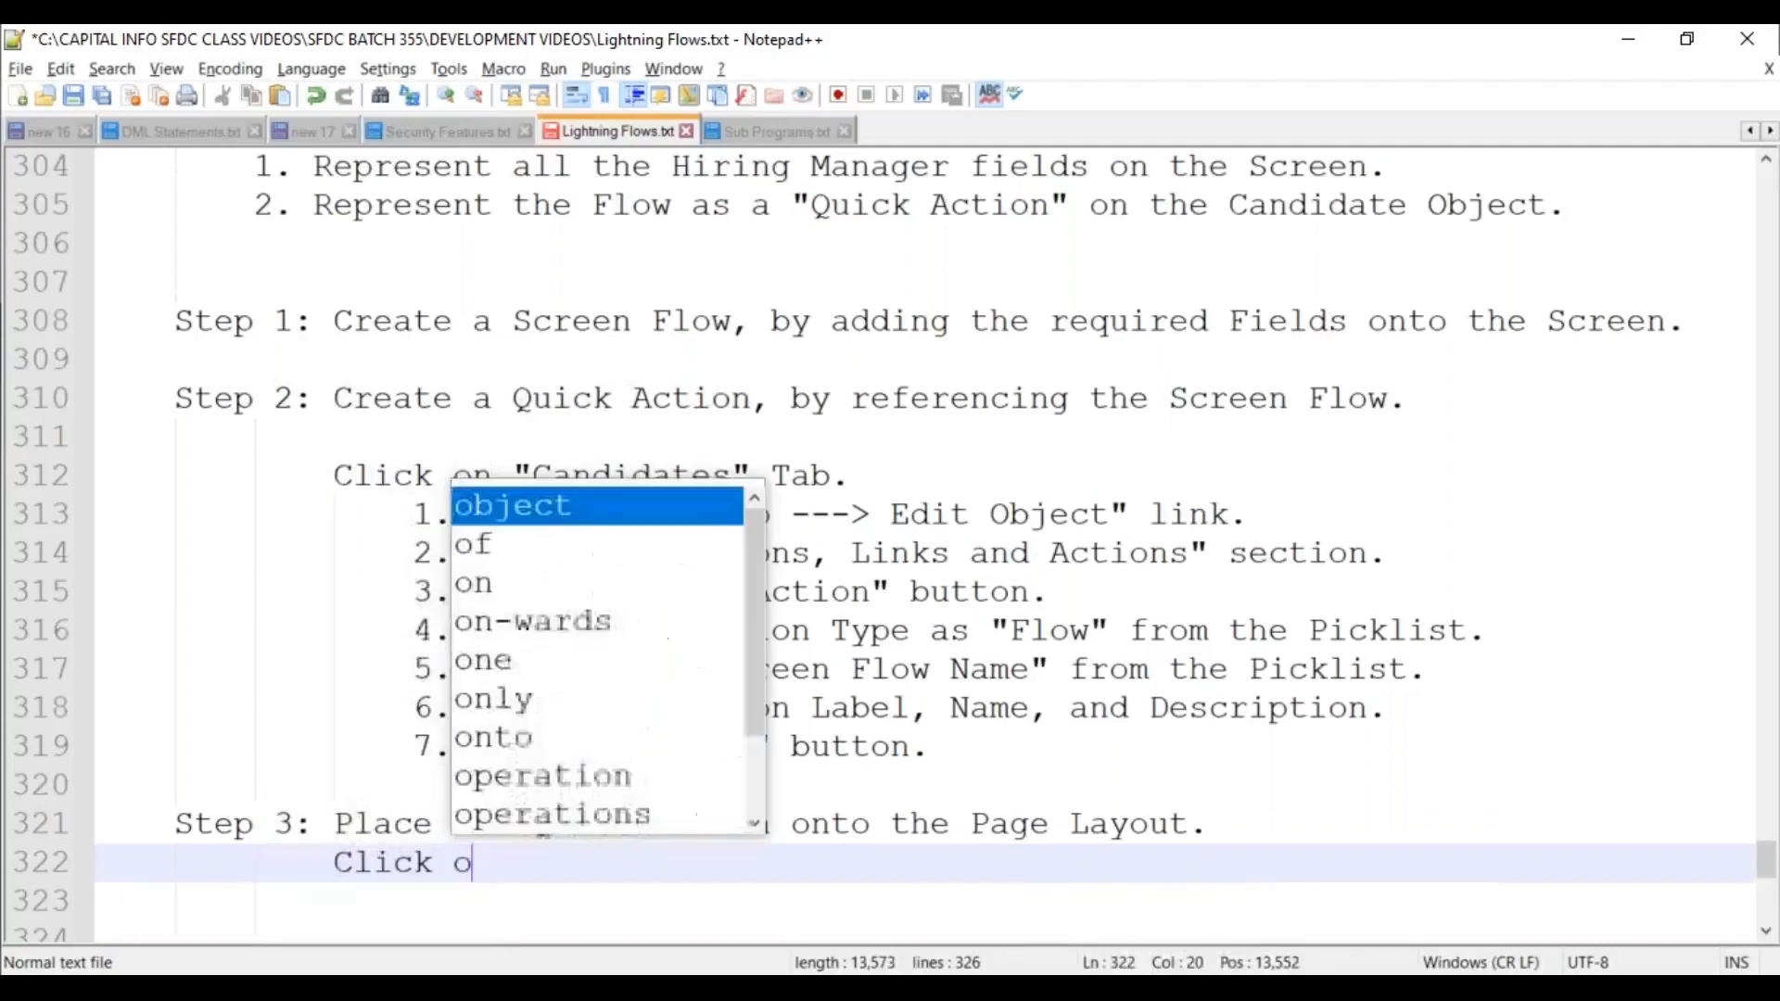
text(n "Candidate)
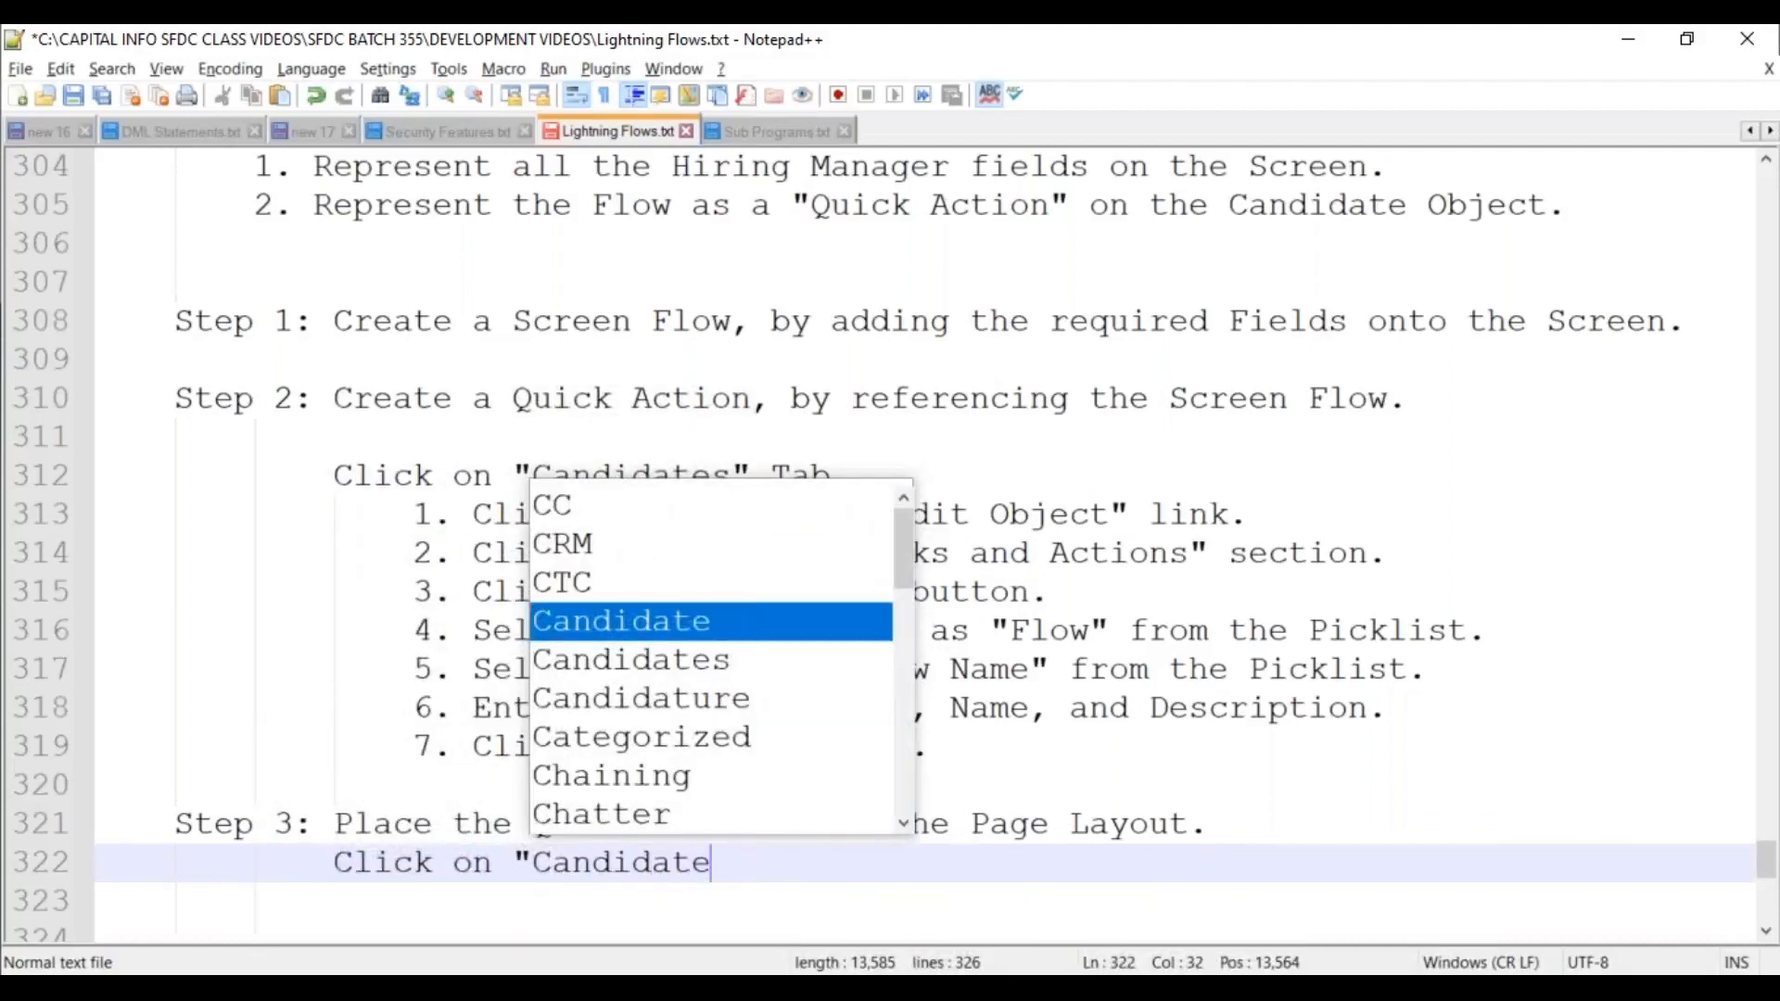
text(s" Tab.)
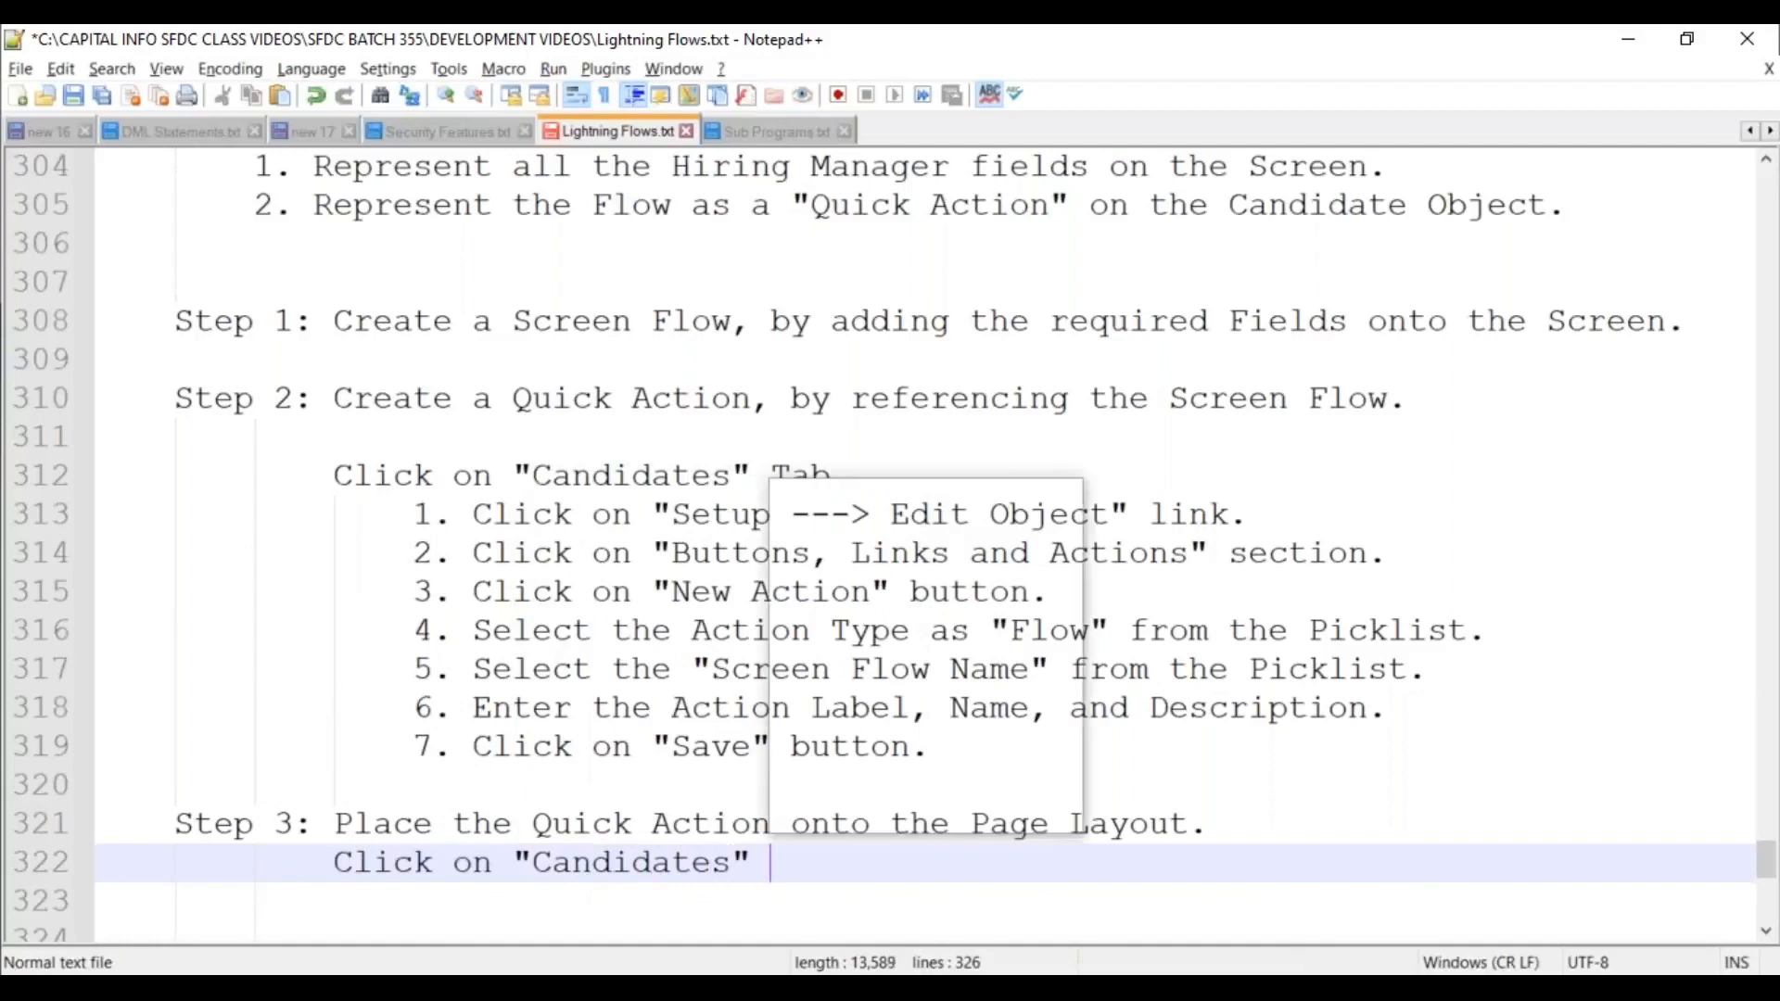
key(Return)
text(1. Click)
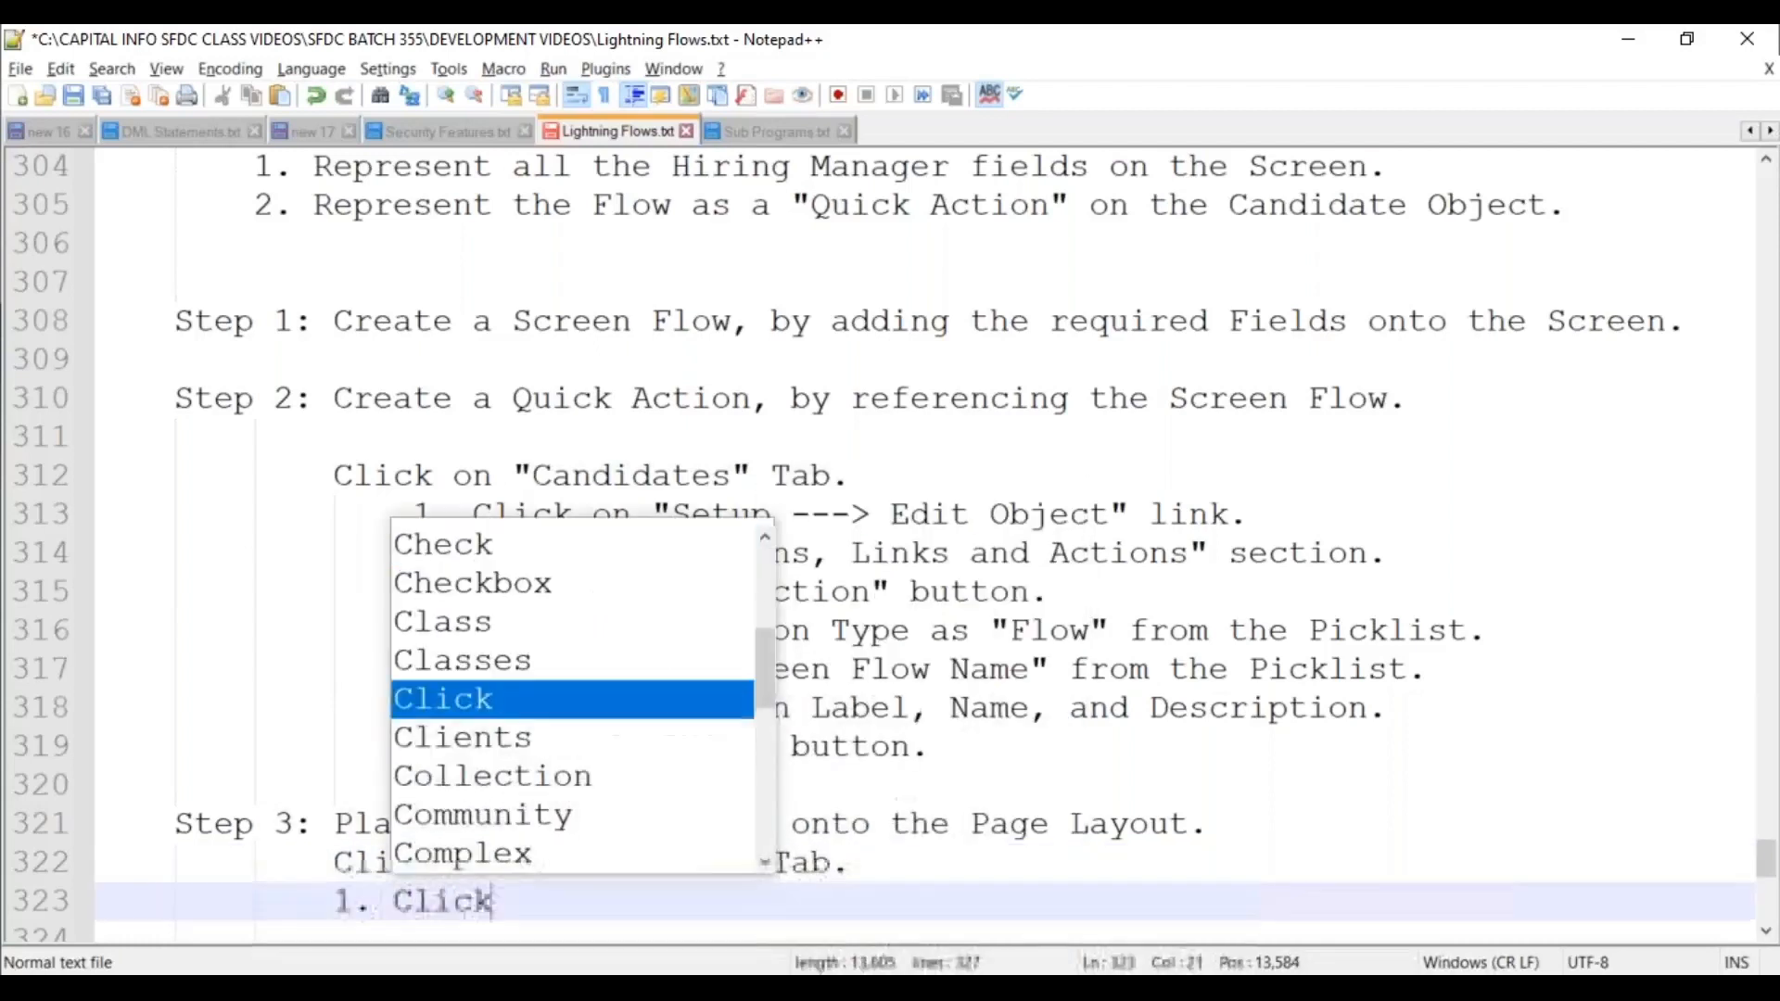
text( on "Setup)
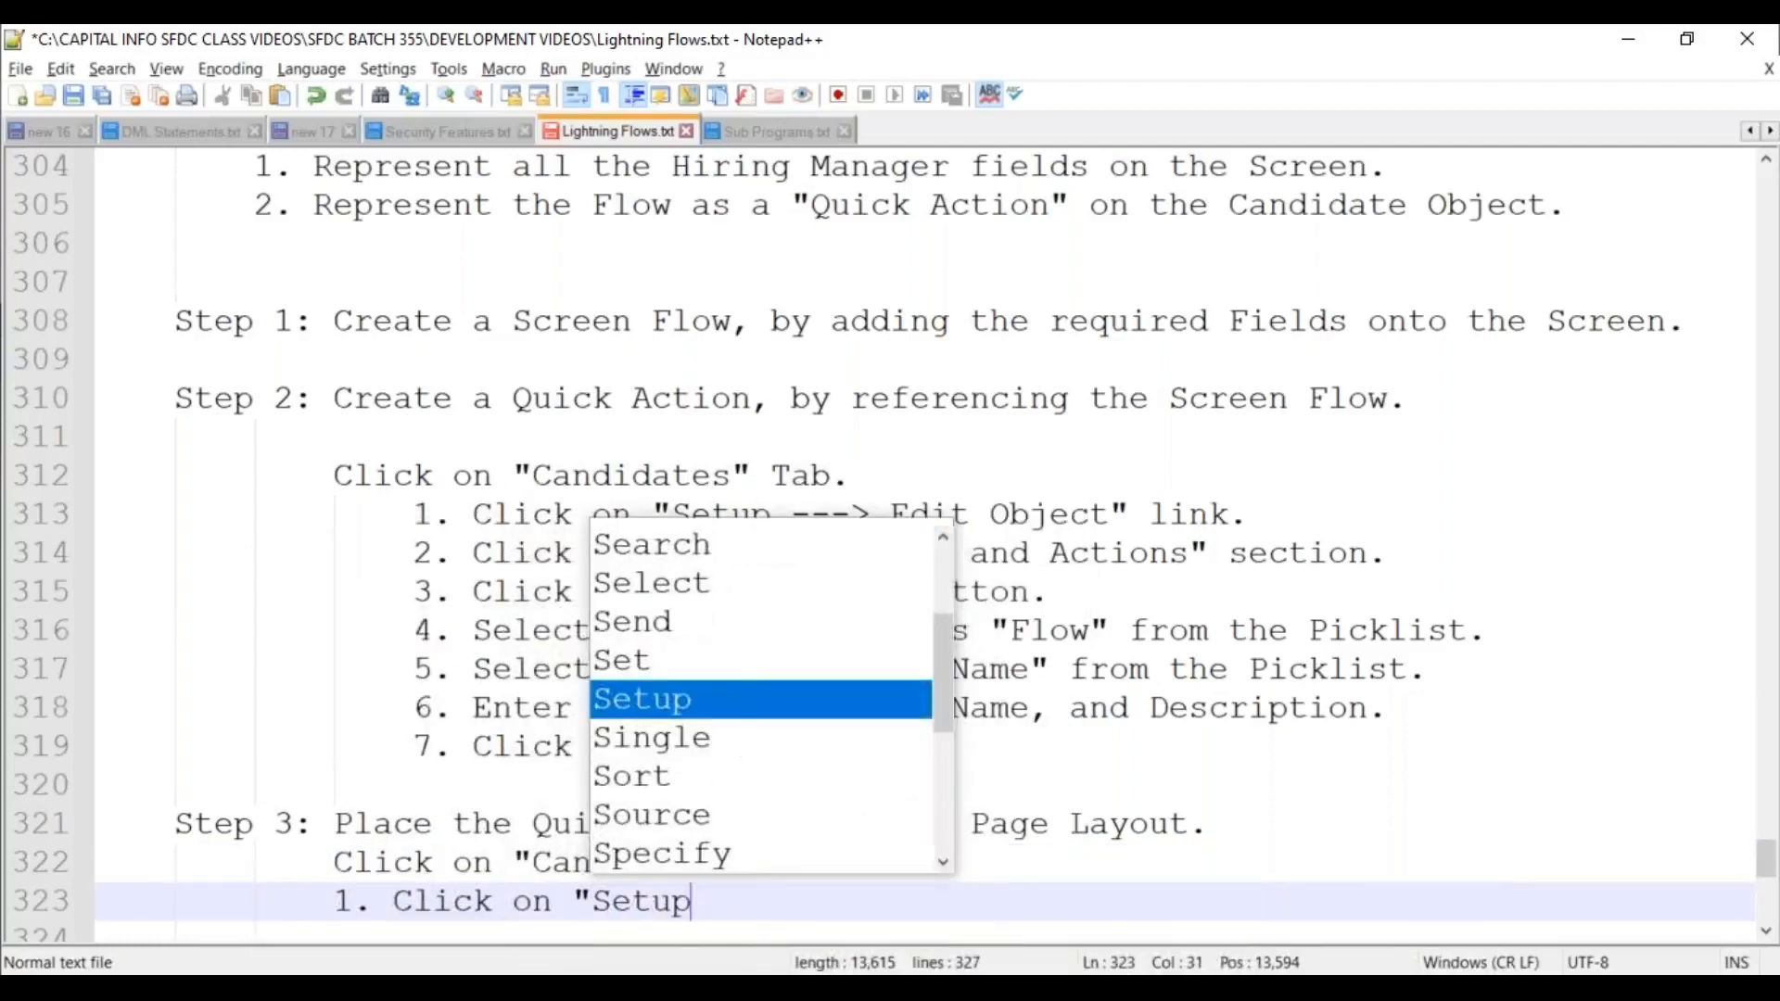
text( ---)
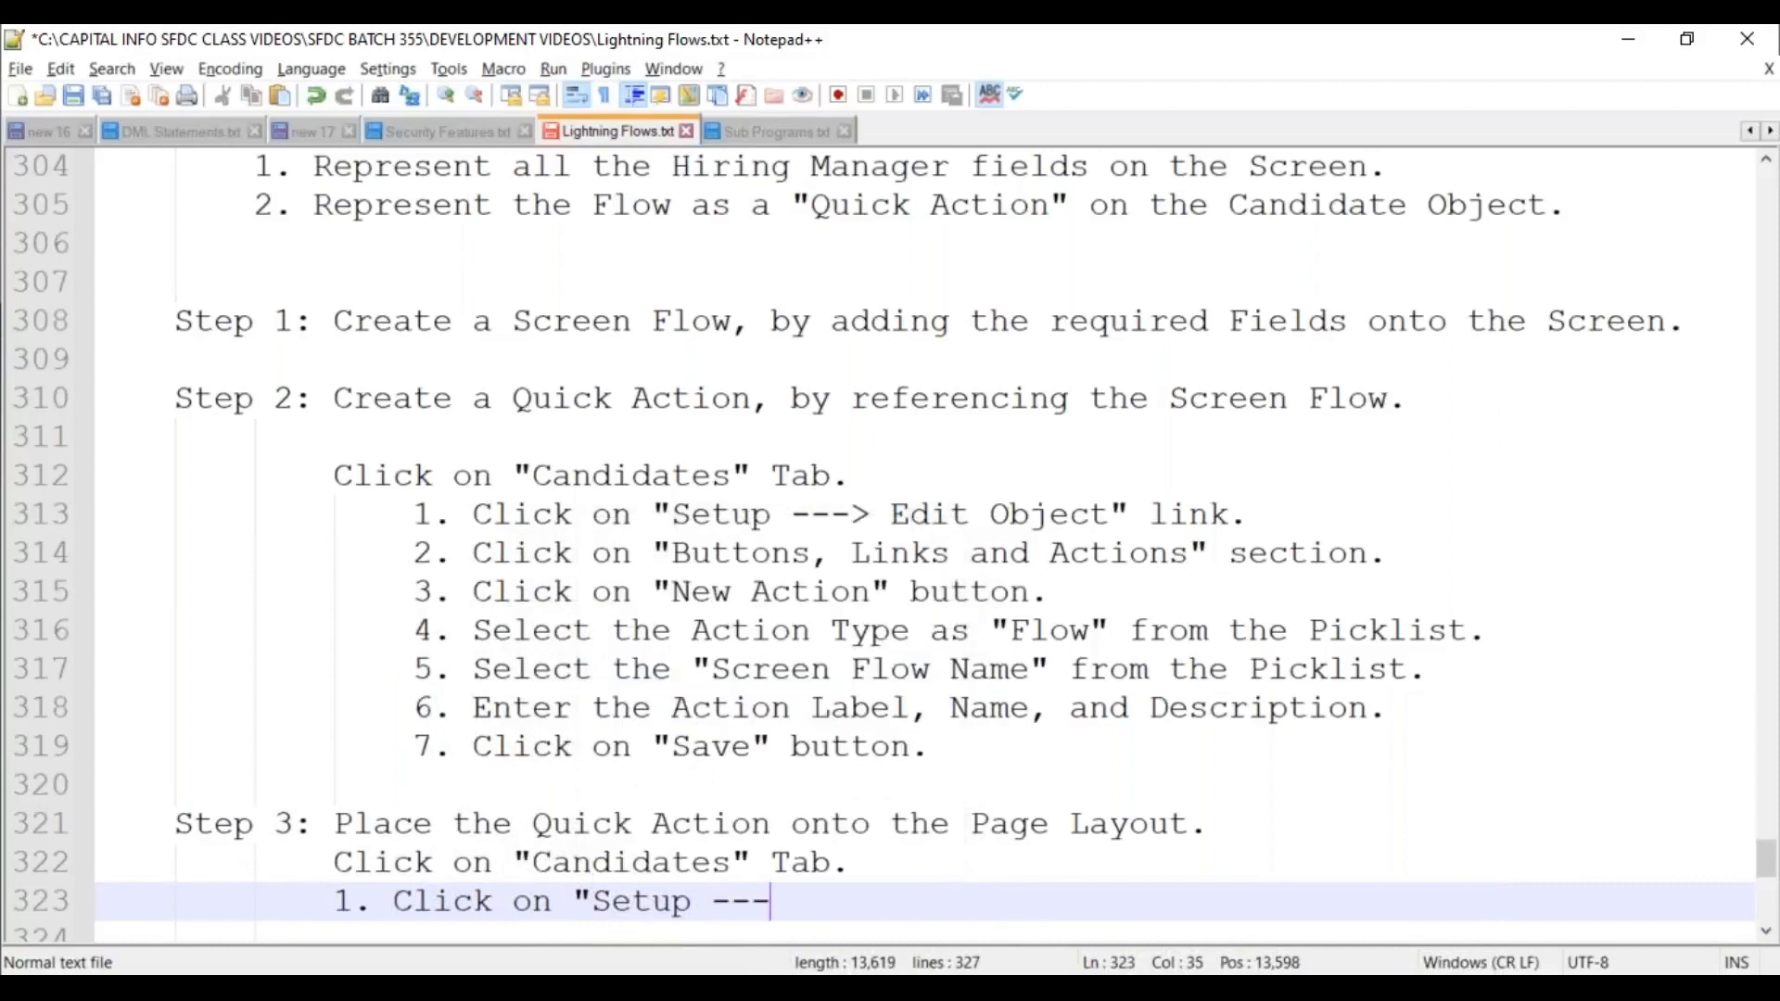
text(> Edit)
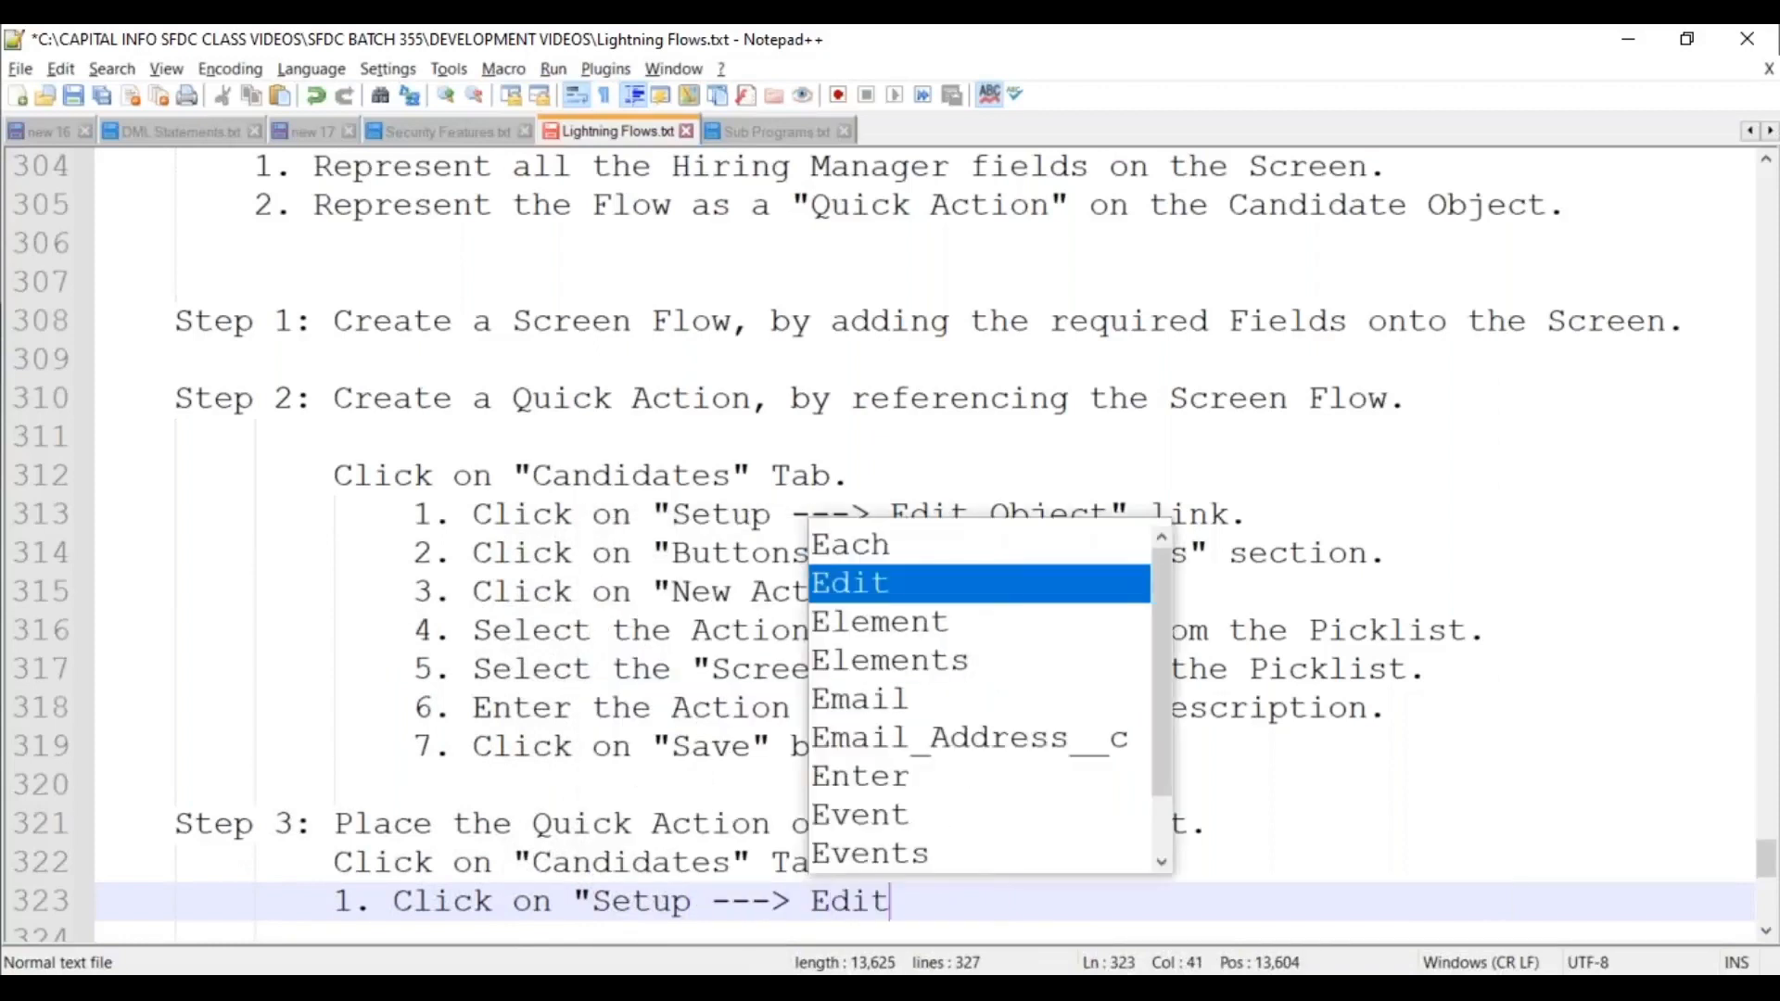
text( Object".)
key(Return)
text(2. Click on "Page Layout)
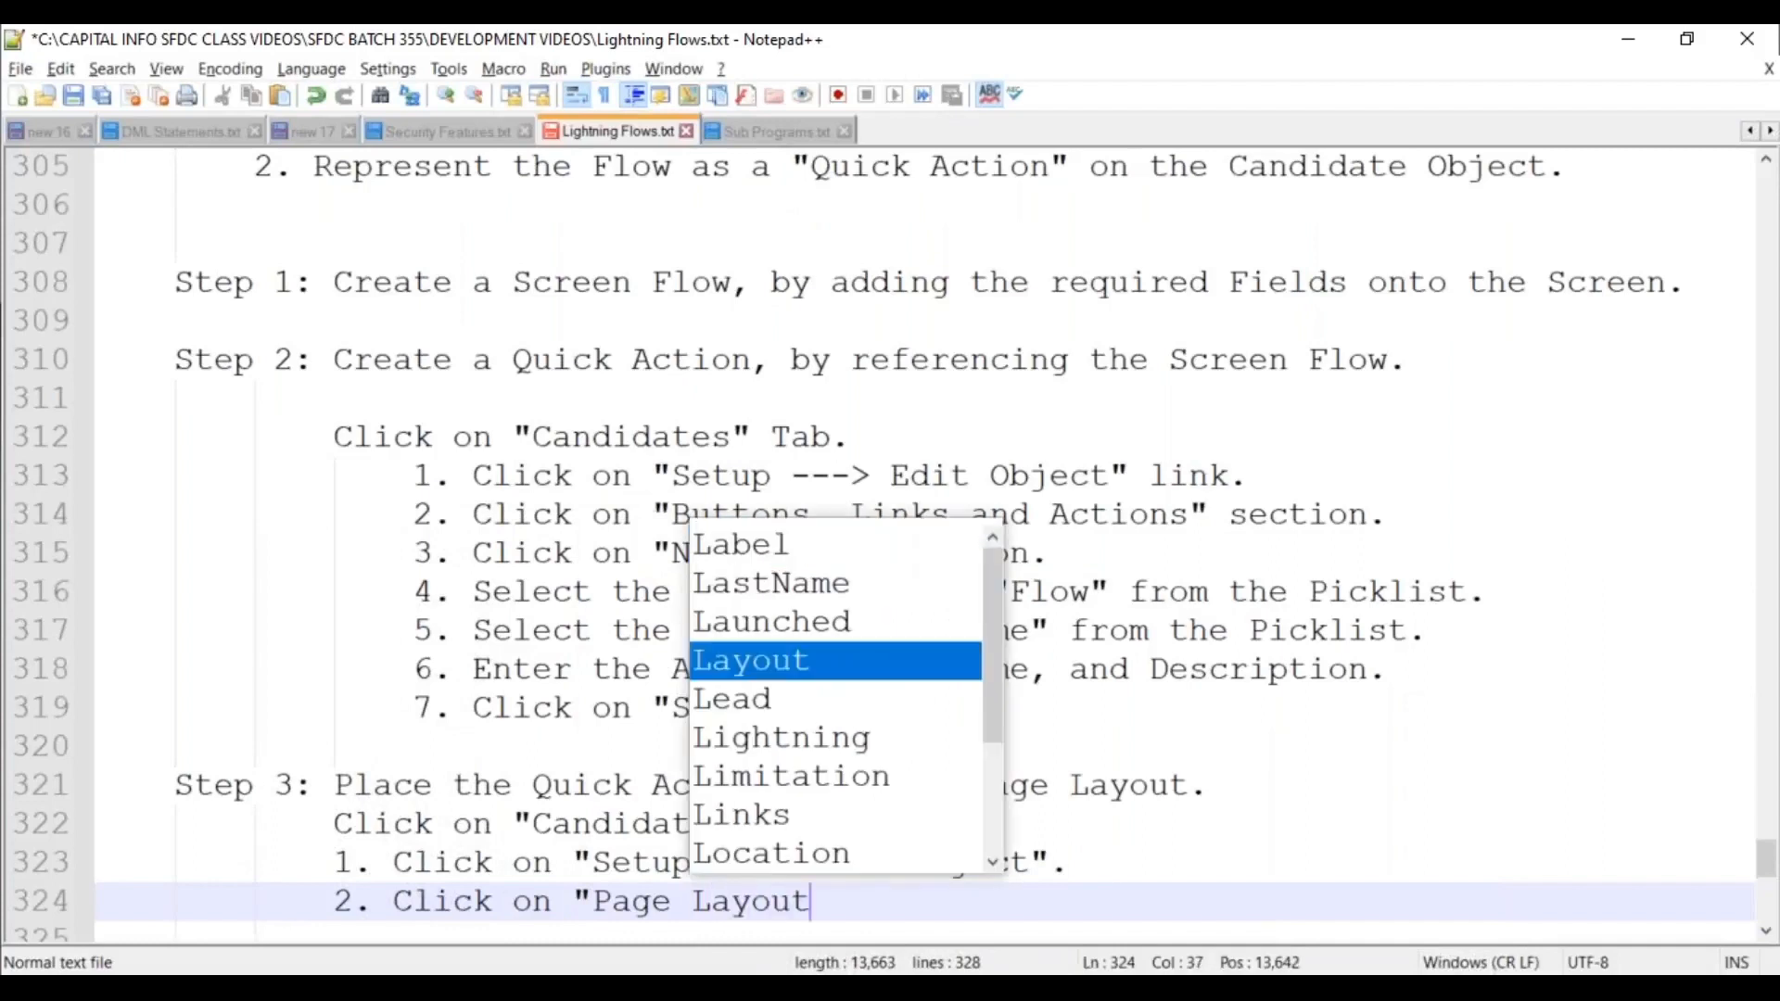
text(s" link.)
Add substep 3: 'Click on "Edit" button, for Candidate Page Layout.'.
key(Return)
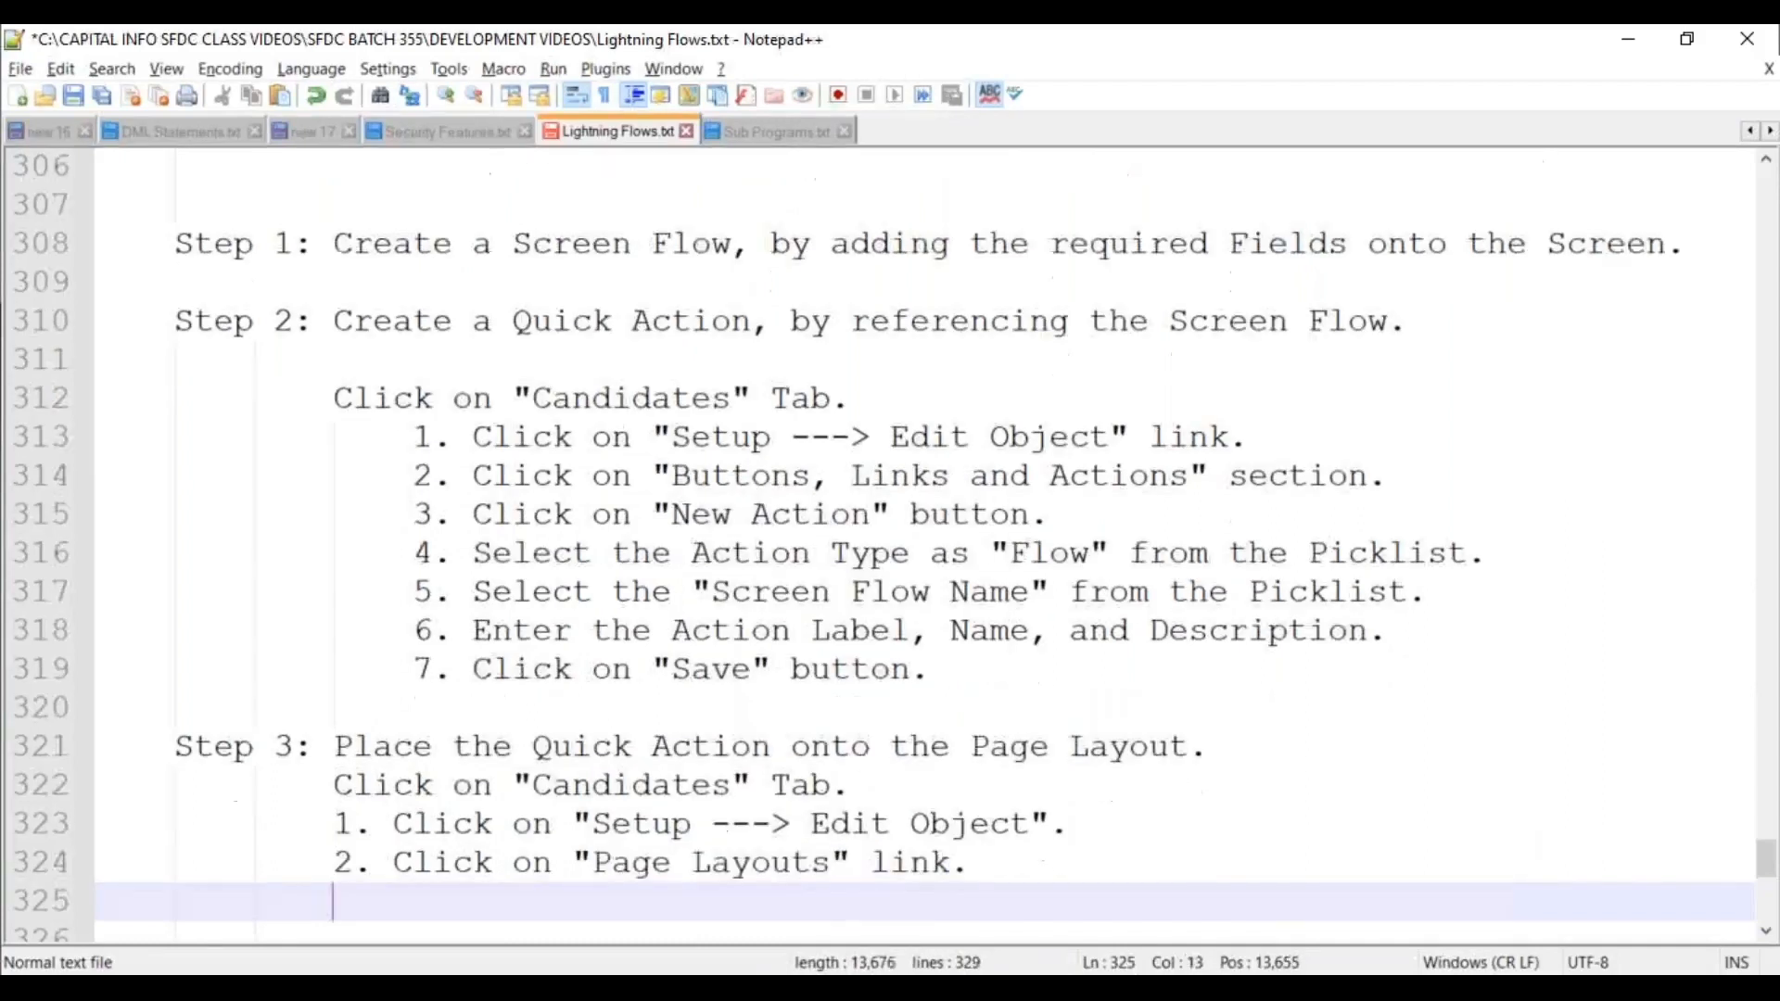
text(3. clic)
key(BackSpace)
key(BackSpace)
key(BackSpace)
key(BackSpace)
text(Click on )
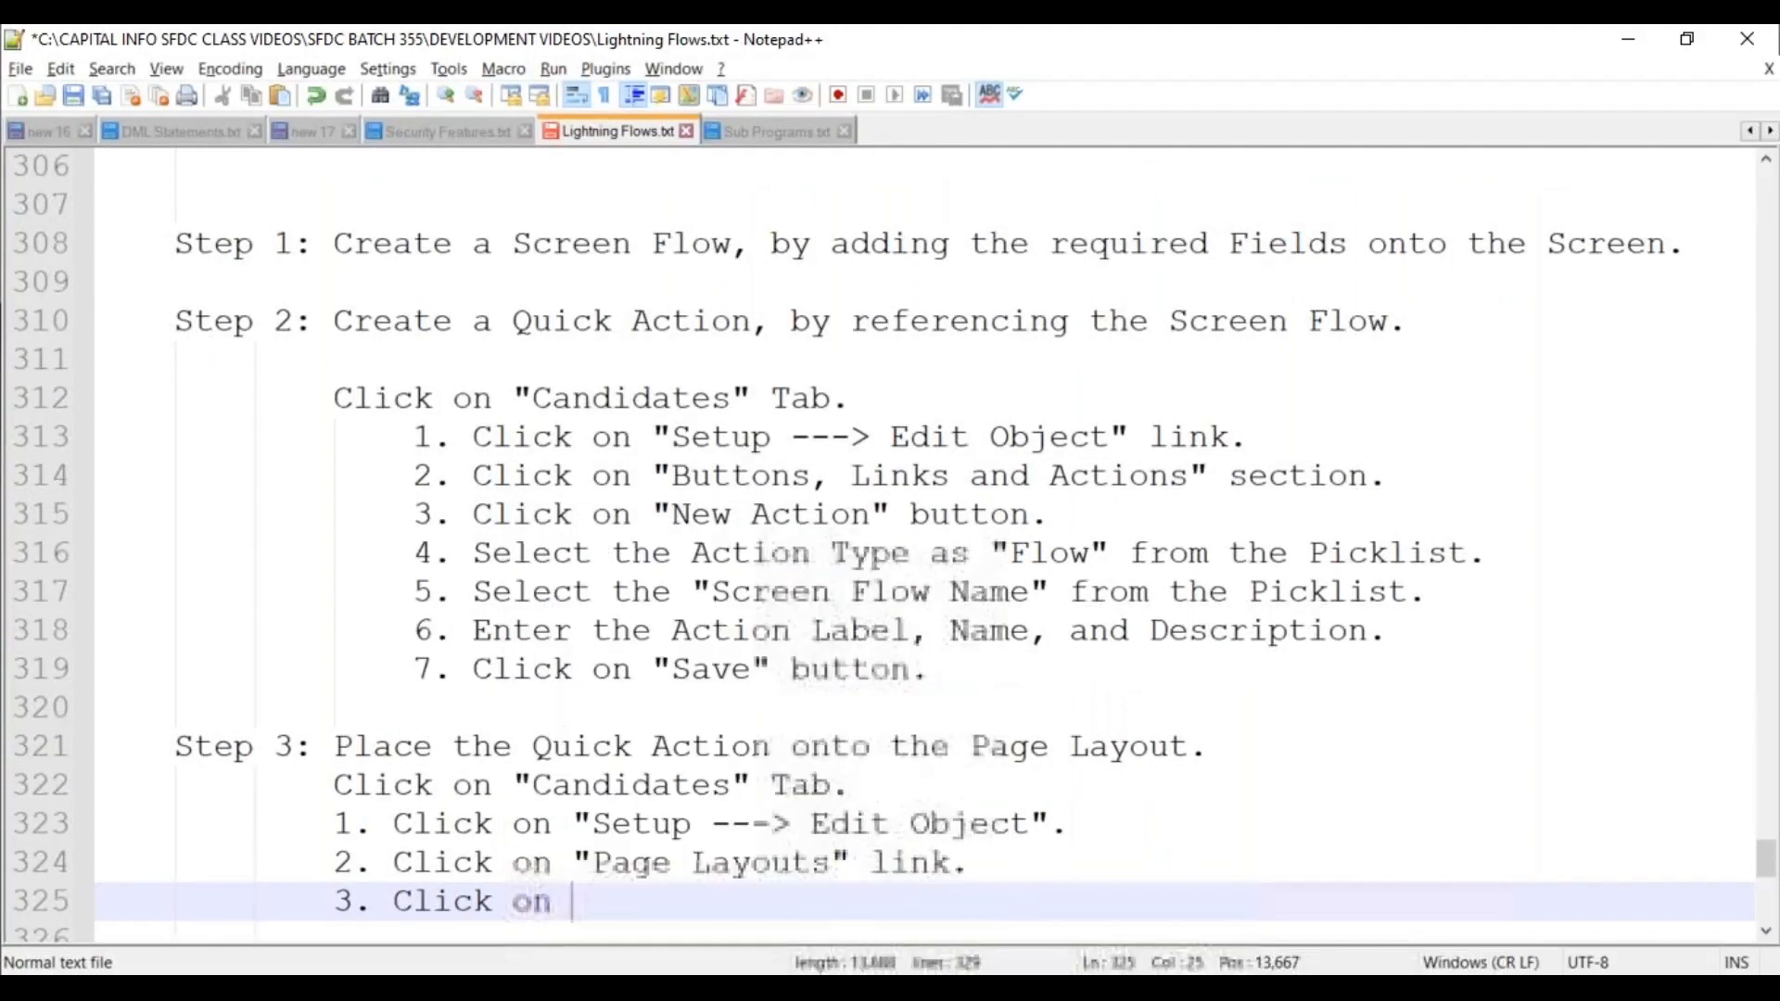
text("Edit" )
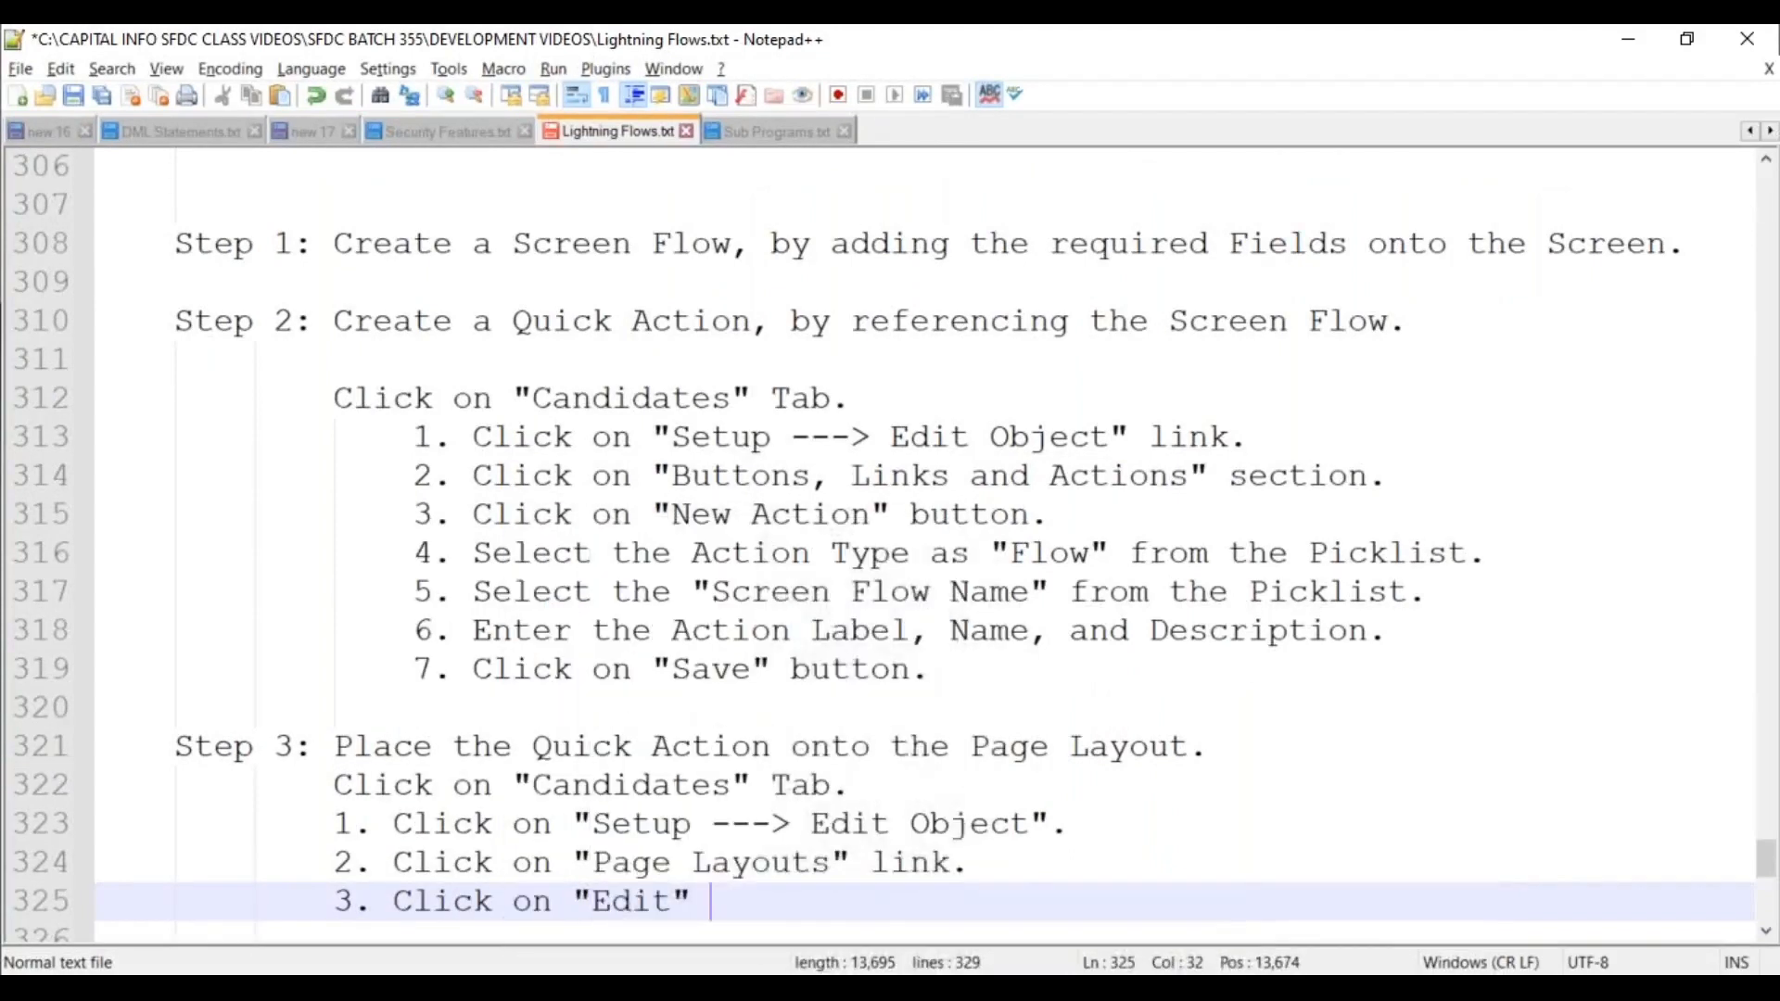
text(button, for )
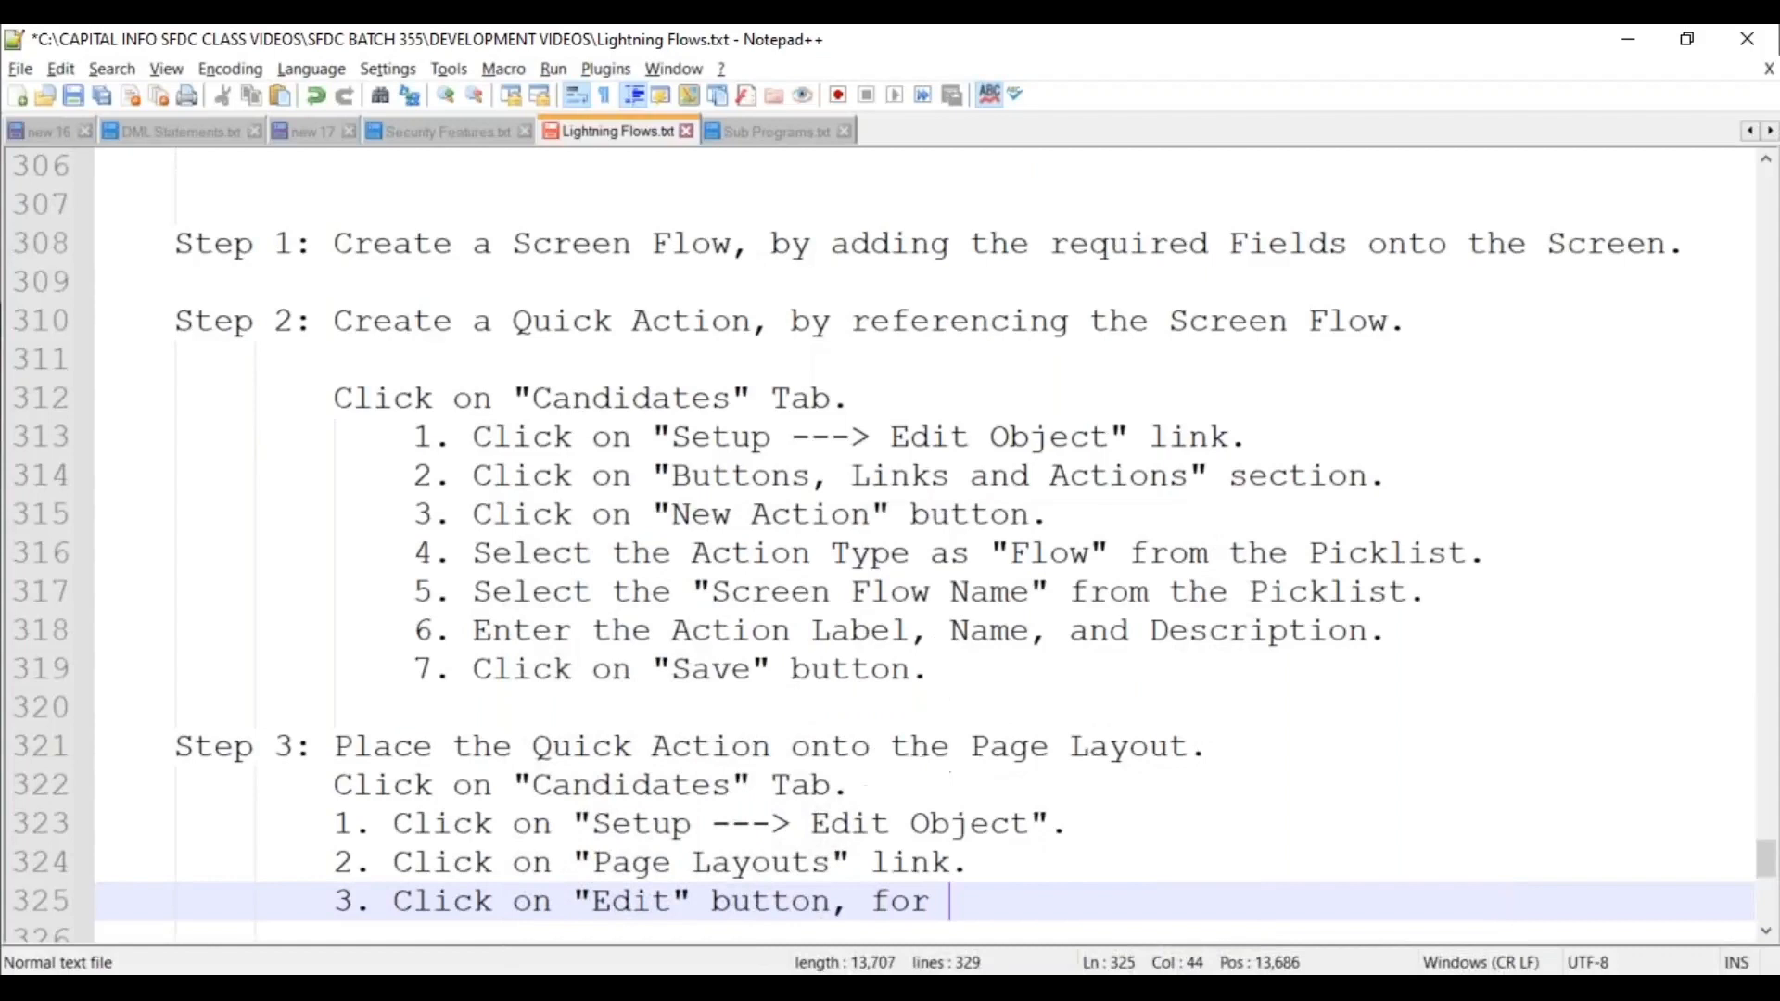
text(Cand)
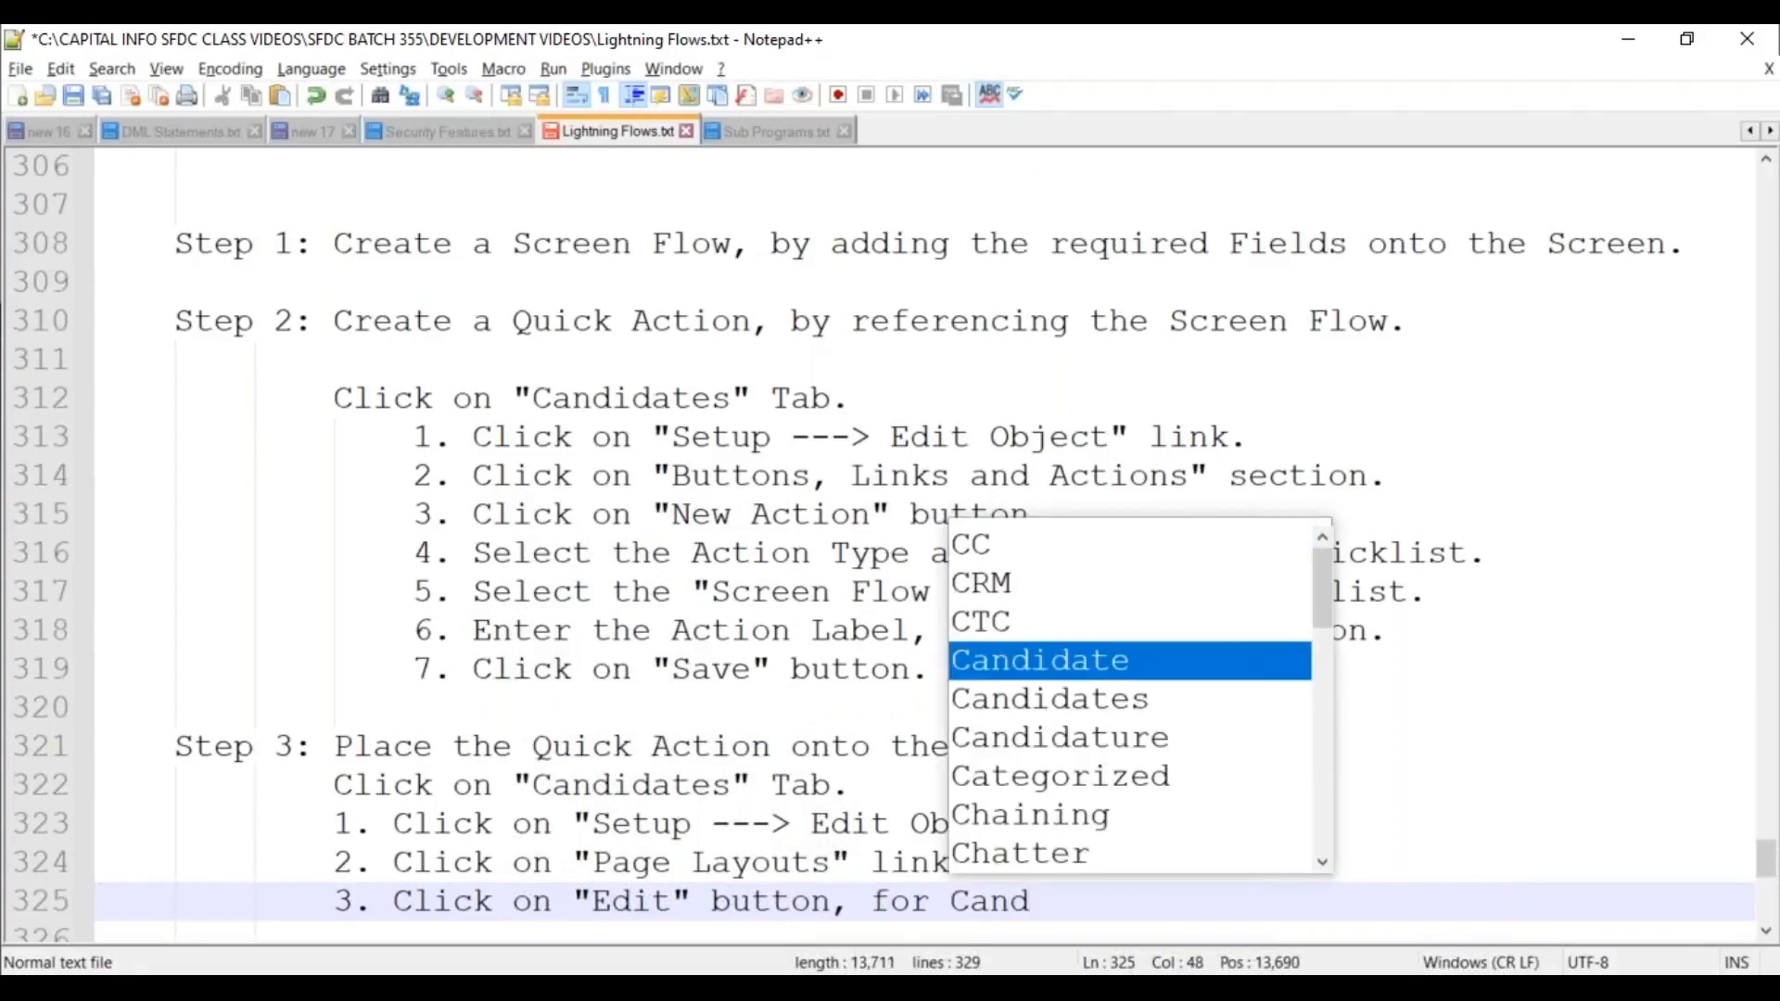
key(Return)
text(s)
key(BackSpace)
text(Page Layout.)
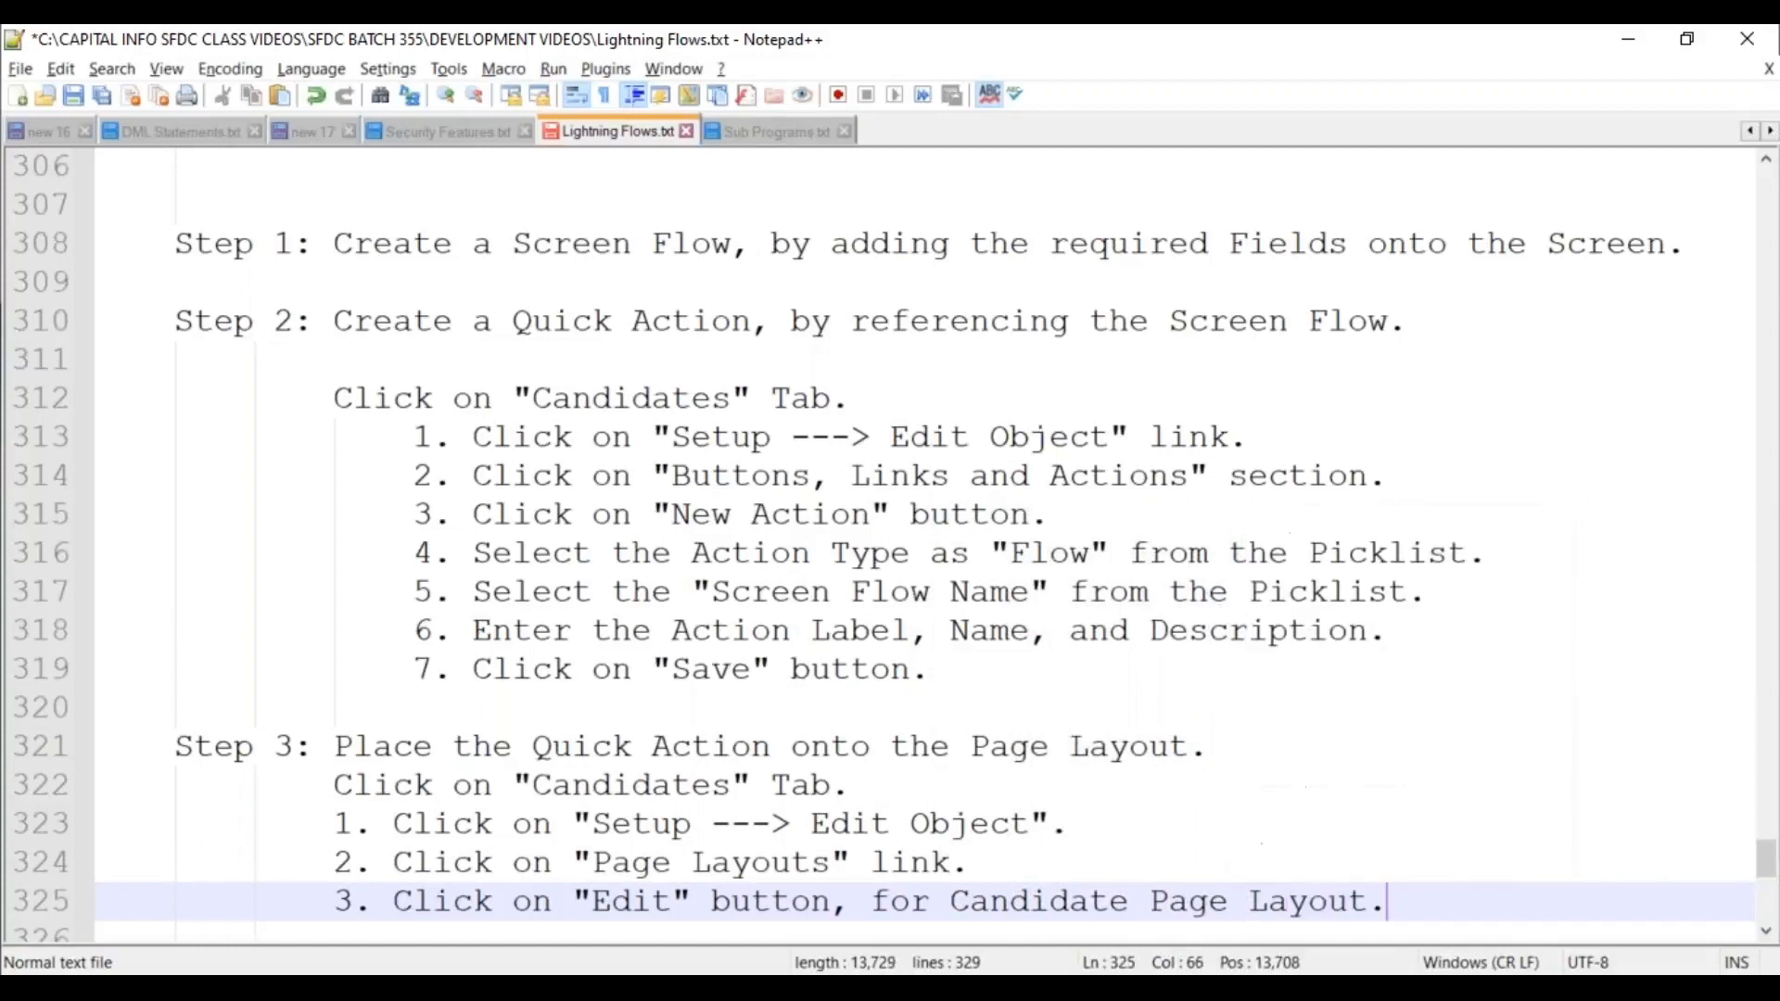
Add substep 4 about the "Mobile & Lightning Actions" link, wrapping "Always Visible Control" onto an indented line.
key(Return)
text(4.)
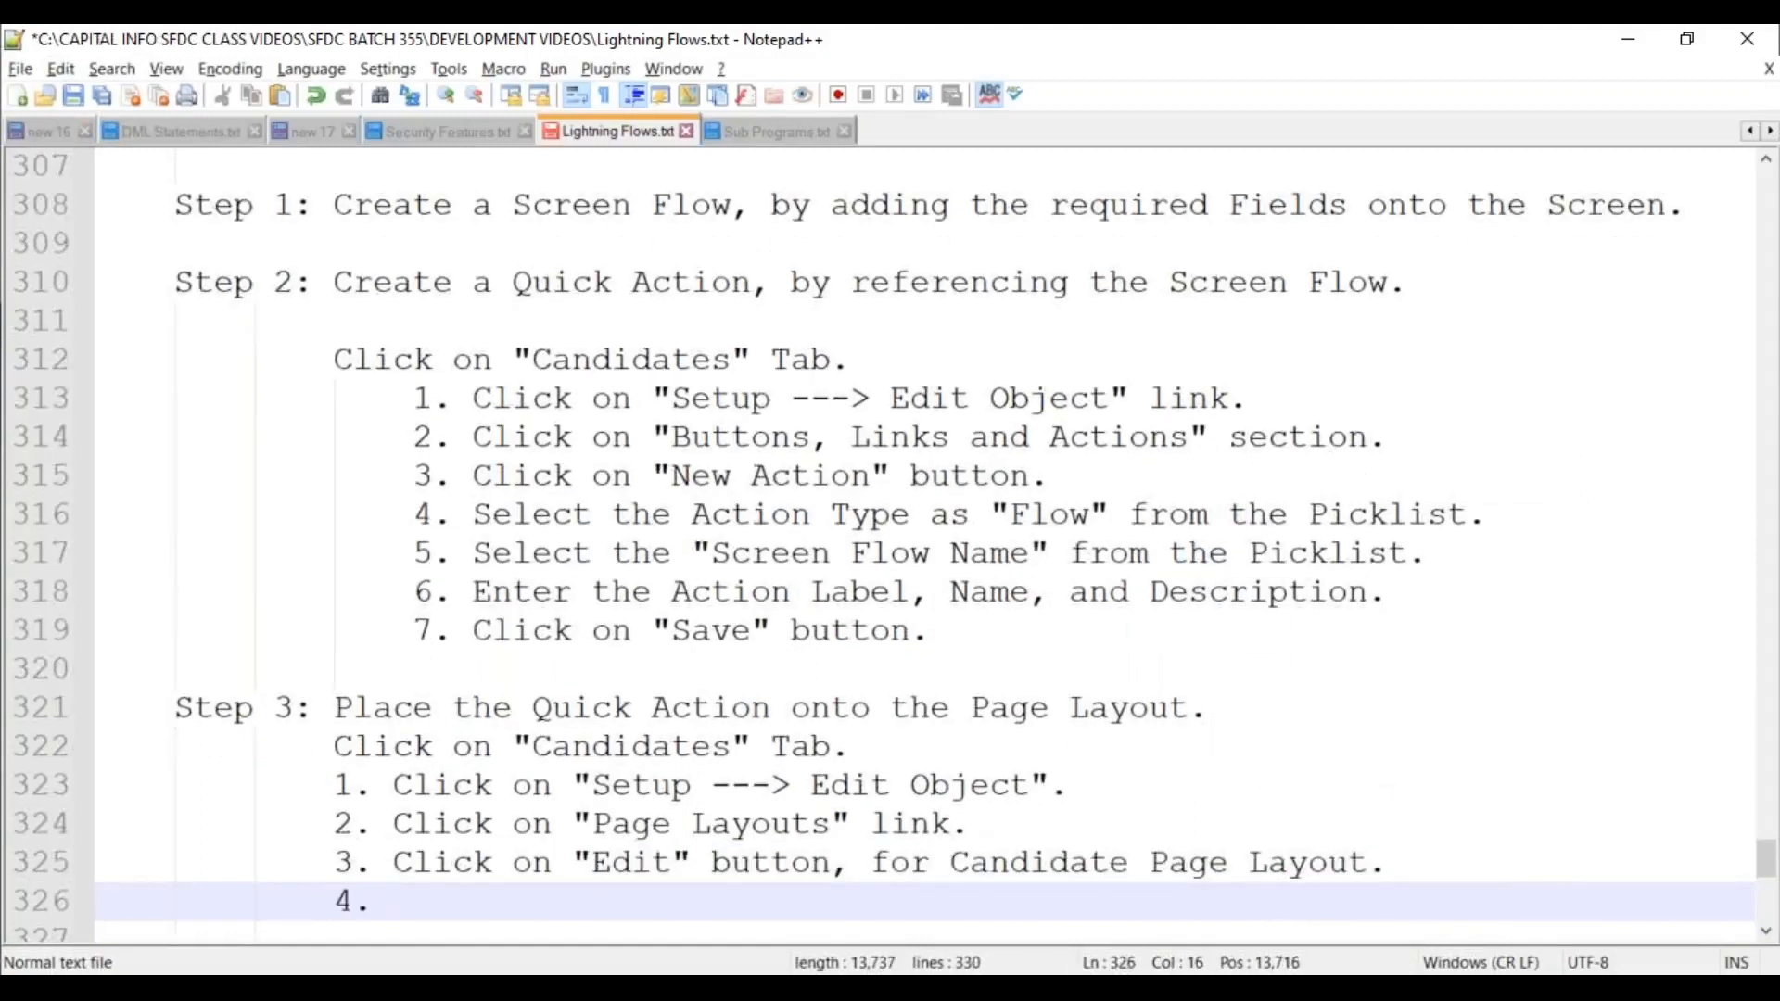
text(Click on ")
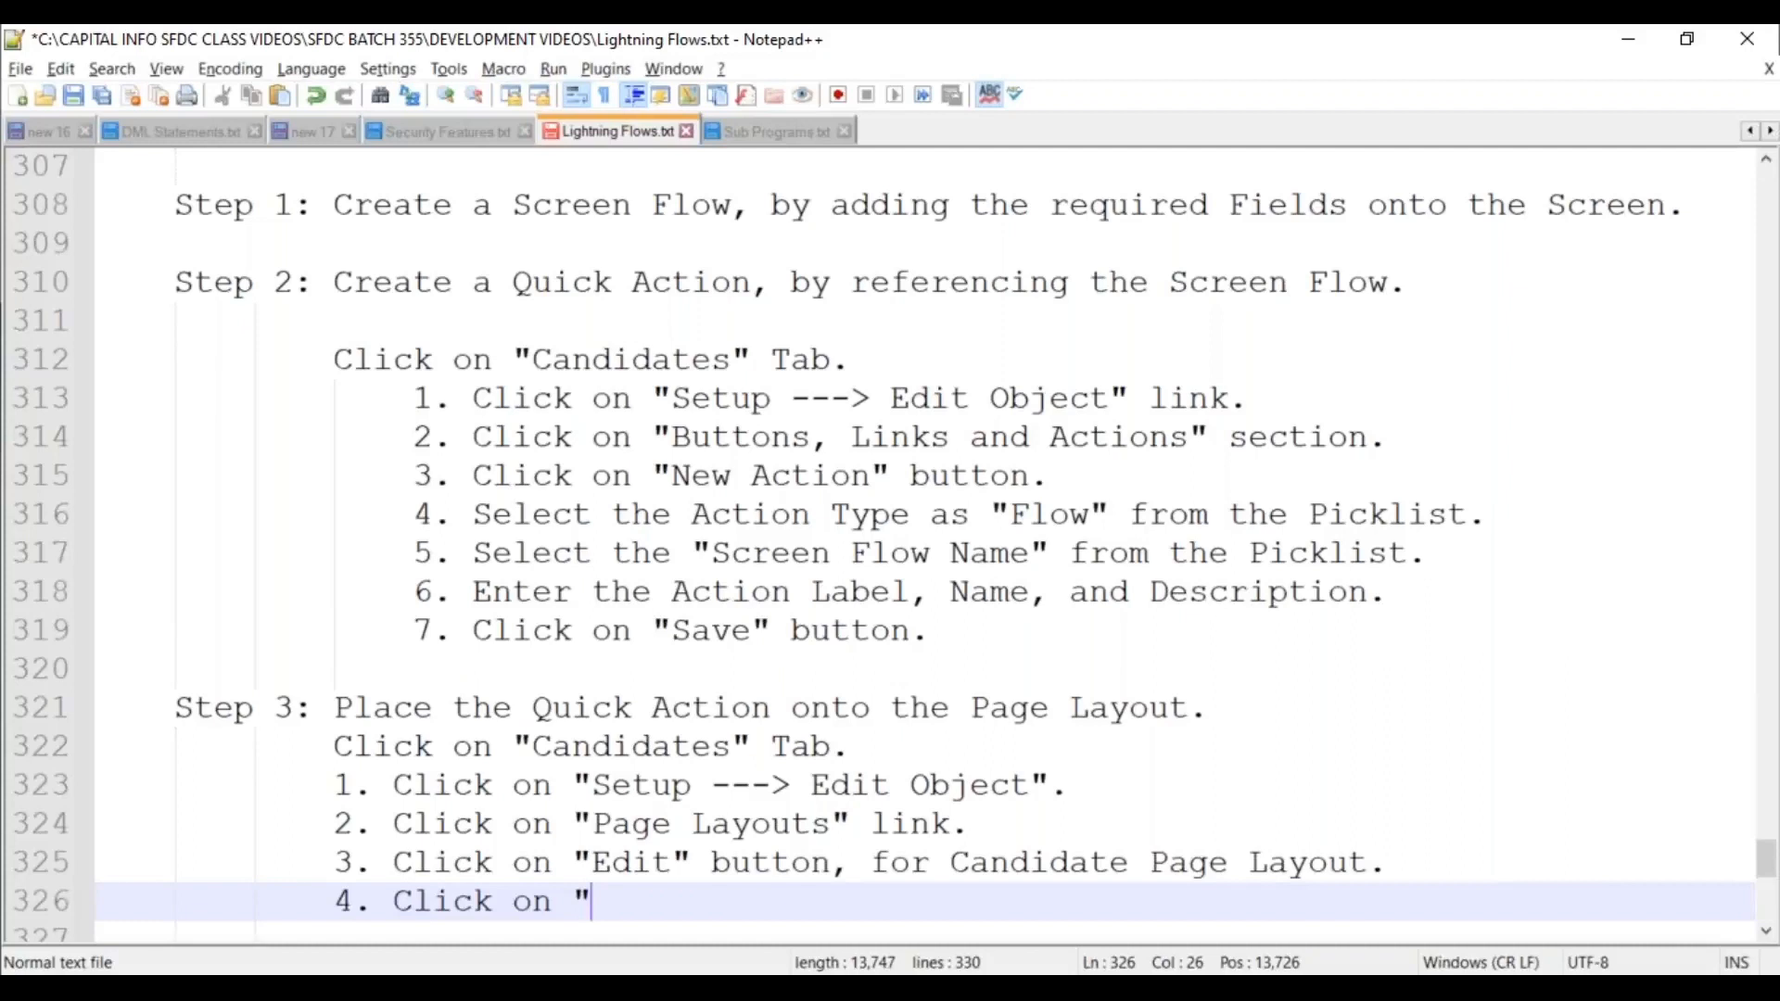
text(M)
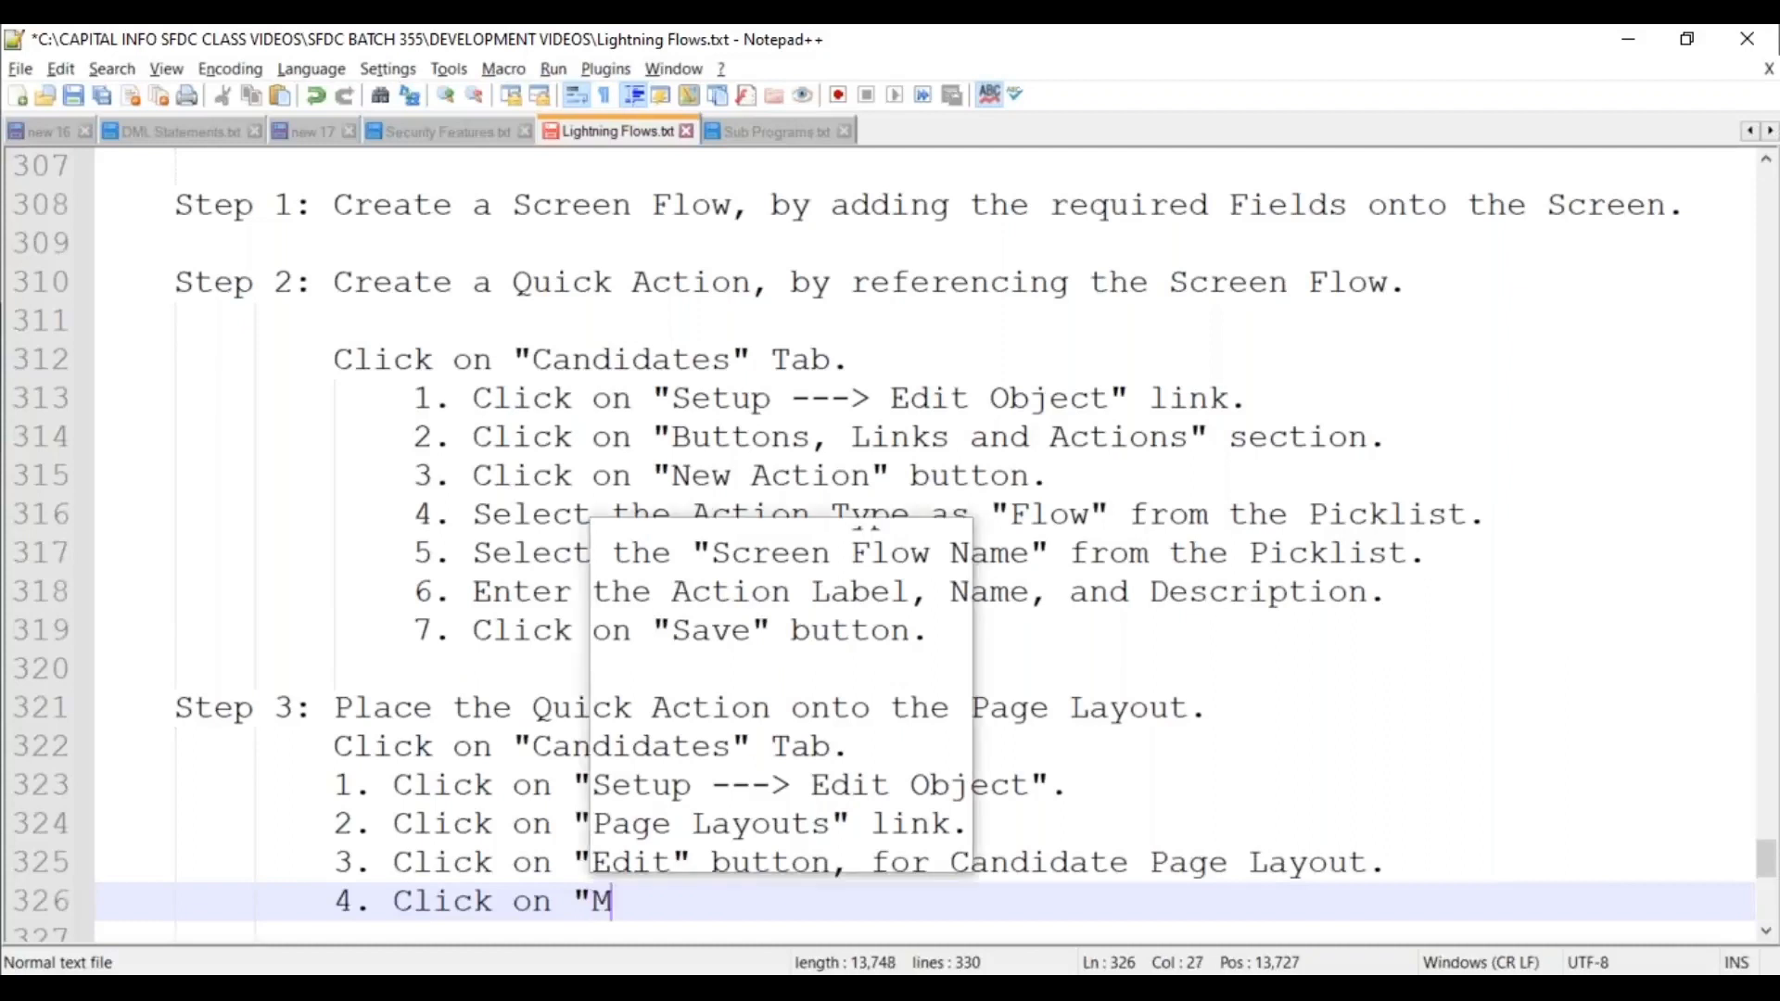
text(obile & )
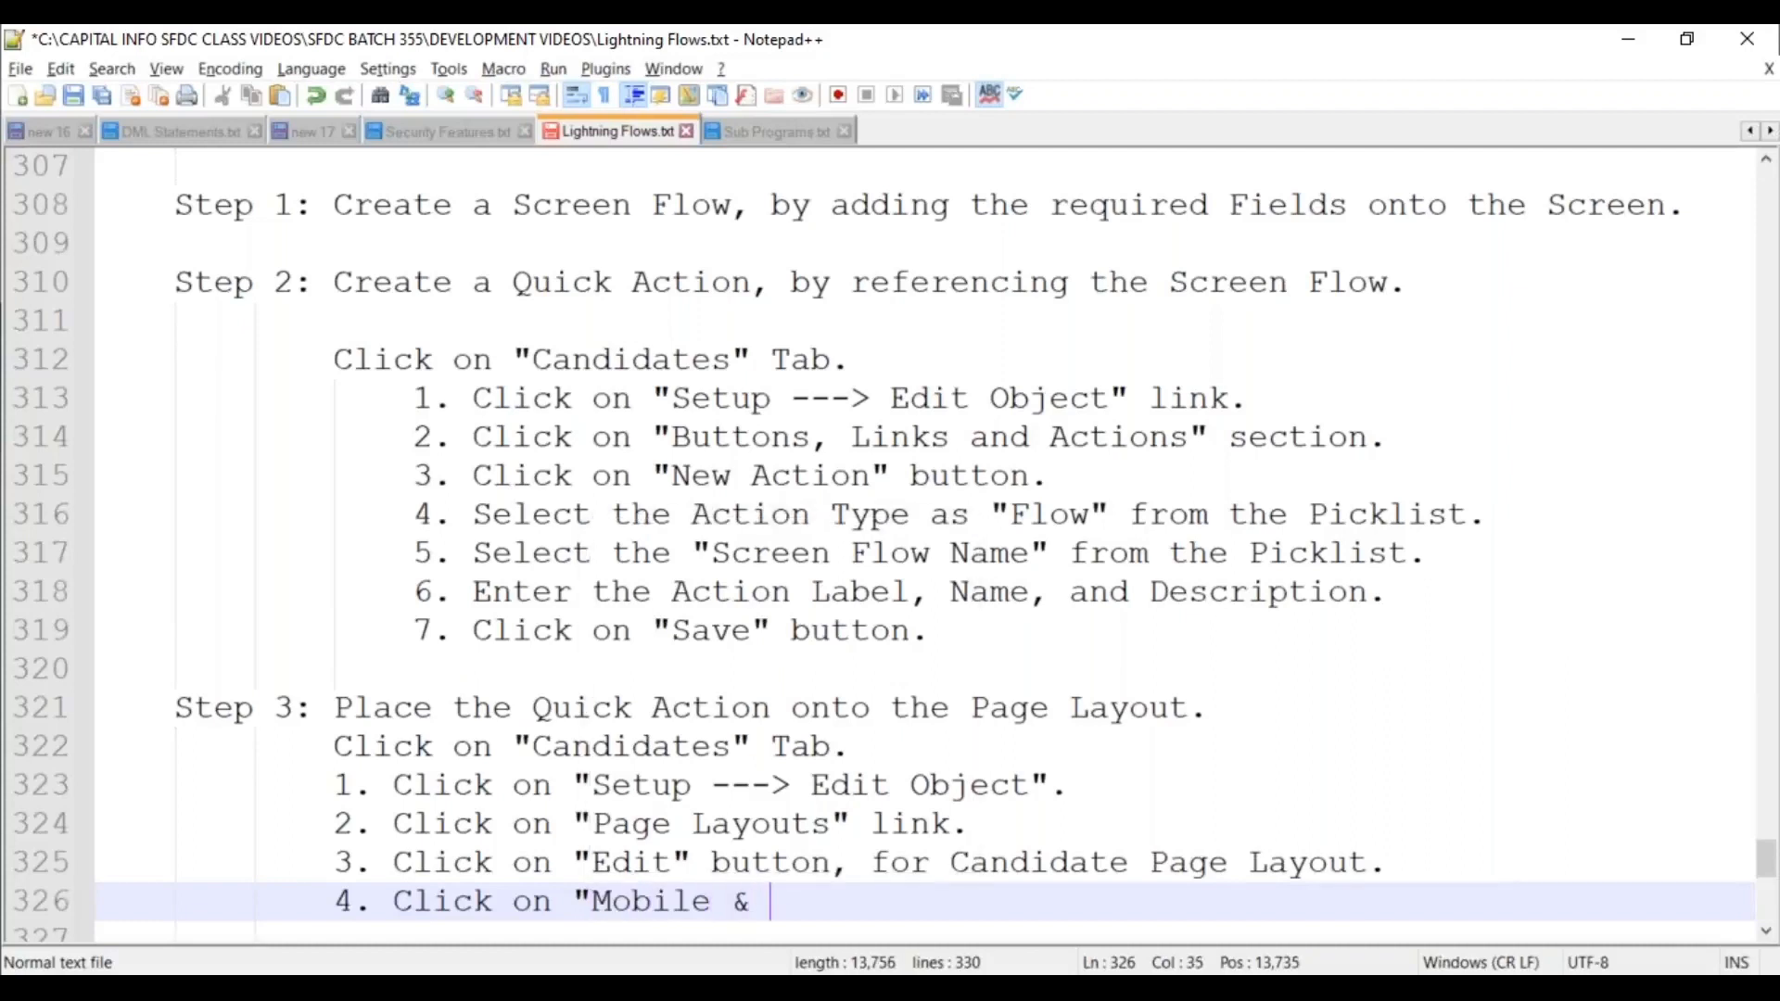
text(Lightning A)
key(BackSpace)
text(Actions" link )
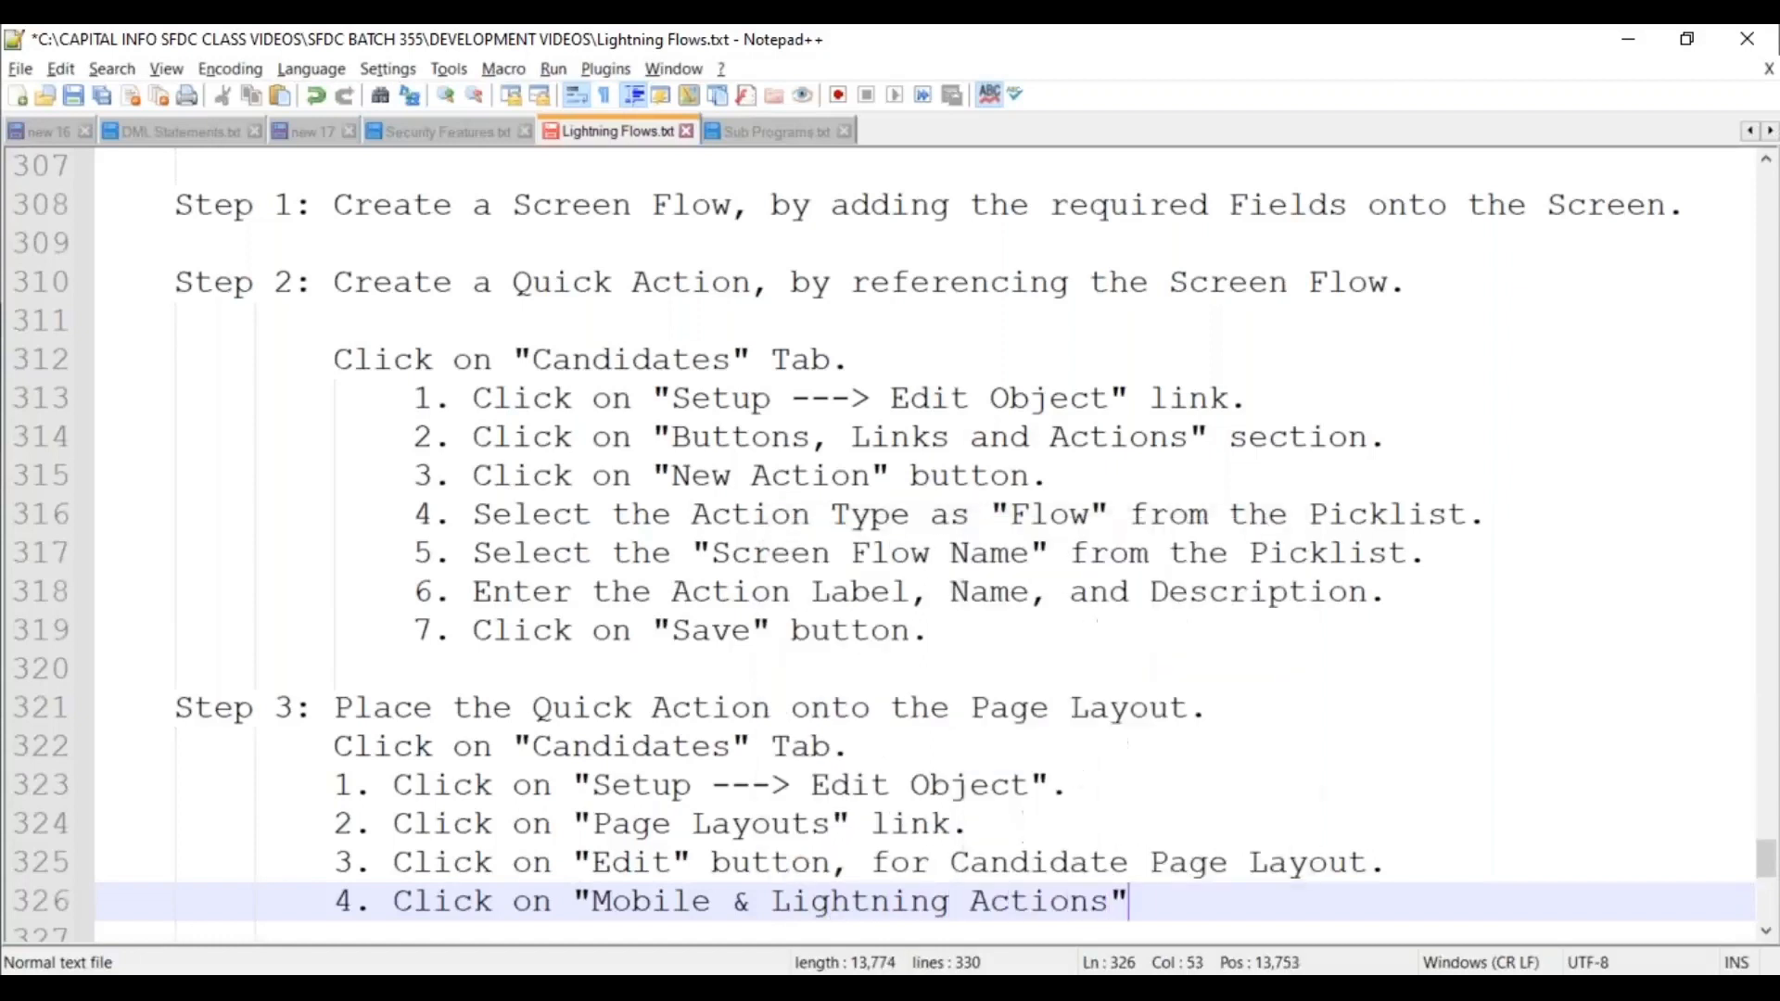
text(from )
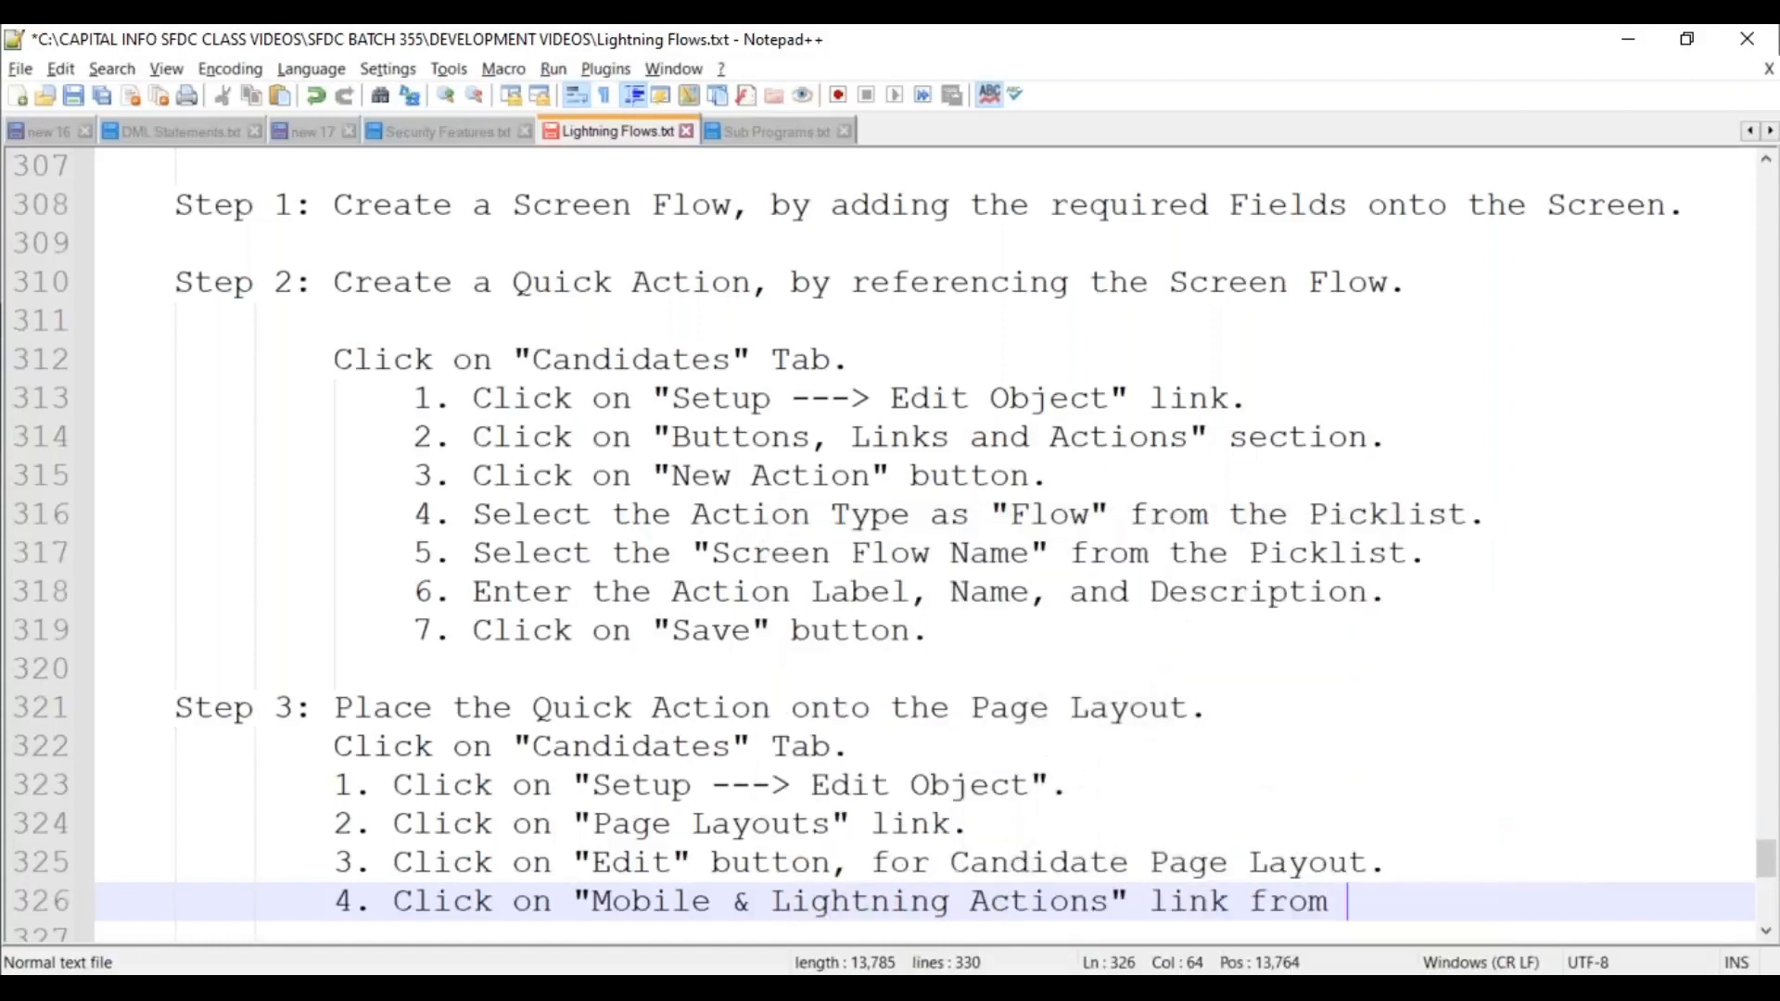
text(left p)
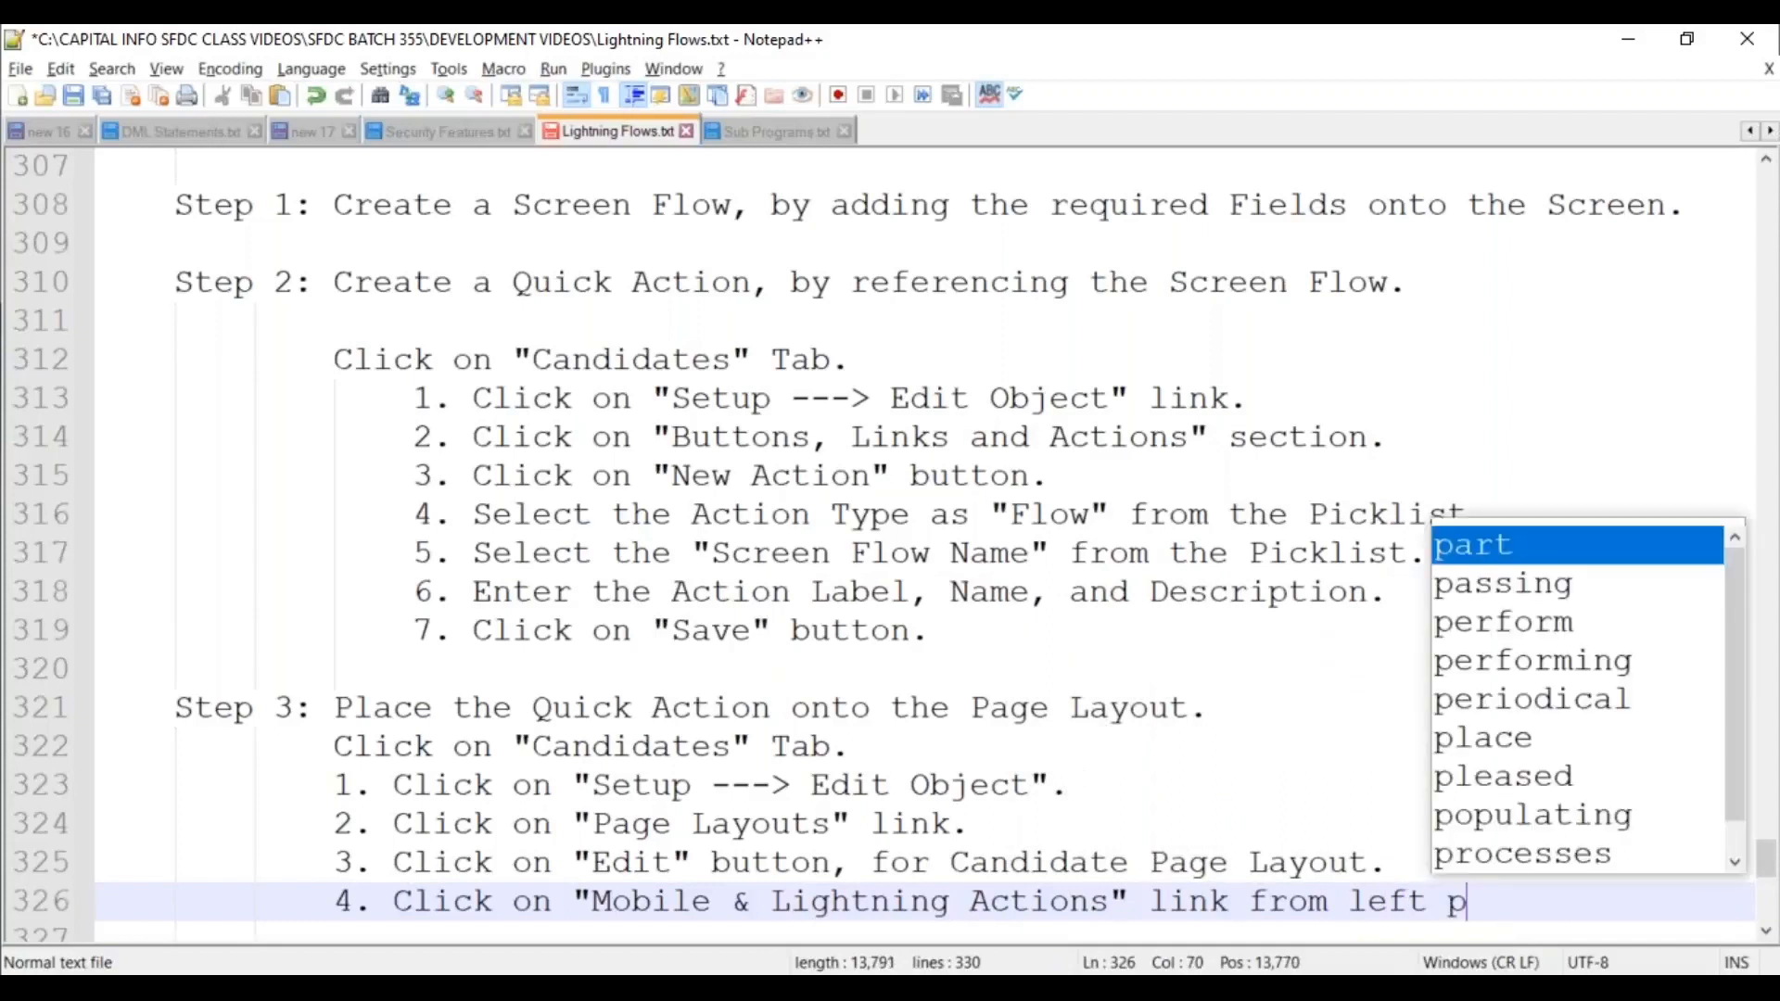
text(anel of "A)
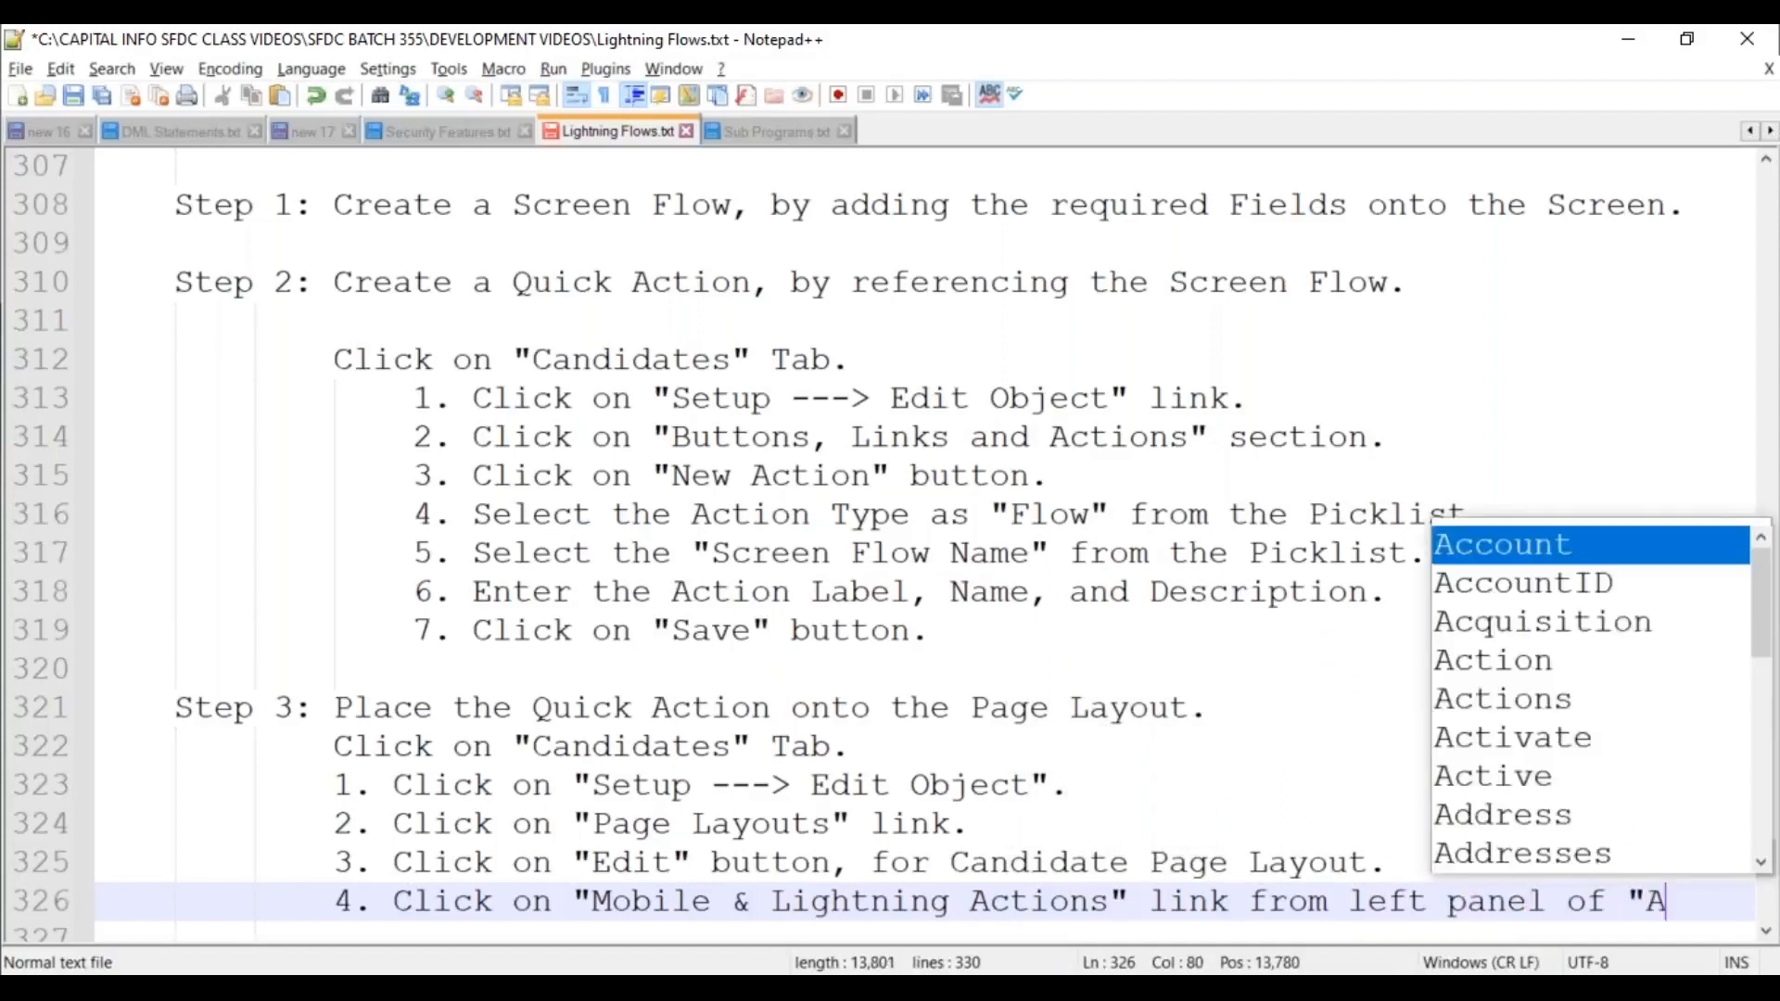
text(lways )
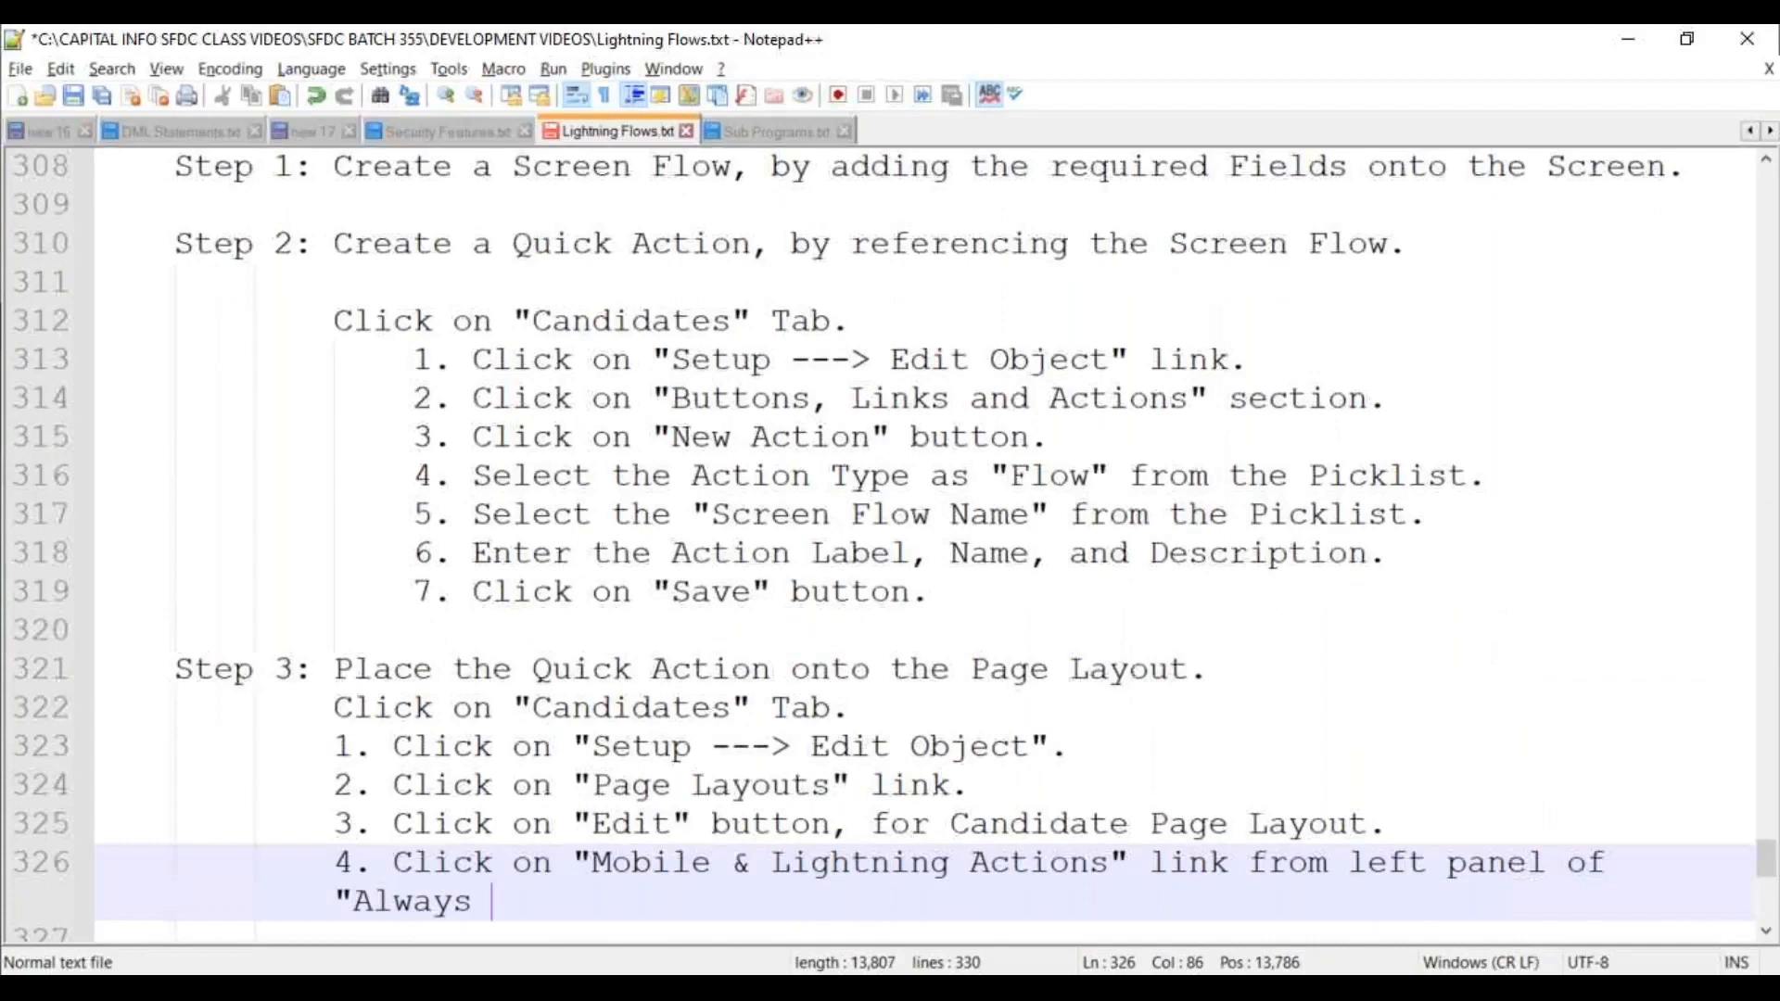
text(Visible C)
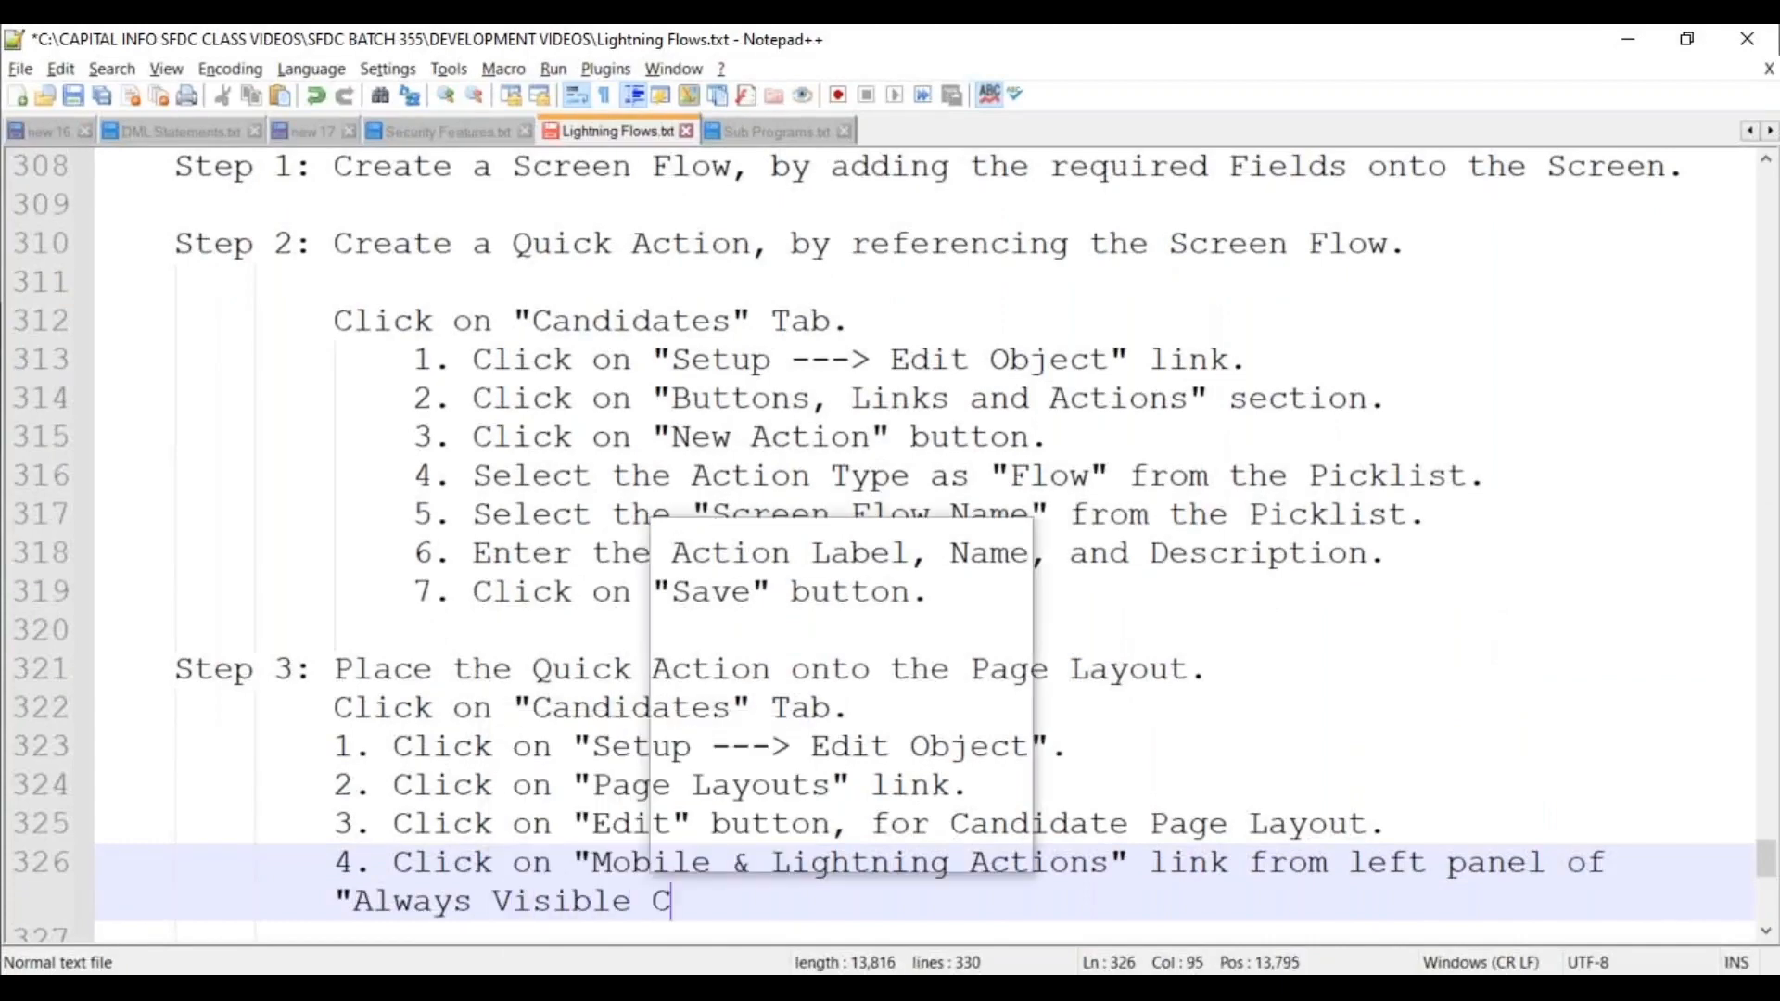
text(ontrol".)
key(Up)
key(End)
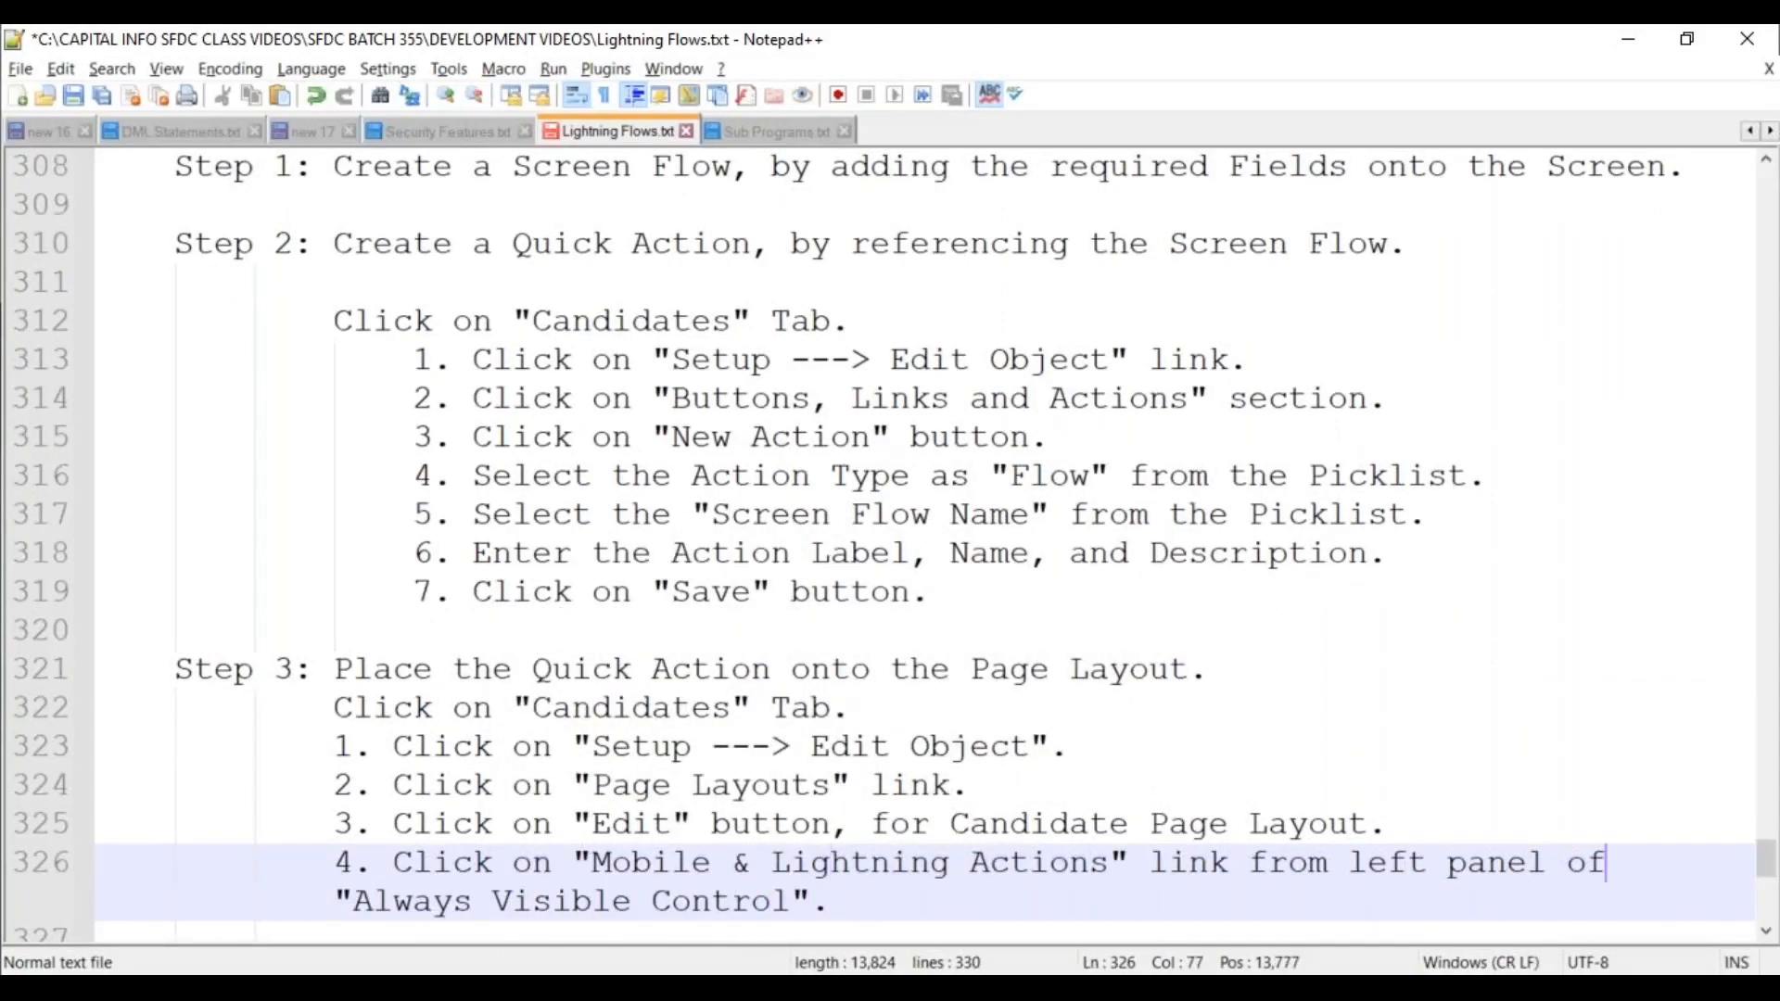
key(Return)
key(Tab)
key(End)
key(Return)
key(BackSpace)
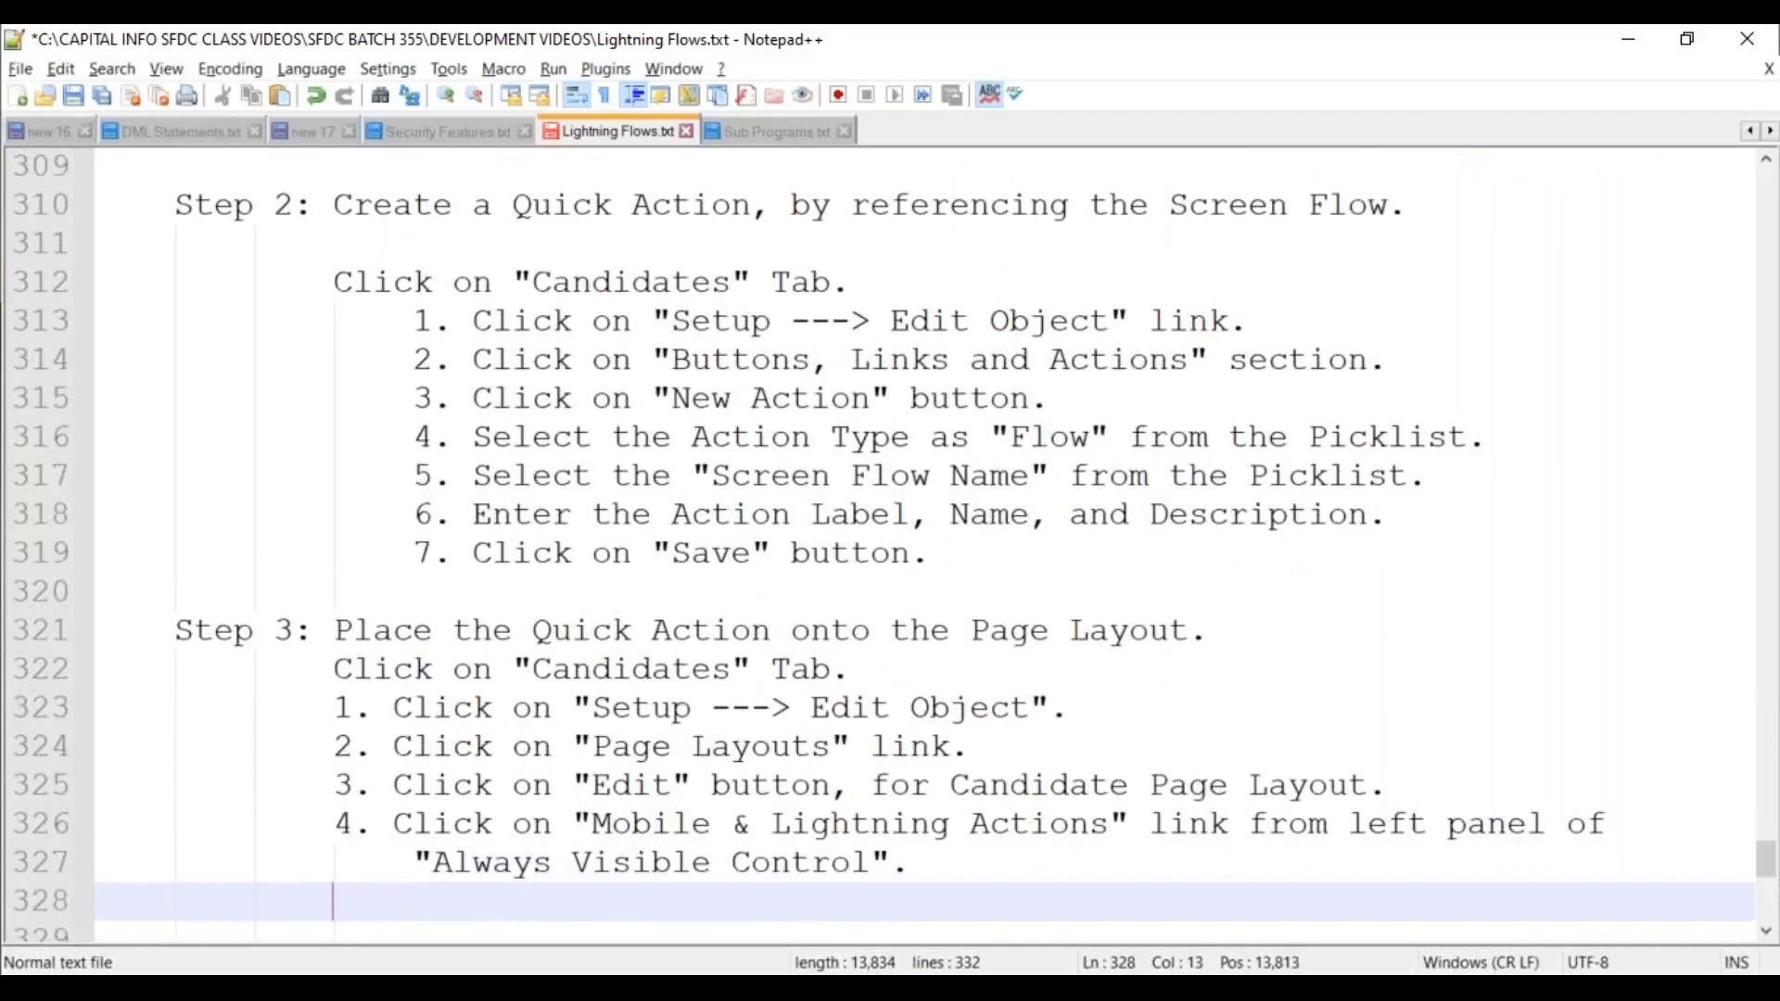
Add substep 5: drag-and-drop the Newly Created Quick Action onto the "Lightning Actions" section, wrapped and indented.
text(5. Place the B)
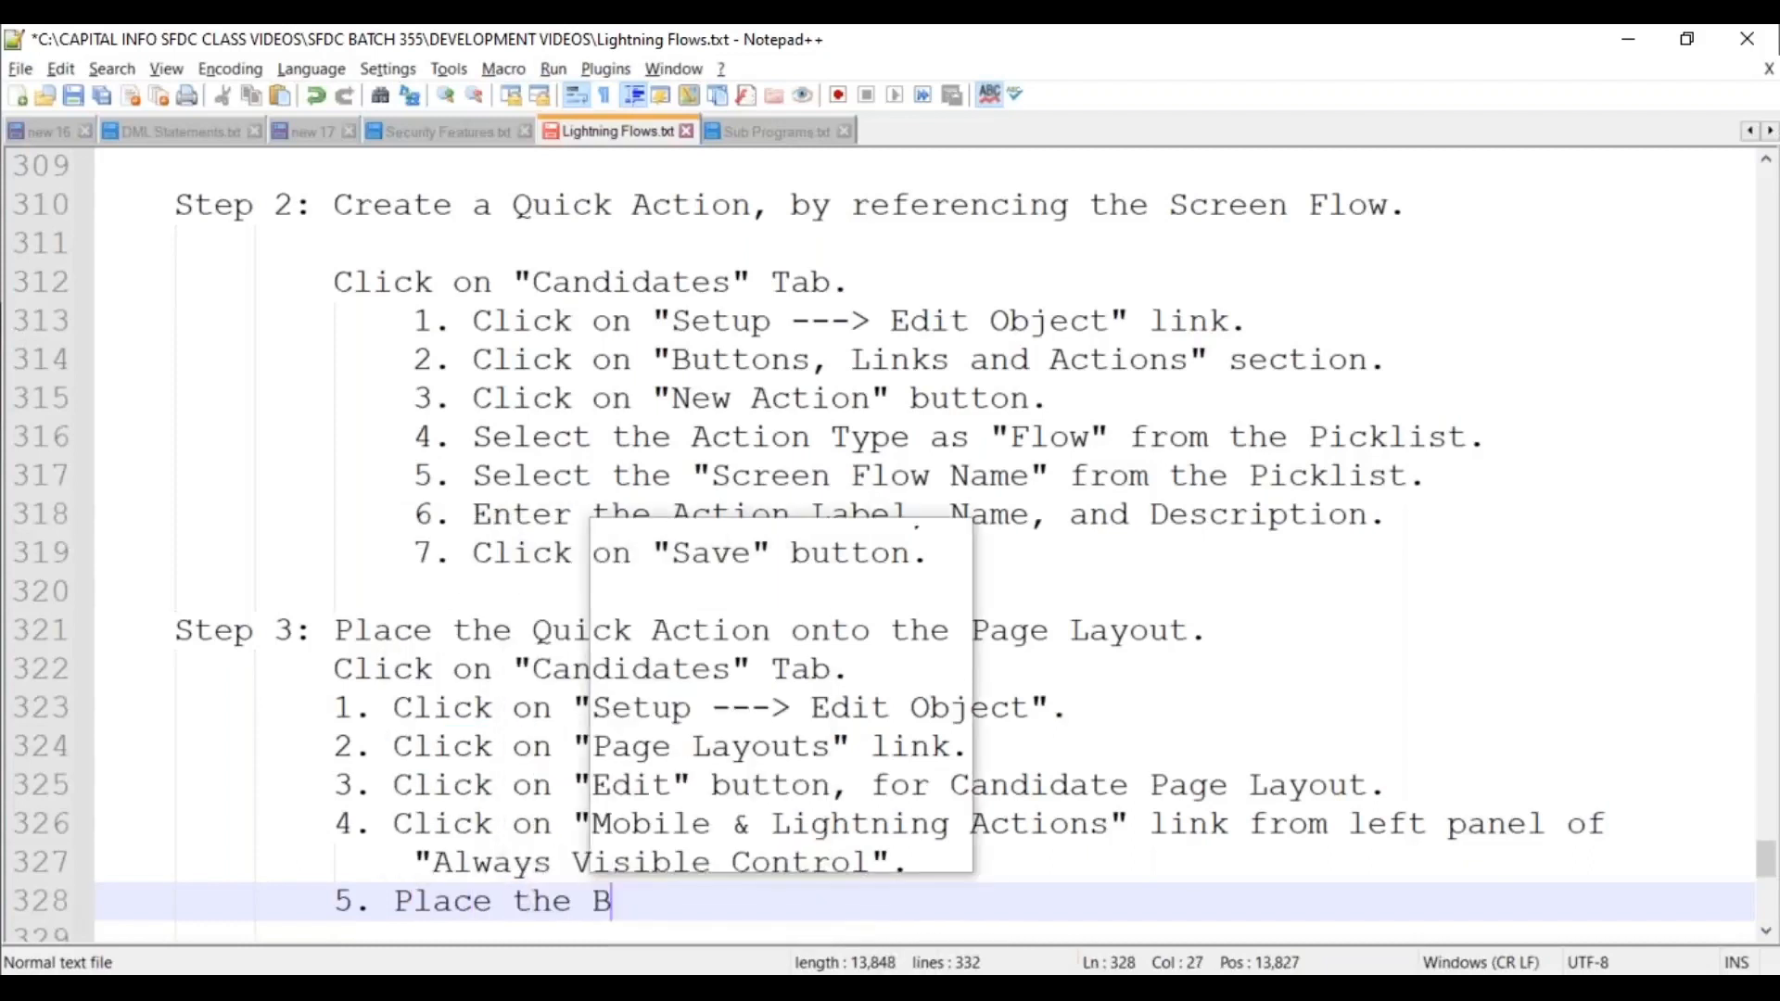
key(BackSpace)
text(Newl)
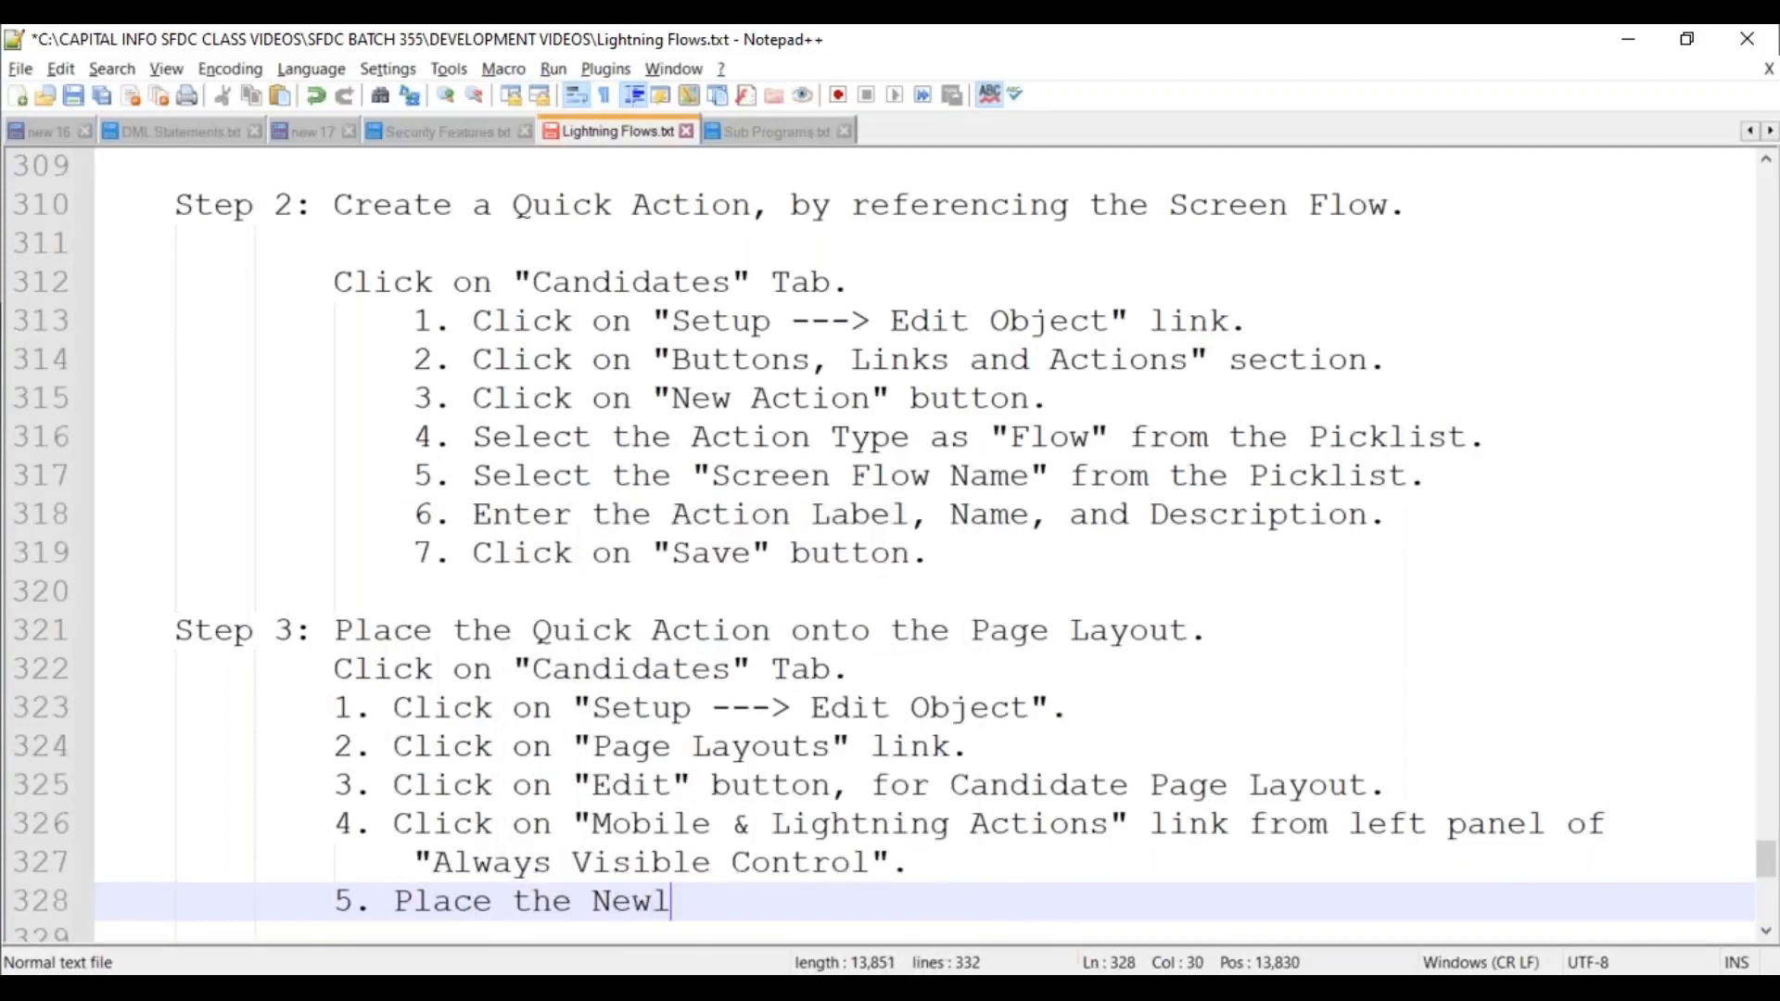
text(y Crea)
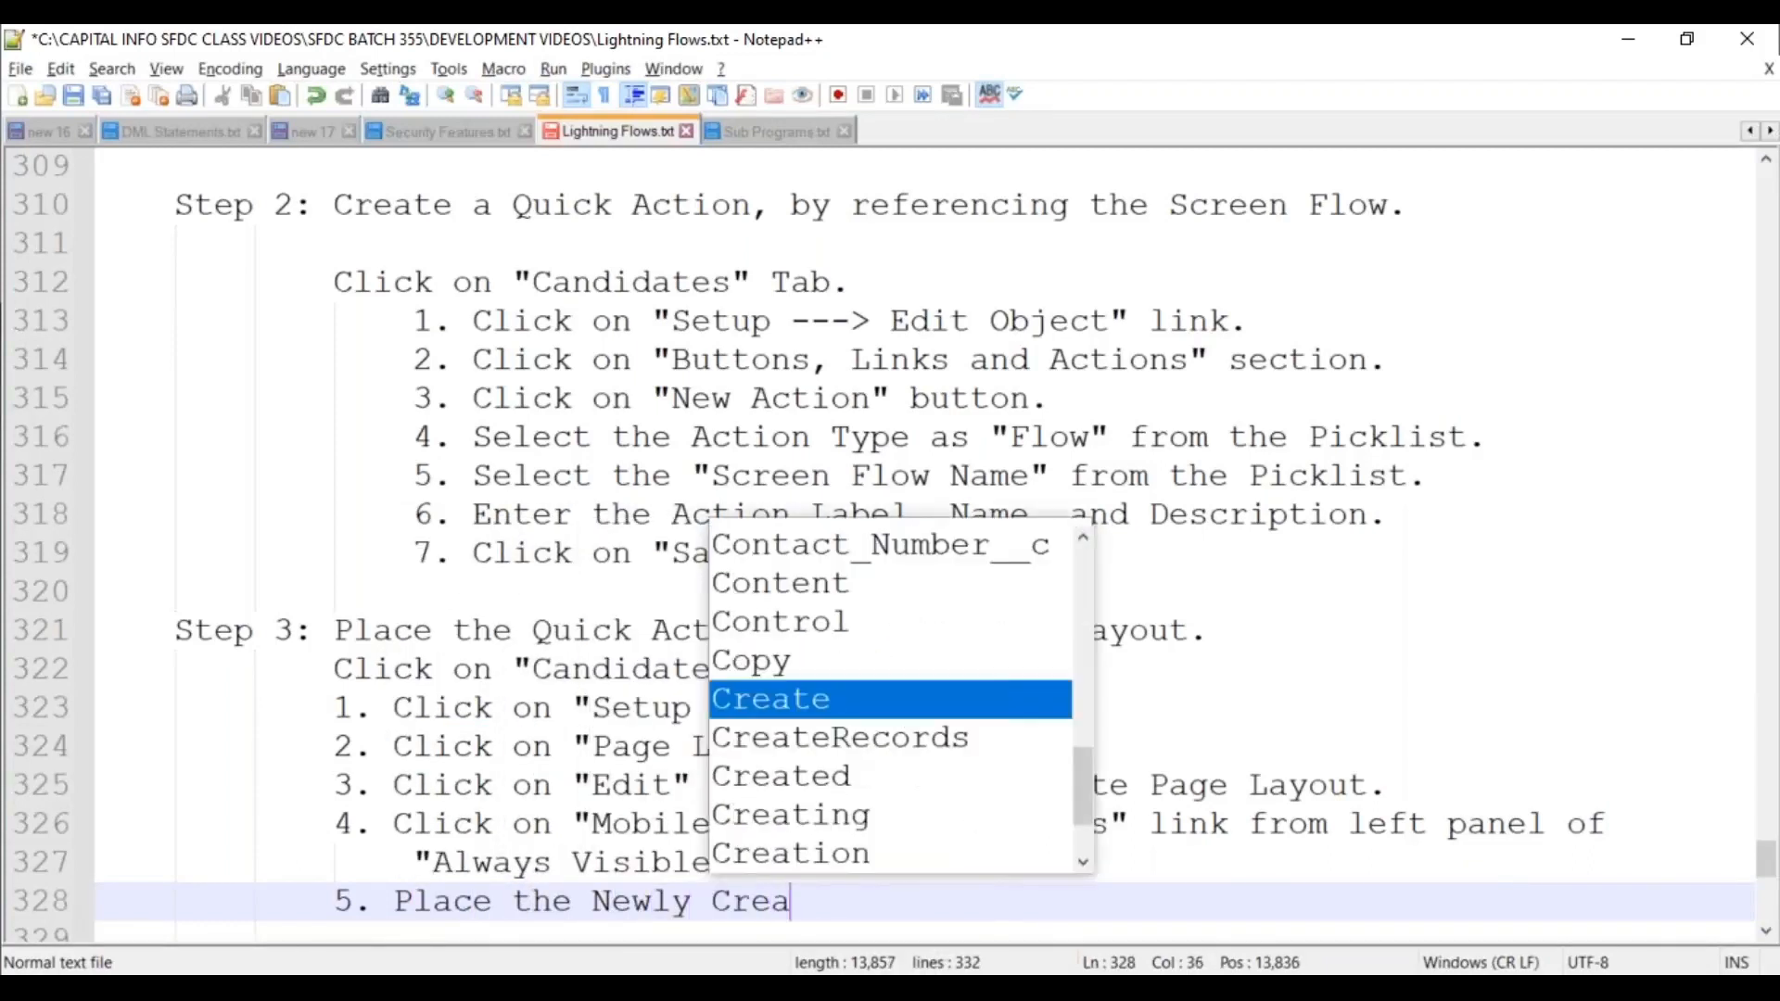
text(ted Quick)
key(Escape)
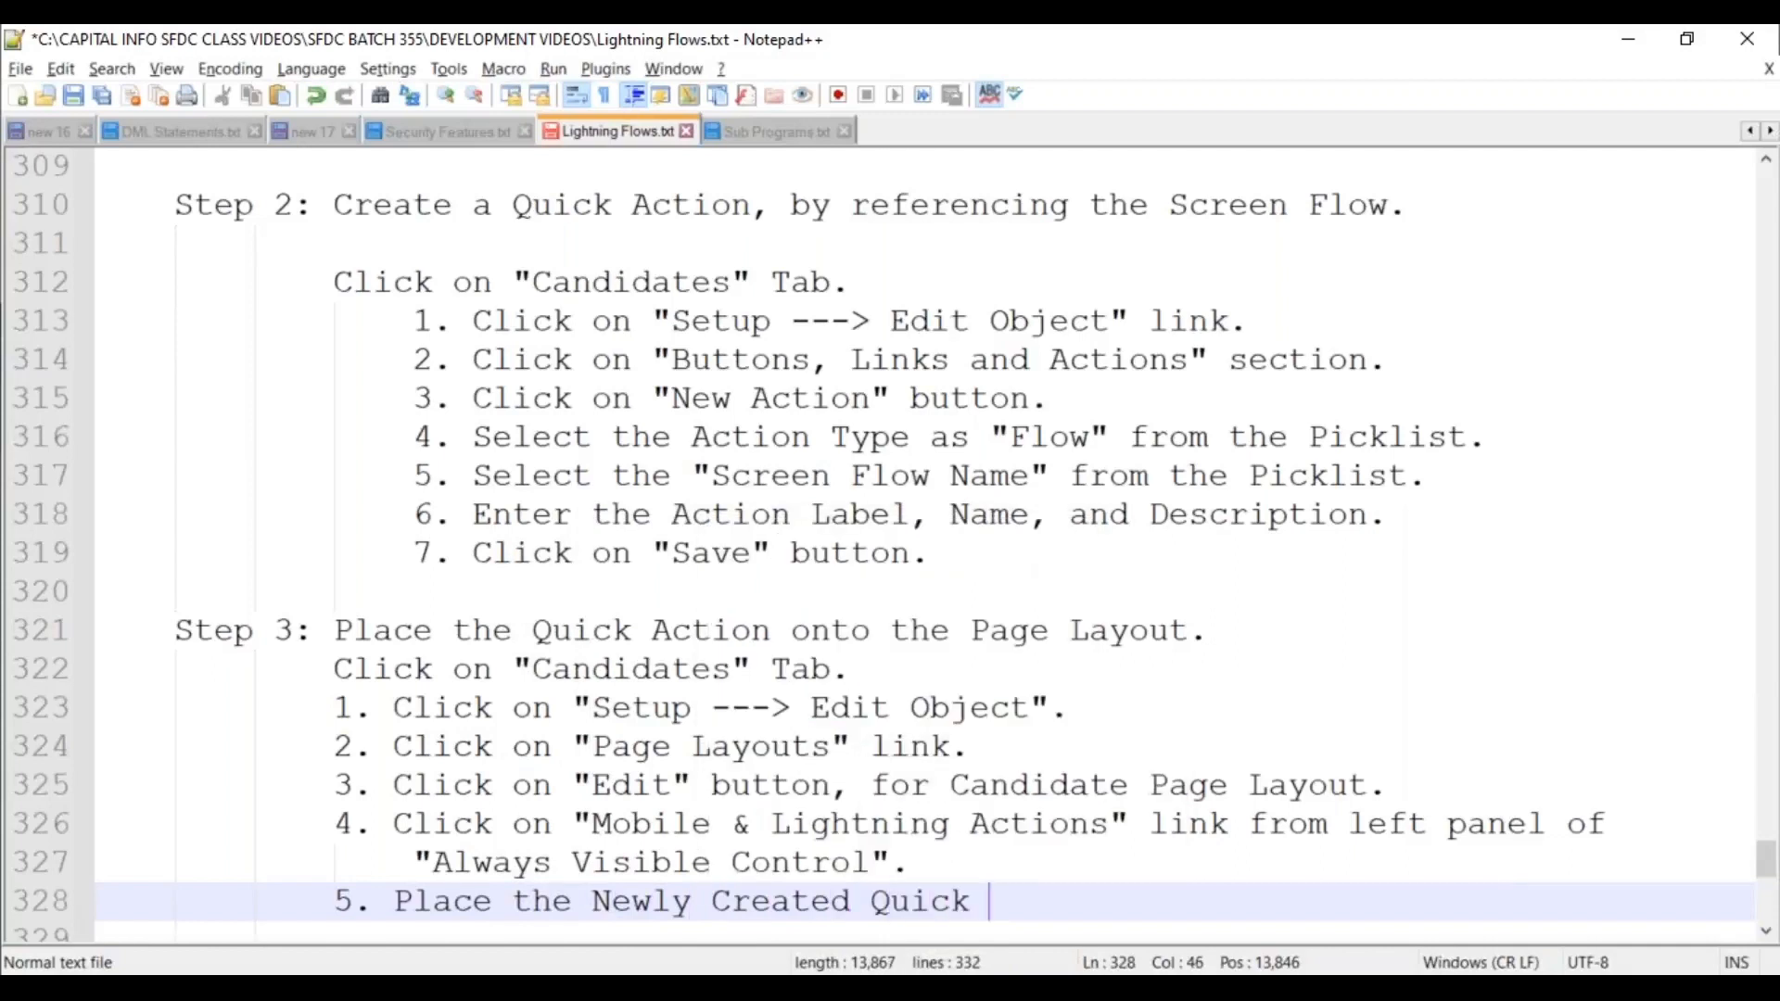
text(Actions ont)
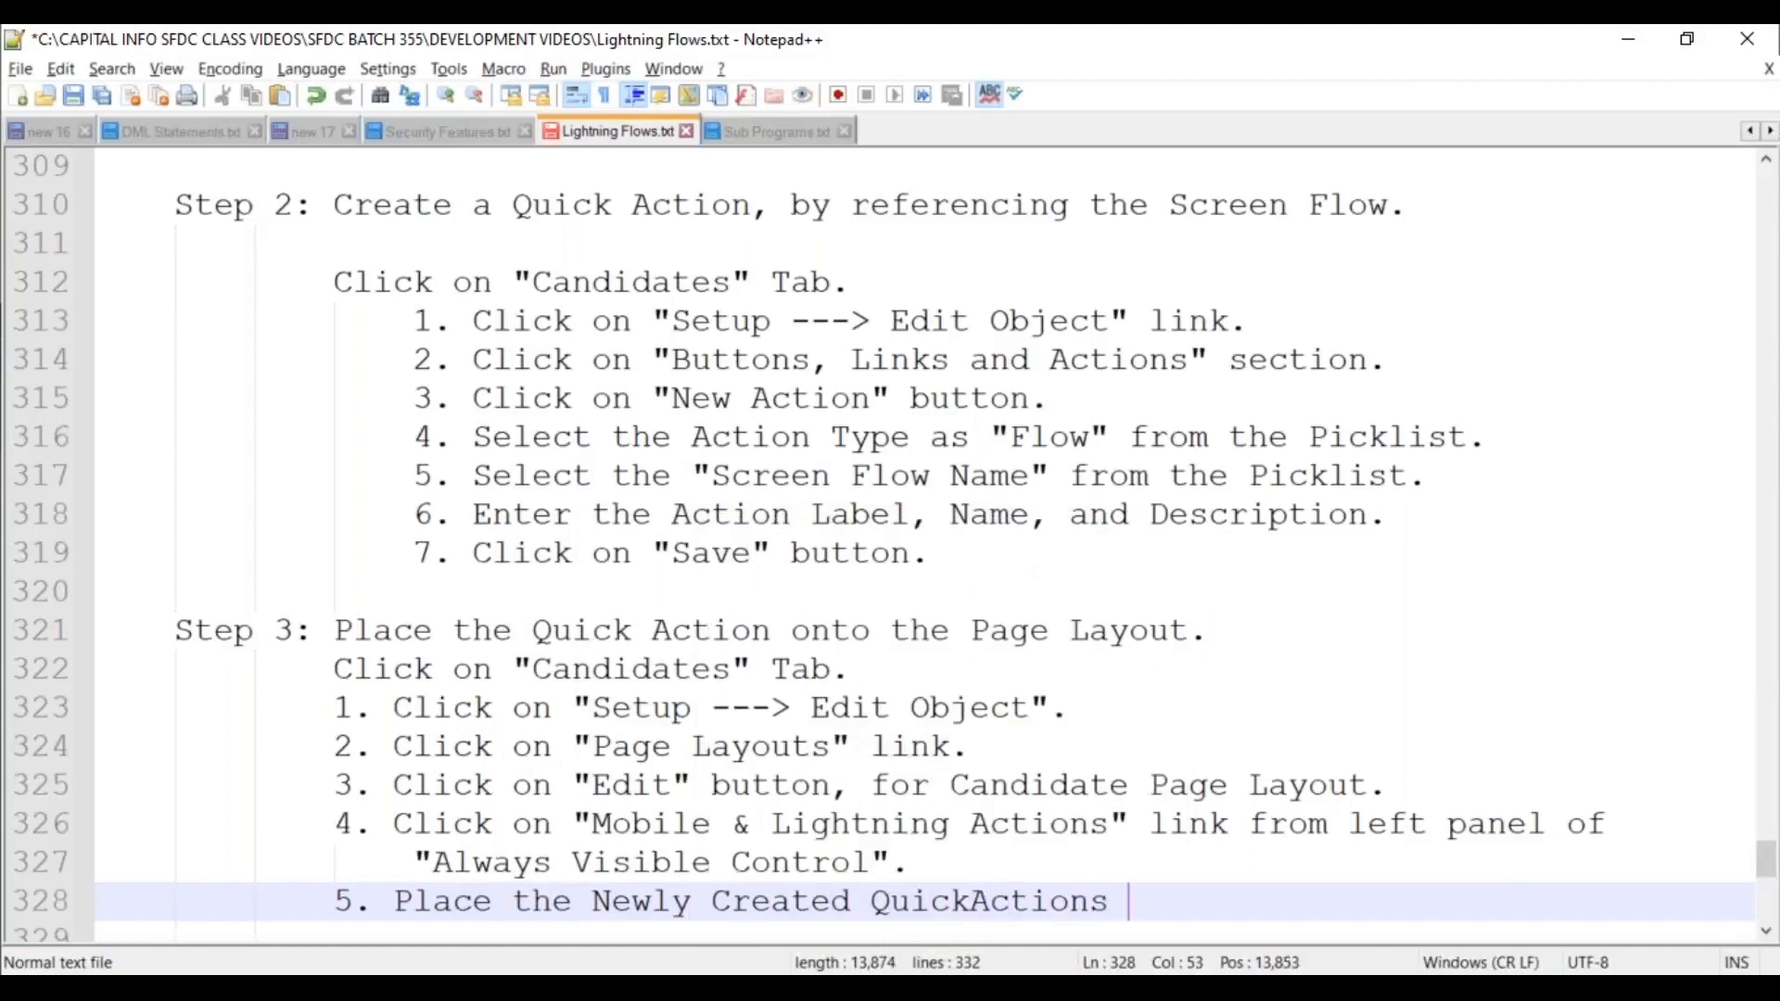
key(BackSpace)
key(BackSpace)
key(BackSpace)
key(BackSpace)
key(BackSpace)
text(onto the )
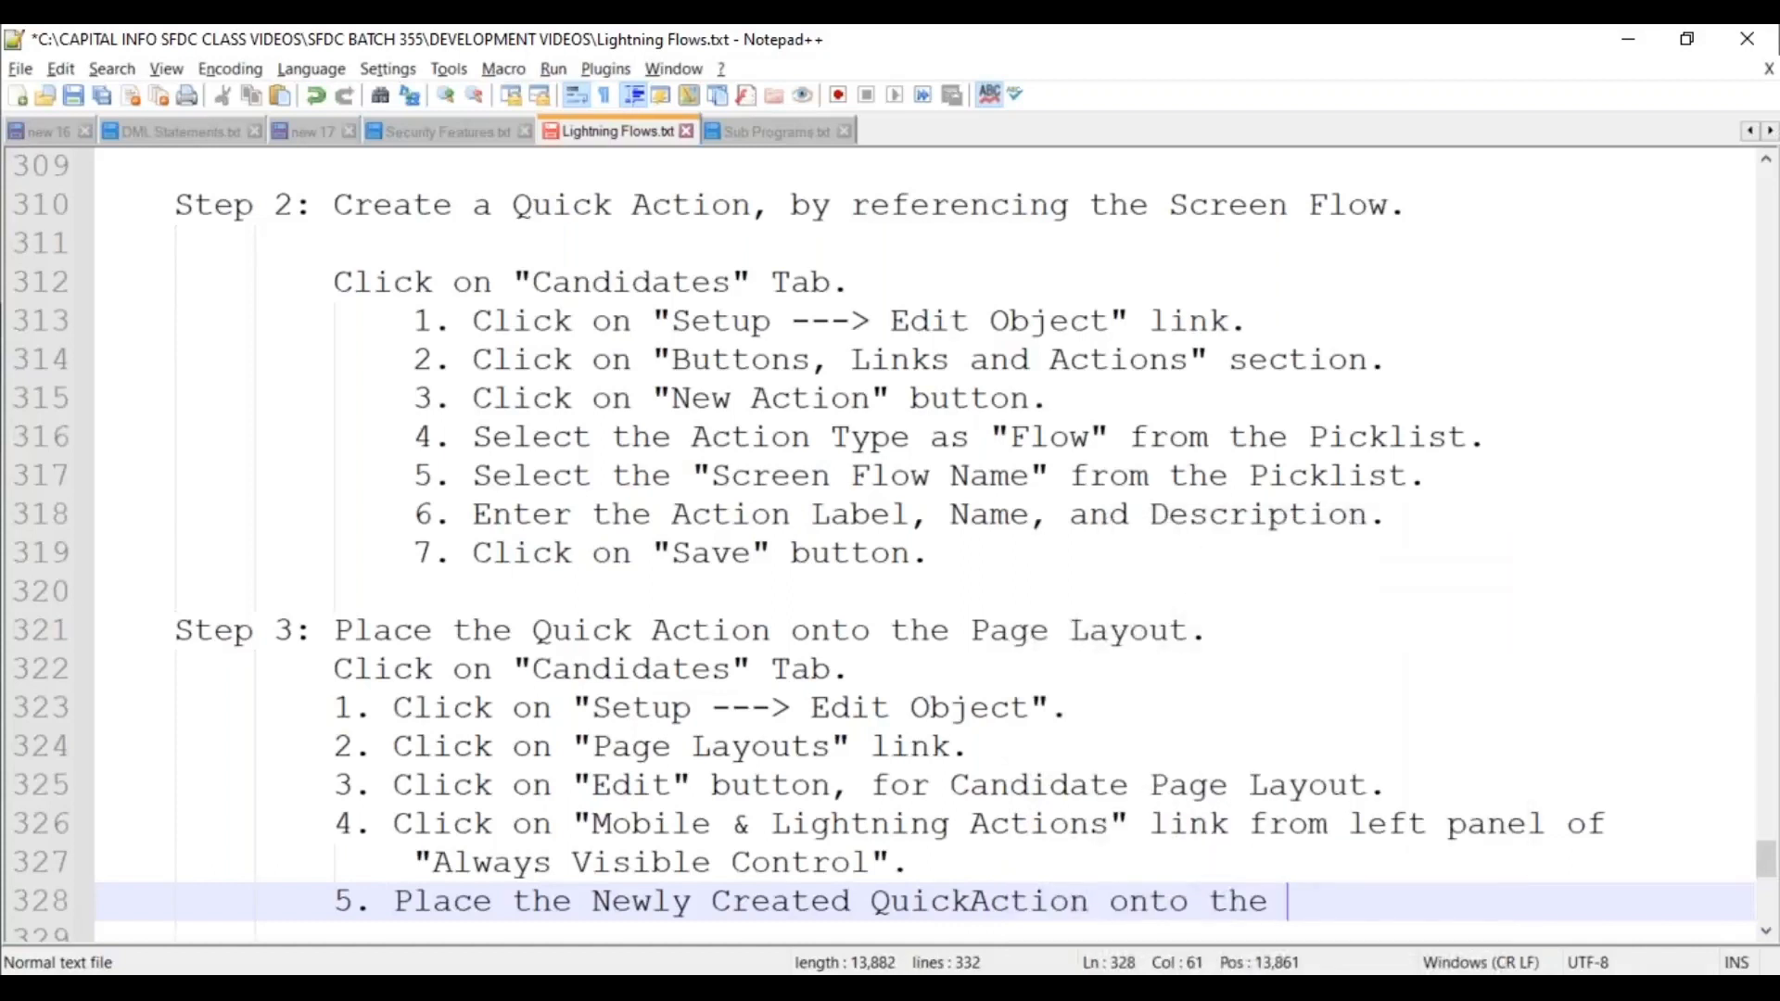
text("Mobi)
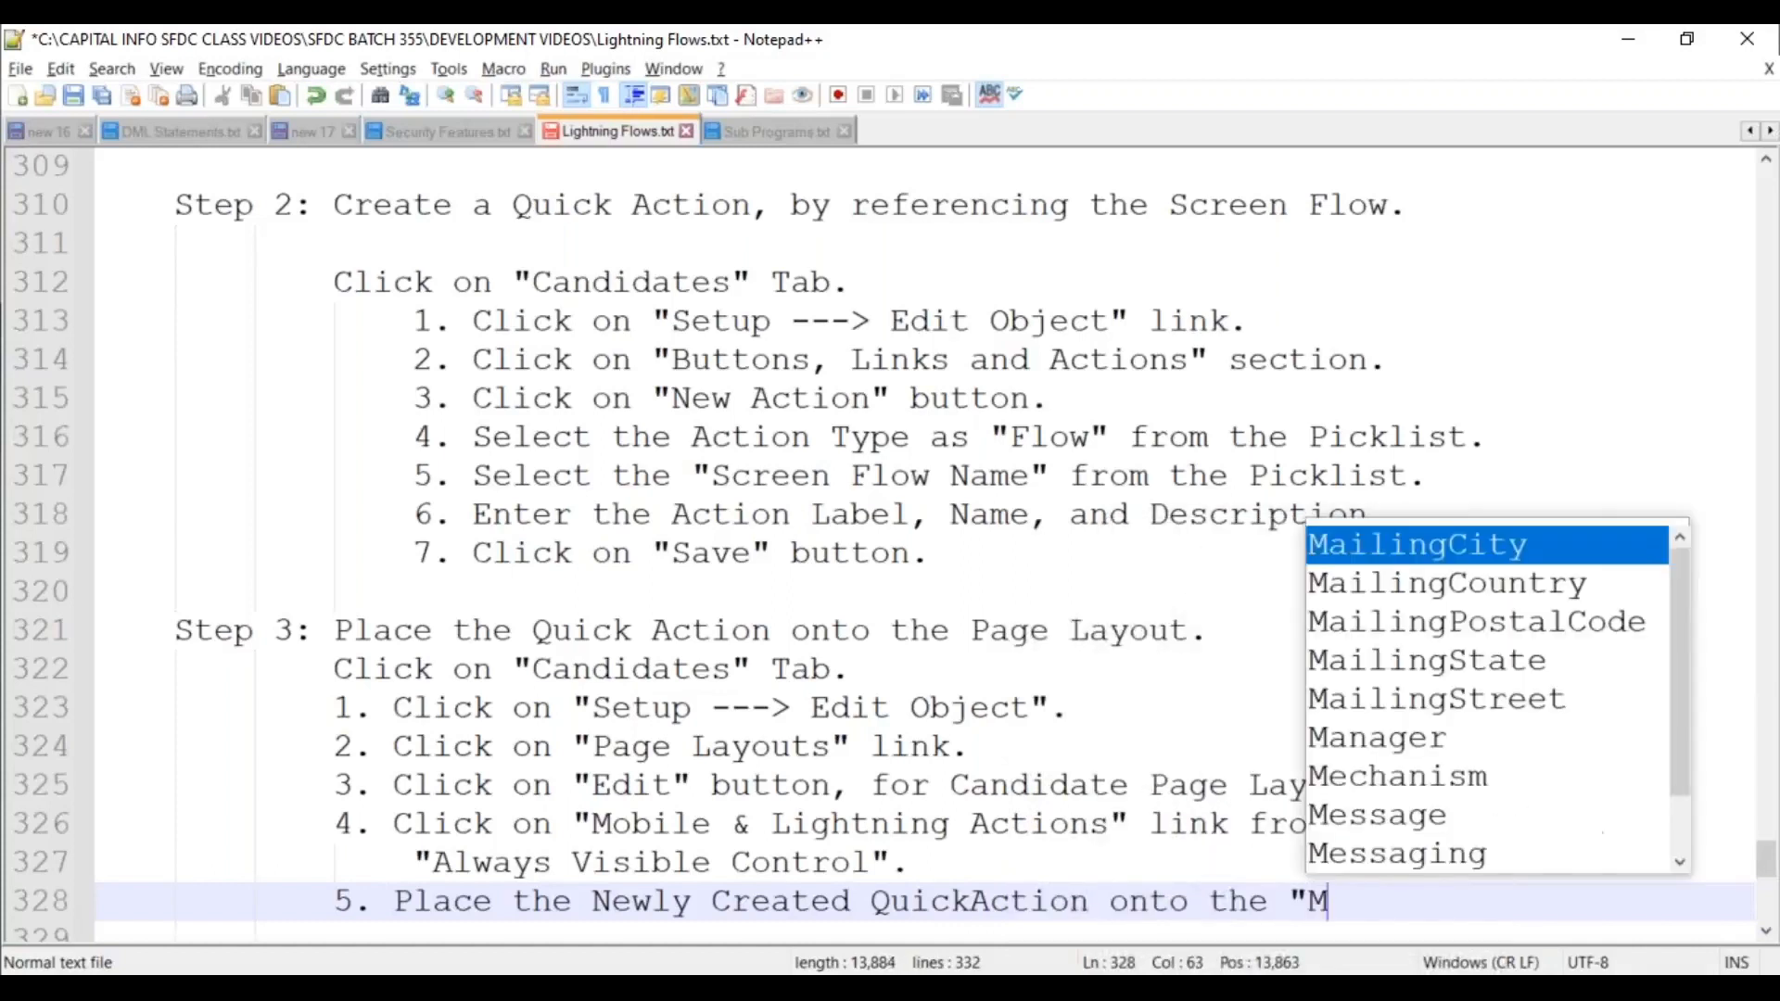
key(BackSpace)
key(BackSpace)
key(BackSpace)
key(BackSpace)
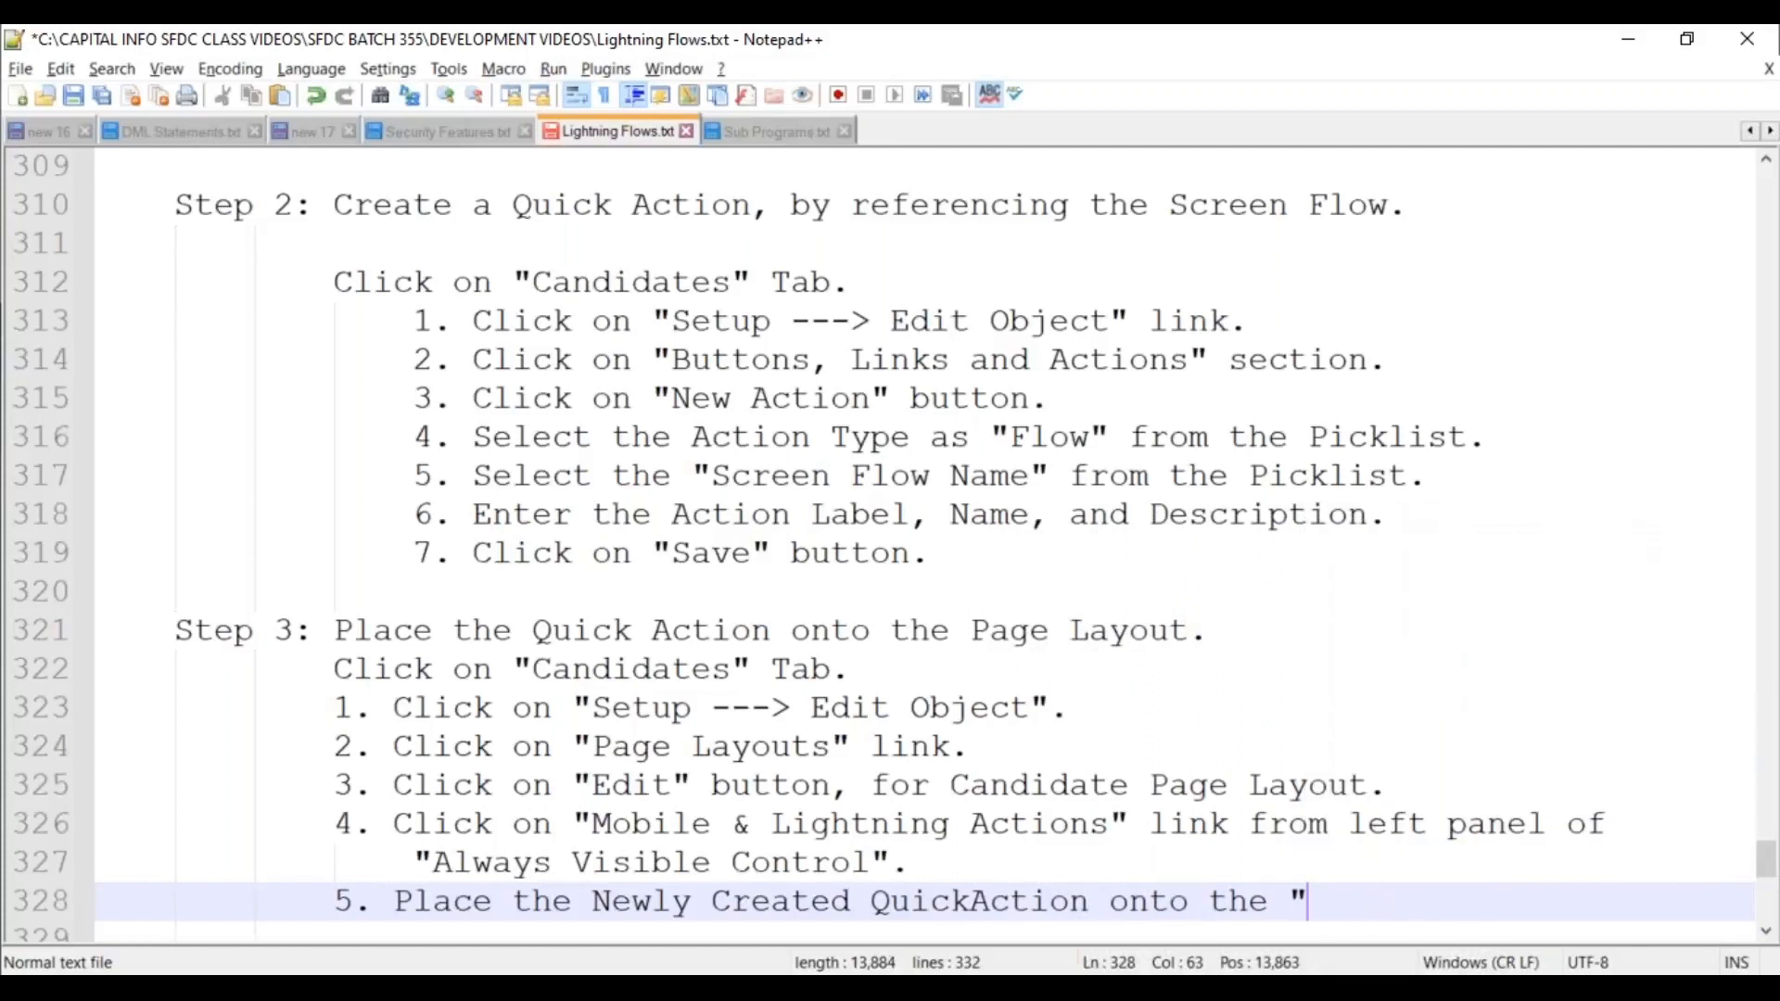
text(Lightning Actions" sec)
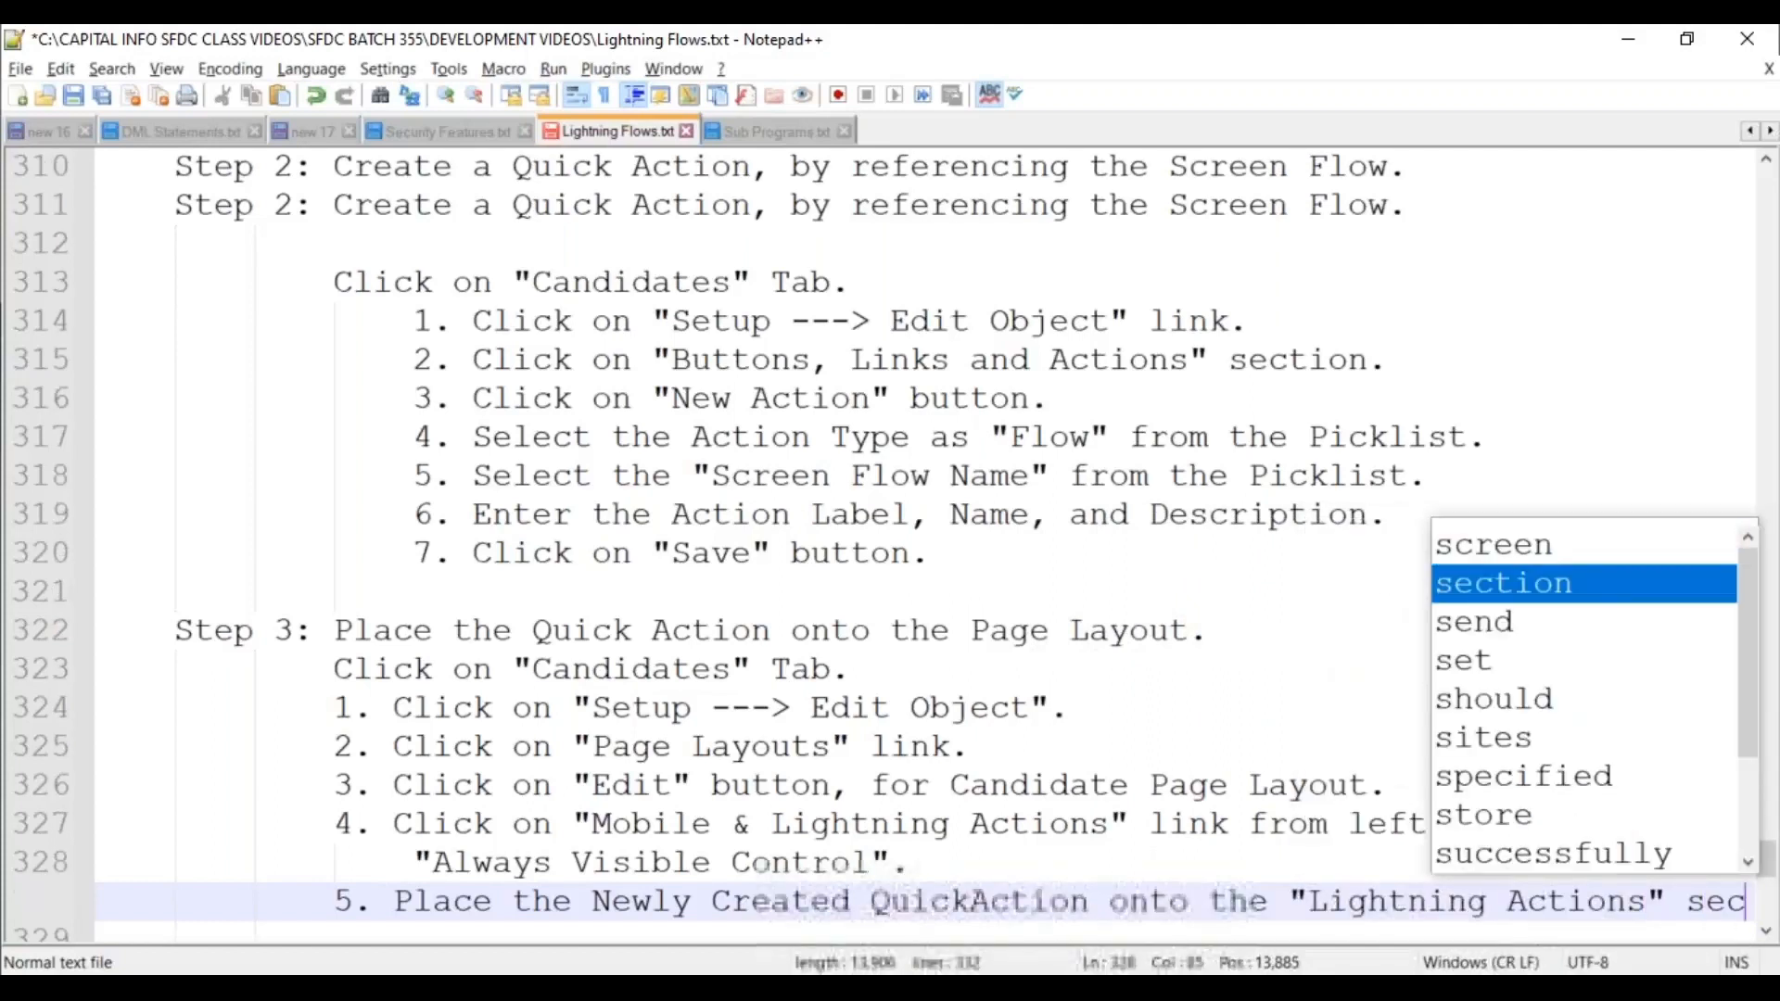
text(tion, by using )
text(Dea)
key(BackSpace)
key(BackSpace)
text(ra)
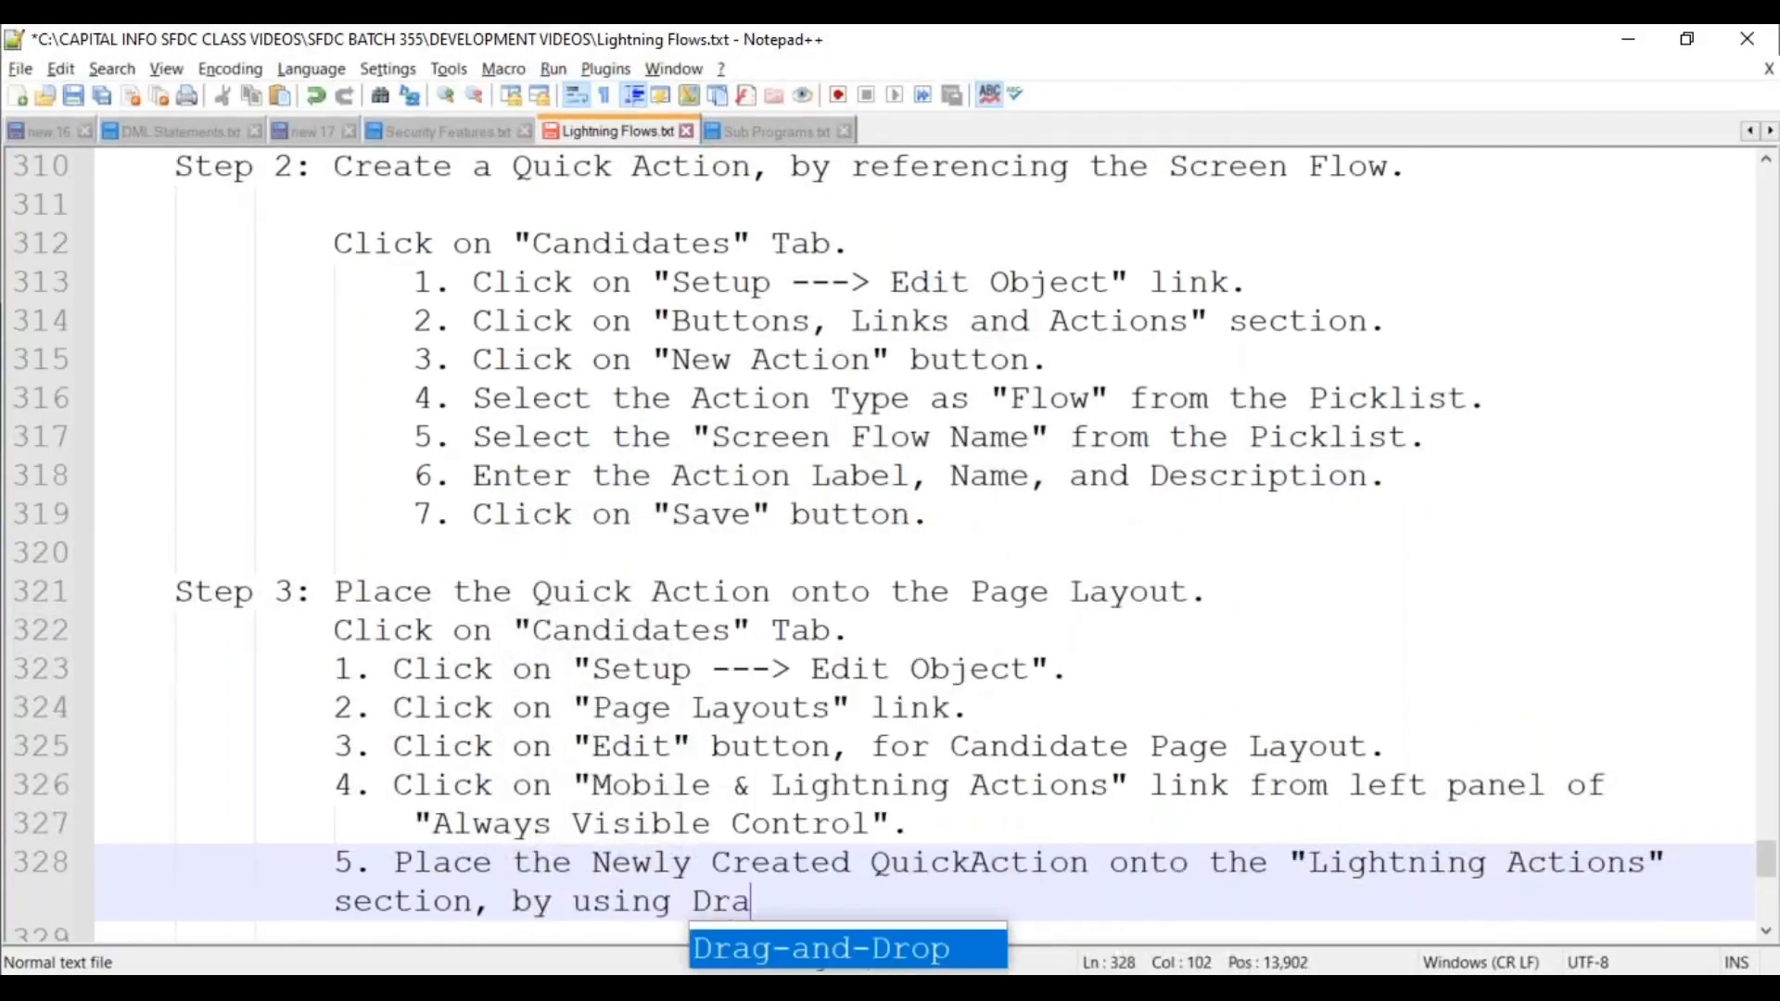
key(Return)
text(features.)
key(Up)
key(End)
key(Return)
key(Tab)
key(End)
Add substep 6 'Click on "Save" button.' and save the notes file.
key(Return)
text(6. Click on "Save" button.)
key(Return)
key(Return)
key(BackSpace)
key(BackSpace)
key(ctrl+s)
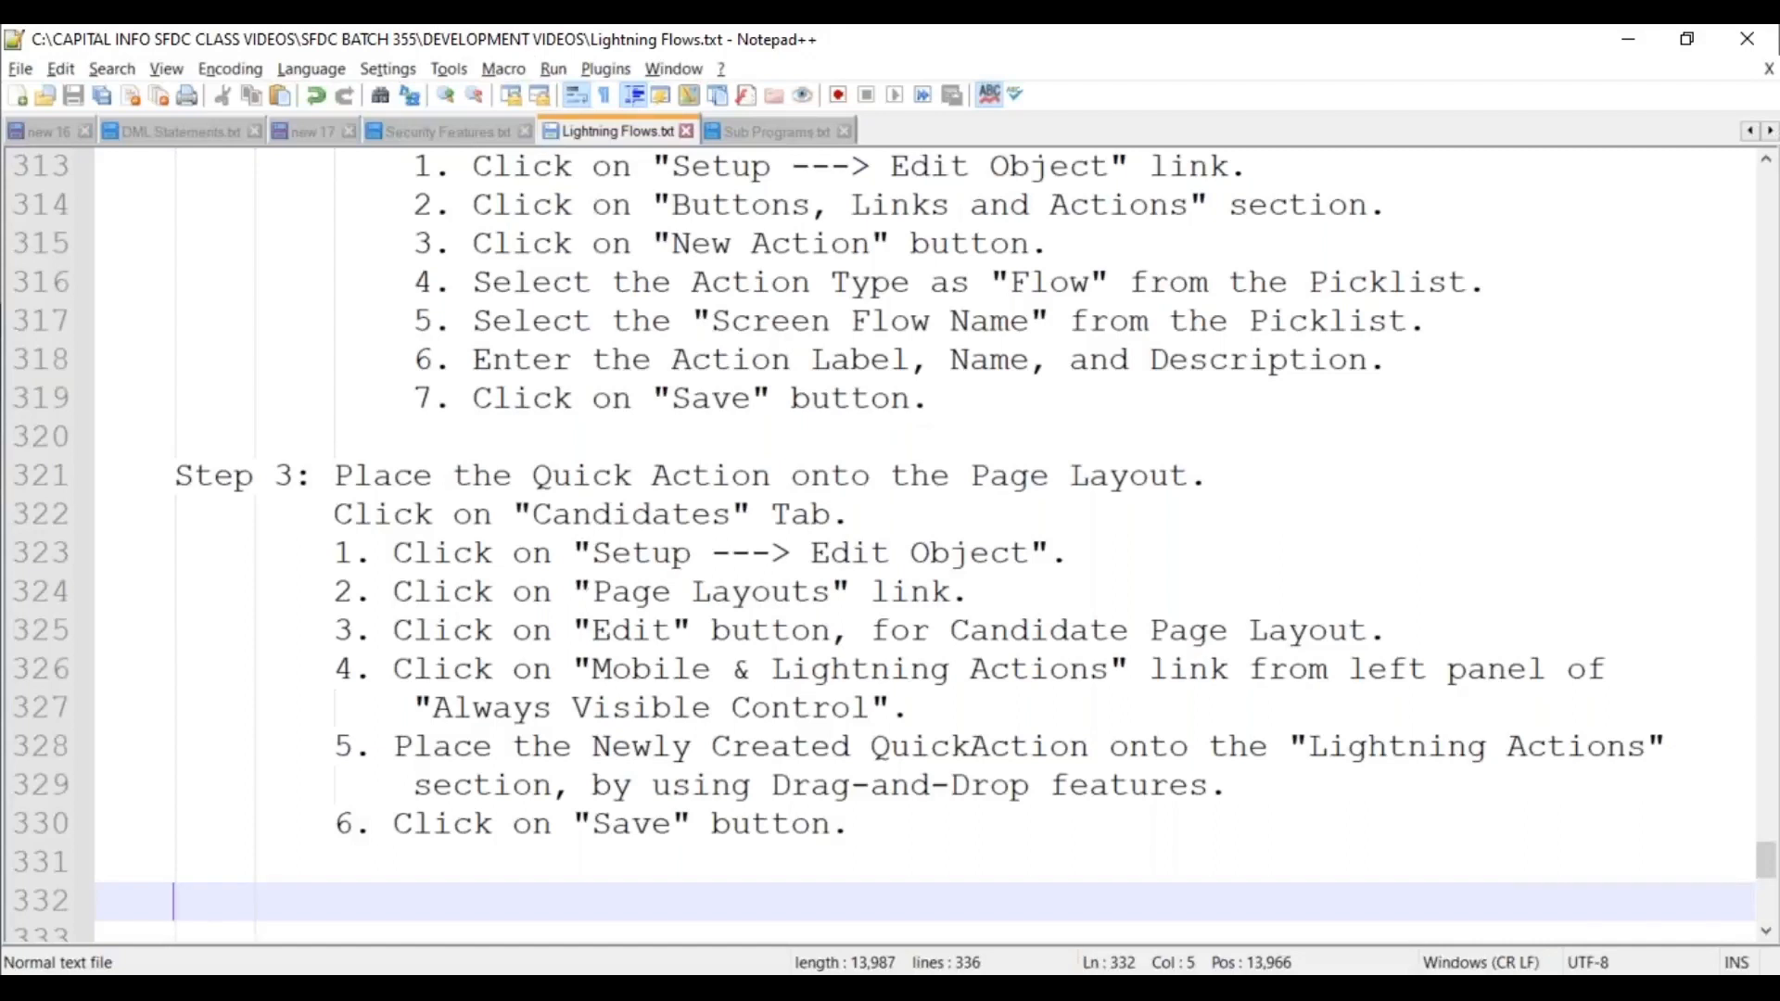
mouse_move(697, 620)
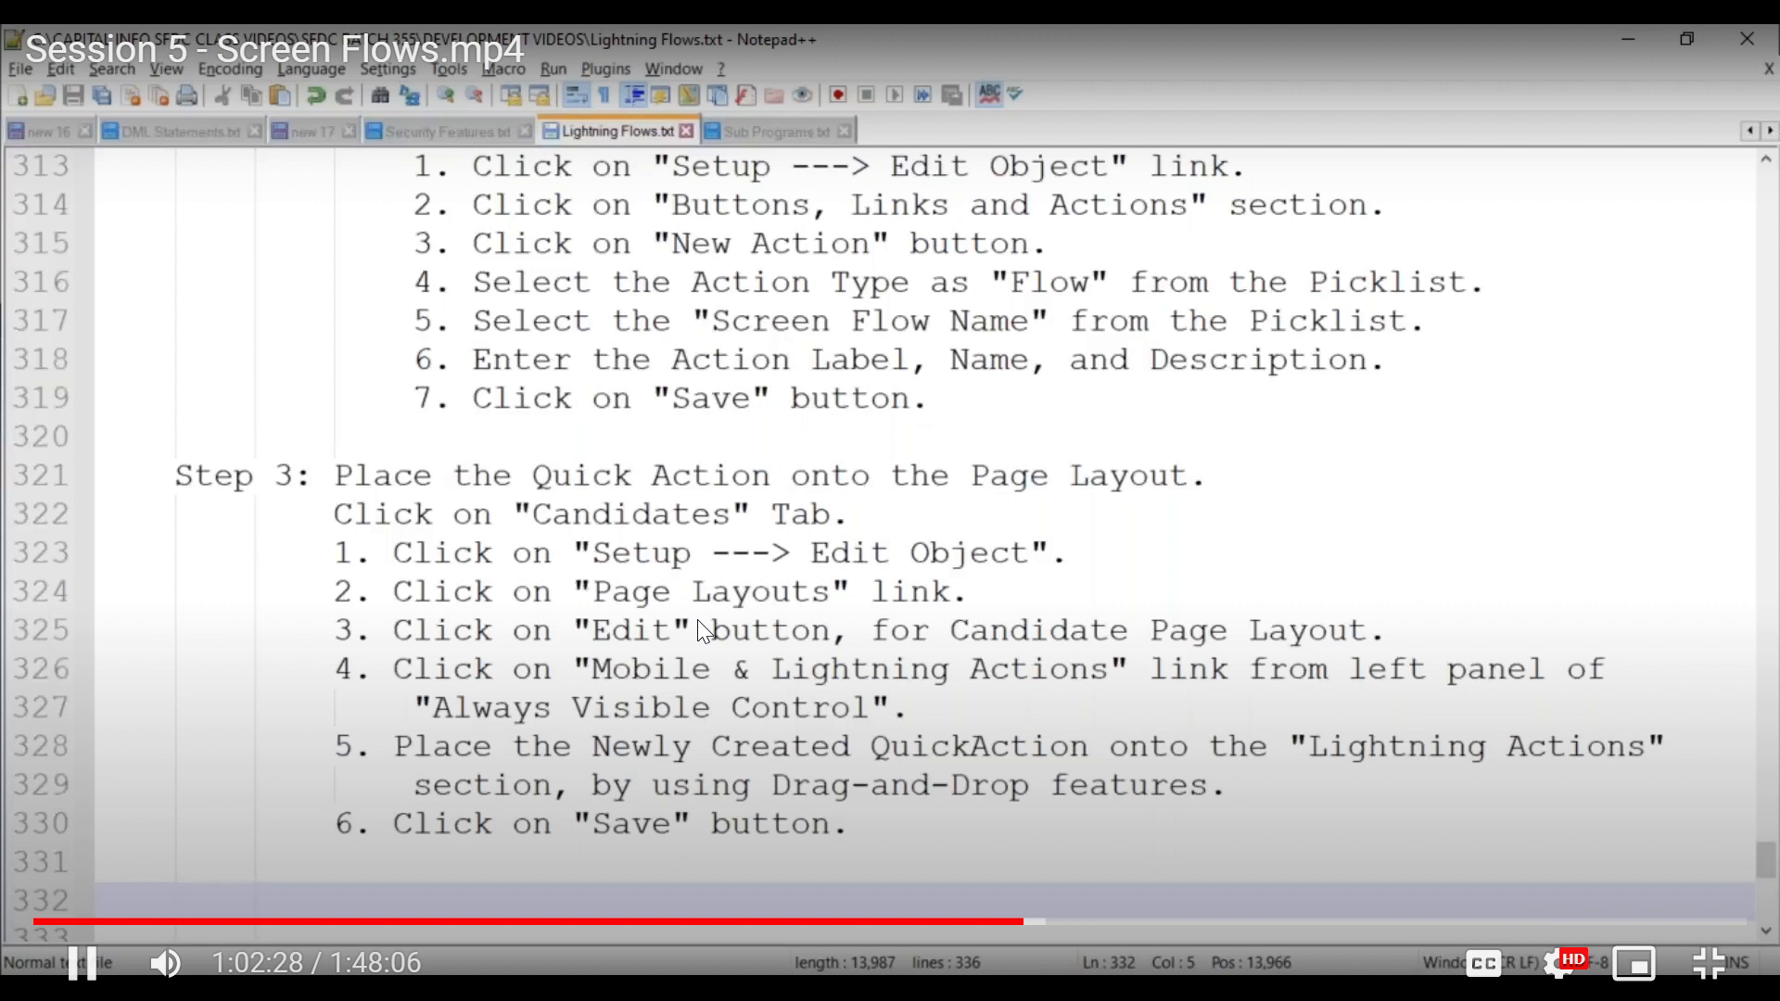
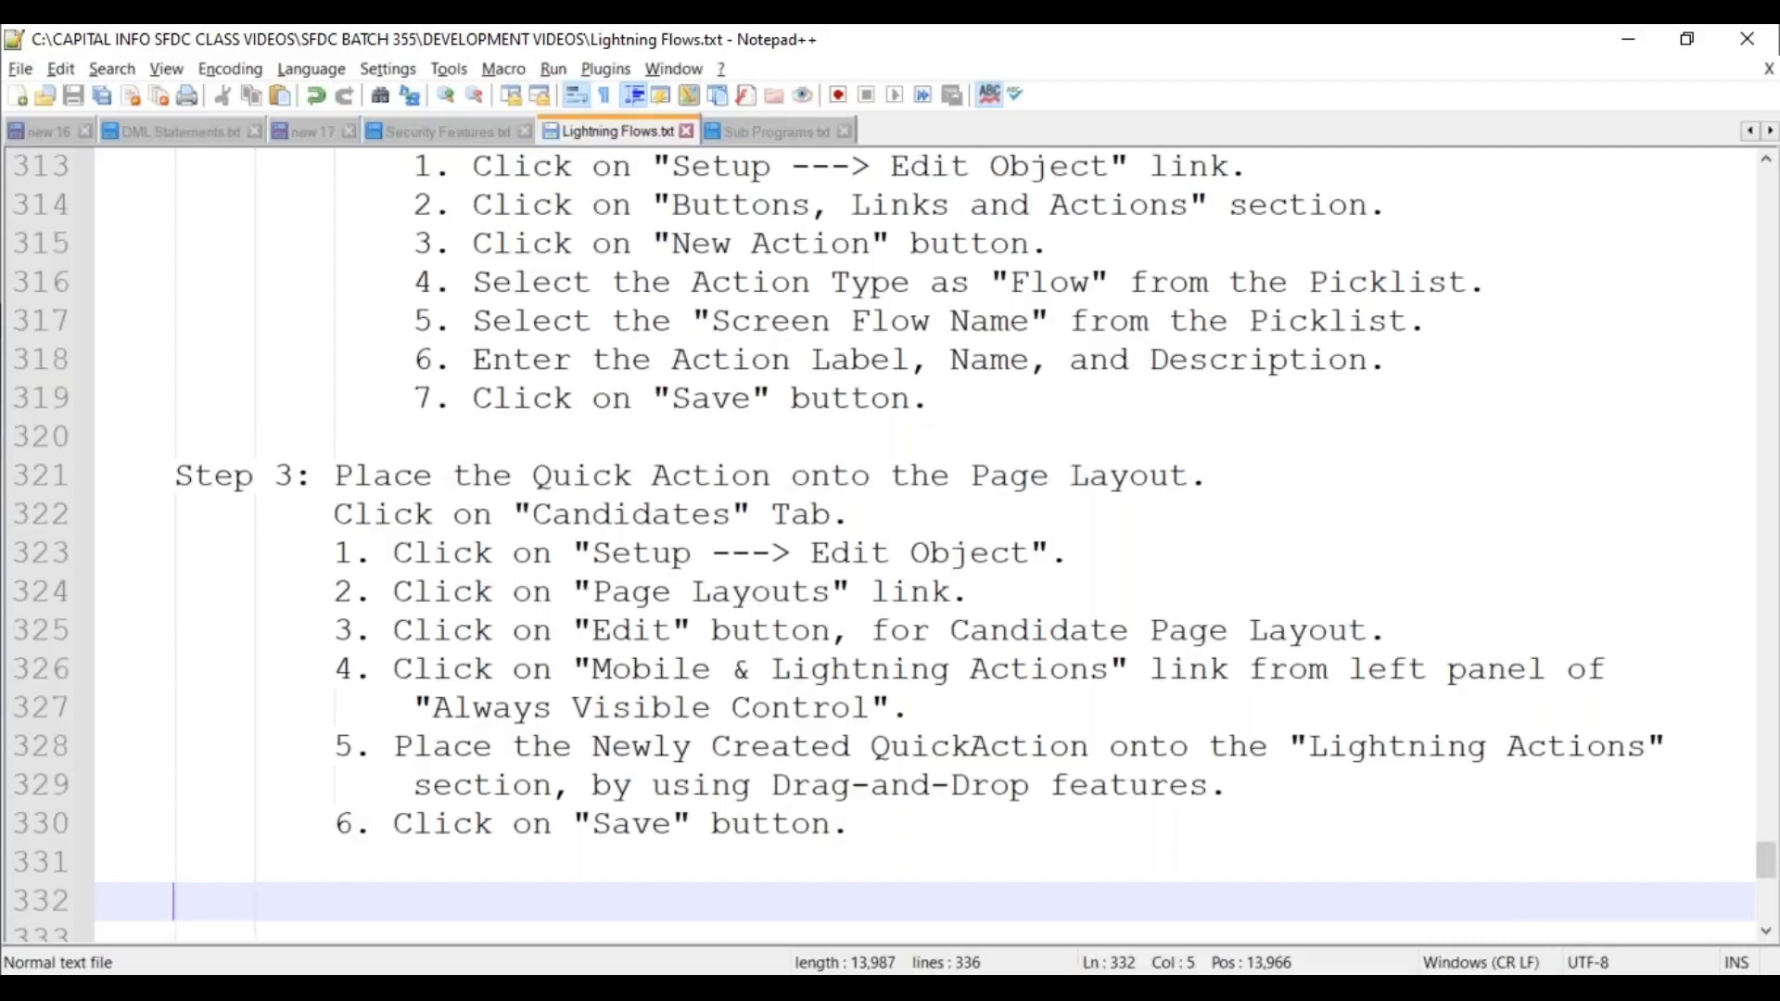
Add a 'UseCase:' heading underlined with ======== on line 332, indent the next line, and save.
click(1028, 77)
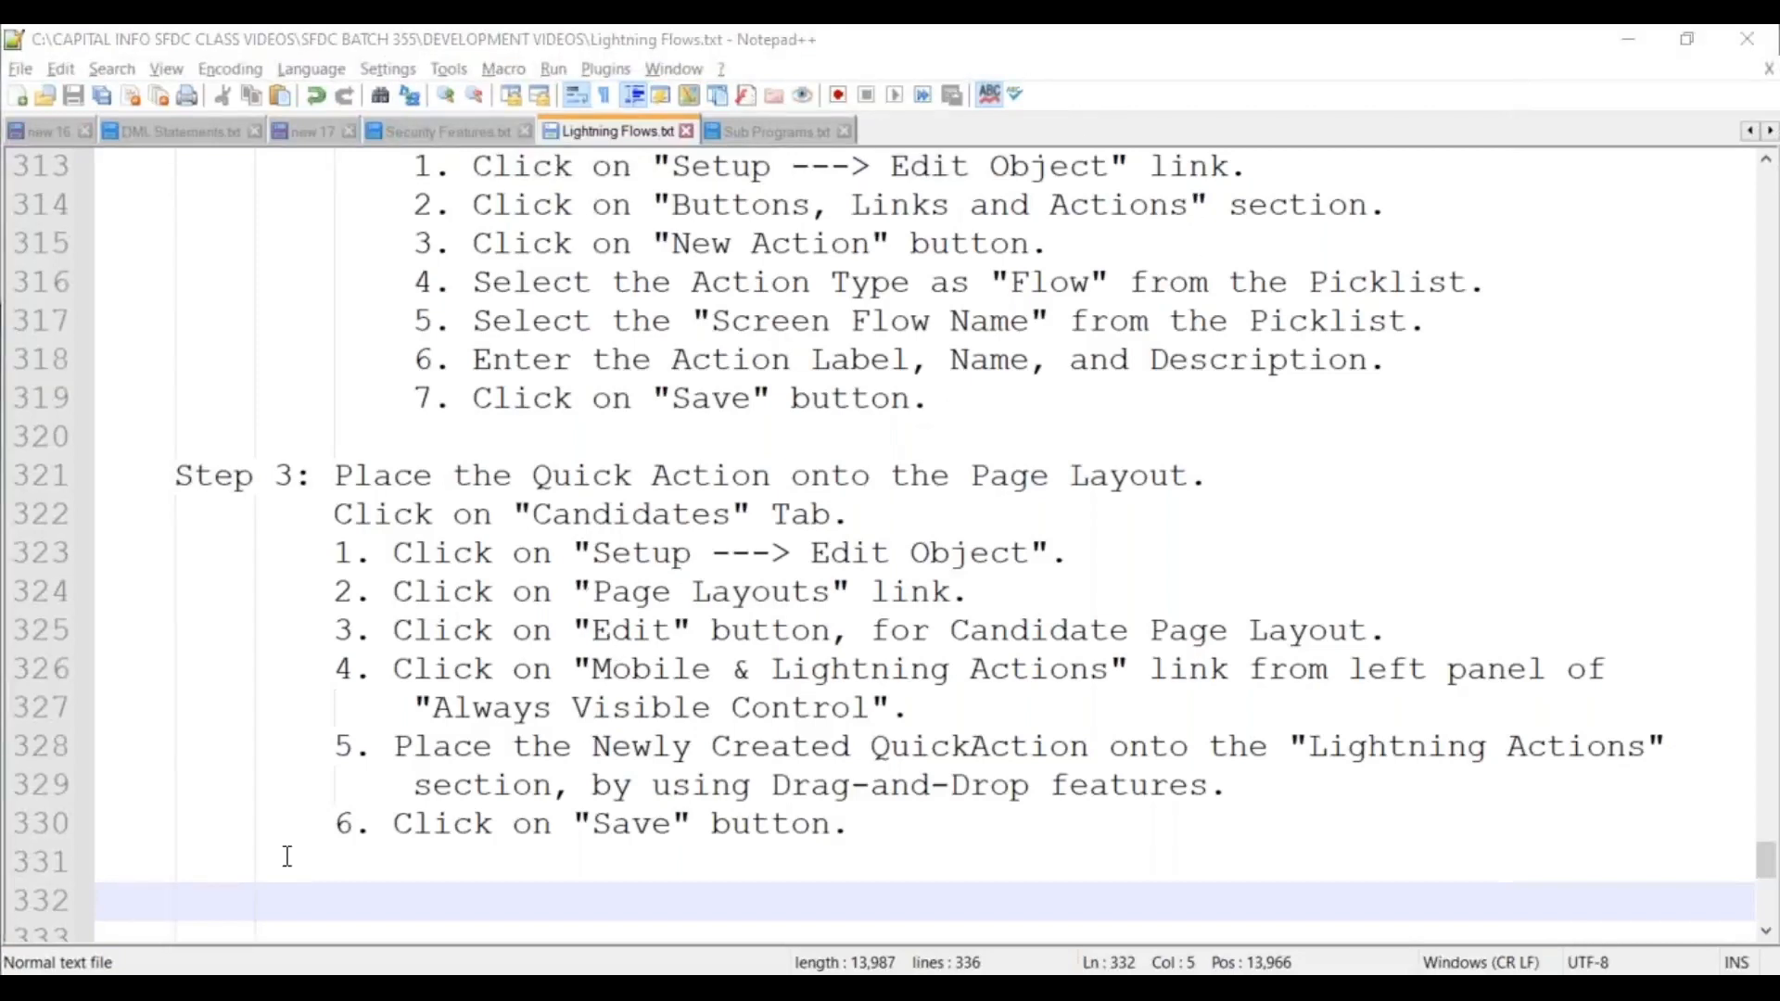
scroll(286, 847, down, 2)
click(125, 685)
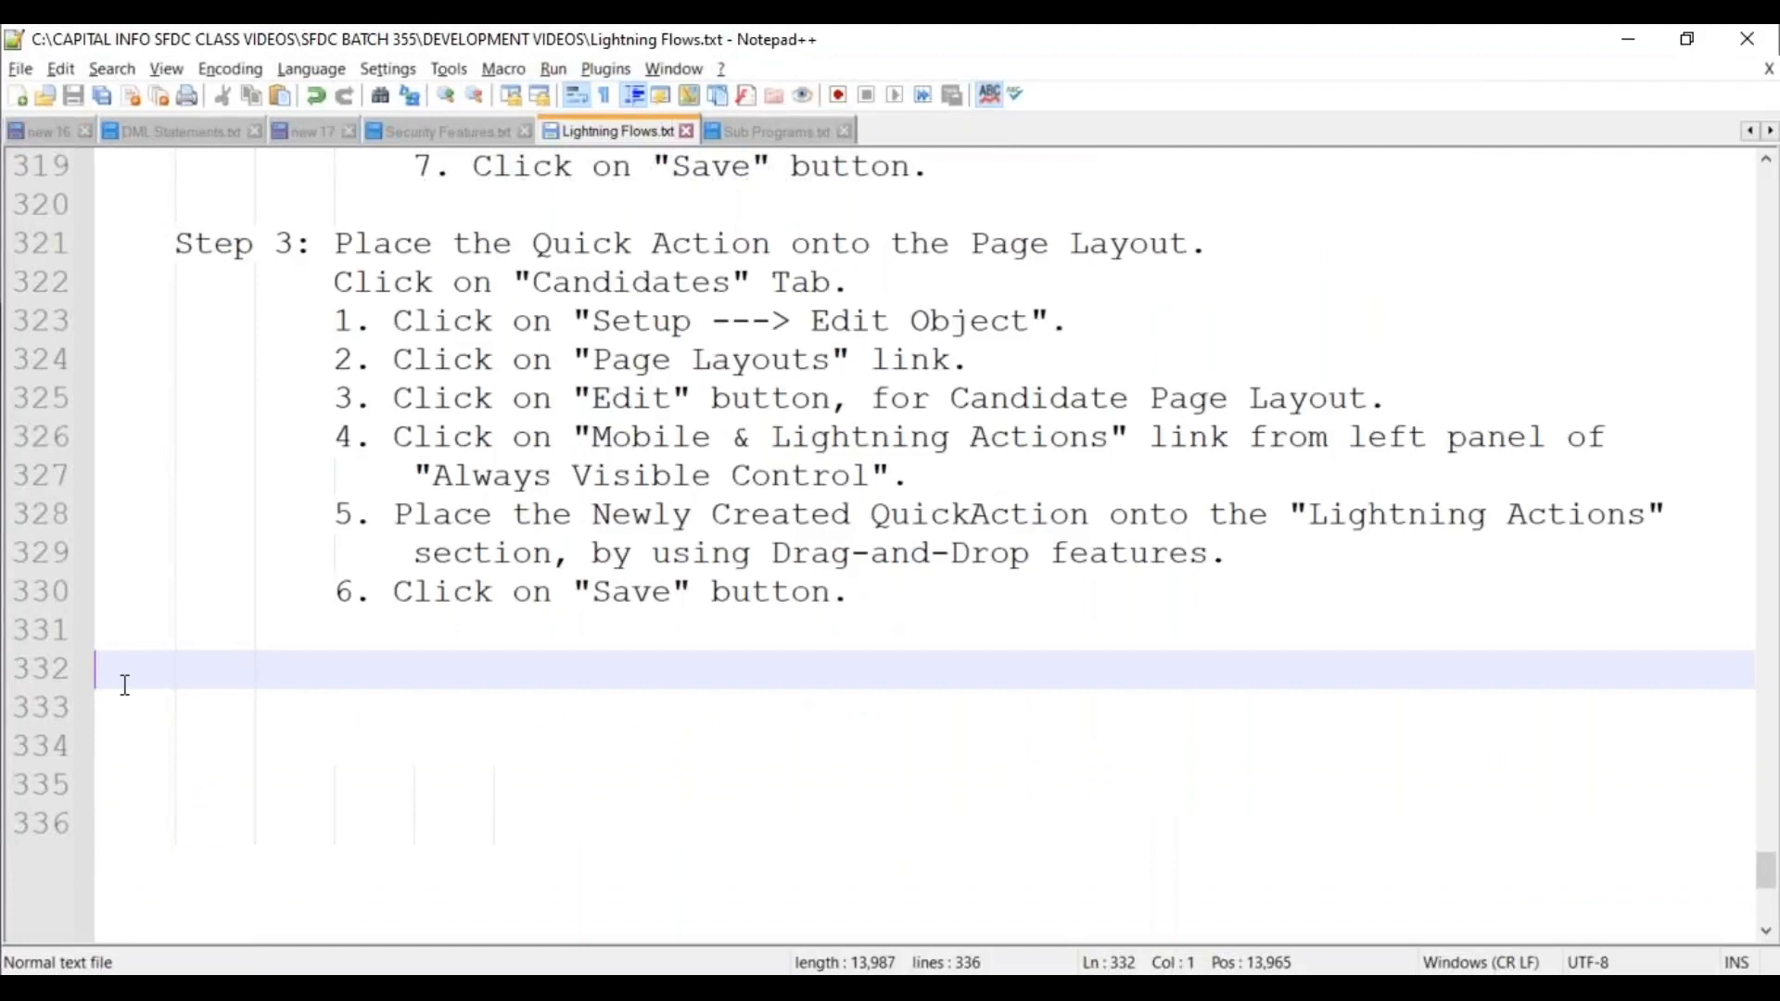
text(Use)
key(Return)
text(:)
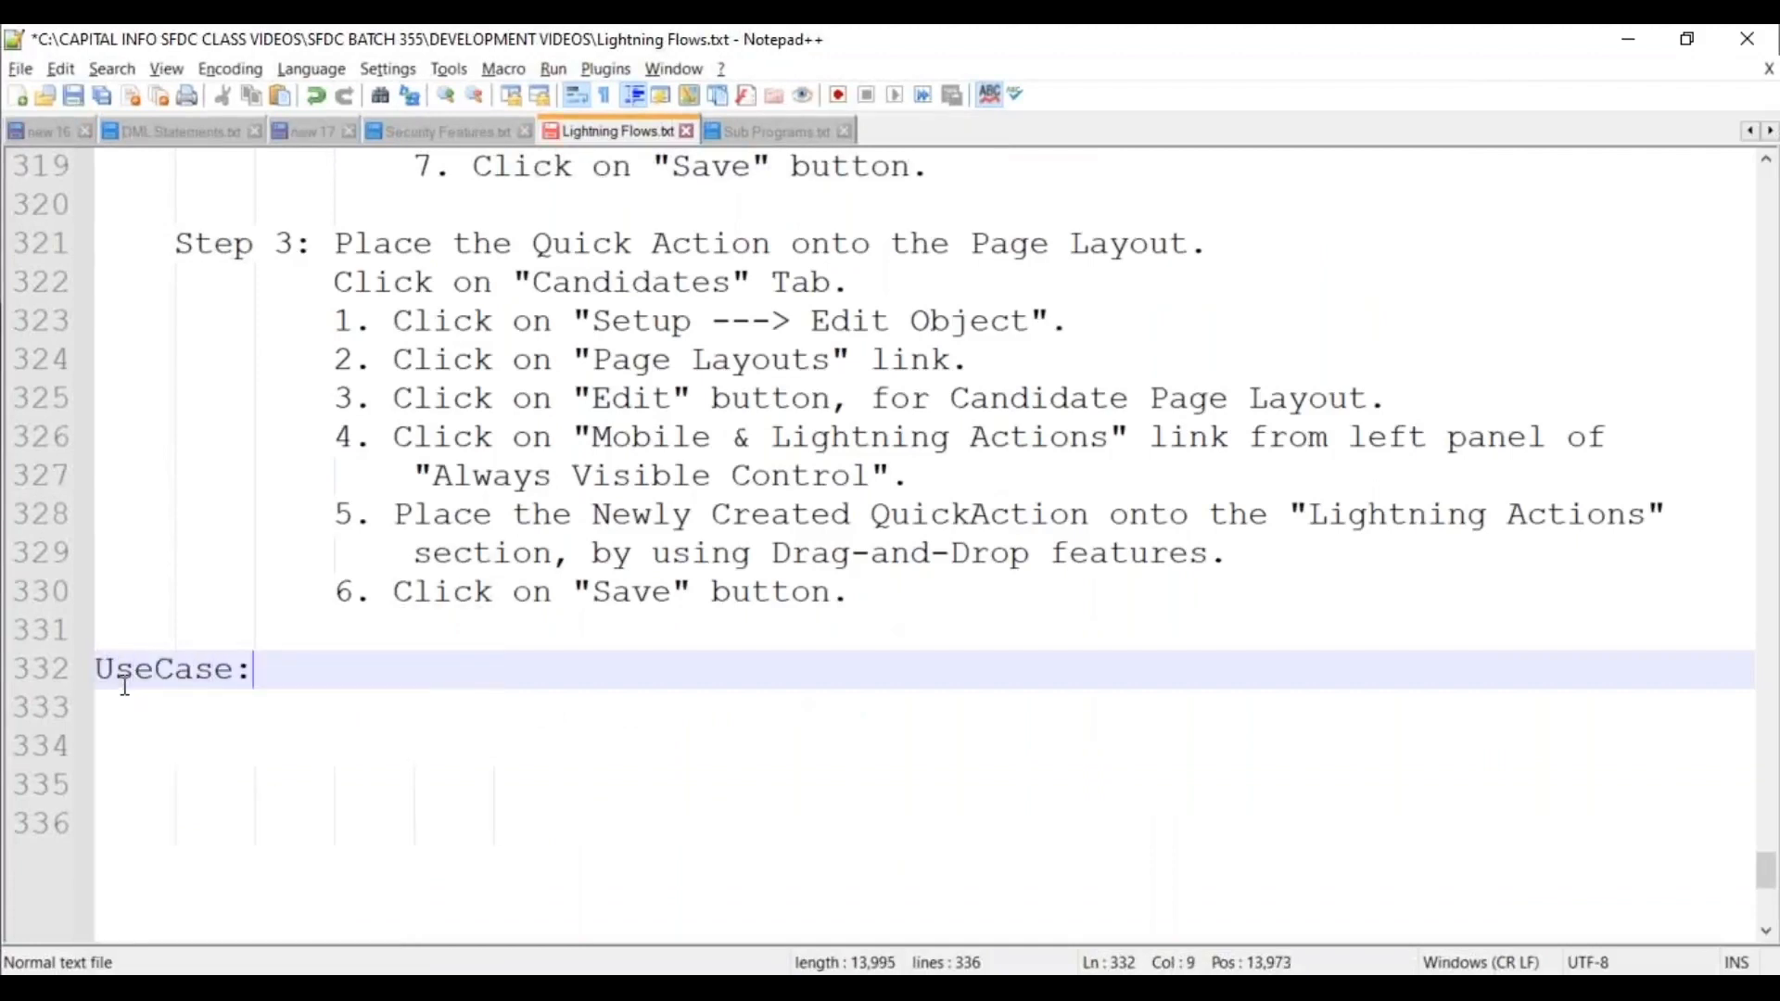
key(Return)
text(========)
key(Return)
key(Tab)
key(ctrl+s)
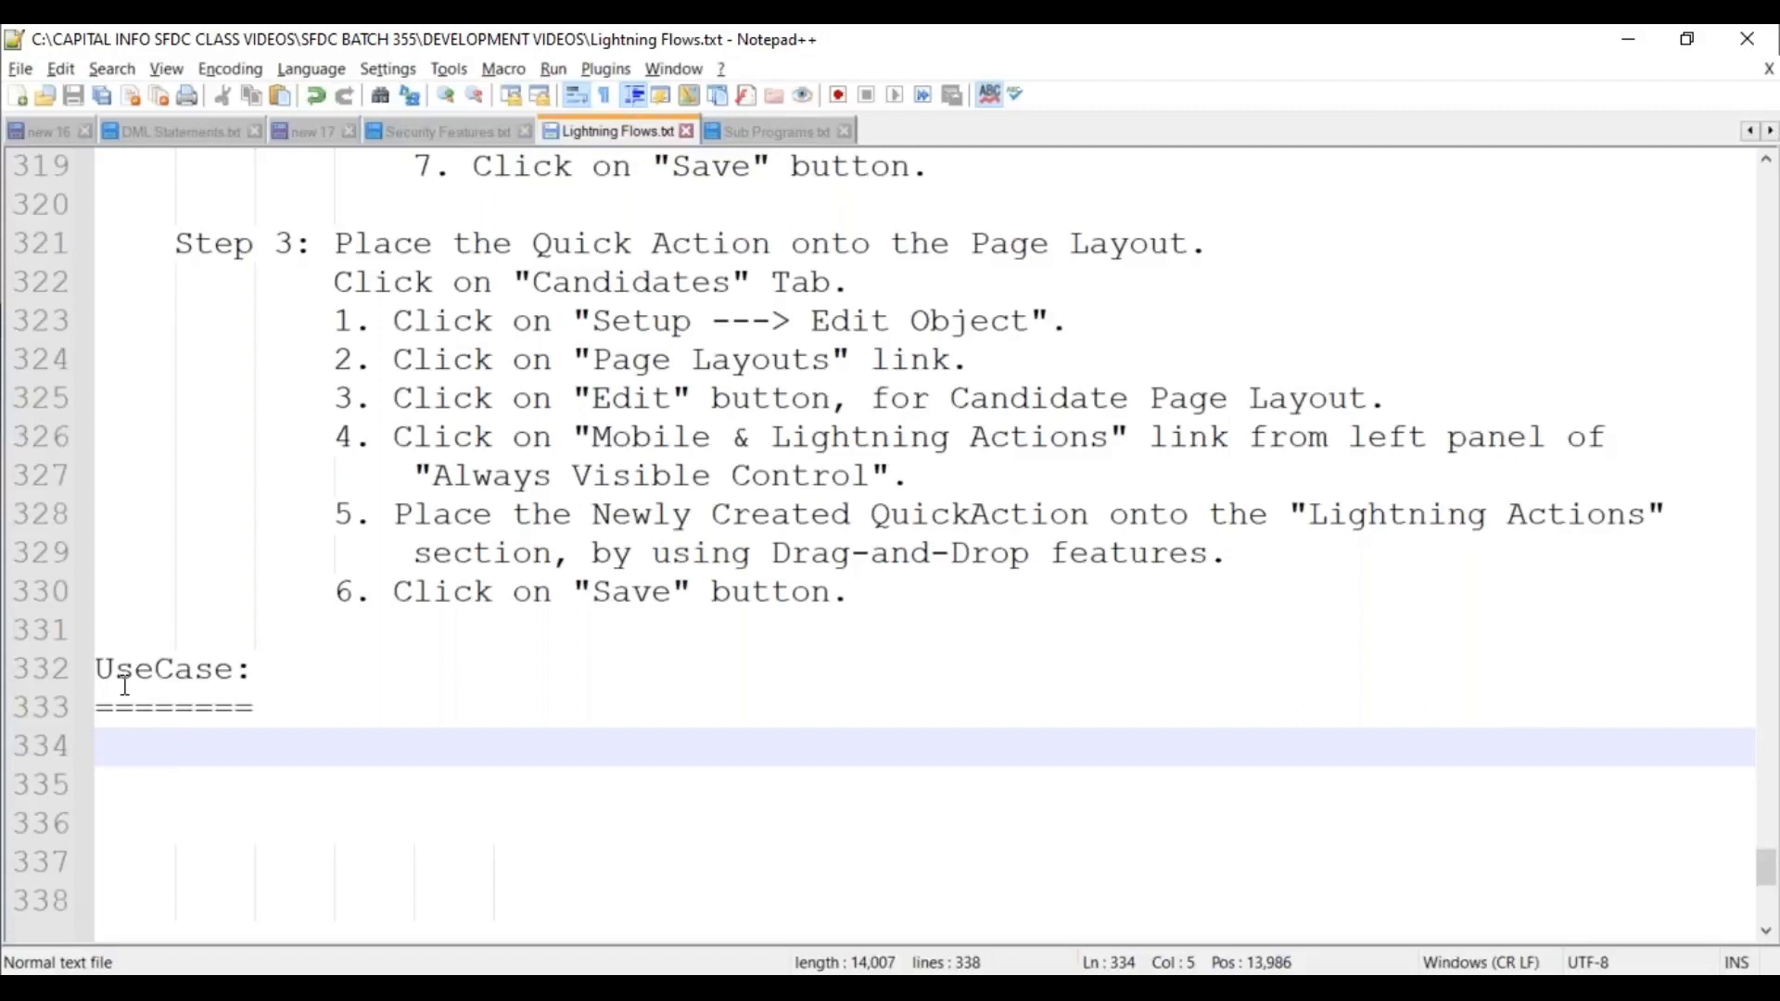
click(125, 684)
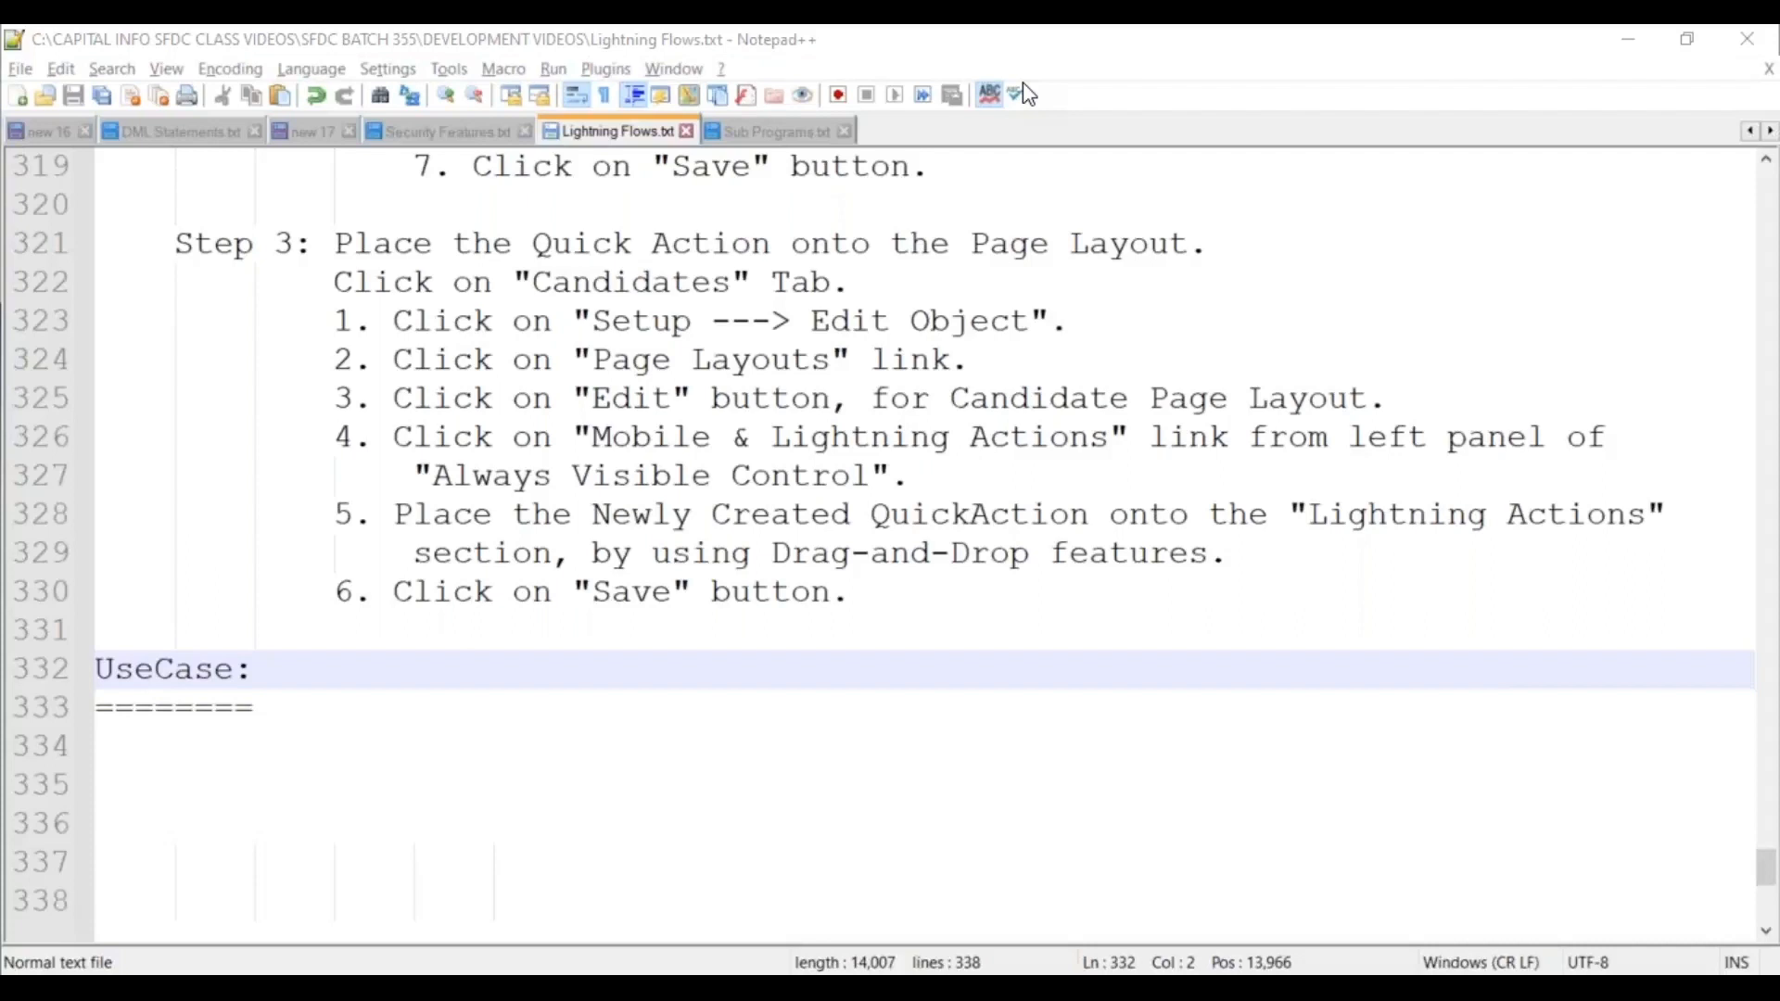
scroll(655, 699, down, 4)
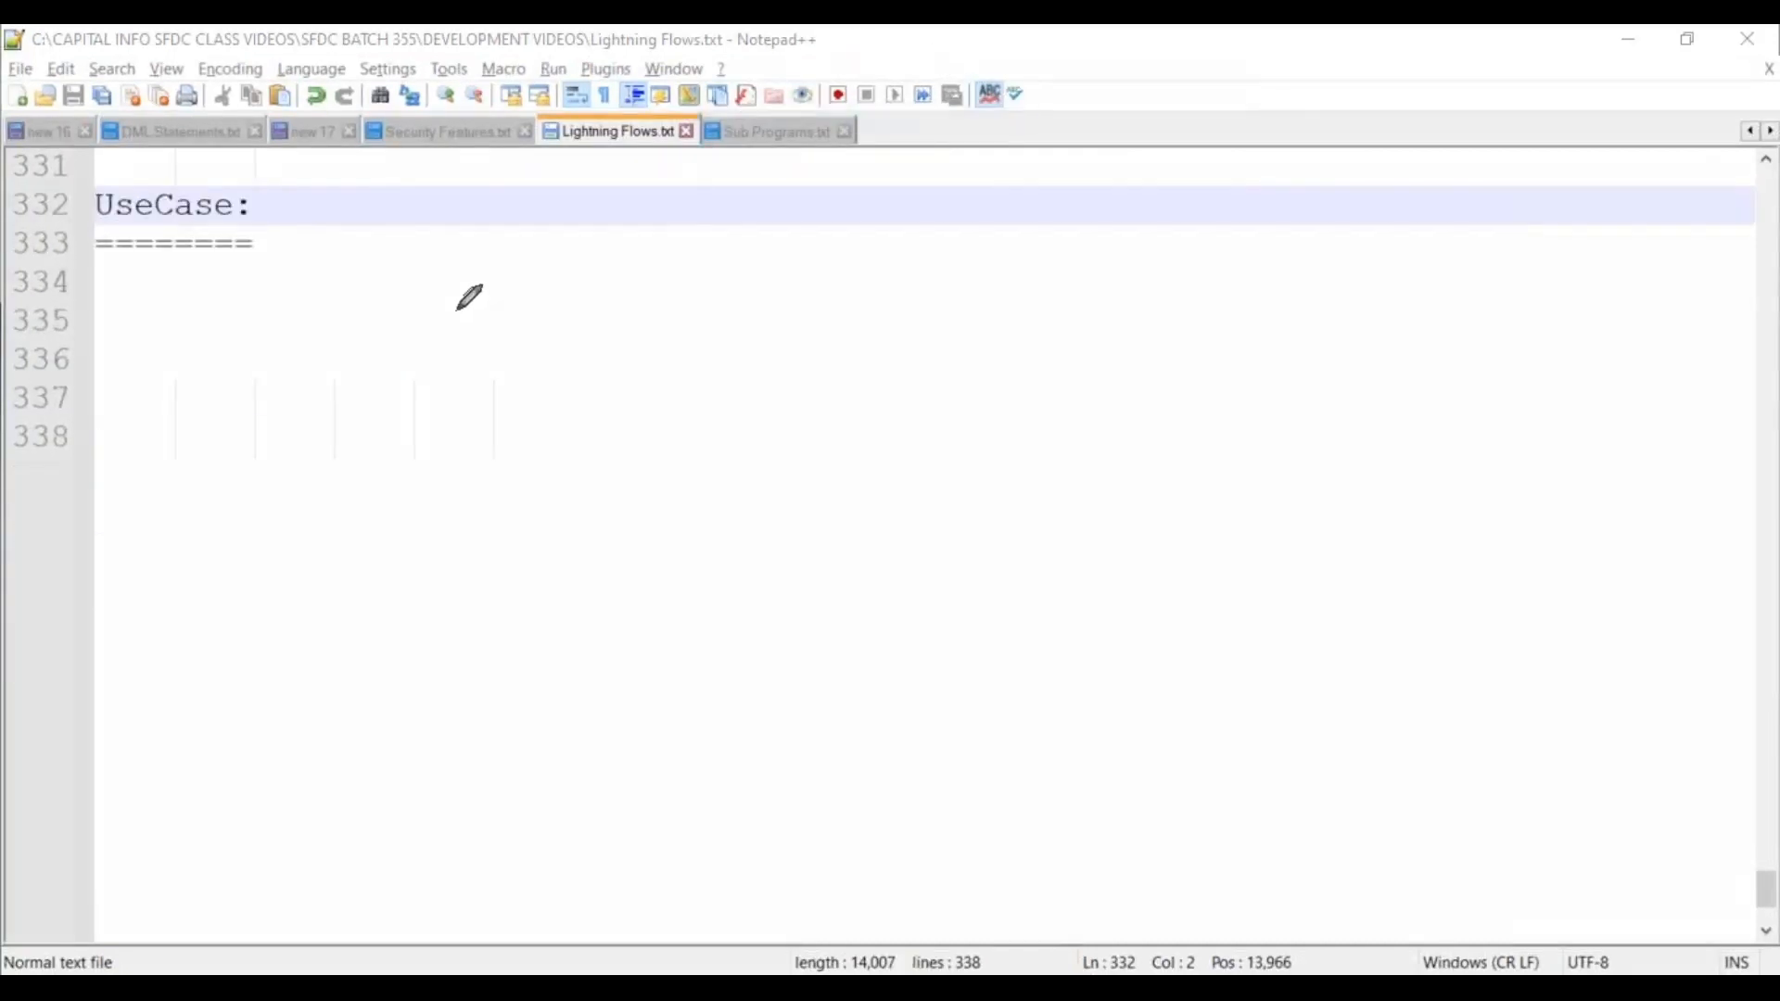
Sketch a red Screen1 box with an underlined label, field lines and a Next button.
mouse_move(384, 270)
mouse_down()
mouse_move(373, 572)
mouse_move(738, 551)
mouse_move(730, 311)
mouse_move(449, 258)
mouse_move(380, 276)
mouse_move(449, 316)
mouse_move(435, 338)
mouse_move(506, 299)
mouse_move(610, 295)
mouse_move(614, 313)
mouse_up()
drag(455, 365, 624, 351)
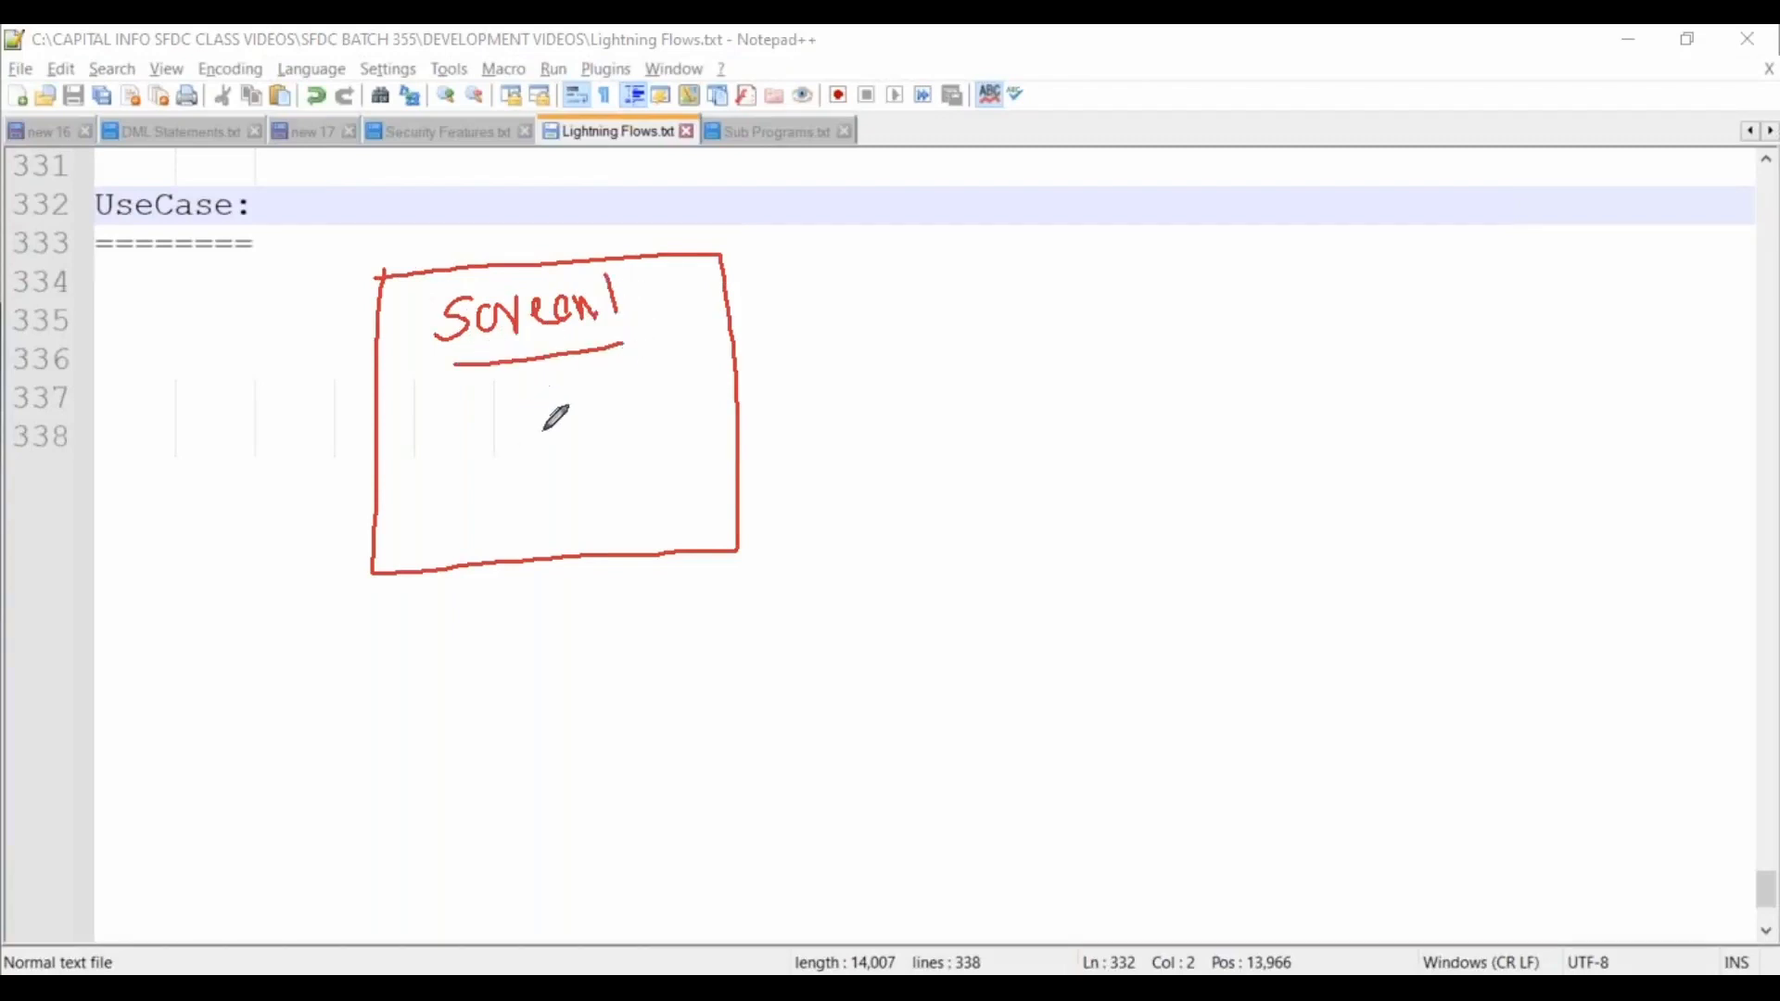
mouse_move(458, 409)
mouse_down()
mouse_move(529, 403)
mouse_move(519, 432)
mouse_move(542, 428)
mouse_move(556, 455)
mouse_move(519, 487)
mouse_move(561, 481)
mouse_move(538, 537)
mouse_up()
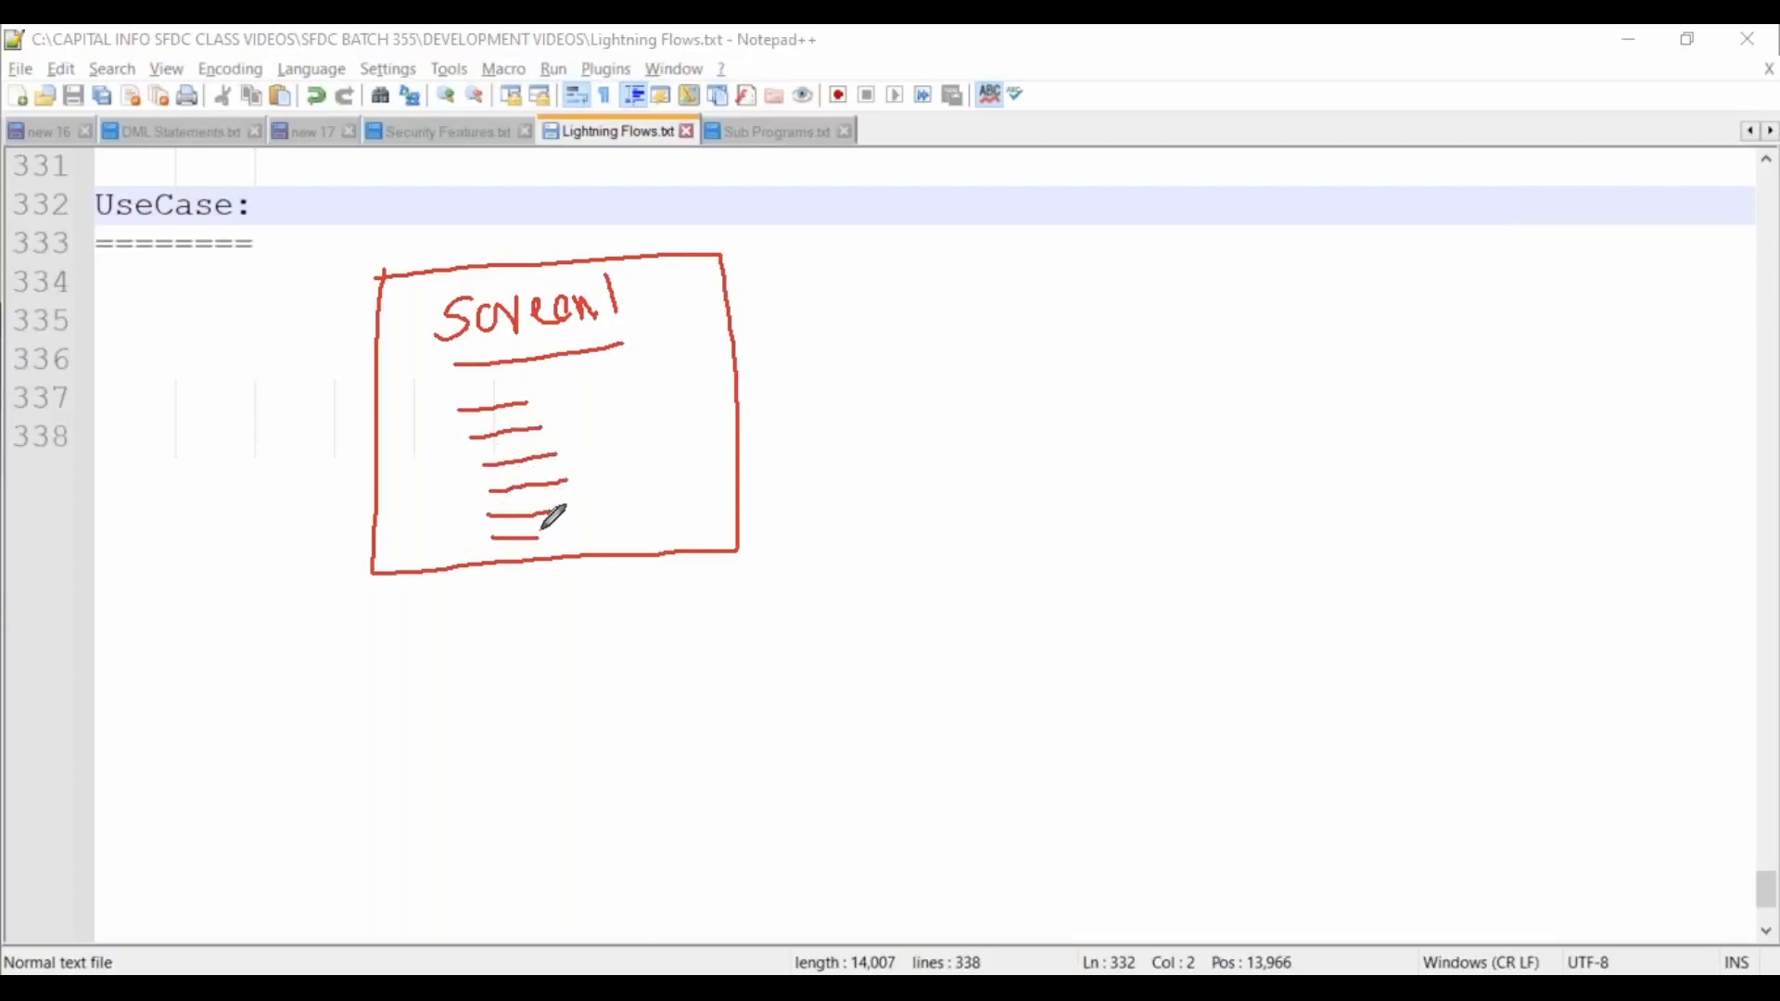
mouse_move(621, 496)
mouse_down()
mouse_move(682, 541)
mouse_move(710, 487)
mouse_move(620, 500)
mouse_move(647, 532)
mouse_move(654, 503)
mouse_move(693, 513)
mouse_move(677, 512)
mouse_move(856, 360)
mouse_move(938, 338)
mouse_move(930, 371)
mouse_up()
Draw an arrow from Next to a second screen with Web and C.P fields.
mouse_move(950, 267)
mouse_down()
mouse_move(952, 523)
mouse_move(1318, 525)
mouse_move(1308, 252)
mouse_move(956, 262)
mouse_move(994, 318)
mouse_move(1009, 298)
mouse_move(1031, 315)
mouse_move(1187, 313)
mouse_move(1251, 286)
mouse_move(1105, 289)
mouse_up()
mouse_move(985, 375)
mouse_down()
mouse_move(981, 396)
mouse_move(1027, 397)
mouse_move(1029, 377)
mouse_move(1251, 391)
mouse_up()
click(993, 383)
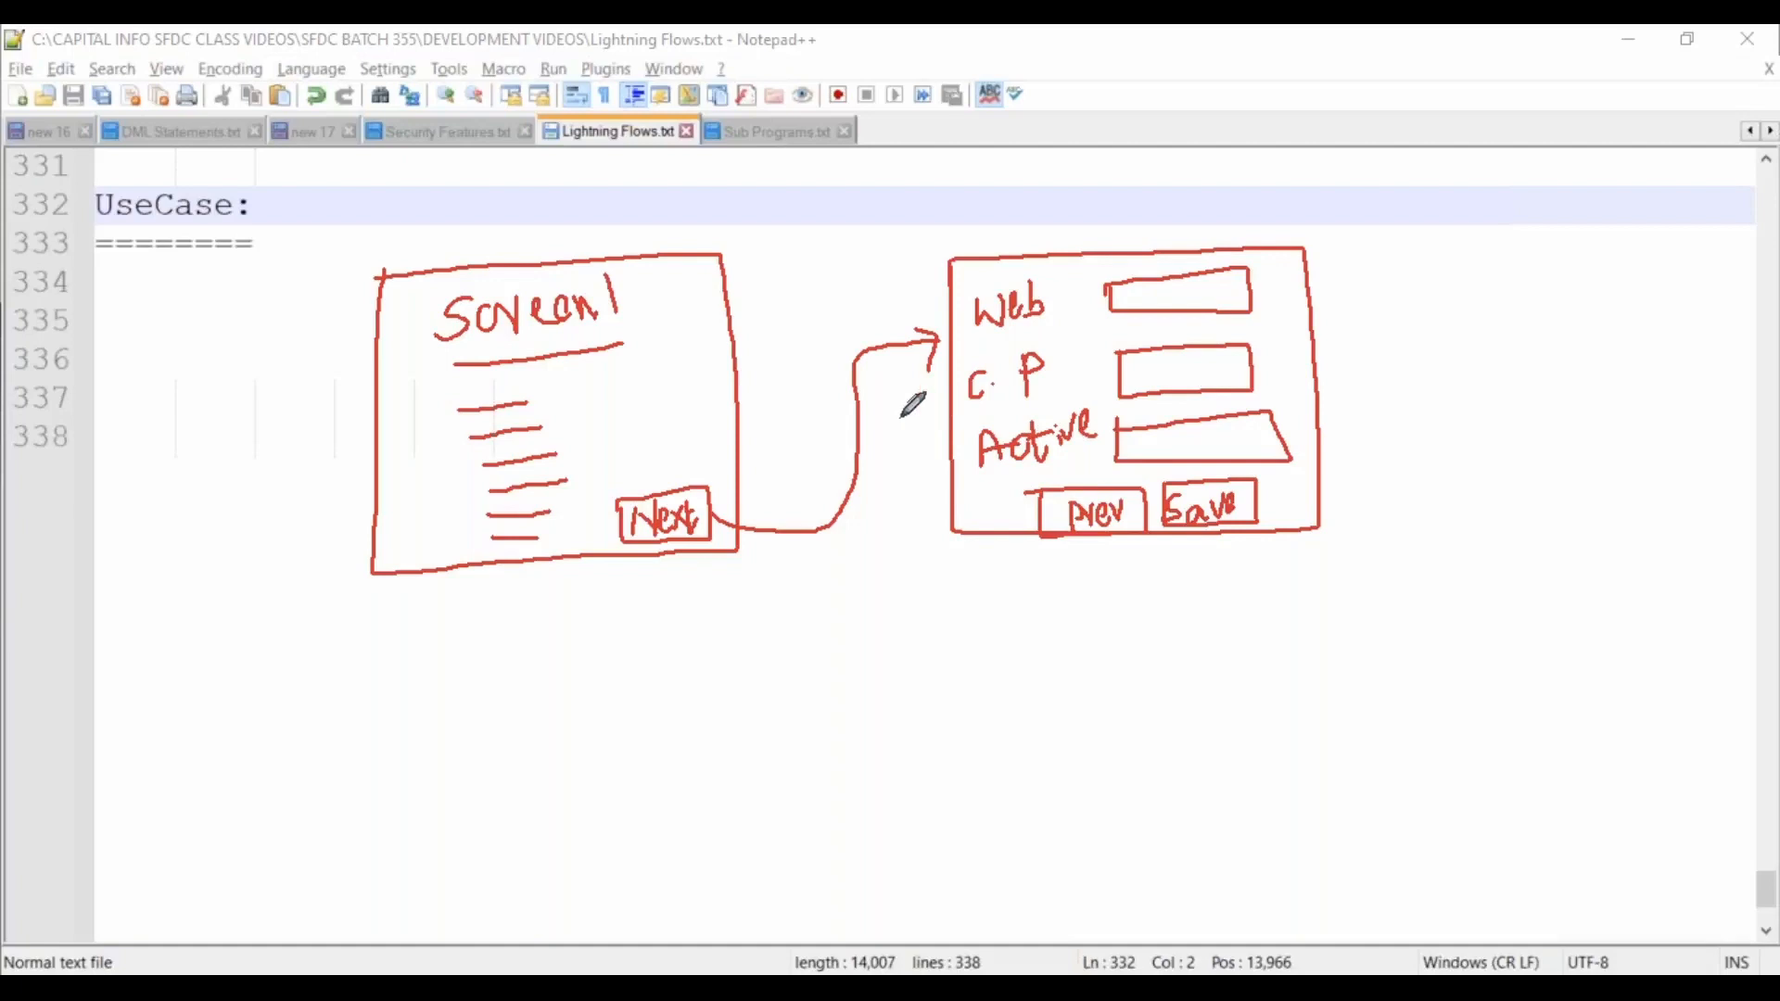
Label the second screen S2, circle and tick both screens, then erase all red drawings.
mouse_move(1053, 215)
mouse_down()
mouse_move(1042, 241)
mouse_move(1122, 222)
mouse_up()
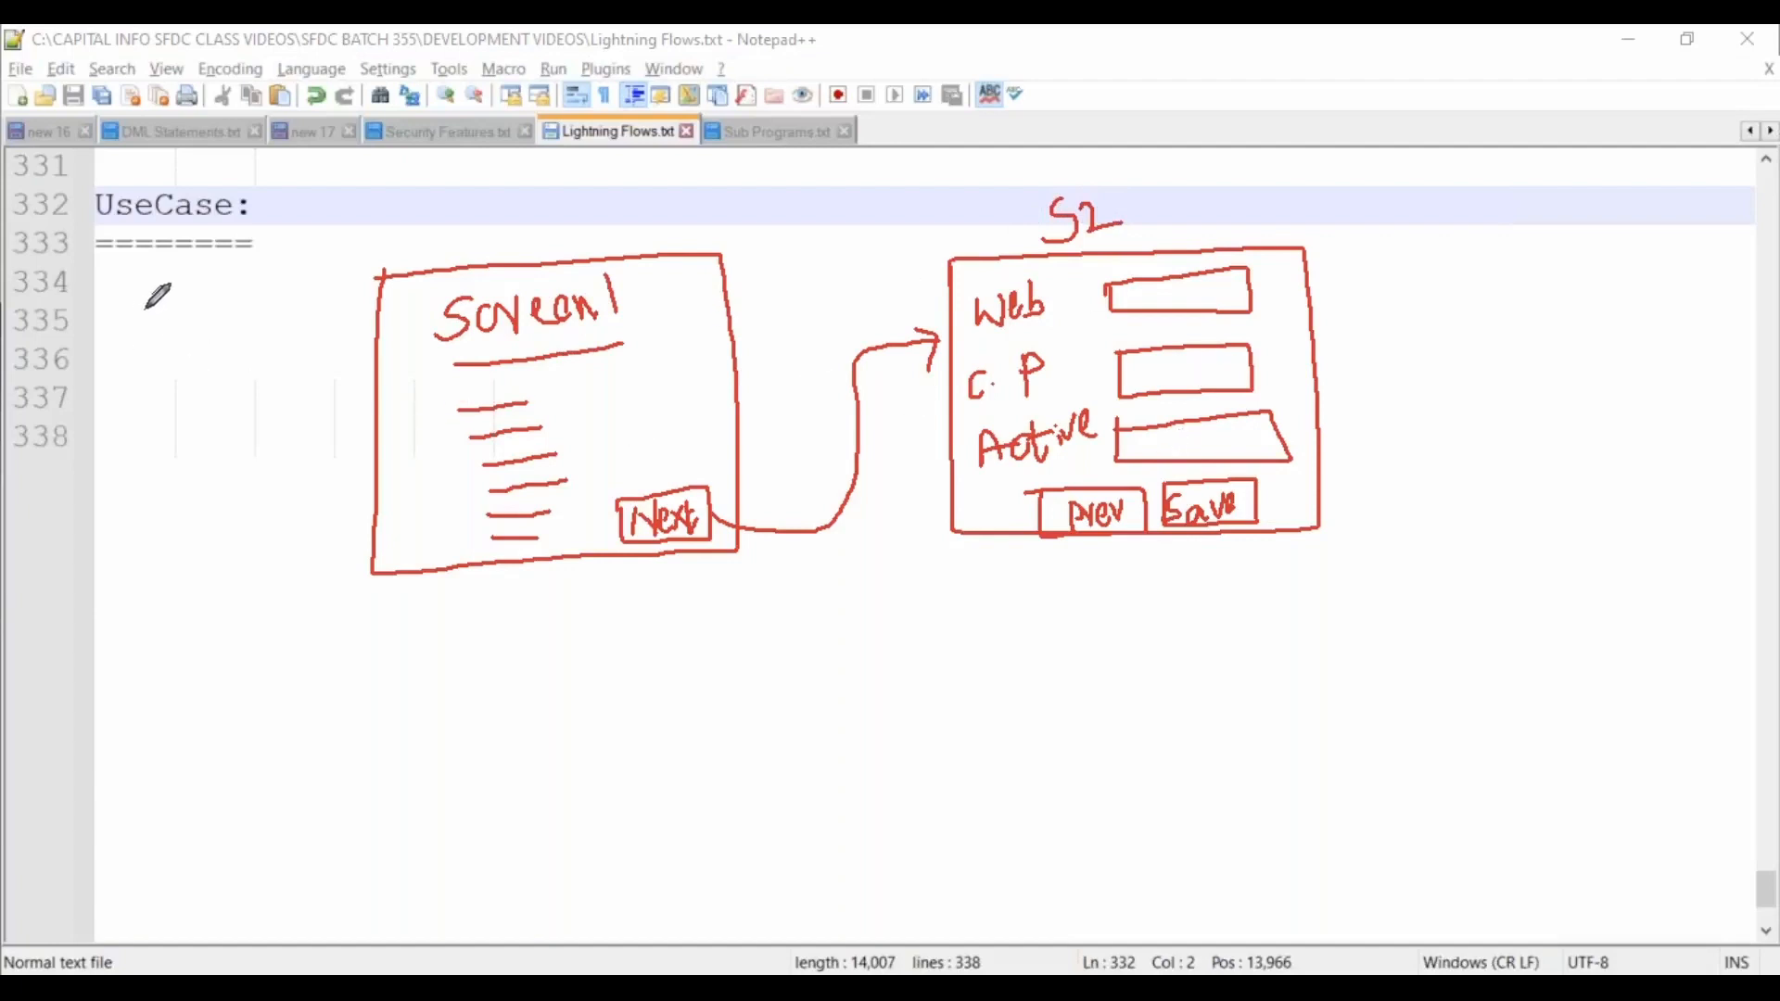
mouse_move(149, 299)
mouse_down()
mouse_move(195, 271)
mouse_move(298, 290)
mouse_move(338, 402)
mouse_move(377, 420)
mouse_move(355, 451)
mouse_up()
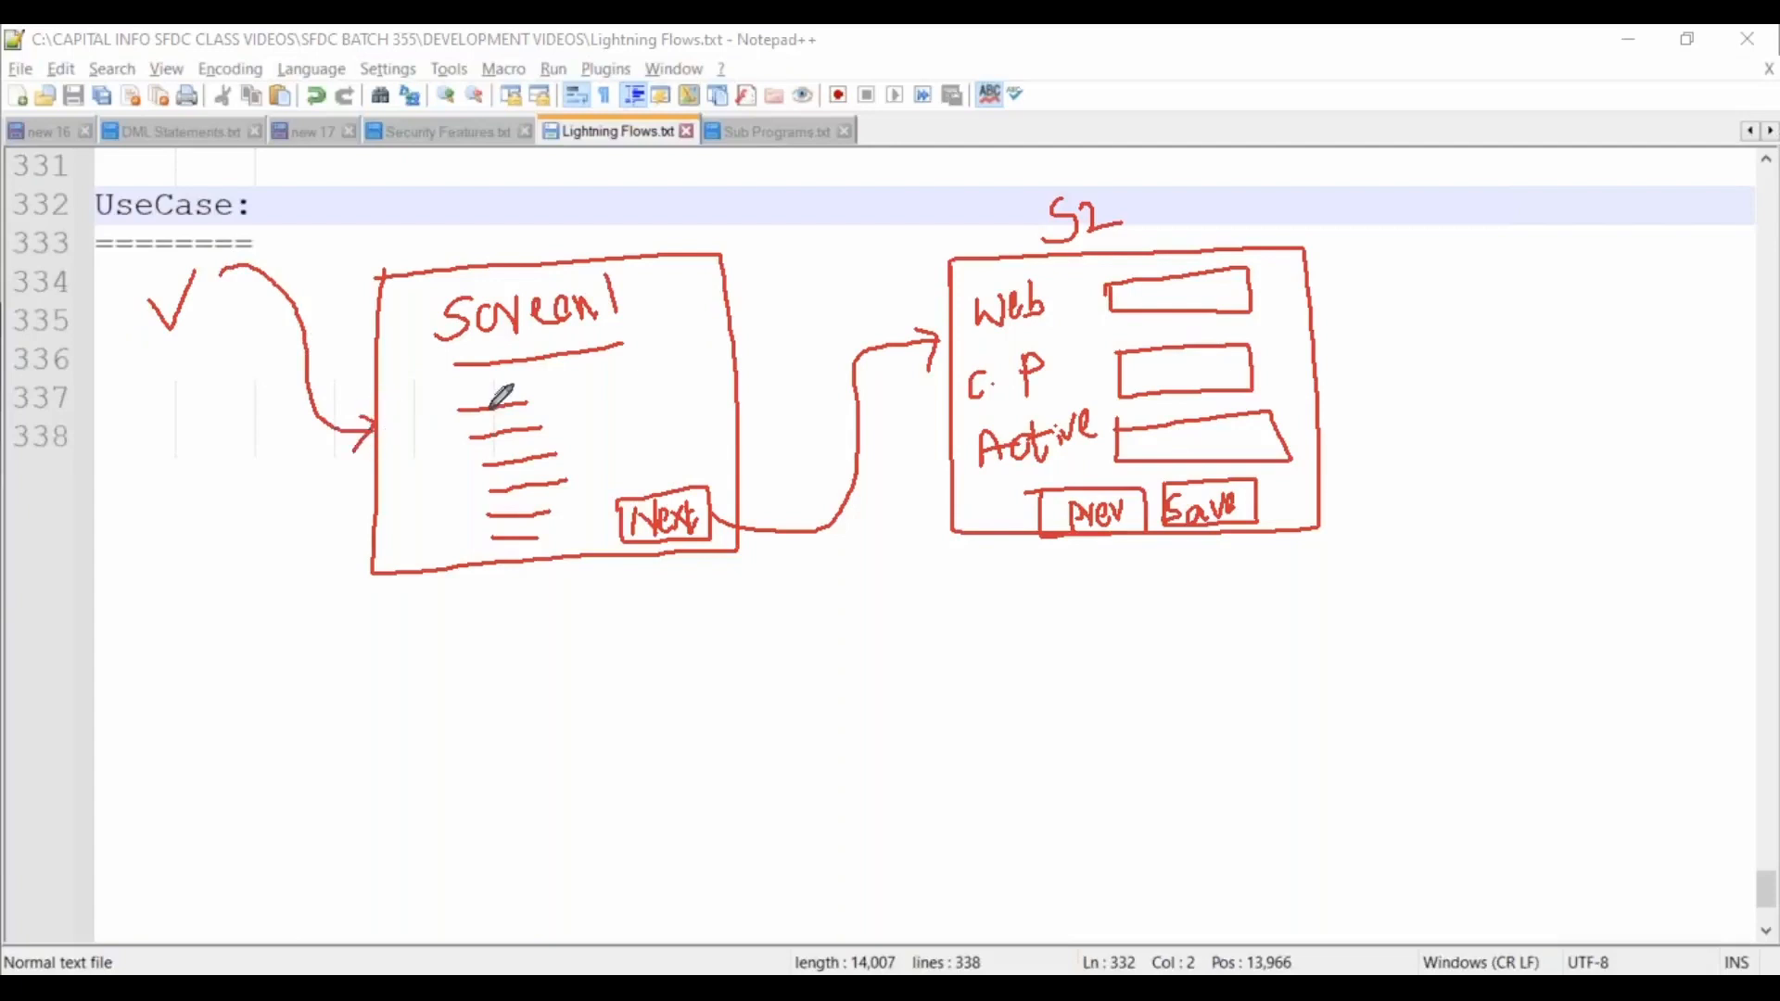
mouse_move(558, 251)
mouse_down()
mouse_move(477, 561)
mouse_move(663, 272)
mouse_move(520, 283)
mouse_up()
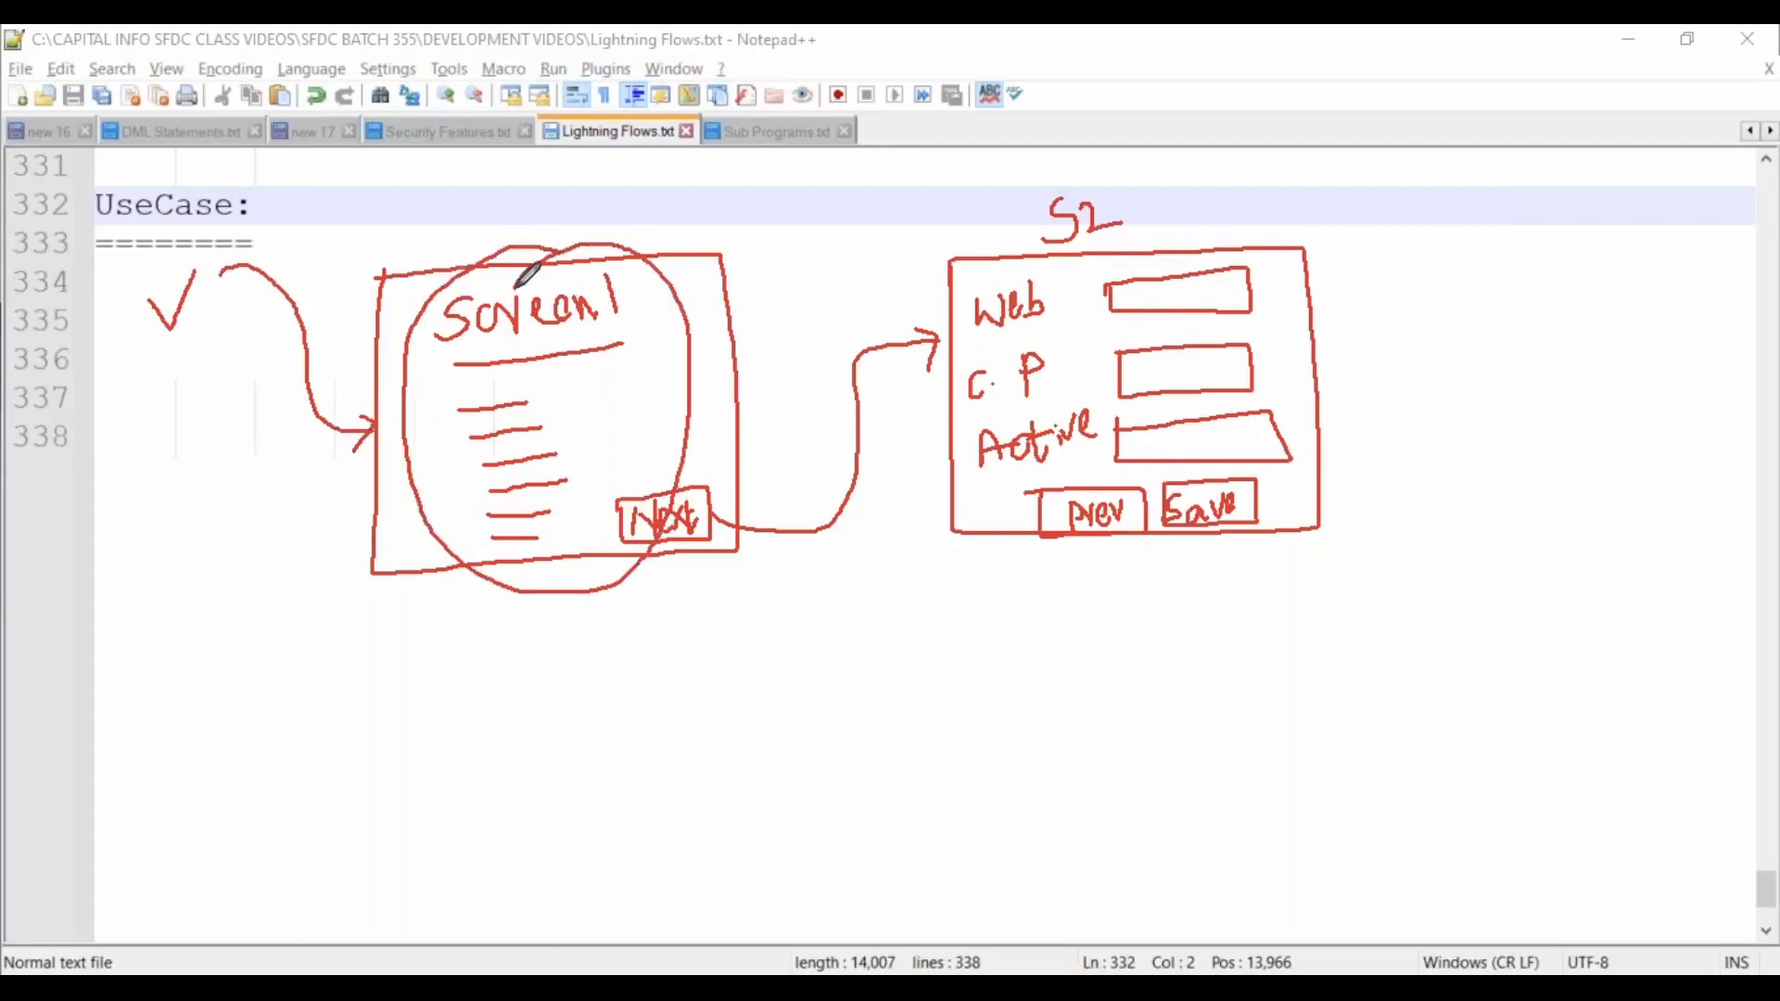
mouse_move(735, 508)
mouse_down()
mouse_move(959, 319)
mouse_move(941, 375)
mouse_up()
mouse_move(1108, 232)
mouse_down()
mouse_move(956, 334)
mouse_move(1271, 473)
mouse_move(1159, 227)
mouse_move(1076, 240)
mouse_up()
mouse_move(1260, 516)
mouse_down()
mouse_move(1270, 529)
mouse_move(1328, 459)
mouse_up()
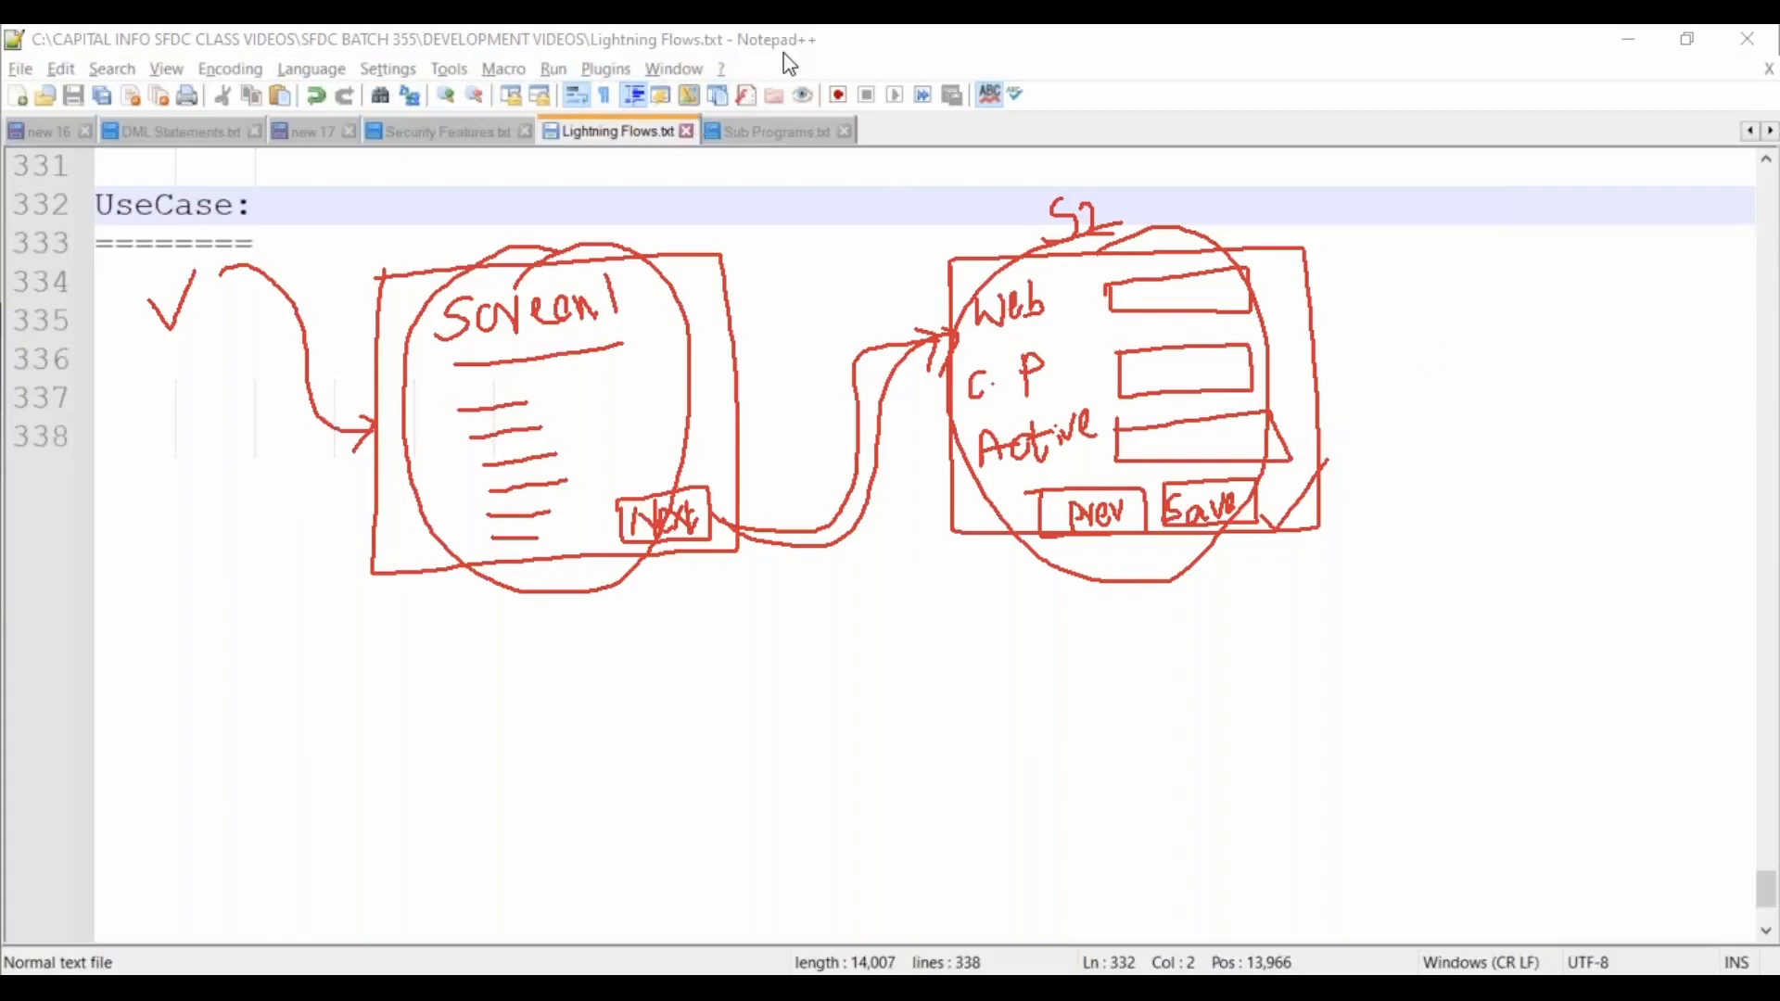
click(864, 253)
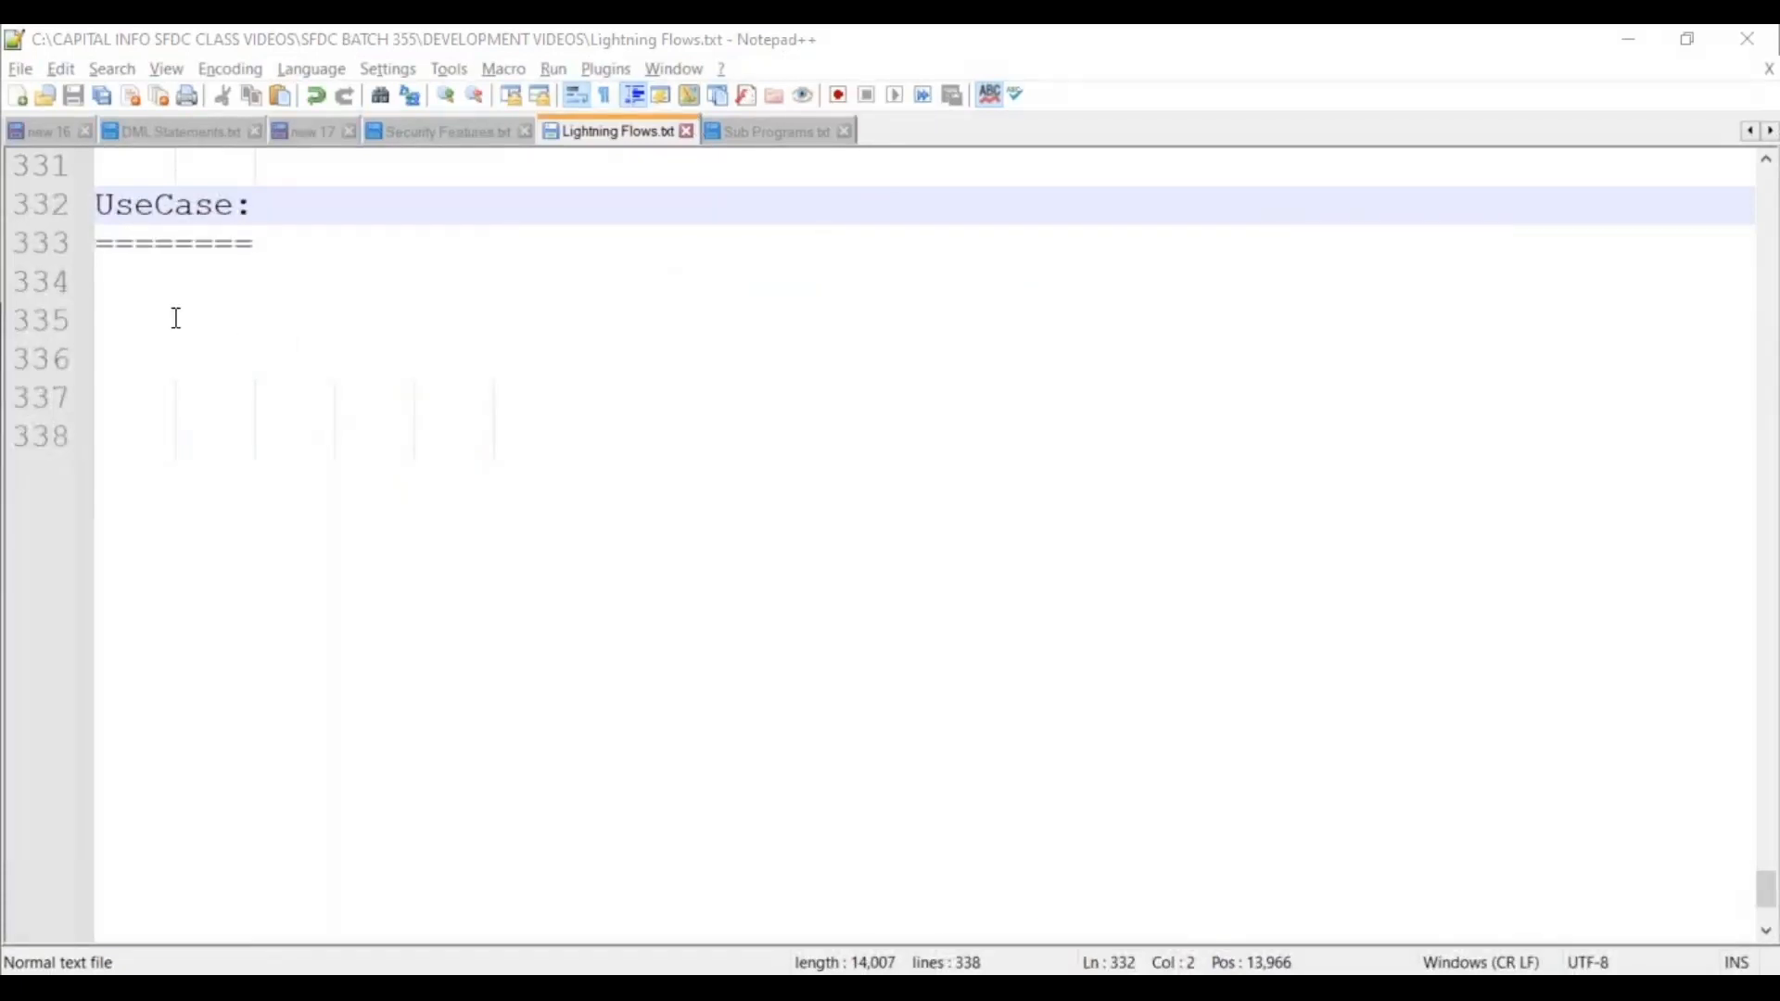
On line 334 write 'Configure a Multiple-Screen Flow, to Create New Account Record inside the object.'.
click(184, 270)
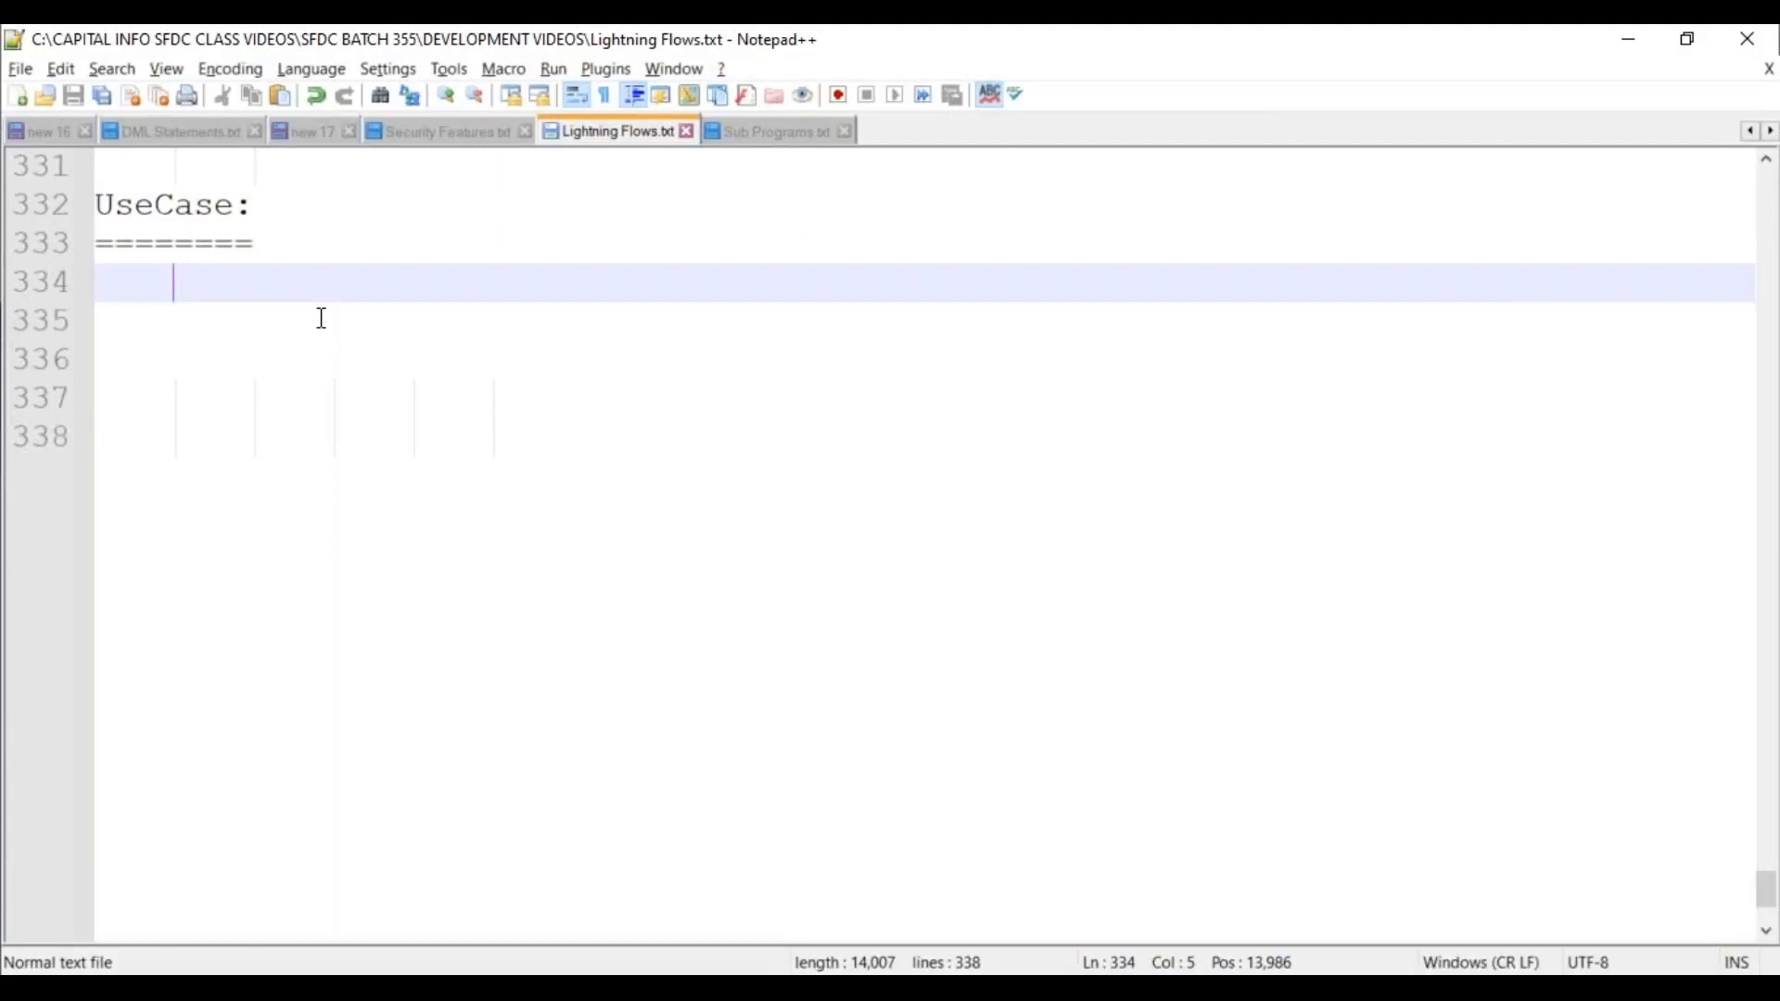
key(BackSpace)
text(Co)
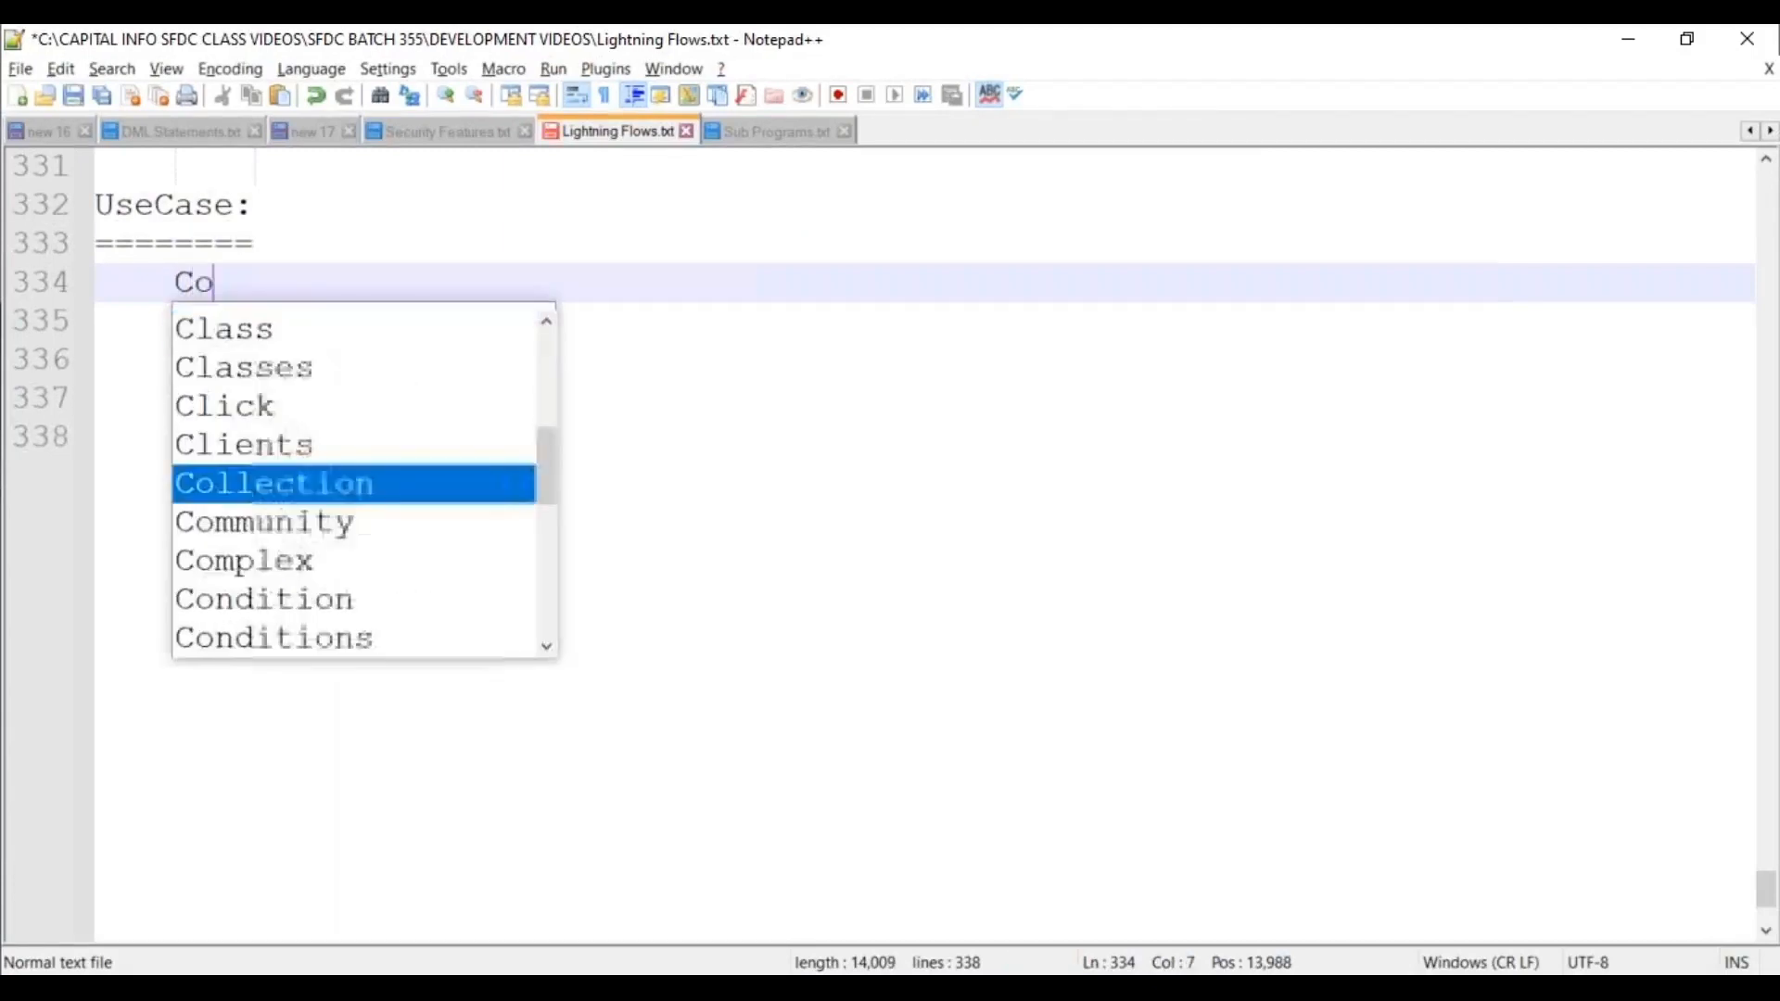
text(nfigure a Multi)
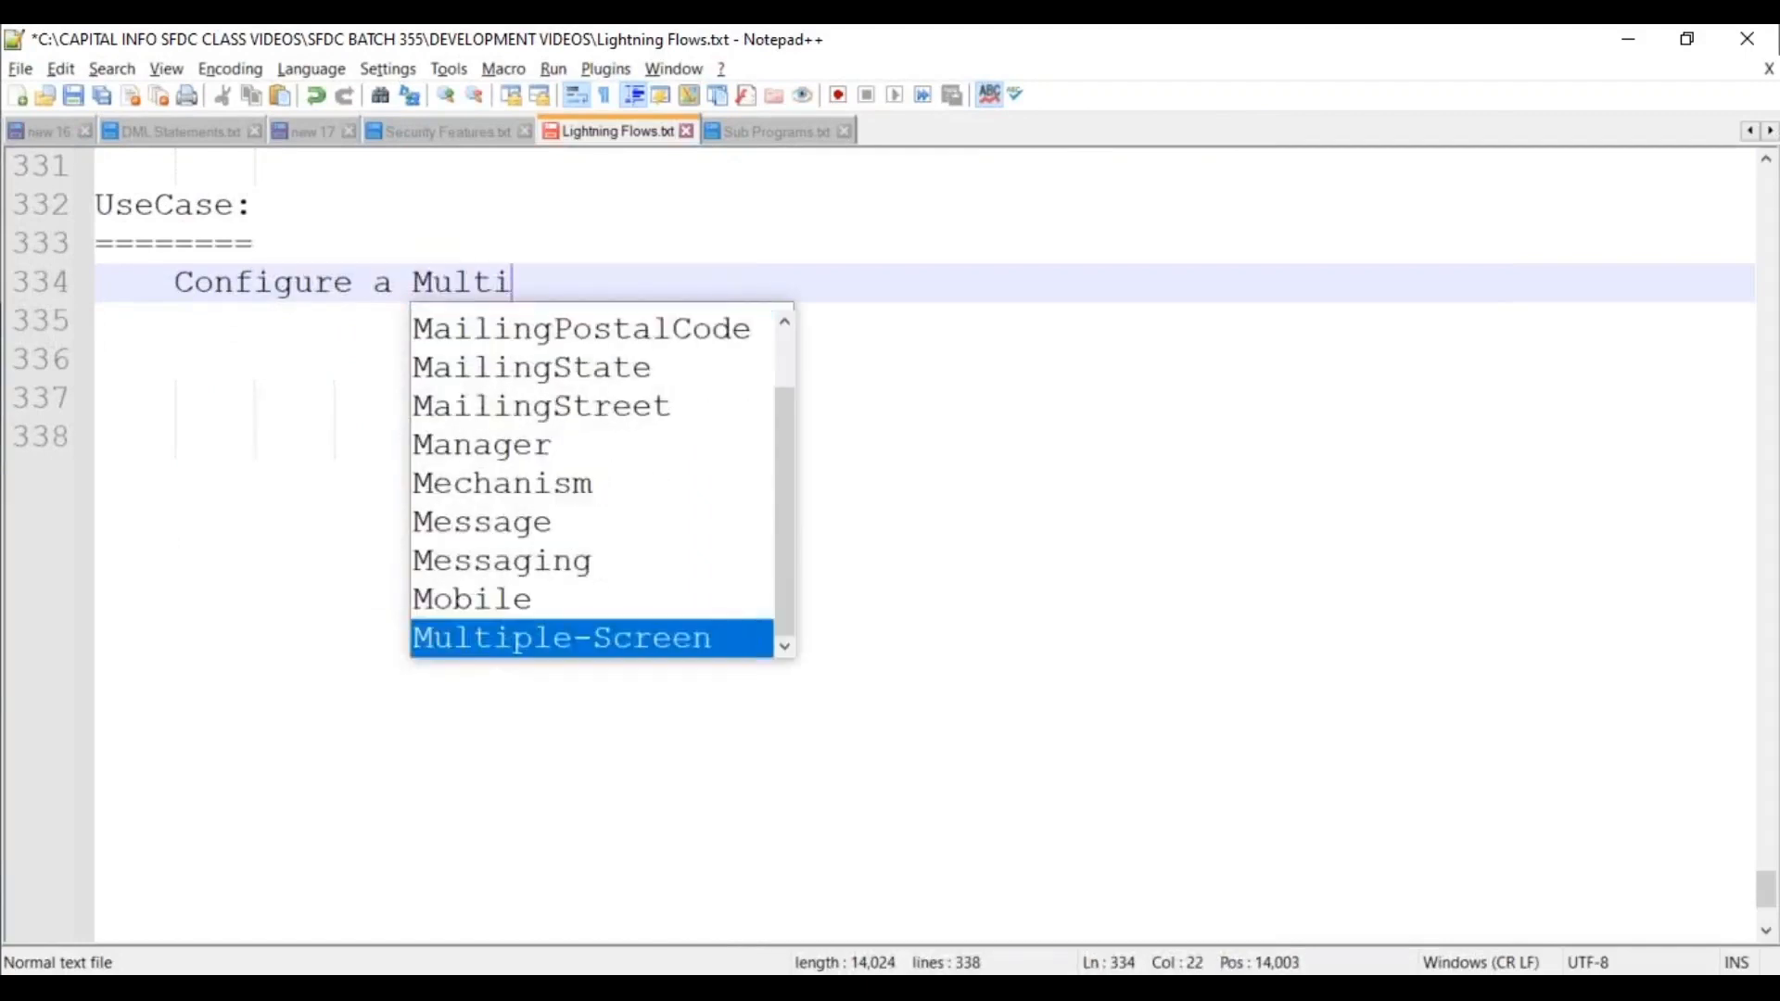
key(Return)
text(F)
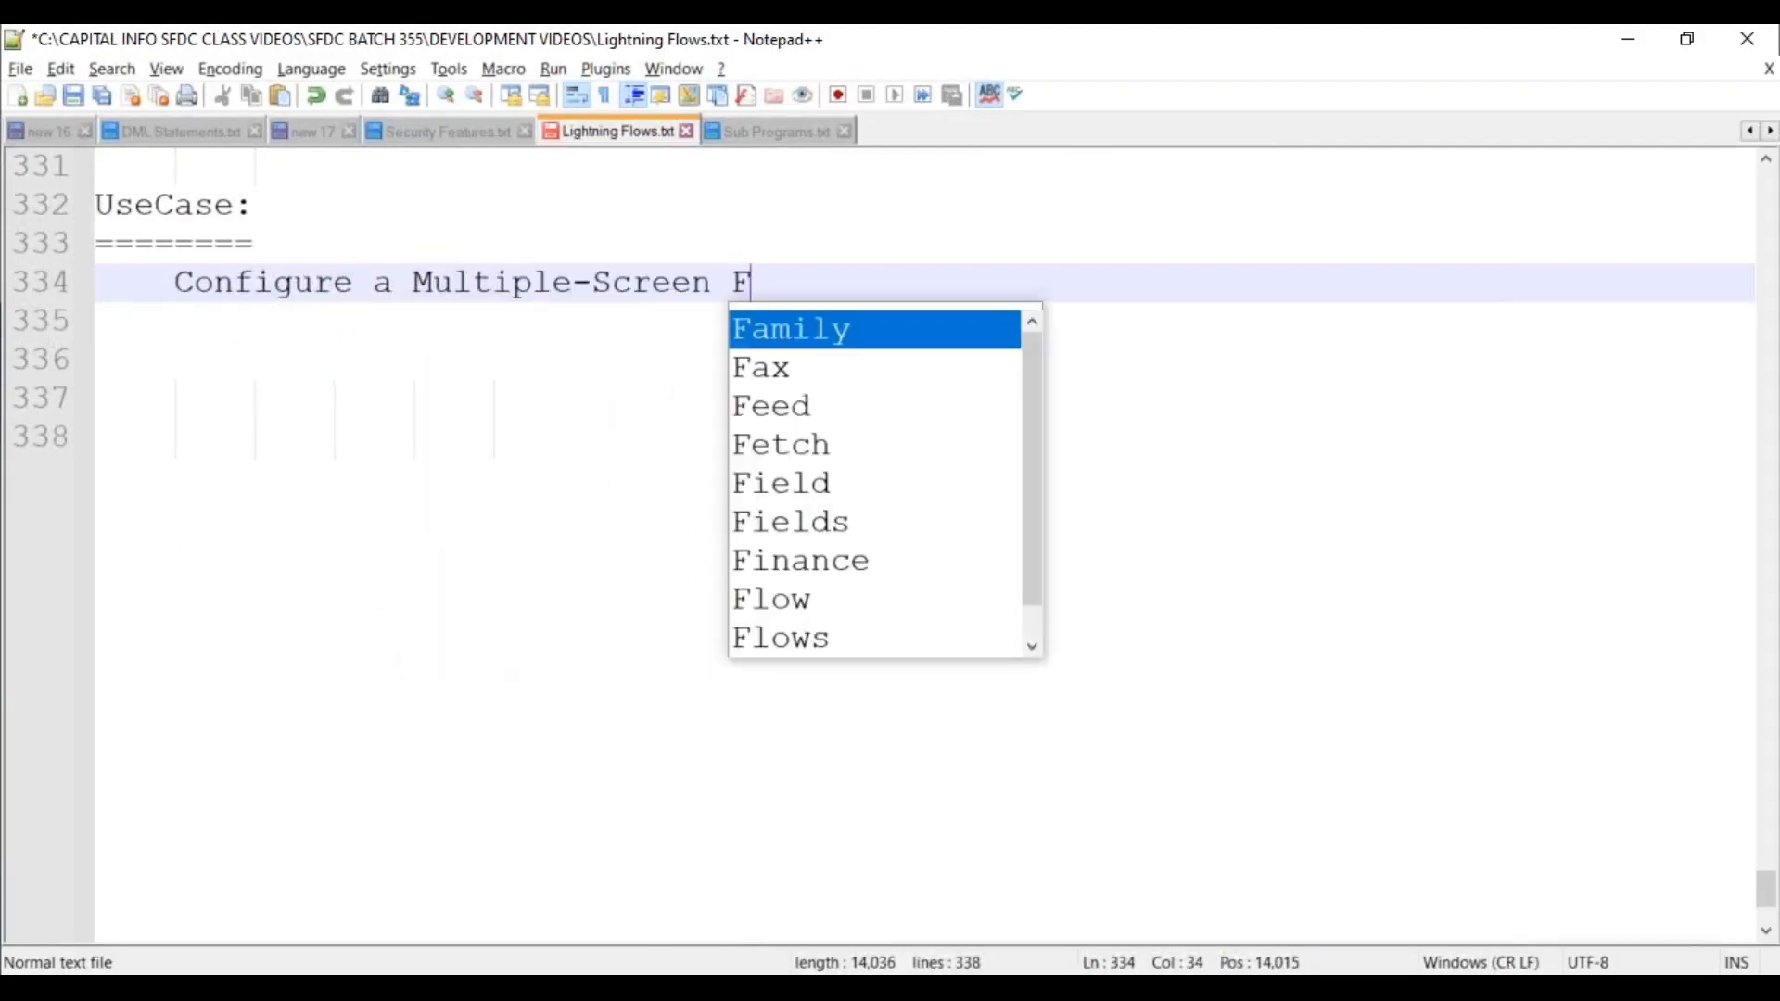
text(low, to Create )
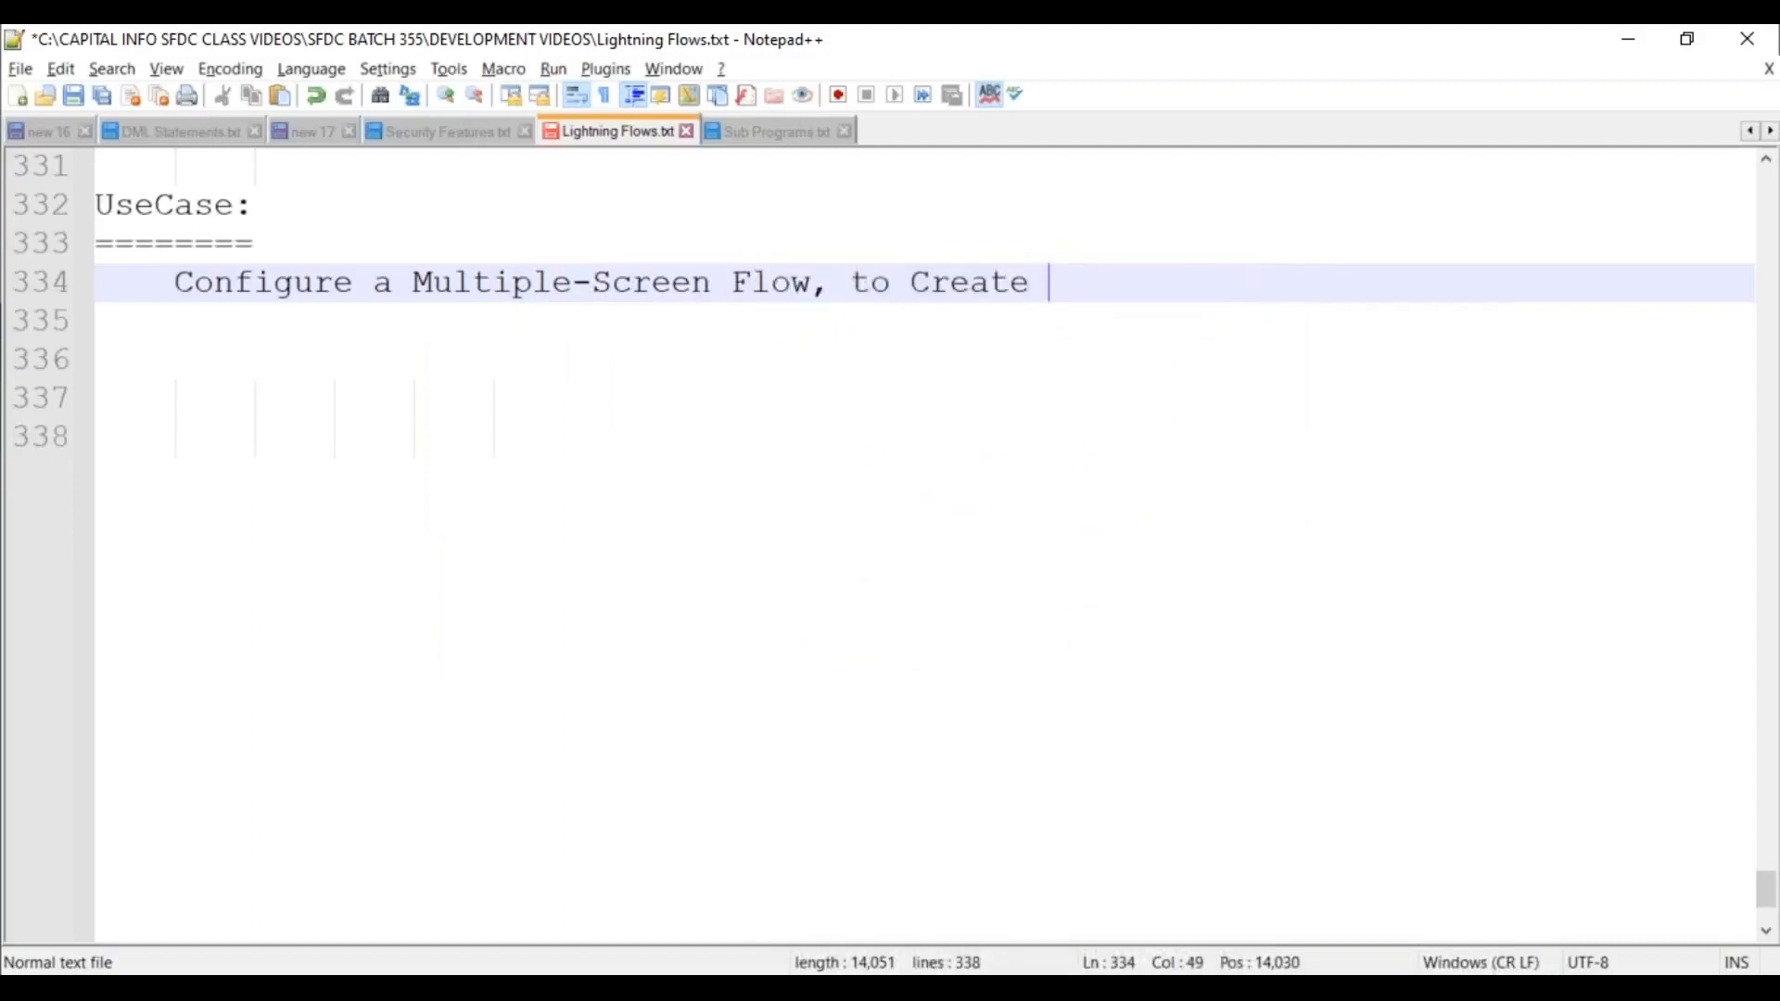
text(New Account )
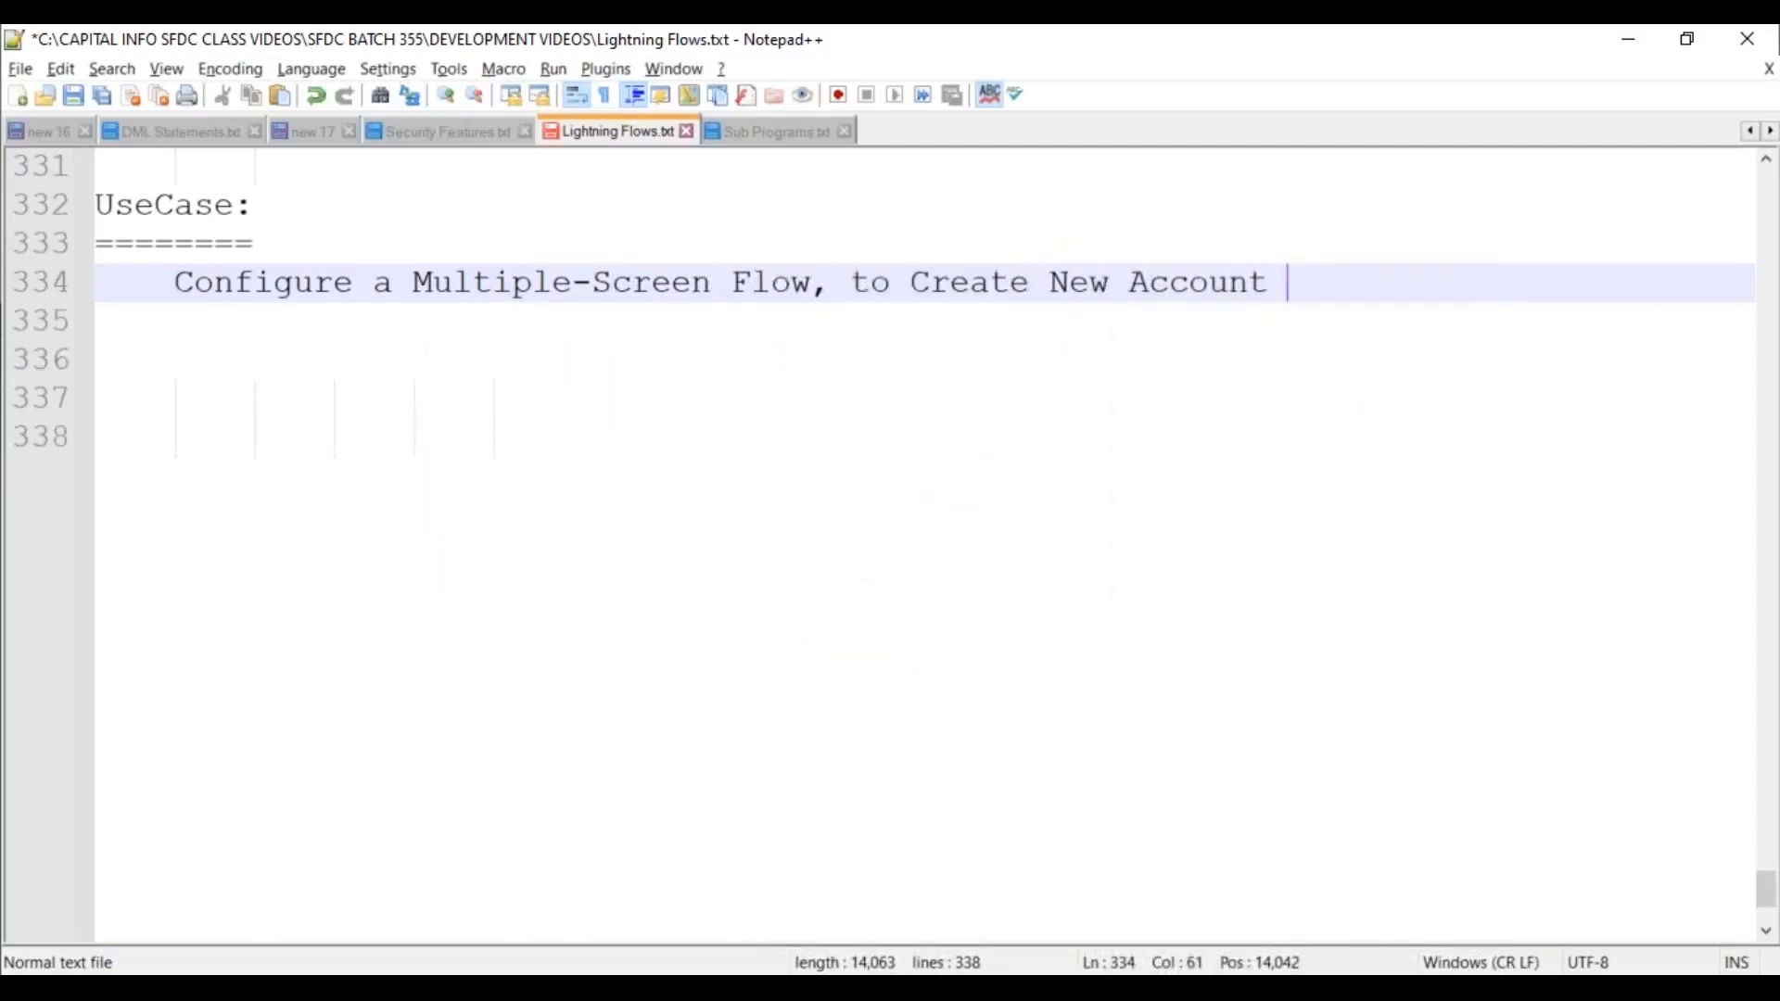
text(Record inside the)
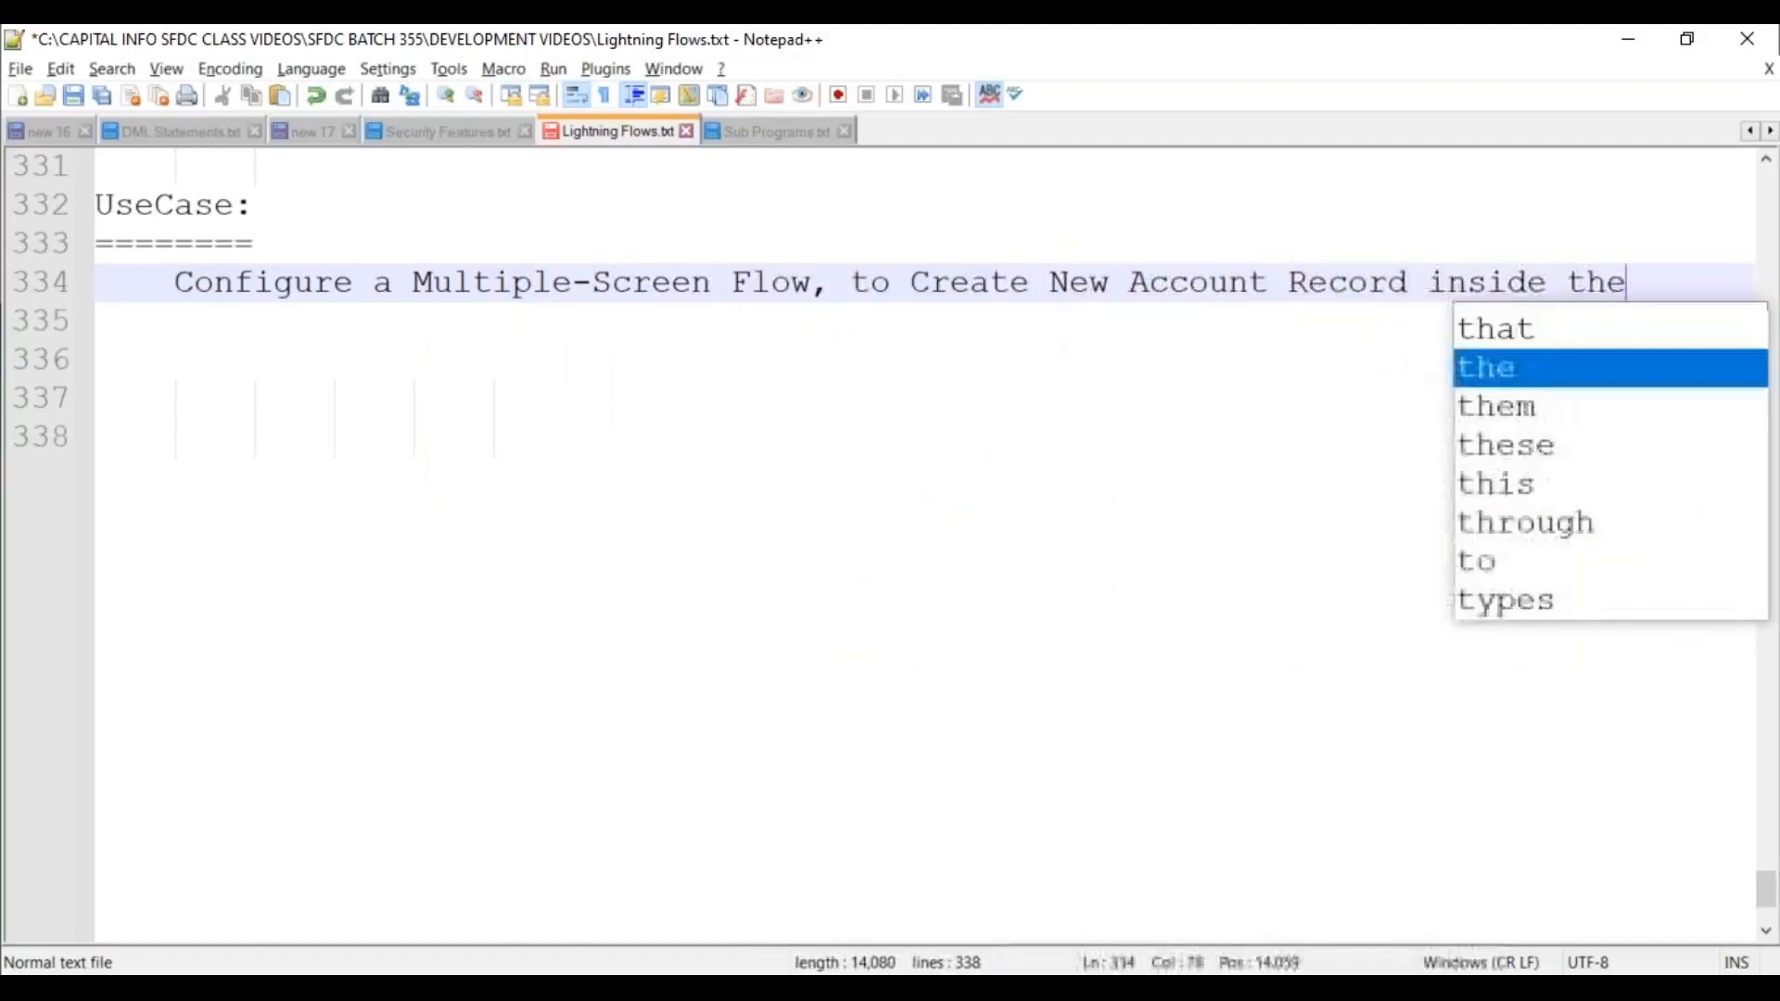
text( object.)
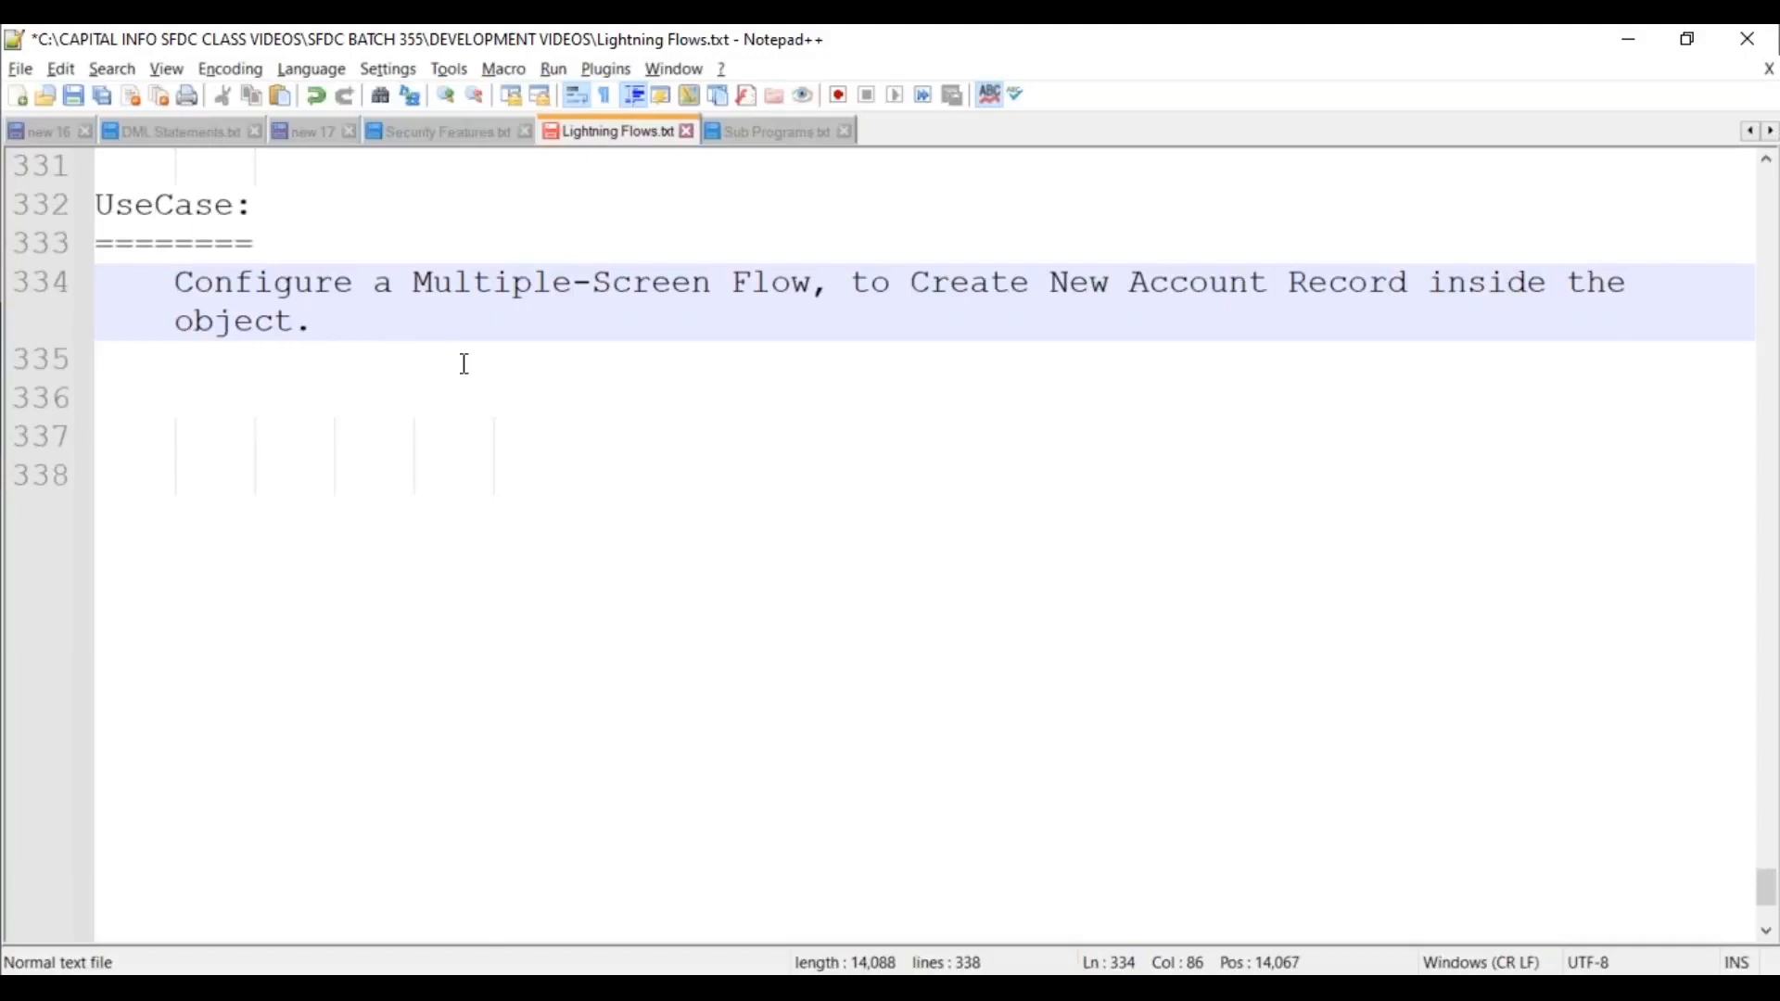
key(Return)
Add the indented line 'Screen1 -->> Name, Rating, Industry, AnnualRevenue, Phone, Fax.'.
key(Tab)
text(S)
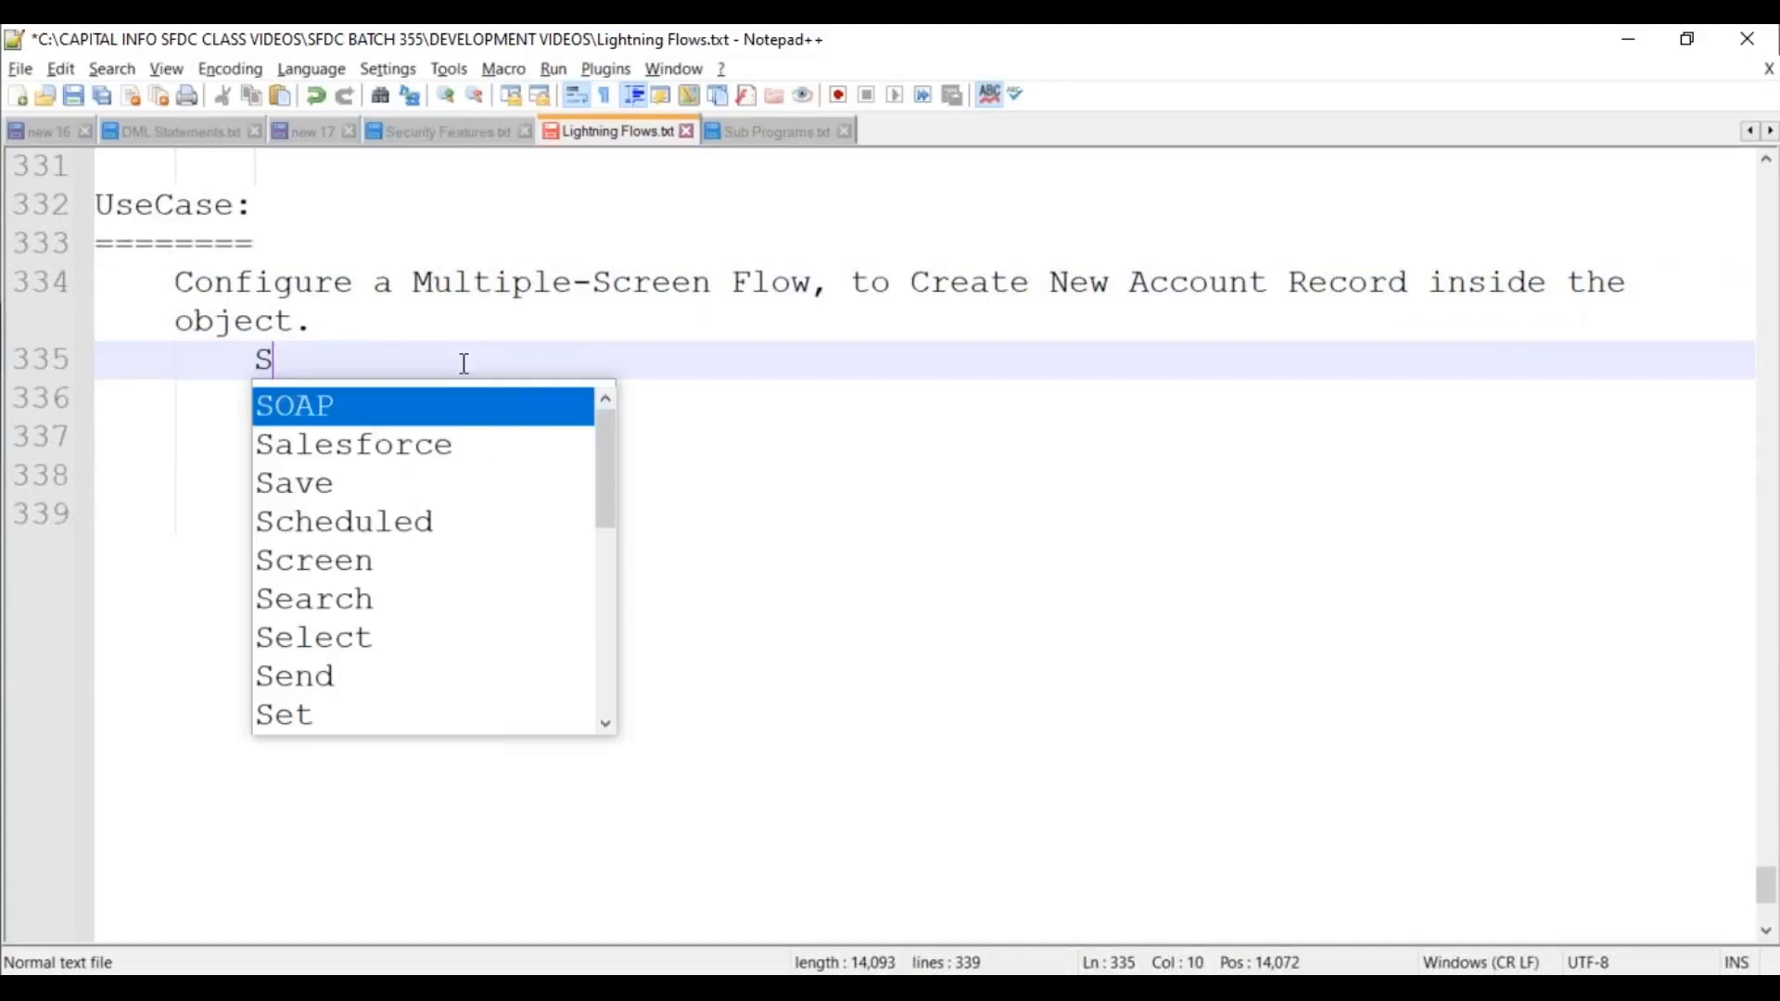
text(creens)
key(BackSpace)
key(BackSpace)
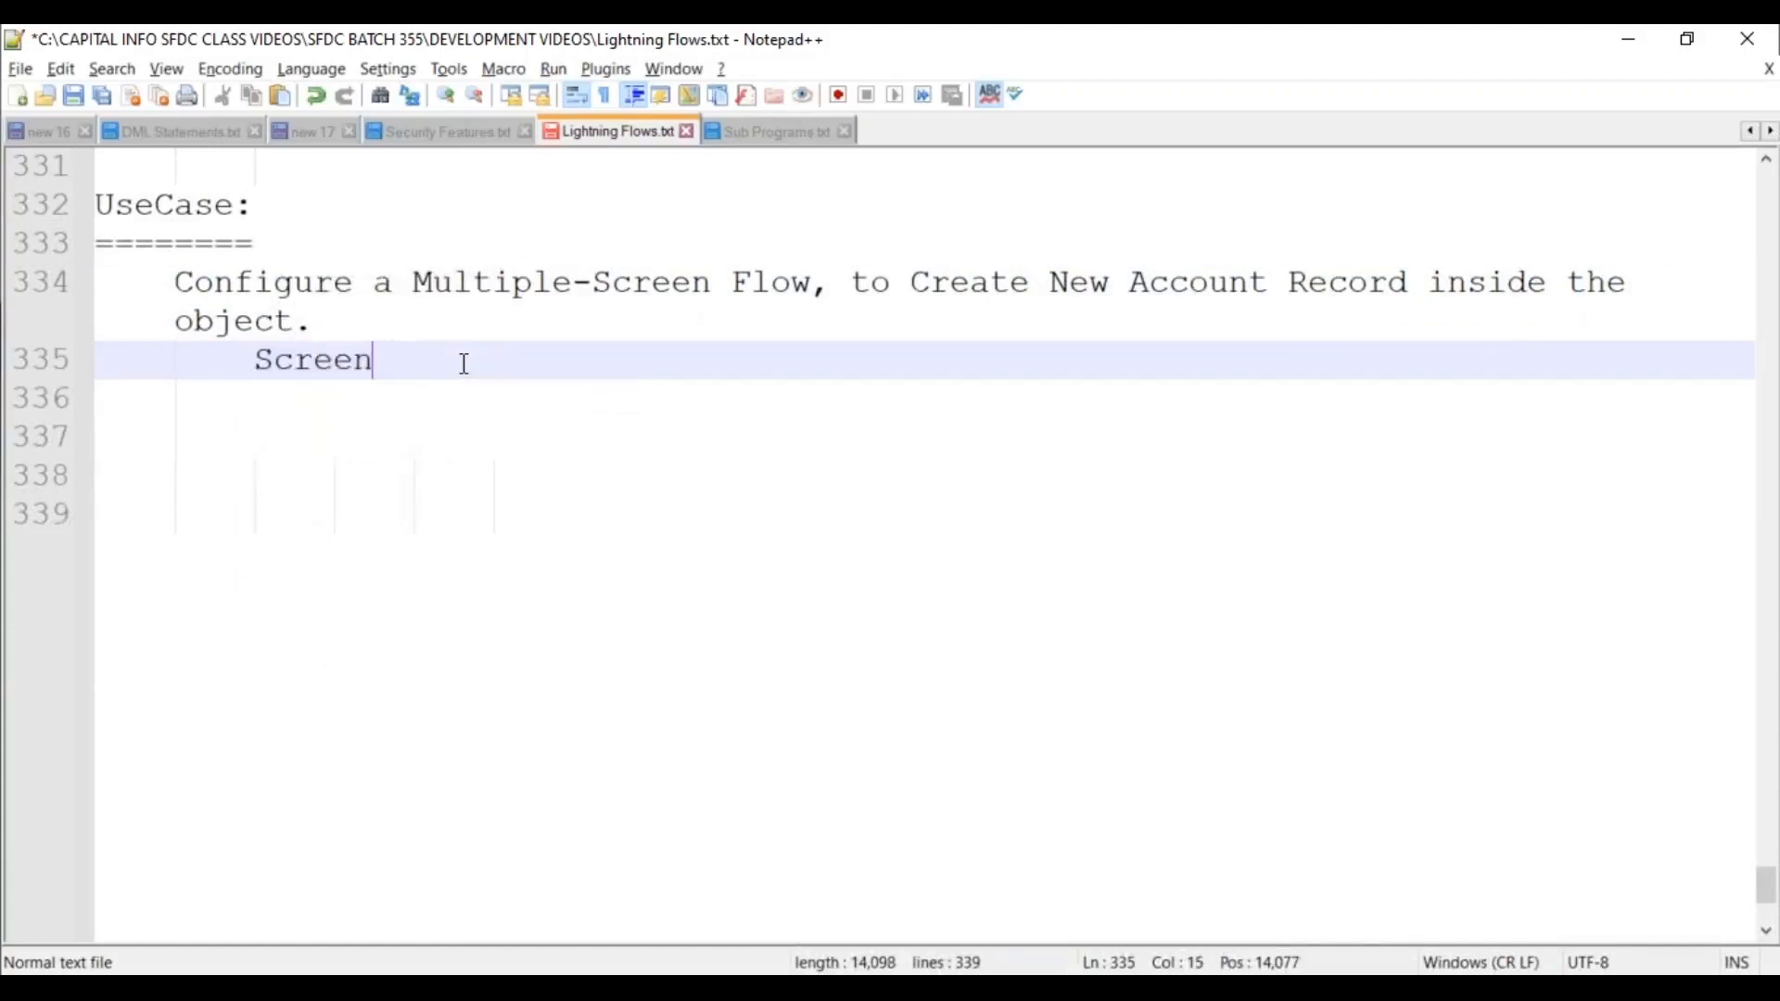
text(1 -->> Na)
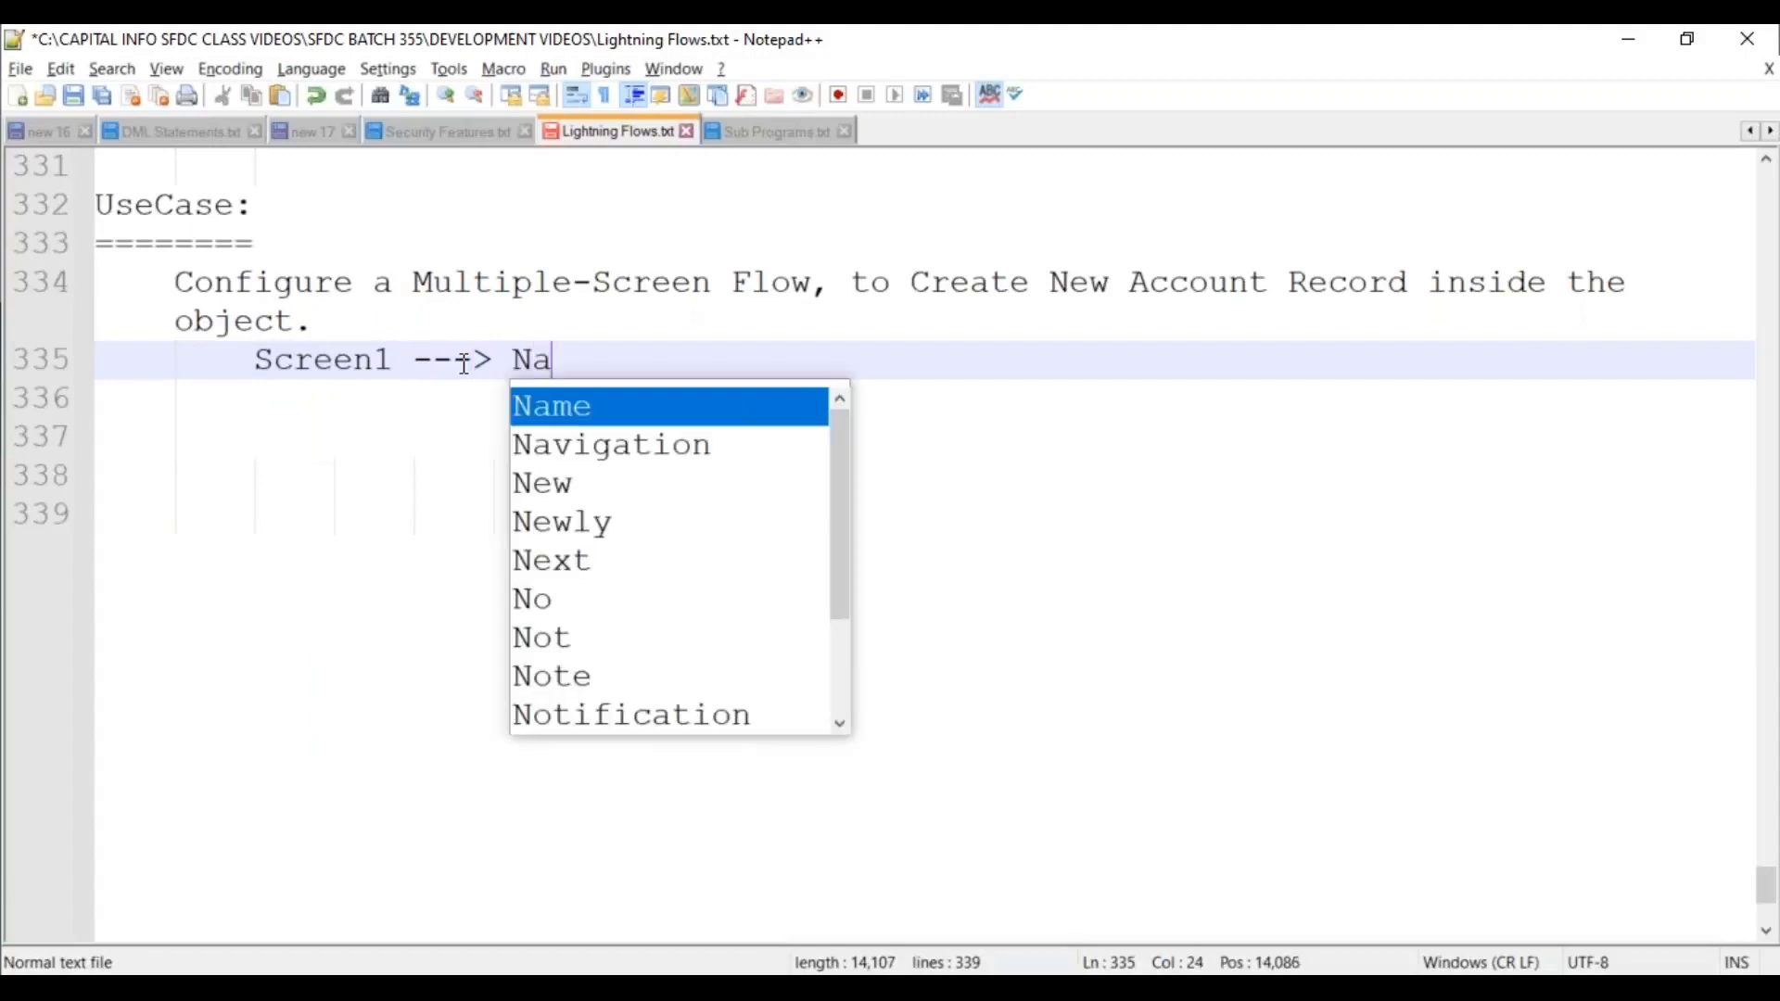
text(me, Rating, )
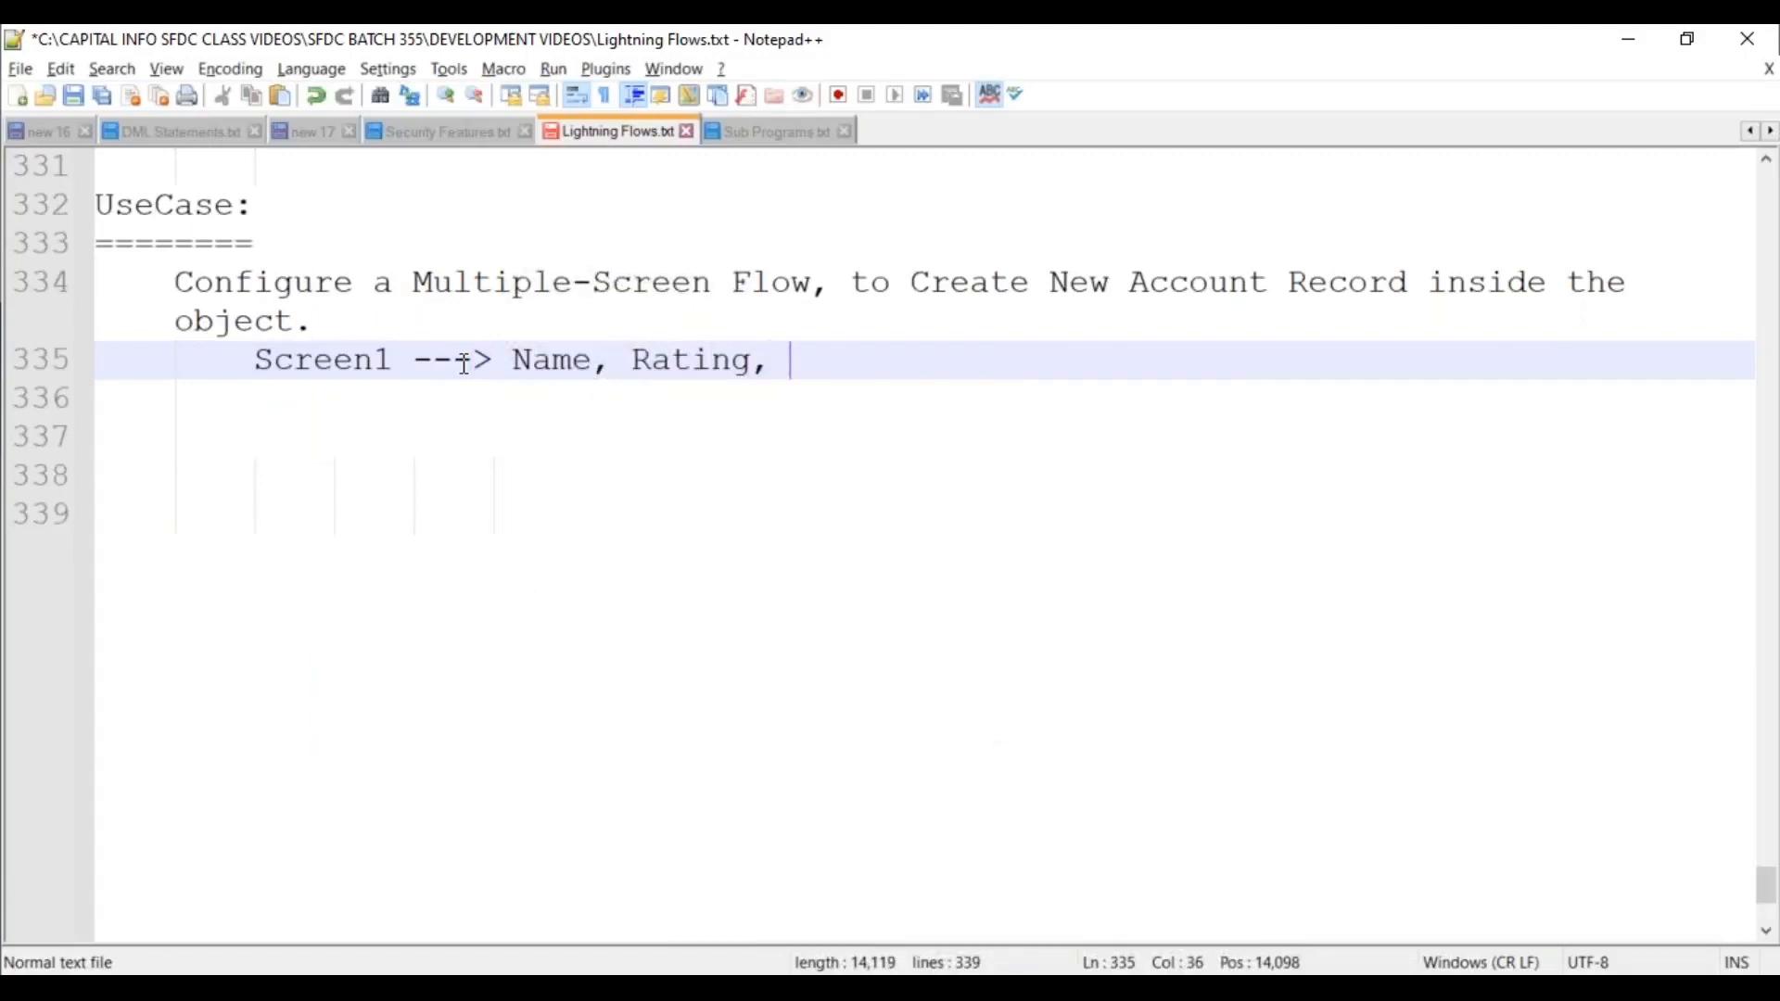
text(Industry, A)
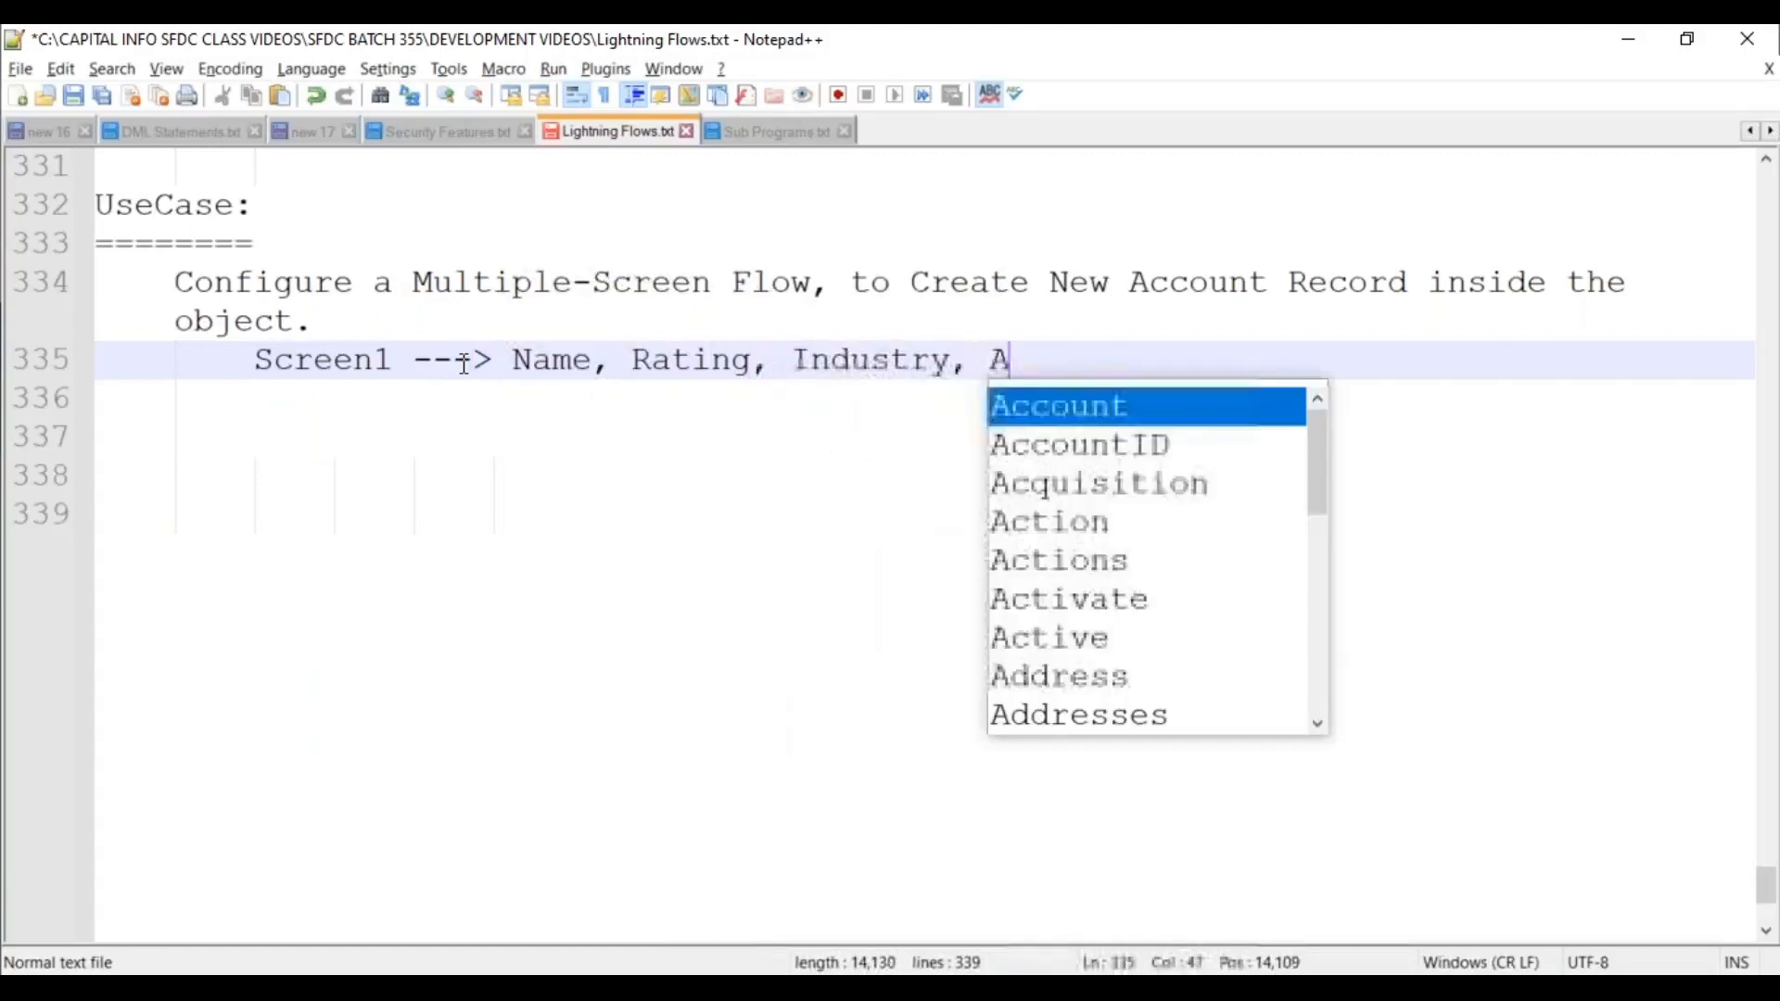
text(nnualRevenue, )
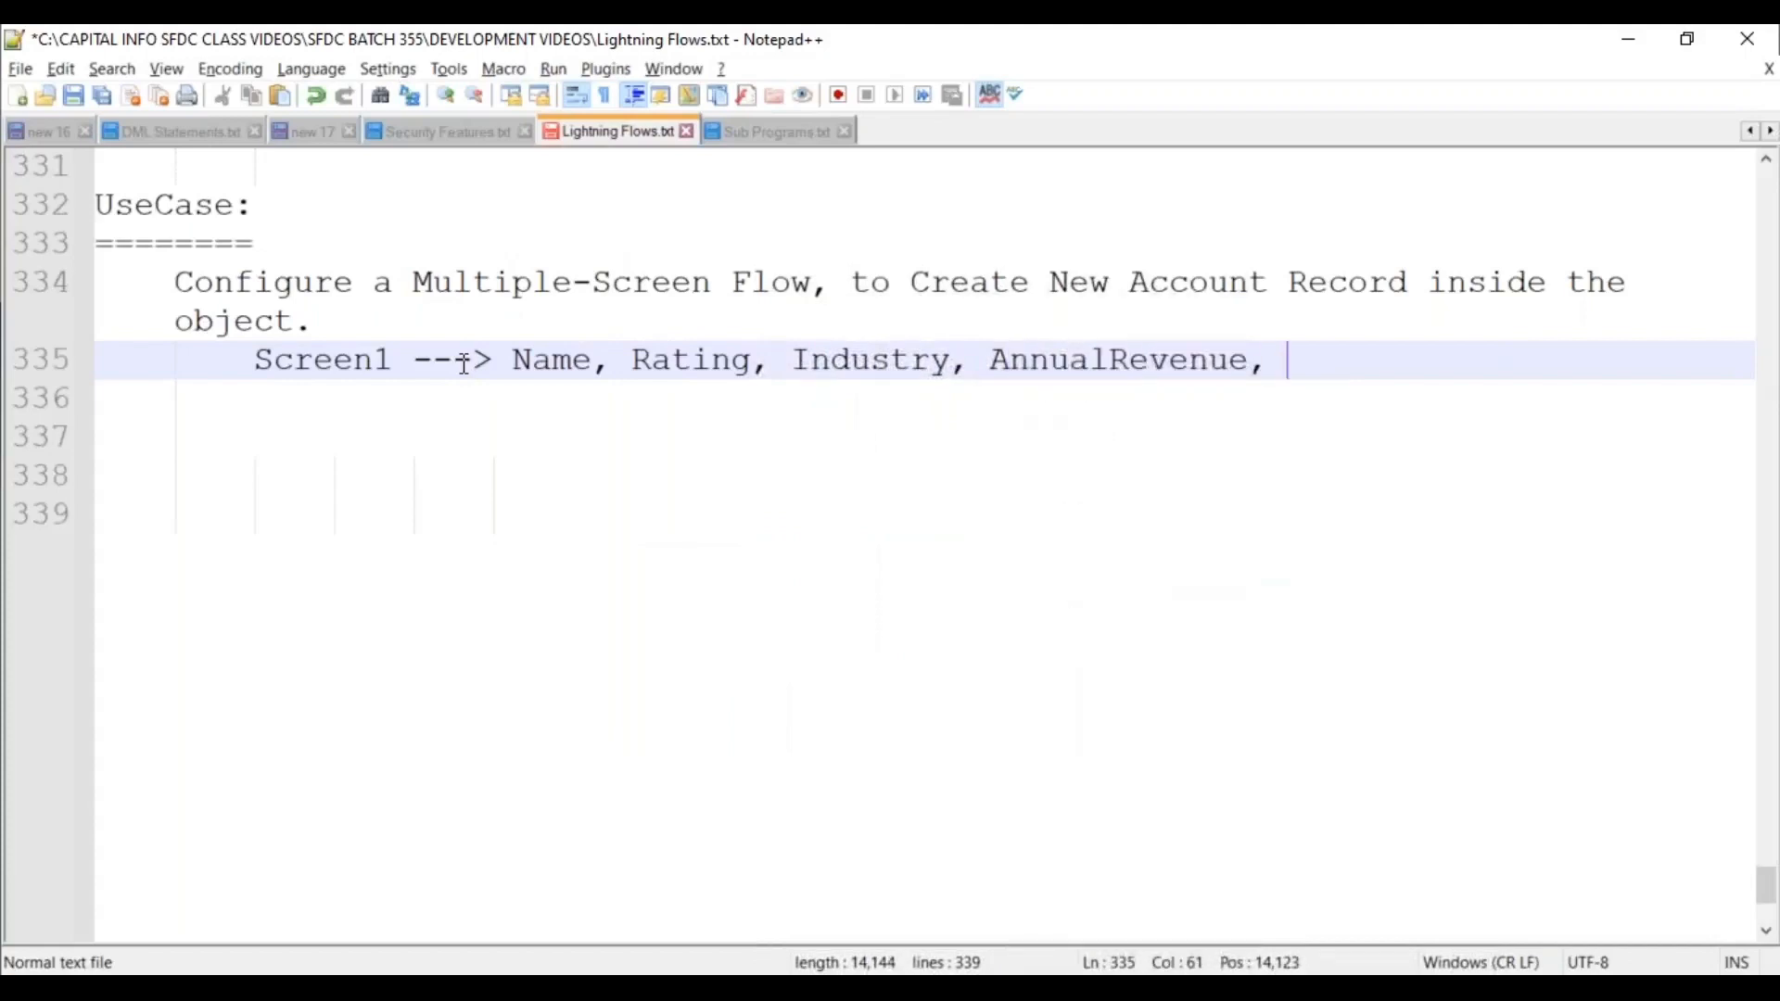
text(Phone, Fax.)
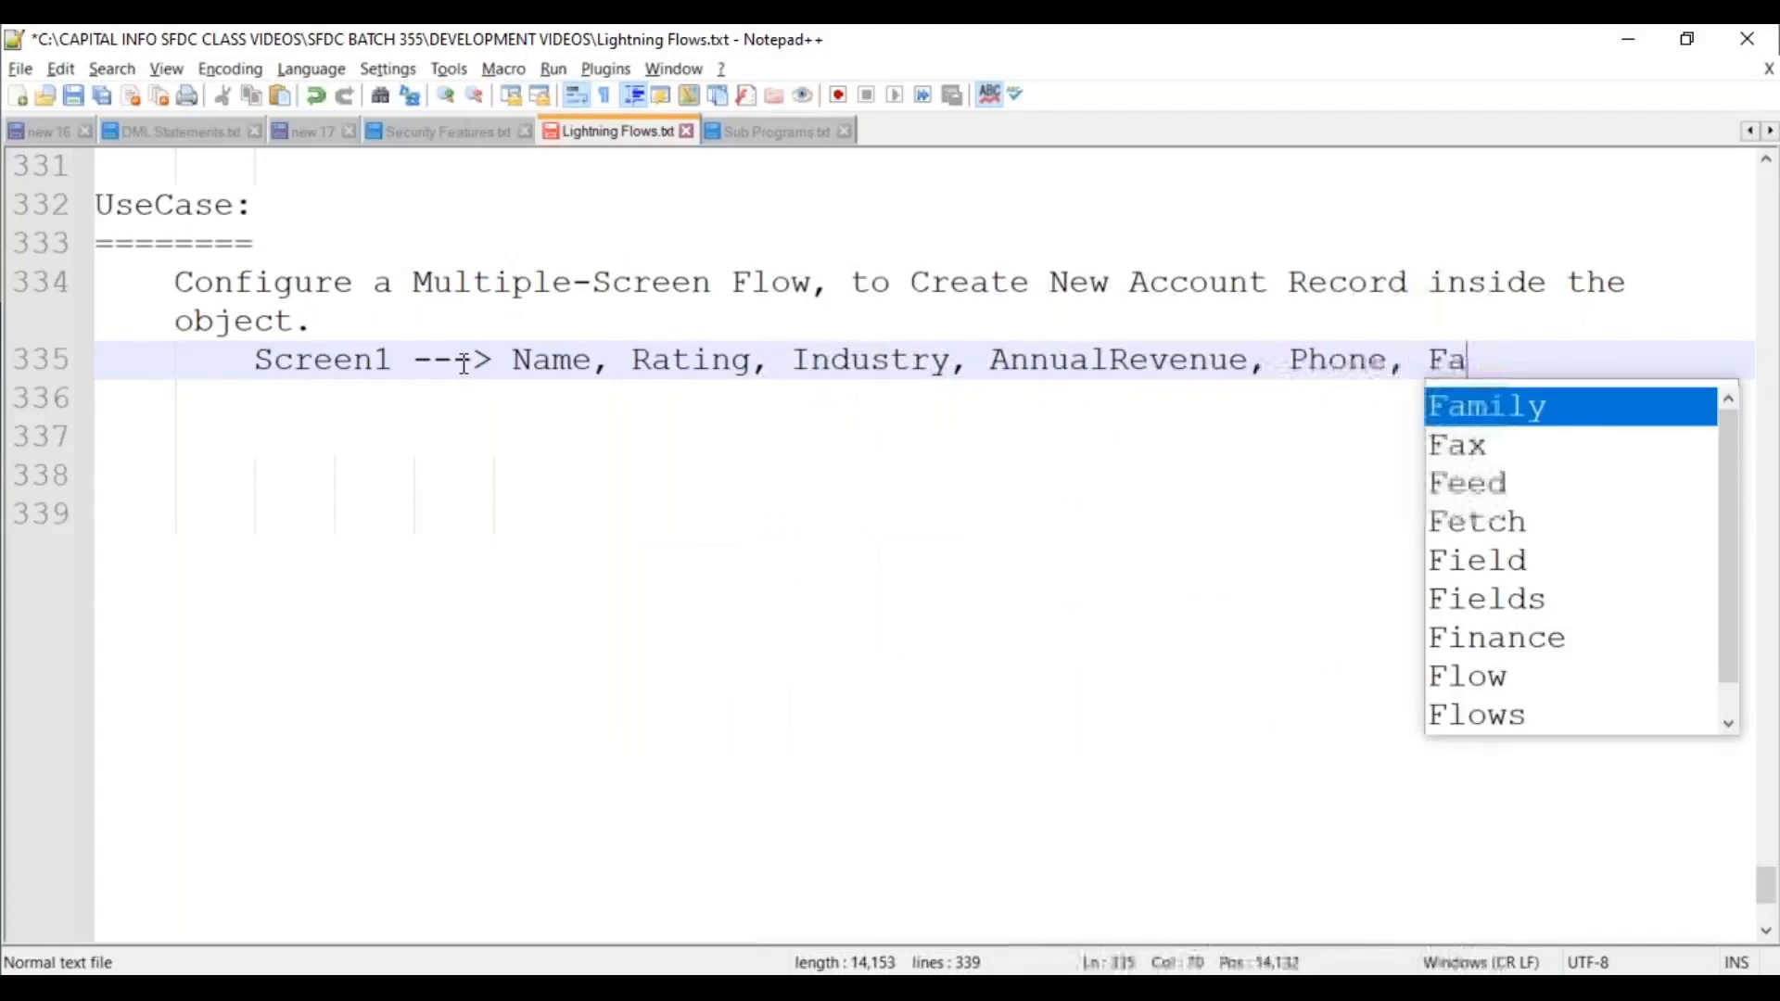
Add the line 'Screen2 ---> Website, Customer Priority, Active Status.' below it.
key(Return)
text(Scrnee)
key(BackSpace)
key(BackSpace)
key(BackSpace)
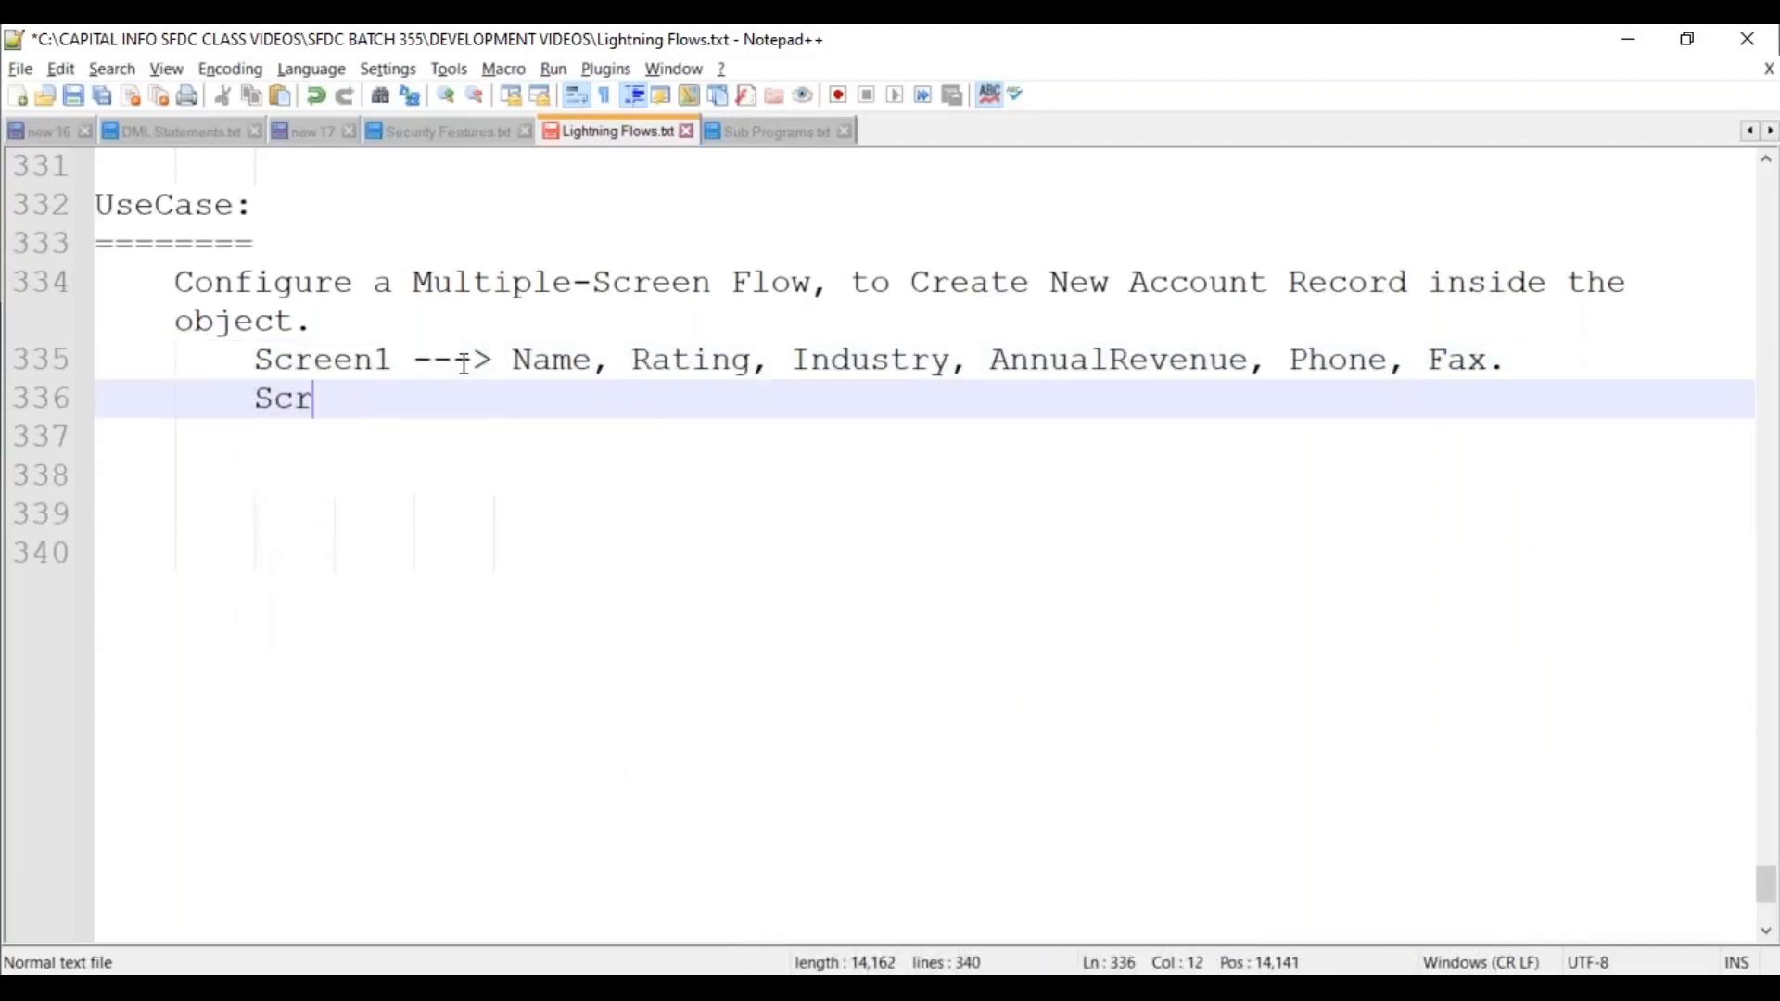
text(eens)
key(BackSpace)
text(2 ---)
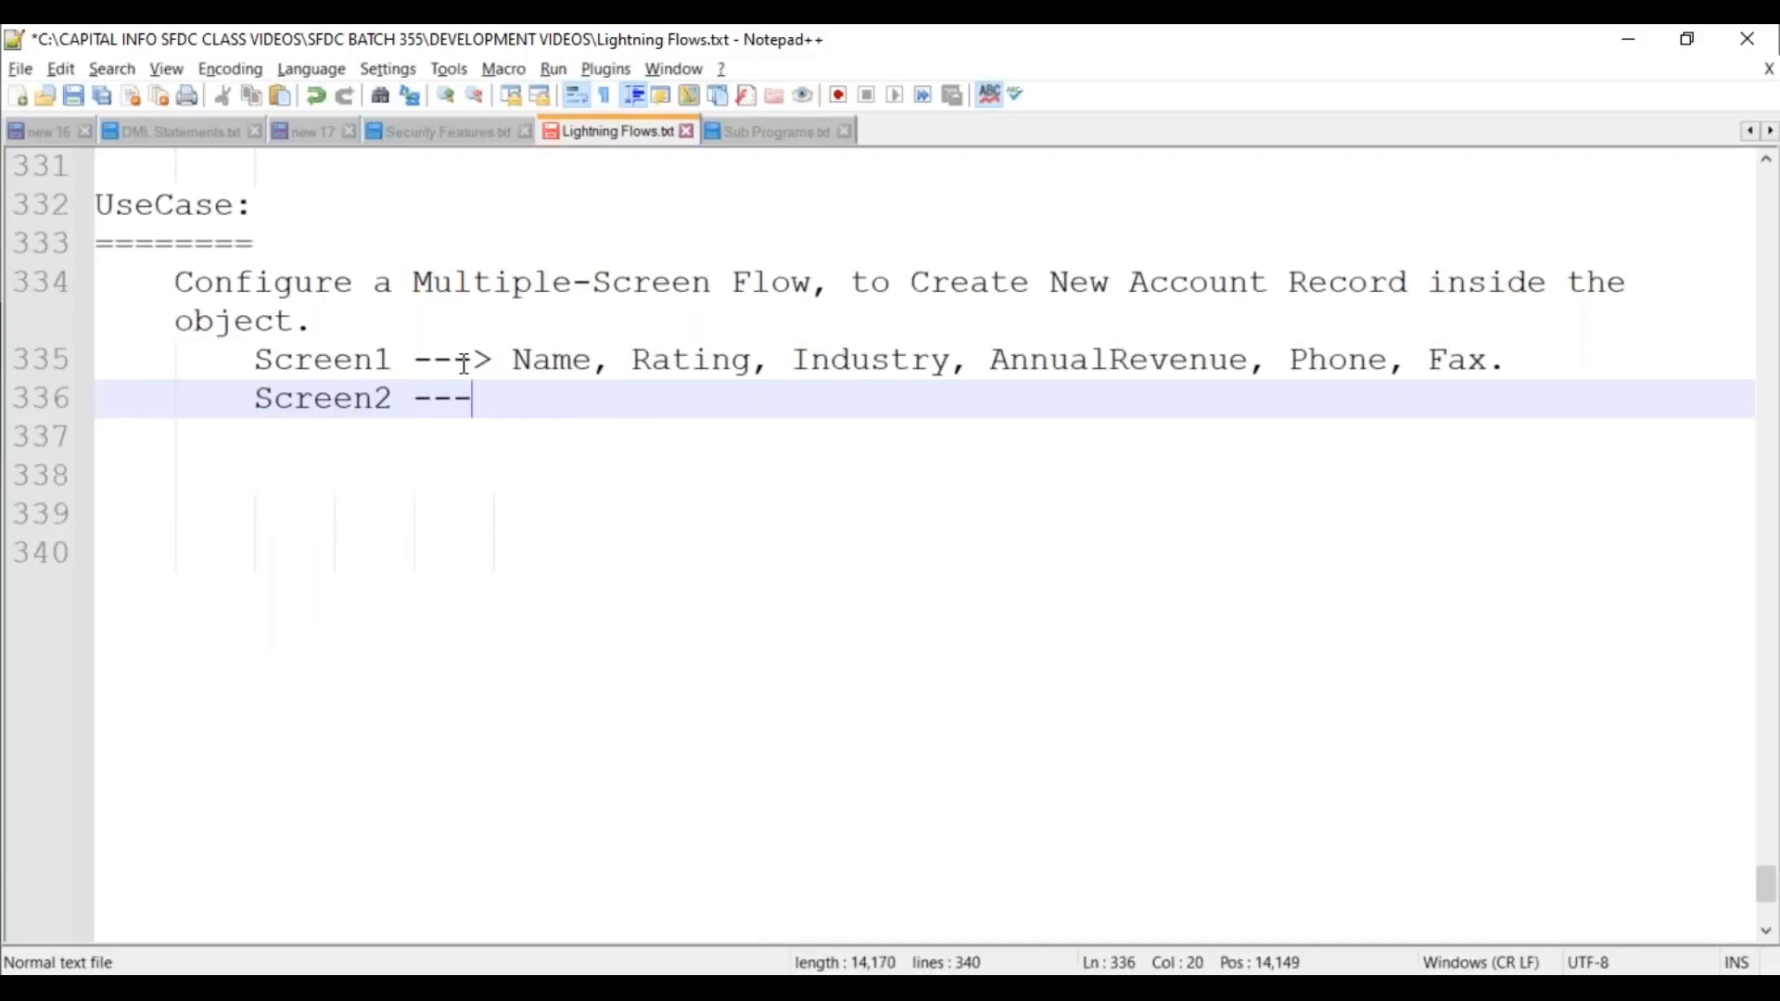
text(> Website, )
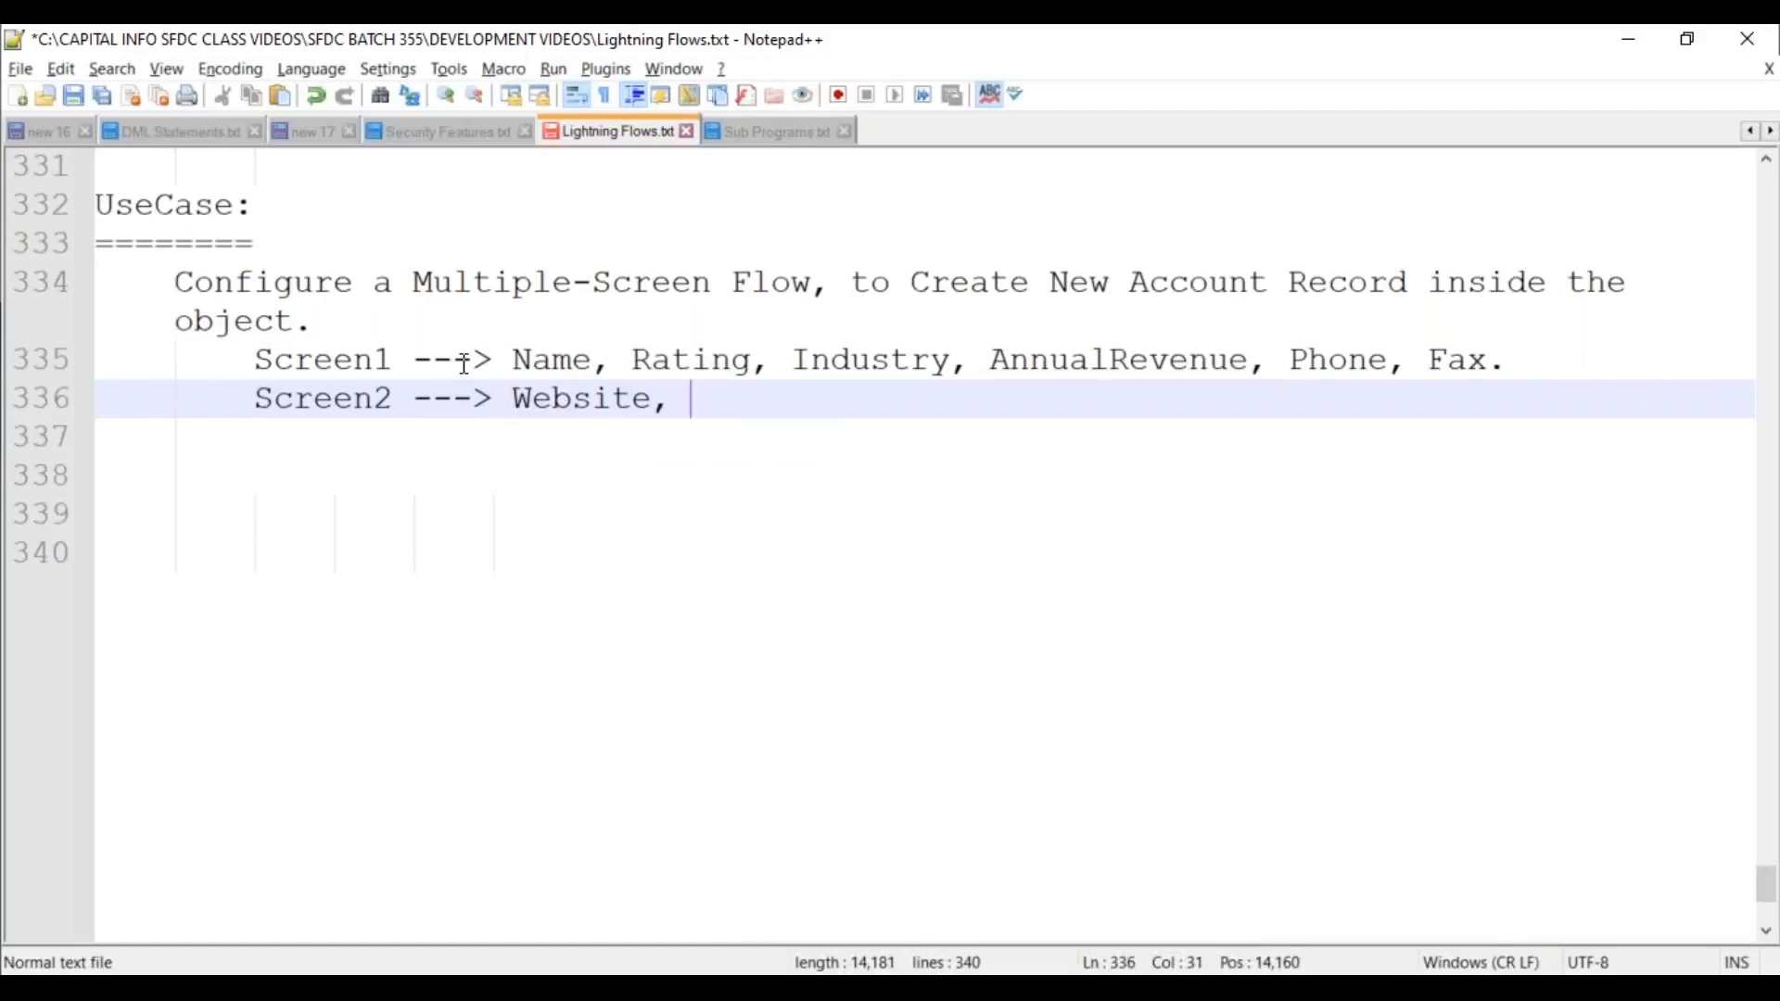
text(Cust)
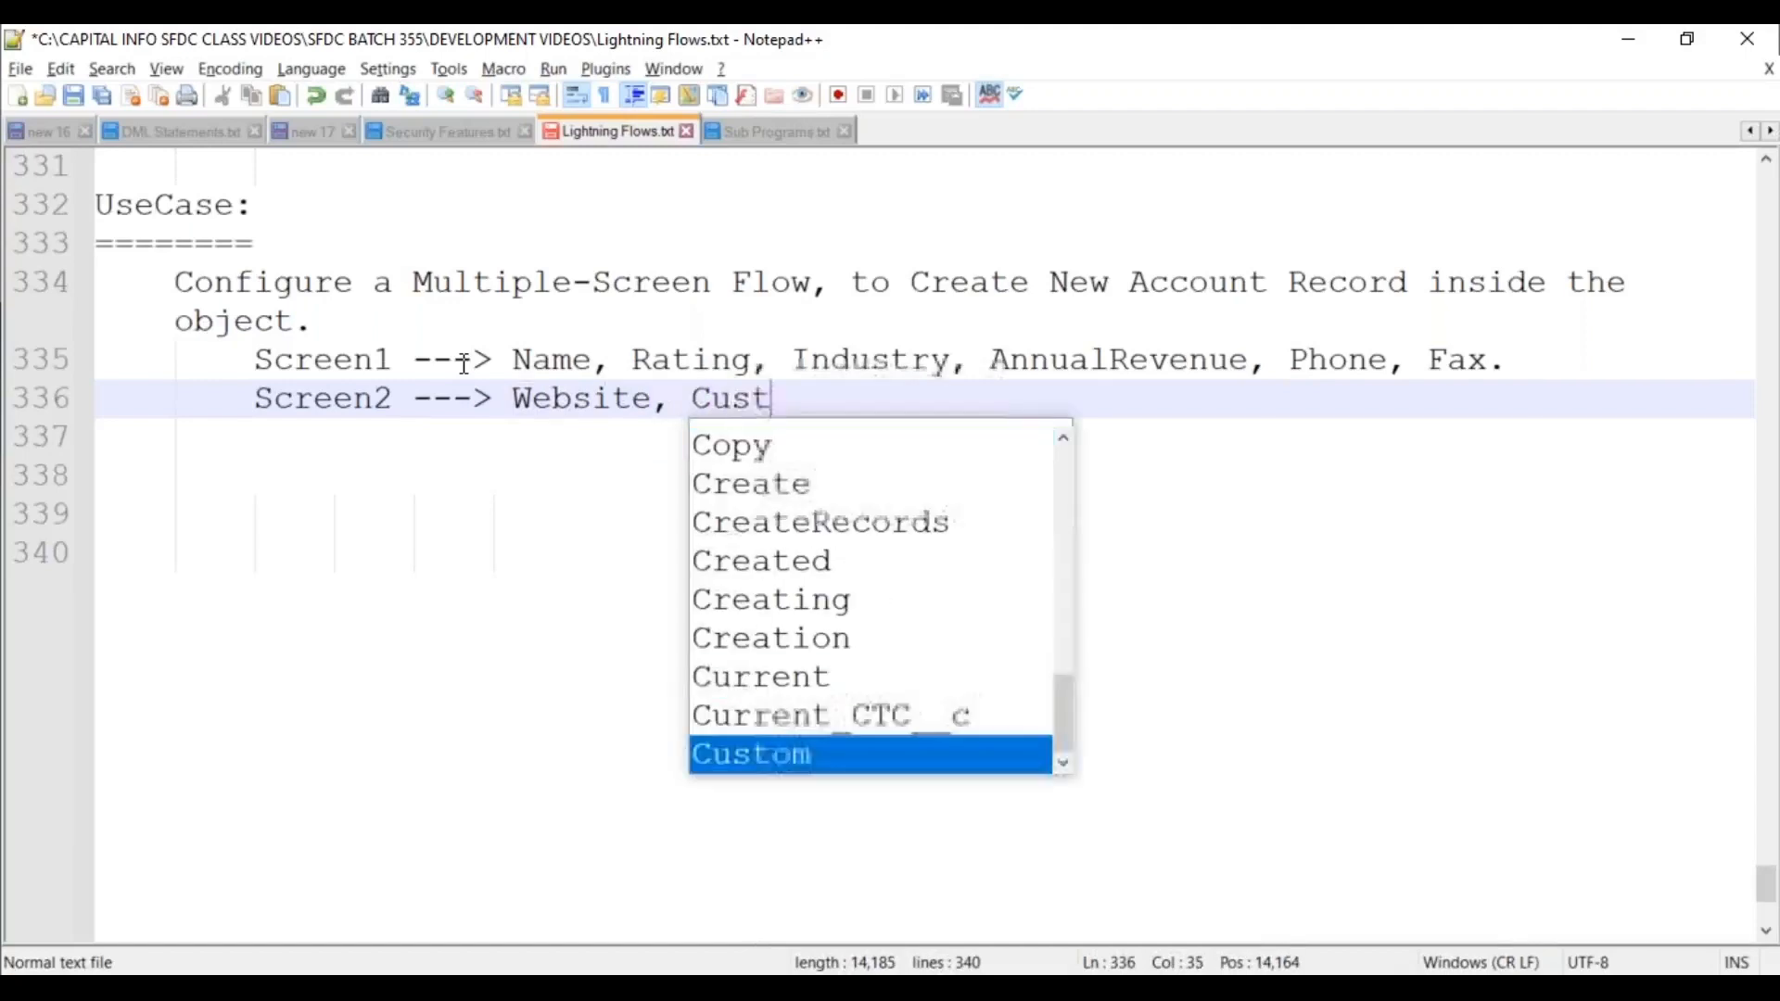
text(omer Pri)
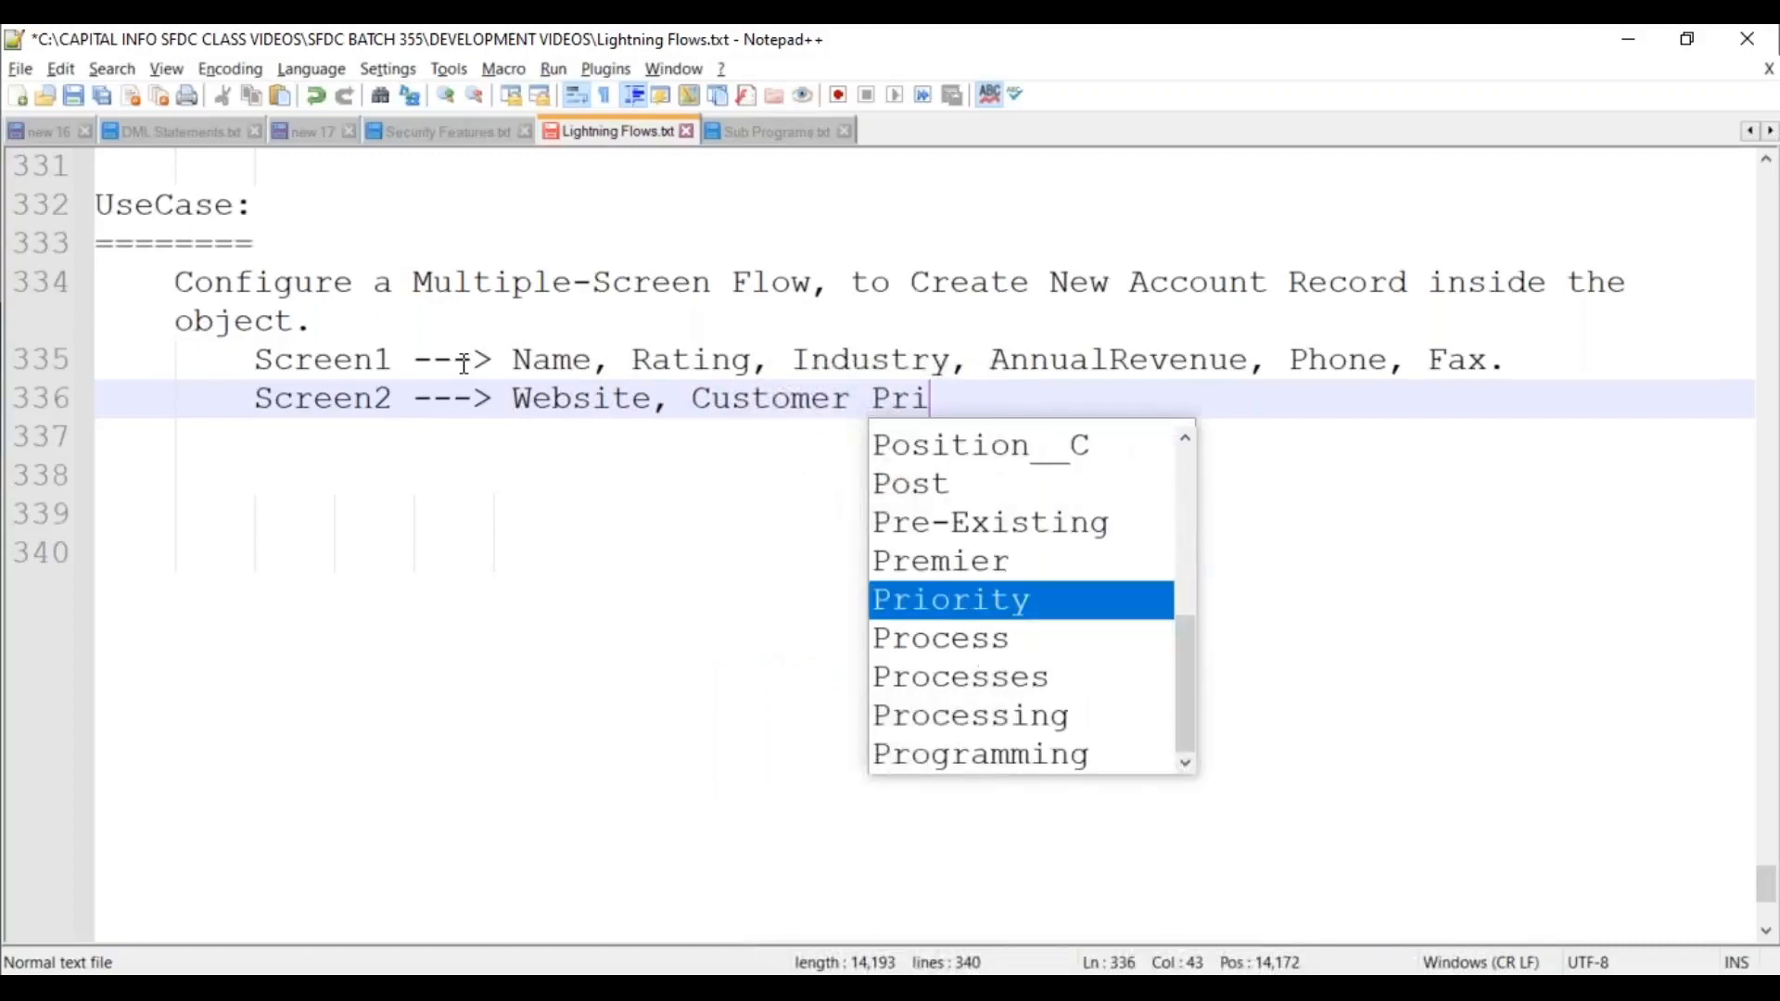
text(ority, Act)
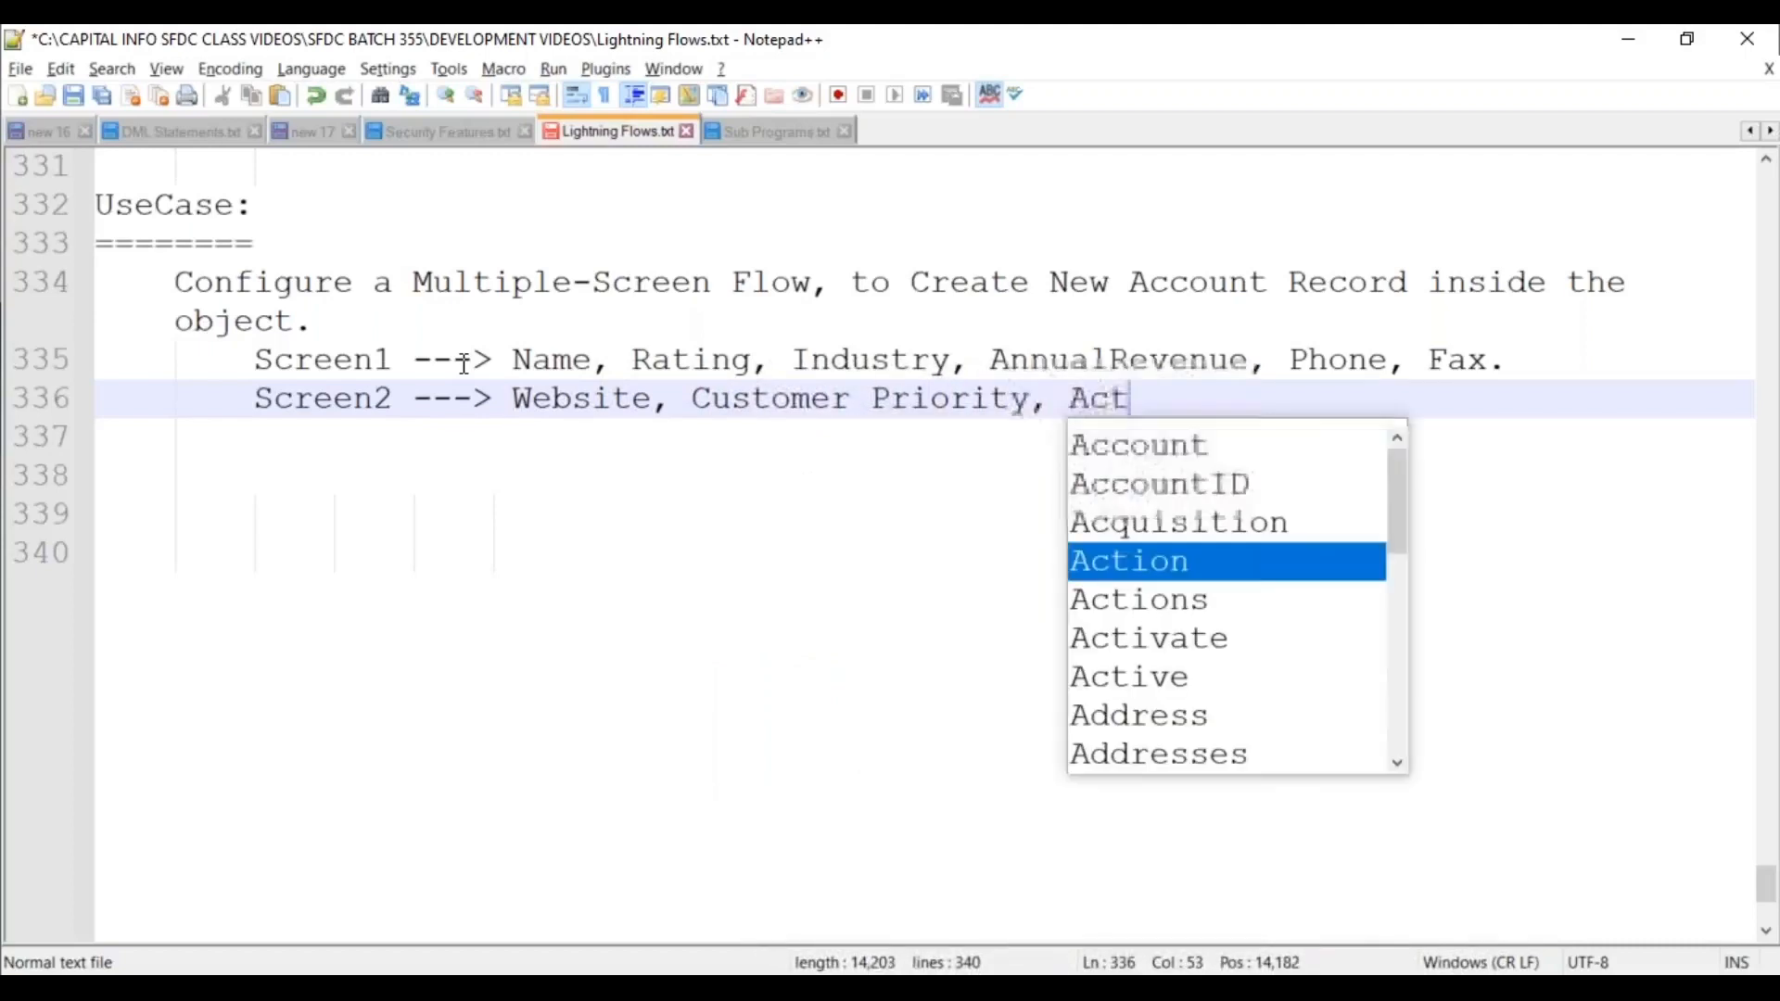
text(ive Status.)
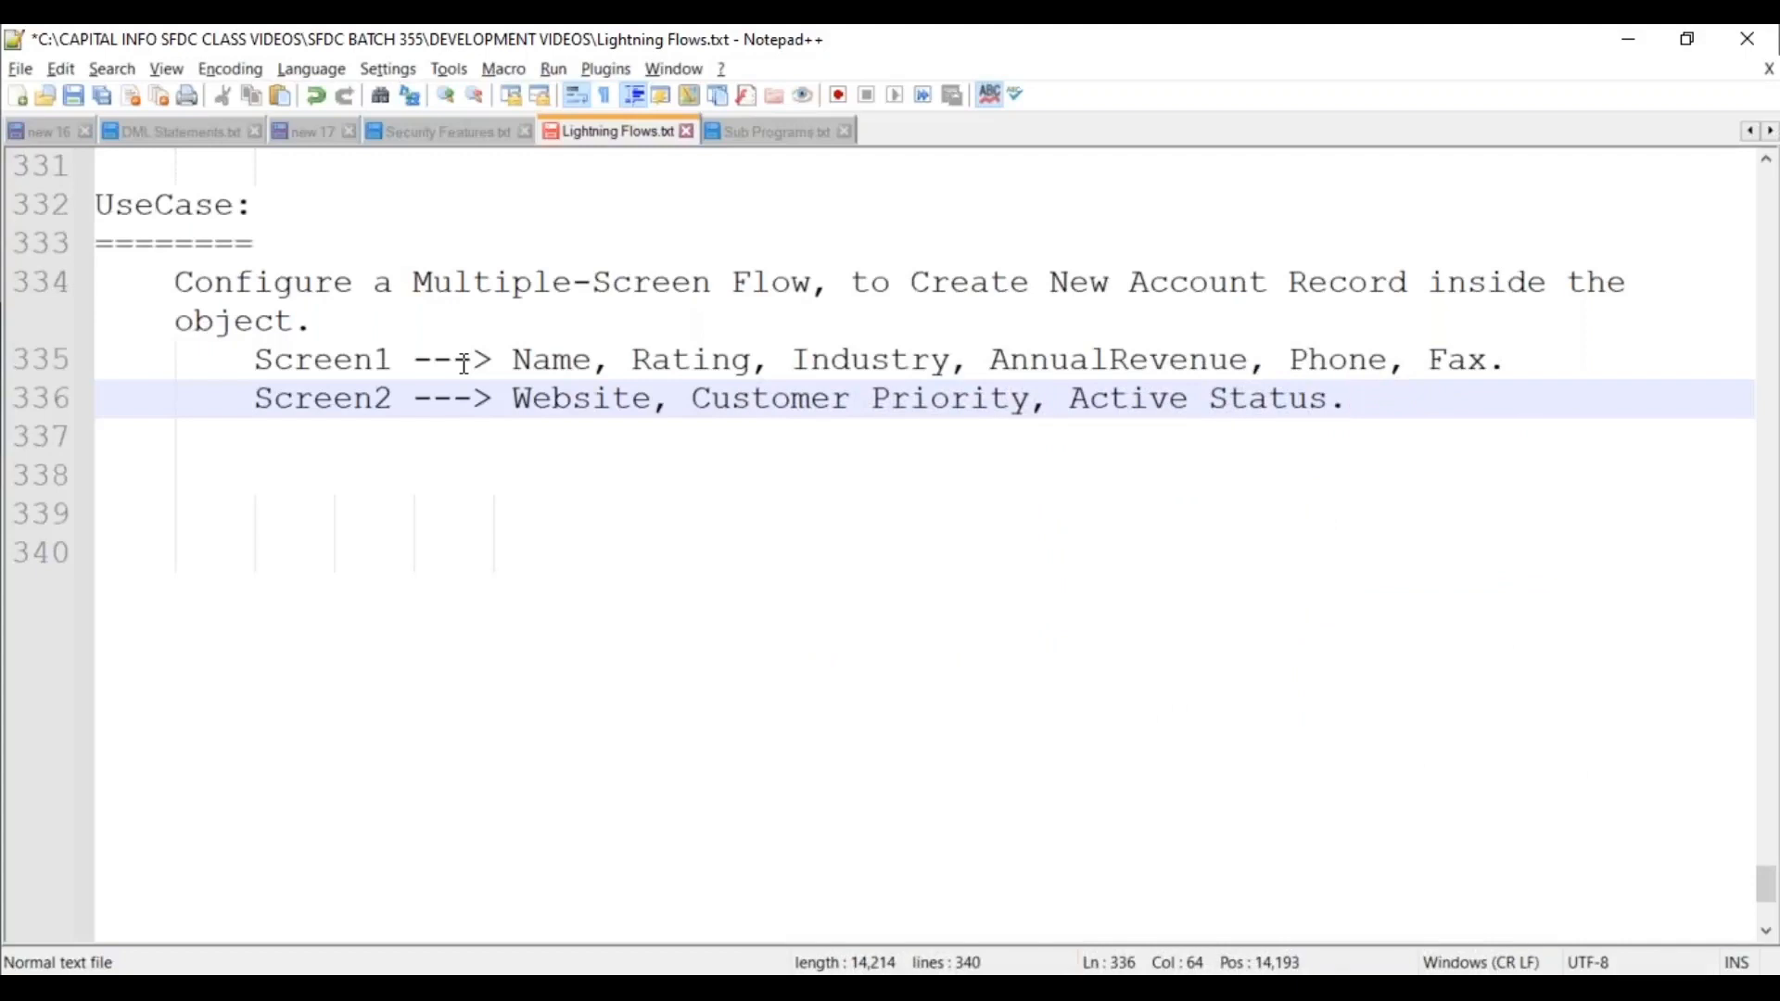
Insert a blank line after the Screen1 line.
key(Up)
key(End)
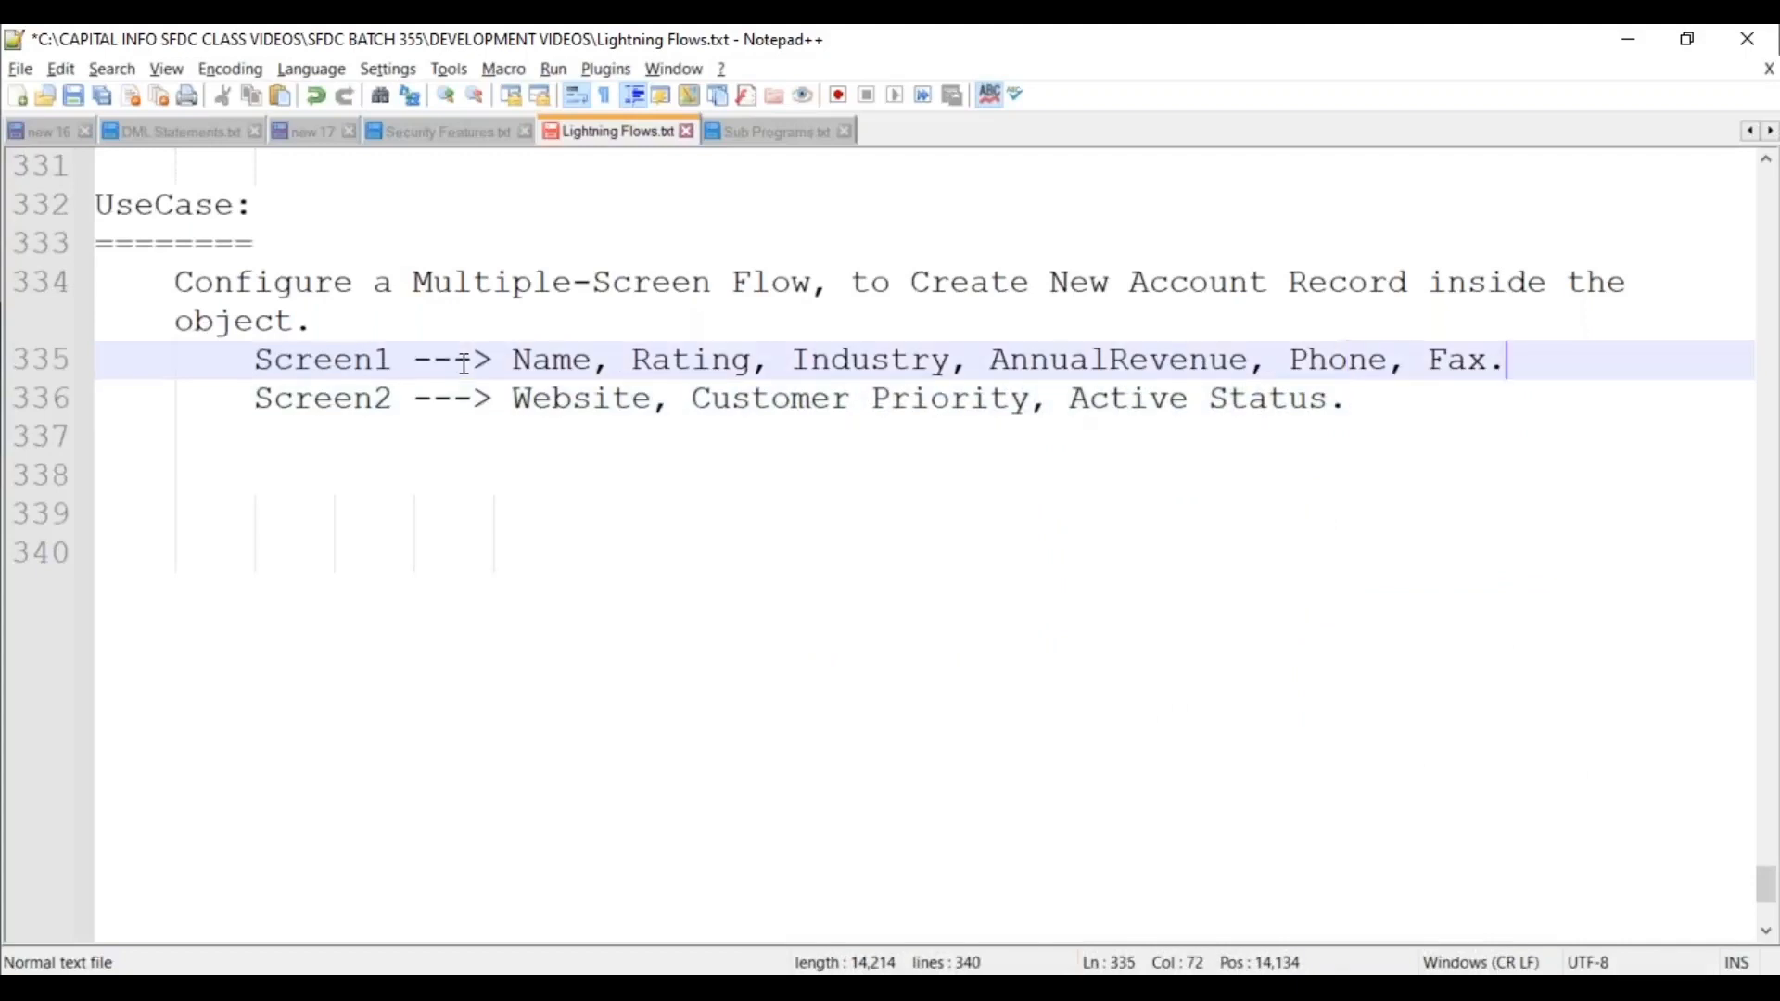
key(Return)
key(Down)
key(Down)
key(Down)
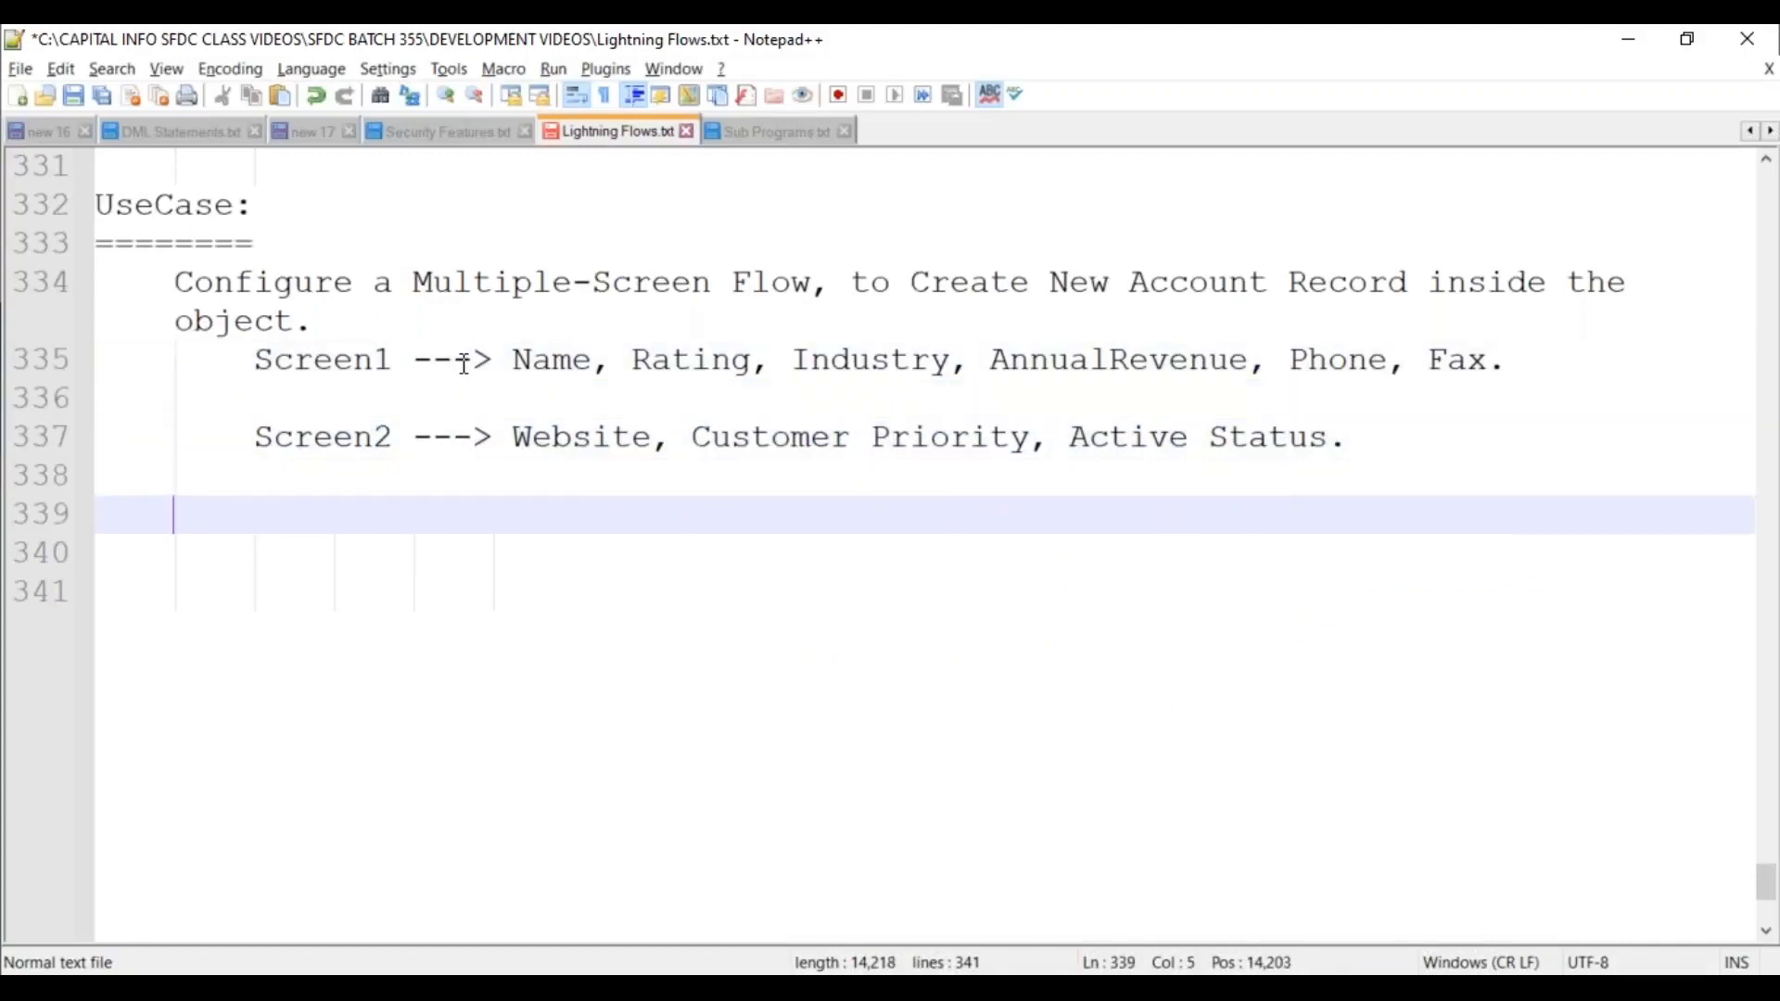
Write 'Represent the Screen Flow as a "QuickAction" on the Hiring Manager Object.' and save.
text(Represent the Scree)
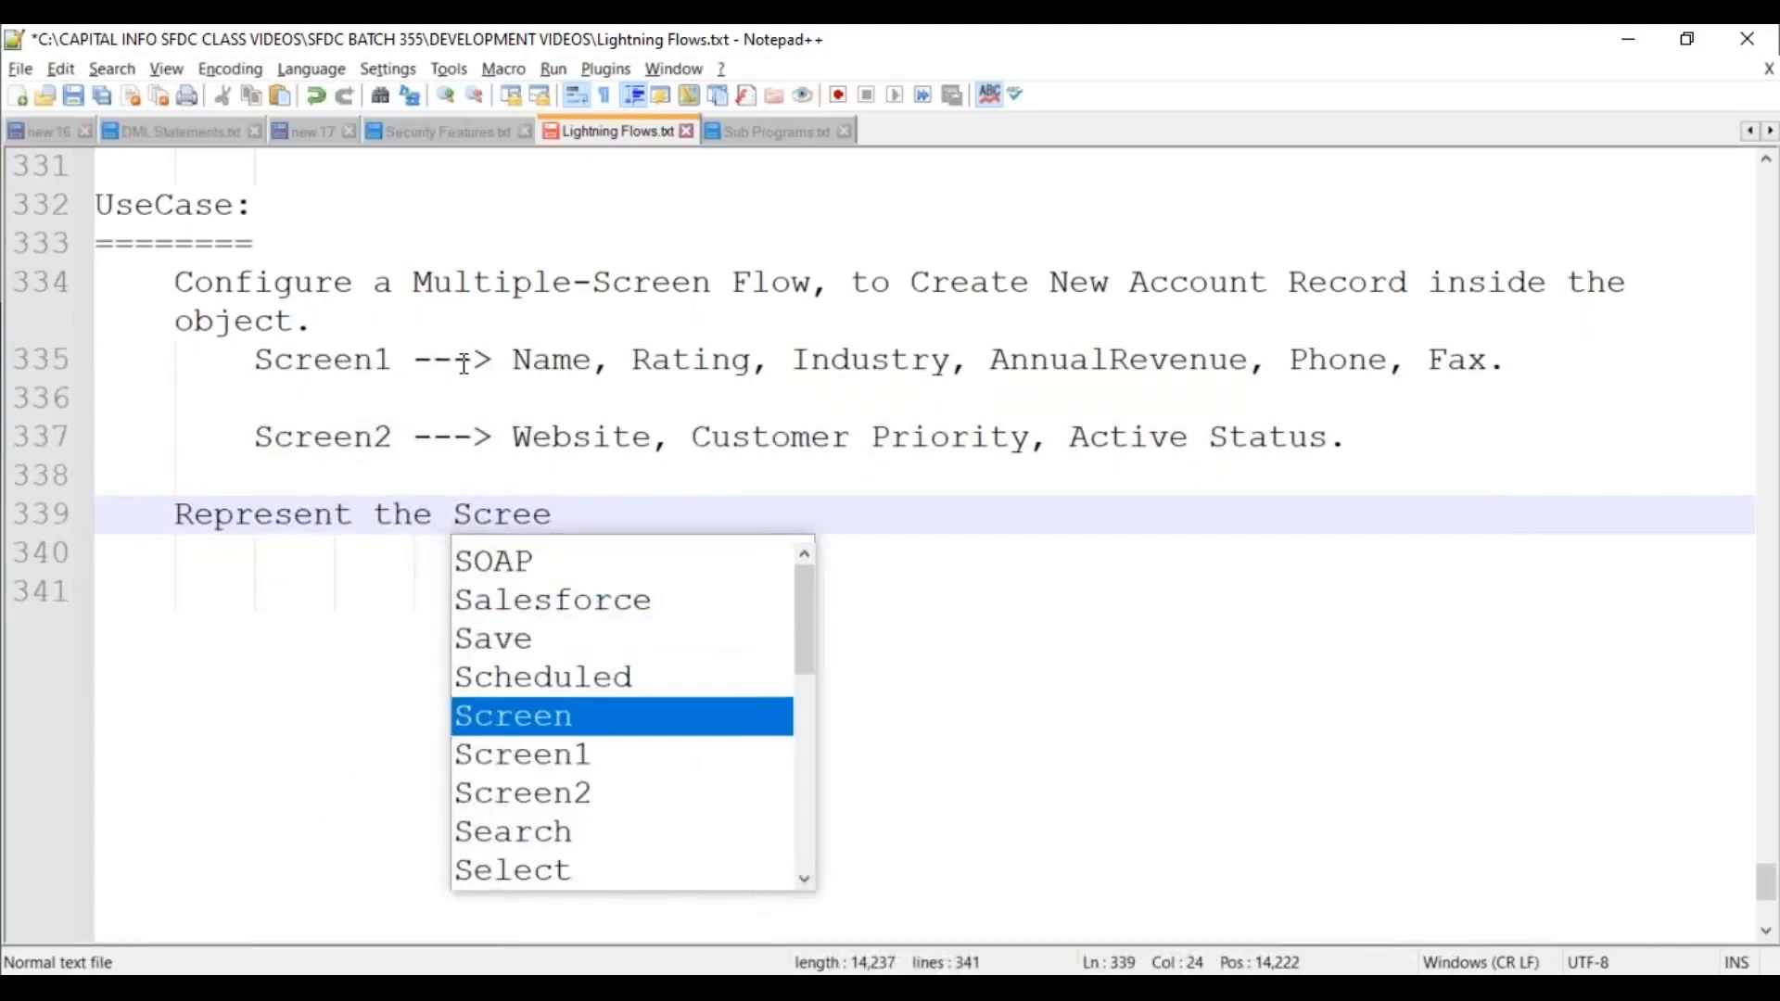
text(n Flow as a "Quick)
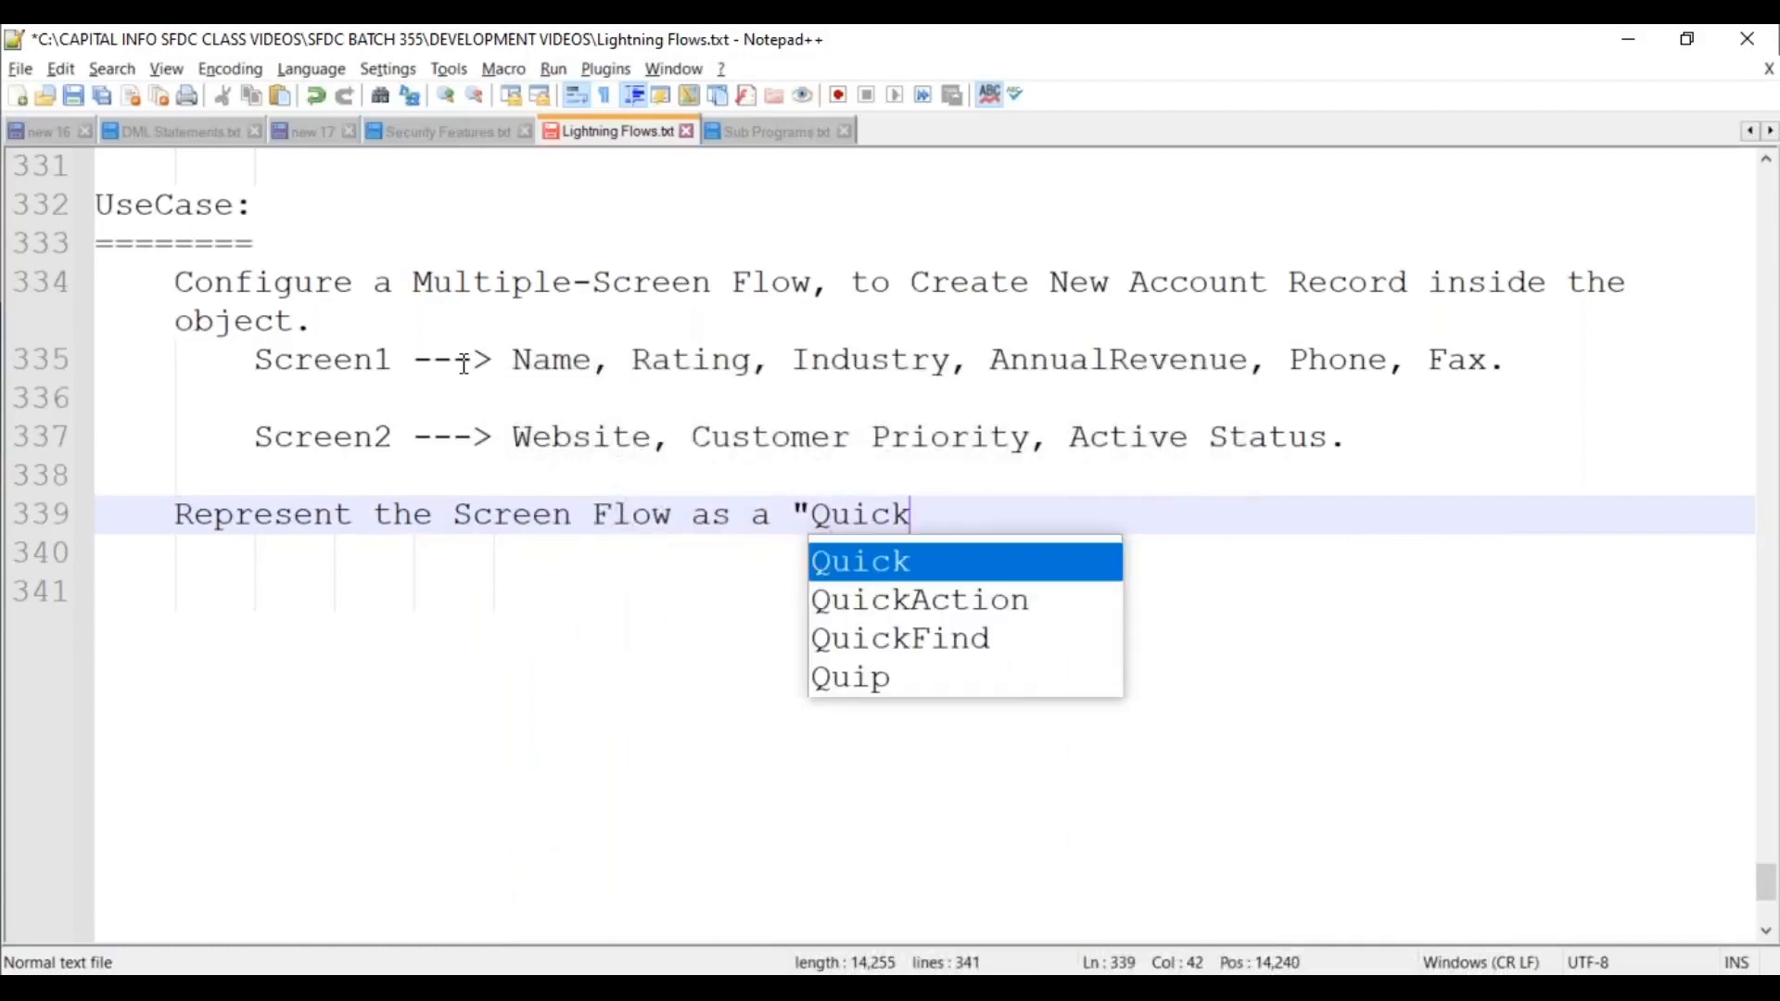
key(Down)
key(Return)
text(")
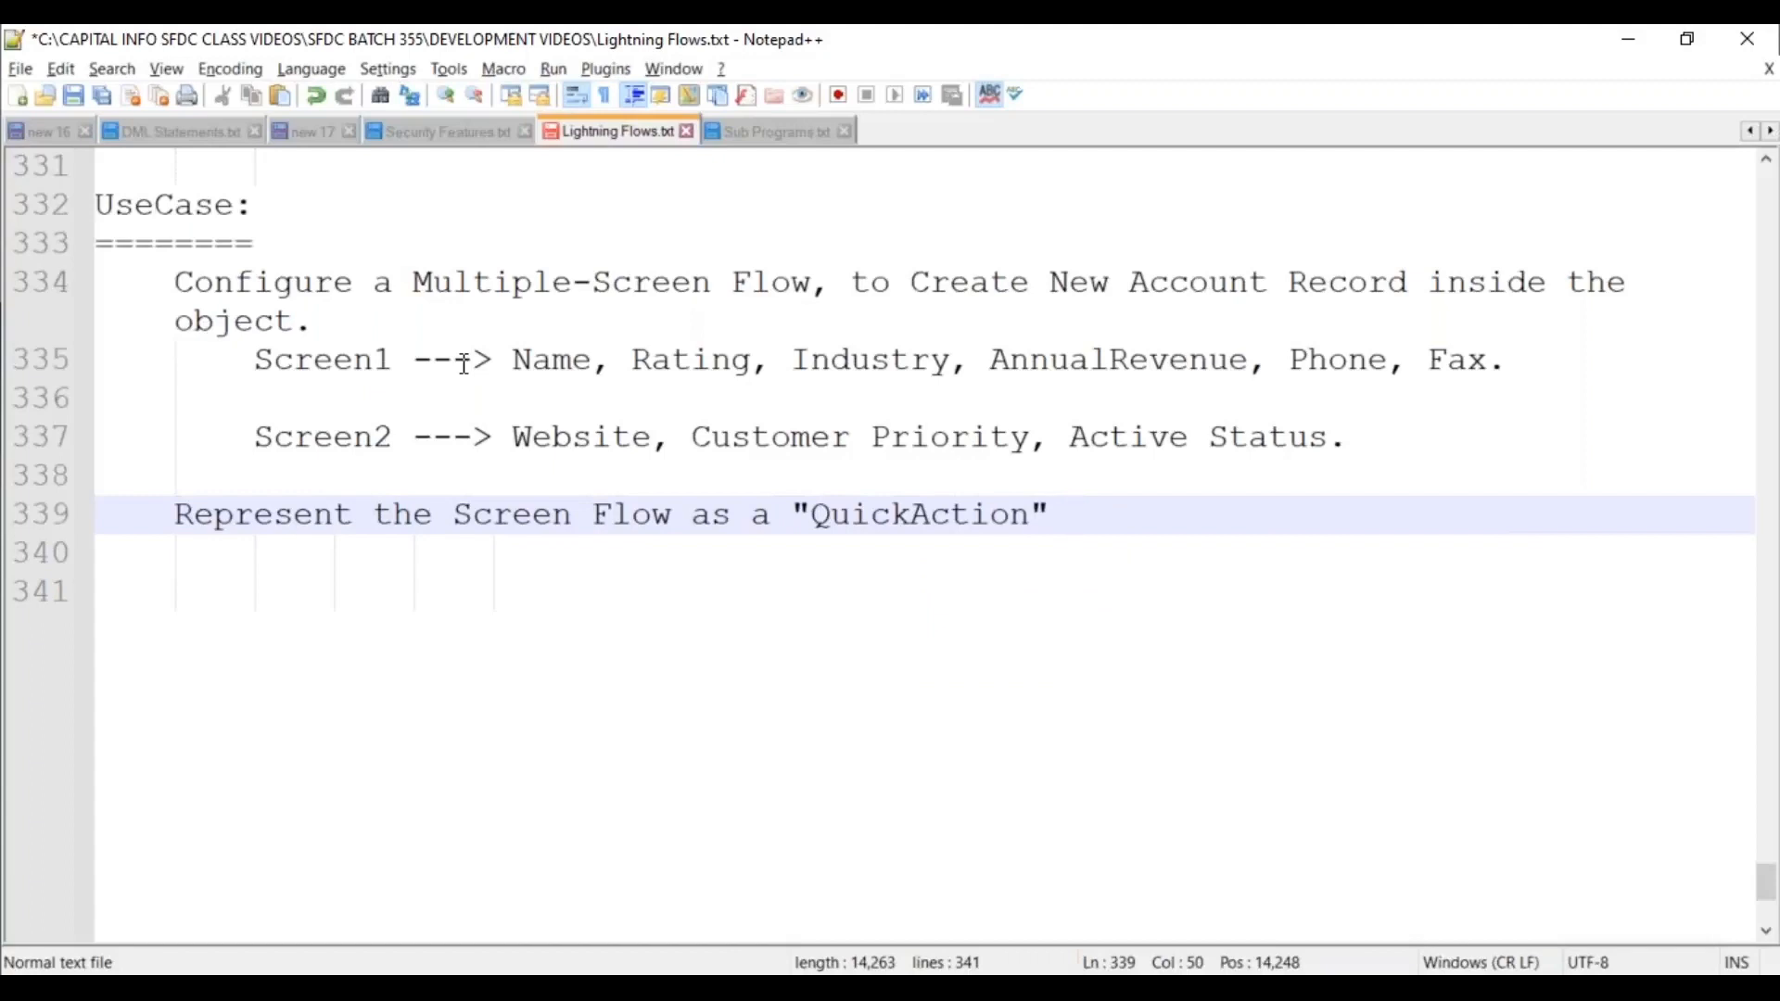
text(on the )
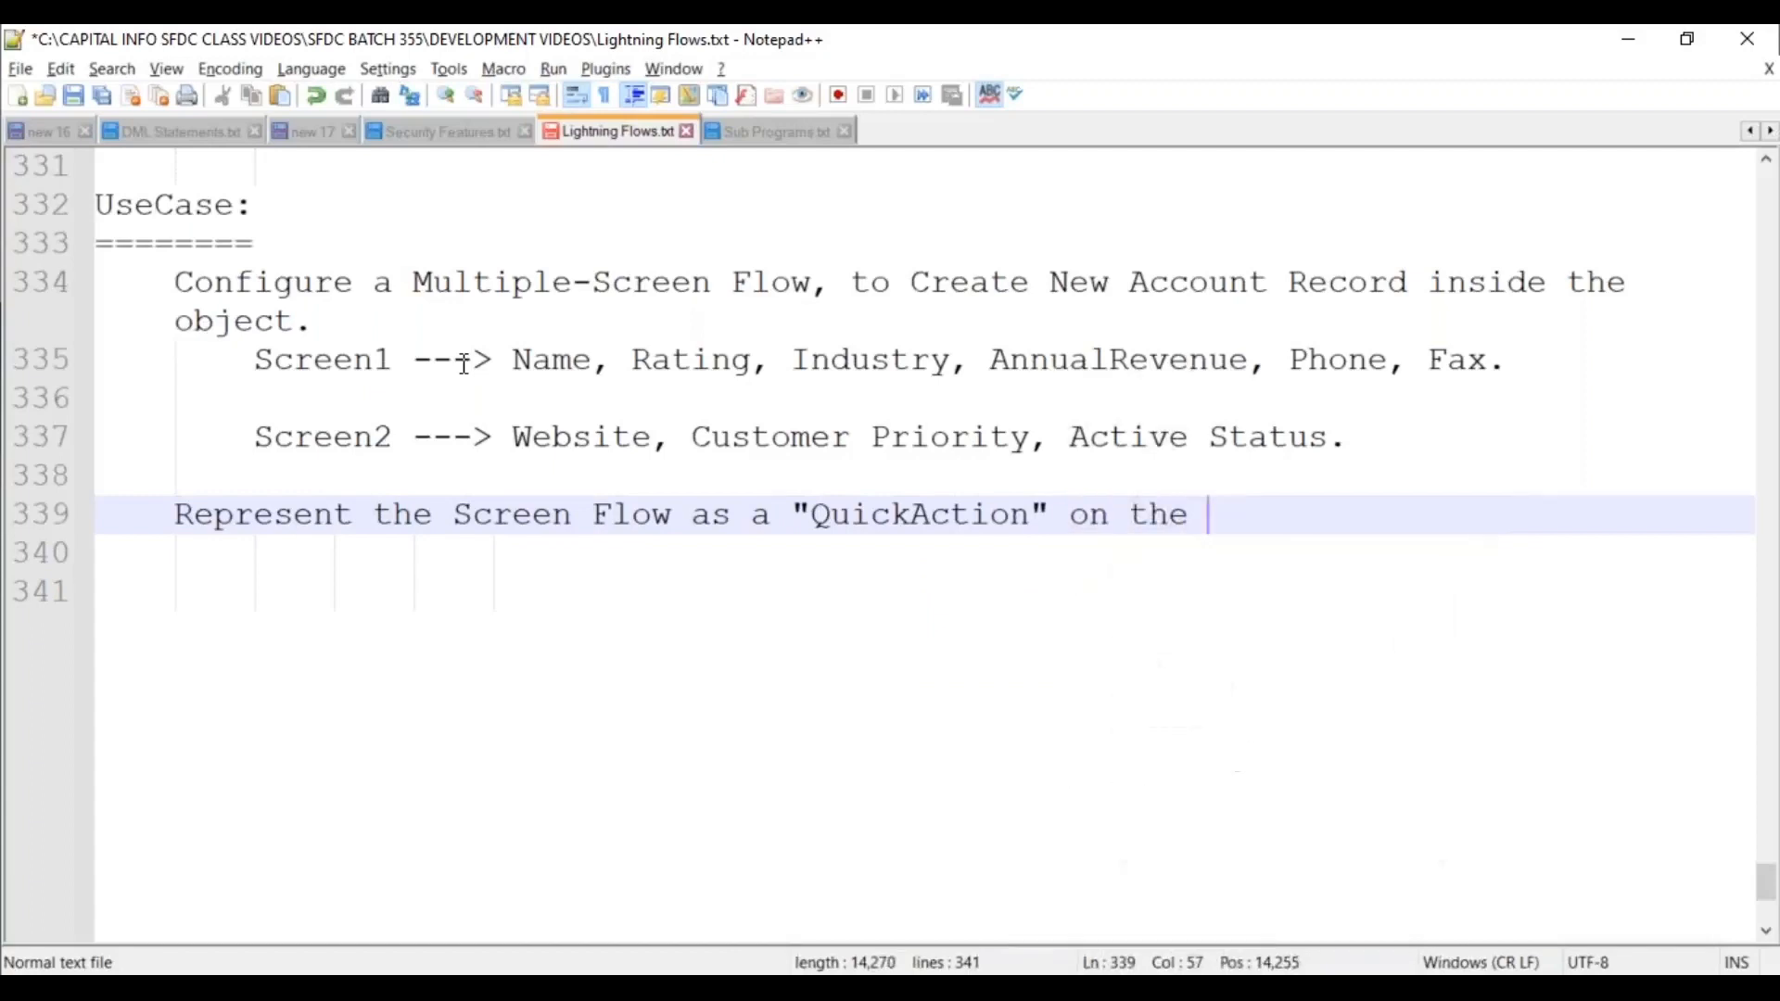
text(Hiring Manage)
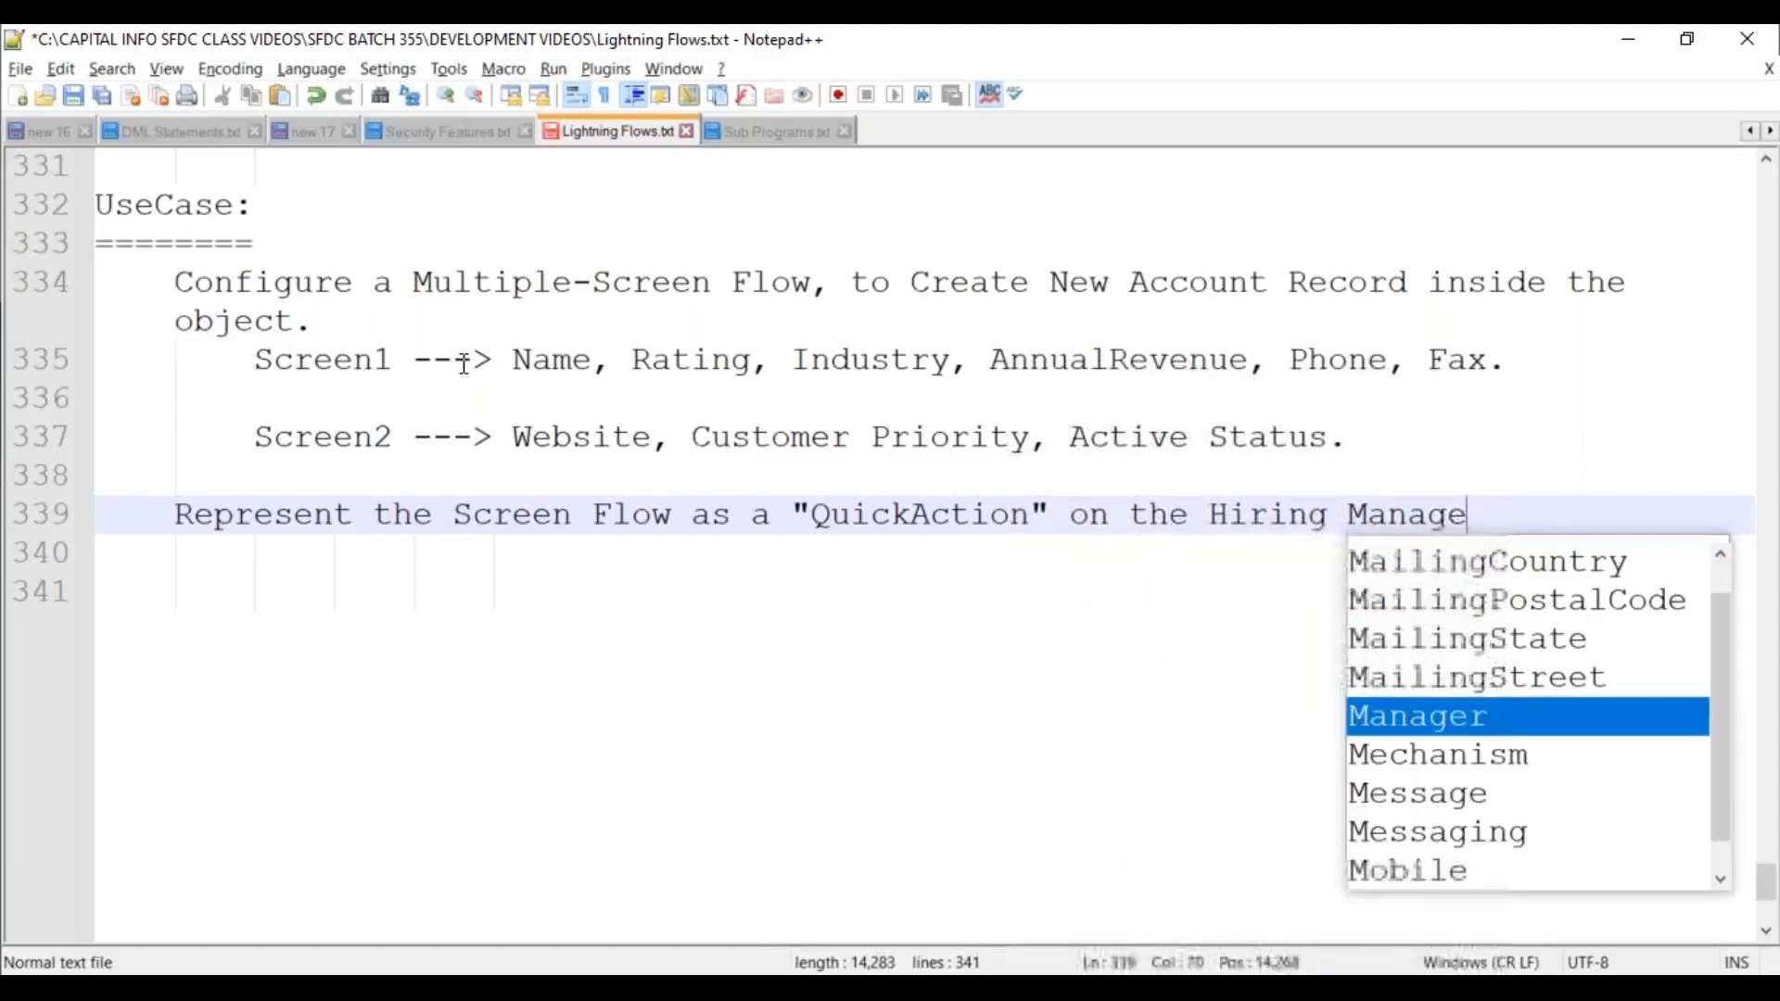
text(r Object.)
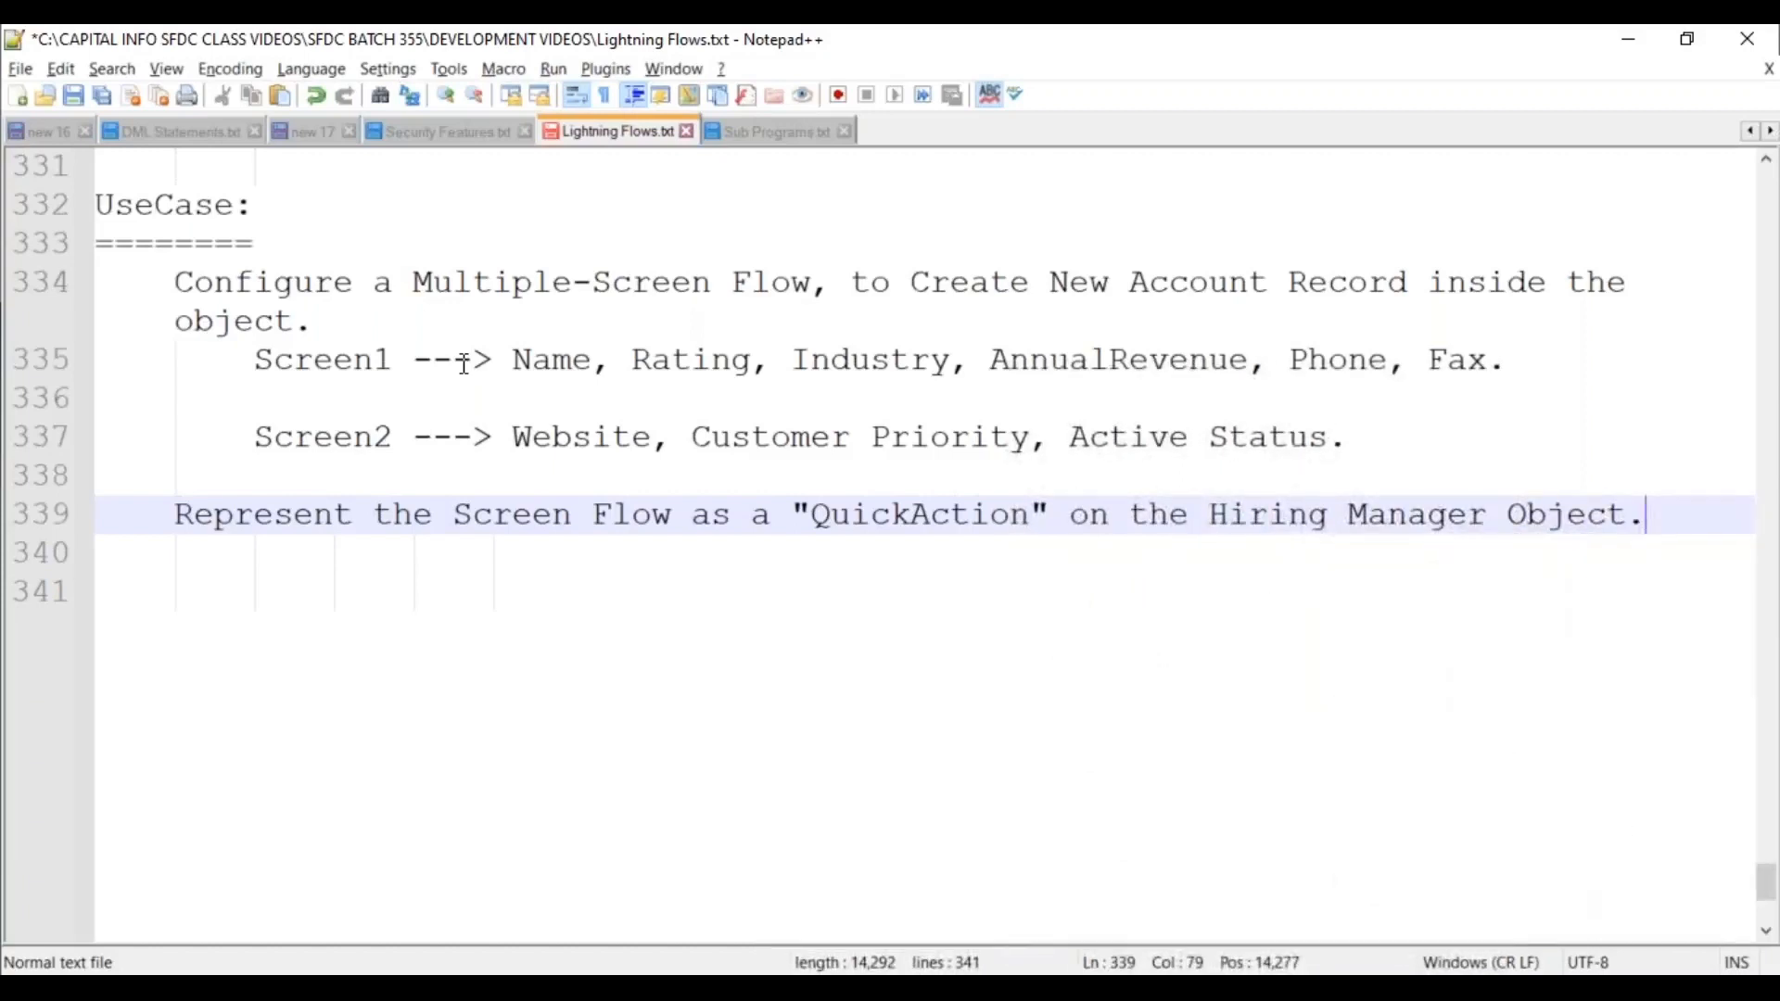
key(ctrl+s)
Remove the blank lines between the Screen1, Screen2 and QuickAction lines, and save again.
key(Up)
key(Up)
key(Up)
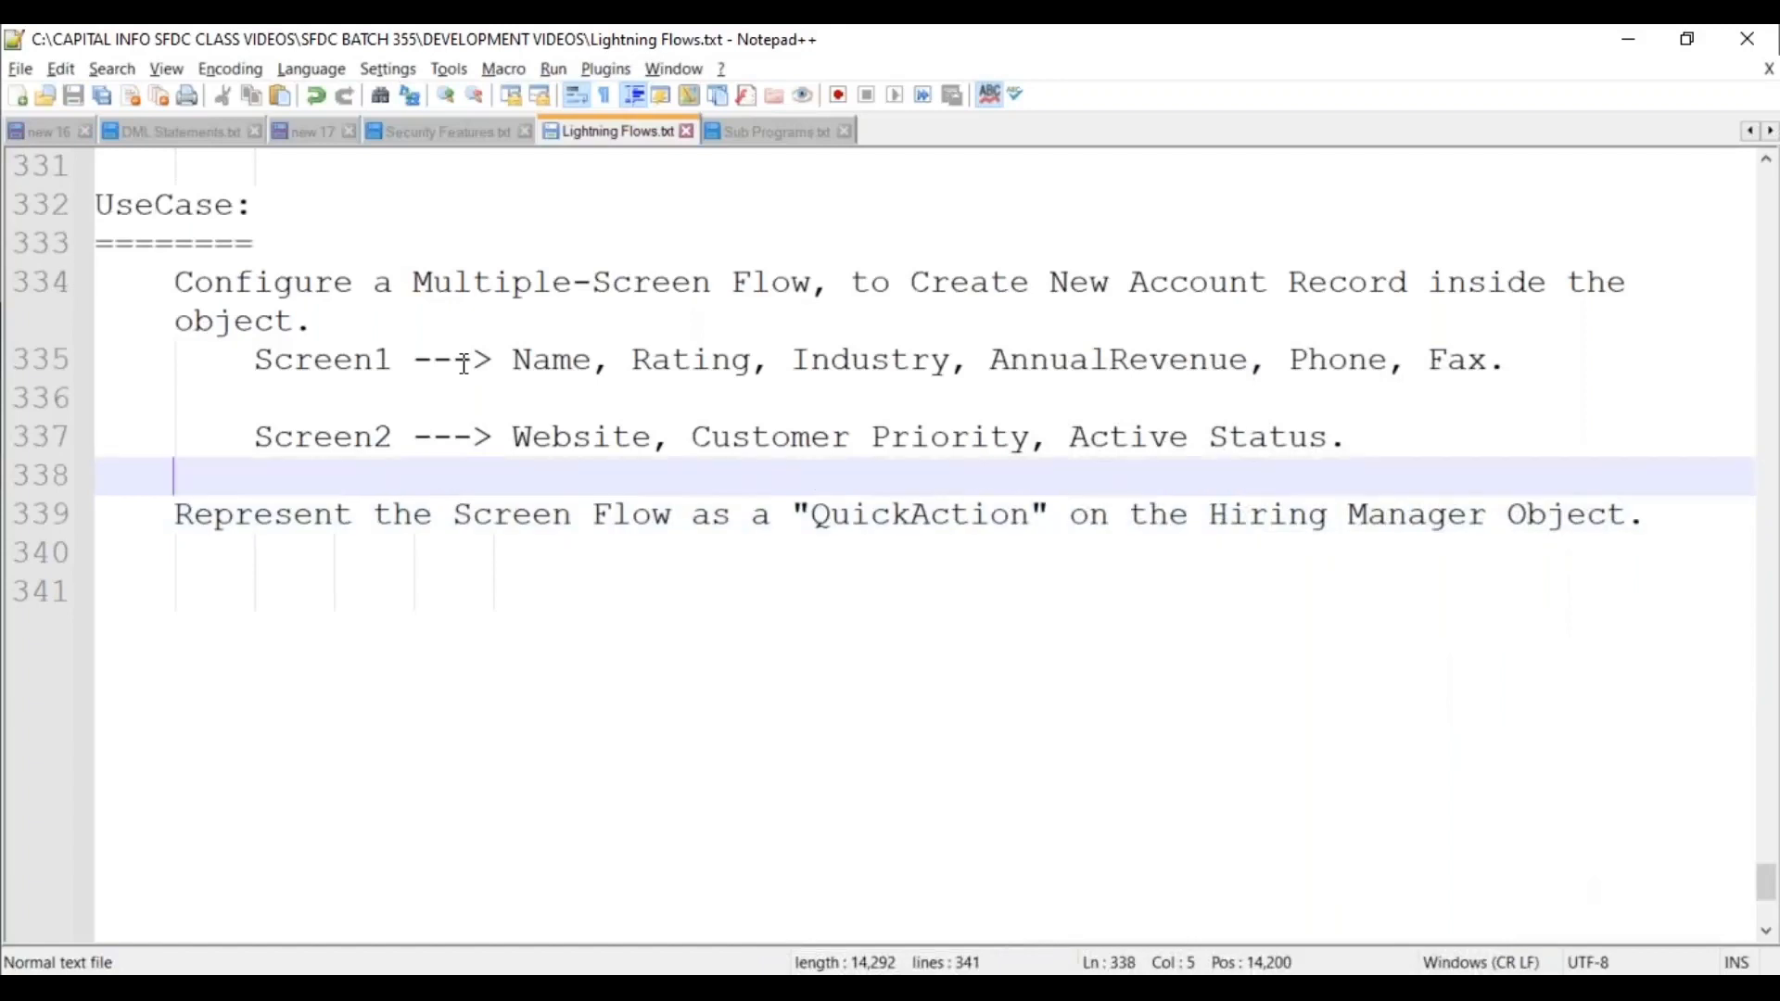
key(Down)
key(Delete)
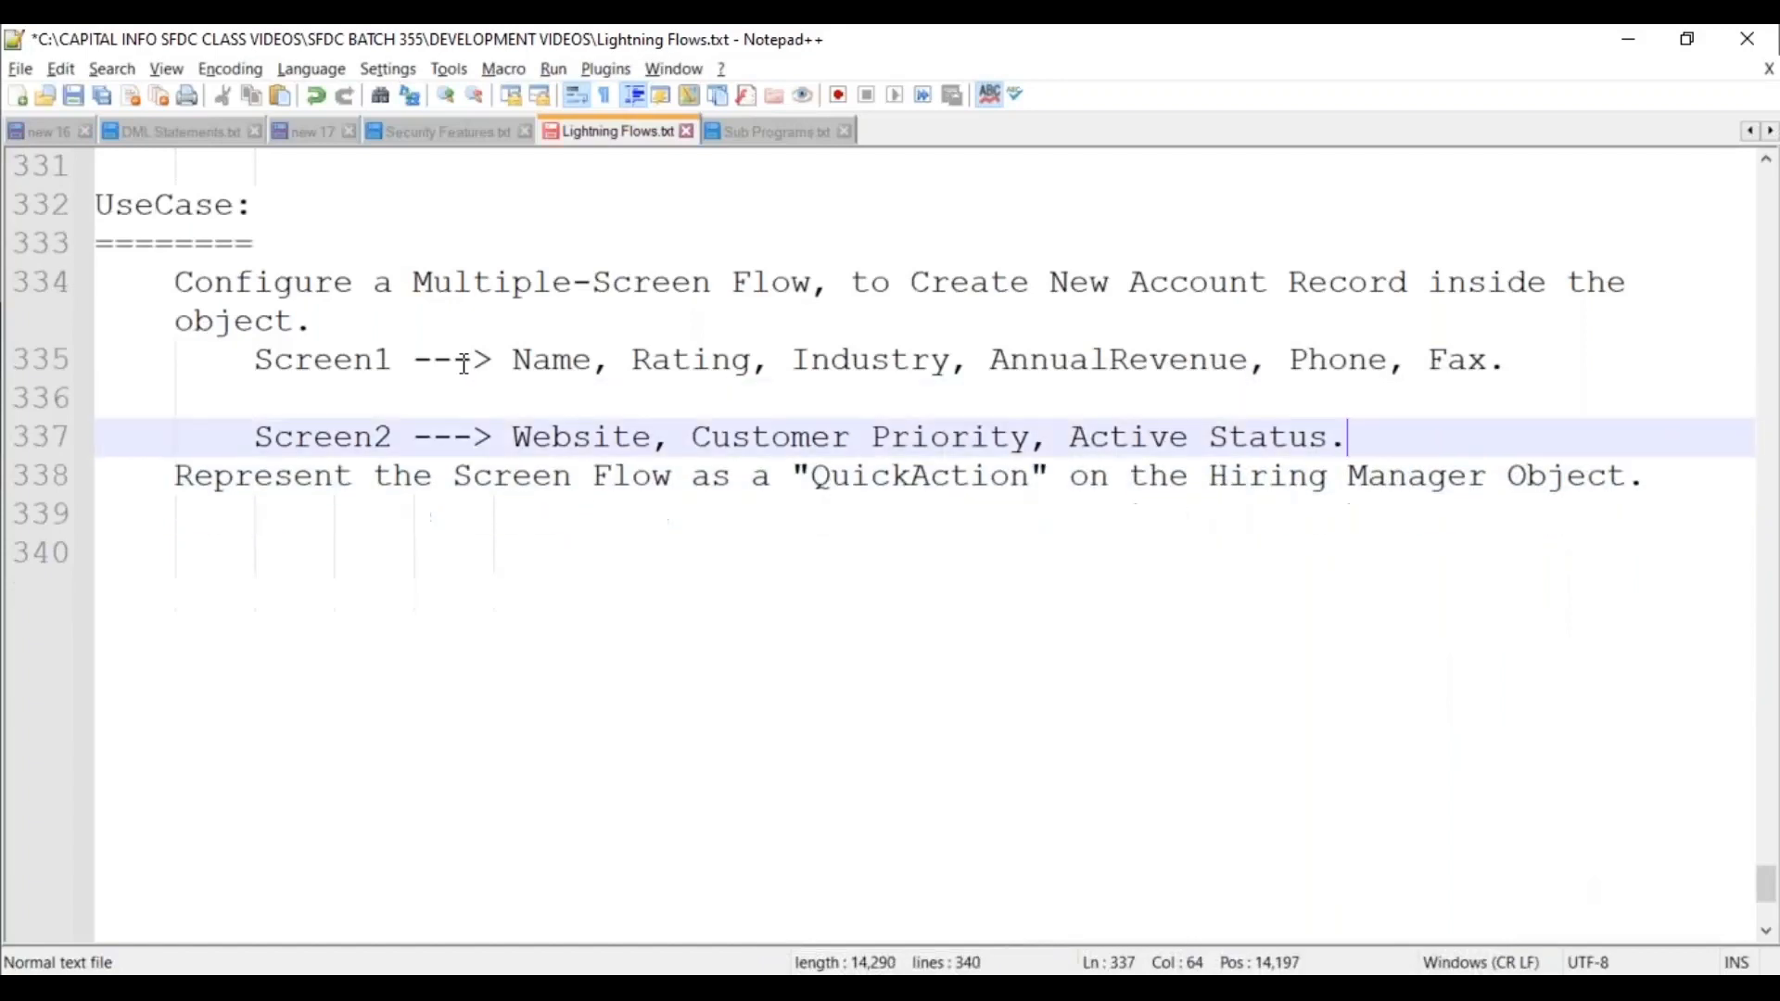
key(Up)
key(Up)
key(End)
key(Delete)
key(Down)
key(Down)
key(Down)
key(Down)
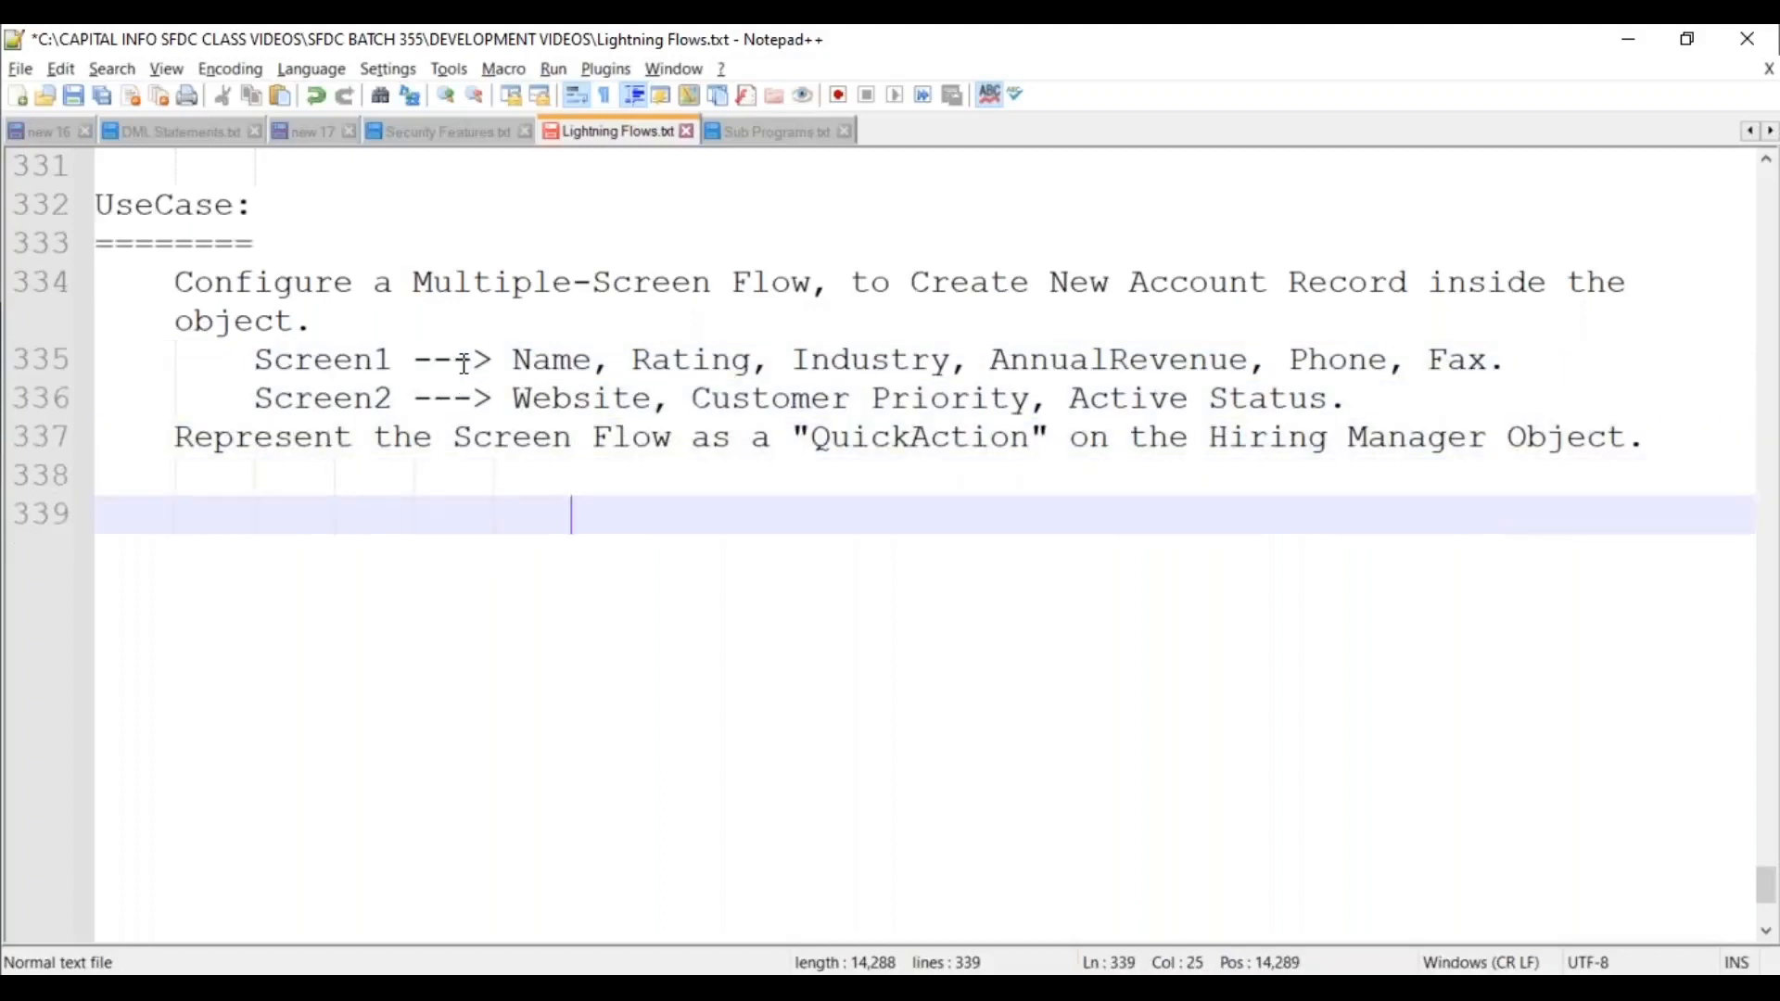
key(ctrl+s)
key(Up)
key(Left)
key(Left)
key(Left)
key(Left)
key(Left)
key(Left)
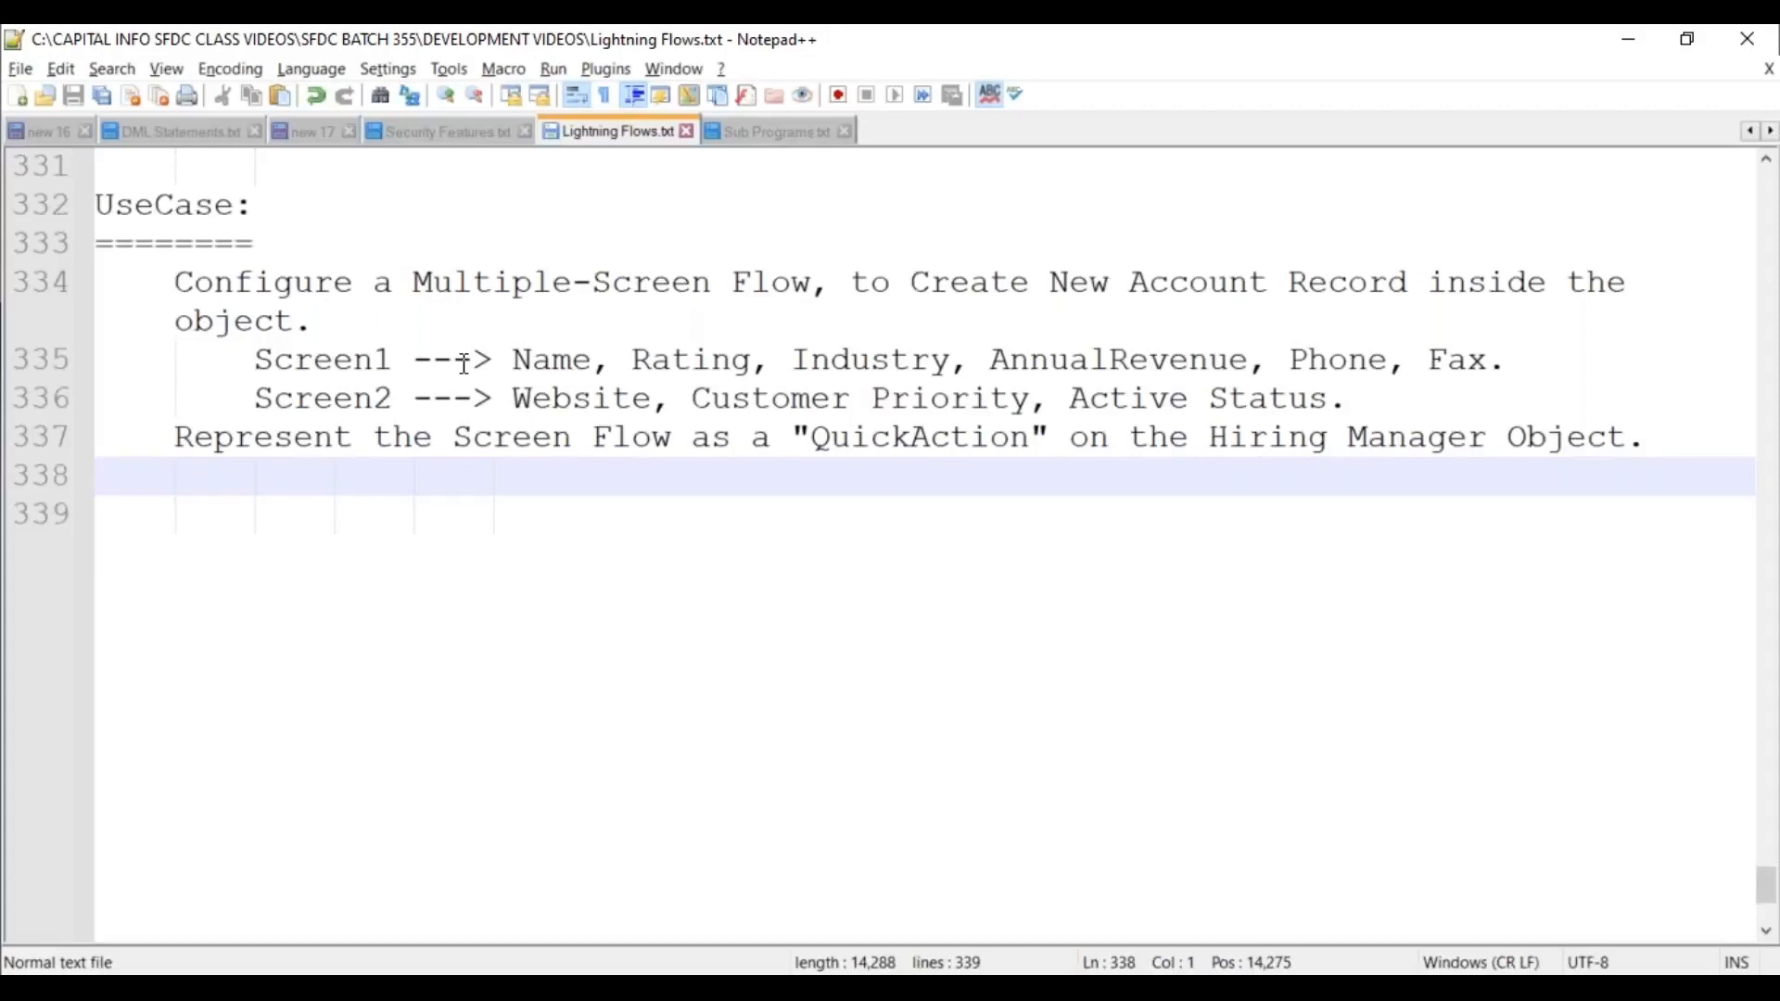
mouse_move(220, 204)
click(188, 520)
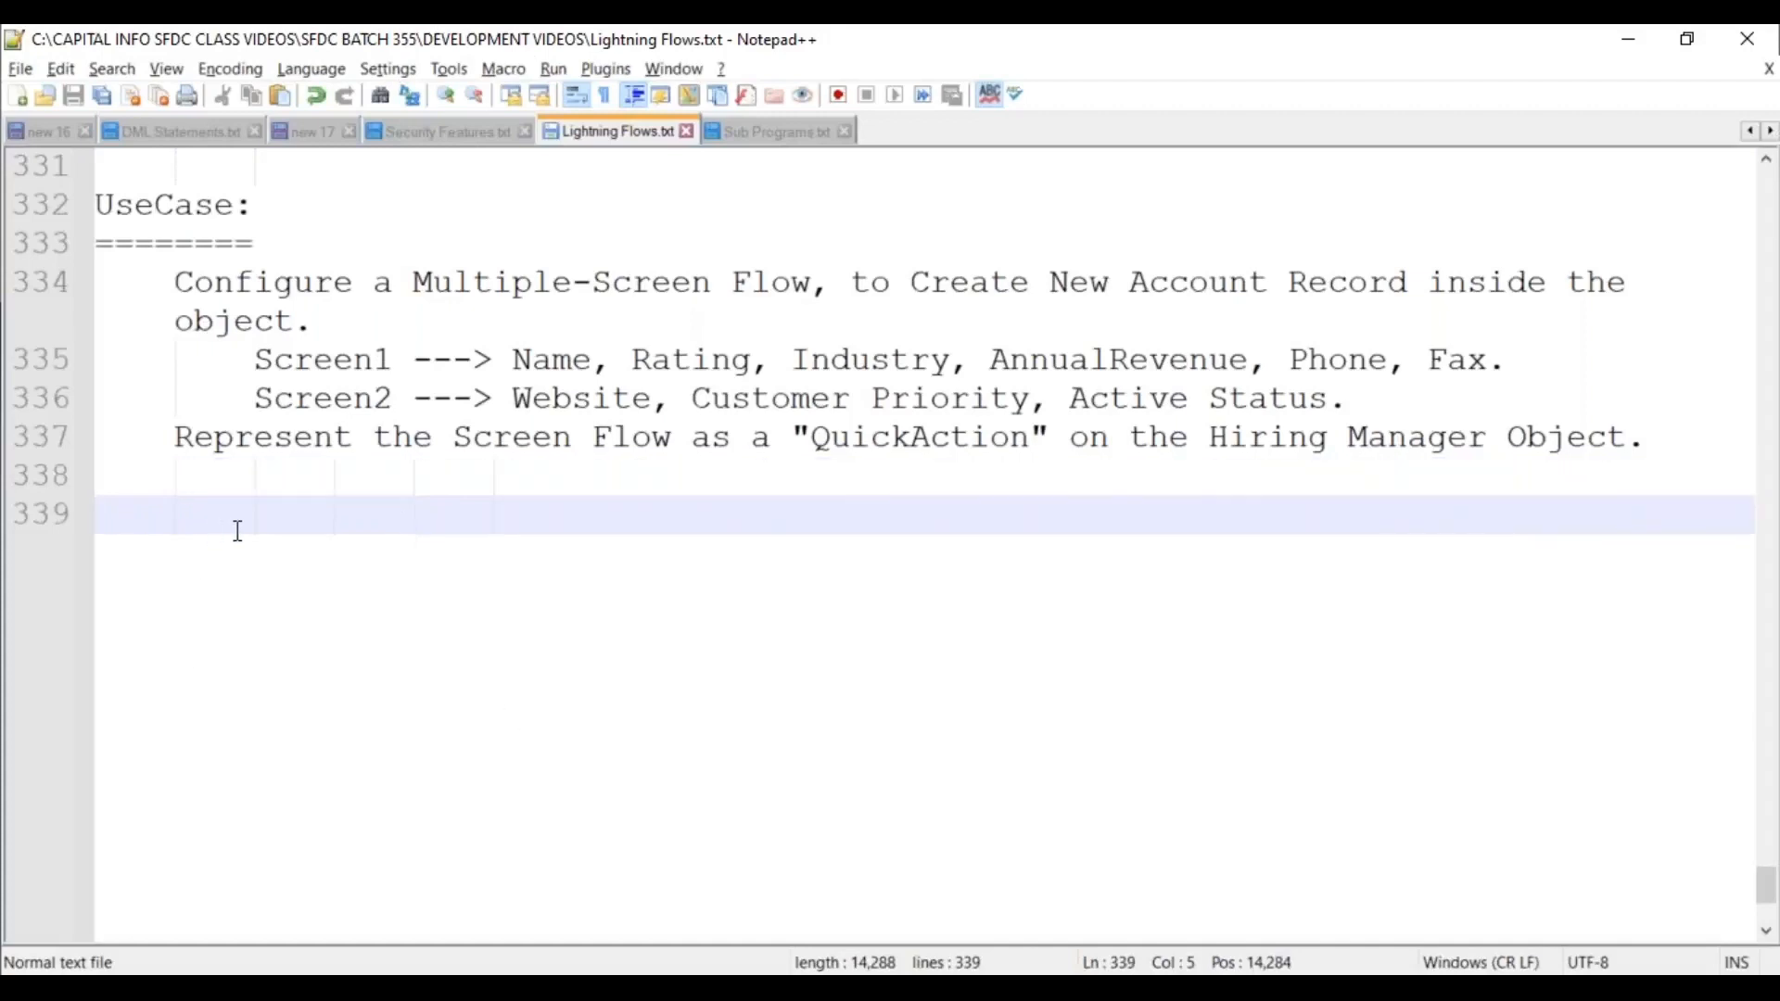
mouse_move(867, 988)
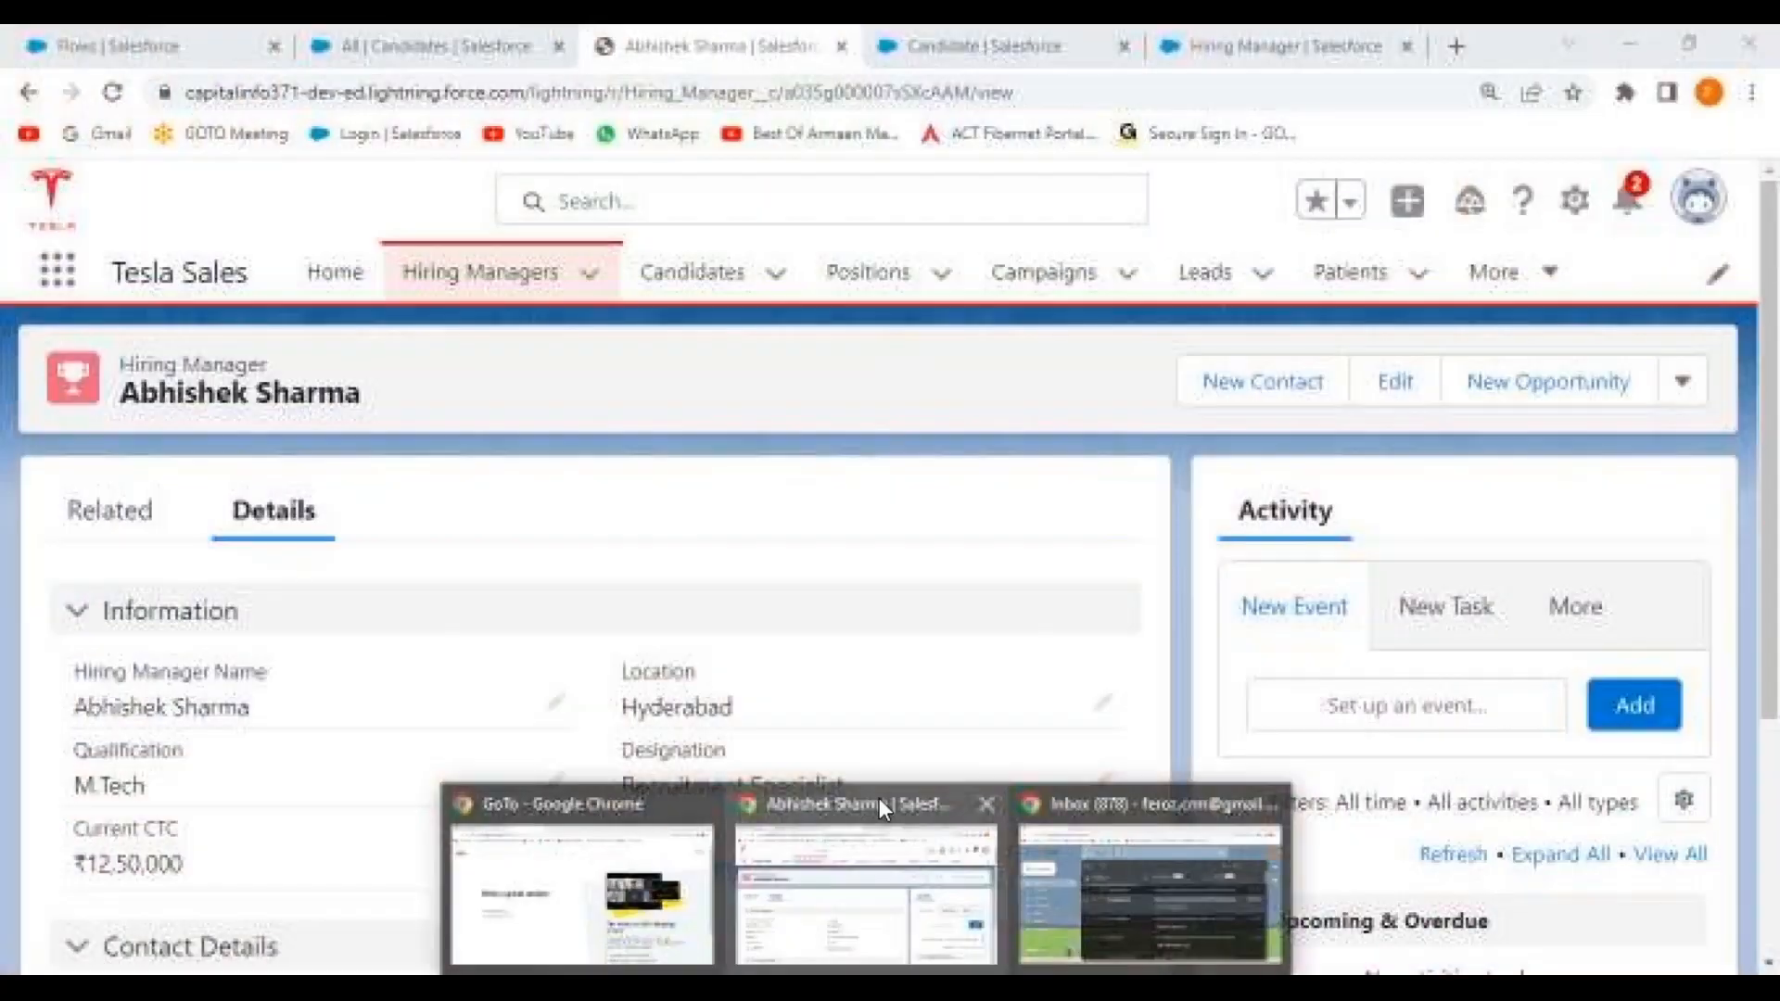
Switch to the Salesforce browser window and start a New Flow from Setup > Flows.
click(879, 799)
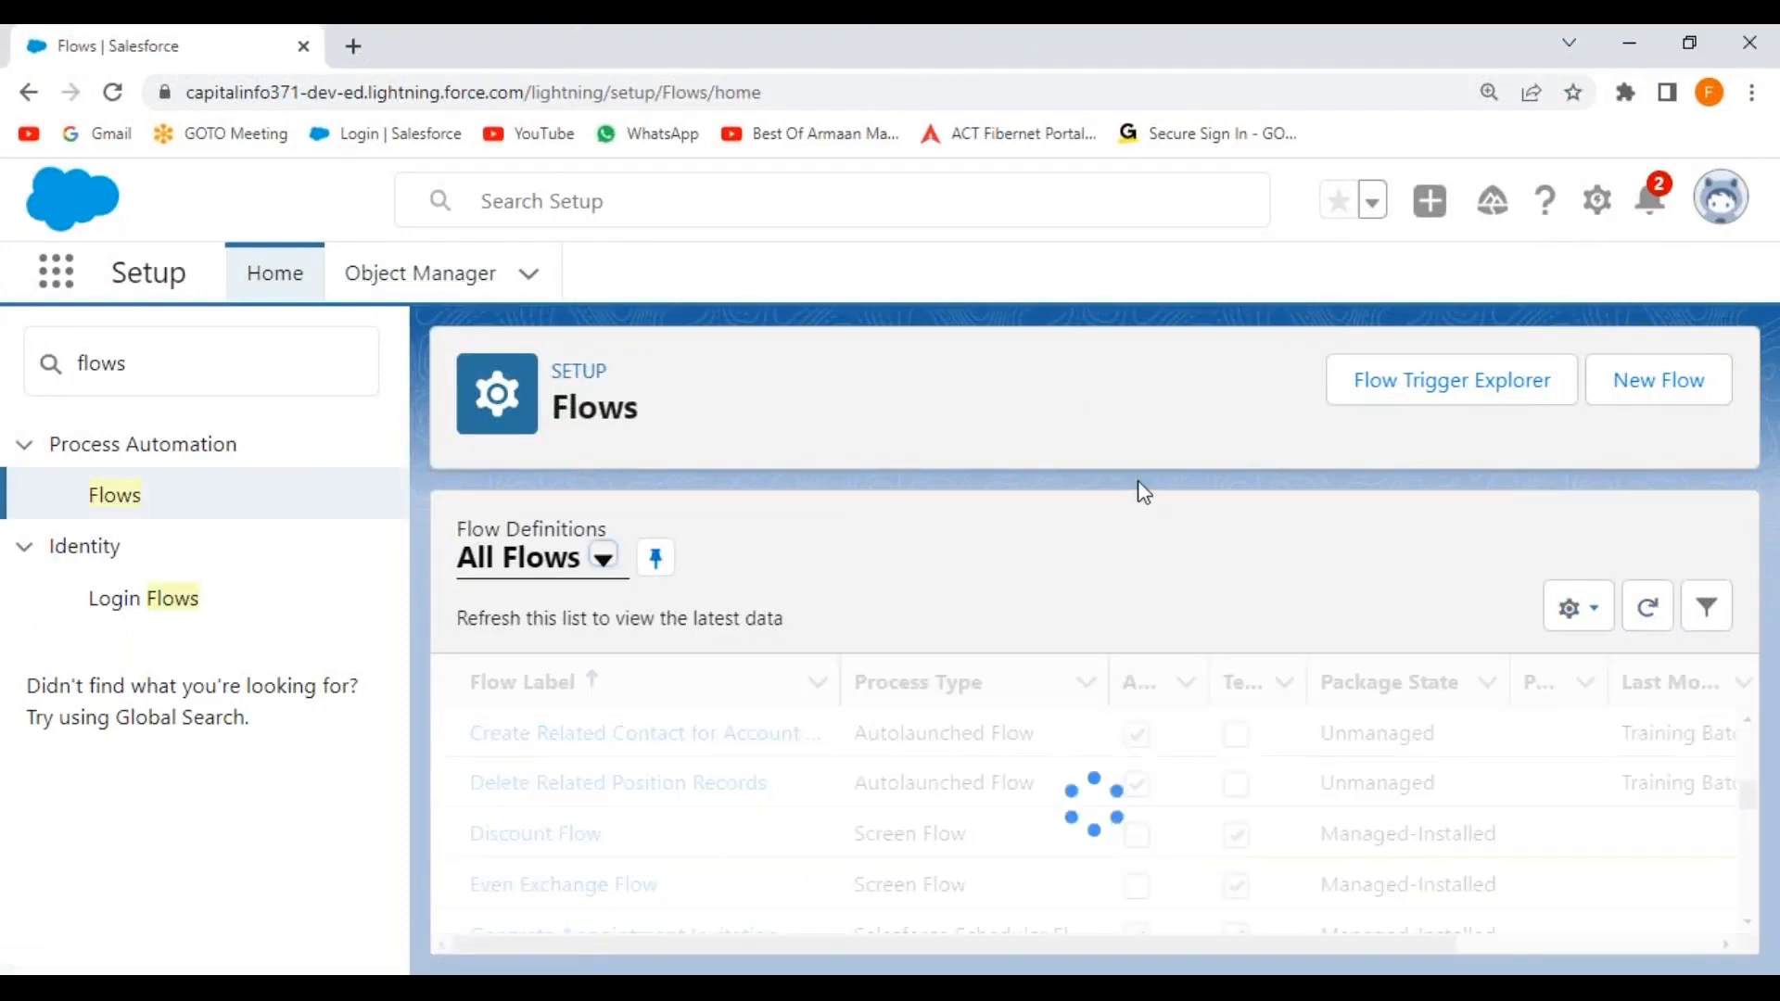
click(1669, 399)
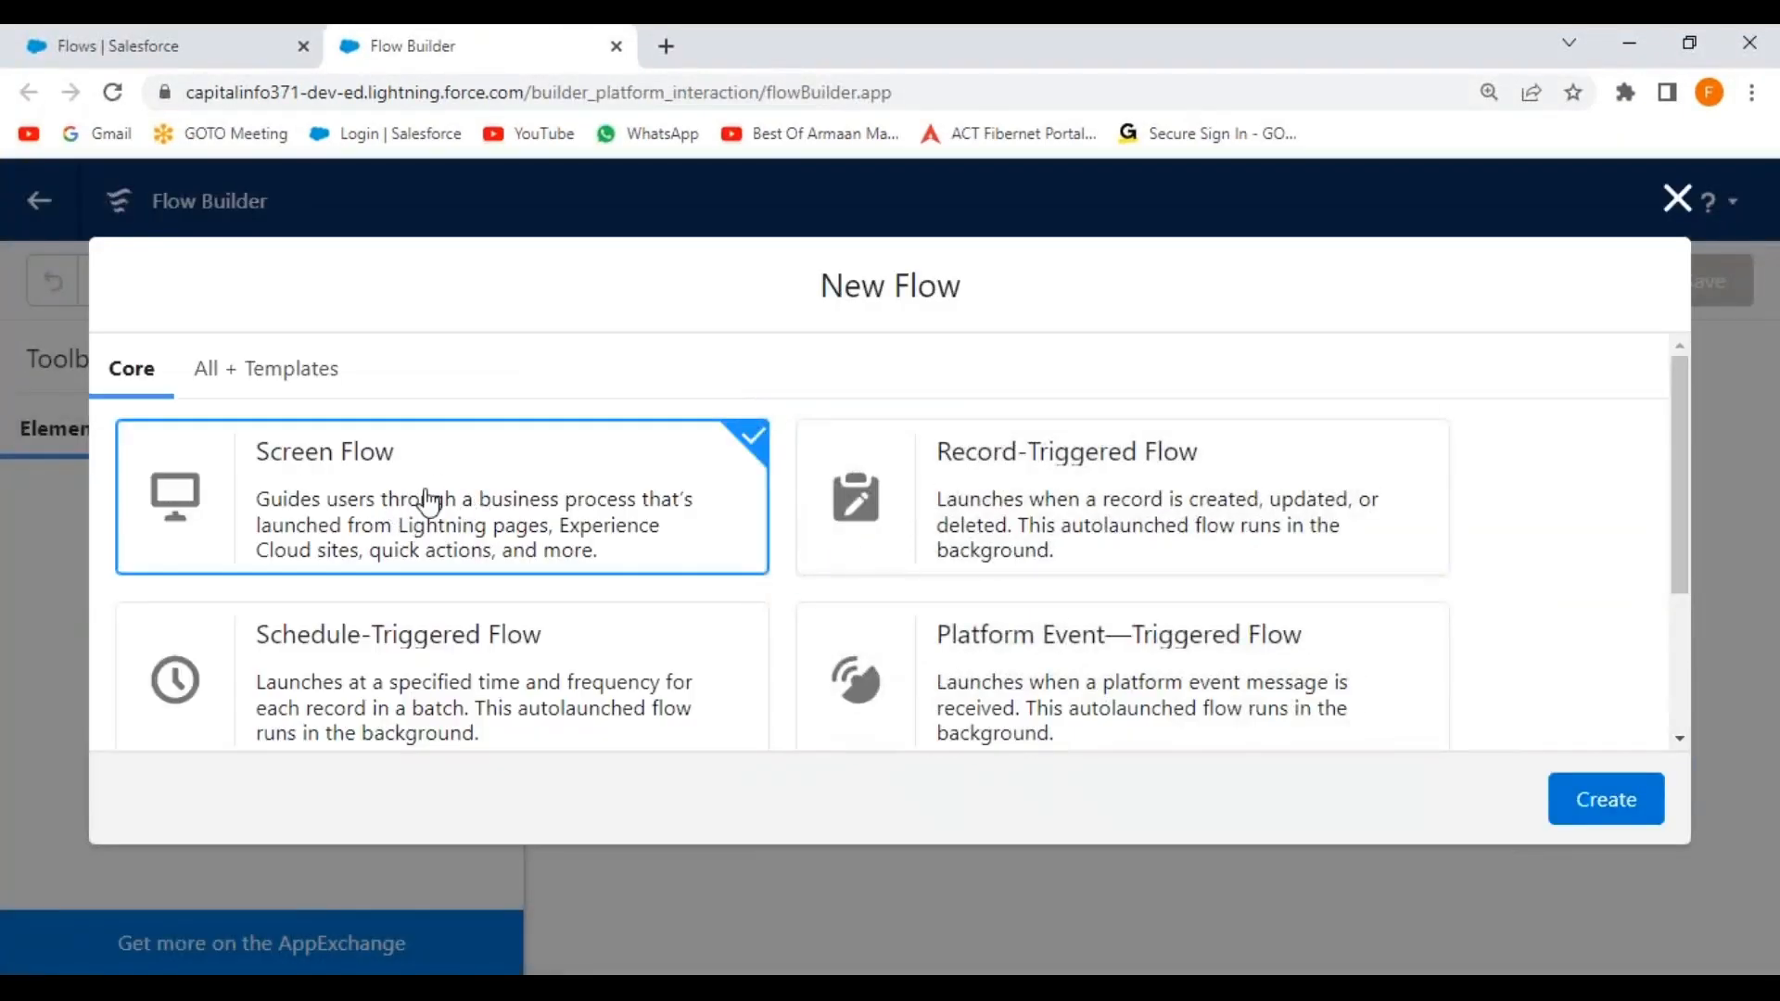
Create a Screen Flow on a Free-Form canvas, reposition Start, and drop a Screen element on it.
click(1595, 805)
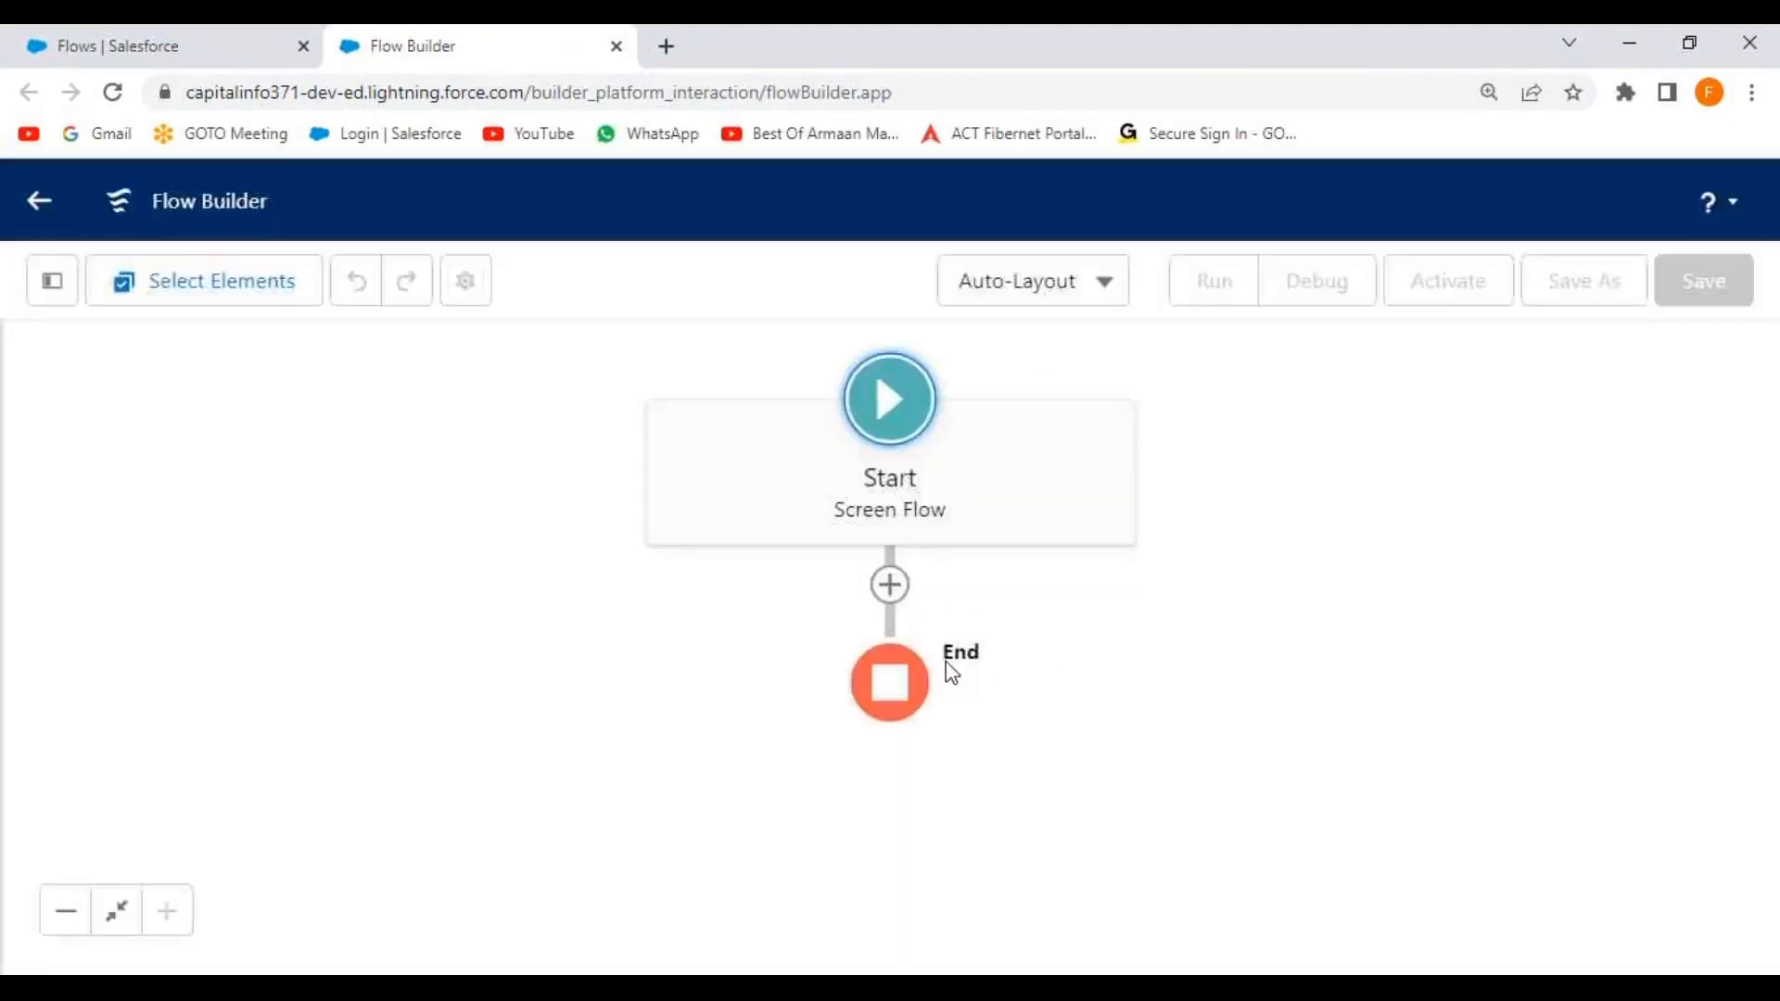
click(1116, 299)
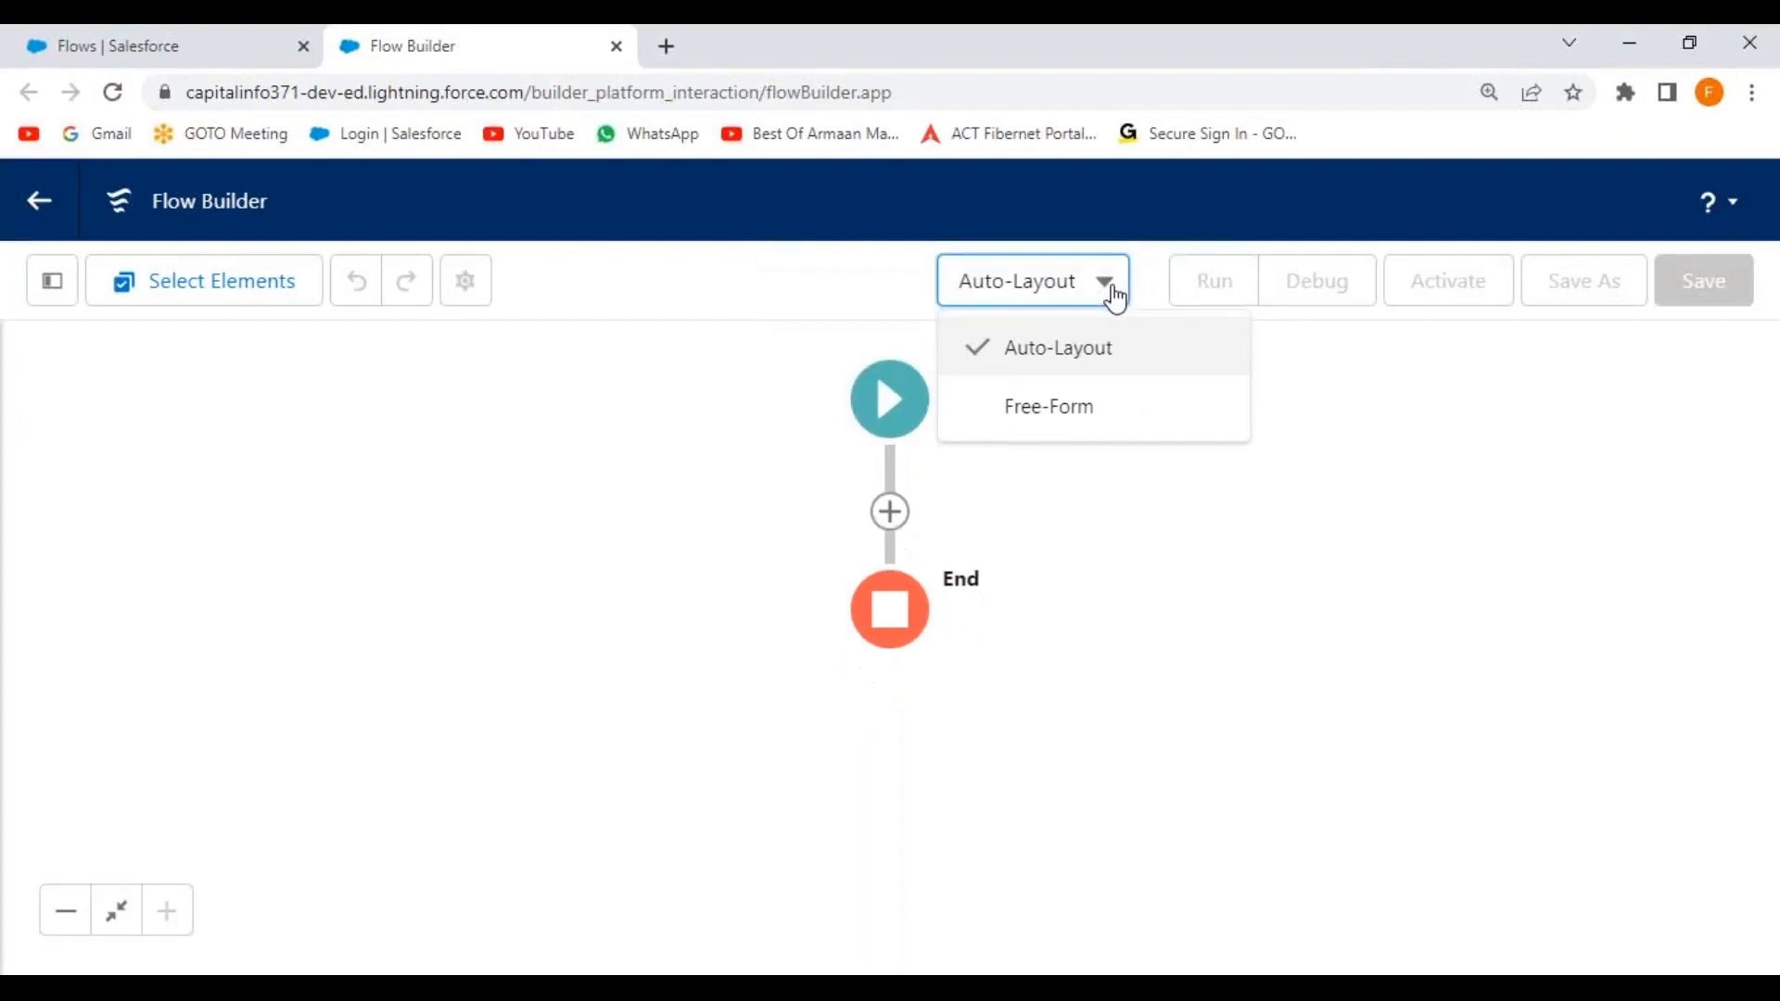
click(1093, 427)
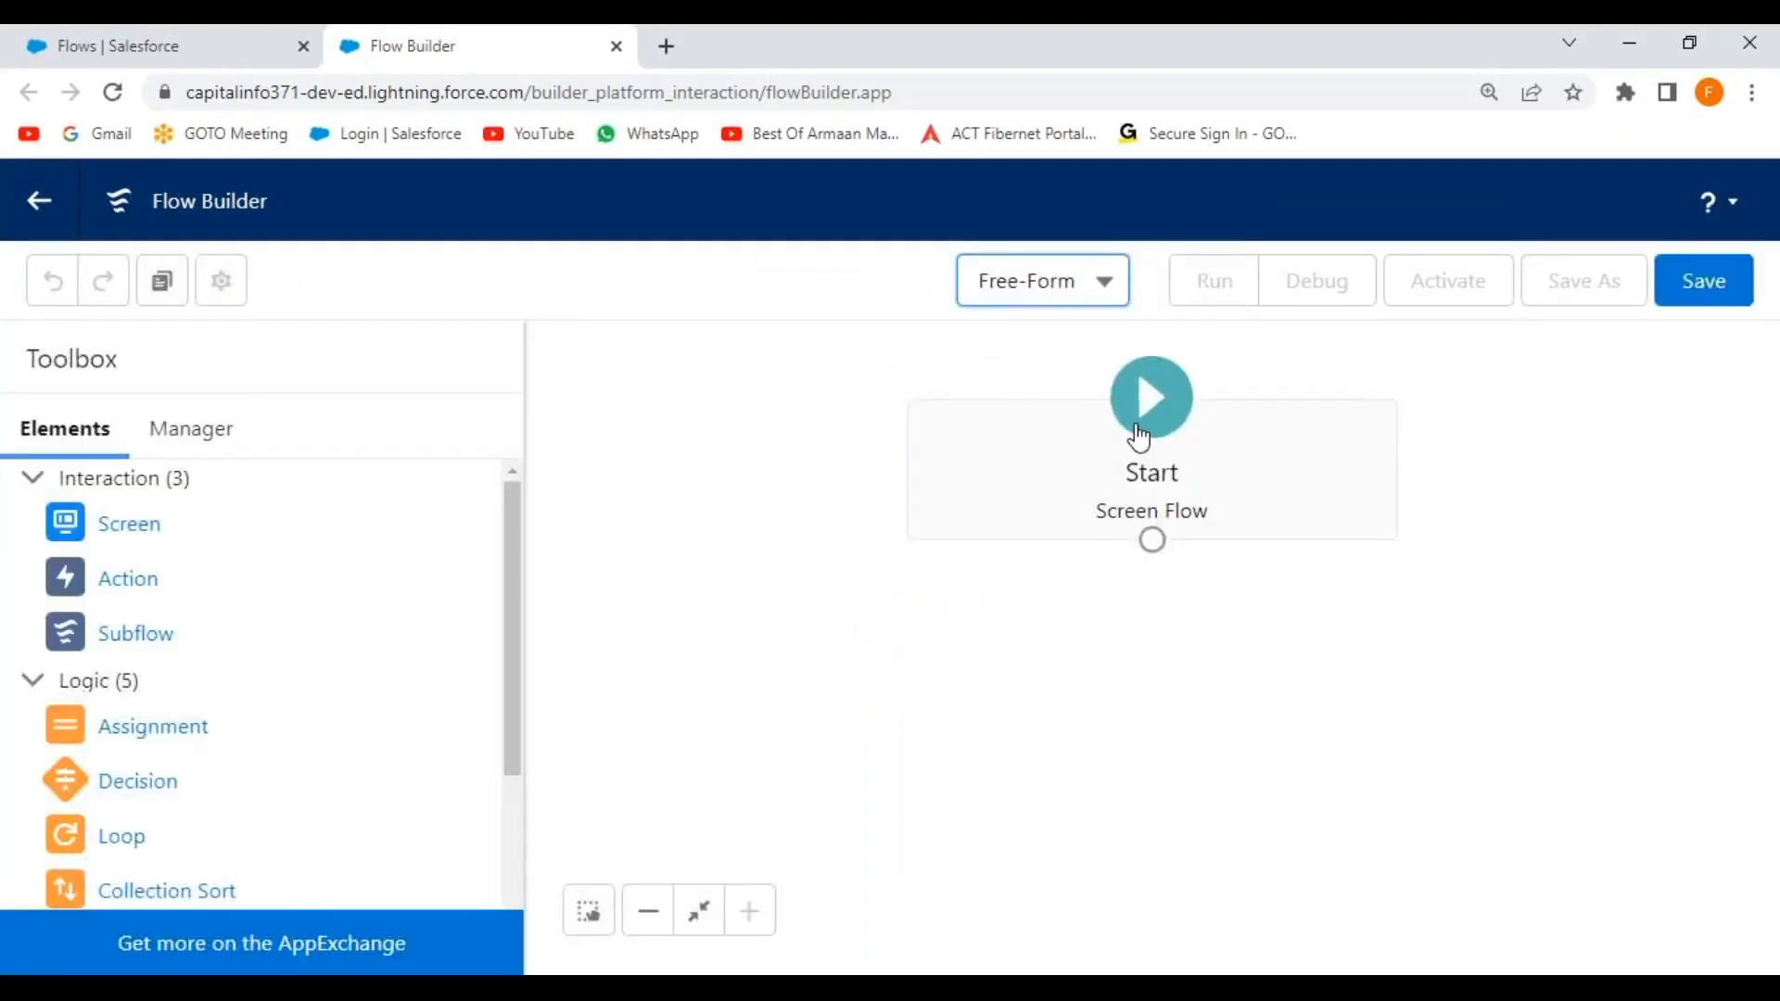
drag(1026, 465, 692, 488)
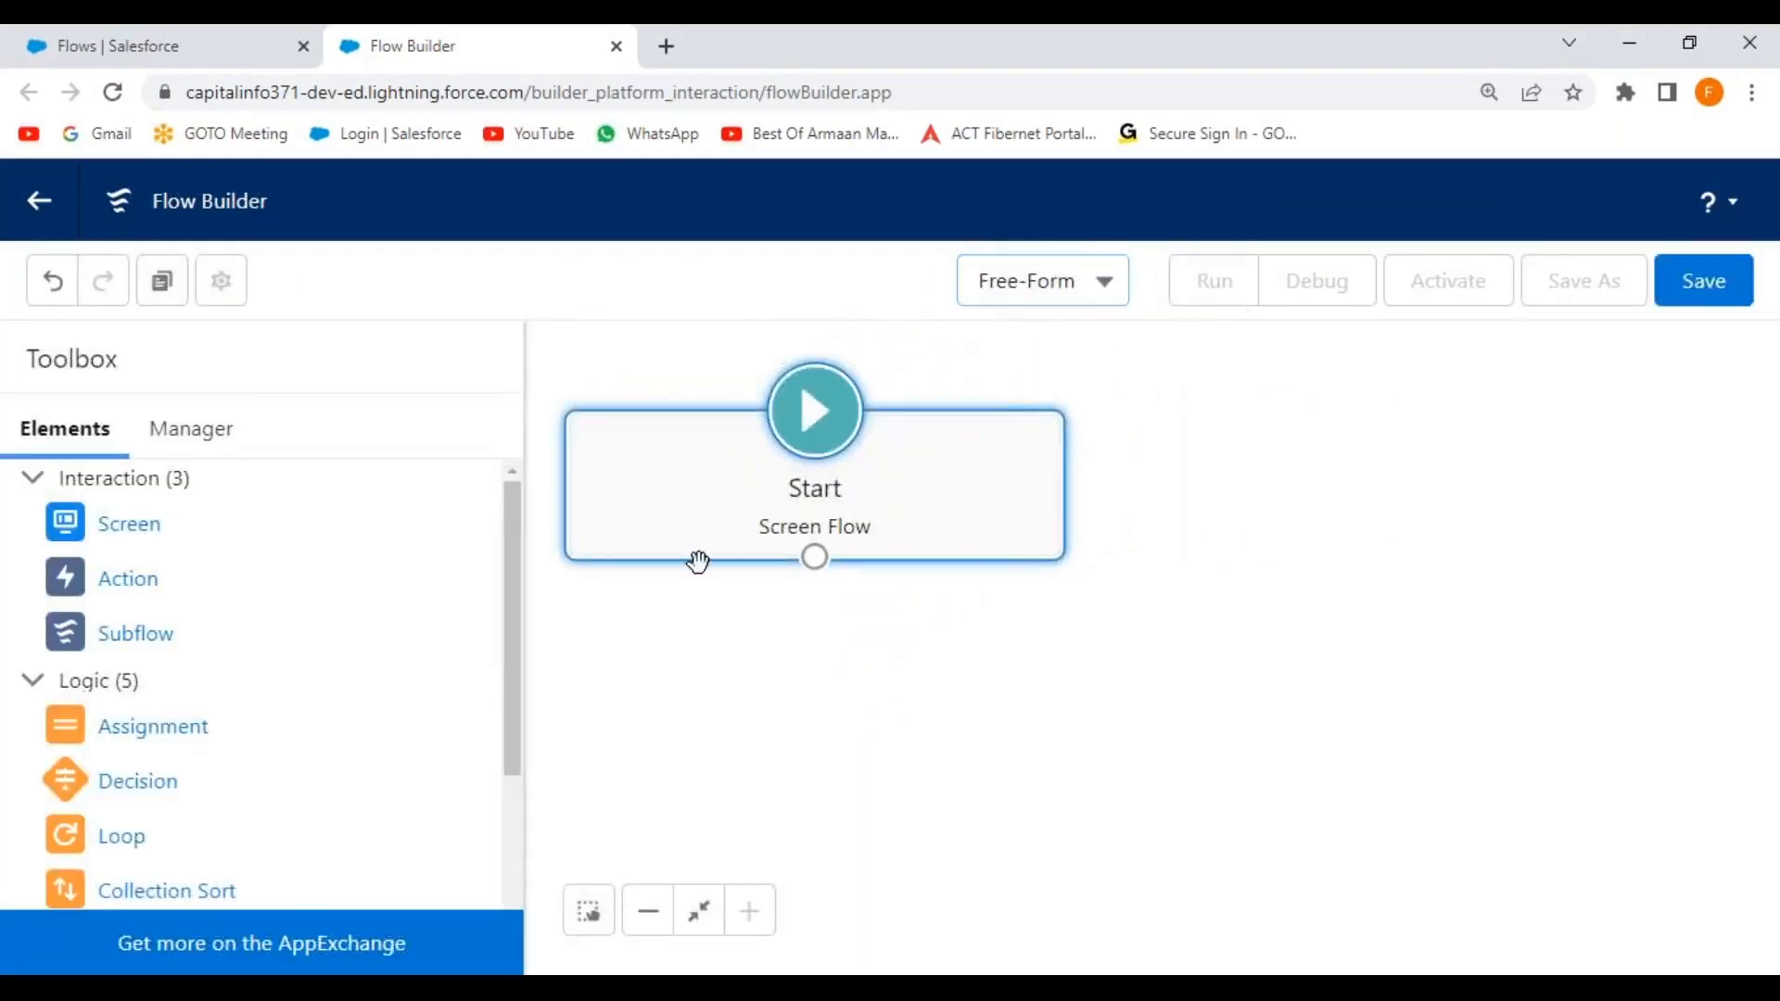
click(649, 912)
drag(818, 545, 692, 446)
click(754, 581)
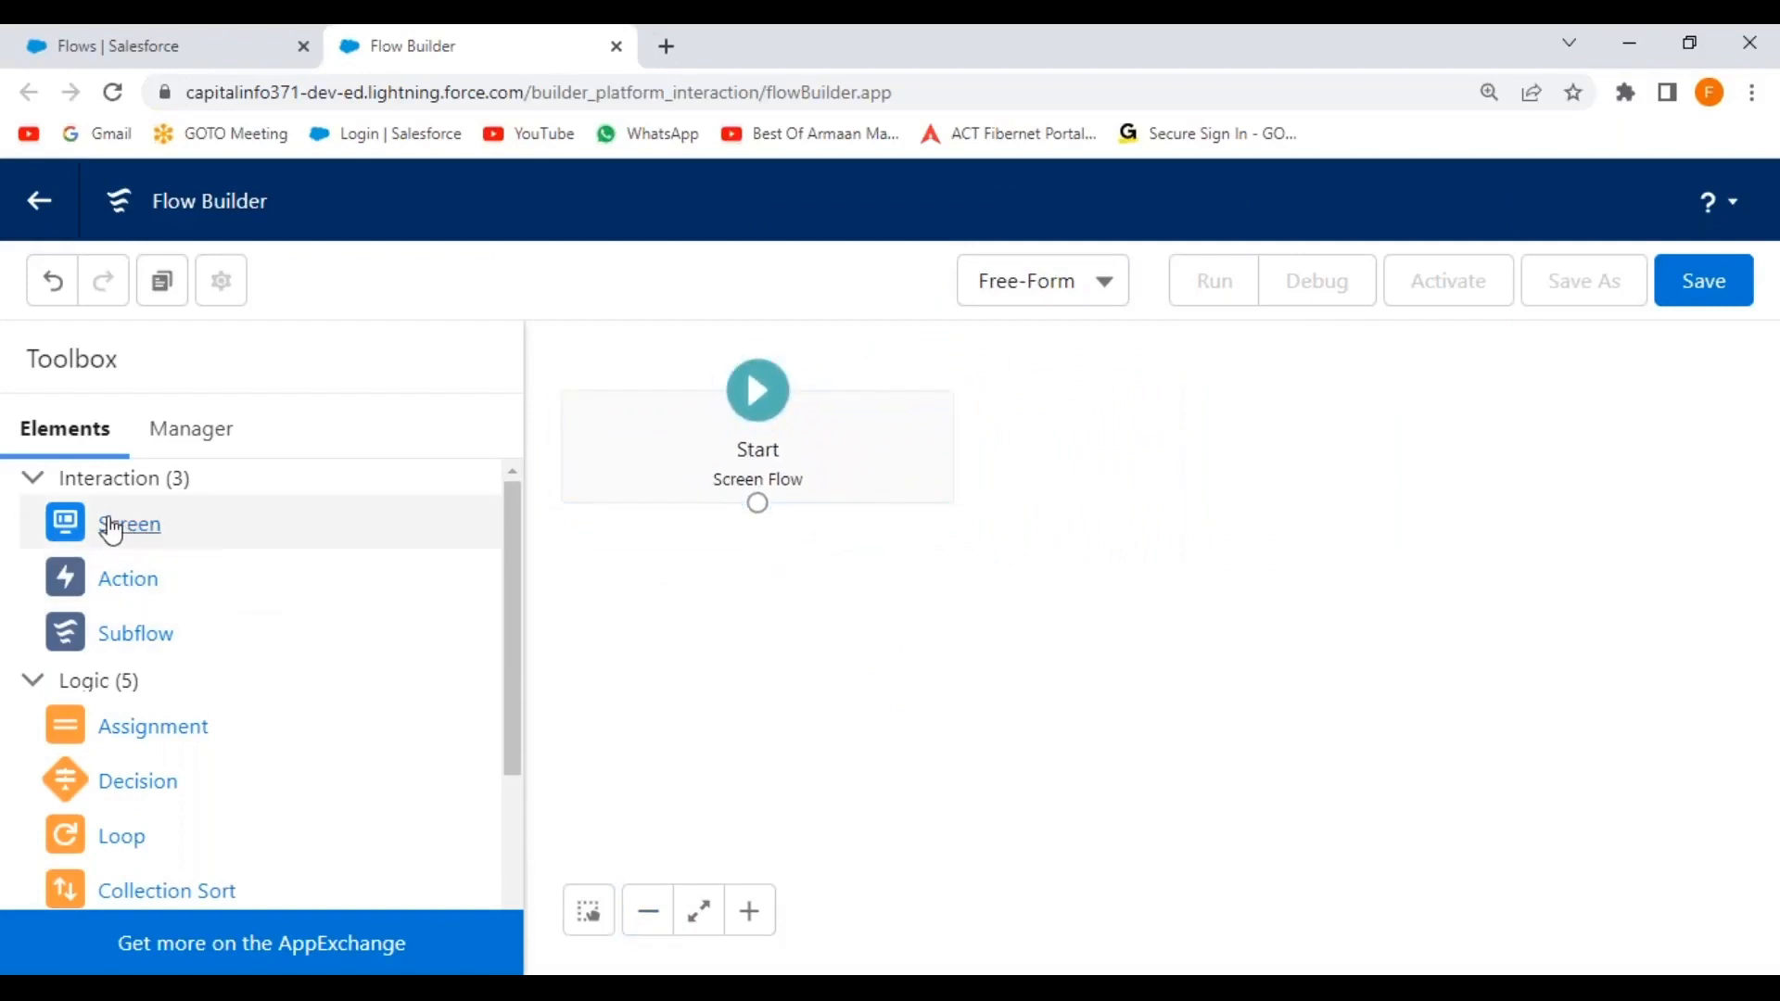
drag(79, 531, 1133, 556)
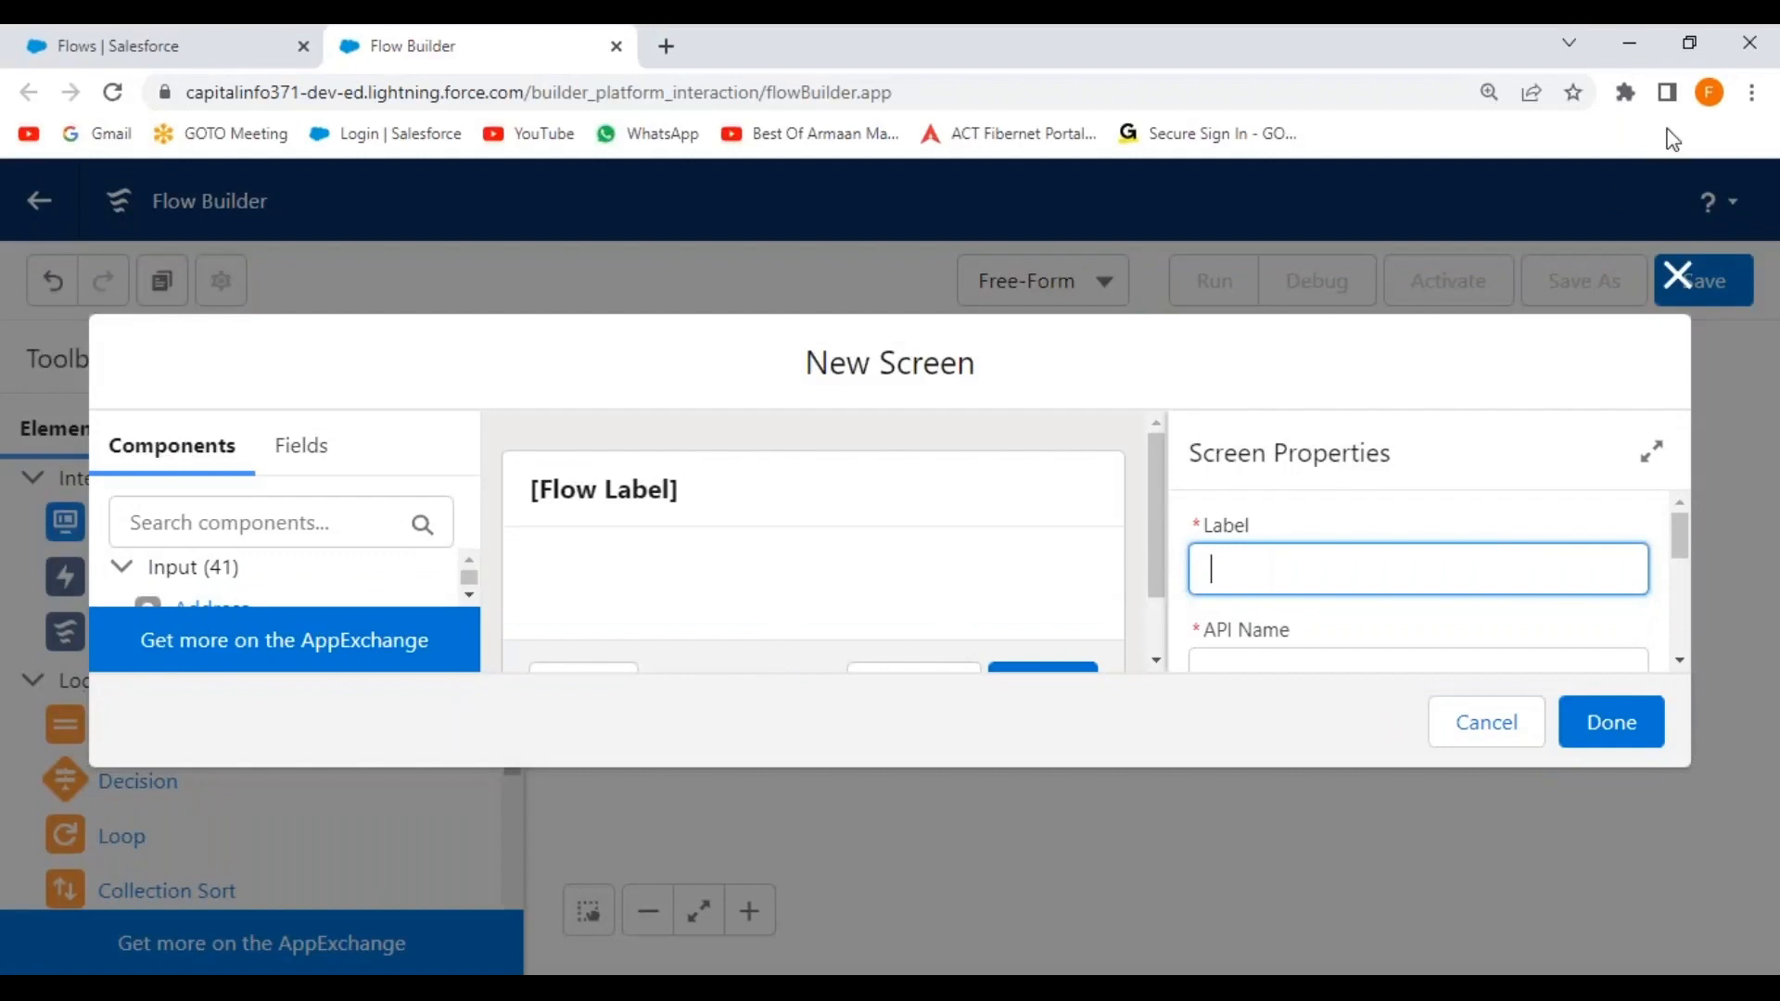
Zoom the browser page out to 100%.
click(1752, 92)
click(1576, 335)
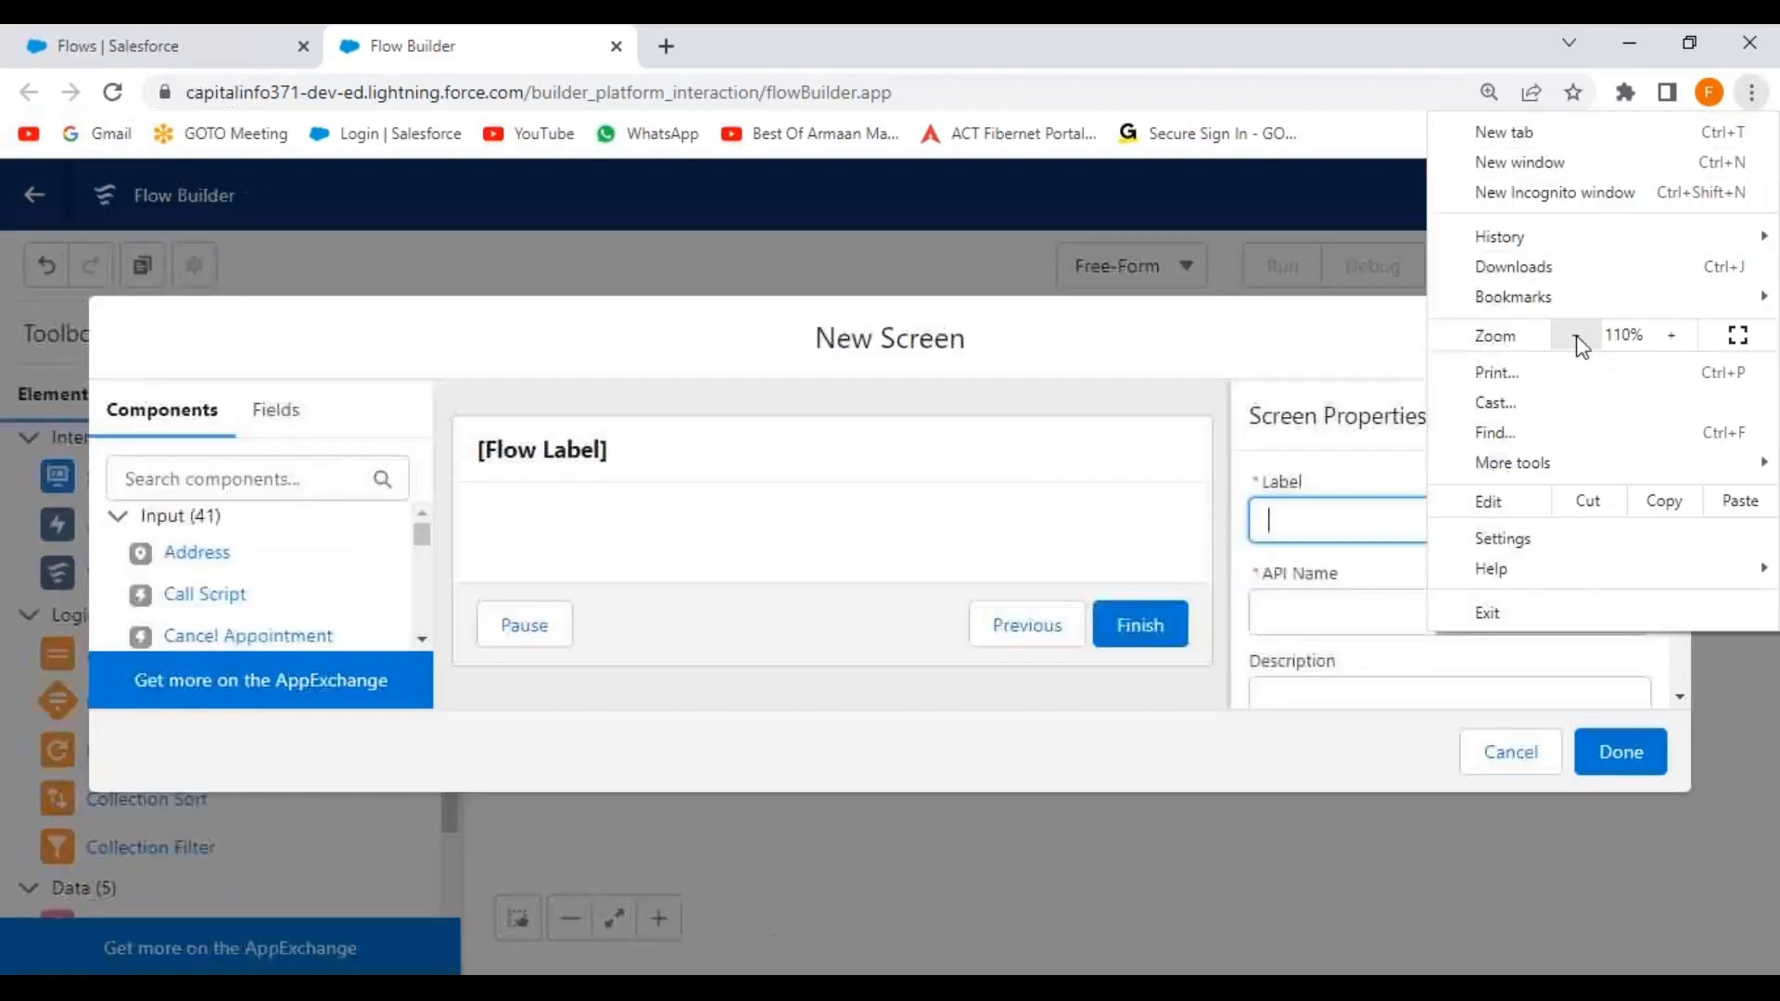
click(1576, 336)
click(779, 330)
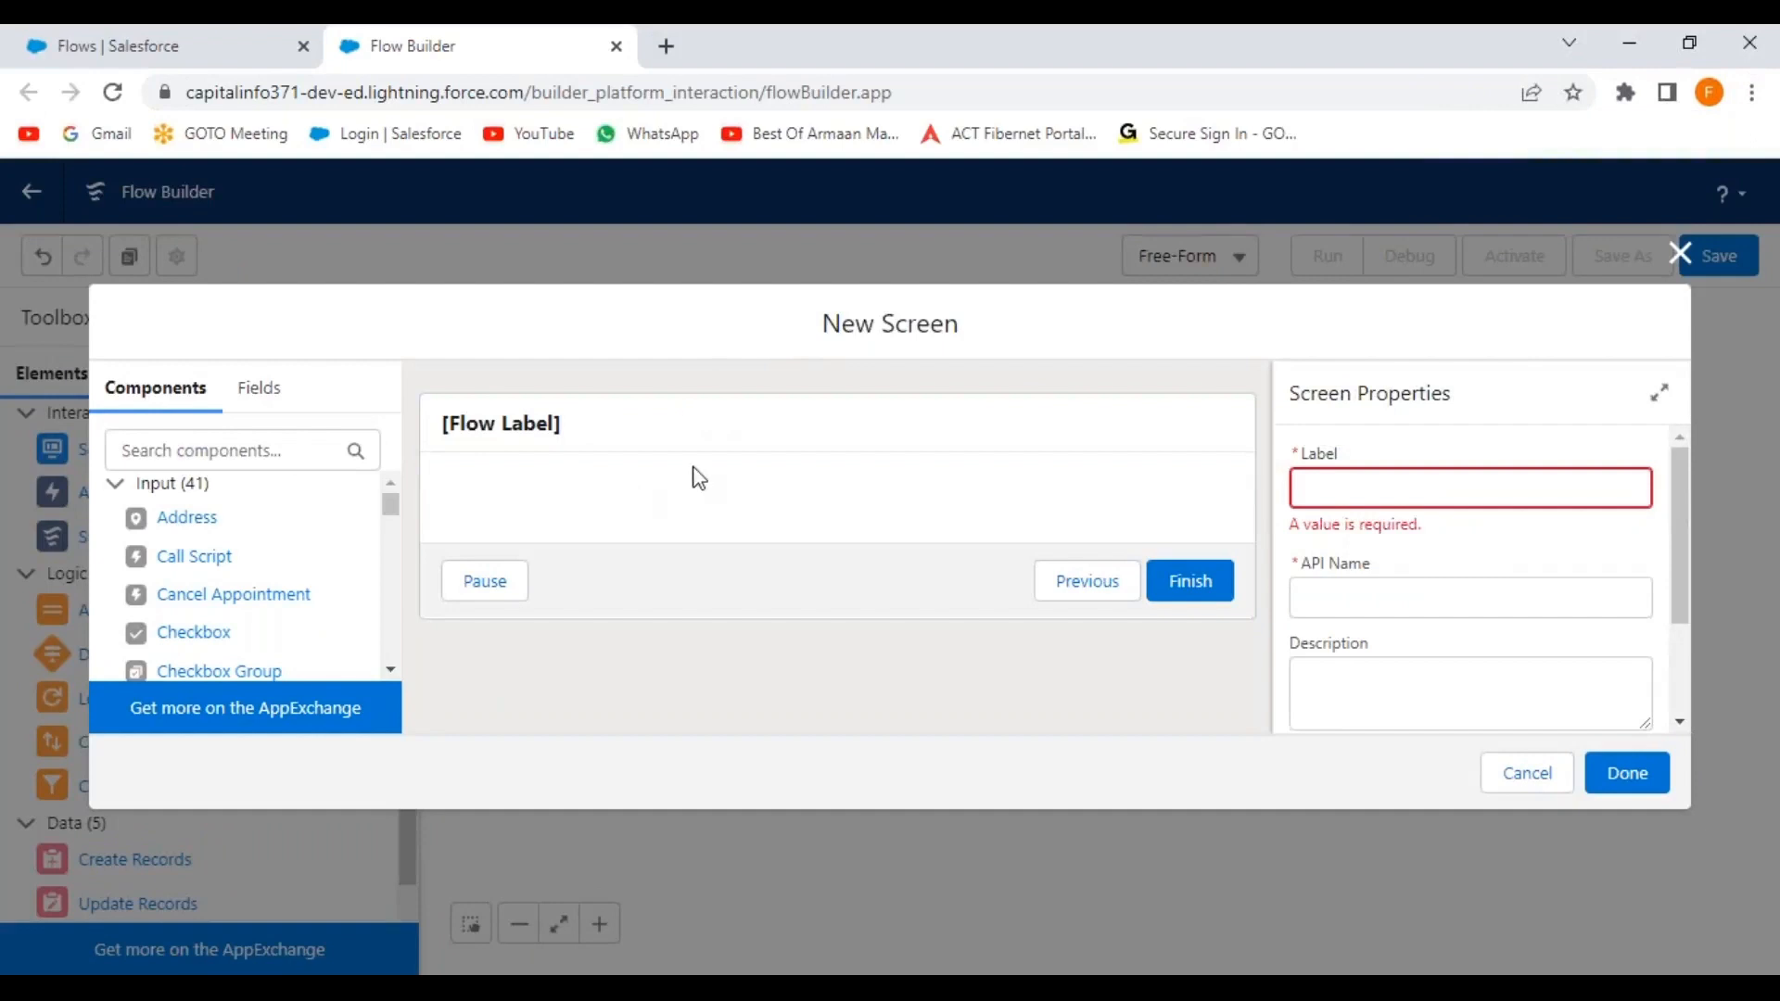
Label the screen 'New Customer Record', generate its API name, and reuse the label as description.
click(1378, 483)
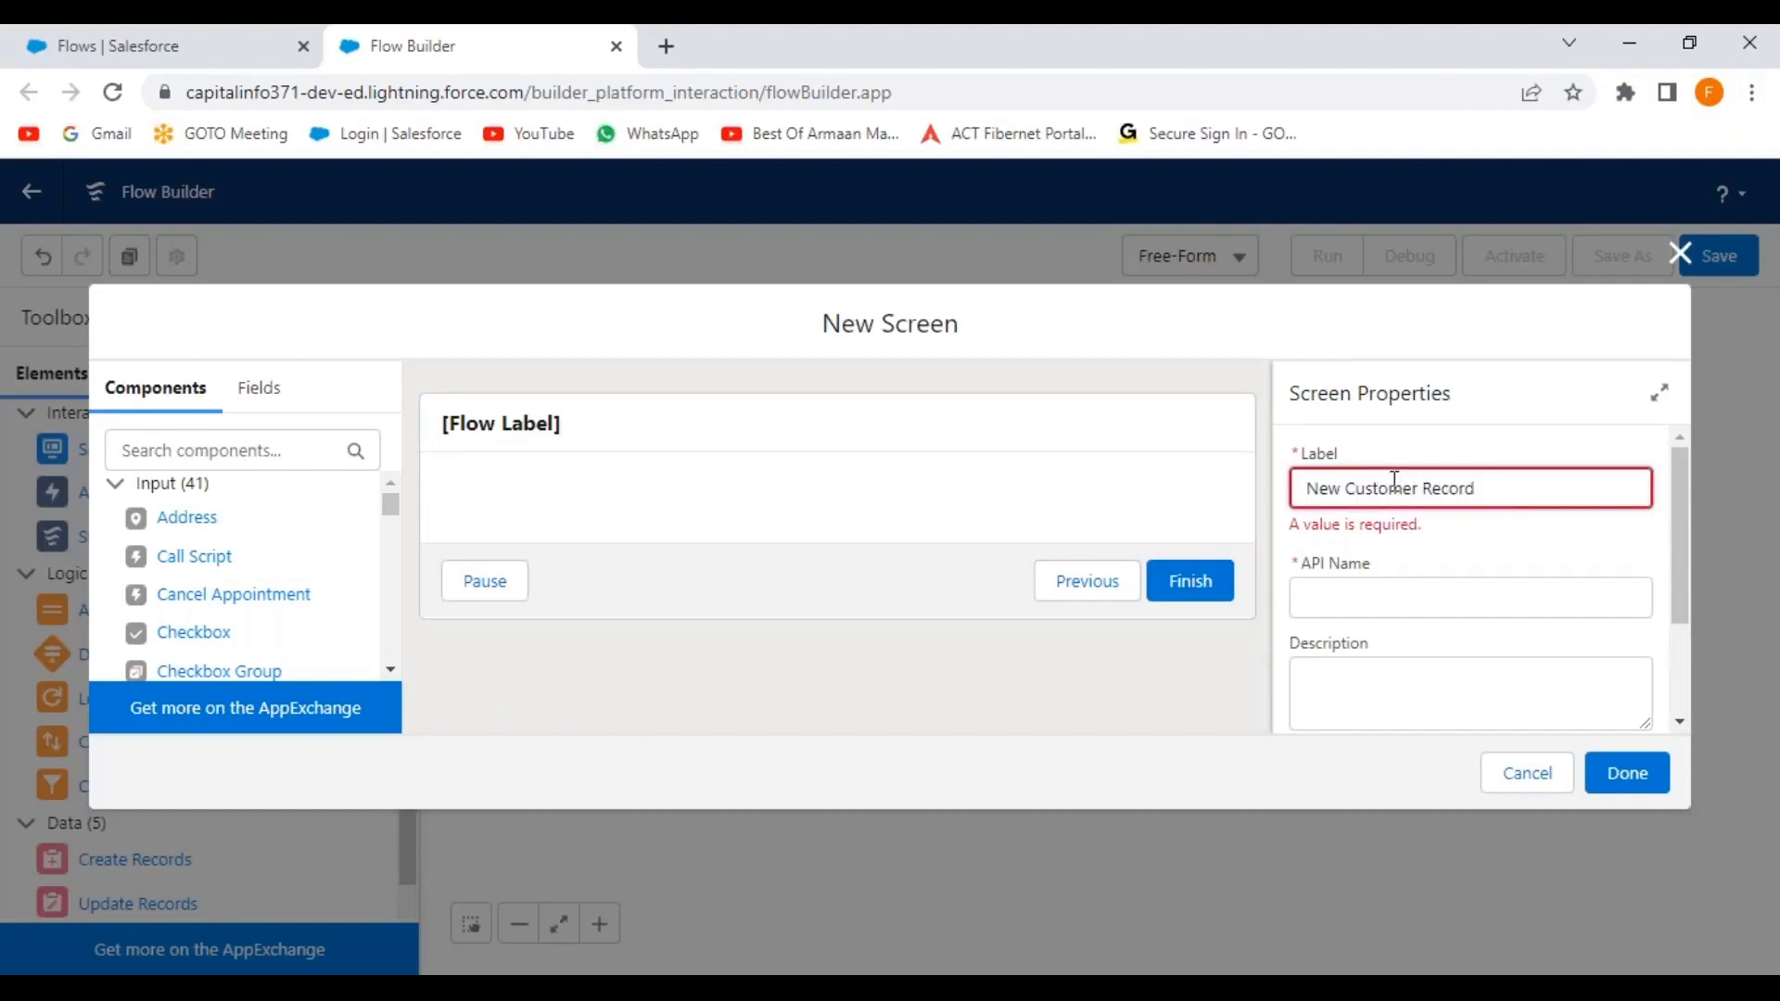
drag(1511, 484, 1302, 491)
key(ctrl+c)
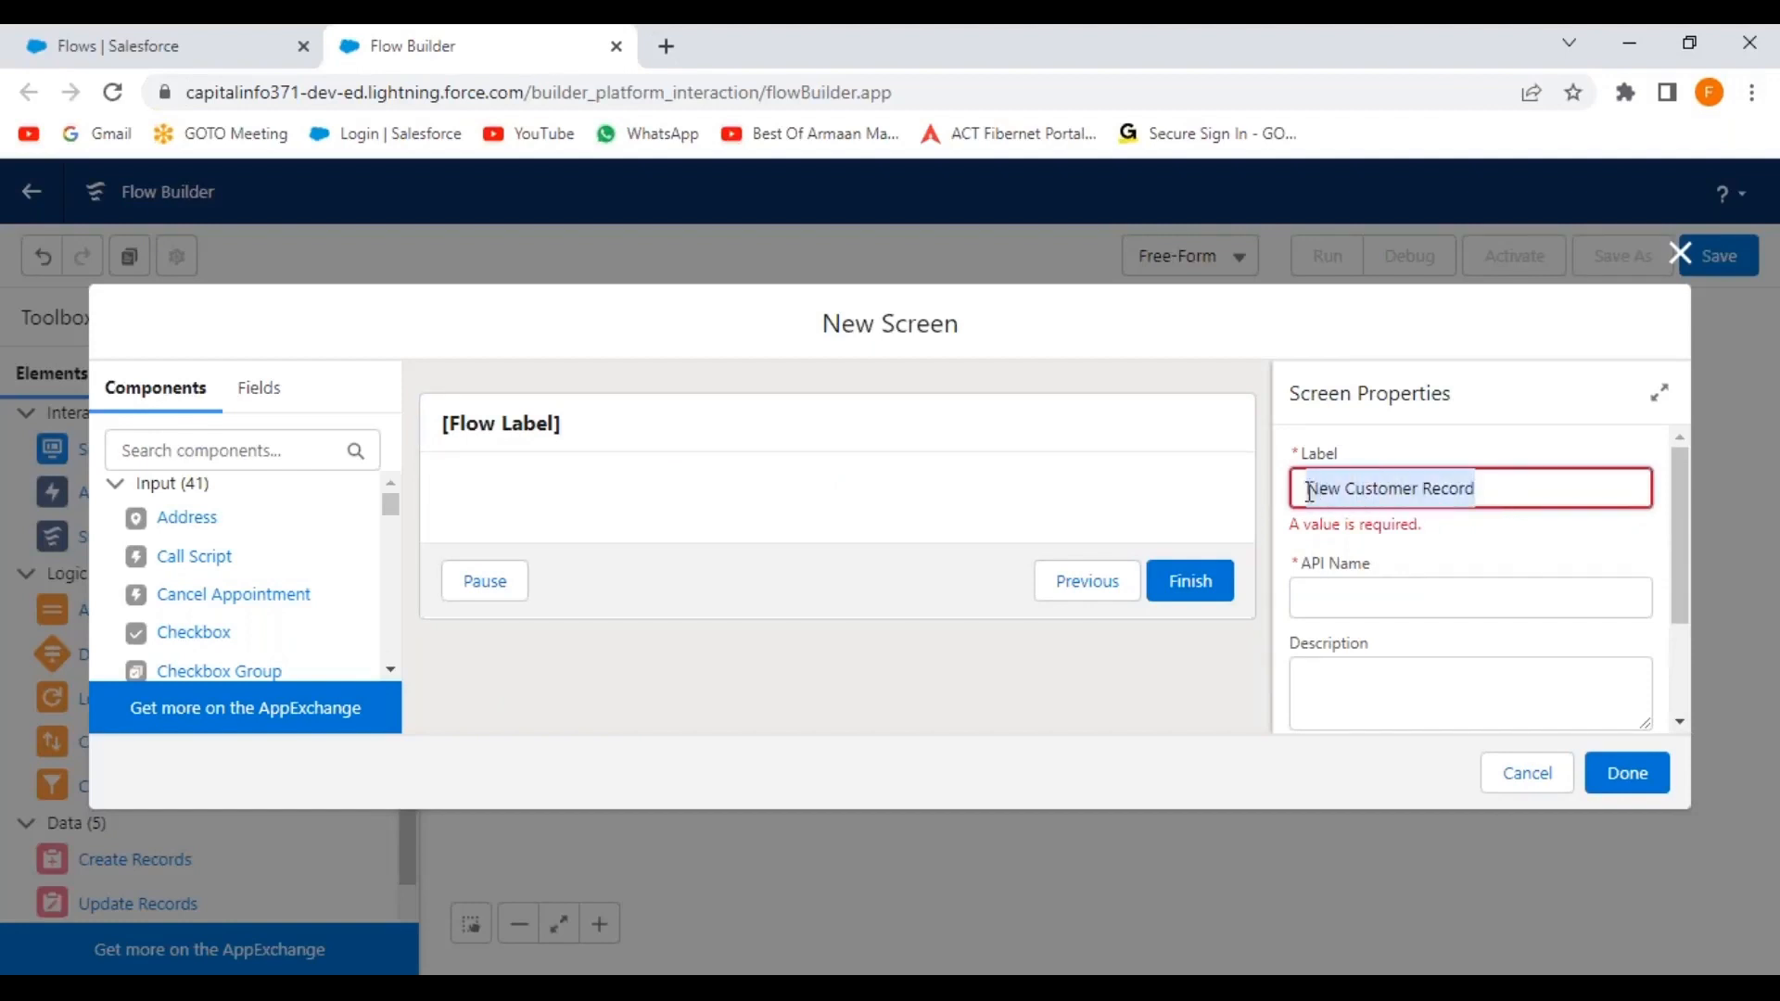
click(1521, 581)
click(1434, 672)
key(ctrl+v)
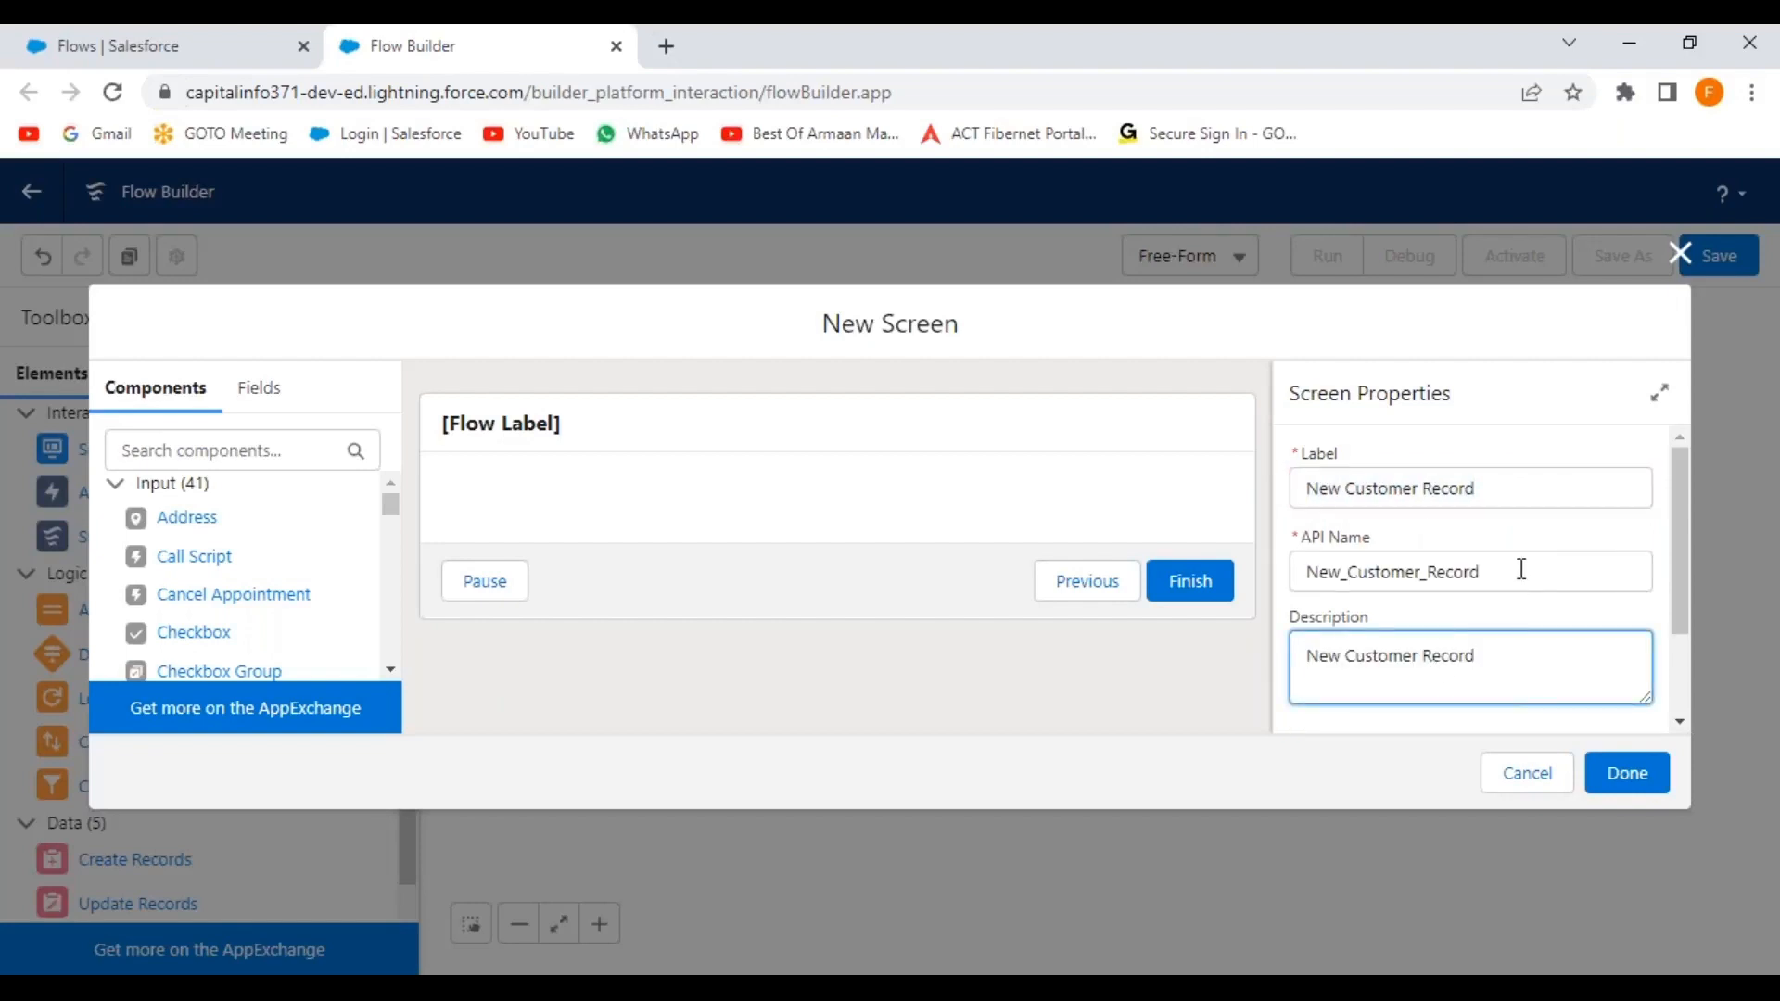
scroll(1521, 569, down, 2)
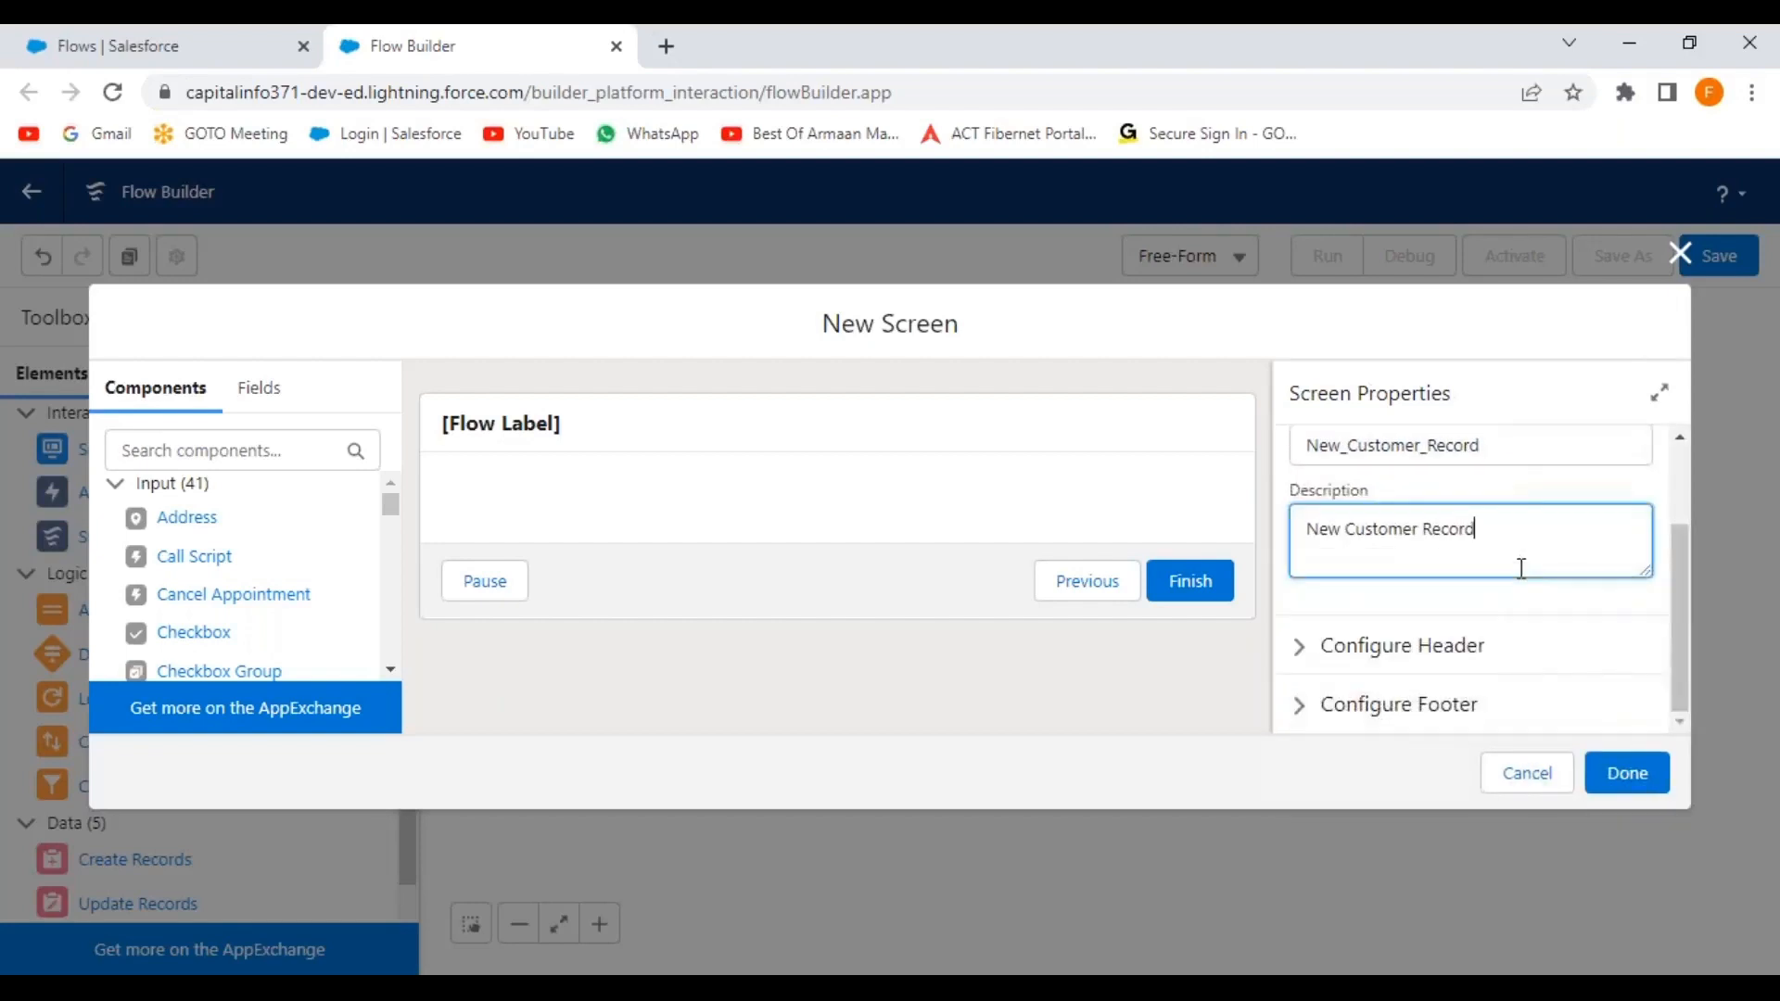
Give the footer's Next button the custom label 'Next'.
click(1303, 649)
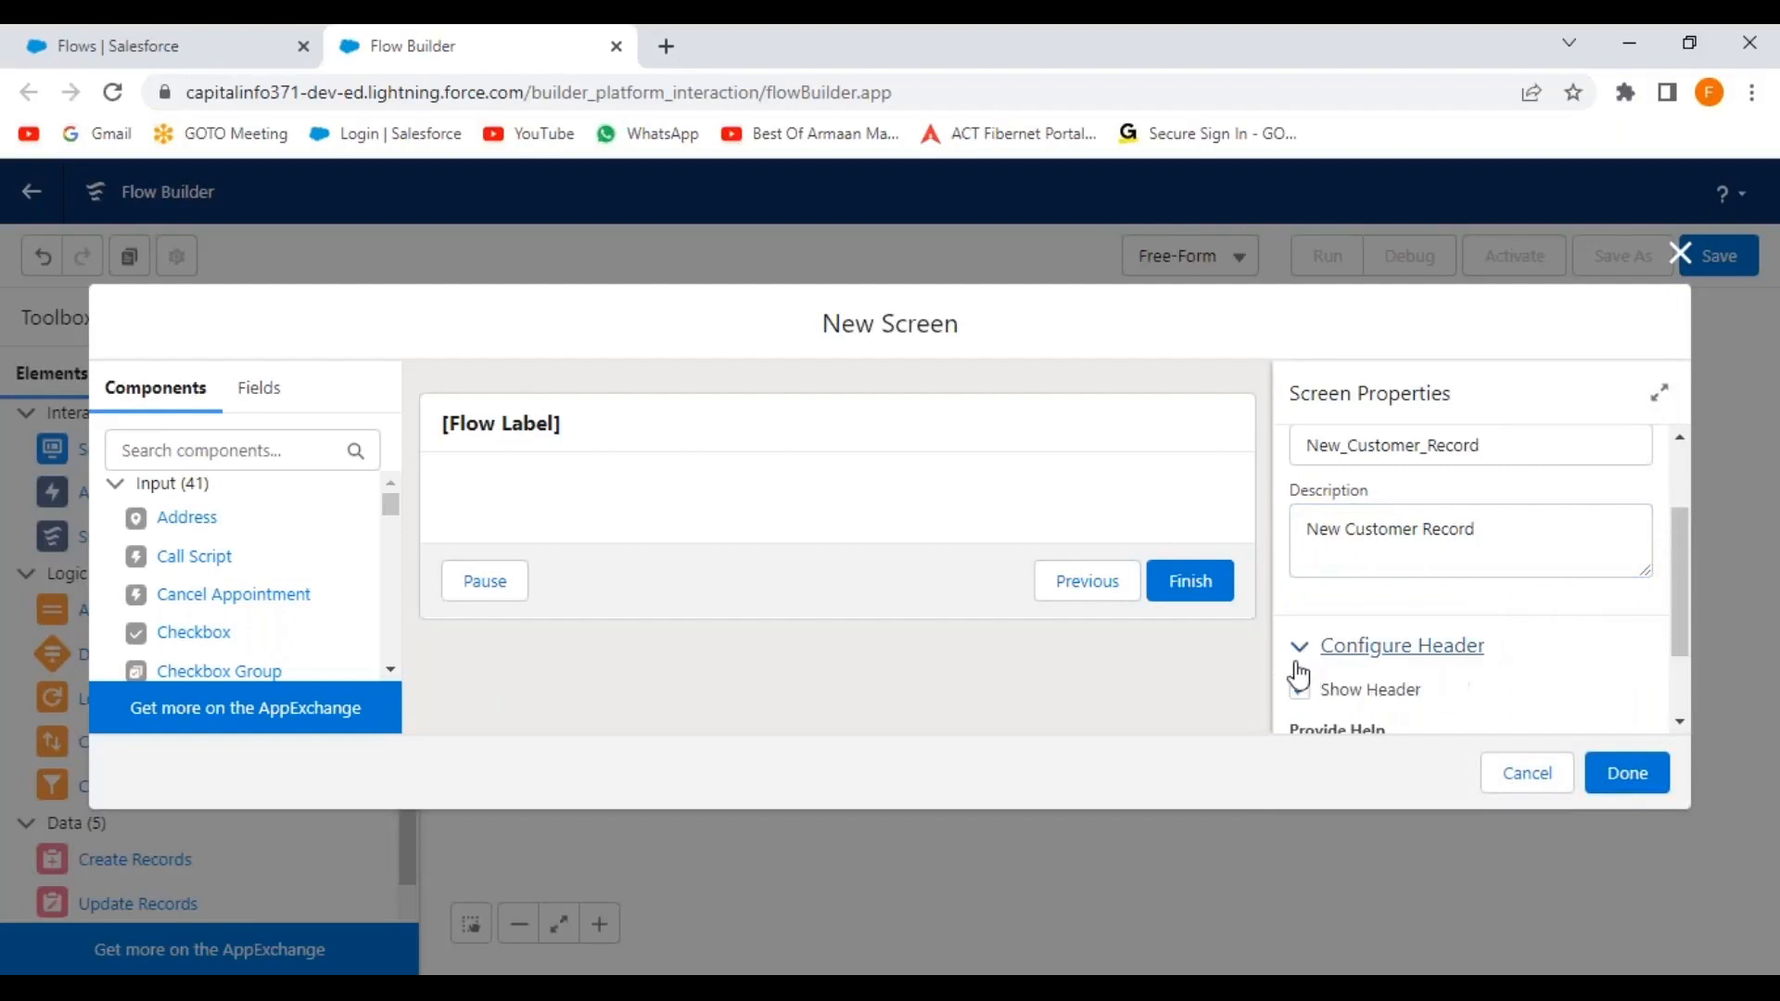
click(1300, 650)
click(1303, 710)
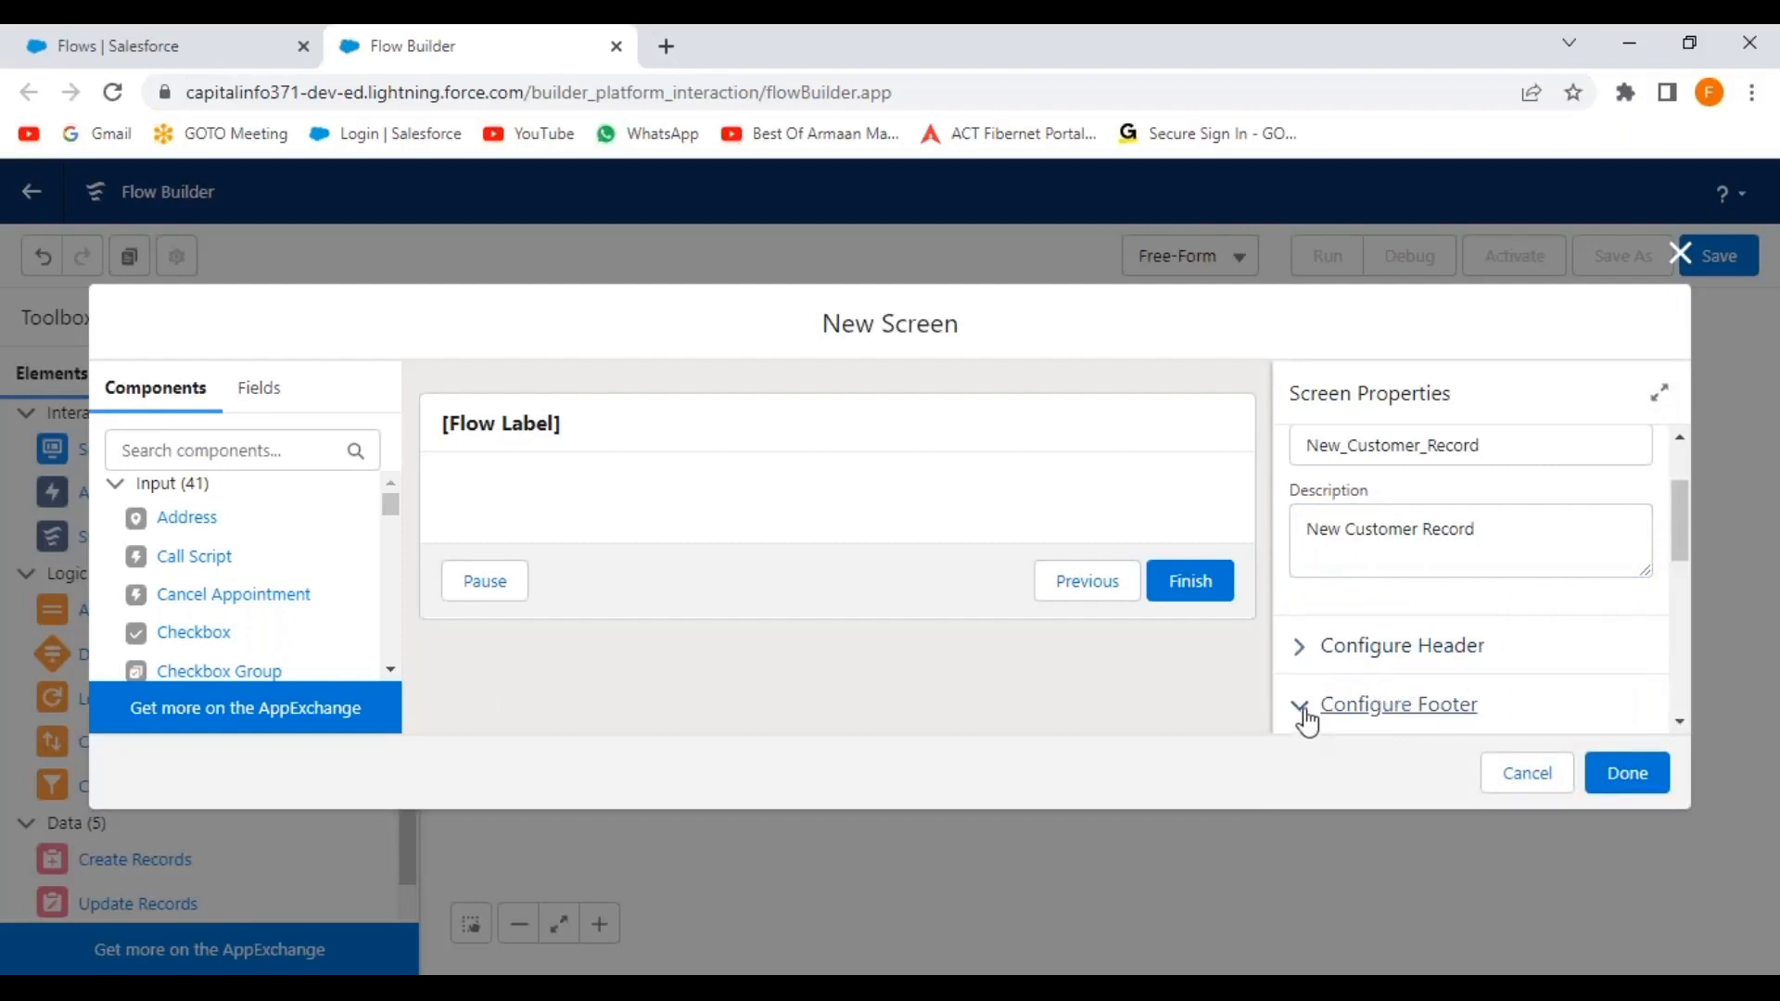
drag(1684, 503, 1678, 598)
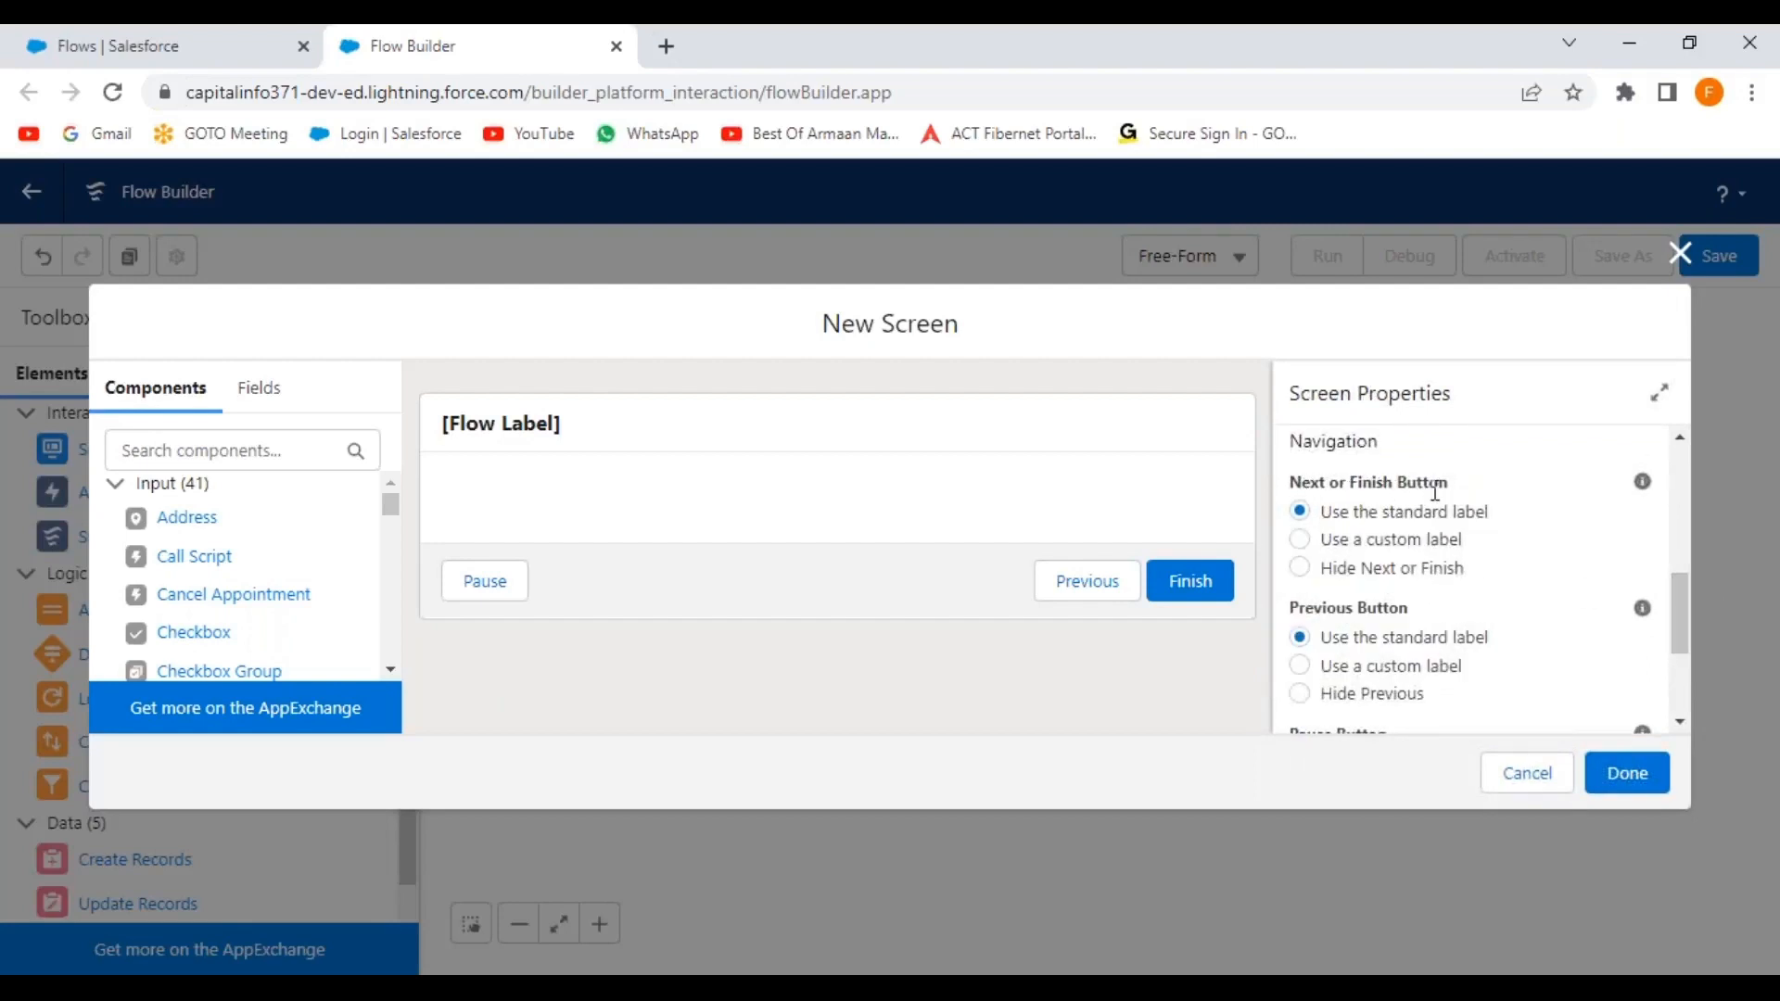
click(1307, 568)
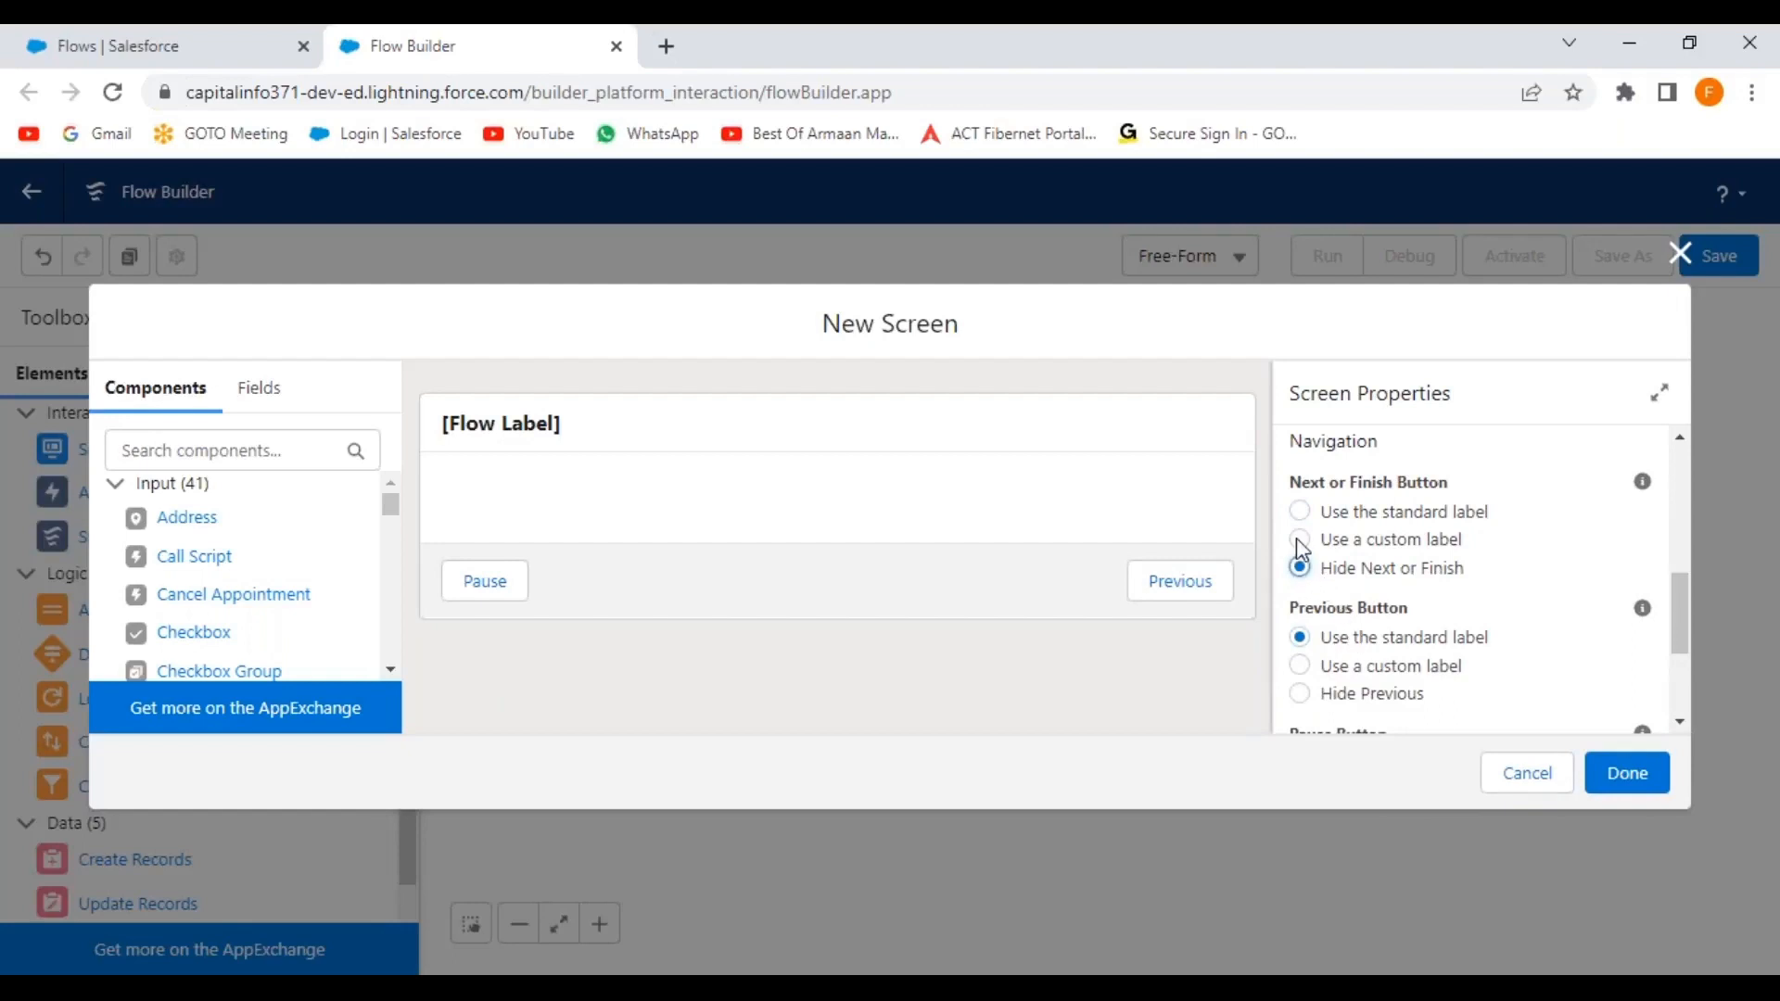
click(1301, 540)
click(1346, 638)
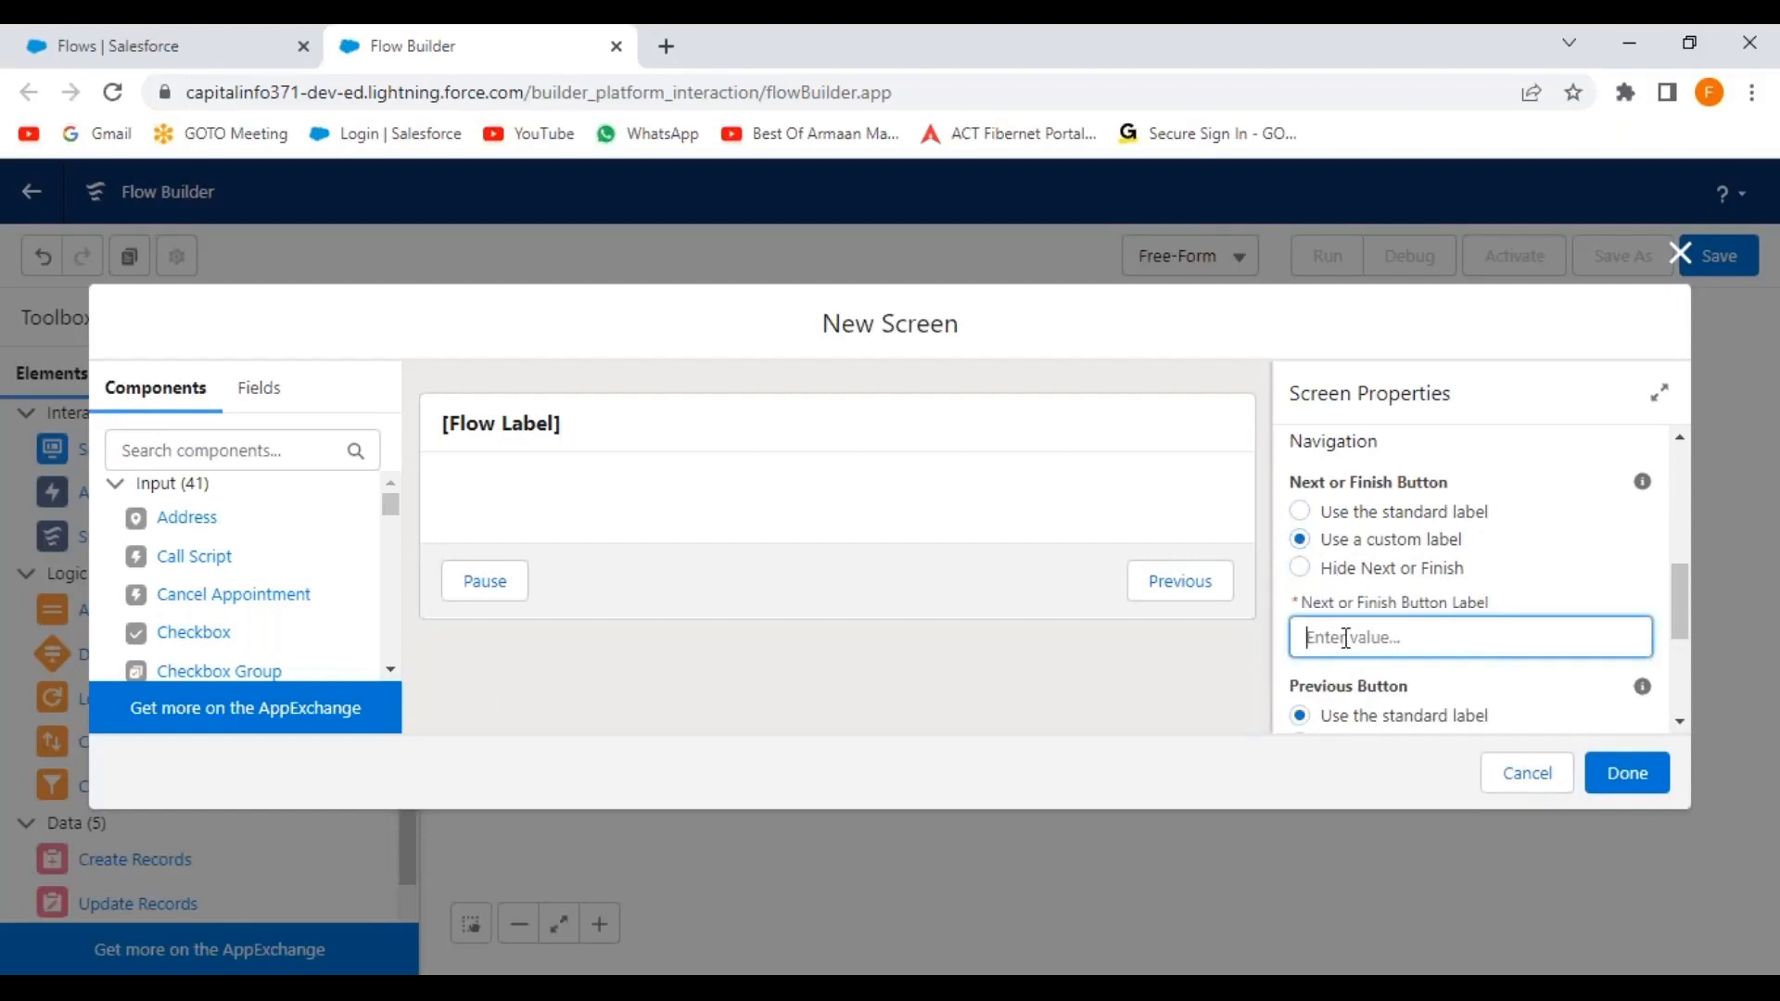
text(Sav)
key(BackSpace)
text(Next)
click(1620, 538)
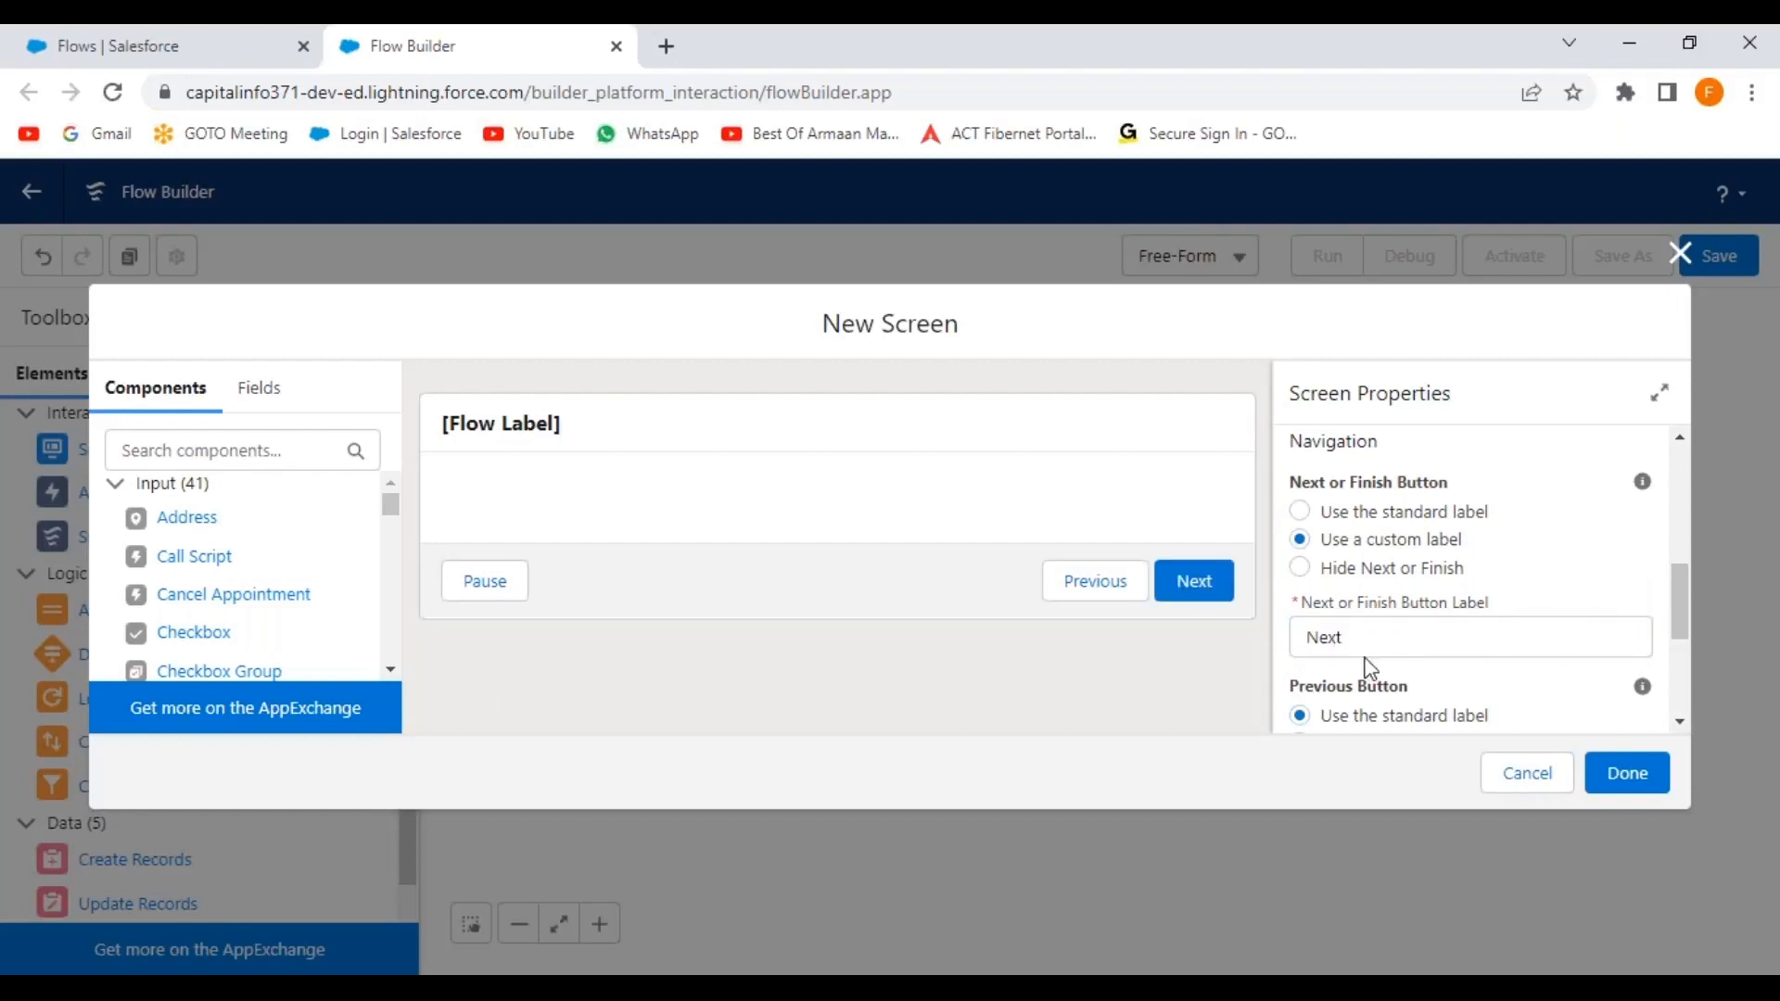
Hide the Previous and Pause buttons on this screen.
scroll(1367, 649, down, 2)
click(1304, 647)
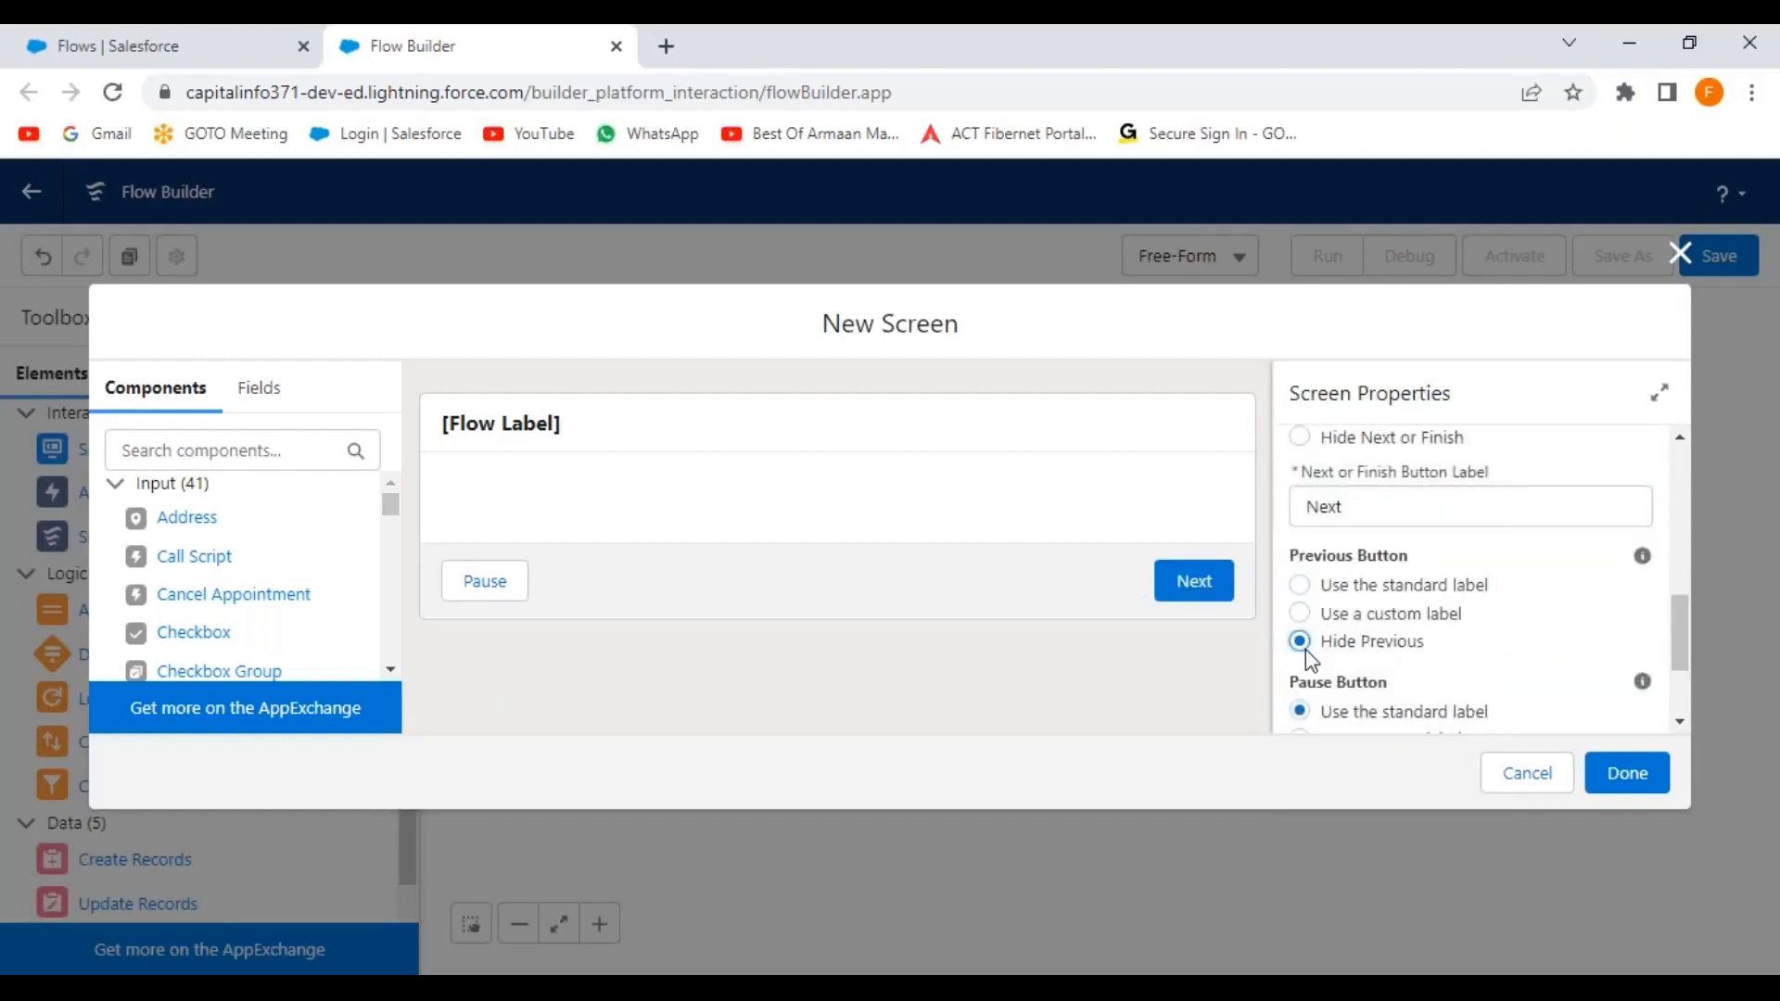
scroll(1366, 674, down, 2)
click(1300, 614)
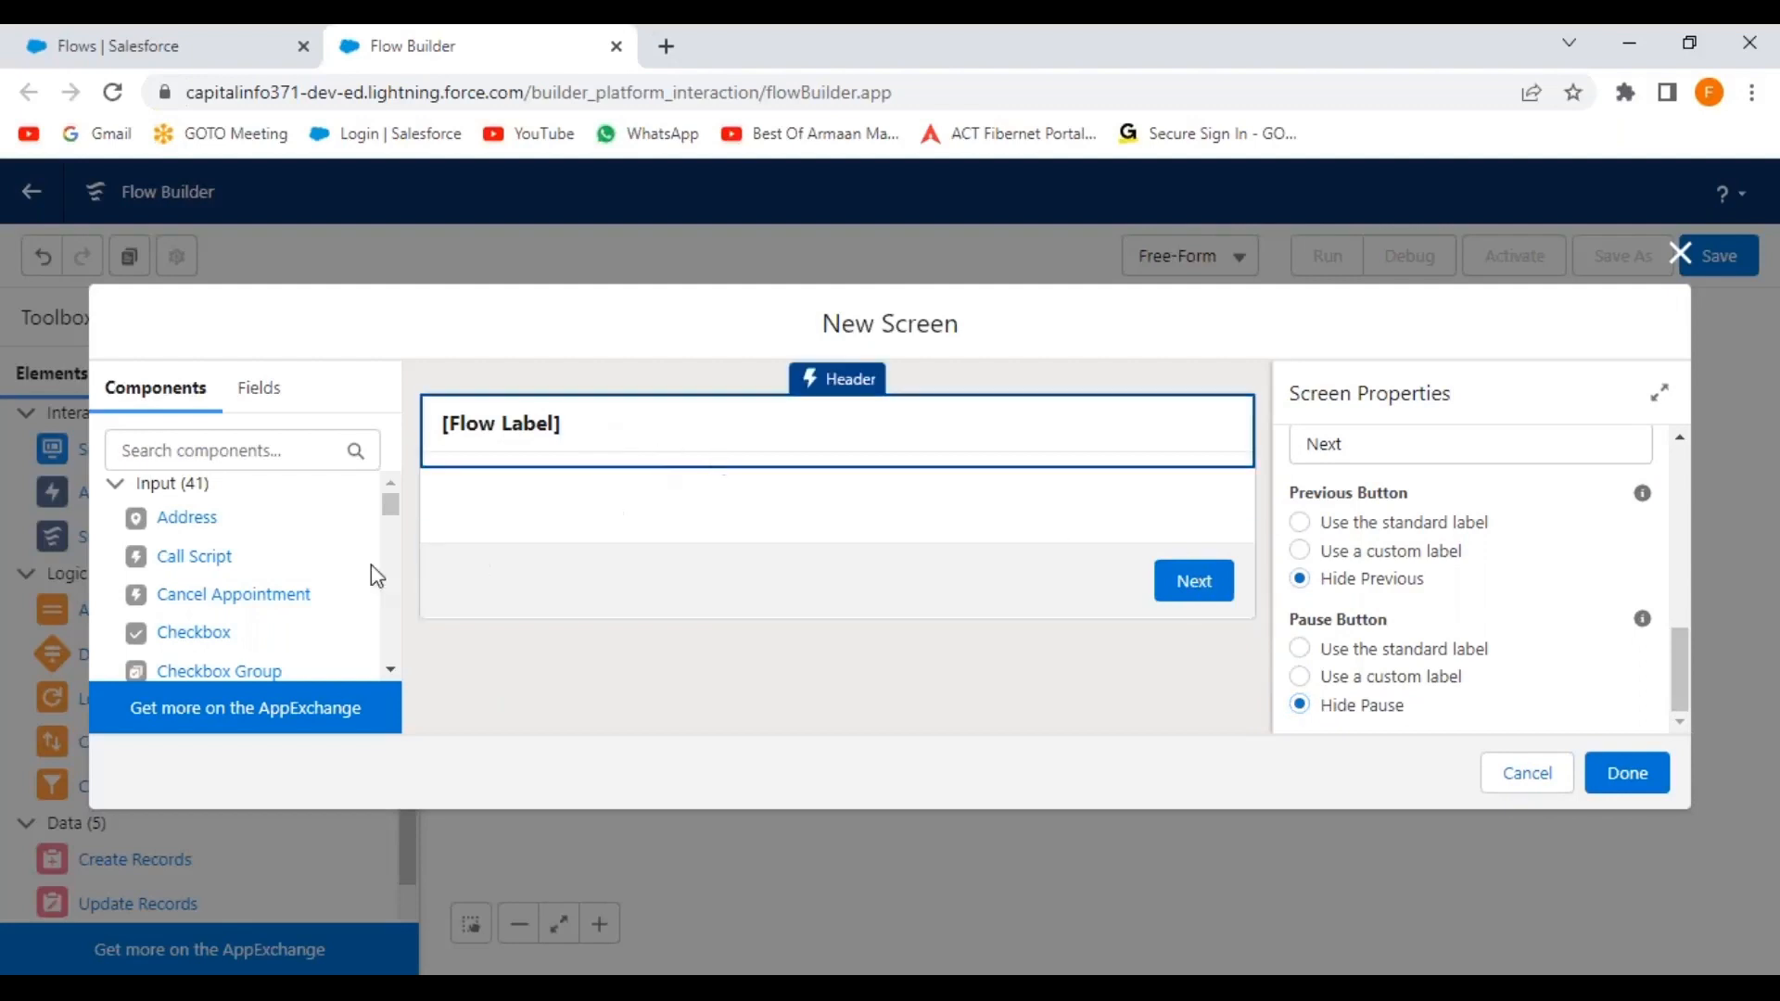
Add a required Text input labelled 'Enter Customer Name' to the screen.
click(260, 449)
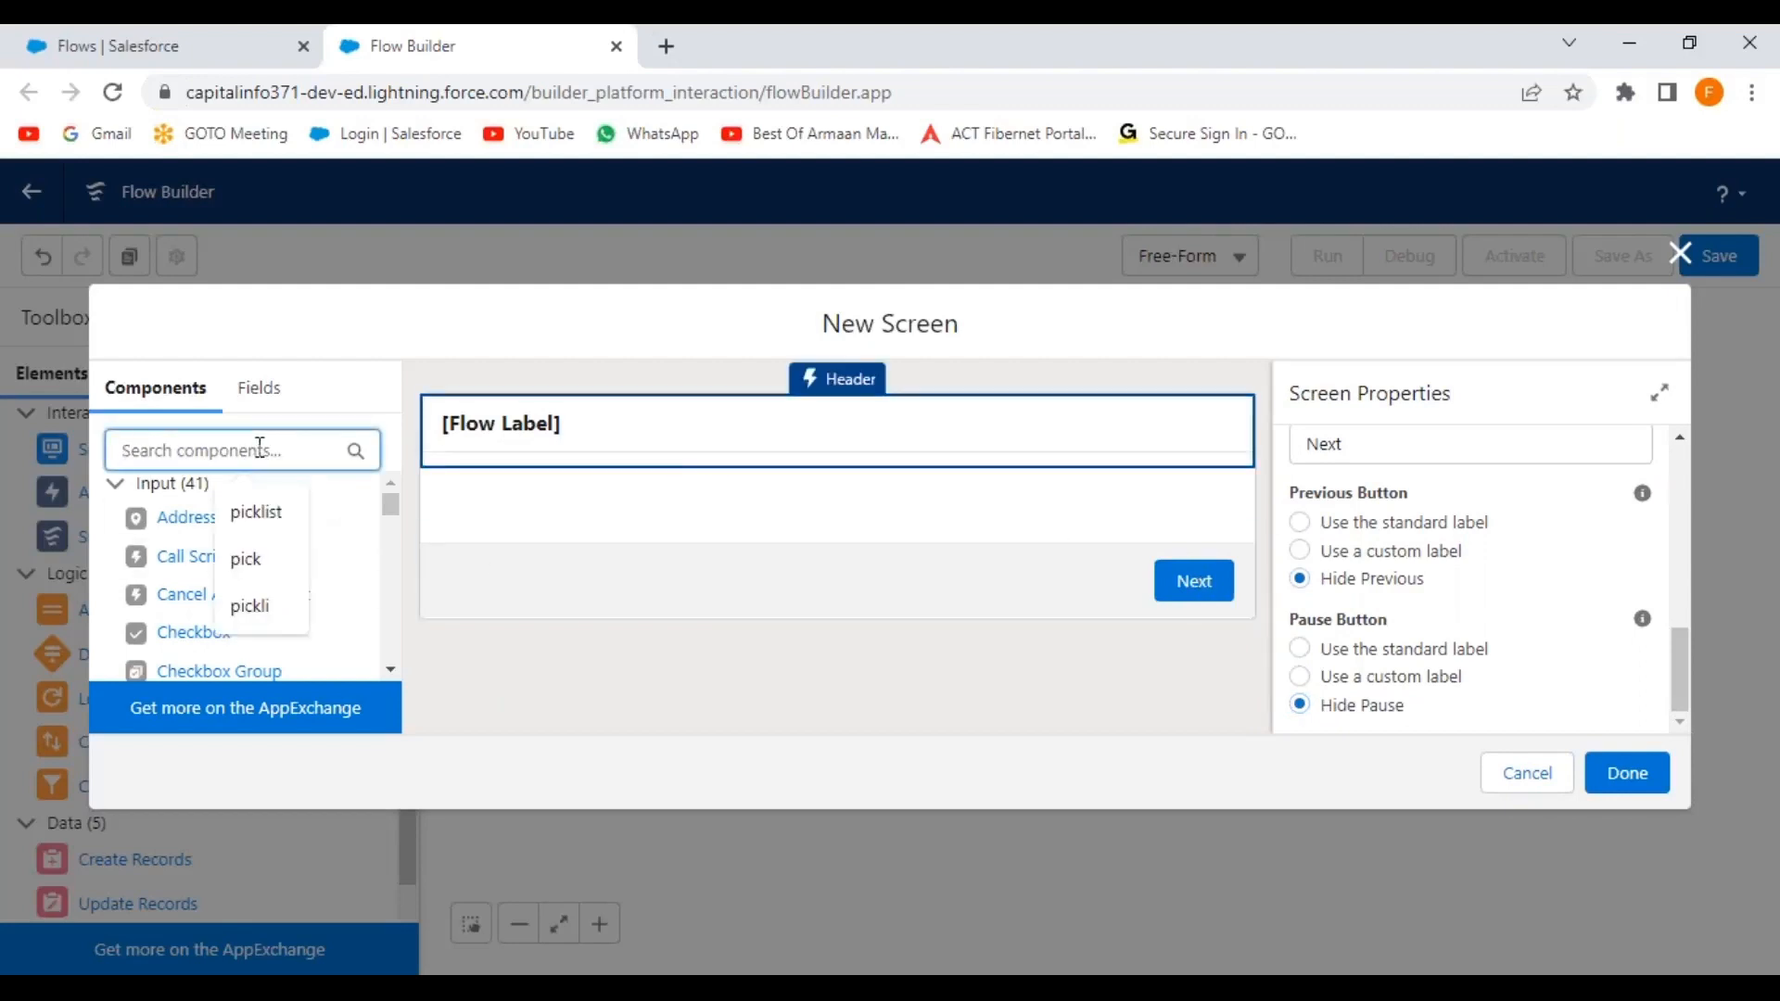
text(text)
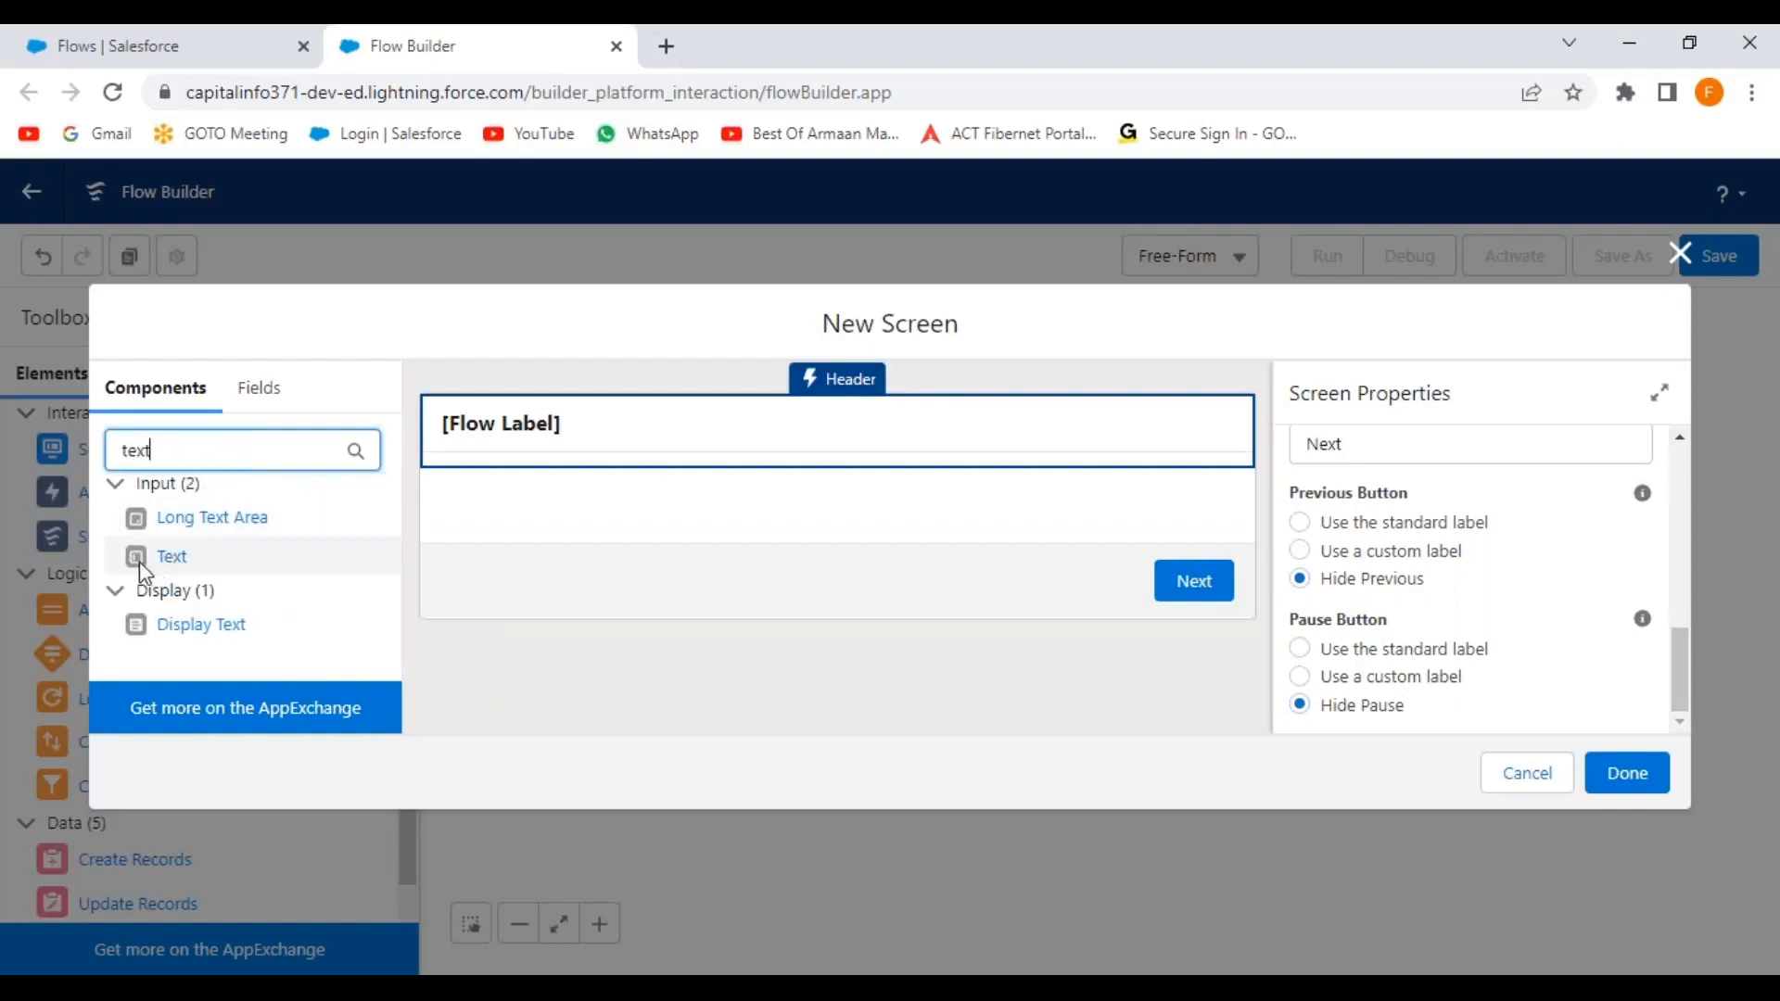
drag(140, 560, 638, 502)
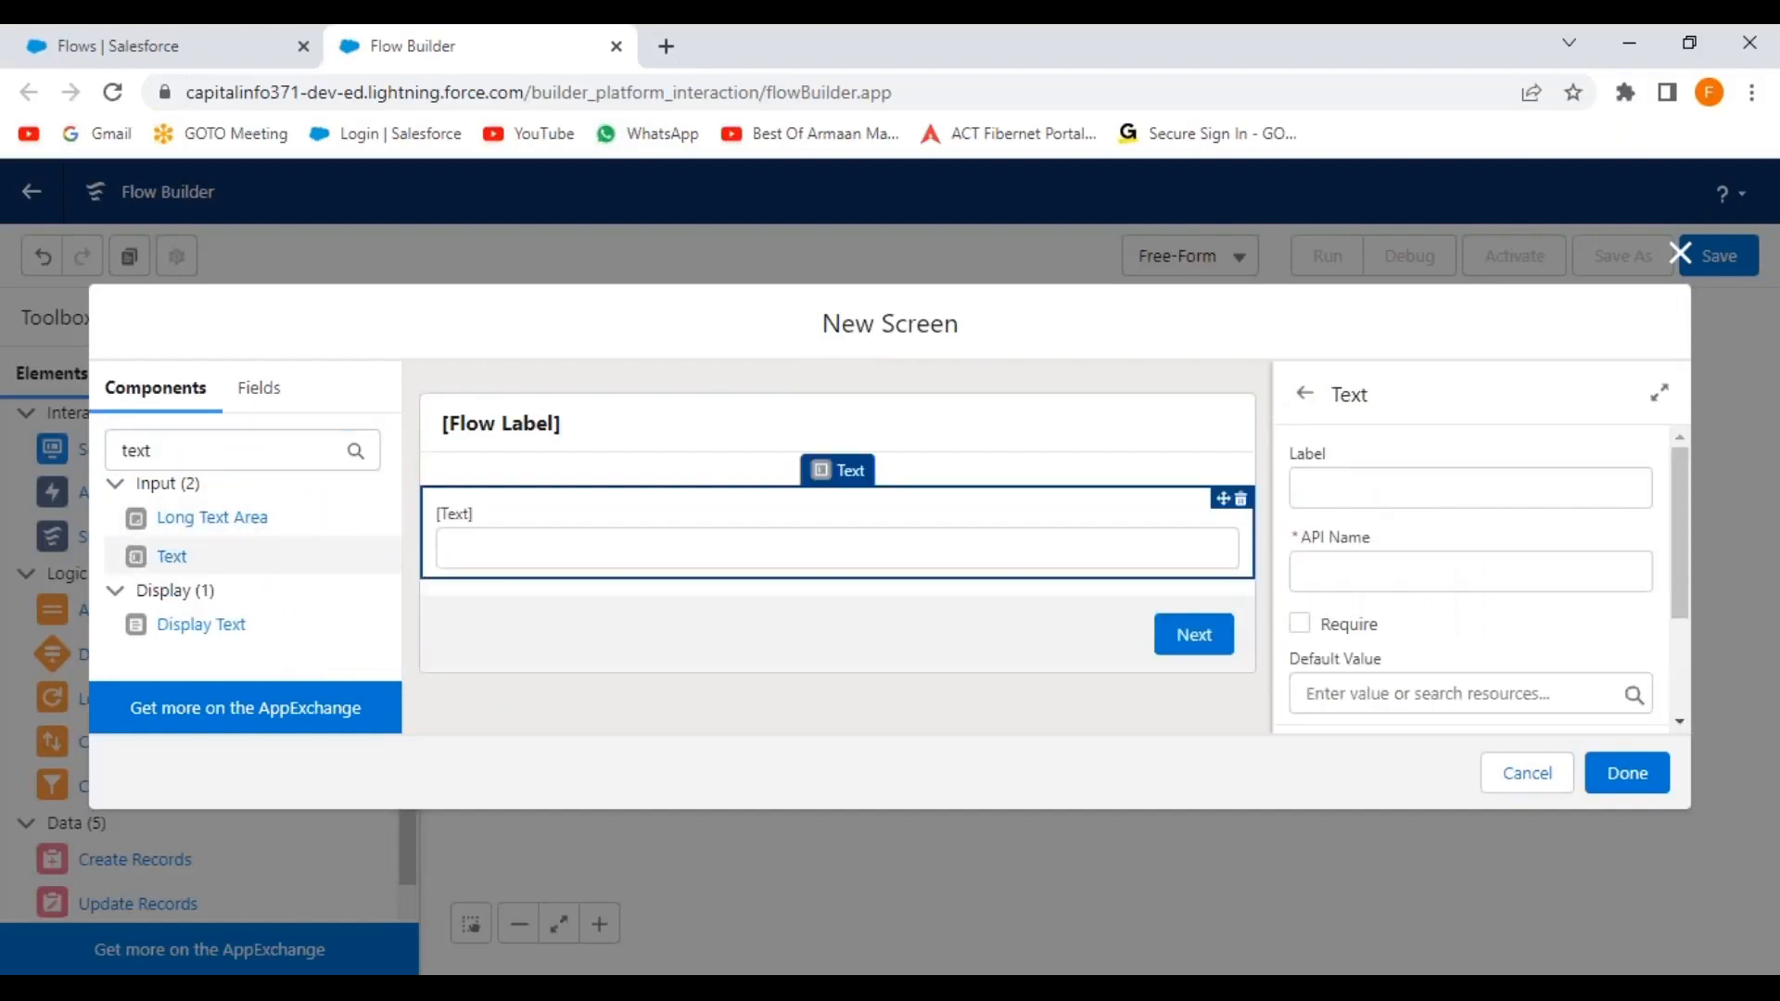
click(1303, 488)
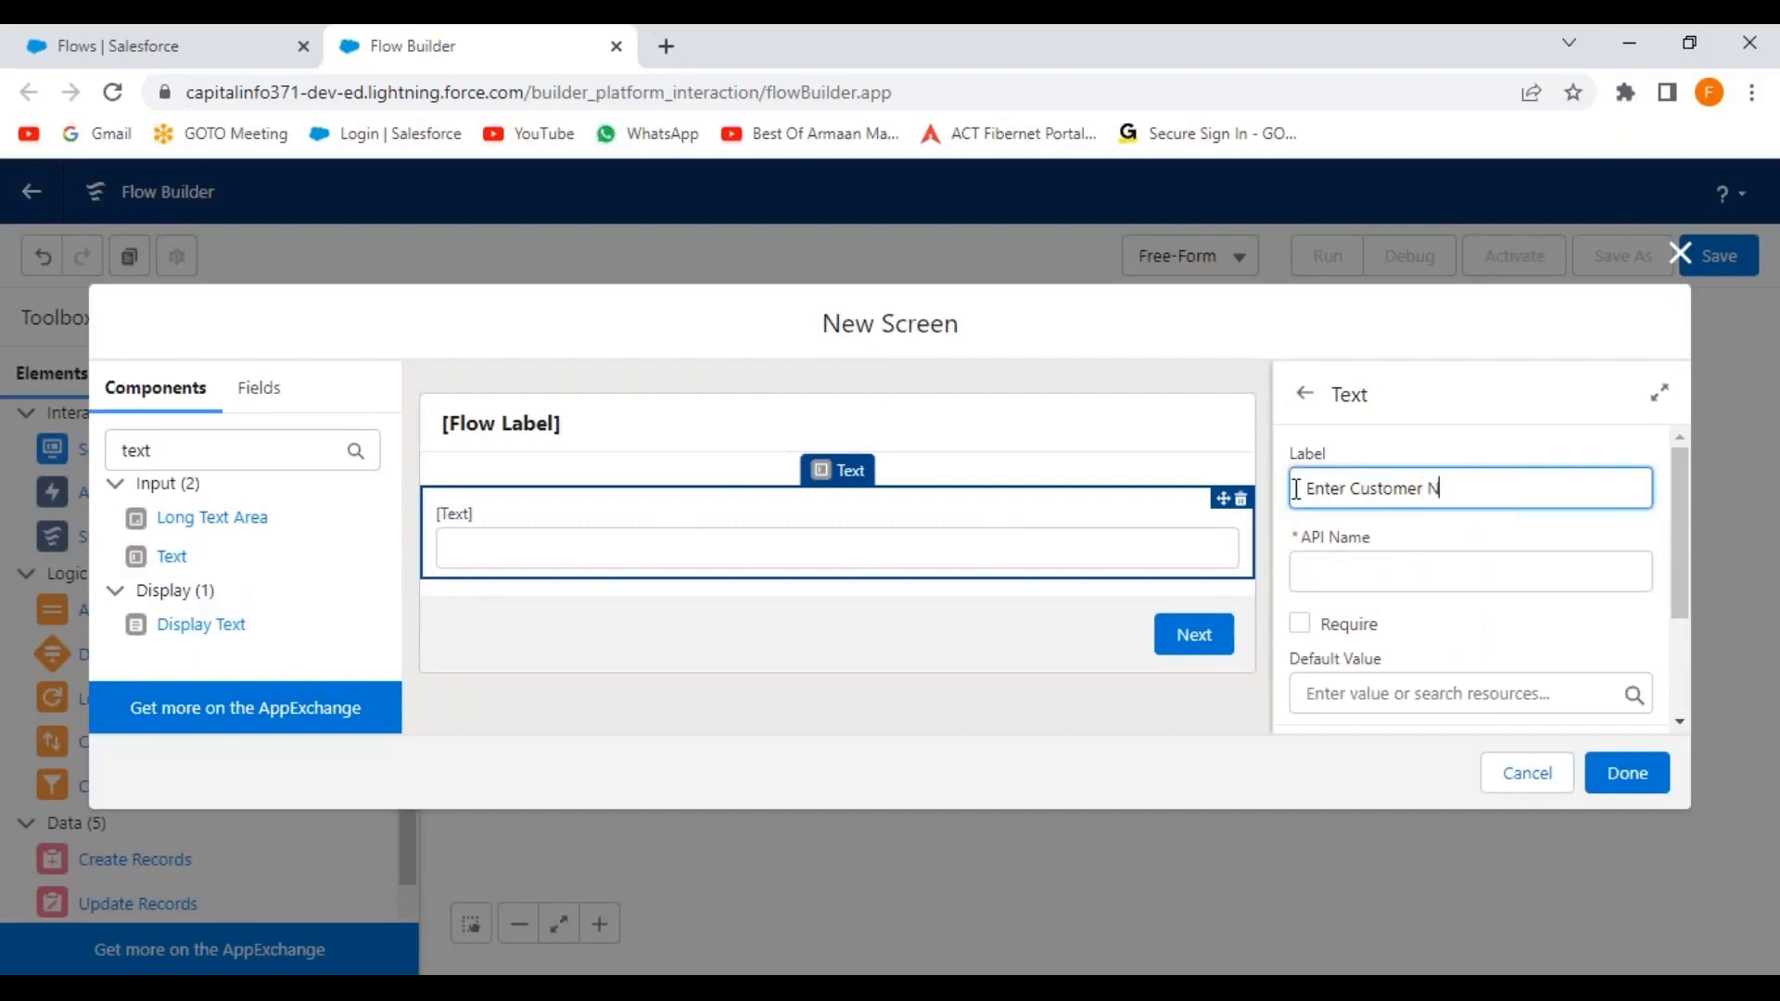
click(1473, 541)
scroll(1445, 621, down, 2)
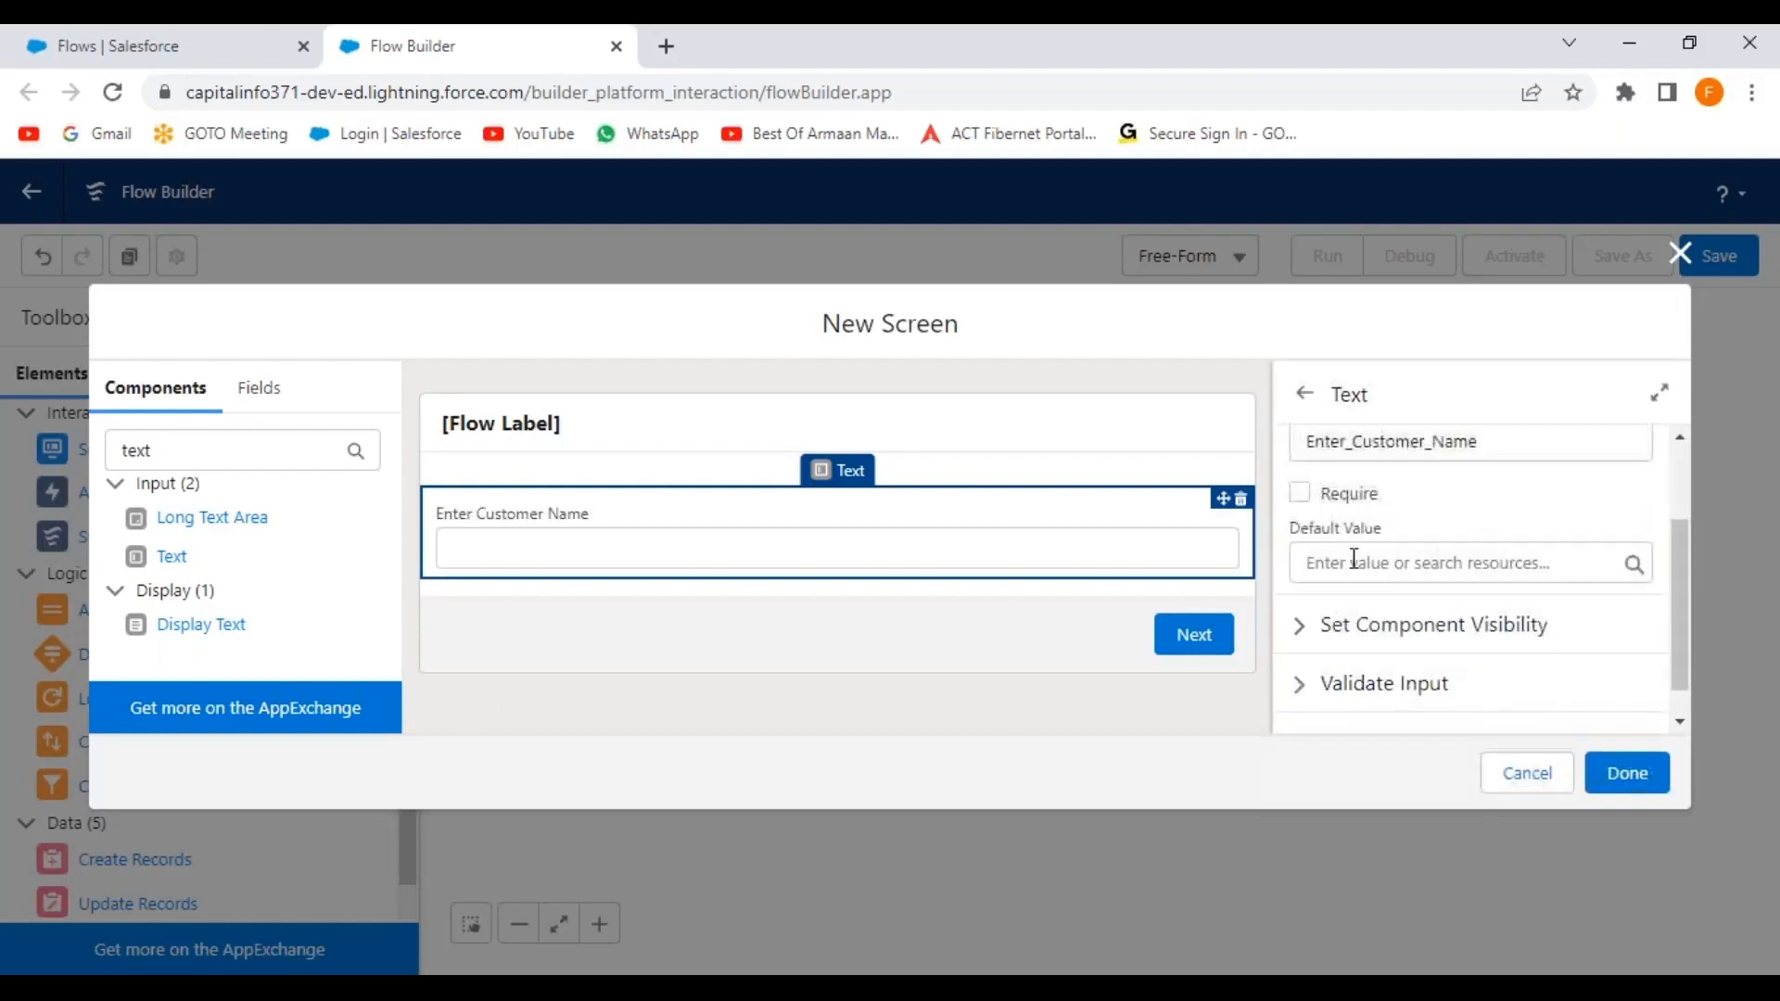
click(1301, 494)
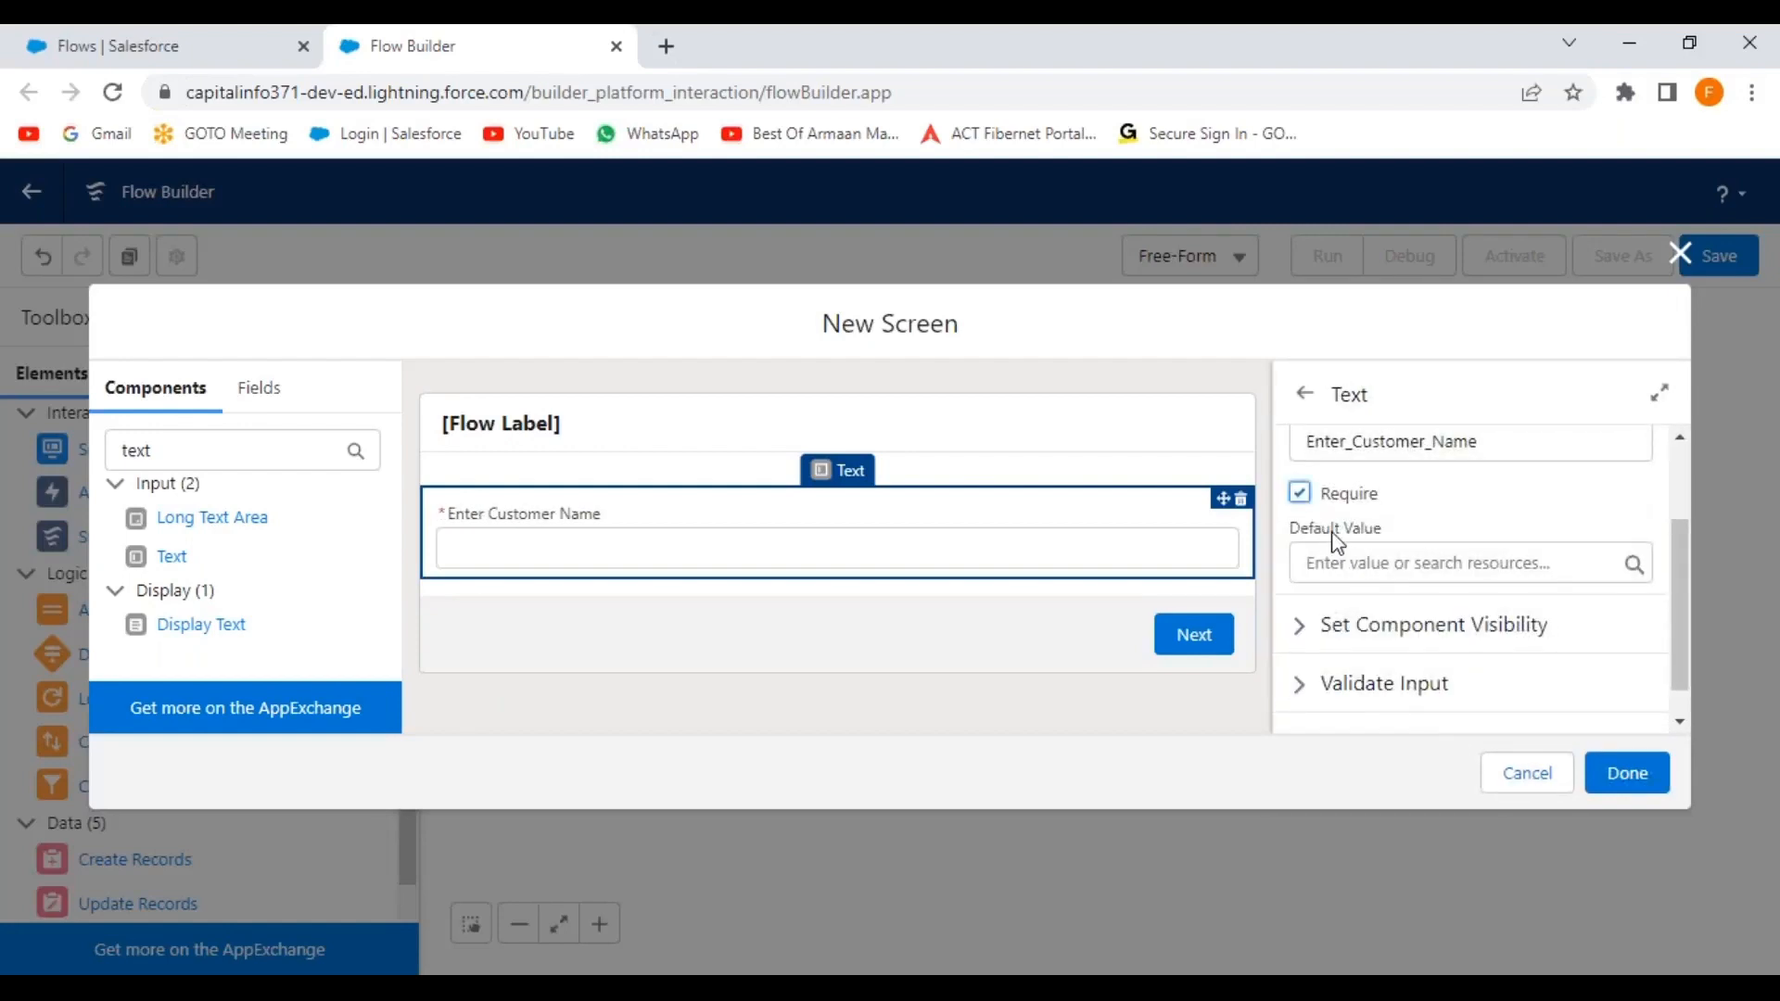
Replace the component search text with 'pick'.
drag(253, 457, 76, 456)
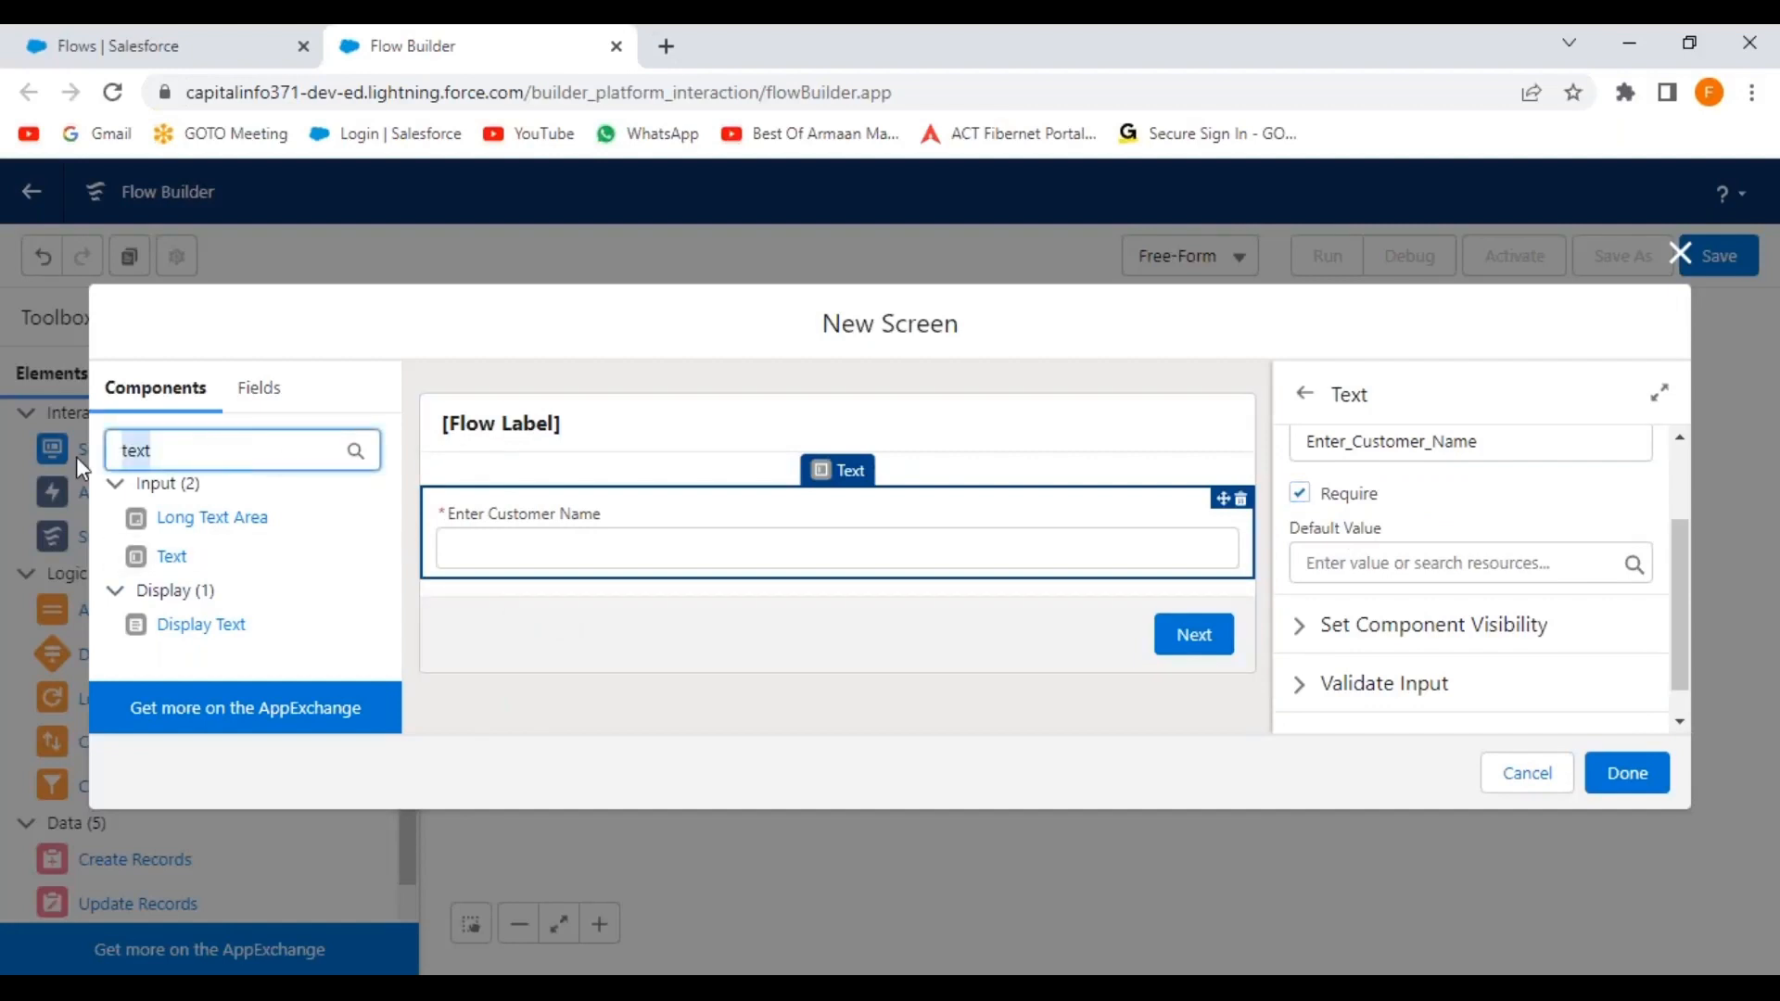
key(BackSpace)
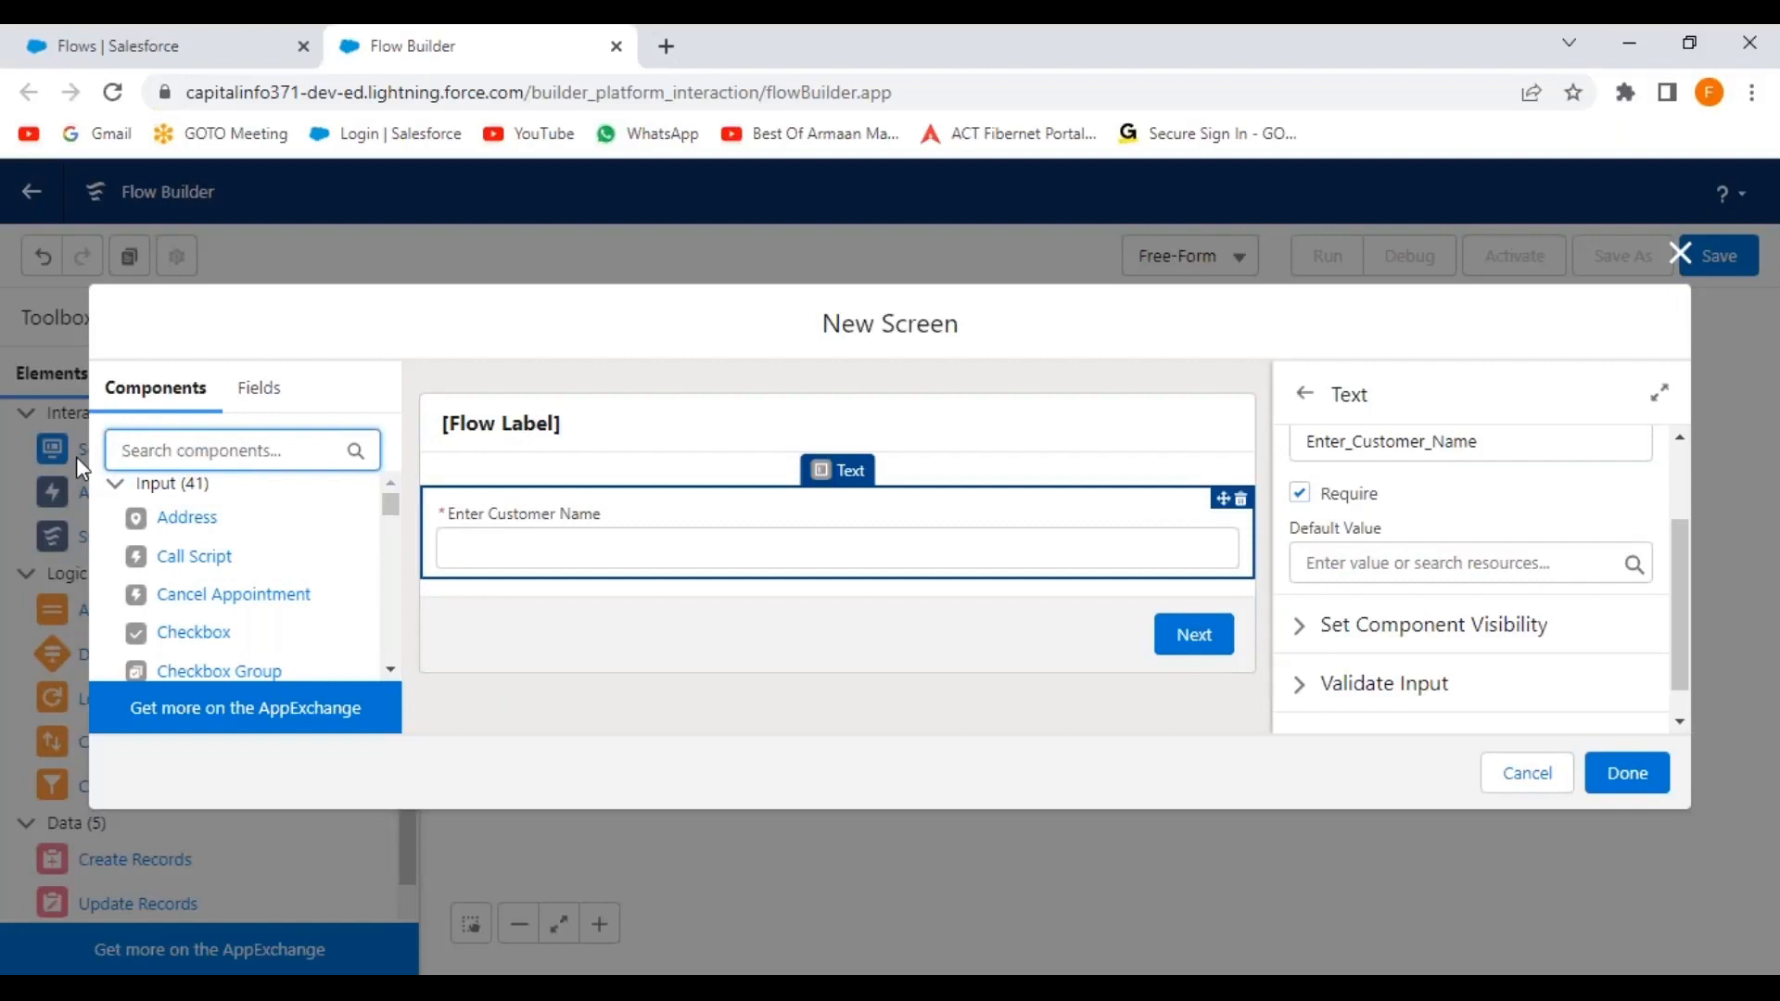
text(pick)
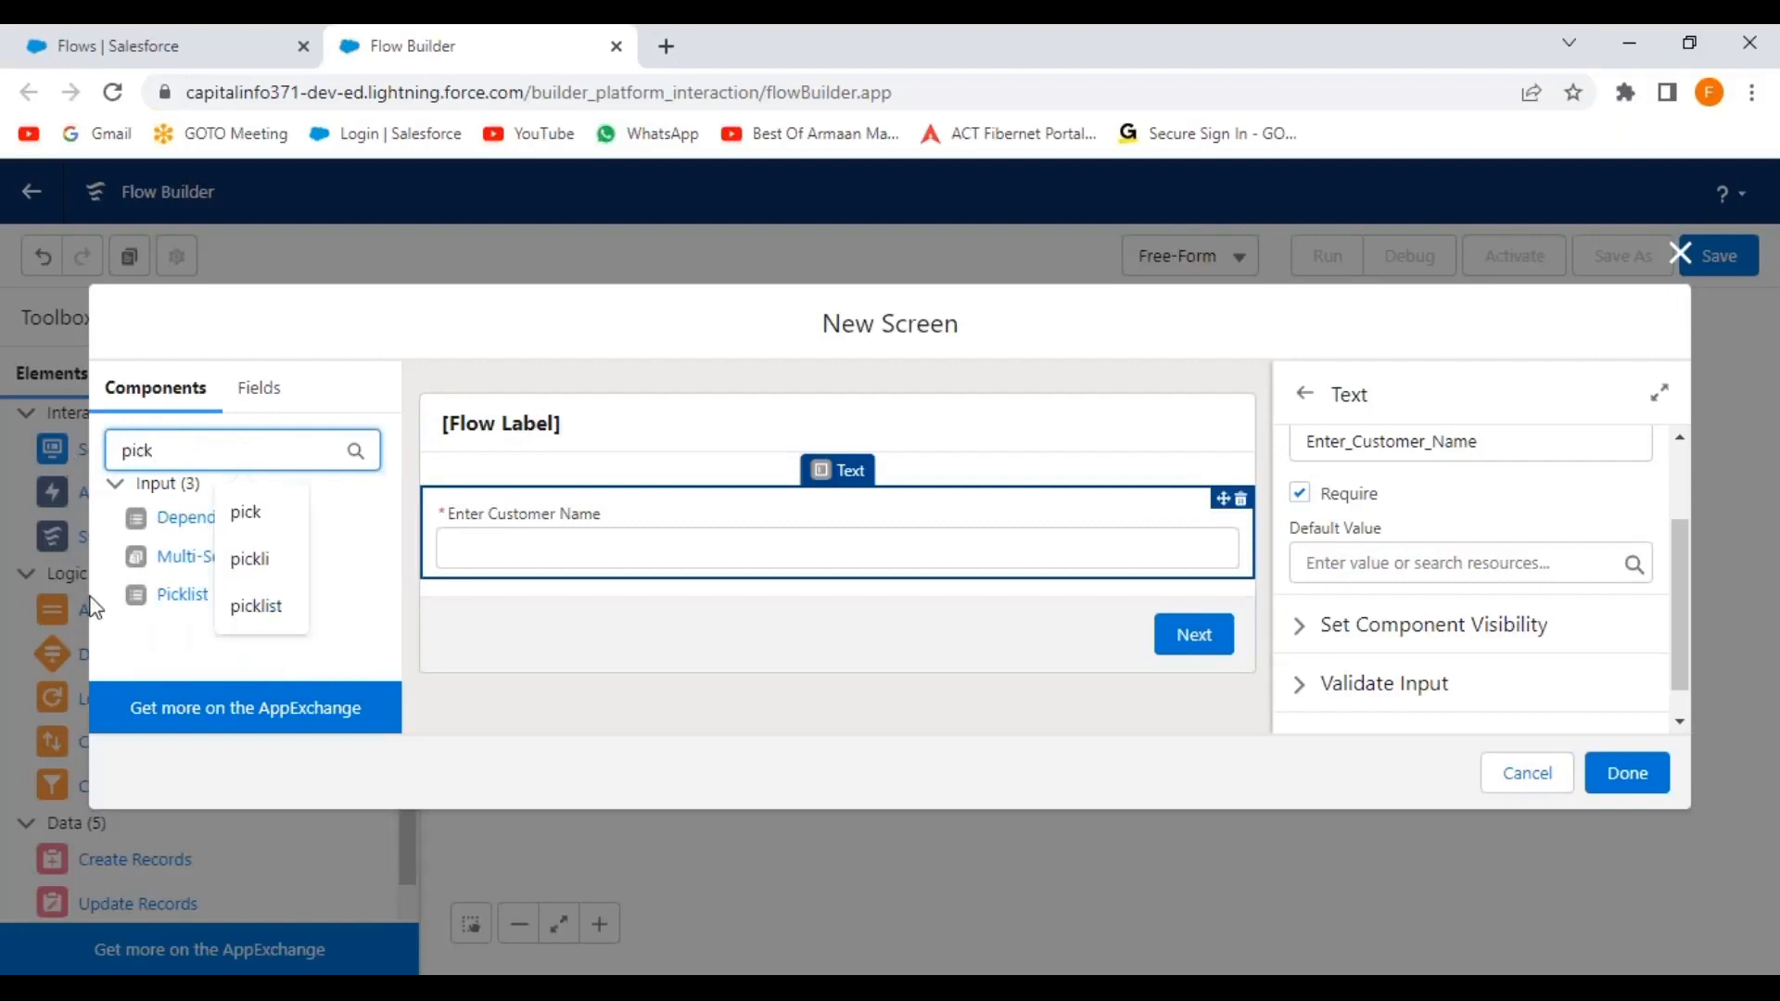
Add a picklist labelled 'Select the Customer Rating' below Enter Customer Name.
drag(162, 595, 625, 566)
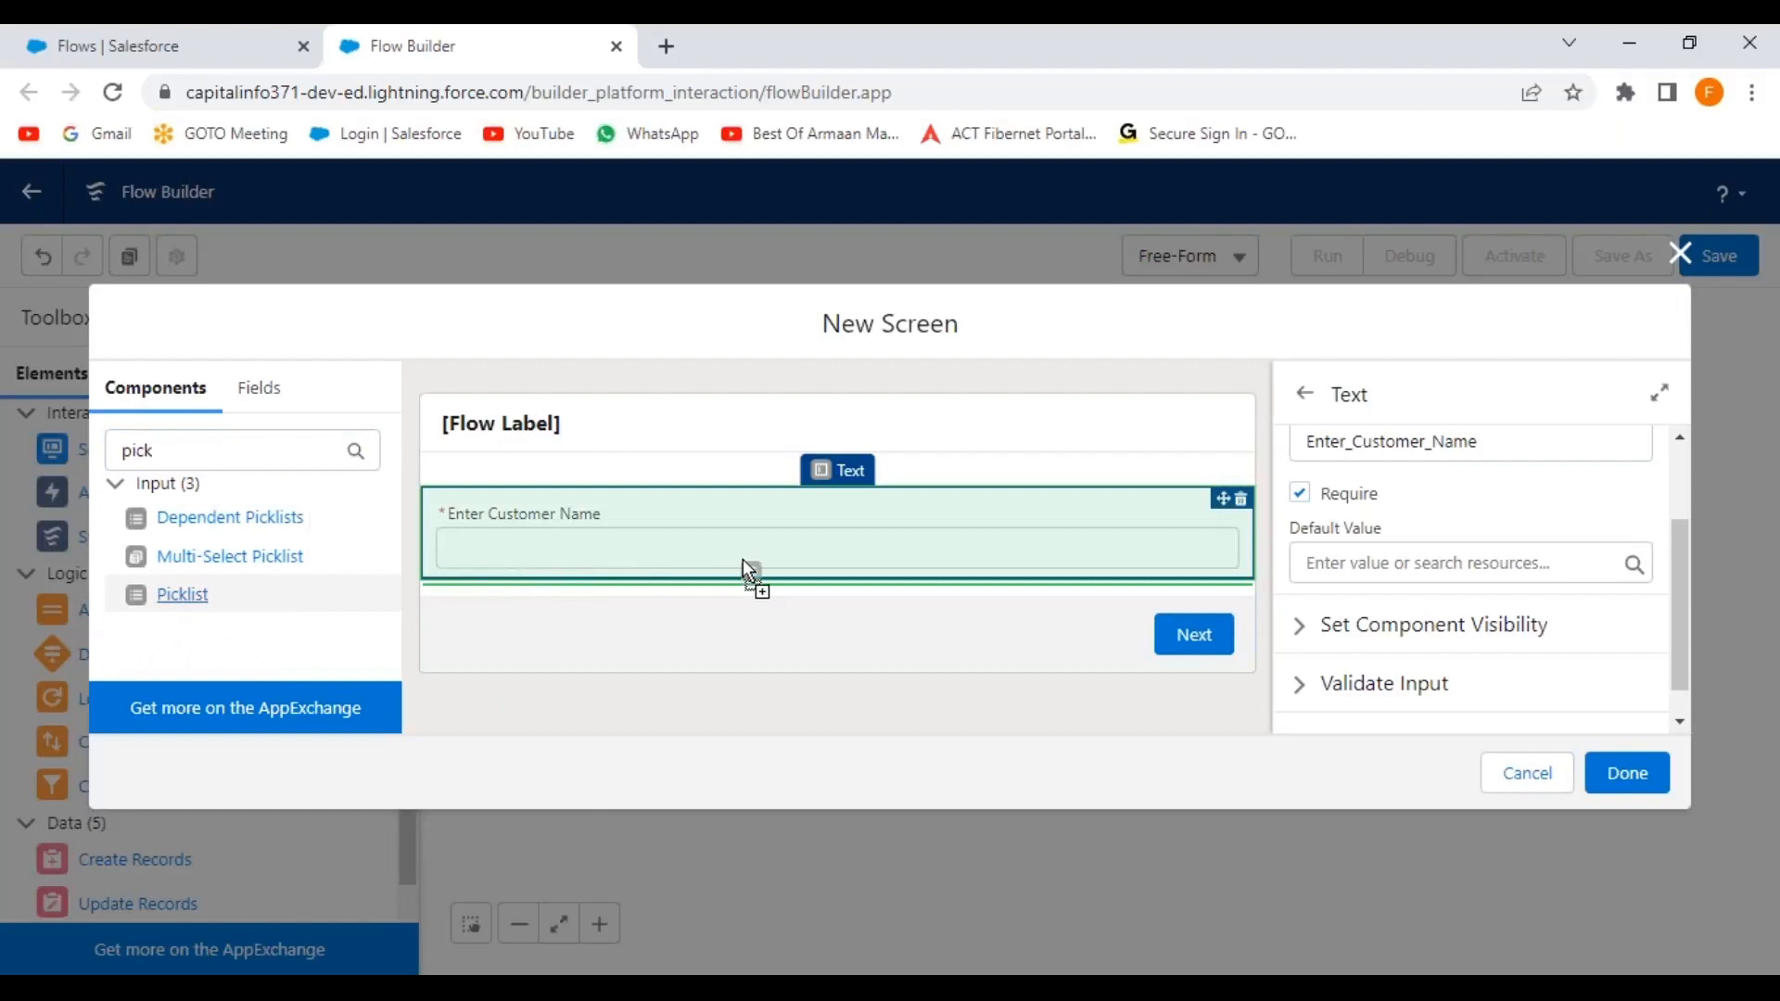
drag(747, 559, 748, 560)
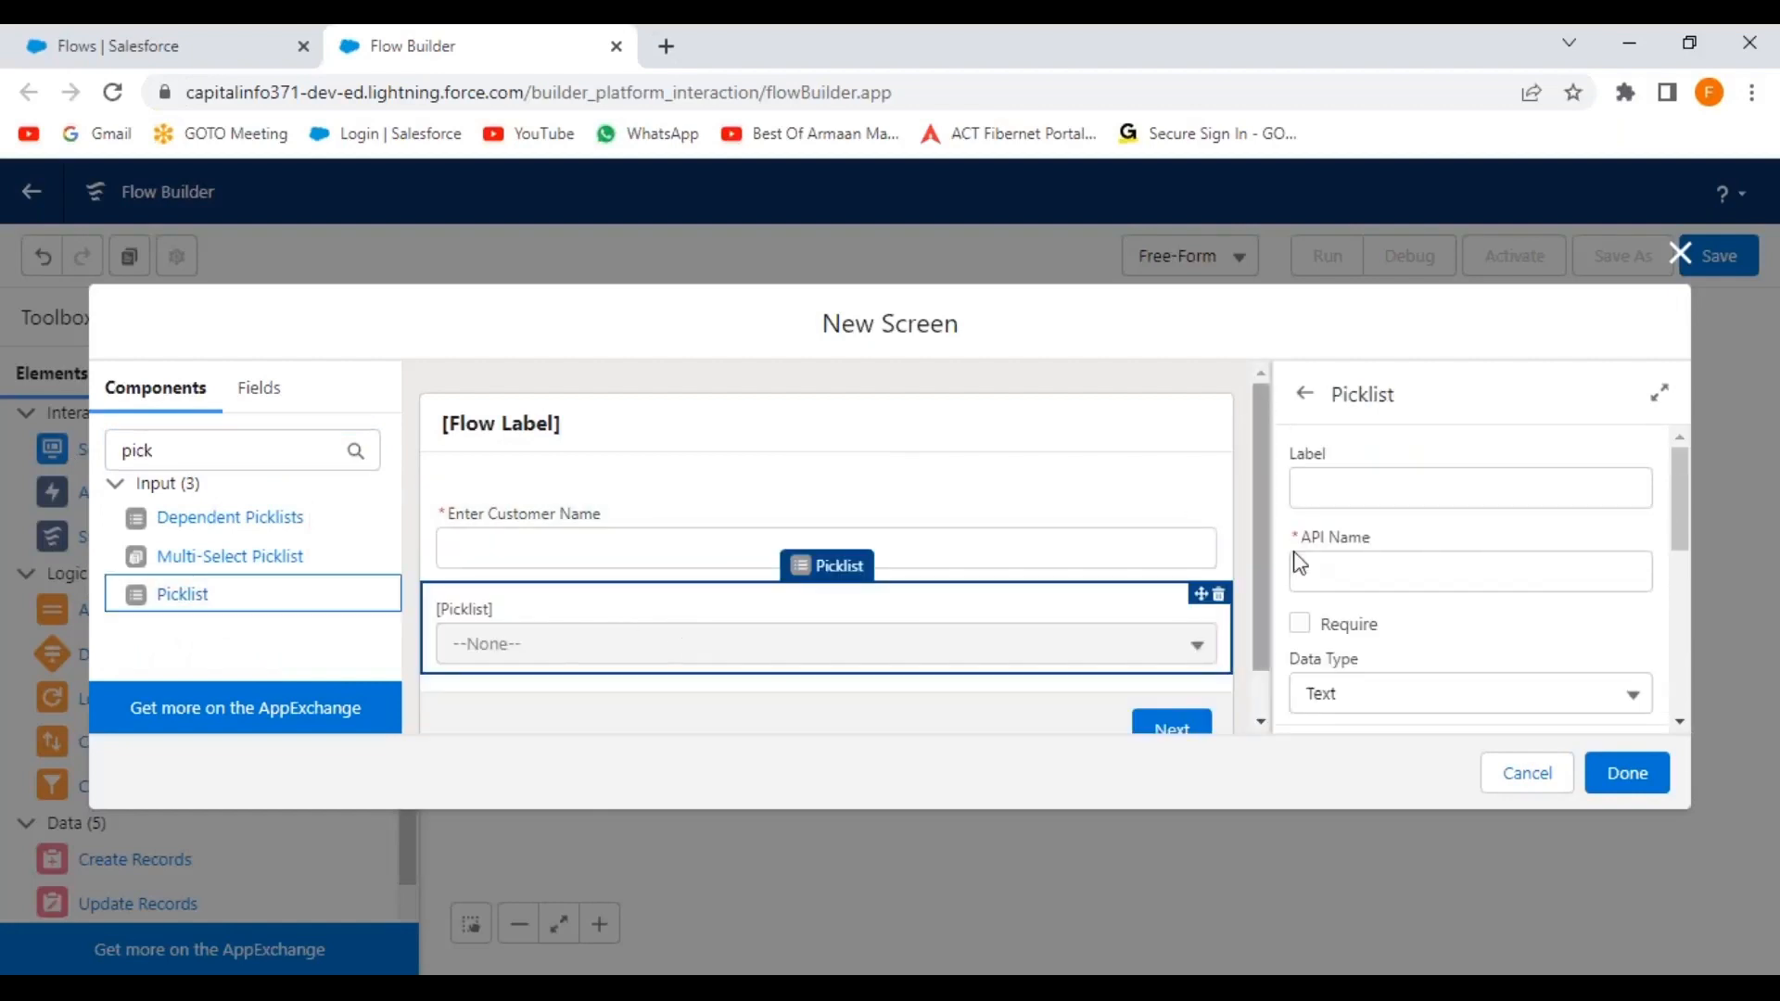
click(1350, 489)
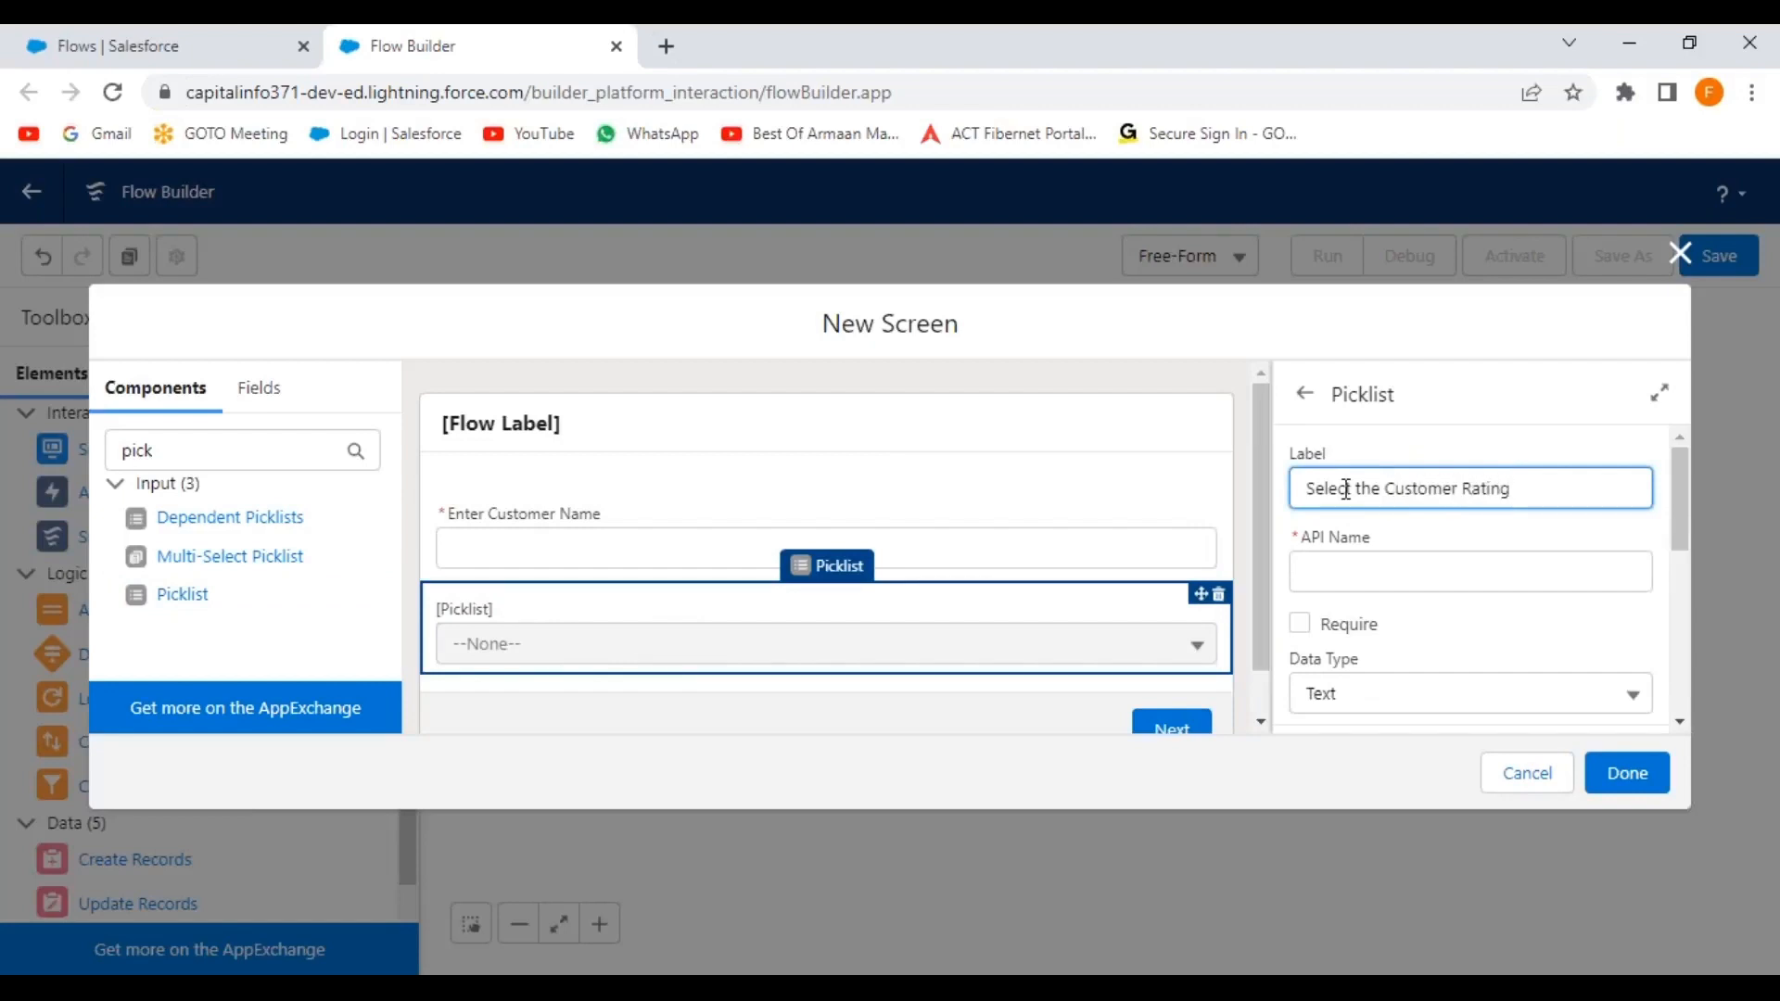
click(1419, 638)
scroll(1457, 630, down, 2)
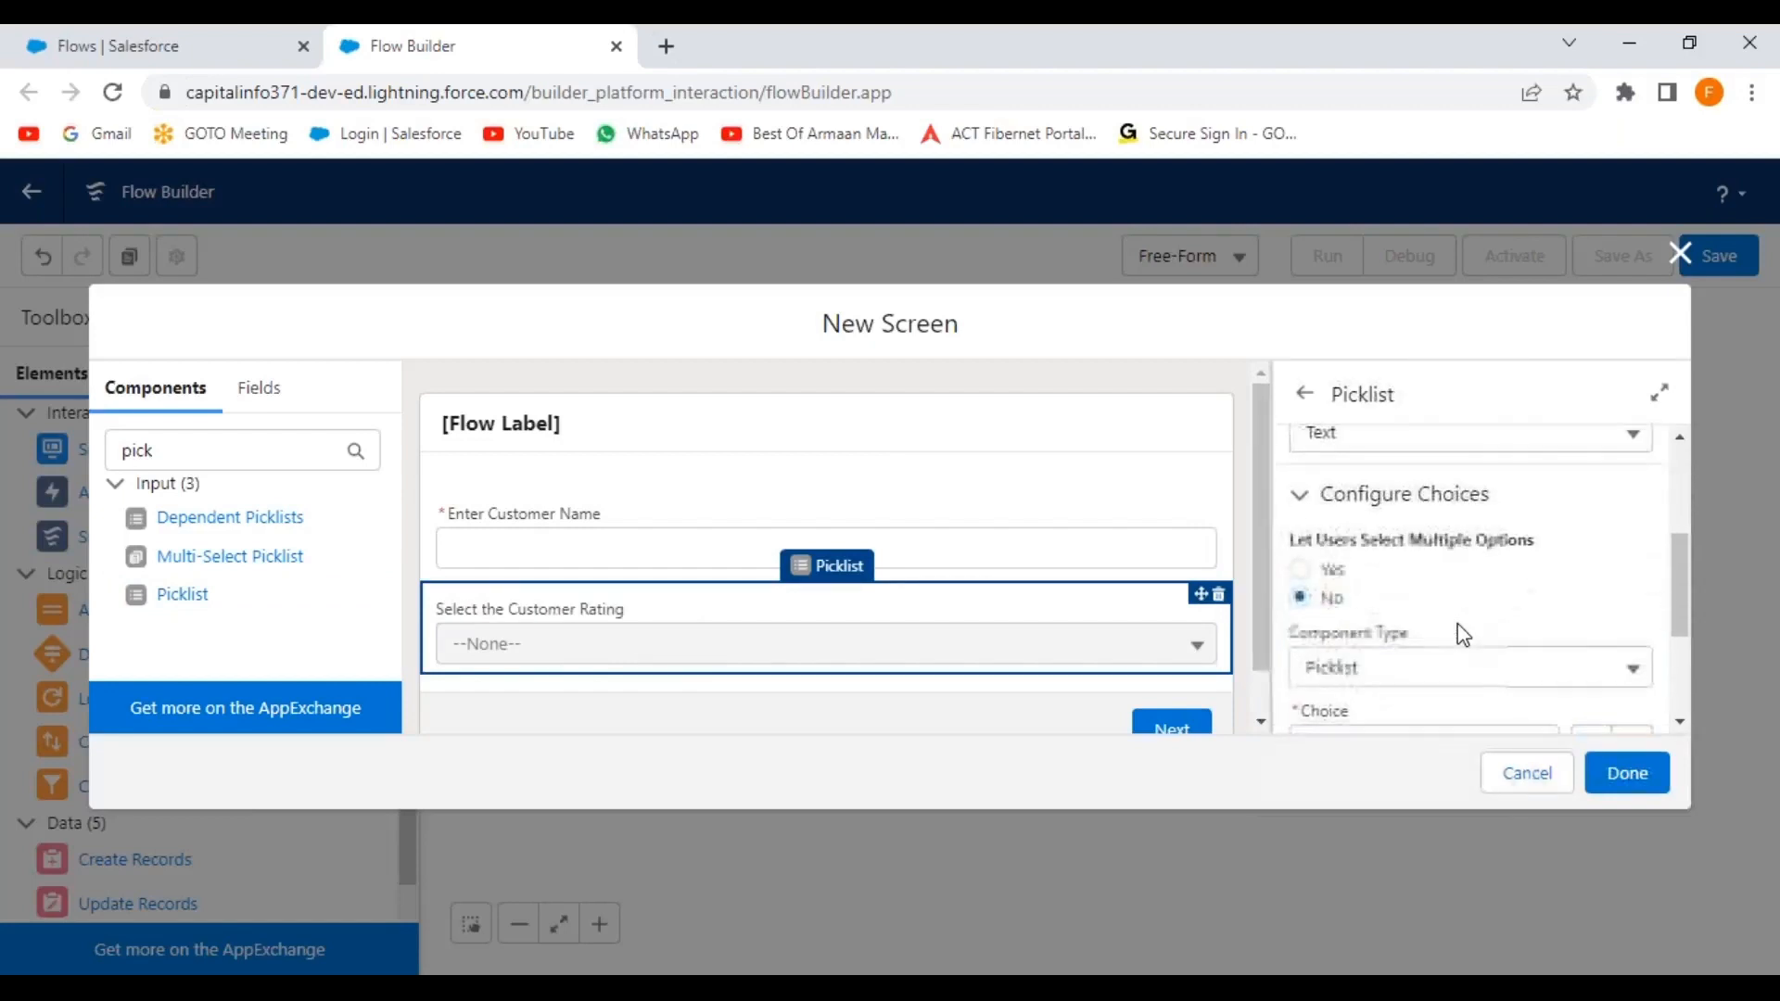
scroll(1418, 566, down, 2)
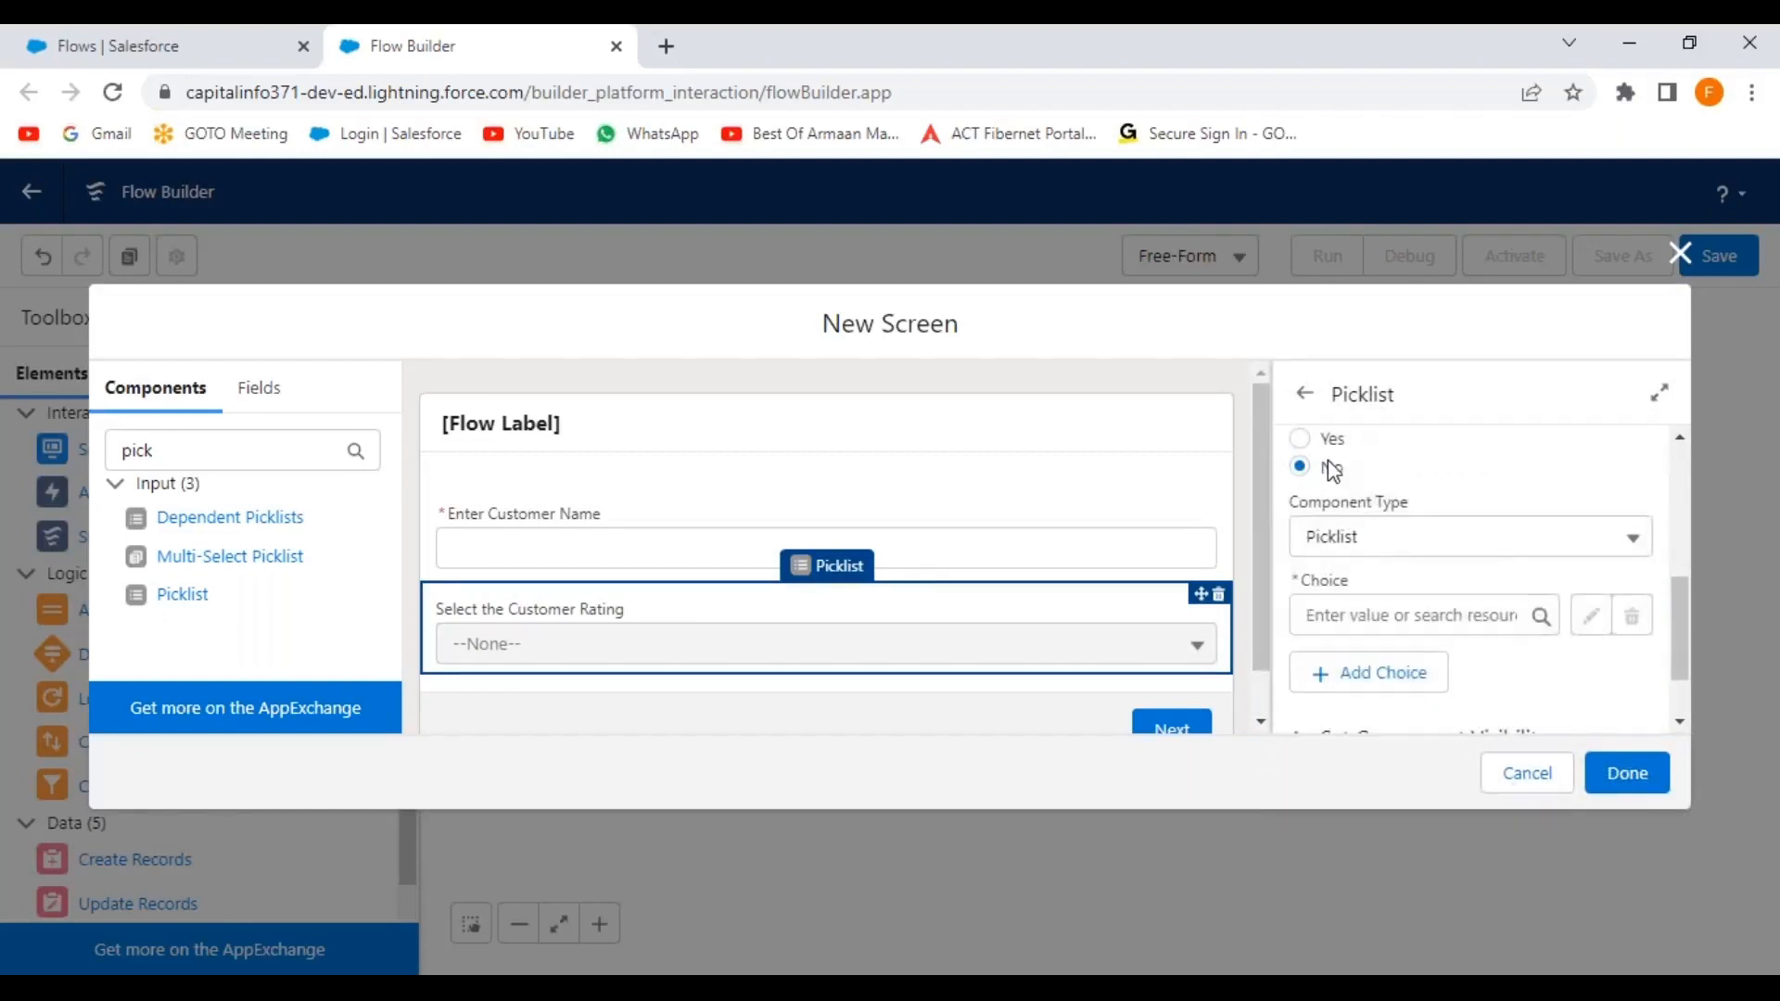
Start a new picklist choice set named RatingValues, based on the Account object.
click(1391, 619)
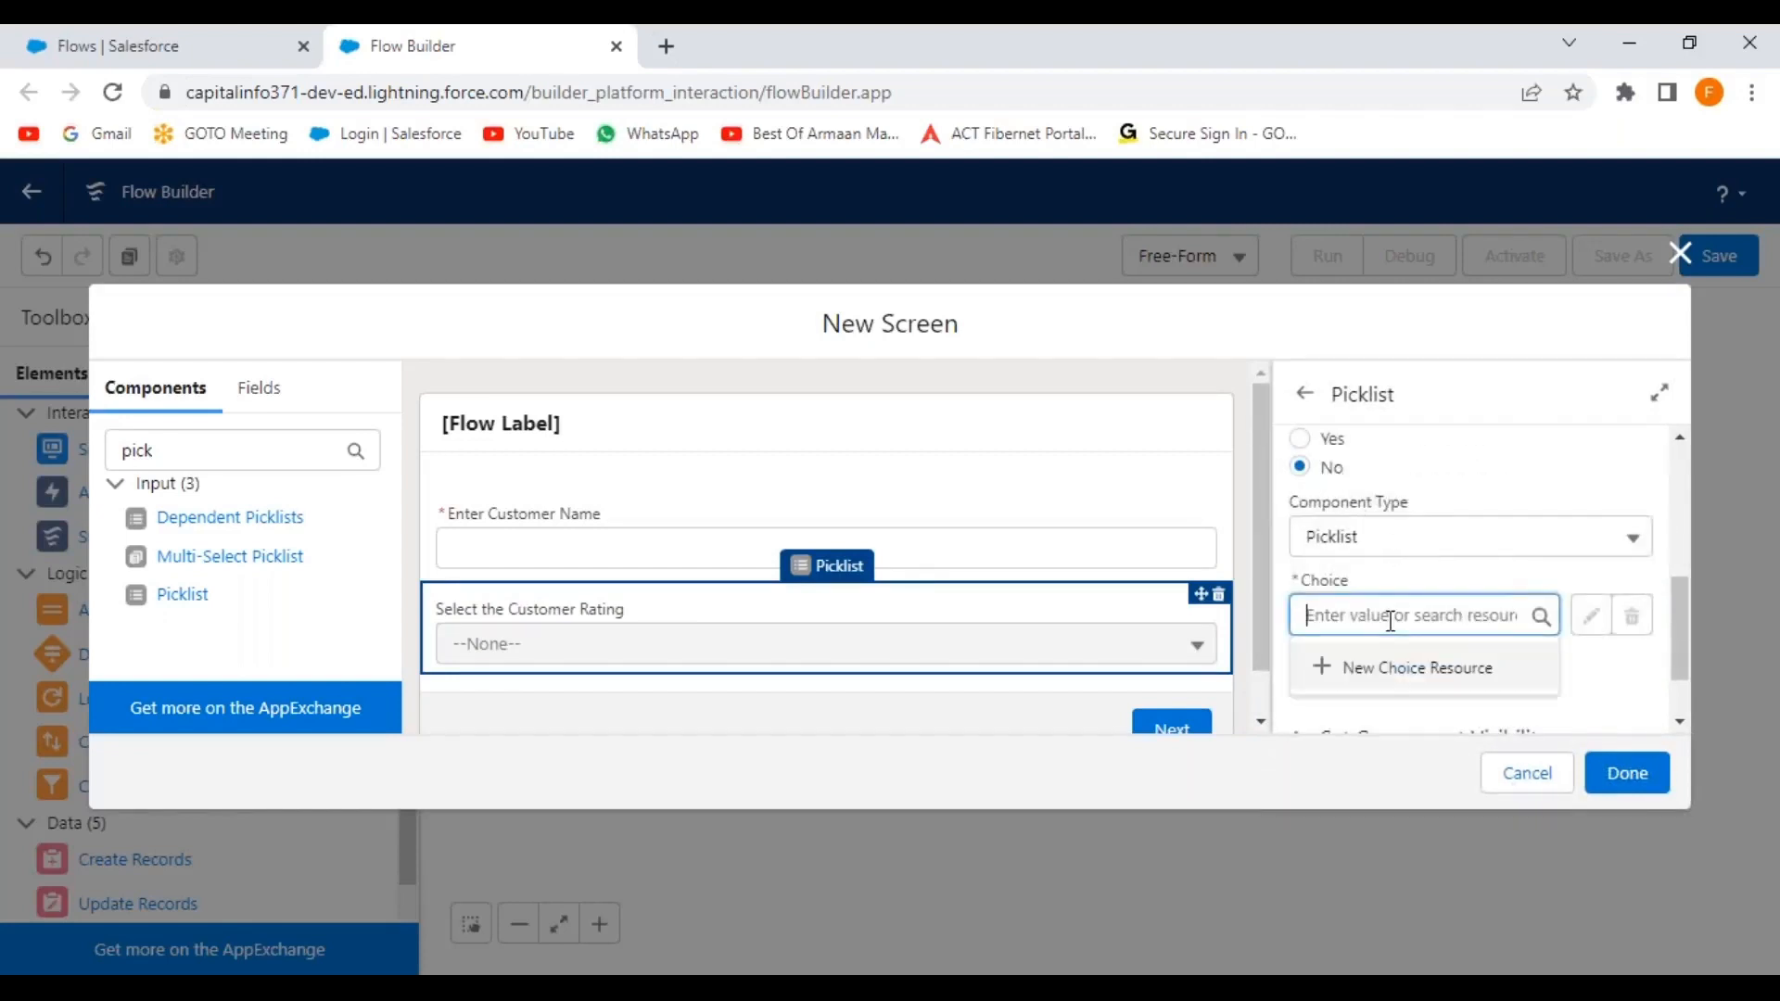
click(1391, 675)
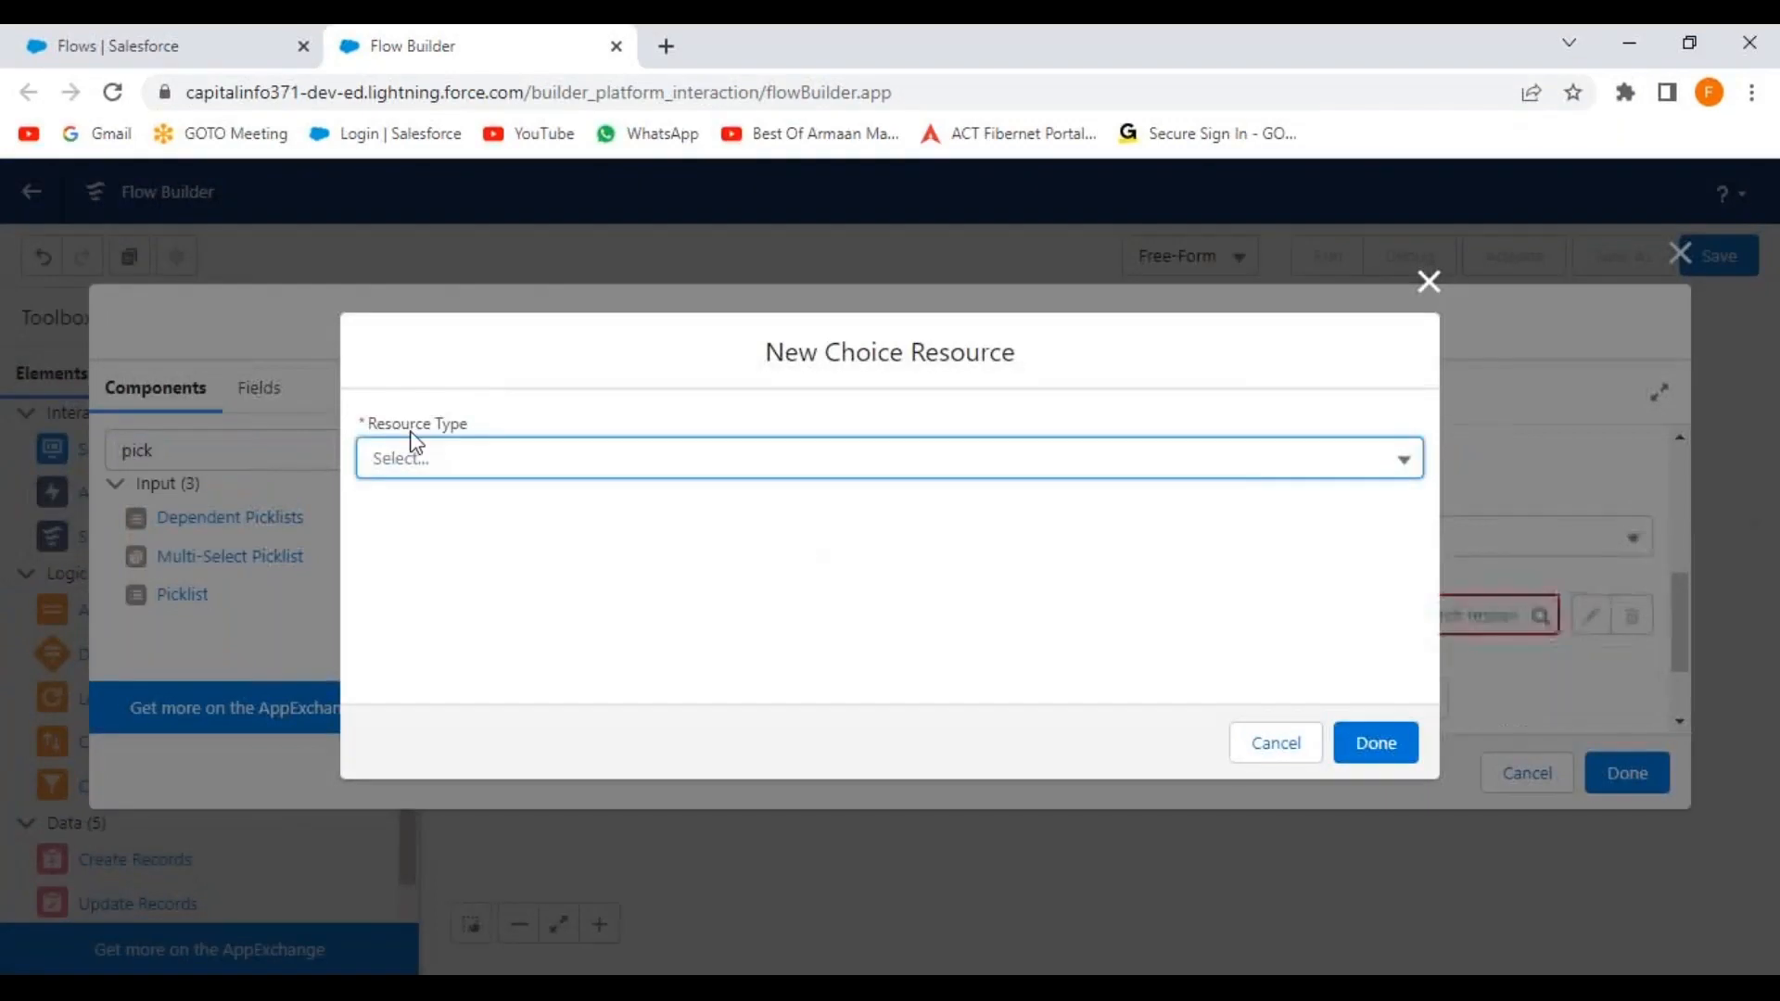
click(512, 473)
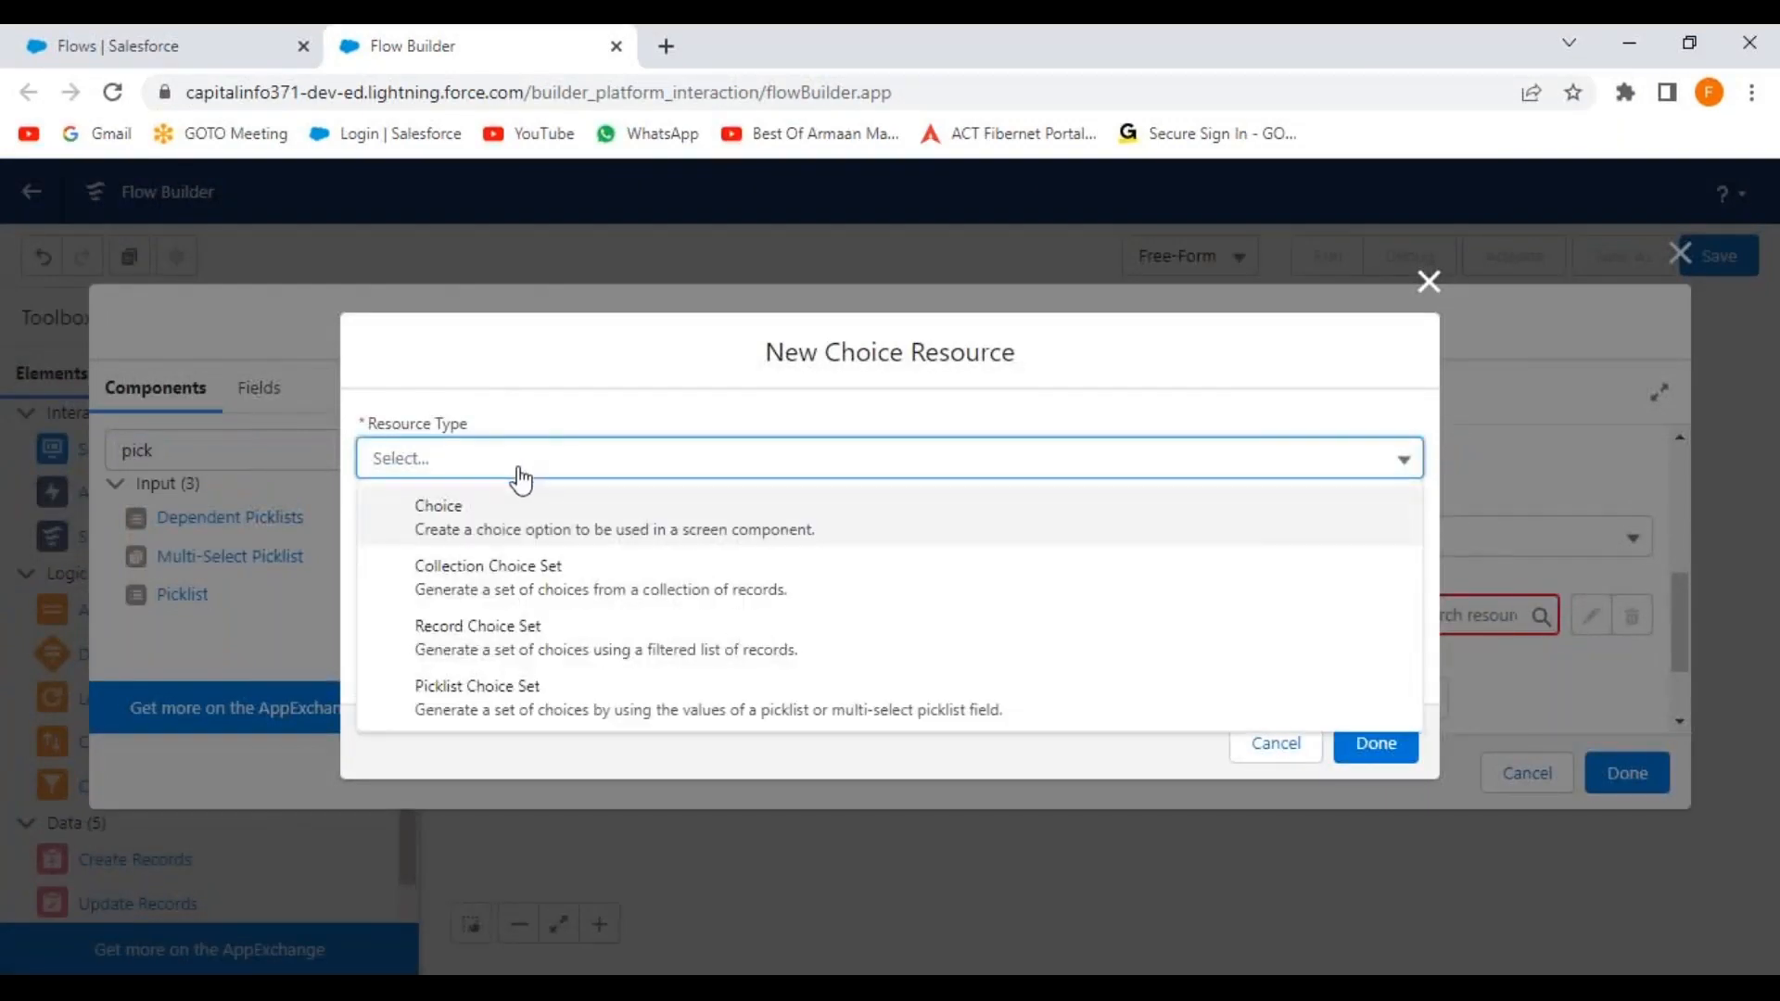
click(513, 705)
click(437, 518)
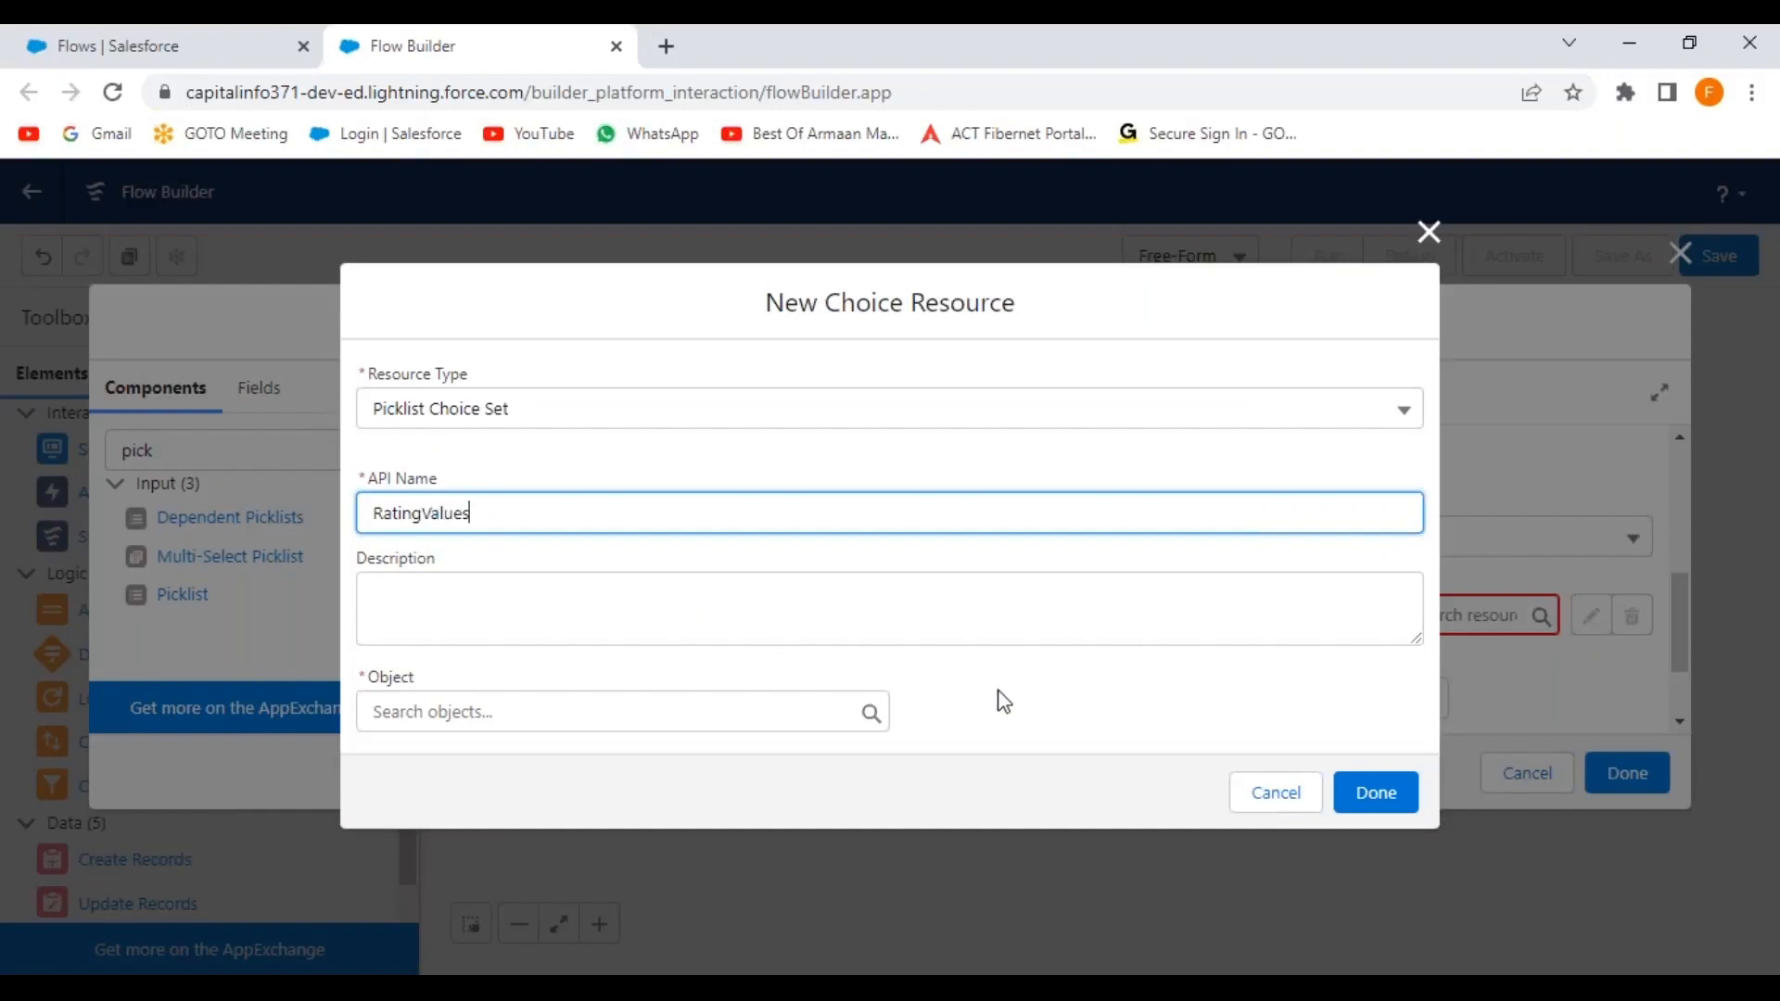
click(530, 709)
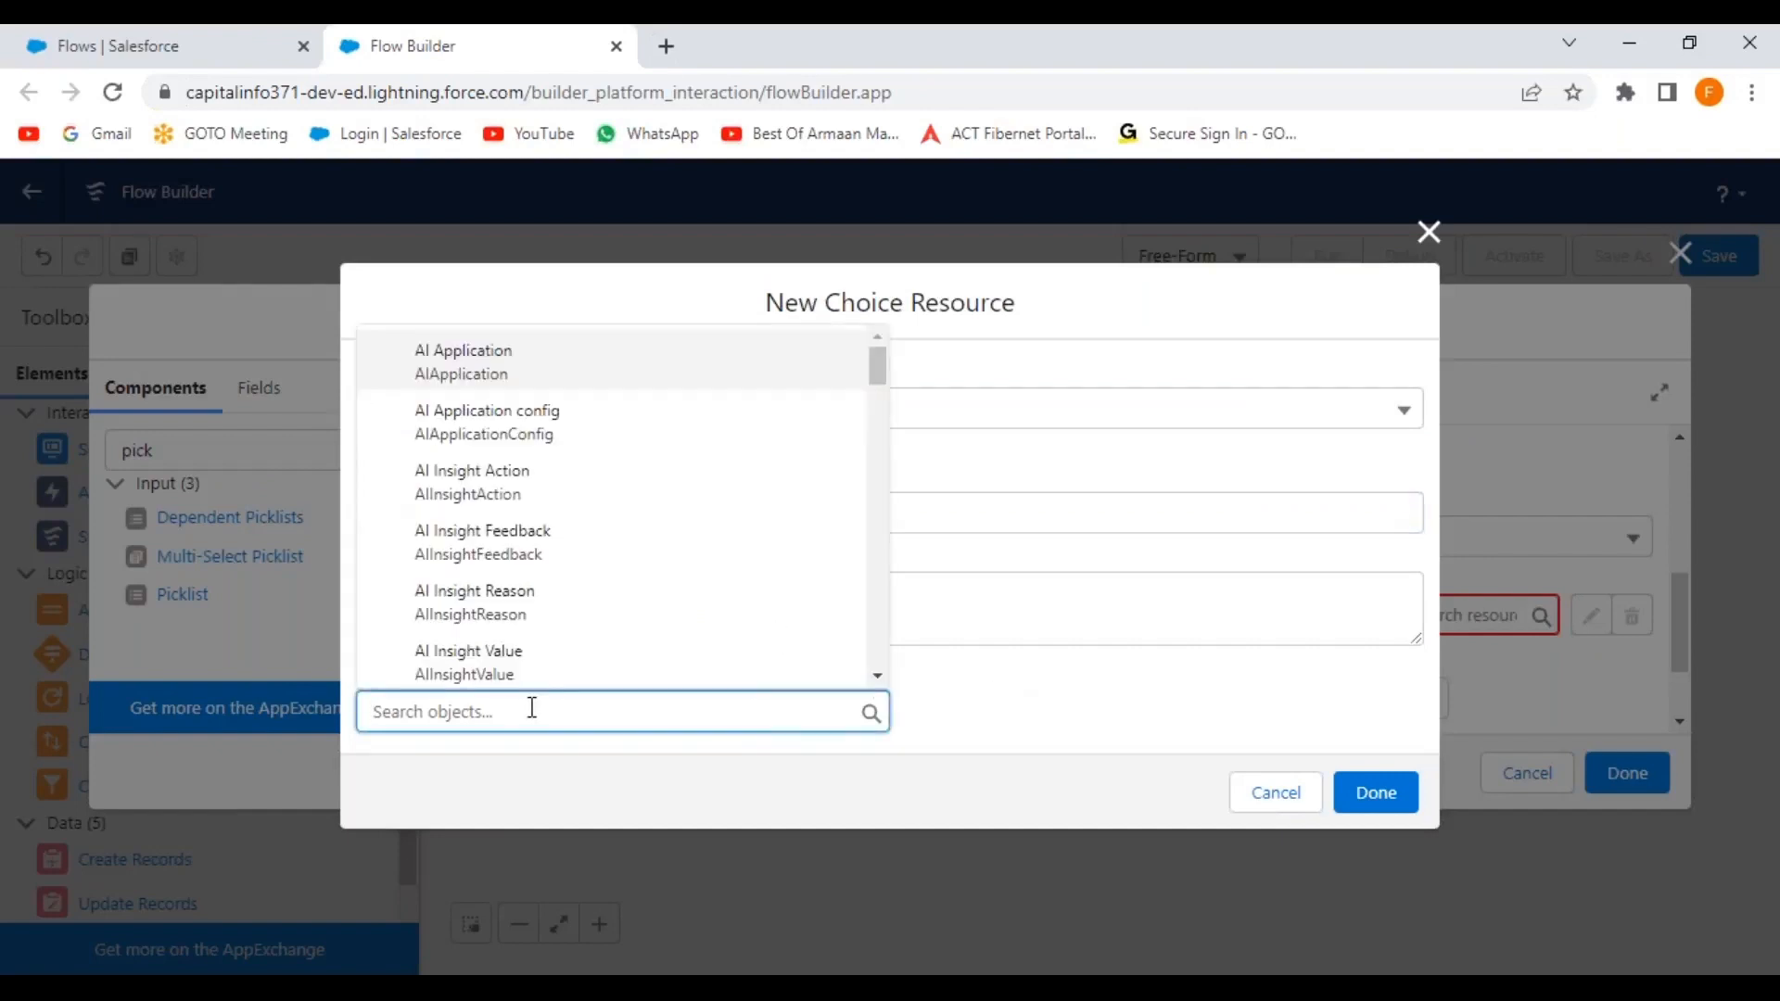
text(account)
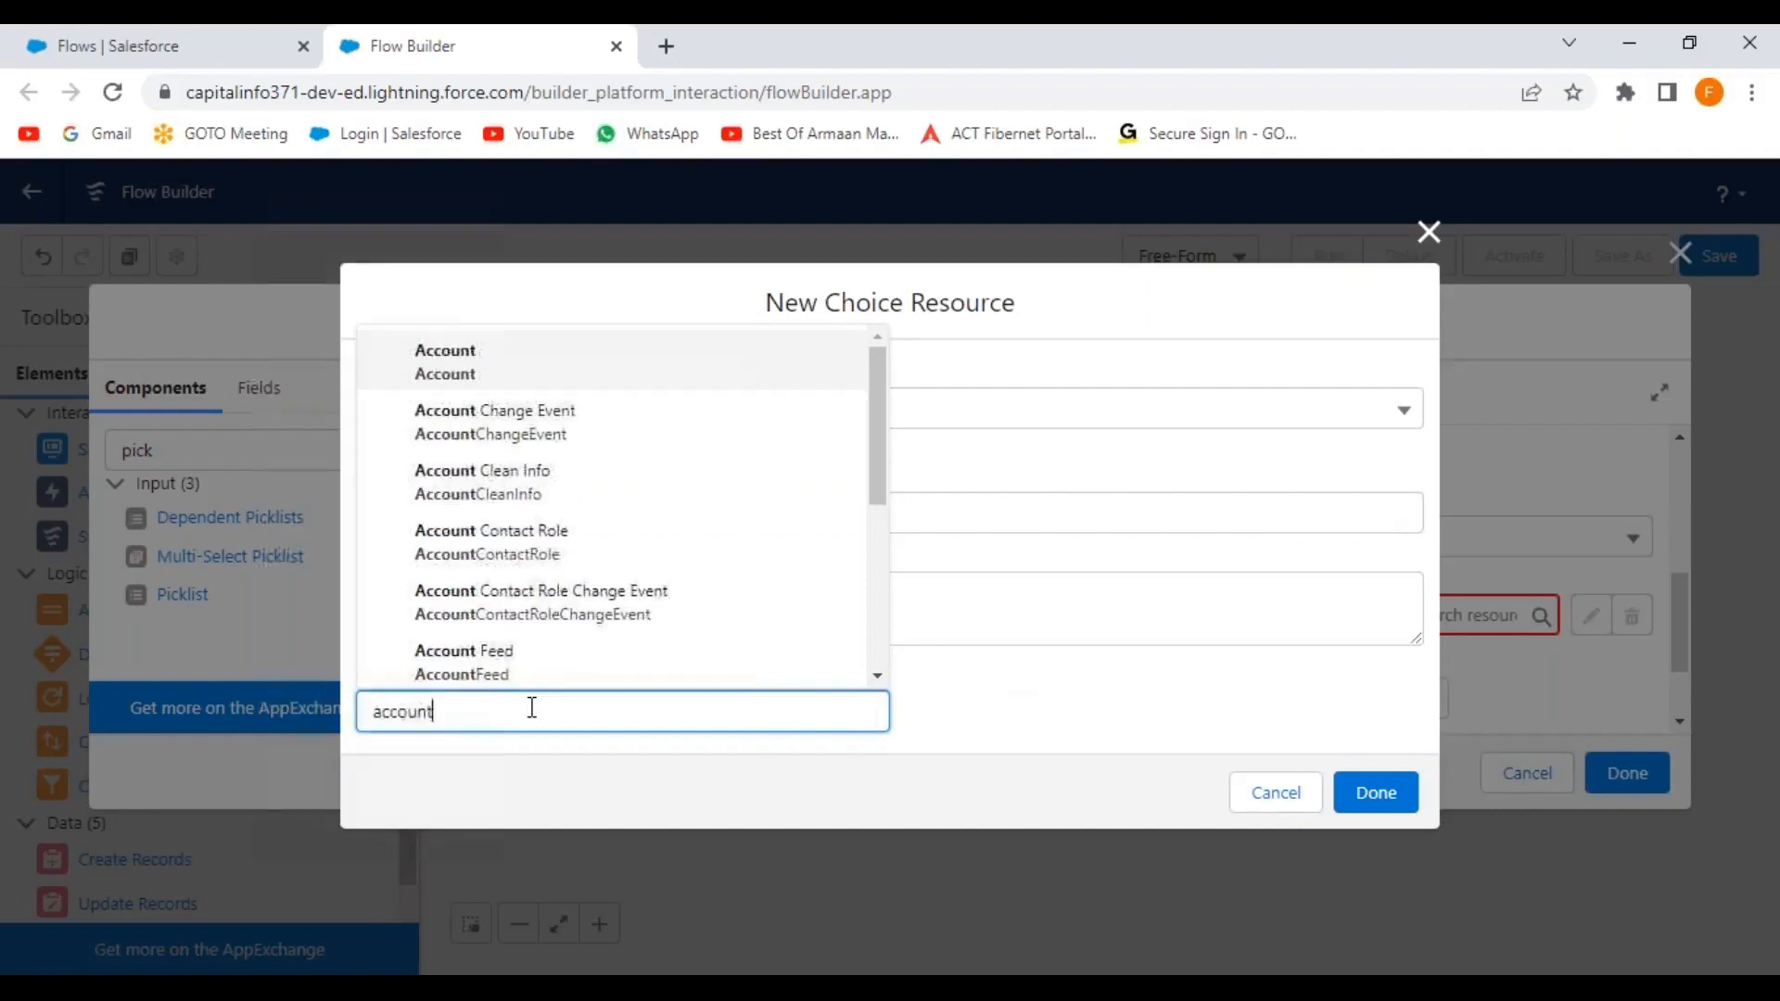
click(492, 371)
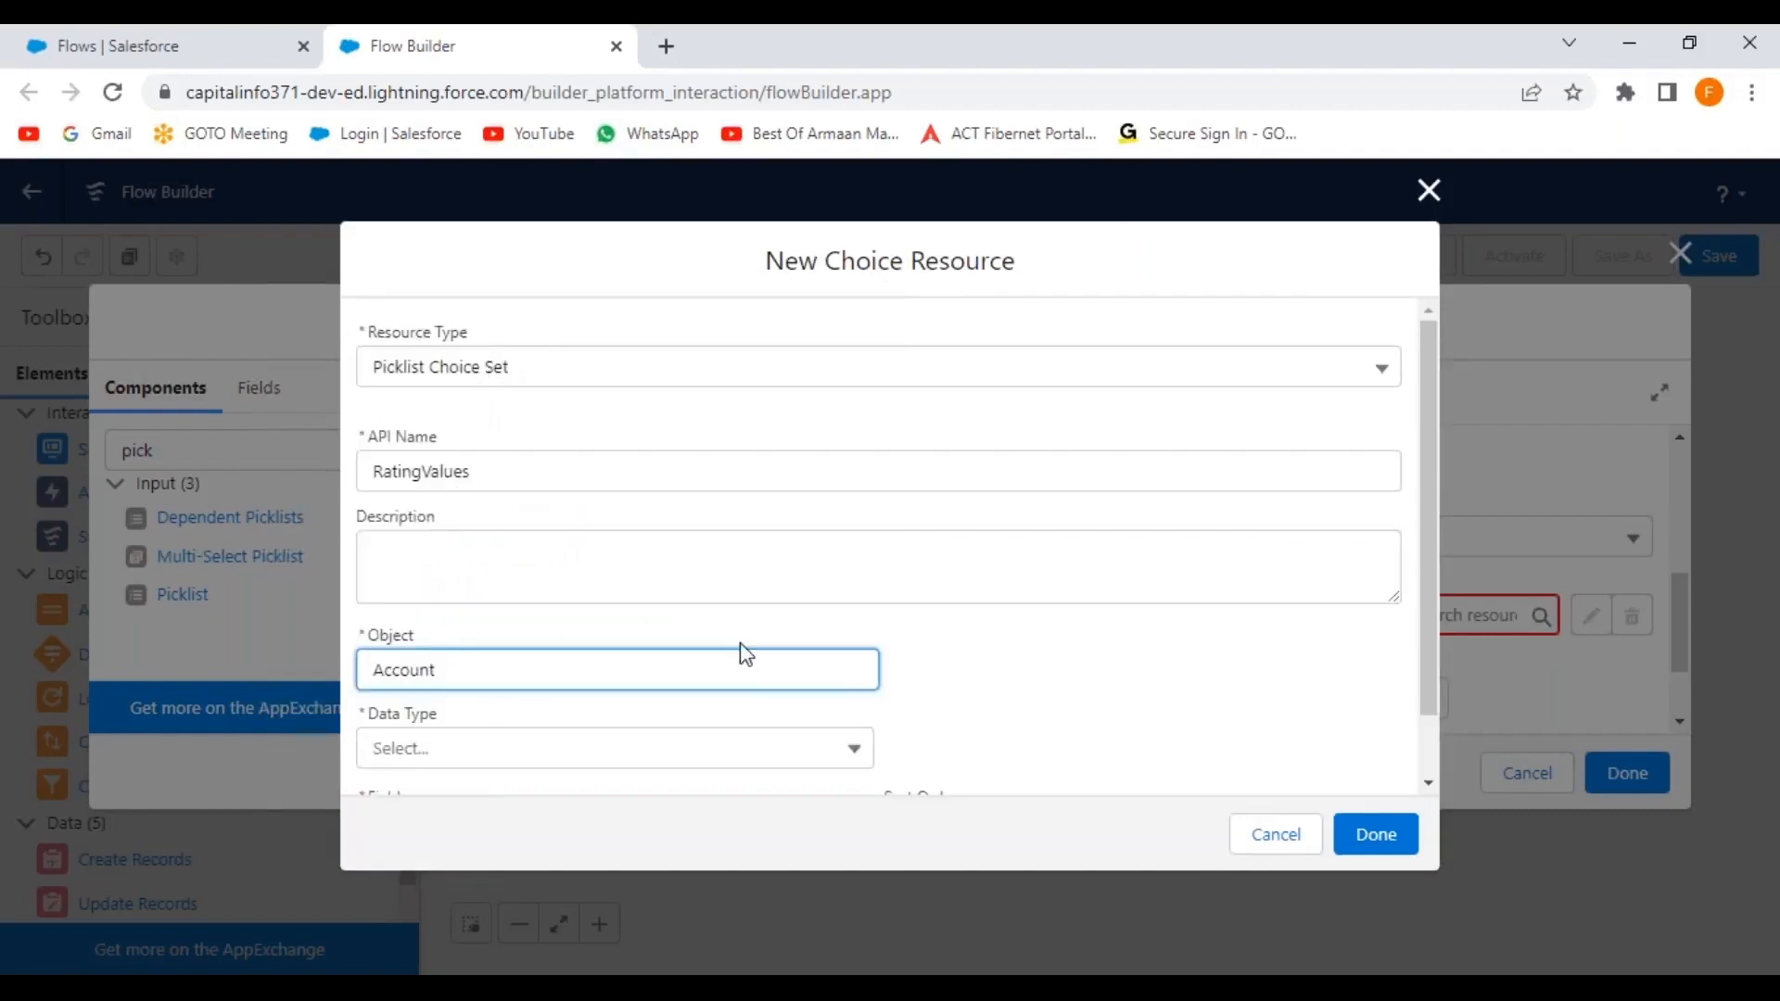
Set the choice set's data type to Picklist and field to Rating, then save it.
scroll(746, 654, down, 1)
click(627, 683)
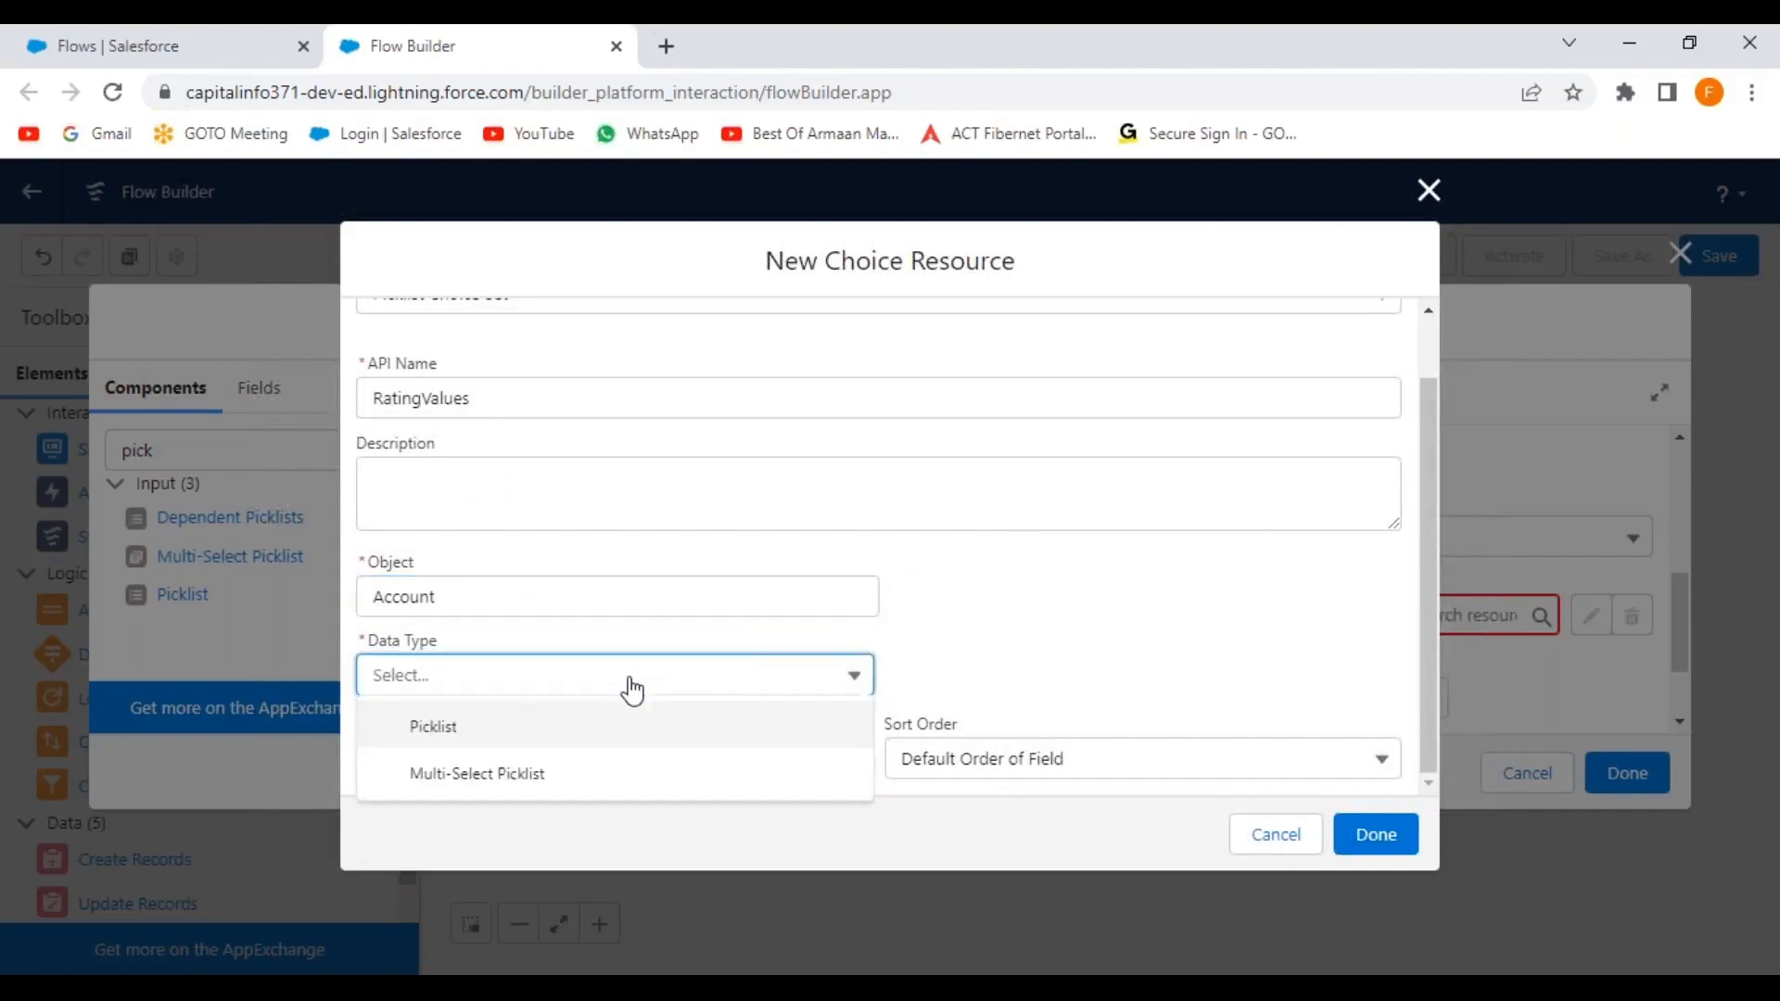
click(470, 744)
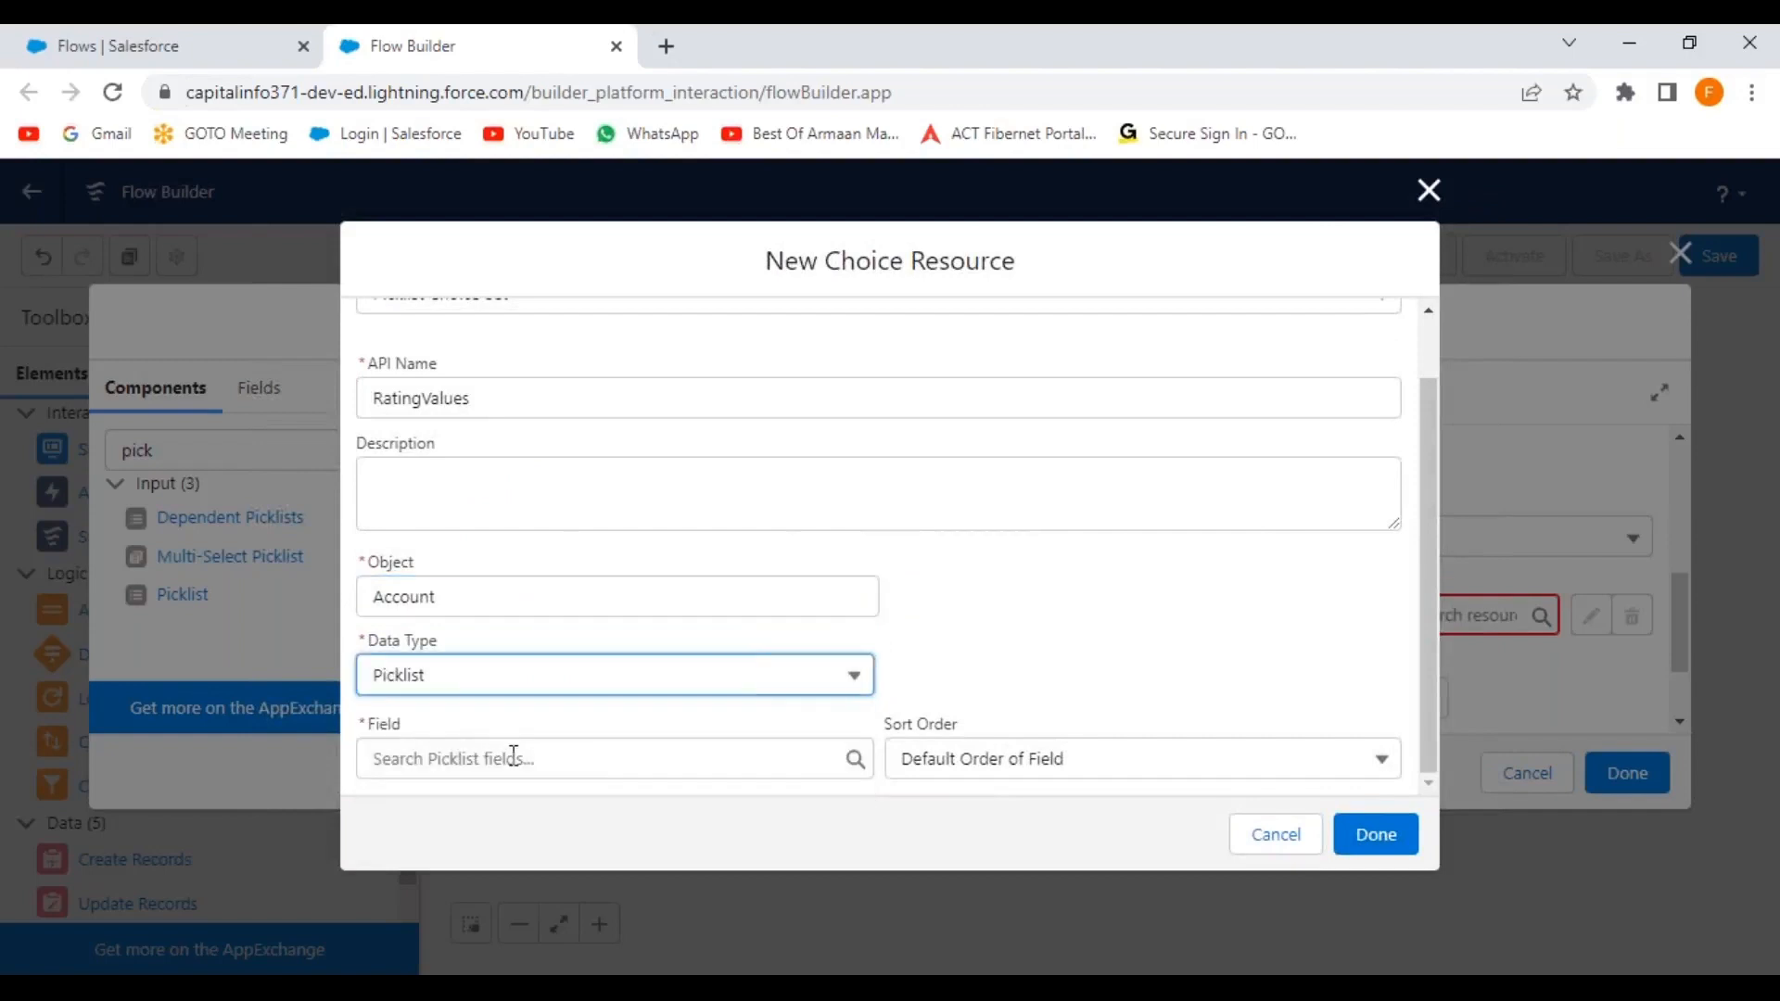
click(518, 759)
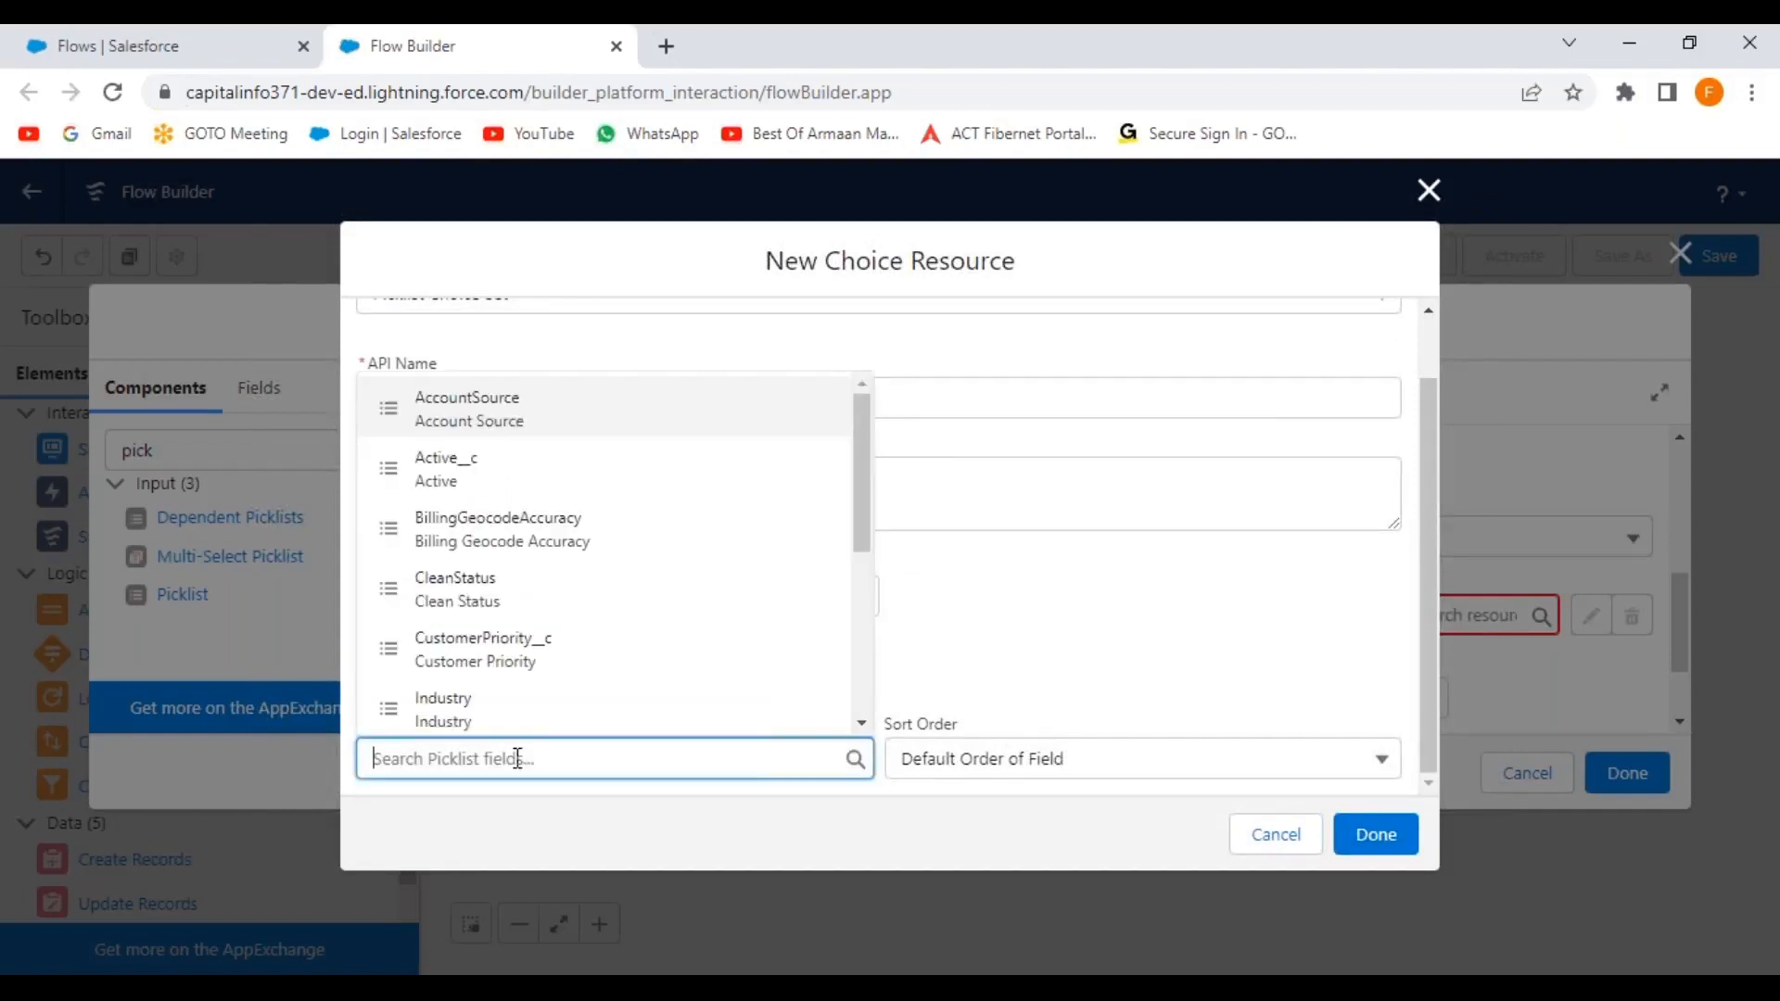
text(ra)
click(496, 656)
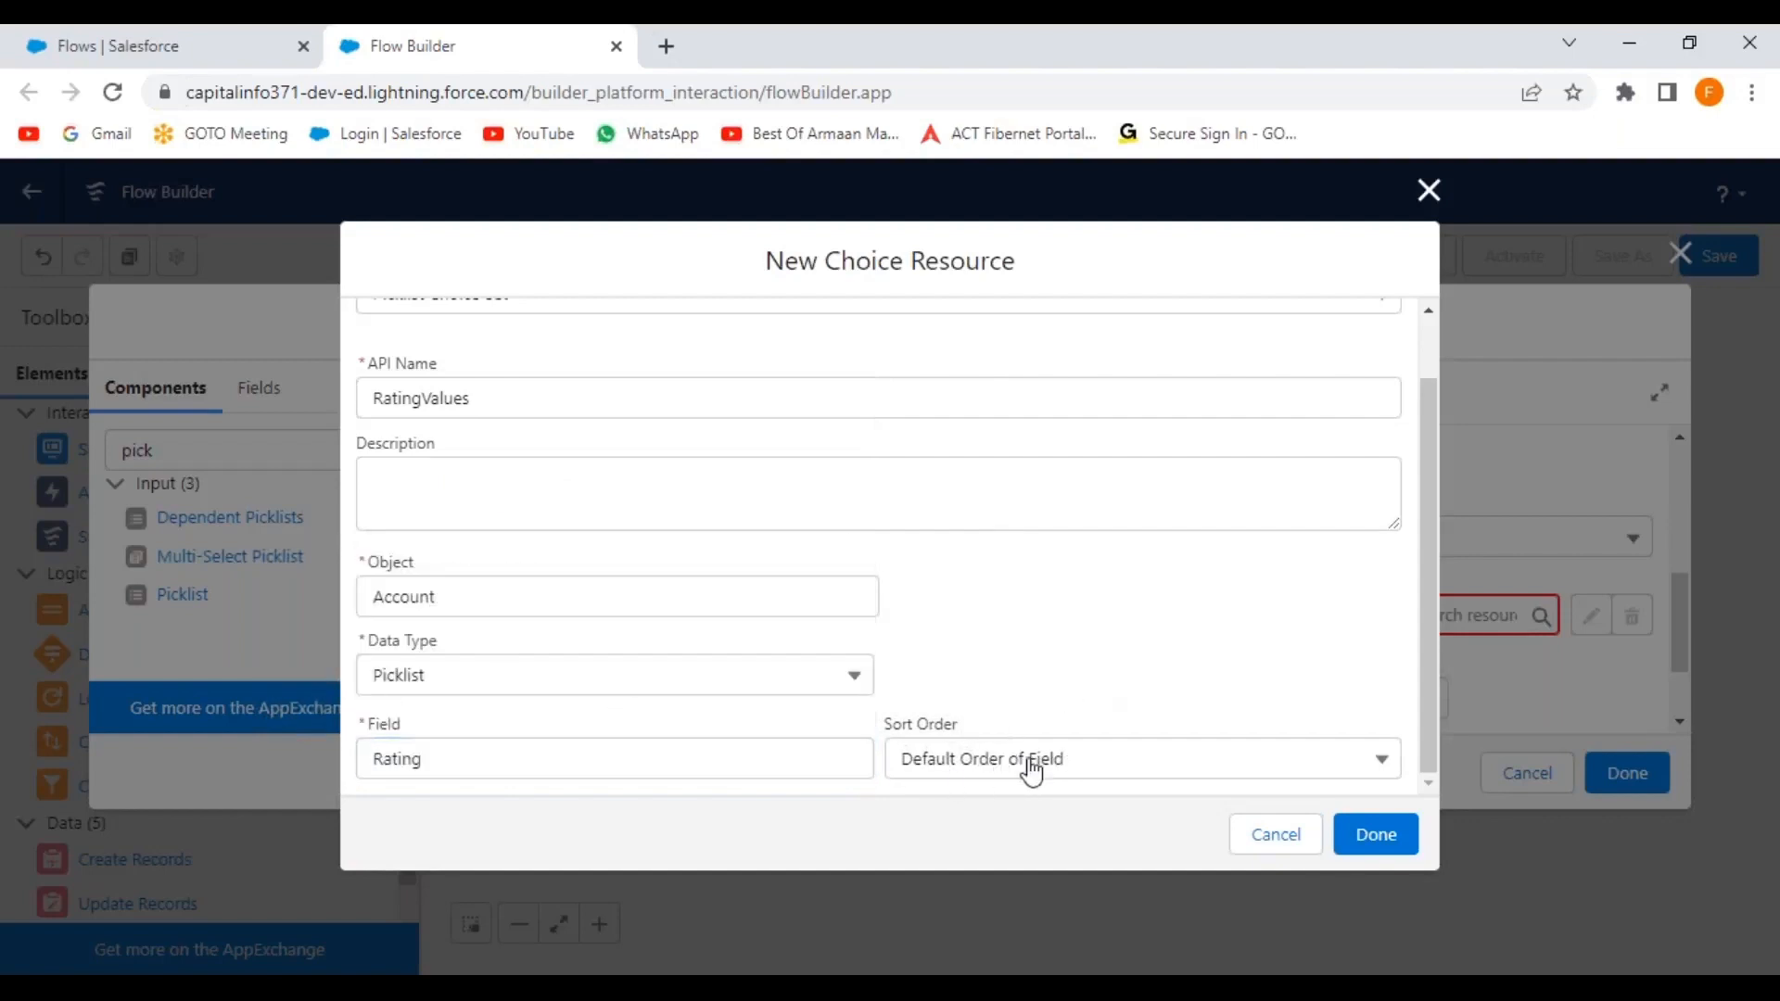
click(1376, 835)
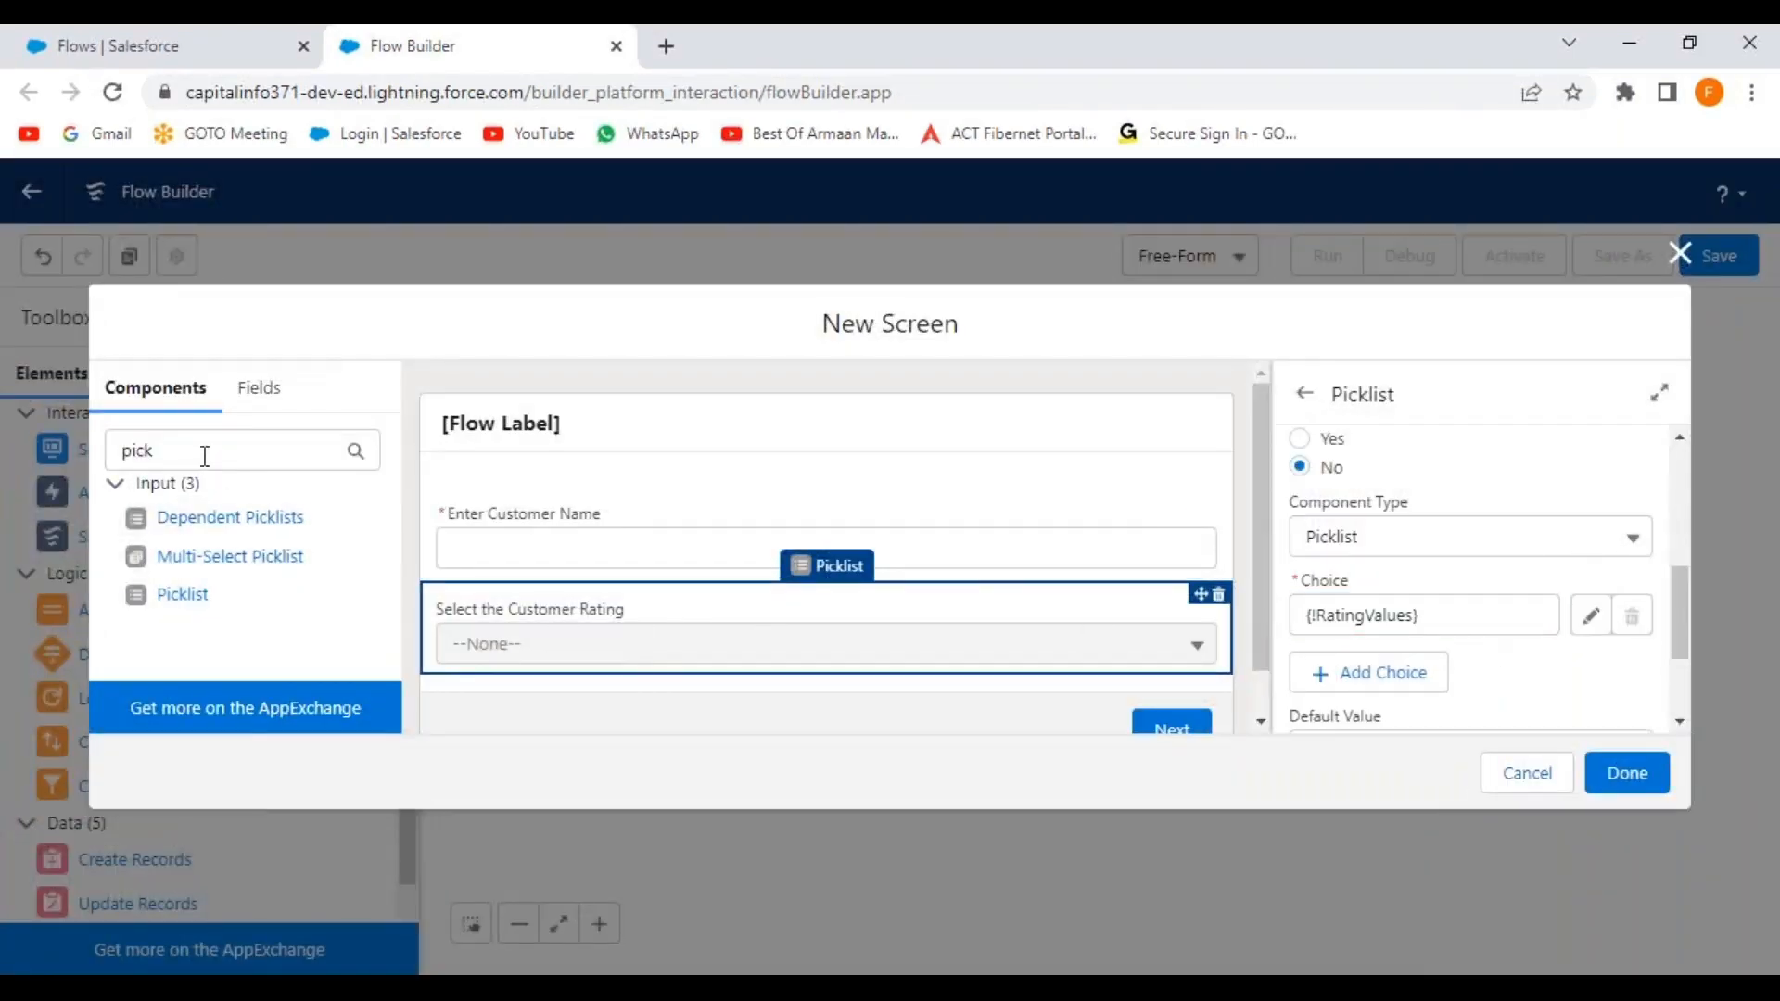
Add a second picklist labelled 'Select the Industry Name' and make it required.
drag(181, 596, 735, 647)
drag(1253, 477, 1258, 581)
click(1379, 481)
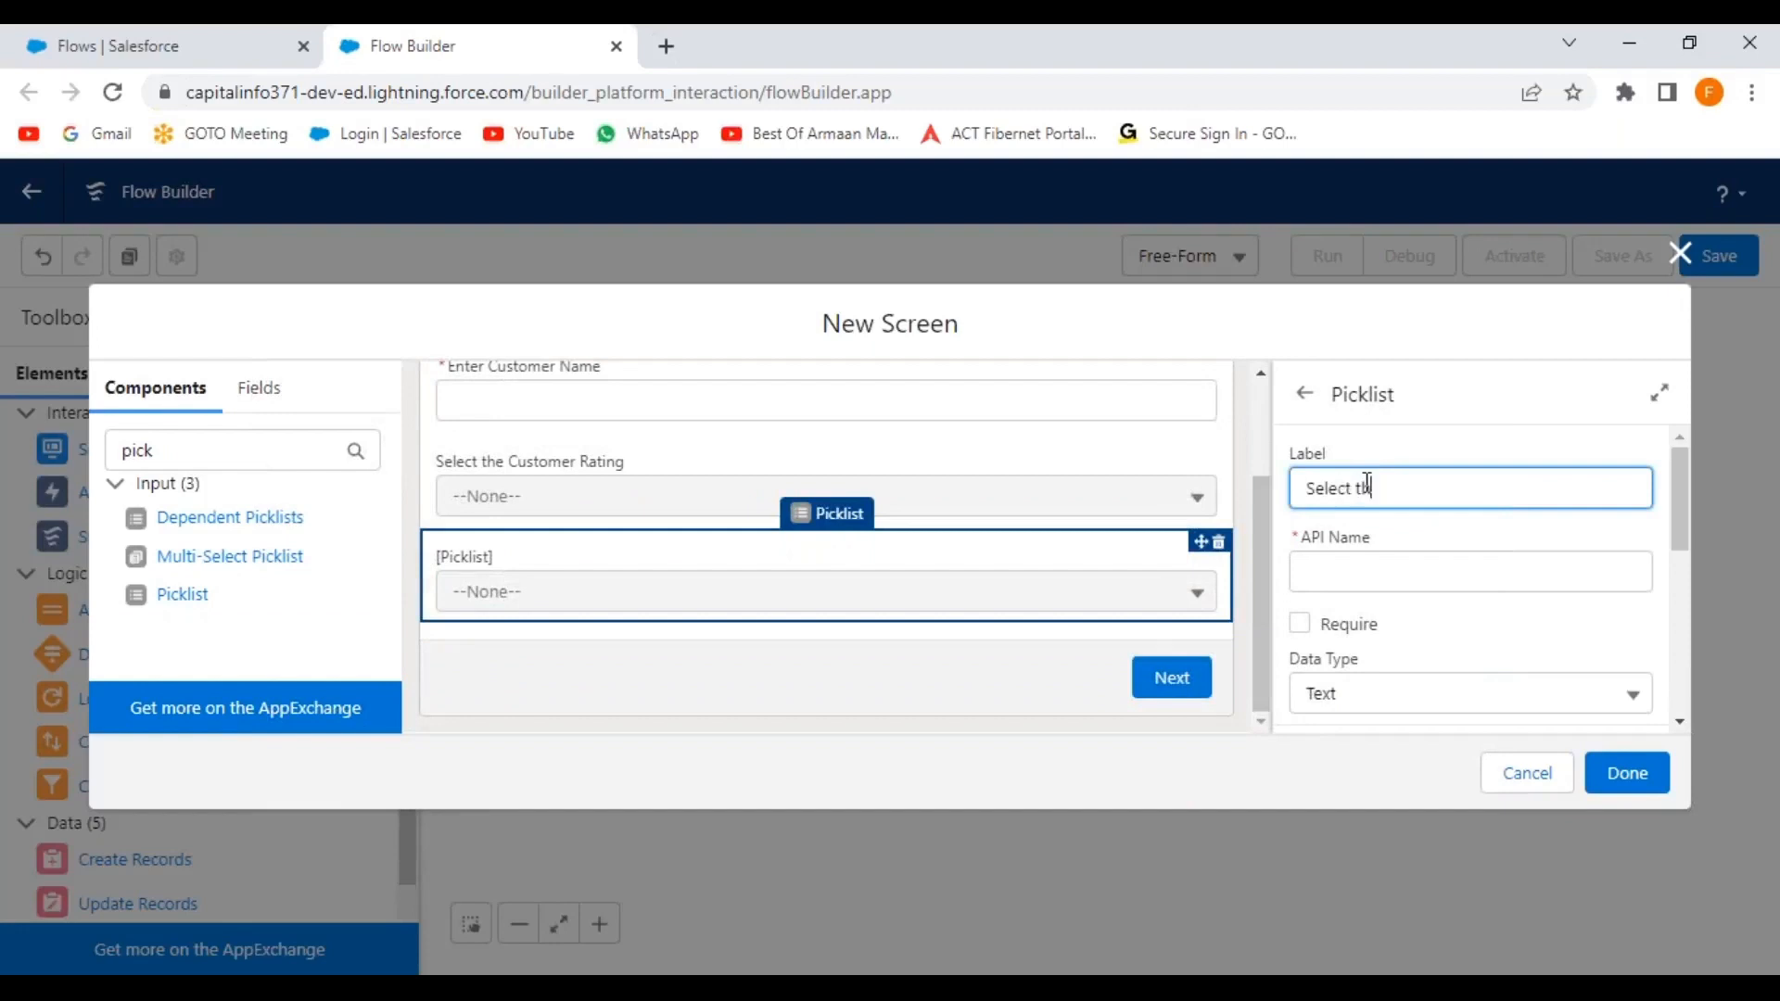
text(Select the Industry Name)
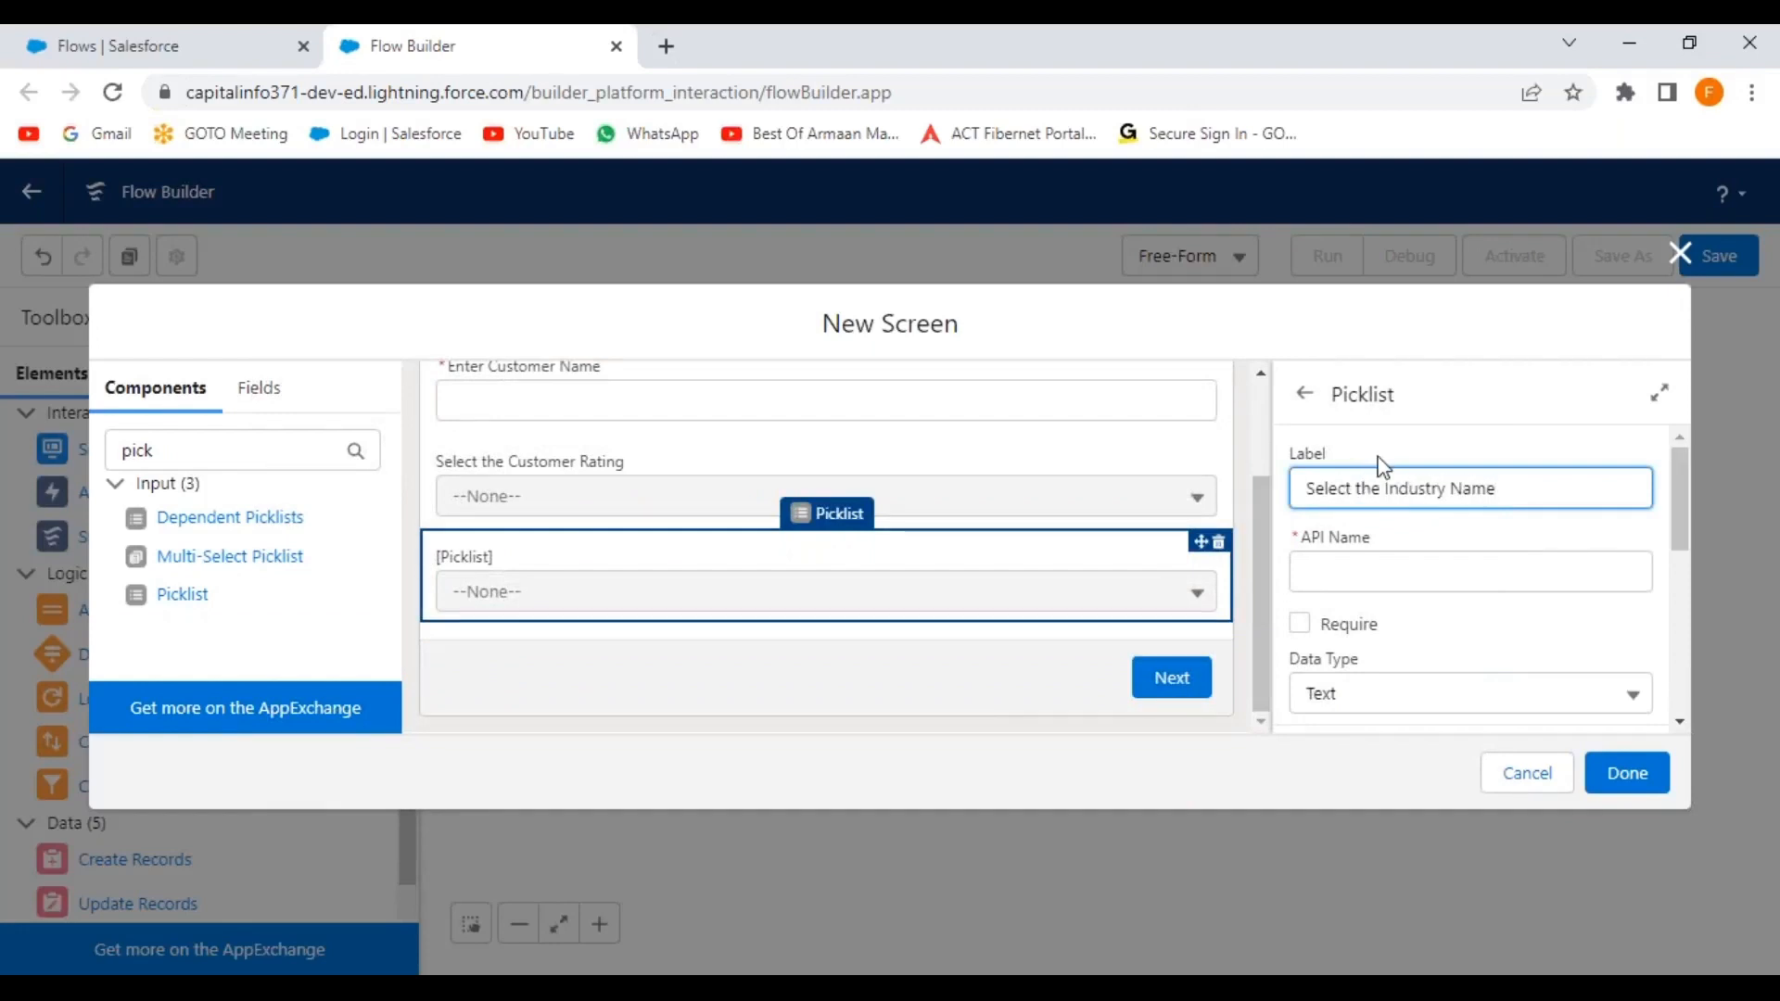
click(1521, 627)
click(1302, 624)
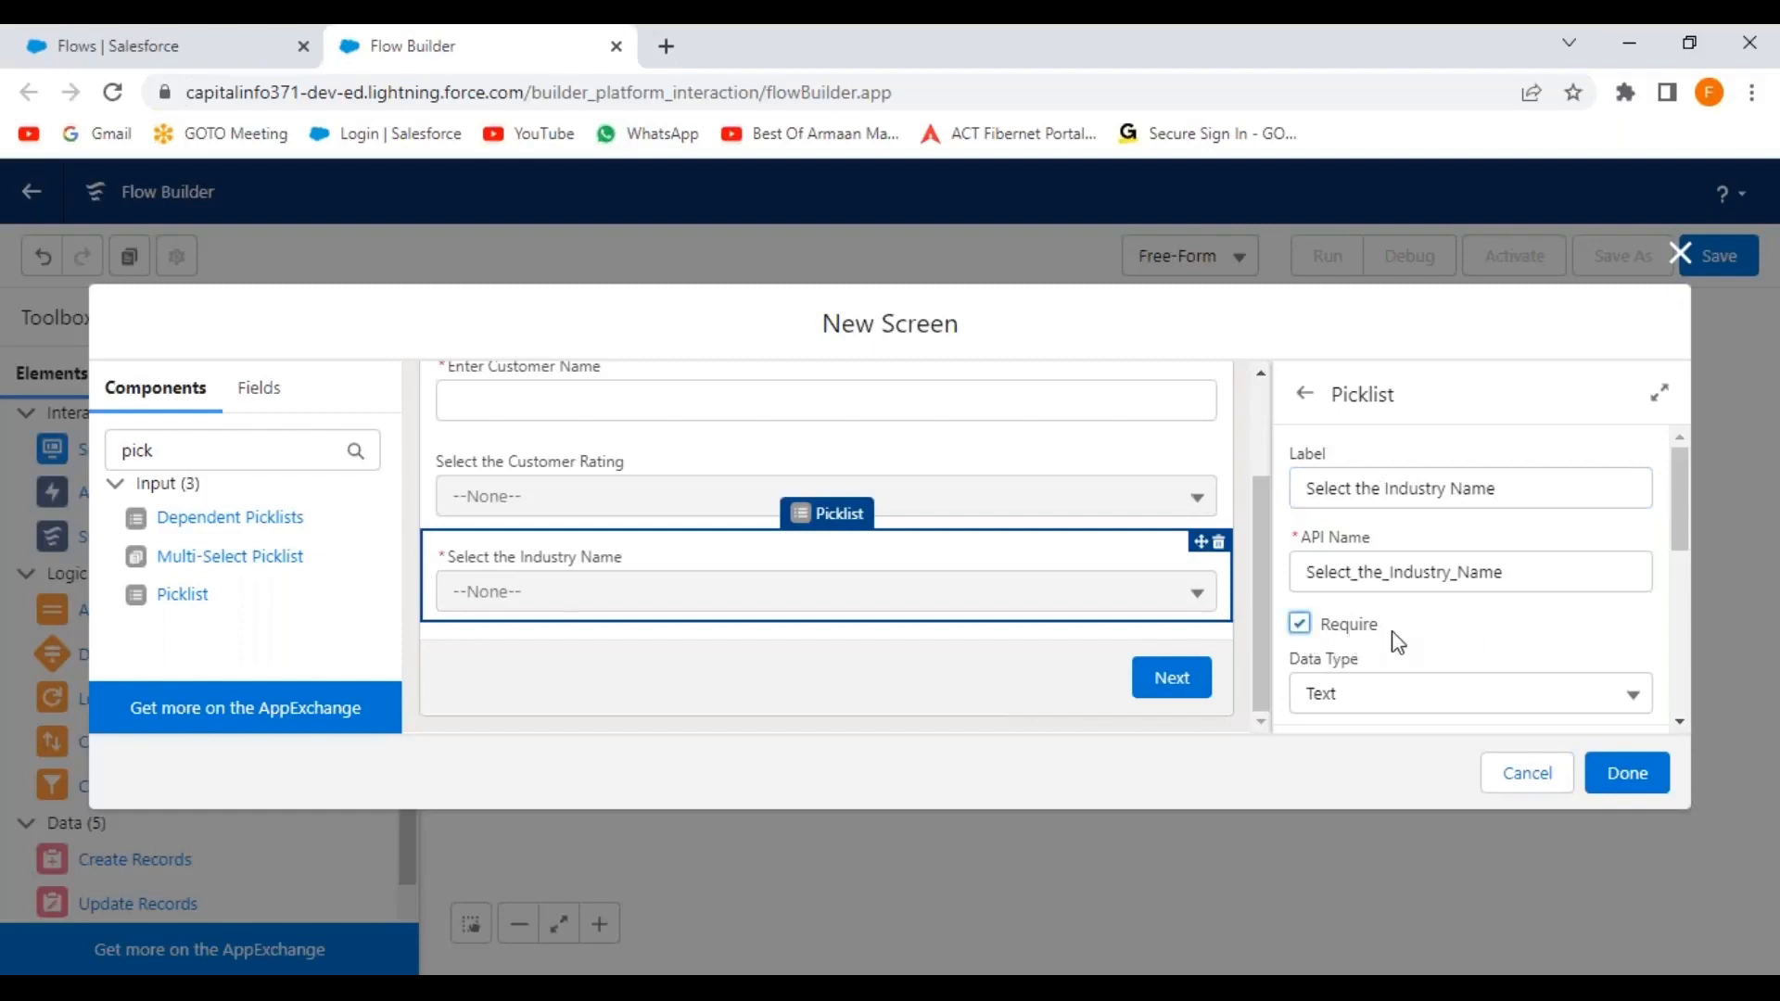
scroll(1491, 626, down, 3)
scroll(1495, 628, down, 3)
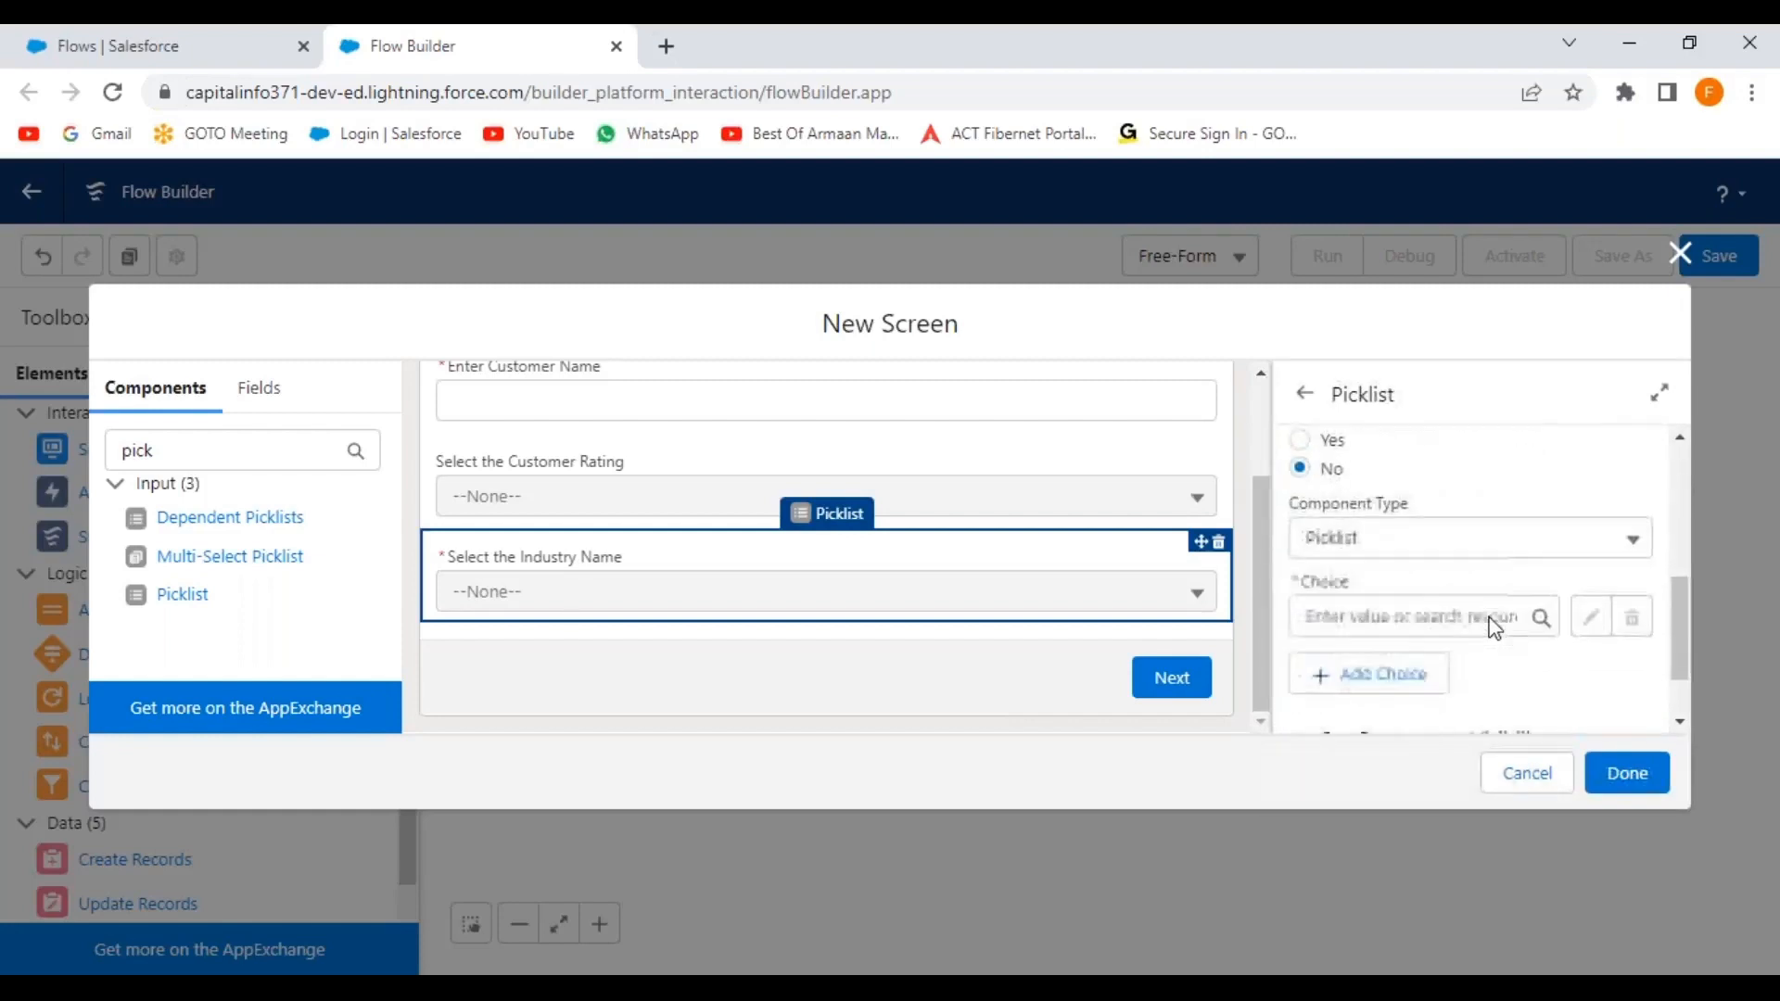
Begin creating a new choice resource for the industry picklist.
click(1542, 532)
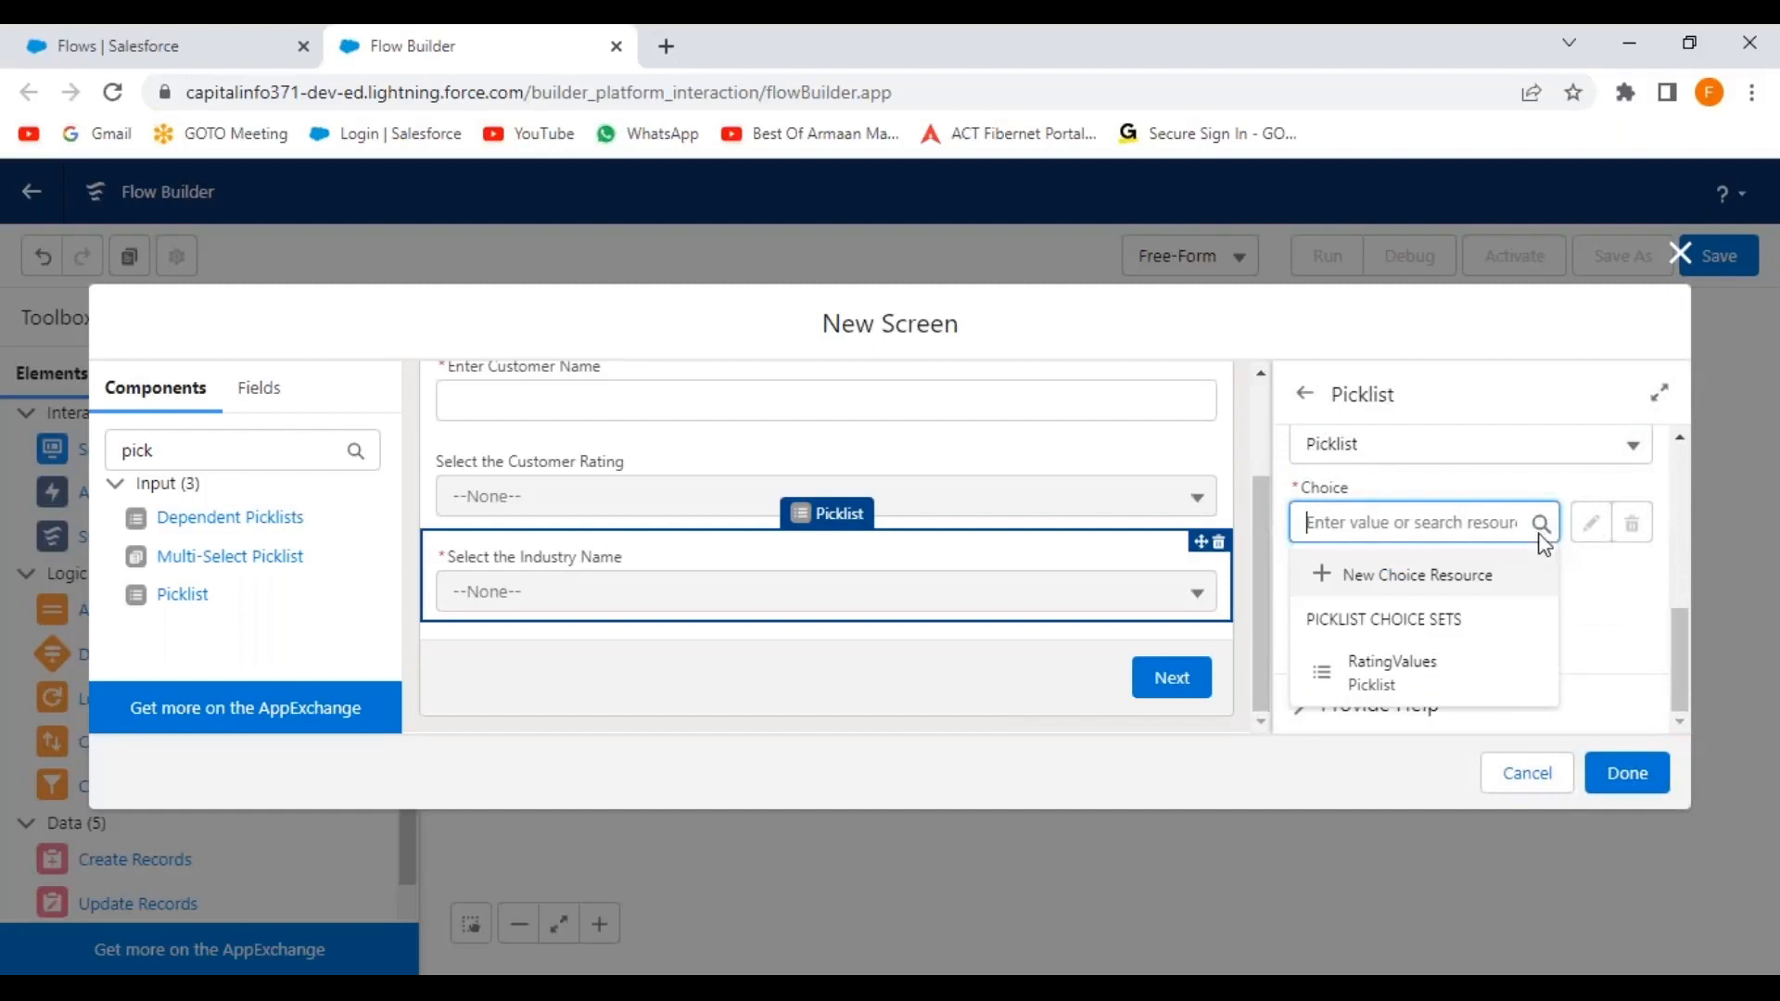
click(1402, 582)
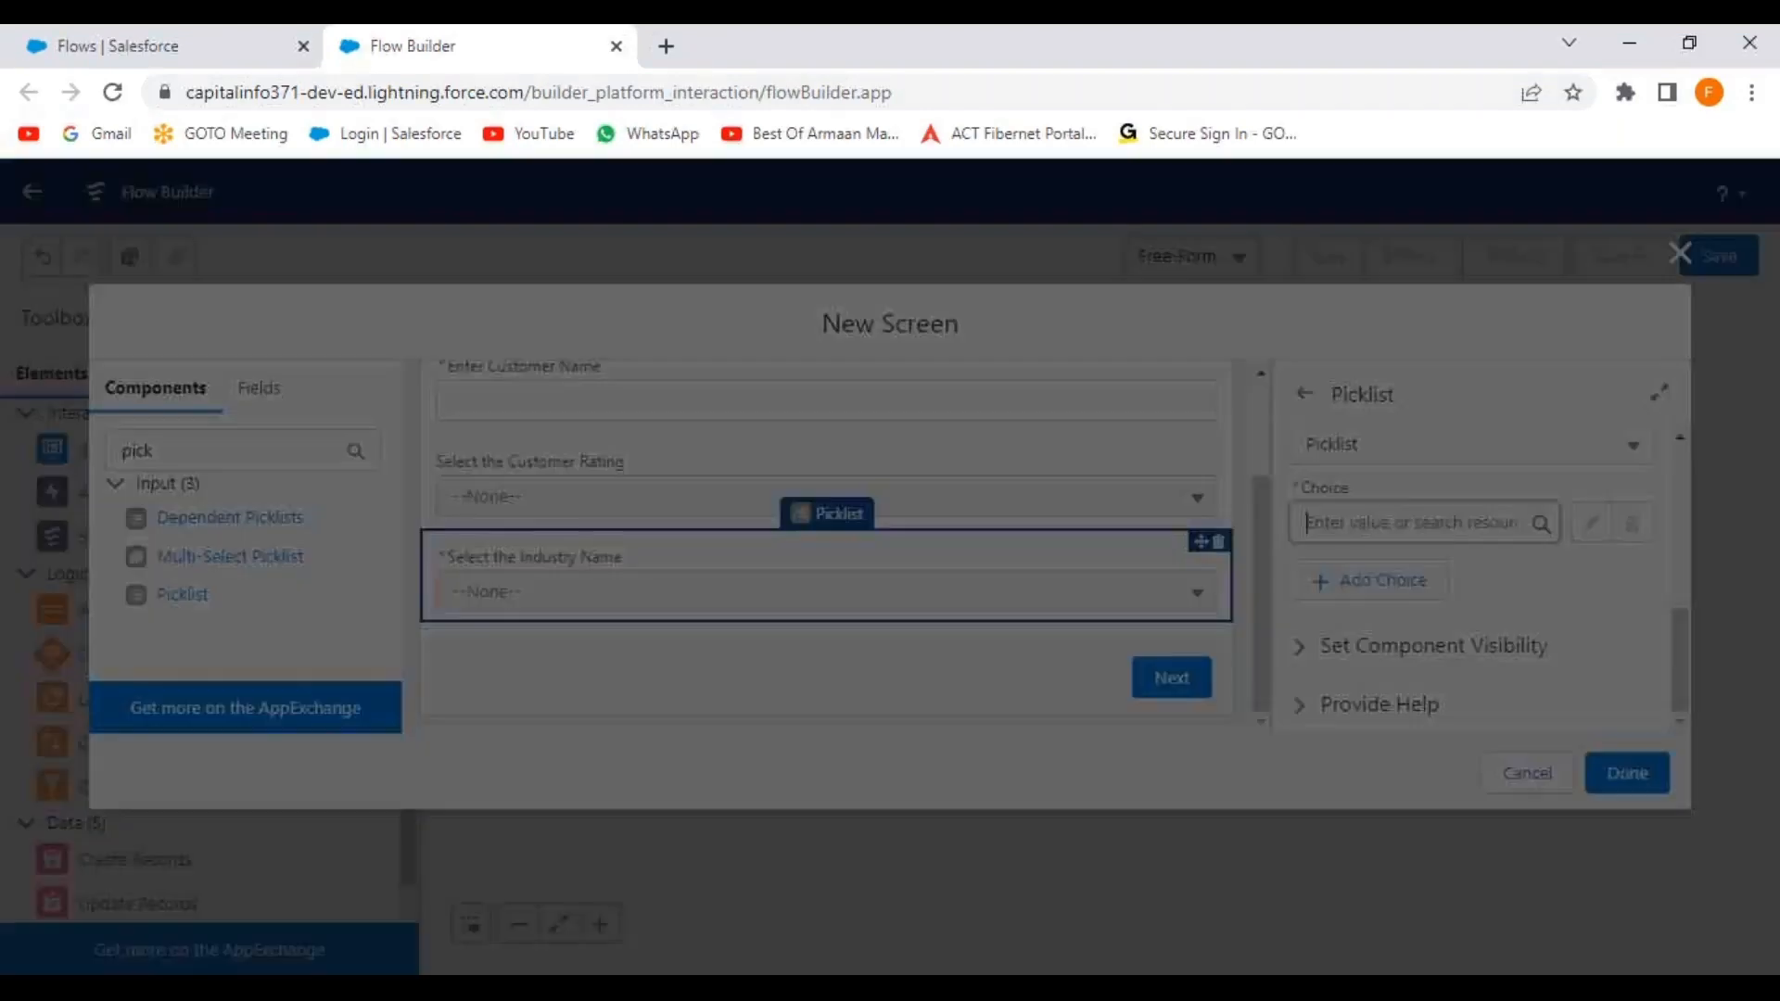
click(638, 475)
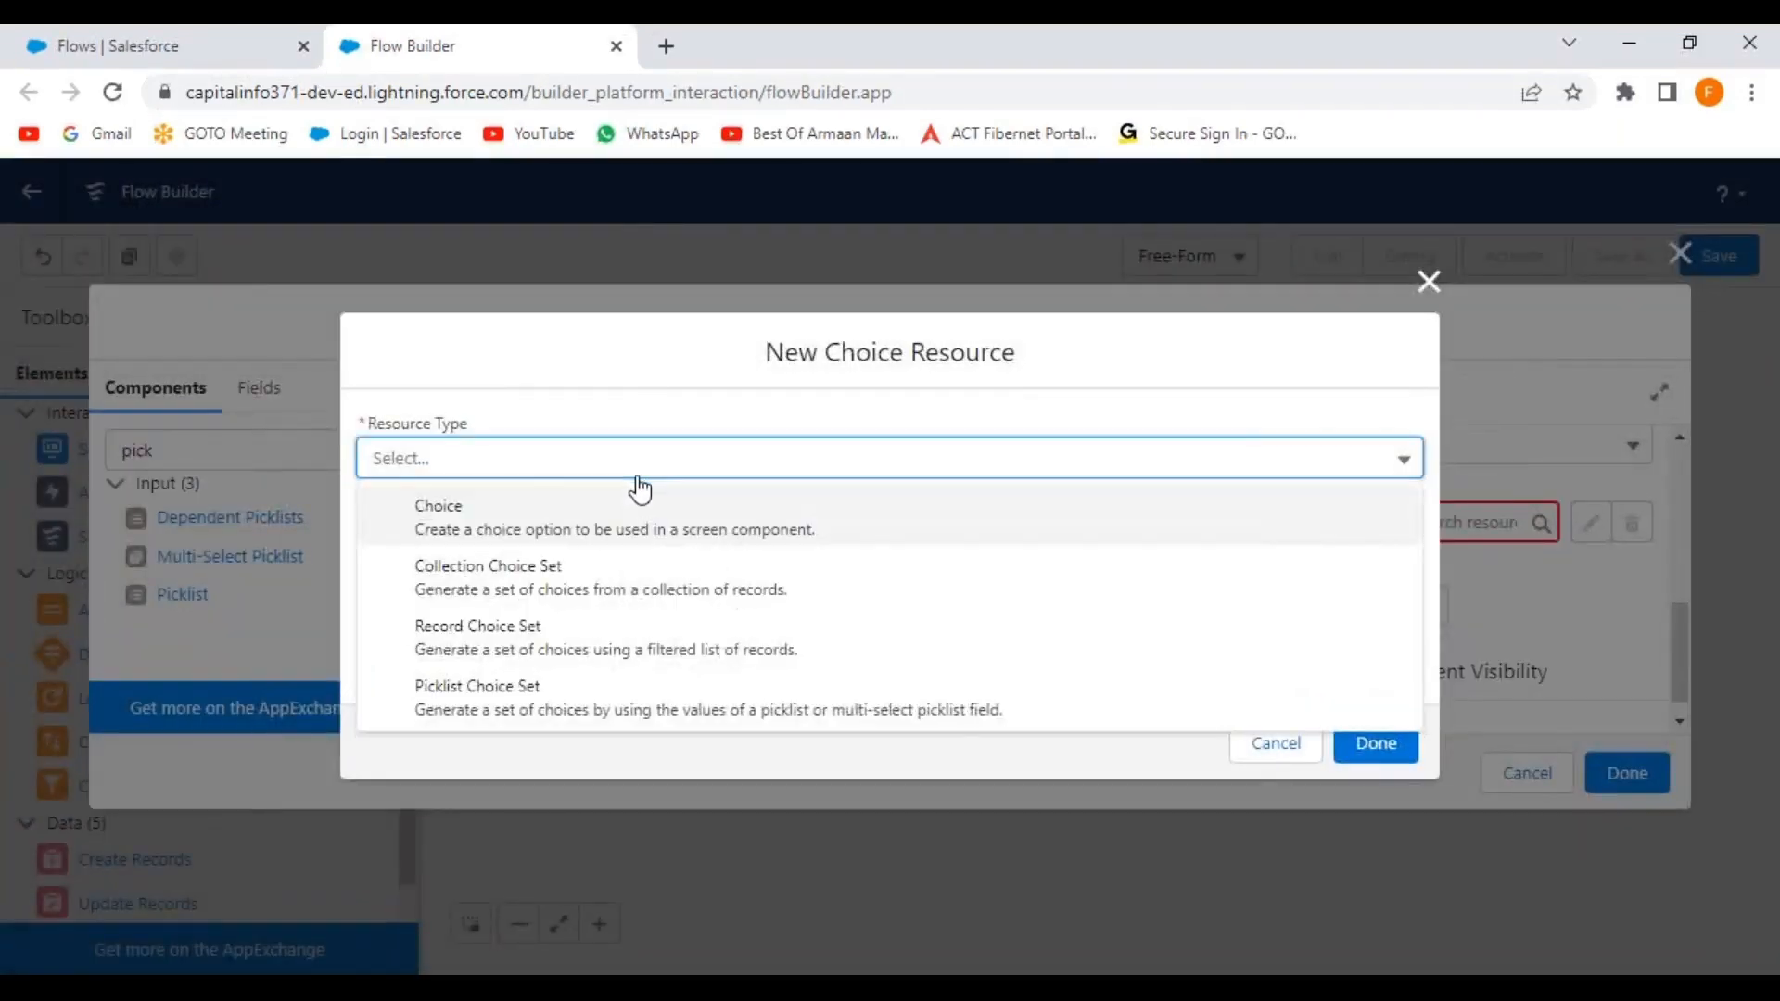
Make the resource a picklist choice set named IndustryNames on the Account object.
click(560, 708)
click(449, 521)
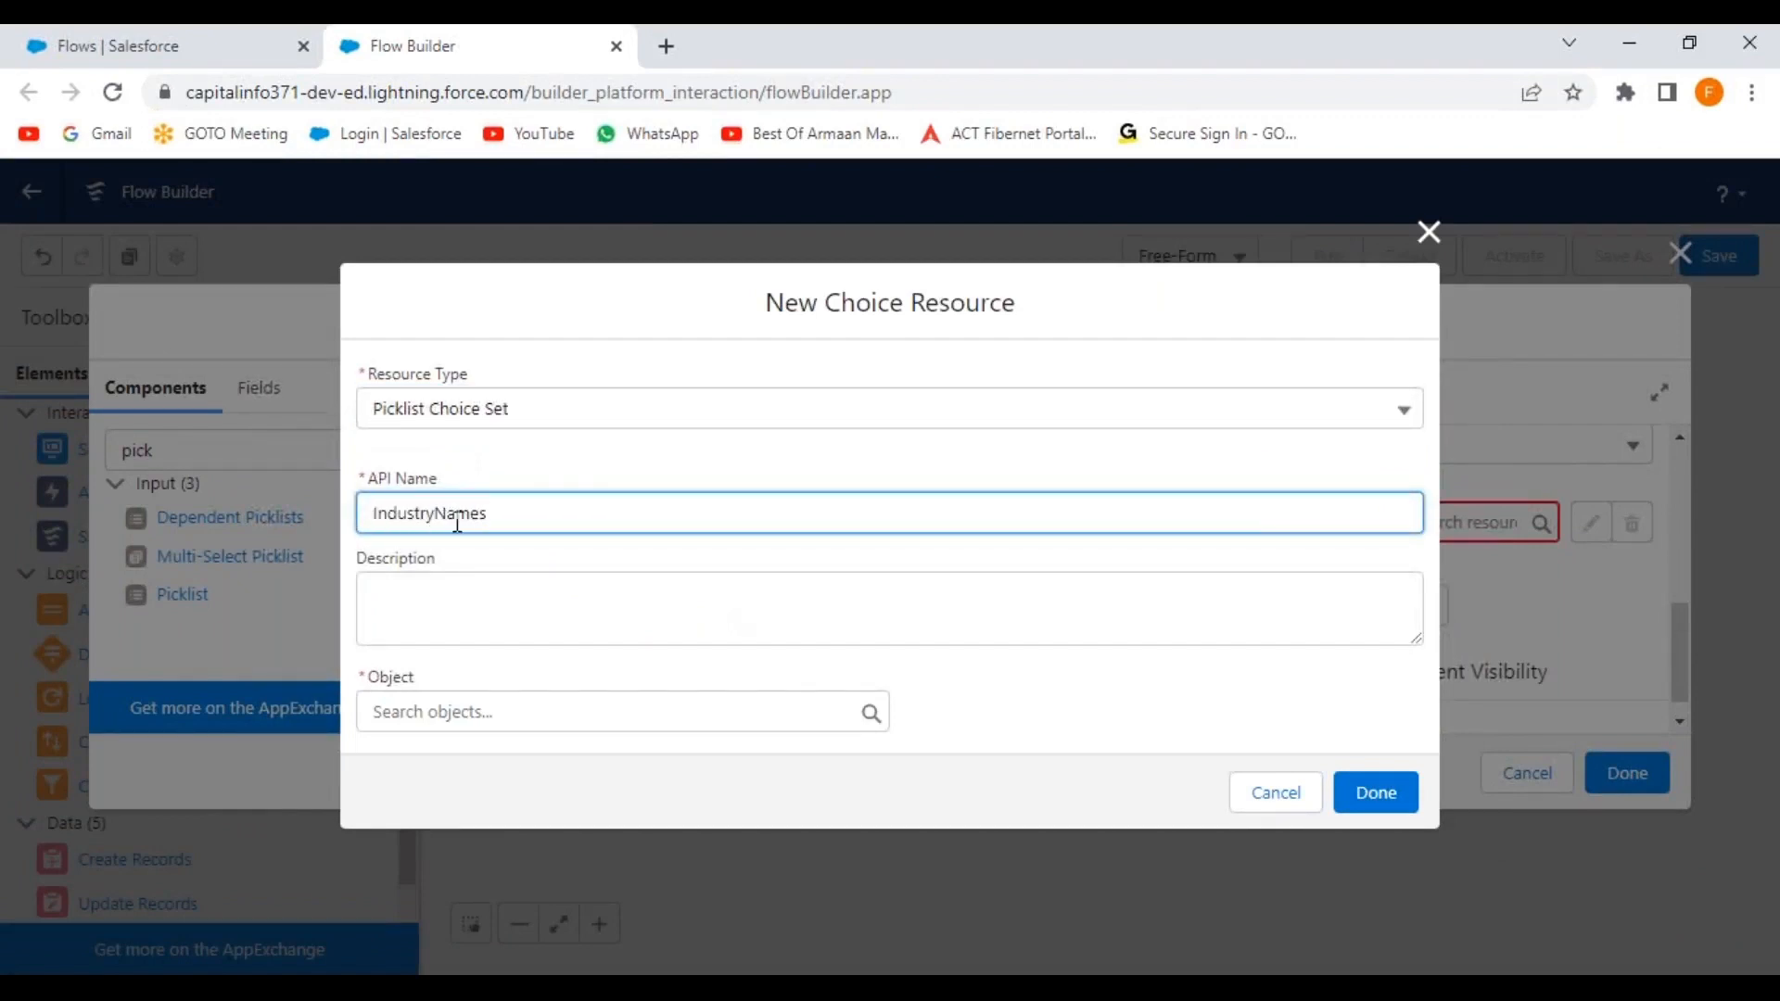
click(985, 703)
click(660, 713)
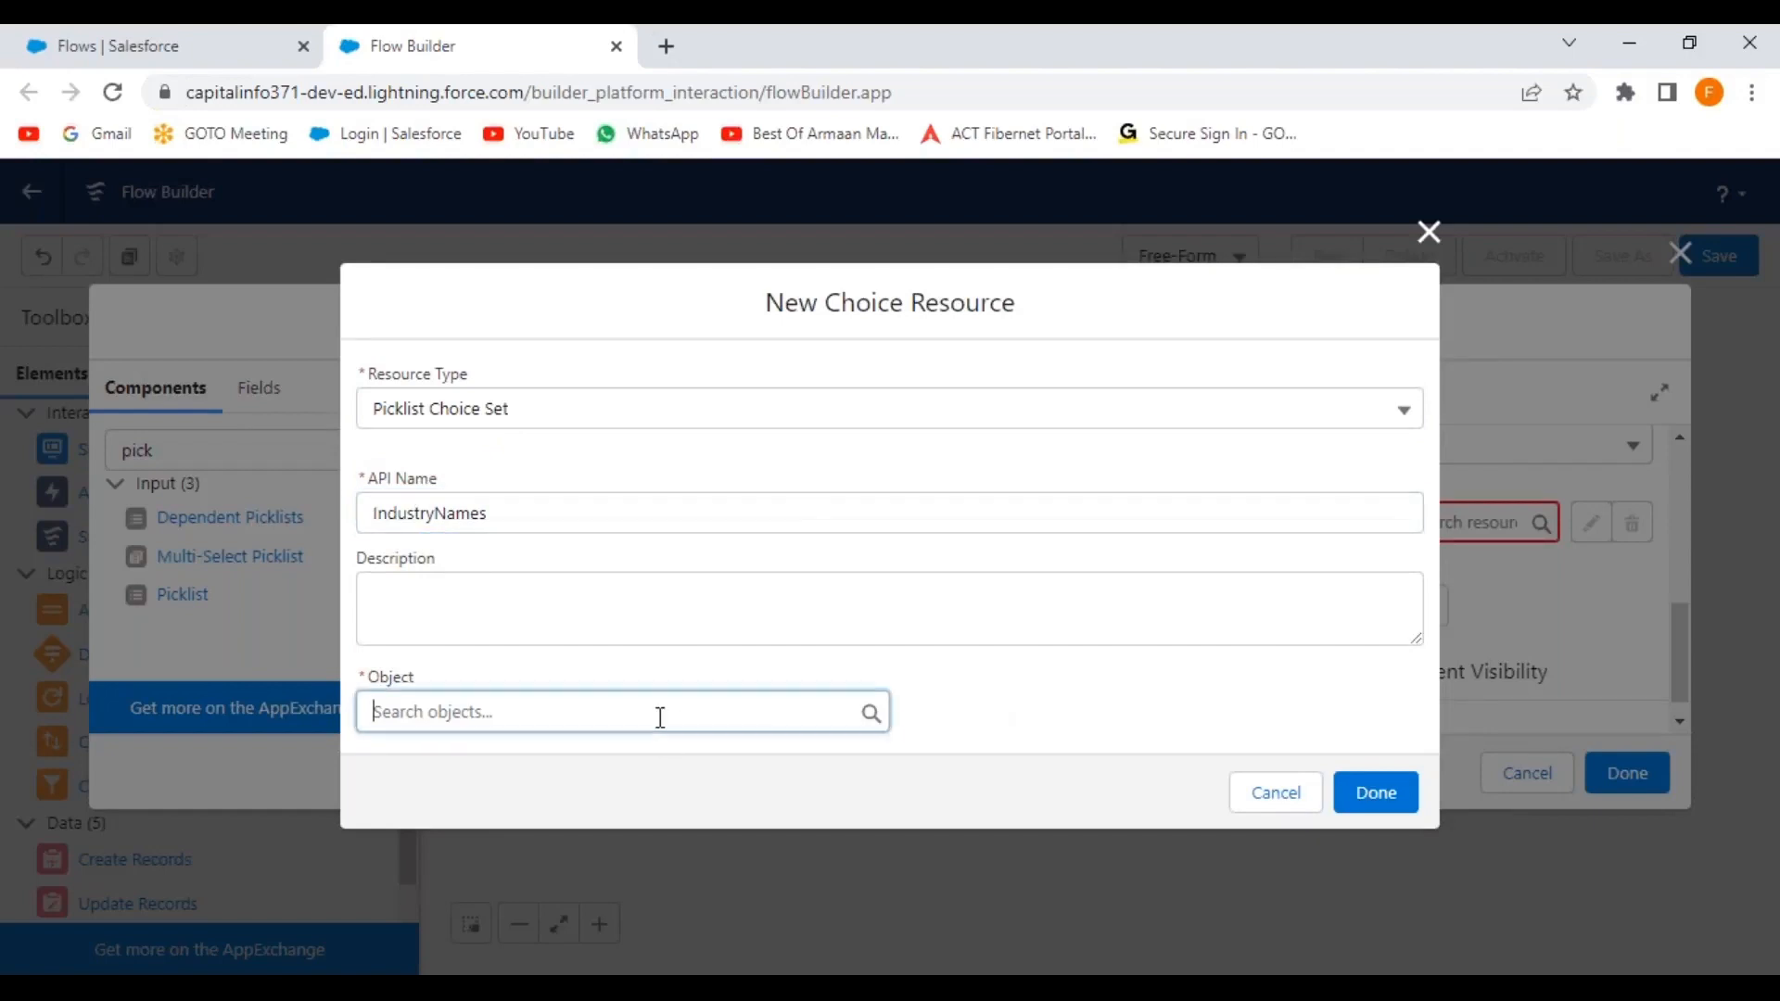
text(accou)
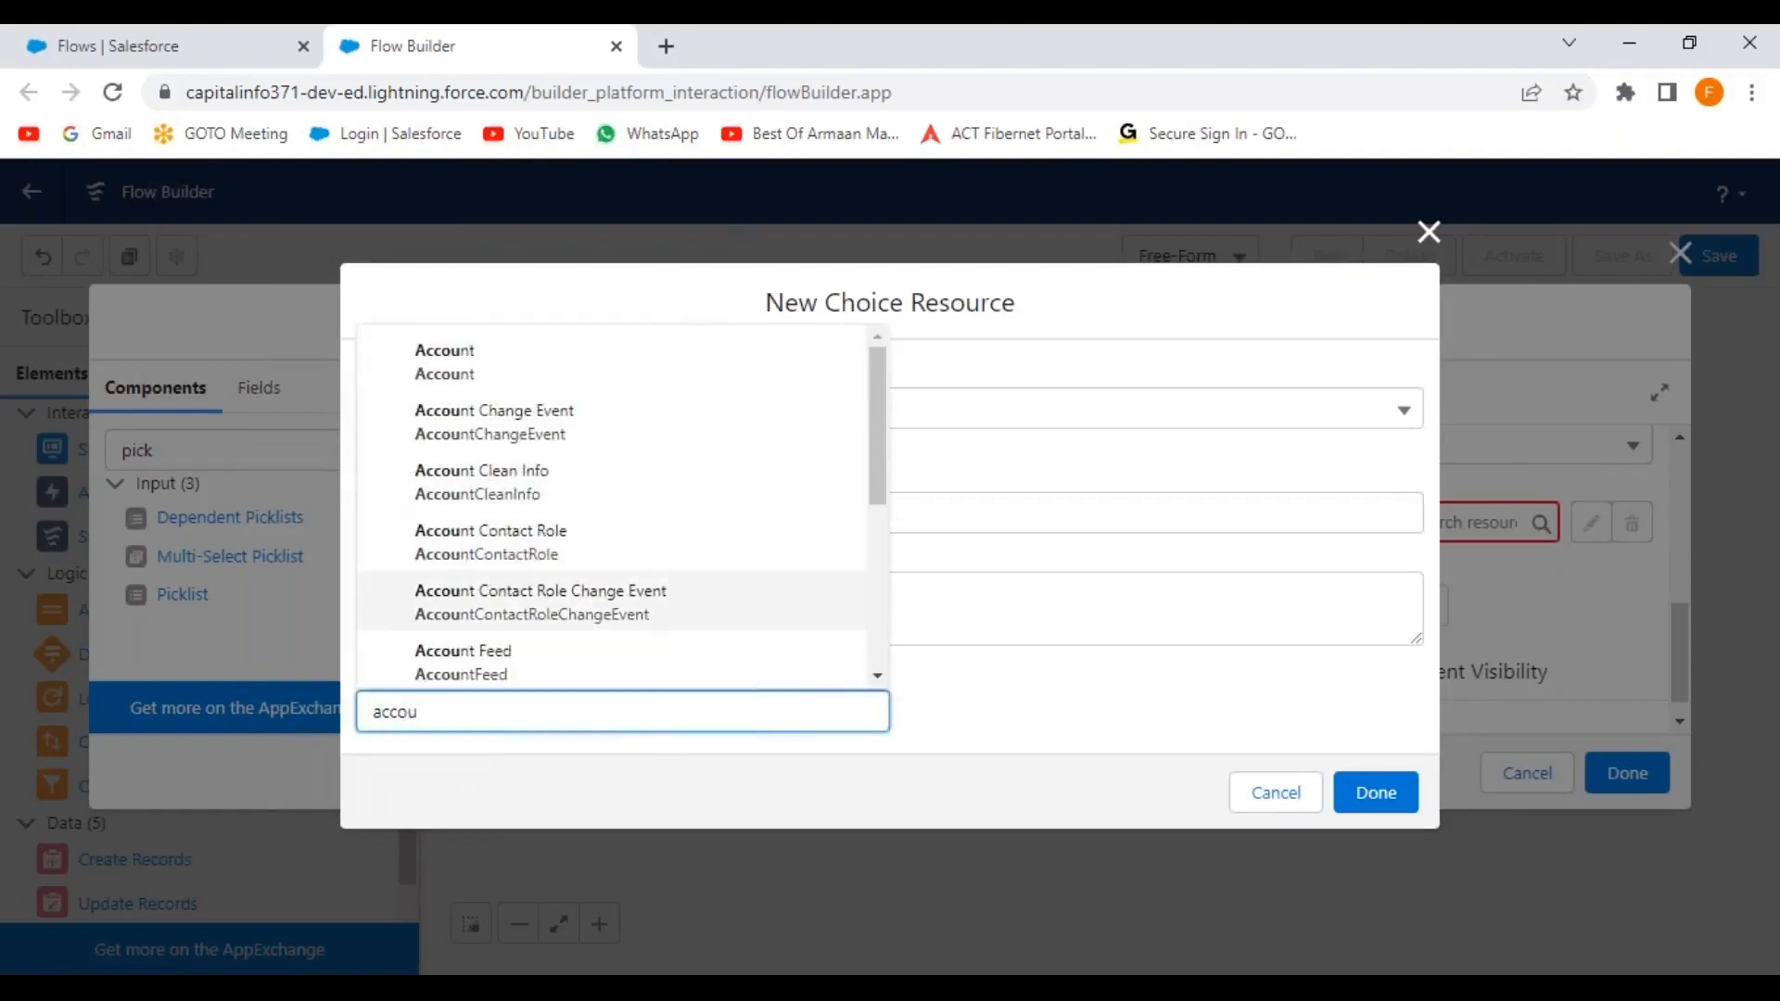
click(499, 379)
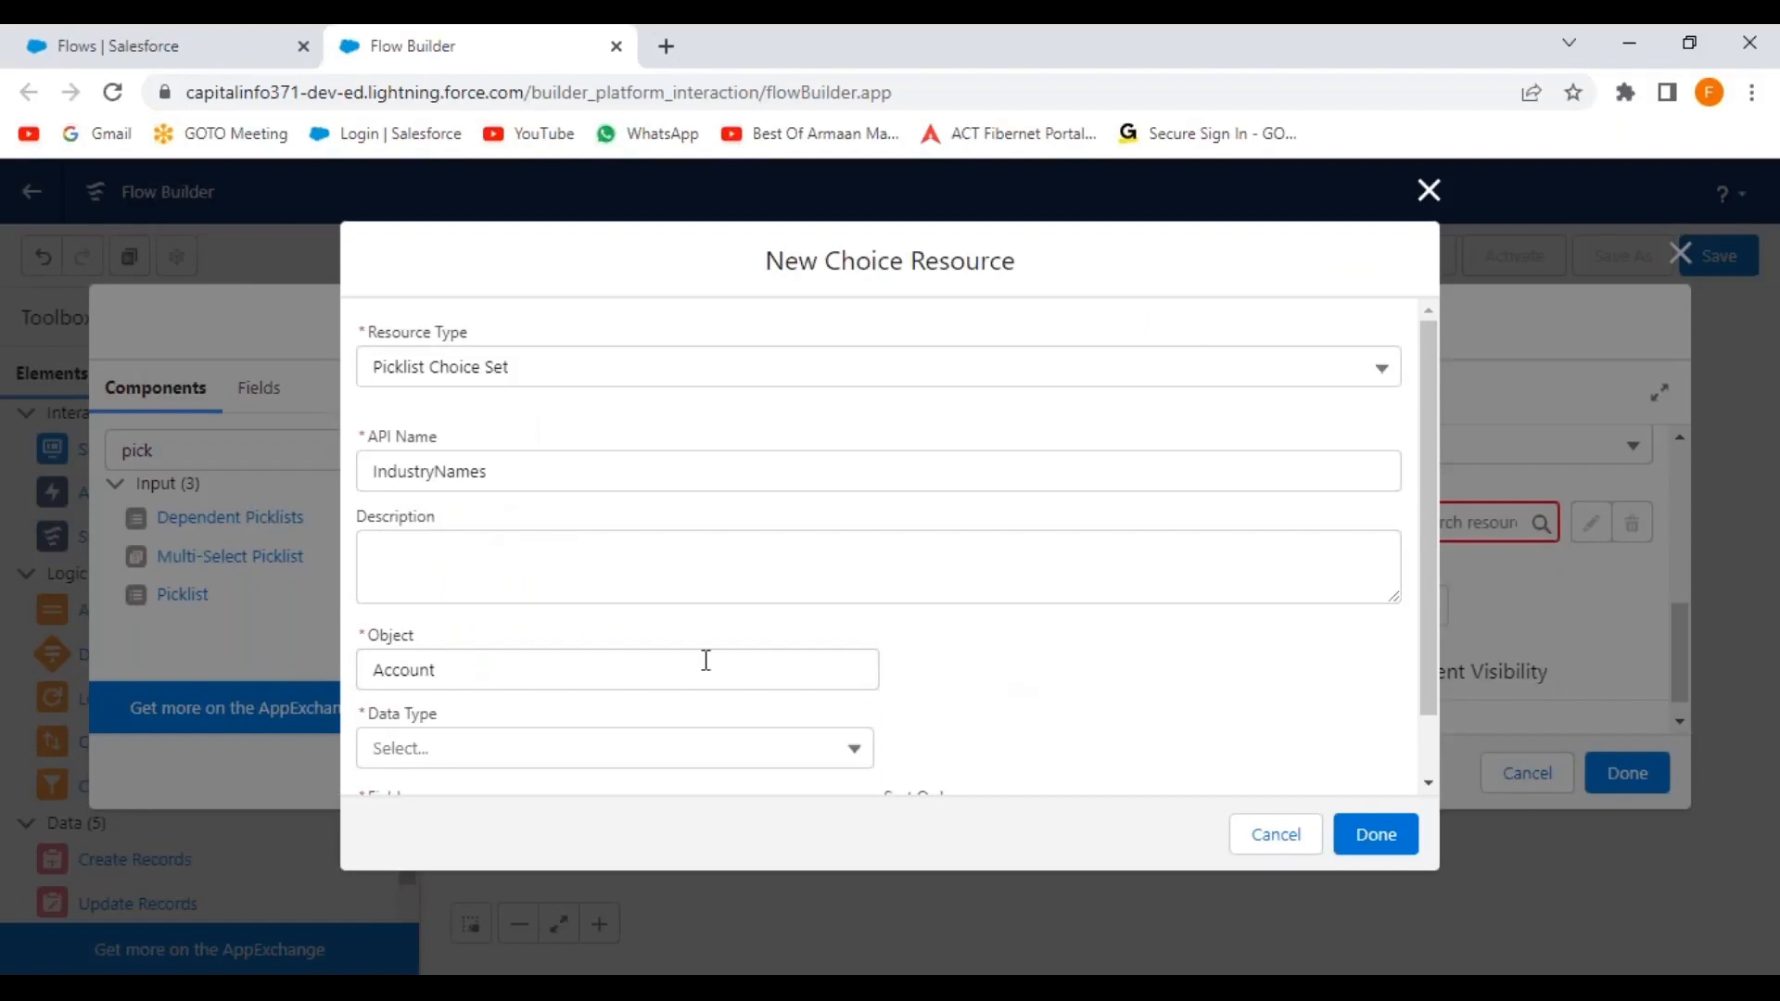
Set the choice set's data type to Picklist and field to Industry, then save it.
scroll(602, 649, down, 1)
click(509, 690)
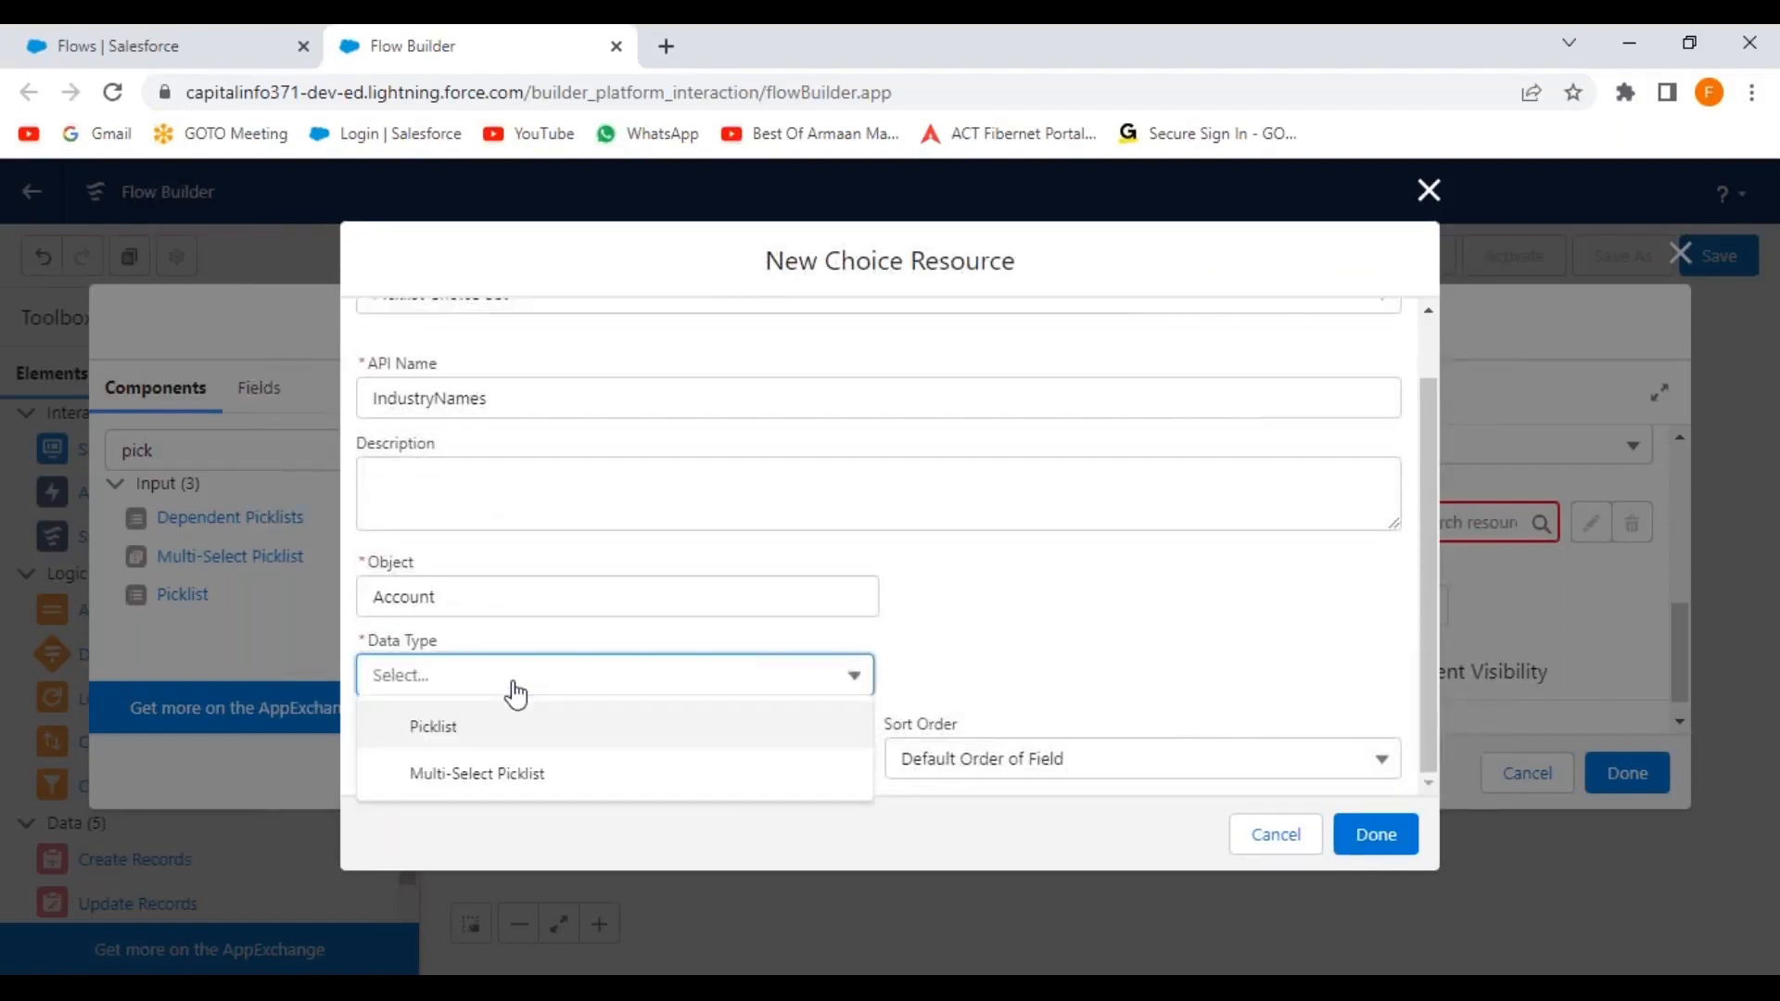
click(490, 742)
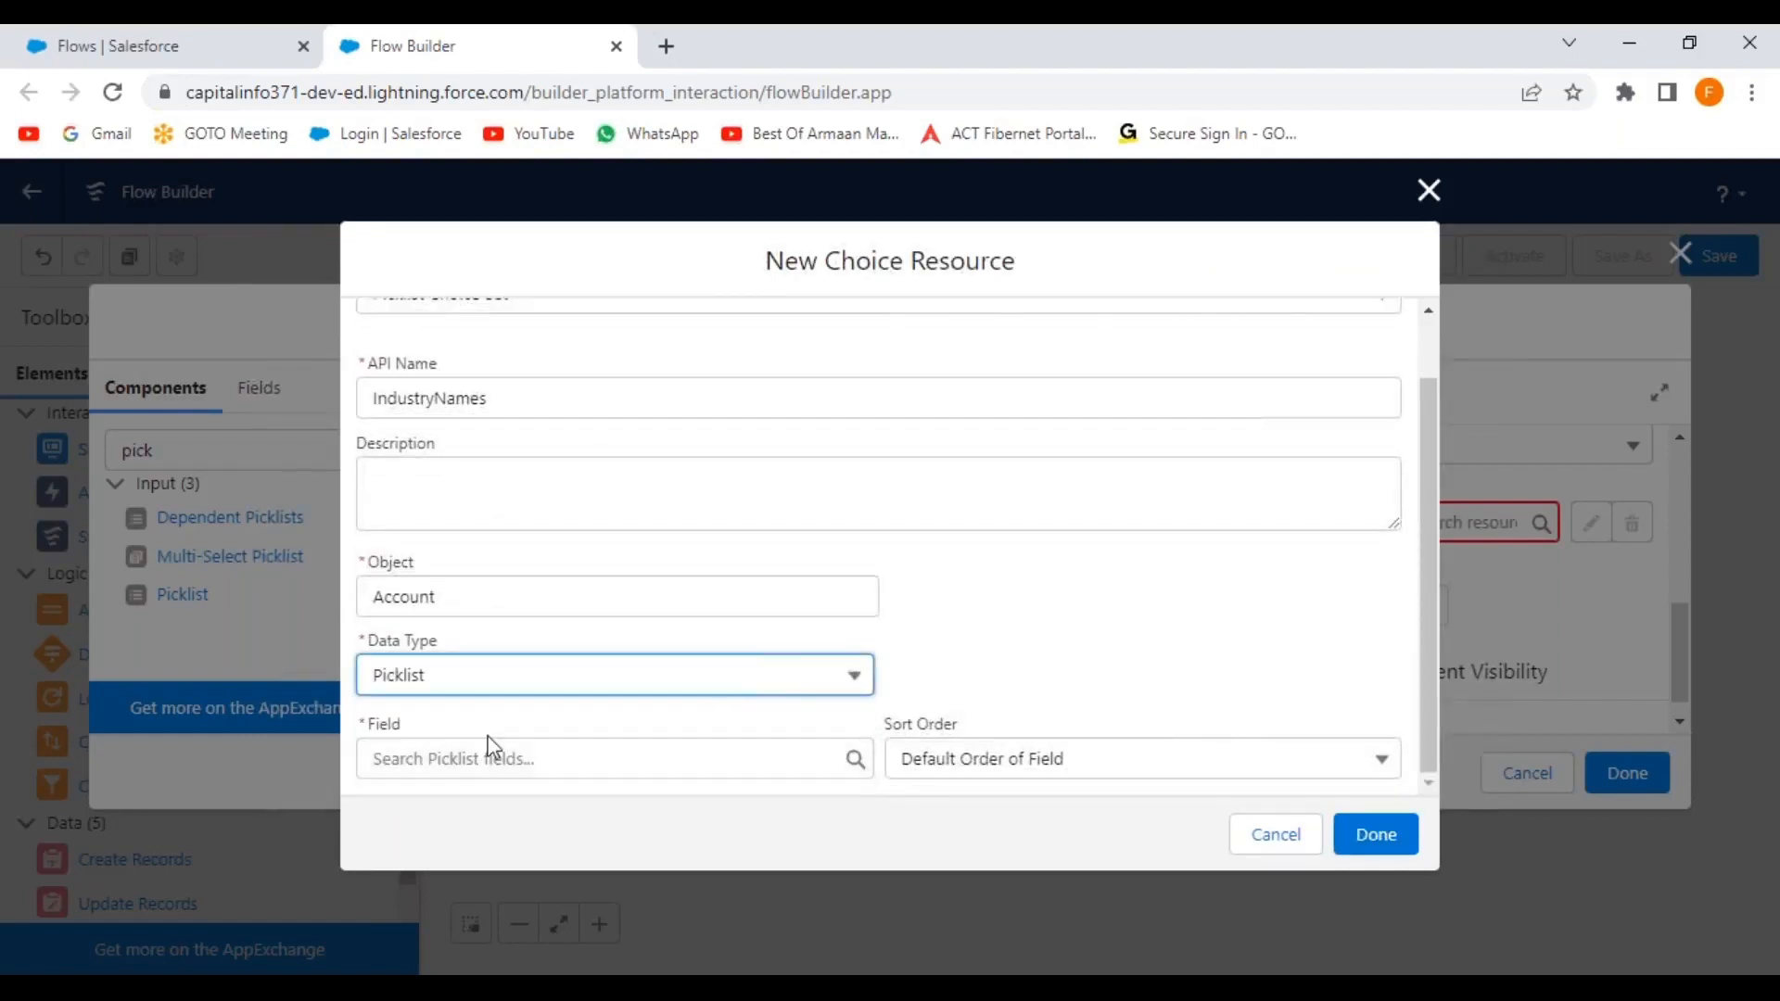
click(587, 758)
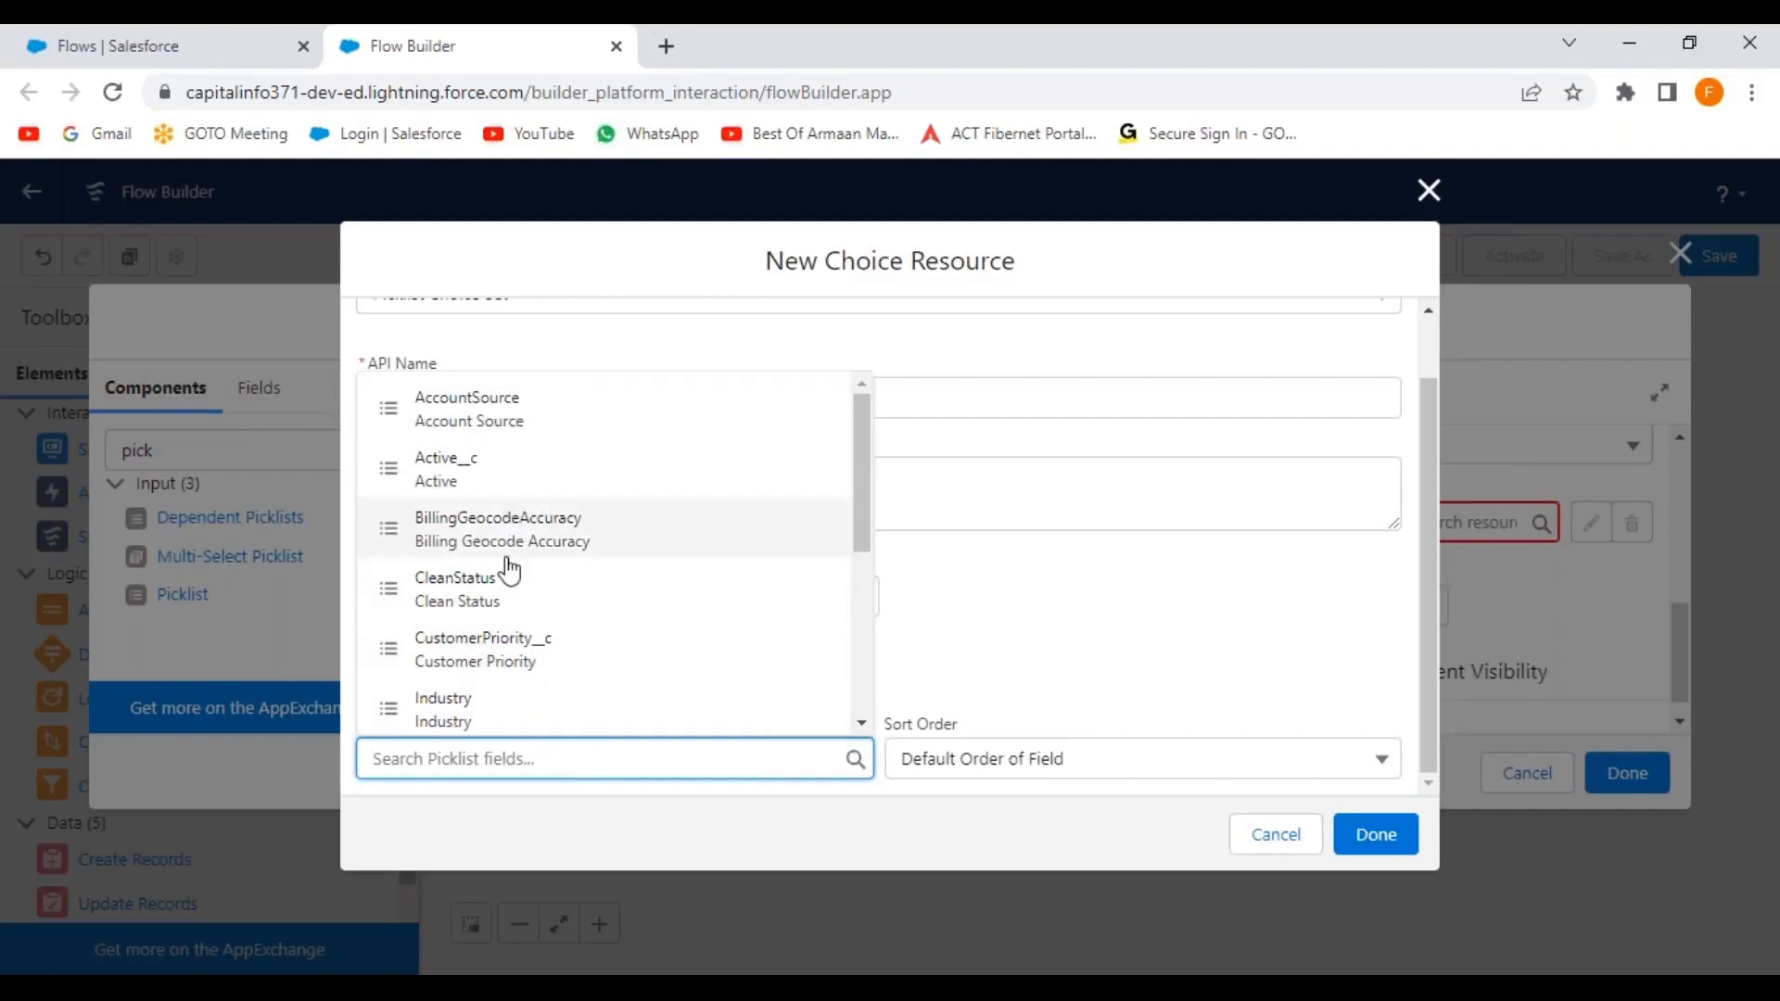
click(516, 720)
click(1180, 664)
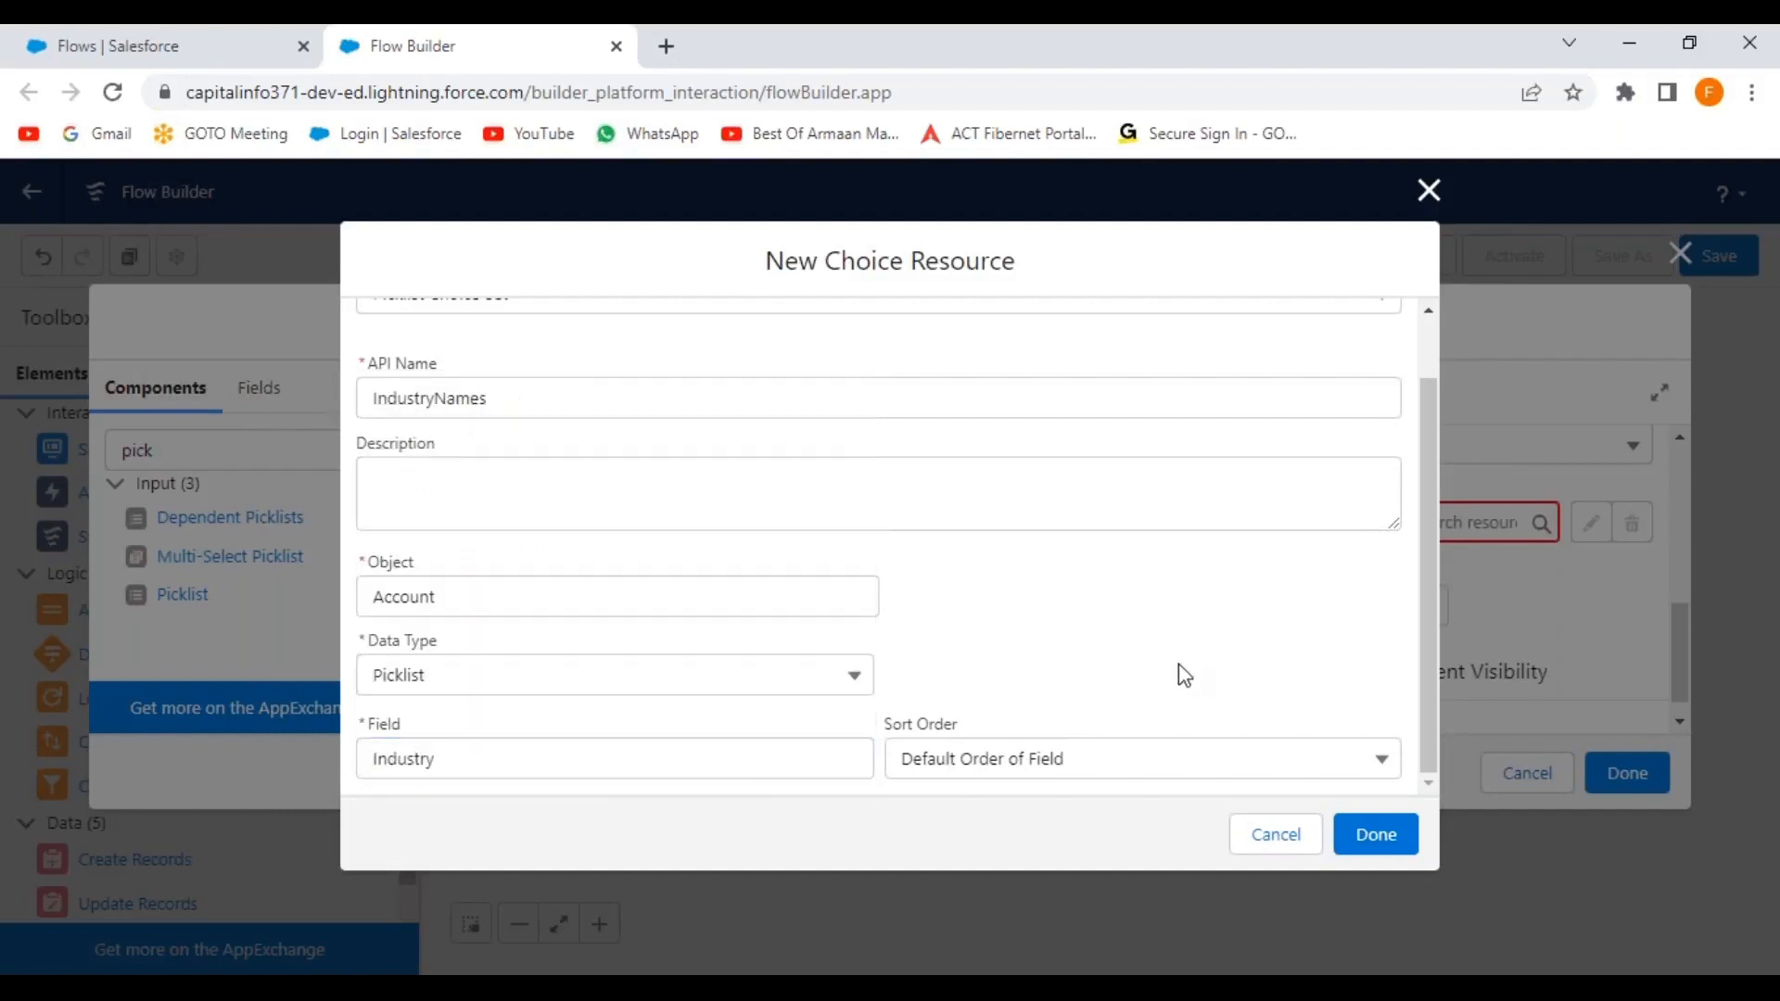
click(1375, 834)
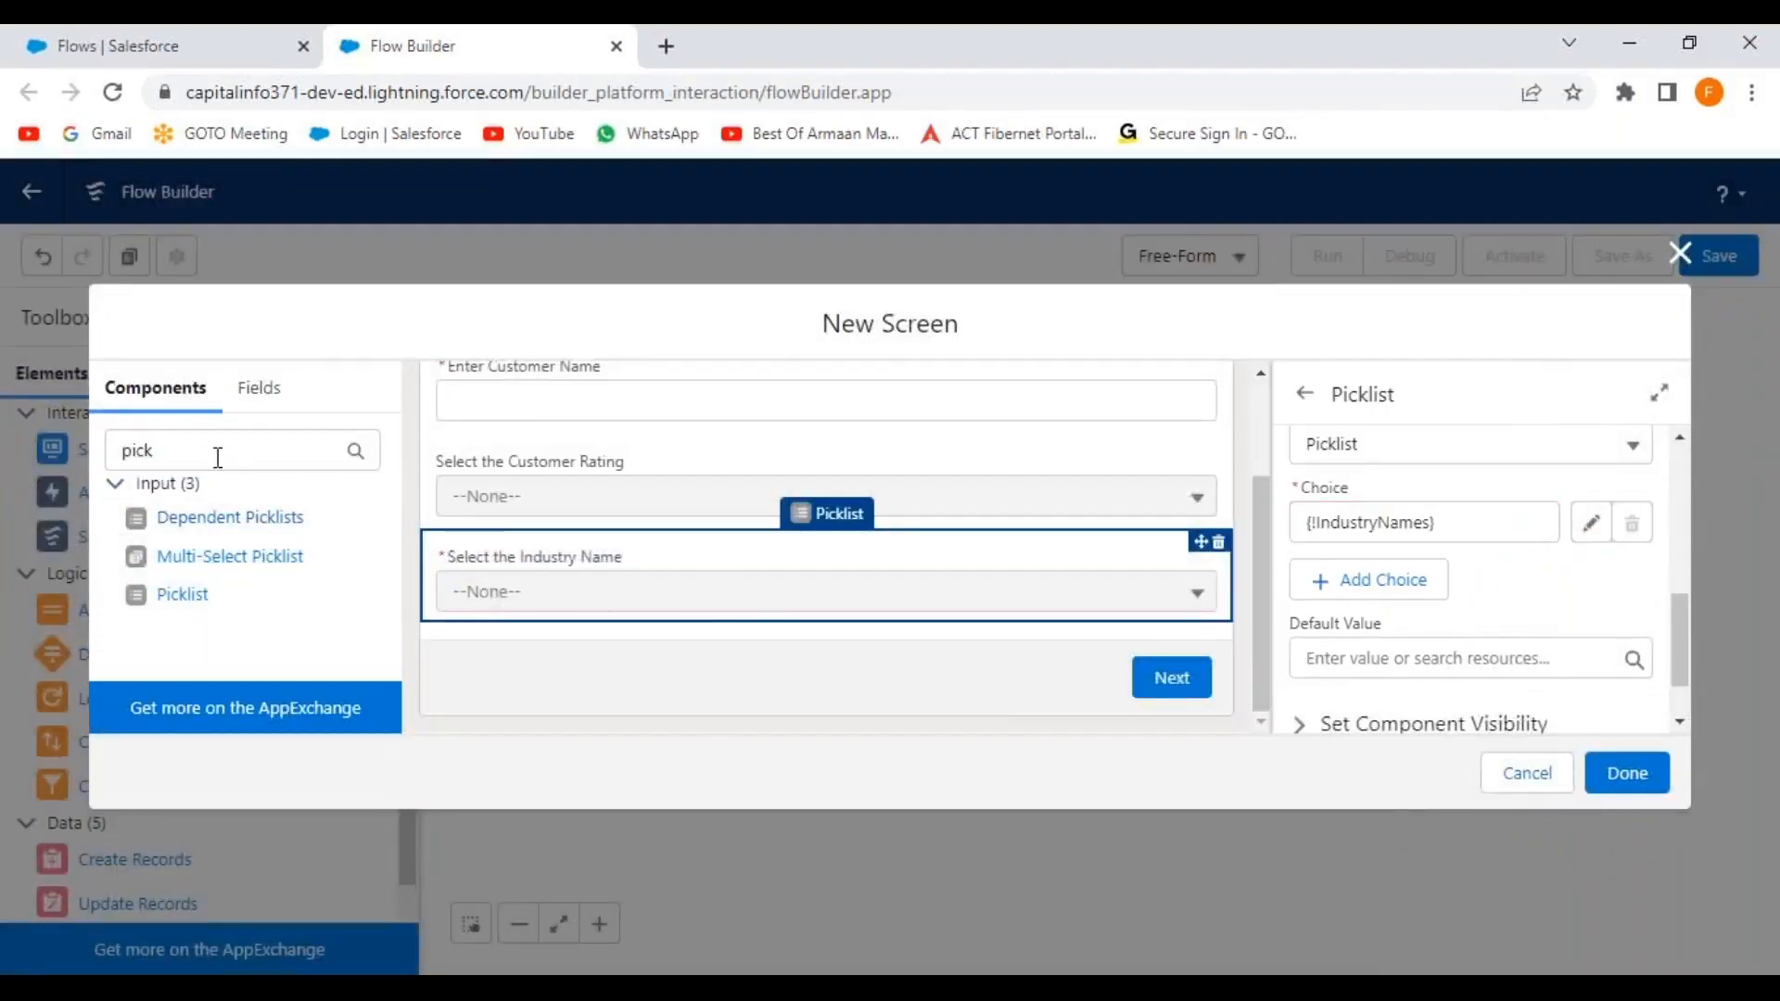
Add a required Currency field labelled 'Enter the Current CTC' below the industry picklist.
double_click(130, 451)
text(curr)
drag(143, 520, 775, 588)
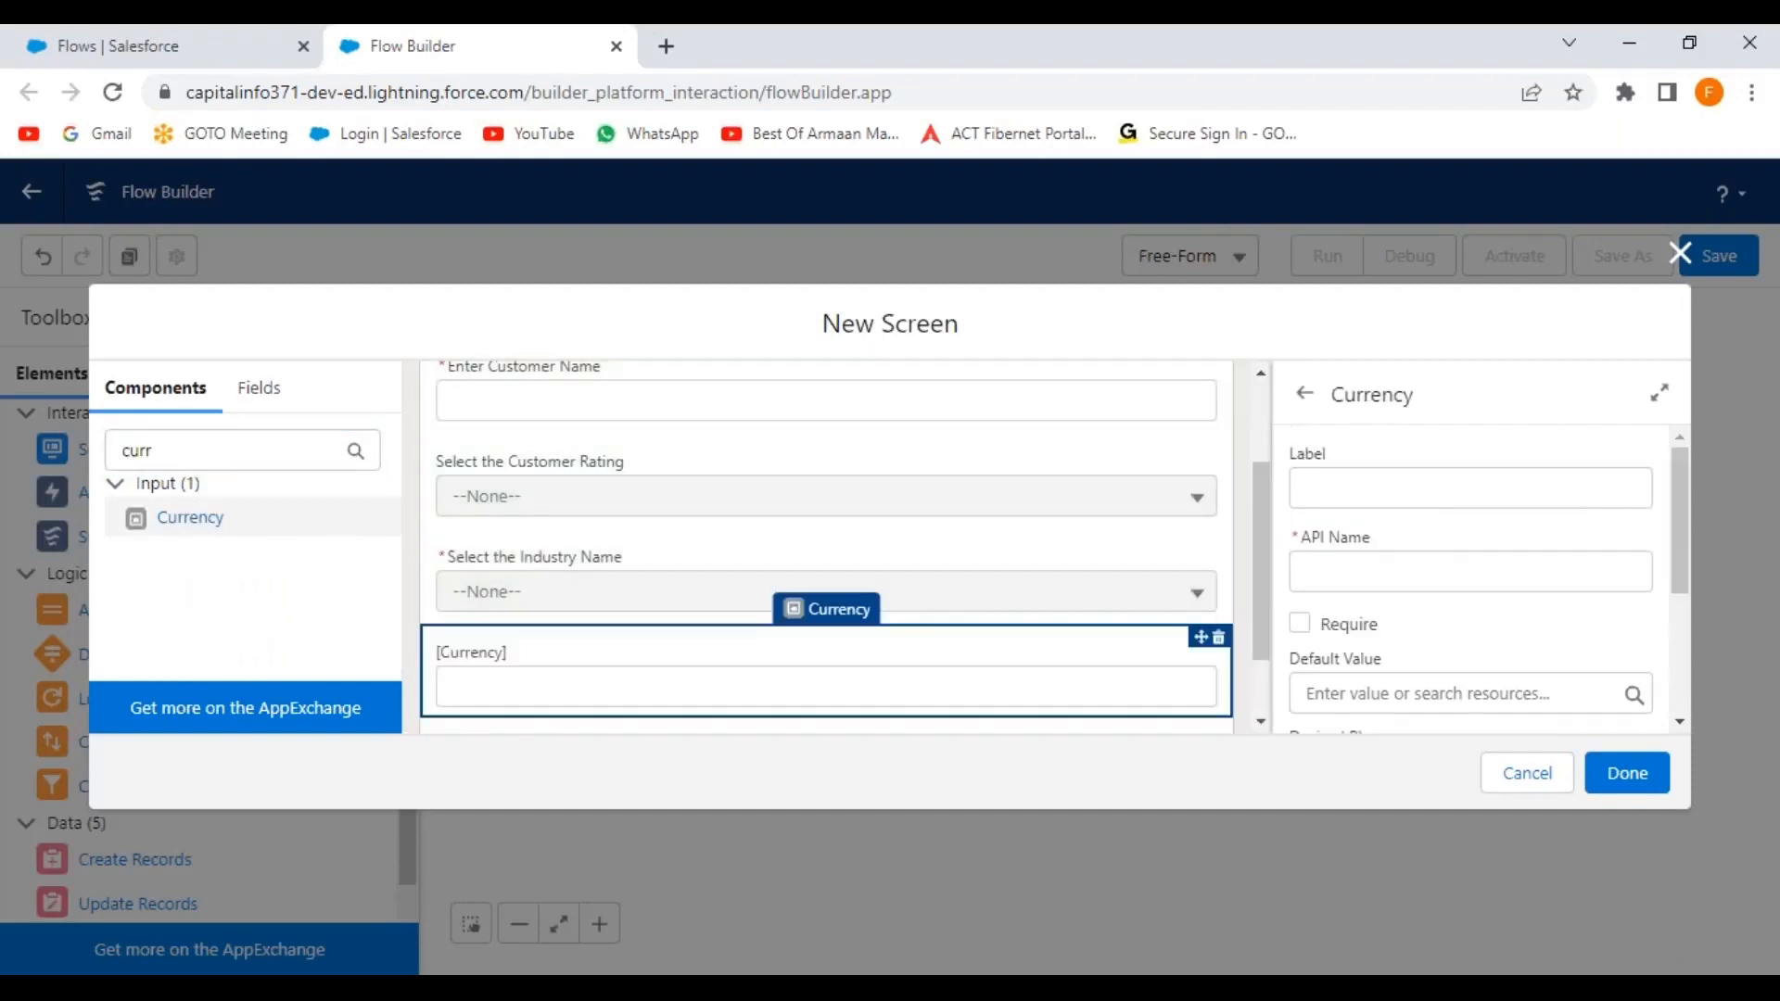
click(1324, 489)
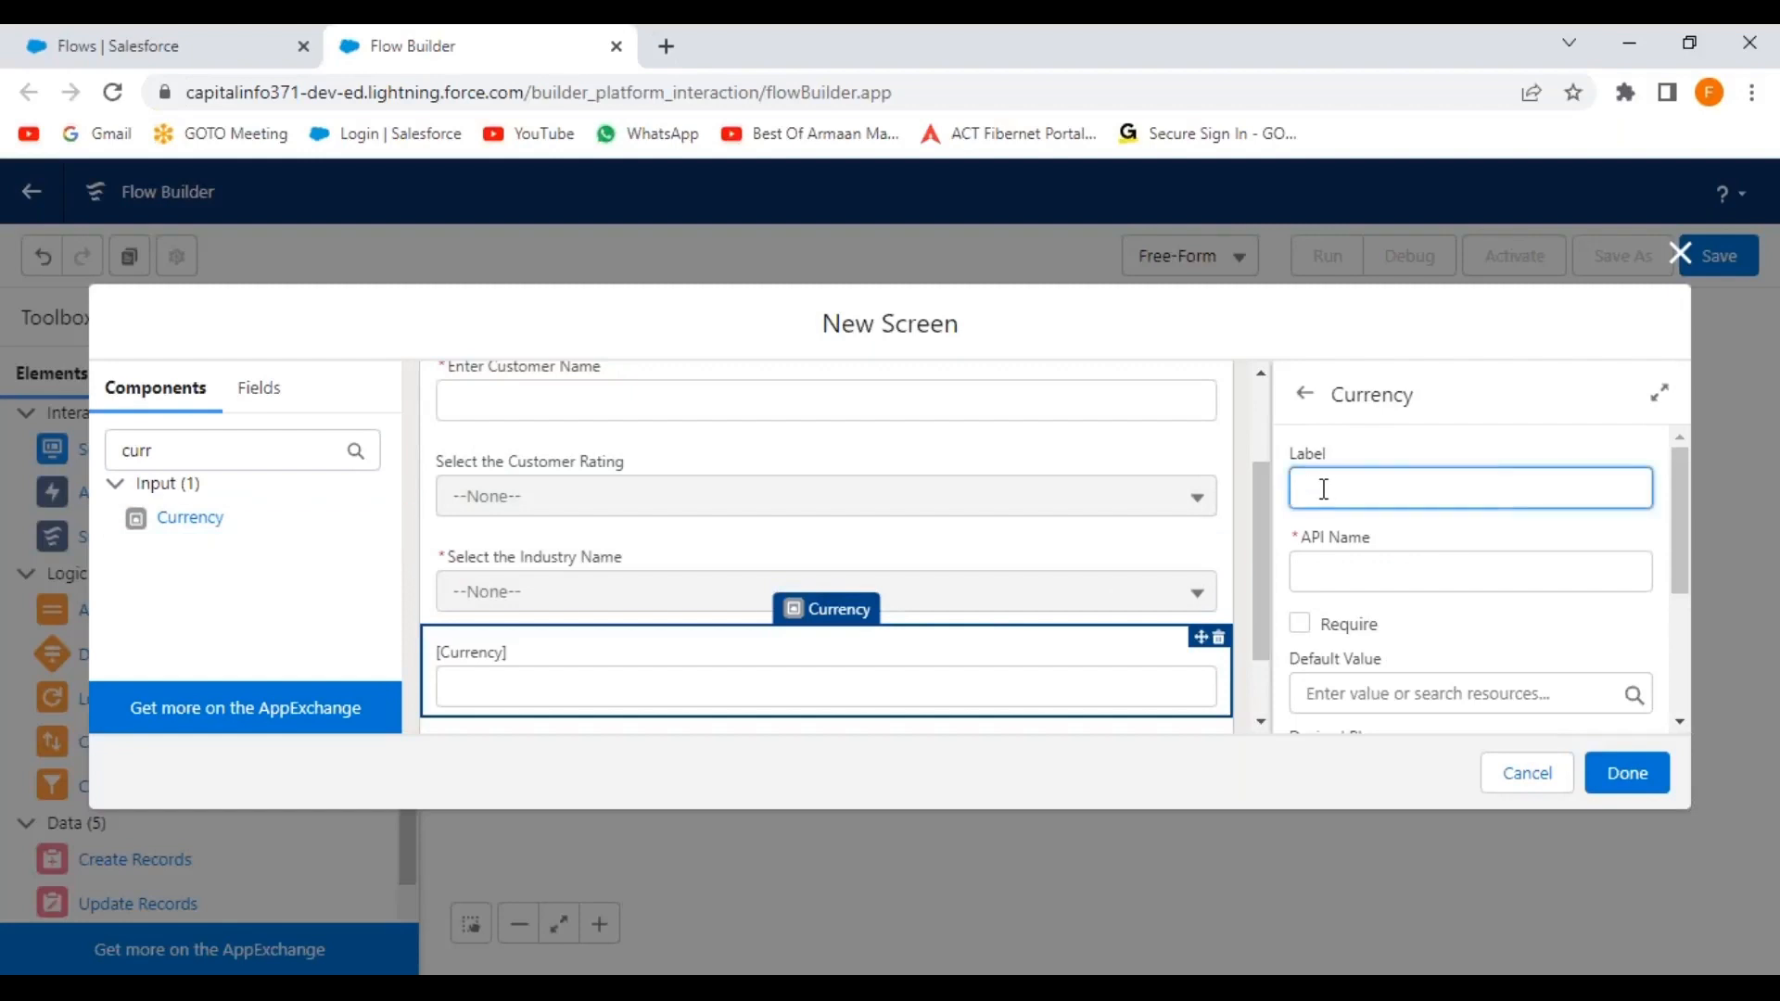
text(Enter the Current CTC)
click(1448, 538)
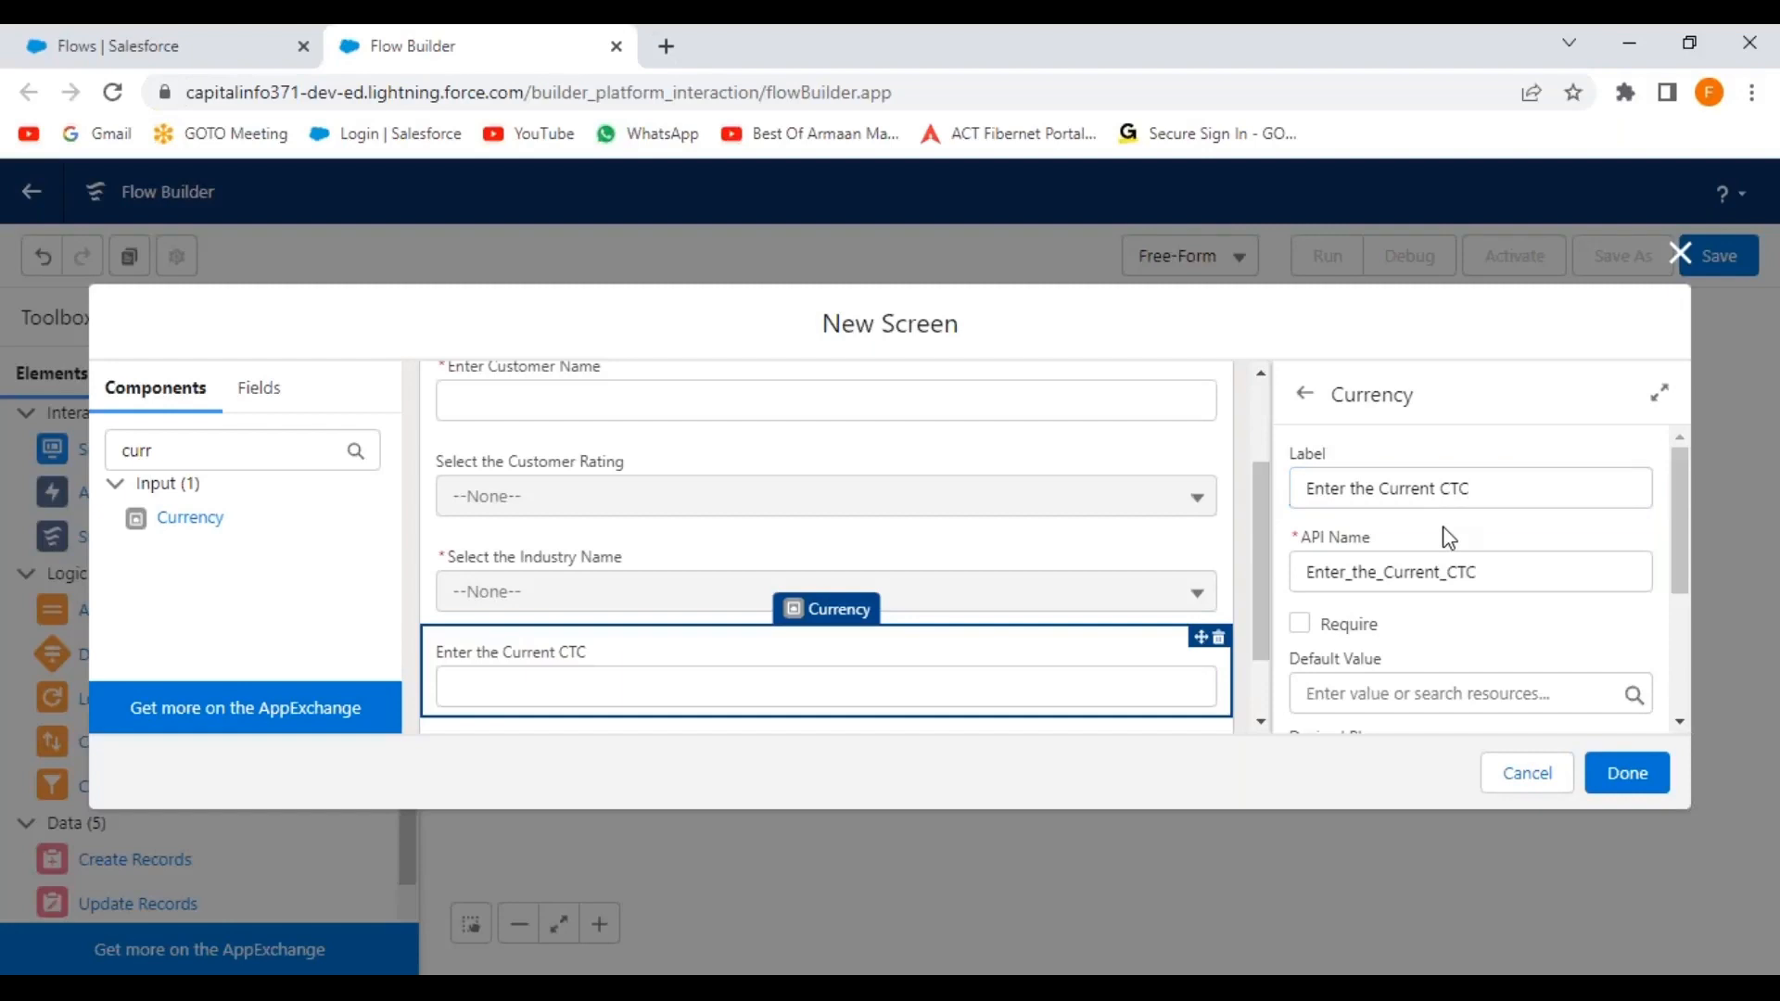
click(1300, 623)
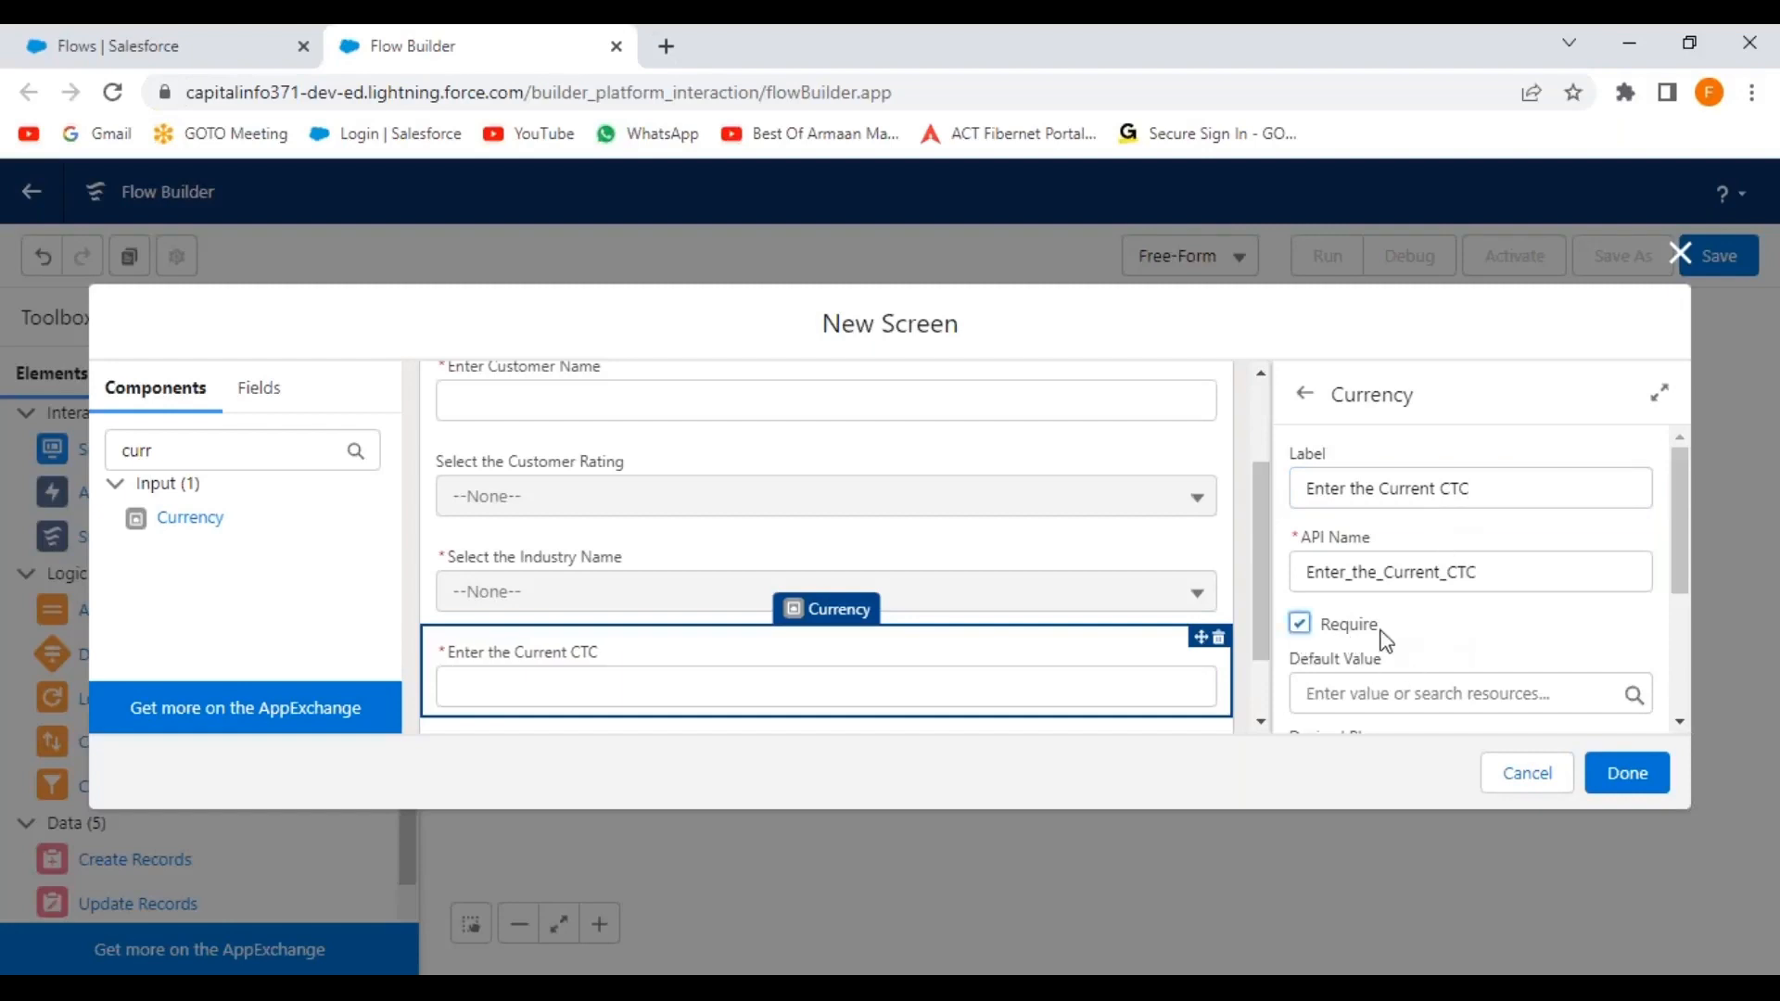
Search the component list for the Phone component.
scroll(1508, 617, down, 1)
scroll(1447, 589, up, 2)
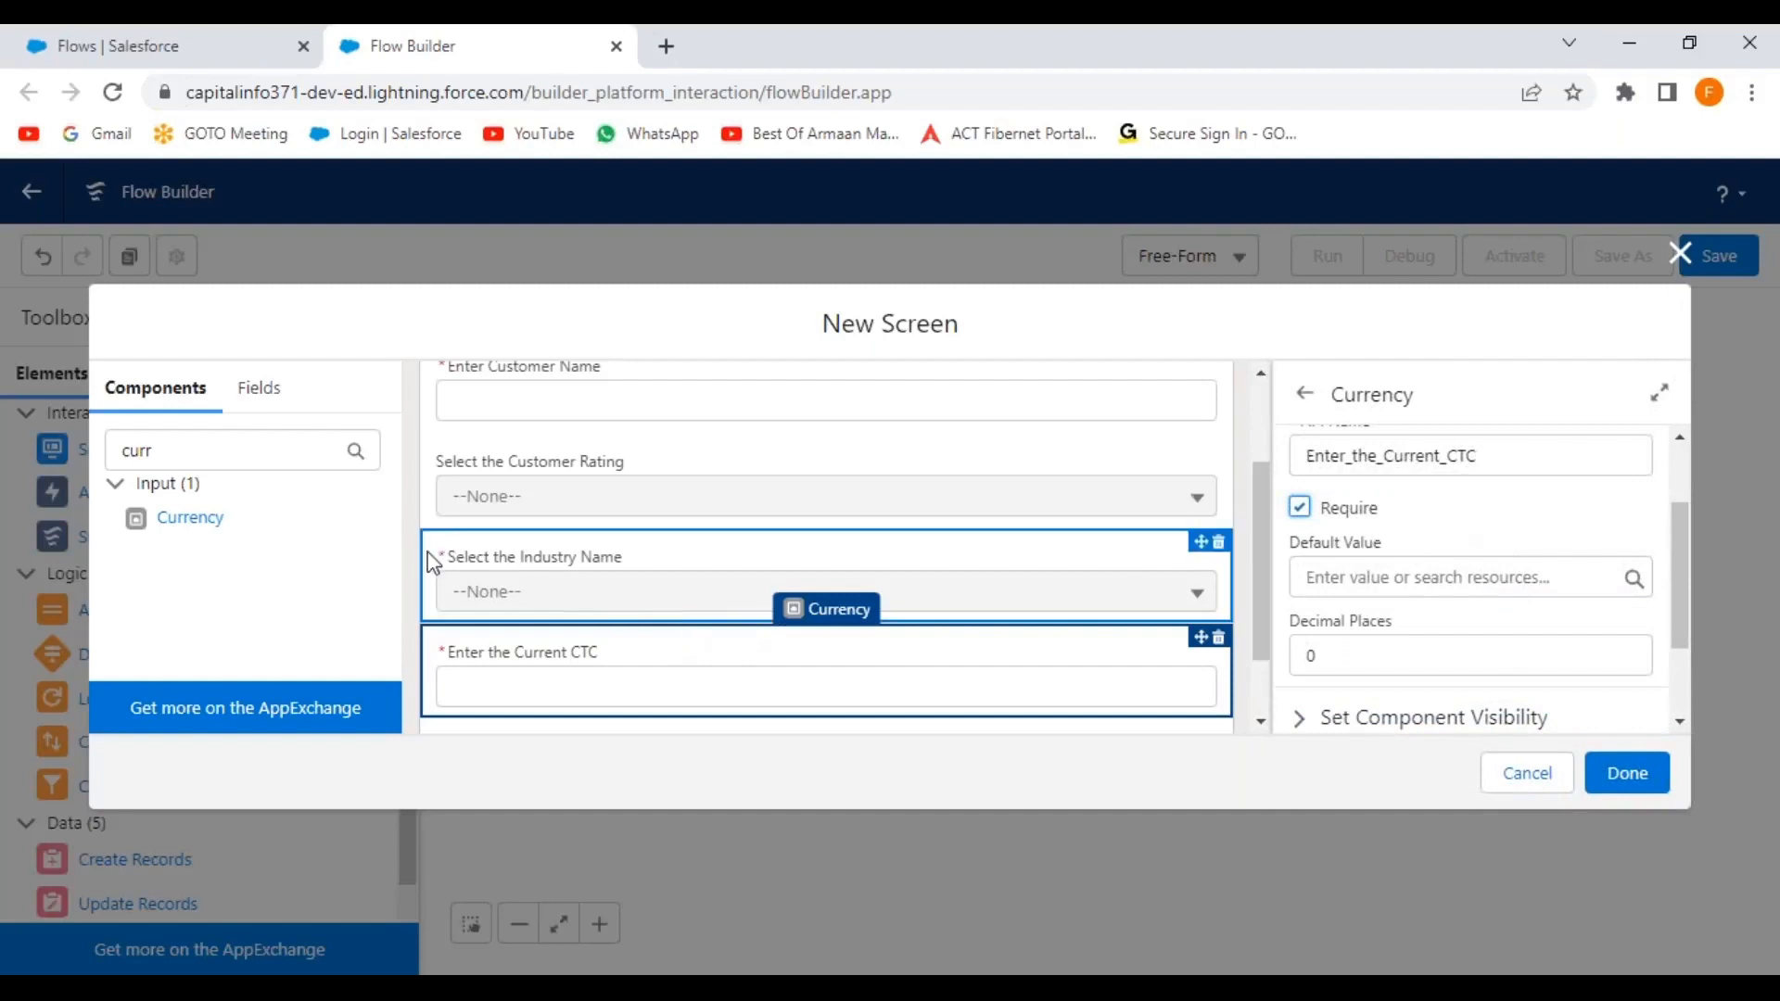
scroll(519, 577, down, 1)
drag(221, 448, 79, 454)
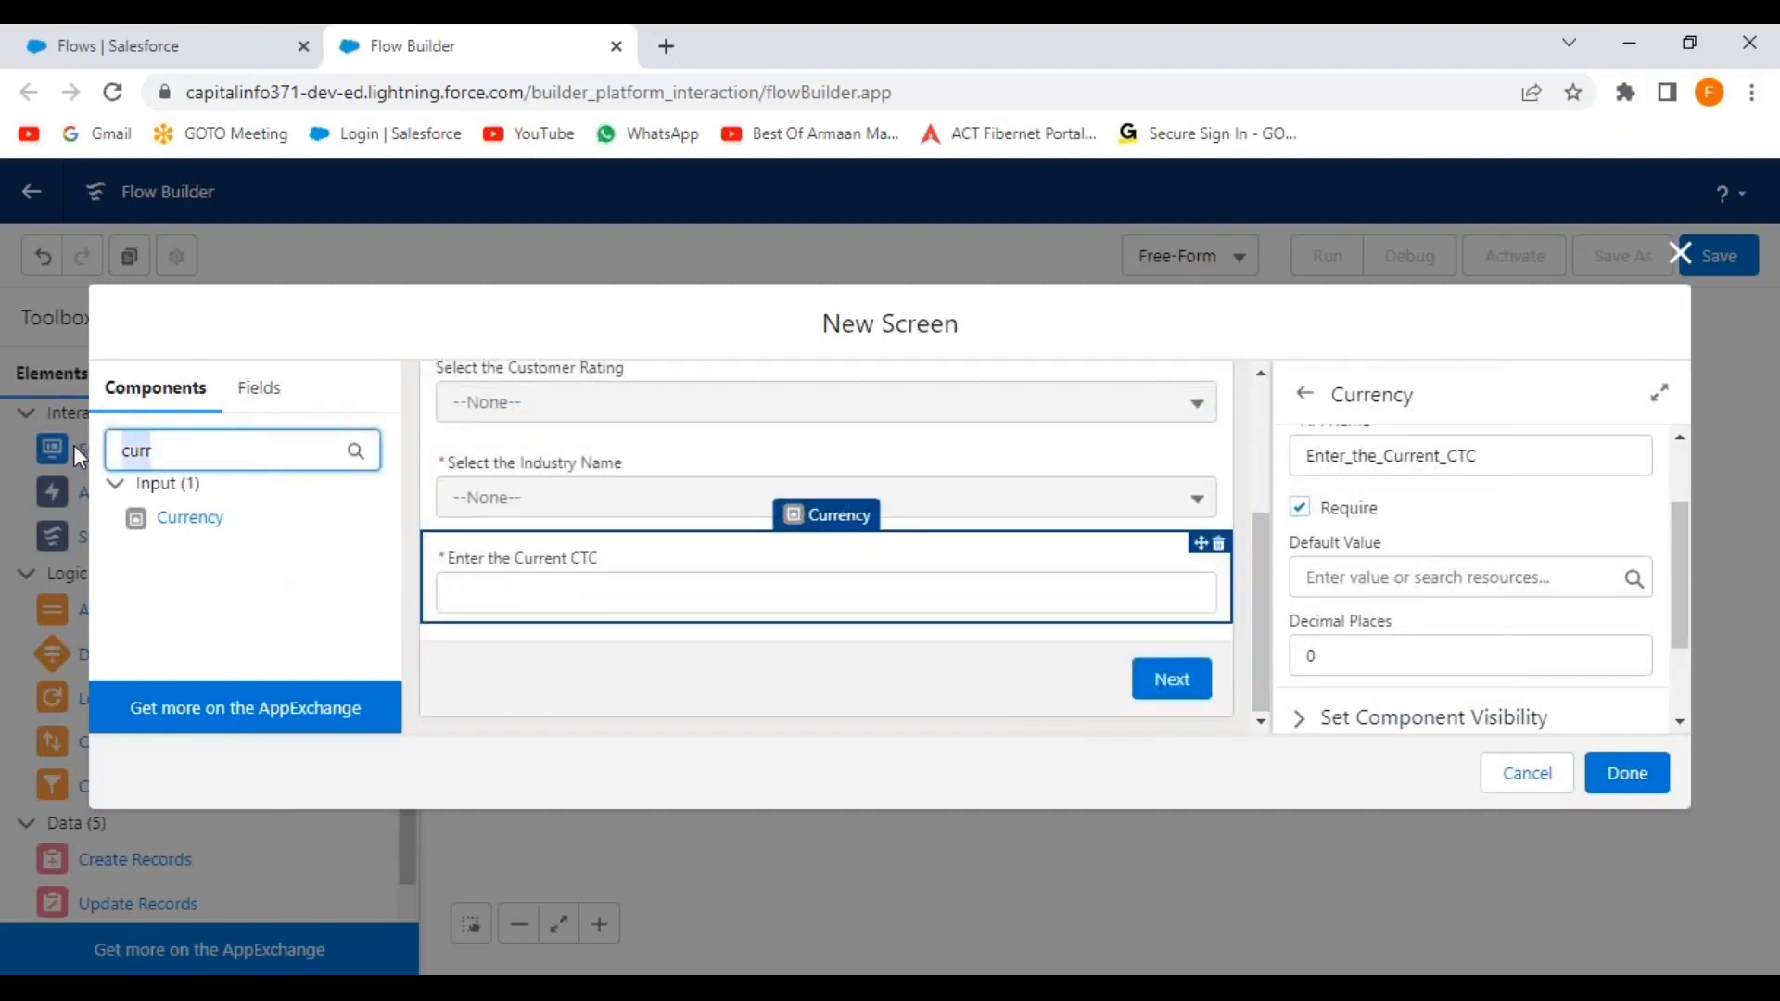
text(phon)
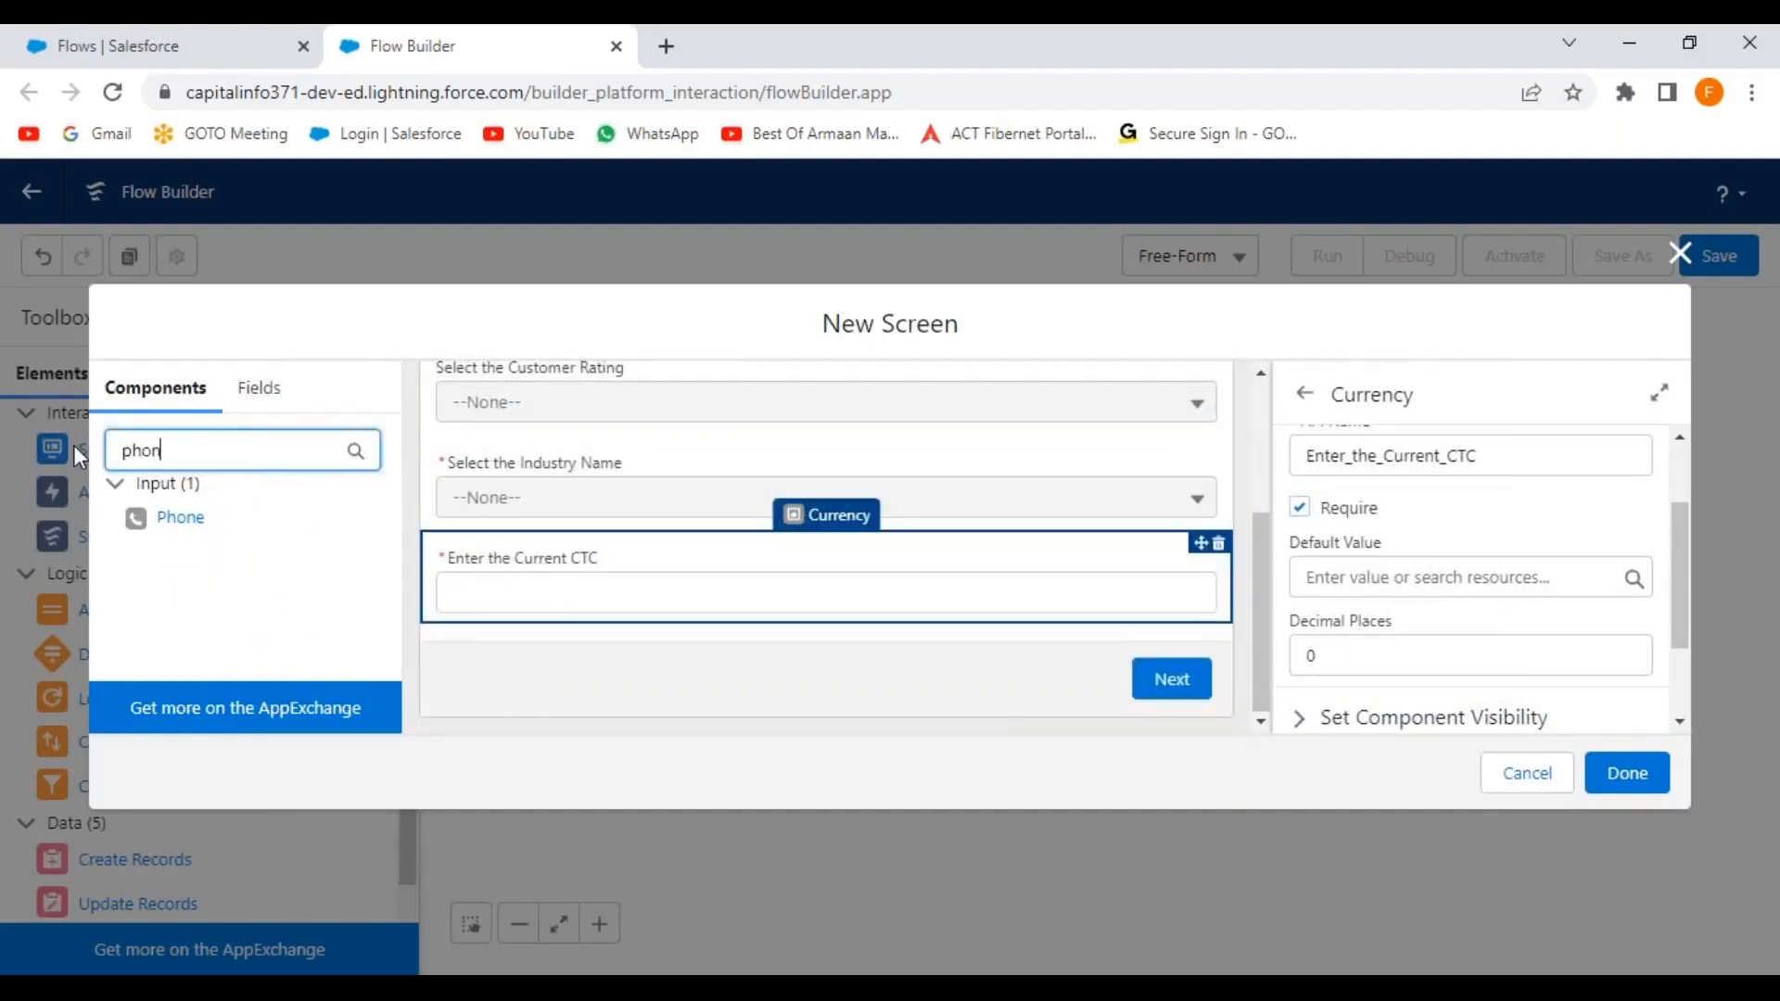
Add a Phone field below the CTC field with API name EnterContactNumber.
drag(141, 518, 855, 590)
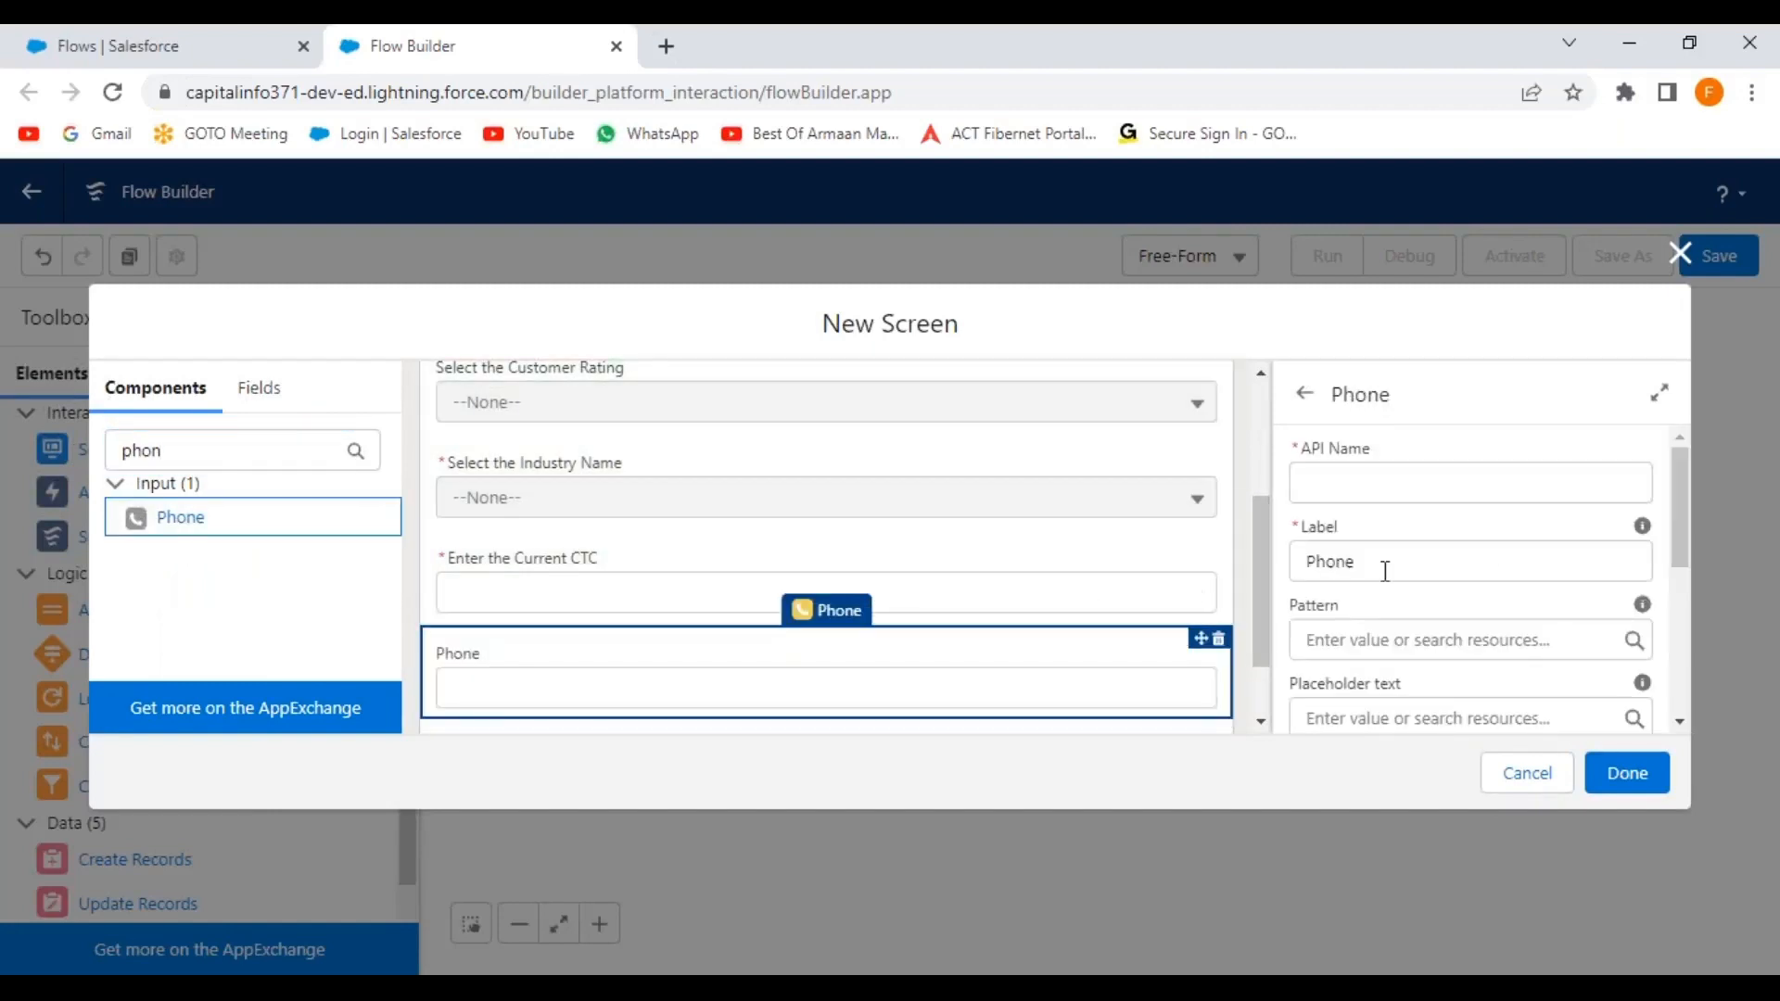
click(1349, 481)
text(EnterContact Number)
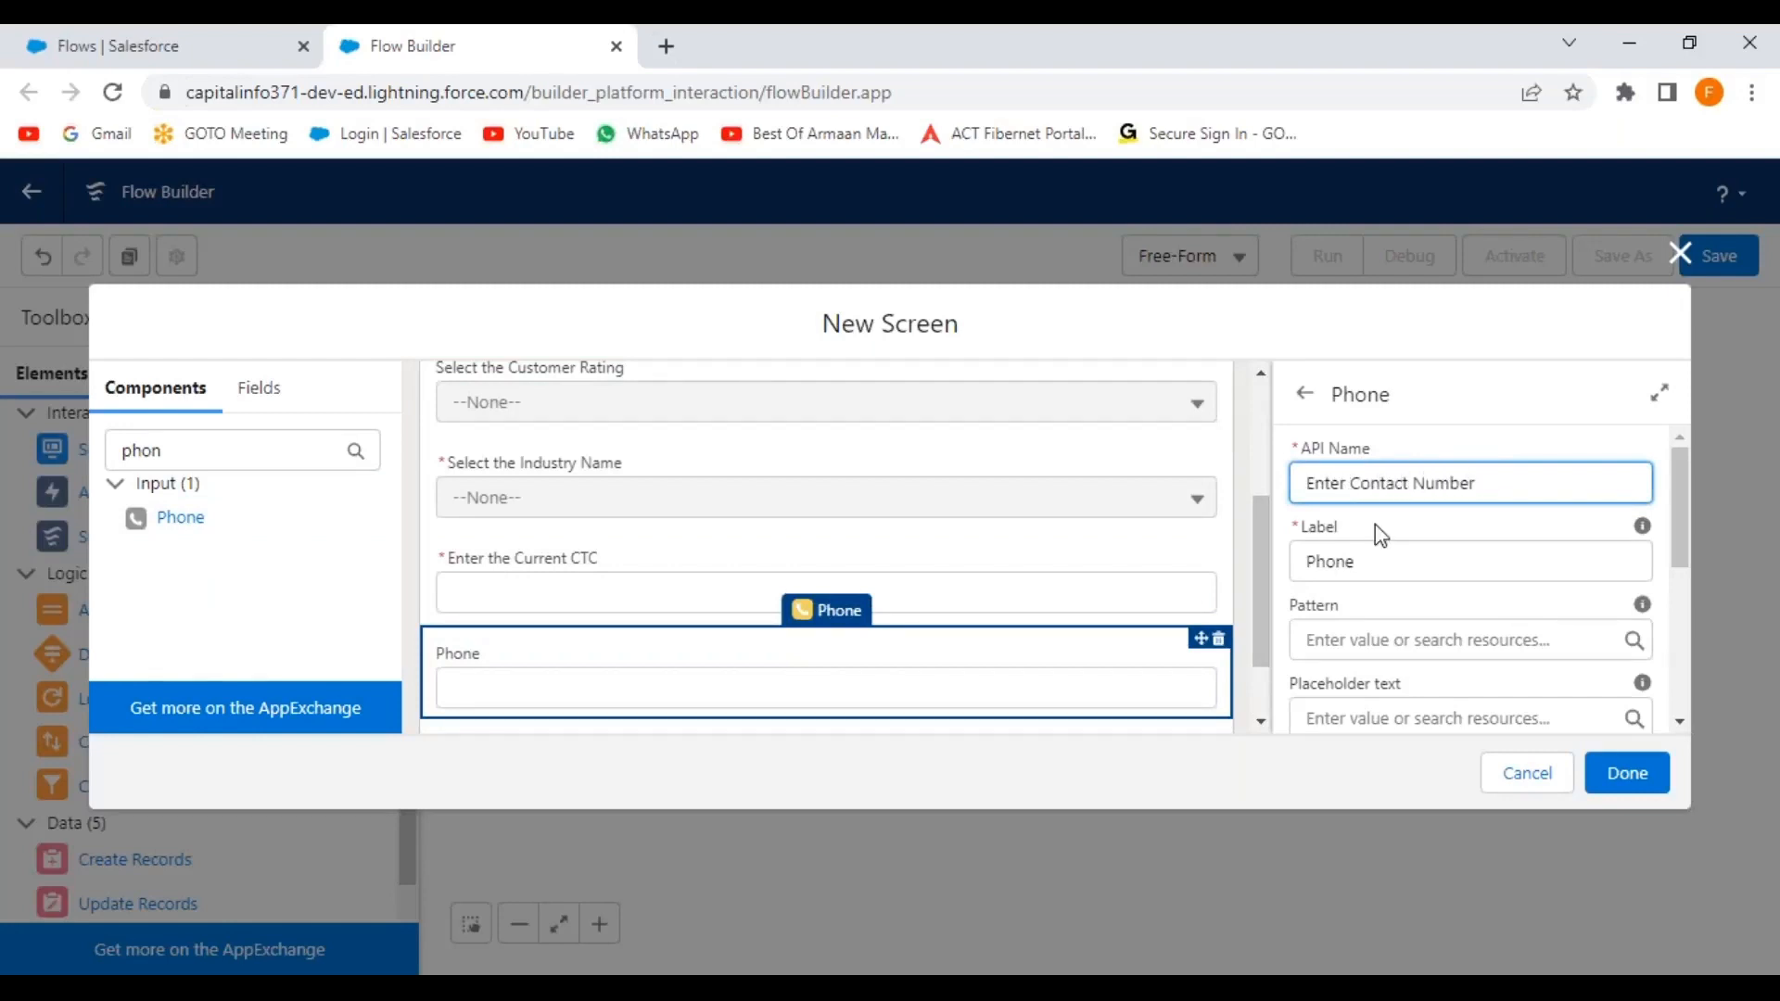
click(1382, 528)
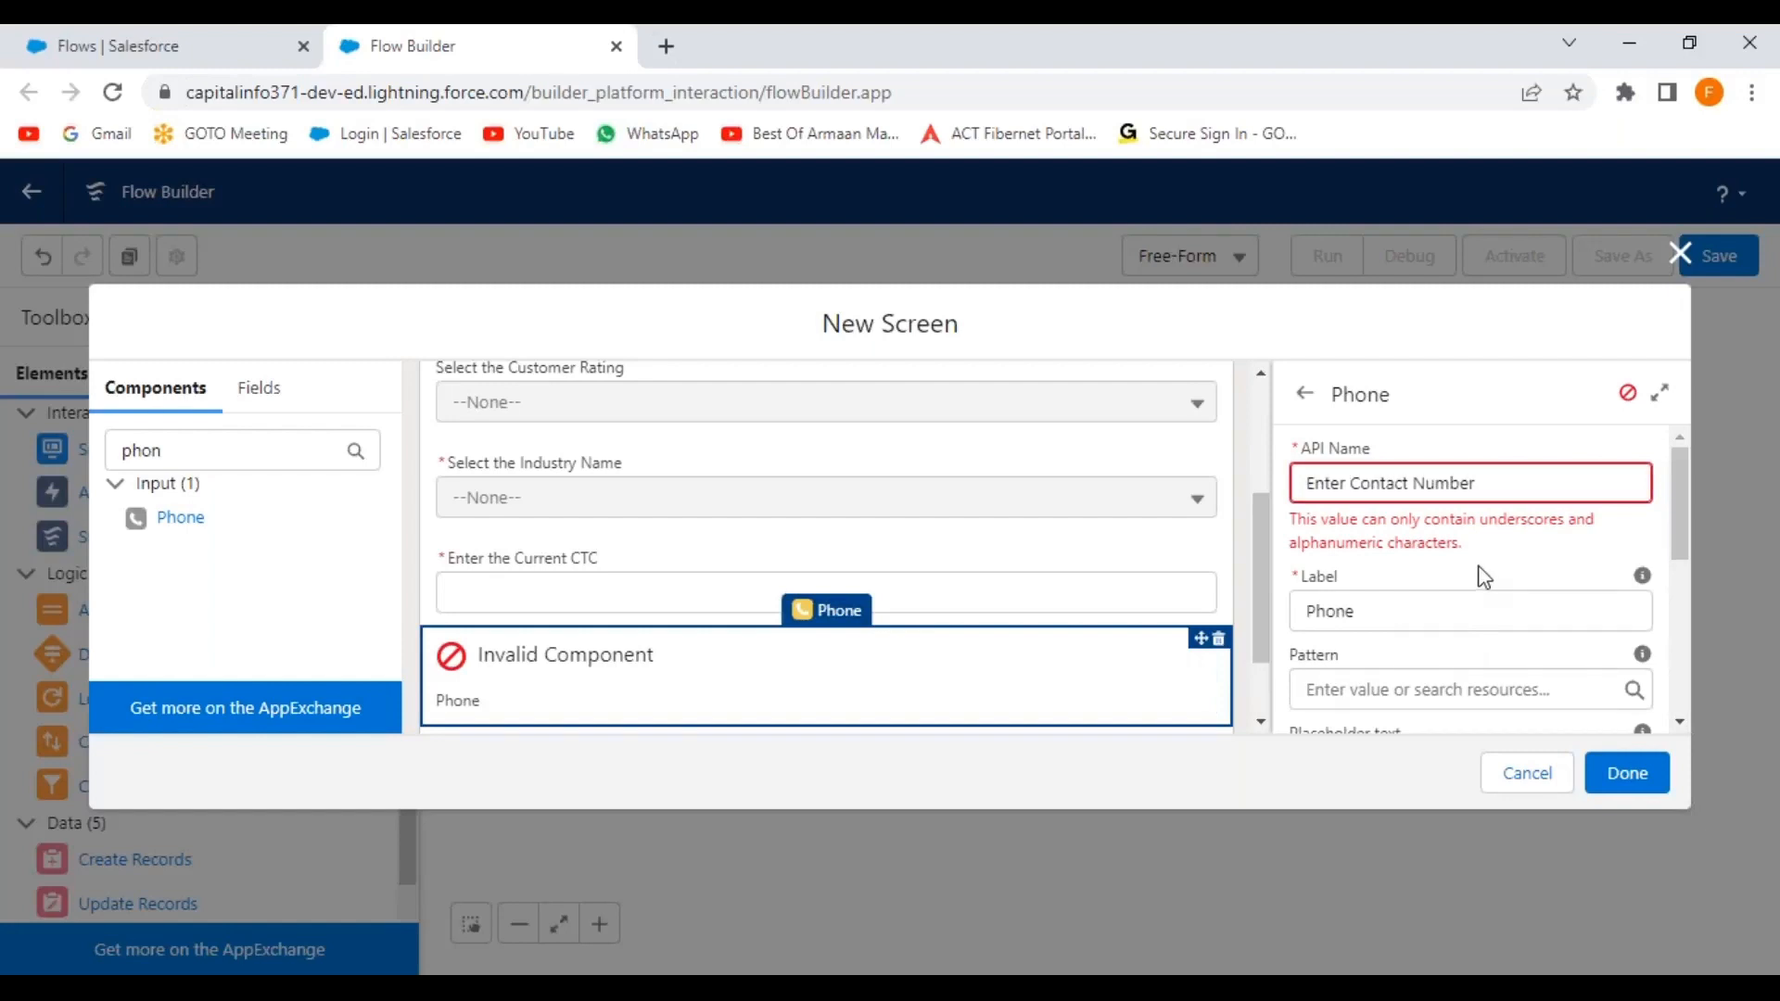
click(1352, 483)
key(BackSpace)
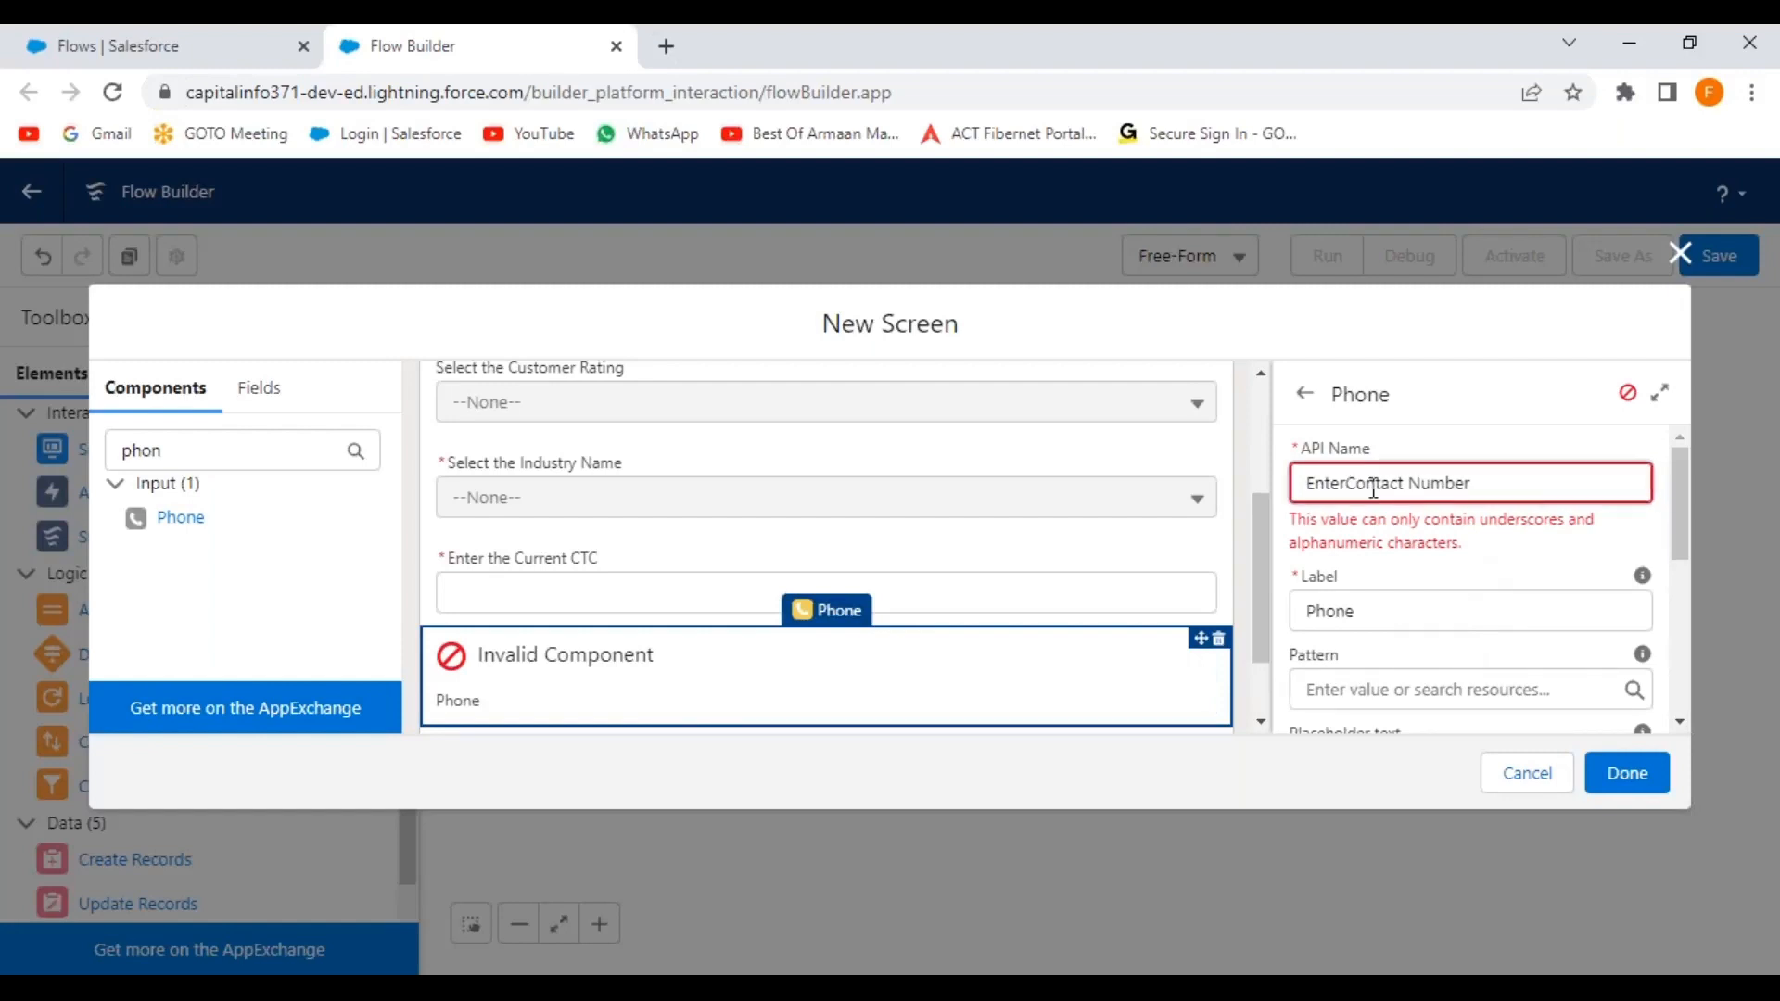
click(1414, 483)
key(BackSpace)
drag(1479, 482, 1303, 483)
key(ctrl+c)
Label the phone field 'Enter Contact Number'.
click(1370, 604)
key(ctrl+v)
click(1355, 563)
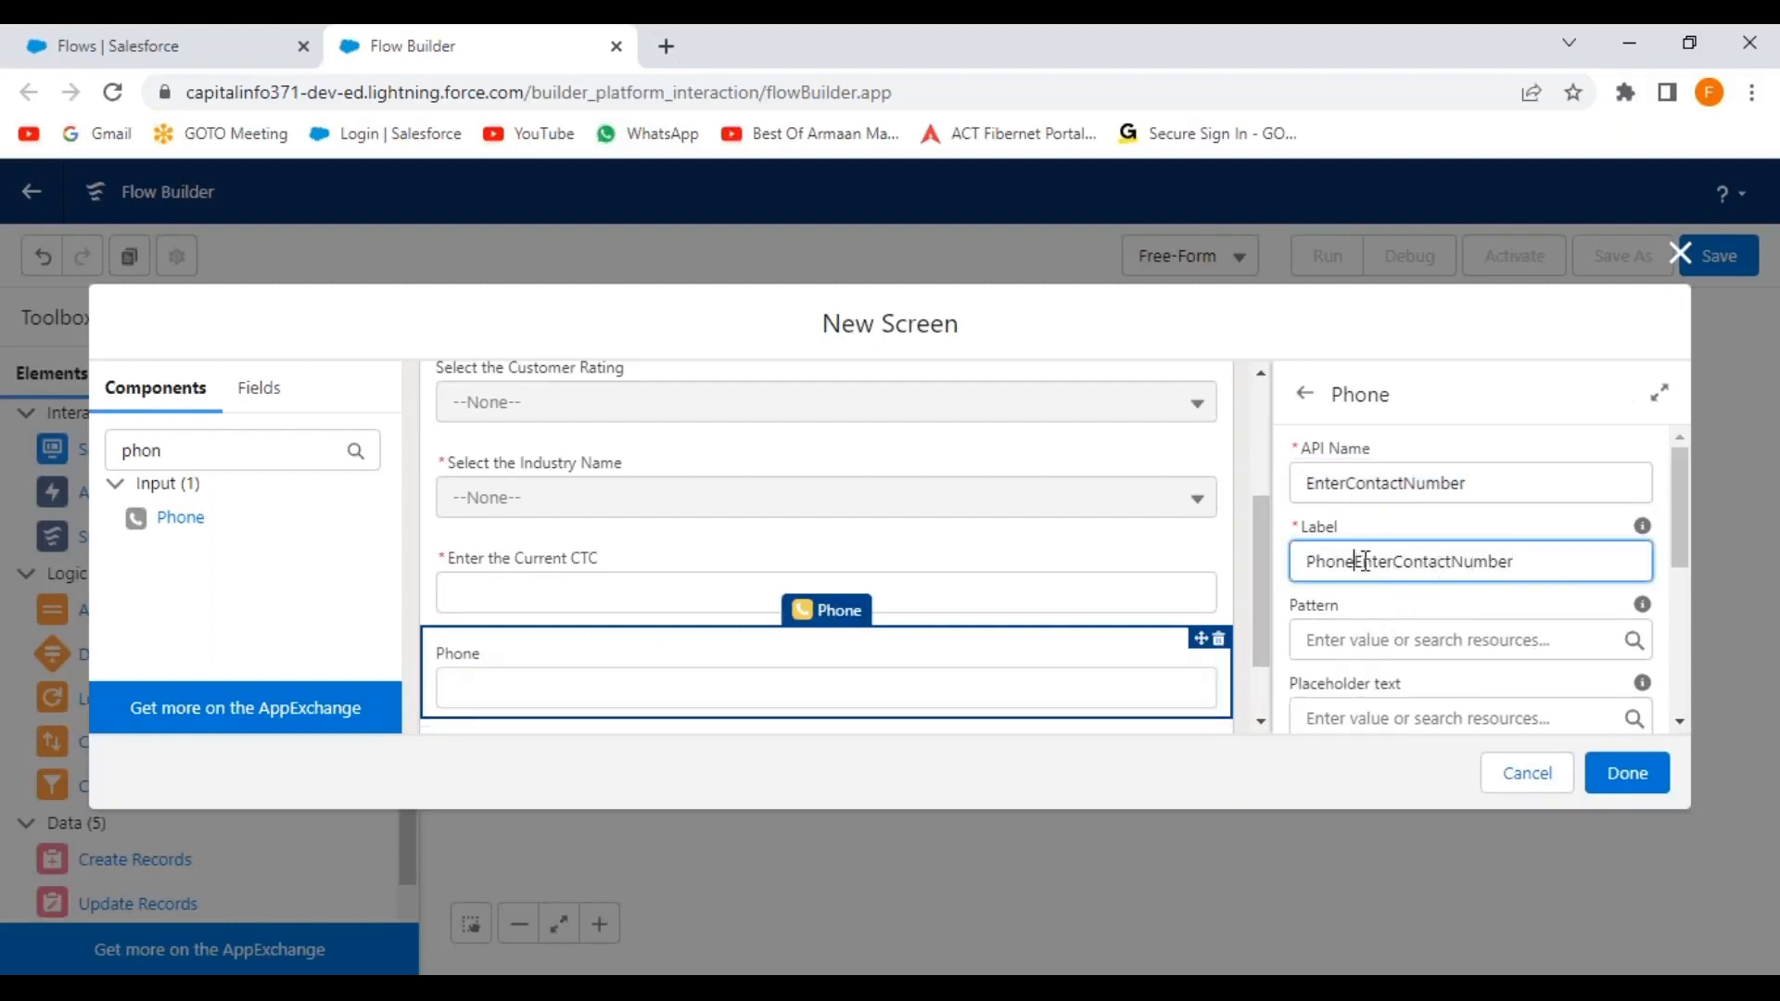
key(BackSpace)
key(BackSpace)
key(BackSpace)
key(BackSpace)
key(BackSpace)
click(1350, 562)
text(.)
click(1410, 562)
key(BackSpace)
click(1354, 563)
key(BackSpace)
click(1480, 614)
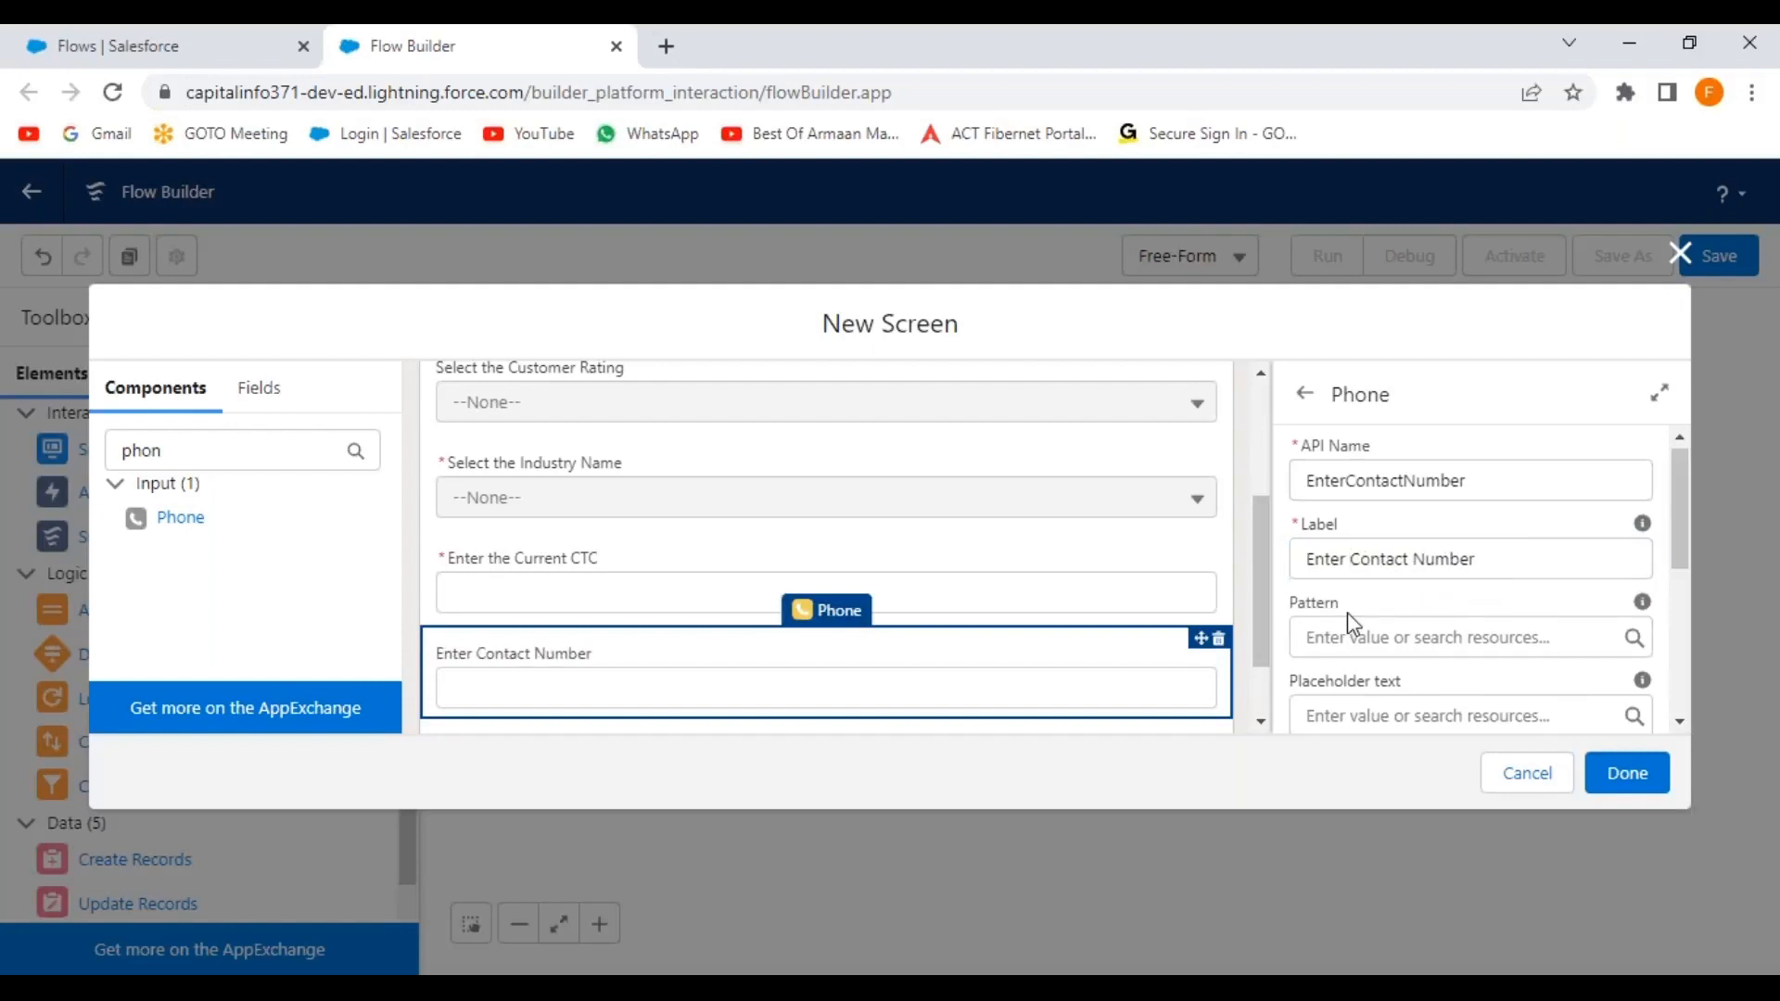
Give the phone field placeholder 'Phone Number' and set Required to True.
scroll(1348, 612, down, 1)
click(1353, 589)
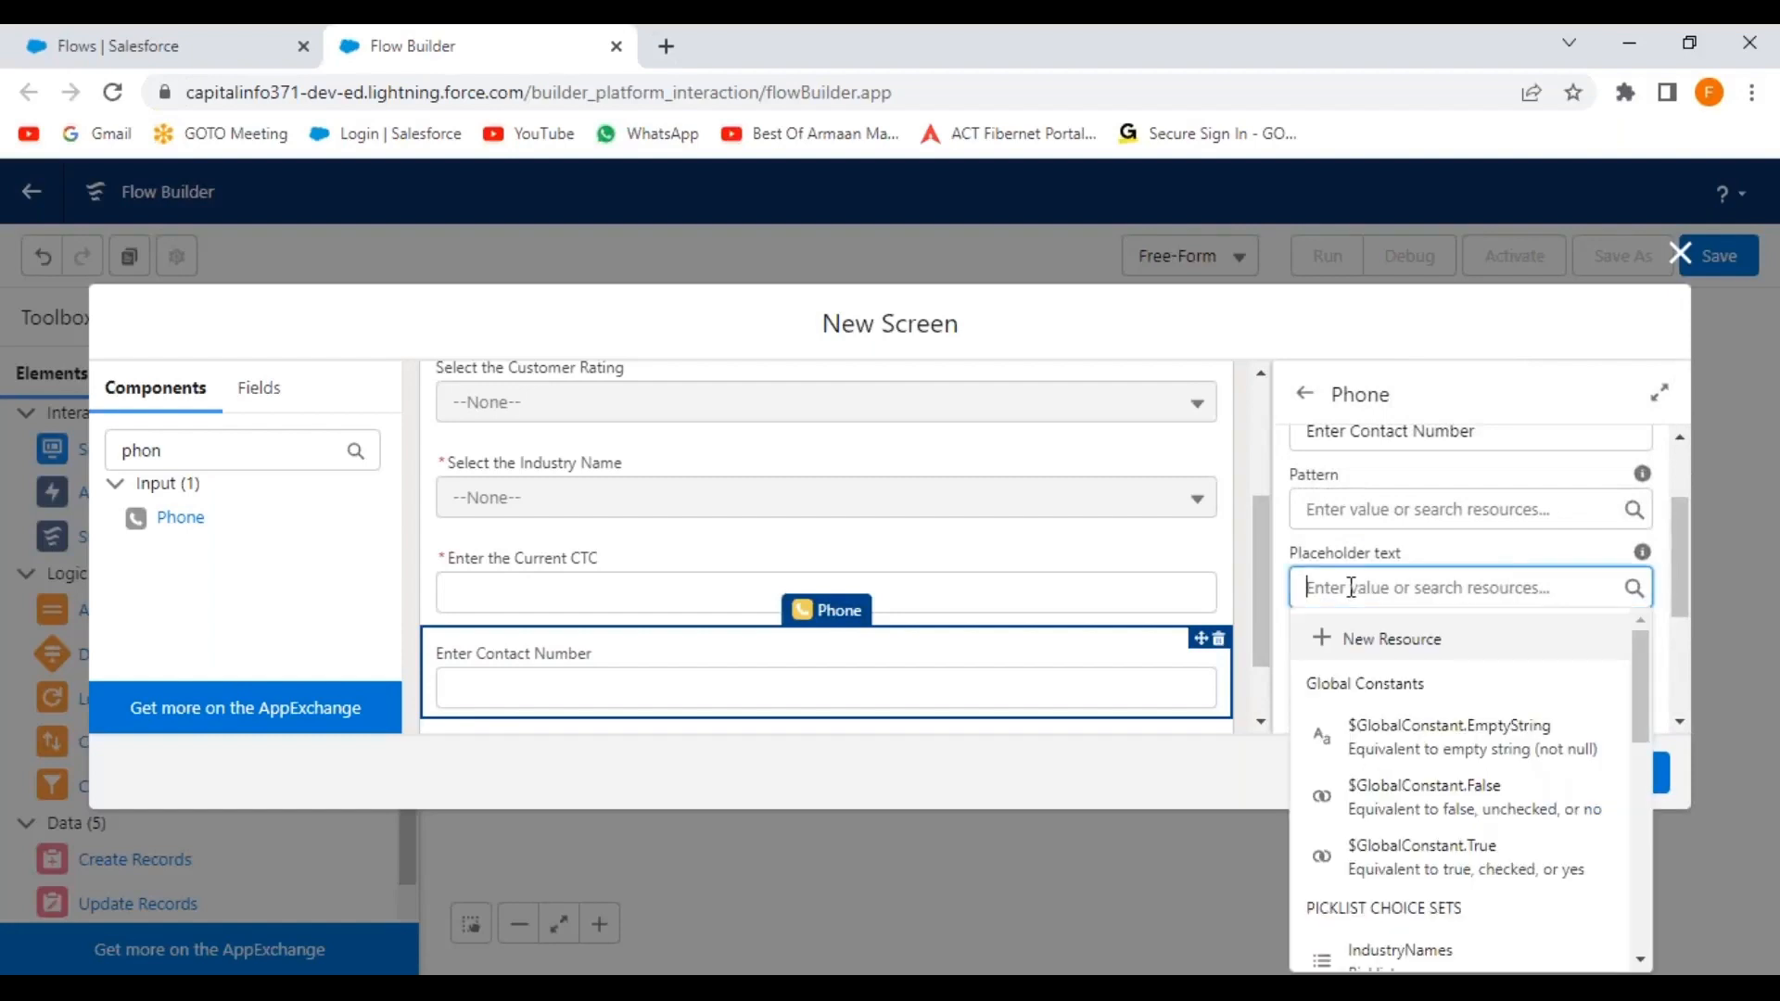
text(Phone Number)
click(1428, 631)
scroll(1418, 636, down, 3)
click(1392, 516)
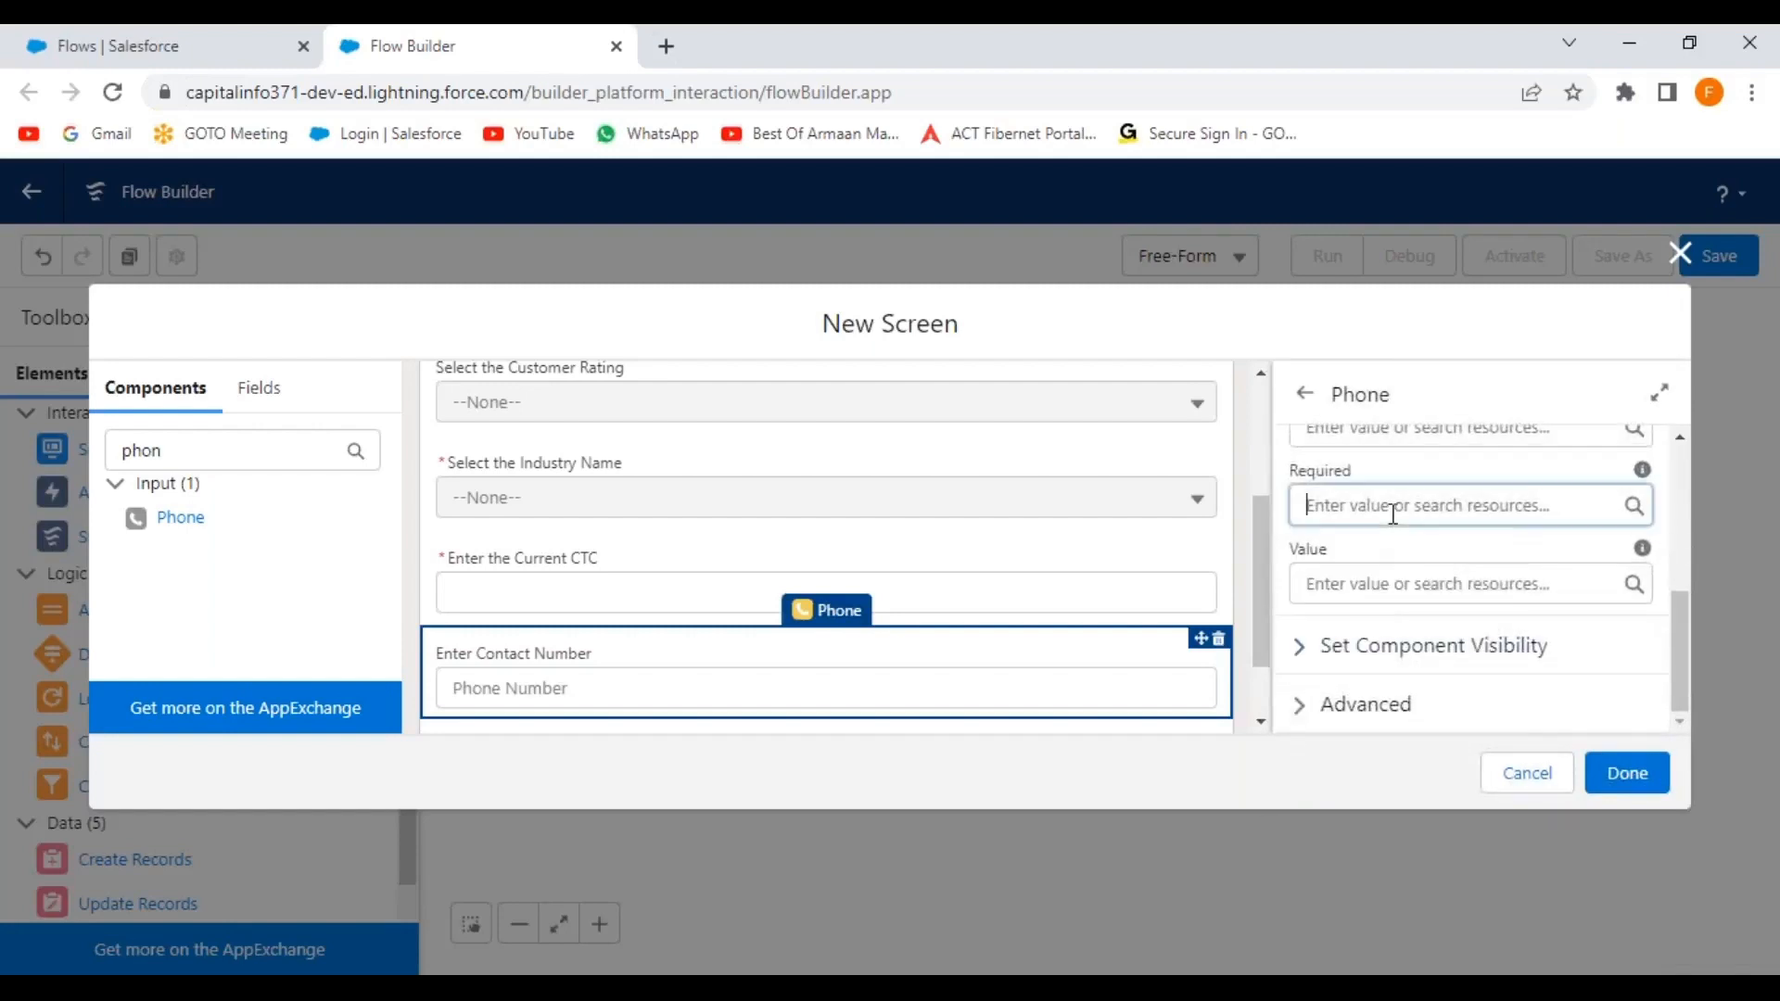
click(1470, 723)
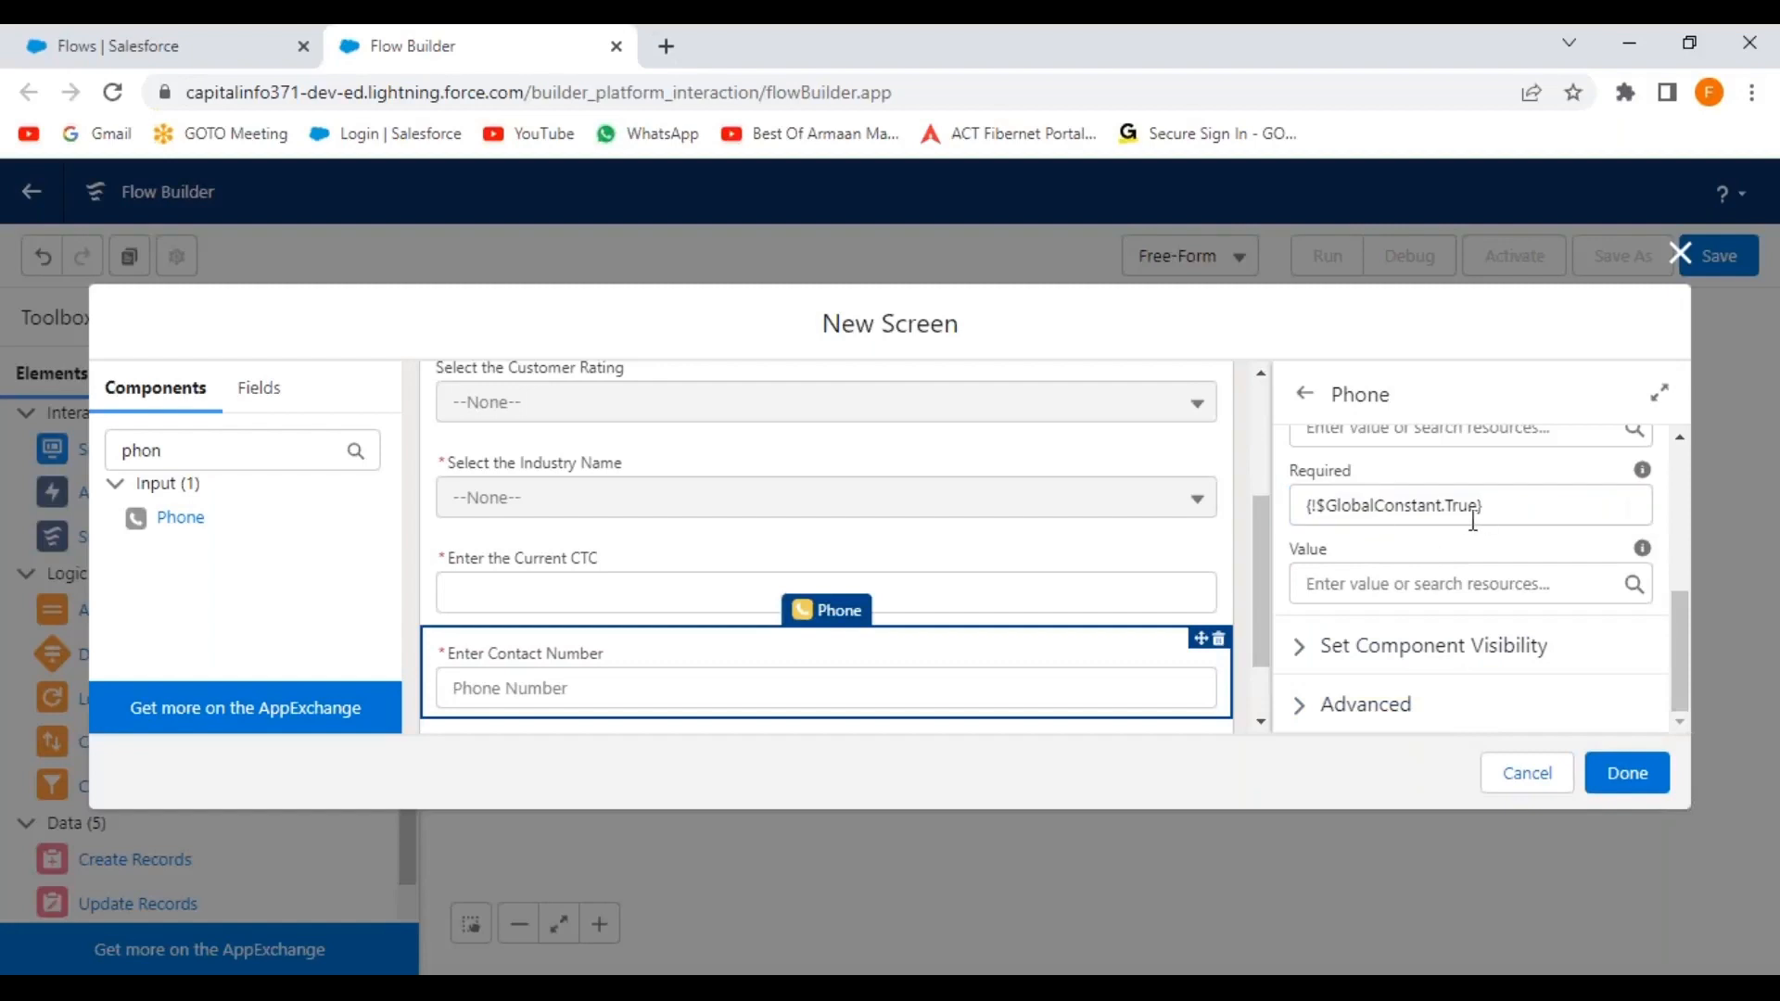
scroll(1266, 575, down, 1)
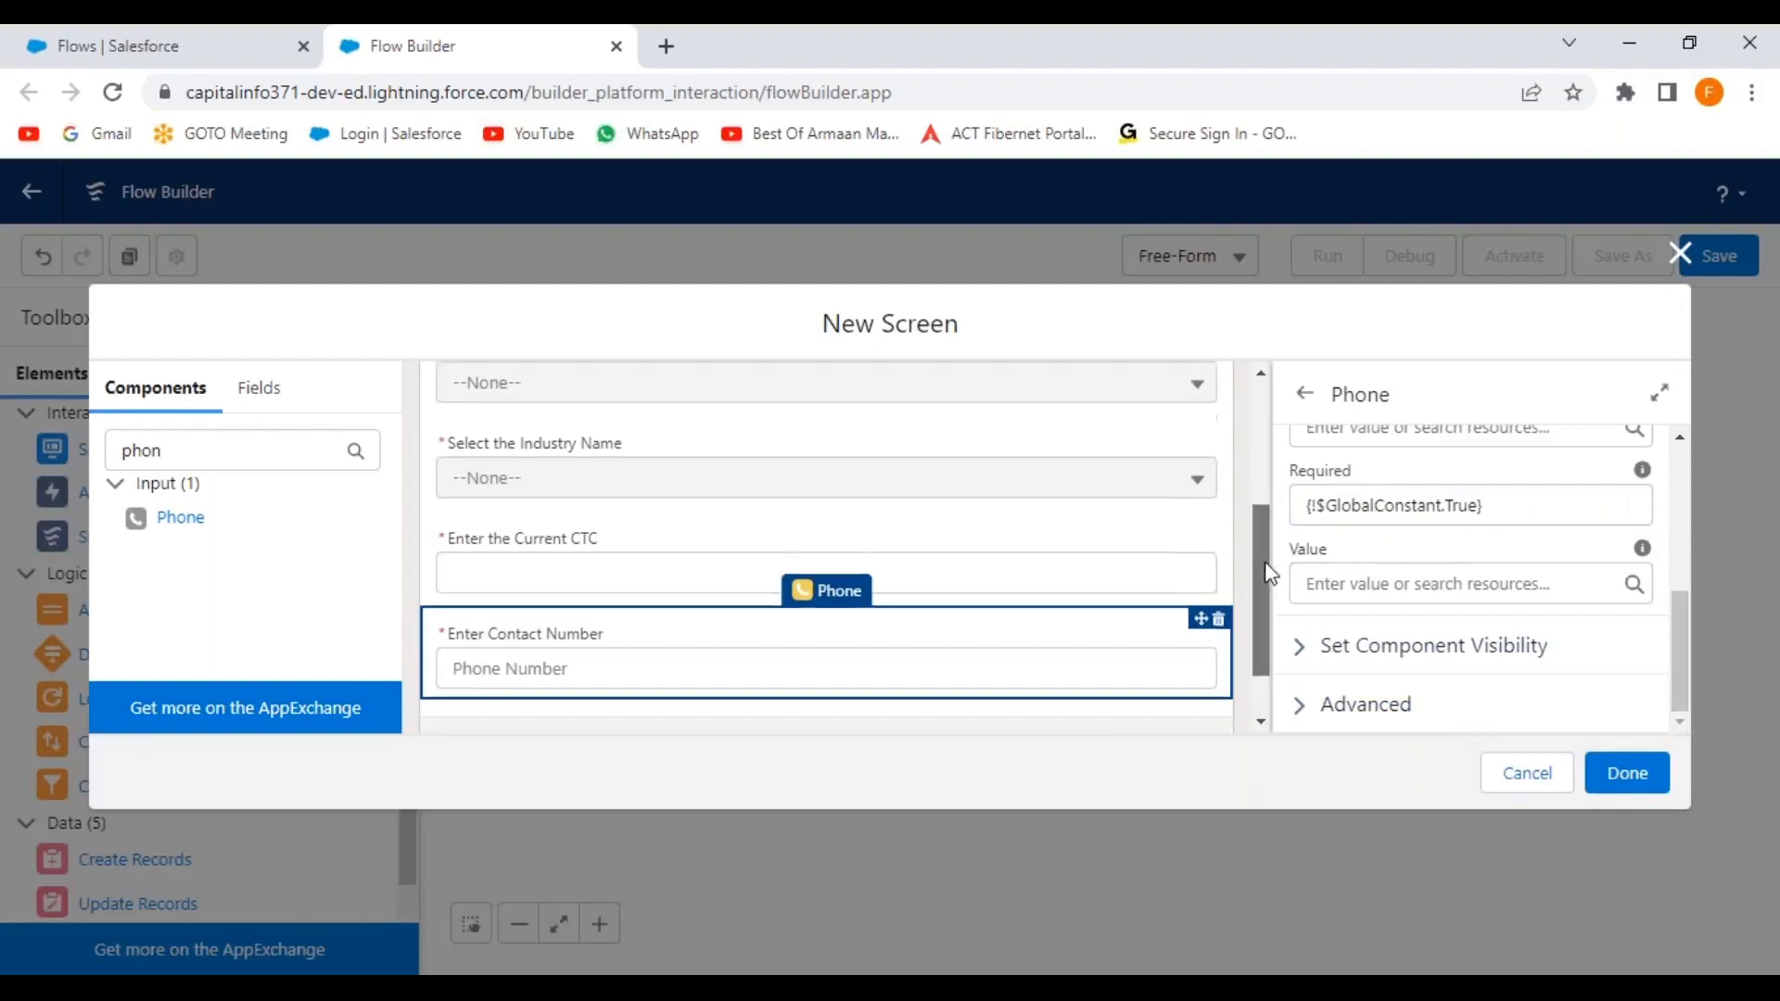
Add another Phone field labelled 'Enter Fax Number' with API name EnterFaxNumber.
drag(178, 517, 860, 594)
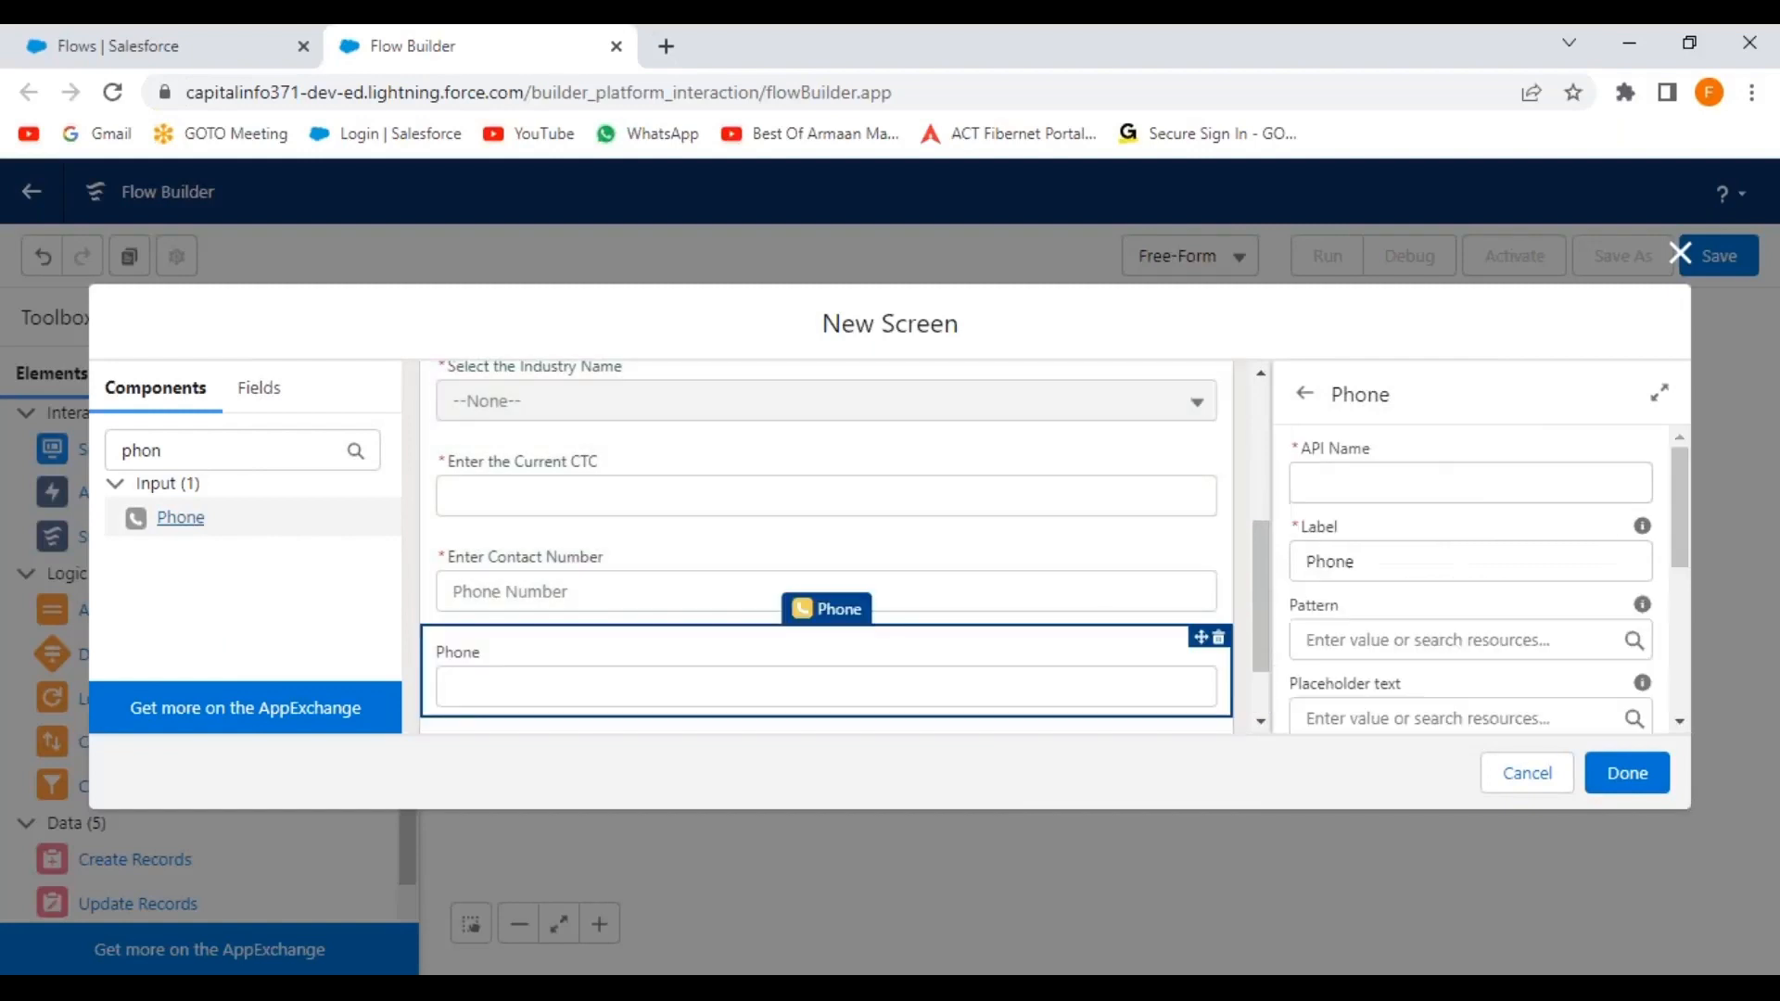
click(1326, 482)
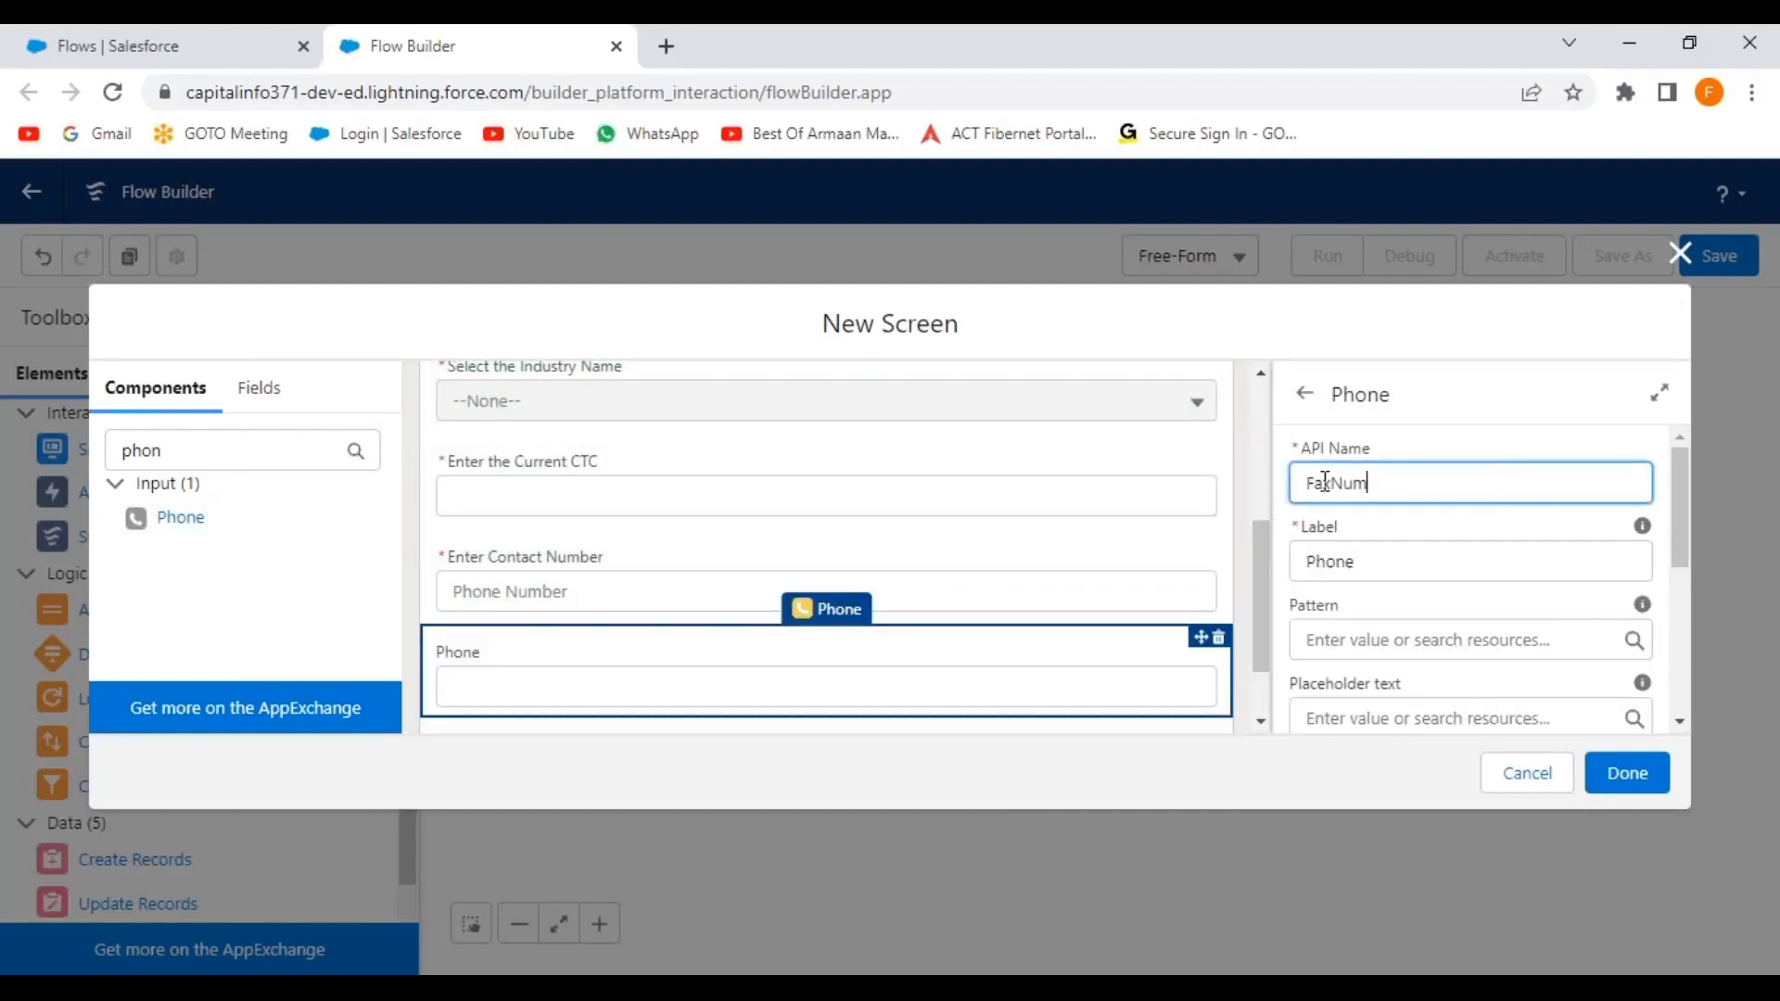
text(Enter)
key(Tab)
text(Enter F)
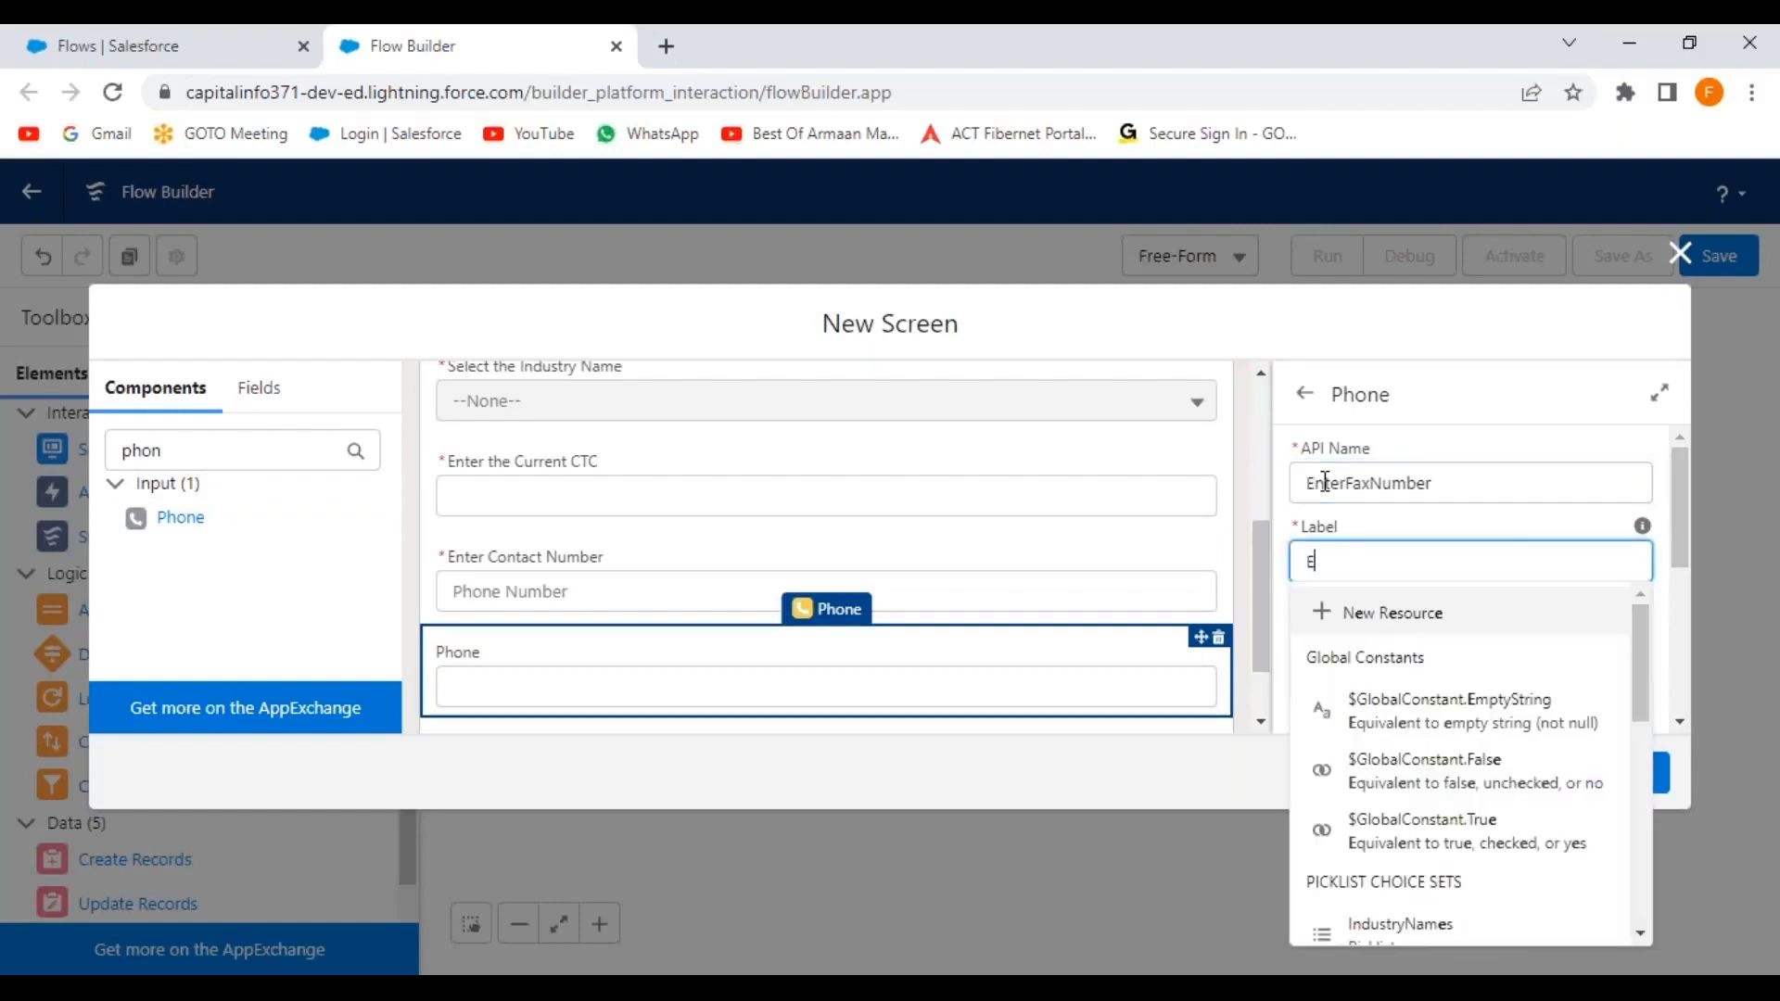
text(ax Number)
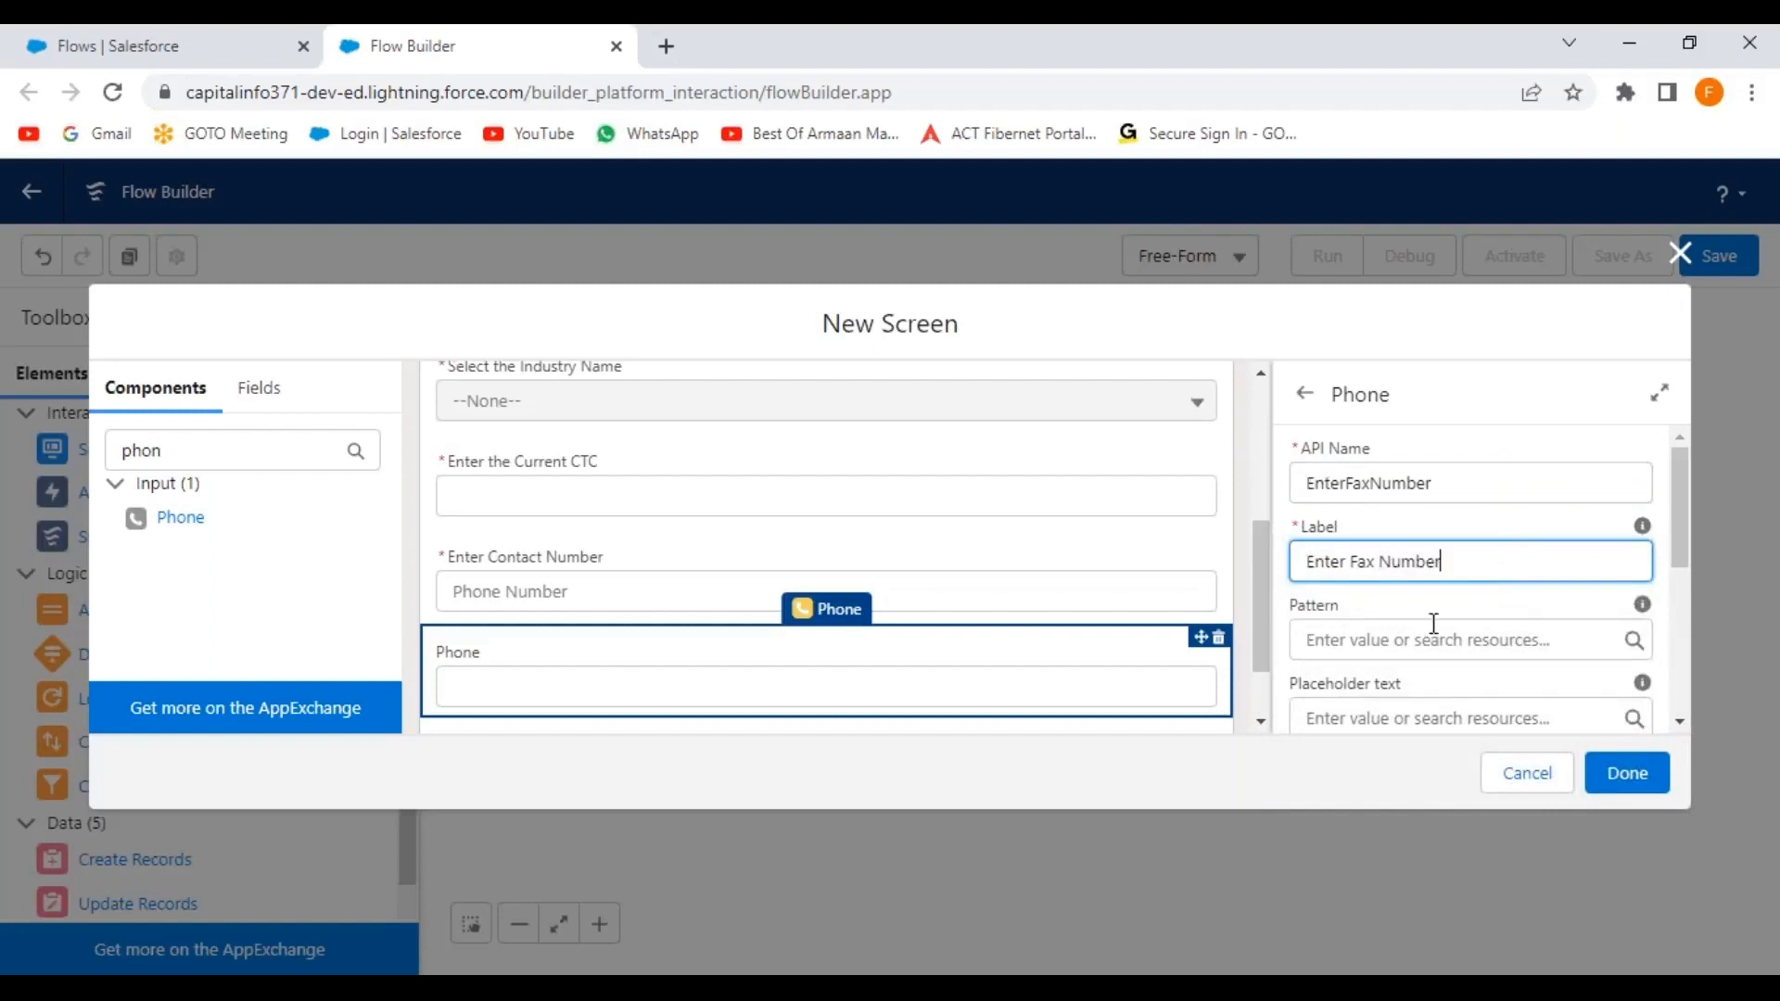
click(1455, 603)
Set the fax field's placeholder to 'Fax Number' and finish the New Customer Record screen.
scroll(1465, 606, down, 1)
scroll(1471, 607, down, 2)
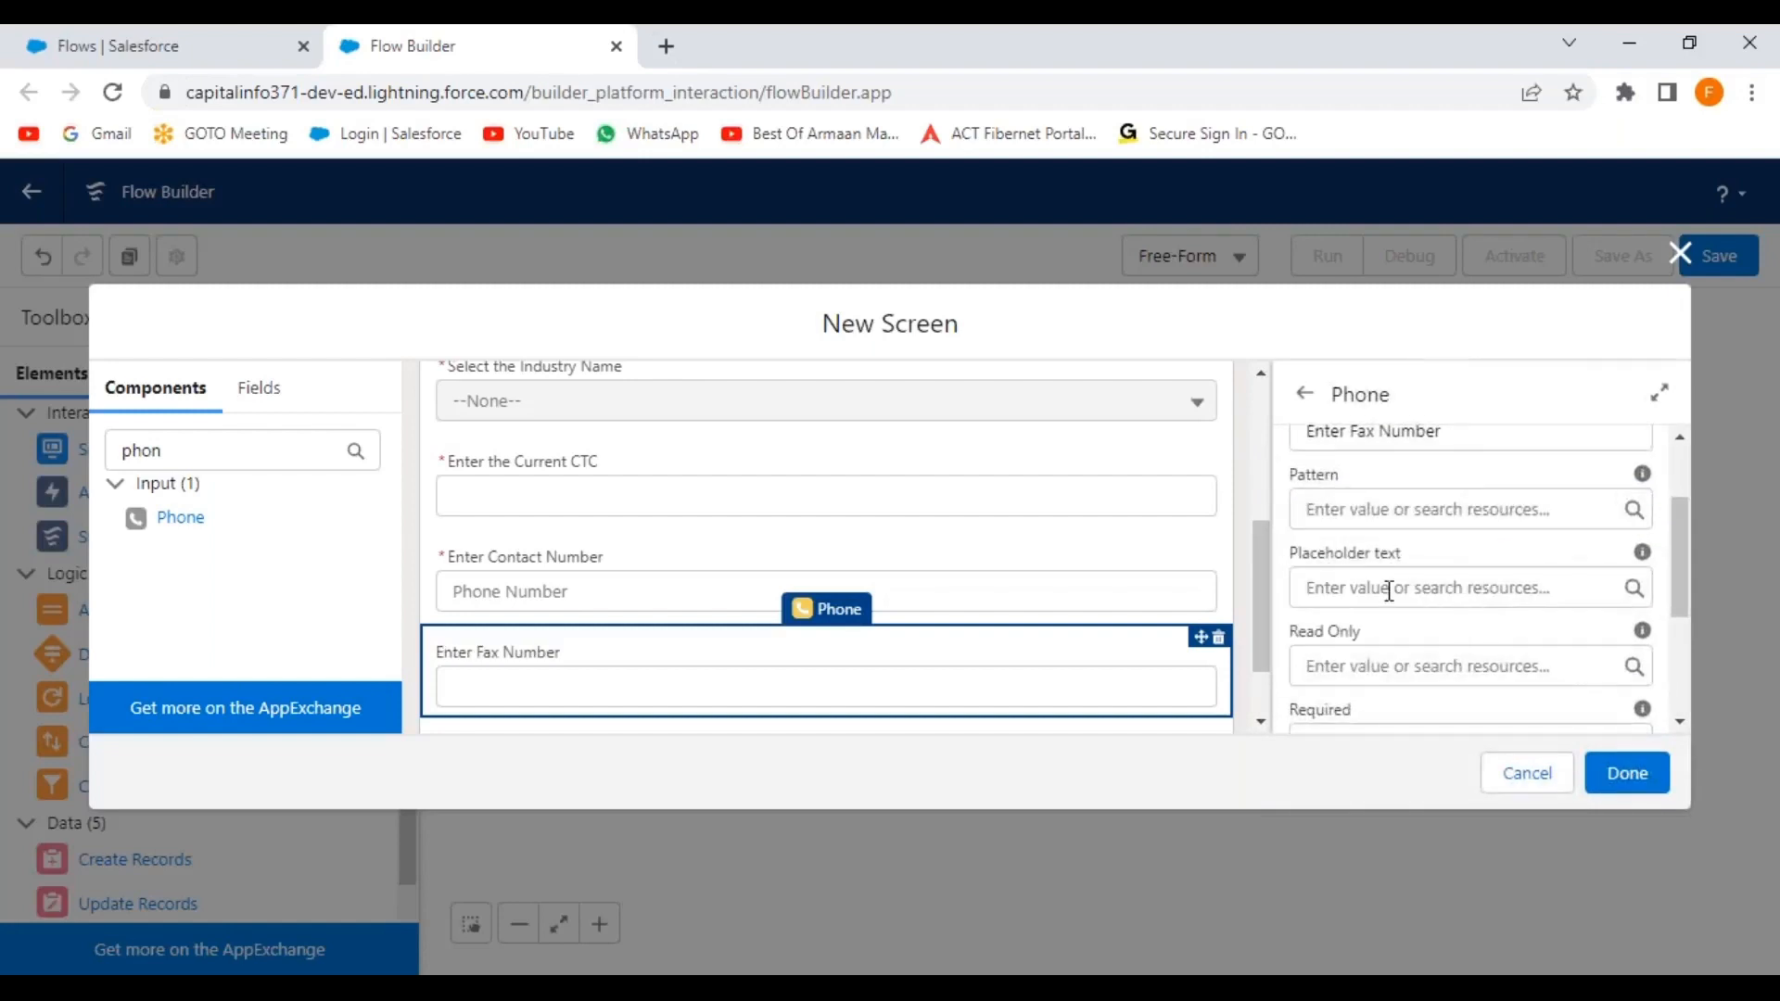
click(1376, 588)
text(Fax Number)
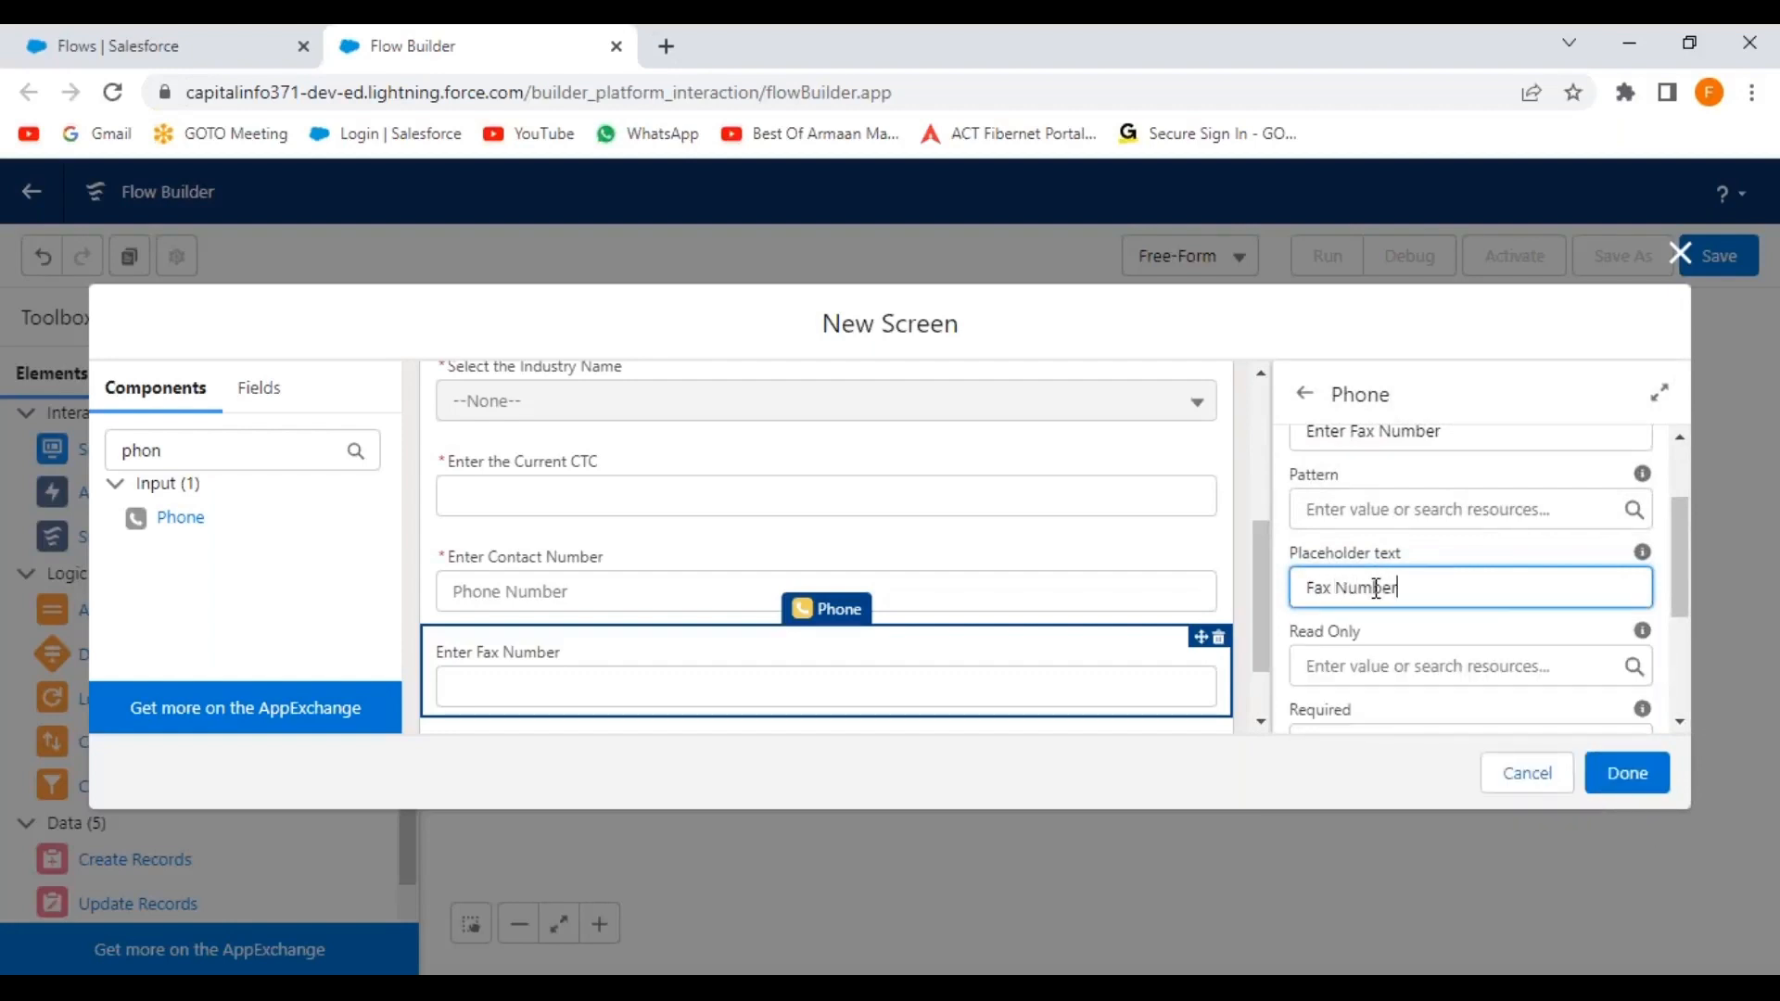
click(1508, 562)
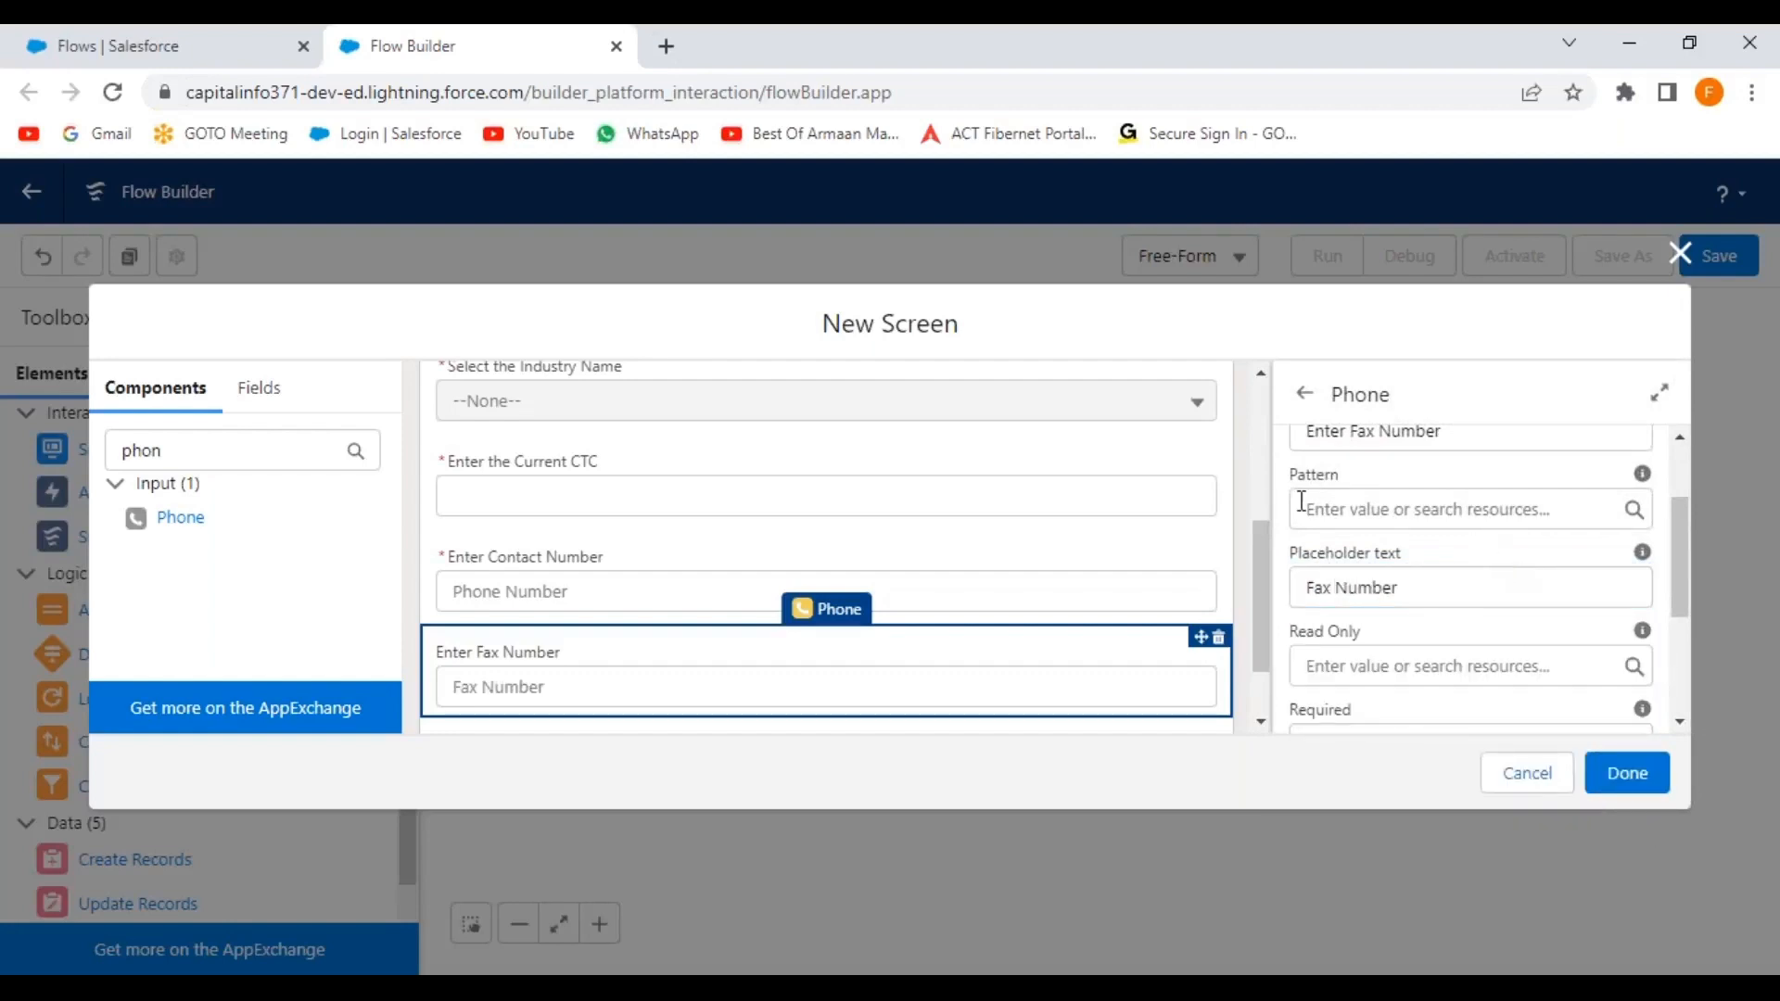
scroll(1262, 553, down, 1)
drag(1269, 562, 1260, 430)
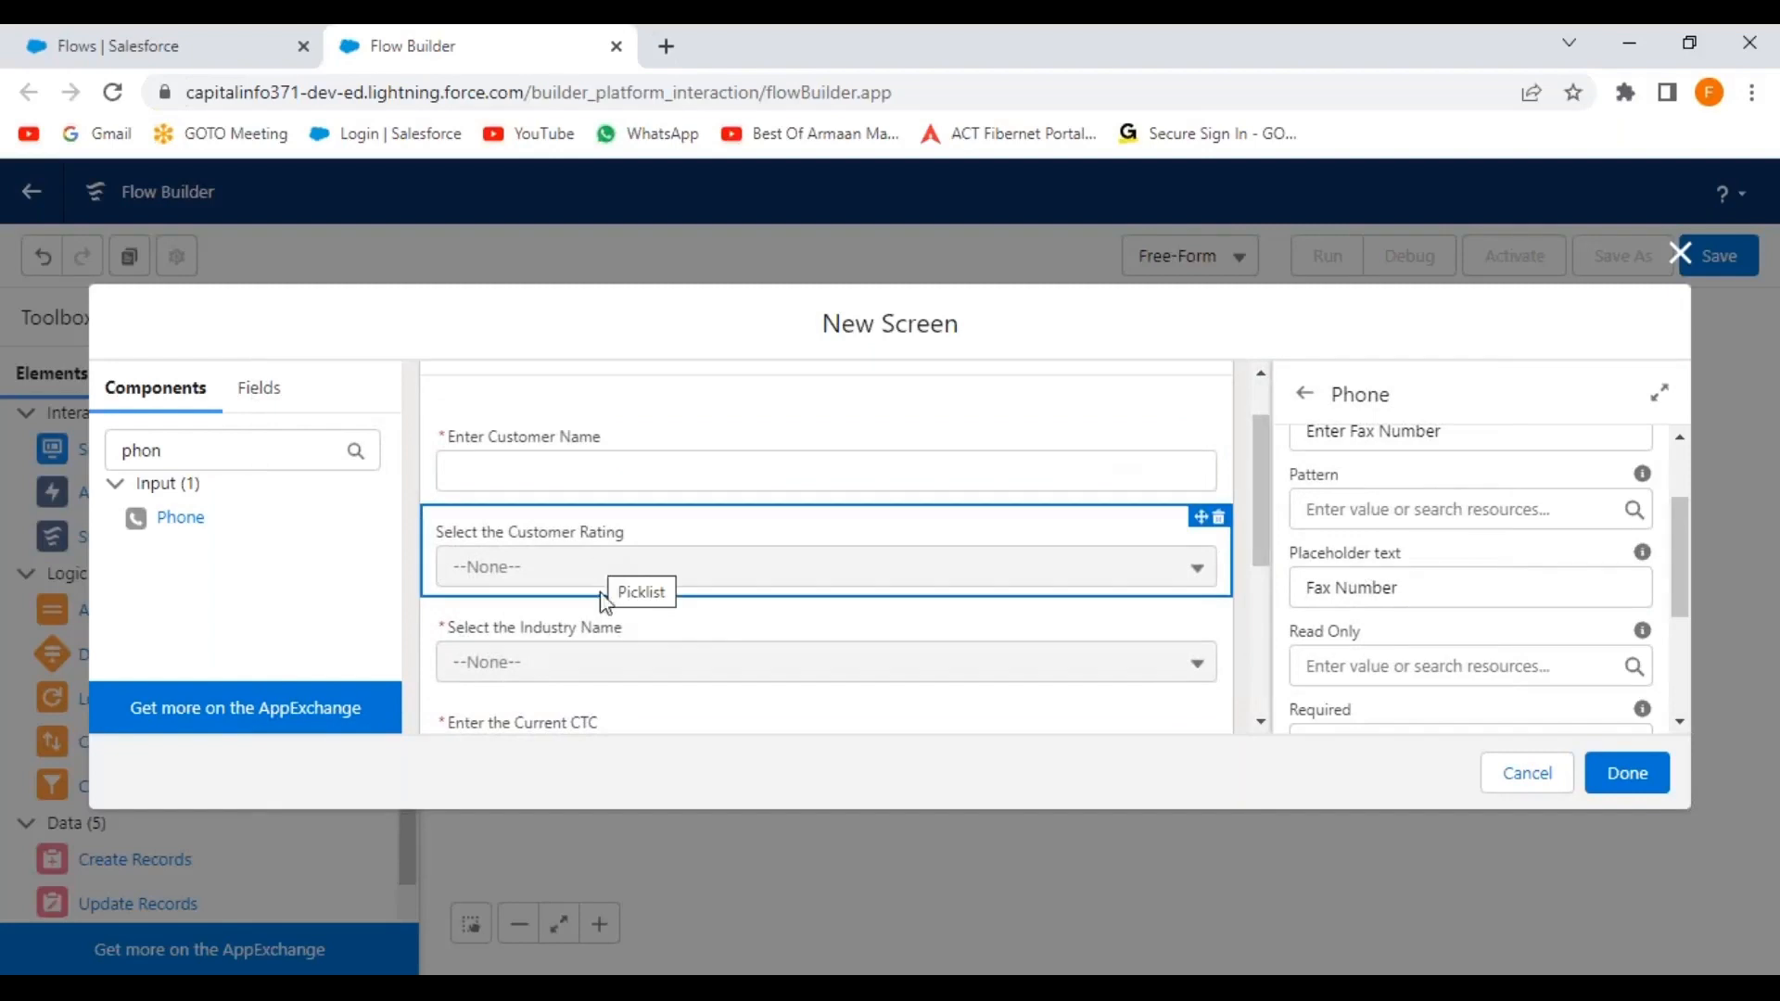
scroll(639, 669, down, 2)
scroll(649, 649, down, 2)
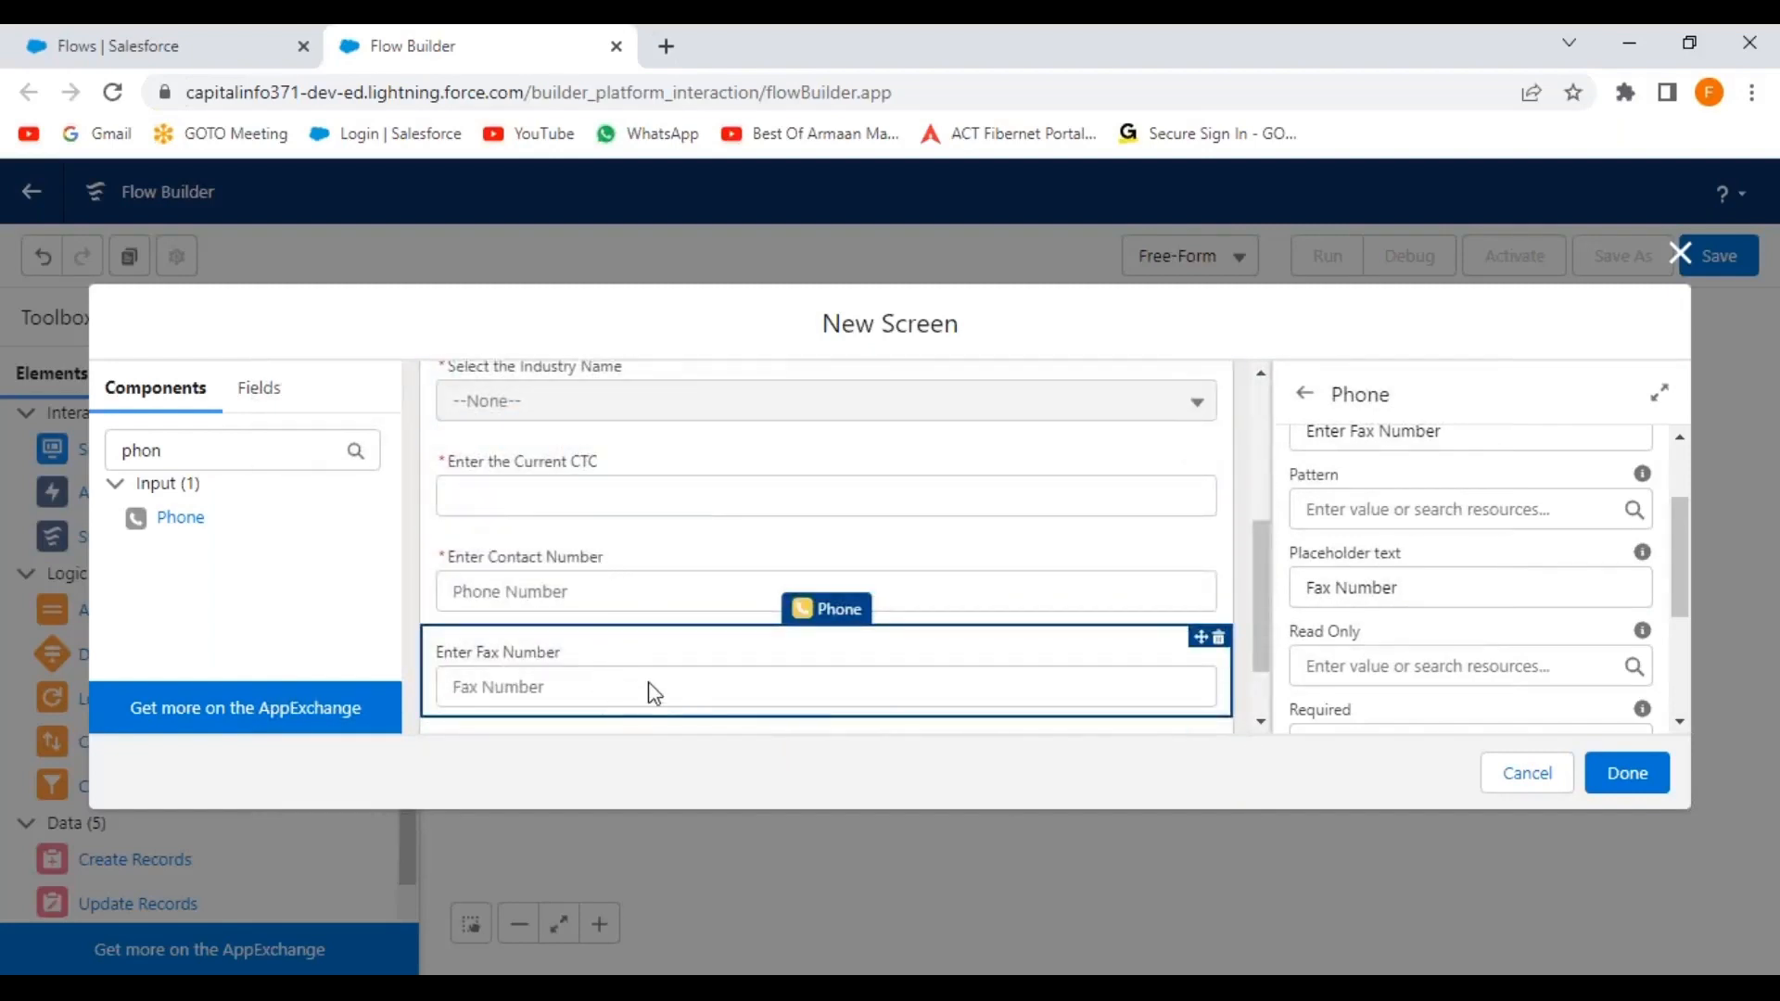
scroll(636, 691, down, 1)
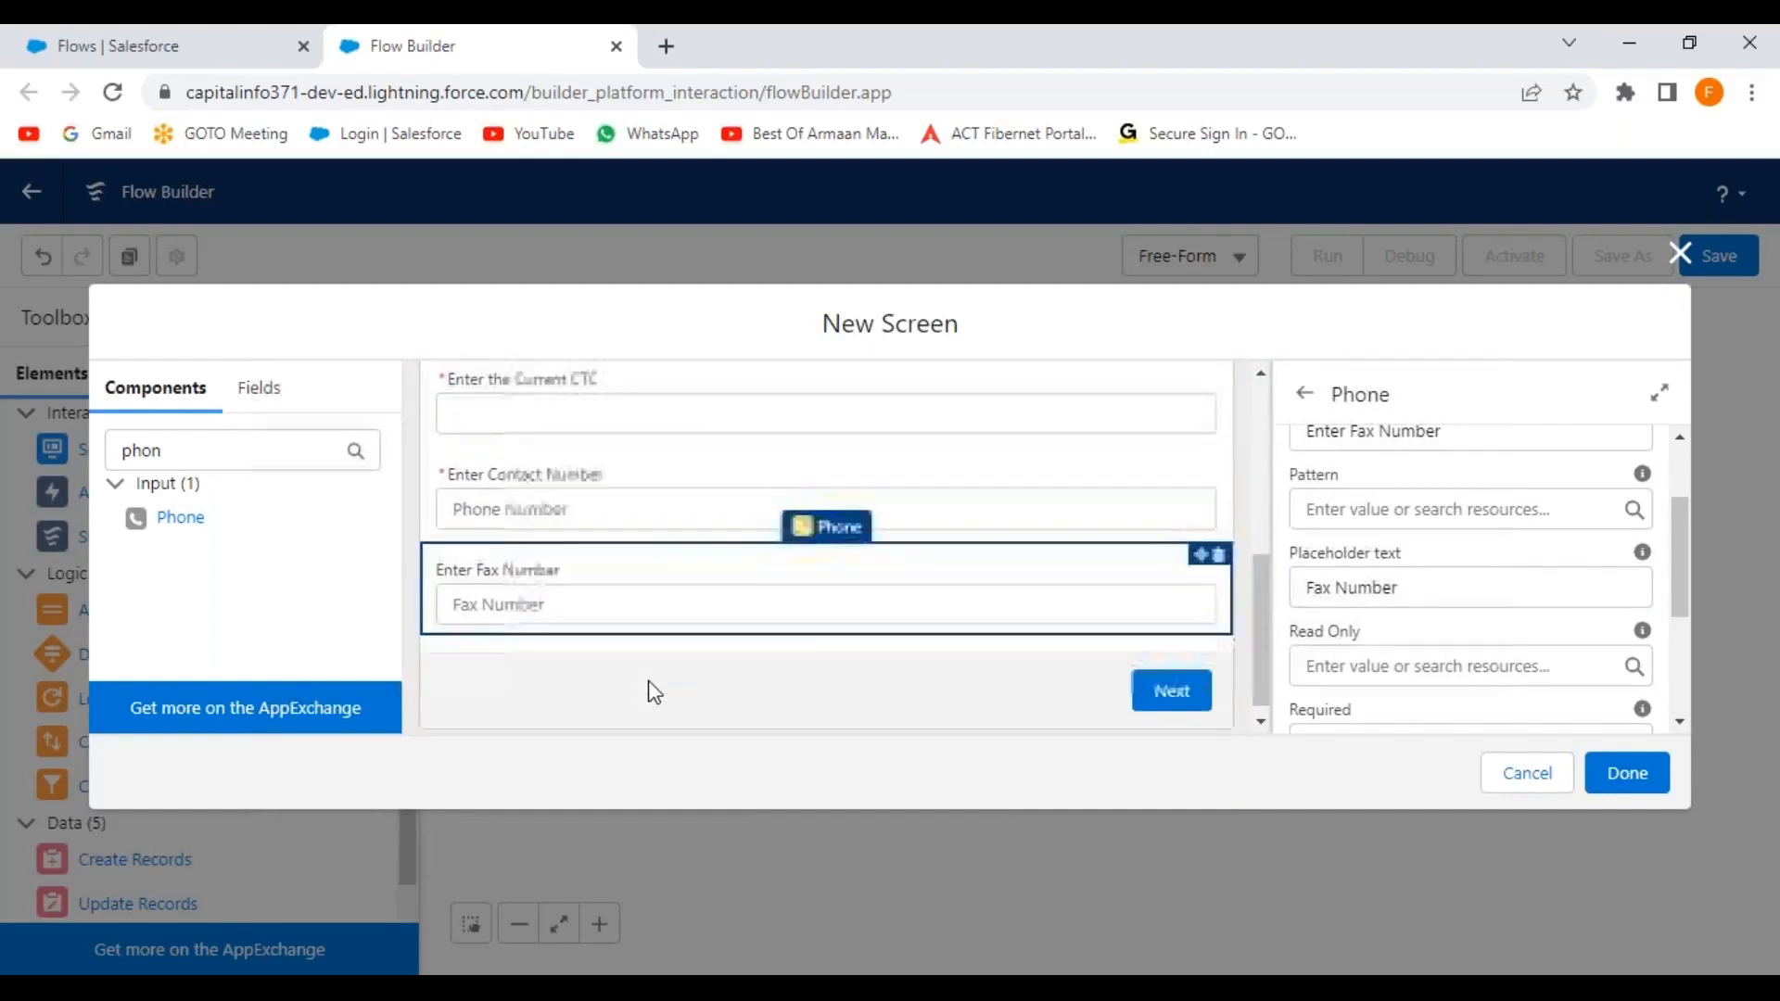
click(1627, 779)
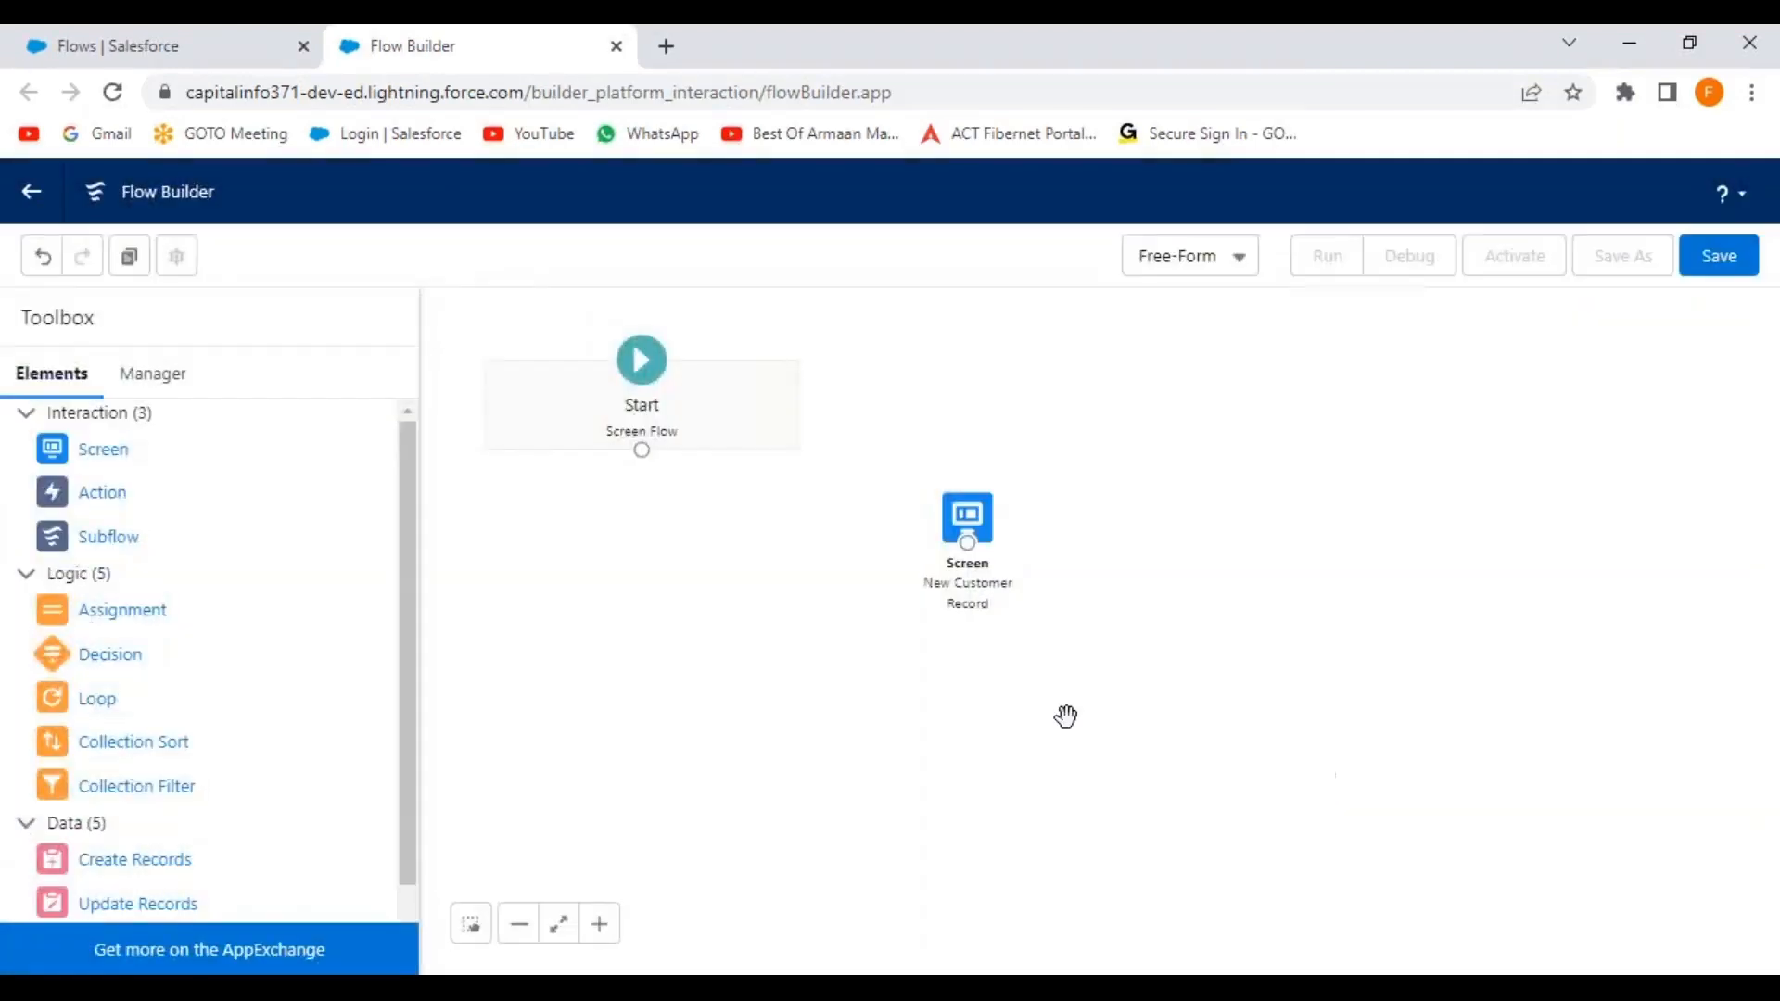
Connect Start to the New Customer Record screen and drop a second Screen onto the canvas.
drag(642, 451, 970, 538)
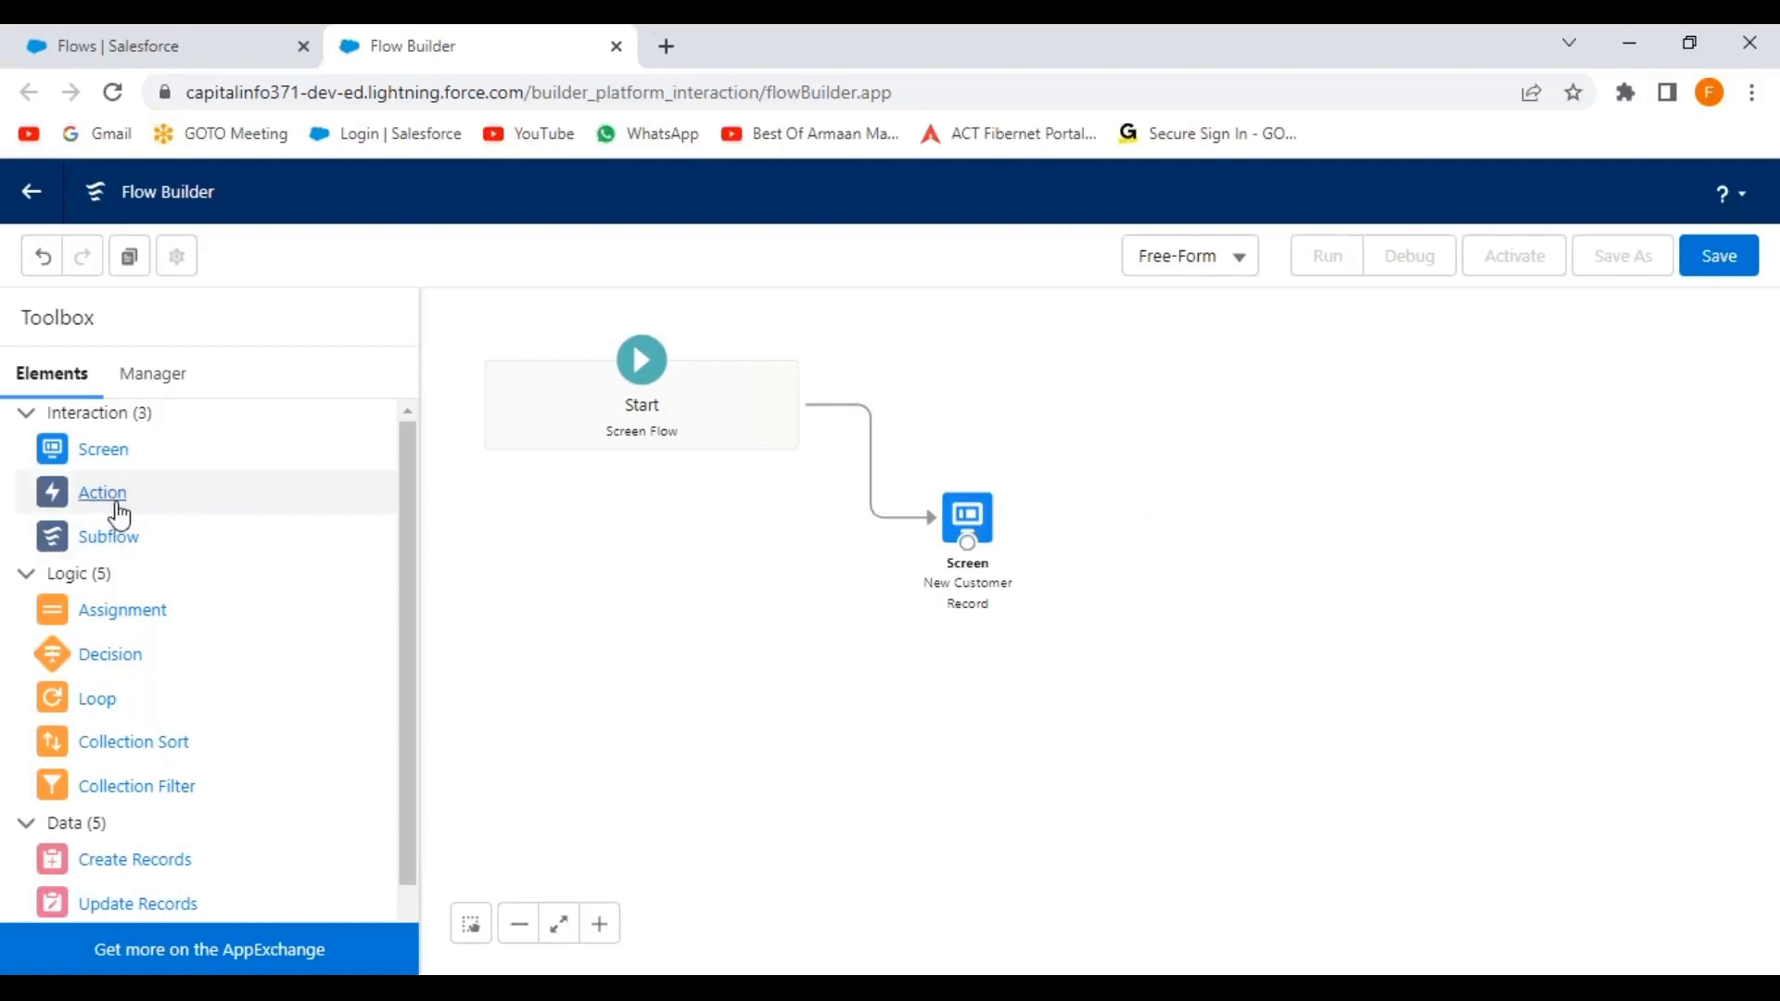
drag(94, 459, 1190, 629)
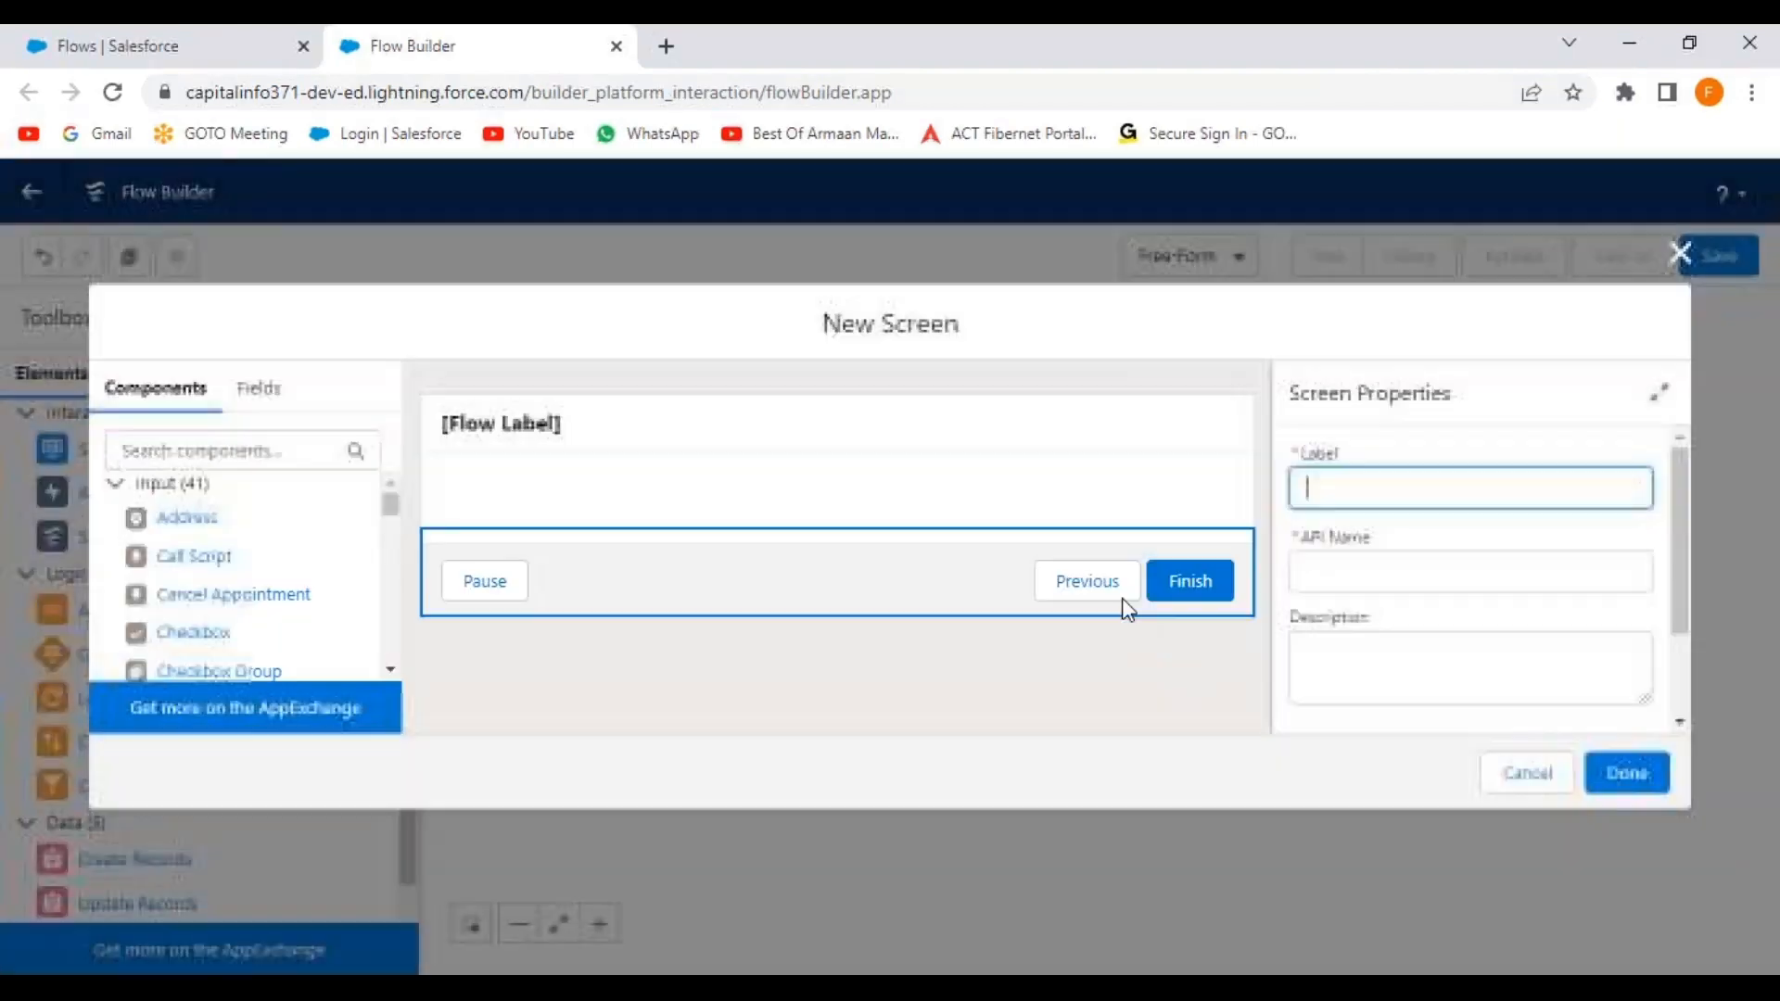
Give the screen label and description 'New Customer Record' and API name NewCustomerRecord.
click(775, 422)
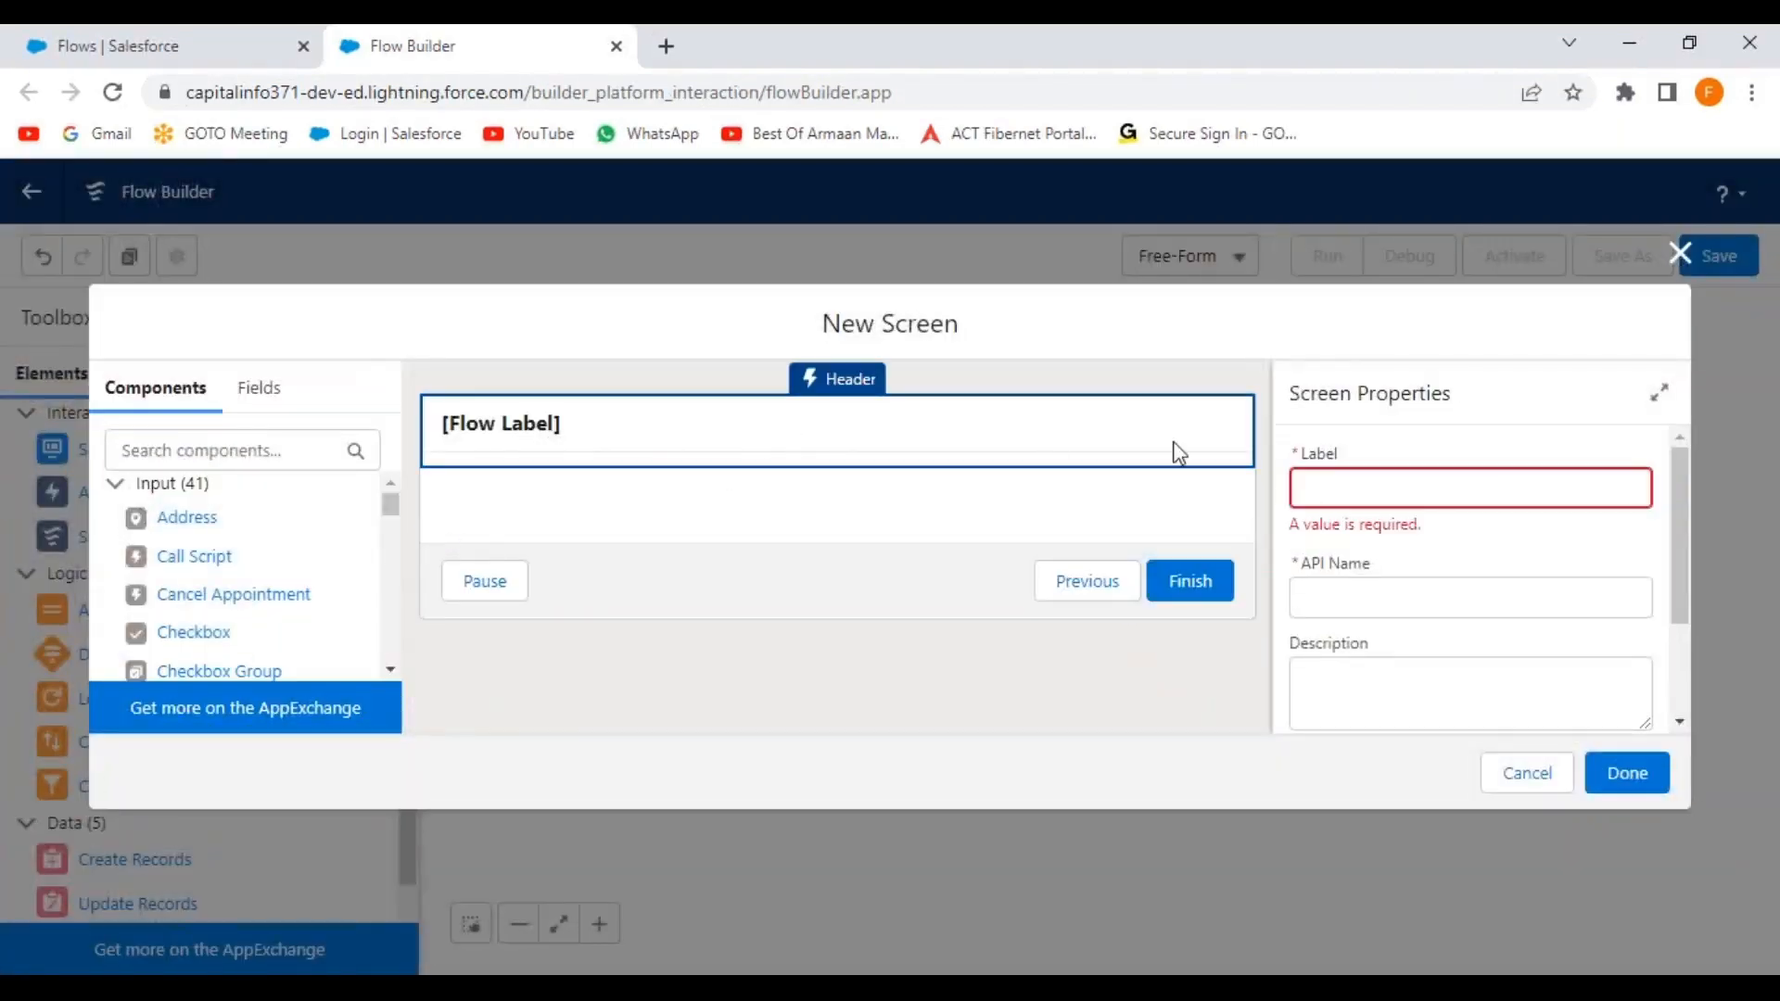
click(1344, 481)
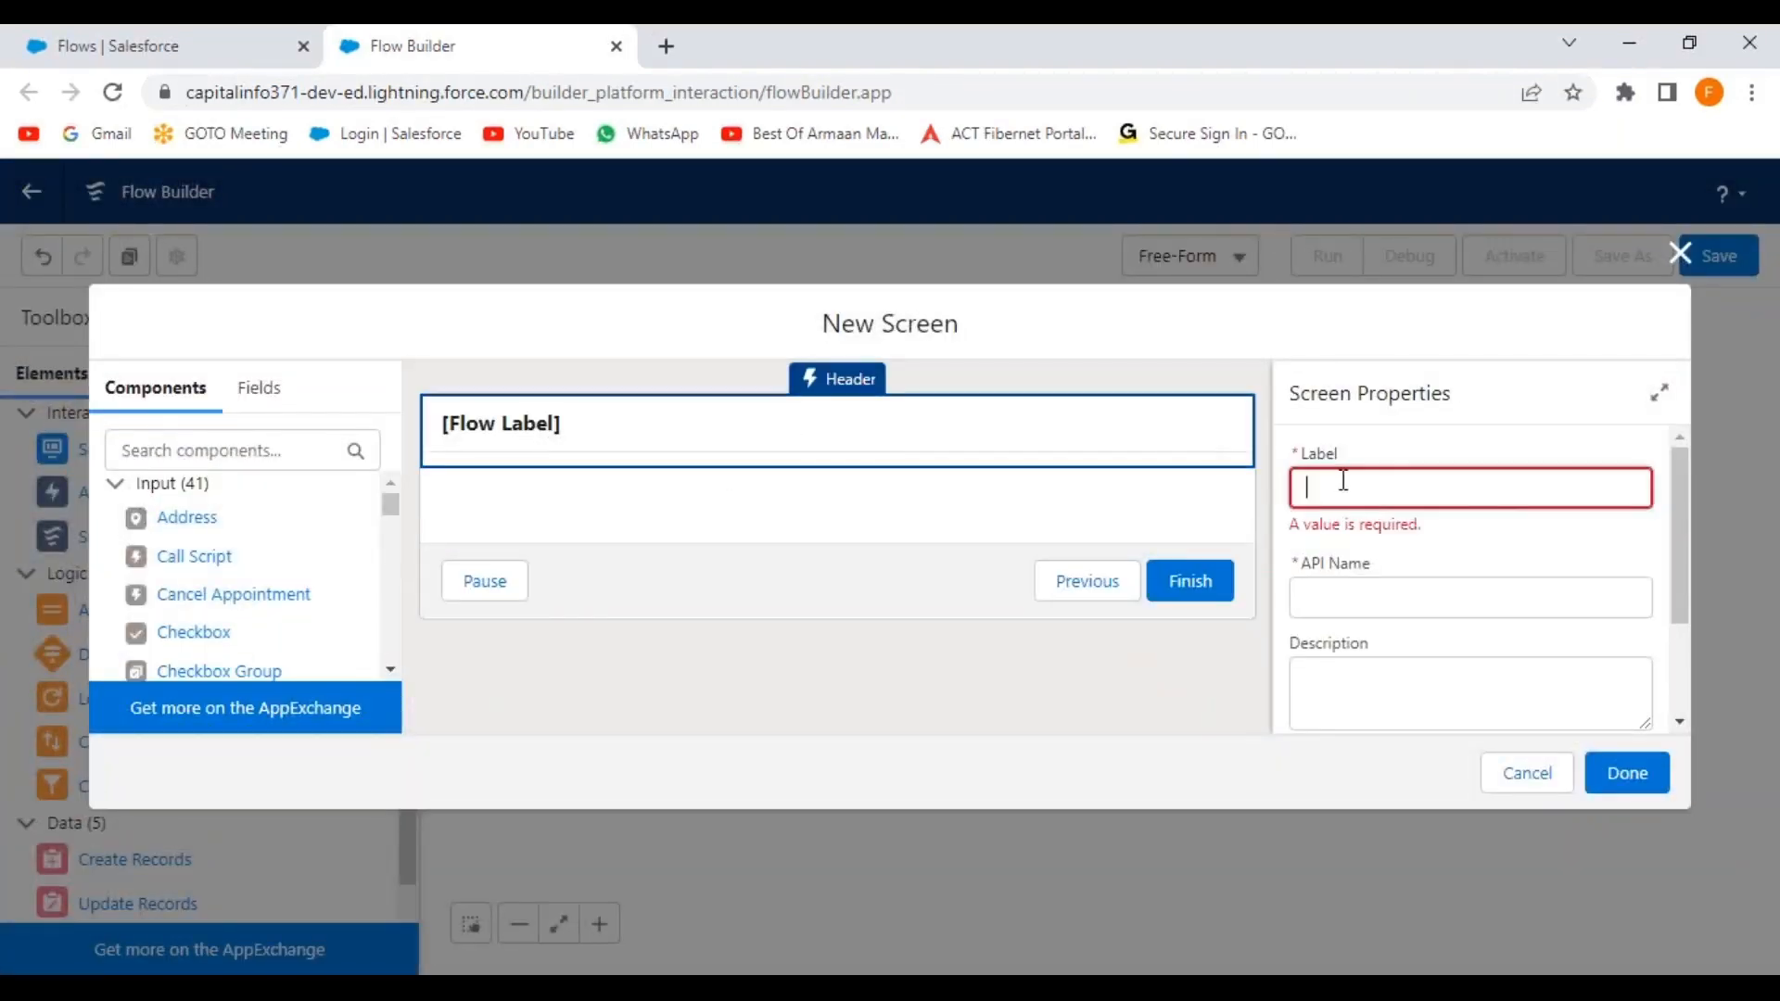
text(New Customer Rec)
key(Tab)
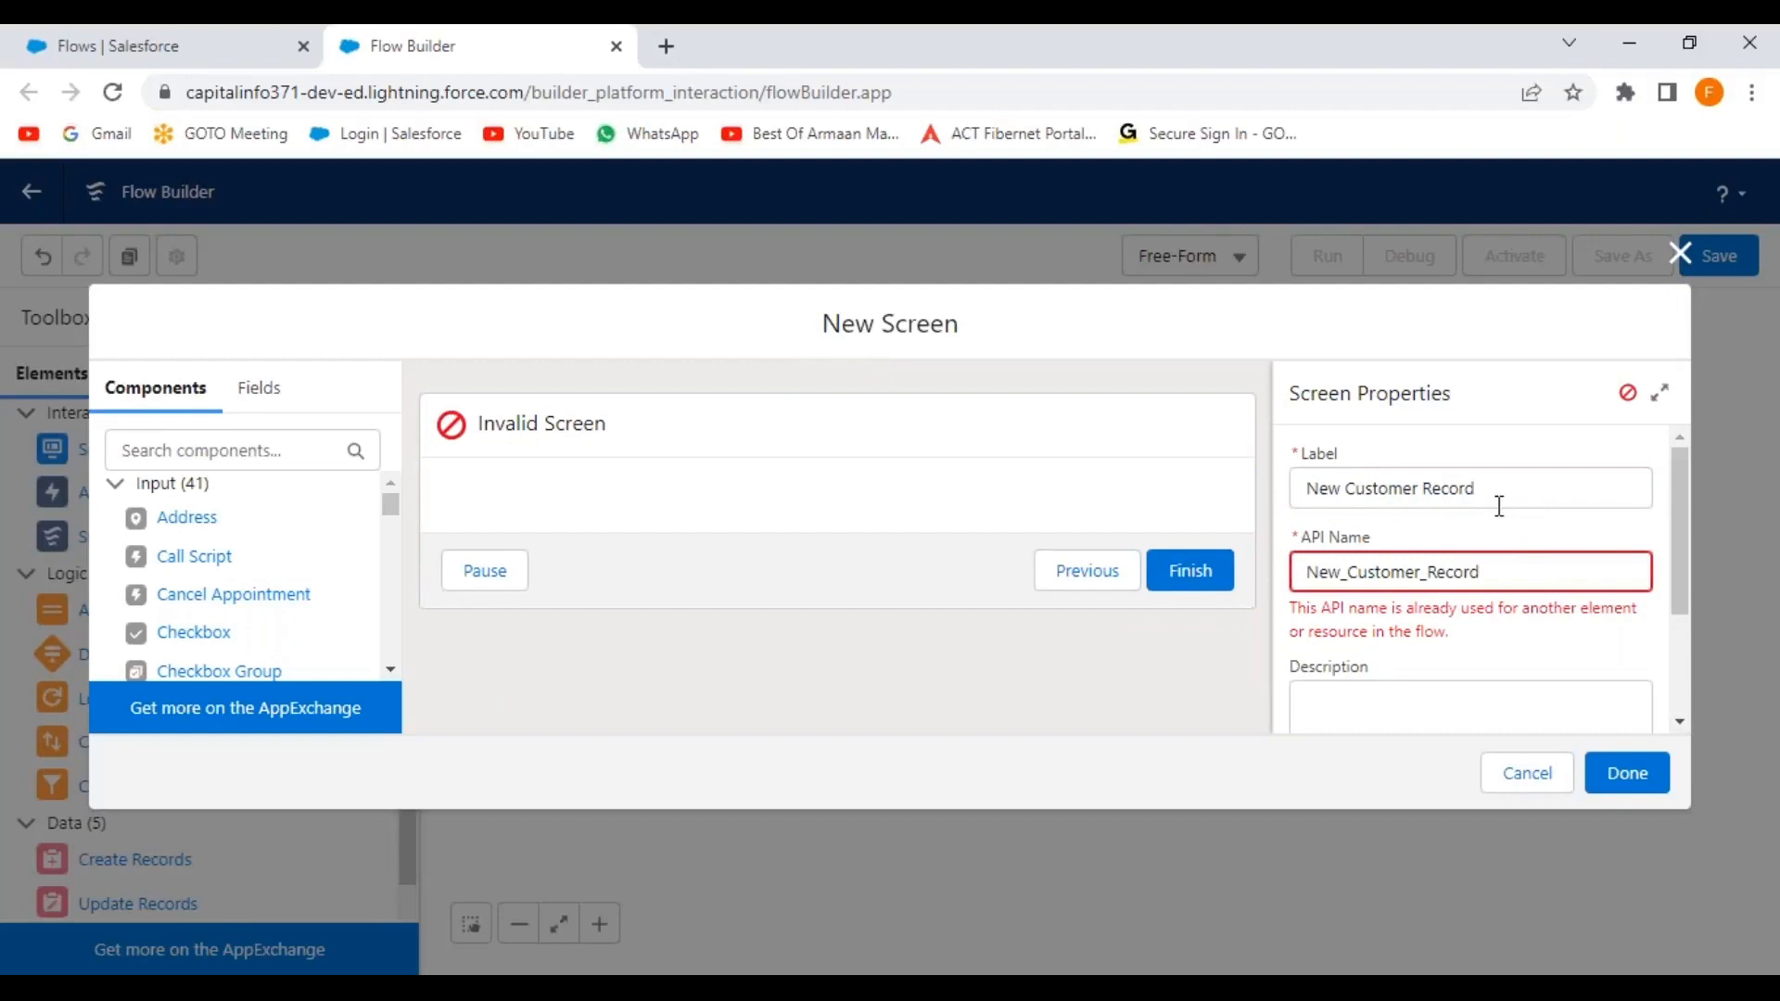
drag(1500, 490, 1304, 494)
key(ctrl+c)
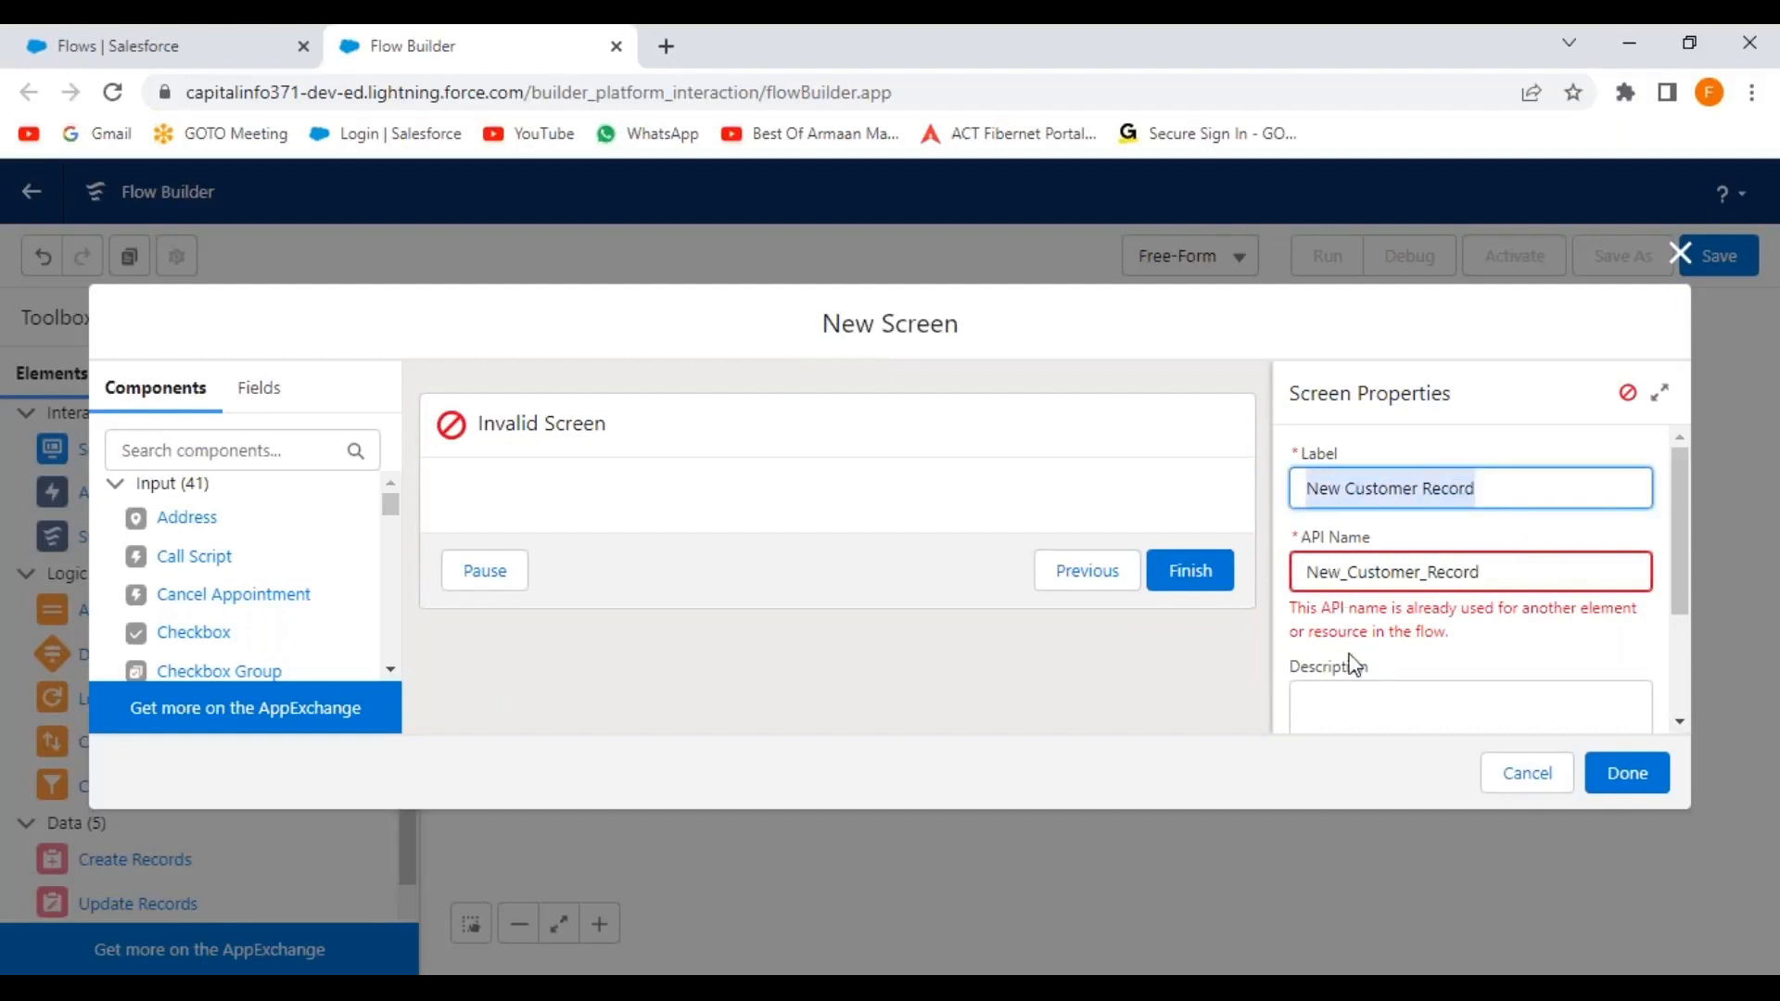
click(1357, 695)
key(ctrl+v)
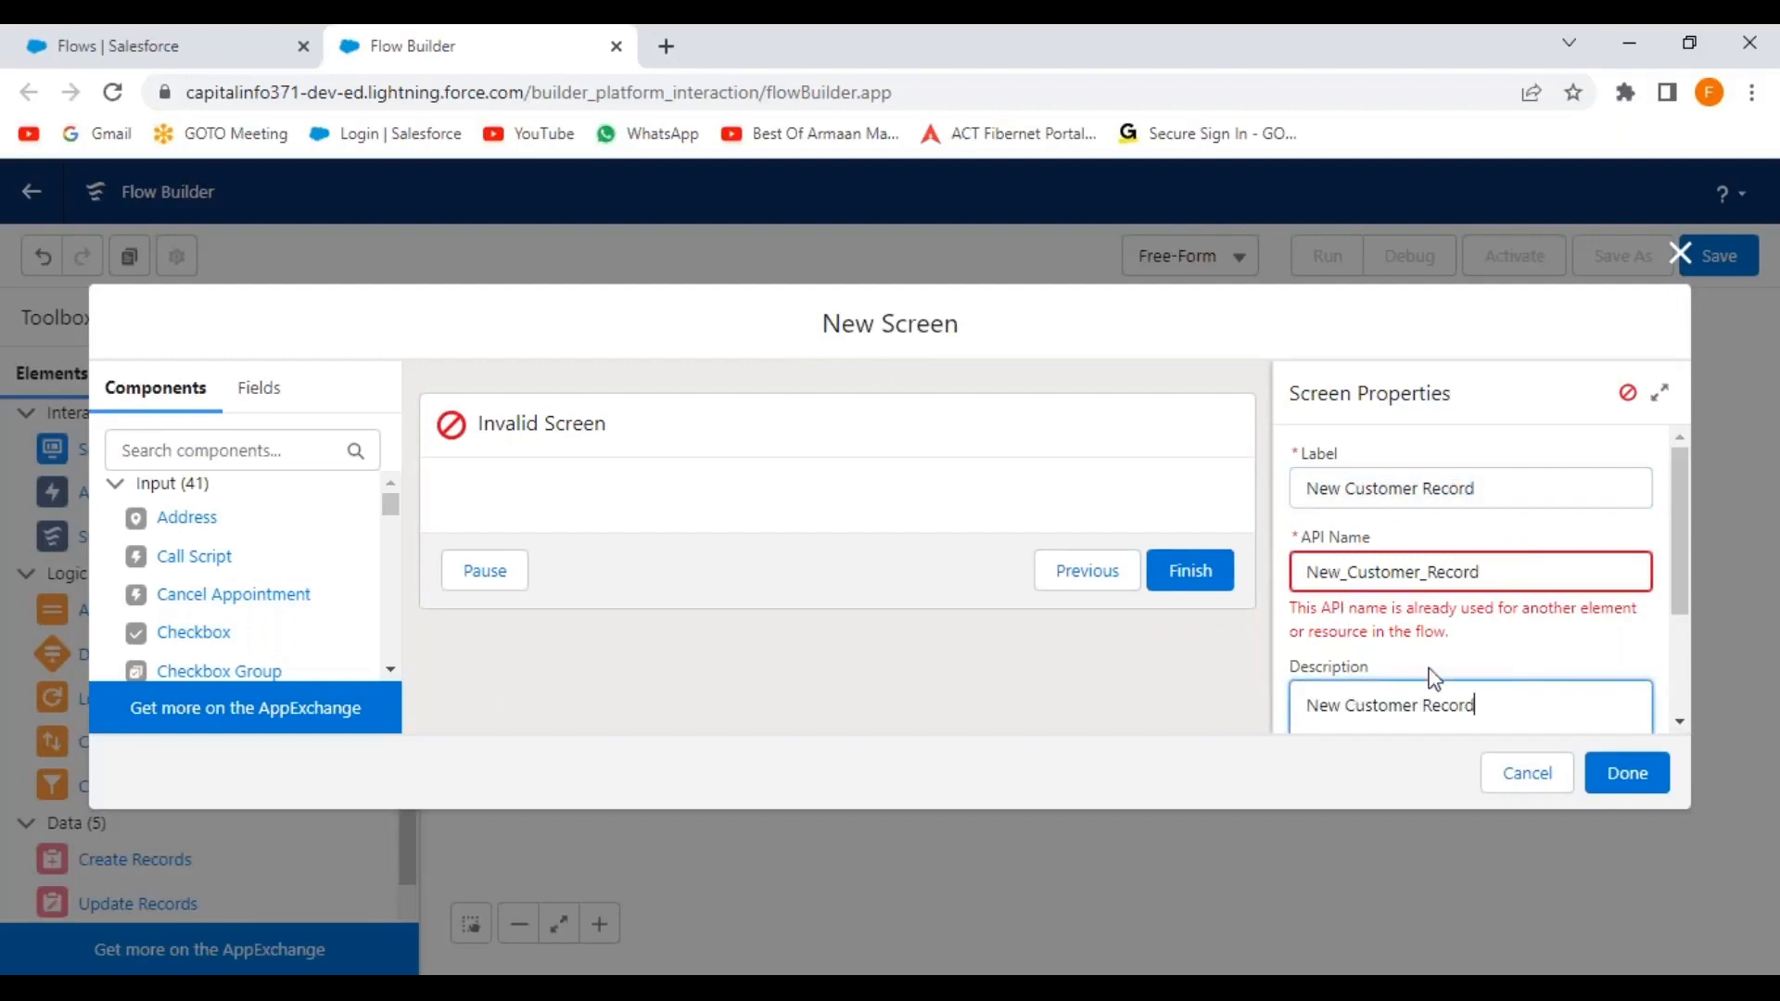
click(1349, 572)
key(BackSpace)
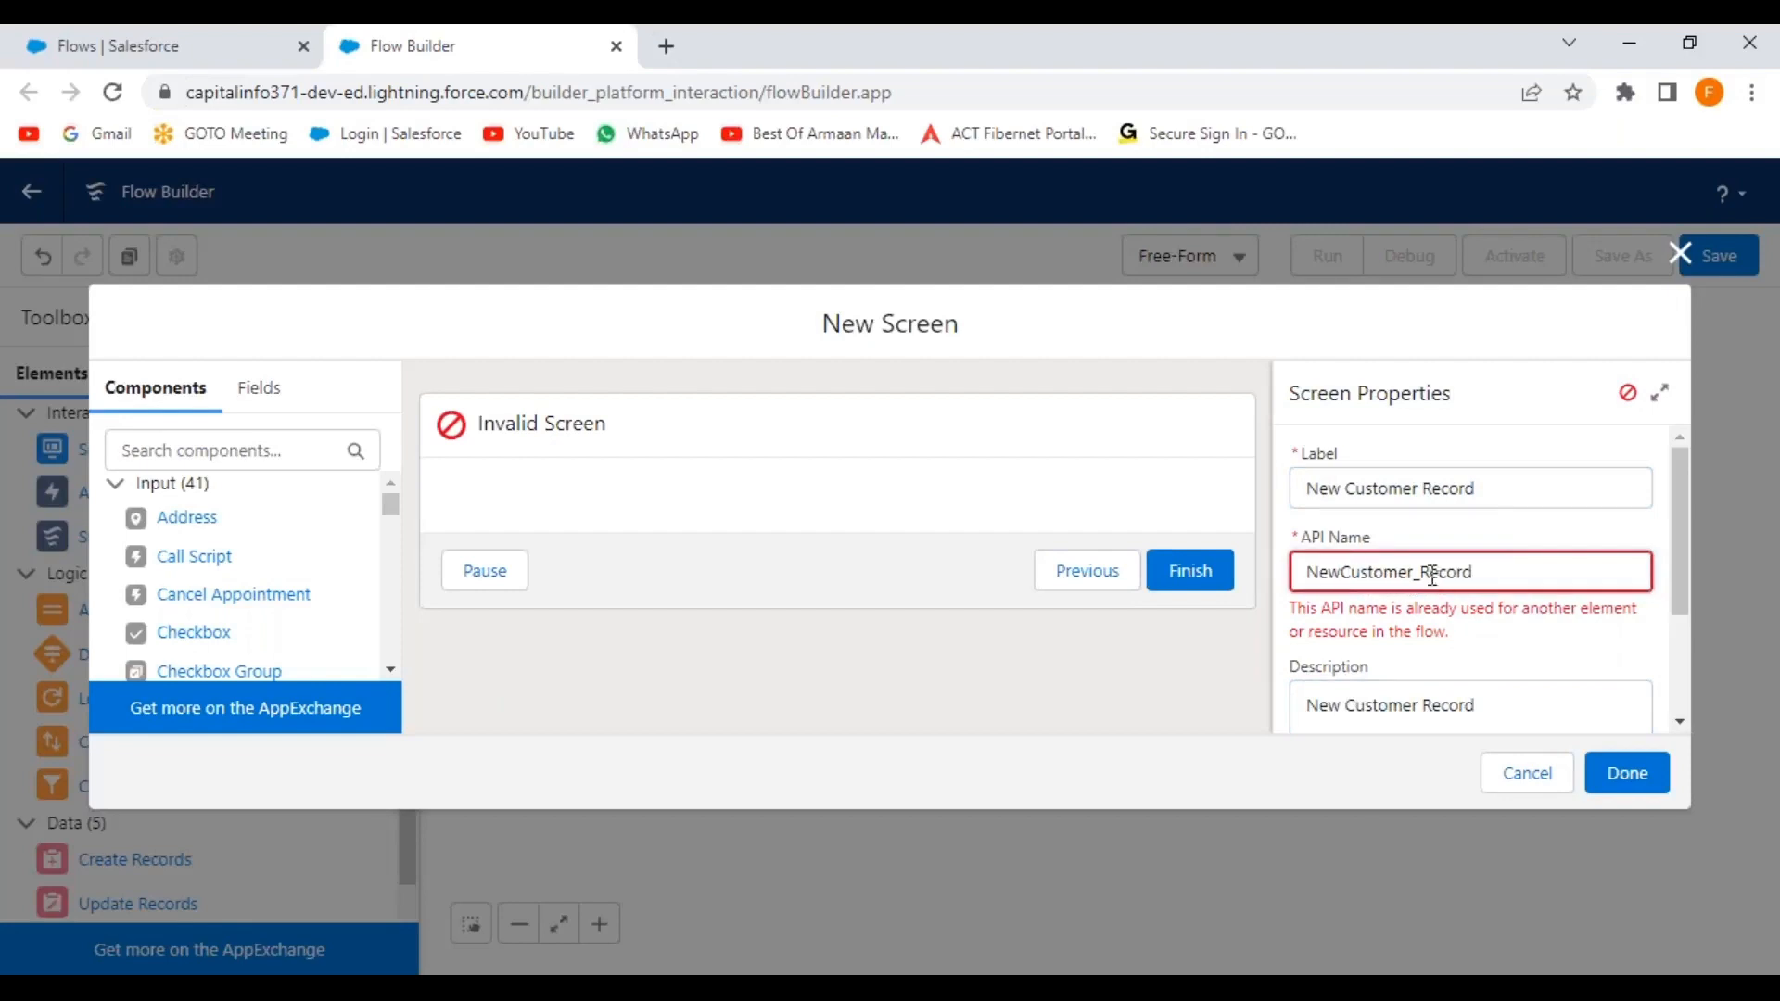
click(1424, 571)
key(BackSpace)
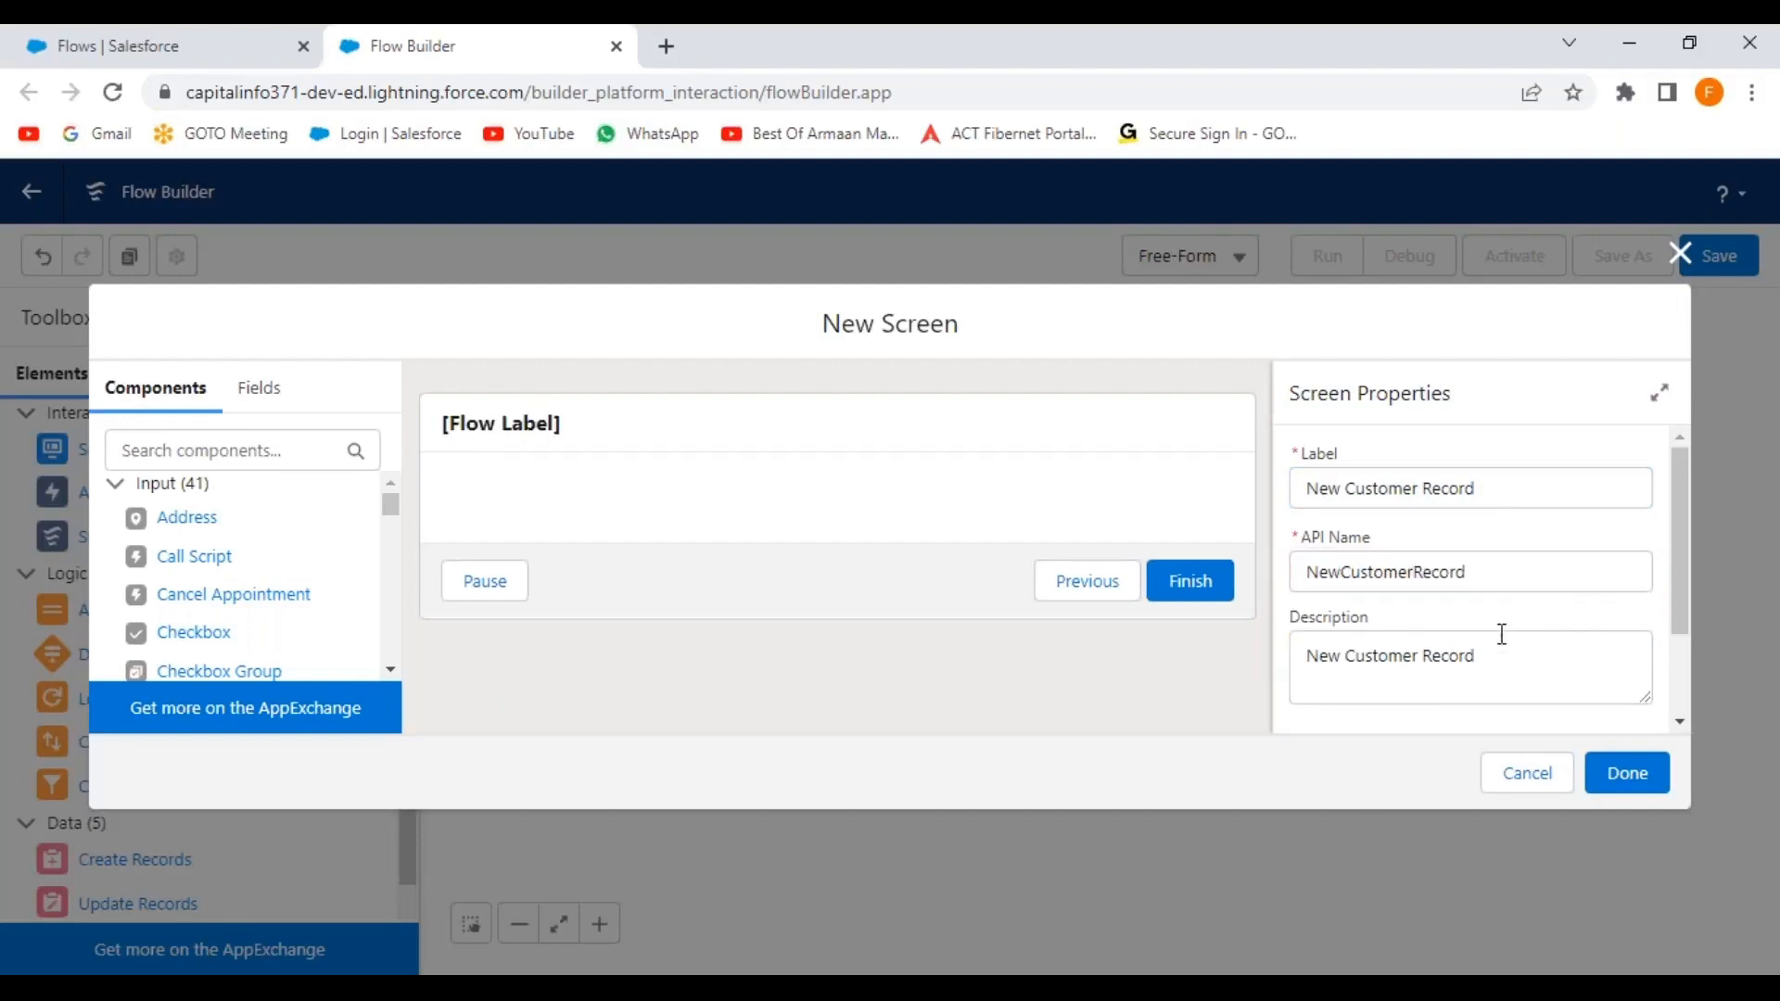
scroll(1458, 612, down, 2)
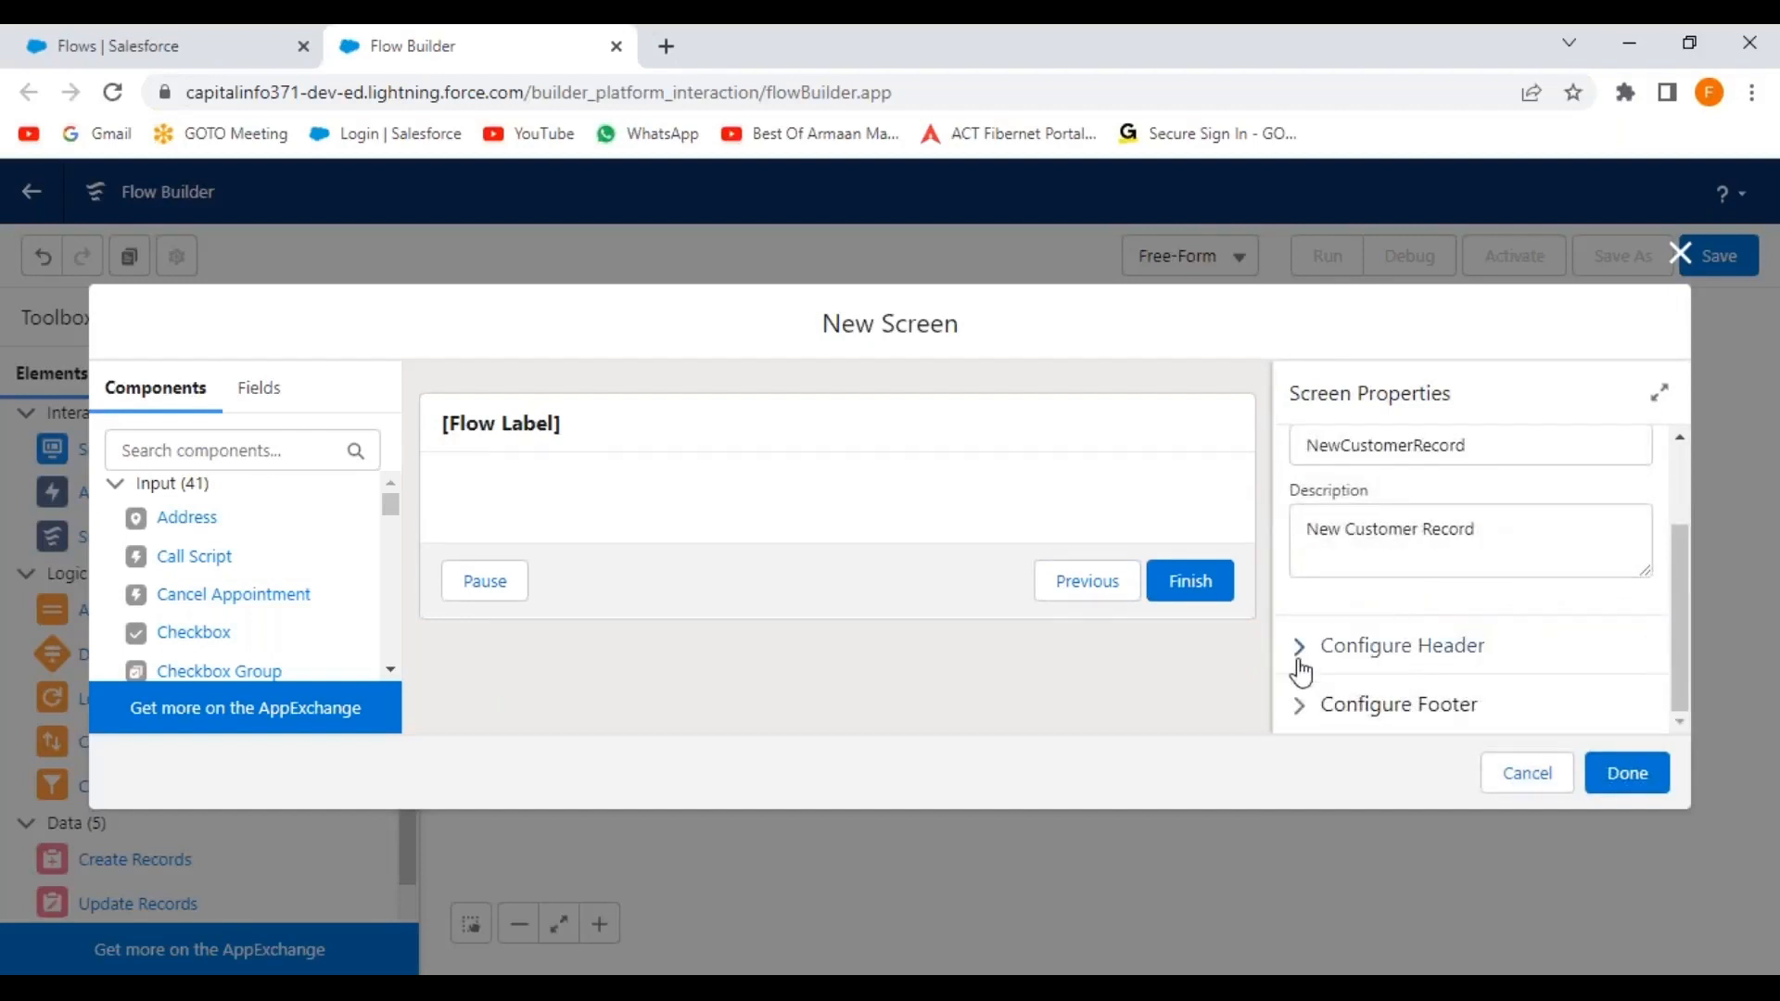
Hide the Pause button in the screen's footer settings.
click(1303, 654)
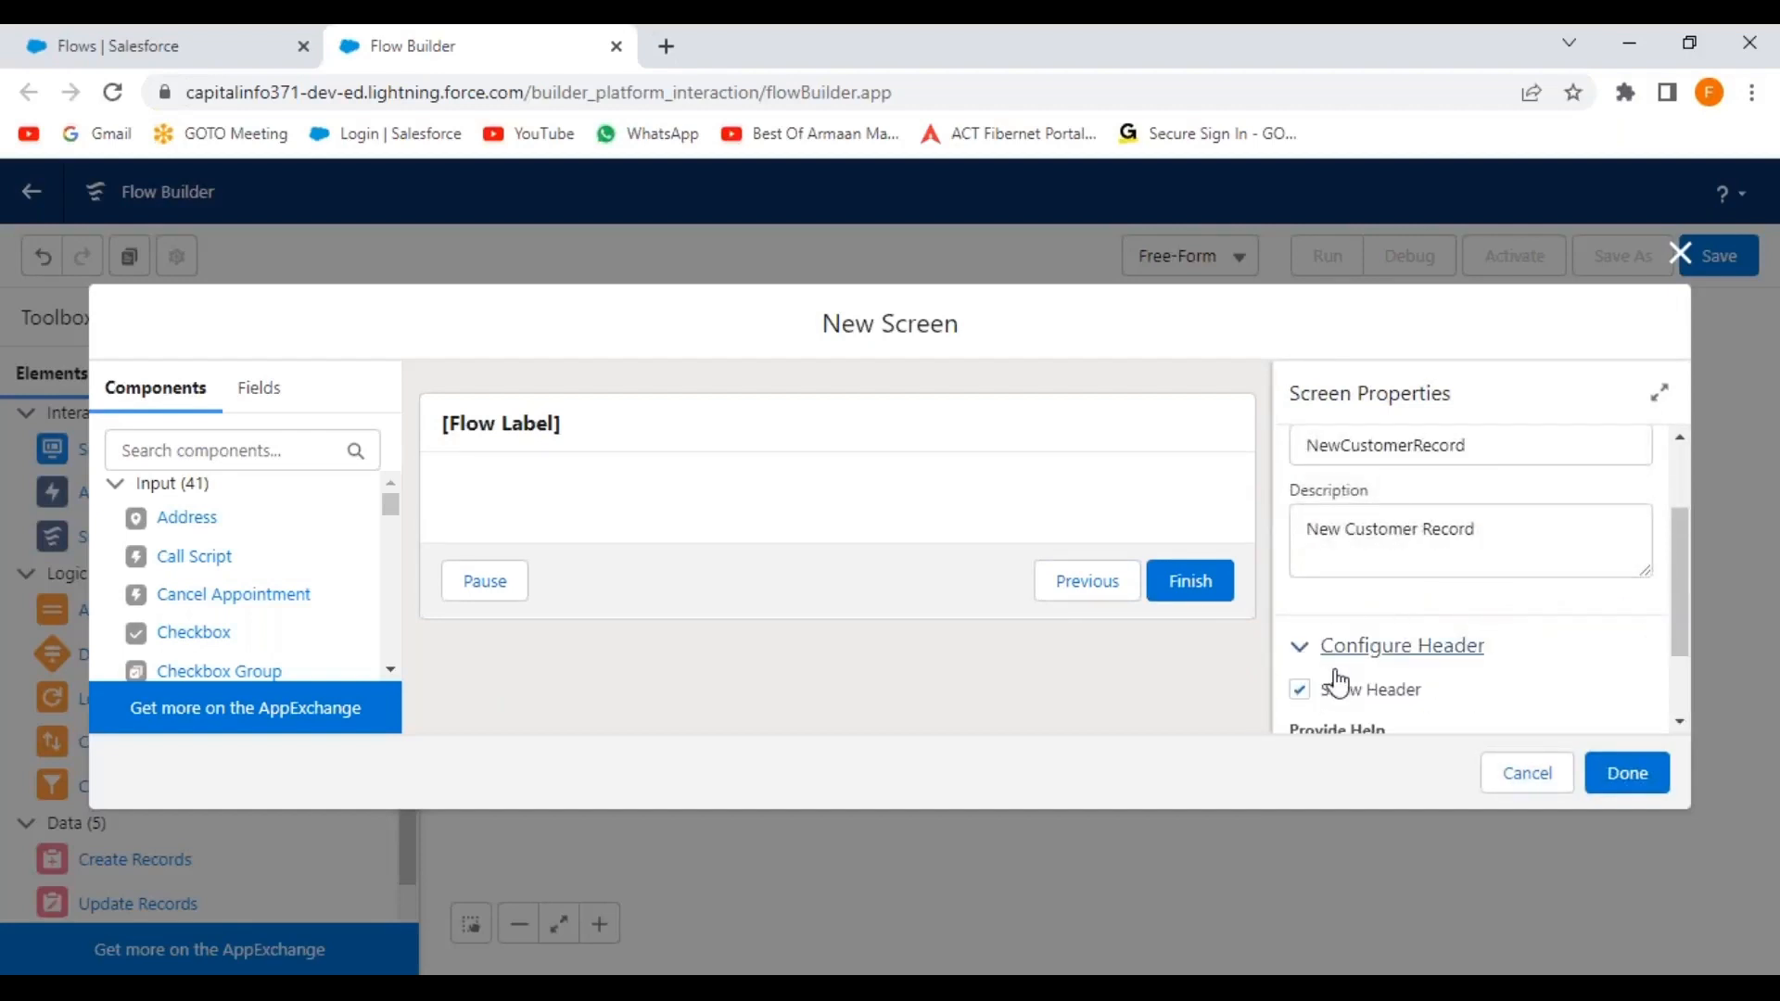
drag(1680, 559, 1679, 614)
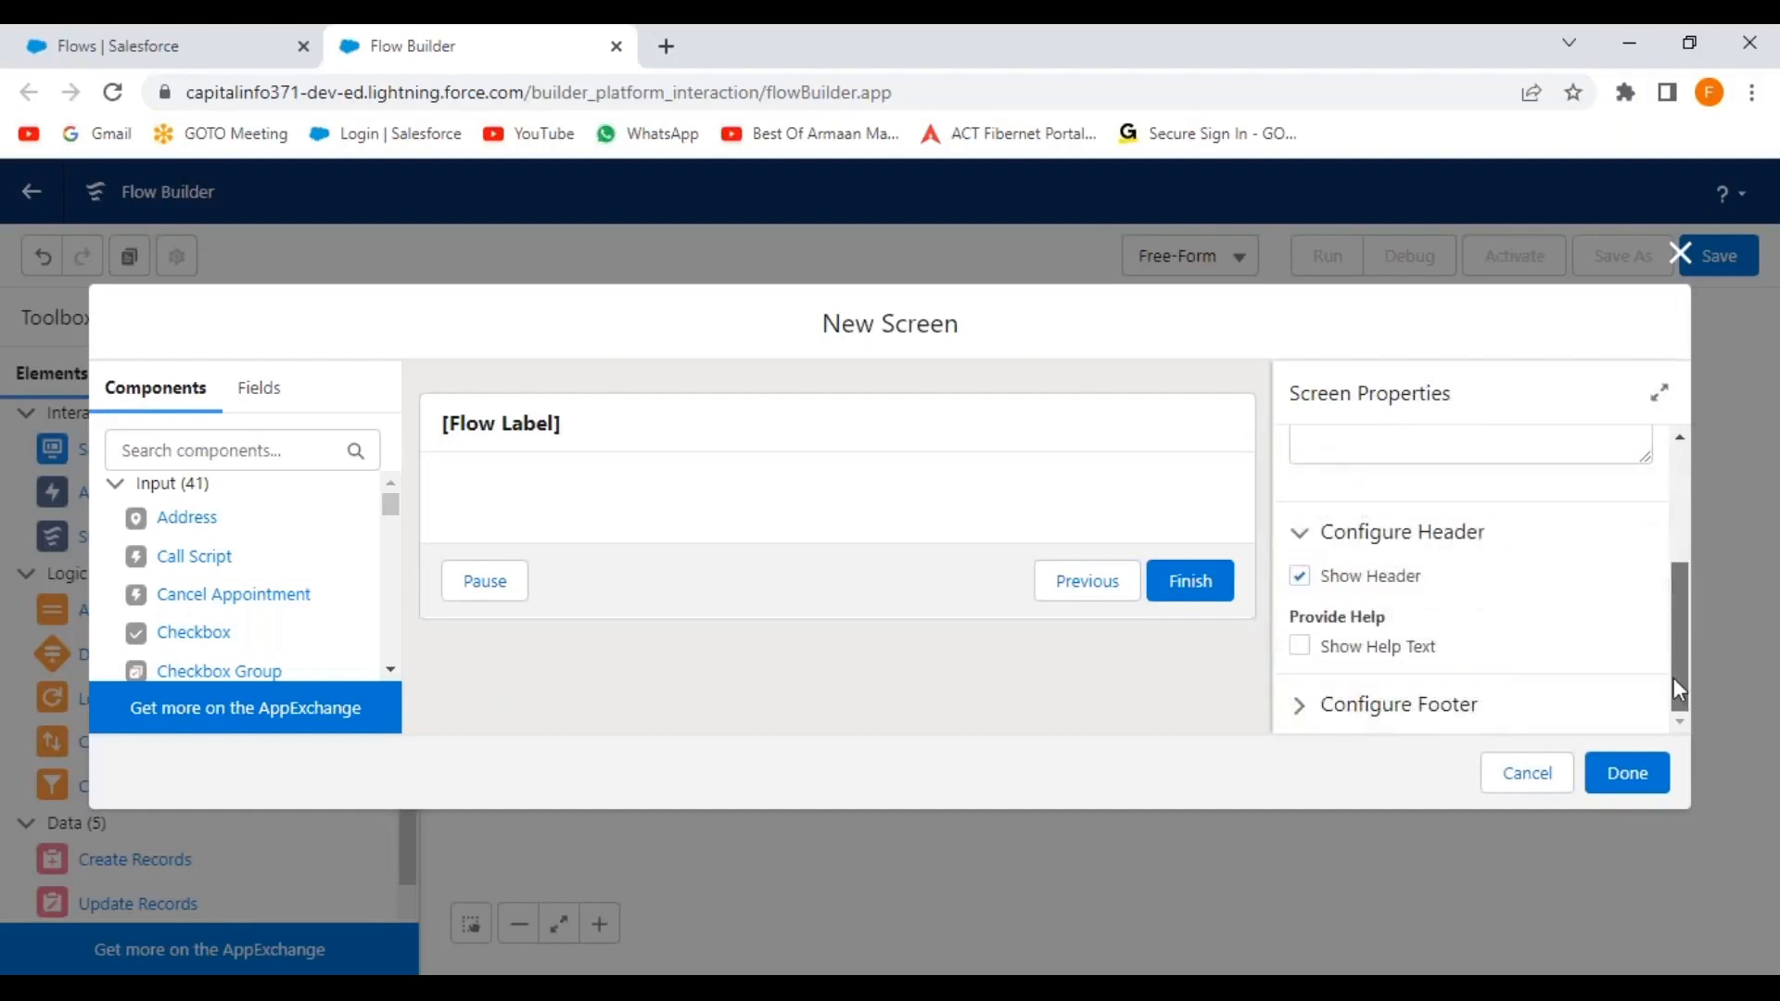
click(1302, 709)
drag(1690, 547, 1674, 625)
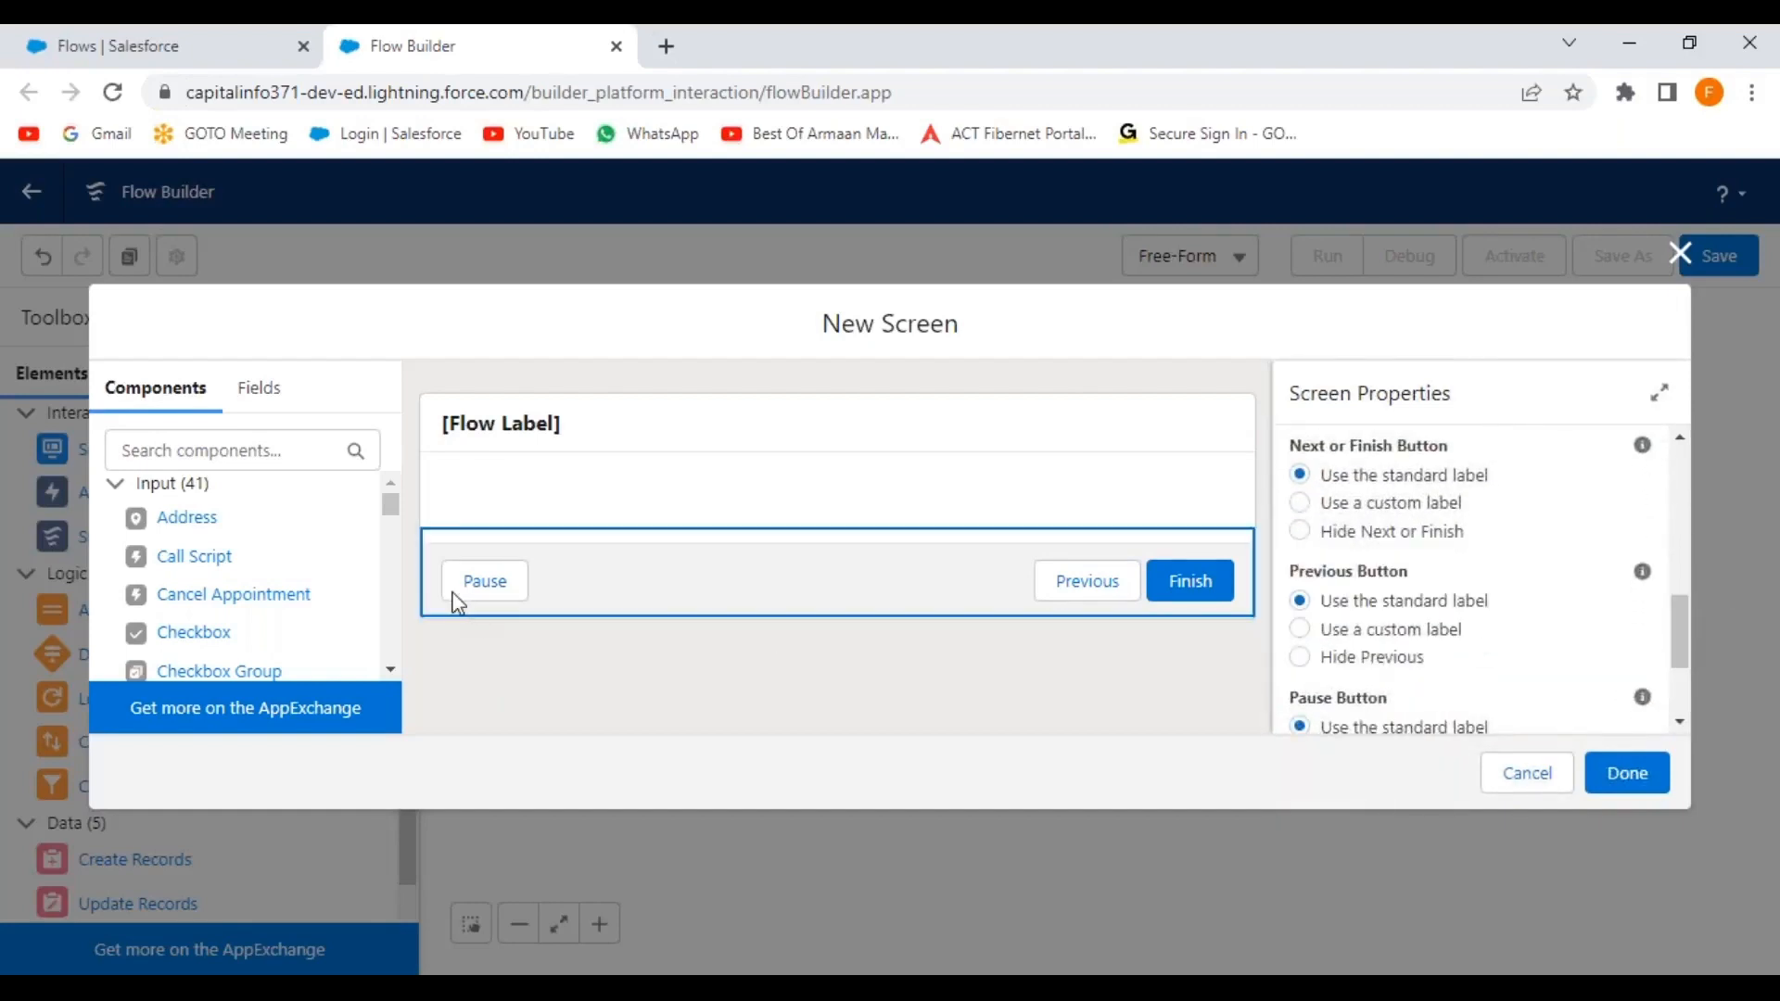
scroll(1472, 653, down, 2)
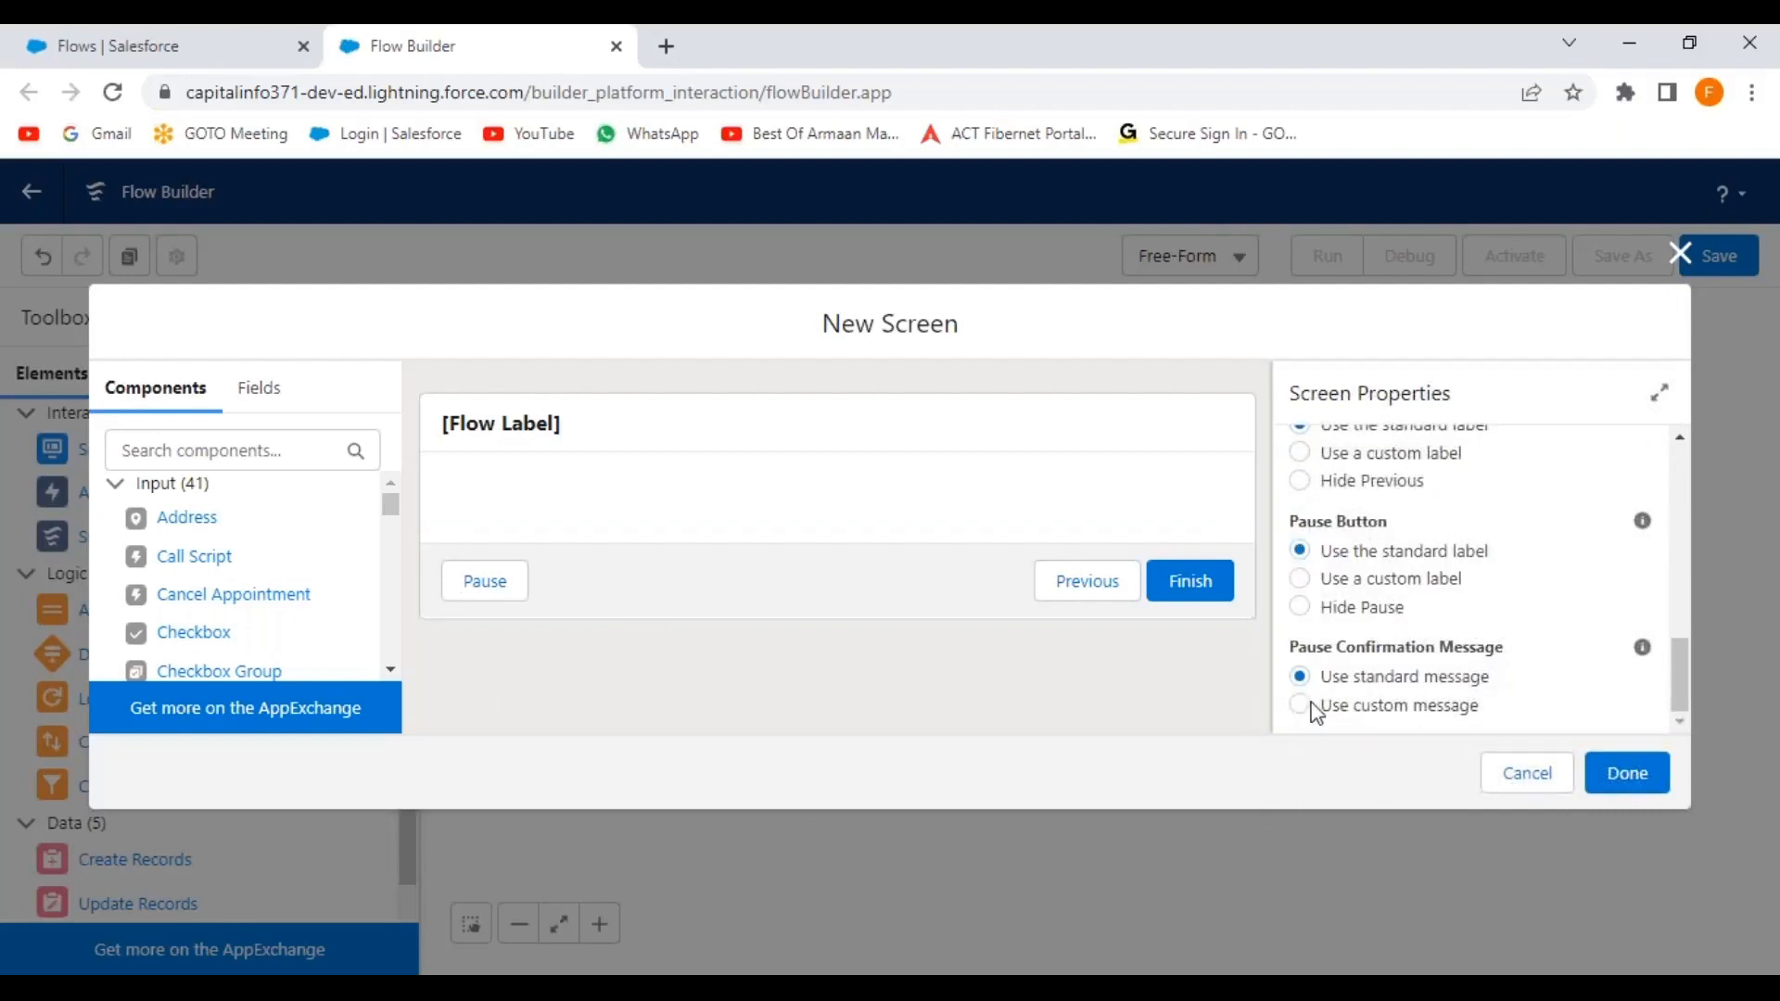
click(1300, 608)
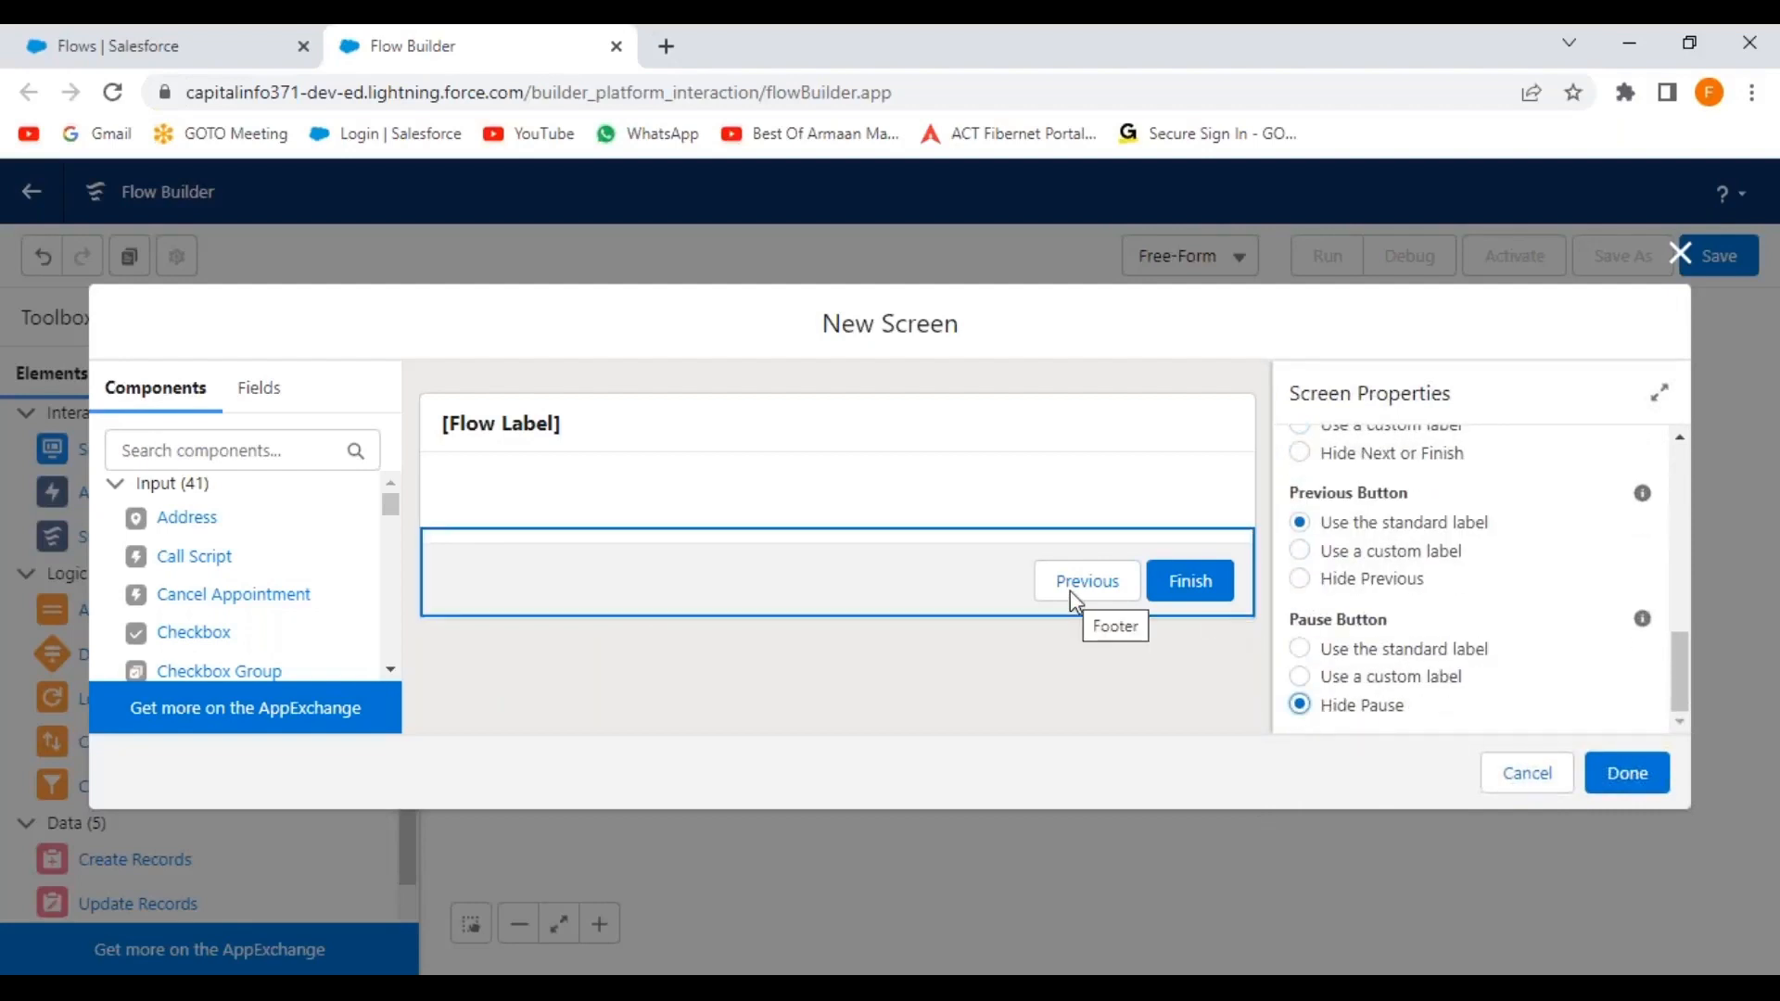
scroll(1300, 579, up, 2)
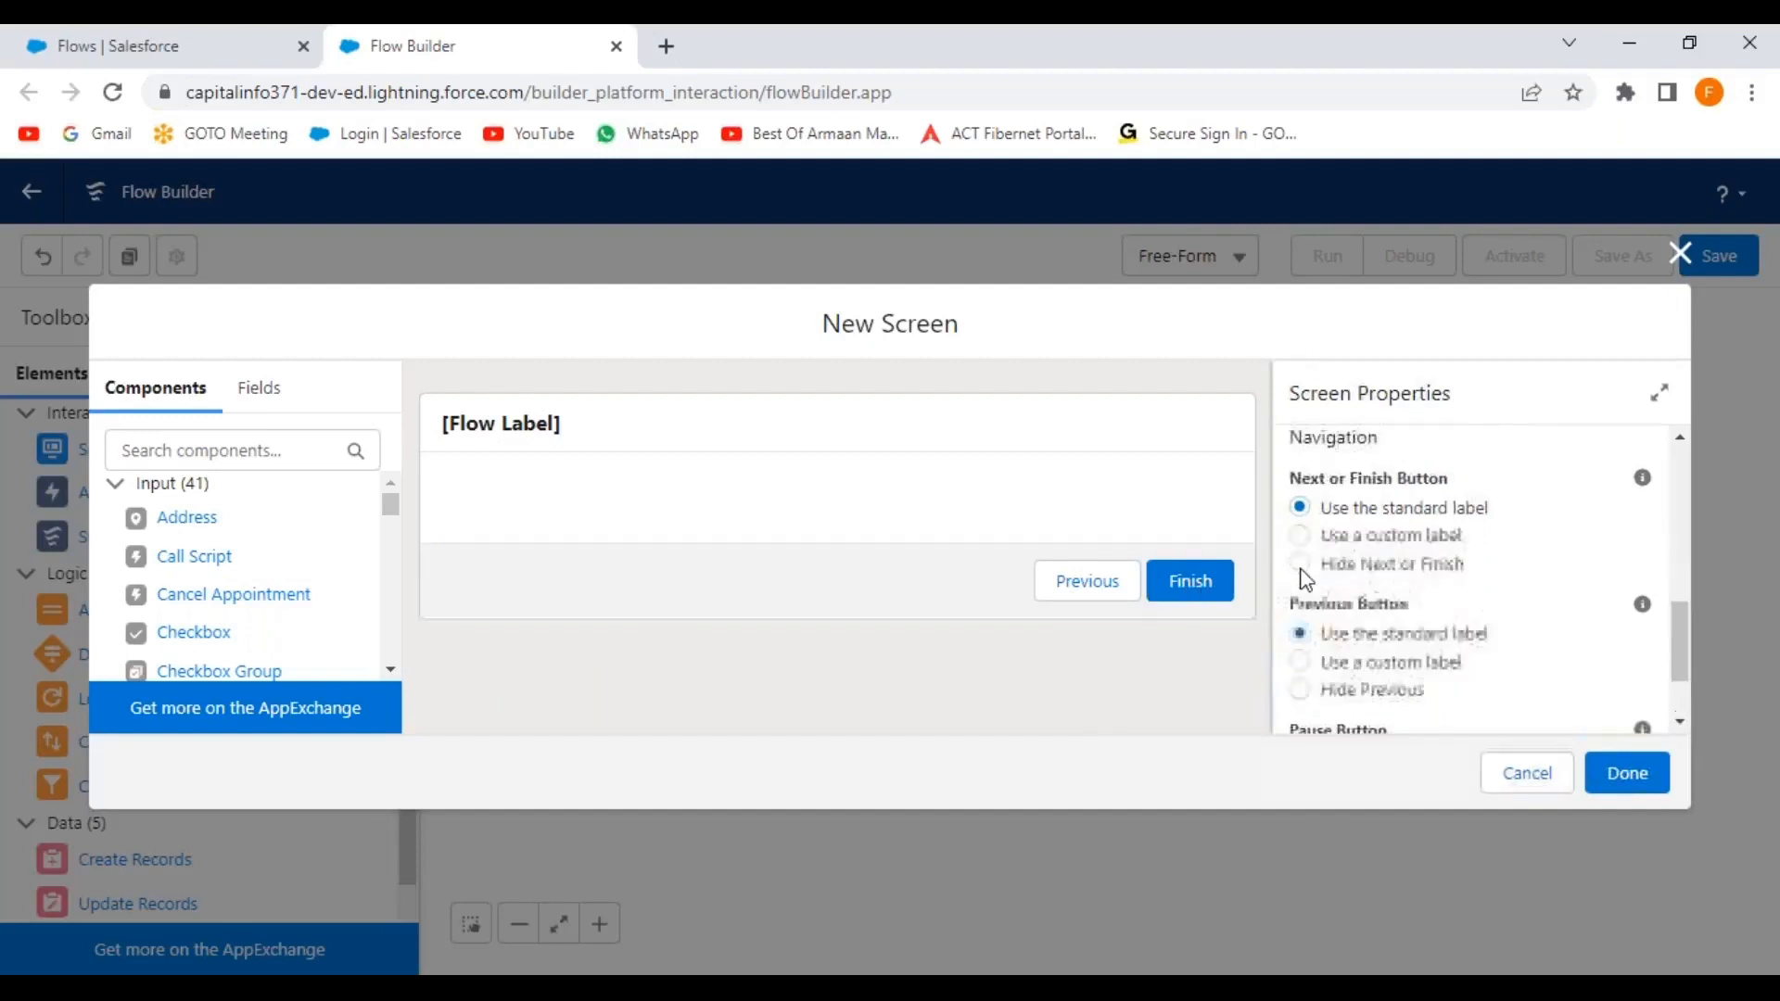
Give the Next or Finish button the custom label 'Save Record'.
click(1300, 555)
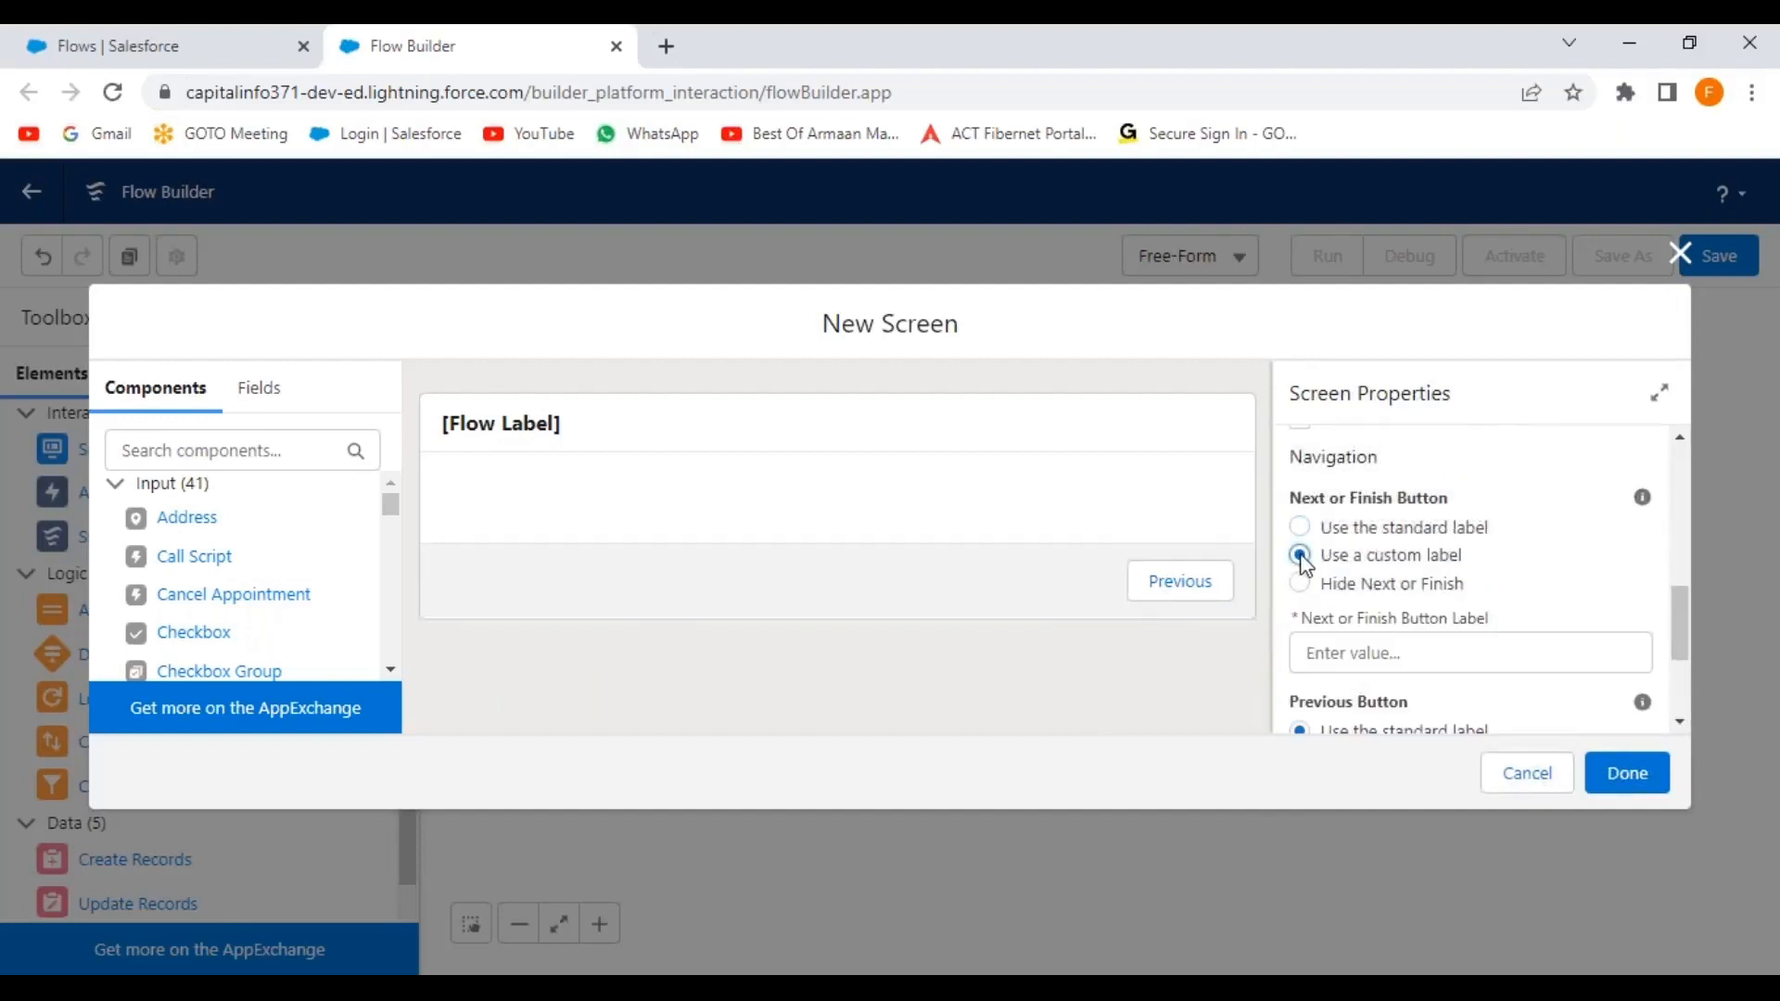
click(1343, 649)
text(Save)
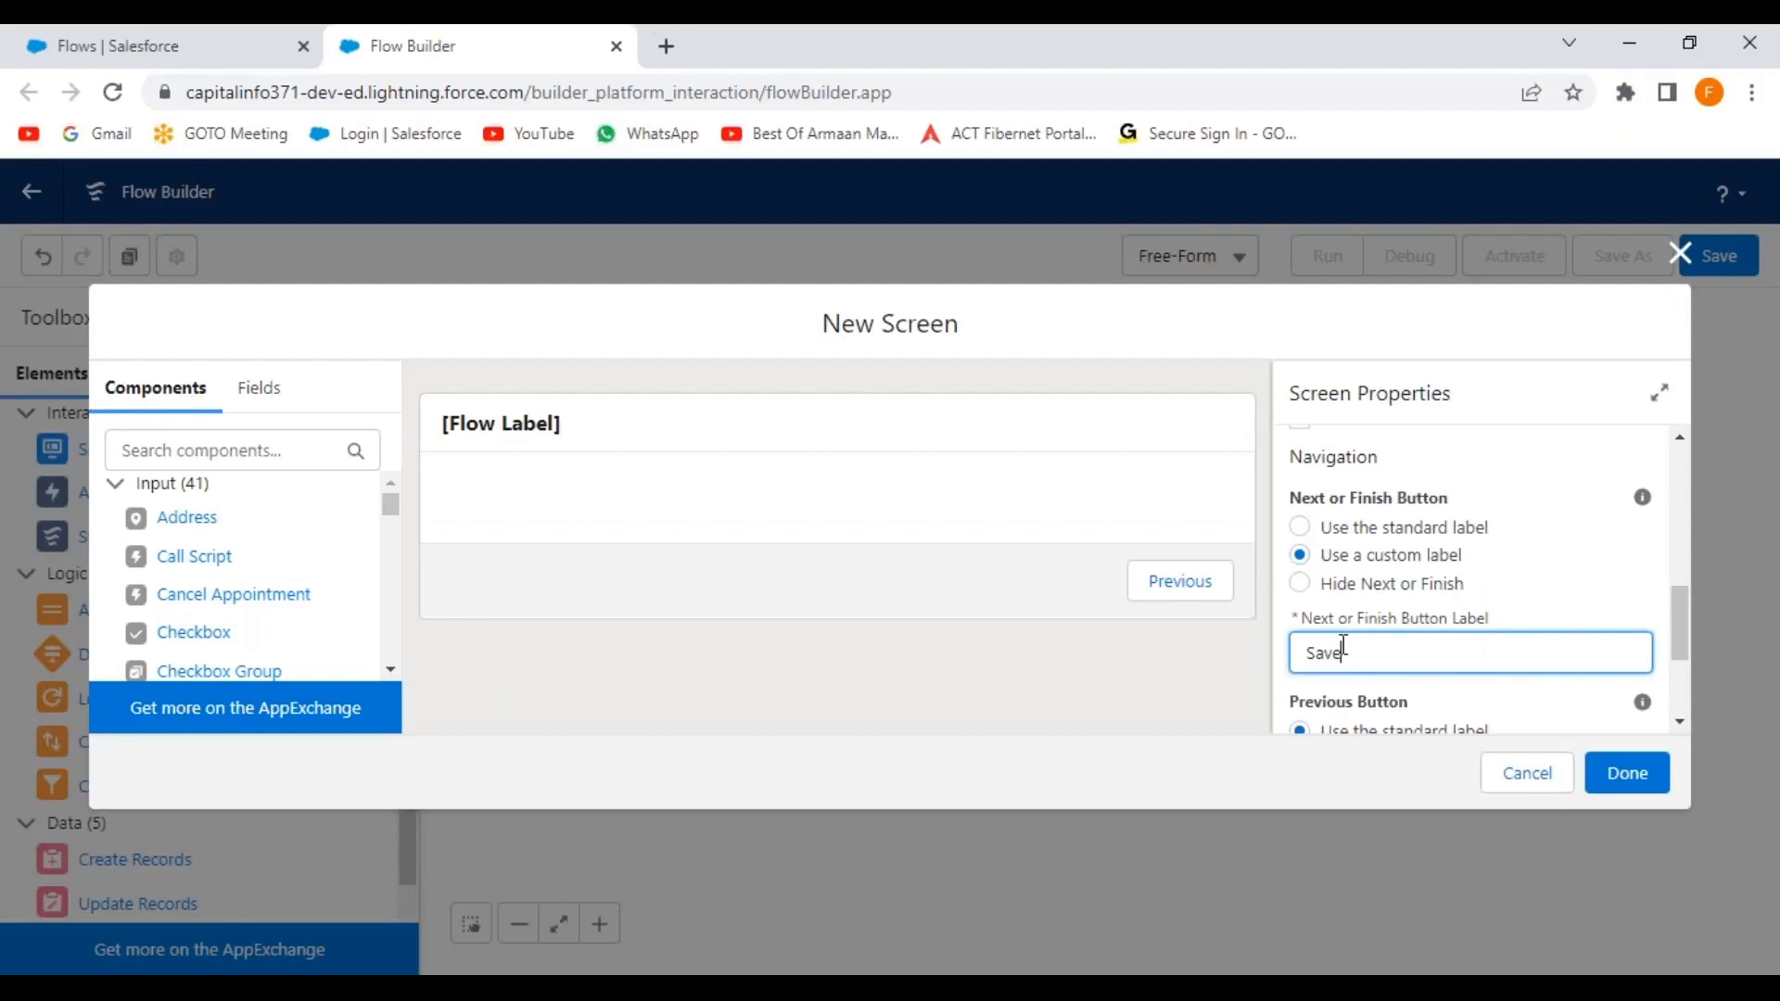
text( Record)
click(1433, 466)
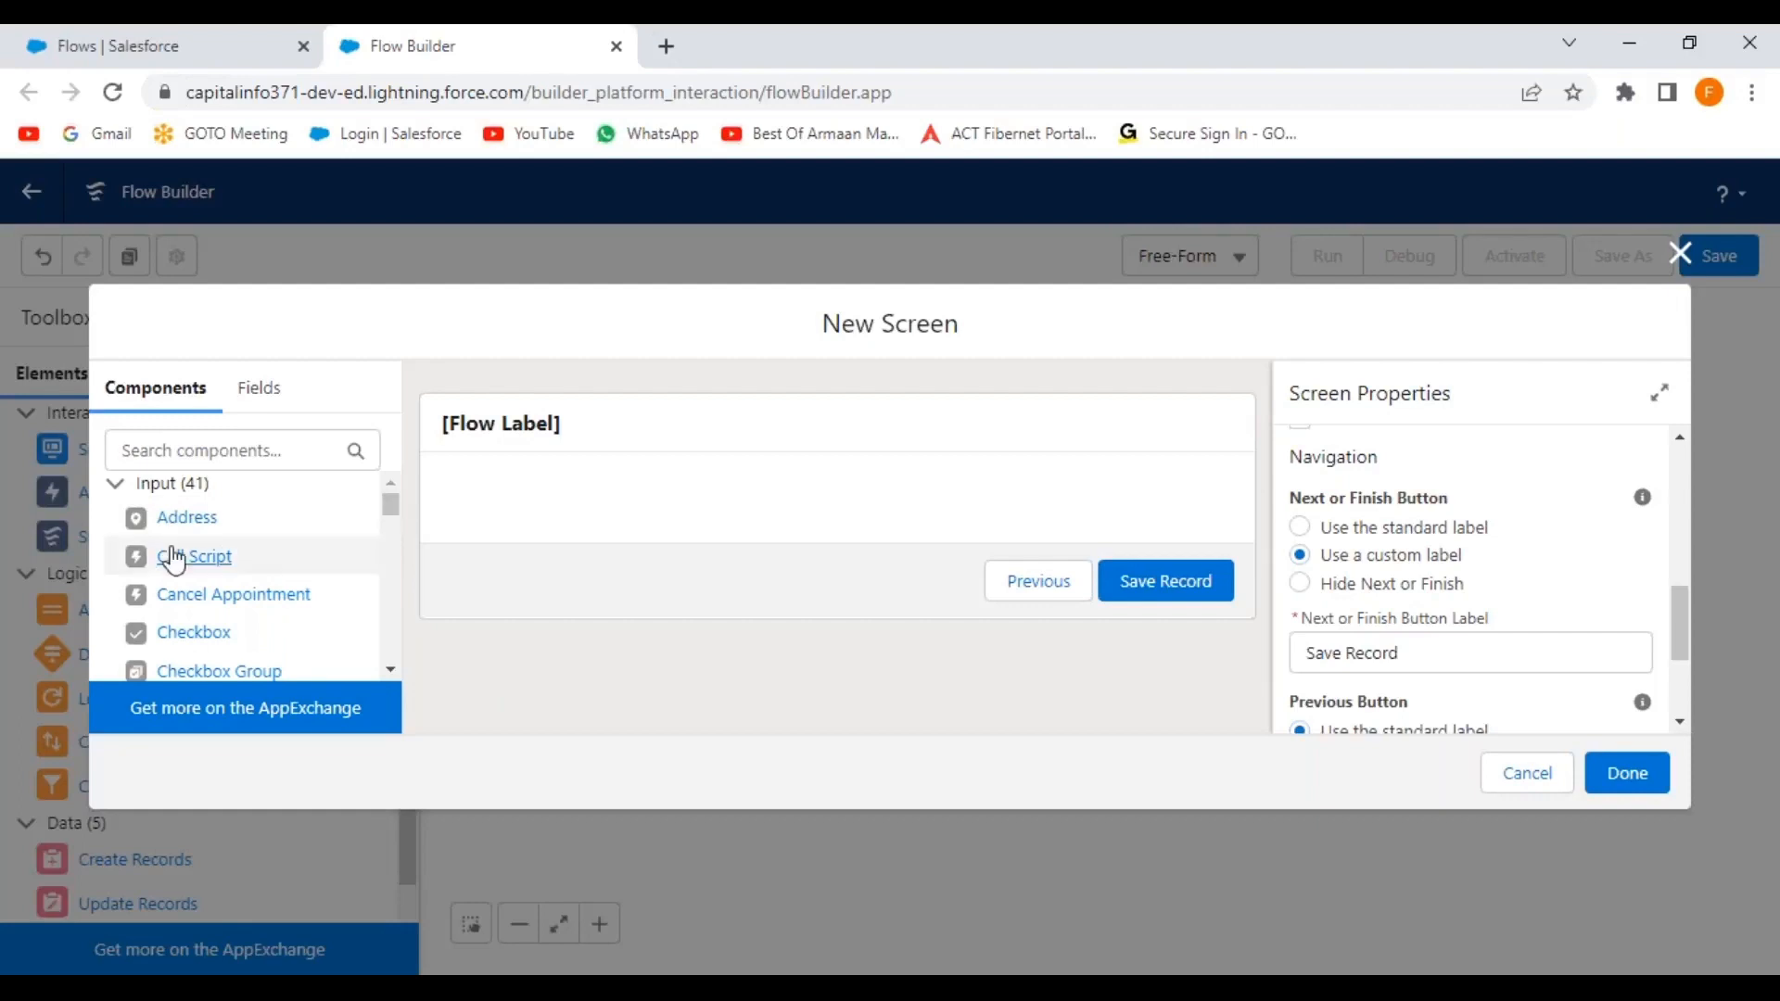
Add an Address component to the New Screen with API name BillingAddress.
drag(149, 520, 602, 508)
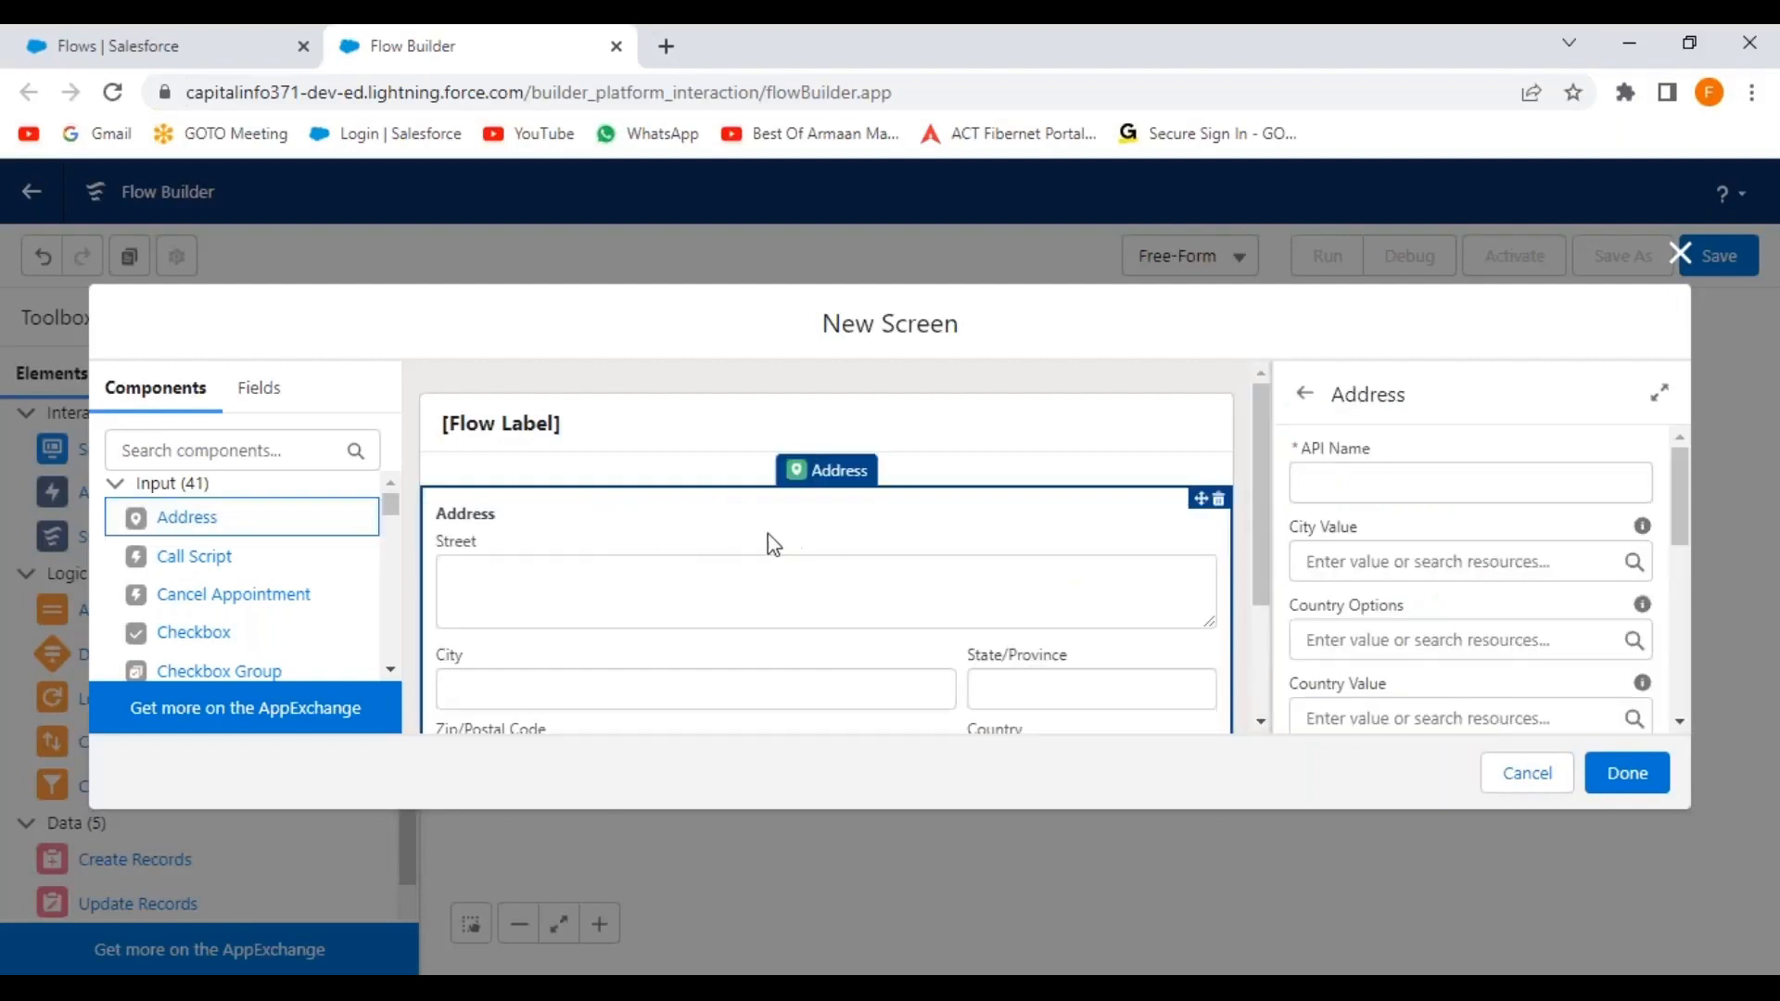
click(1344, 492)
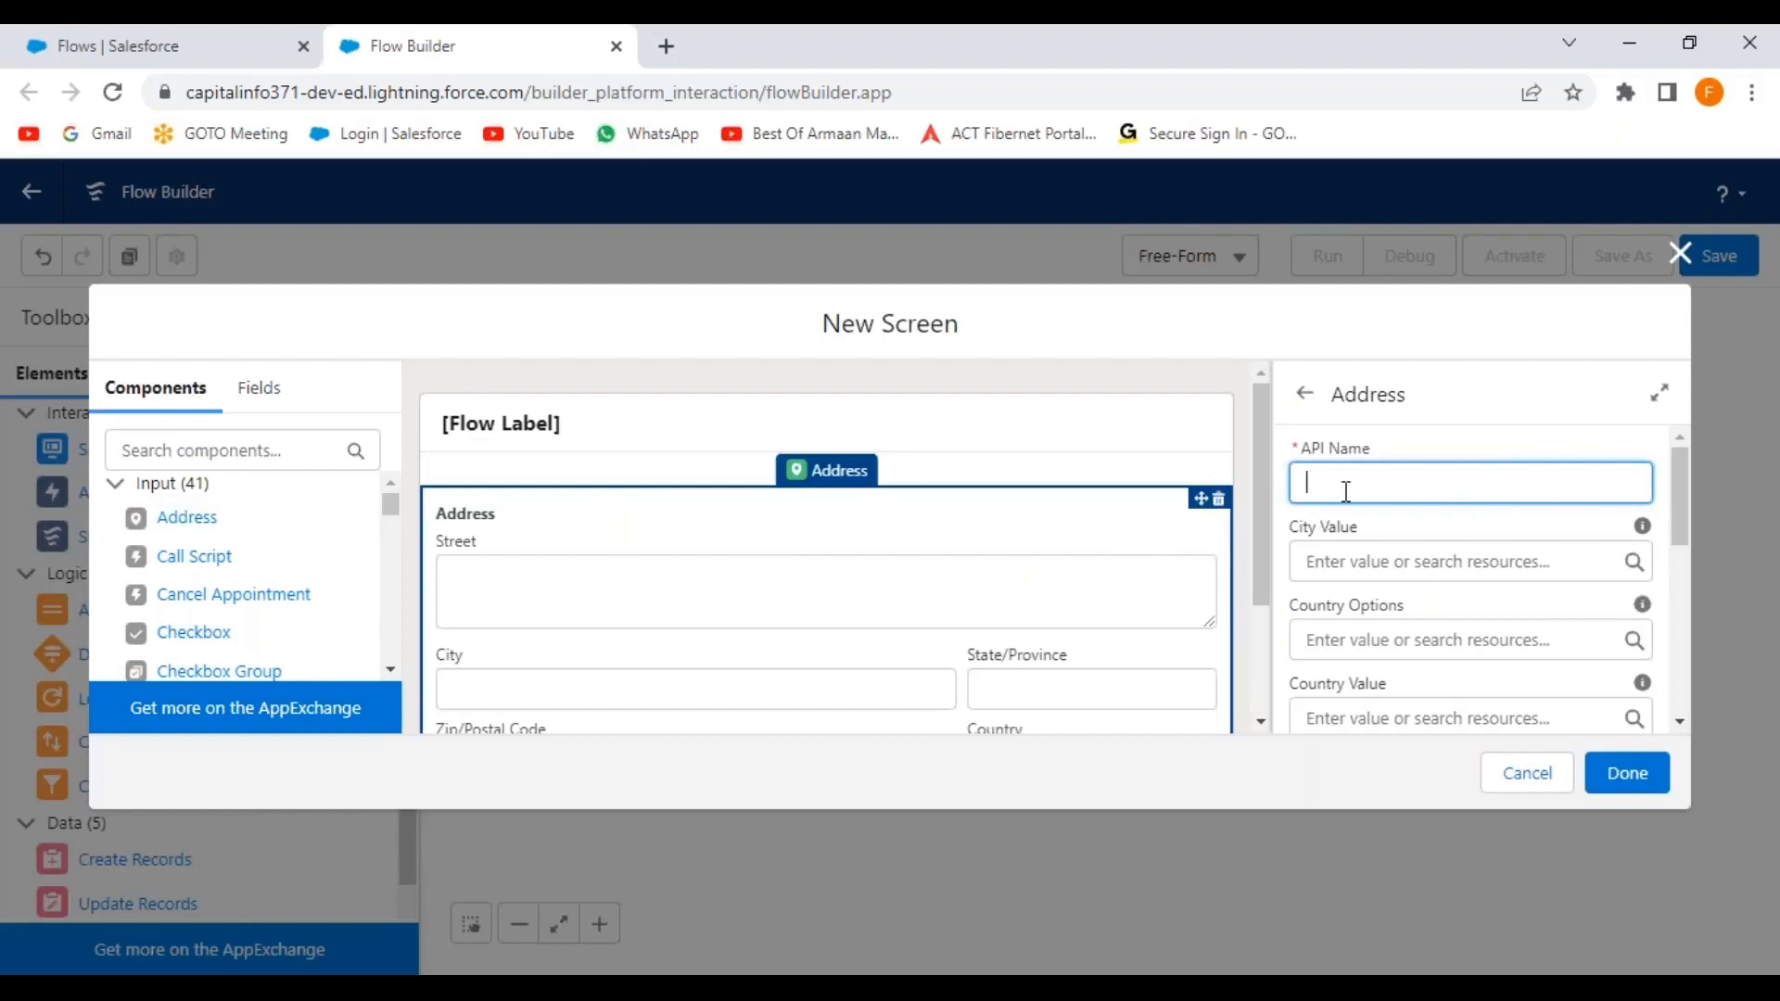
text(BillingAddress)
click(1436, 533)
scroll(1428, 601, down, 3)
scroll(1417, 591, down, 3)
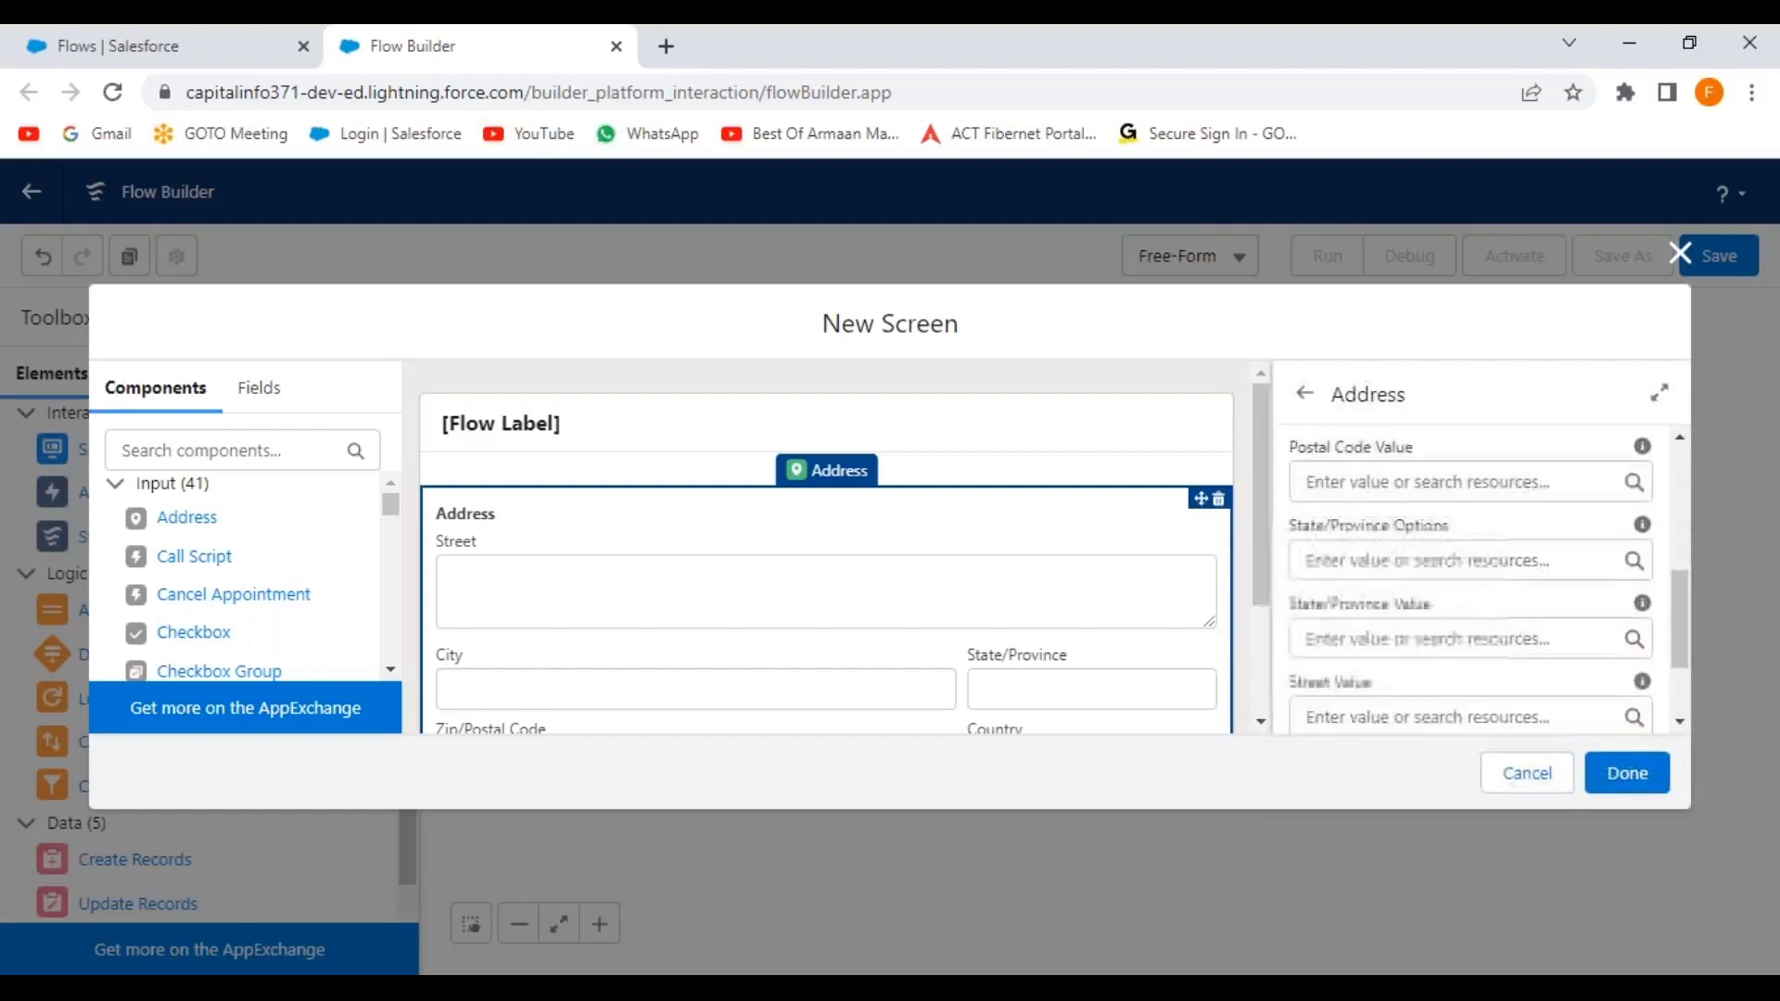
scroll(1337, 595, up, 6)
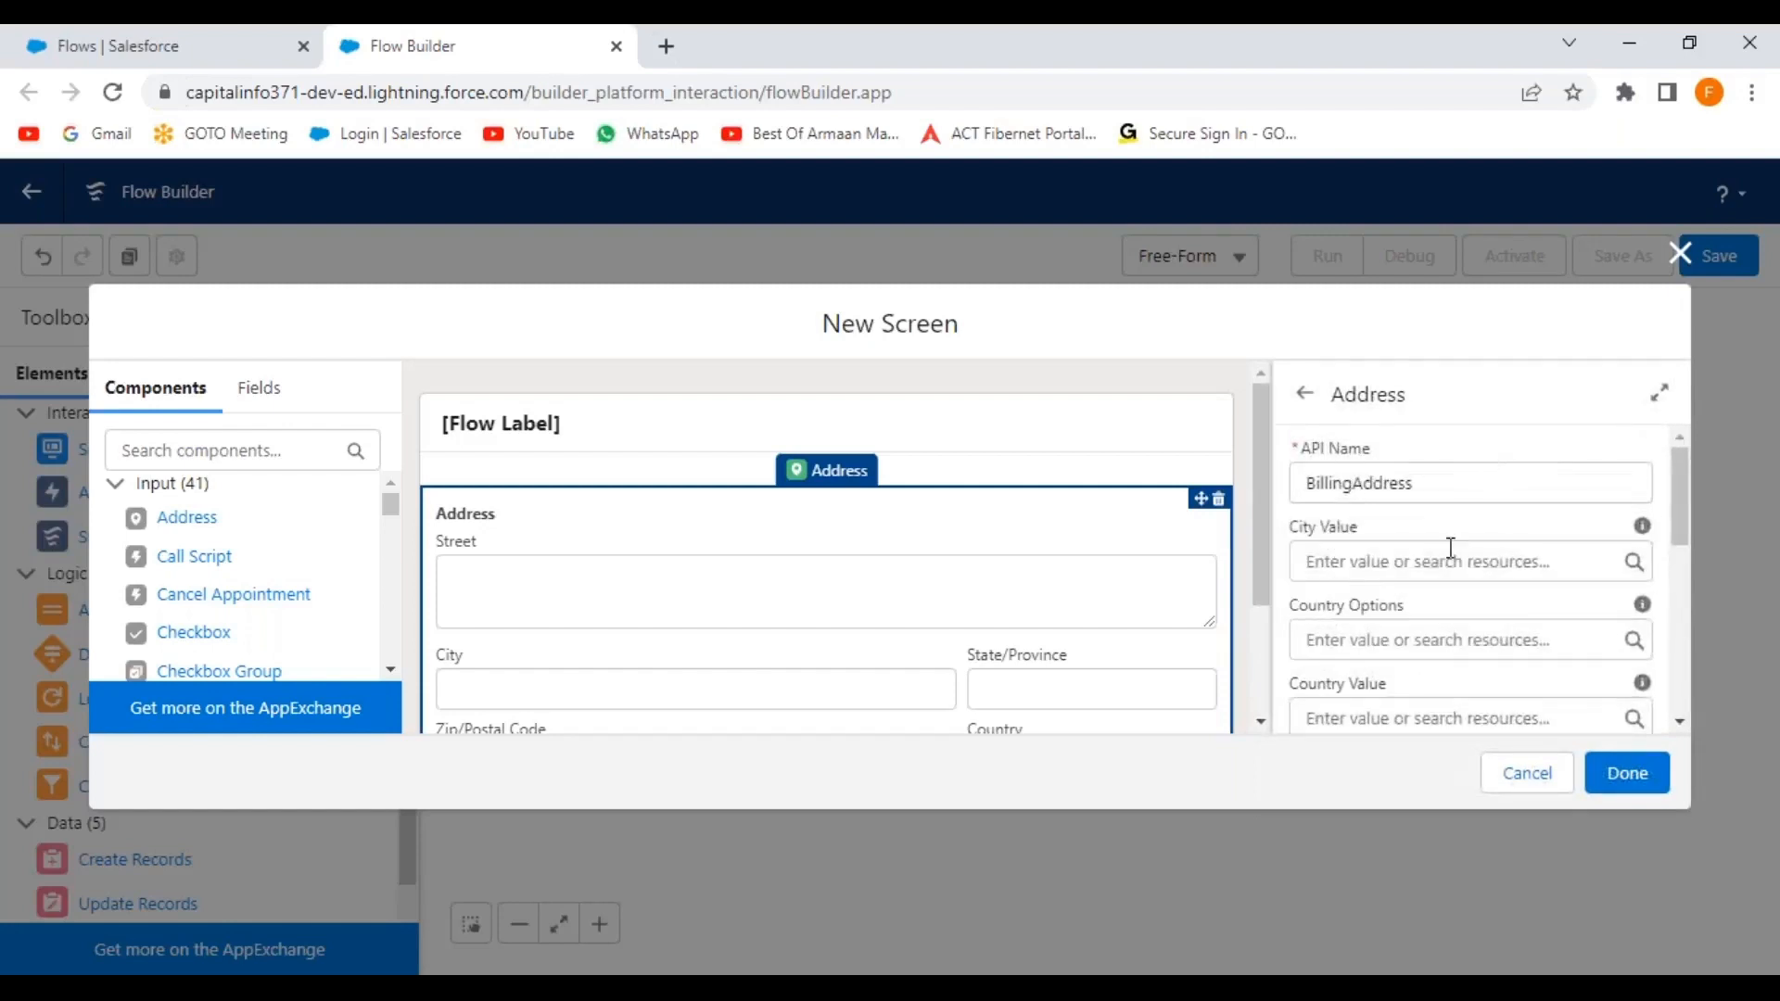
scroll(1442, 609, down, 5)
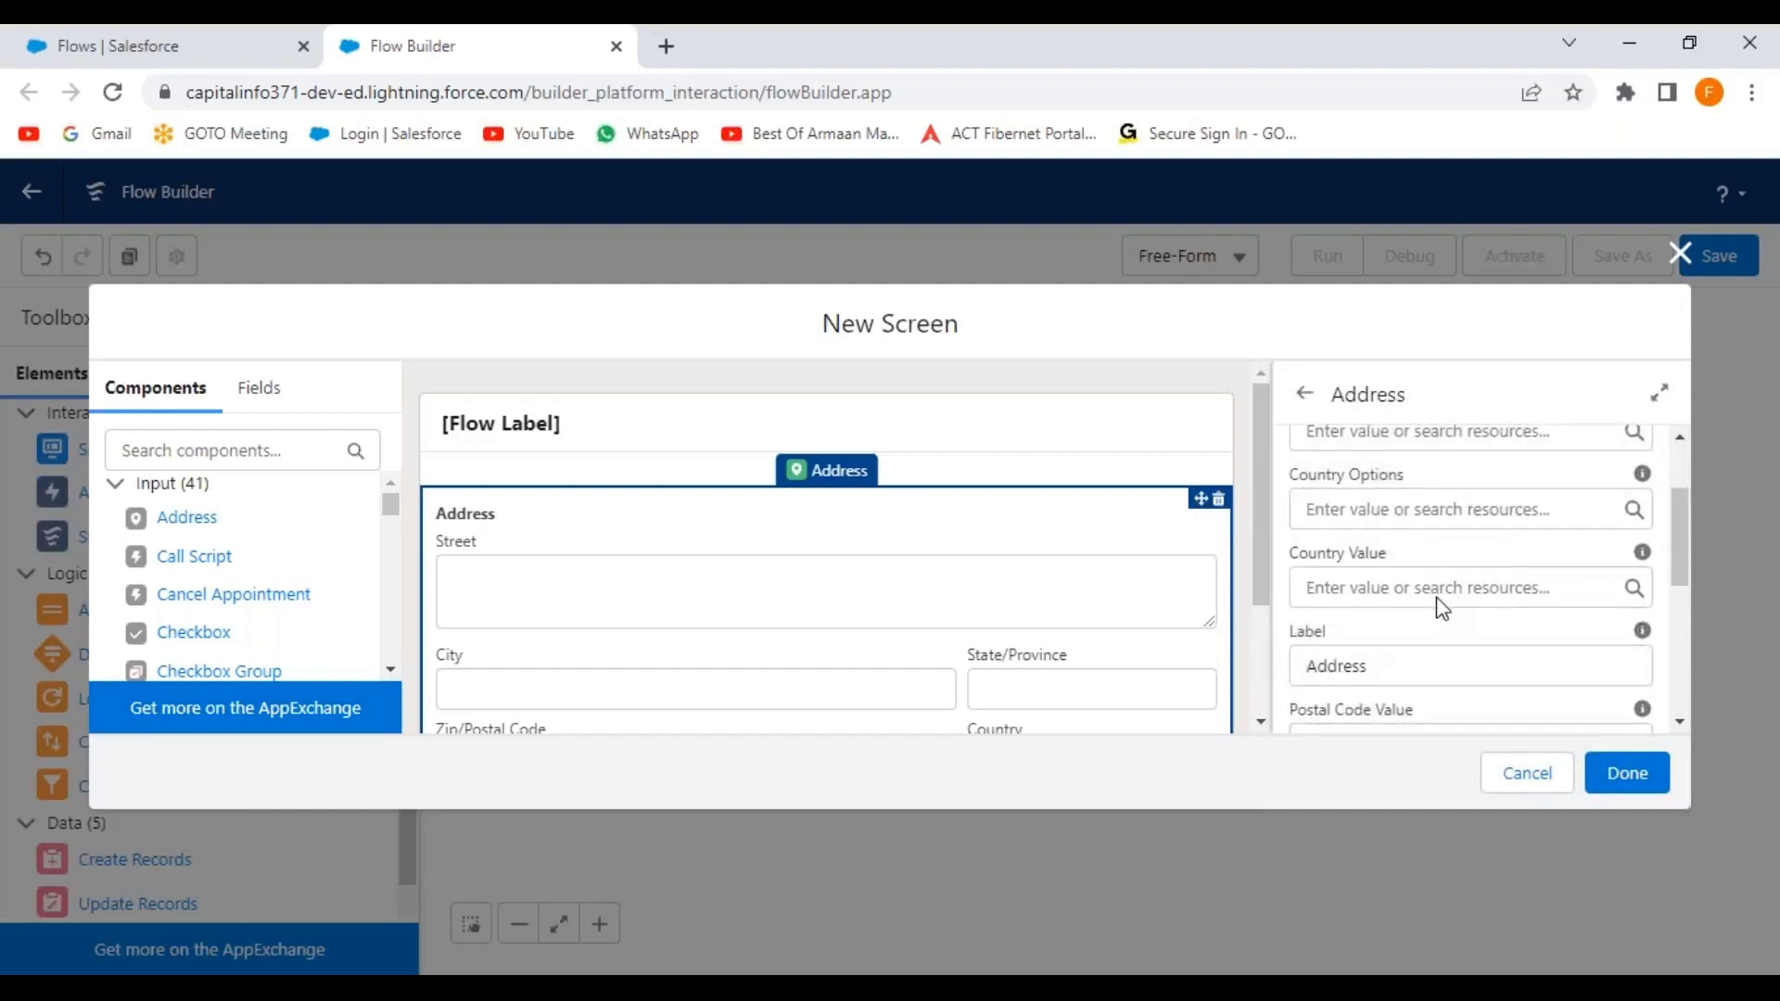
scroll(1432, 538, down, 1)
scroll(1429, 537, up, 1)
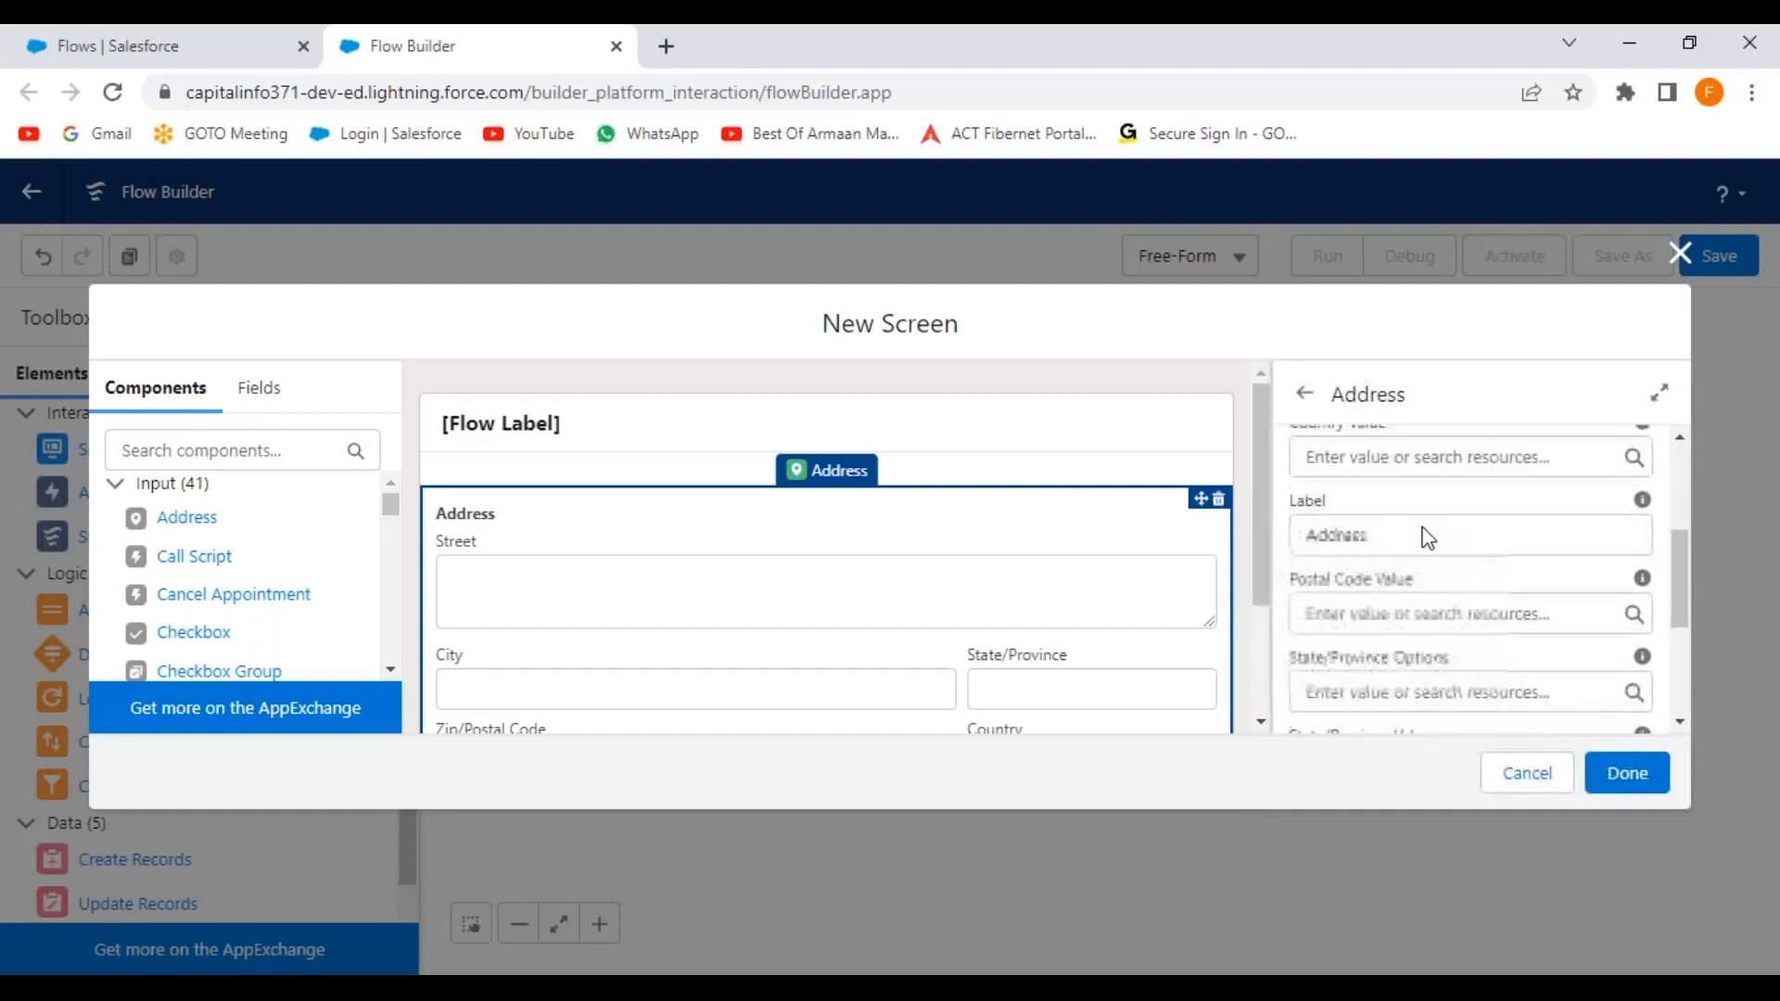
Change the address component's label to 'Enter Contact Address'.
drag(1381, 535, 1250, 536)
text(Billing)
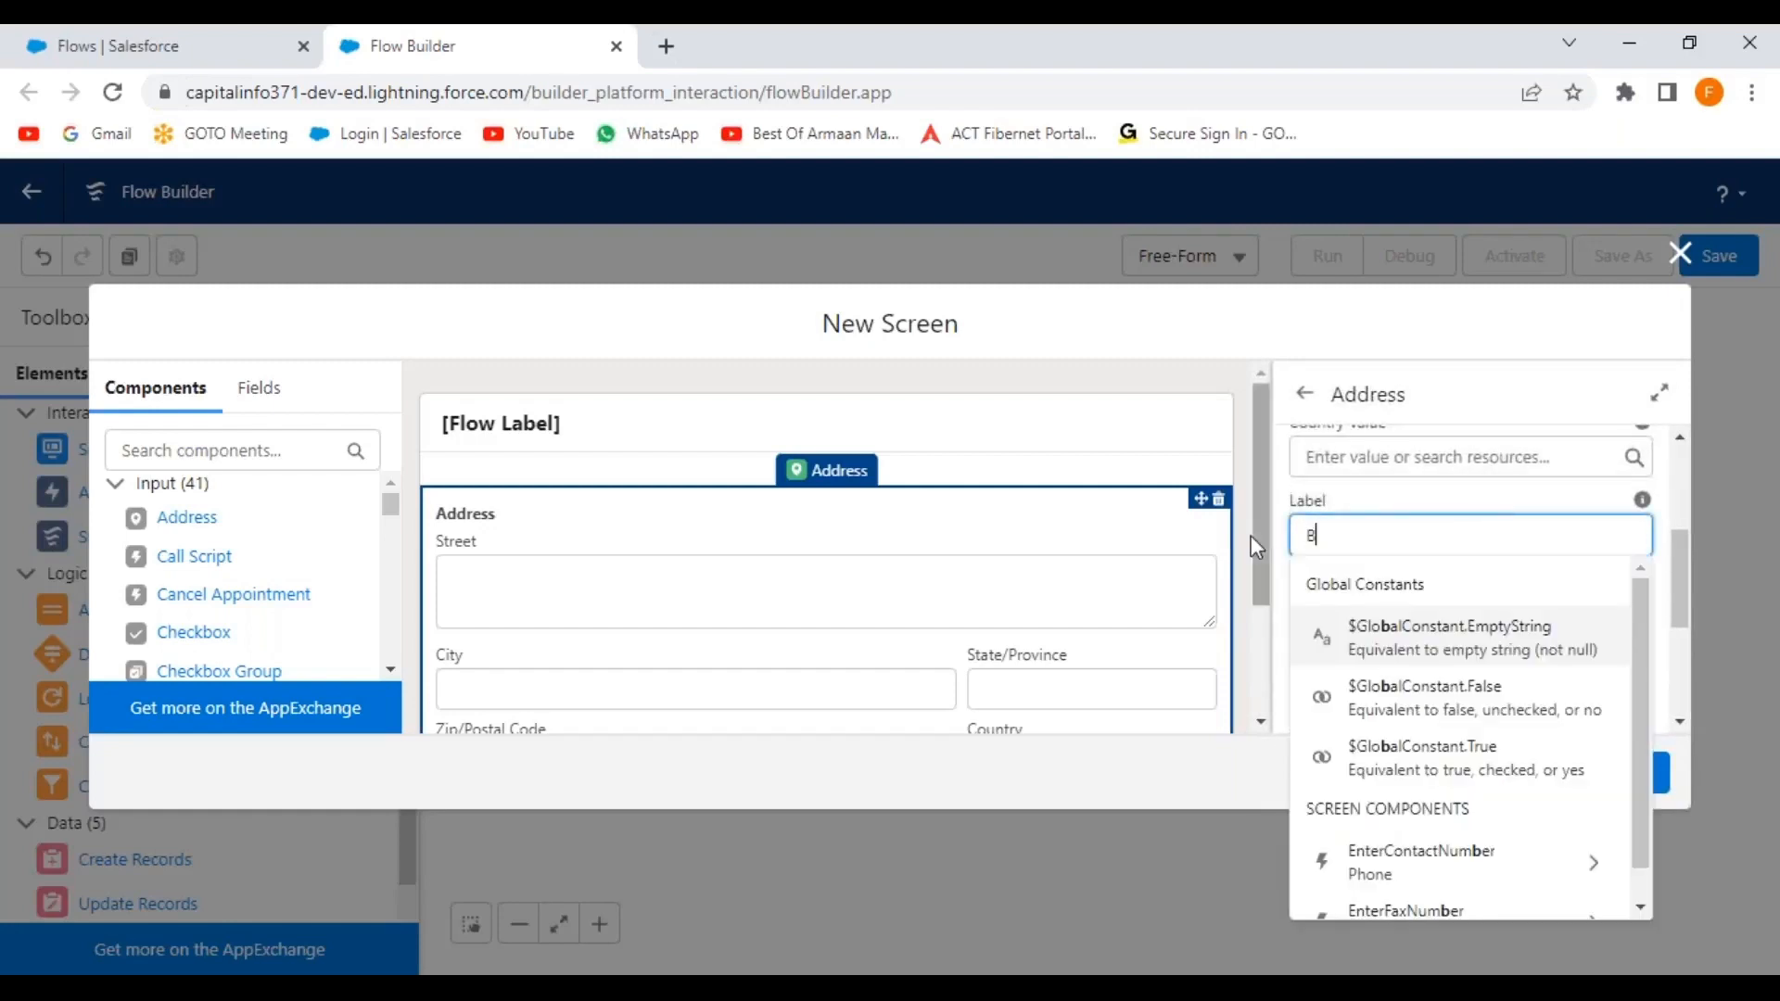
key(BackSpace)
key(BackSpace)
key(BackSpace)
key(BackSpace)
key(BackSpace)
key(BackSpace)
key(BackSpace)
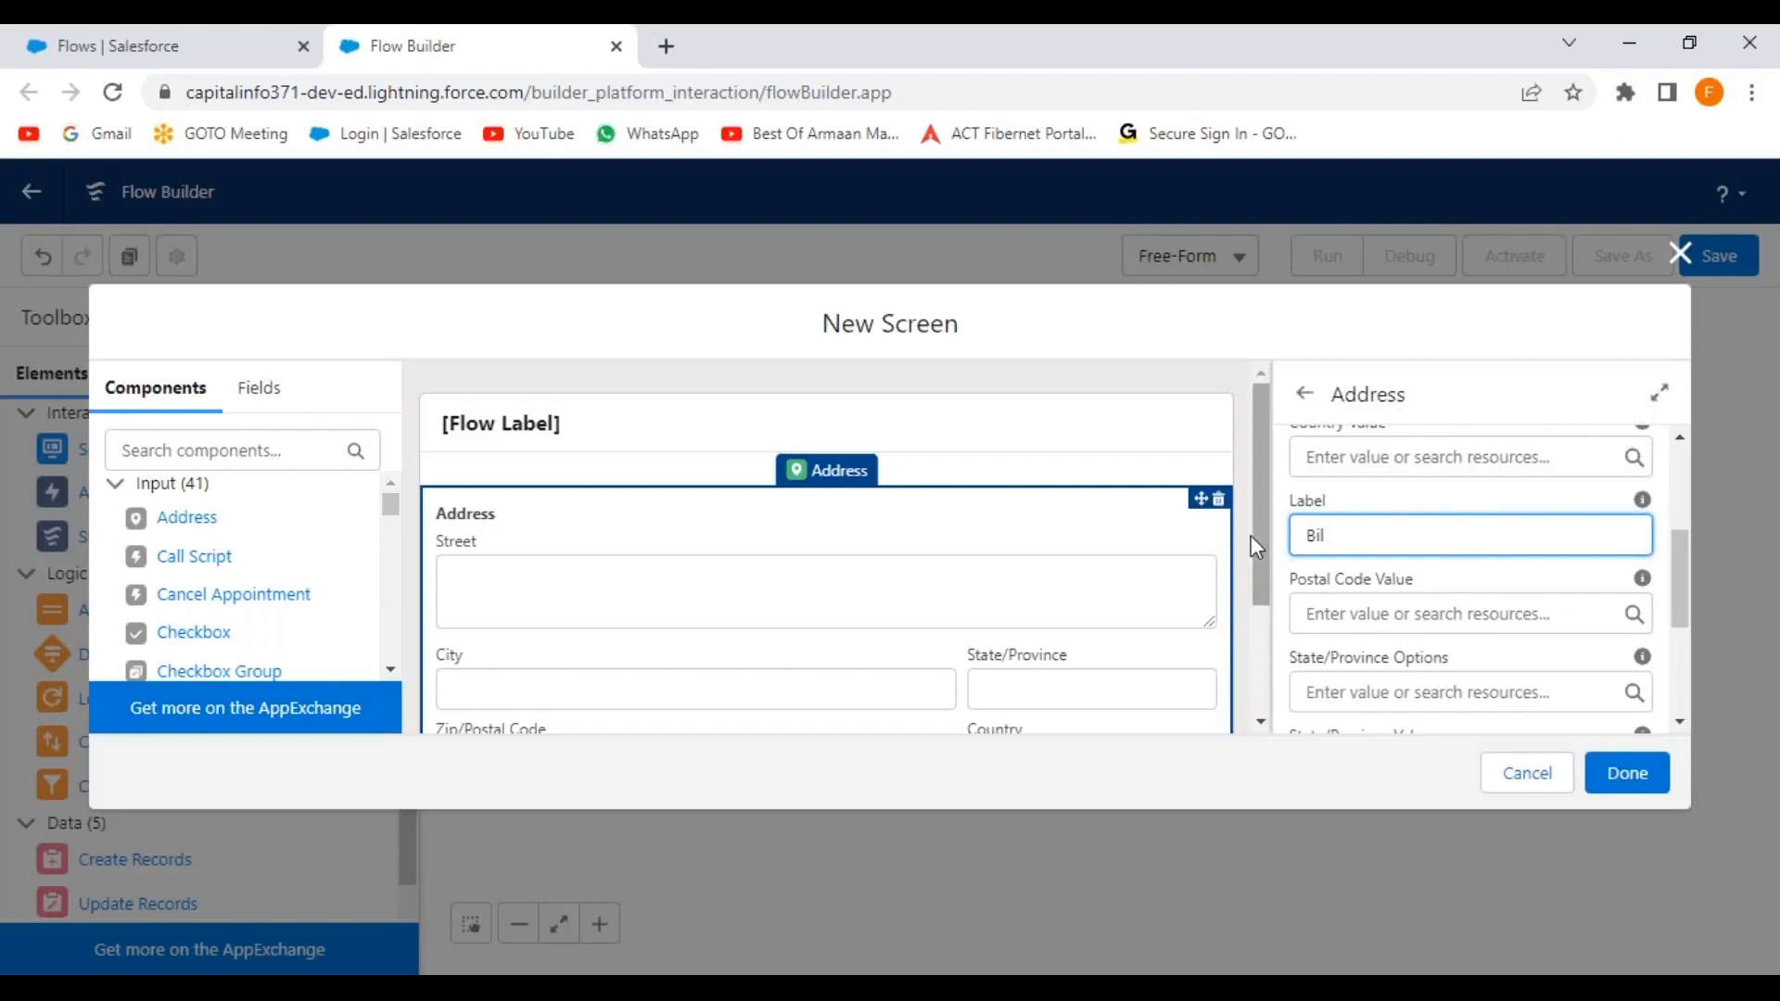
text(Contact N)
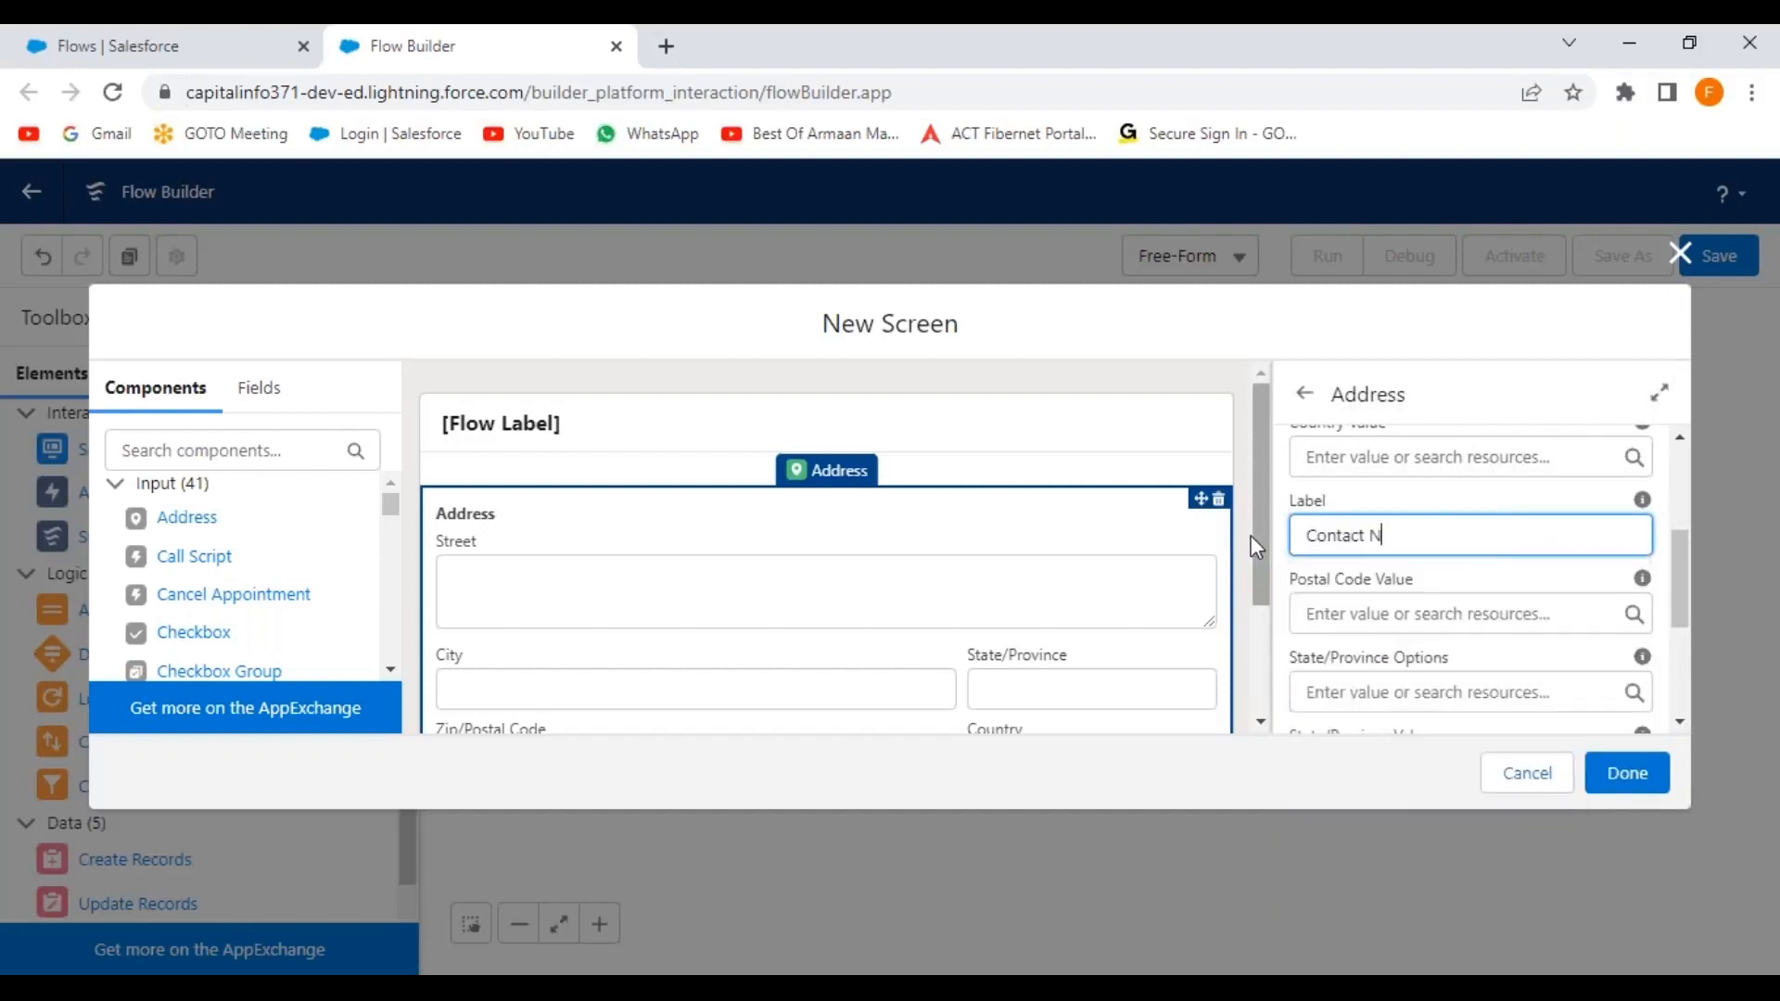
key(BackSpace)
text(Address)
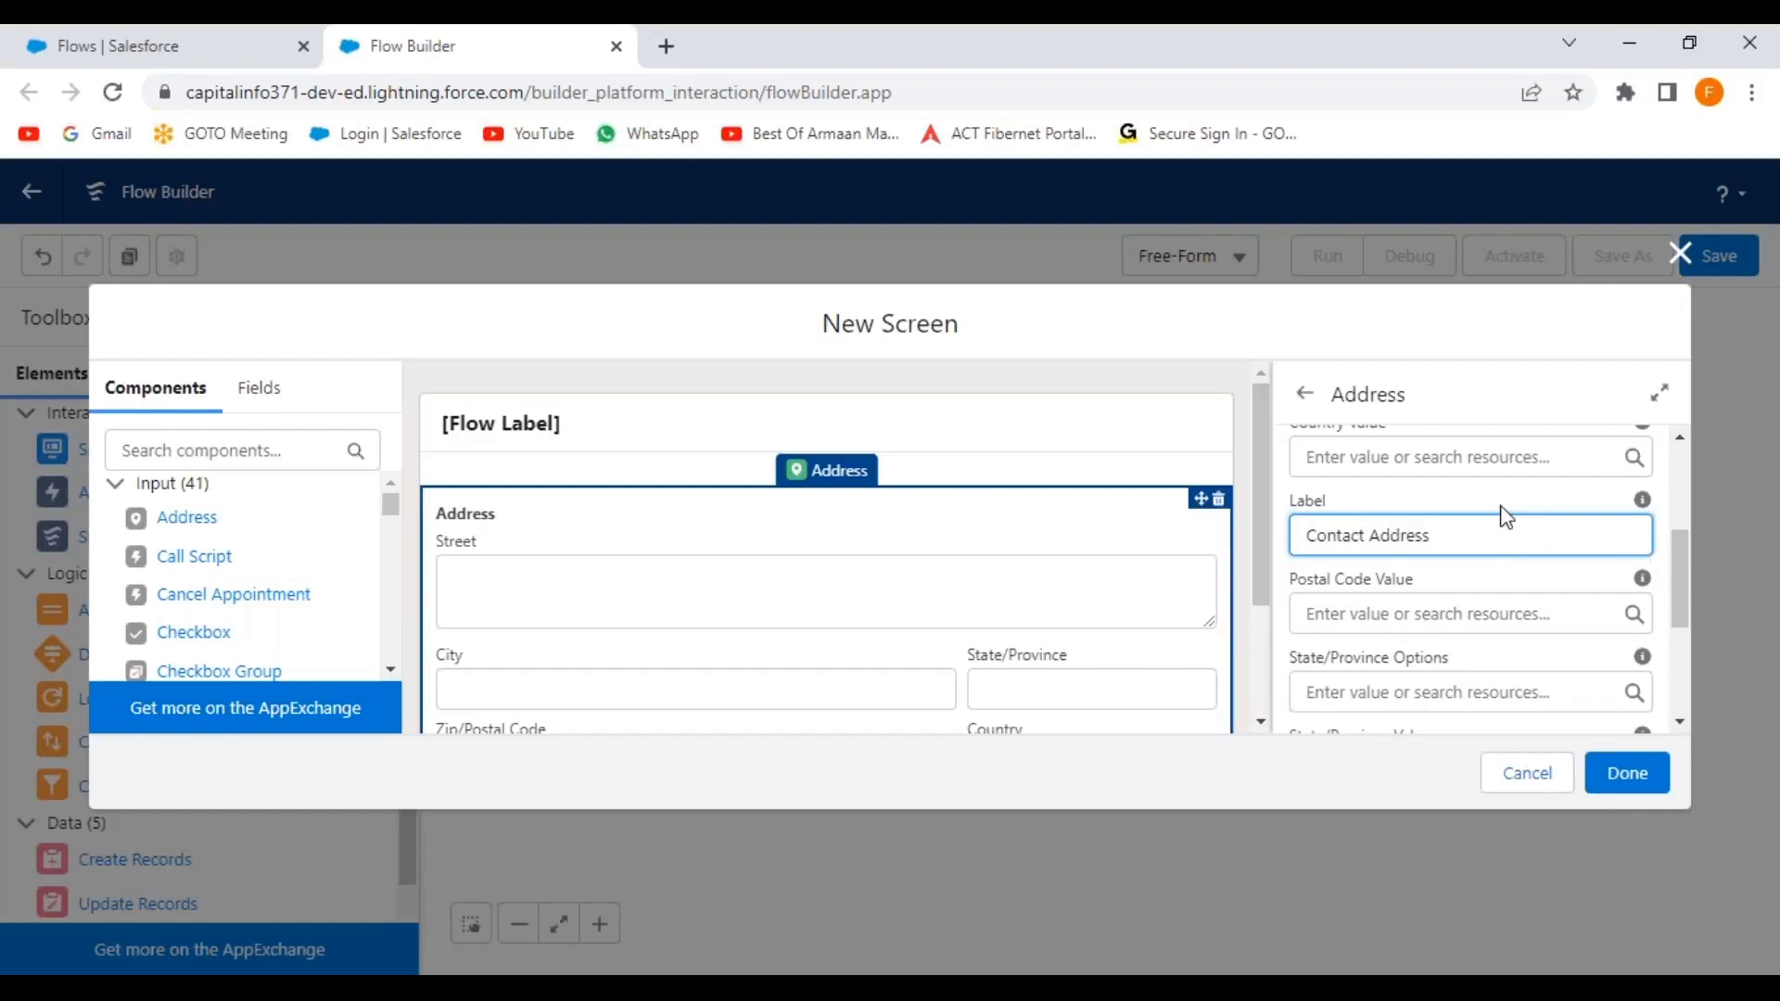
click(1504, 511)
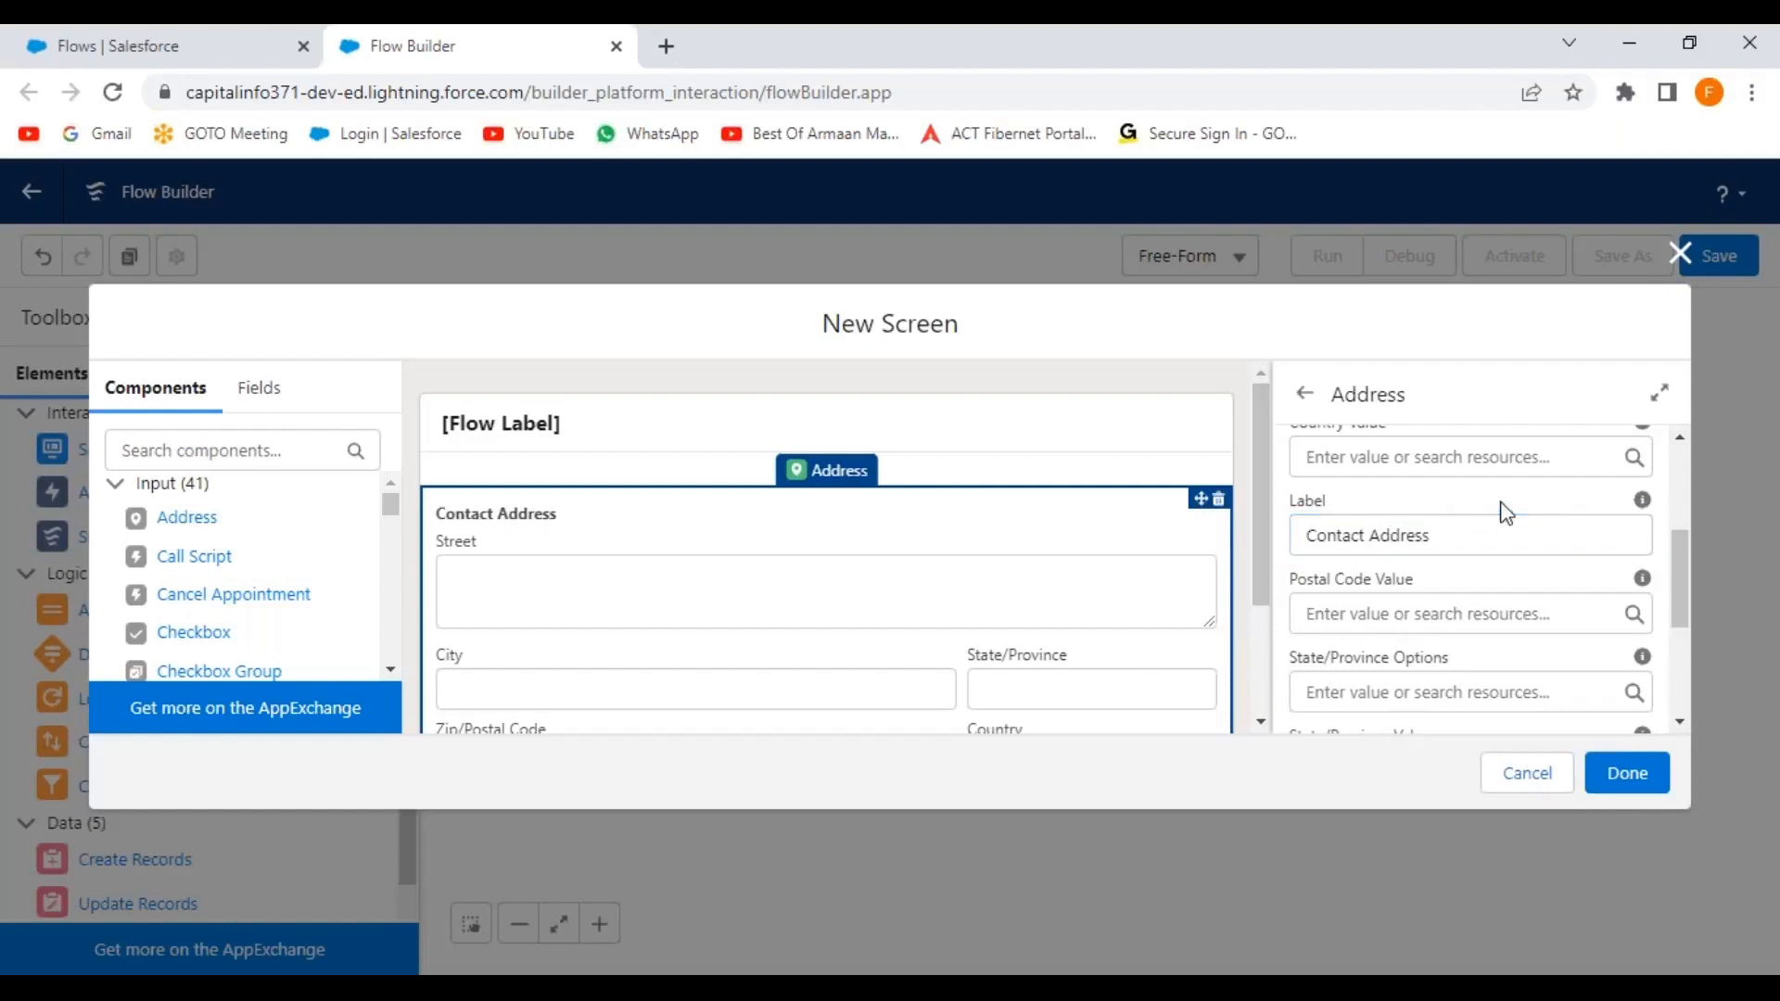
click(1309, 530)
text(Enter)
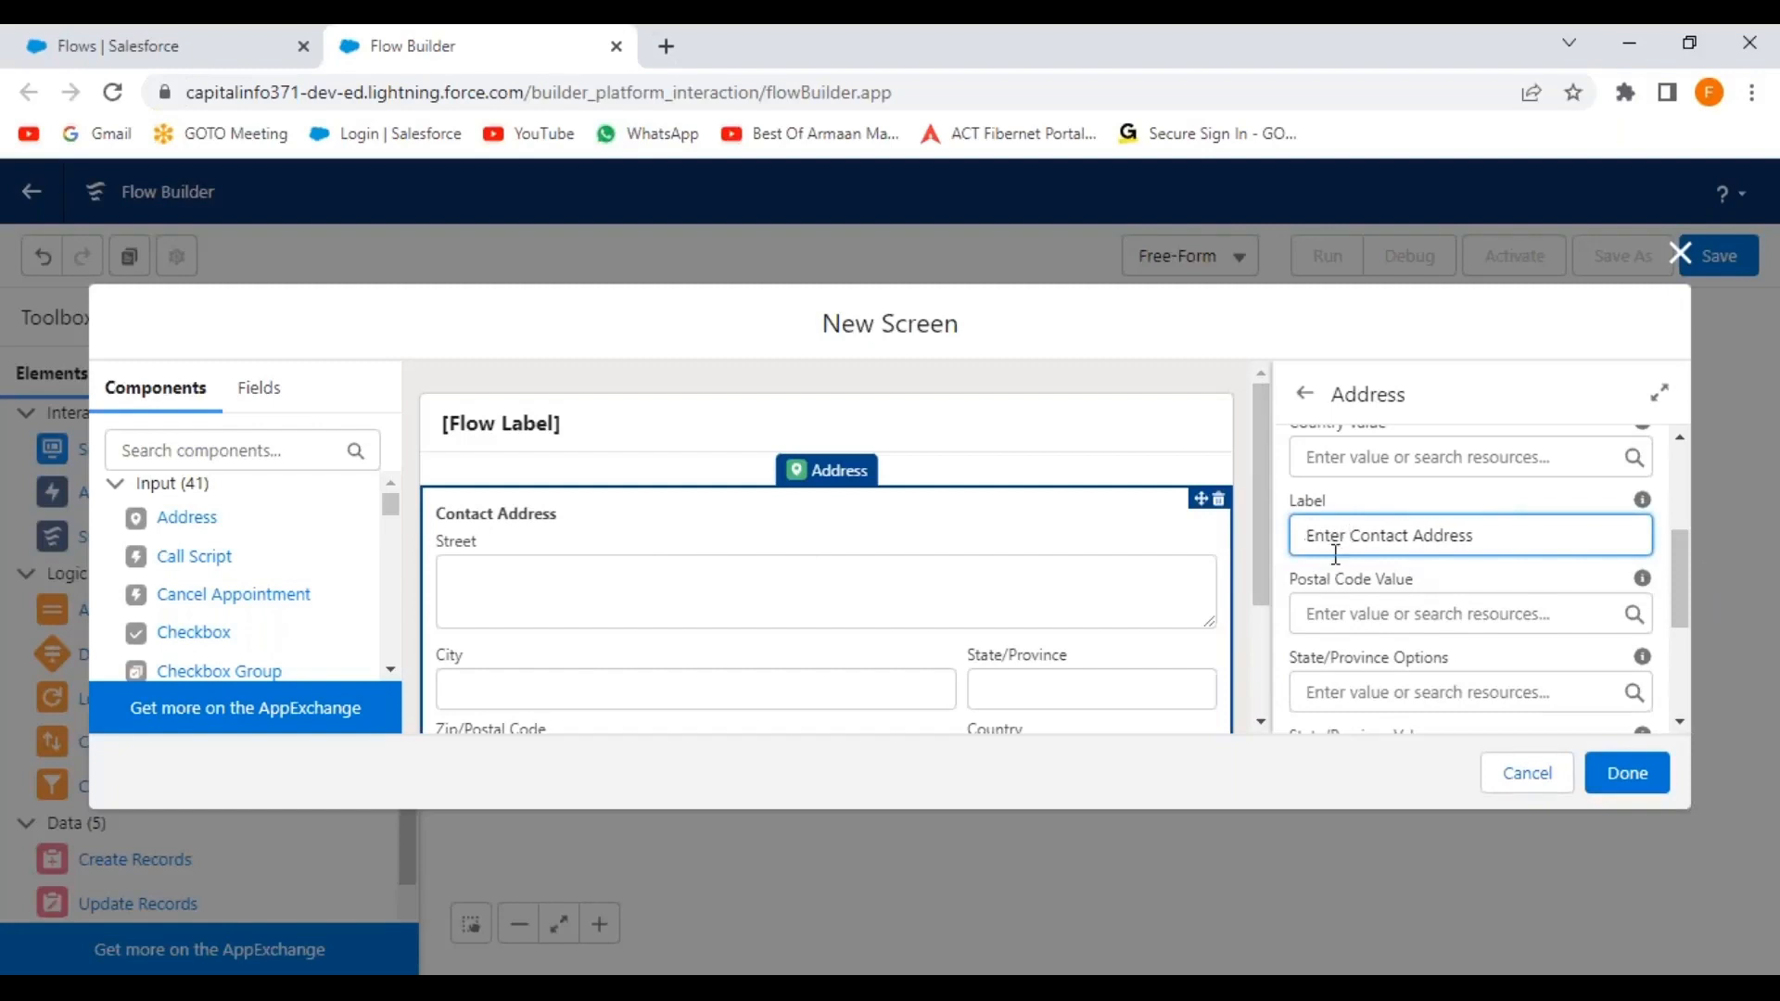
scroll(1493, 638, down, 3)
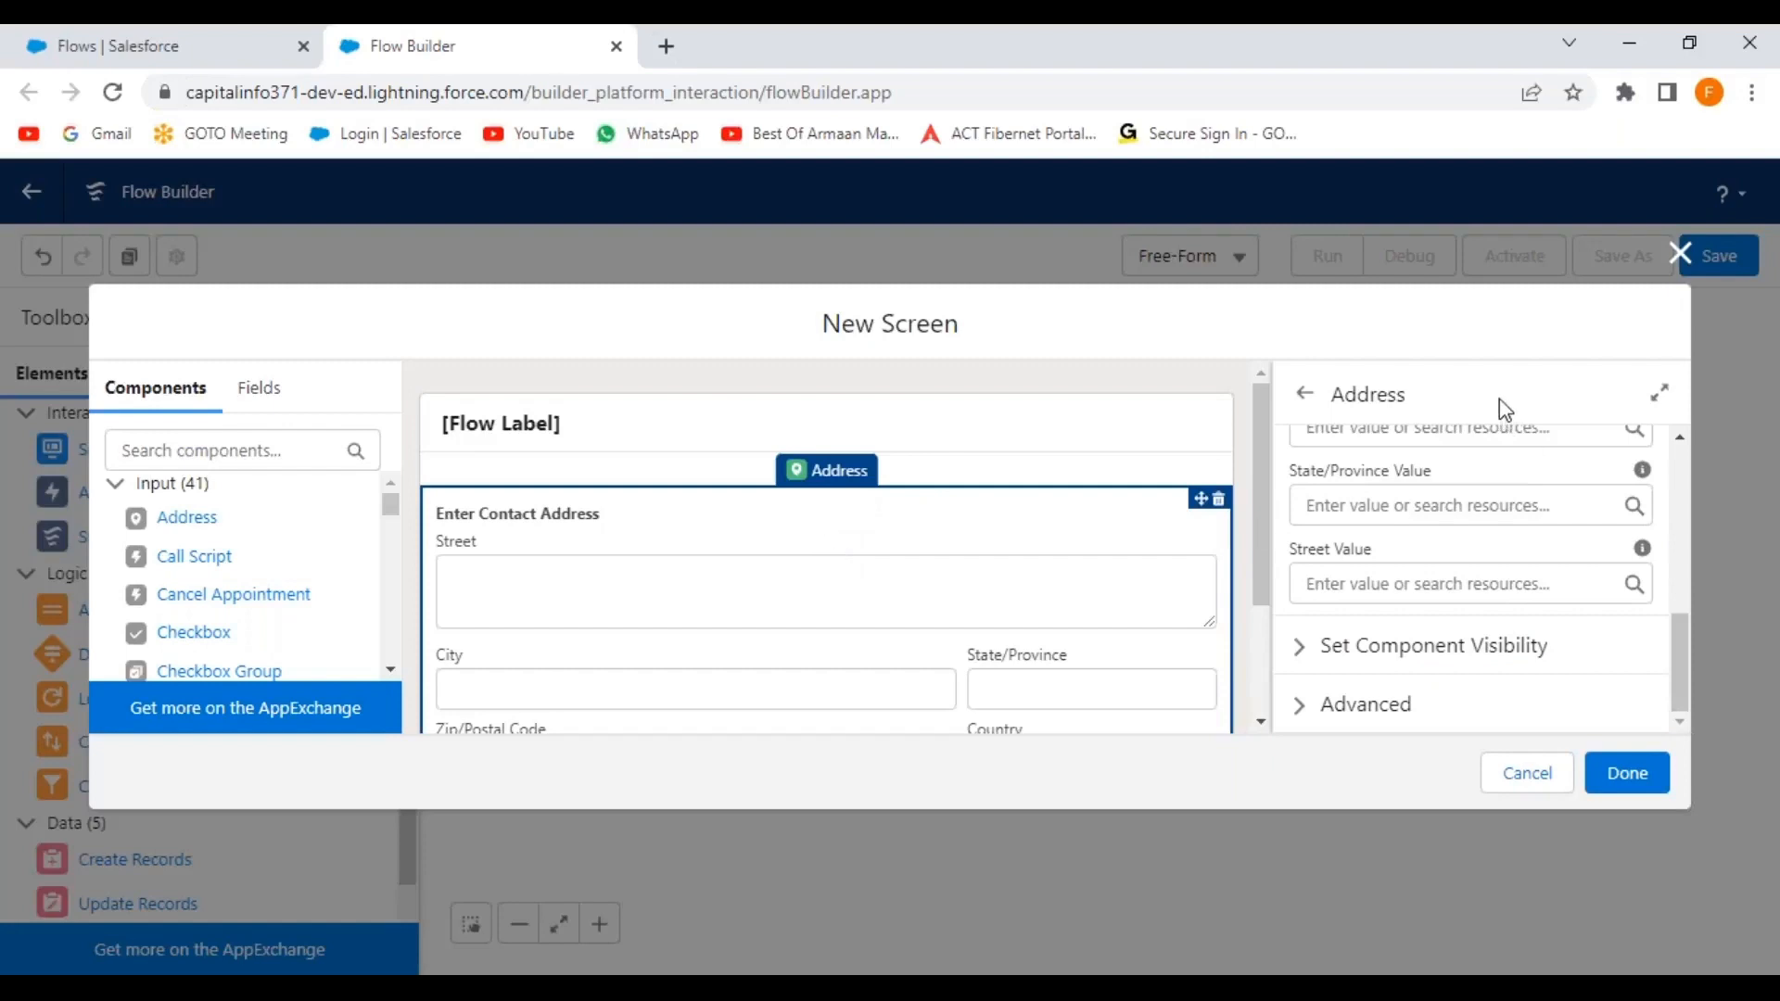
scroll(255, 616, down, 1)
scroll(255, 616, up, 2)
click(246, 451)
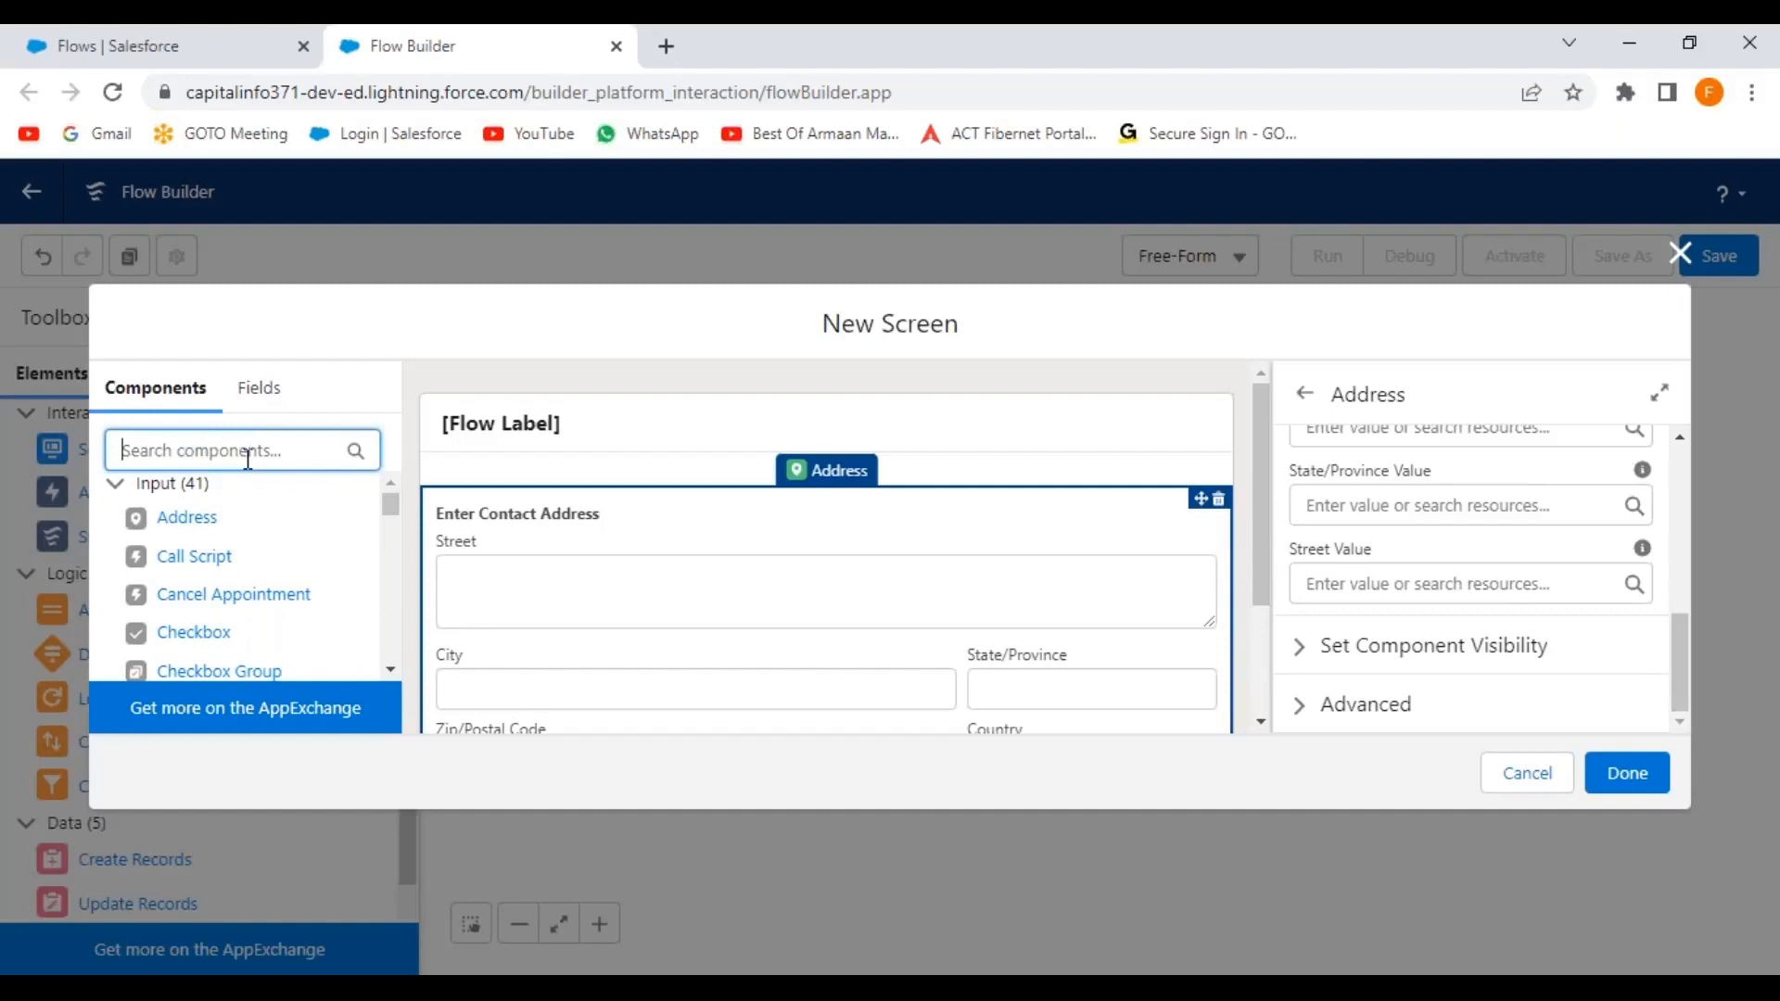
Find the Picklist component, drop it below the address, and label it 'Select Customer Priority'.
text(pl)
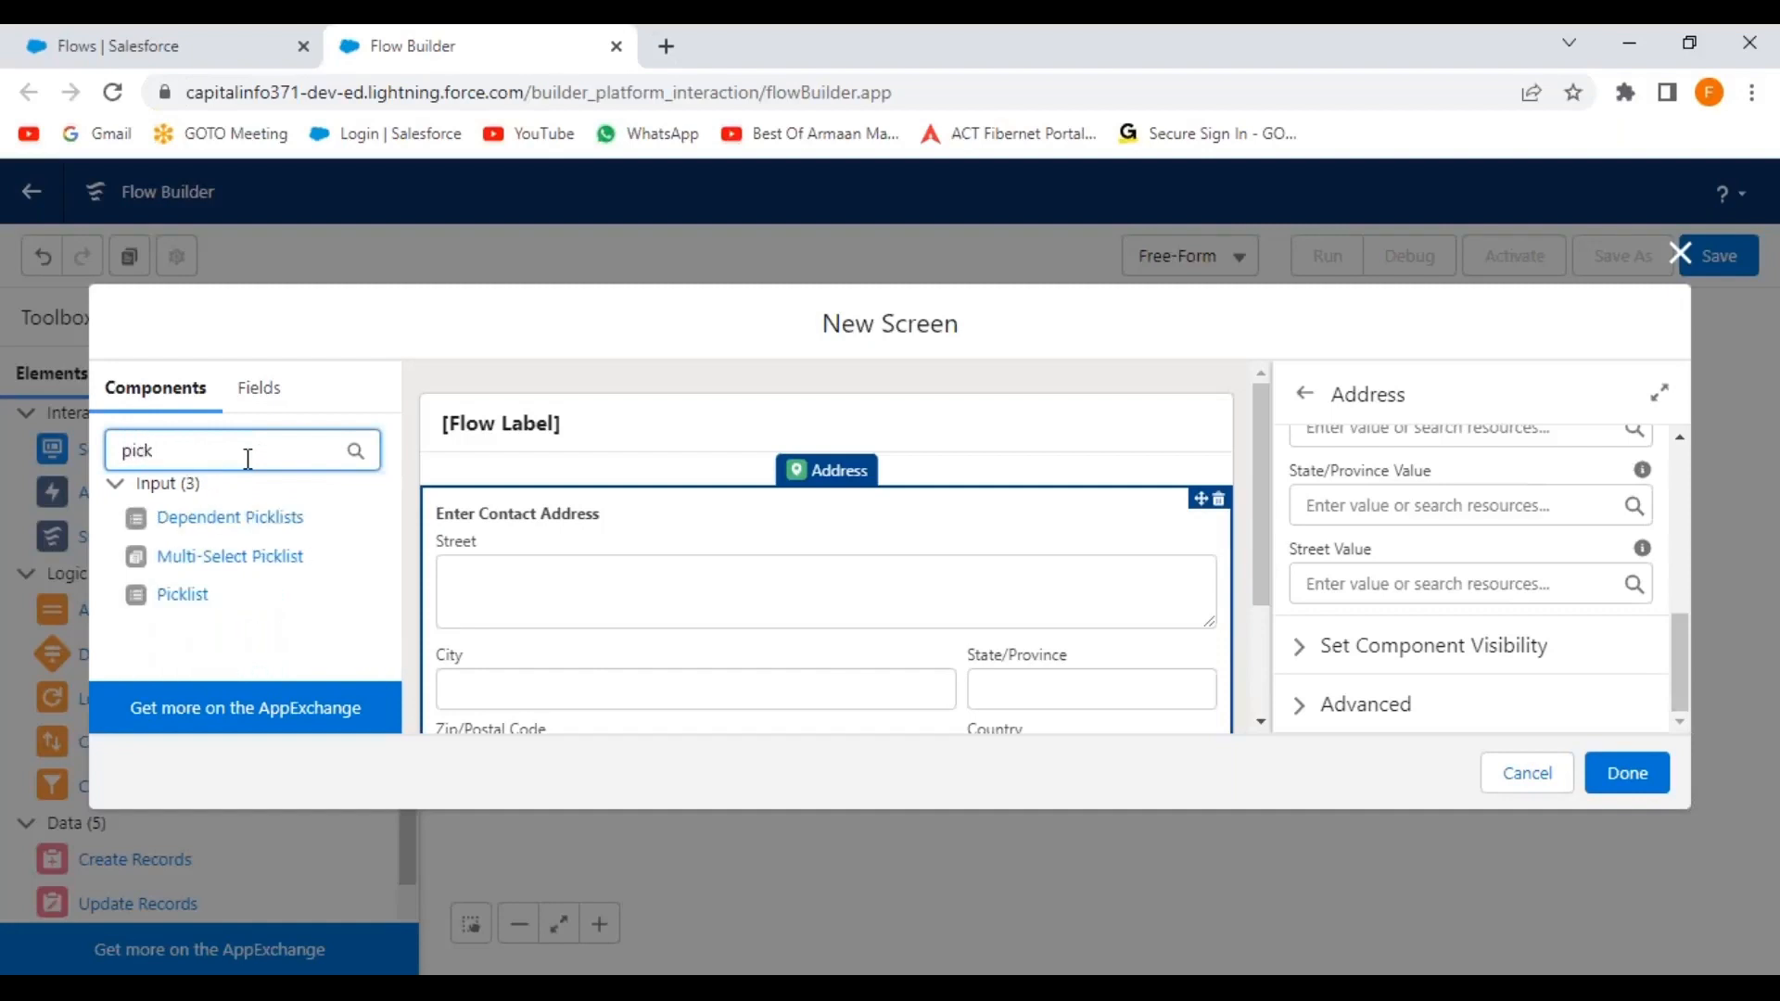
drag(1265, 498, 1259, 614)
drag(193, 602, 812, 599)
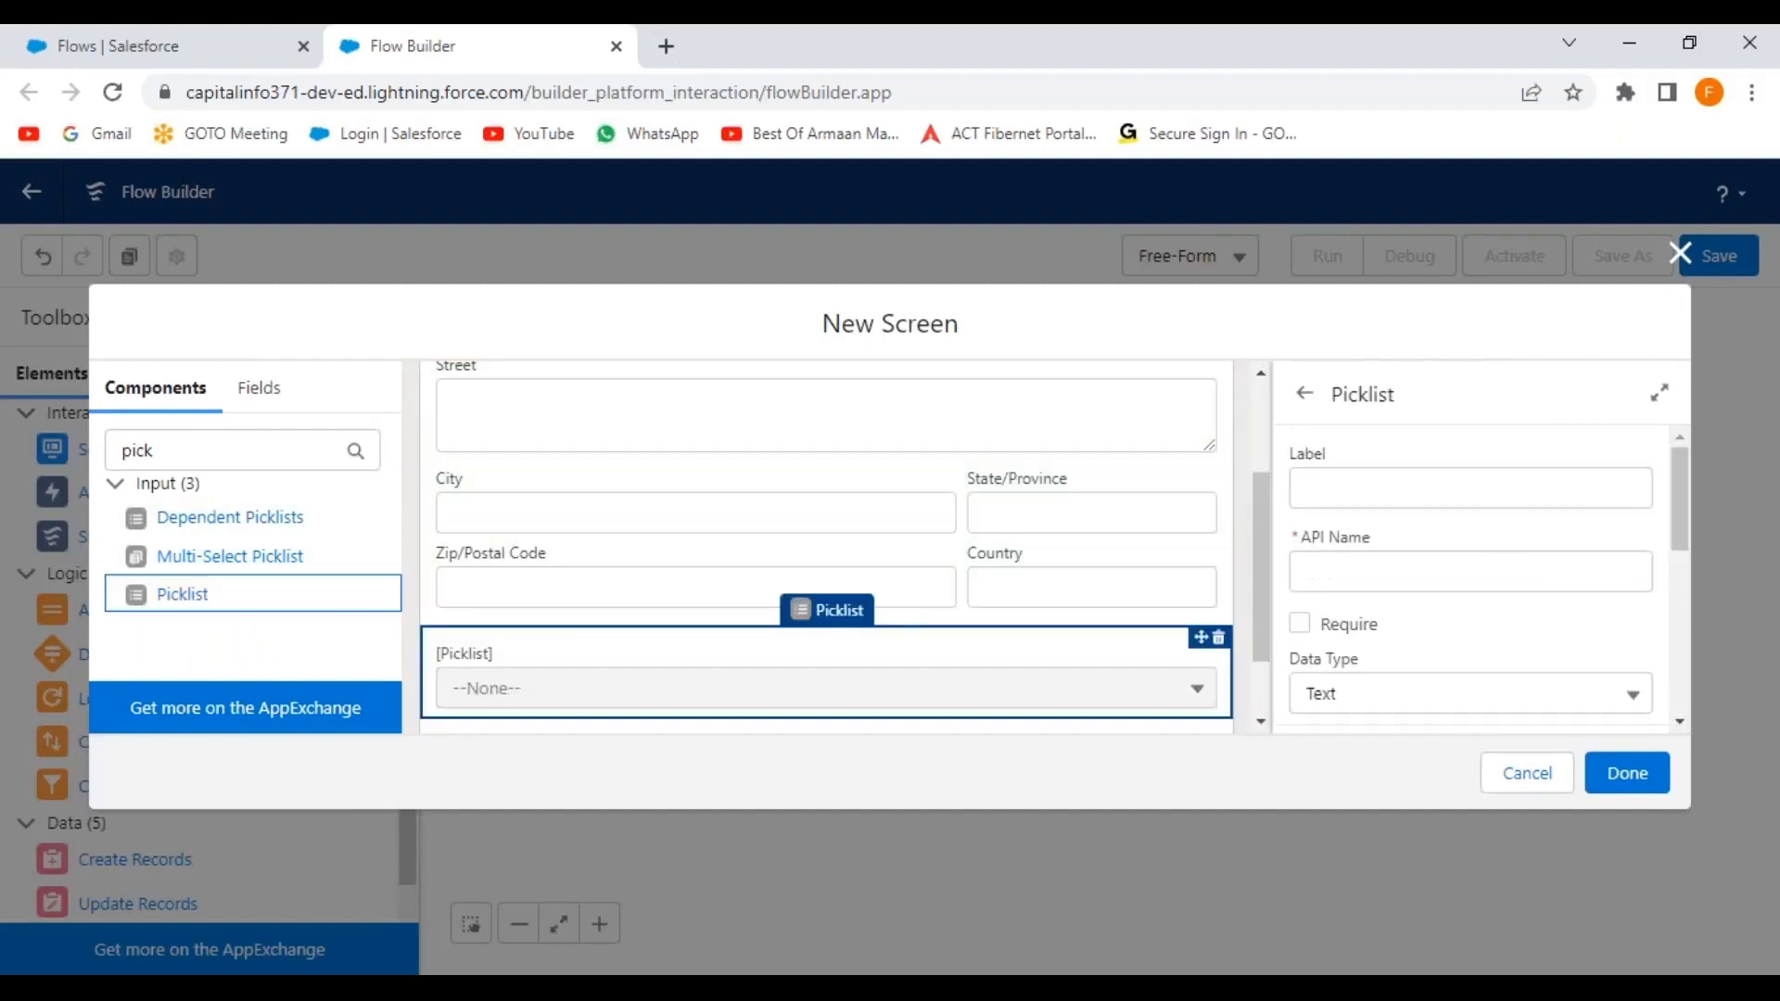
click(1329, 486)
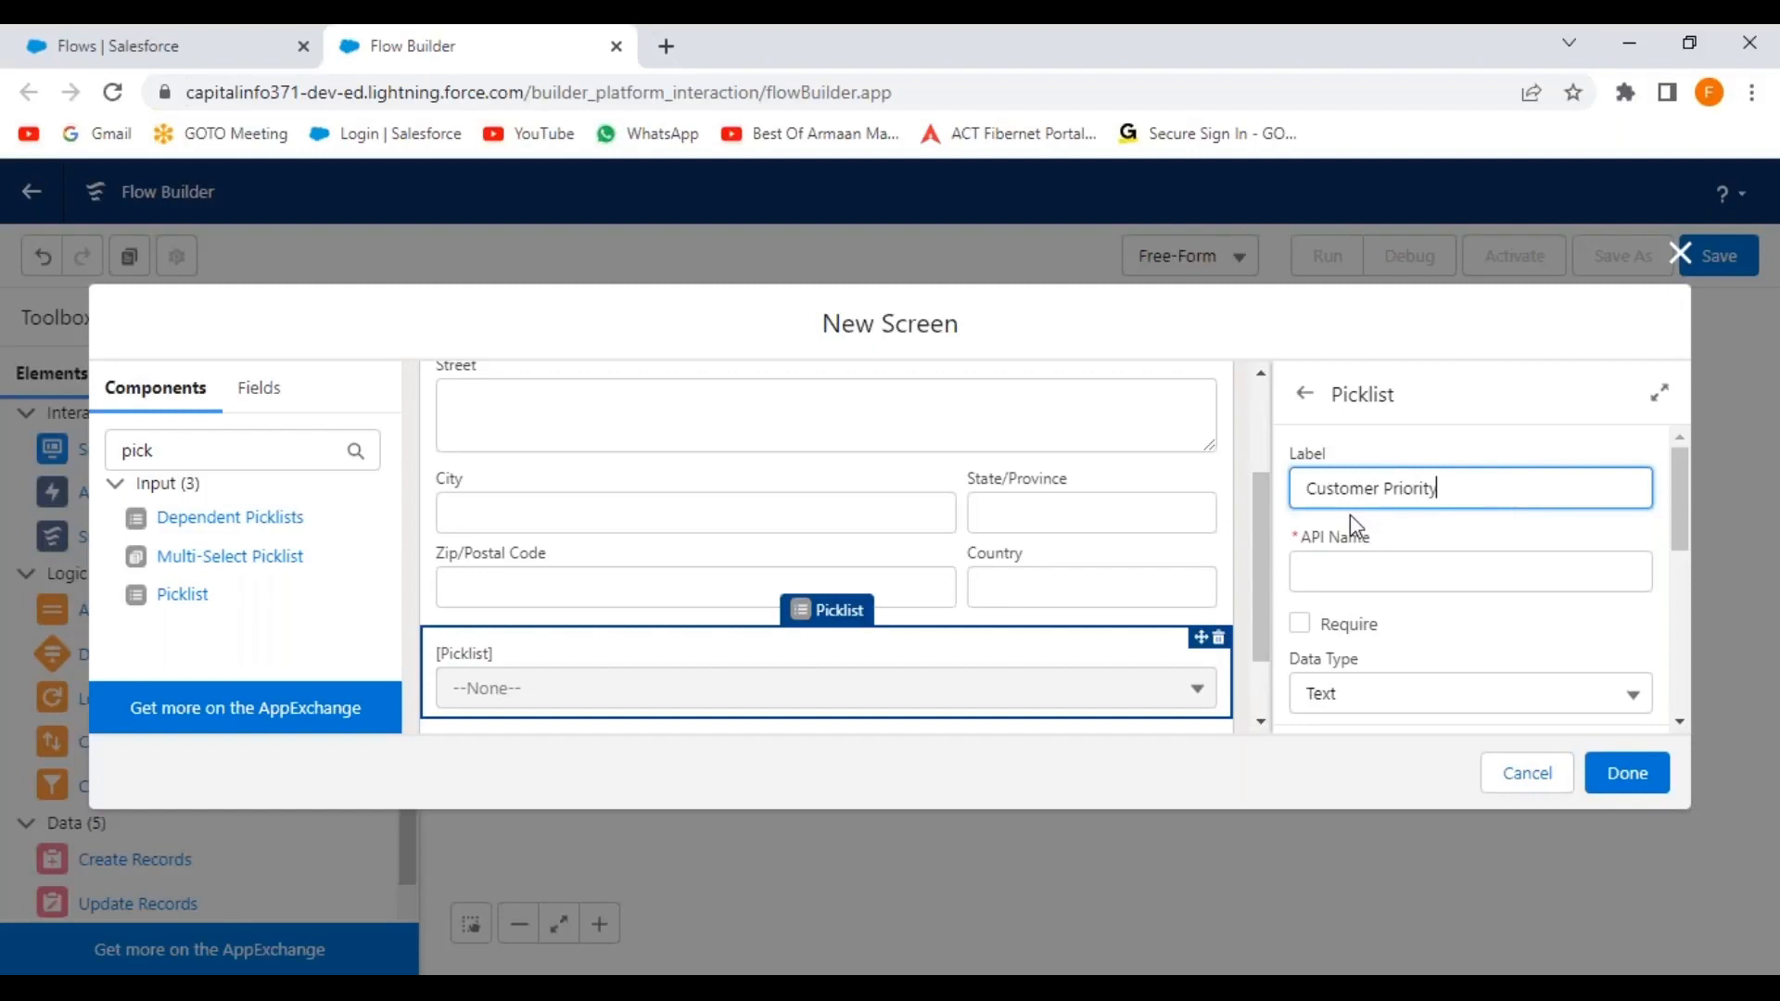
click(1310, 487)
text(Select)
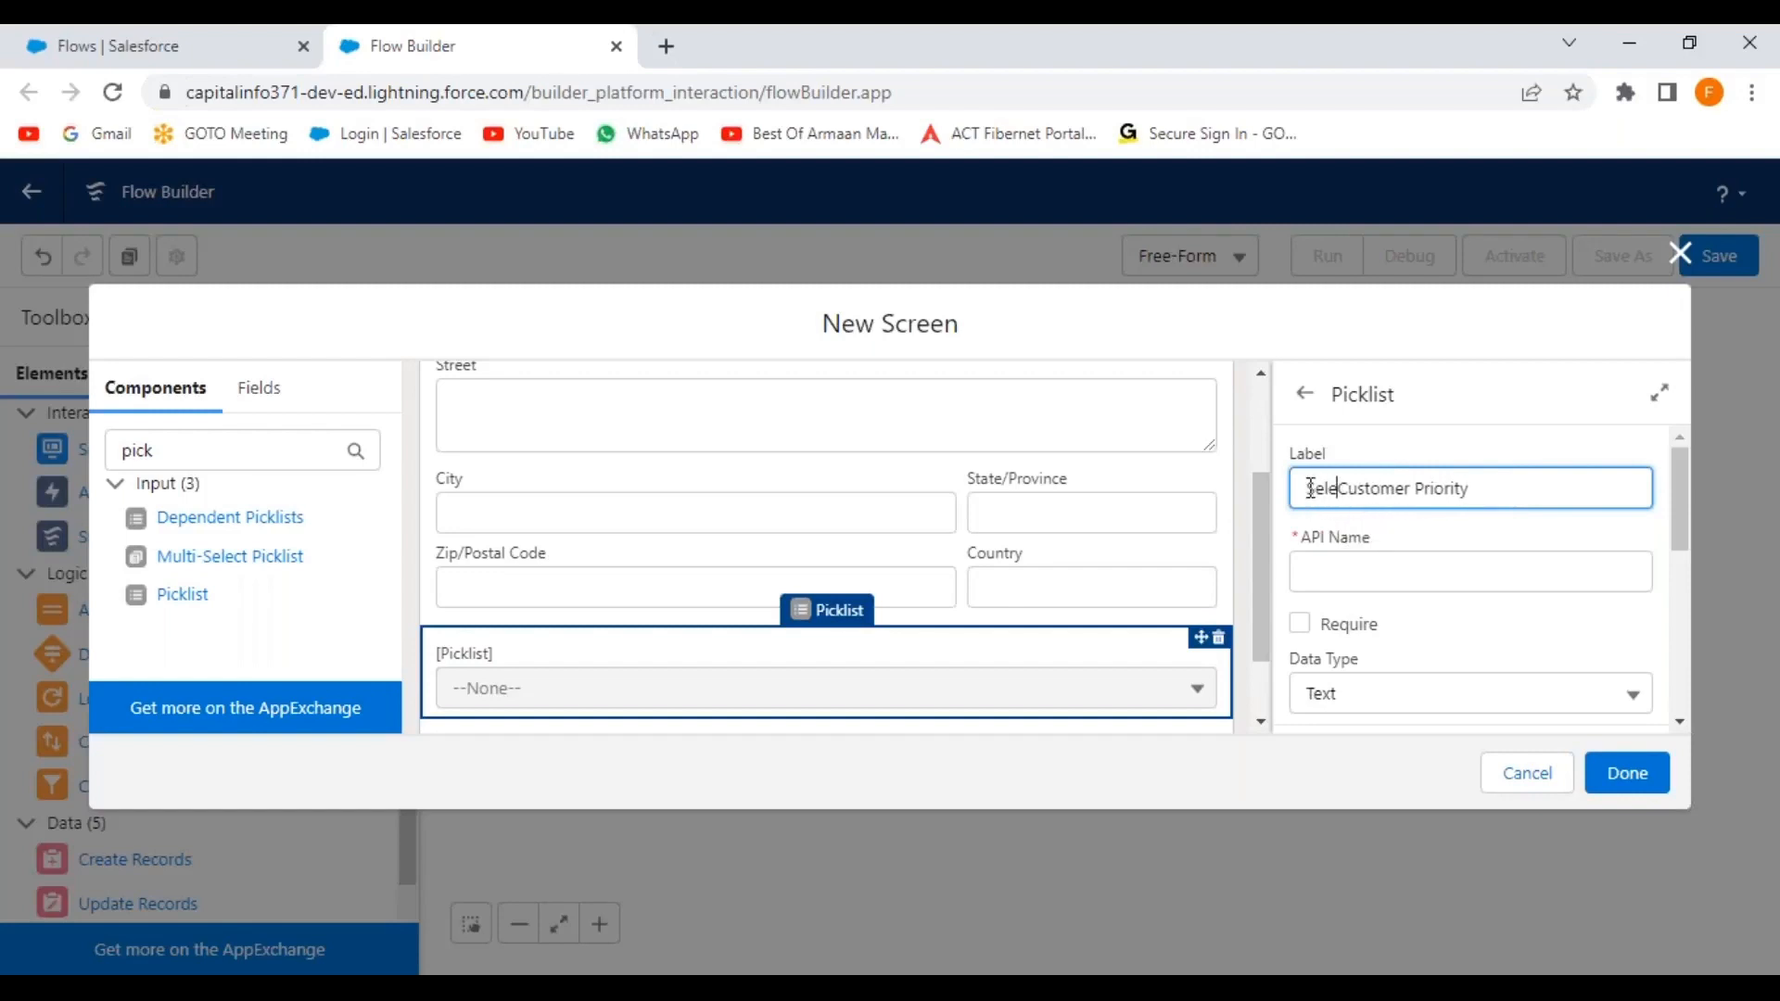
click(1484, 630)
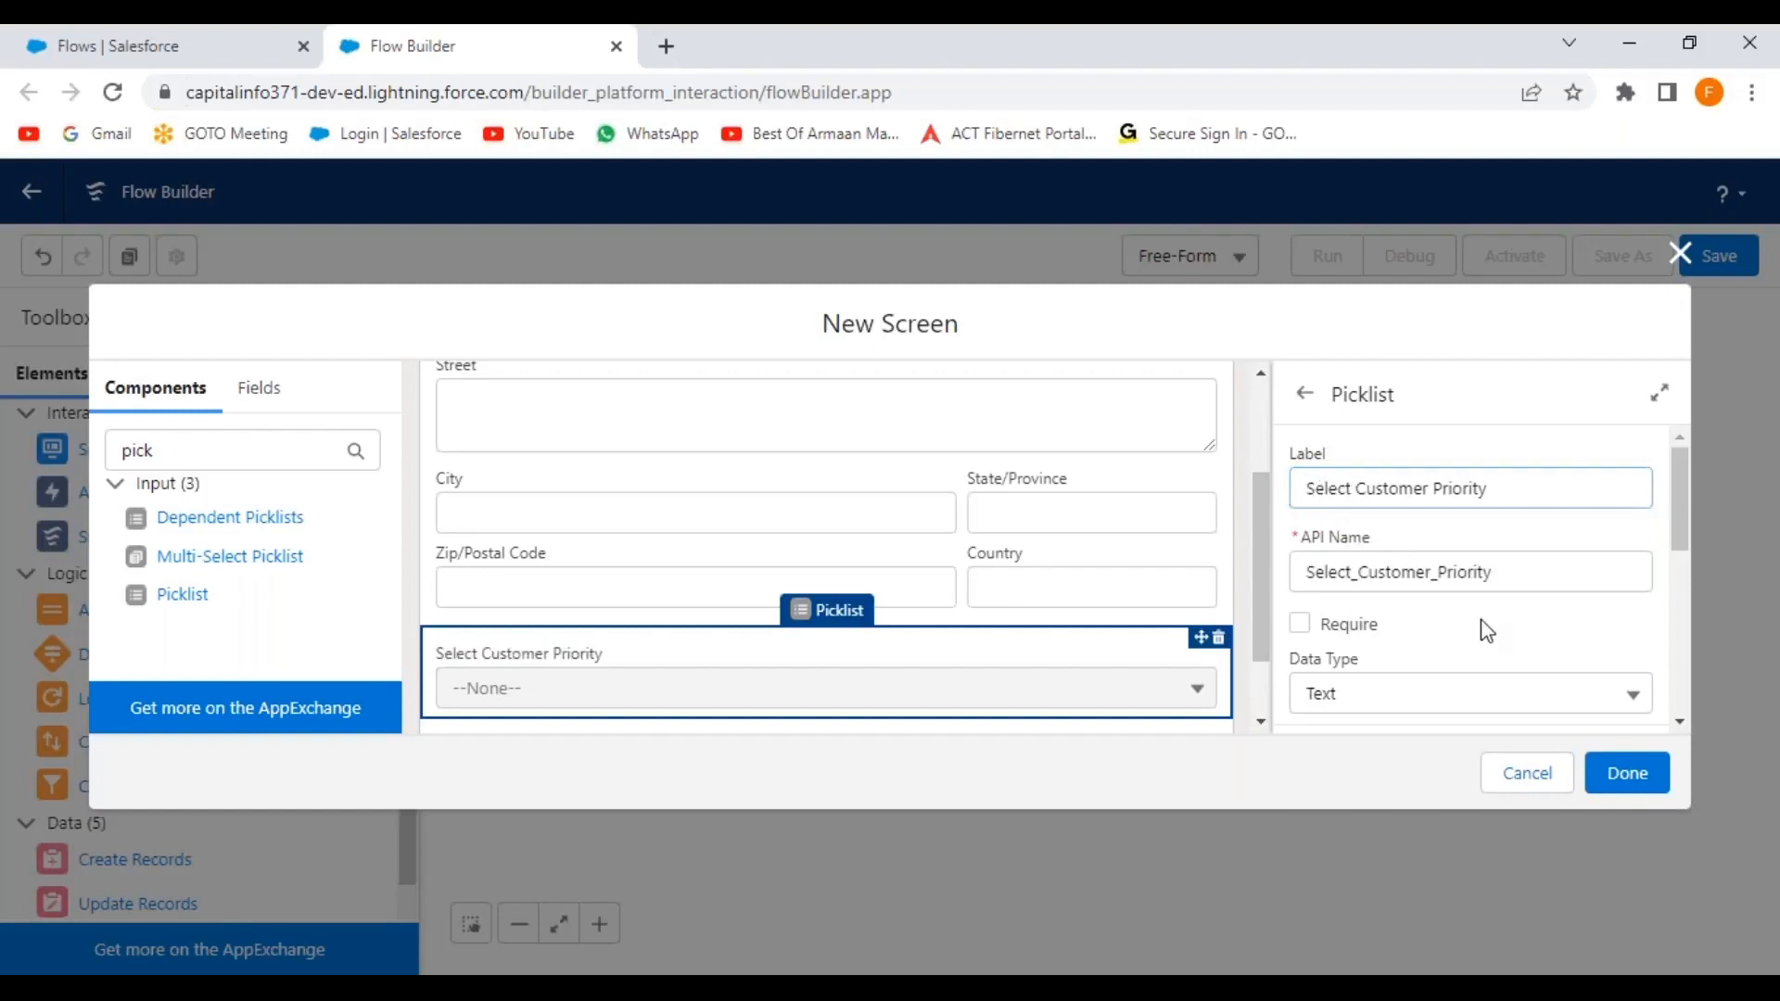
Begin creating a new choice resource for the Select Customer Priority picklist.
scroll(1488, 631, down, 3)
scroll(1493, 630, down, 2)
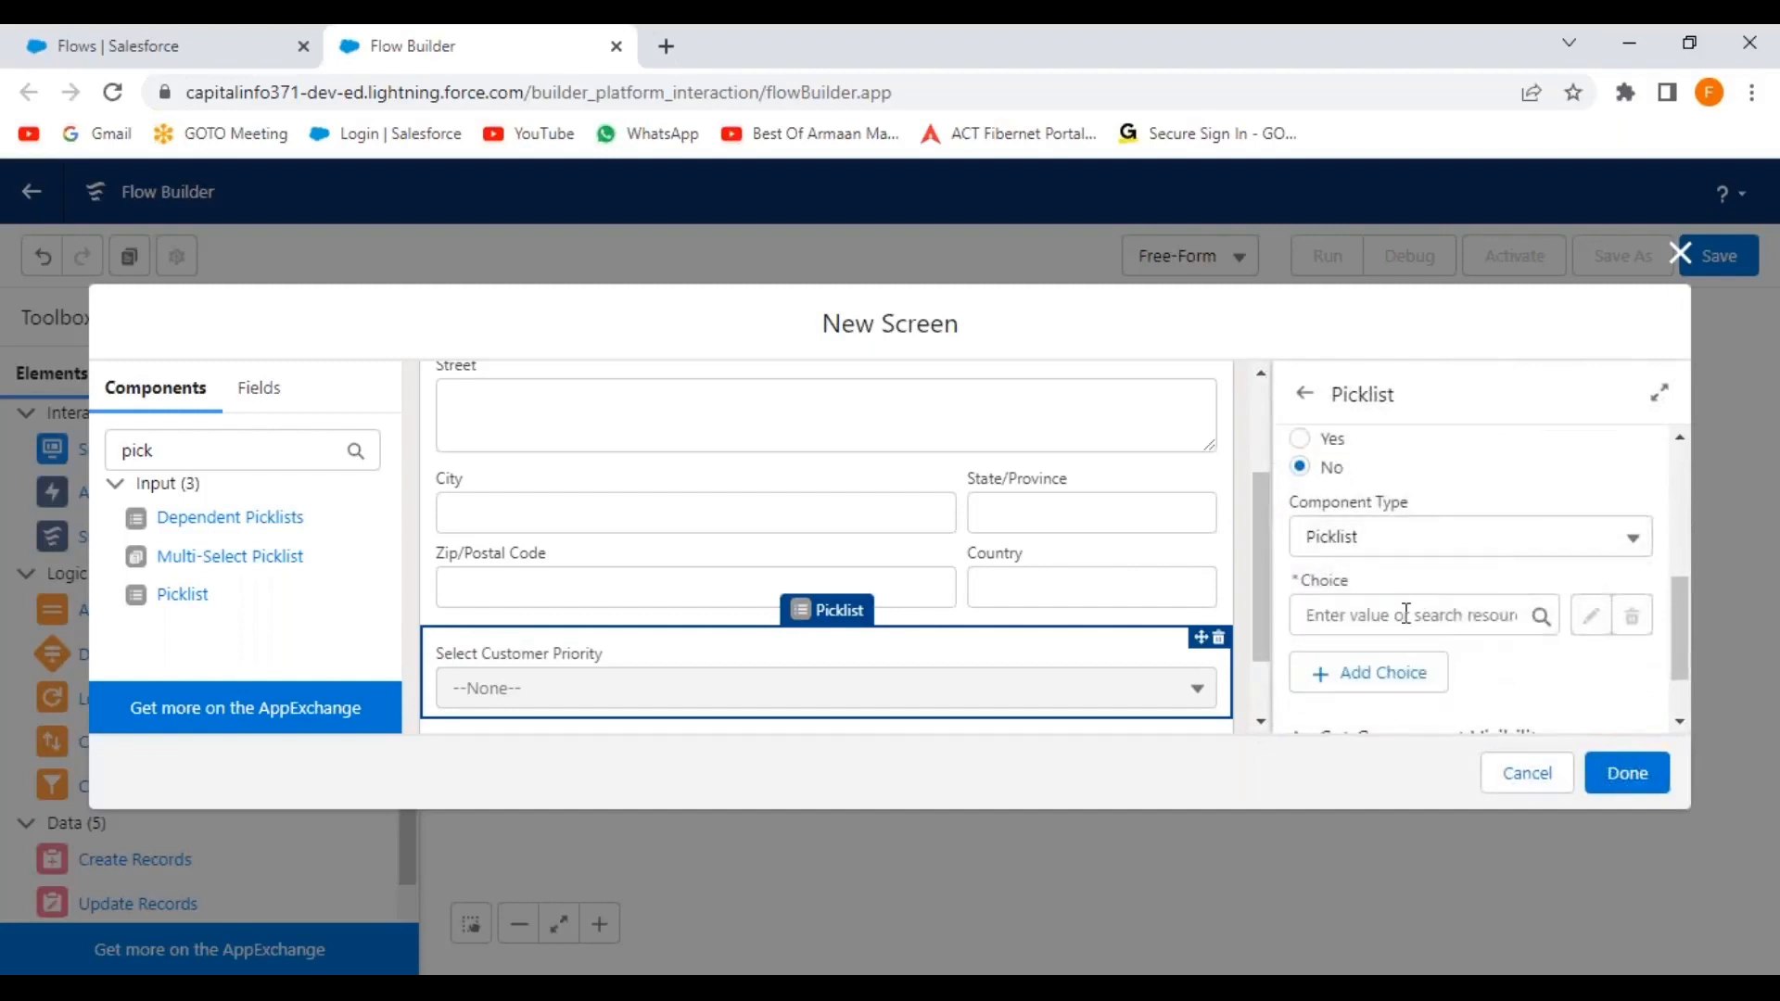
click(1384, 613)
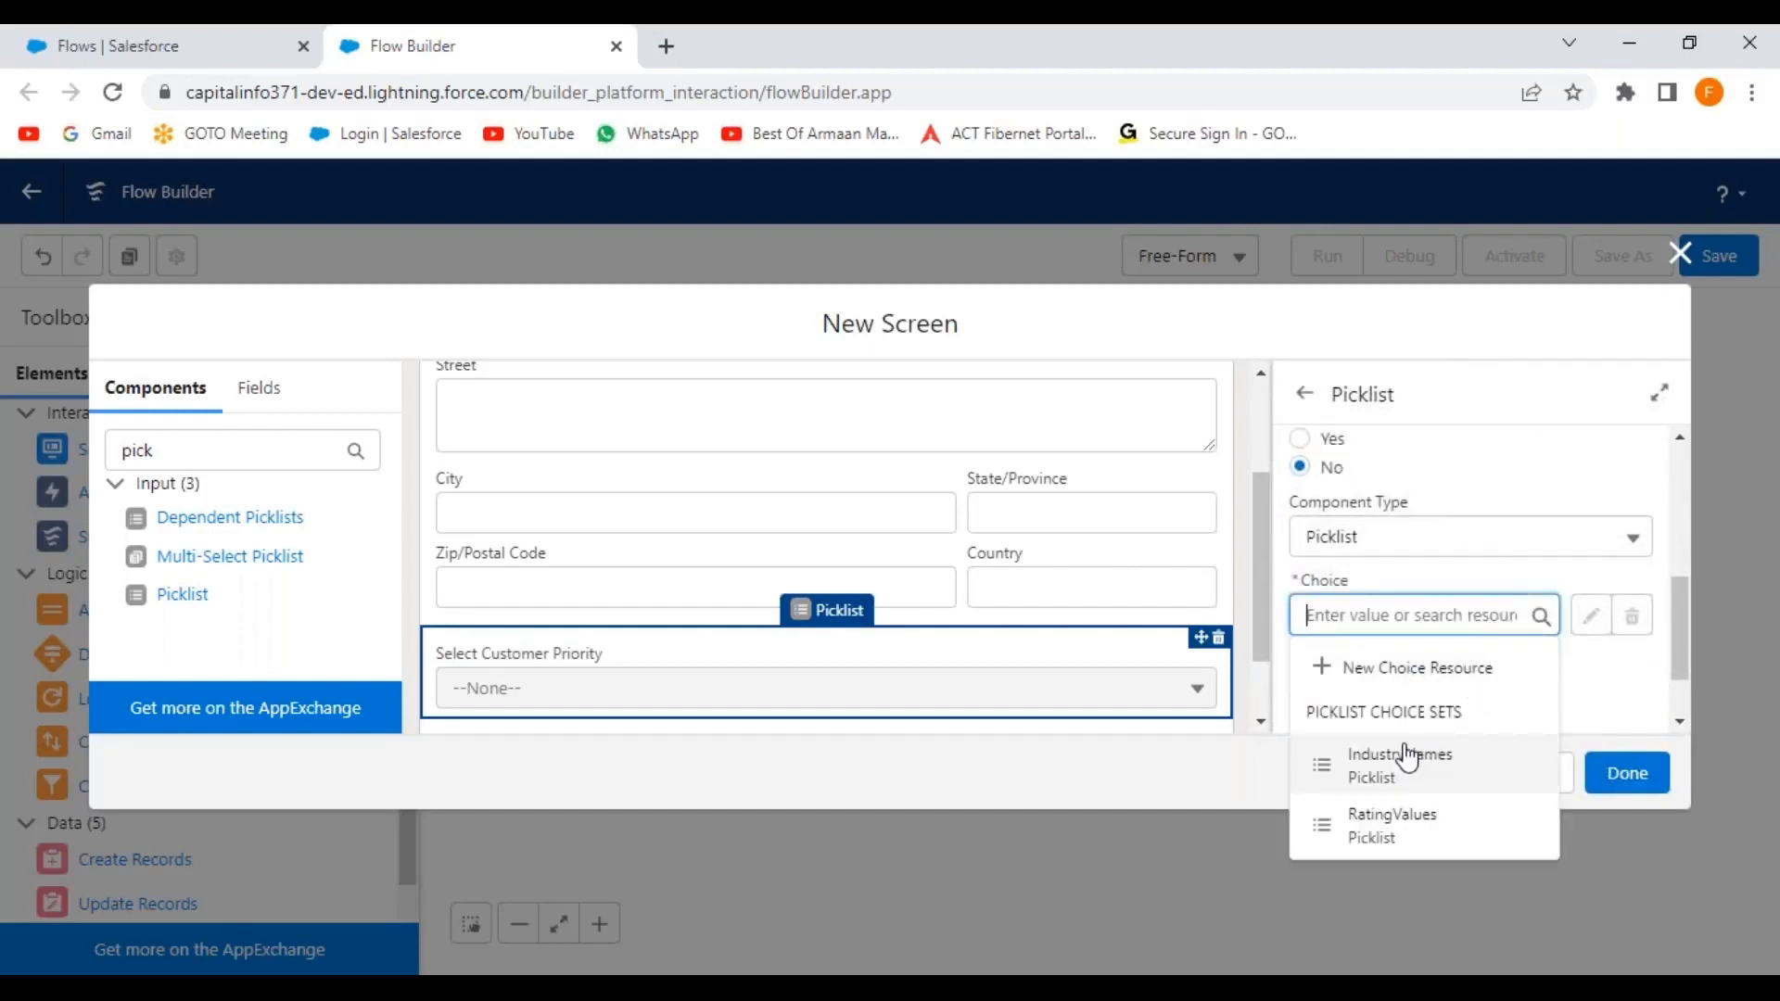
click(1414, 672)
Make the new resource a Picklist Choice Set named CustomerPriority.
click(517, 459)
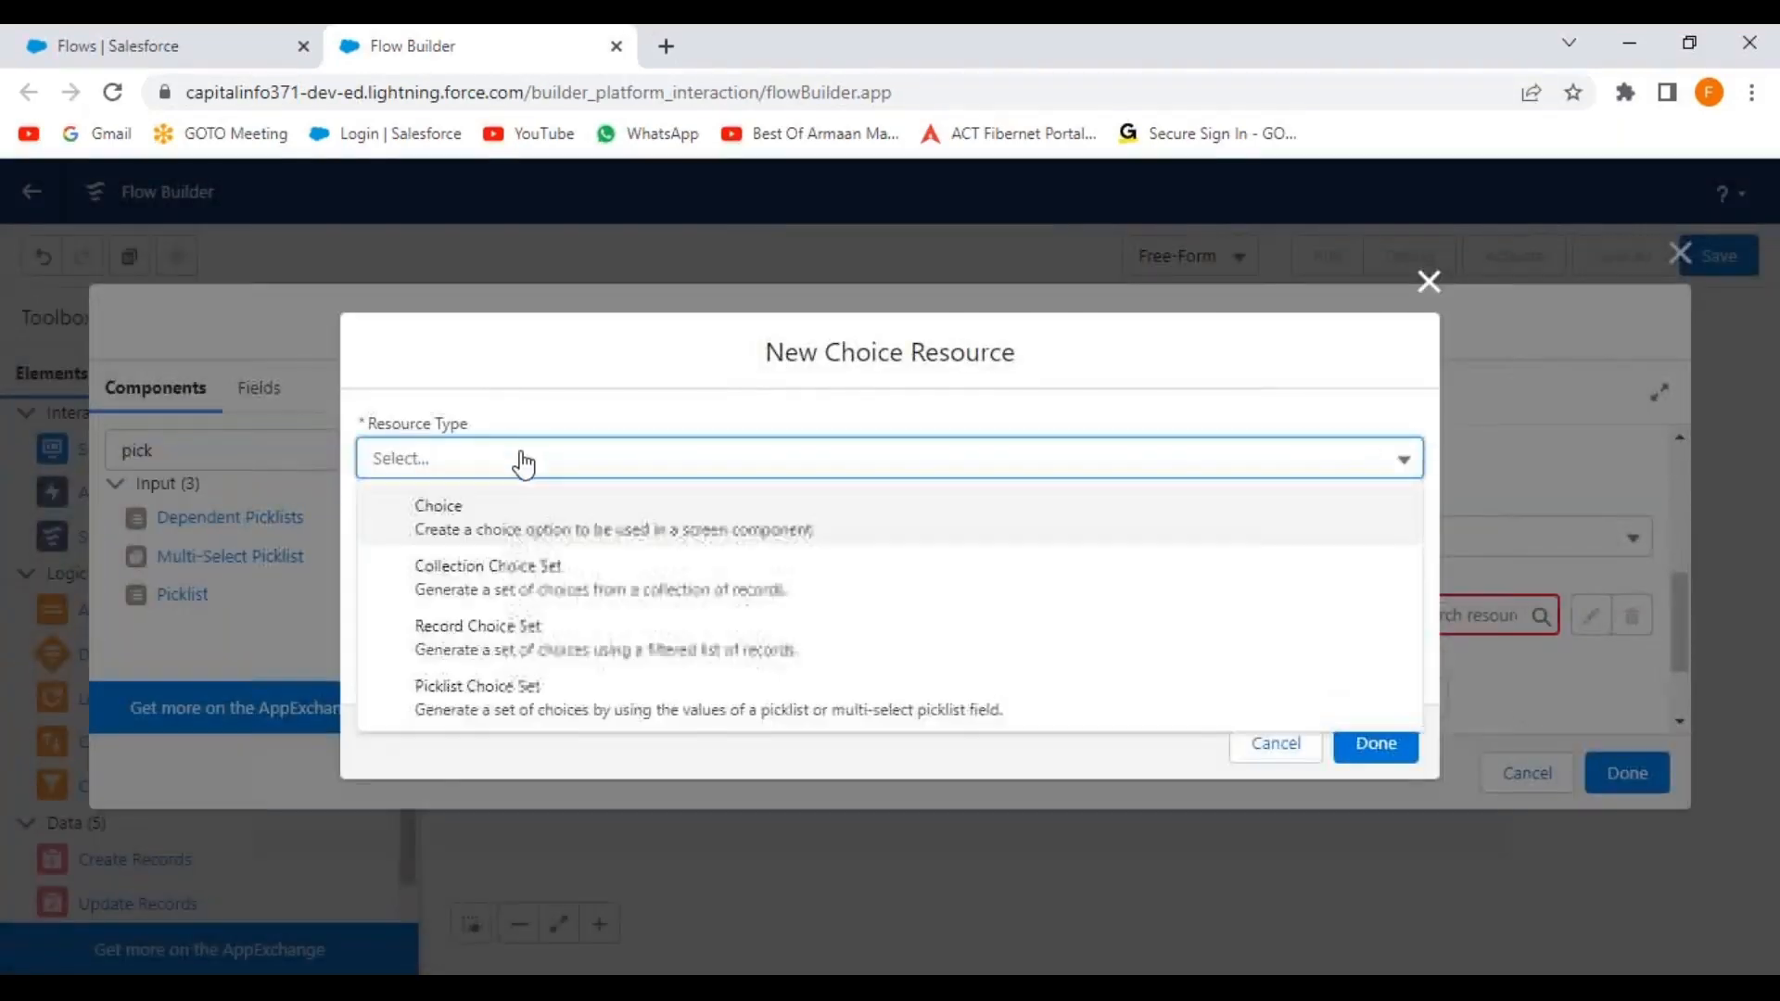
click(501, 689)
click(509, 515)
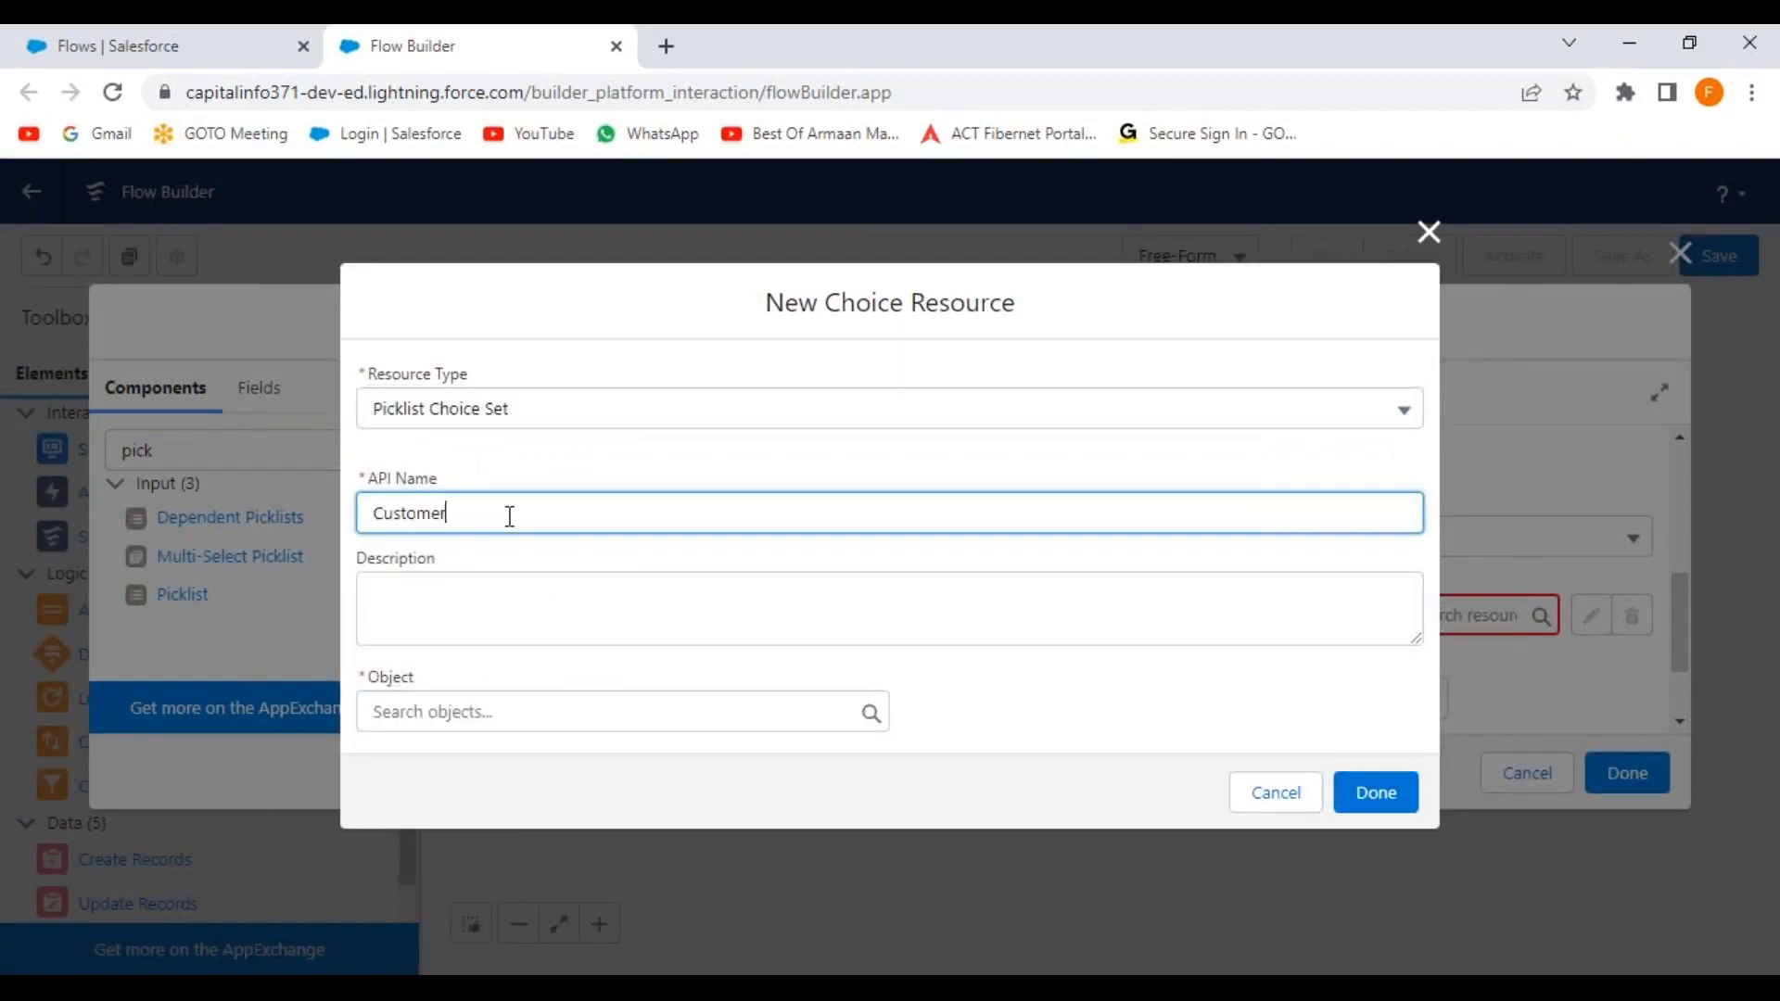
text(CustomerPriority)
Base CustomerPriority on Account's CustomerPriority__c picklist field and assign it to the picklist.
click(584, 707)
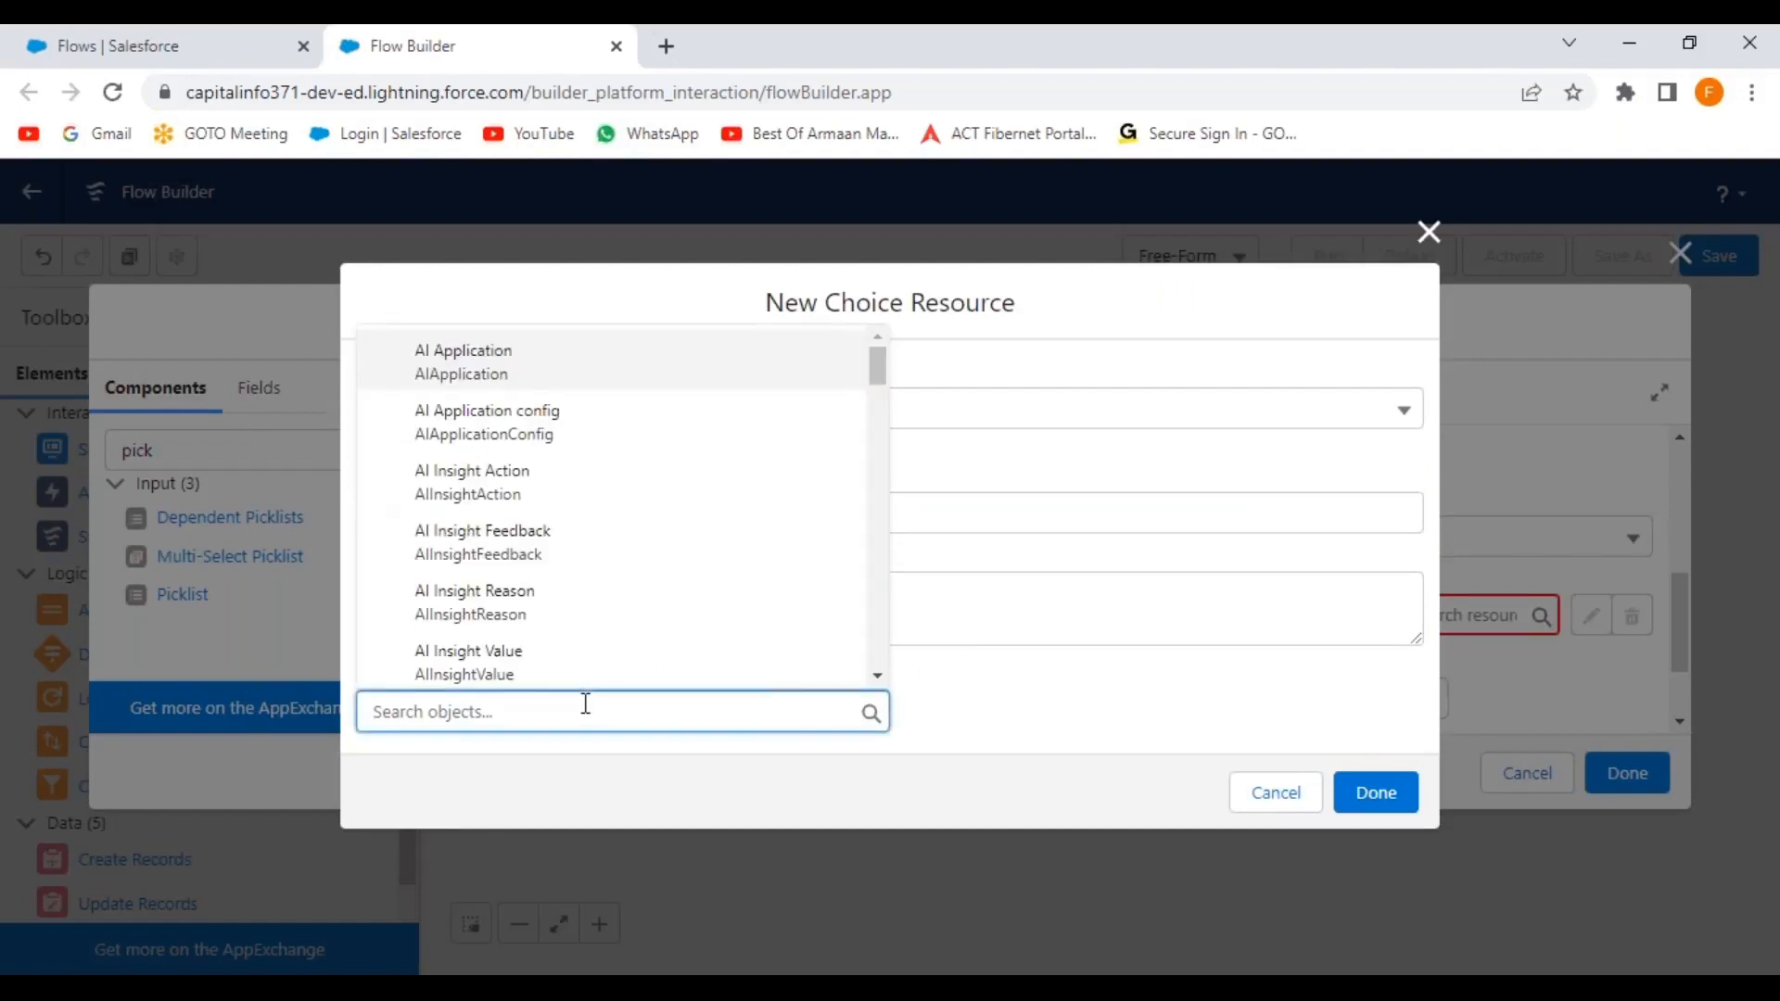
text(accou)
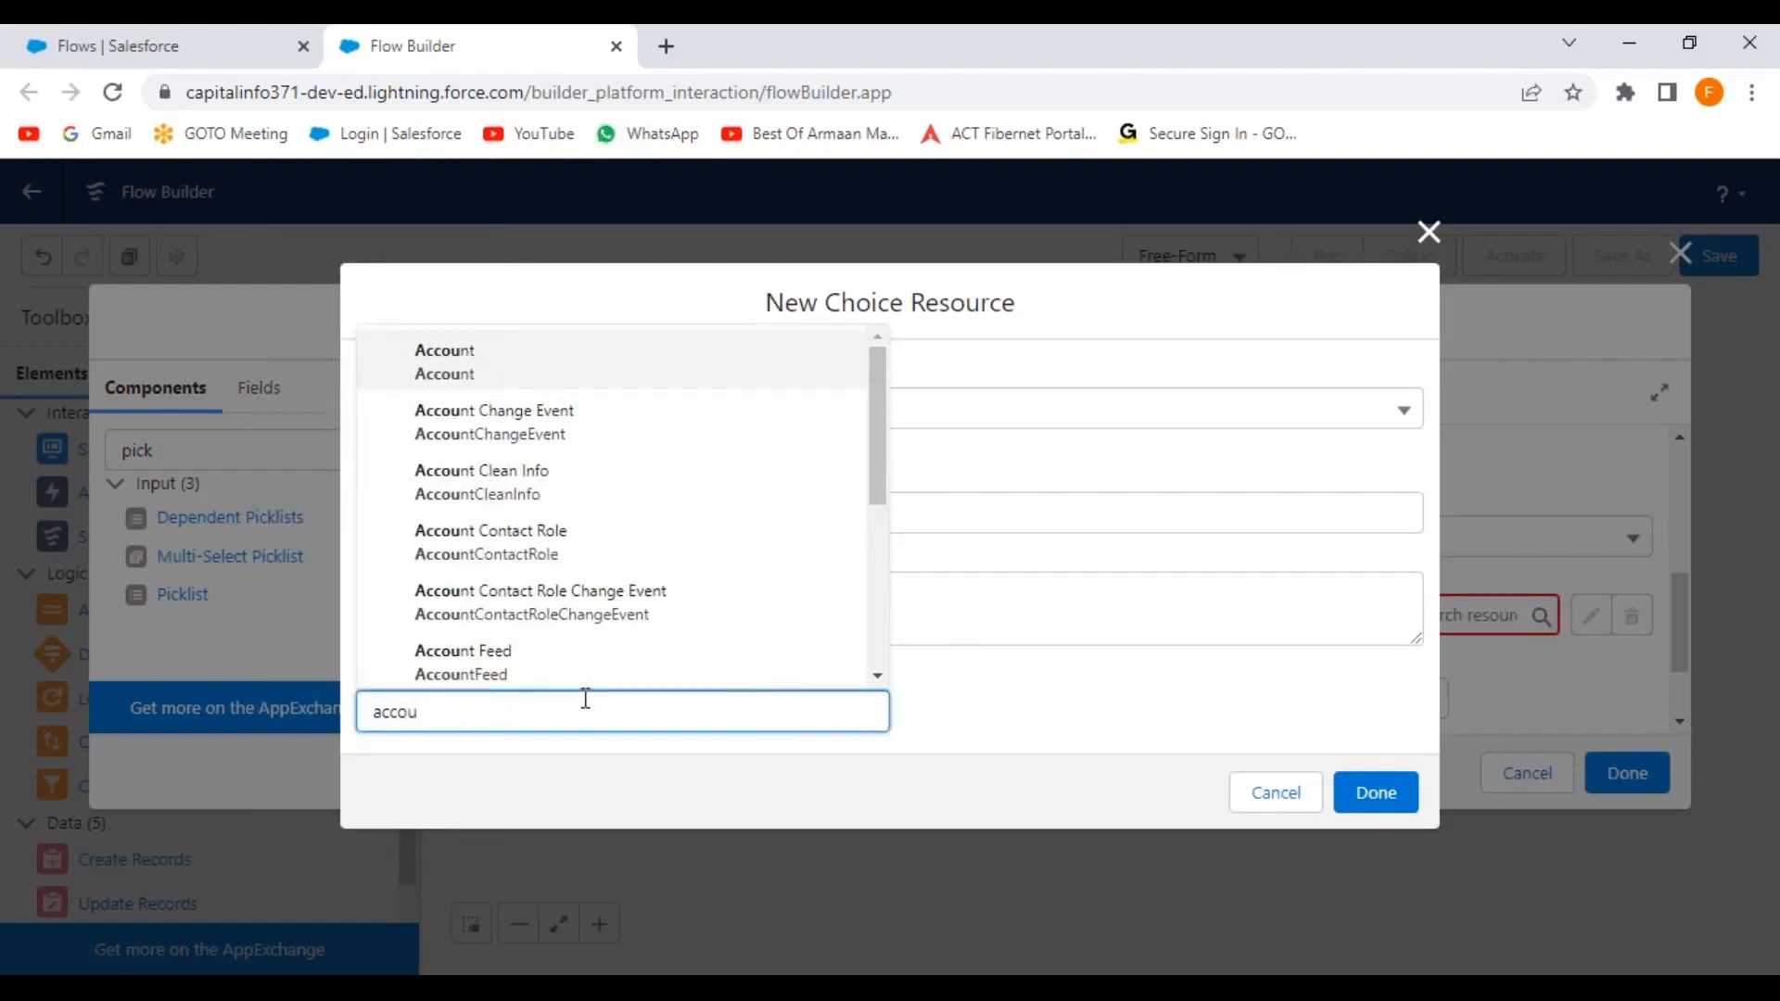
click(509, 362)
click(608, 698)
click(541, 733)
click(538, 753)
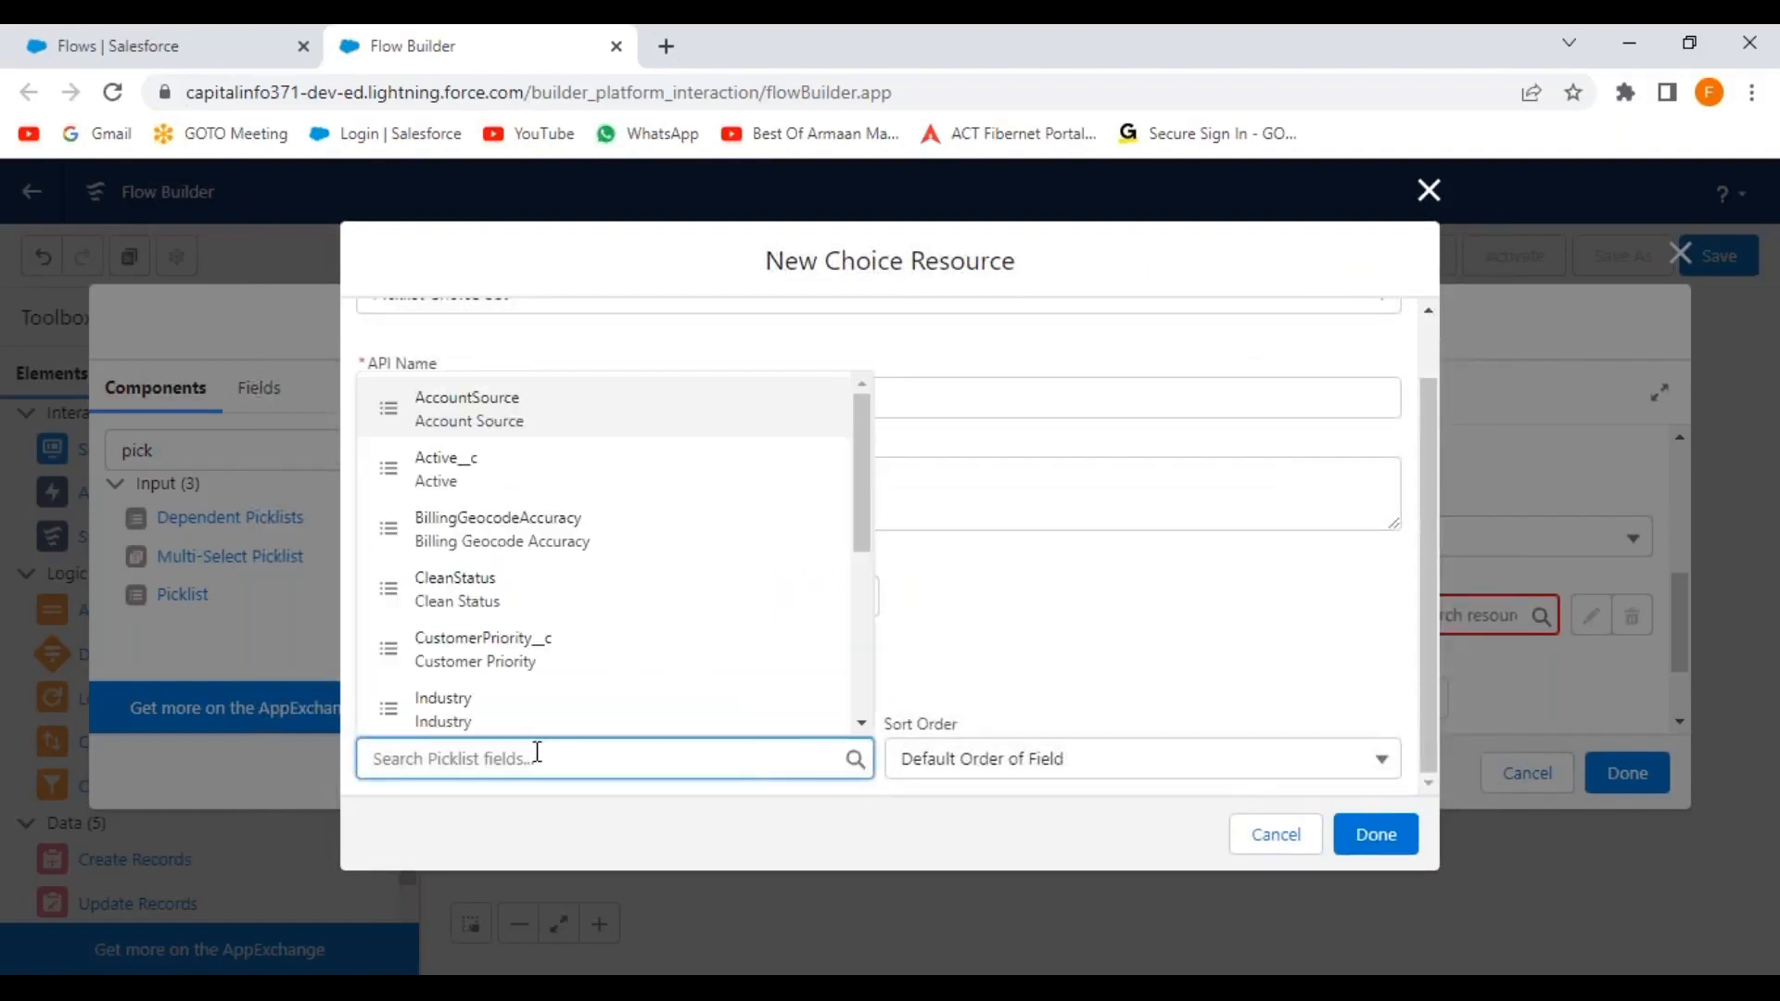
click(541, 651)
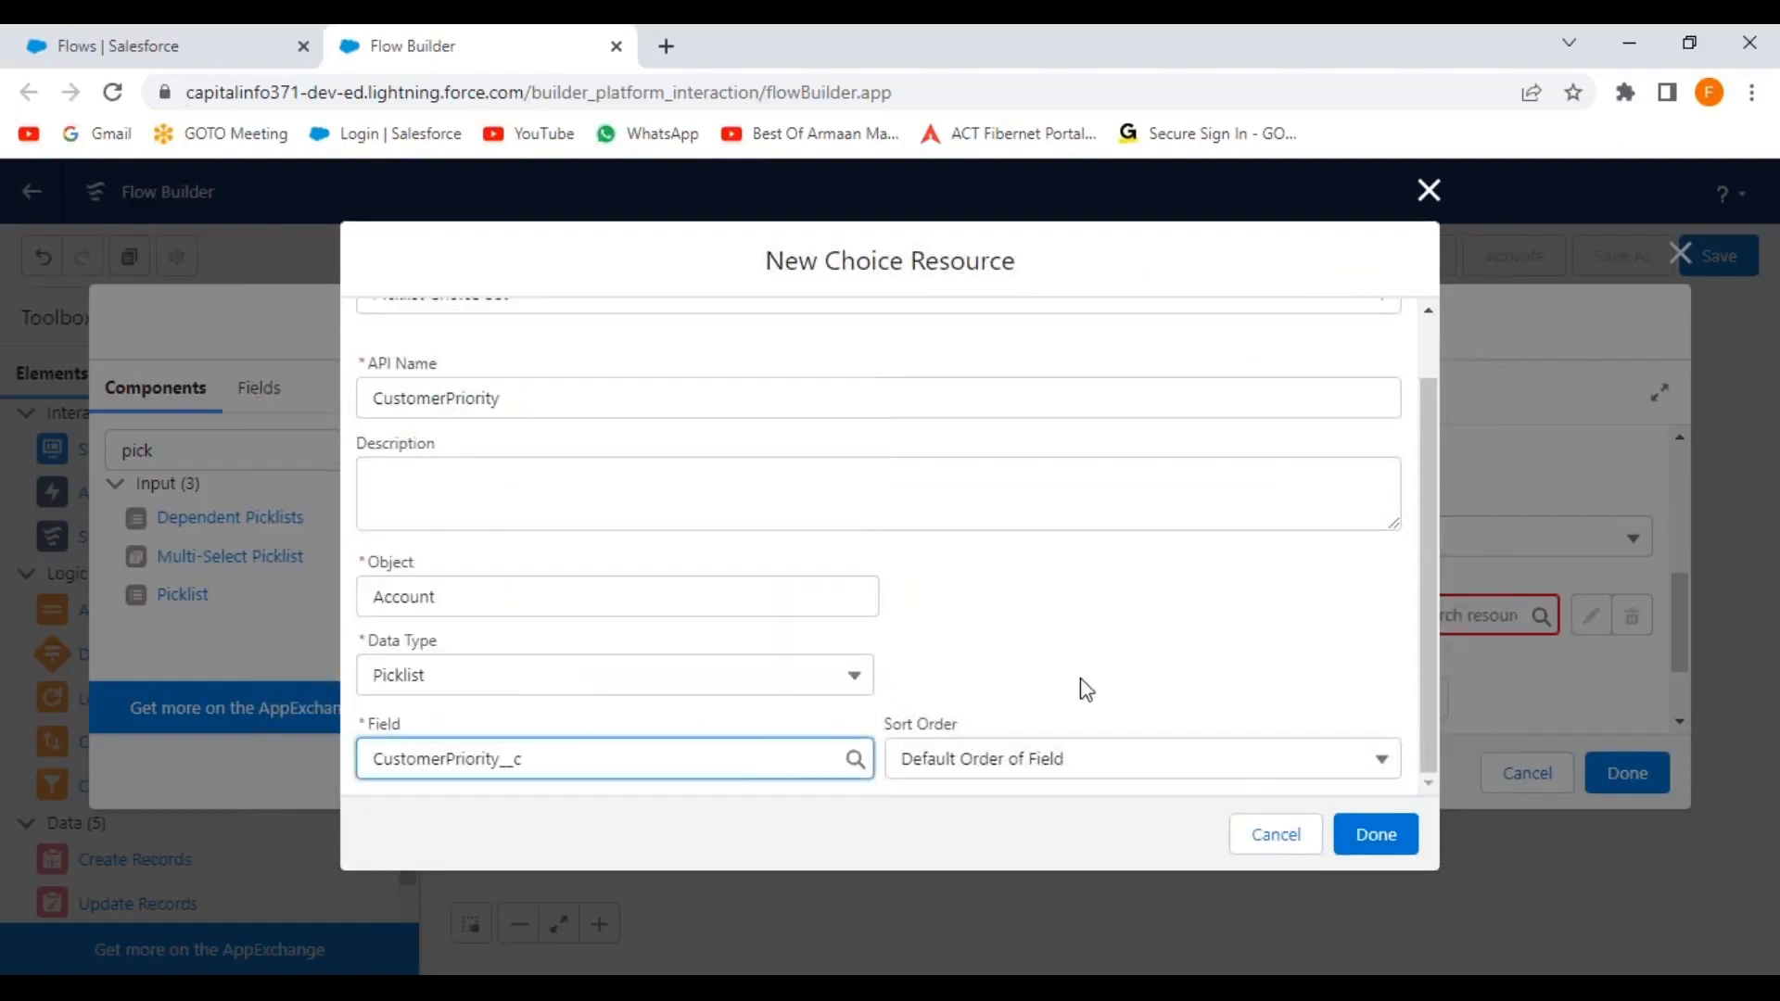
click(1372, 837)
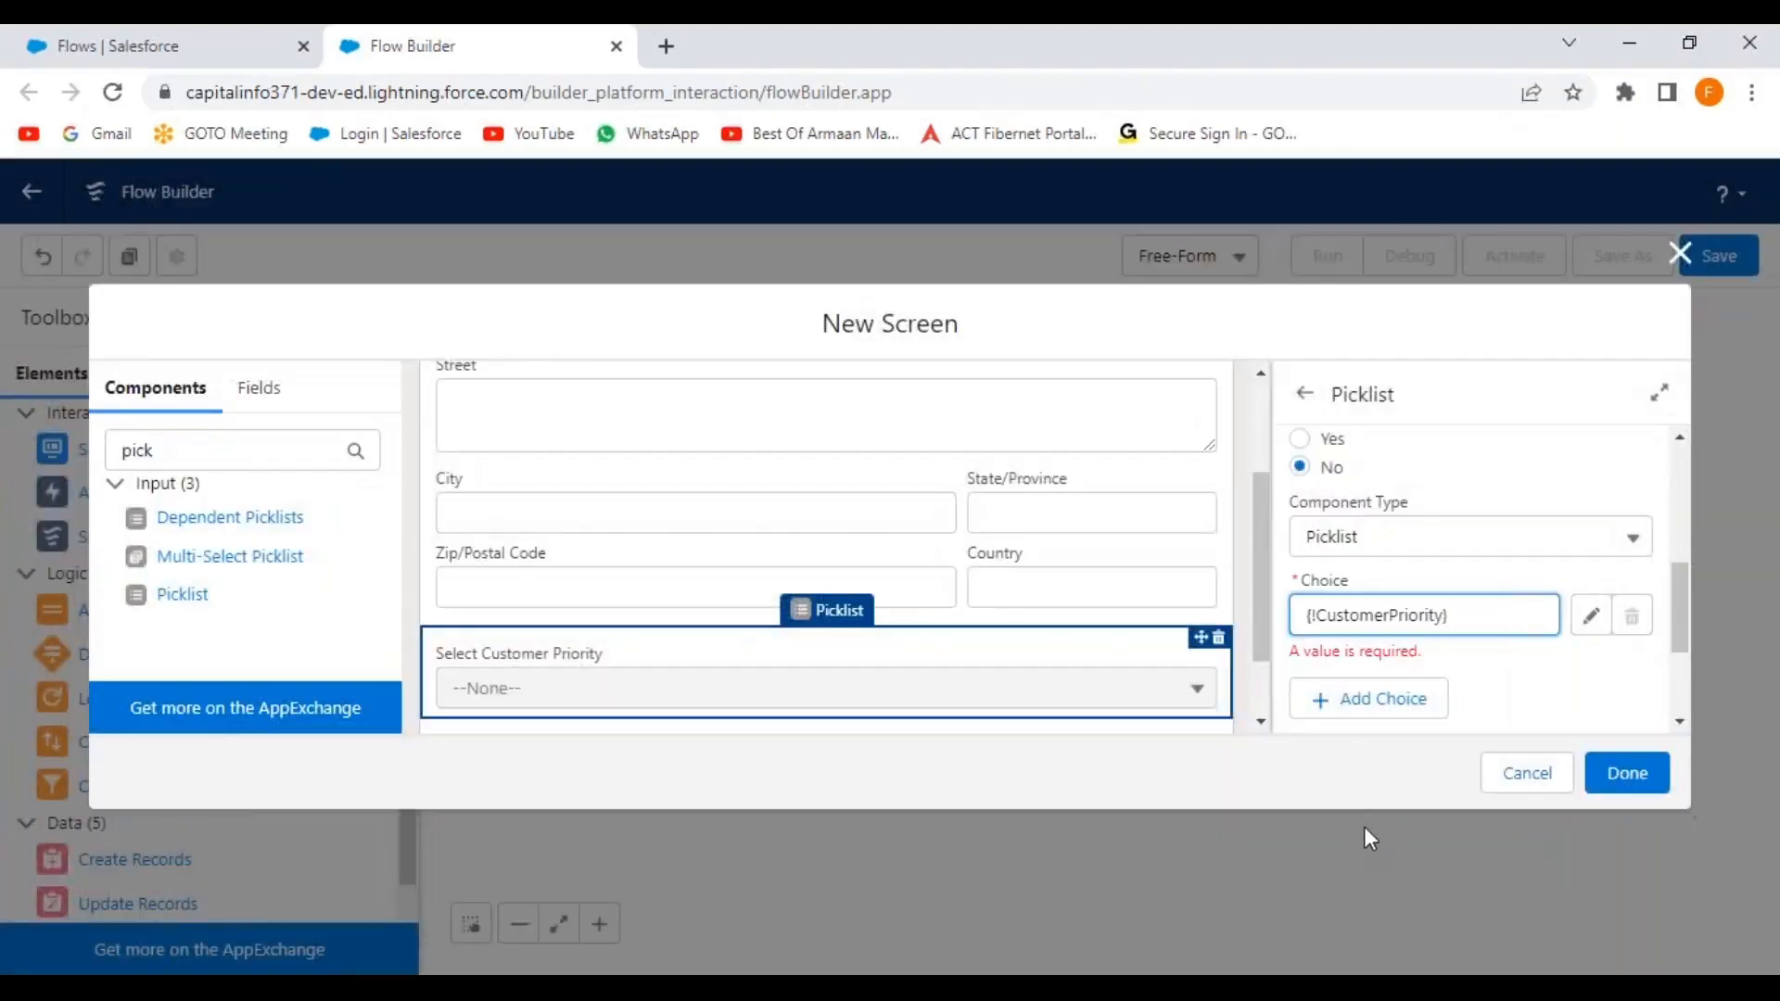
click(1490, 694)
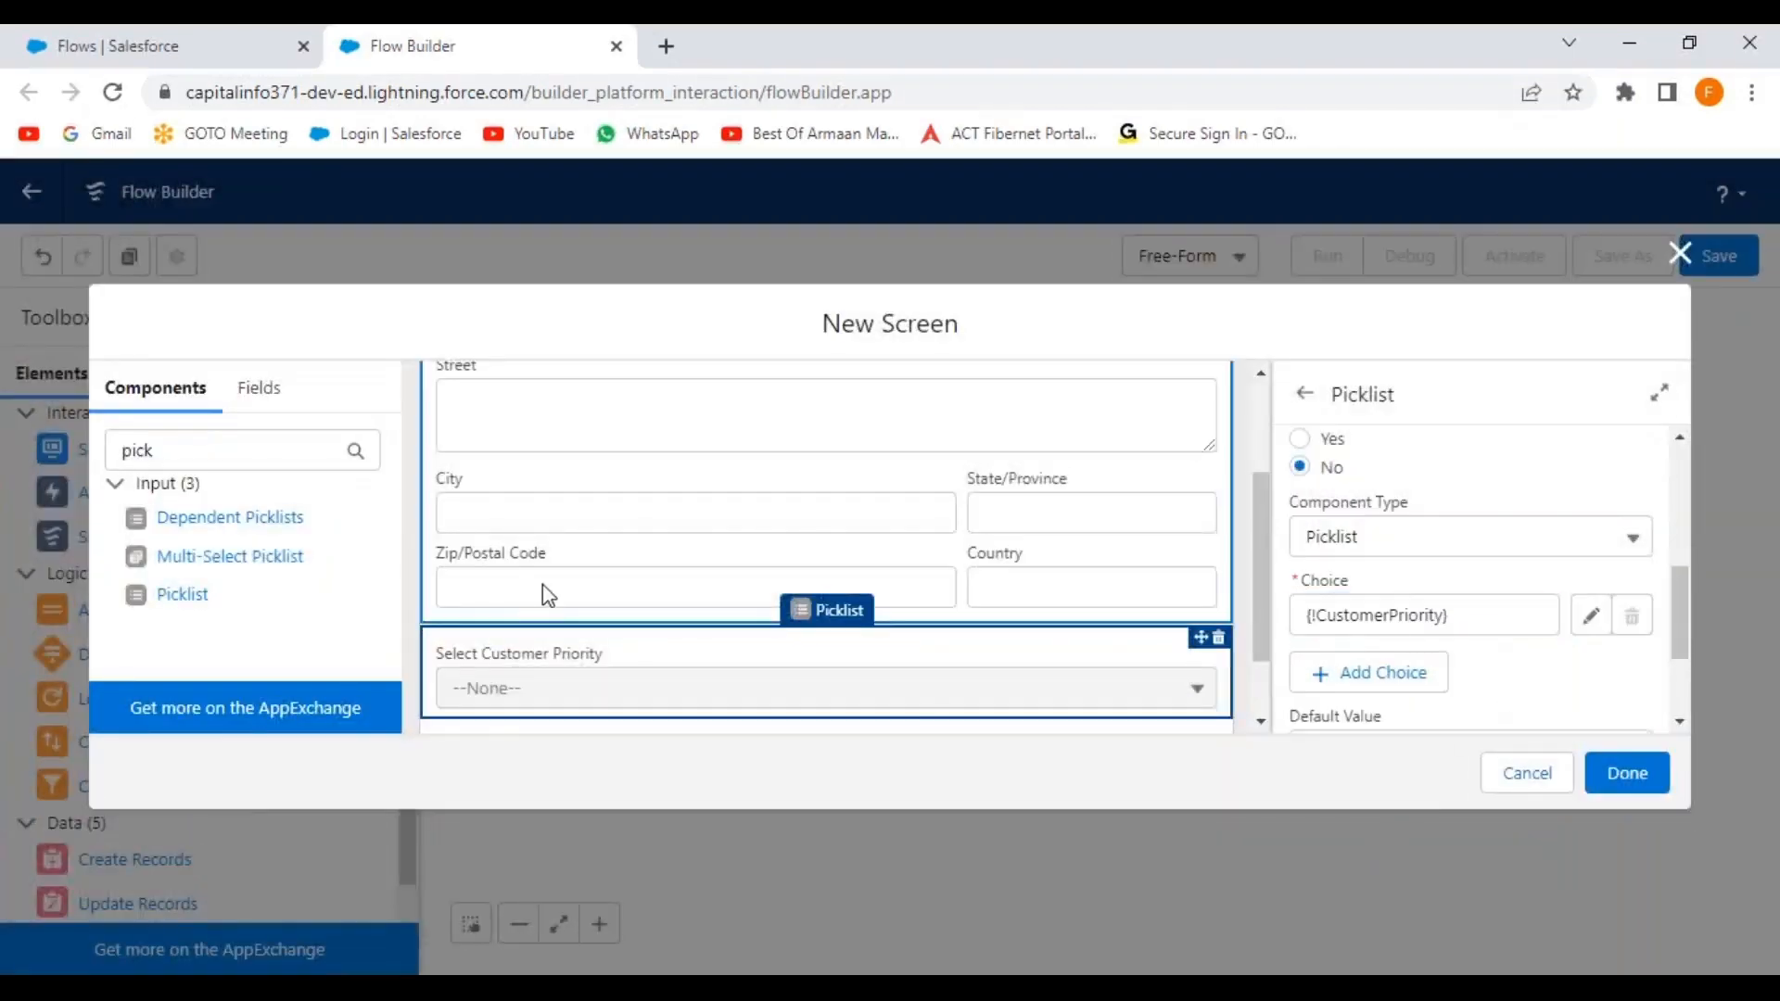
scroll(551, 598, down, 2)
Add a second required picklist labelled 'Select Active Status' below Select Customer Priority.
drag(188, 590, 828, 604)
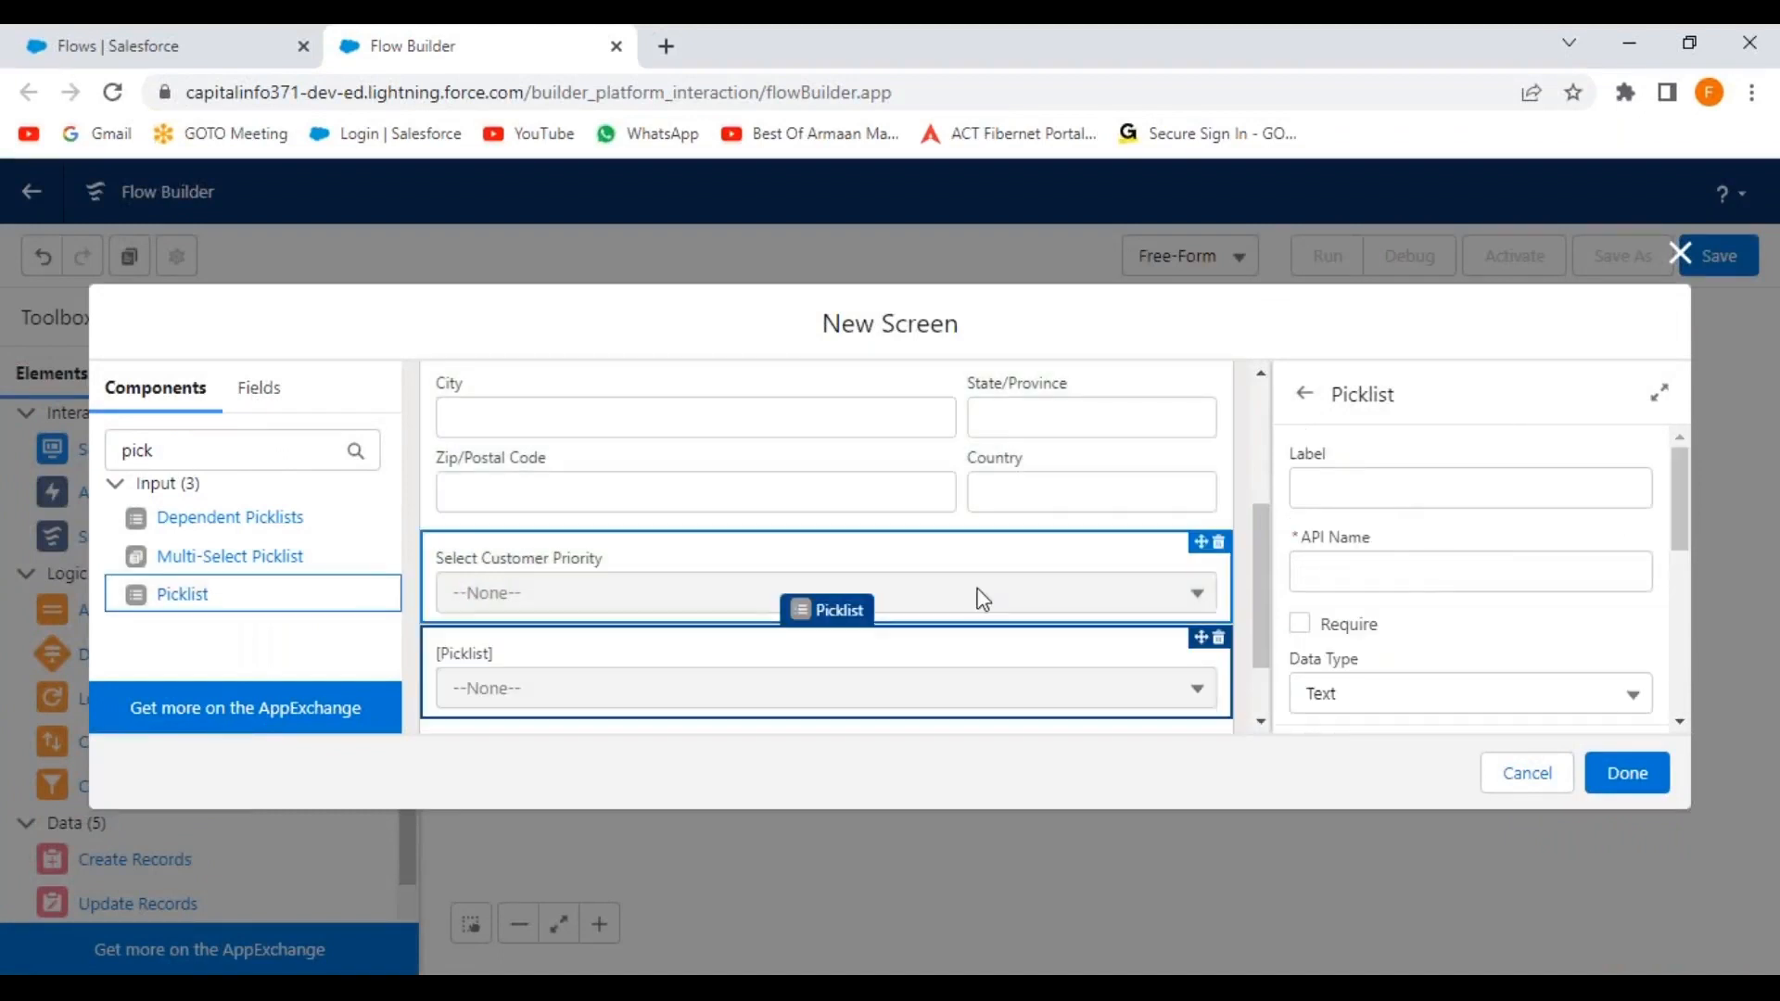
click(1340, 485)
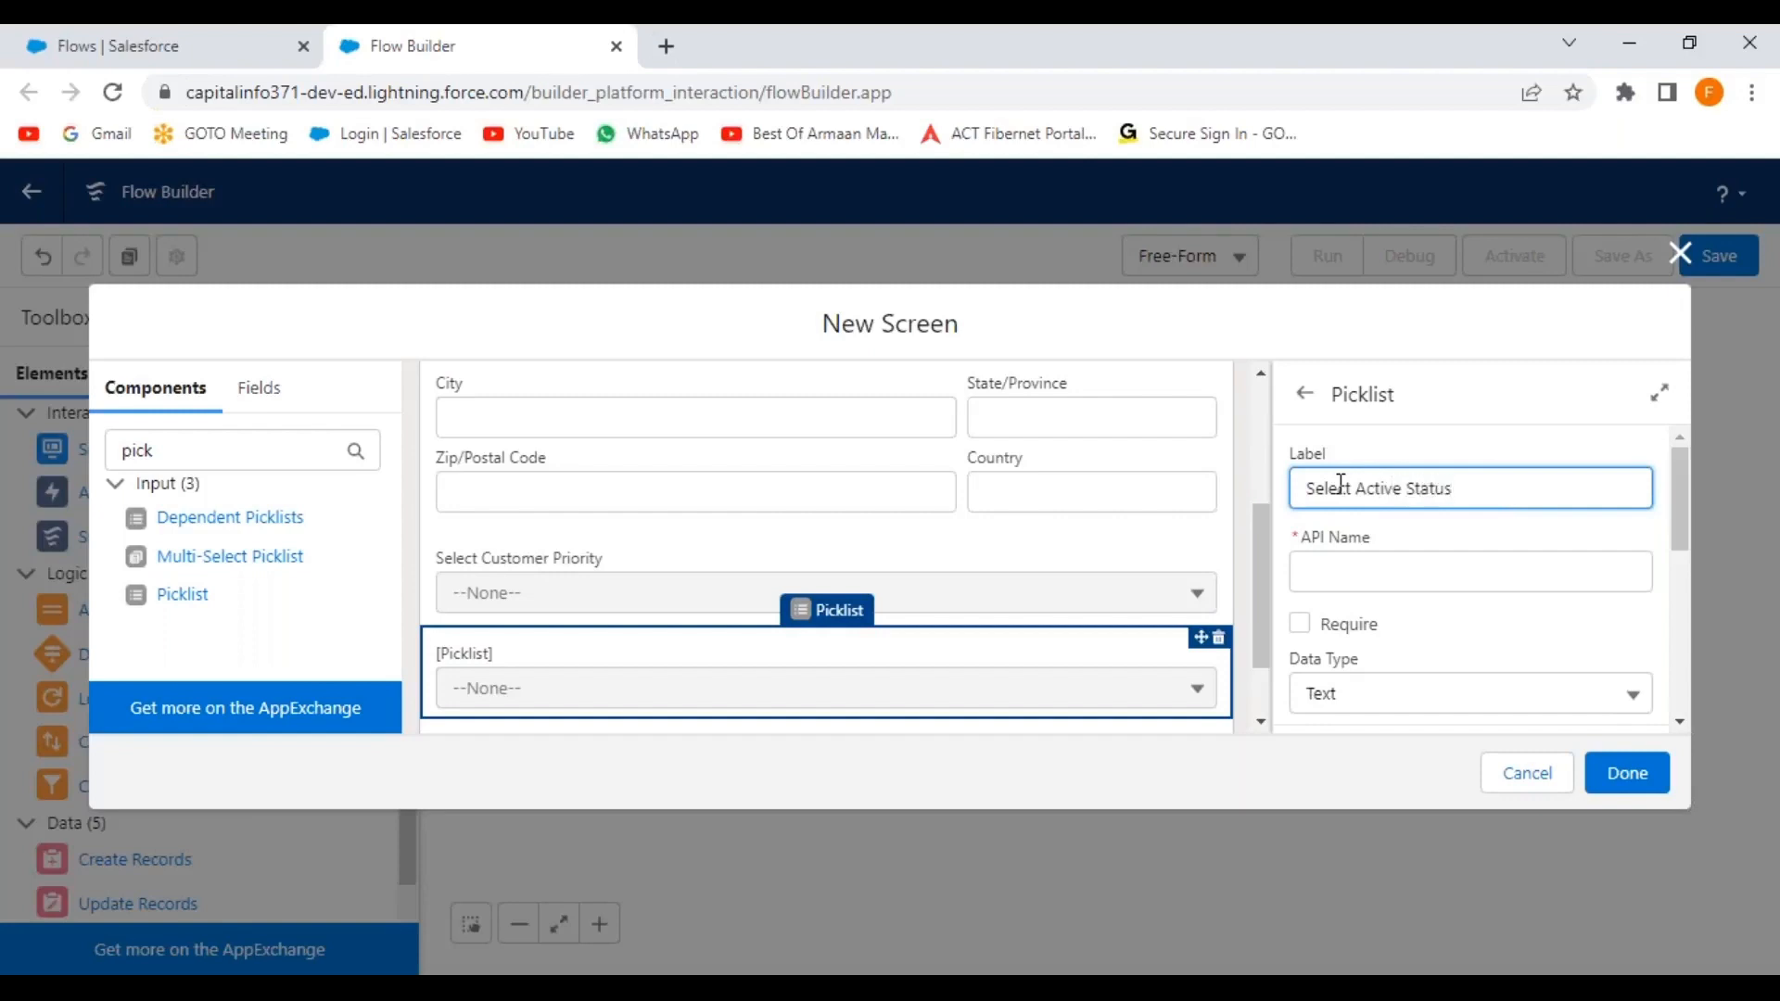
click(1479, 642)
click(1316, 631)
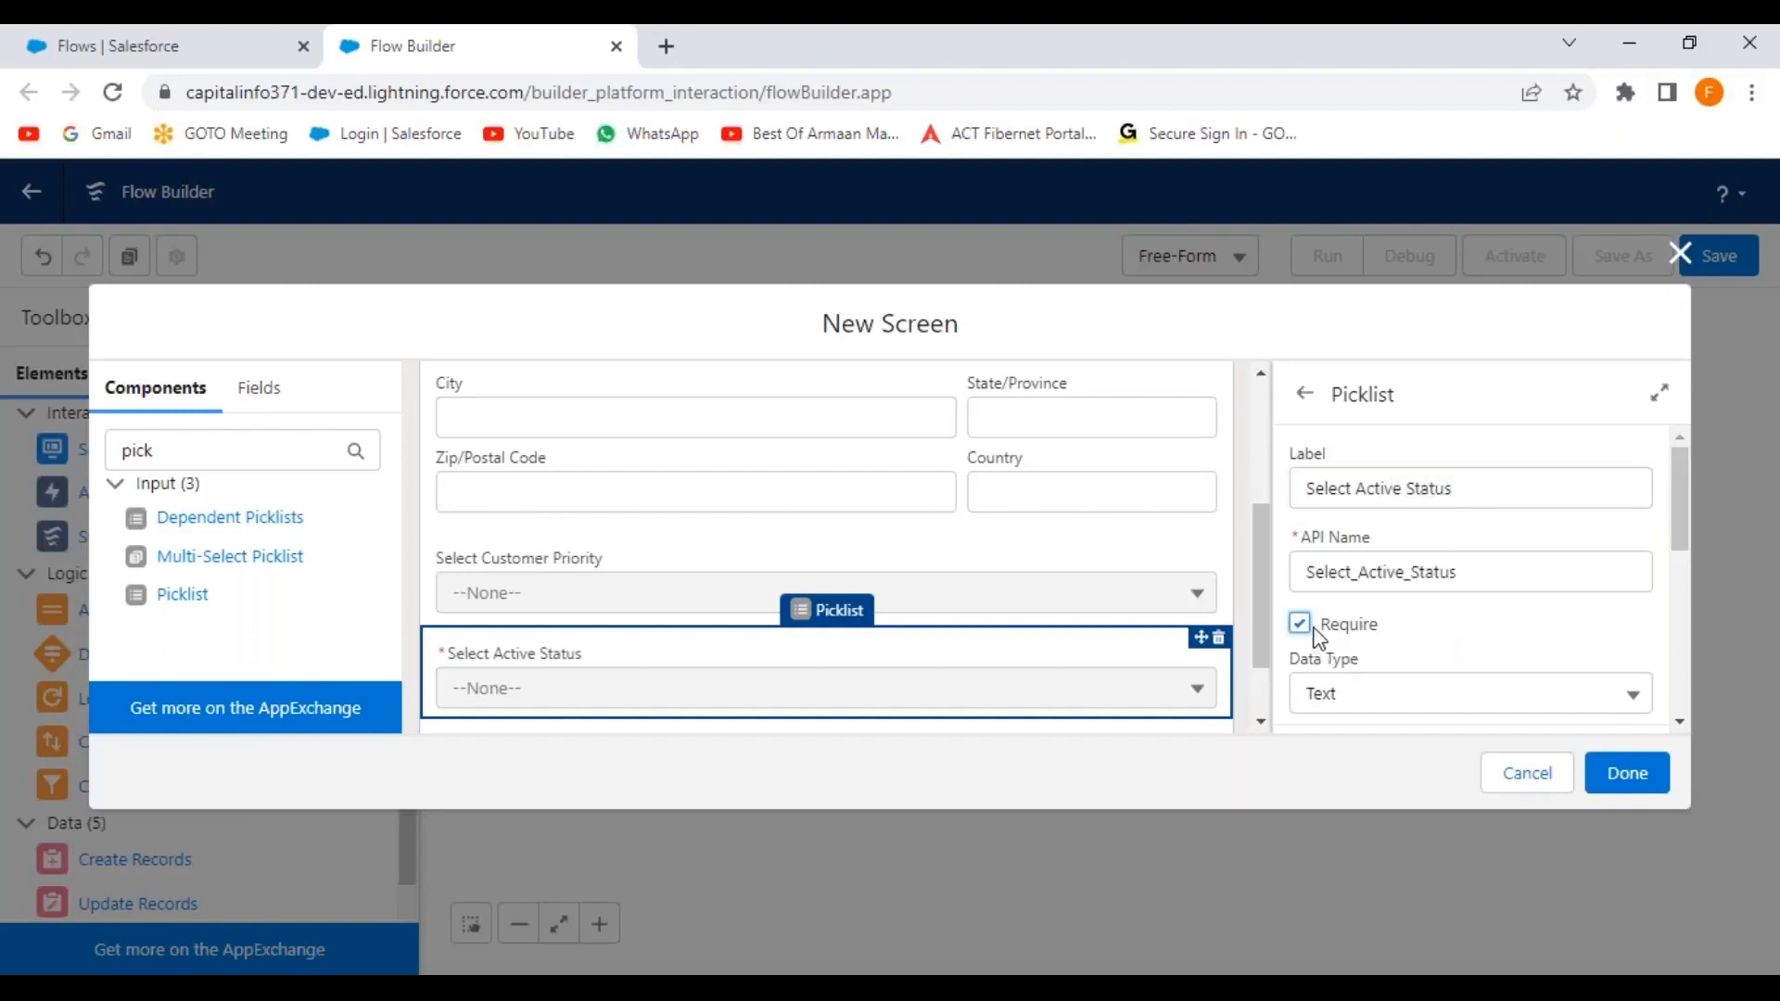
scroll(1506, 628, down, 5)
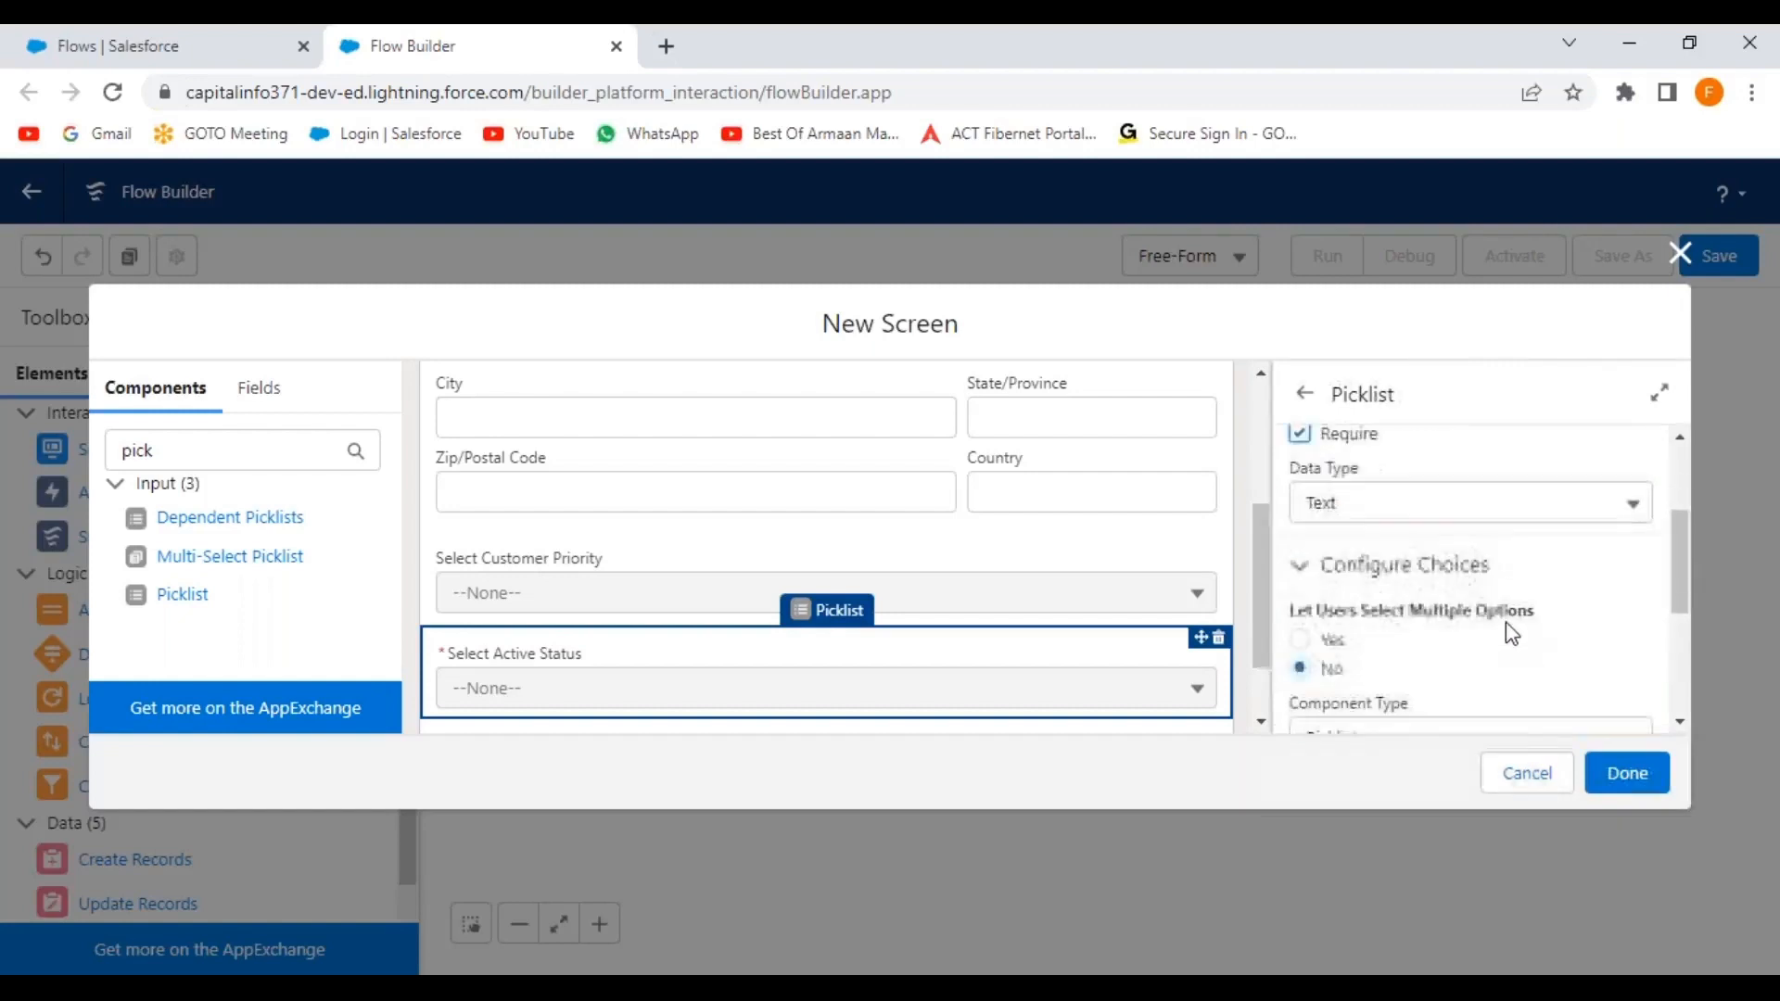
Create a Picklist Choice Set resource named ActiveStatus for the new picklist.
click(1542, 525)
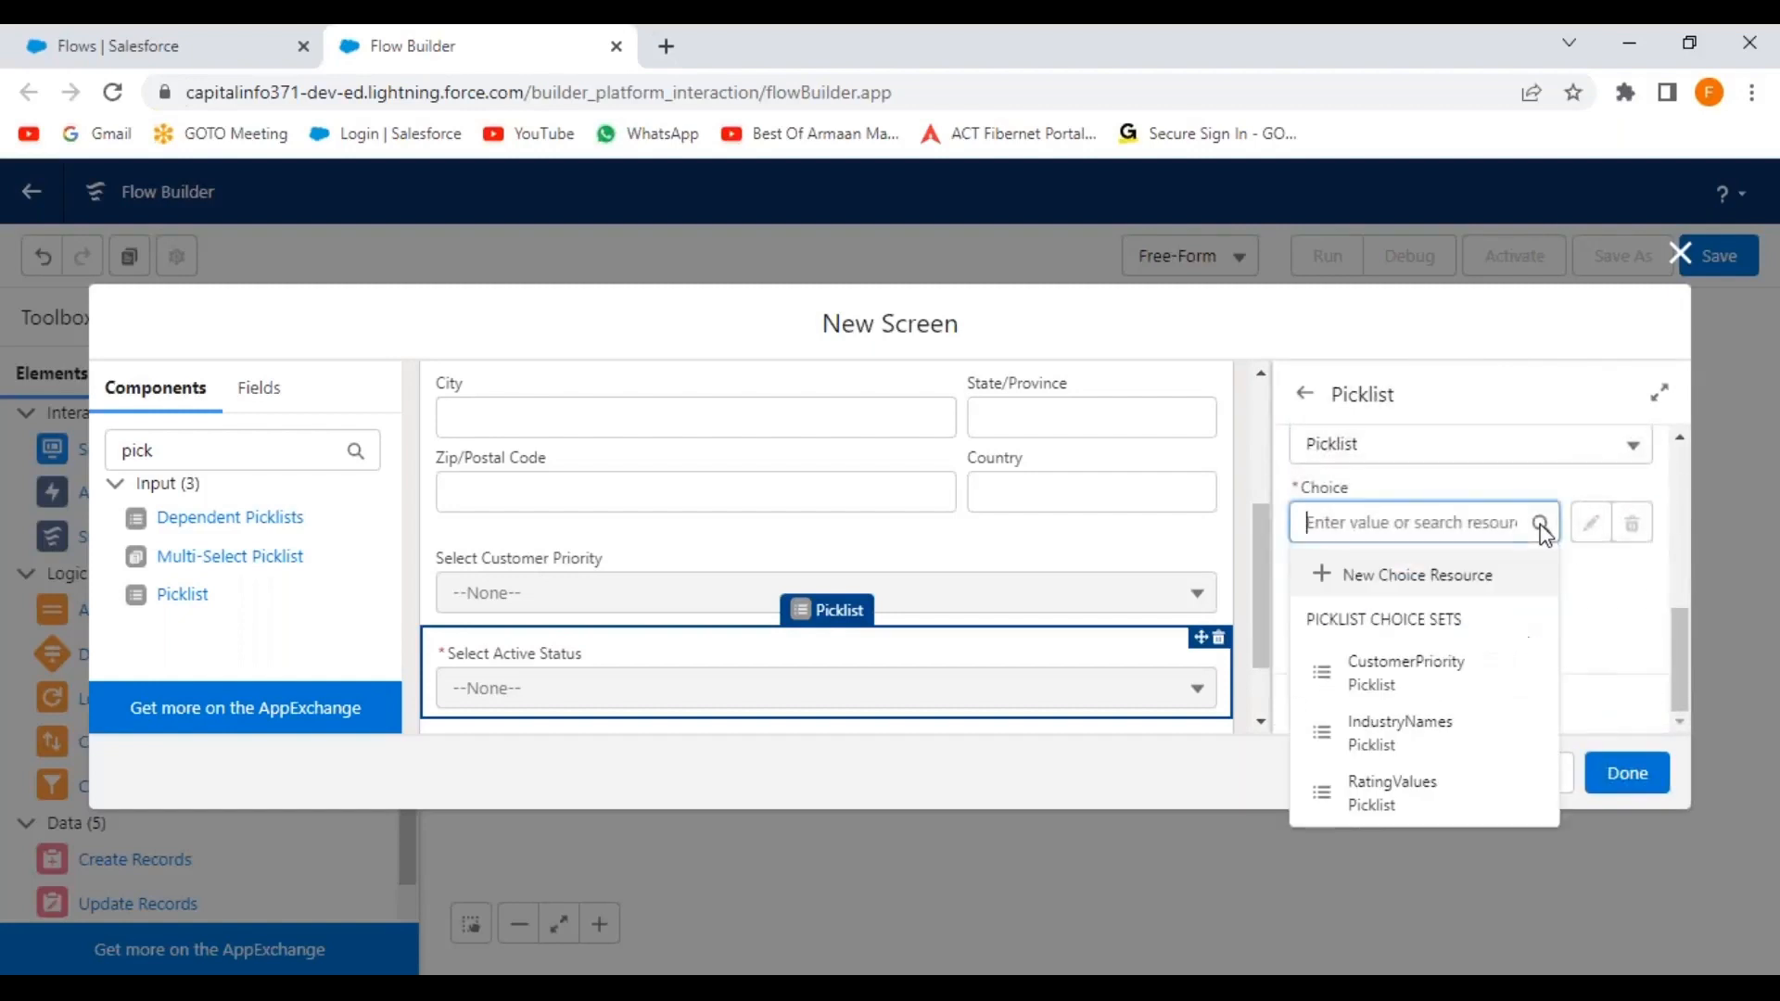
click(1382, 577)
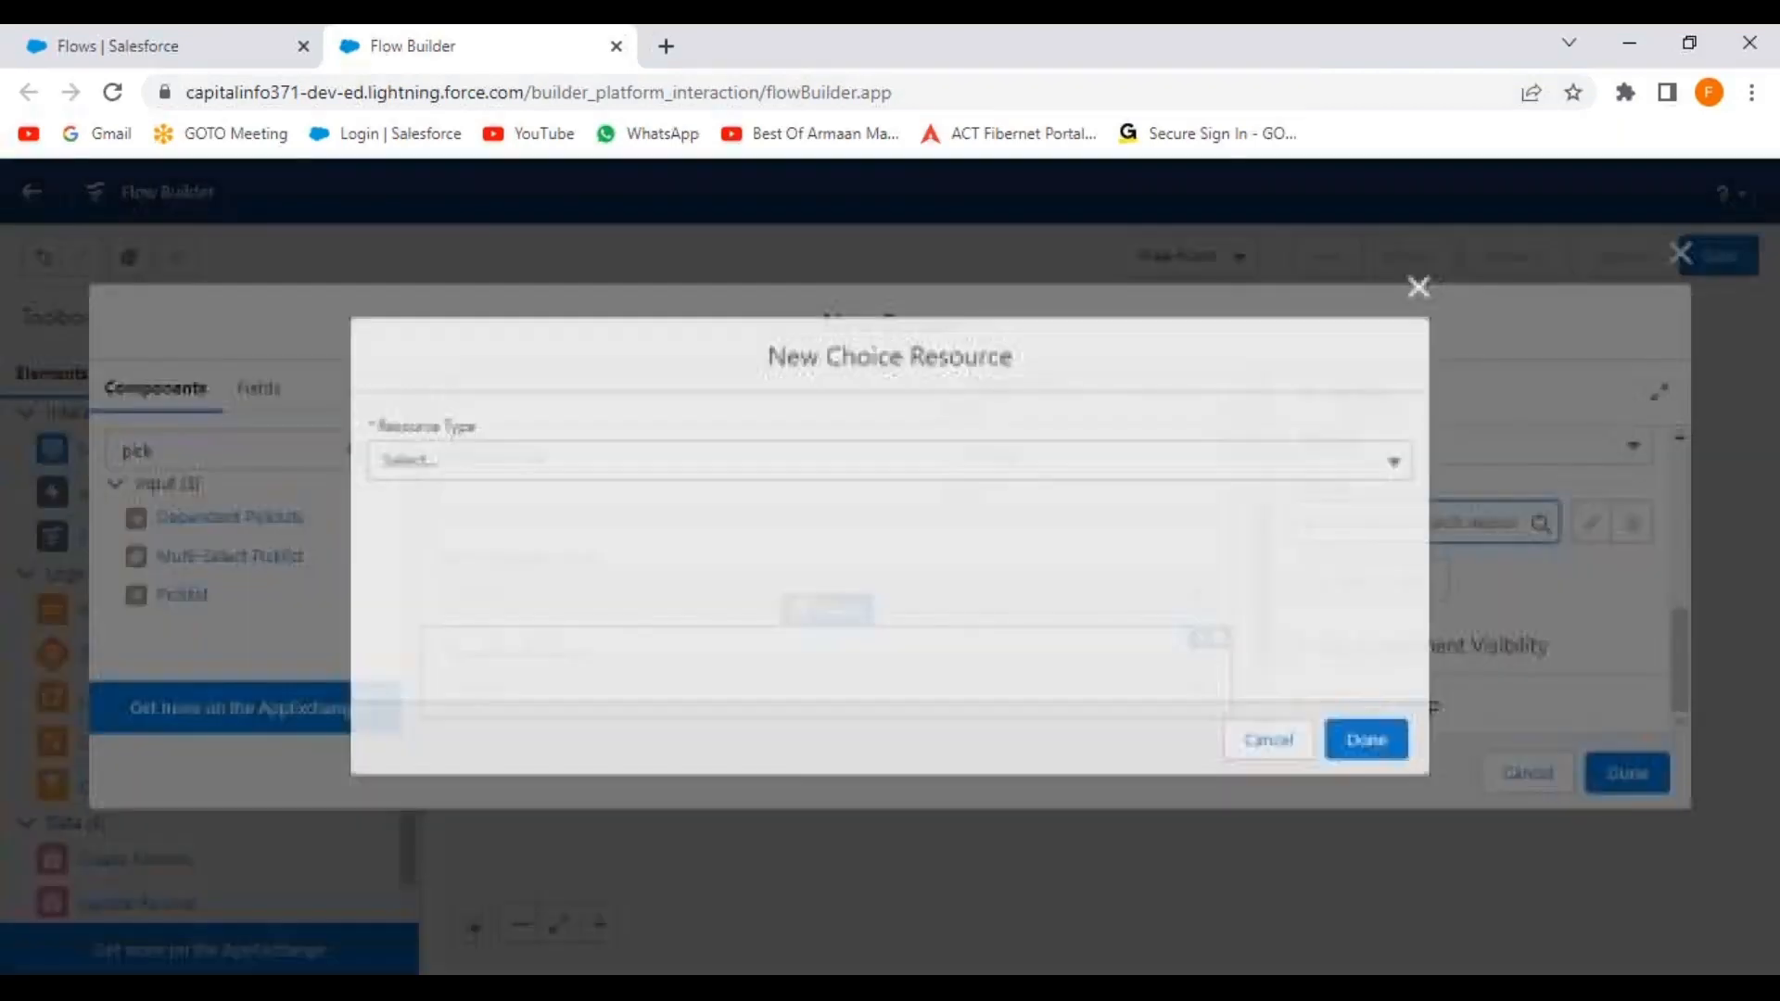
click(489, 461)
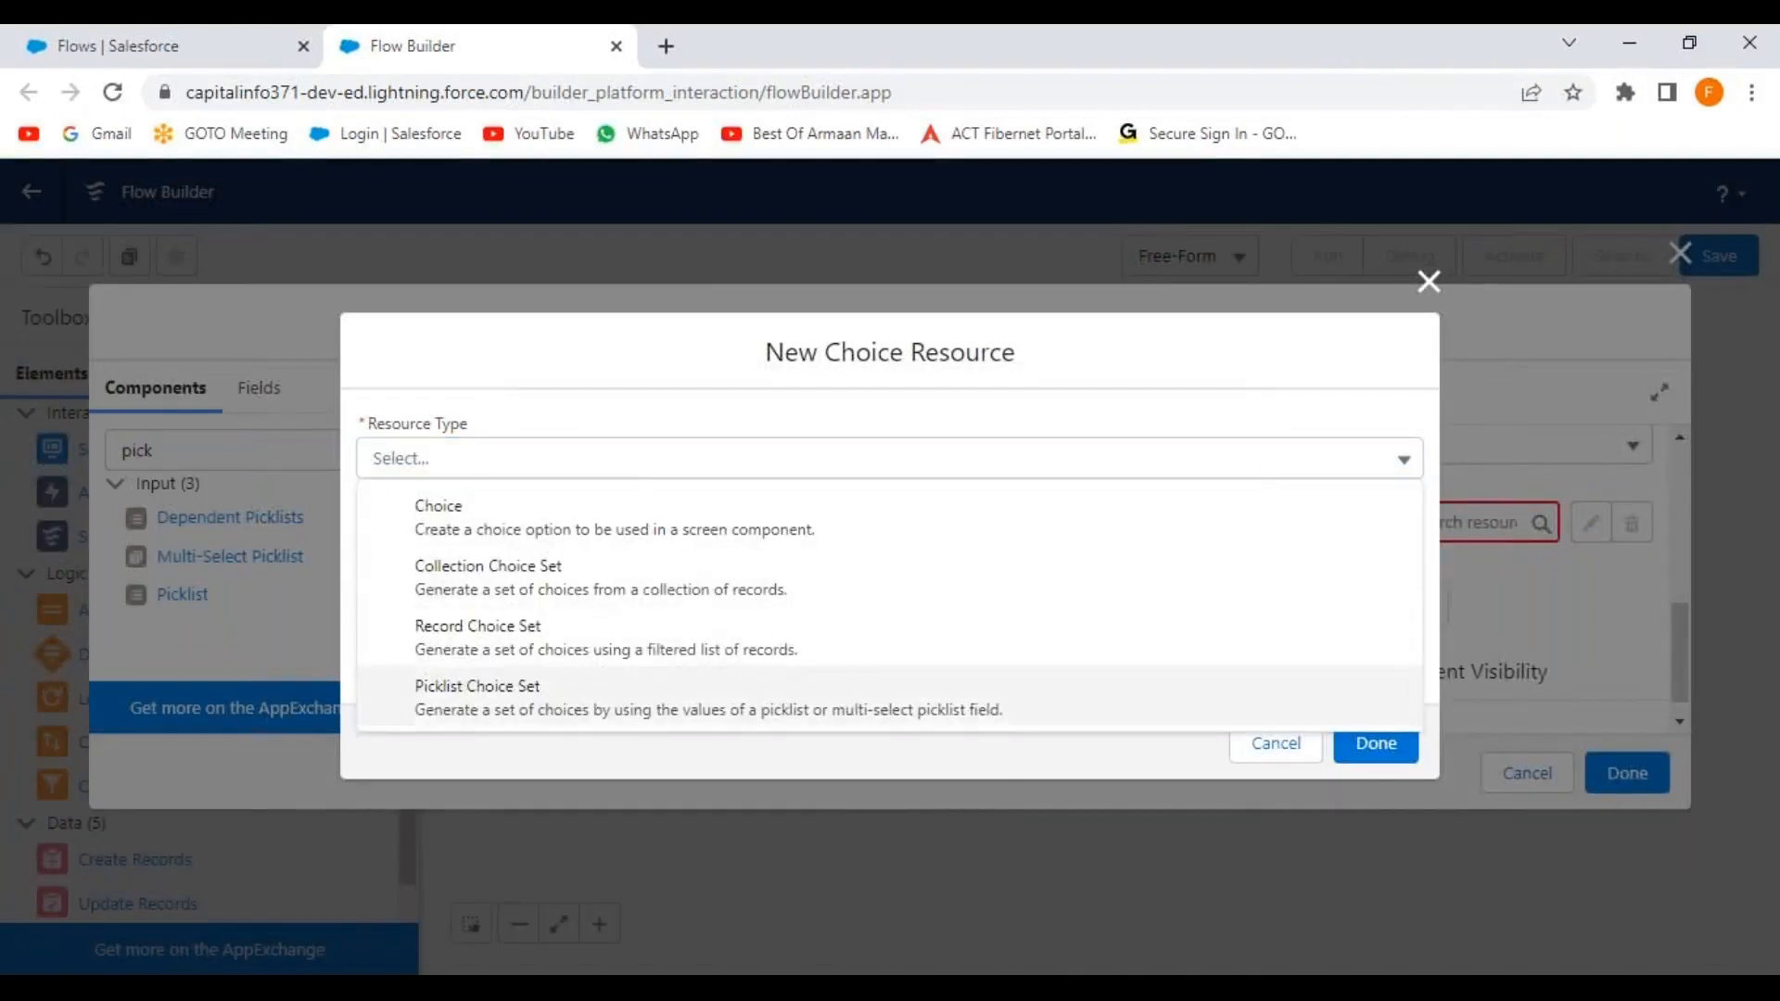
click(542, 697)
click(497, 516)
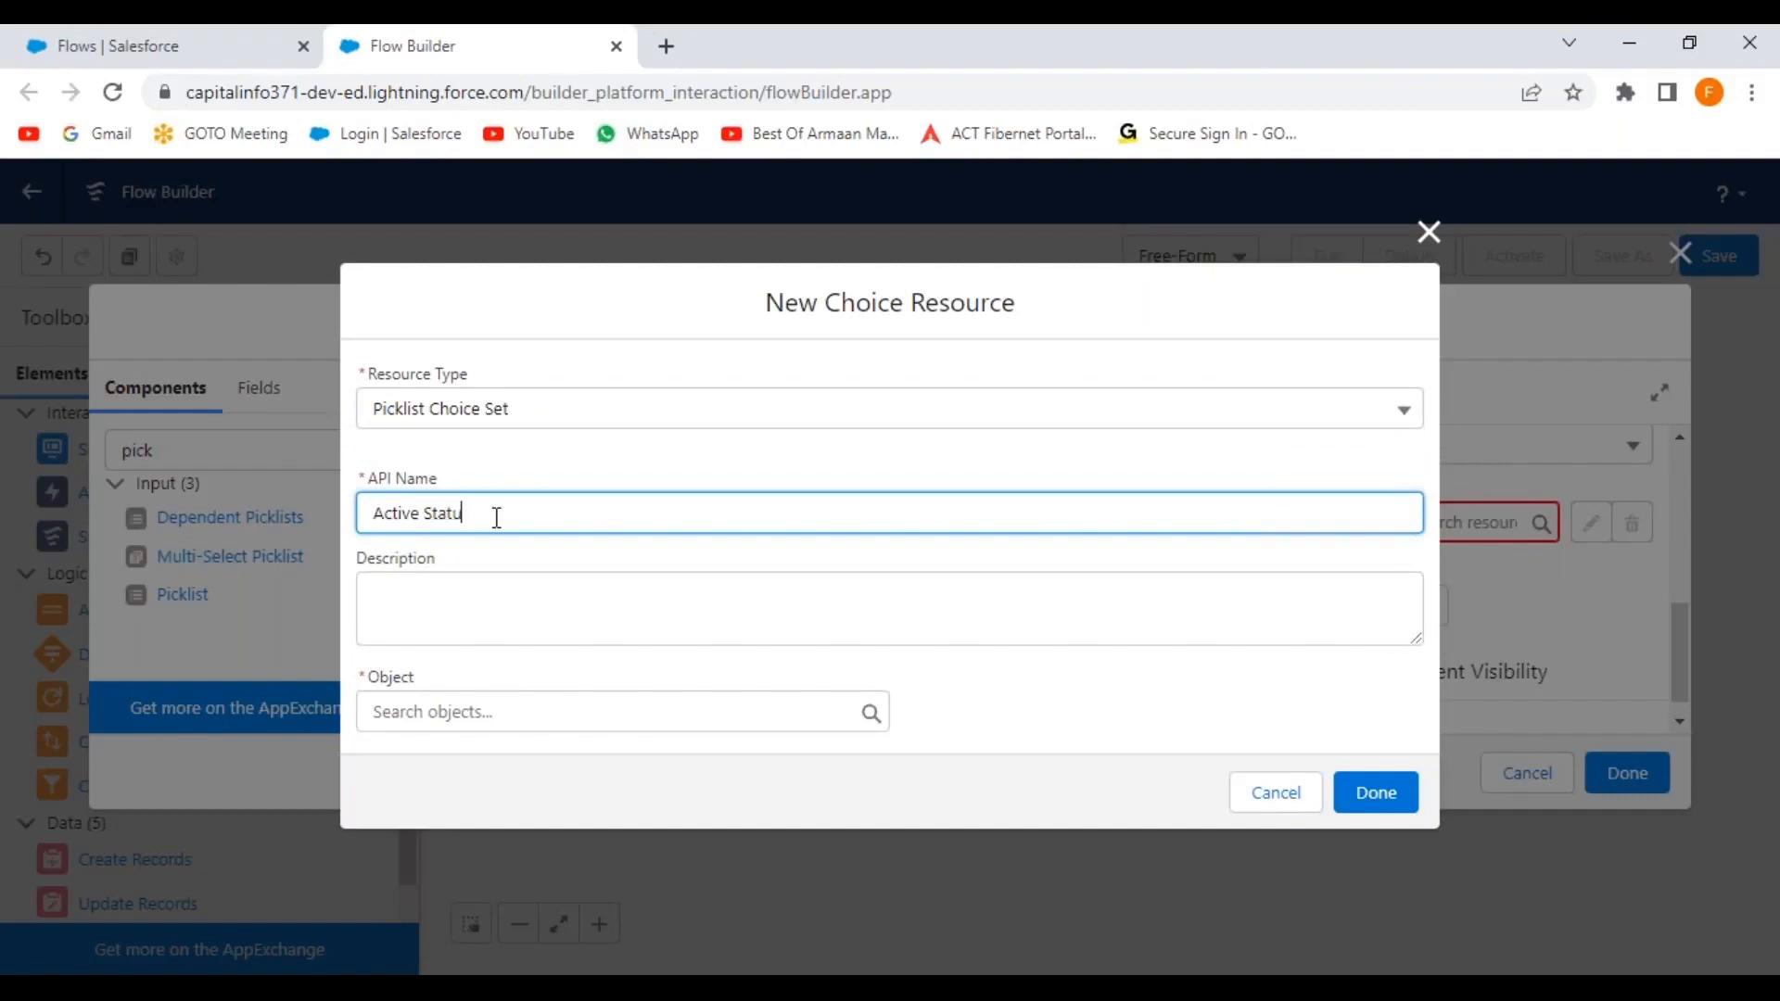
click(516, 587)
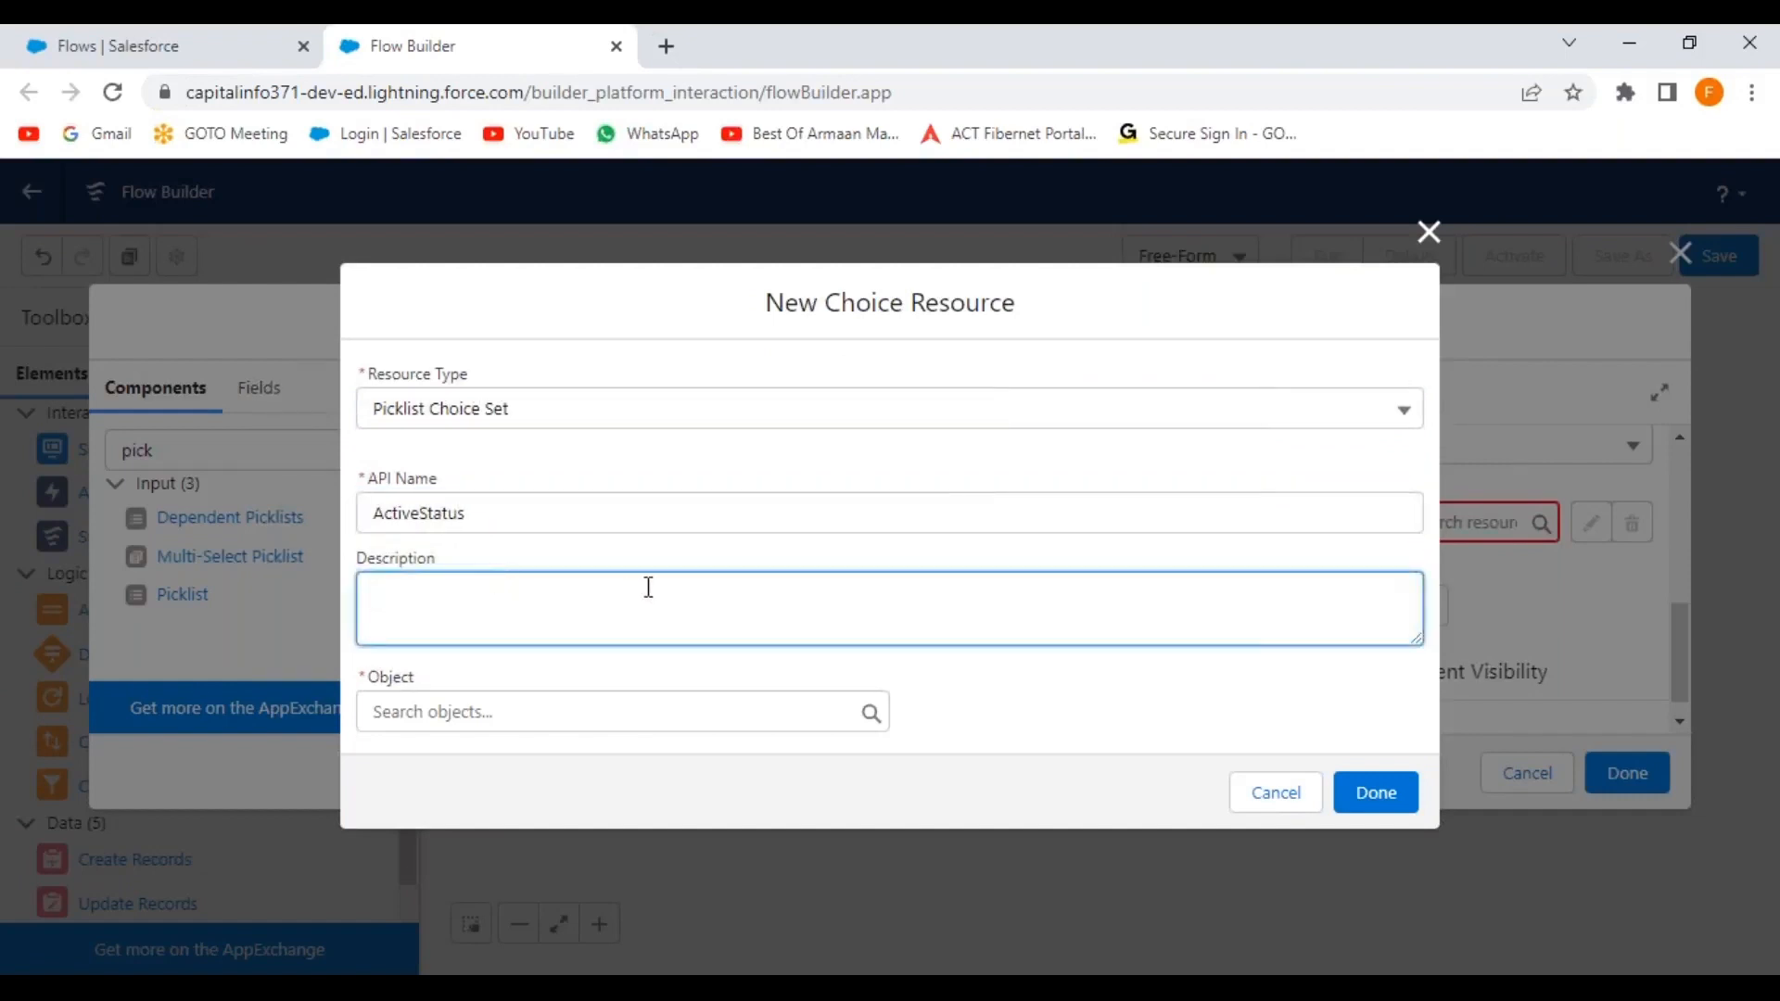
Base ActiveStatus on Account's Active__c picklist field and assign it to Select Active Status.
click(564, 713)
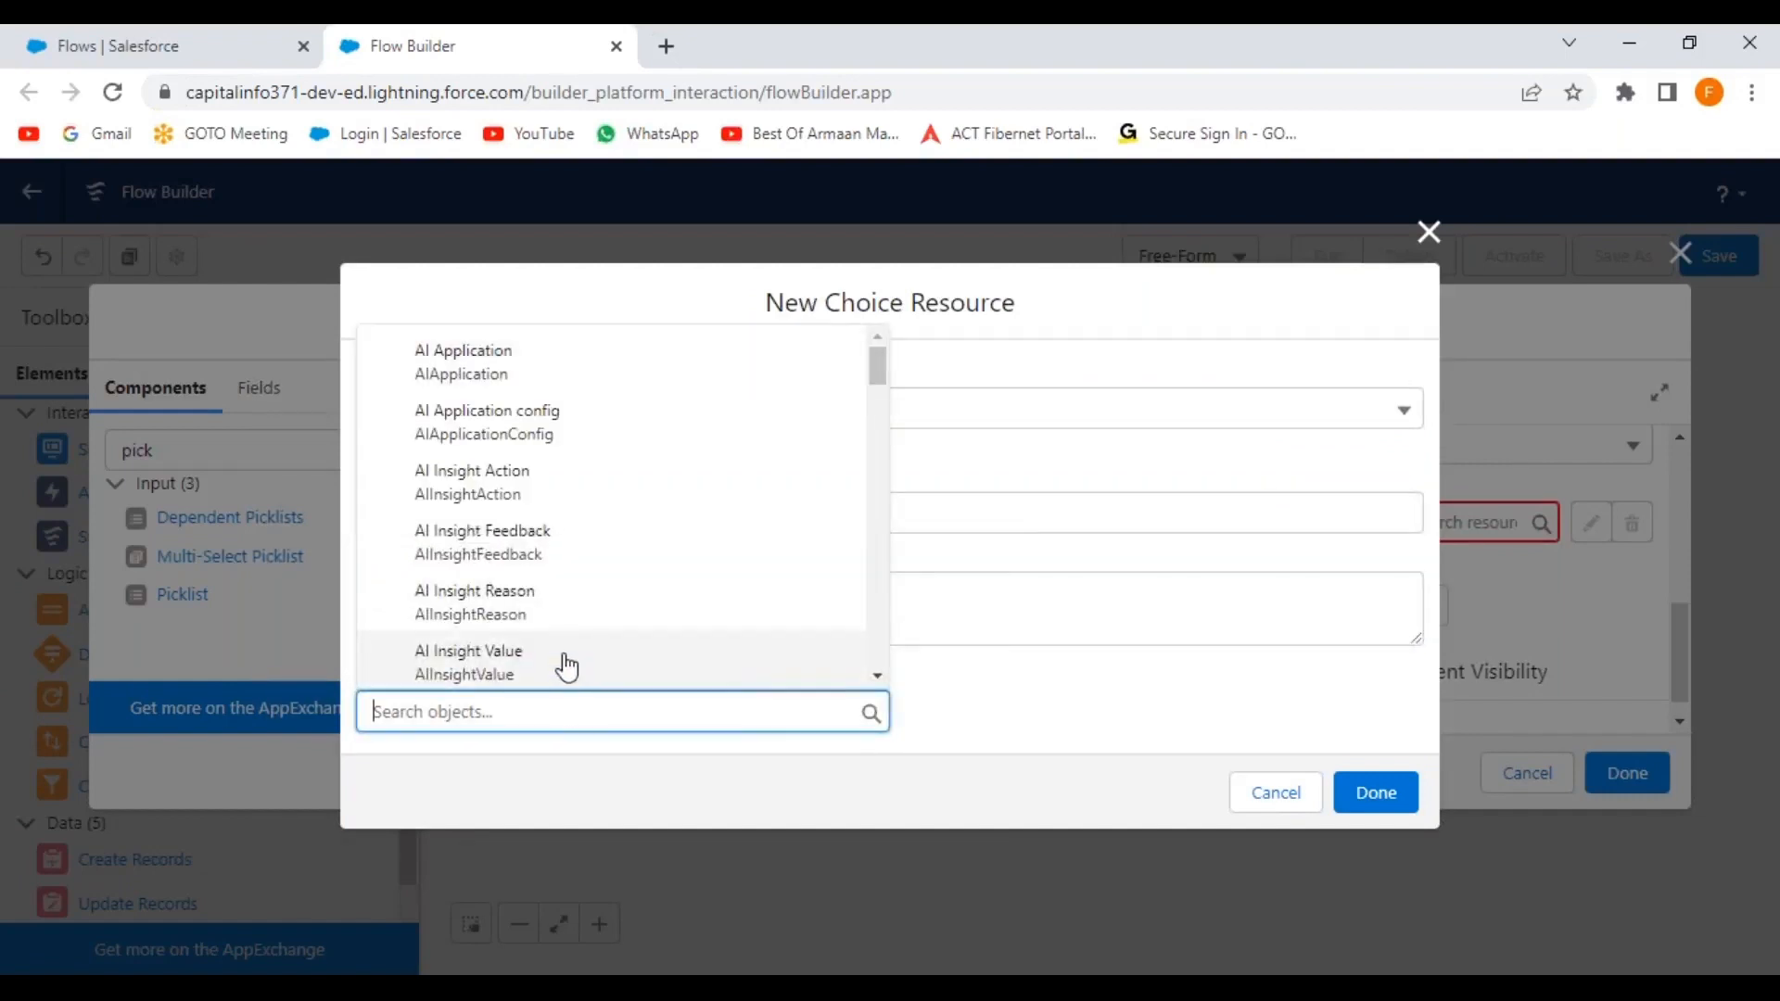
text(account)
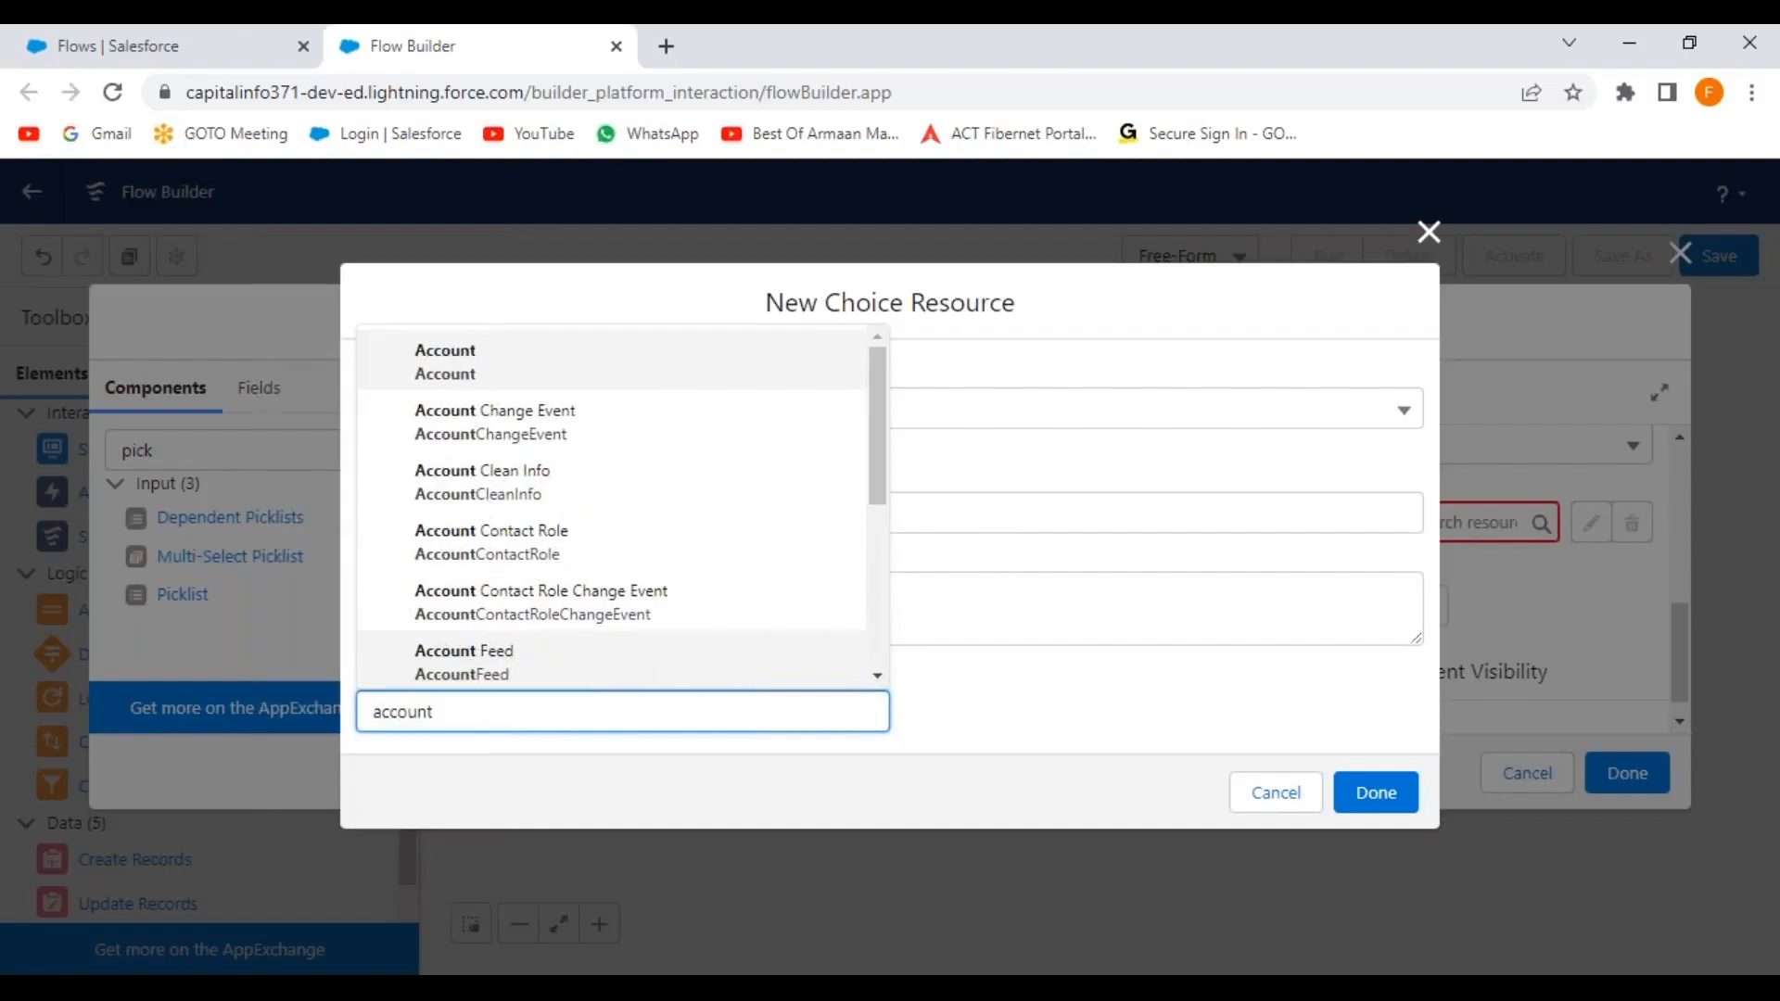
click(552, 382)
scroll(603, 640, down, 1)
click(570, 677)
click(519, 728)
click(517, 756)
text(ac)
click(505, 477)
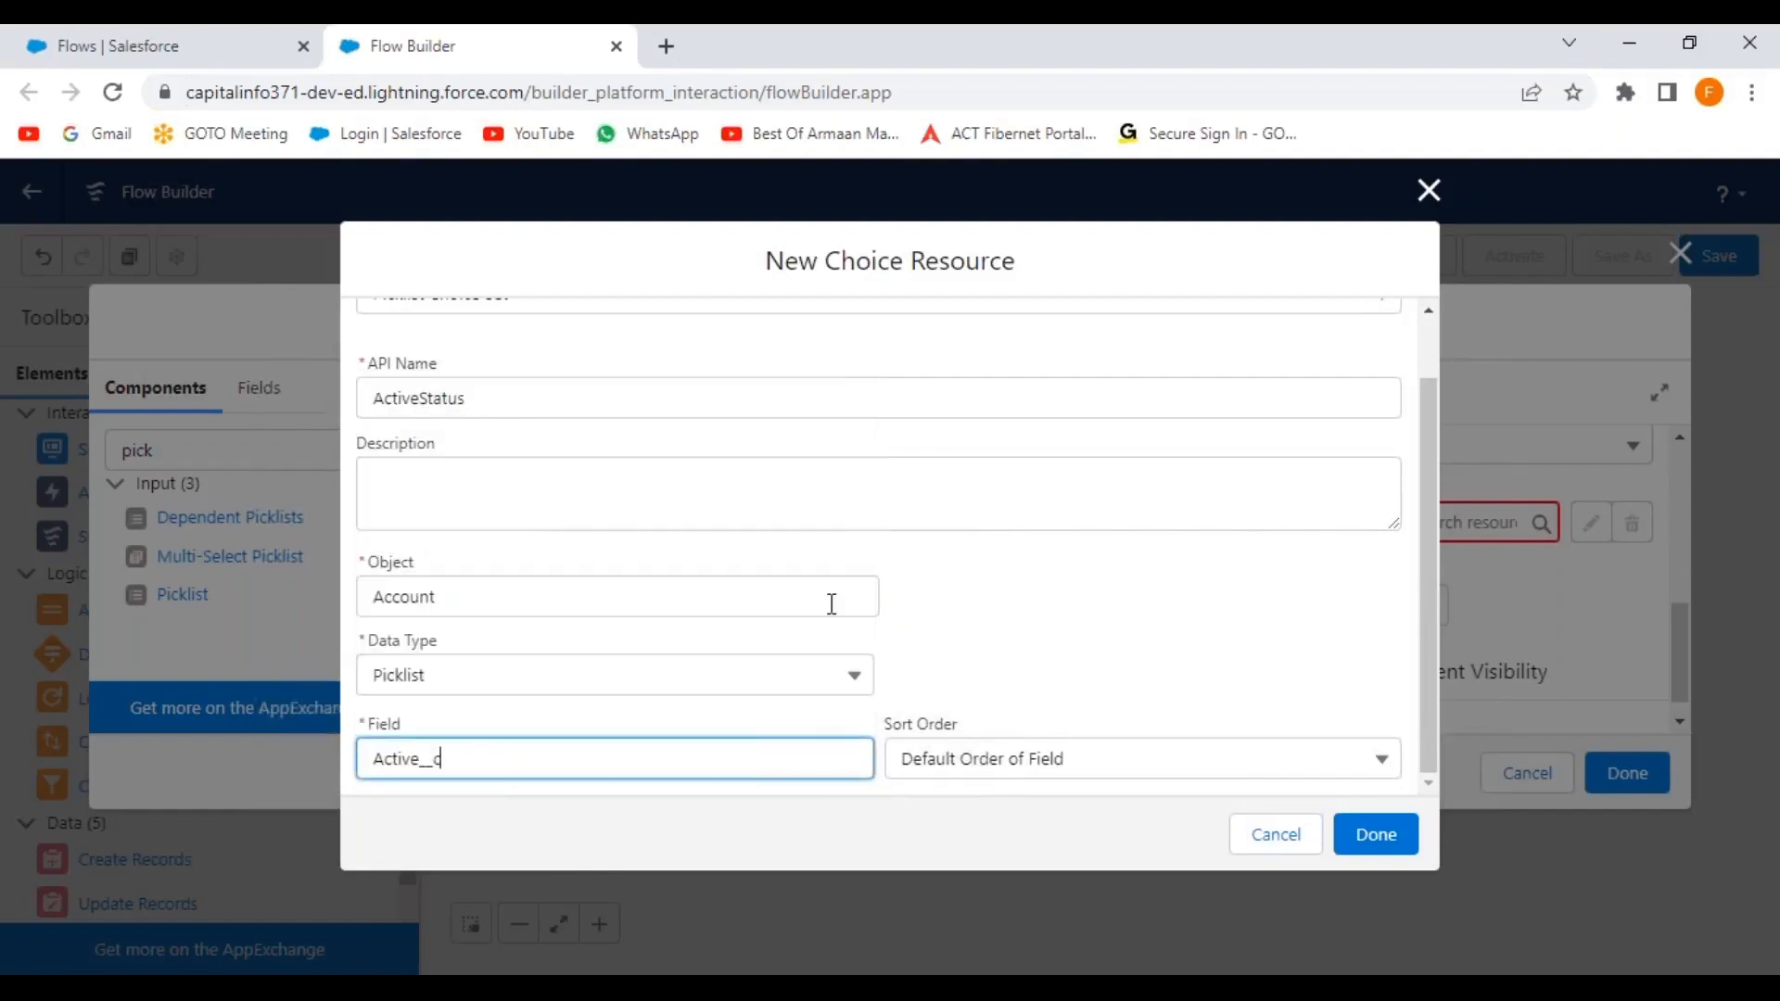
click(1372, 834)
click(1515, 619)
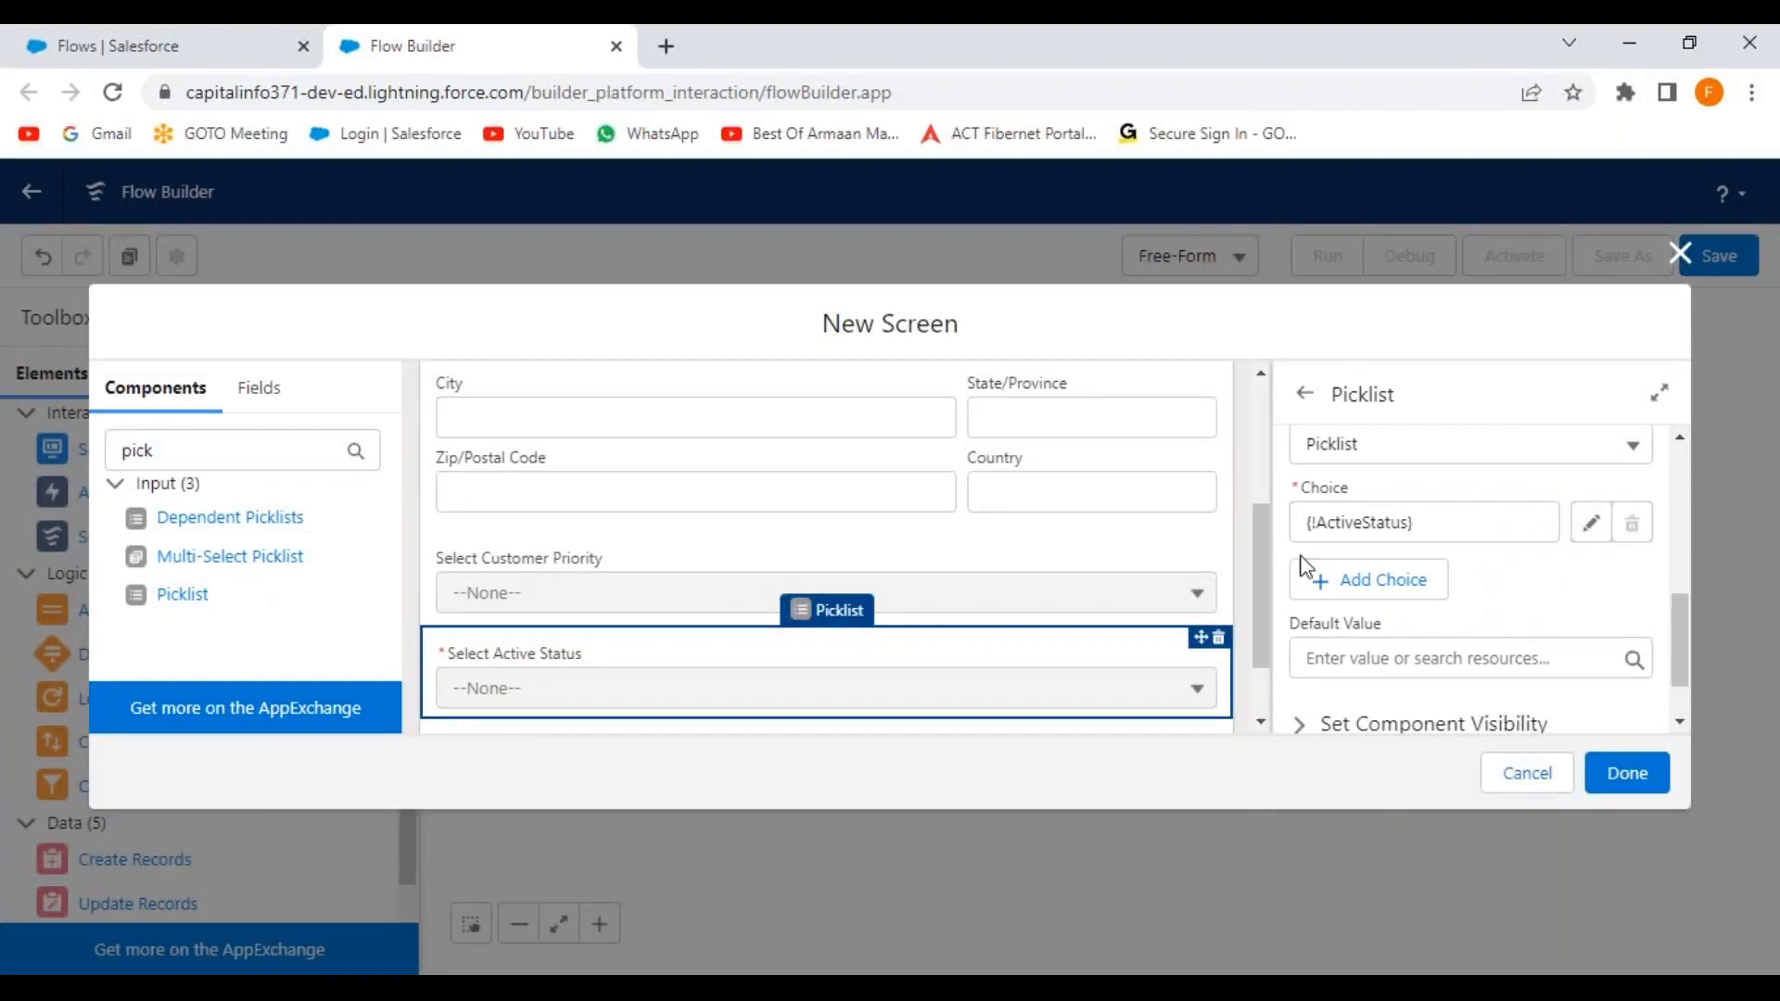
Review the screen's address and picklist components and save the screen with Done.
scroll(1259, 643, down, 1)
drag(1259, 647, 1277, 425)
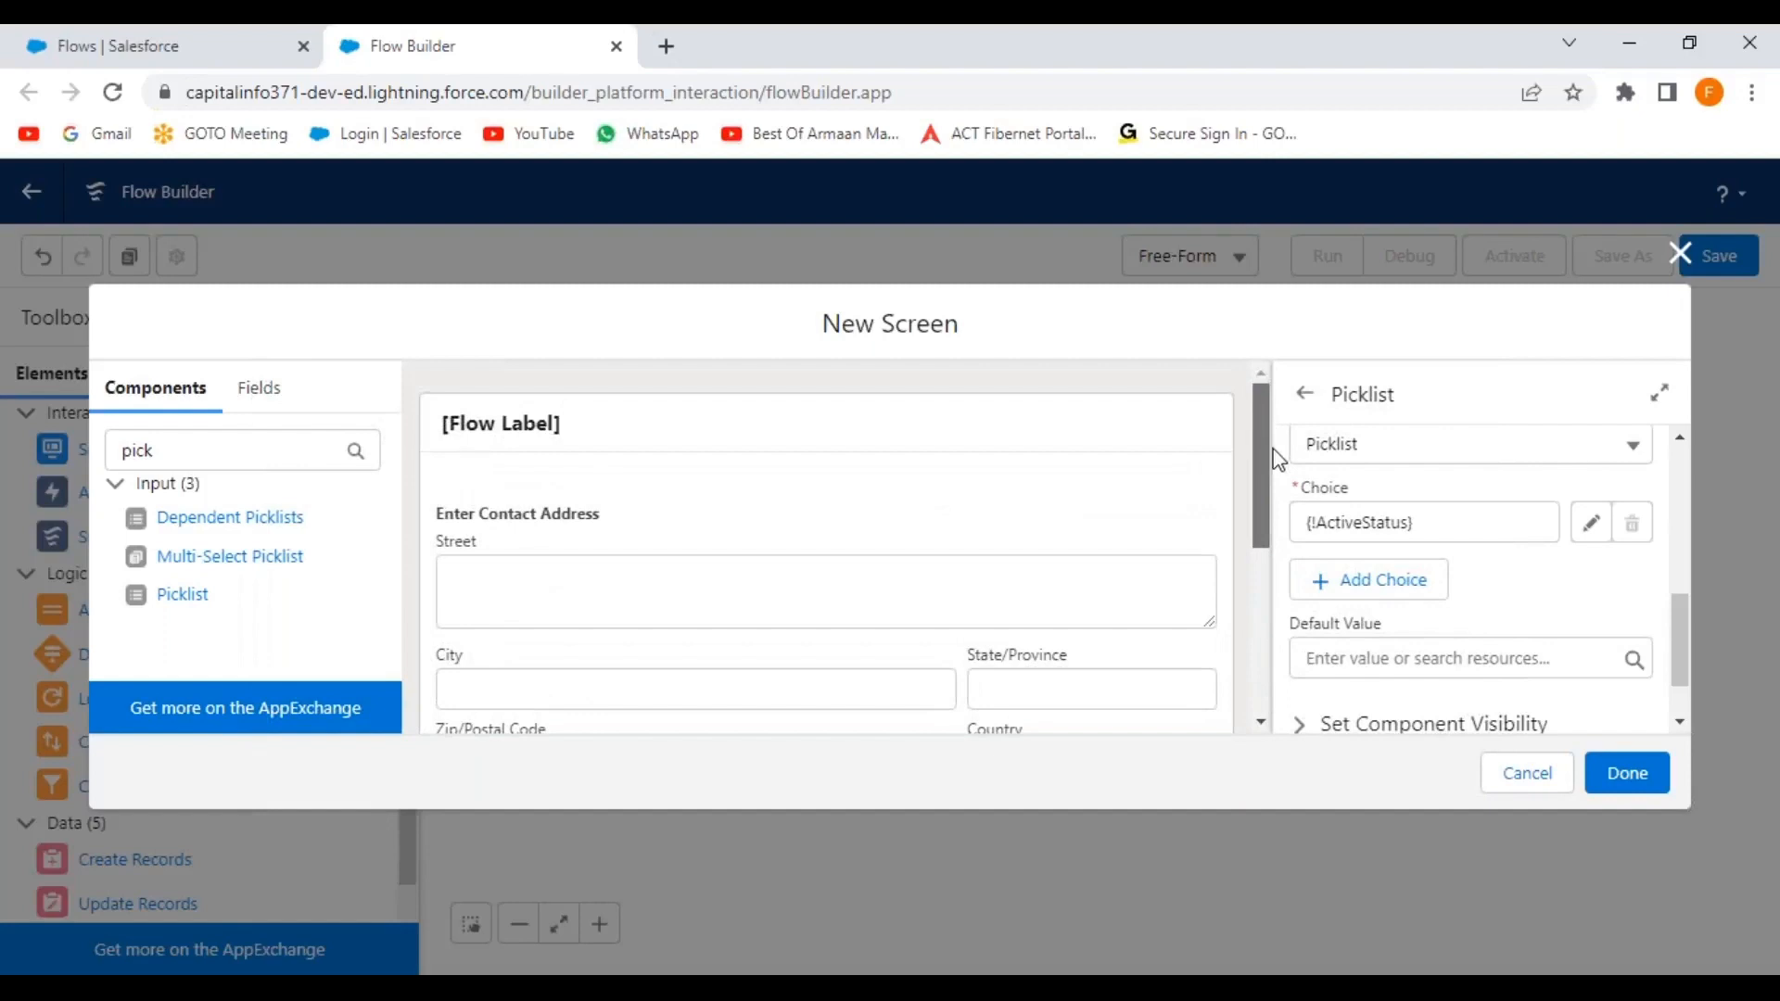
scroll(1243, 519, down, 3)
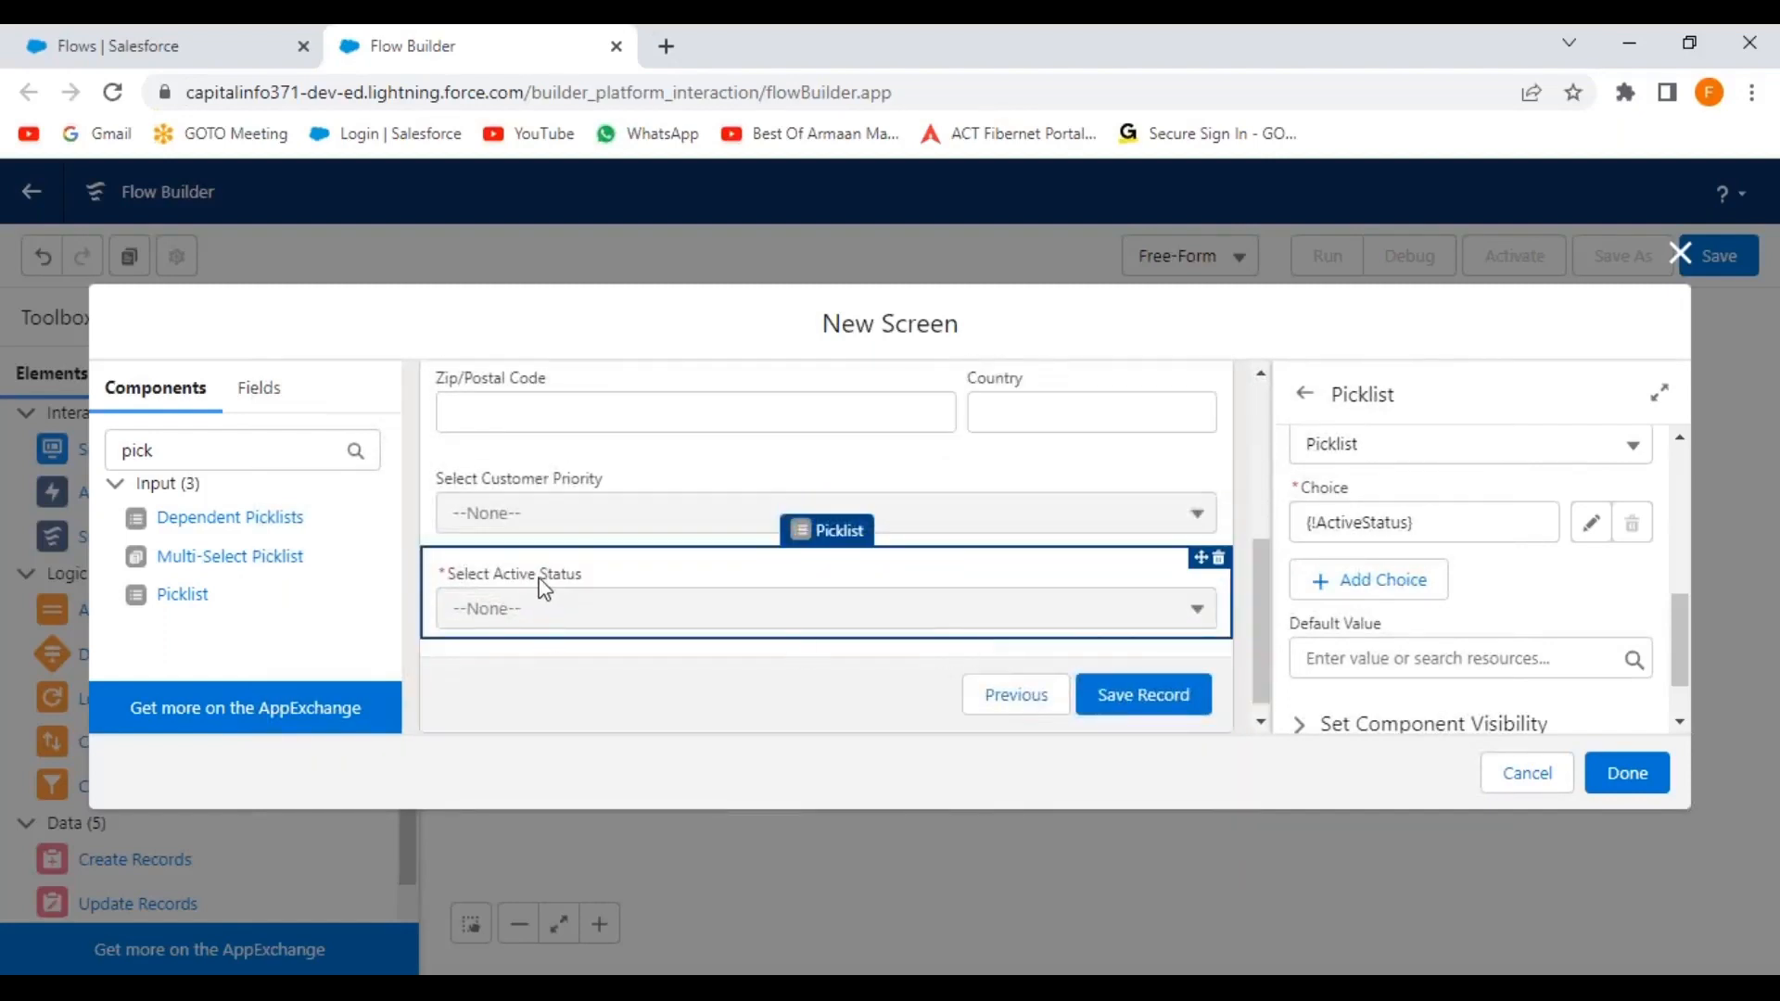
scroll(1047, 604, up, 3)
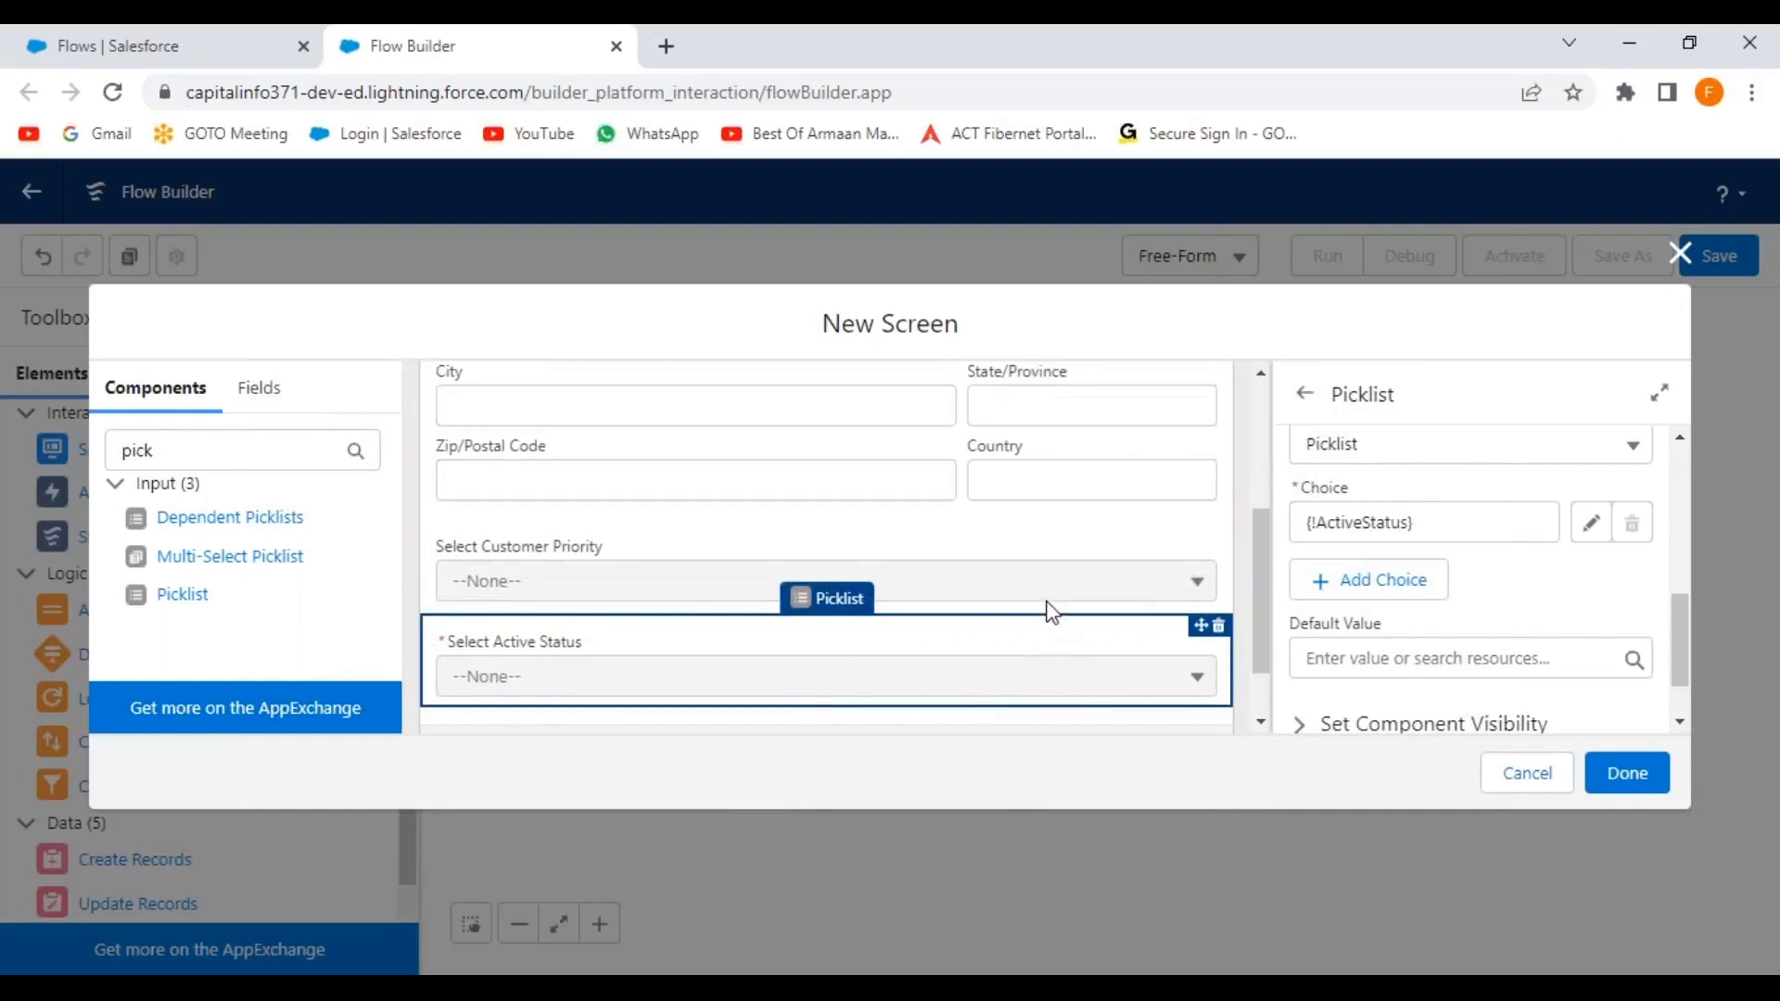
click(1622, 784)
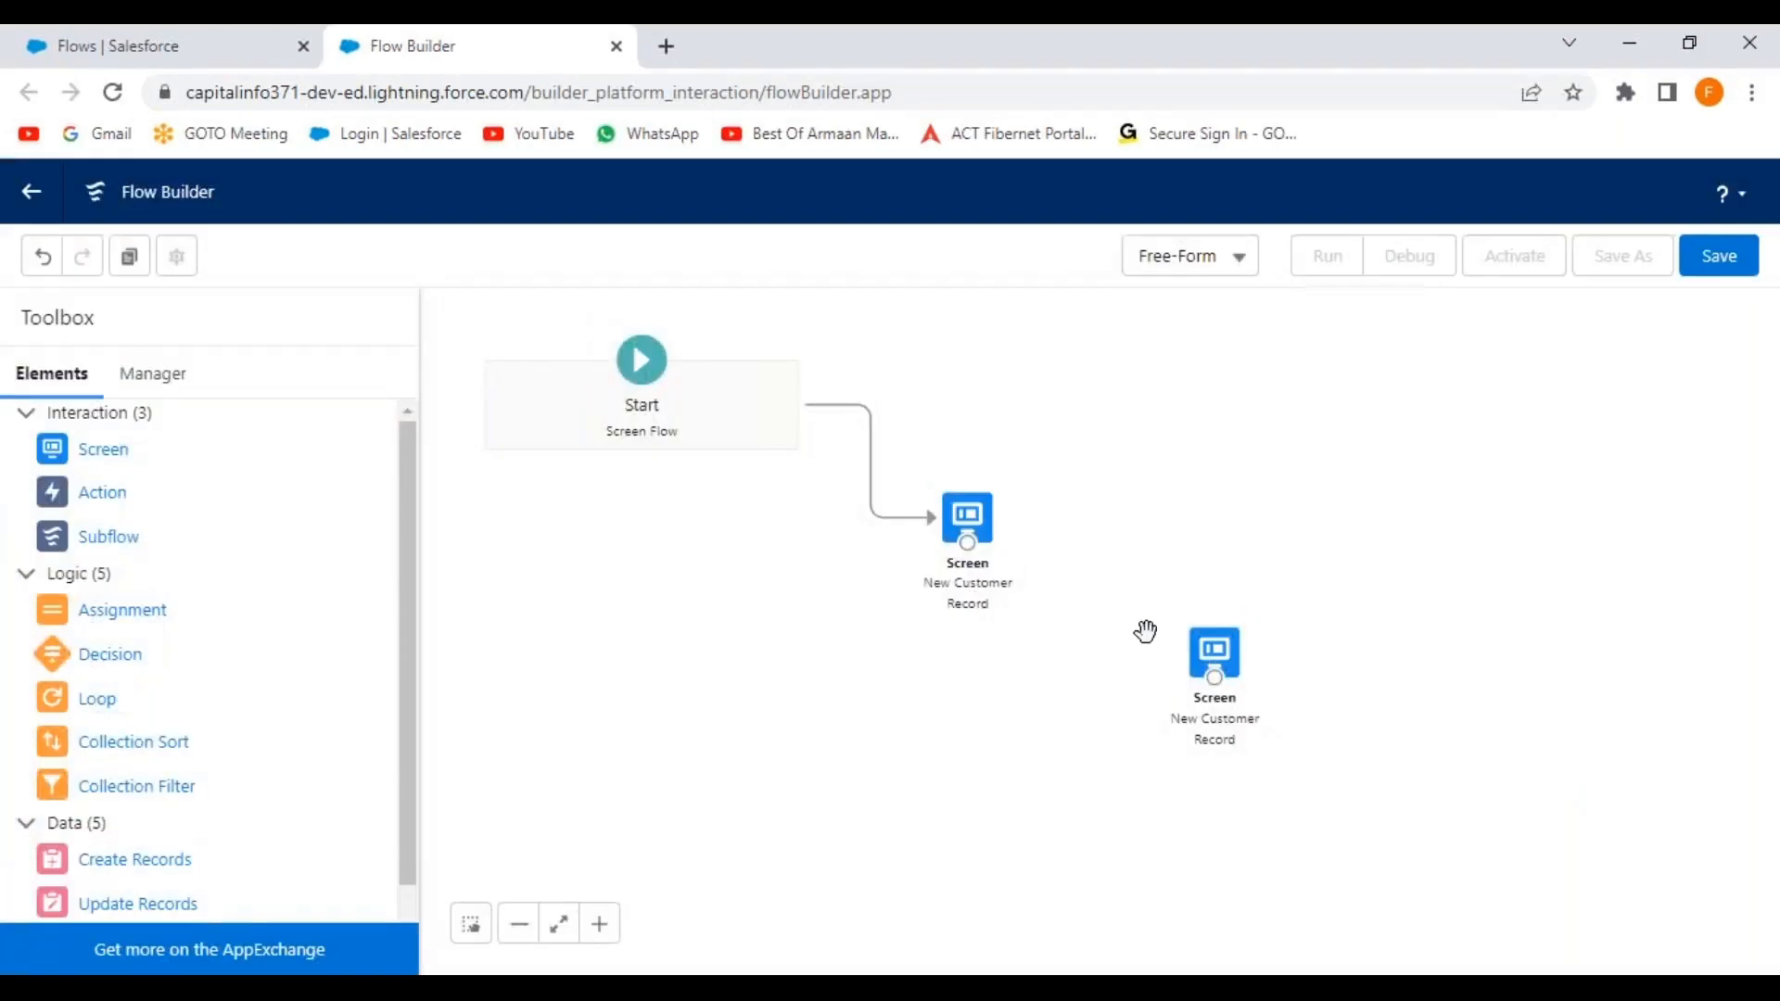
Zoom the browser to 110% and connect the first New Customer Record screen to the second.
click(1752, 91)
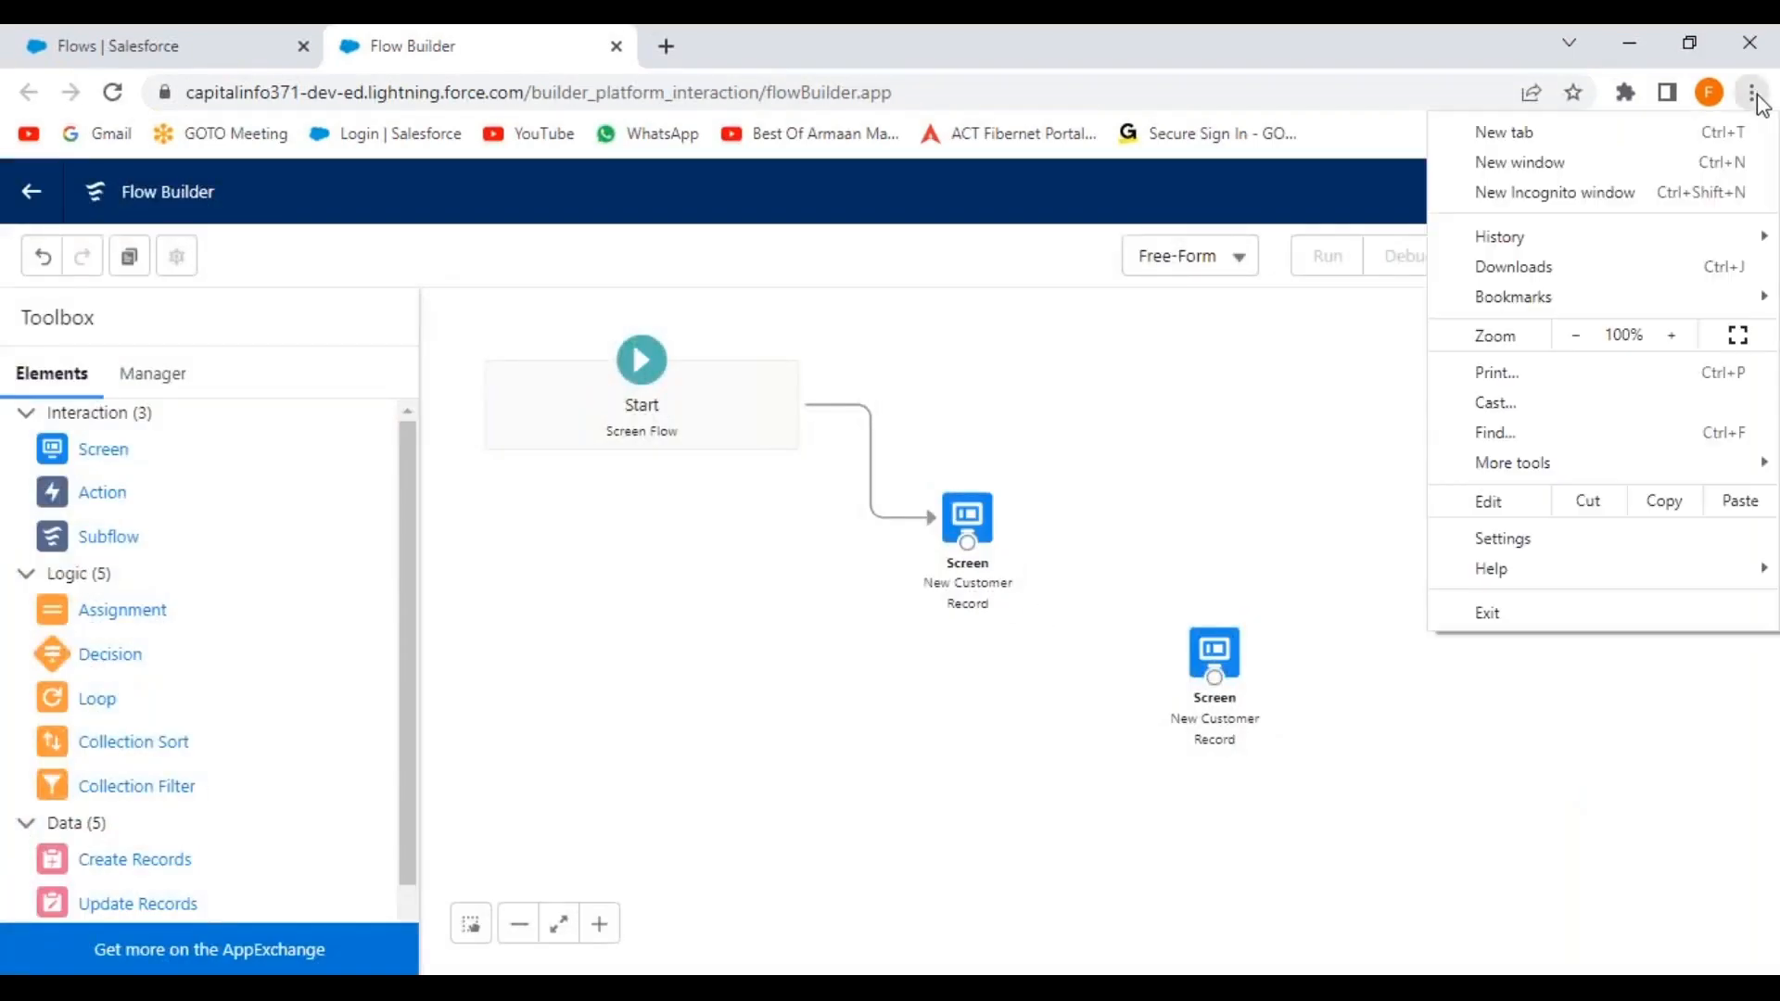
click(1673, 336)
click(1187, 488)
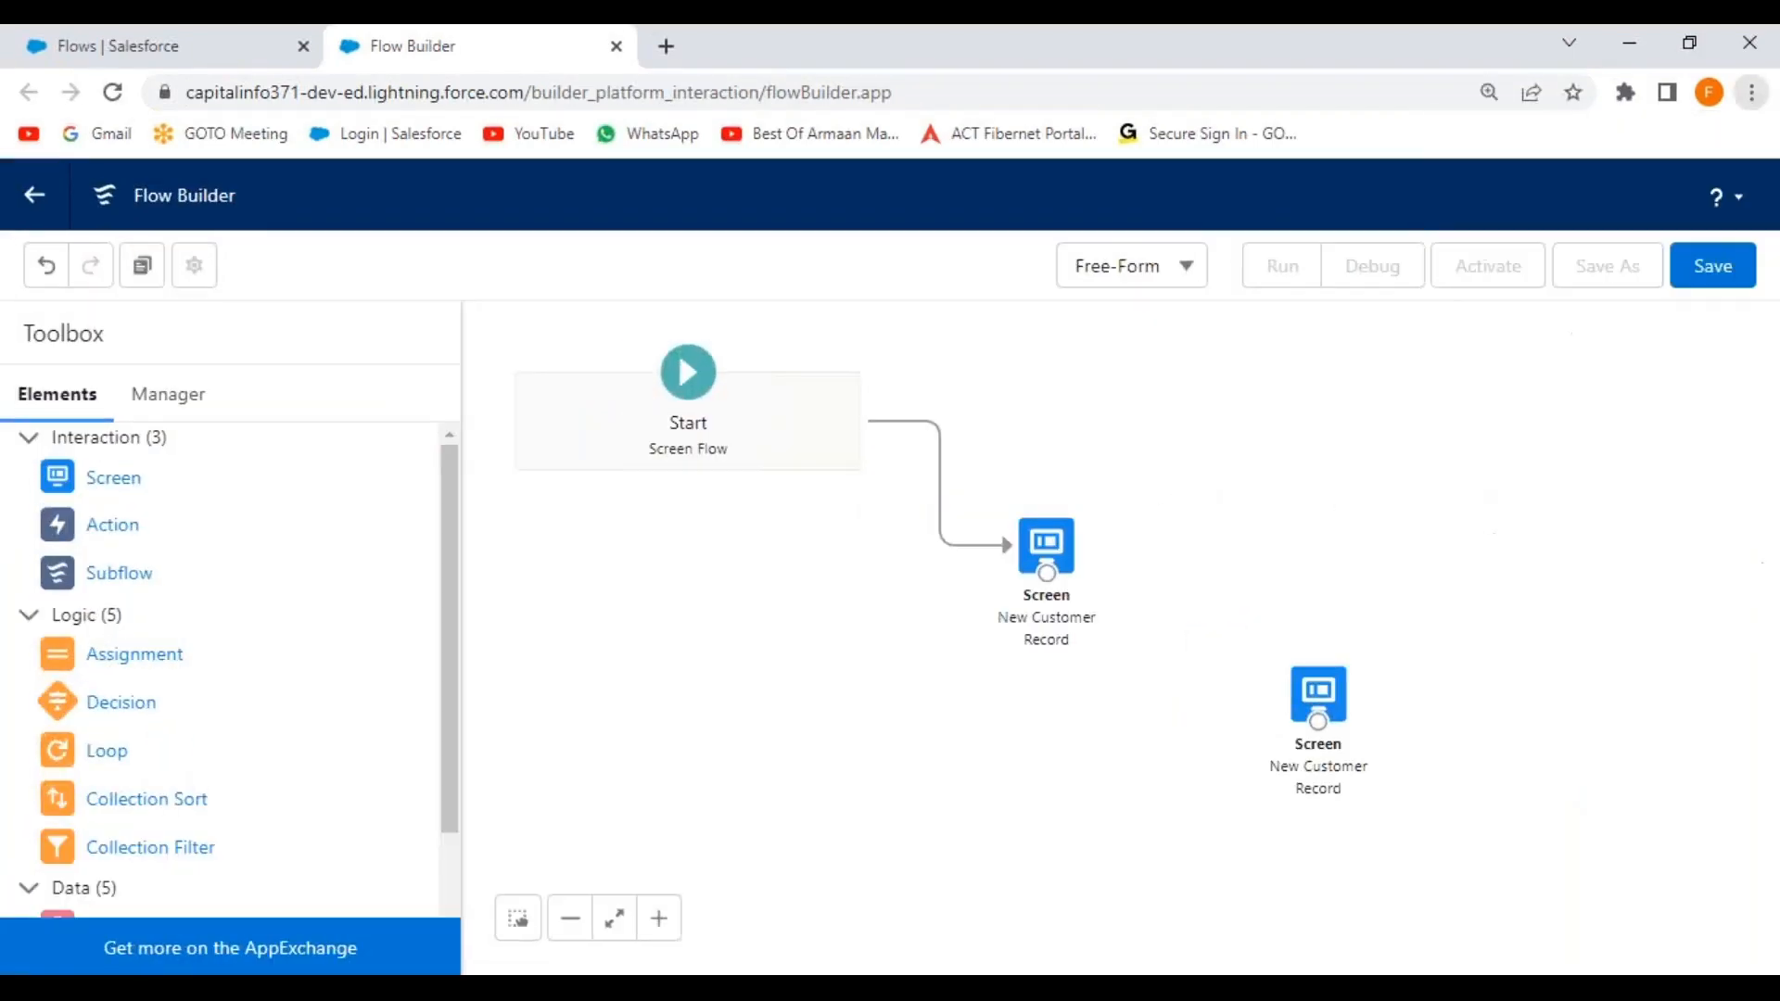
drag(1048, 575, 1320, 731)
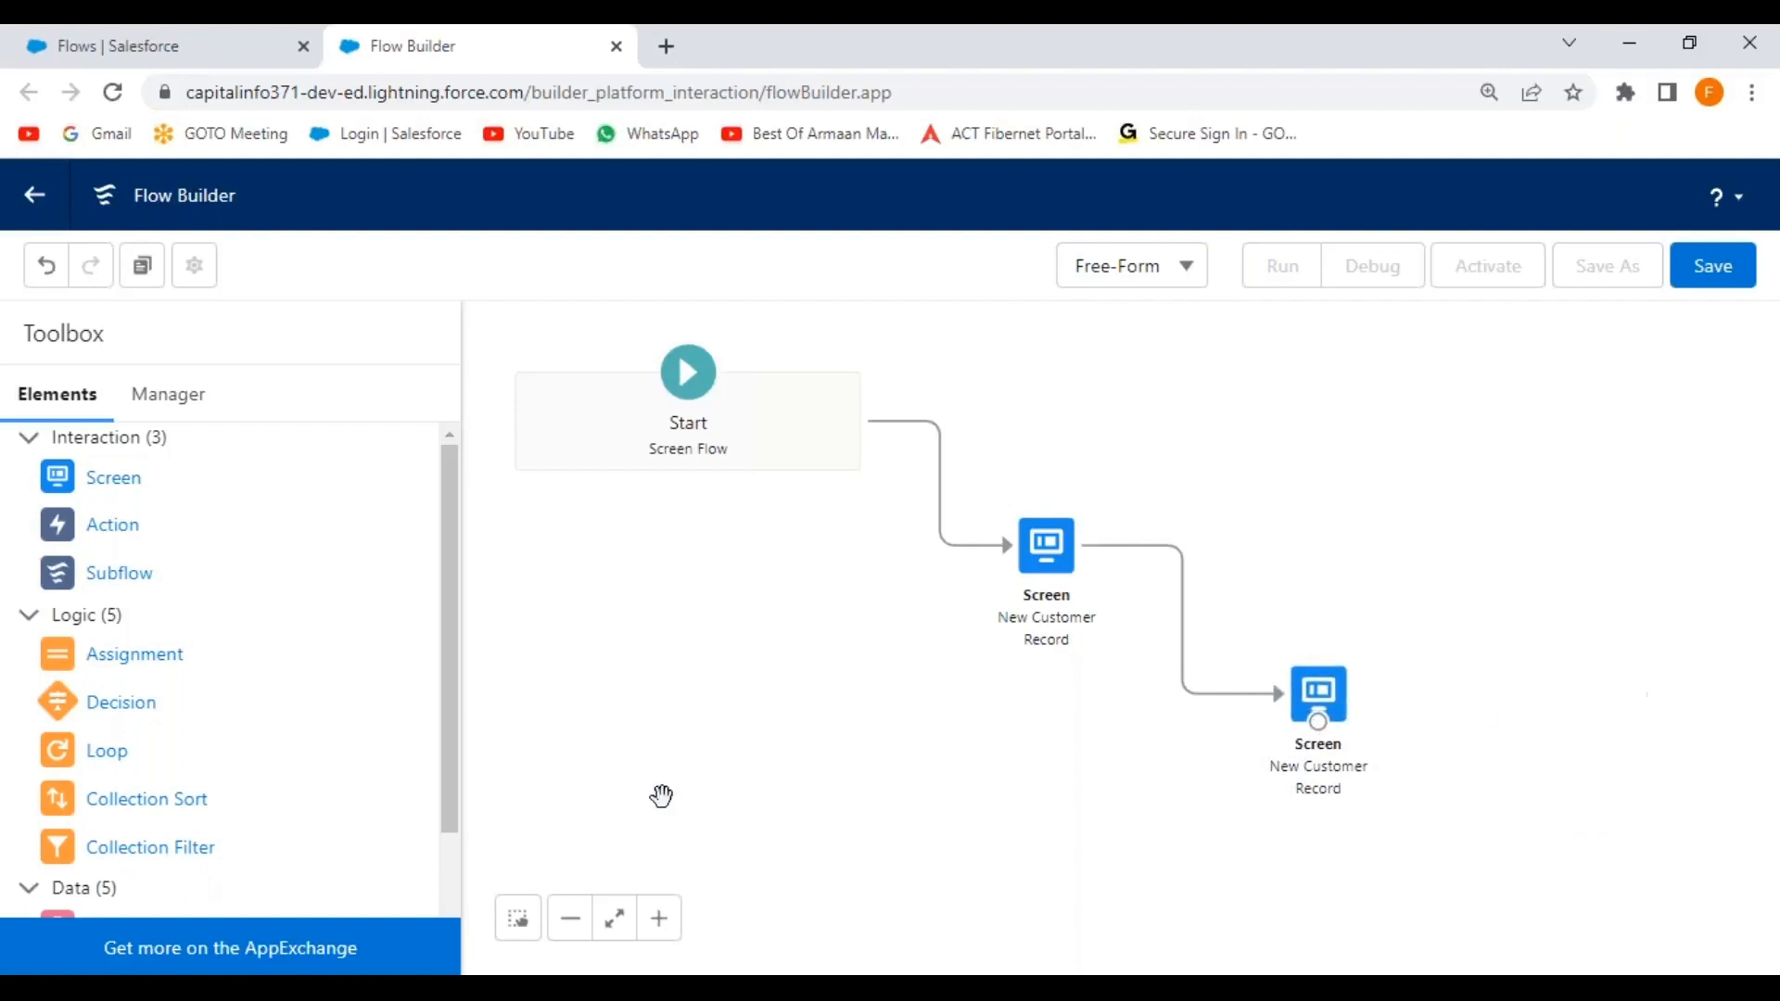
drag(448, 565, 447, 723)
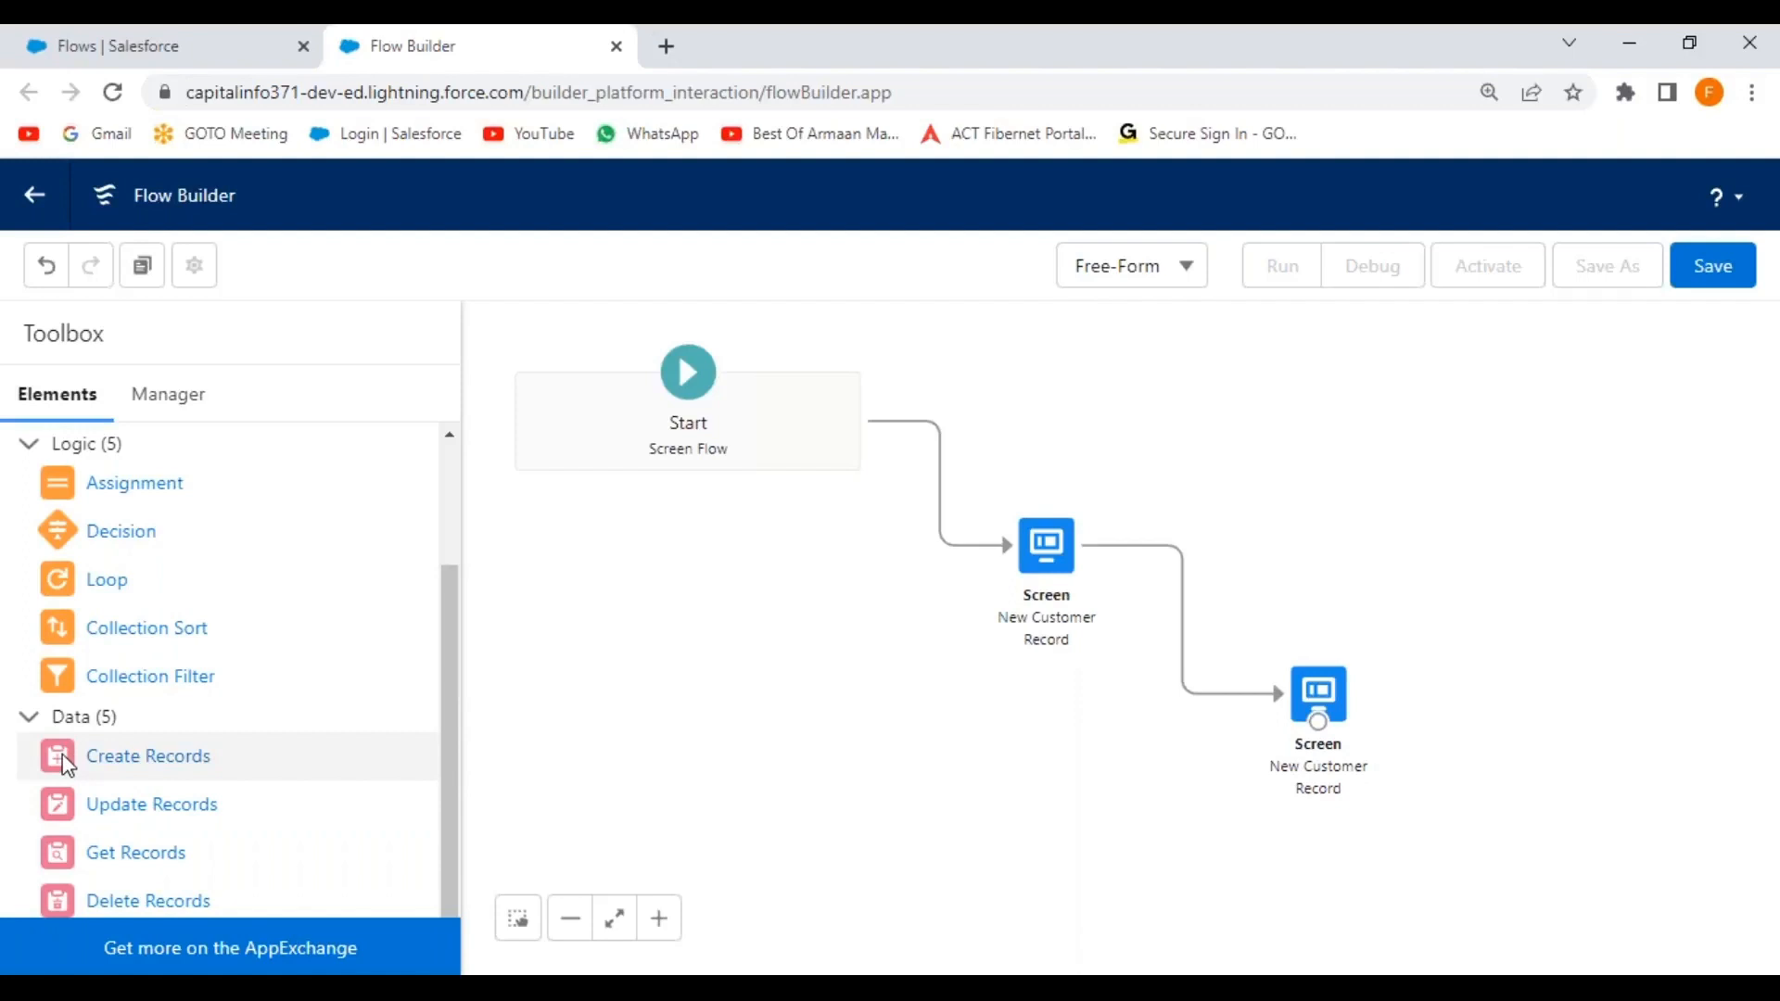
Place a Decision element on the canvas to the right of the second screen.
drag(65, 765, 1485, 727)
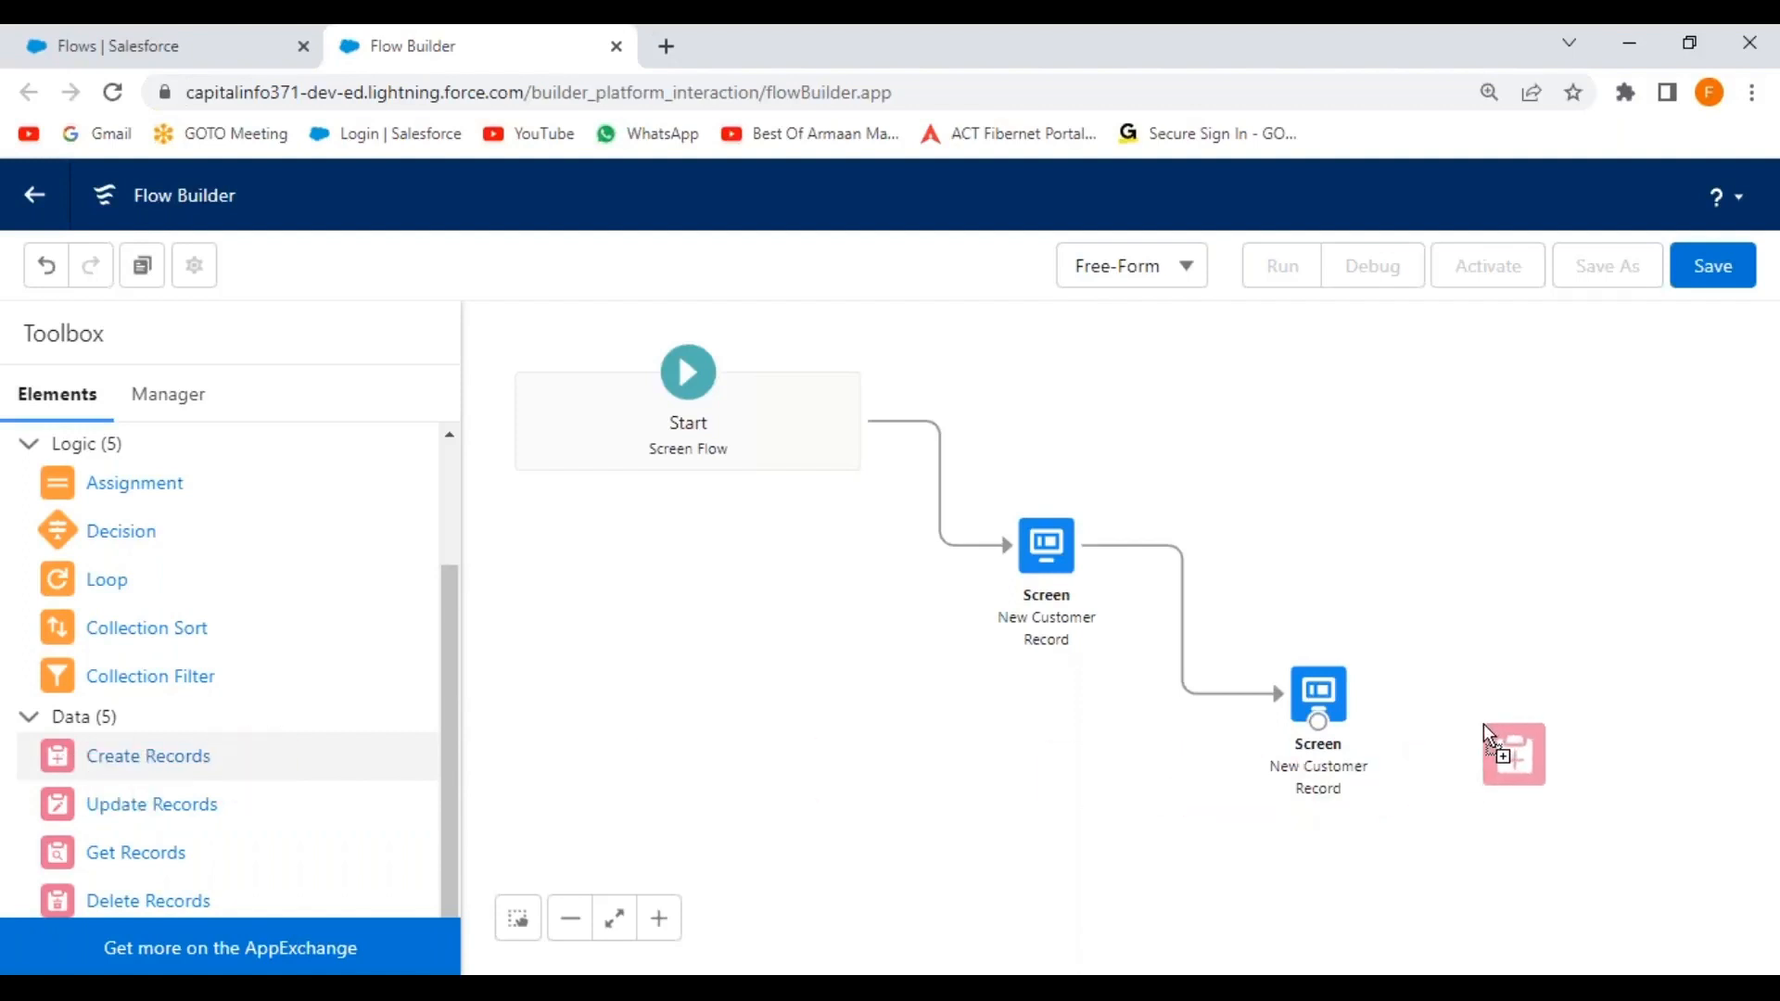
drag(1484, 724, 69, 747)
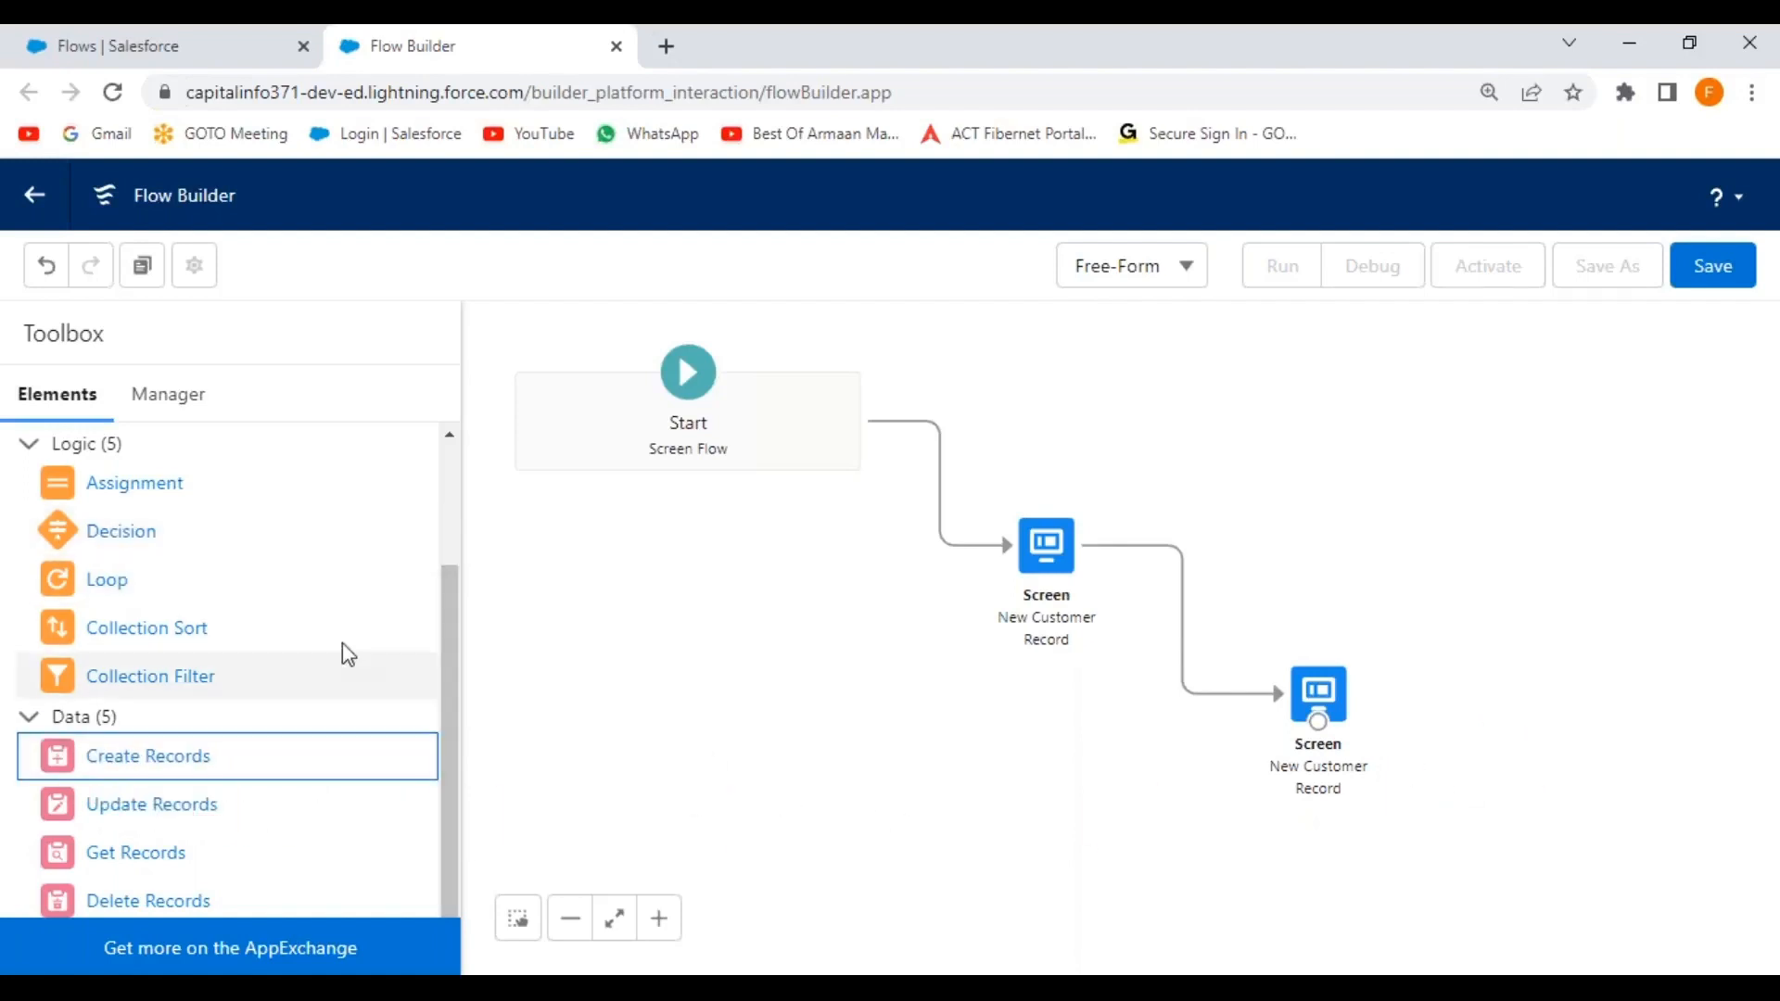
drag(59, 535, 1504, 686)
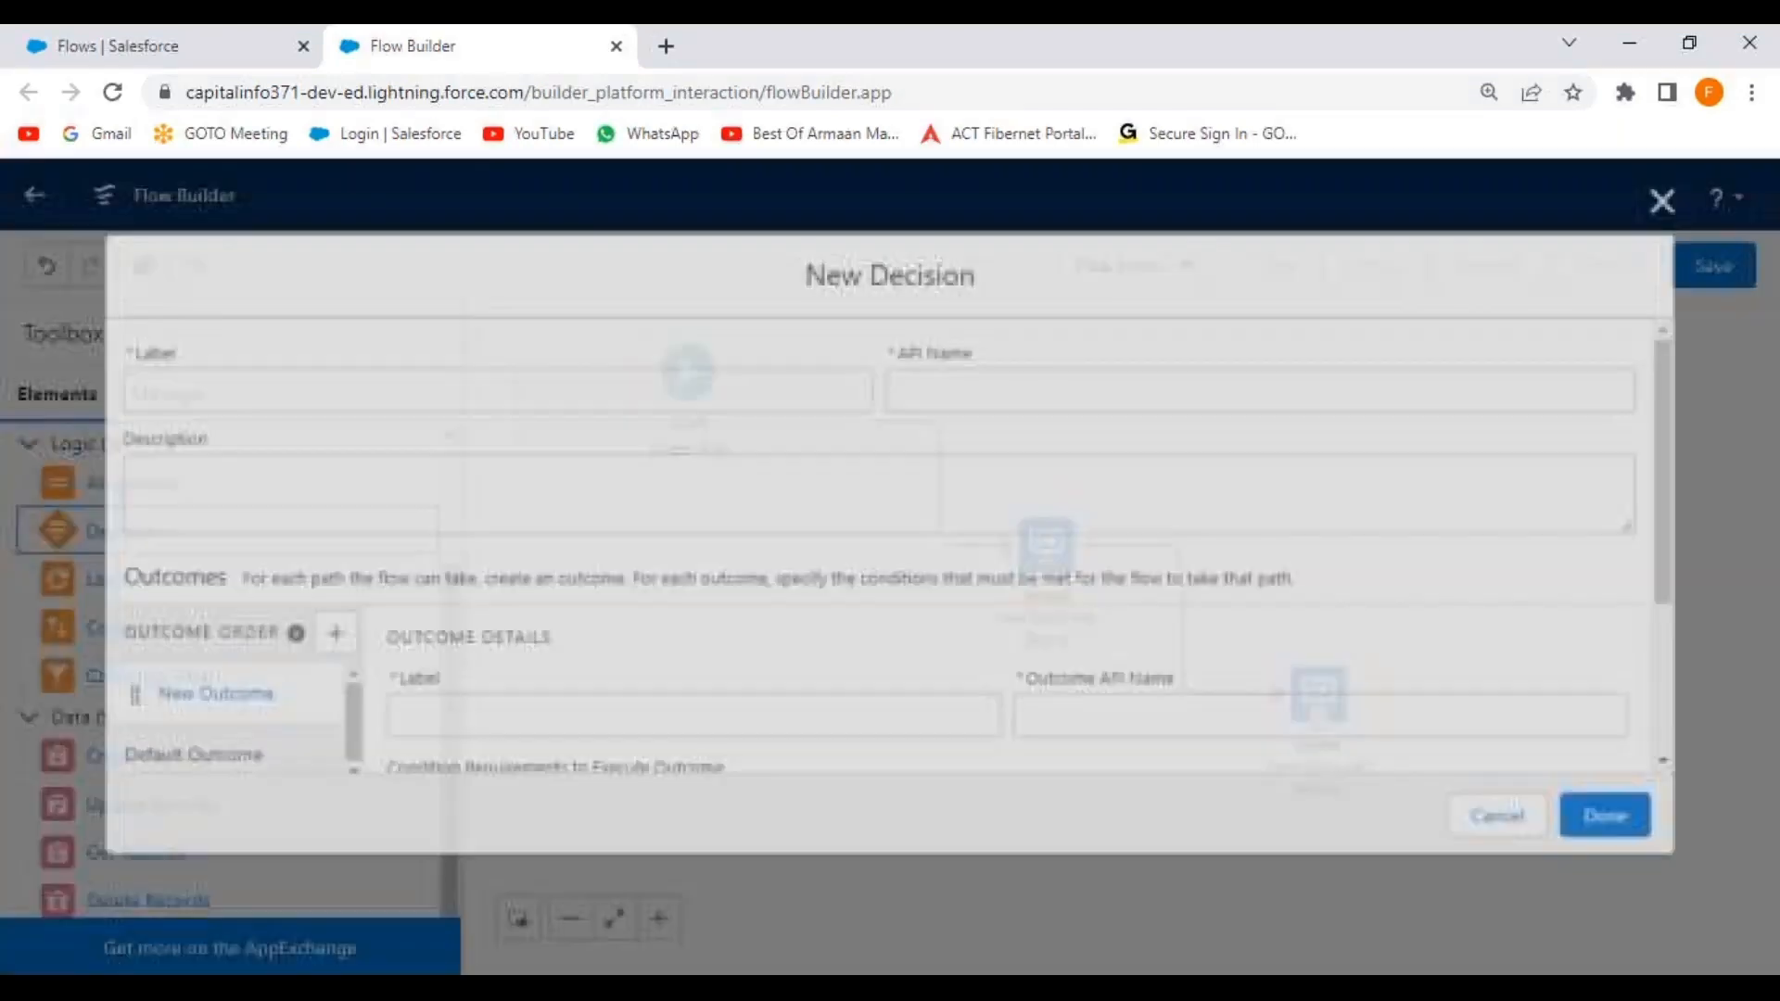
Label the decision 'Check the Active Status' and its first outcome 'Check for Active'.
text(Check the Active Status)
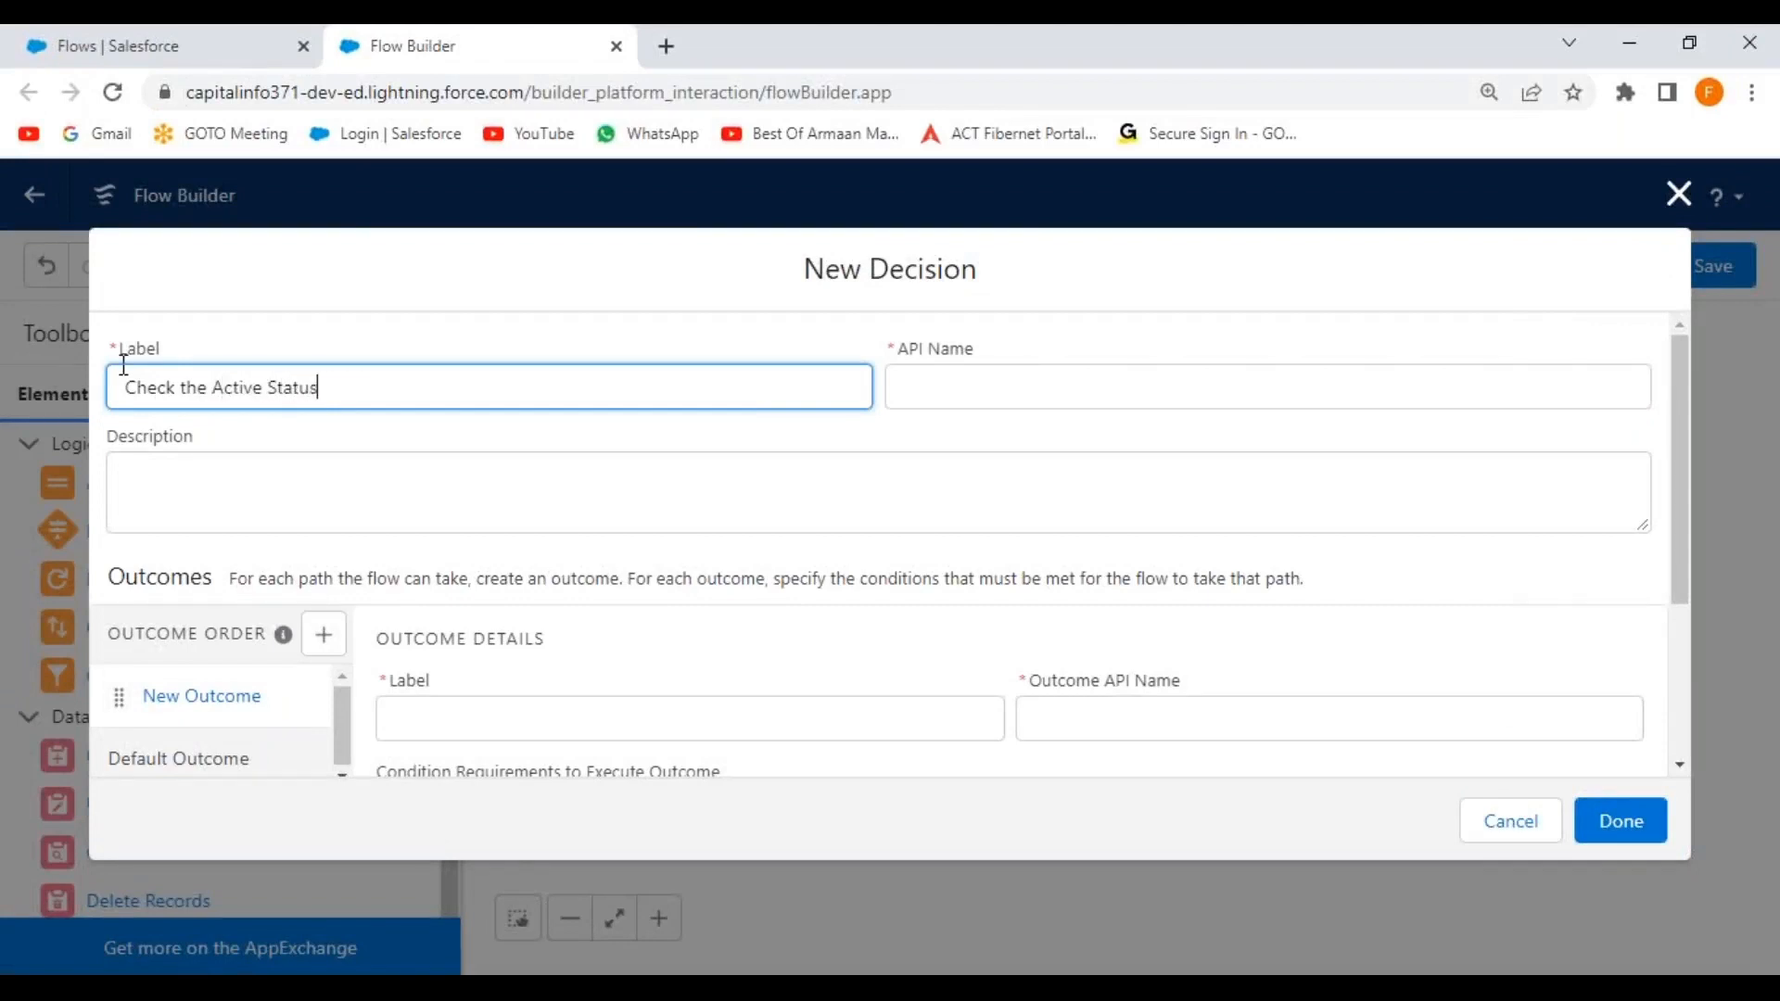
click(484, 442)
scroll(604, 628, down, 3)
click(474, 460)
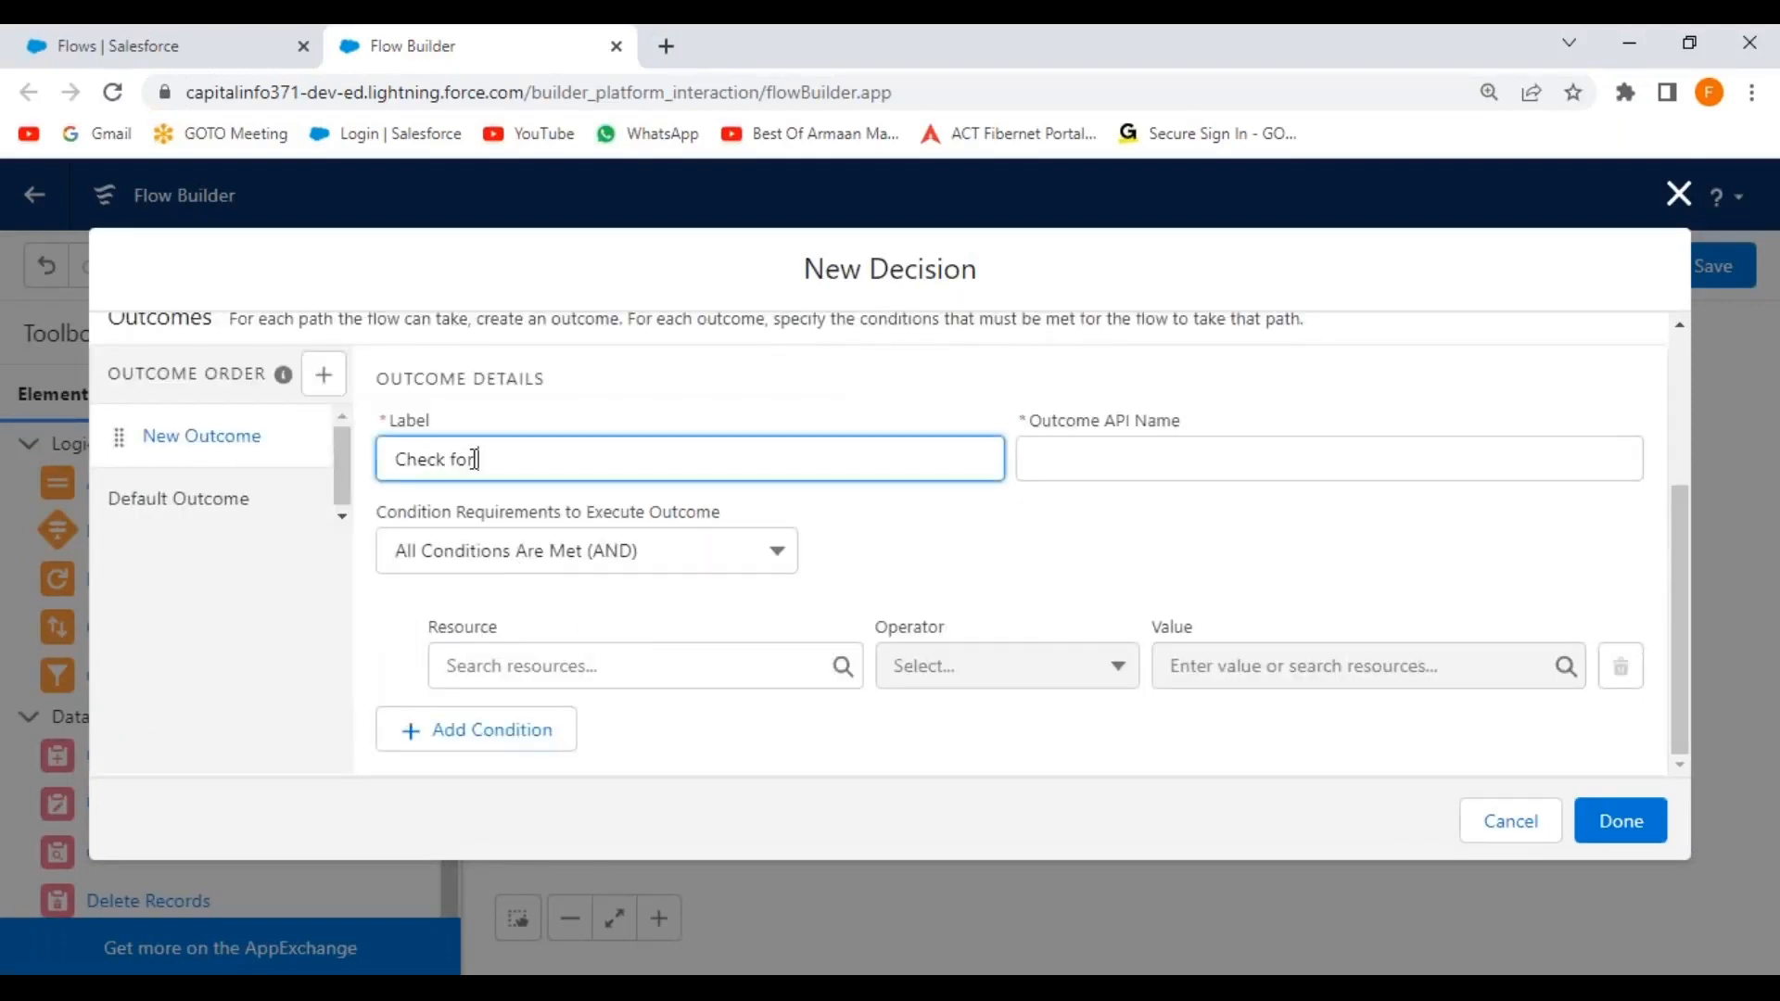
click(993, 549)
Set the outcome condition to Select_Active_Status Equals, leaving the value to choose.
click(645, 669)
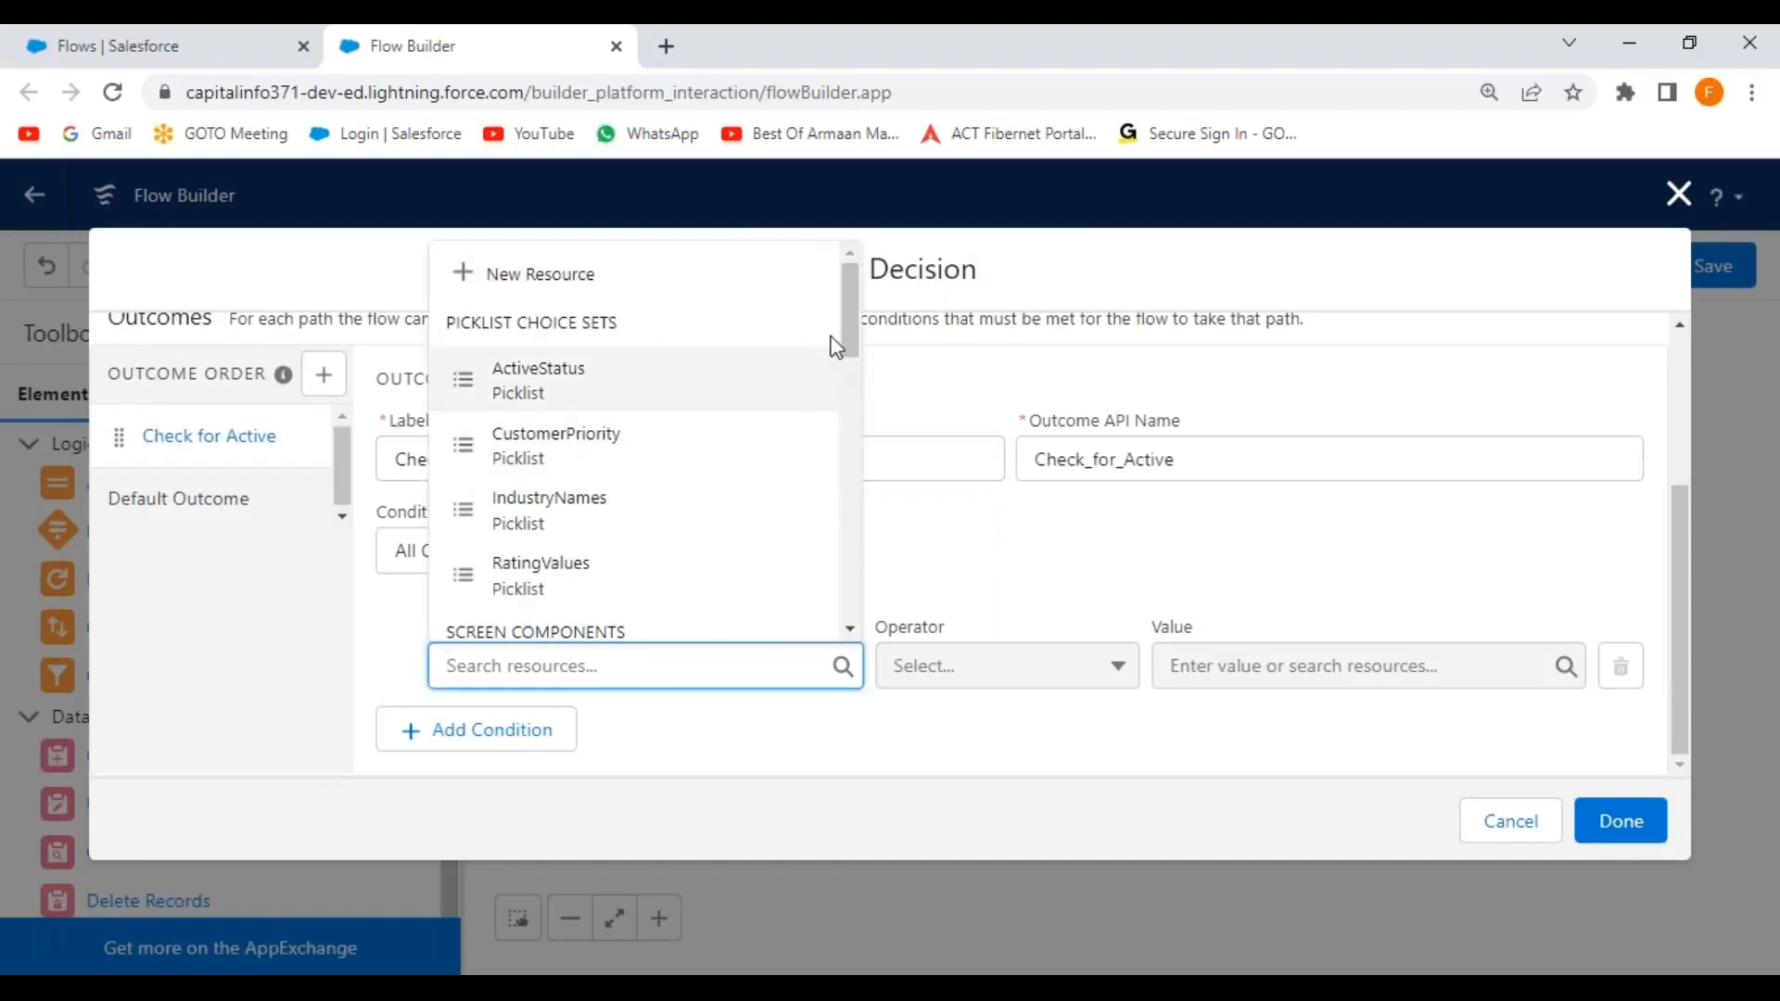
drag(849, 320, 850, 343)
drag(846, 371, 845, 388)
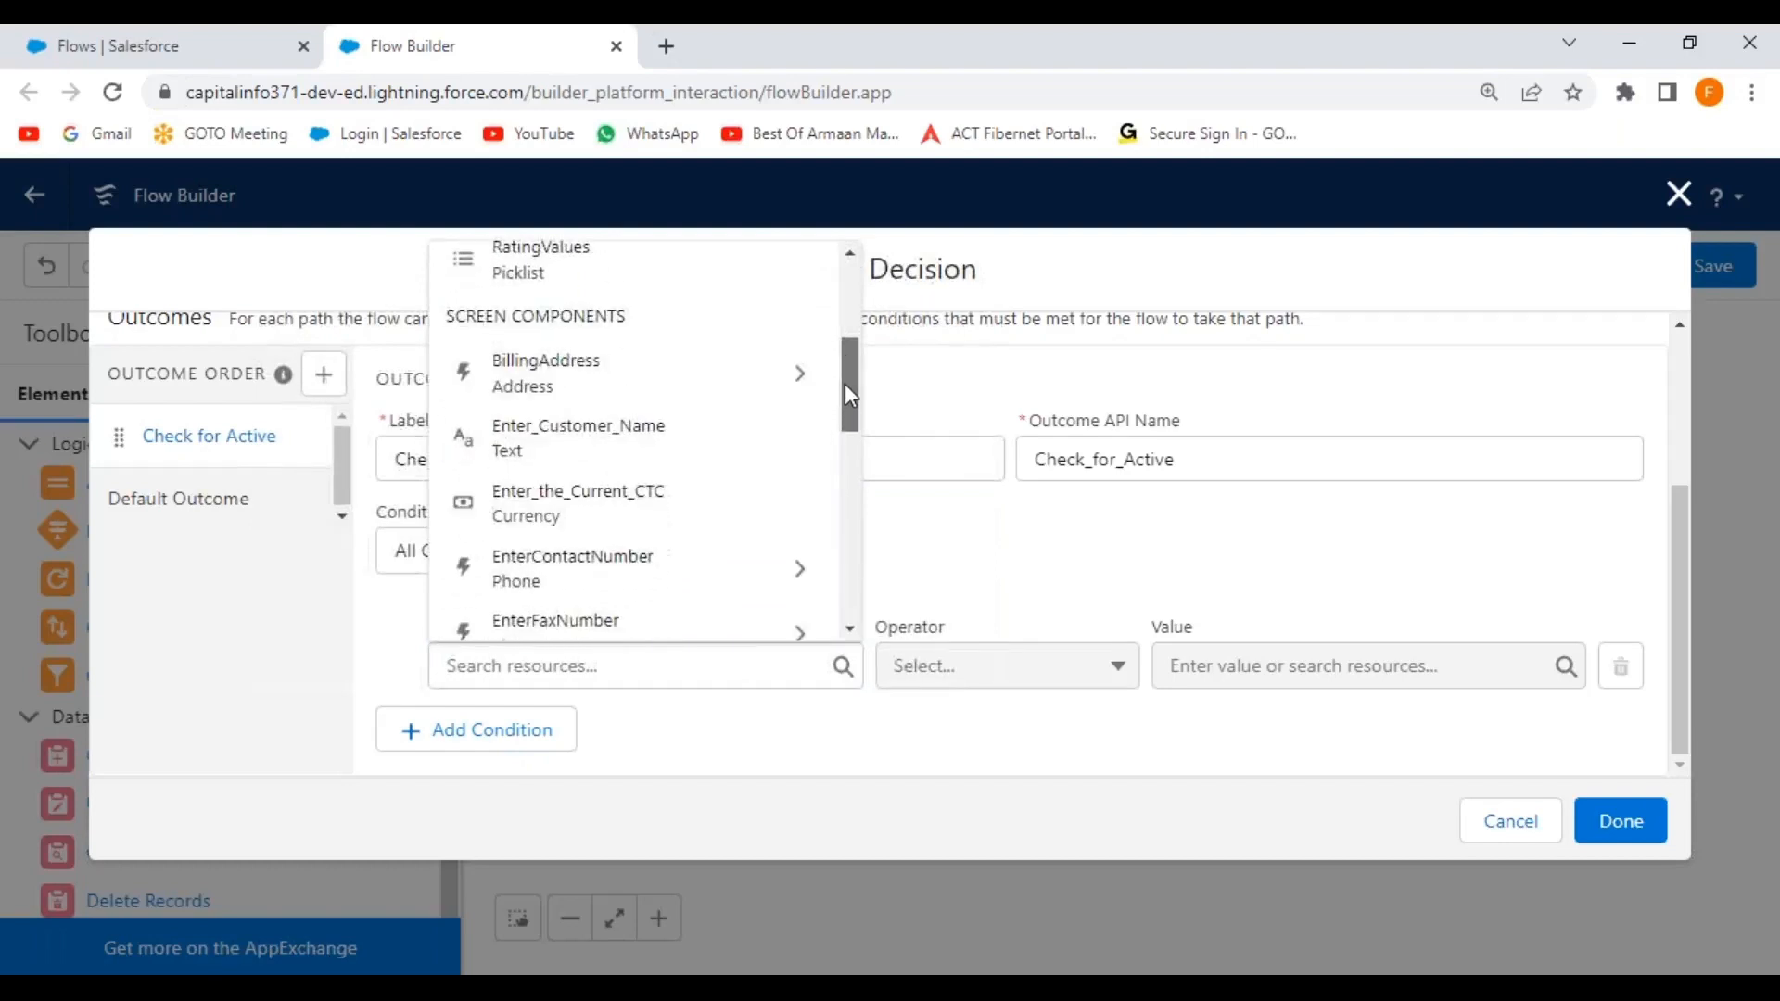
click(884, 390)
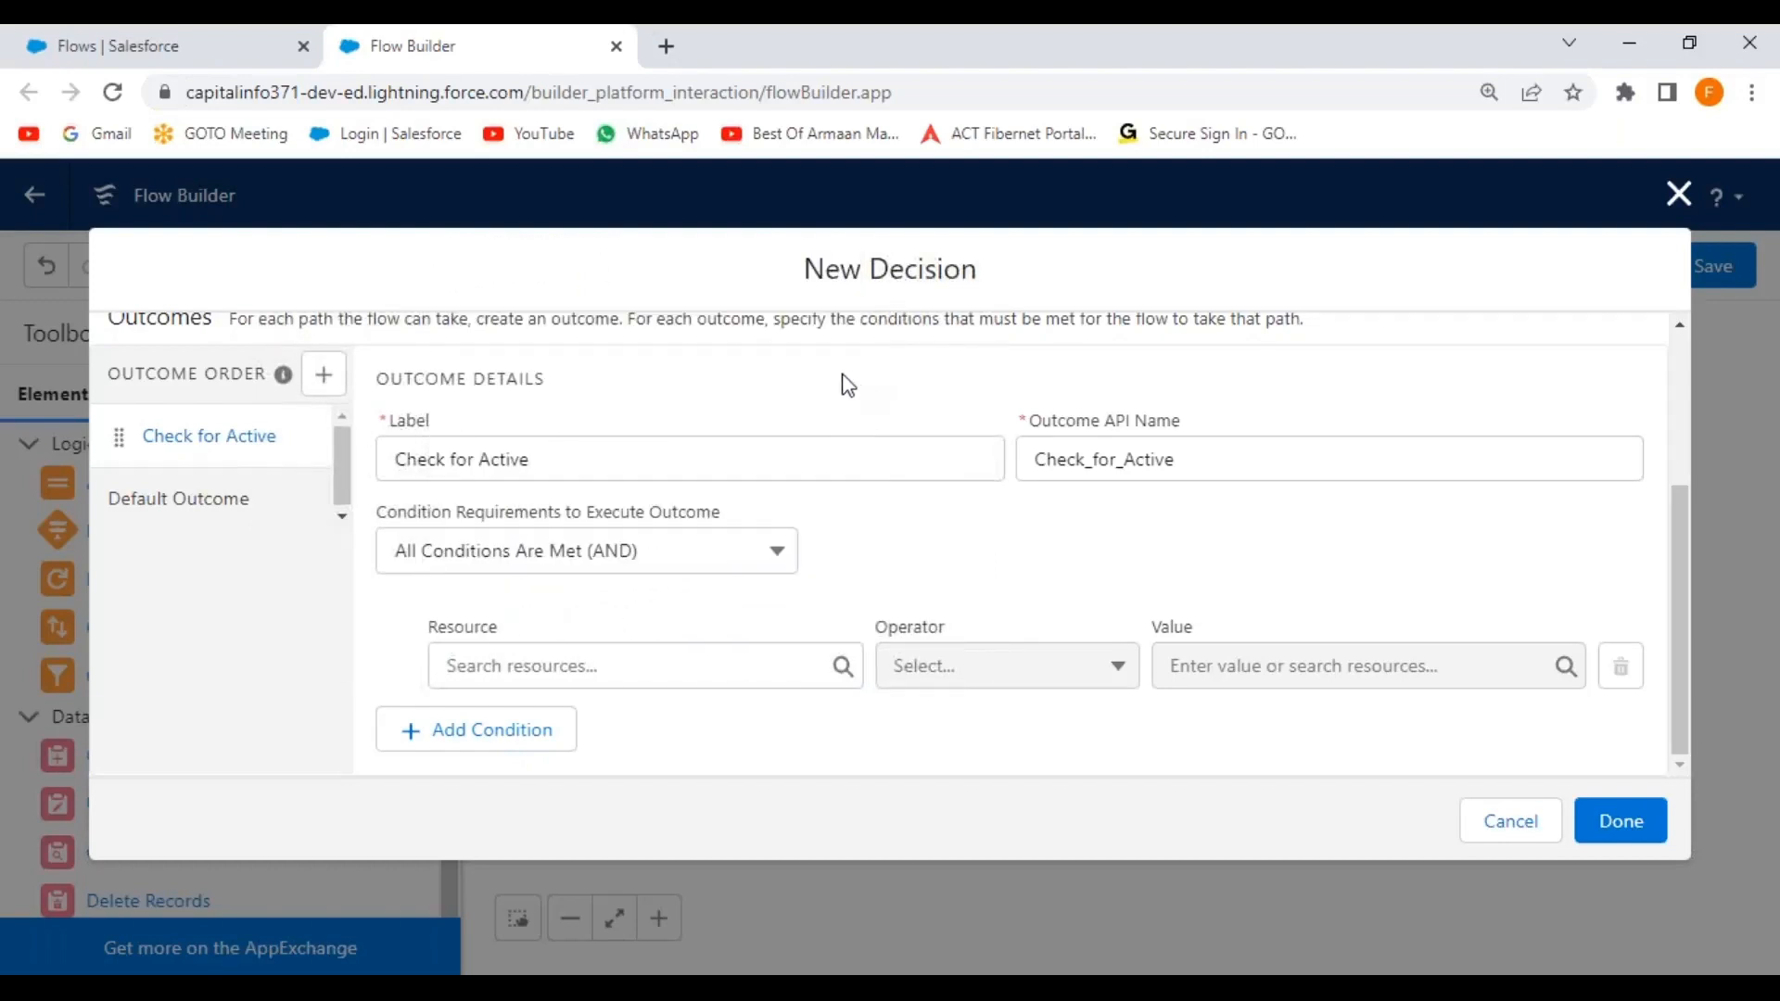
click(777, 658)
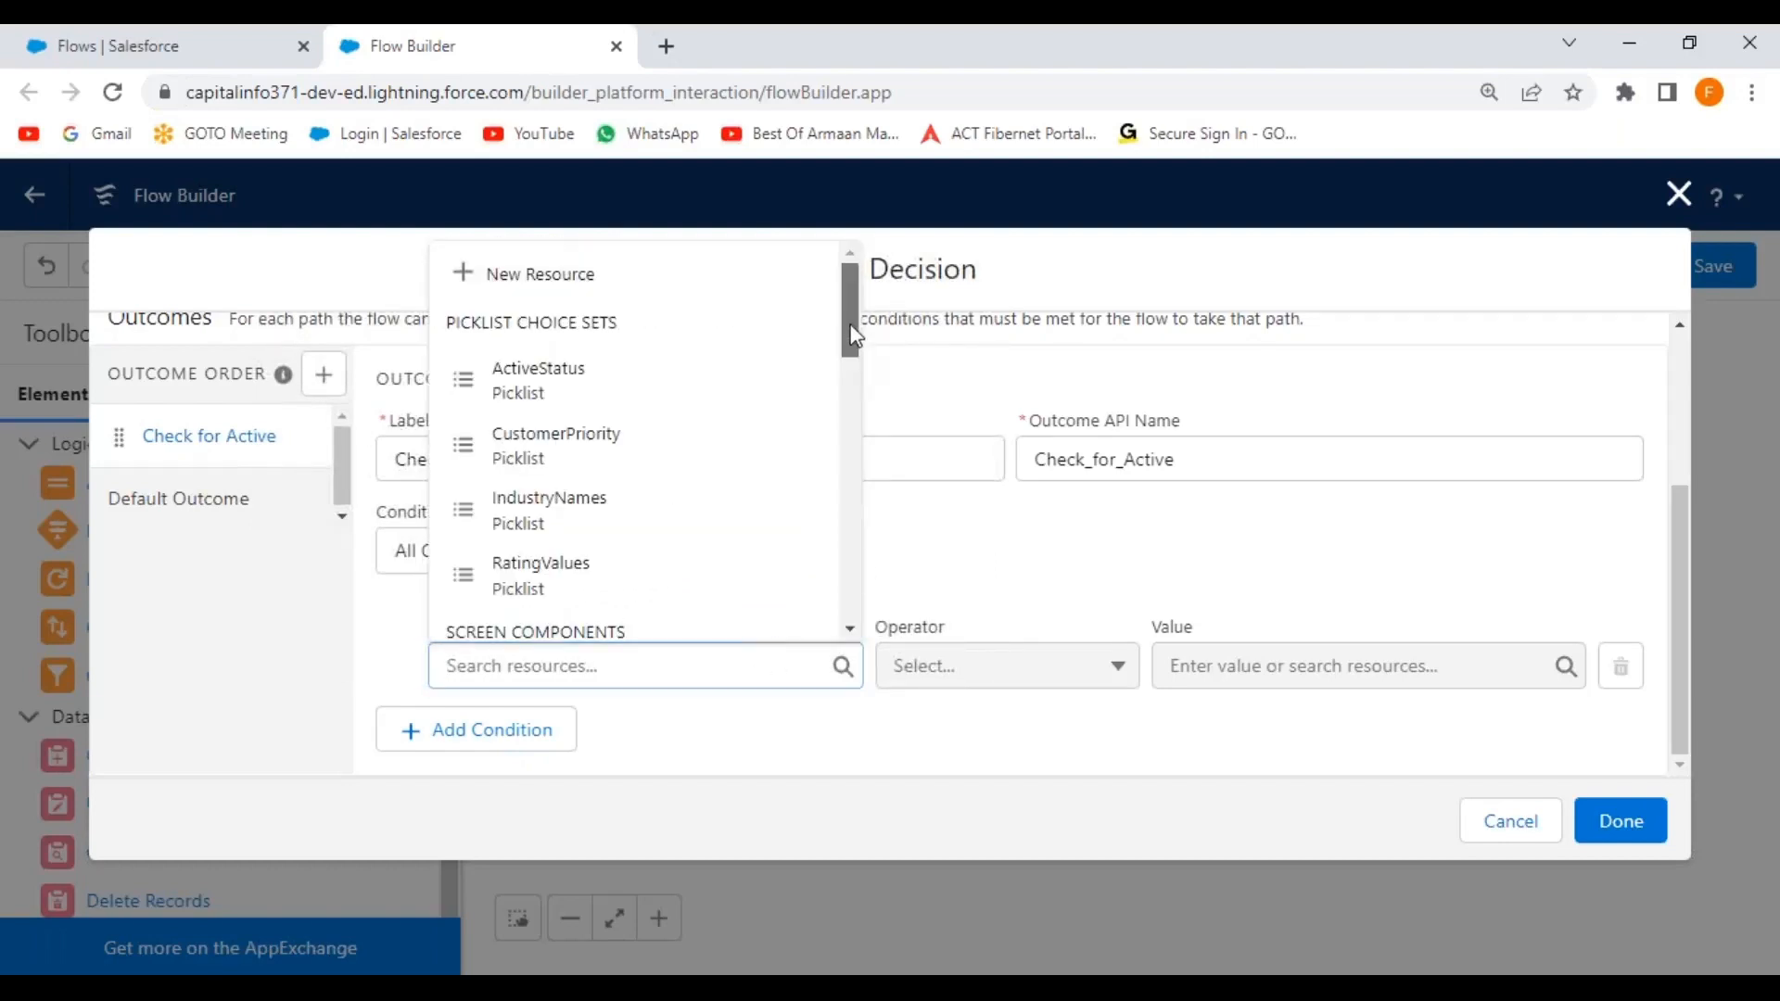
scroll(851, 371, down, 2)
drag(850, 363, 846, 478)
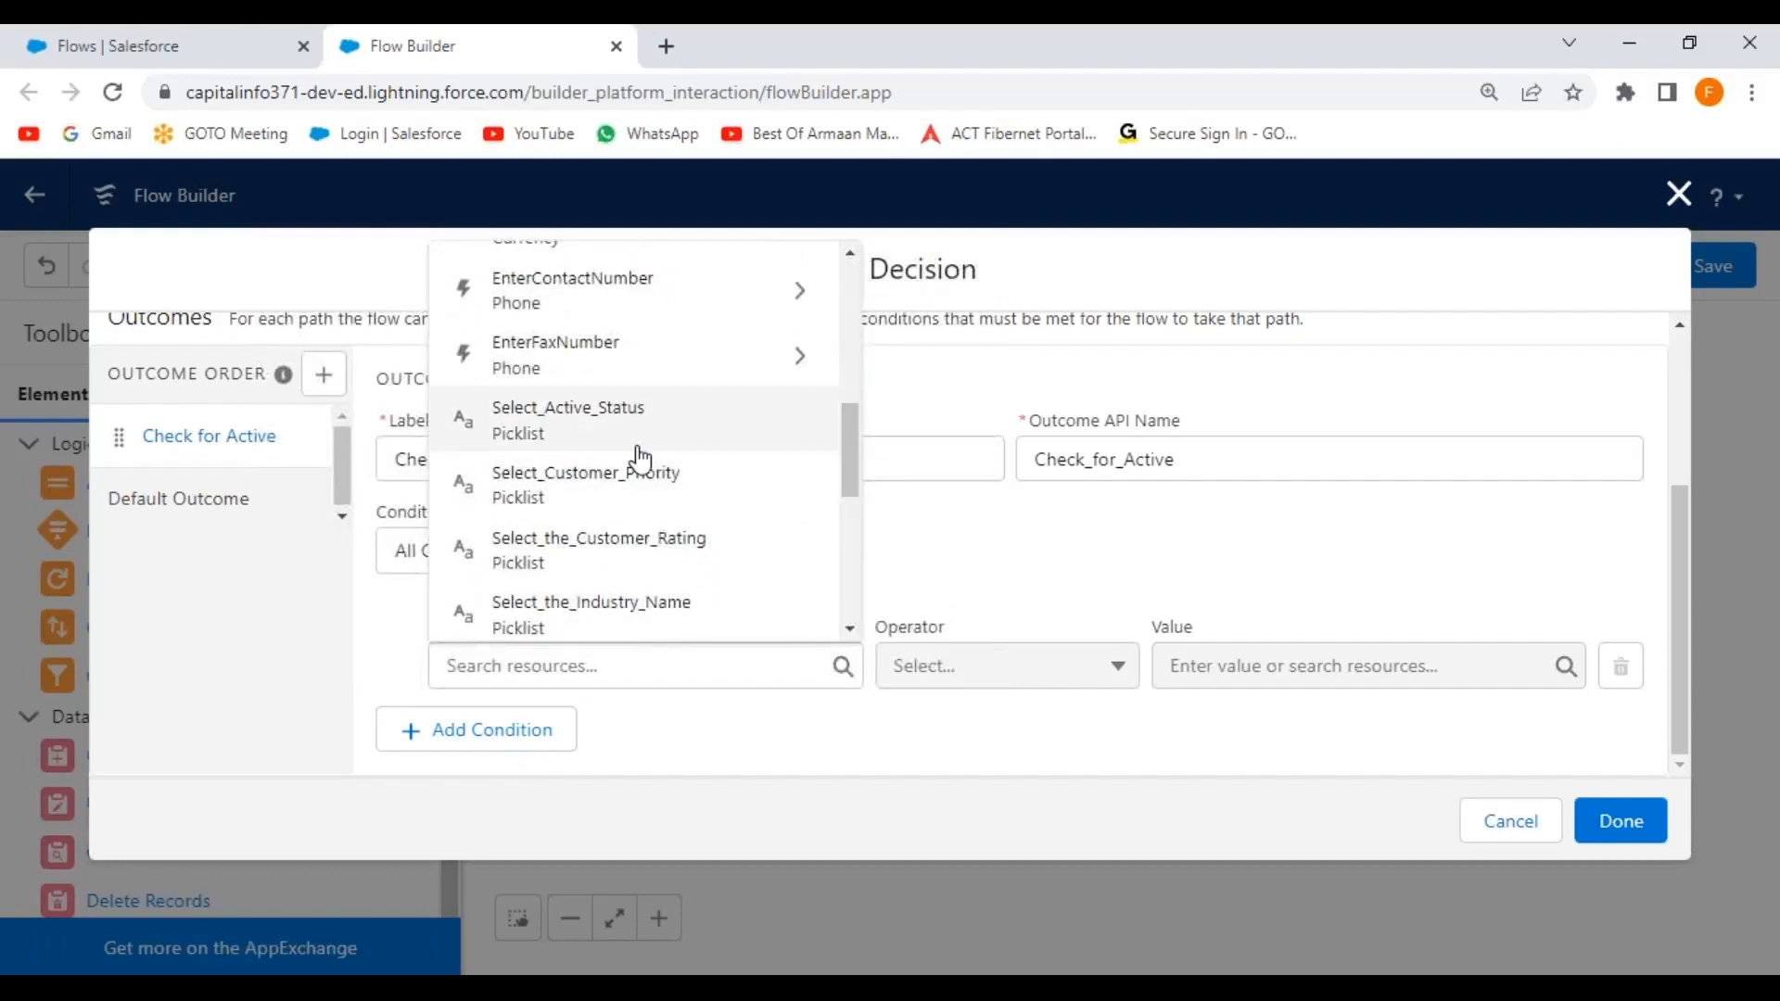
click(576, 419)
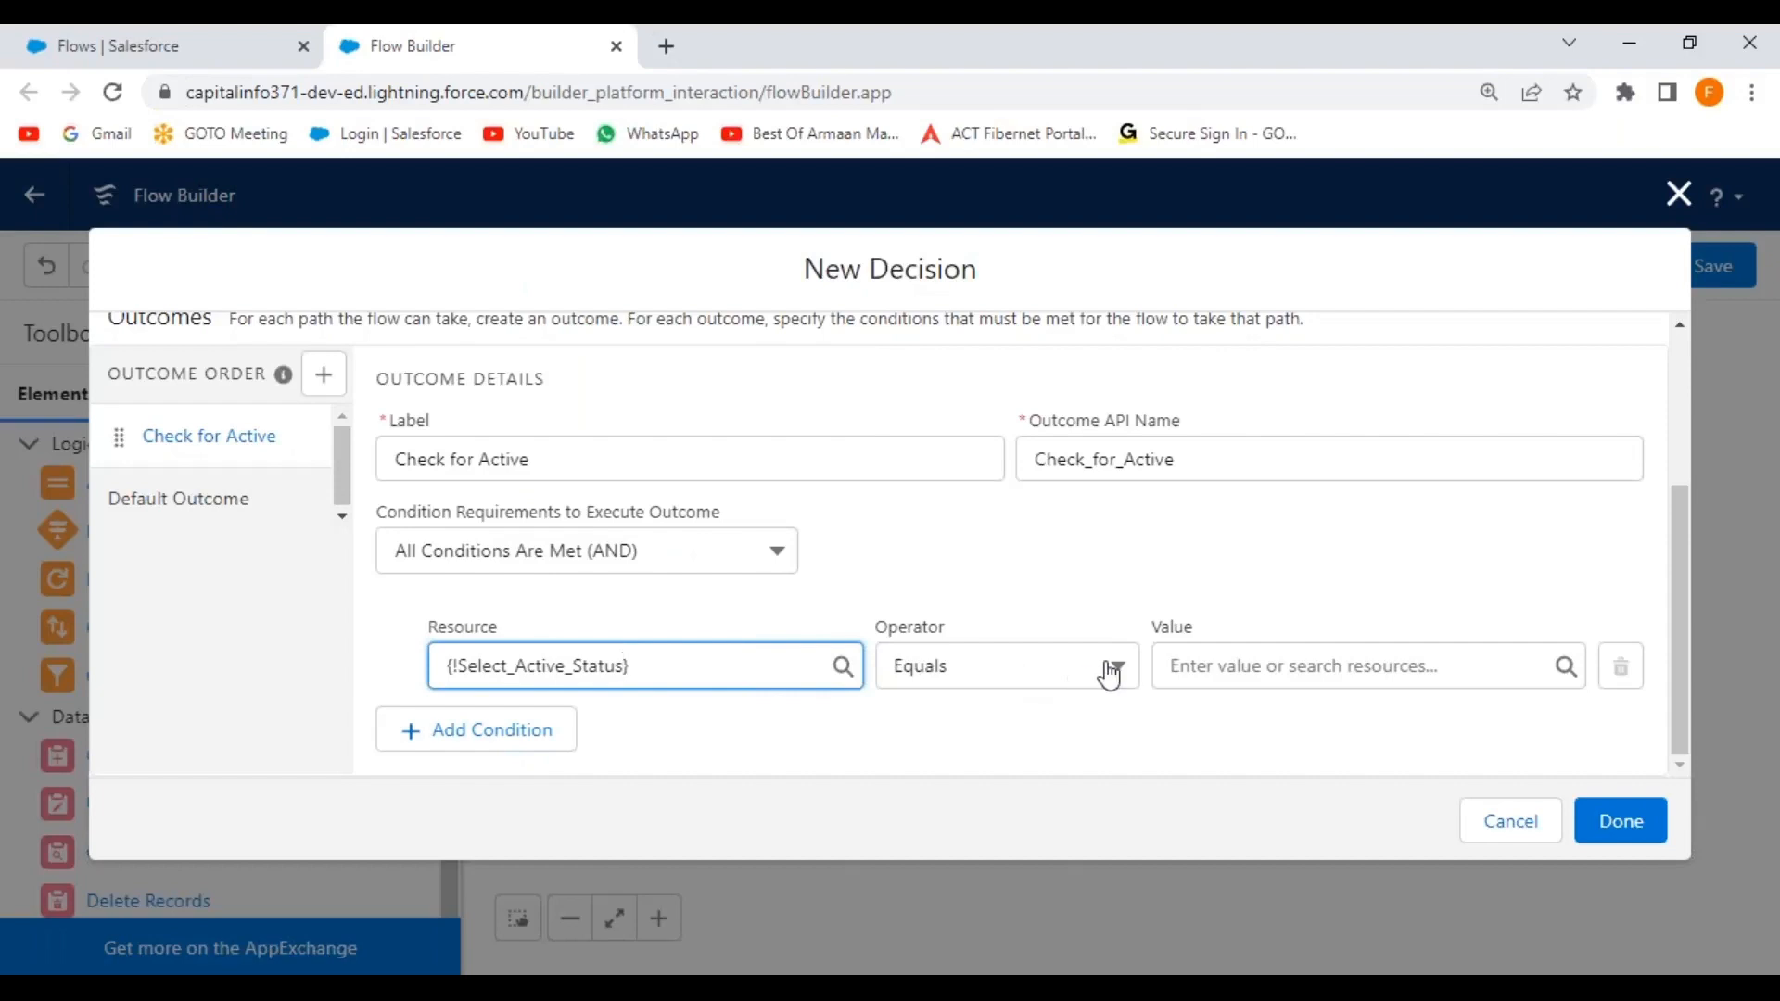
click(1270, 666)
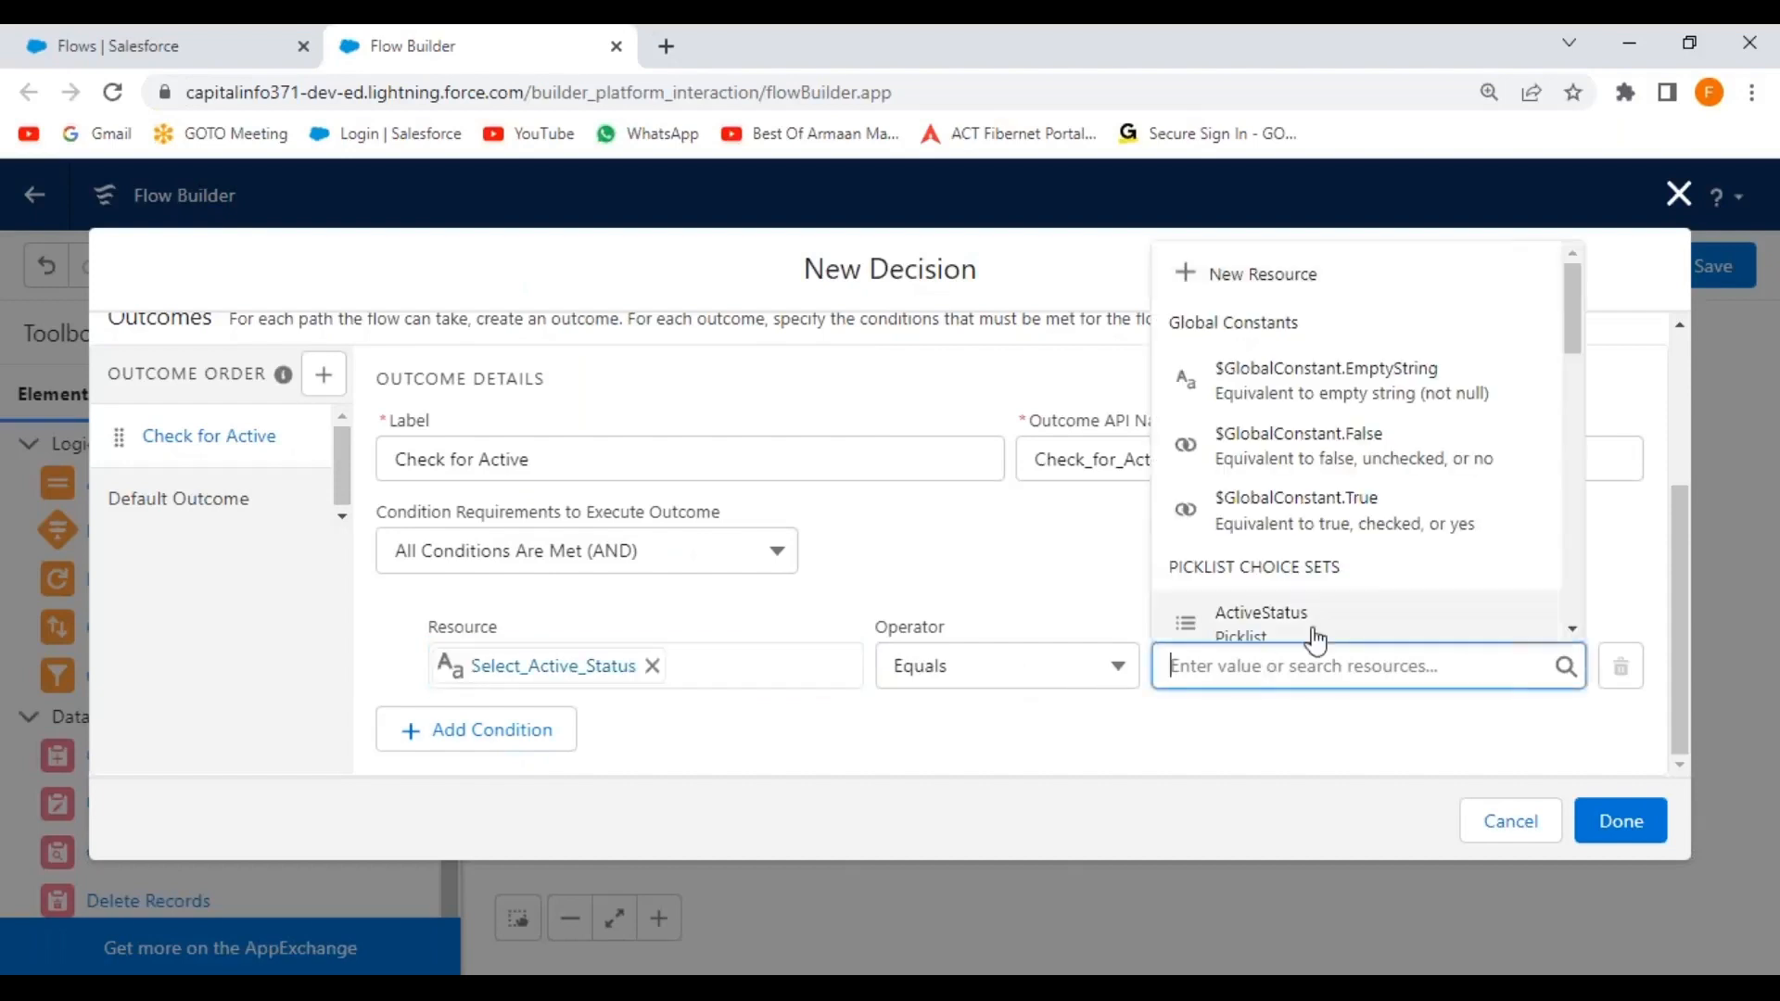
mouse_move(1576, 334)
mouse_down()
mouse_move(1570, 617)
mouse_move(1575, 304)
mouse_up()
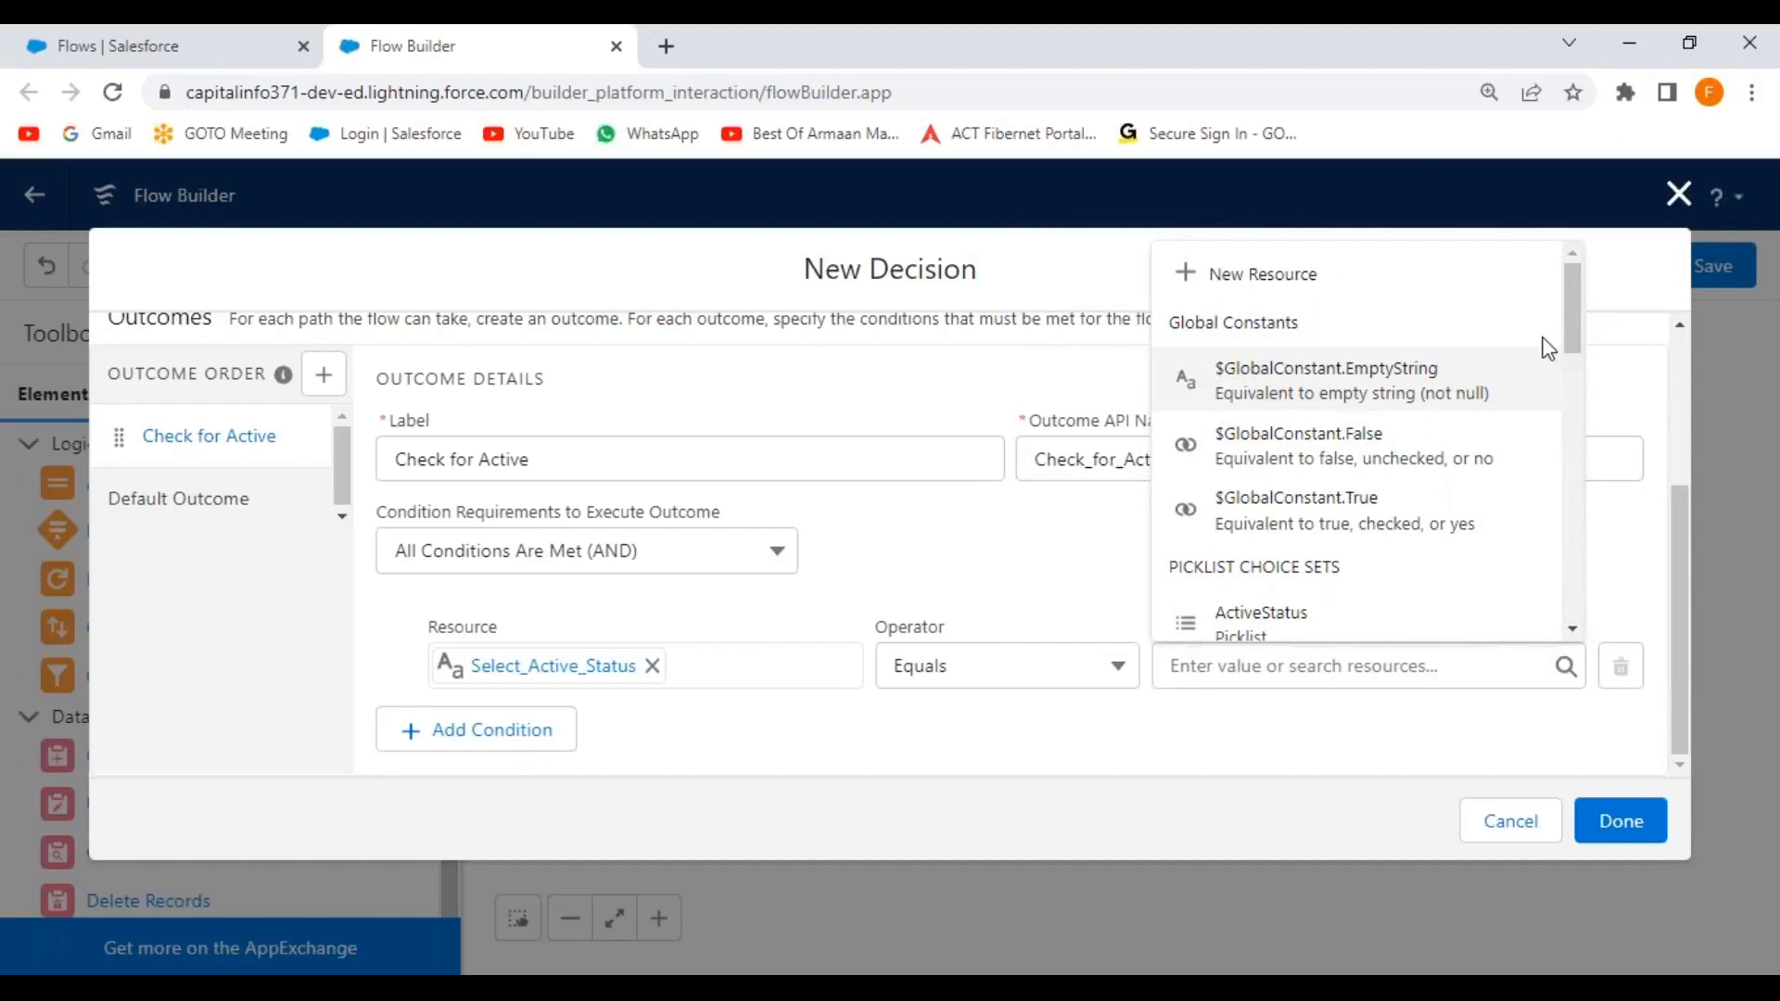
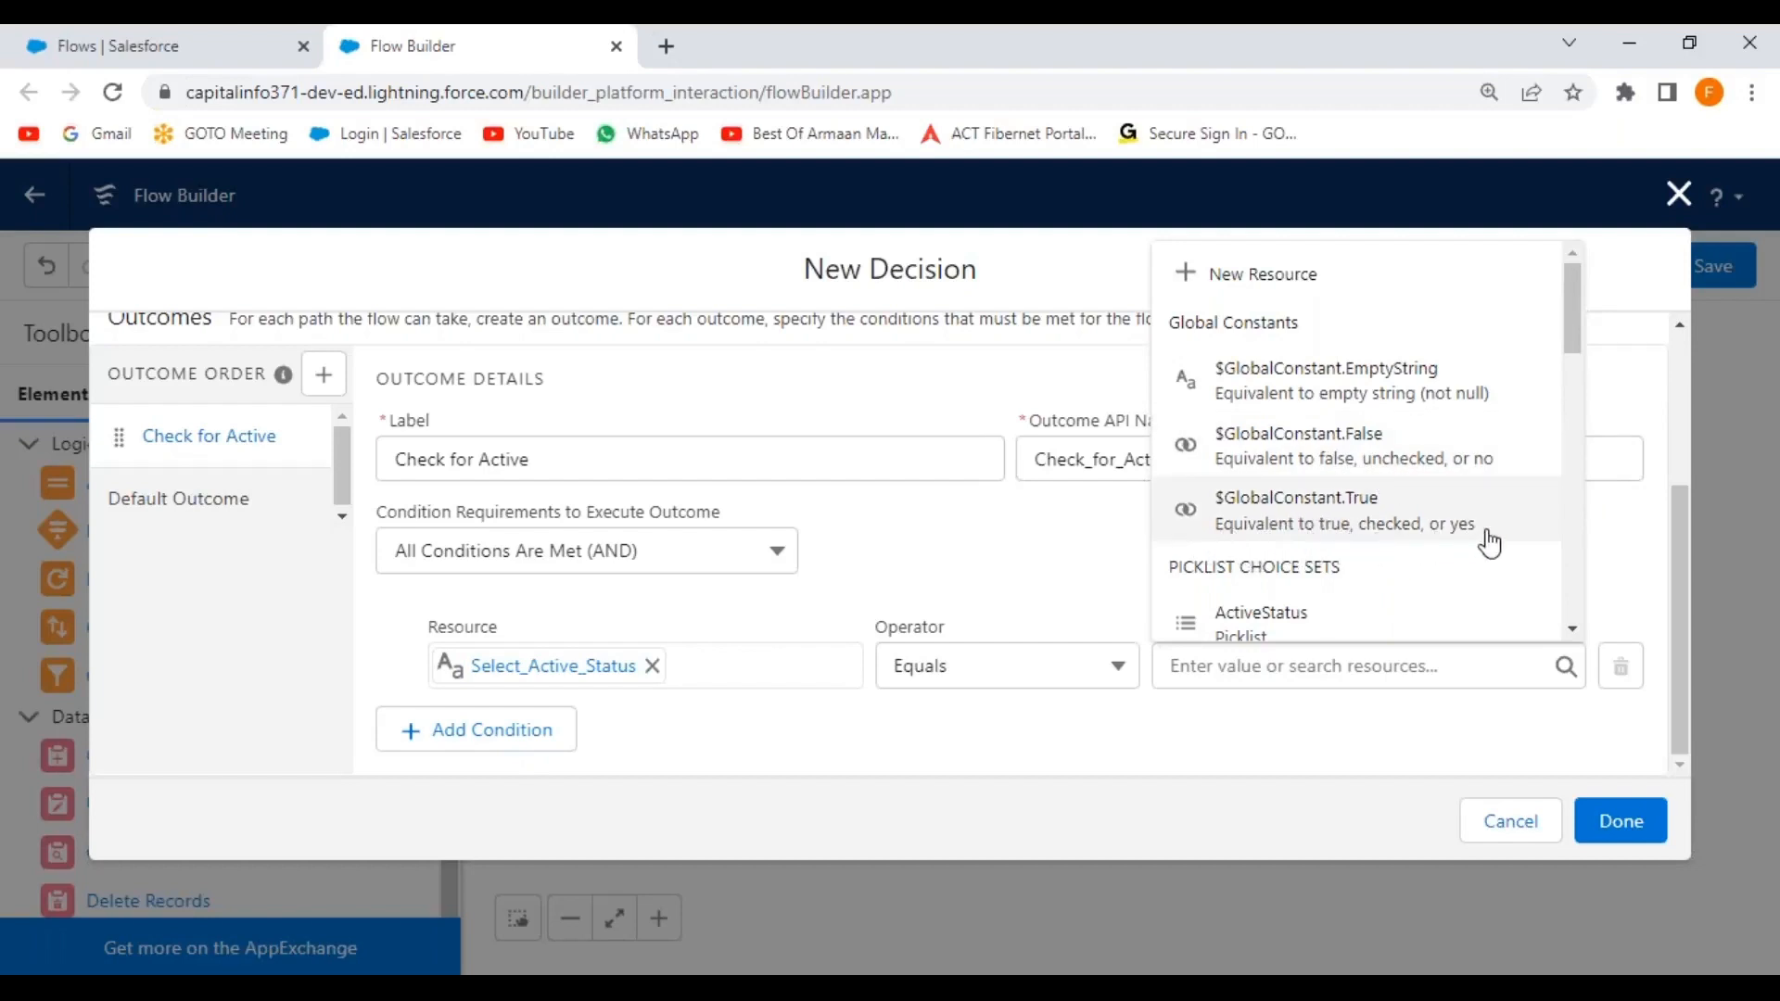
Set the condition value to $GlobalConstant.True, save the decision, and connect the second screen to it.
click(1372, 536)
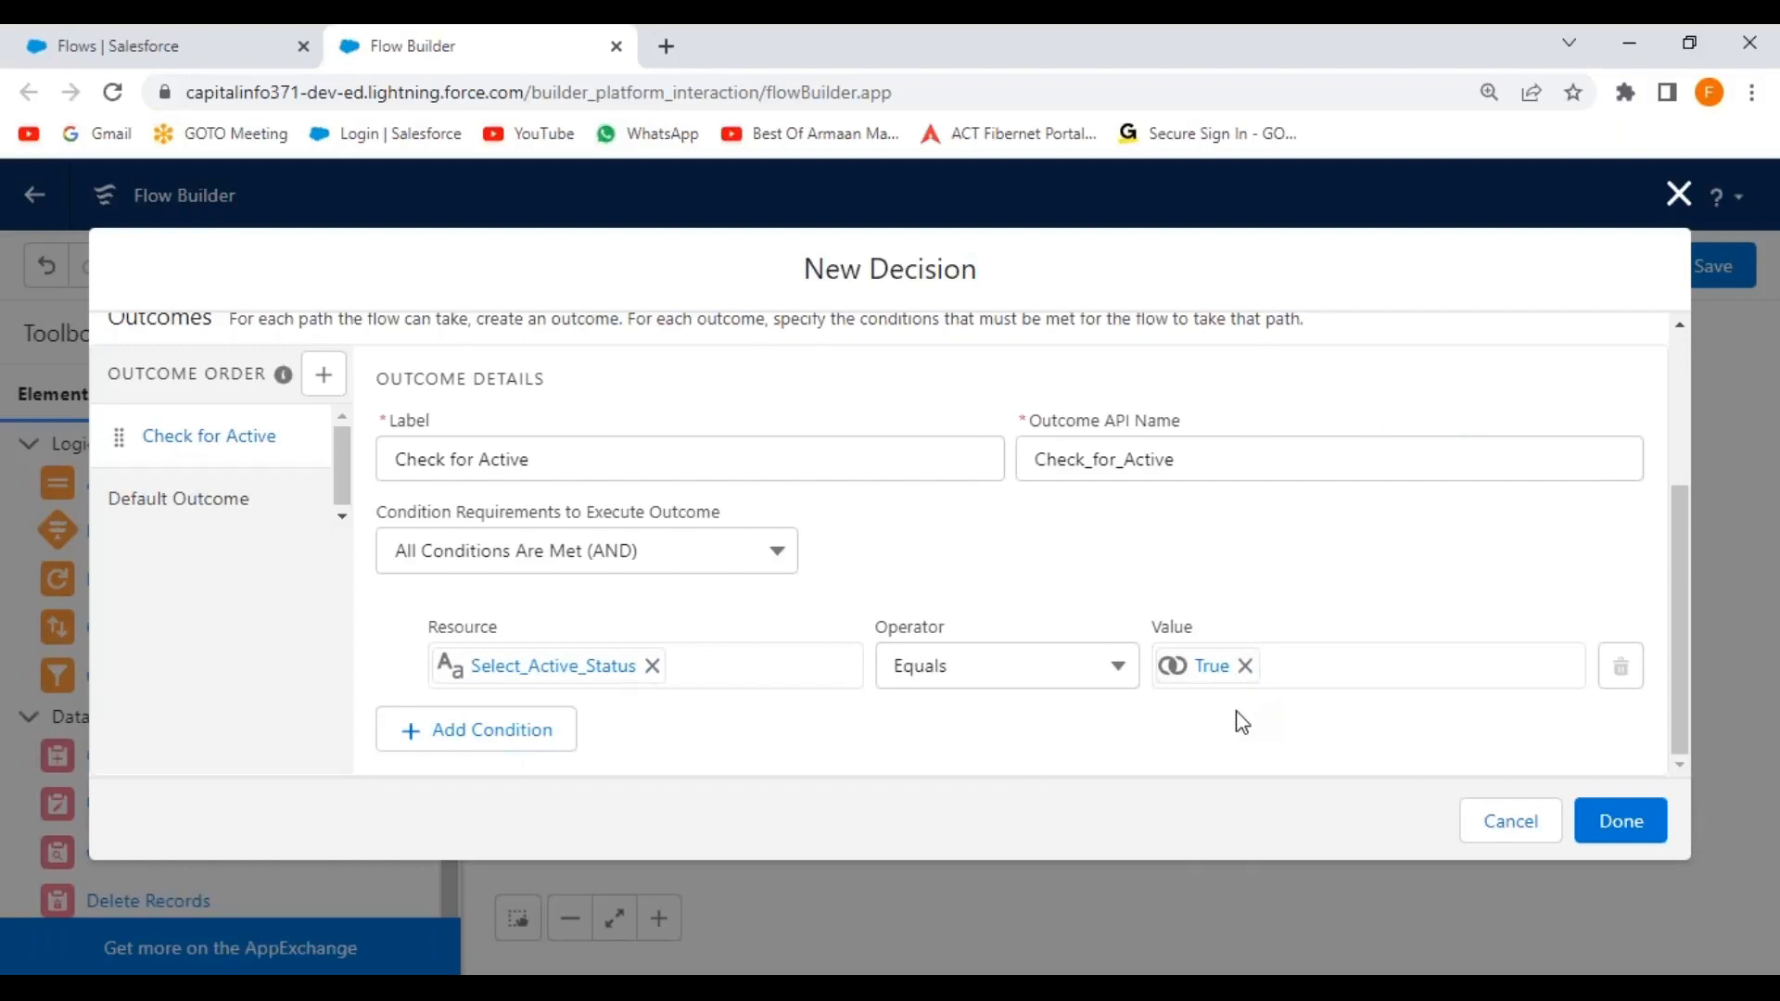
click(1630, 832)
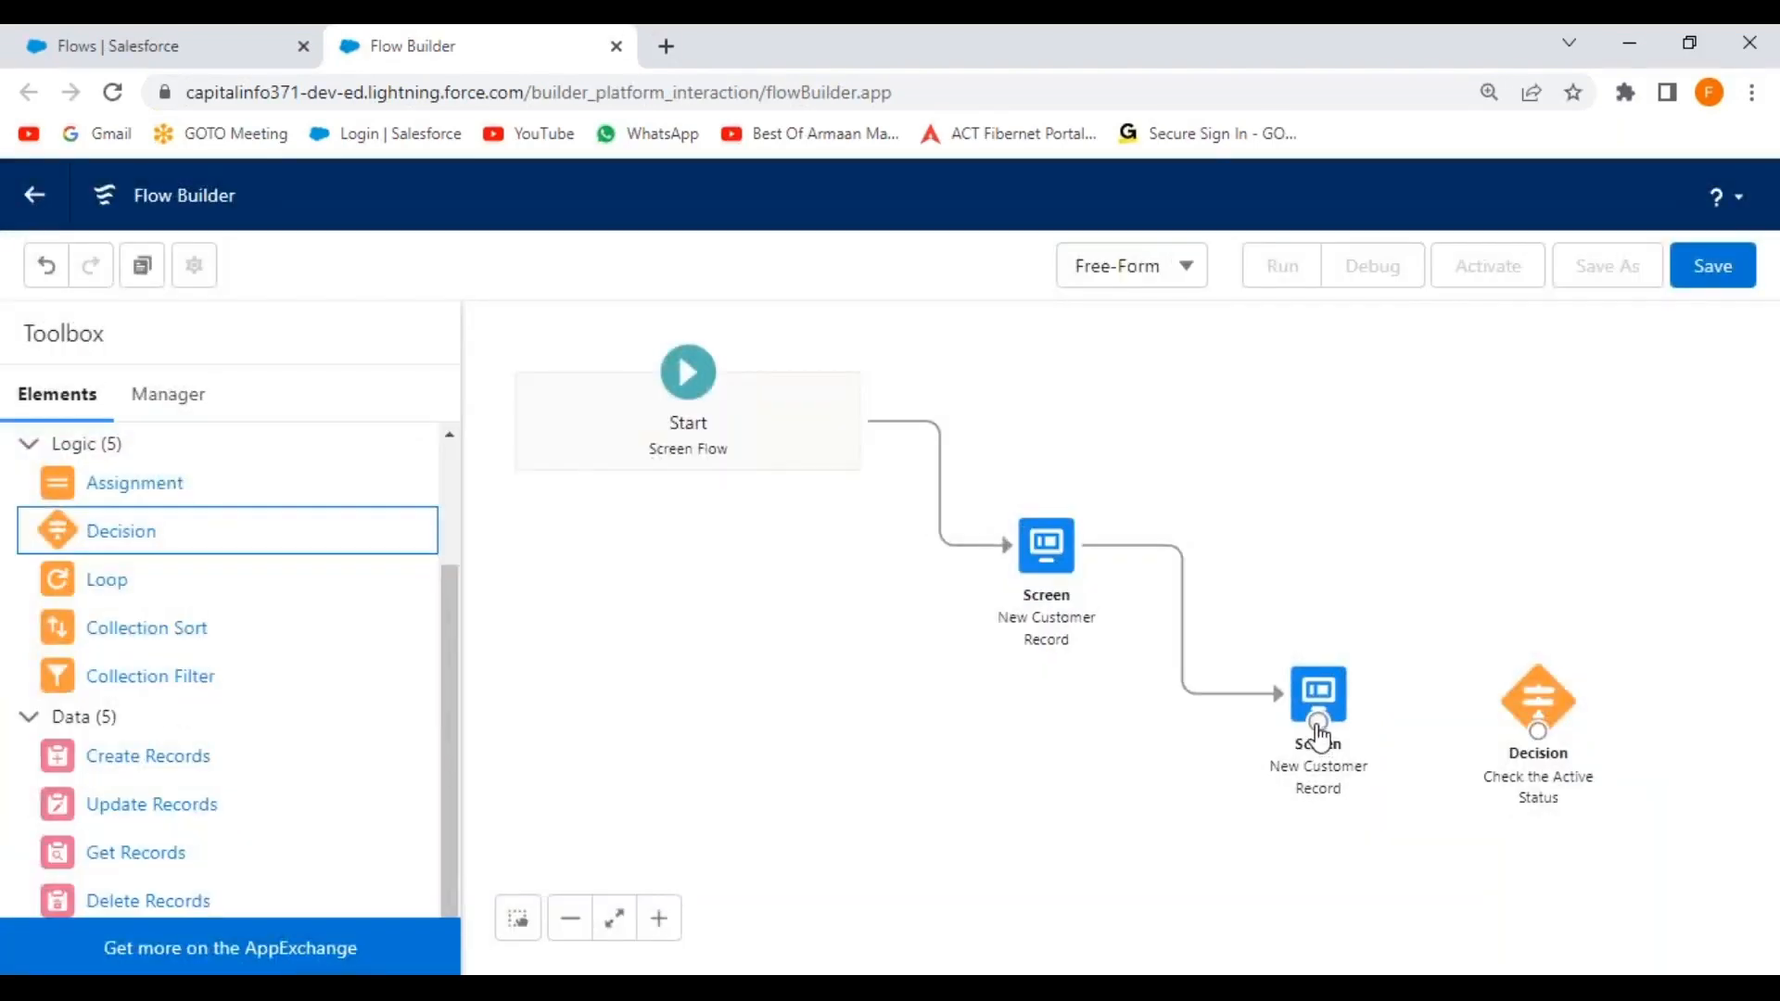
drag(1318, 728, 1543, 784)
Move the second screen and the decision node higher on the canvas.
click(783, 780)
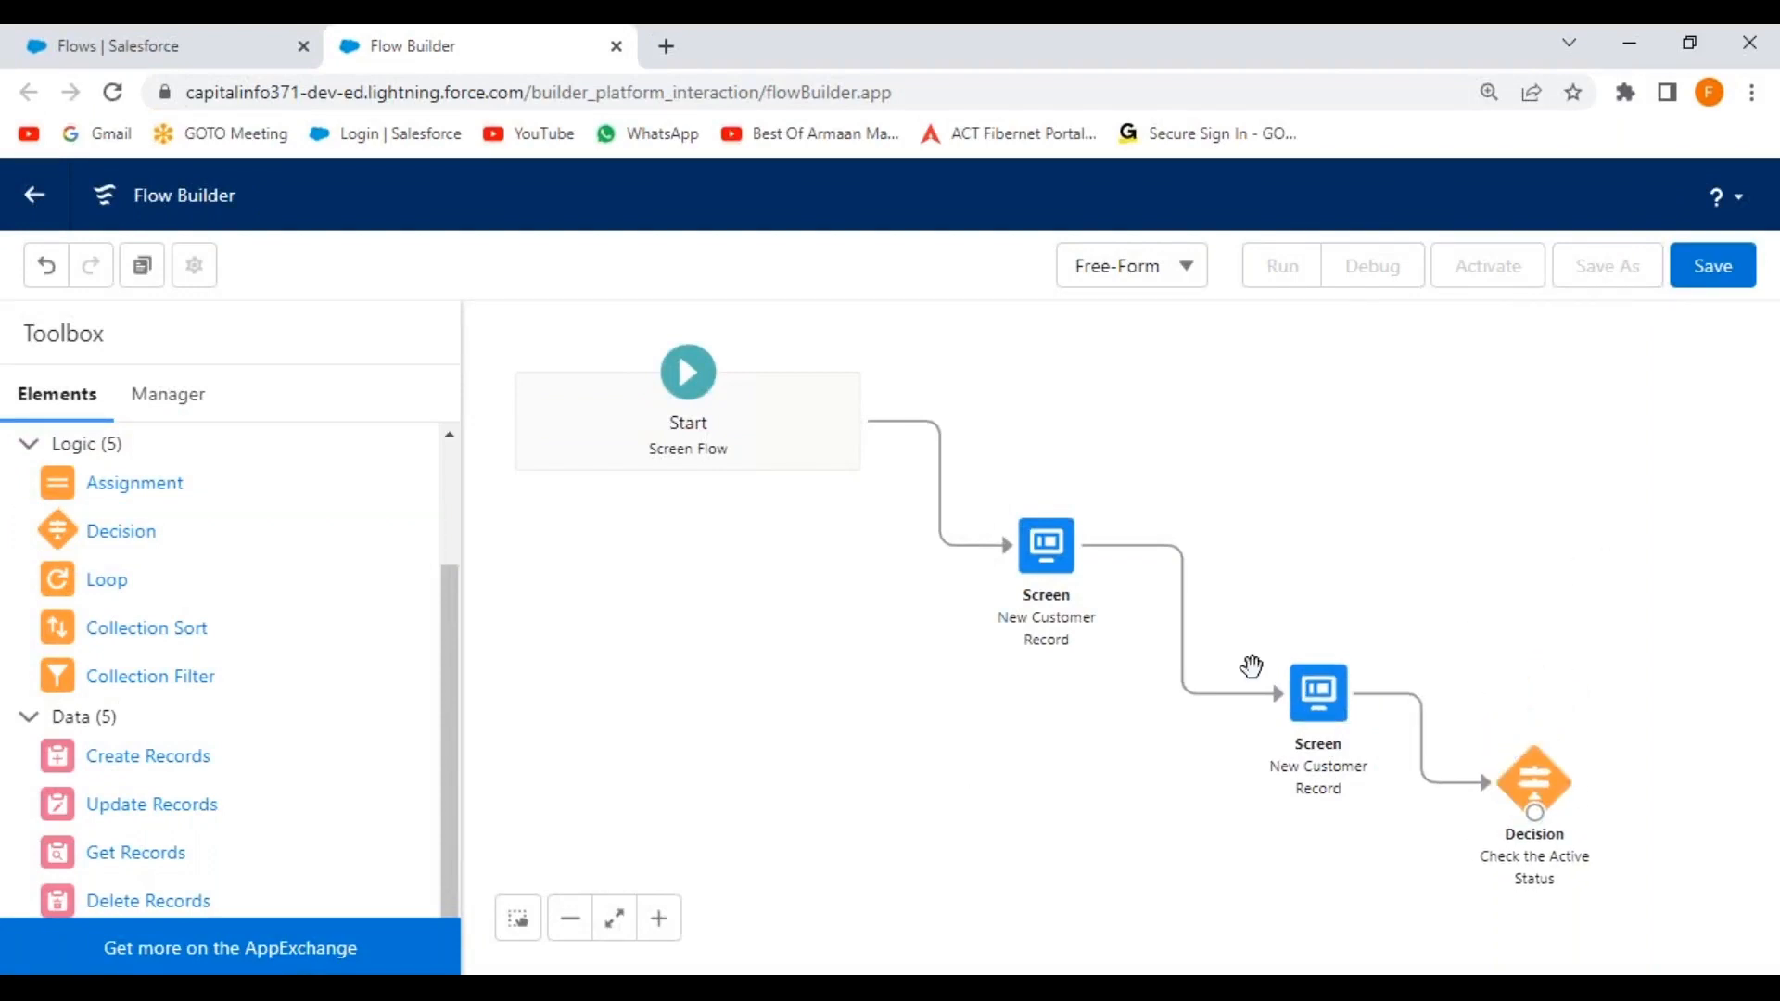
drag(1339, 707, 1376, 399)
drag(1539, 774, 1638, 478)
Drag a Create Records element from the Toolbox onto the canvas.
click(1150, 815)
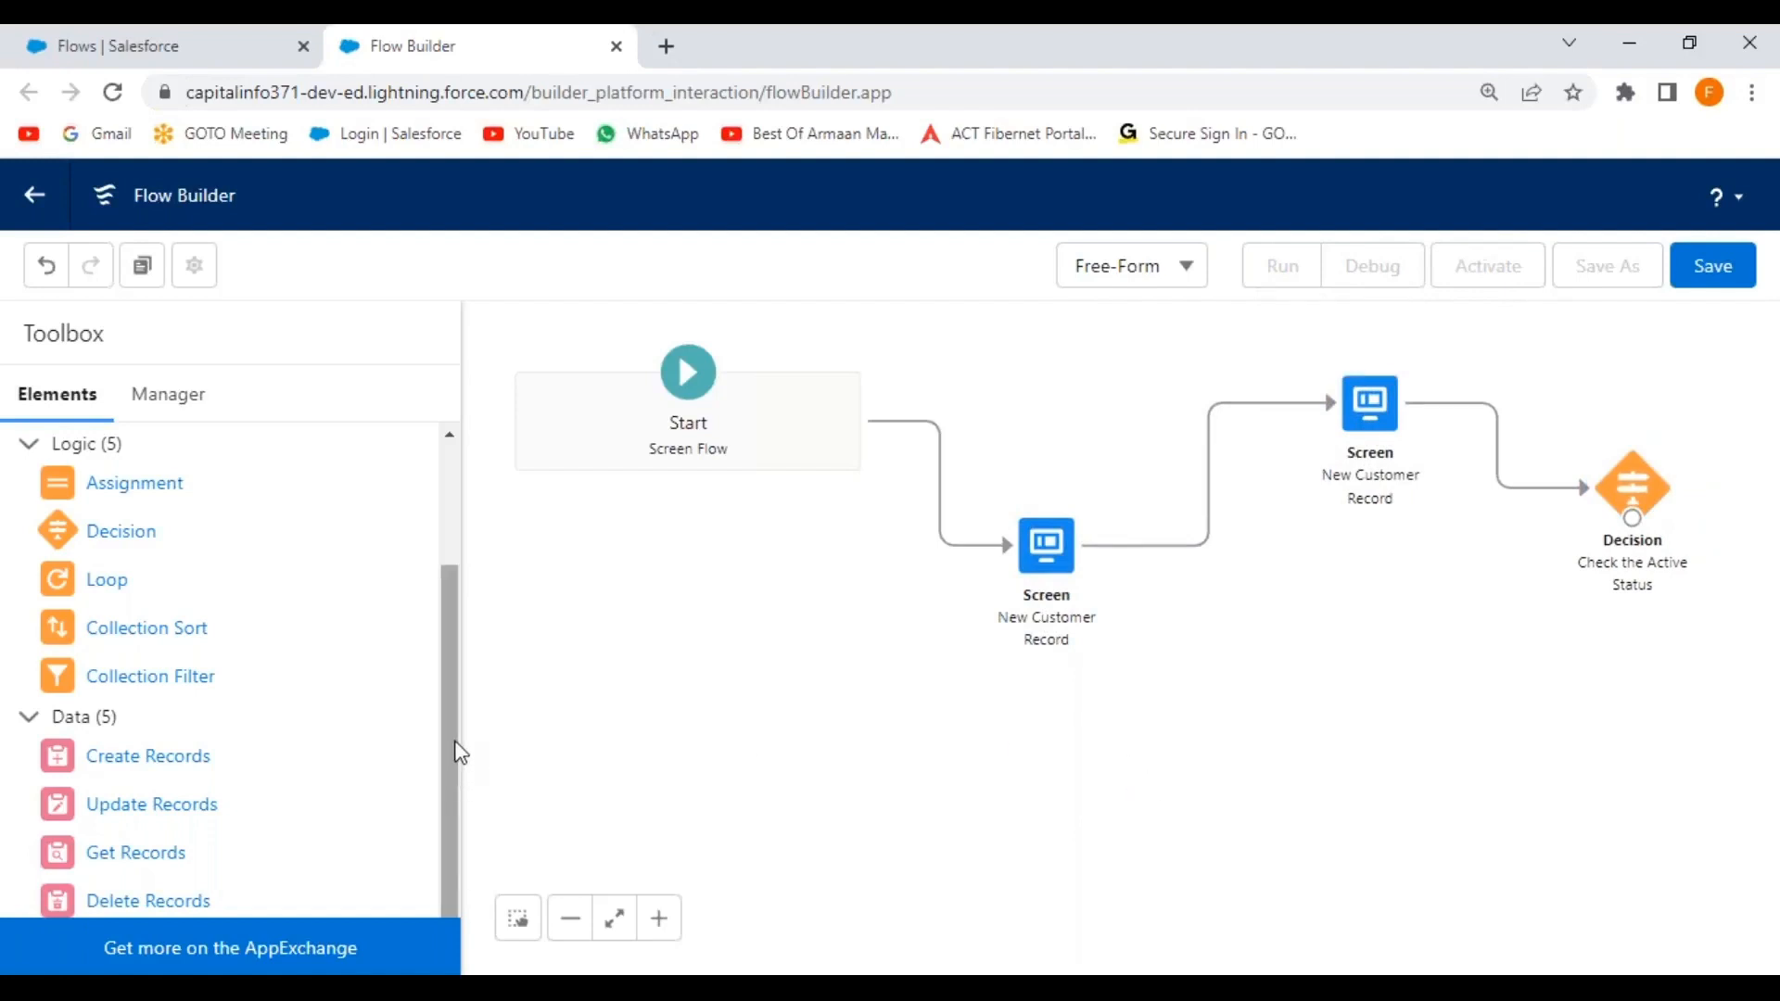
drag(445, 699, 439, 778)
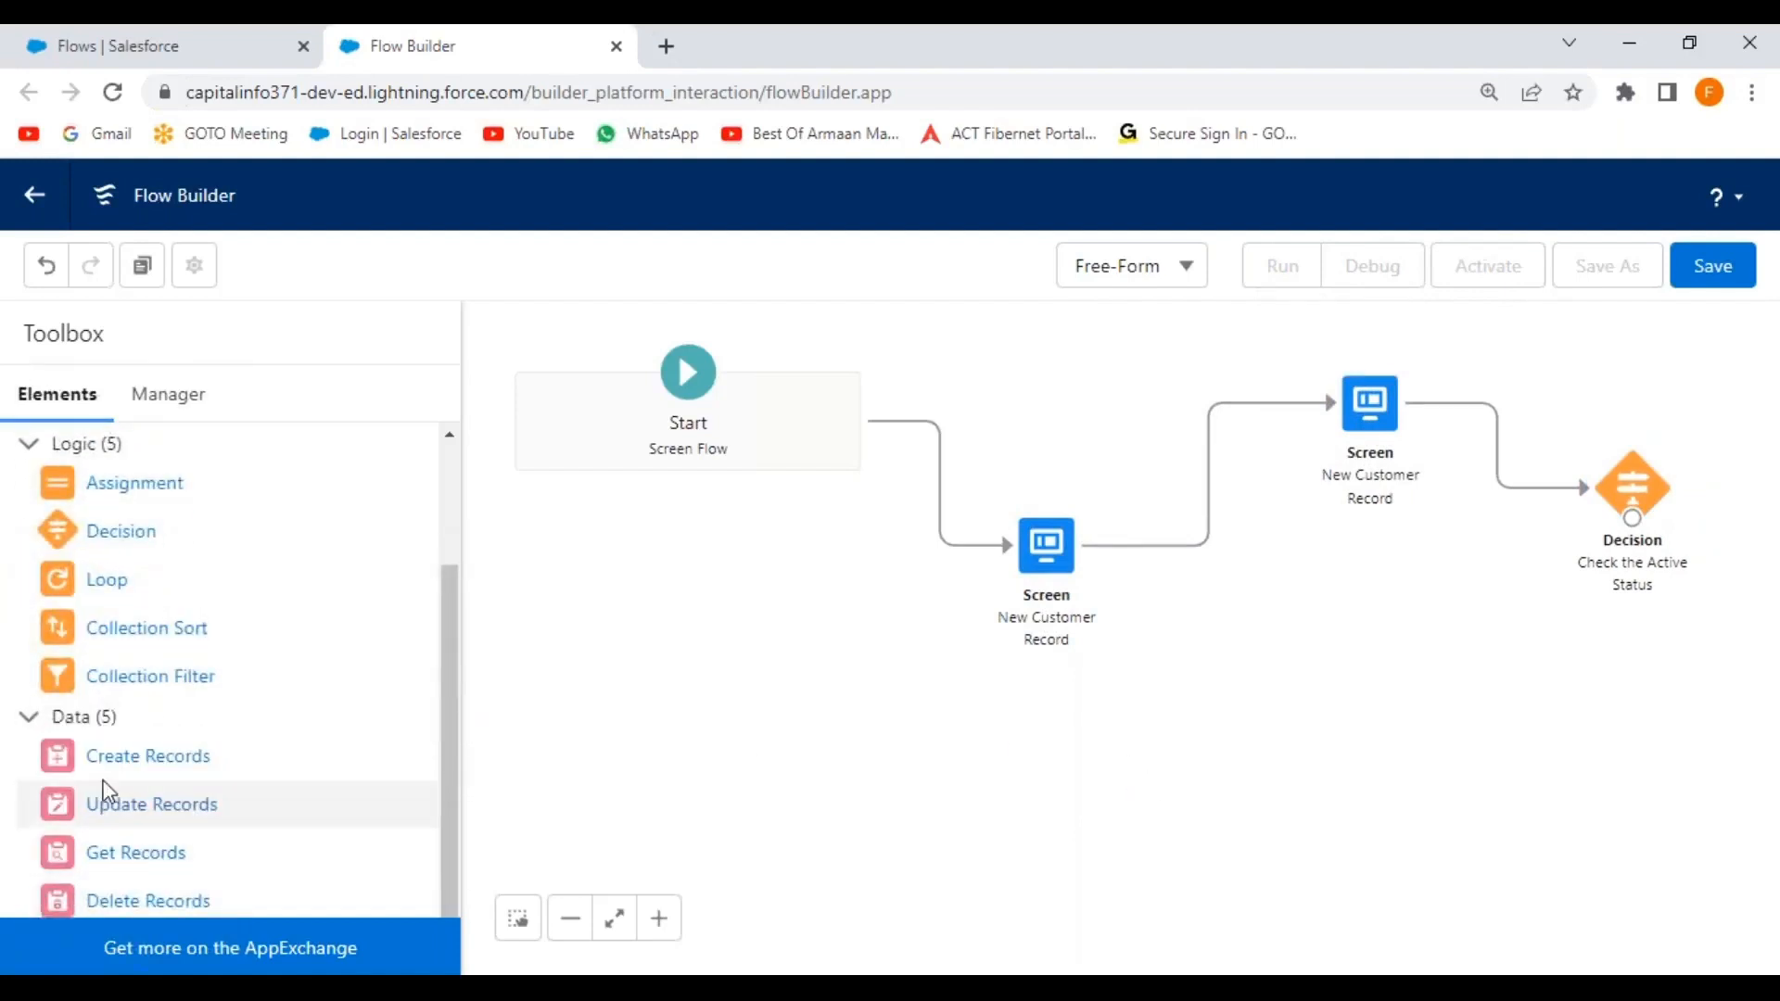
drag(64, 762, 1514, 694)
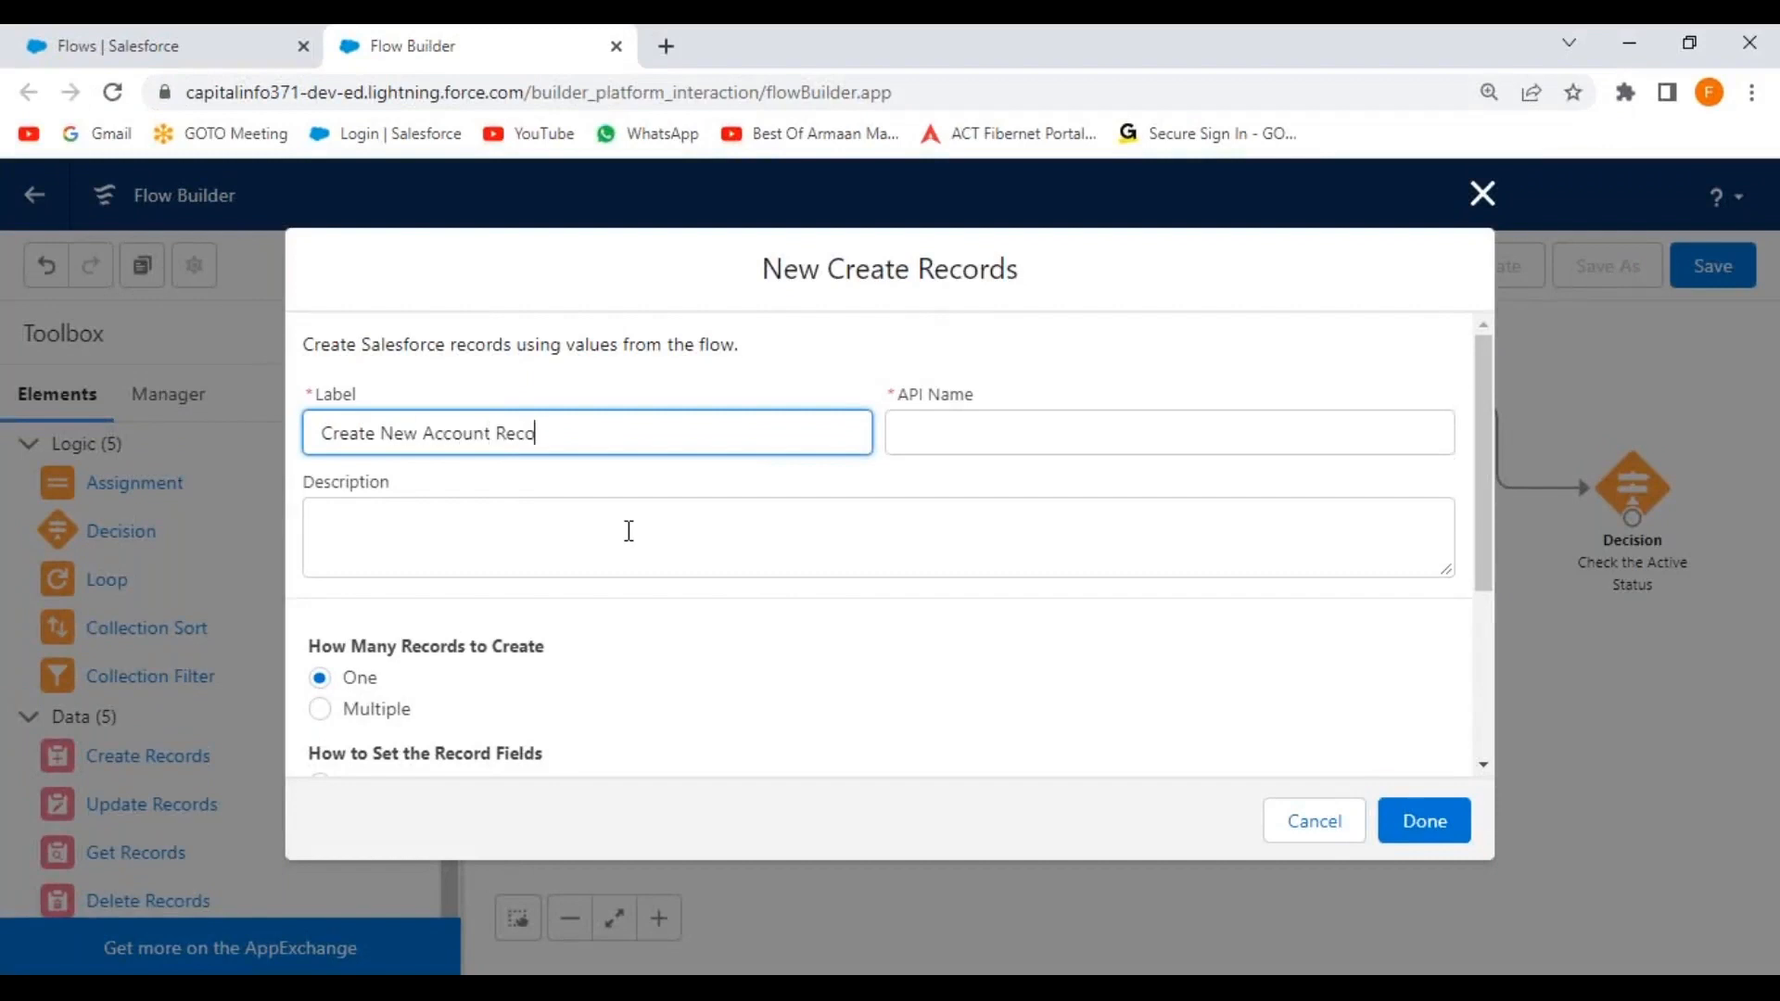
Label it 'Create New Account Record', use separate resources and literal values, and pick the Account object.
click(654, 482)
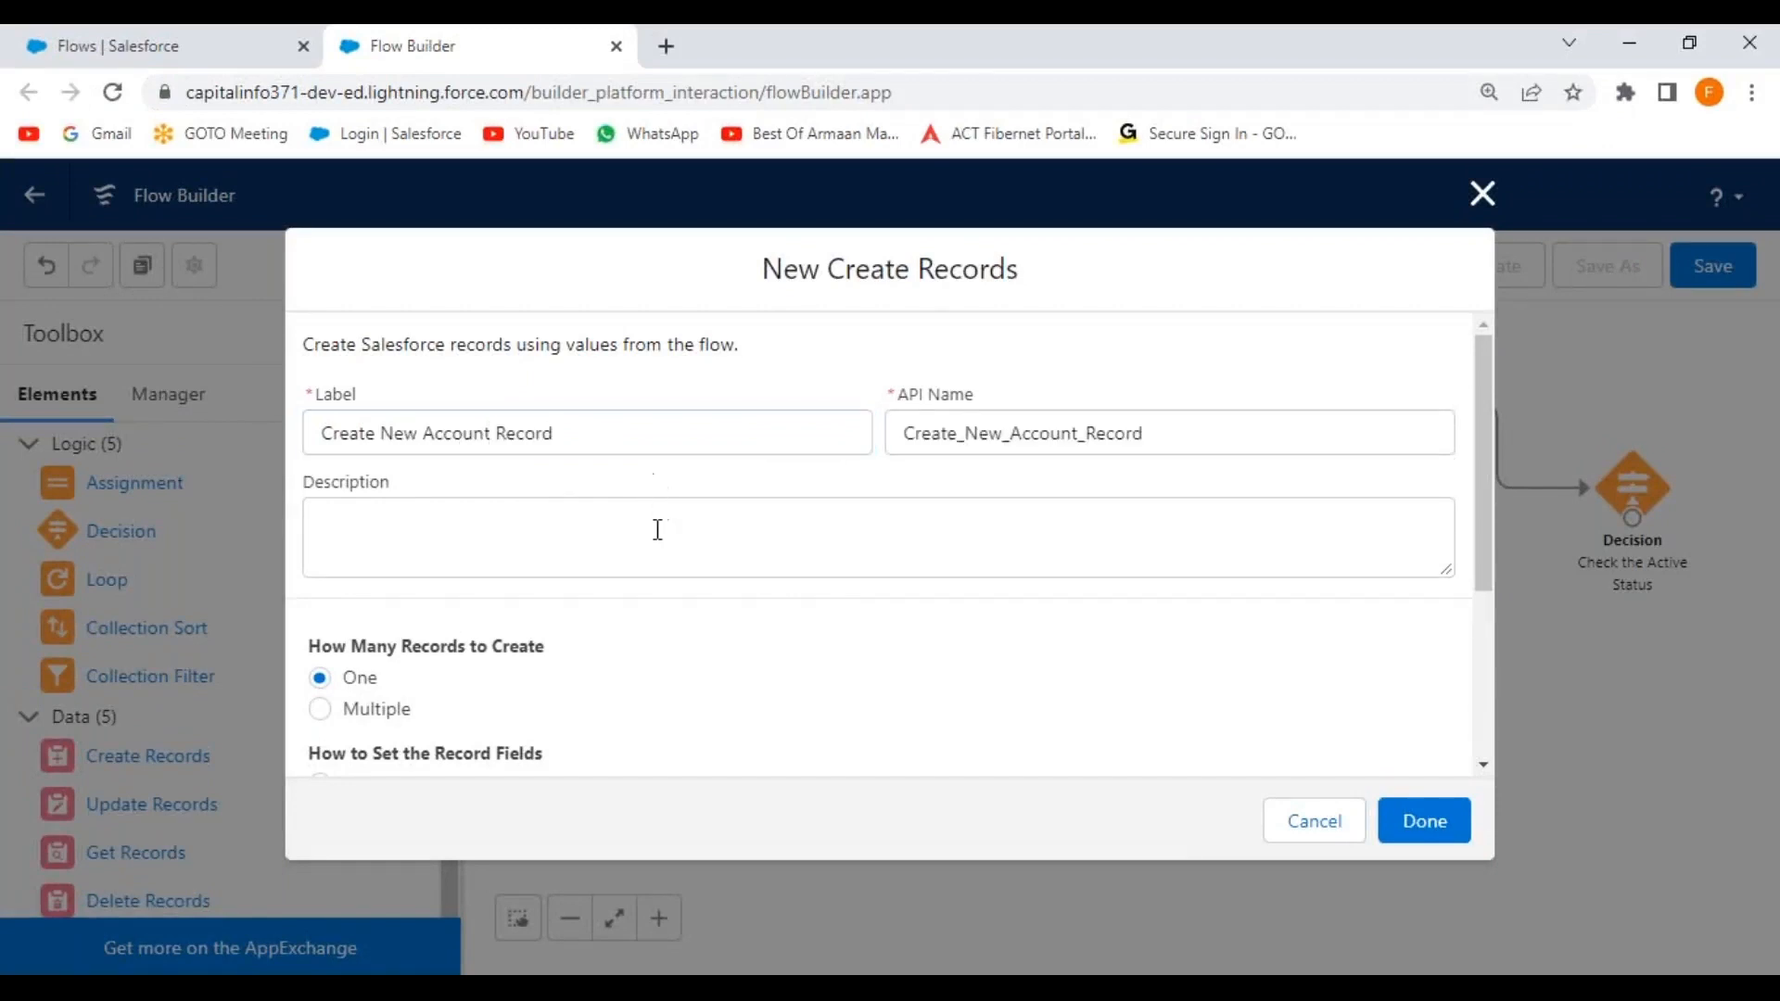
scroll(600, 659, down, 3)
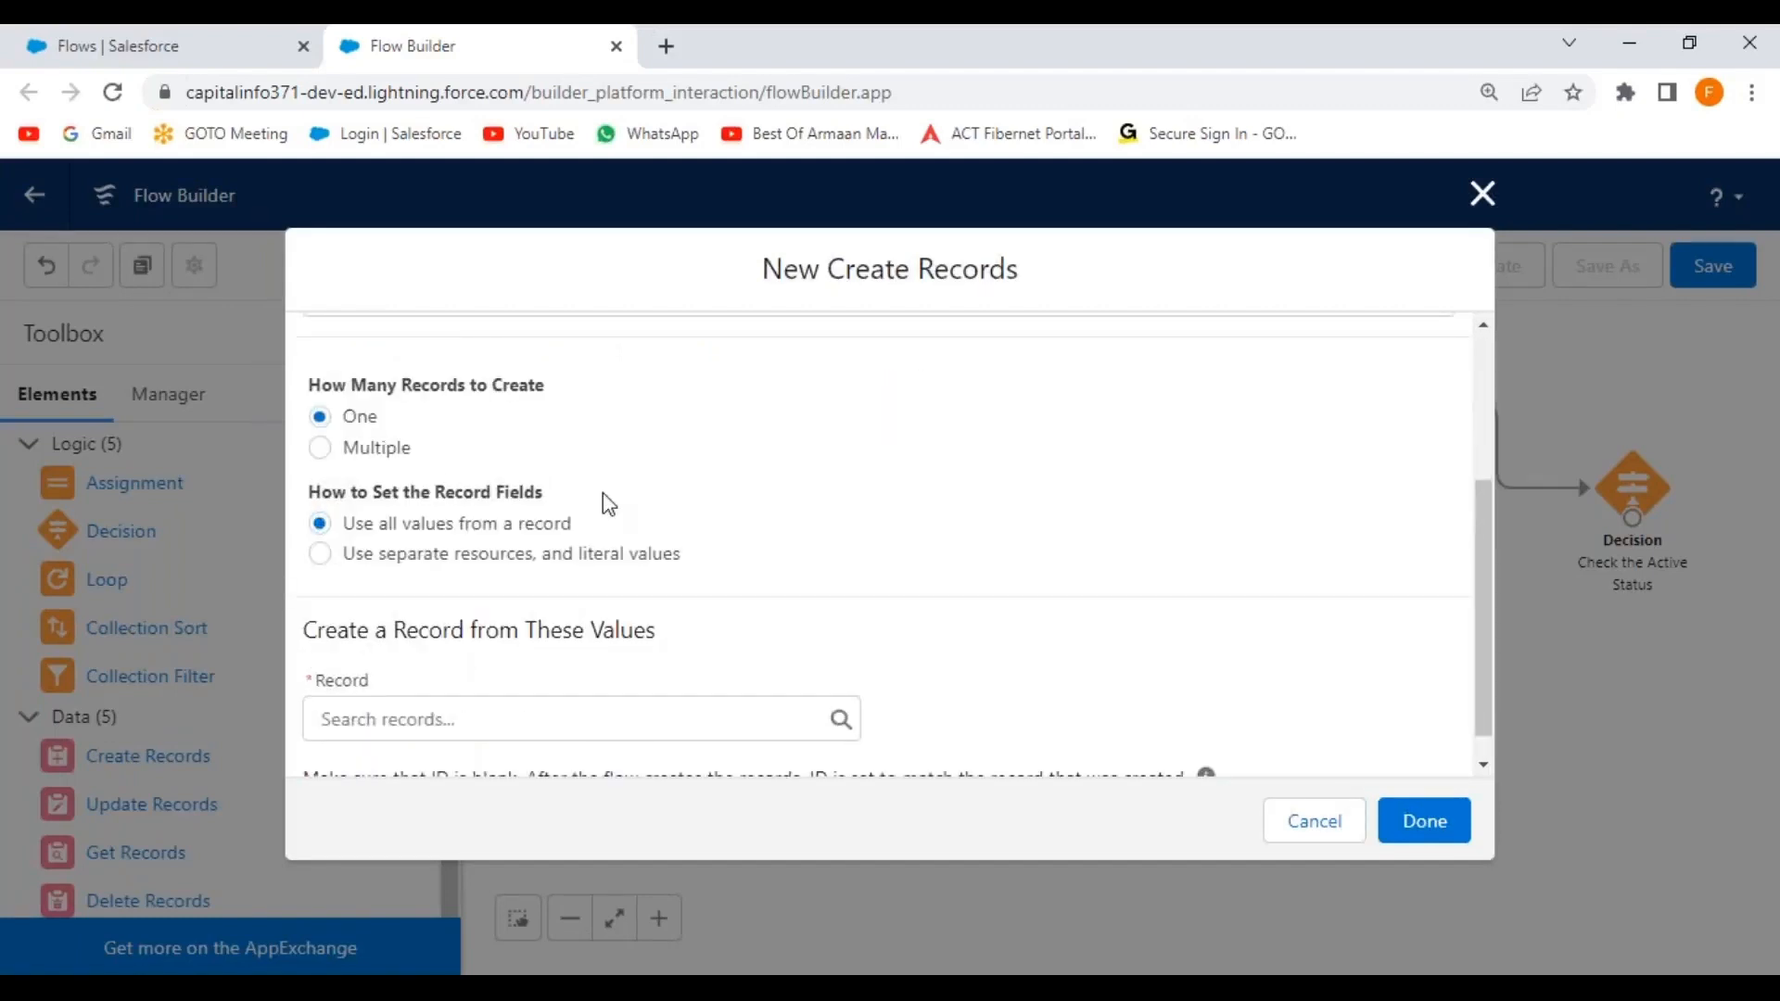
click(320, 554)
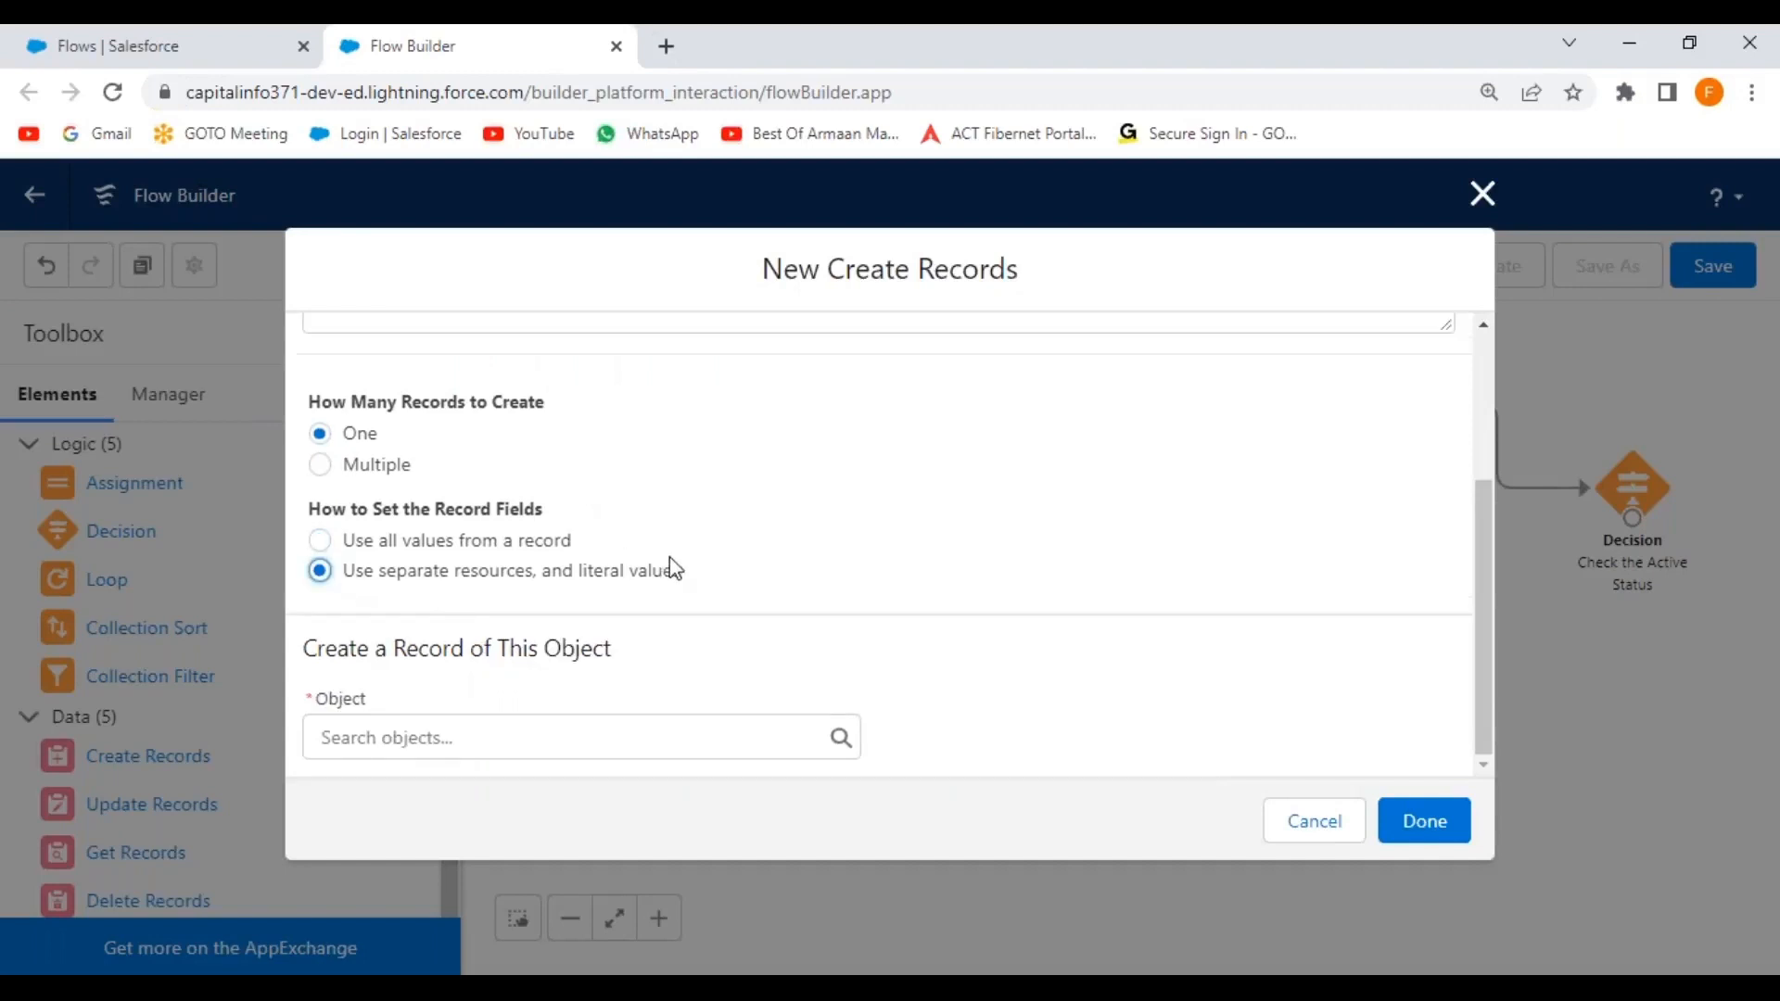
click(452, 739)
text(account)
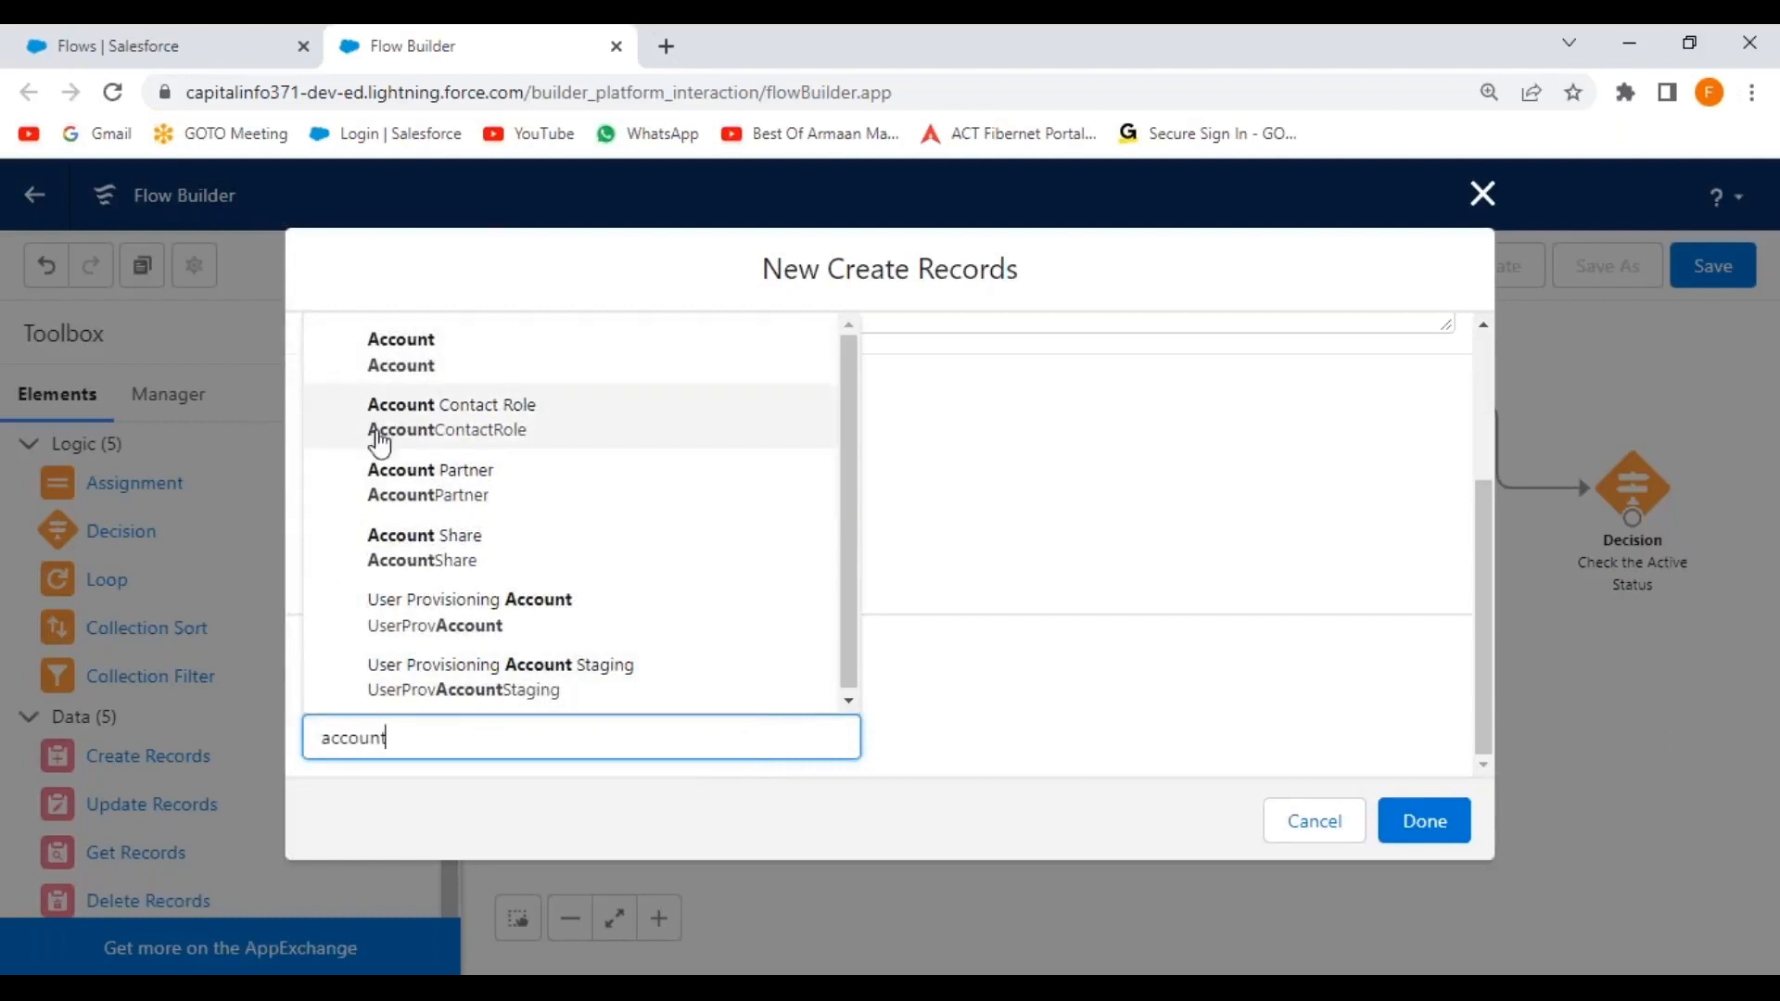
click(422, 350)
scroll(887, 631, down, 3)
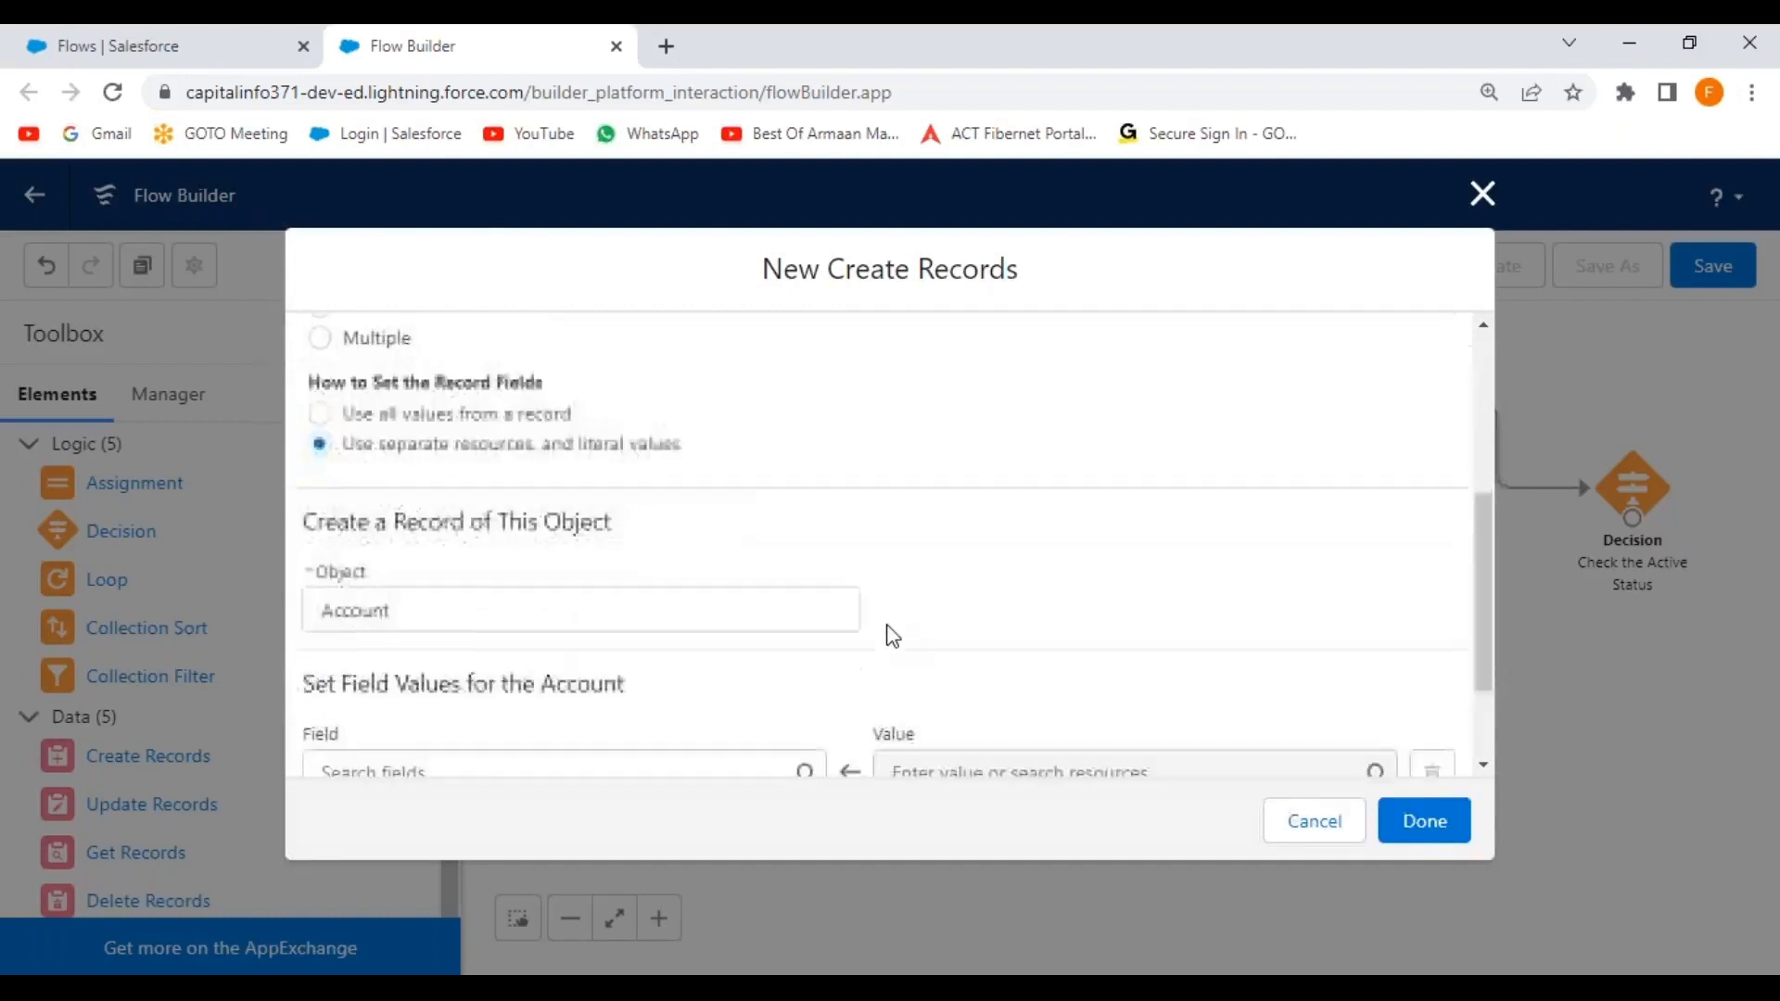
Map the Account Name field to the Enter_Customer_Name screen input.
click(477, 635)
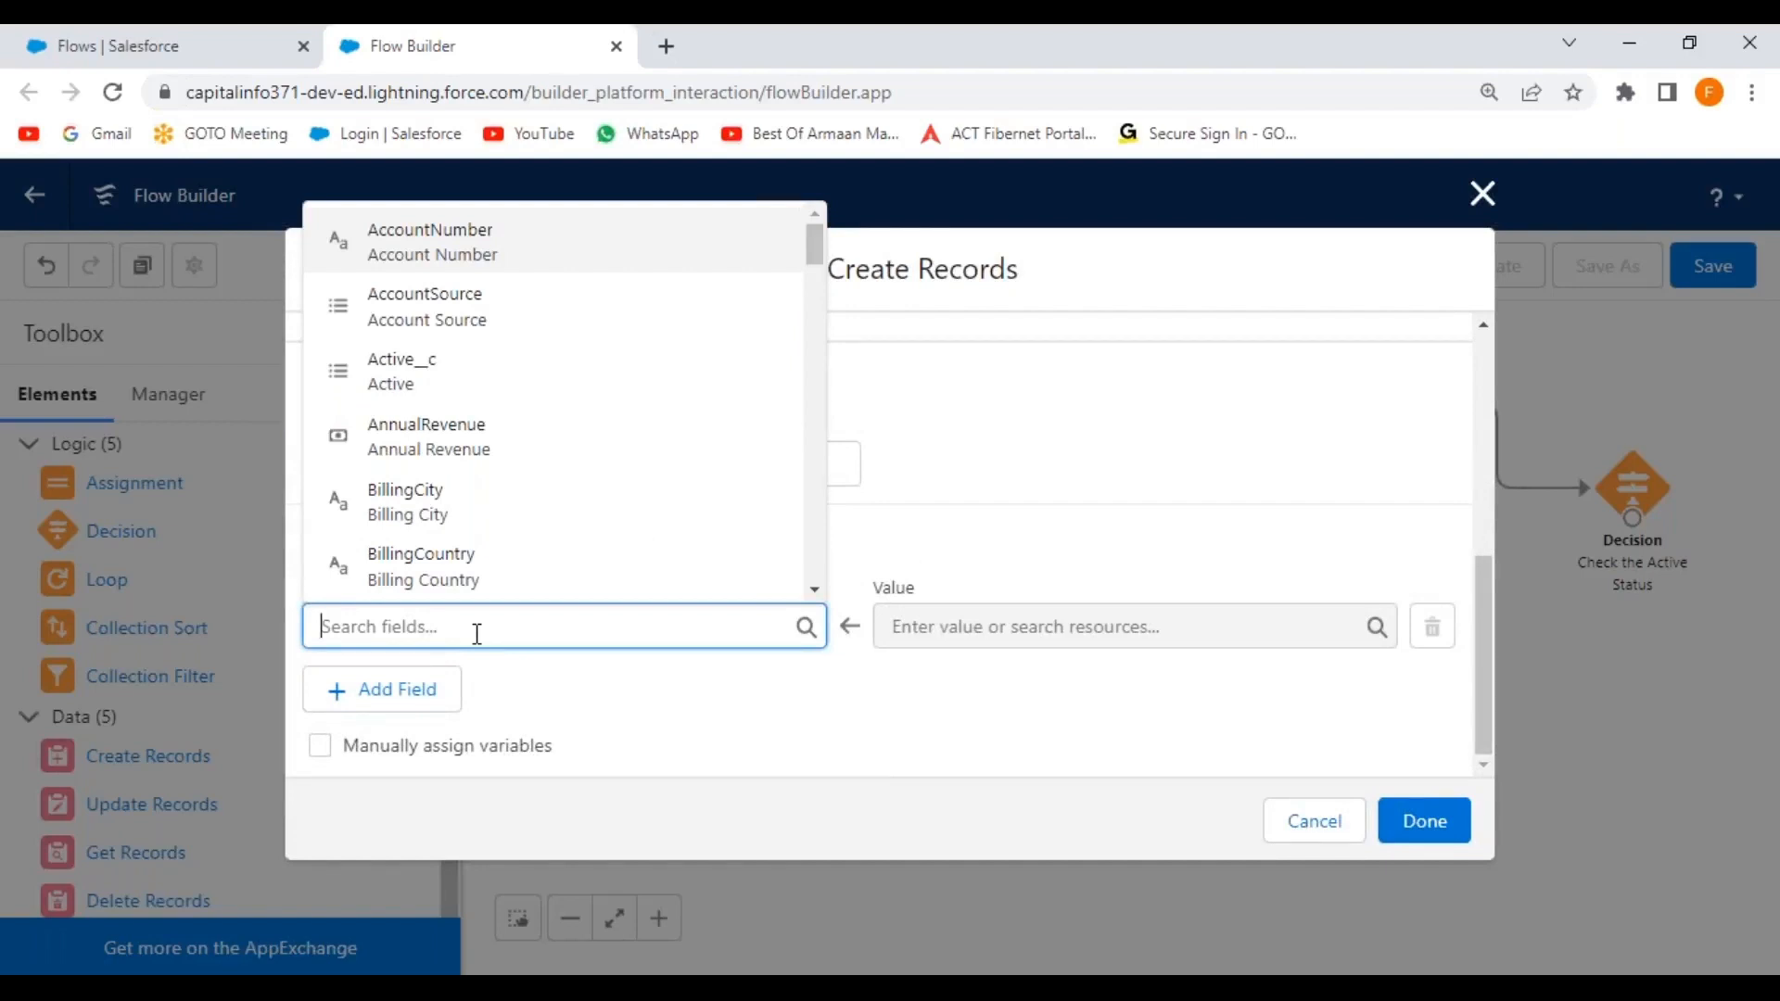
text(name)
click(448, 568)
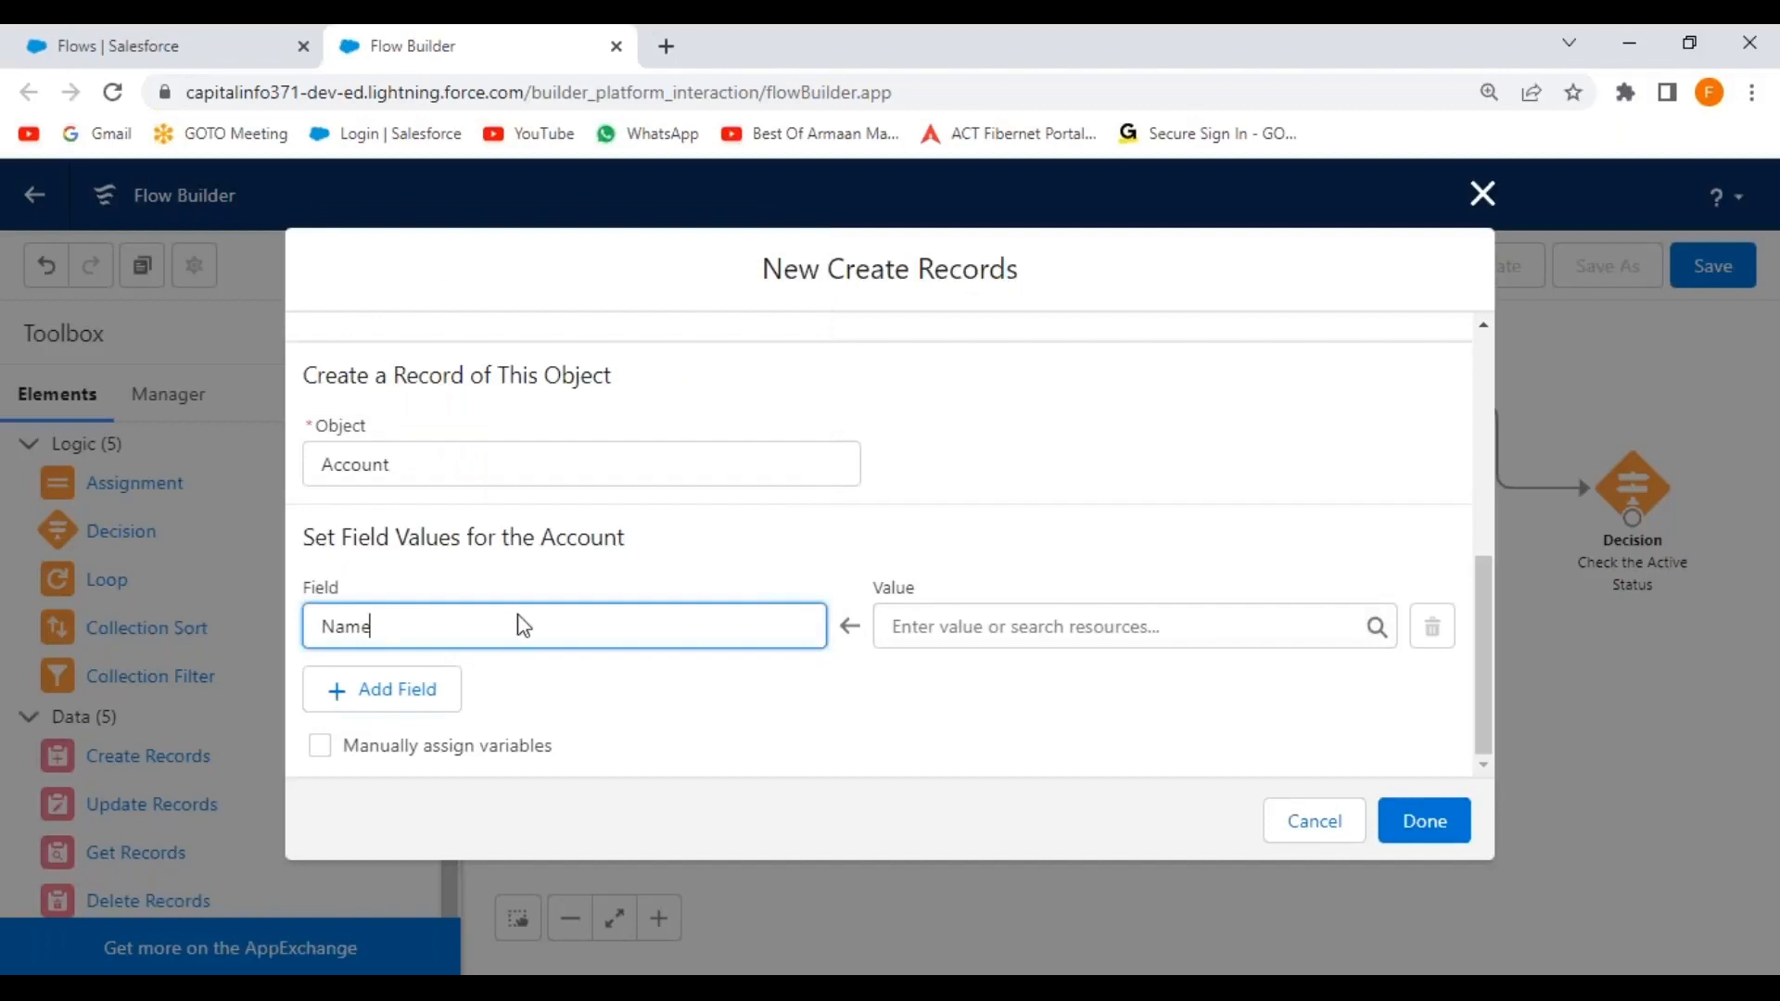
click(972, 625)
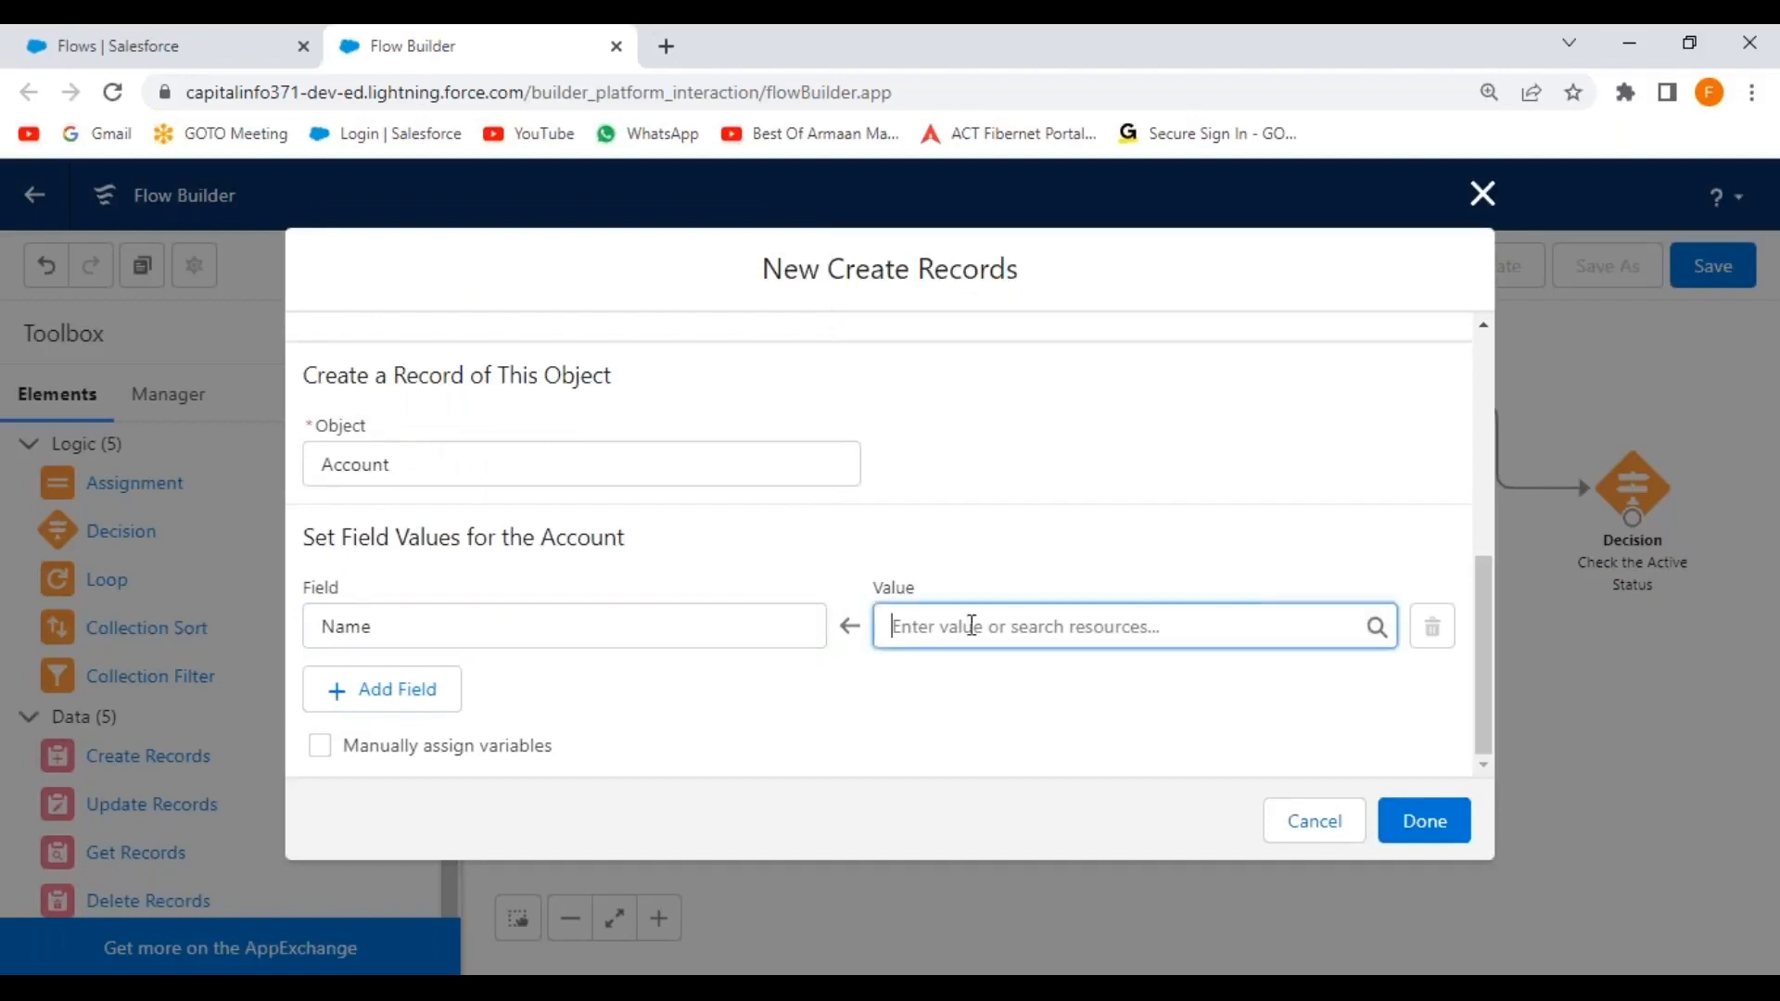
drag(1388, 270, 1375, 418)
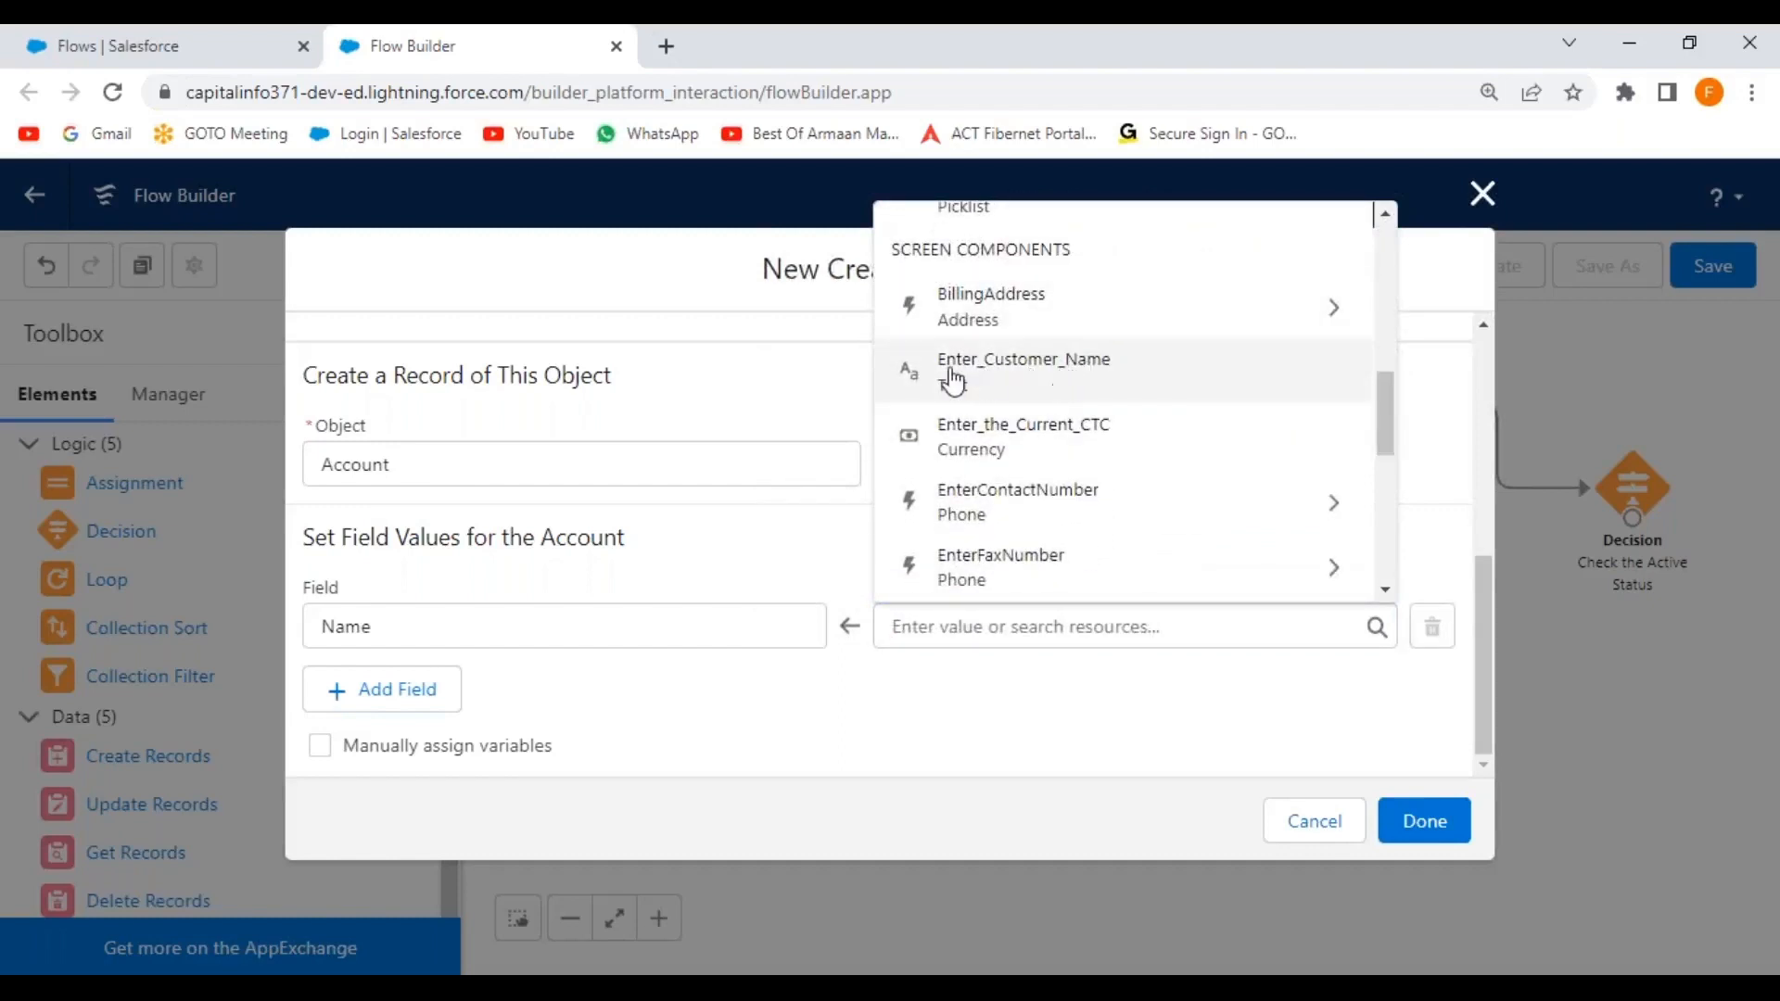
click(1019, 375)
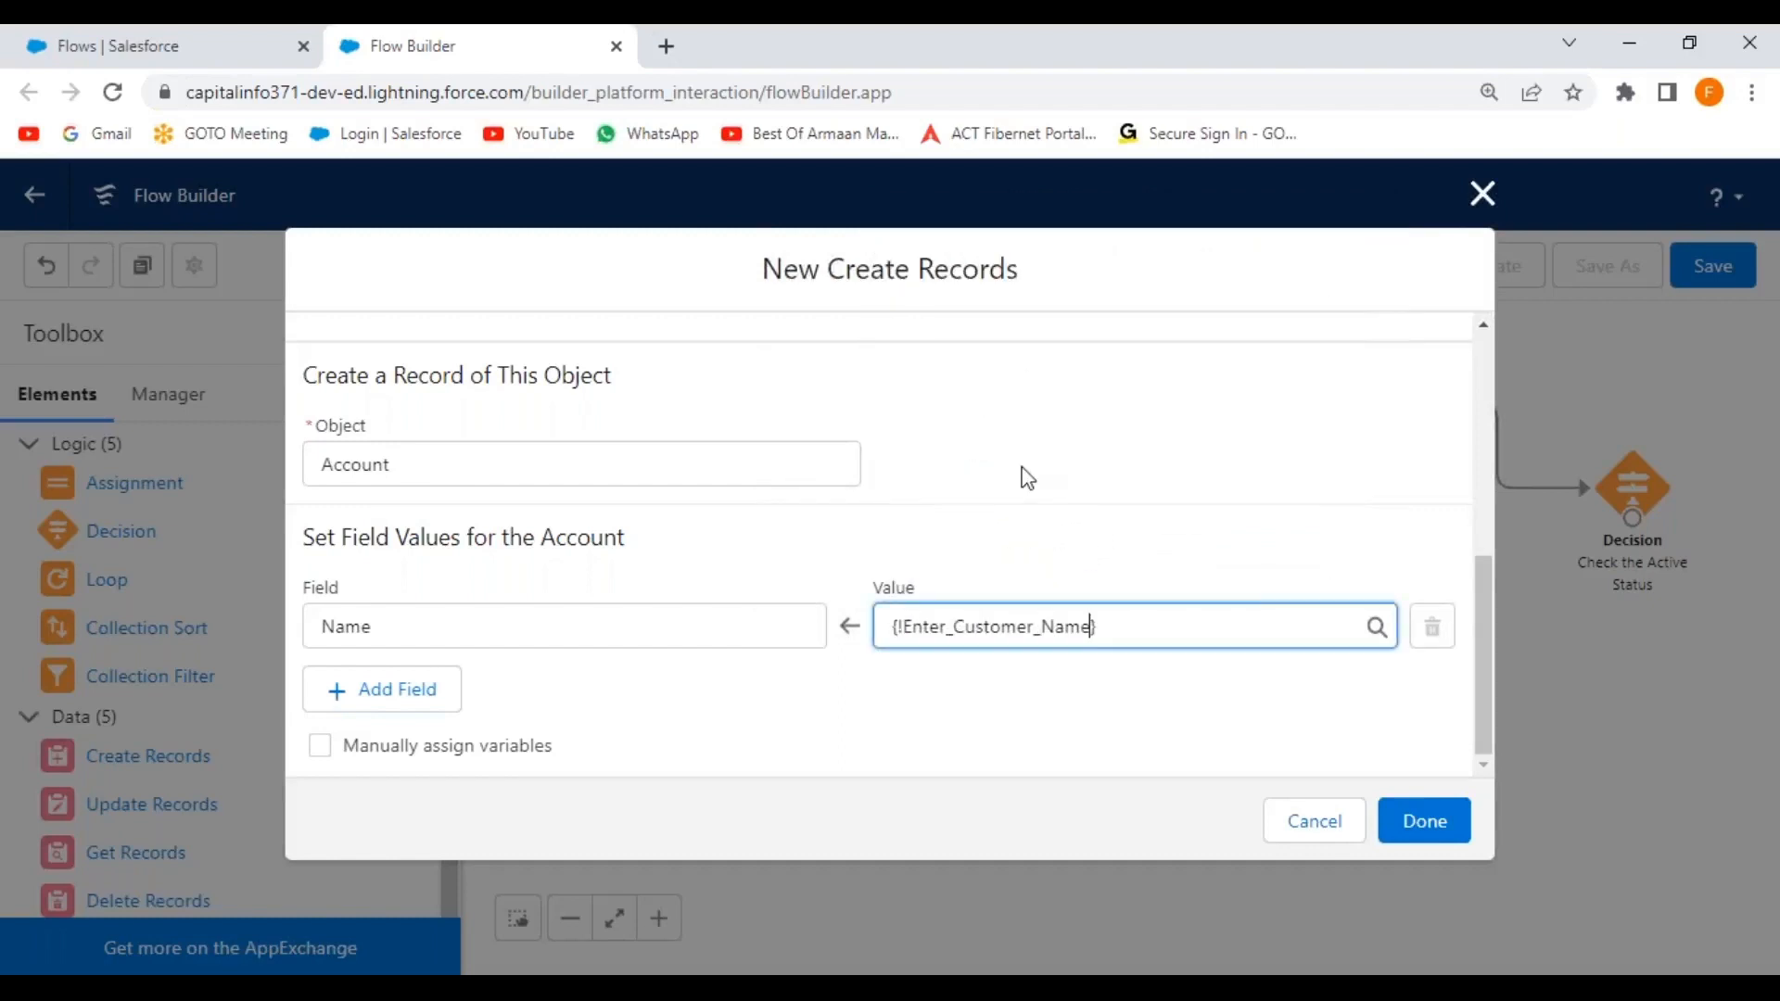
click(992, 691)
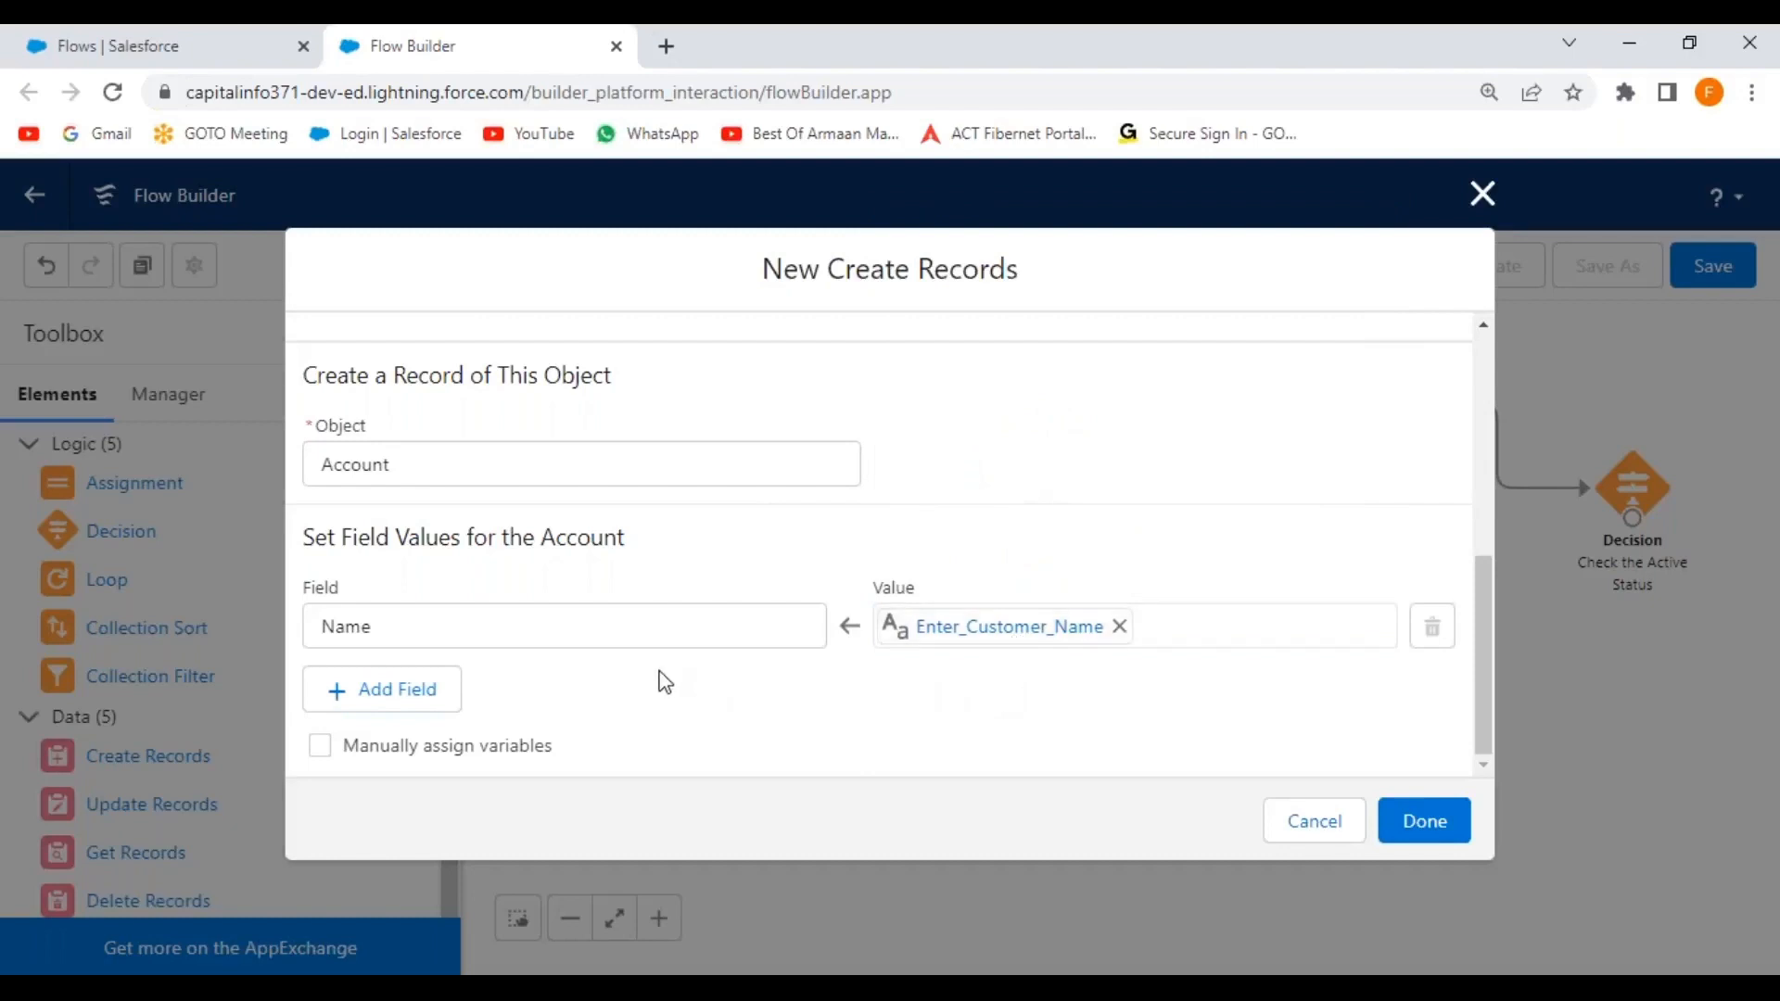
Add a Rating field row set to Select_the_Customer_Rating.
click(343, 697)
scroll(505, 696, down, 1)
click(406, 633)
text(Ratin)
click(394, 566)
click(1003, 630)
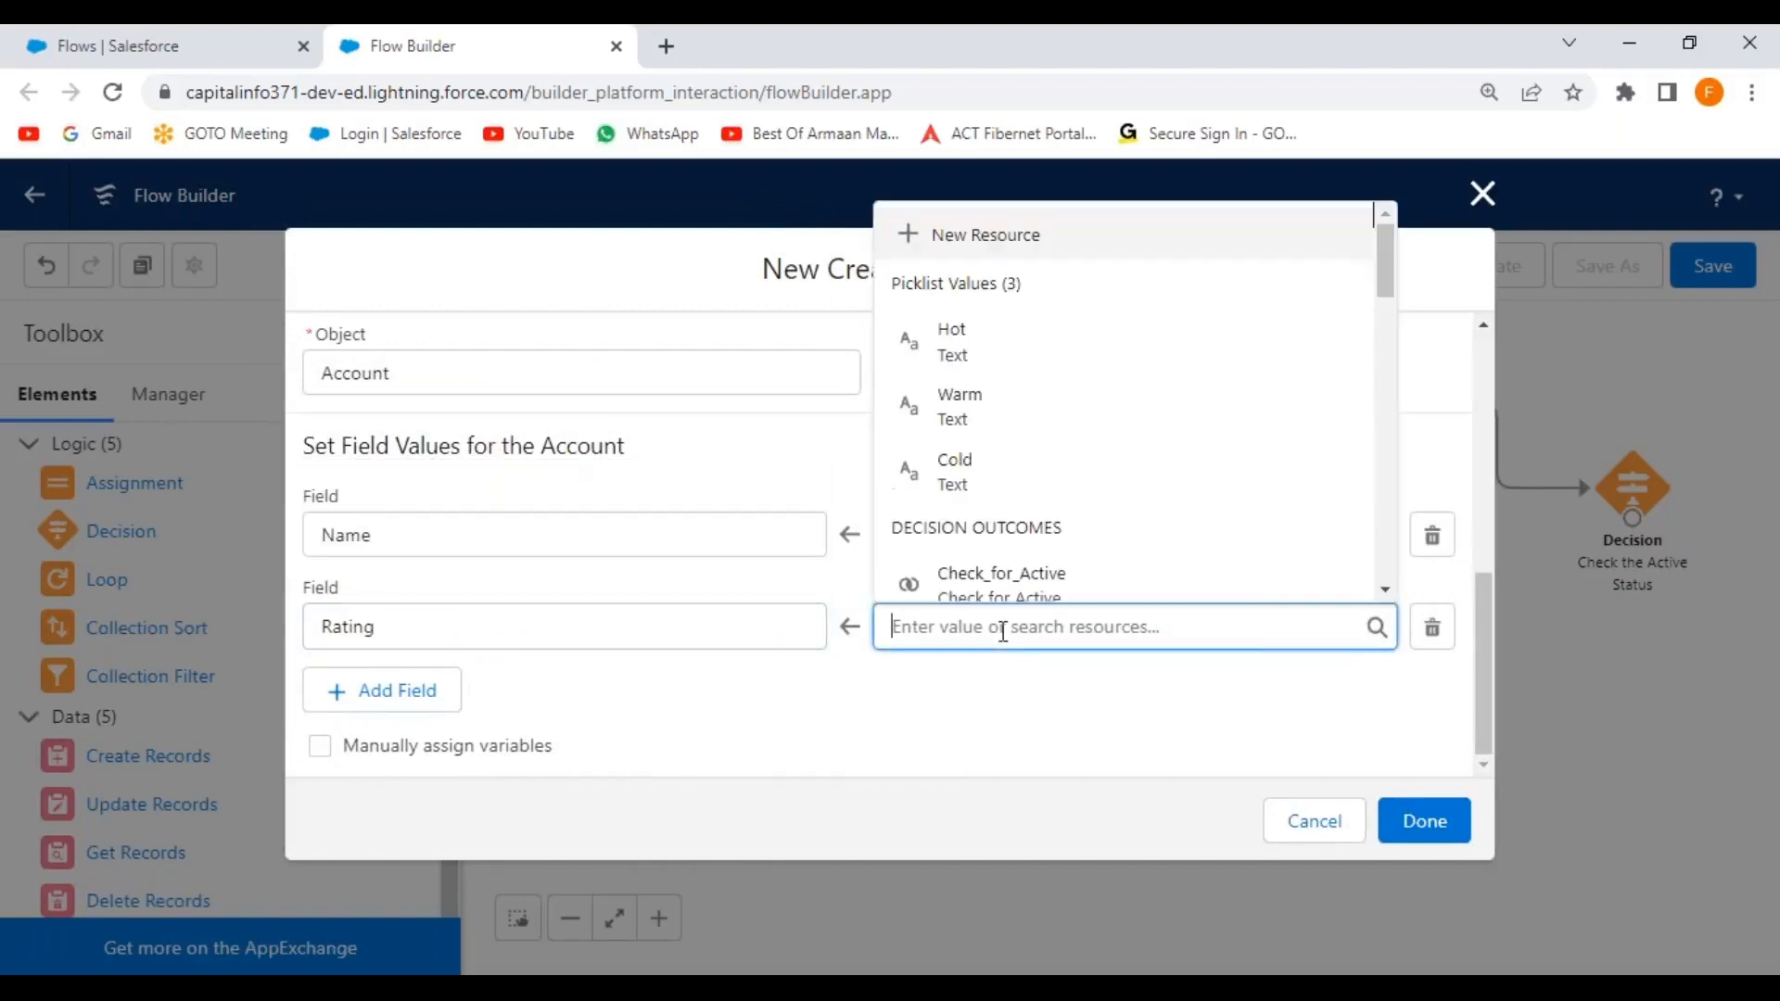
drag(1386, 270, 1376, 499)
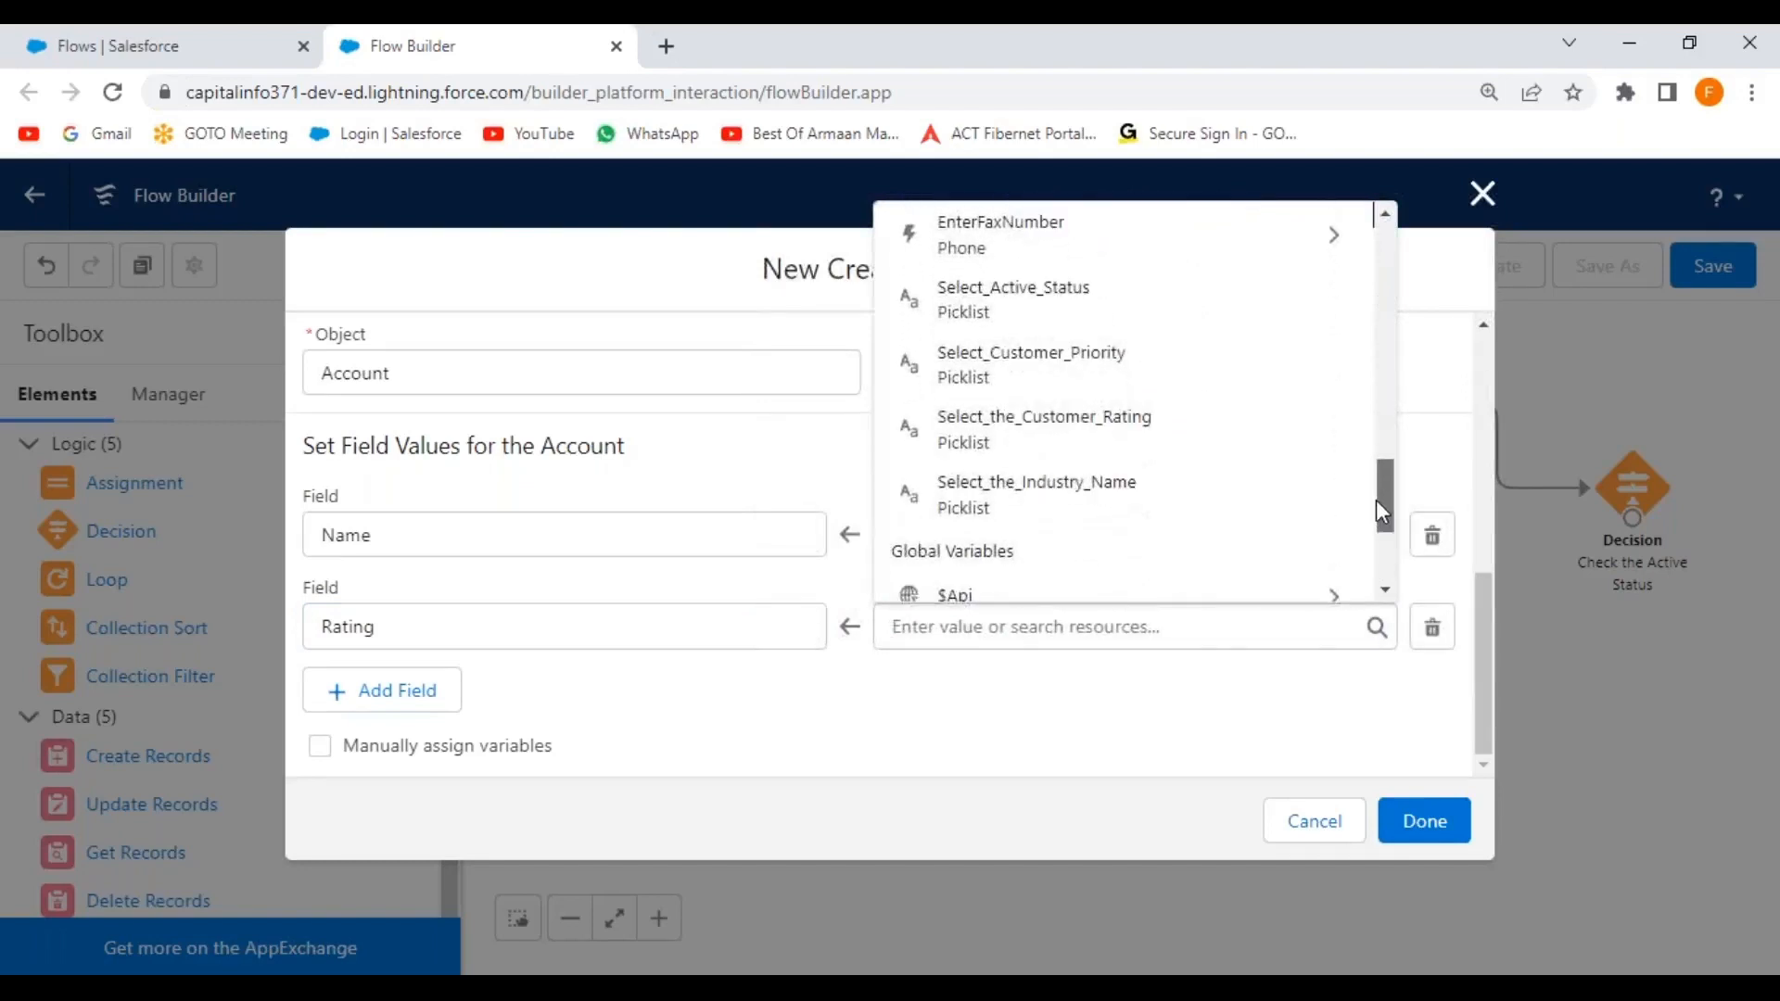
click(1023, 435)
click(813, 728)
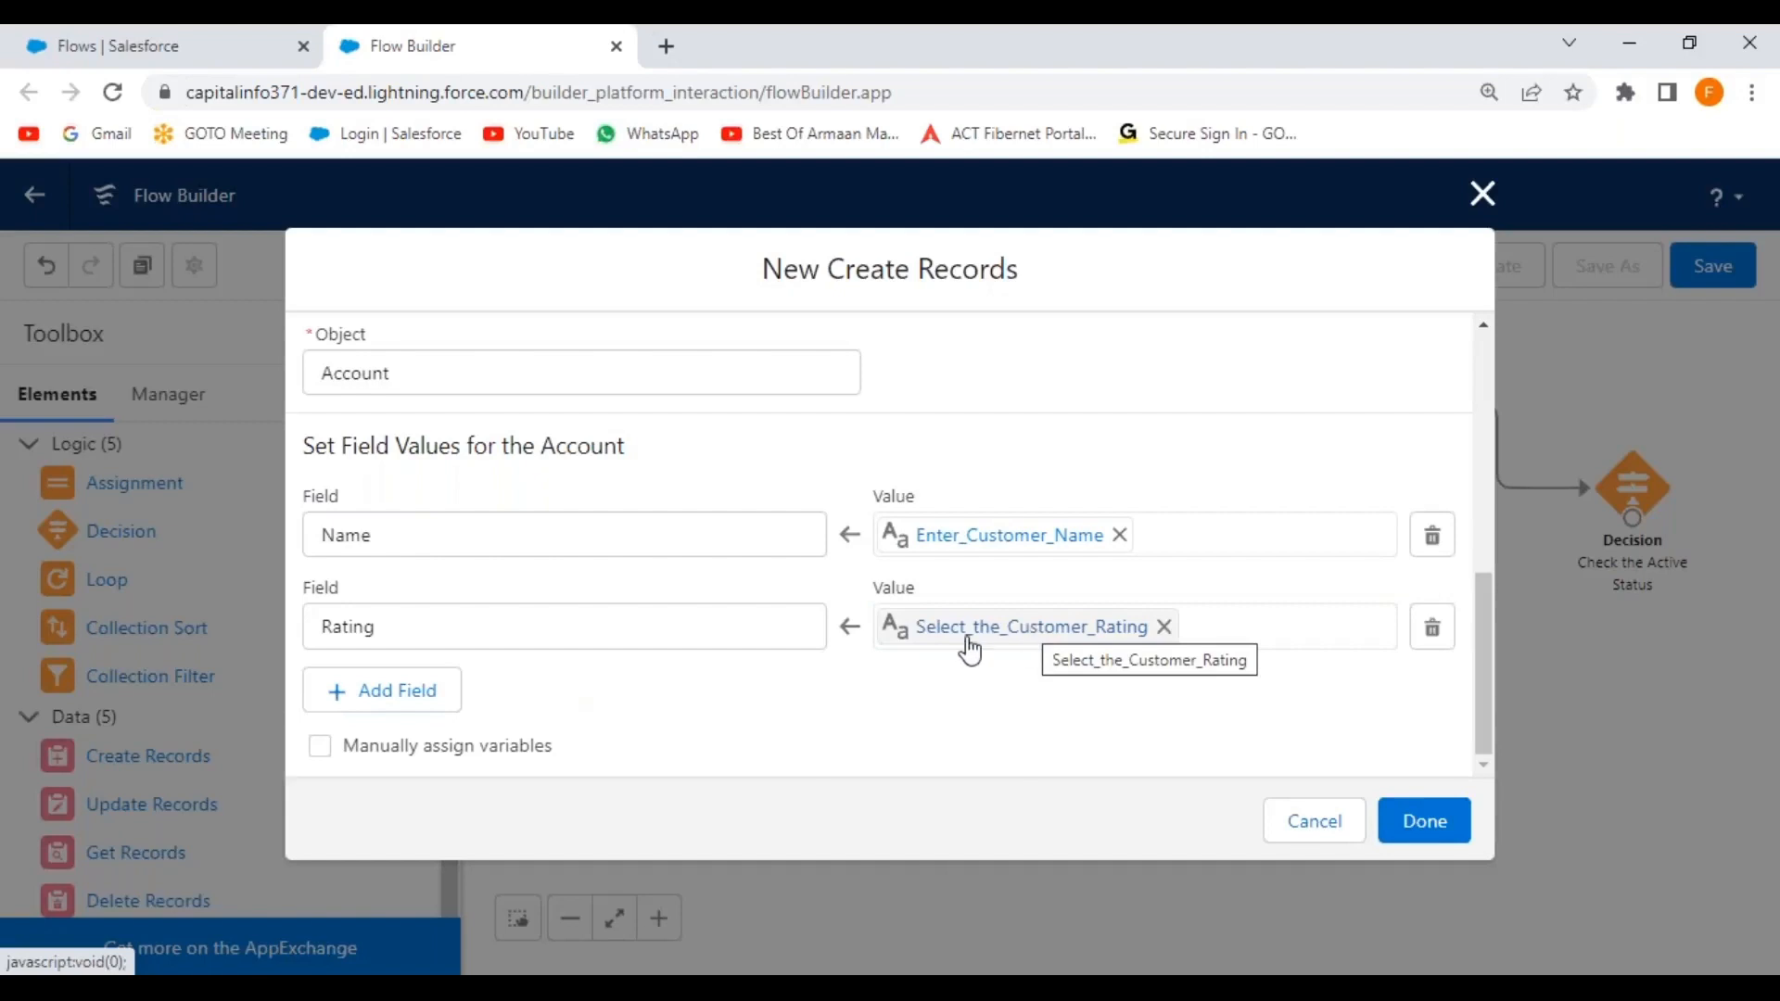
Add an Industry field row set to Select_the_Industry_Name.
click(403, 702)
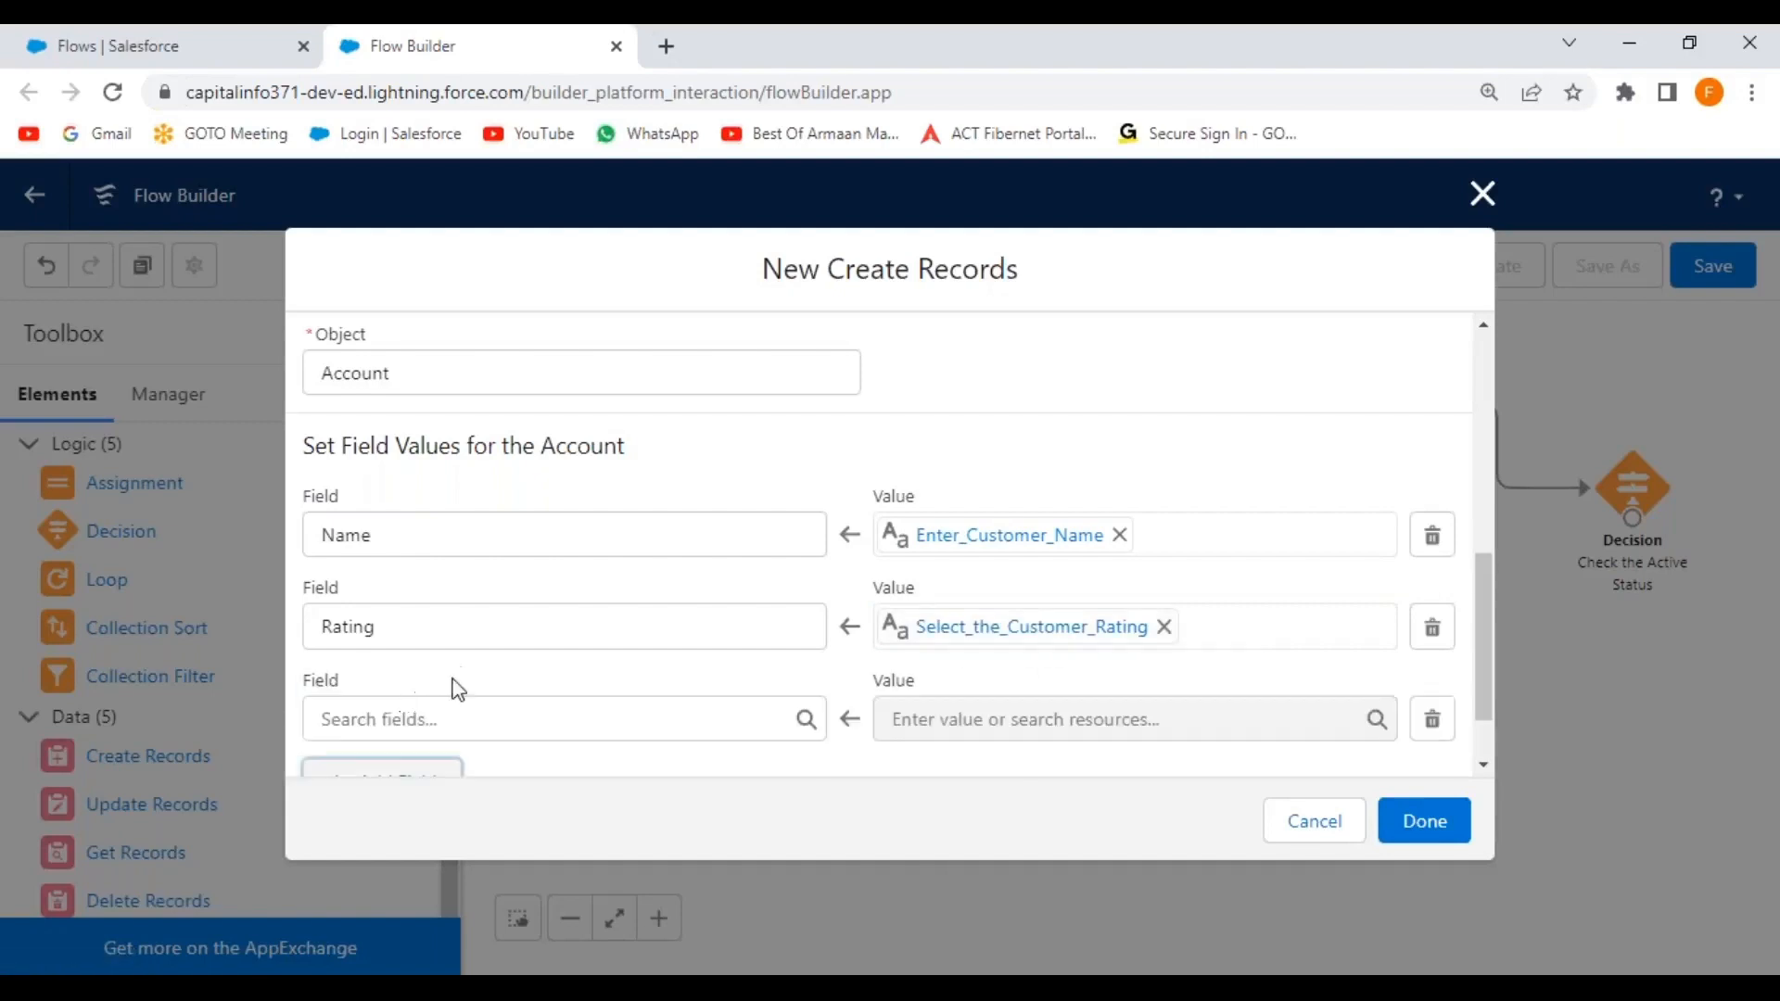
click(404, 715)
text(ind)
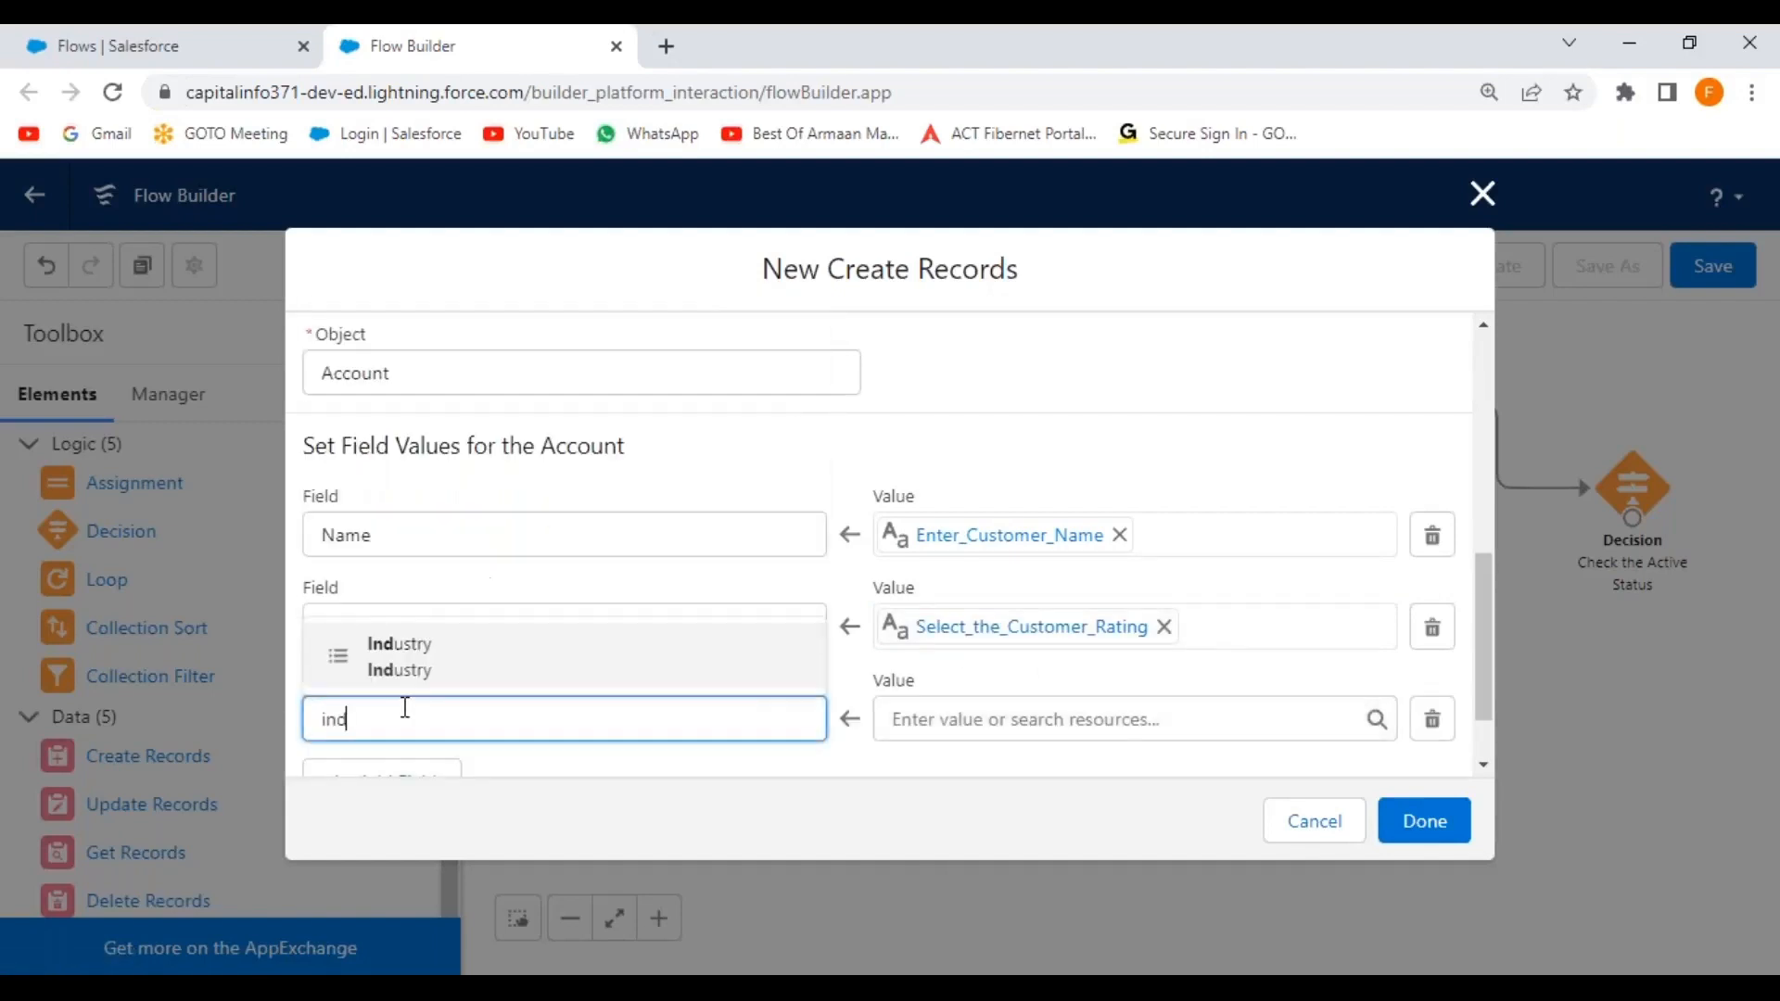
text(u)
click(430, 668)
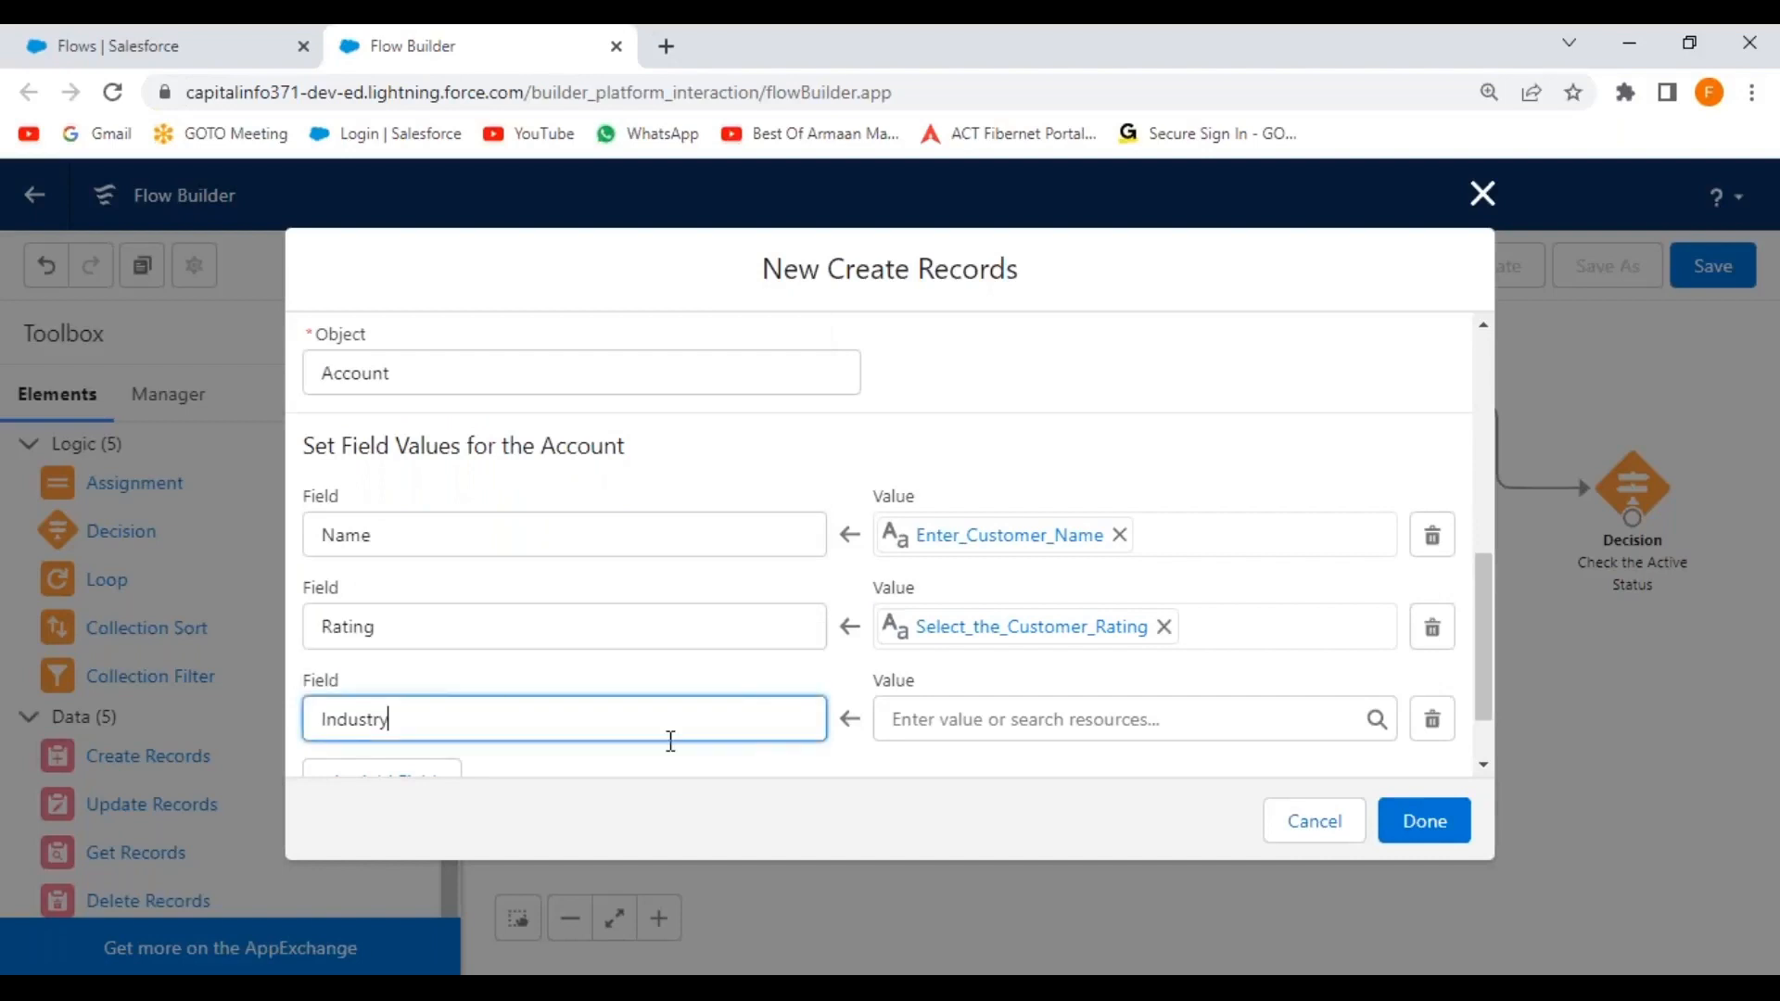
scroll(1077, 659, down, 1)
scroll(1078, 658, down, 2)
click(1356, 620)
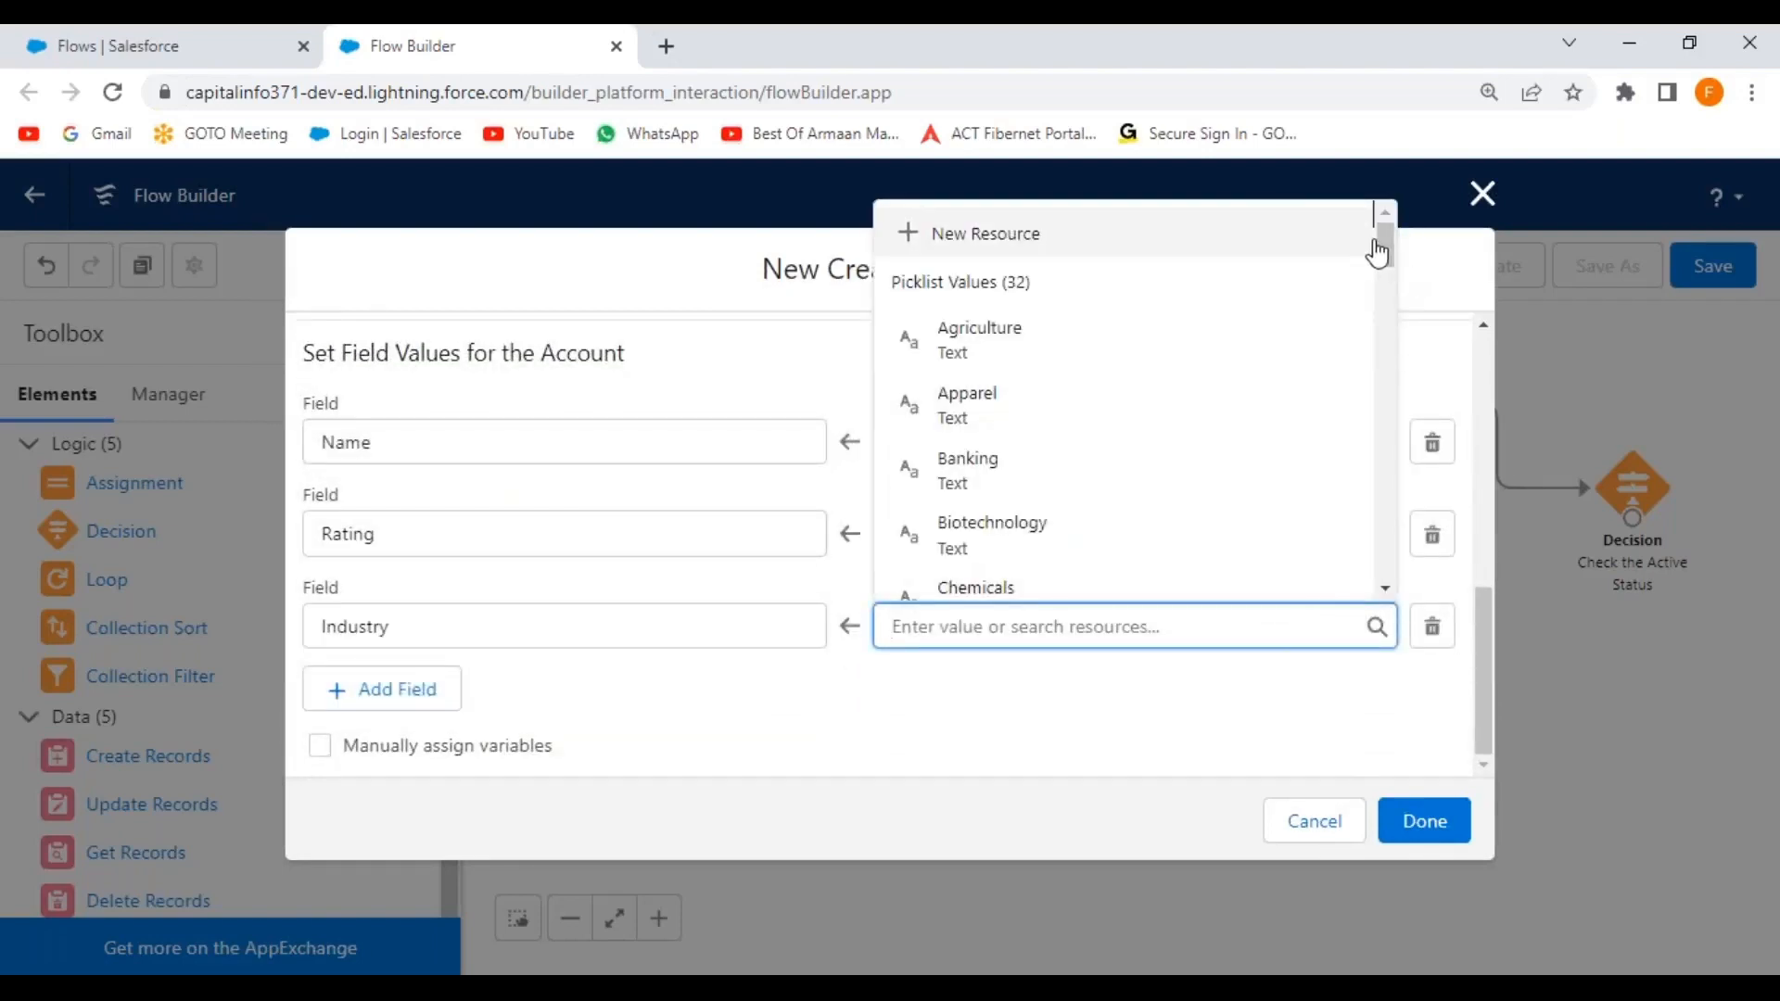
drag(1379, 248, 1386, 580)
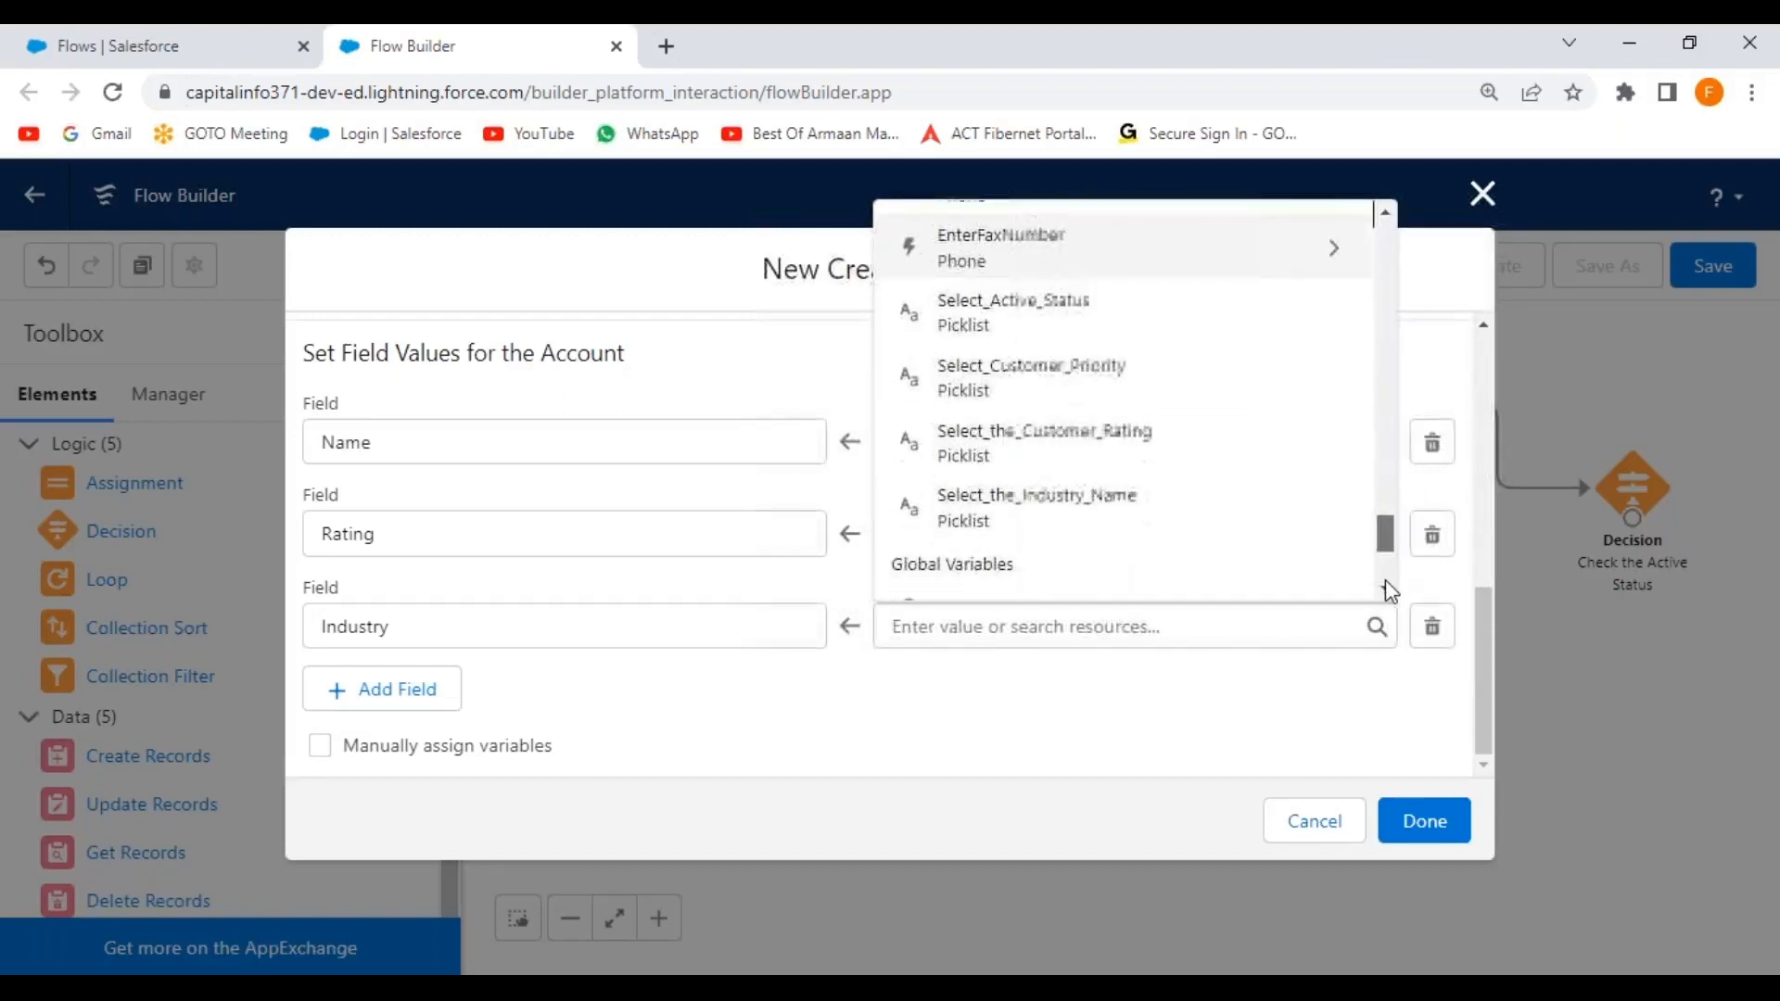
click(1058, 480)
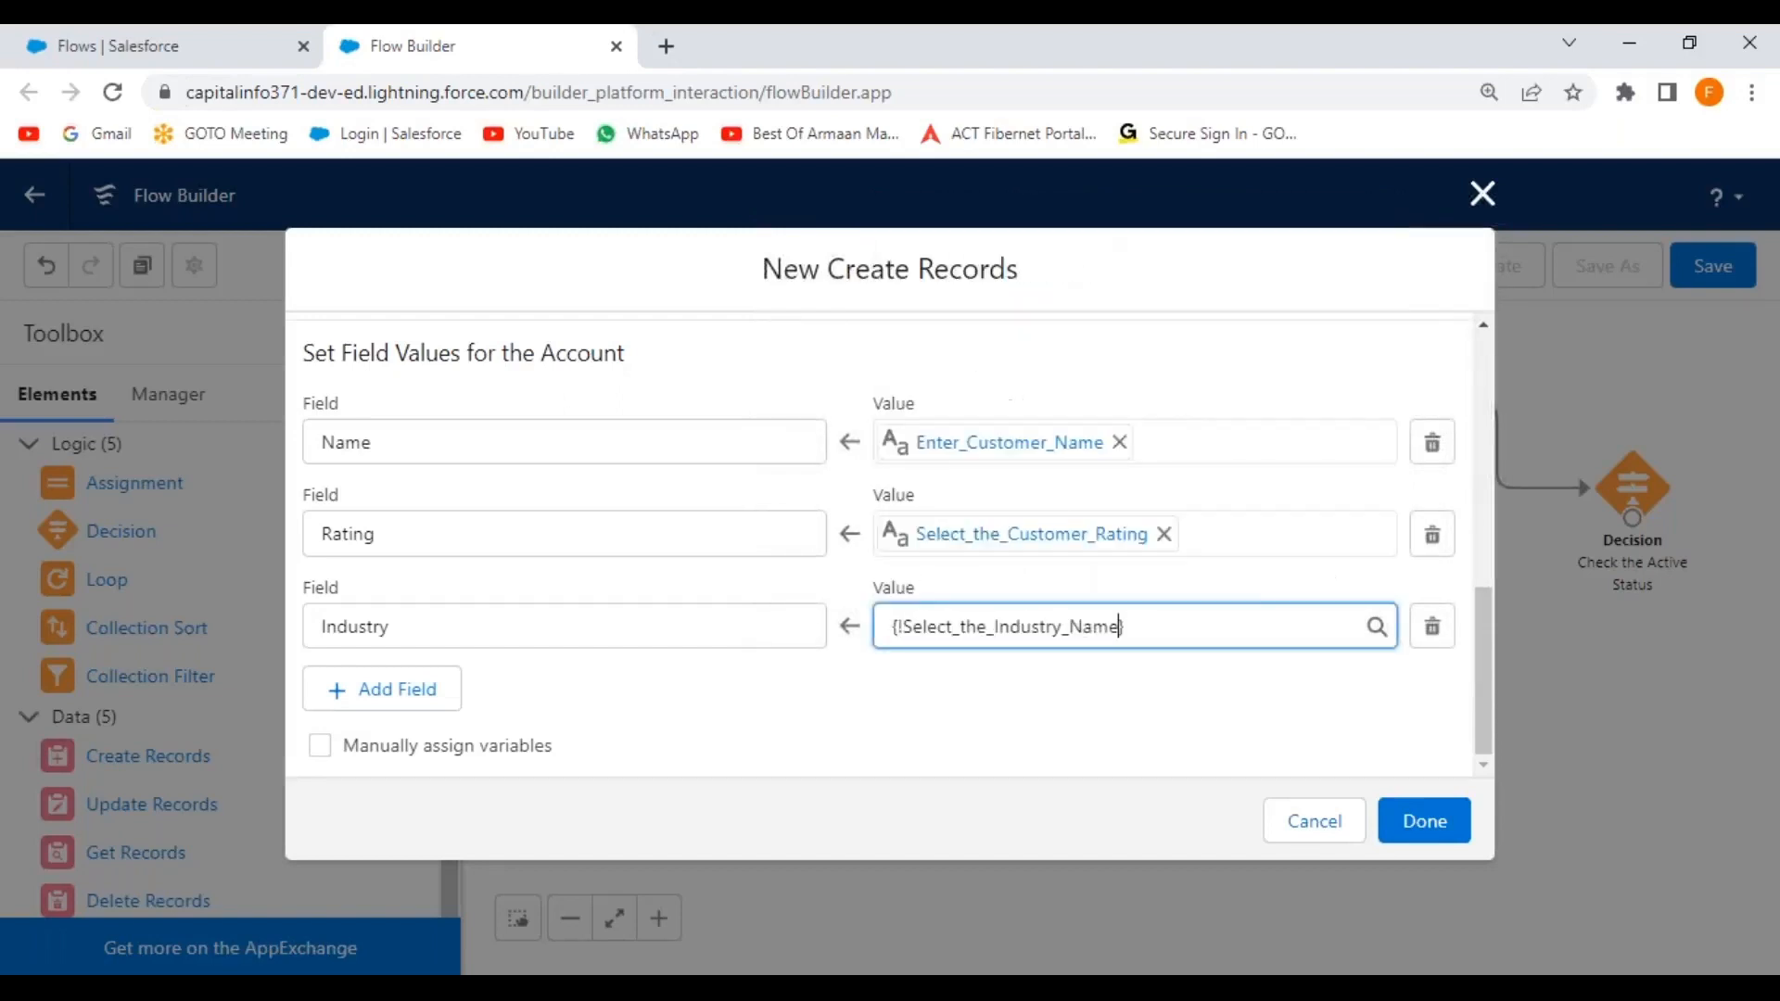
click(371, 691)
Map AnnualRevenue to the Enter_the_Current_CTC screen input.
click(398, 624)
text(annua)
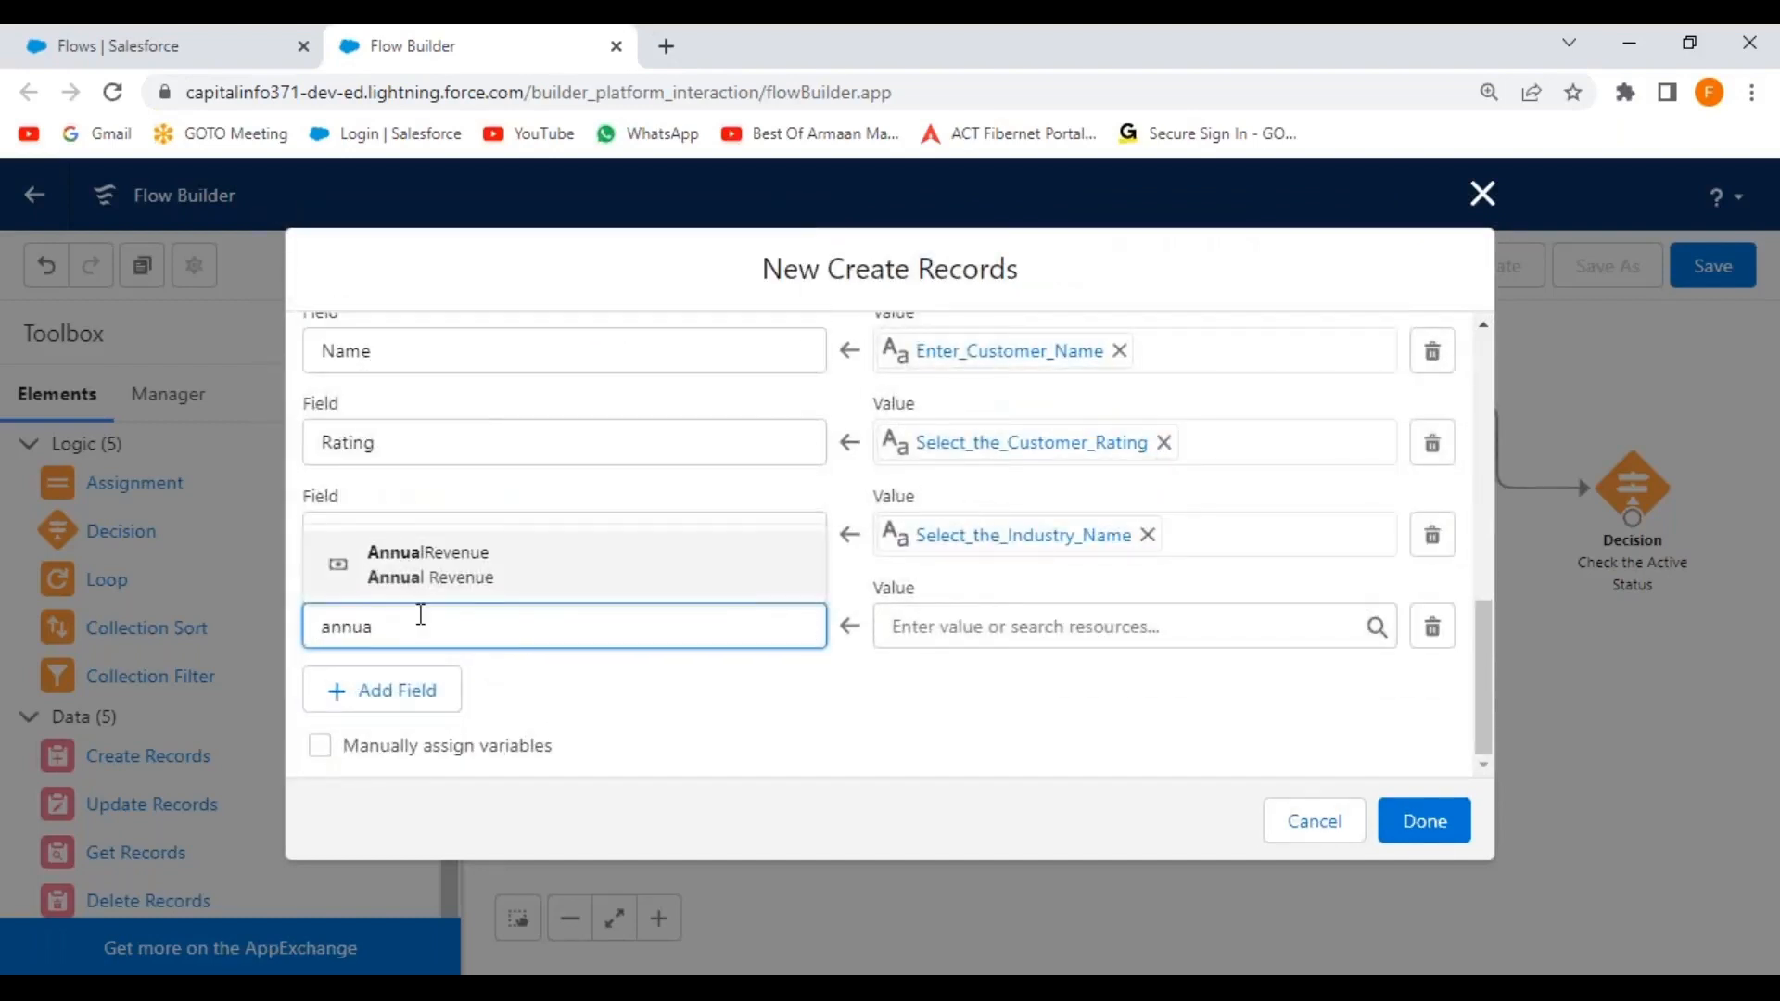
click(462, 556)
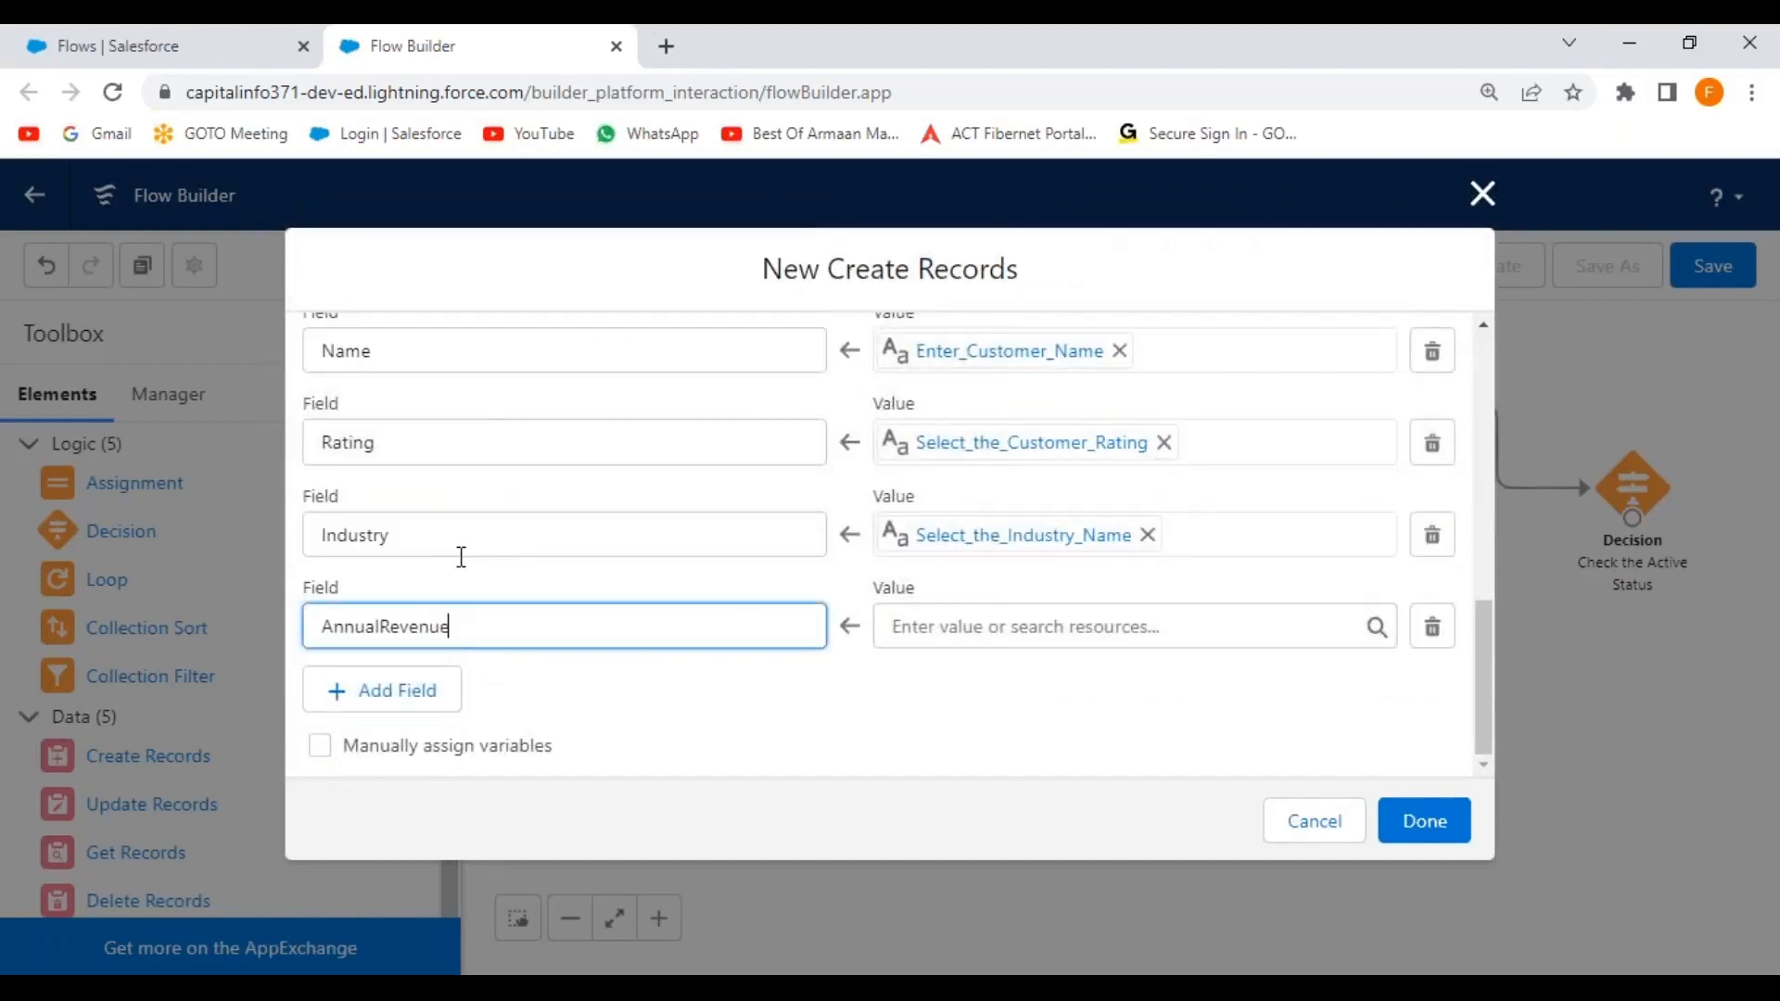
click(820, 713)
click(1098, 629)
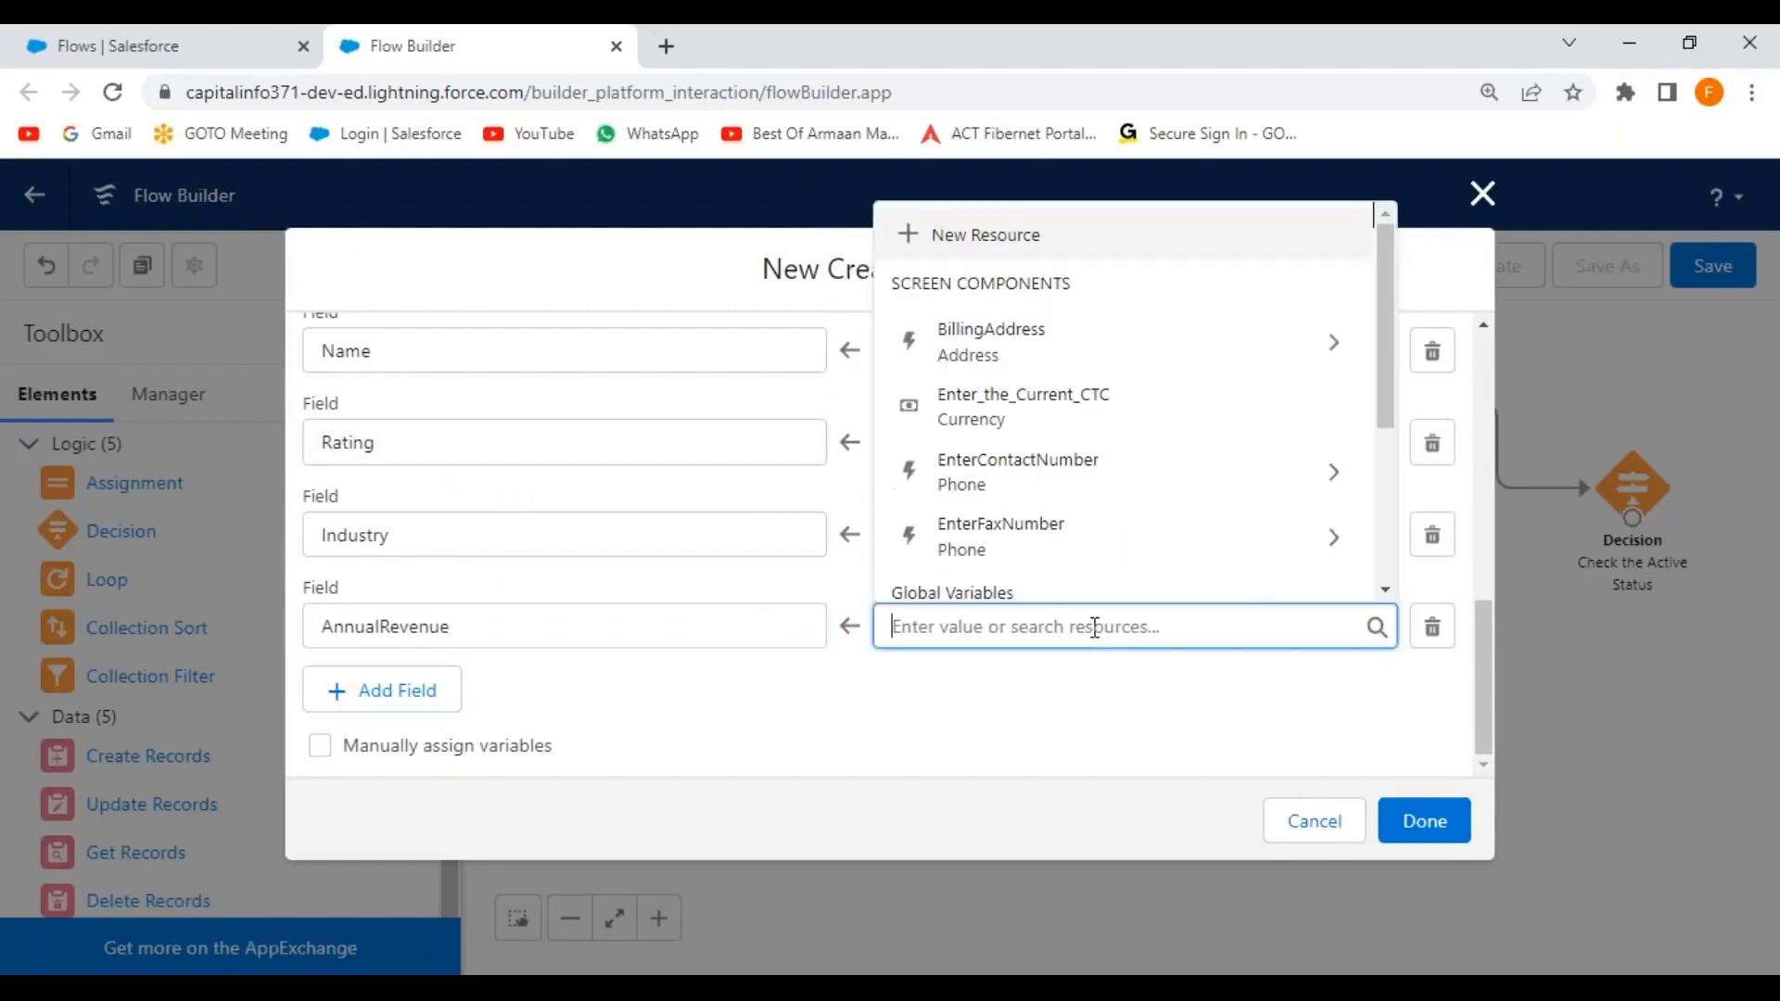
drag(1384, 326, 1384, 334)
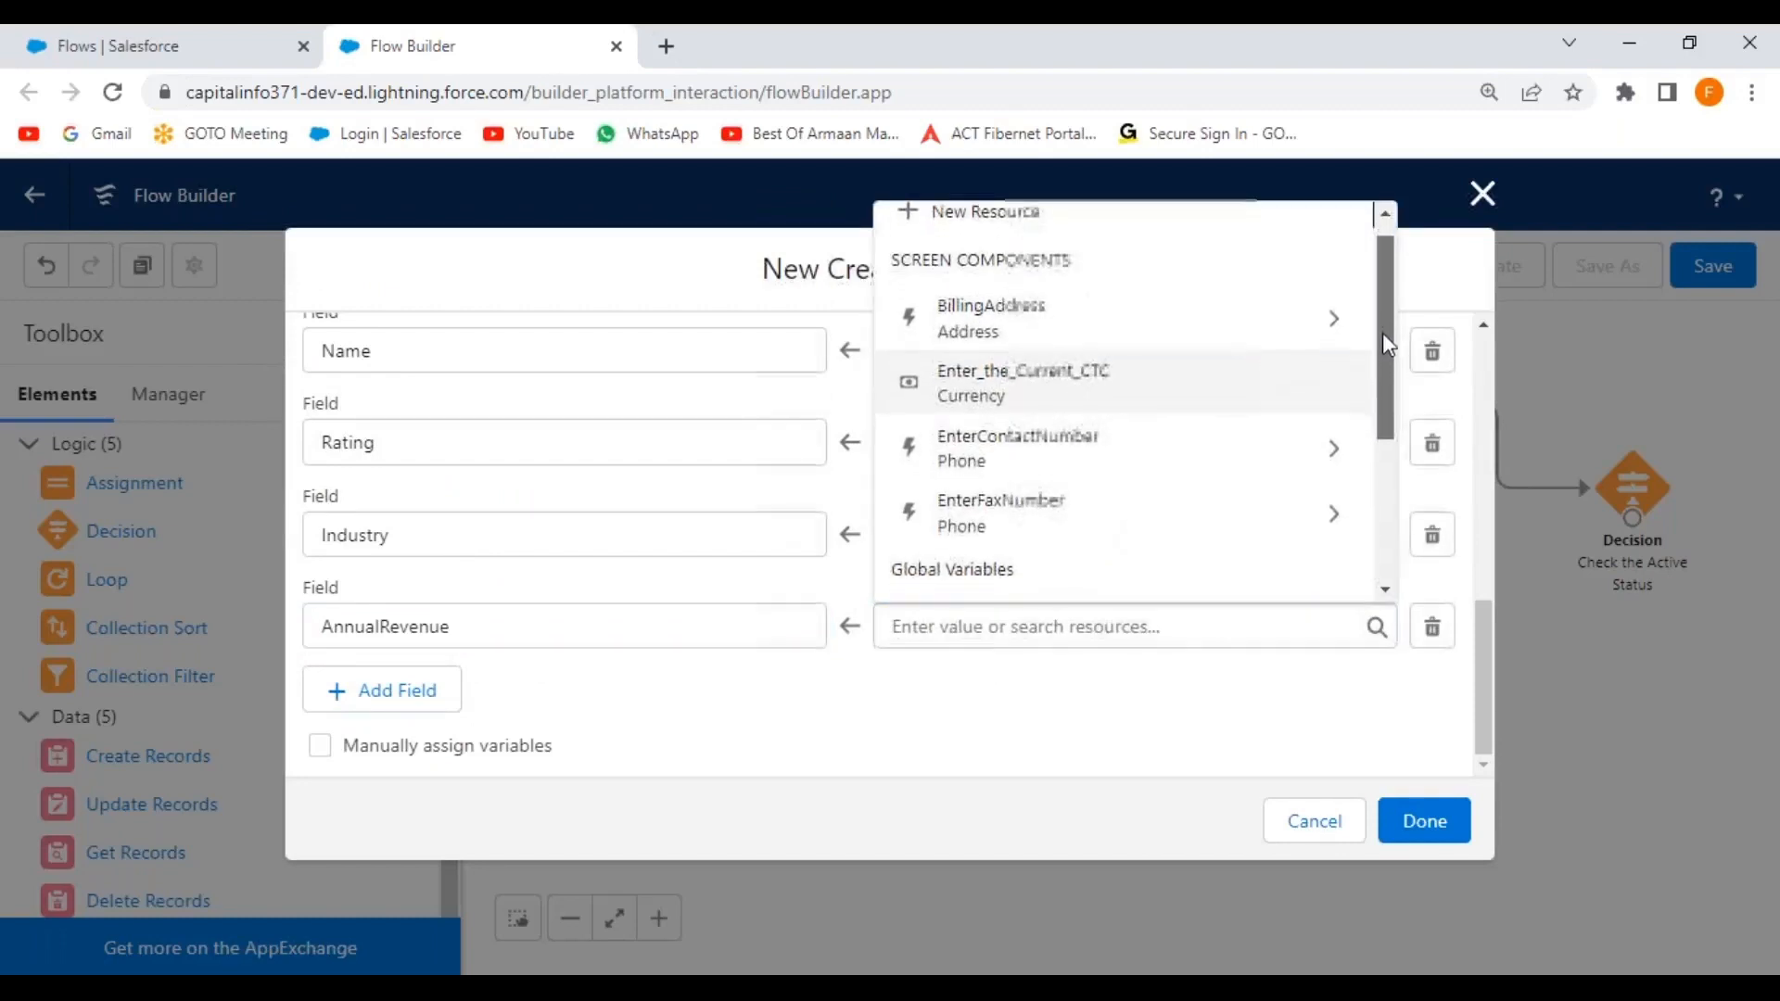
click(1016, 392)
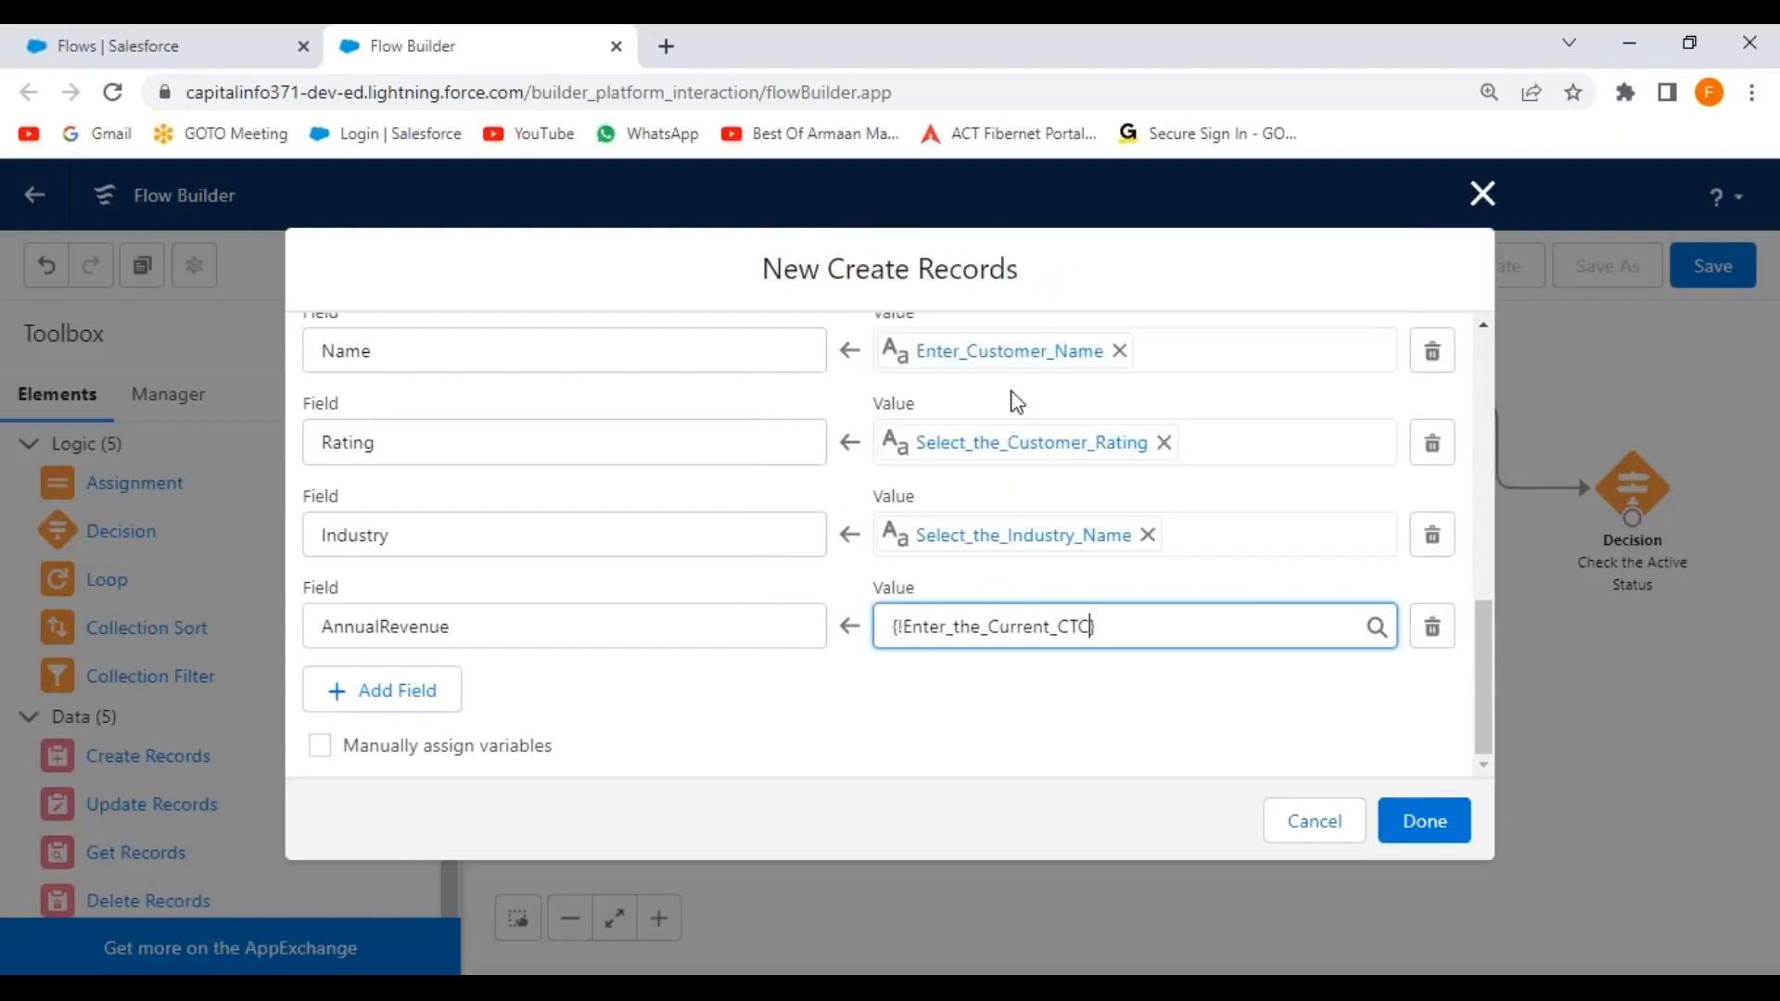
Add a Phone field row set to the EnterContactNumber value.
click(353, 703)
click(413, 718)
text(phon)
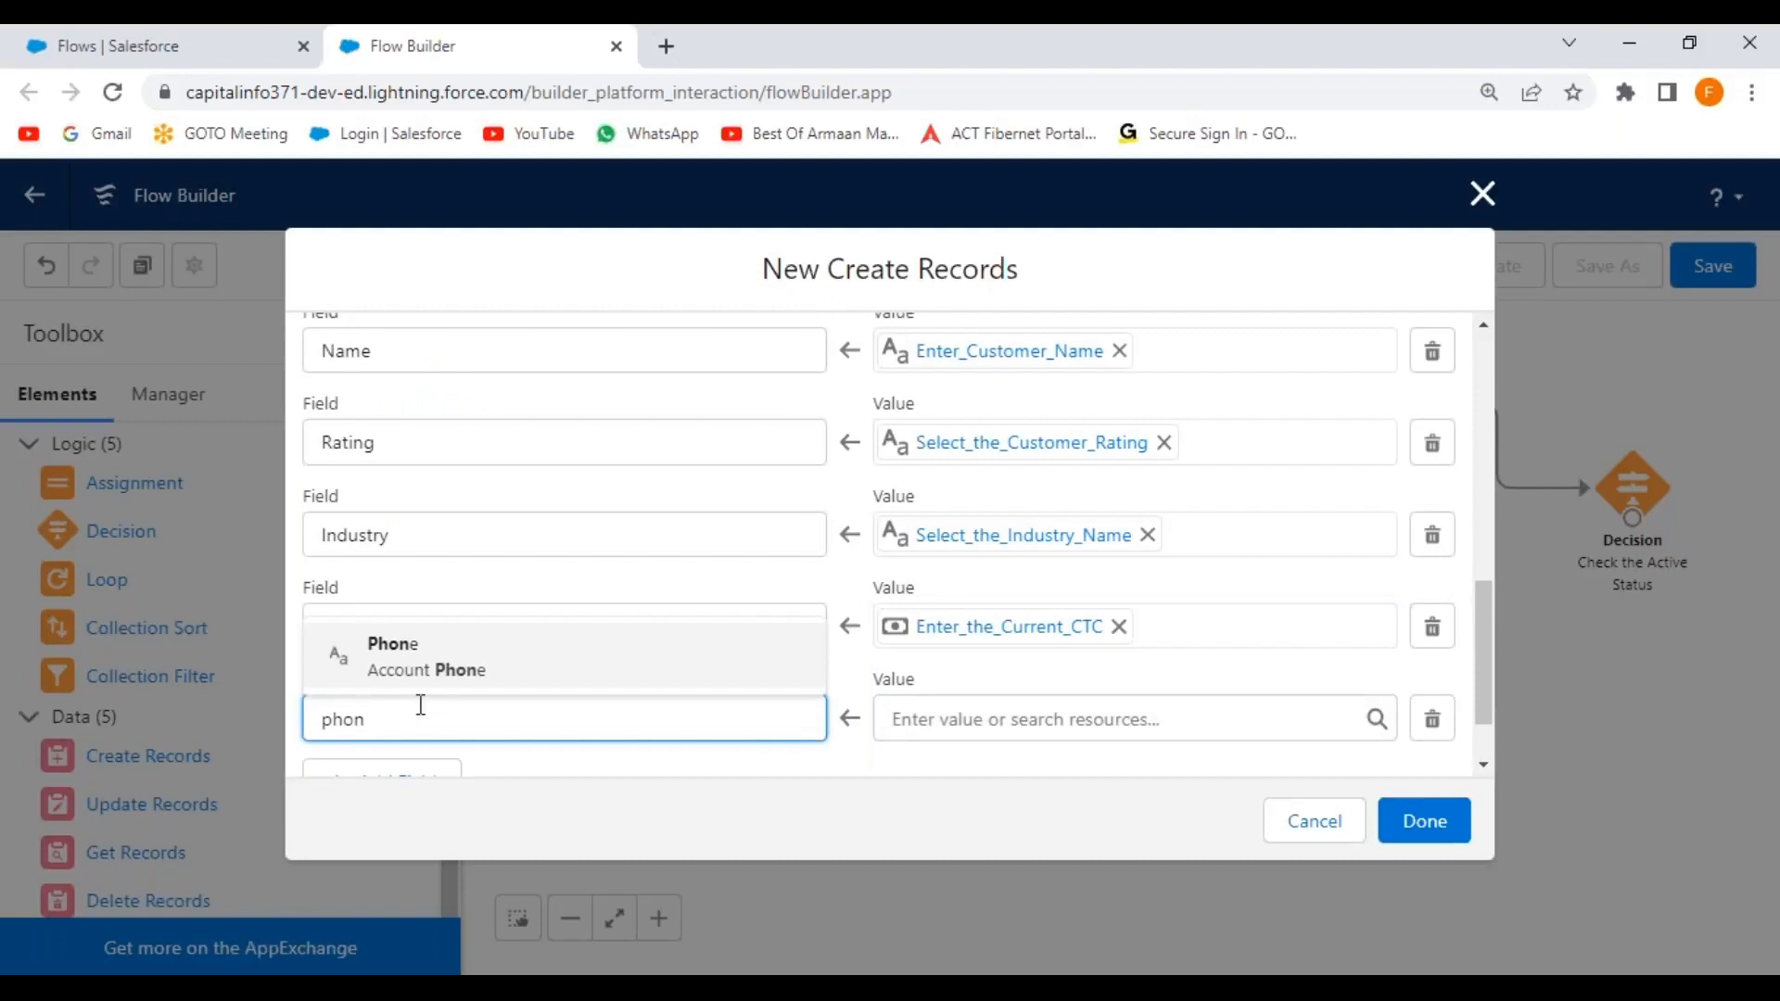
click(426, 660)
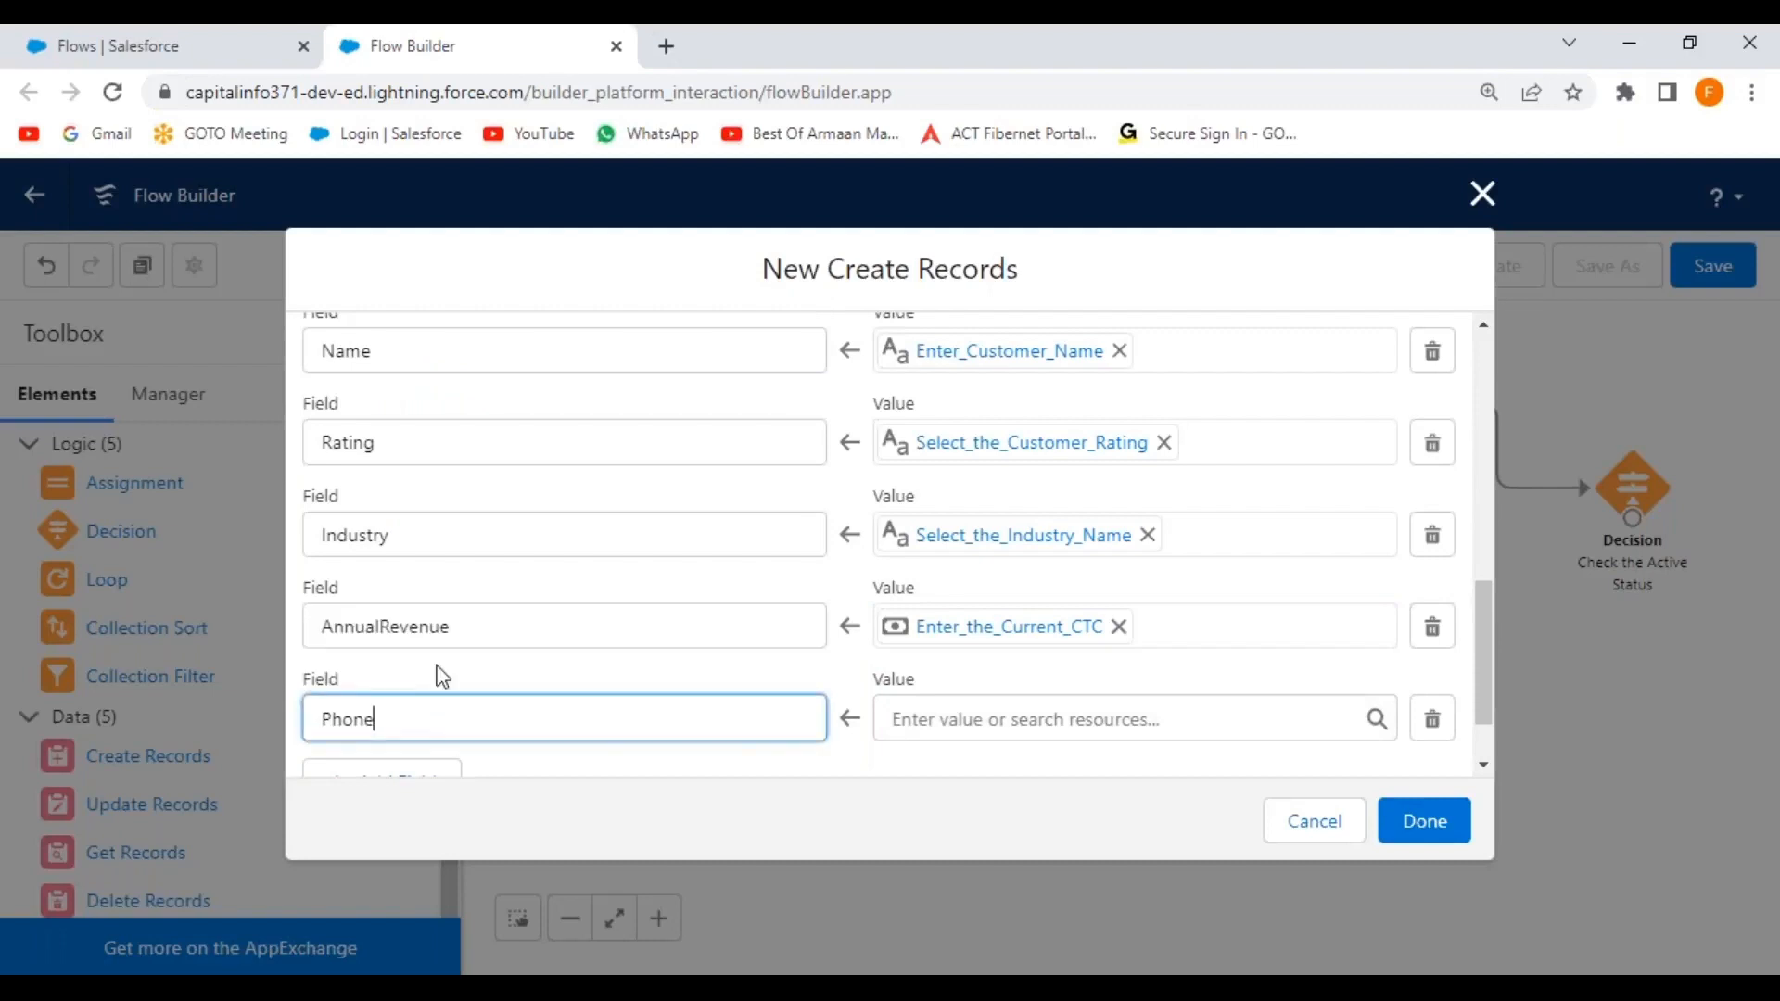
scroll(875, 704, down, 1)
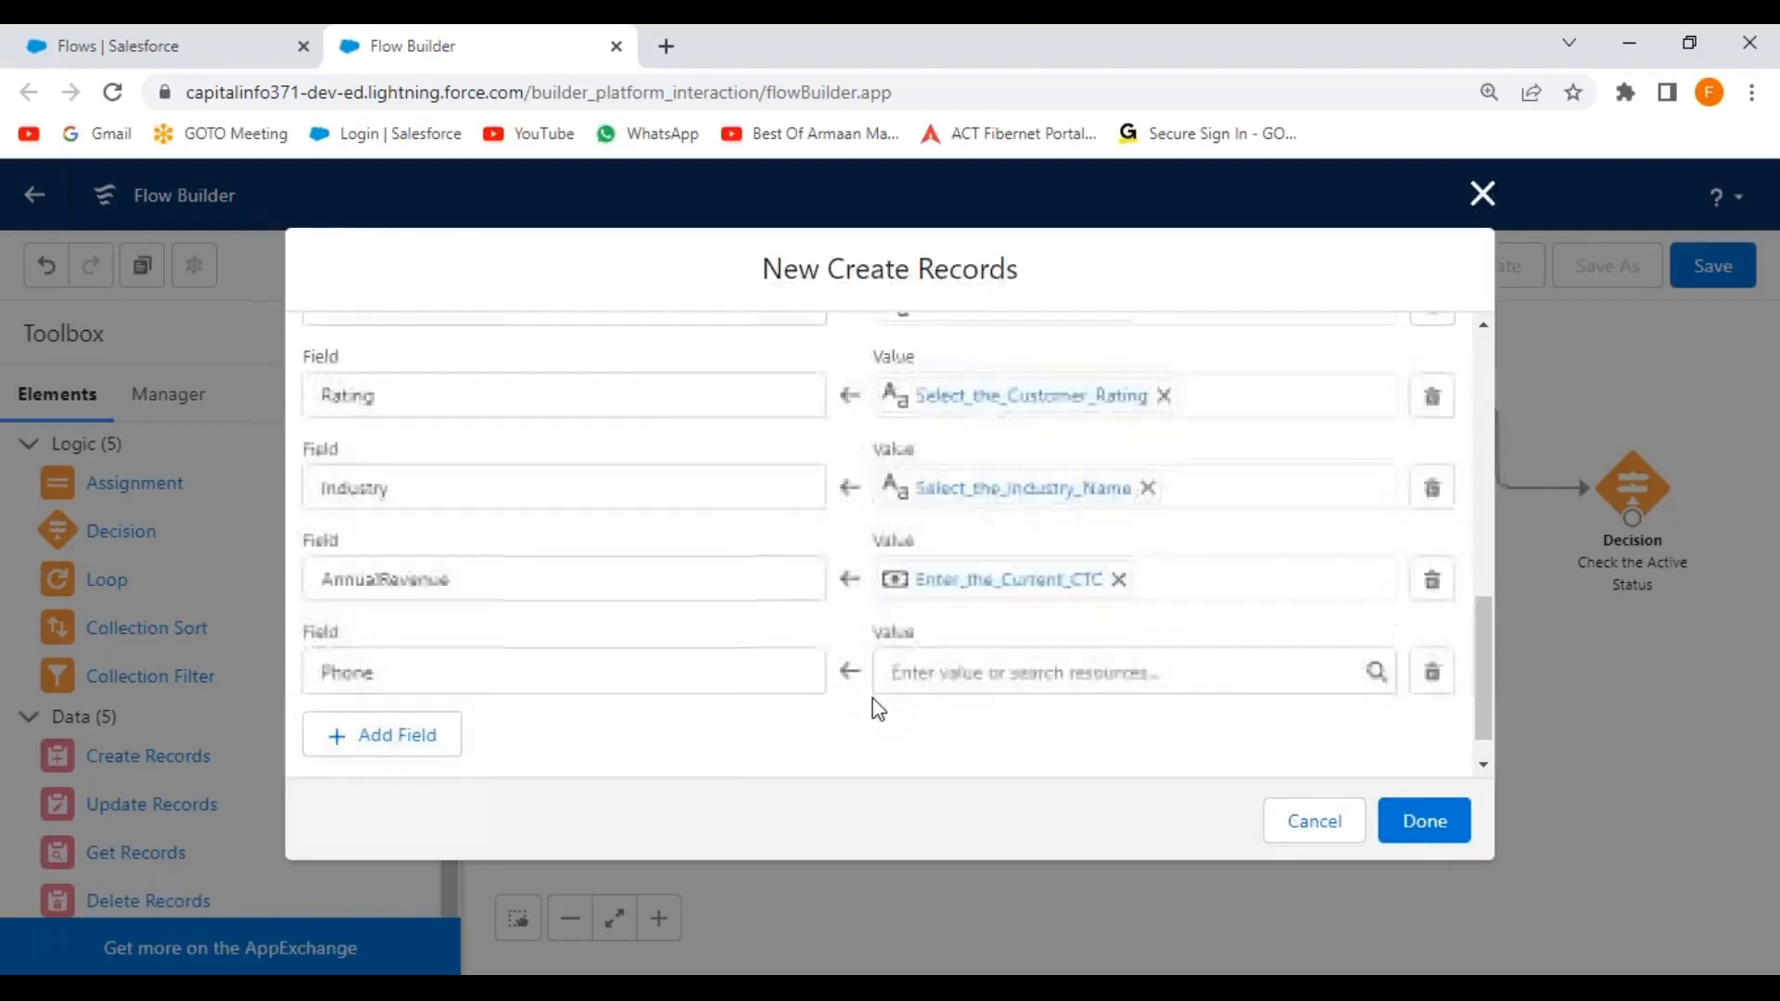
click(979, 634)
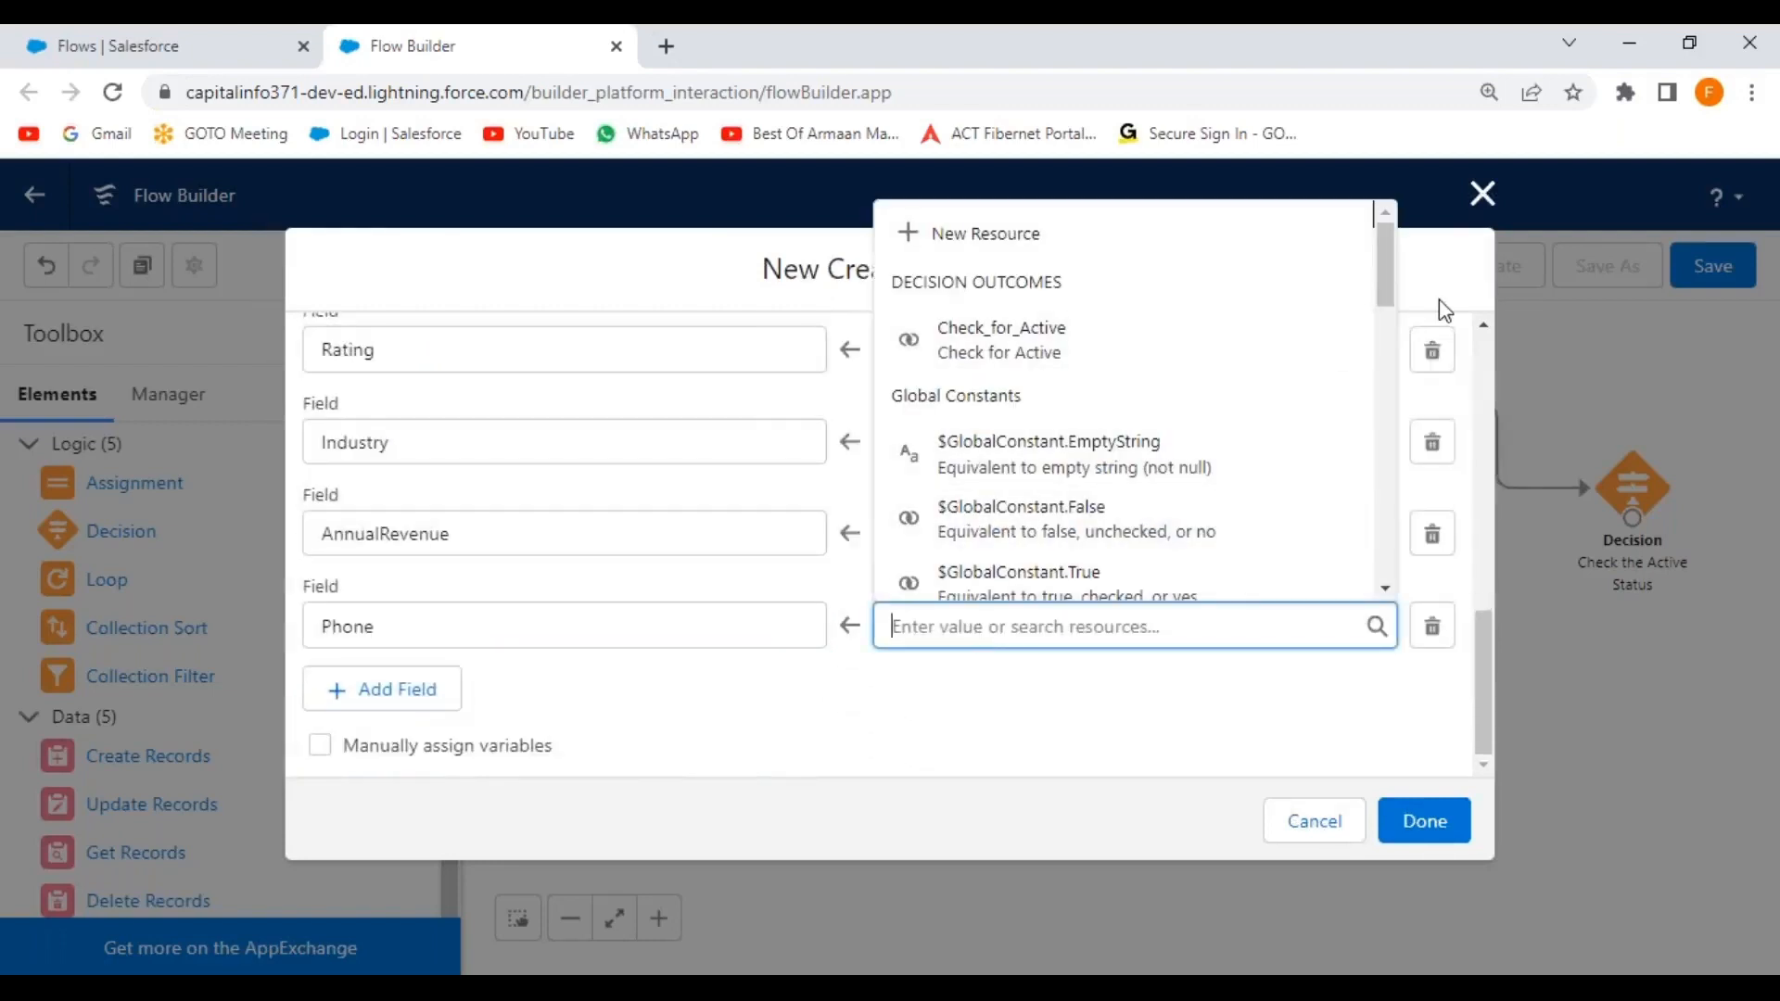
drag(1386, 275, 1362, 428)
click(1345, 428)
text(.)
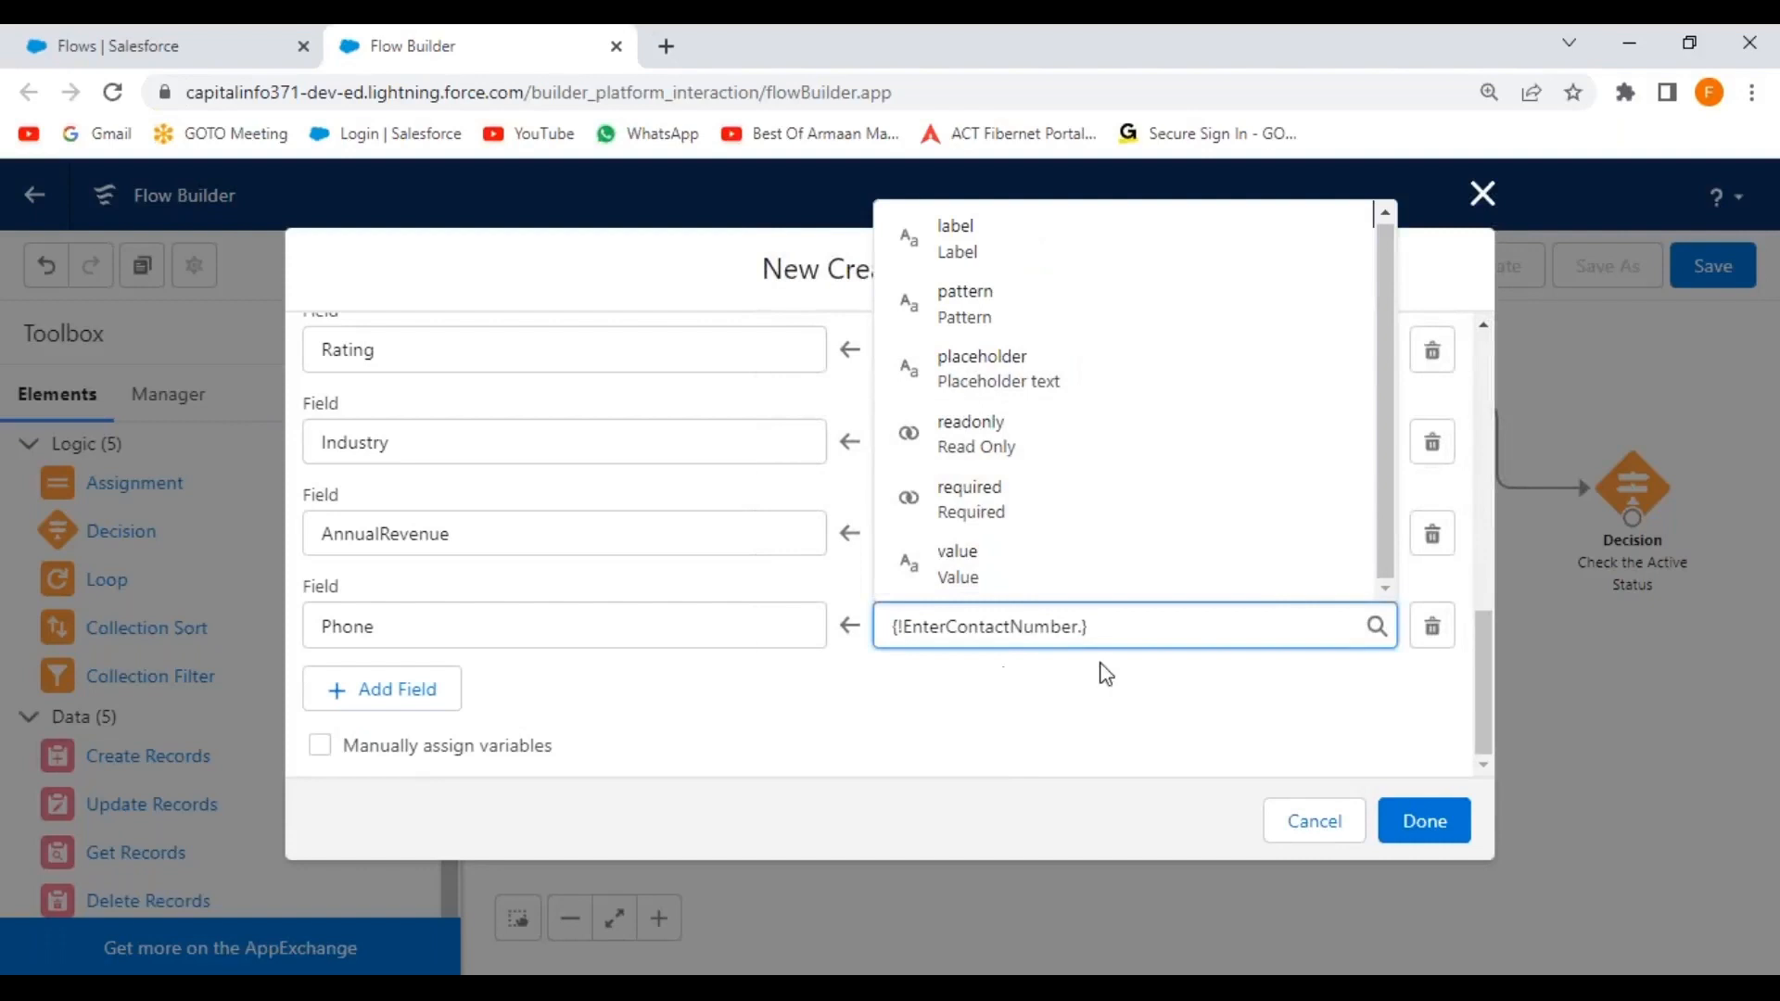
text(value)
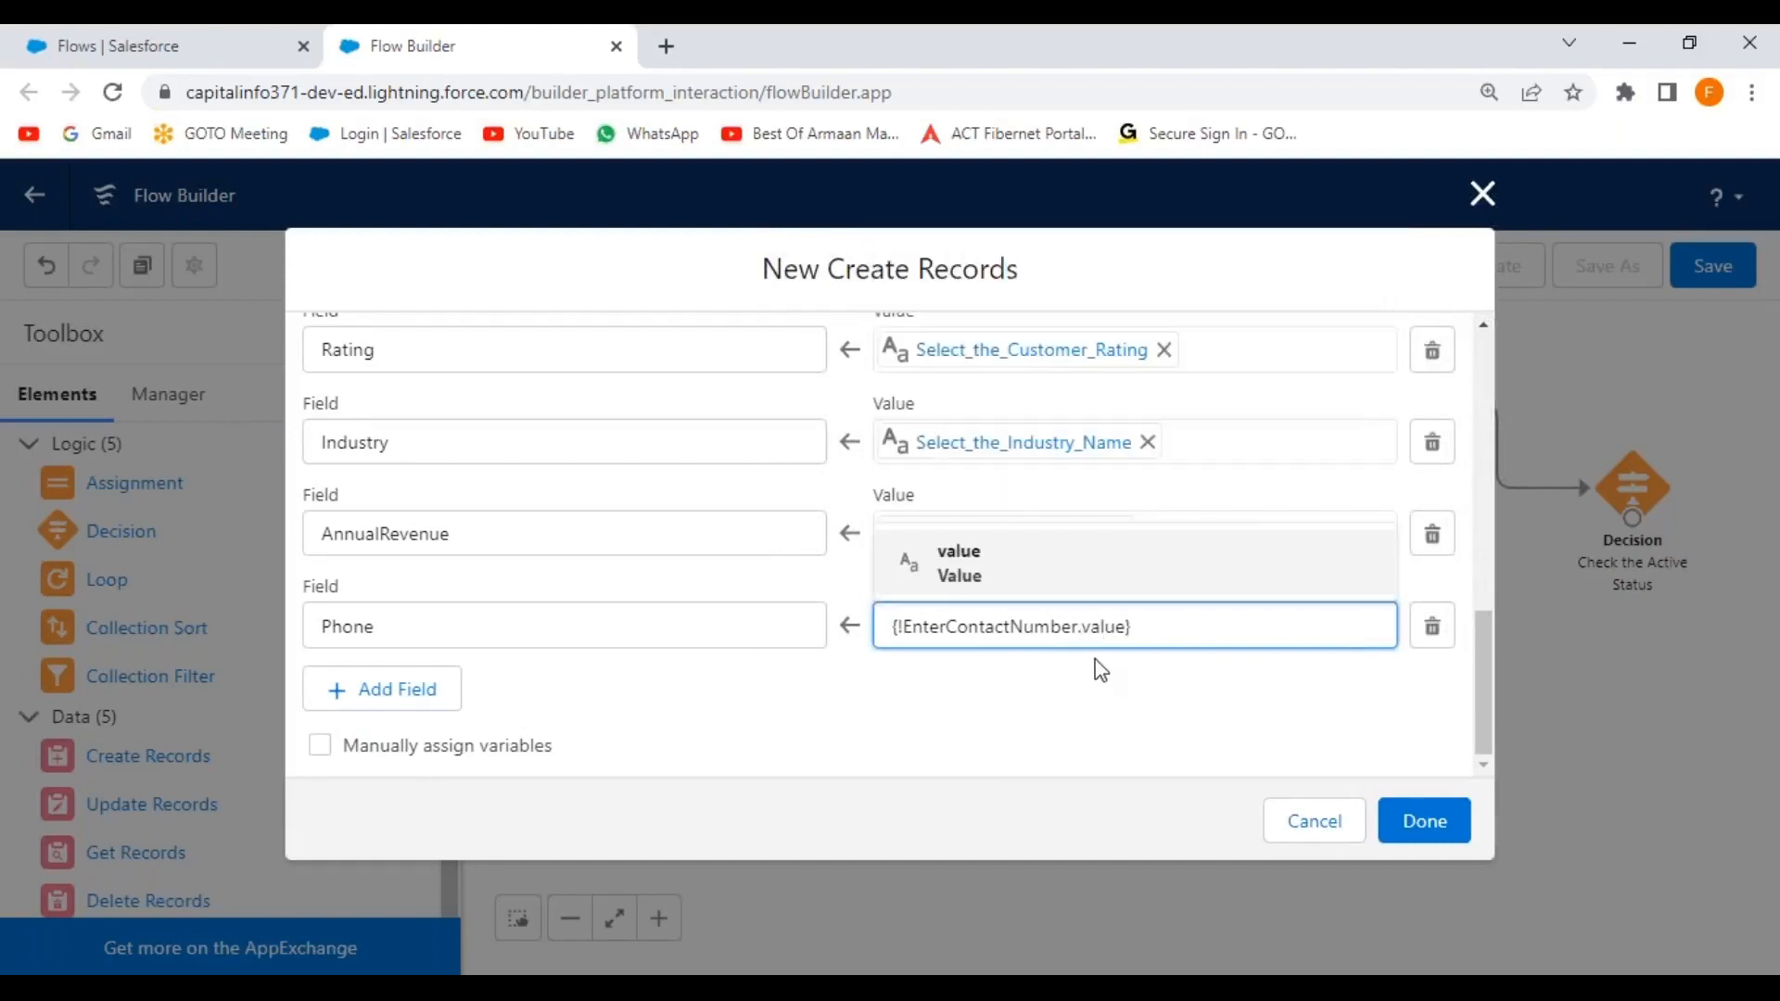
click(985, 577)
click(798, 724)
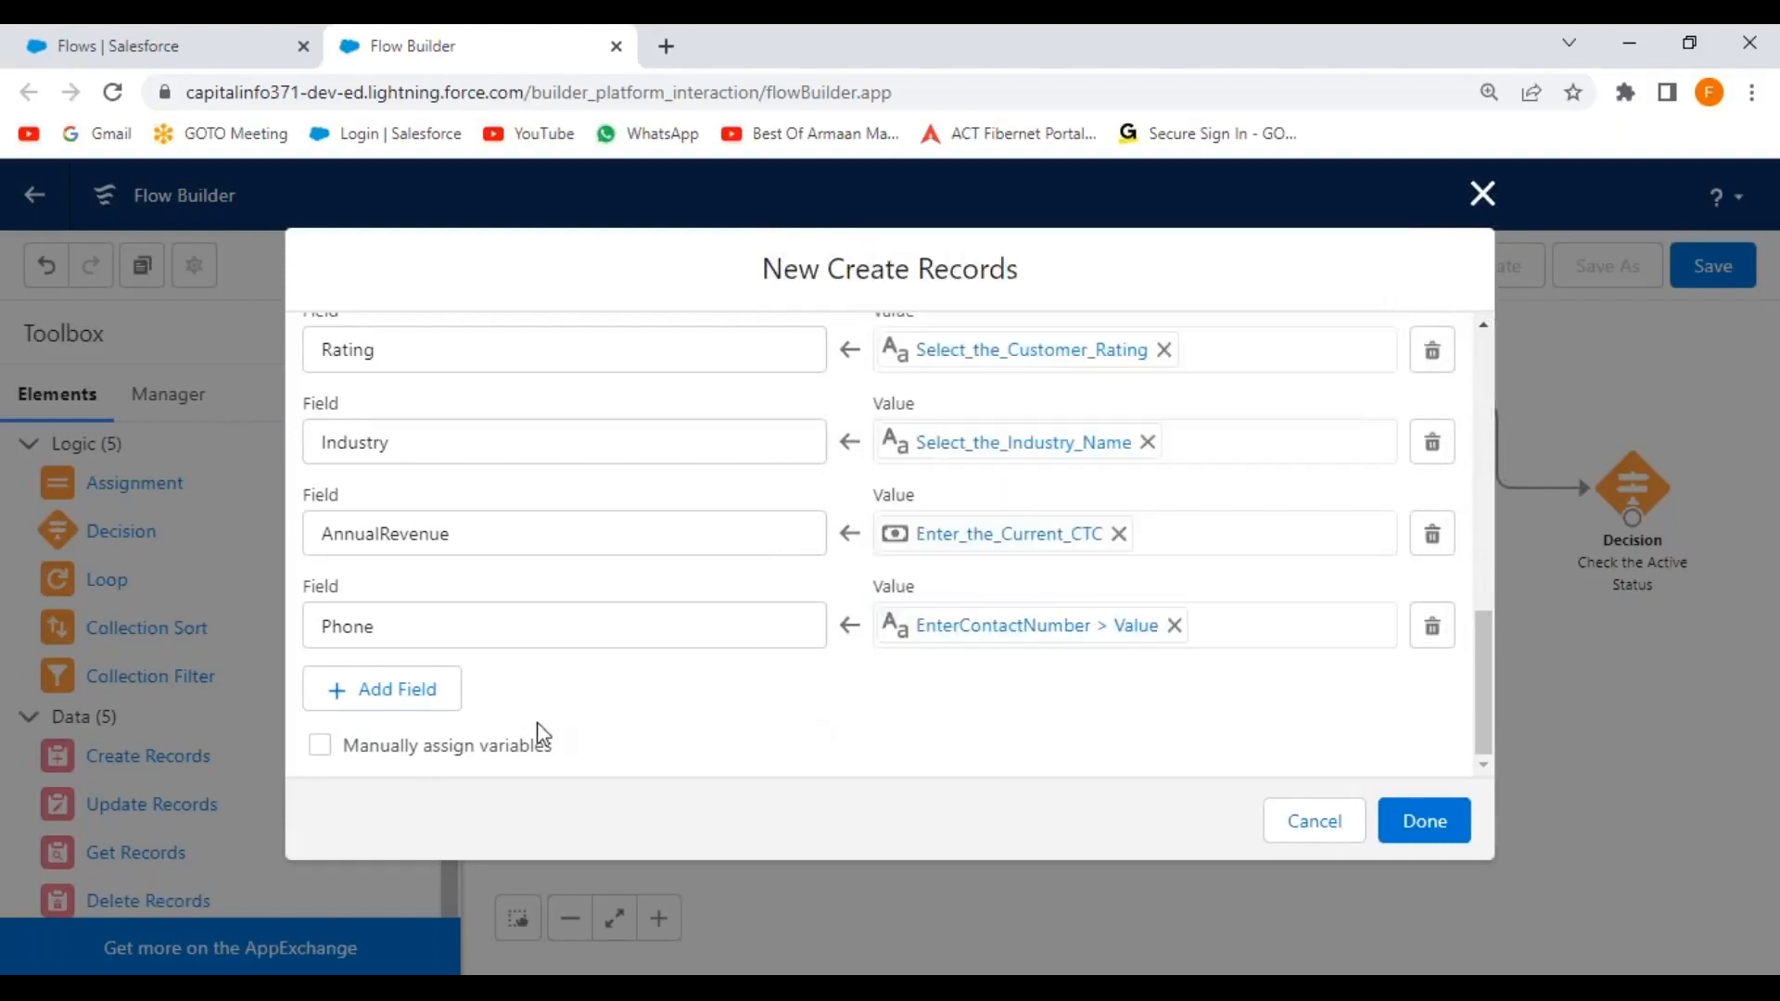
Add a Fax field row set to the EnterFaxNumber value.
click(451, 706)
click(455, 737)
text(fa)
key(Return)
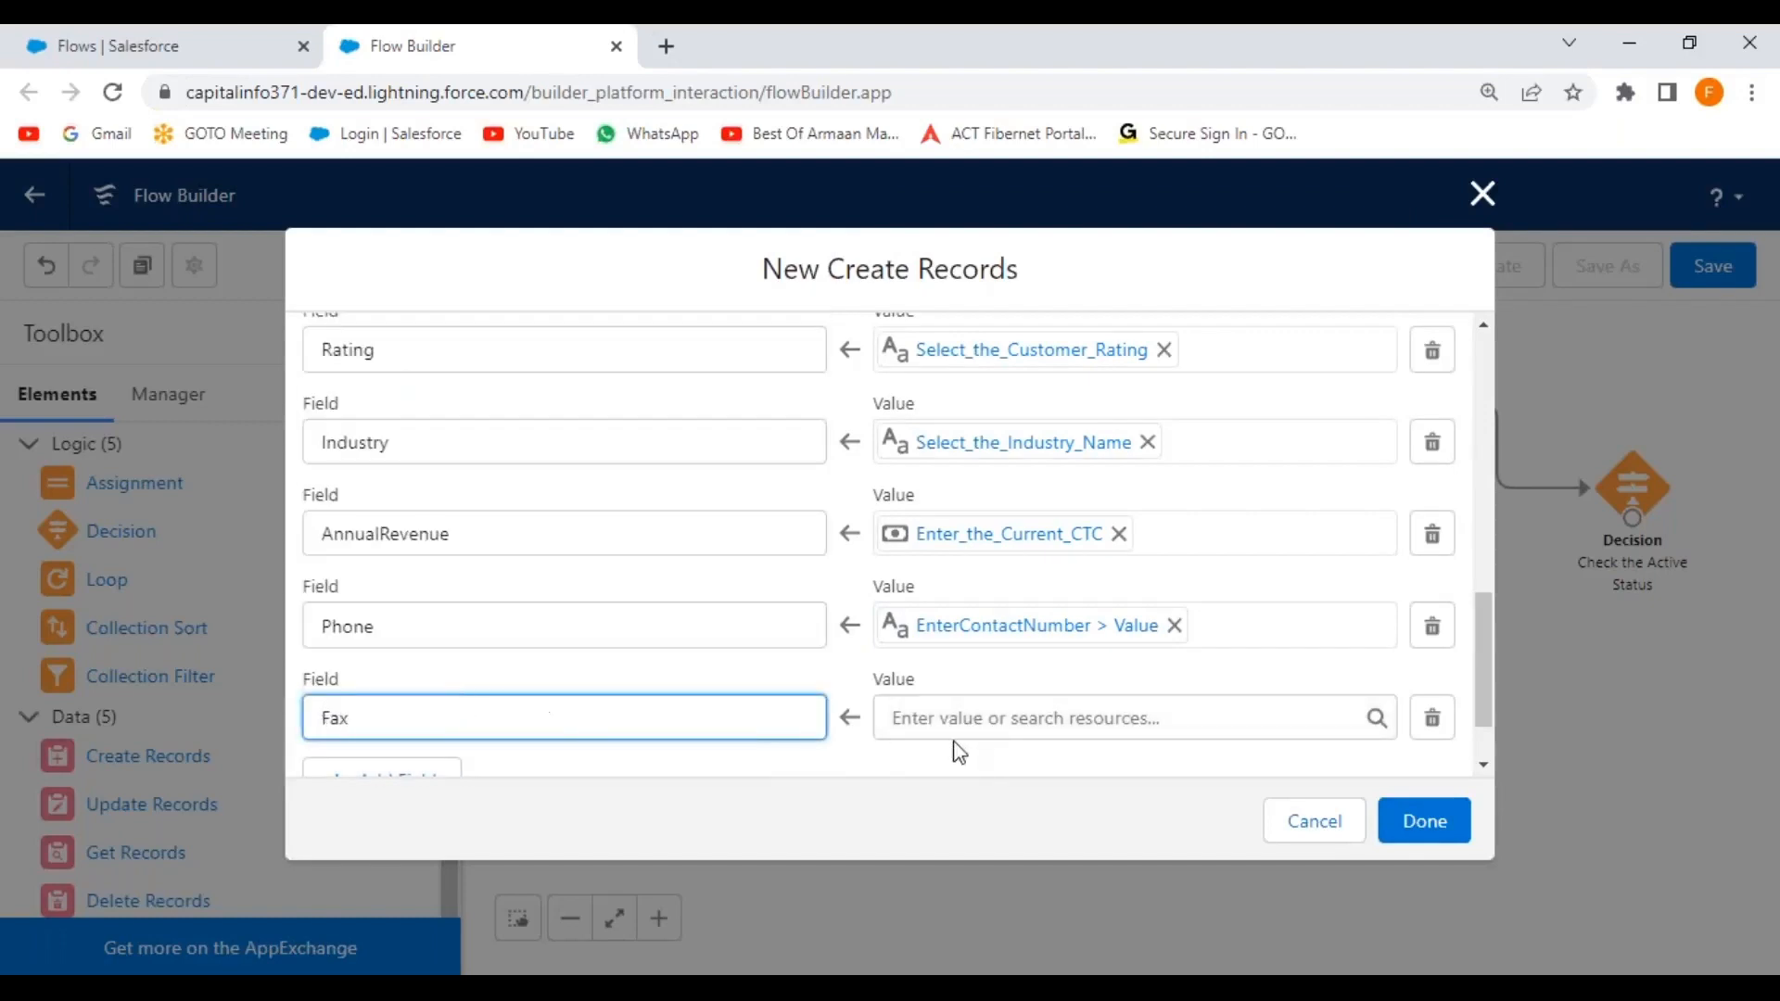
scroll(960, 753, down, 1)
click(975, 626)
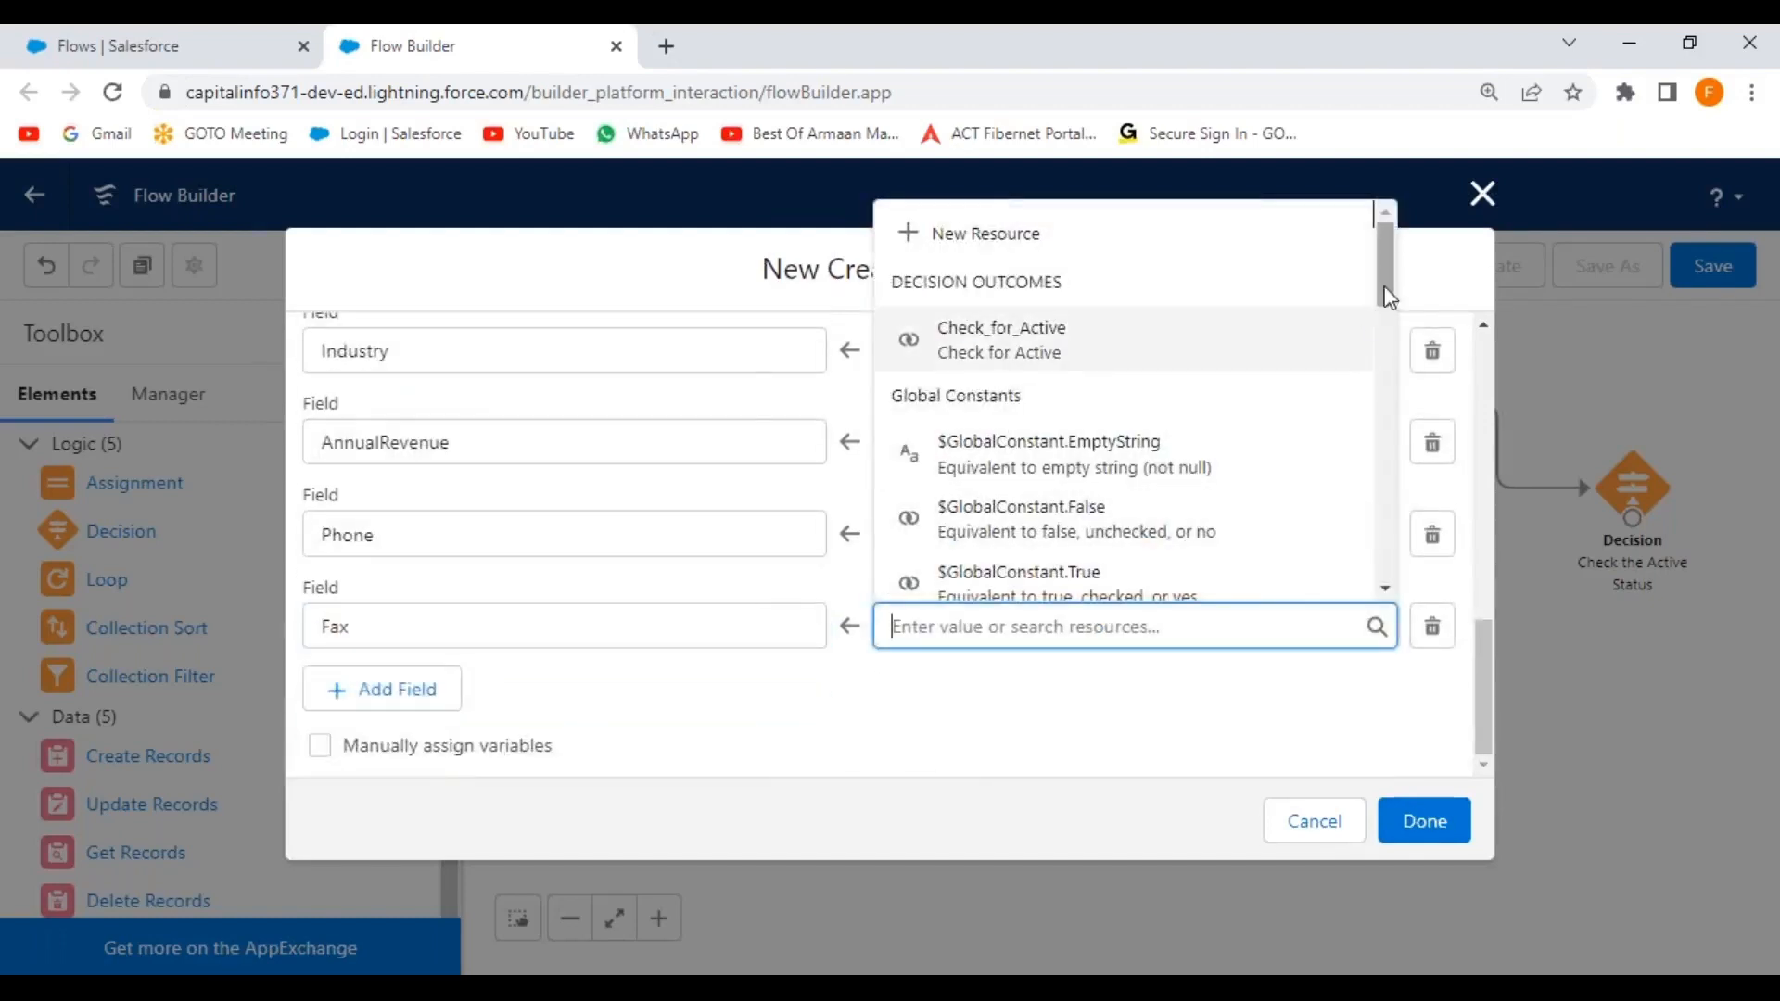
drag(1394, 269, 1366, 459)
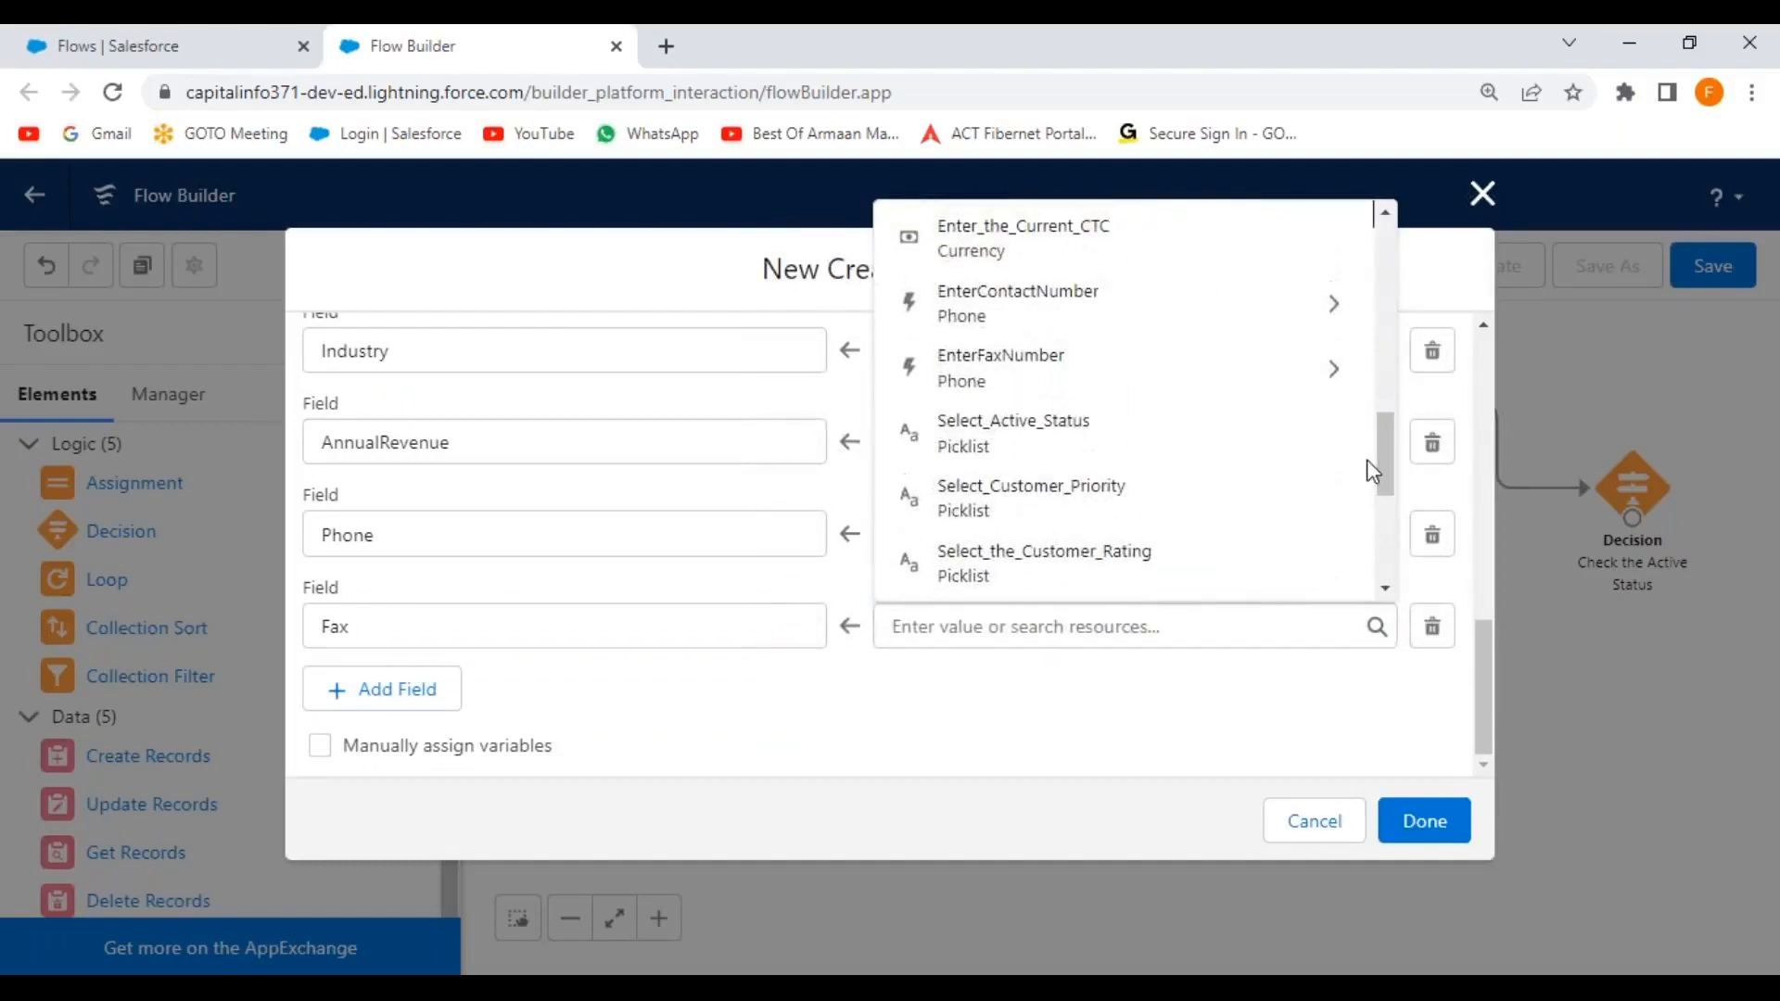
click(1026, 381)
text(va)
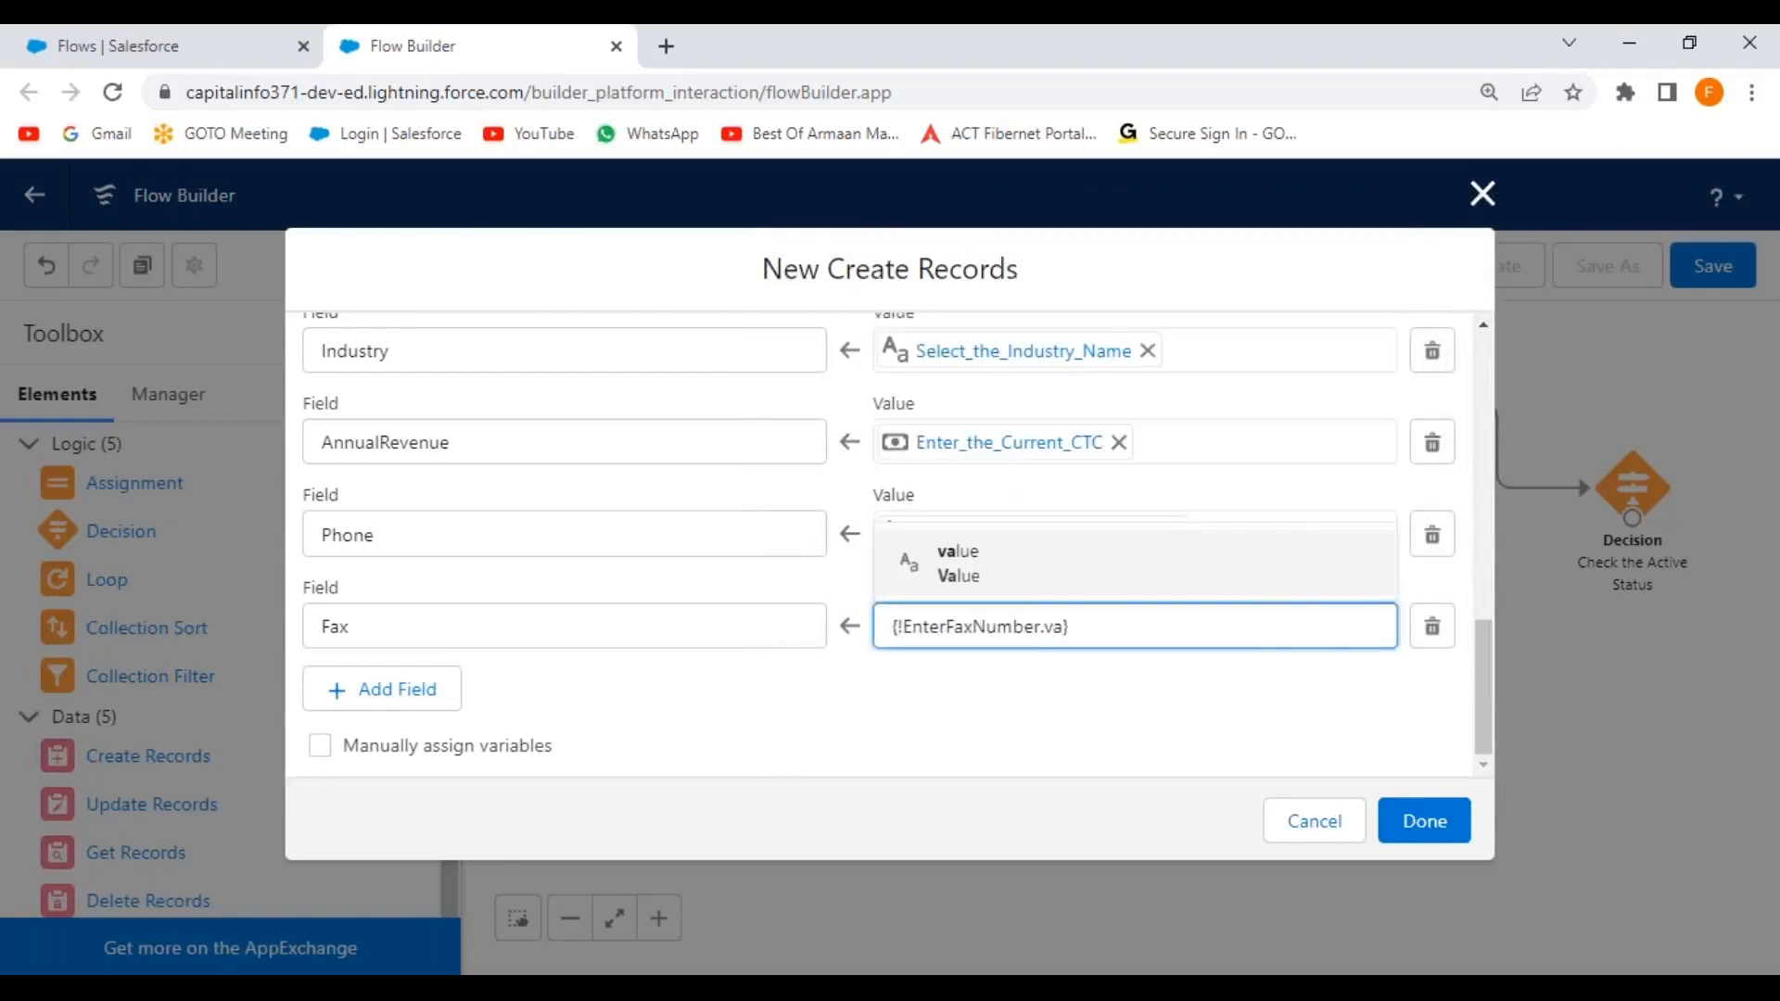
text(lue)
click(872, 758)
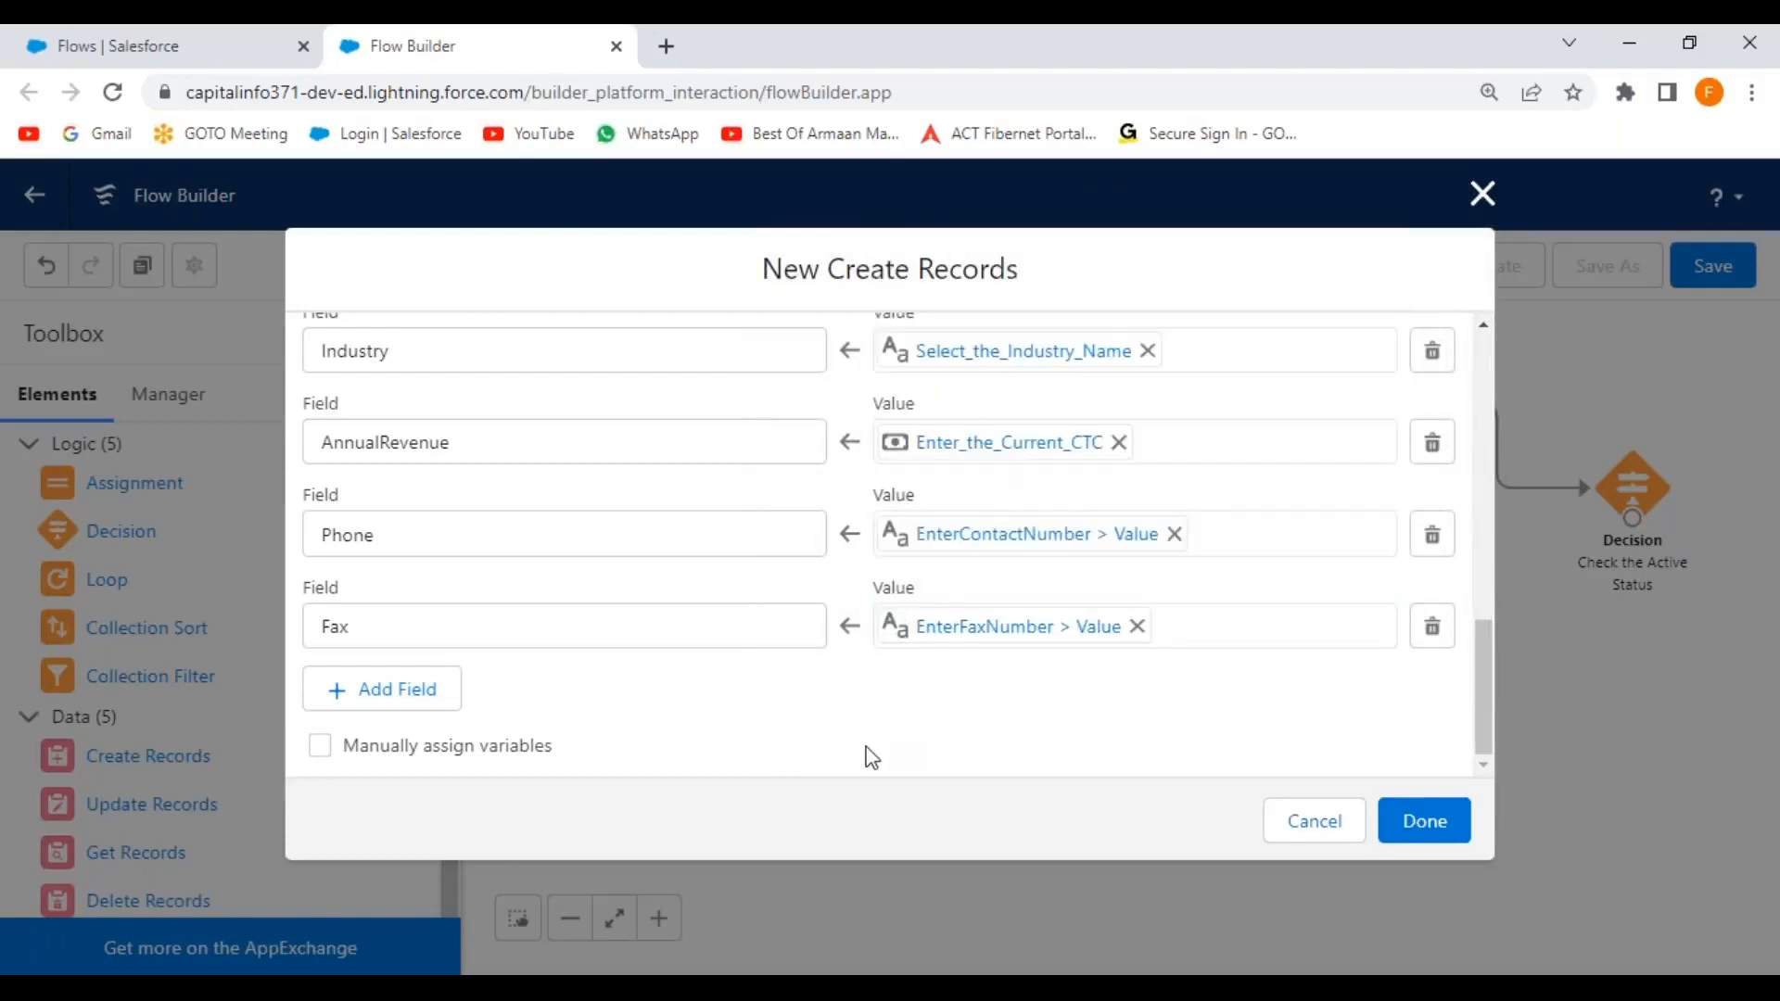
Add a BillingStreet field row set to the street part of BillingAddress.
click(418, 702)
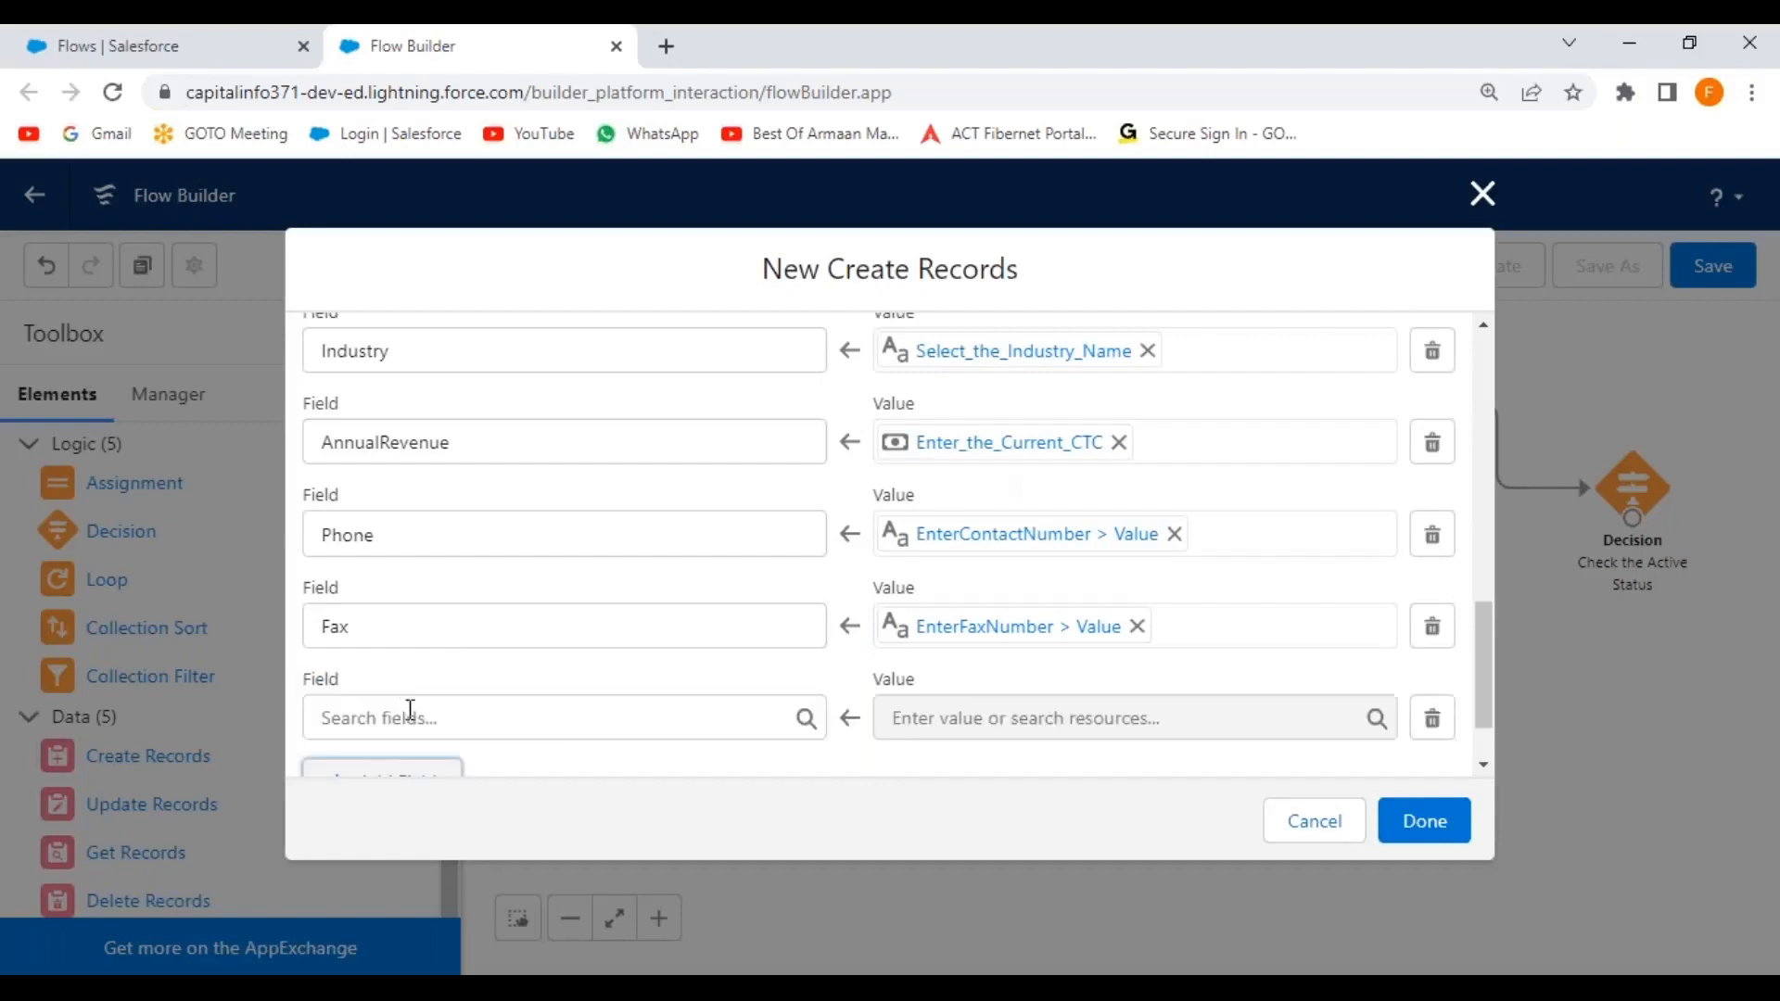
scroll(582, 680, down, 1)
click(505, 630)
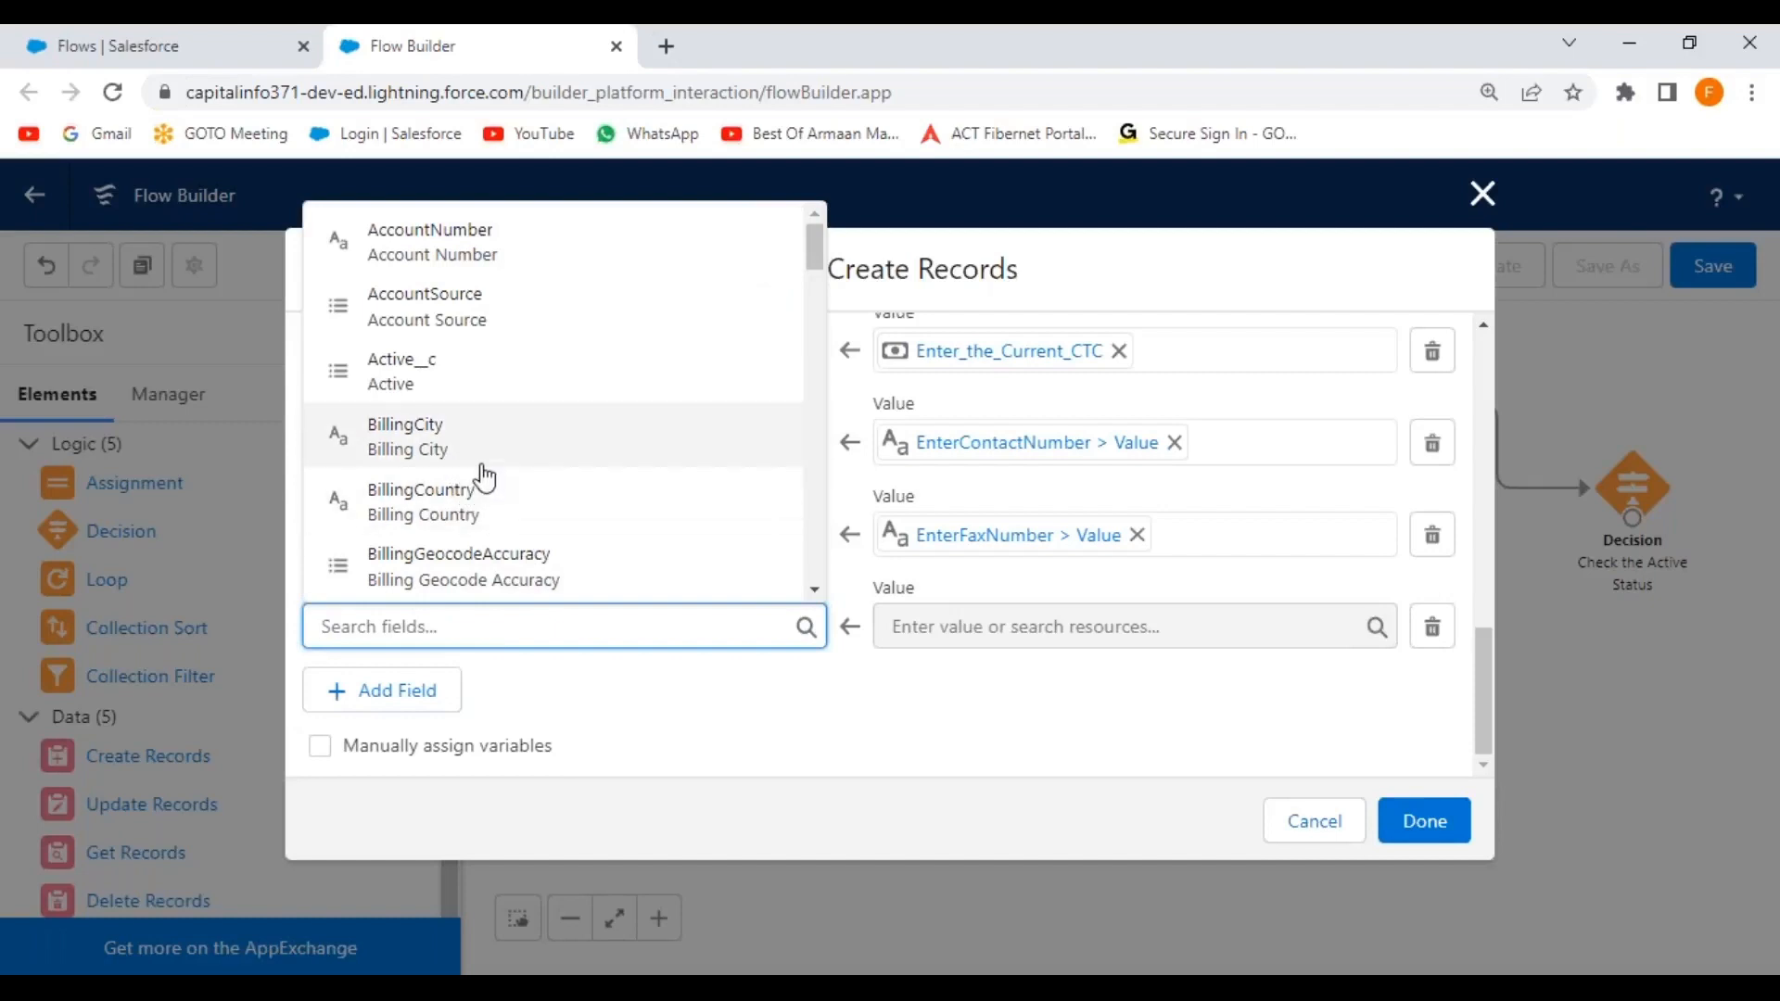
text(billing st)
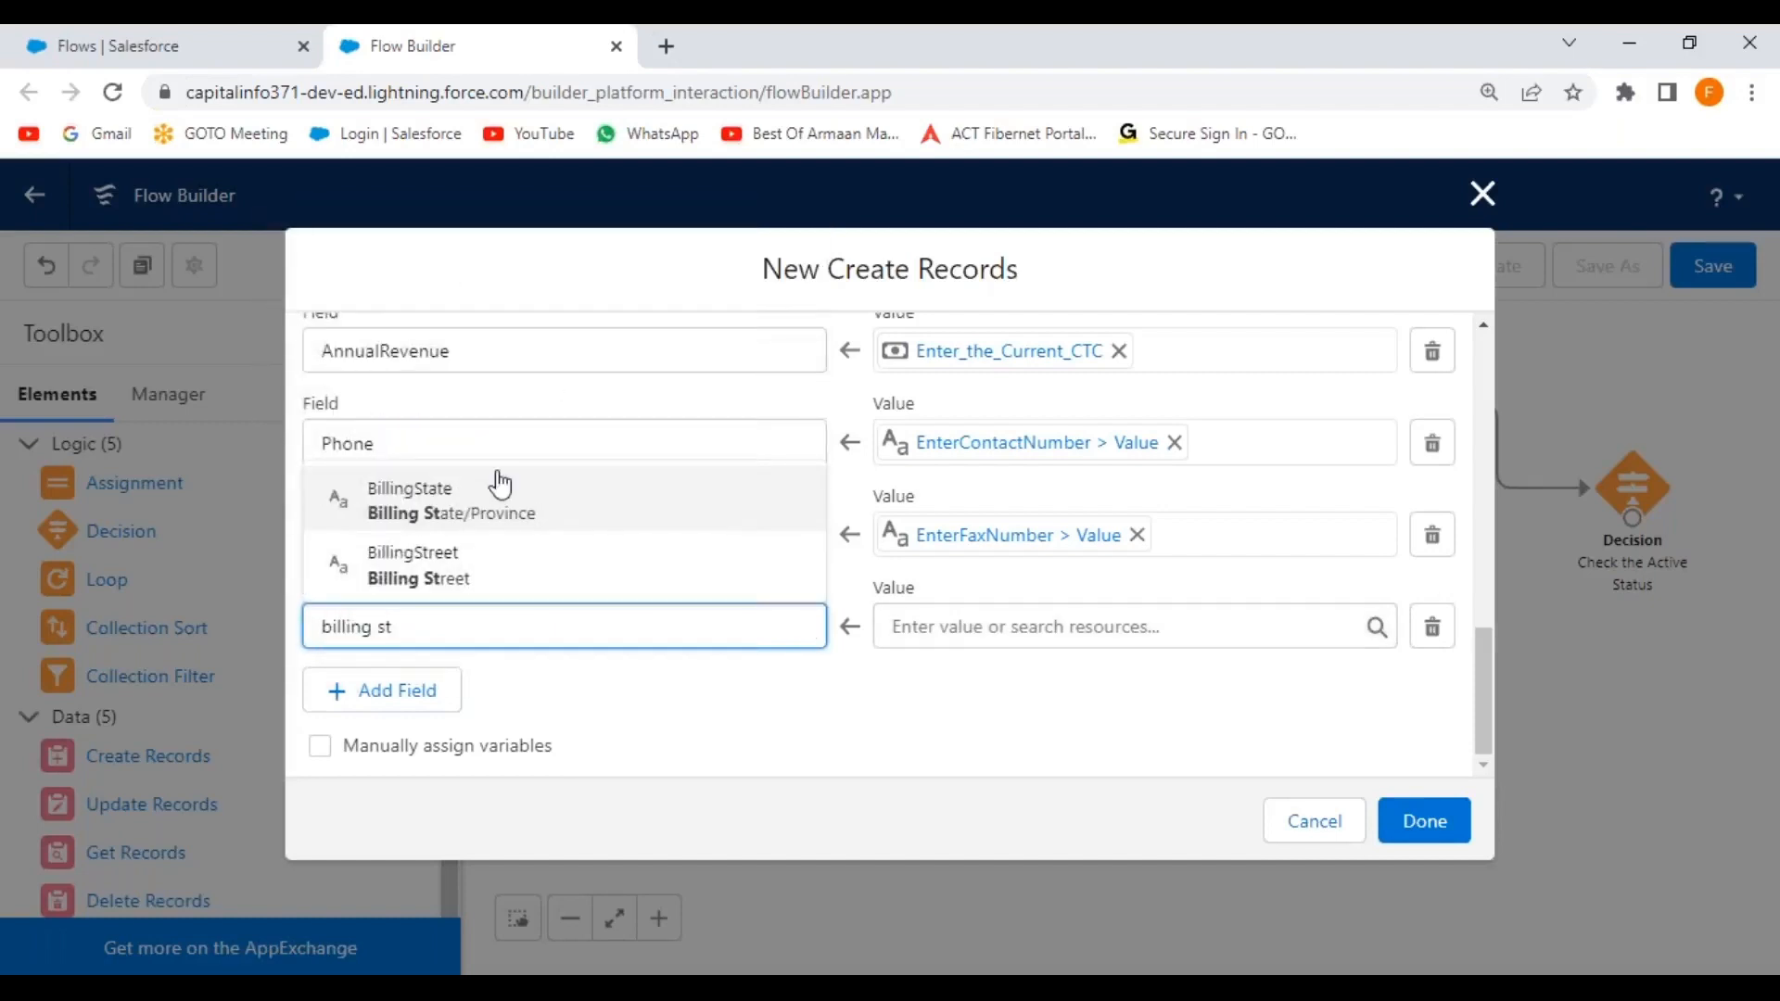
click(478, 573)
click(1233, 630)
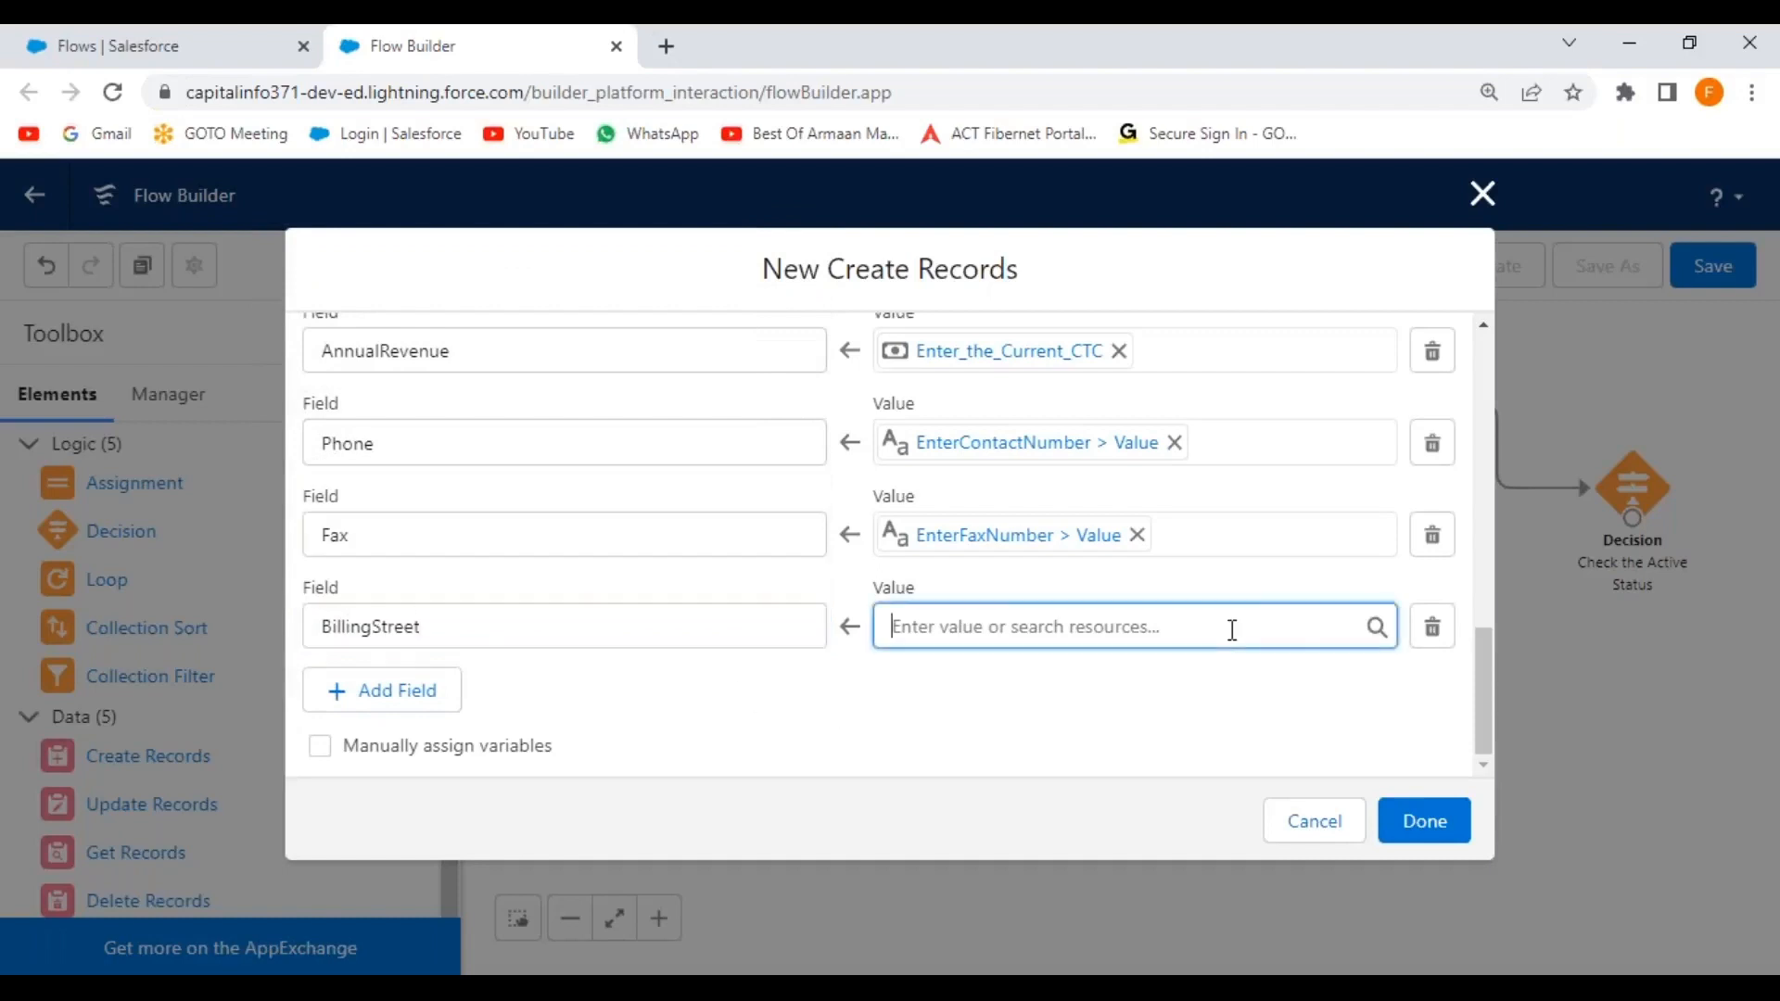
drag(1390, 272, 1378, 409)
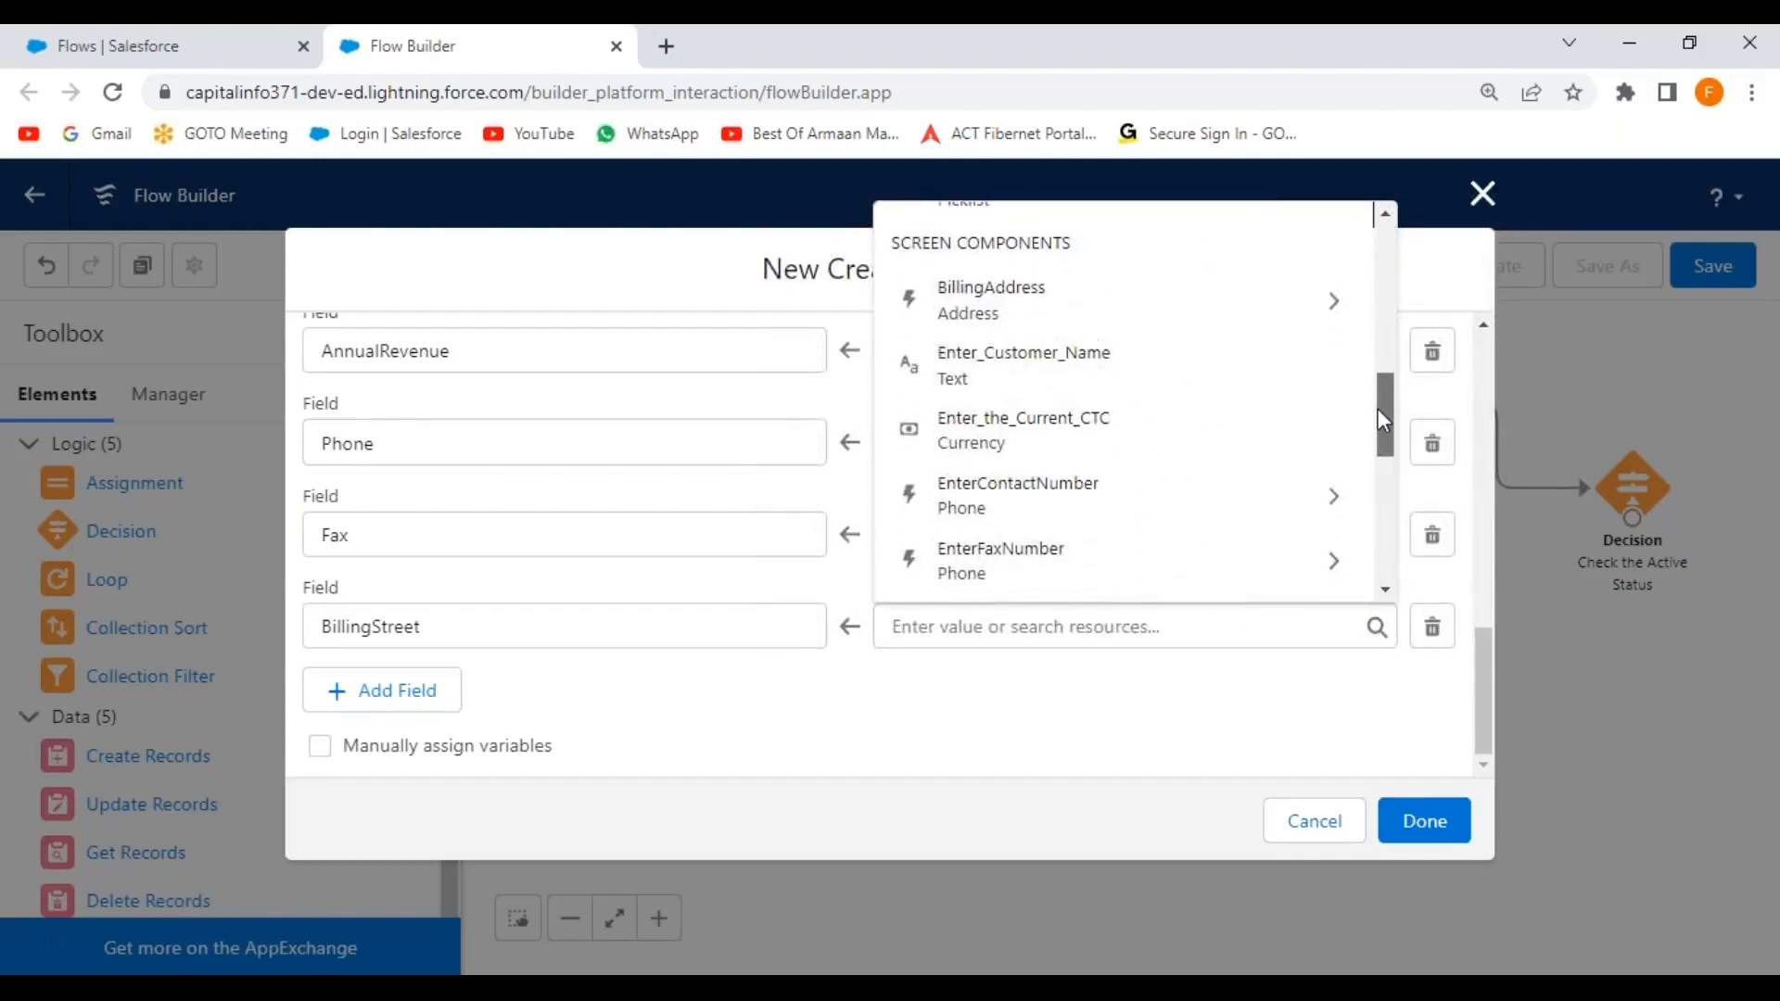
click(1335, 301)
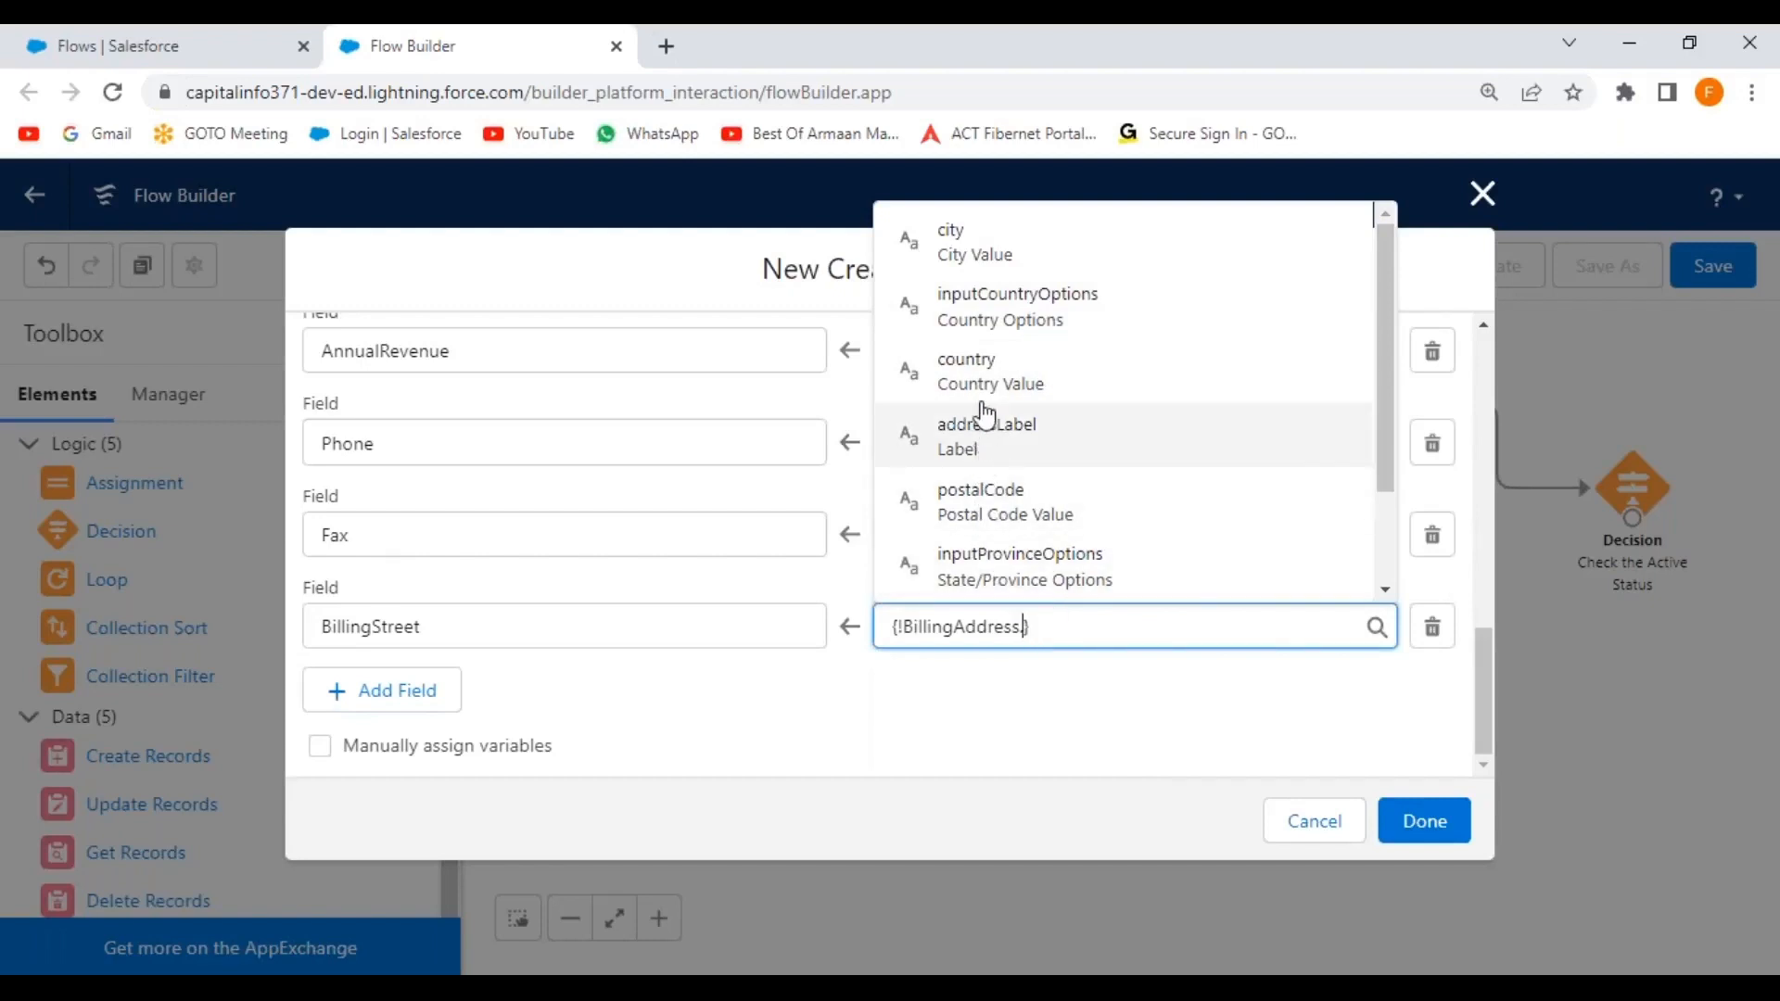
scroll(1391, 371, down, 3)
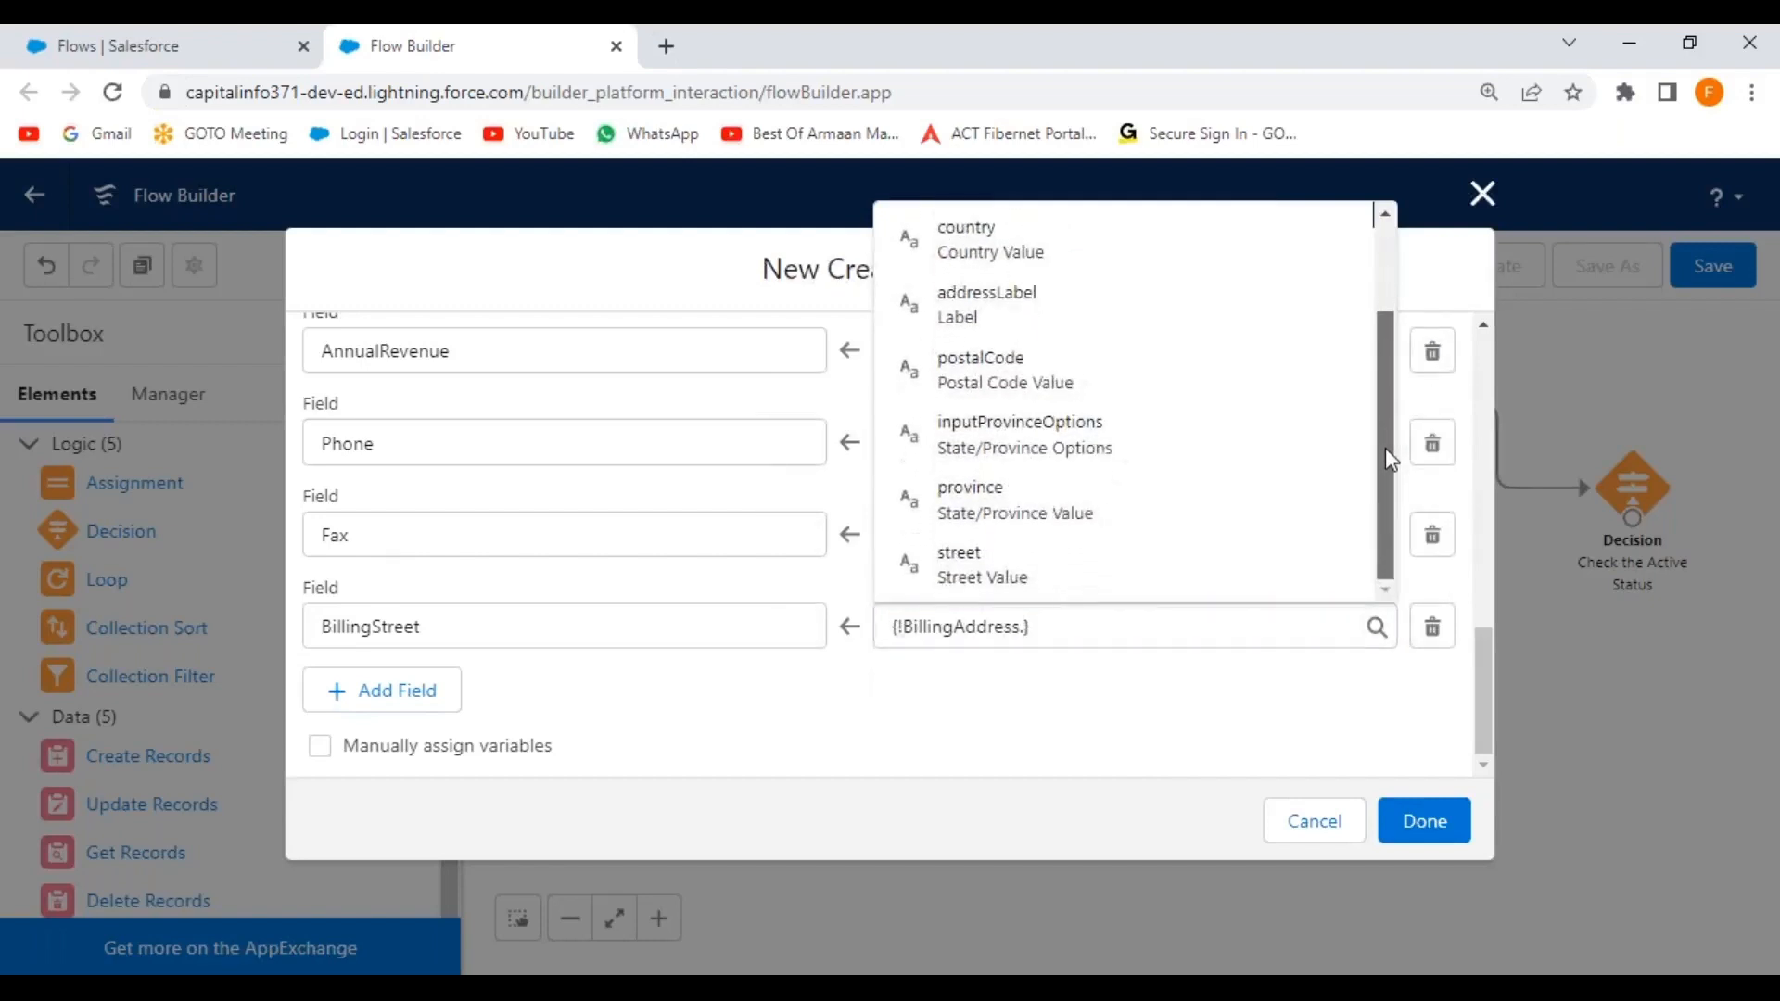
click(1048, 584)
click(791, 727)
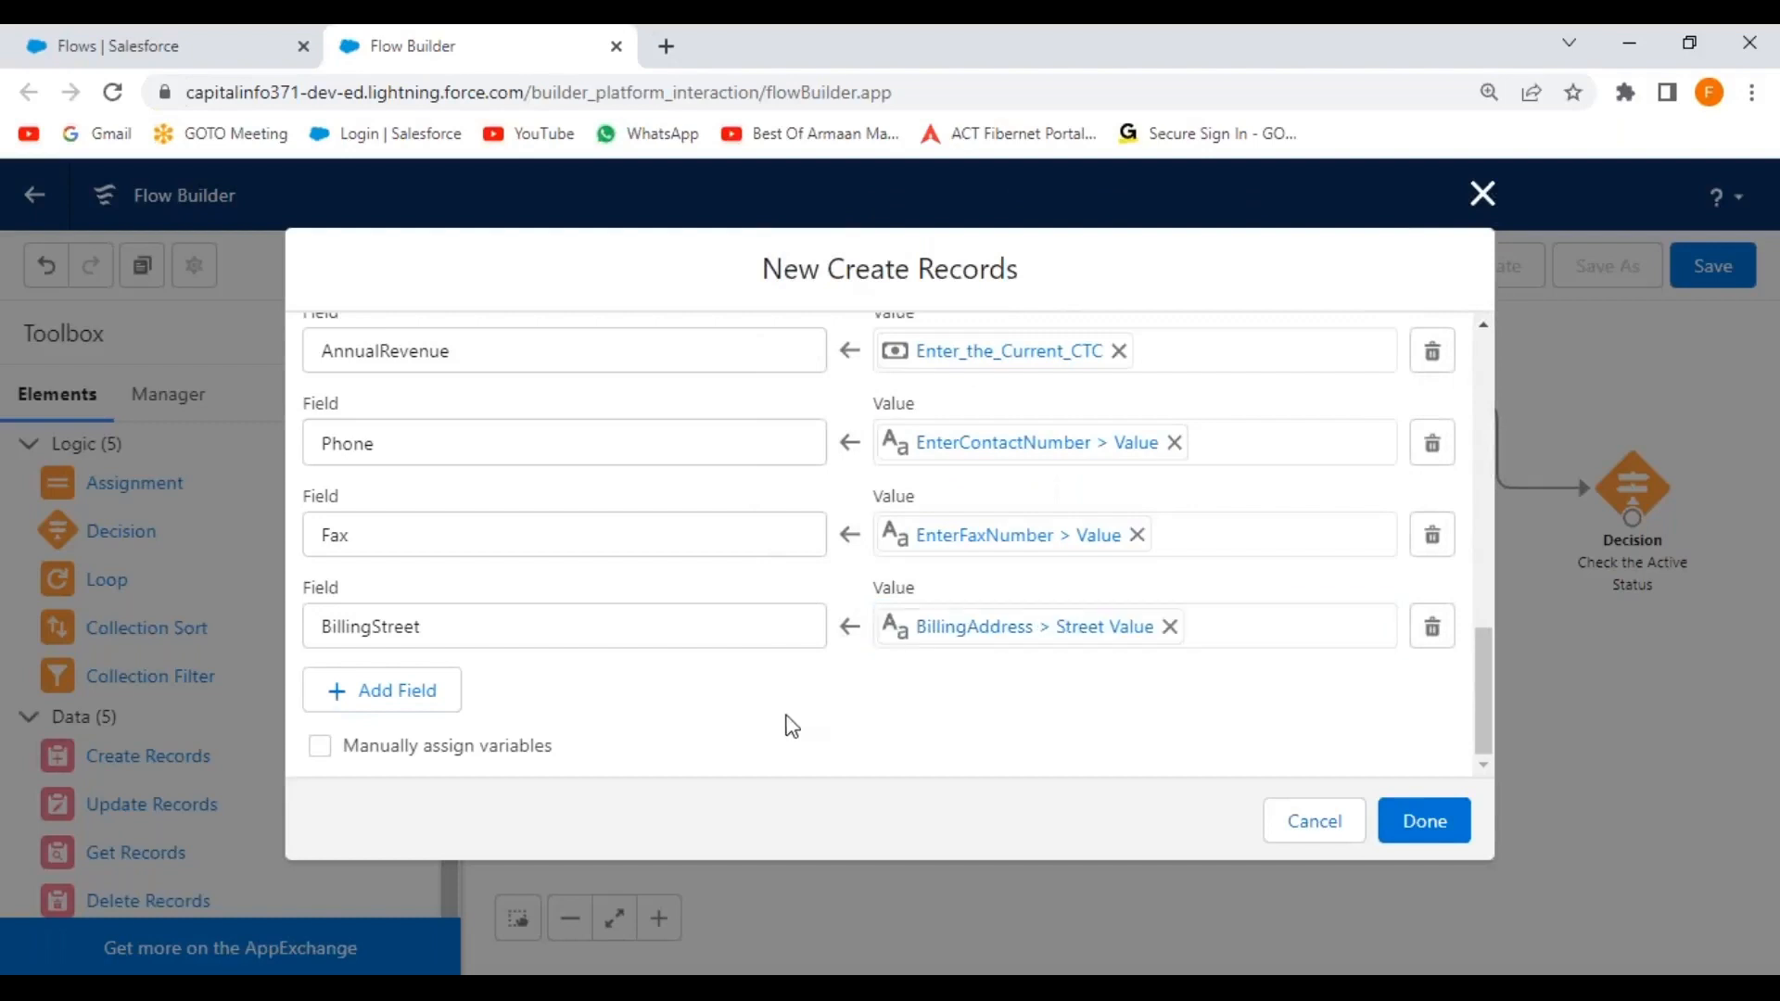
Add a BillingCity field row set to the city part of BillingAddress.
click(402, 711)
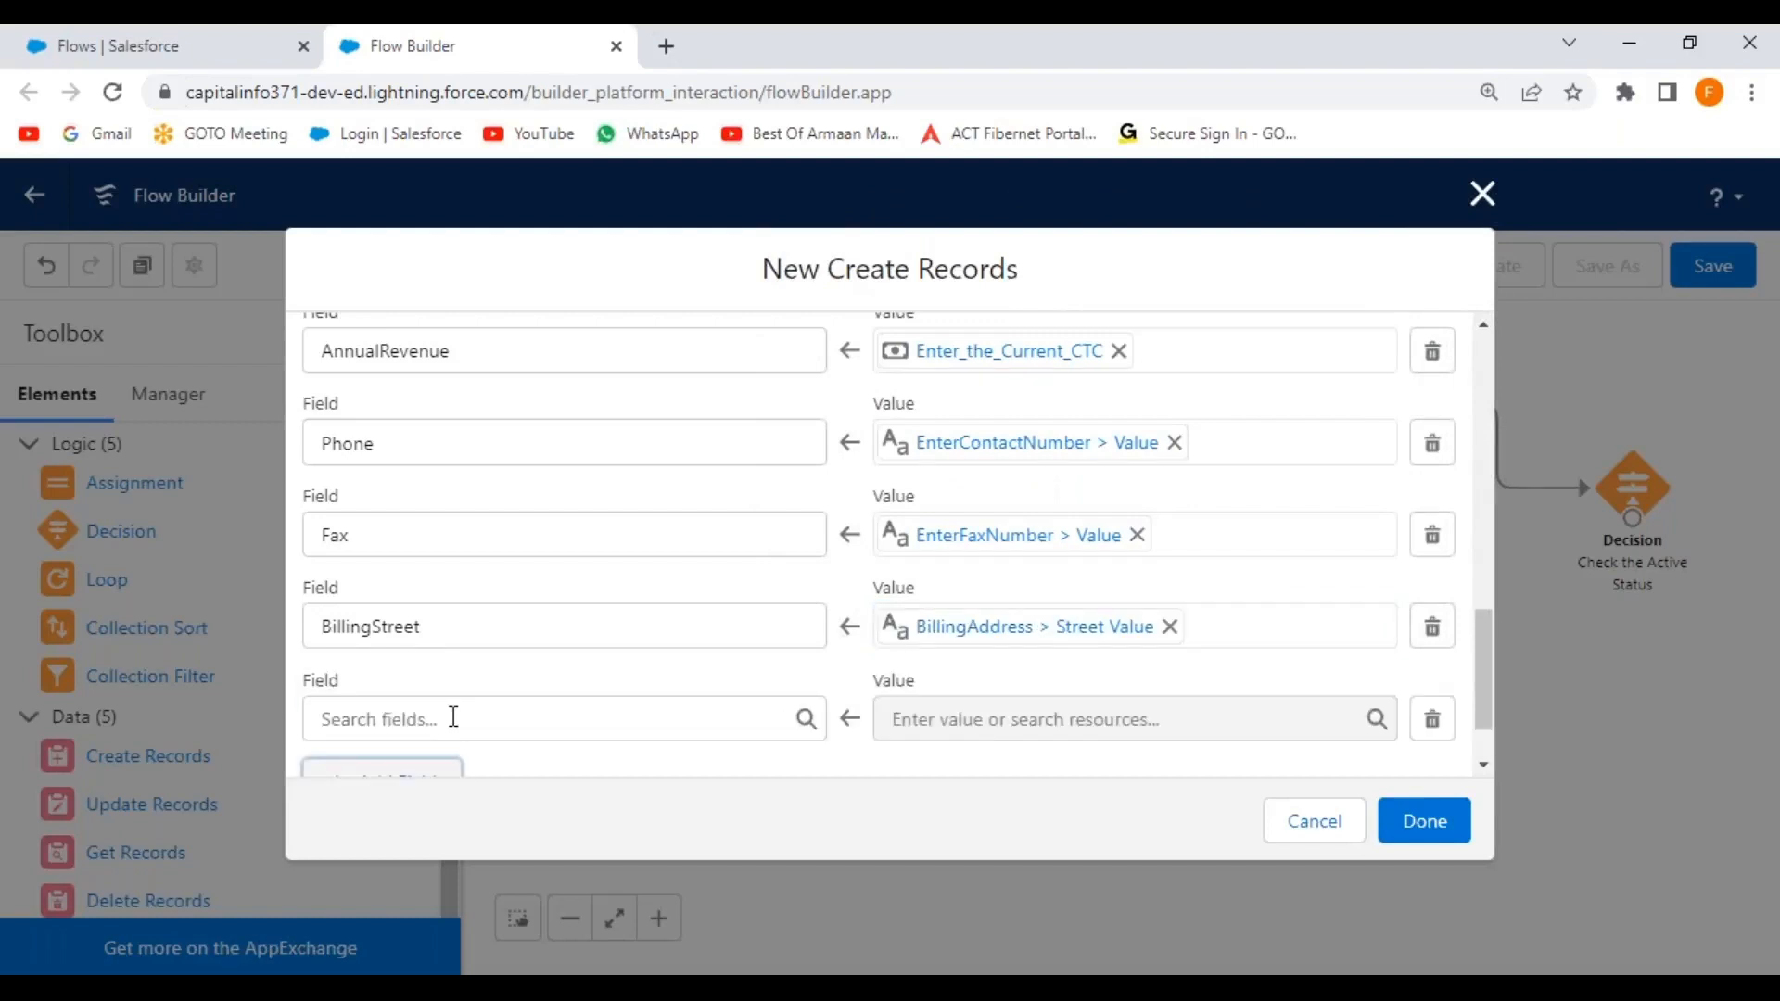
click(453, 717)
text(billing)
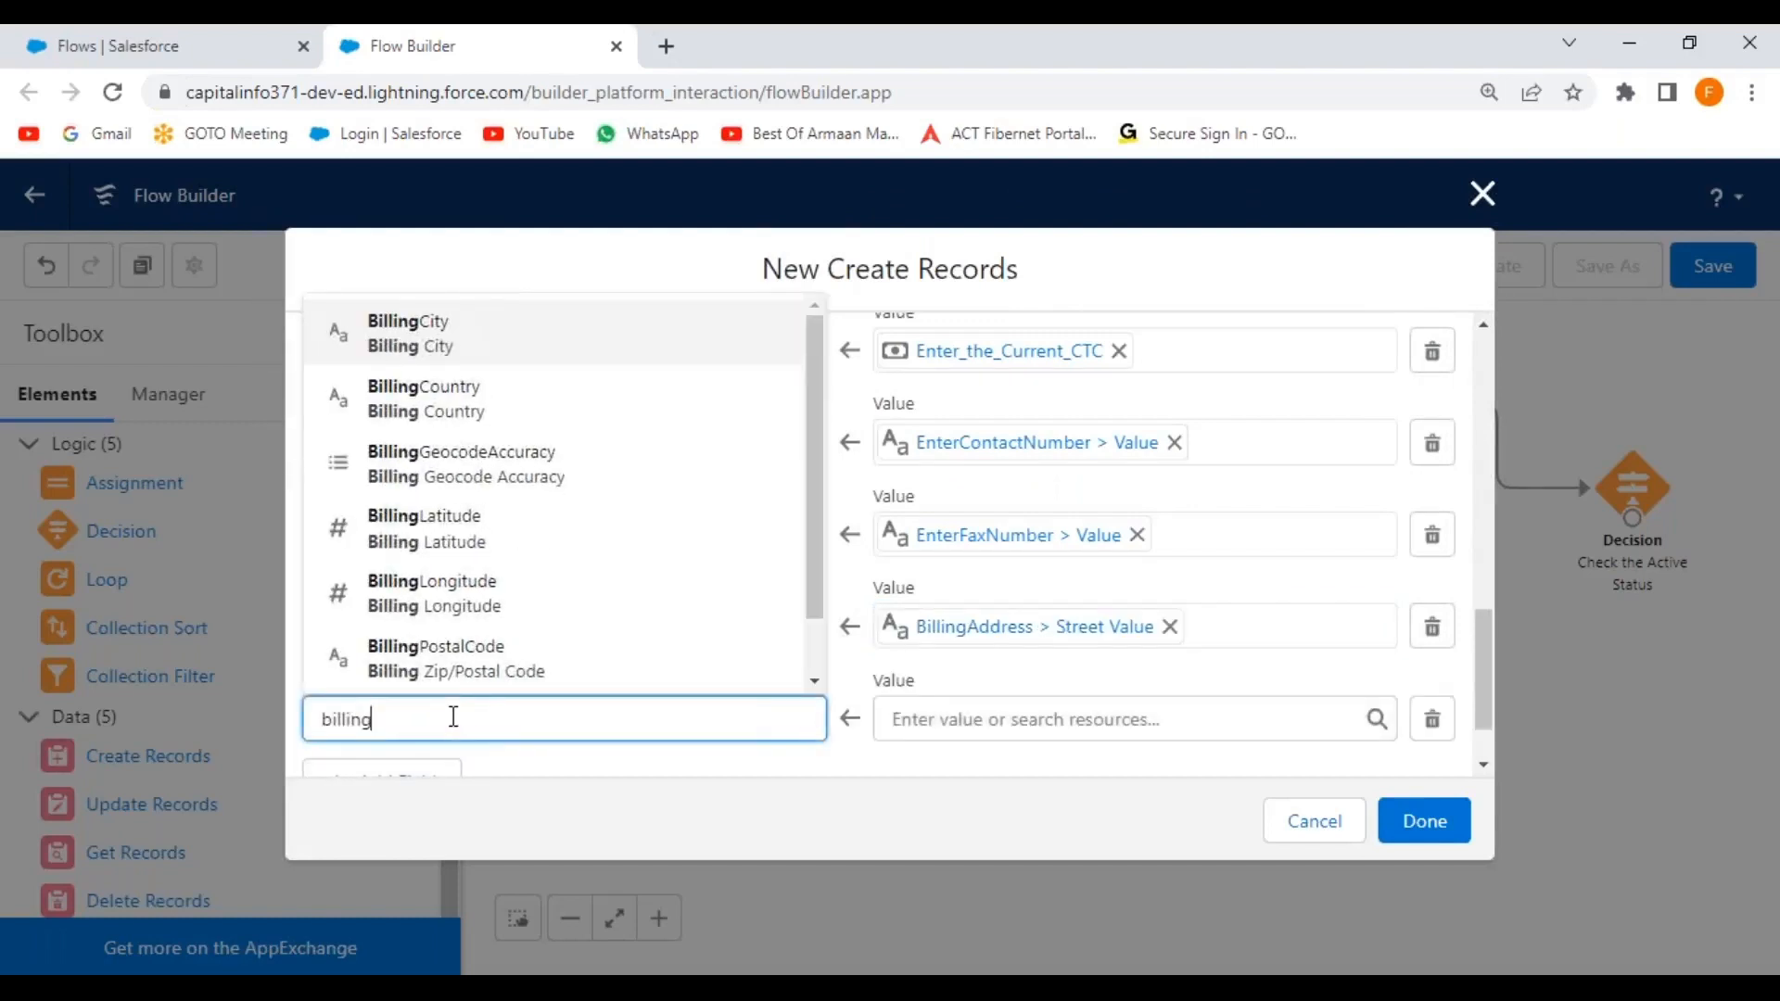
text(ci)
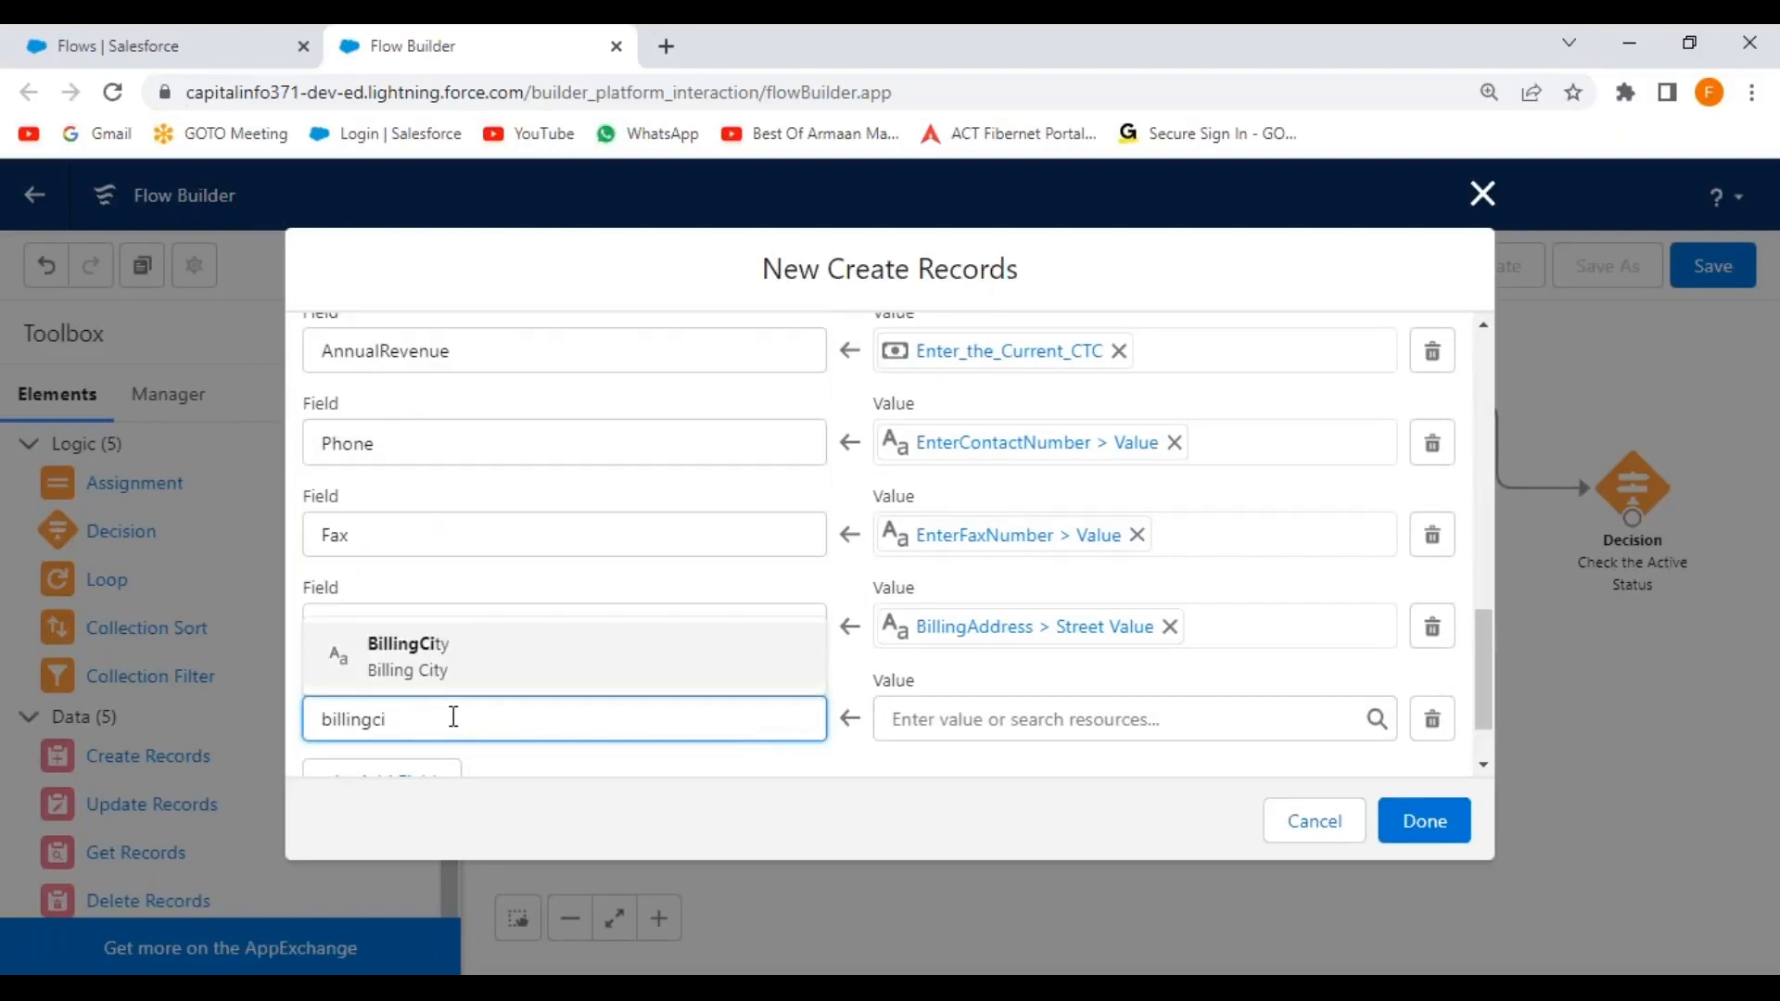
click(437, 662)
click(950, 714)
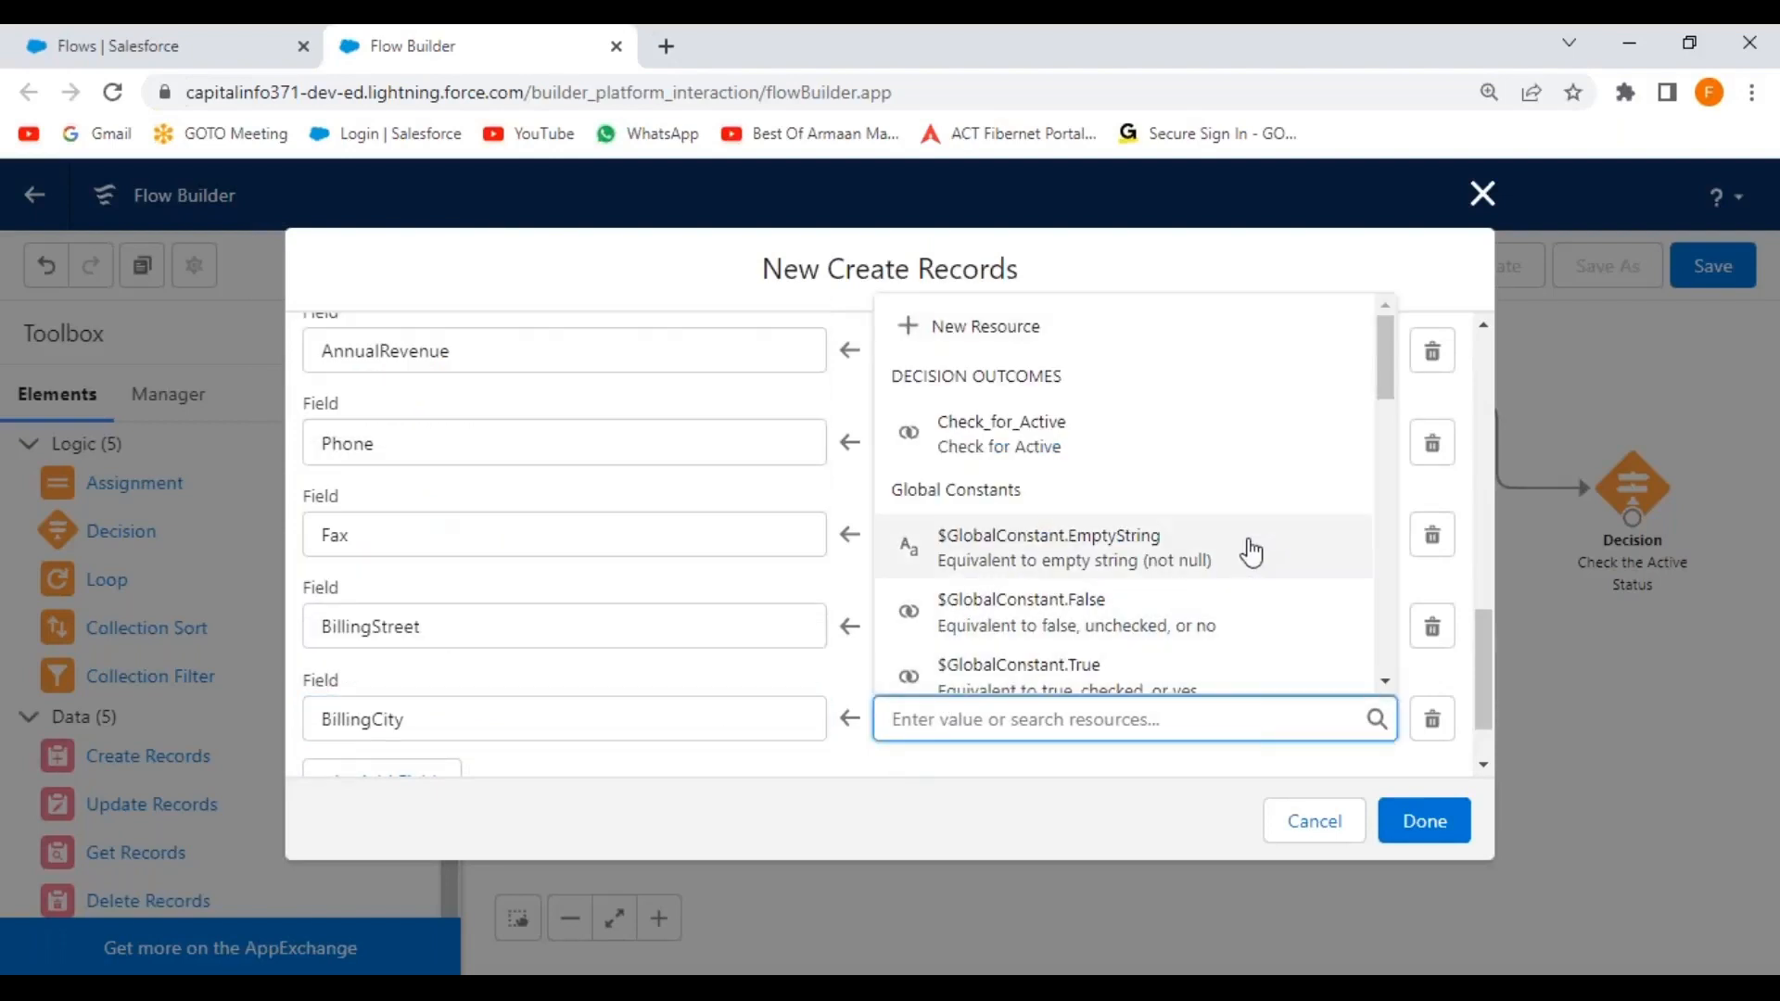
drag(1388, 370, 1381, 493)
click(1335, 434)
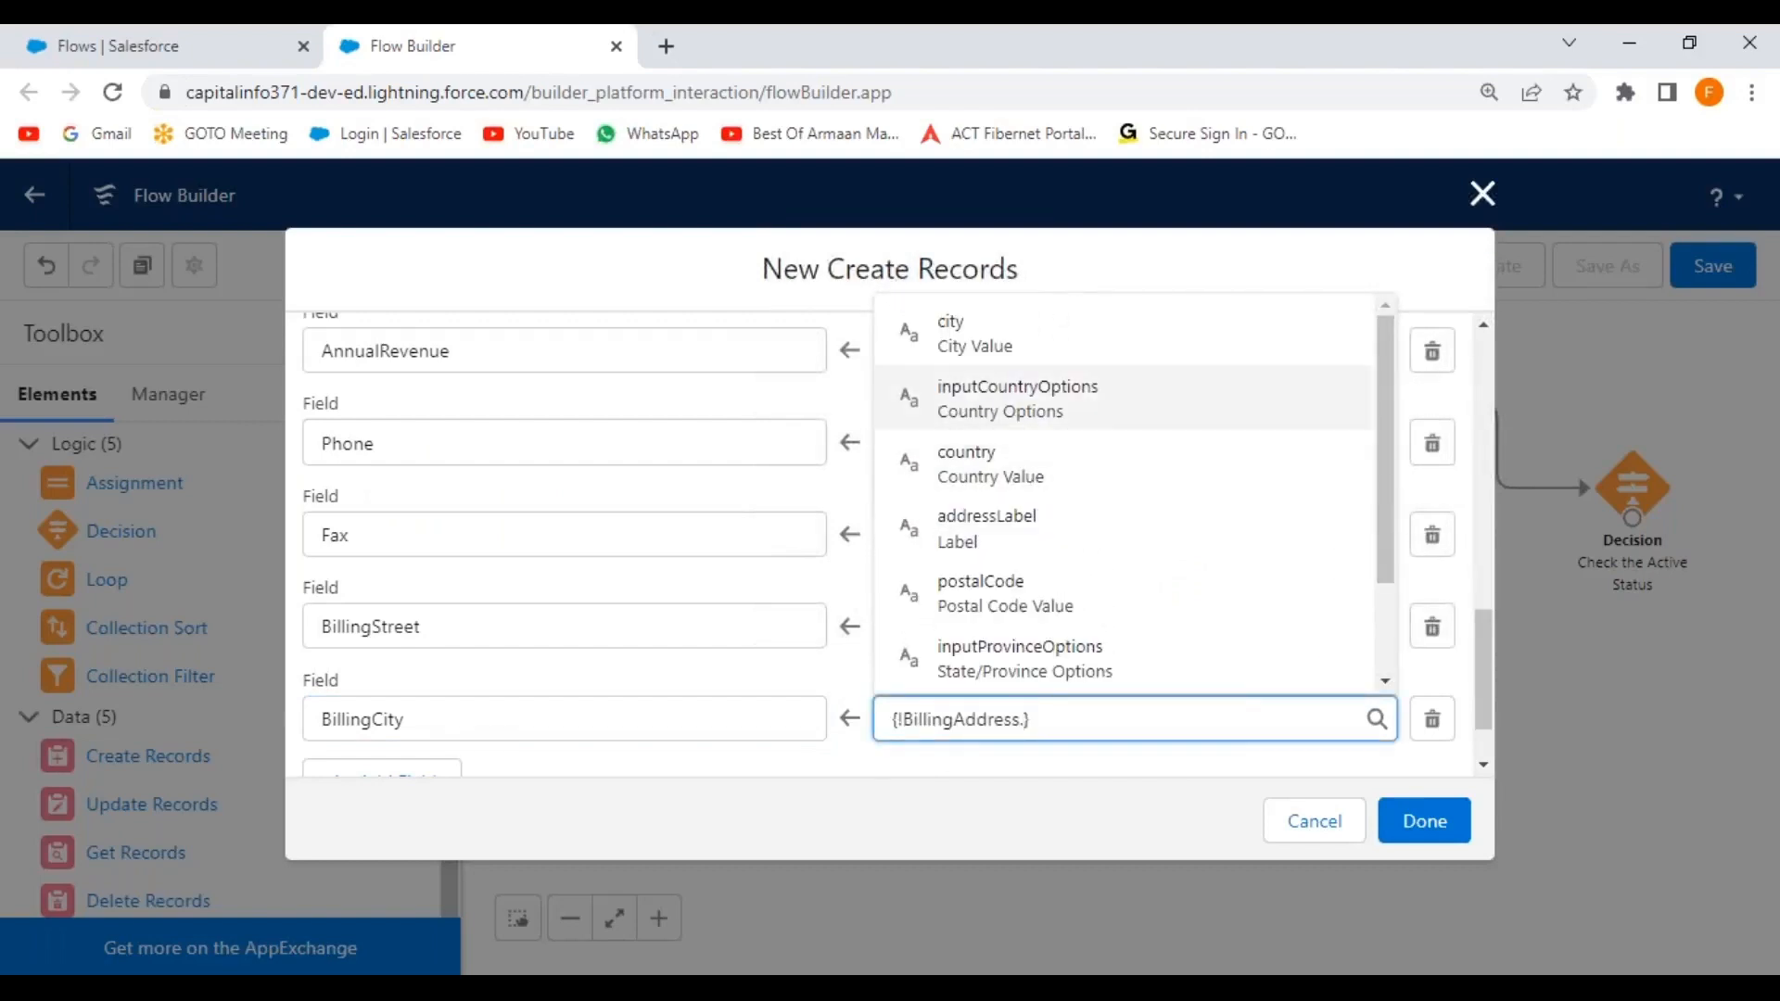
click(993, 341)
click(779, 760)
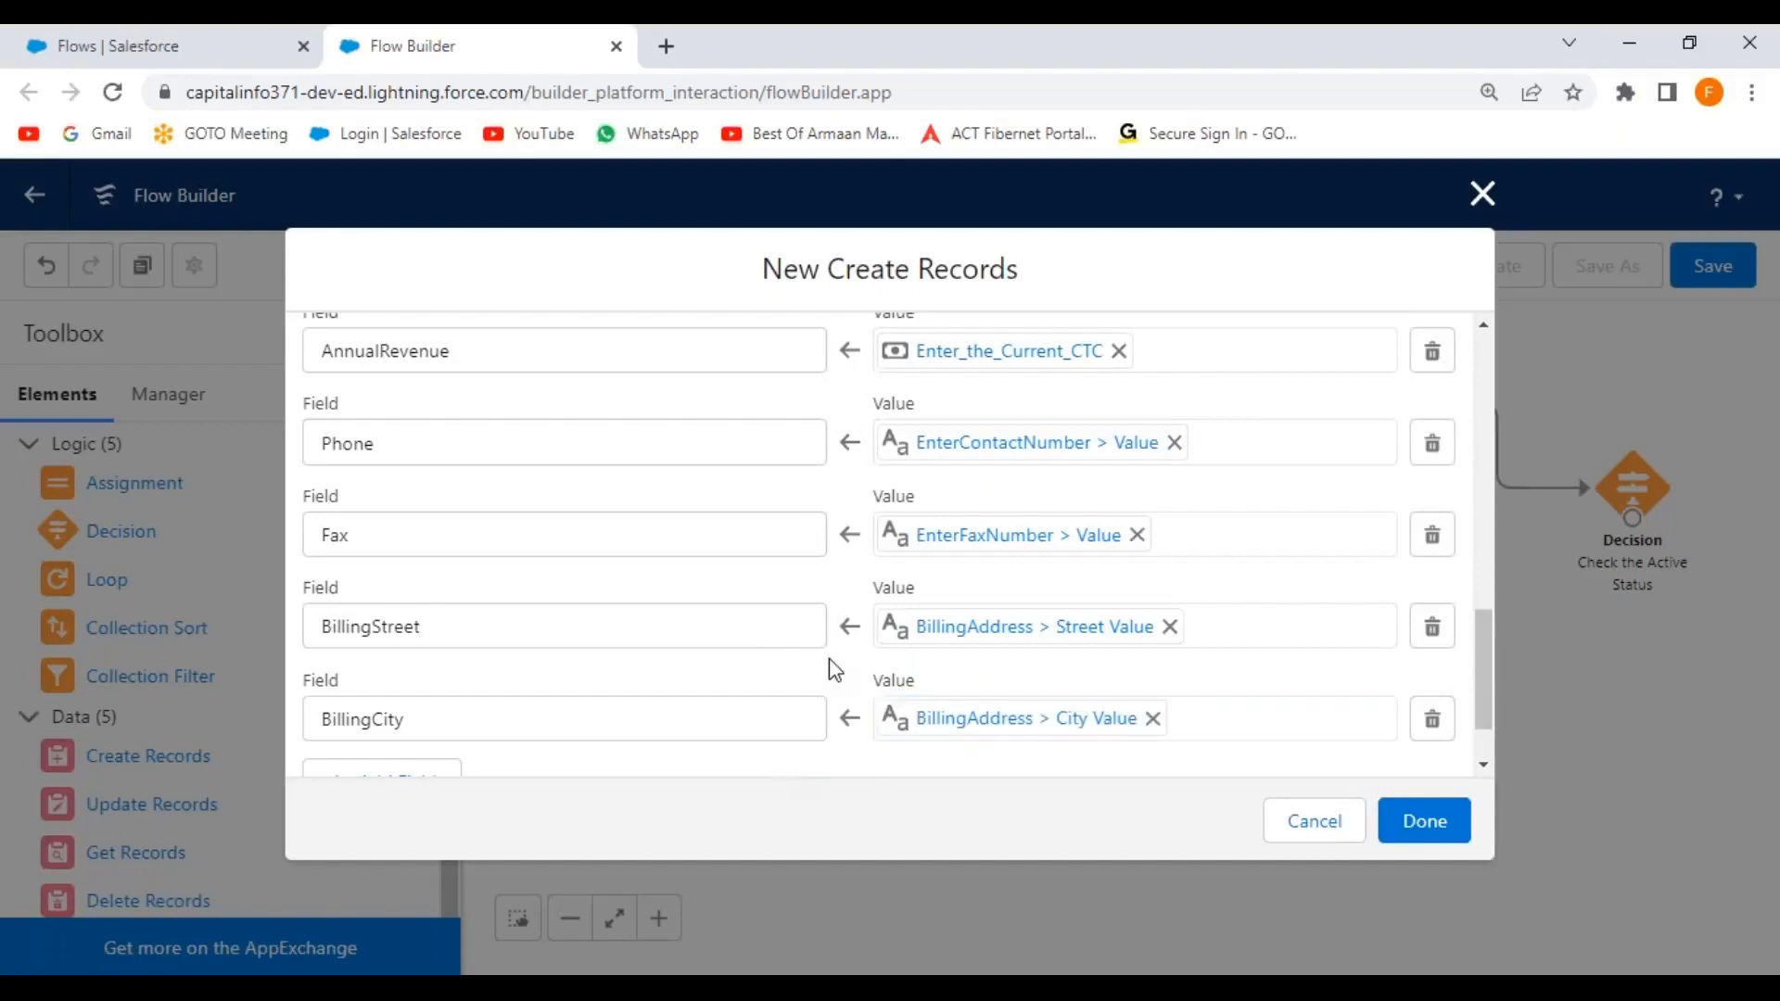
scroll(830, 667, down, 1)
Add a BillingState field row set to the province part of BillingAddress.
click(420, 707)
click(442, 718)
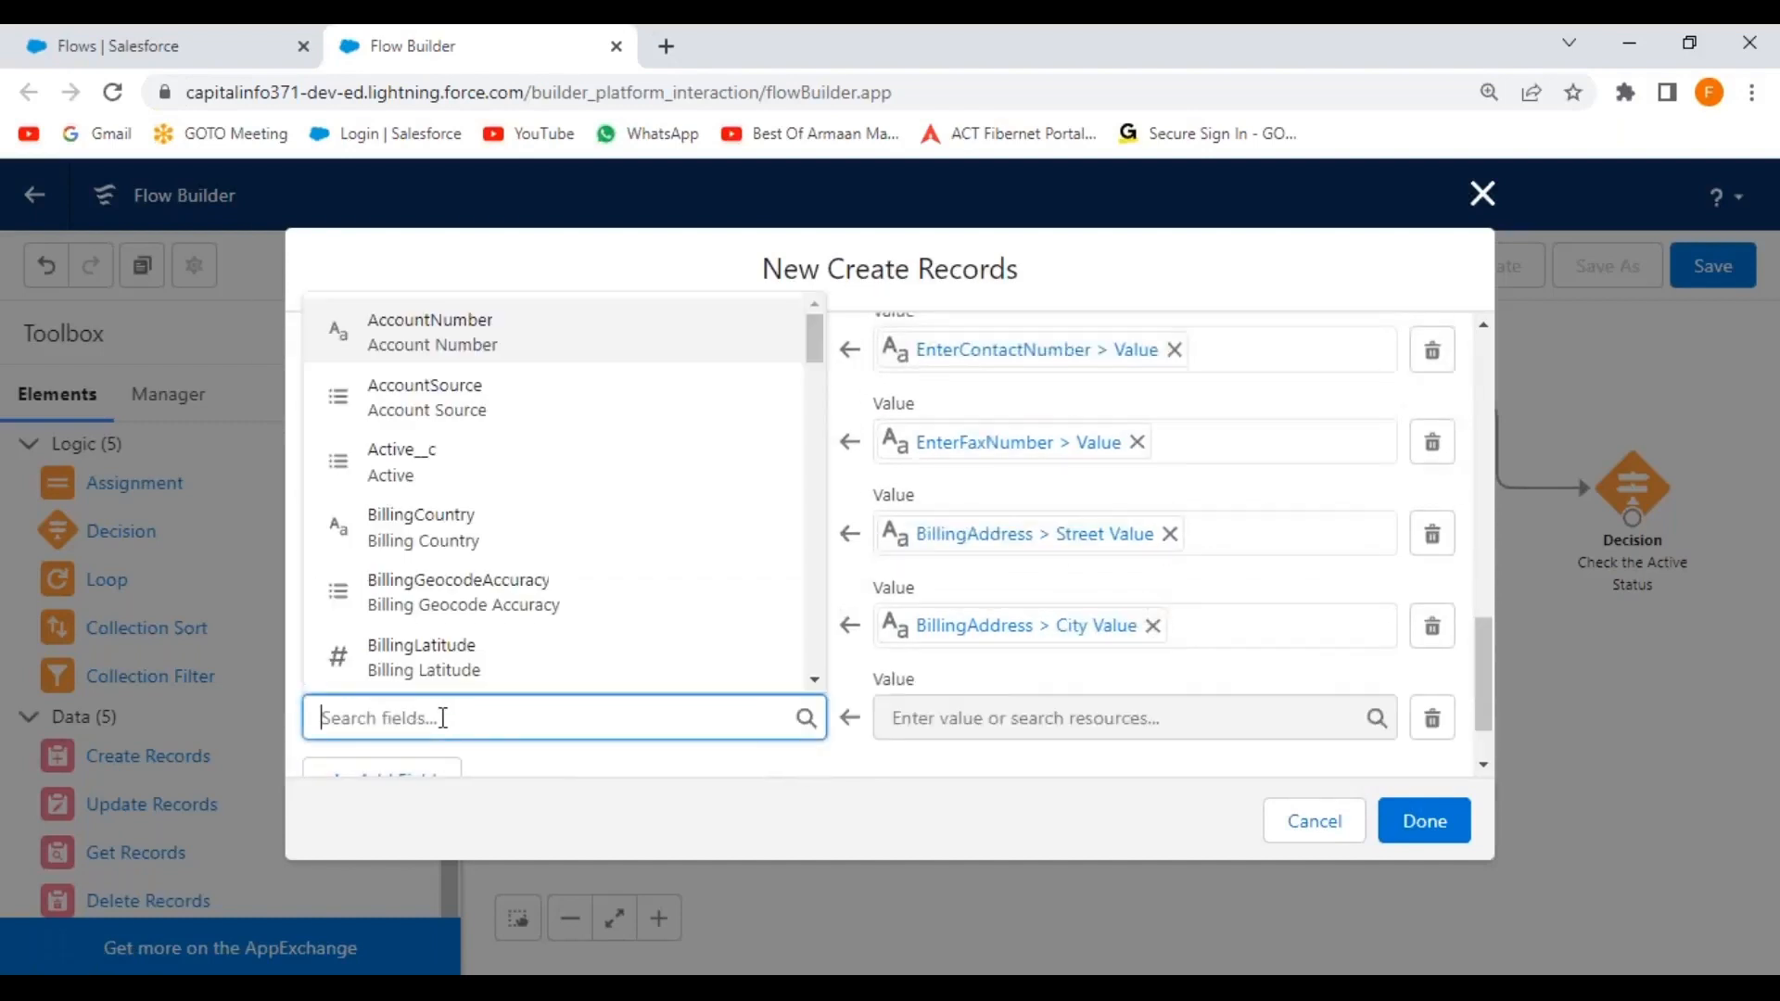
text(billing st)
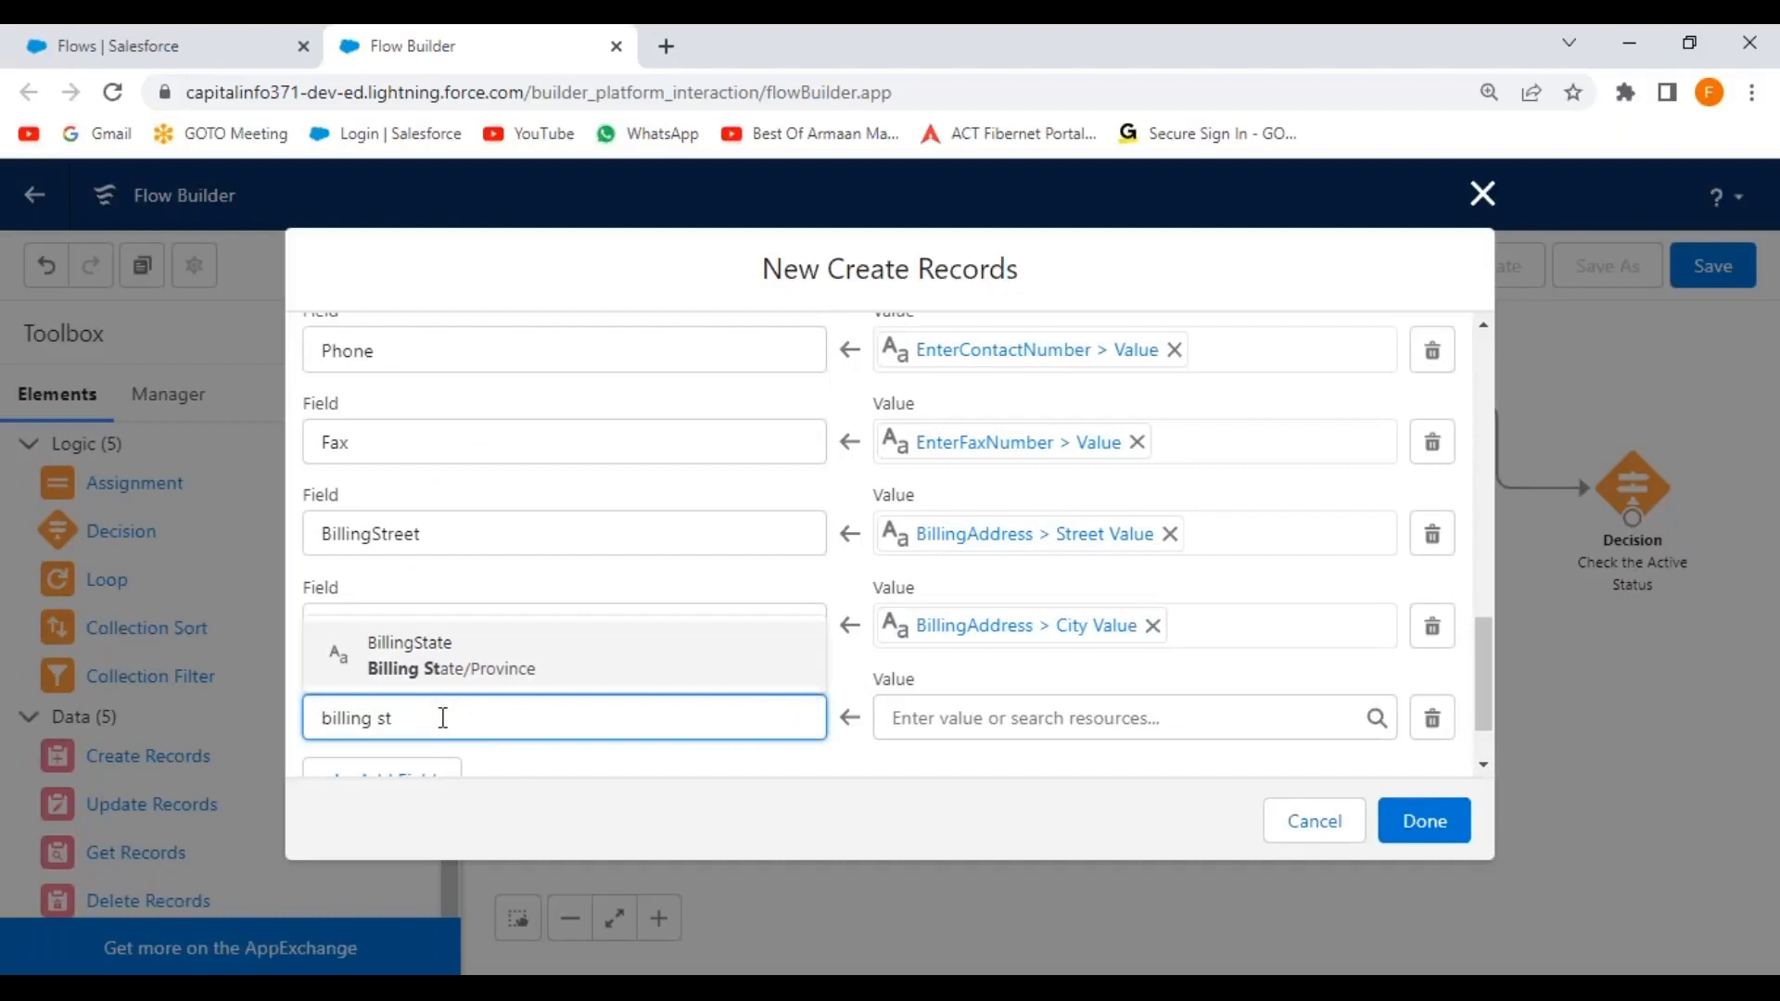
click(473, 664)
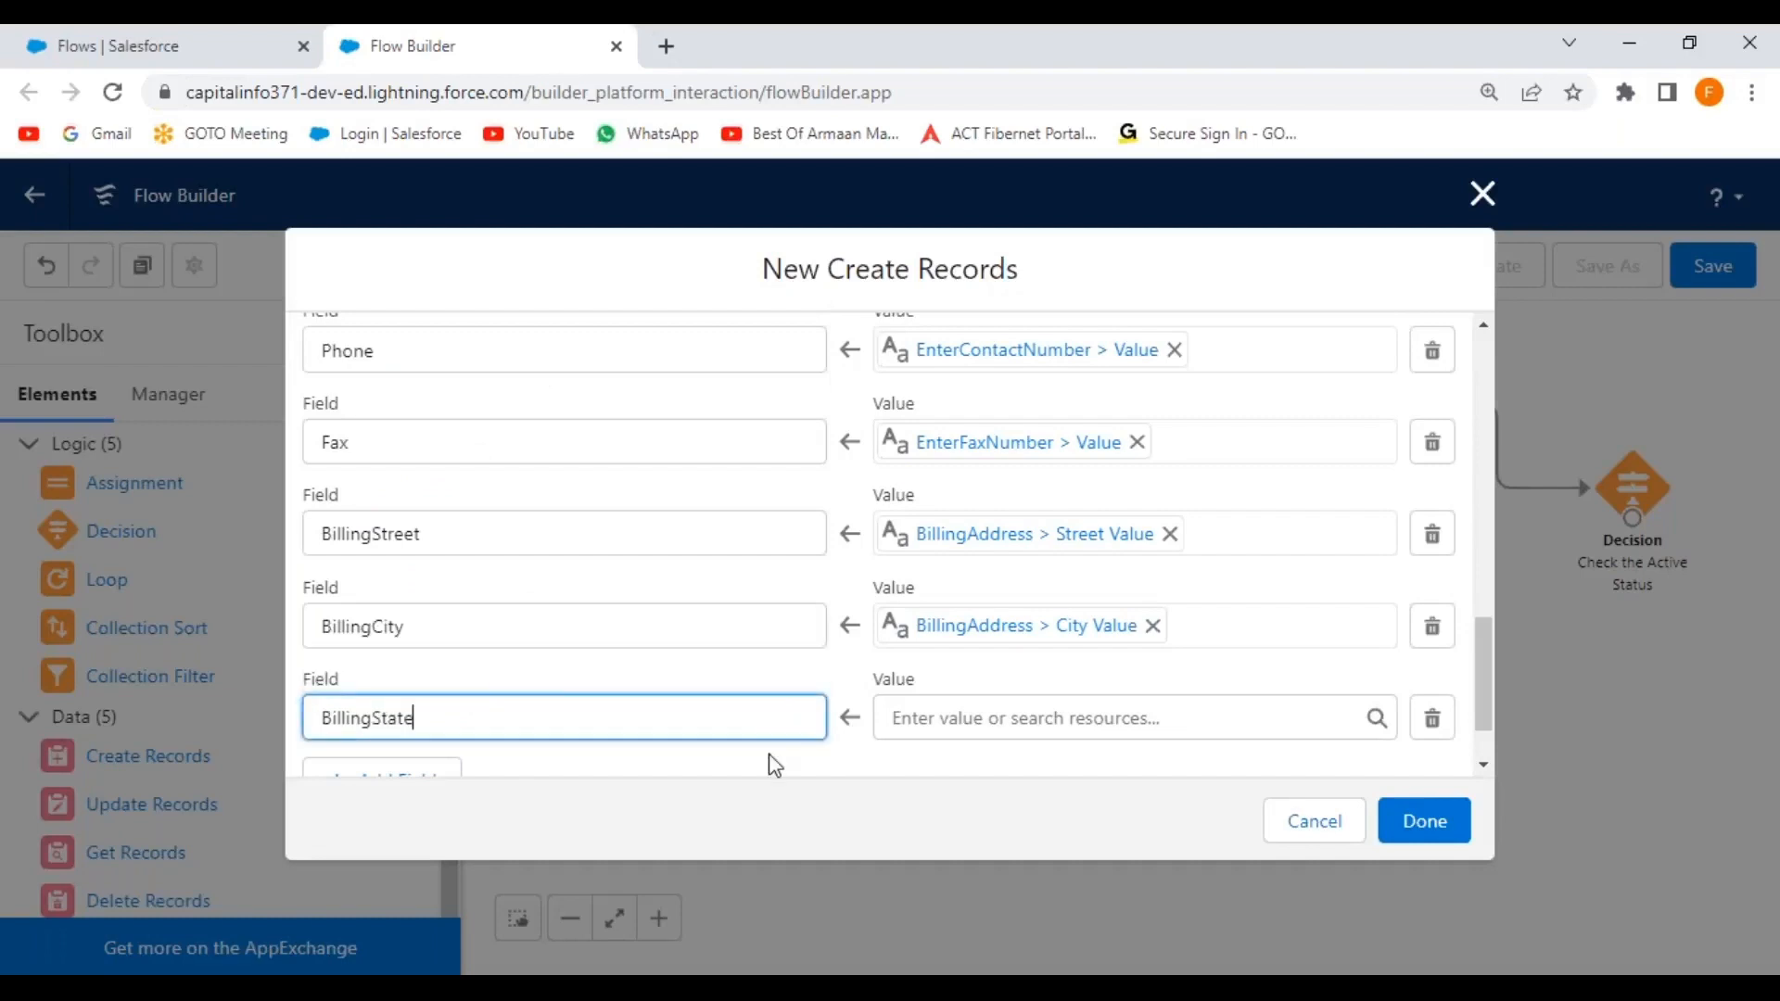
click(932, 724)
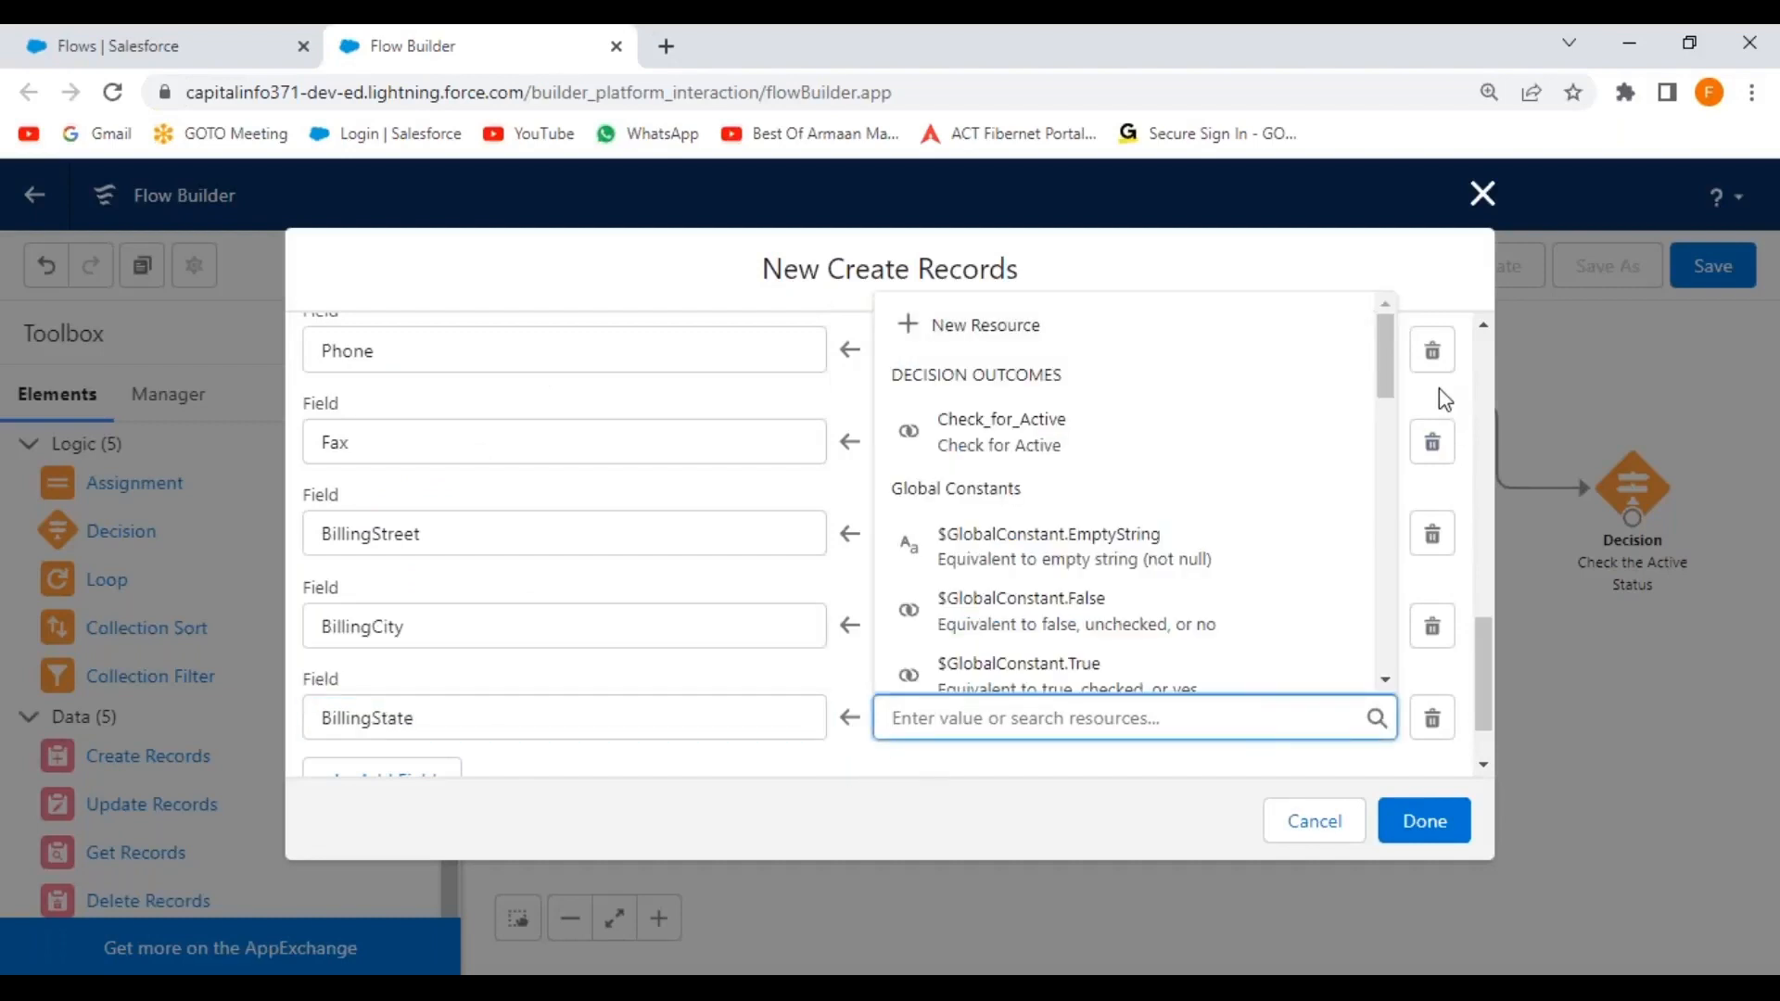
drag(1388, 371, 1382, 492)
click(1220, 417)
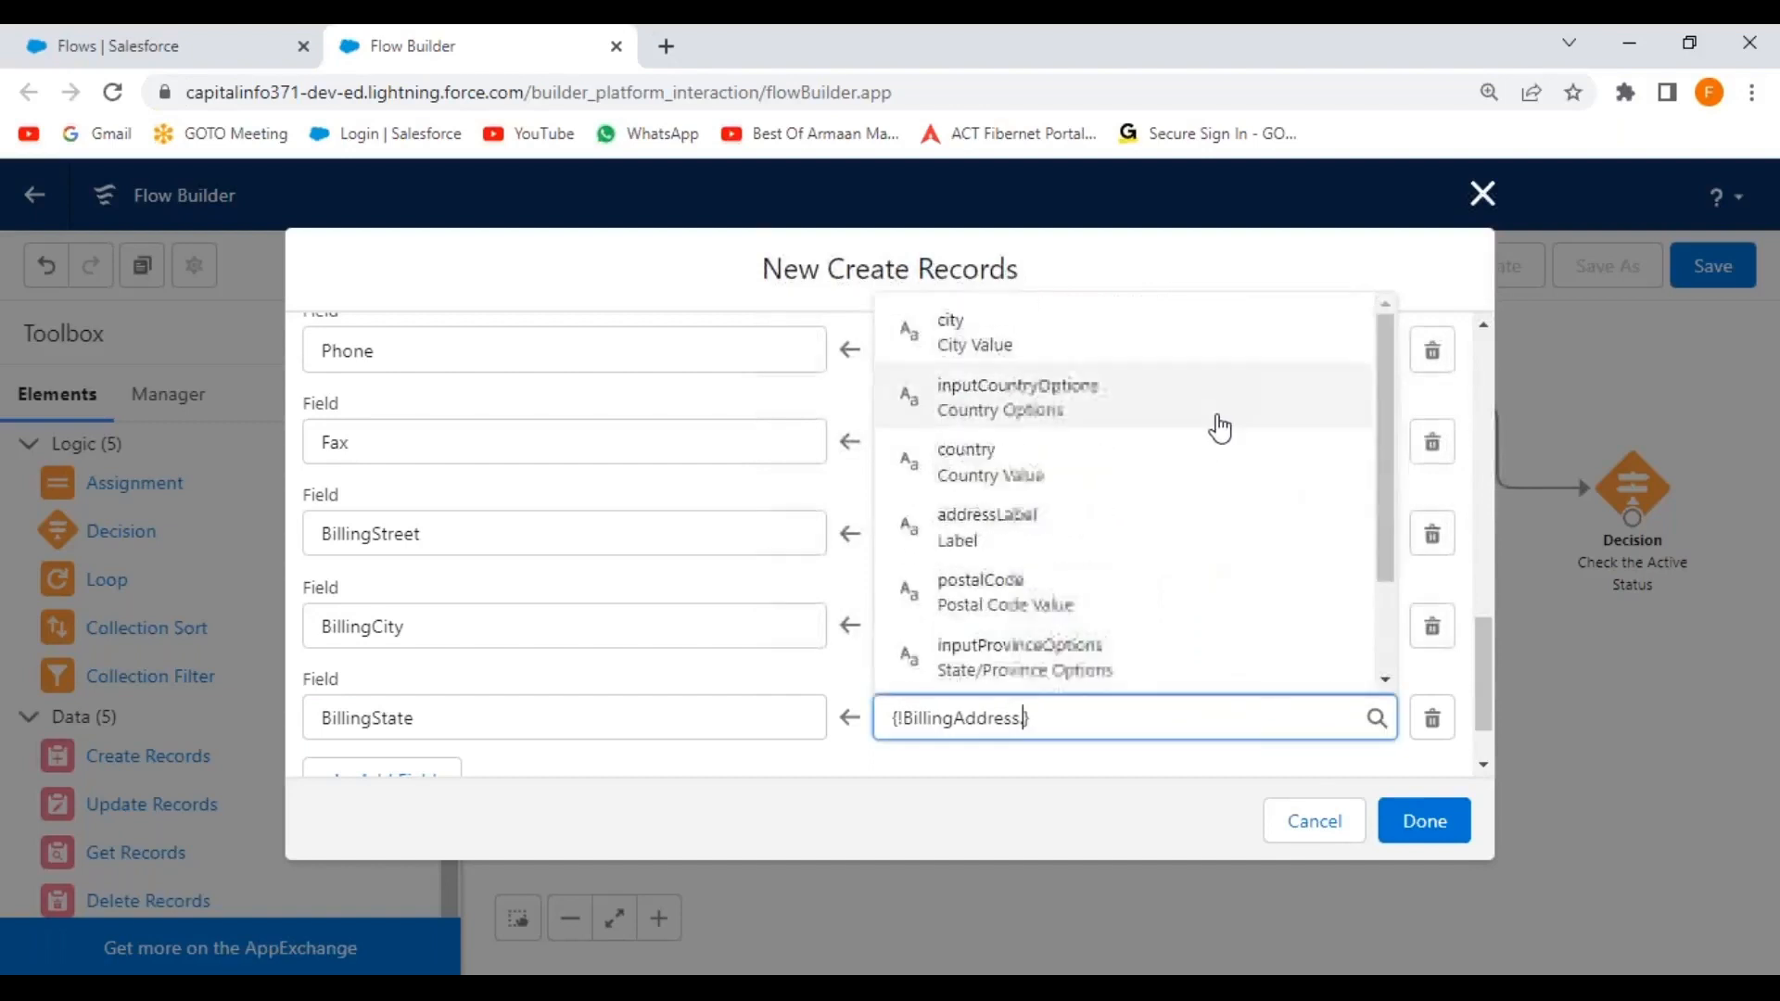
drag(1383, 421, 1386, 541)
click(1020, 607)
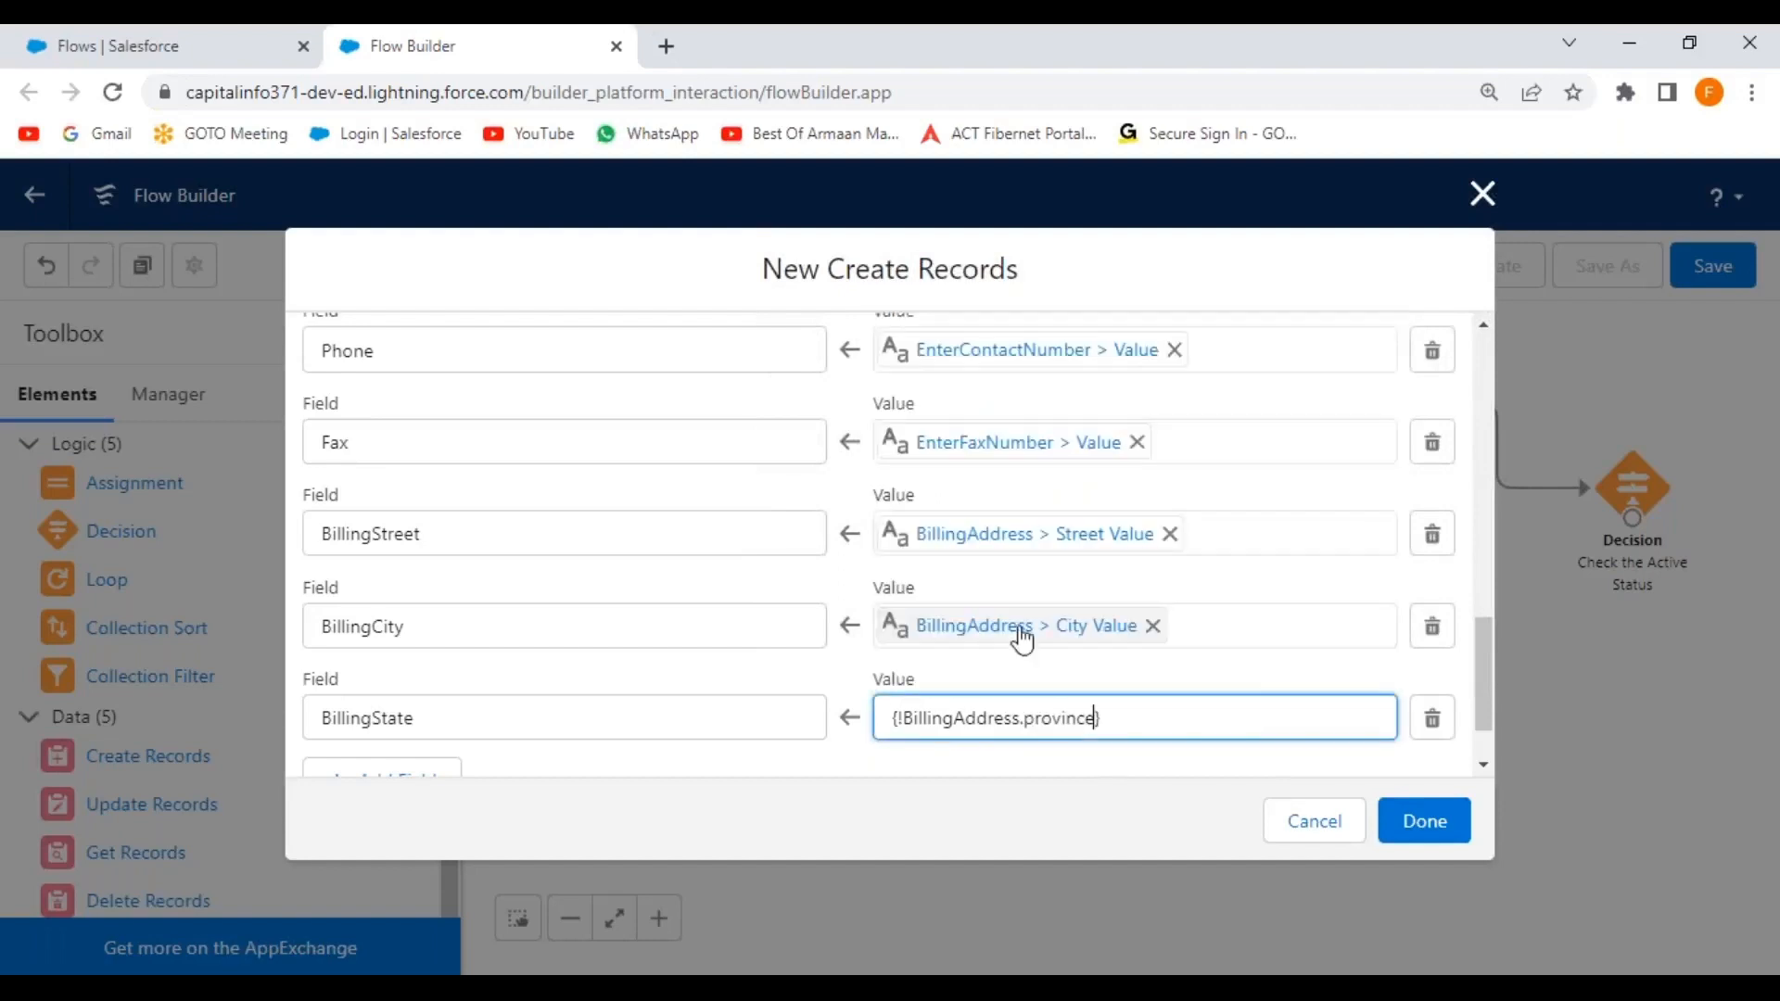
click(738, 772)
scroll(575, 700, down, 1)
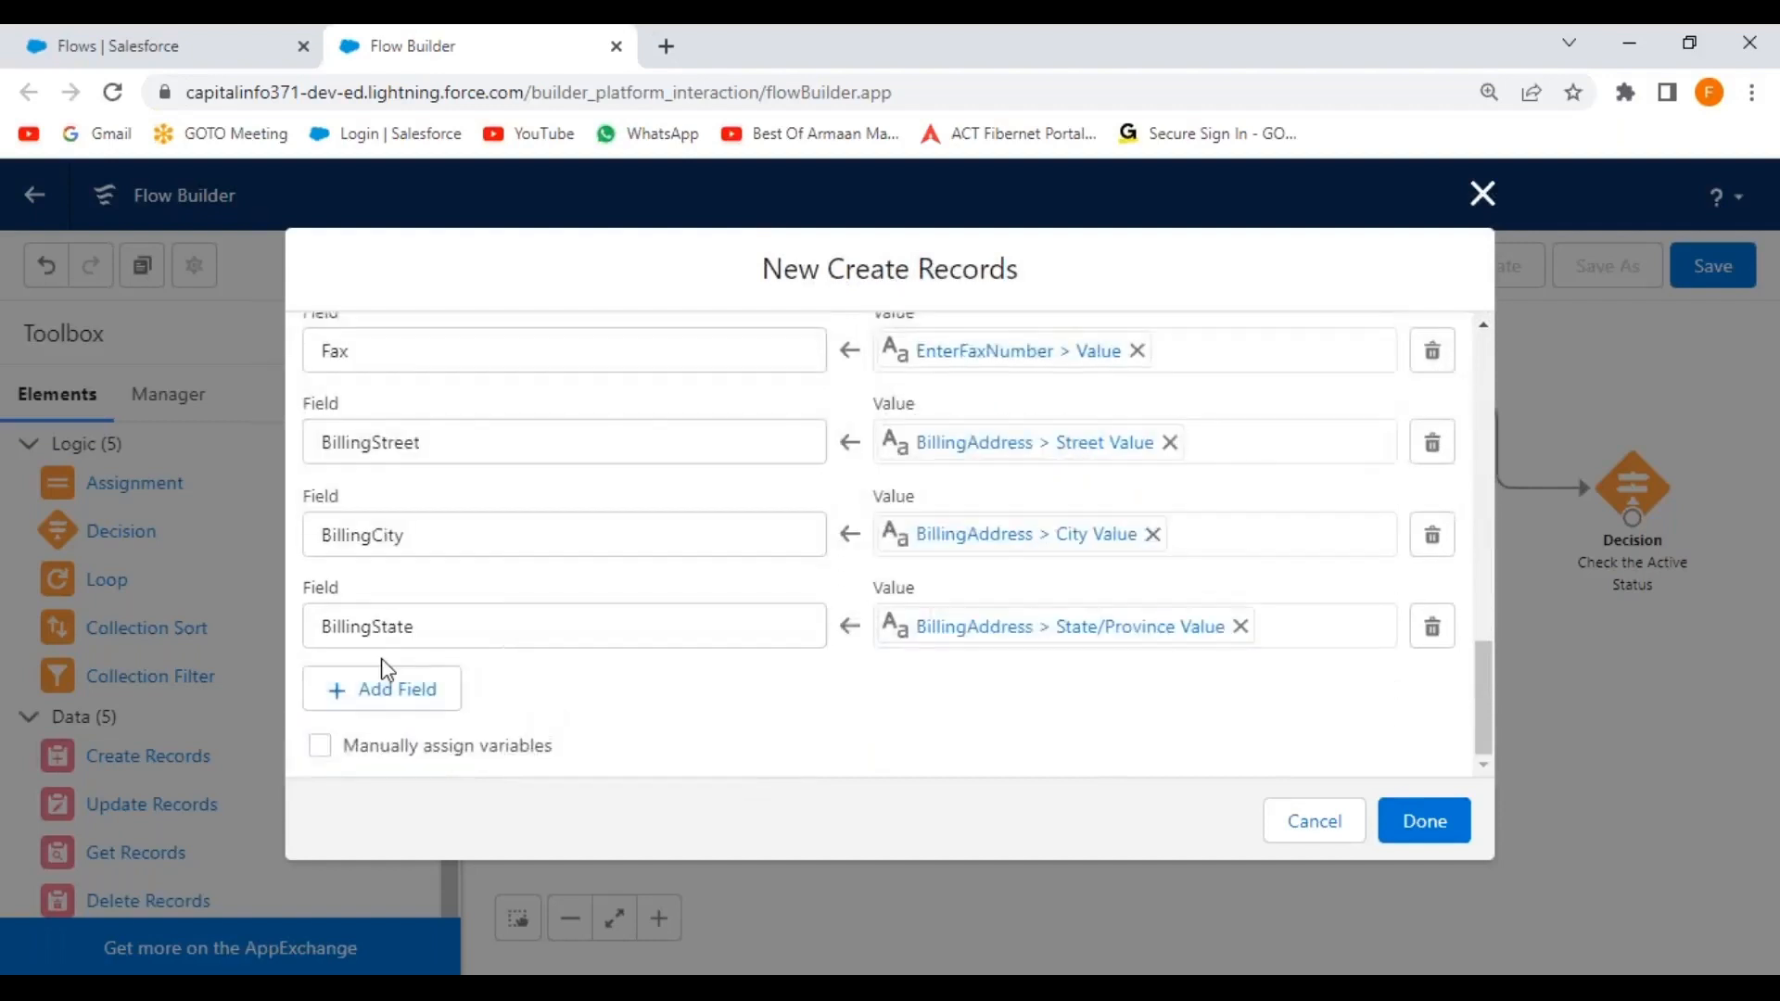
Add a BillingCountry field row set to the country part of BillingAddress.
click(409, 684)
click(415, 716)
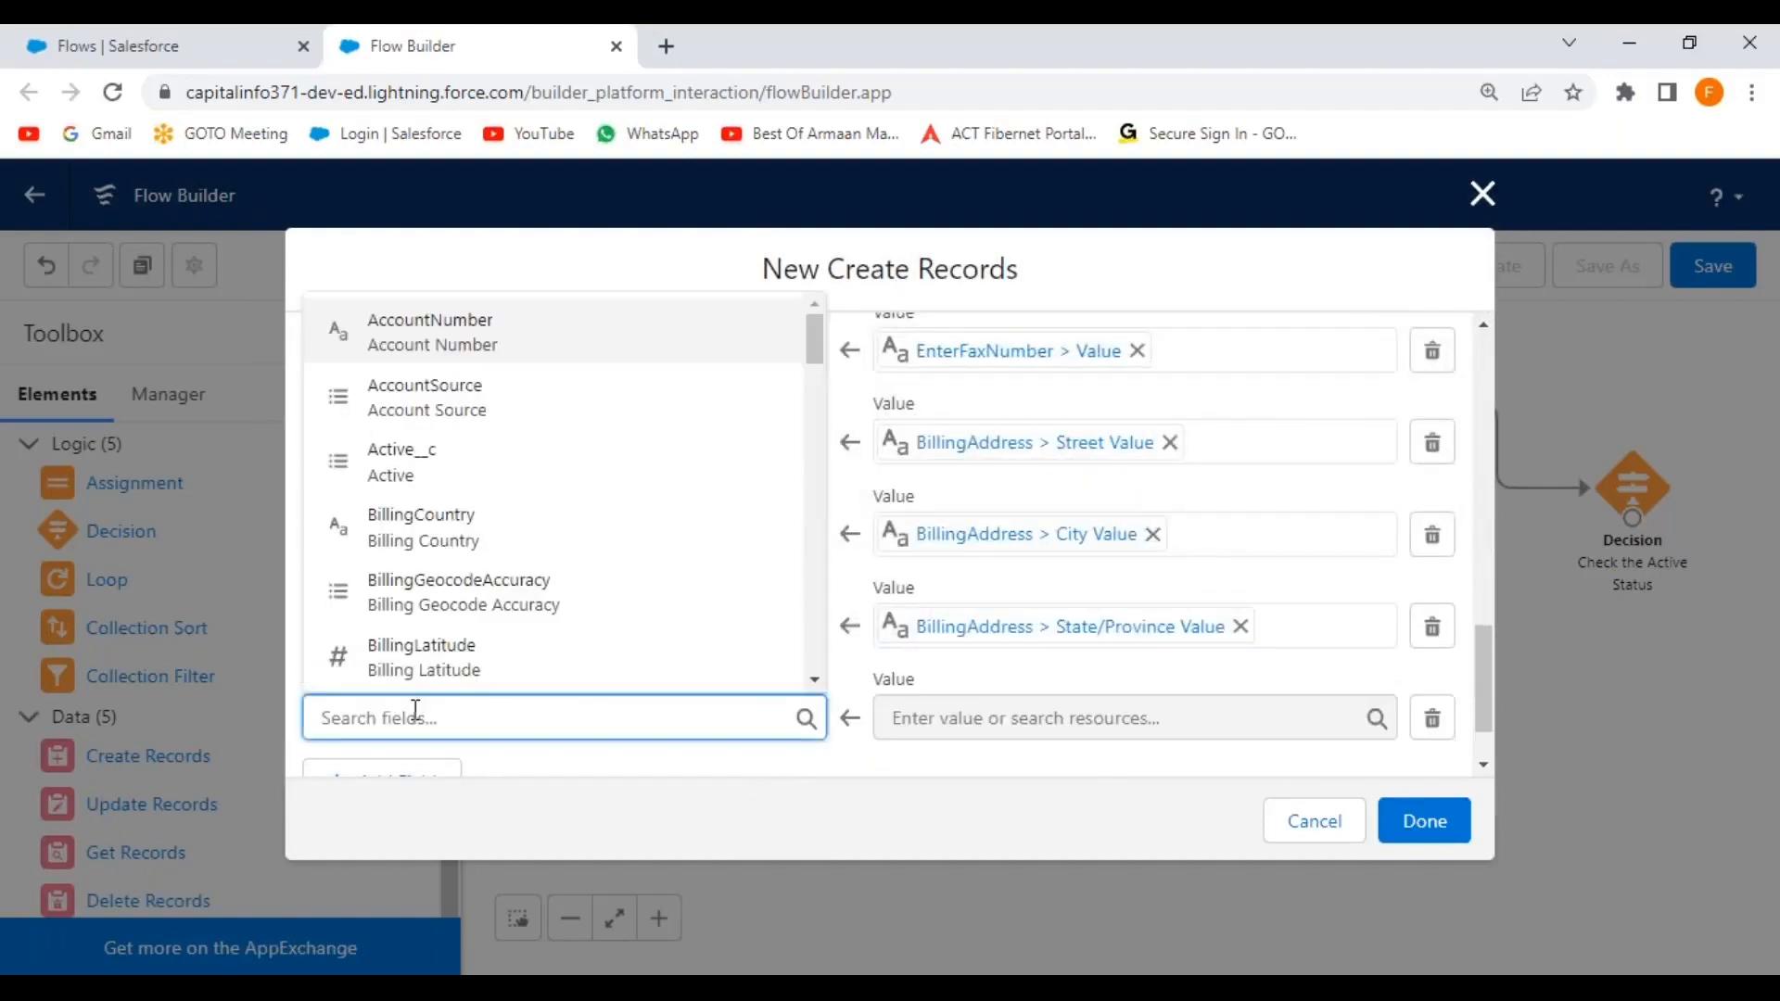
text(billing c)
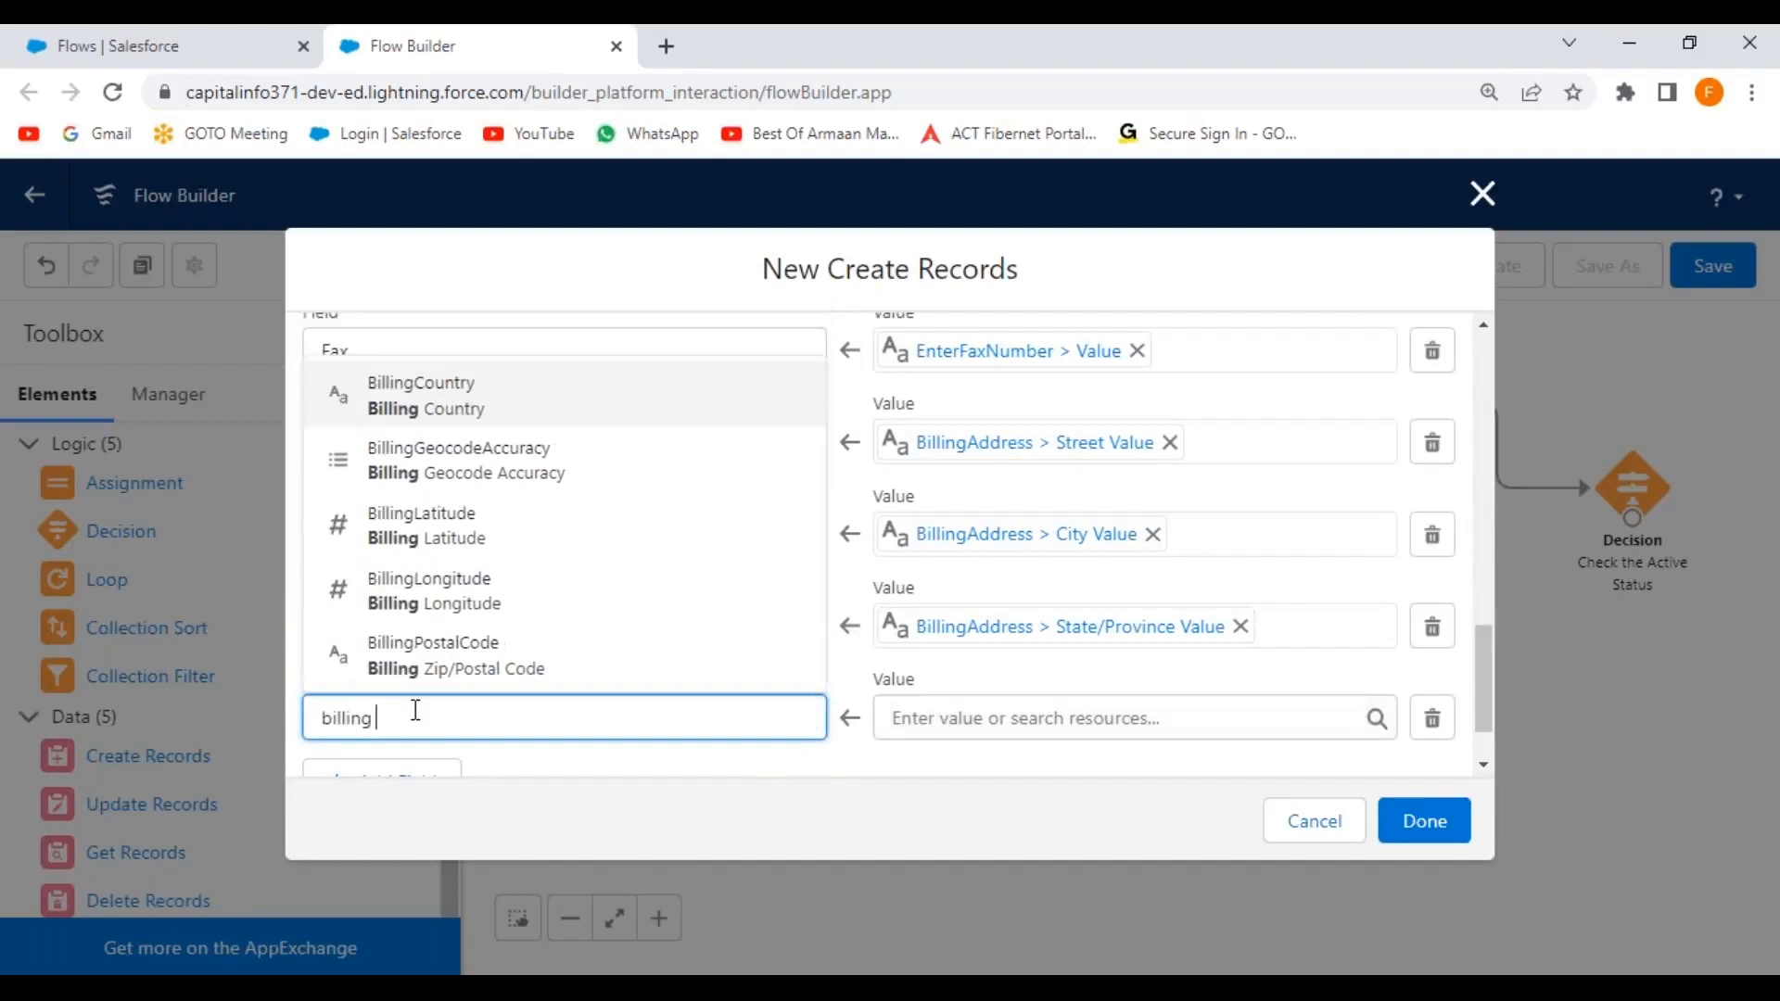
key(BackSpace)
key(BackSpace)
text(cou)
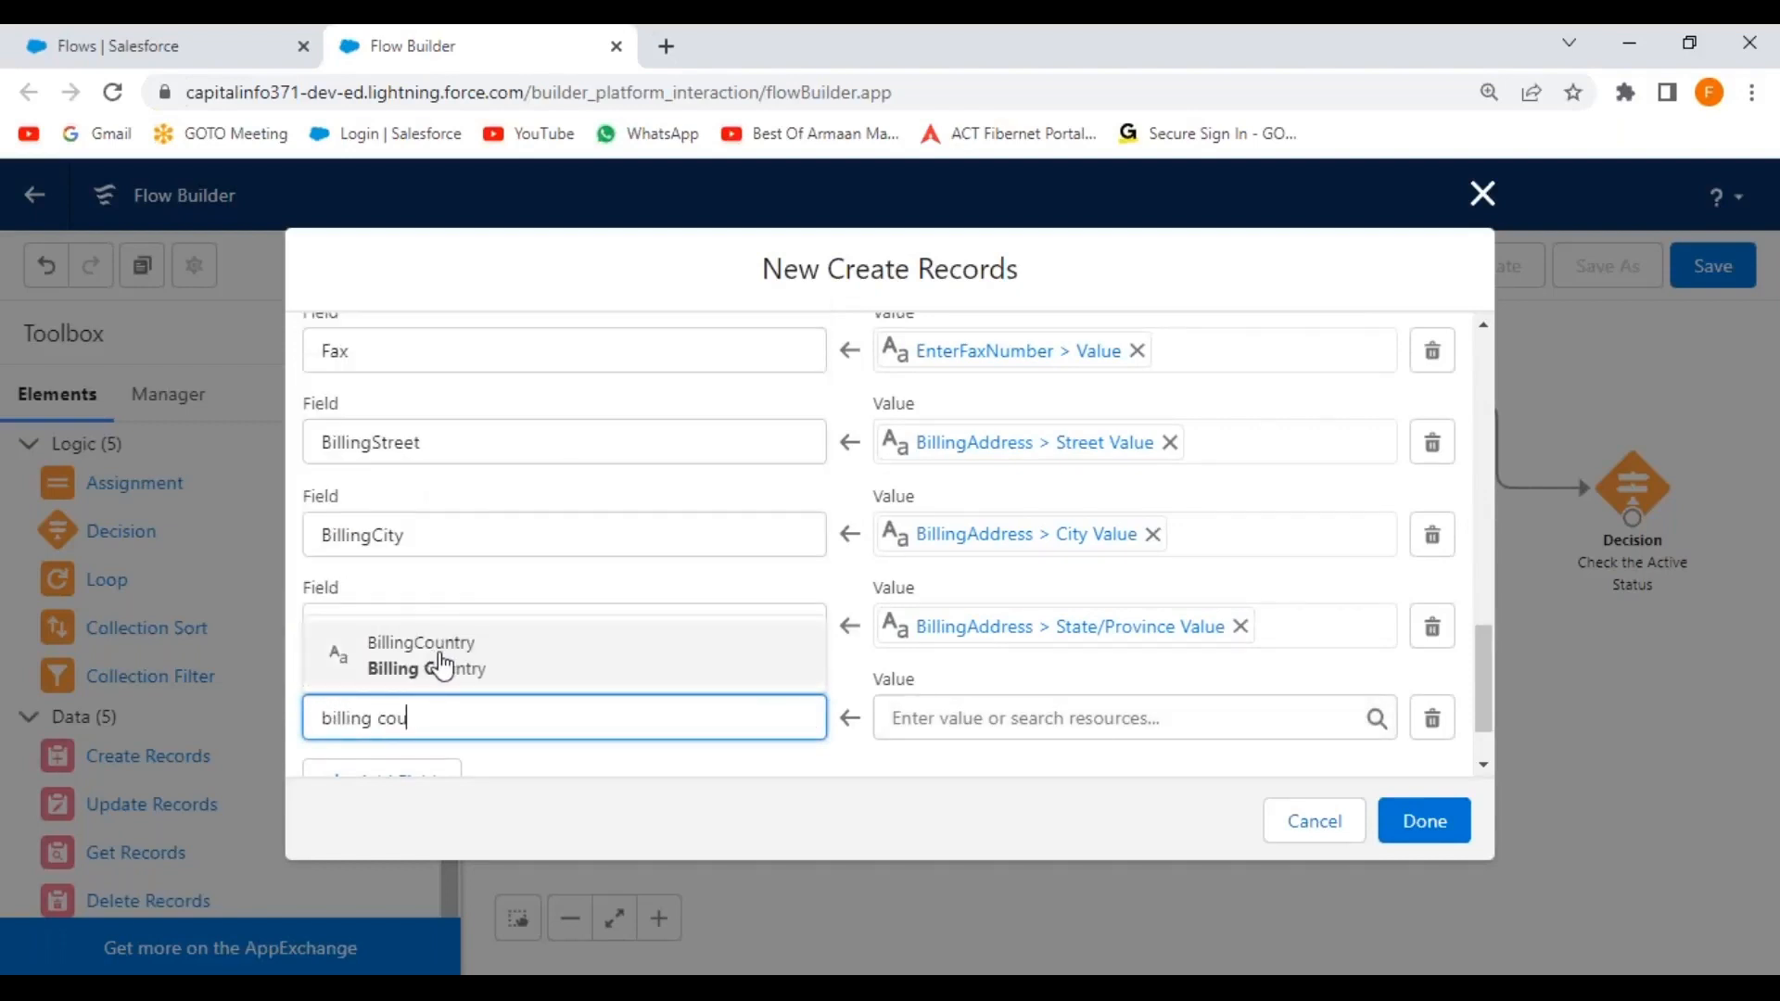
click(421, 687)
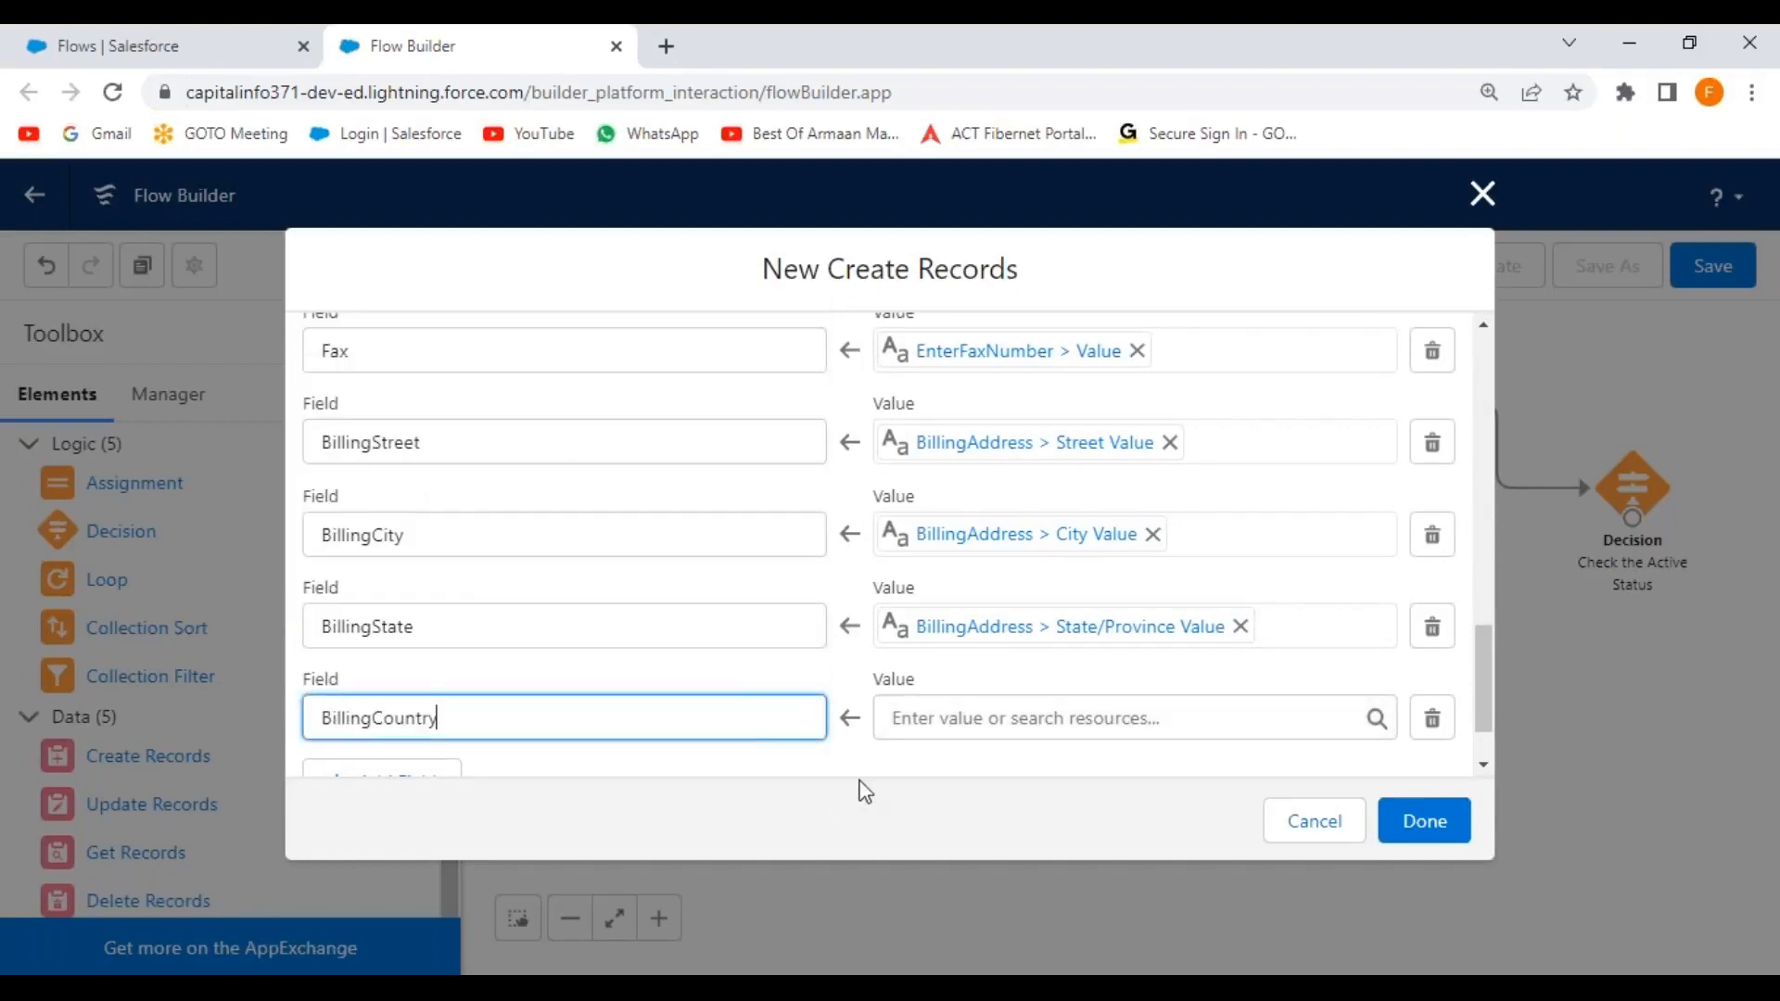
click(959, 722)
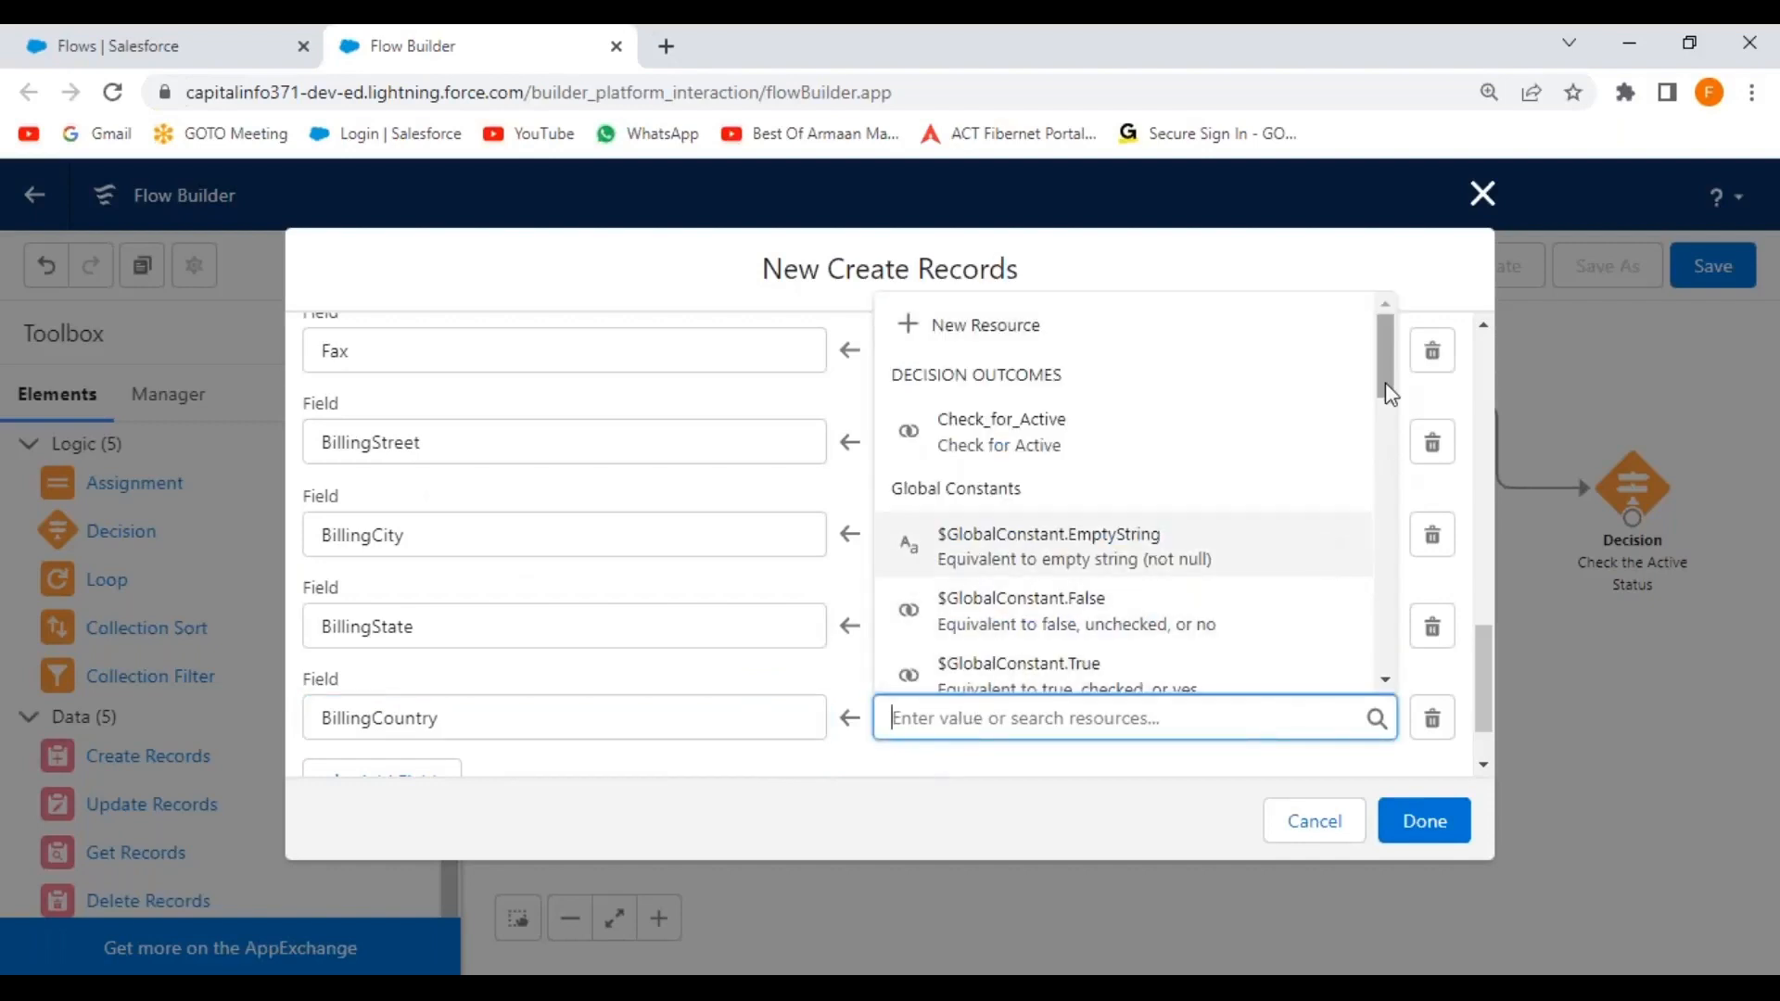
drag(1382, 352, 1382, 496)
click(1335, 431)
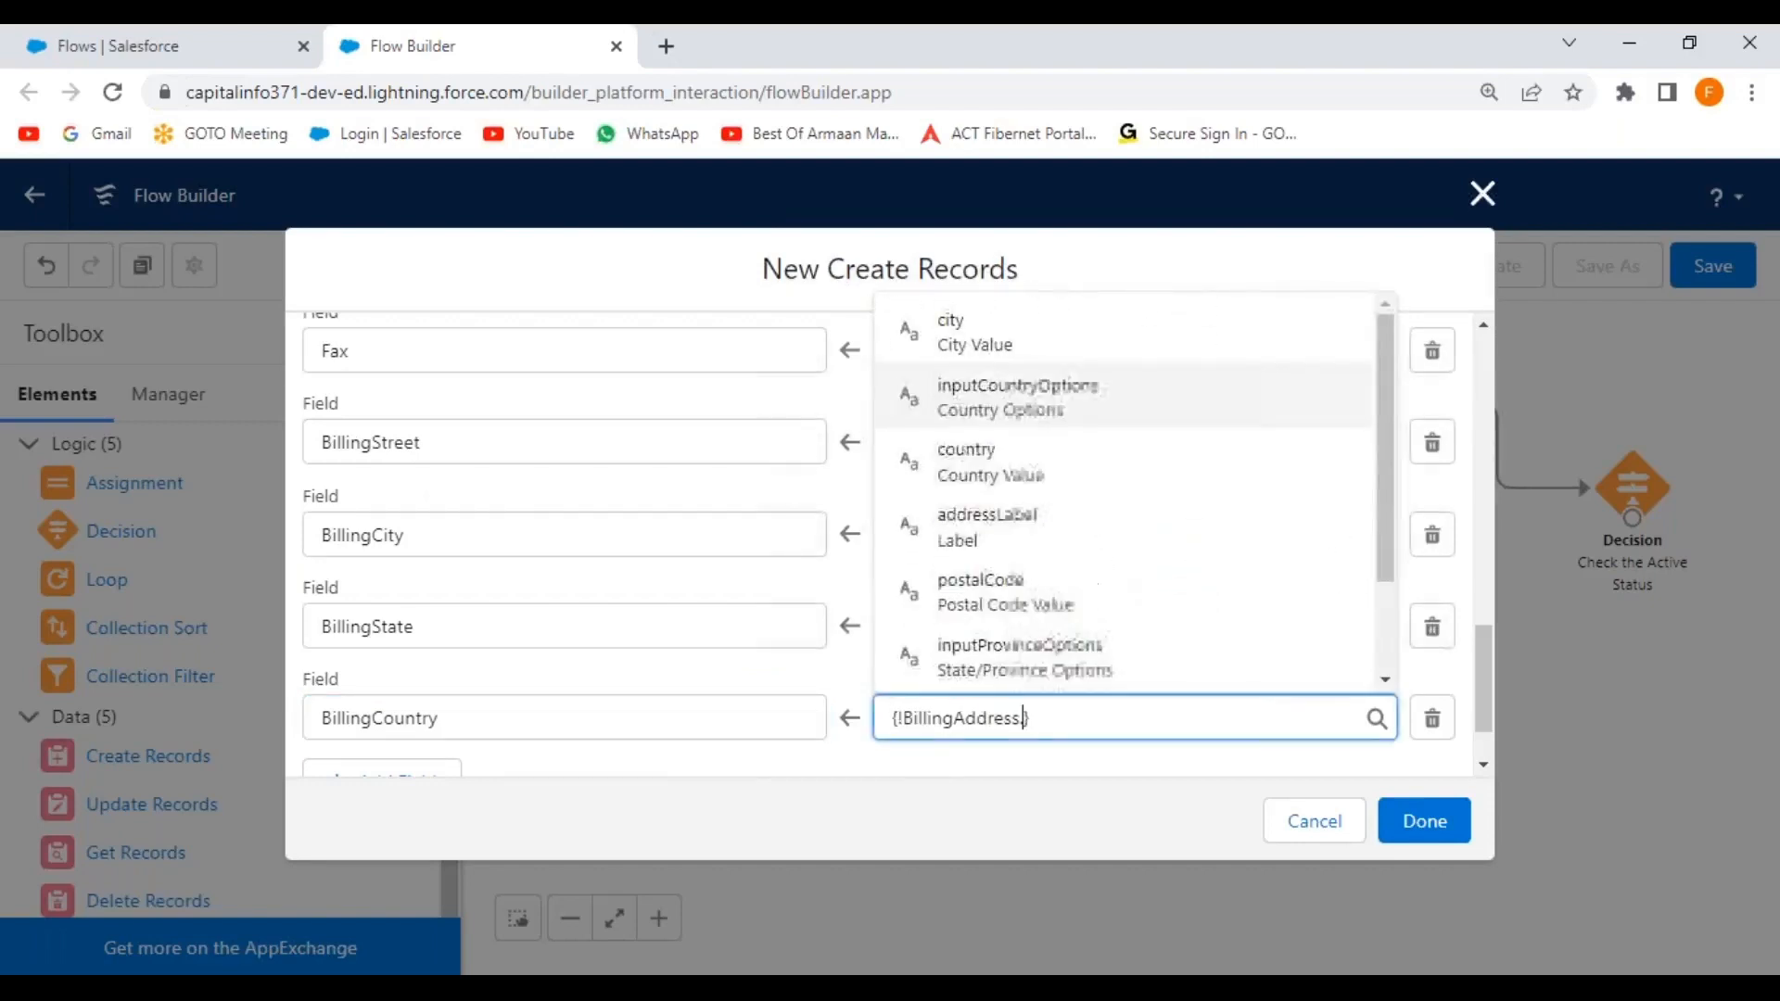
click(986, 475)
click(828, 776)
scroll(593, 667, down, 2)
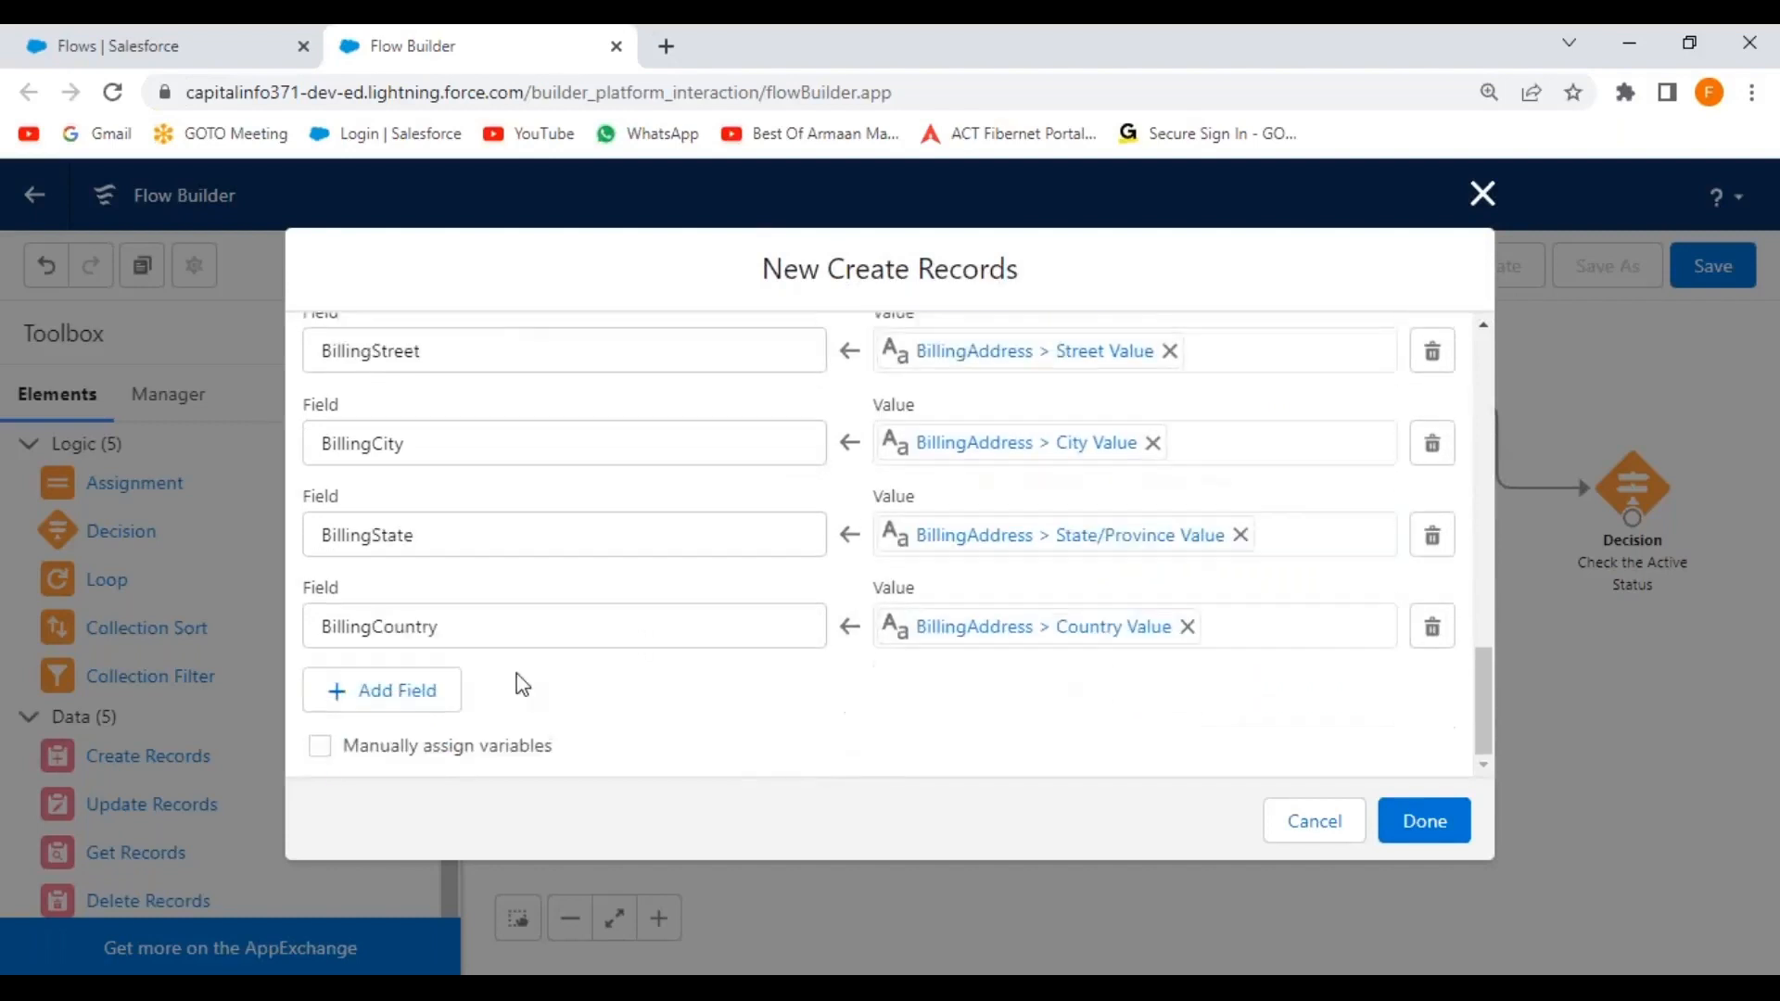
Add a BillingPostalCode field row set to the postalCode part of BillingAddress.
click(390, 696)
click(461, 714)
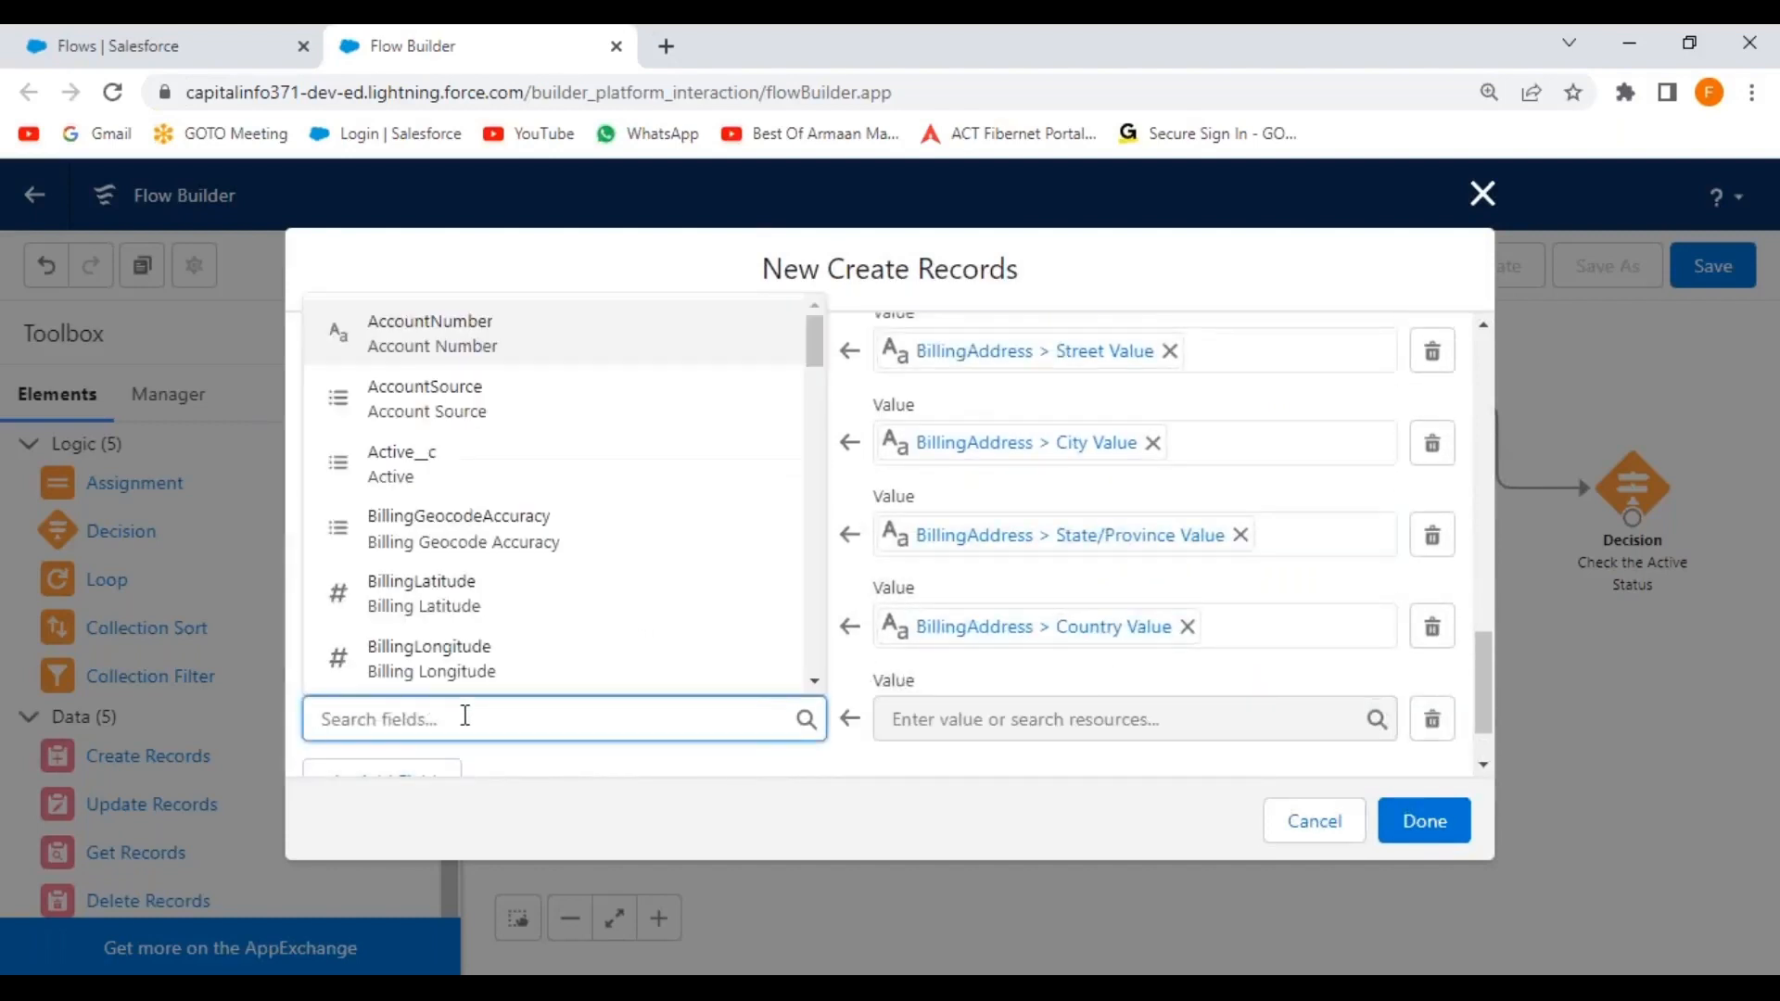
text(billing)
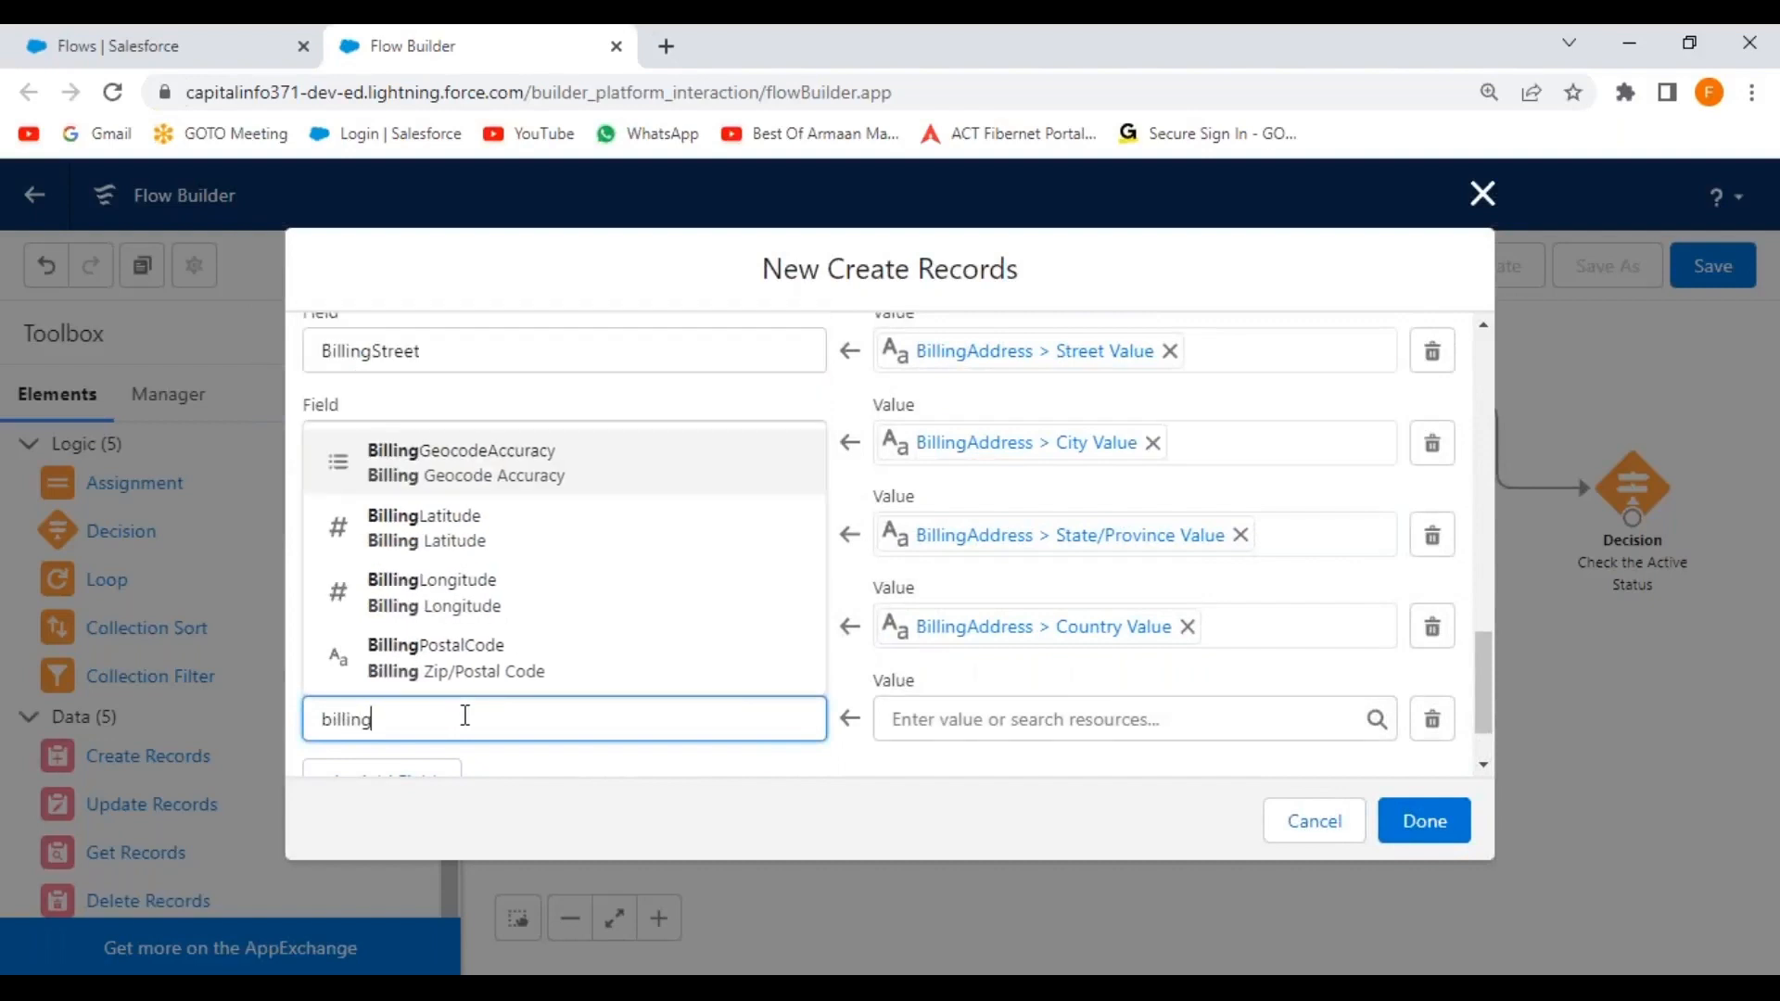
click(443, 660)
click(938, 723)
drag(1378, 380, 1378, 515)
click(1289, 438)
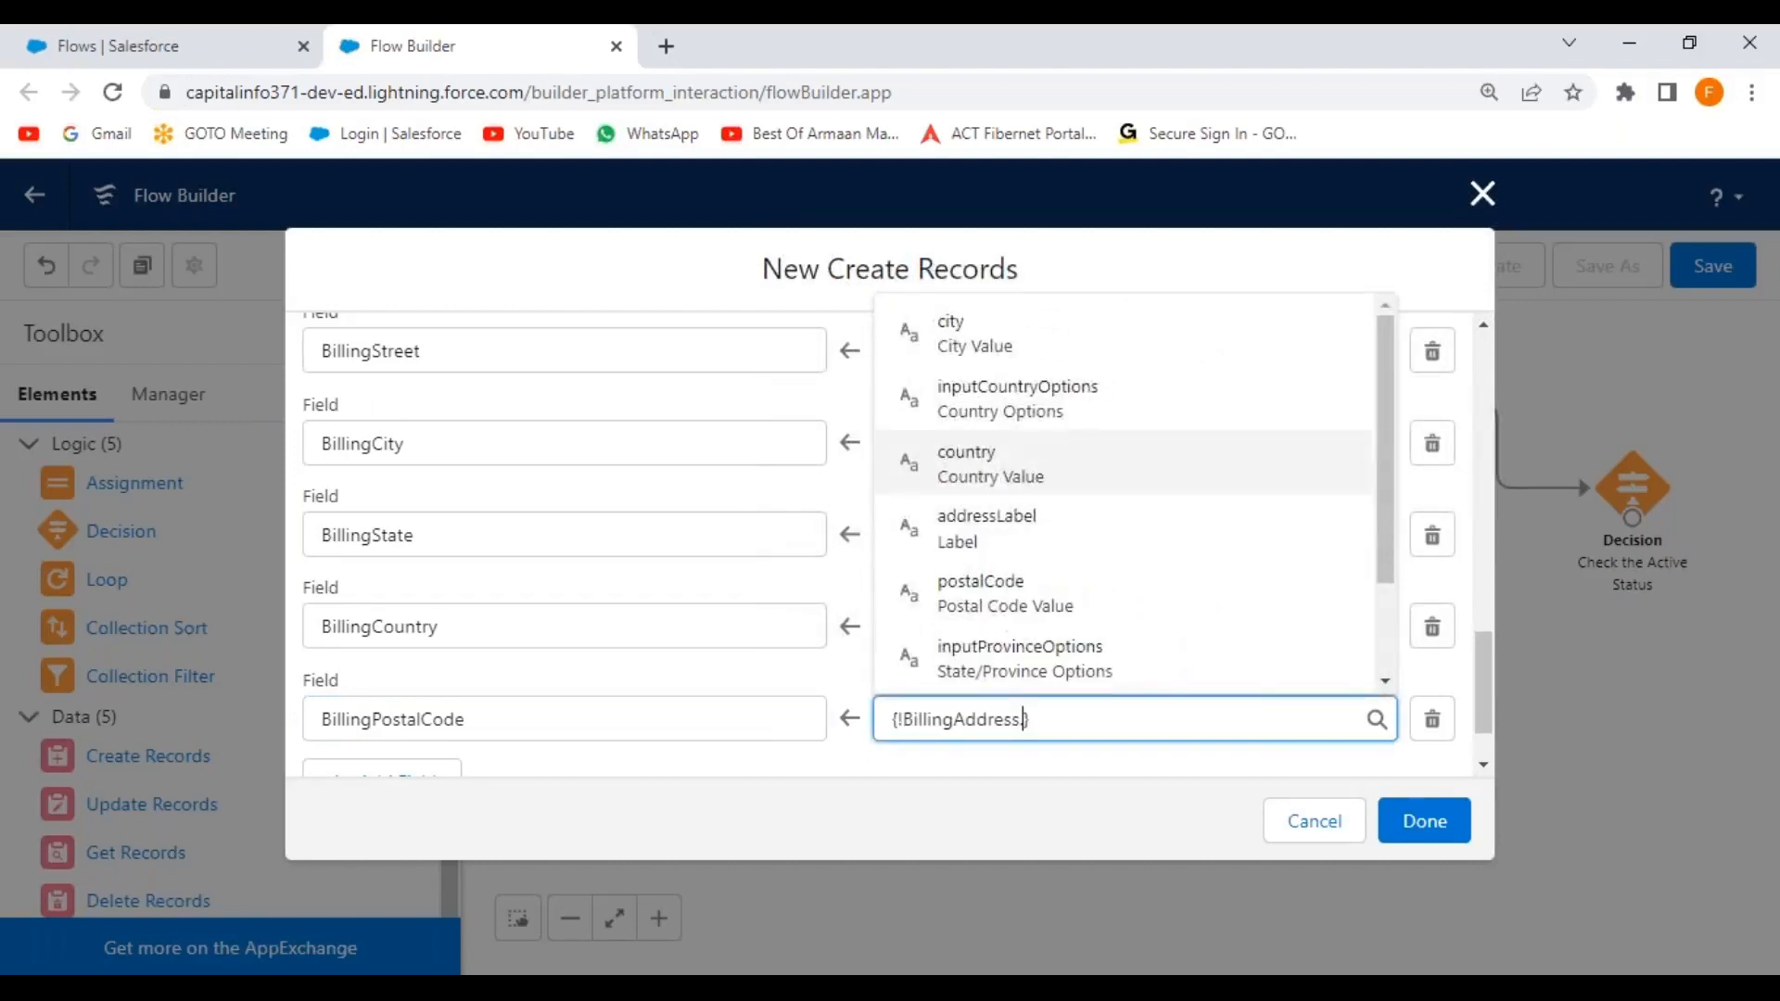
drag(1389, 447, 1378, 554)
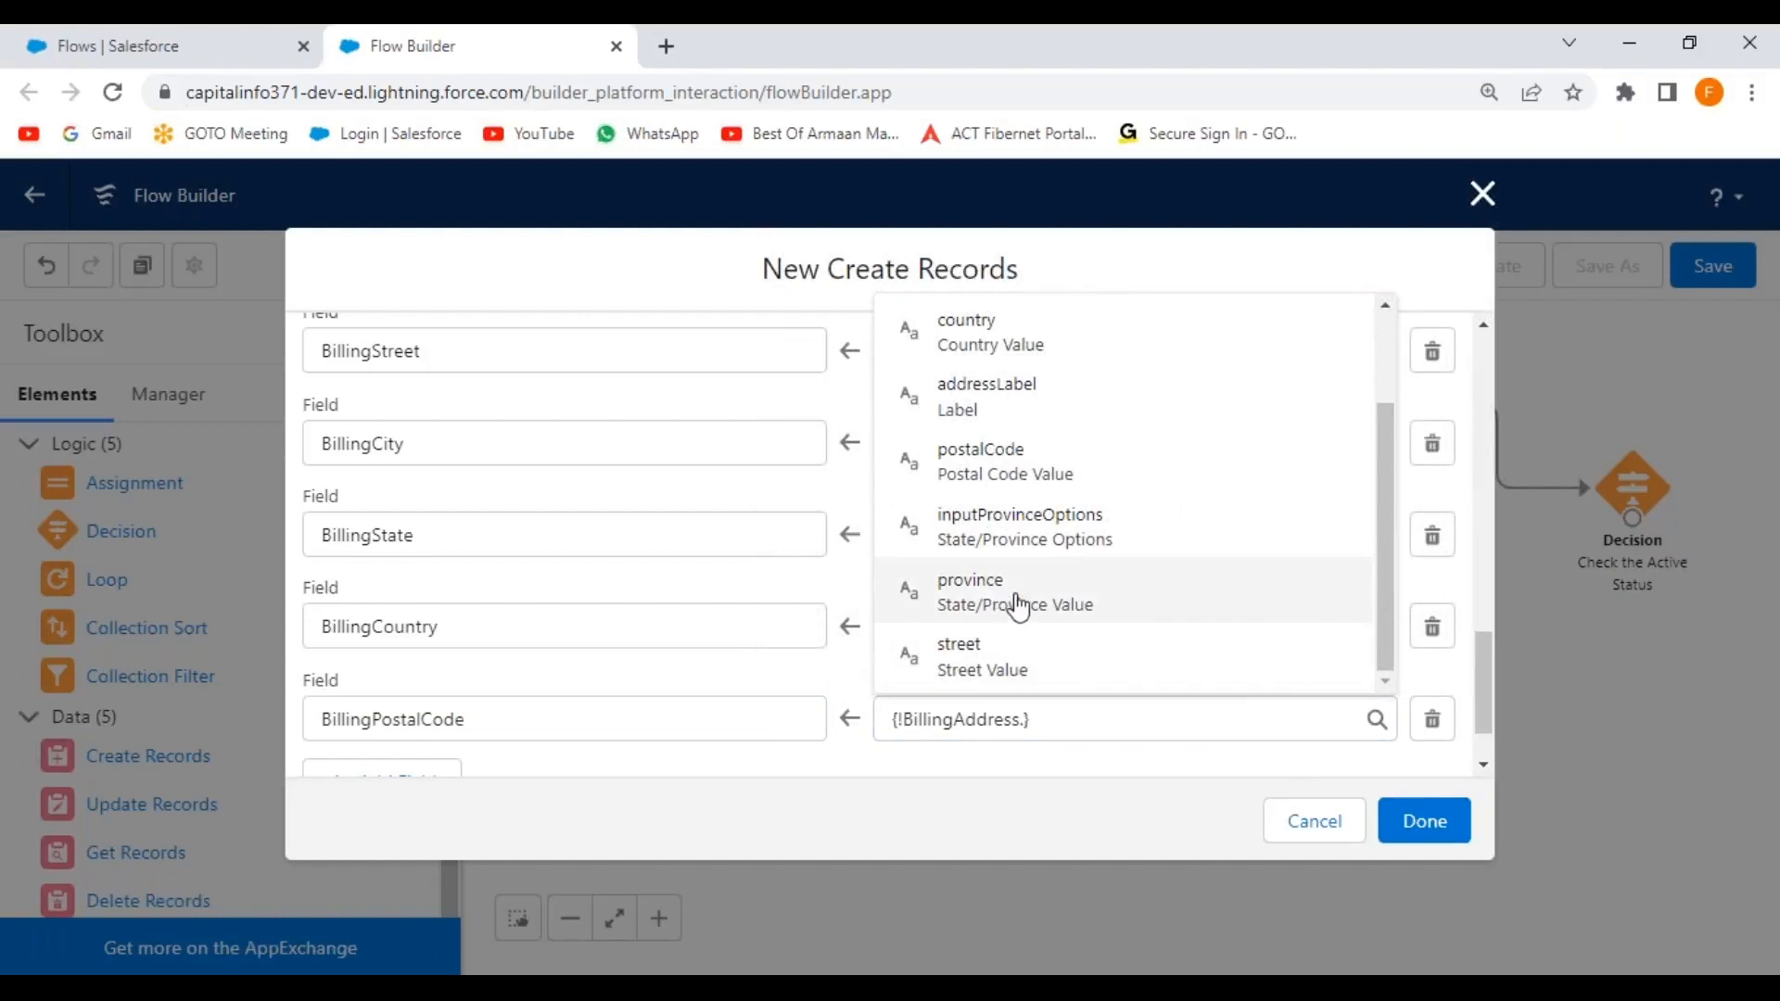
click(1011, 473)
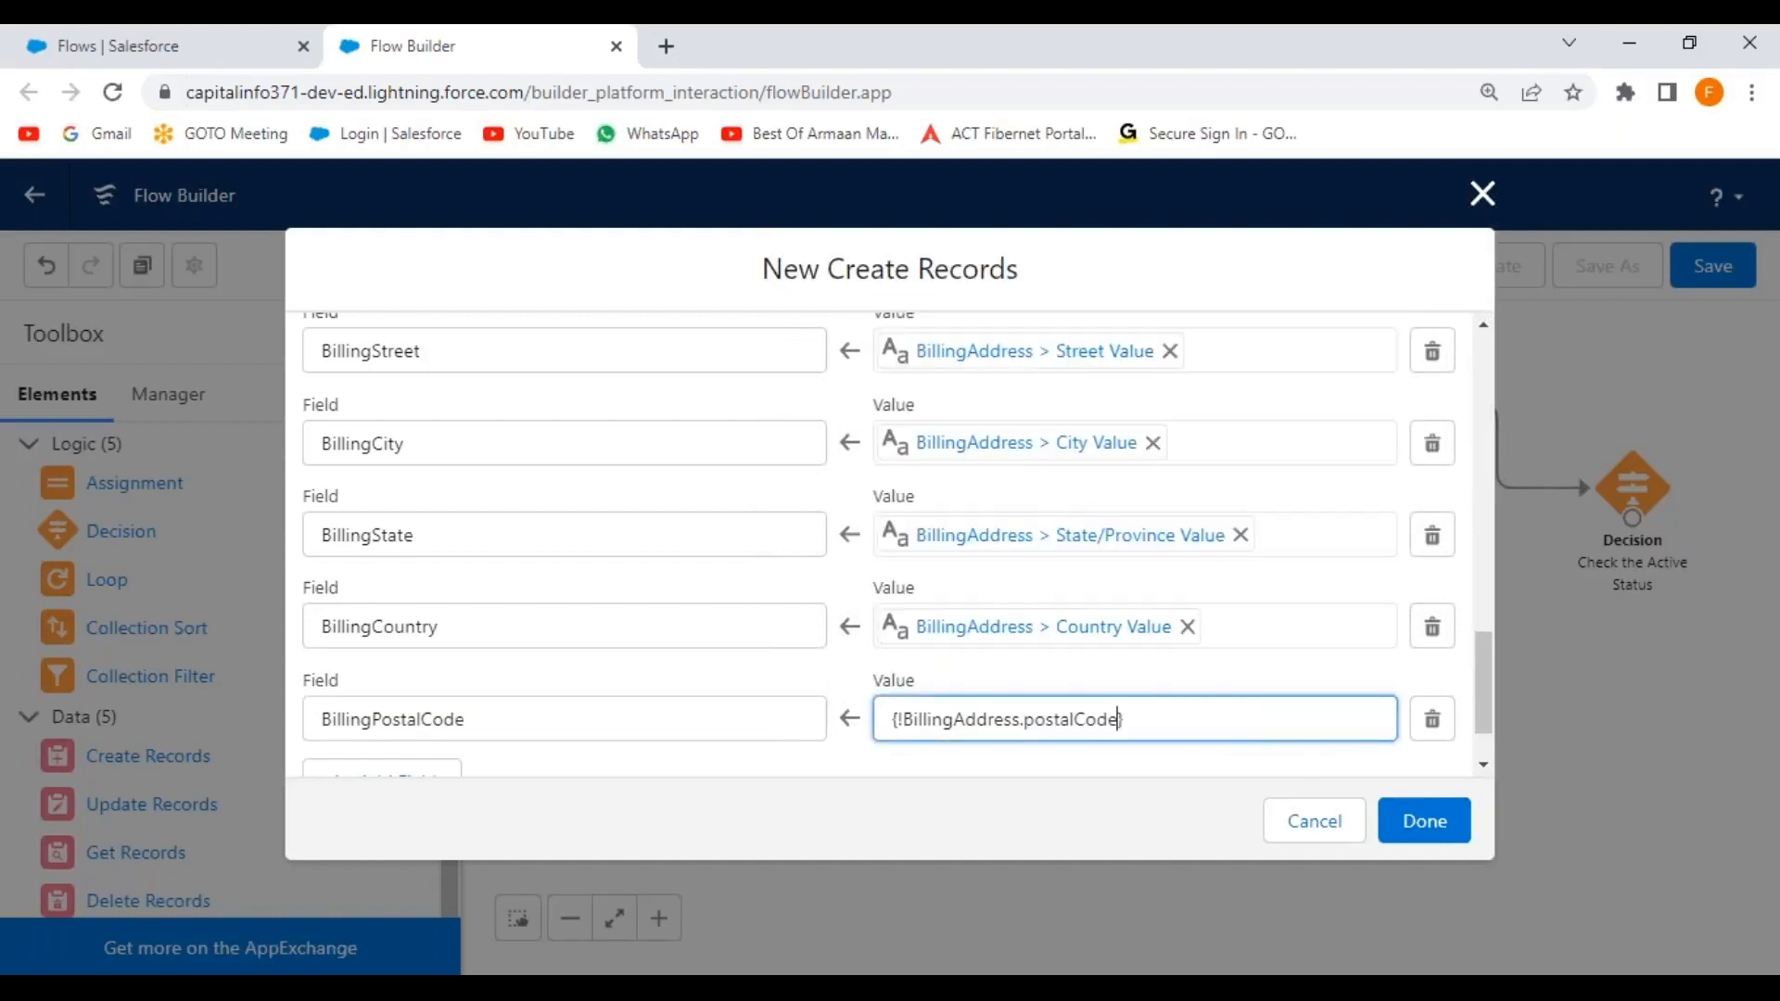
scroll(716, 596, down, 1)
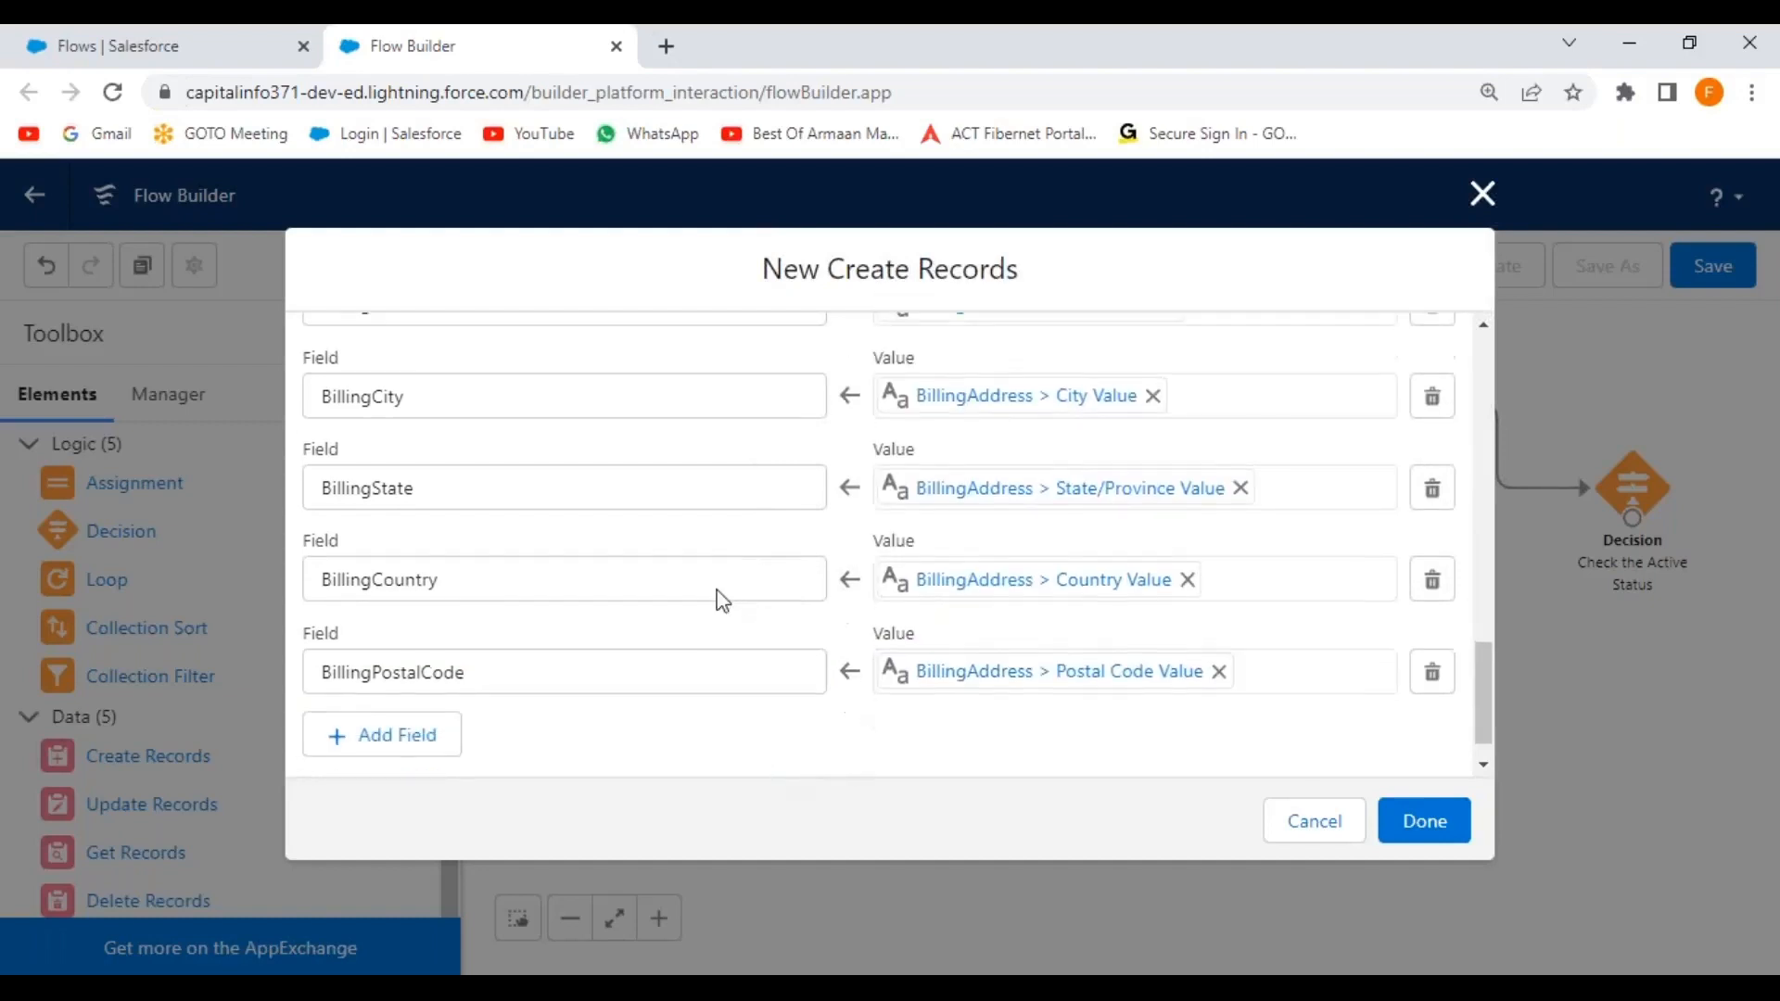
Add a CustomerPriority__c field row valued from Select_Customer_Priority.
click(386, 705)
click(400, 717)
text(custom)
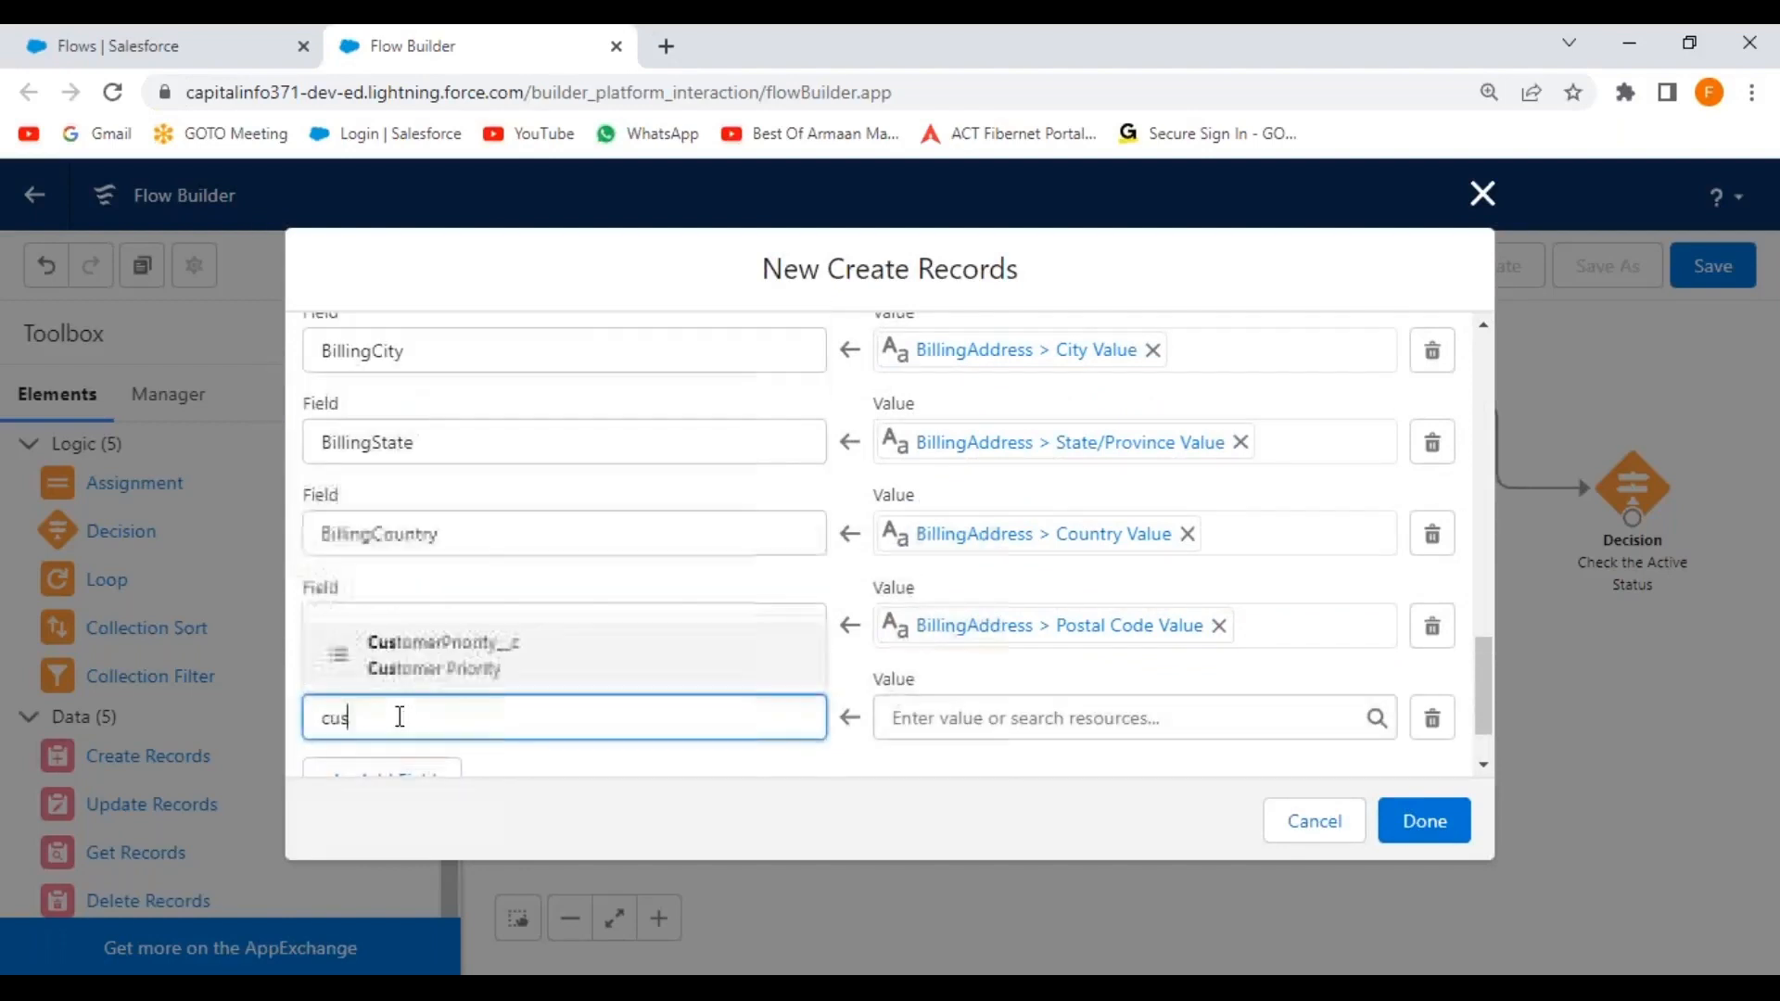
click(458, 664)
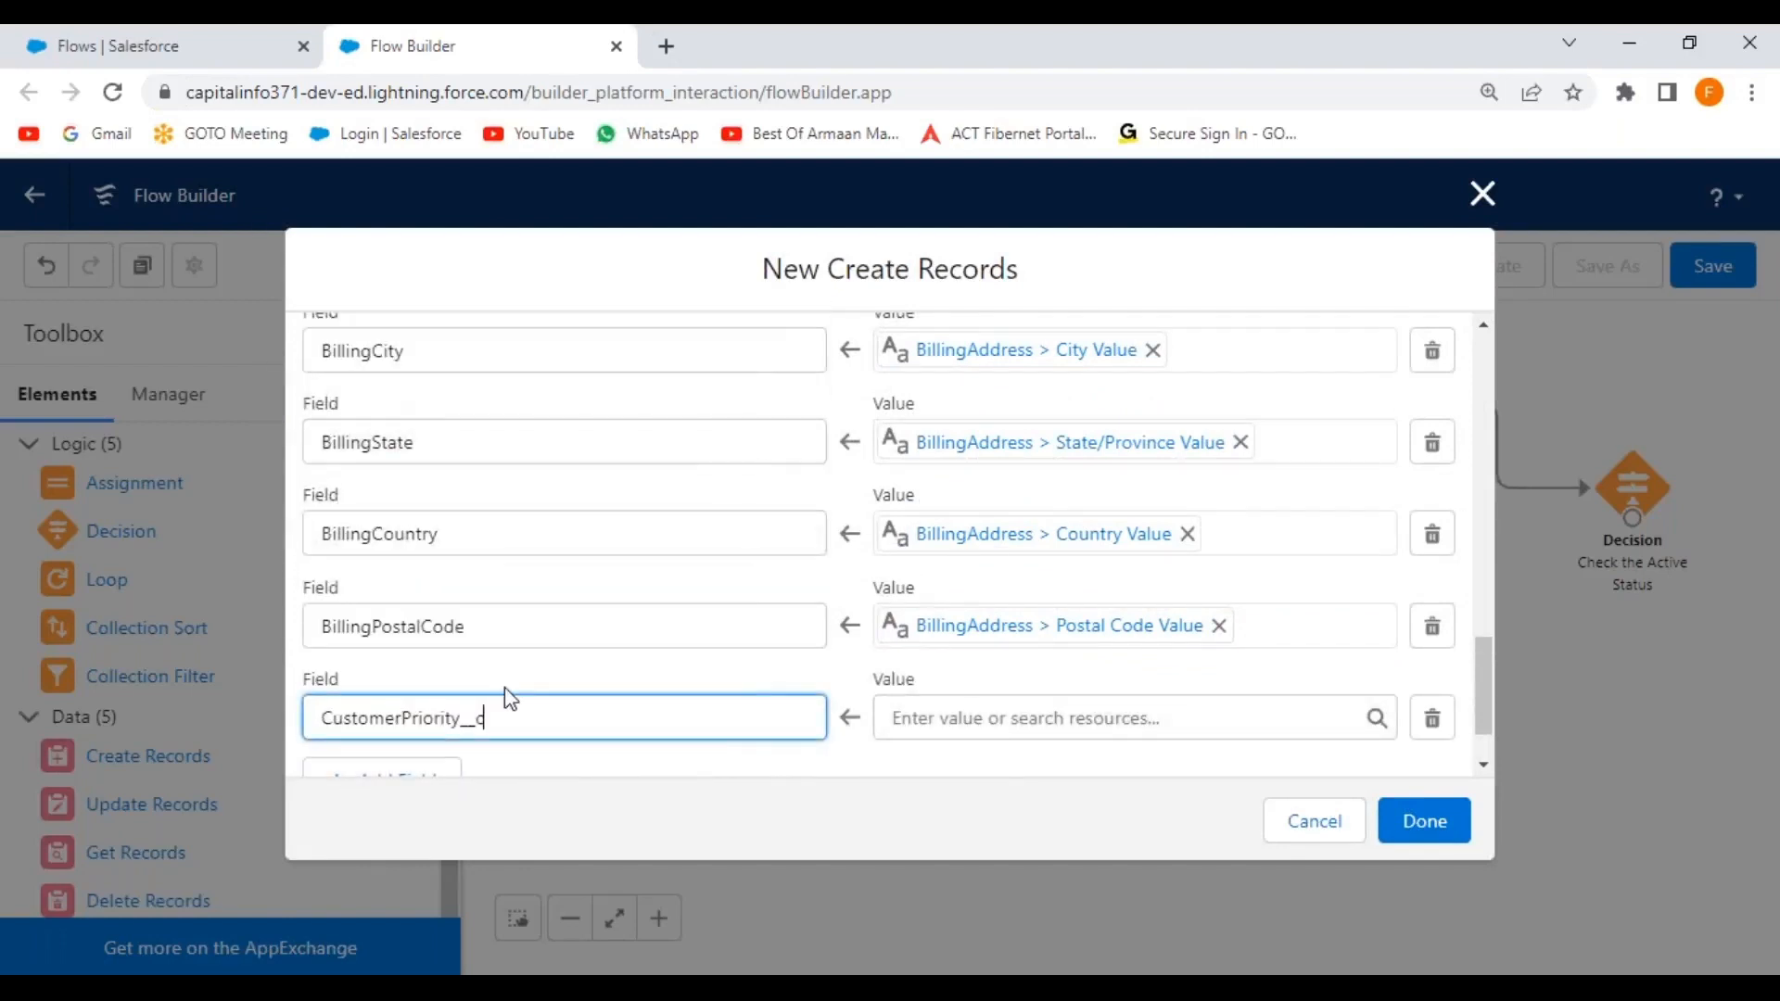
scroll(1045, 699, down, 2)
click(1142, 614)
drag(1383, 269, 1373, 484)
click(1018, 482)
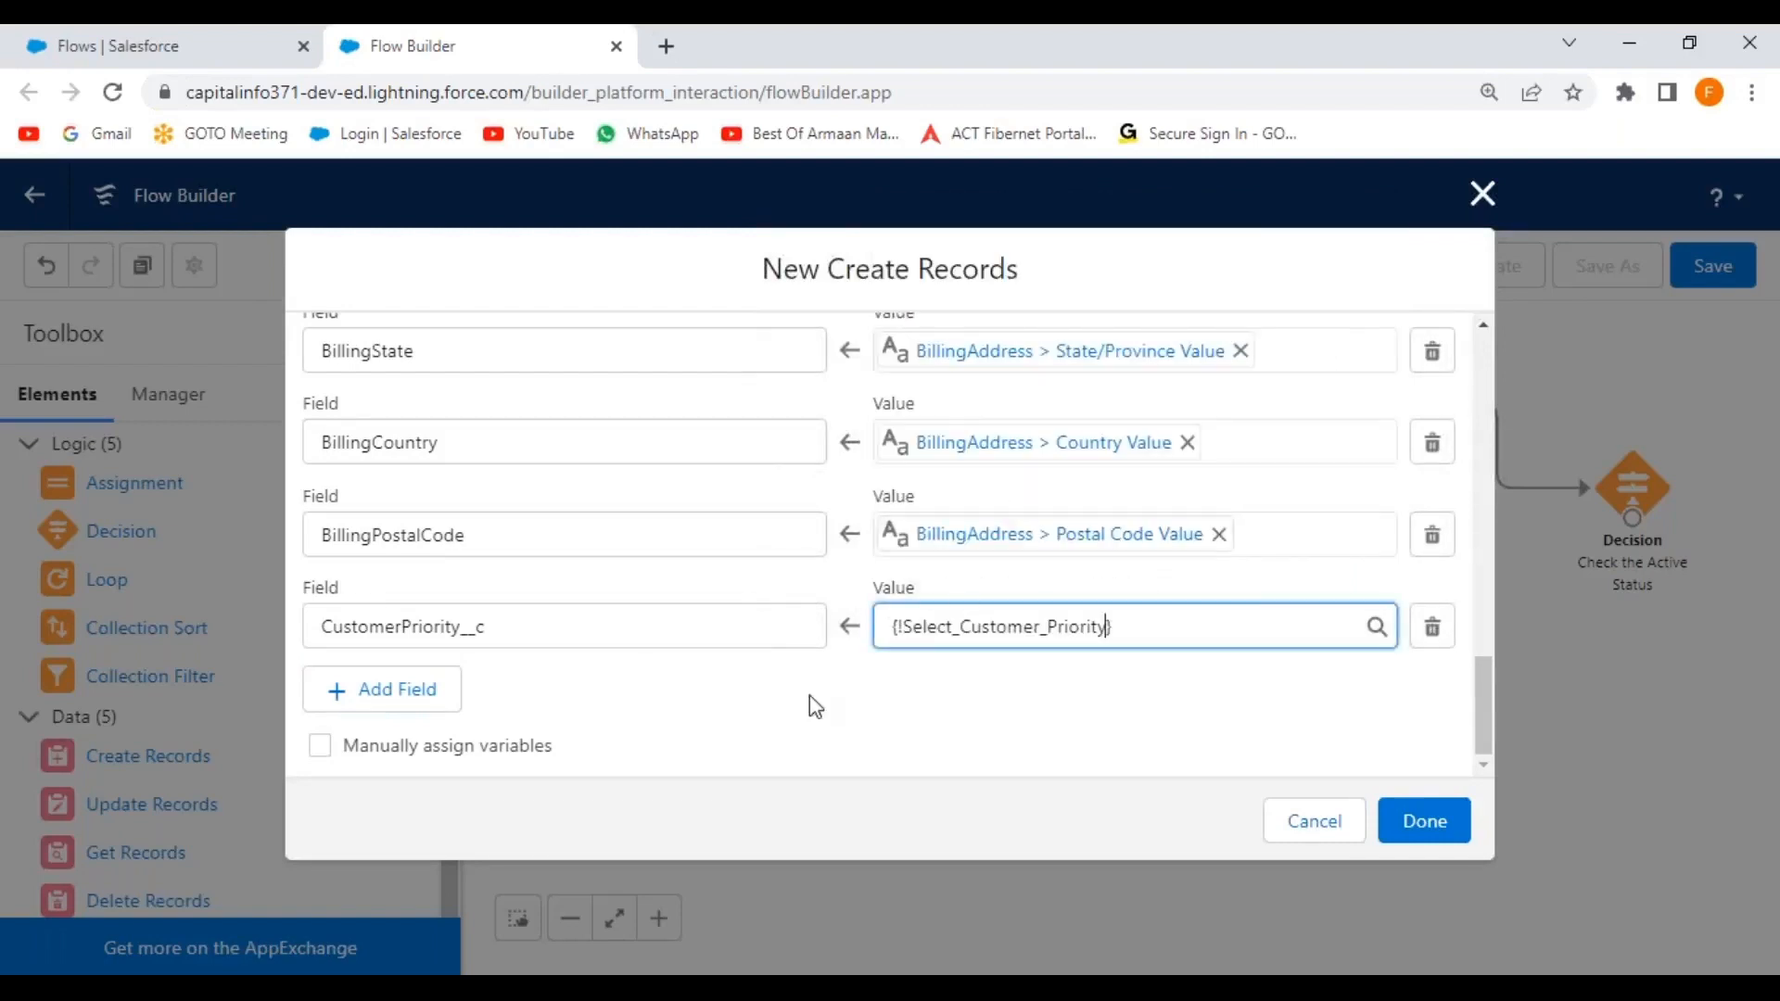
Add an Active__c field row valued from Select_Active_Status.
click(386, 694)
click(451, 728)
text(activ)
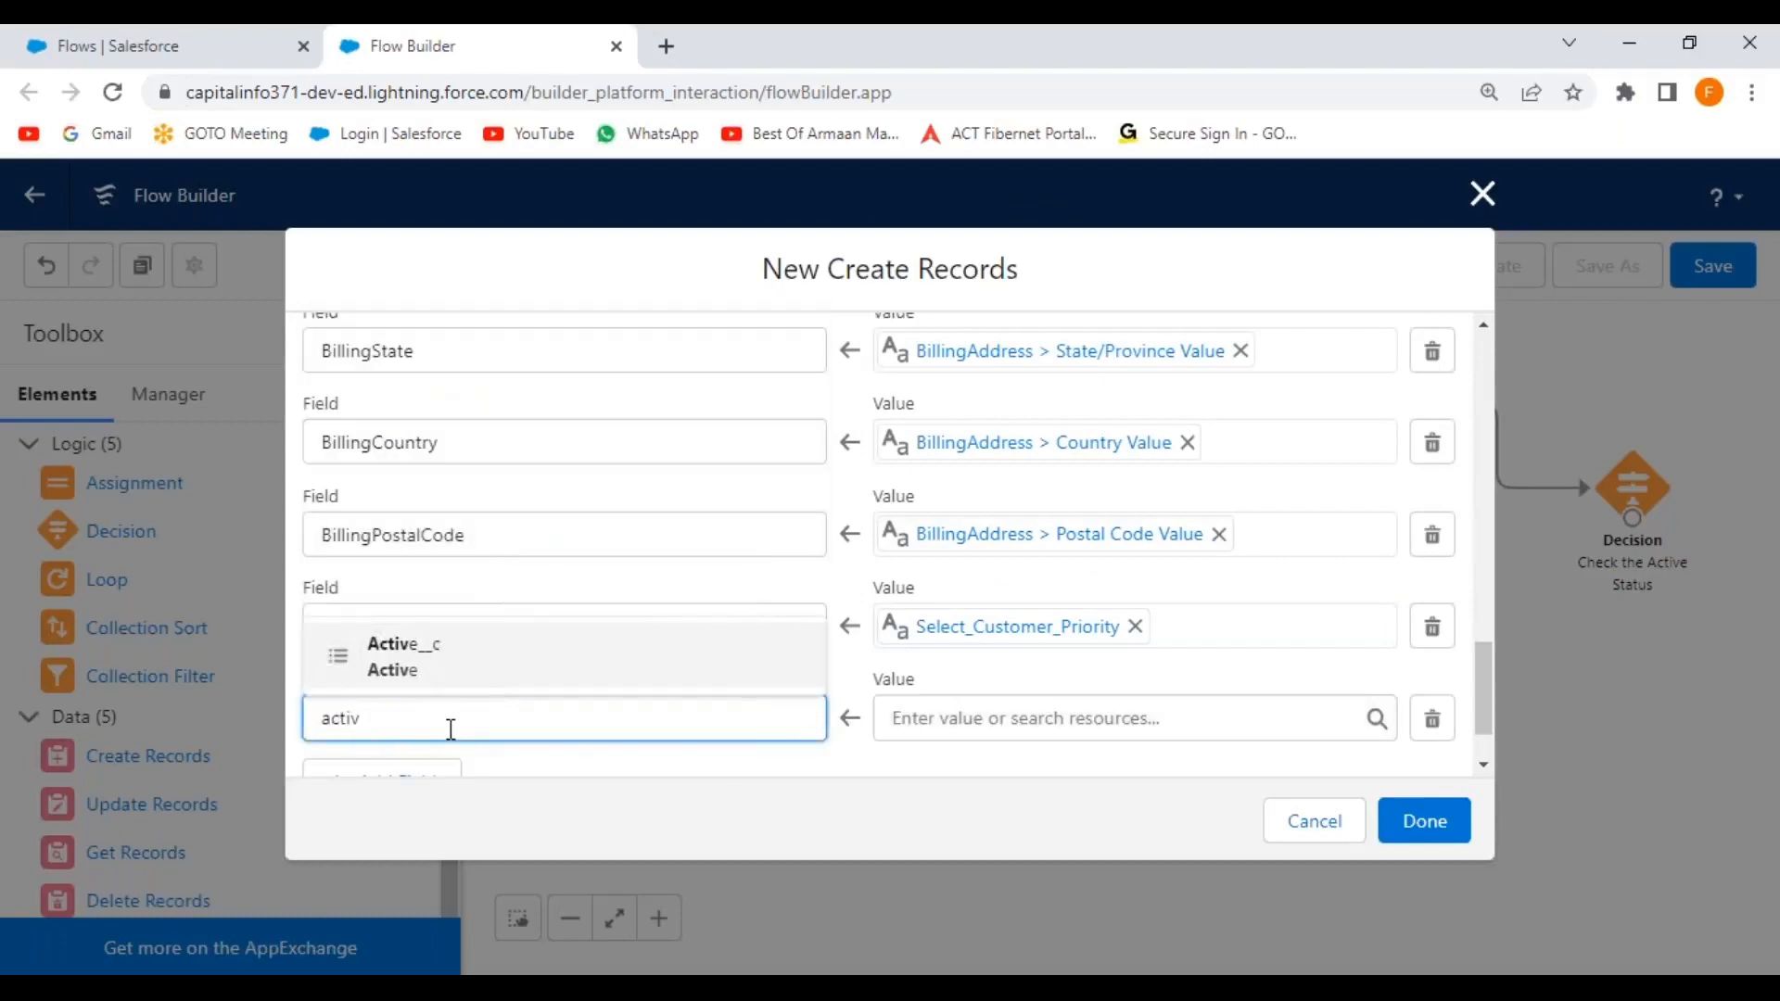
click(436, 684)
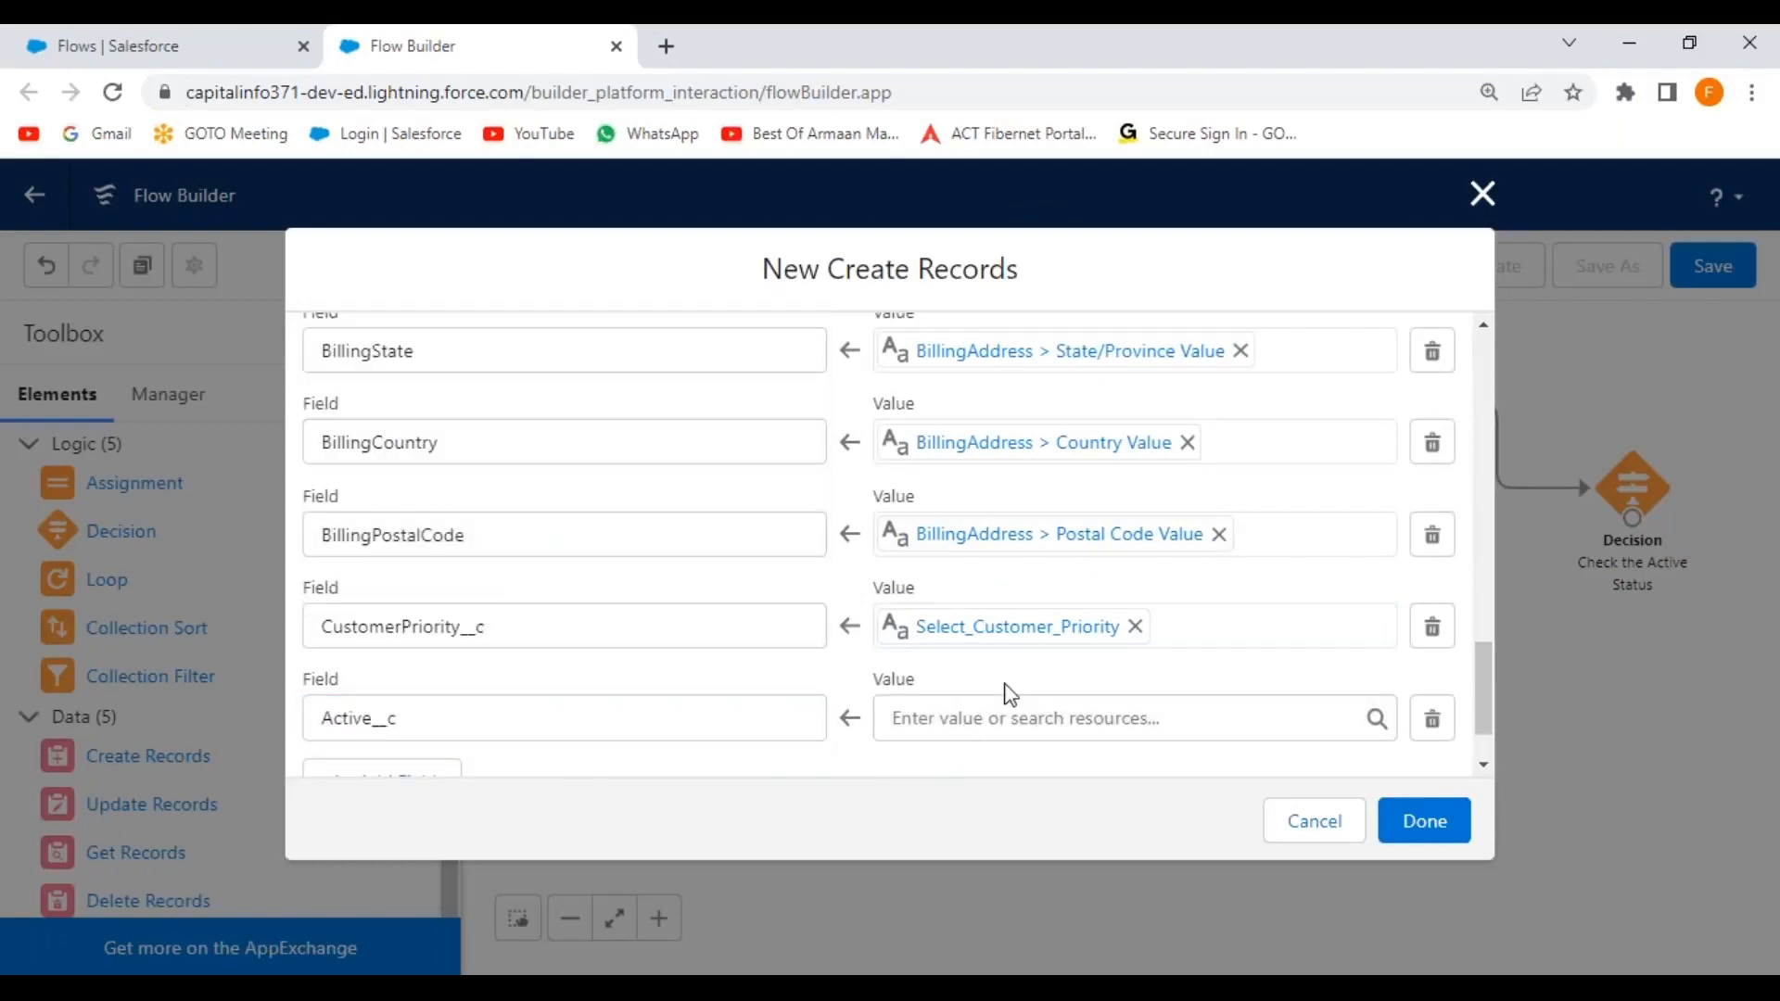
scroll(1011, 691, down, 1)
click(1167, 627)
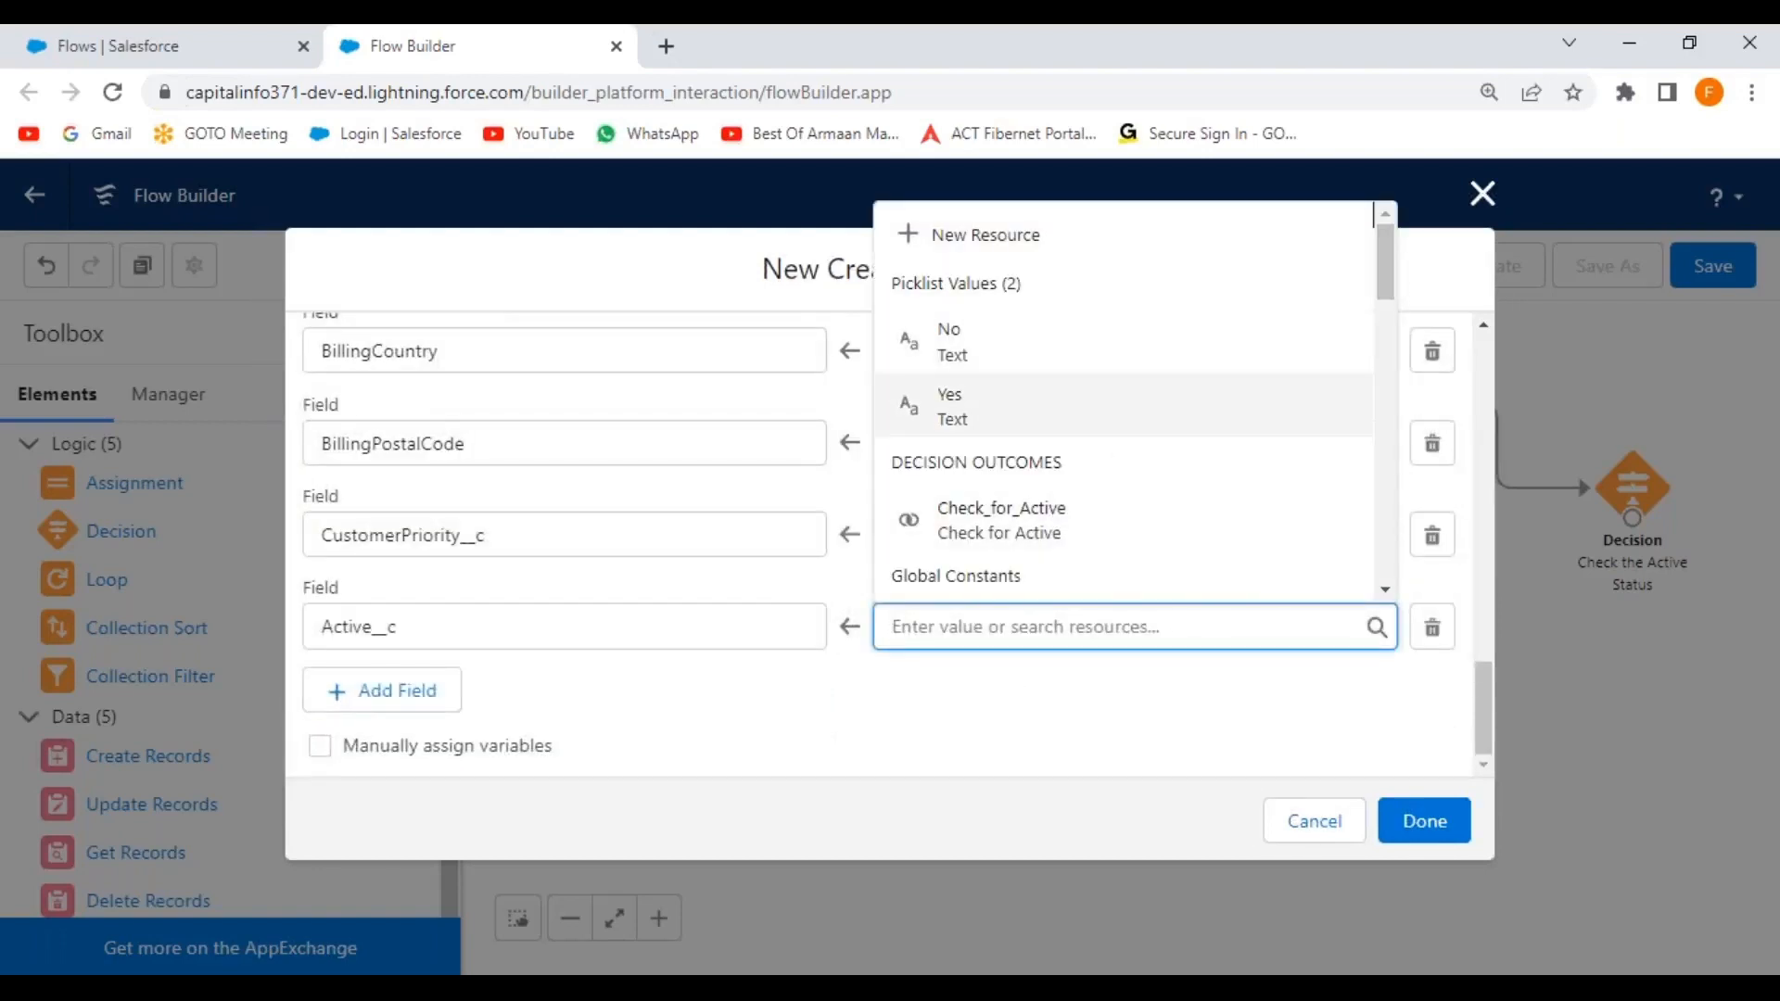
drag(1382, 269, 1372, 488)
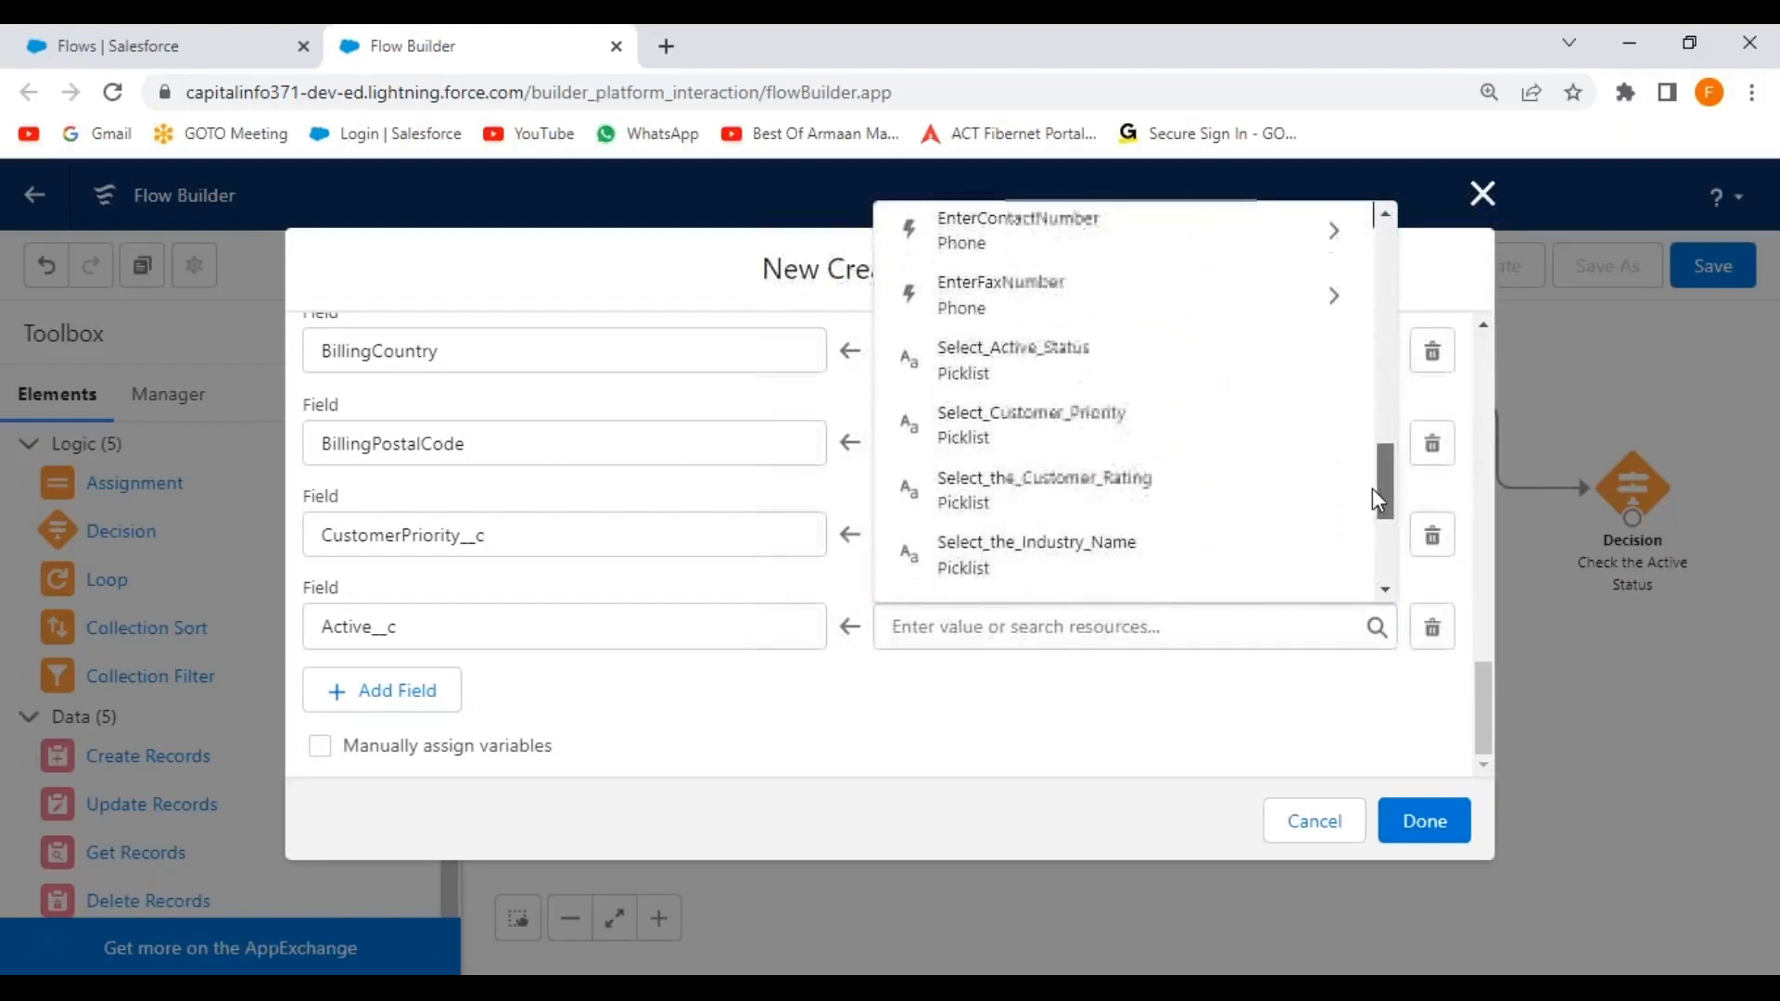
click(1036, 369)
click(810, 756)
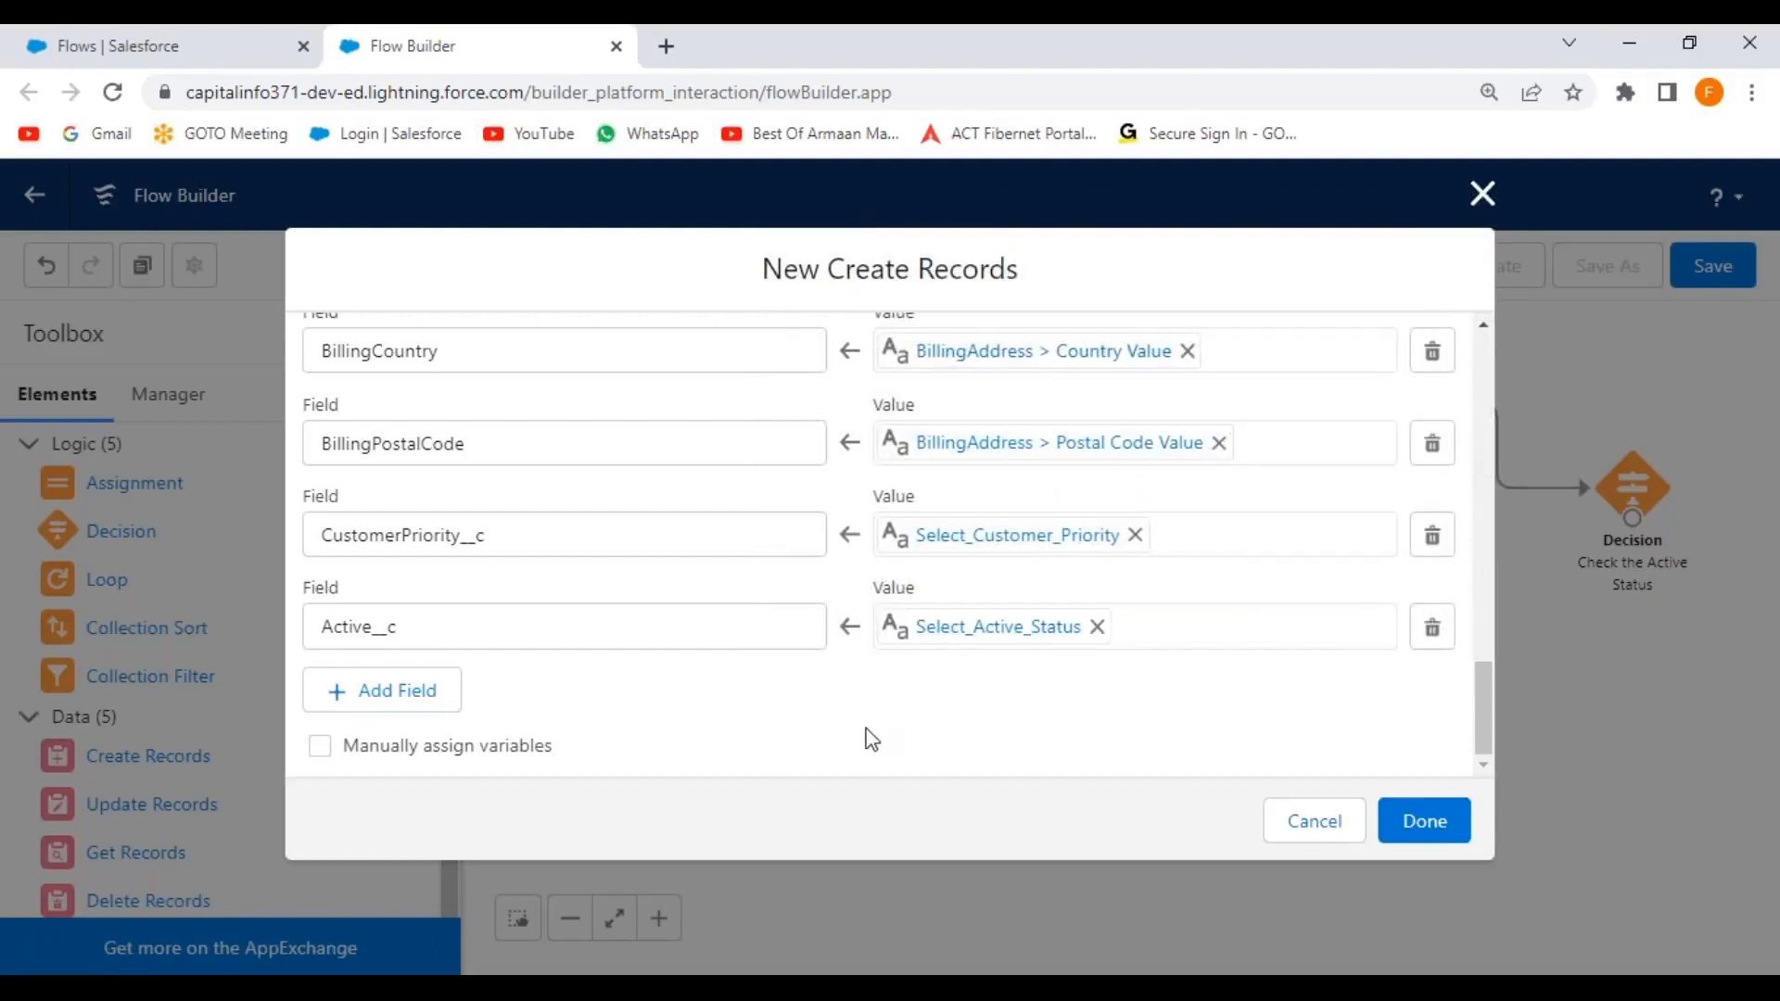
Drop a Create Records element labelled Create New Account Record beneath the Check the Active Status decision.
drag(1482, 705, 1465, 509)
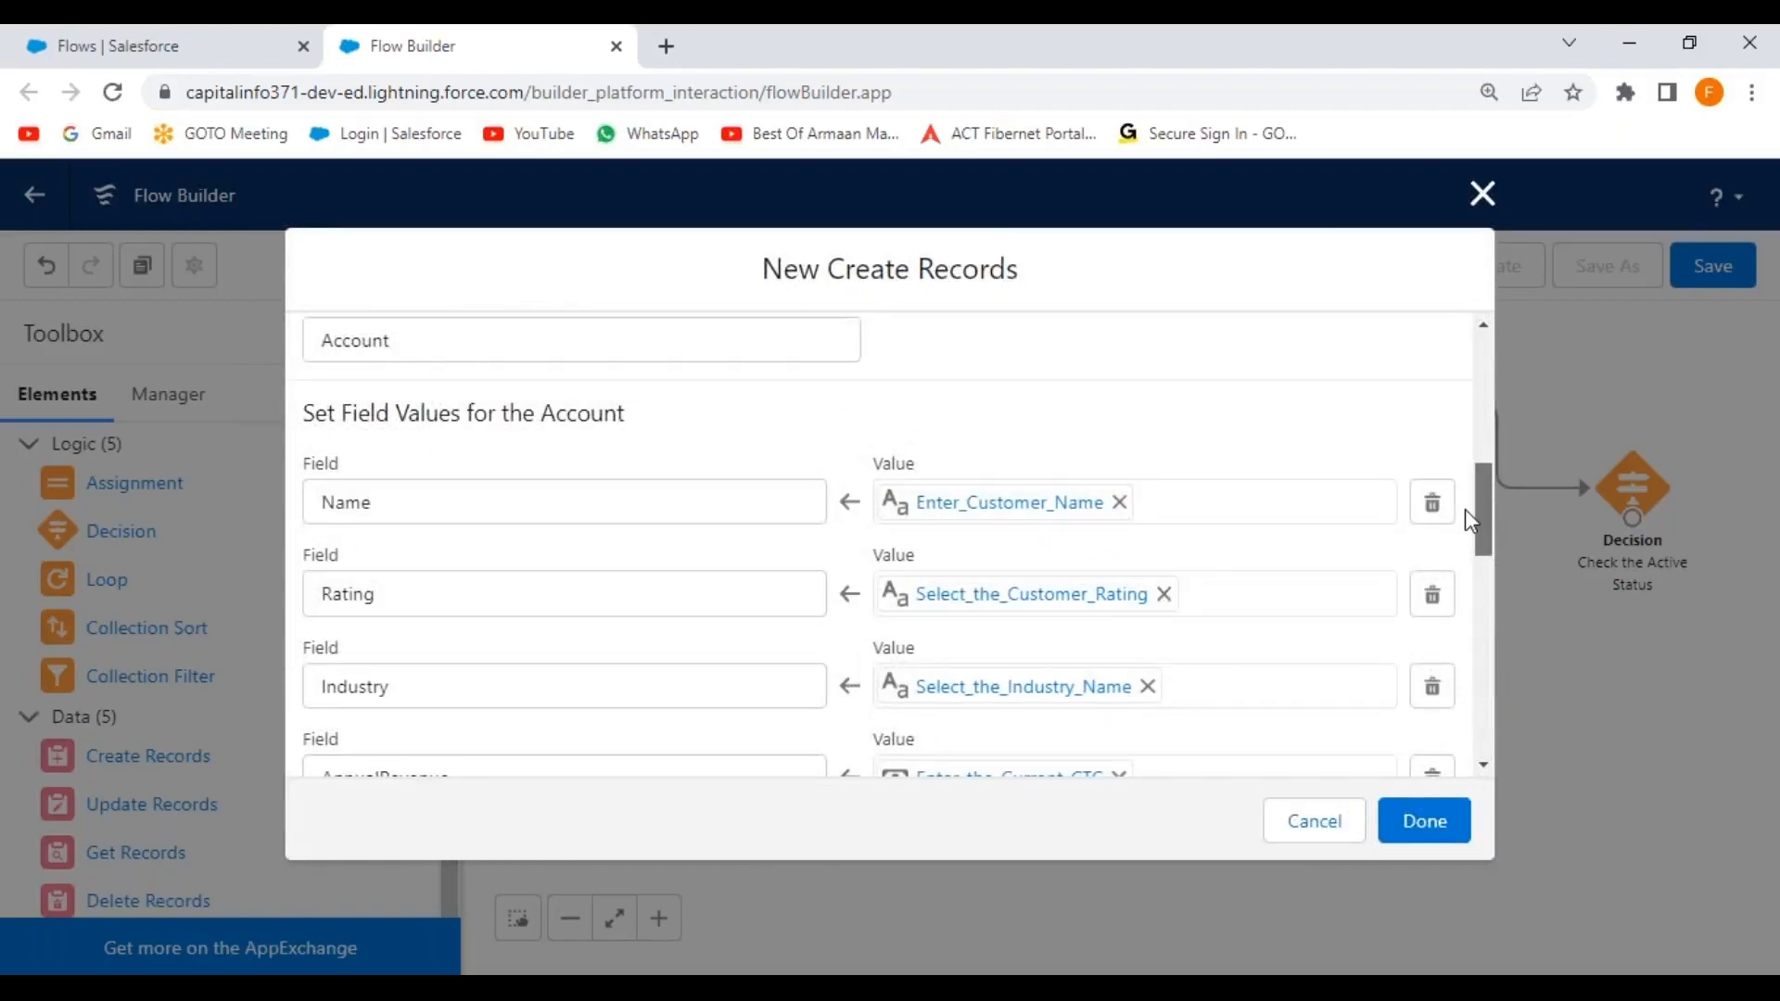
drag(1466, 509, 1462, 737)
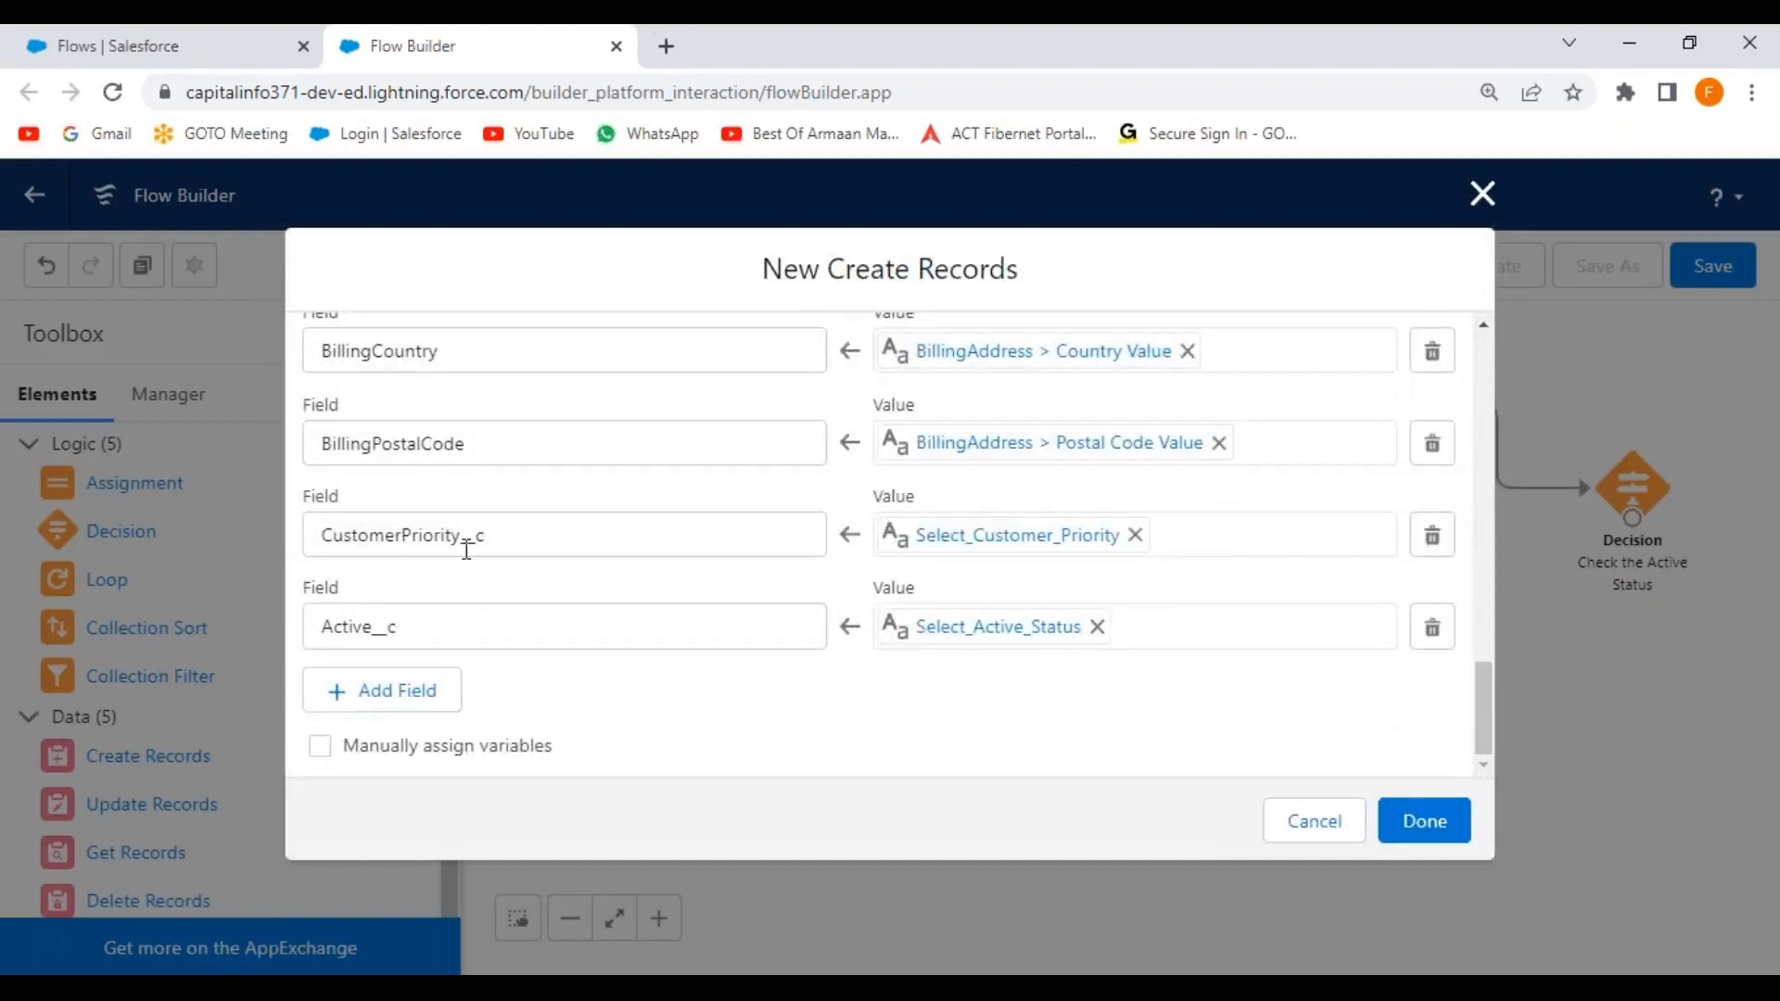
click(1431, 833)
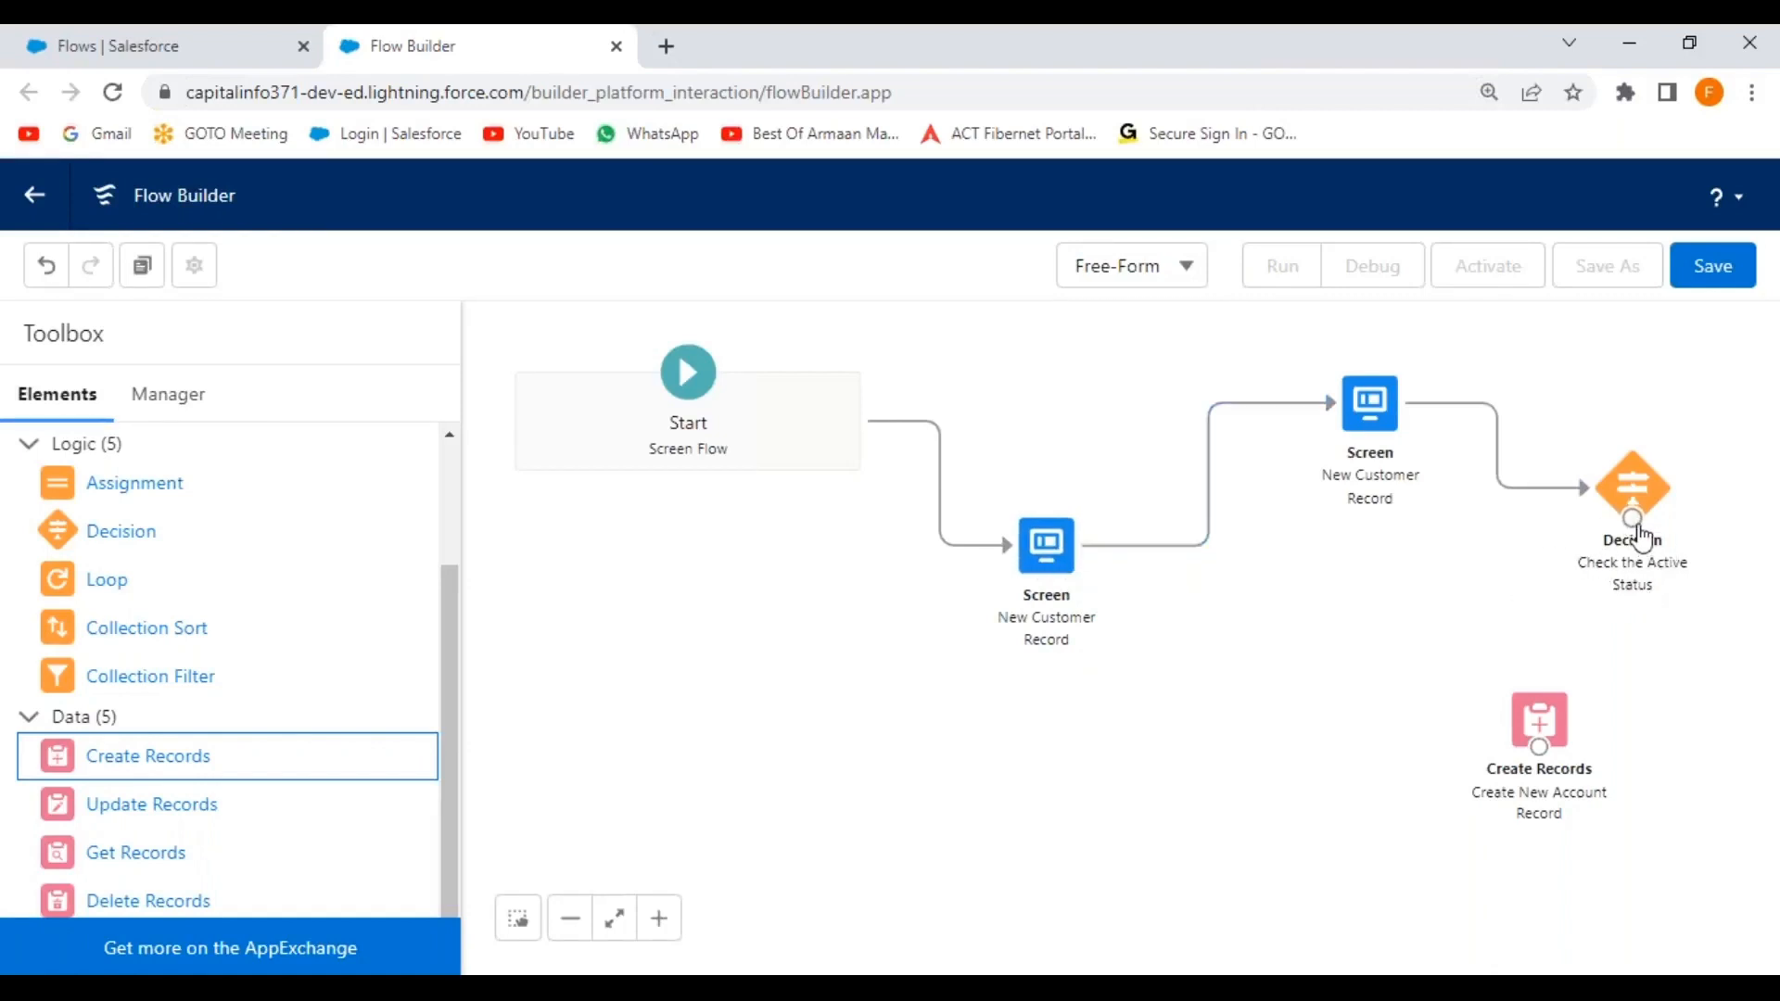
Connect the decision to Create New Account Record through the Check for Active outcome.
drag(1635, 521, 1545, 748)
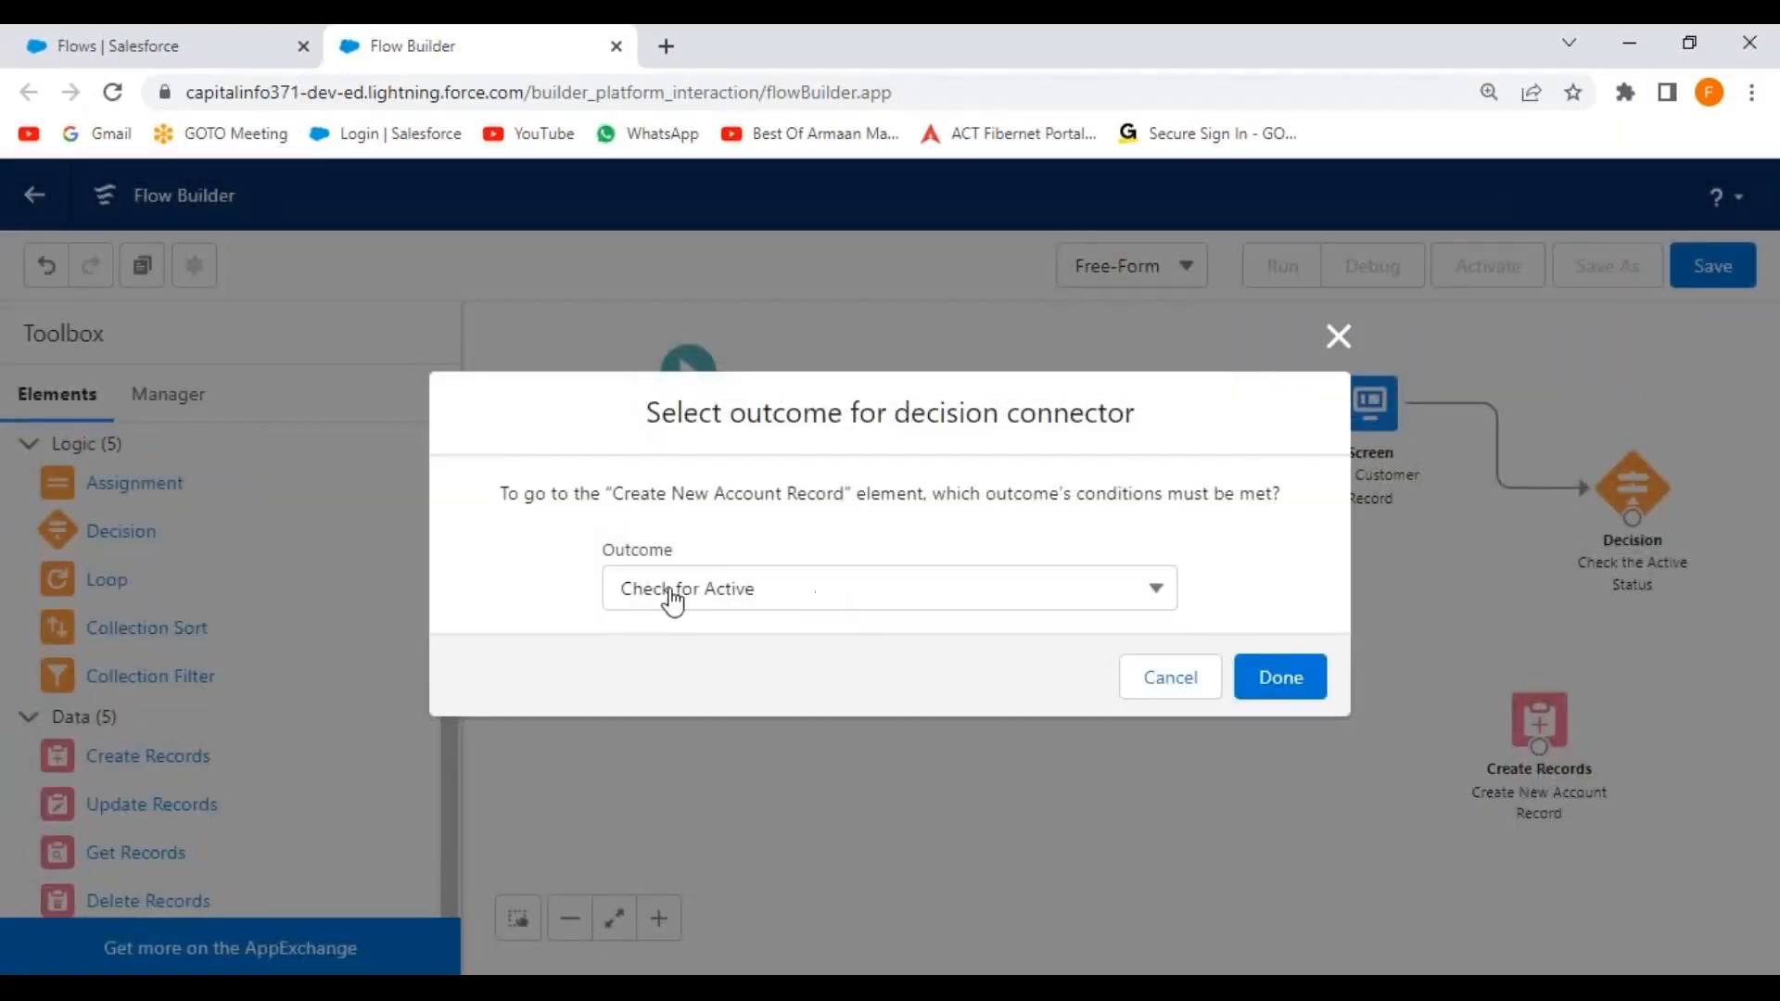
click(925, 596)
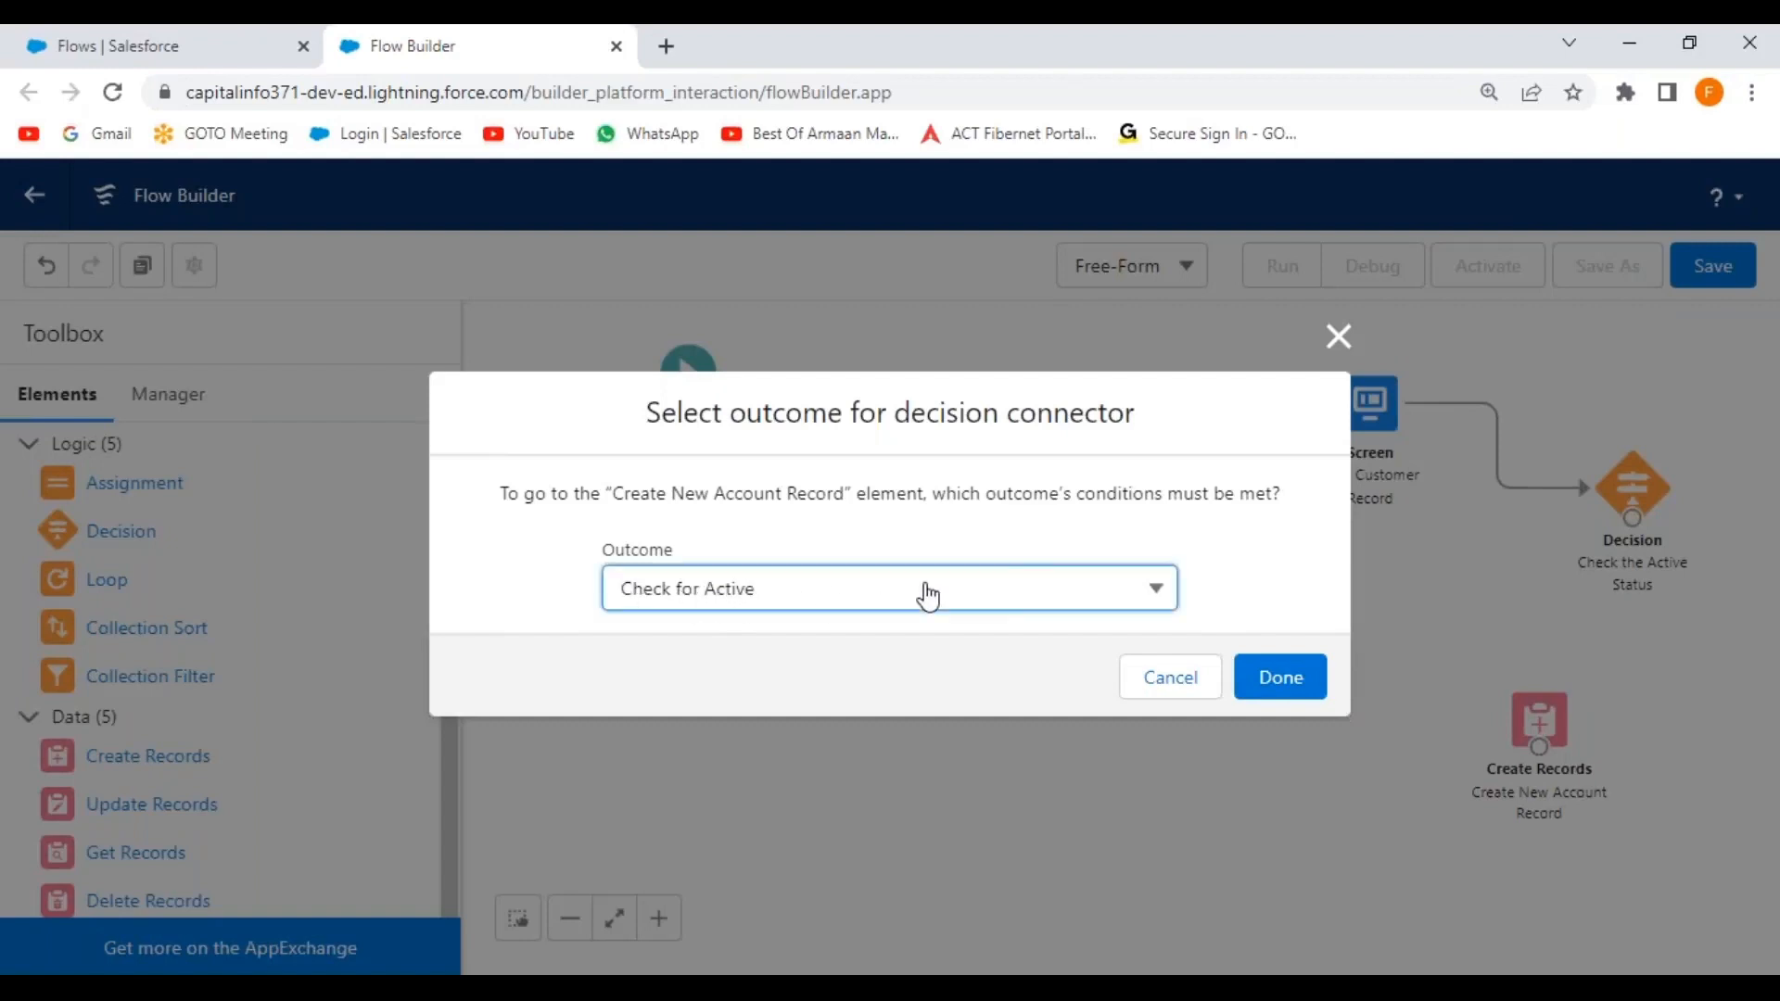
click(1266, 603)
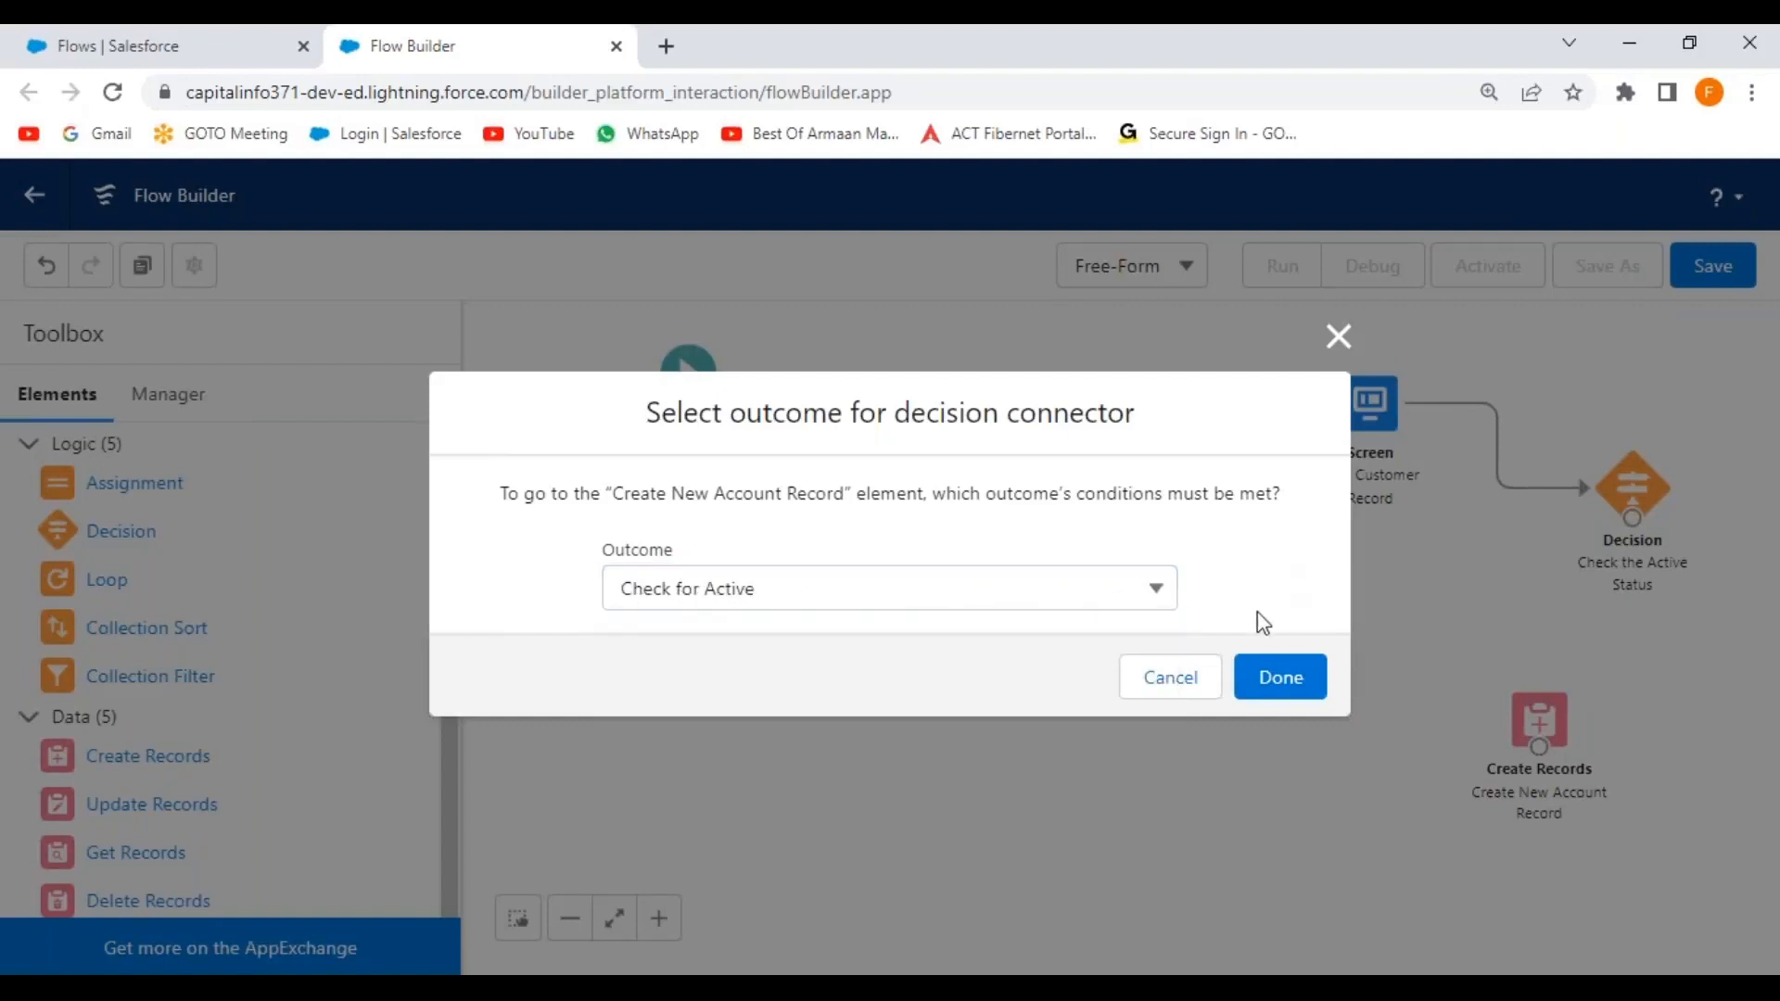
click(1275, 684)
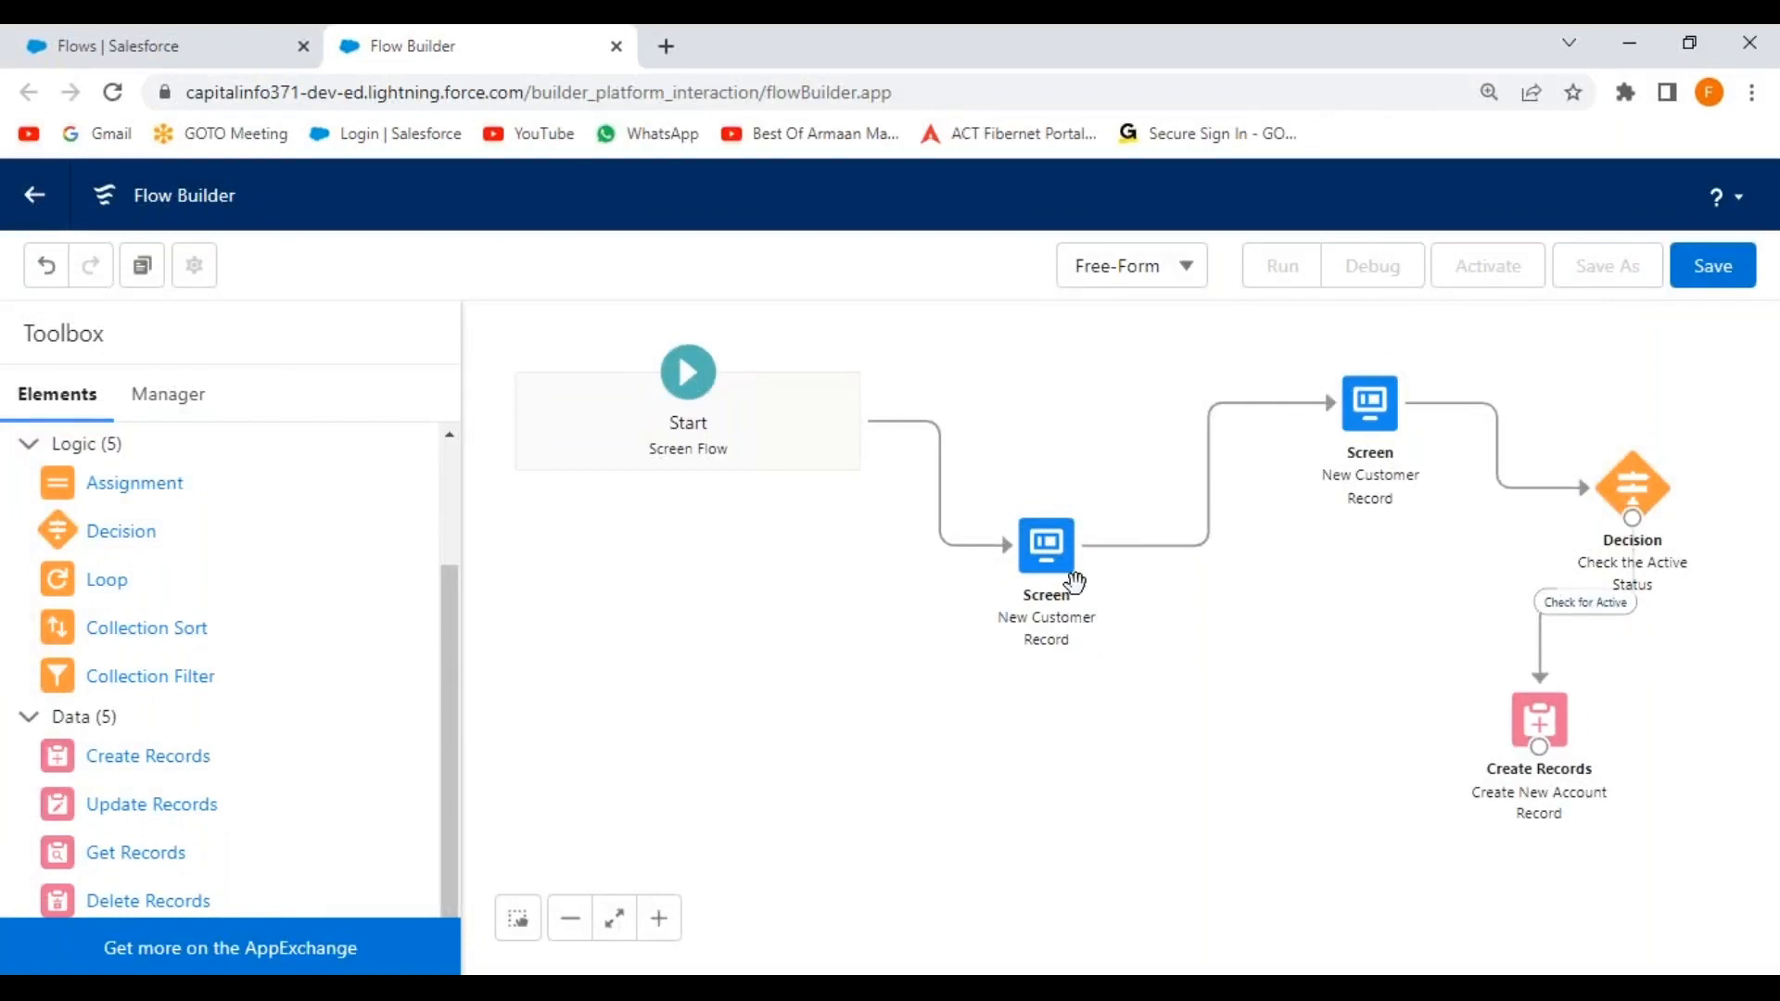
Tidy the canvas by moving the New Customer Record screen up and the account element lower.
drag(1073, 575, 1086, 524)
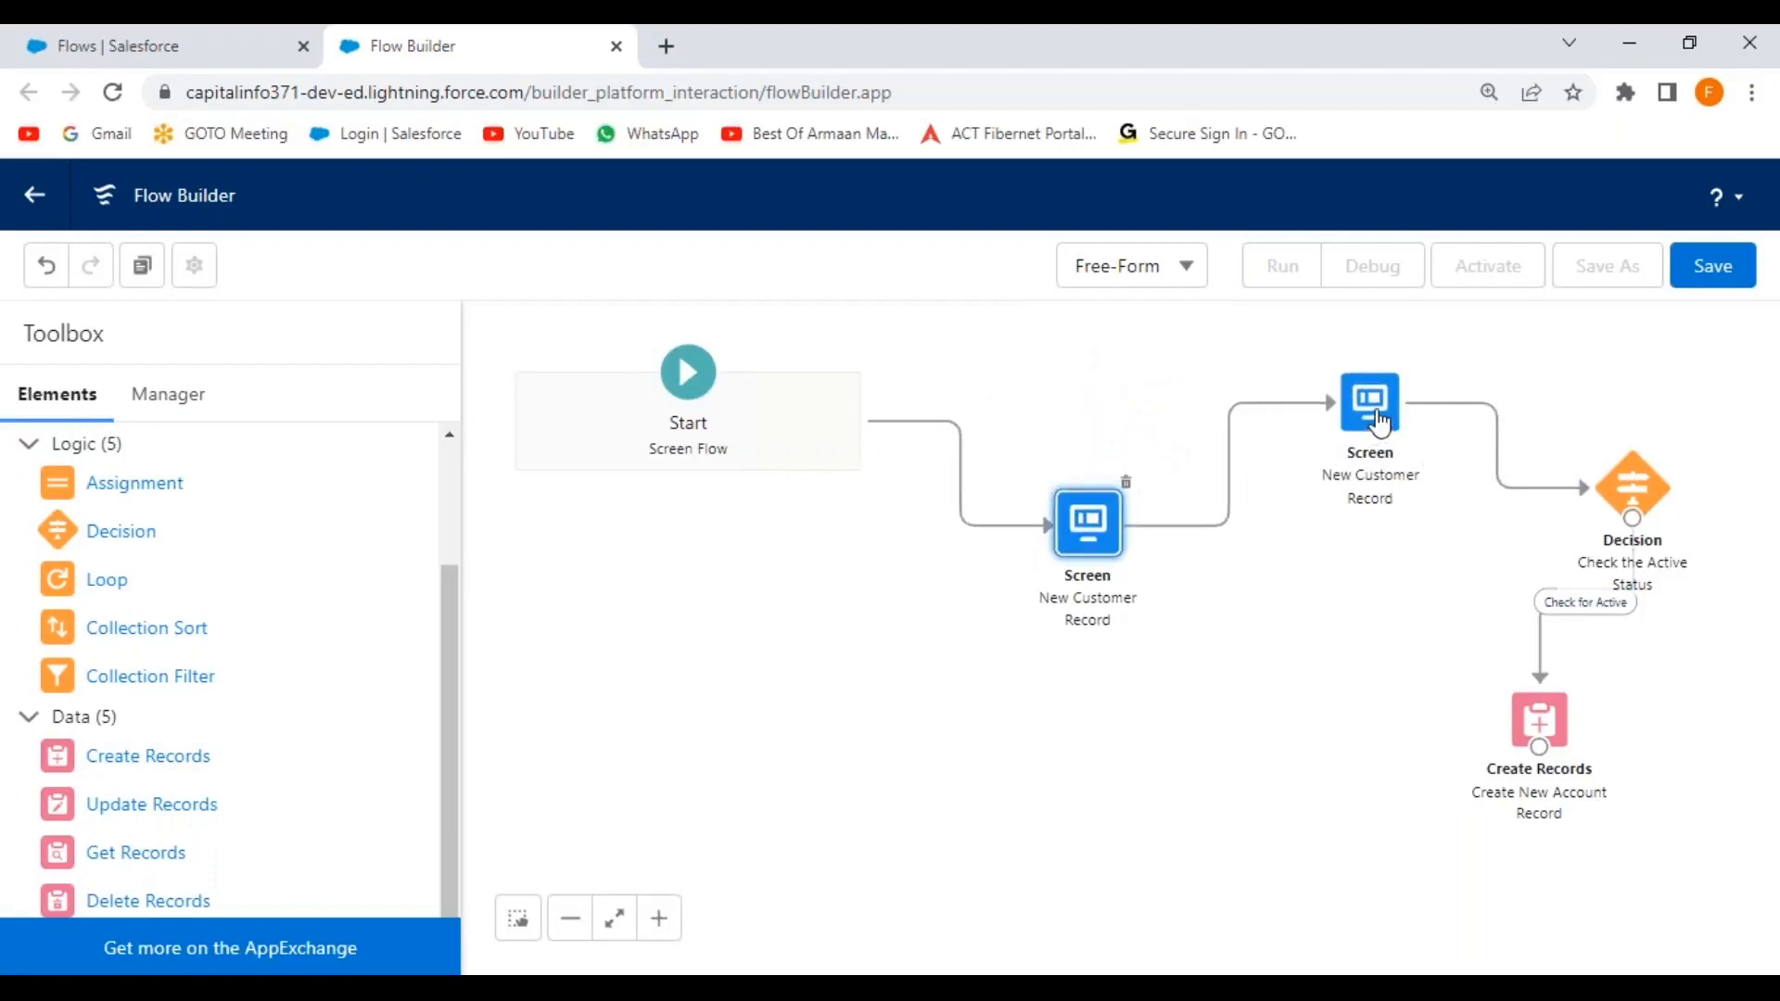
drag(1539, 719, 1499, 779)
click(1289, 722)
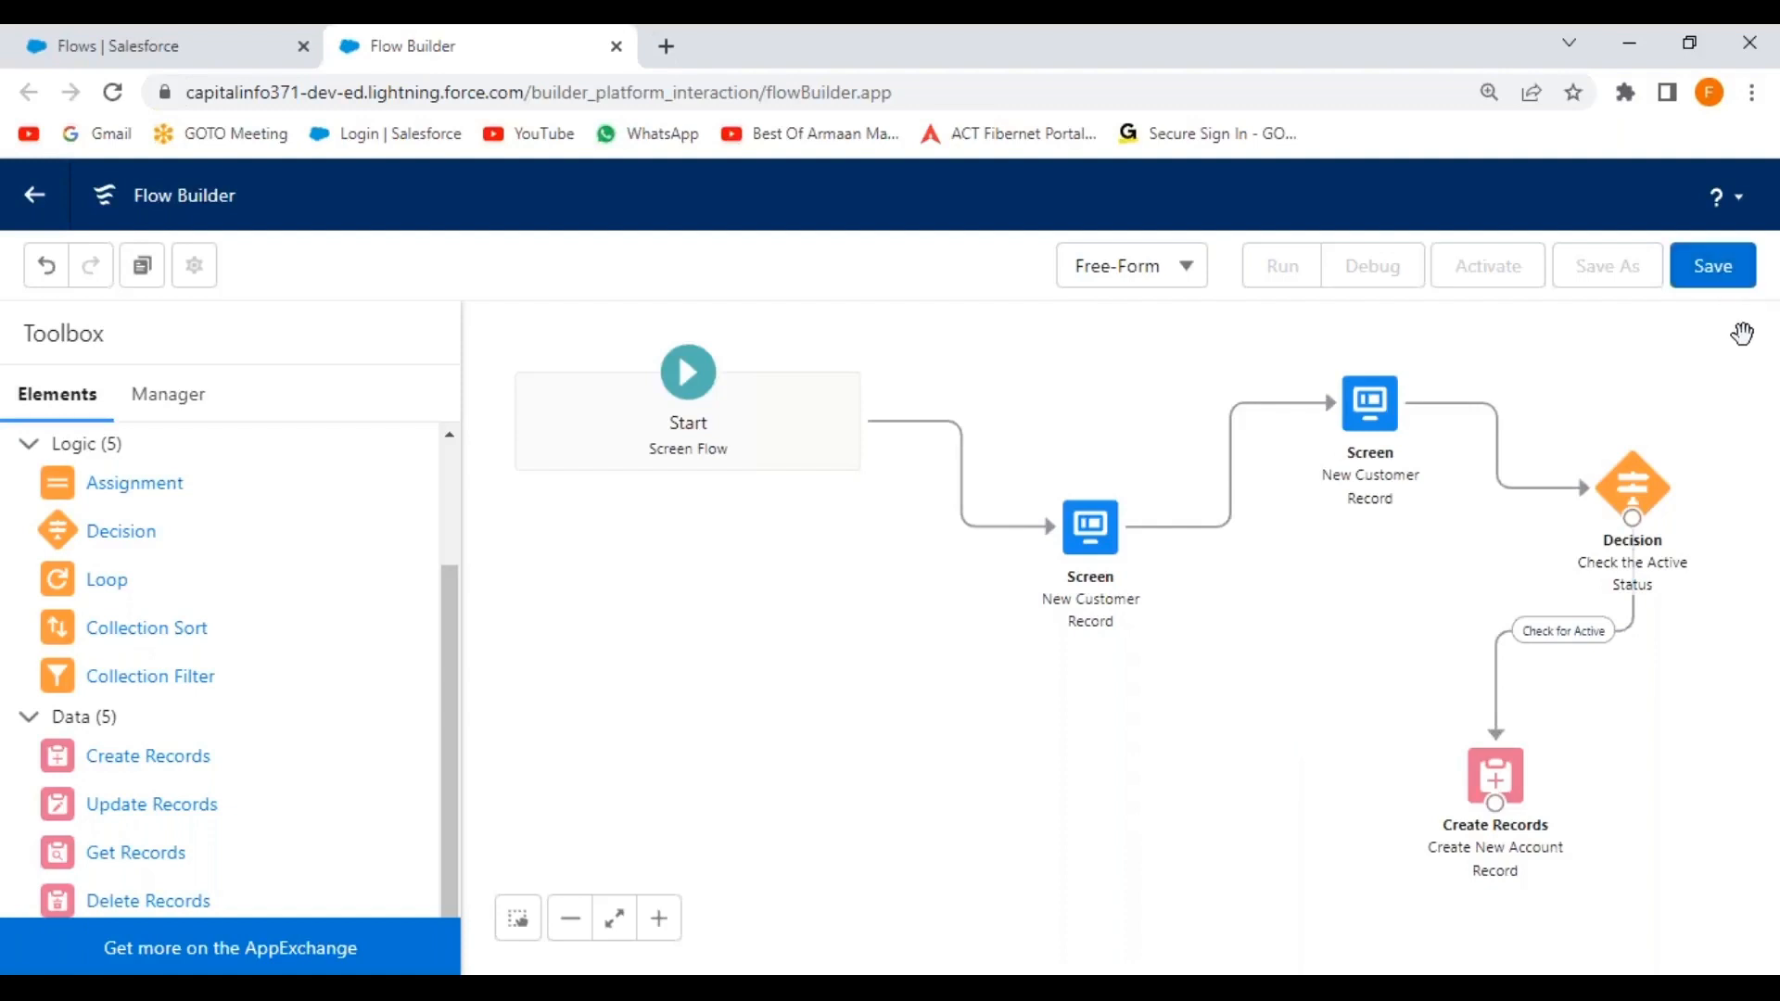
Launch mspaint, paste the flow diagram screenshot onto its canvas, and return to Flow Builder.
key(super+r)
text(mspaint)
key(Return)
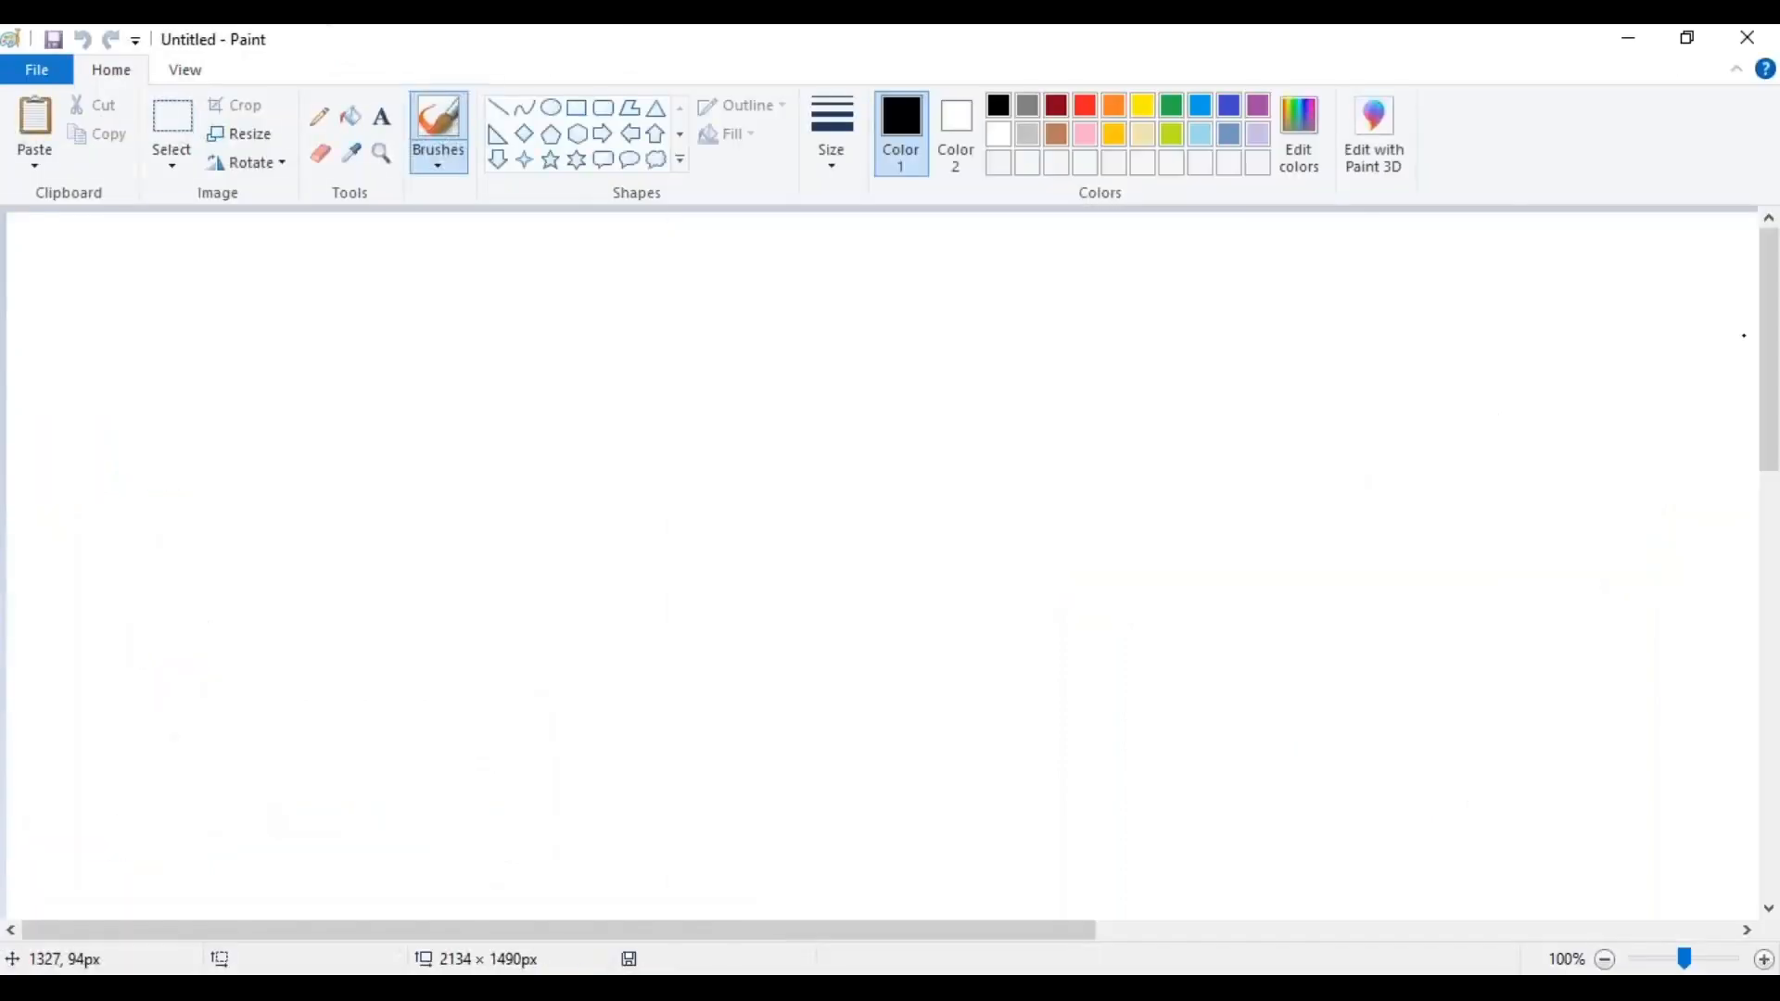
key(ctrl+v)
drag(942, 759, 715, 599)
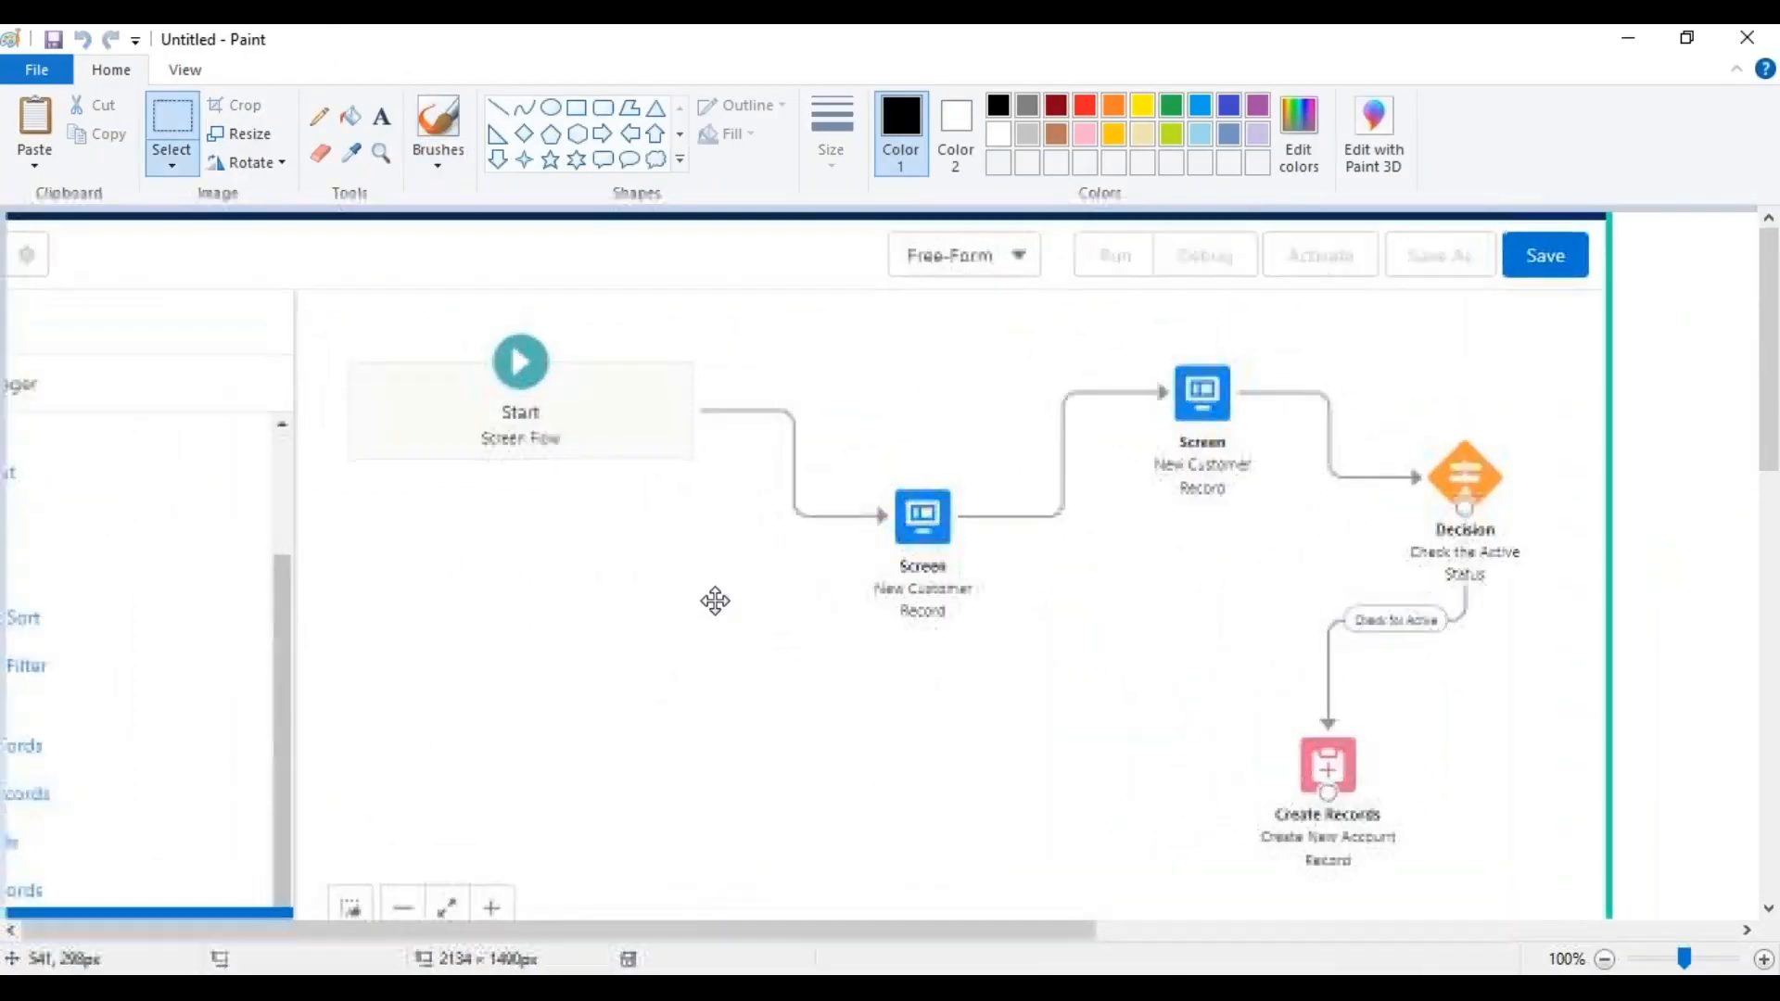
key(alt)
key(alt+Tab)
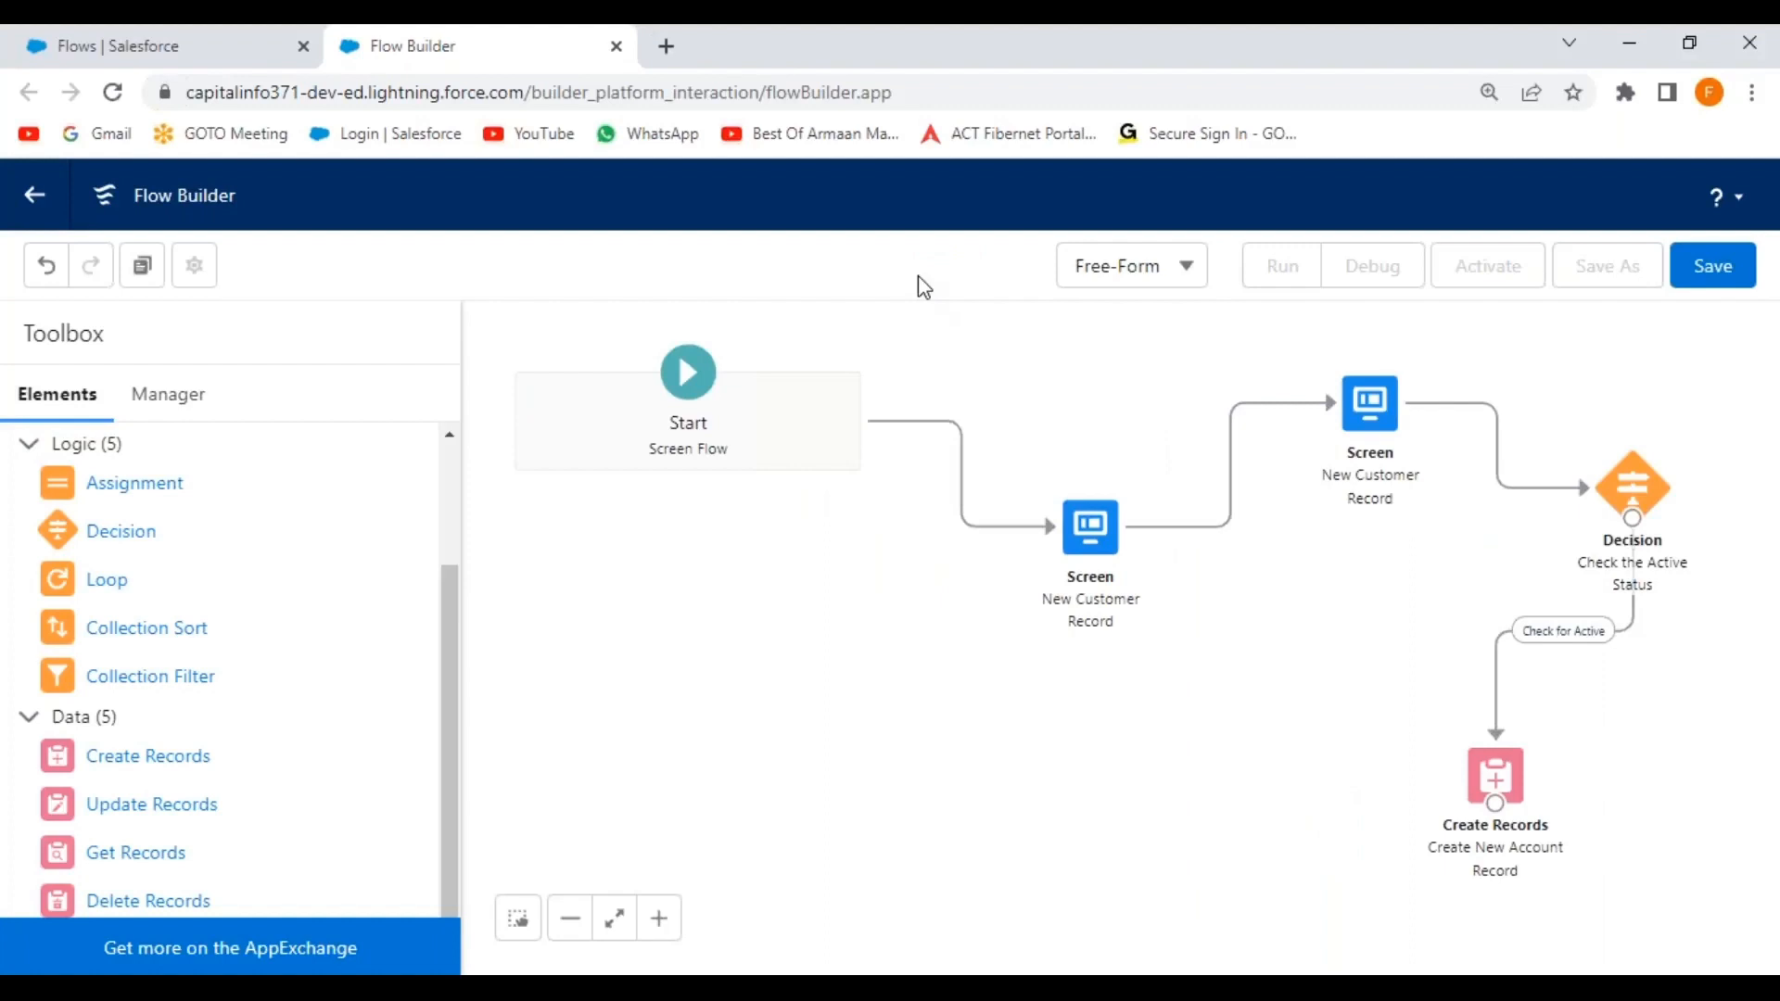
Save the flow as Create New Account Record with matching description, activate it, and exit to Flows.
click(1709, 278)
click(512, 464)
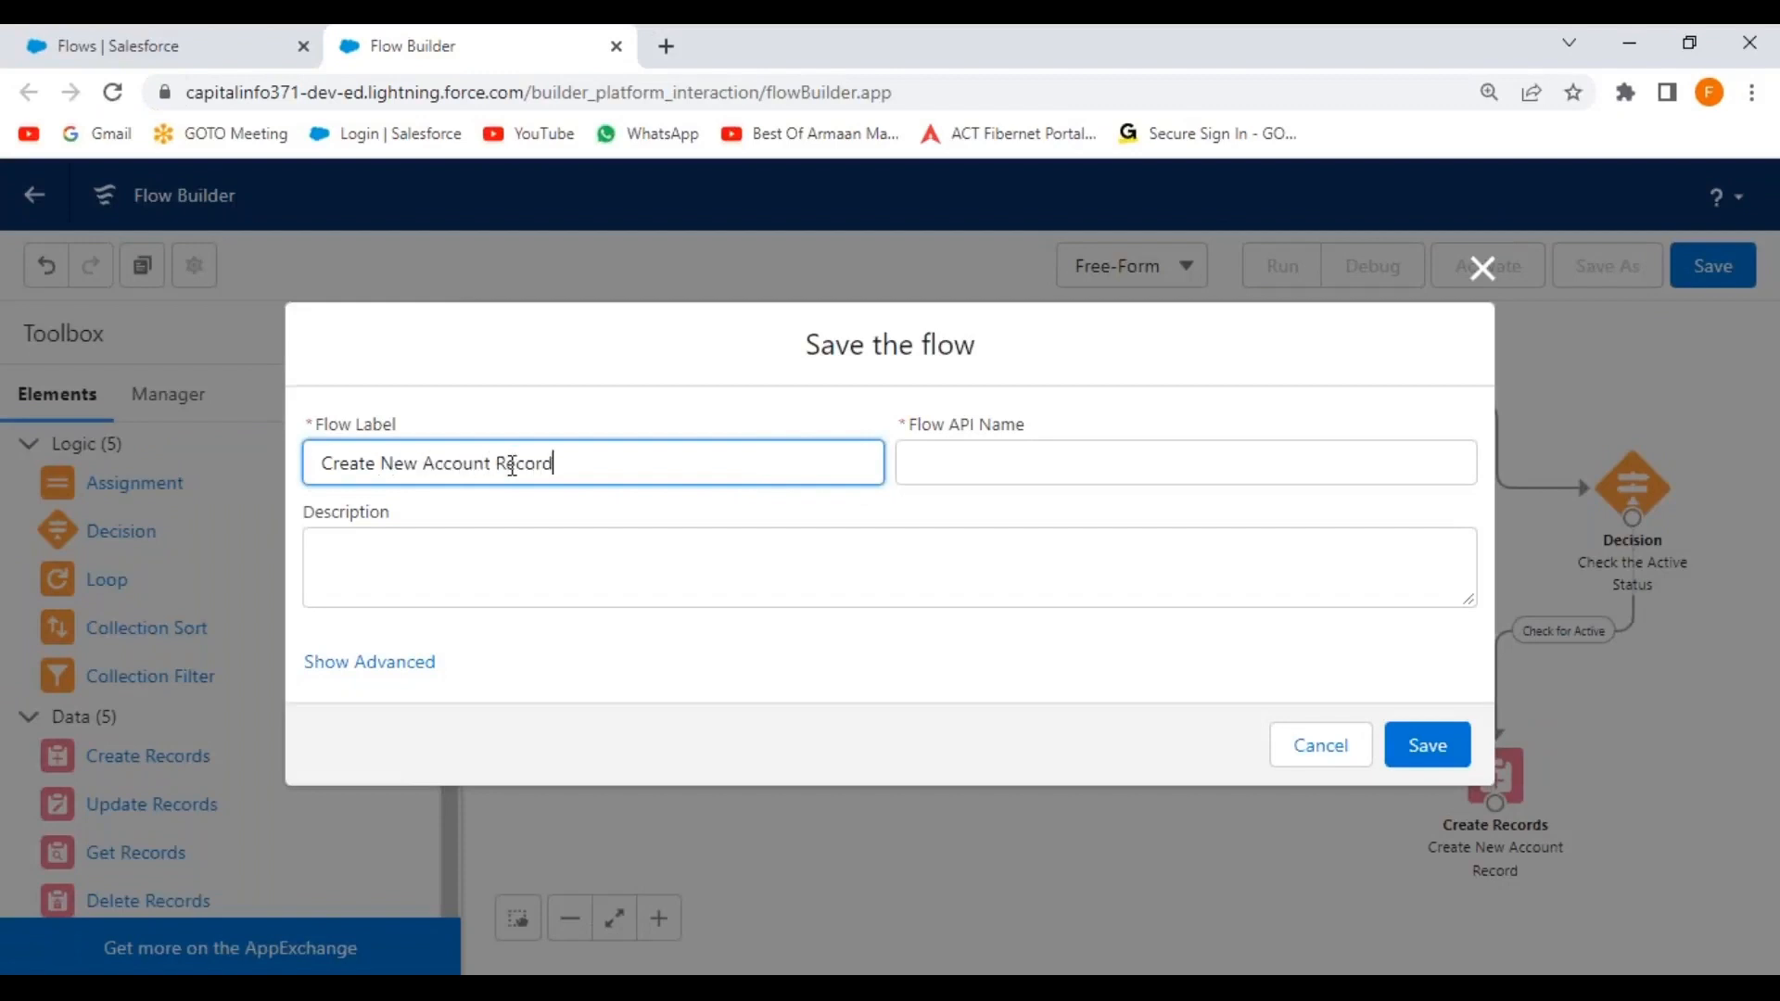
click(978, 460)
click(639, 472)
key(ctrl+a)
key(ctrl+c)
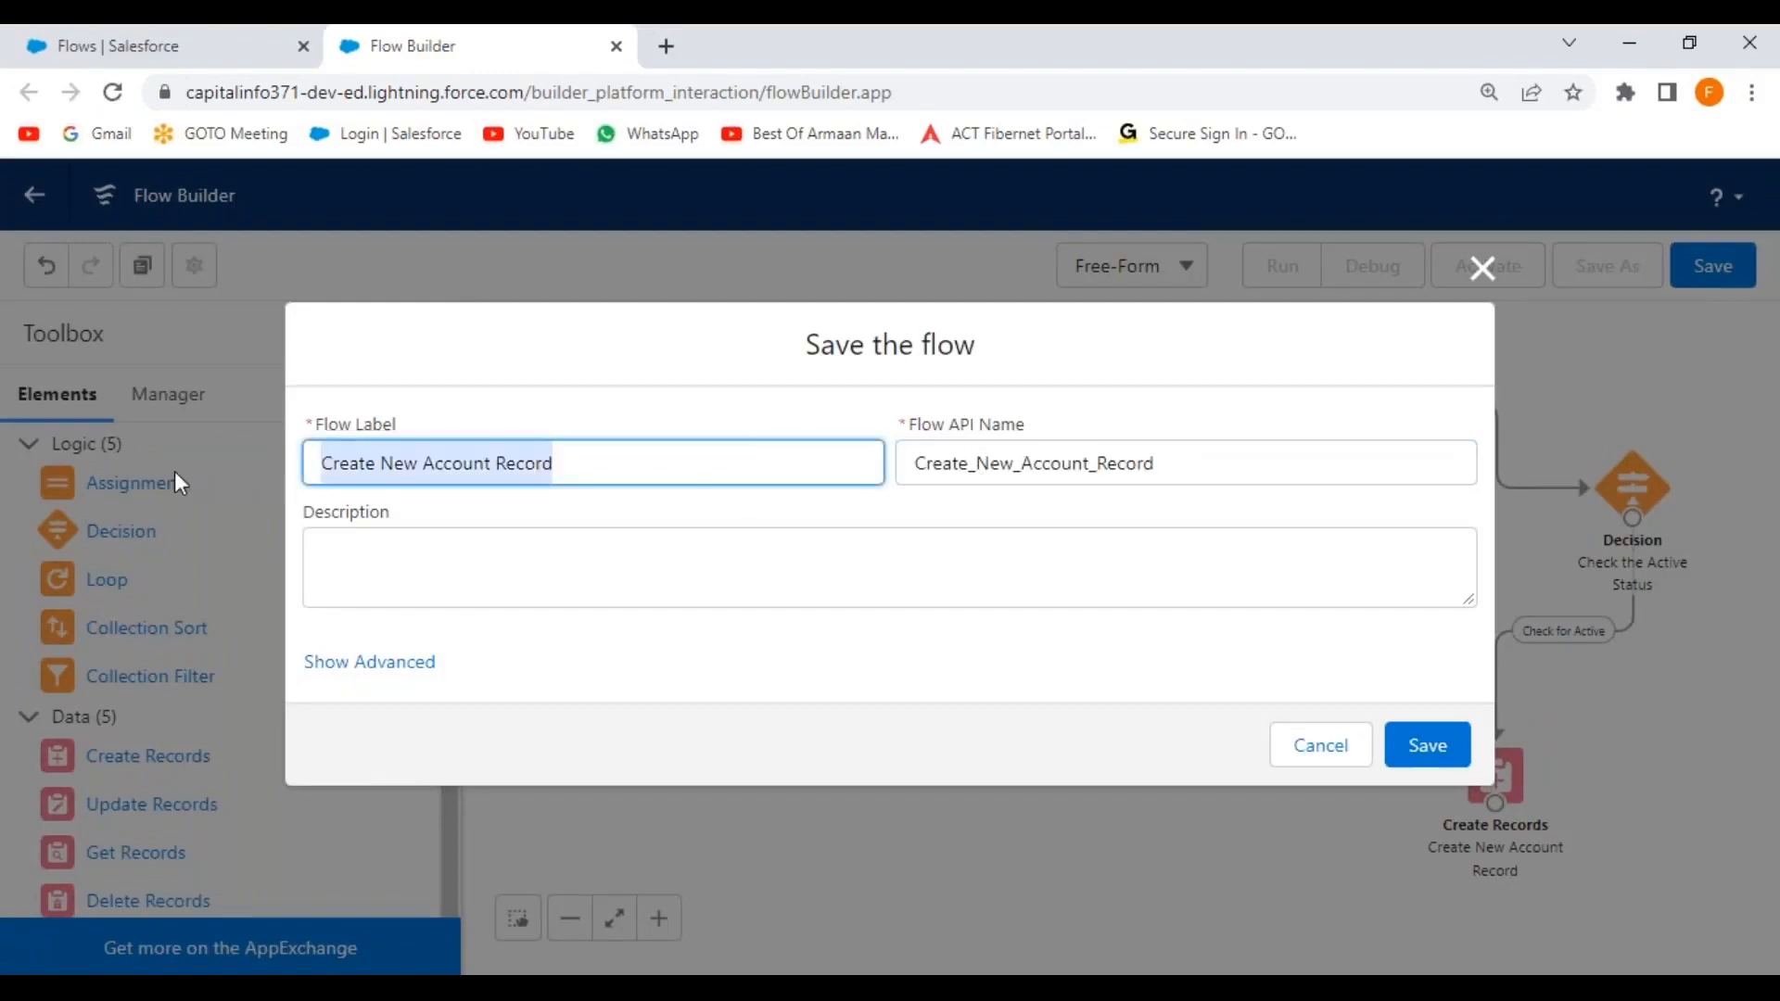
click(445, 584)
key(ctrl+v)
click(1425, 747)
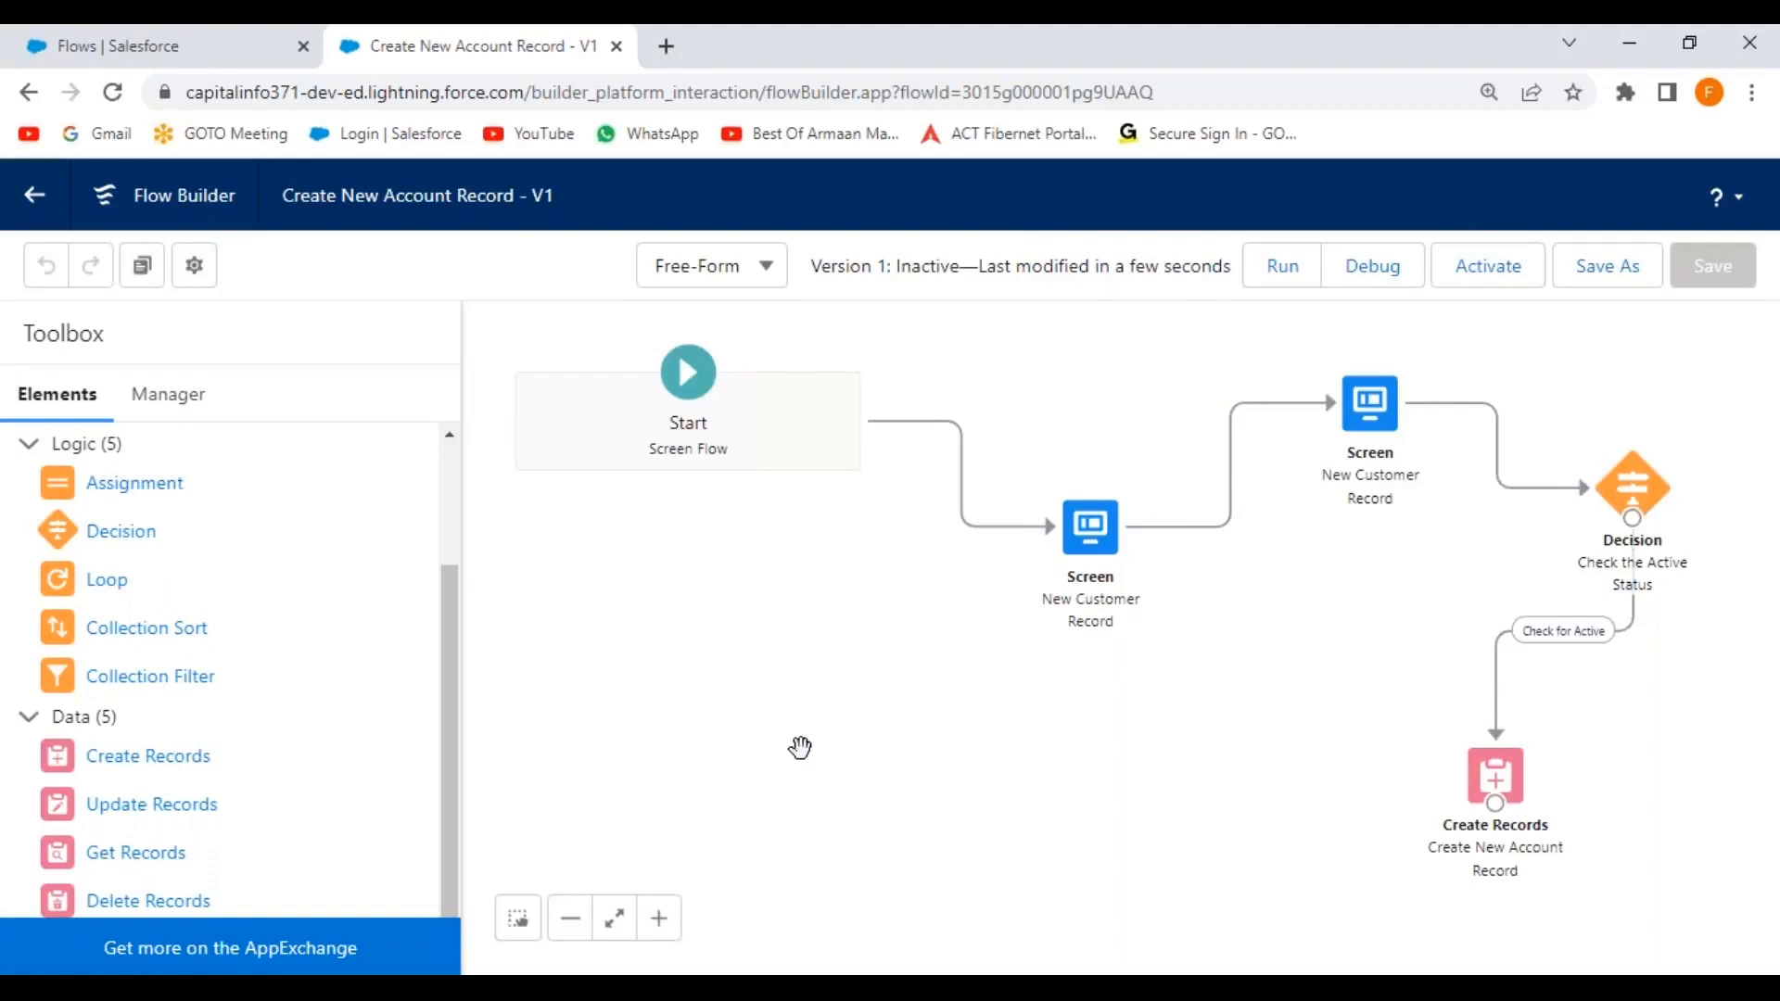
click(1493, 270)
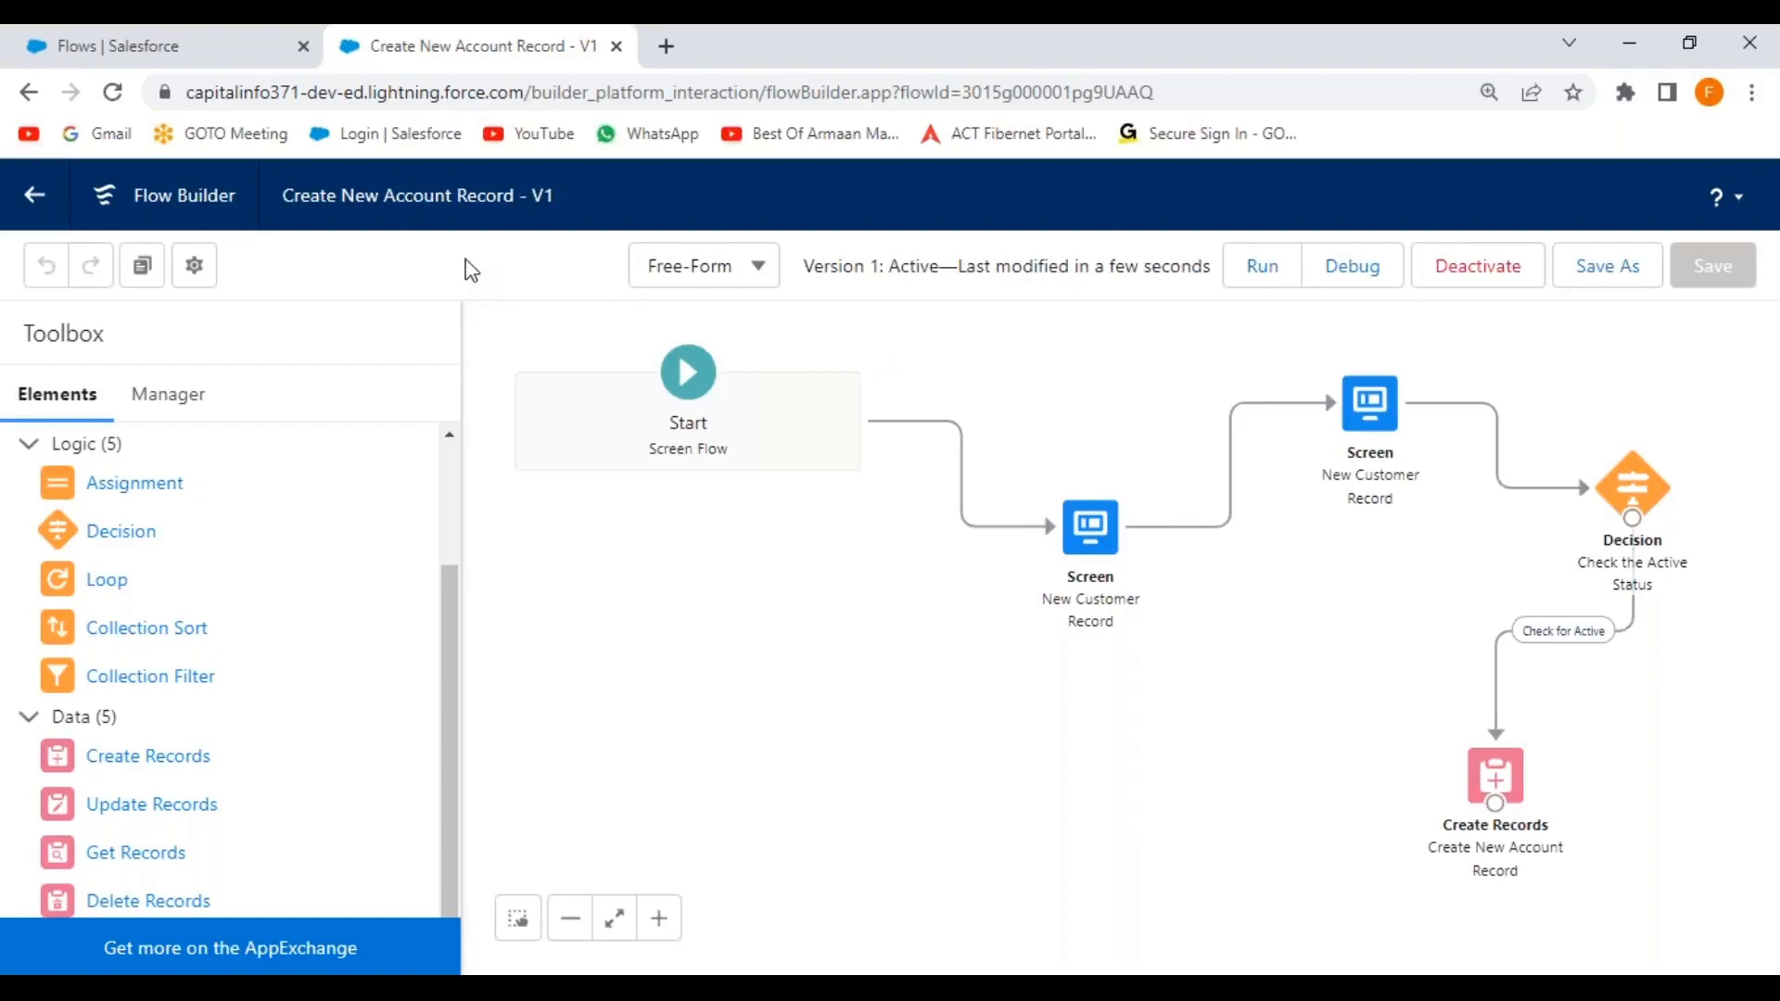
click(35, 198)
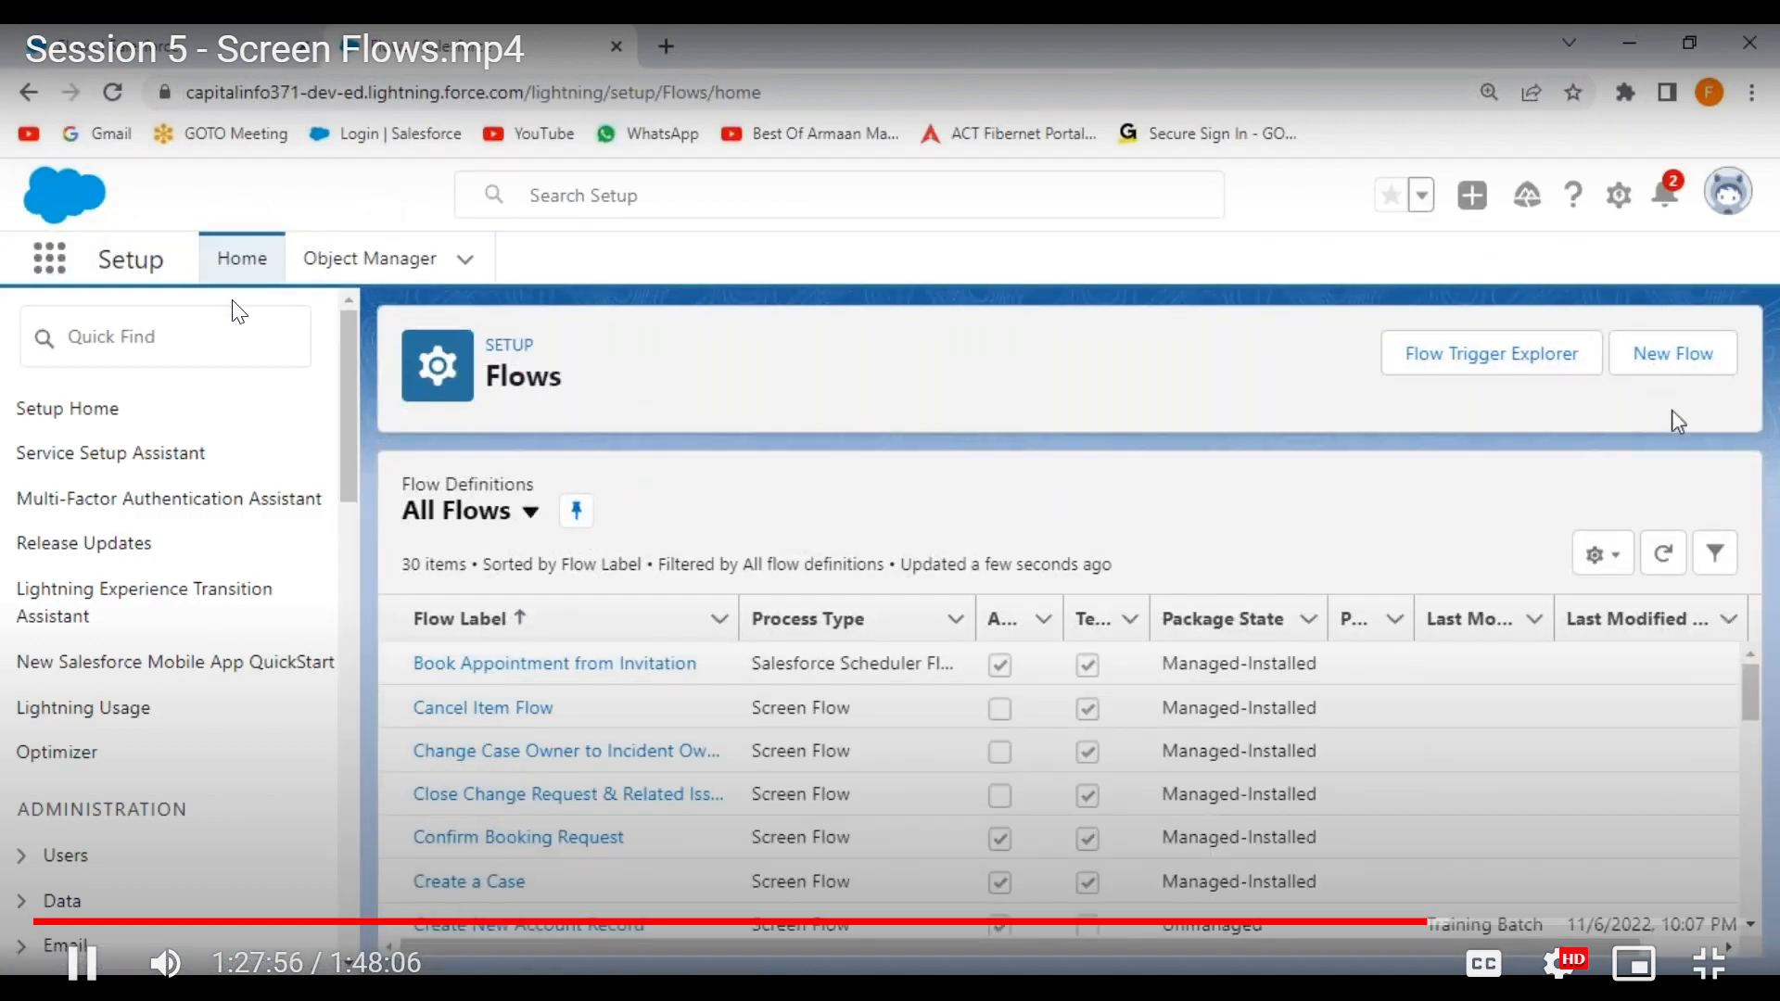
key(alt+Tab)
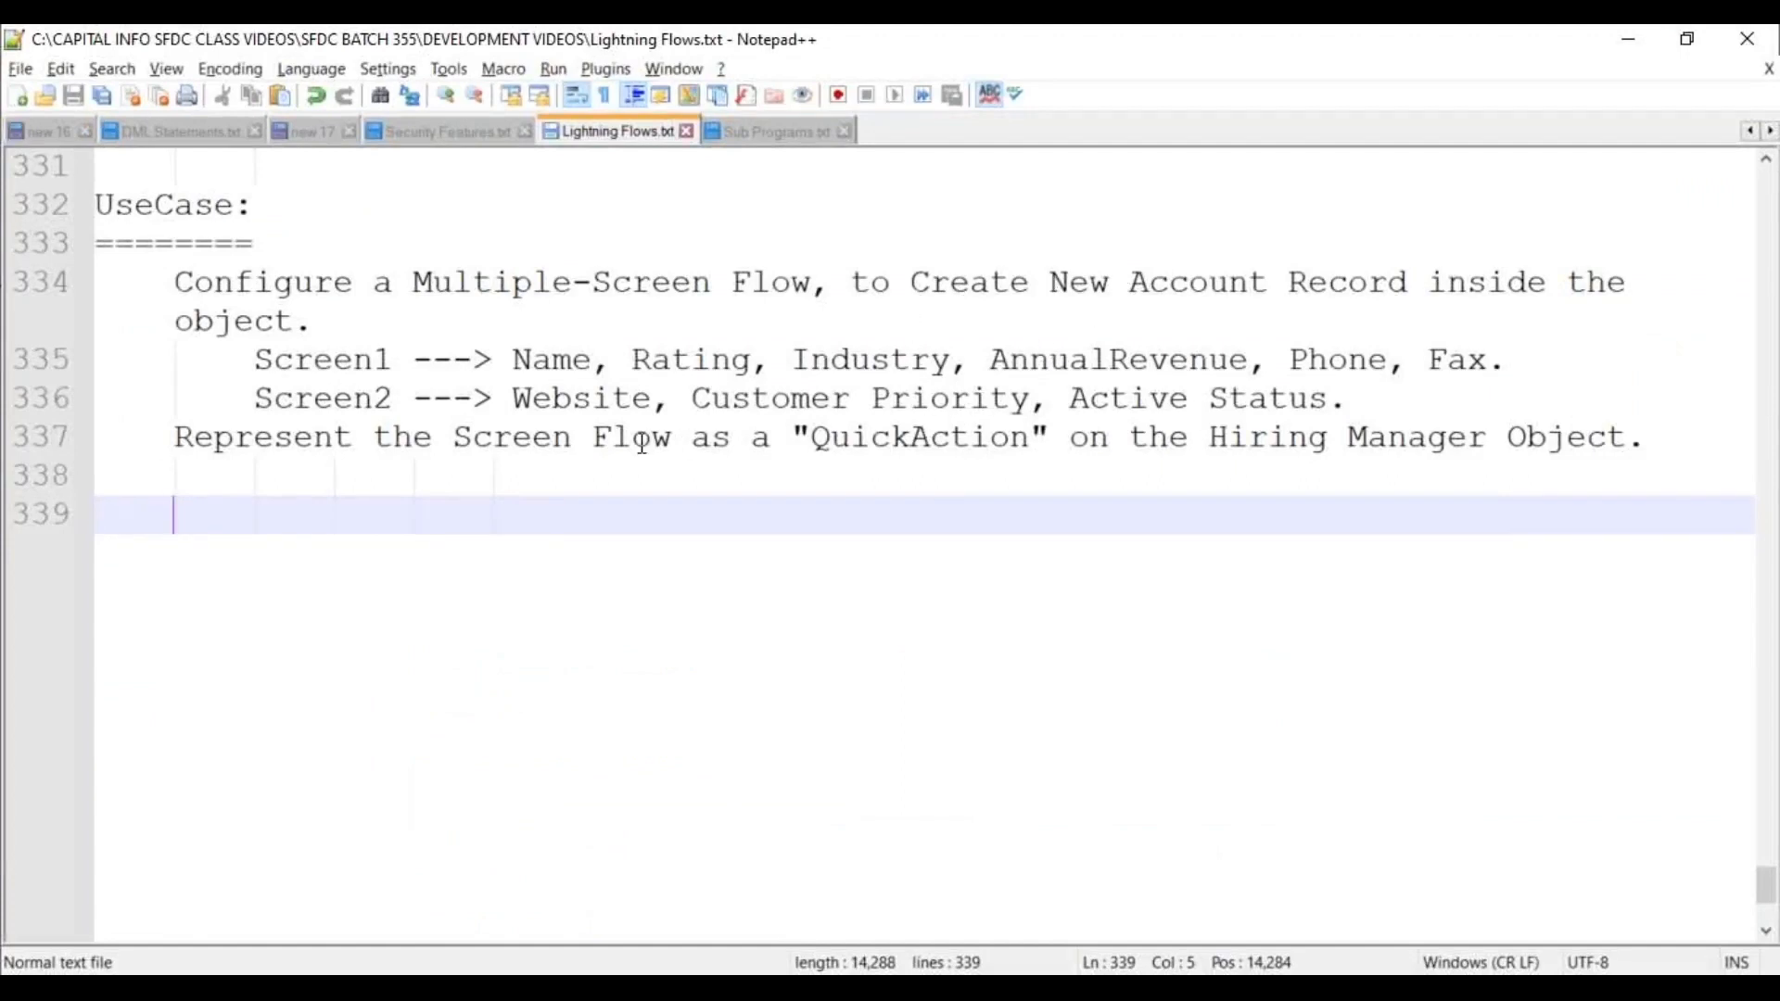
double_click(1275, 452)
click(1101, 588)
key(alt+Tab)
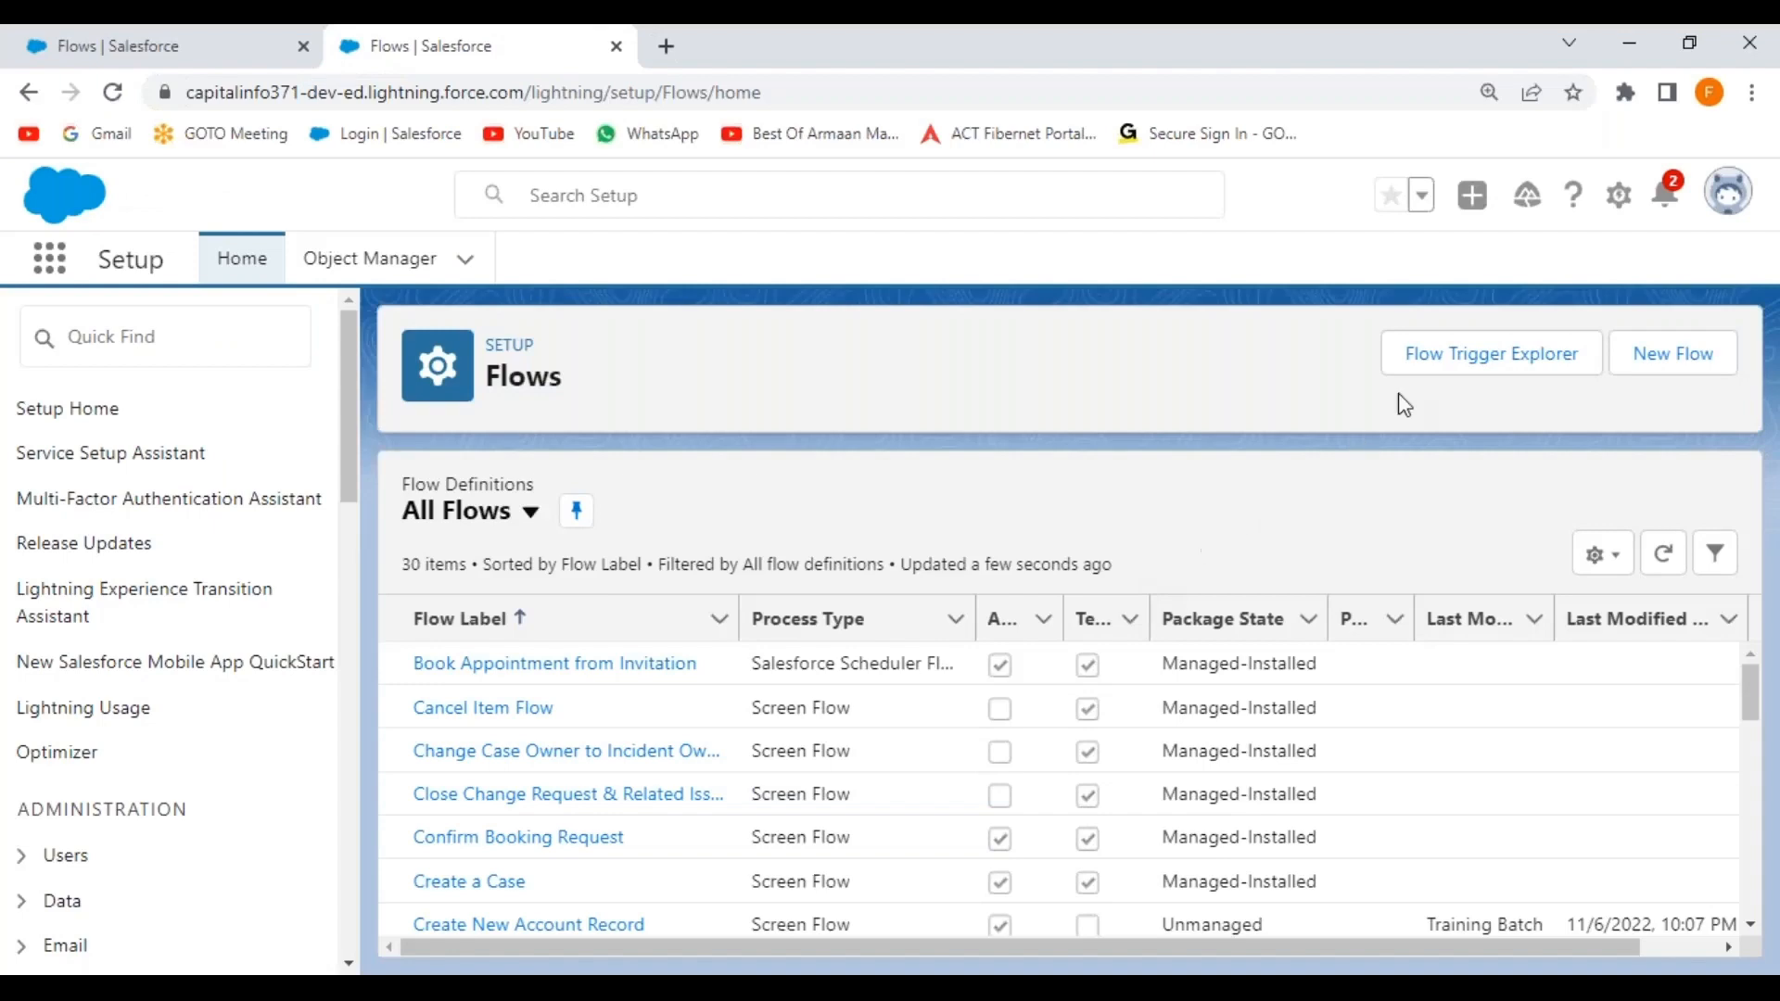
Open the Object Manager and zoom the browser page to 125%.
click(367, 260)
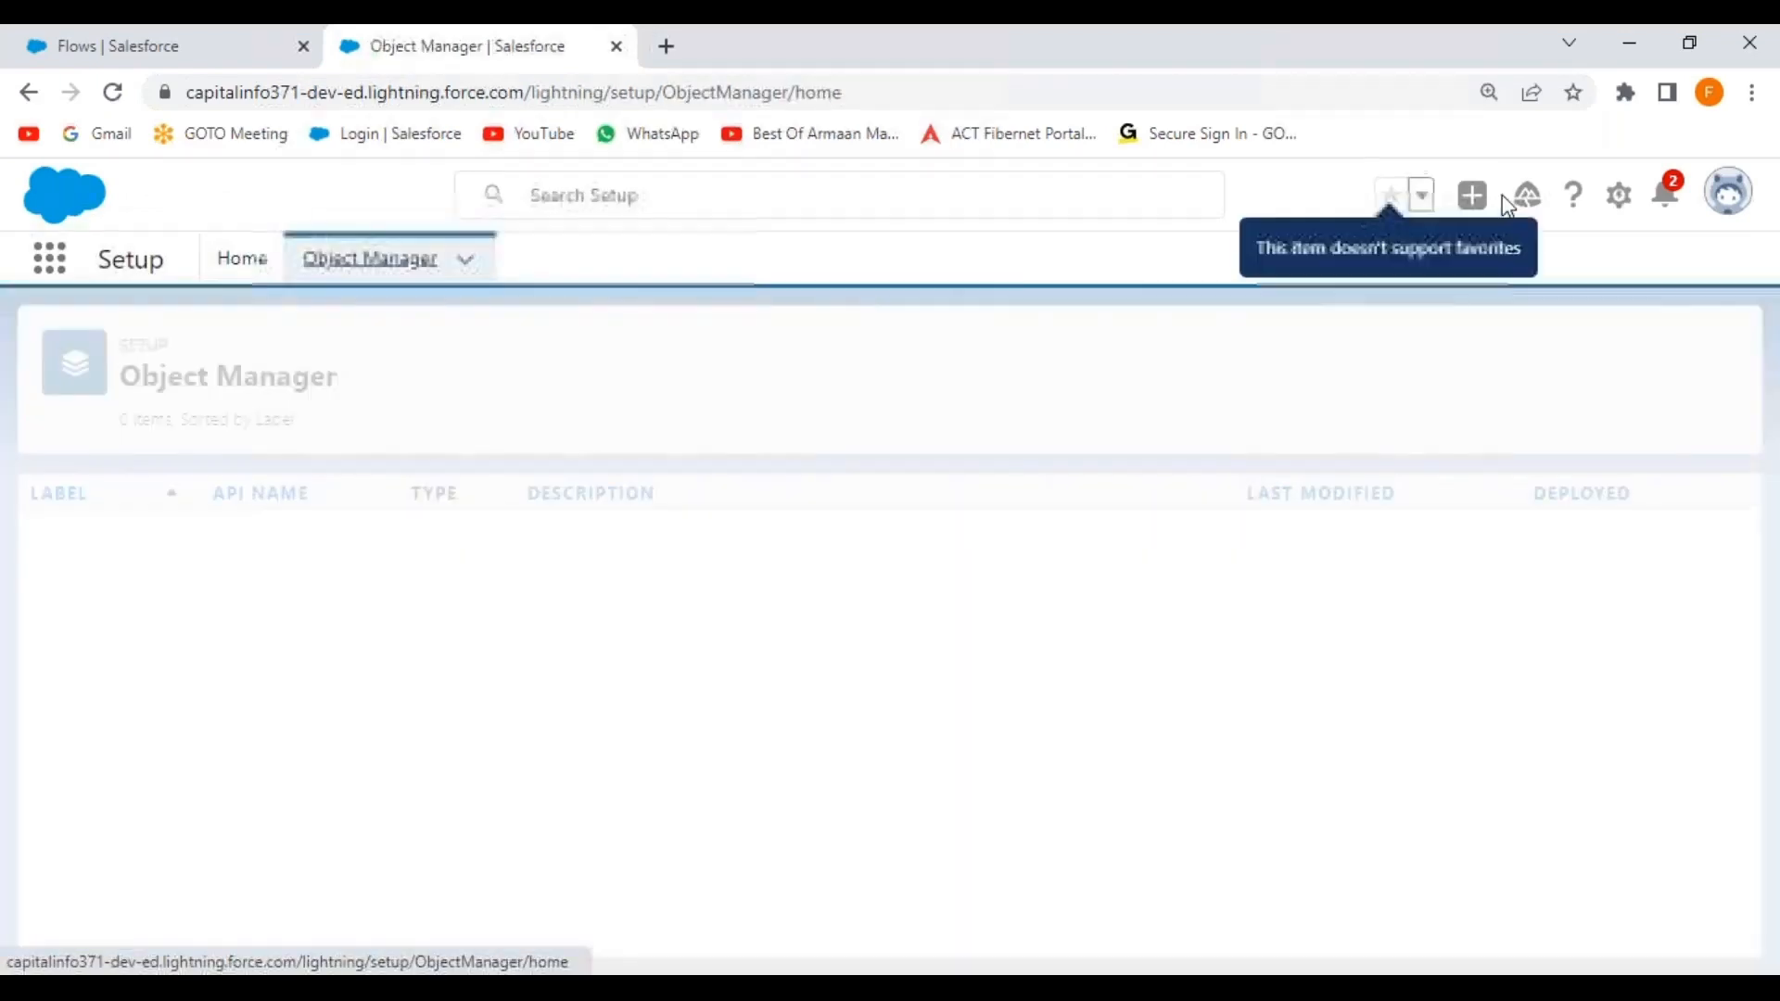
click(1727, 197)
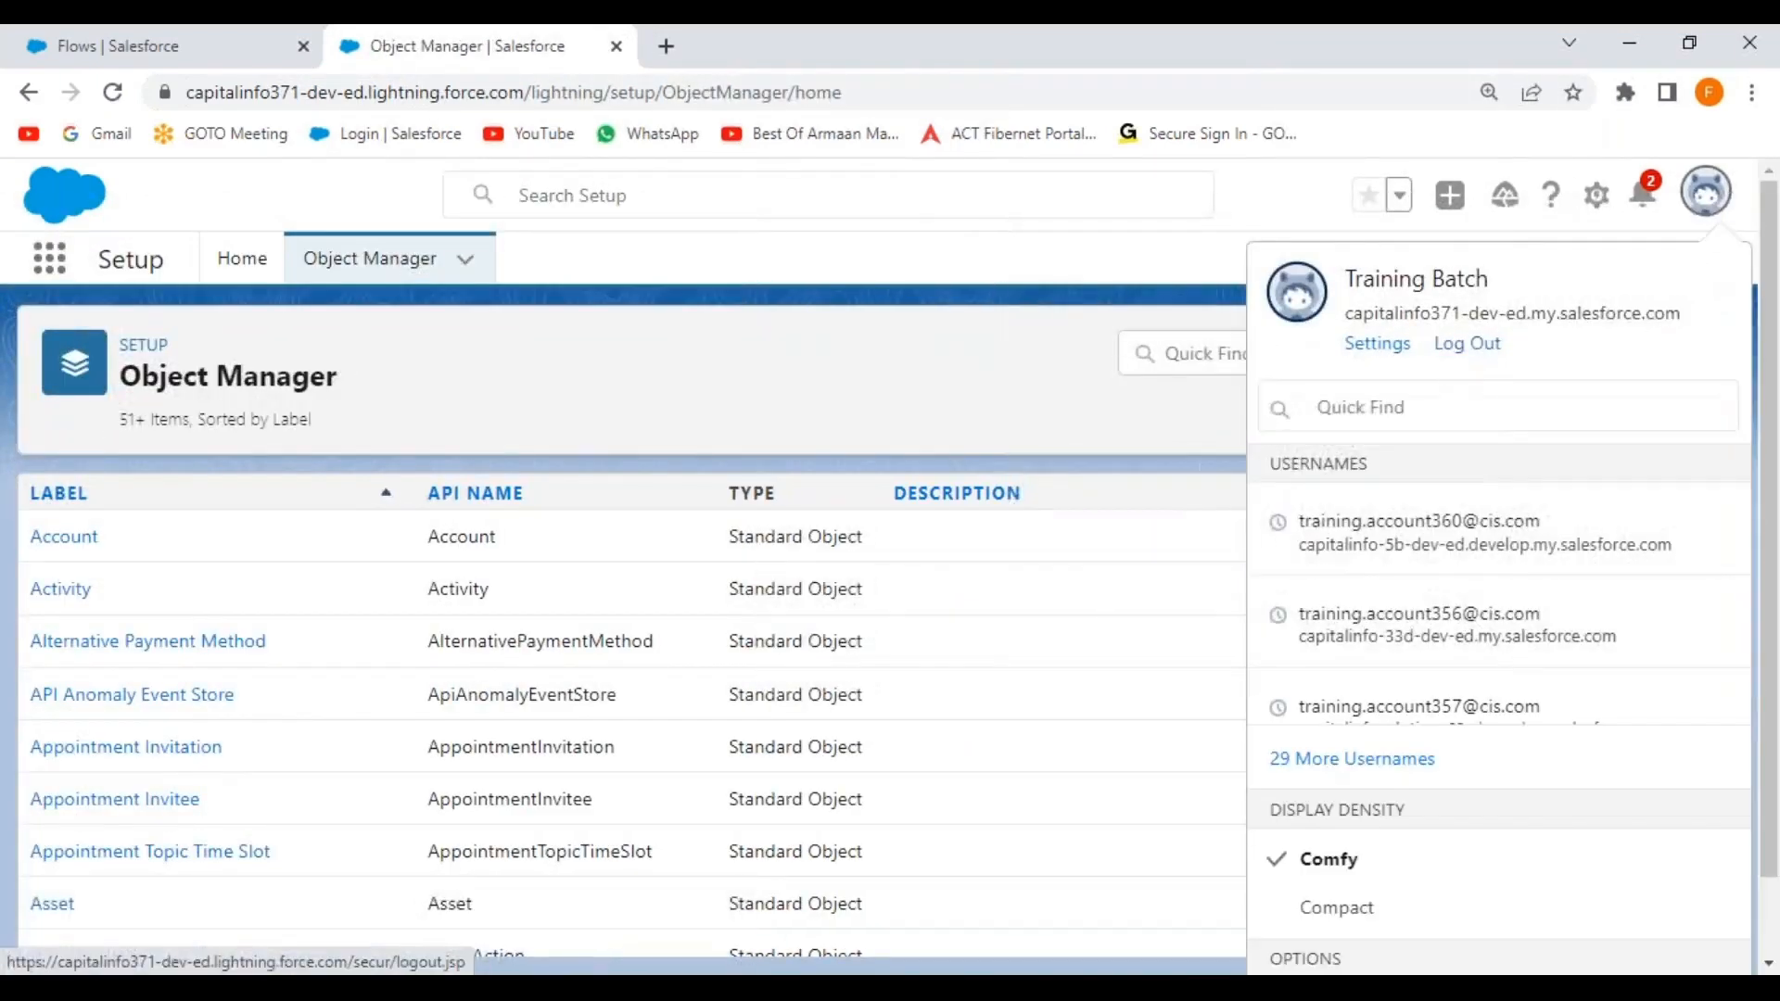
click(1028, 348)
click(1752, 92)
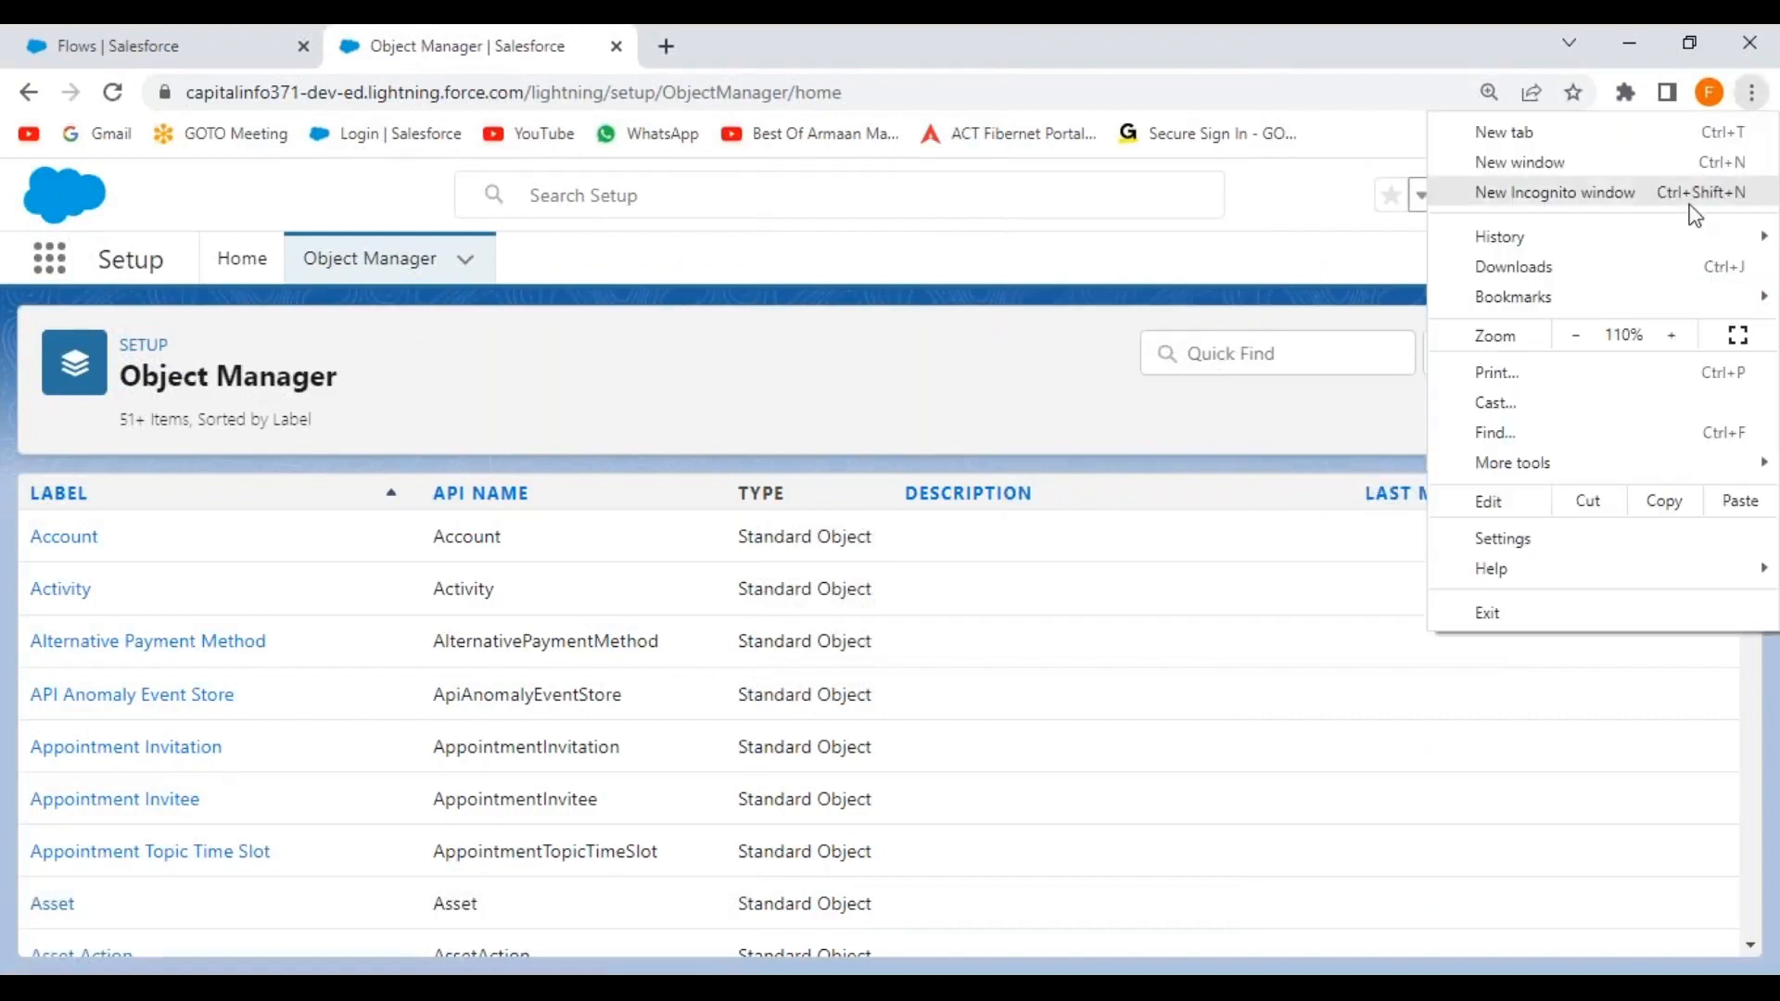
click(1672, 335)
click(1081, 363)
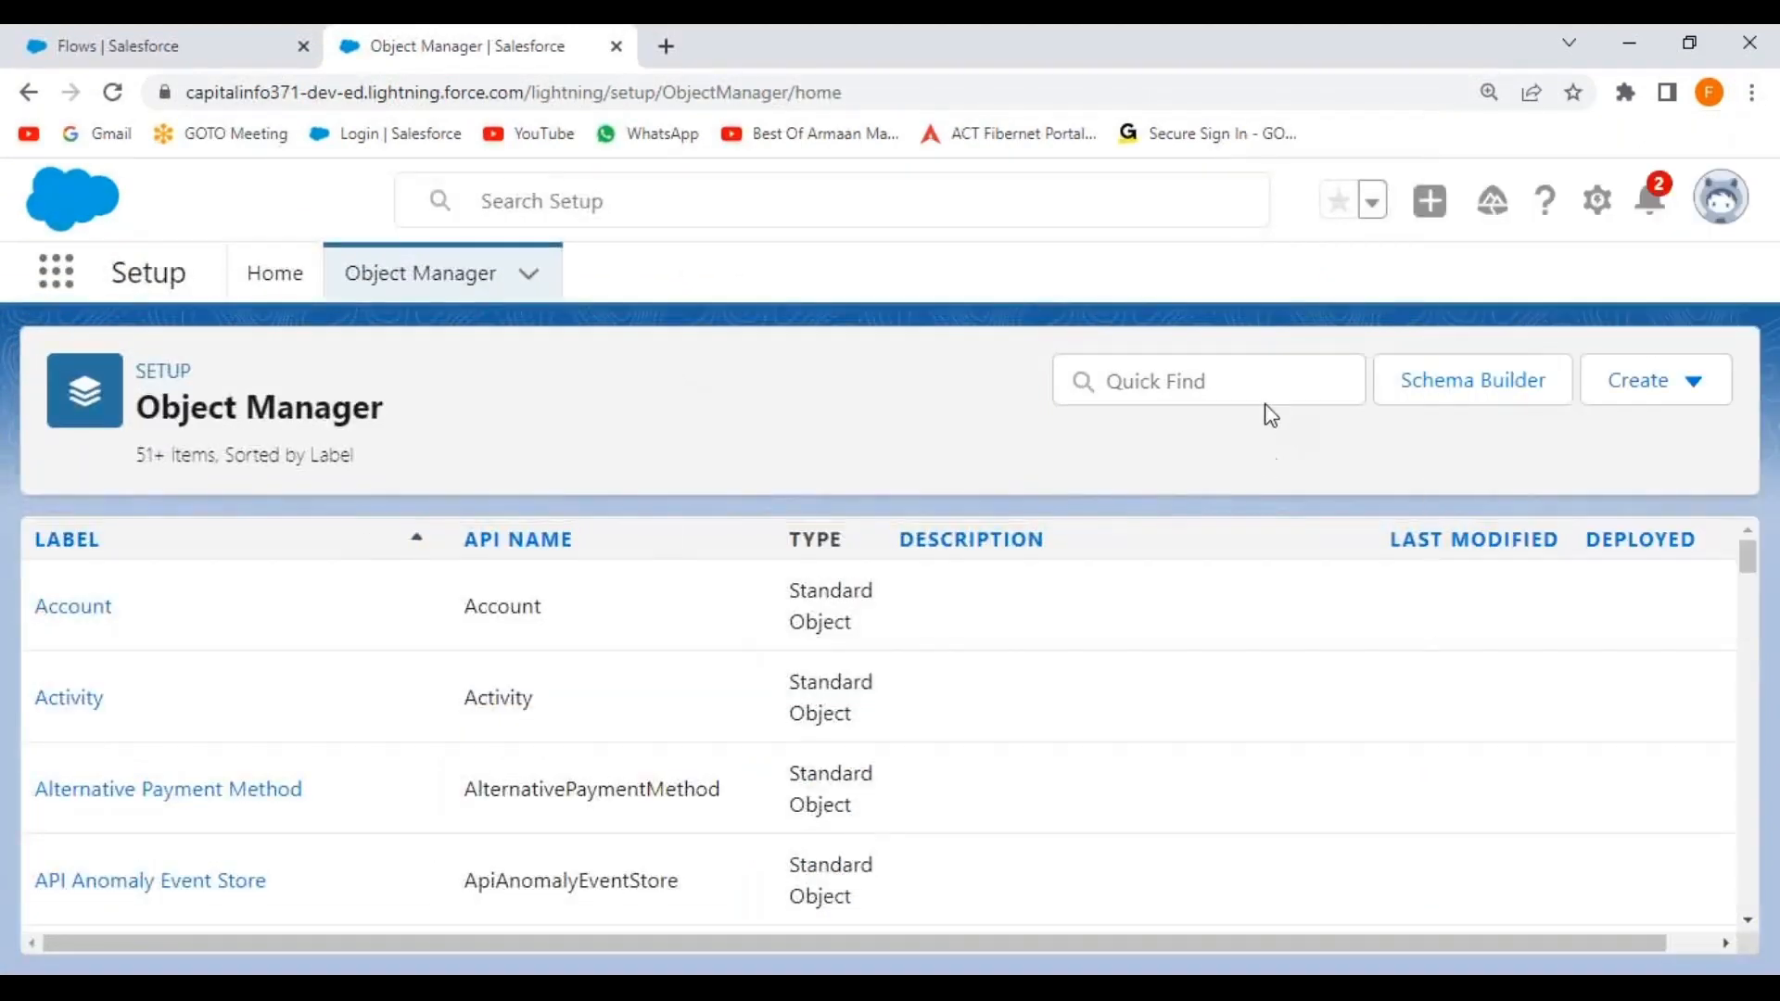
Start a new action under the Hiring Manager object's Buttons, Links, and Actions.
click(1234, 389)
text(hiring)
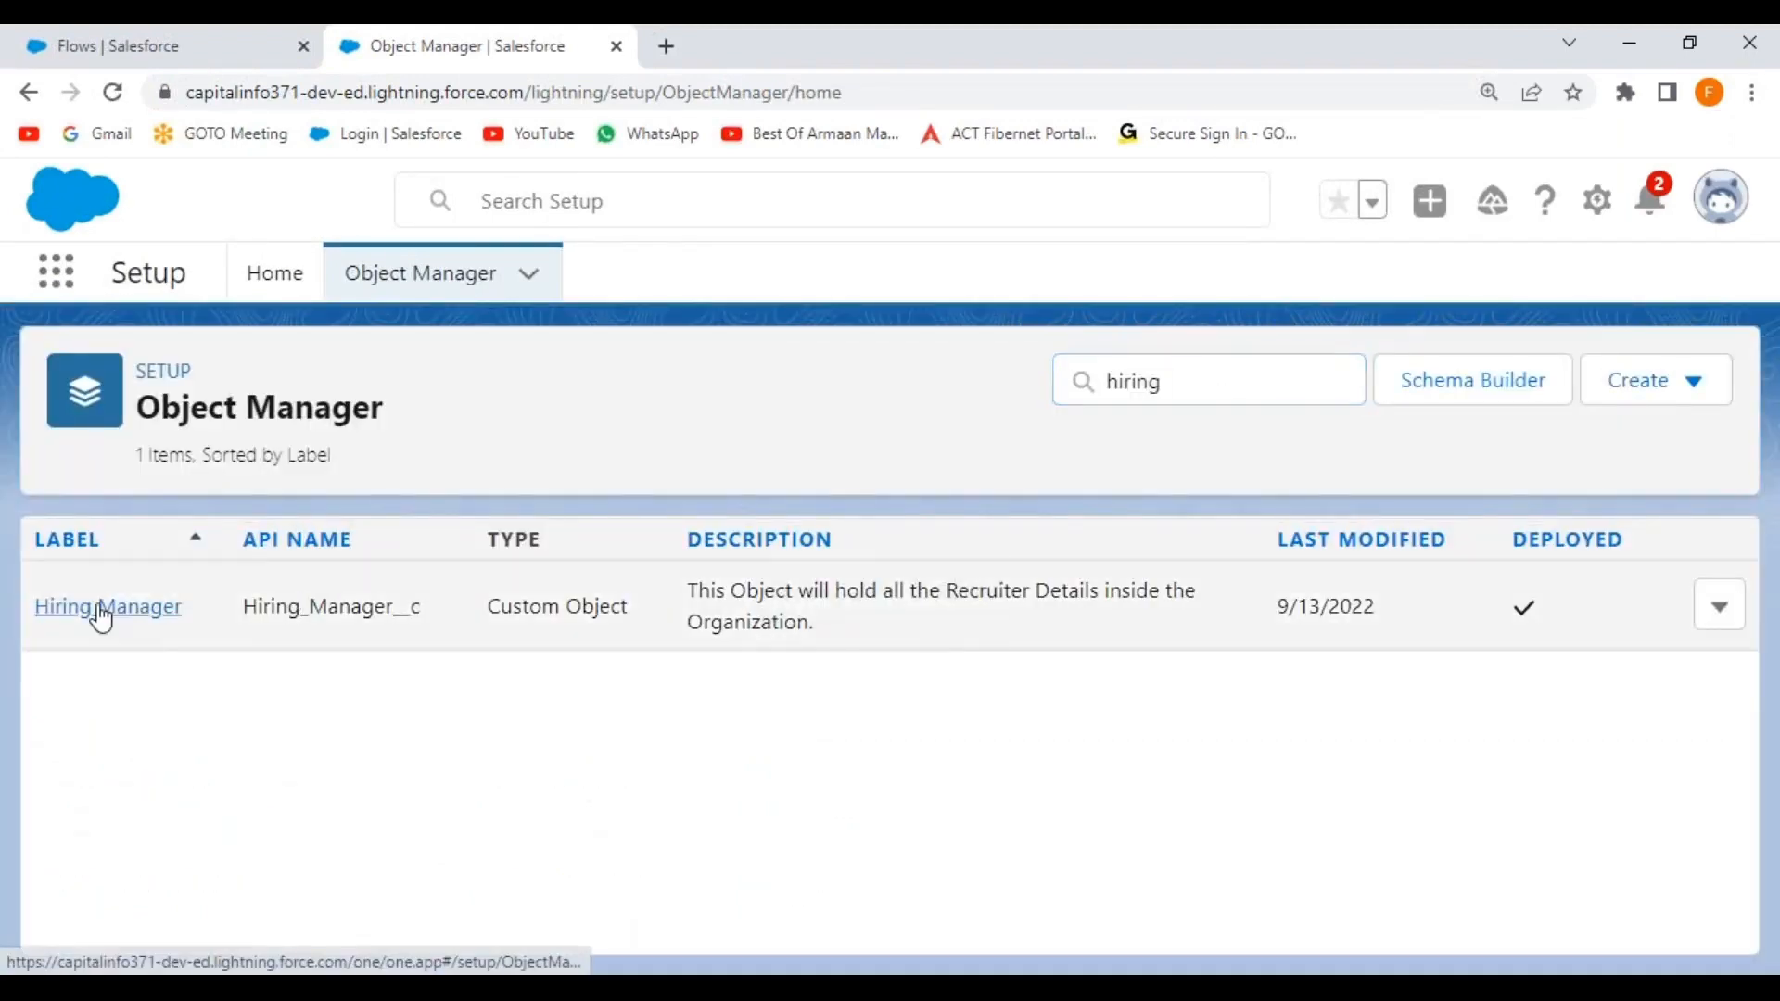
click(102, 612)
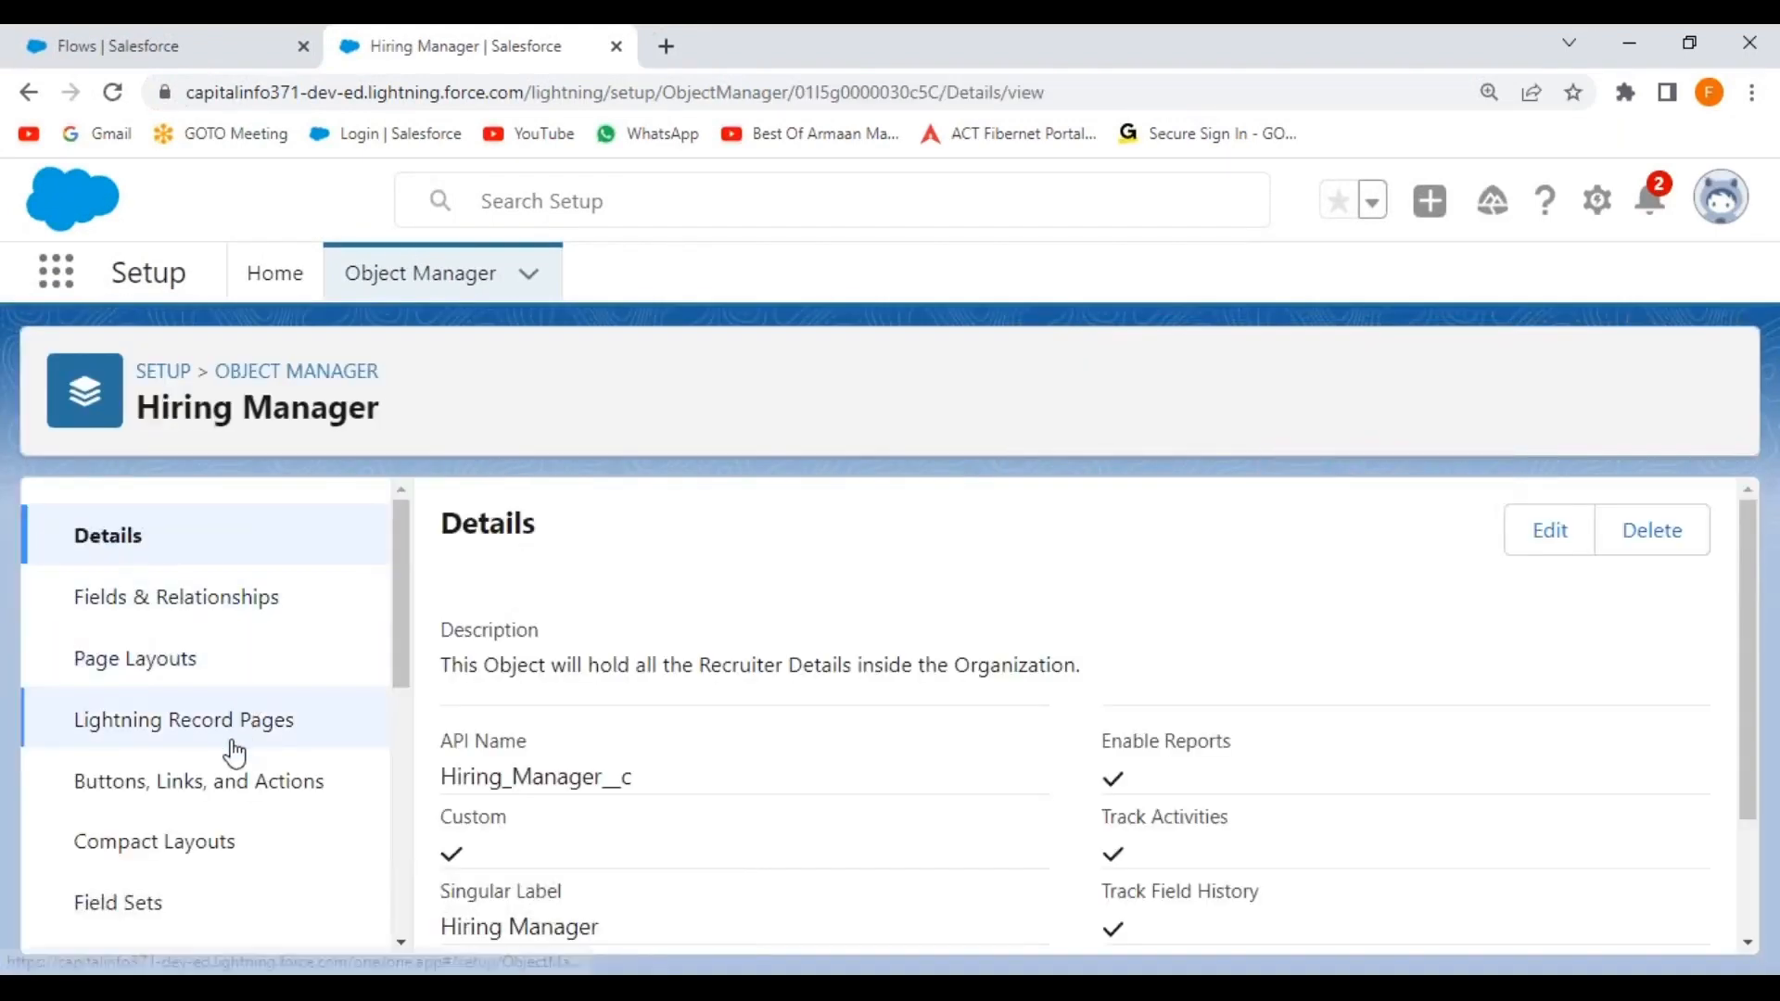
click(164, 793)
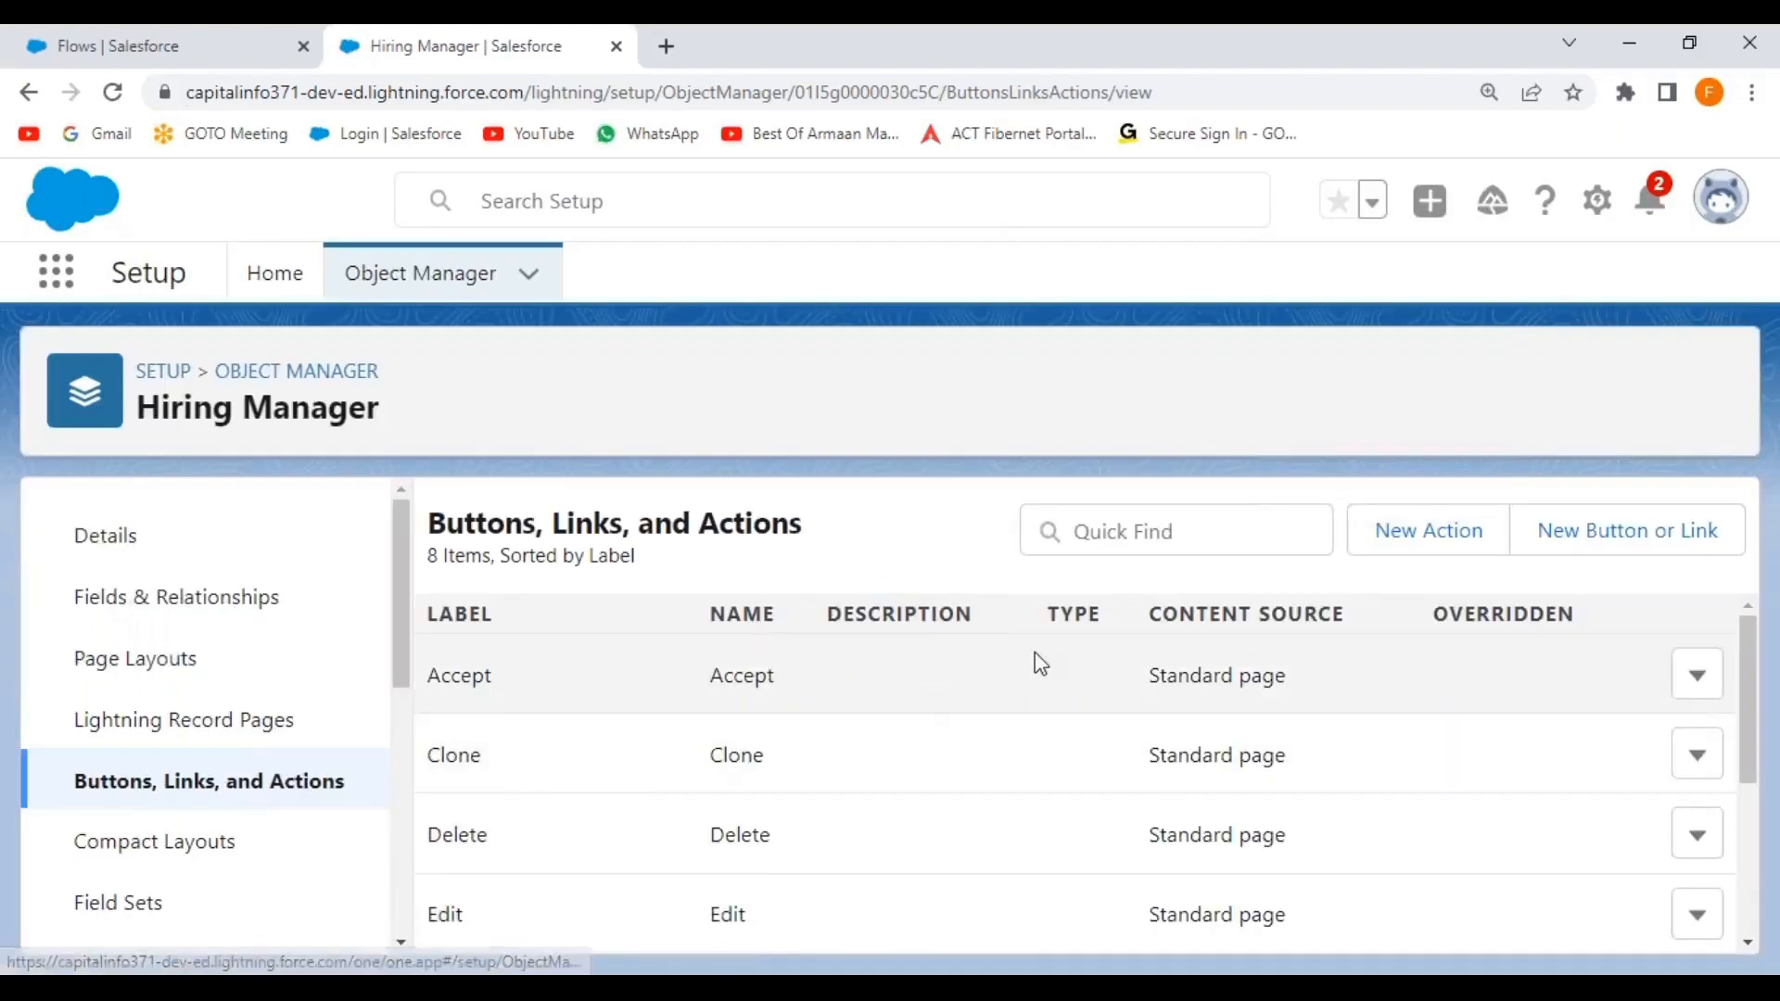
click(1419, 536)
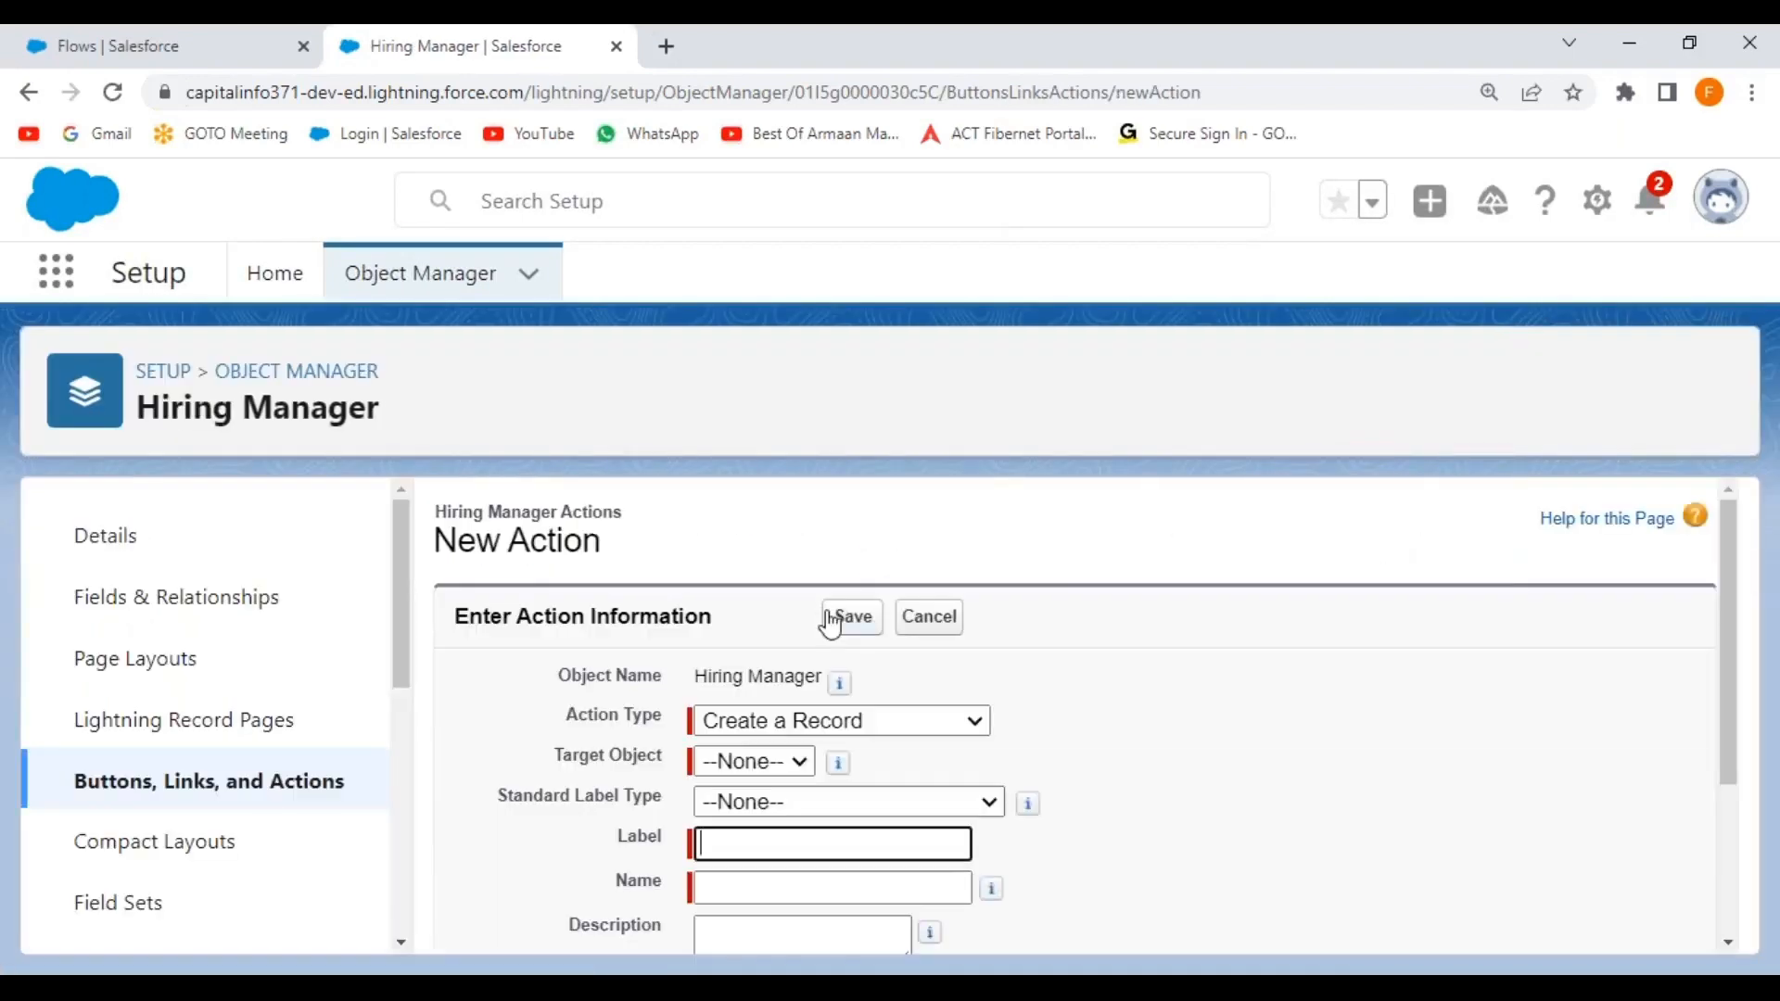
Make the action a Flow type running the Create New Account Record flow.
scroll(1083, 694, down, 2)
scroll(1084, 694, up, 1)
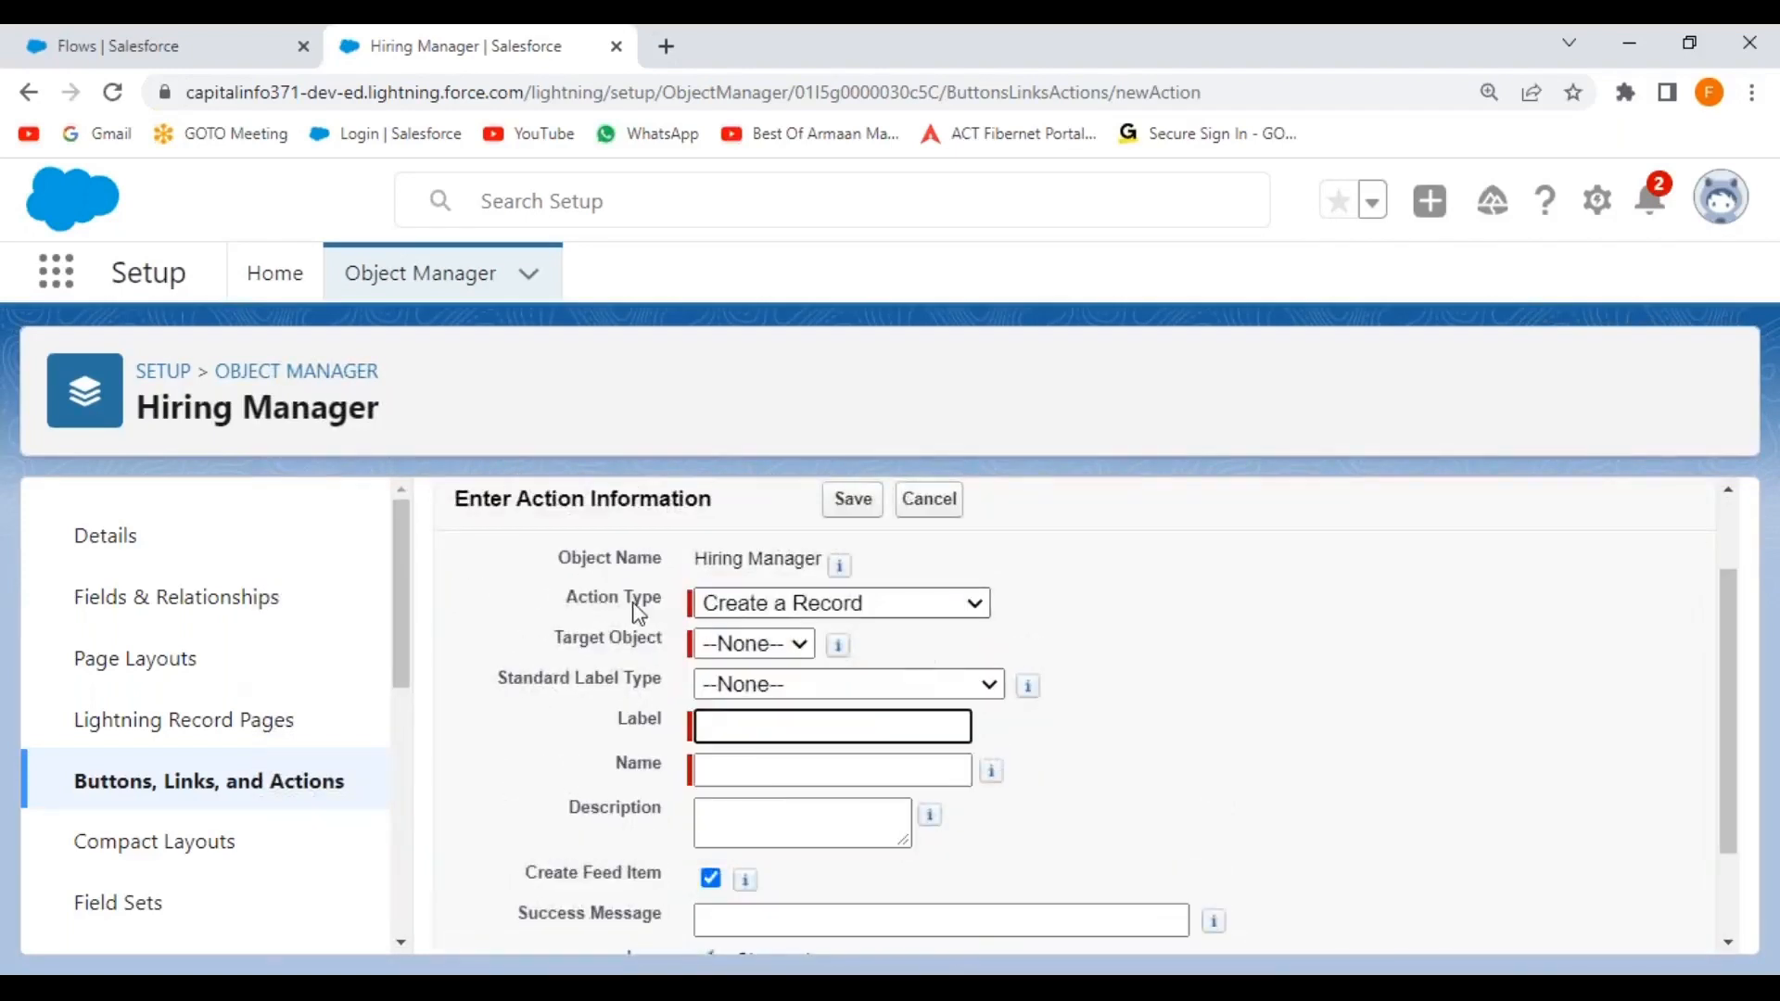
click(935, 601)
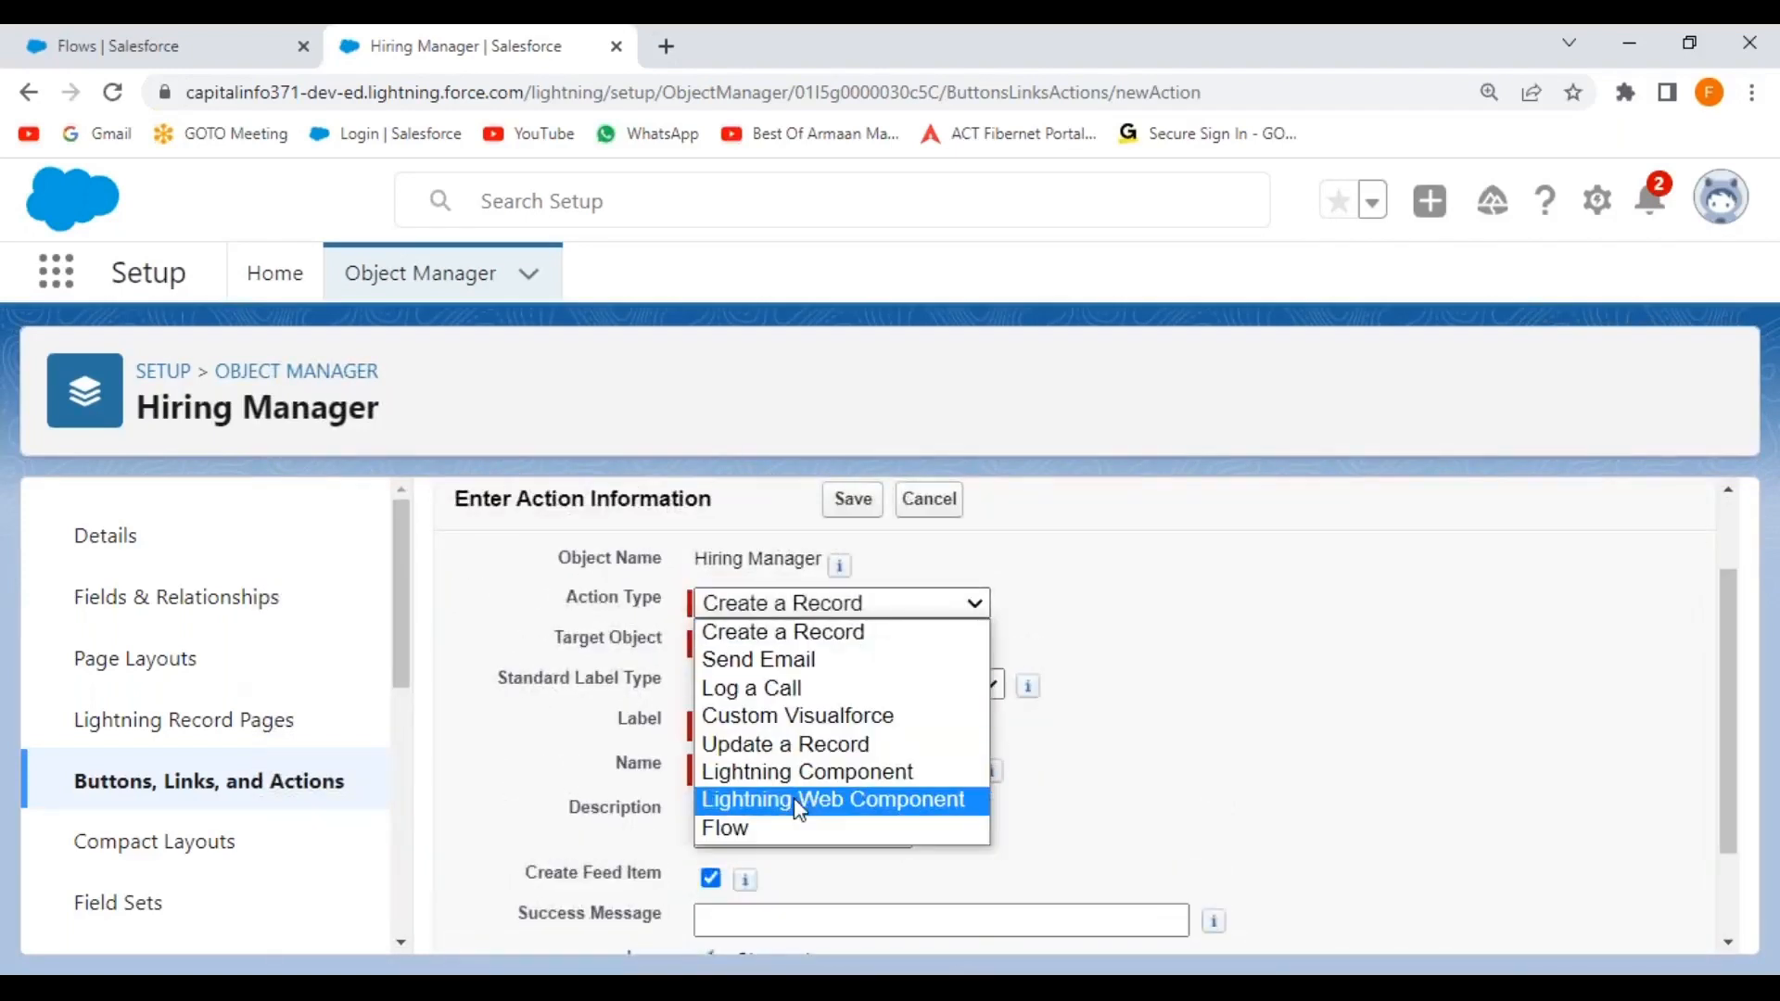
click(788, 841)
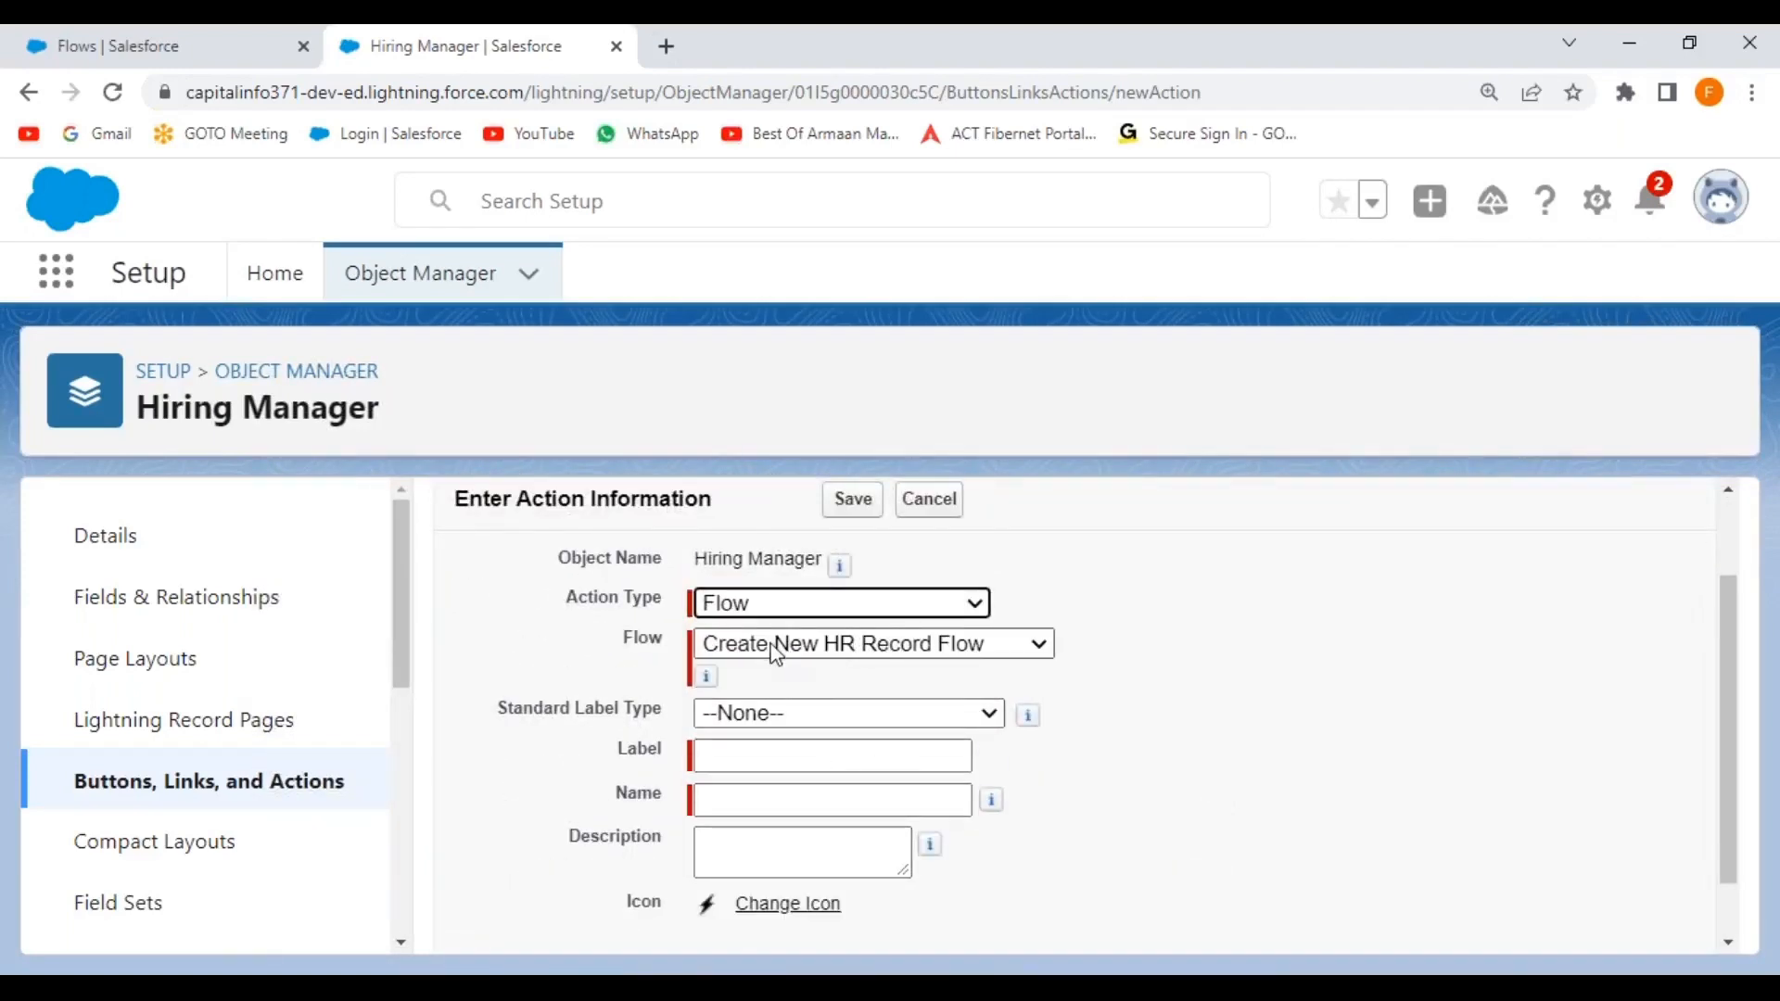
click(1033, 646)
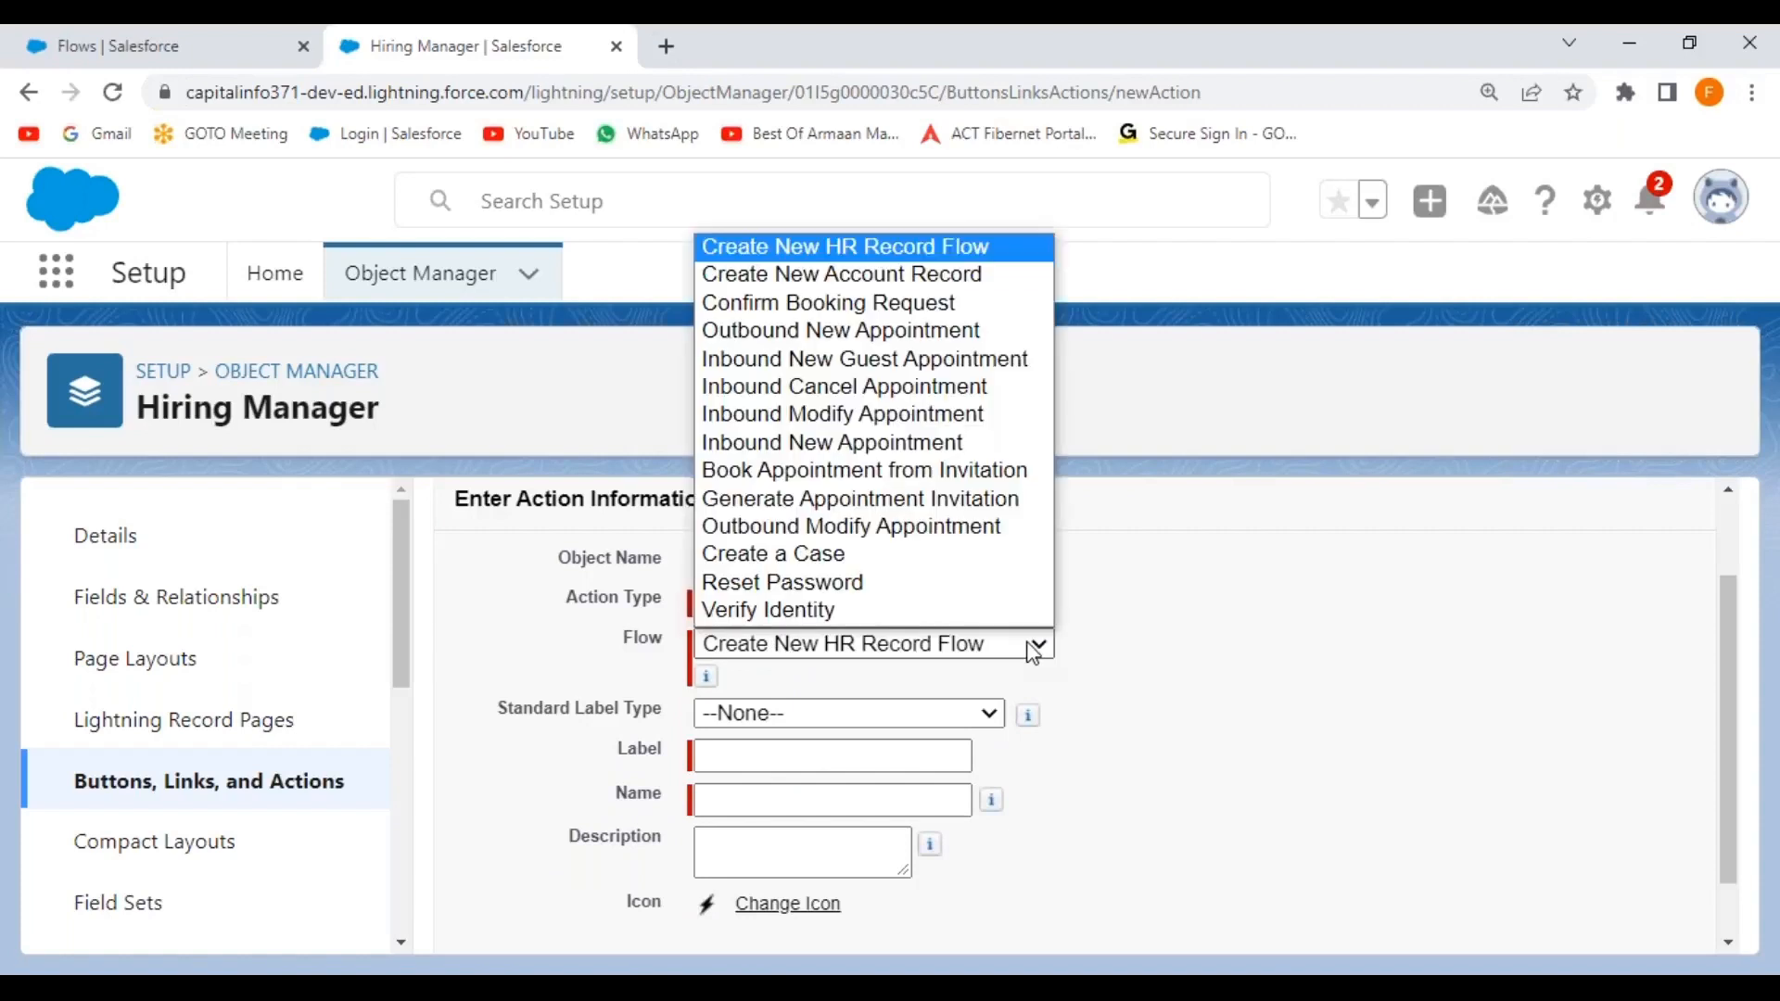
click(927, 276)
click(1233, 630)
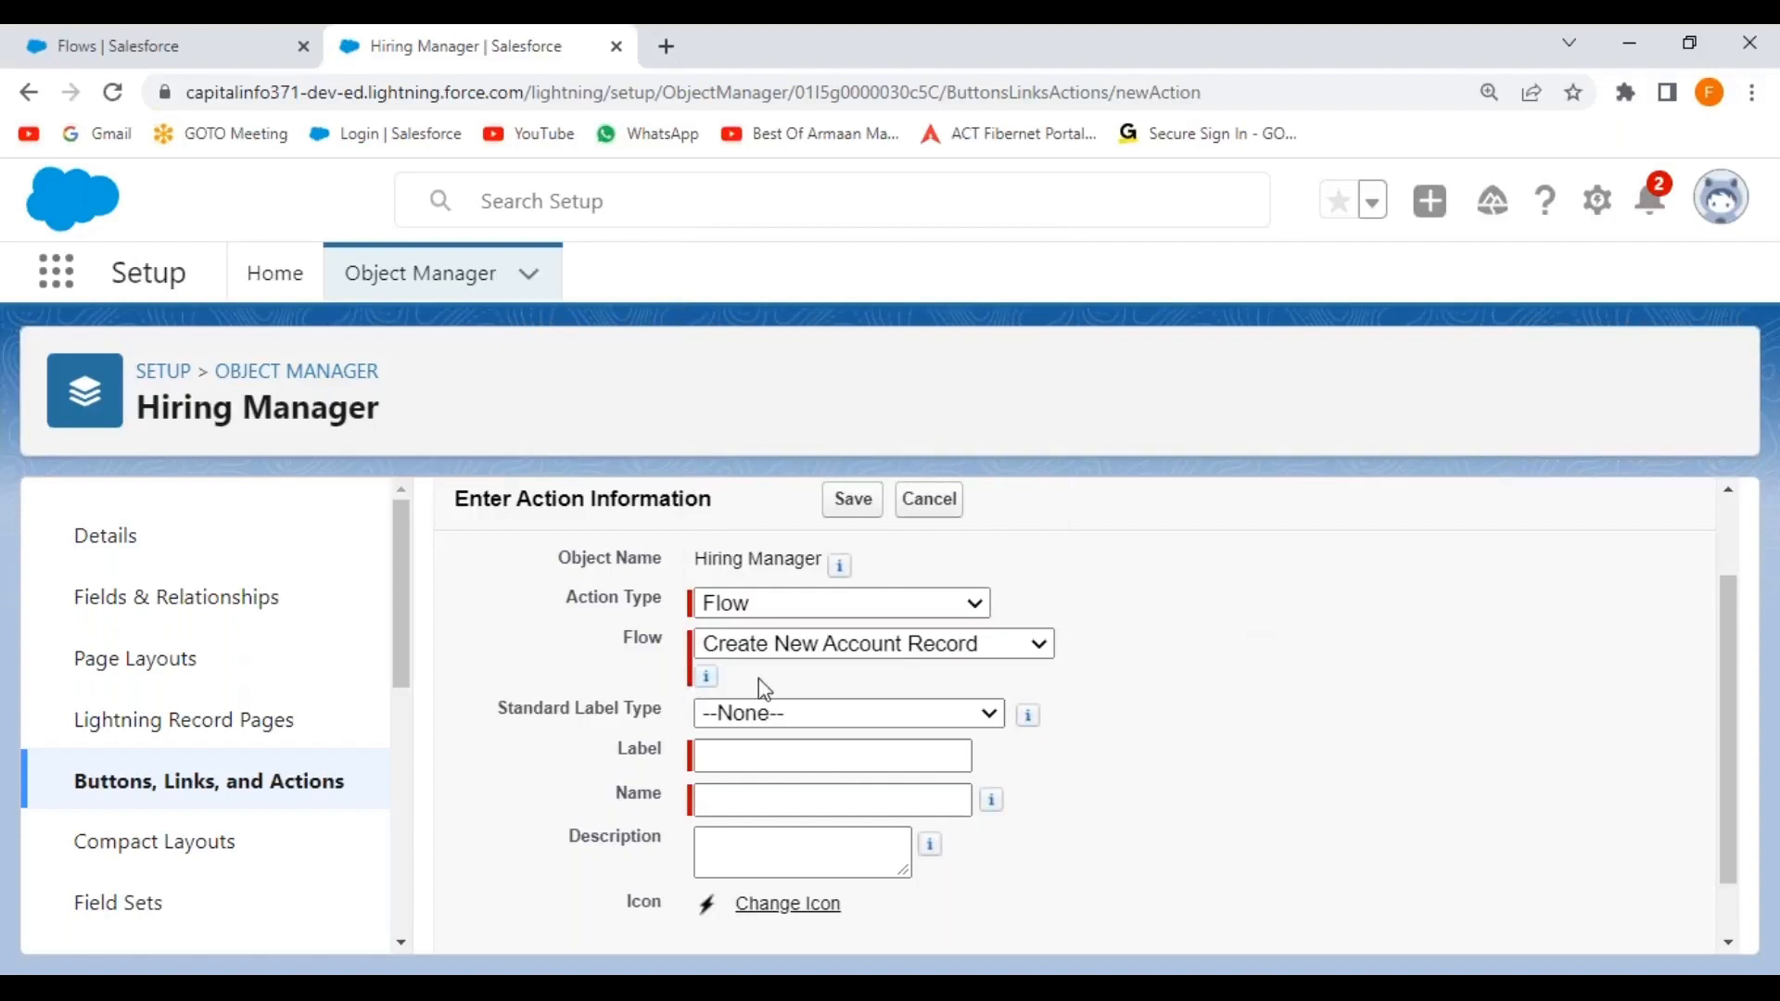
Label the action New Account Record, reuse the label as its description, and save.
click(773, 757)
text(New Account Record)
click(1264, 784)
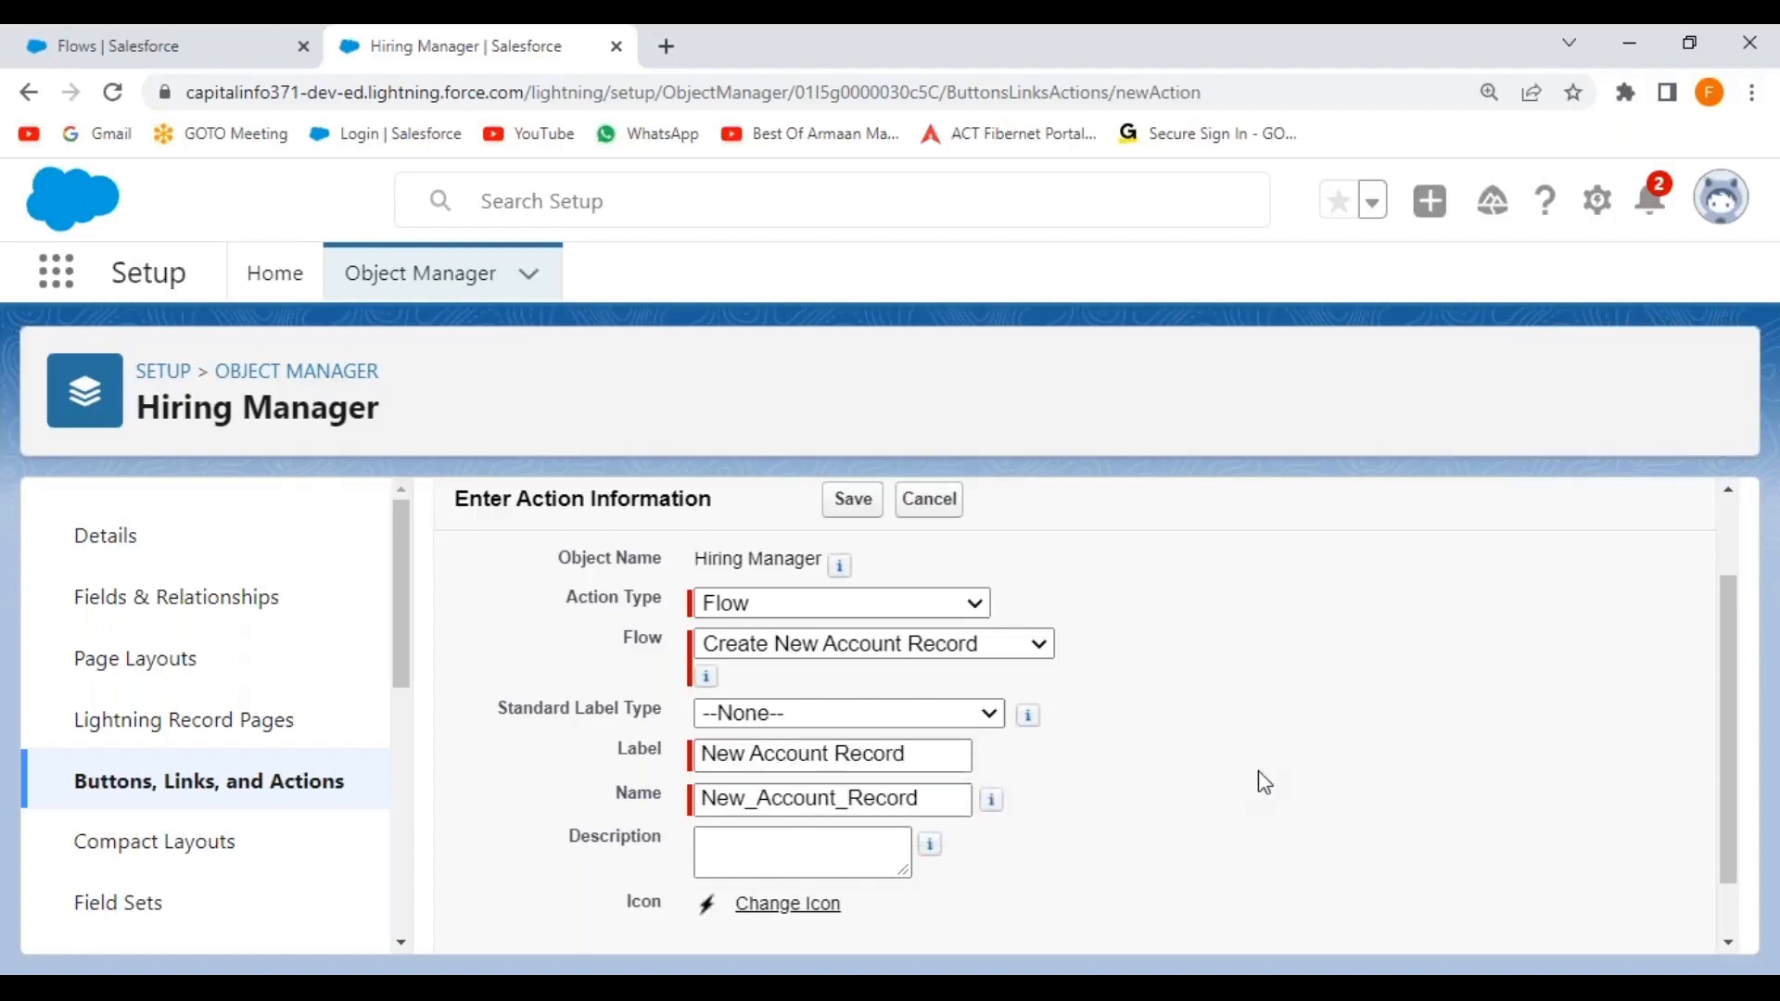
drag(942, 755, 650, 774)
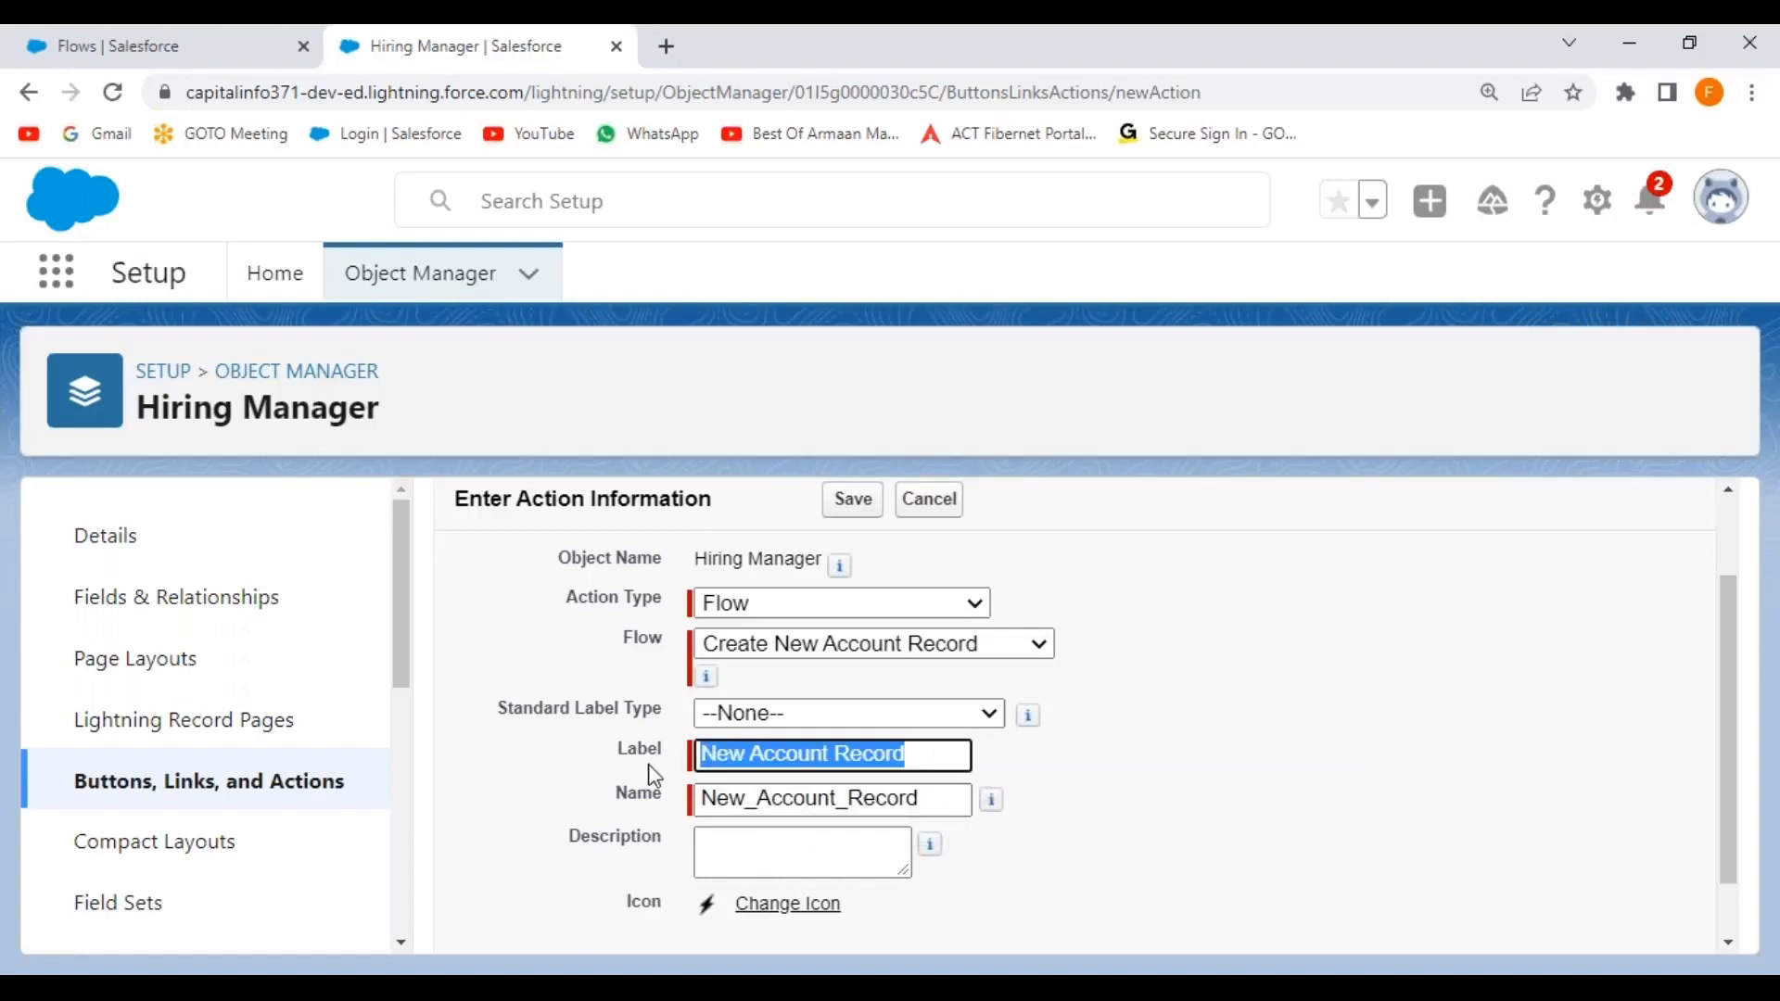
click(755, 844)
key(ctrl+v)
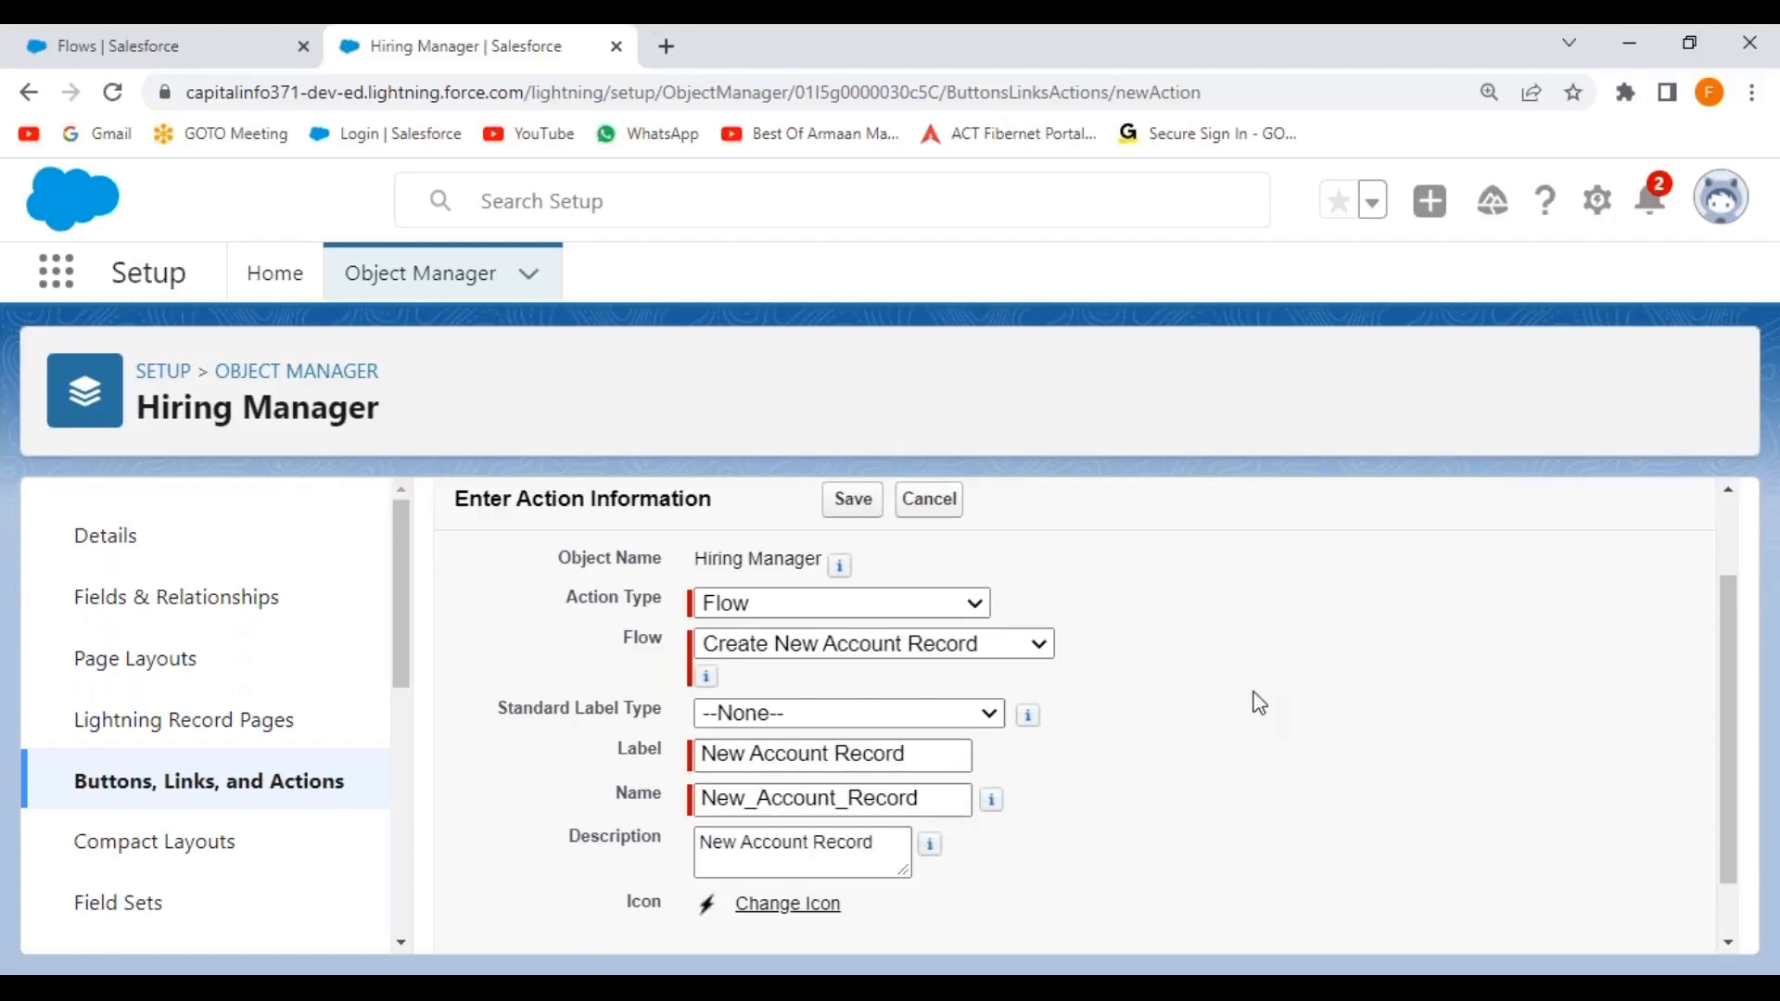
click(1058, 816)
scroll(1145, 649, down, 3)
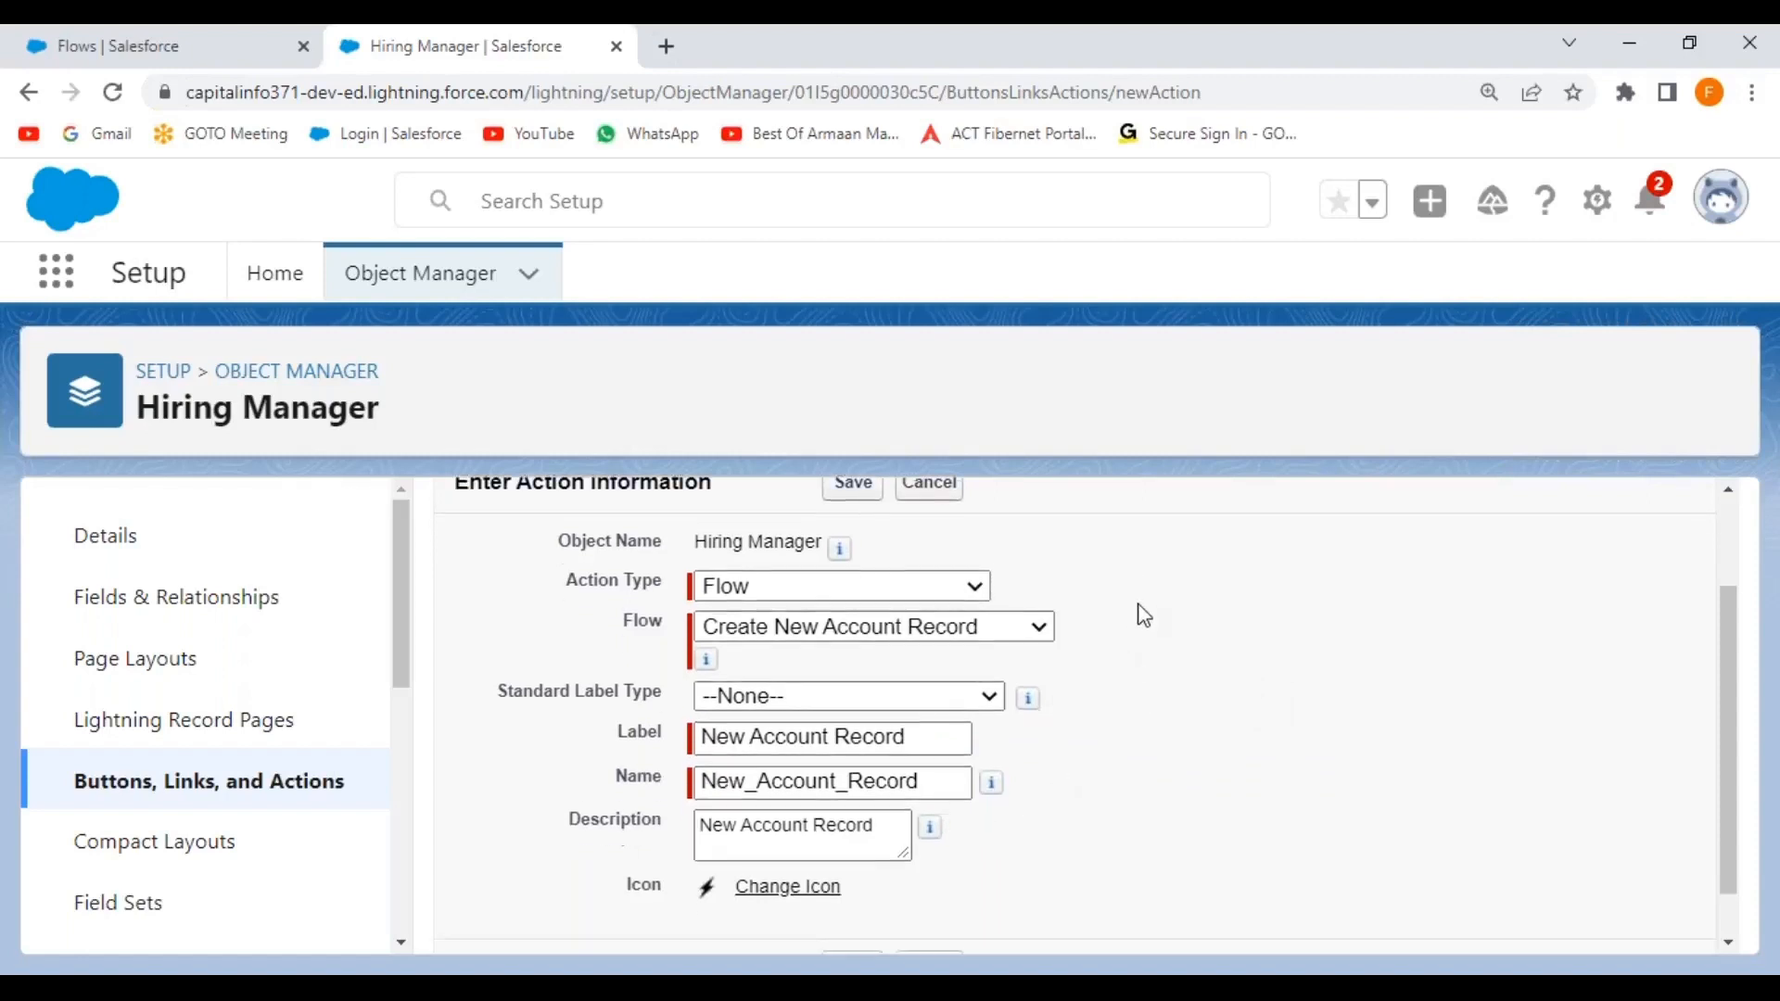
scroll(1006, 491, up, 3)
click(847, 557)
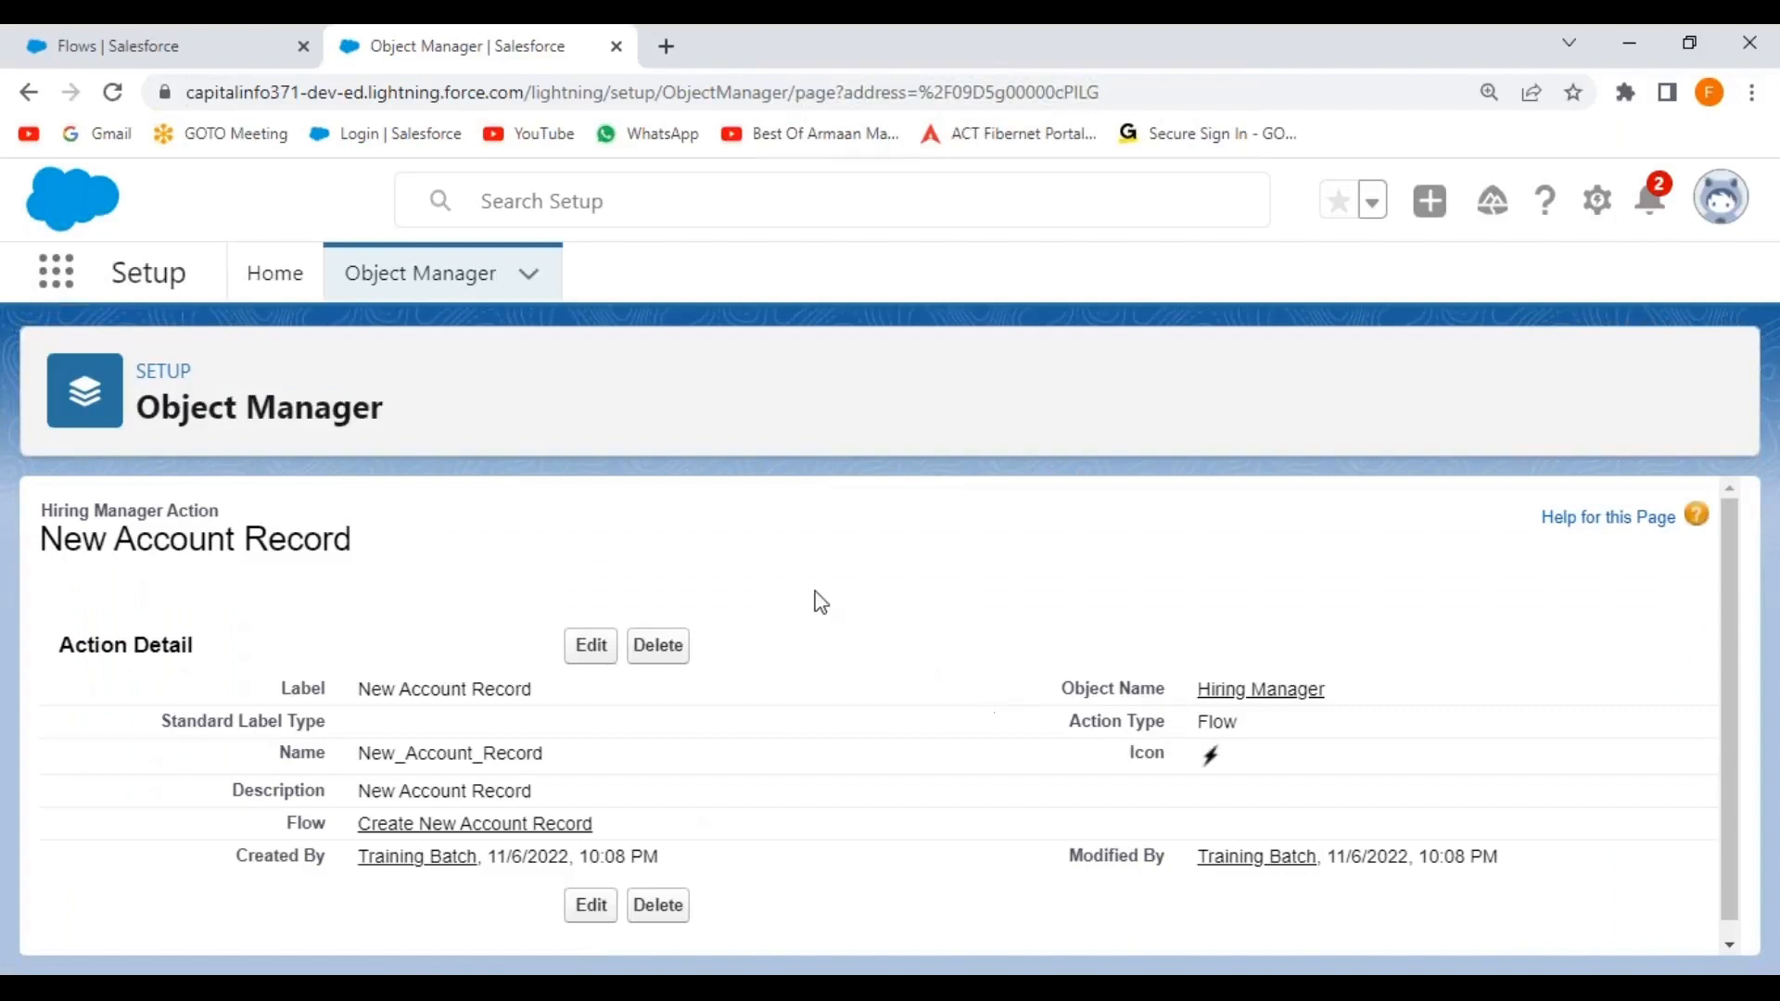
Open the Hiring Manager Layout from the Hiring Manager object's page layouts.
click(421, 274)
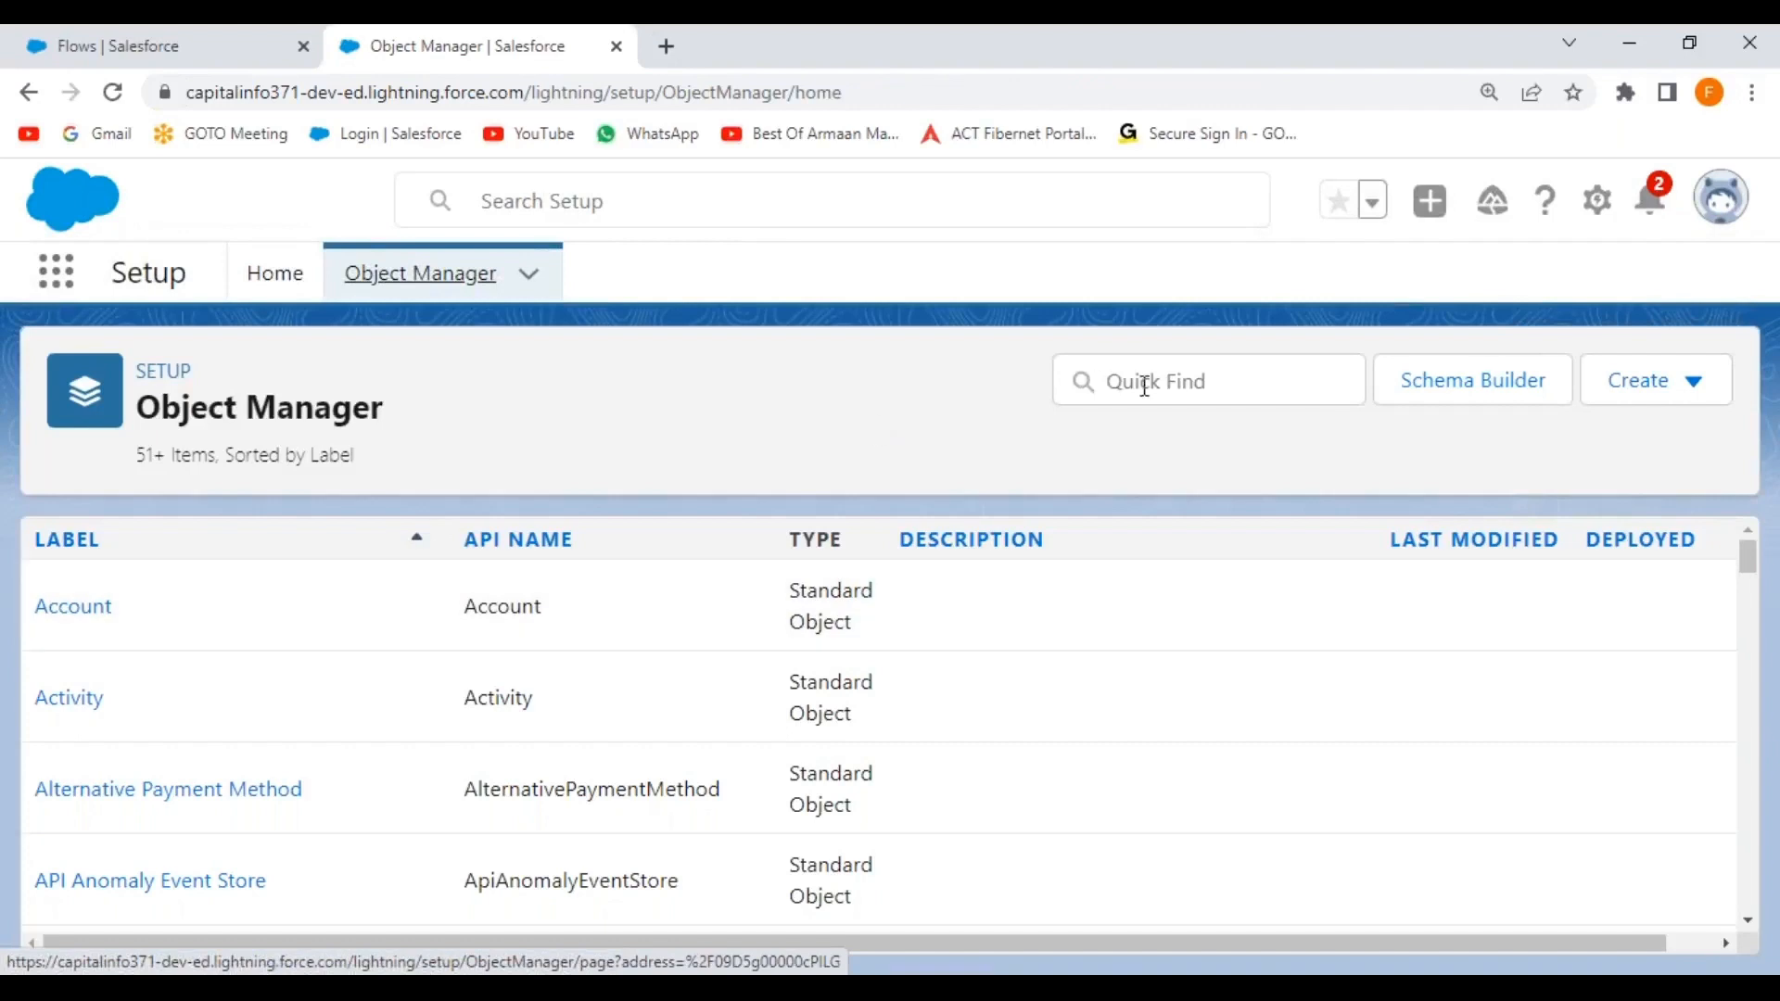
click(1145, 387)
text(hiring)
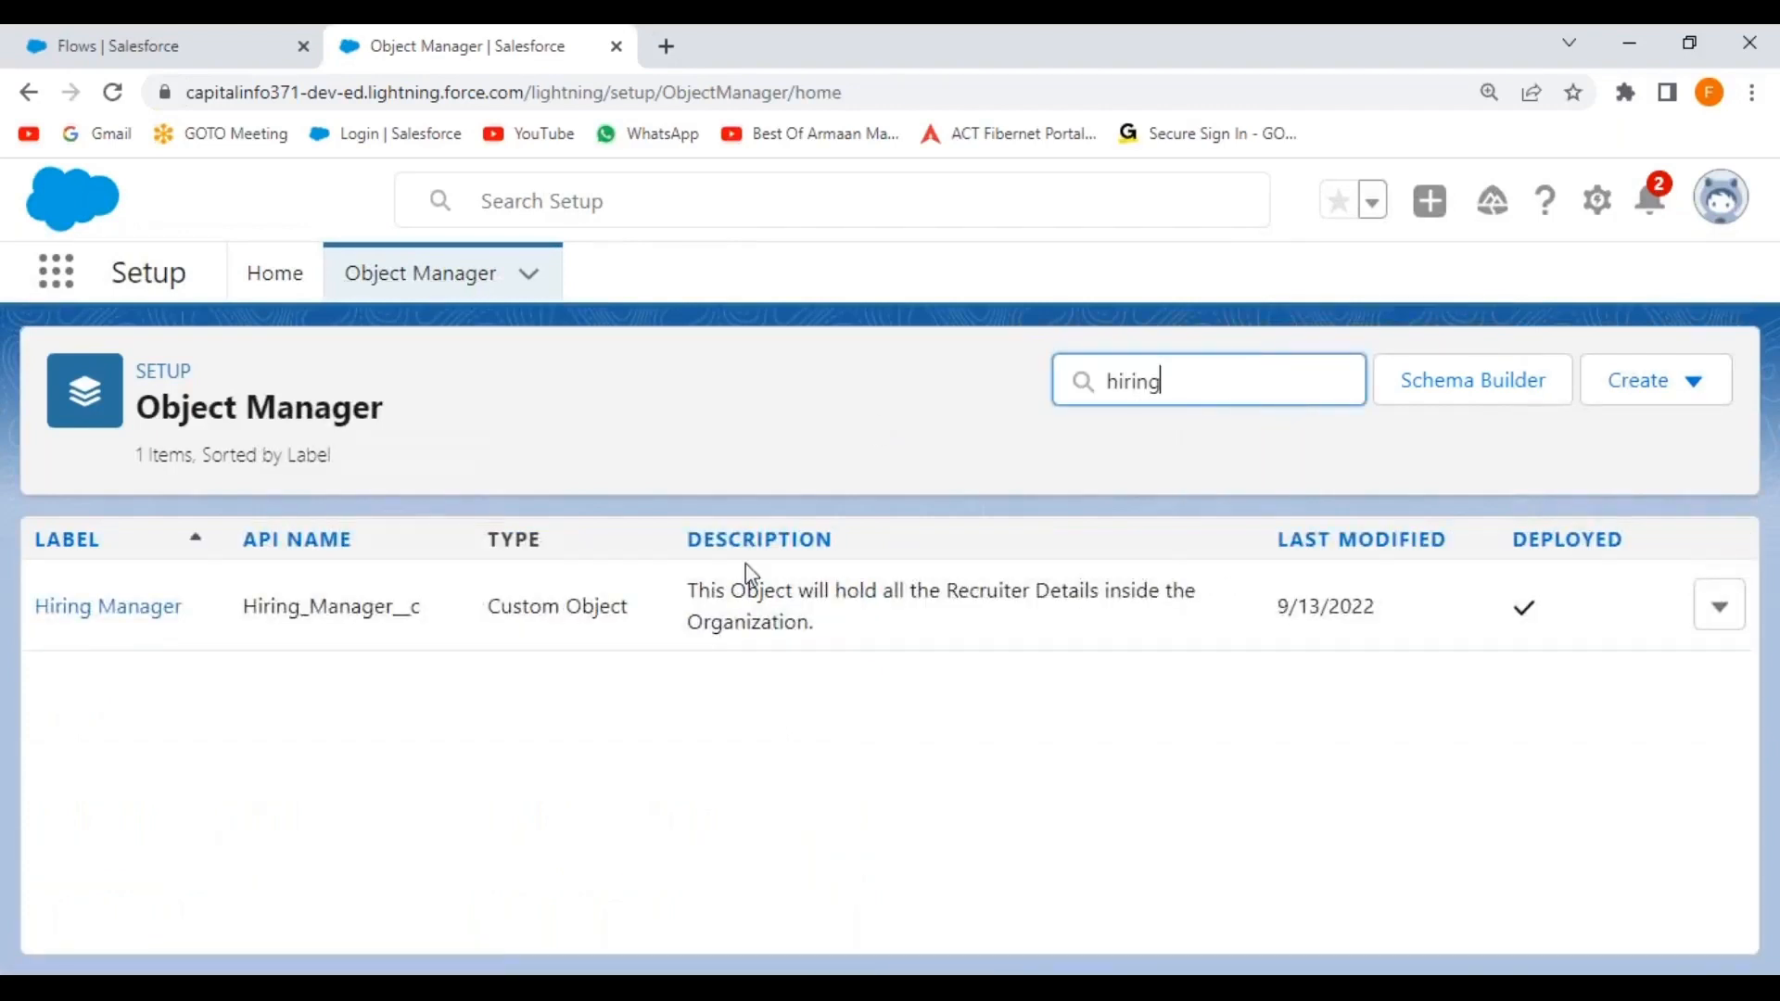
click(150, 620)
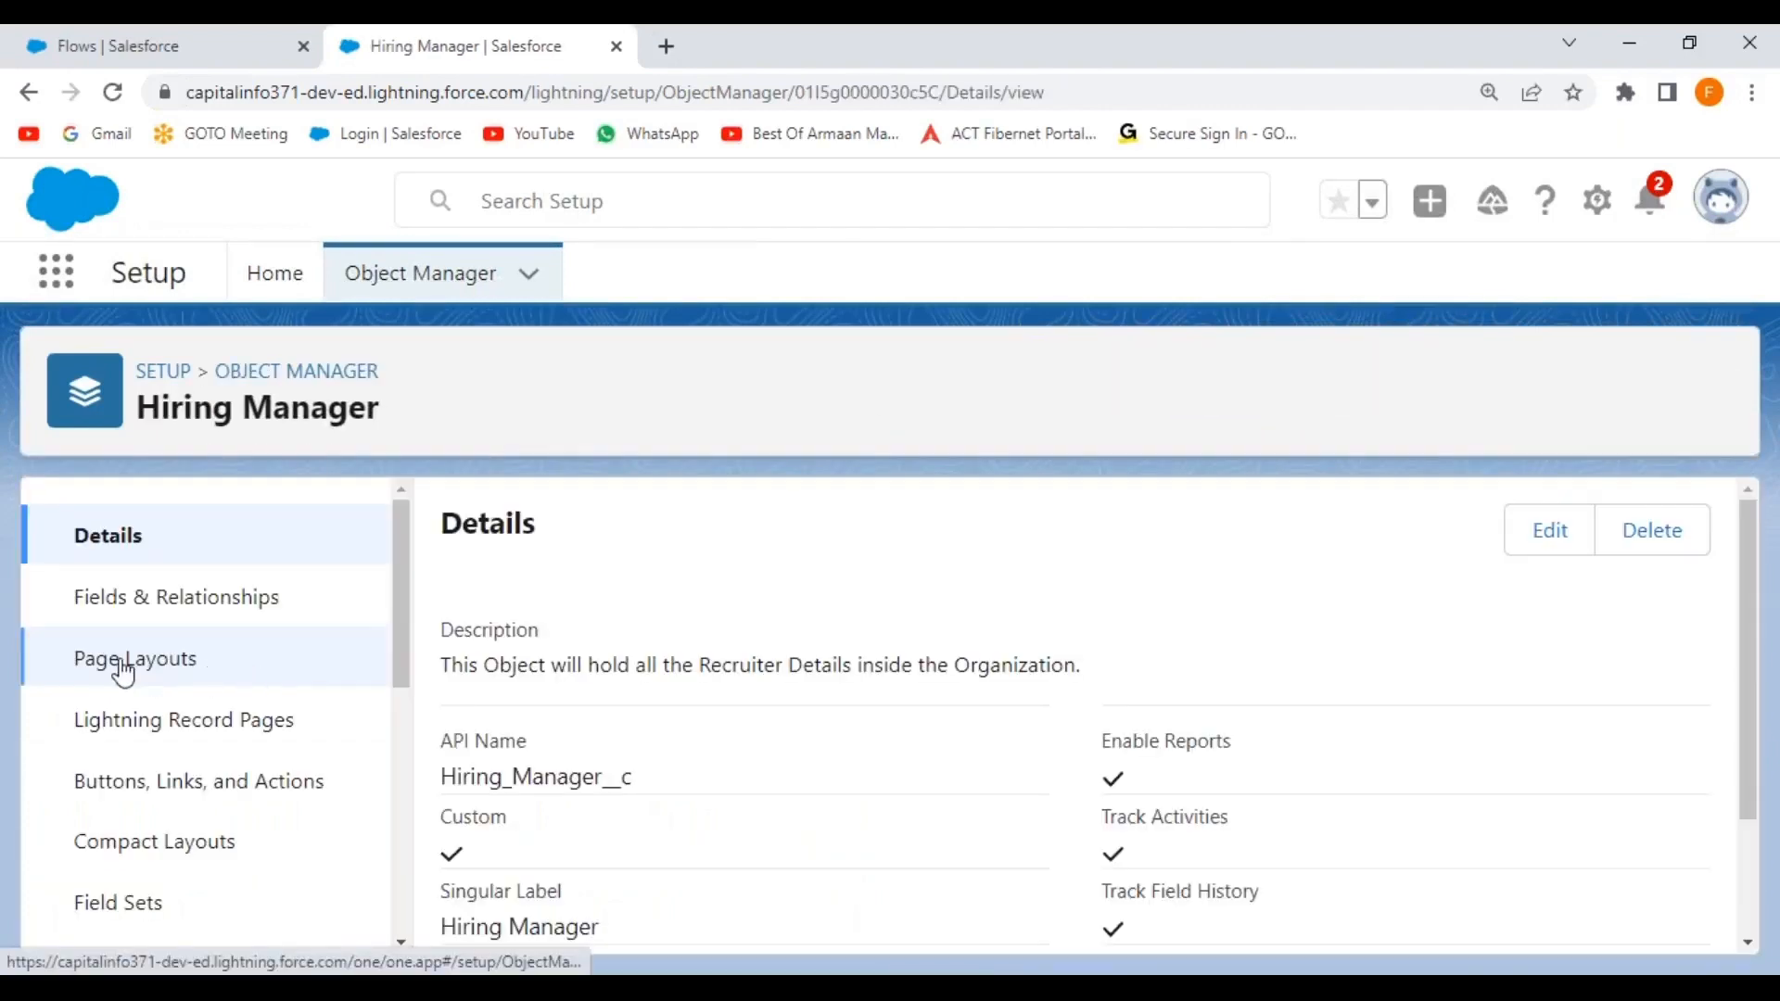
click(130, 660)
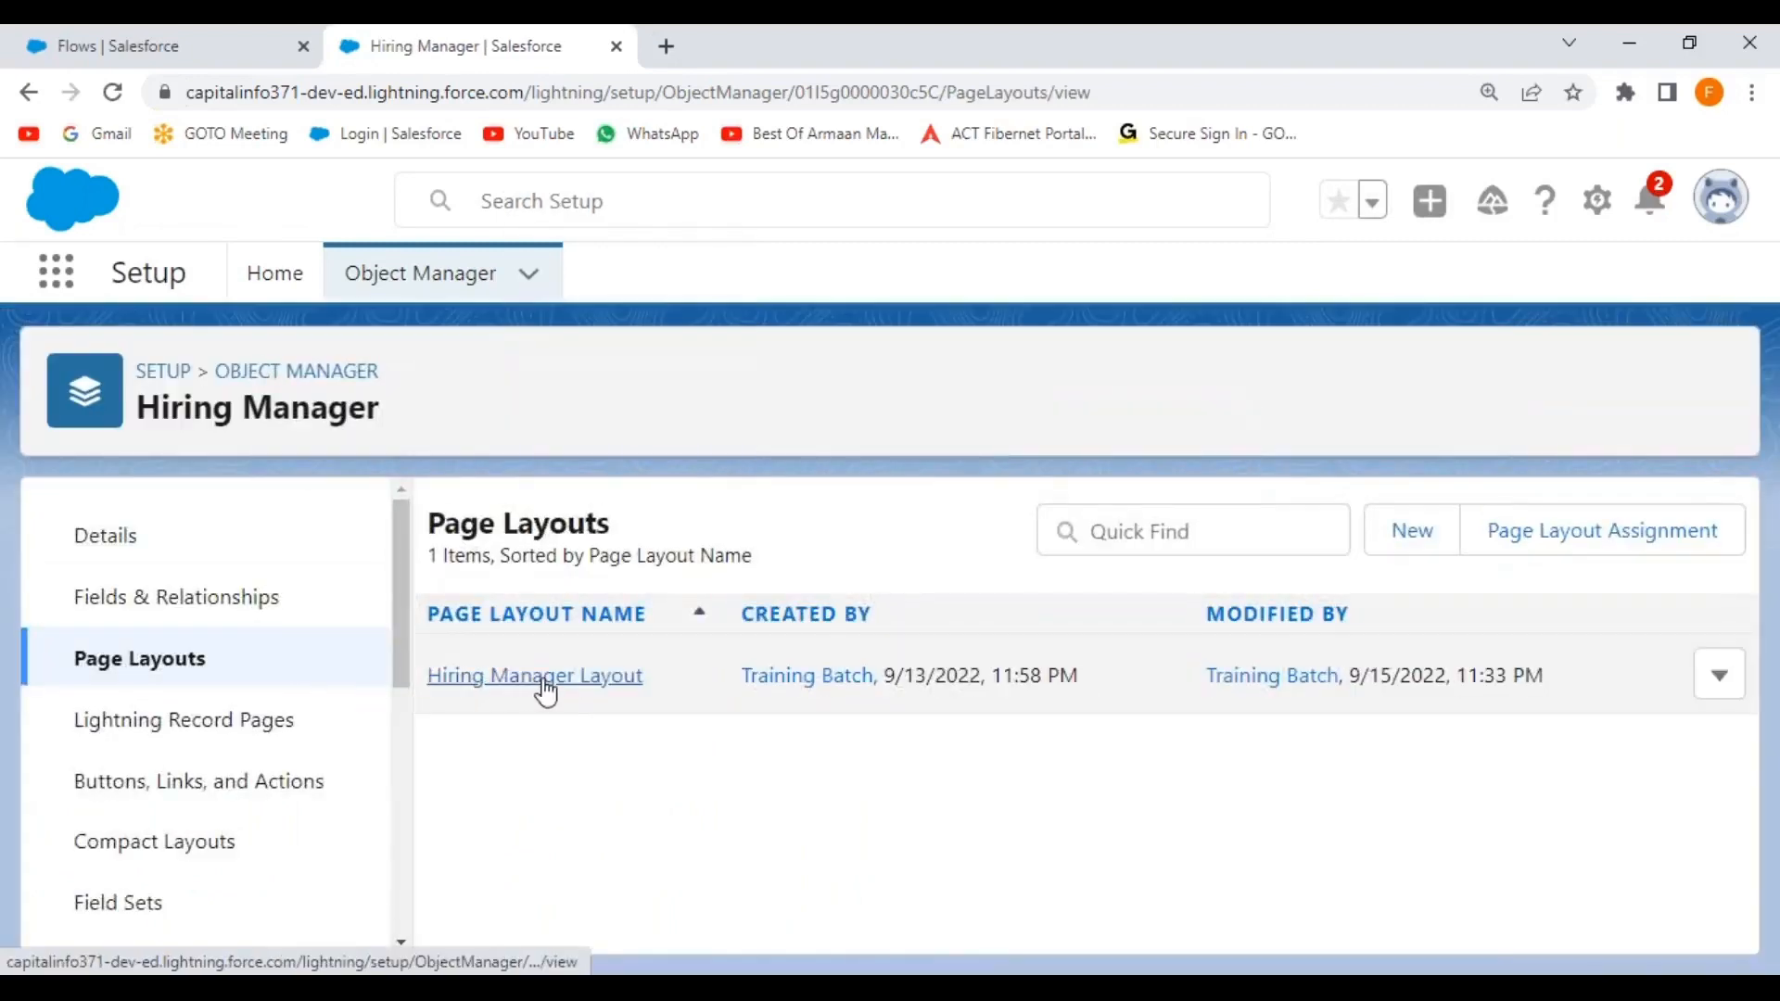
click(545, 682)
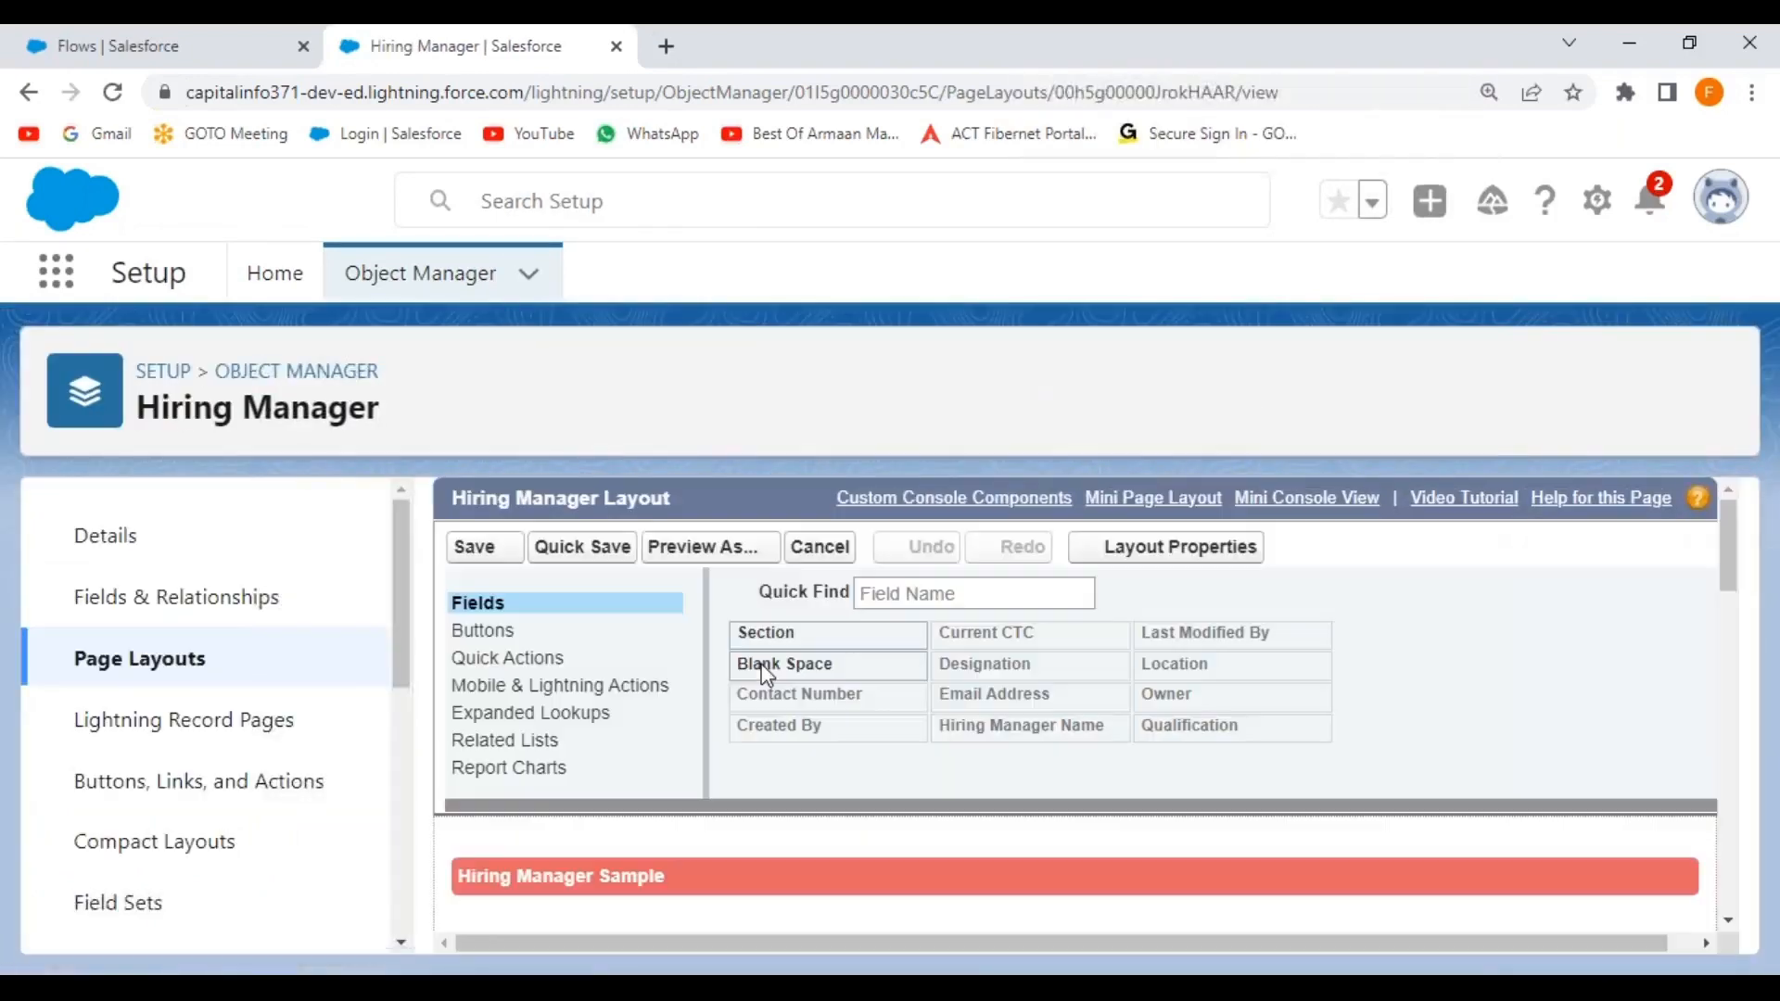
Override predefined actions, place New Account Record first among Lightning actions, and save the layout.
scroll(885, 830, down, 5)
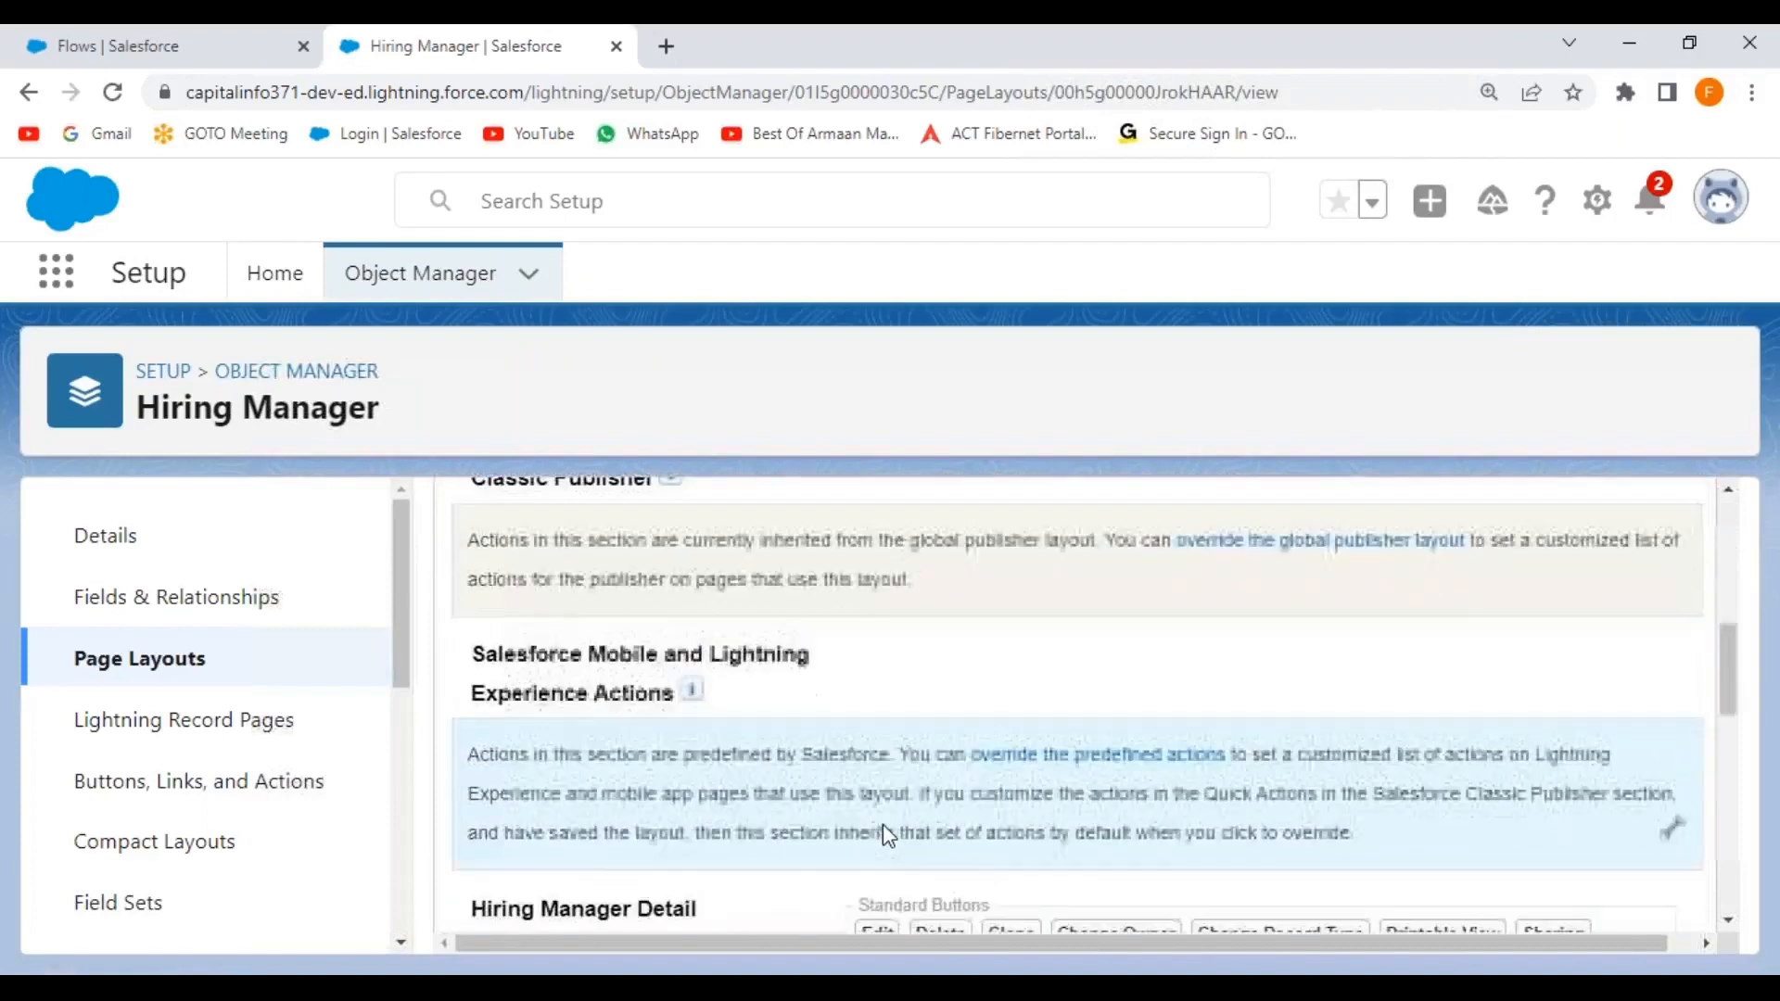
scroll(881, 818, up, 2)
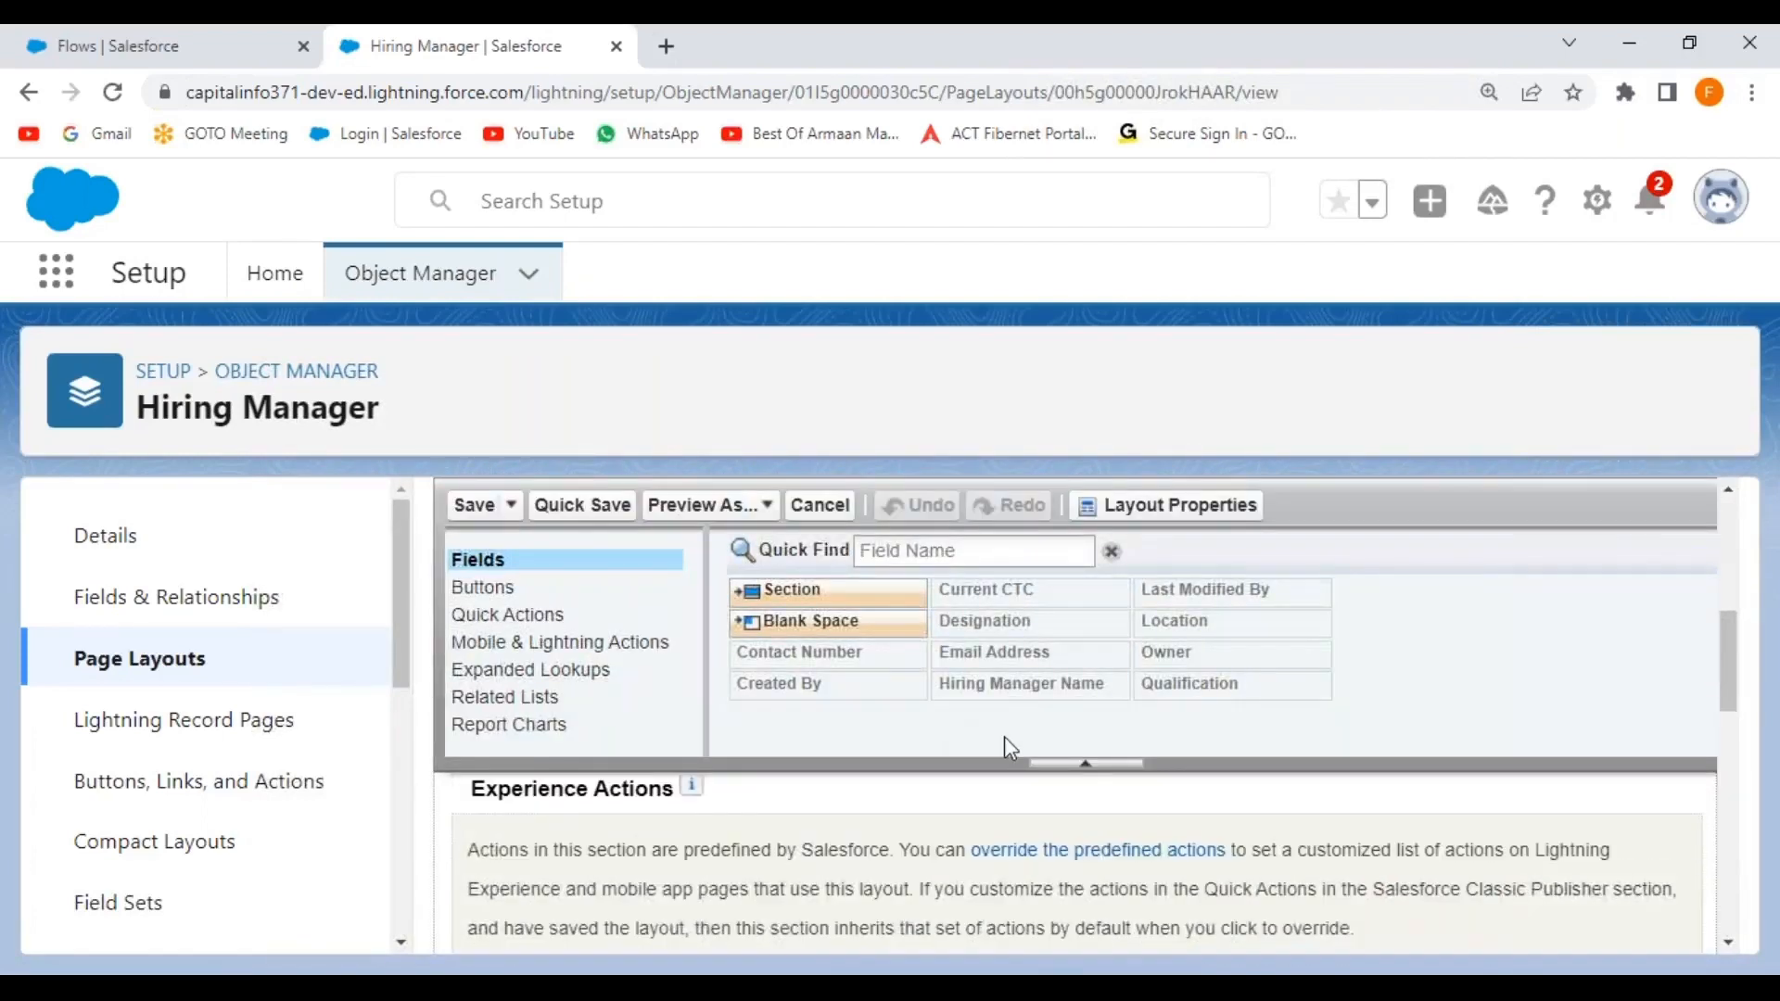
click(1085, 763)
scroll(773, 761, up, 2)
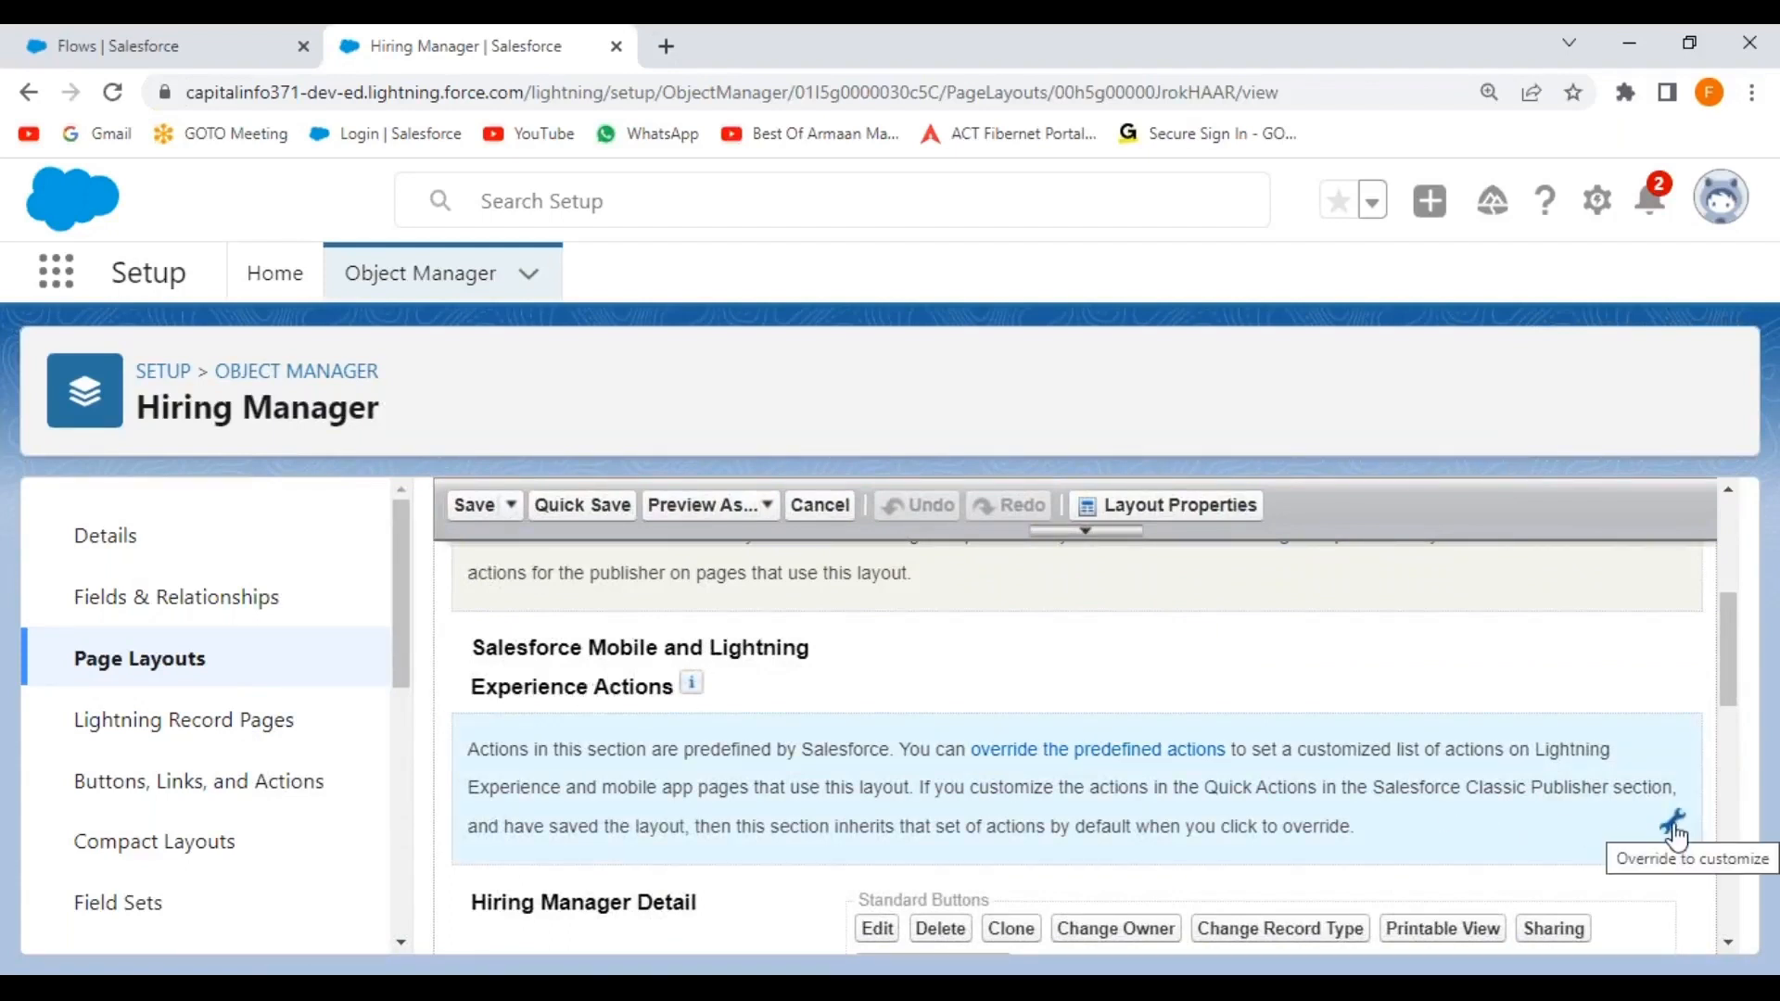
click(1674, 828)
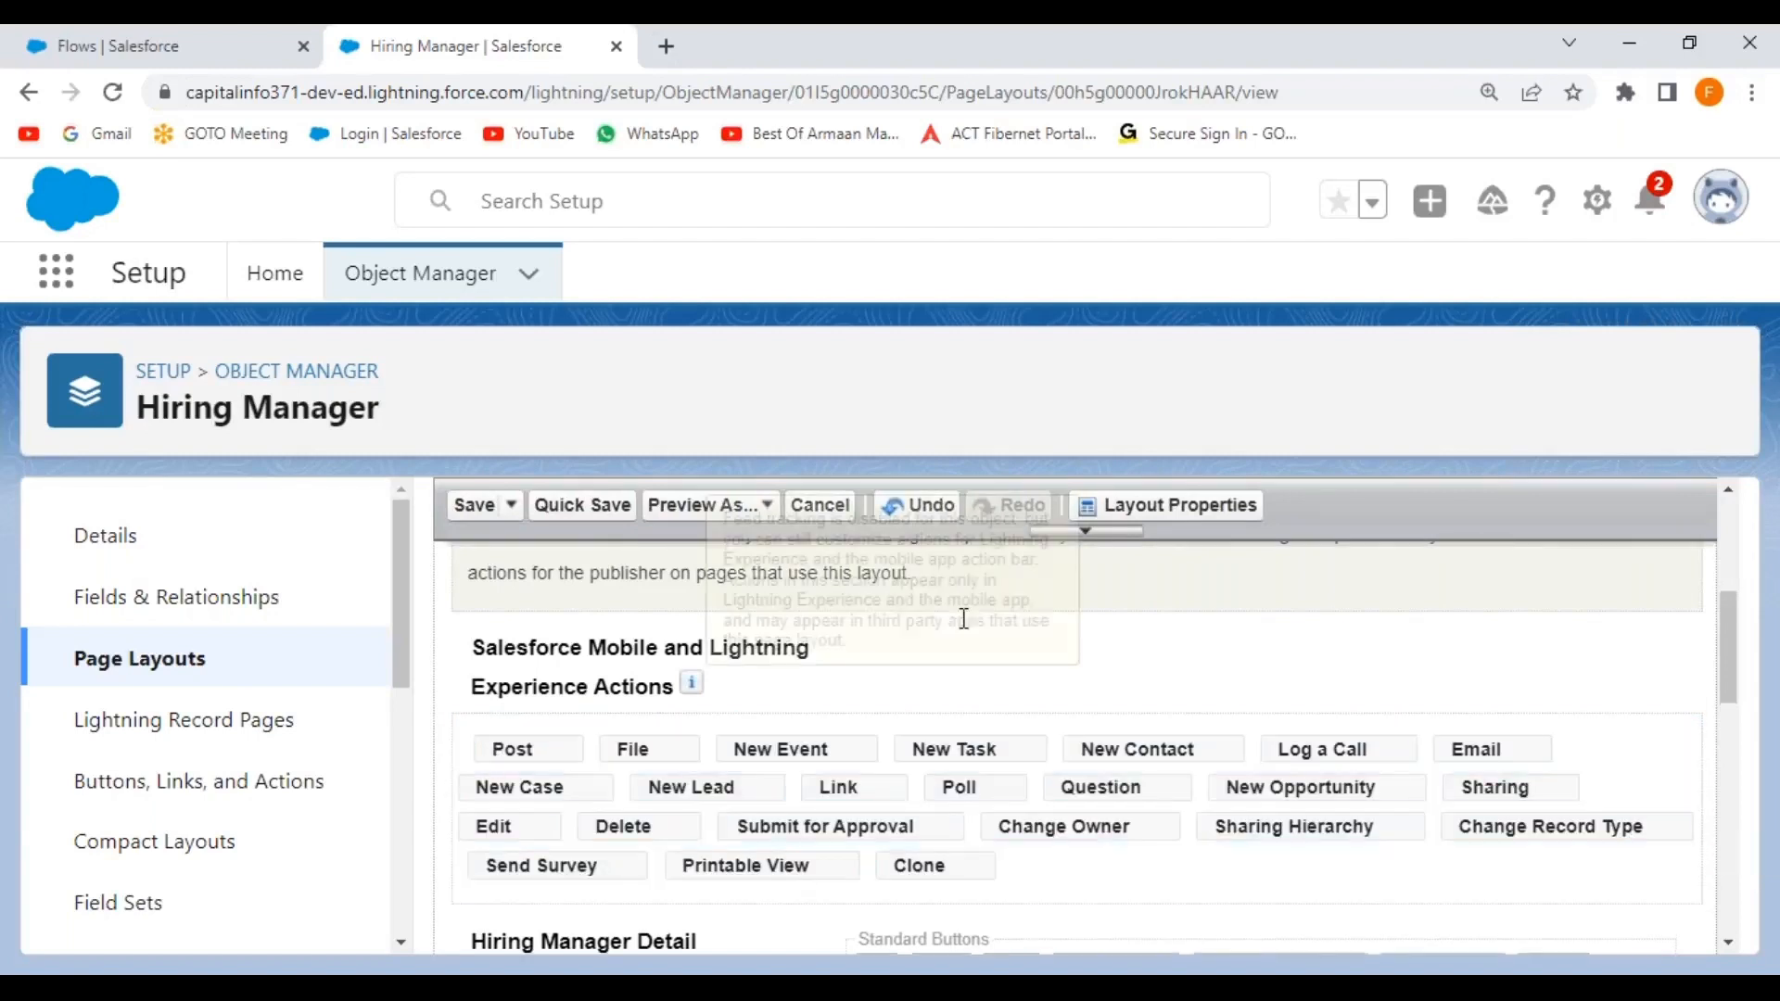
click(1085, 533)
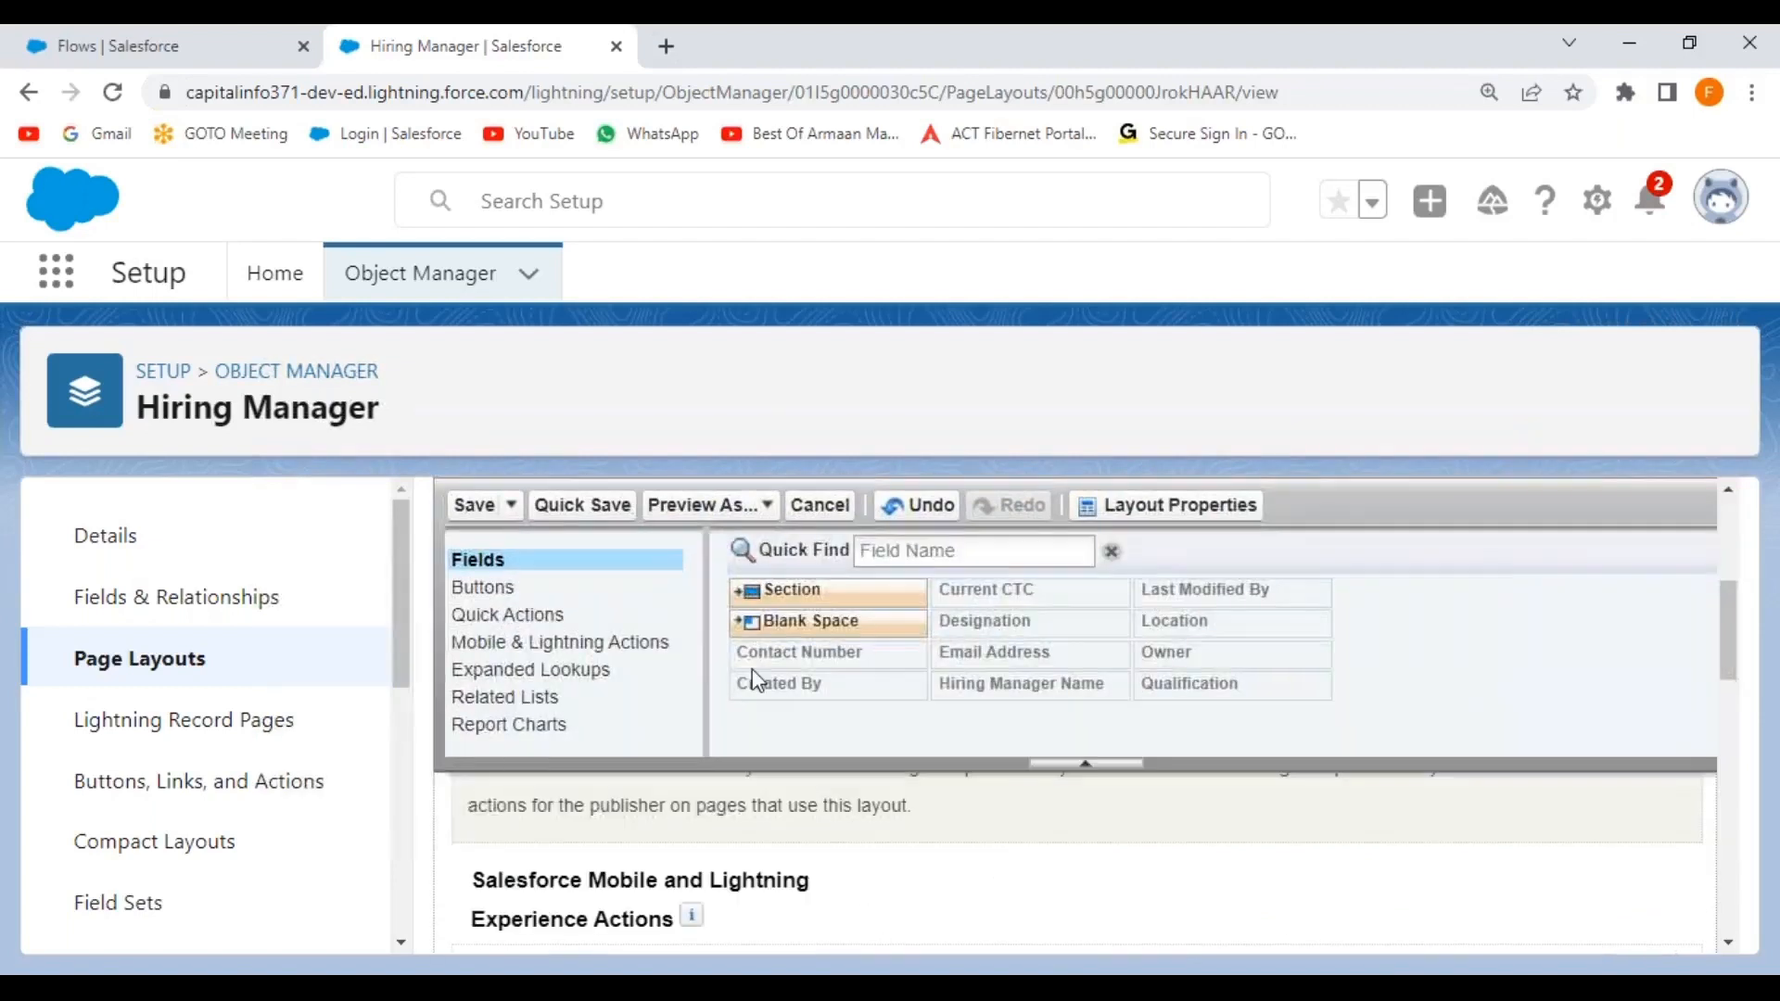
click(517, 649)
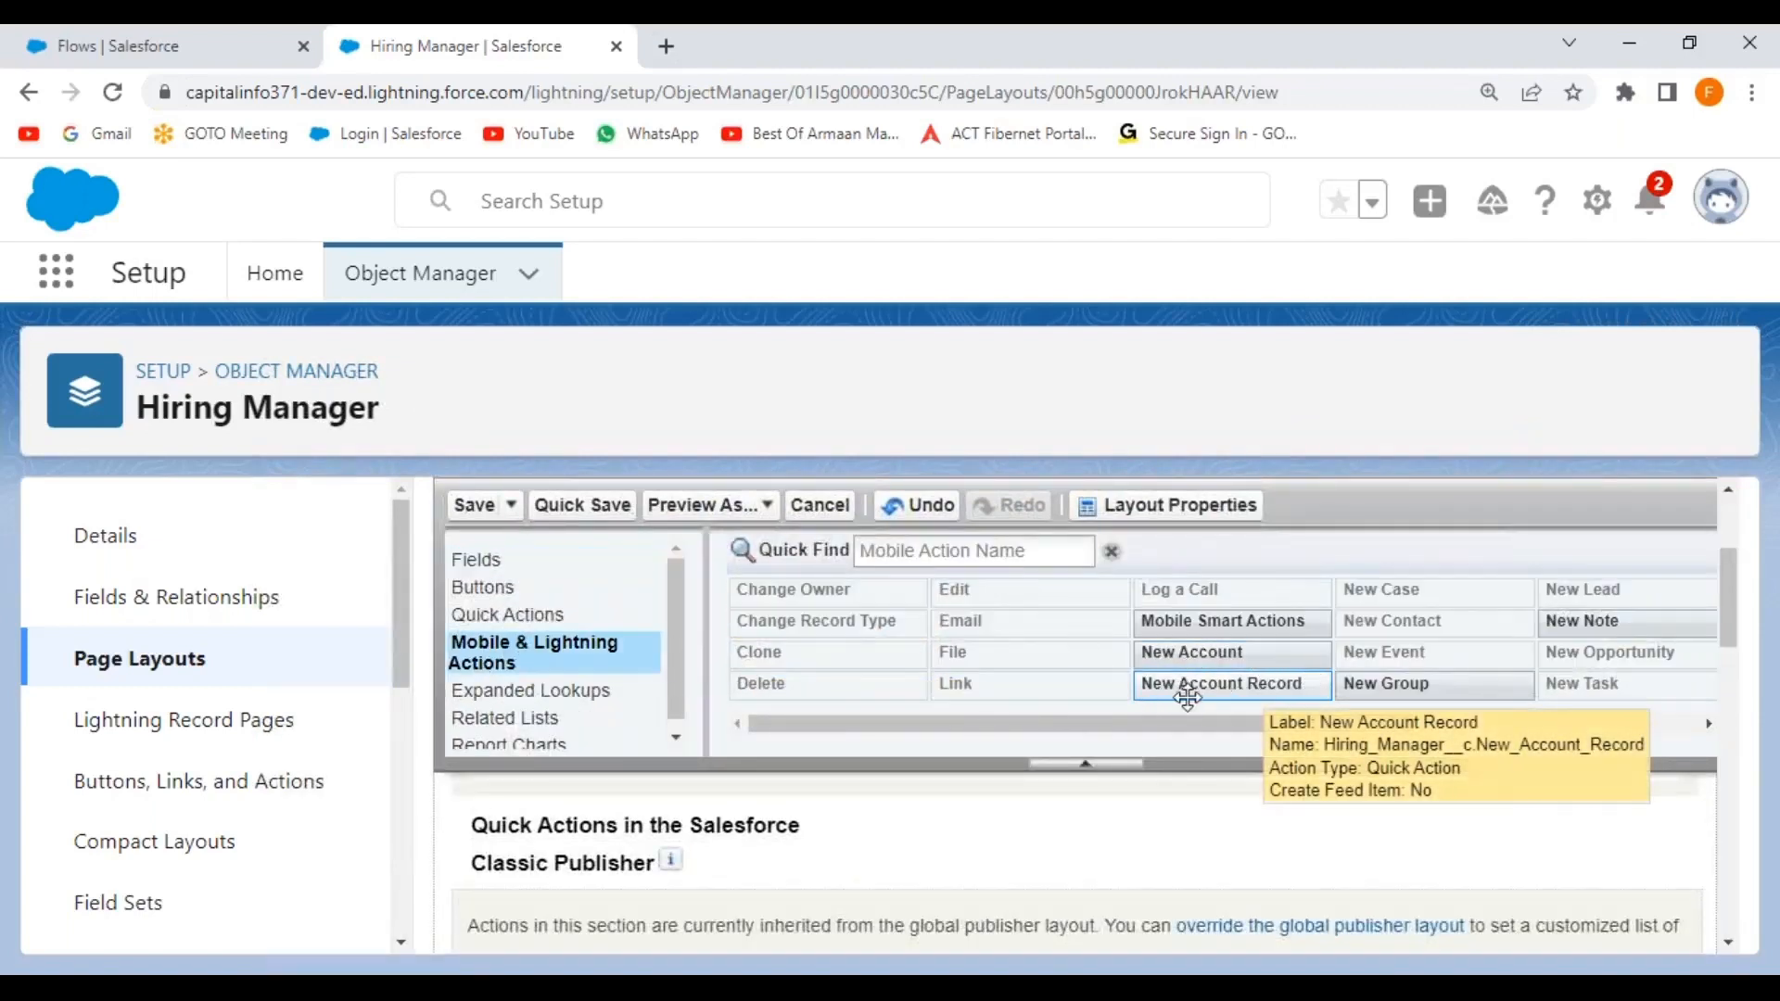
scroll(732, 887, down, 3)
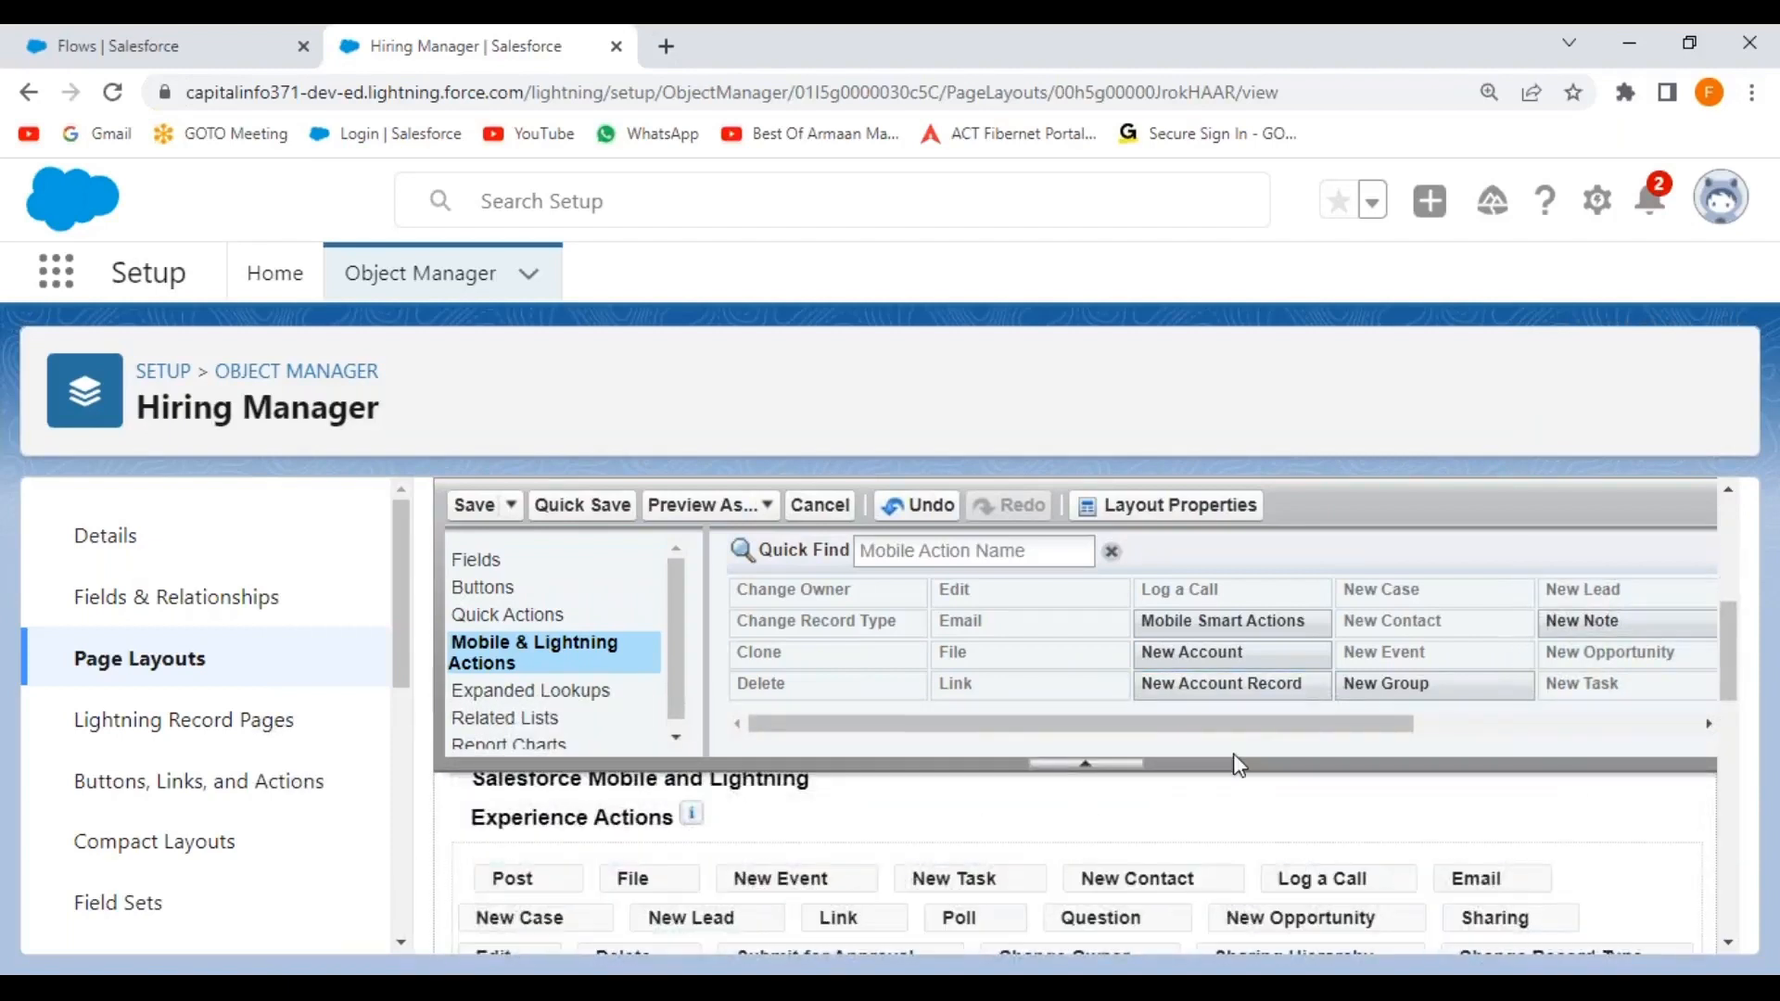
mouse_move(1278, 686)
mouse_down()
mouse_move(532, 850)
mouse_move(471, 879)
mouse_move(484, 887)
mouse_up()
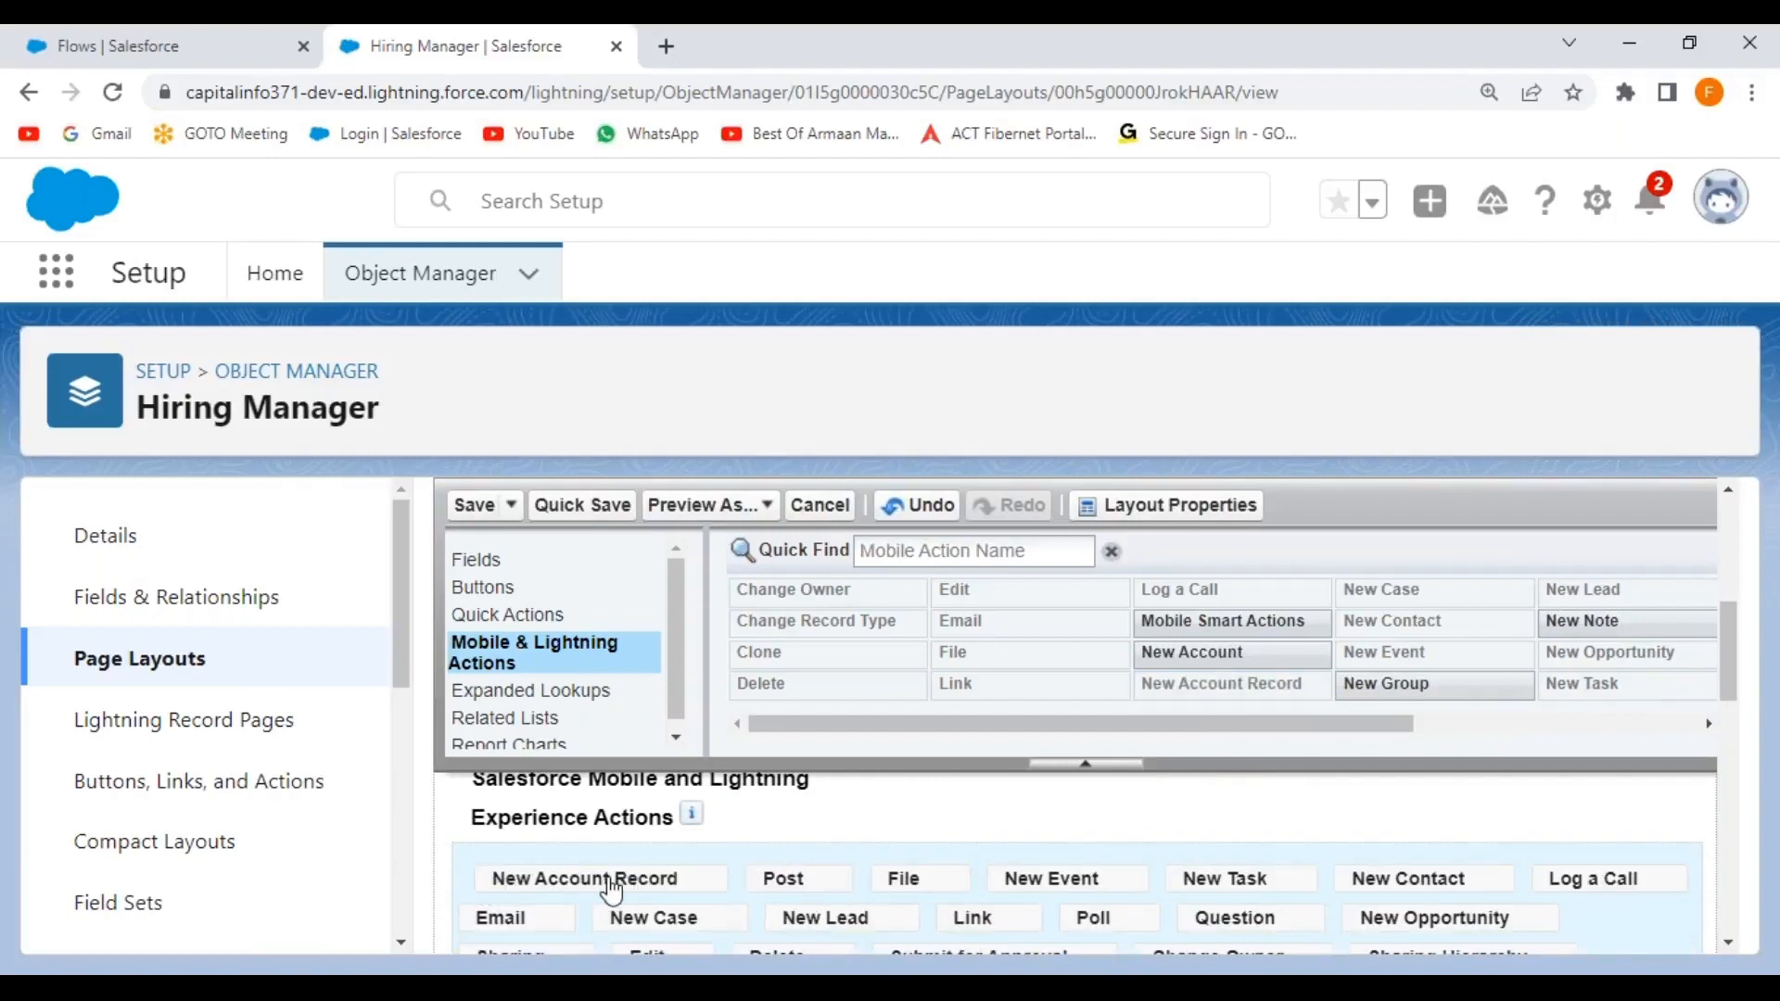
click(474, 506)
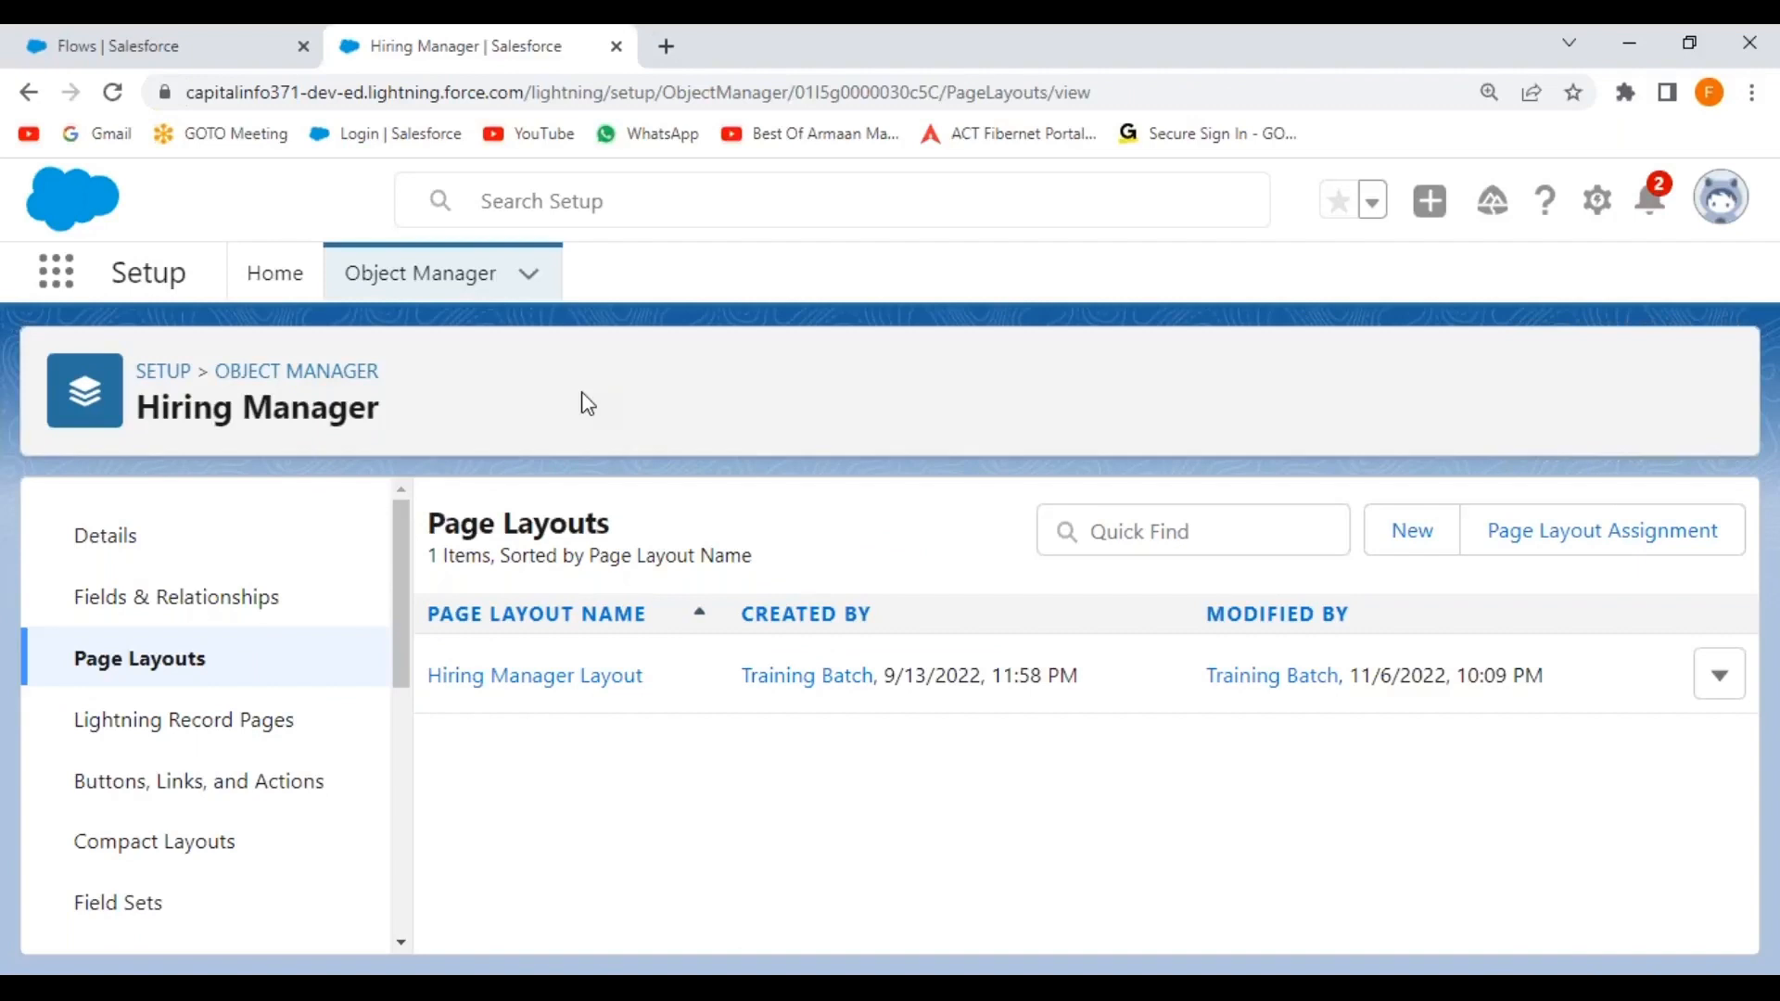
Switch from Setup to the Tesla Sales app.
click(172, 41)
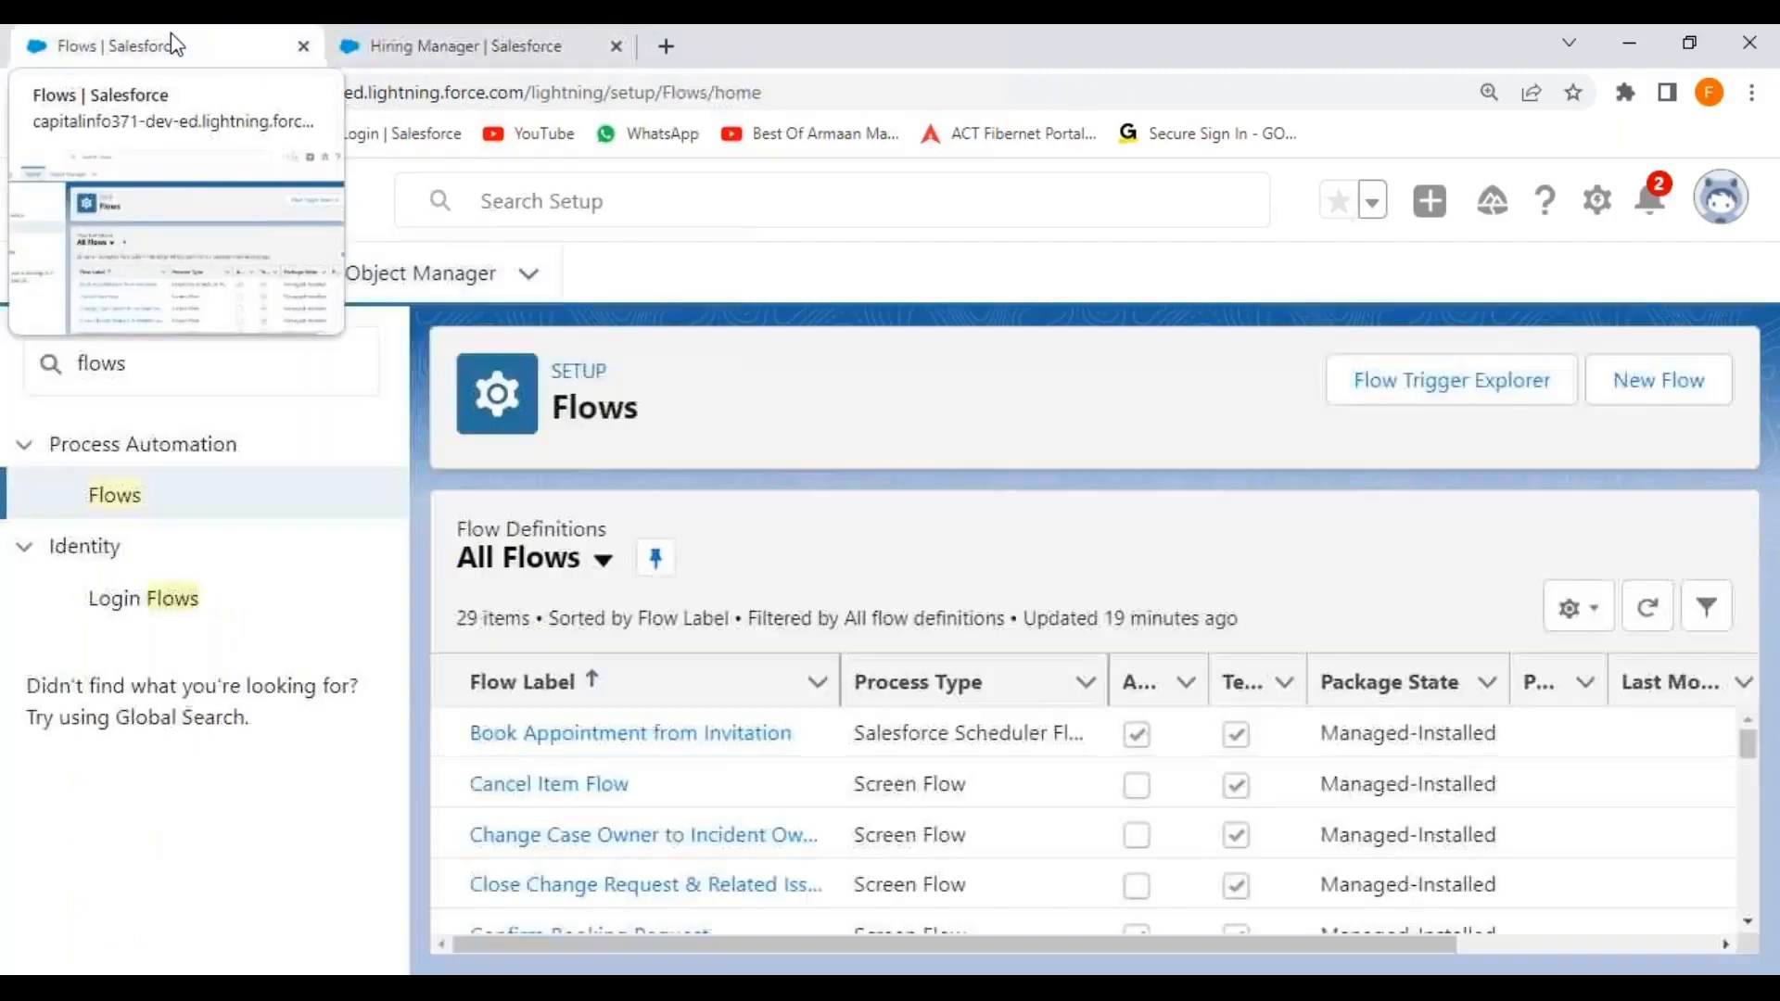
click(478, 48)
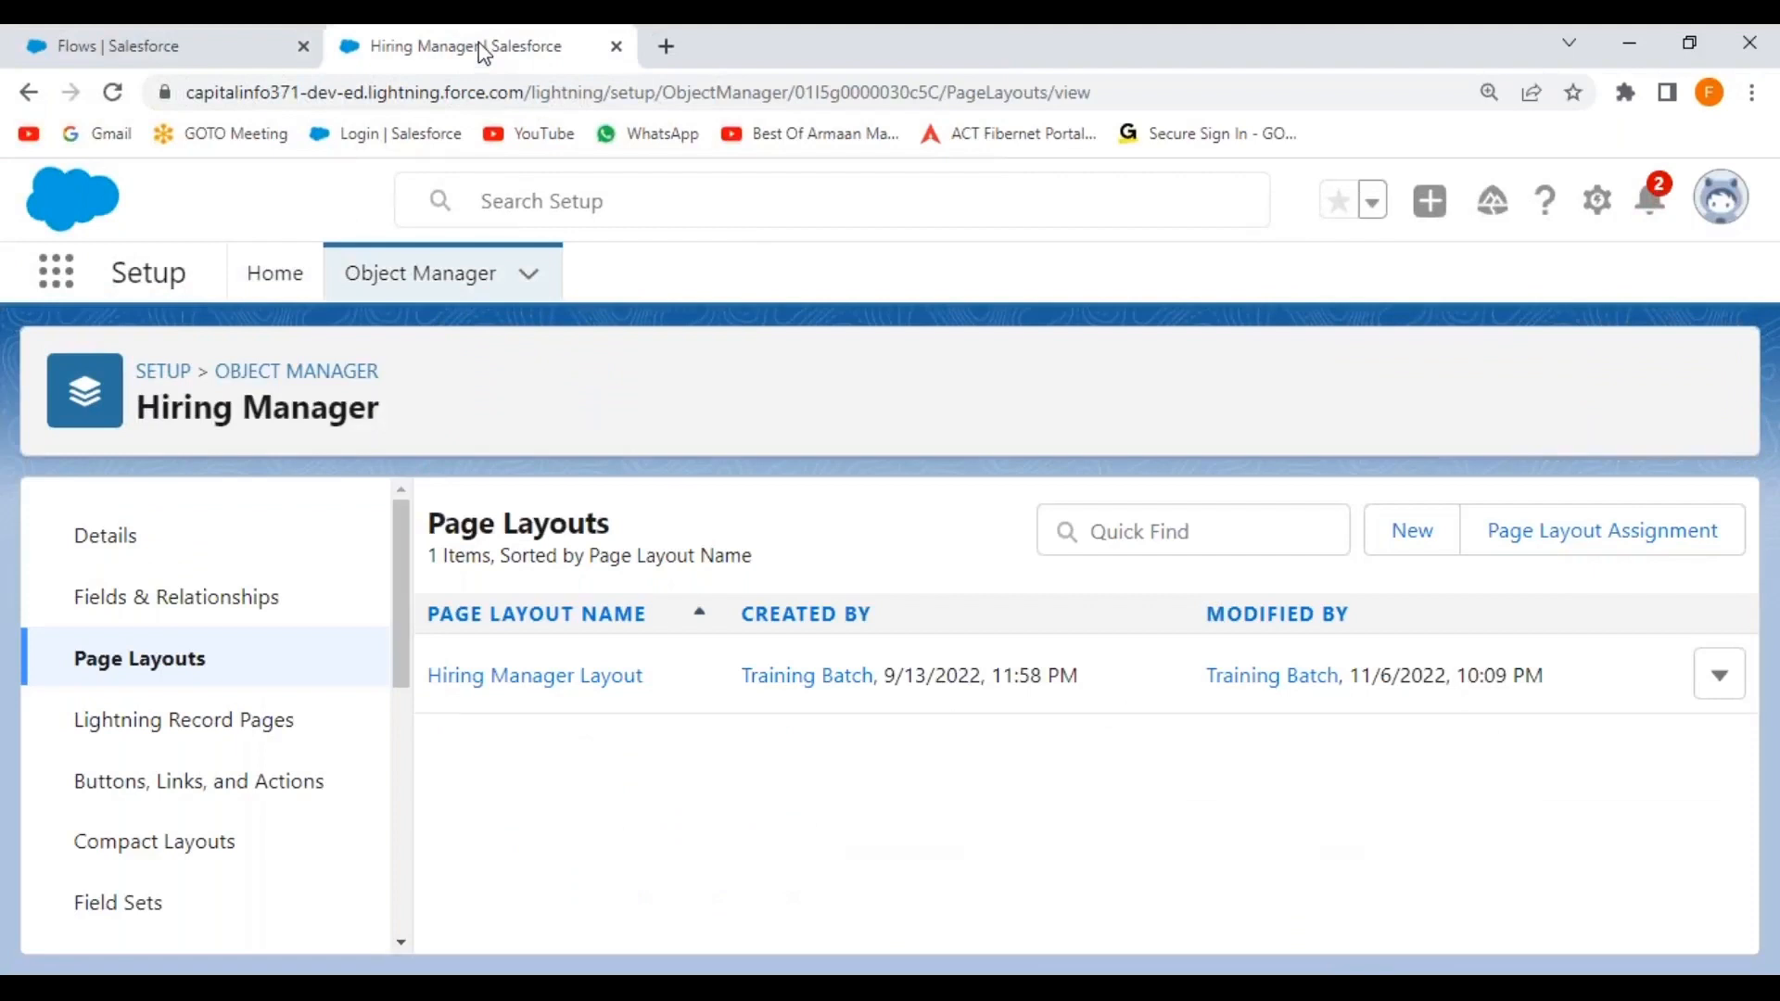
click(58, 286)
click(171, 612)
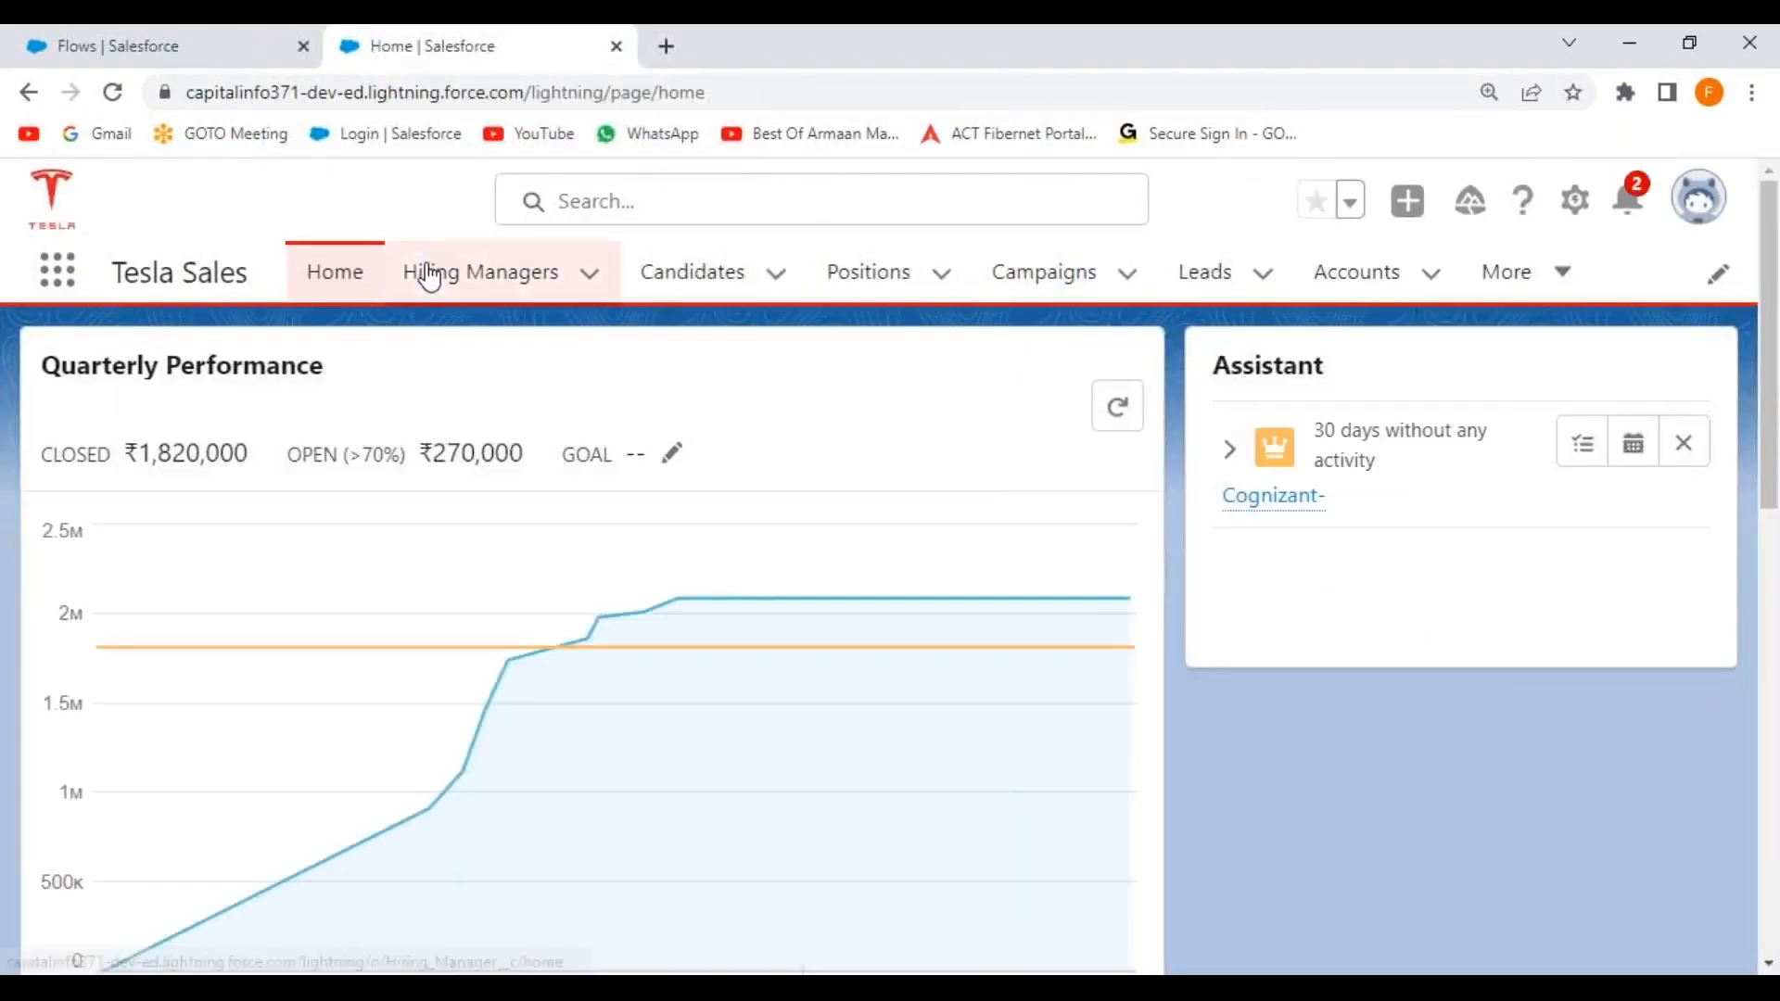
Open the first Hiring Manager record and launch its New Account Record action.
click(445, 276)
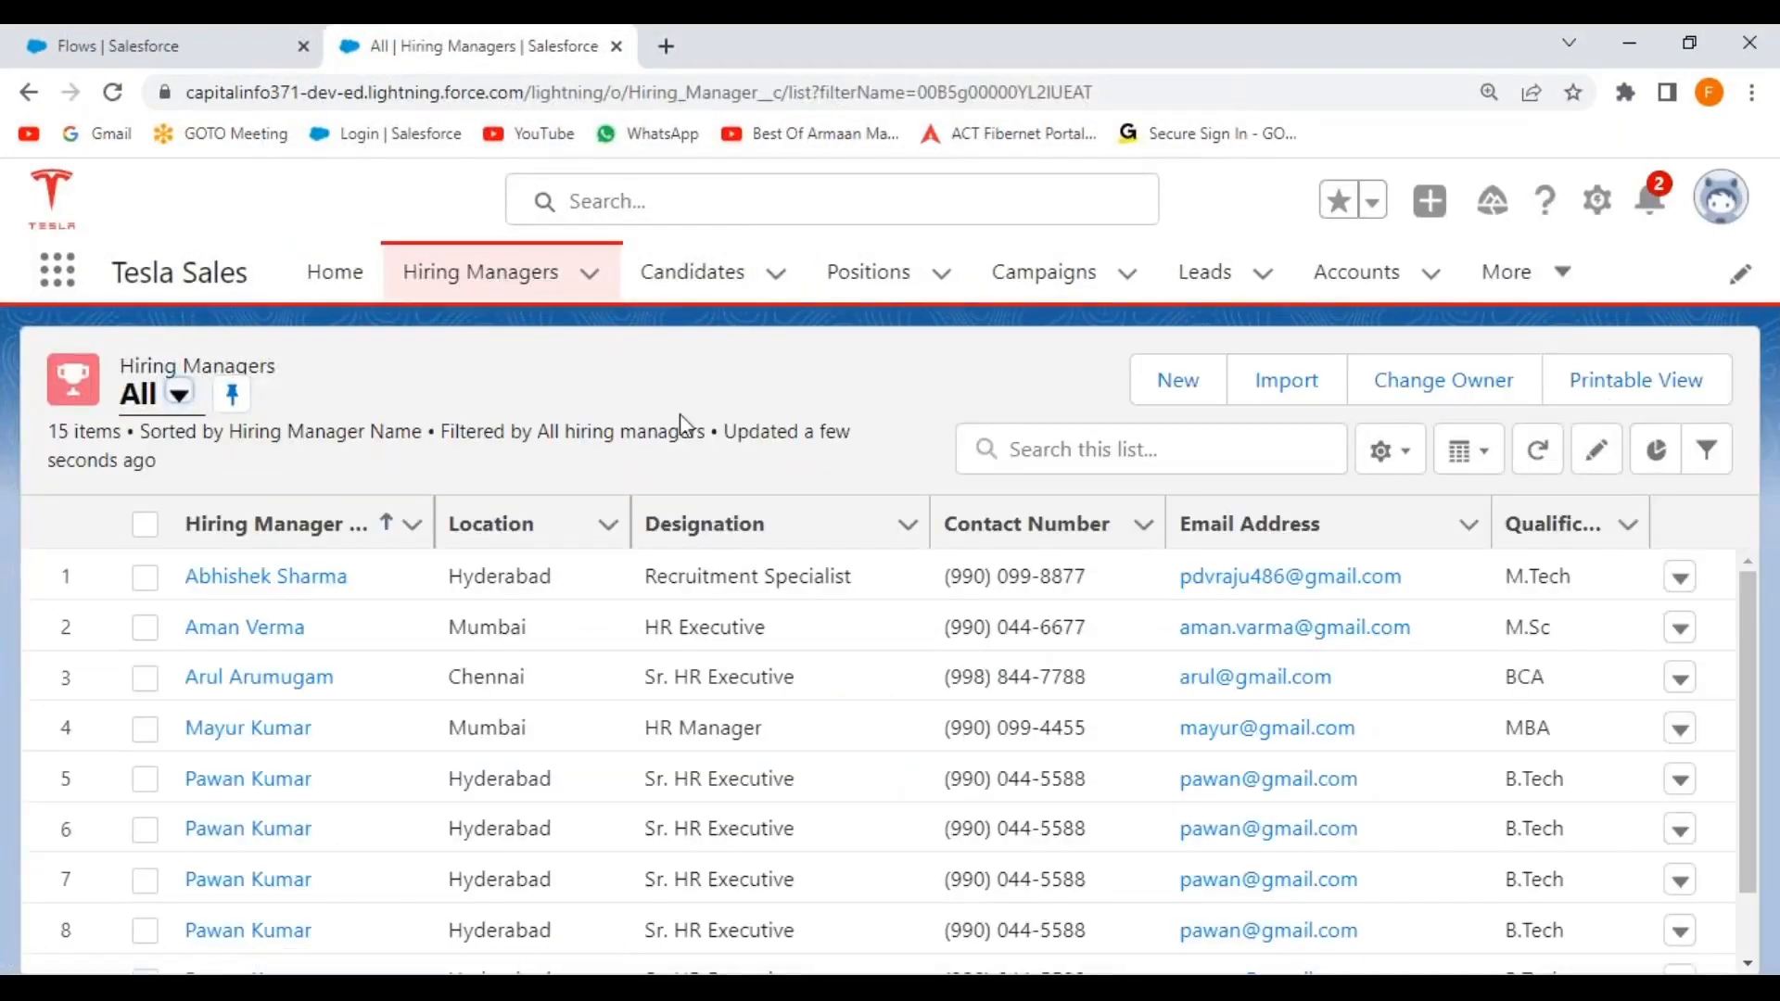
click(265, 578)
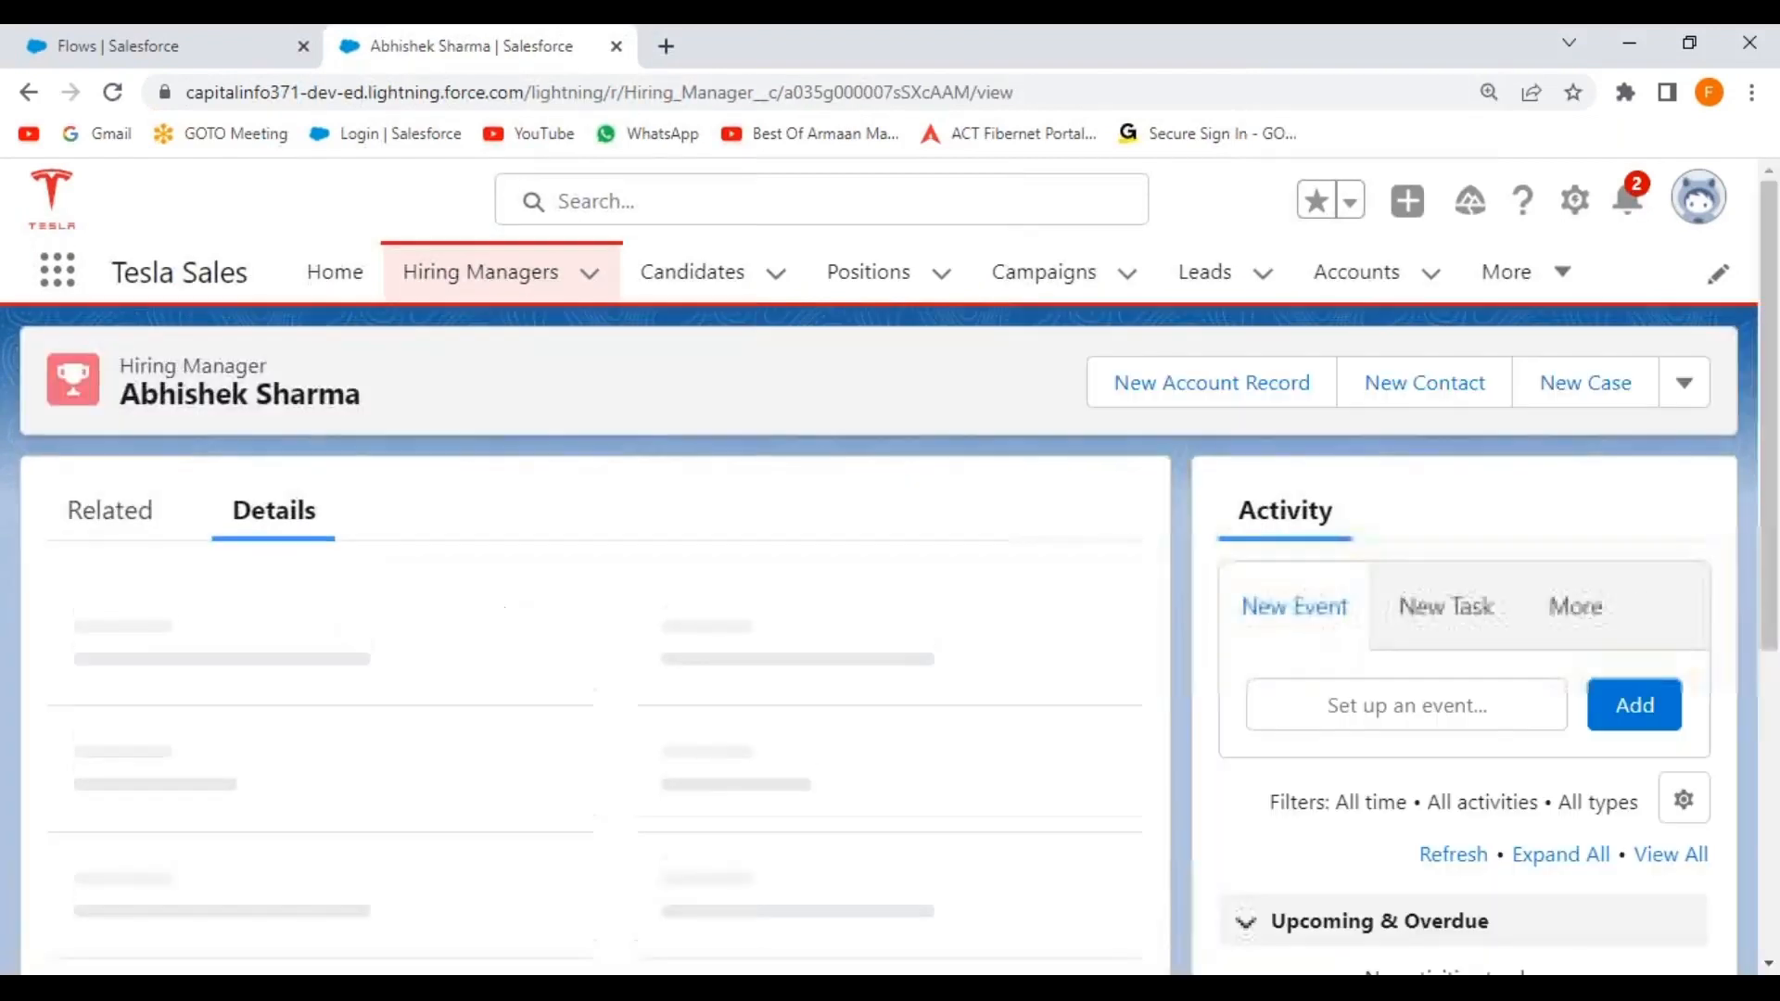
click(1208, 397)
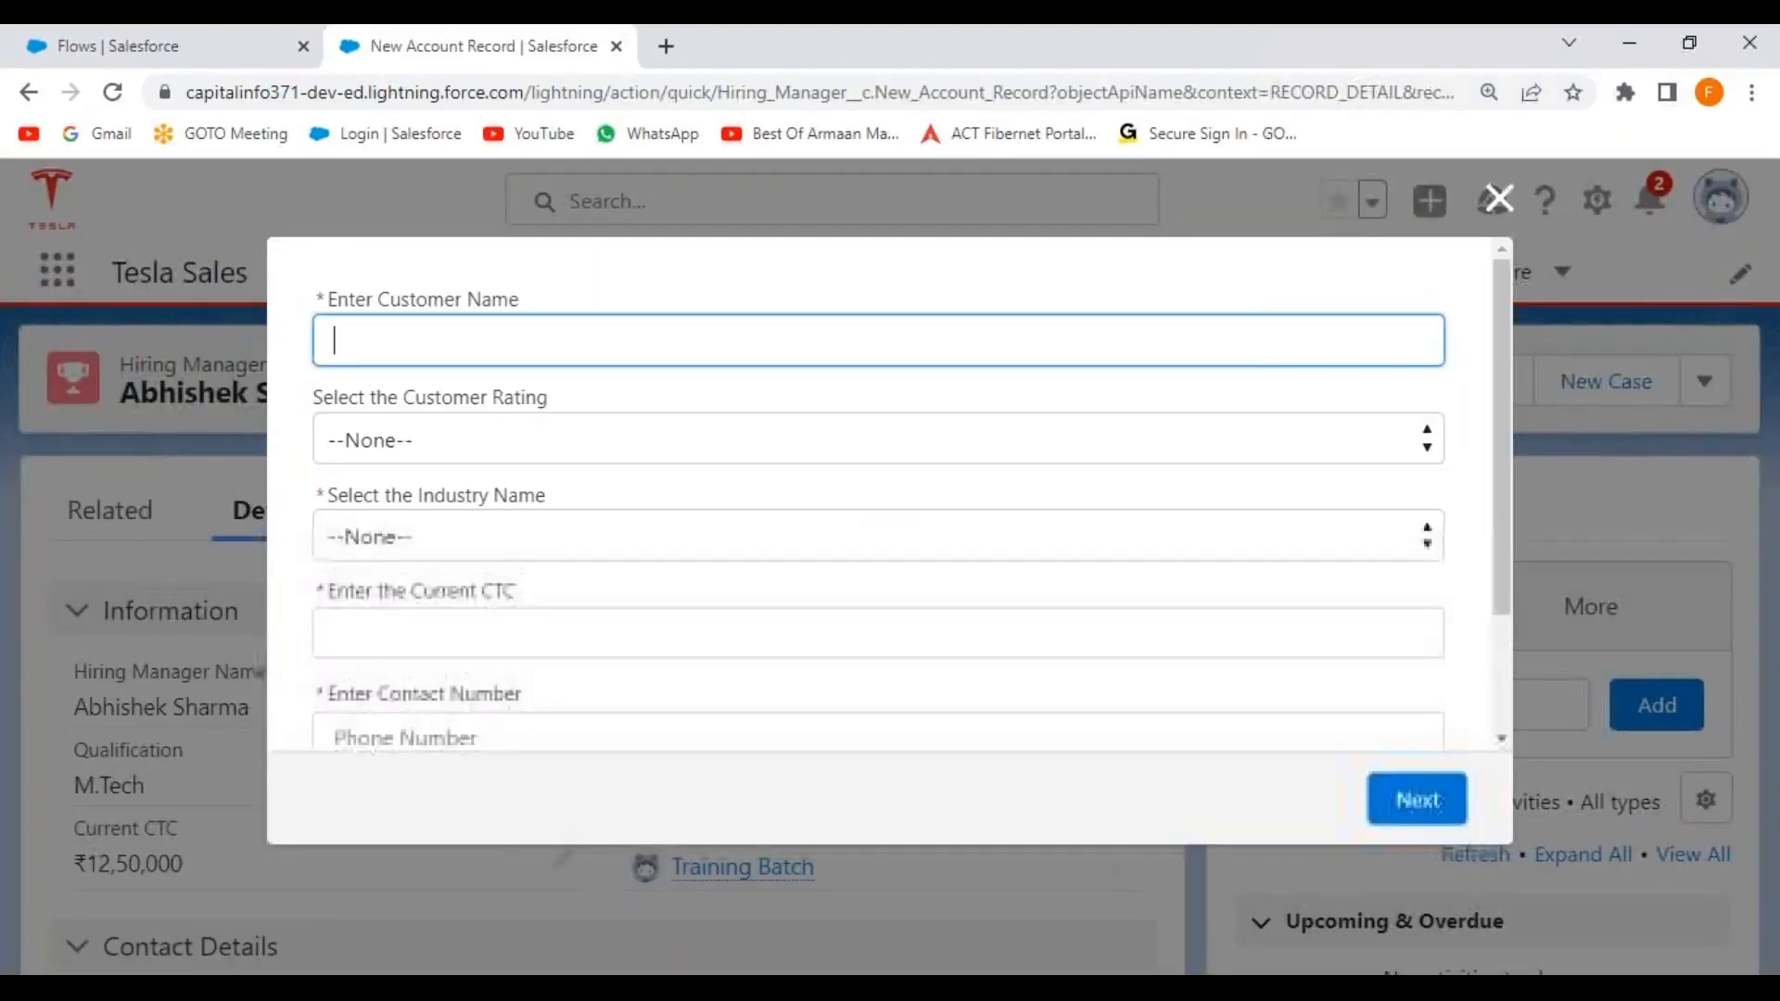
Browse the Customer Rating and Industry choices on the form, leaving both unset.
mouse_move(1503, 414)
mouse_down()
mouse_move(1495, 630)
mouse_move(1497, 403)
mouse_up()
click(1305, 575)
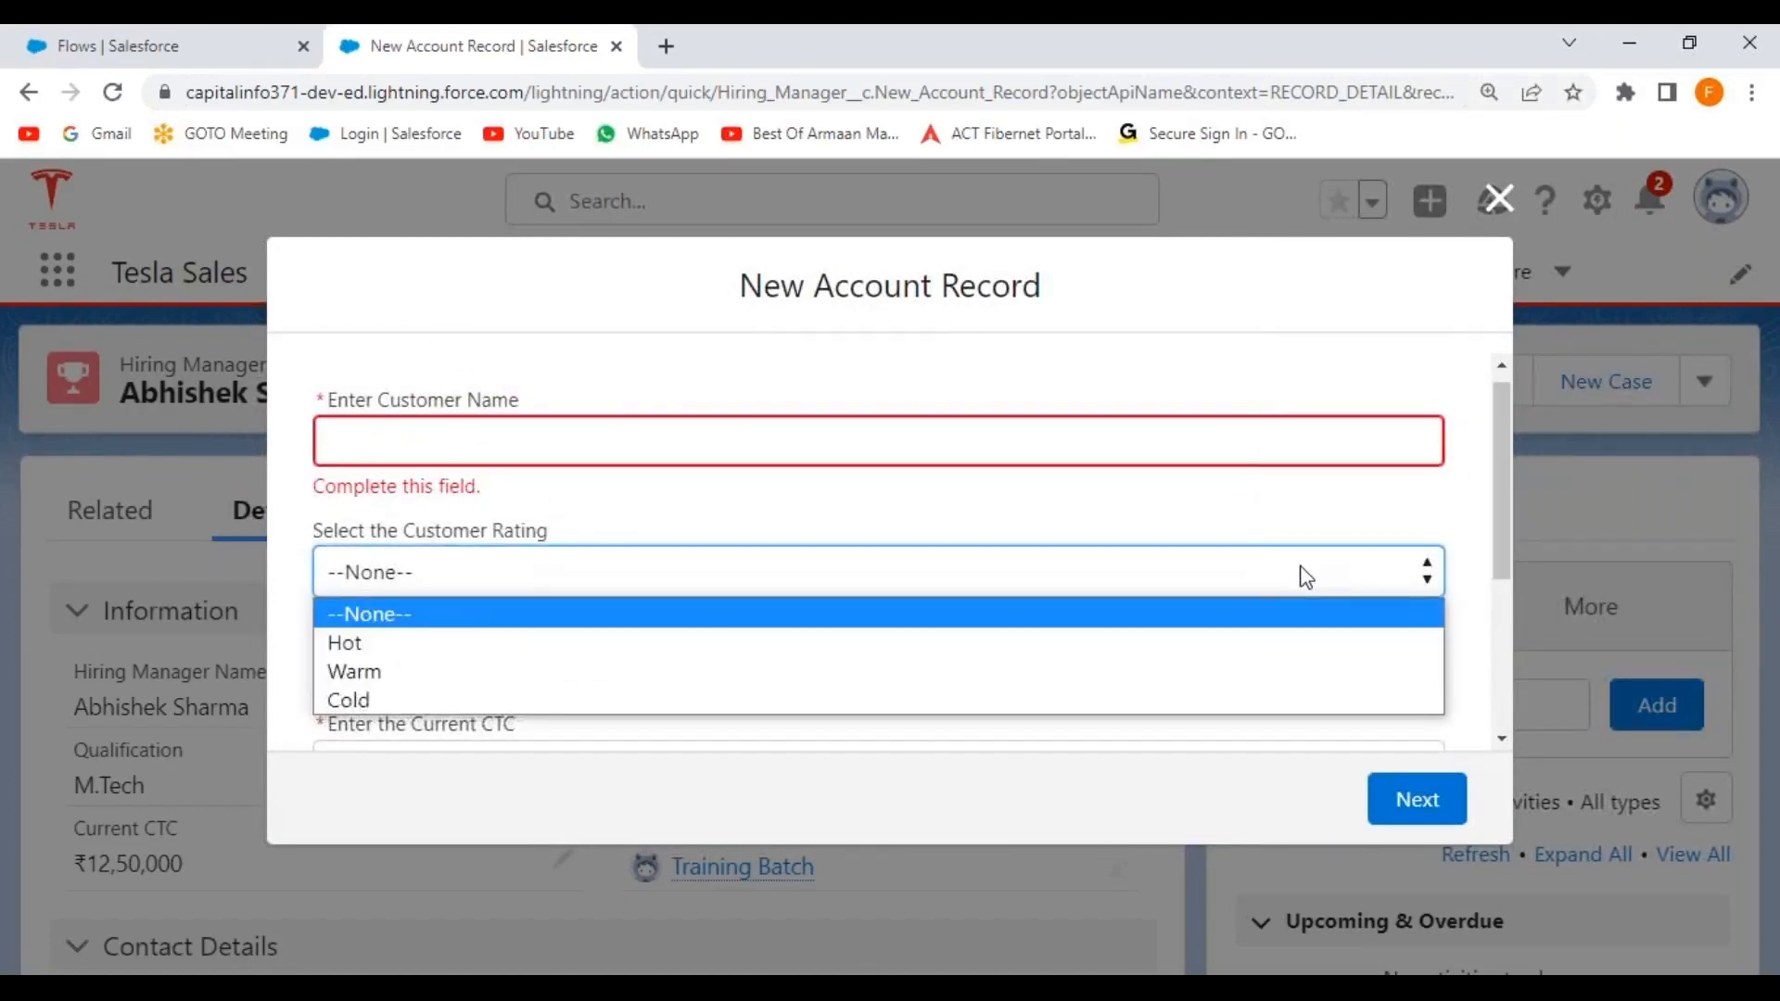
click(1262, 523)
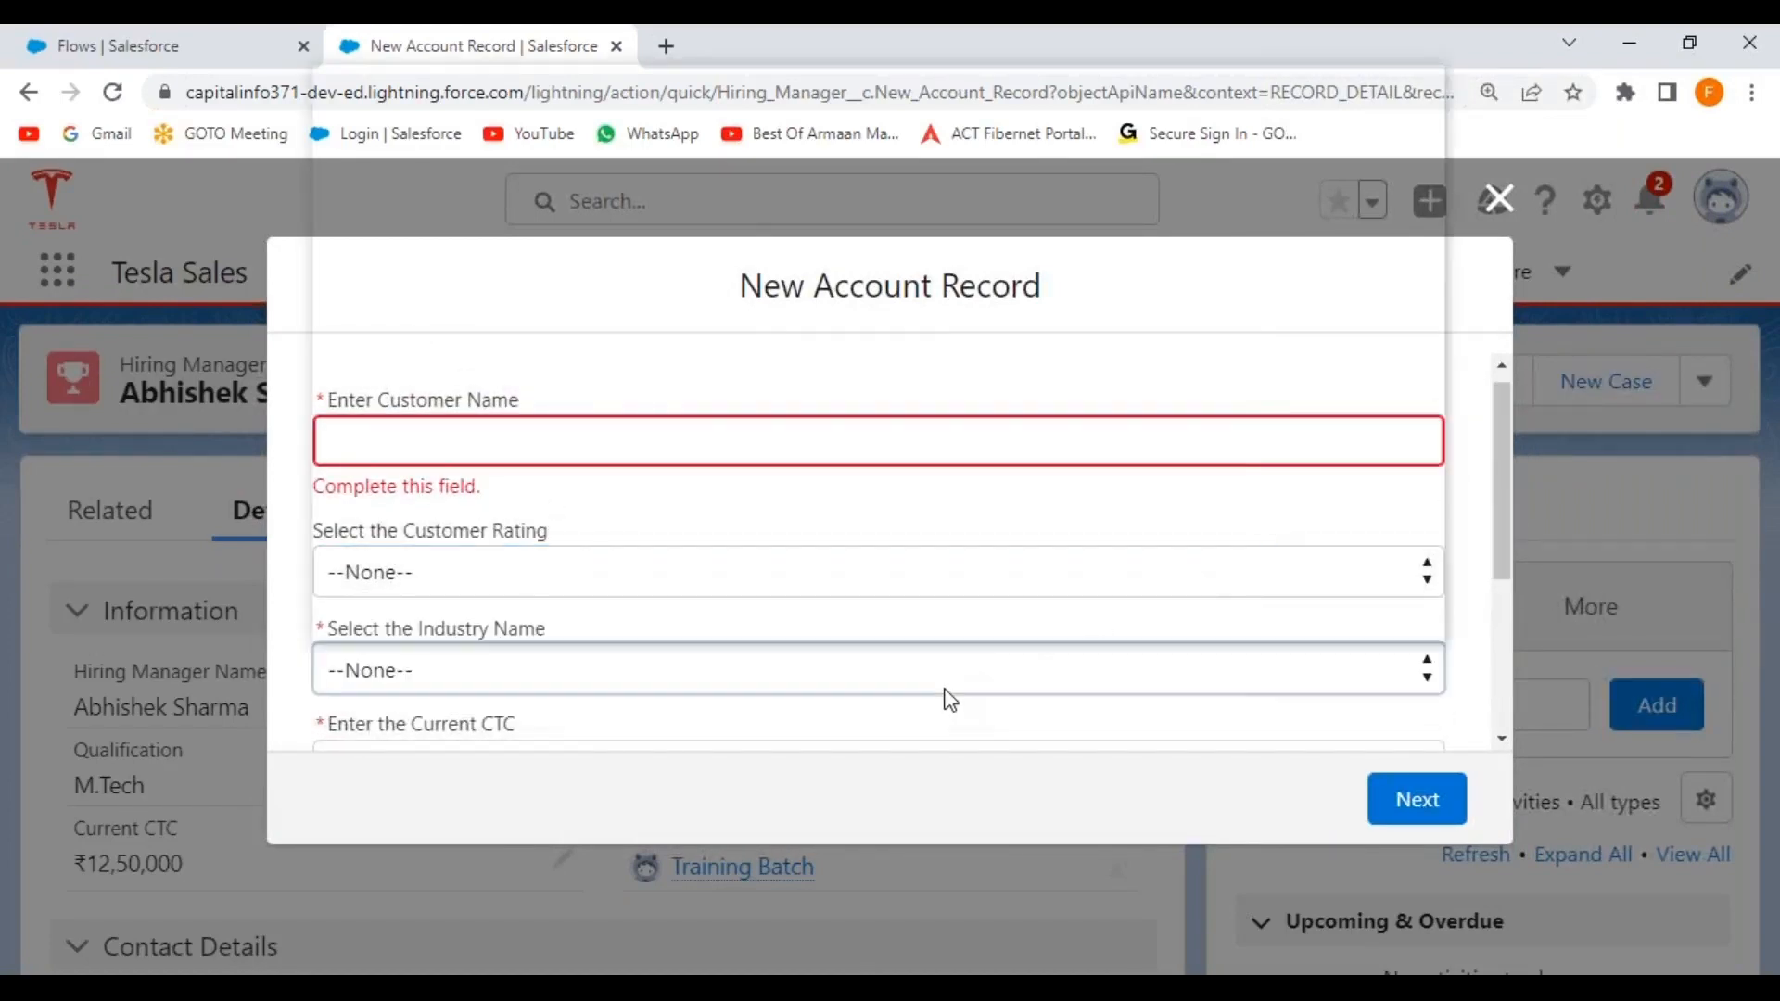
click(948, 699)
click(1483, 594)
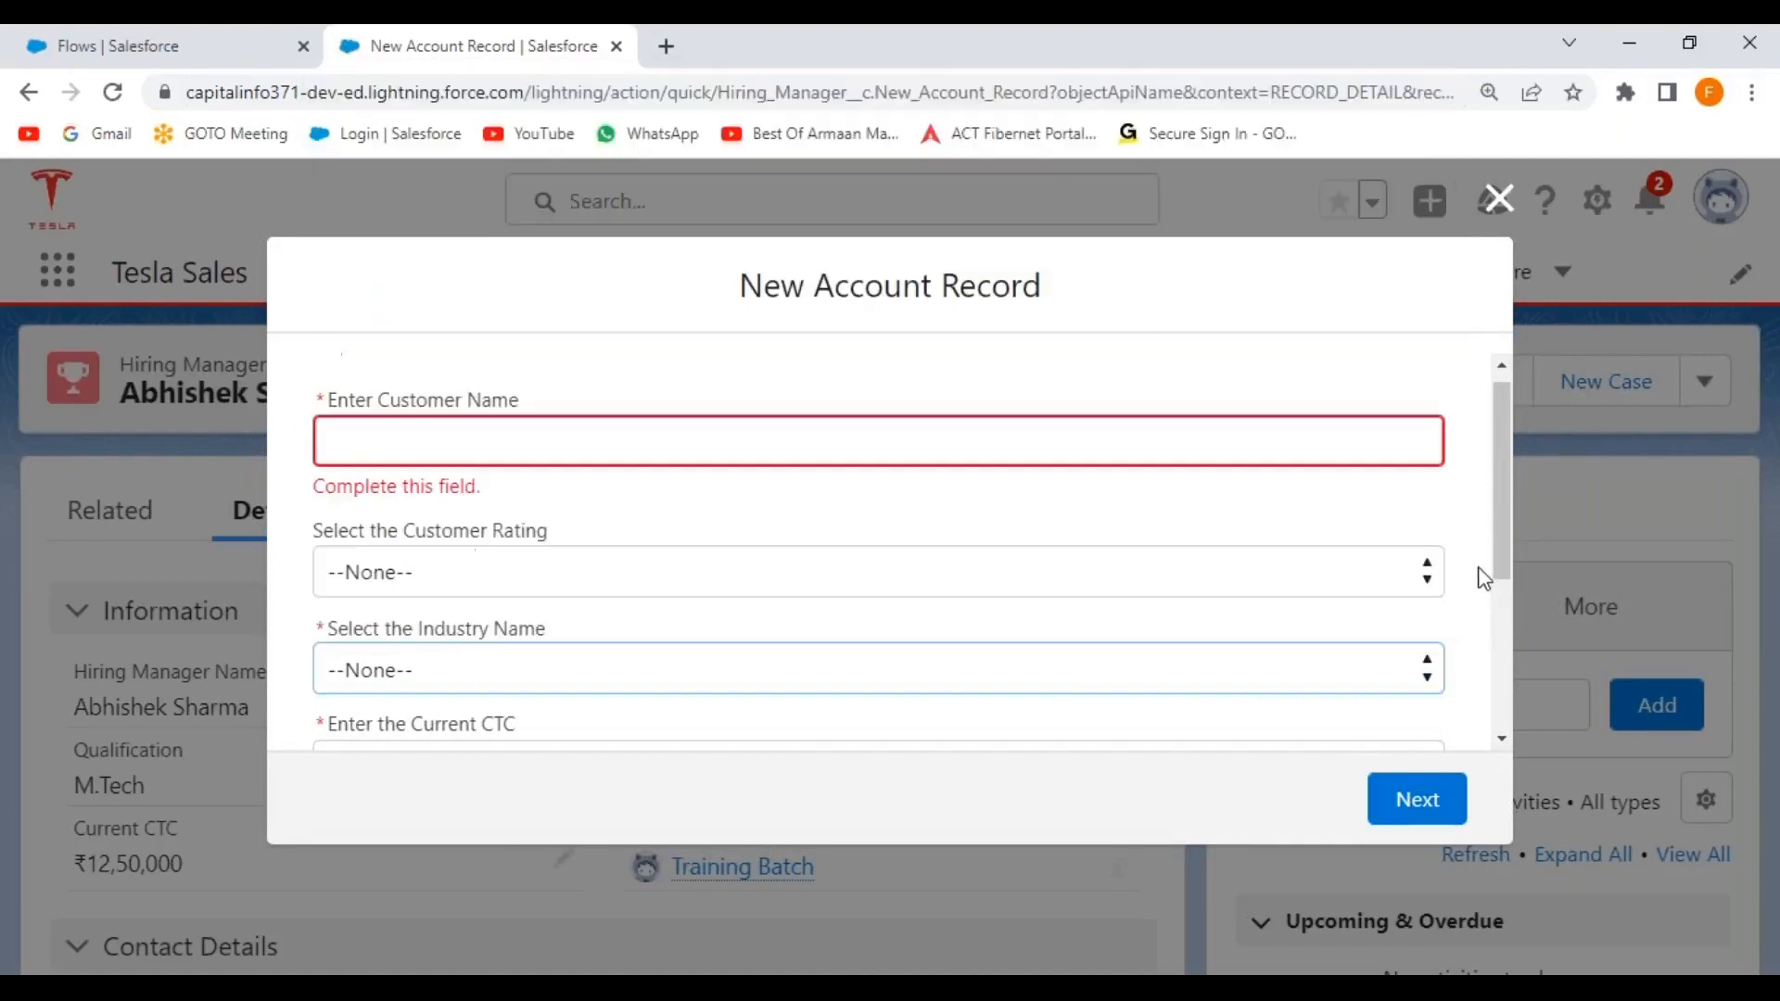
mouse_move(1502, 509)
mouse_down()
mouse_move(1487, 666)
mouse_move(1484, 484)
mouse_up()
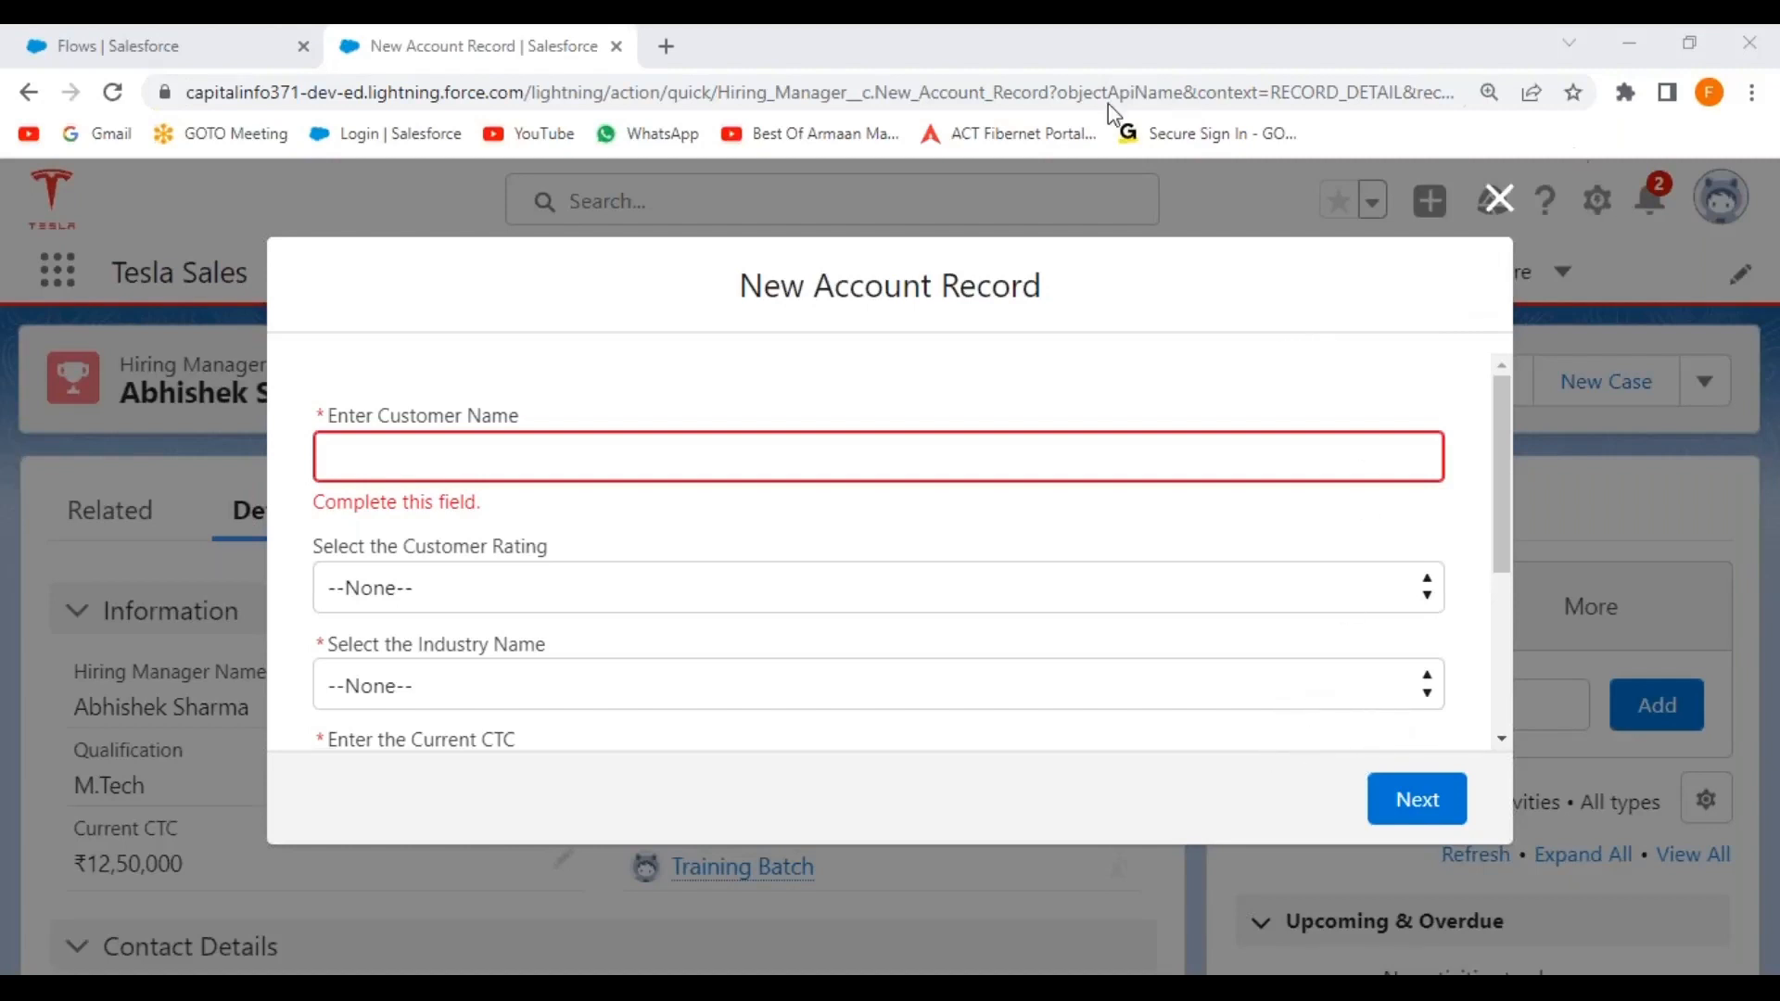
Enter the customer's full name, choose Hot as rating and Energy as industry.
click(483, 459)
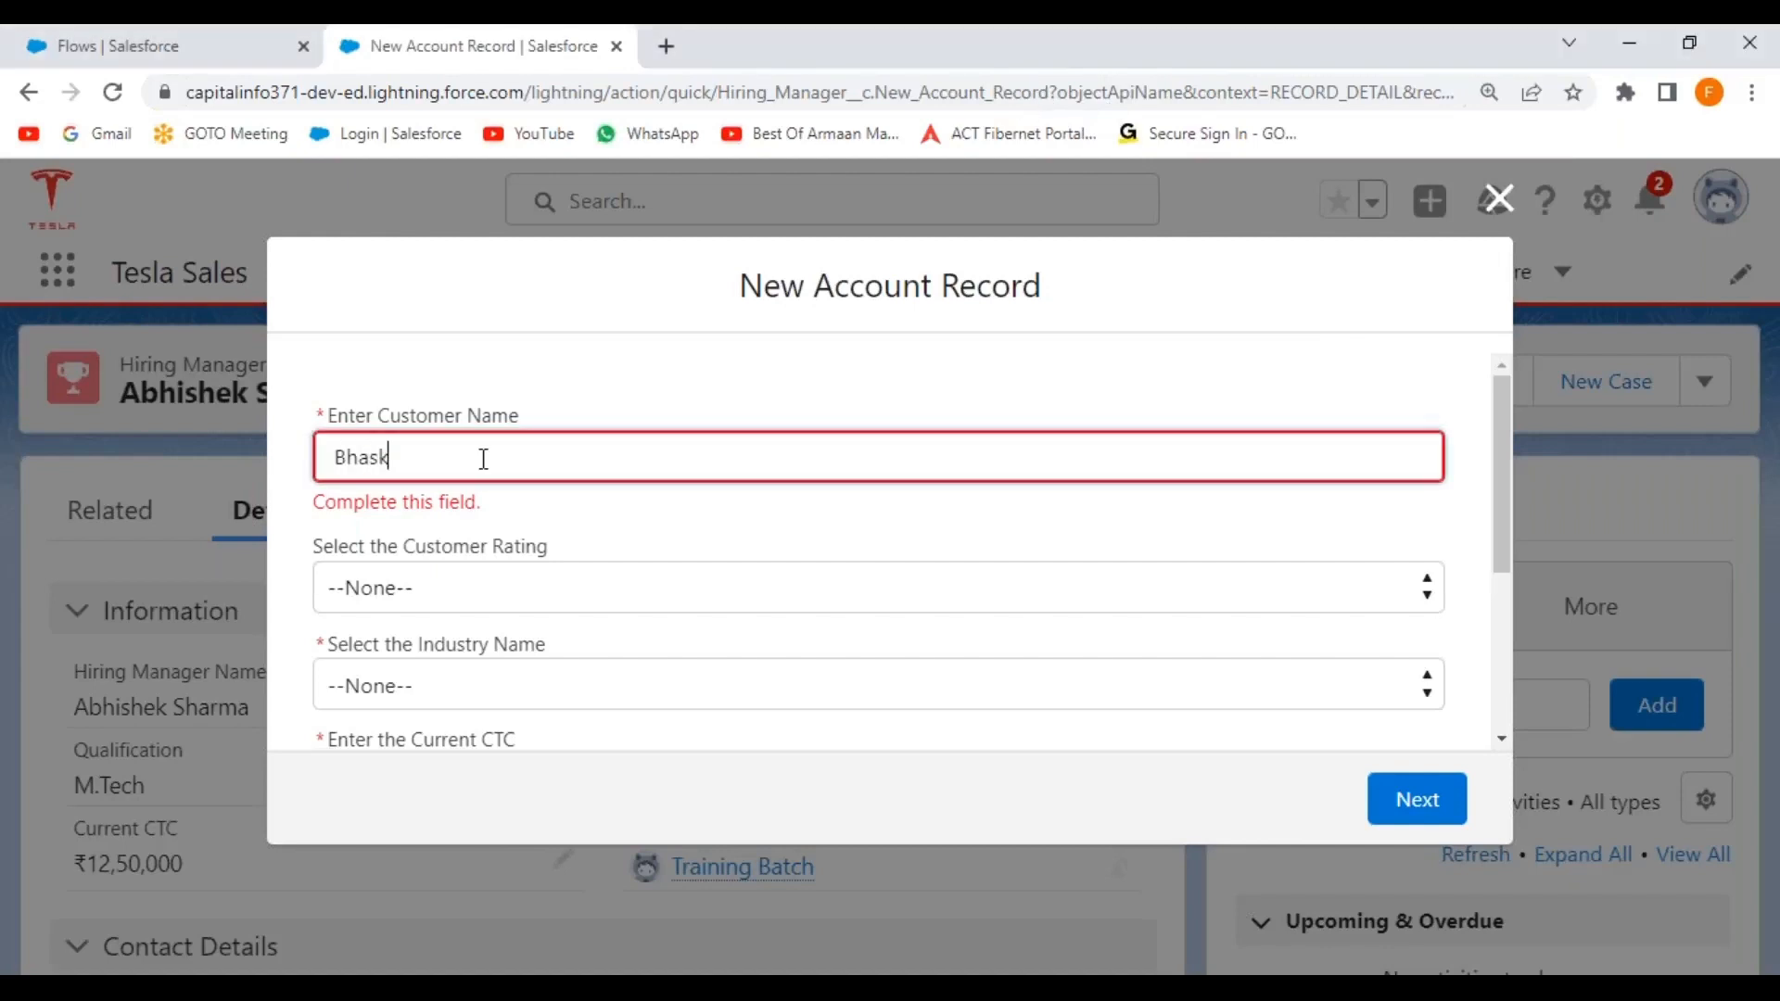
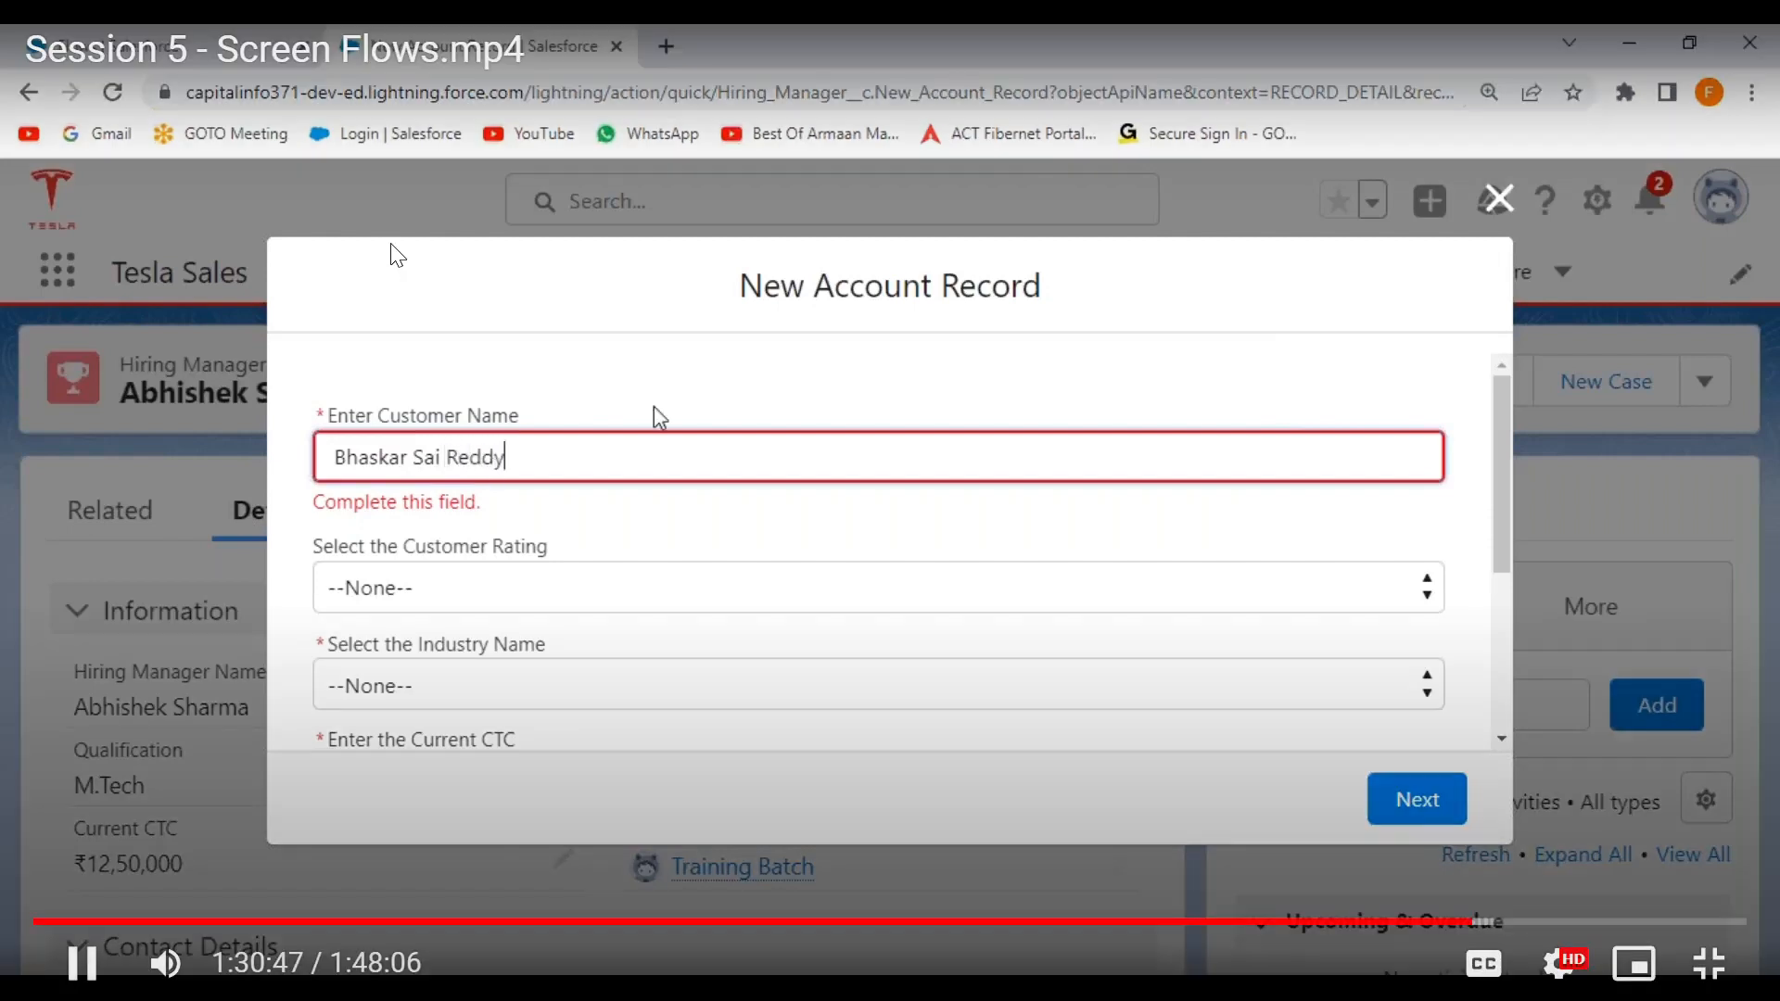
click(660, 414)
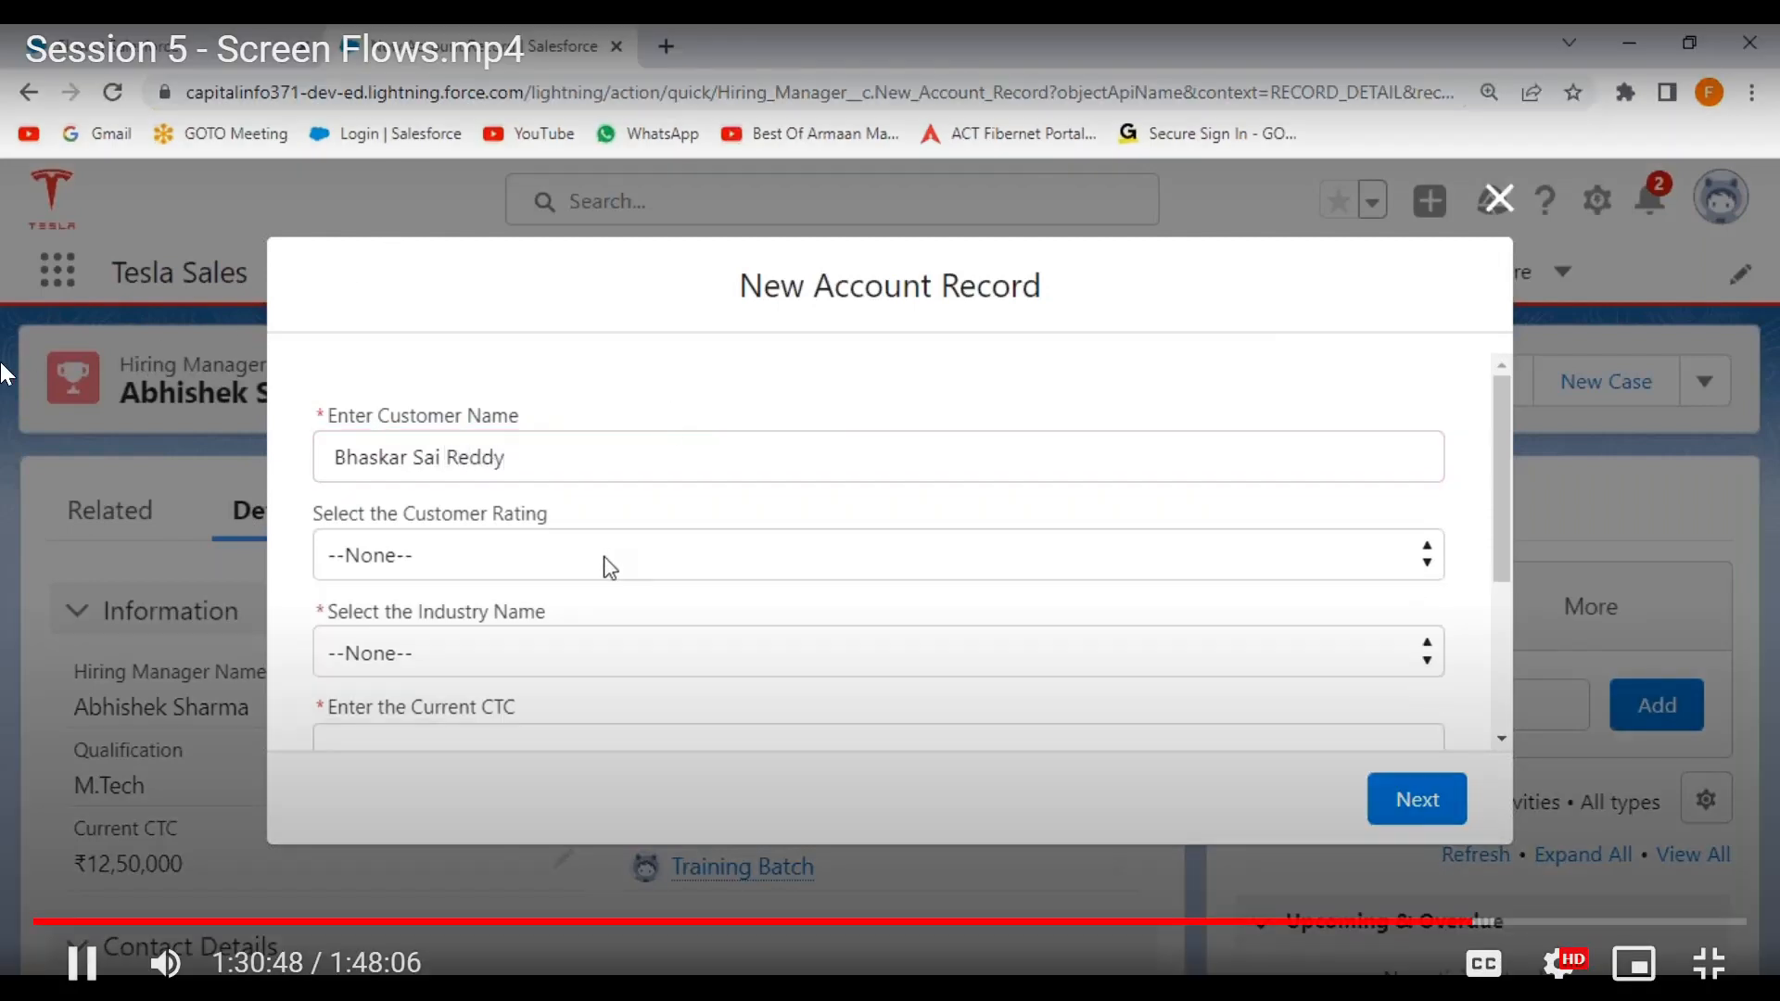
scroll(604, 567, down, 2)
click(482, 433)
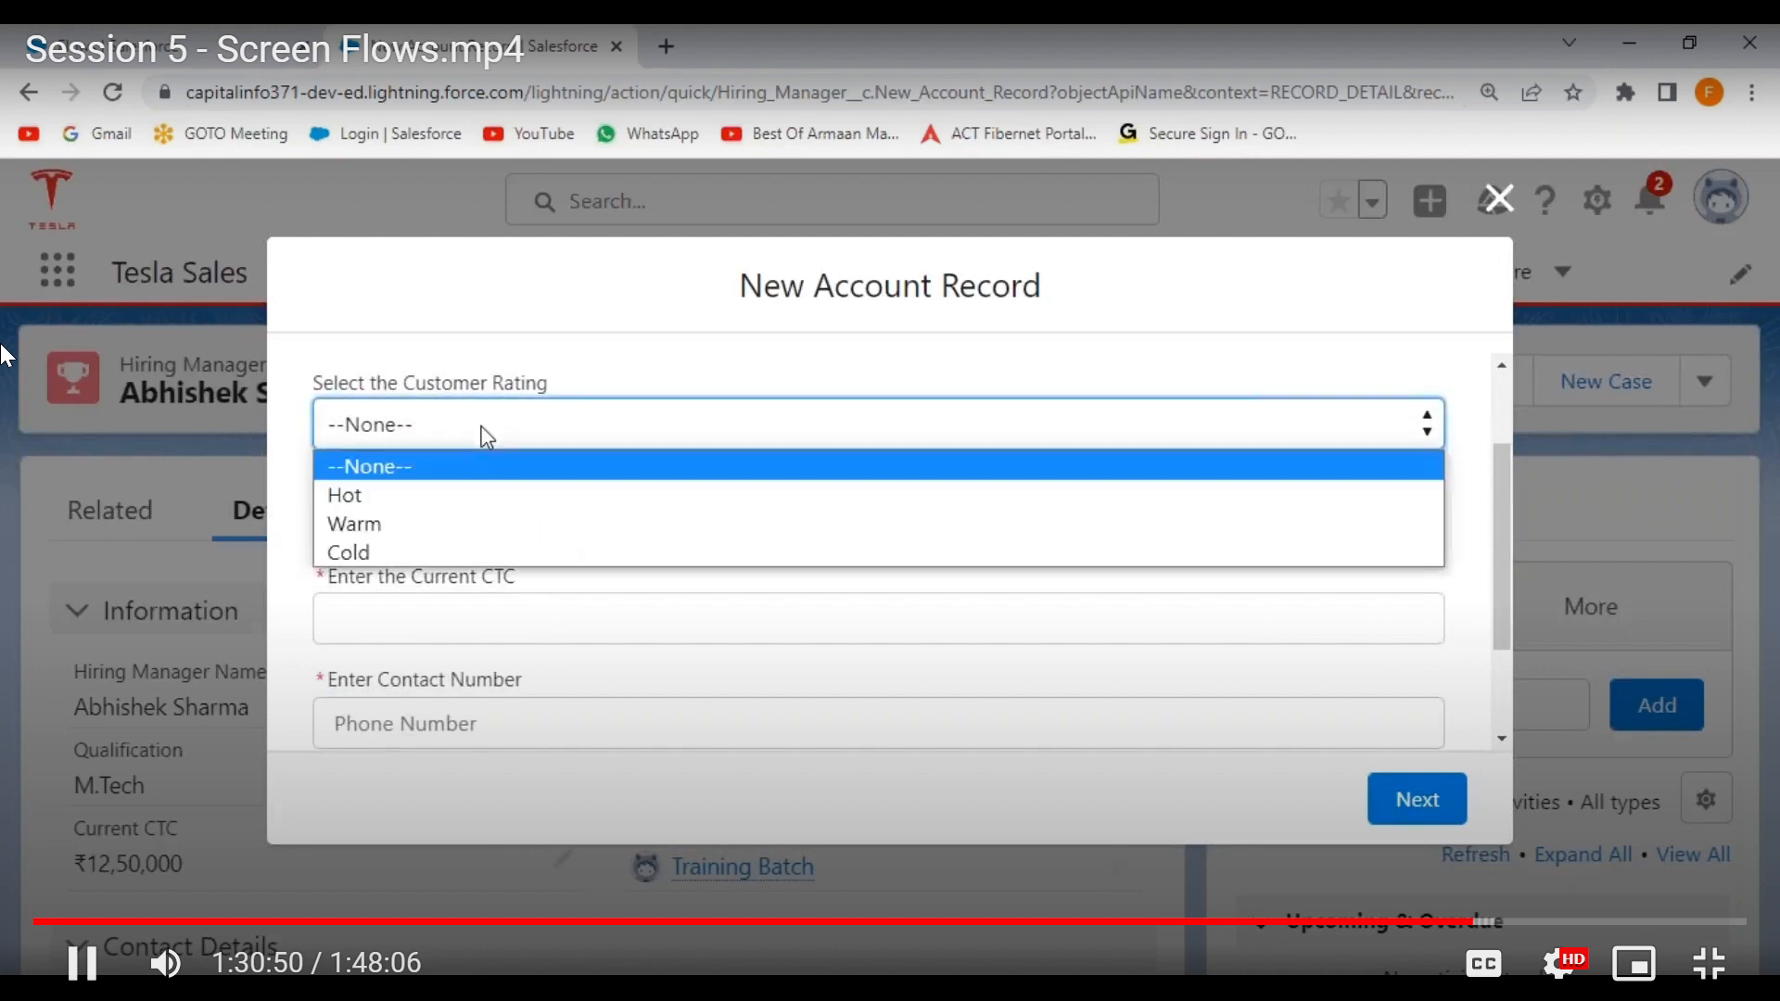
click(442, 511)
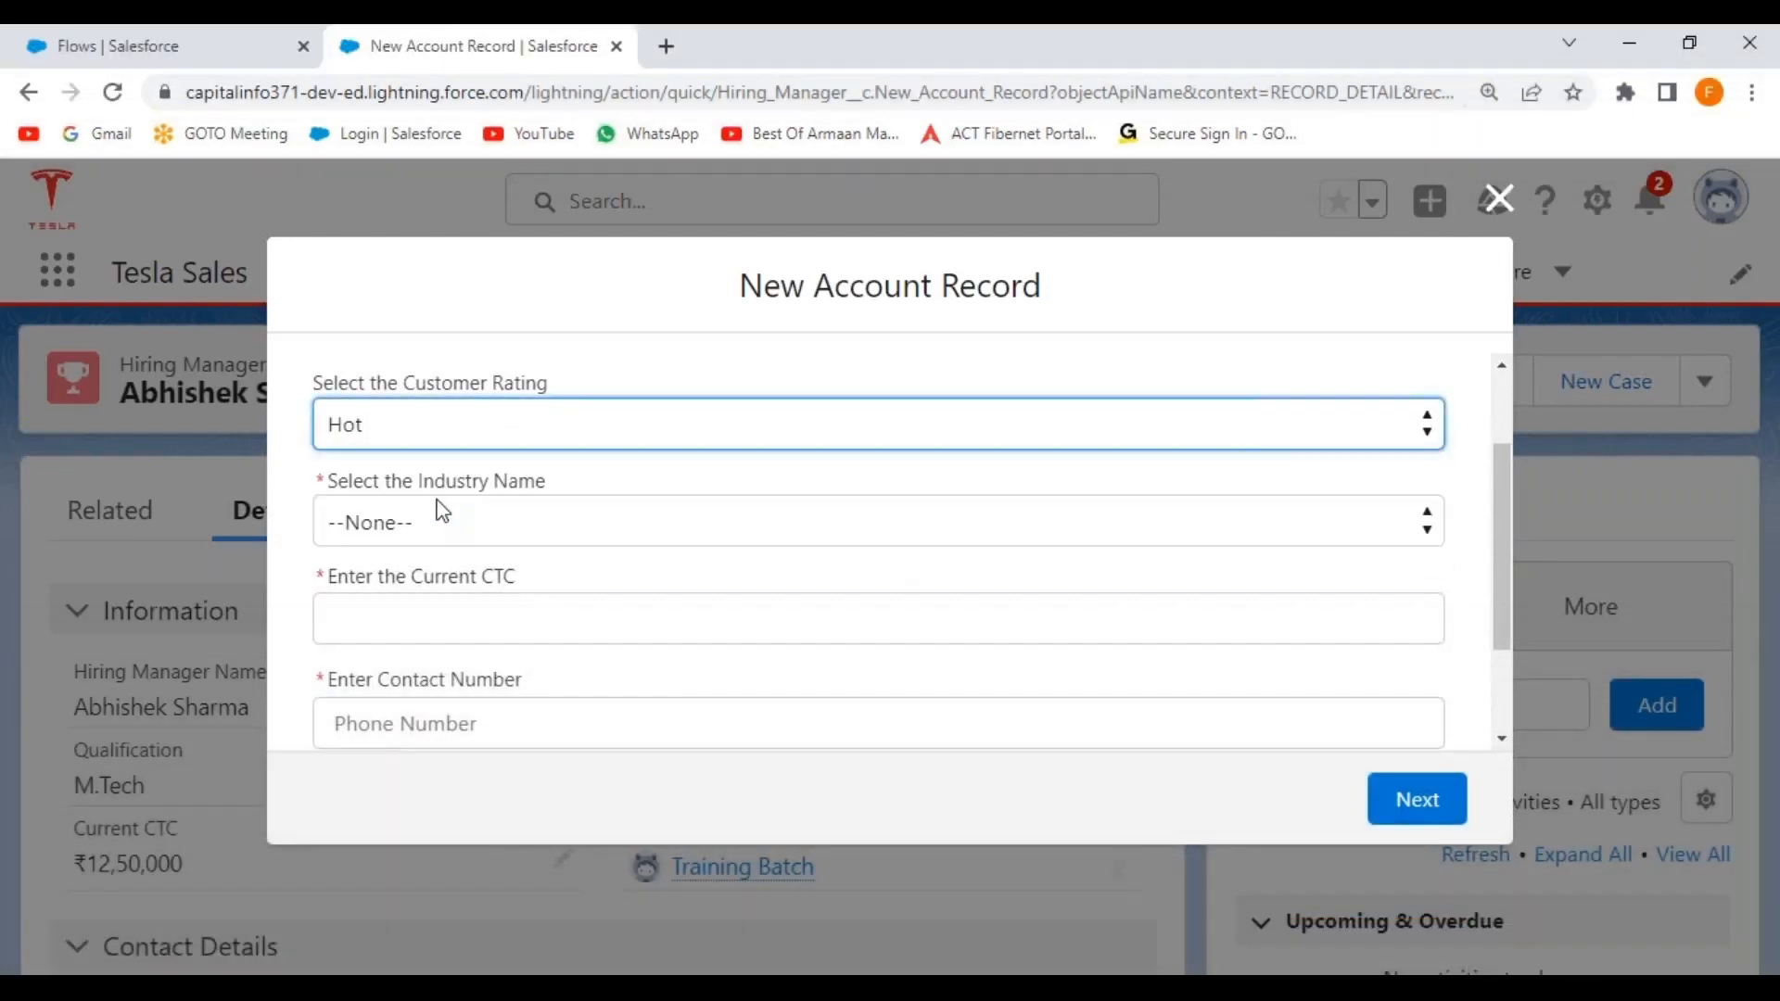
click(524, 530)
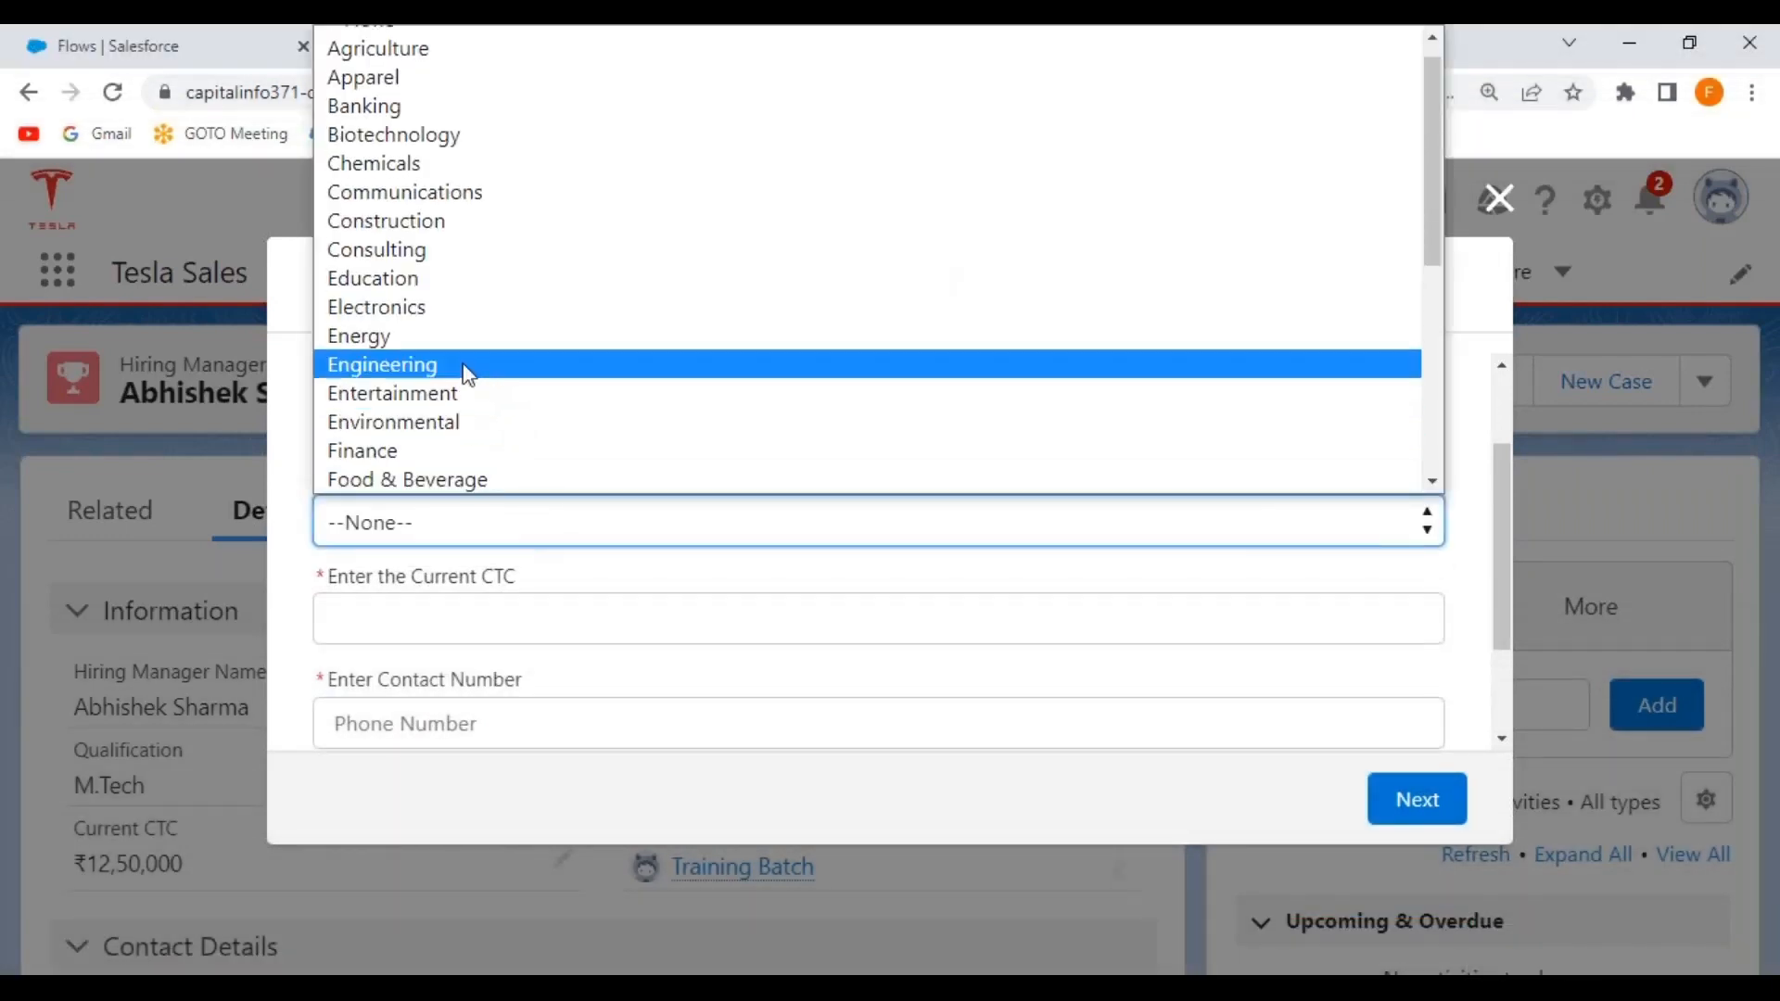
click(464, 360)
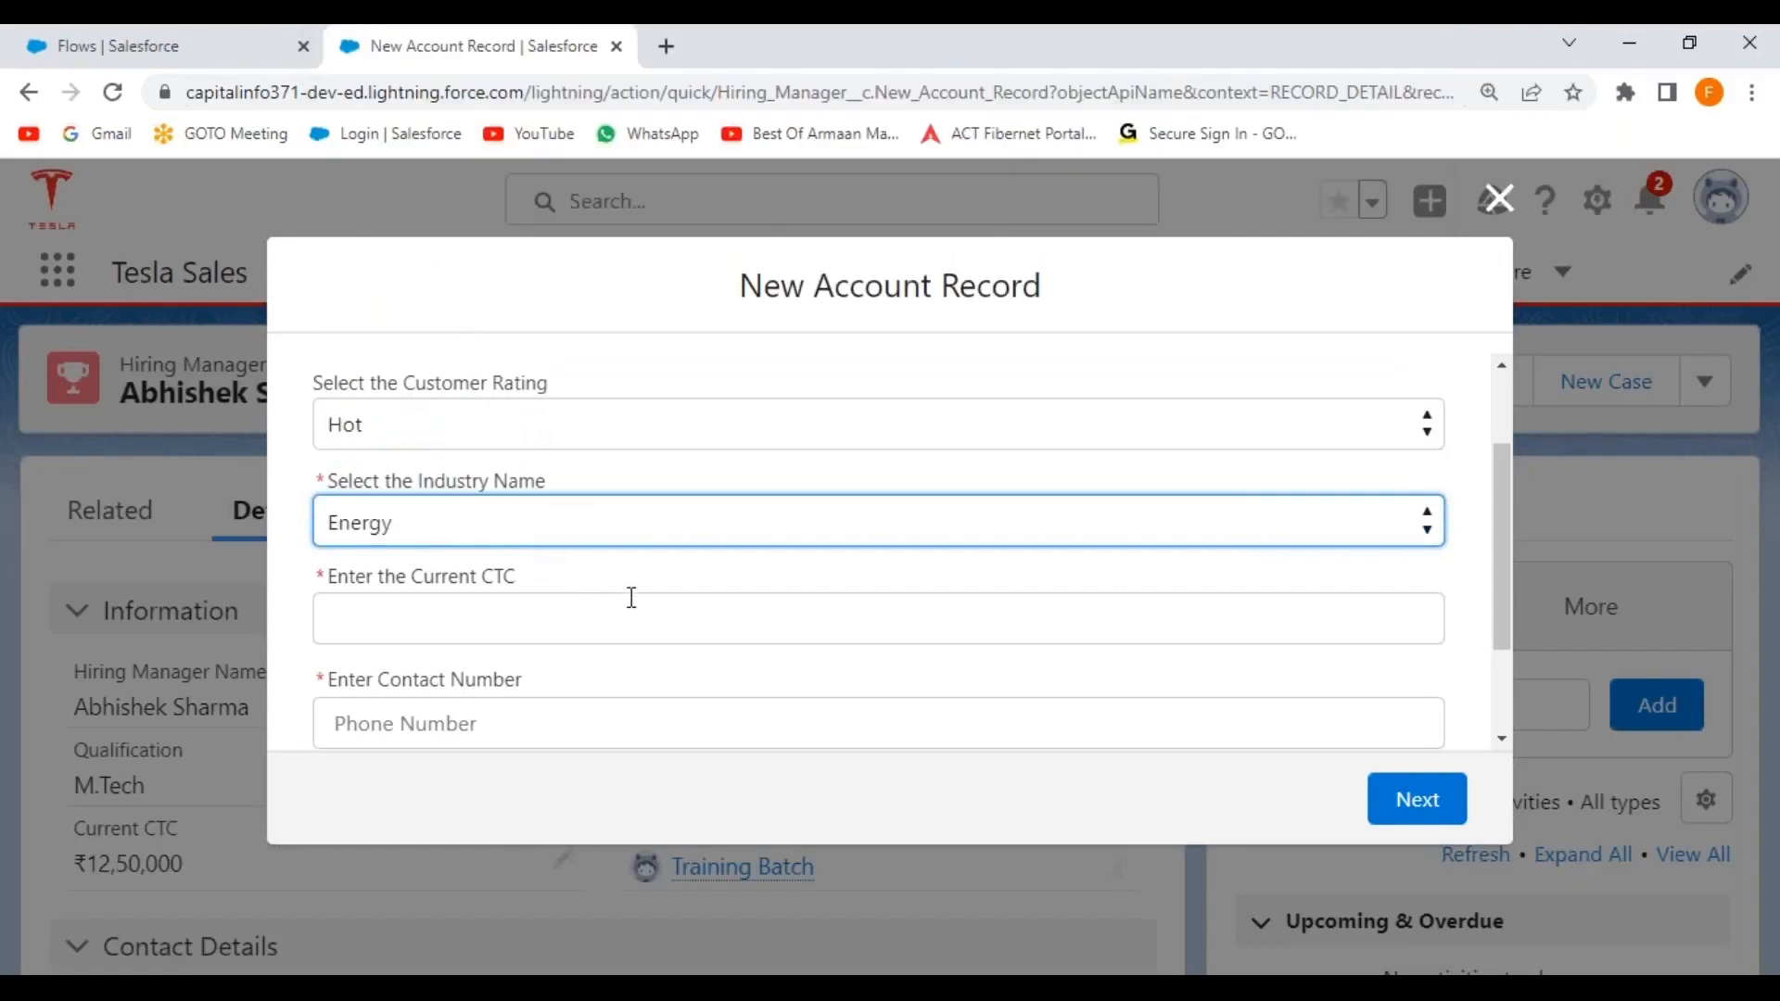
Enter current CTC 1,800,000 and fill in the contact and fax numbers.
click(459, 609)
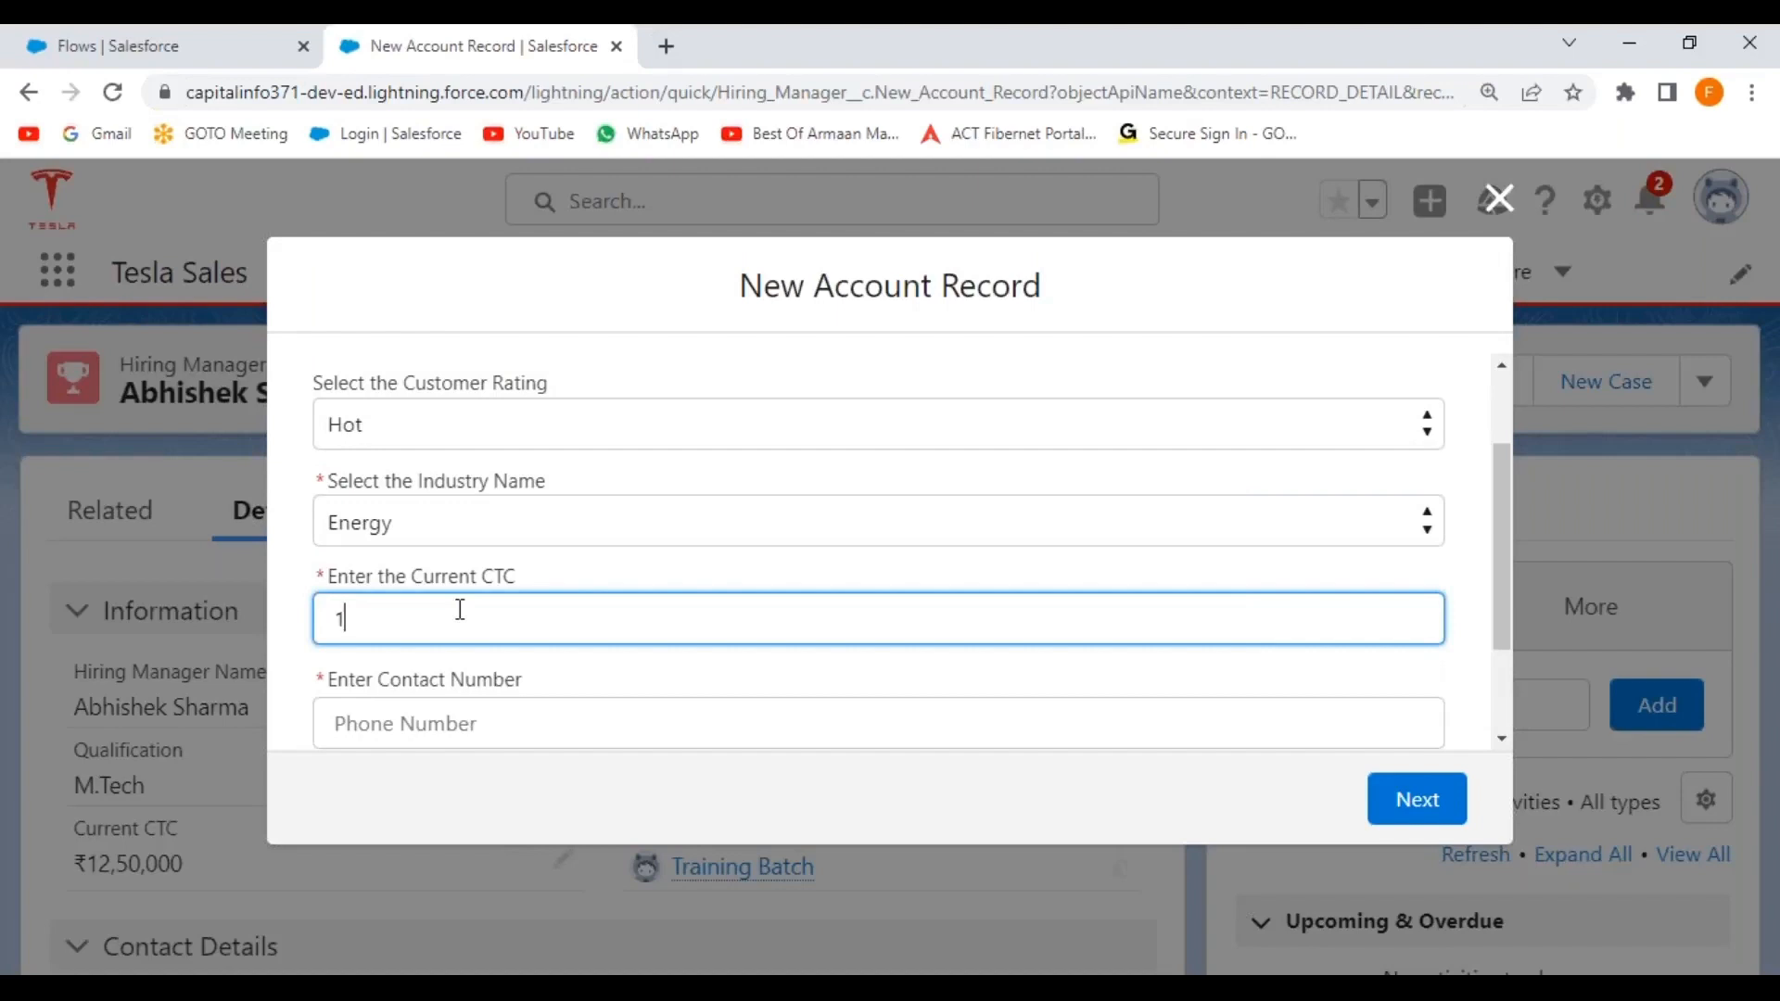
text(1,8)
text(00,000)
scroll(464, 612, down, 2)
click(441, 589)
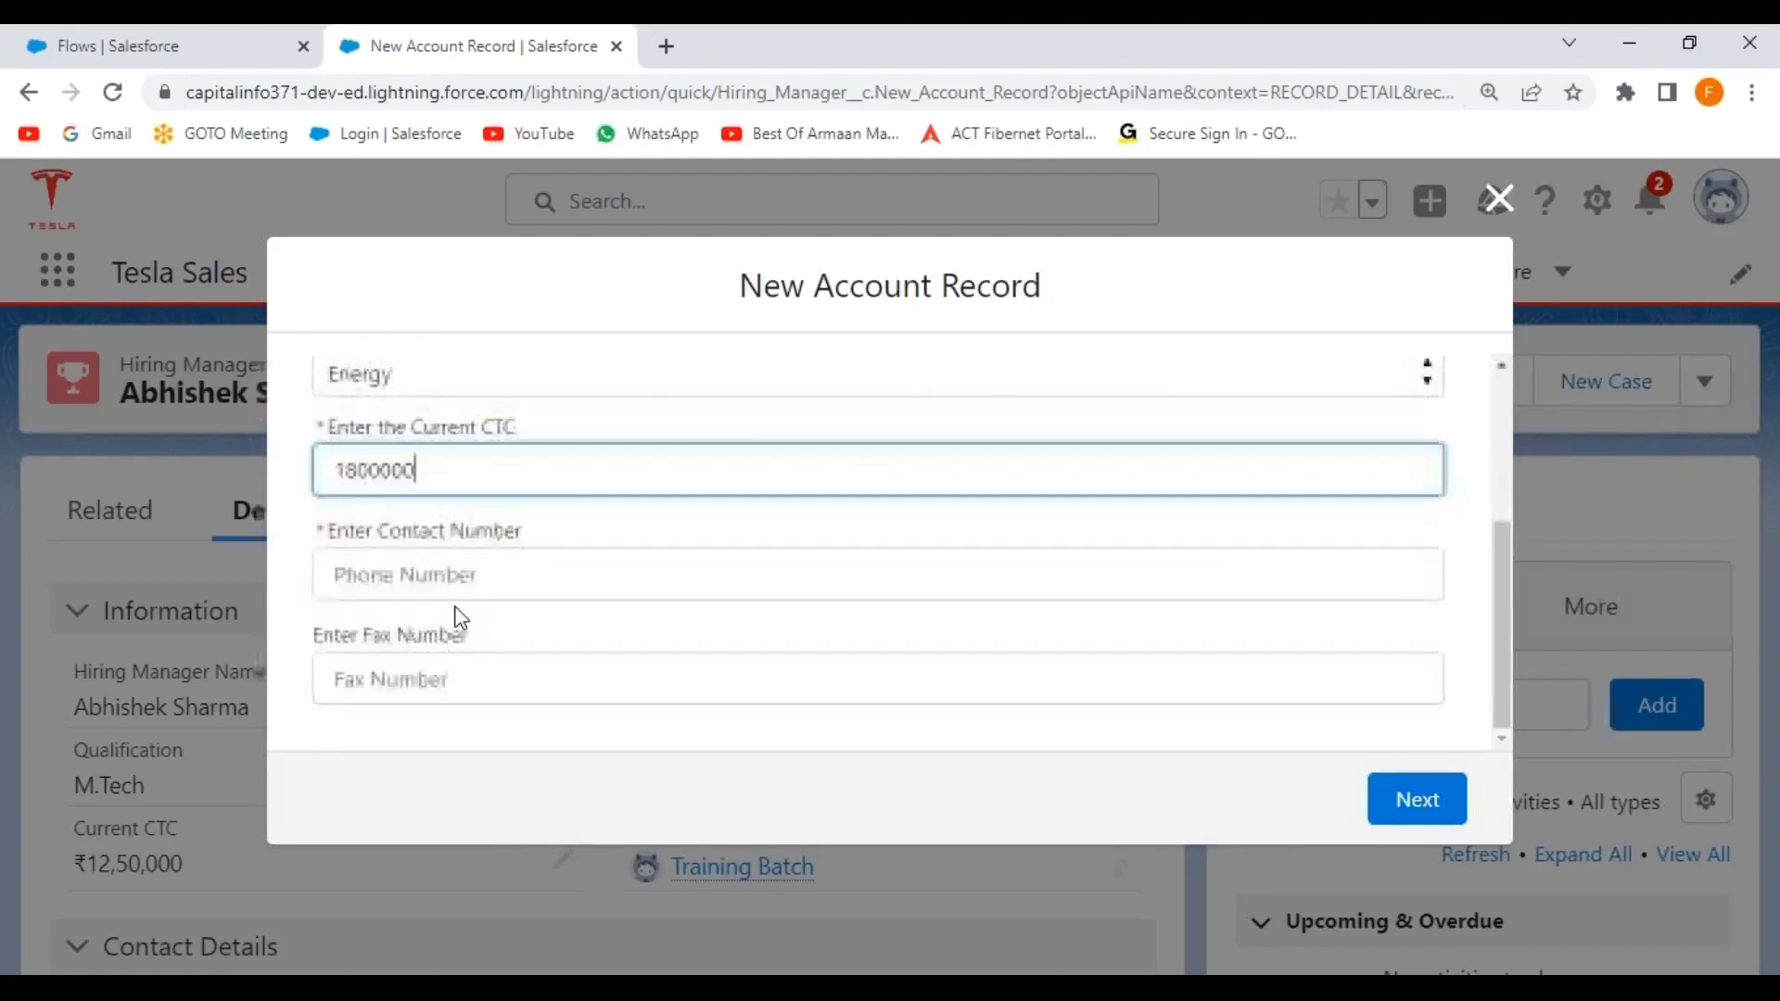
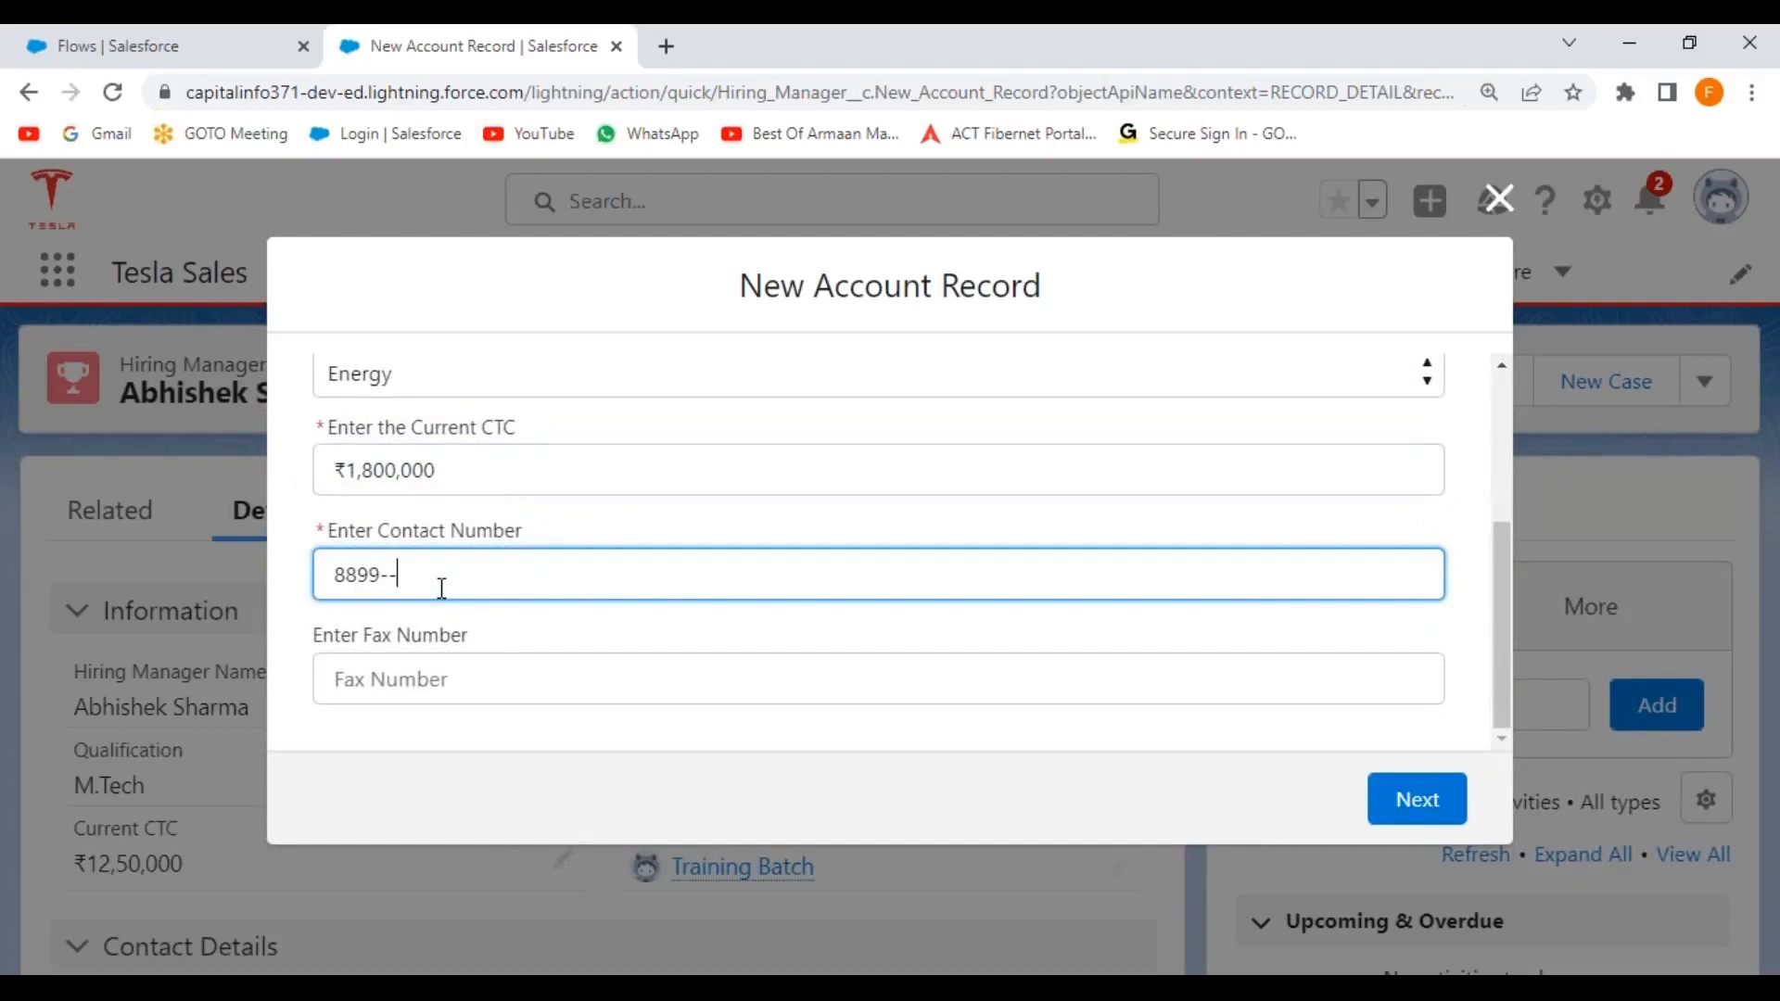
click(450, 691)
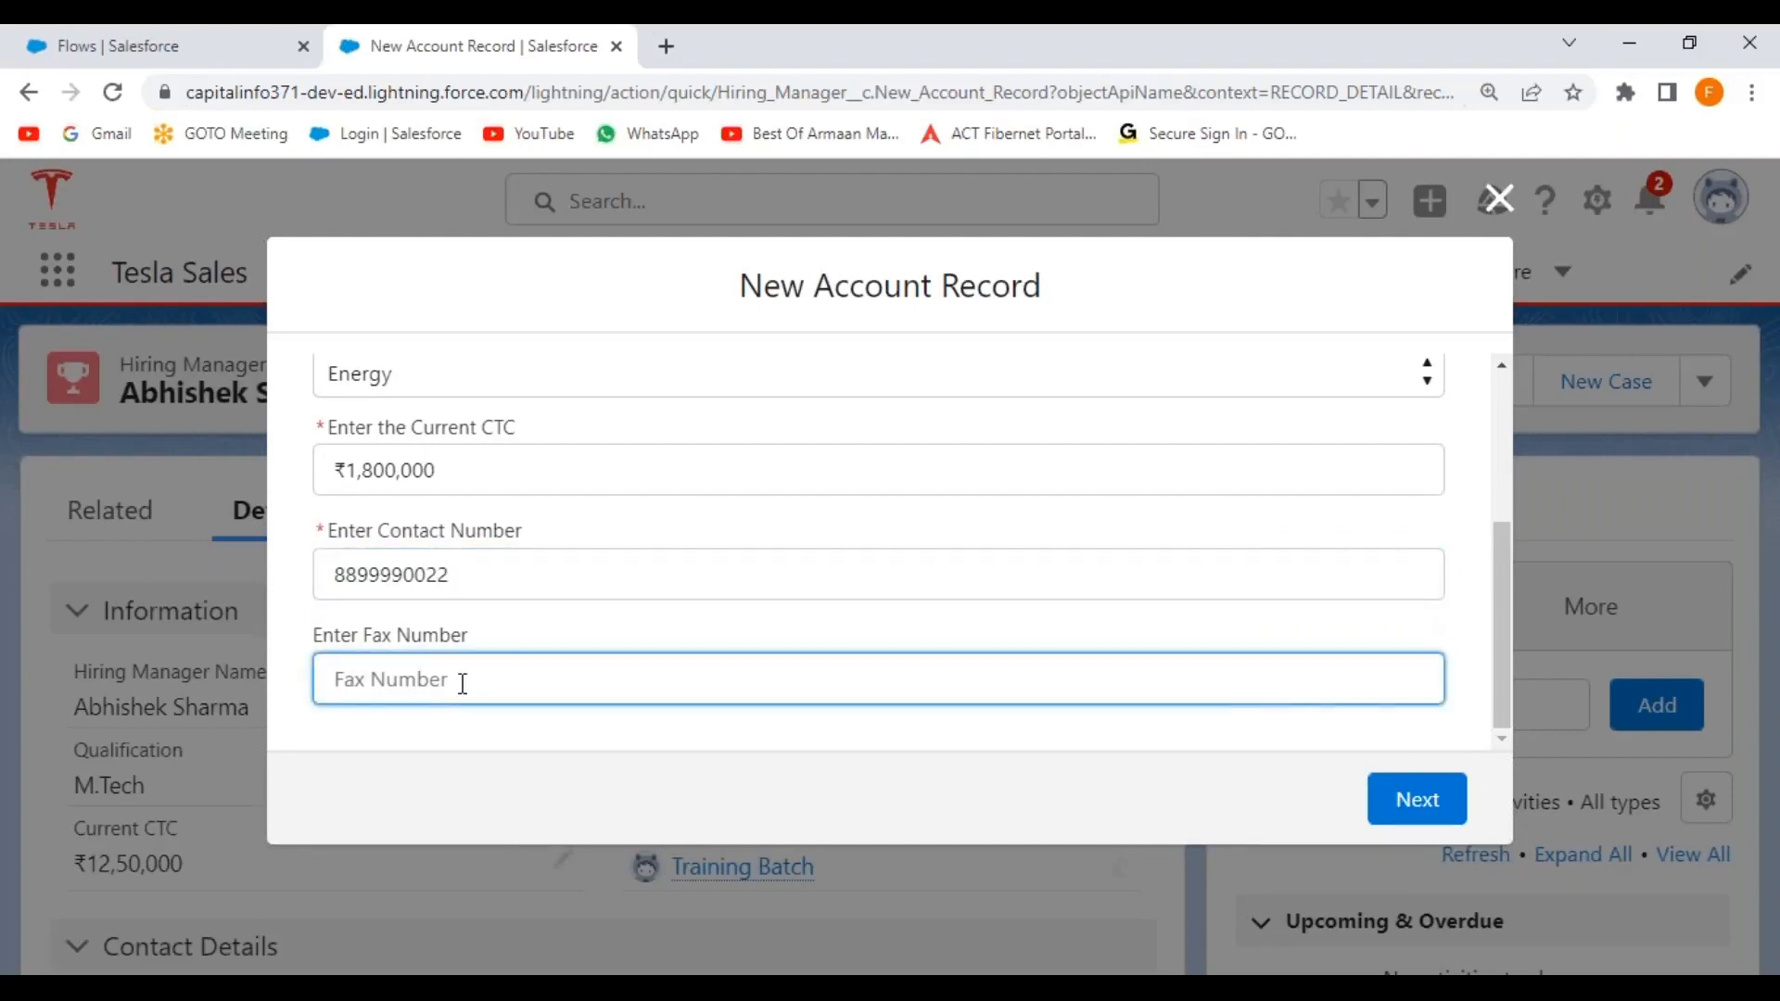
Move to the address page and enter the account's street address.
click(1416, 811)
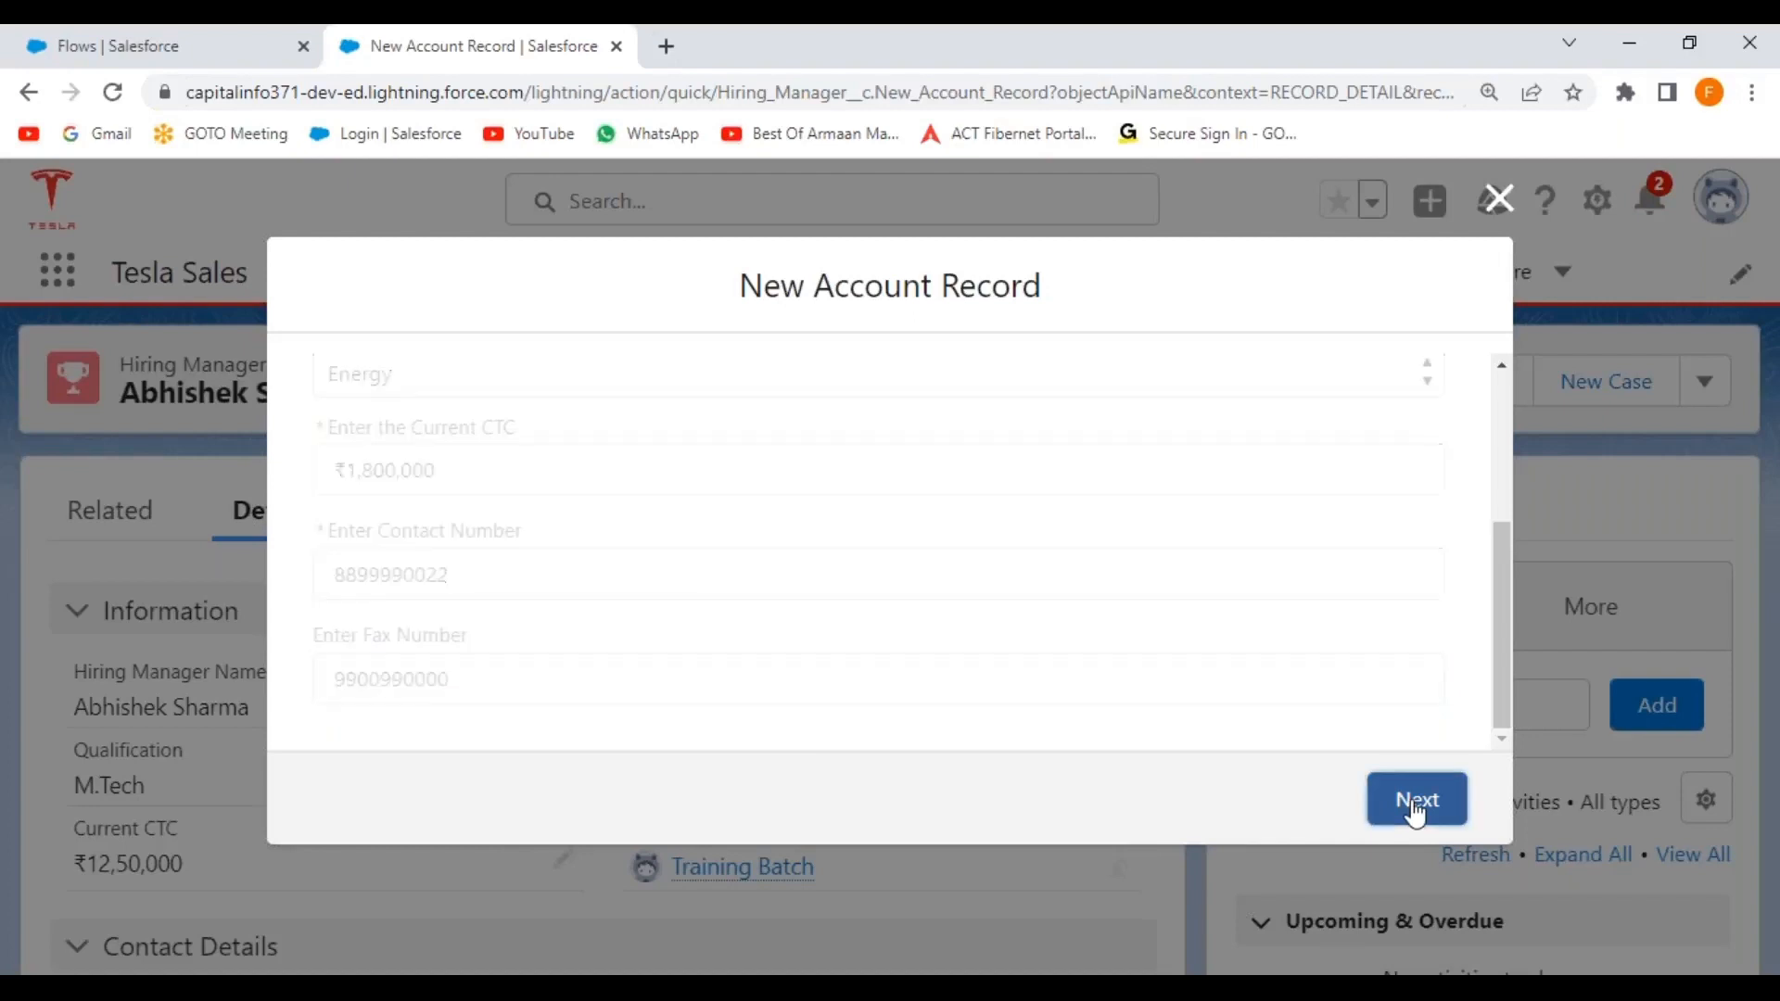
click(941, 735)
scroll(683, 567, up, 3)
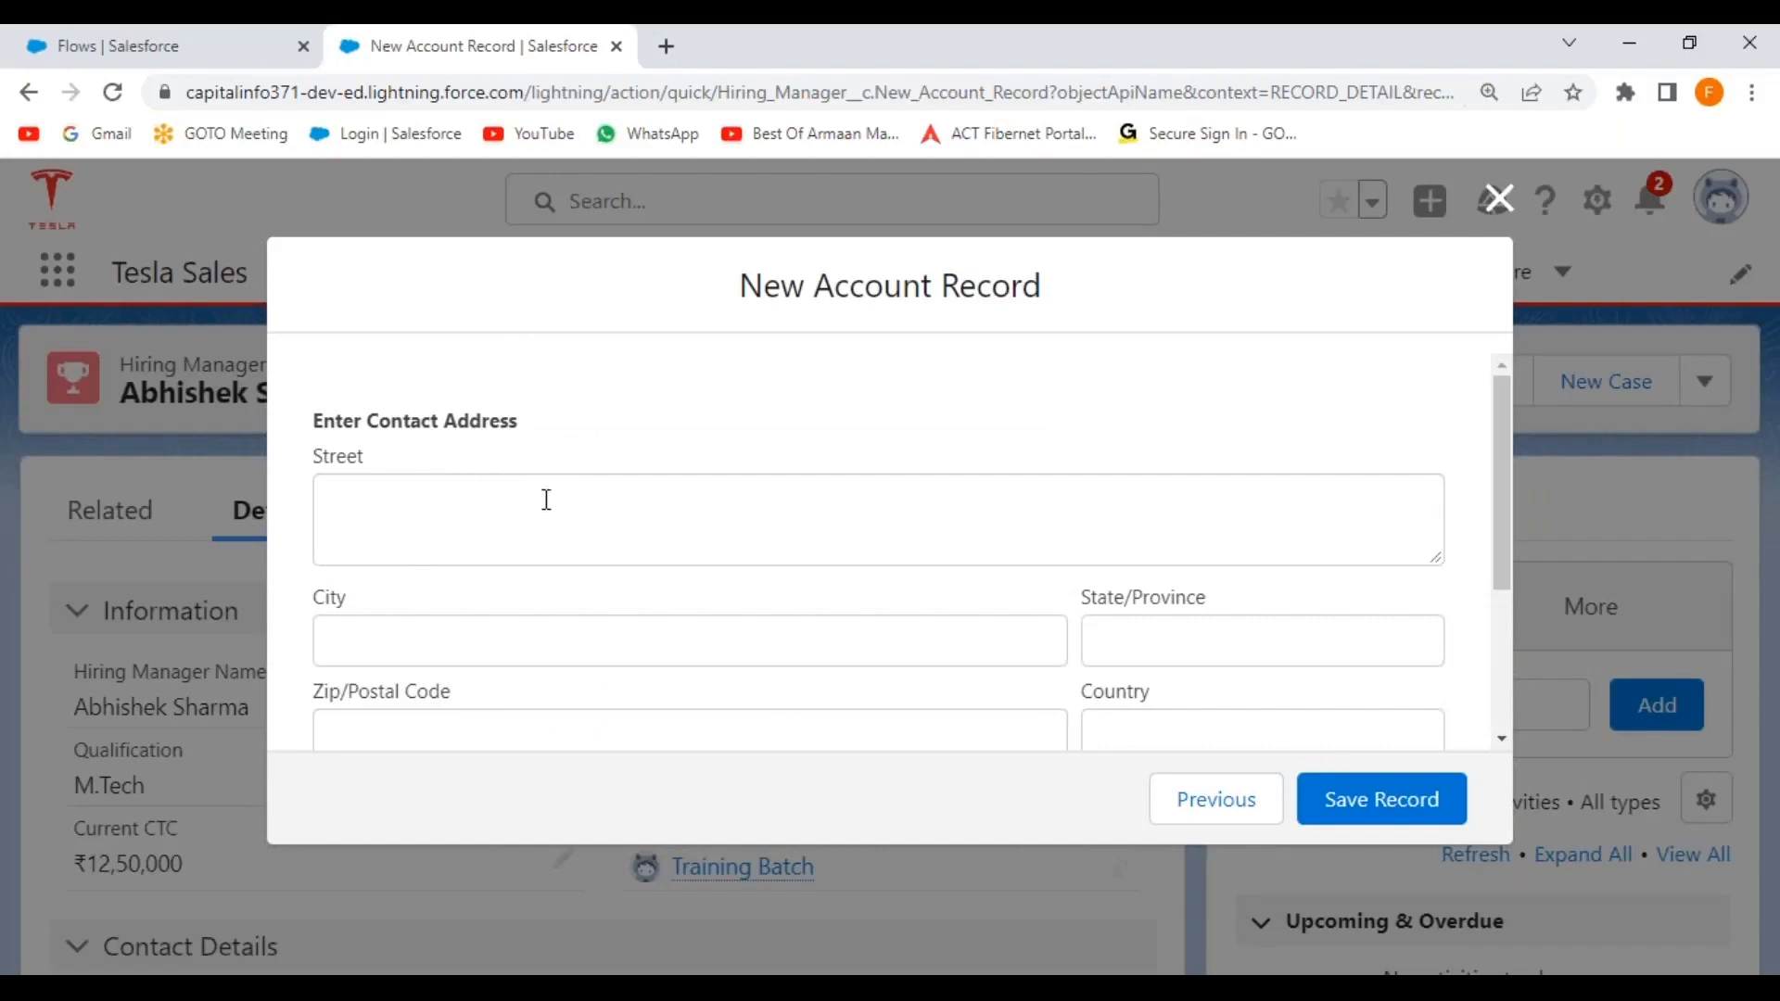
scroll(547, 499, down, 3)
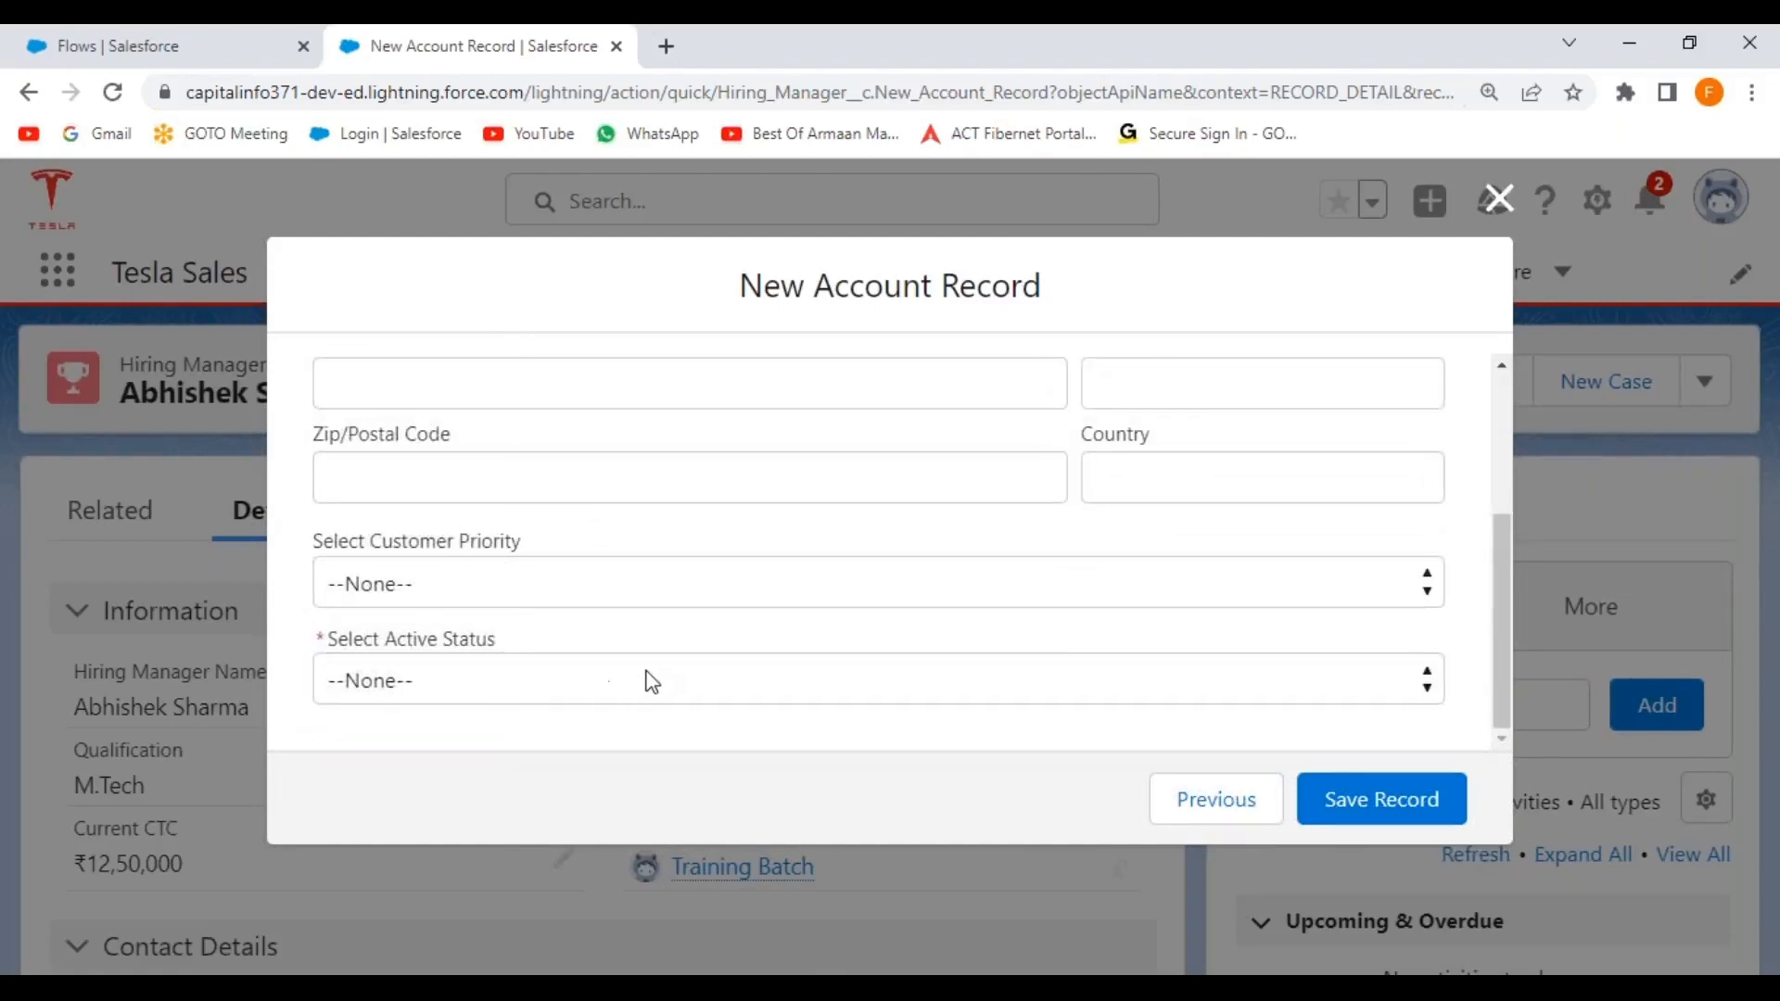
scroll(652, 681, up, 3)
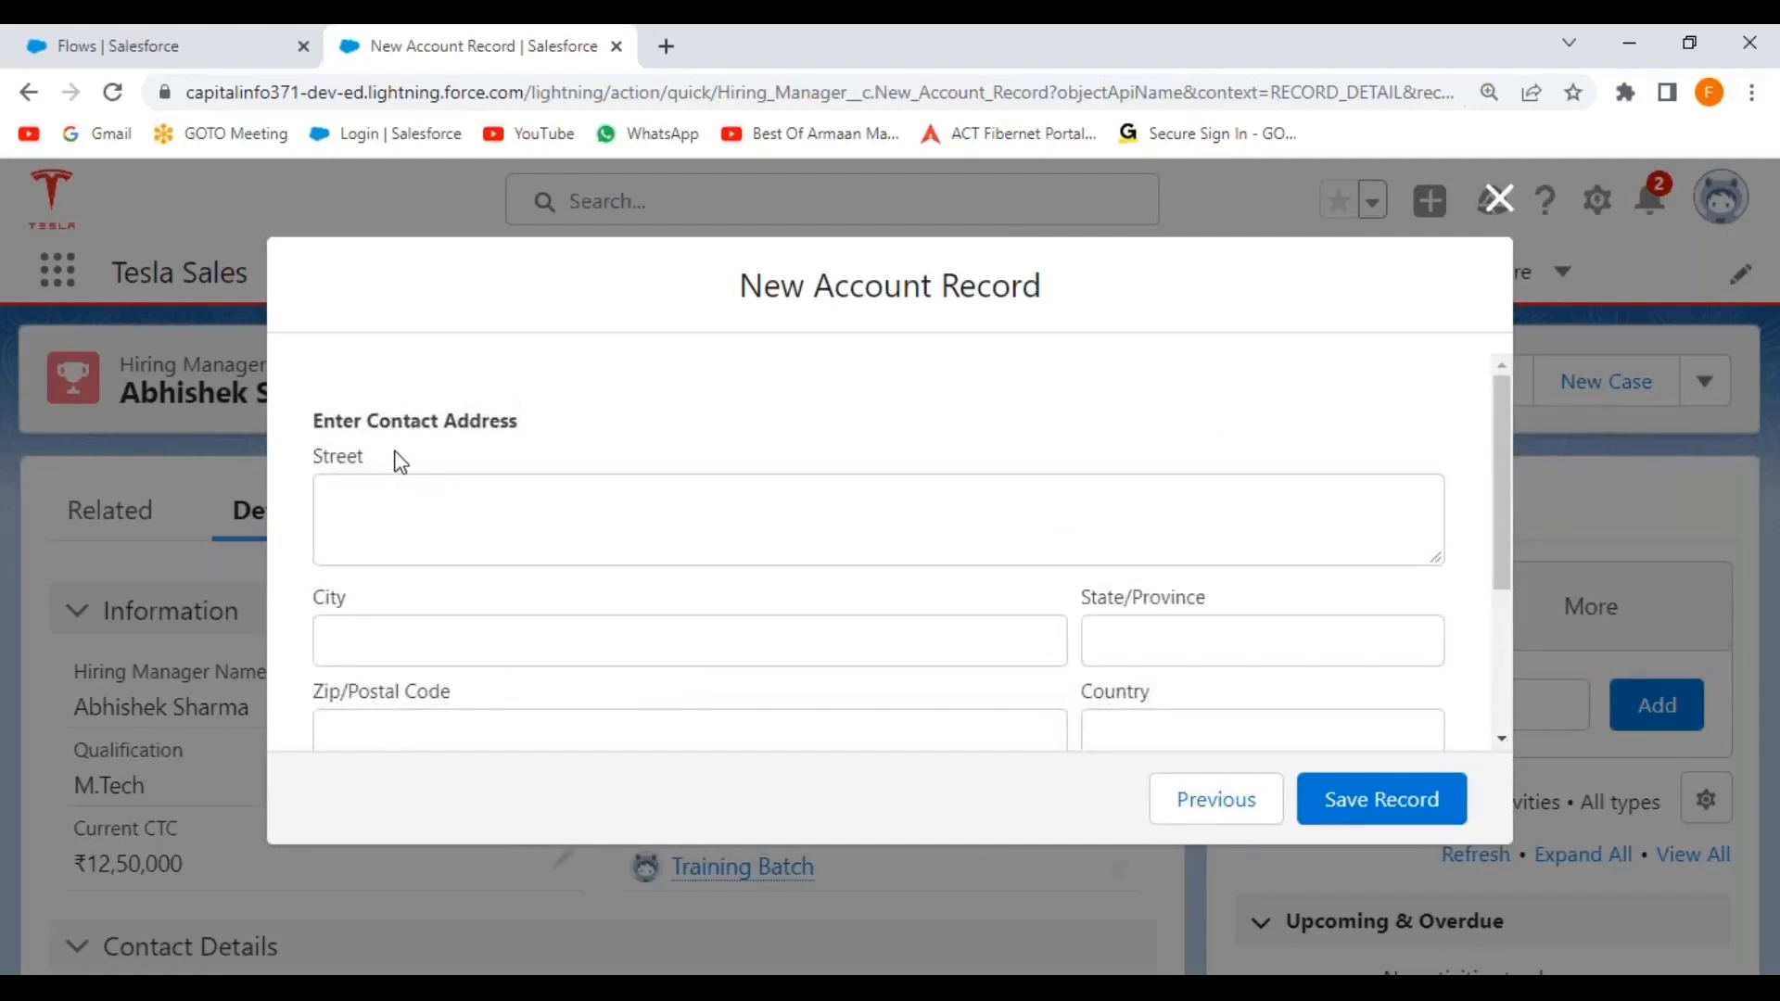
click(408, 515)
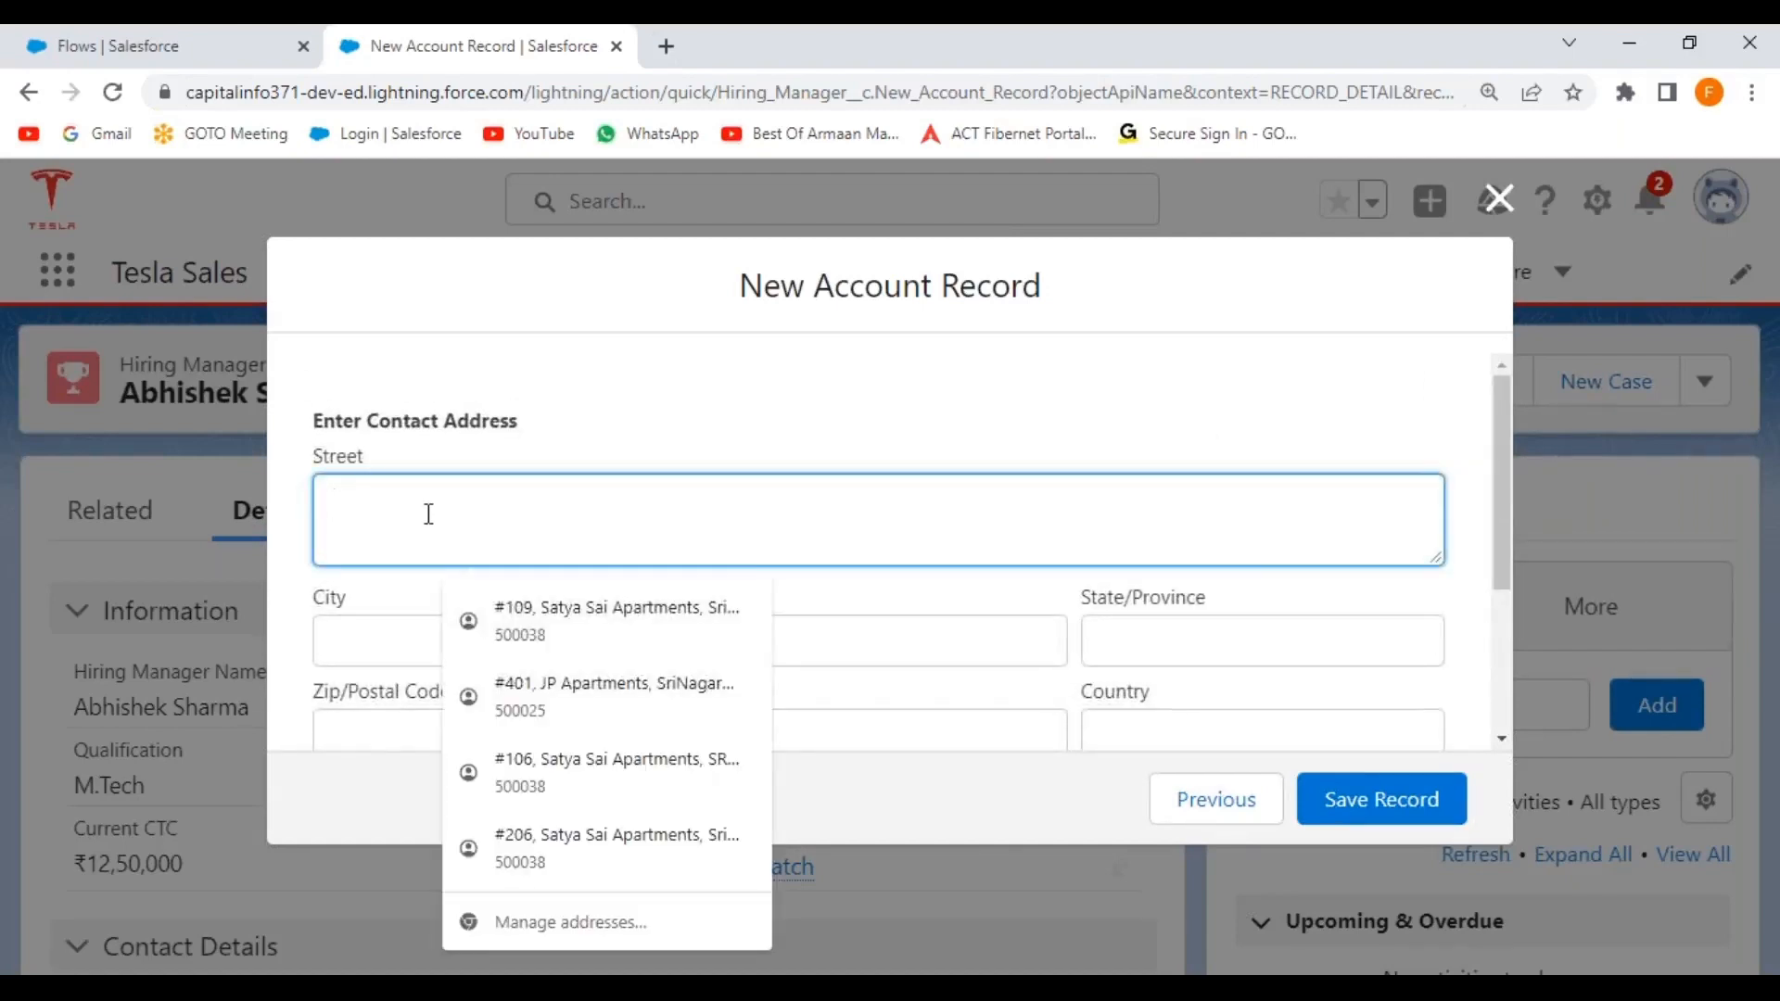
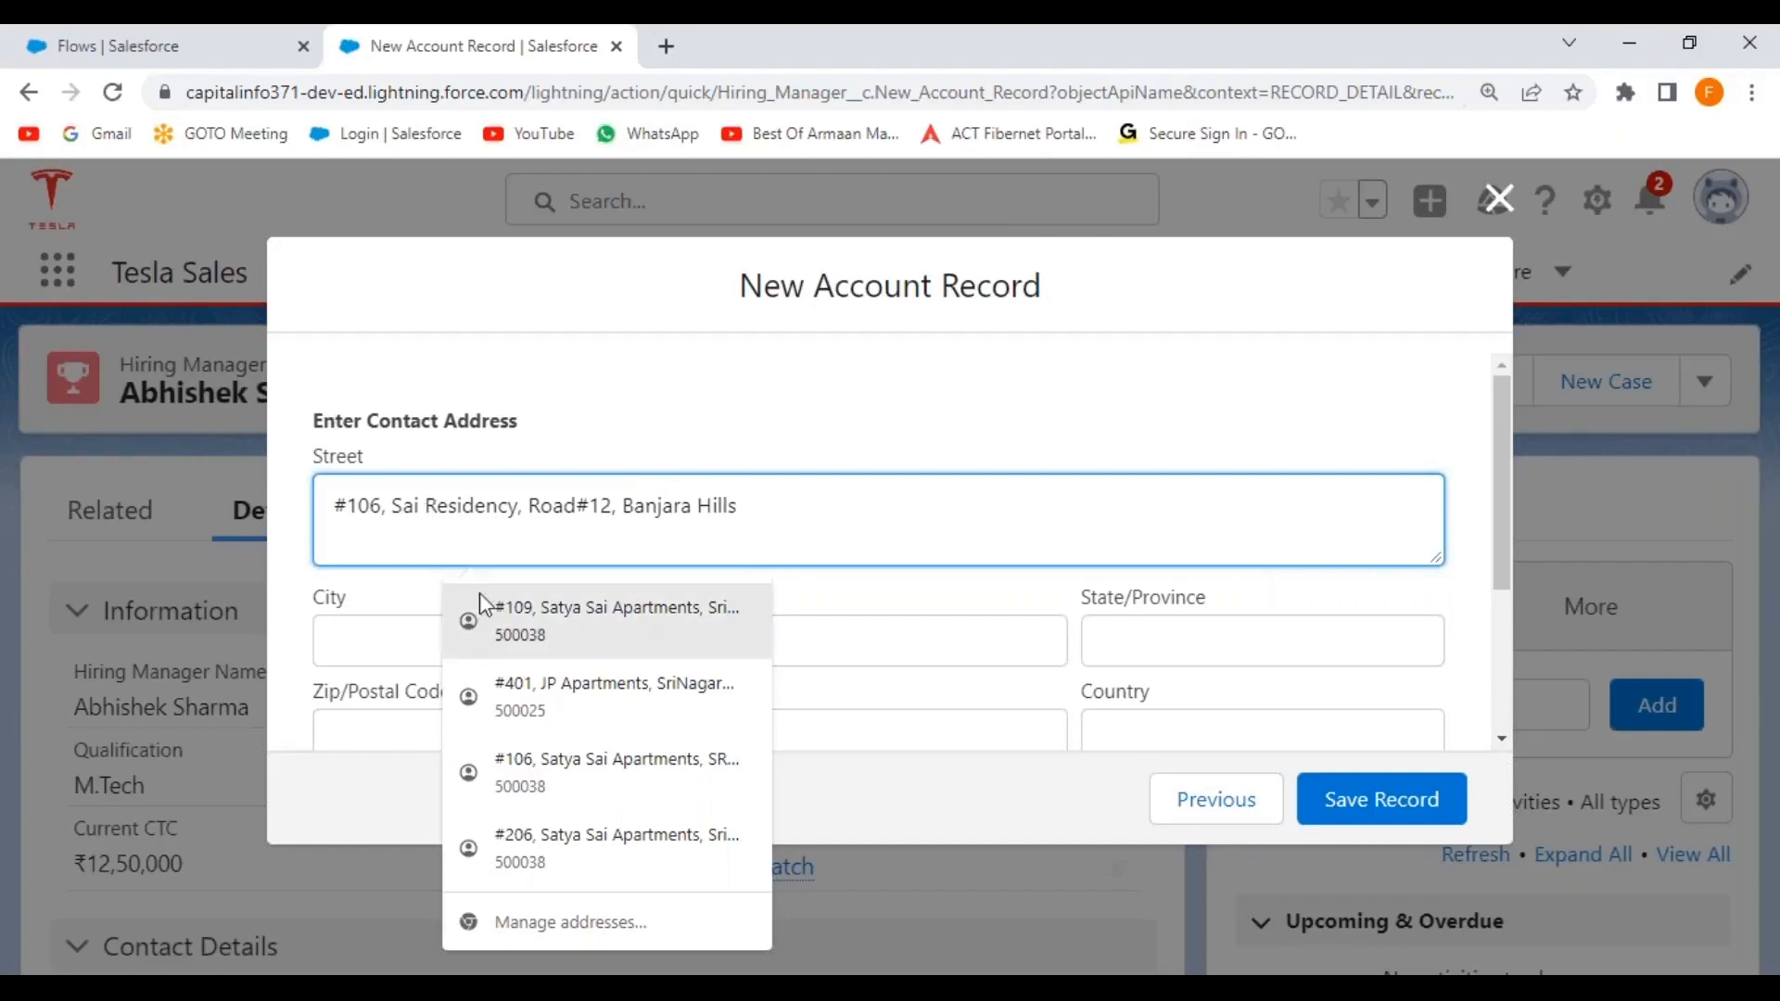
Fill in city Hyderabad, state Telangana, the postal code and country India.
click(366, 643)
text(Hyderabad)
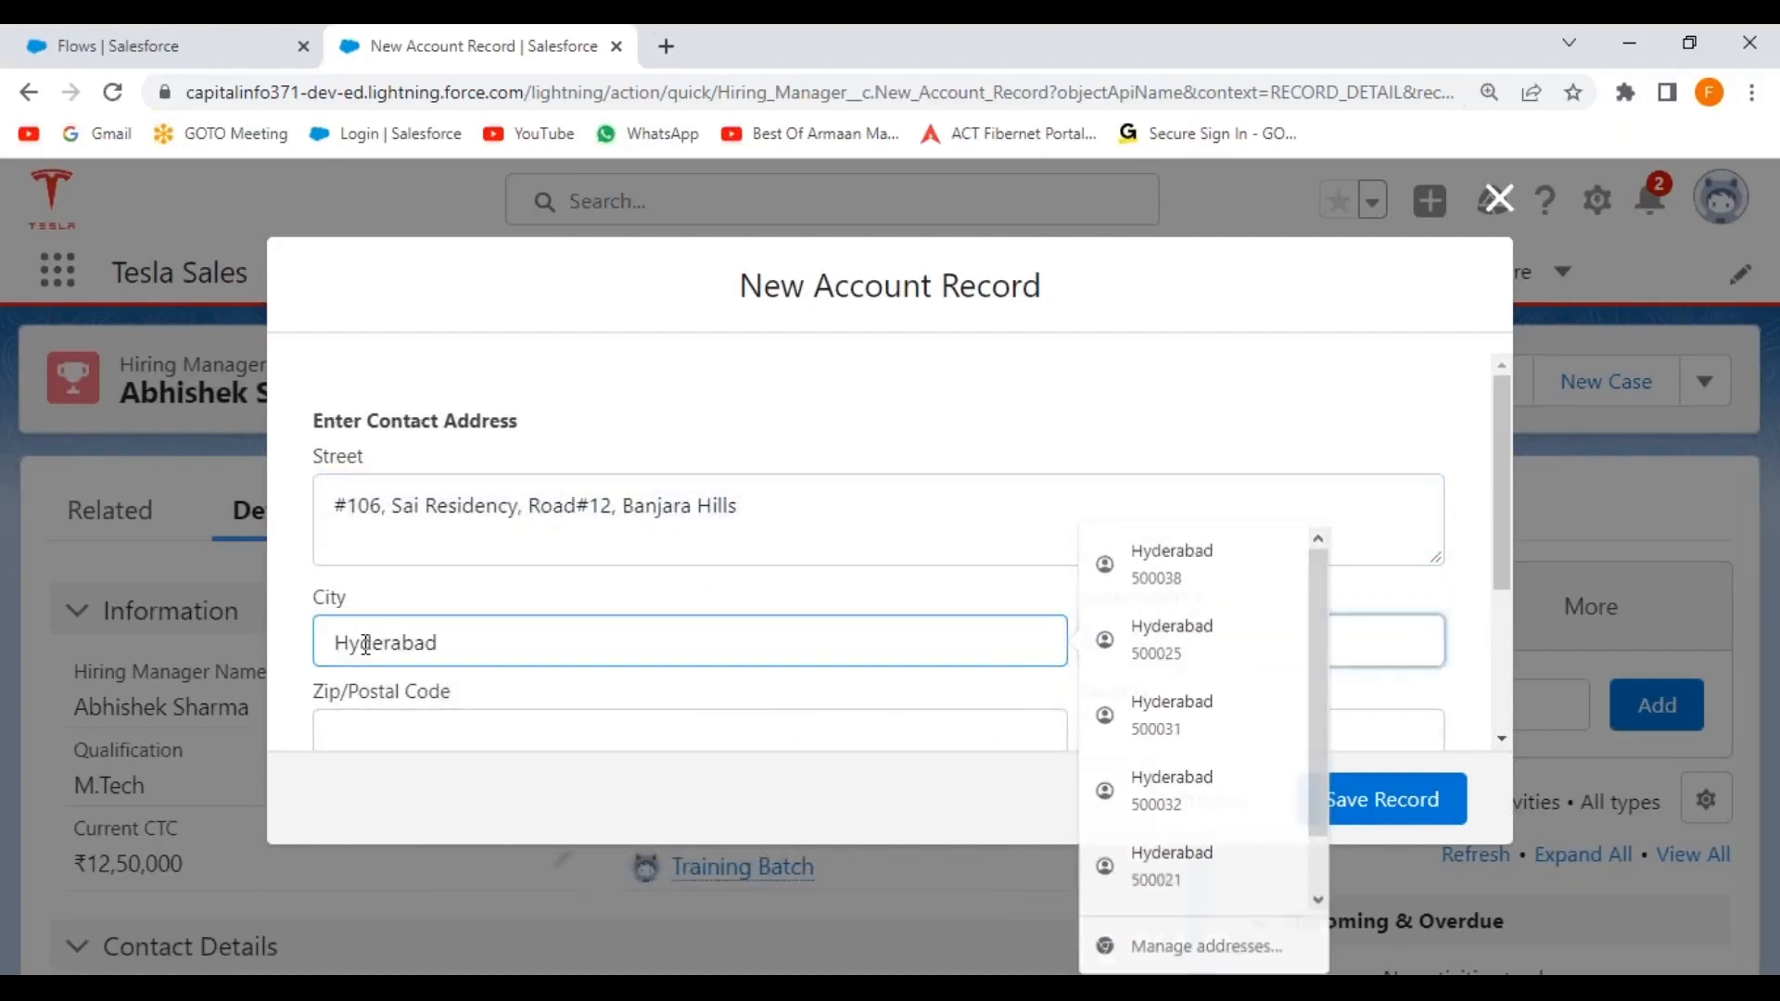
key(Tab)
text(Telangana)
key(Tab)
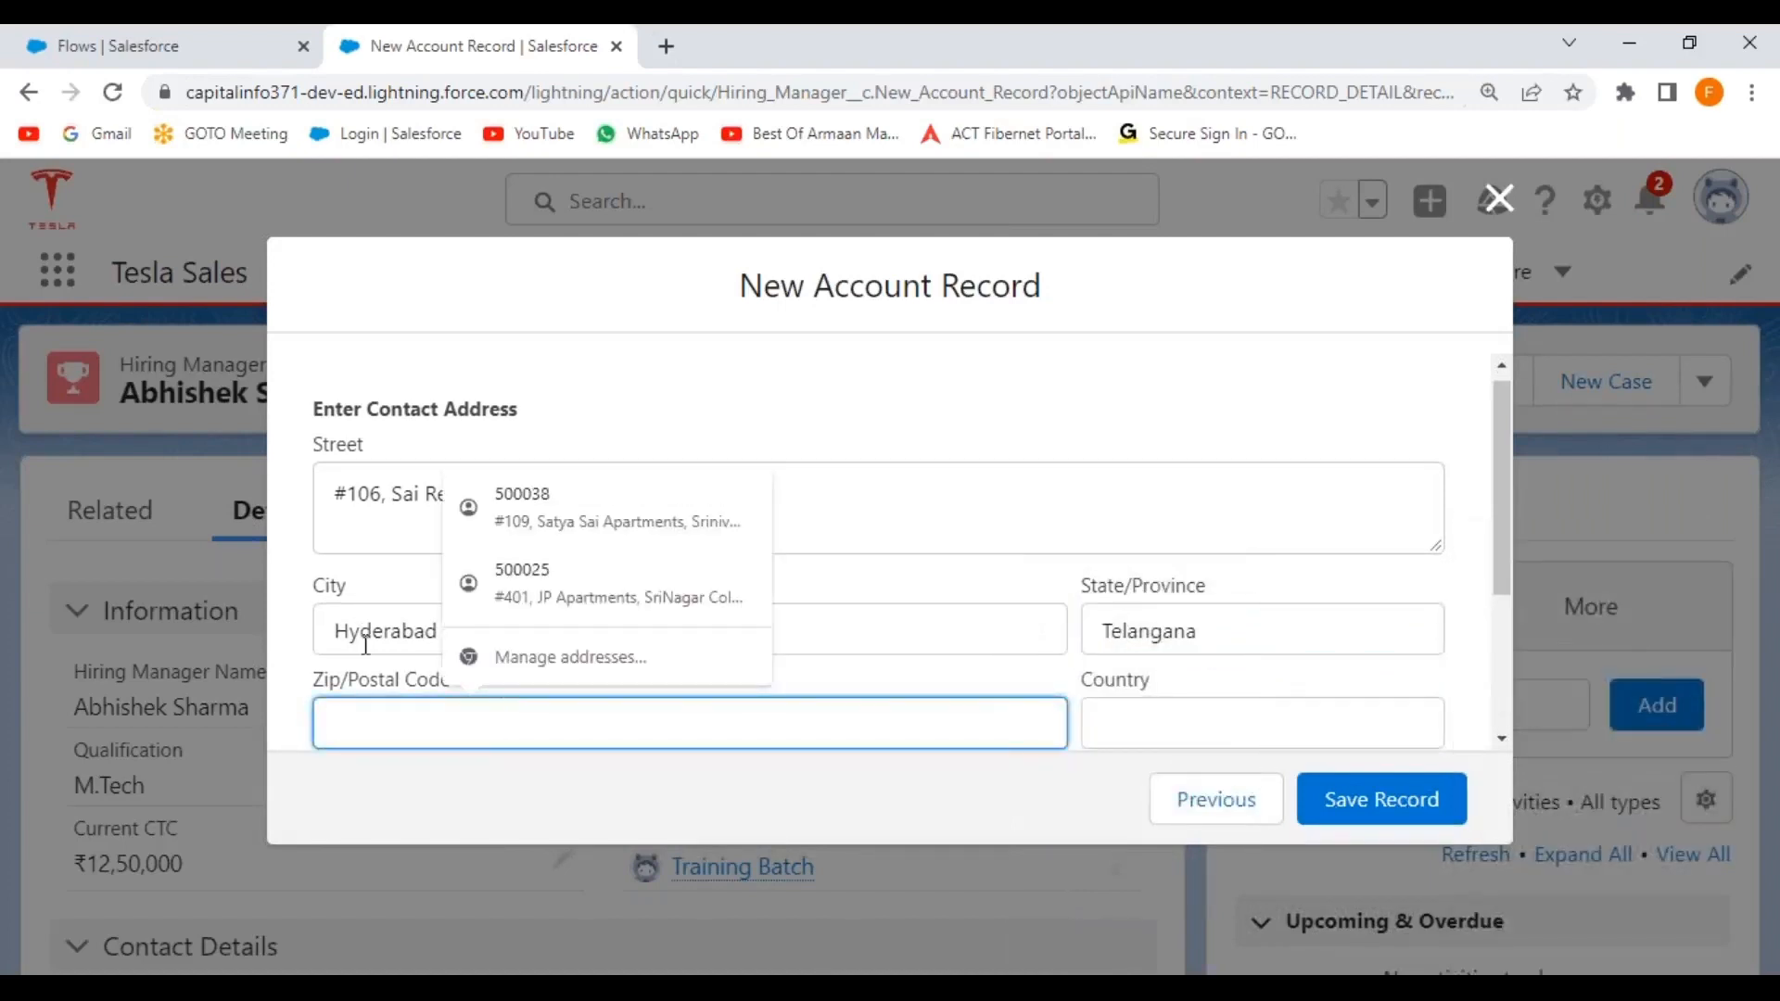
text(5000)
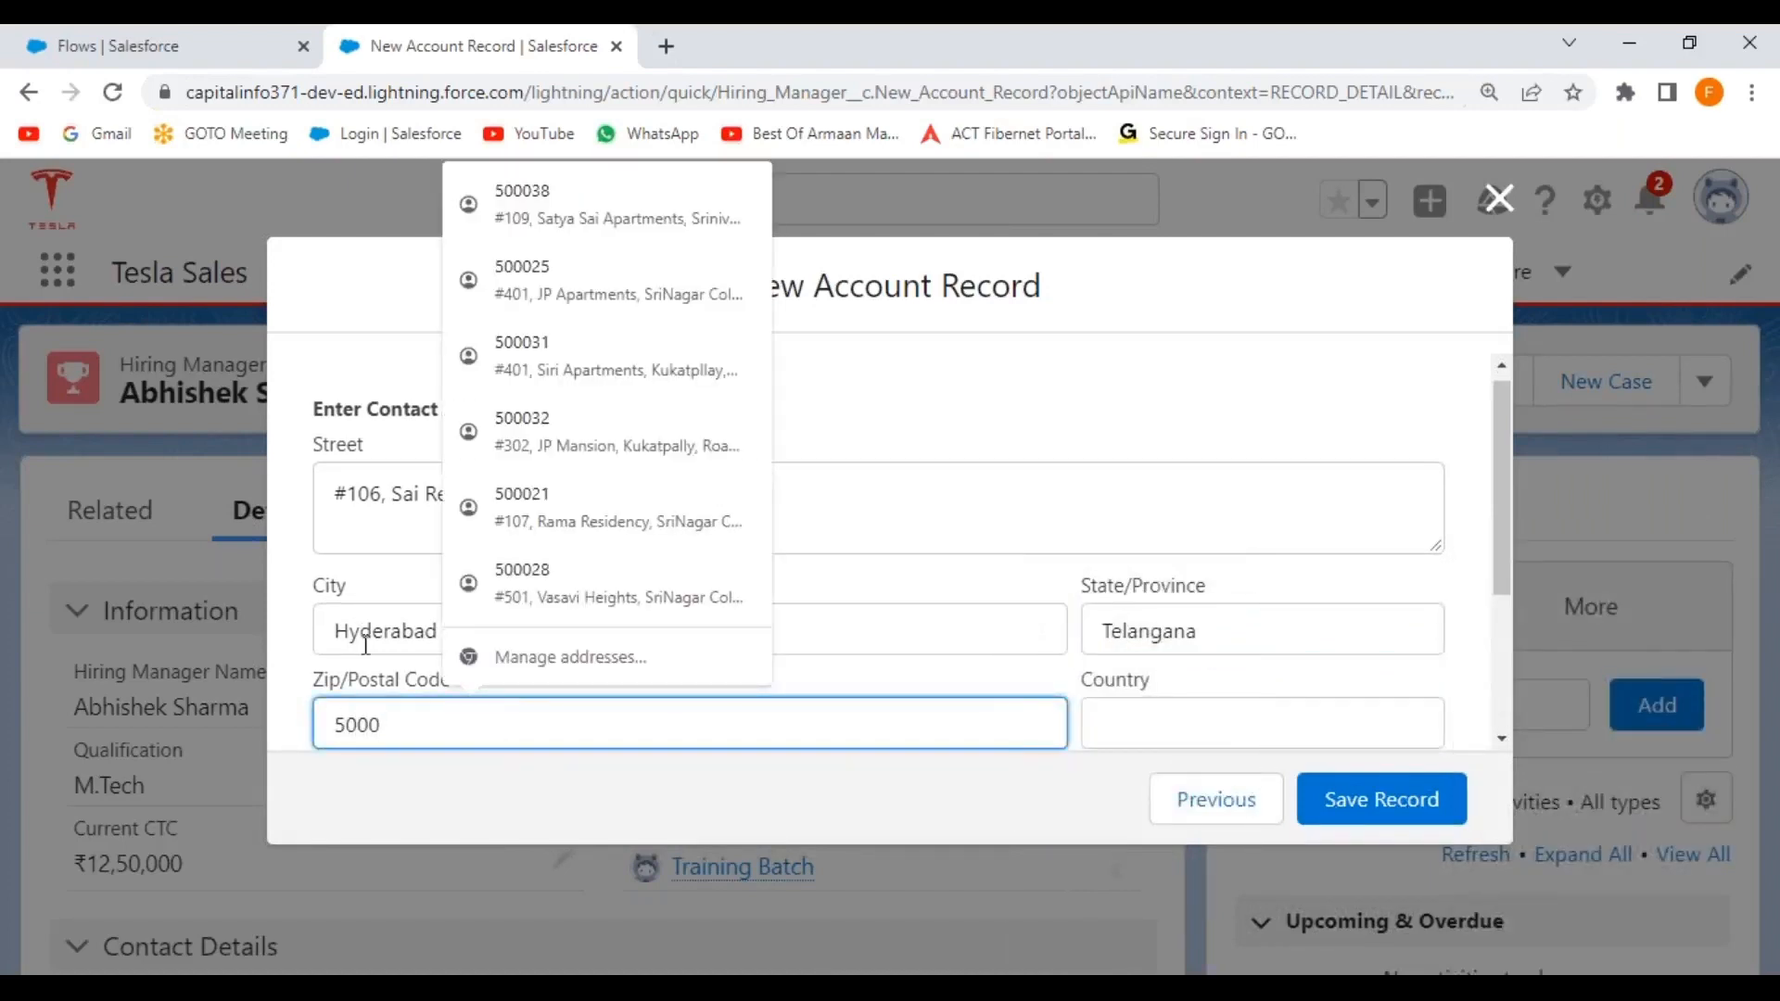
text(21)
key(Tab)
text(India)
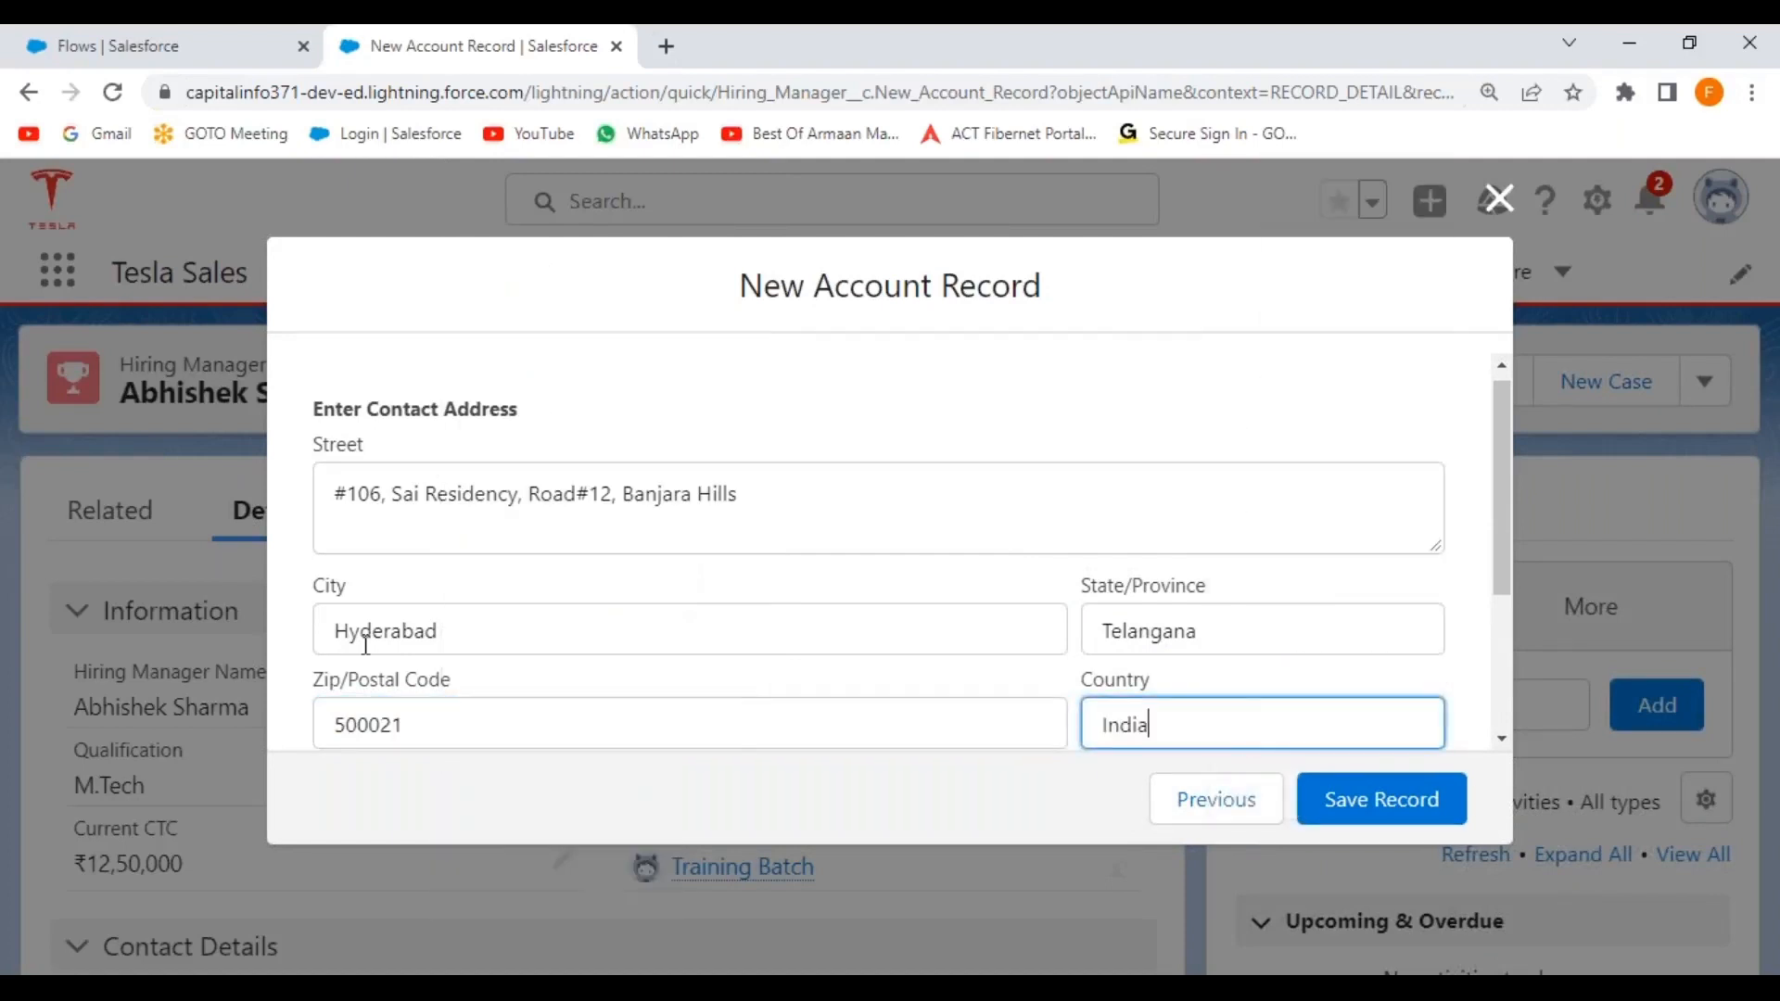
click(1465, 420)
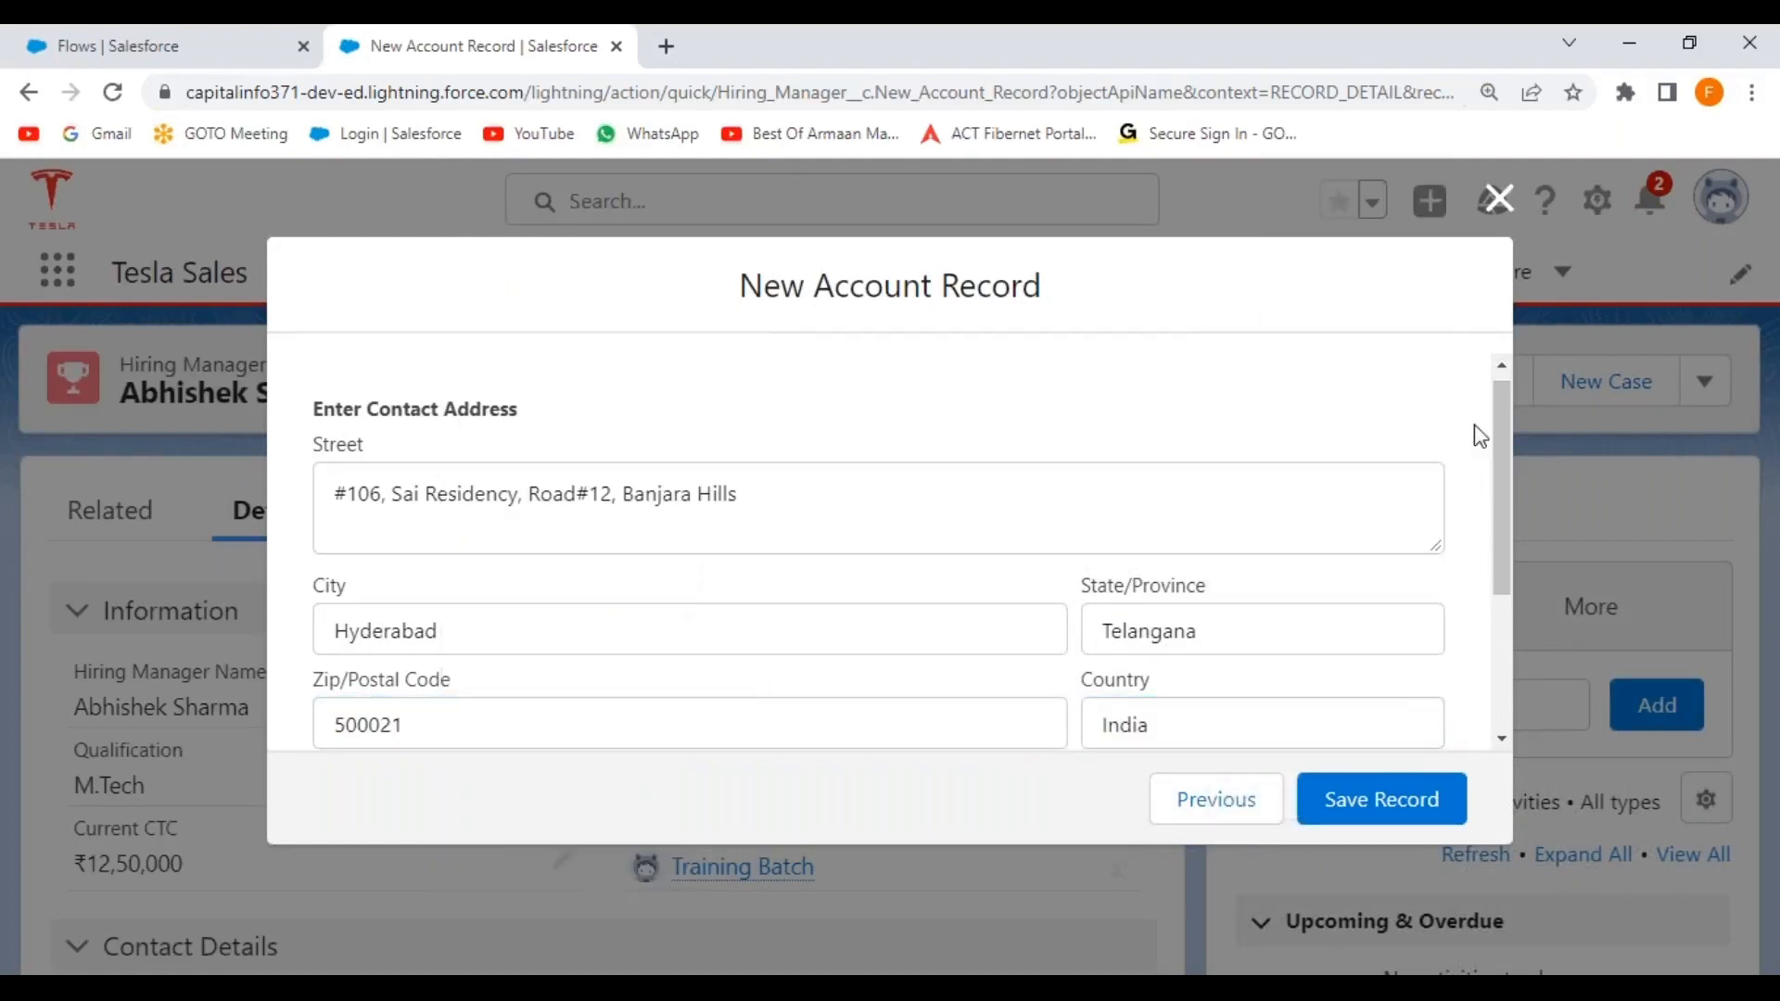
drag(1495, 477, 1460, 637)
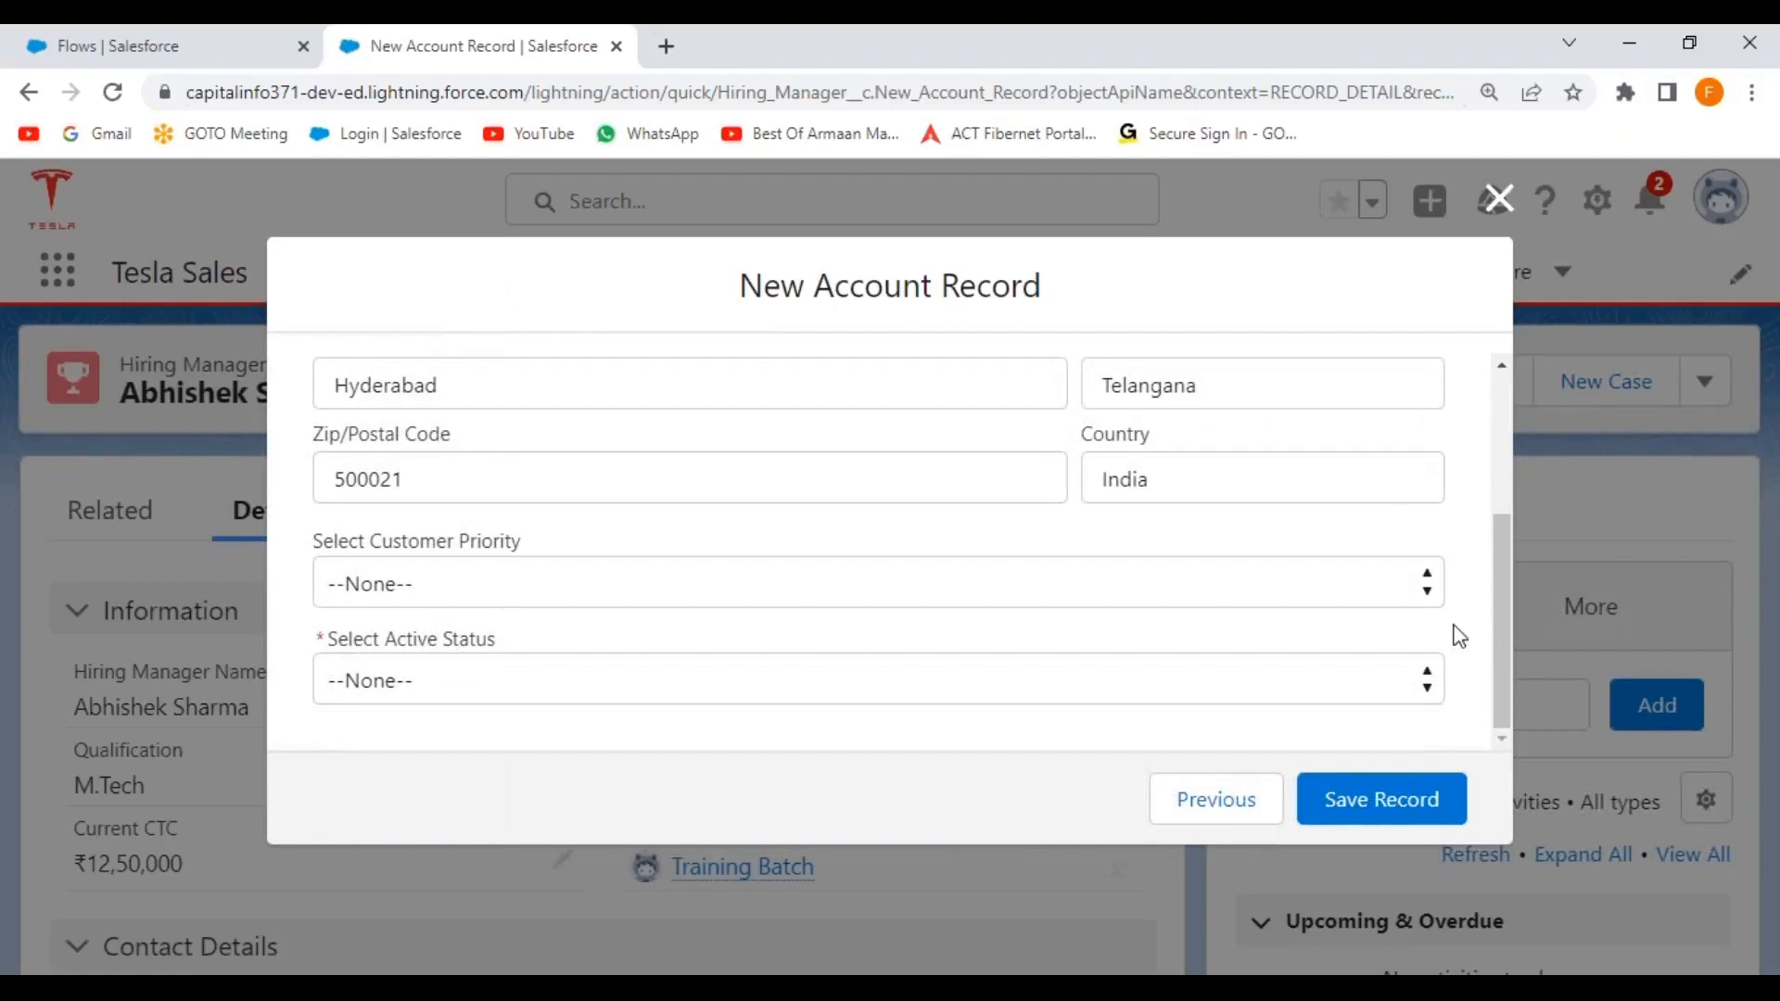
Set Customer Priority to High and Active Status to Yes, then save the account.
click(712, 591)
click(590, 660)
click(587, 681)
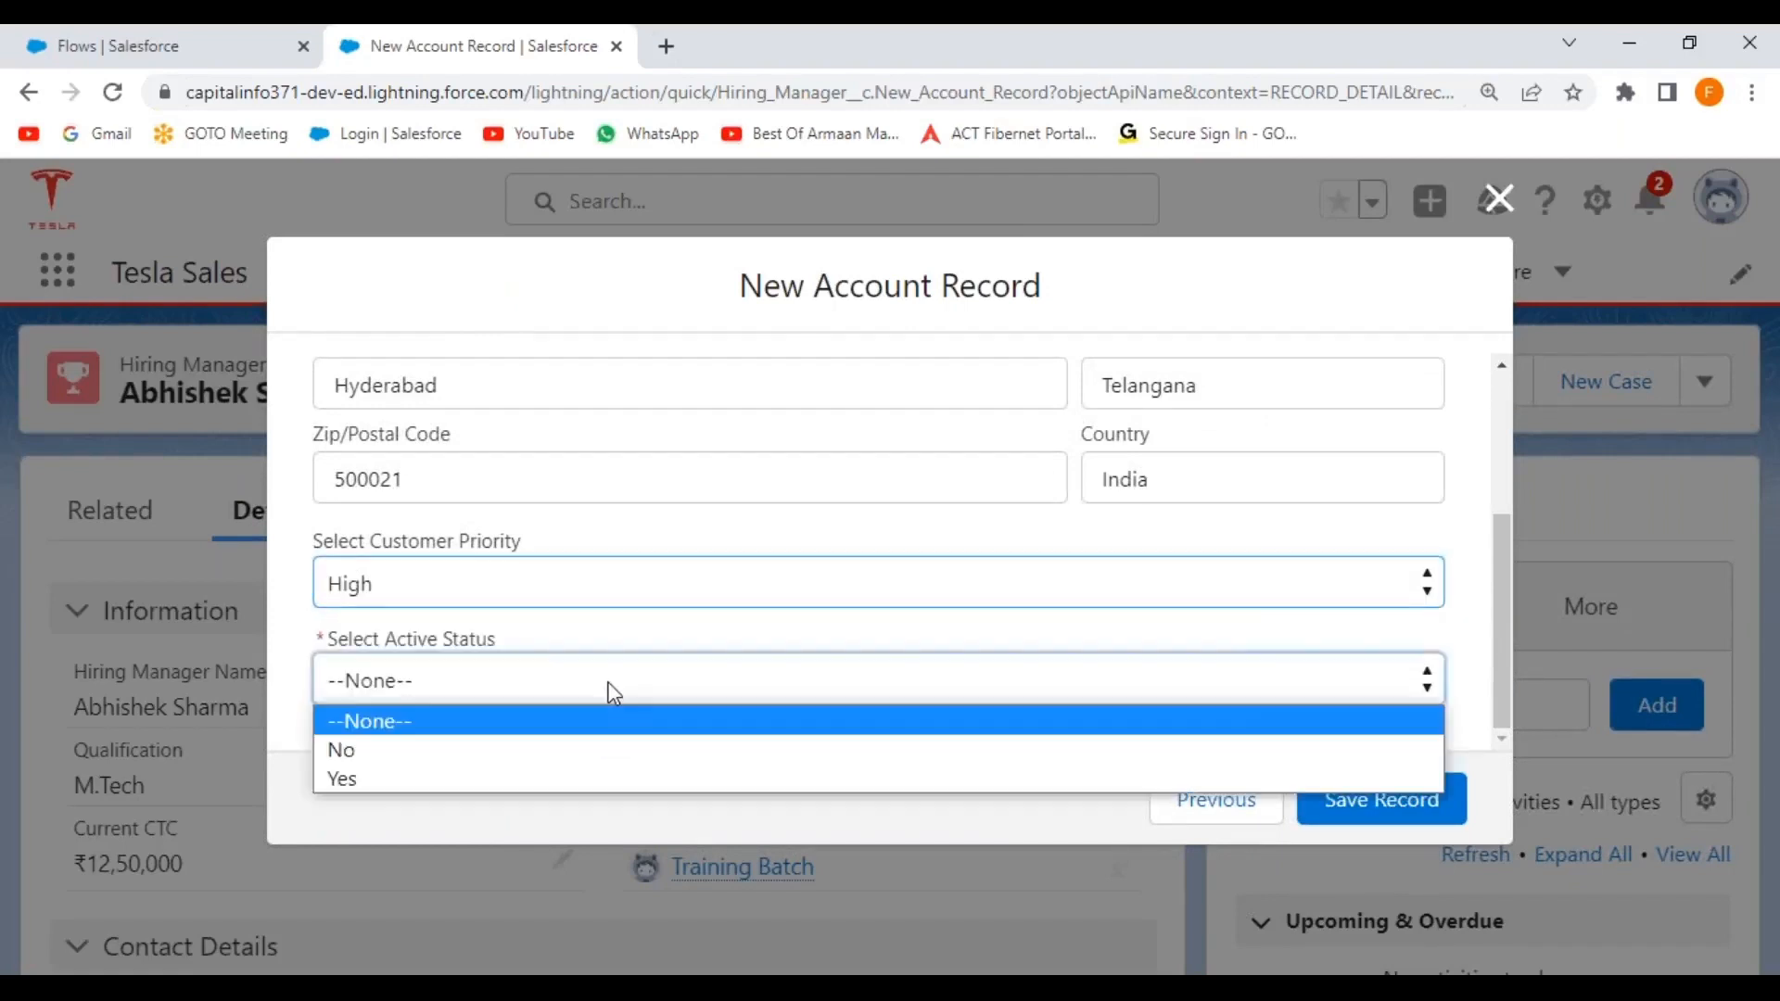
click(501, 784)
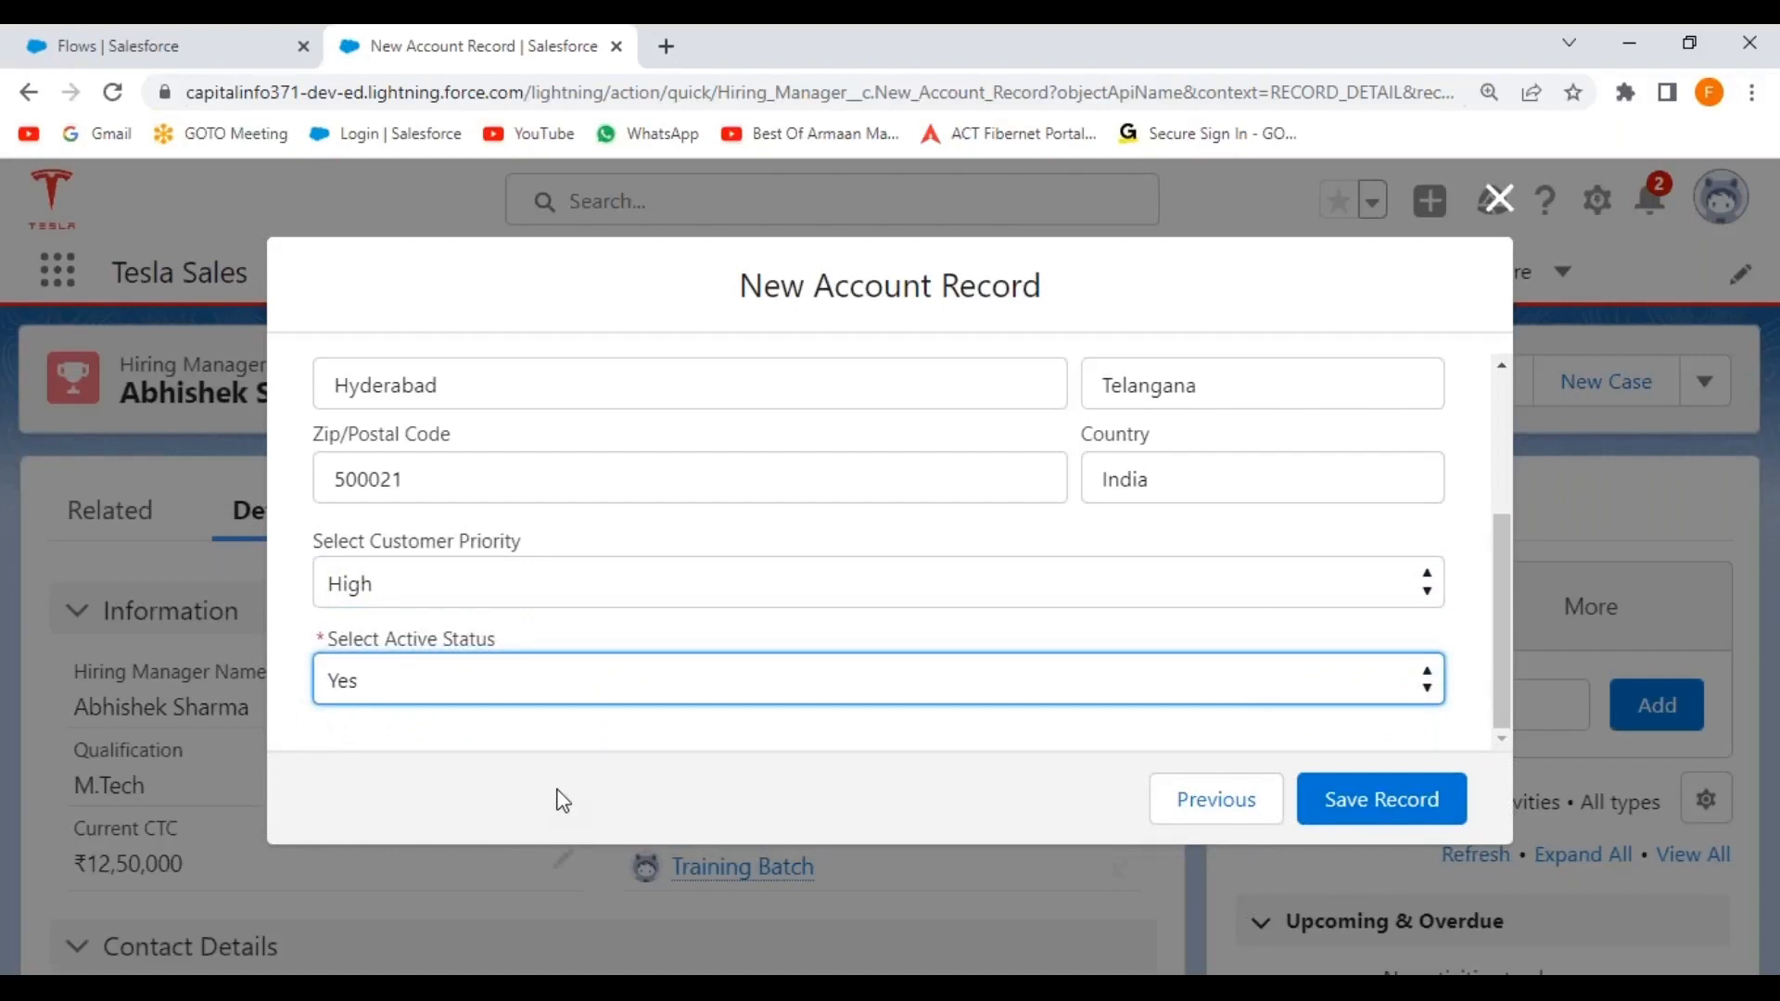
click(1382, 806)
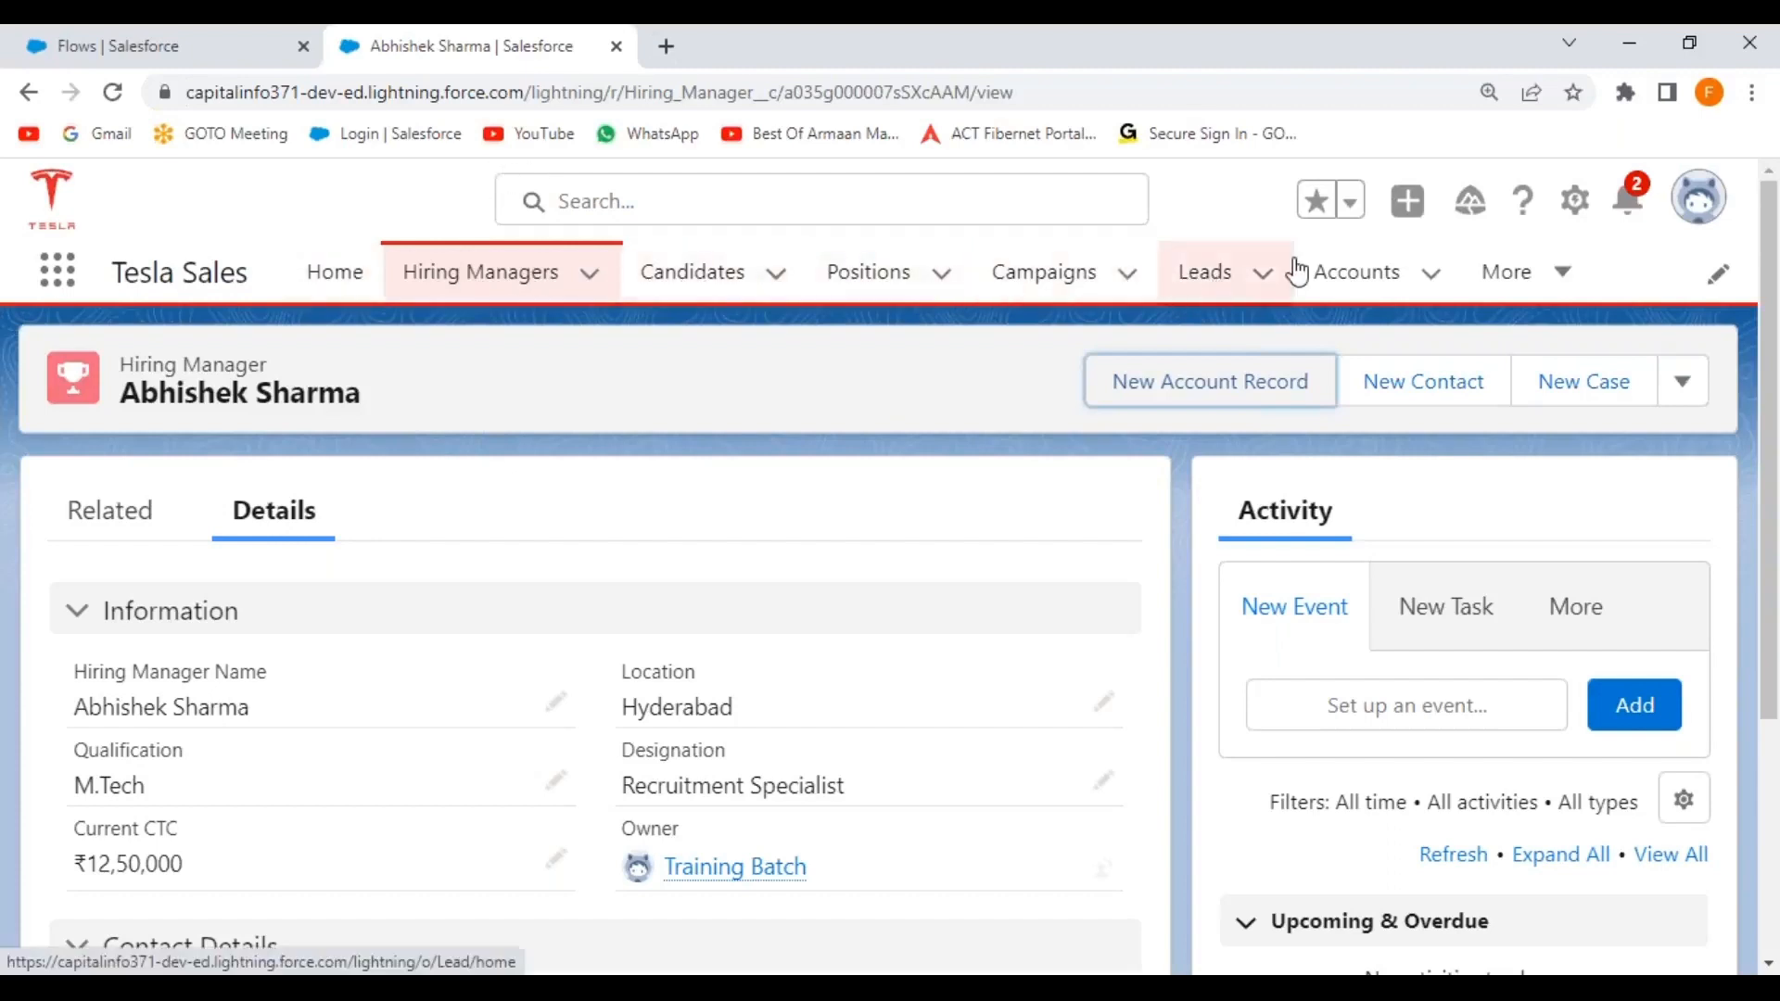
Open the All Accounts list and search it for 'bhaskar'.
click(1363, 275)
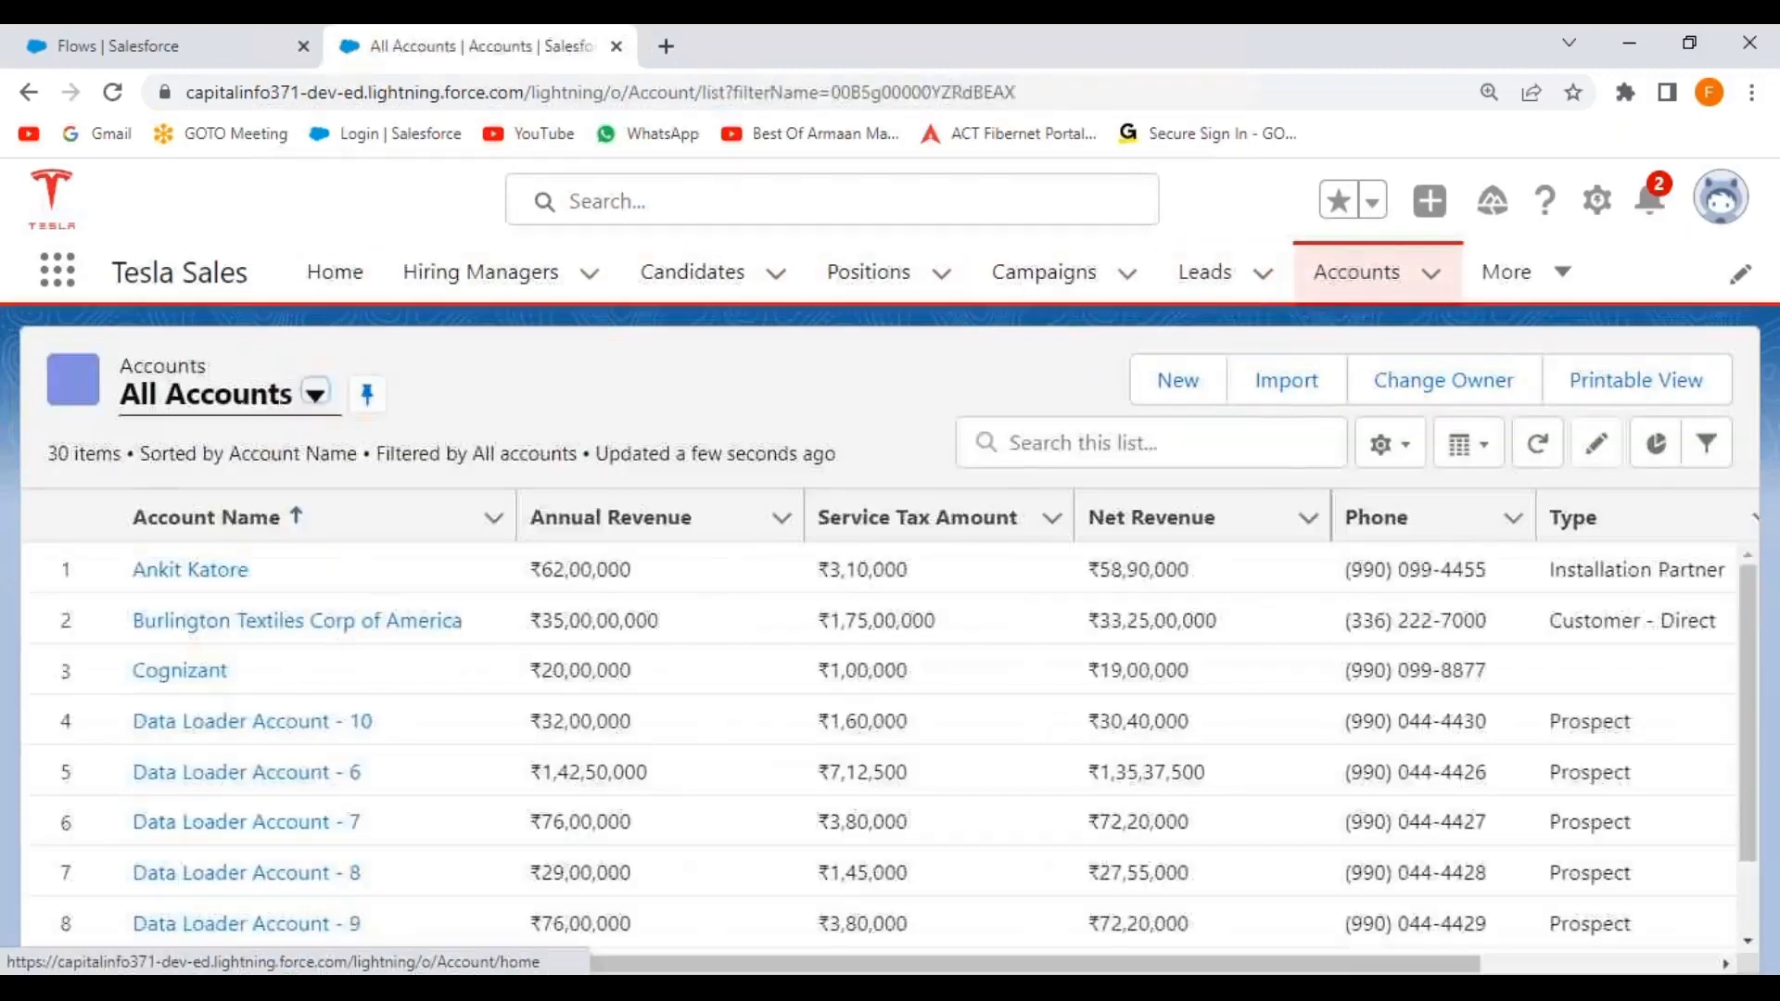
click(1042, 448)
text(bhaska)
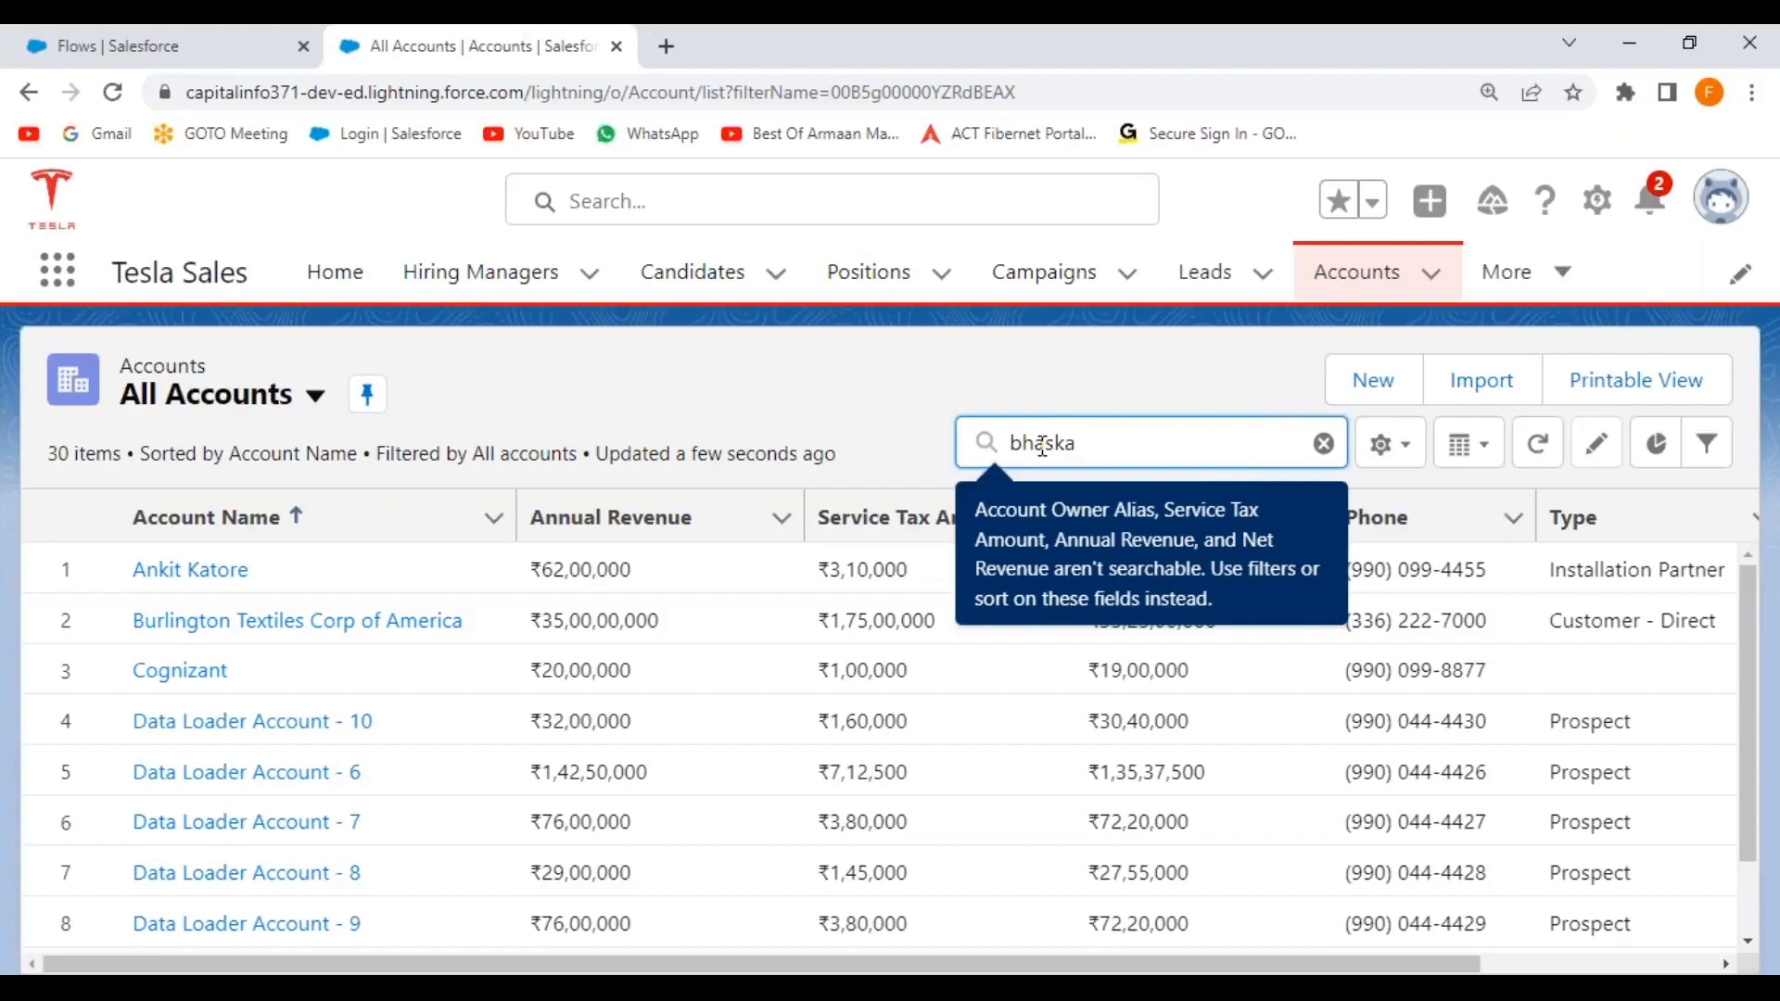
text(r)
key(Return)
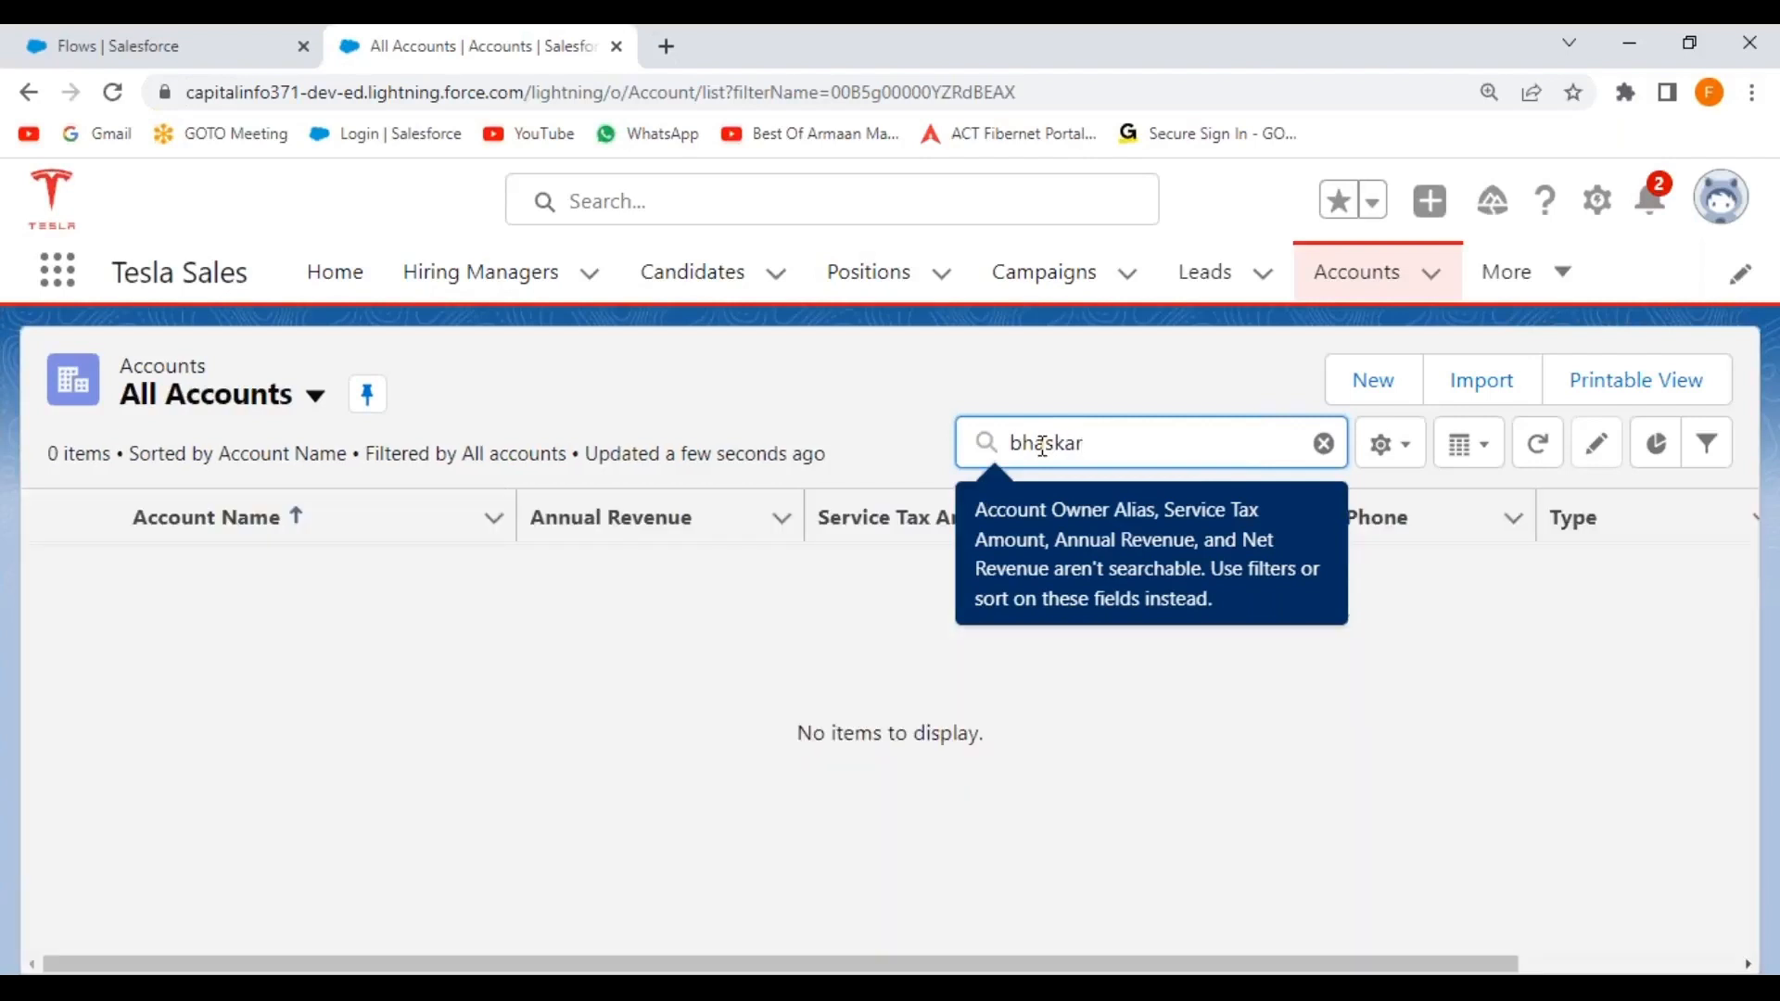
click(512, 404)
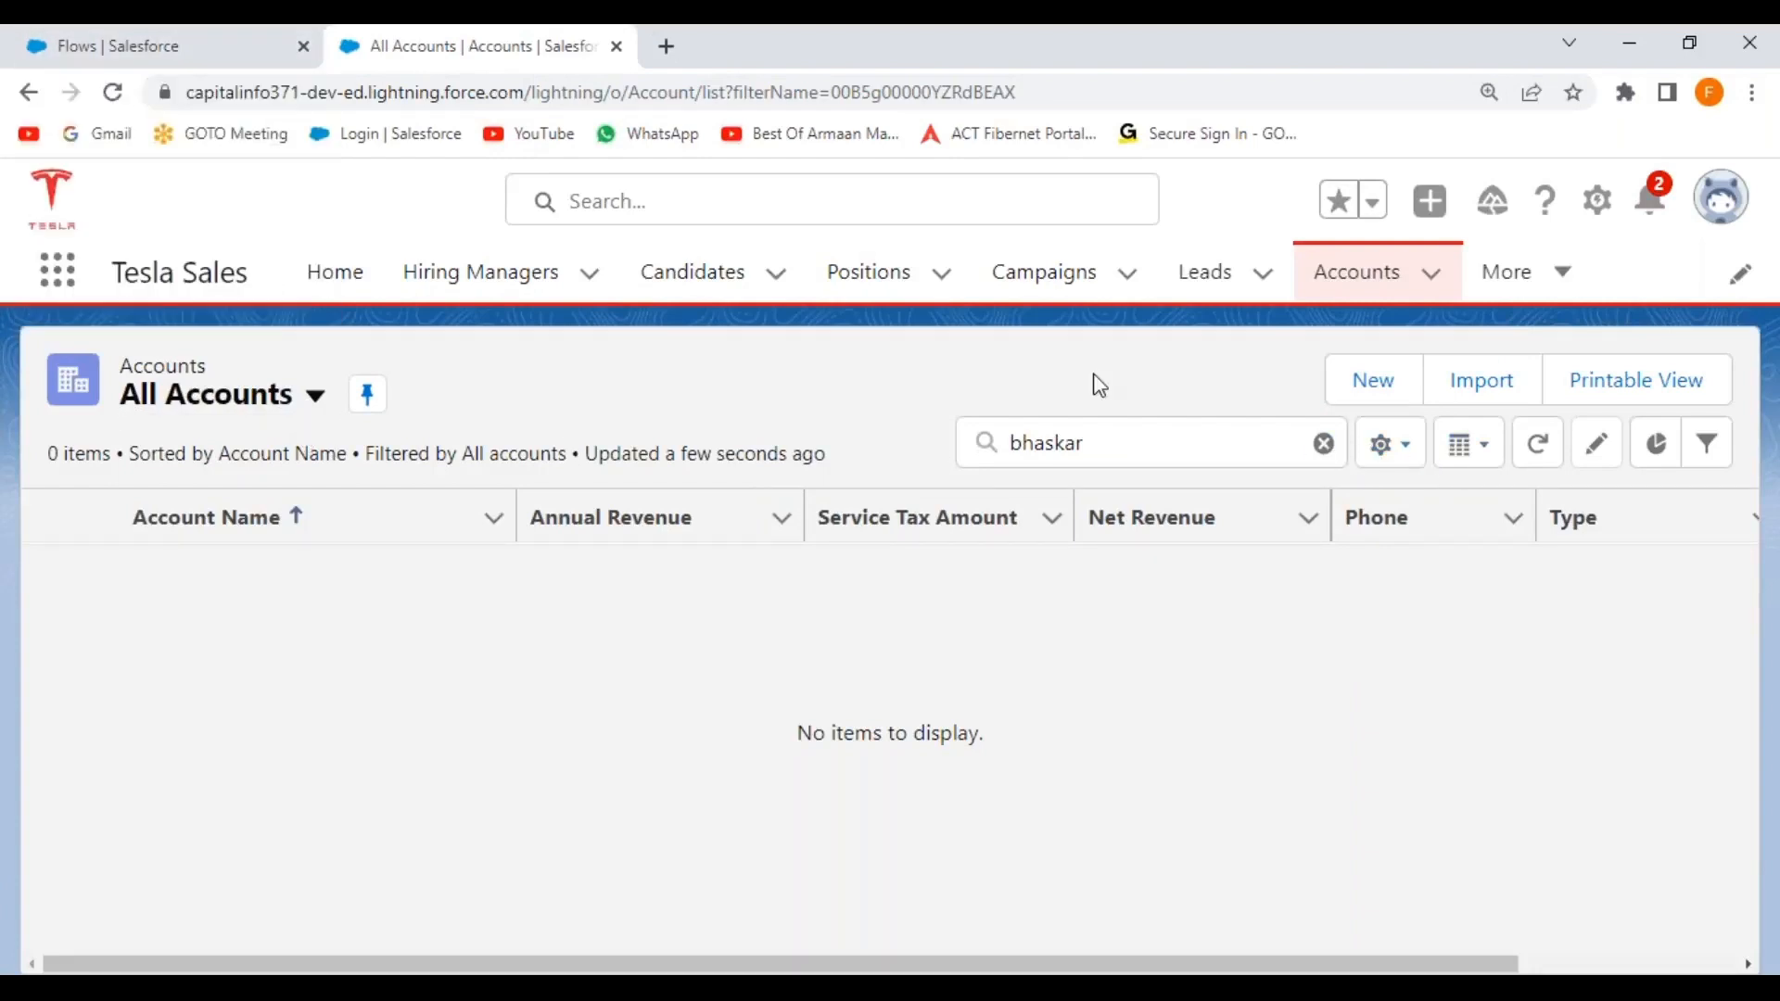
Clear the search, refresh the accounts list and scroll through all the accounts.
click(1325, 443)
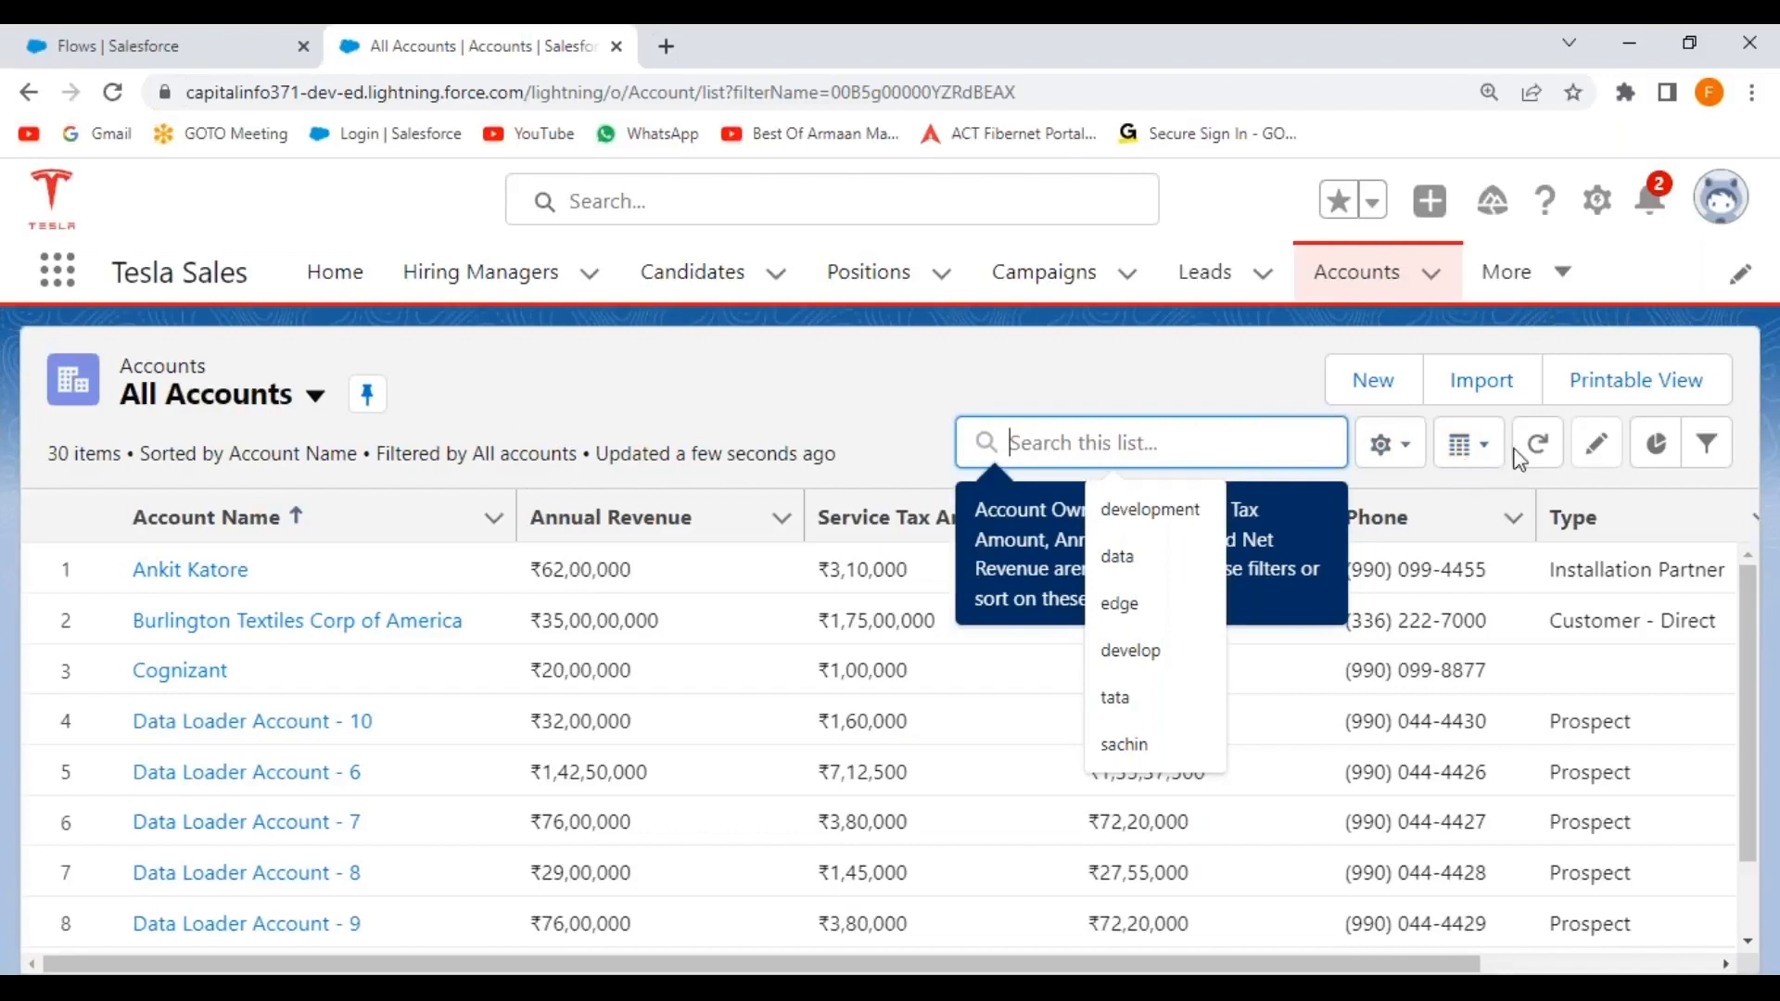
click(1539, 444)
click(1538, 443)
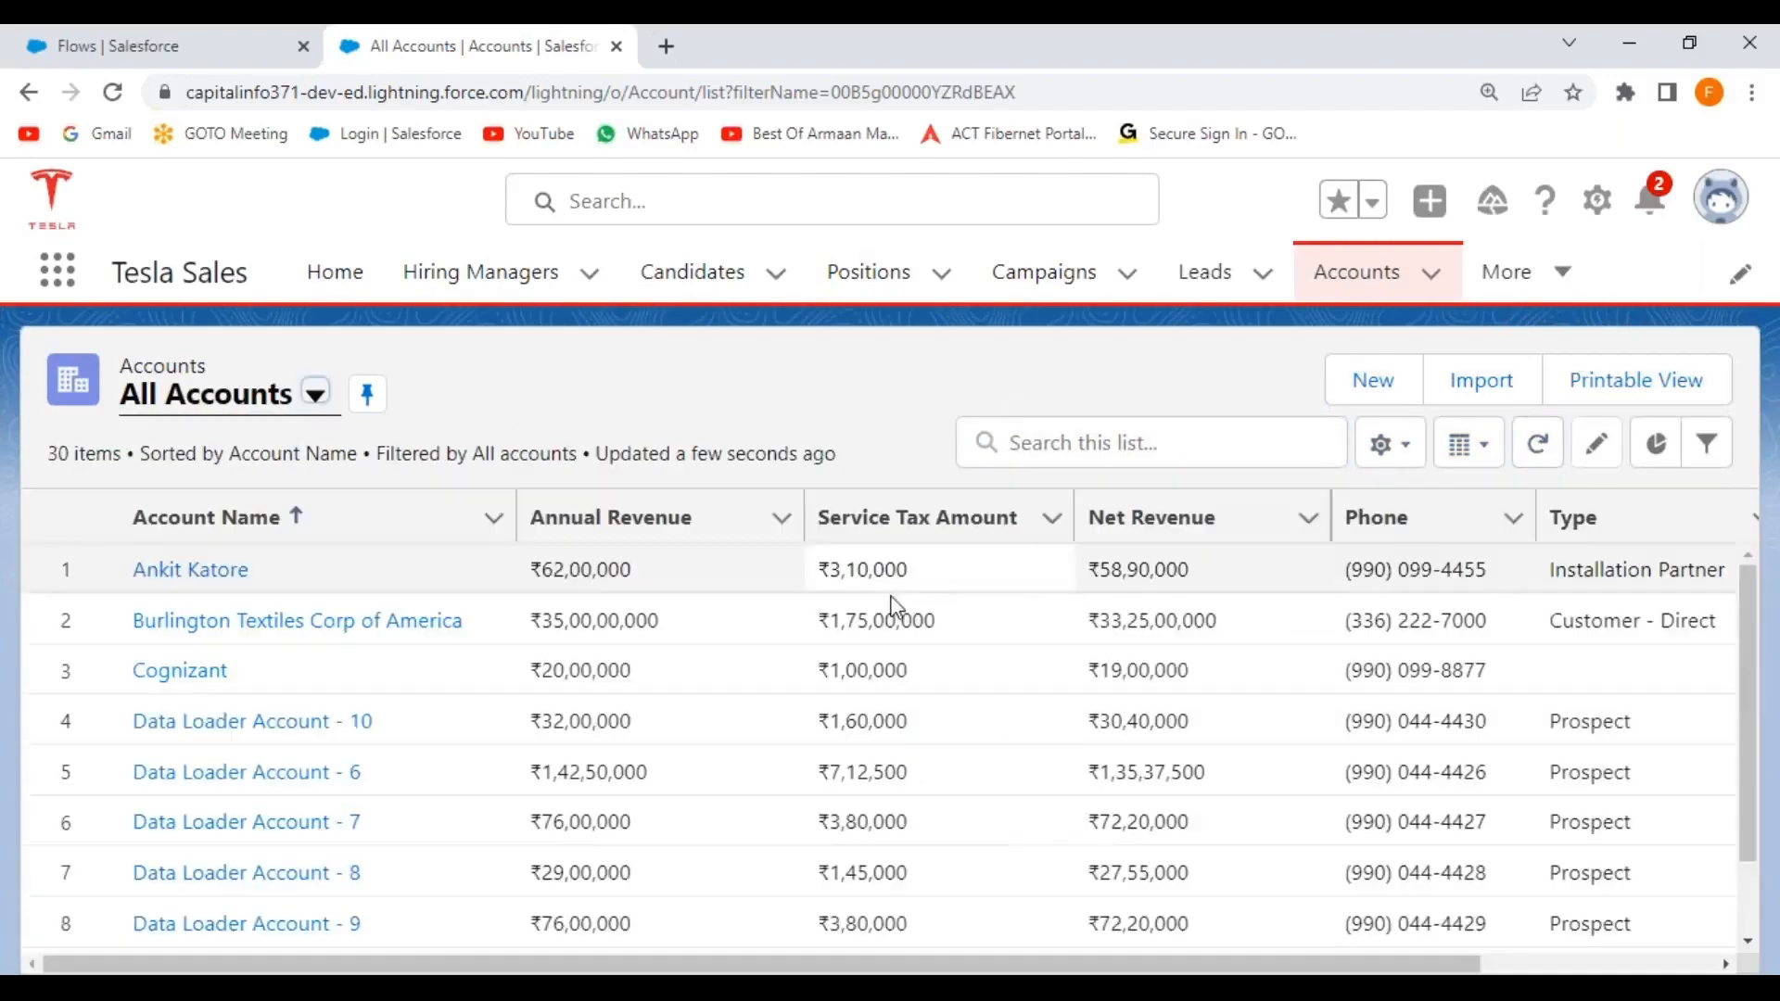
scroll(490, 684, down, 4)
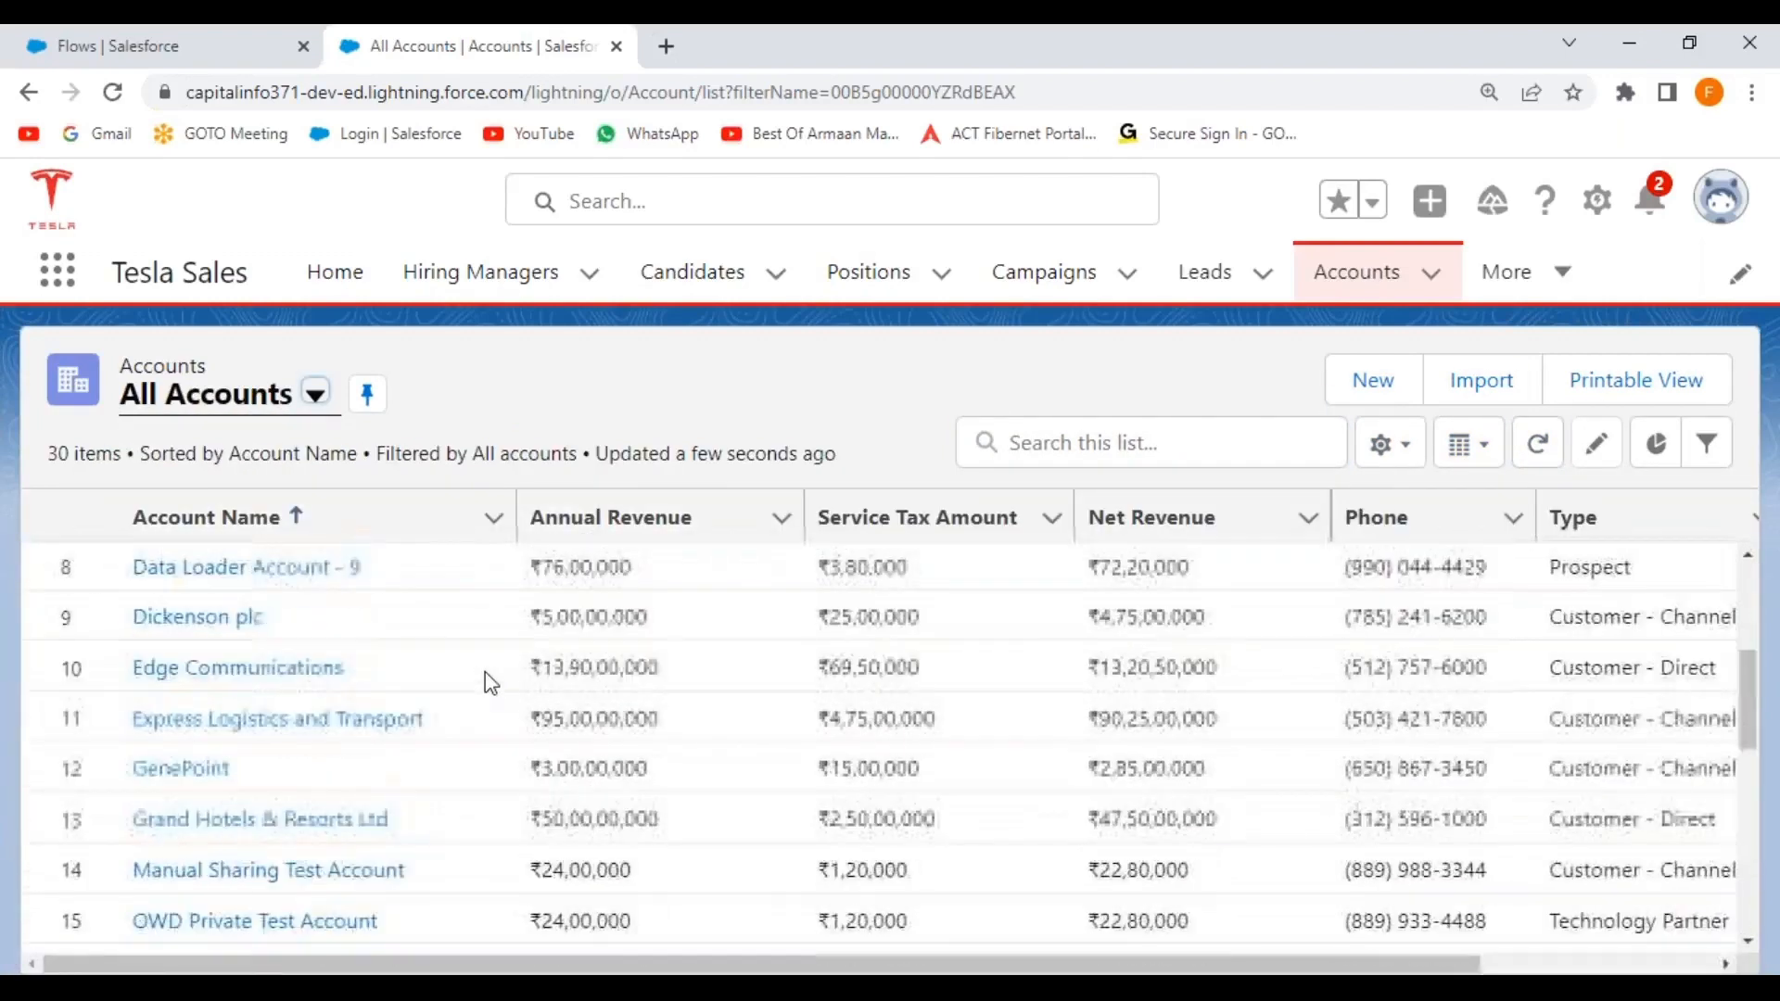
scroll(482, 681, down, 2)
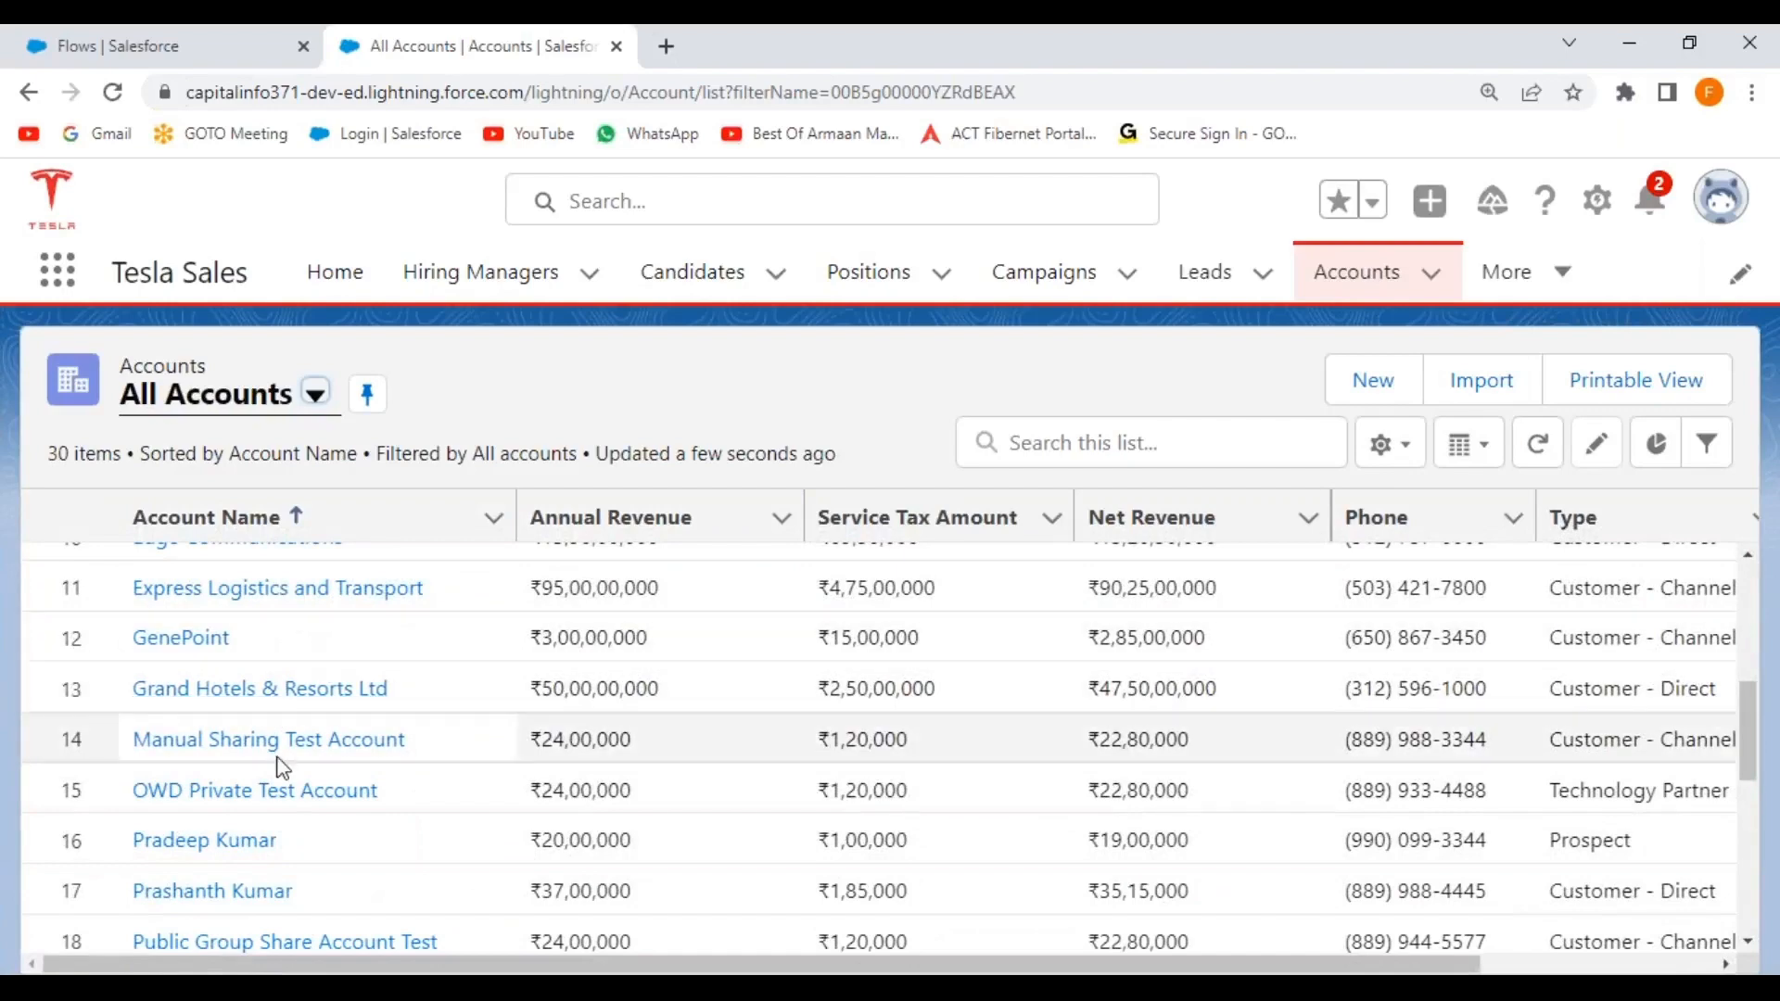
scroll(283, 768, down, 4)
scroll(283, 768, down, 2)
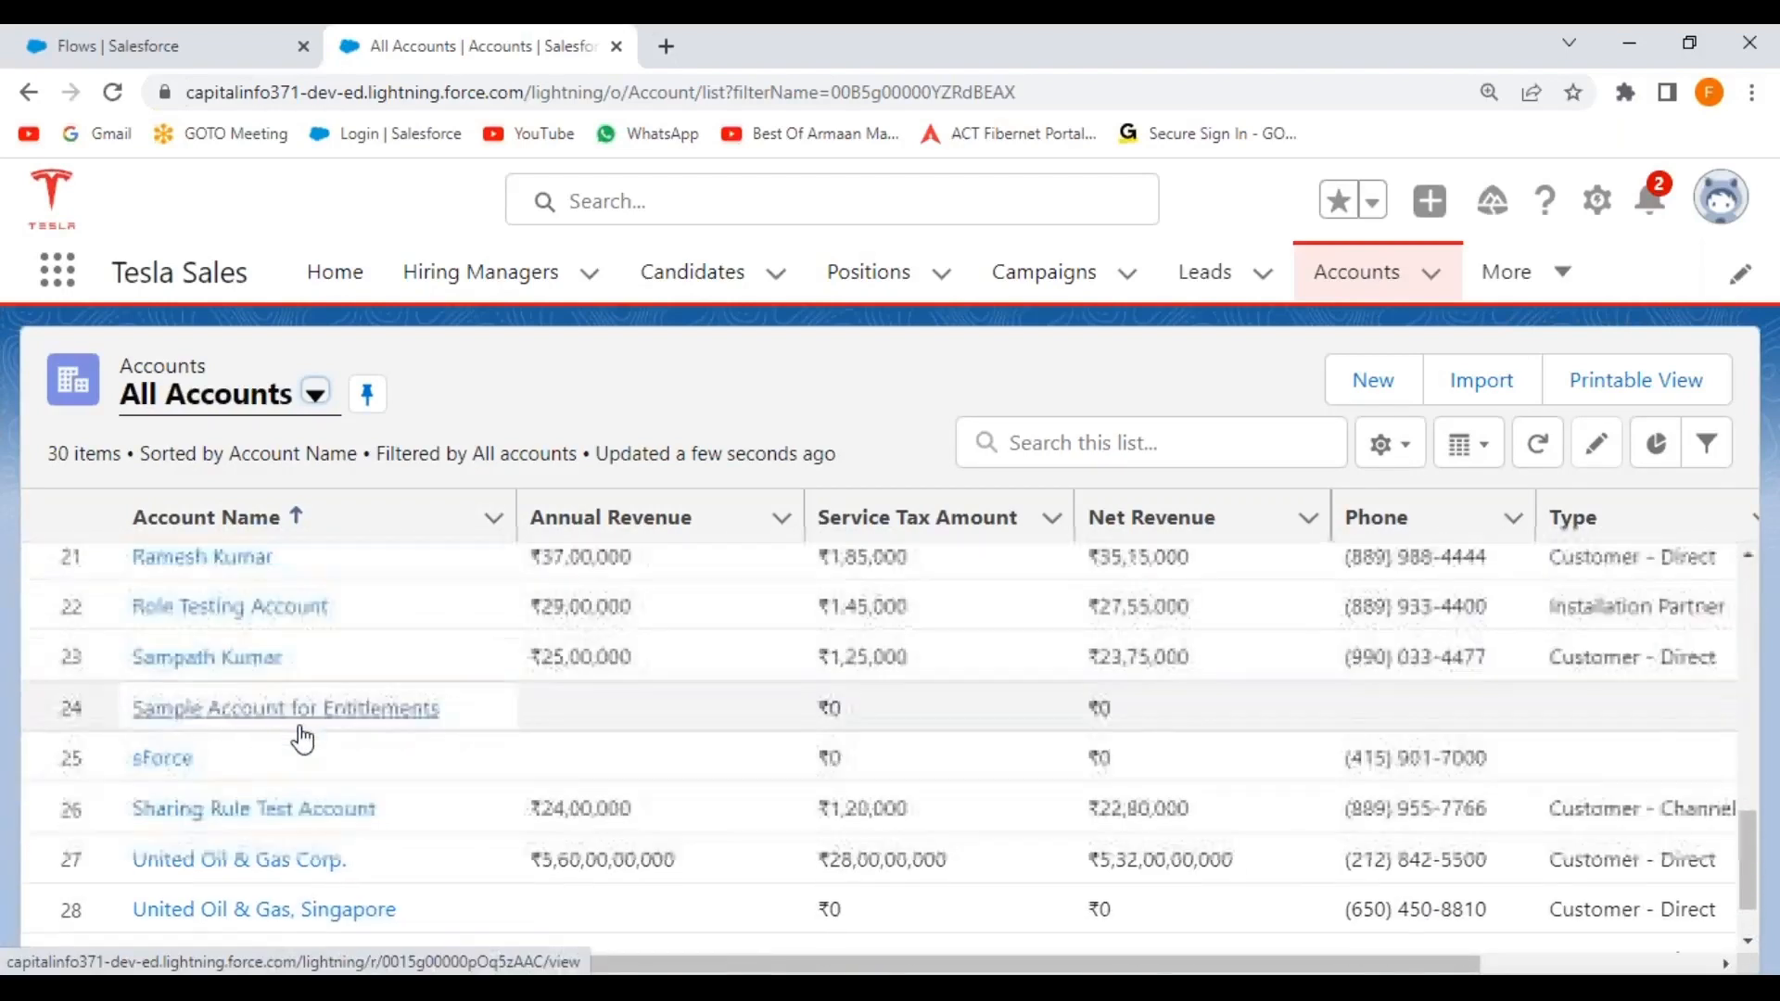
scroll(302, 739, down, 2)
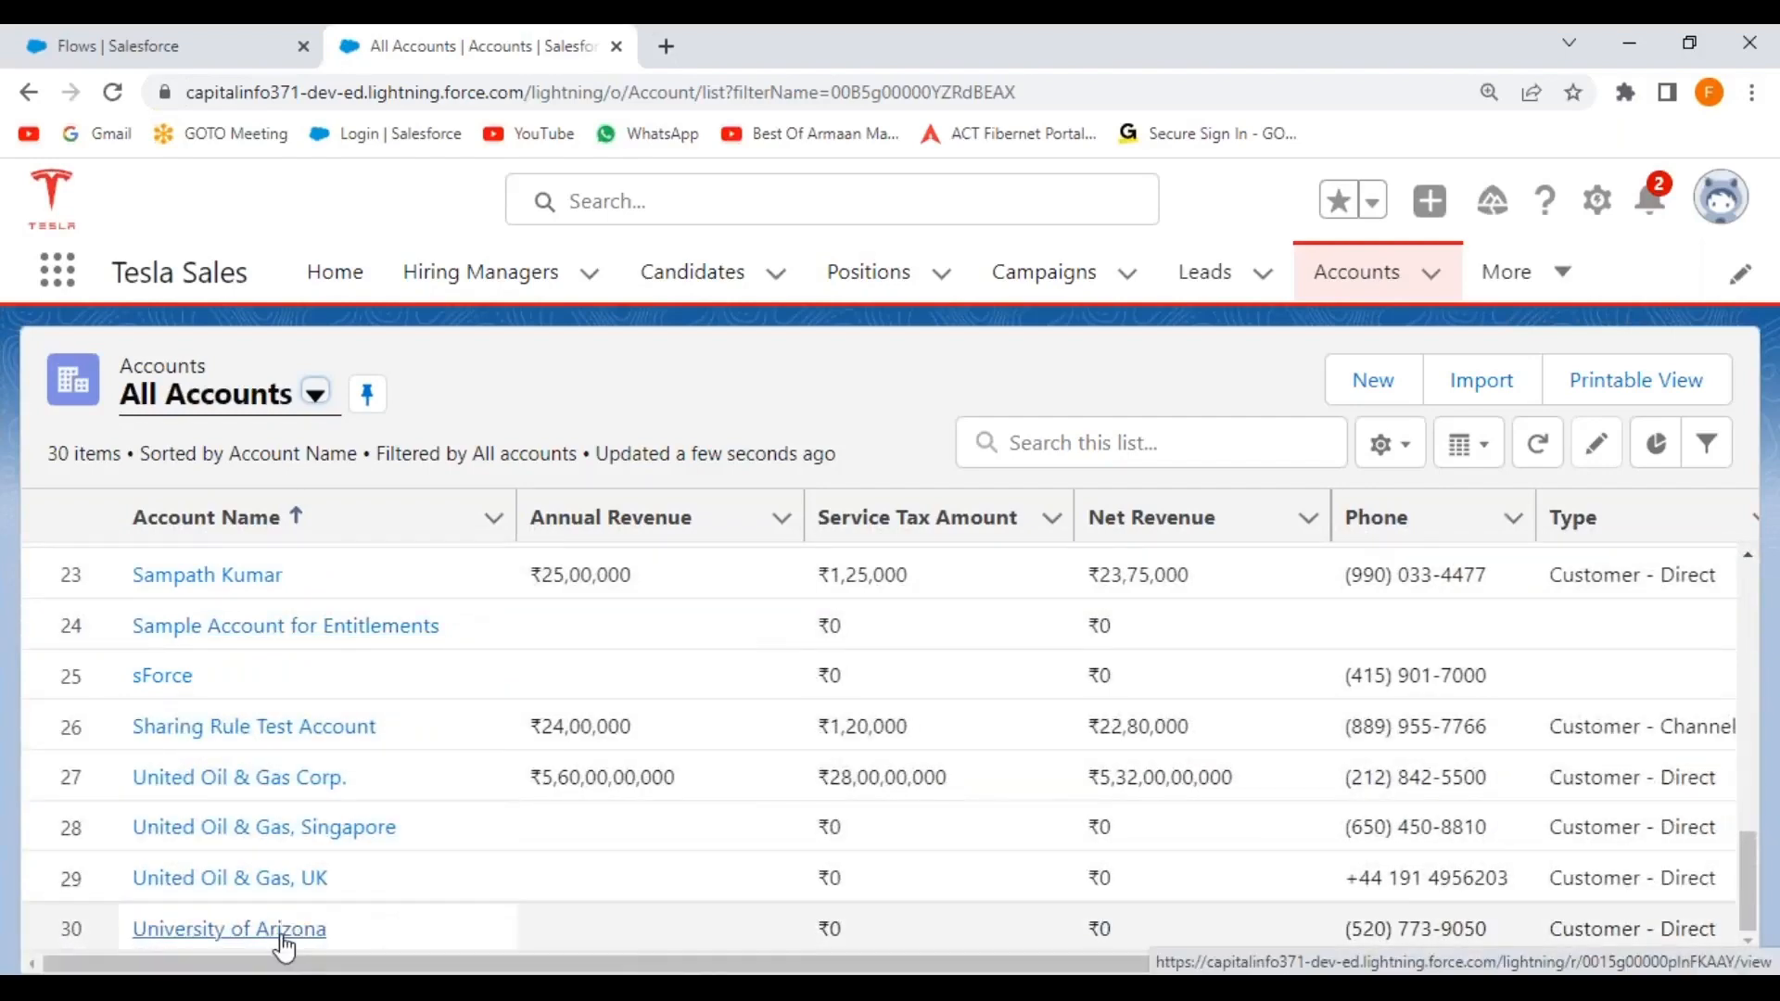
scroll(295, 798, up, 5)
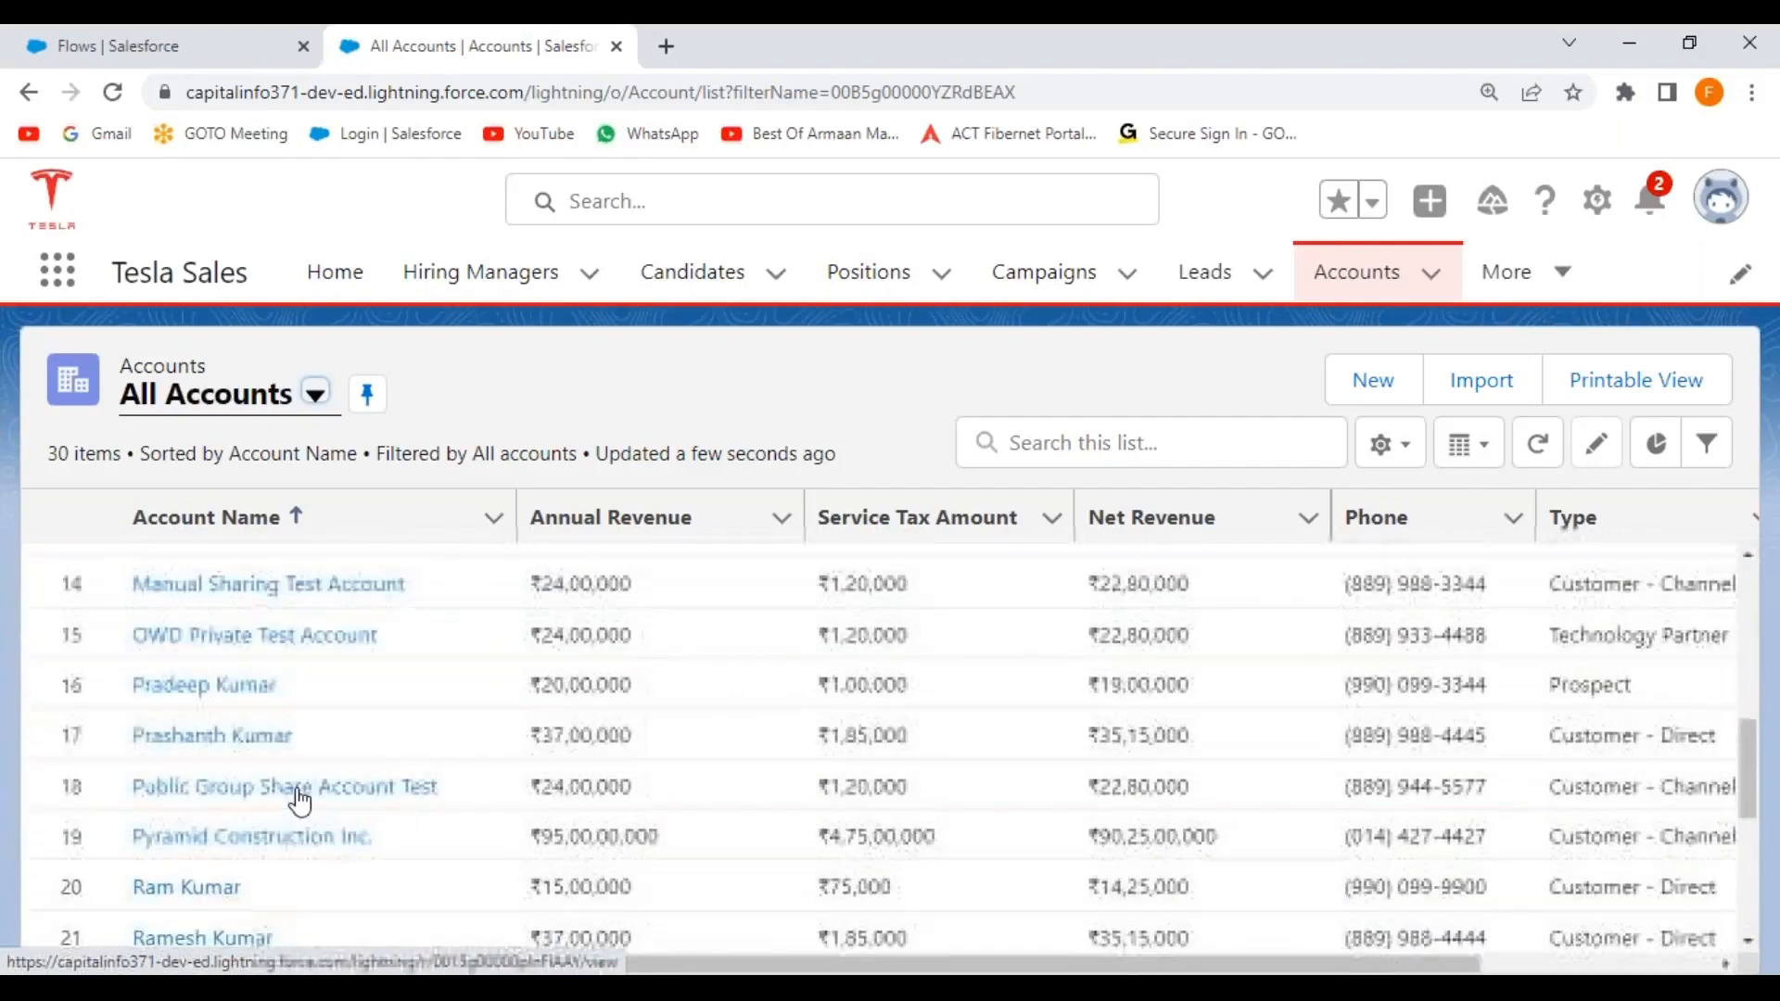
scroll(299, 799, up, 6)
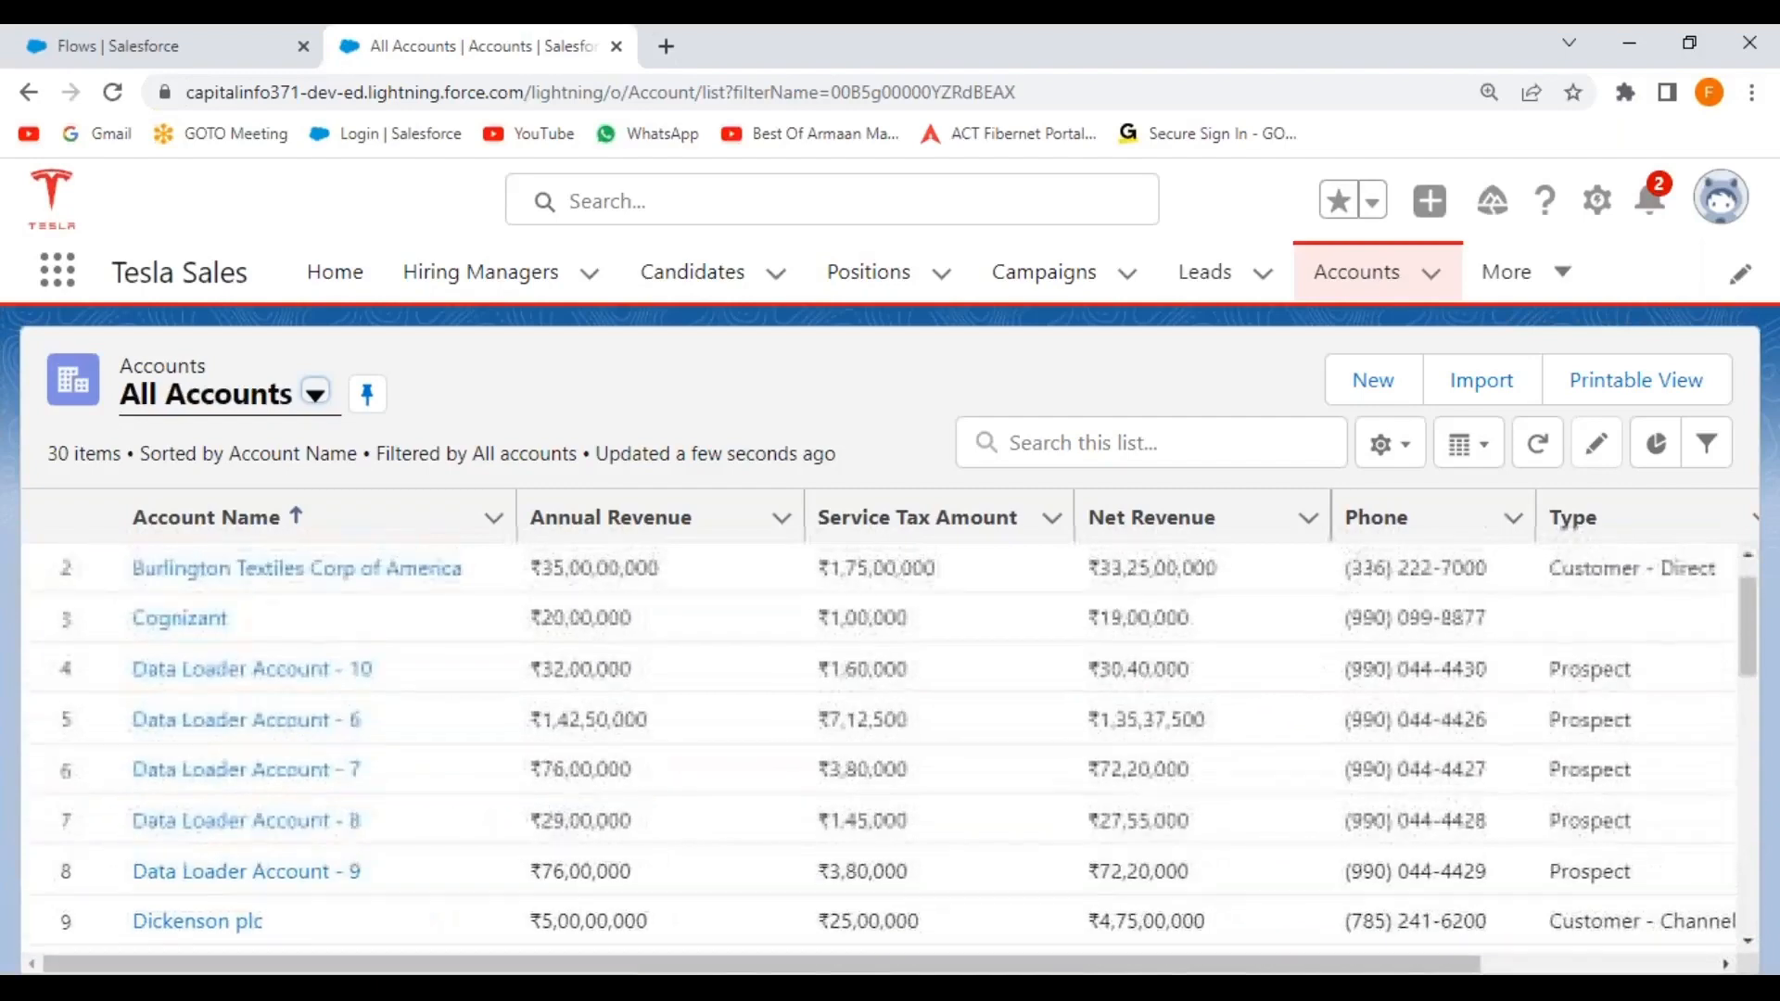
scroll(298, 800, up, 1)
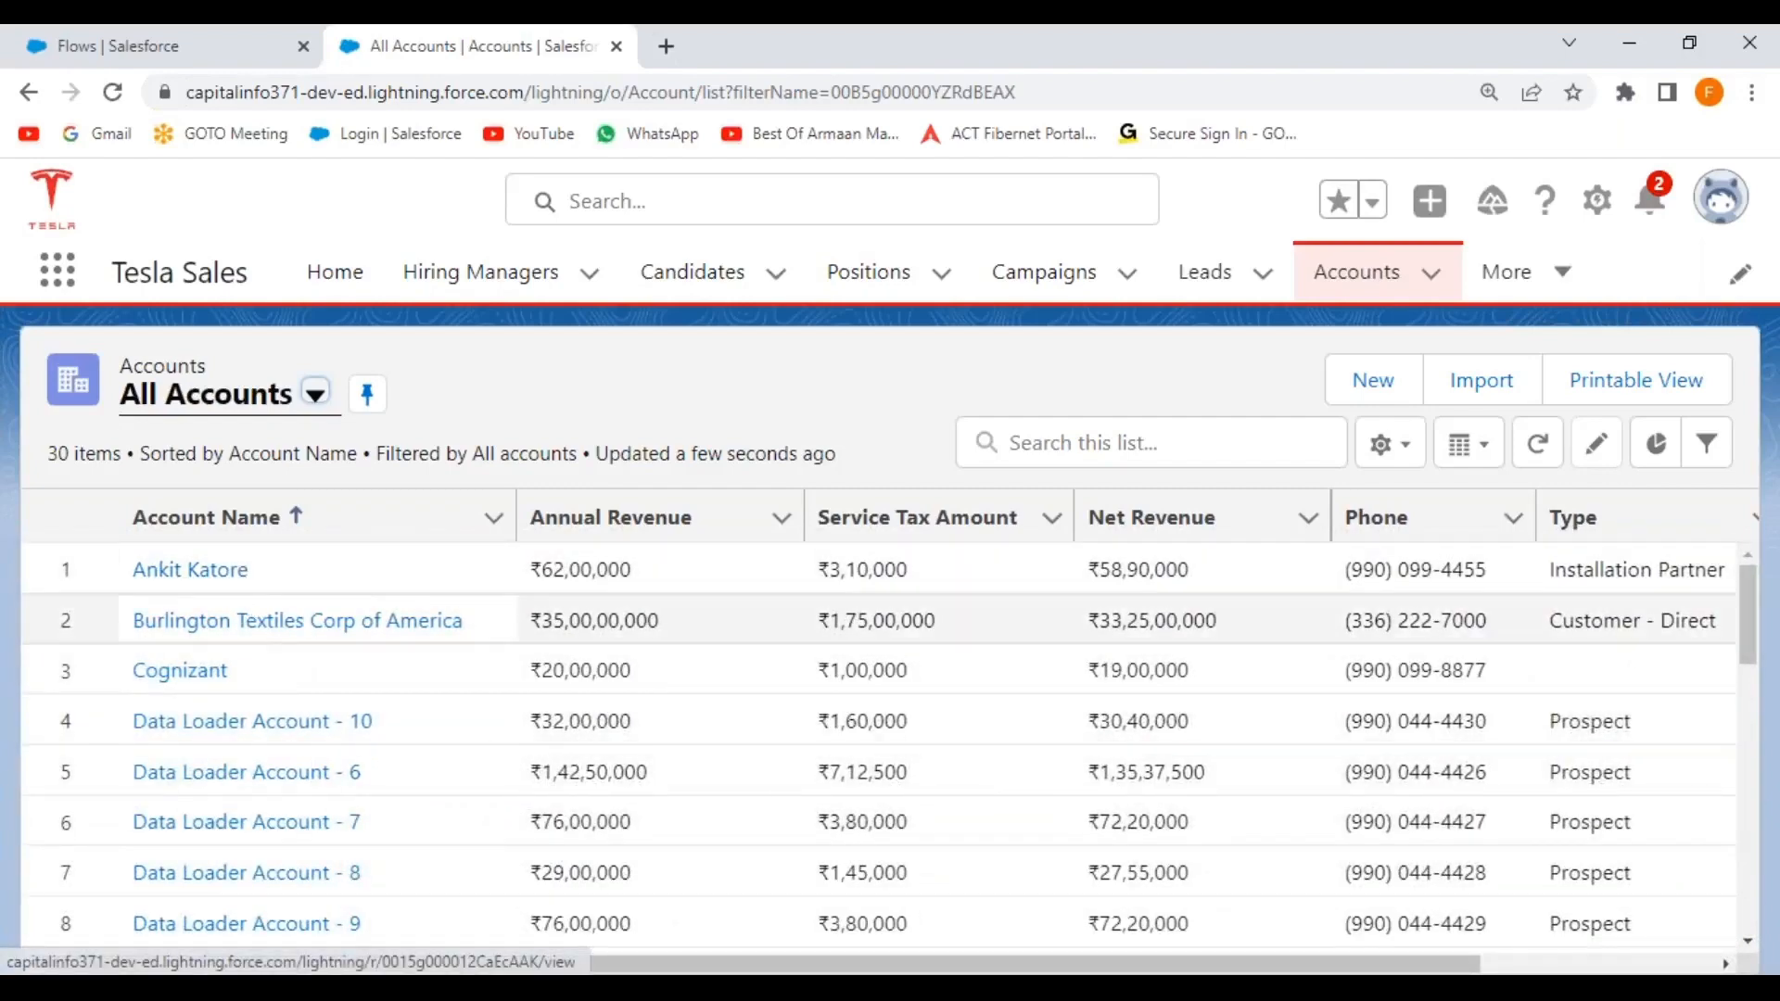
click(1538, 447)
click(1538, 447)
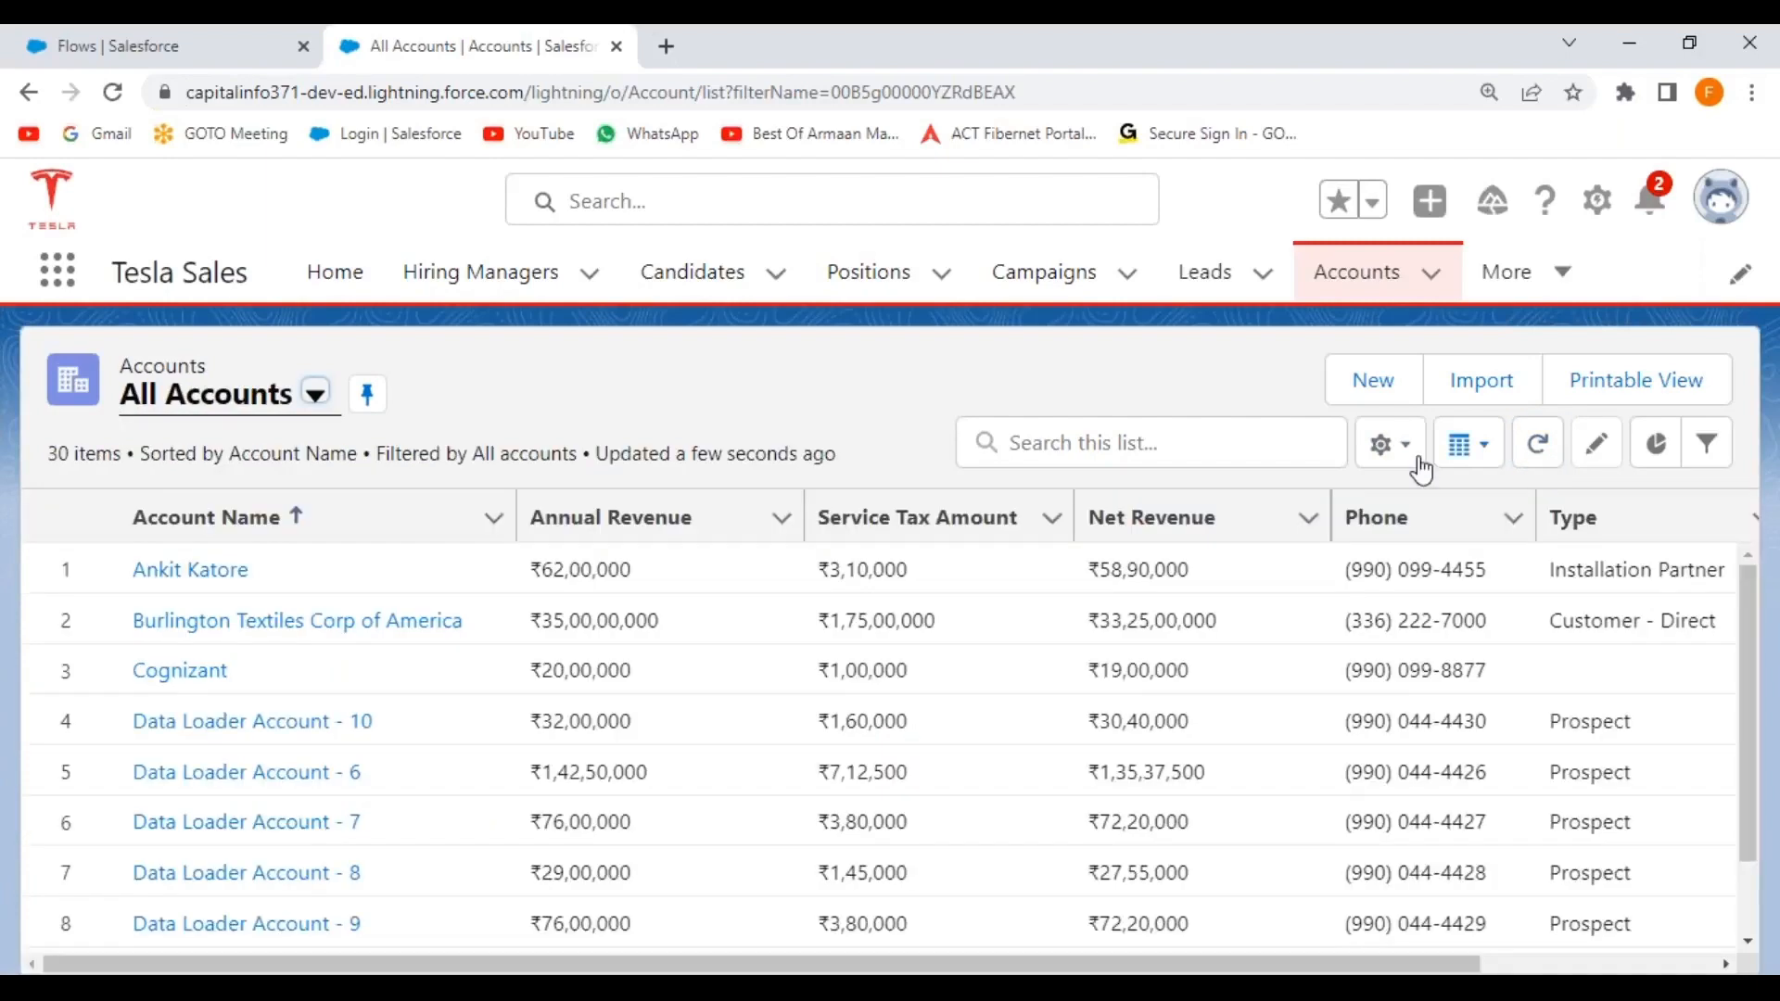
Search 'bhaskar' once more, then clear the search term.
click(1132, 442)
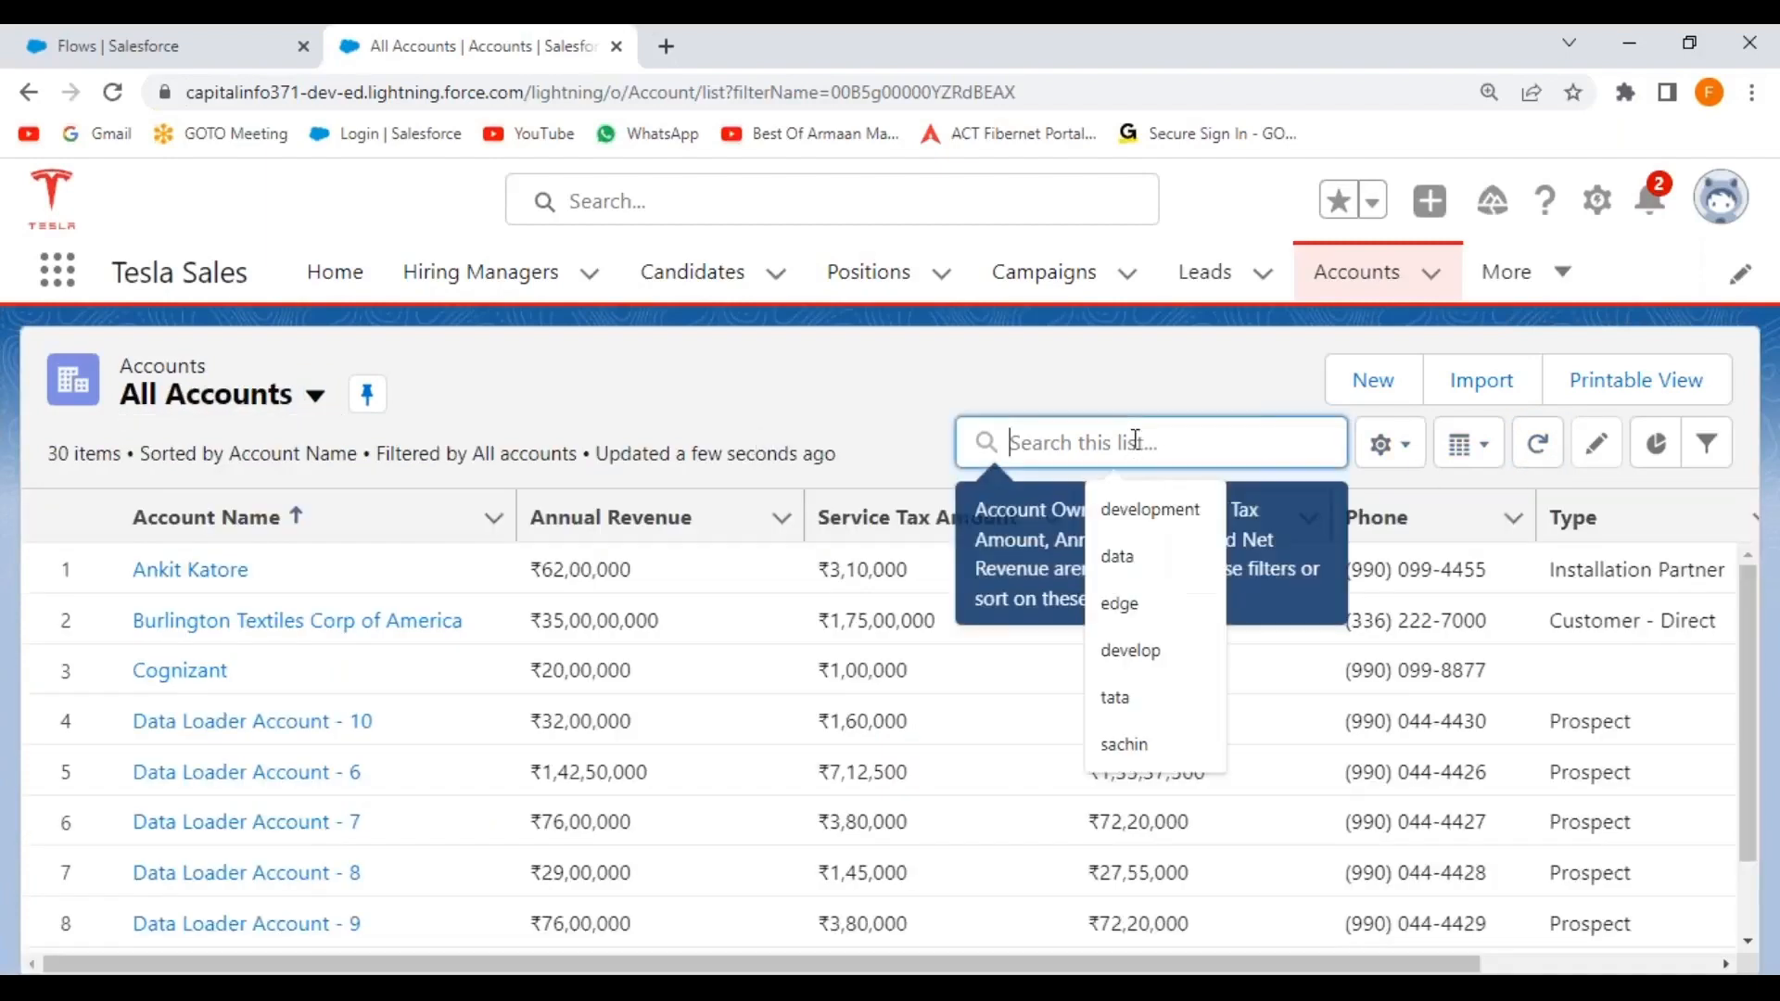
text(bhaskar)
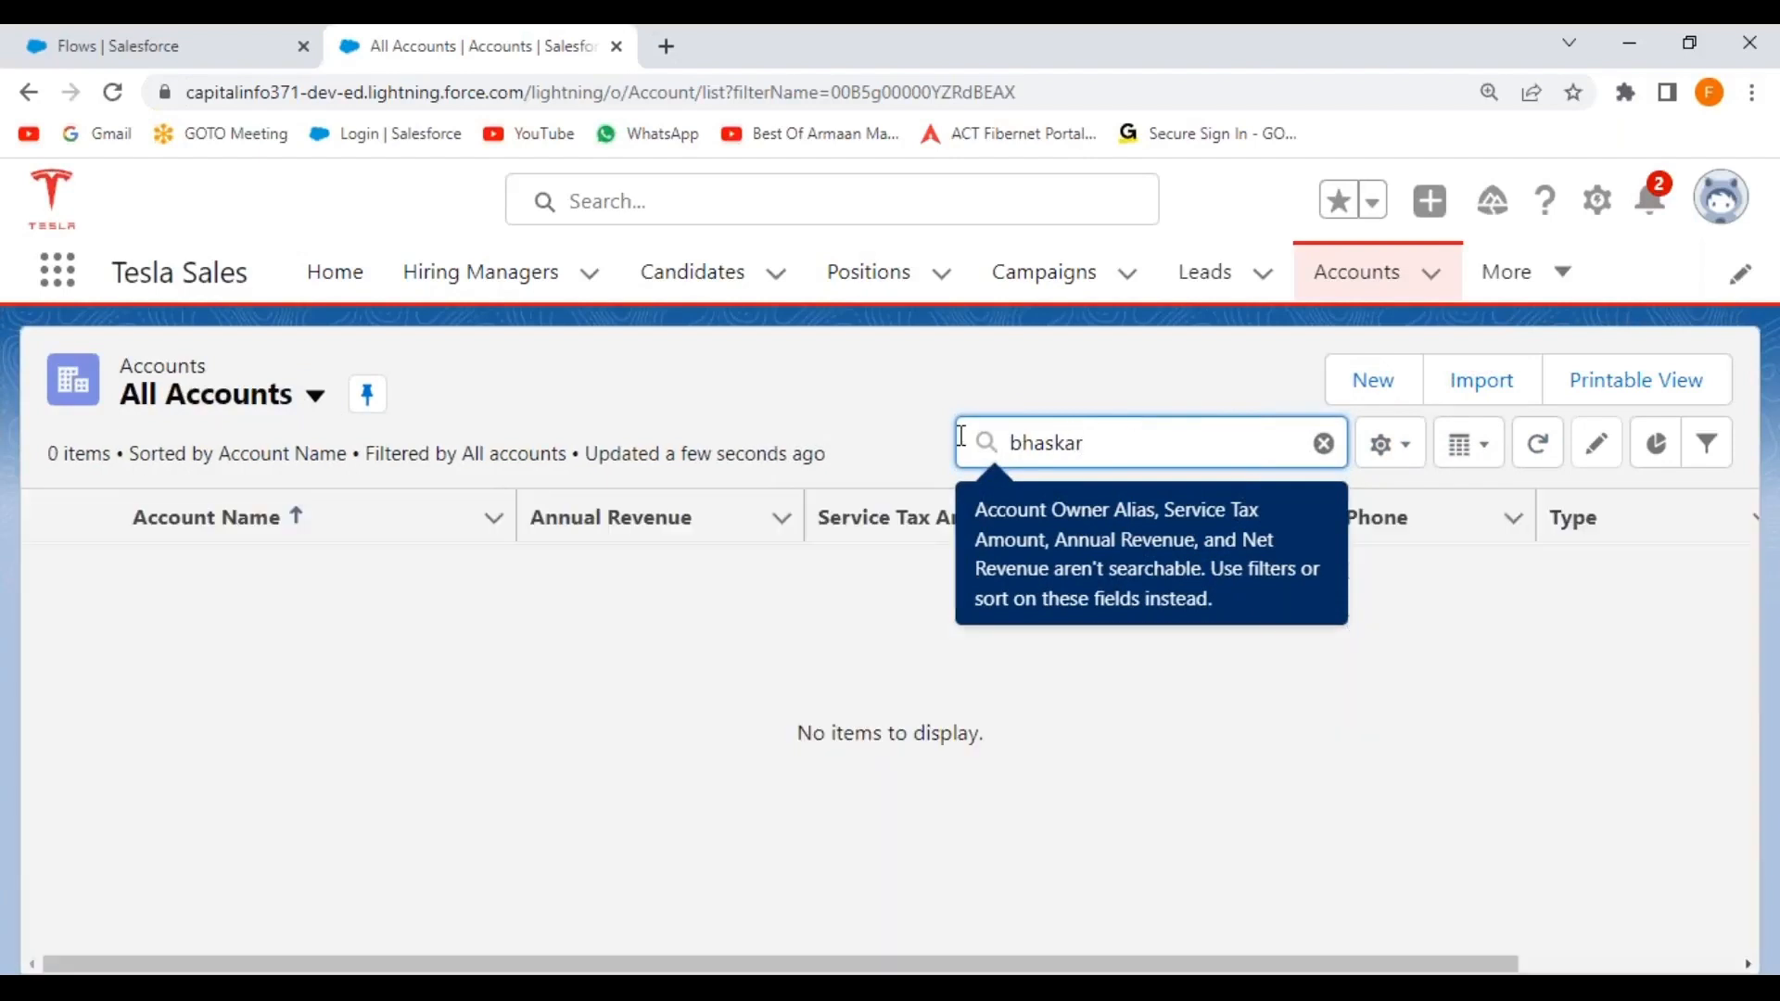
click(1324, 444)
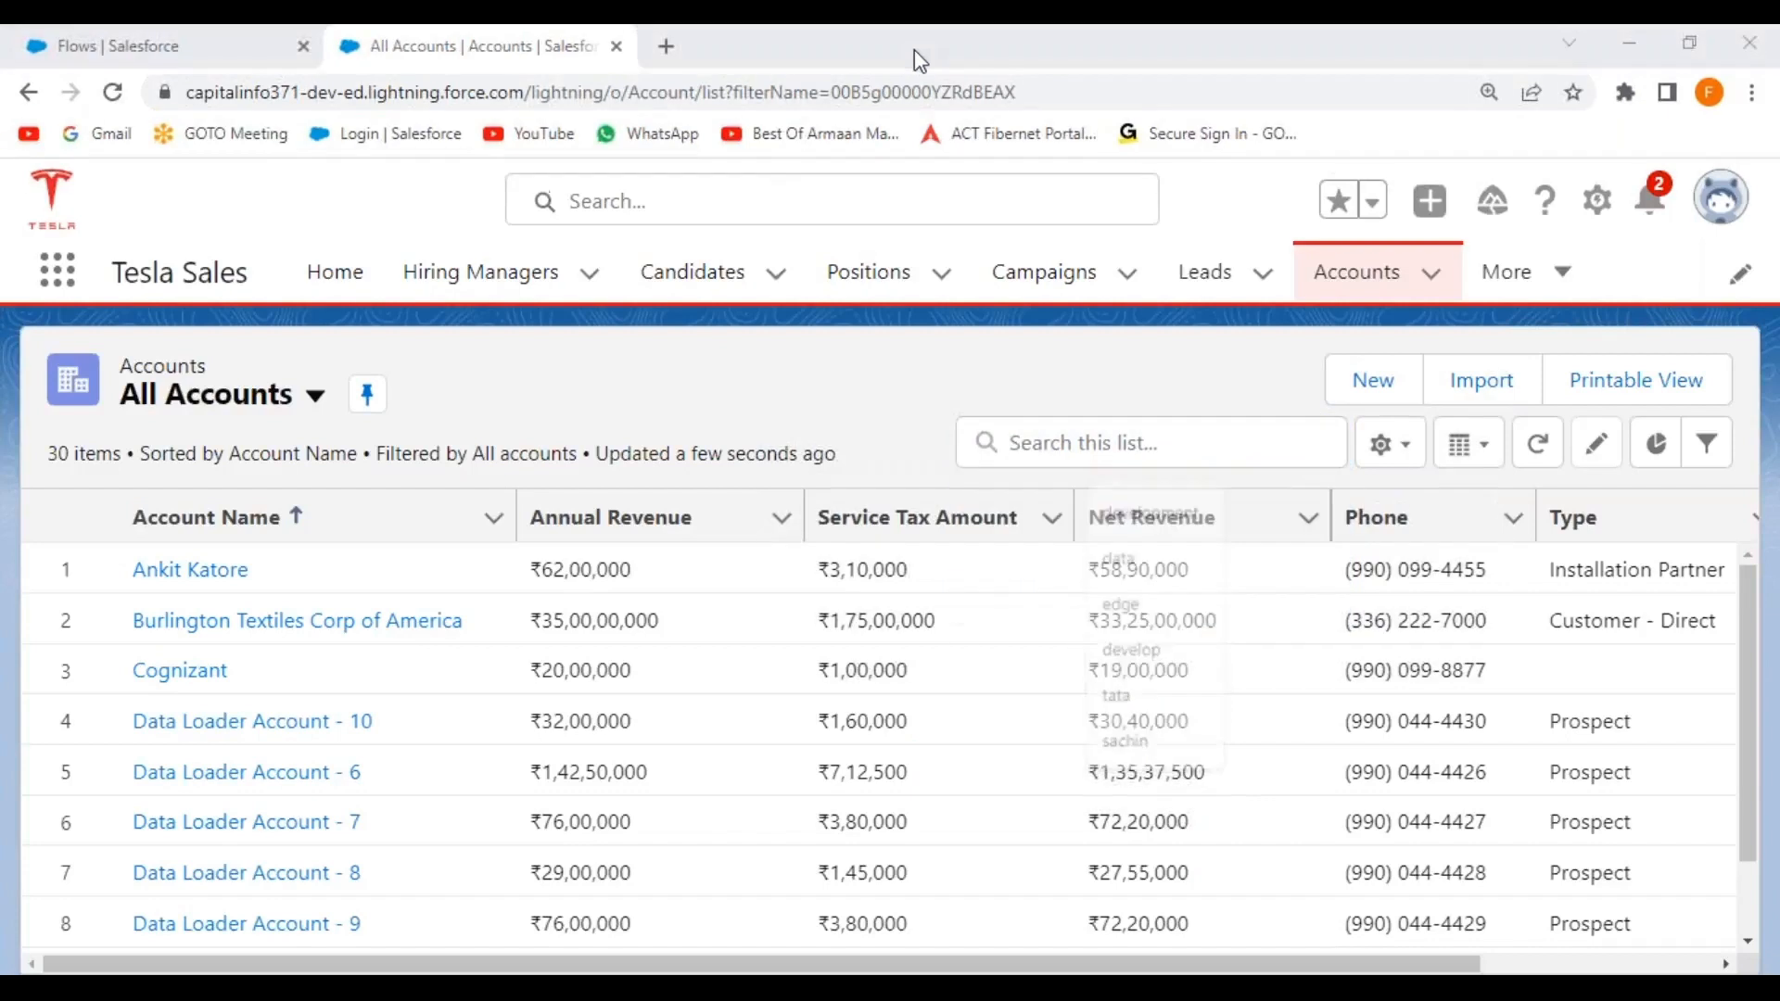
click(509, 346)
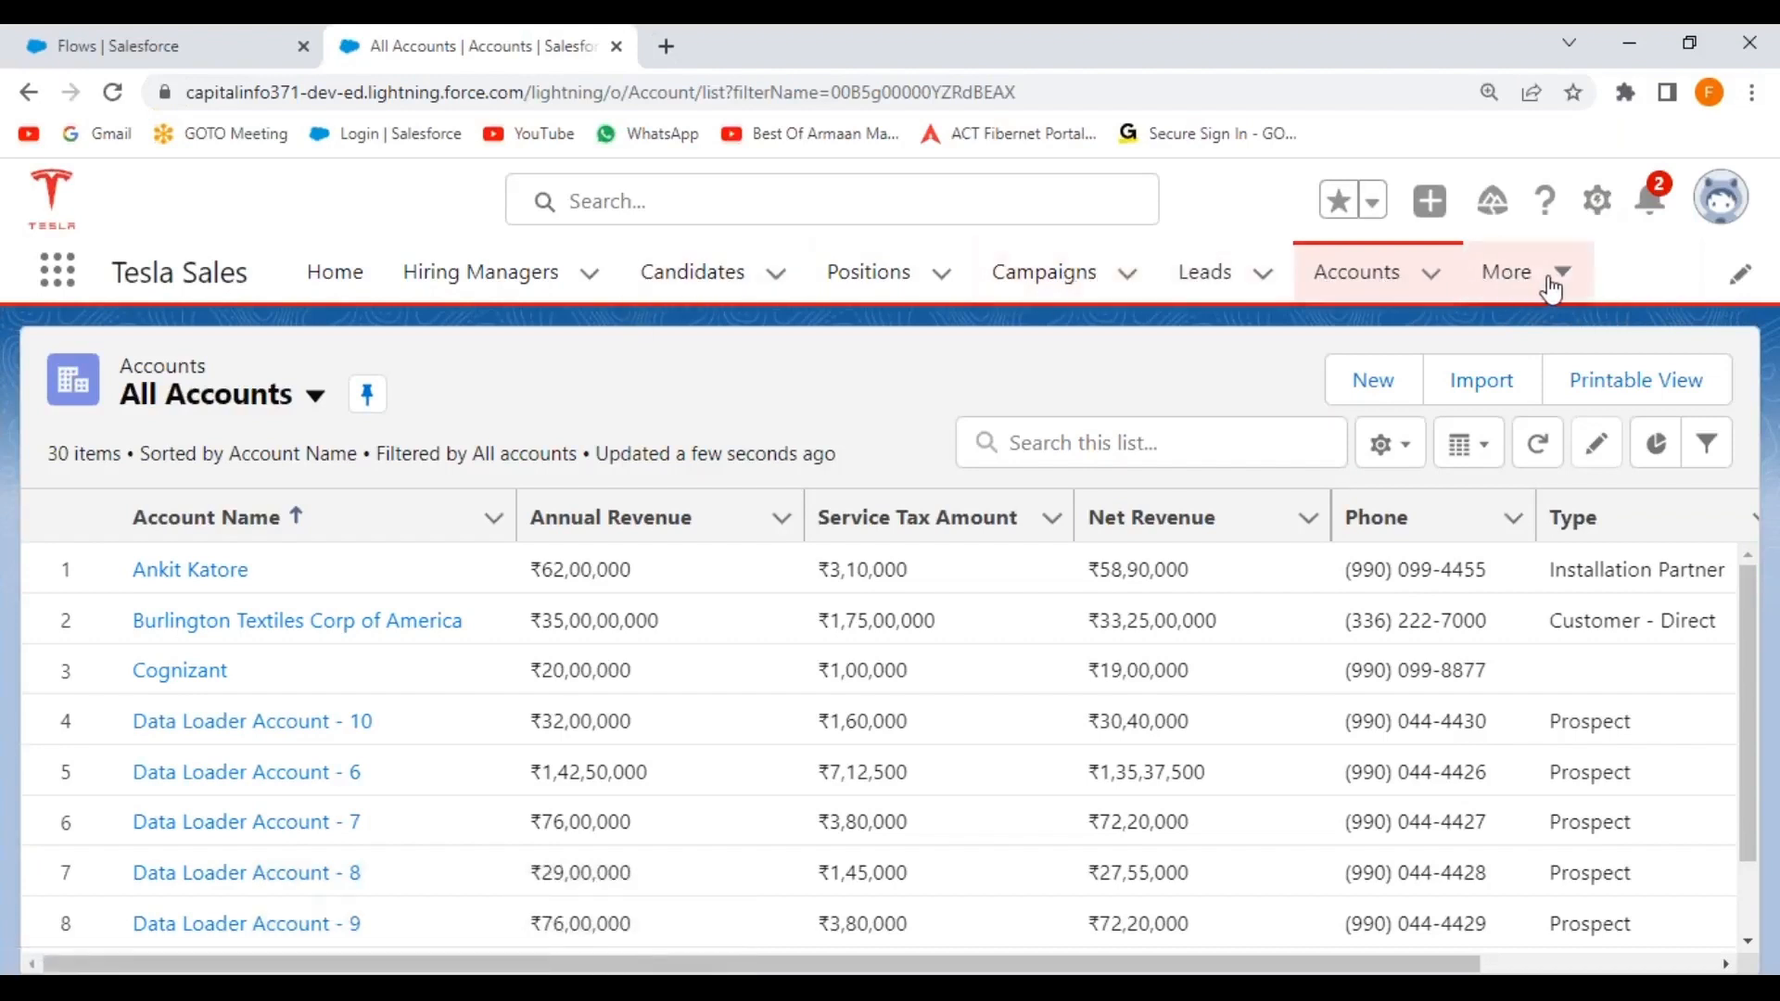
Glance at recent accounts, then reload the All Accounts list.
click(1434, 278)
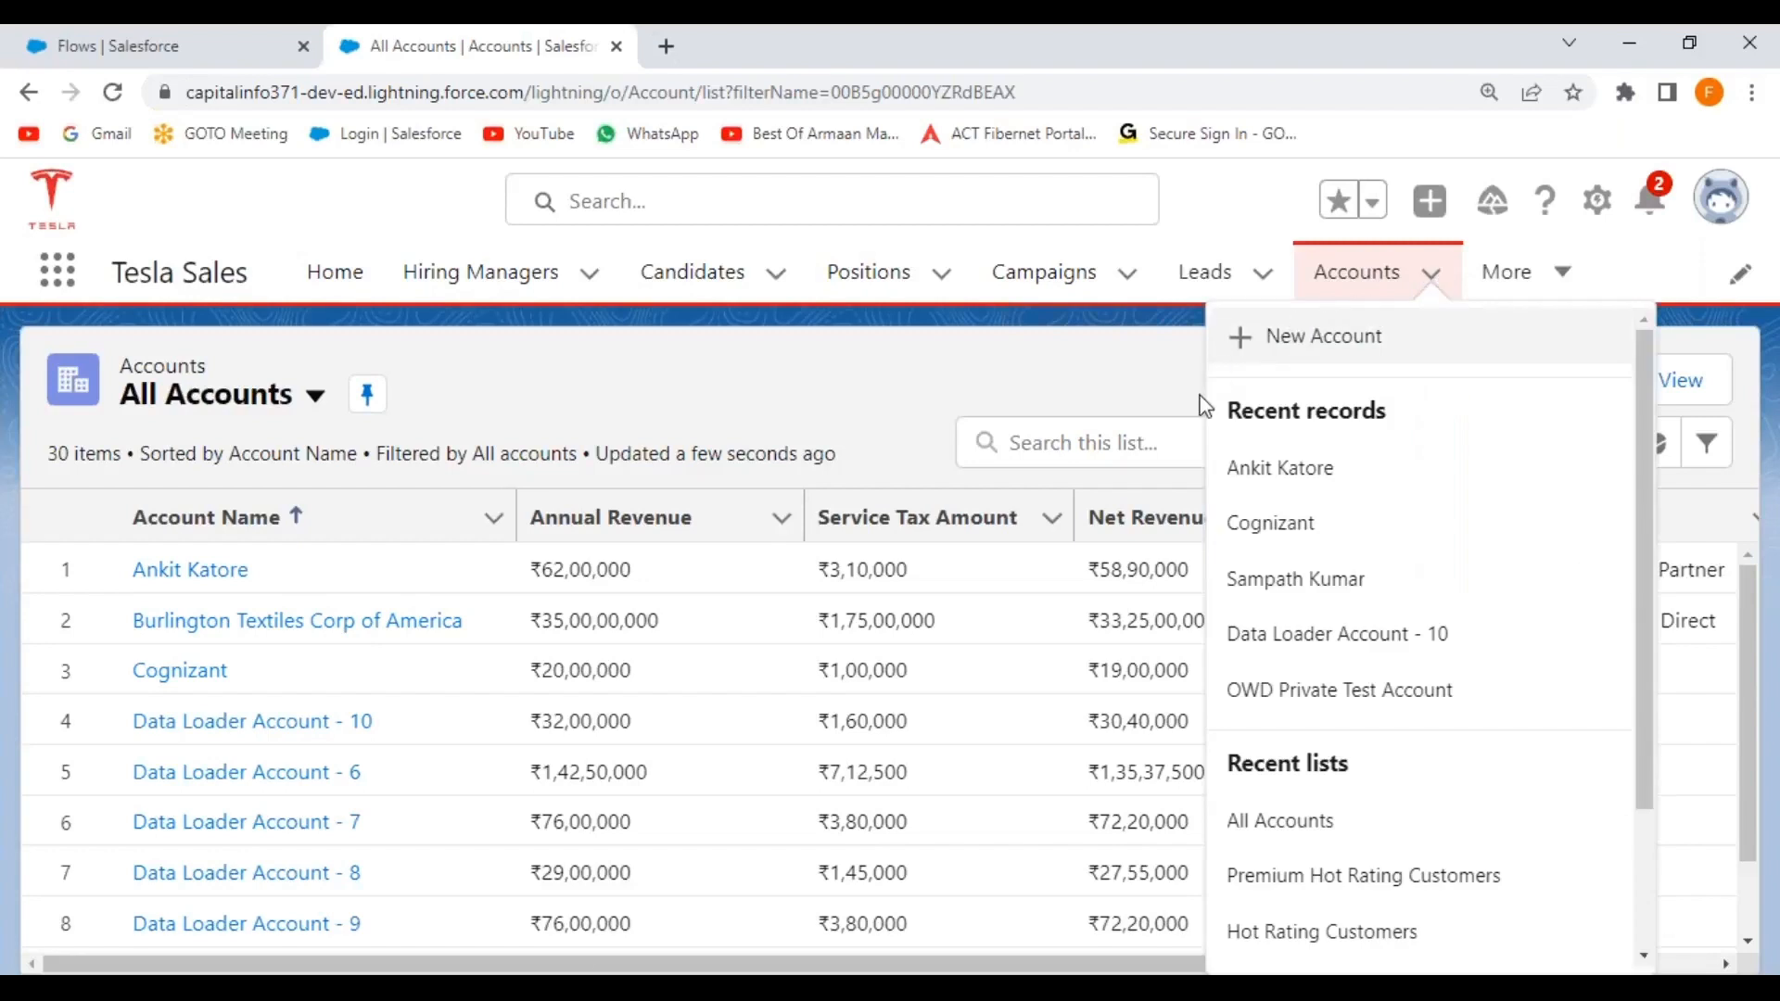
click(936, 383)
click(1351, 291)
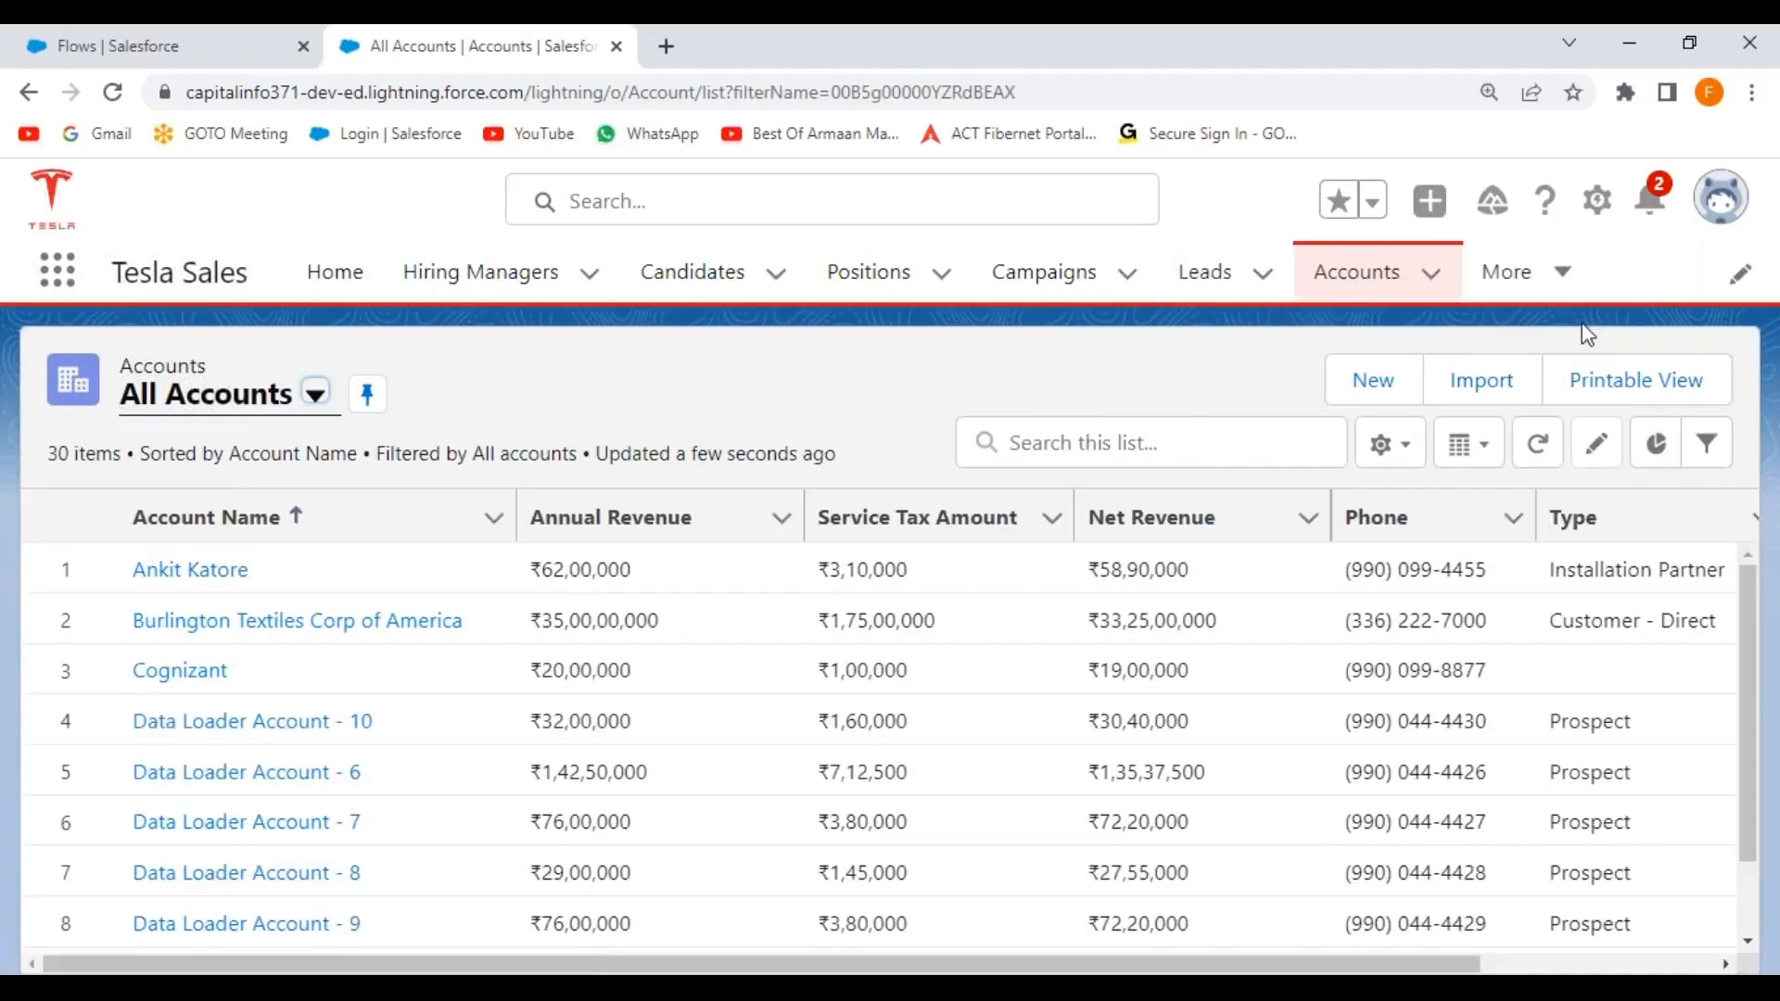
Check the Account object's fields and validation rules in Object Manager, then return to All Accounts.
click(1597, 199)
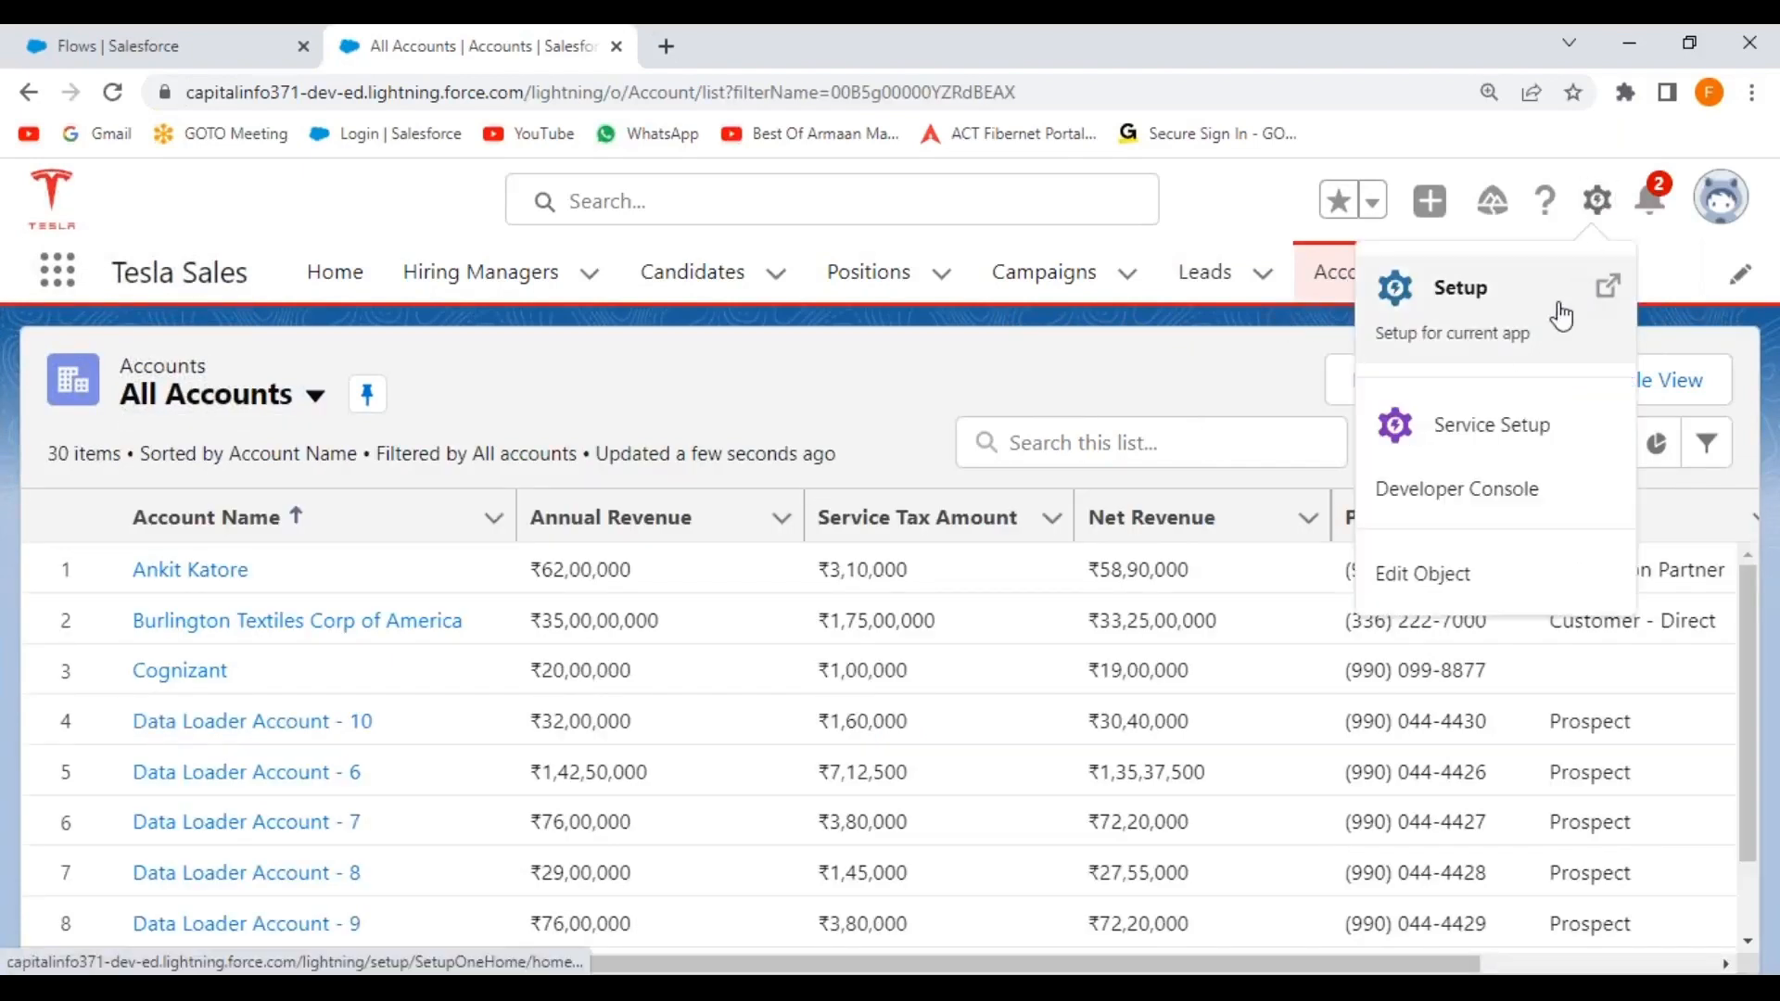
click(1429, 573)
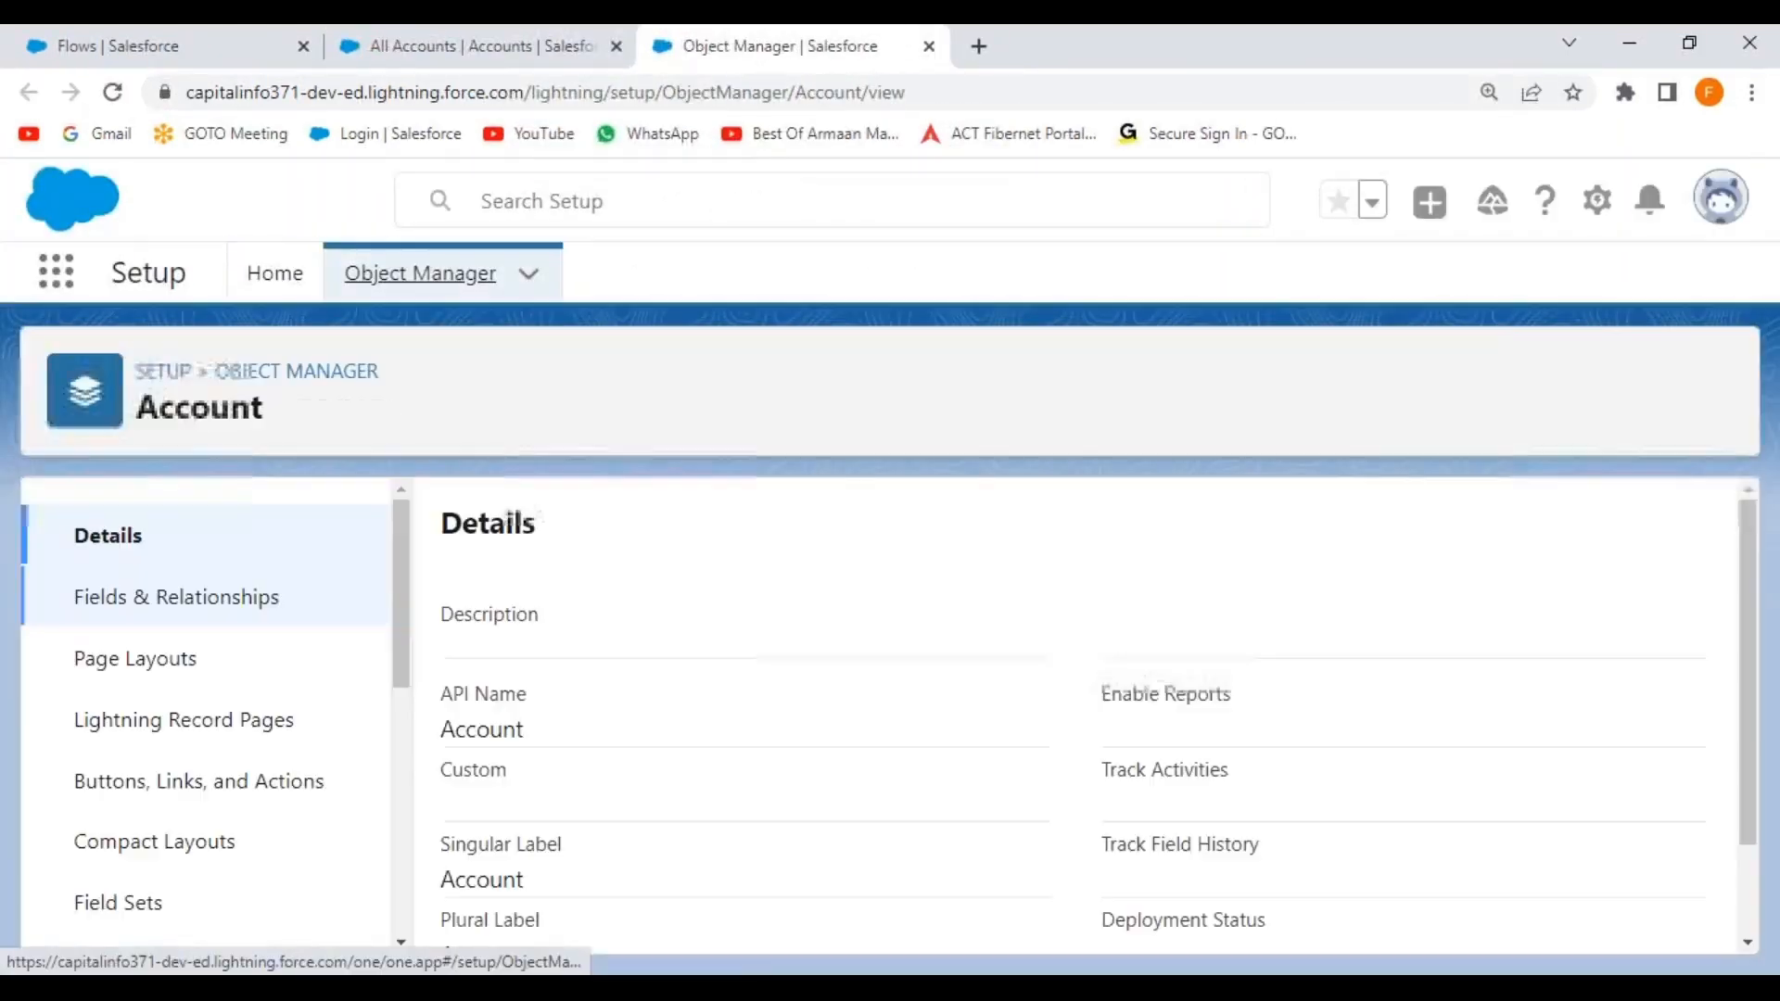
click(183, 612)
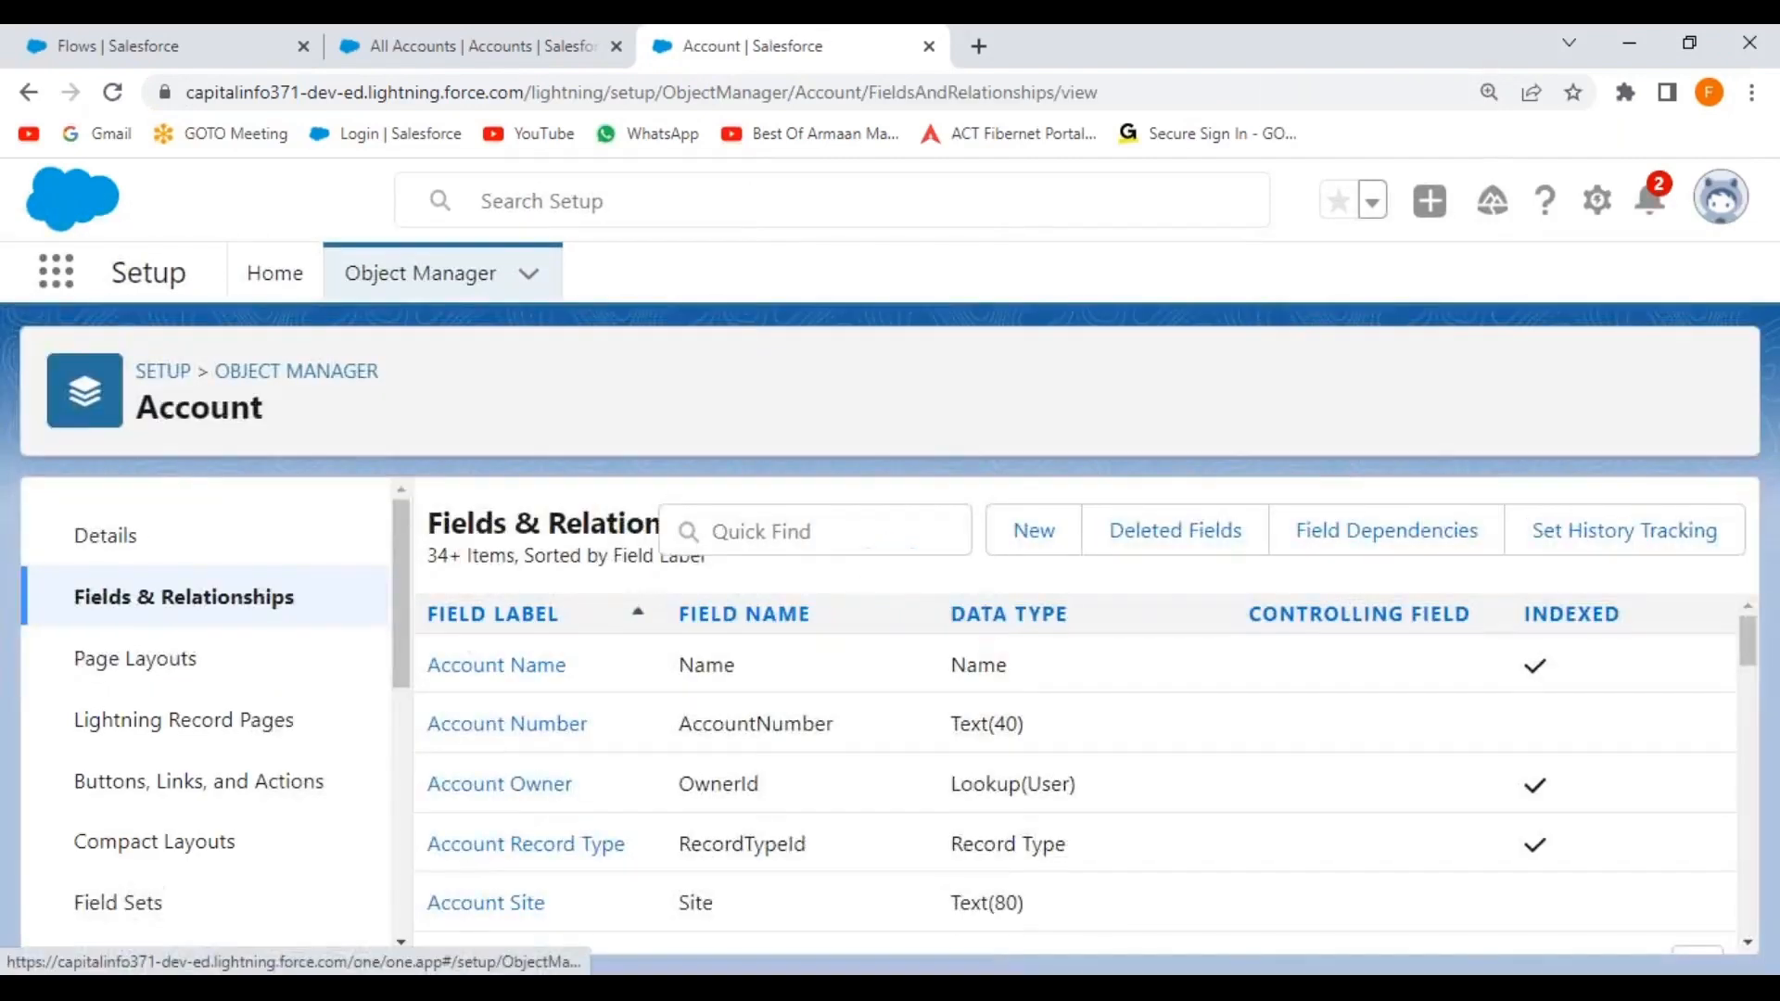
drag(397, 601, 402, 883)
click(176, 904)
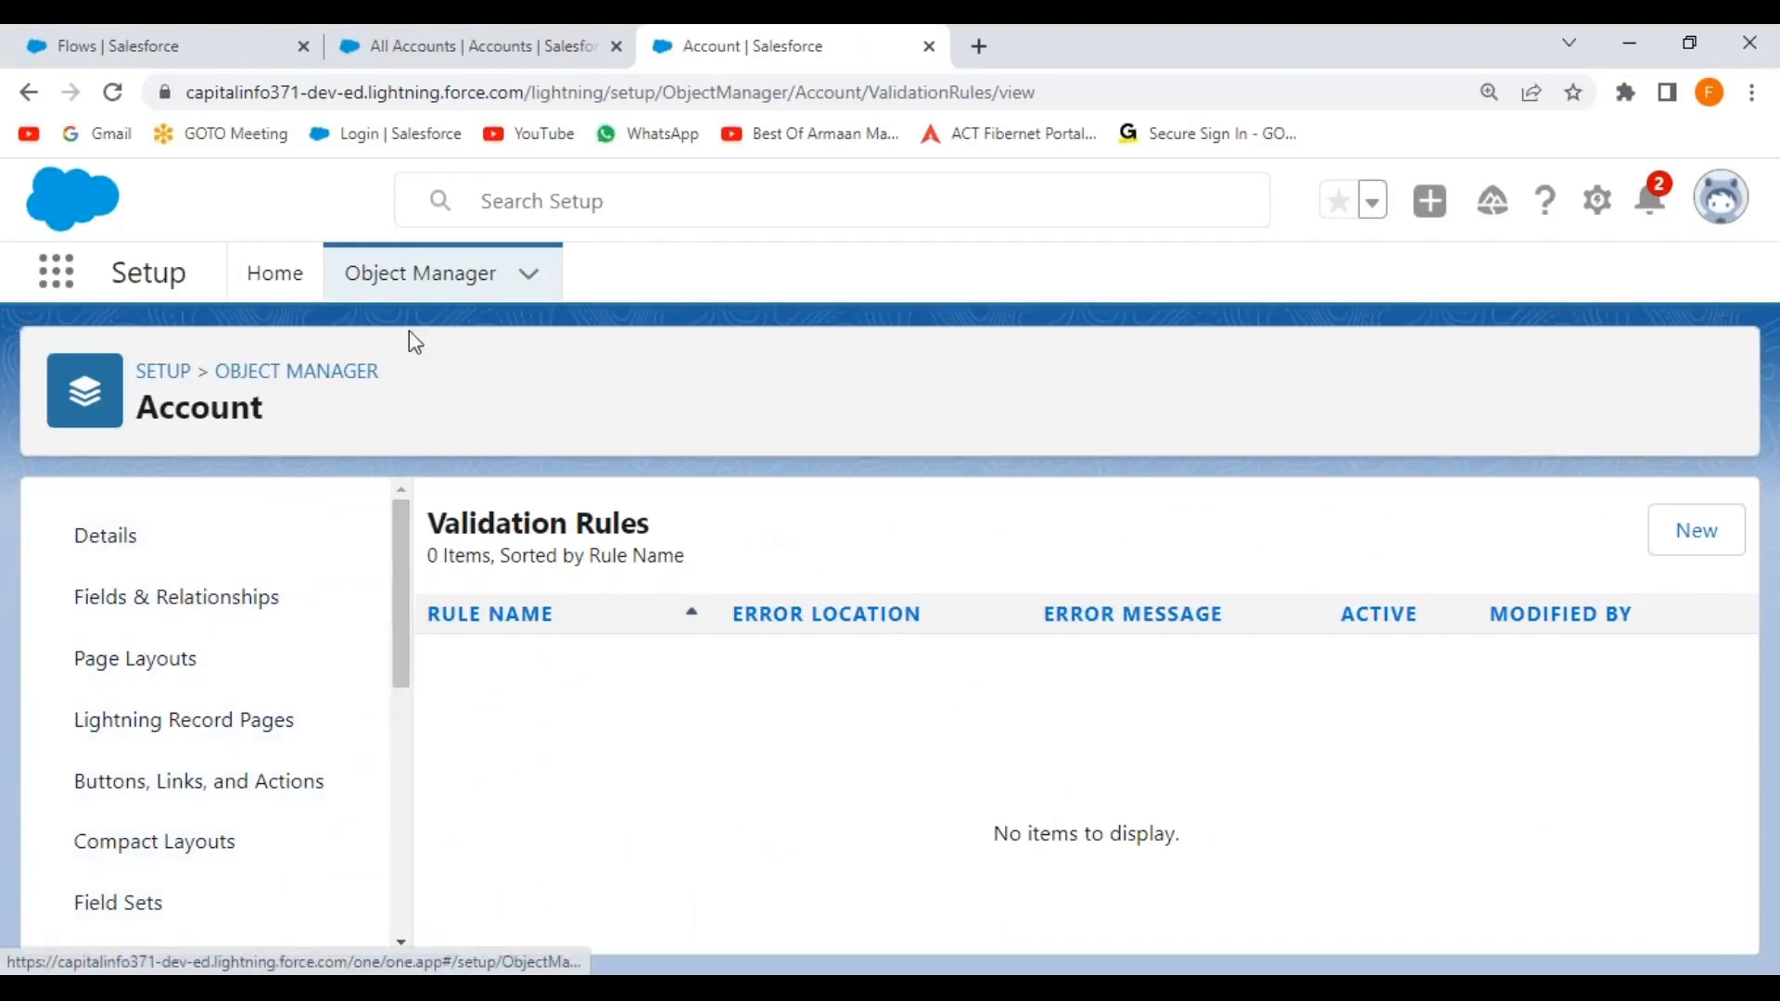
click(527, 44)
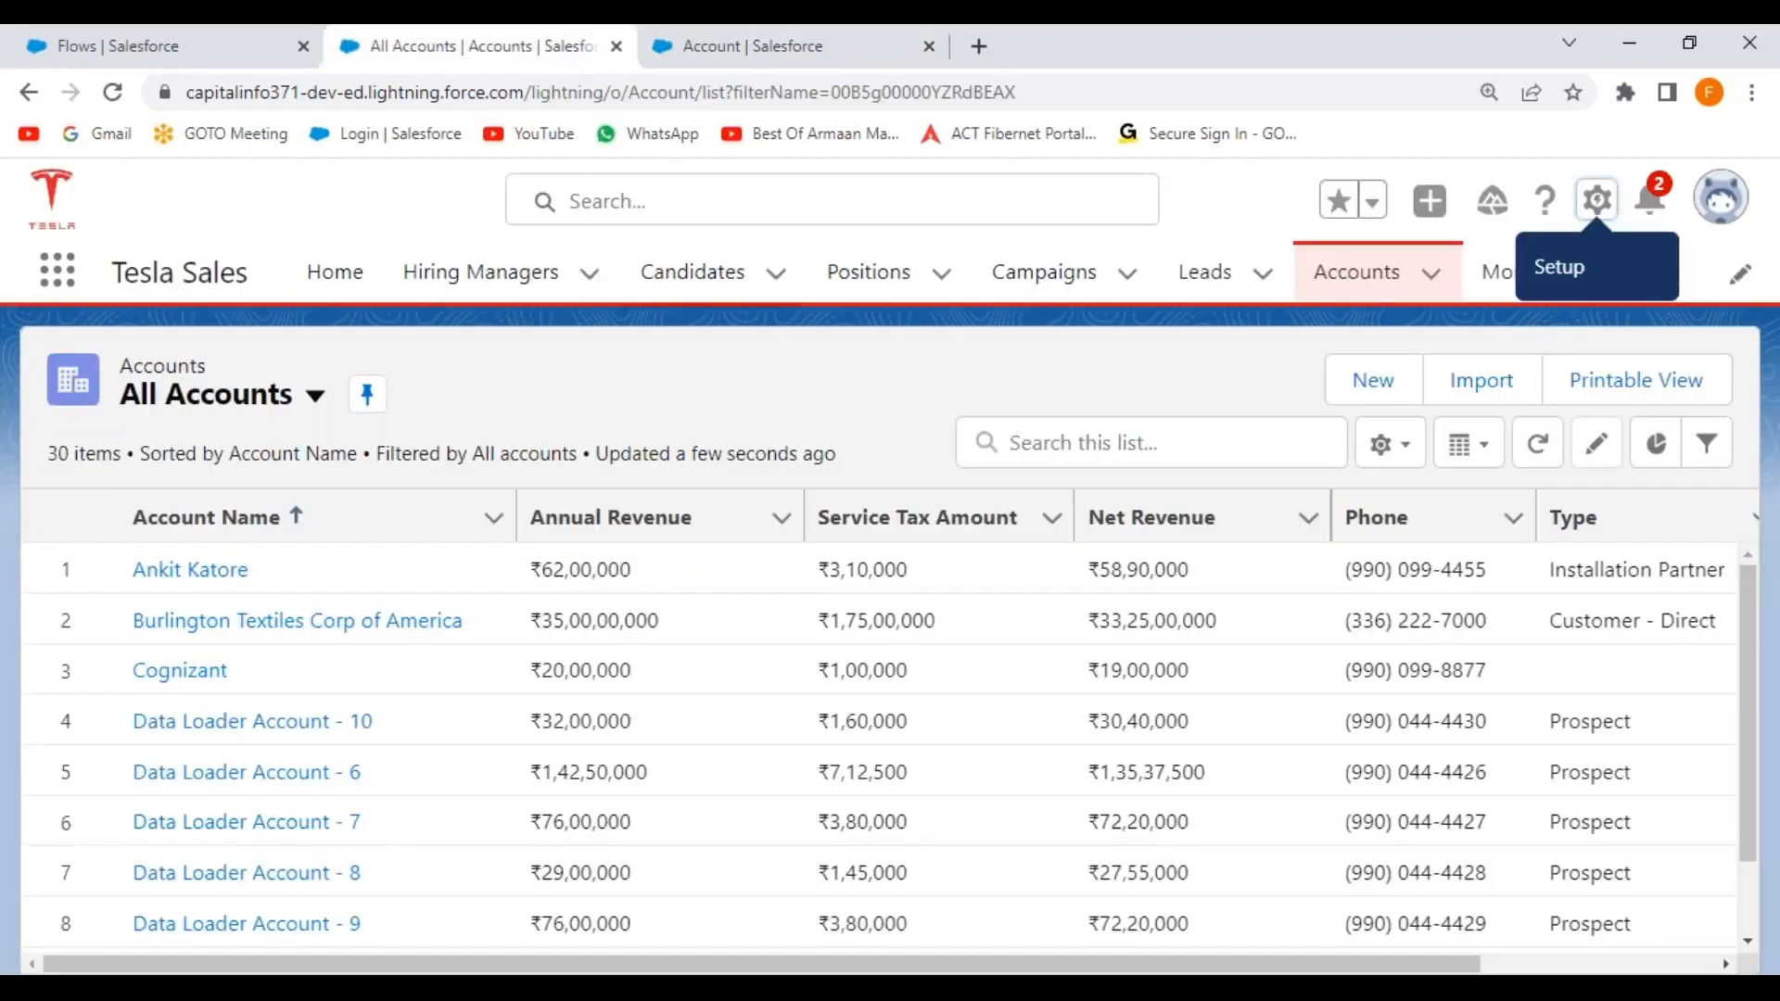
Start a New Customer account, look through its form, and close it without saving.
click(1370, 290)
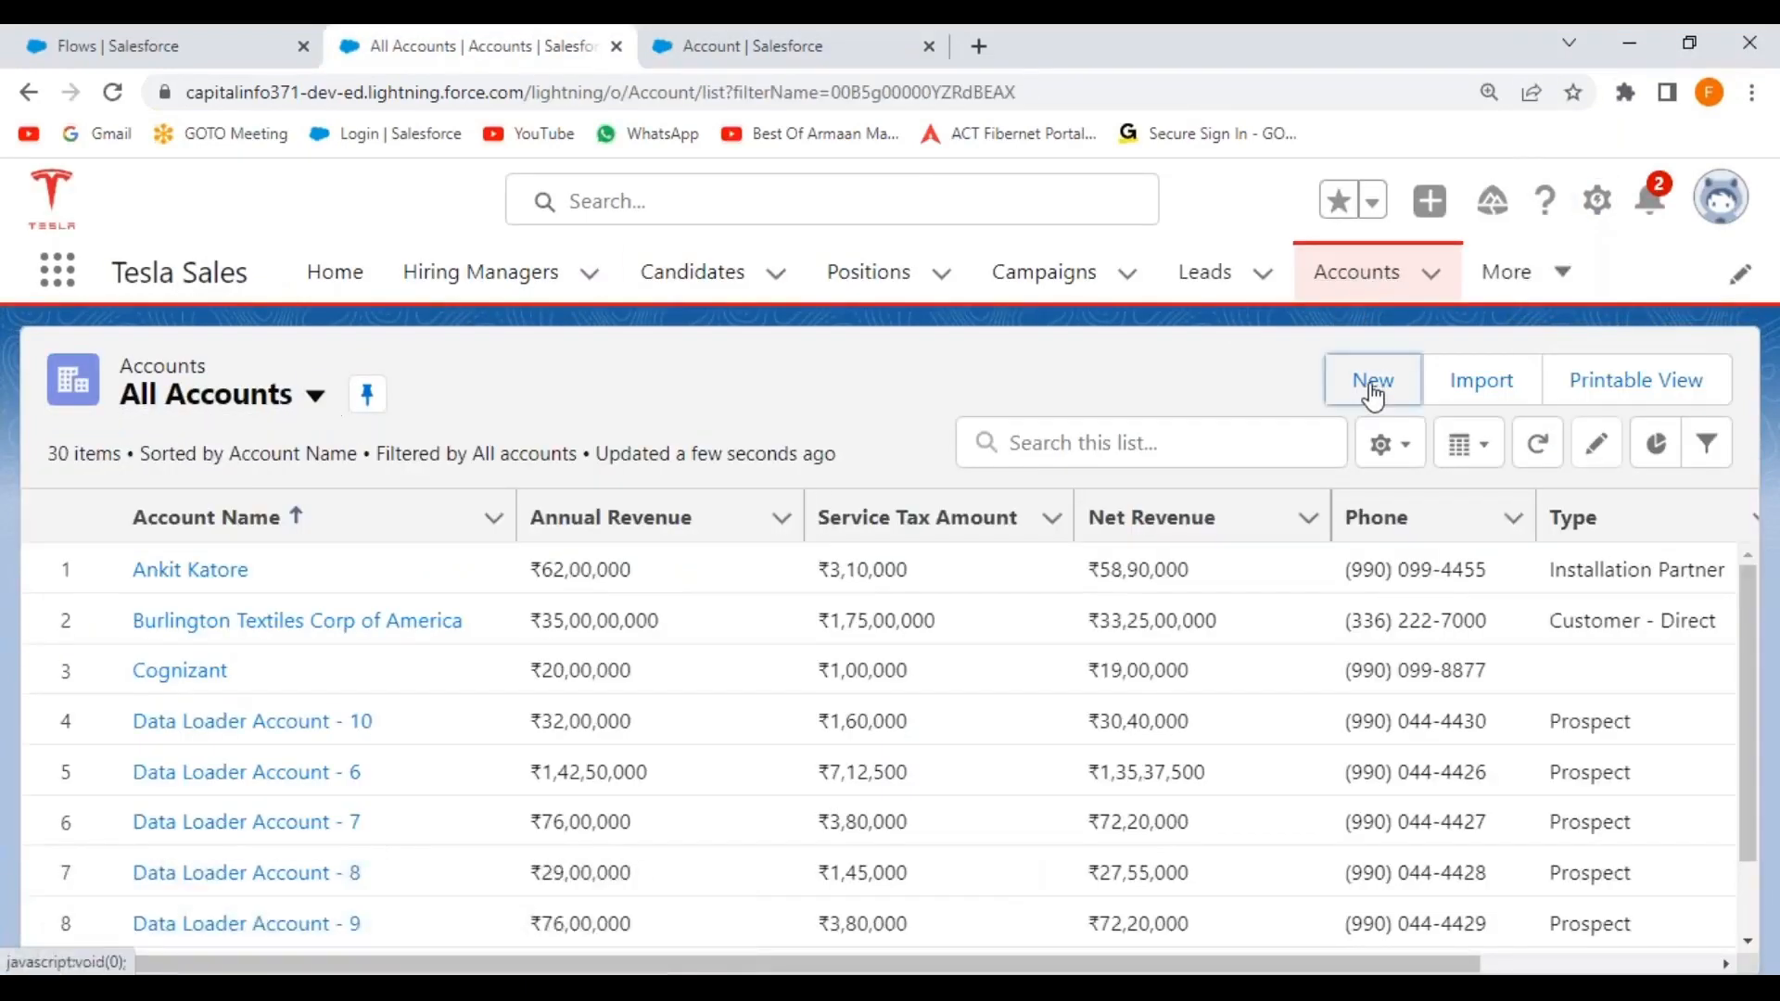
click(1363, 384)
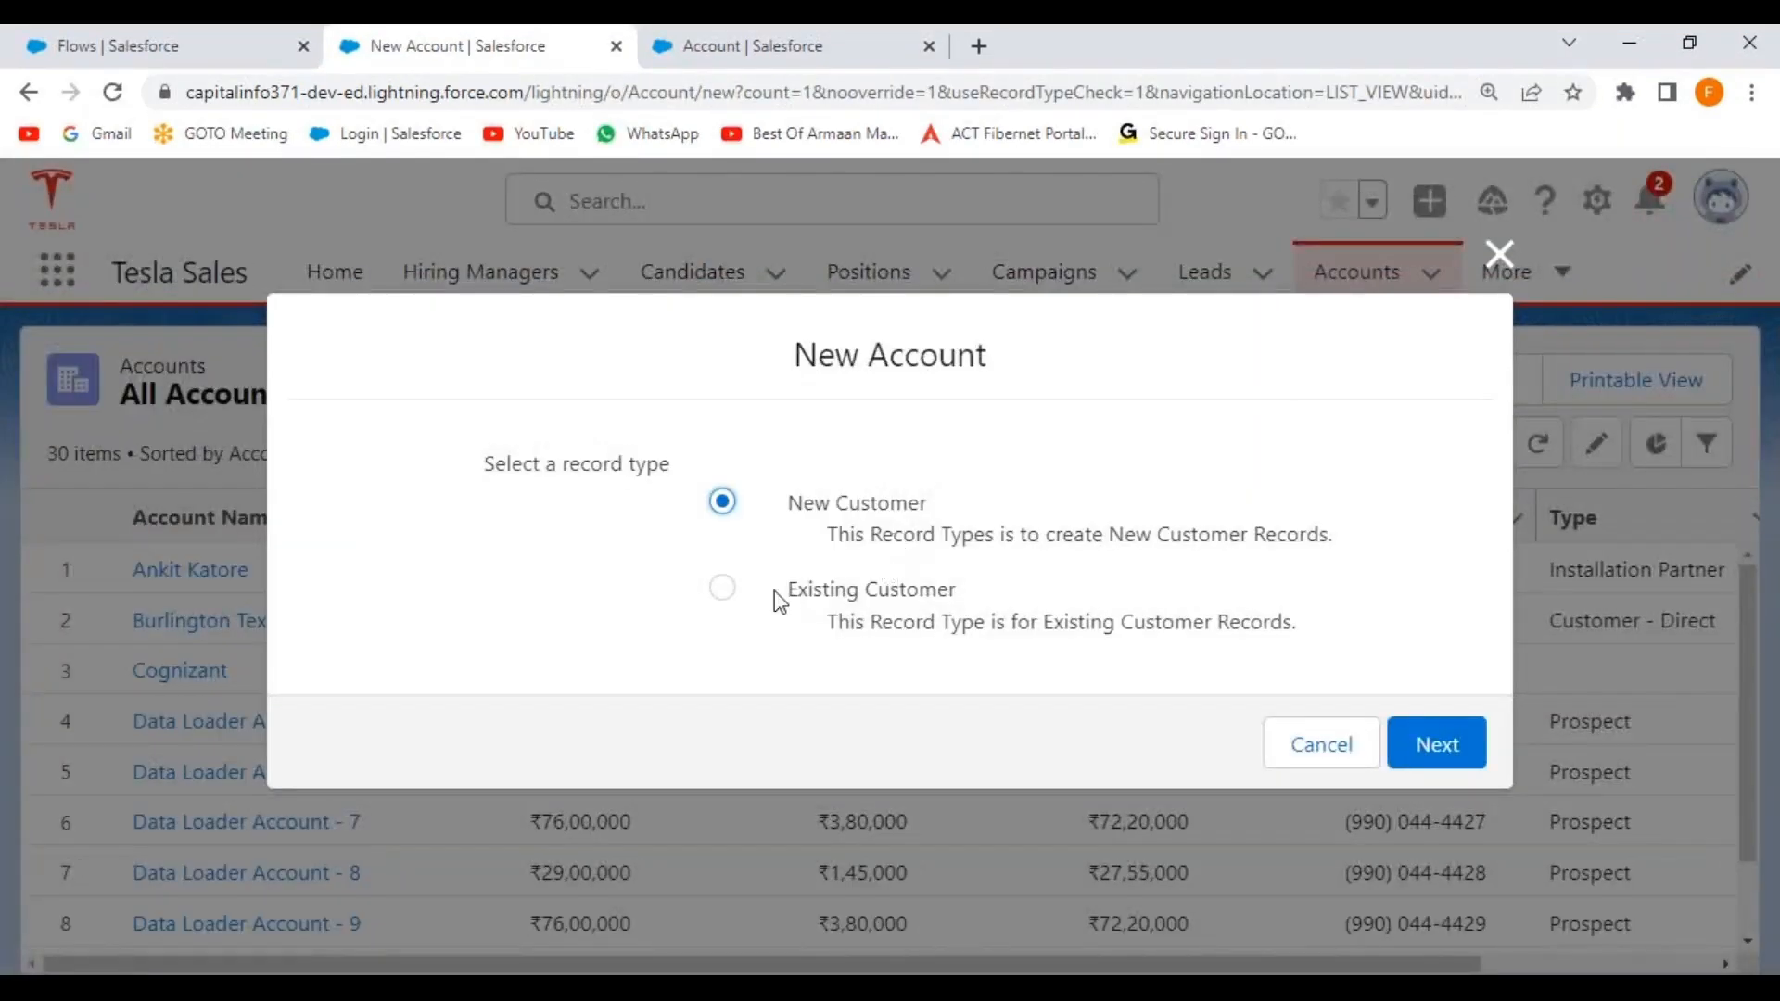
click(1473, 769)
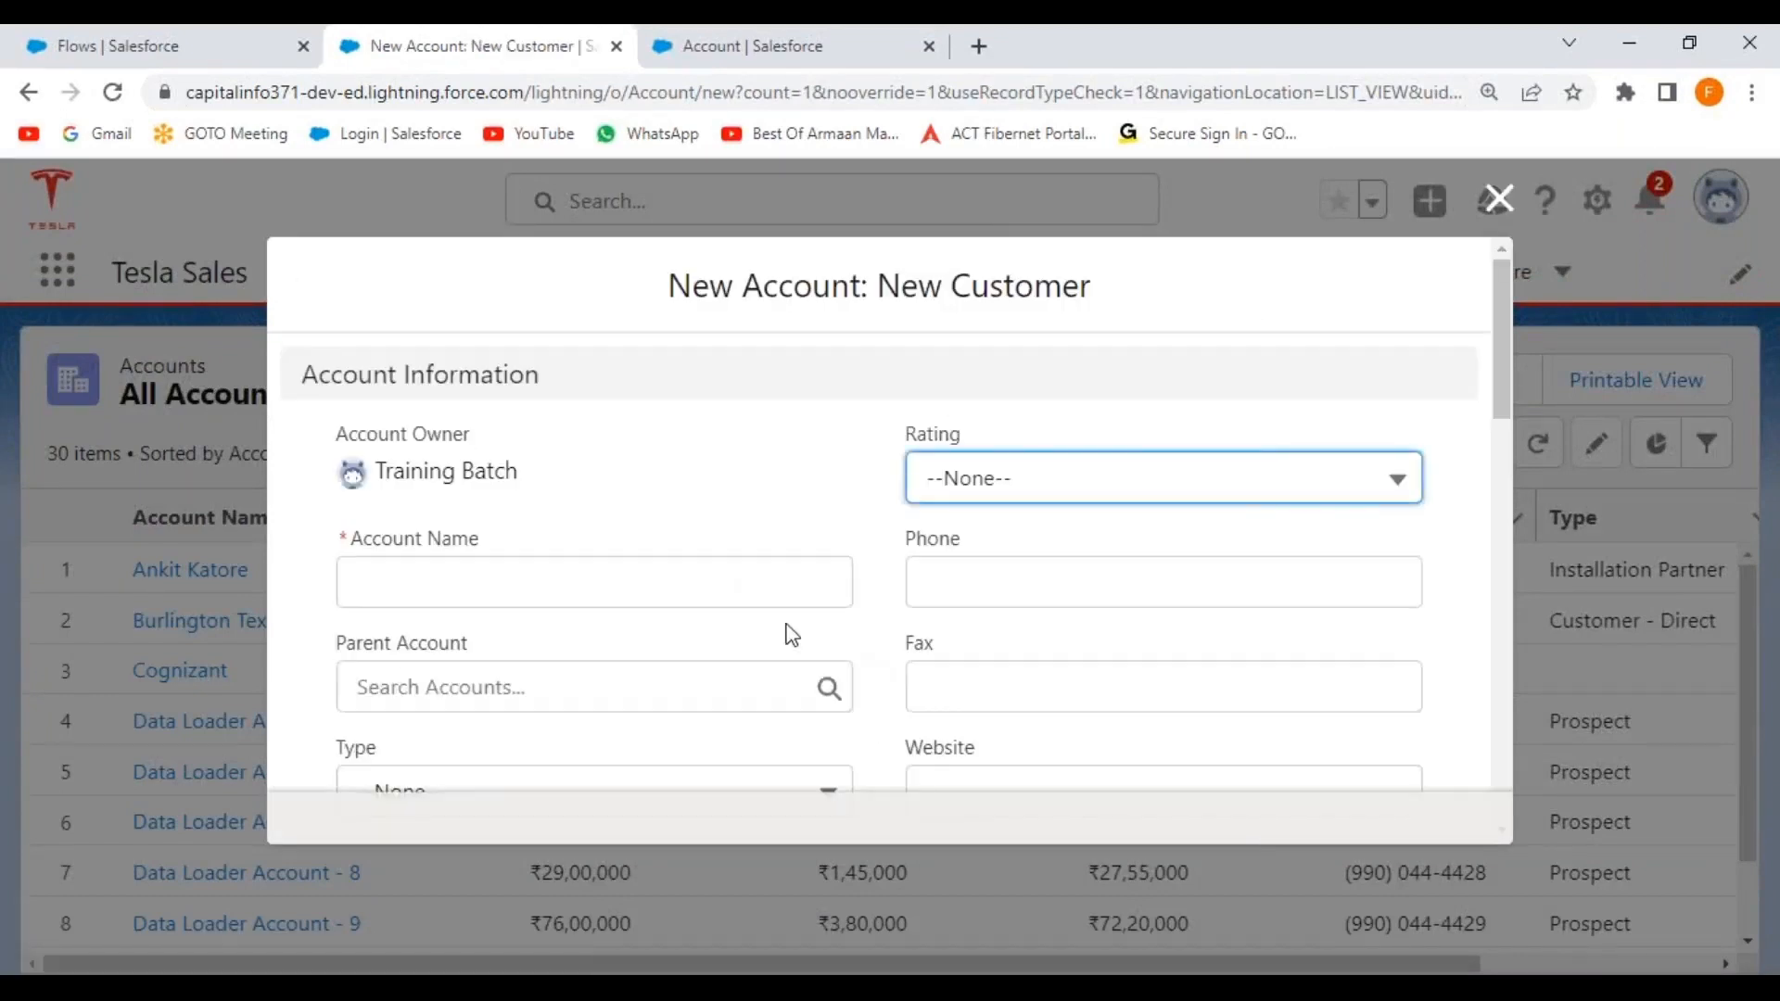
scroll(807, 551, down, 7)
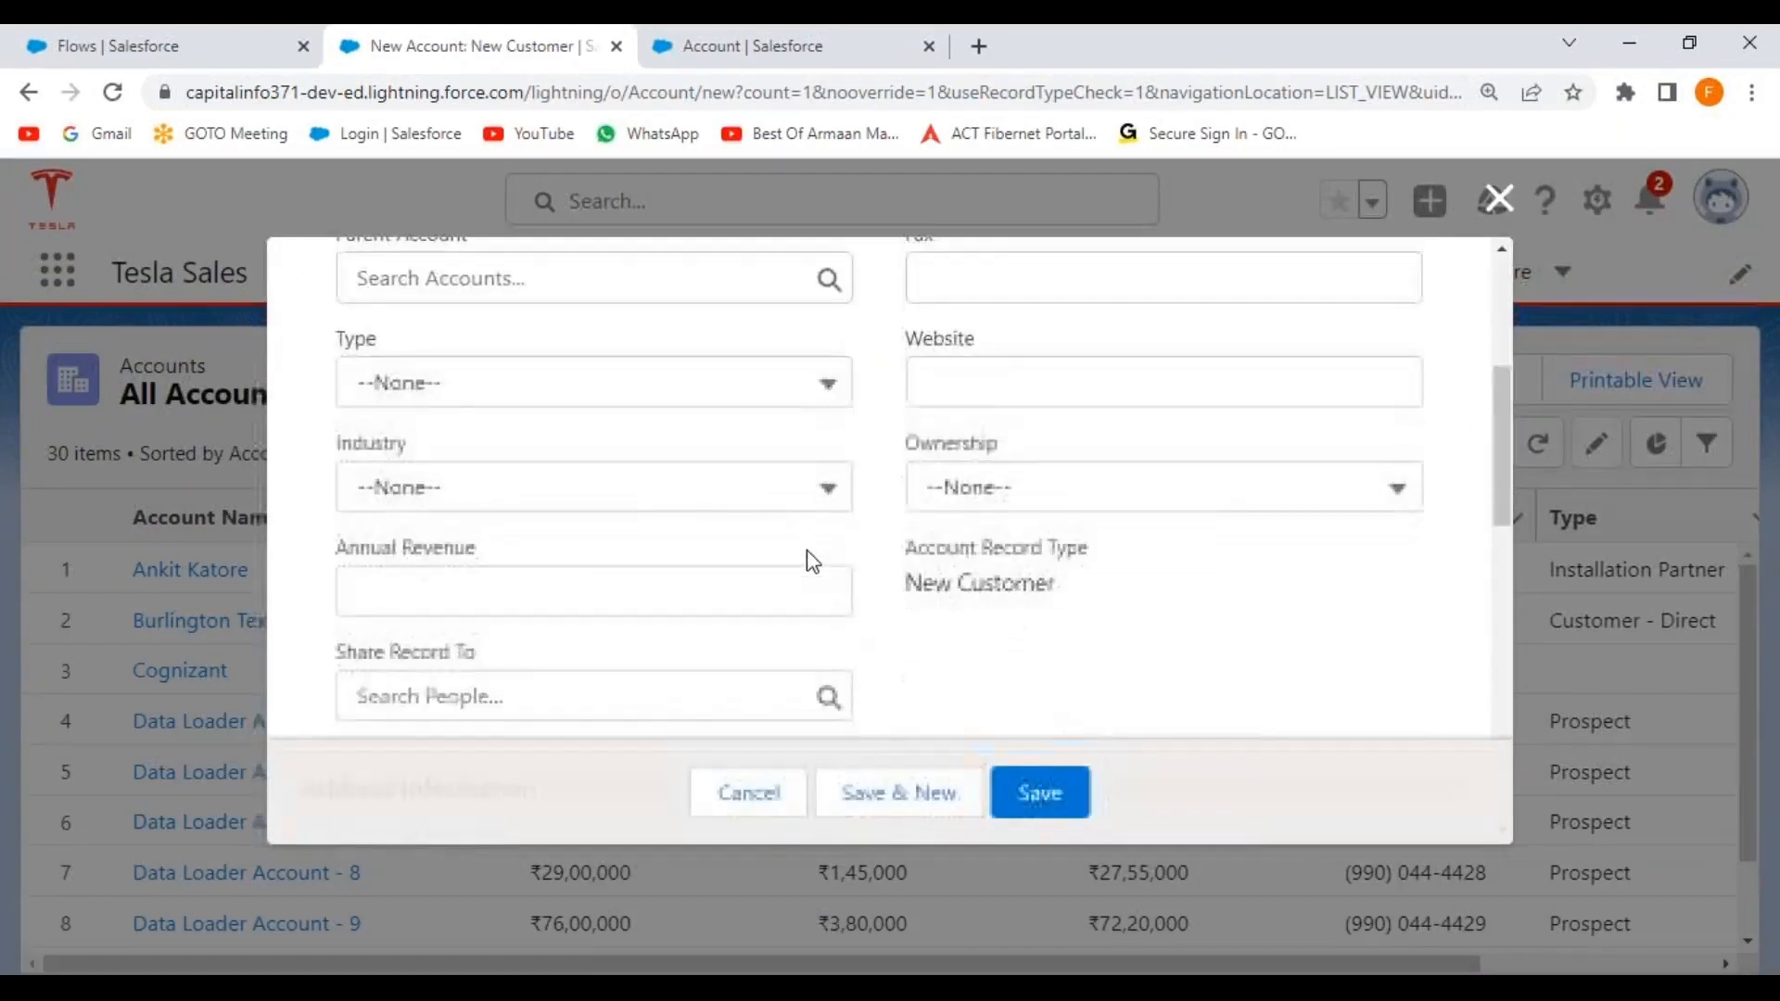
scroll(807, 552, down, 8)
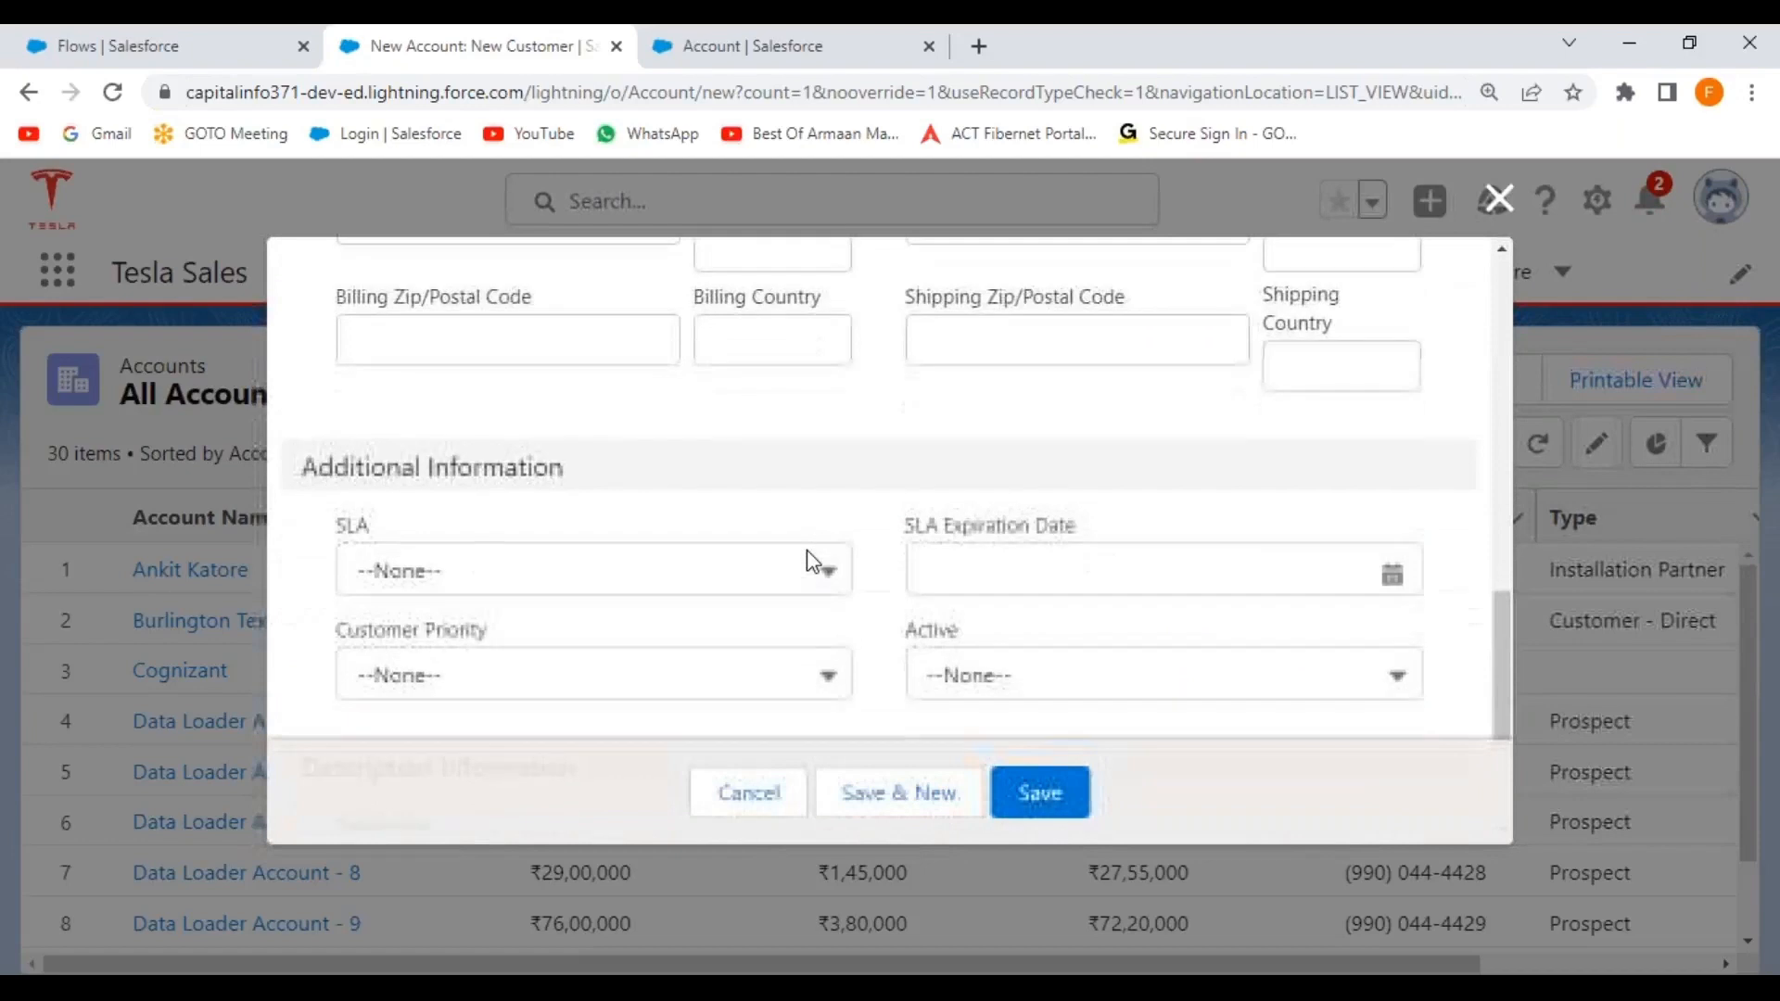
scroll(807, 551, up, 2)
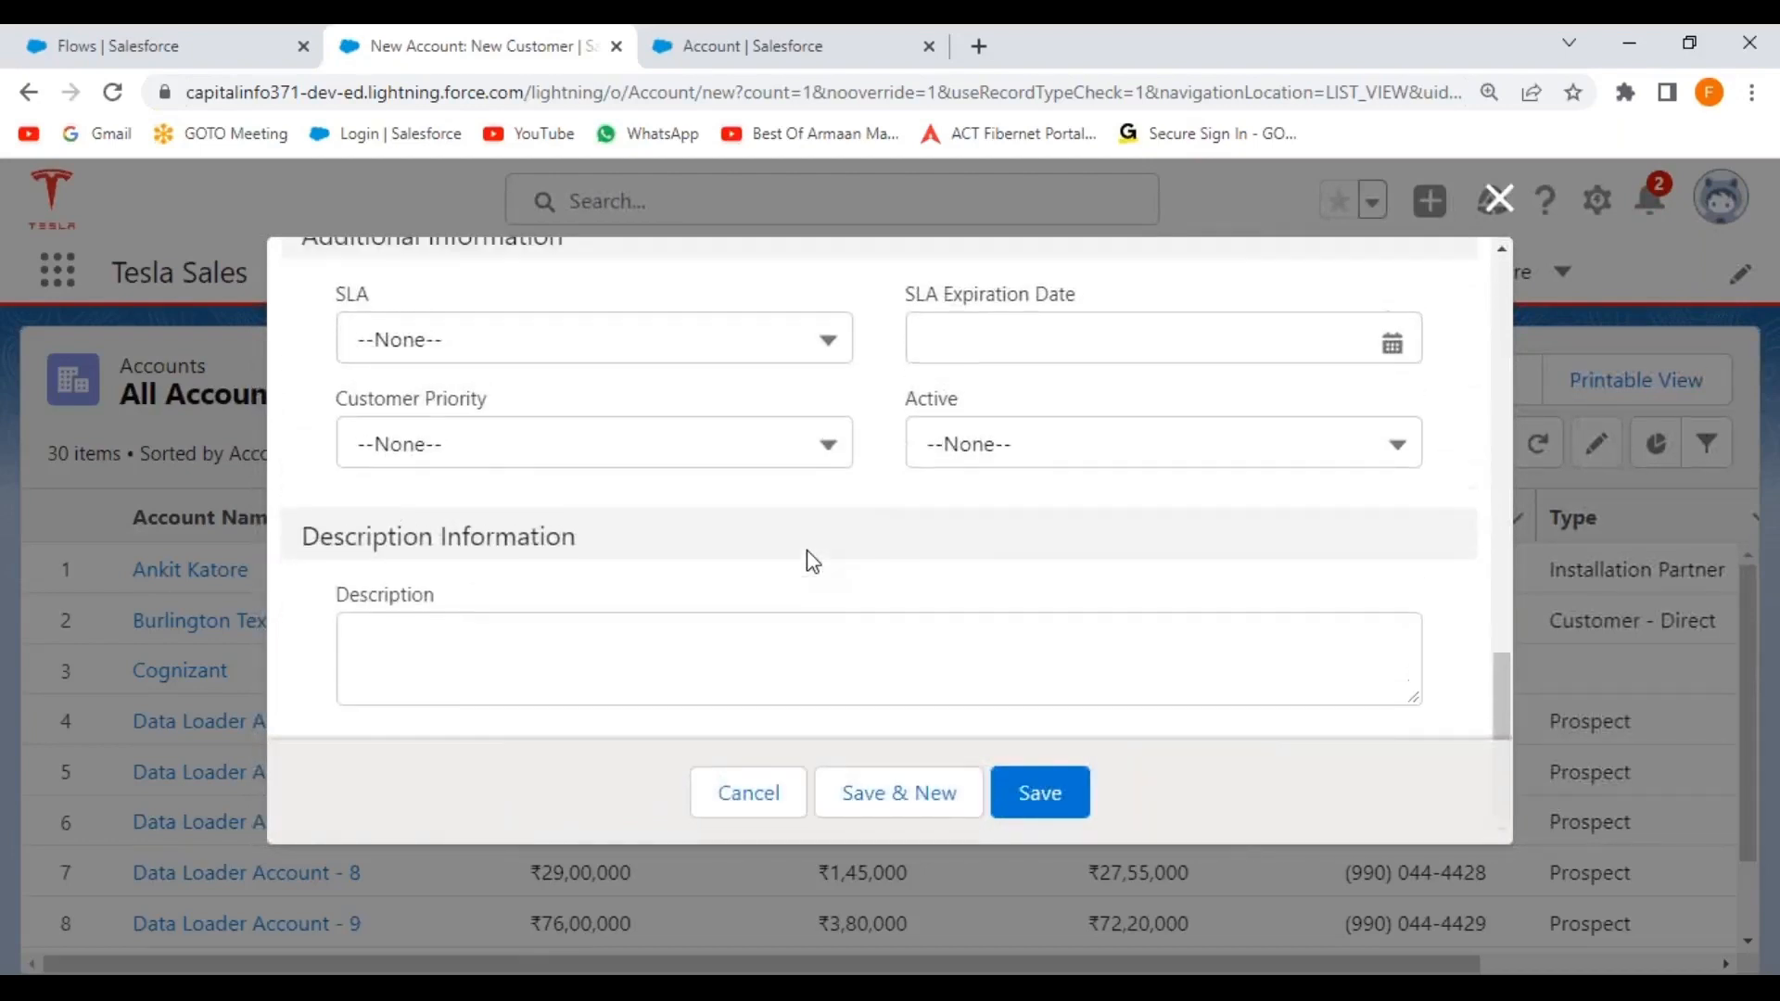
scroll(806, 549, up, 6)
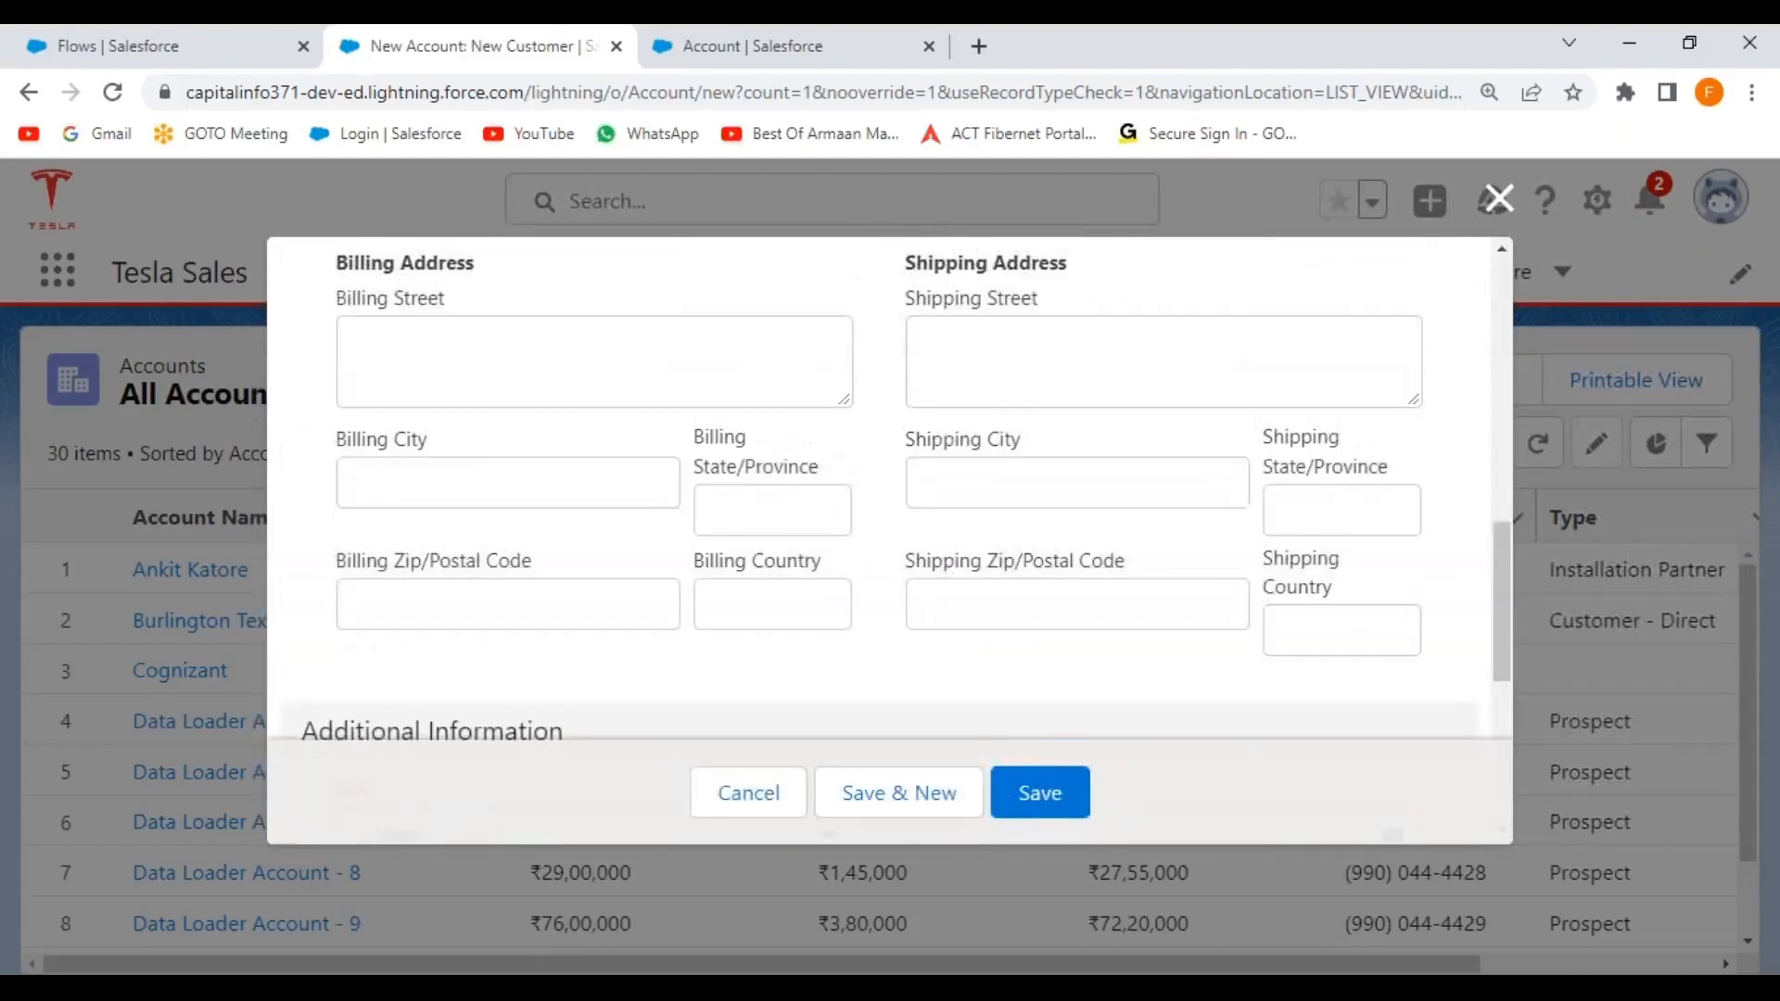
scroll(879, 489, up, 5)
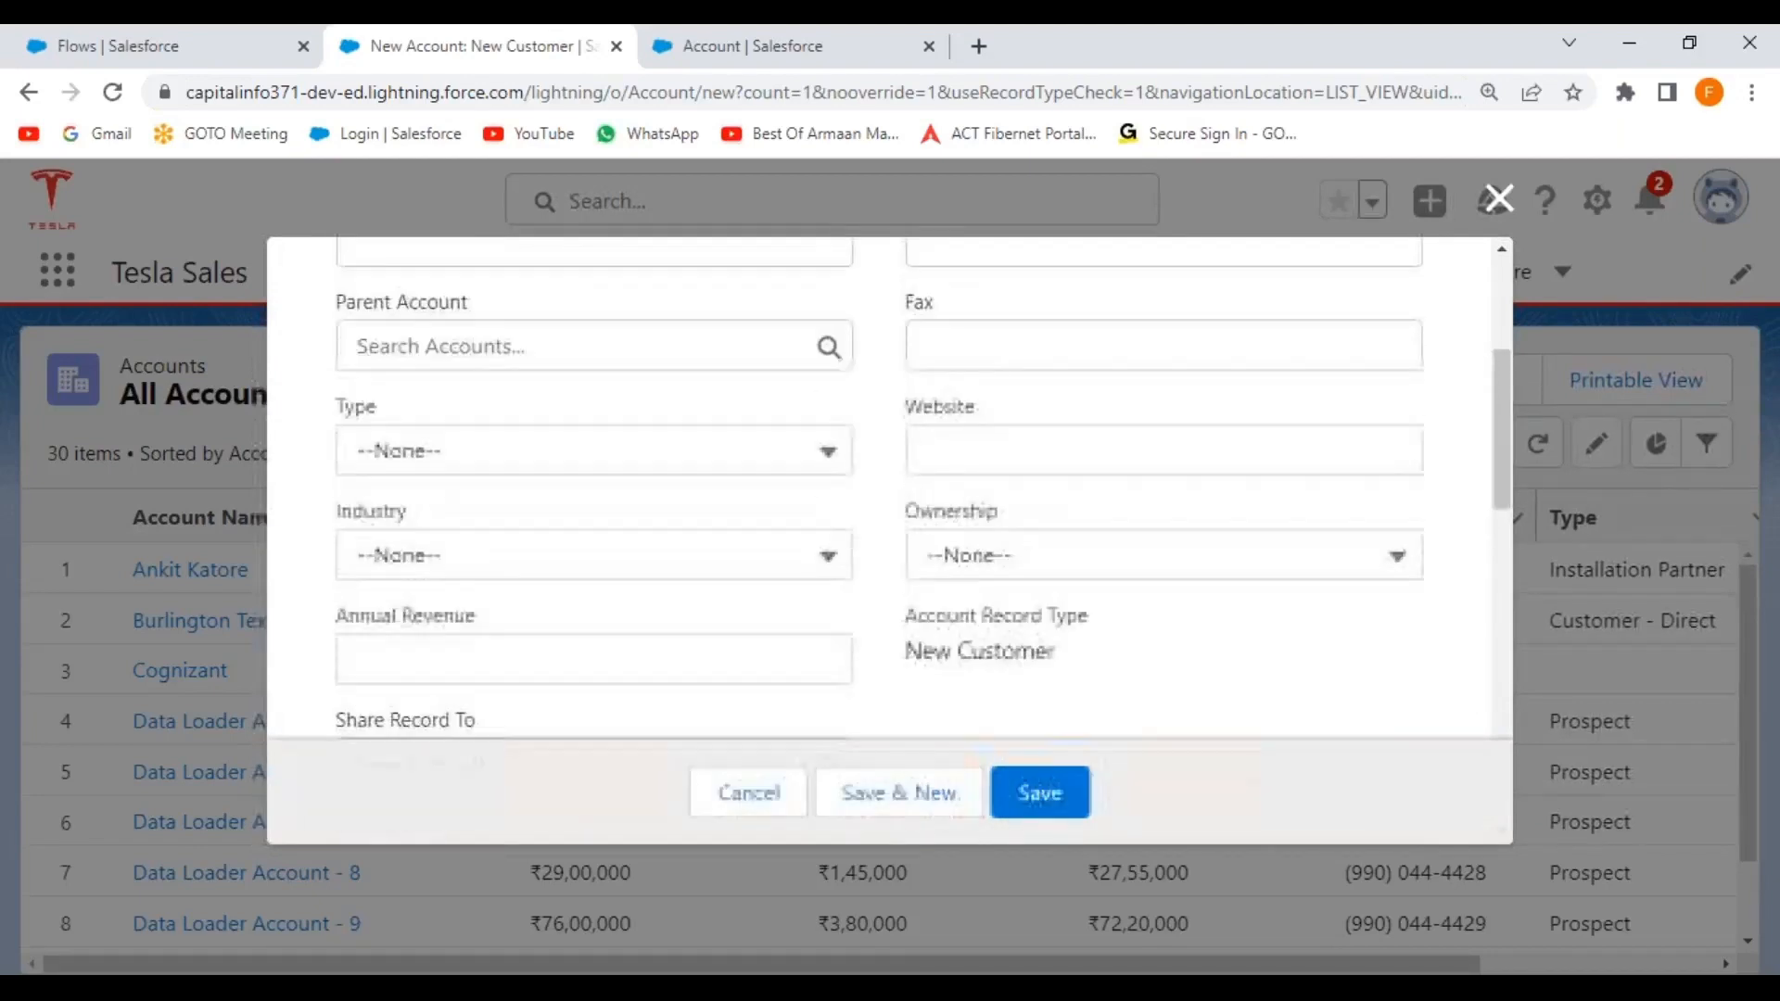
scroll(879, 489, up, 2)
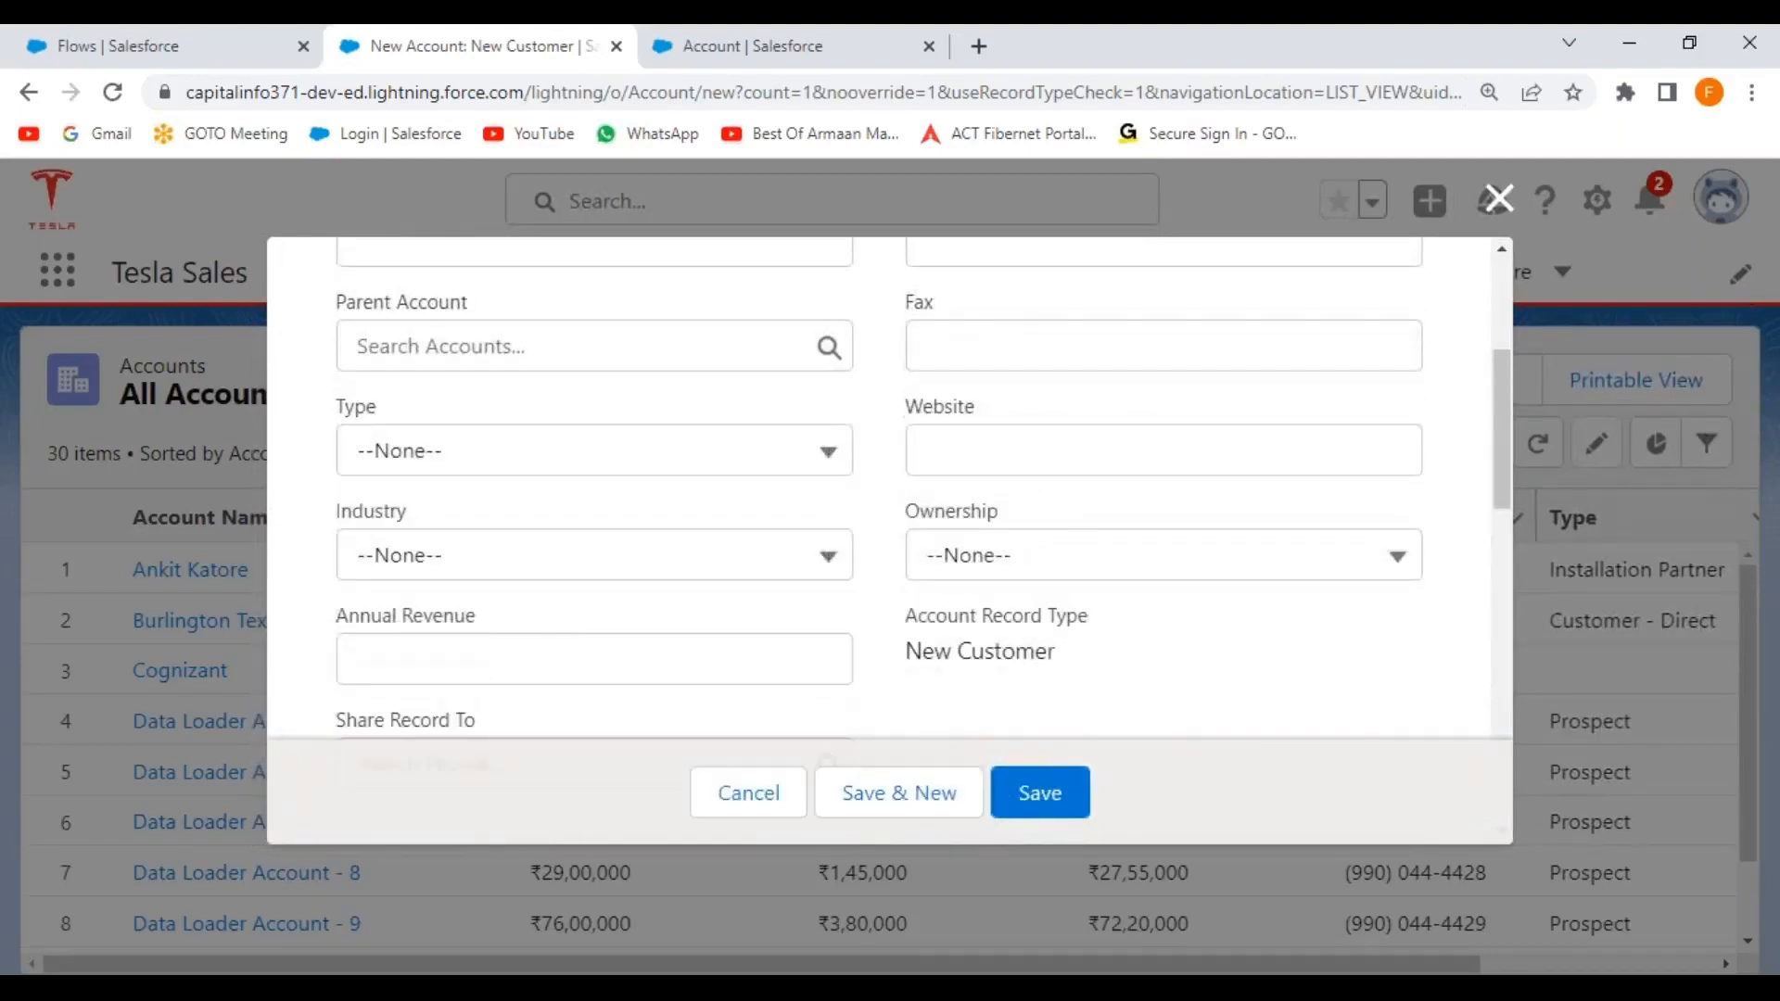
scroll(879, 488, up, 2)
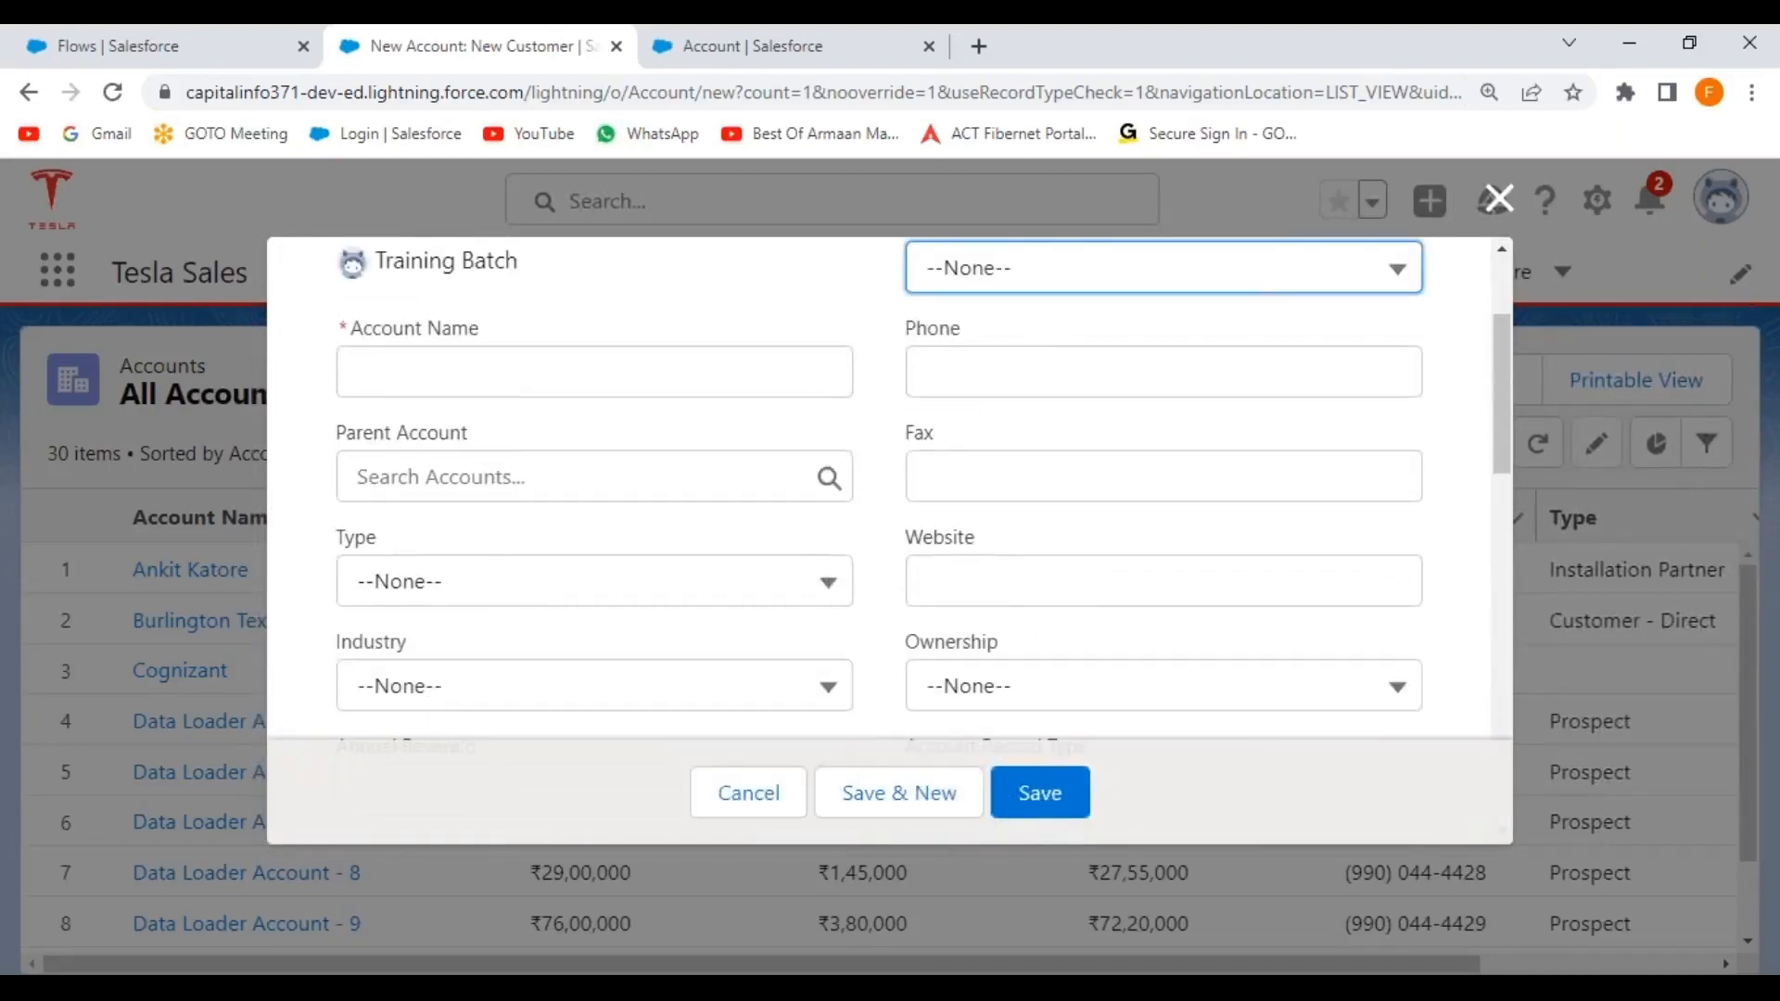
scroll(879, 489, up, 3)
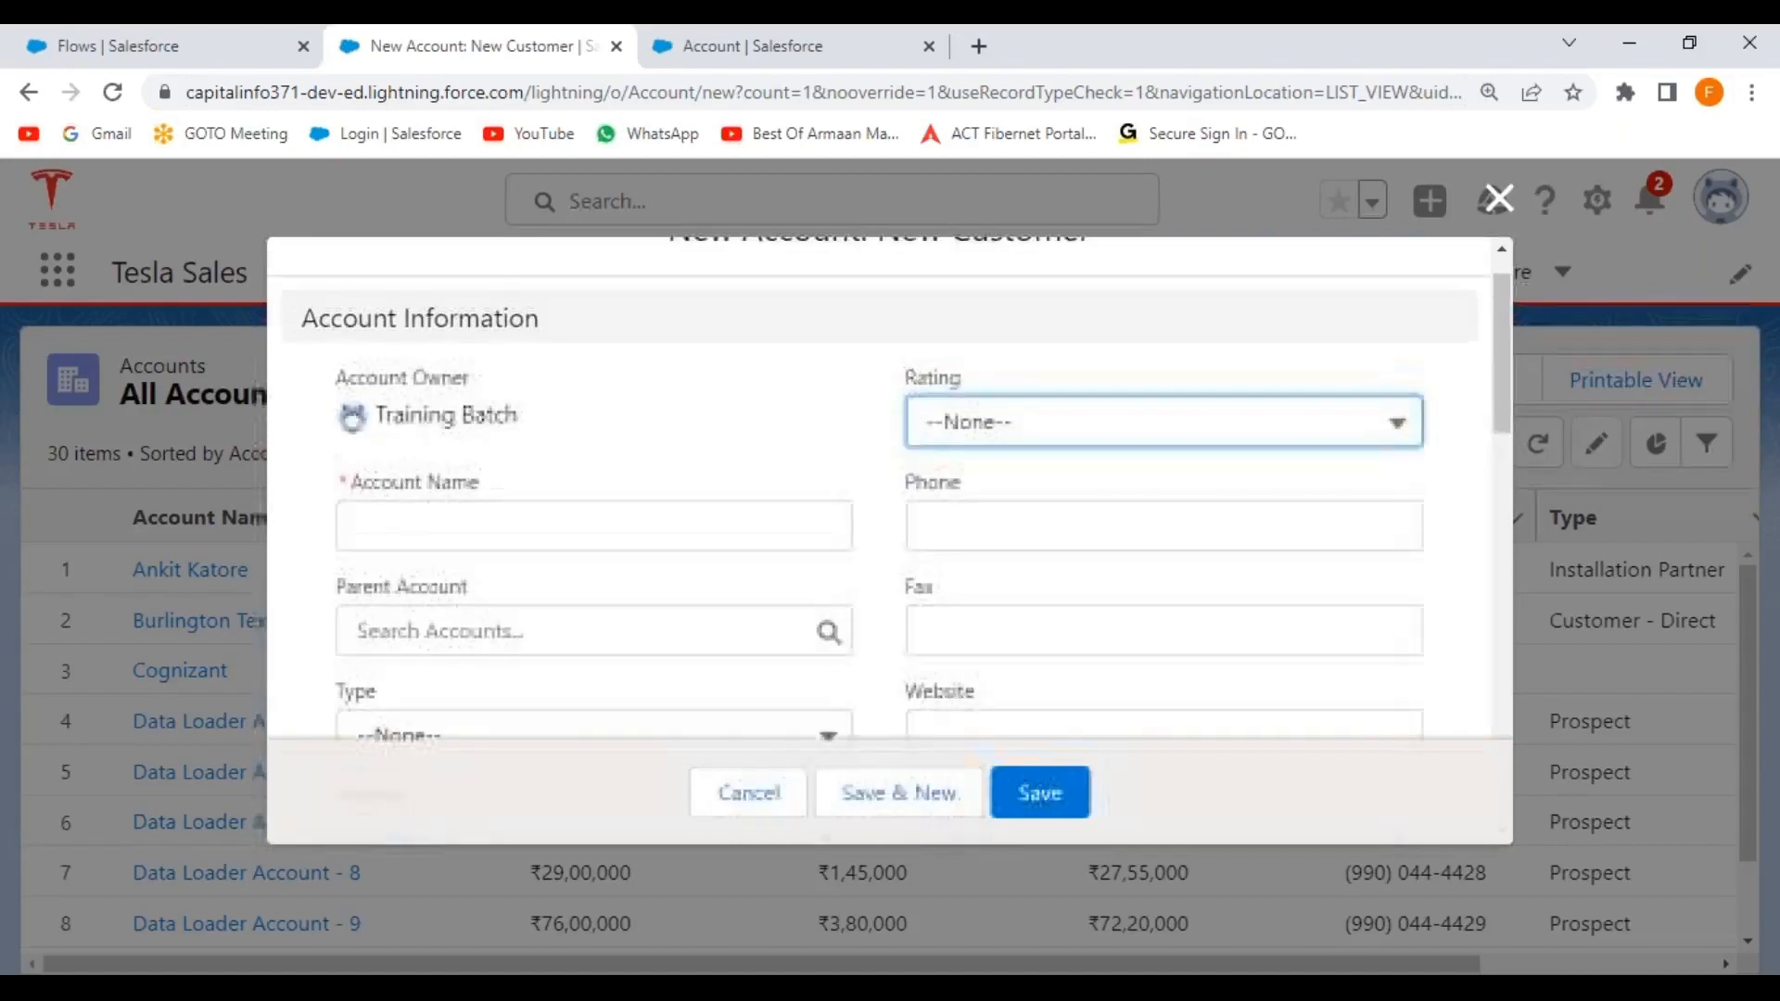
scroll(1036, 563, down, 5)
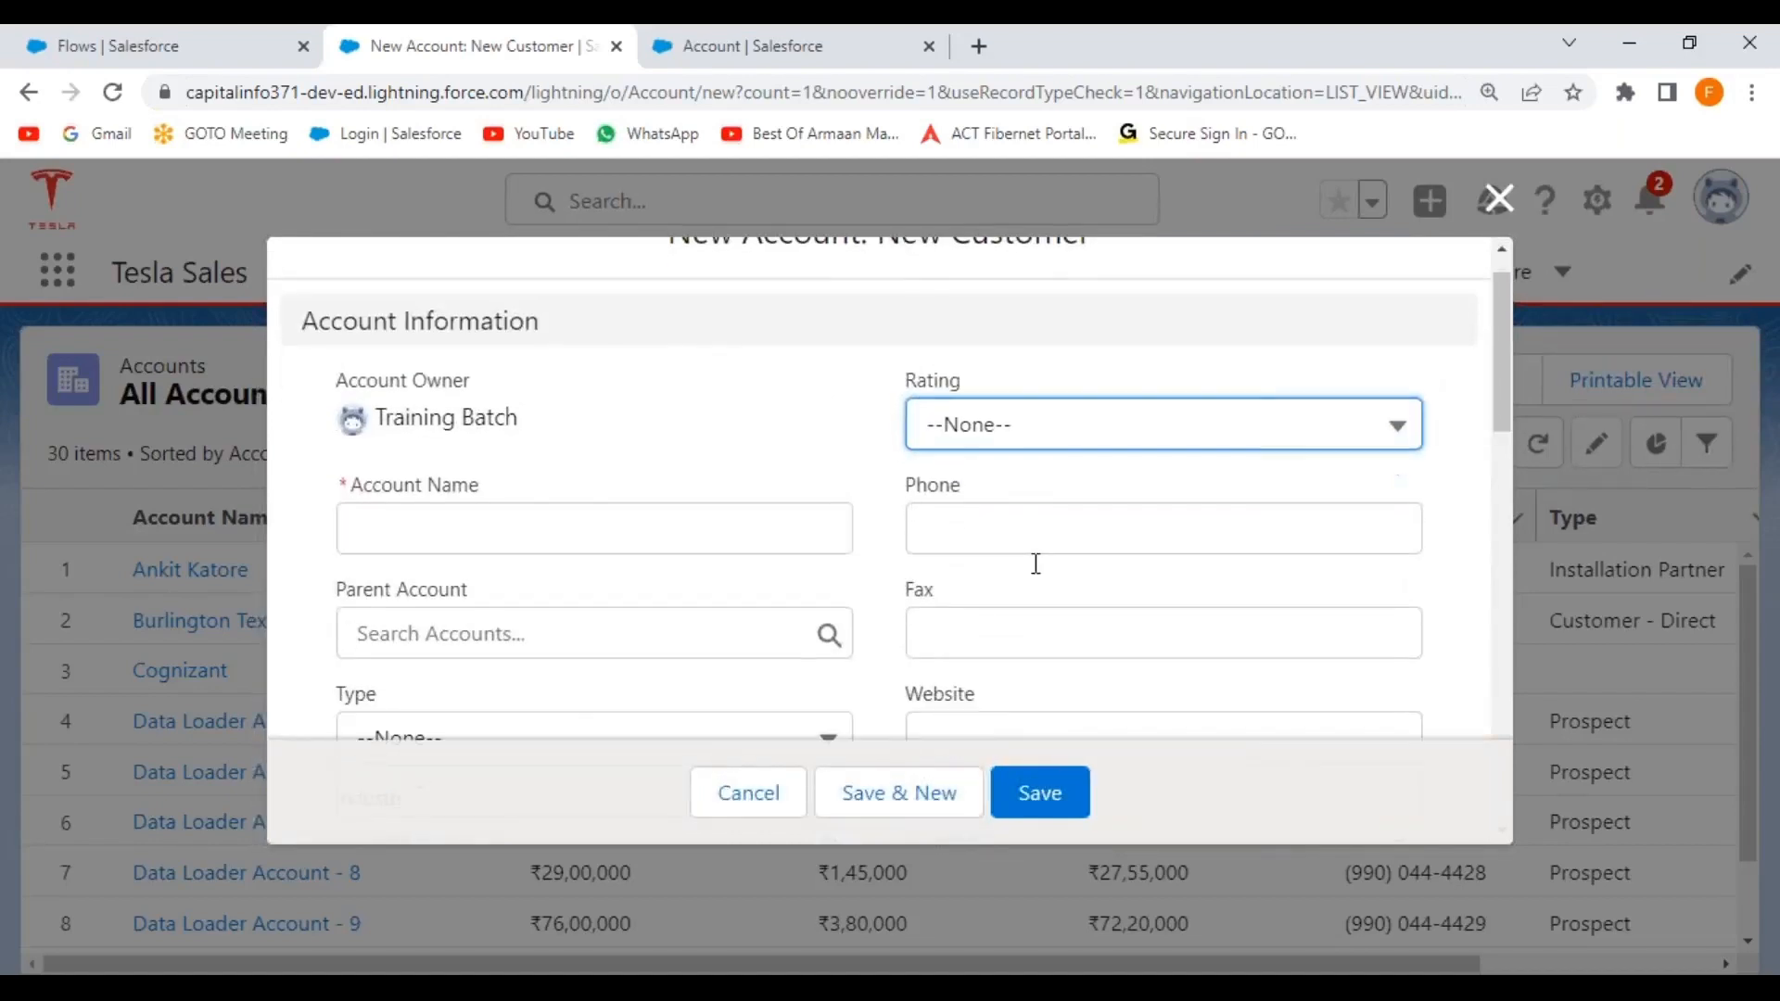
scroll(1035, 563, up, 5)
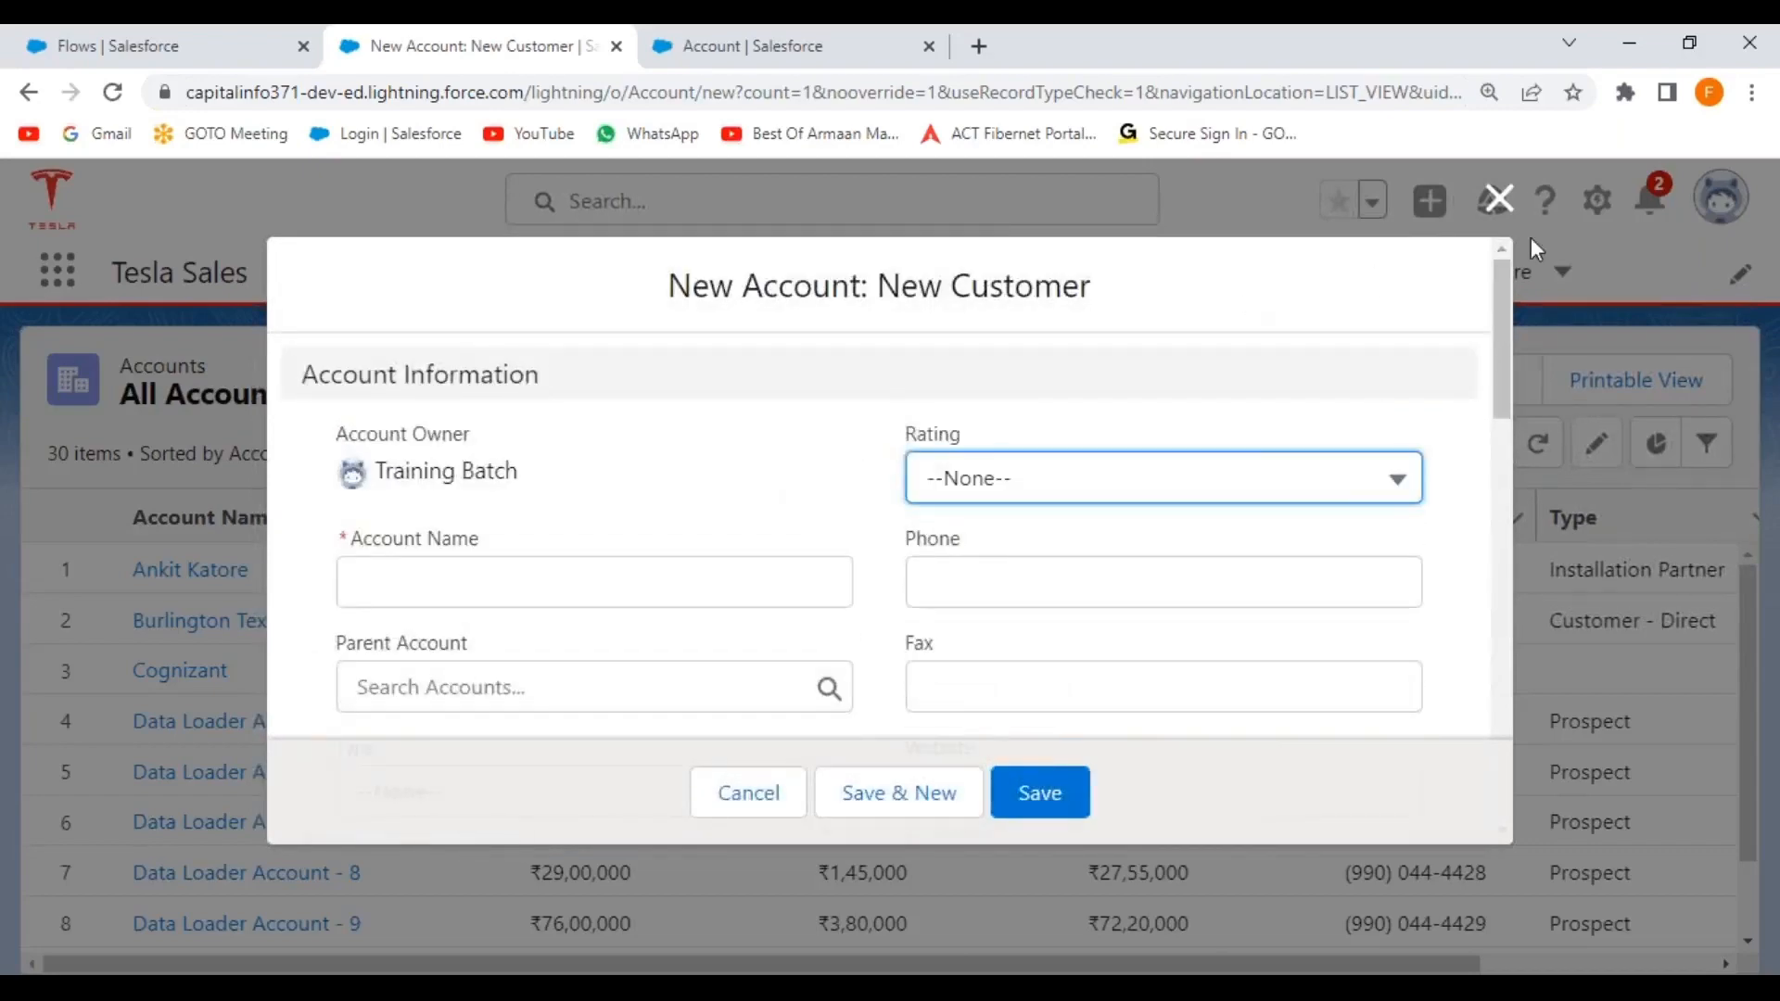
click(1499, 199)
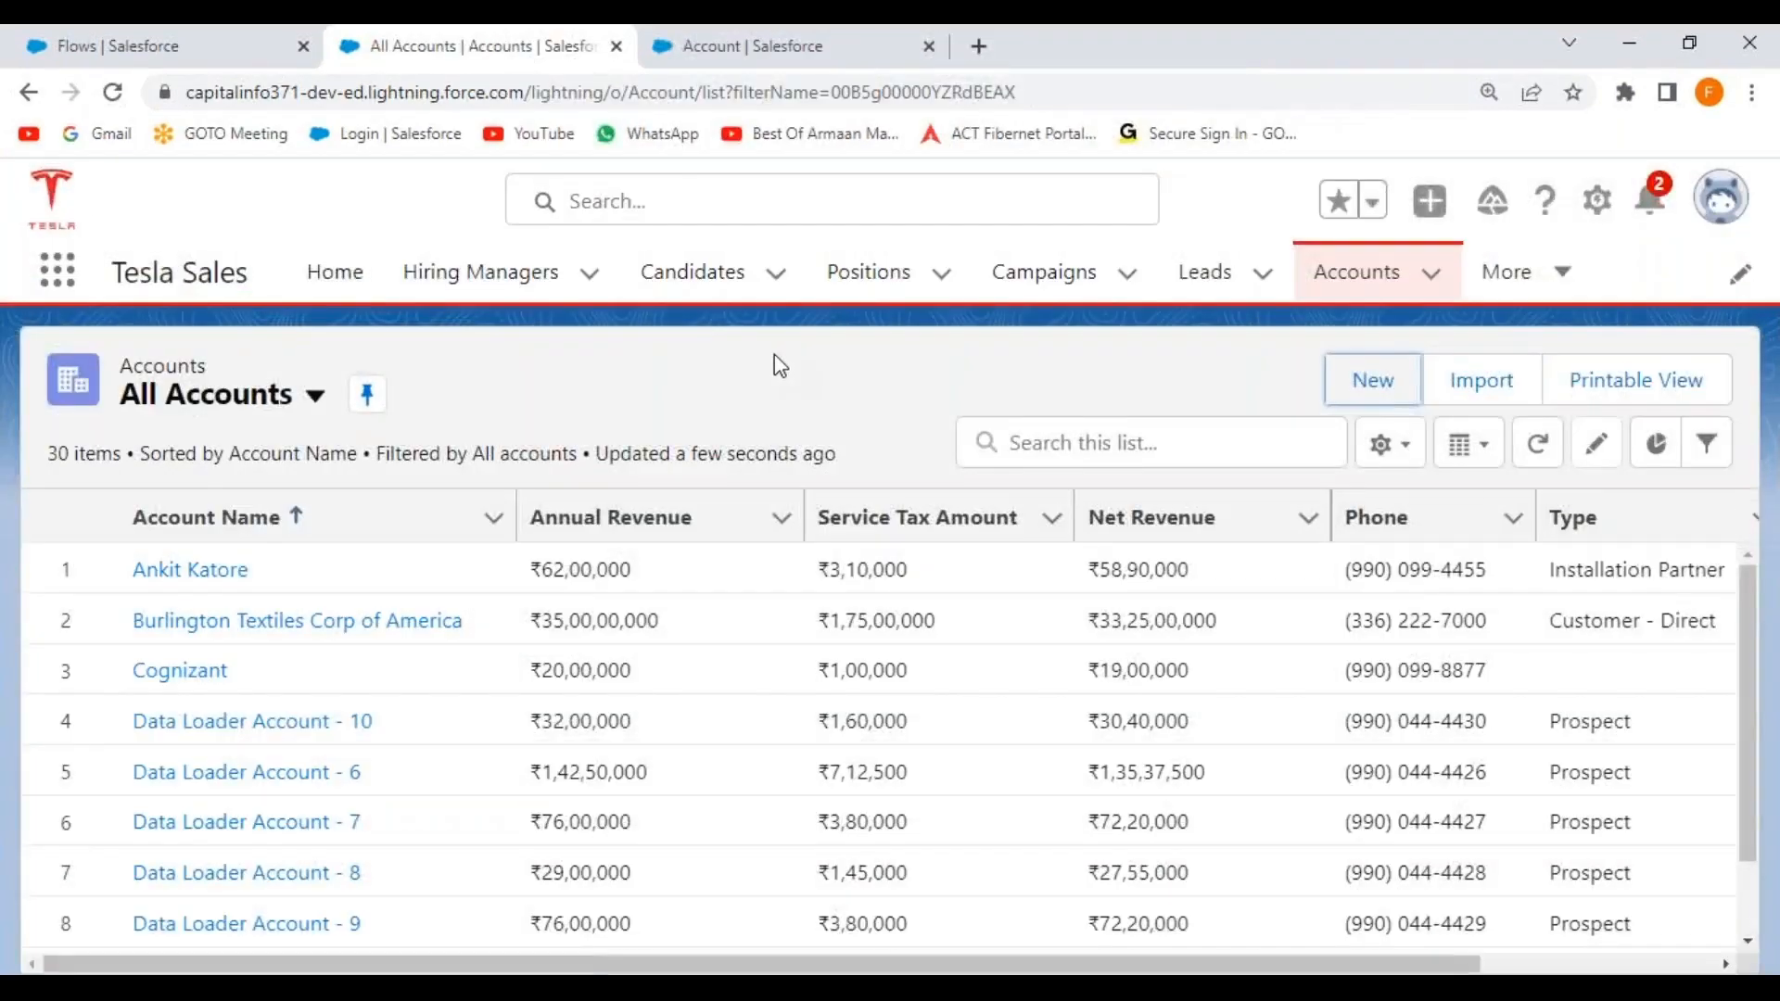
Return to the All Accounts tab and refresh the list.
click(725, 51)
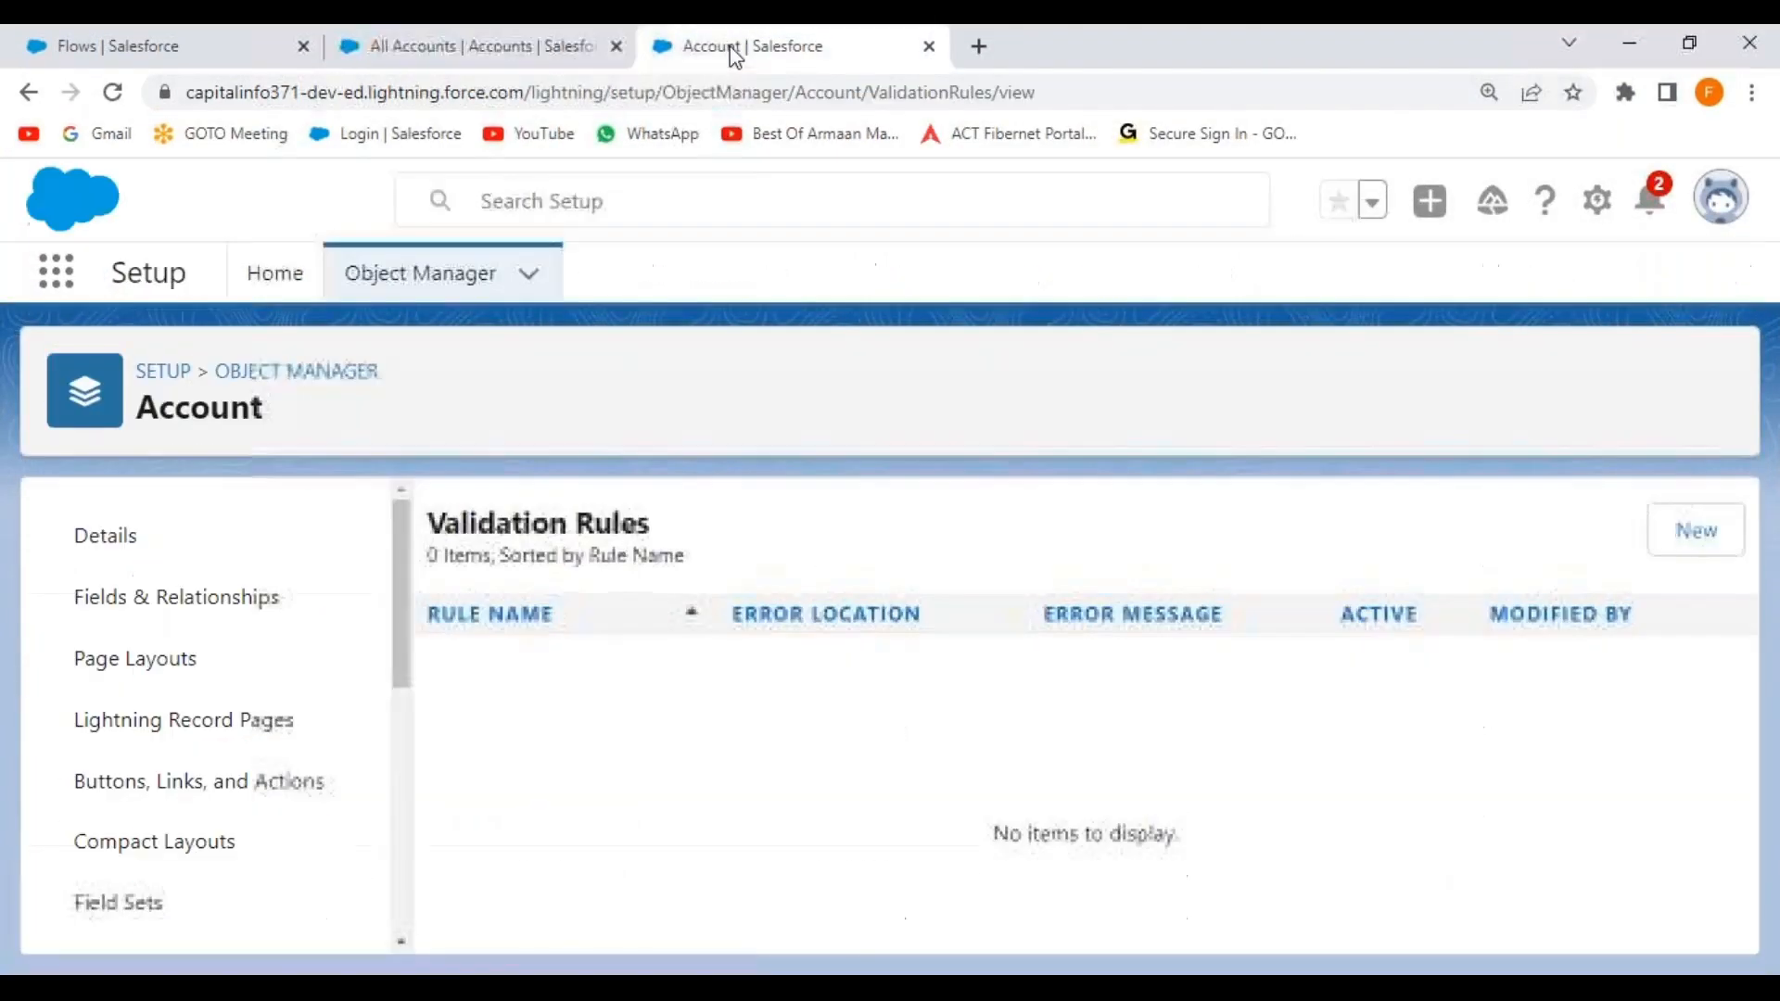
click(173, 46)
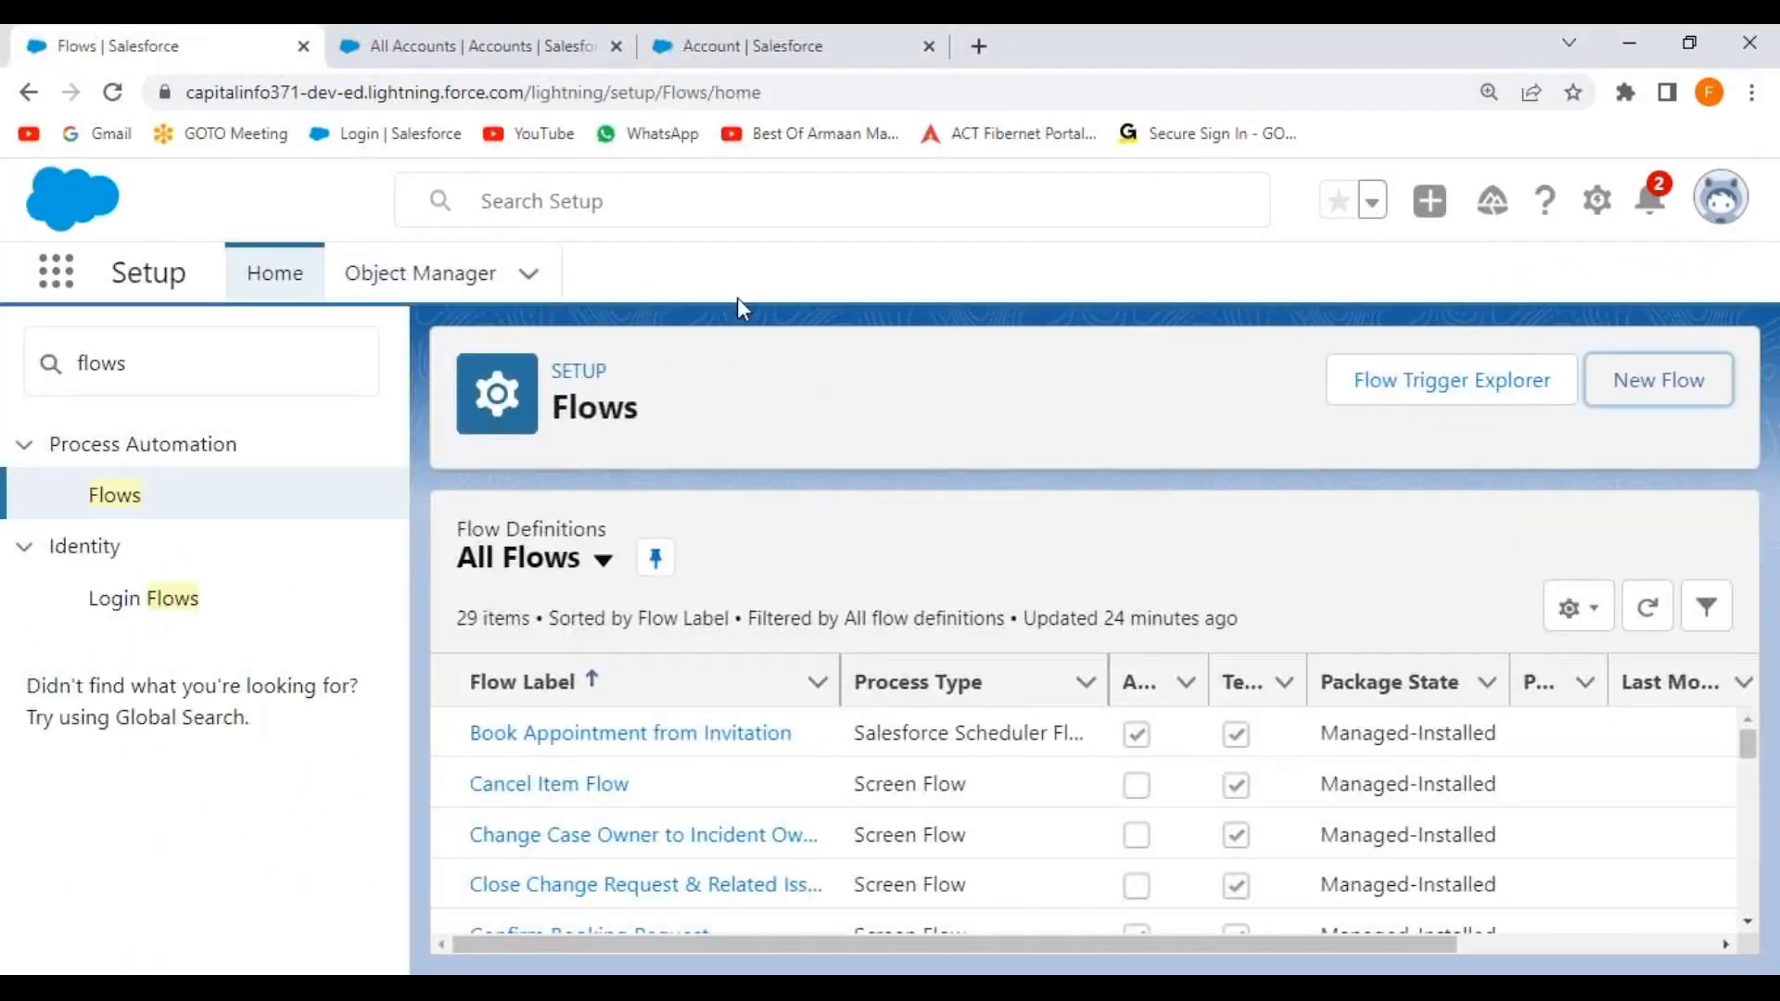
click(558, 51)
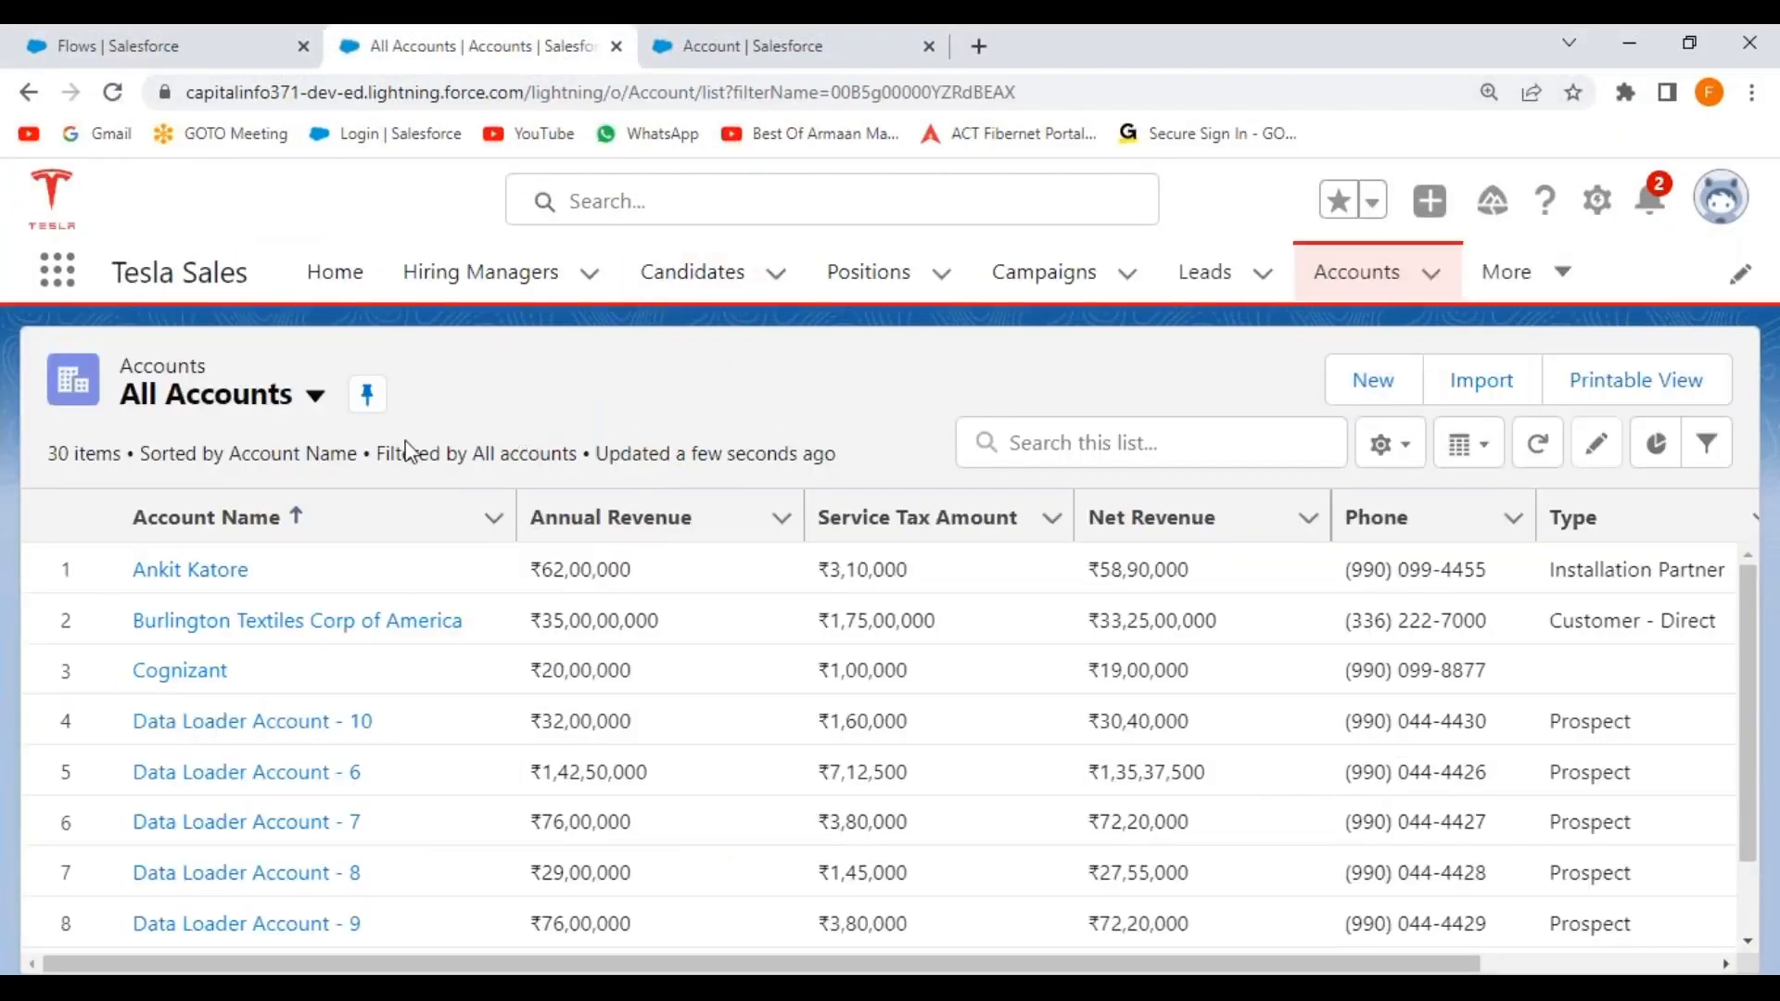
click(1539, 448)
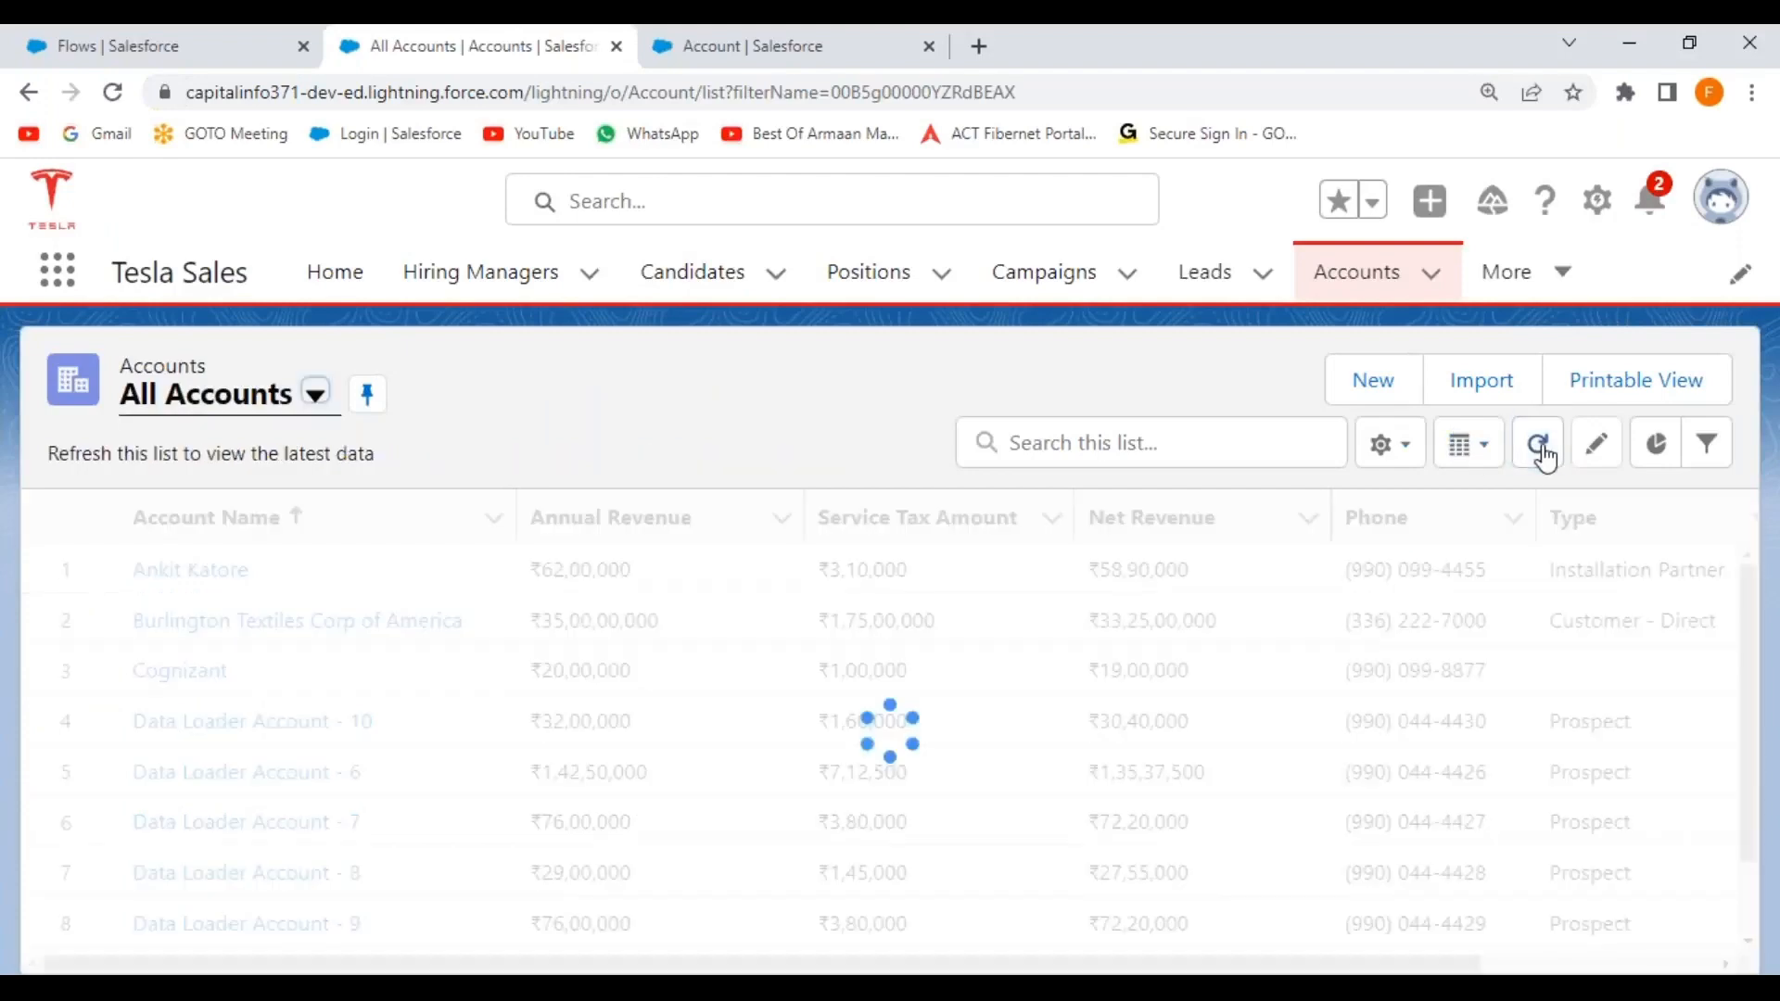
Open Setup in a new tab and find Debug Logs via Quick Find 'debu'.
click(1592, 202)
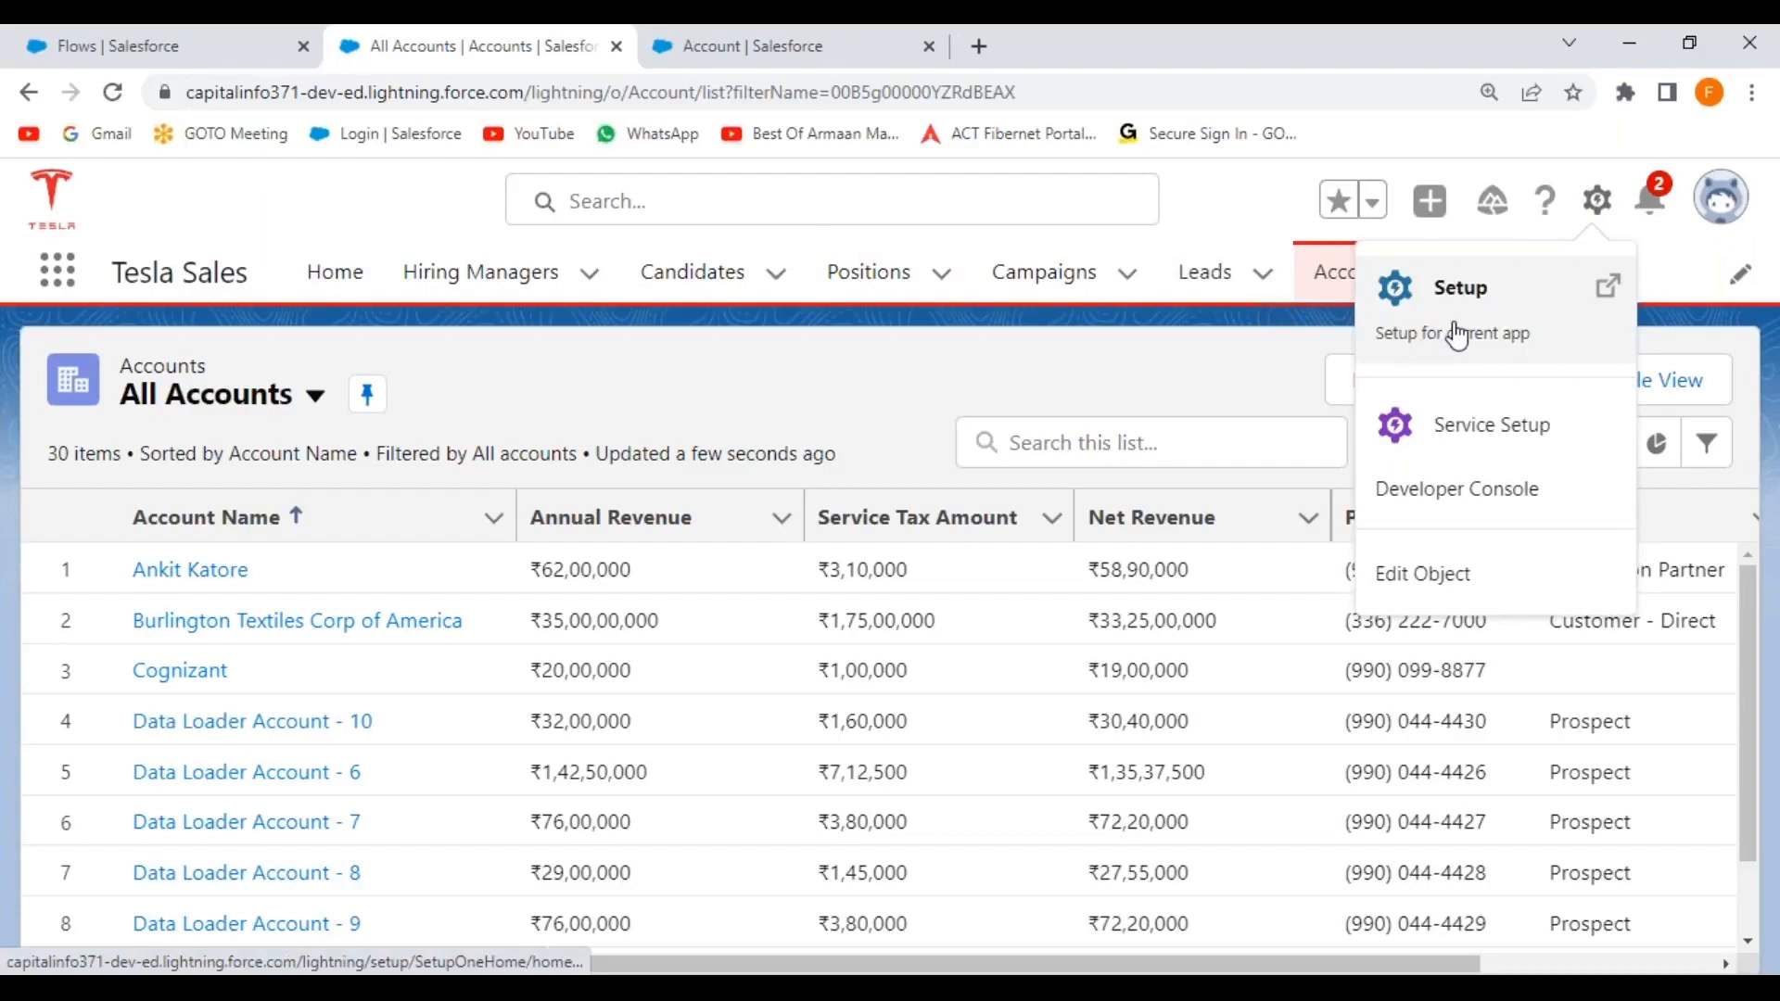
click(1485, 295)
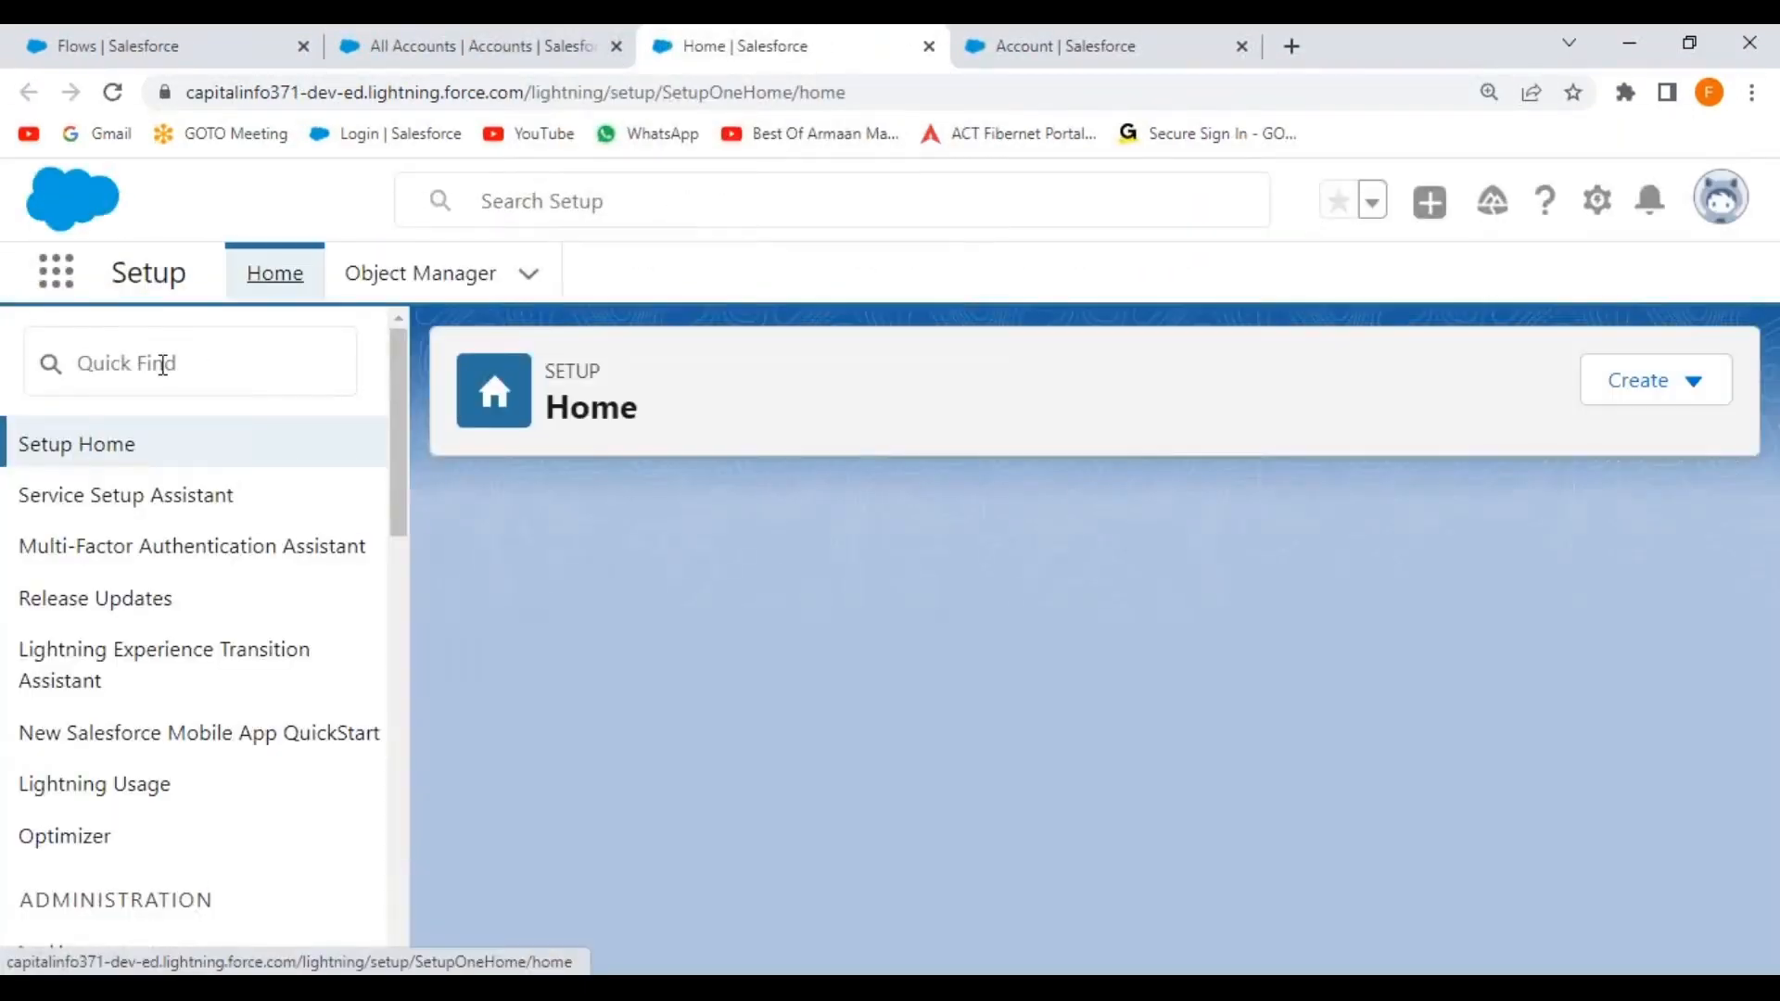
text(de)
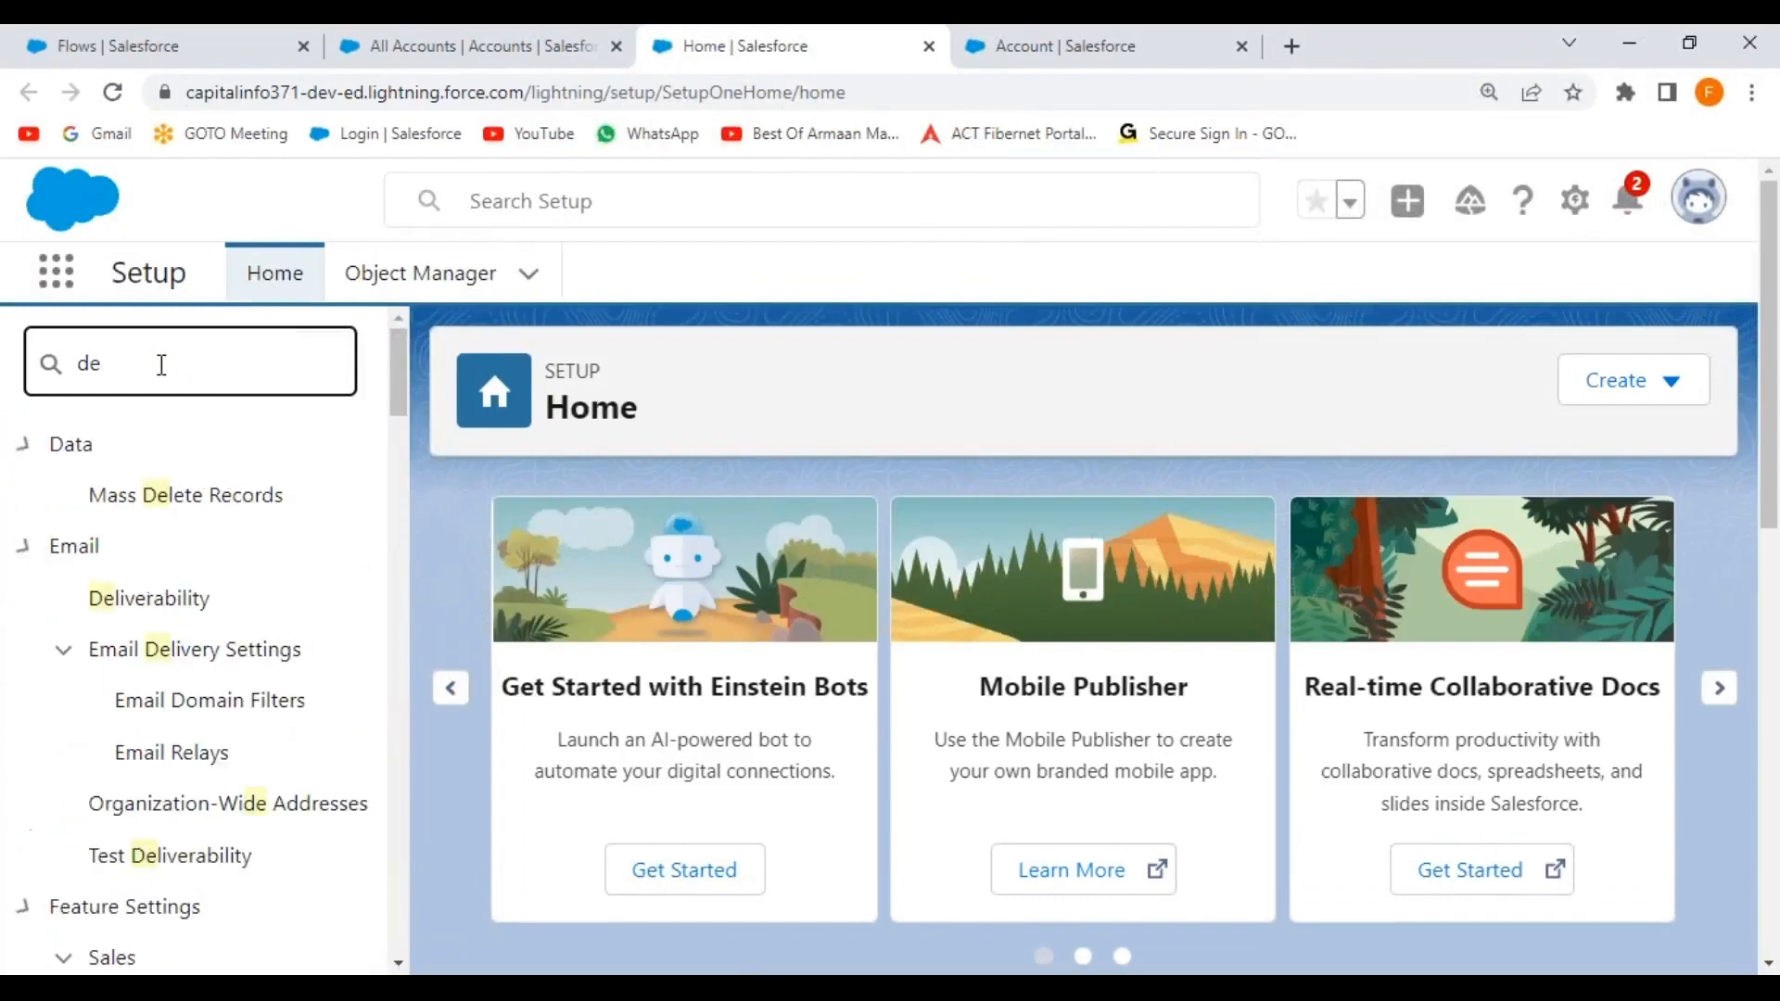
text(bu)
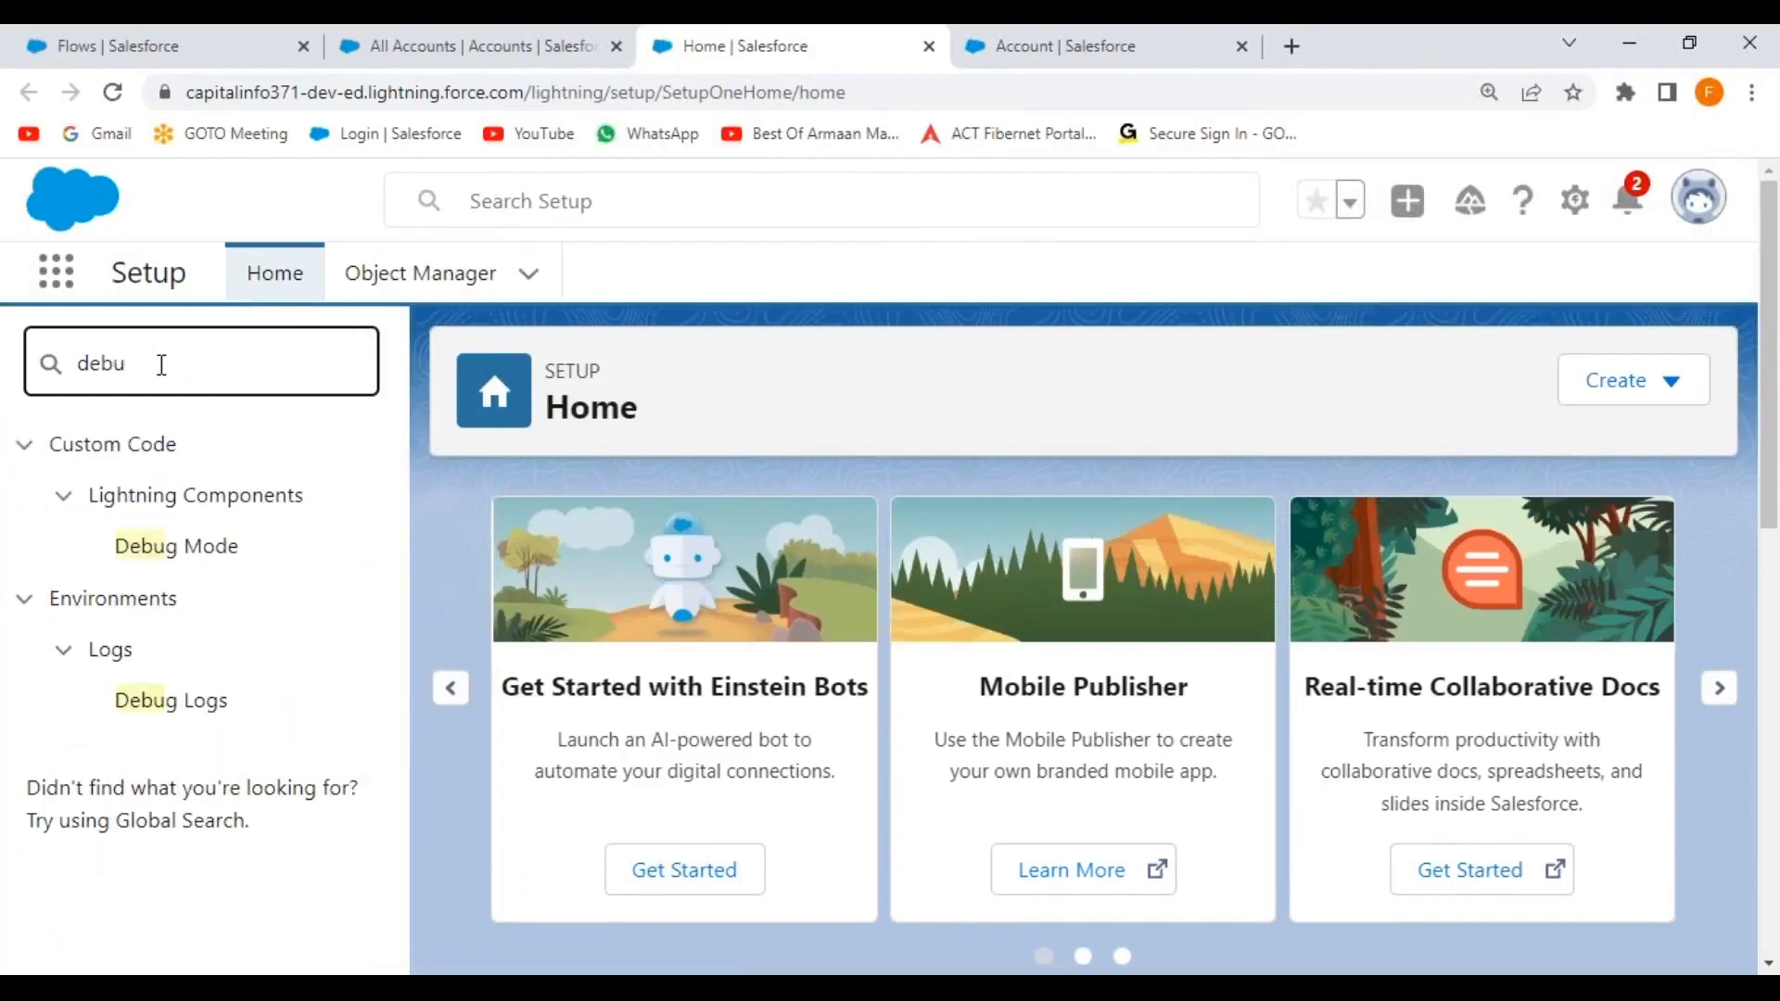
click(172, 702)
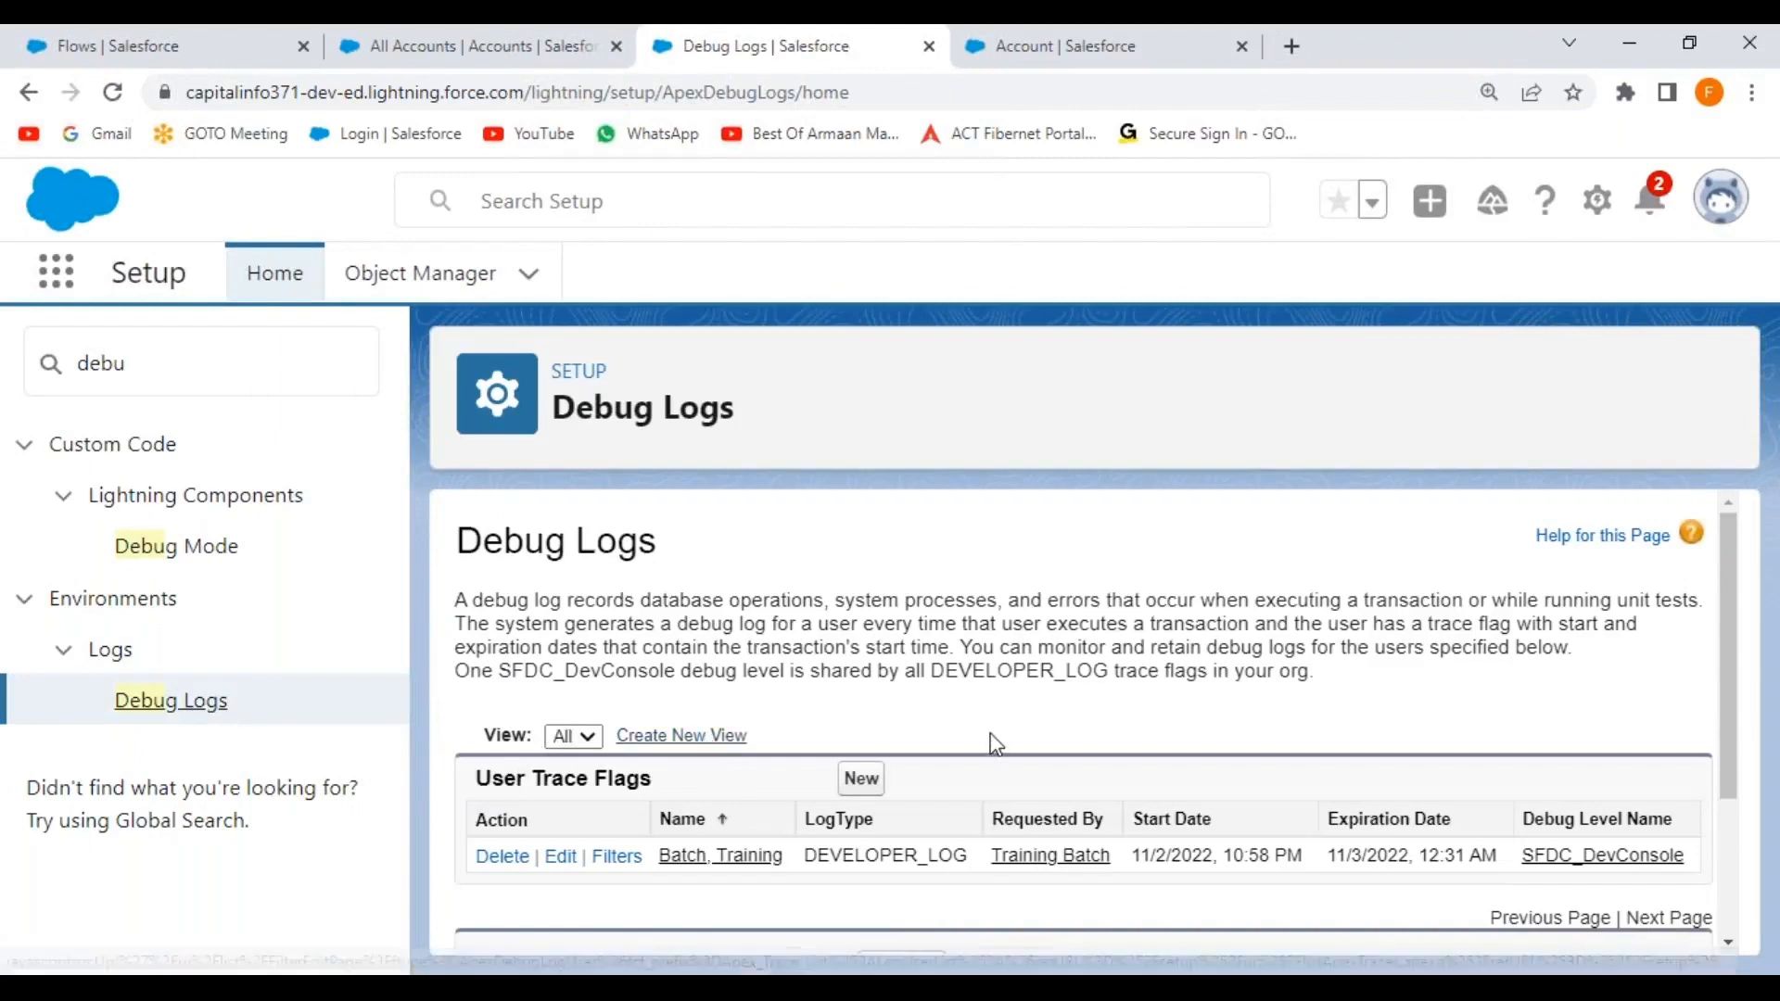
scroll(993, 739, down, 2)
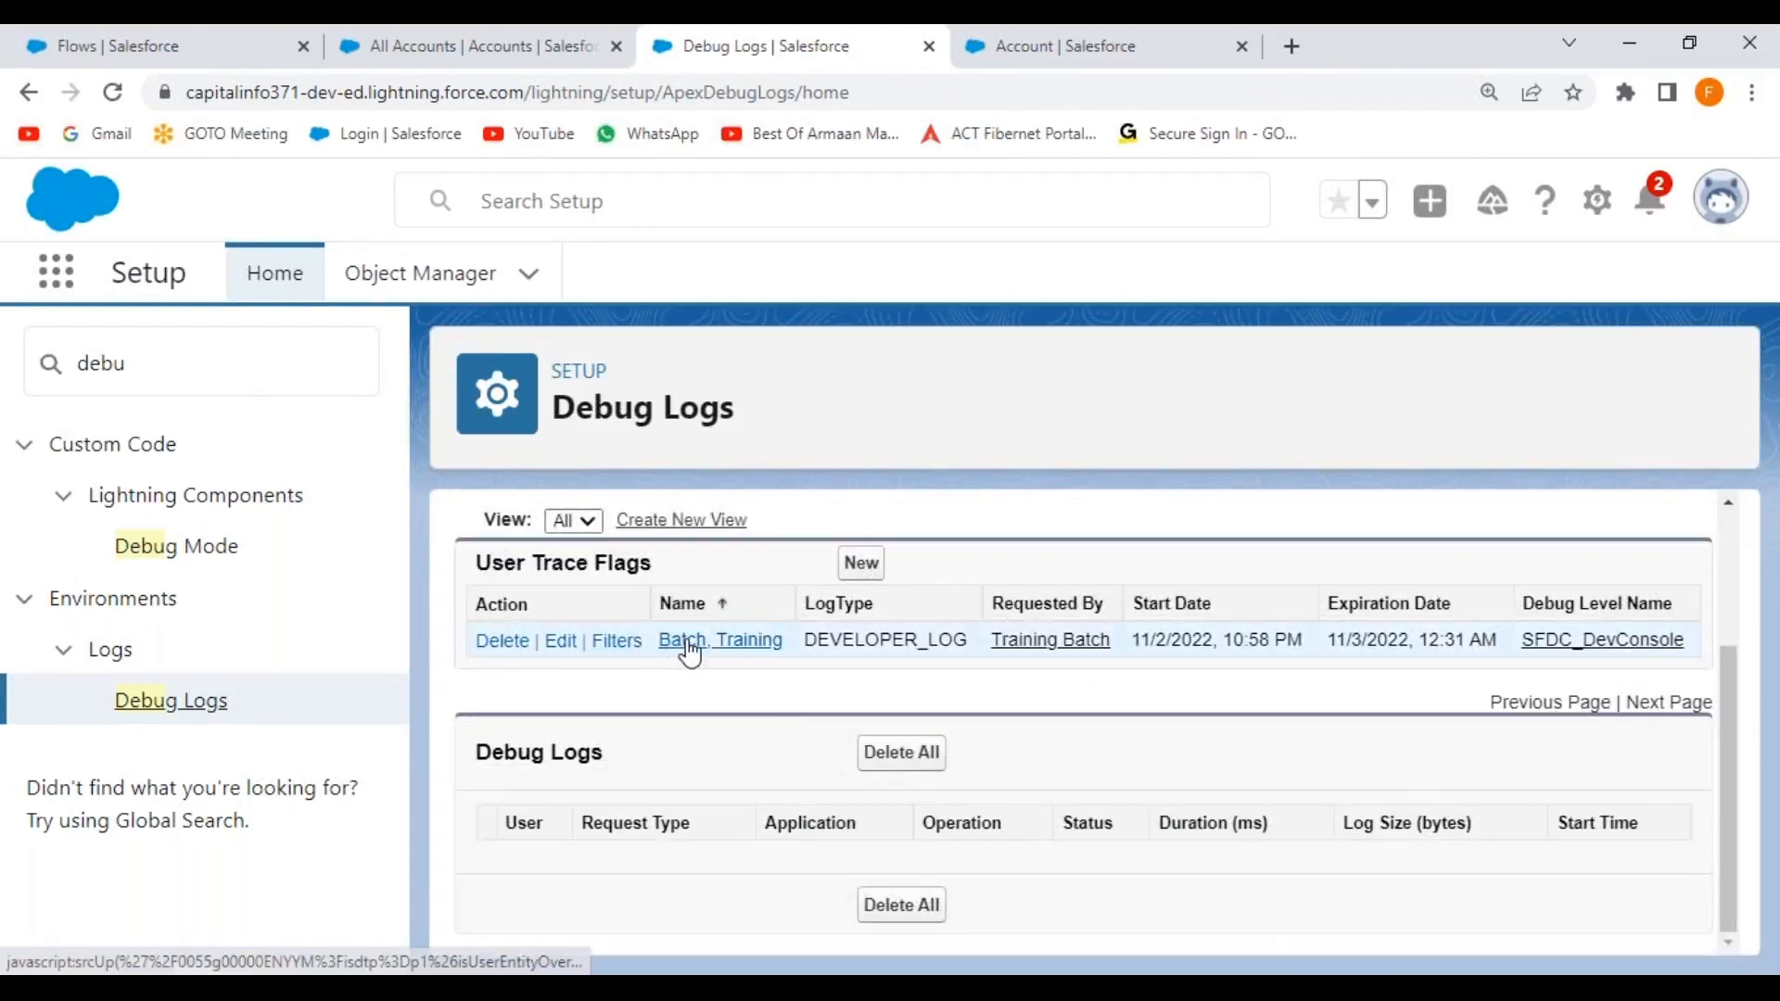
Edit the user trace flag, setting start to 11/6/2022, 10:14 PM and filling the expiration date.
click(557, 649)
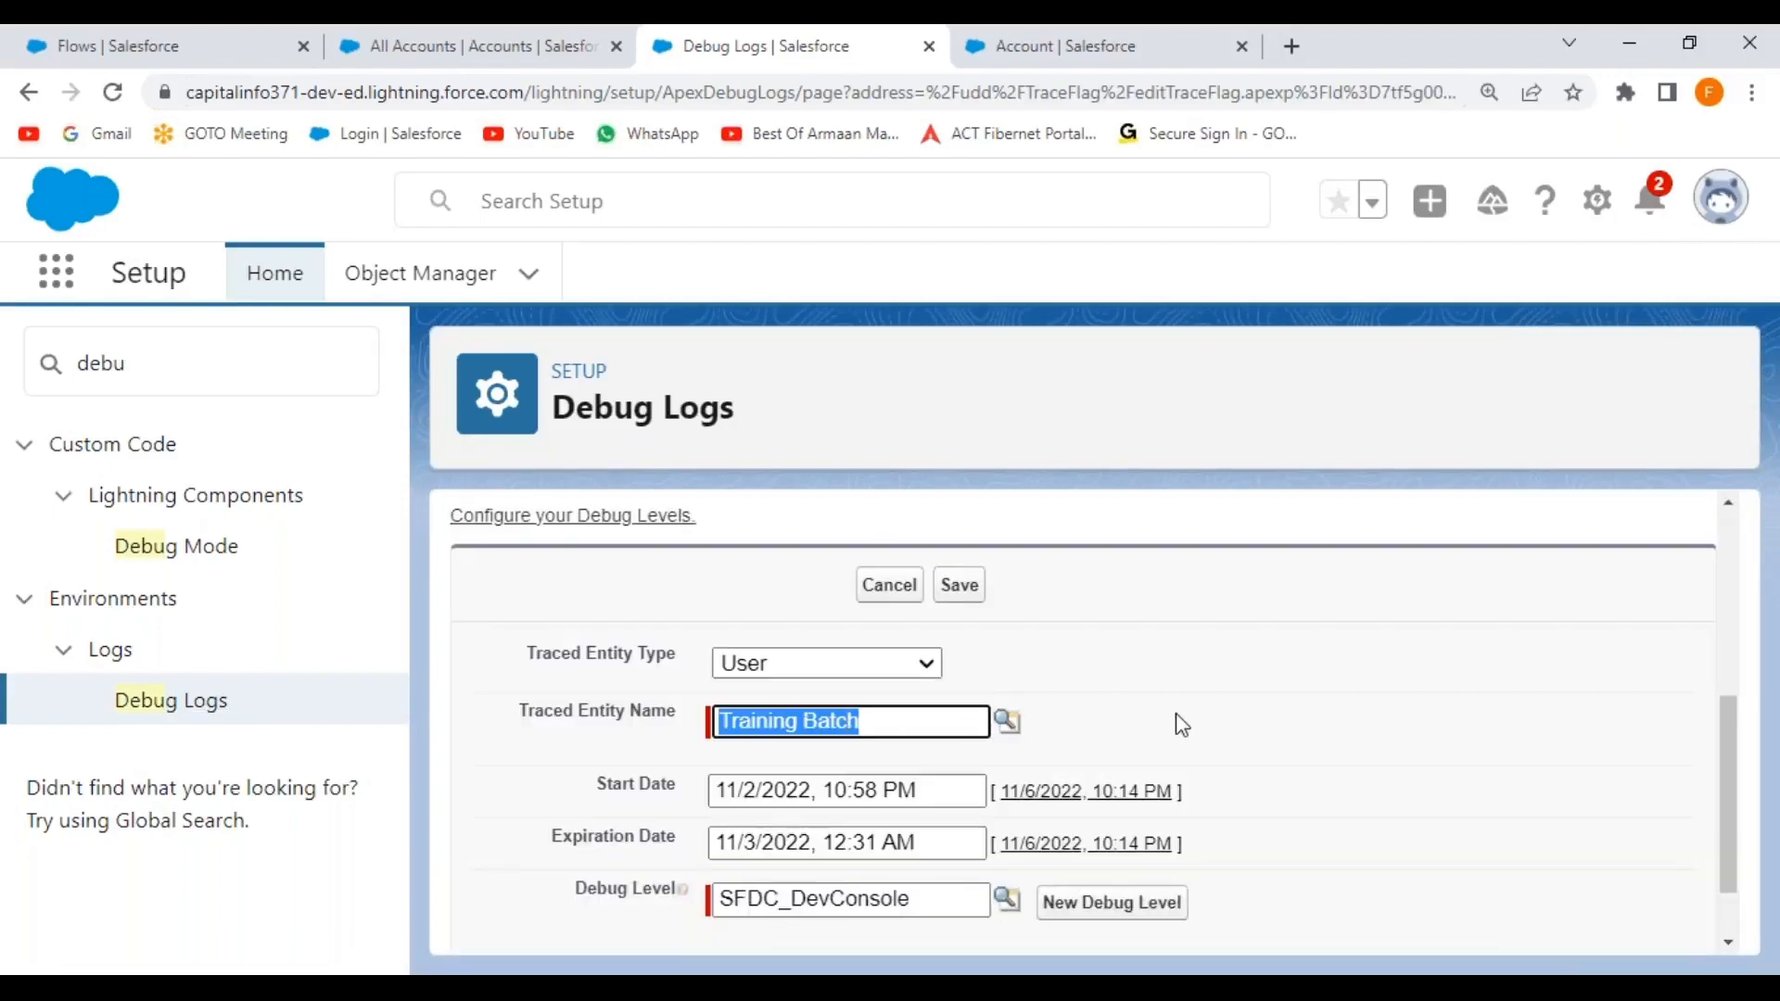
scroll(1178, 724, down, 1)
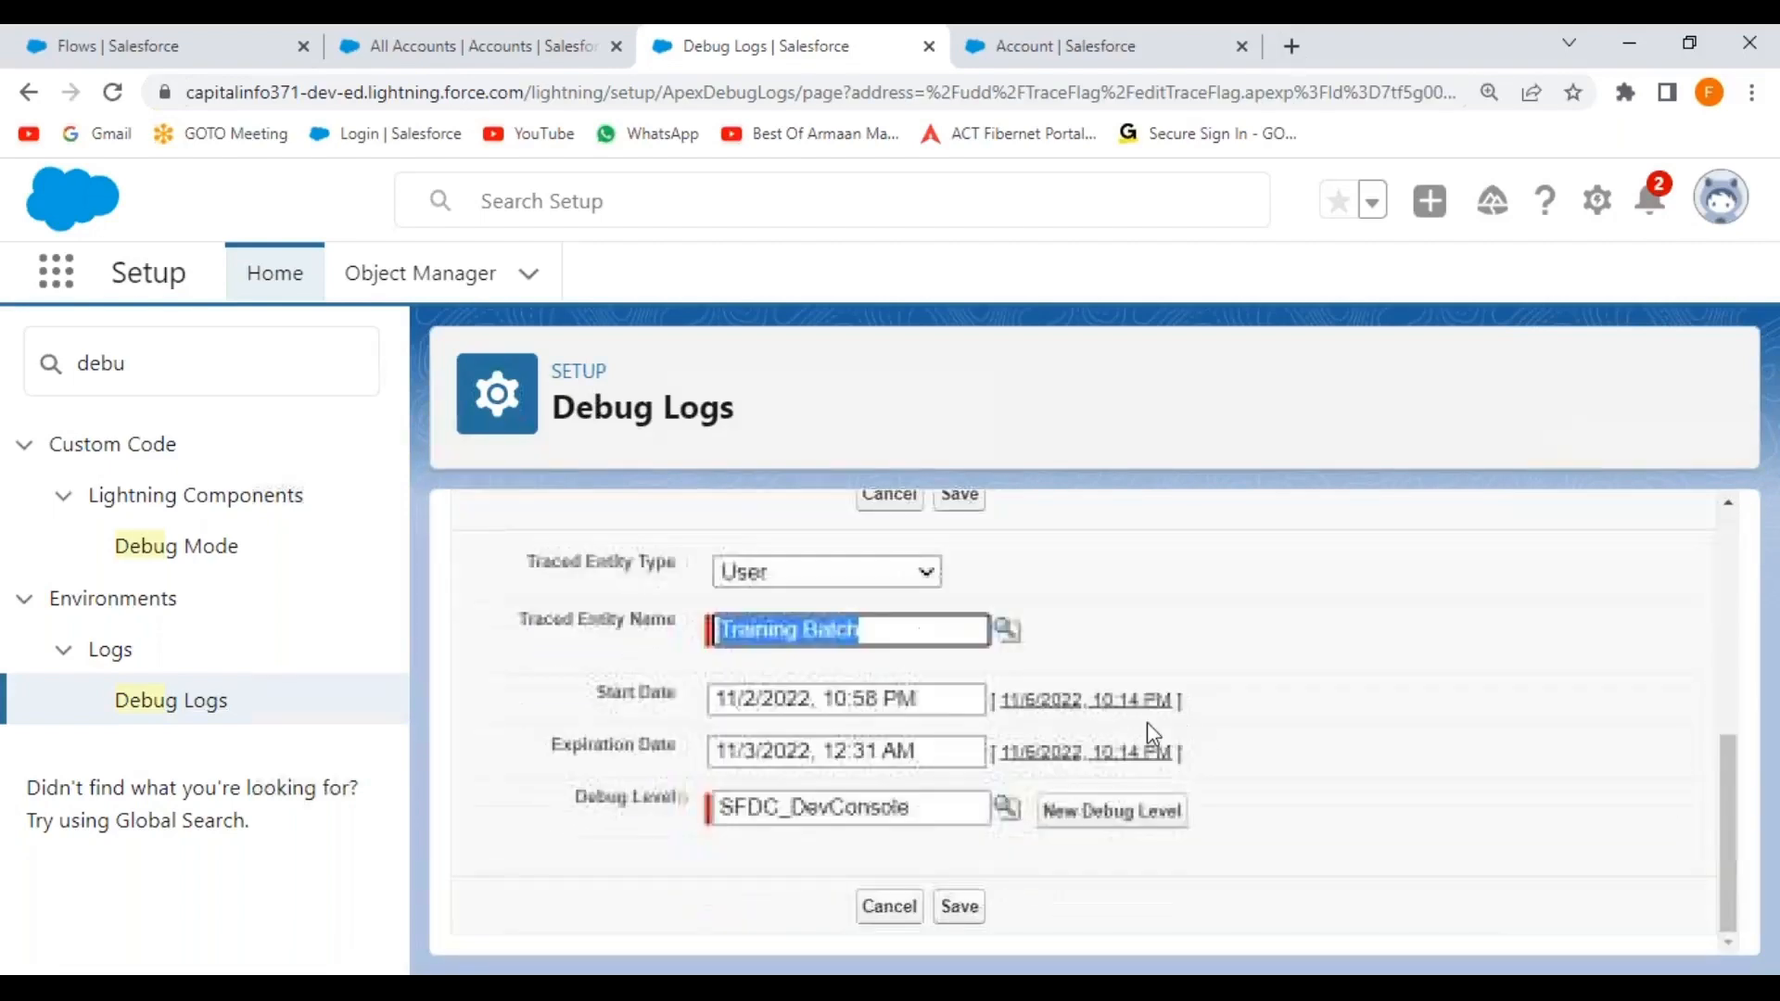
click(1029, 702)
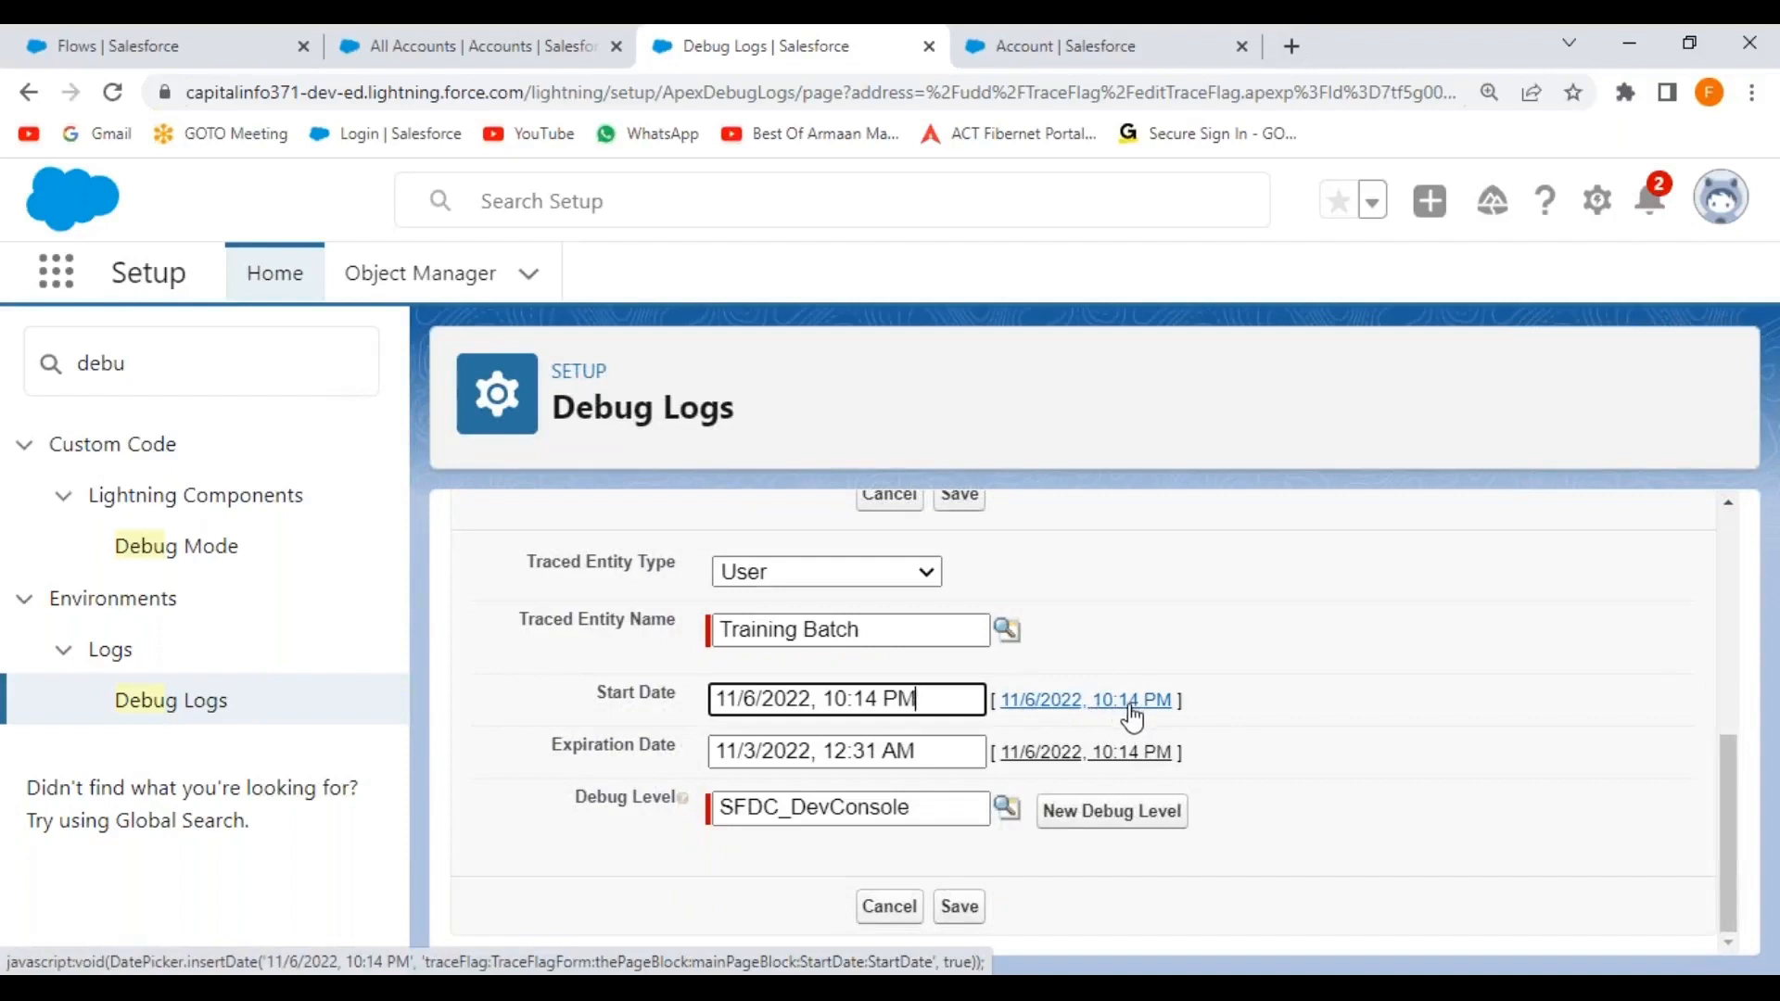
click(1025, 756)
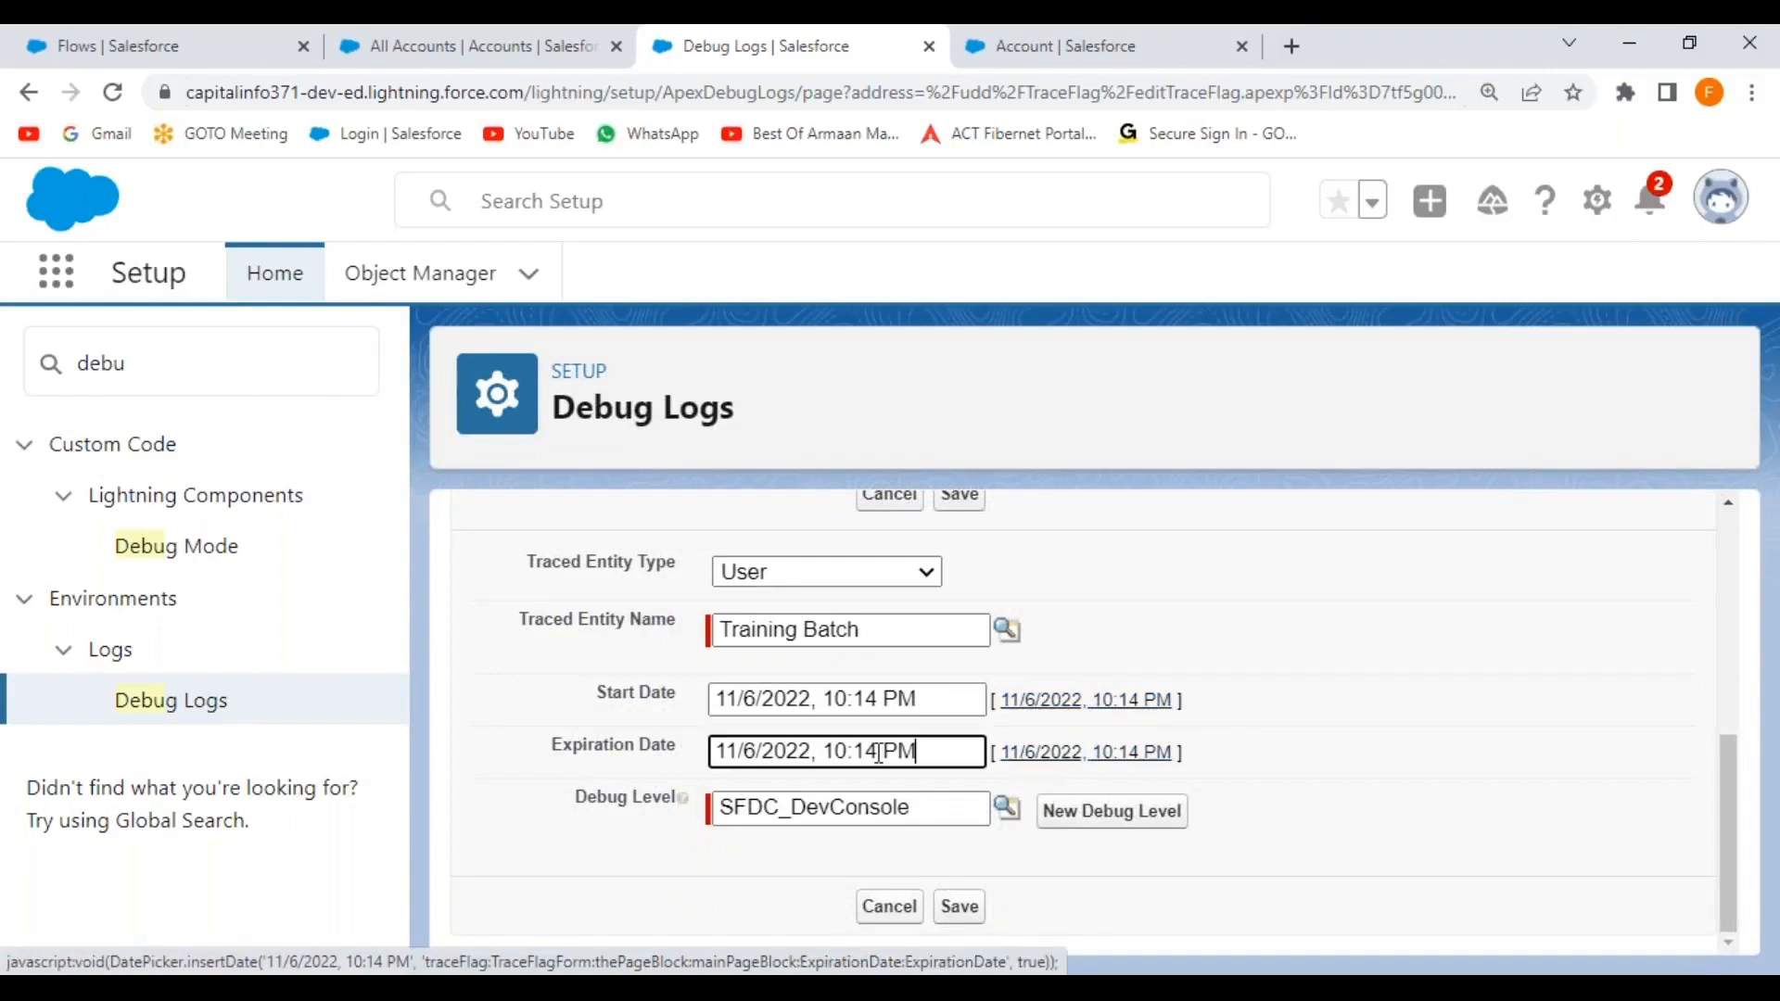
Change the expiration day to 7 (11/7/2022), then return to the Flows setup page.
click(758, 750)
key(BackSpace)
text(7)
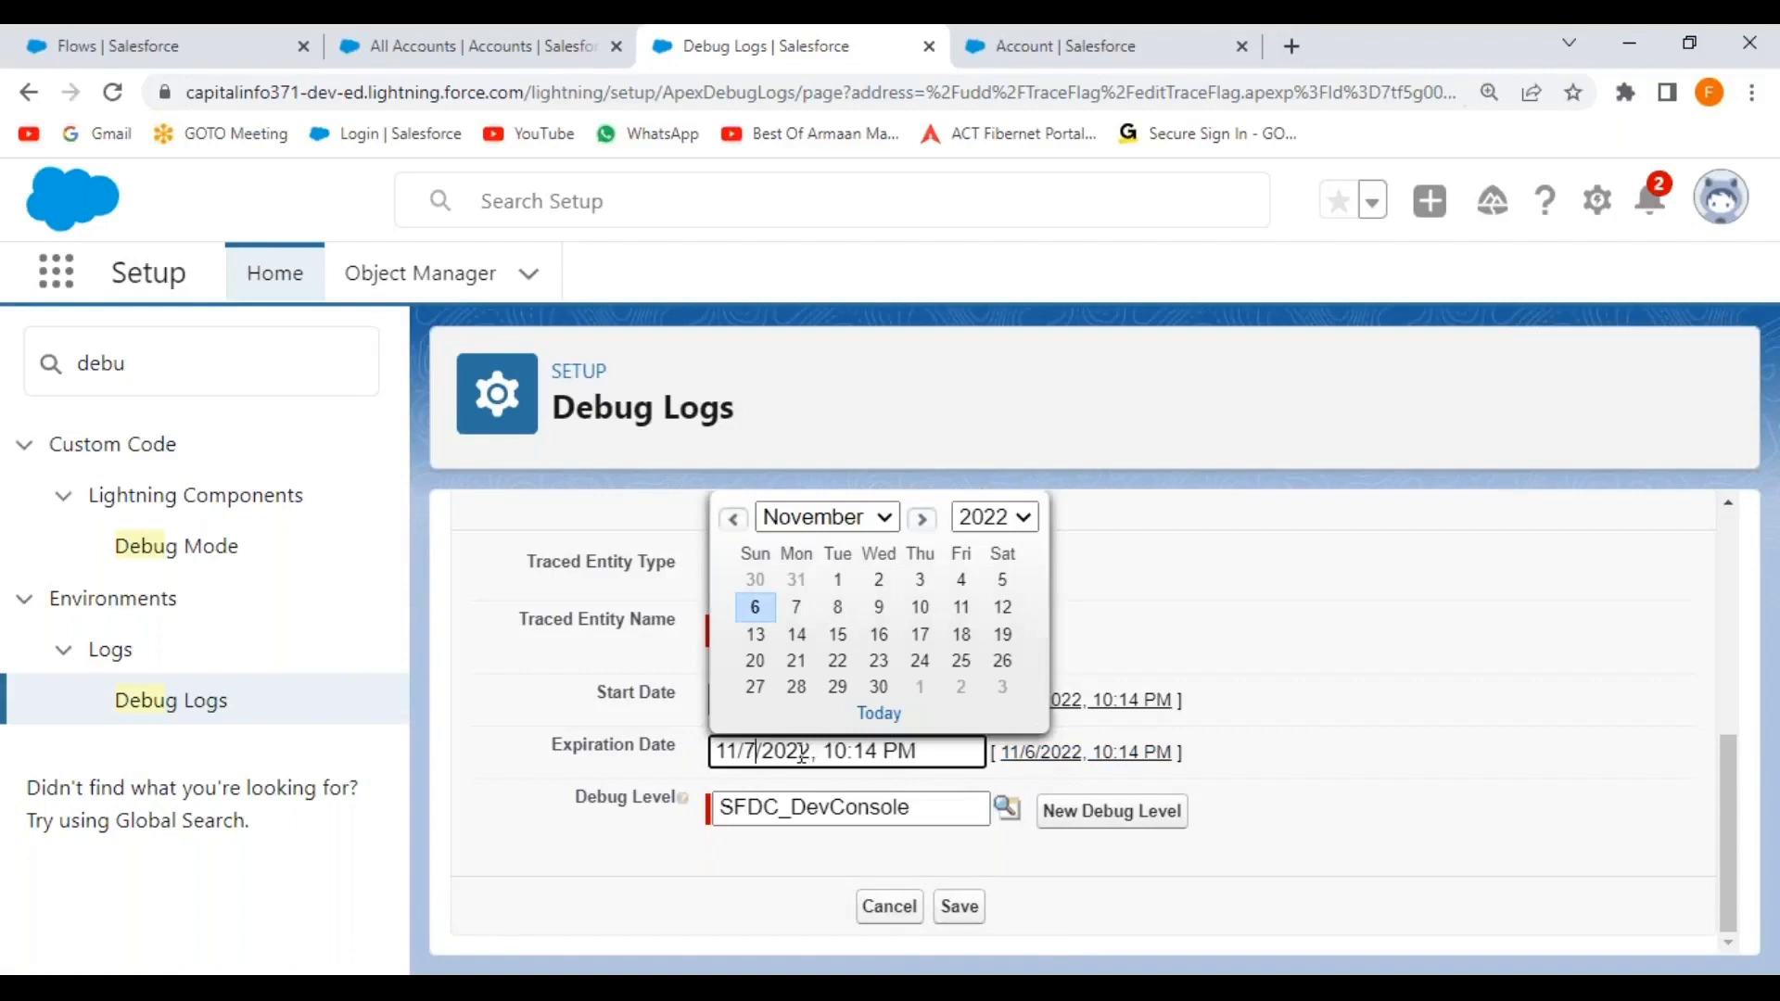
click(880, 754)
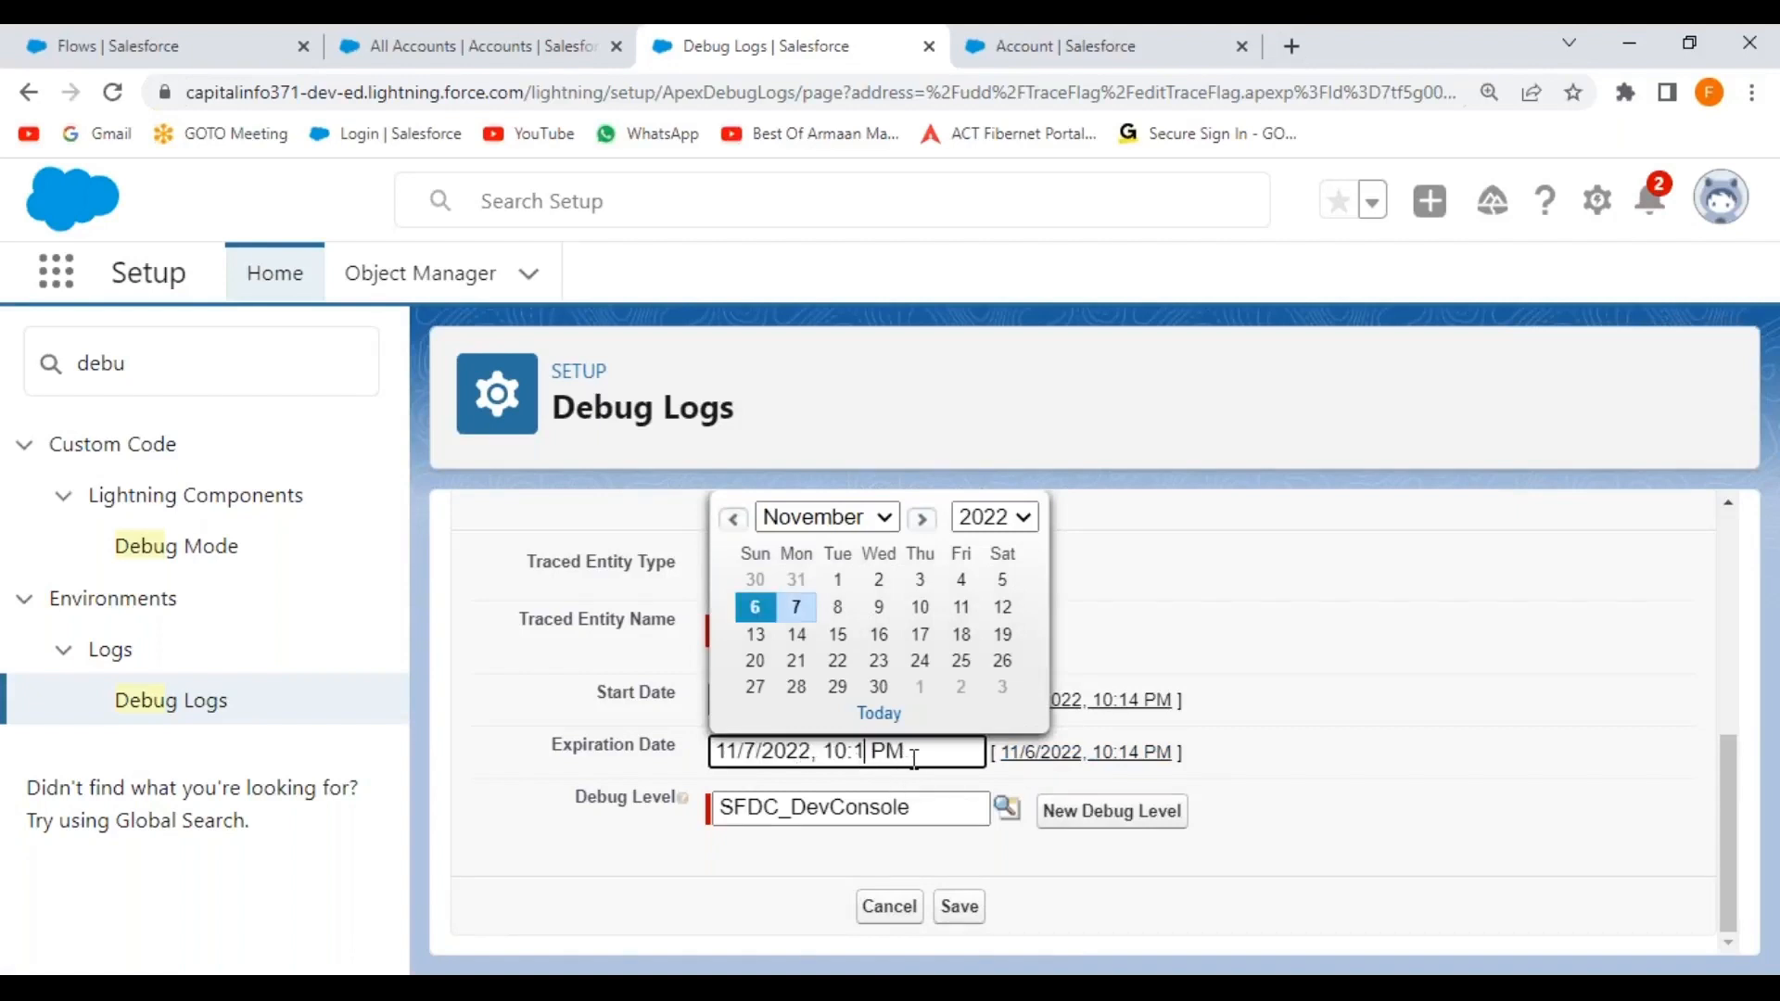
click(1200, 573)
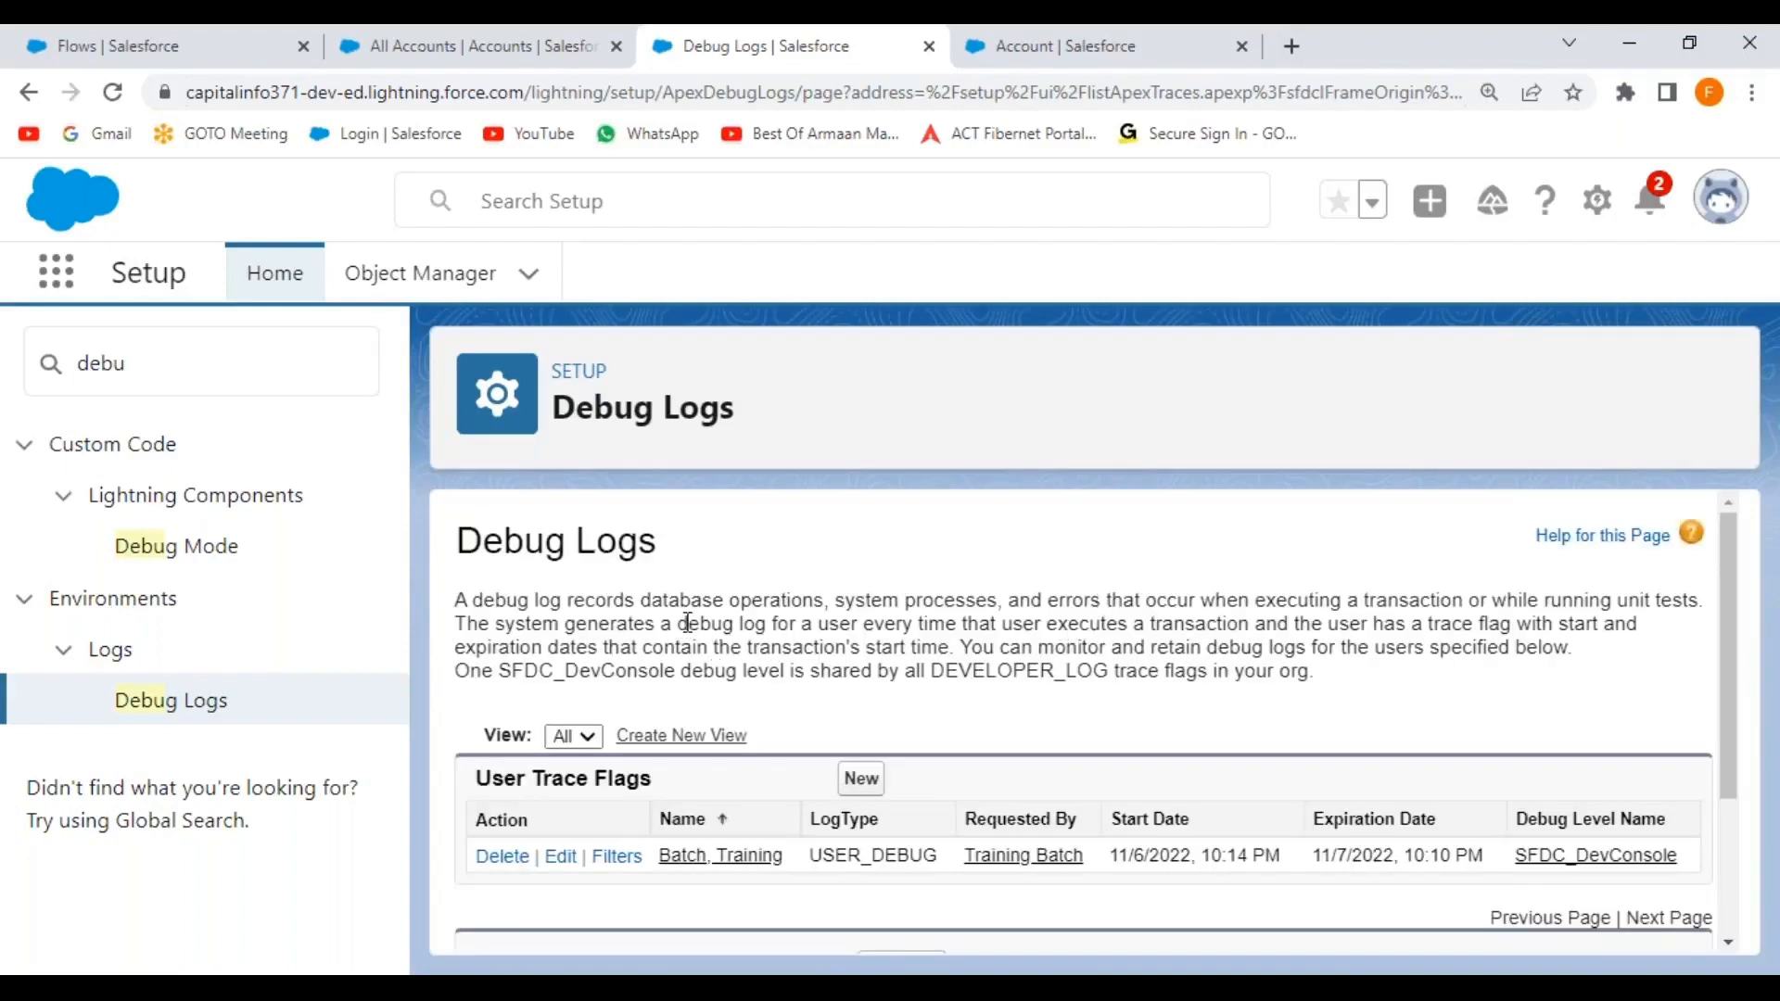
click(226, 41)
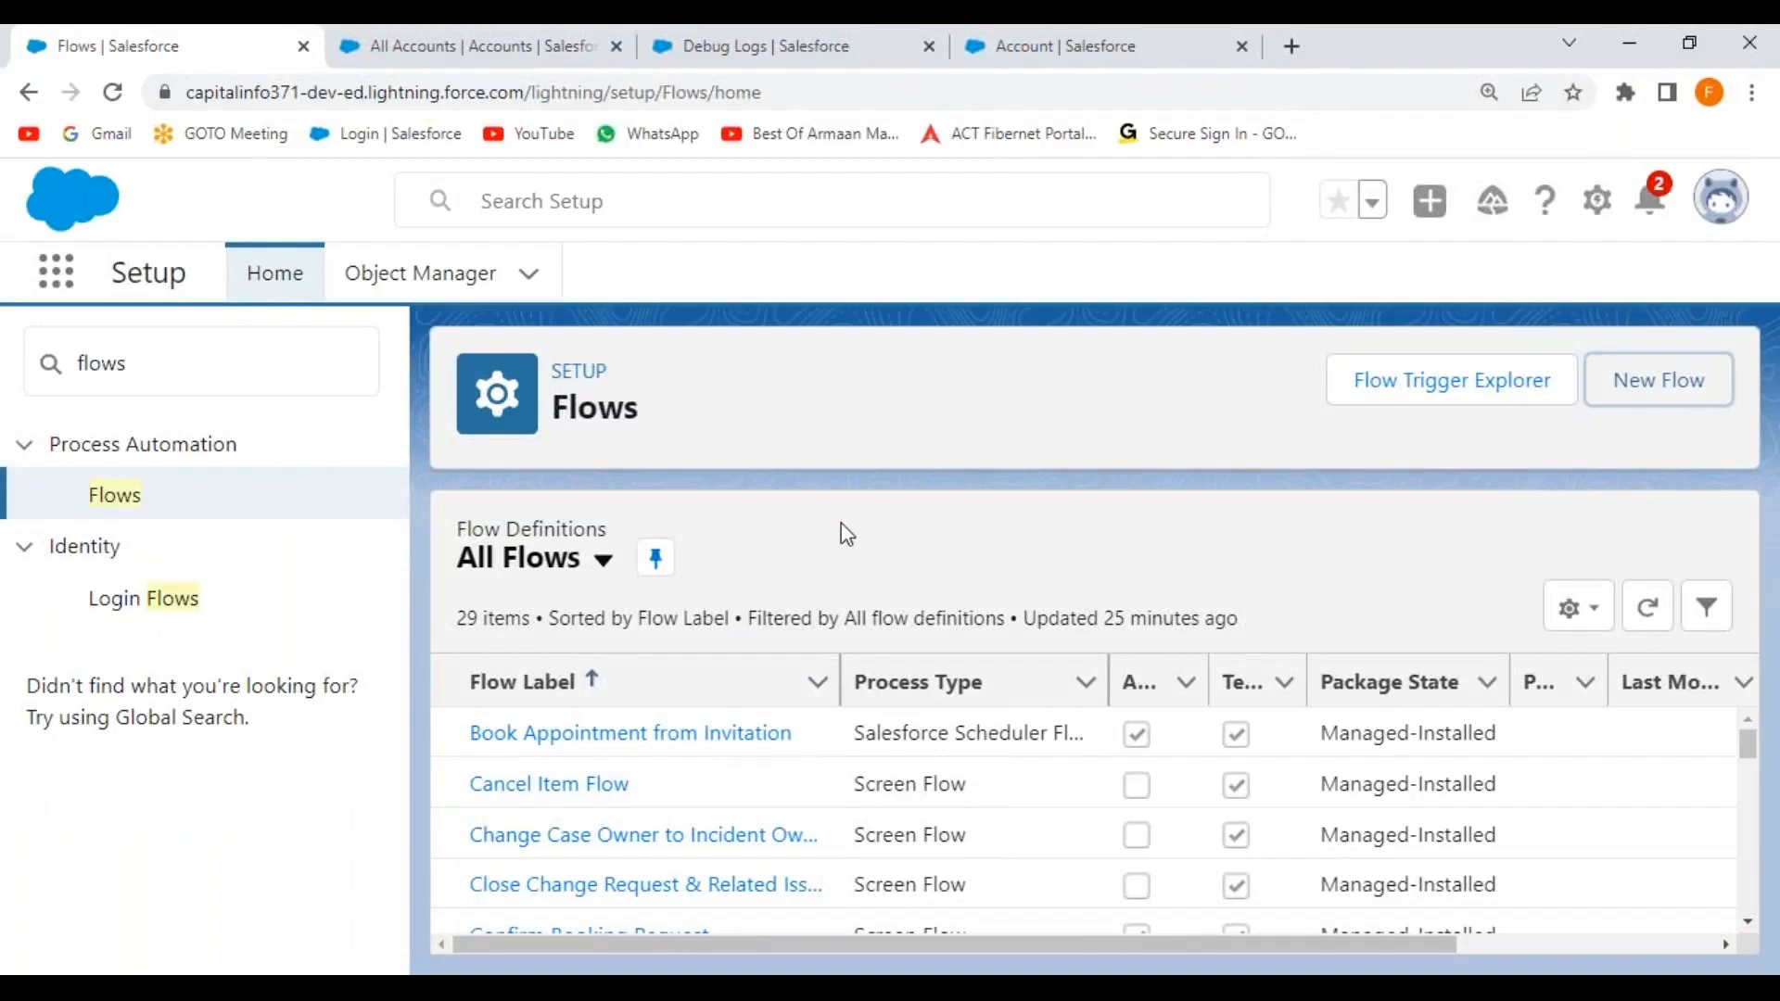
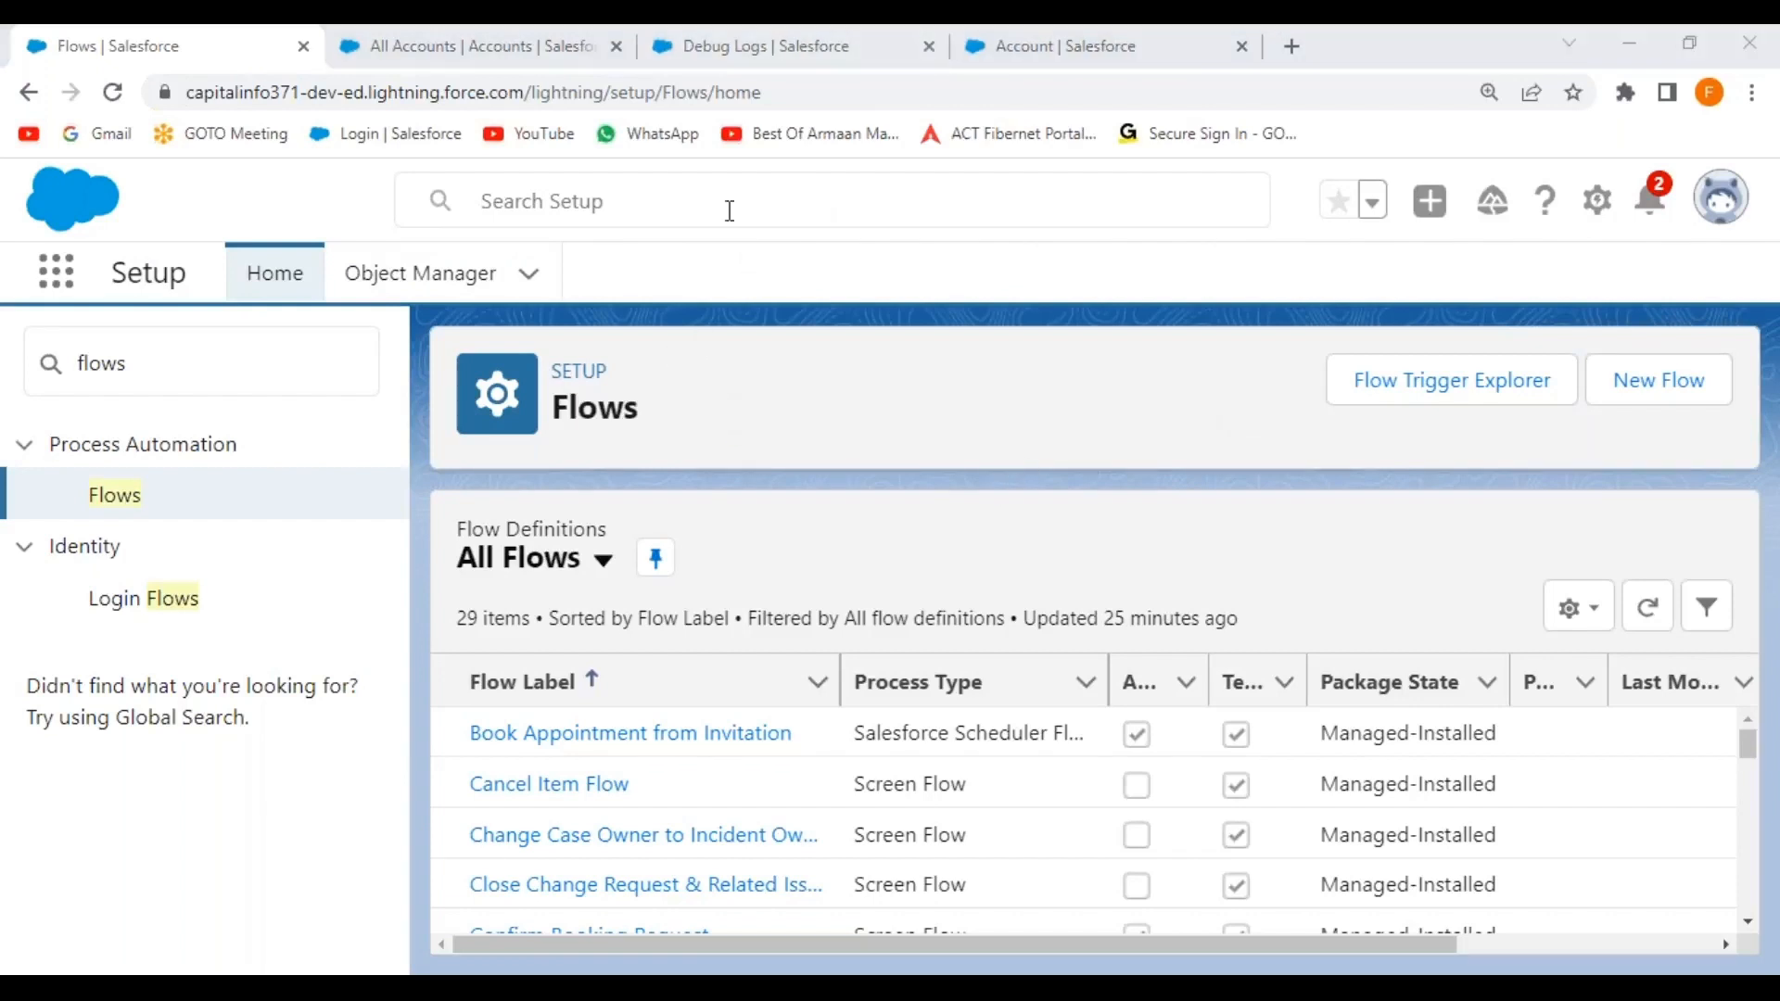
Open a hiring manager's record from Hiring Managers and launch the New Account Record flow.
click(532, 42)
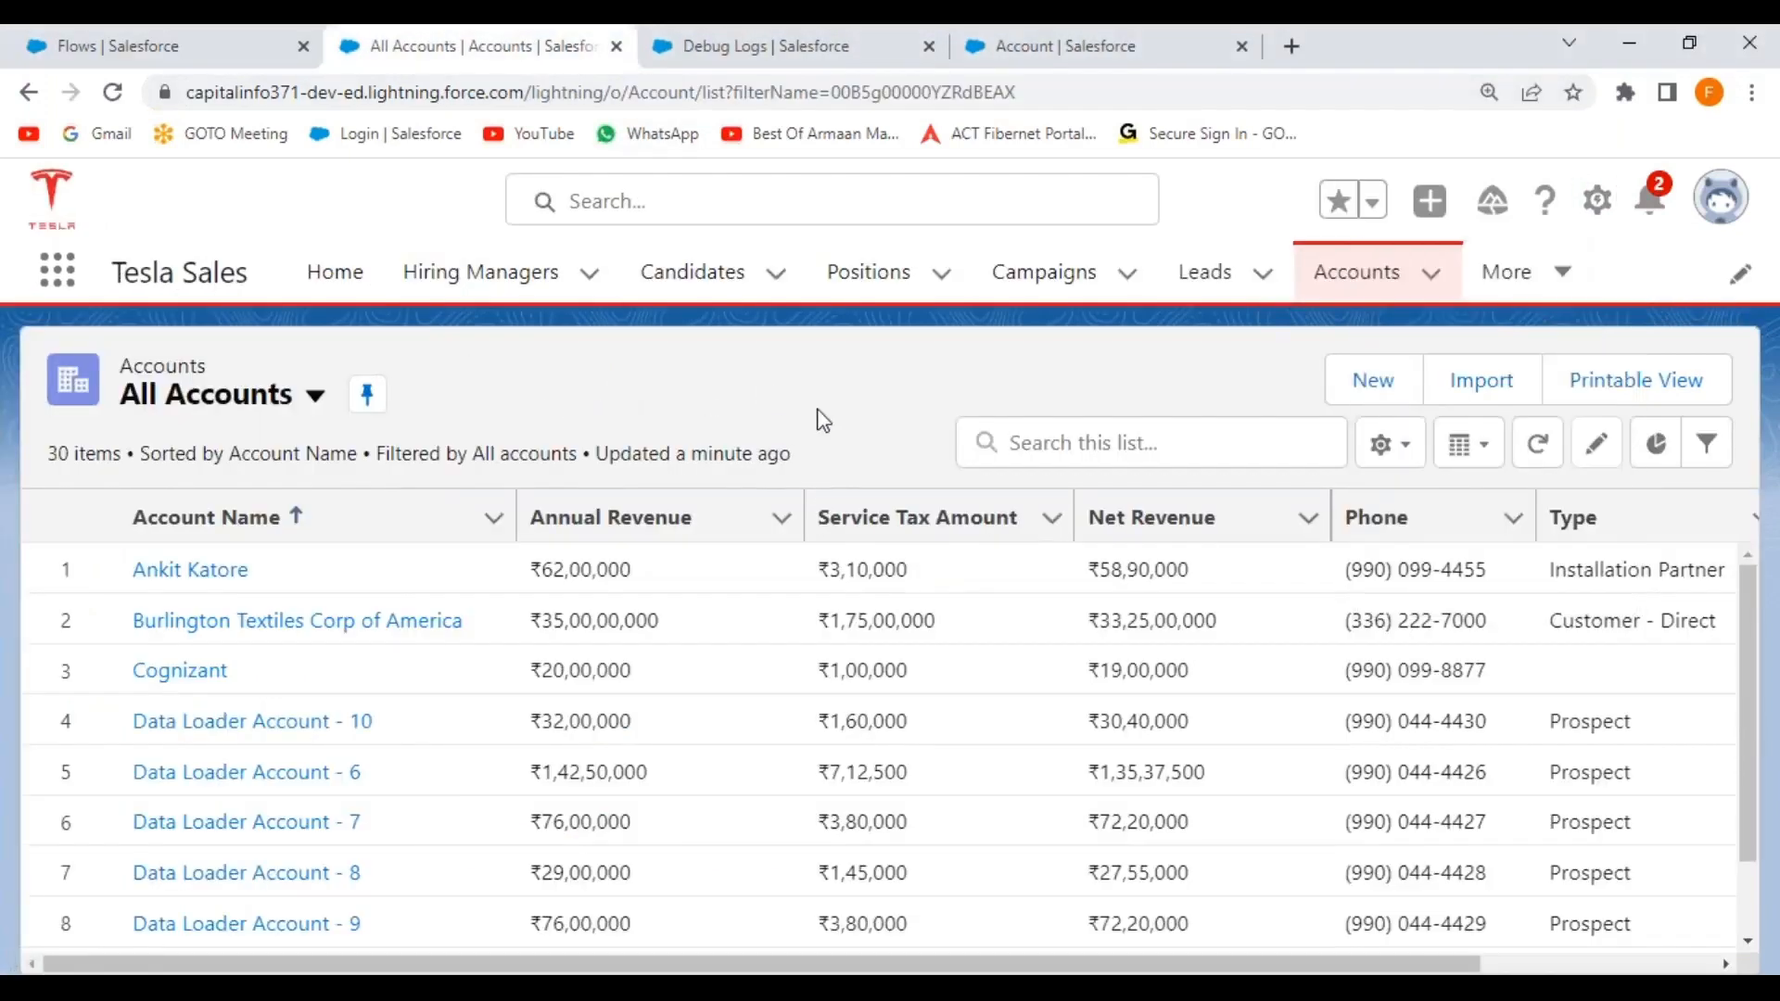
click(524, 273)
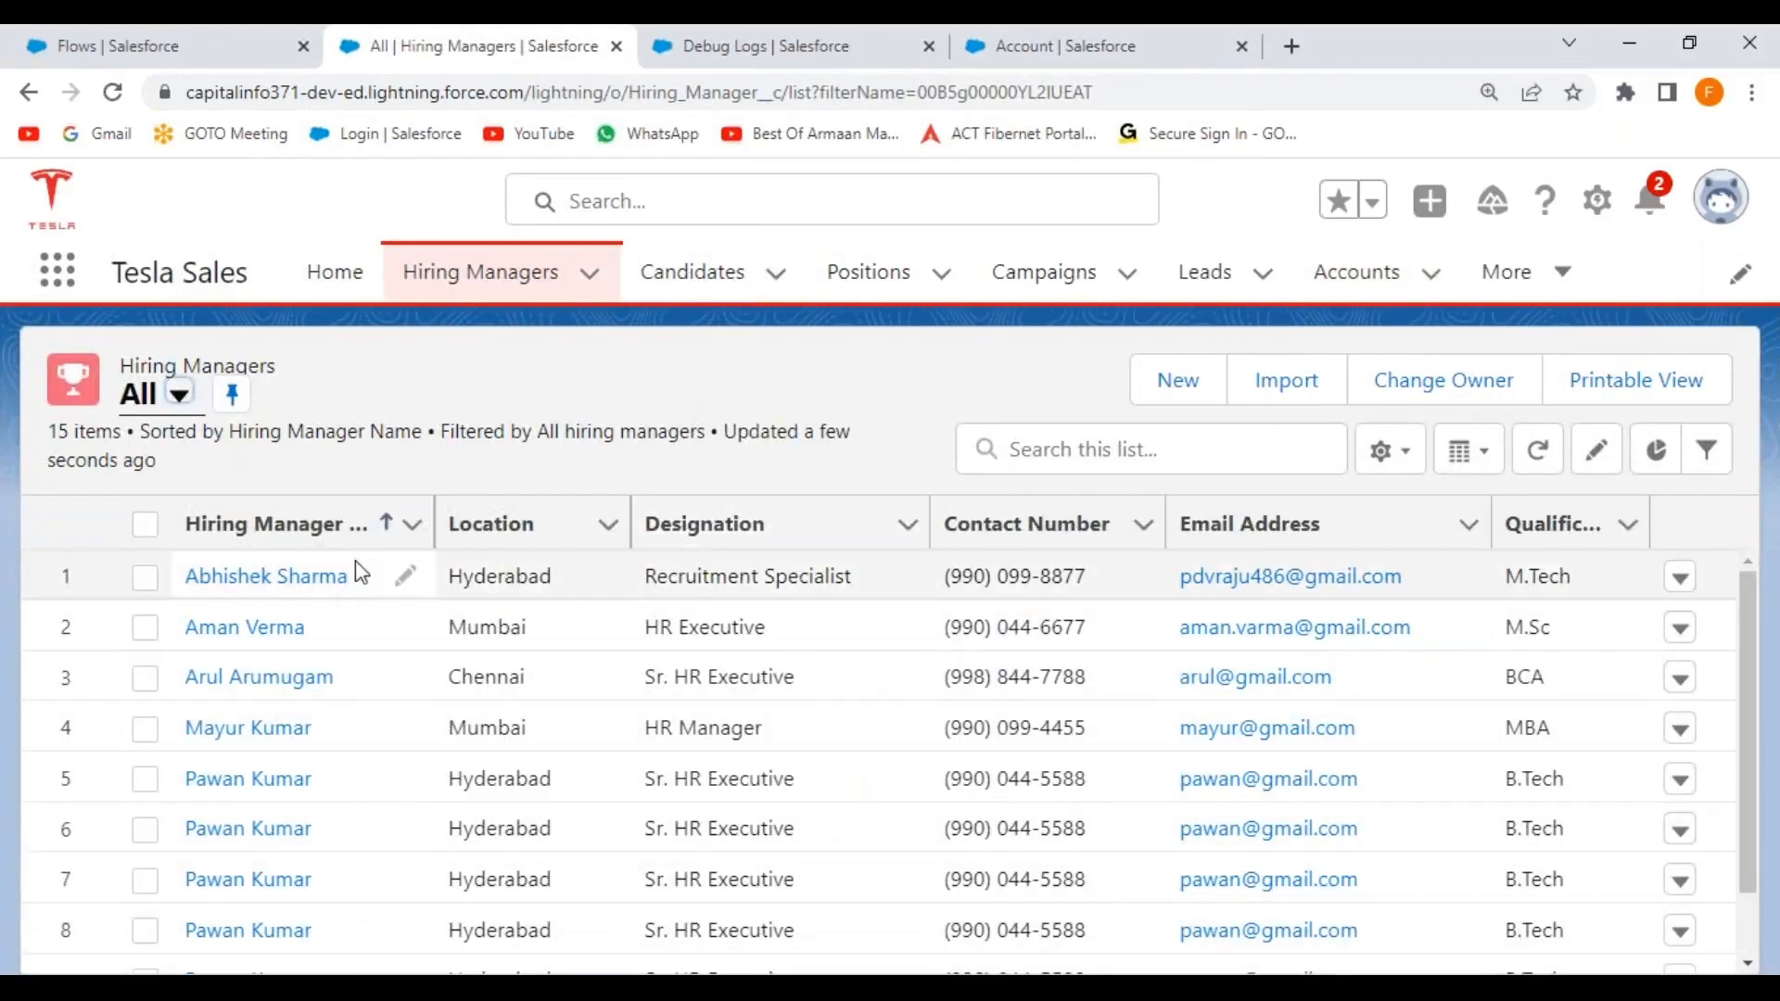
click(315, 580)
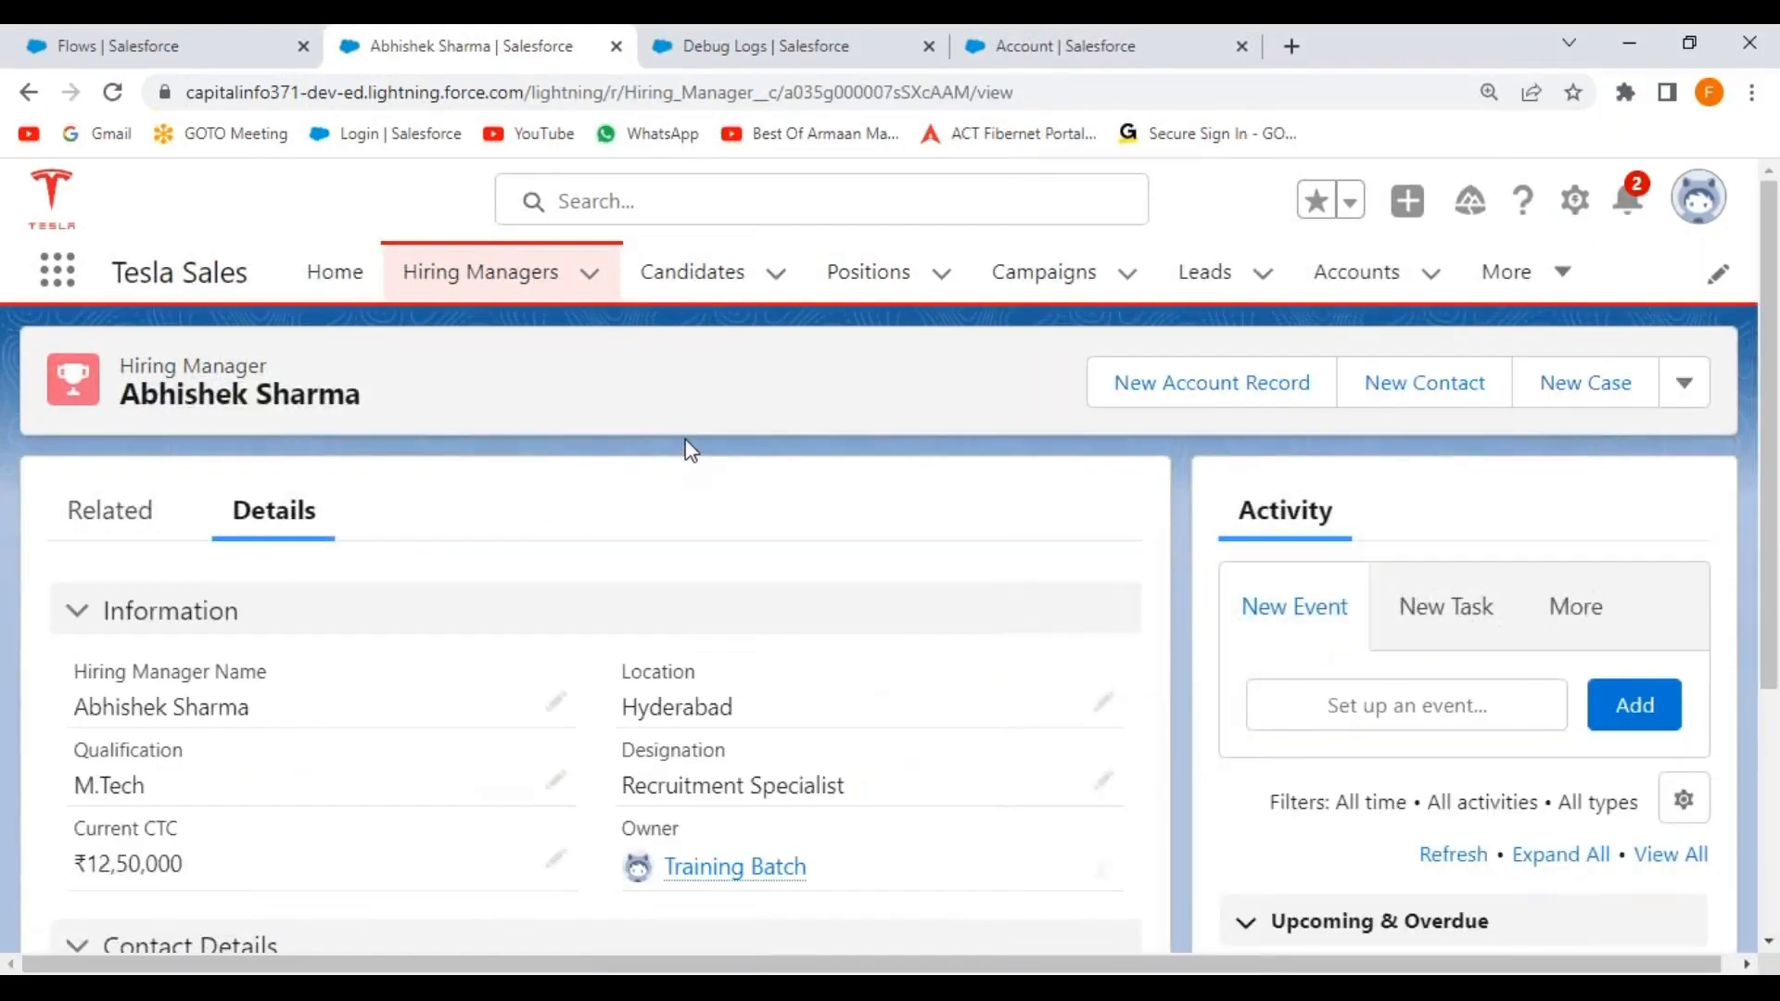
click(1224, 397)
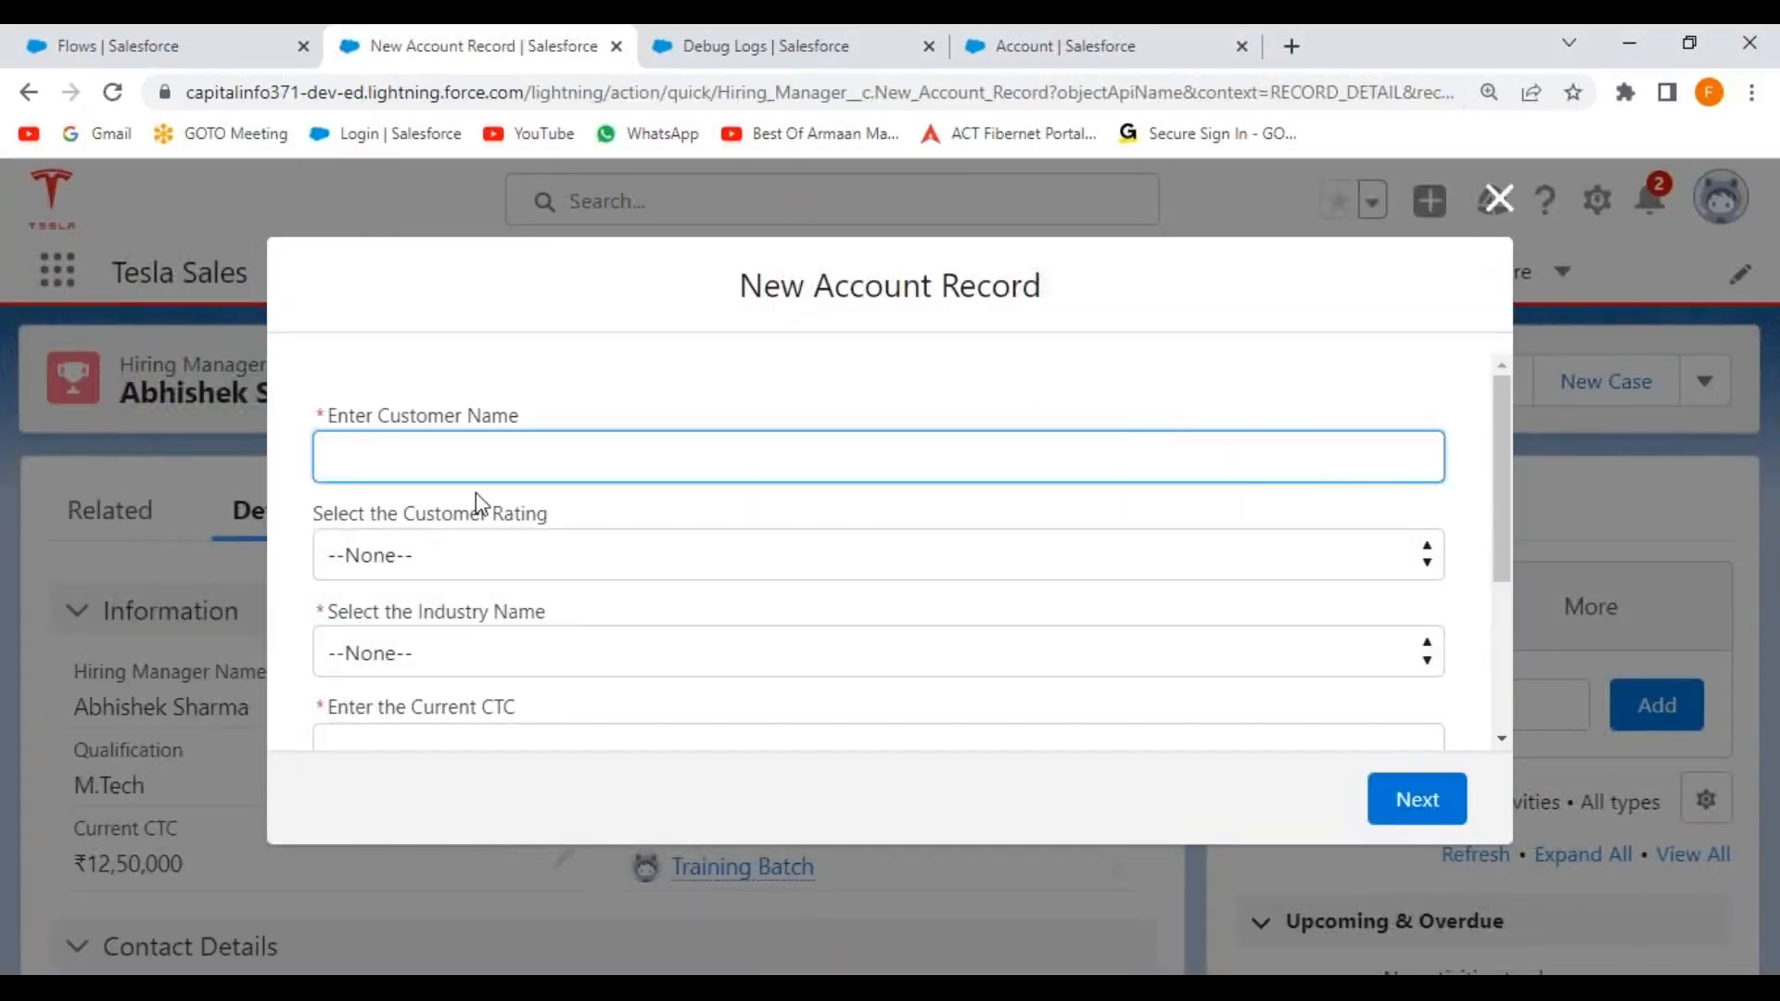
scroll(555, 448, down, 3)
scroll(556, 485, up, 3)
Set the customer rating to Hot and the industry to Entertainment.
click(469, 567)
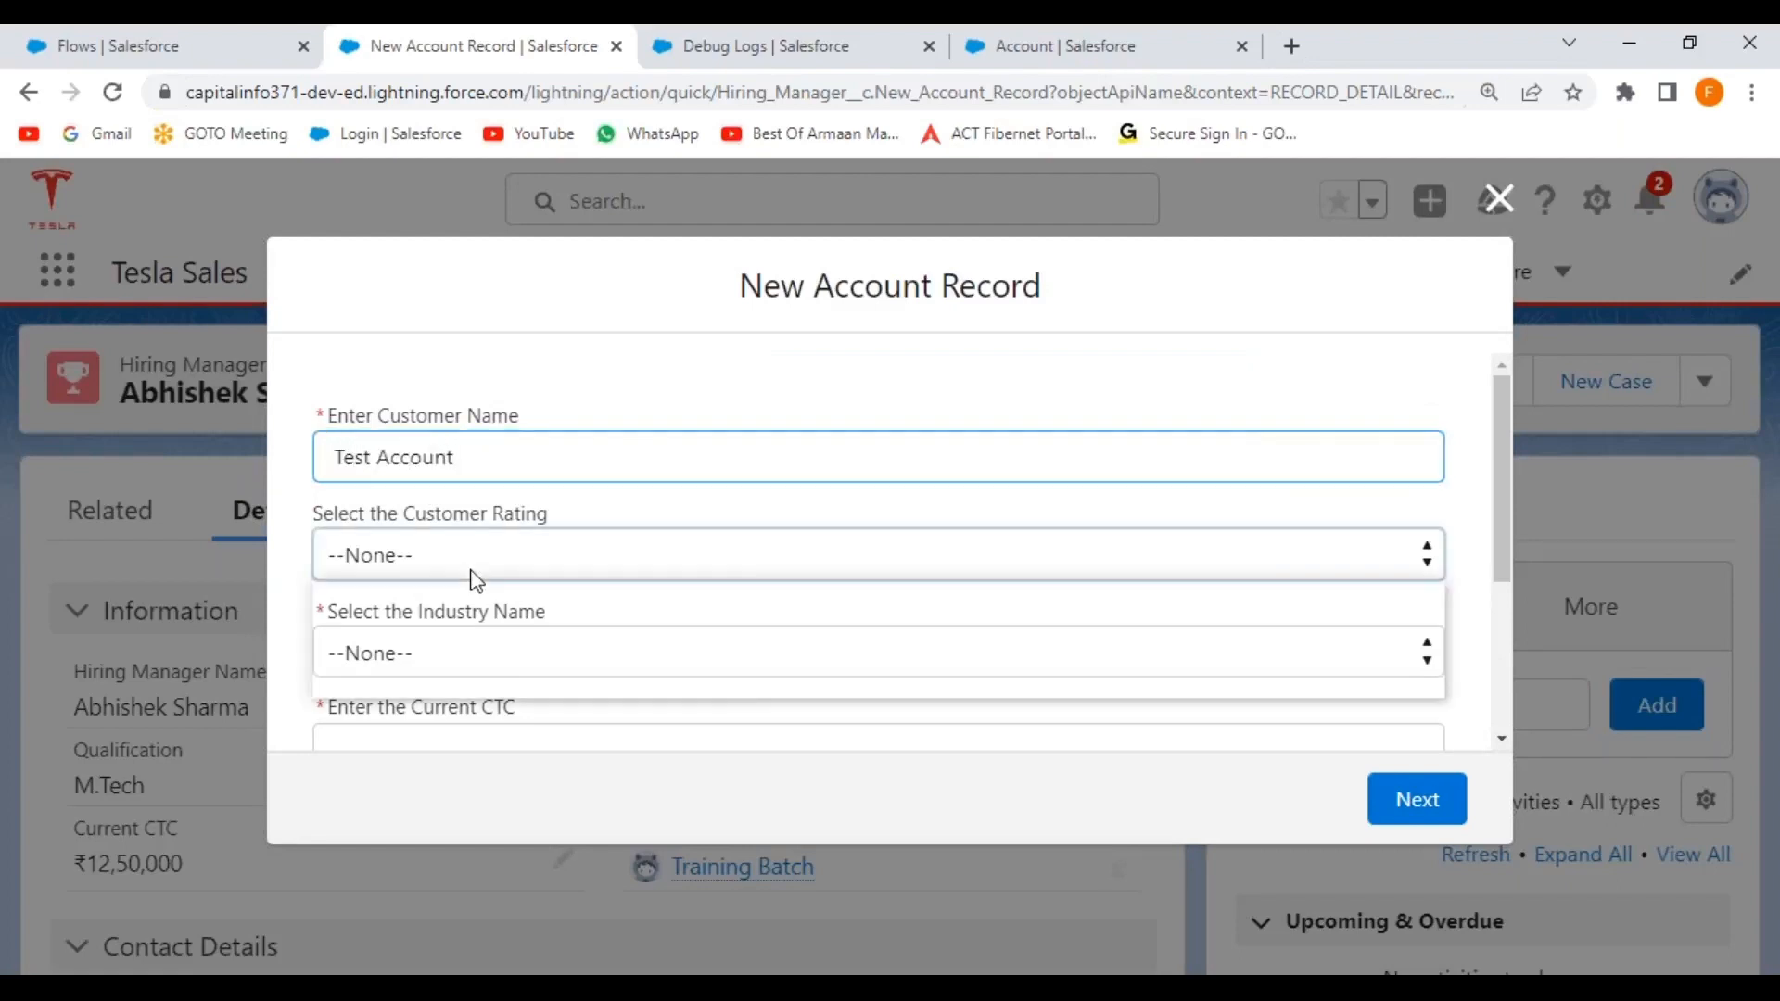
click(421, 640)
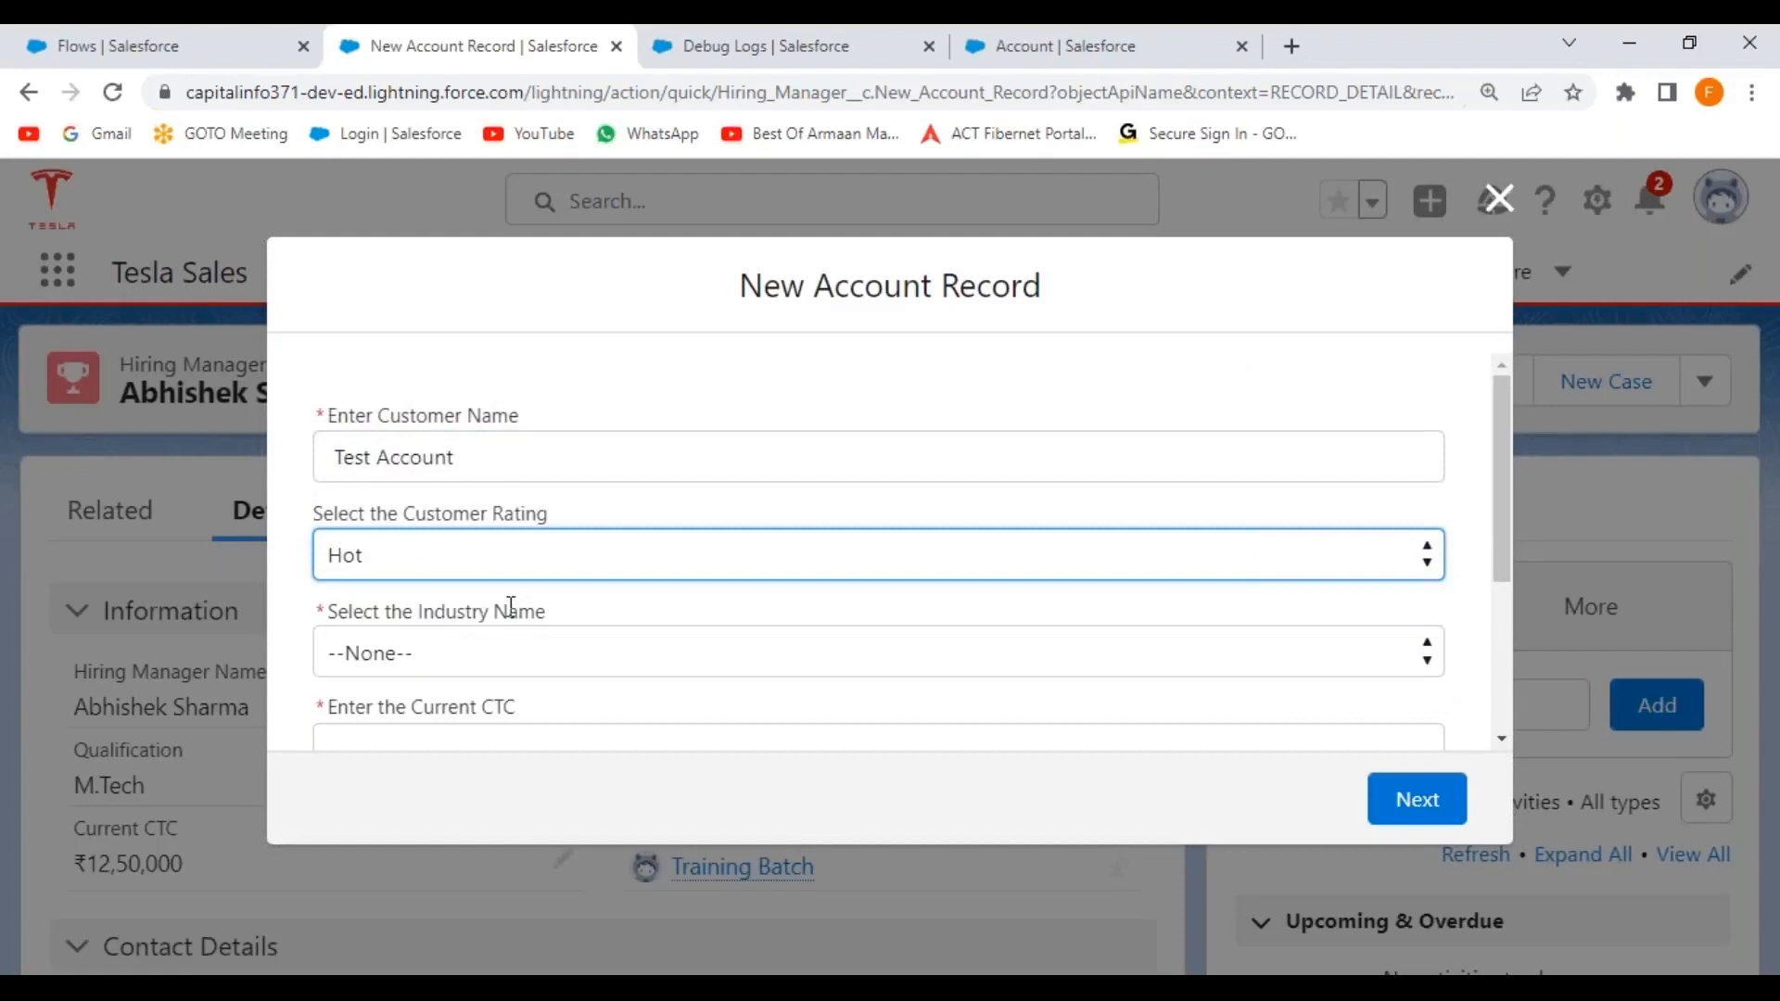
scroll(473, 608, down, 2)
click(463, 533)
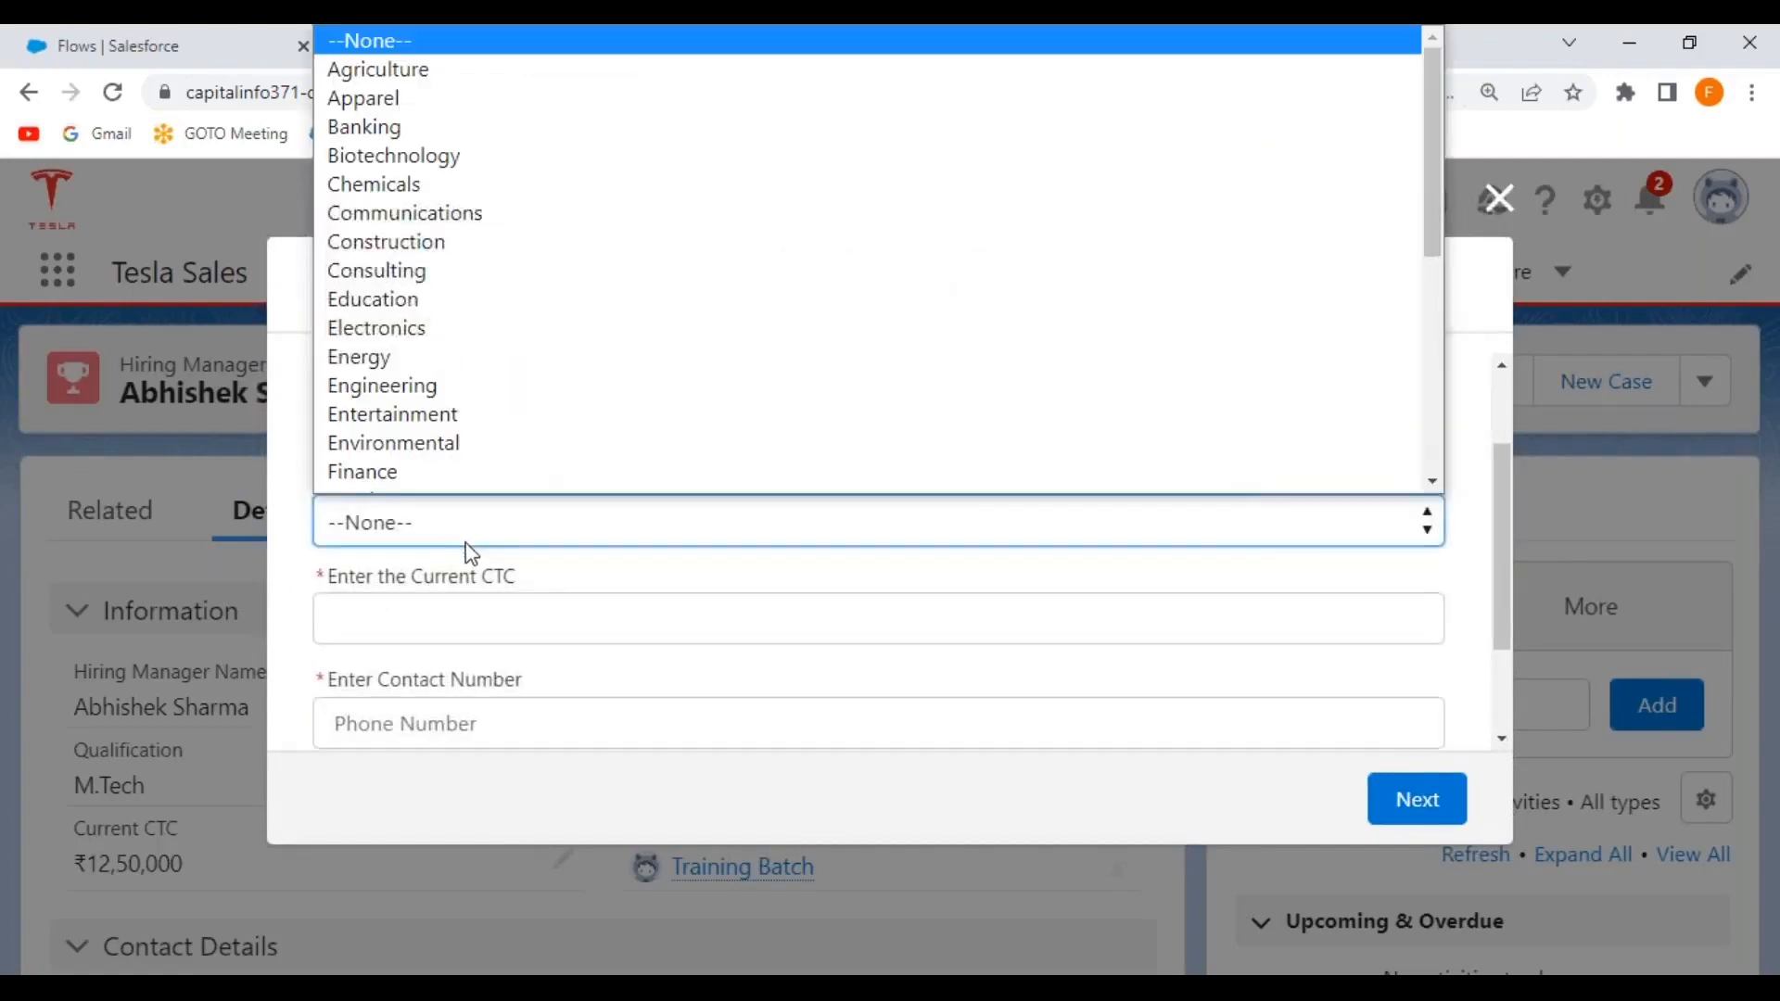
click(432, 410)
Enter ₹2,000,000 CTC, reuse the contact number as the fax number, and continue.
click(415, 628)
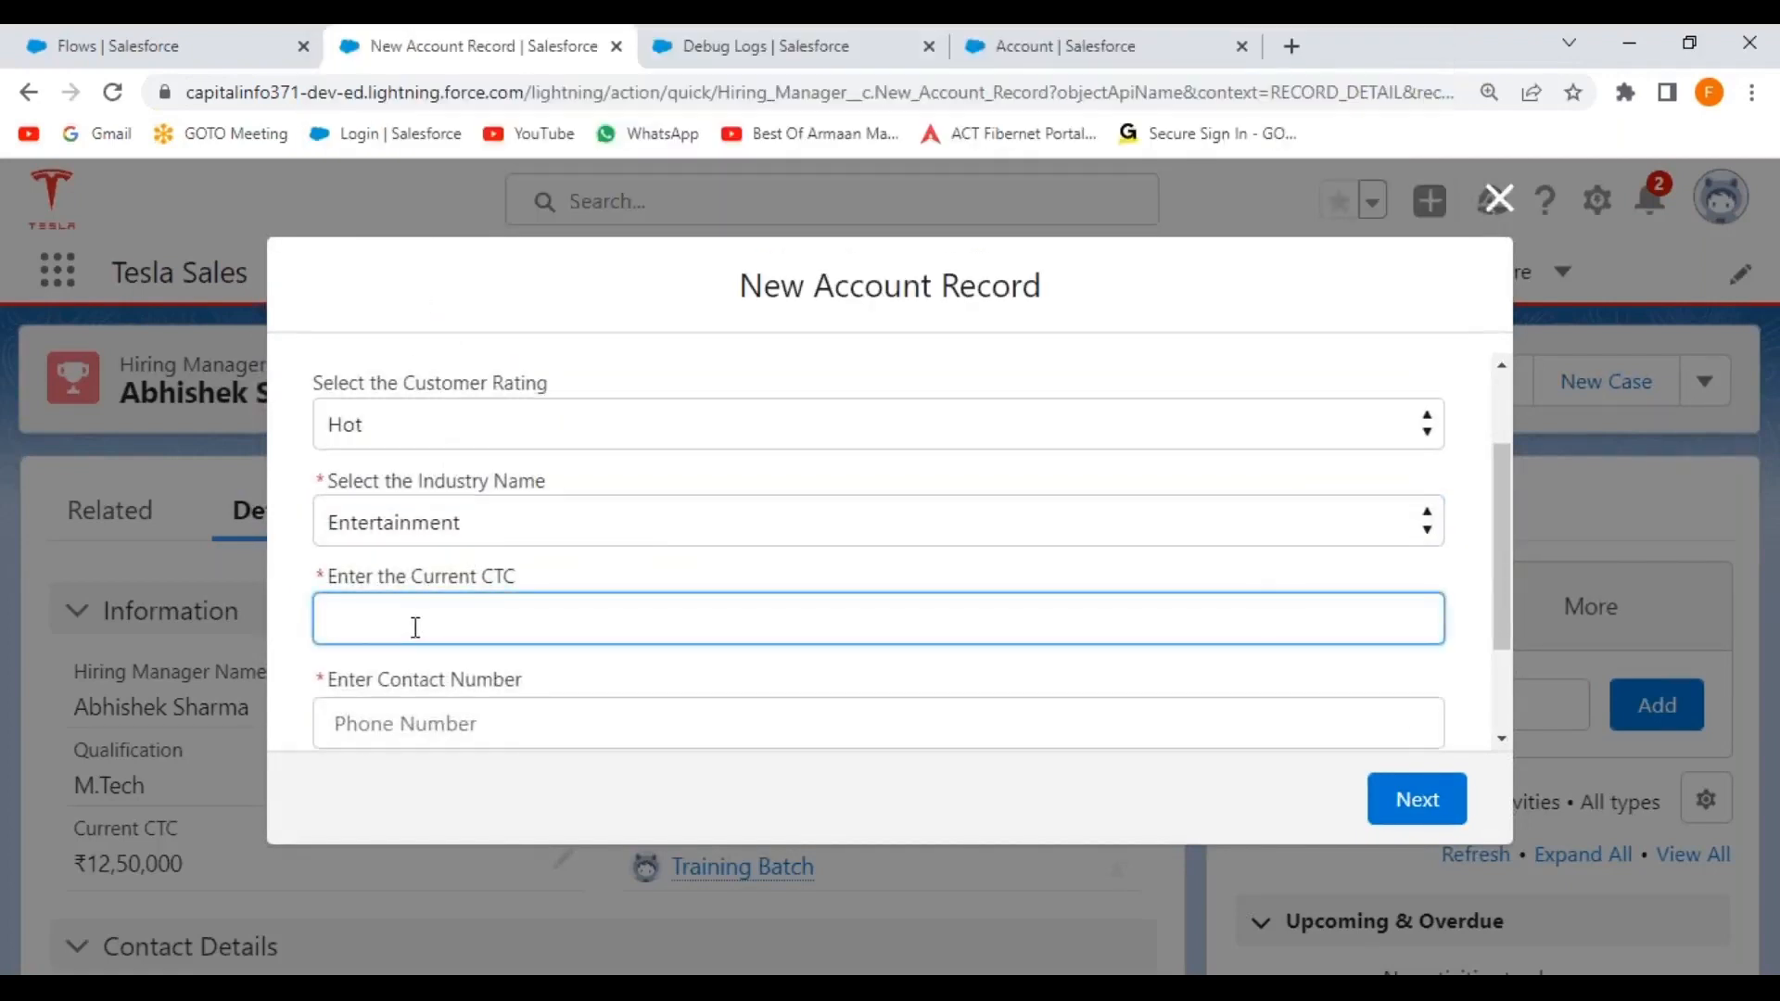
text(0000)
click(429, 692)
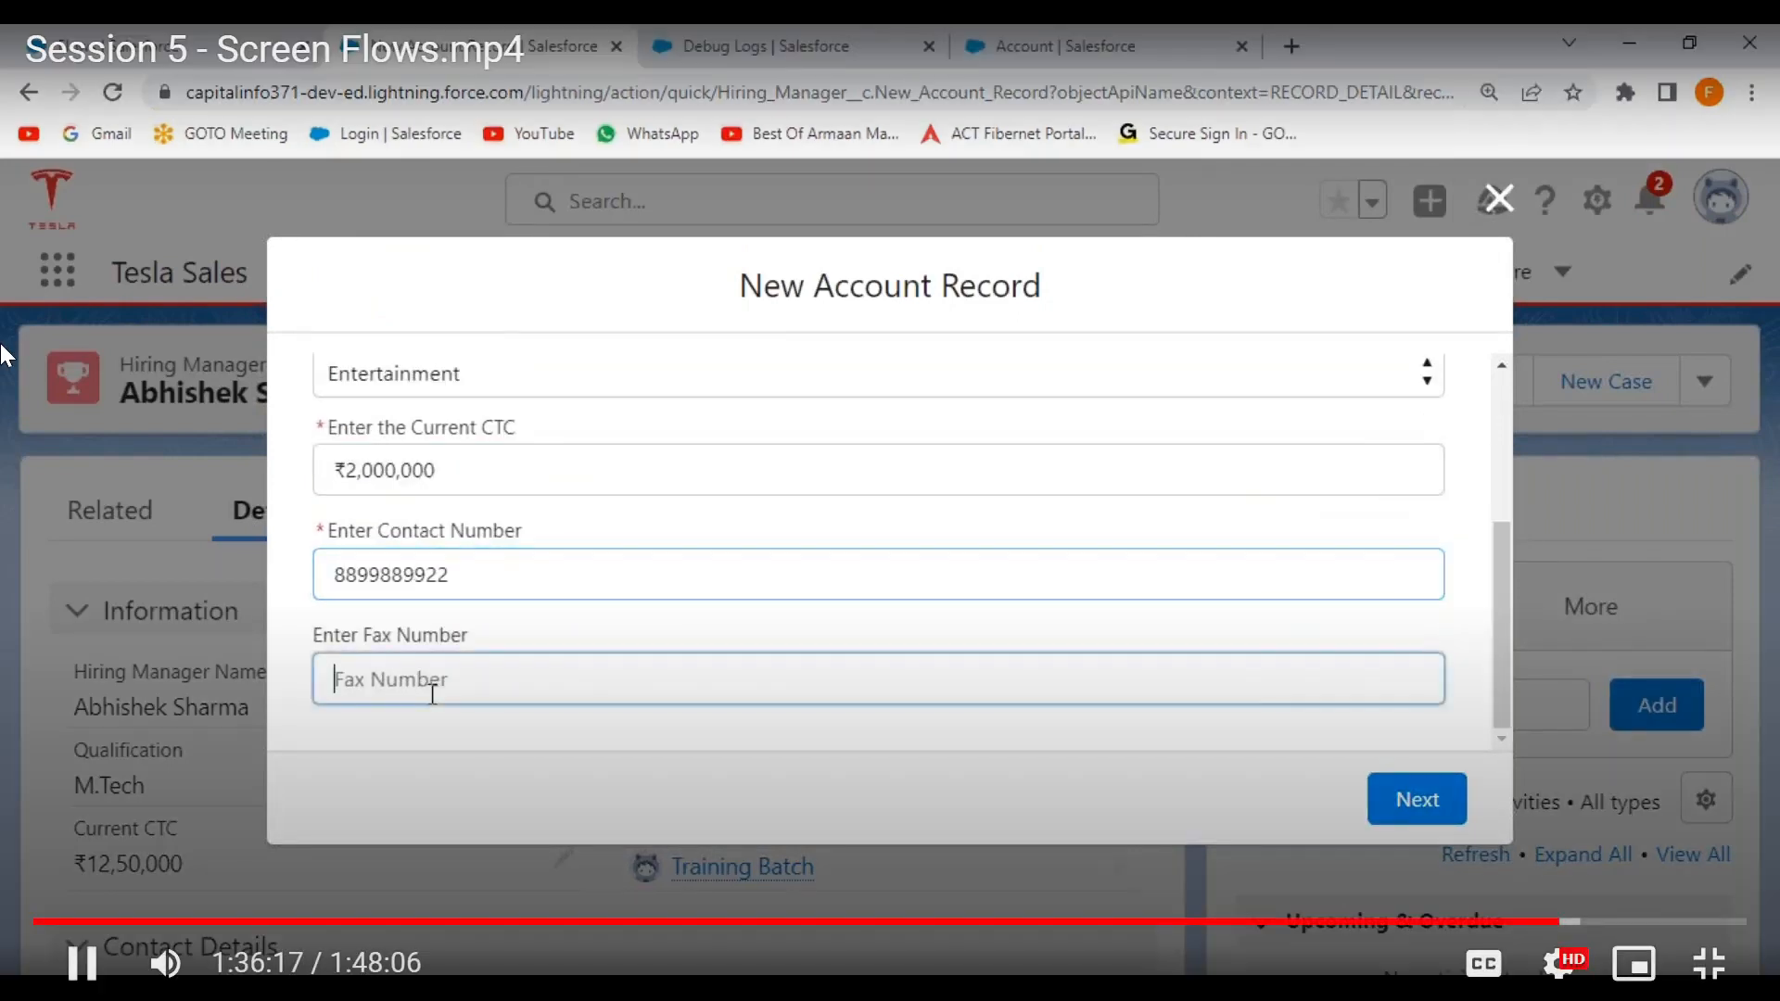
drag(486, 589, 221, 586)
key(ctrl+c)
click(473, 688)
key(ctrl+v)
click(1410, 799)
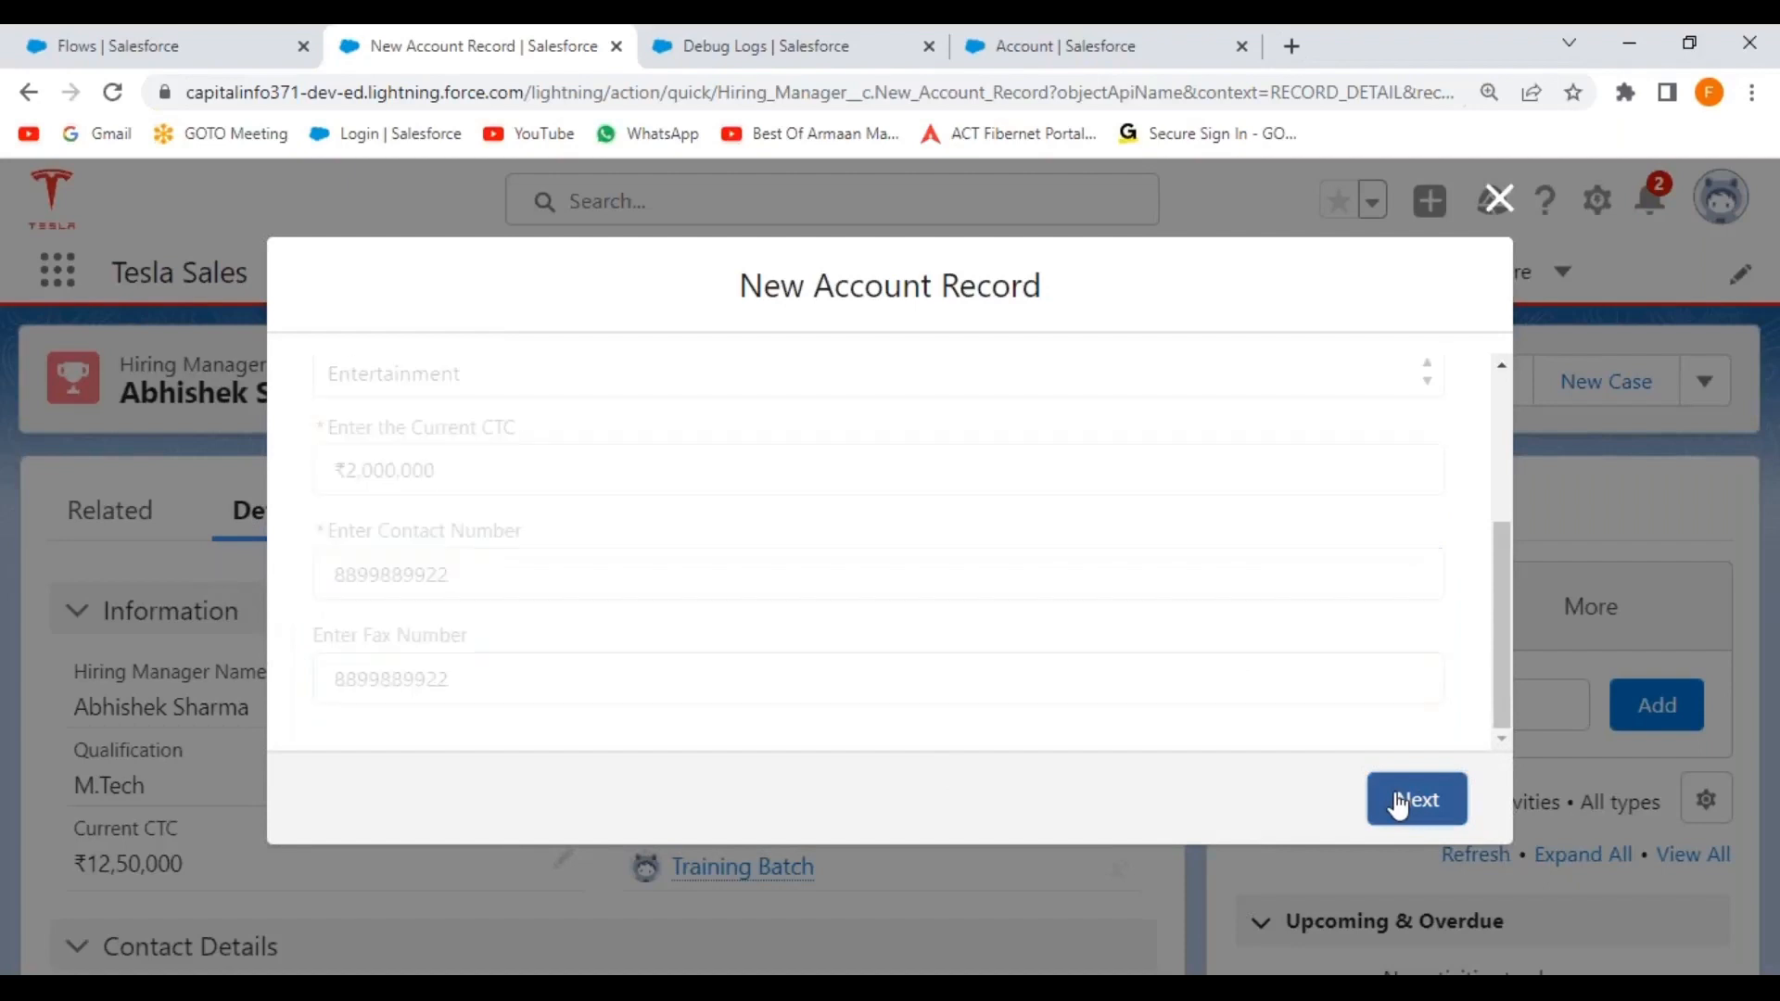
Choose High priority and Yes active status, save the account, then go to the Debug Logs tab.
click(1039, 531)
scroll(636, 521, up, 3)
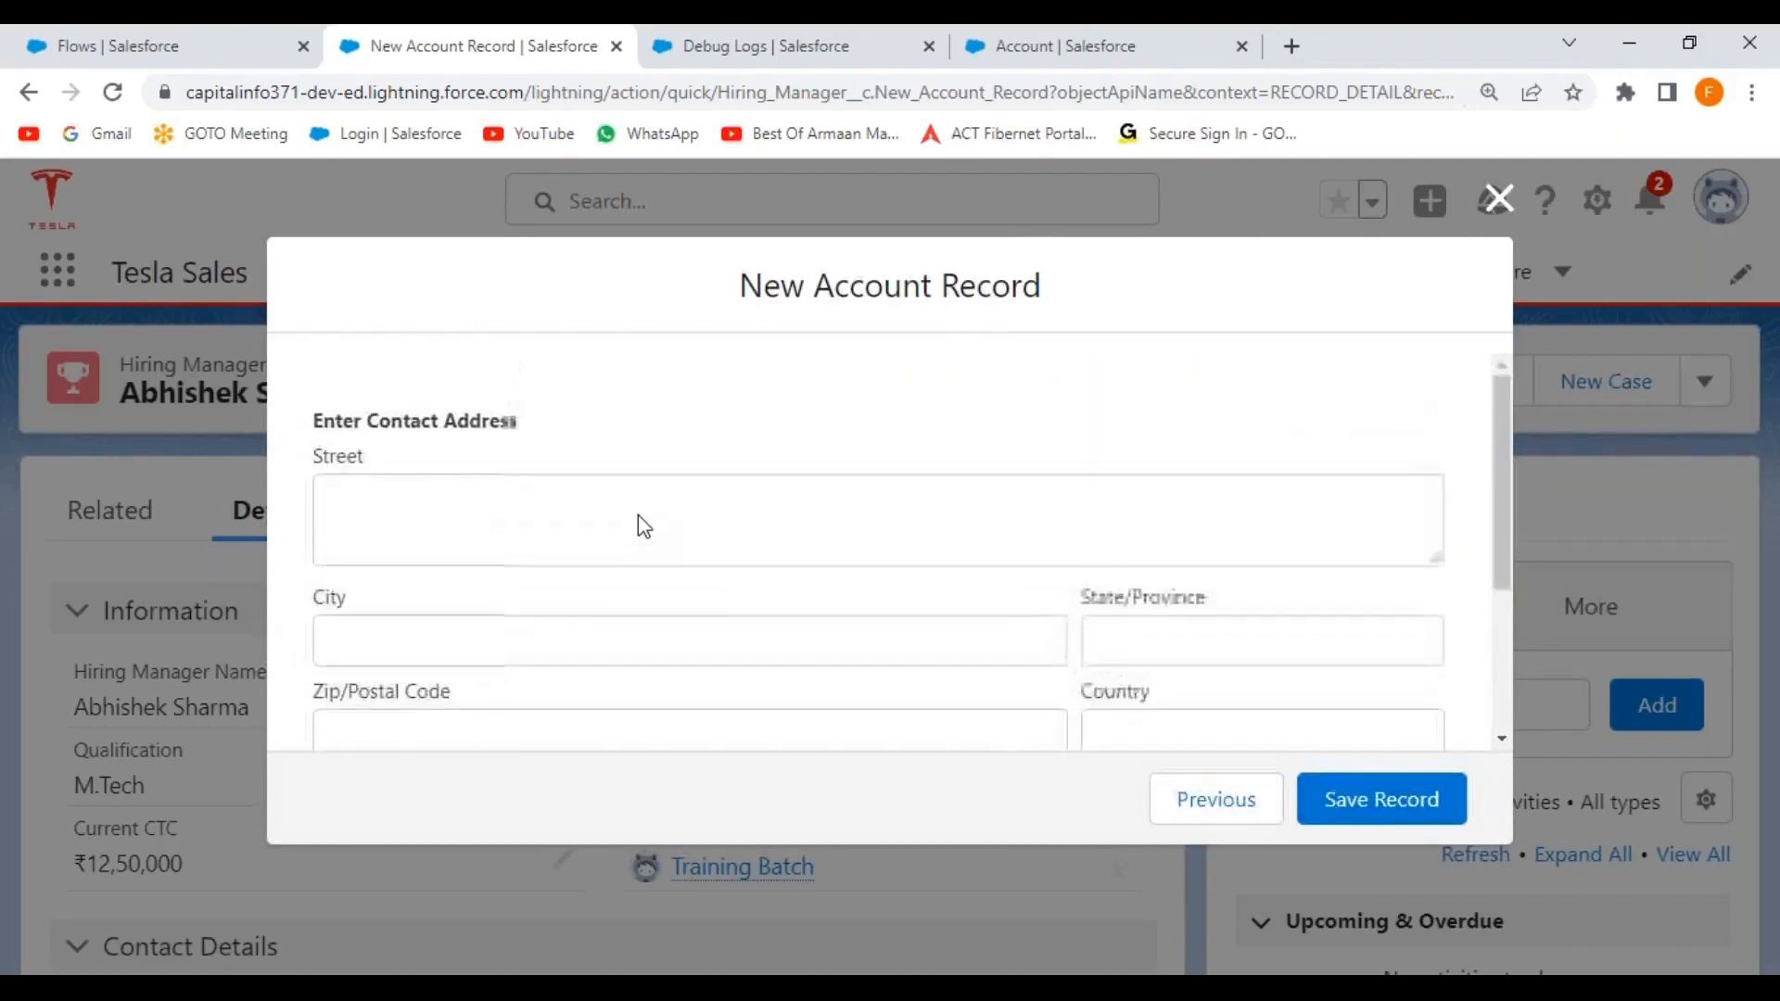
scroll(636, 521, down, 1)
scroll(638, 515, down, 2)
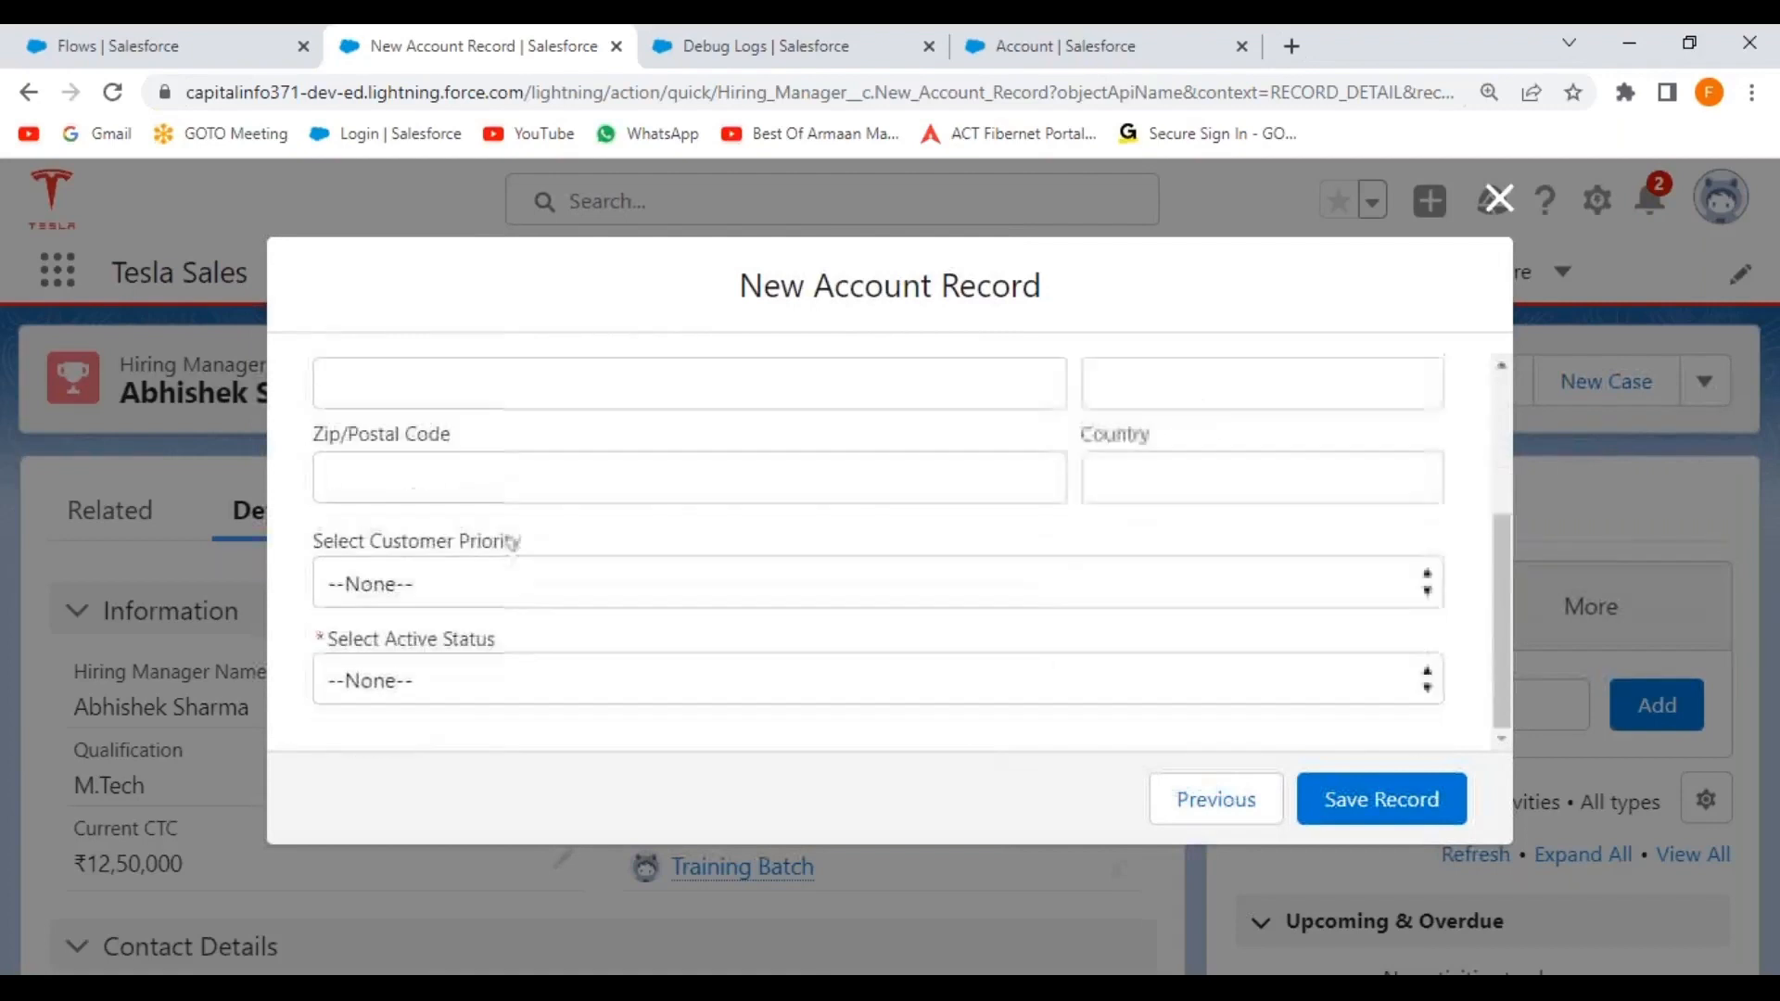
click(509, 596)
click(479, 664)
click(509, 687)
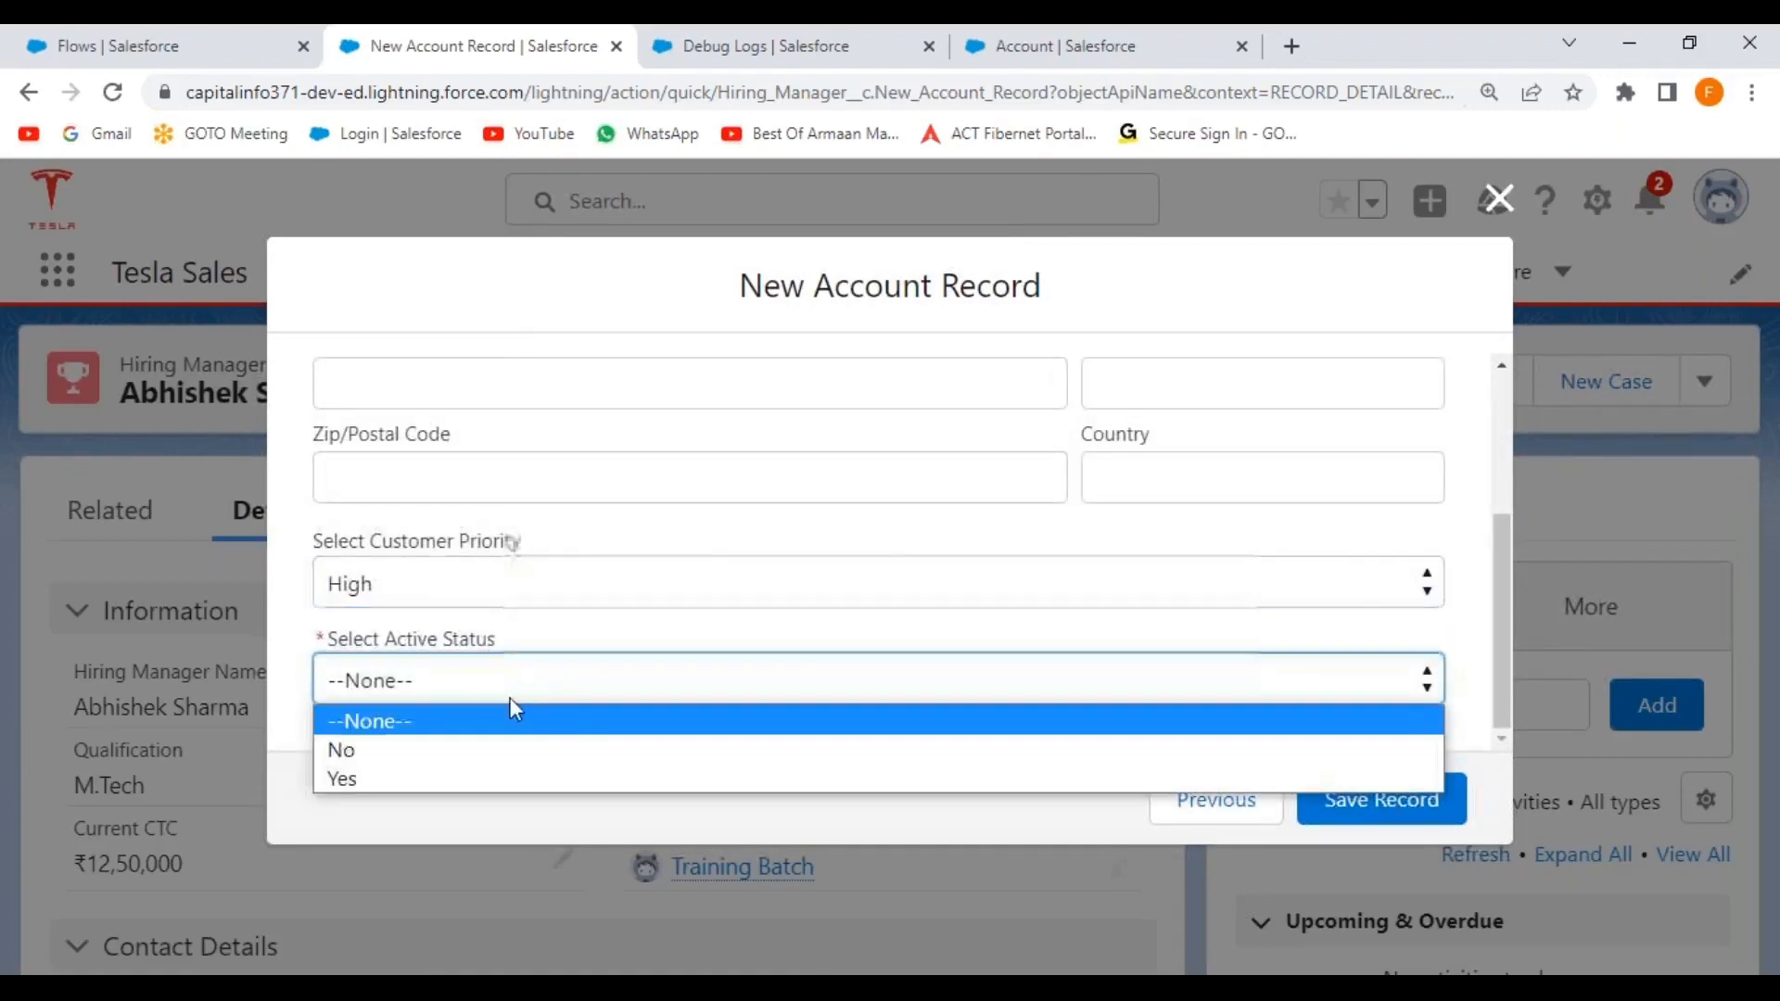
click(478, 786)
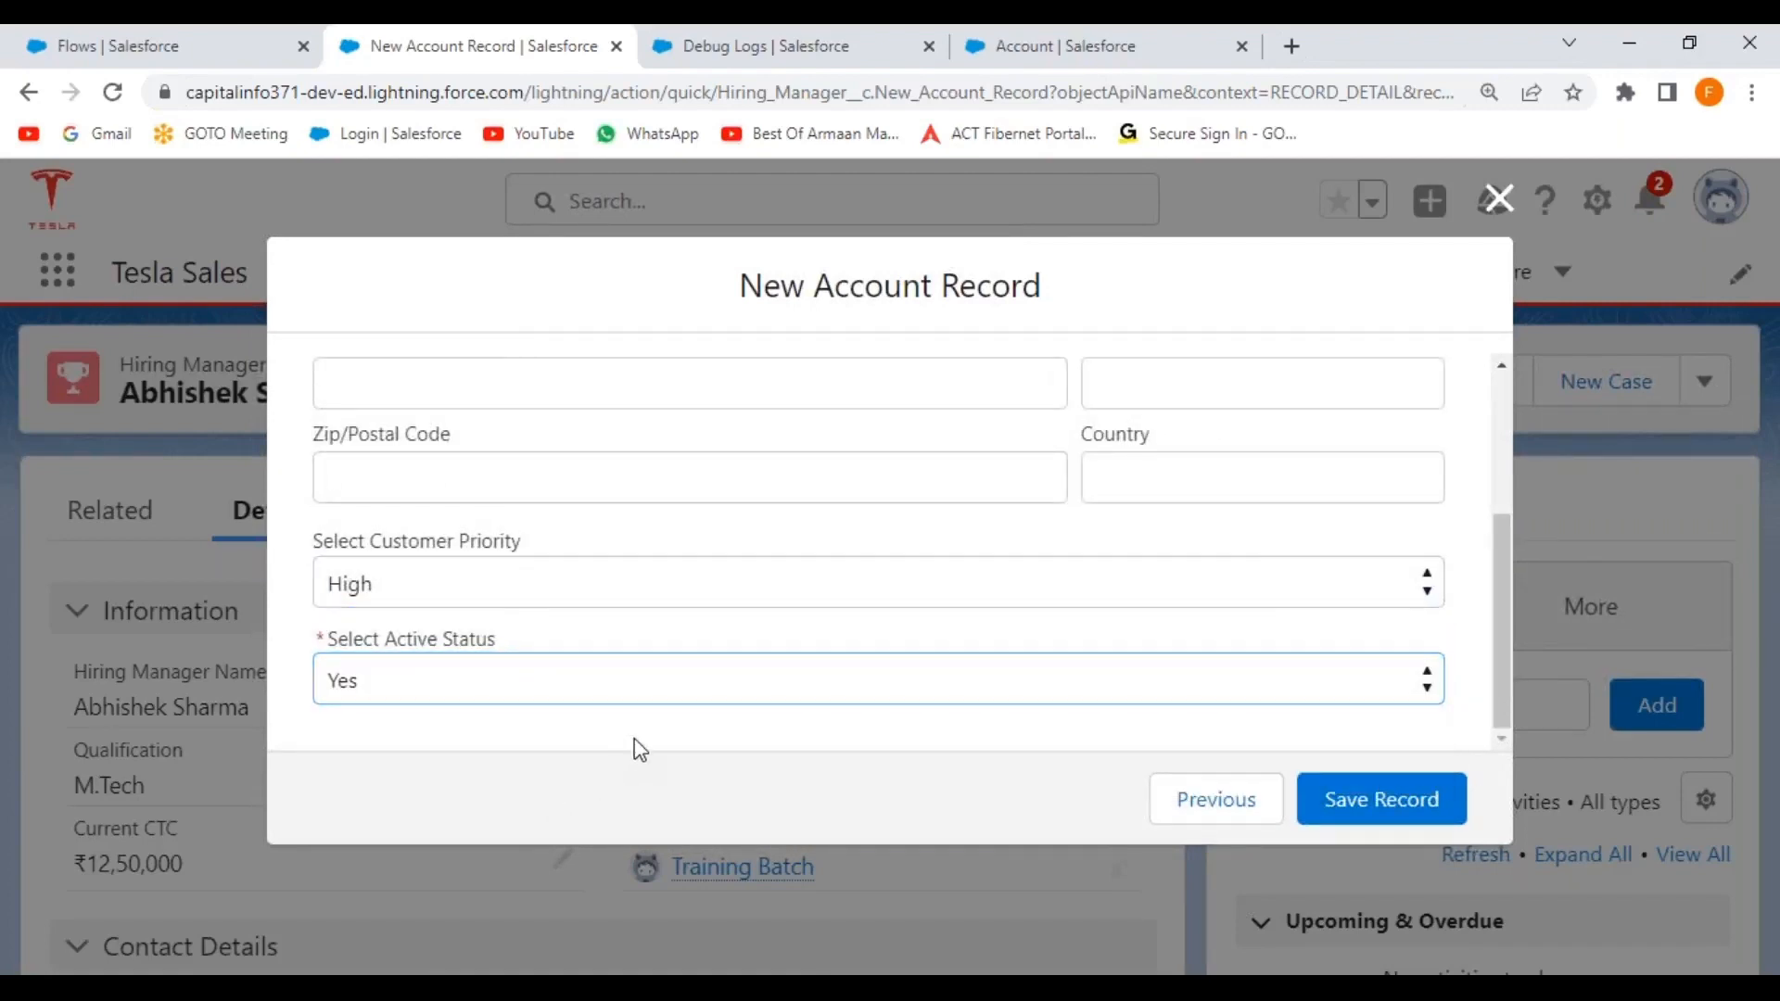
click(1379, 802)
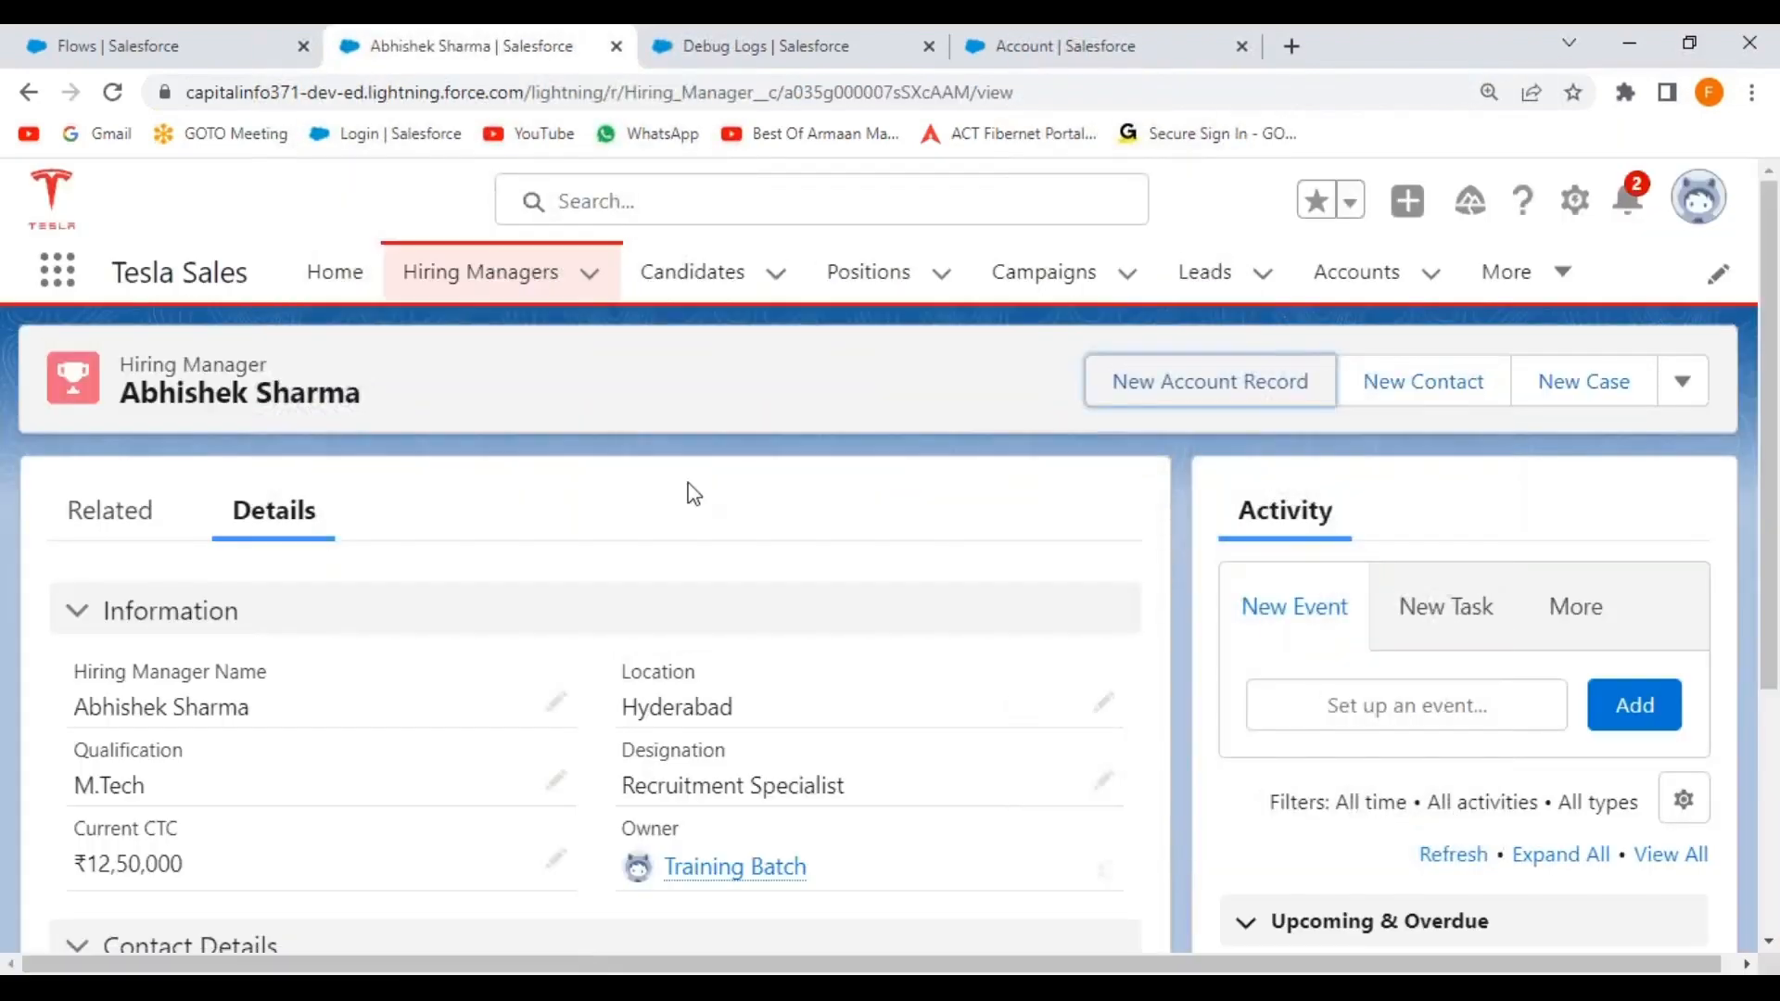
click(770, 51)
click(115, 92)
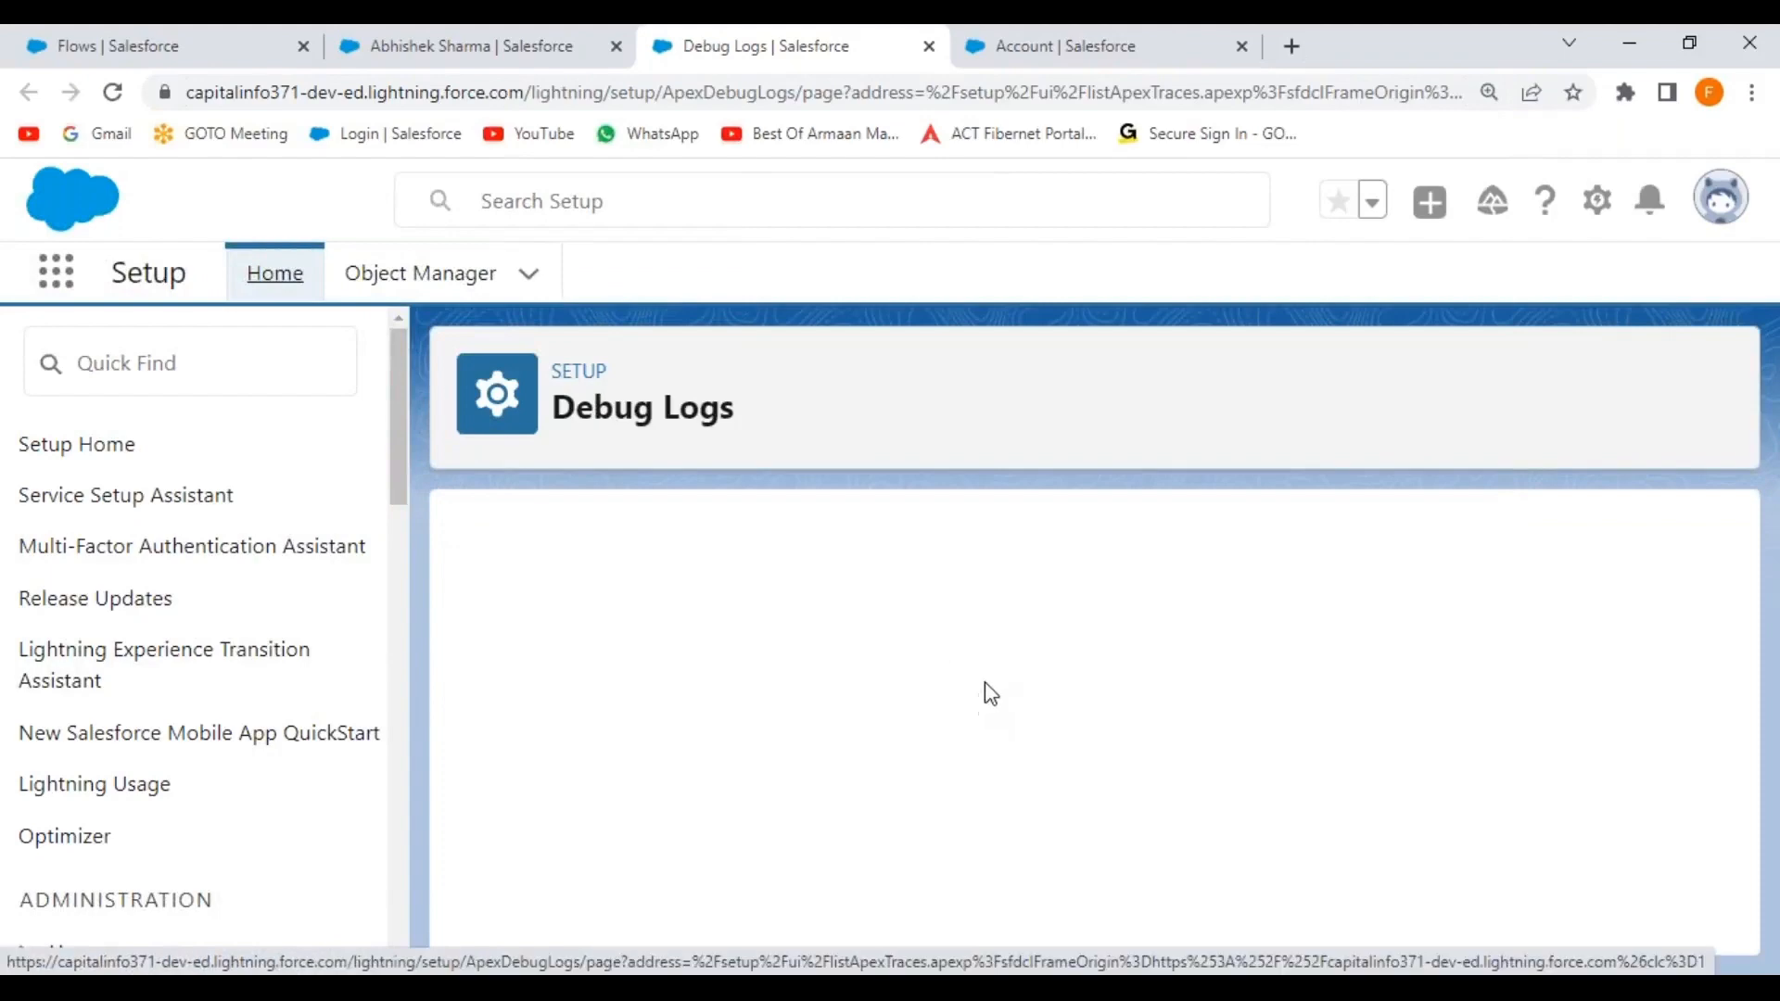
scroll(990, 688, down, 3)
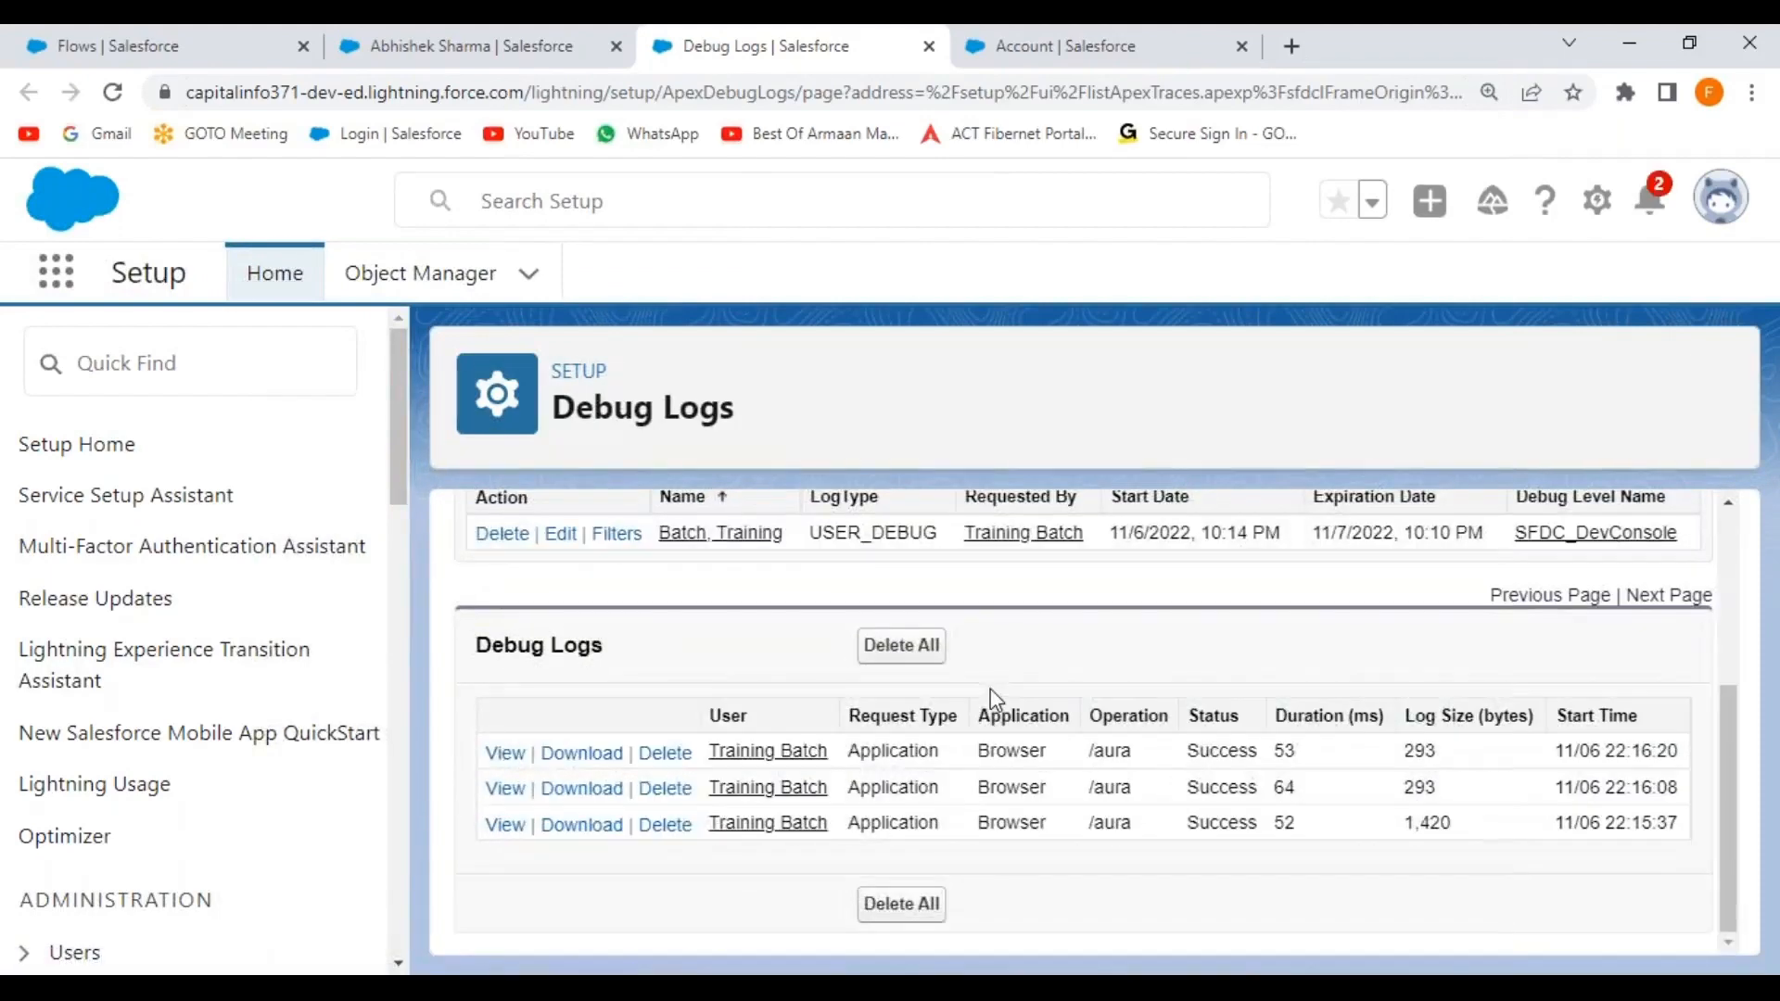
click(506, 753)
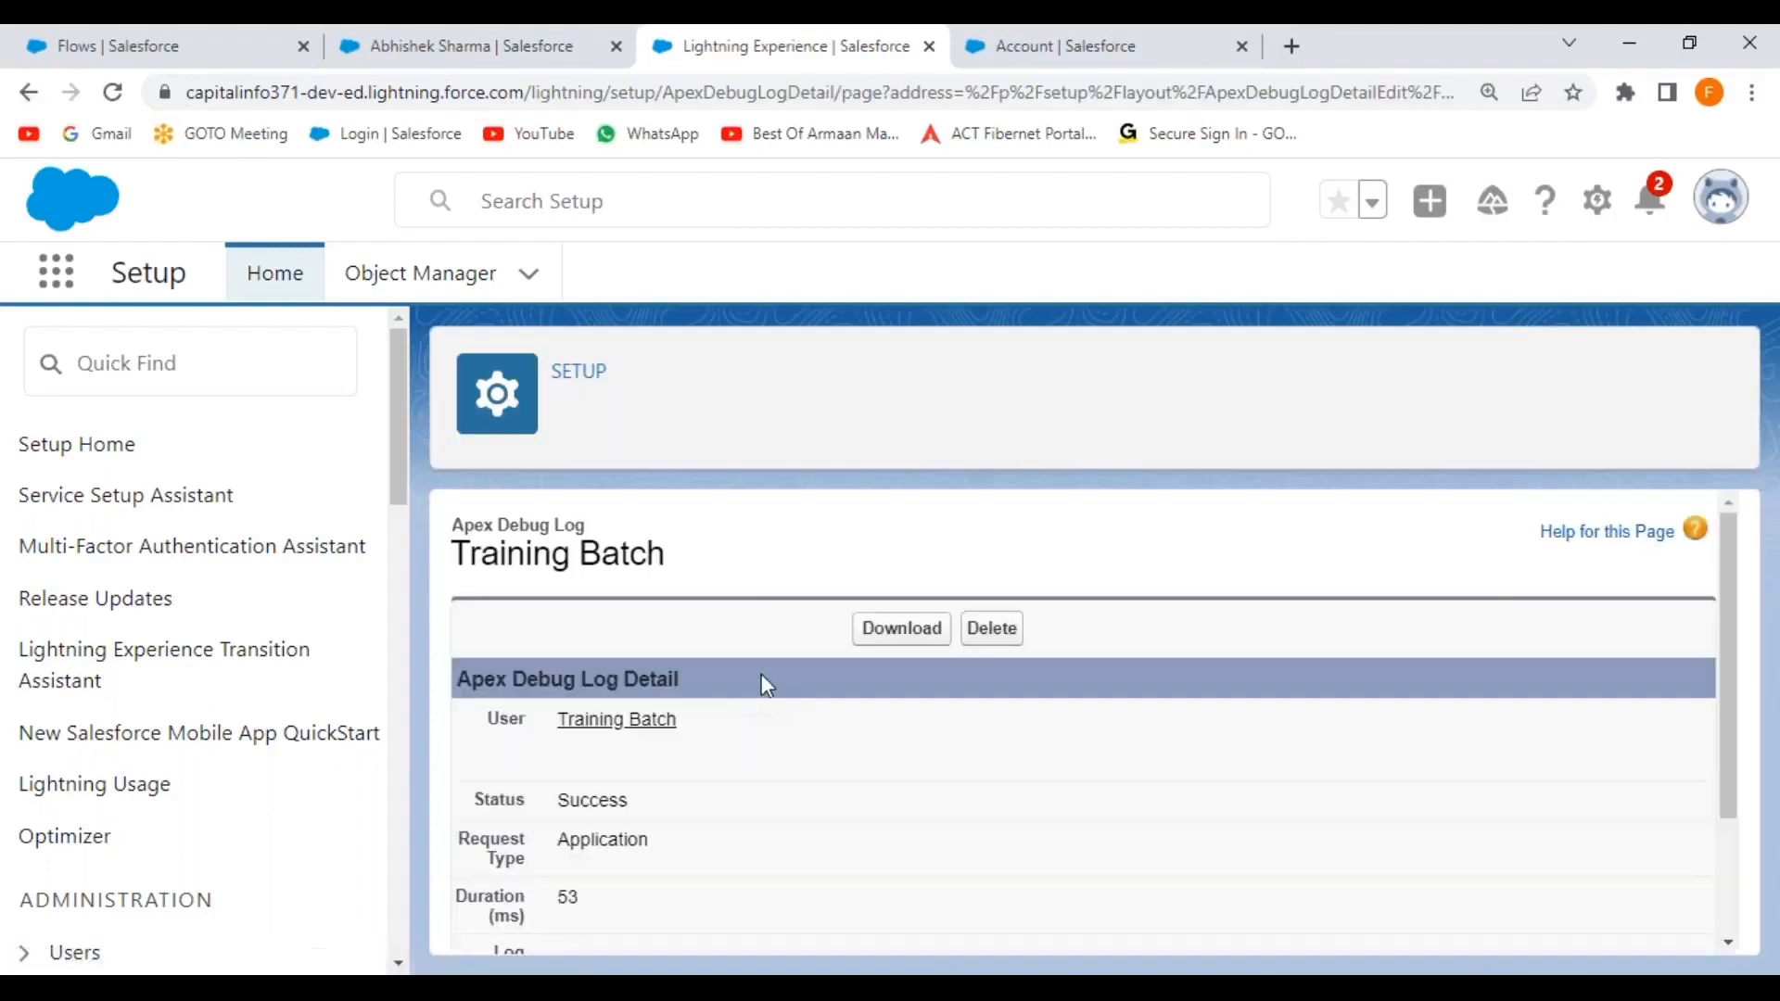
scroll(967, 715, down, 3)
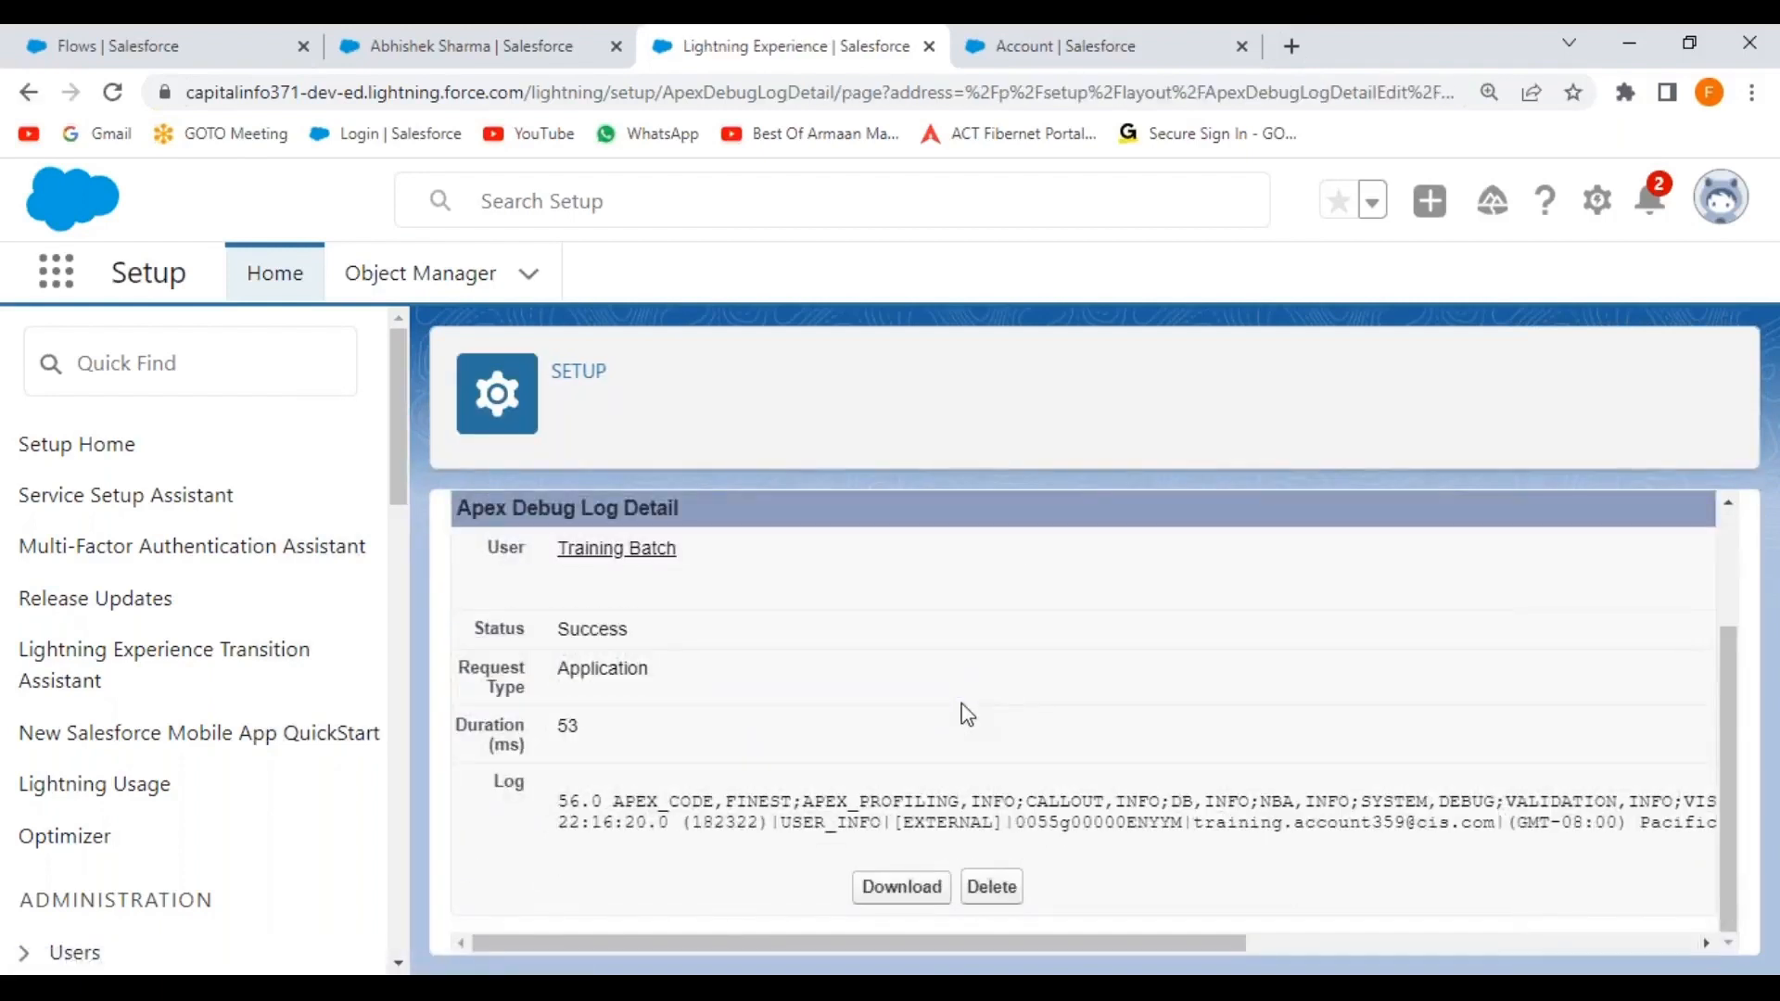
scroll(965, 715, up, 2)
scroll(967, 715, down, 2)
drag(629, 943, 584, 941)
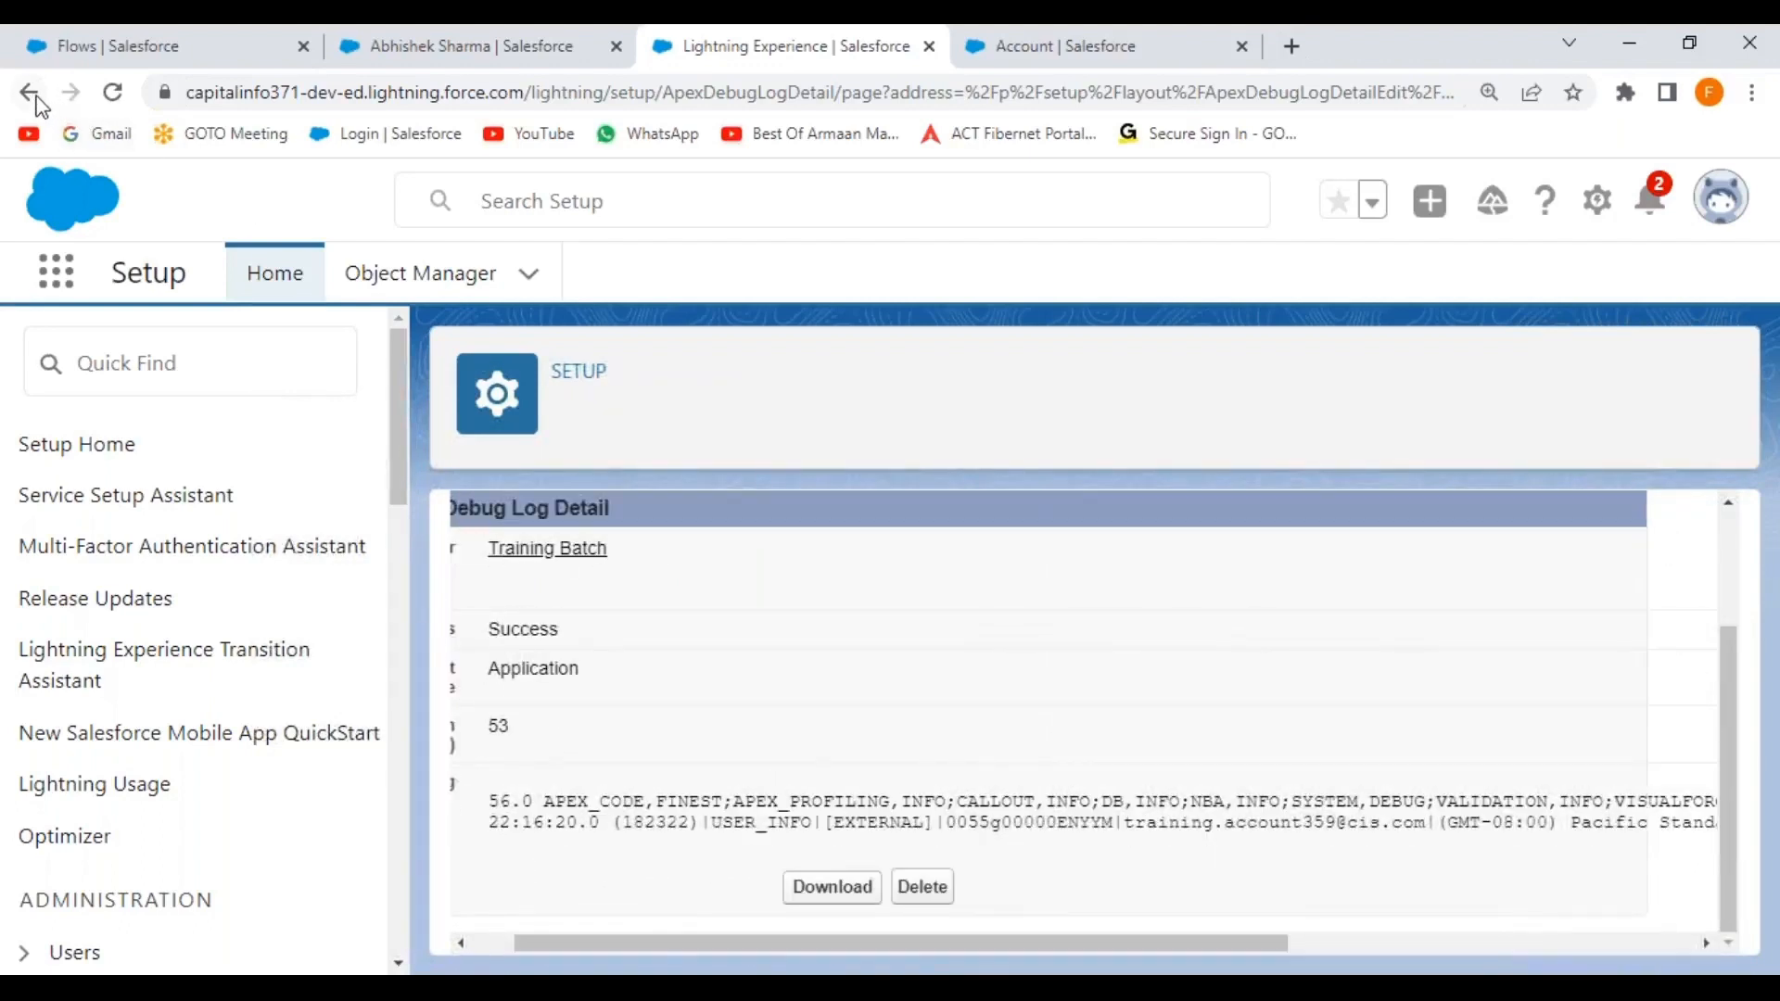
click(31, 94)
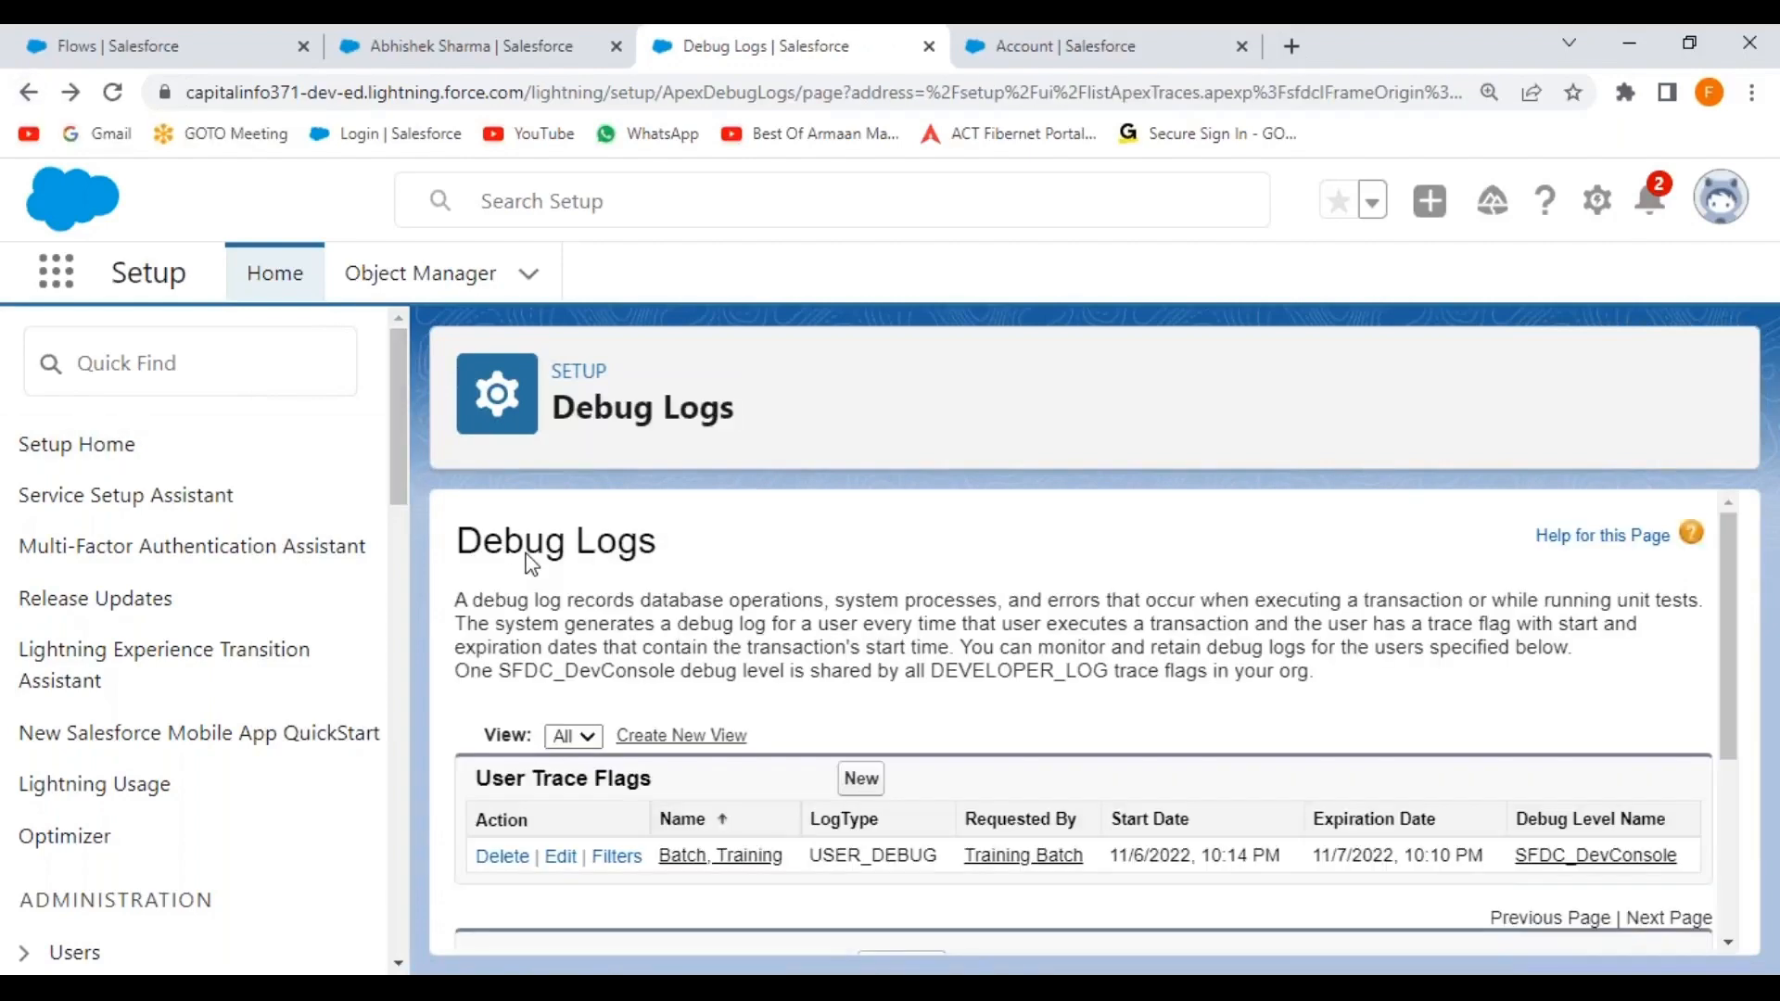
scroll(742, 666, down, 4)
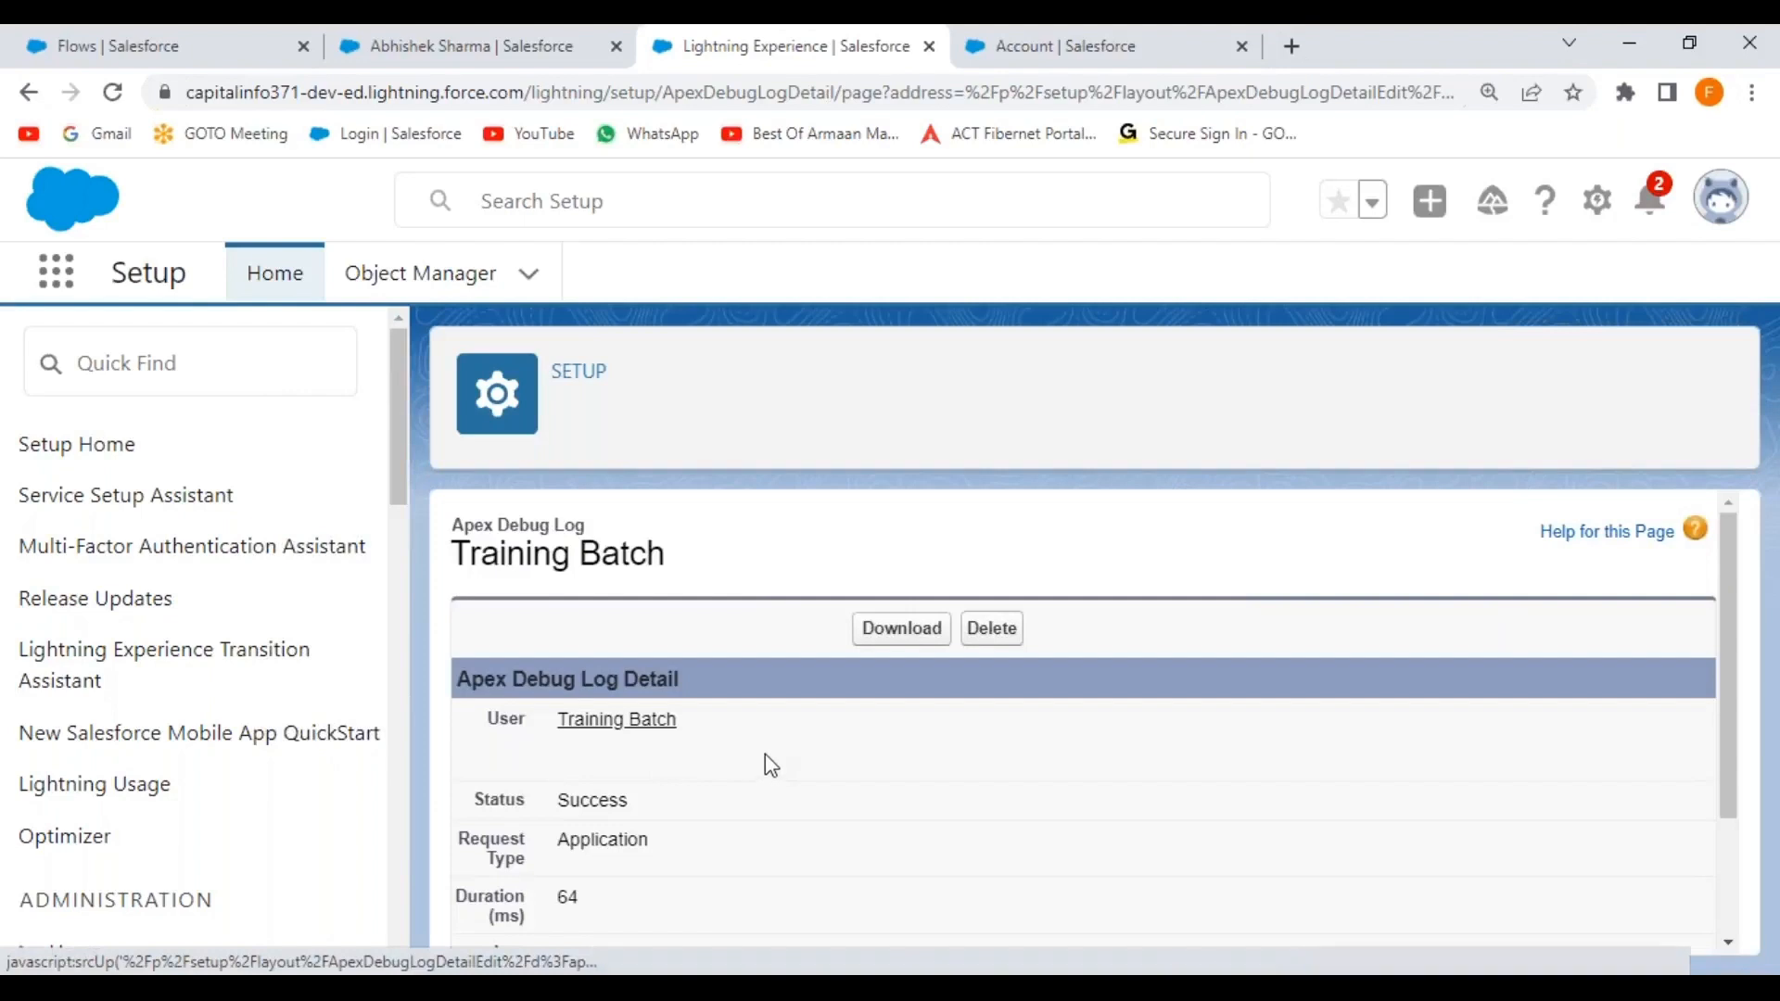
scroll(766, 756, down, 2)
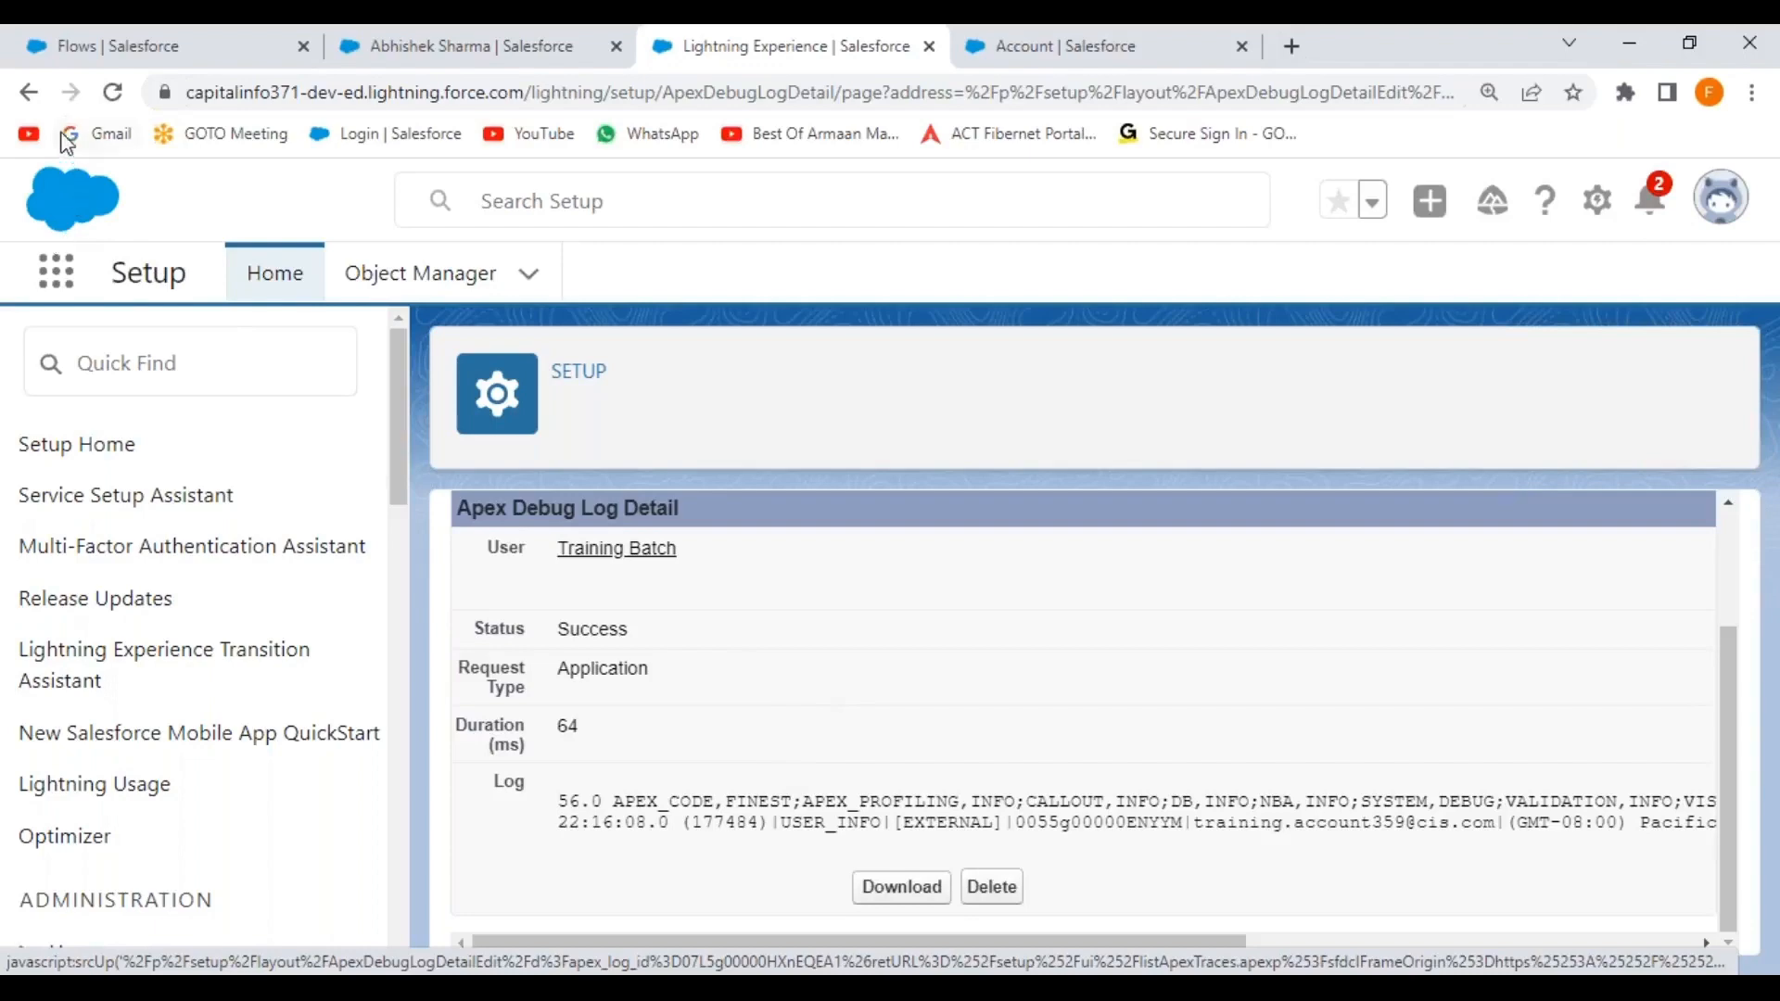
click(28, 91)
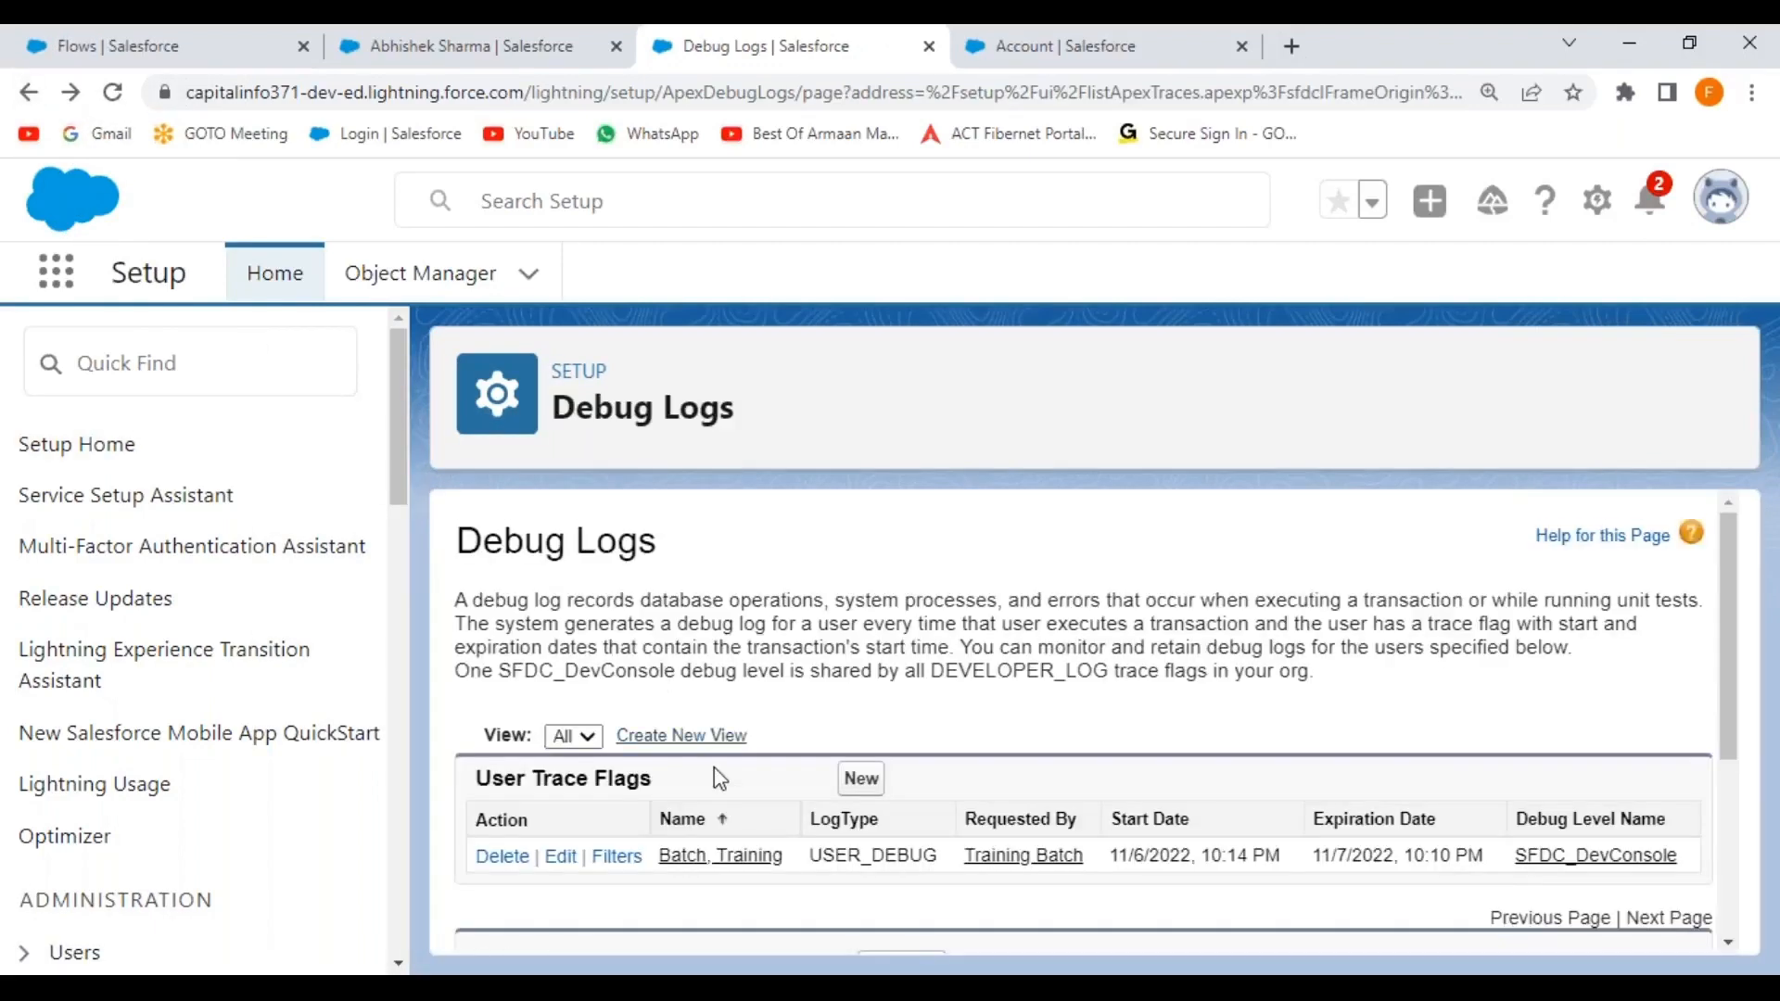
scroll(720, 779, down, 3)
click(494, 826)
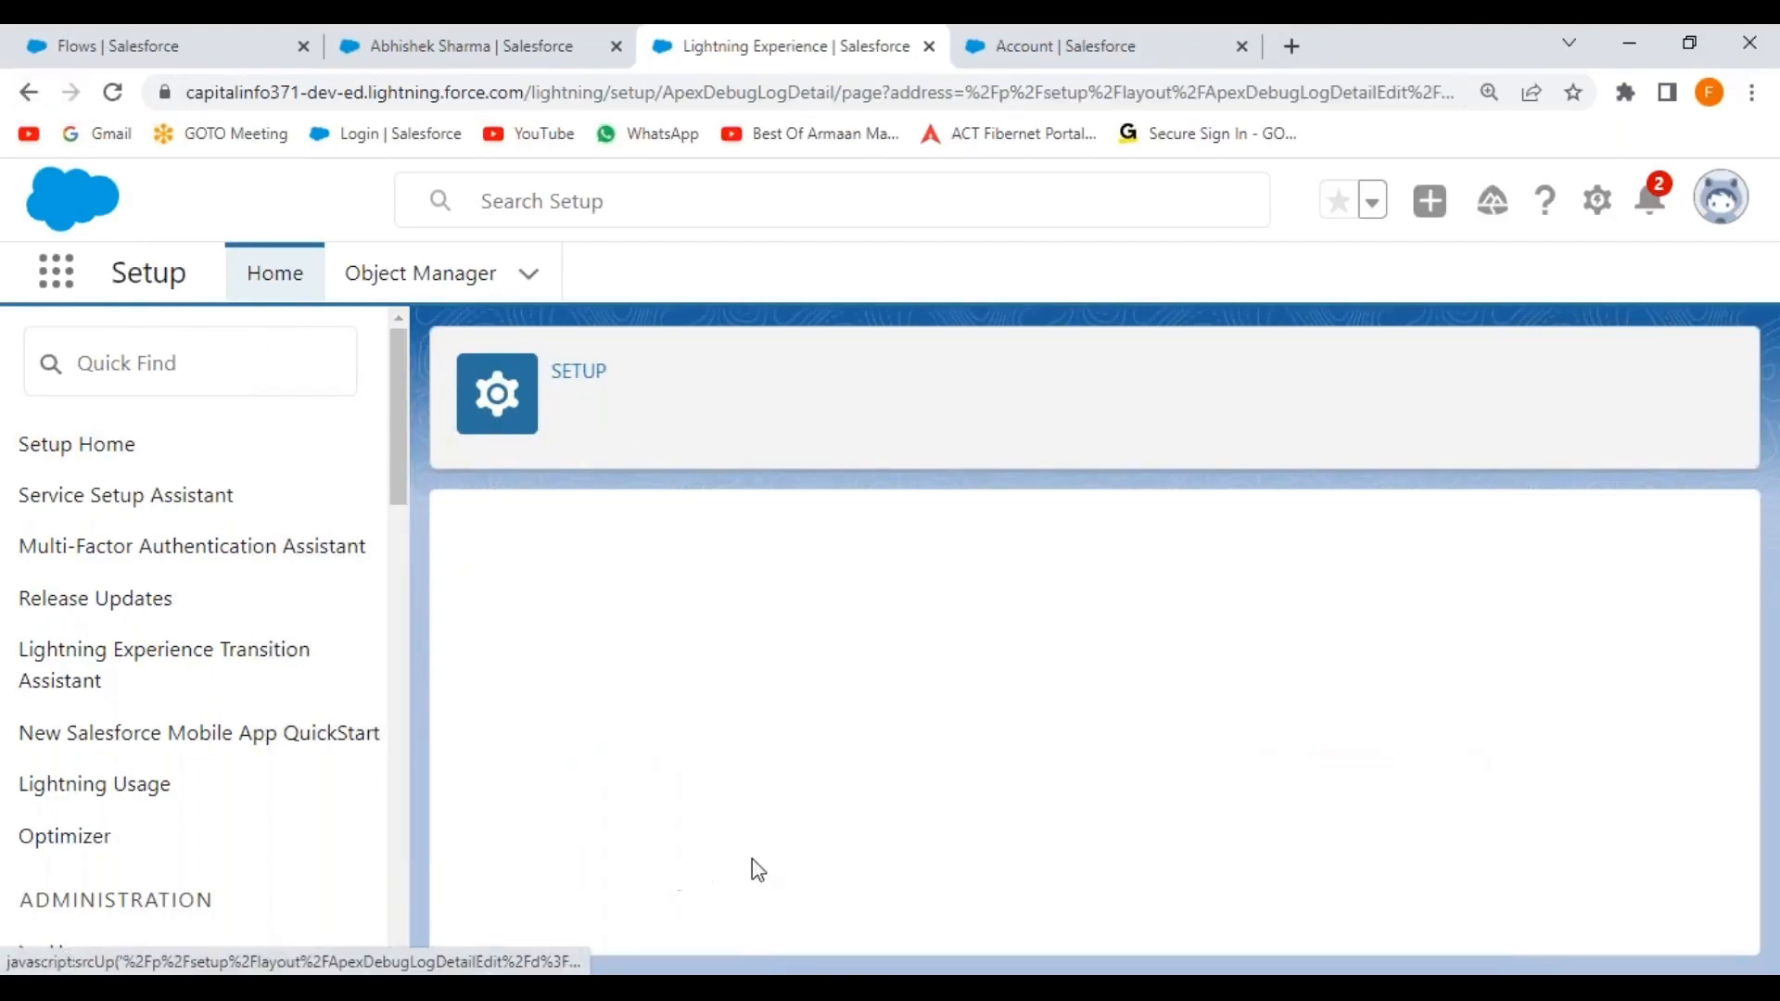
scroll(798, 839, down, 5)
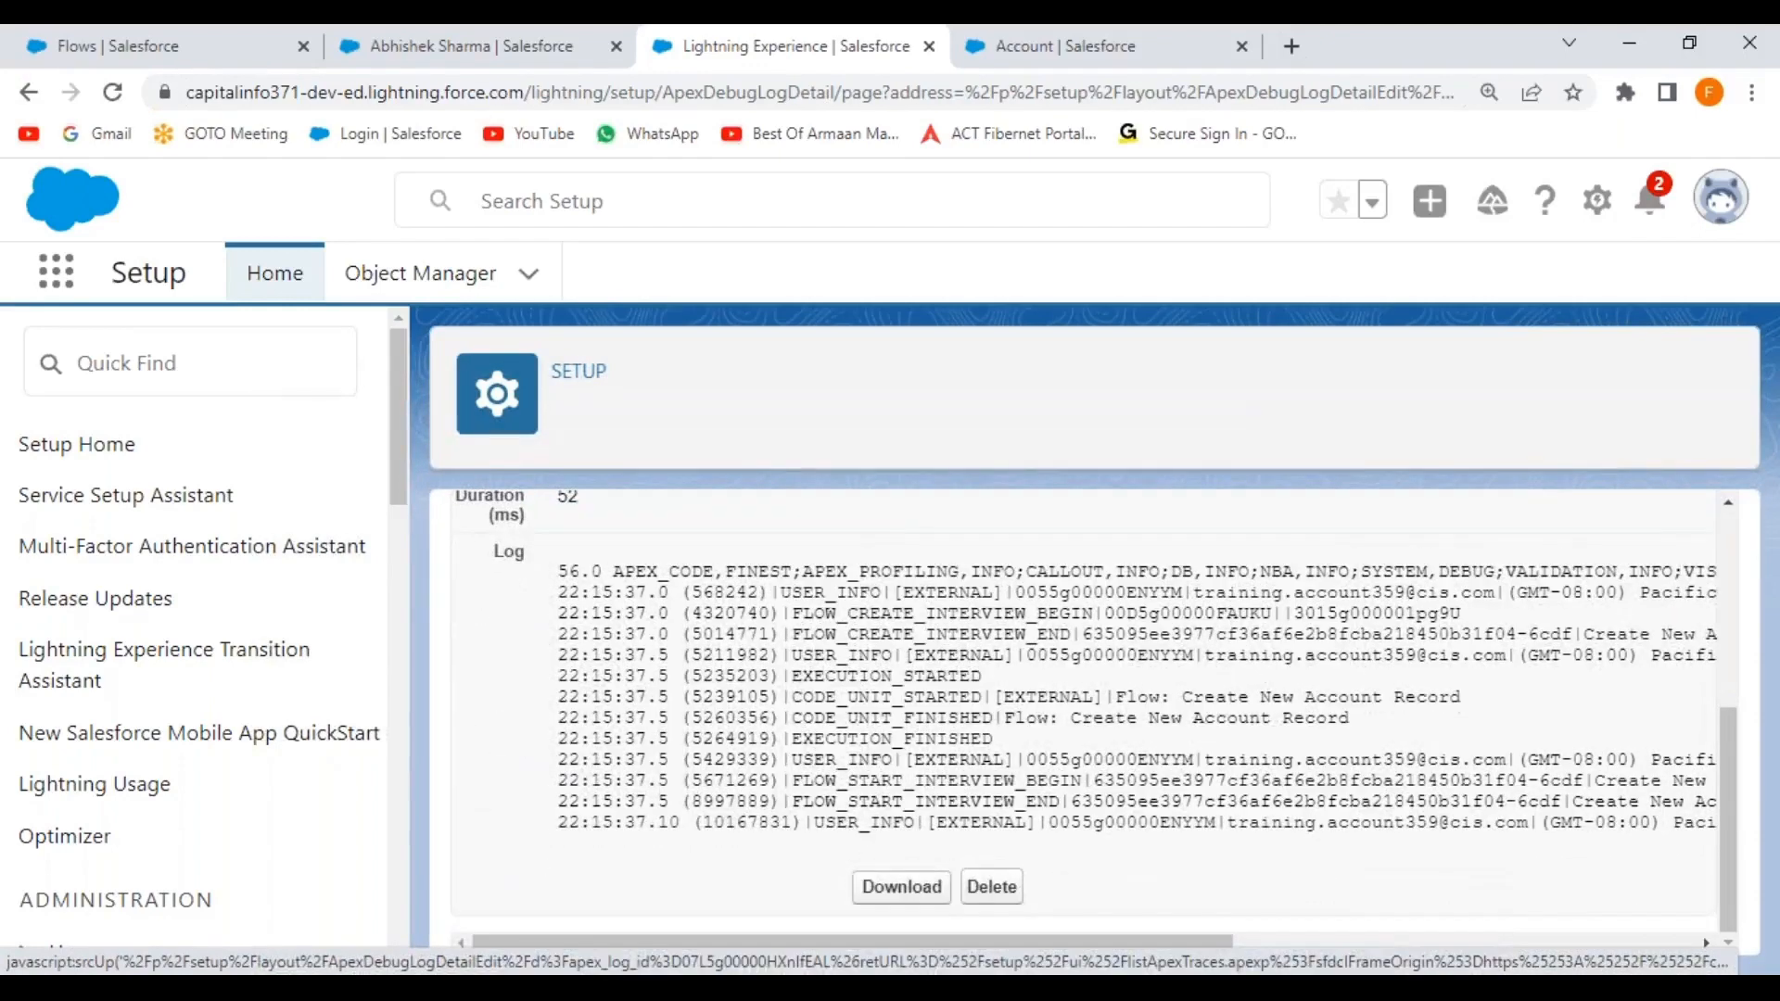
drag(1076, 714, 1367, 732)
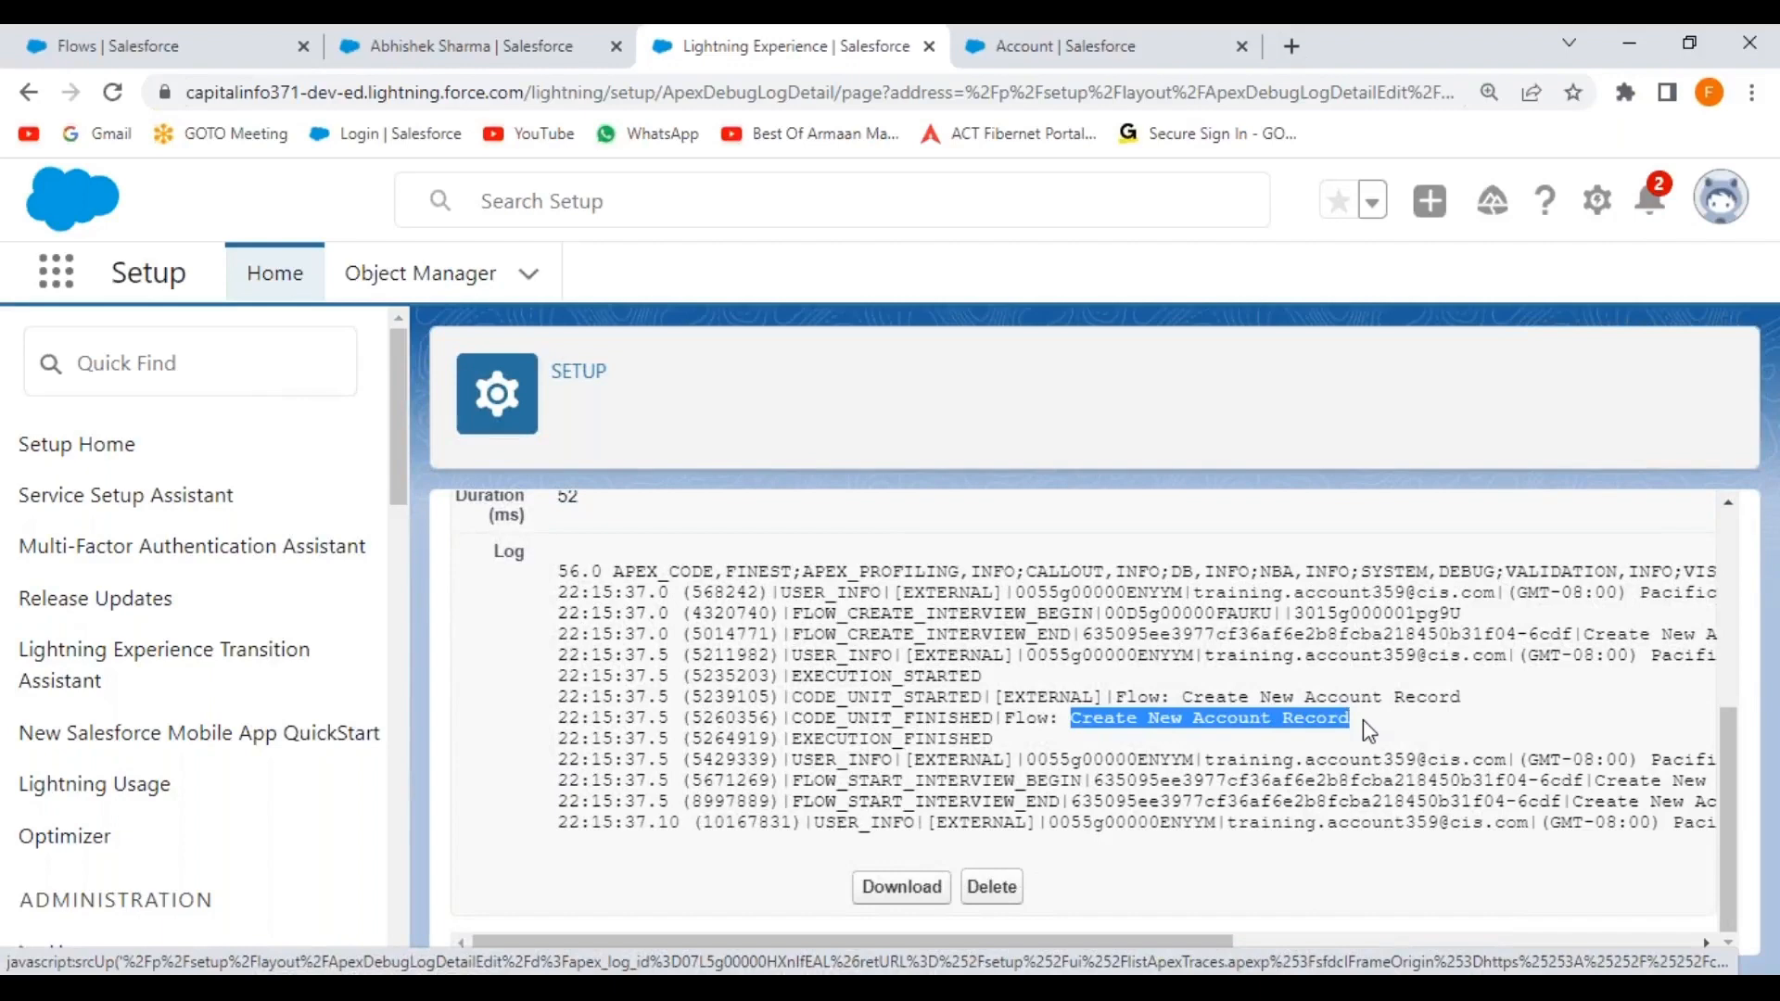
click(1203, 727)
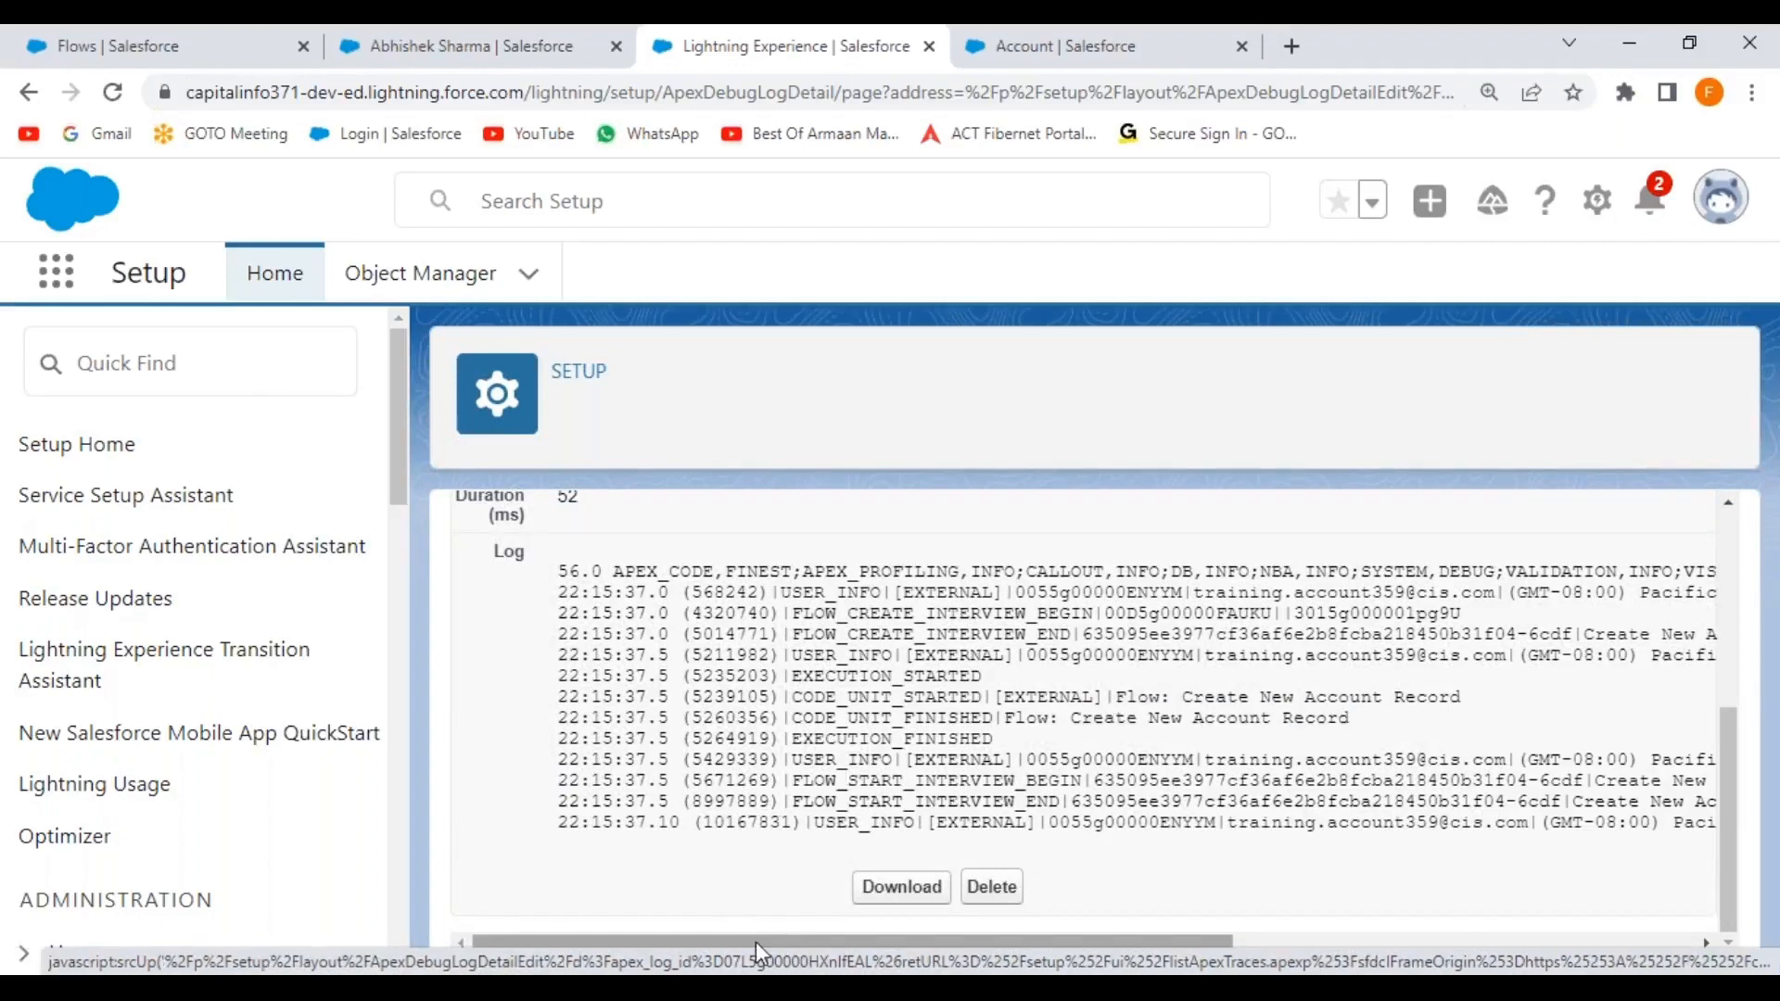
drag(734, 940, 1077, 934)
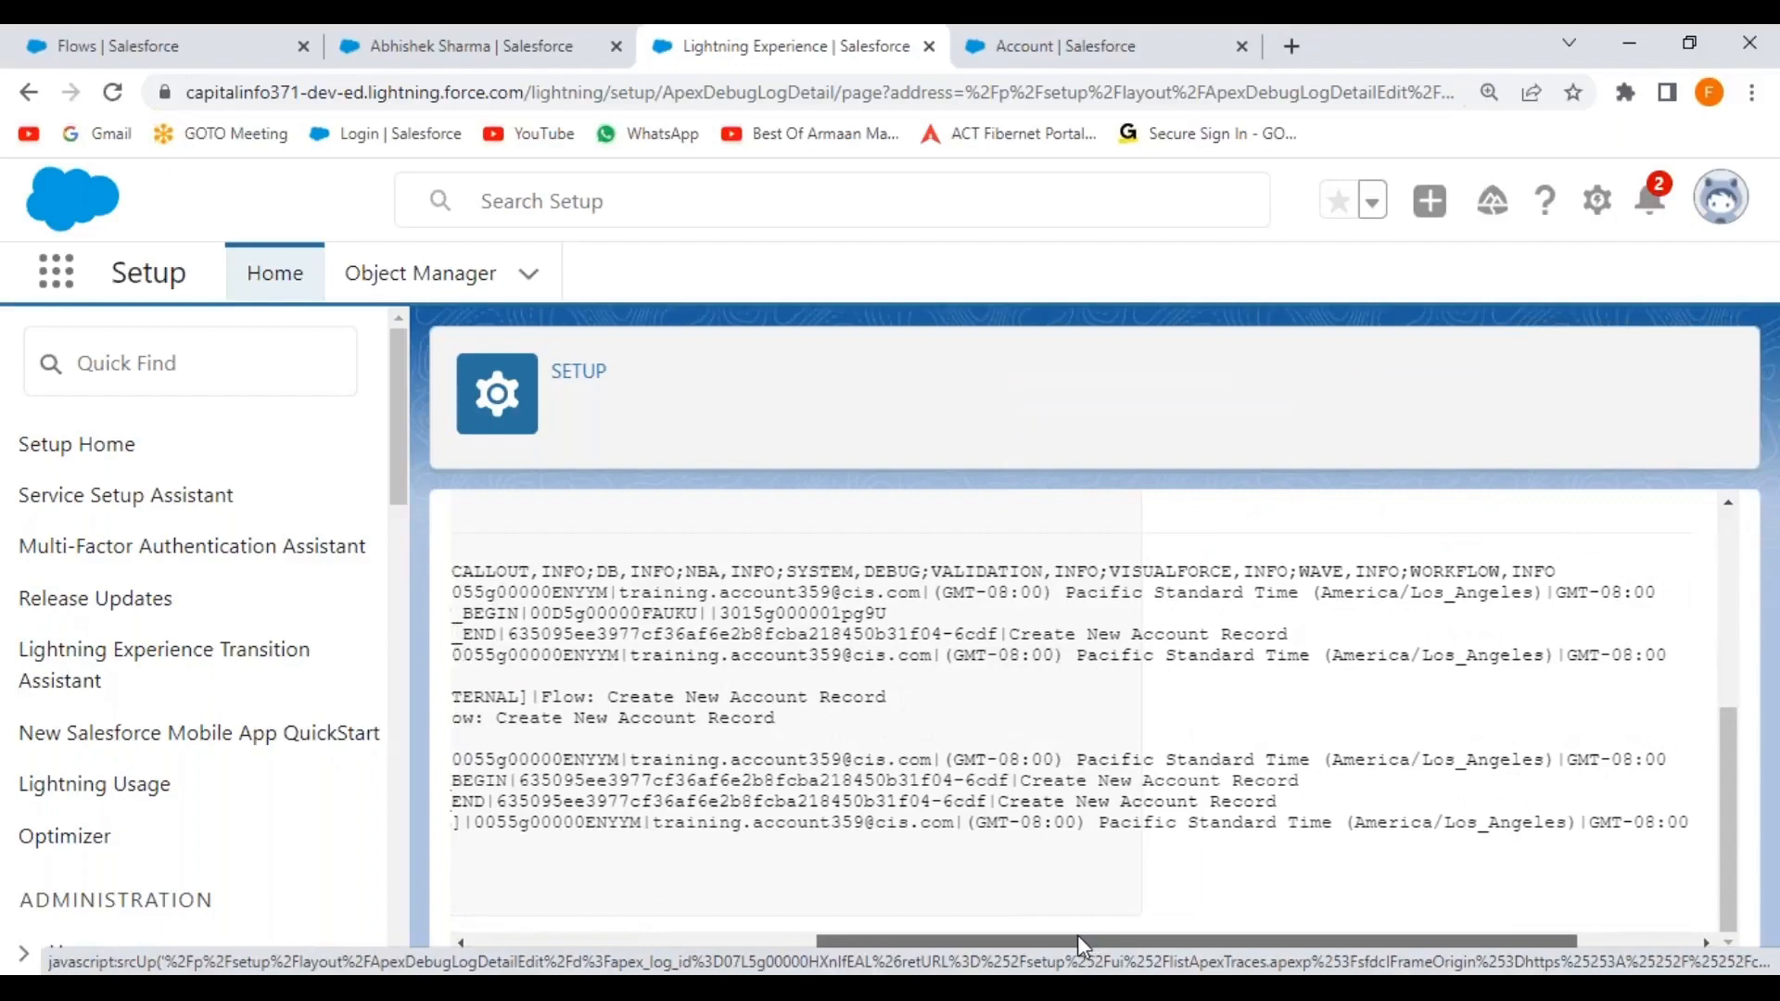
drag(1077, 935, 1011, 932)
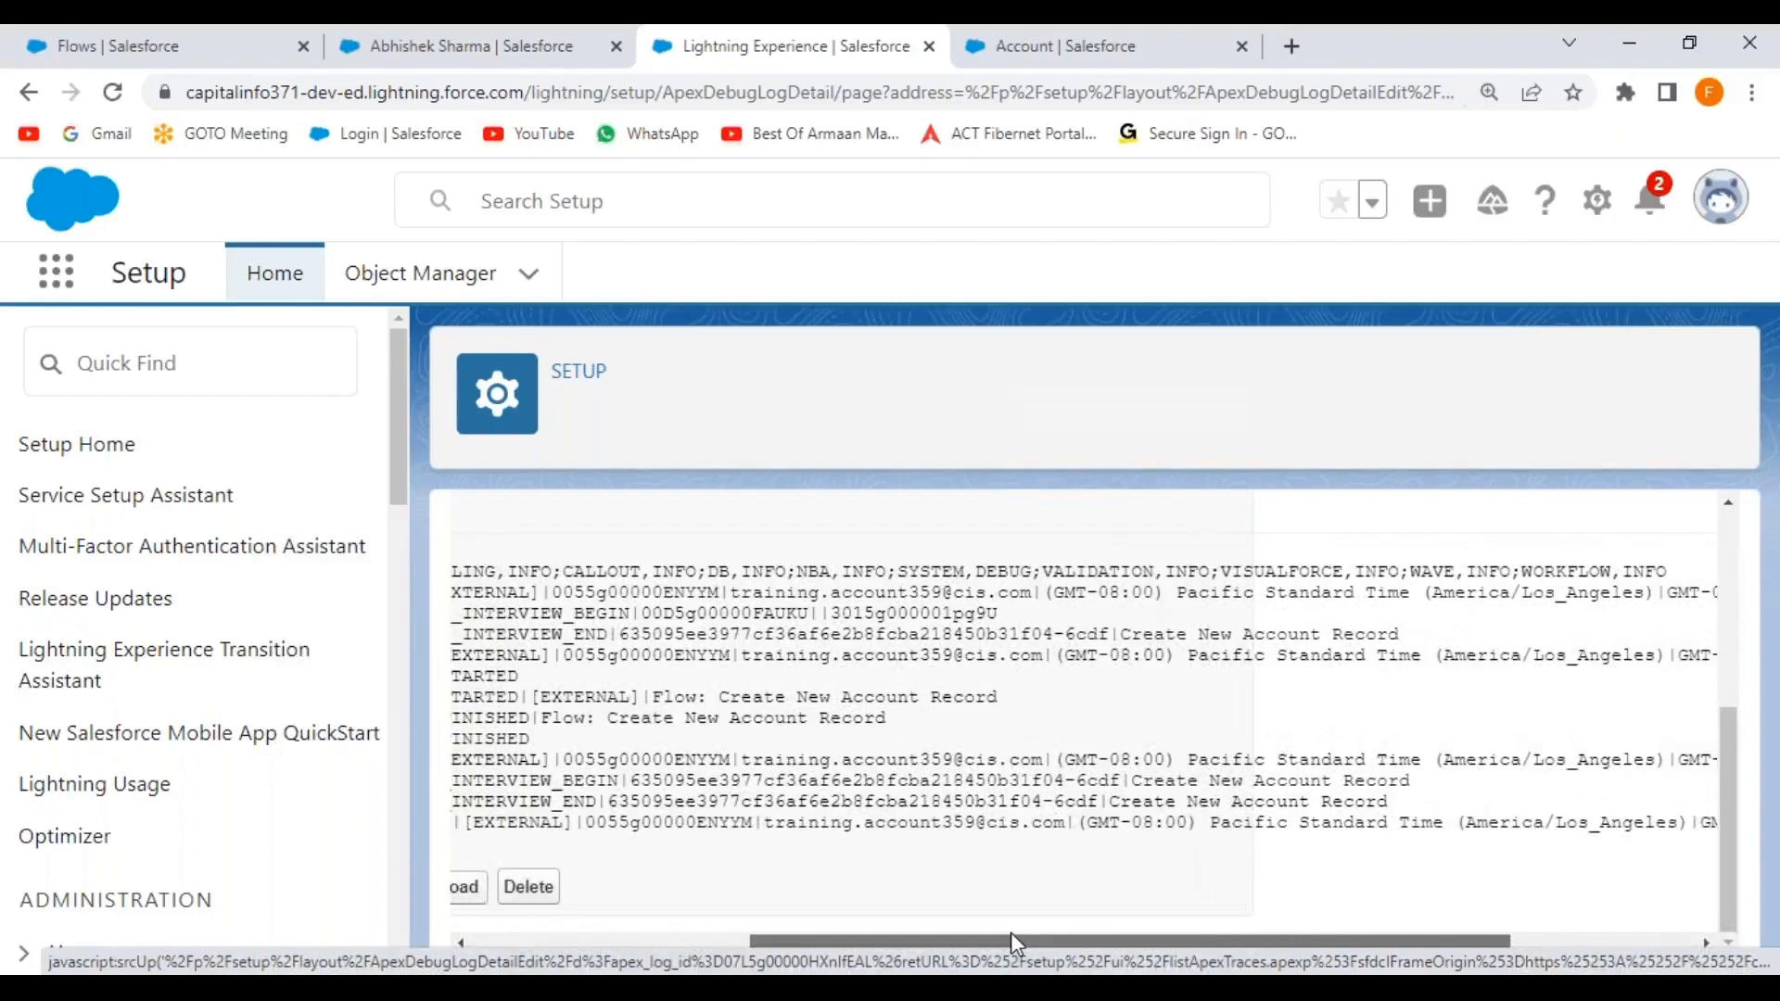
drag(1011, 932, 898, 921)
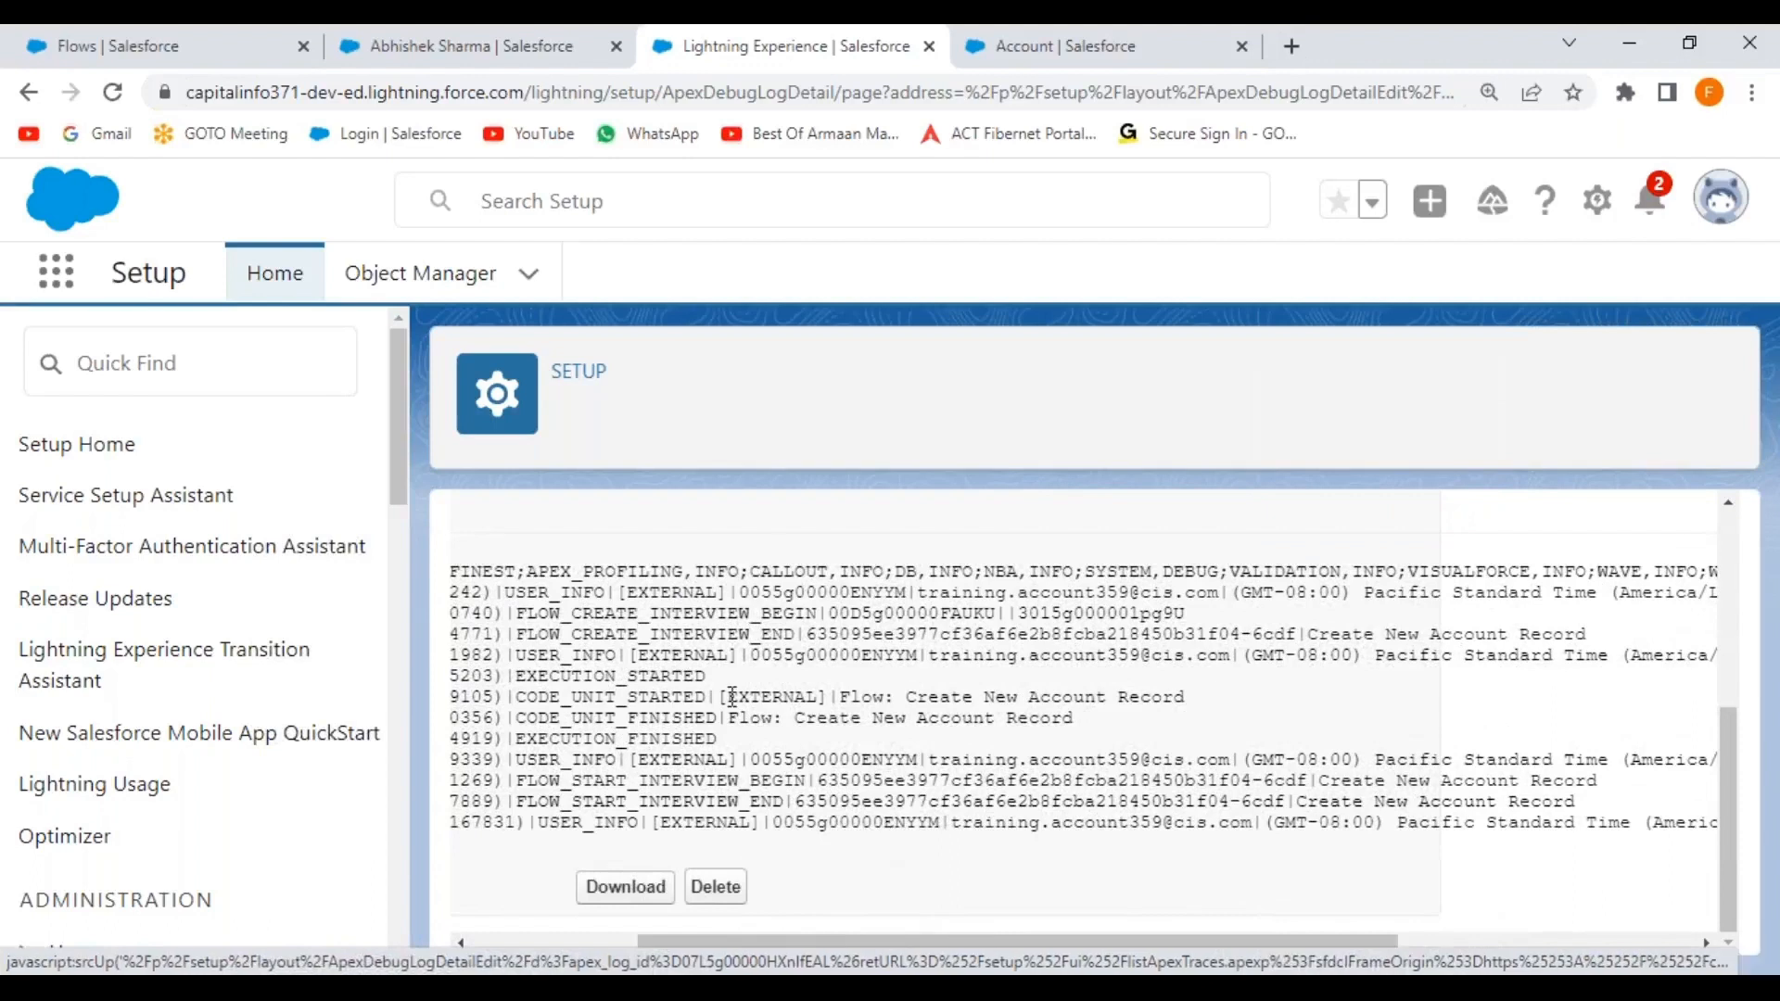
drag(897, 696, 1185, 697)
drag(798, 716, 1090, 727)
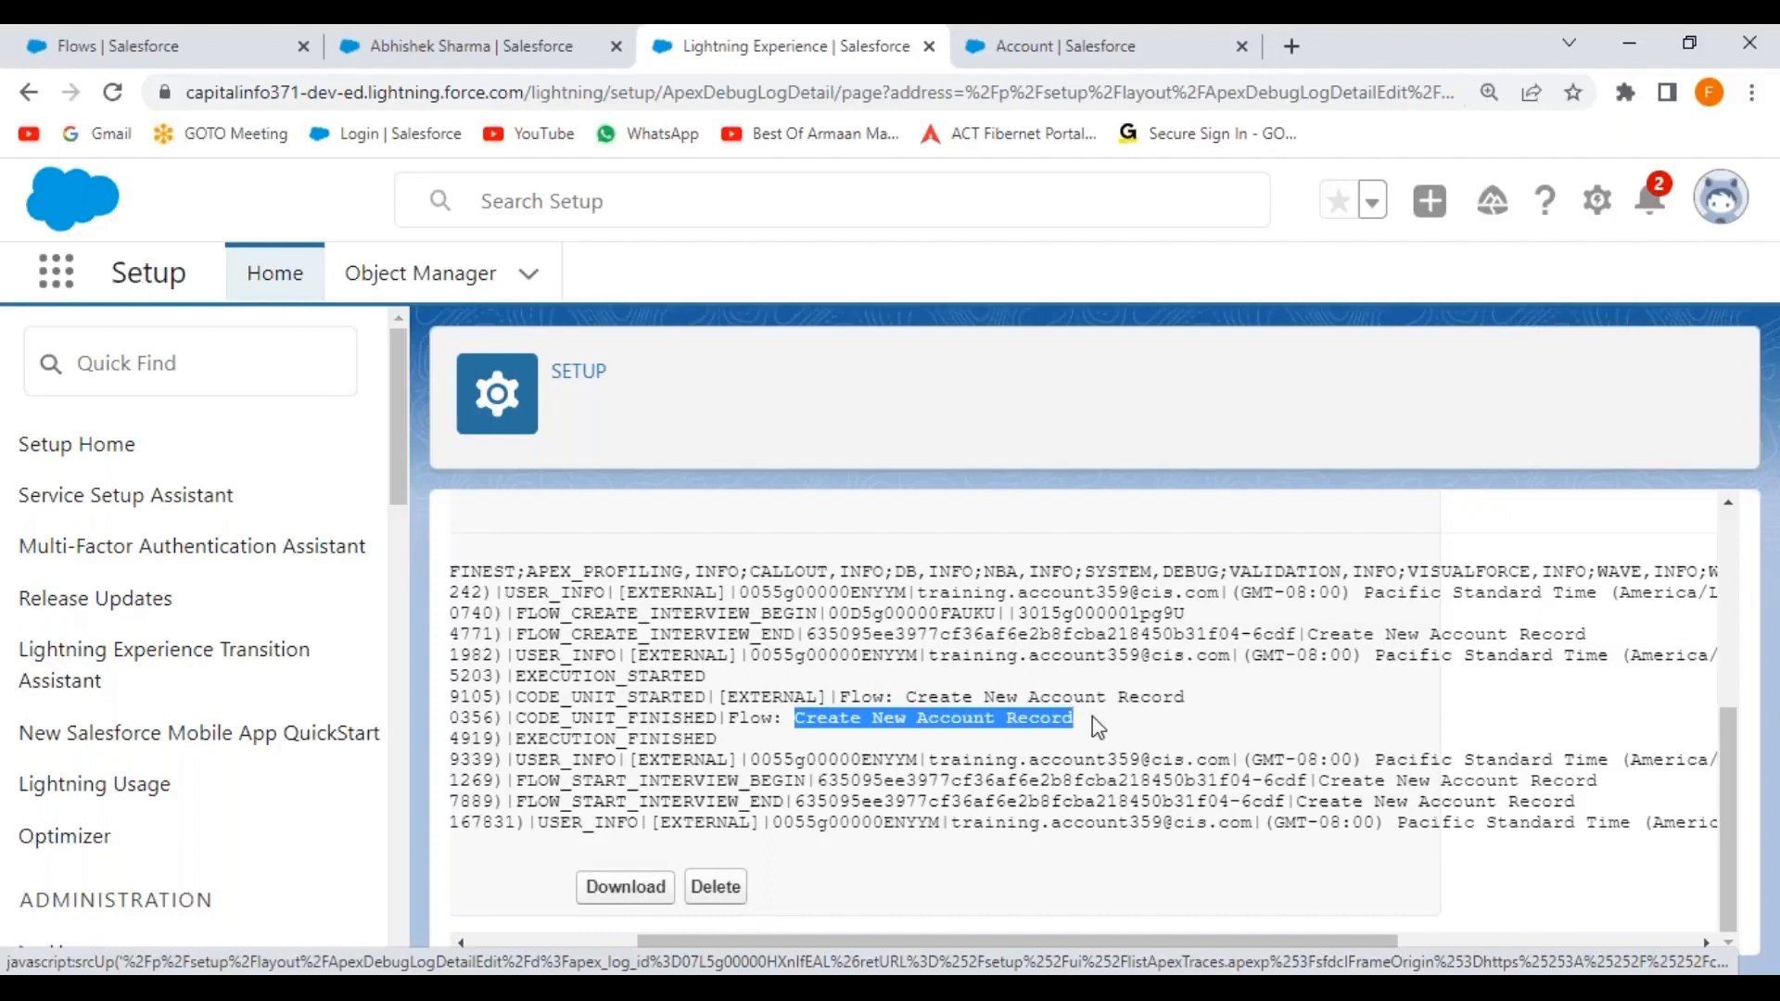
click(1020, 761)
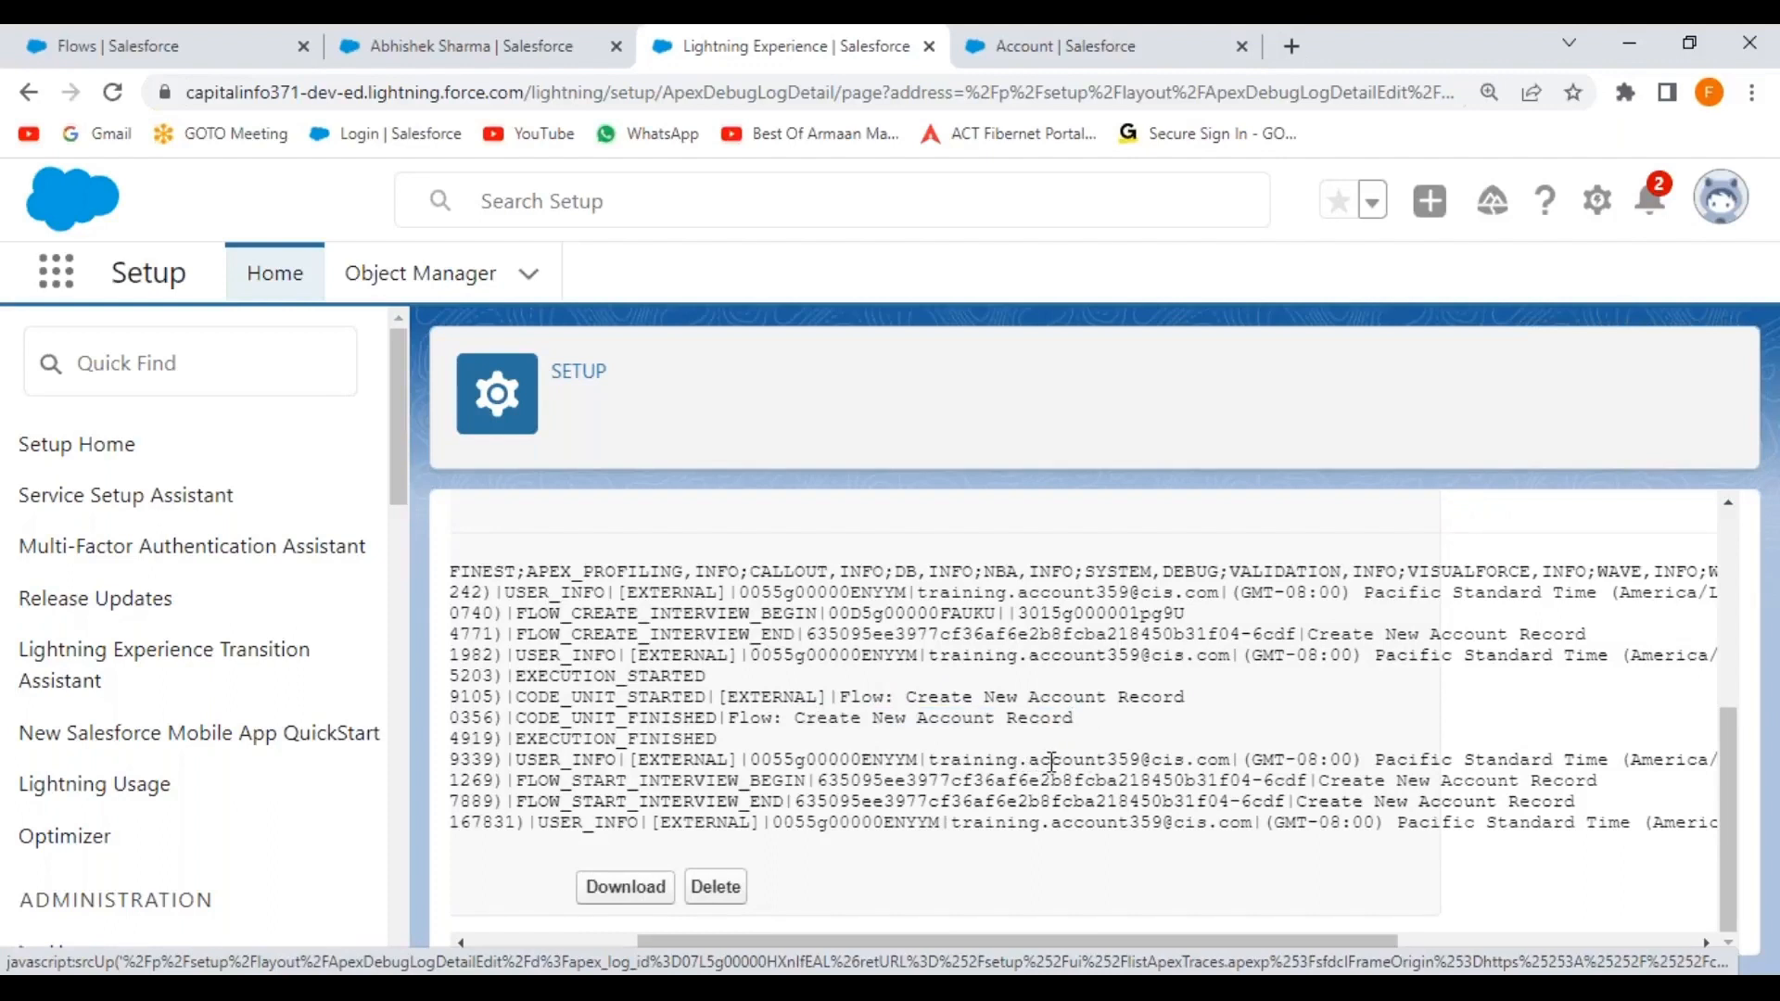
drag(790, 940, 219, 939)
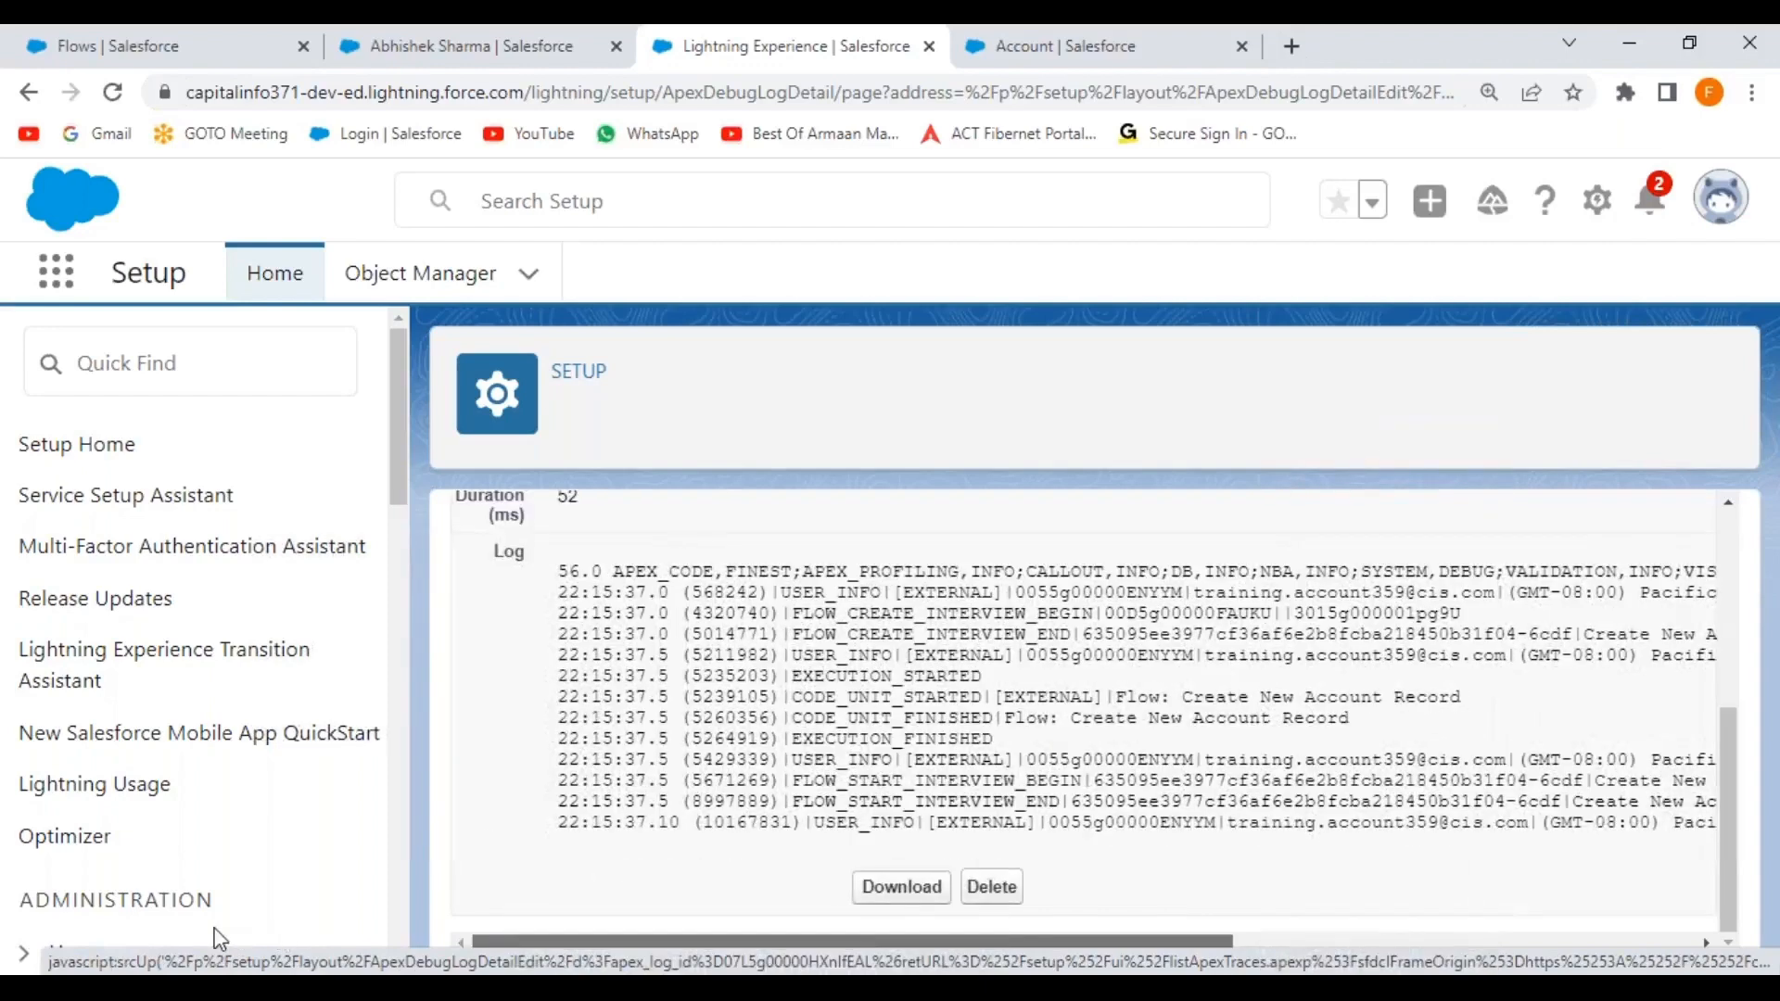
Switch to the Flows tab and open 'Create New Account Record' from the All Flows list.
click(111, 46)
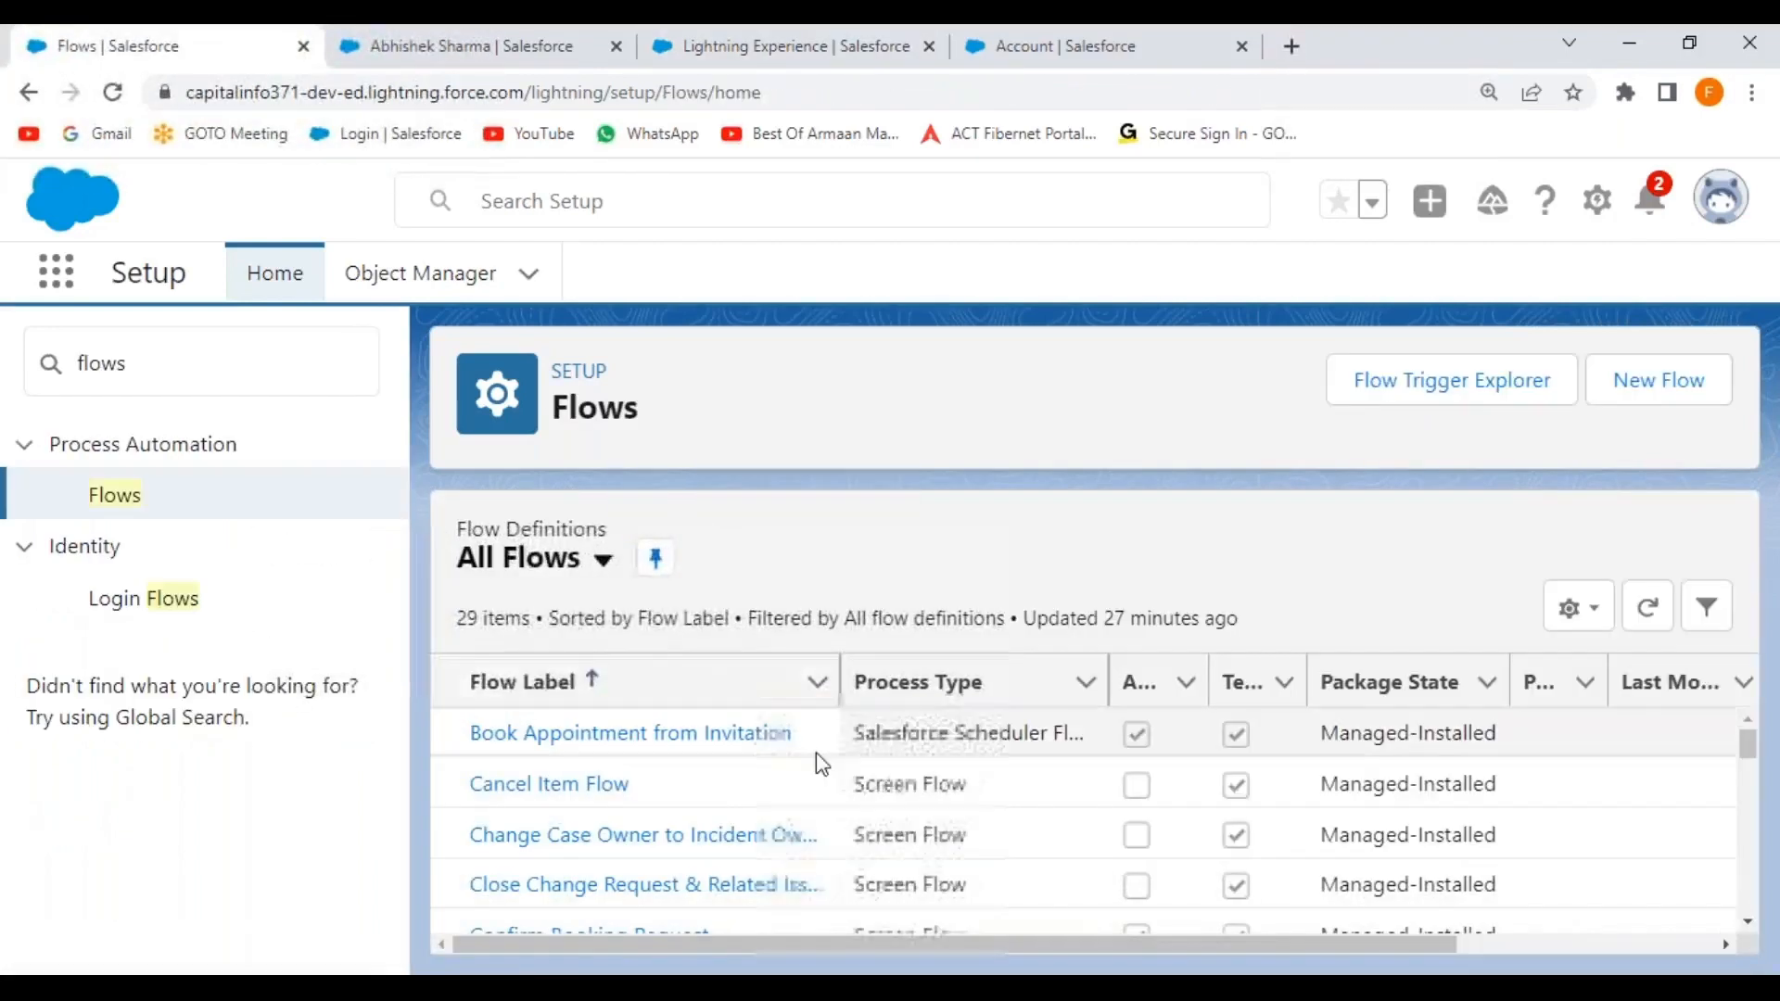
scroll(816, 753, down, 3)
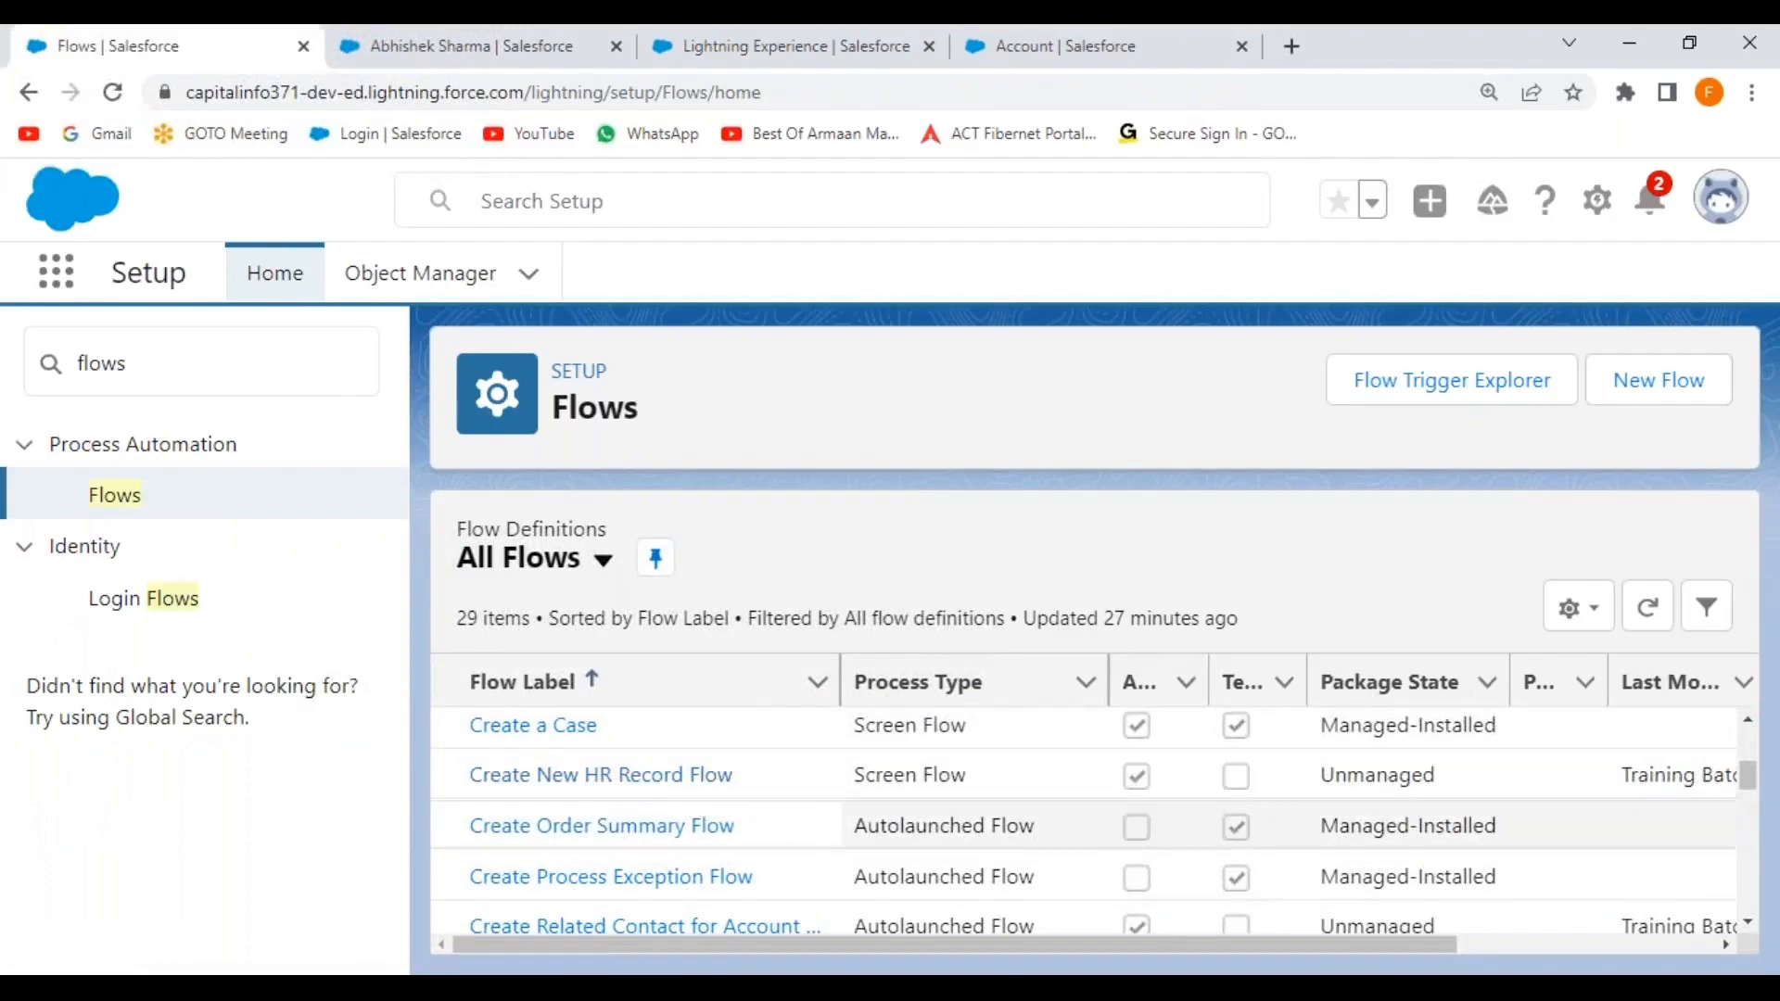
scroll(710, 846, down, 2)
scroll(709, 845, up, 2)
scroll(714, 842, up, 3)
key(Right)
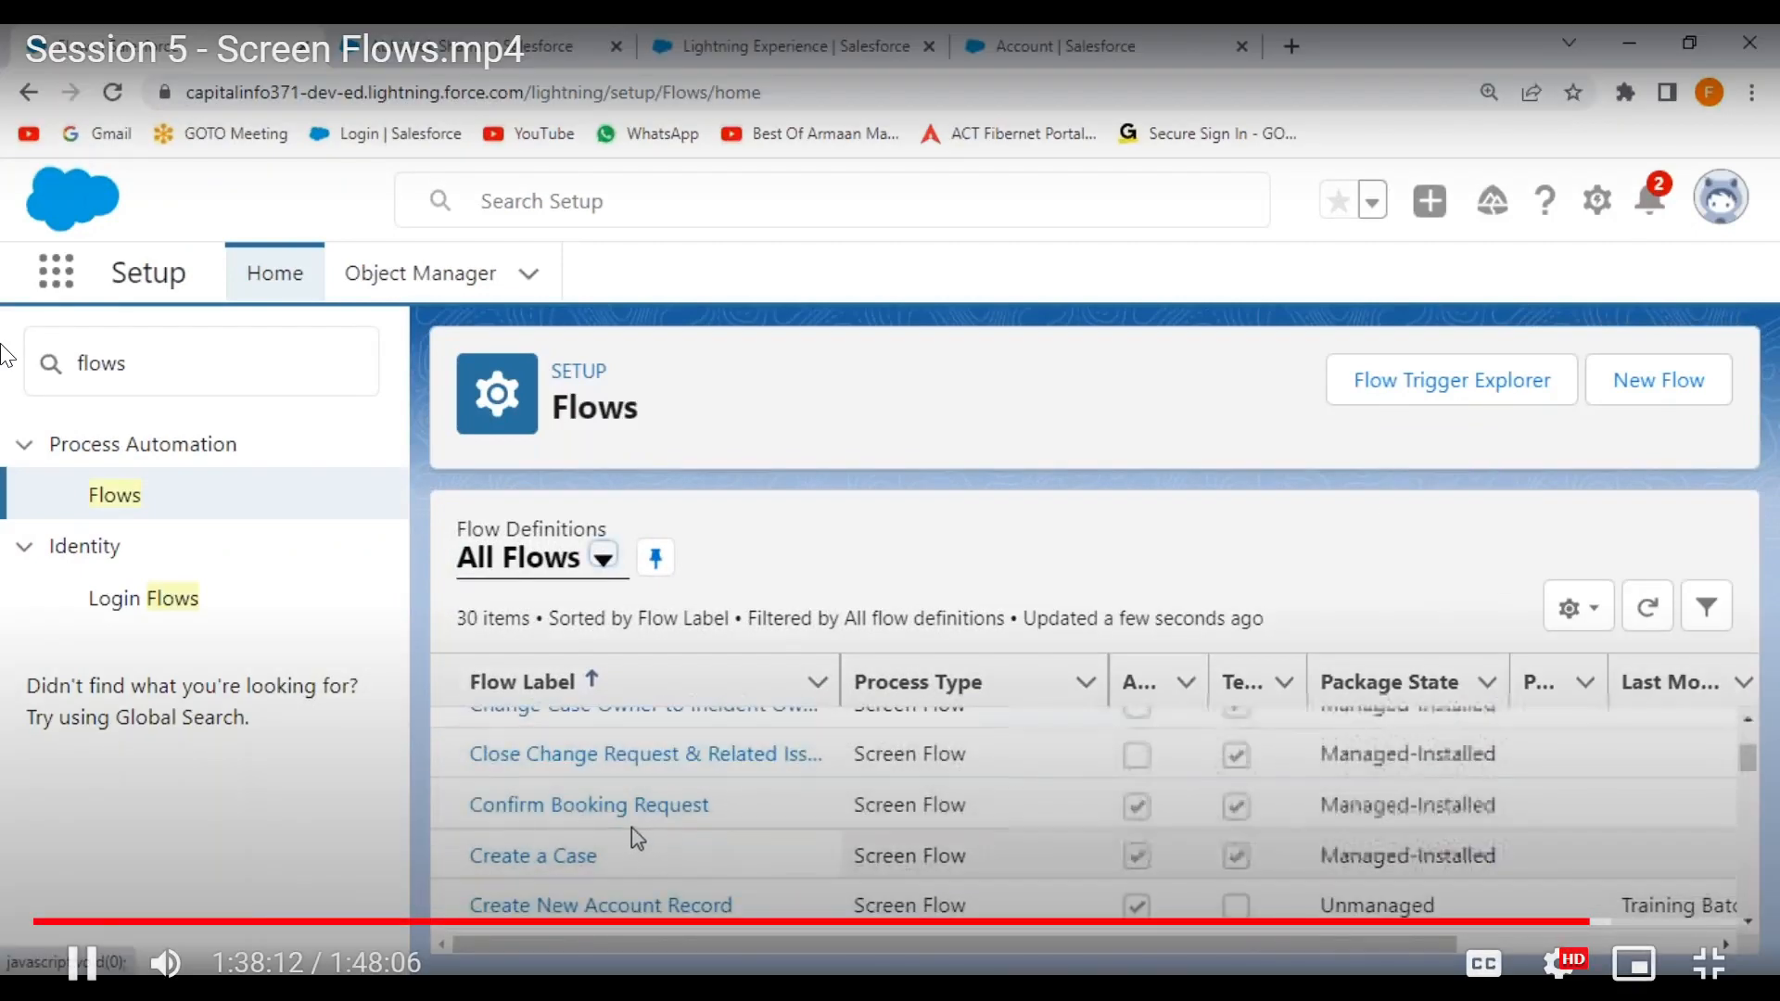
scroll(632, 827, down, 3)
click(624, 788)
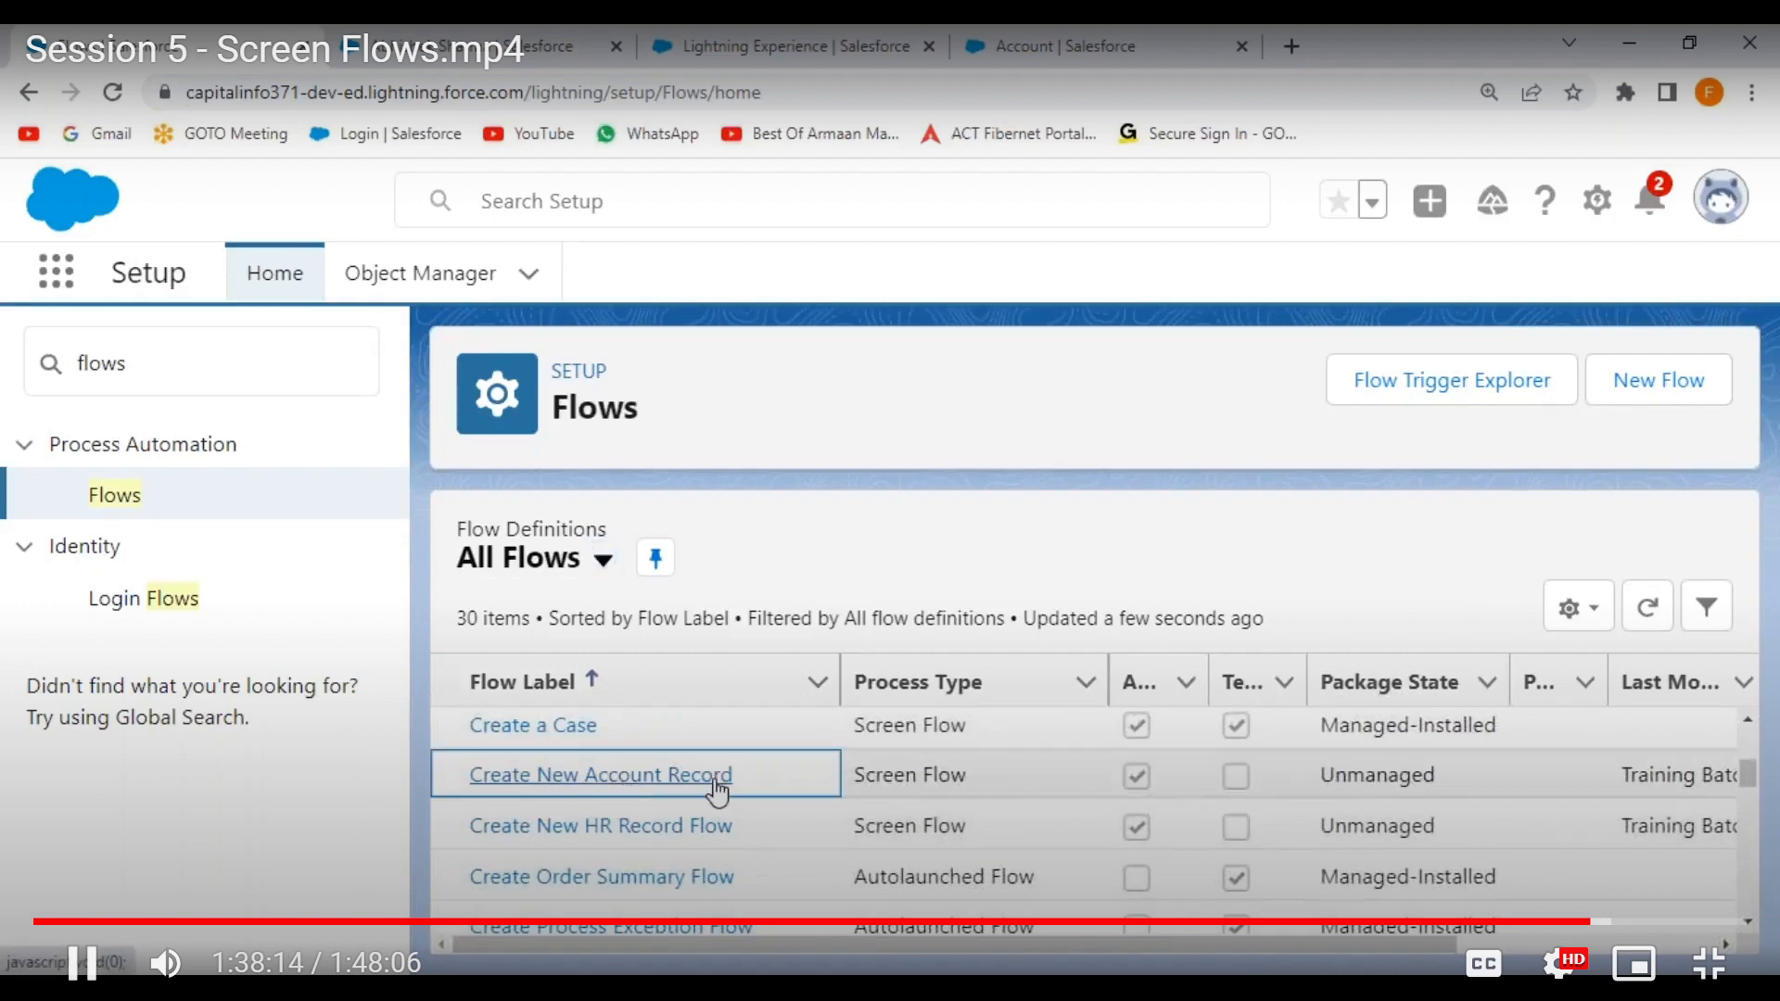
key(Right)
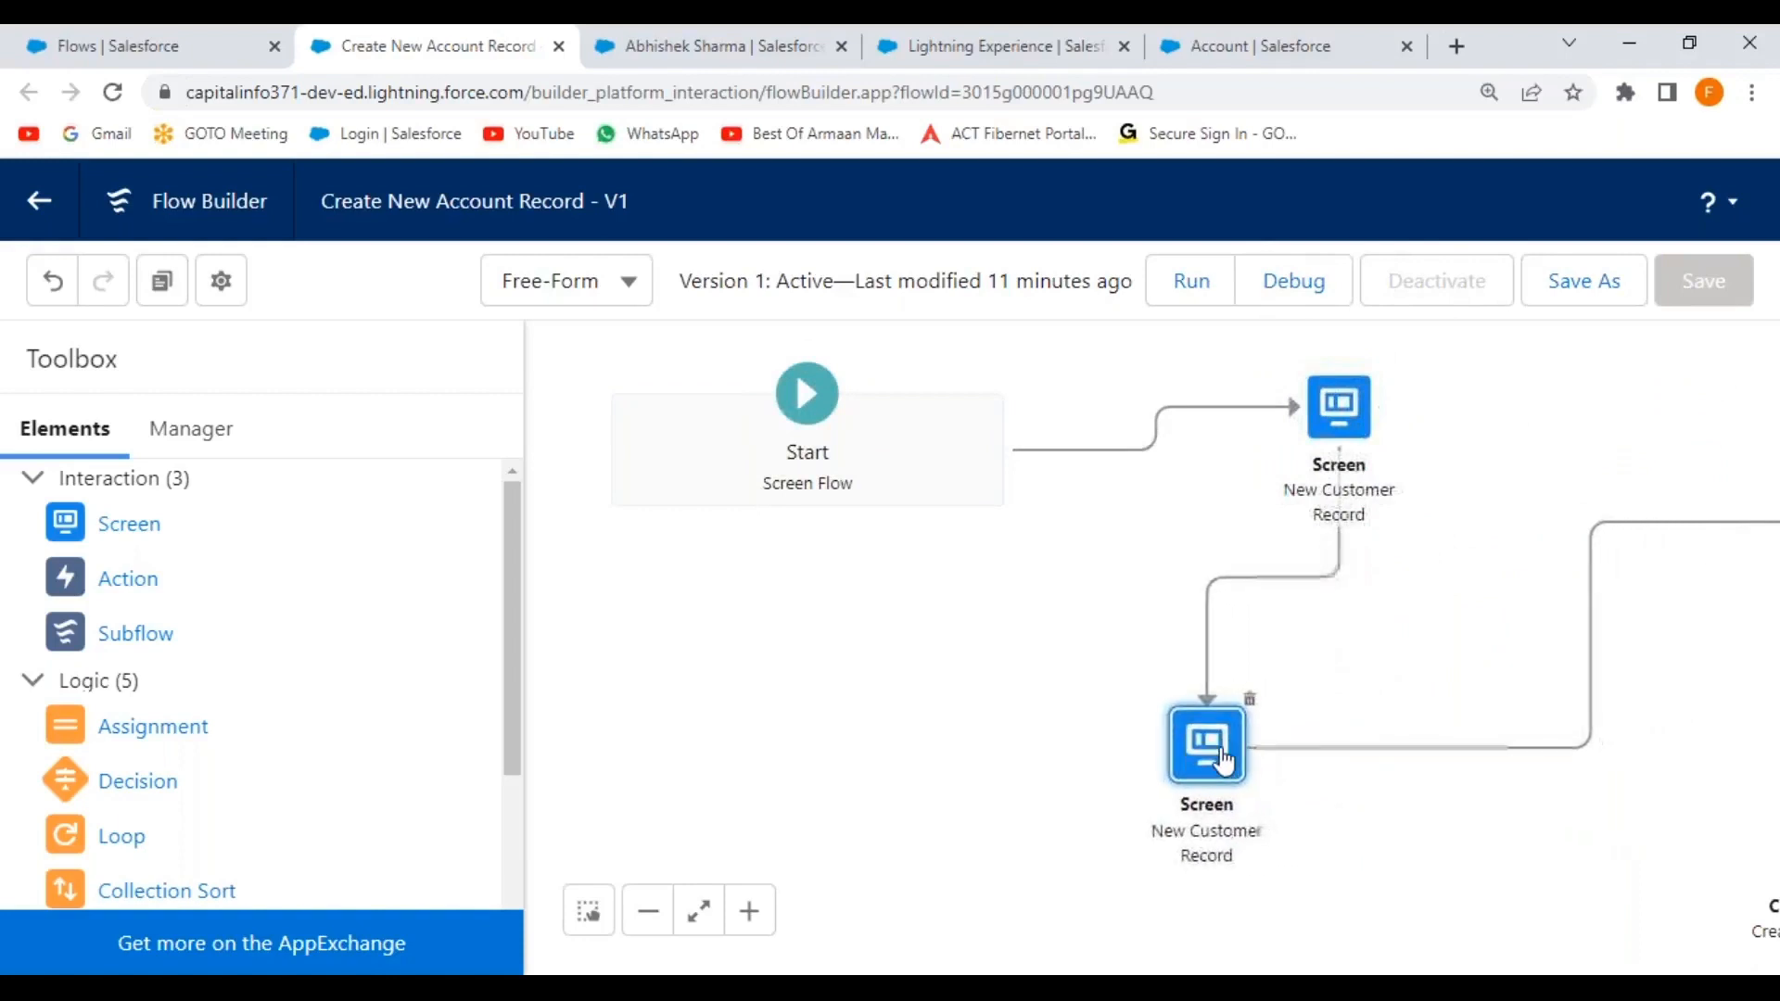
Reposition the screen, decision and Create Records nodes, then open Check the Active Status.
drag(1226, 766, 1194, 729)
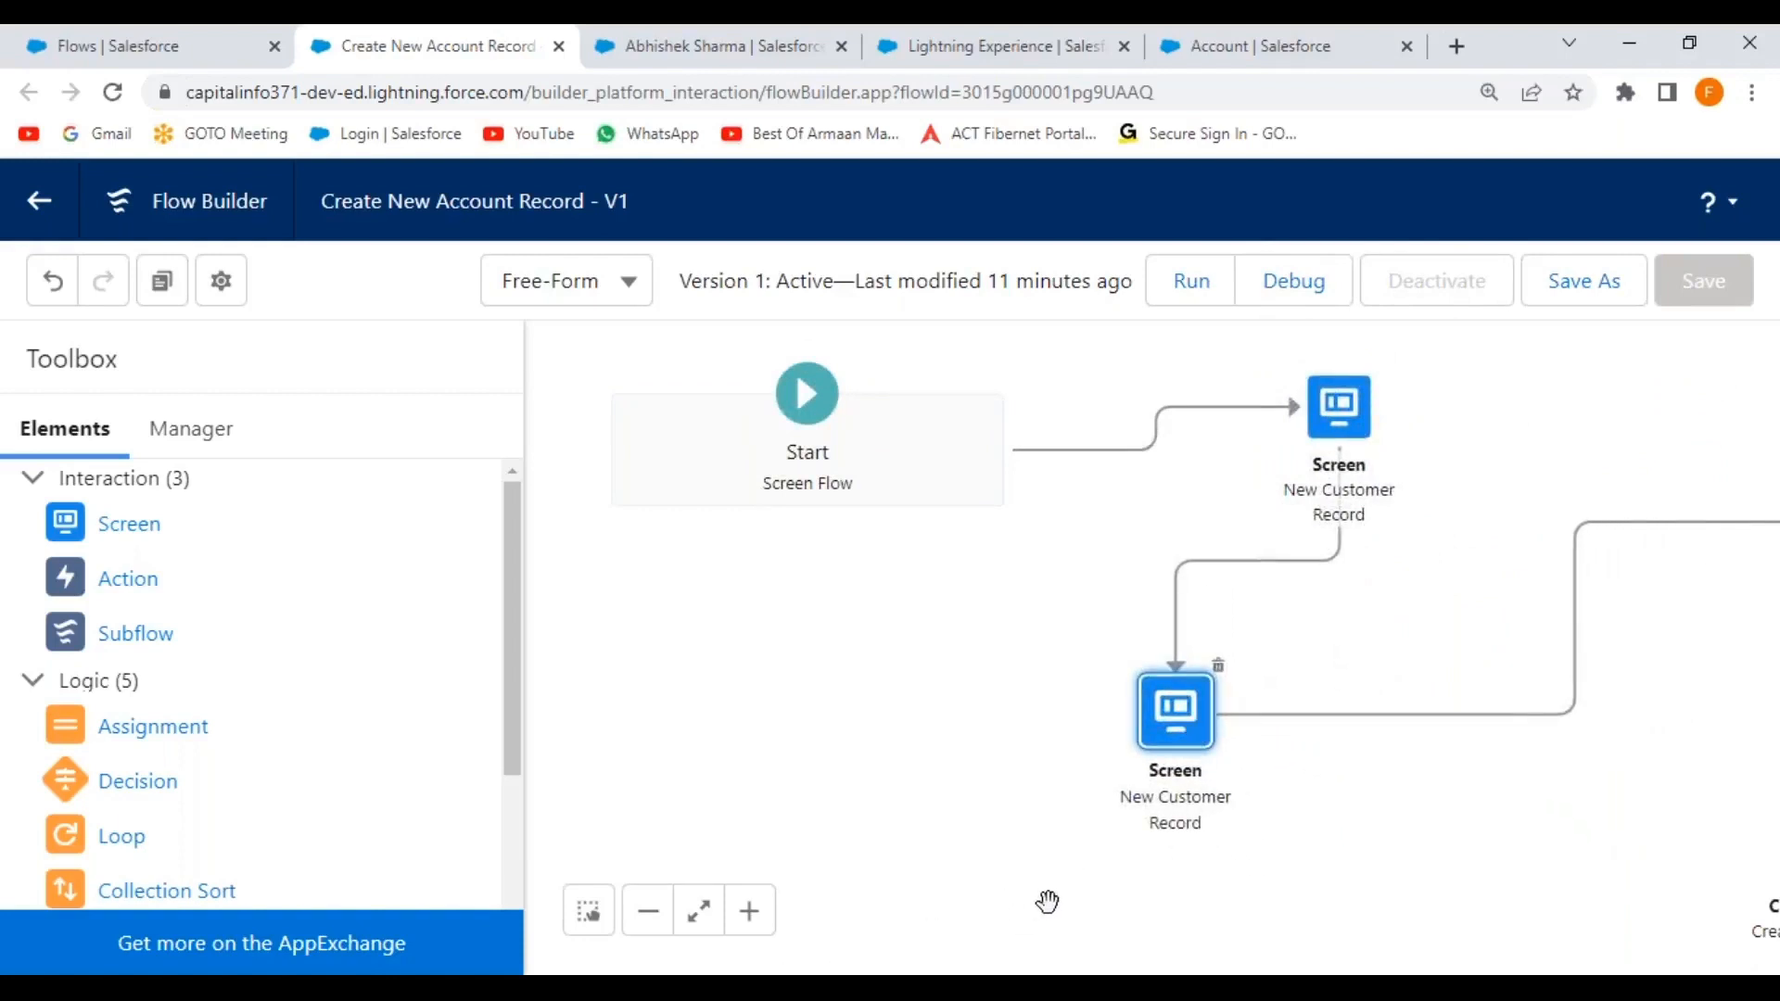
drag(1594, 759, 1212, 750)
drag(1607, 533, 1173, 653)
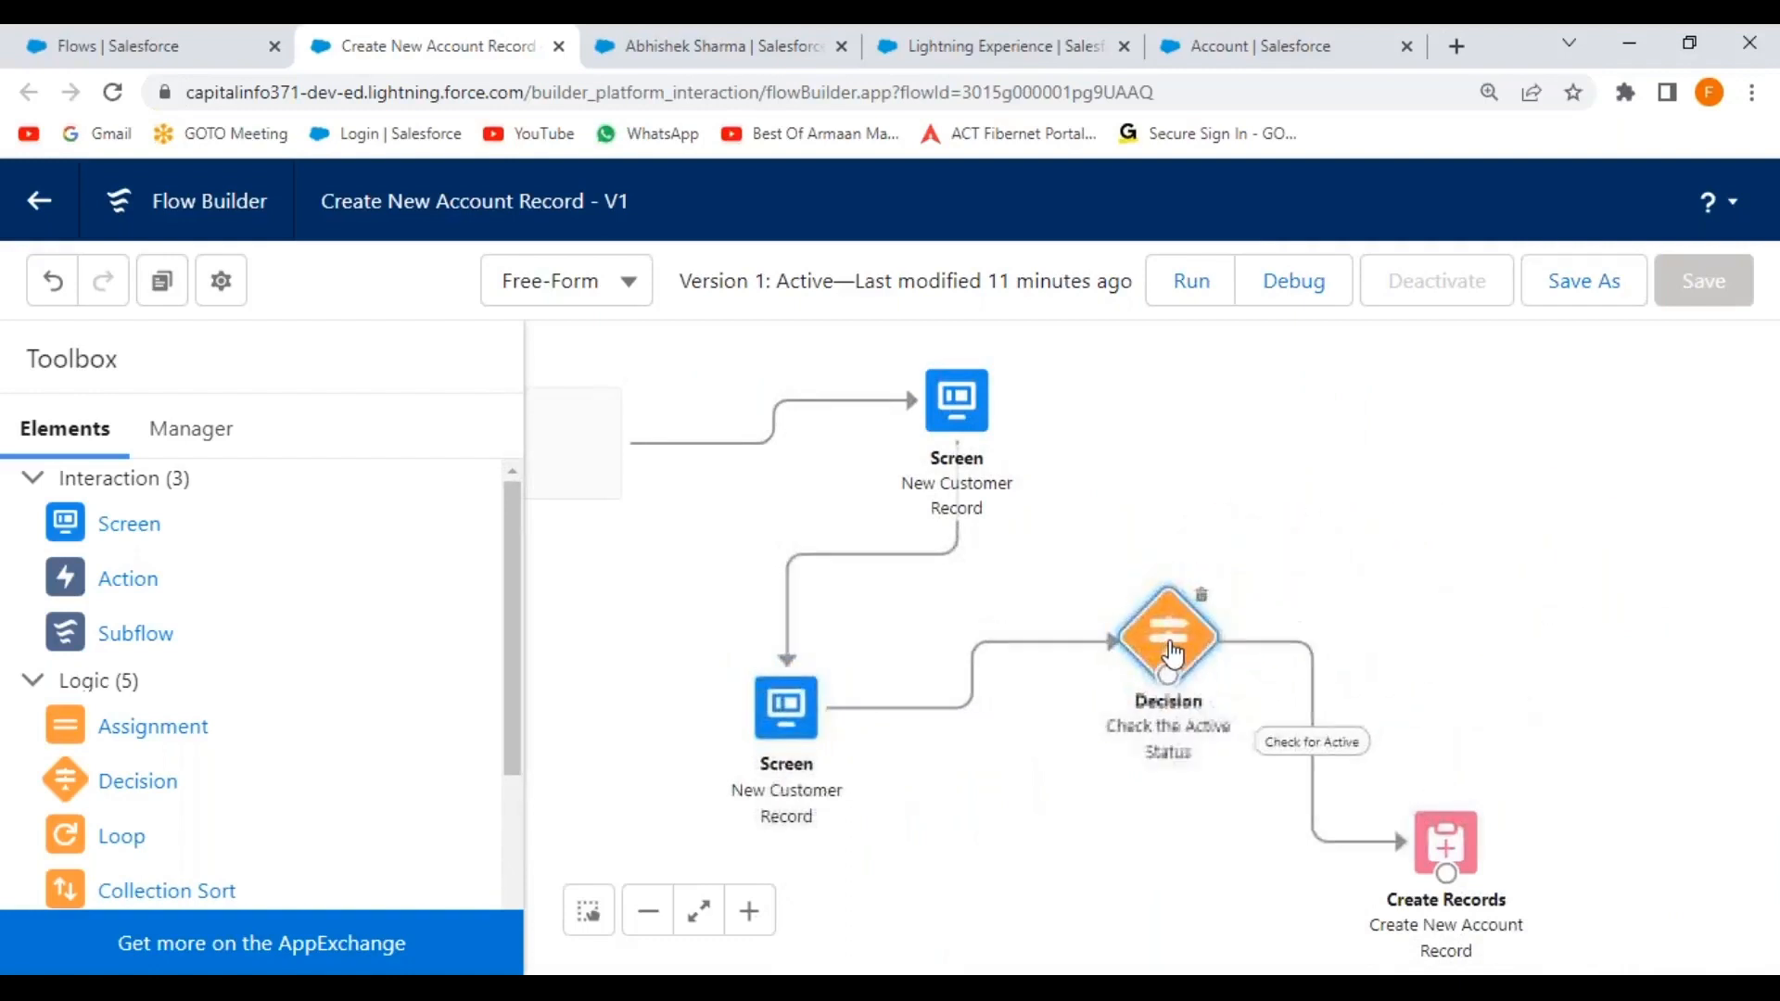
drag(1463, 849, 1504, 813)
click(1178, 654)
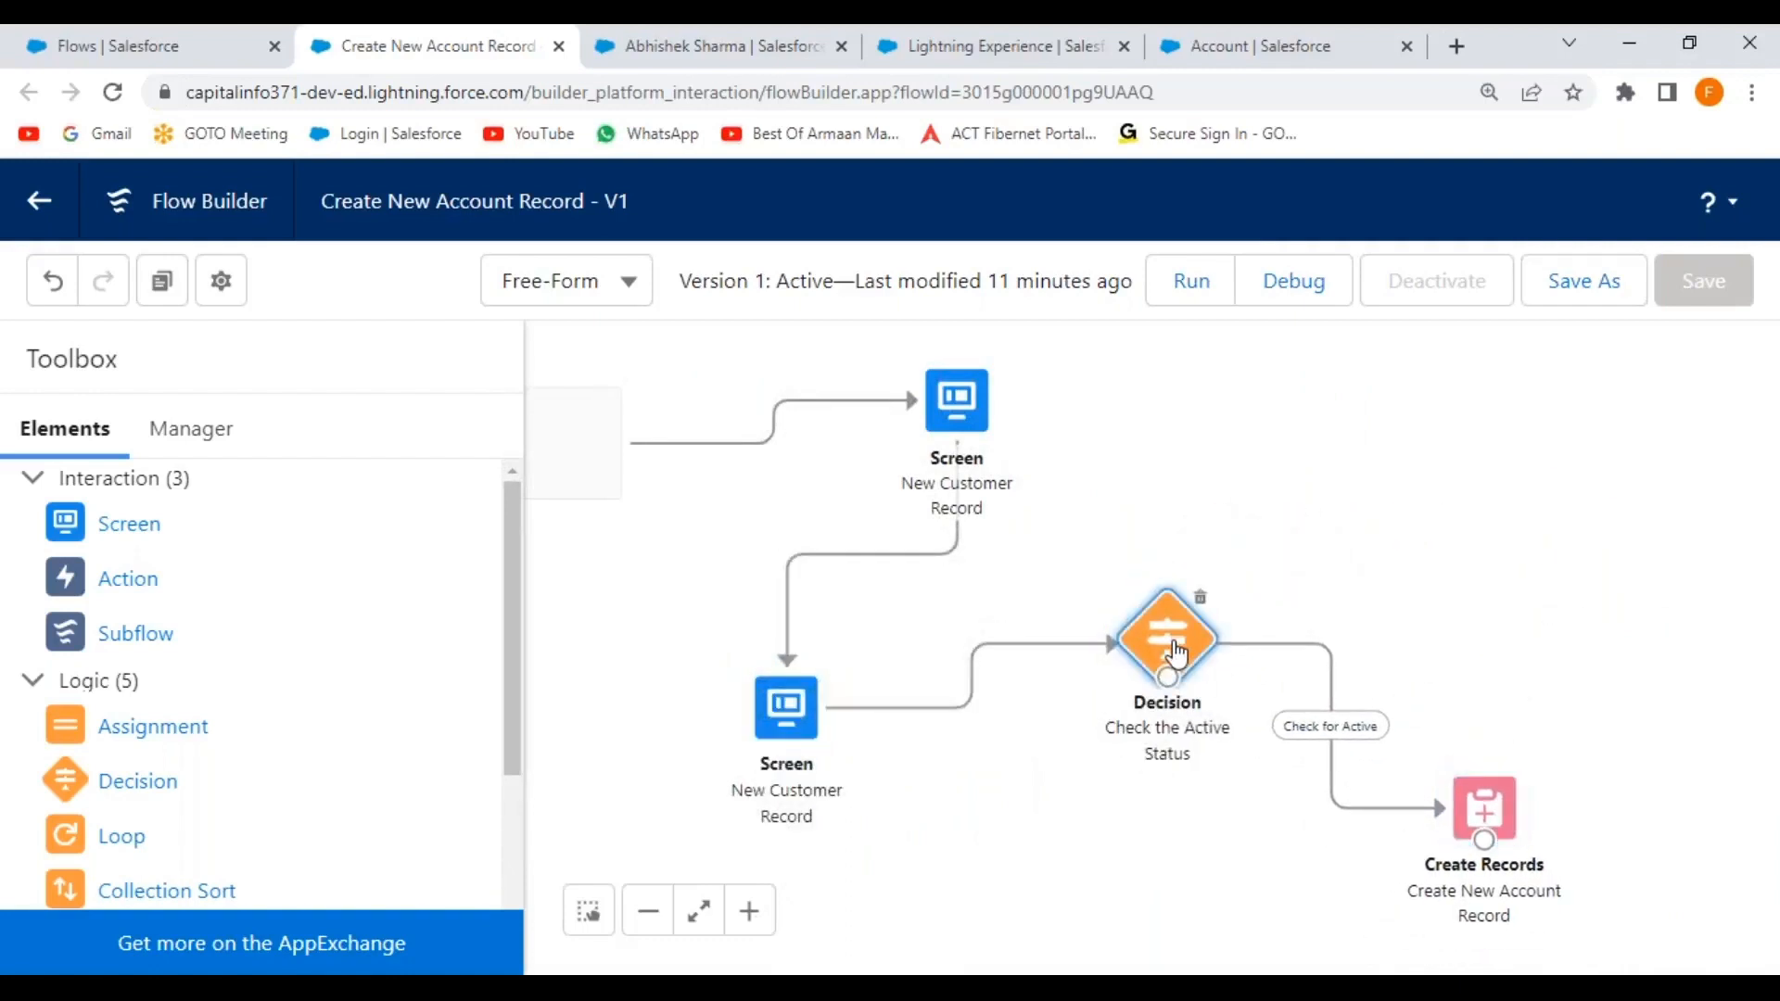
double_click(1178, 654)
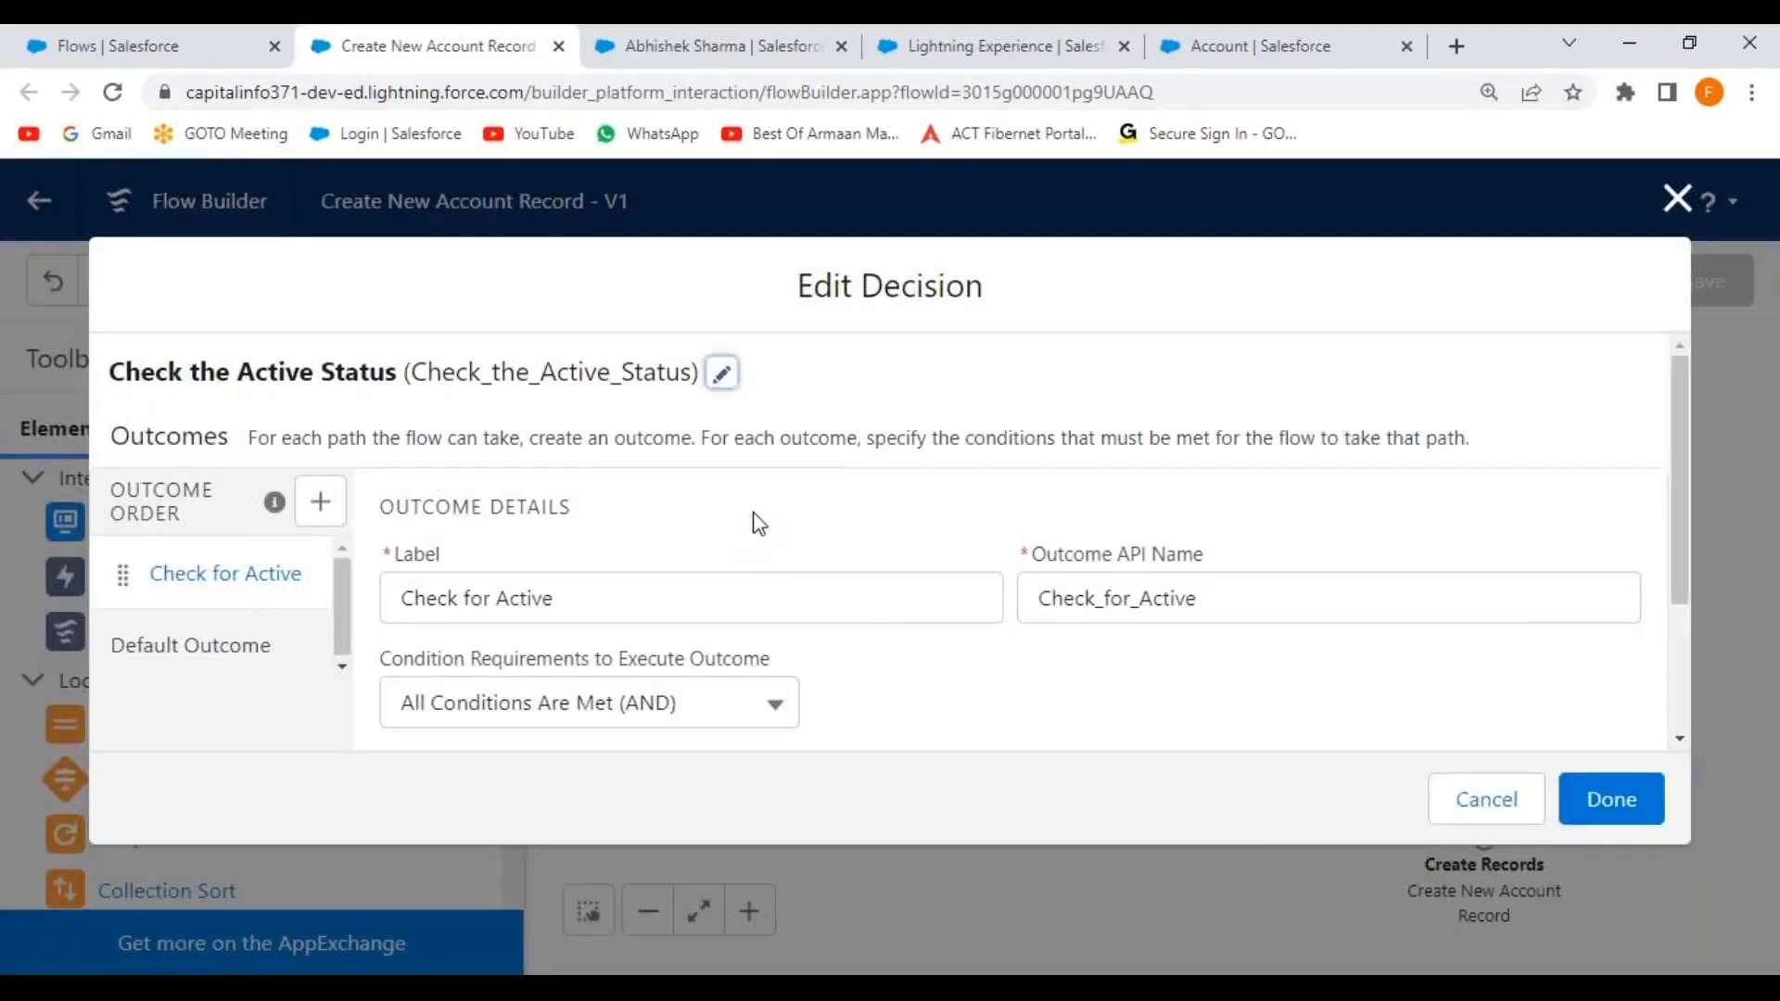
Try changing the condition value to 'Y', then restore the $GlobalConstant.True value.
scroll(759, 524, down, 2)
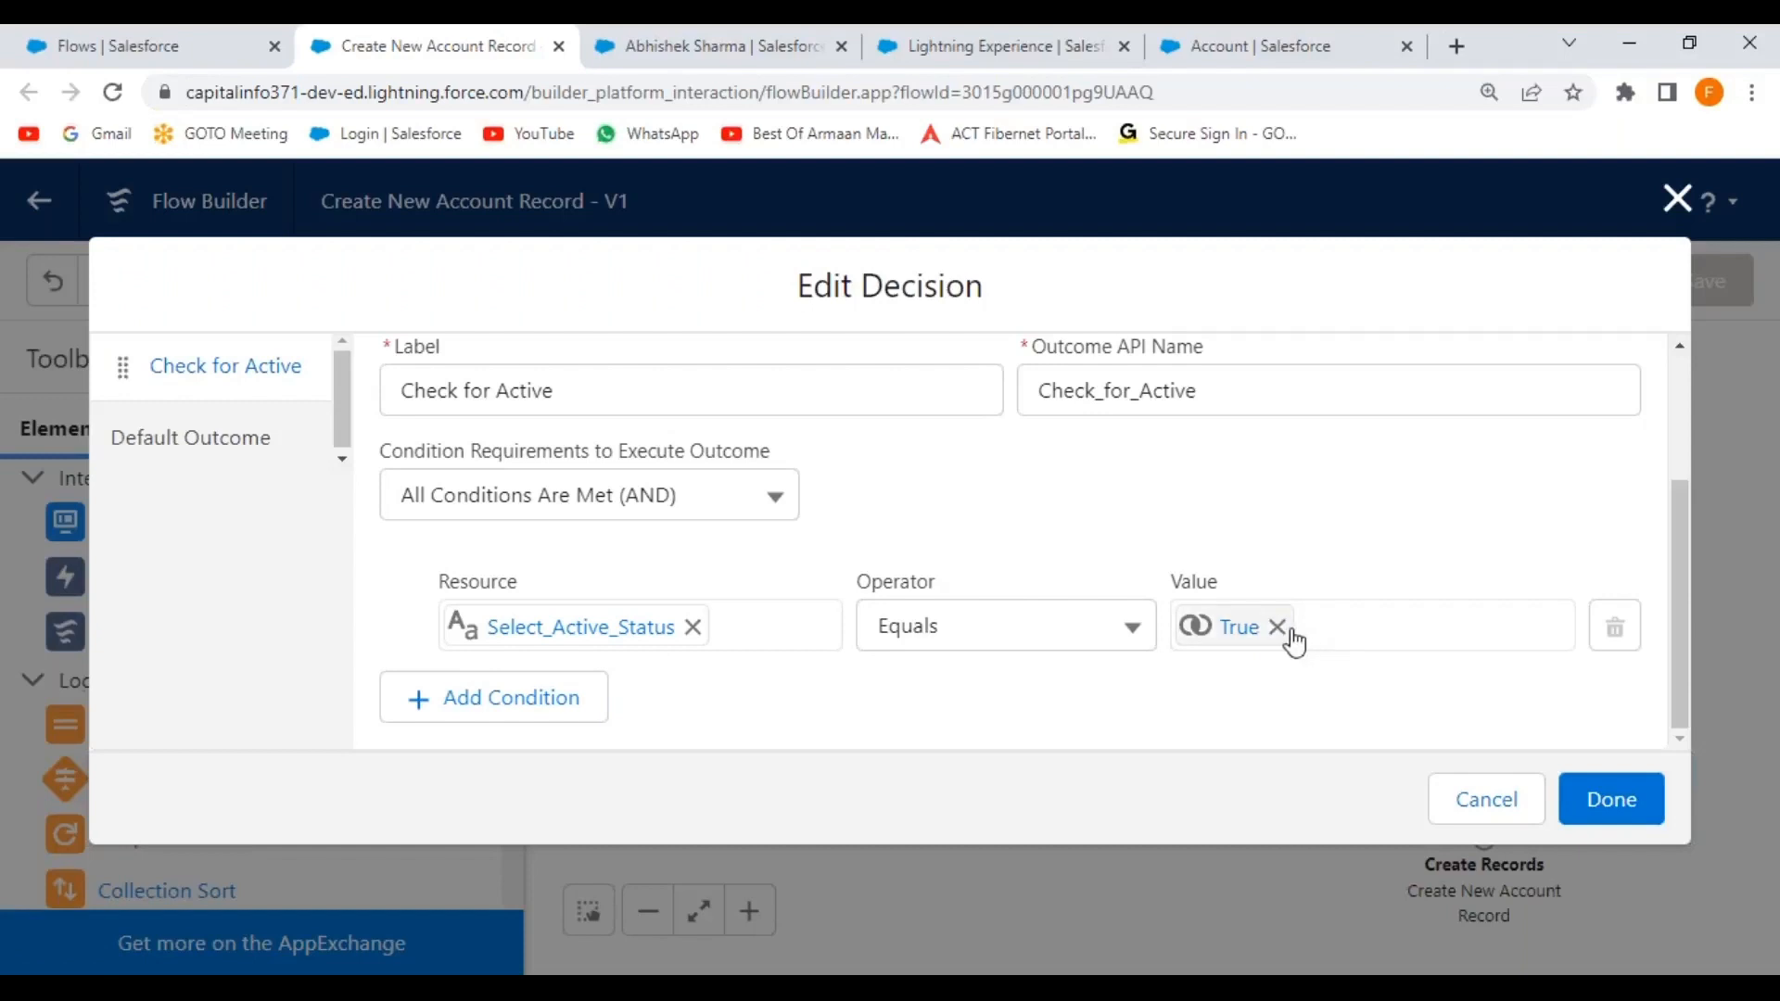
click(1240, 636)
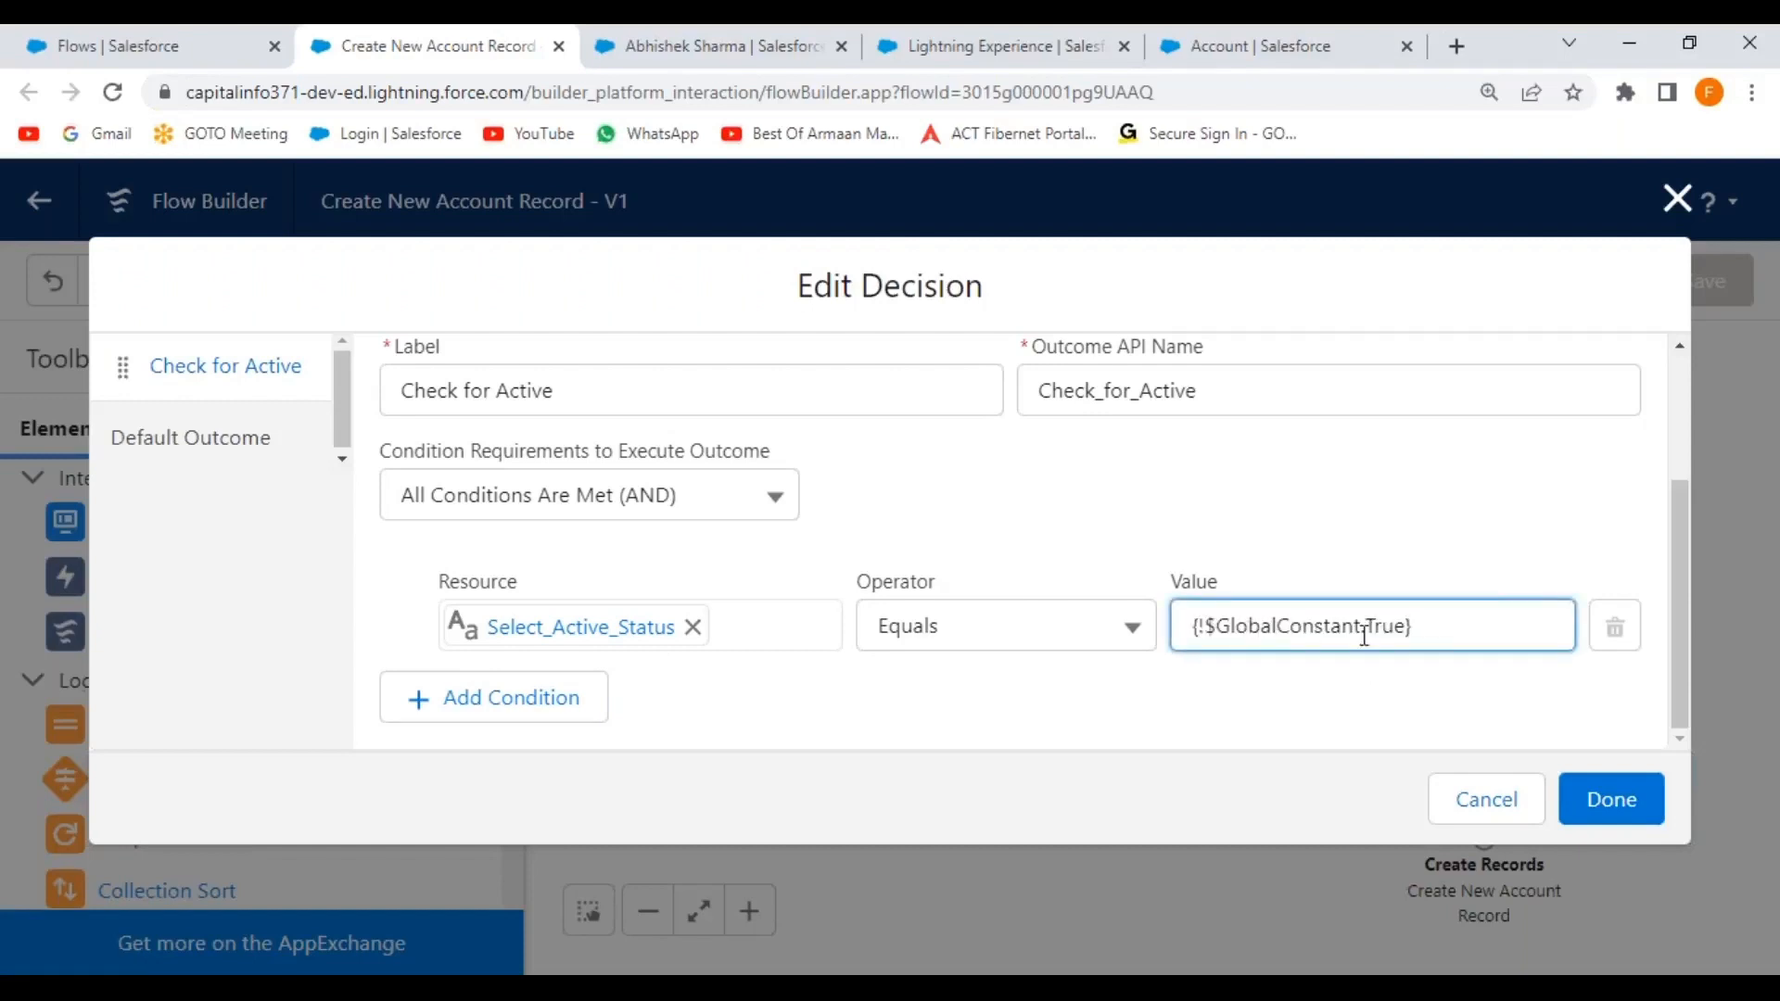
click(1405, 629)
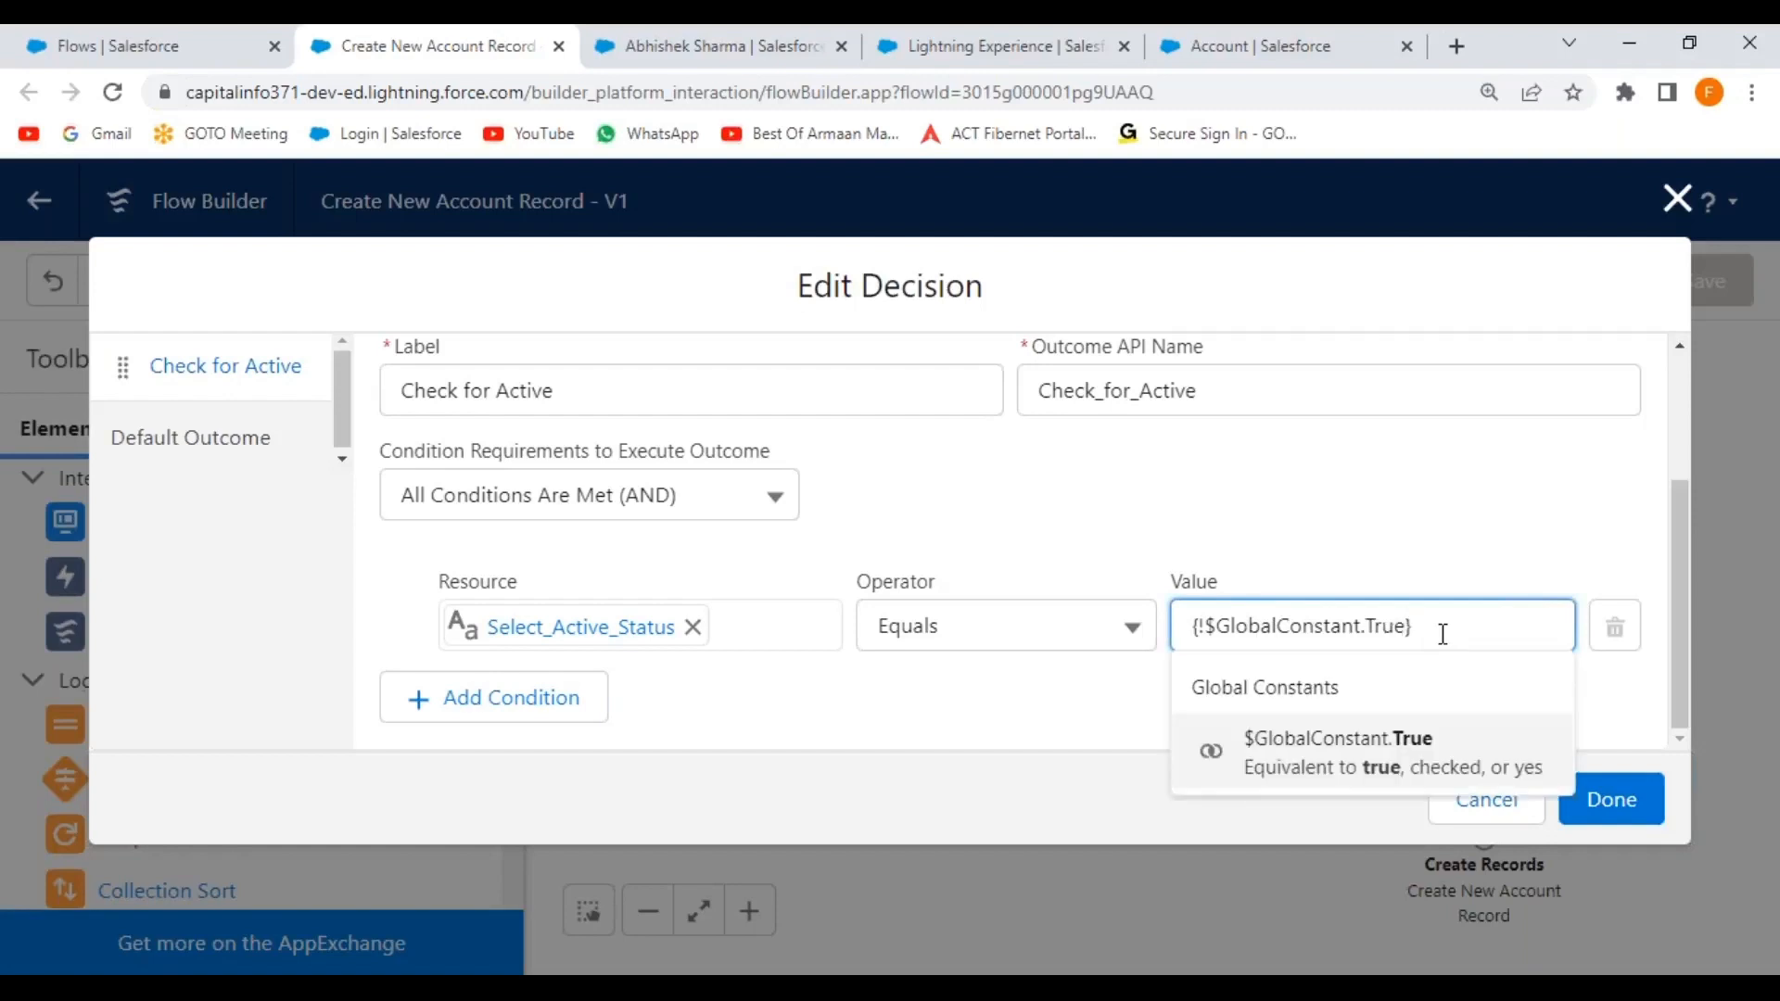
key(BackSpace)
key(BackSpace)
key(BackSpace)
key(BackSpace)
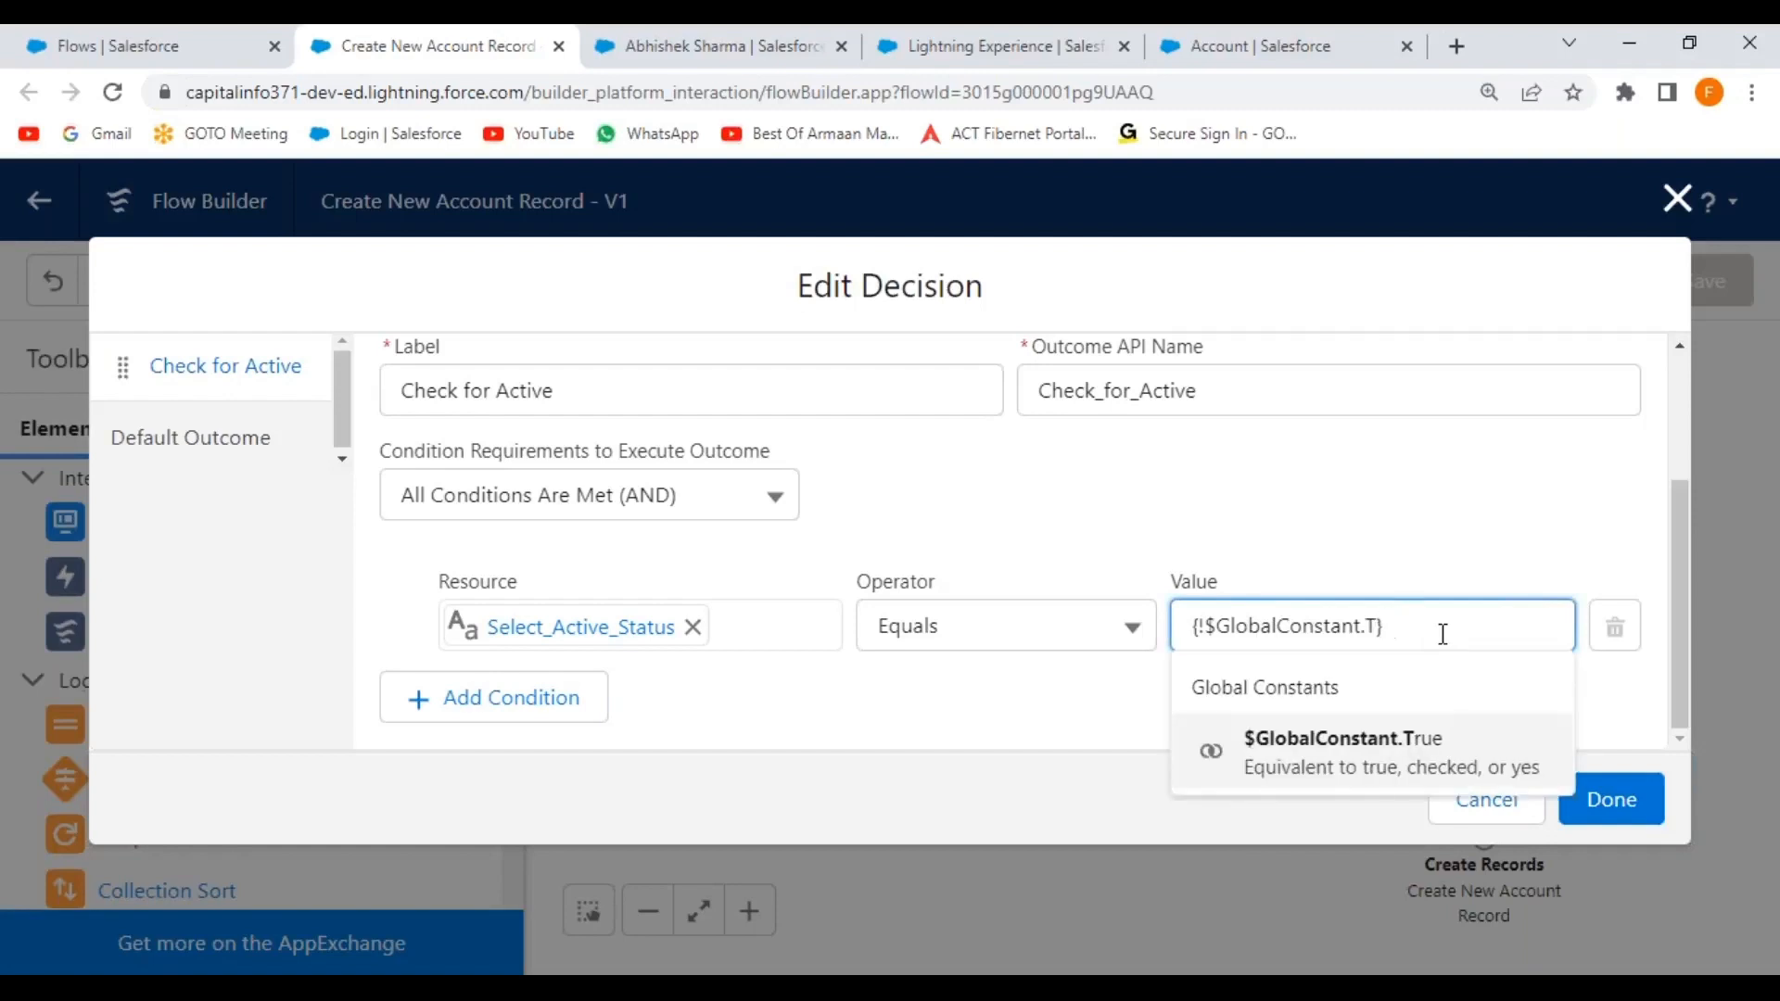
text(Yes)
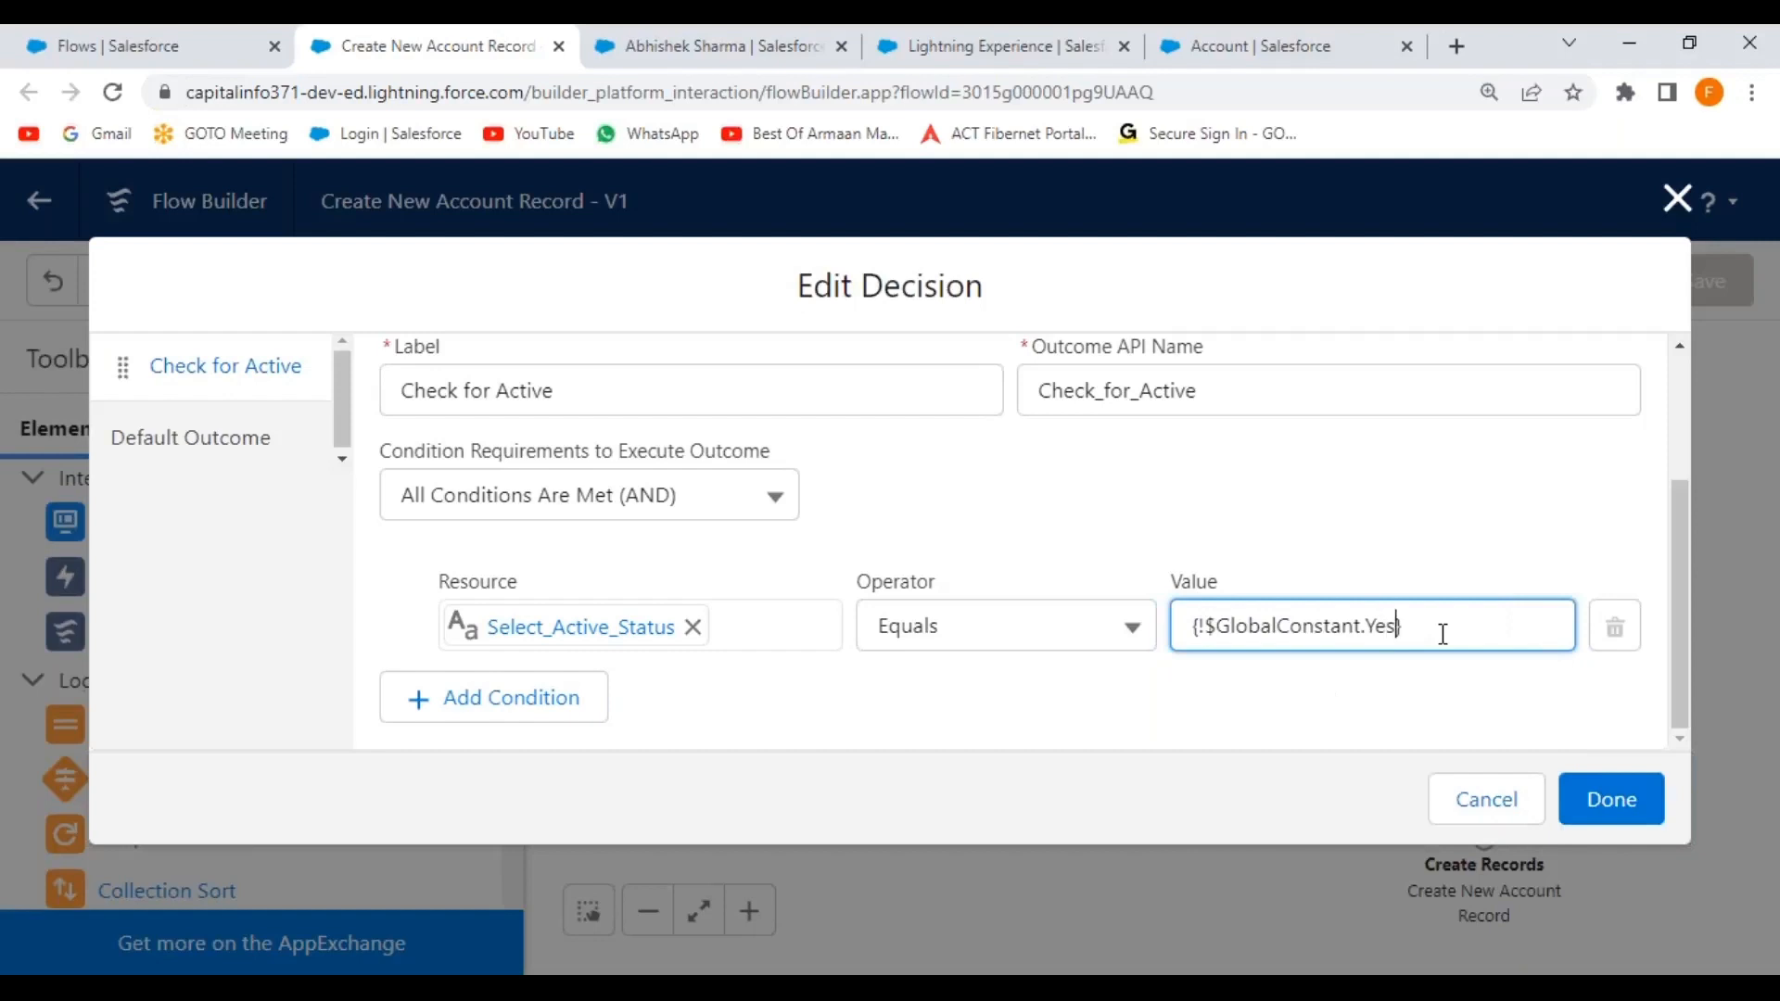
click(1299, 699)
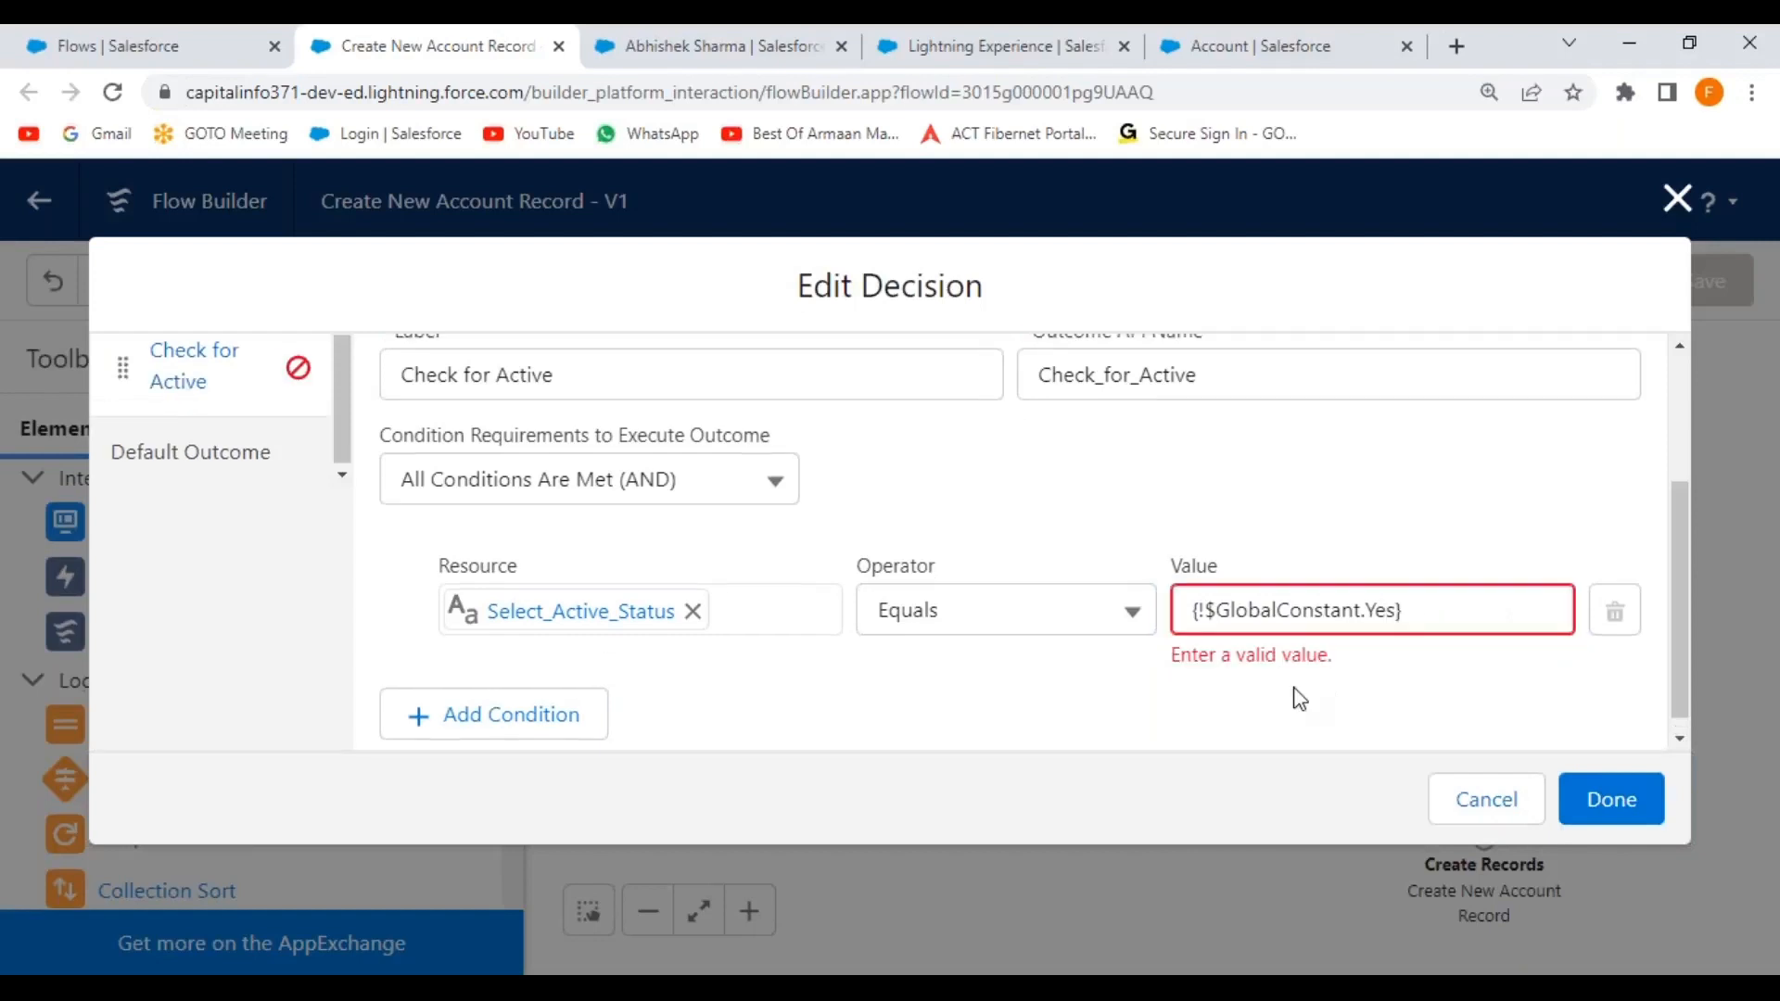
click(1395, 610)
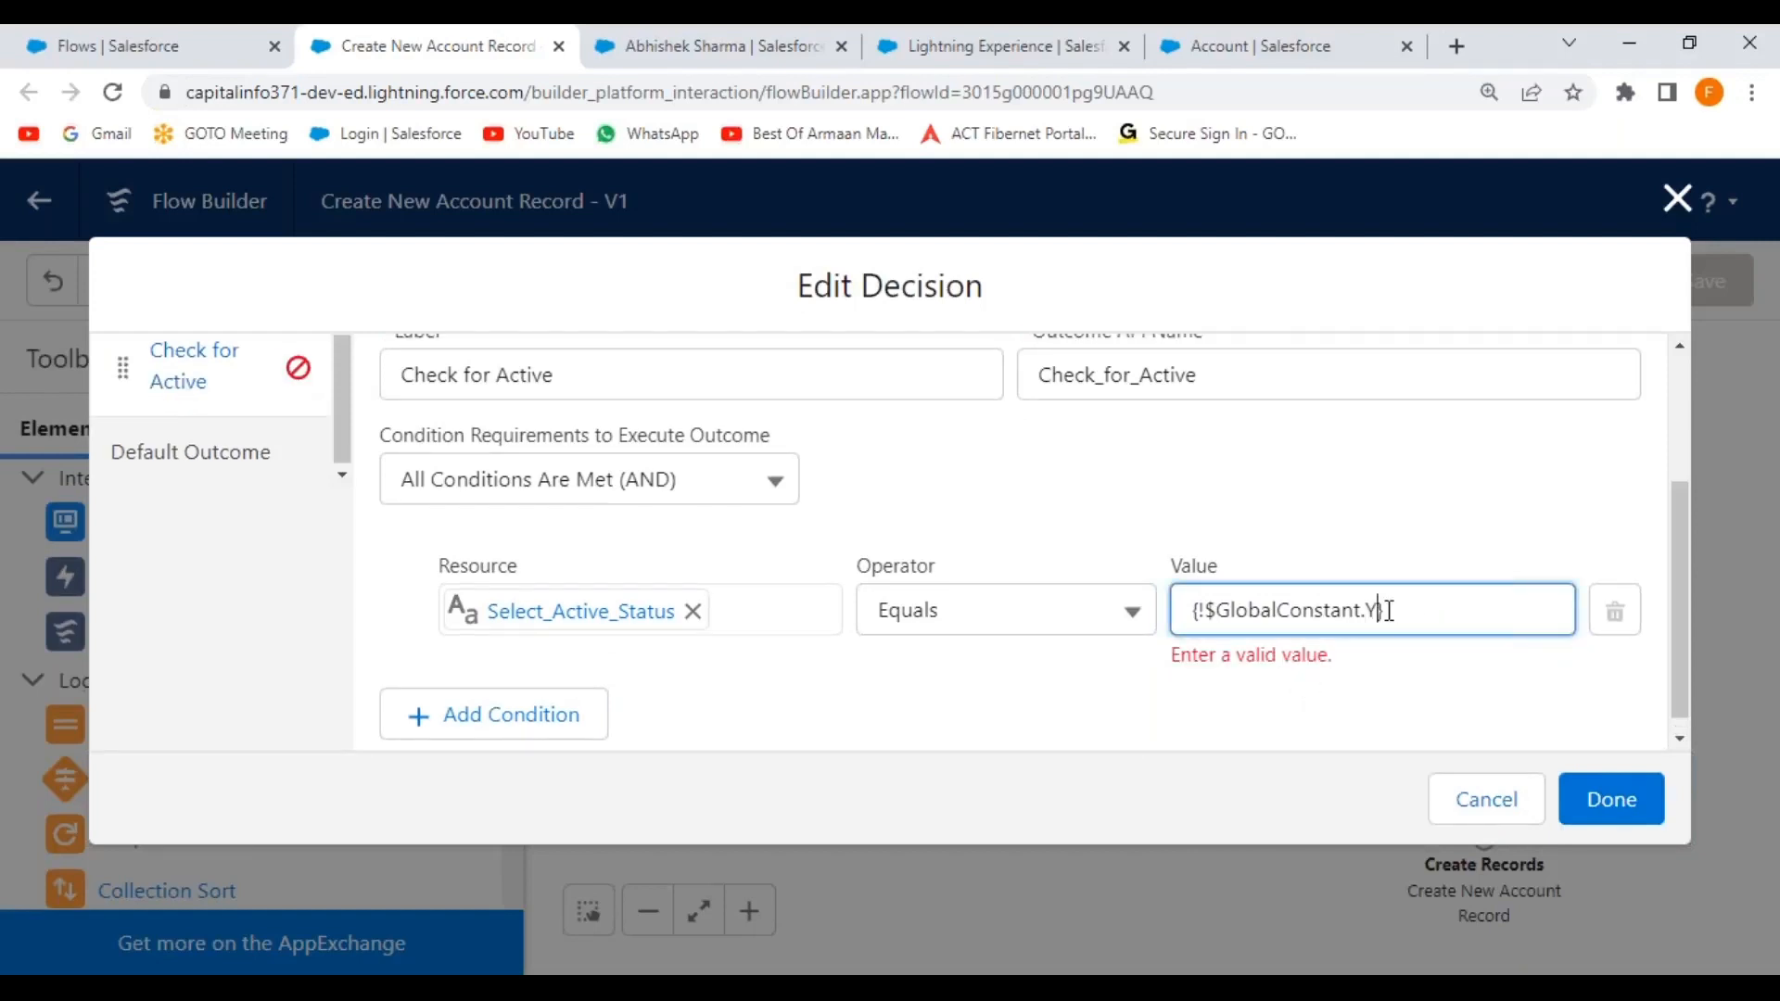
key(BackSpace)
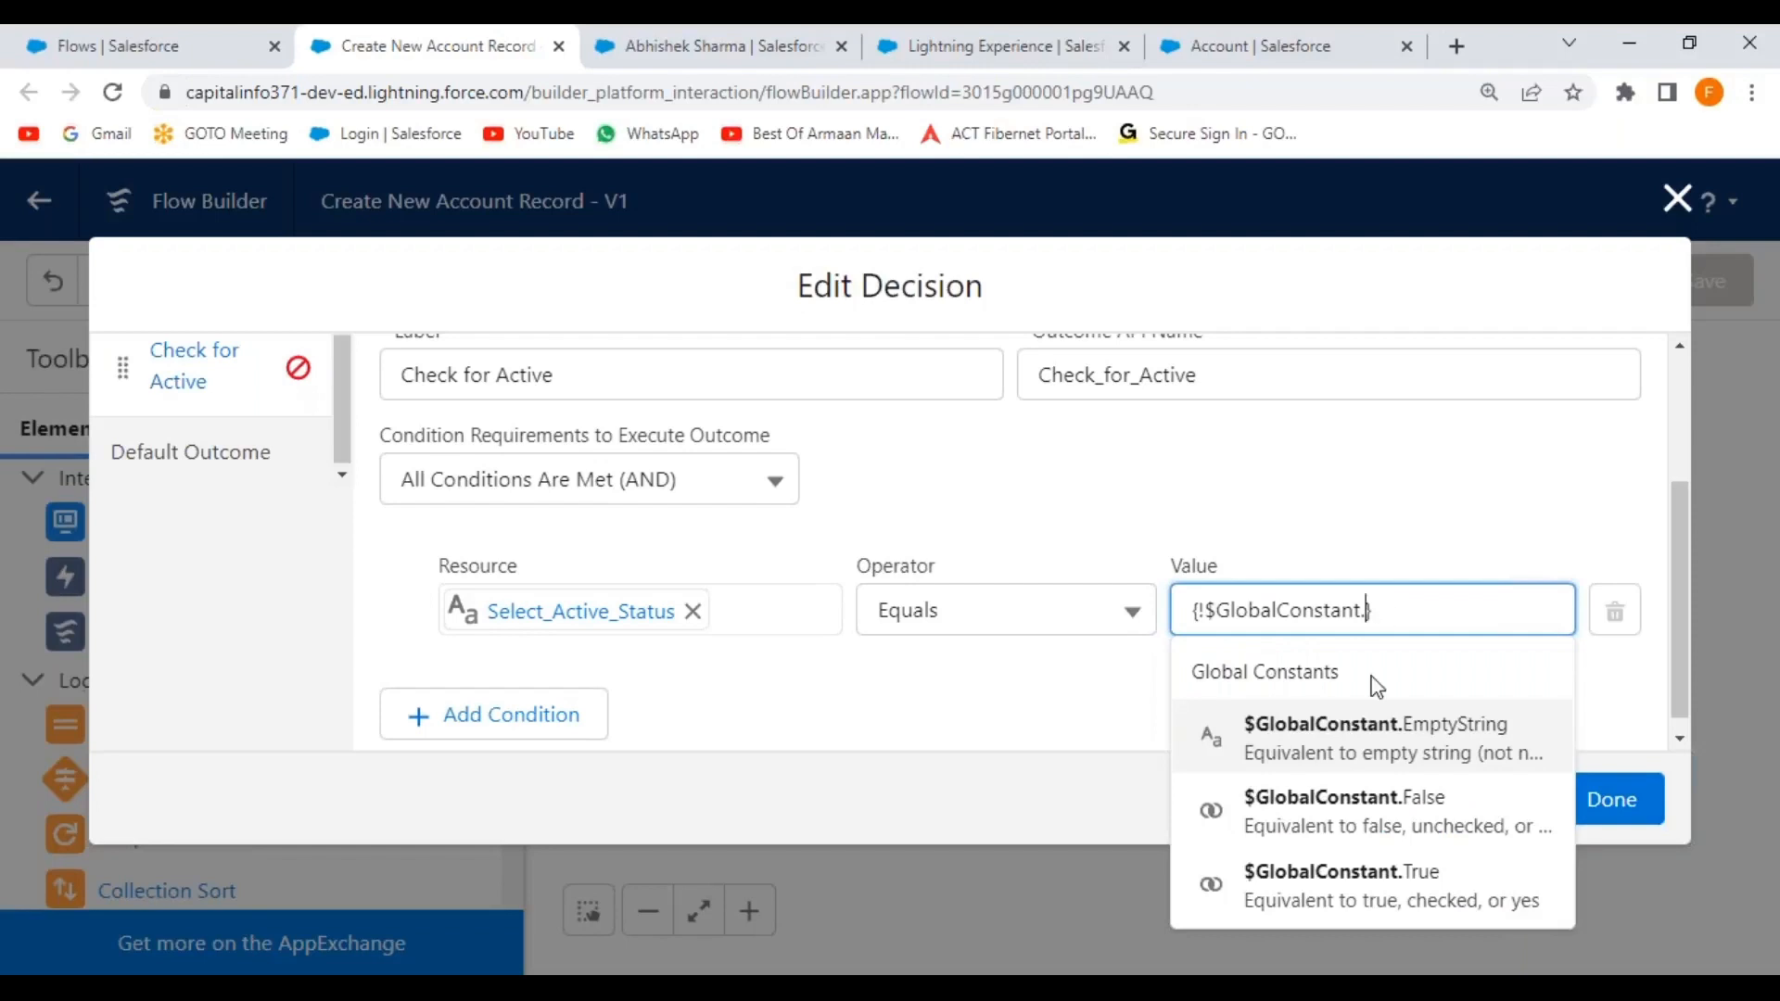
click(1388, 886)
click(1373, 468)
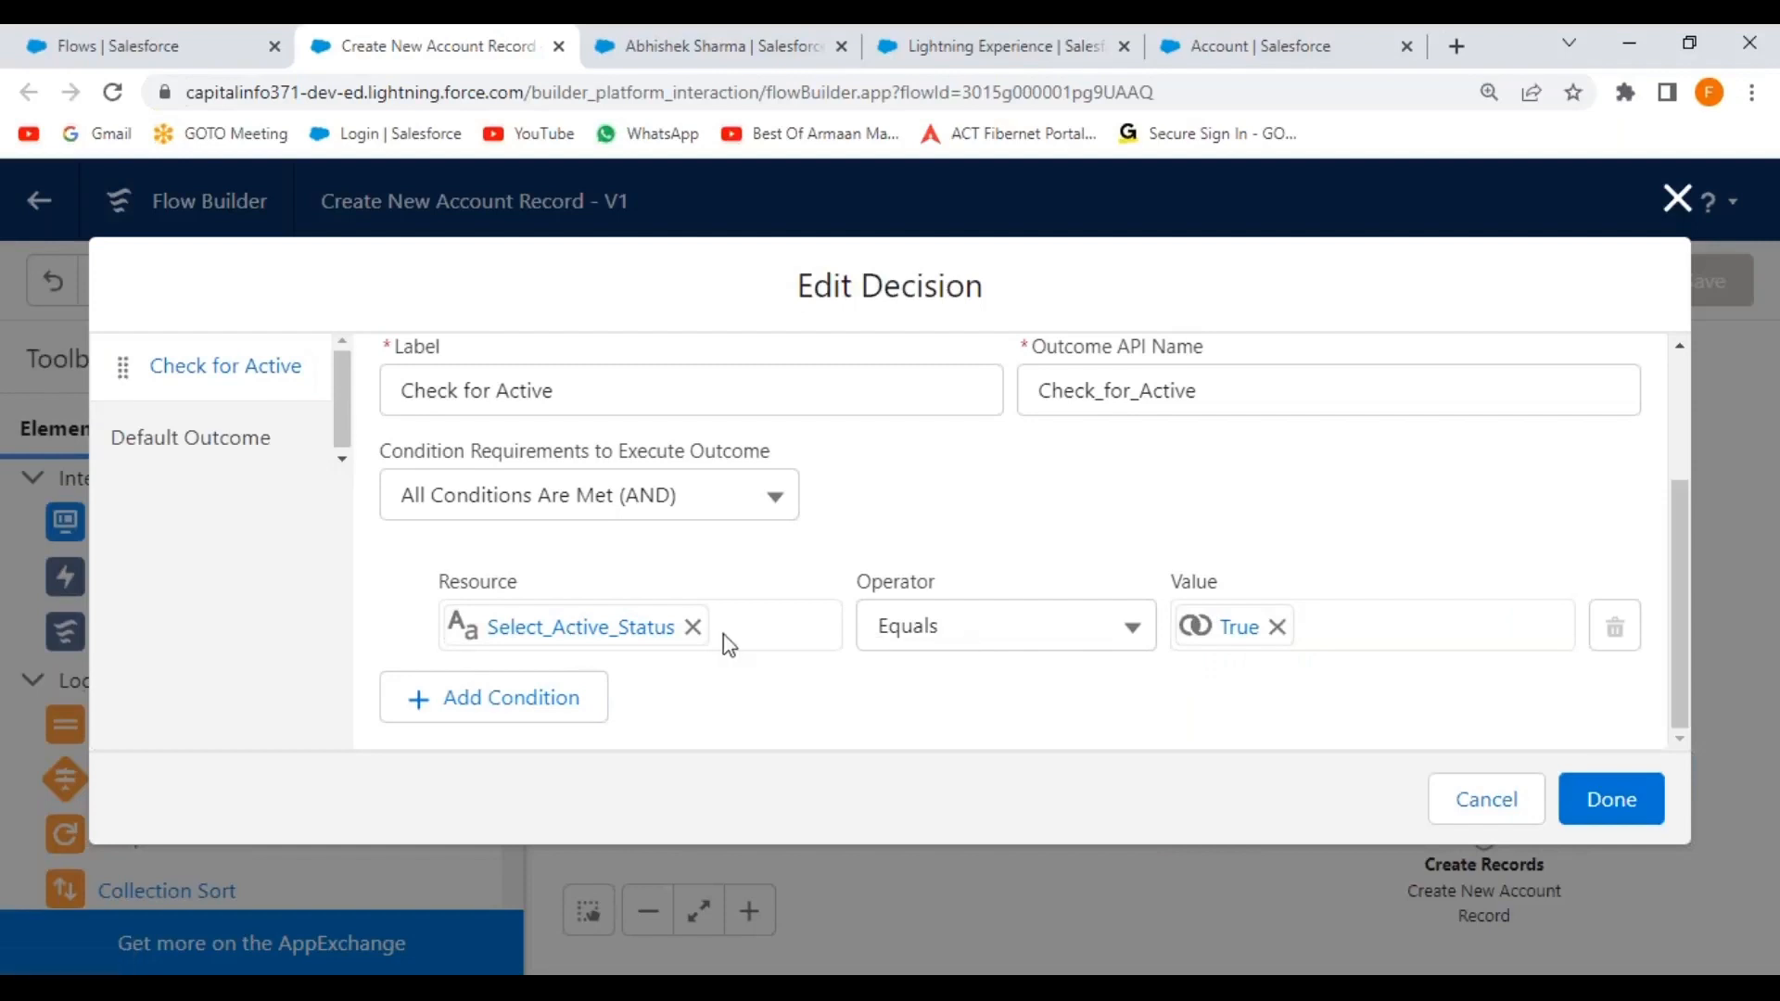
Keep the Equals operator and erase the condition's True value.
scroll(899, 568, up, 2)
scroll(900, 568, down, 2)
click(1129, 638)
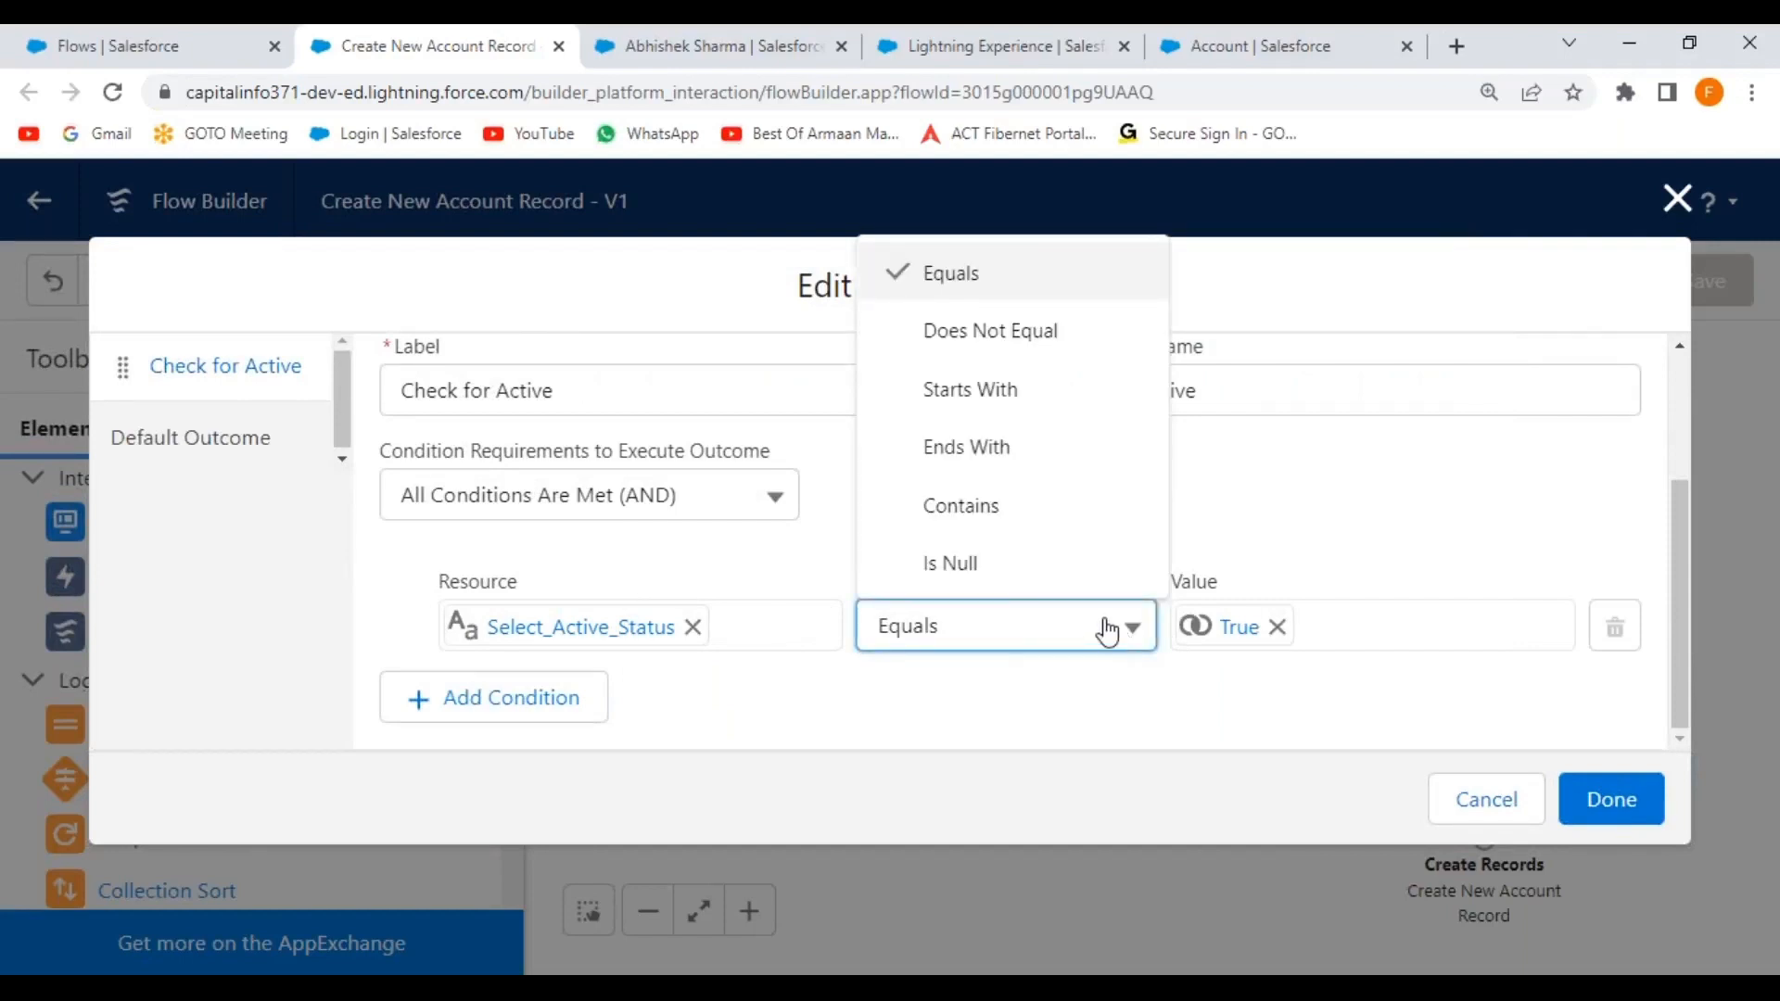
click(1306, 482)
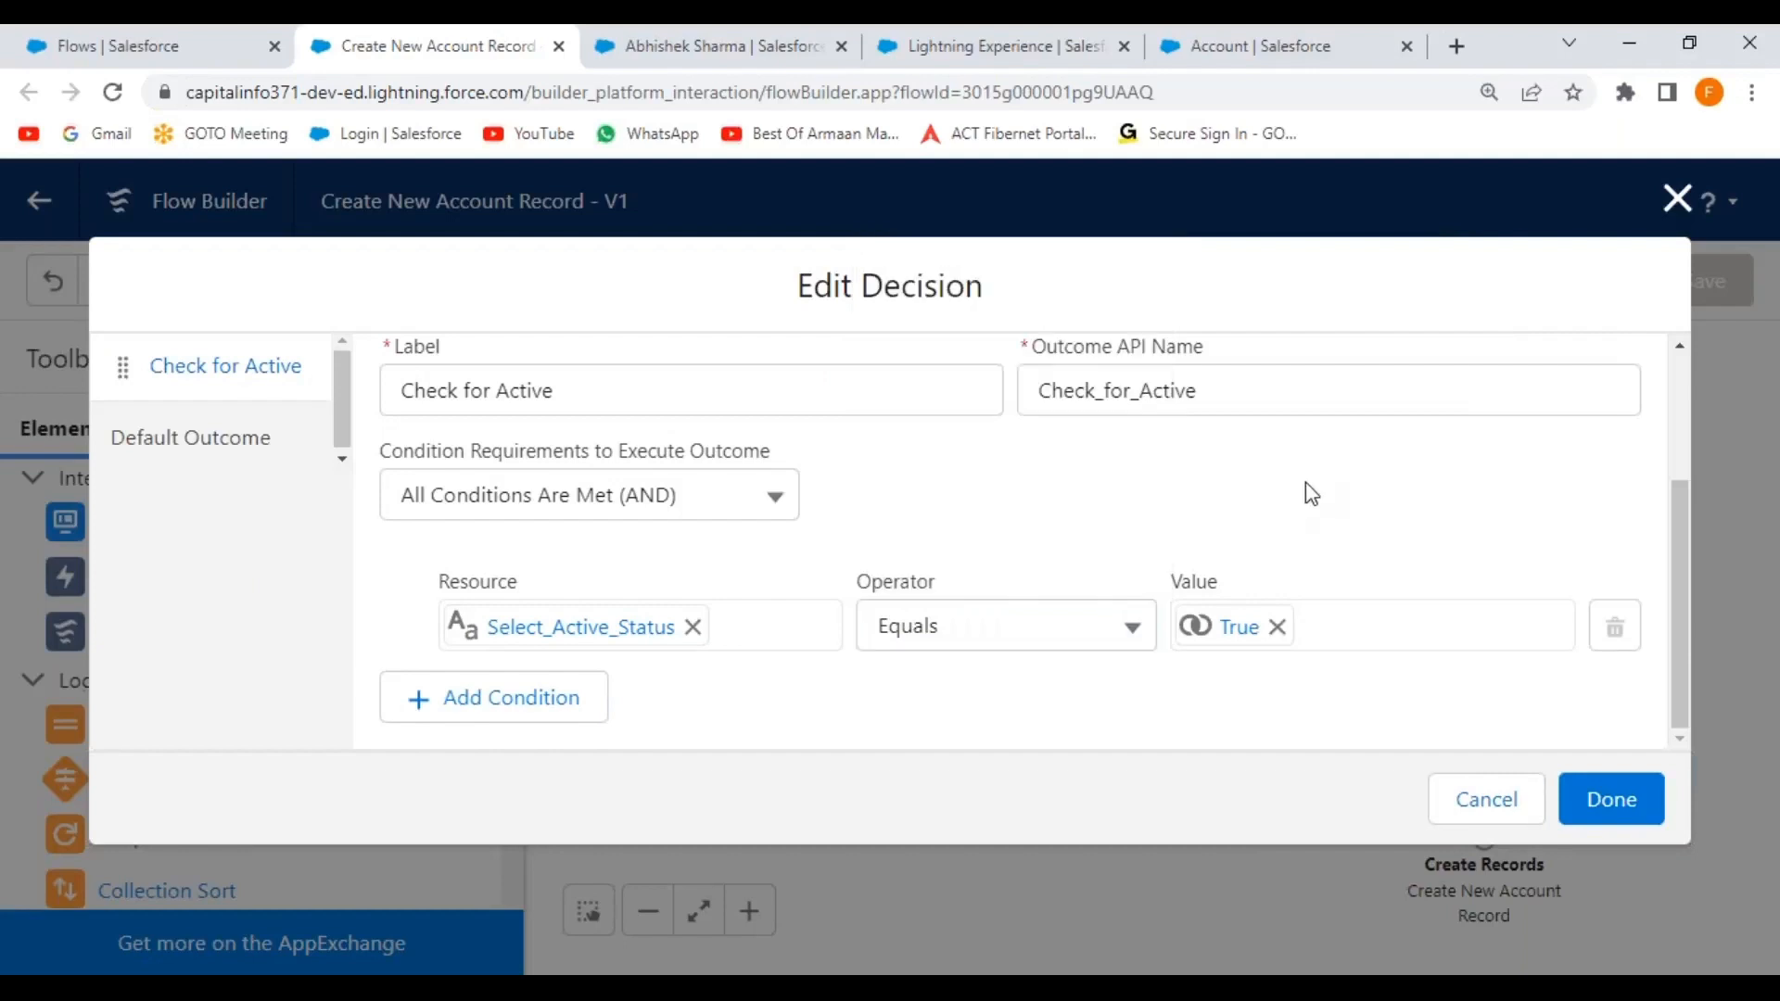
click(1241, 631)
key(BackSpace)
key(BackSpace)
key(BackSpace)
key(BackSpace)
key(BackSpace)
key(BackSpace)
key(BackSpace)
key(BackSpace)
key(BackSpace)
key(BackSpace)
key(BackSpace)
key(BackSpace)
key(BackSpace)
key(BackSpace)
key(BackSpace)
key(BackSpace)
key(BackSpace)
key(BackSpace)
key(BackSpace)
key(BackSpace)
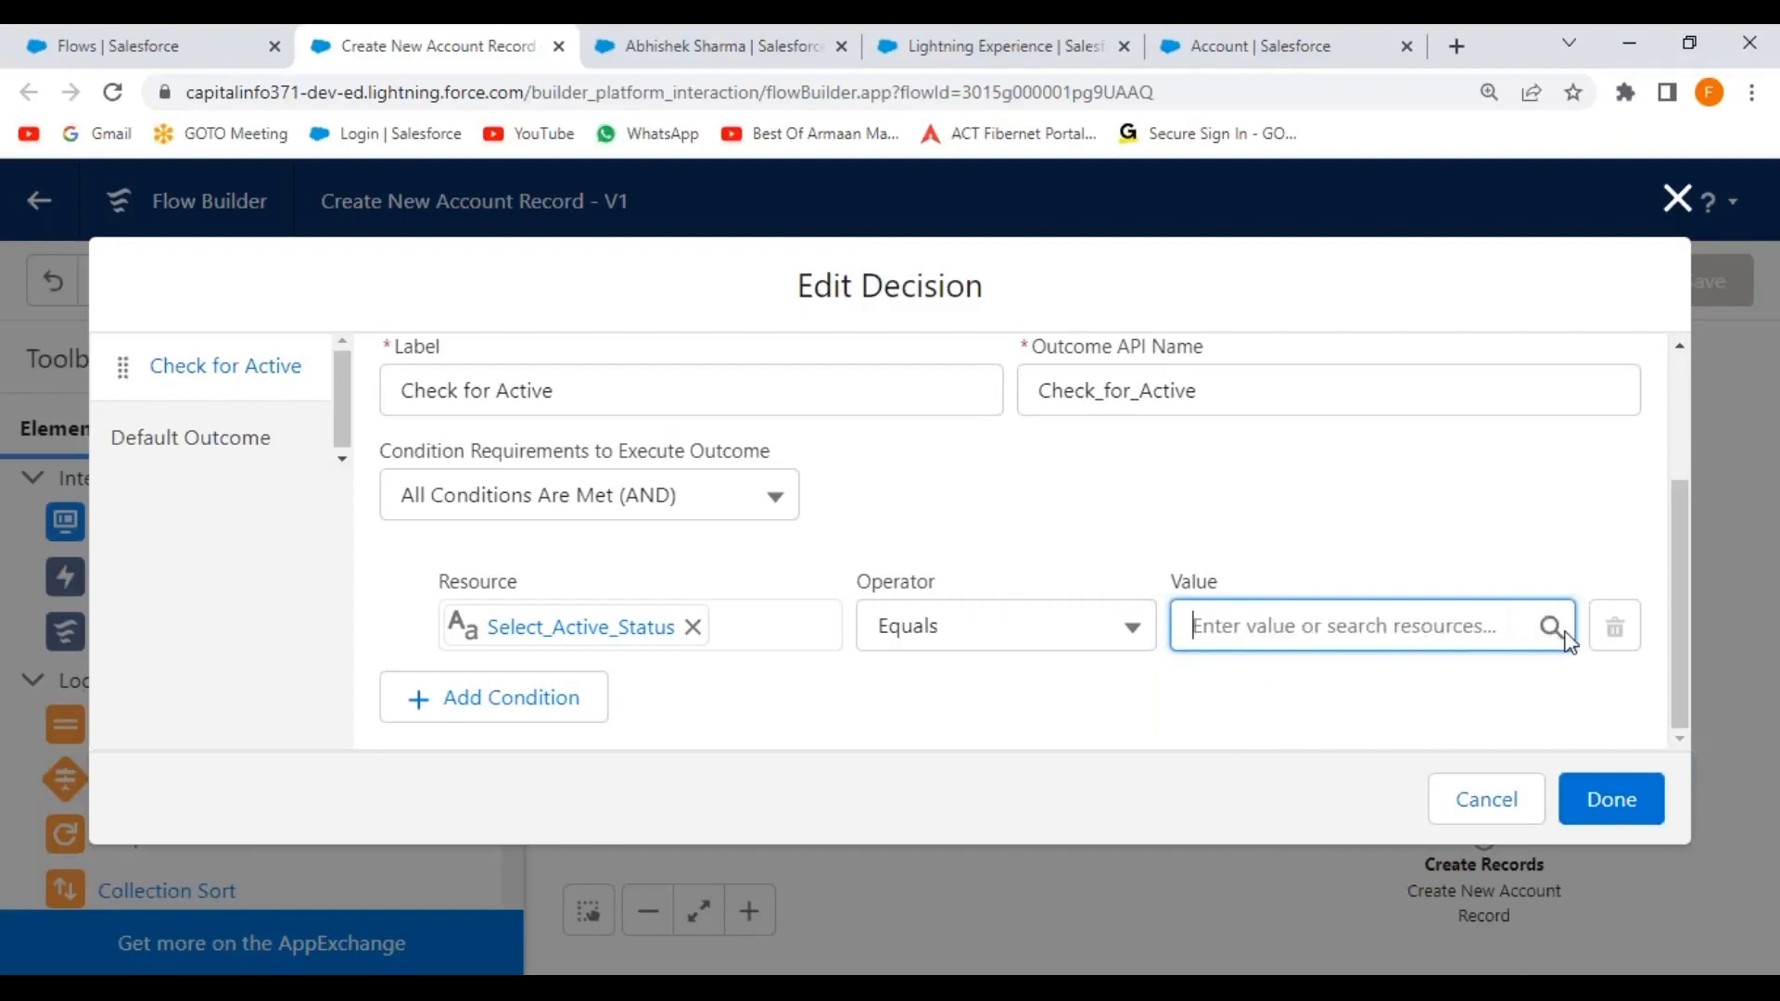
Browse the value's resource list and set the value to the Check_for_Active outcome.
click(1553, 628)
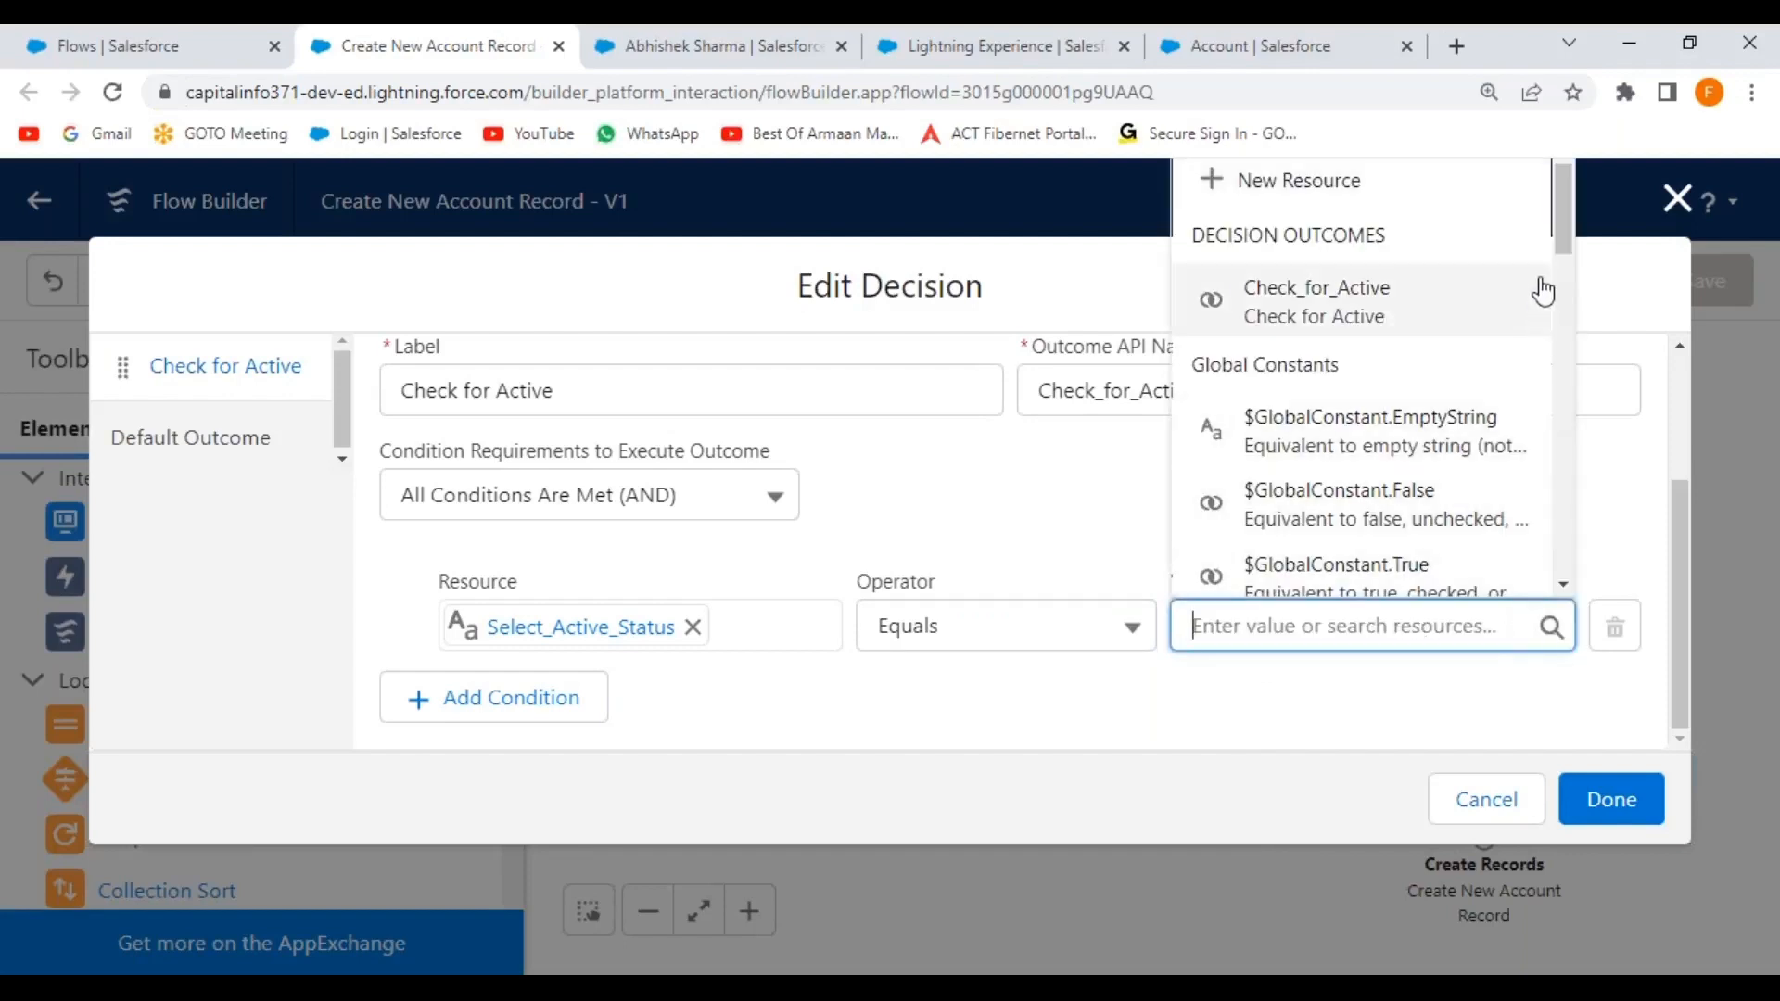
drag(1566, 209, 1576, 549)
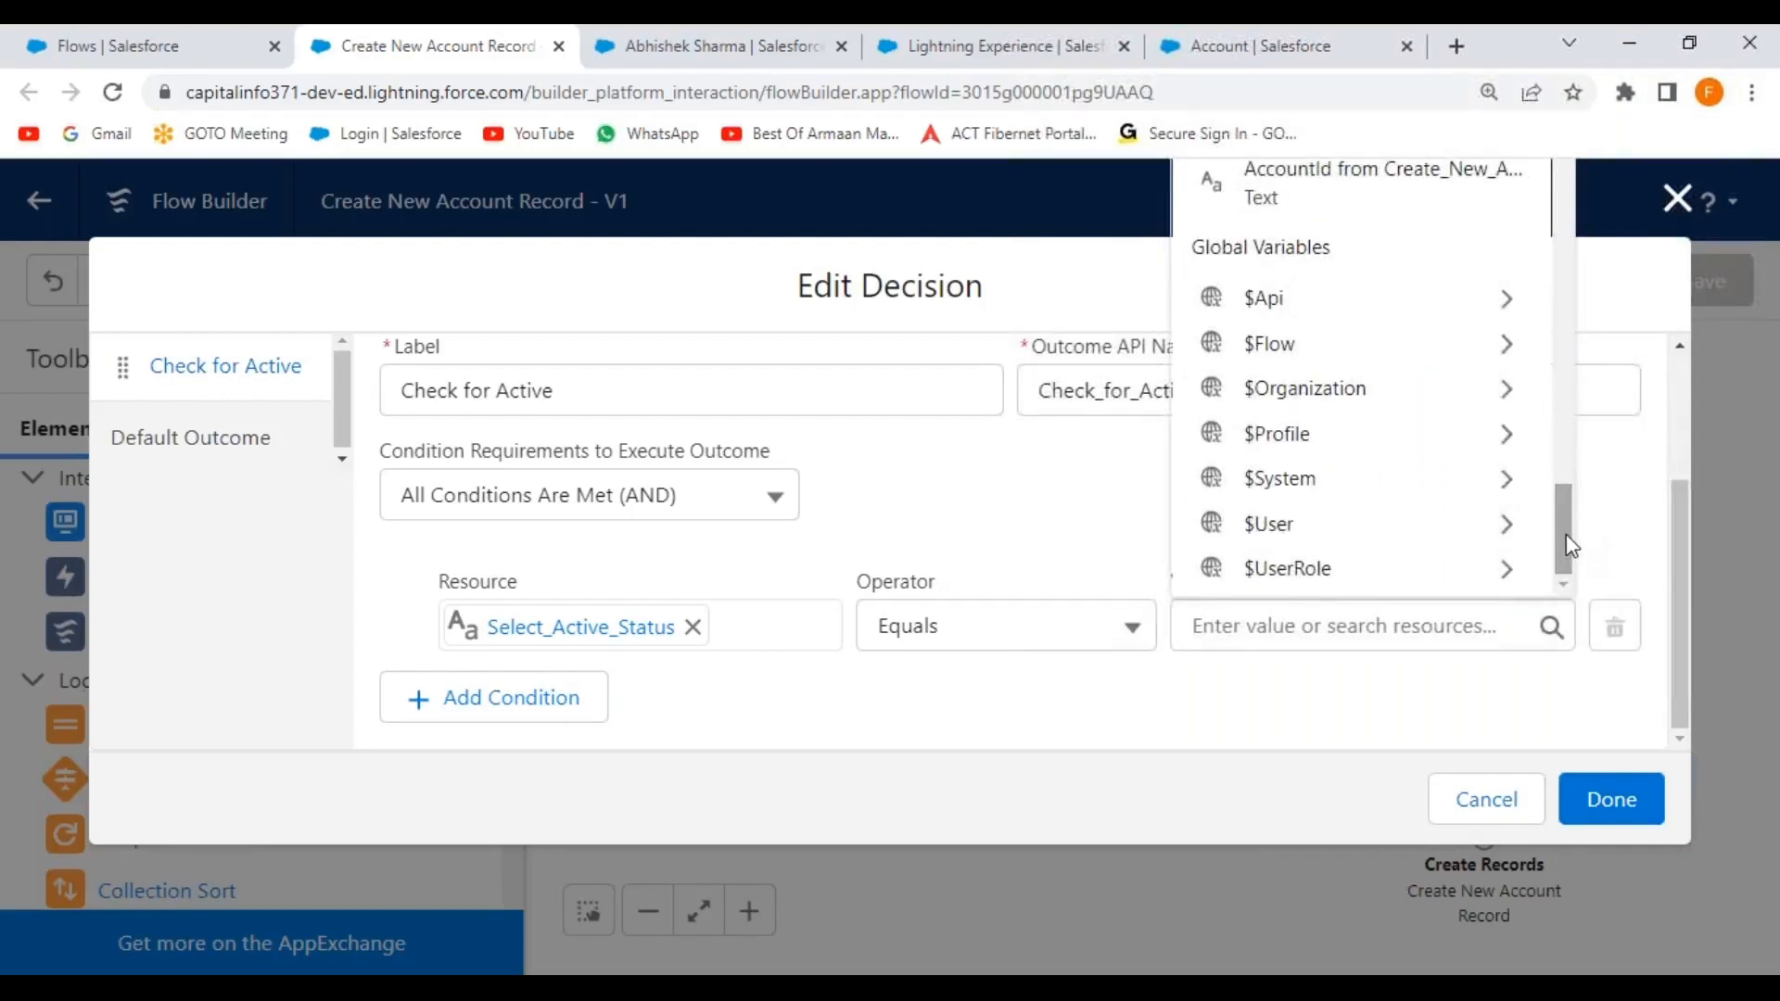
drag(1567, 547, 1567, 509)
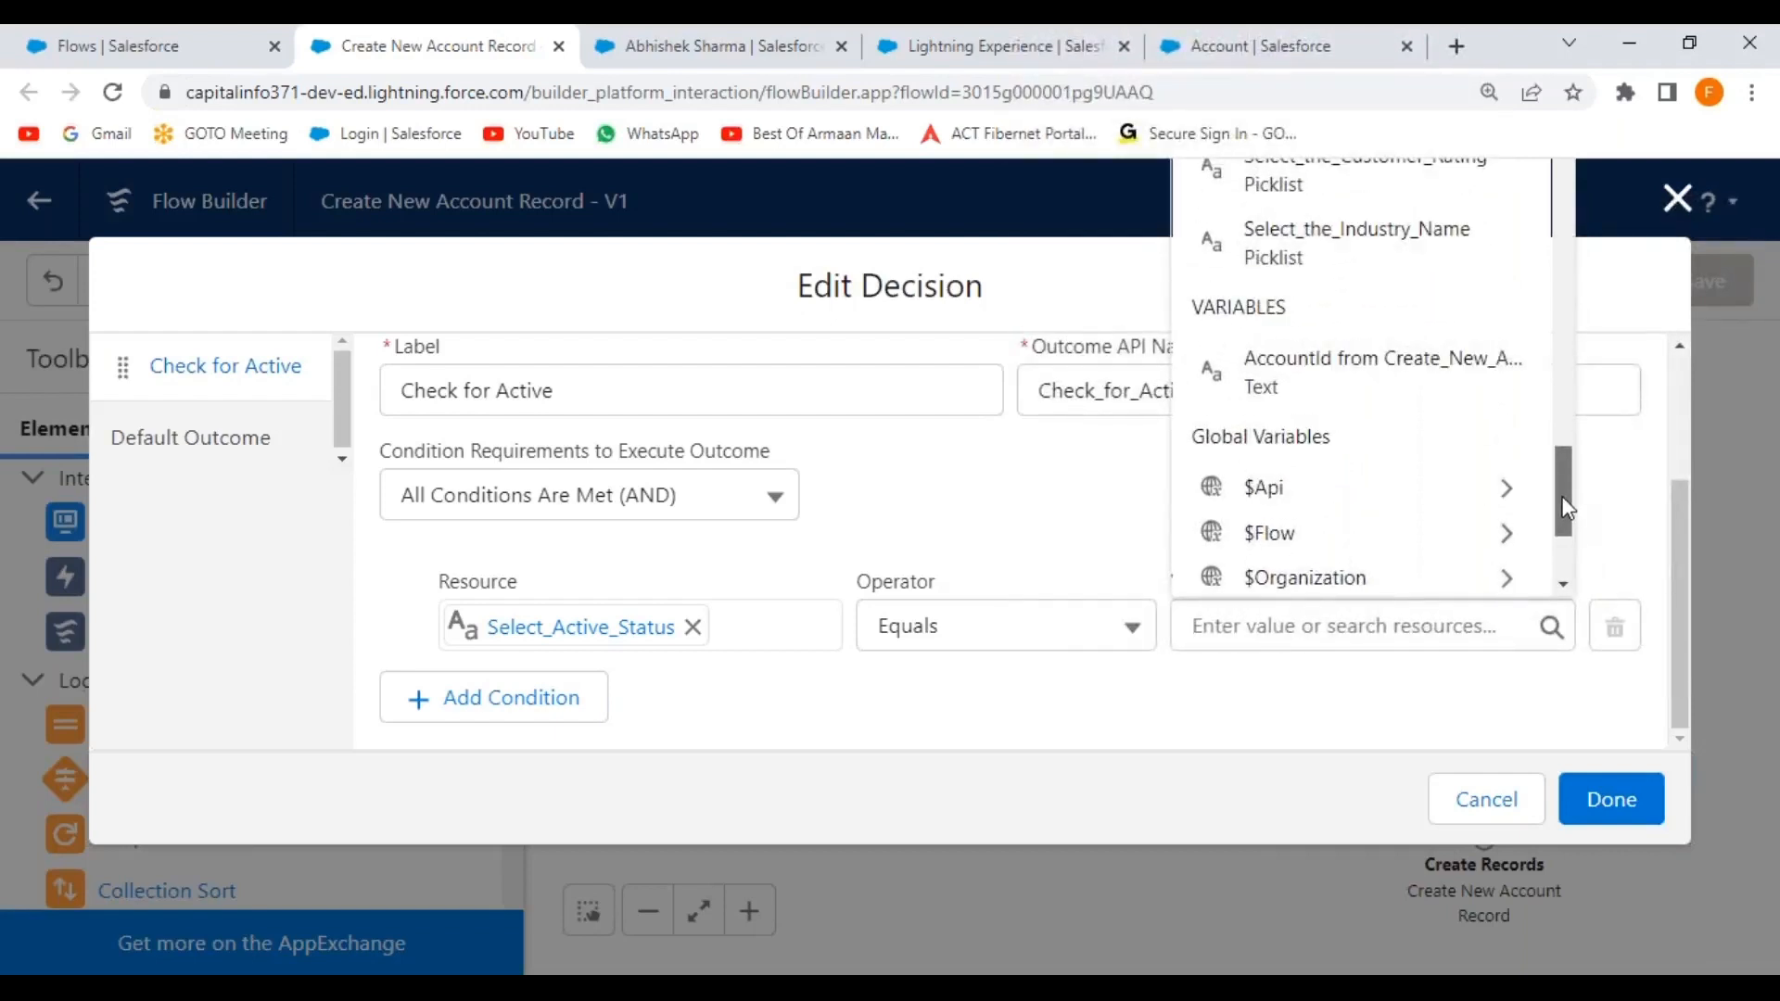
drag(1568, 507, 1567, 502)
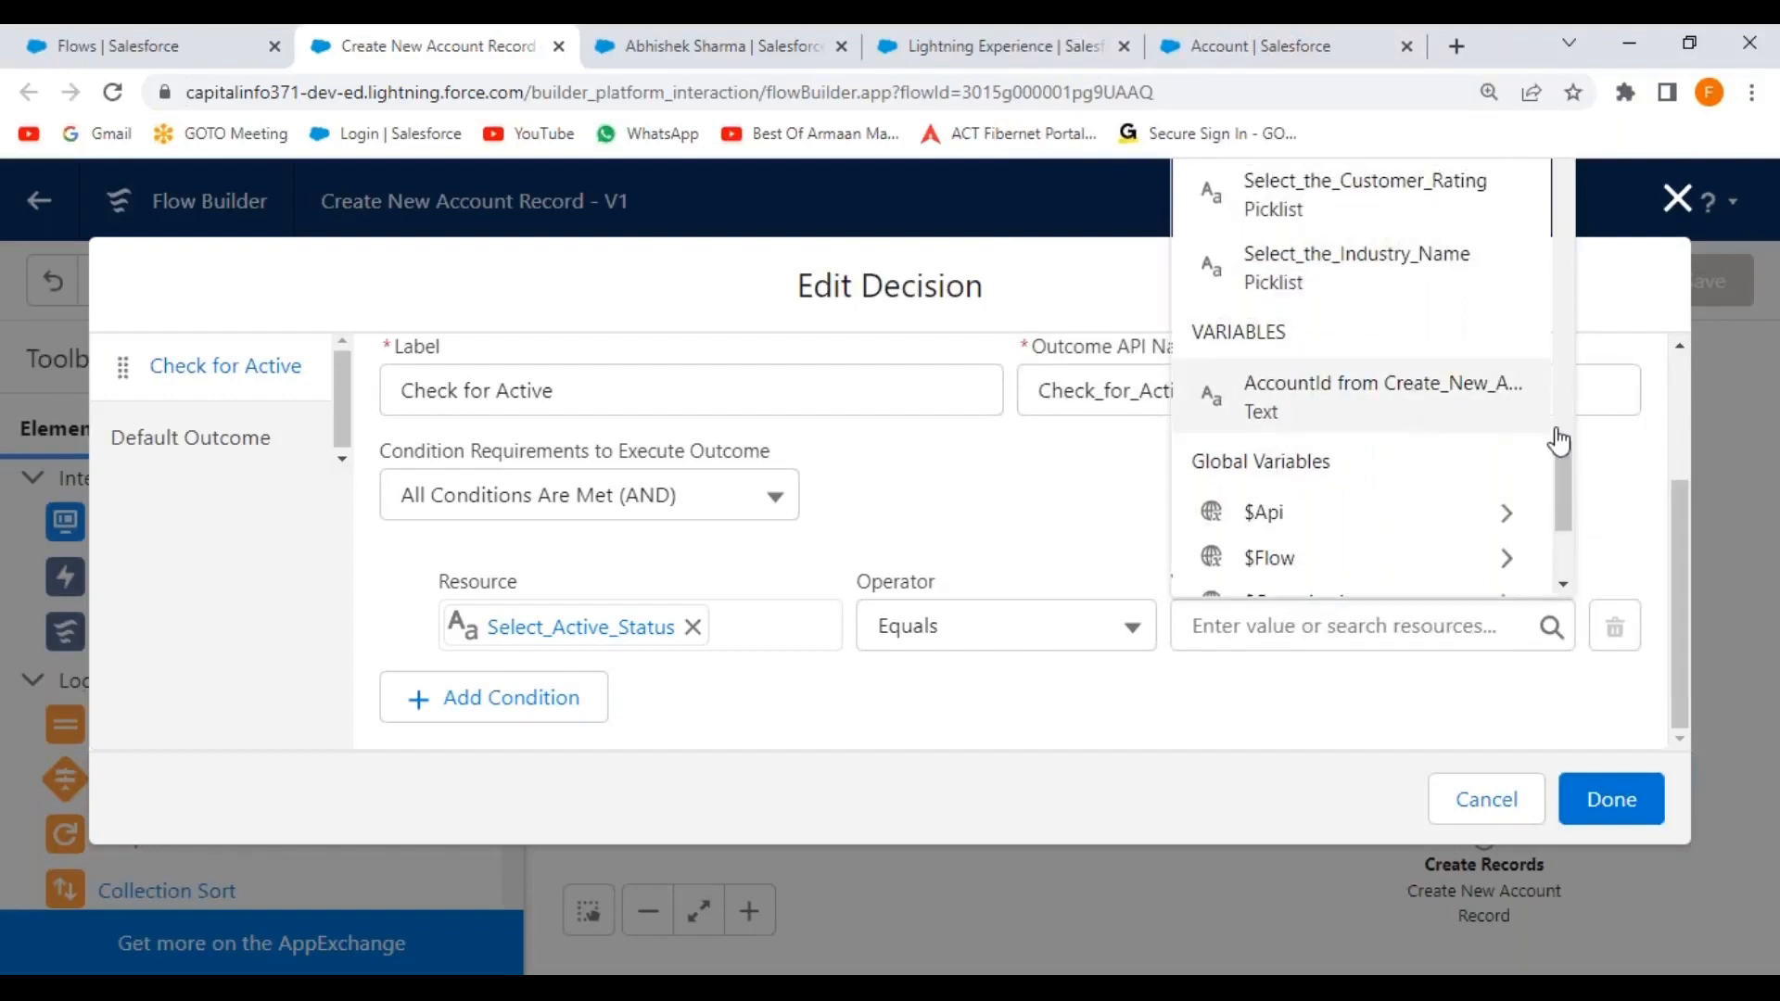
click(1582, 464)
click(1551, 627)
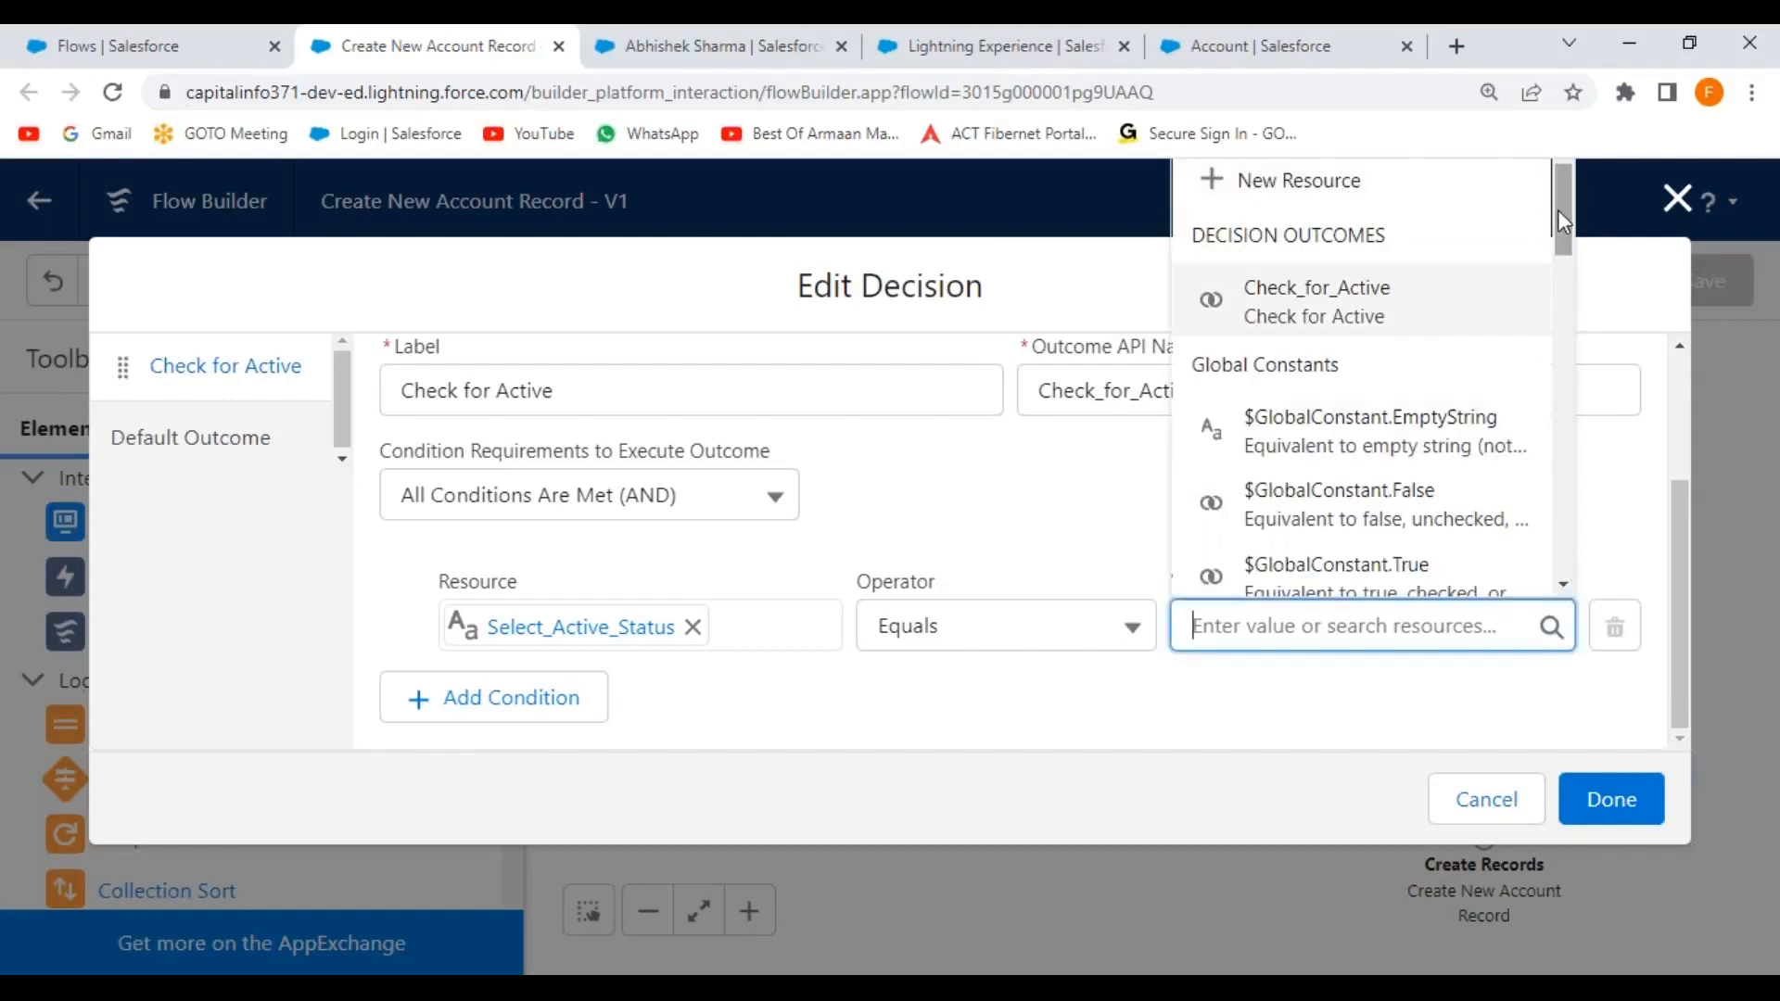
drag(1562, 211, 1563, 216)
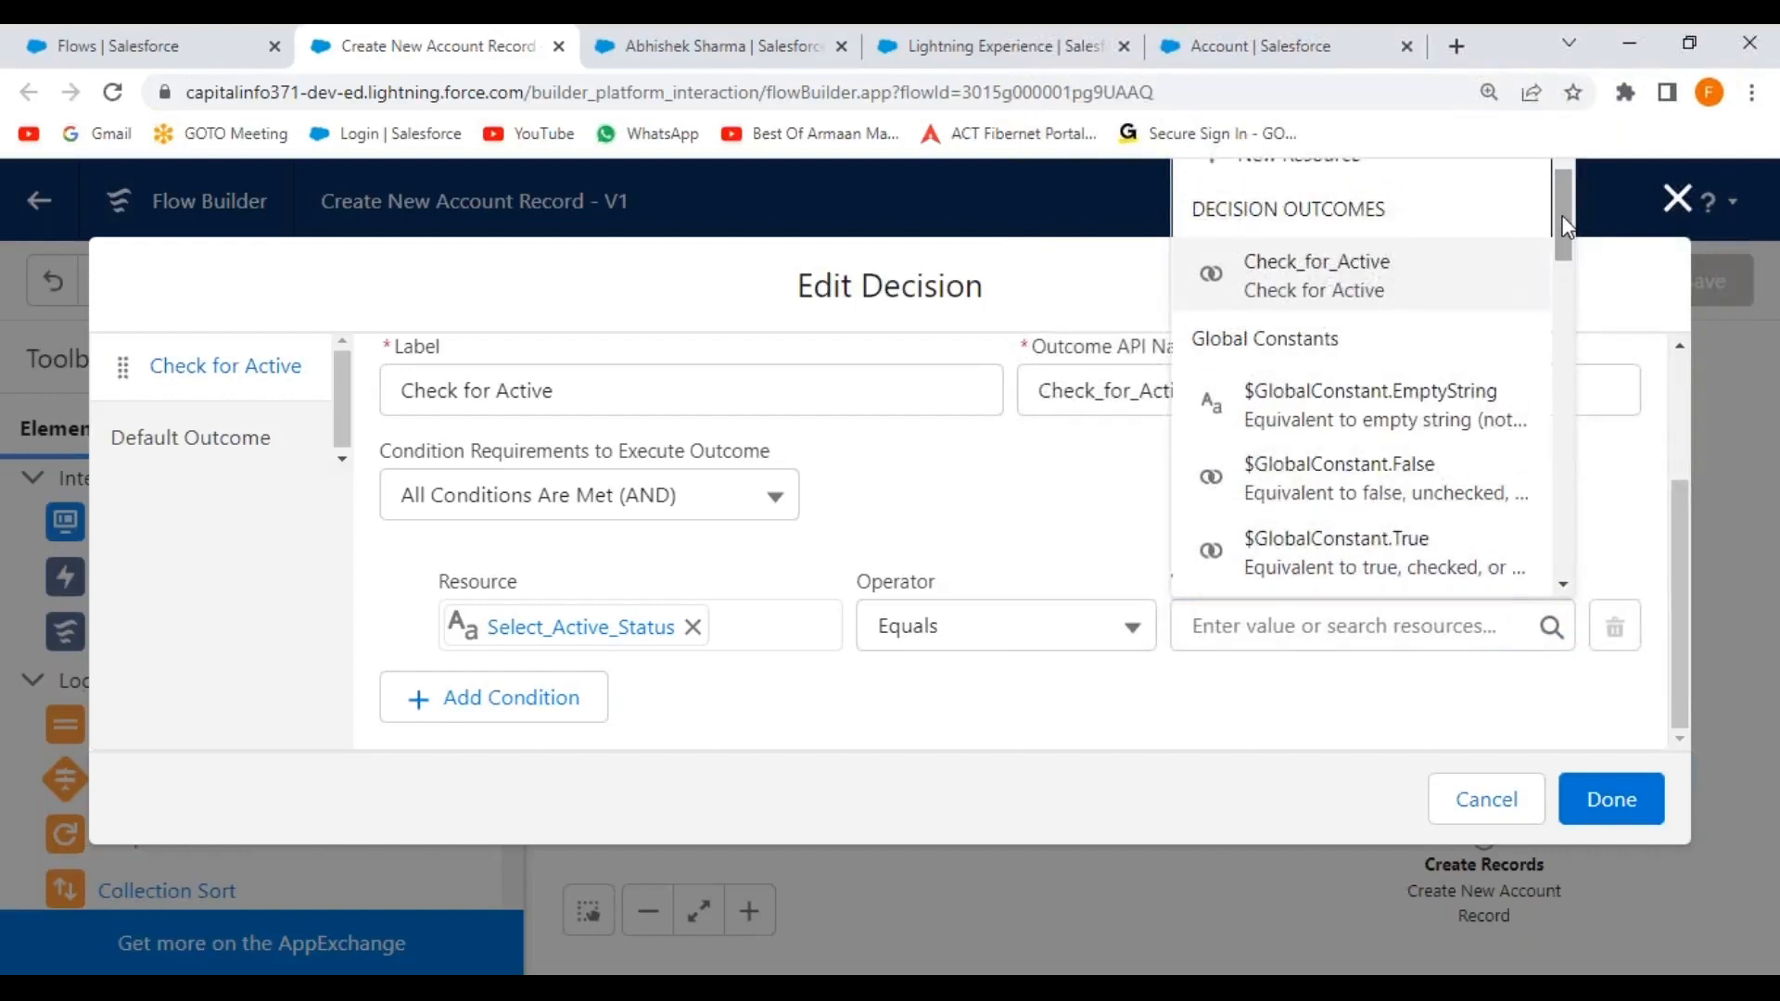
click(1379, 294)
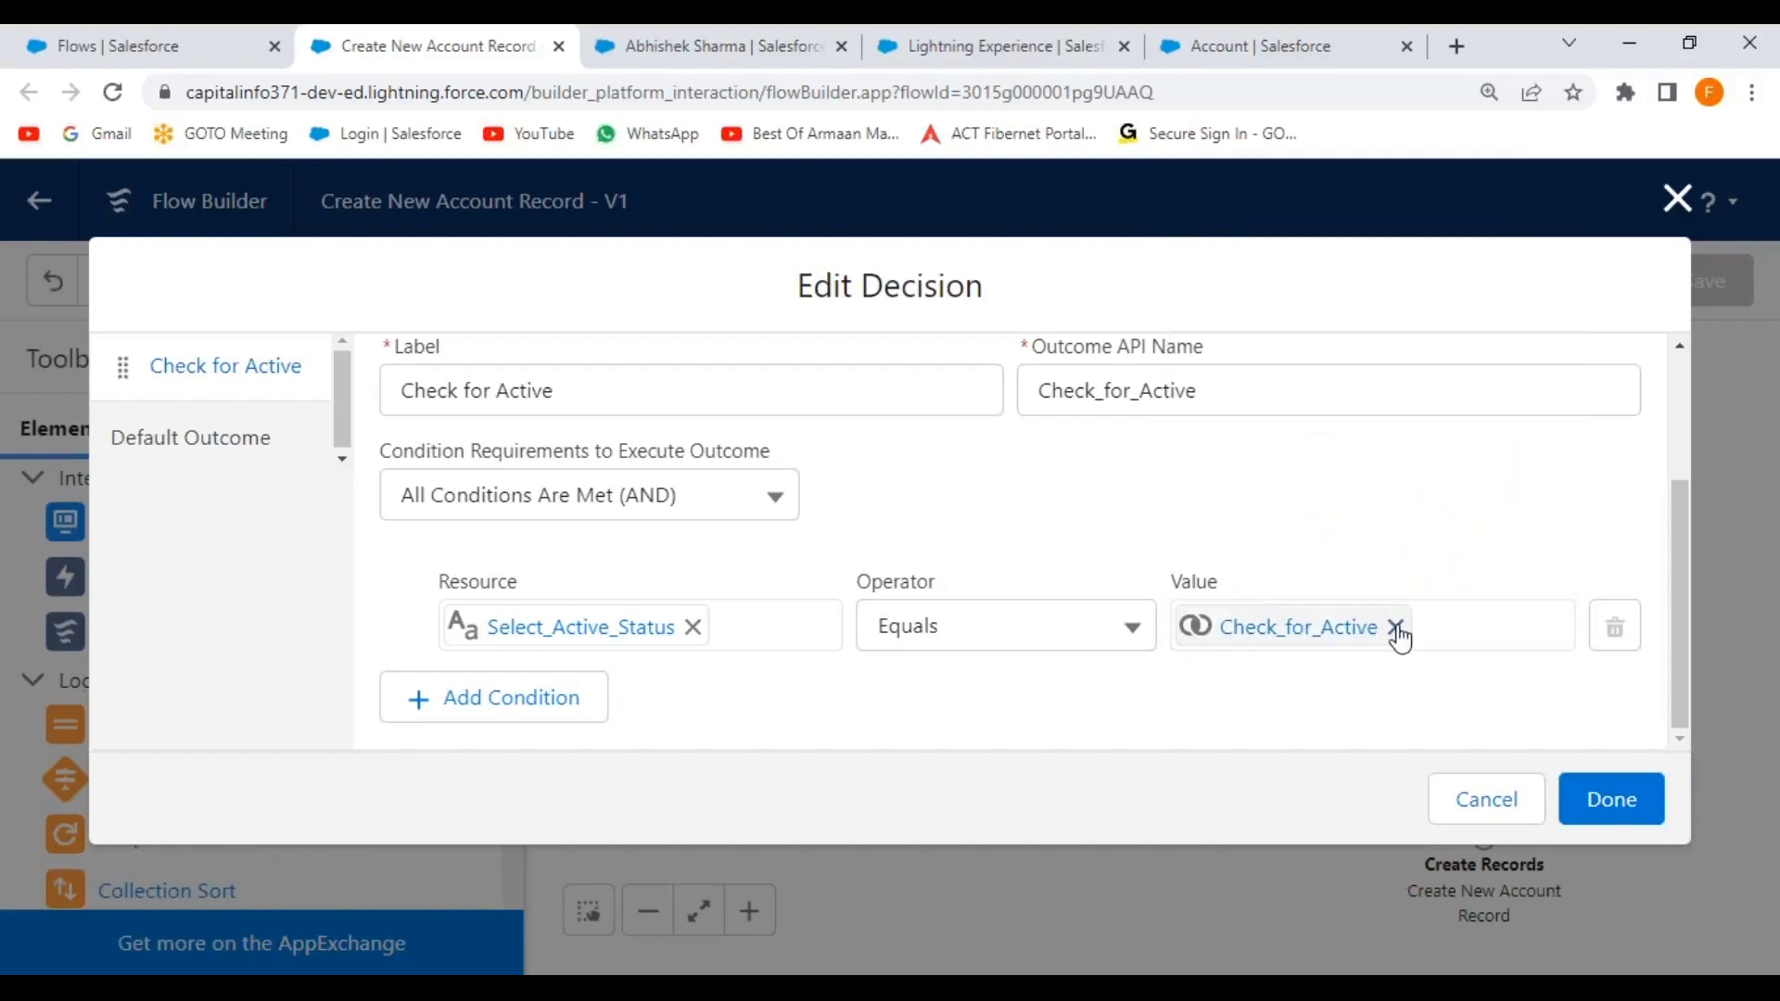
Remove the Check_for_Active value and start a New Resource from the value picker.
scroll(1005, 544, up, 2)
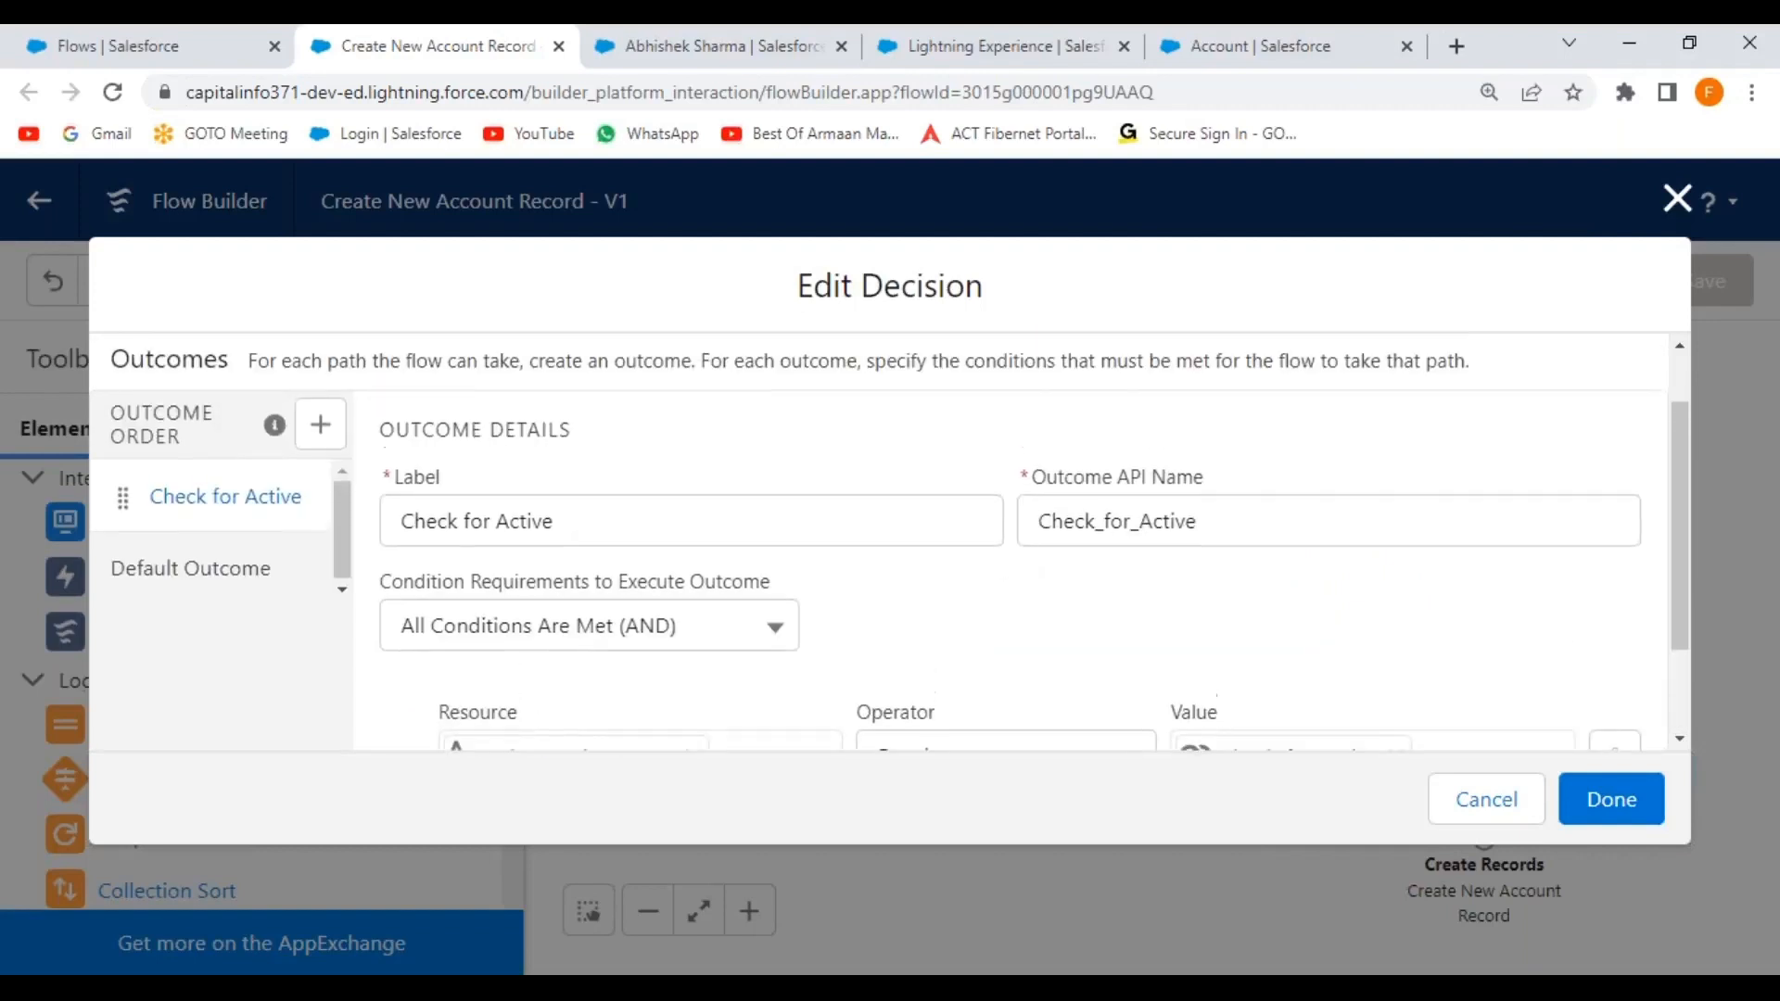
scroll(1005, 544, down, 2)
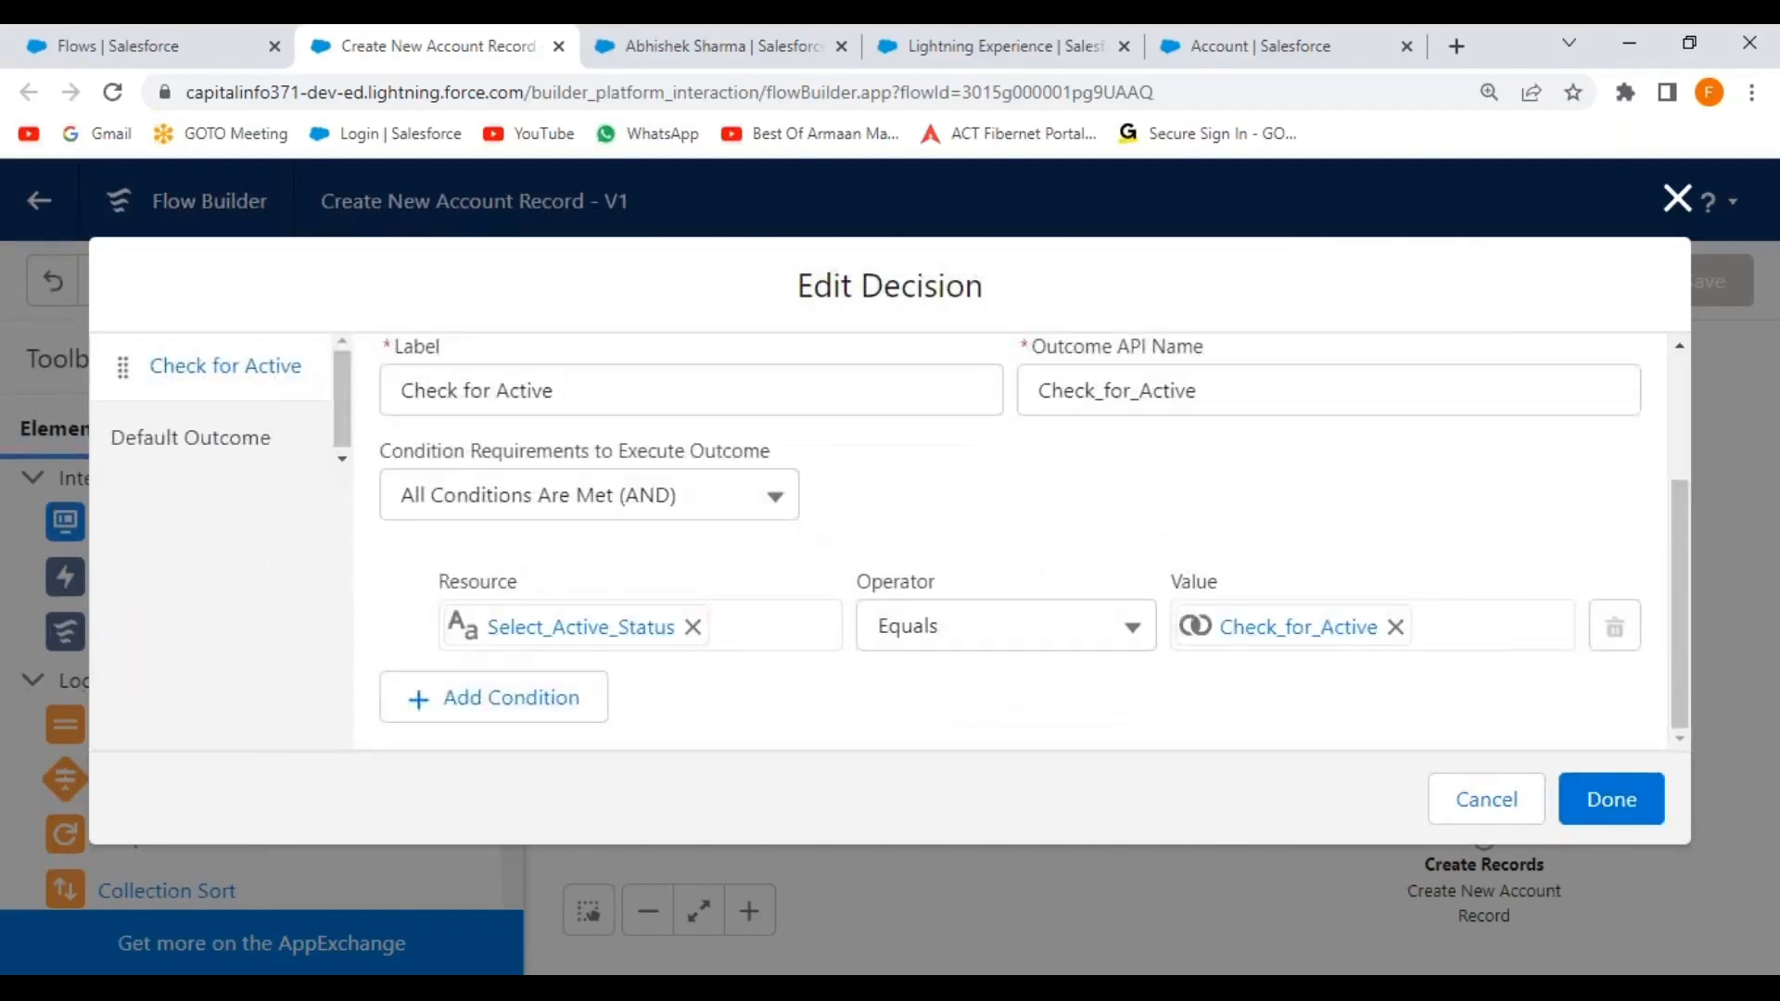
scroll(1005, 544, up, 2)
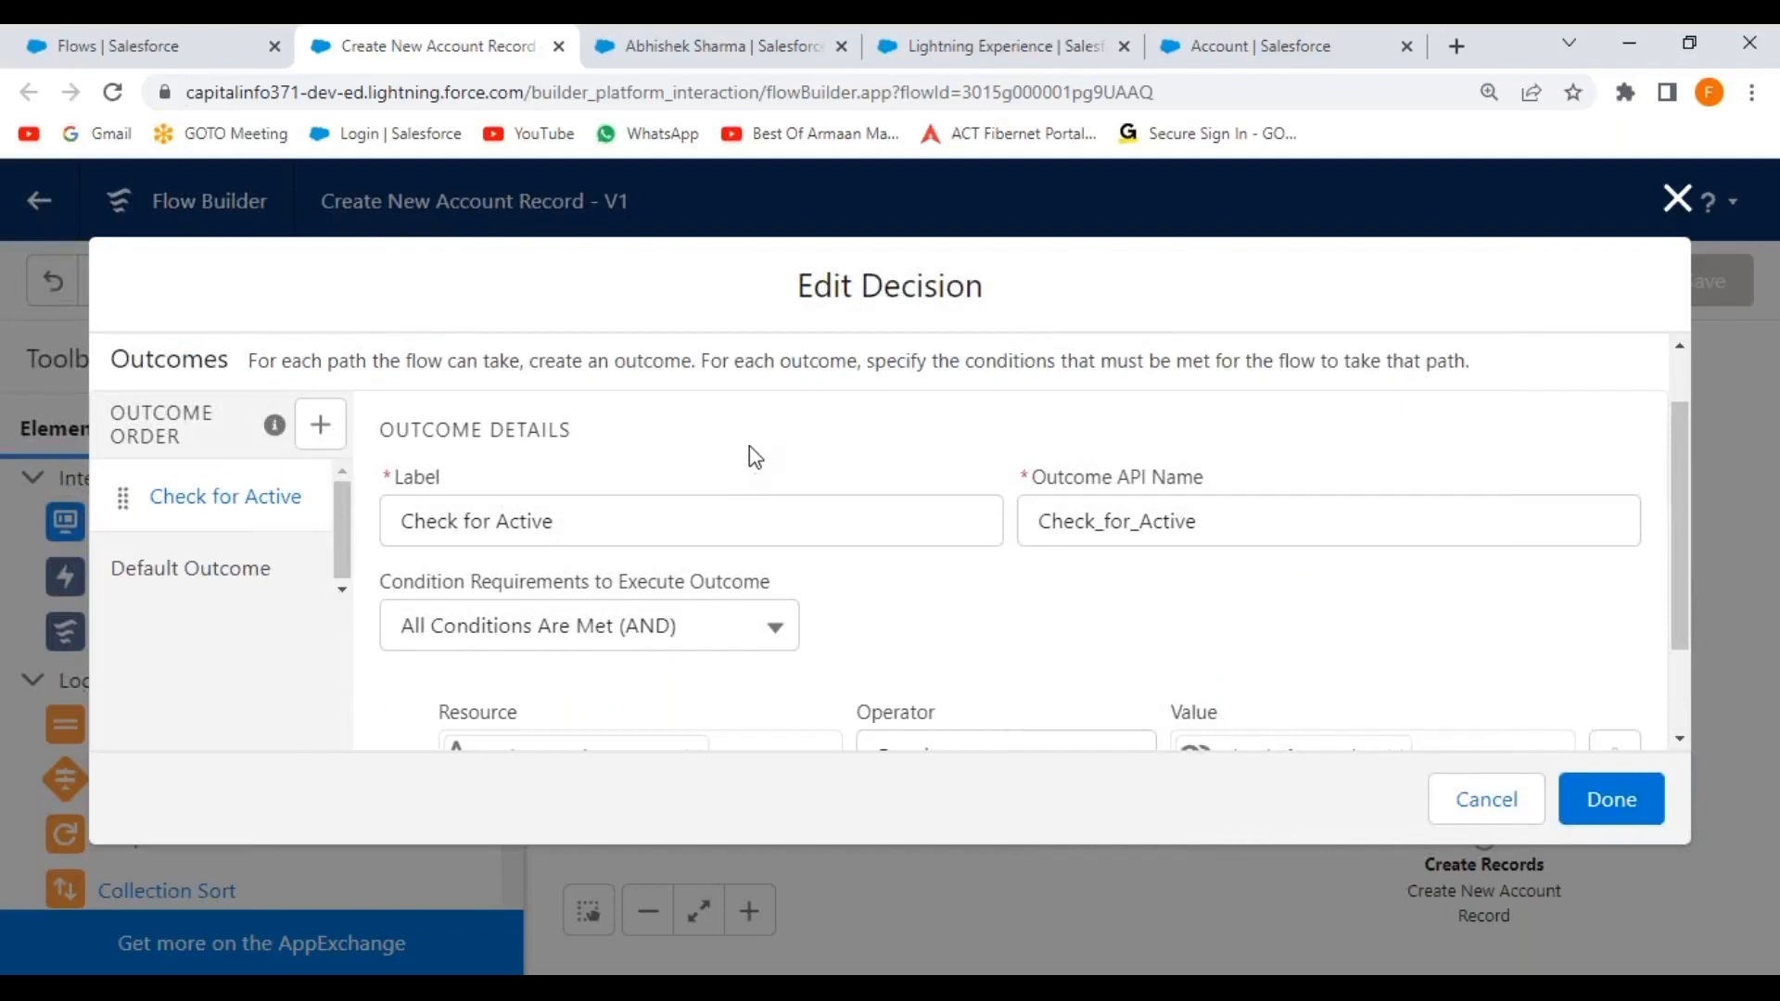
scroll(1060, 604, down, 2)
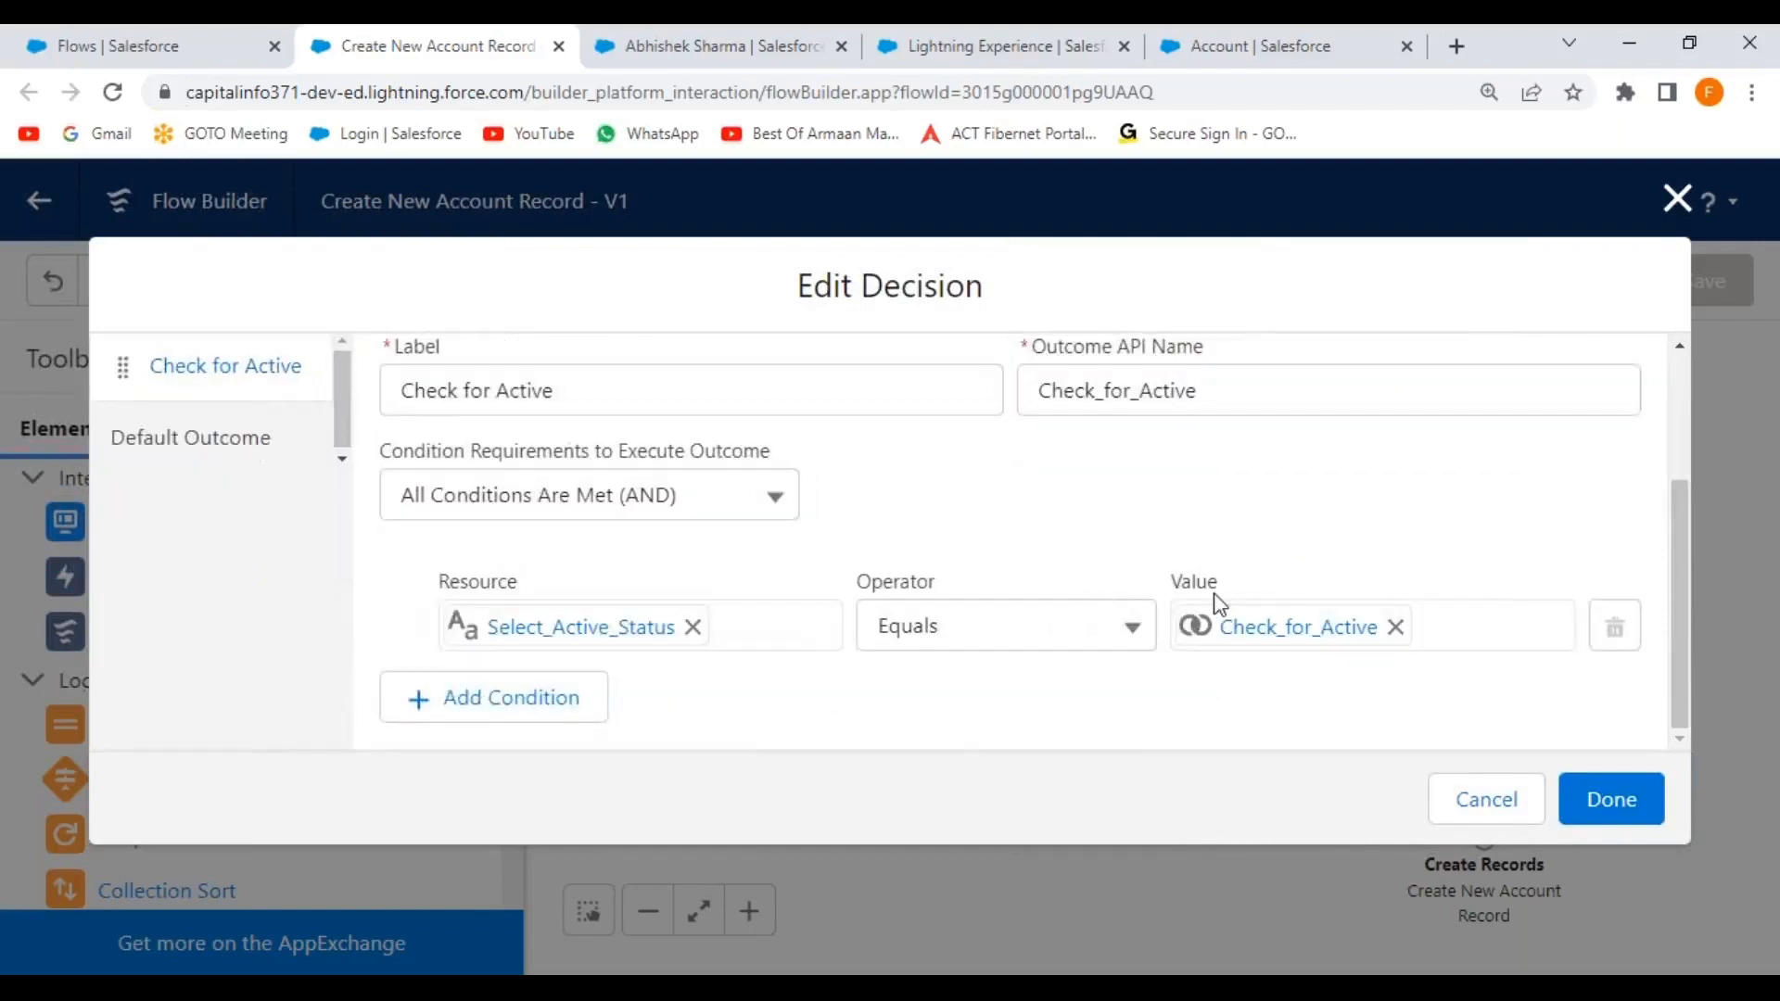
click(1393, 628)
click(1286, 624)
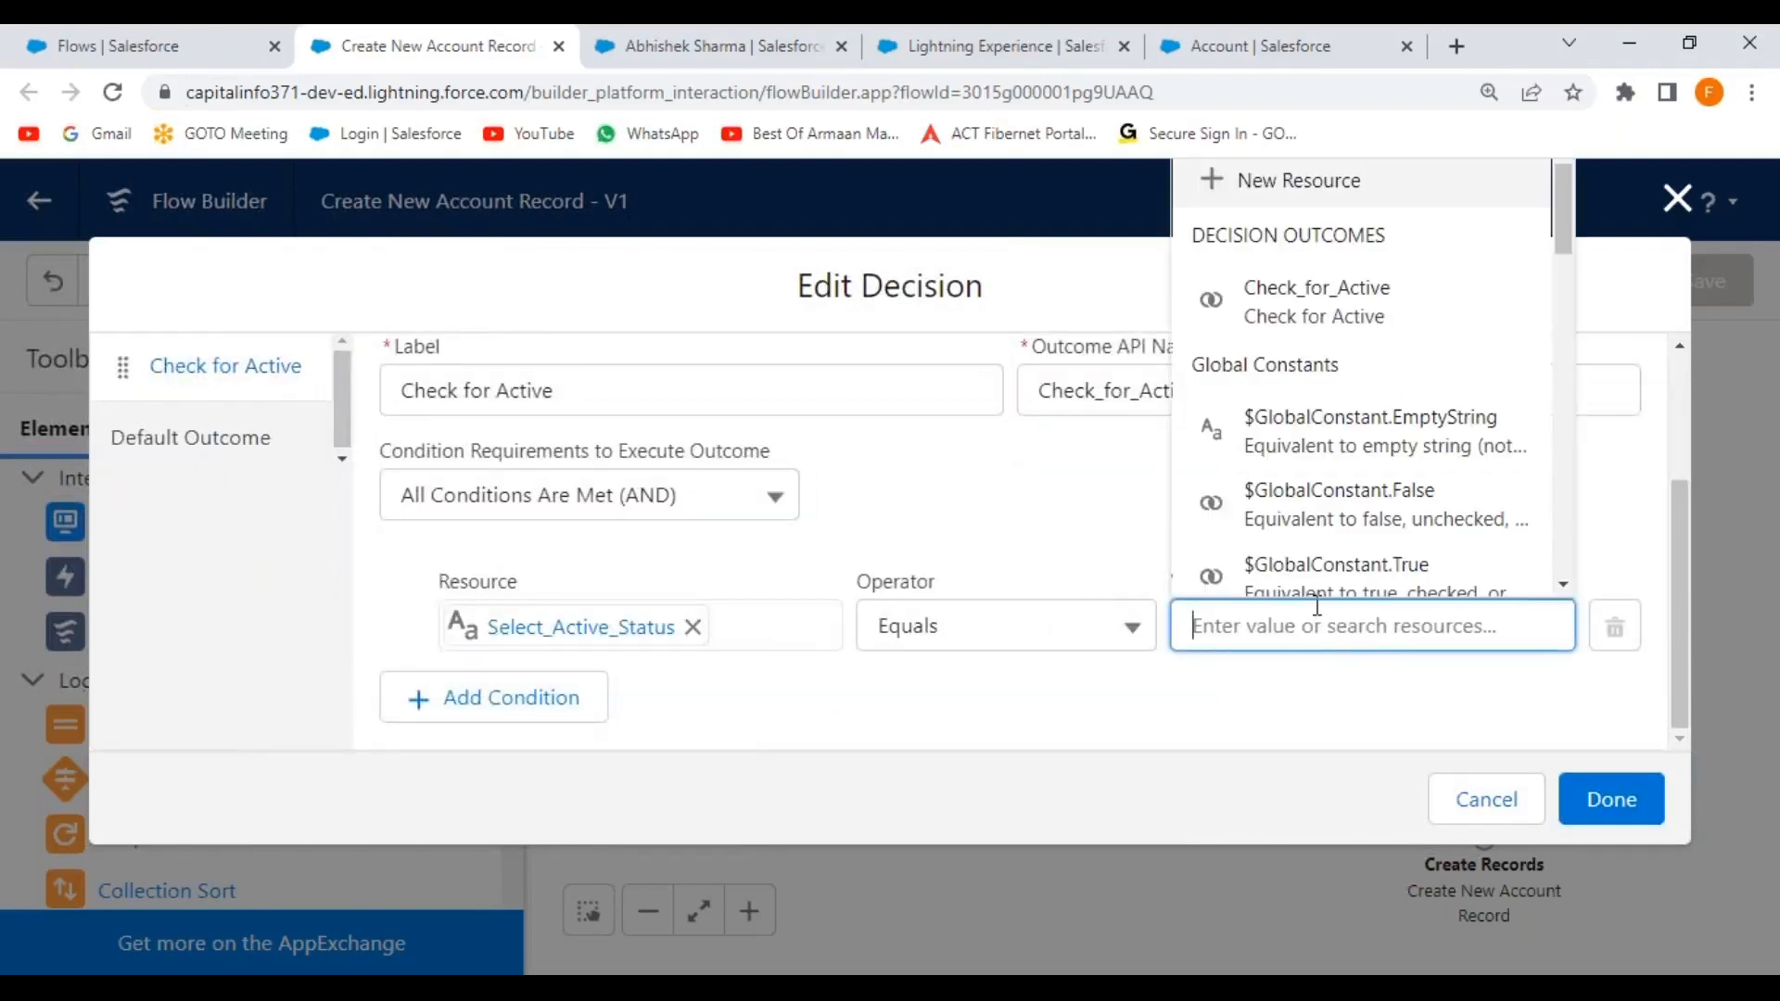
click(1308, 185)
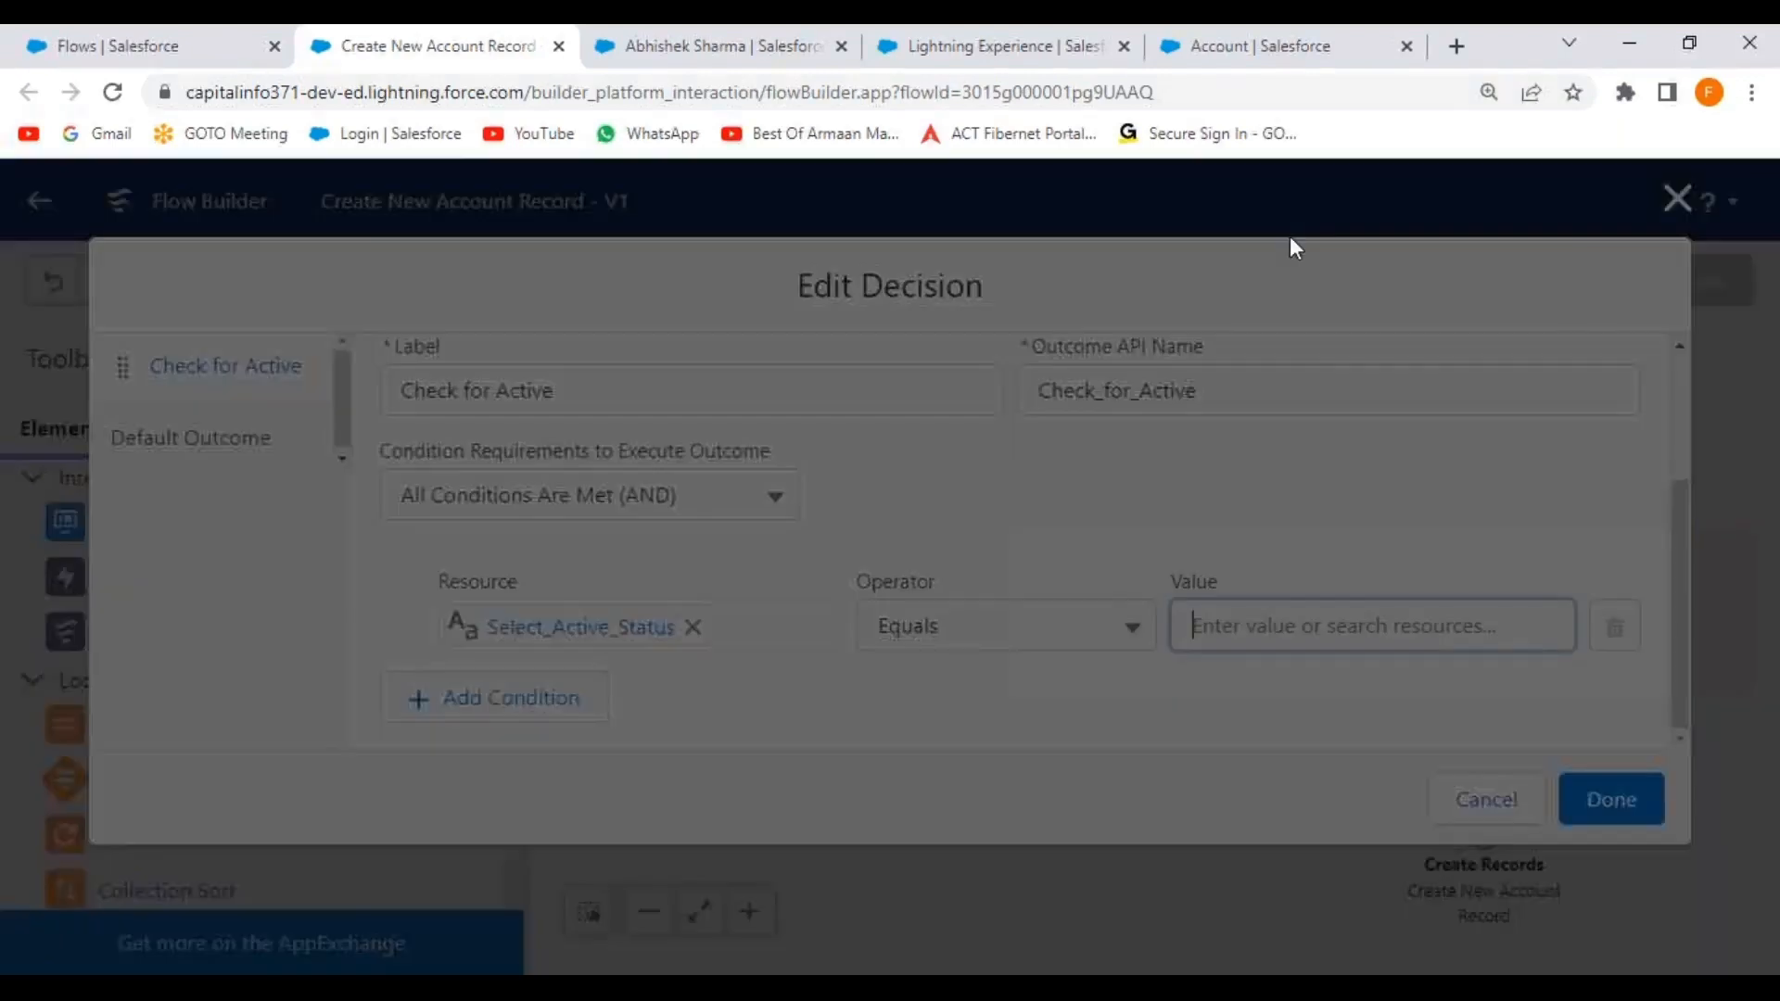
Define a Variable resource named CustomerStatus with the Text data type.
click(629, 451)
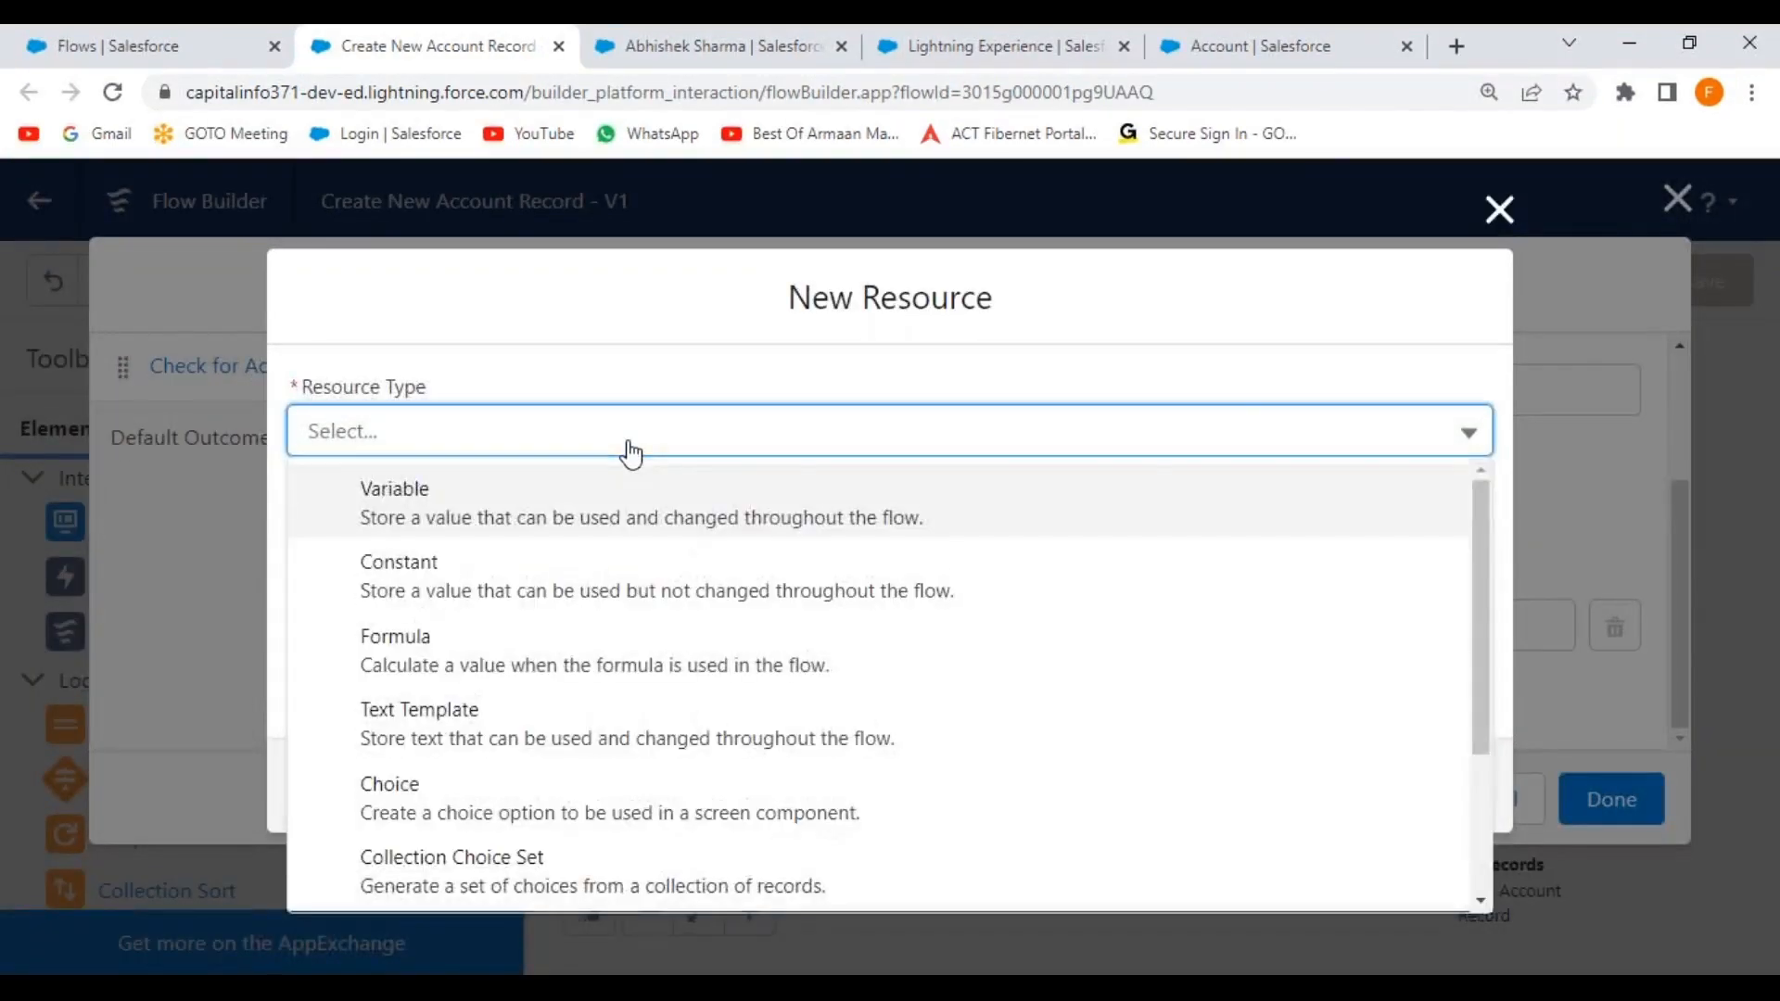
click(549, 520)
click(441, 436)
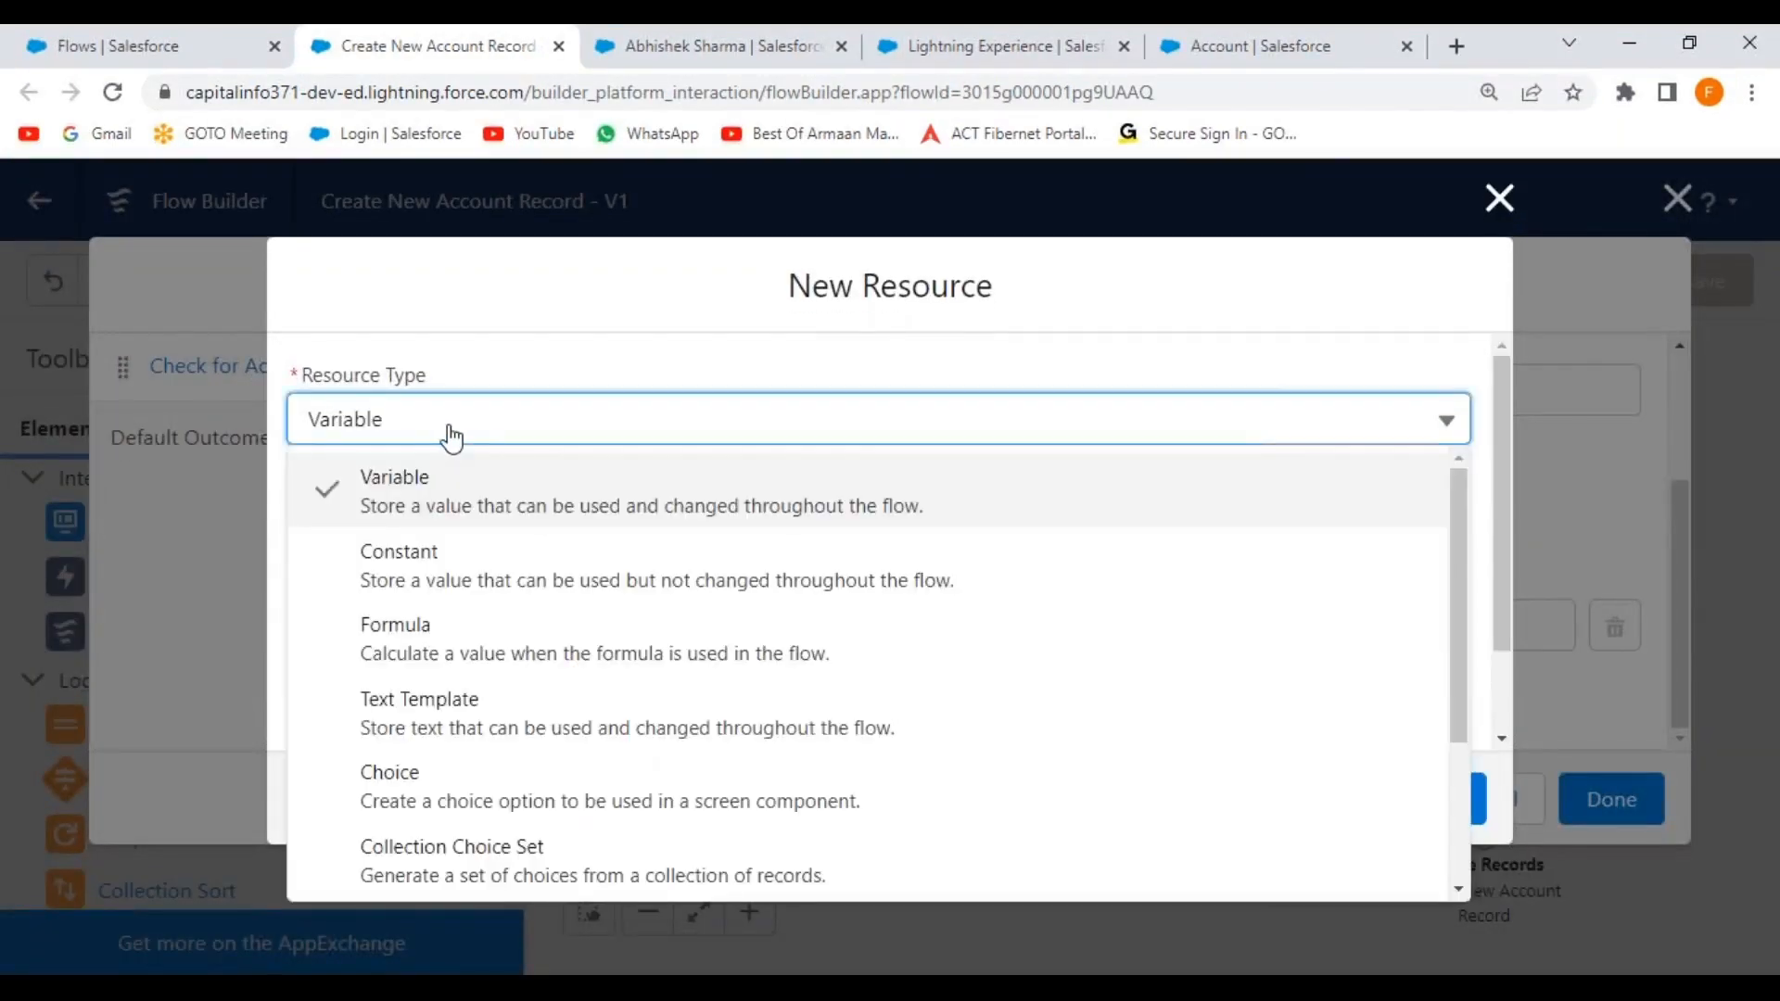
click(529, 338)
click(399, 551)
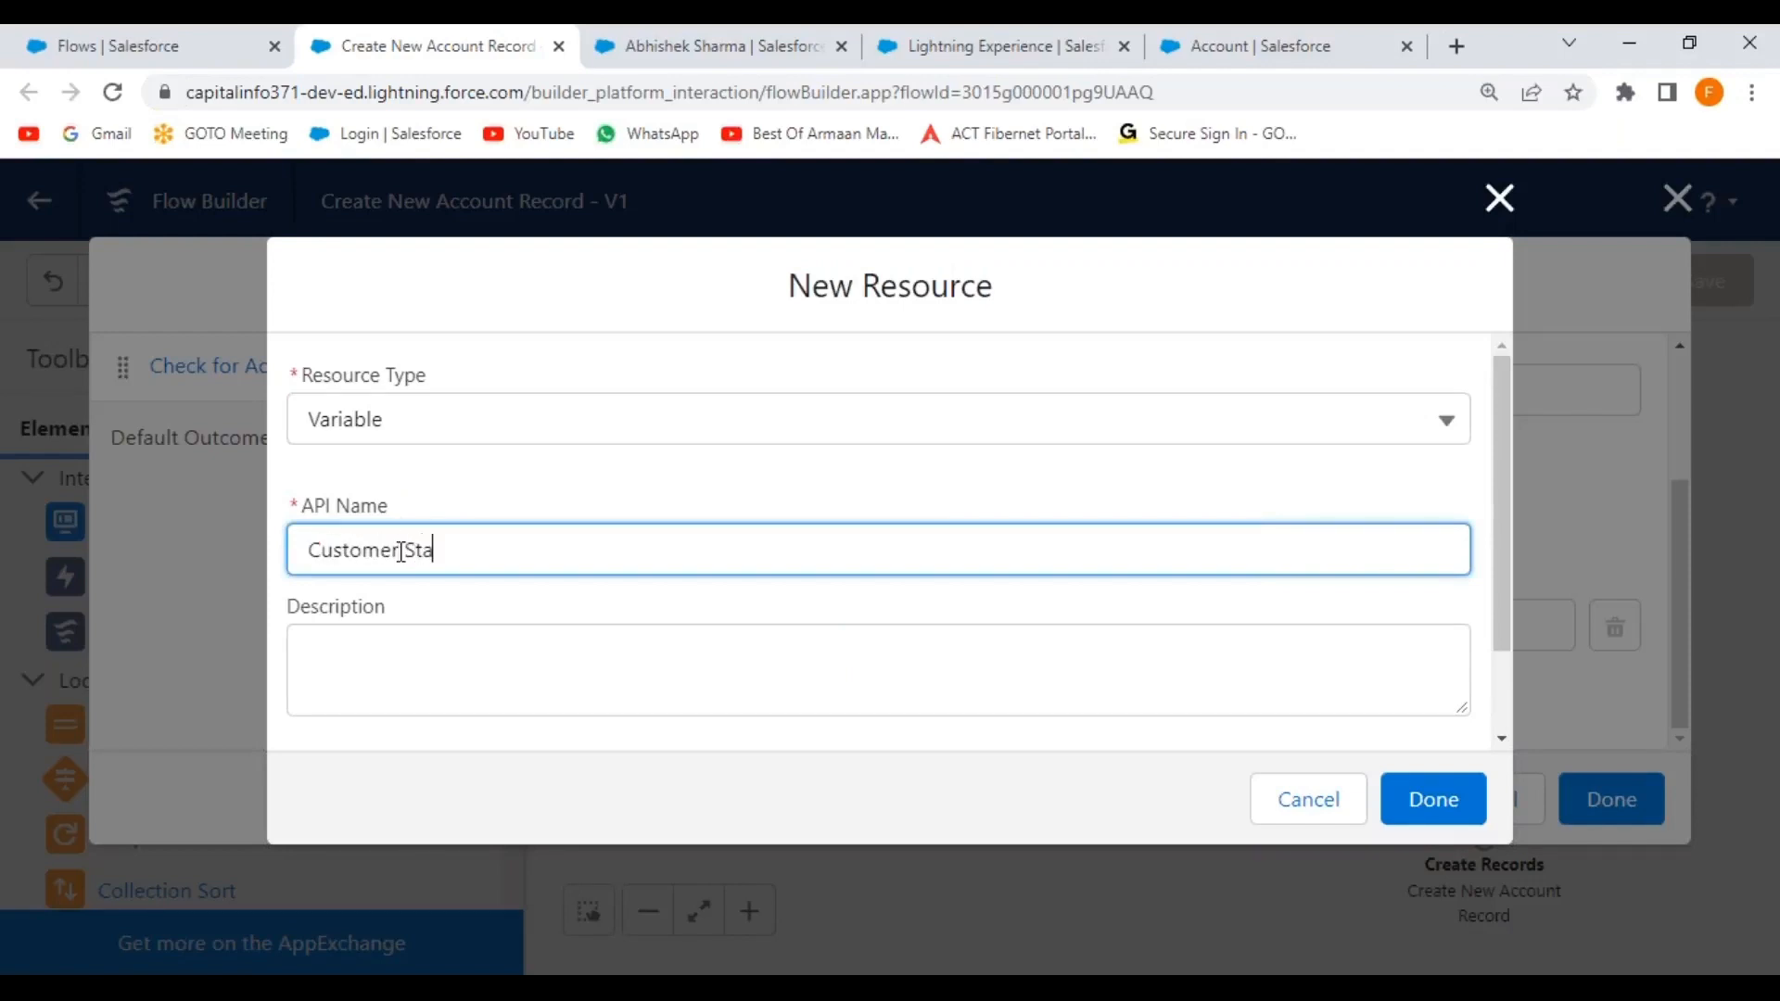
click(631, 500)
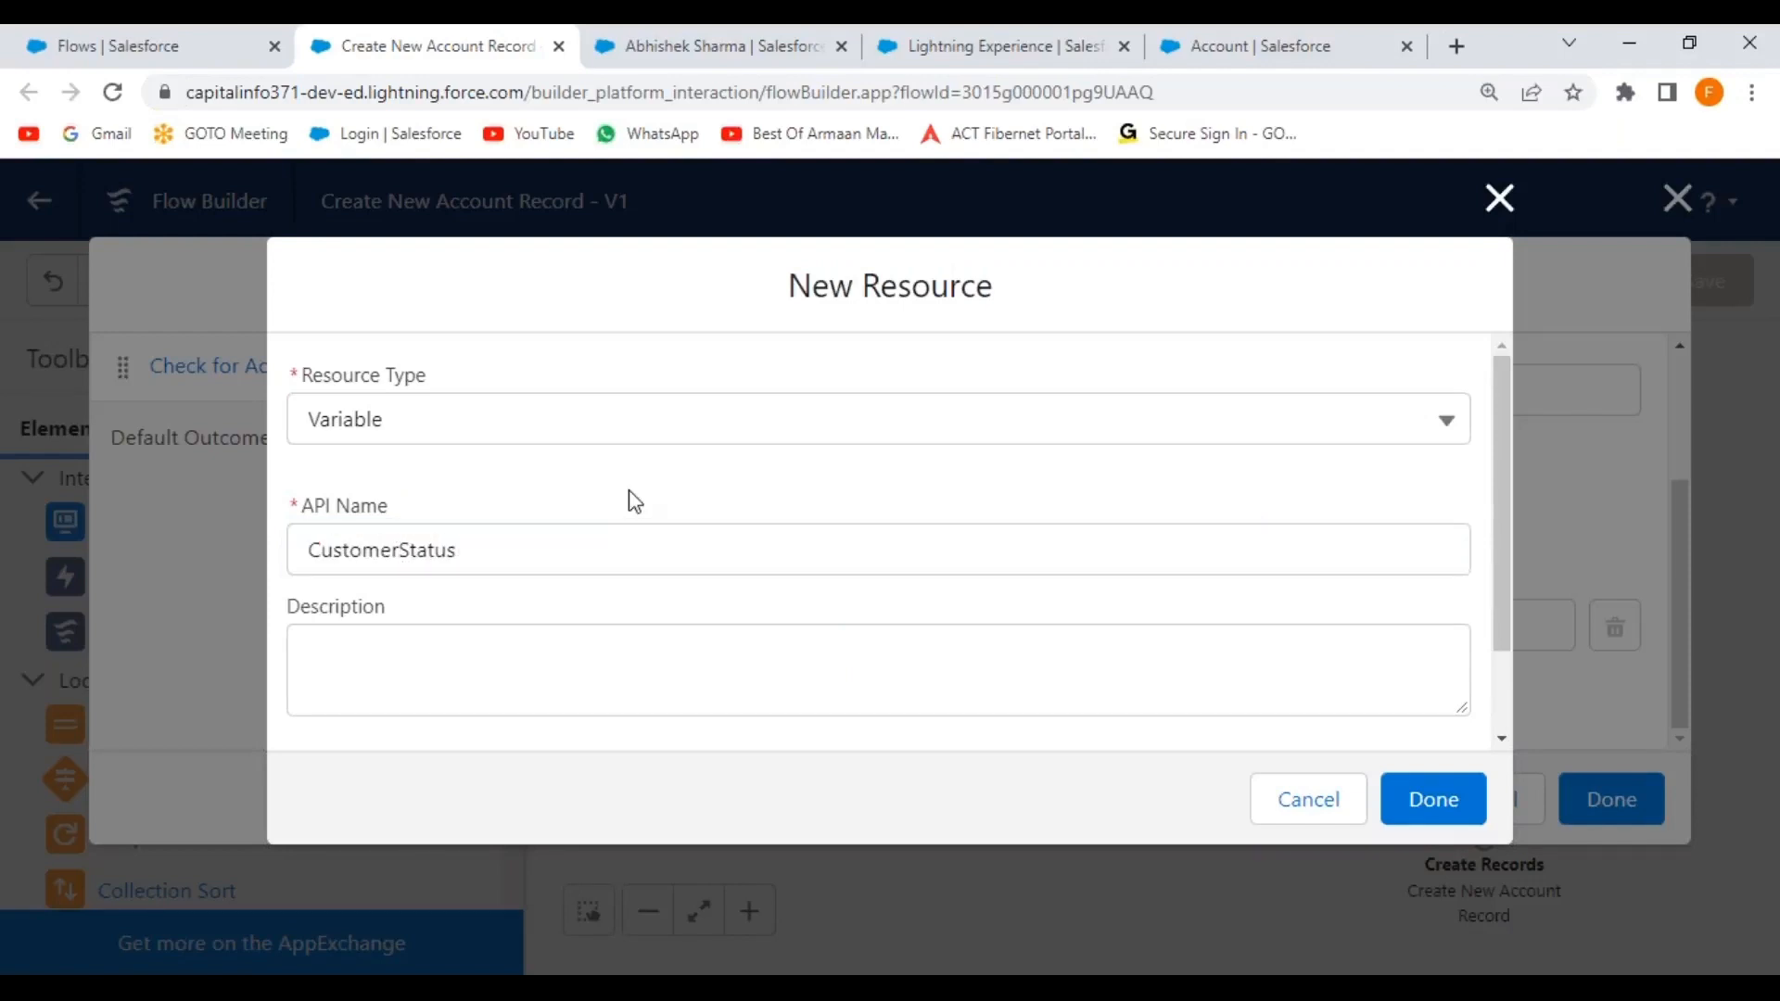
scroll(496, 656, down, 2)
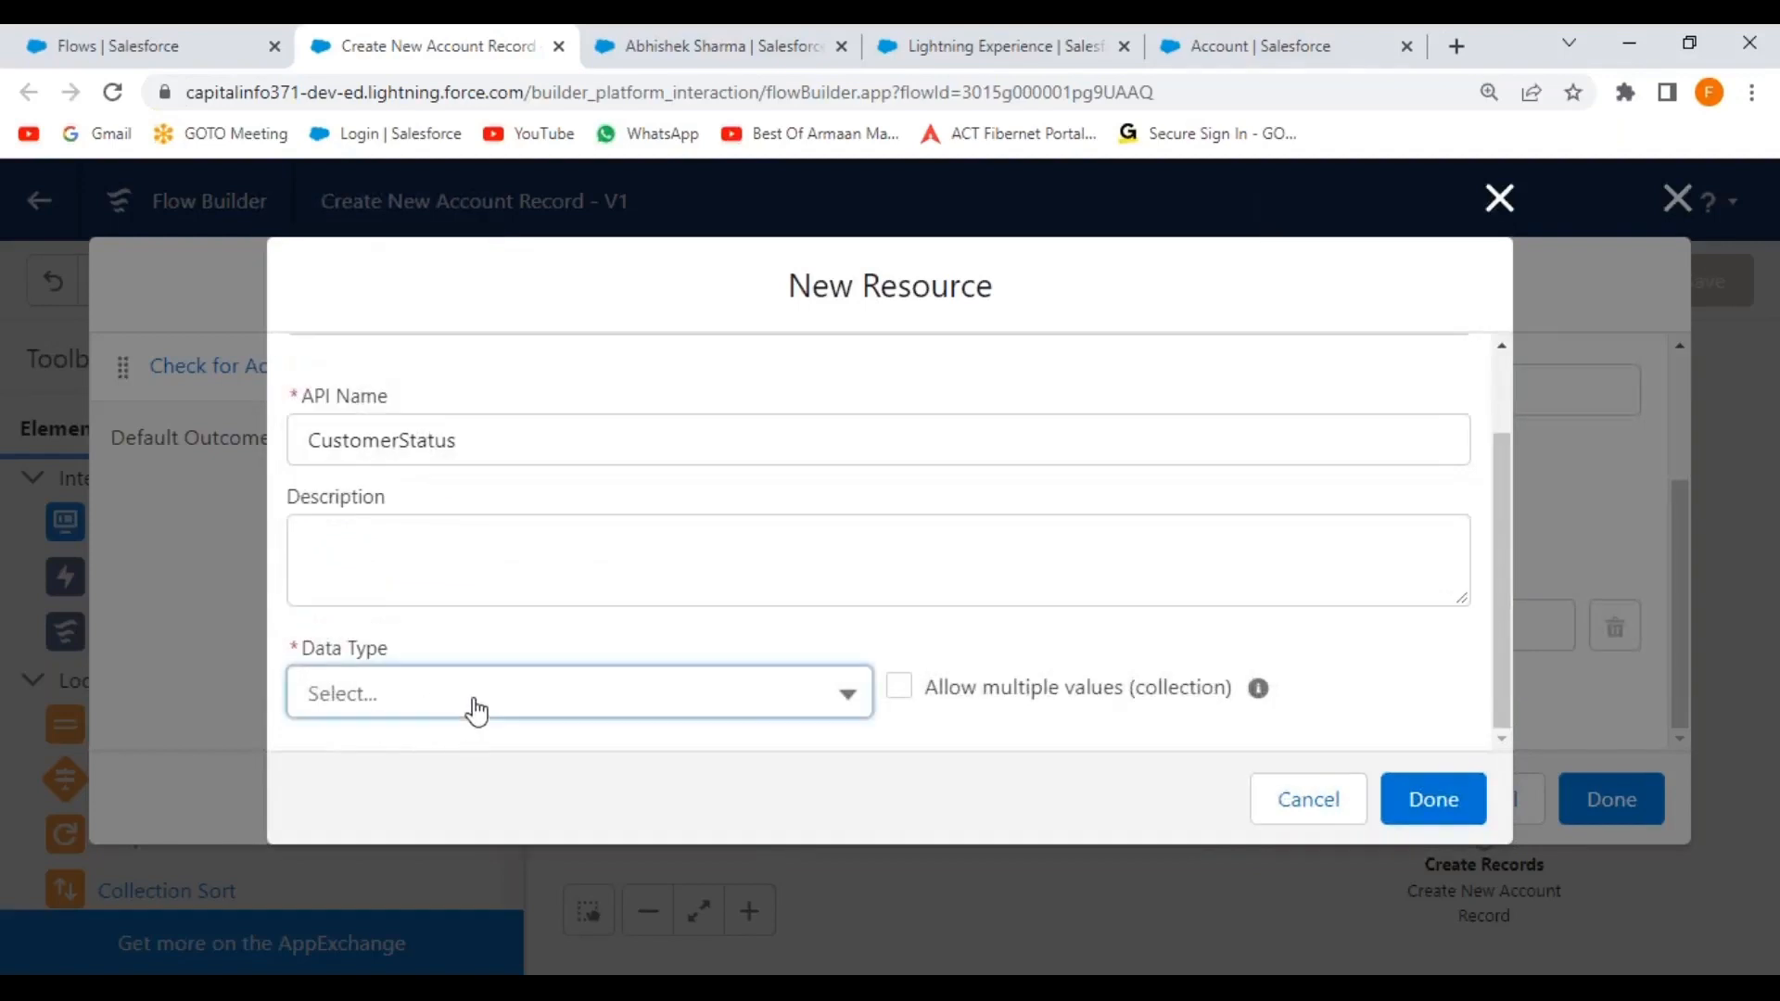
click(468, 709)
click(452, 250)
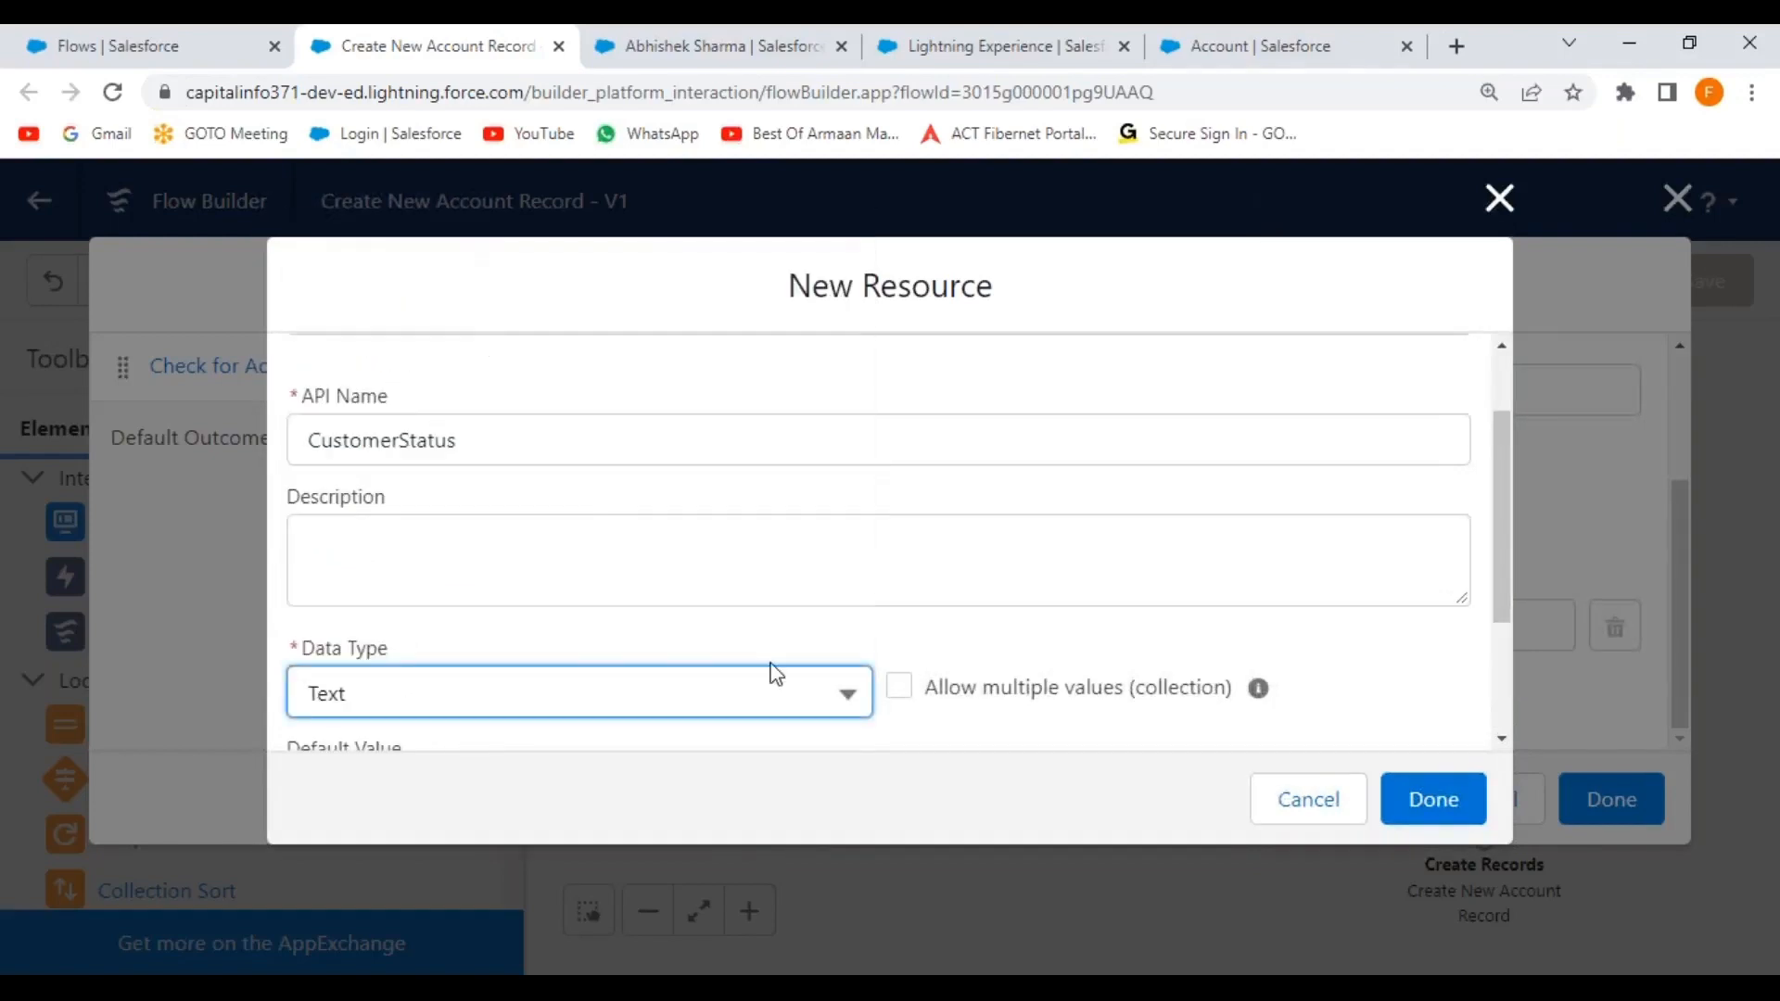
Default CustomerStatus to Yes, make it available for input, and save the variable and decision.
scroll(838, 659, down, 2)
click(401, 588)
text(Yes)
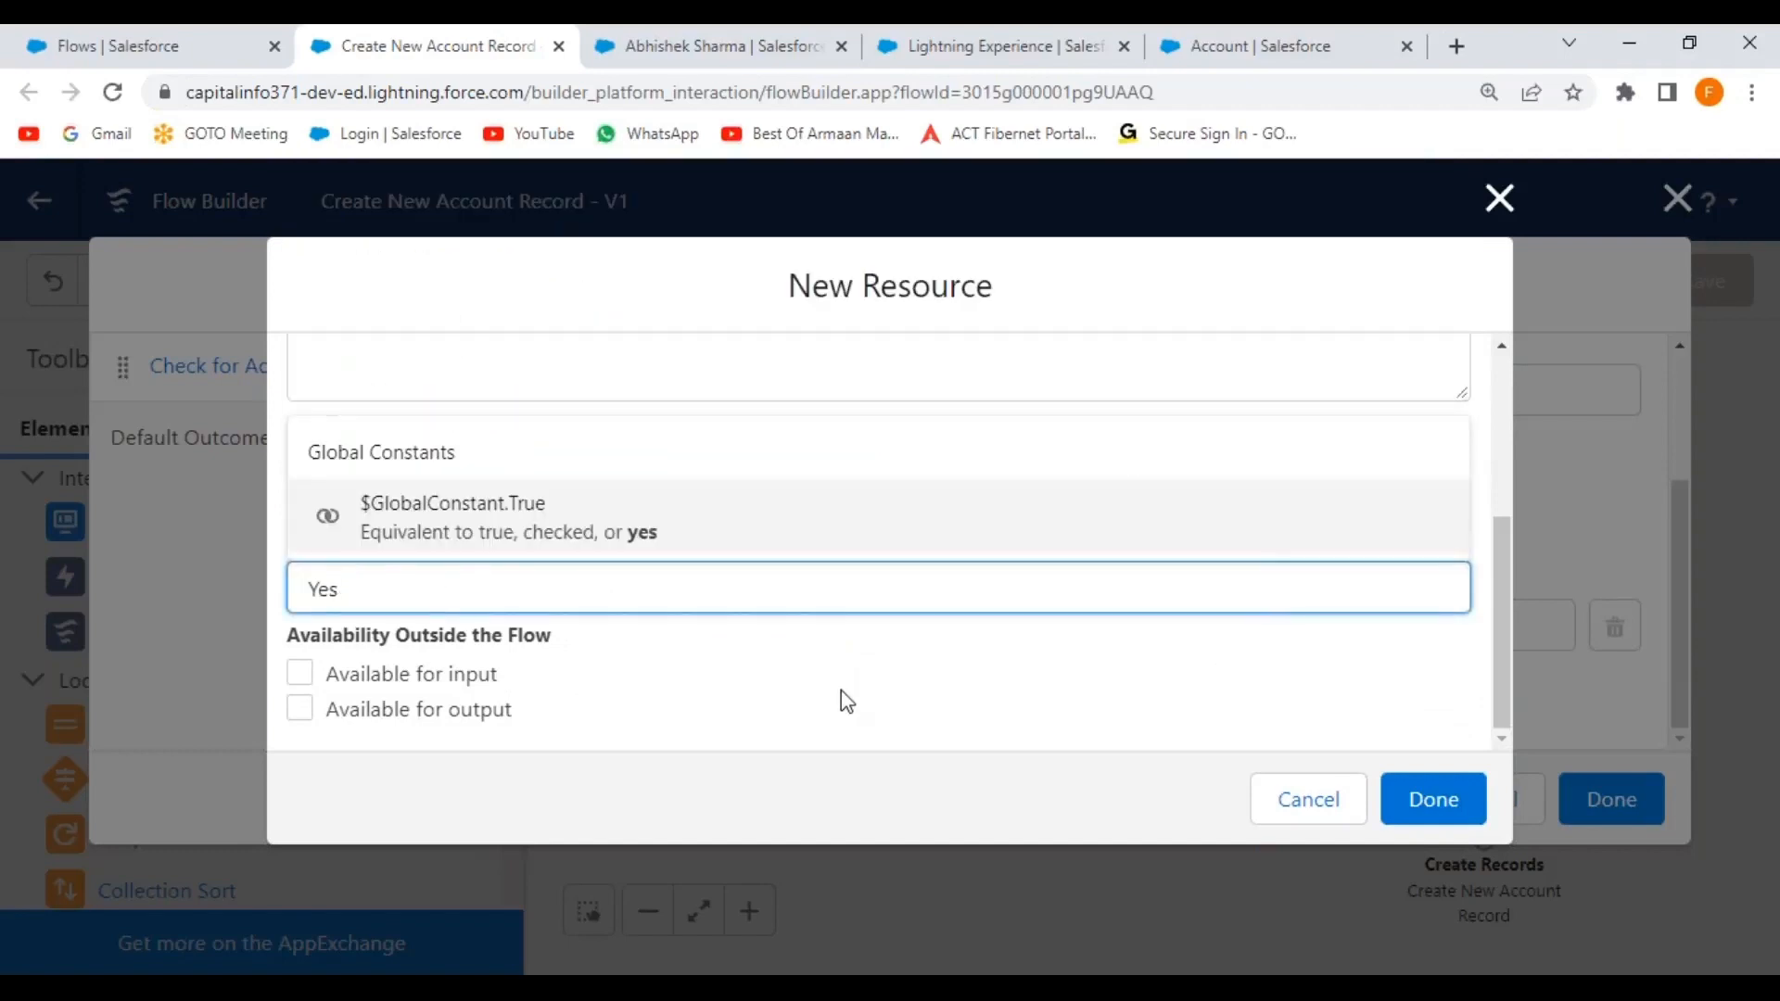
click(839, 703)
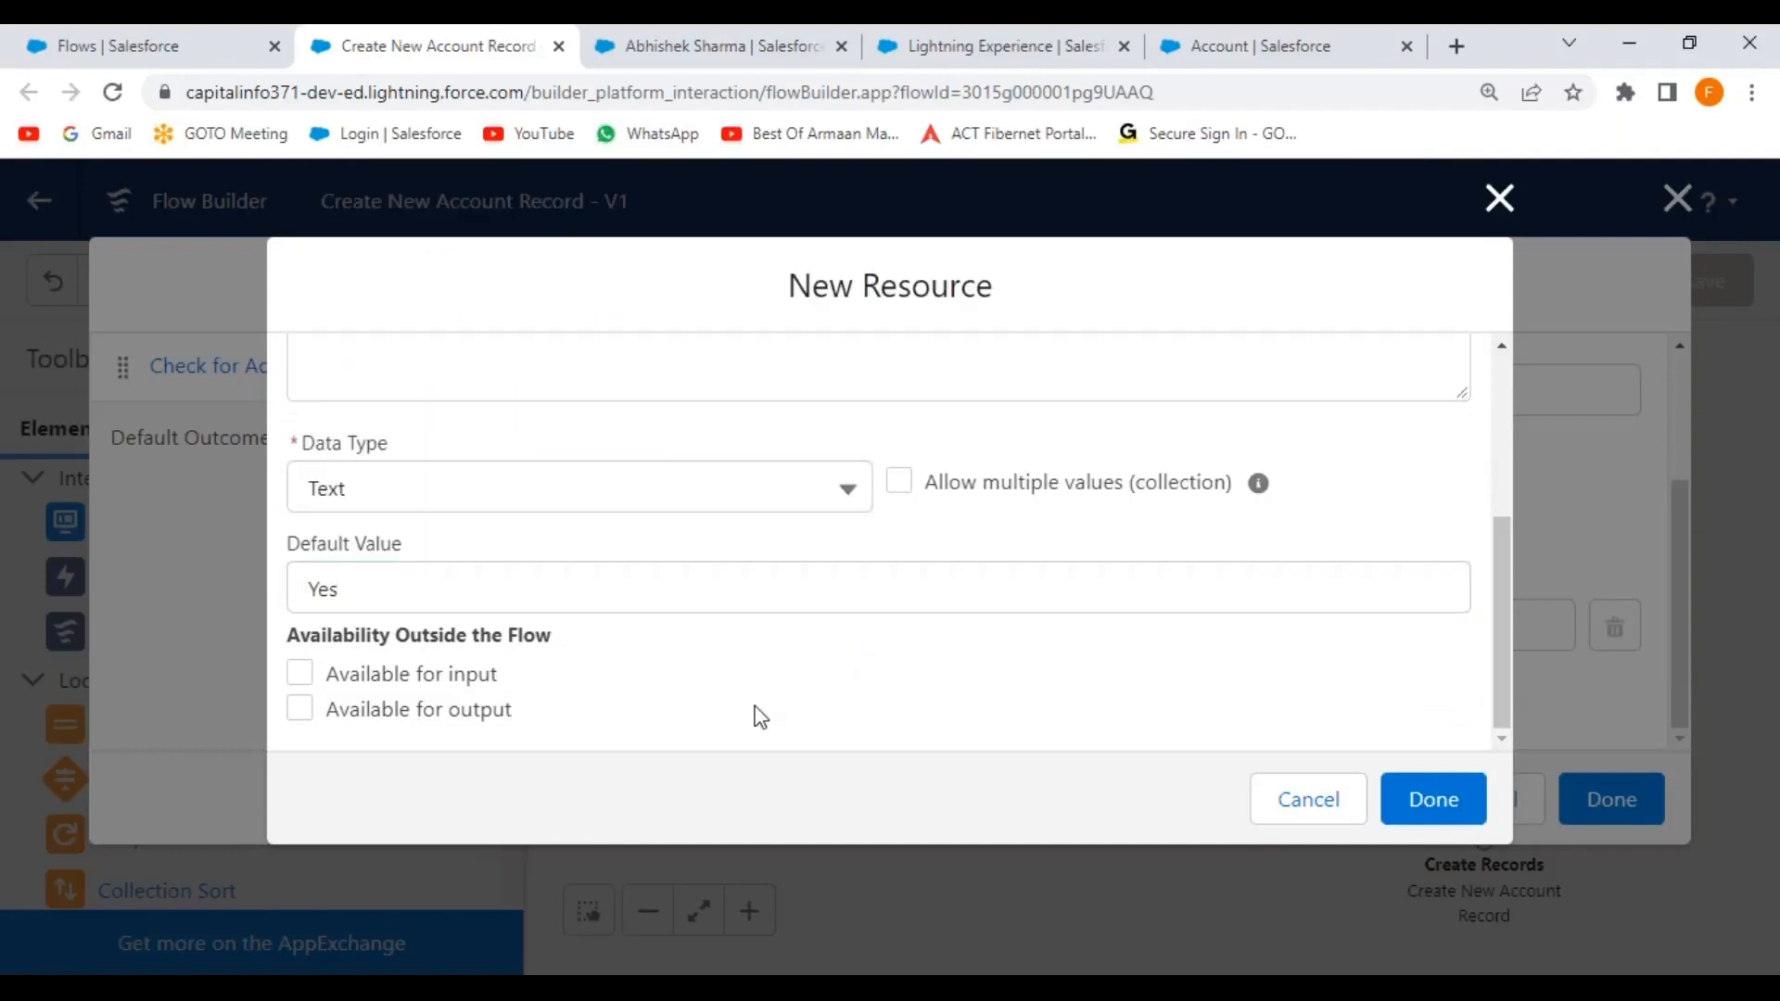
click(305, 686)
click(1446, 802)
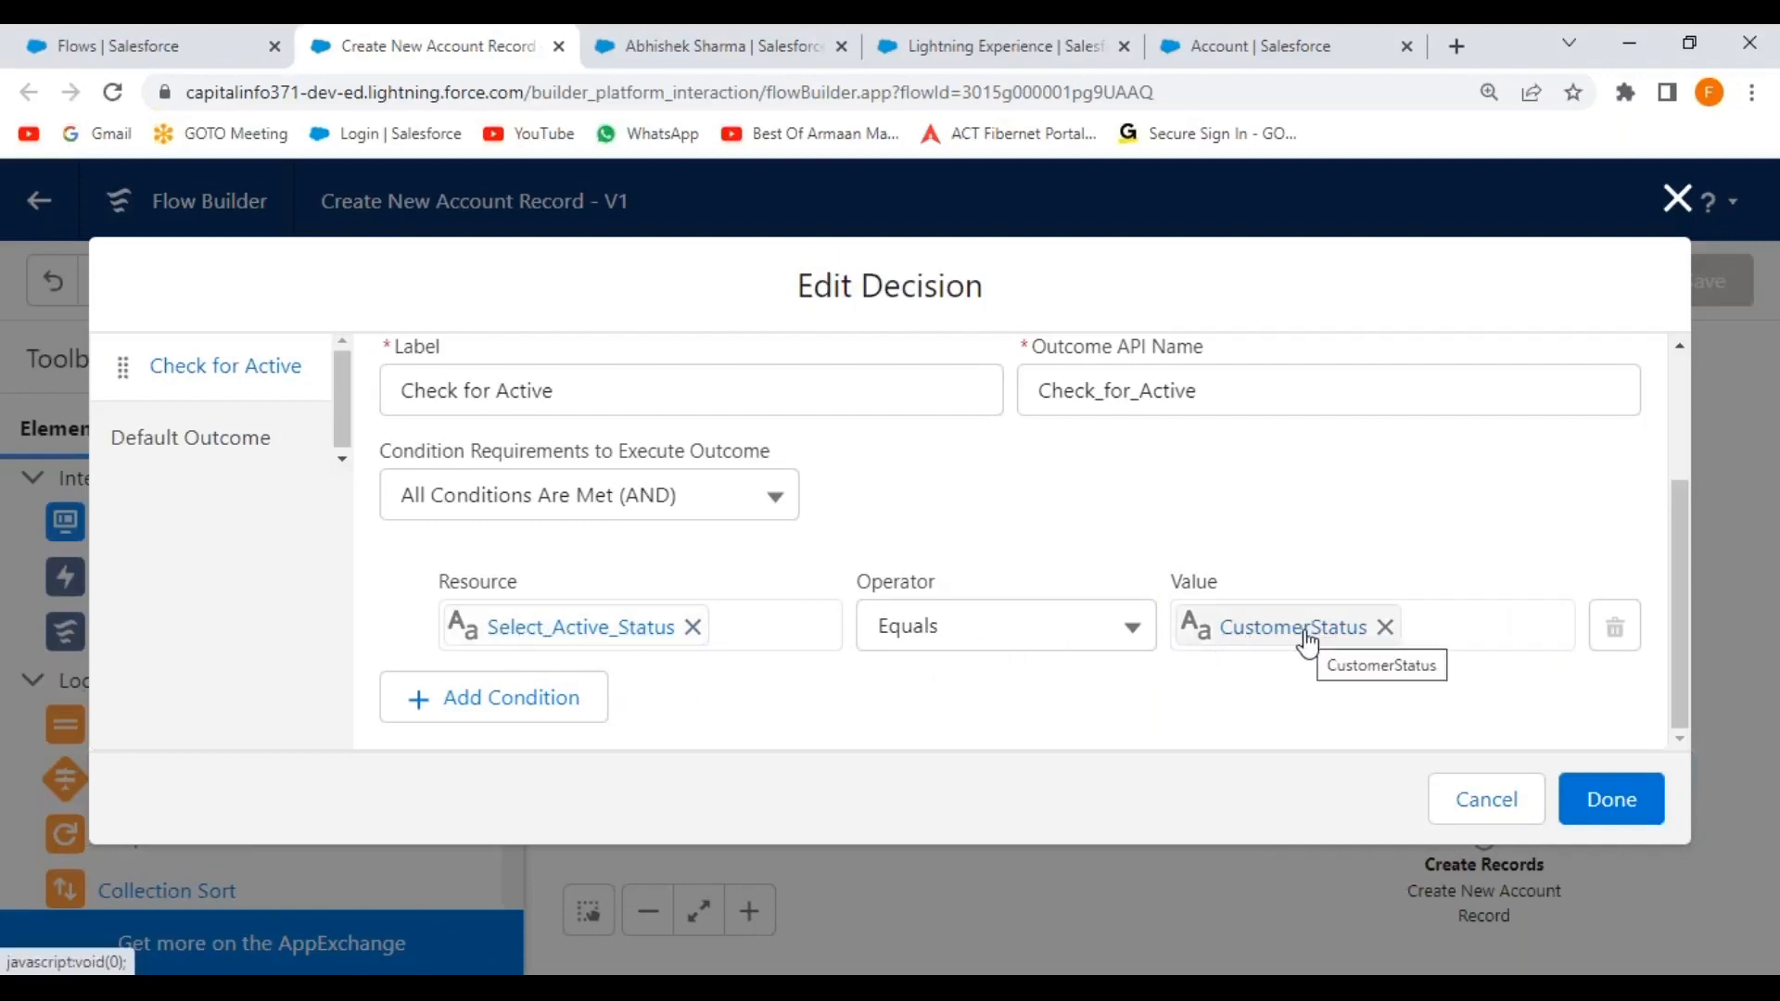
click(1610, 800)
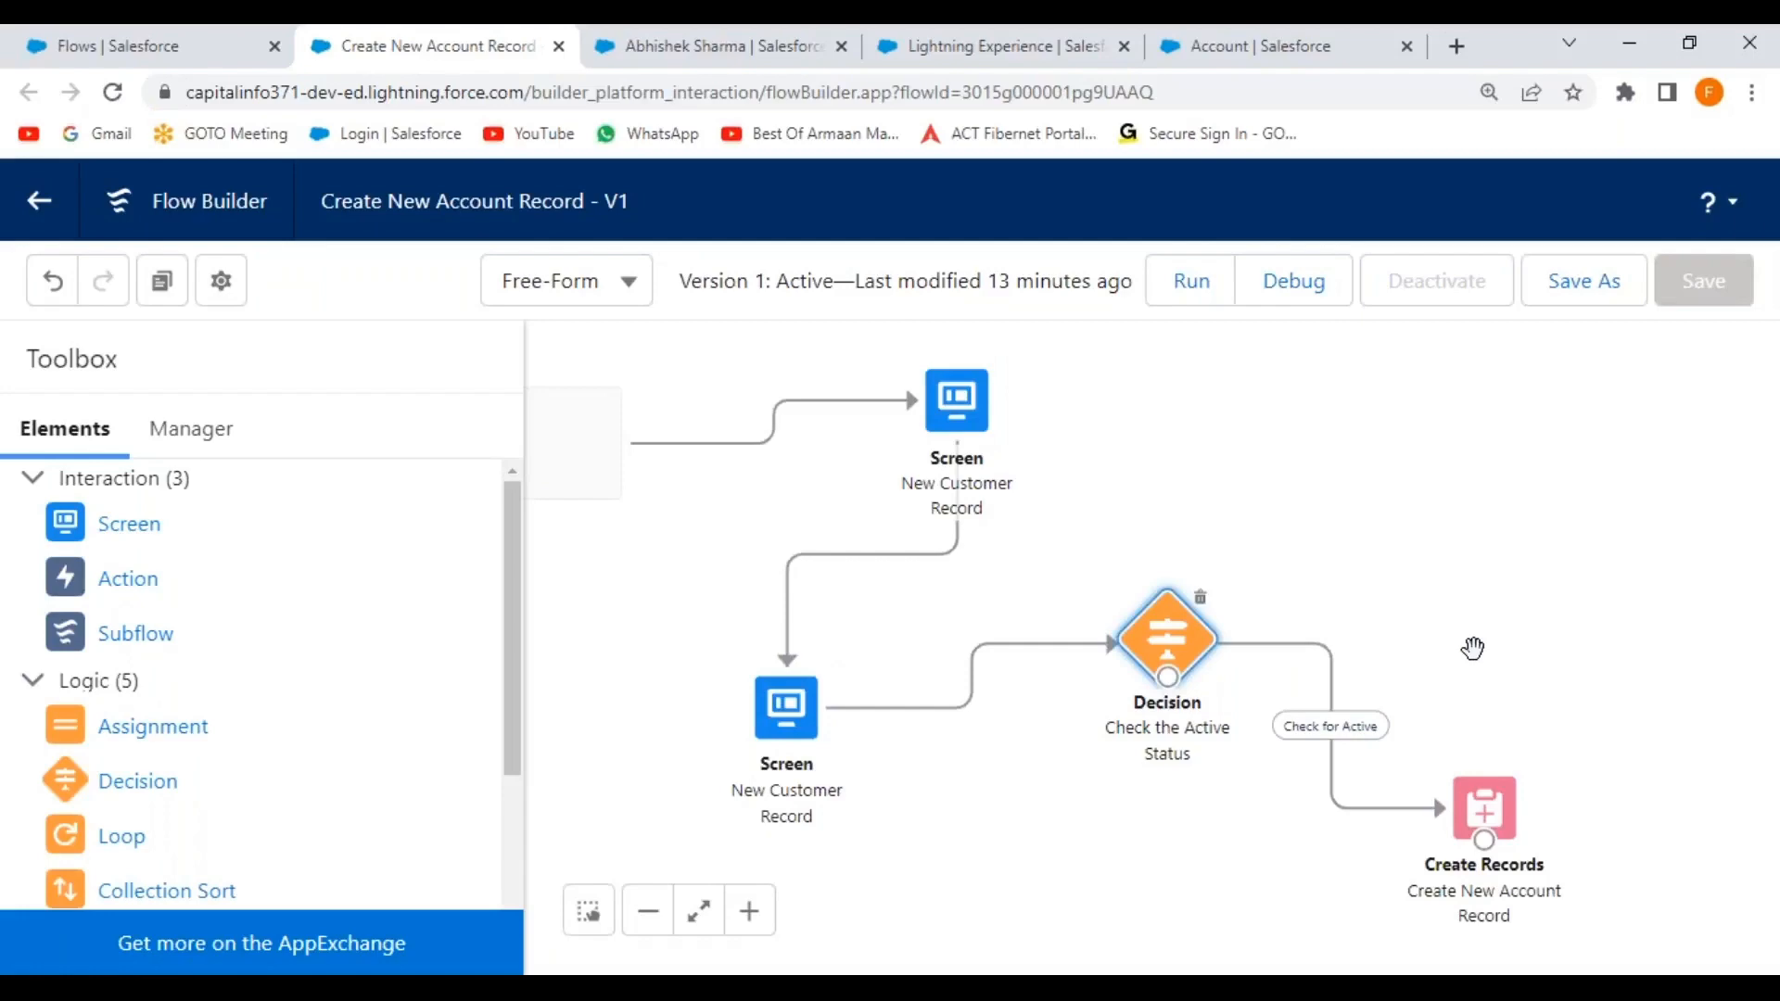
Run the New Account Record flow from a hiring manager with Environmental industry and ₹2,000,000 CTC.
key(Right)
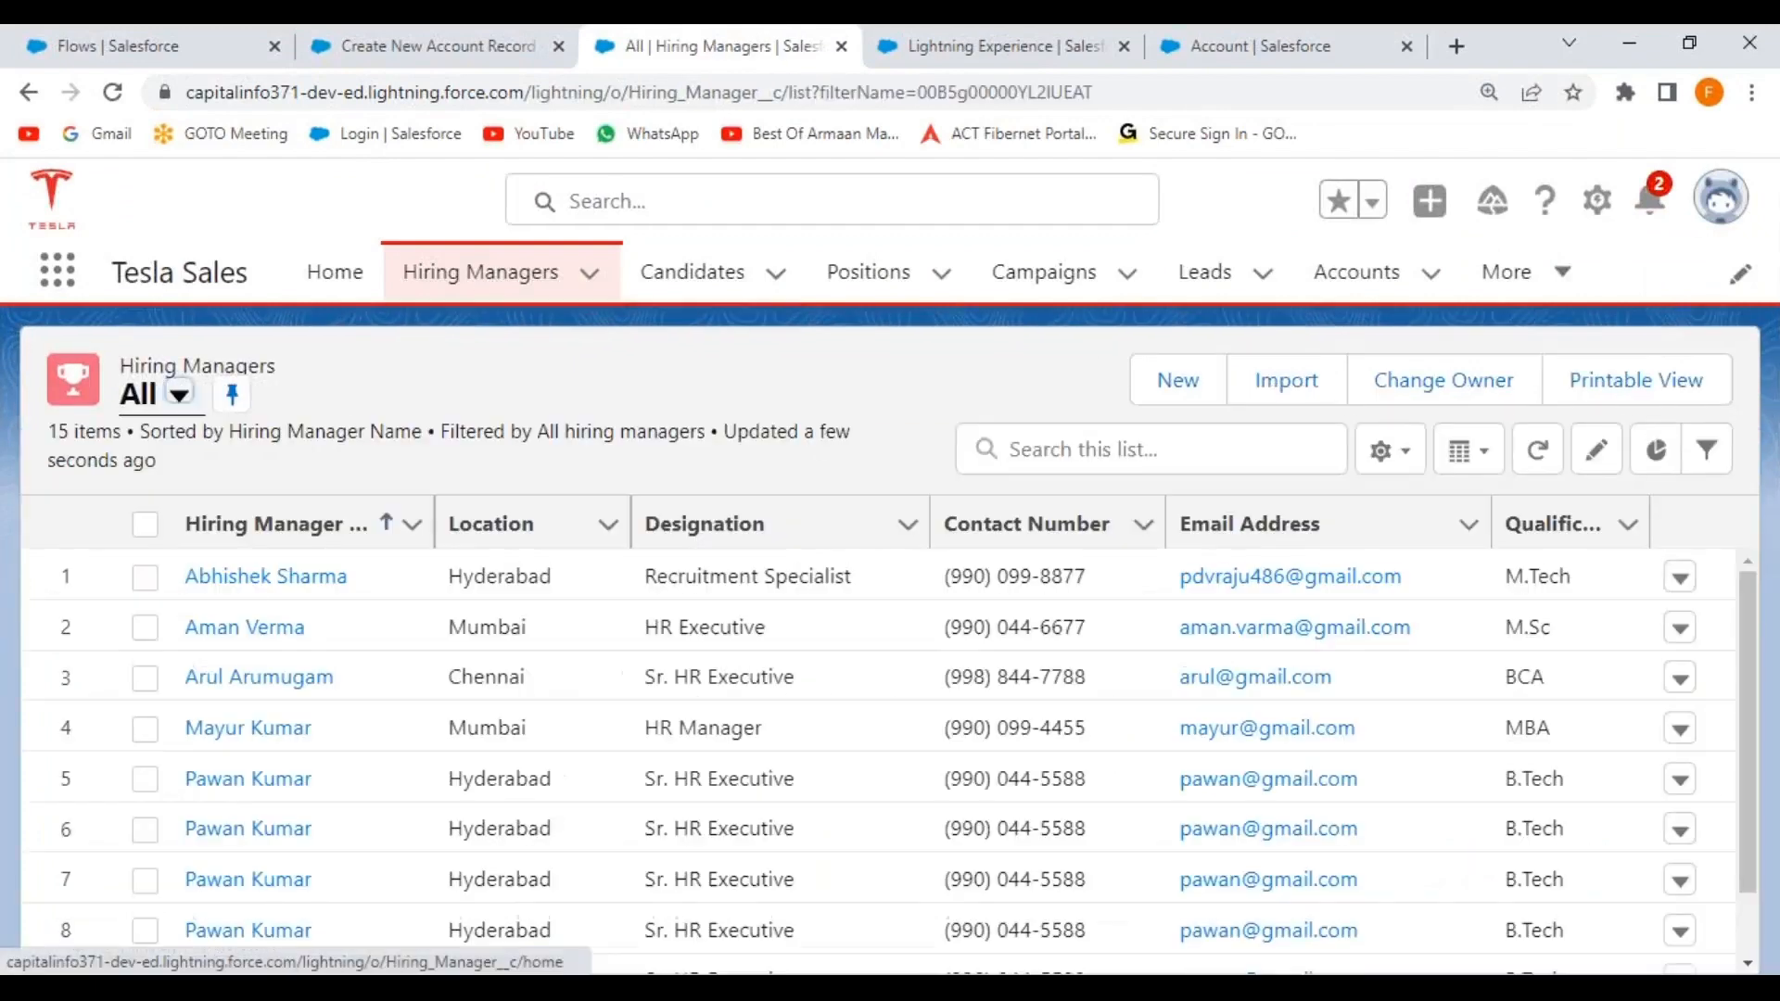
click(286, 580)
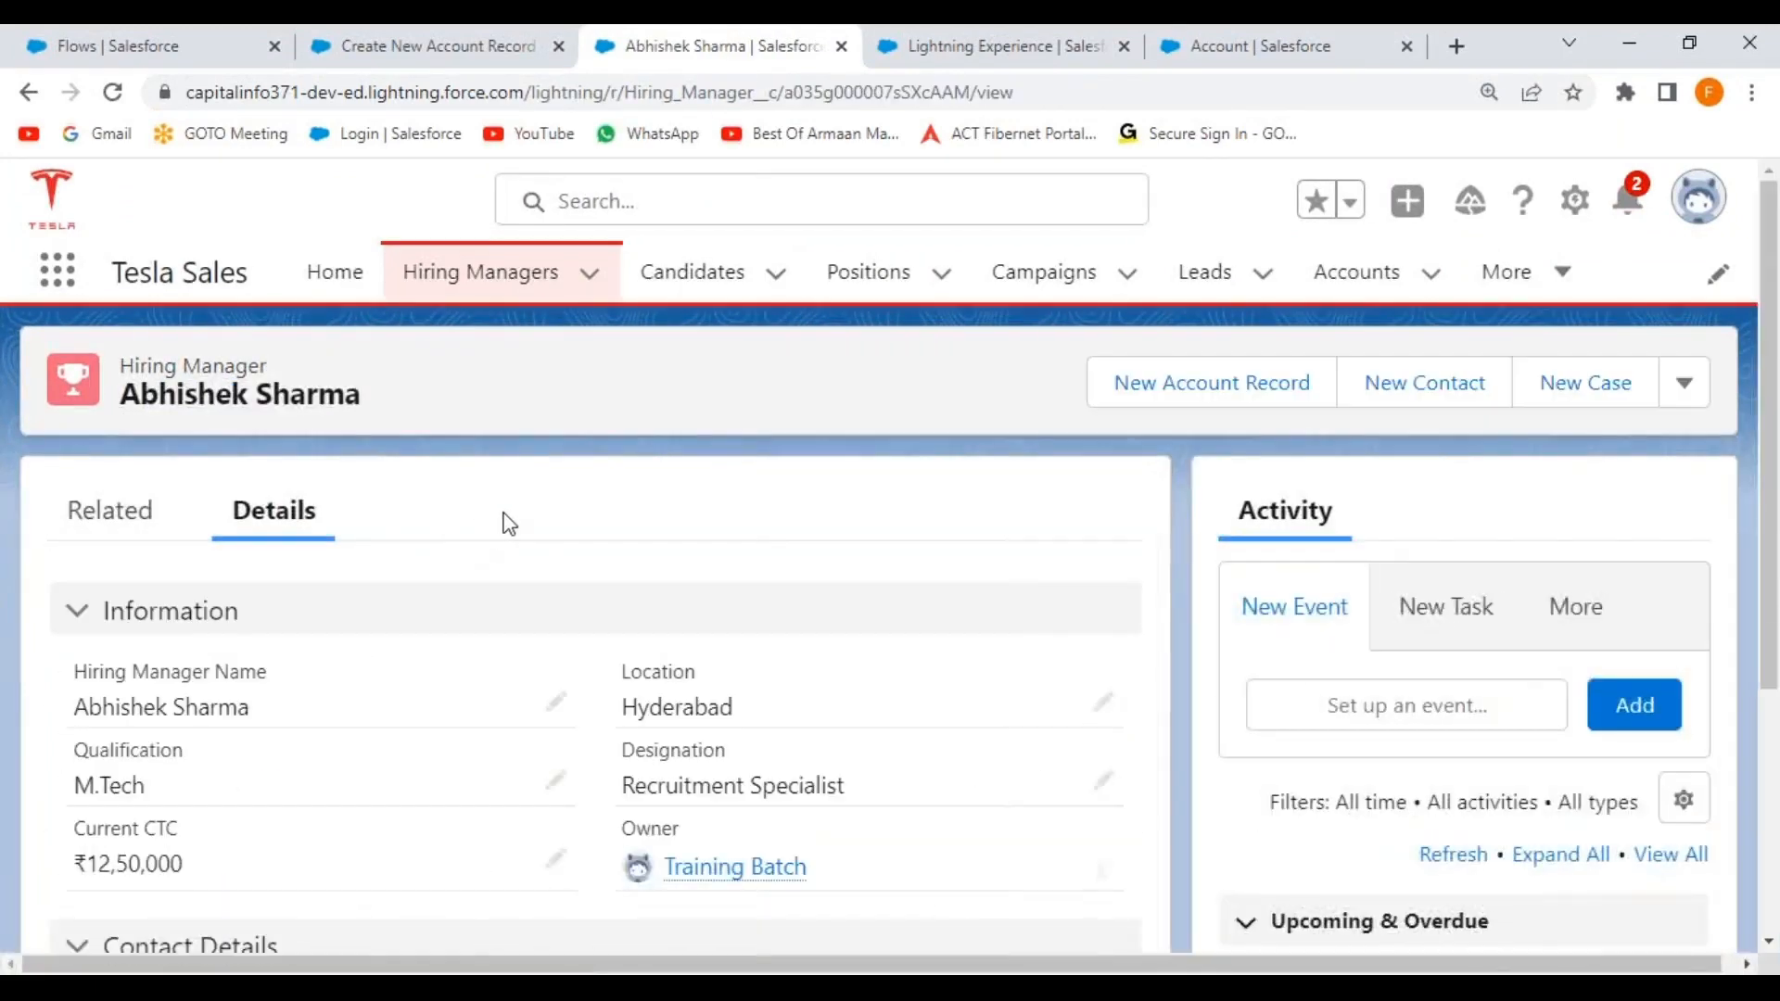
click(1136, 408)
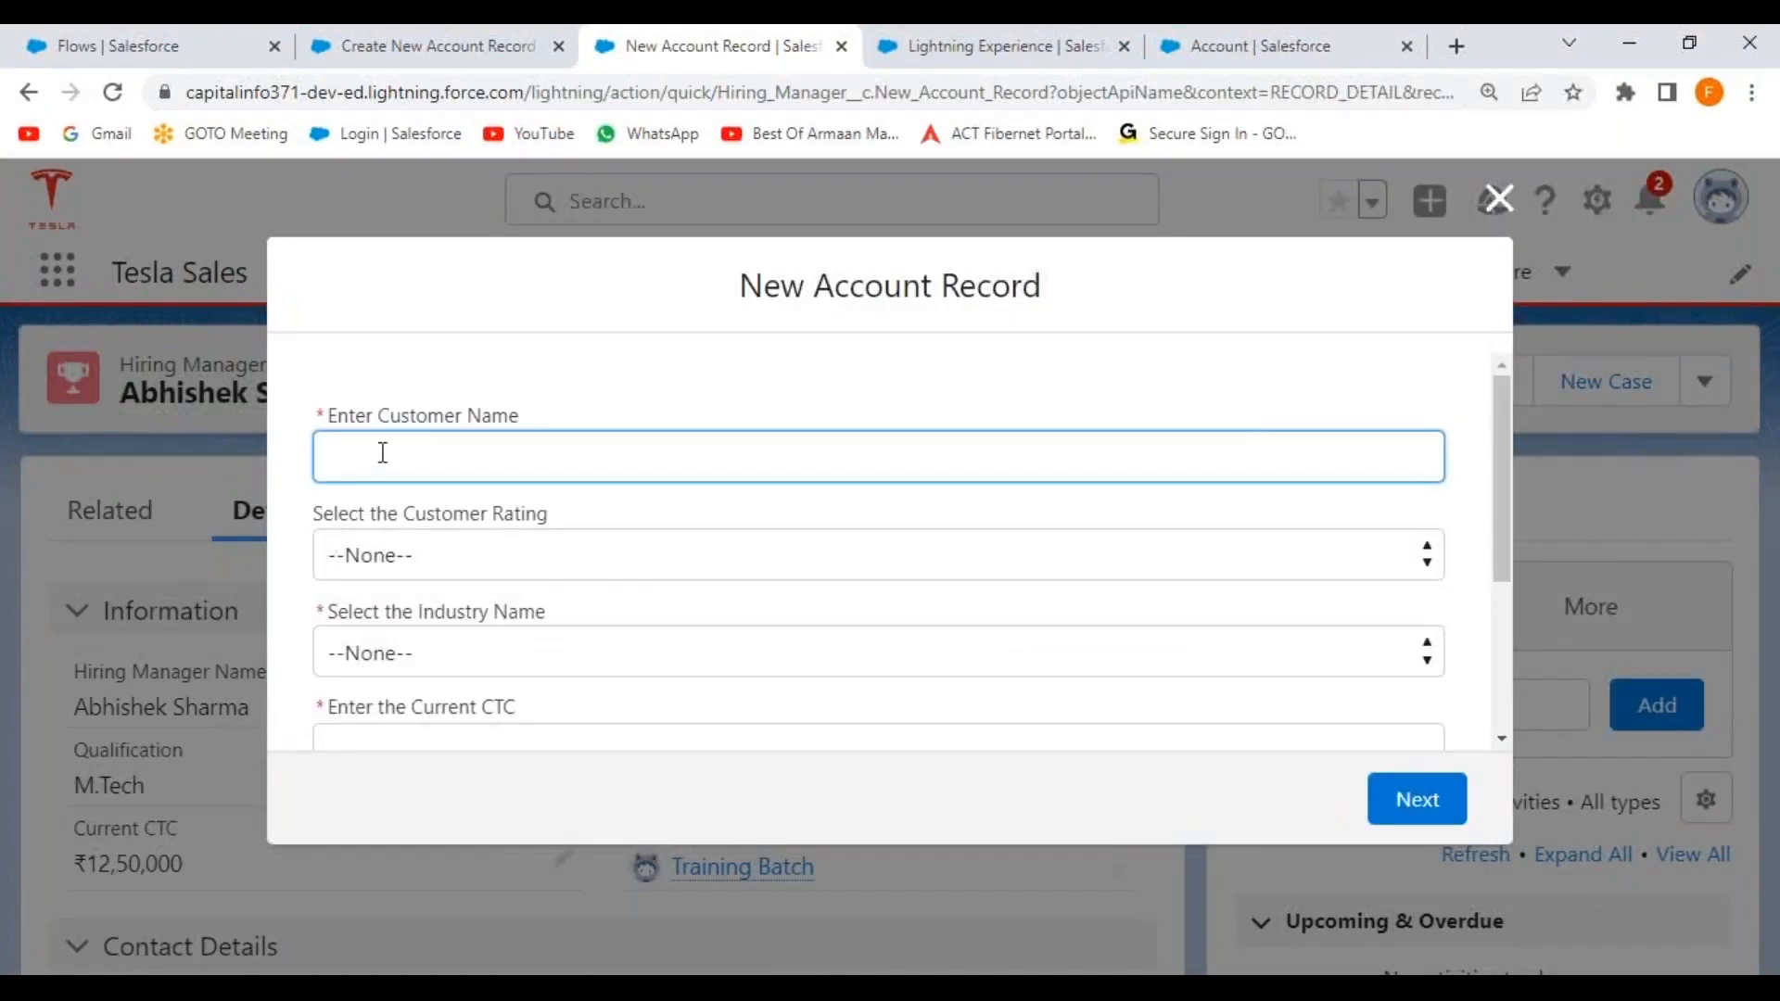
key(Right)
key(Right)
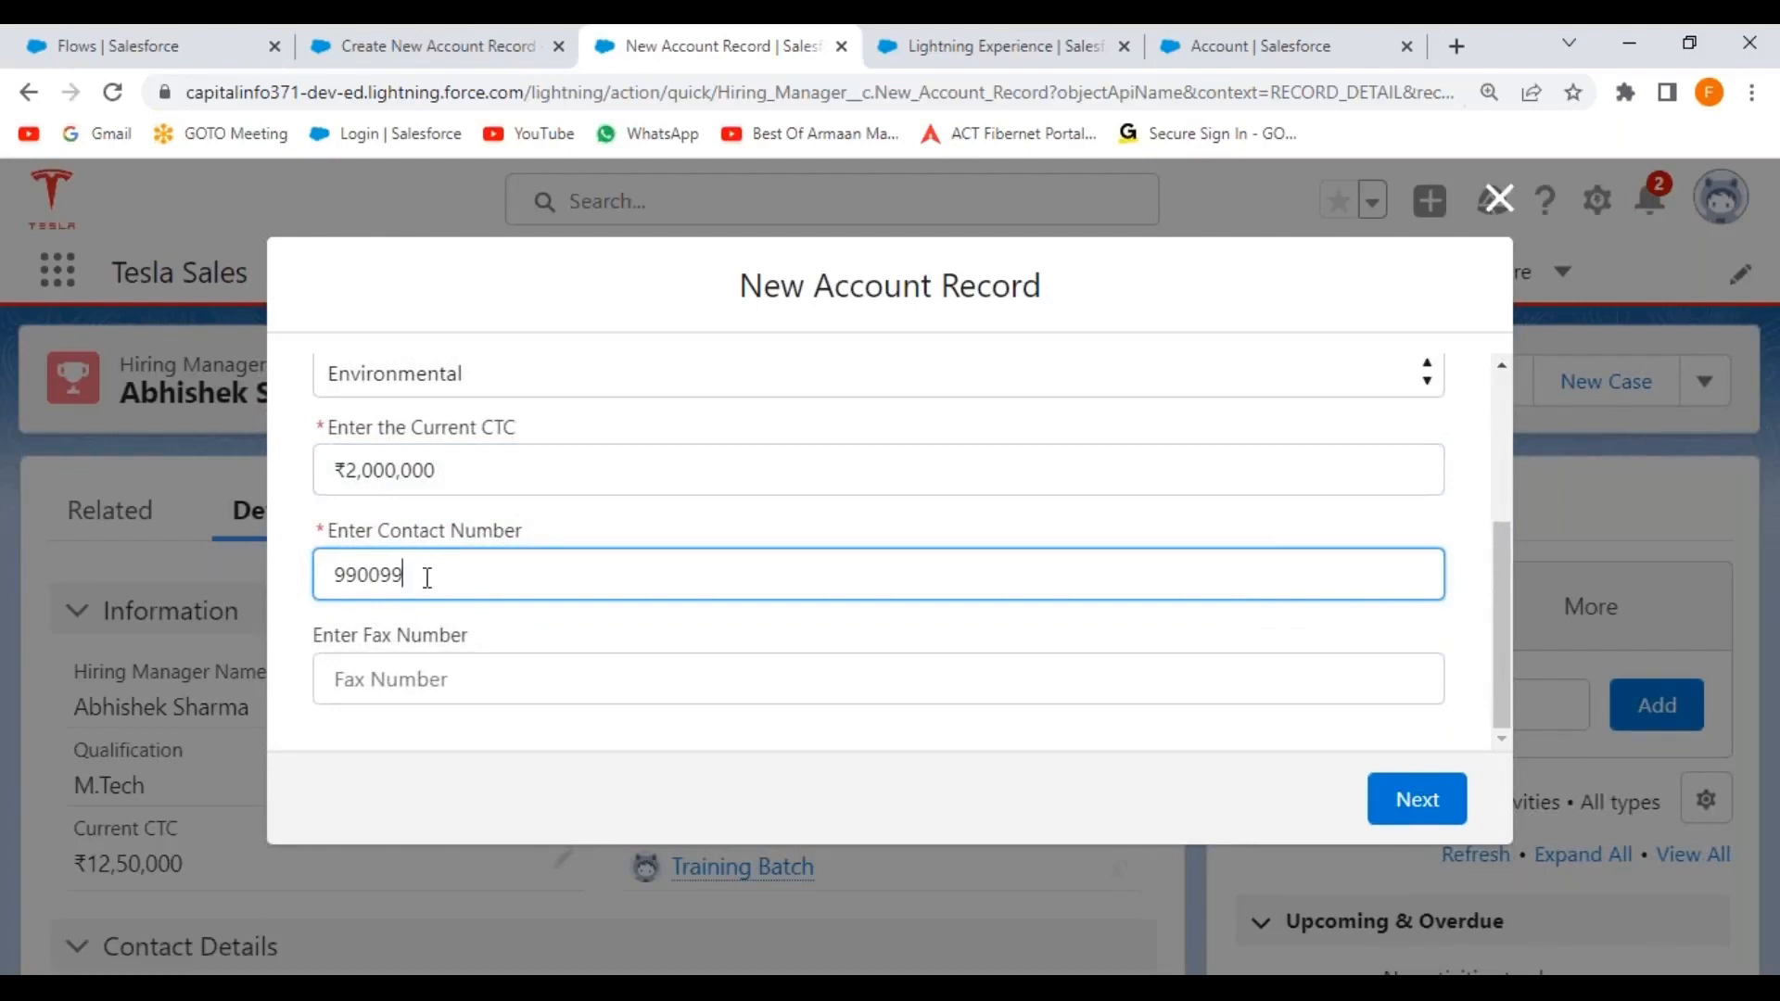
key(Right)
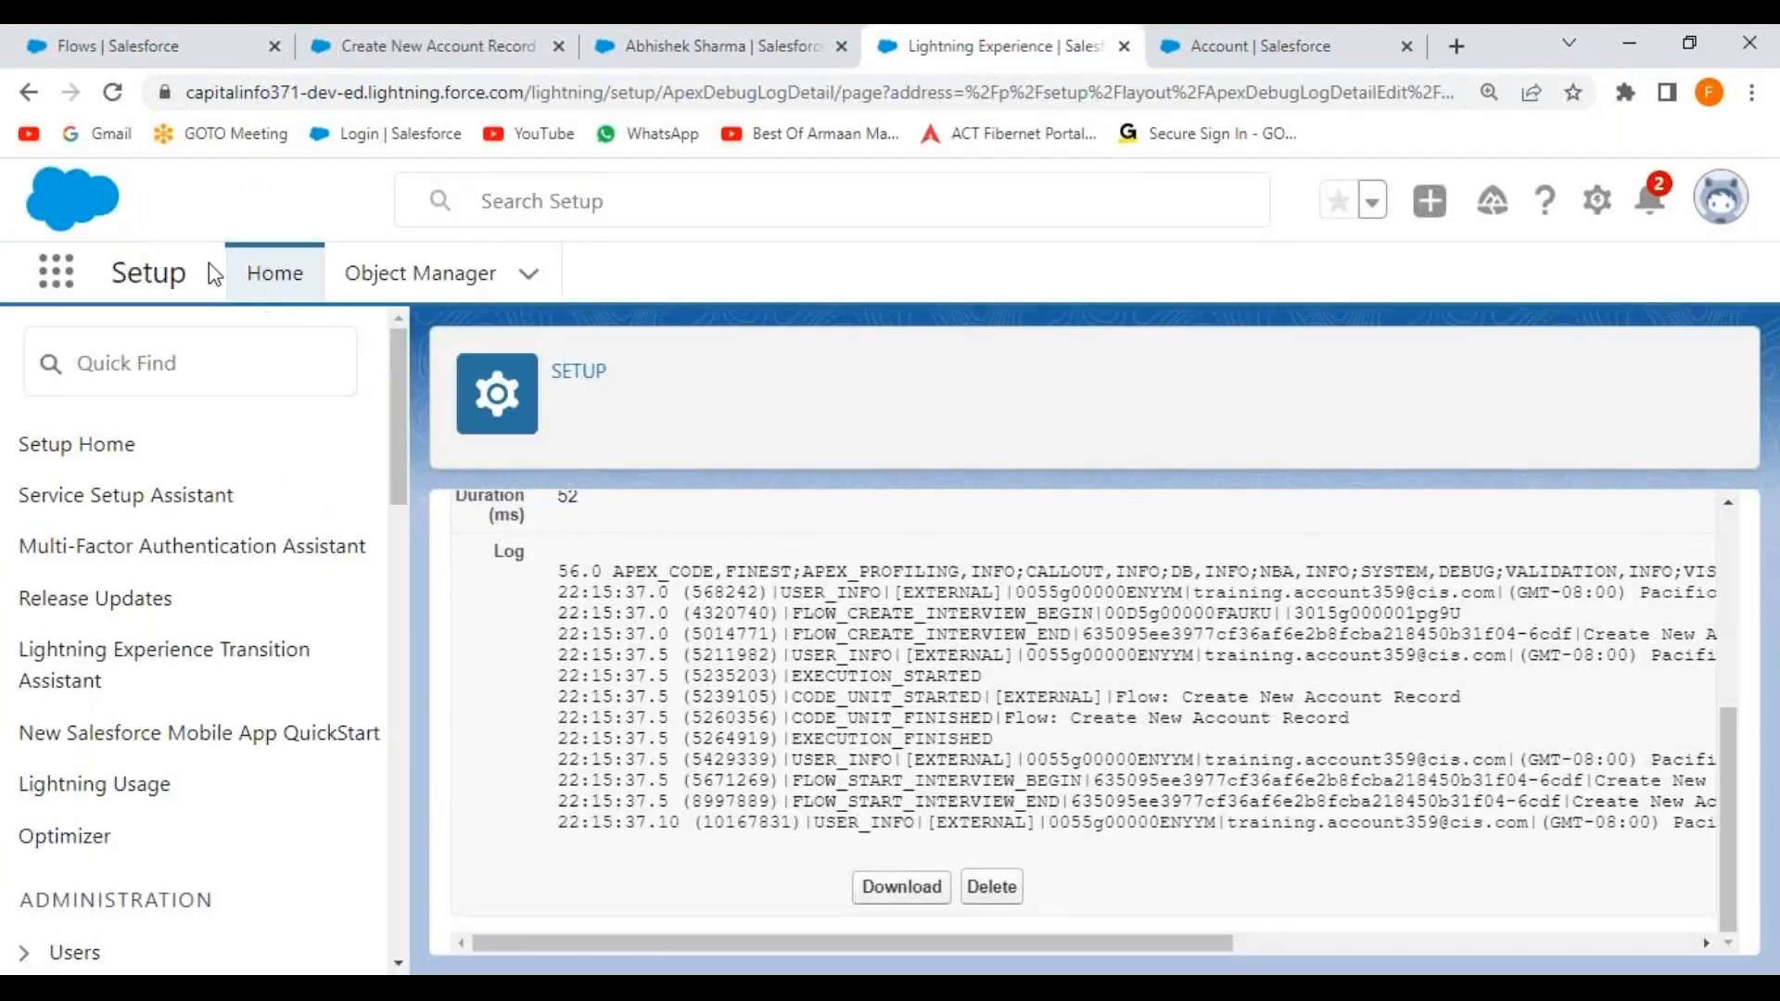
Switch to the Tesla Sales app via the App Launcher and open All Accounts.
click(53, 279)
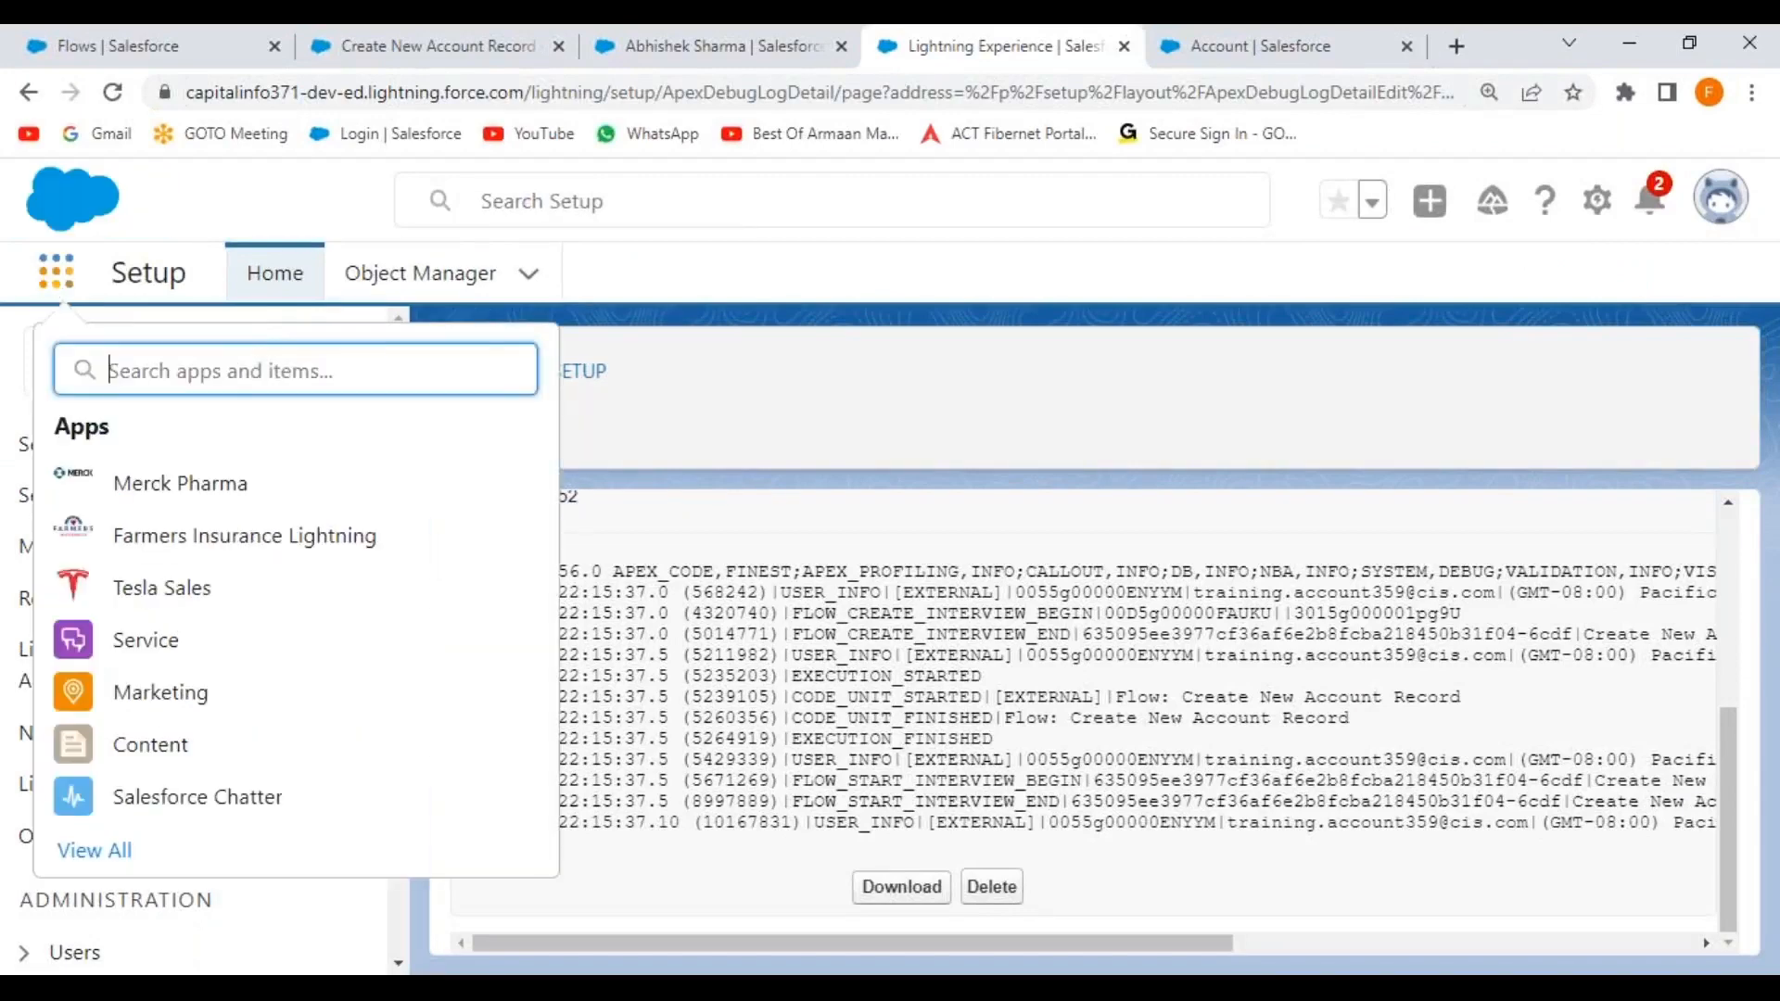
click(195, 594)
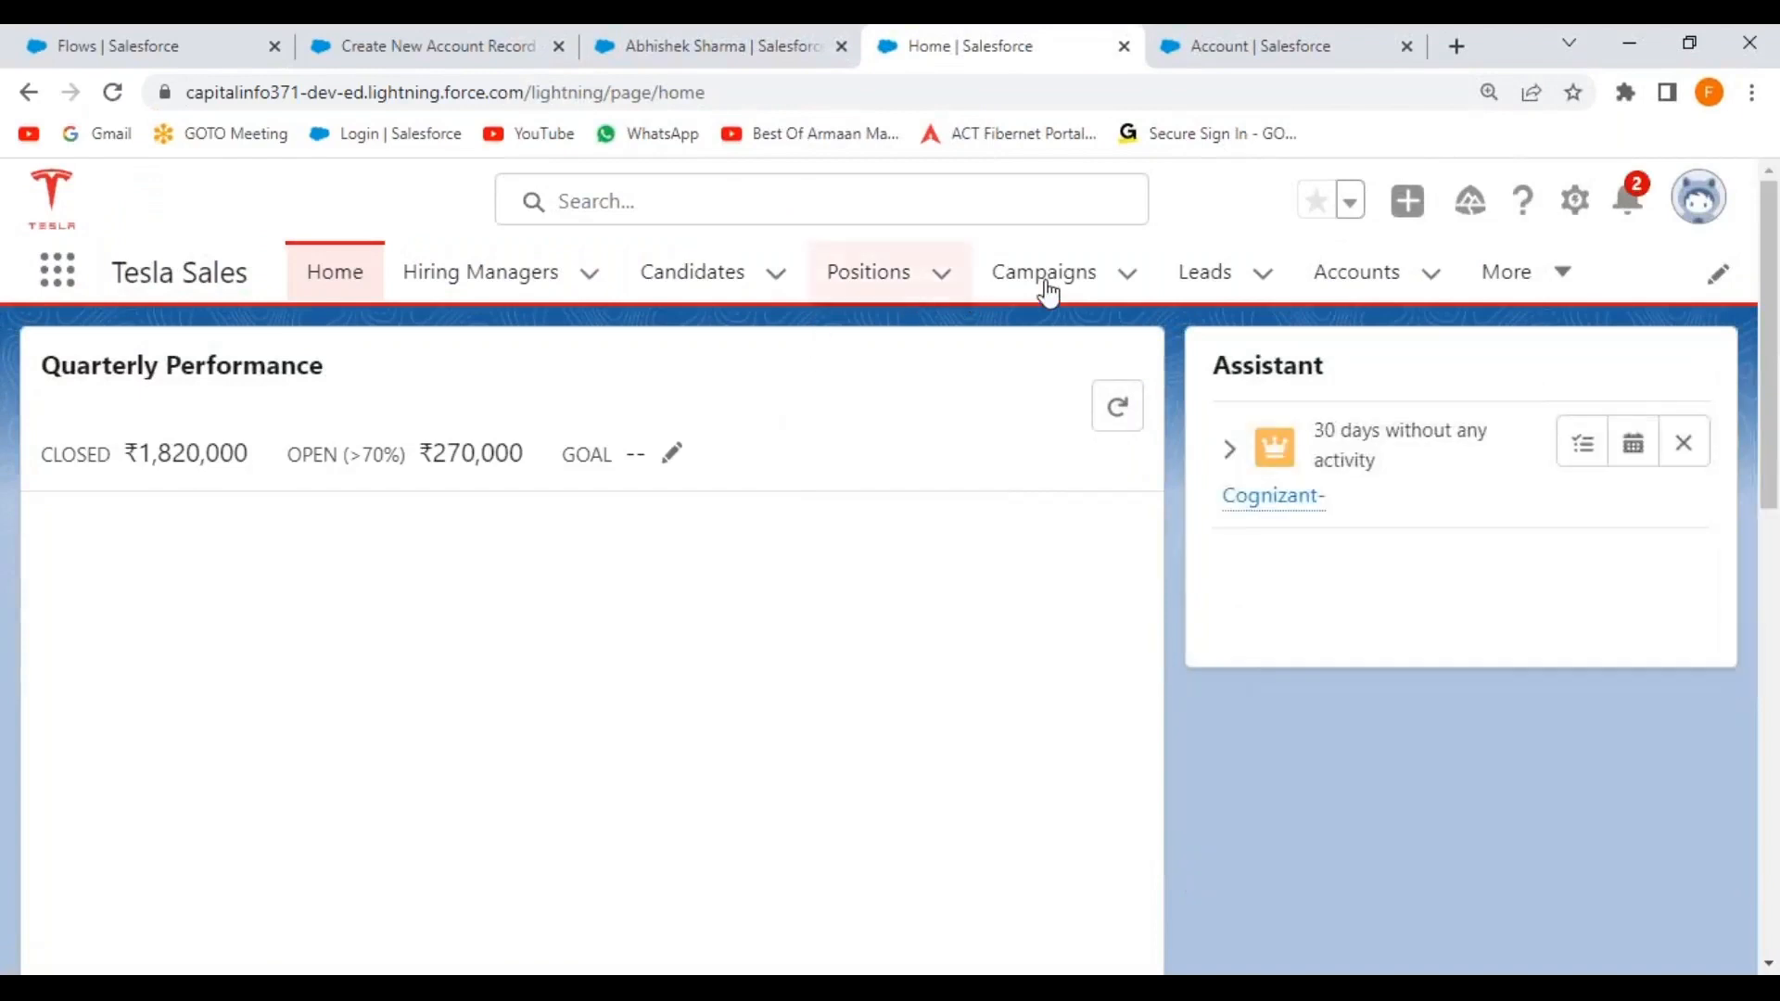
click(1359, 288)
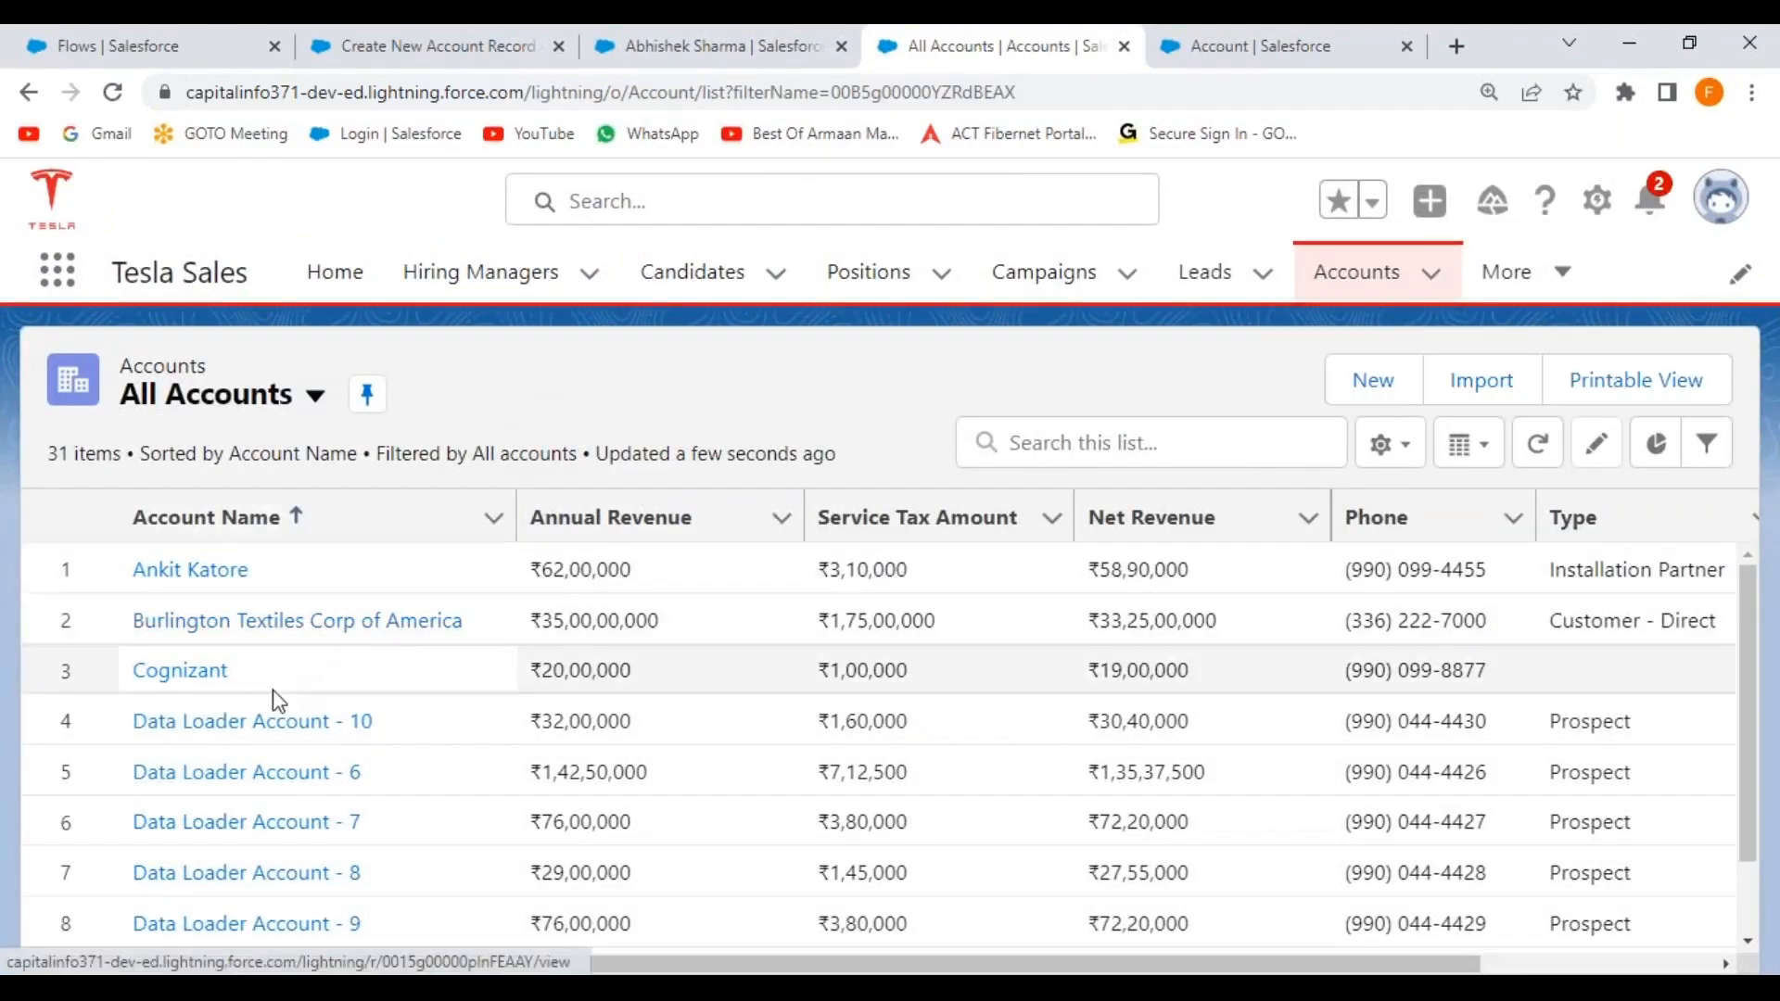
scroll(386, 646, down, 3)
scroll(649, 649, up, 3)
Search accounts for 'Test' and view Test Account Record's details, showing industry Environmental.
click(1081, 443)
text(Test)
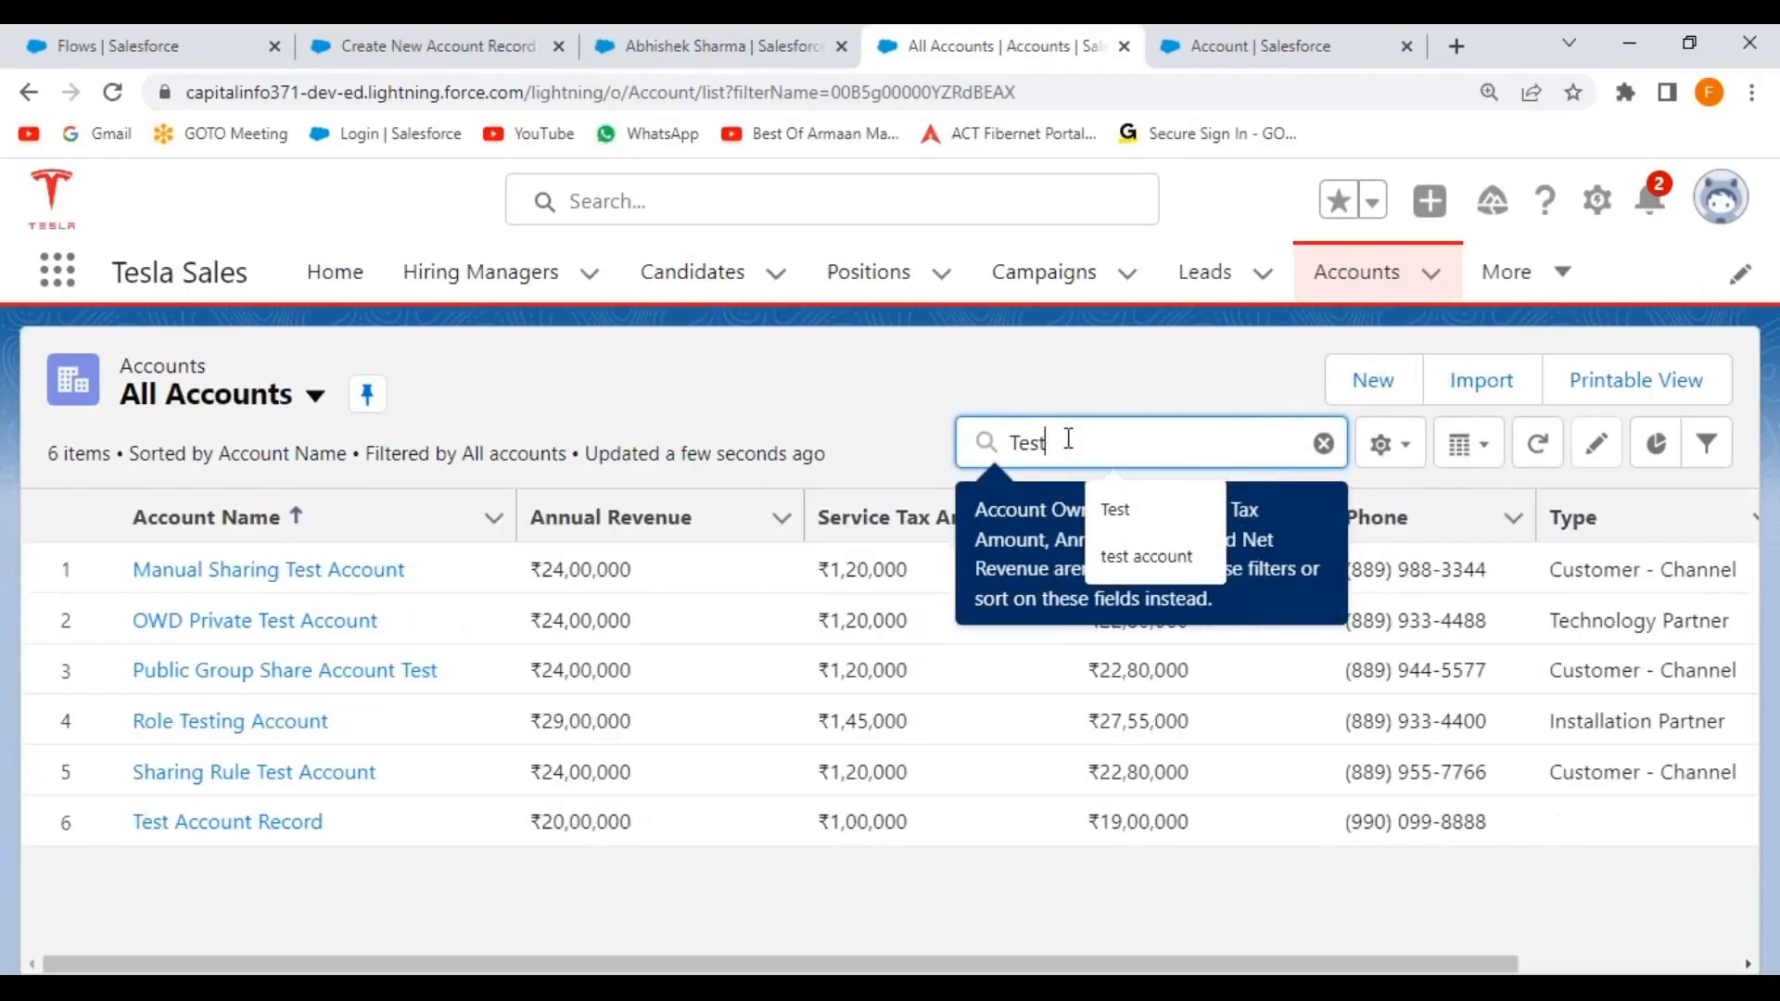
click(243, 824)
click(276, 637)
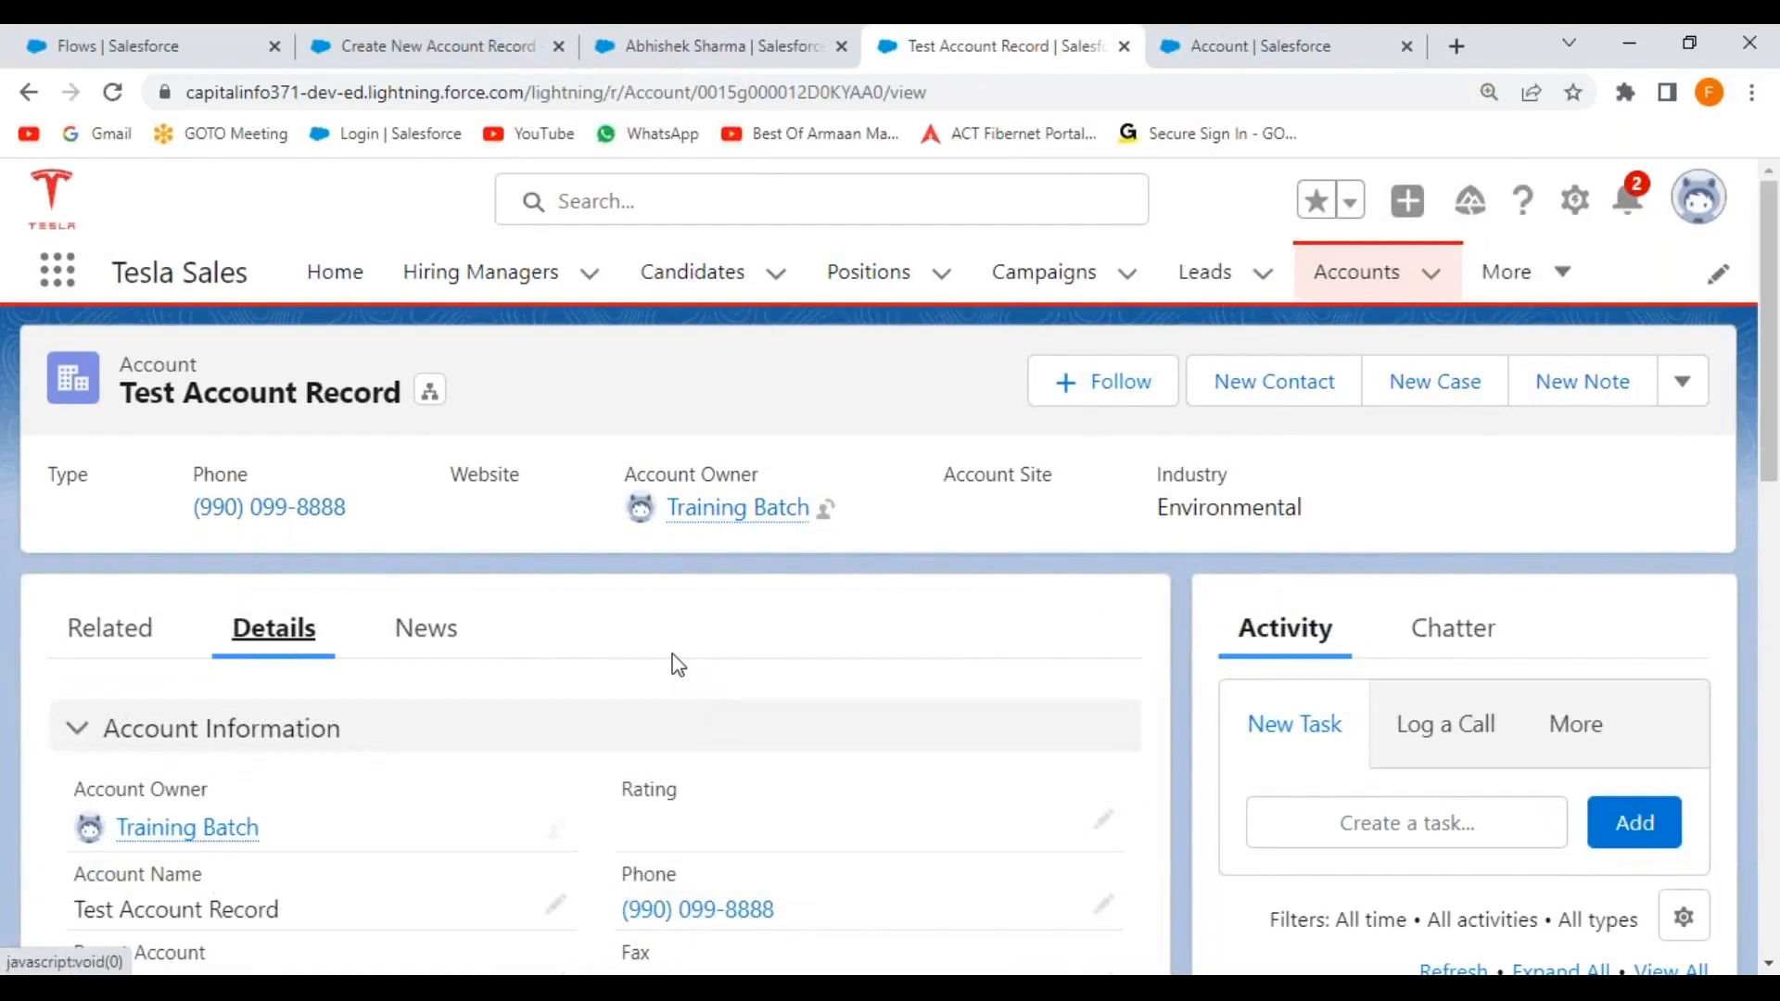
scroll(678, 665, down, 7)
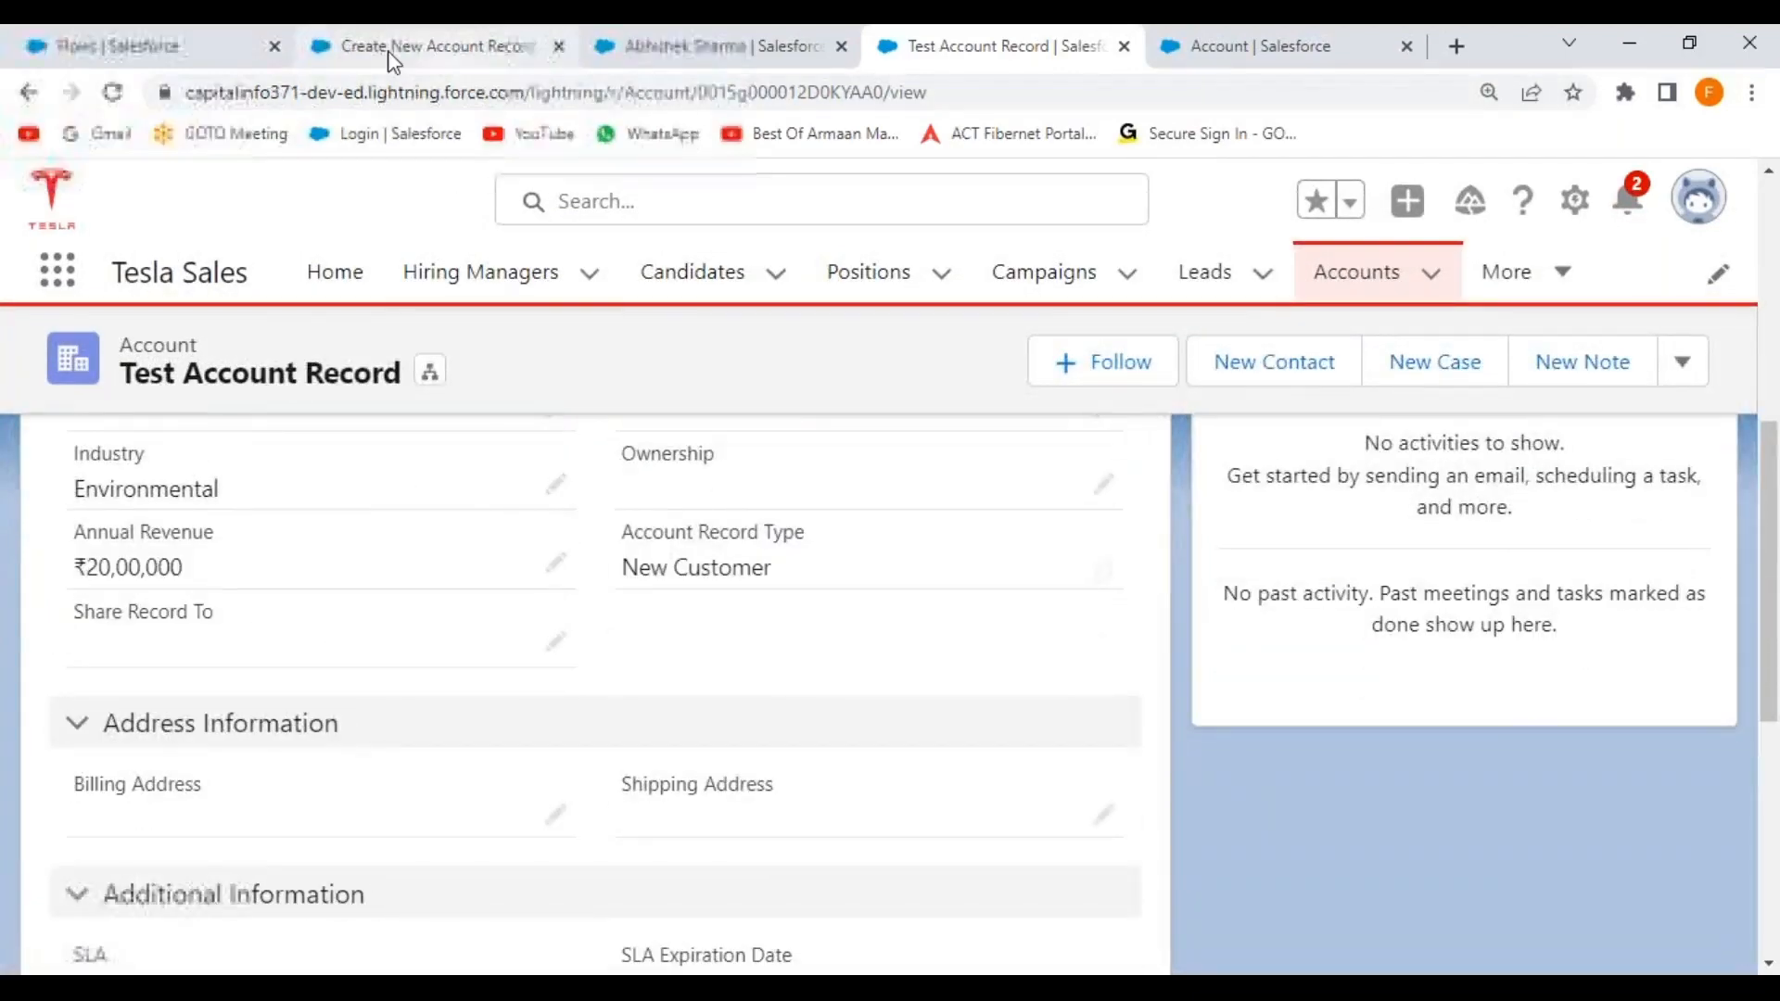
click(481, 276)
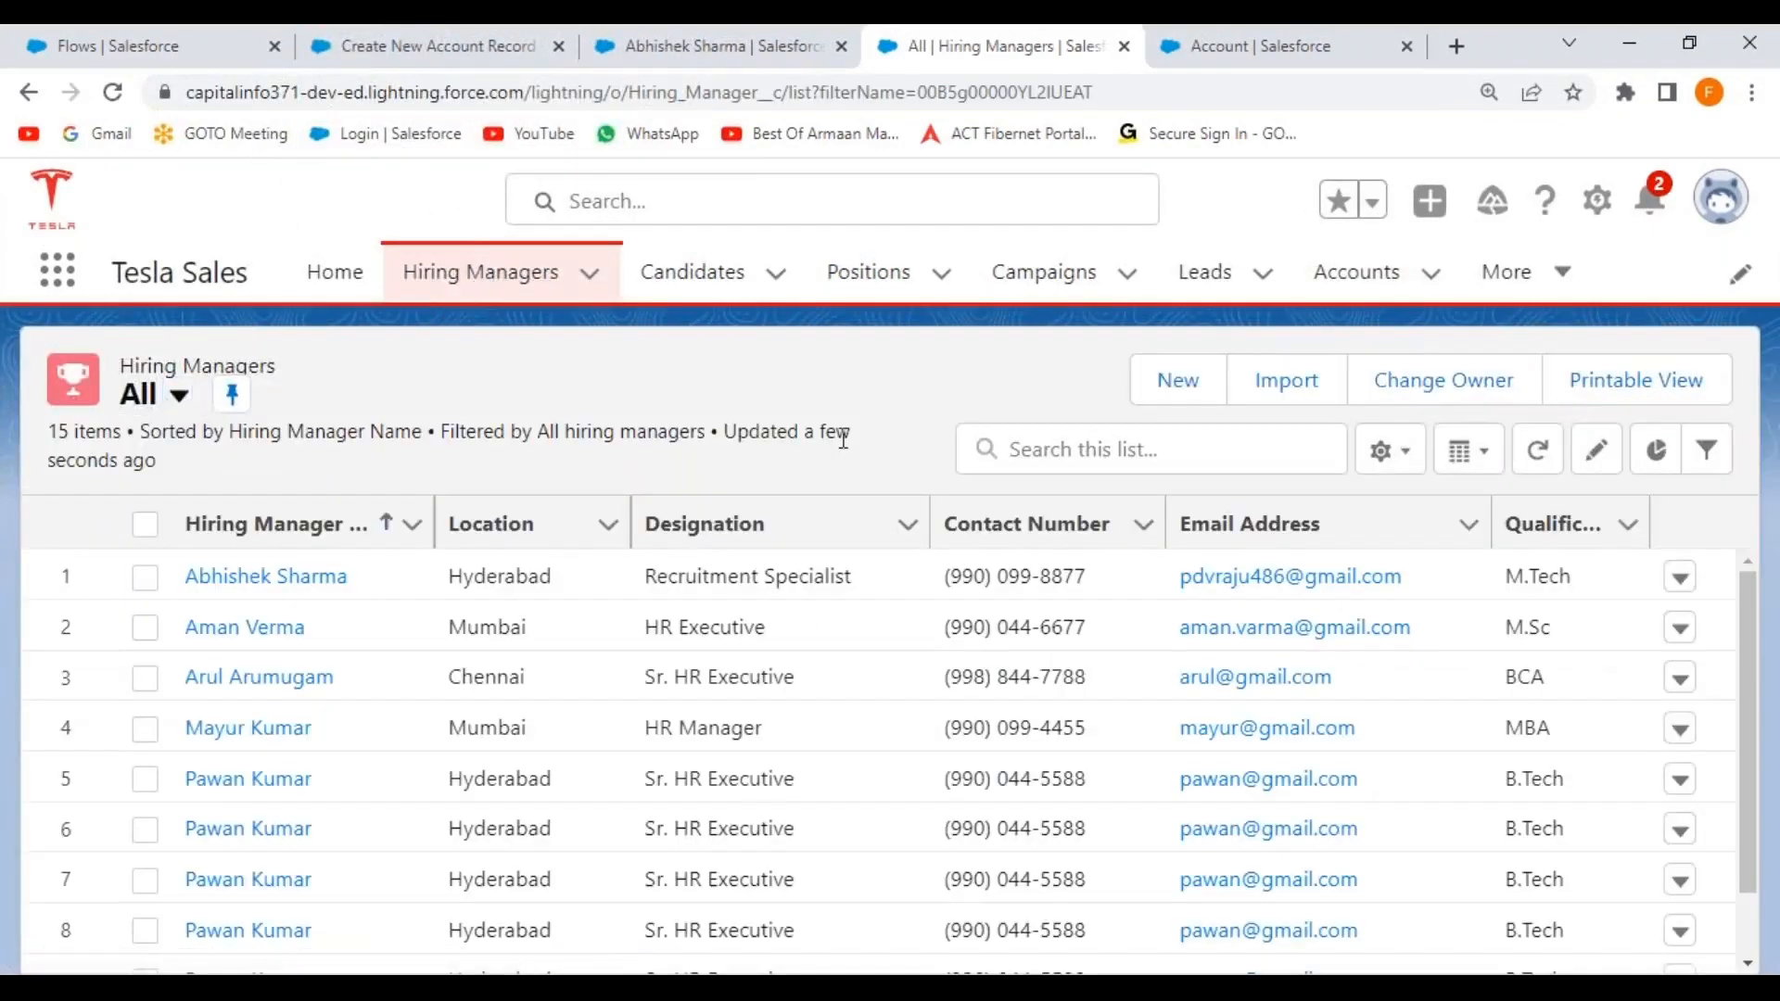
click(1179, 382)
click(483, 493)
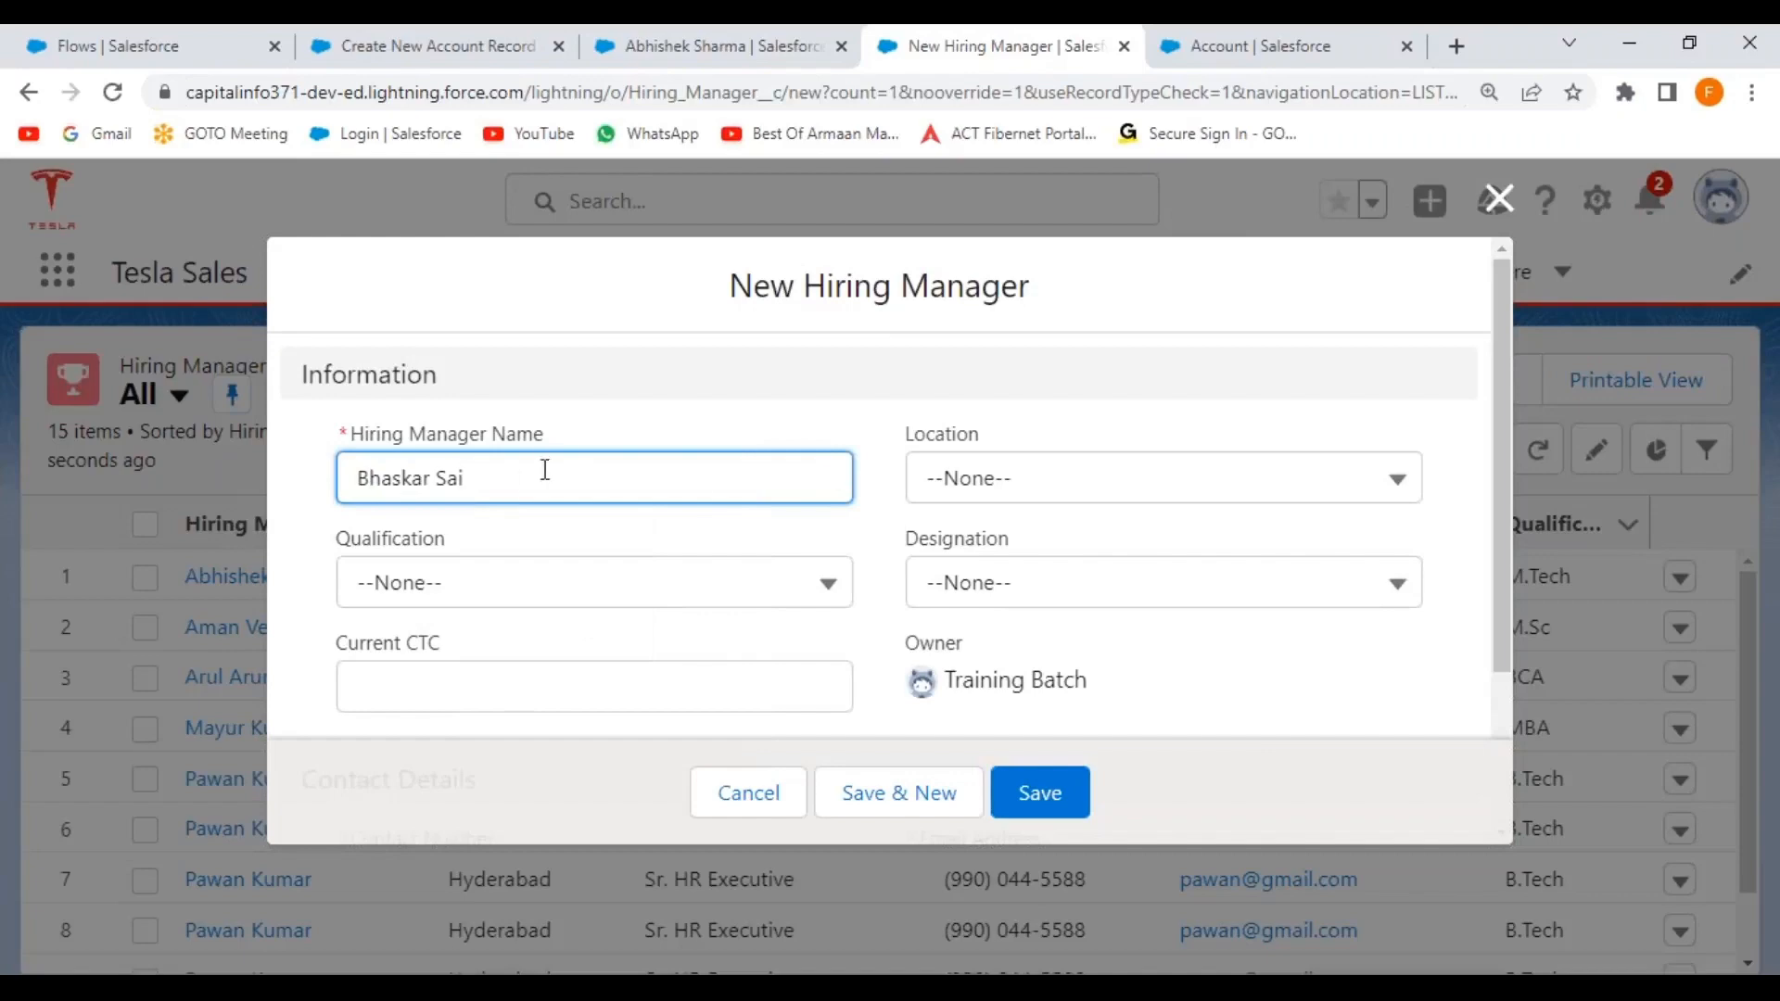
click(1124, 493)
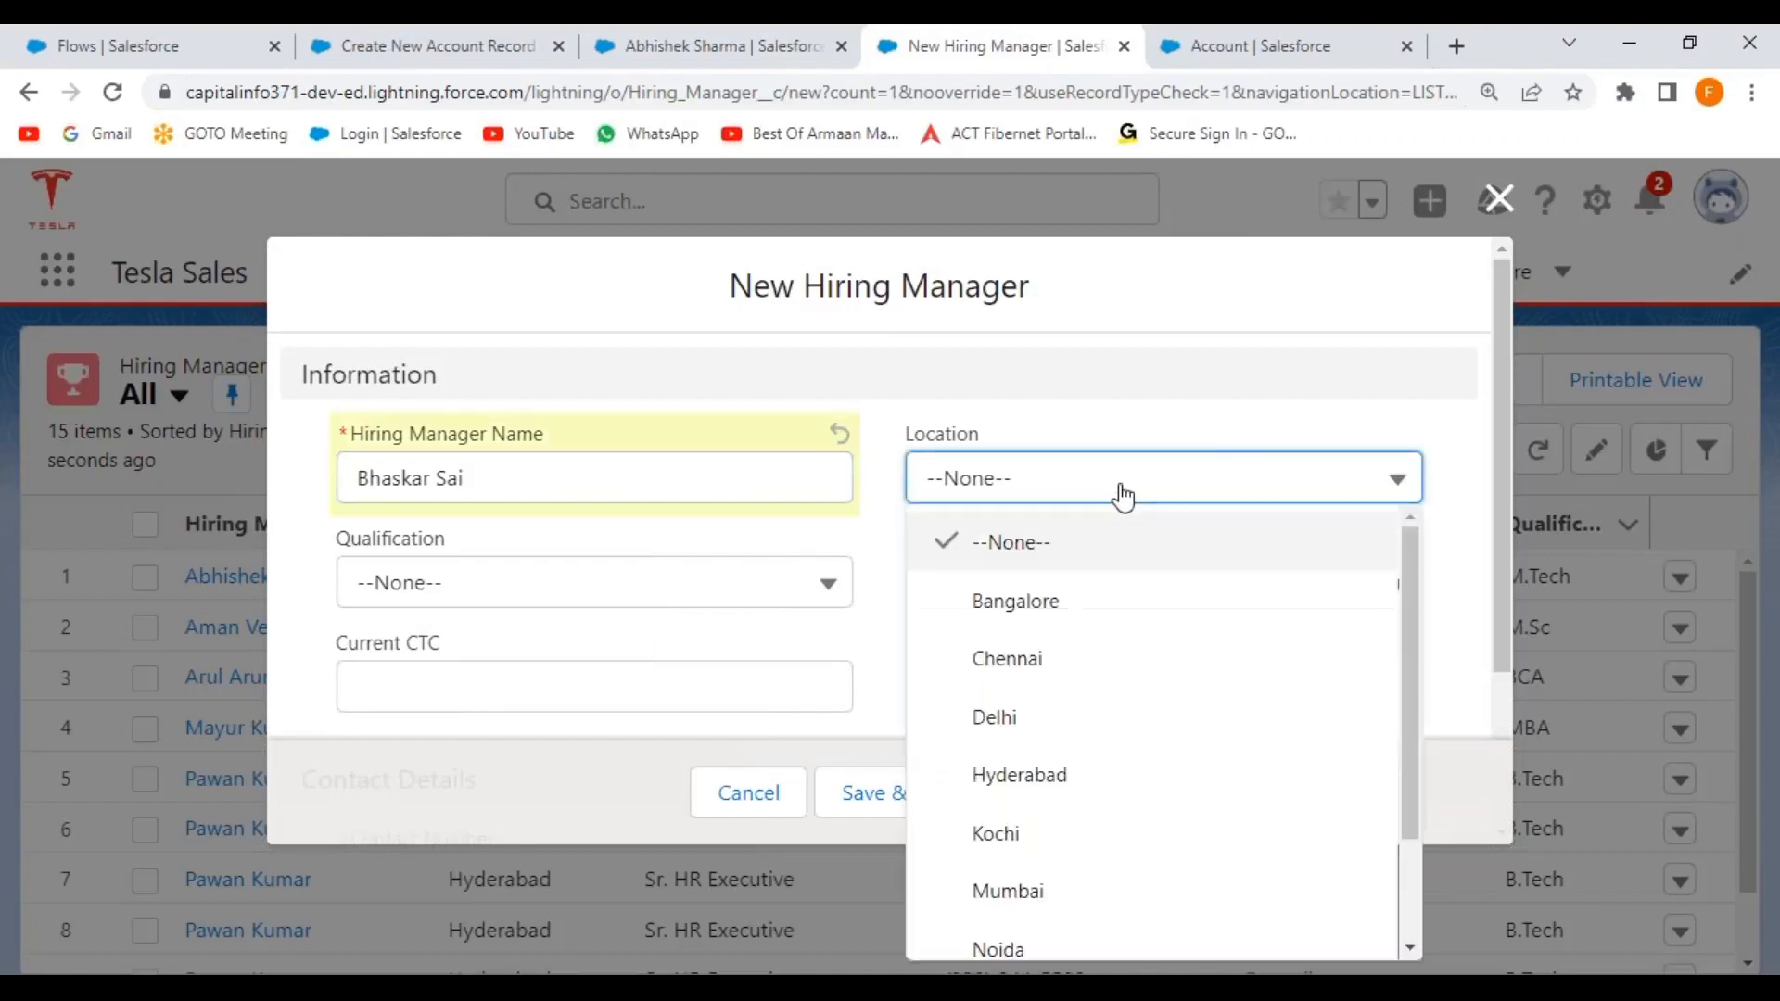
click(1499, 198)
click(309, 577)
Start the New Account Record flow with a Hot rating and Consulting industry.
click(1258, 384)
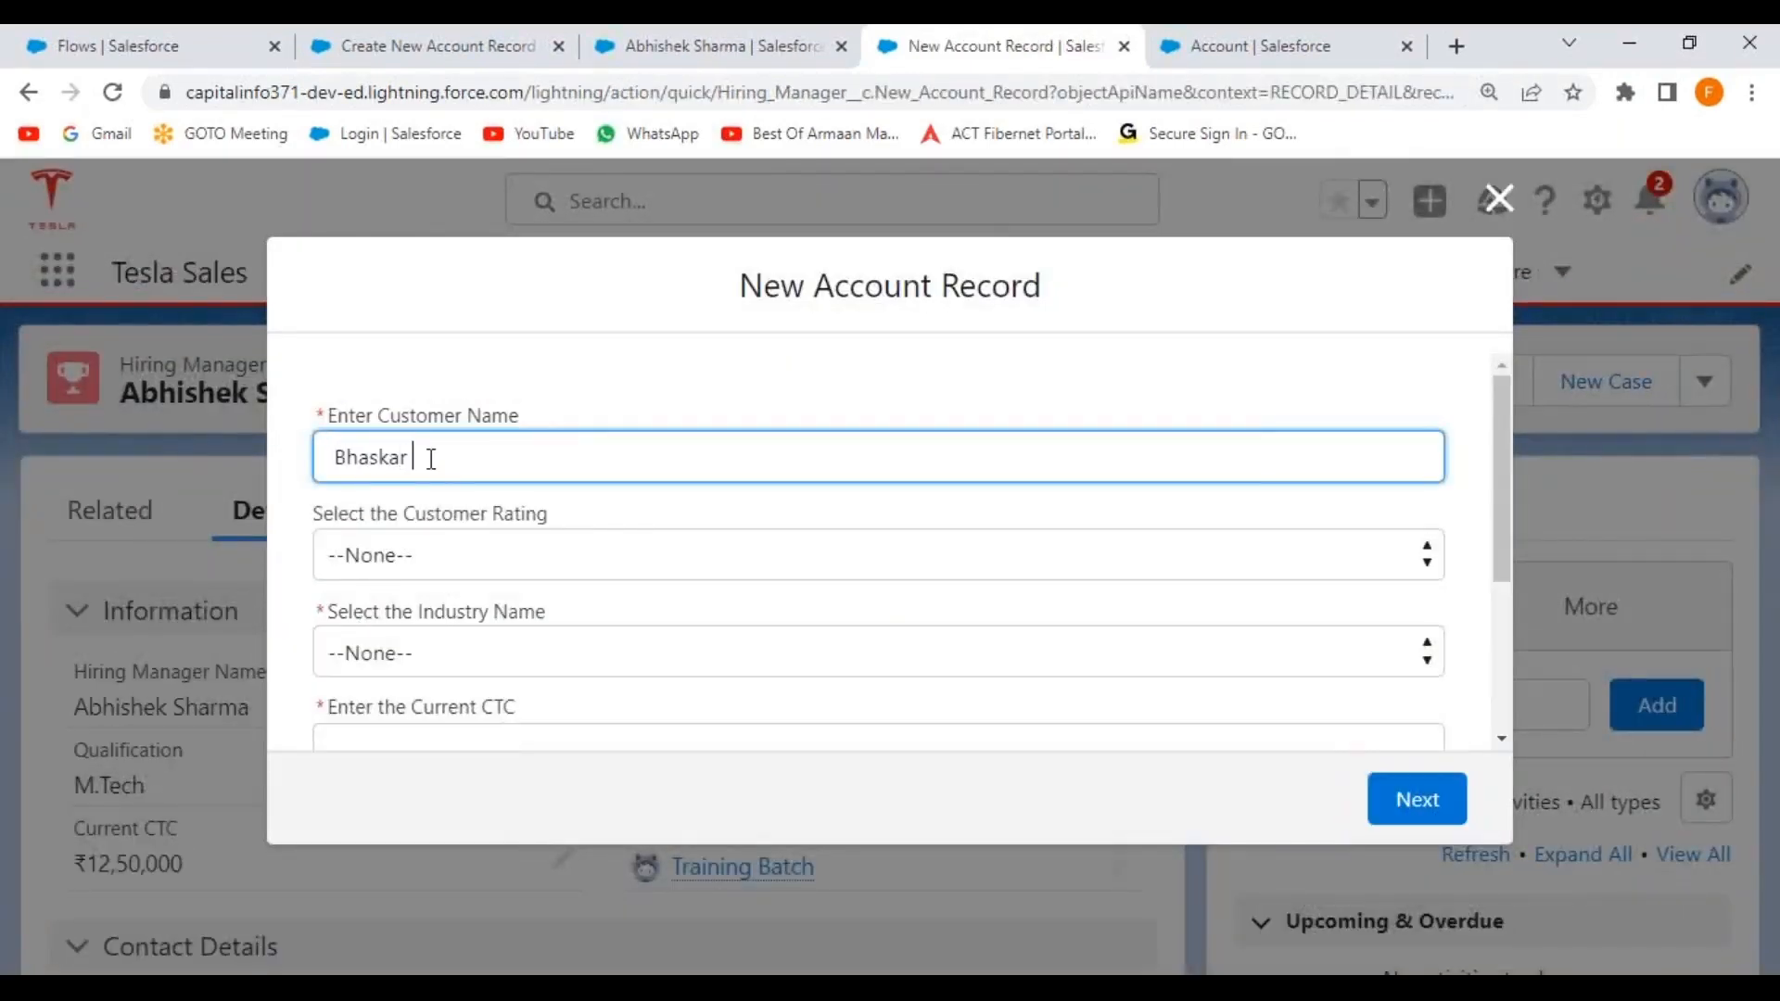
click(466, 567)
click(447, 623)
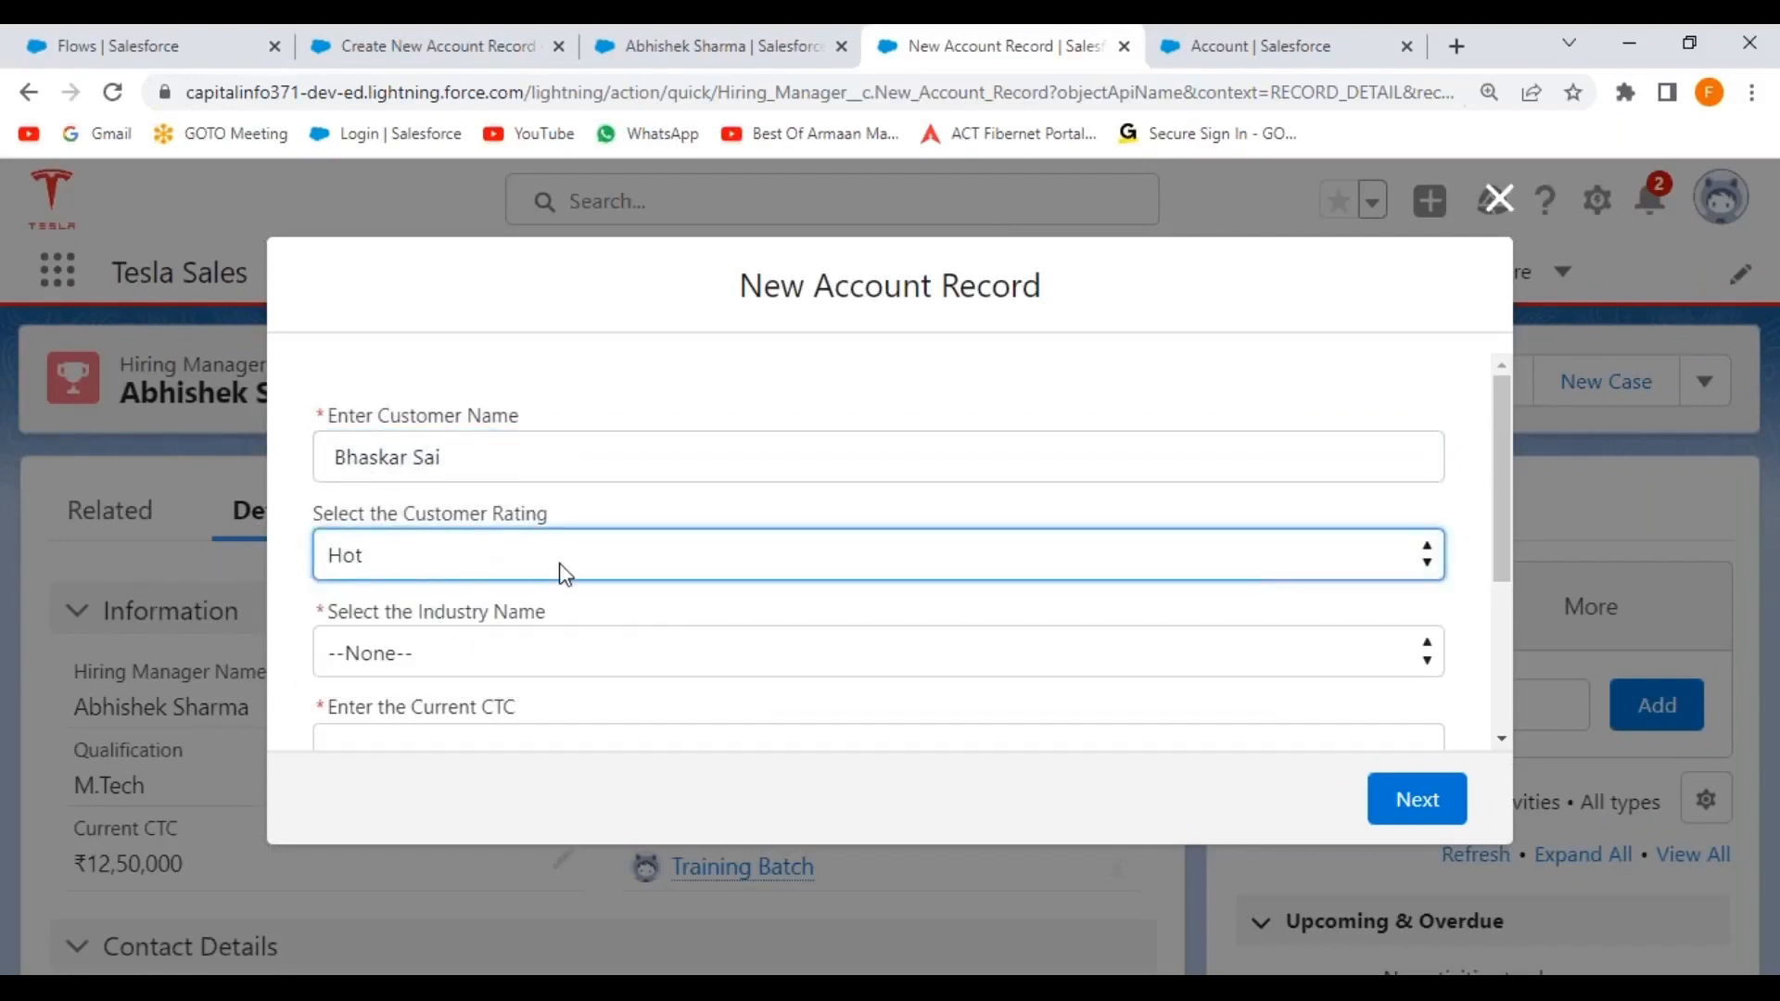
scroll(556, 568, down, 3)
click(480, 405)
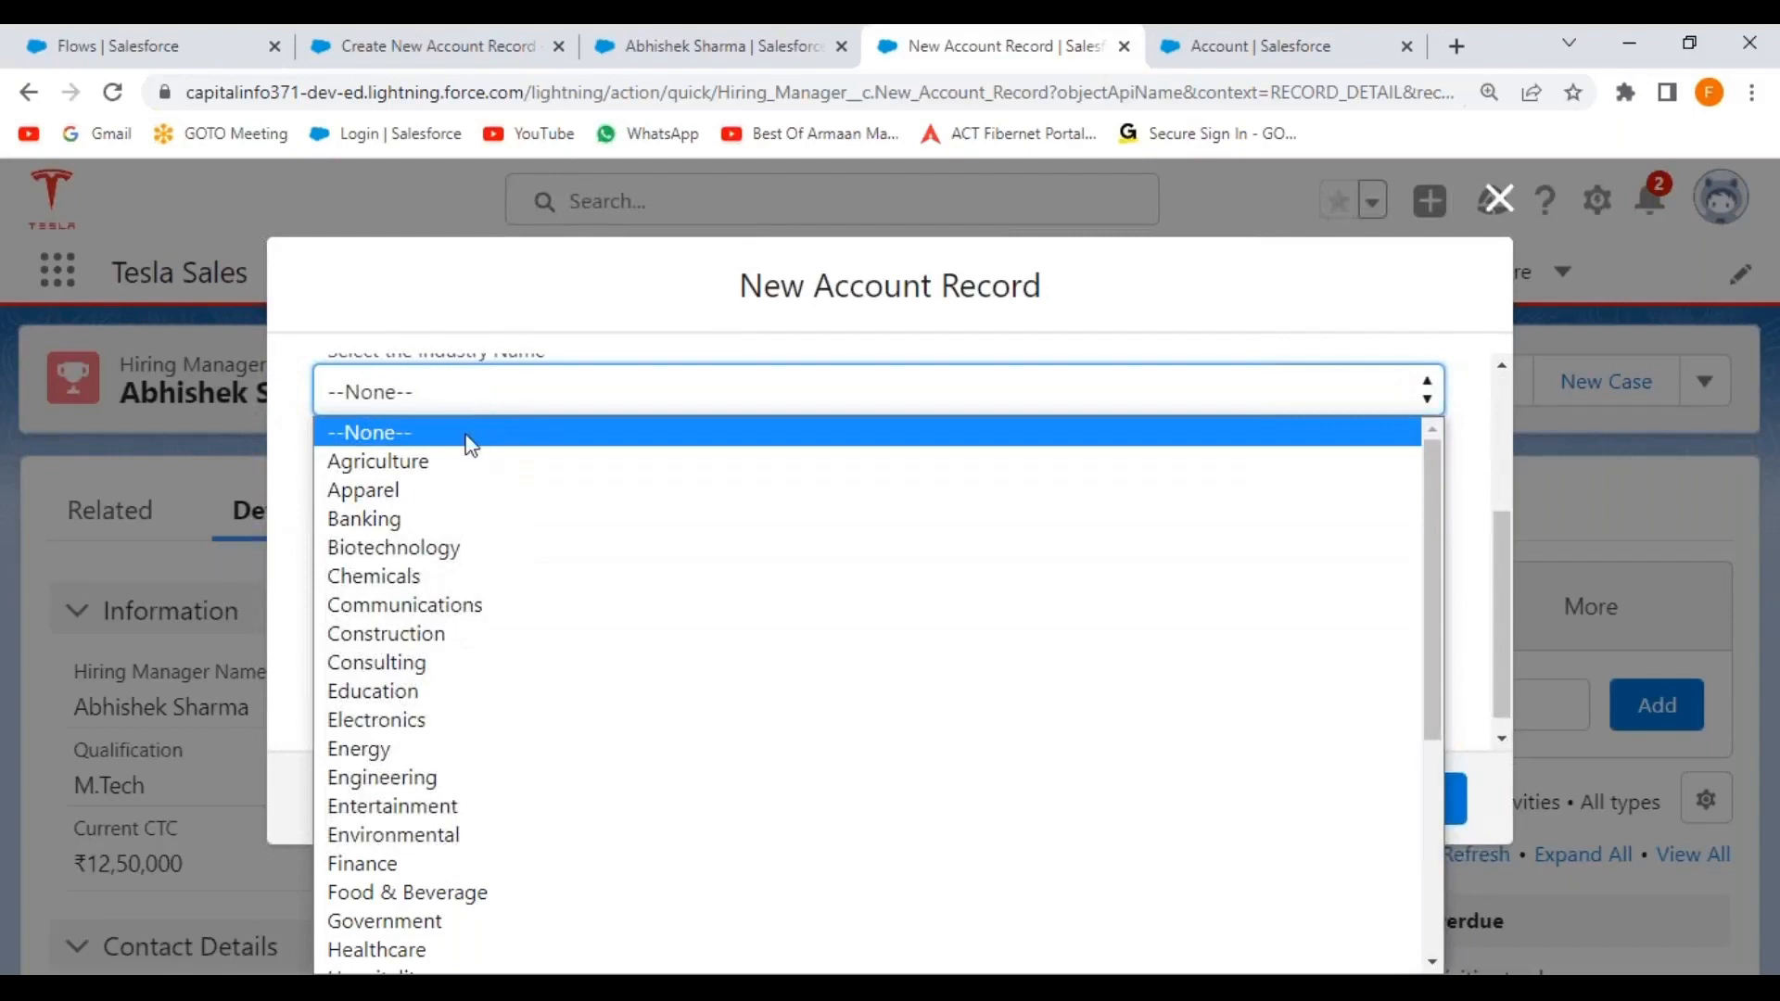
click(419, 673)
Enter ₹2,100,000 CTC and the contact number, copy it into Fax, and continue to the address page.
click(406, 501)
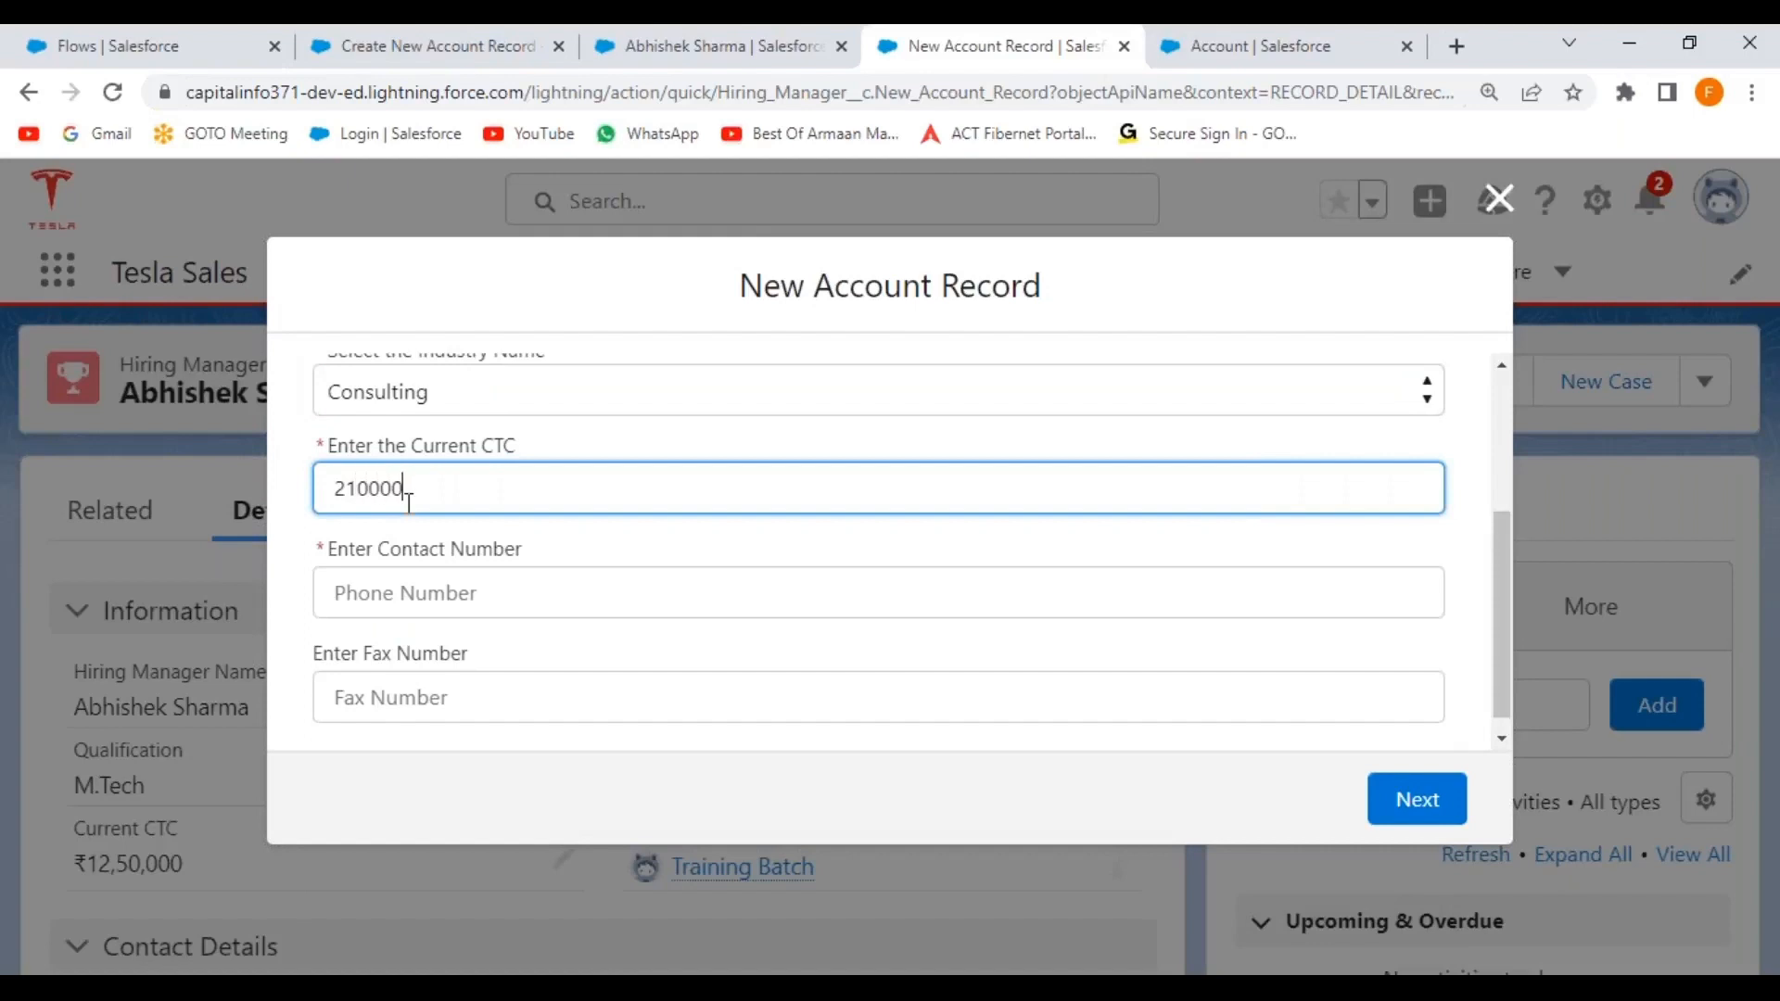
click(457, 609)
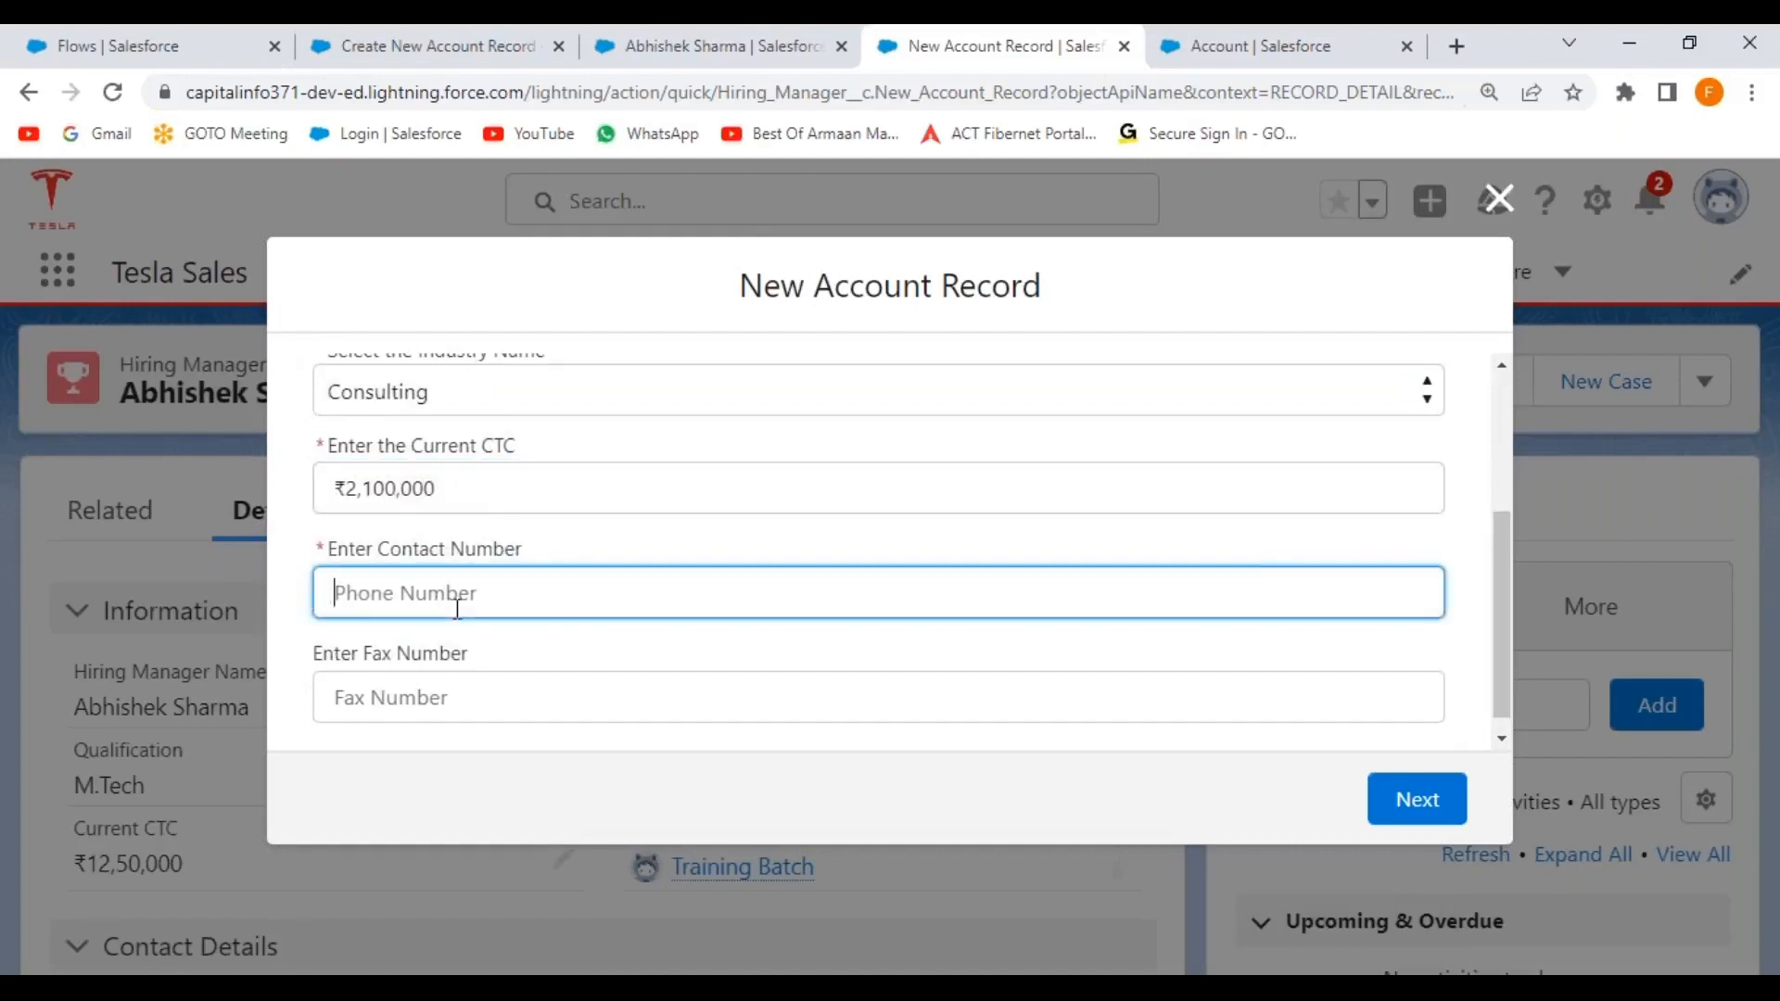
drag(482, 604, 275, 598)
key(ctrl+c)
click(470, 701)
key(ctrl+v)
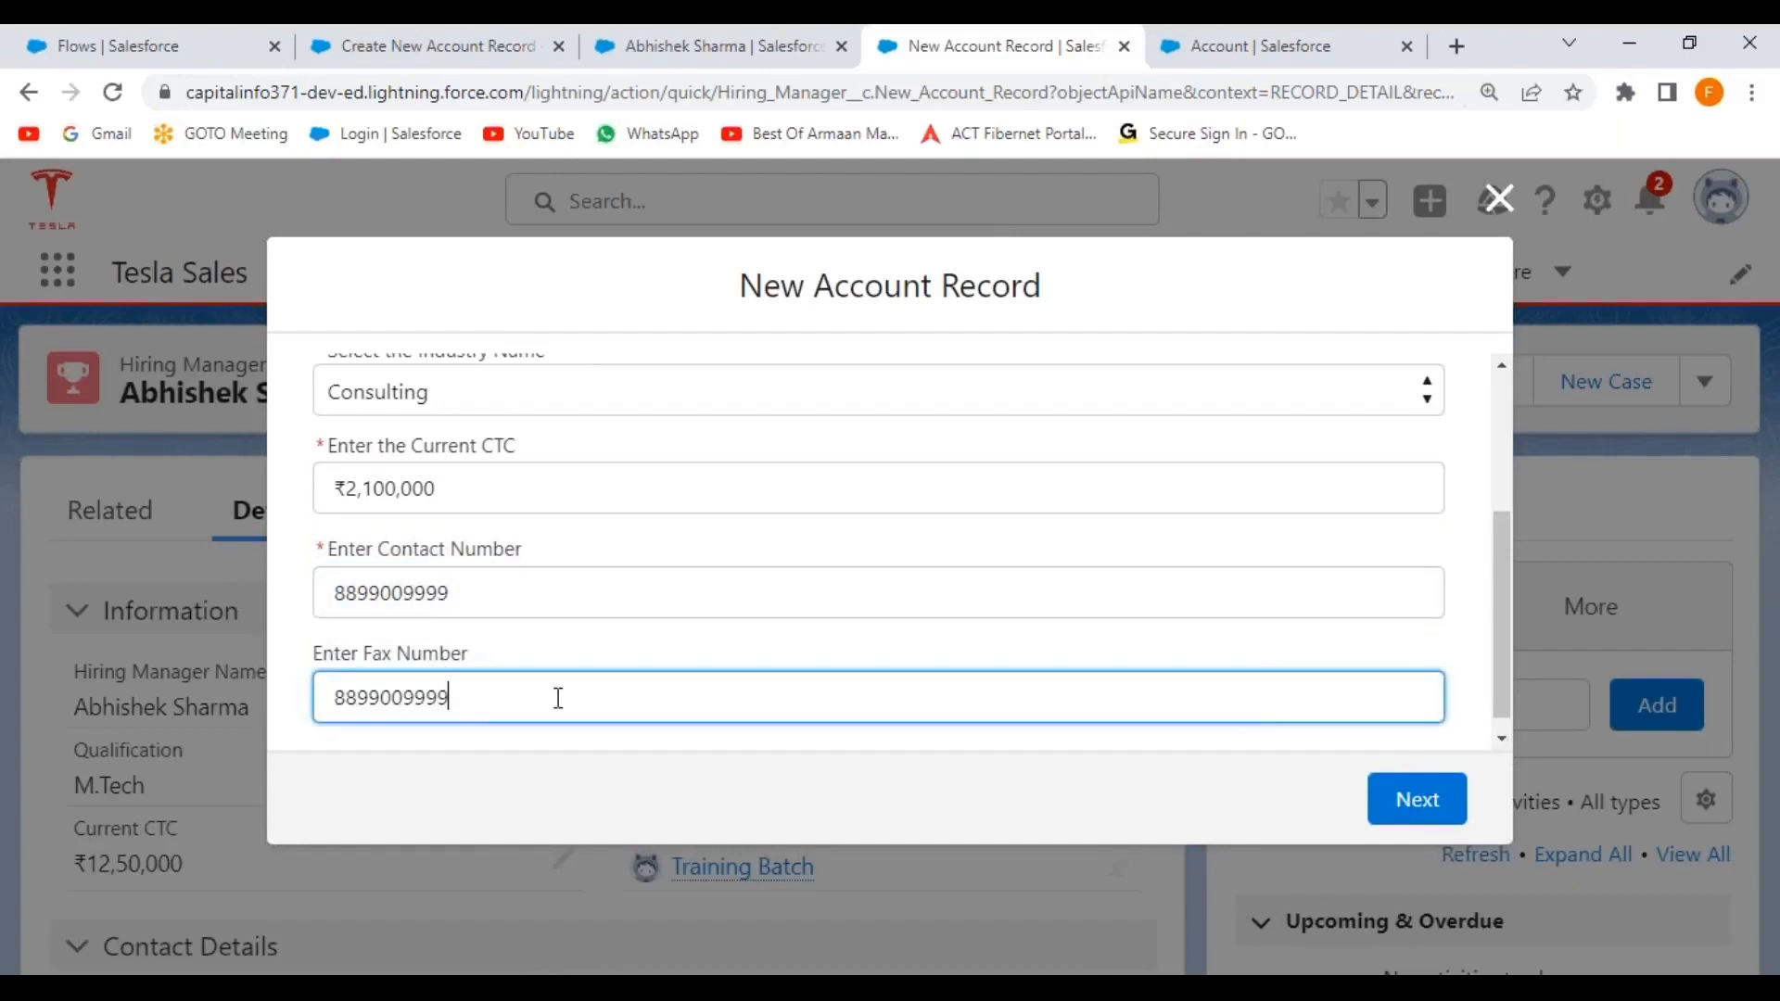
scroll(705, 640, down, 1)
click(1414, 799)
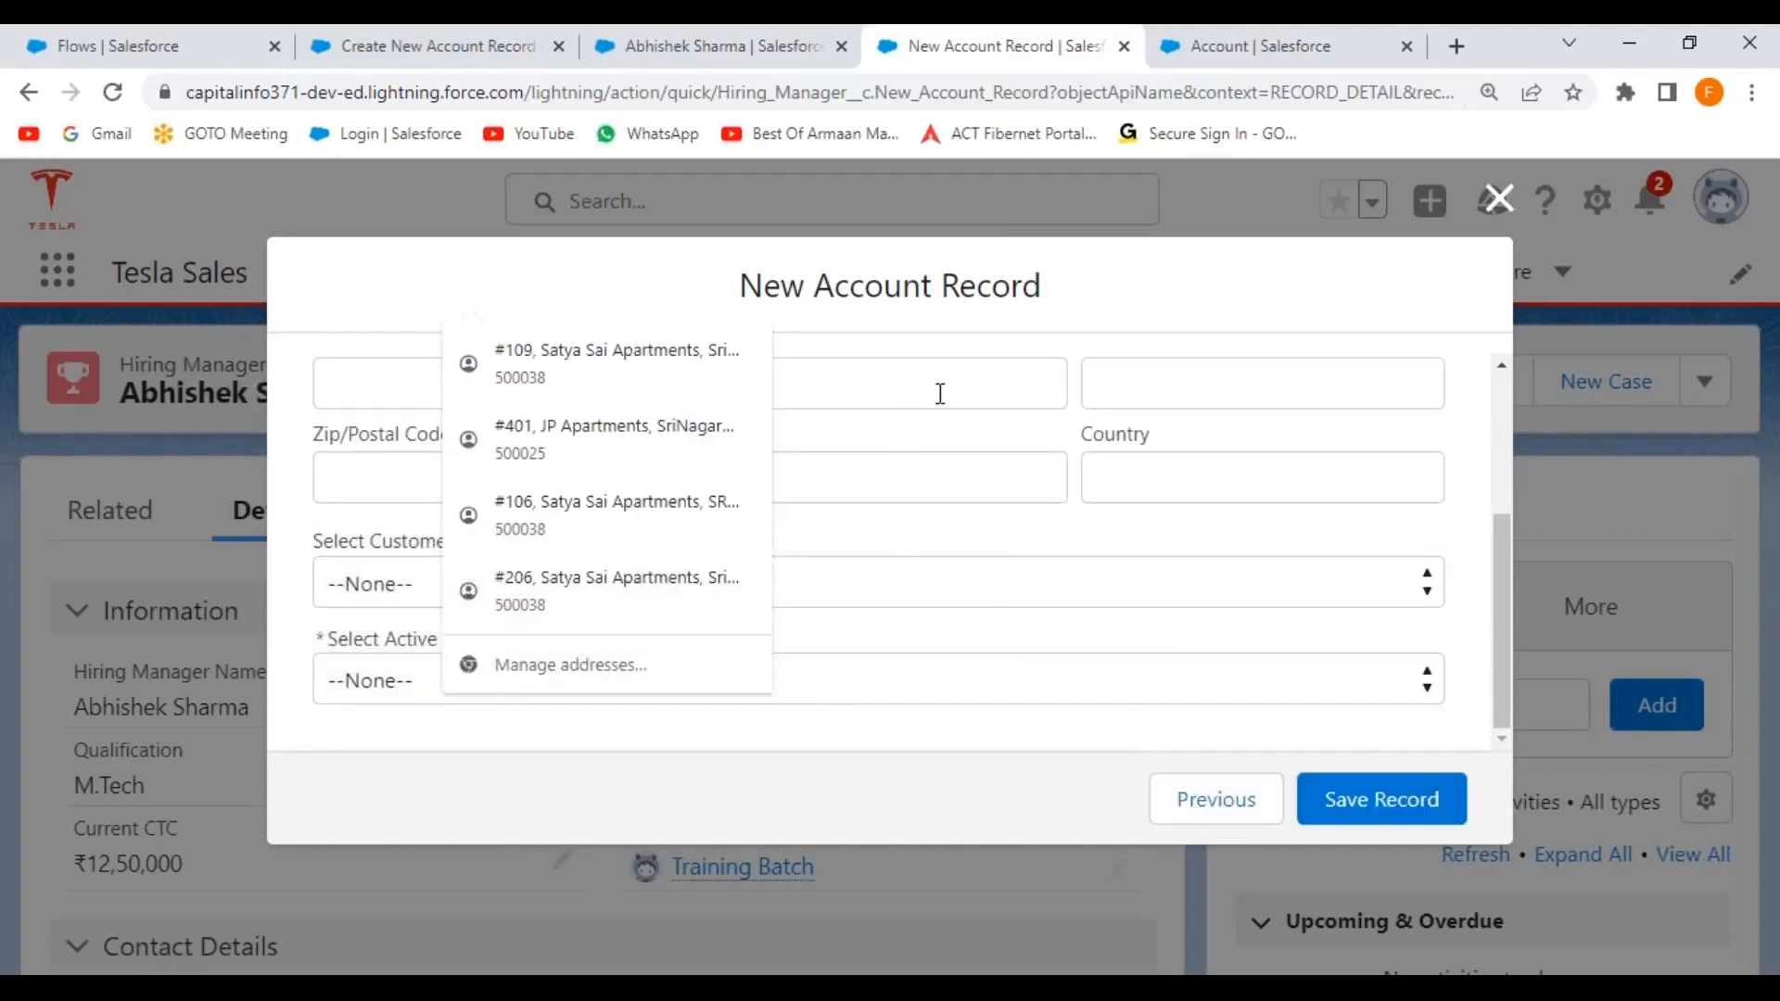
Enter the account address: street, city, state Telangana, postal code 500021, country India.
scroll(649, 464, up, 3)
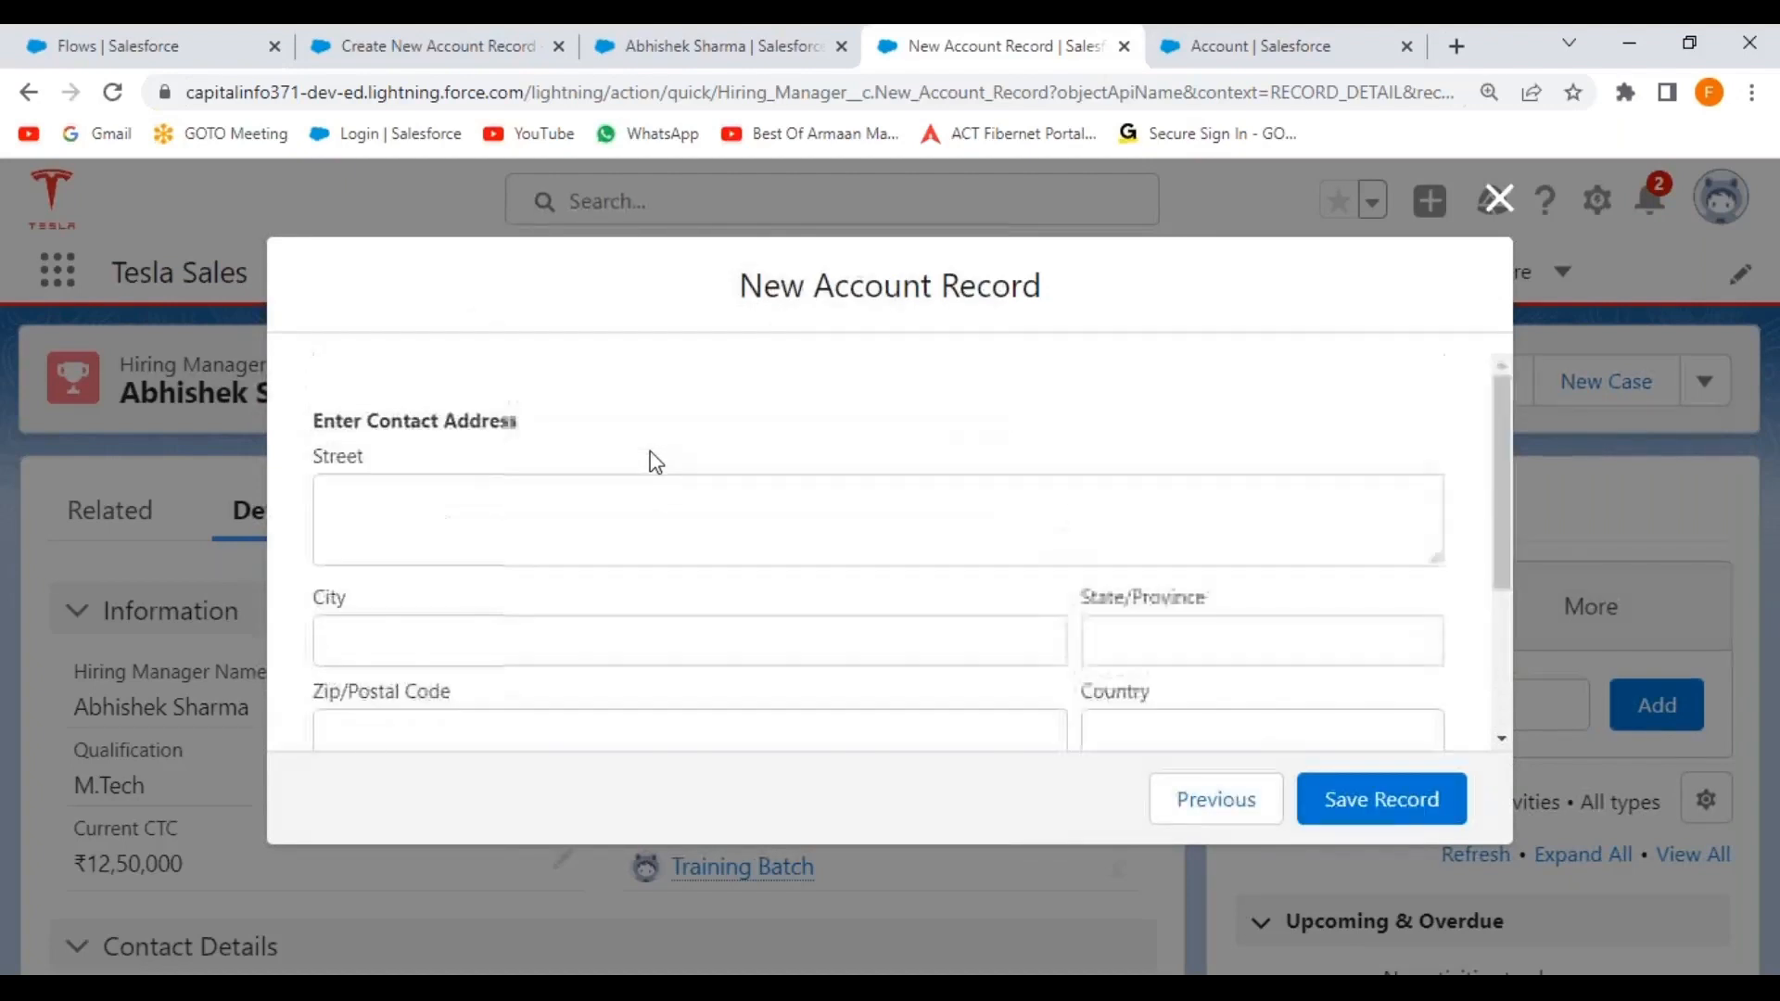
click(457, 519)
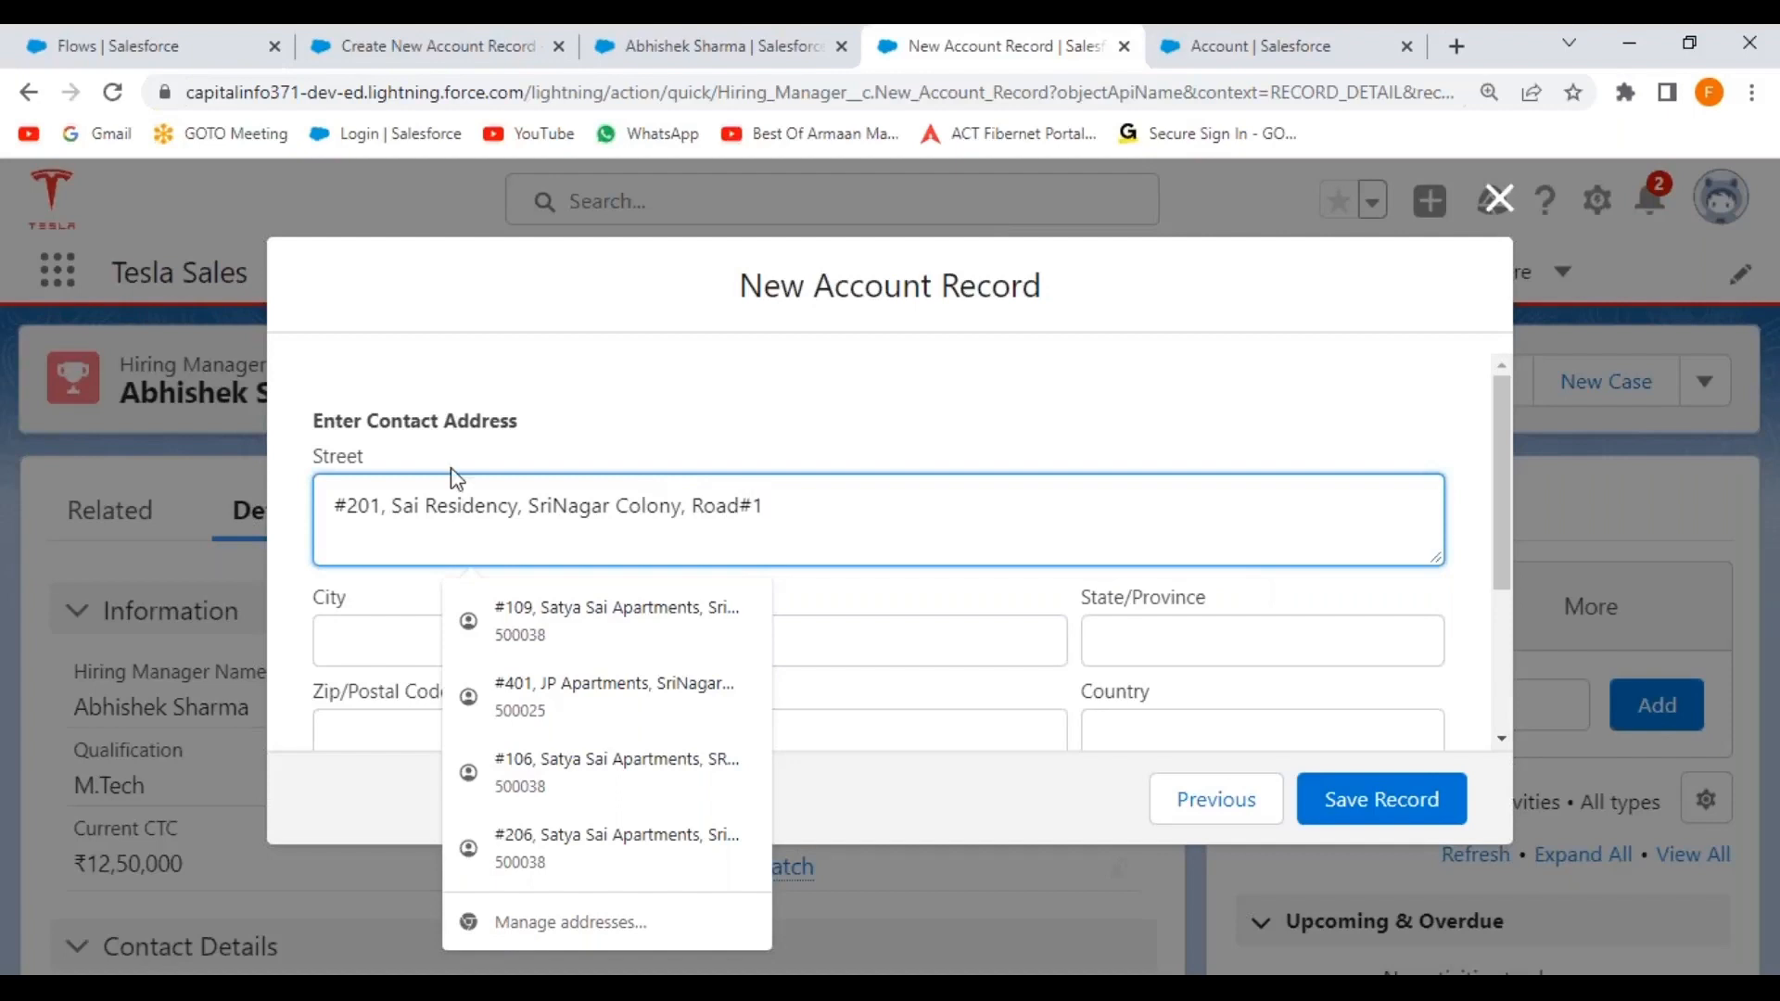
click(863, 649)
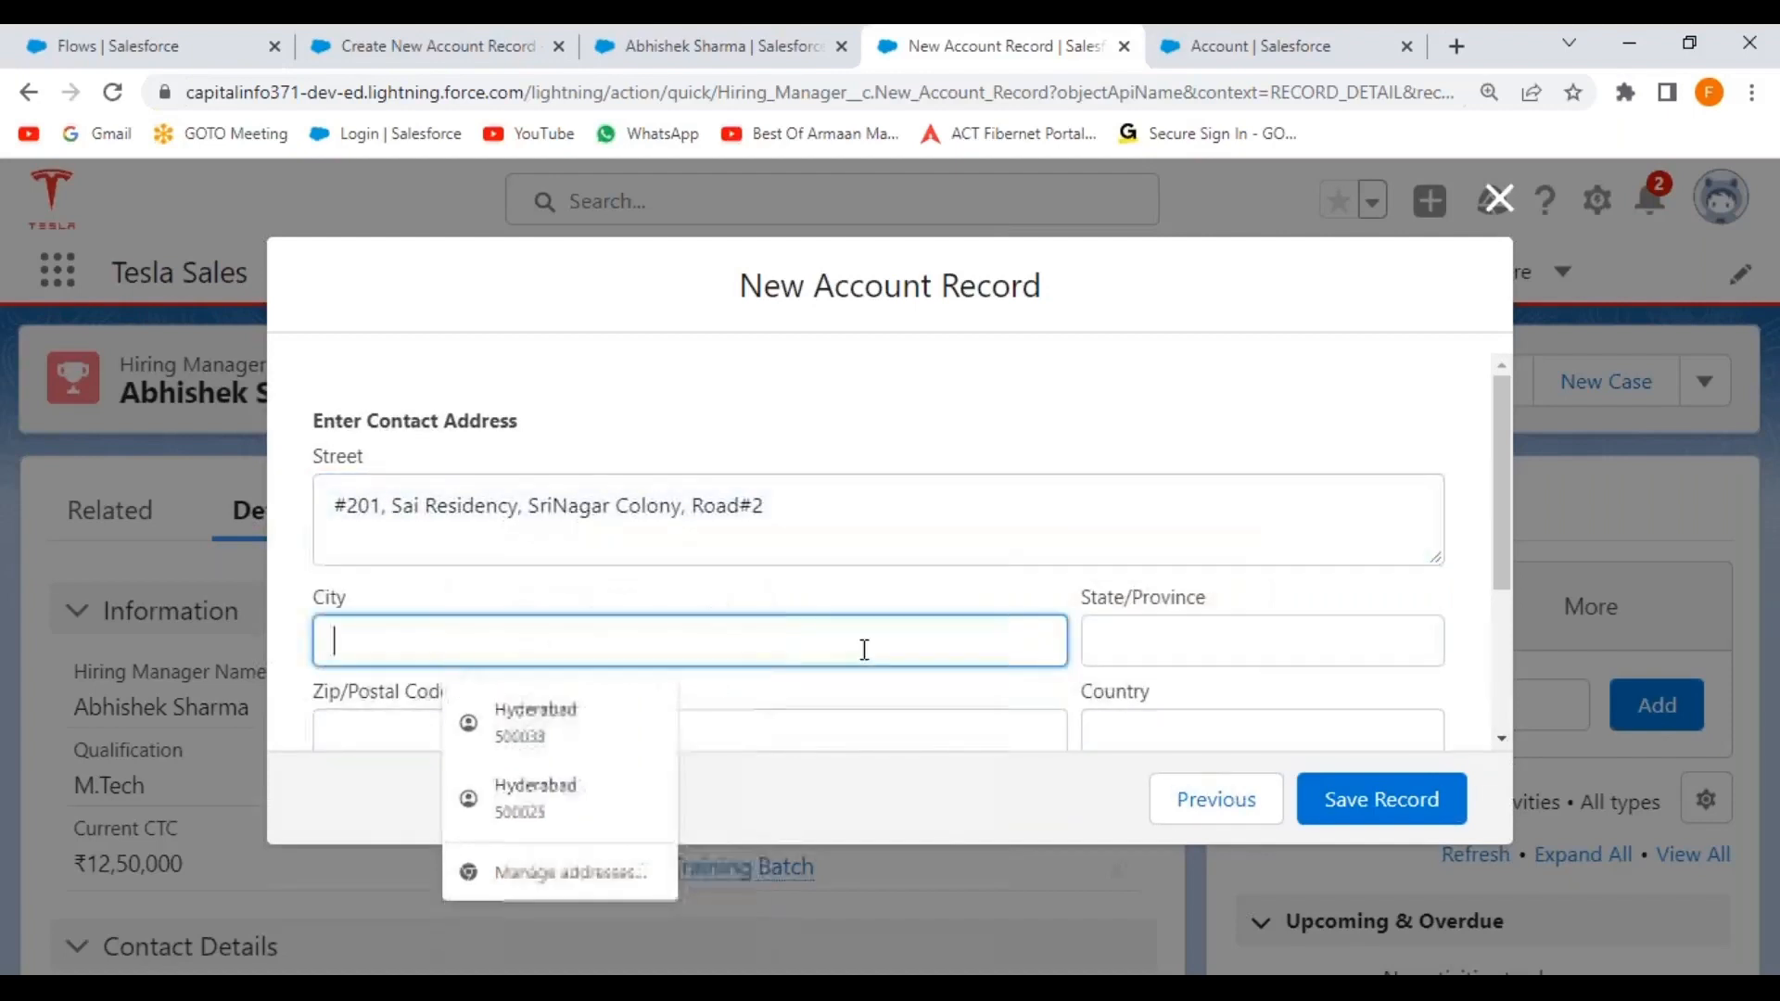
text(Hydereana)
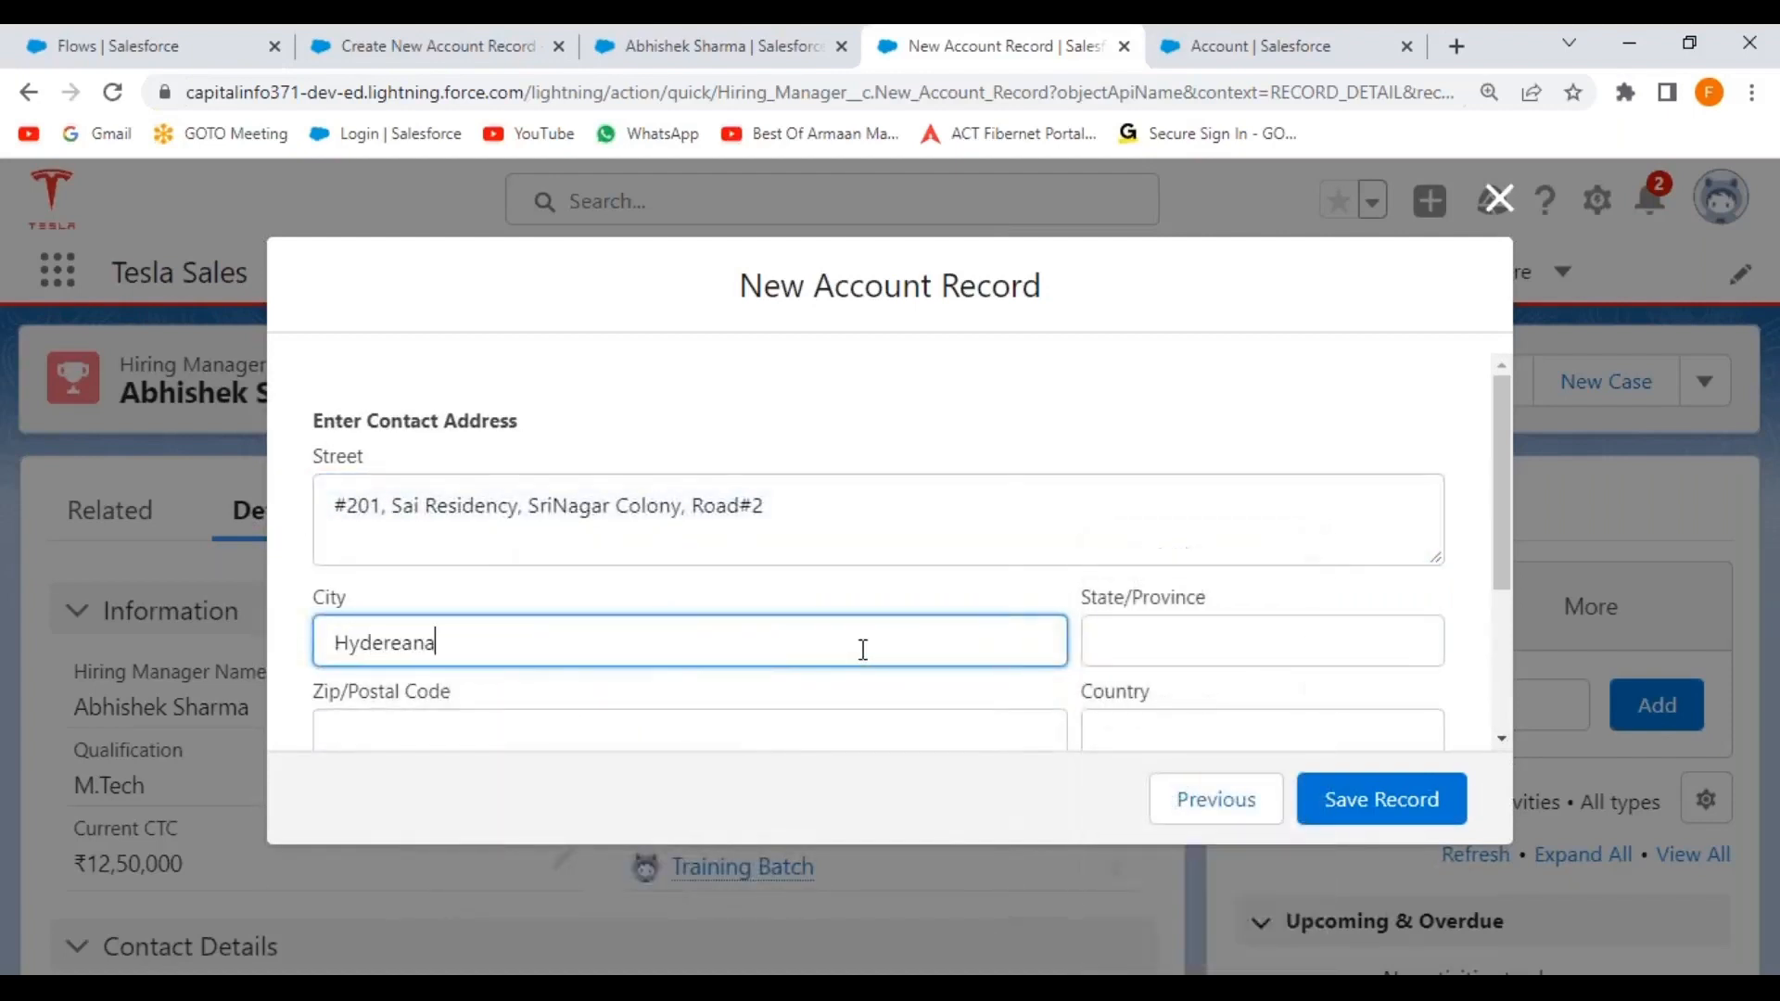
key(BackSpace)
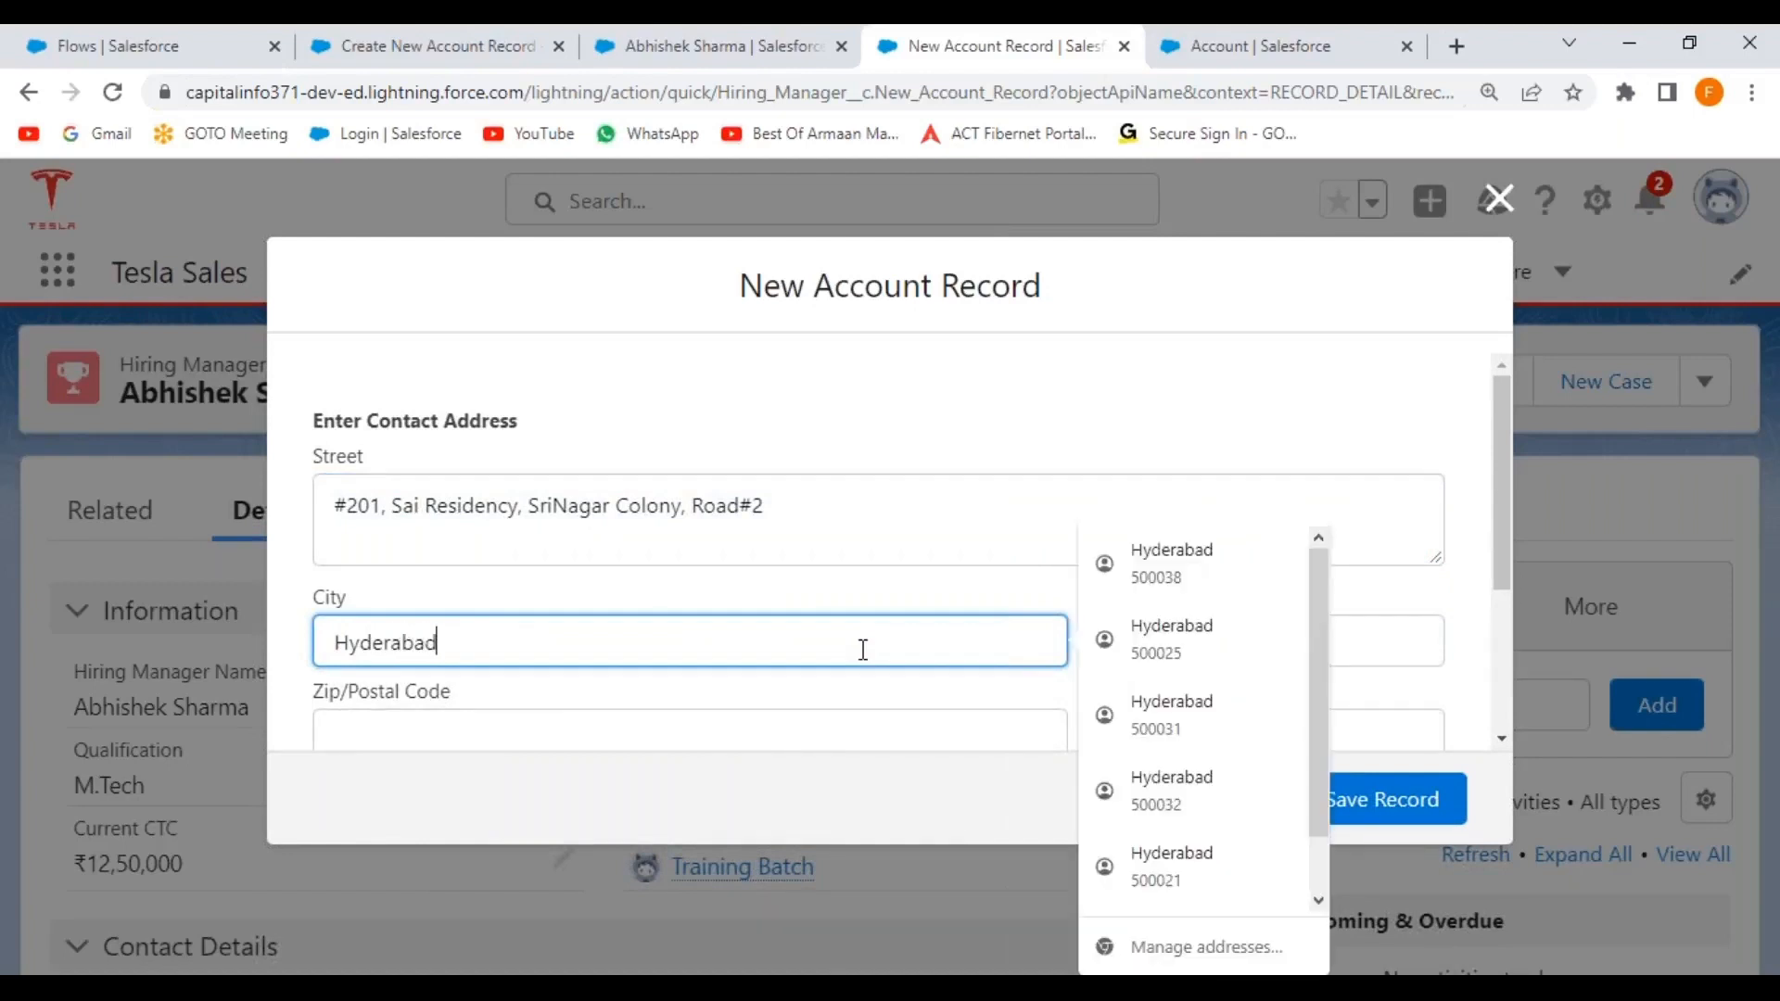
key(Tab)
text(Tel)
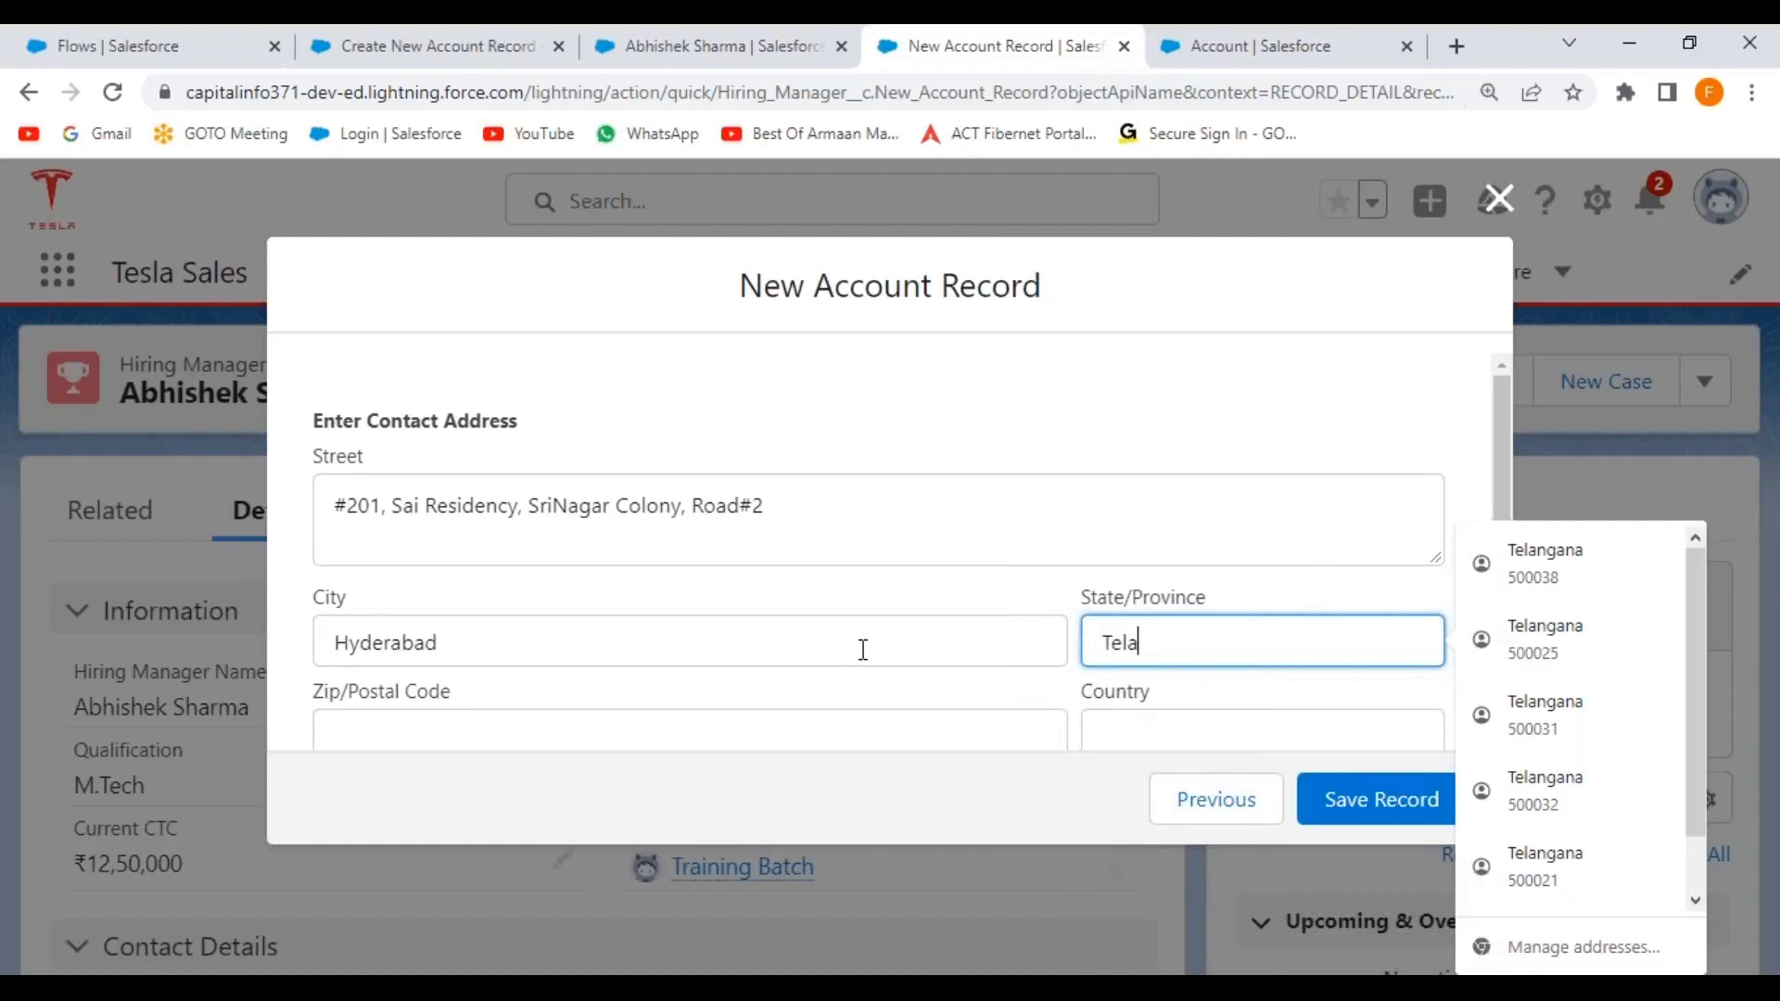
text(angana)
key(Tab)
text(500021)
key(Tab)
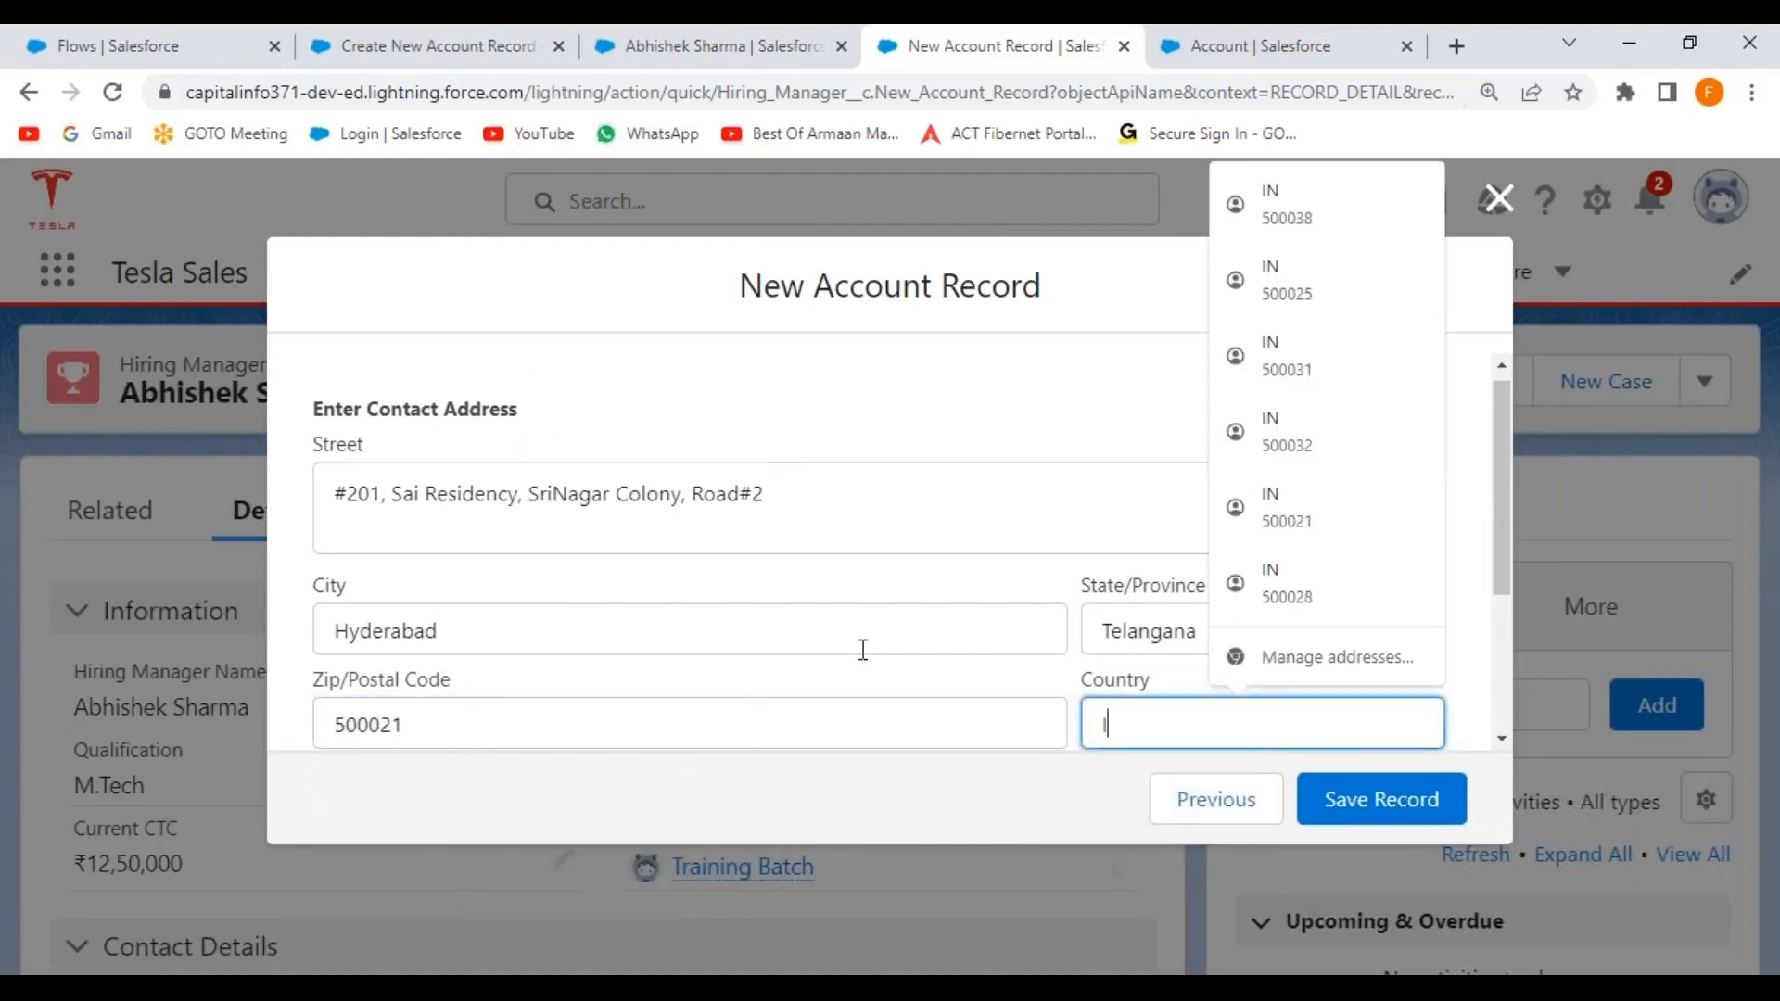
text(India)
Set customer priority to High and Active to Yes, then save the account record.
scroll(998, 570, down, 3)
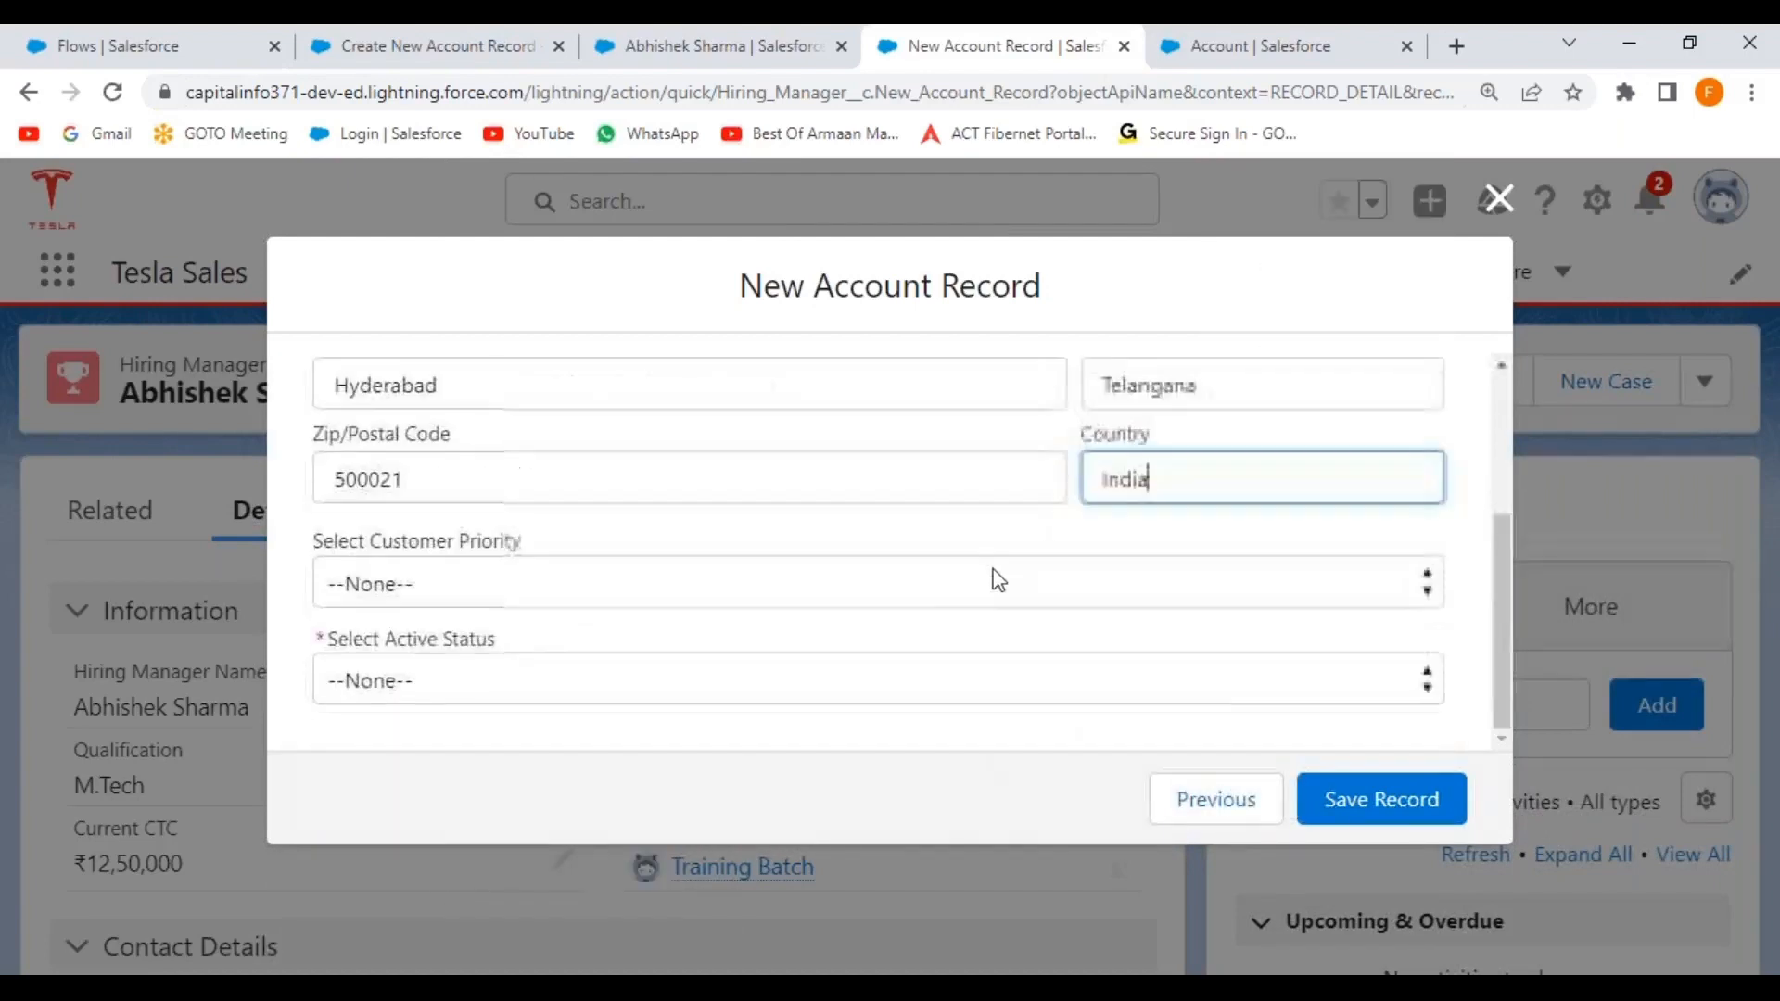
click(450, 584)
click(408, 655)
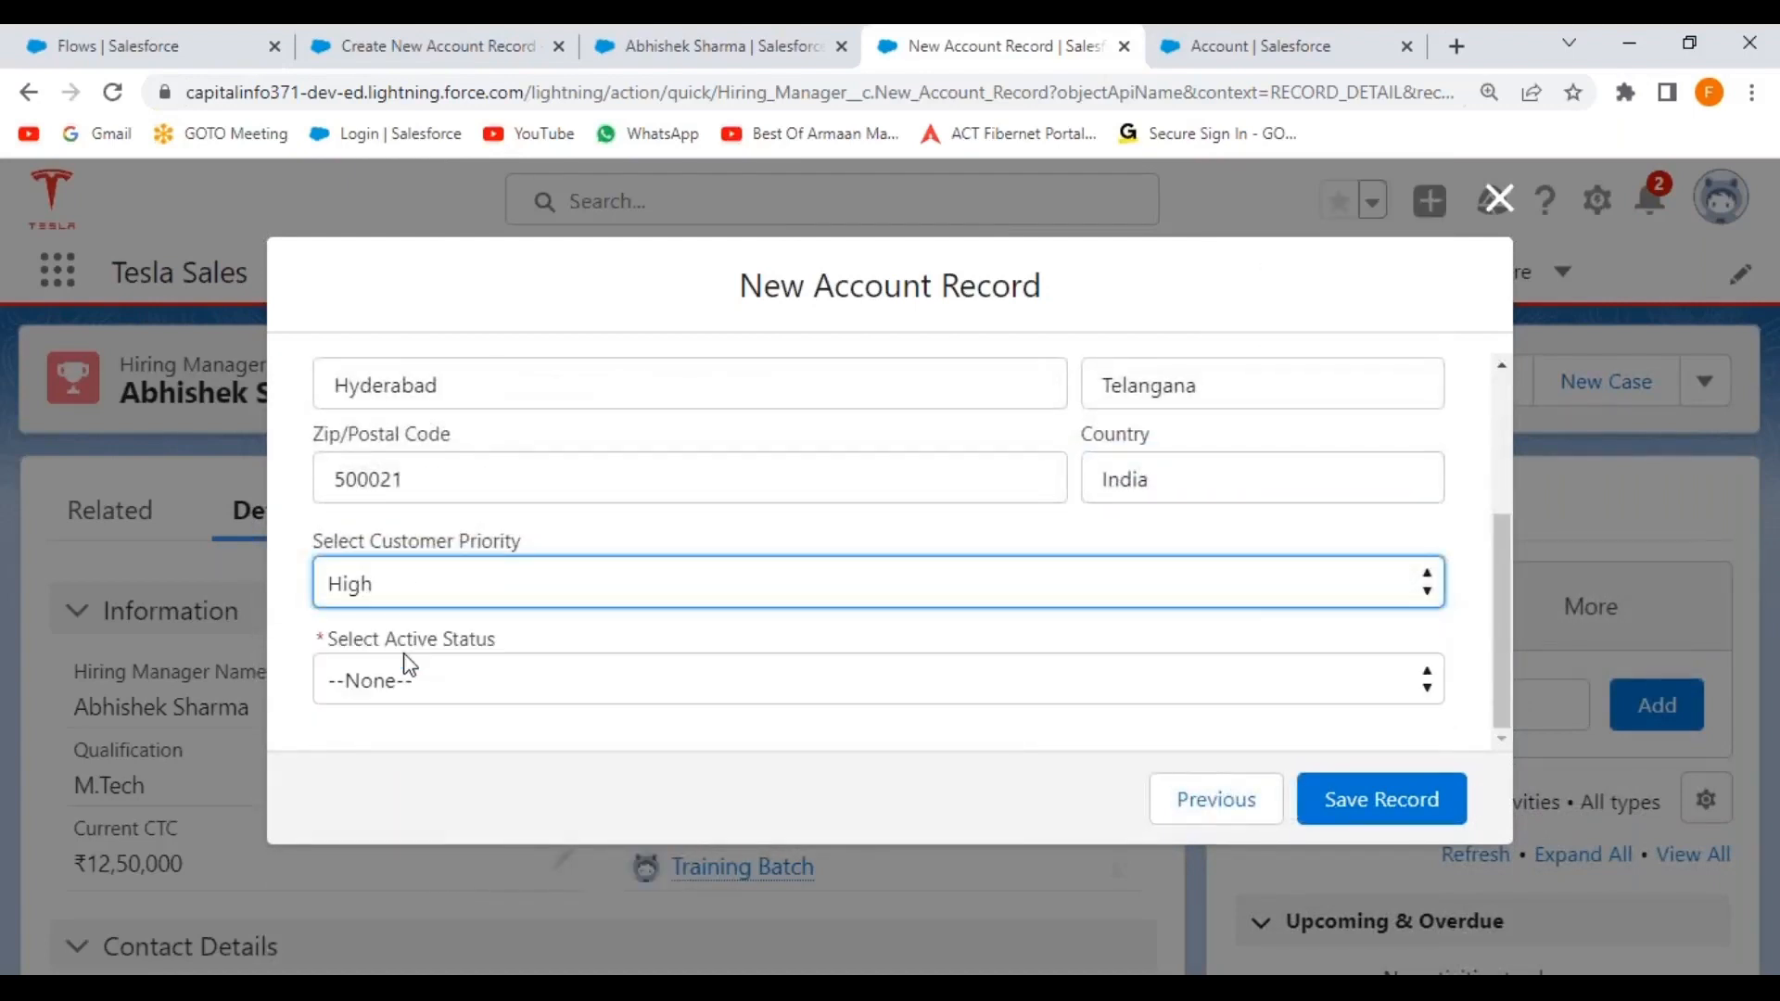
click(493, 682)
click(439, 781)
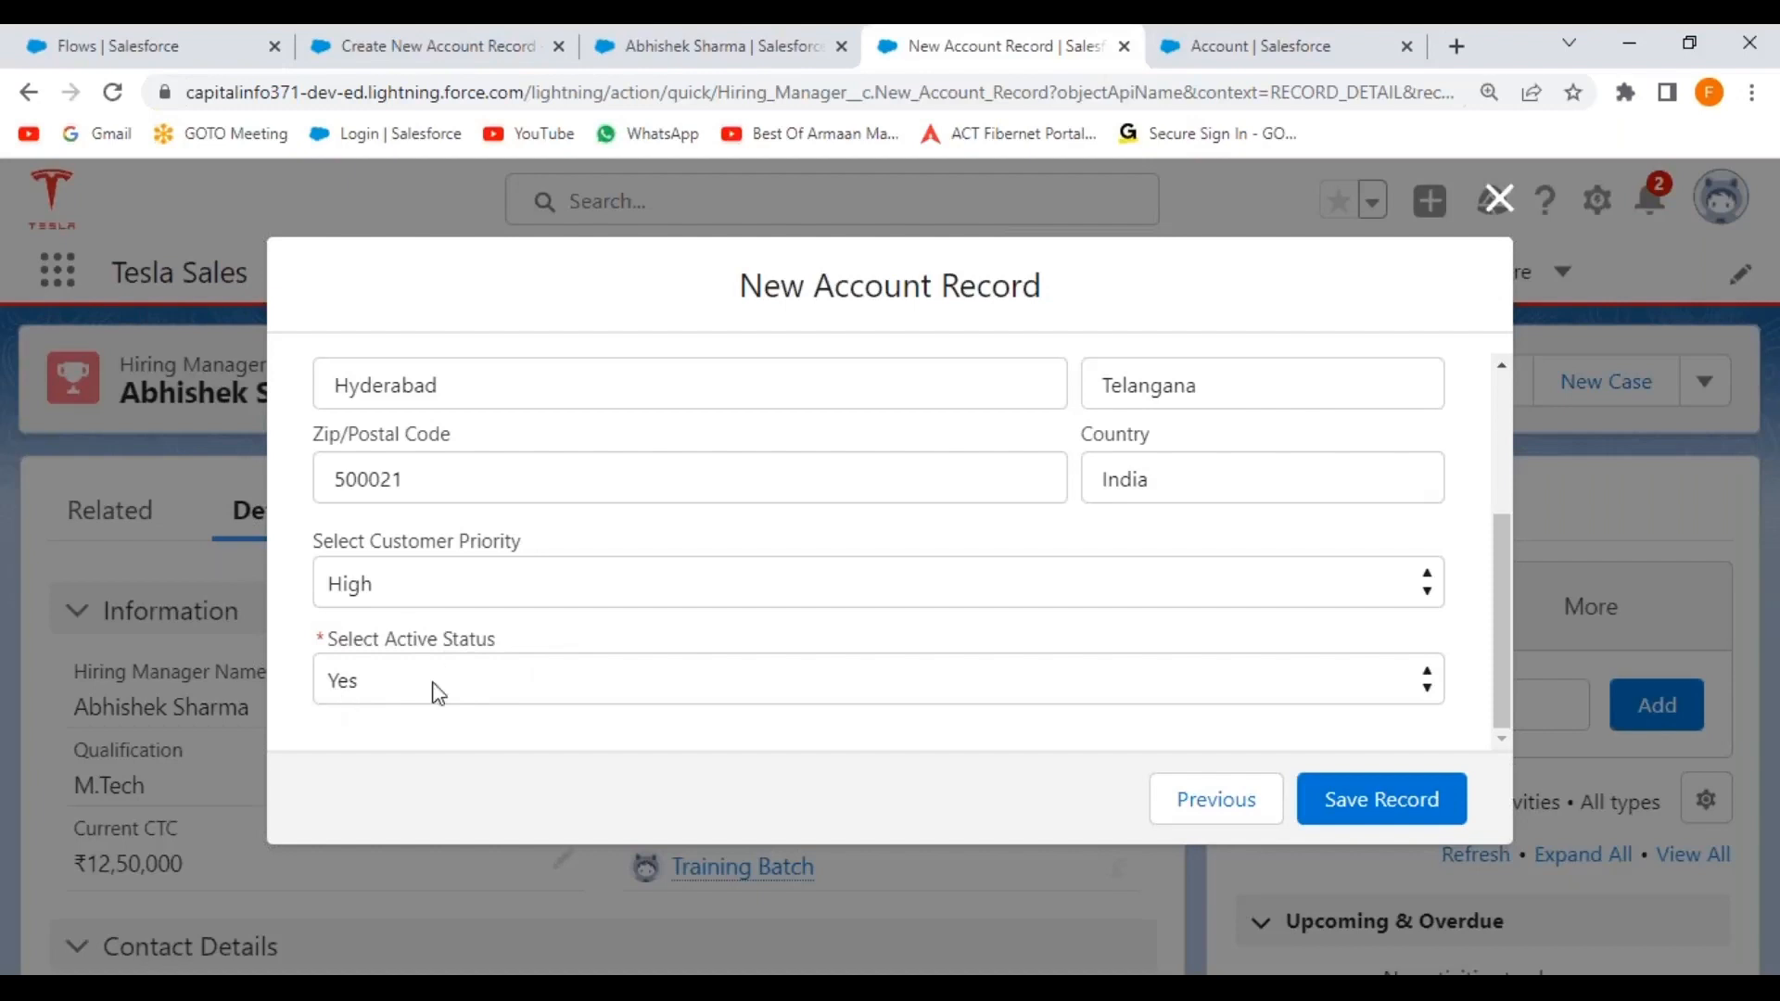
click(1387, 816)
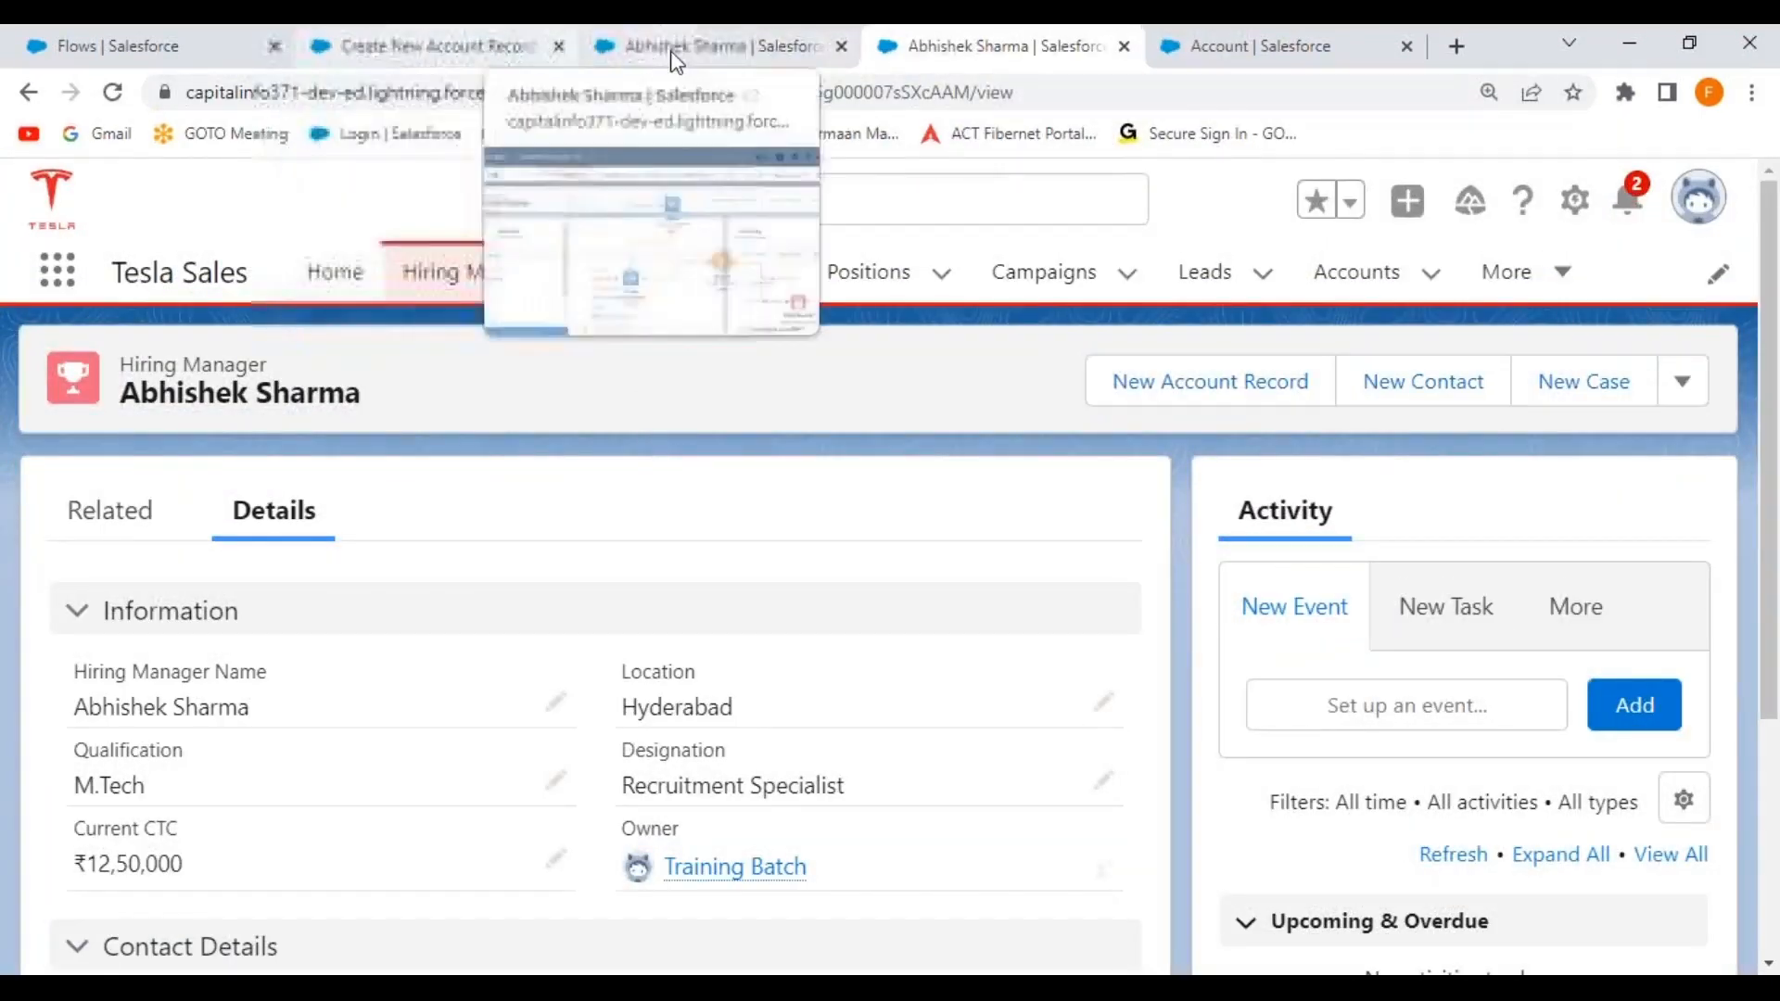
click(696, 53)
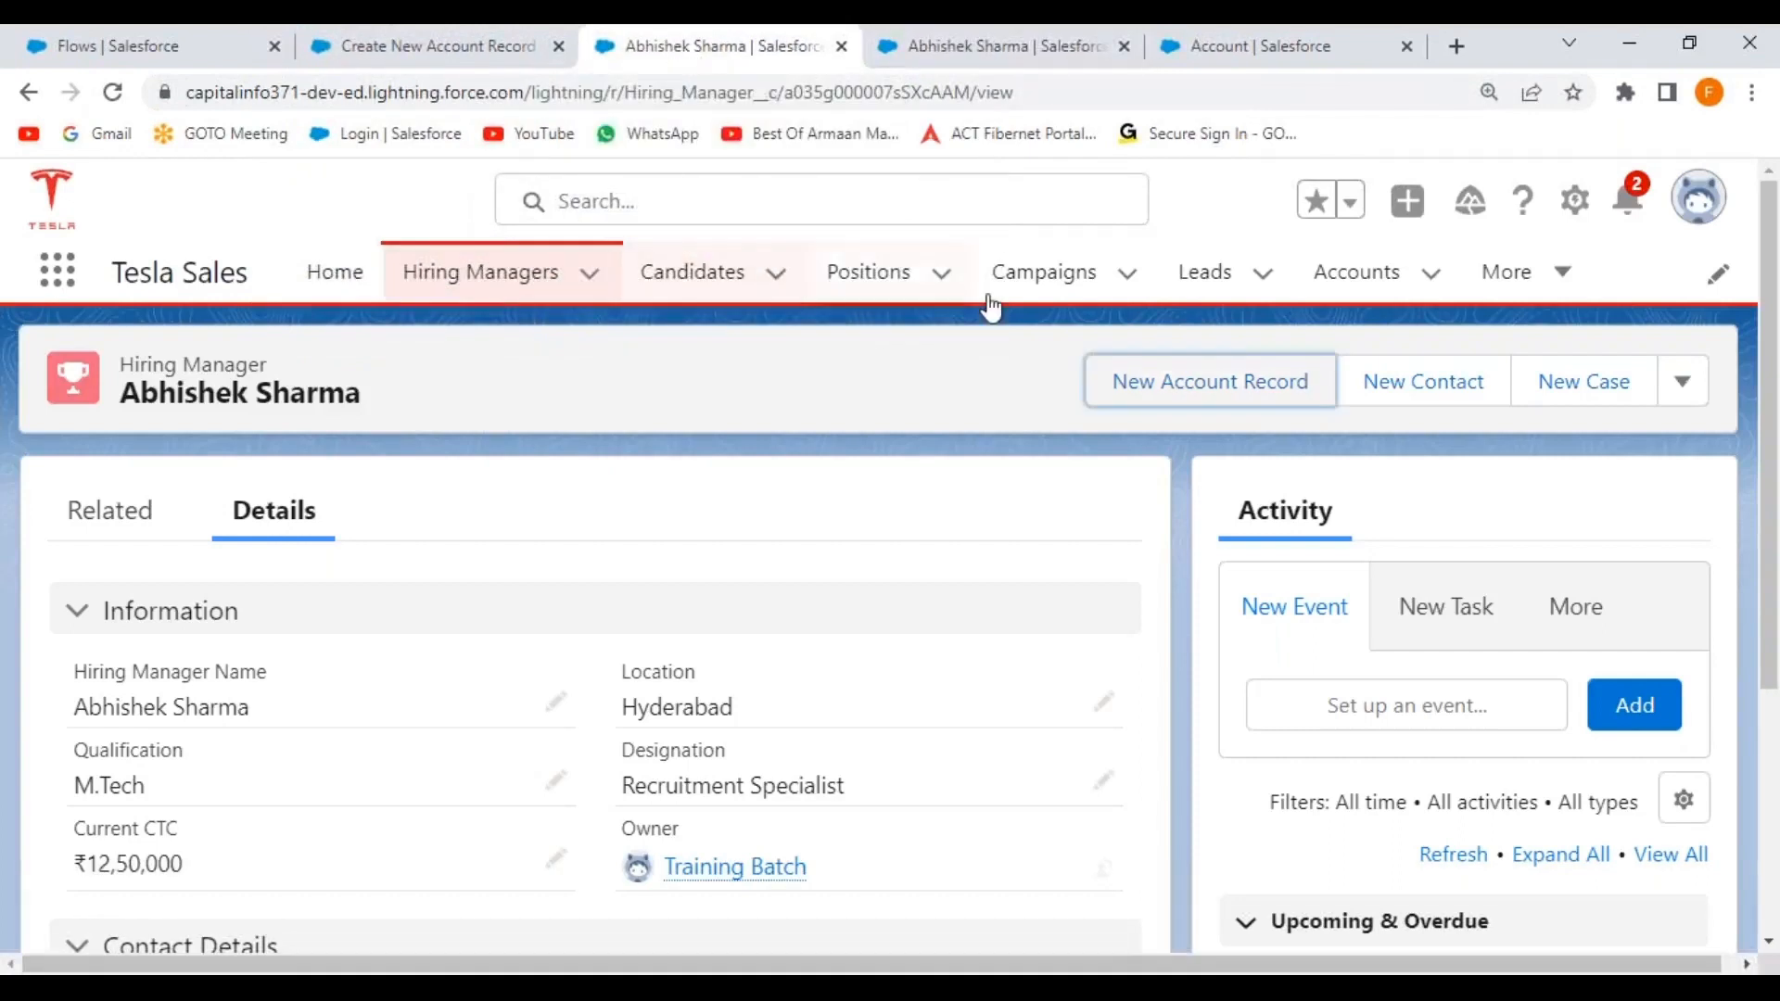
Open the new account from the Accounts list and review its details, showing rating Hot and industry Consulting.
click(1359, 273)
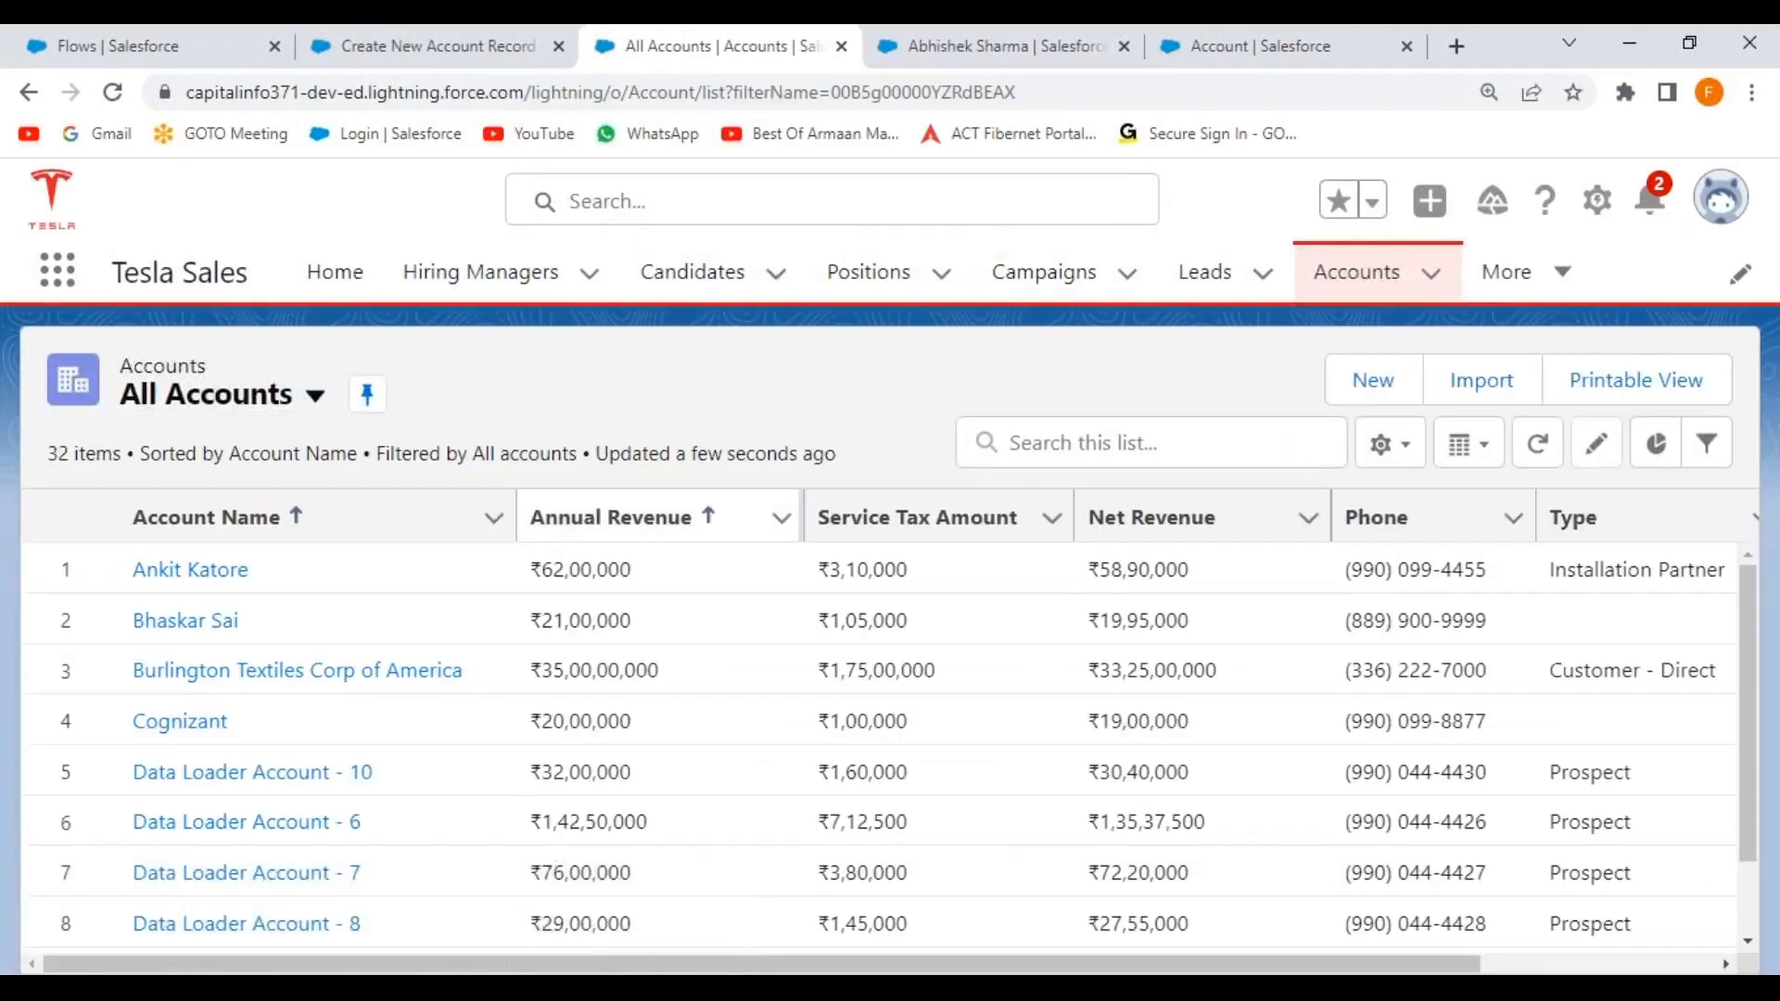
click(198, 622)
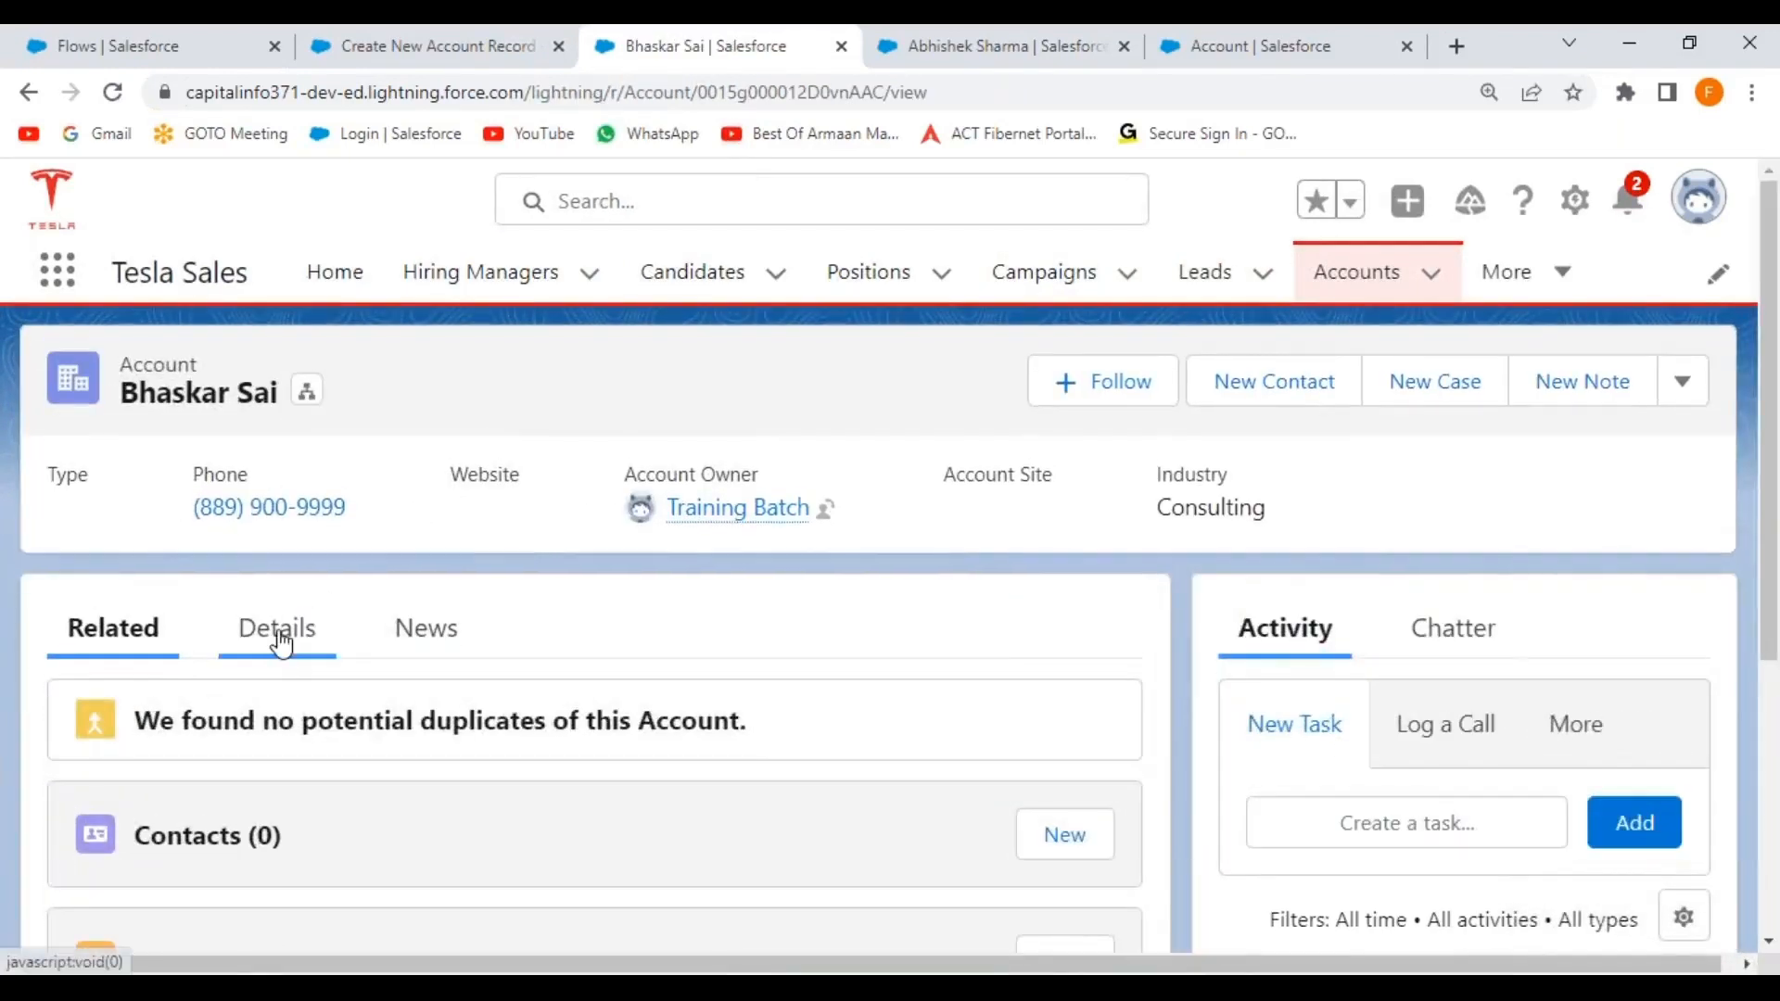
click(278, 640)
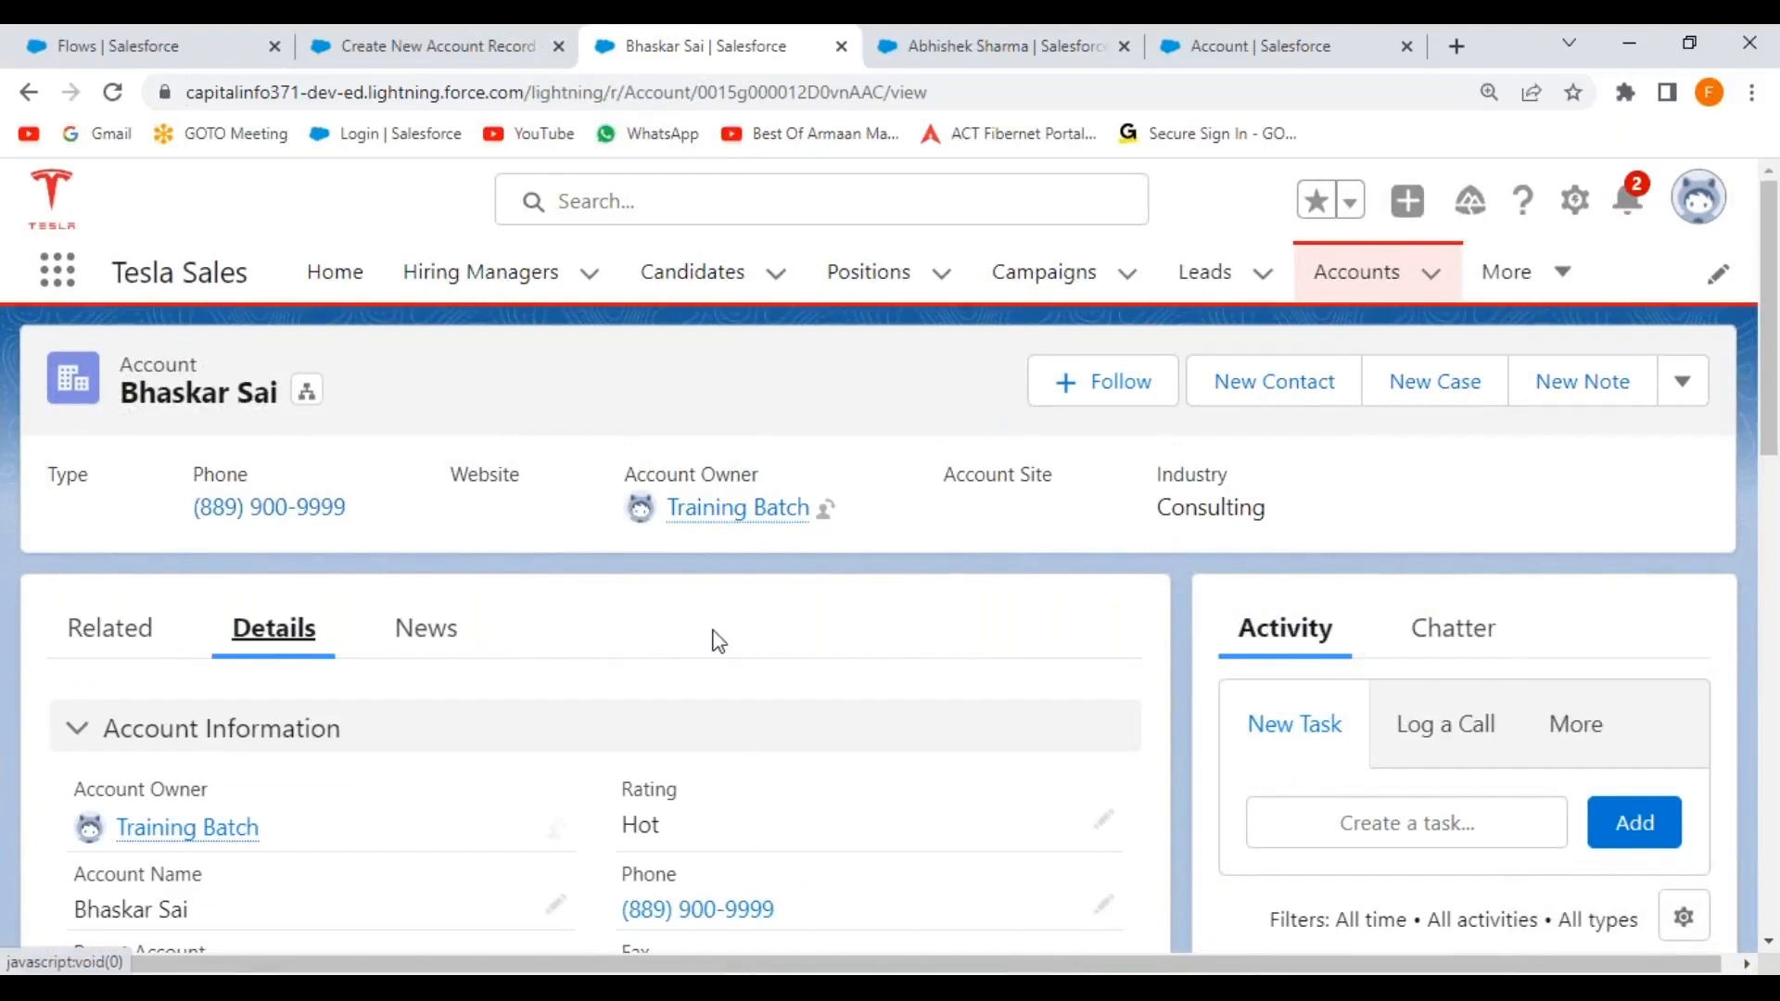
scroll(714, 636, down, 3)
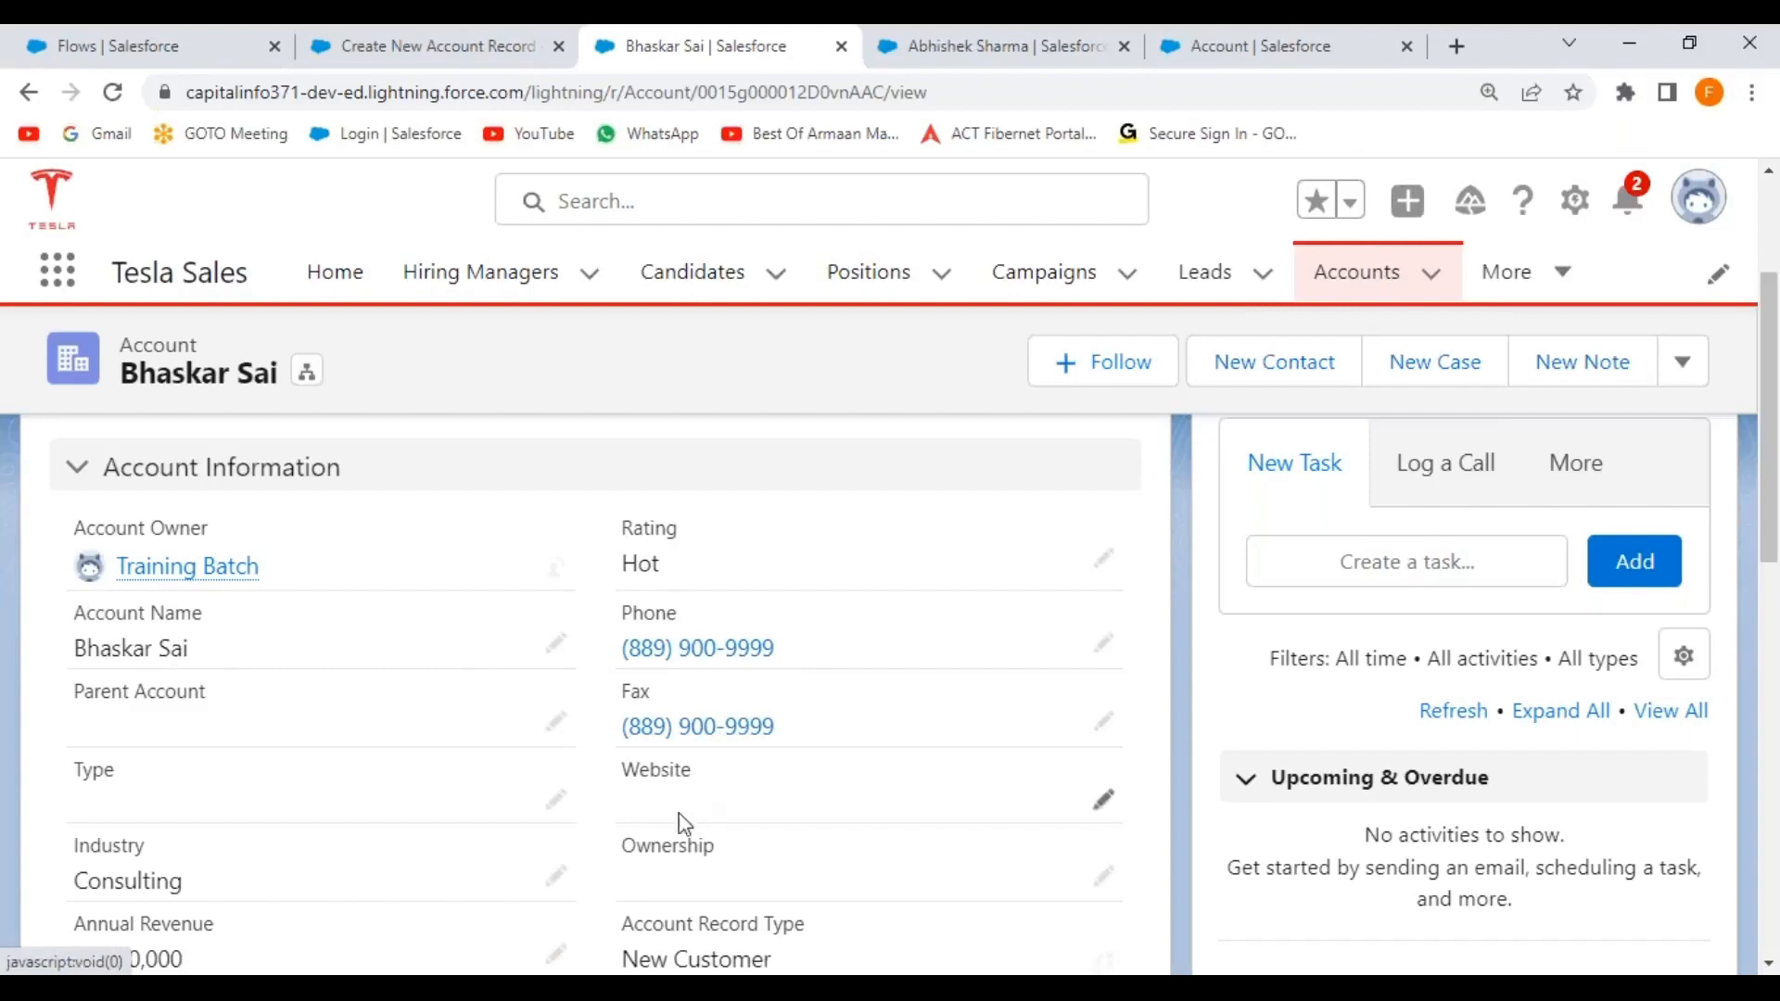
scroll(399, 779, down, 3)
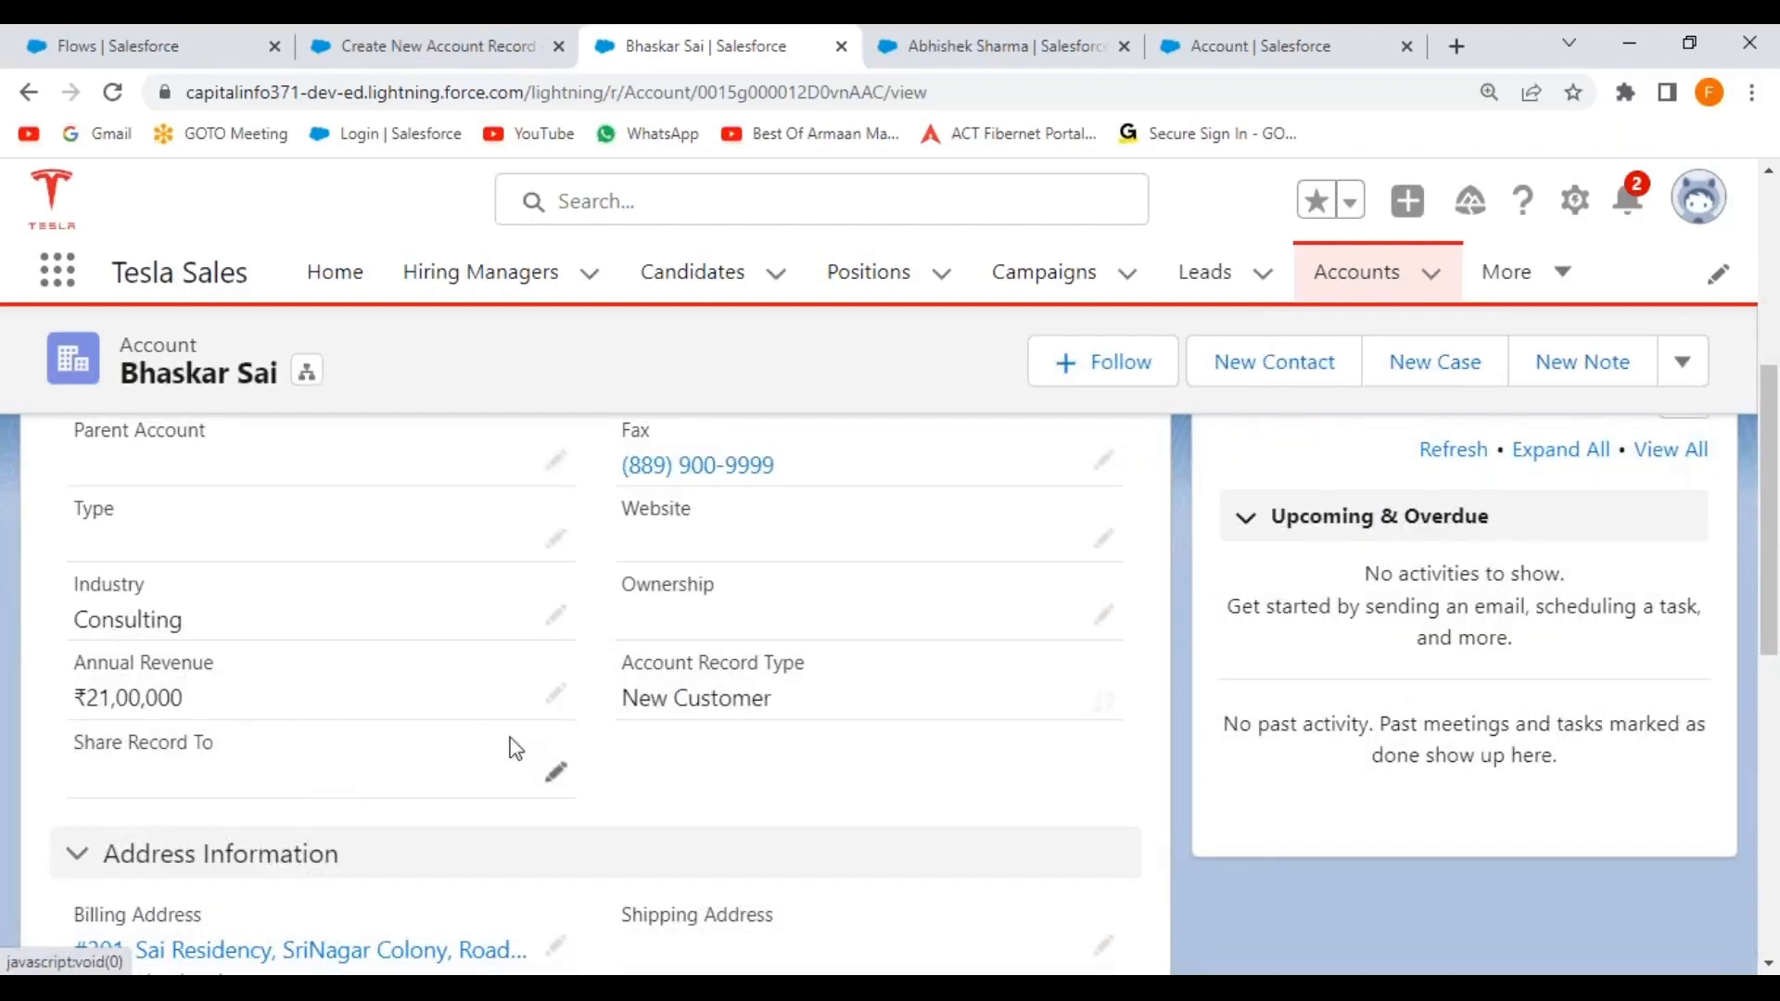
scroll(492, 747, down, 4)
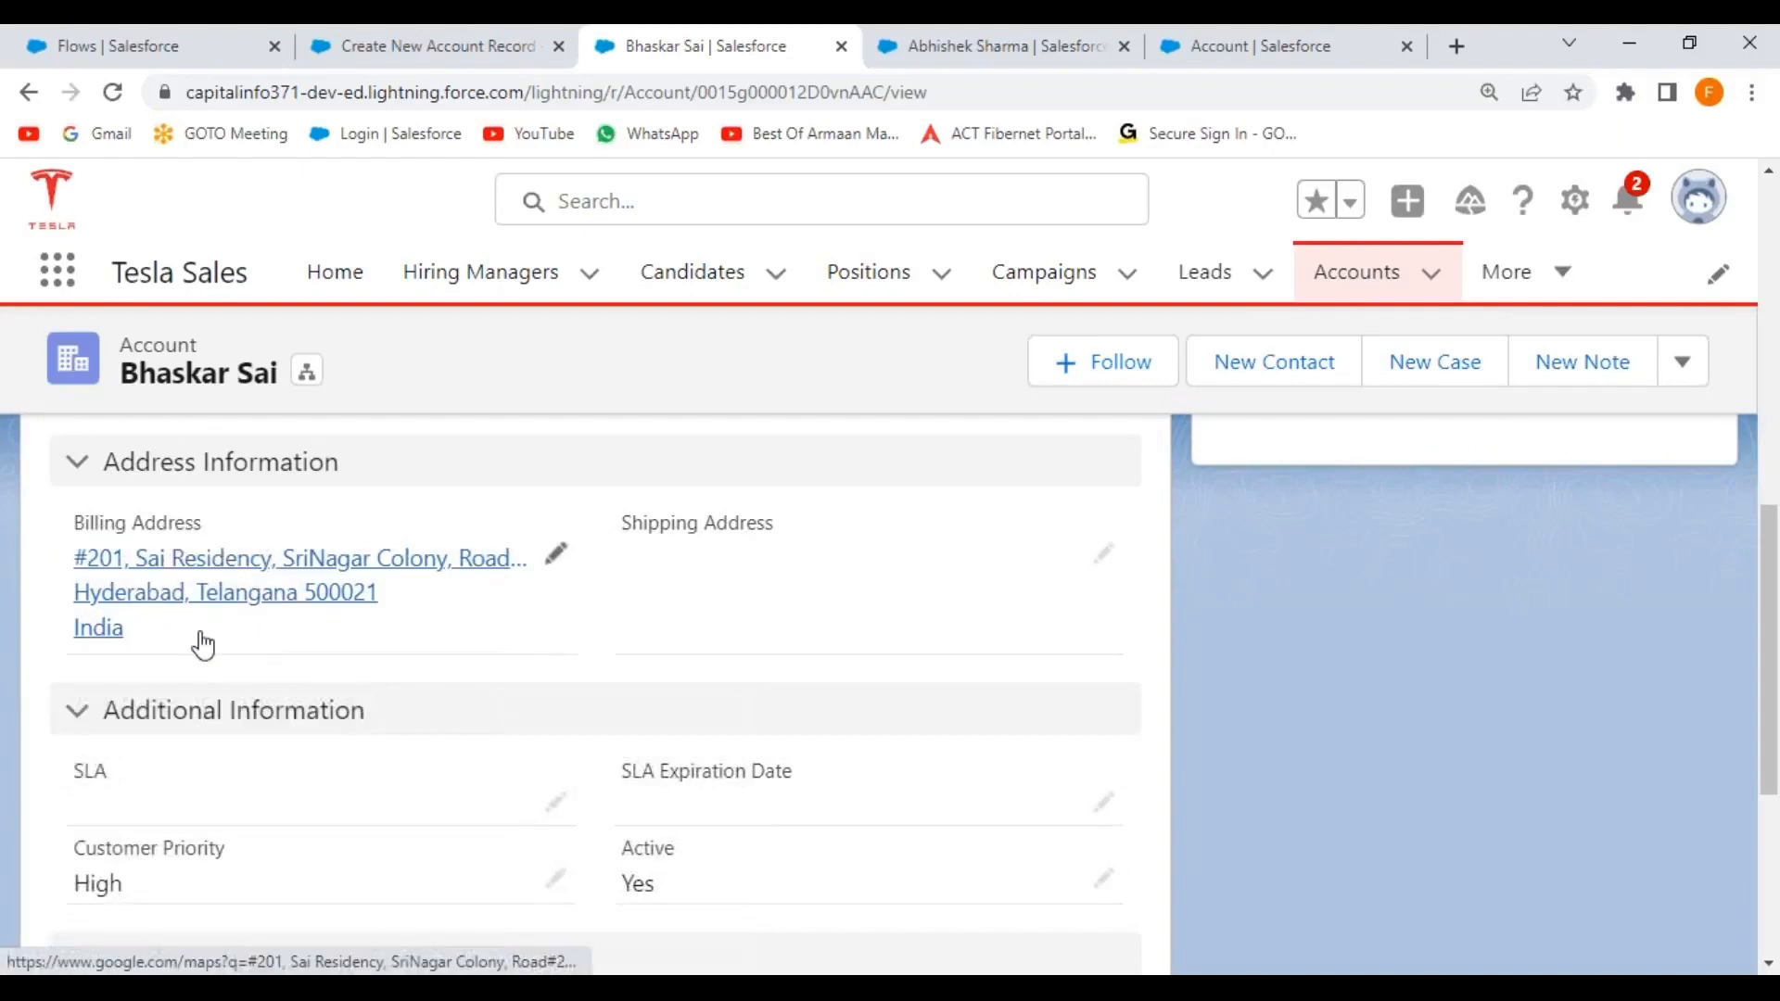
scroll(344, 737, down, 3)
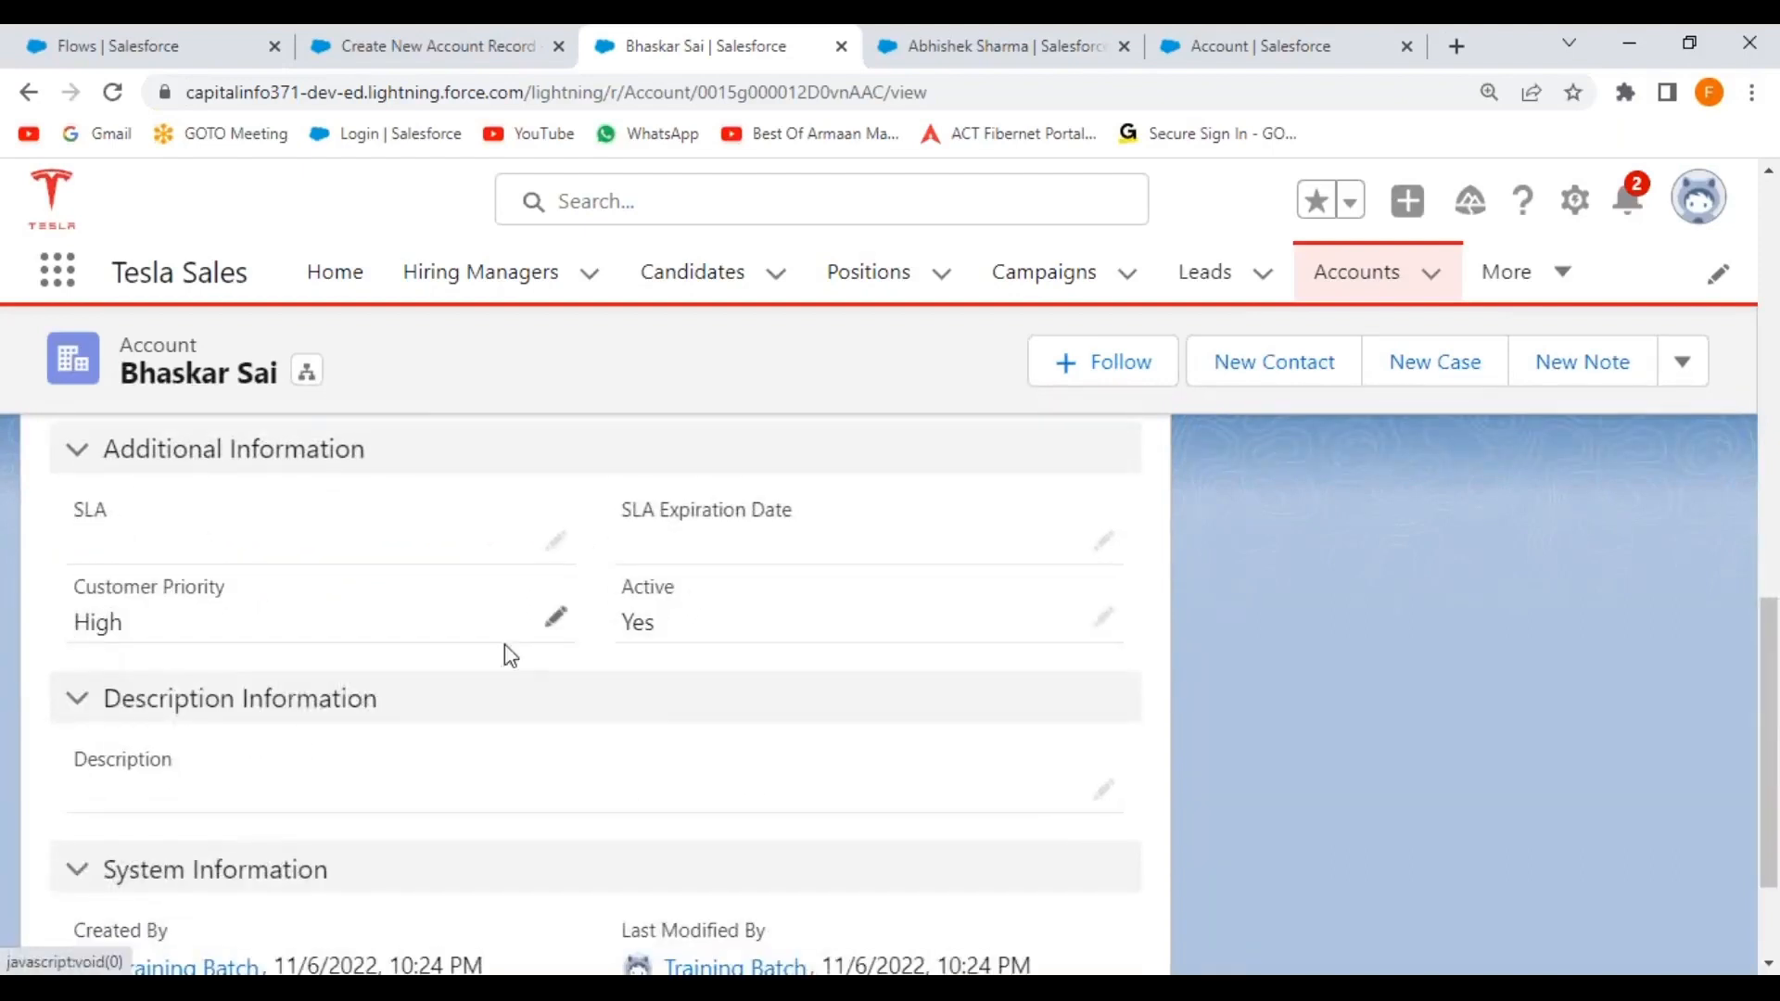
scroll(497, 673, up, 1)
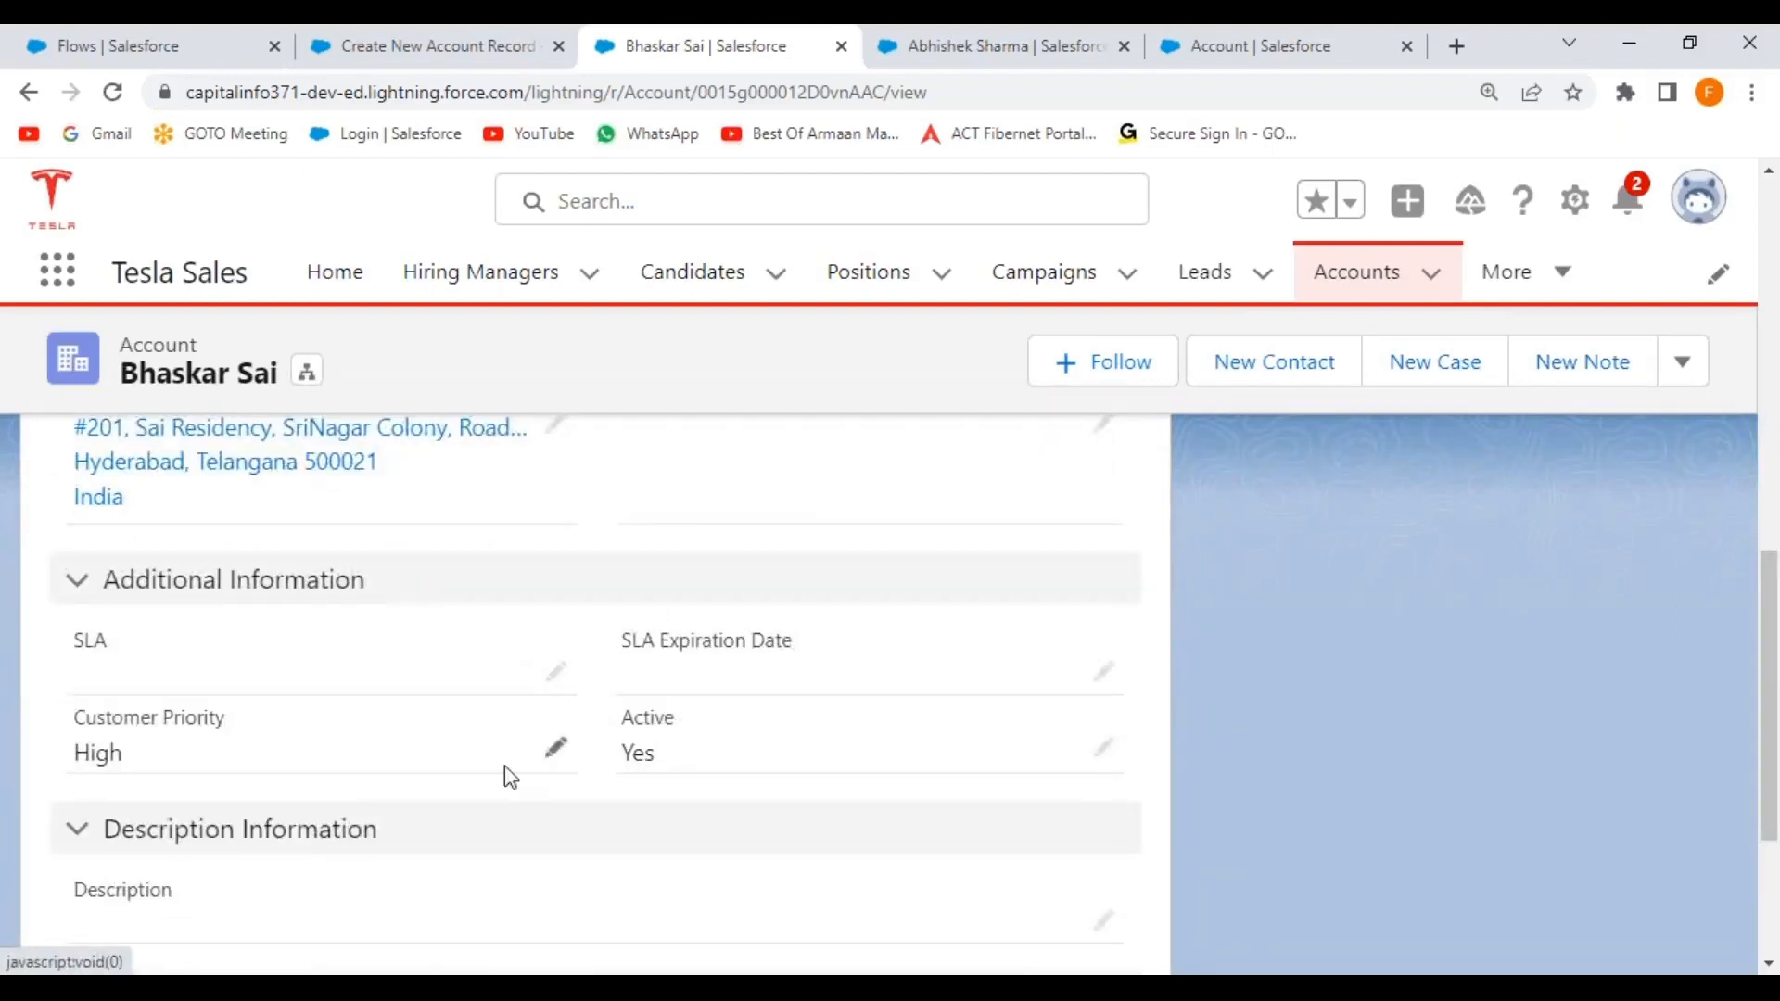
scroll(209, 710, up, 10)
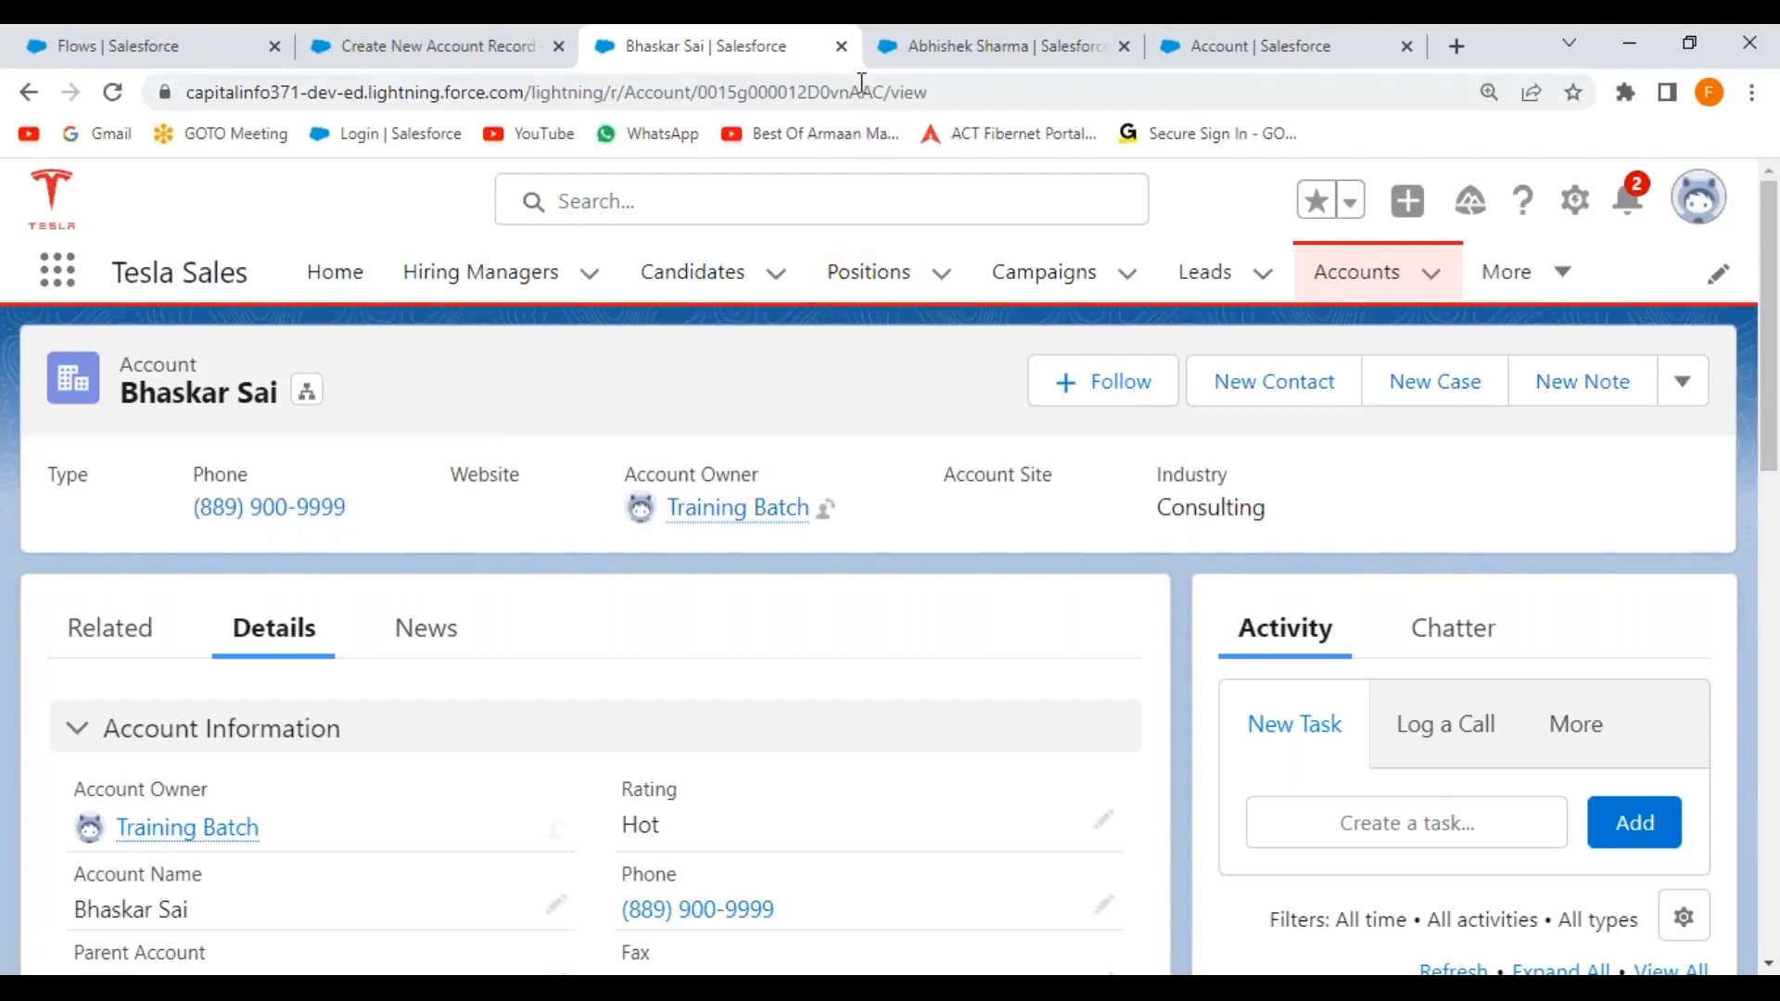
Close the account tab, return to the flow, and move the lower Screen, Decision and Create Records elements.
click(844, 50)
click(453, 47)
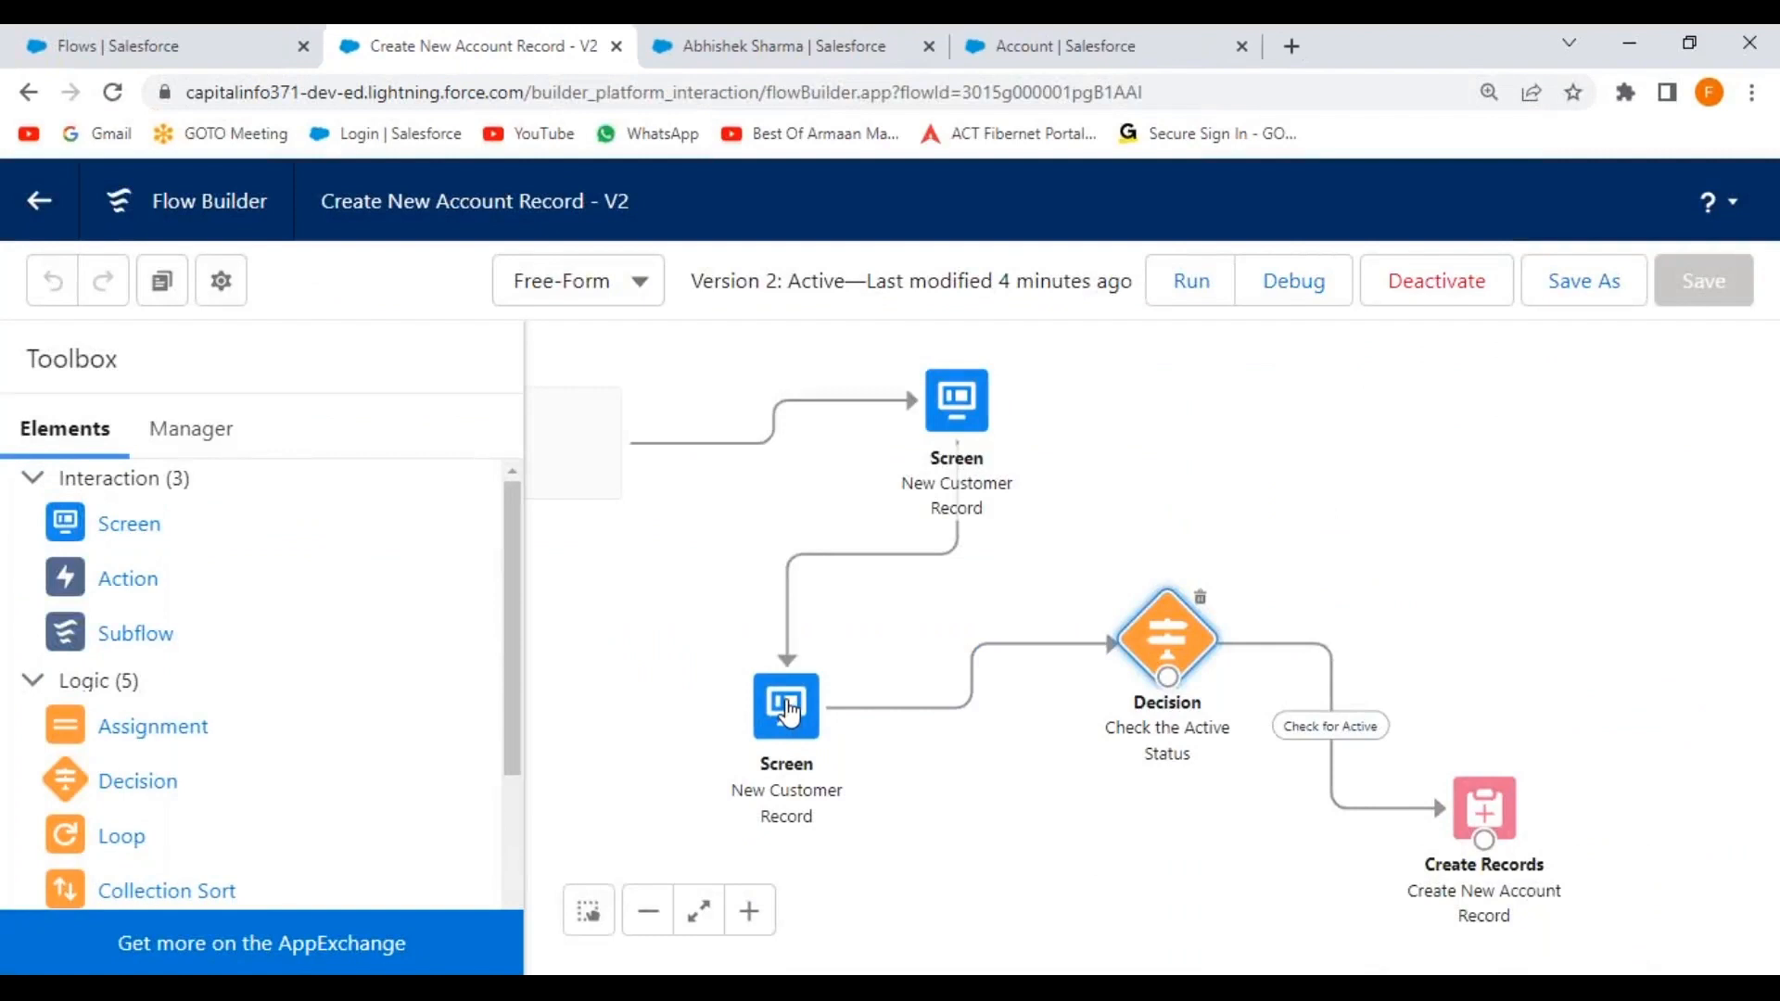
drag(793, 695, 951, 682)
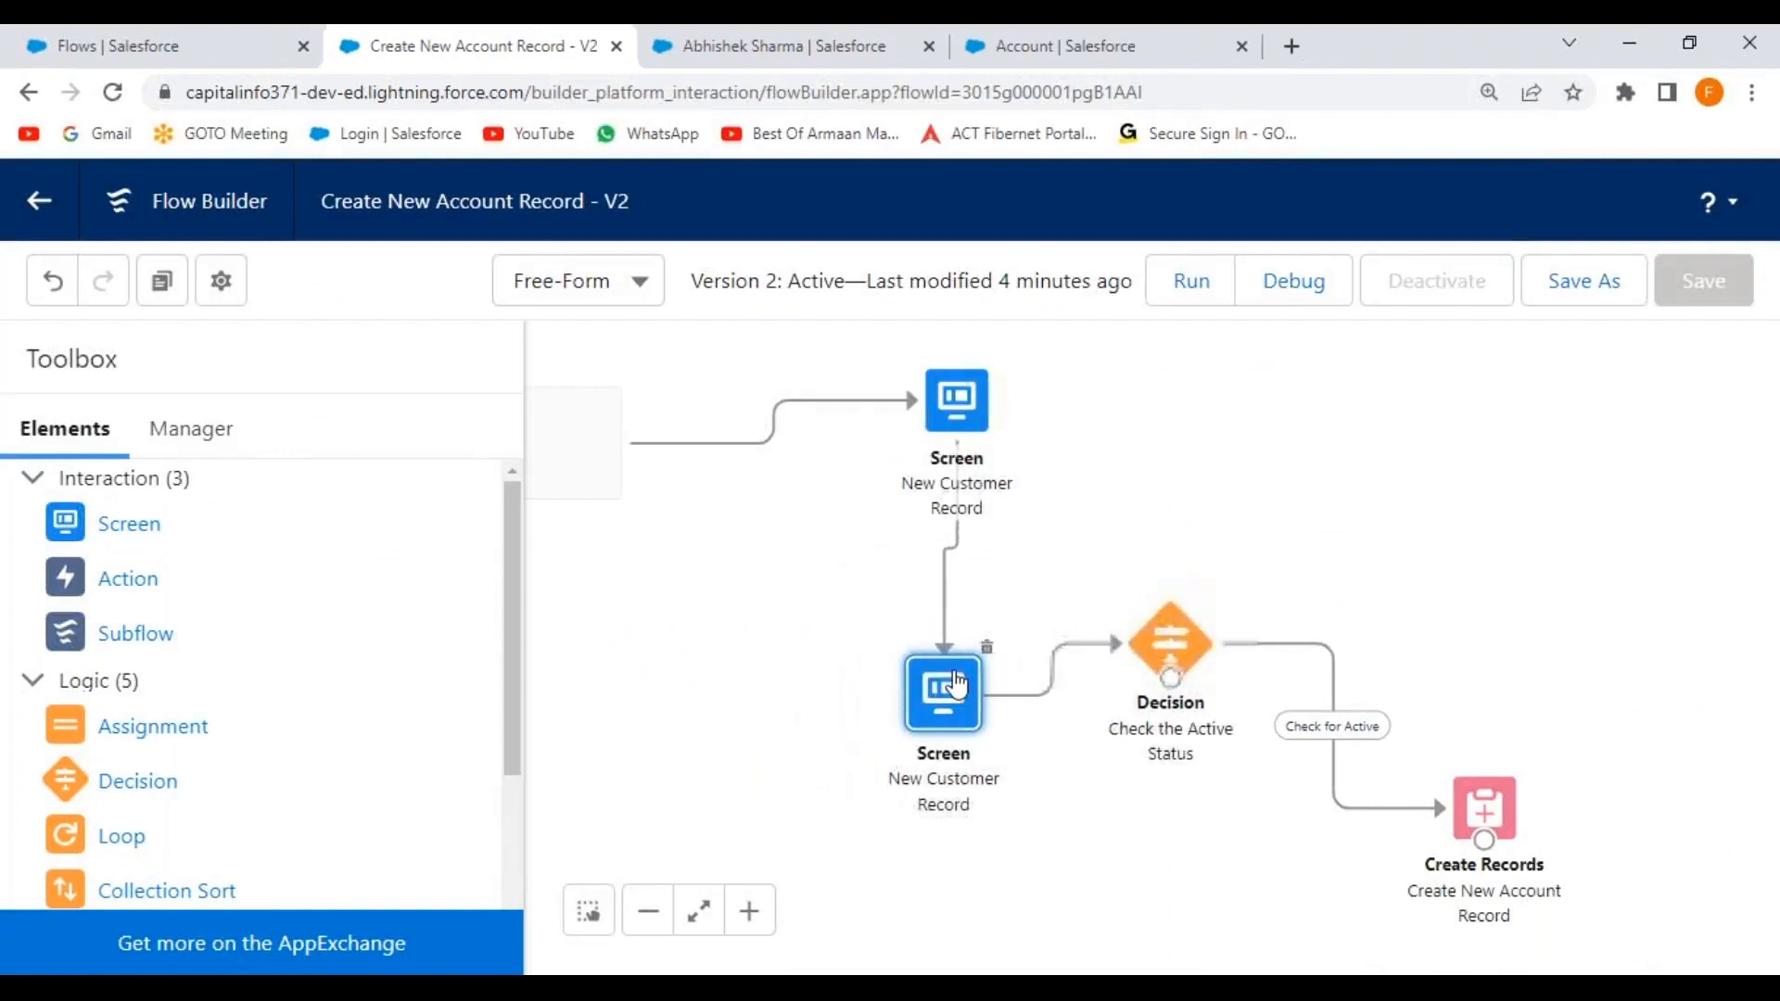
drag(1187, 656, 1460, 434)
drag(1487, 812, 1649, 753)
drag(950, 695, 969, 691)
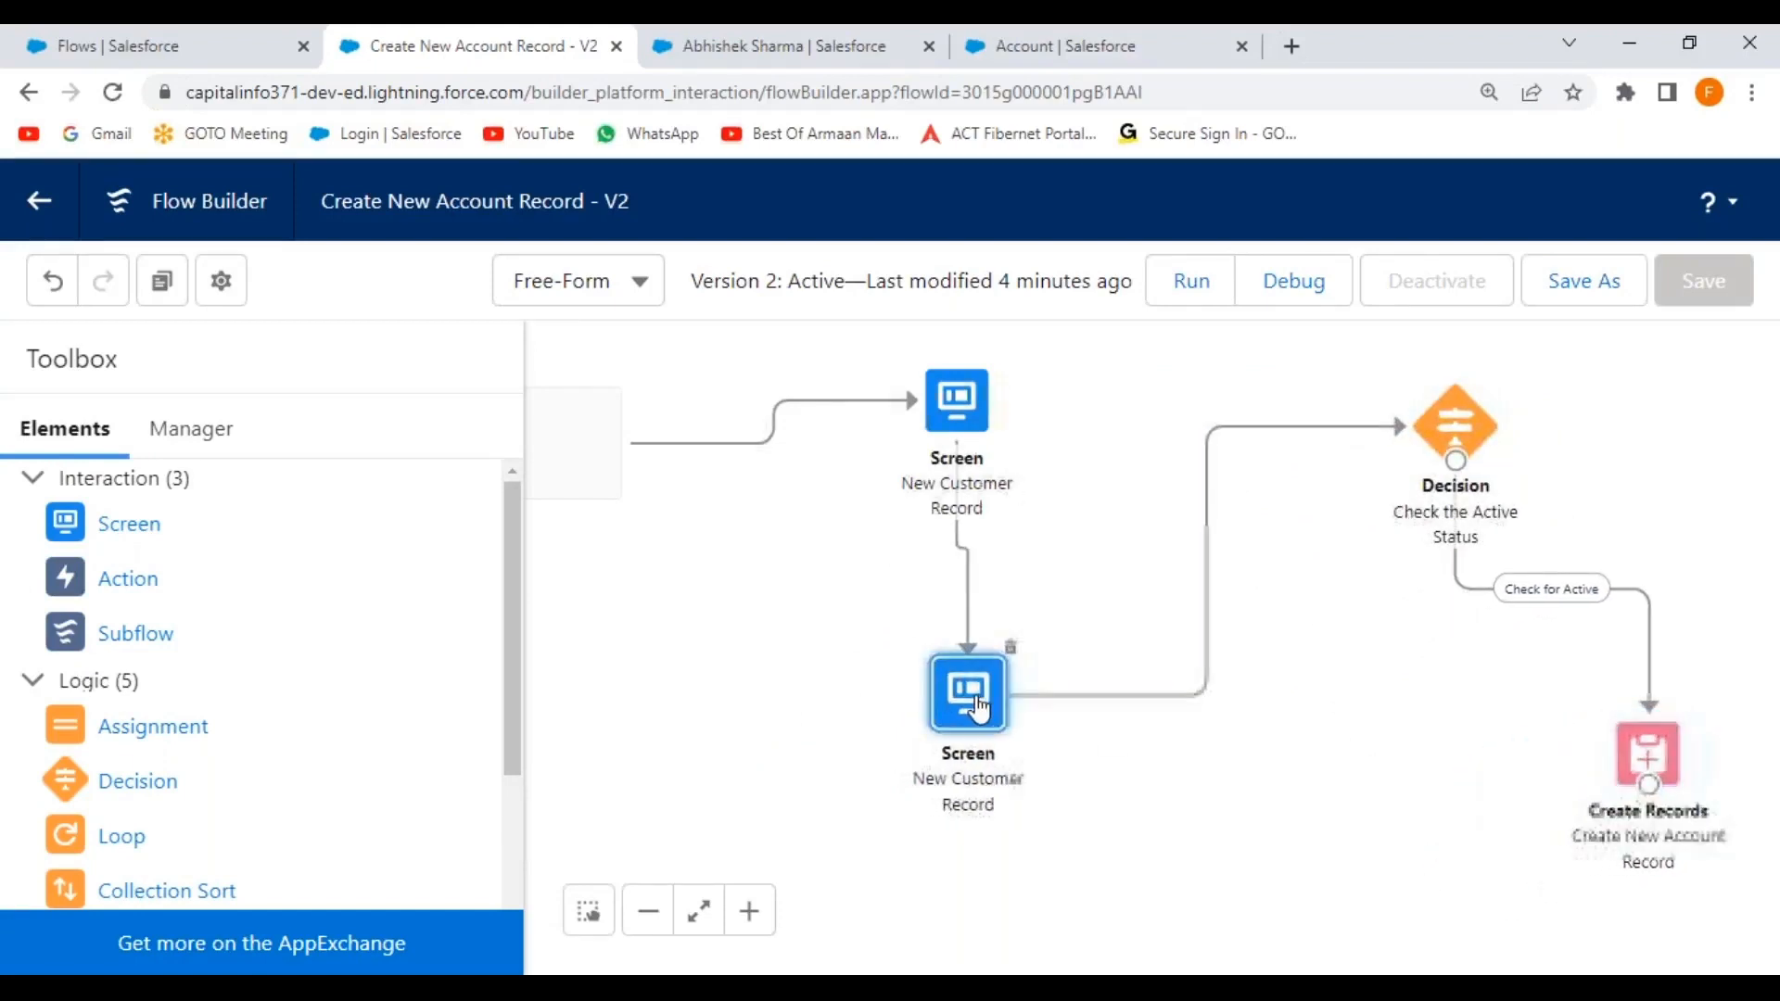
Place Start beside the first Screen and stack the Decision directly above Create Records.
drag(708, 755, 838, 755)
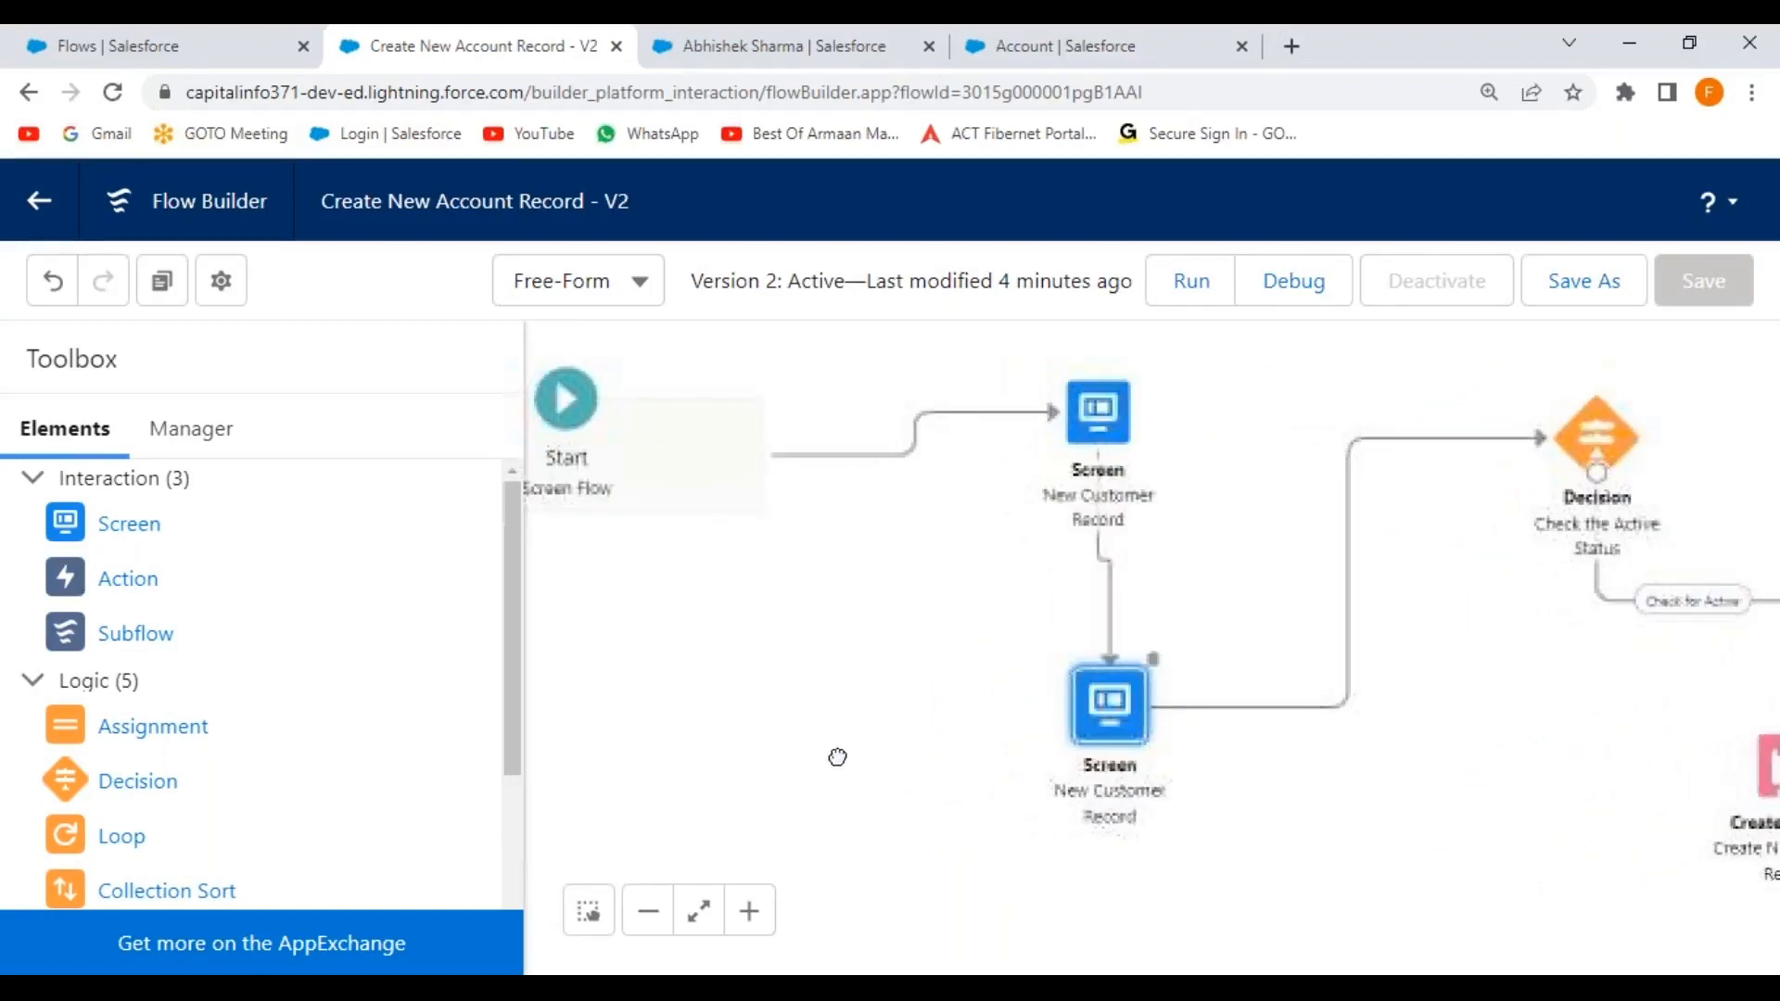
drag(640, 446, 828, 513)
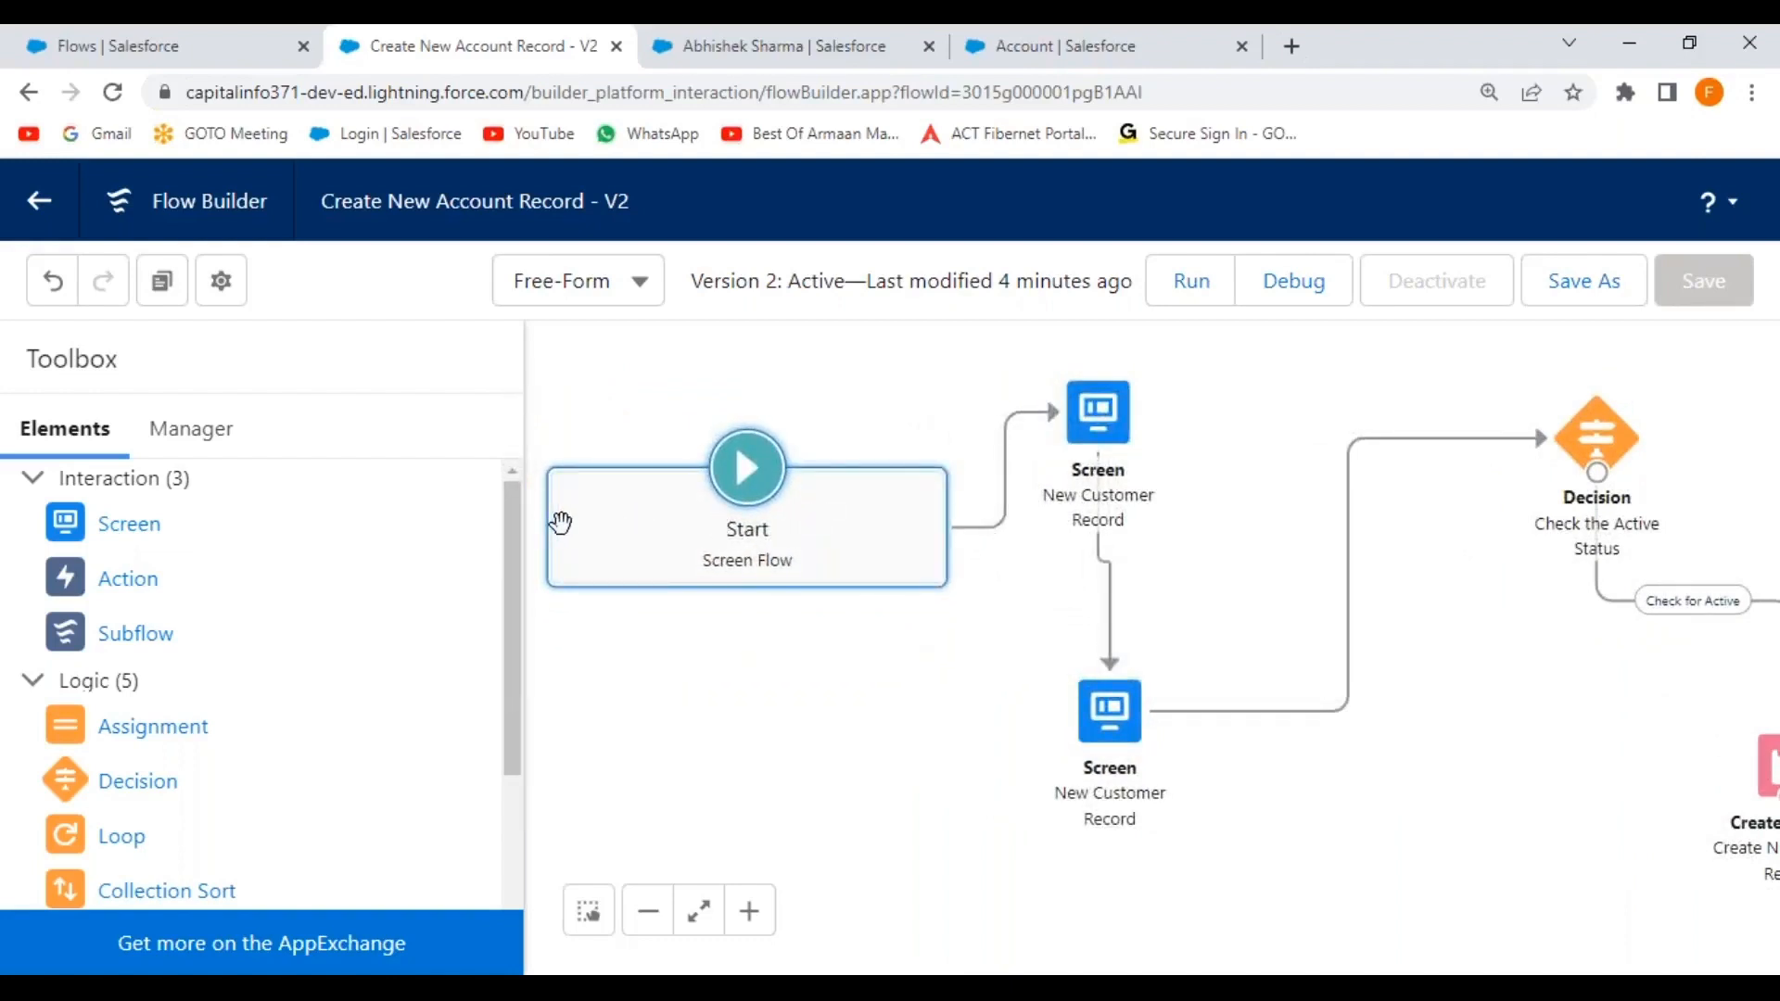
drag(1608, 462, 1455, 429)
drag(1767, 779, 1487, 763)
drag(1424, 418, 1502, 473)
click(739, 771)
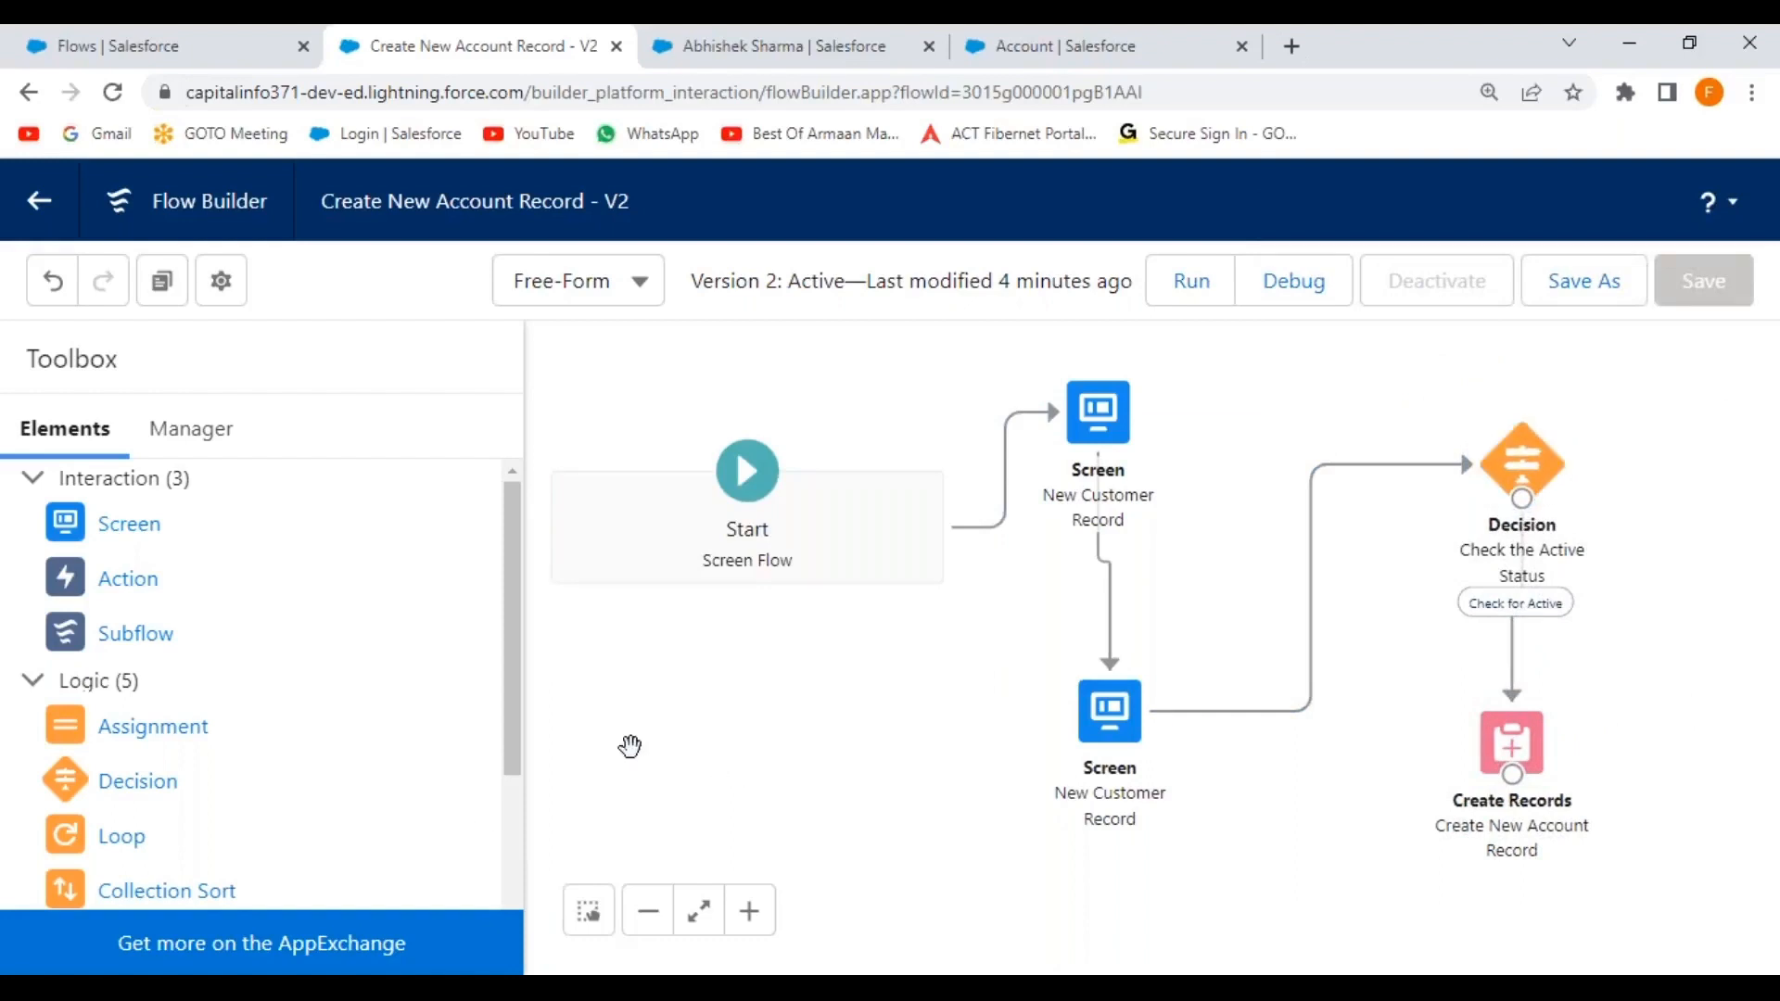
key(super)
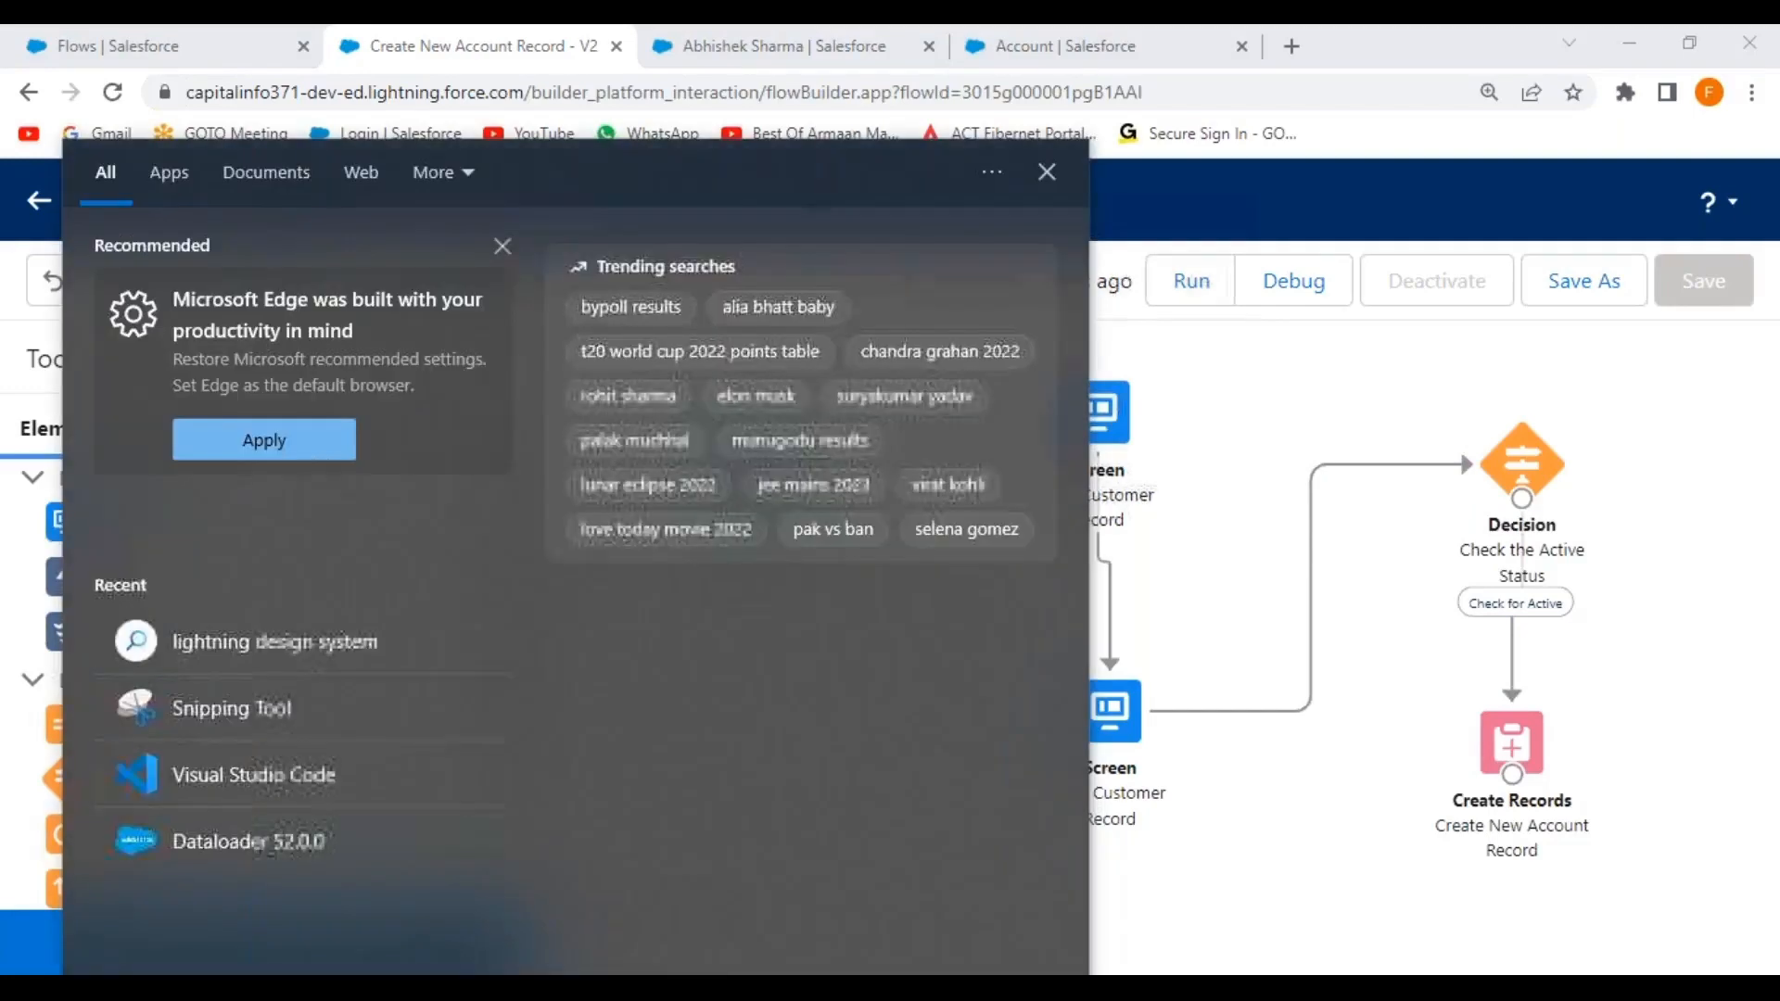
Launch Snipping Tool and snip the flow canvas from Start through Create Records.
click(278, 714)
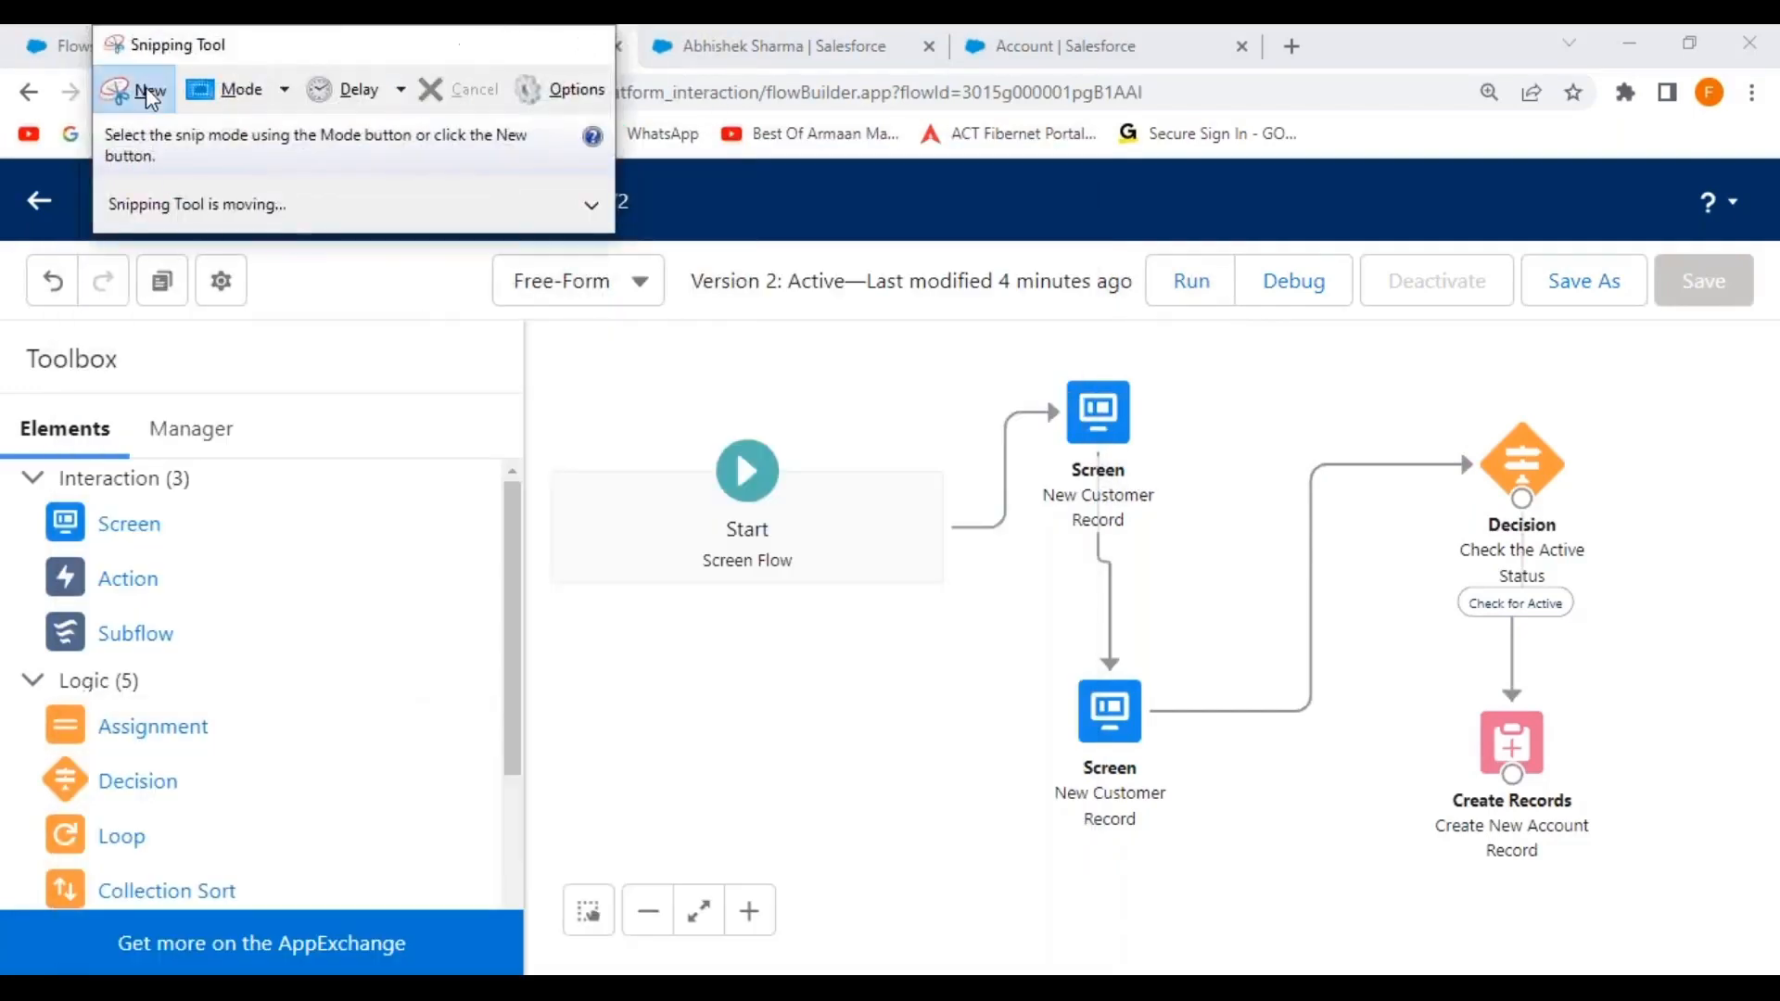
click(134, 89)
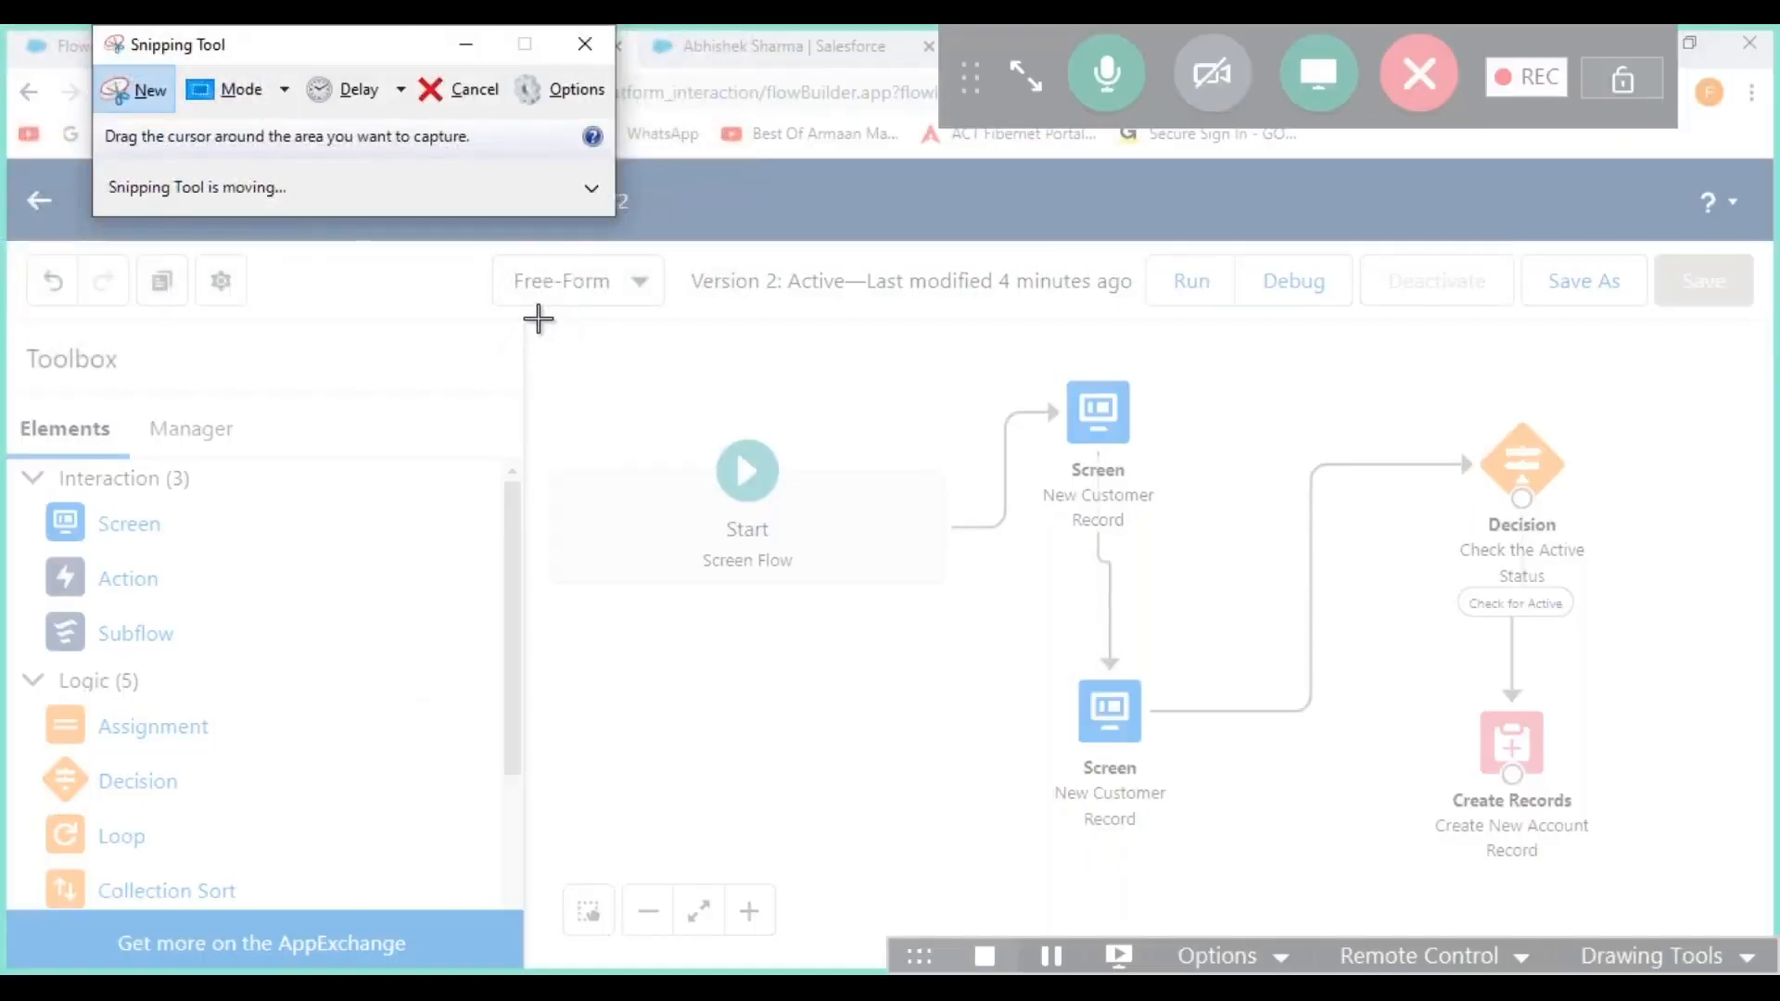
drag(536, 318, 1772, 881)
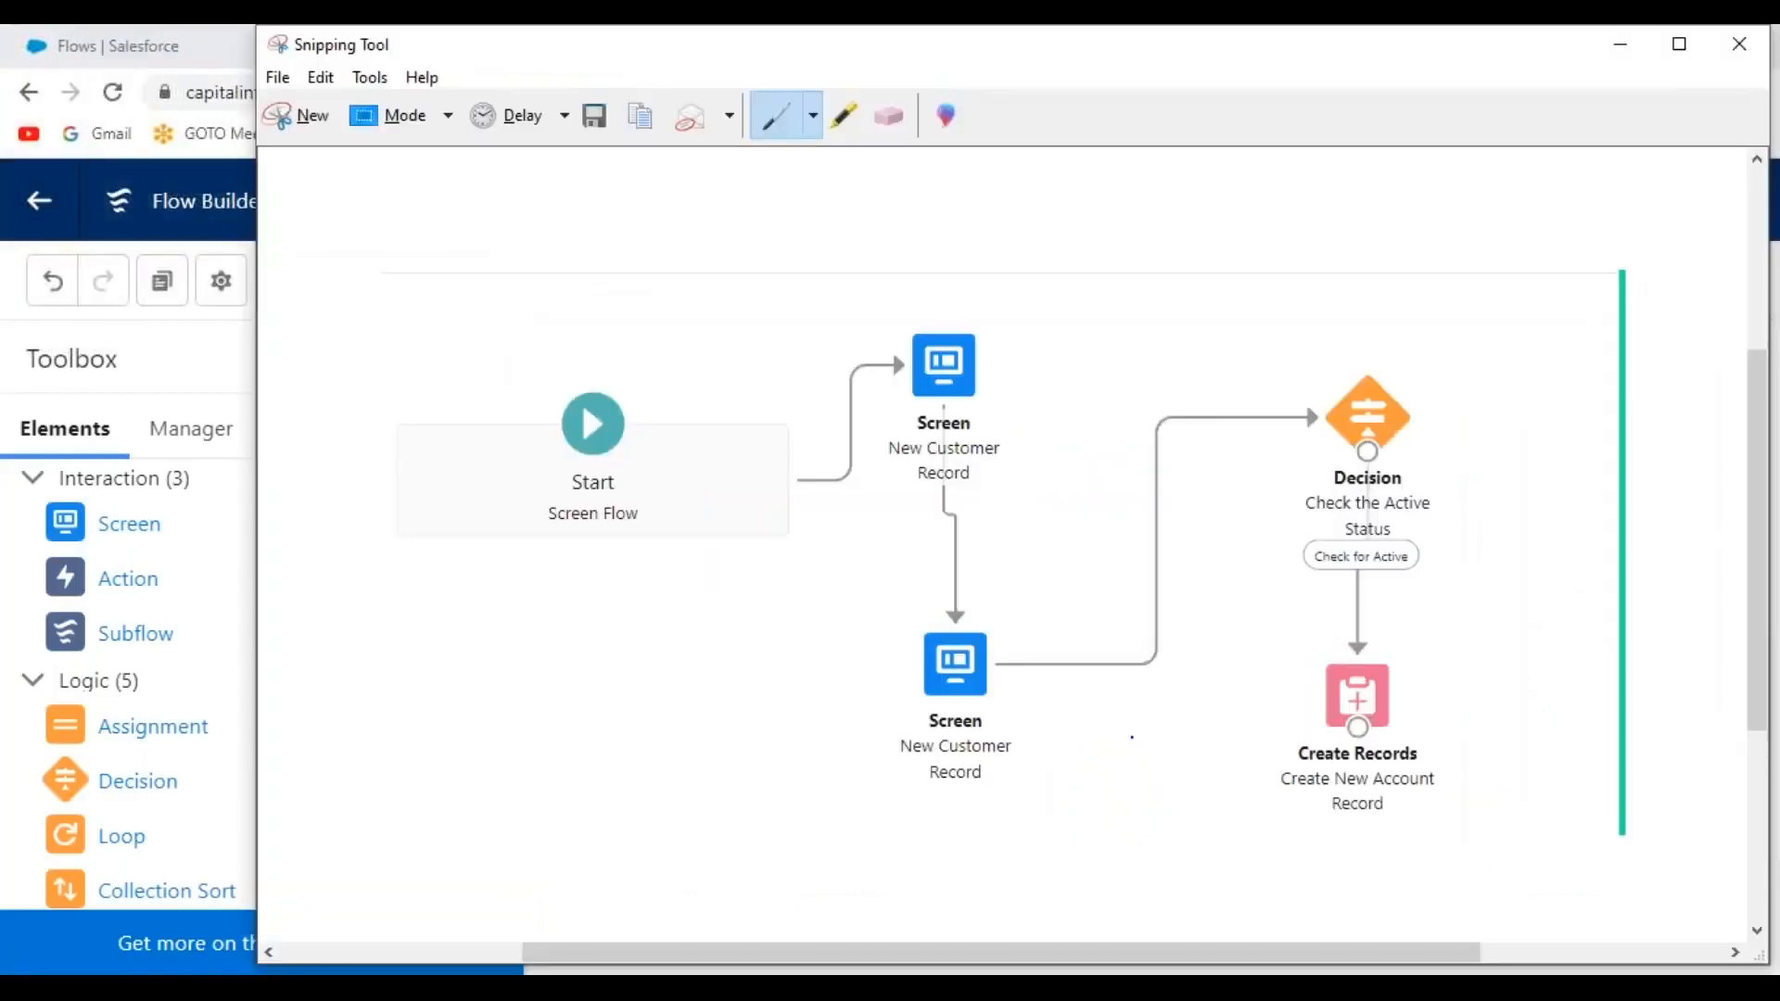
Start Paint with mspaint, paste the flow diagram snip, and position it on the canvas.
key(super+r)
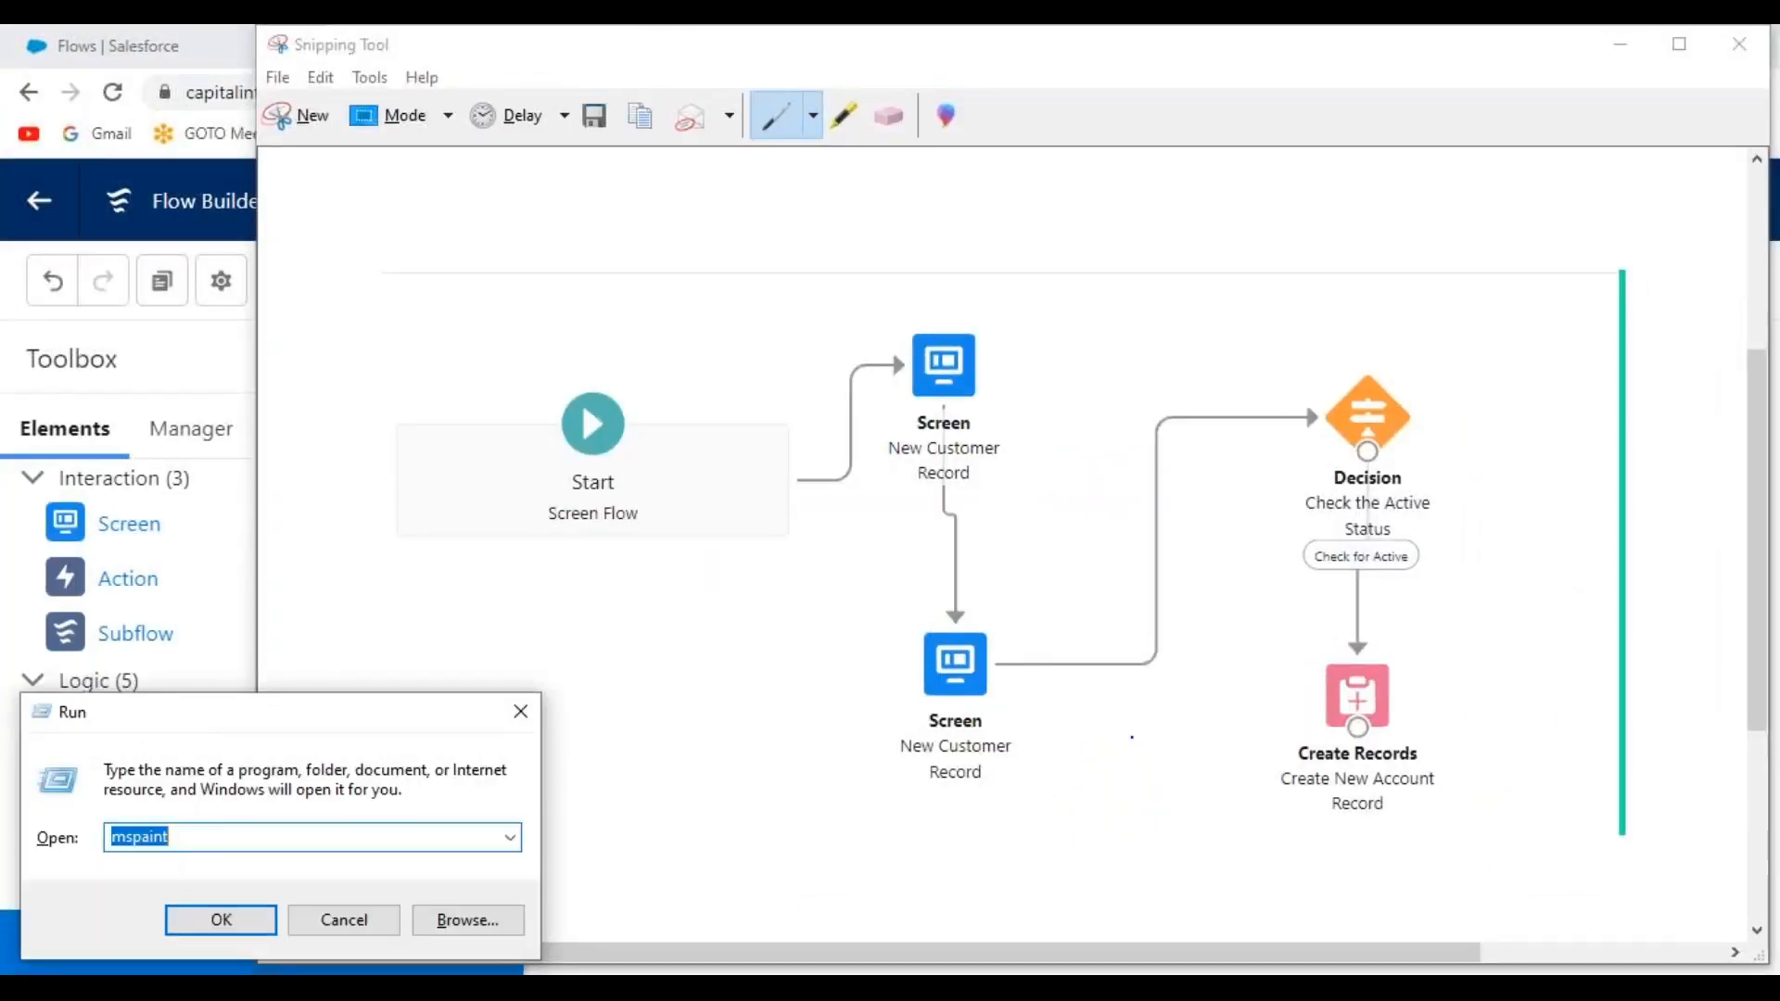
key(Return)
key(ctrl+v)
drag(743, 523, 941, 552)
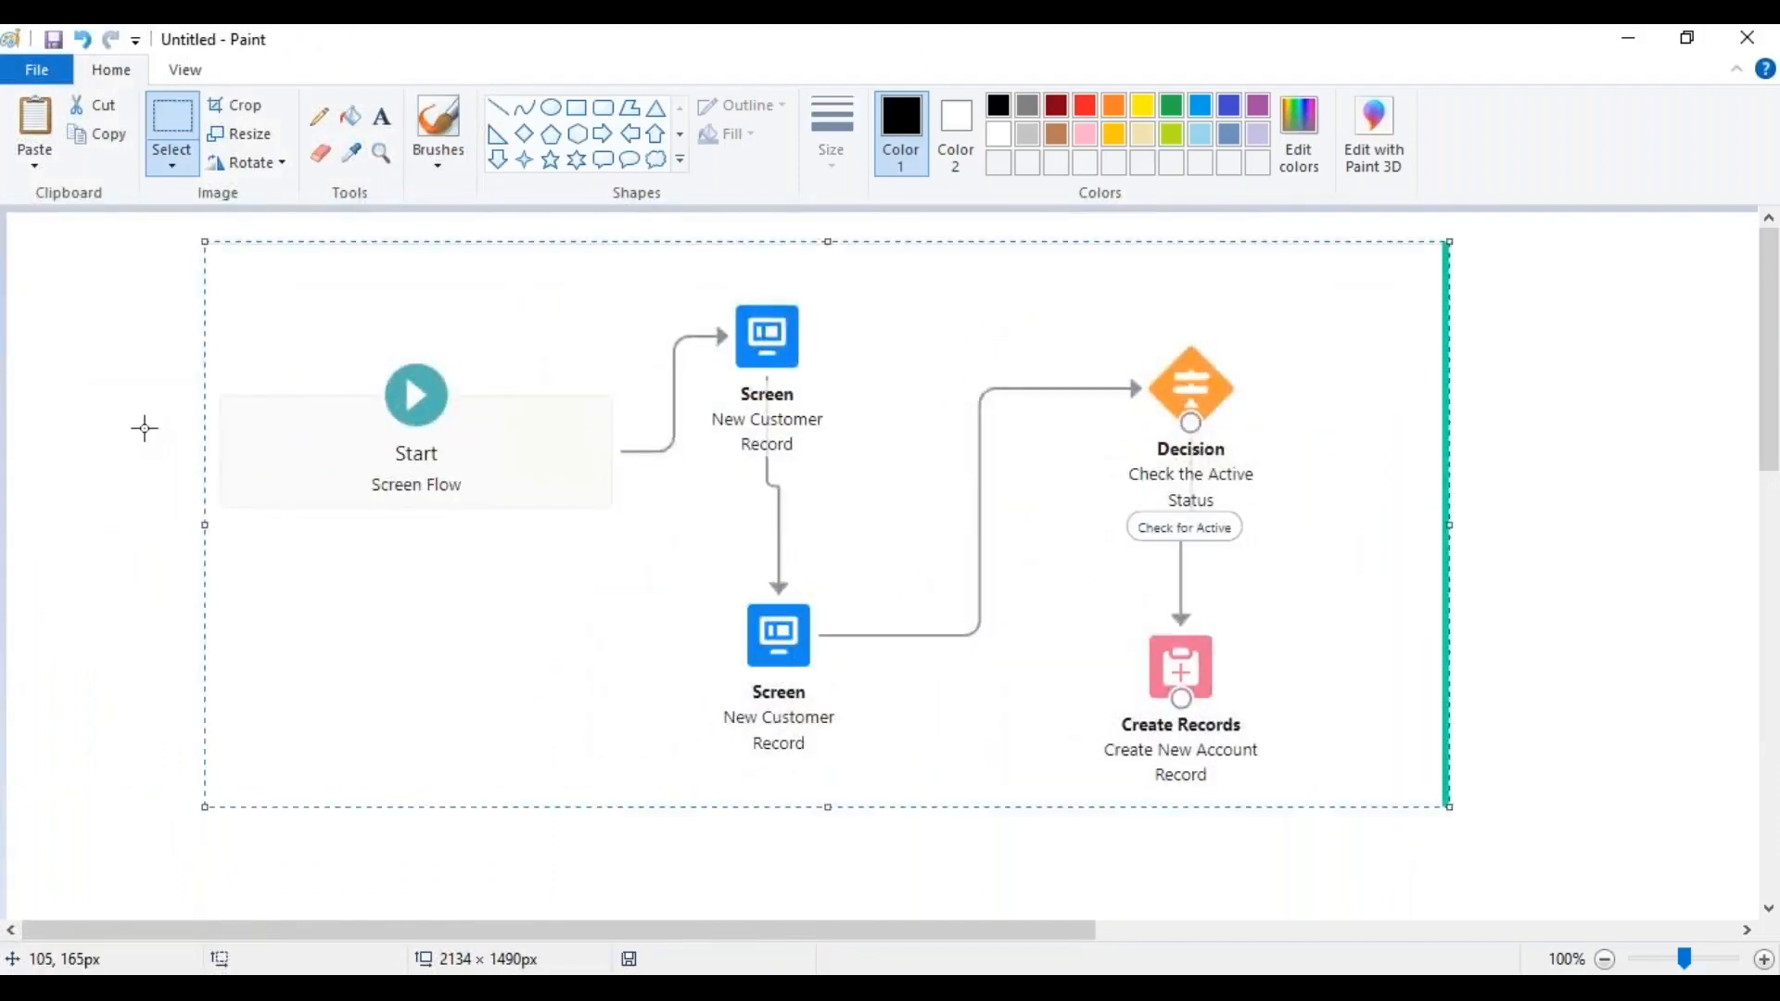
drag(632, 405, 564, 422)
click(64, 353)
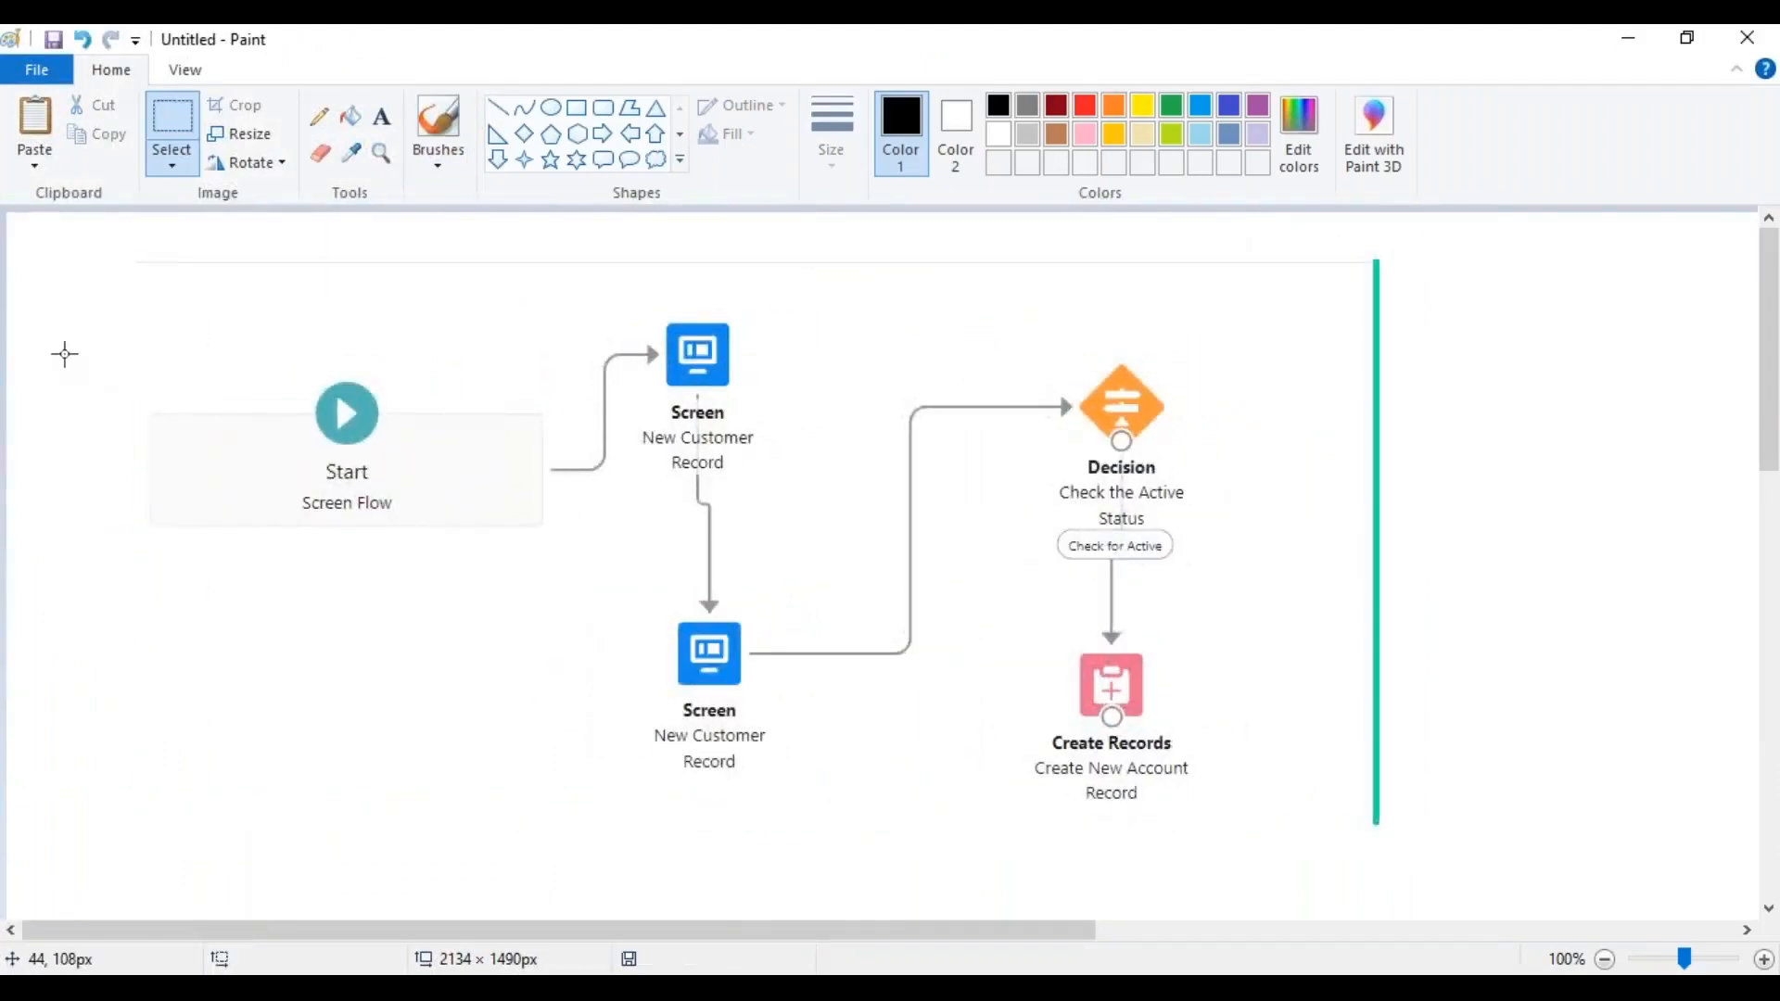
Save the image as 'Multi - Screen Flow' PNG in SFDC BATCH 358 > DEVELOPMENT VIDEOS.
click(52, 40)
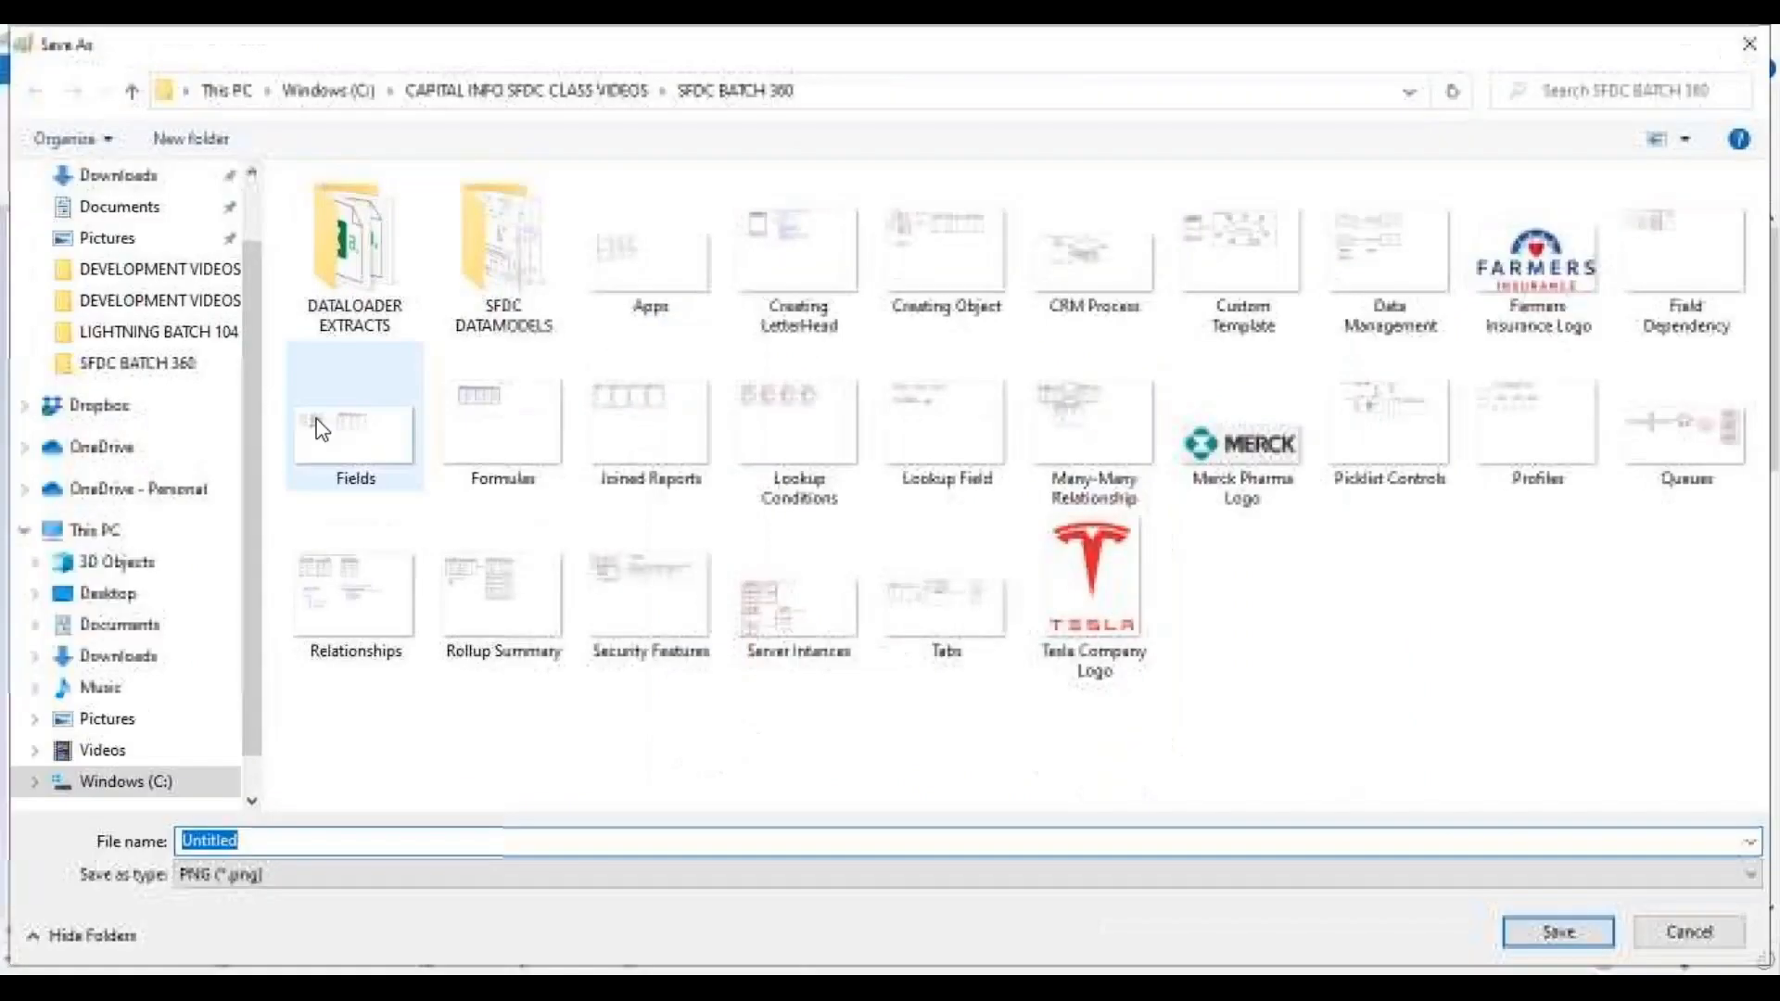
click(542, 97)
scroll(500, 519, down, 3)
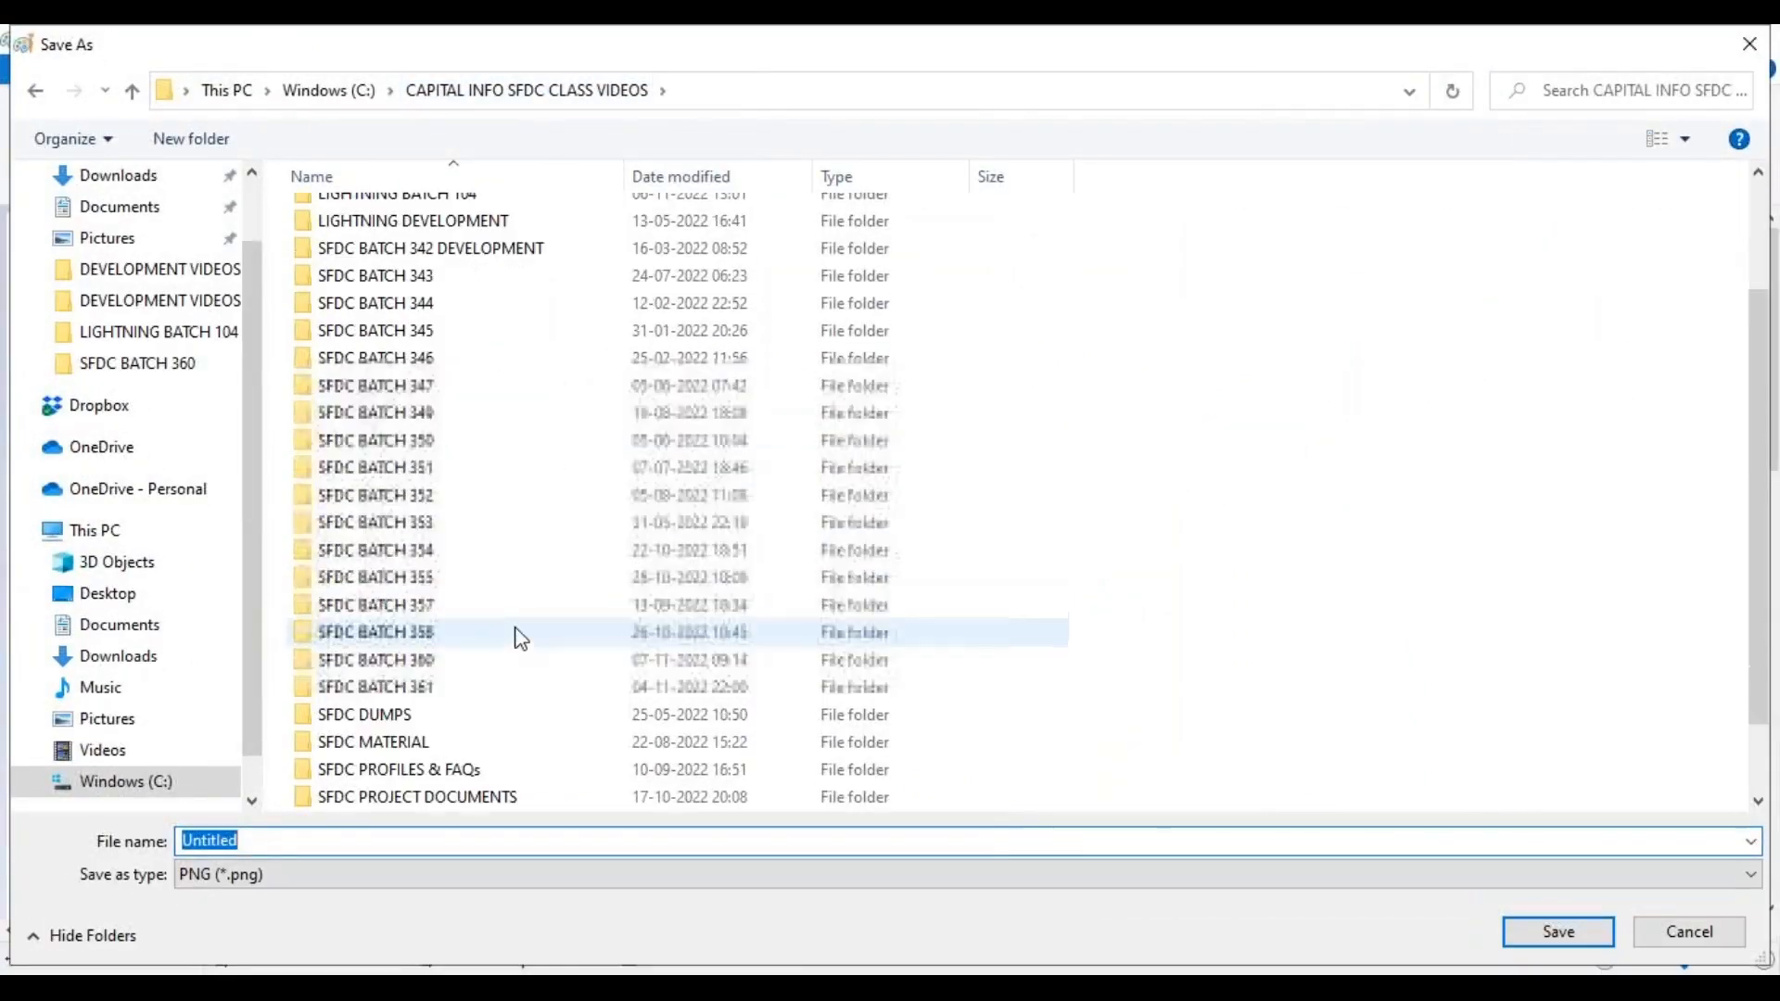
double_click(387, 549)
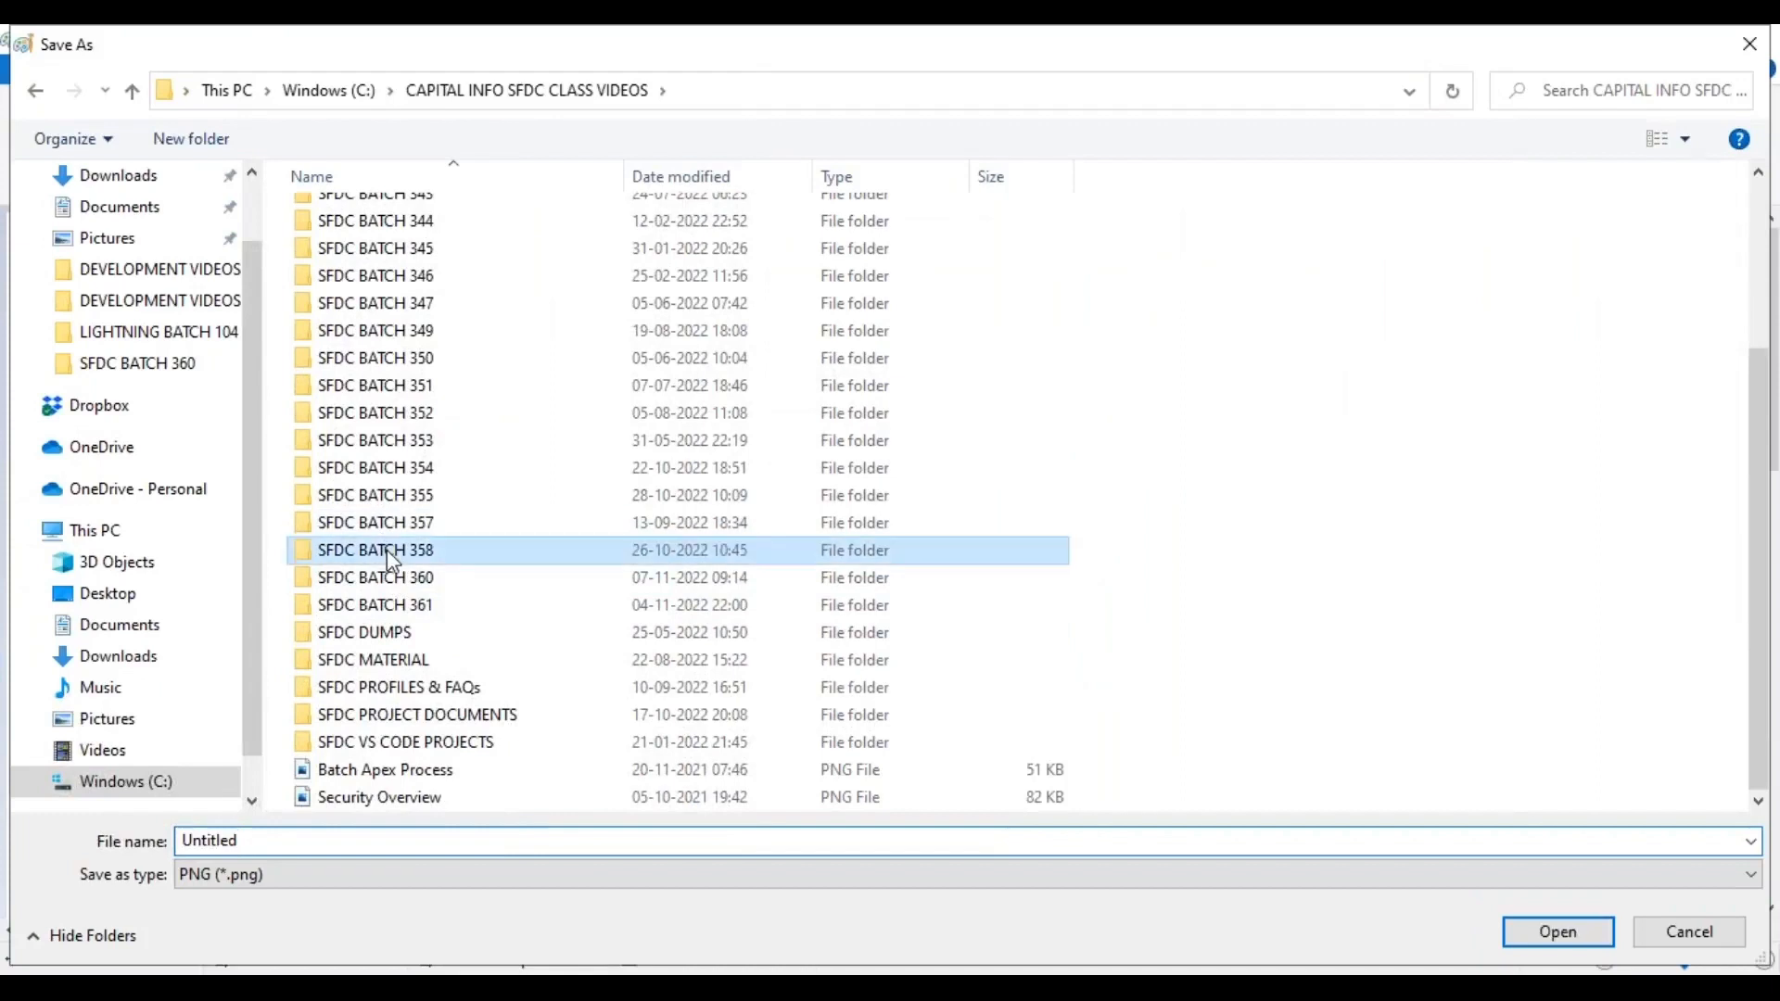
double_click(511, 306)
click(429, 838)
text(Screen)
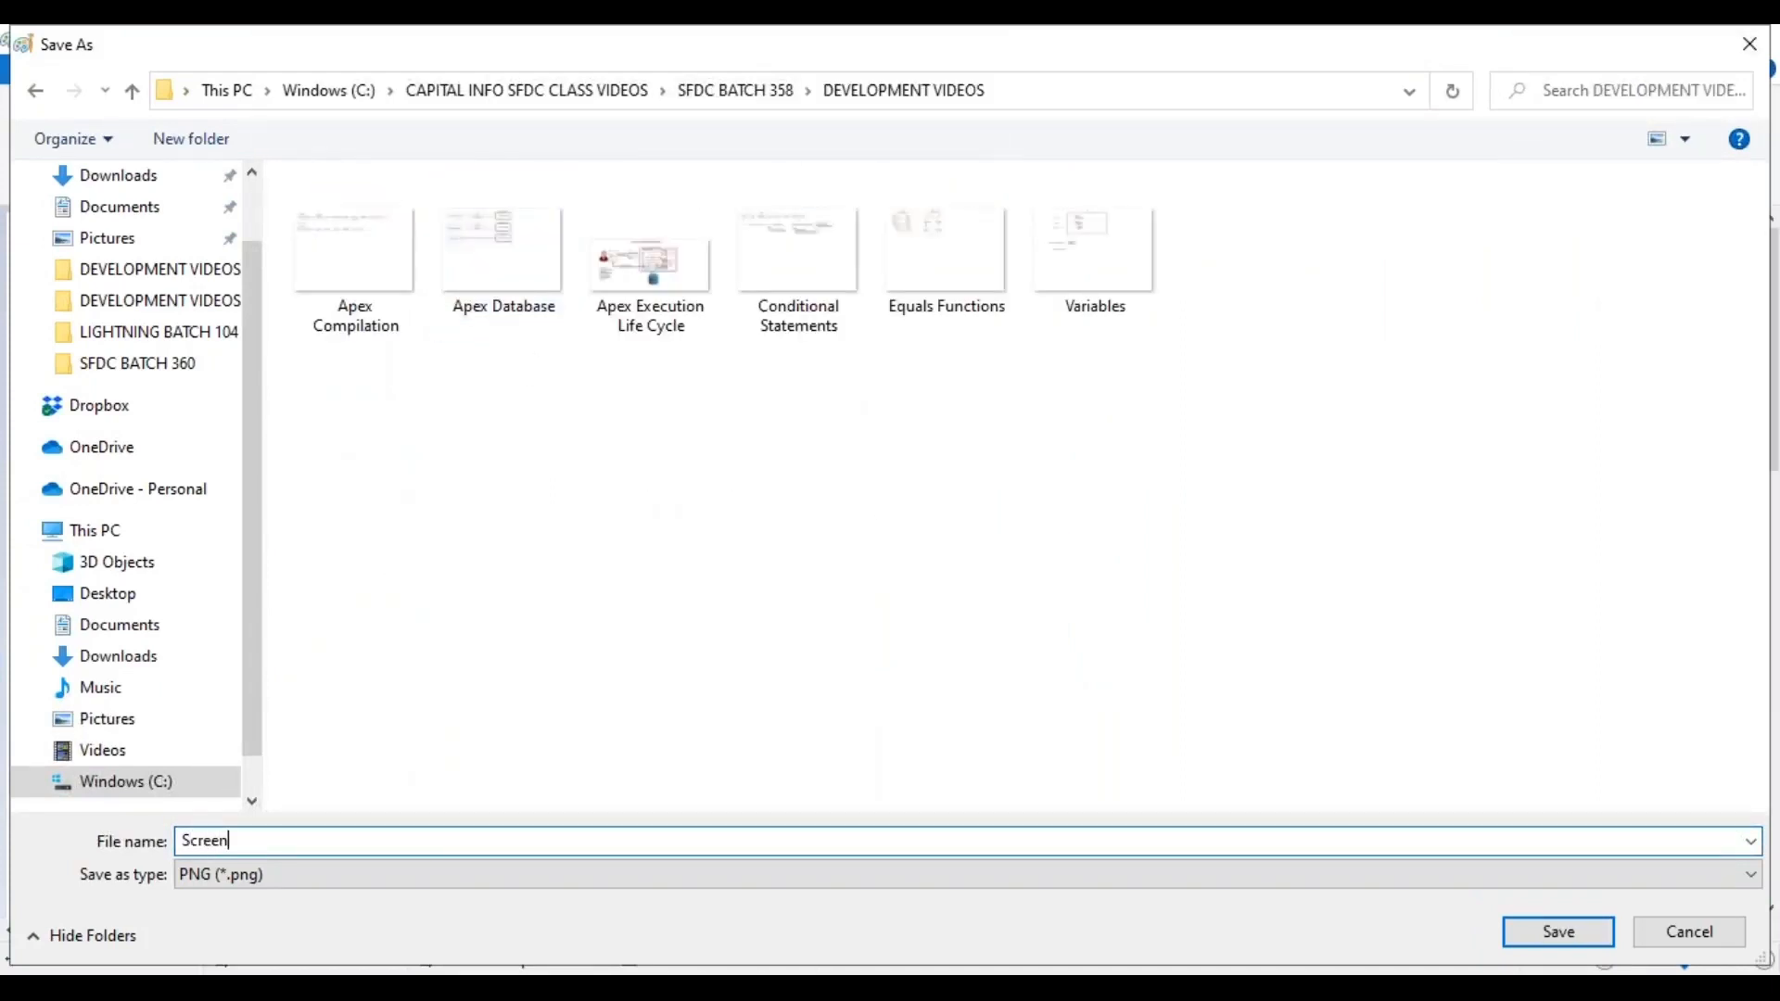
text(Multi -)
key(End)
text(Flow)
key(Return)
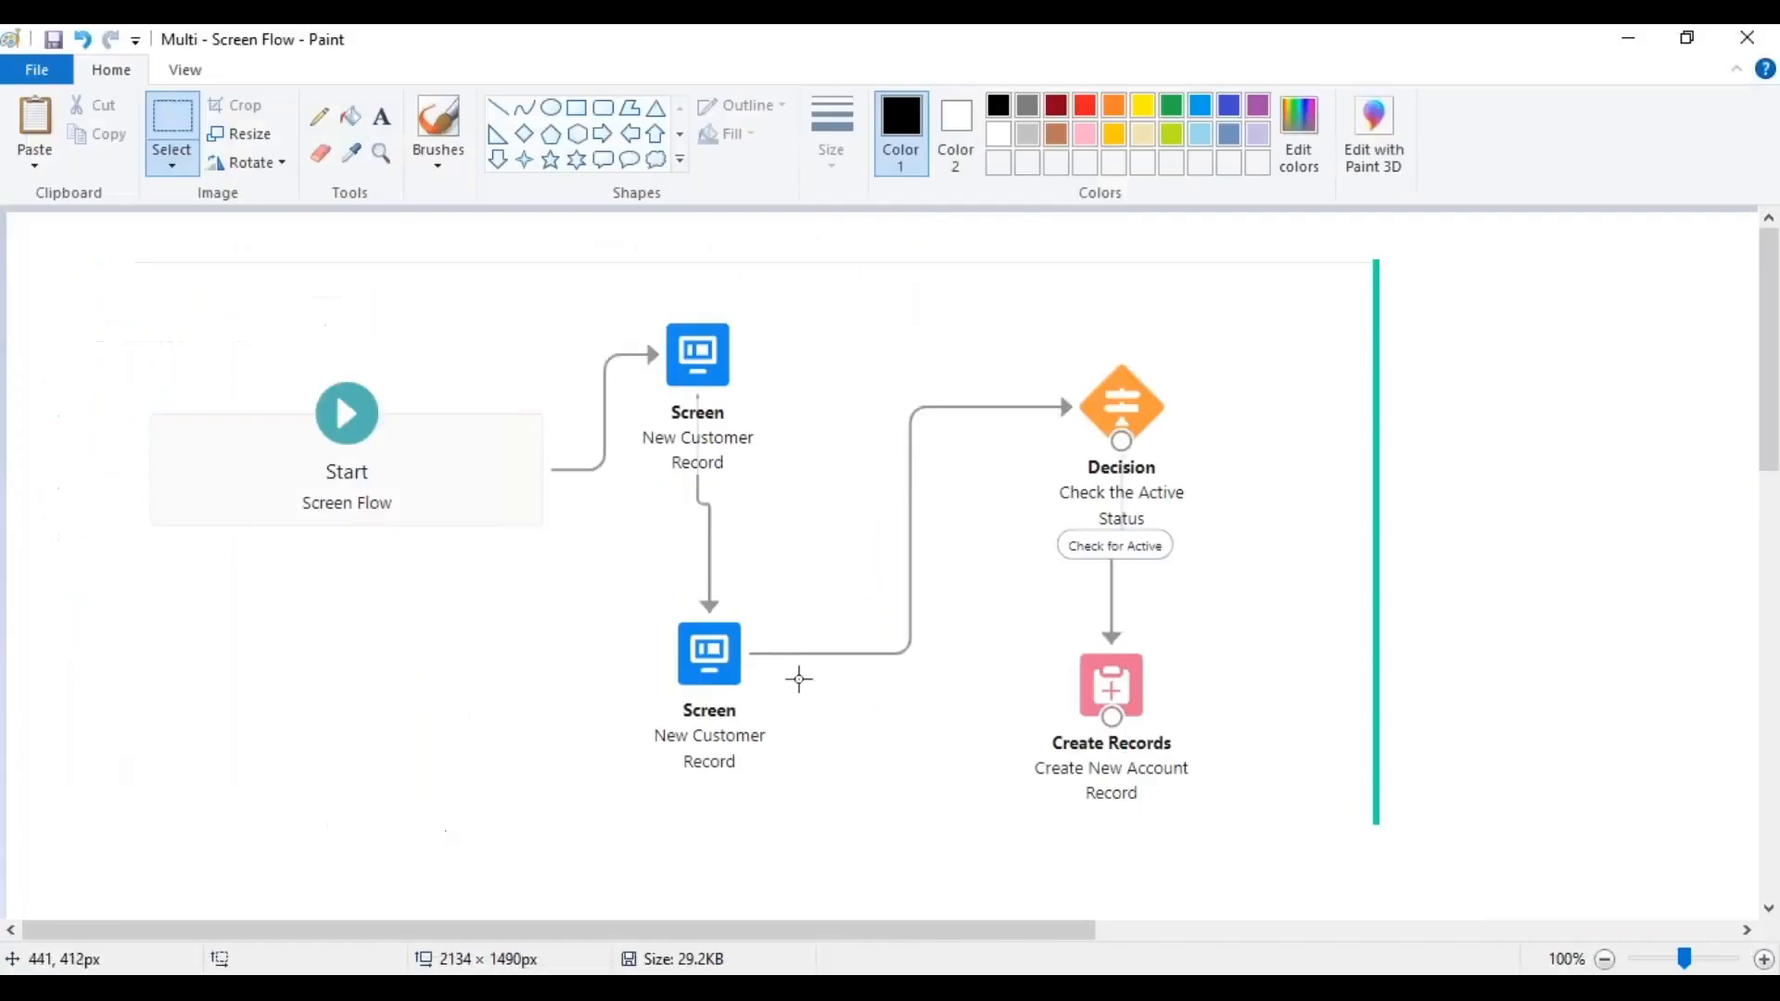
Close Paint and Snipping Tool, discarding the unsaved snip.
click(1746, 47)
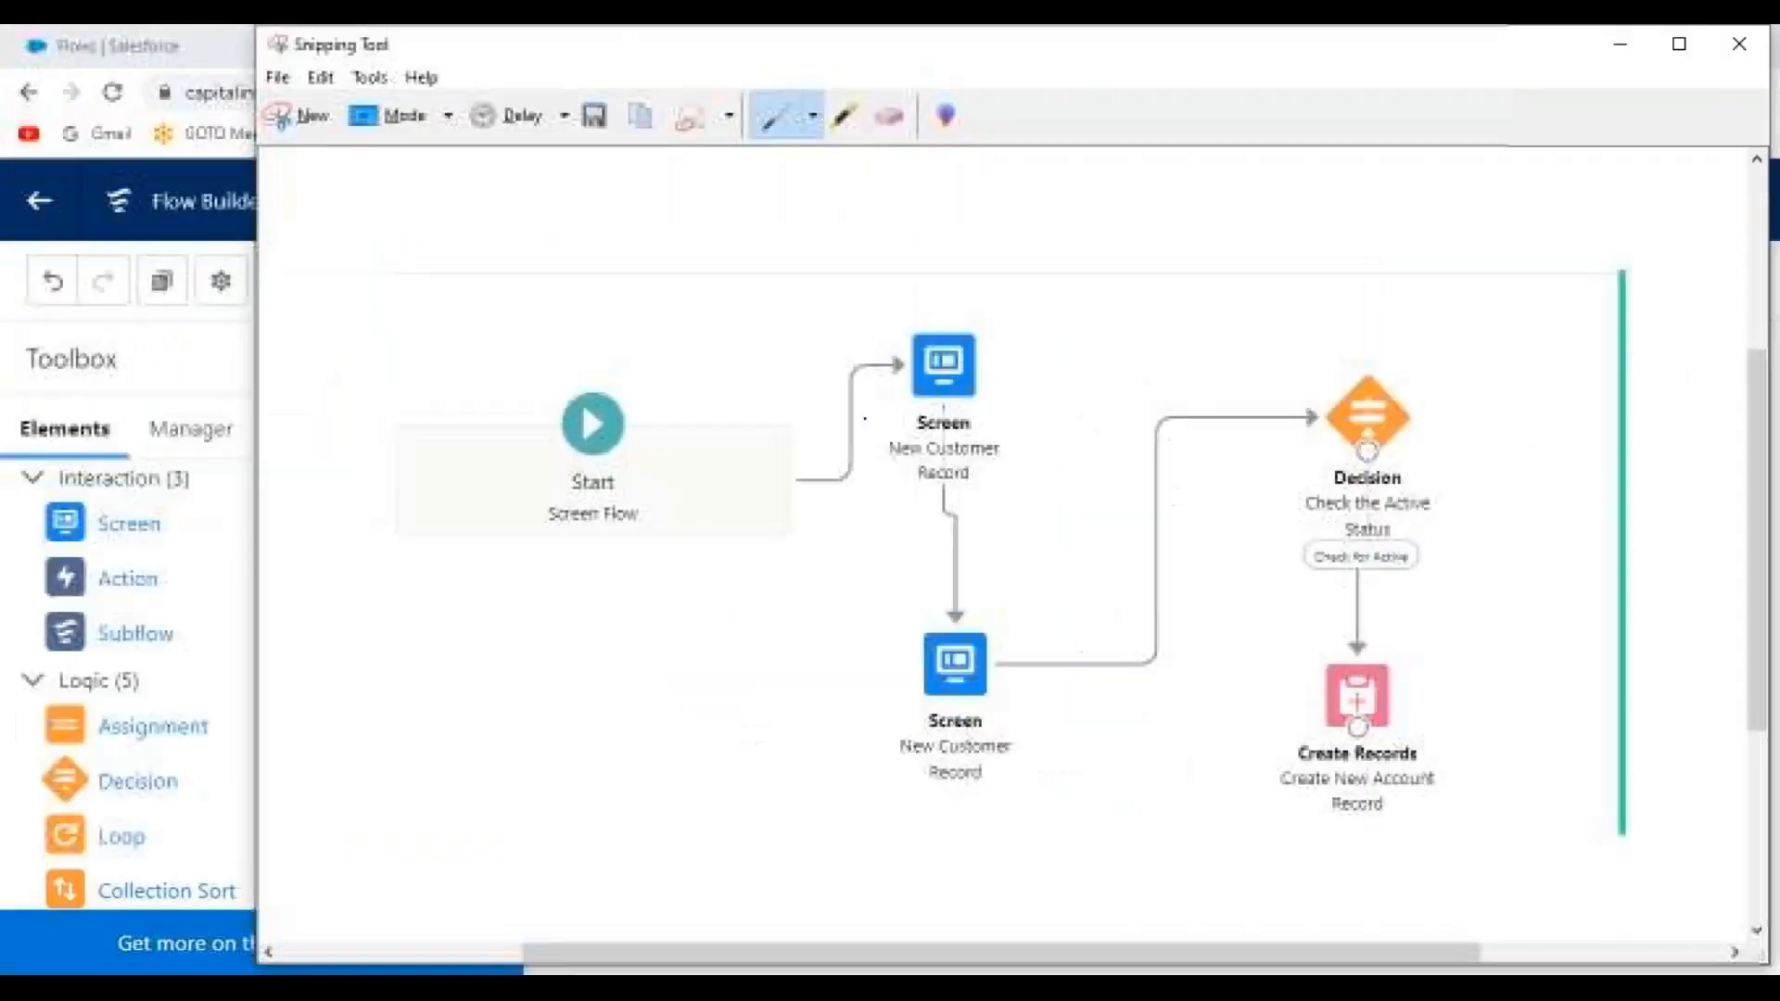
click(1751, 57)
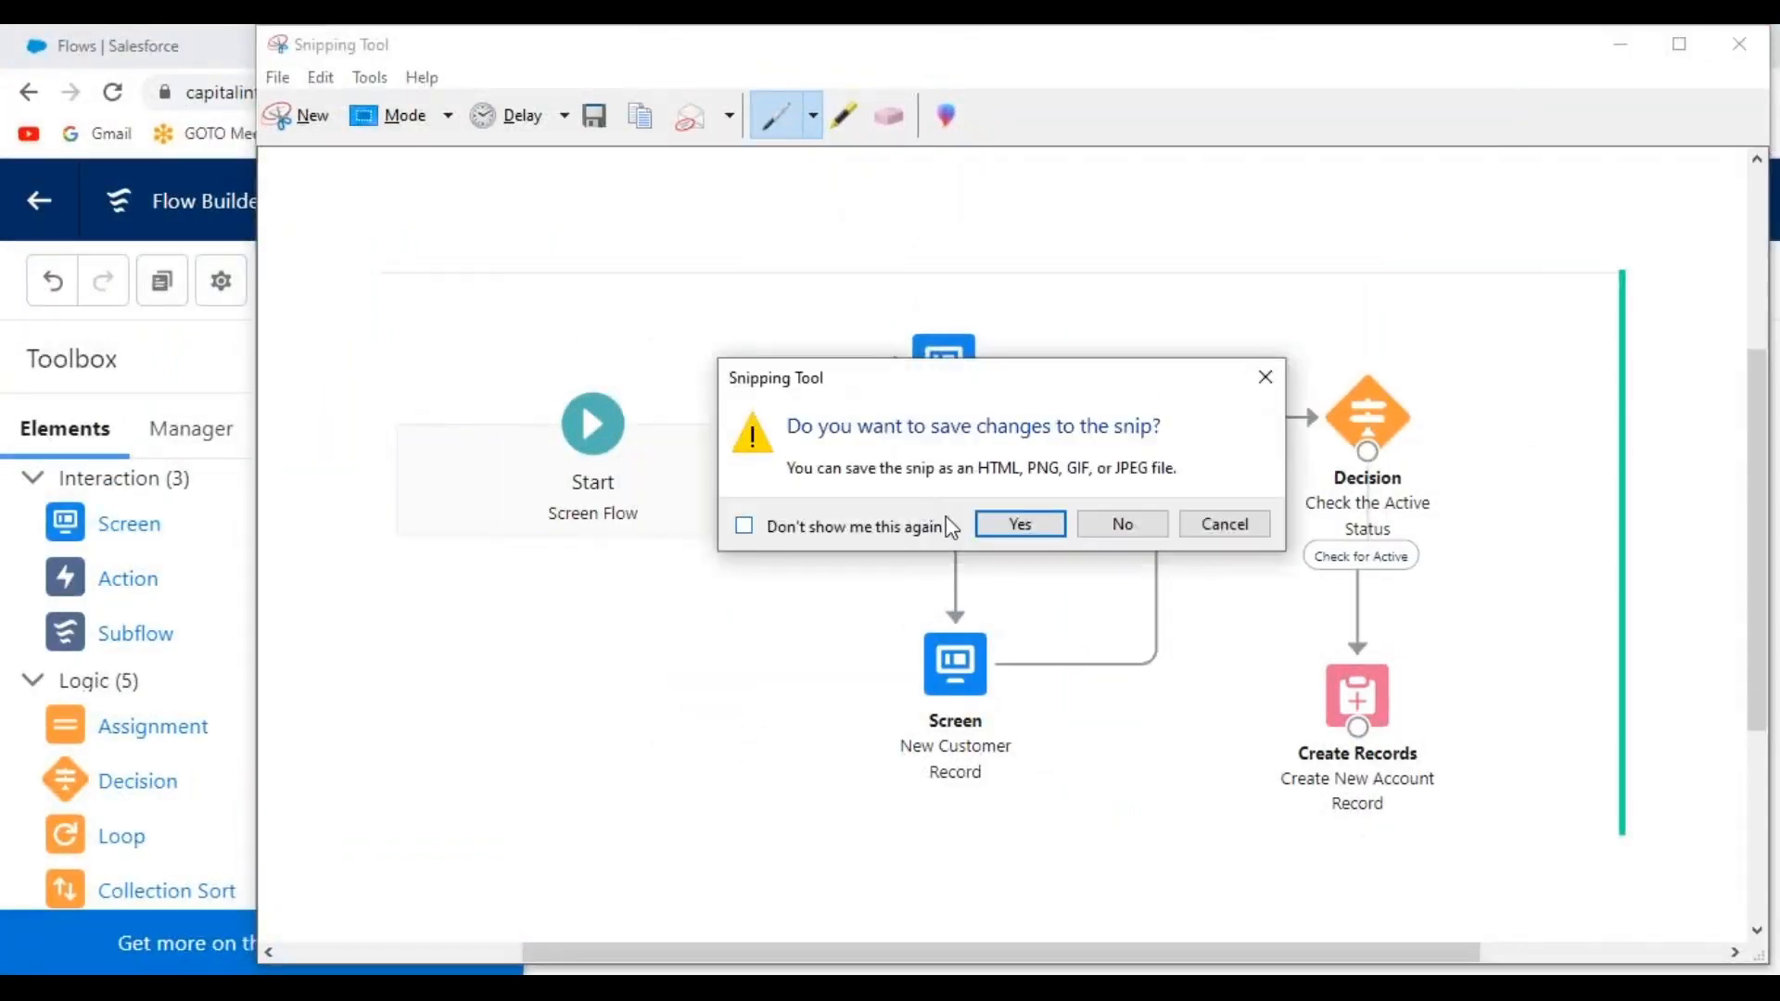
click(1122, 520)
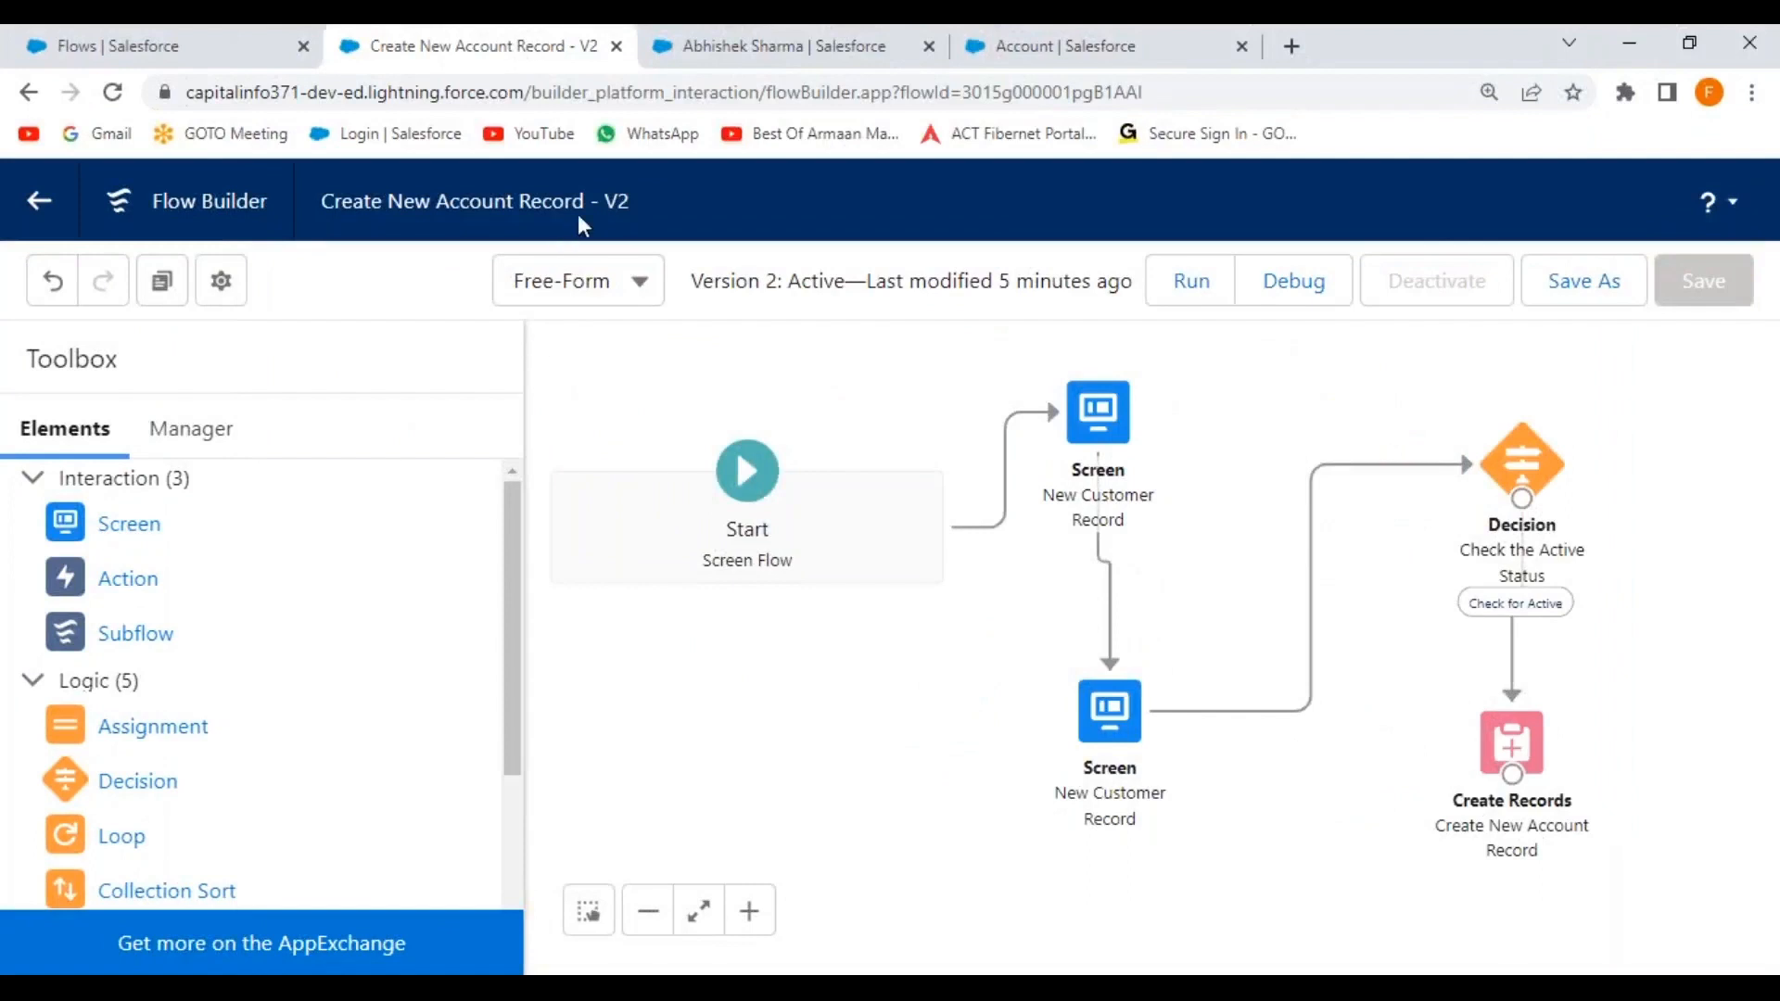
Close the user record, Account and Flow Builder browser tabs, confirming Leave.
click(929, 46)
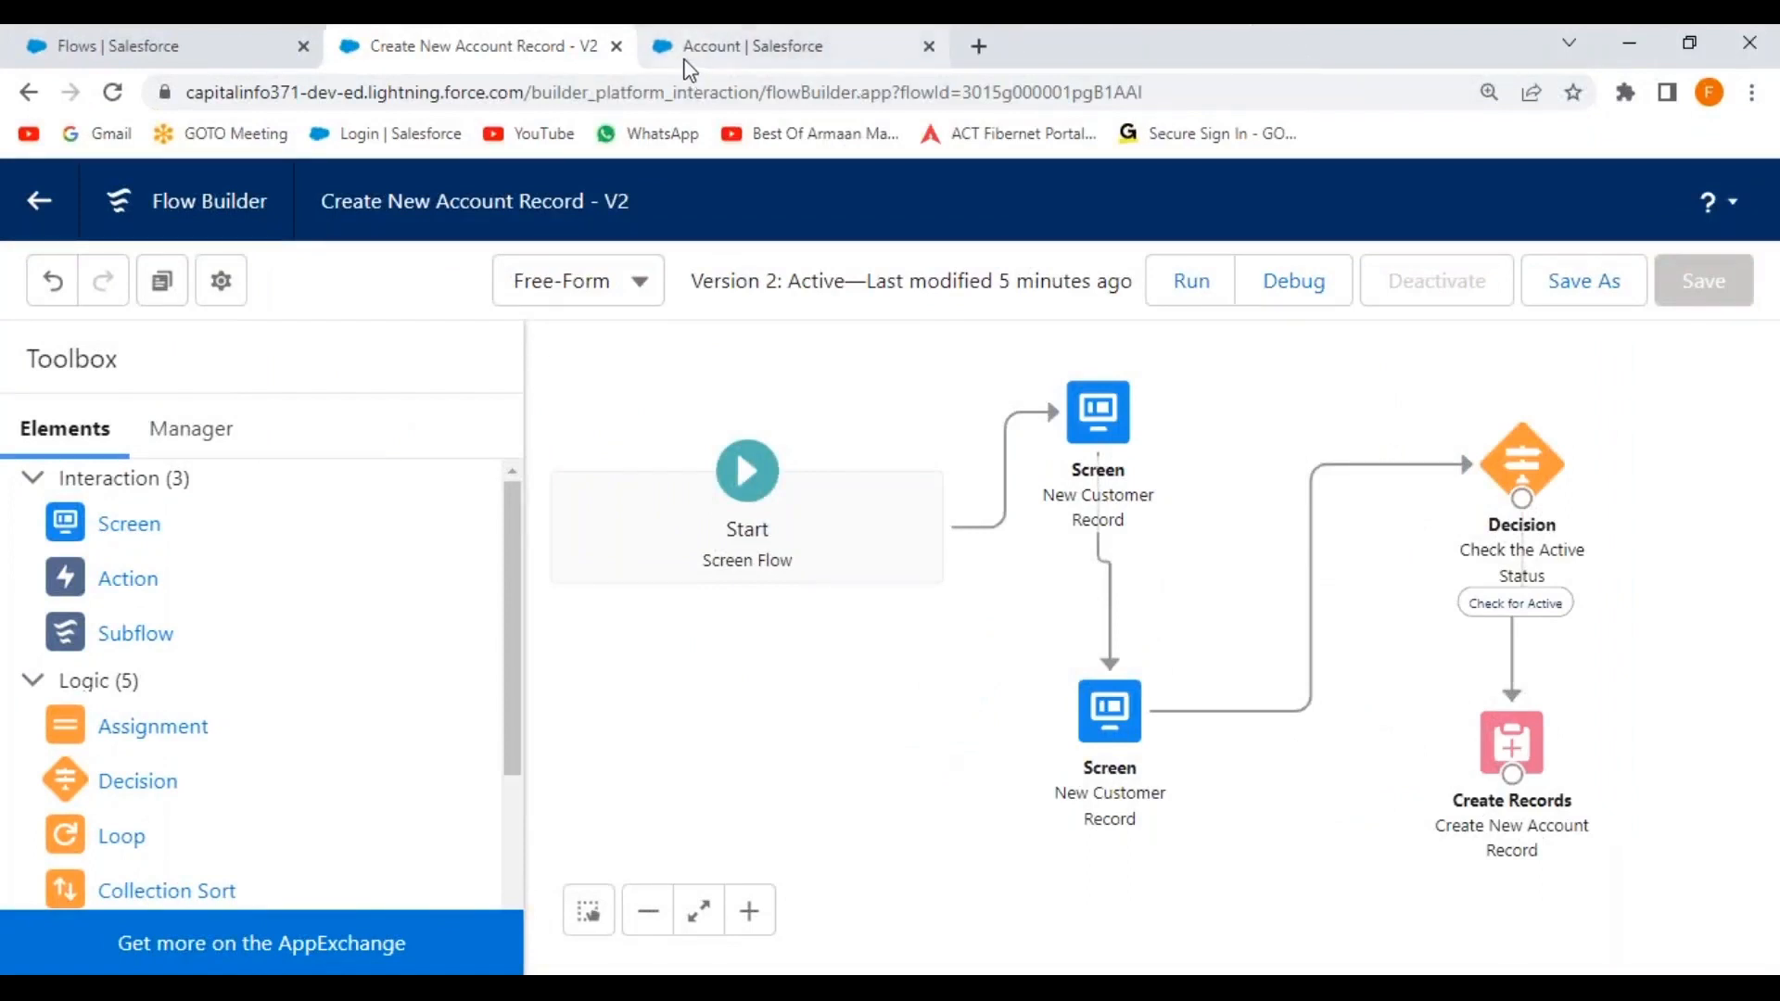
click(927, 45)
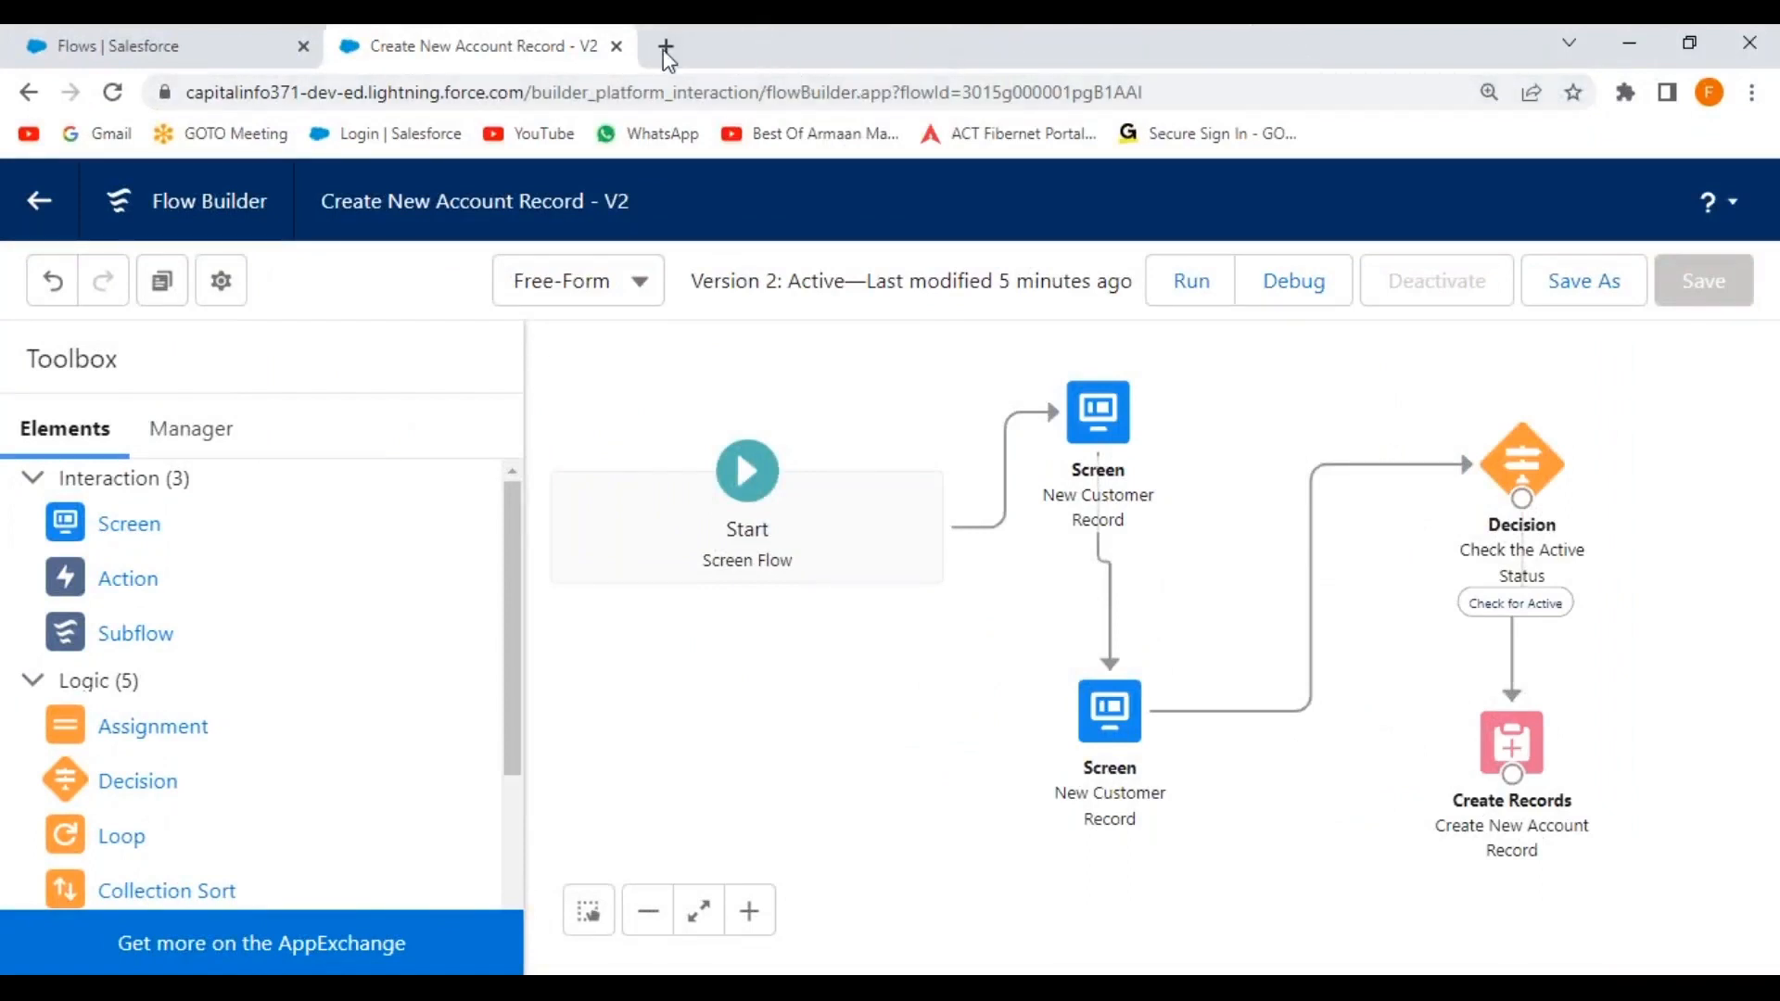
click(622, 46)
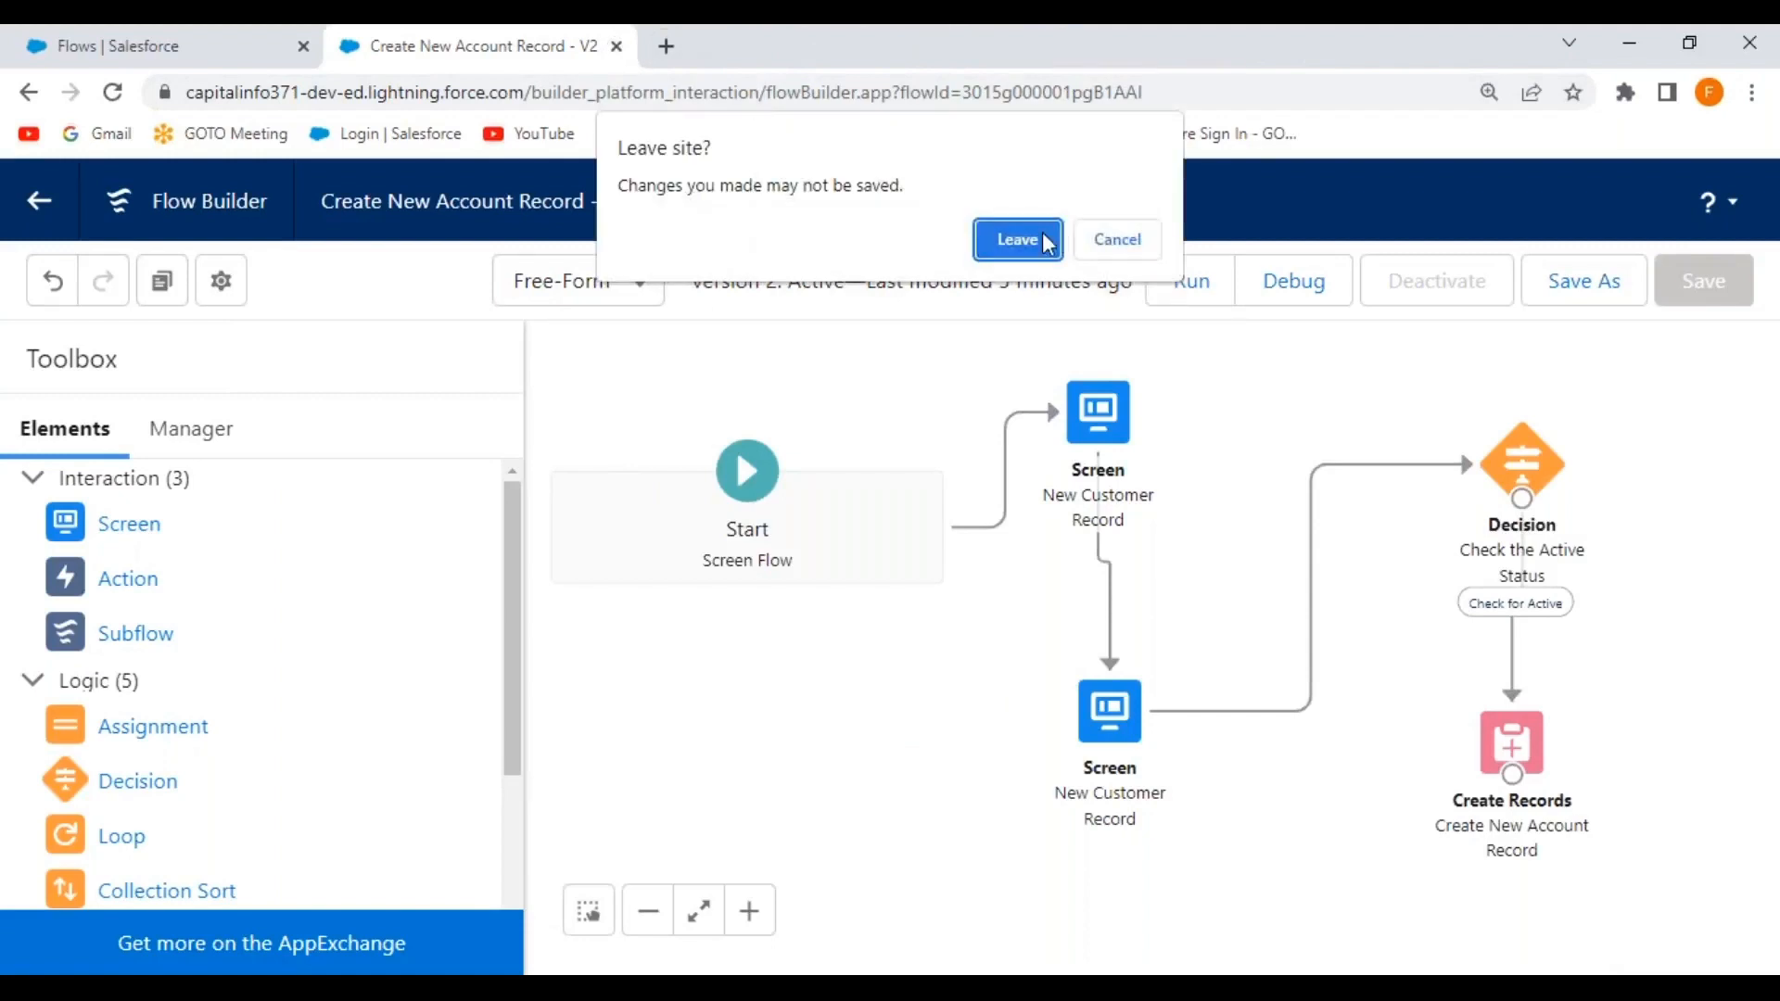
click(1010, 240)
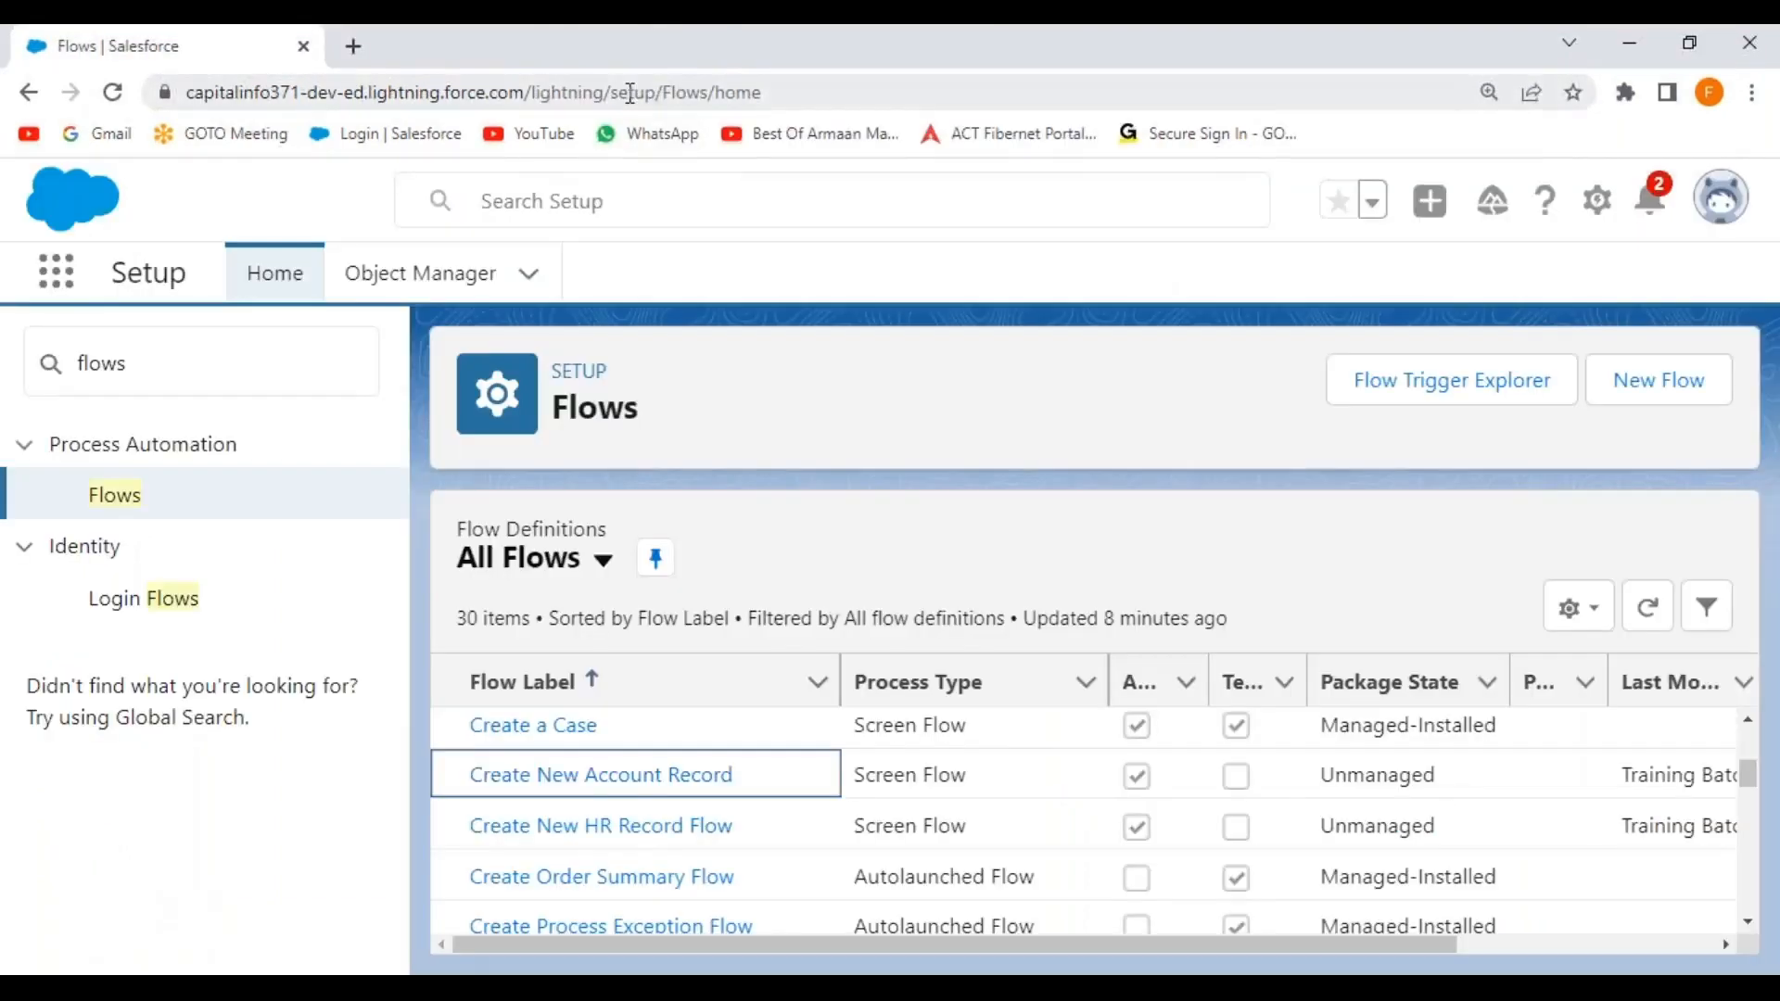